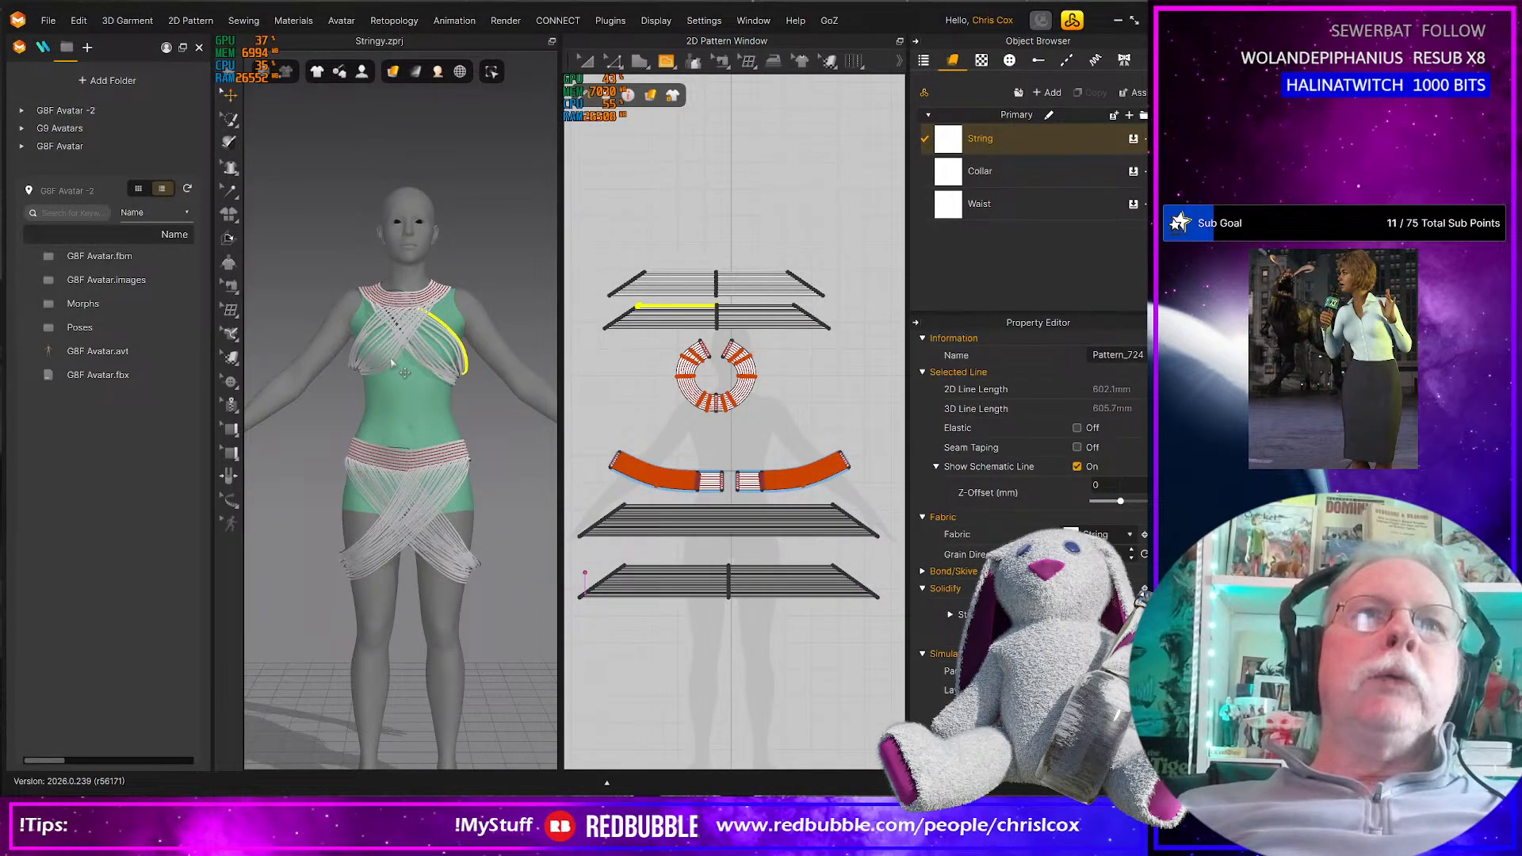
Examine the crossed string strips of the top and skirt on the avatar, and their flat pattern pieces
scroll(391, 361, "up", 6)
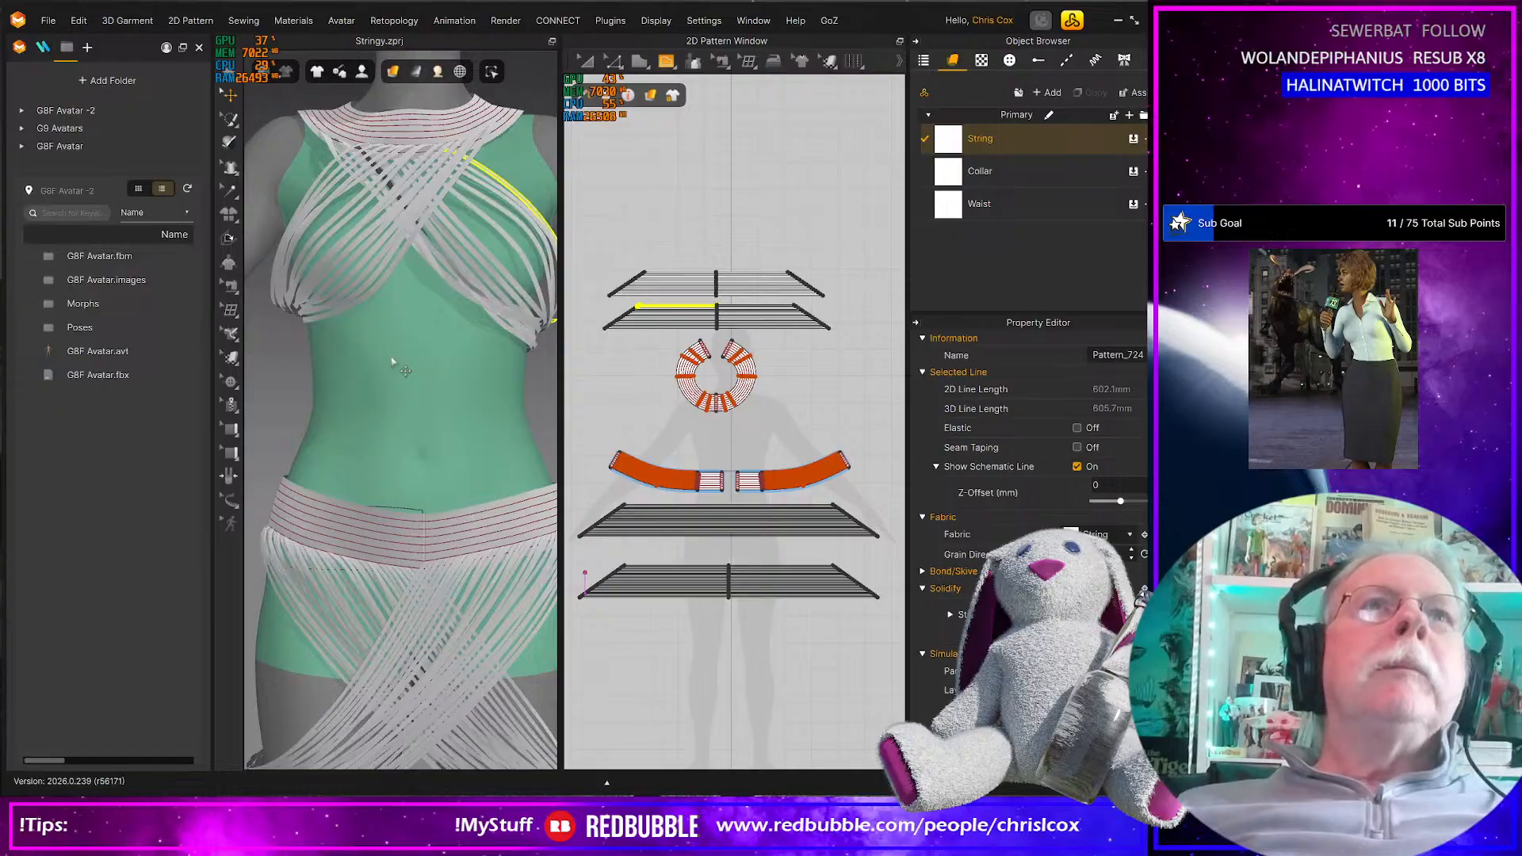
scroll(394, 348, "down", 2)
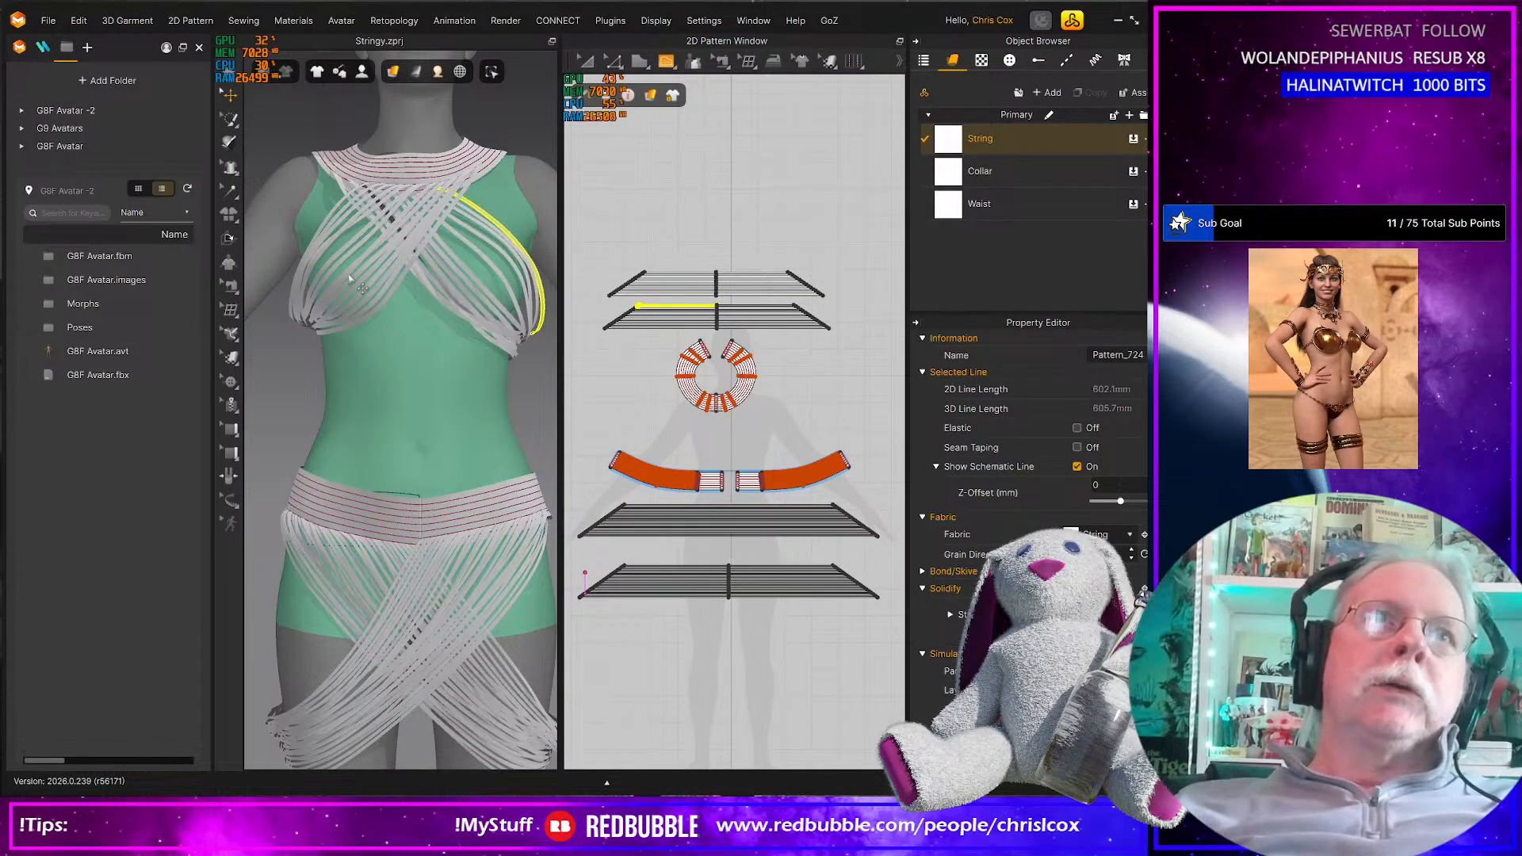
scroll(430, 566, "up", 3)
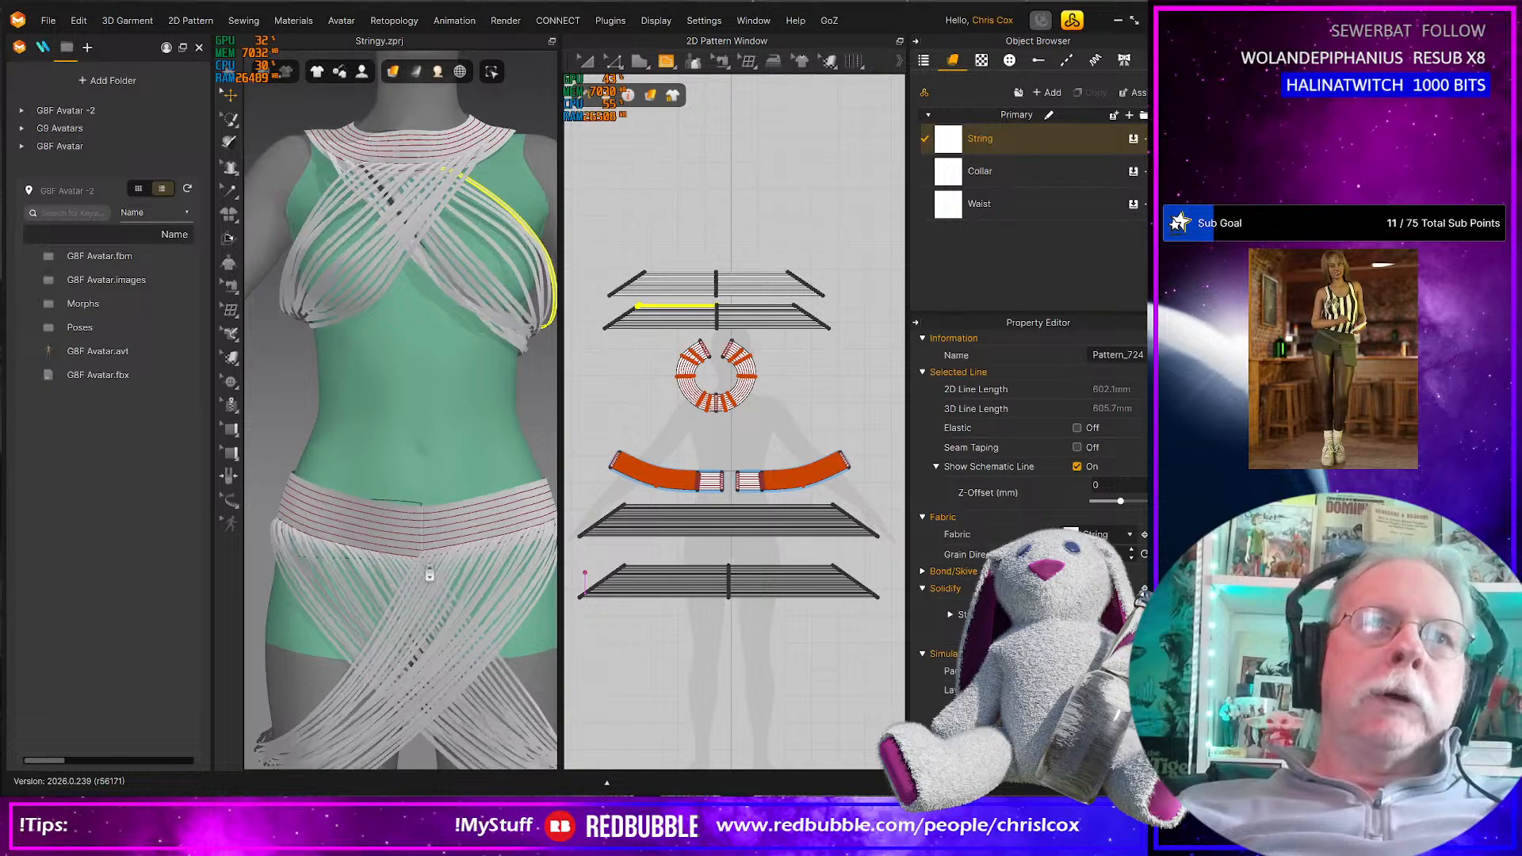
middle_click_drag(478, 596, 477, 430)
scroll(477, 430, "down", 2)
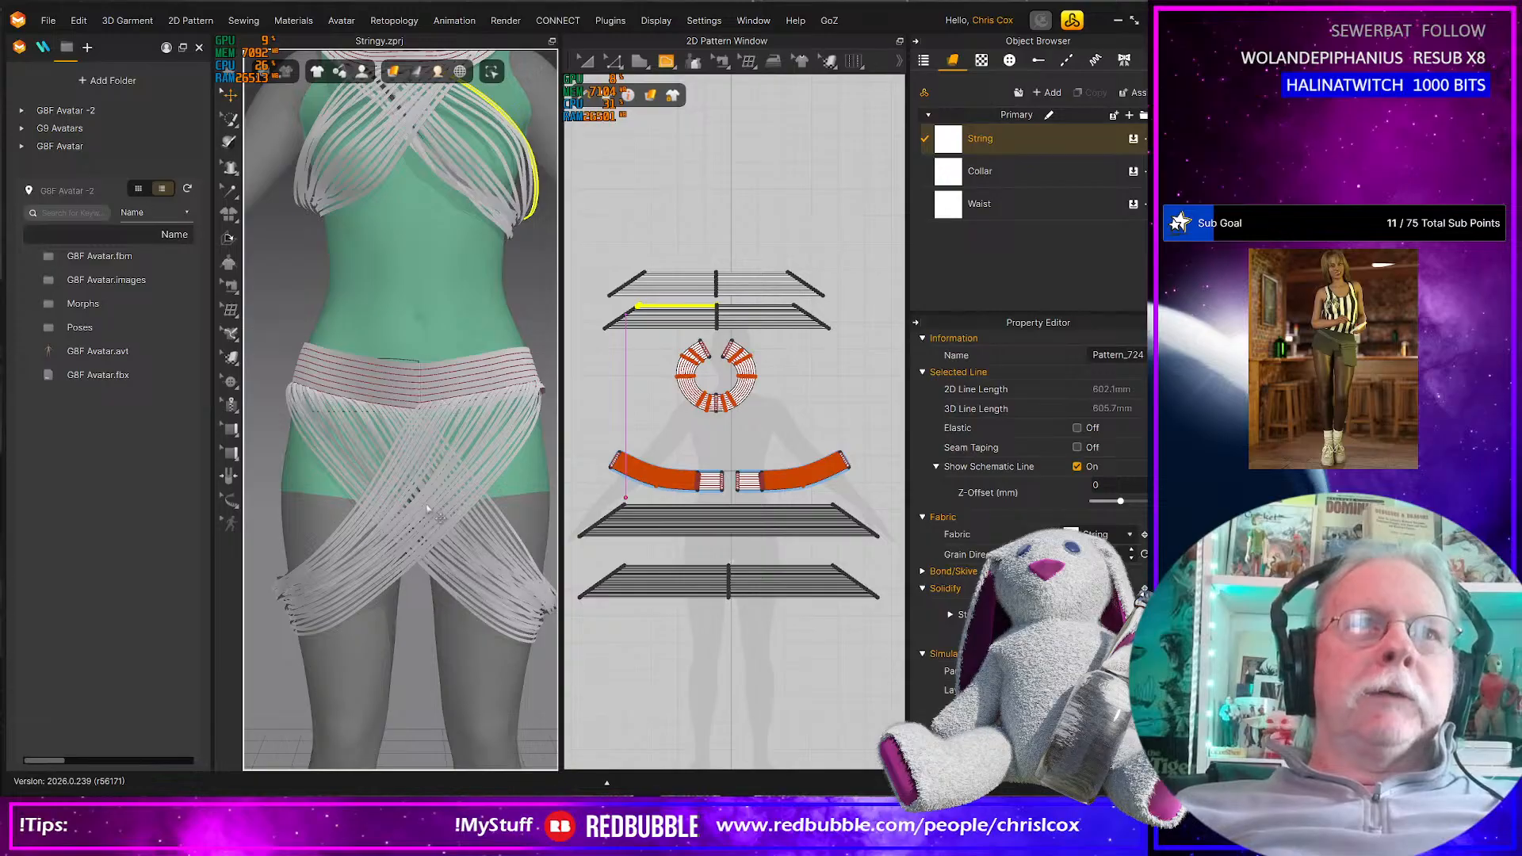
right_click_drag(427, 508, 488, 510)
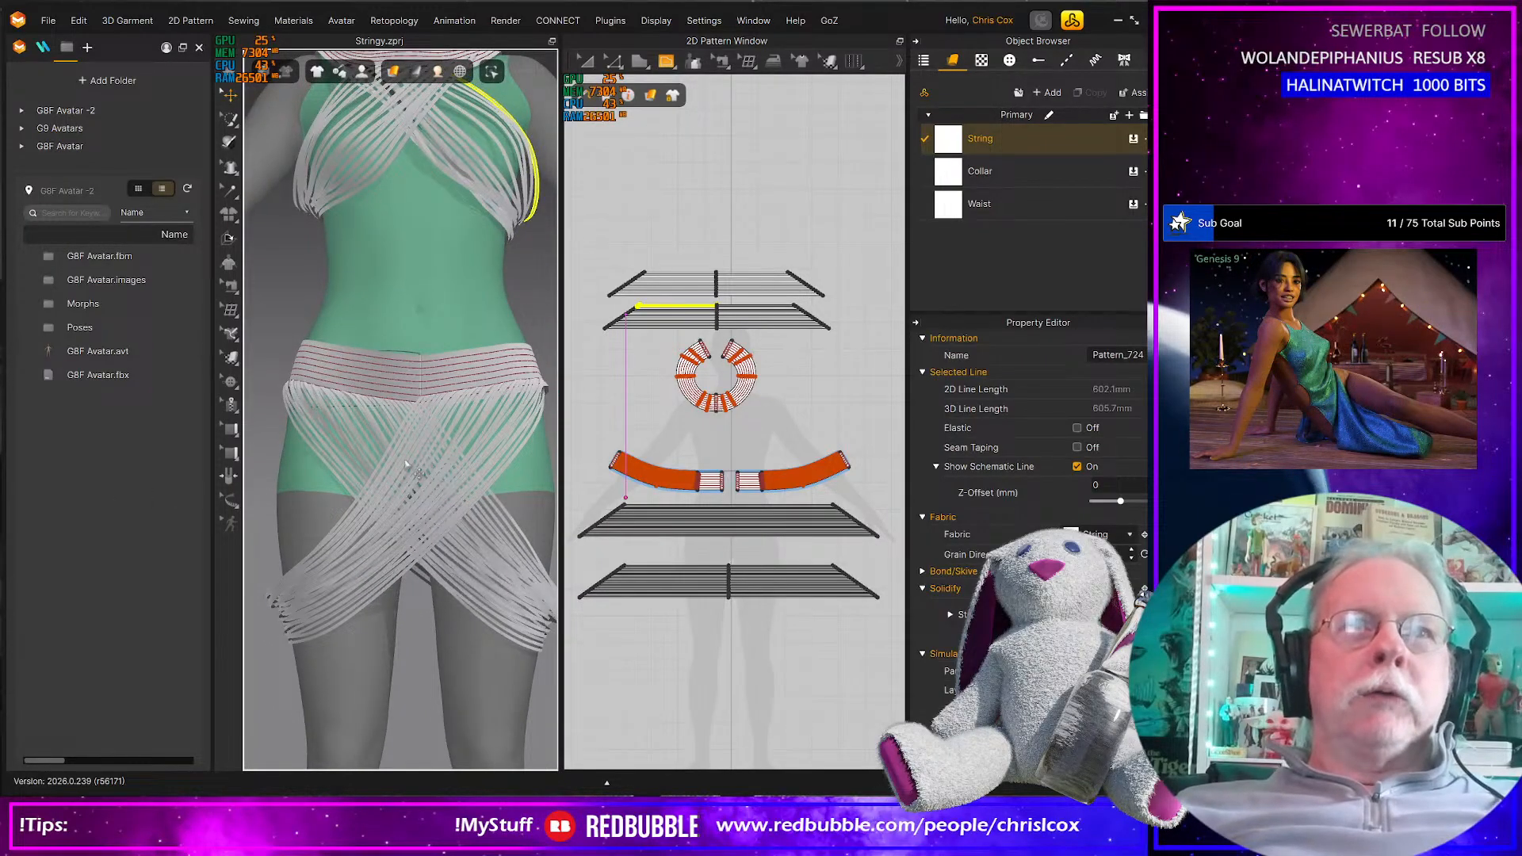
scroll(408, 467, "up", 3)
scroll(411, 469, "down", 3)
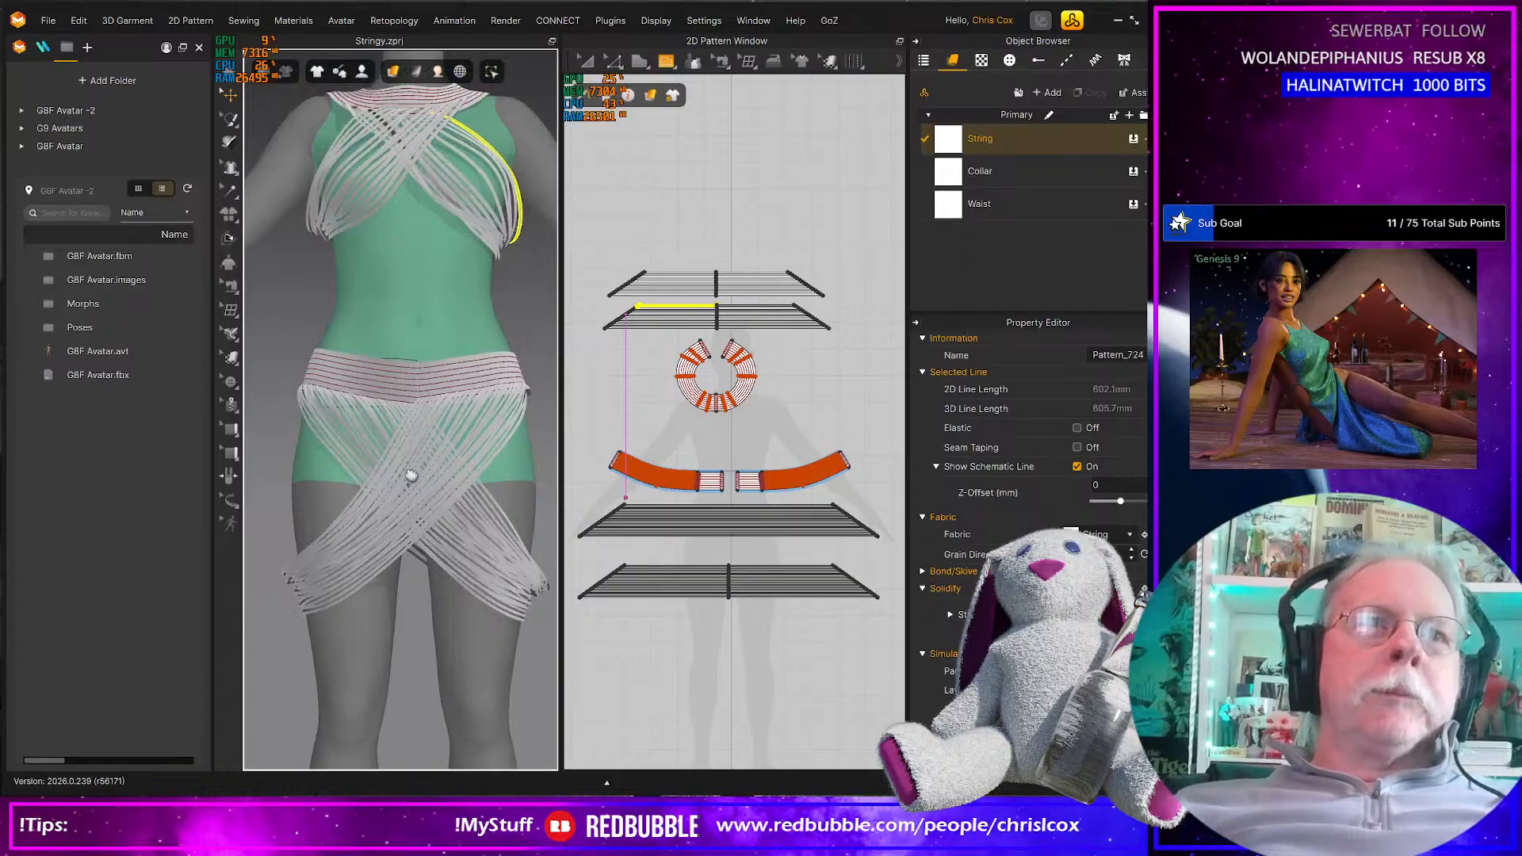
scroll(452, 499, "up", 1)
scroll(421, 560, "down", 2)
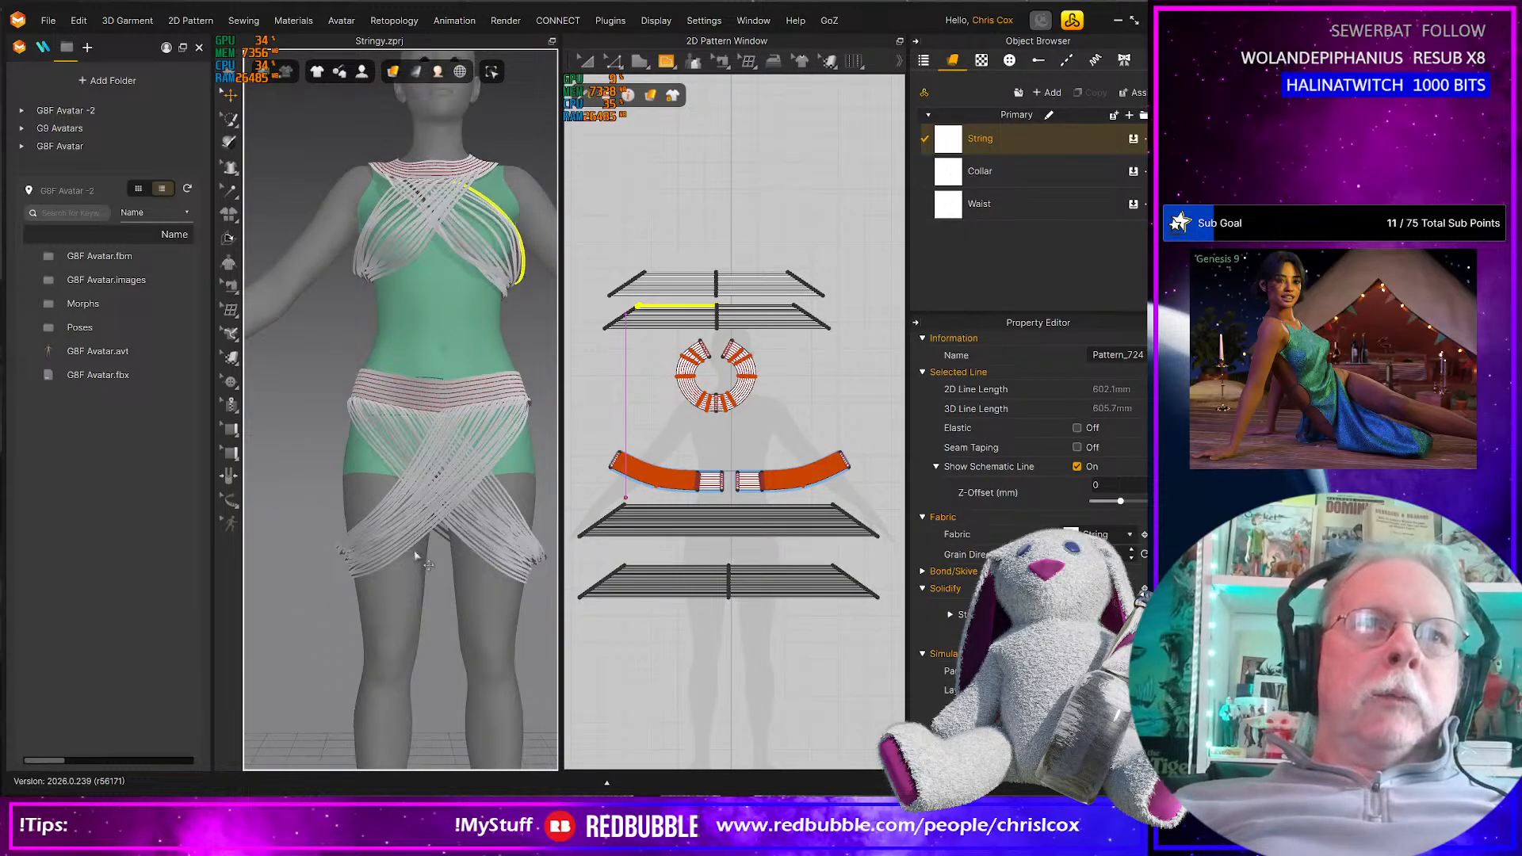
scroll(416, 554, "up", 1)
right_click_drag(416, 555, 463, 515)
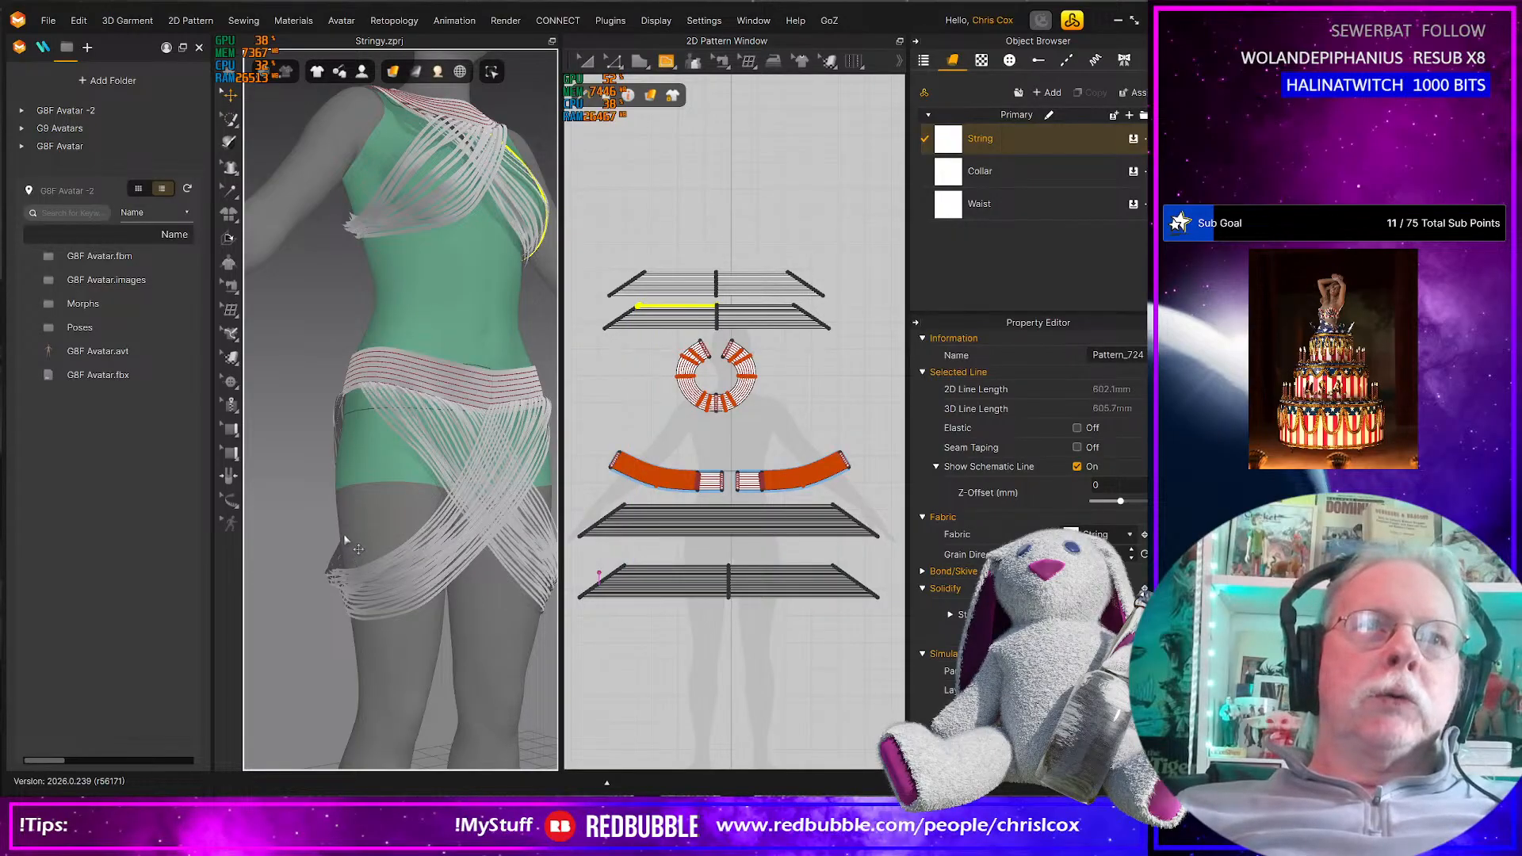
scroll(737, 617, "up", 5)
scroll(738, 616, "down", 4)
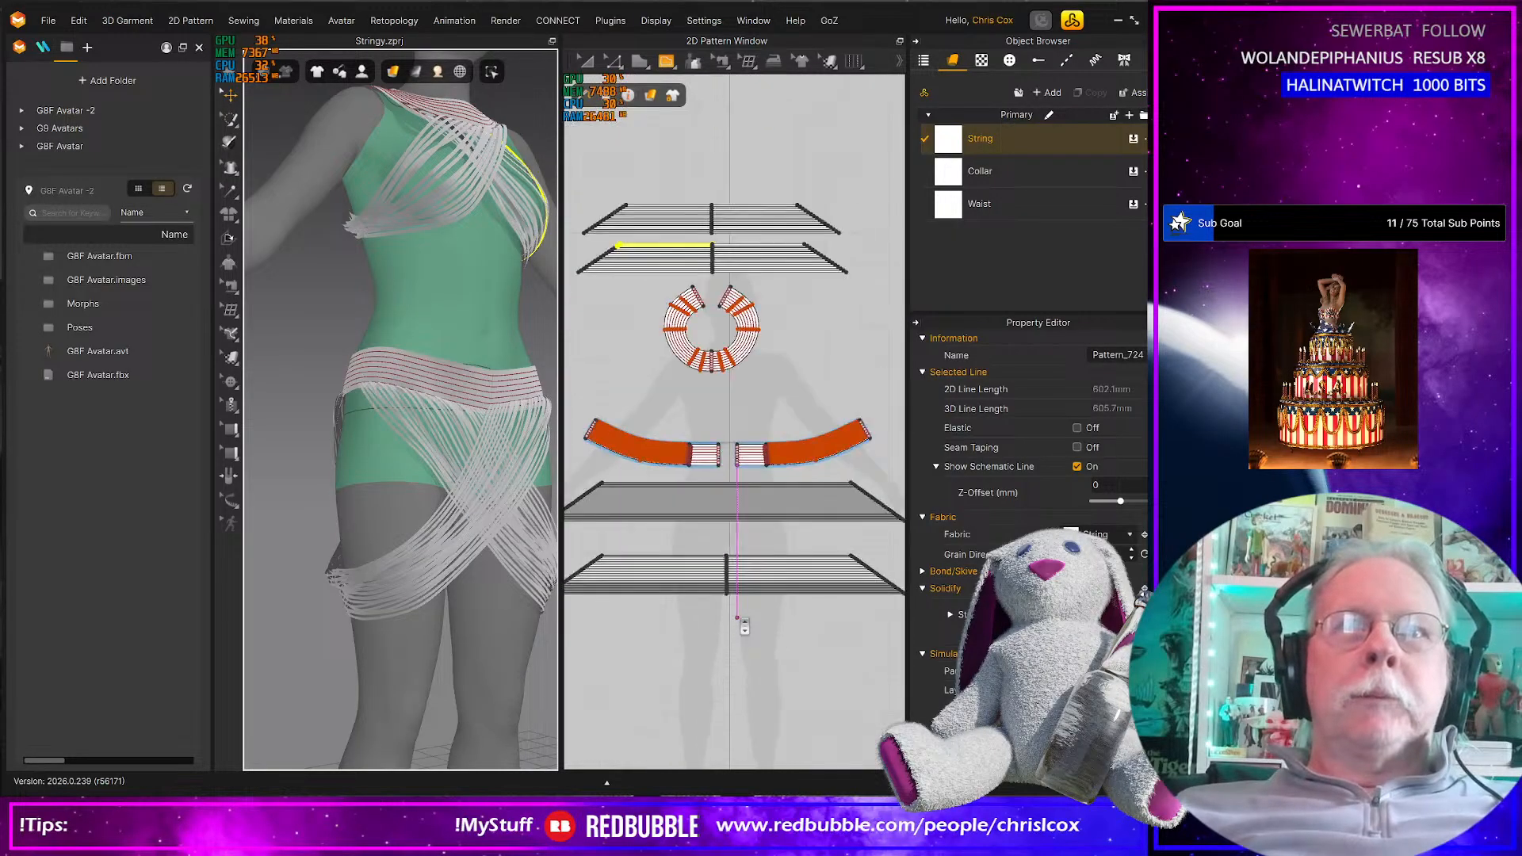
middle_click_drag(749, 615, 801, 632)
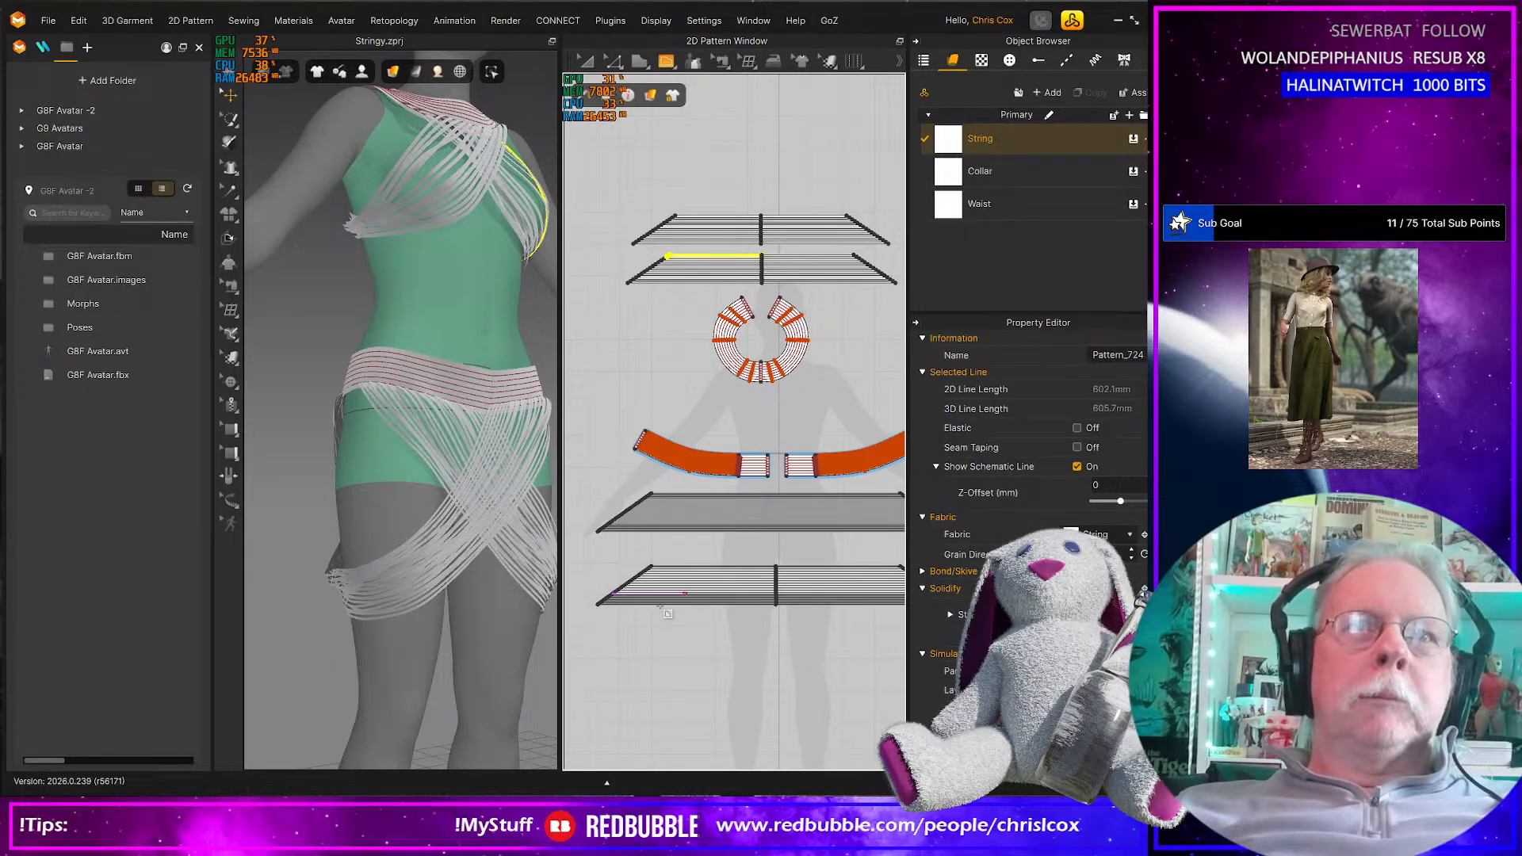
scroll(622, 610, "up", 5)
scroll(618, 611, "up", 3)
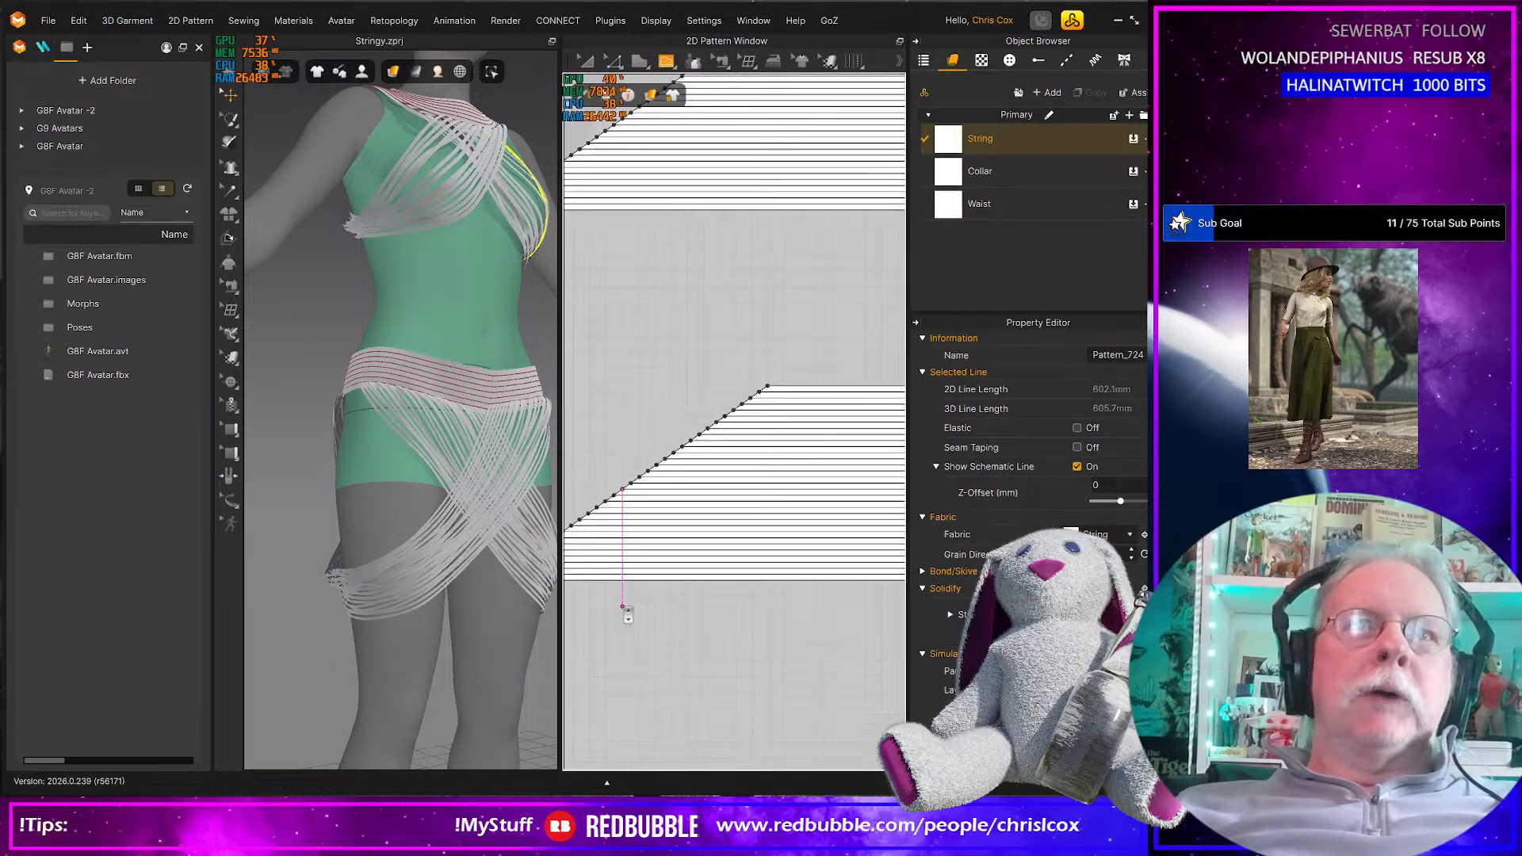
scroll(619, 609, "down", 5)
middle_click_drag(620, 607, 650, 597)
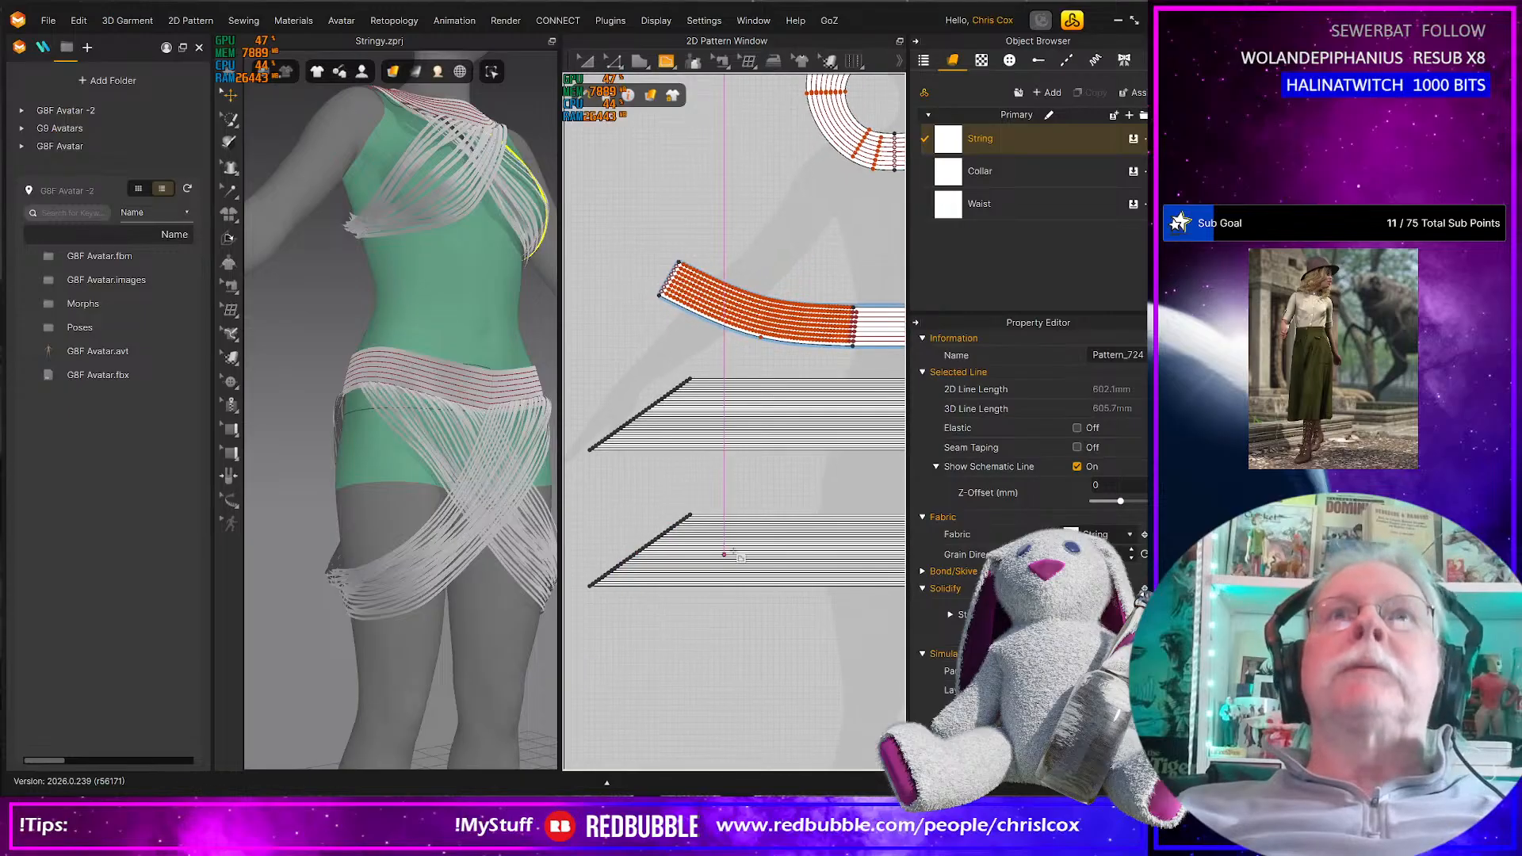
Trace half of the lowest skirt strip set as a four-sided polygon pattern, about 421.5 mm wide and 120 mm high, with one slanted end
left_click(666, 63)
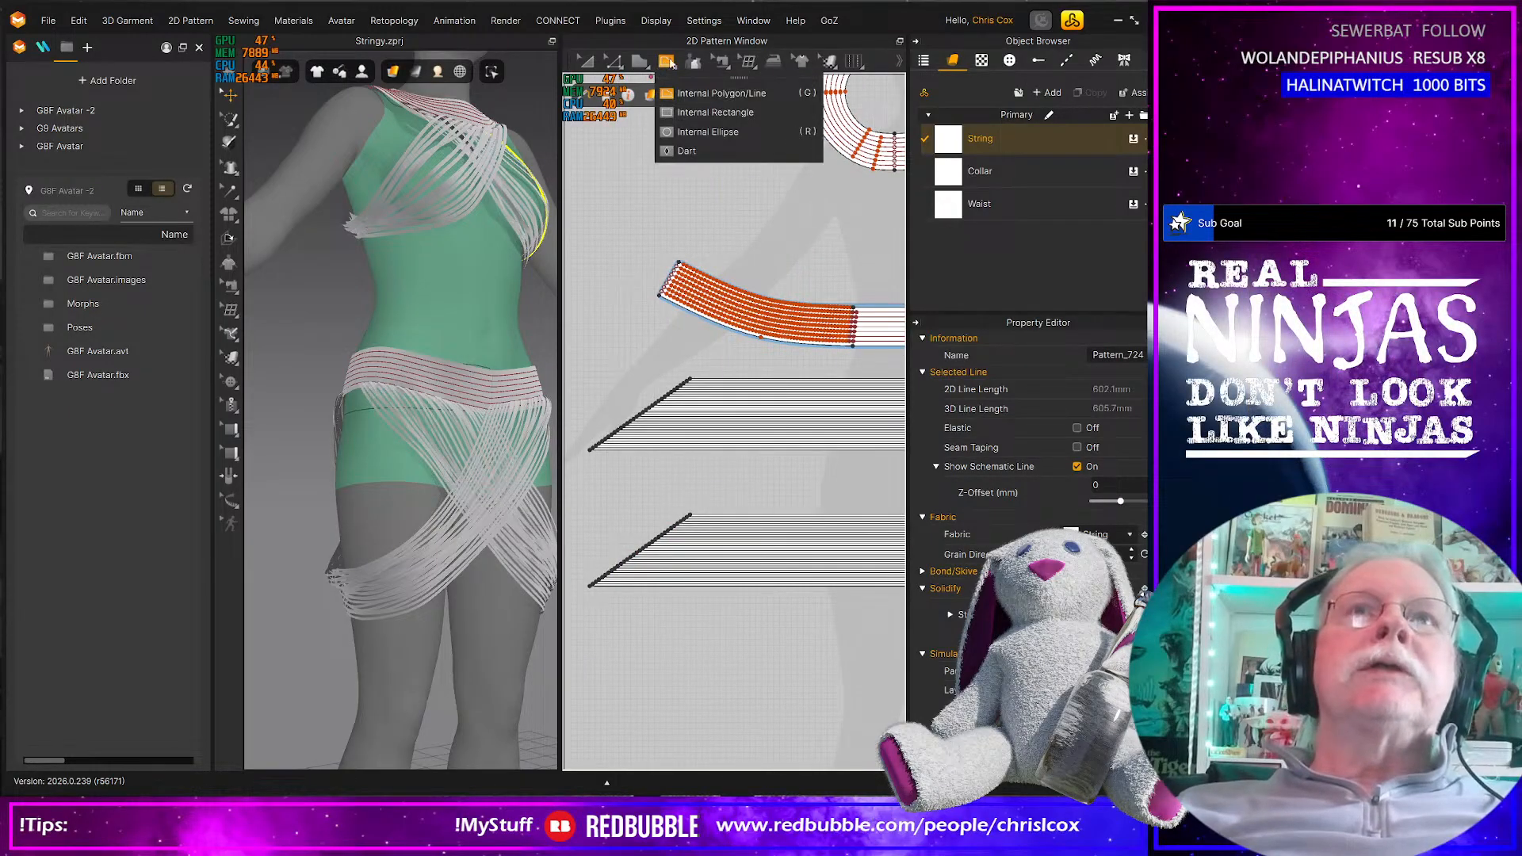
left_click(709, 94)
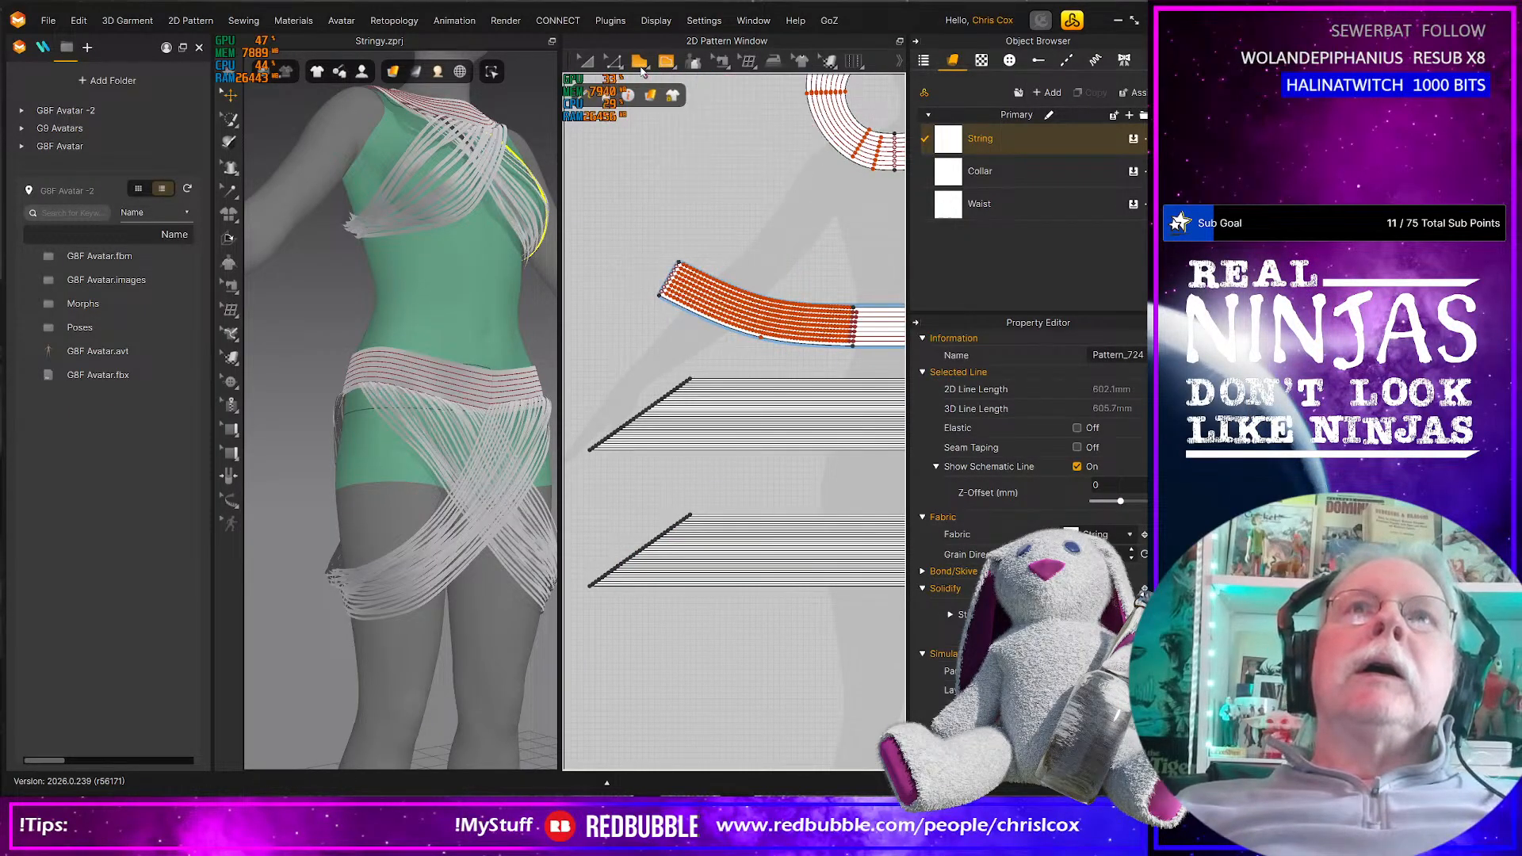
left_click(690, 515)
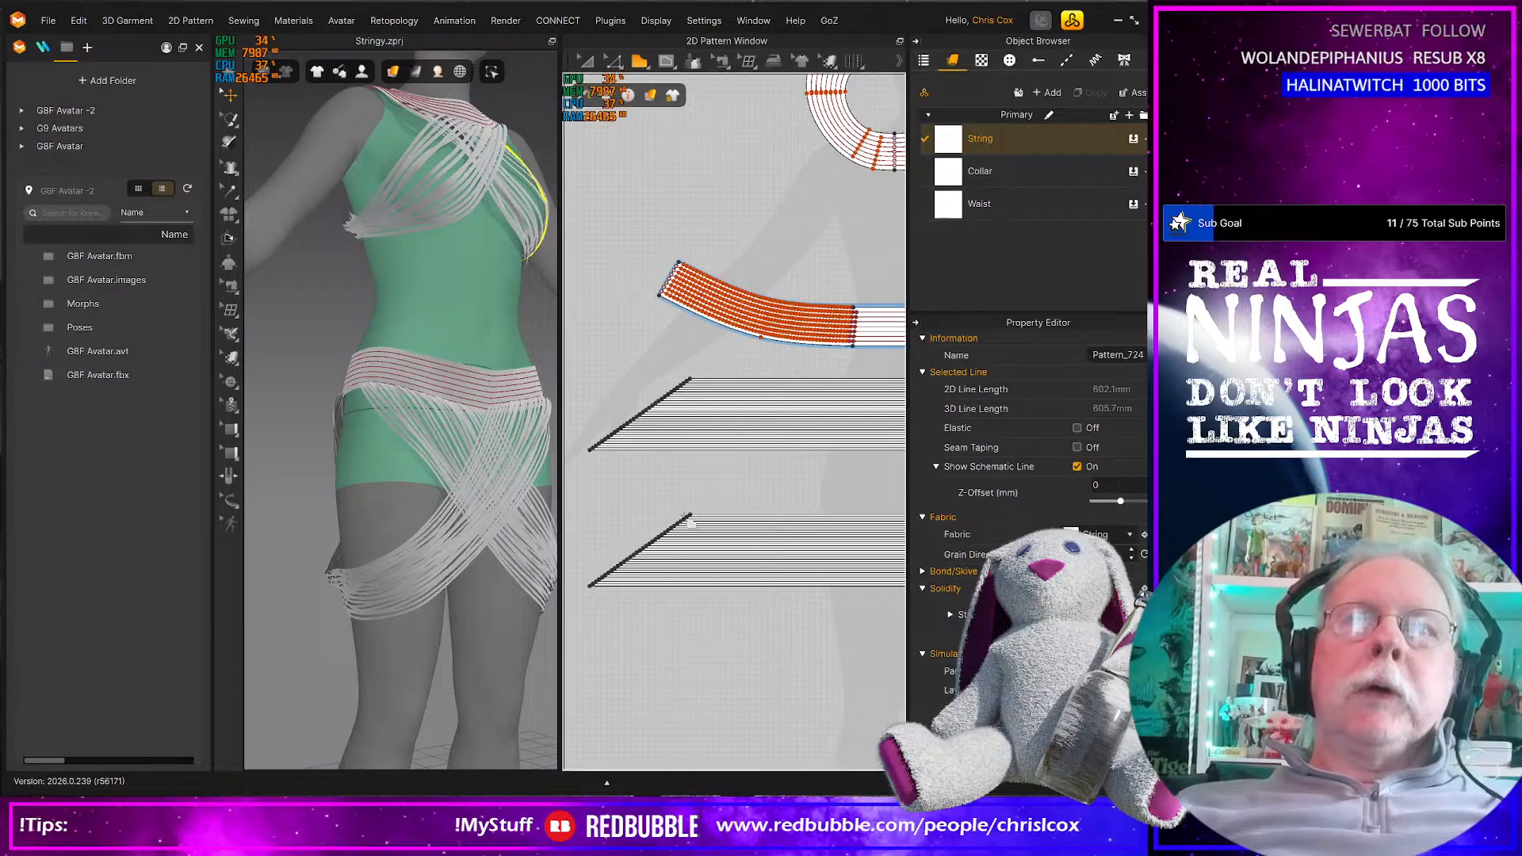
left_click(590, 586)
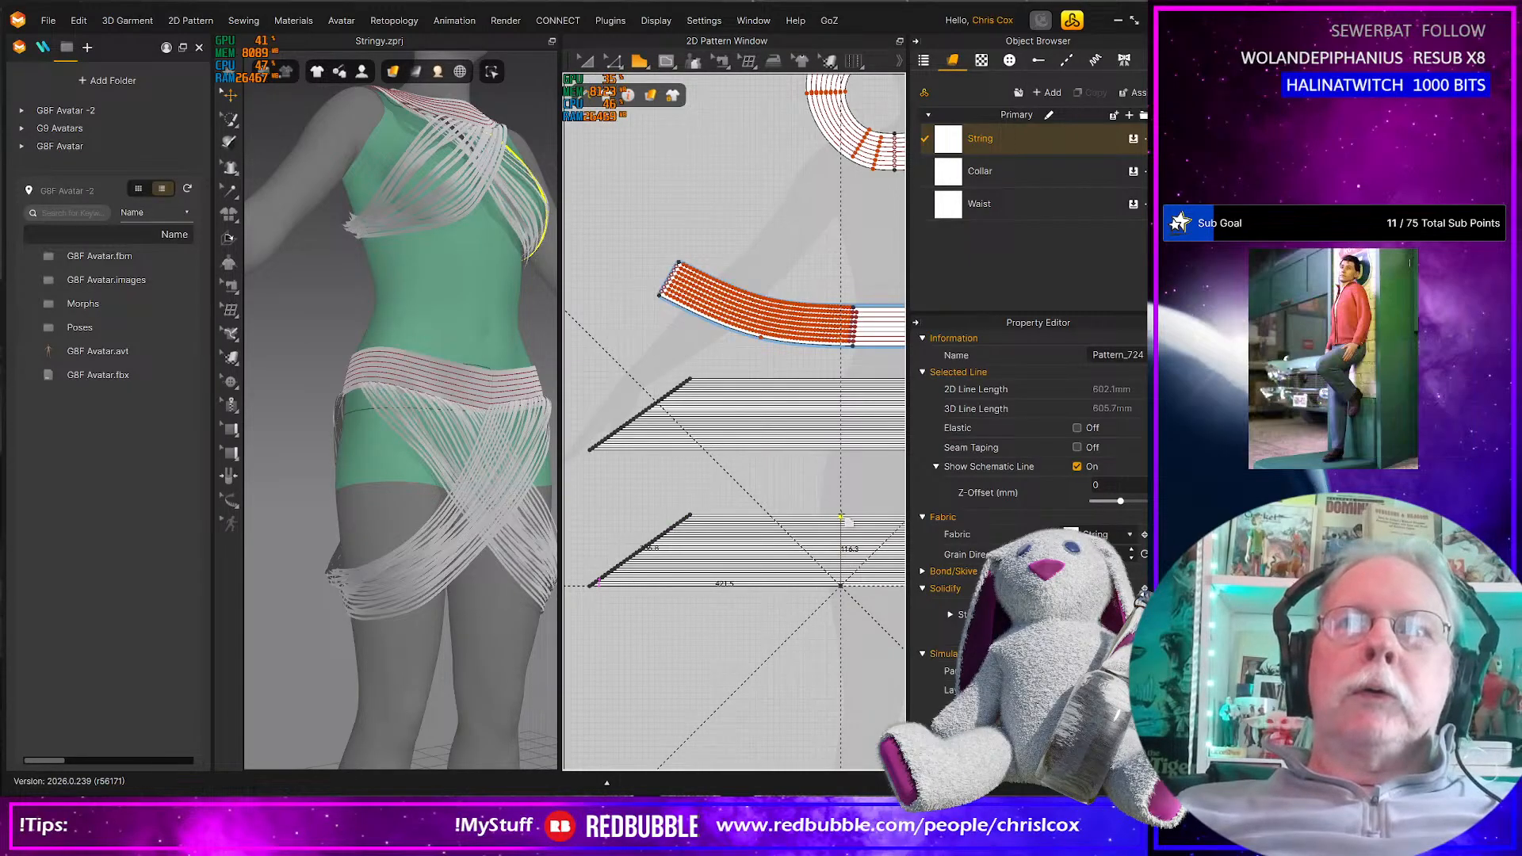
scroll(843, 519, "down", 2)
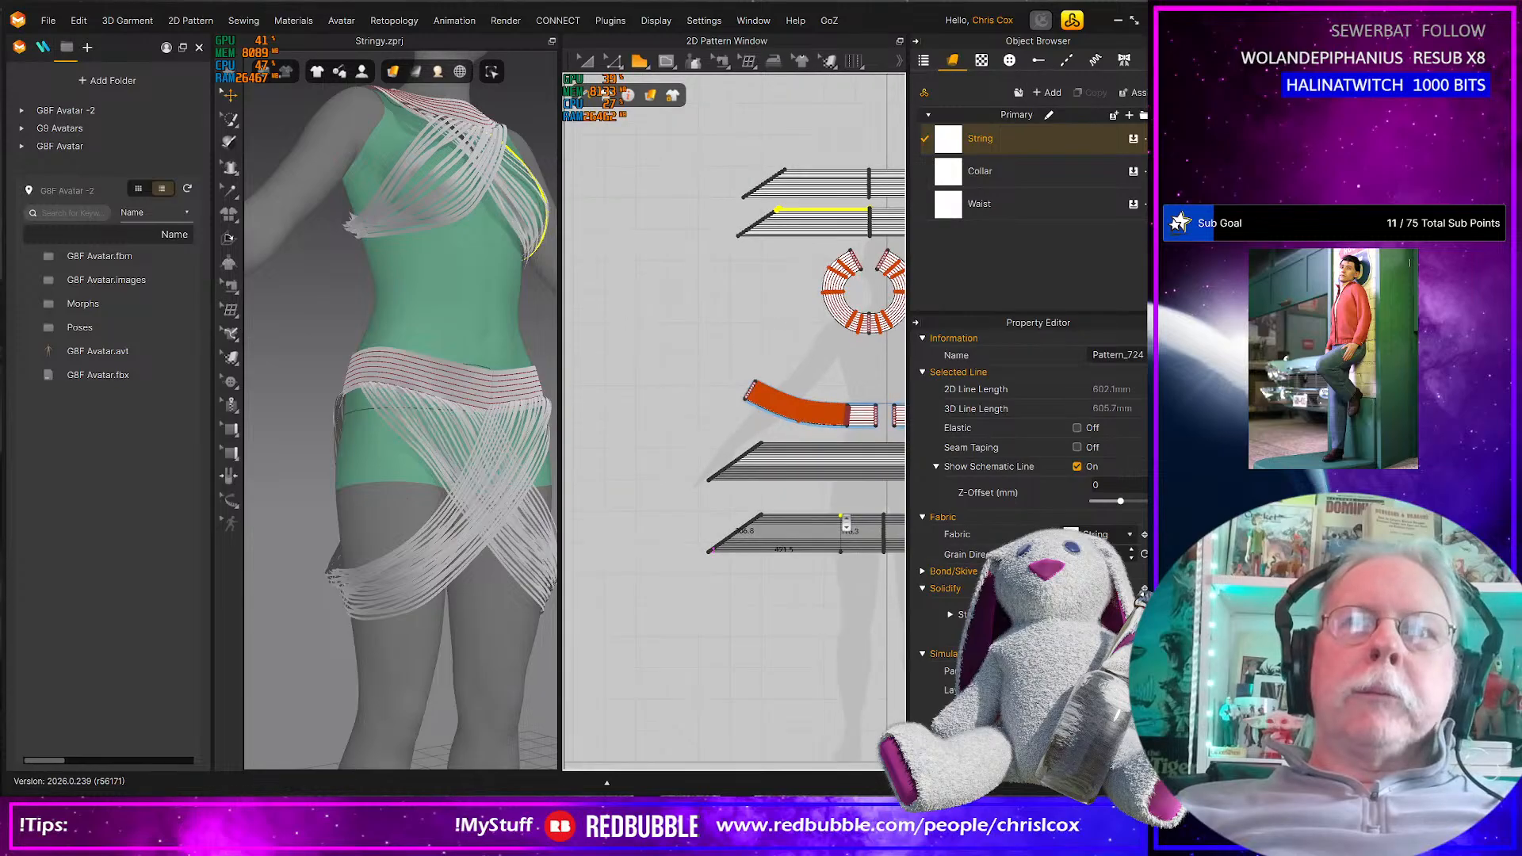
scroll(844, 522, "up", 4)
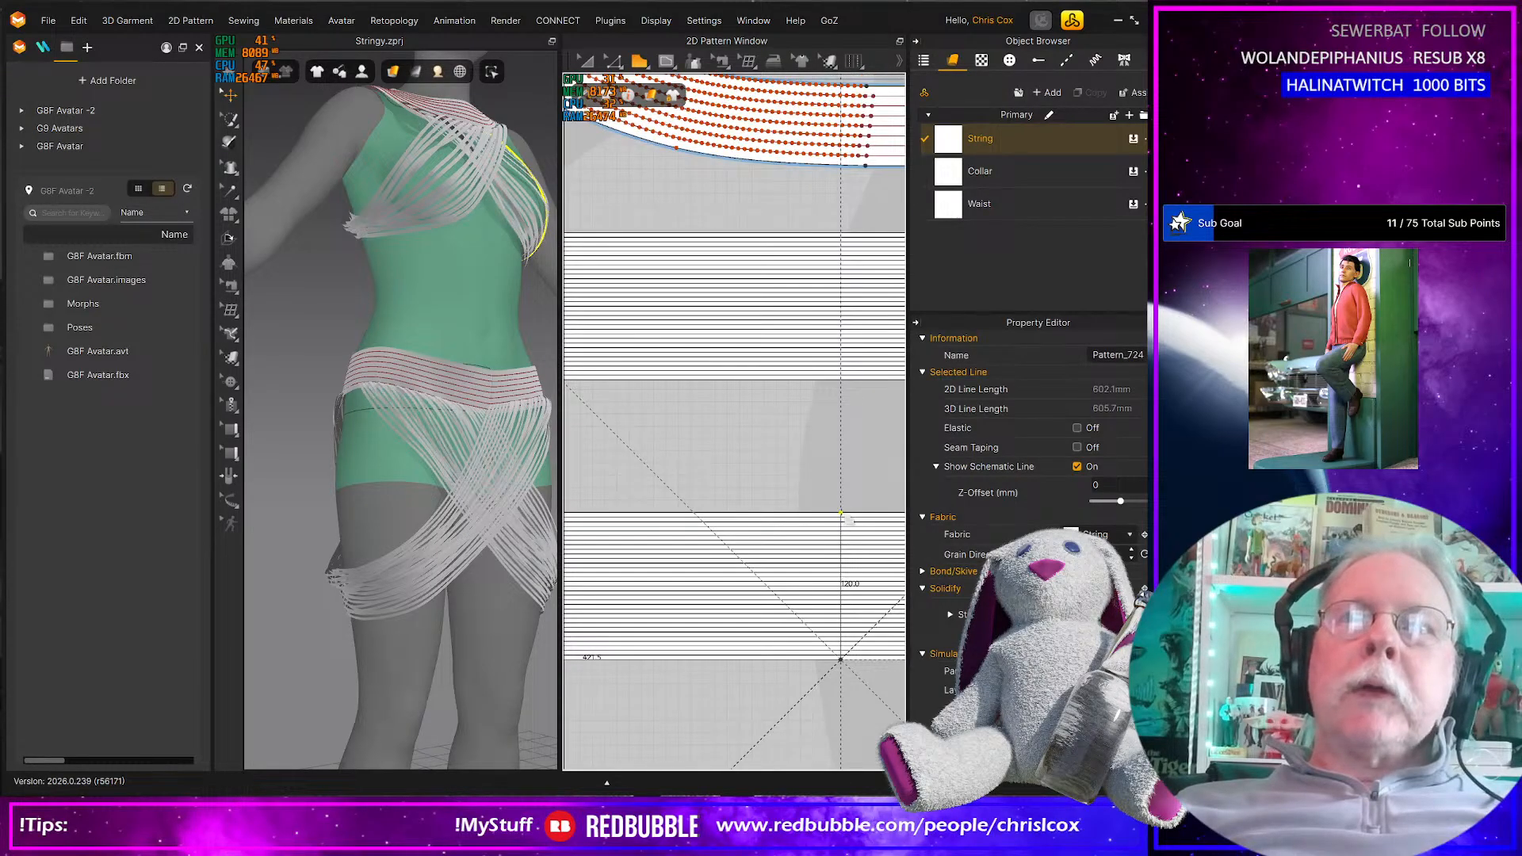
left_click(840, 512)
middle_click_drag(751, 505, 907, 481)
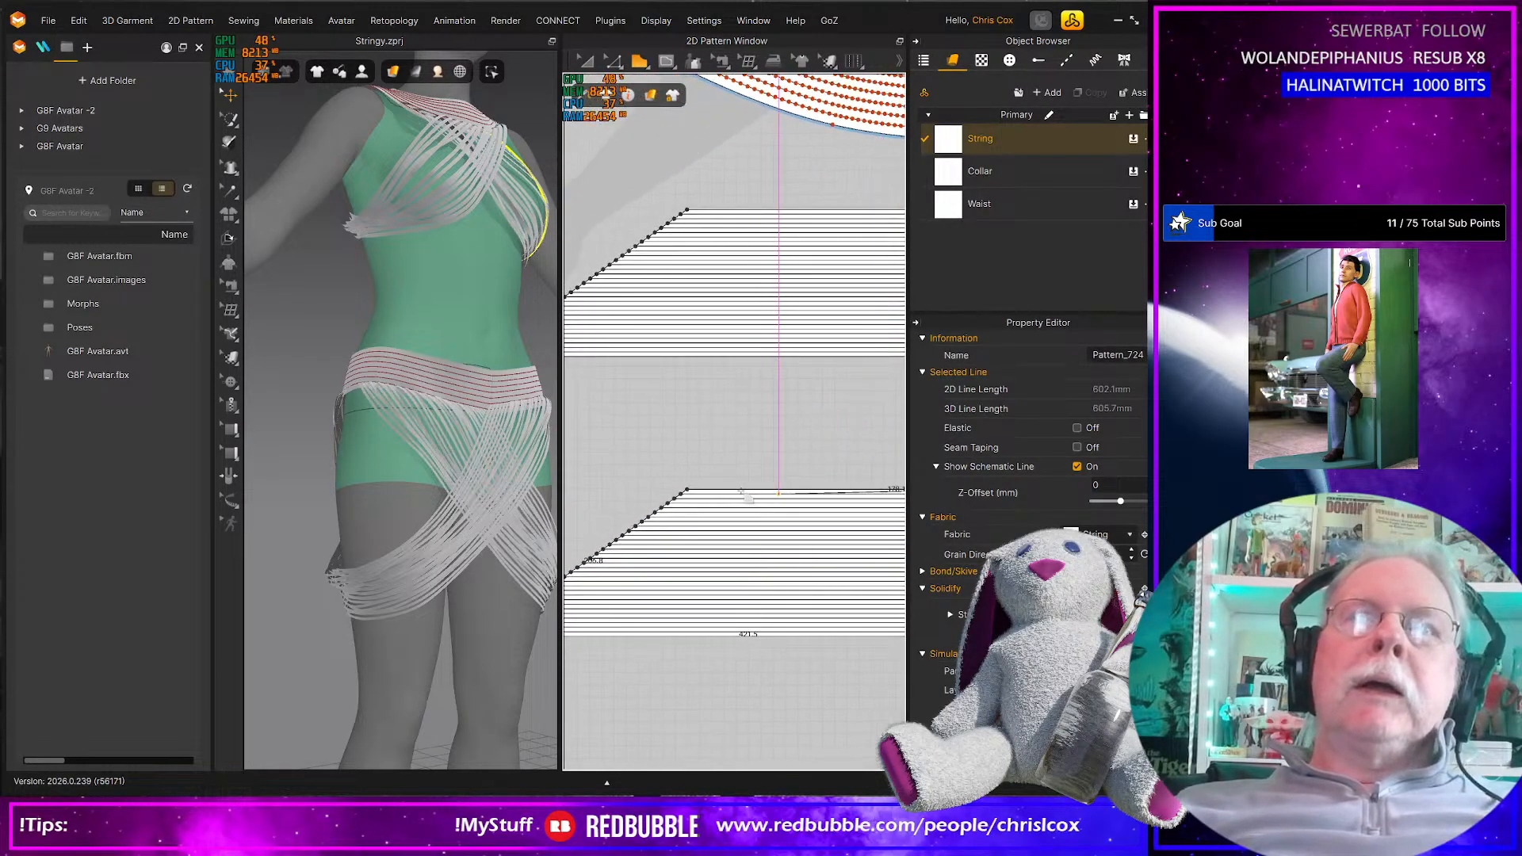
left_click(688, 486)
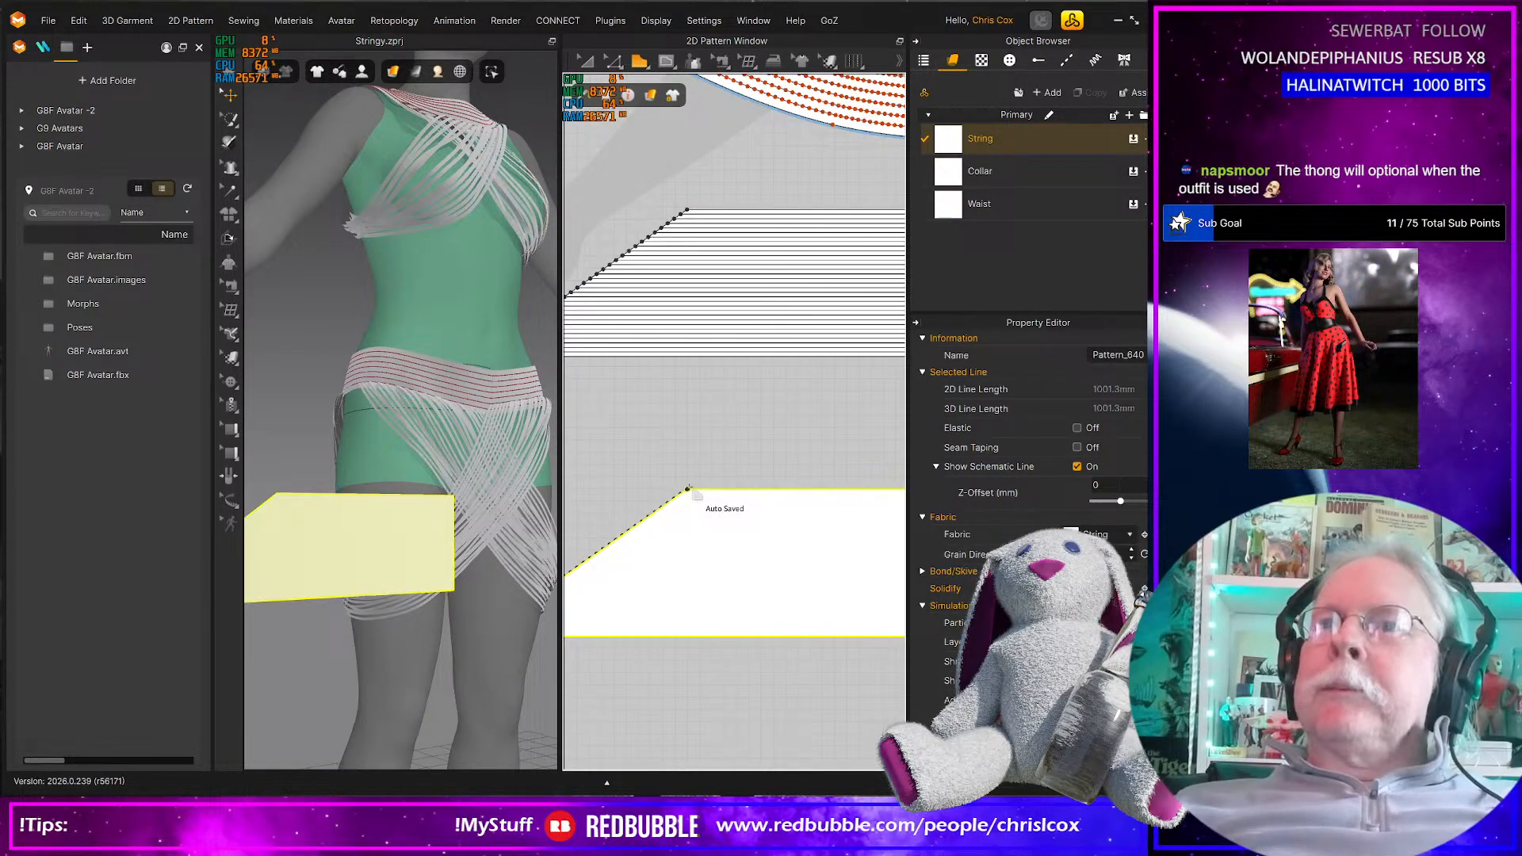
Move the new polygon pattern off the skirt strips into the space between the collar and the waistband
left_click(736, 573)
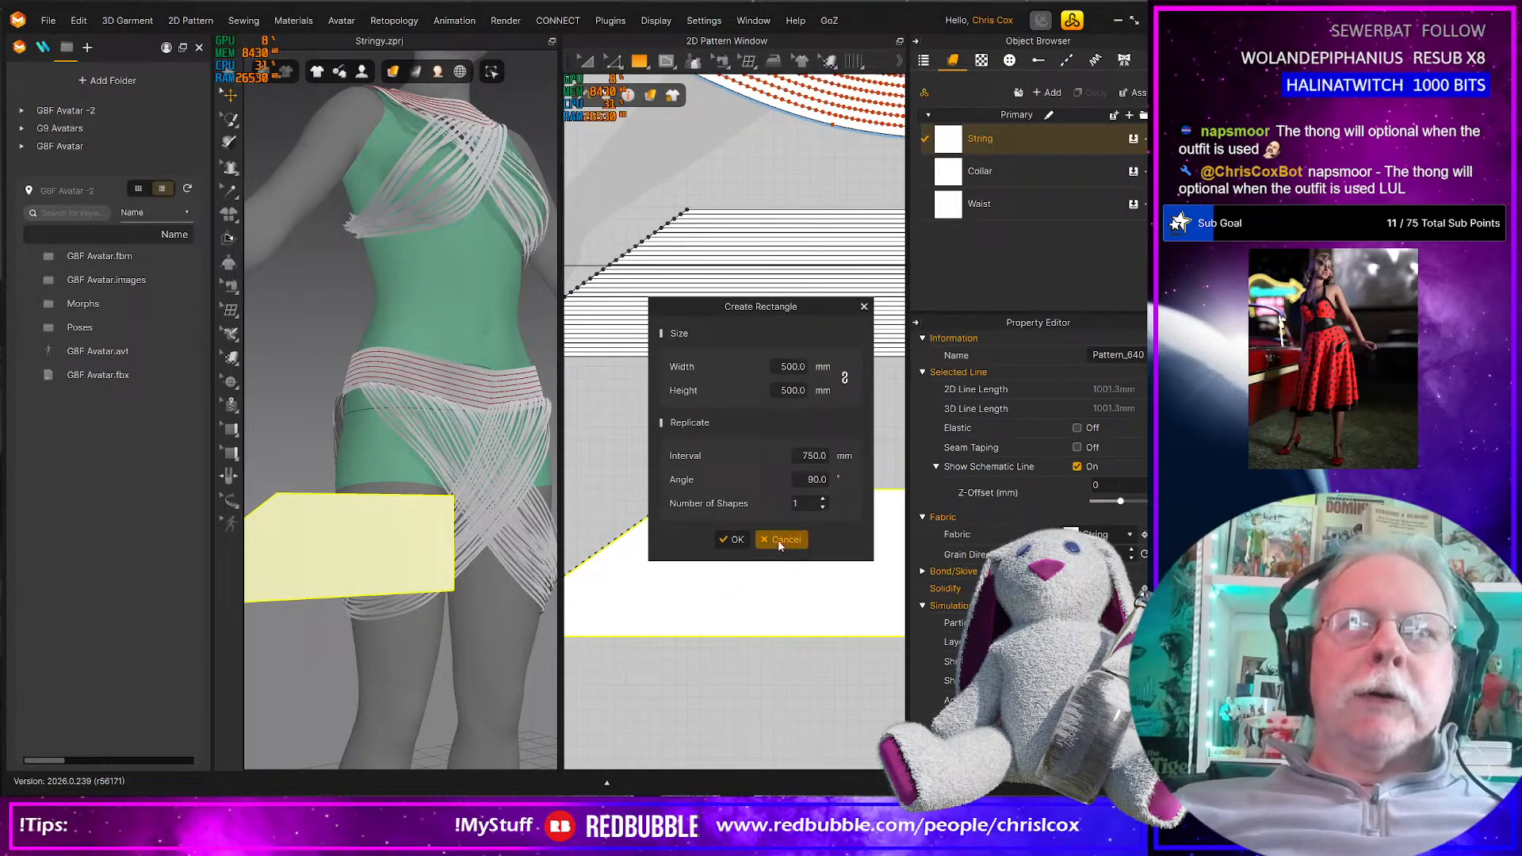
left_click(783, 540)
left_click_drag(774, 592, 802, 482)
scroll(844, 636, "down", 3)
middle_click_drag(835, 640, 683, 644)
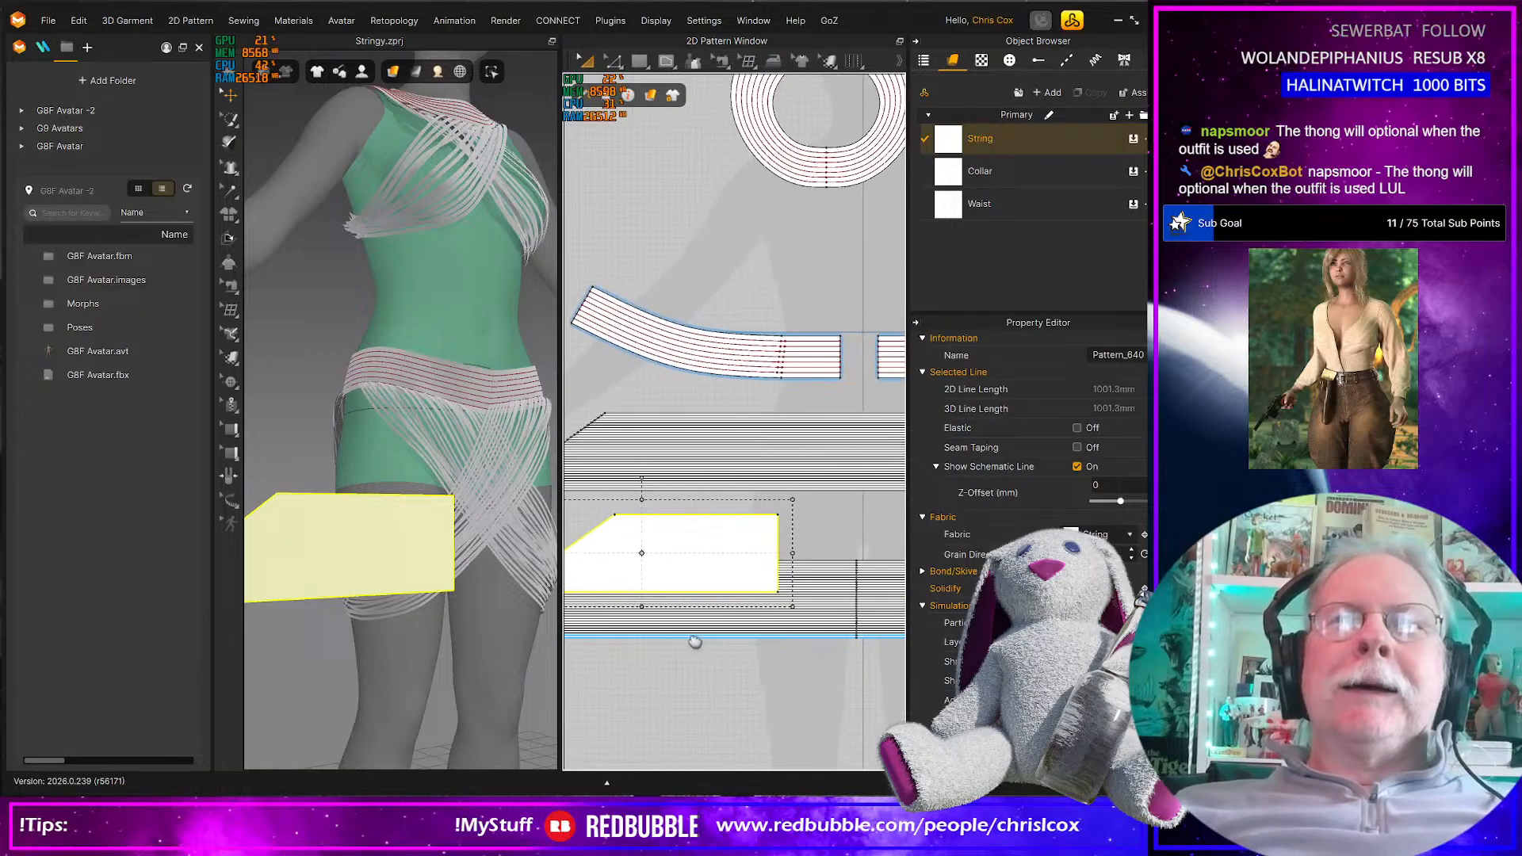
scroll(735, 645, "down", 2)
left_click_drag(723, 545, 769, 288)
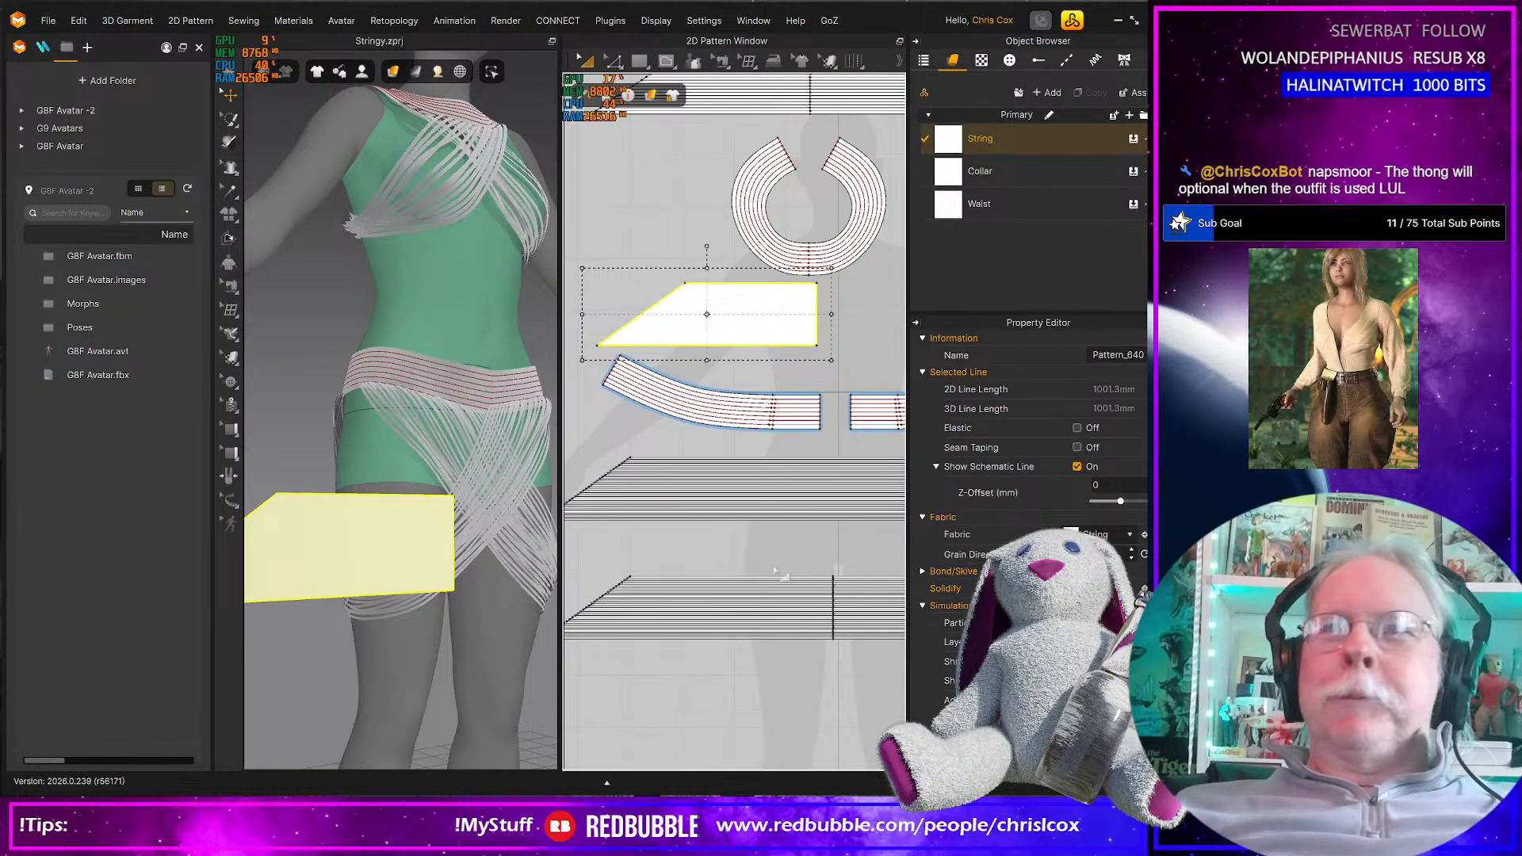
Delete both sets of string strips that form the skirt below the waistband
scroll(753, 644, "down", 3)
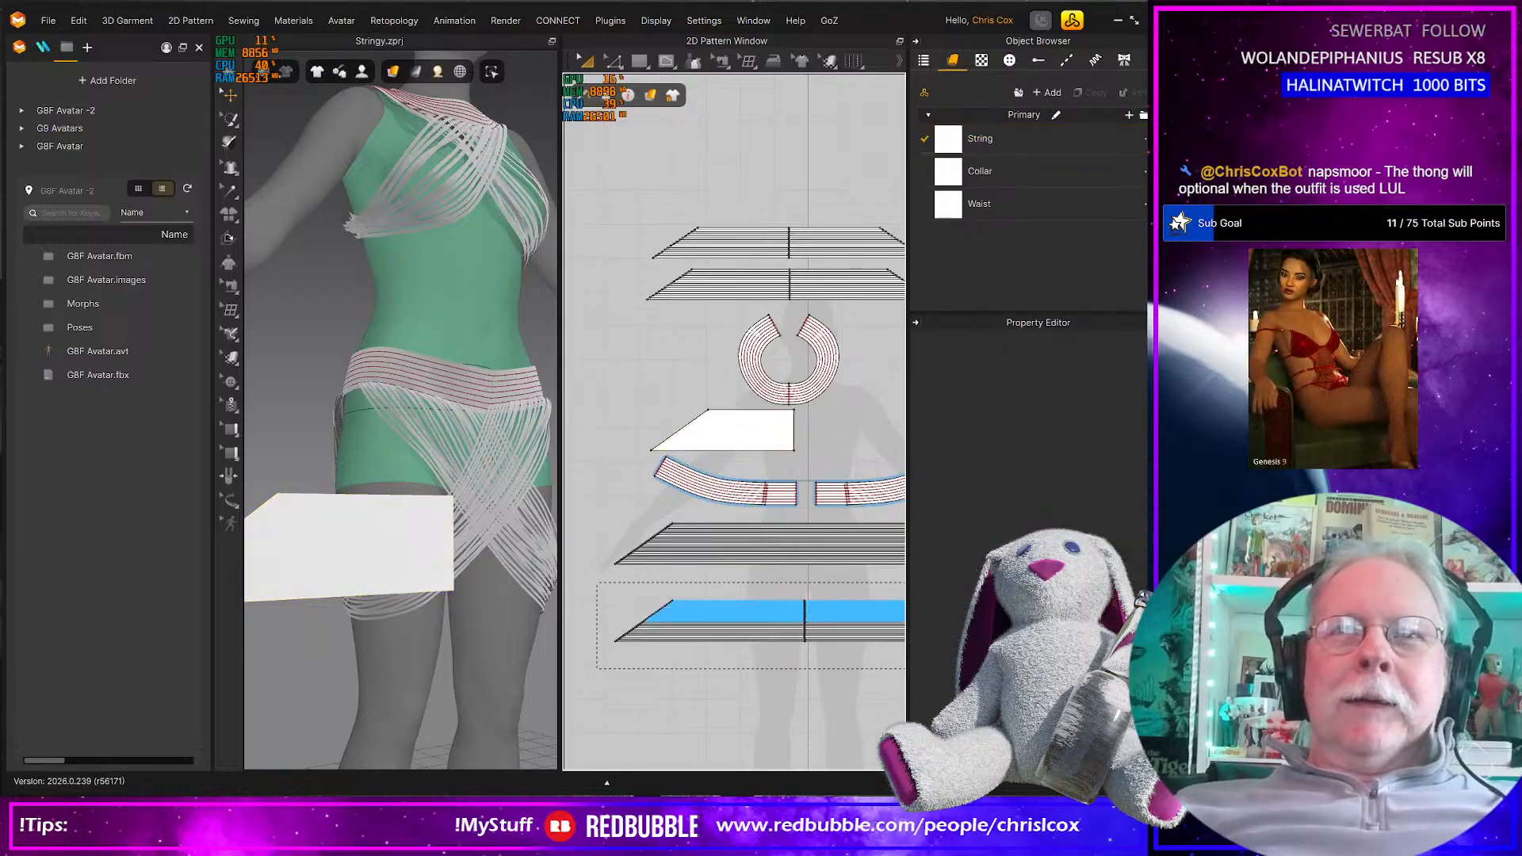
left_click(872, 638)
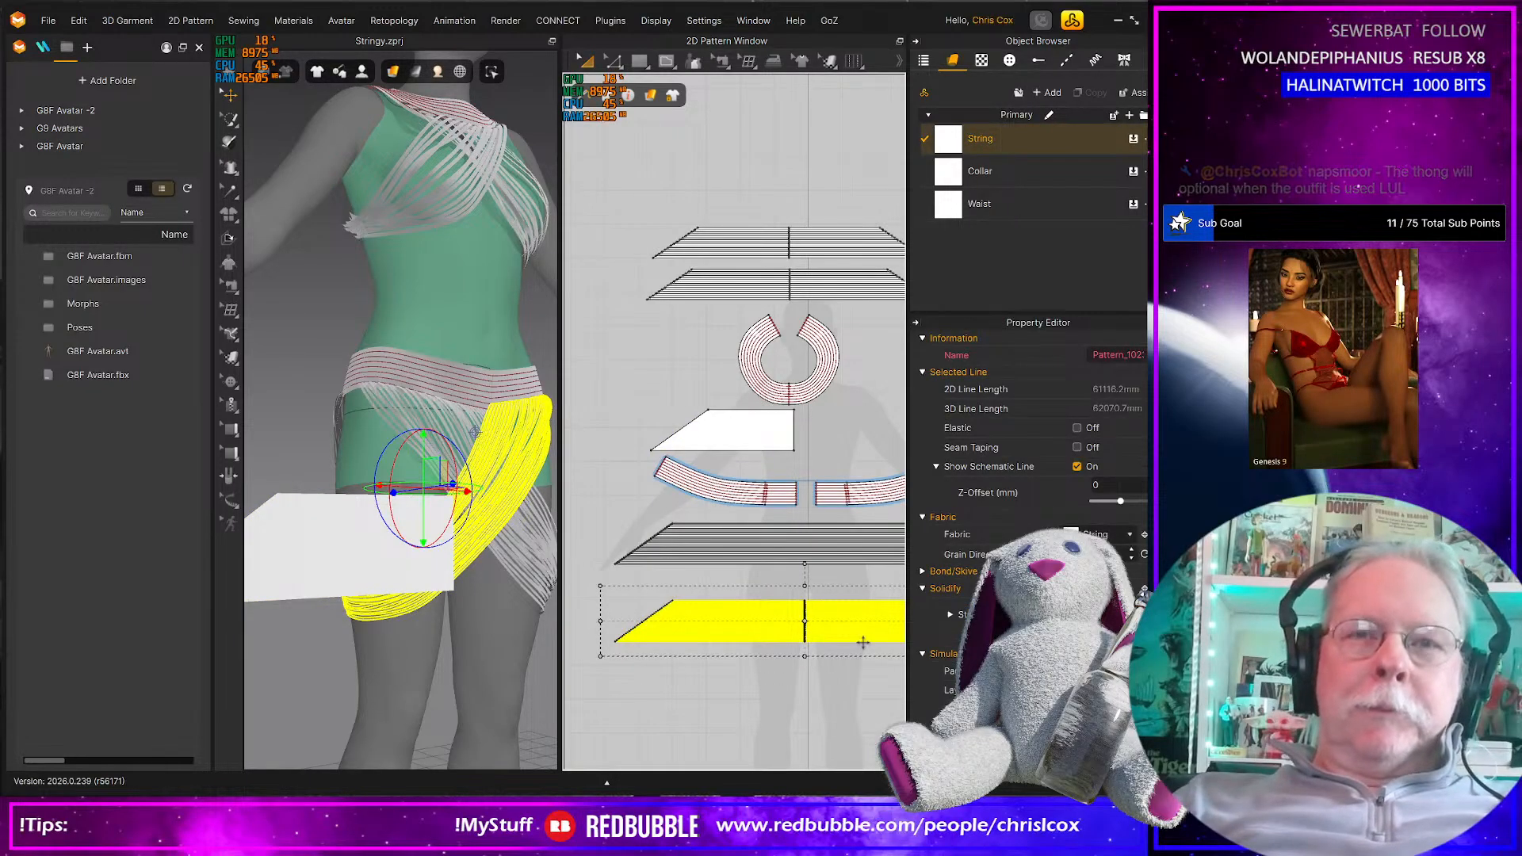
key("Delete")
left_click_drag(603, 514, 902, 604)
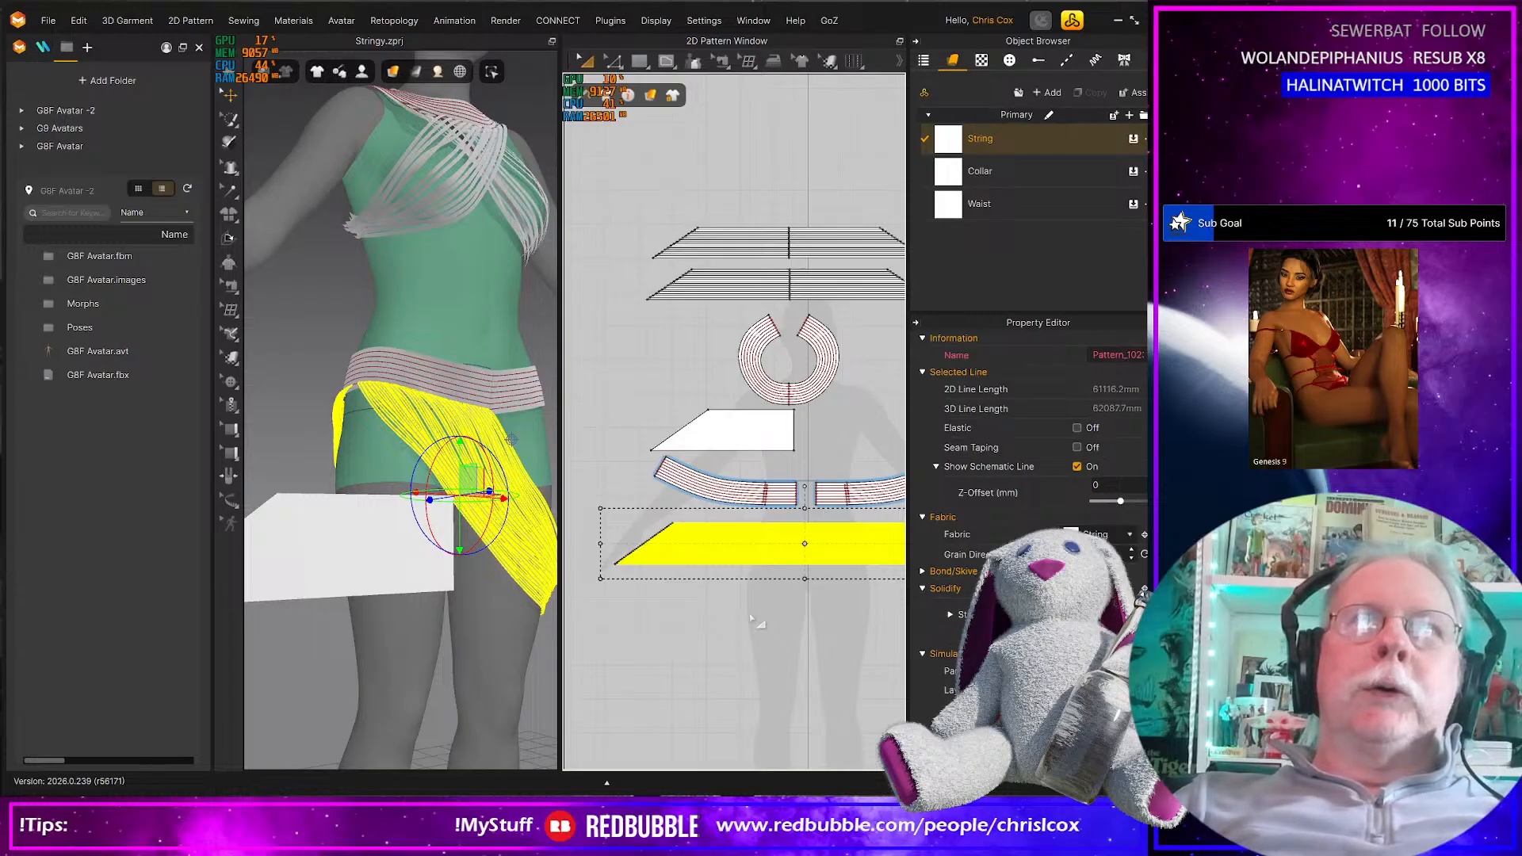
key("Delete")
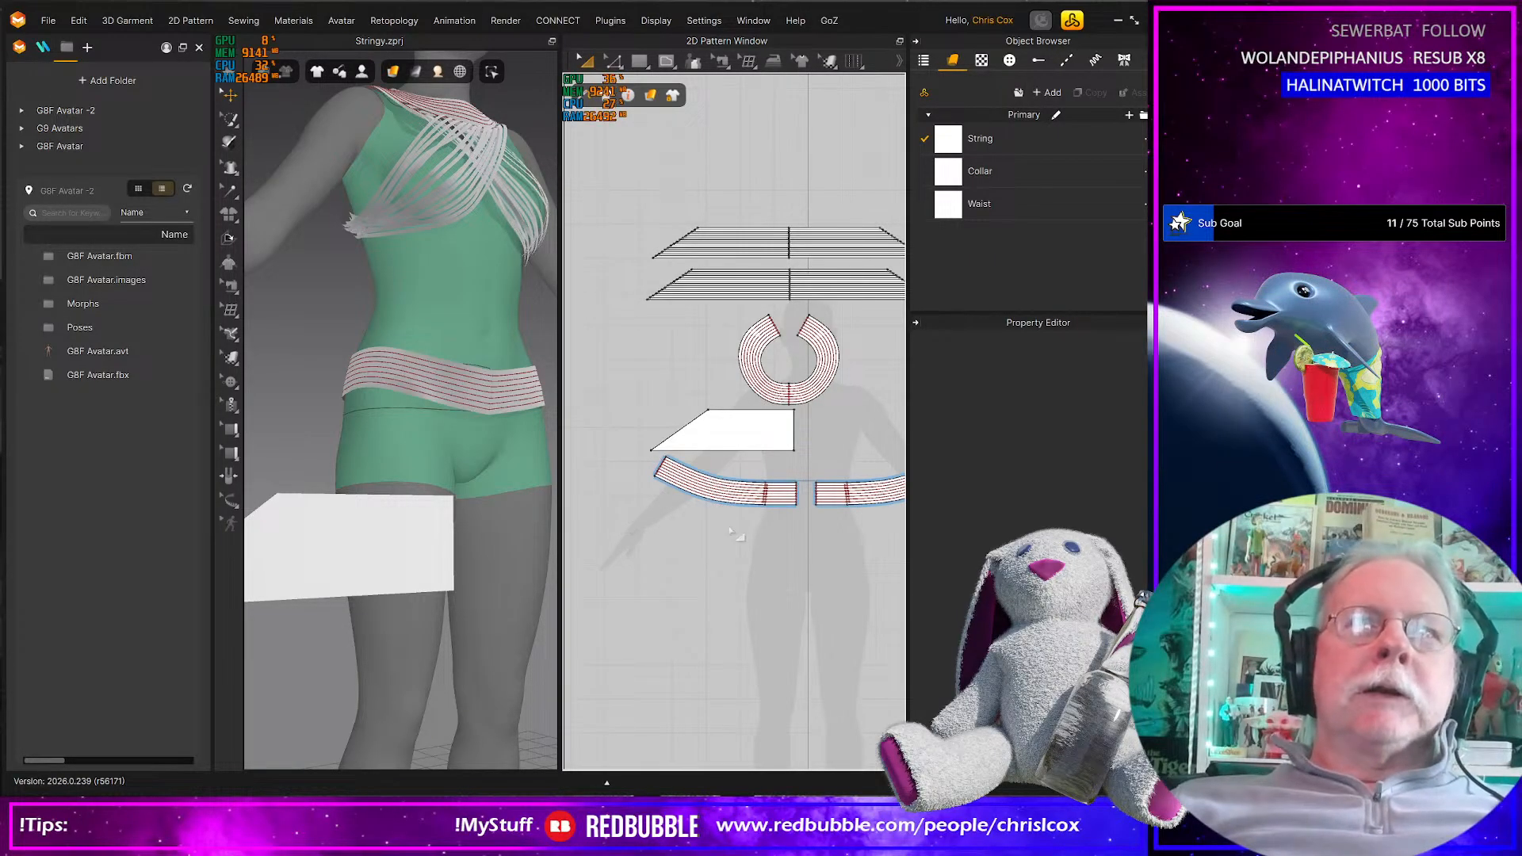
Place the four-sided polygon pattern in the empty area below the waistband pieces
scroll(739, 527, "down", 3)
scroll(740, 527, "up", 5)
key("z")
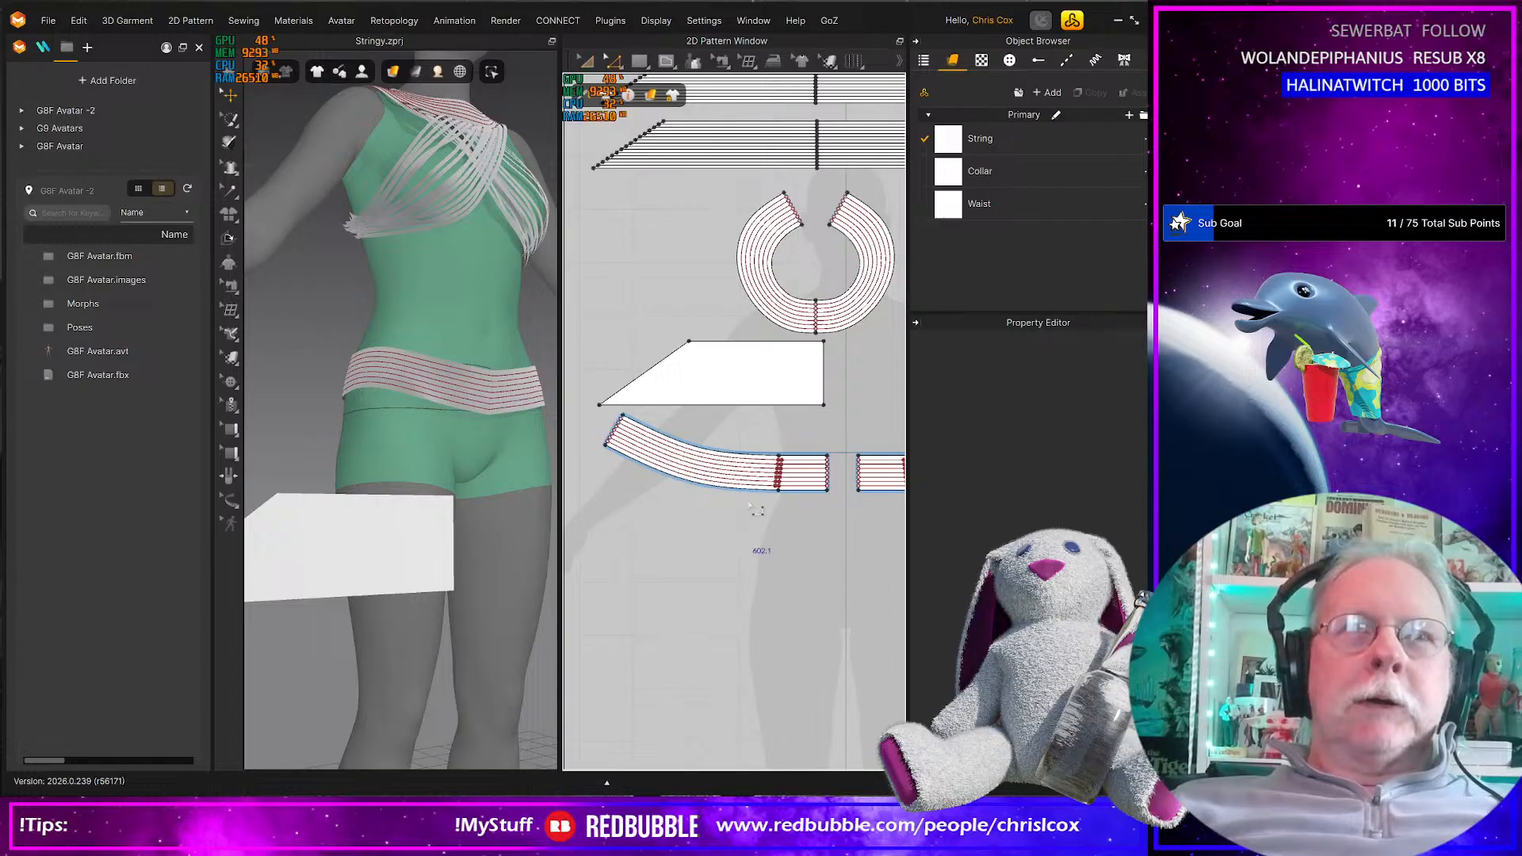
left_click(774, 373)
key("ctrl+c")
key("ctrl+v")
left_click(785, 588)
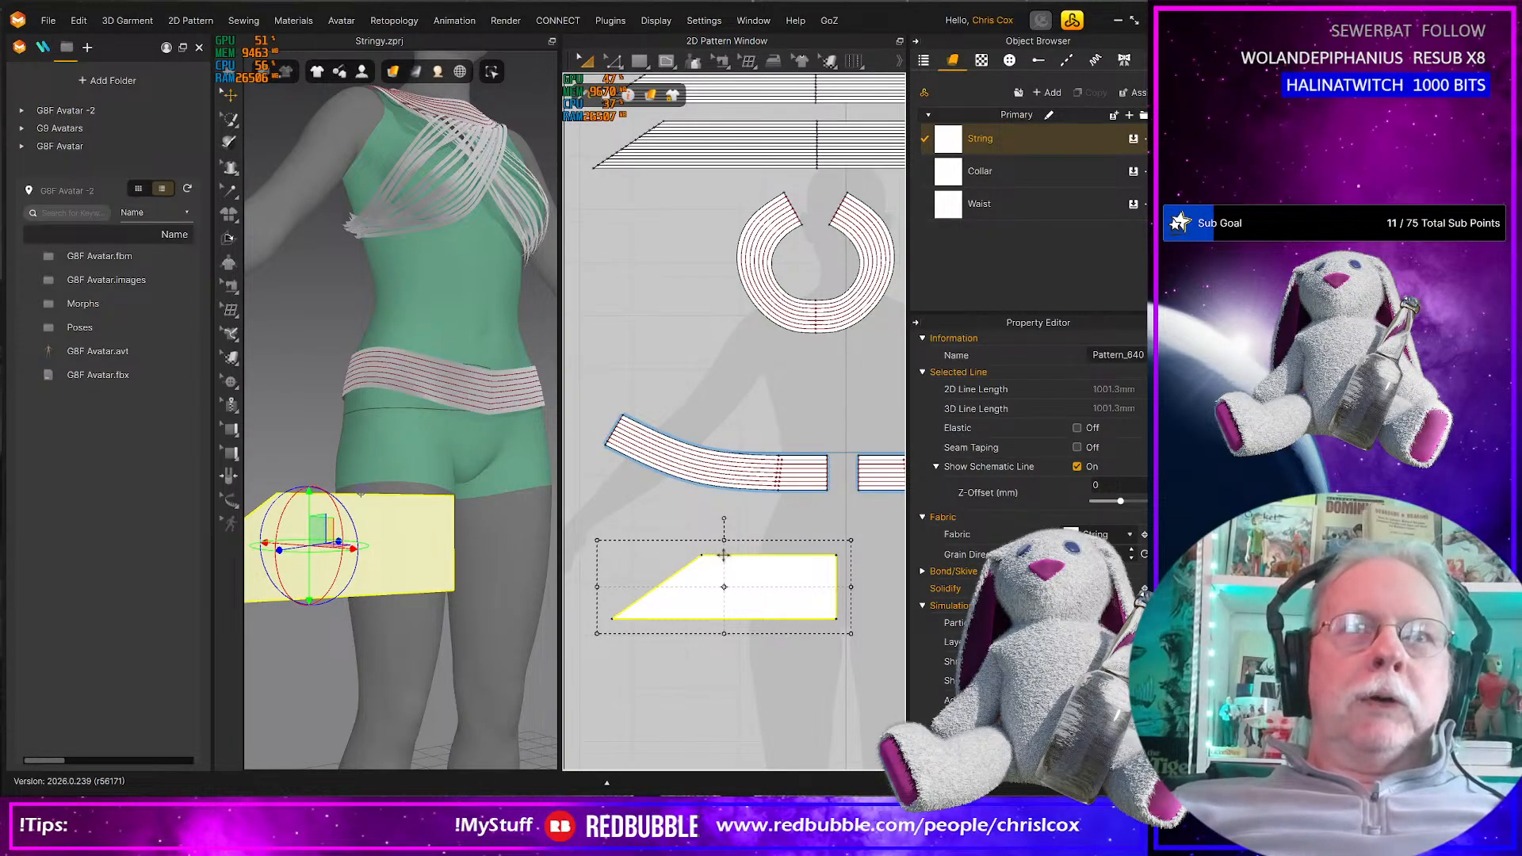
Shift the polygon's upper slanted corner inward along the top edge, making the slanted edge about 260.3 mm long
key("z")
left_click(688, 582)
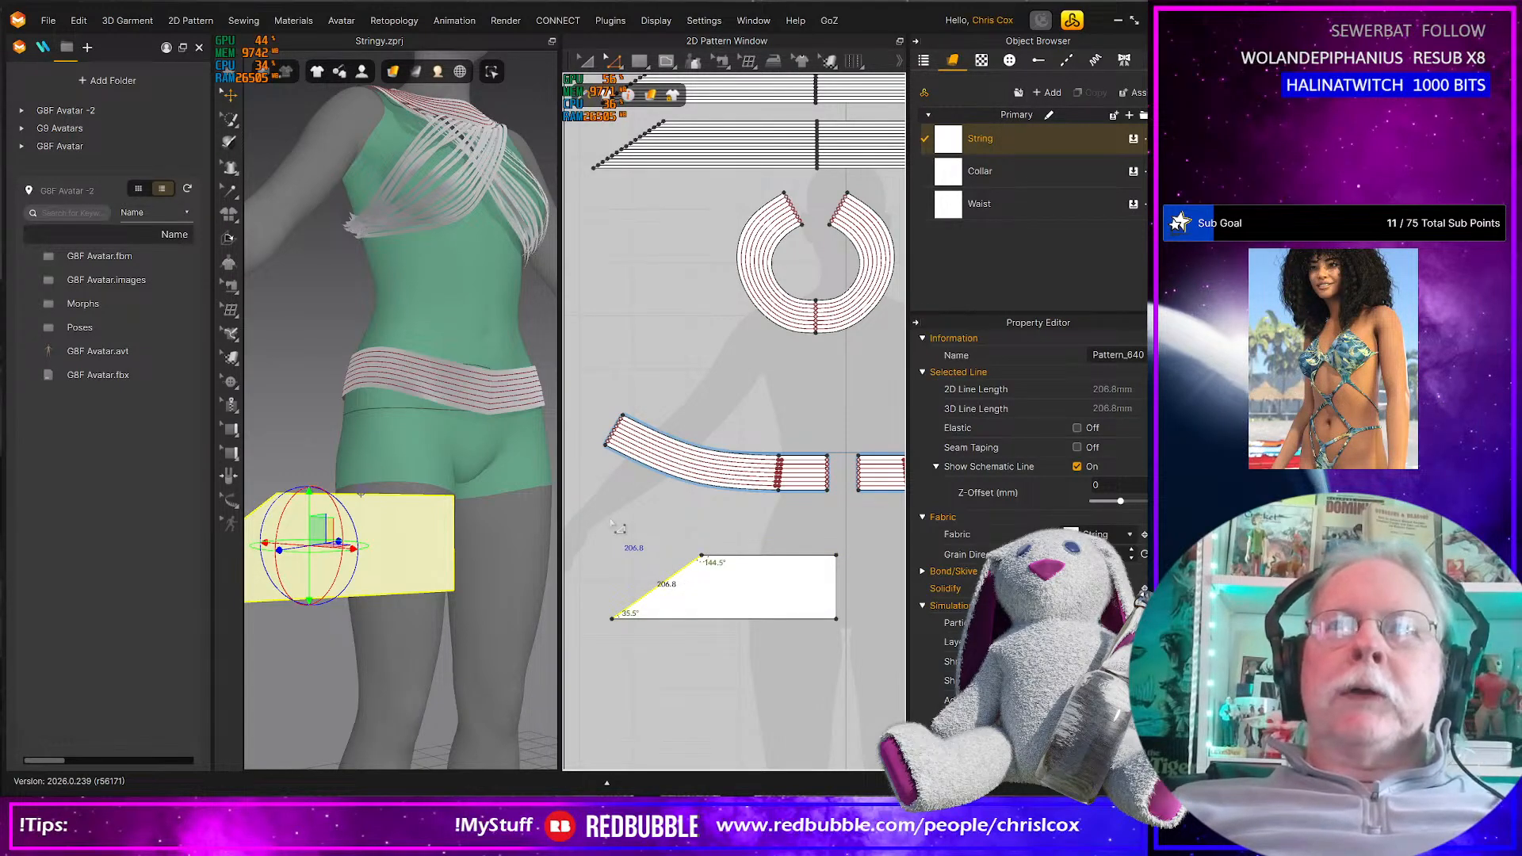
left_click(705, 558)
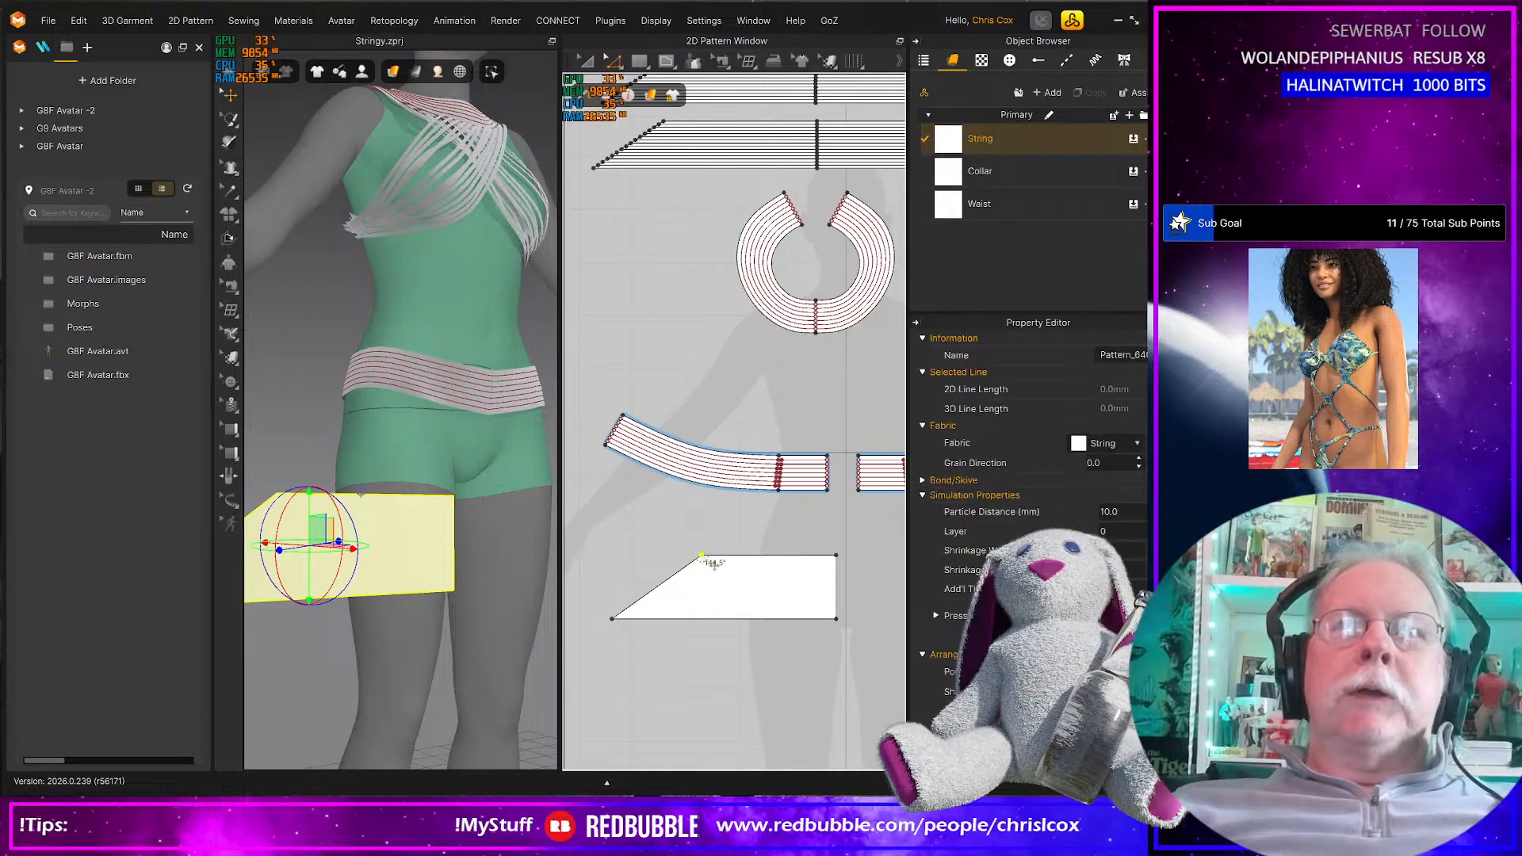
mouse_move(714, 564)
left_mouse_down()
mouse_move(747, 564)
mouse_move(736, 556)
left_mouse_up()
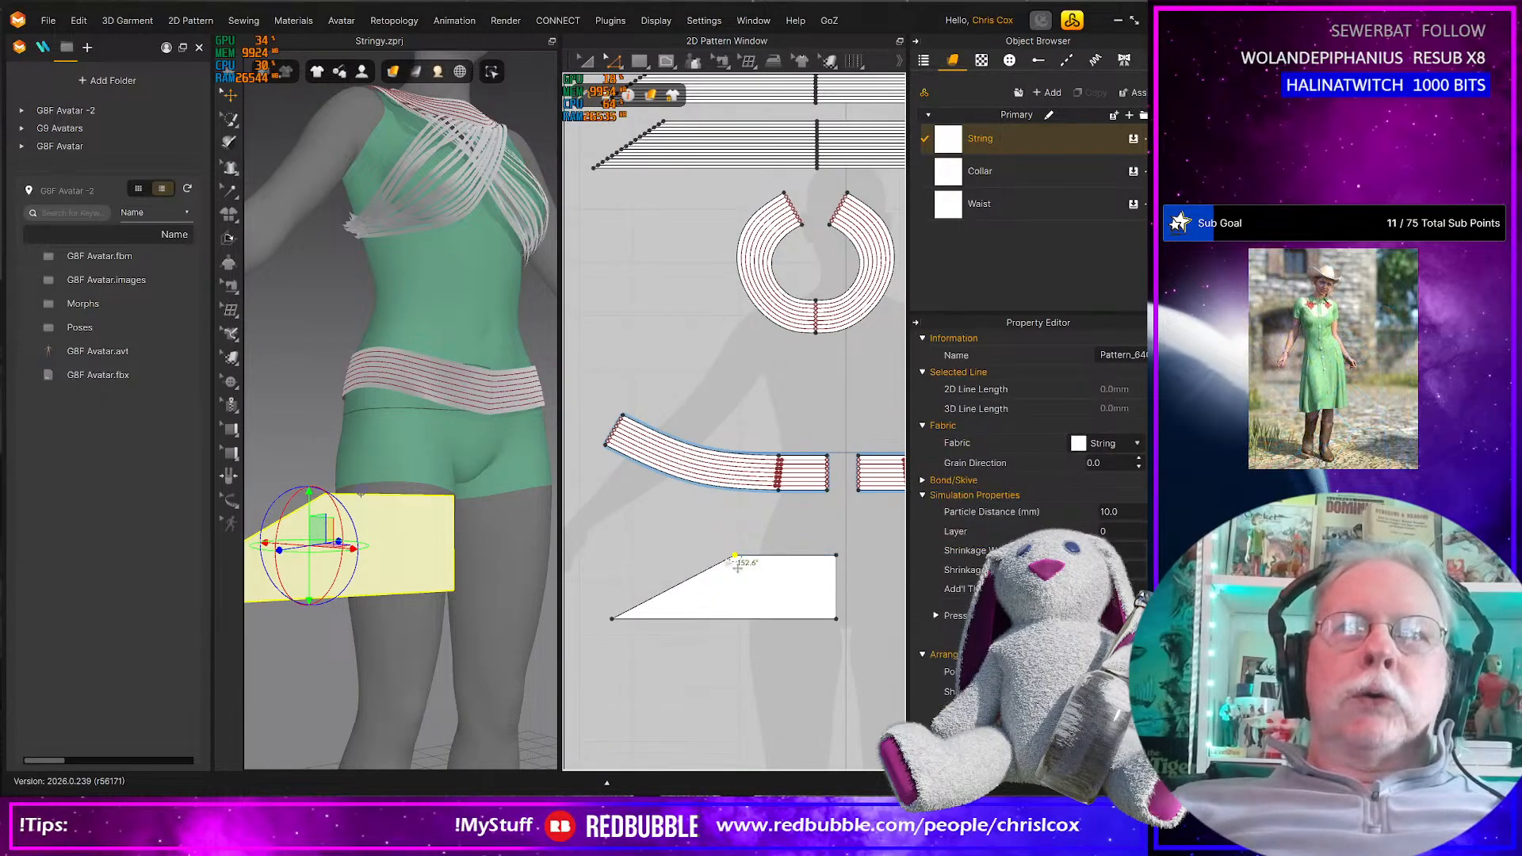
left_click(711, 584)
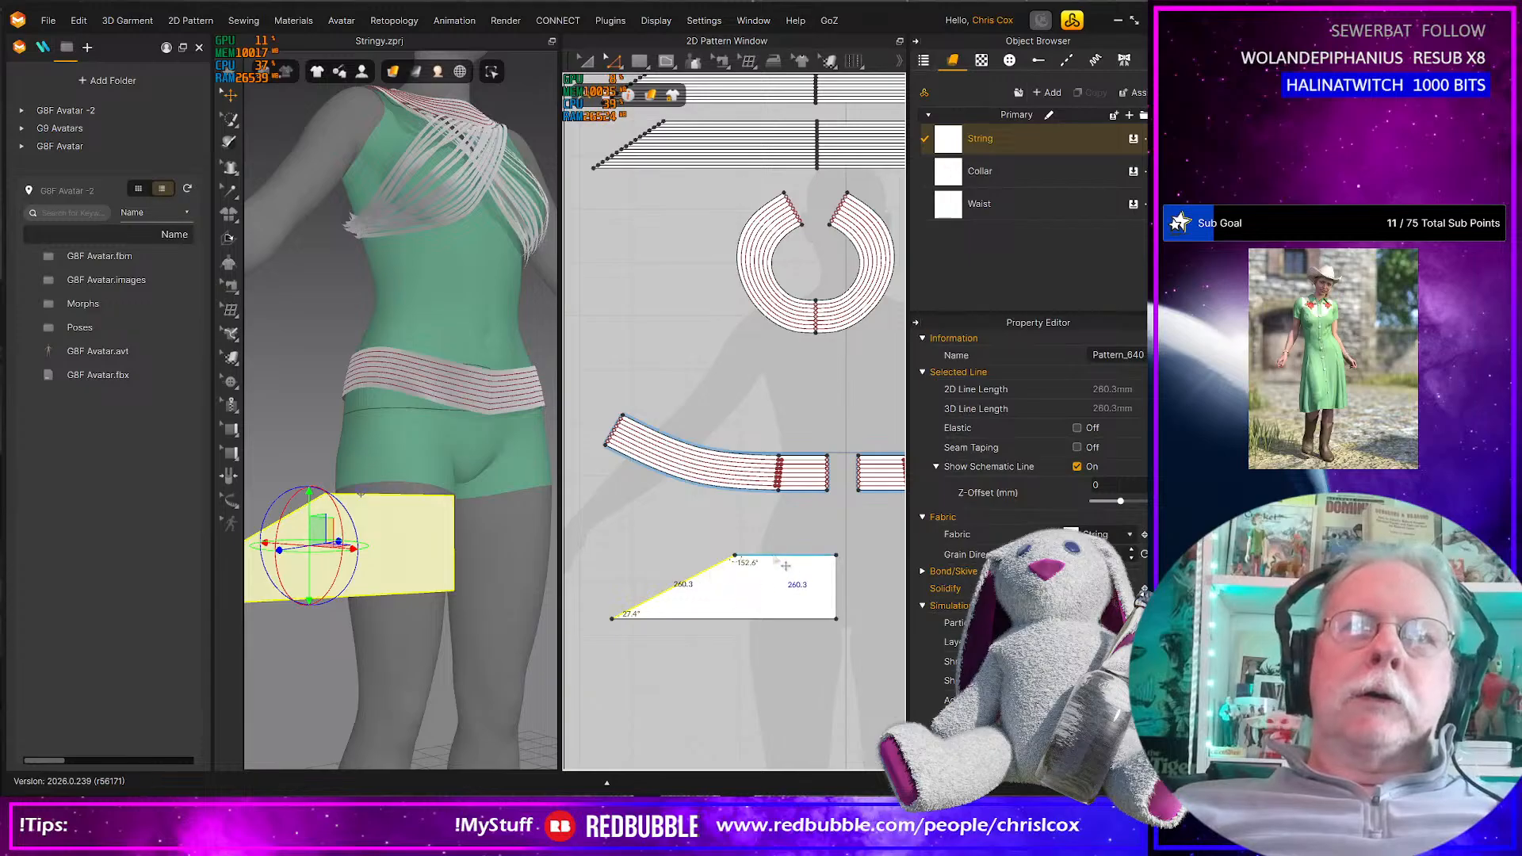
Lower the polygon's top edge to make the piece shallower, with a top edge about 239.9 mm long
left_click_drag(774, 555, 721, 604)
scroll(697, 559, "up", 3)
scroll(703, 565, "up", 2)
left_click(782, 605)
key("ctrl+z")
right_click(749, 606)
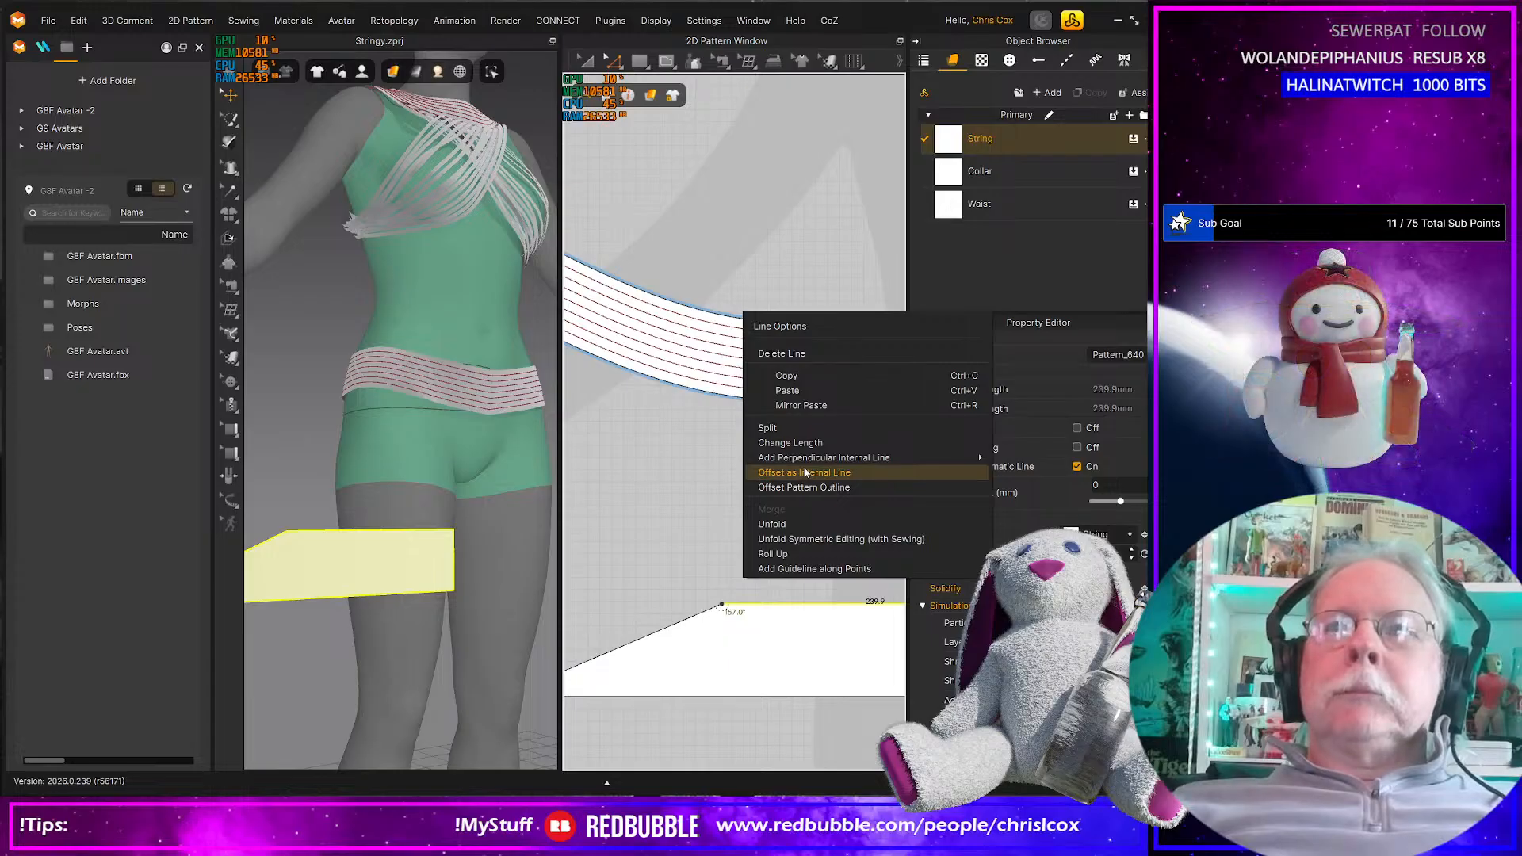
left_click(800, 442)
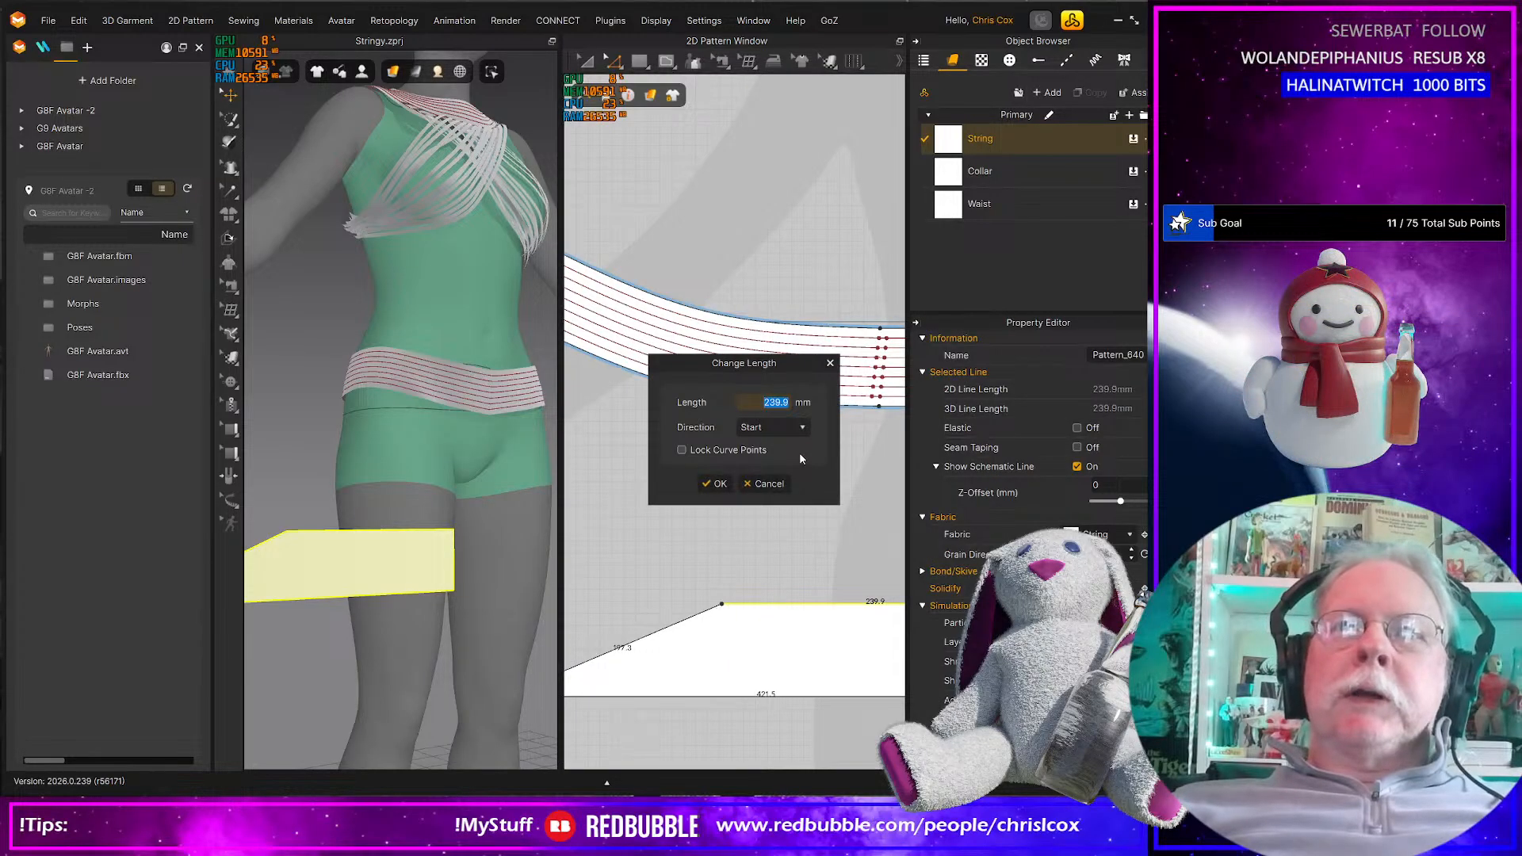
left_click(761, 428)
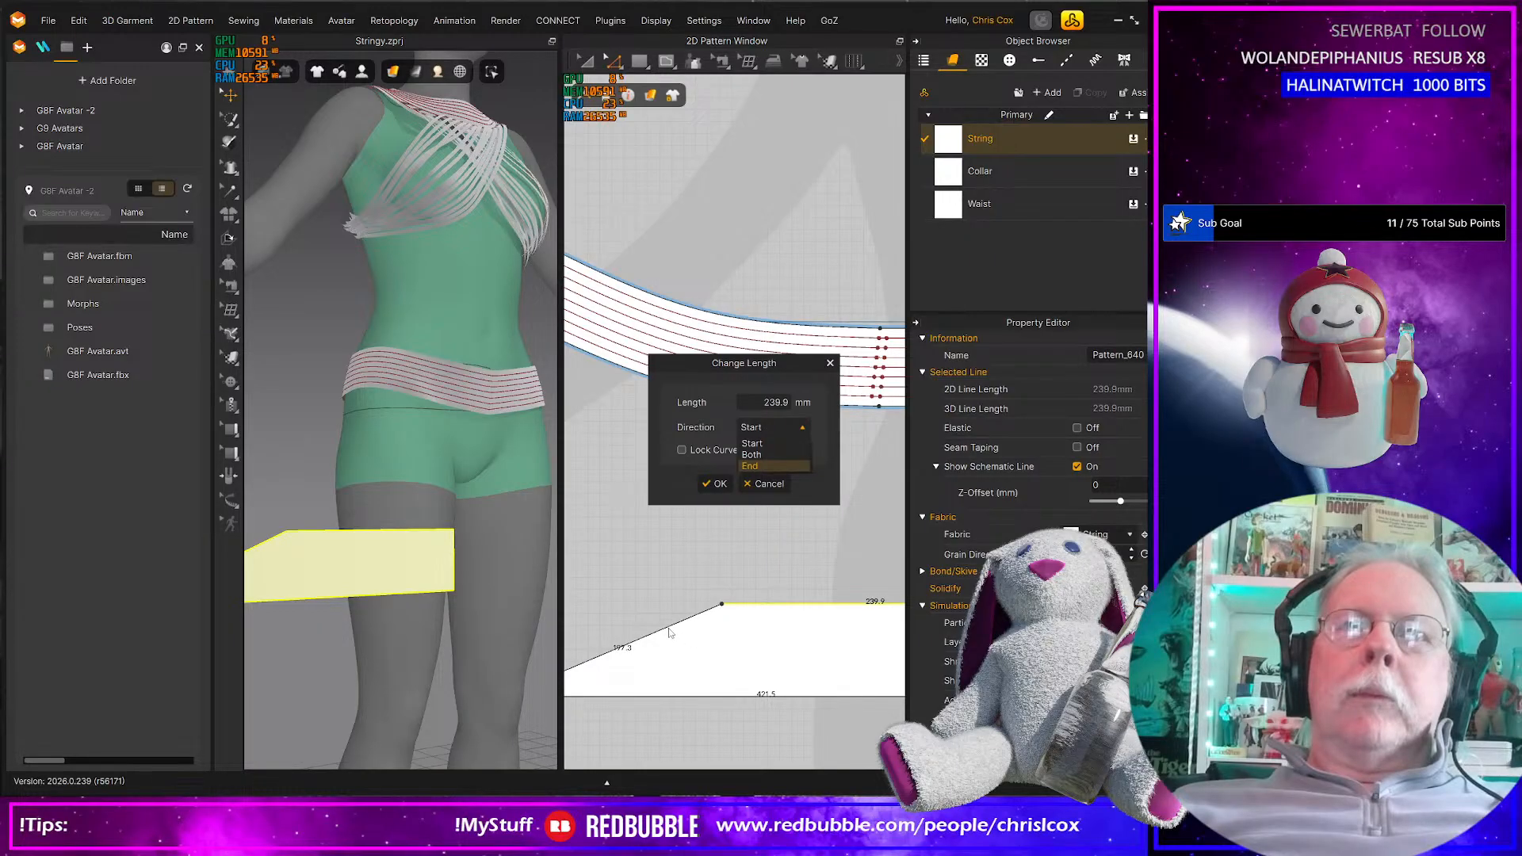
left_click(778, 481)
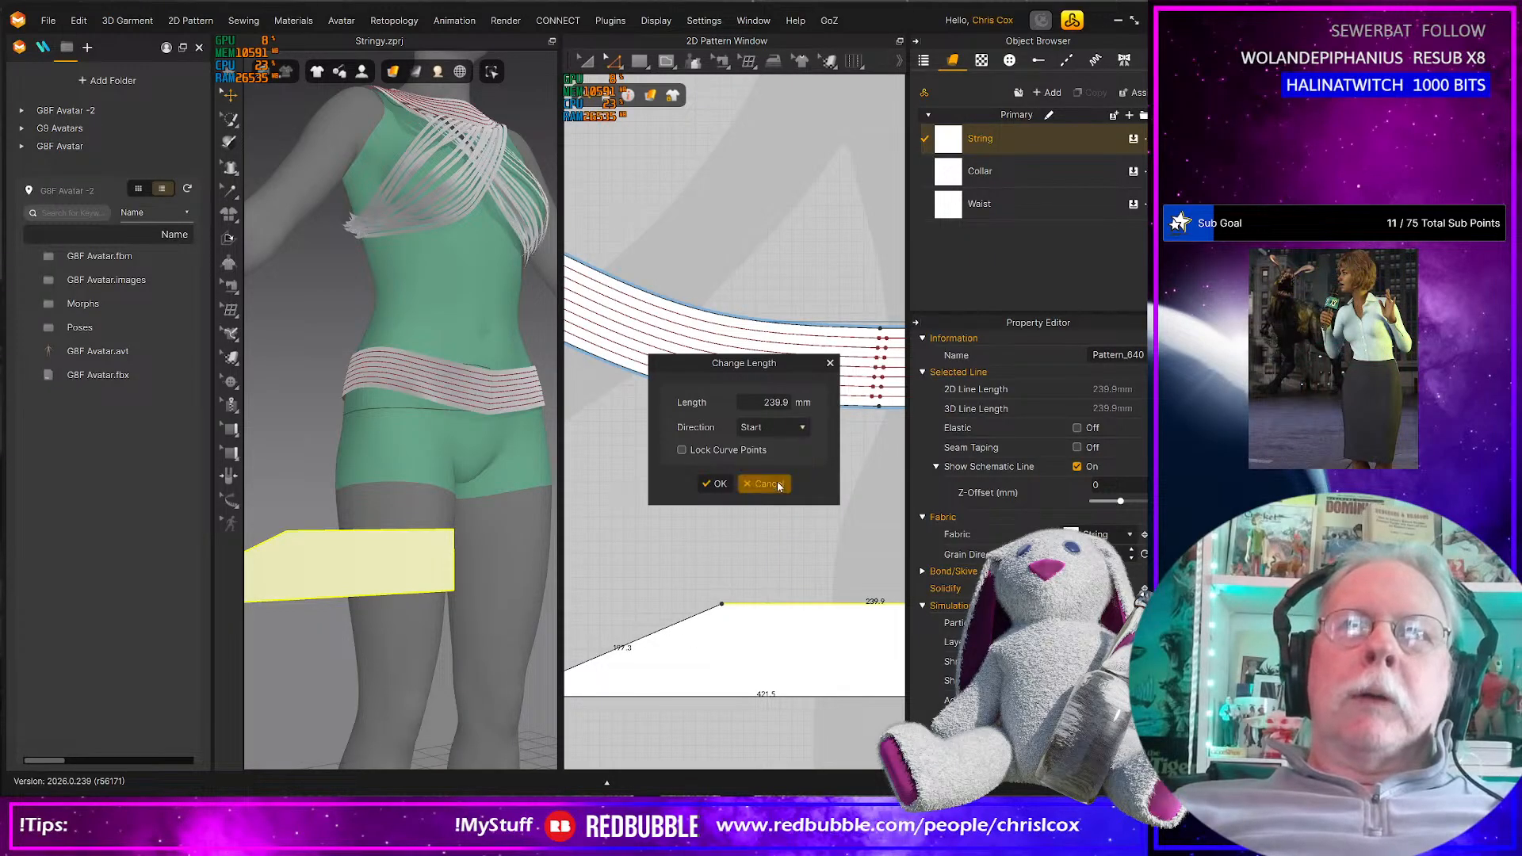
left_click(767, 483)
Shift the polygon's upper slanted corner slightly inward, making the slanted edge about 202.5 mm and the top edge about 234.2 mm long
left_click(722, 605)
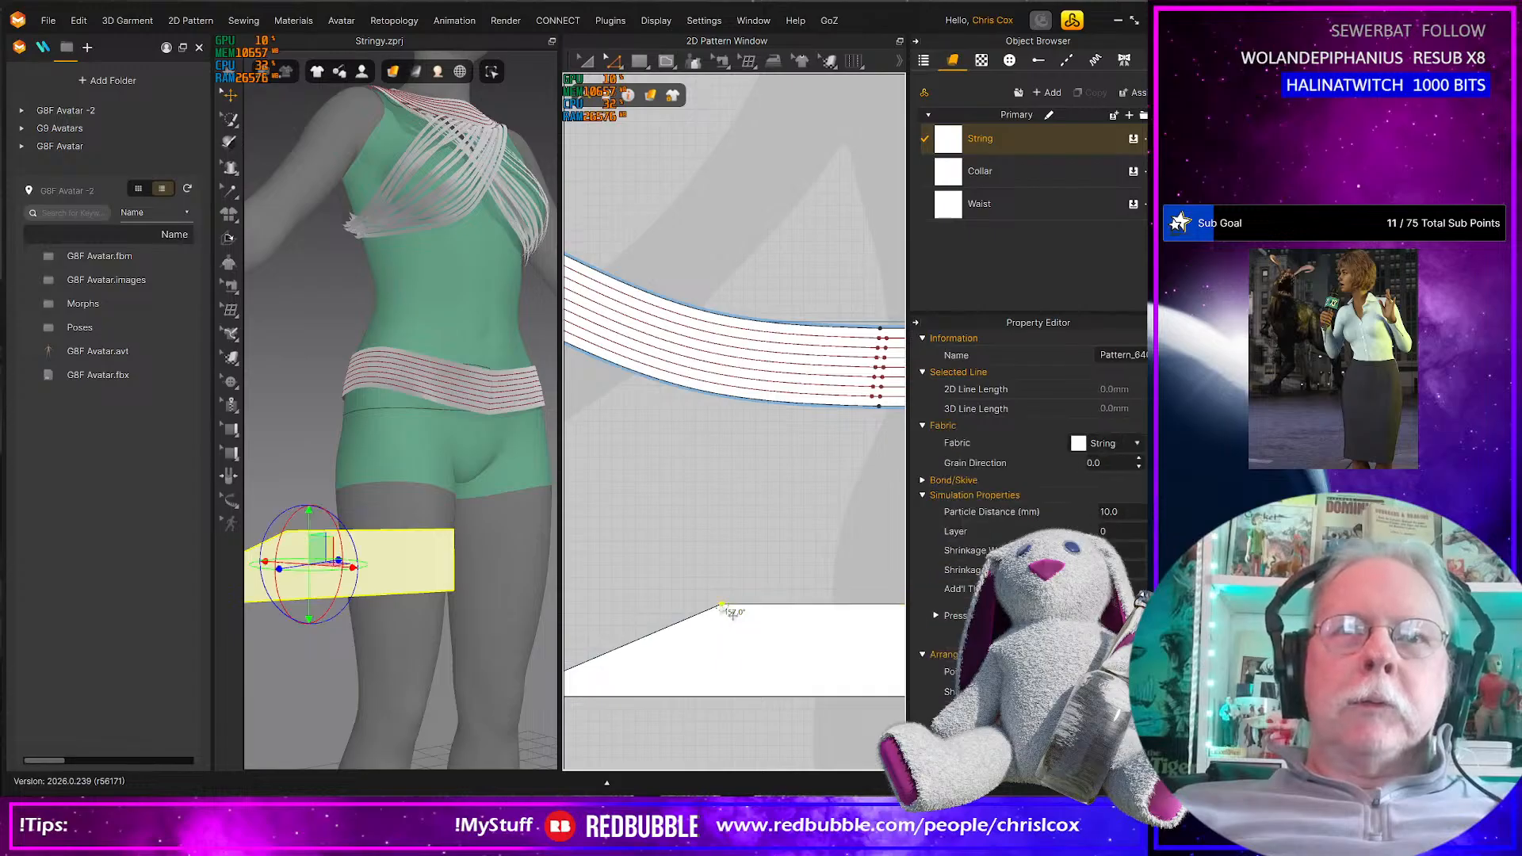
scroll(723, 609, "up", 3)
middle_click_drag(724, 610, 812, 587)
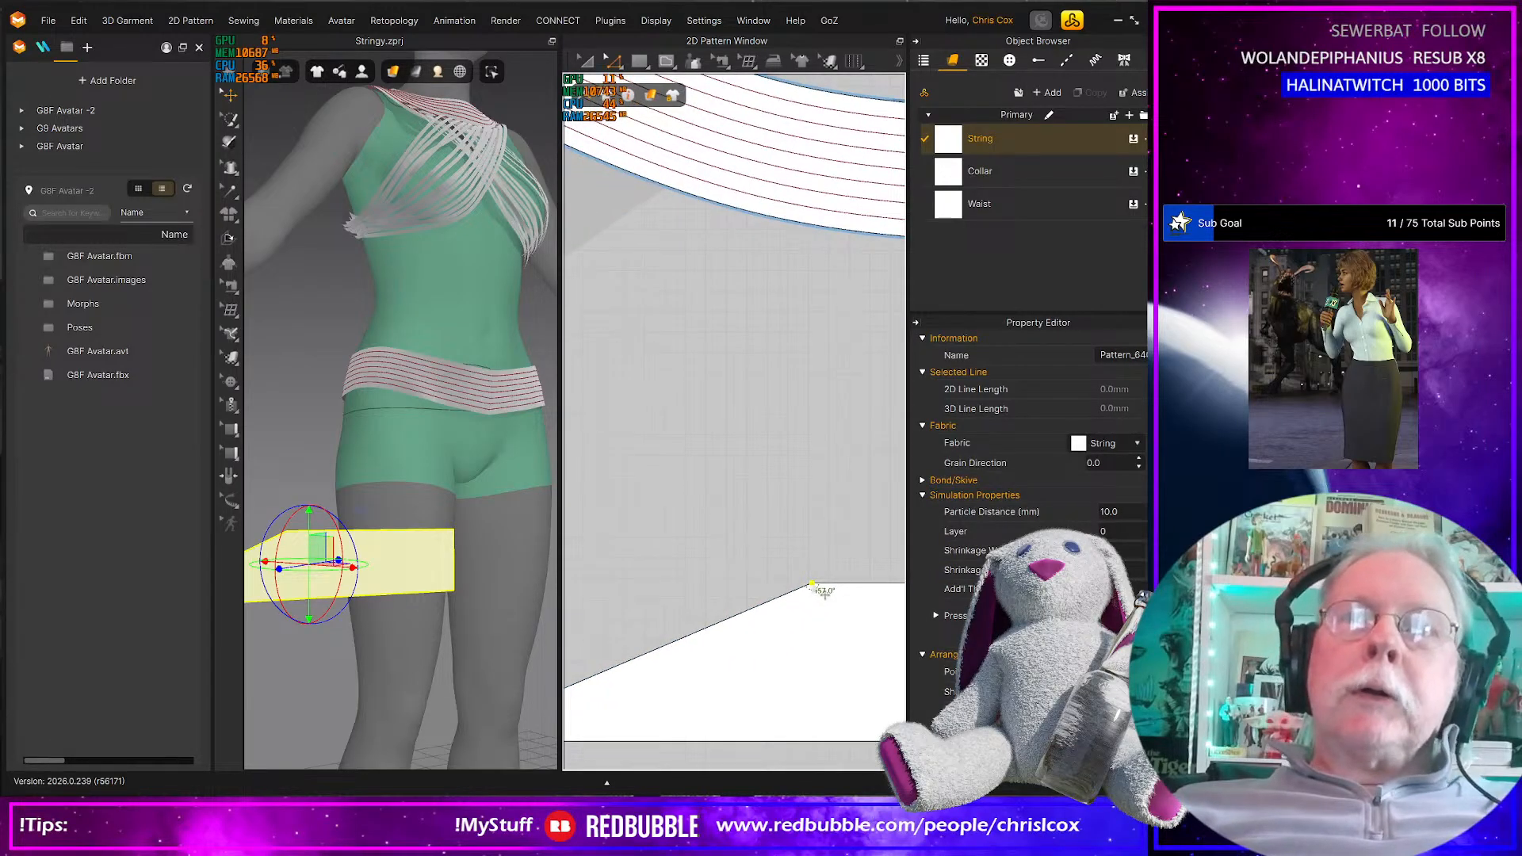
left_click_drag(812, 585, 766, 600)
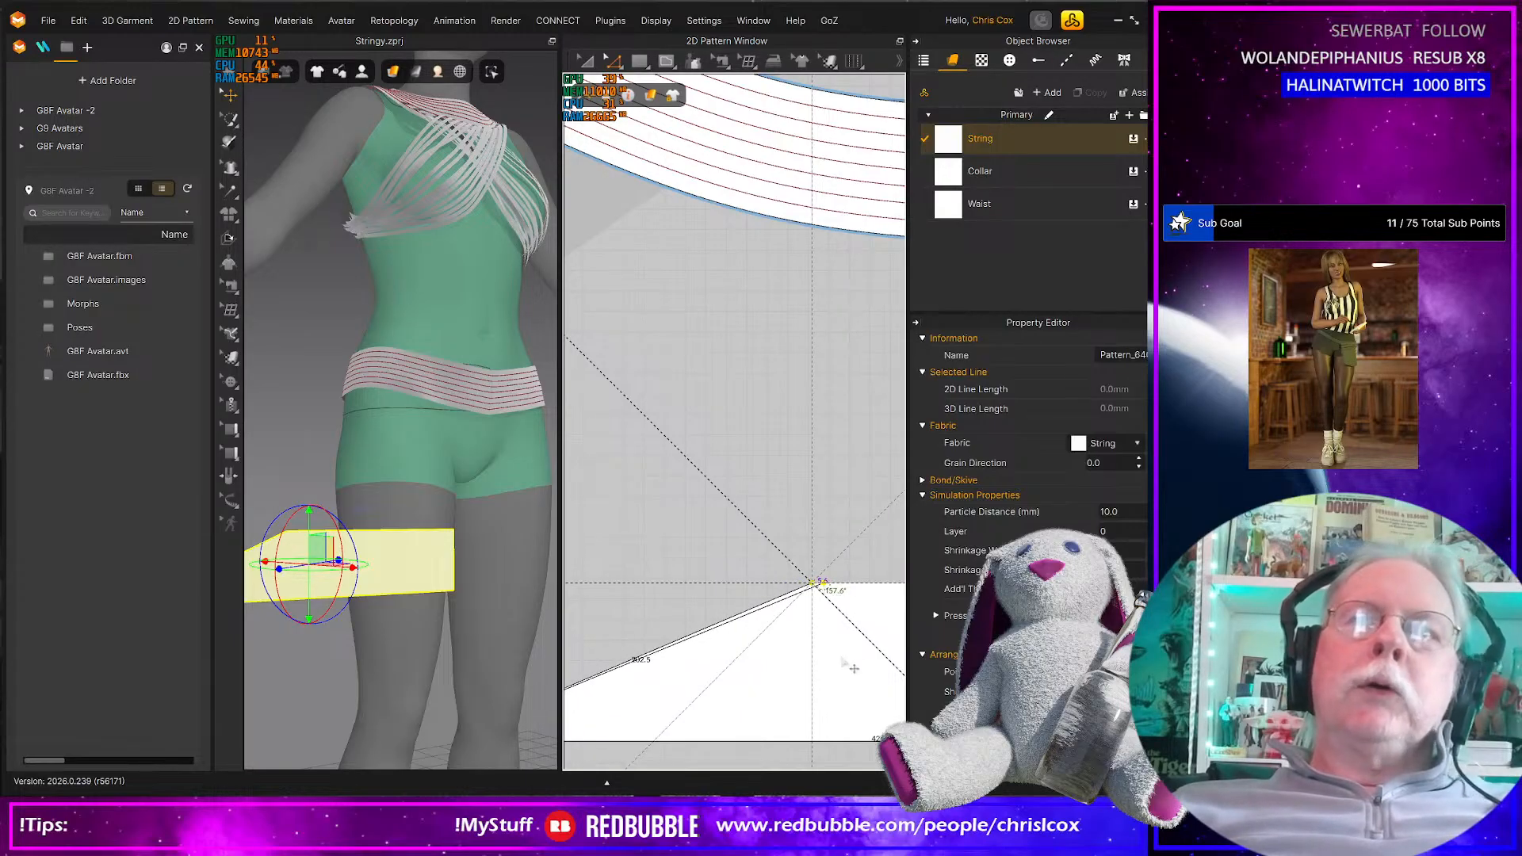
scroll(832, 587, "down", 4)
middle_click_drag(809, 668, 728, 631)
scroll(711, 633, "up", 4)
scroll(713, 635, "down", 5)
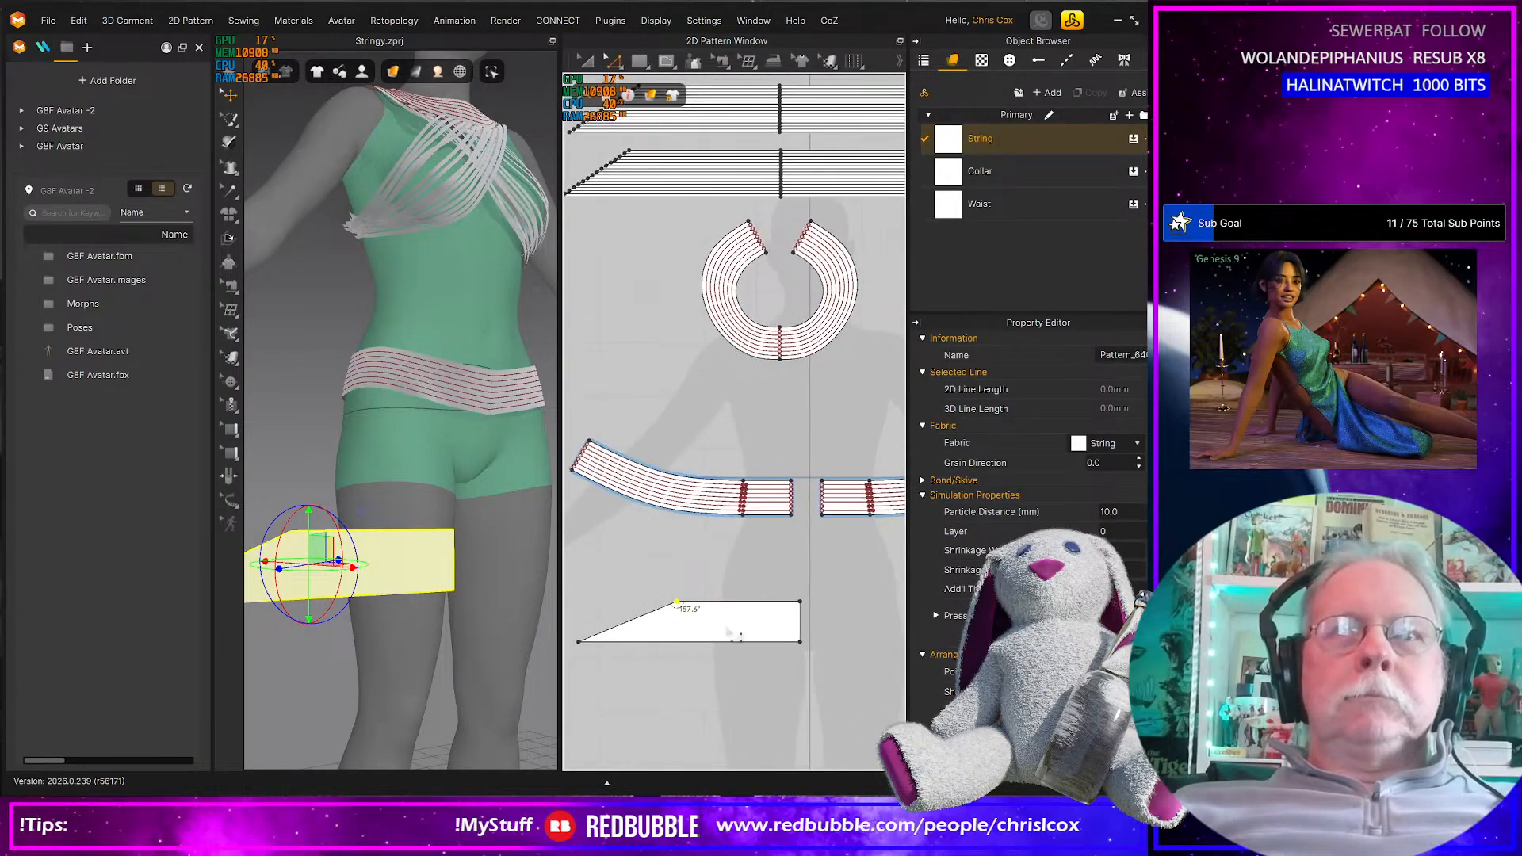
Move the polygon up to the vertical centre line and place a linked symmetric copy of it on the other side
key("a")
left_click(765, 624)
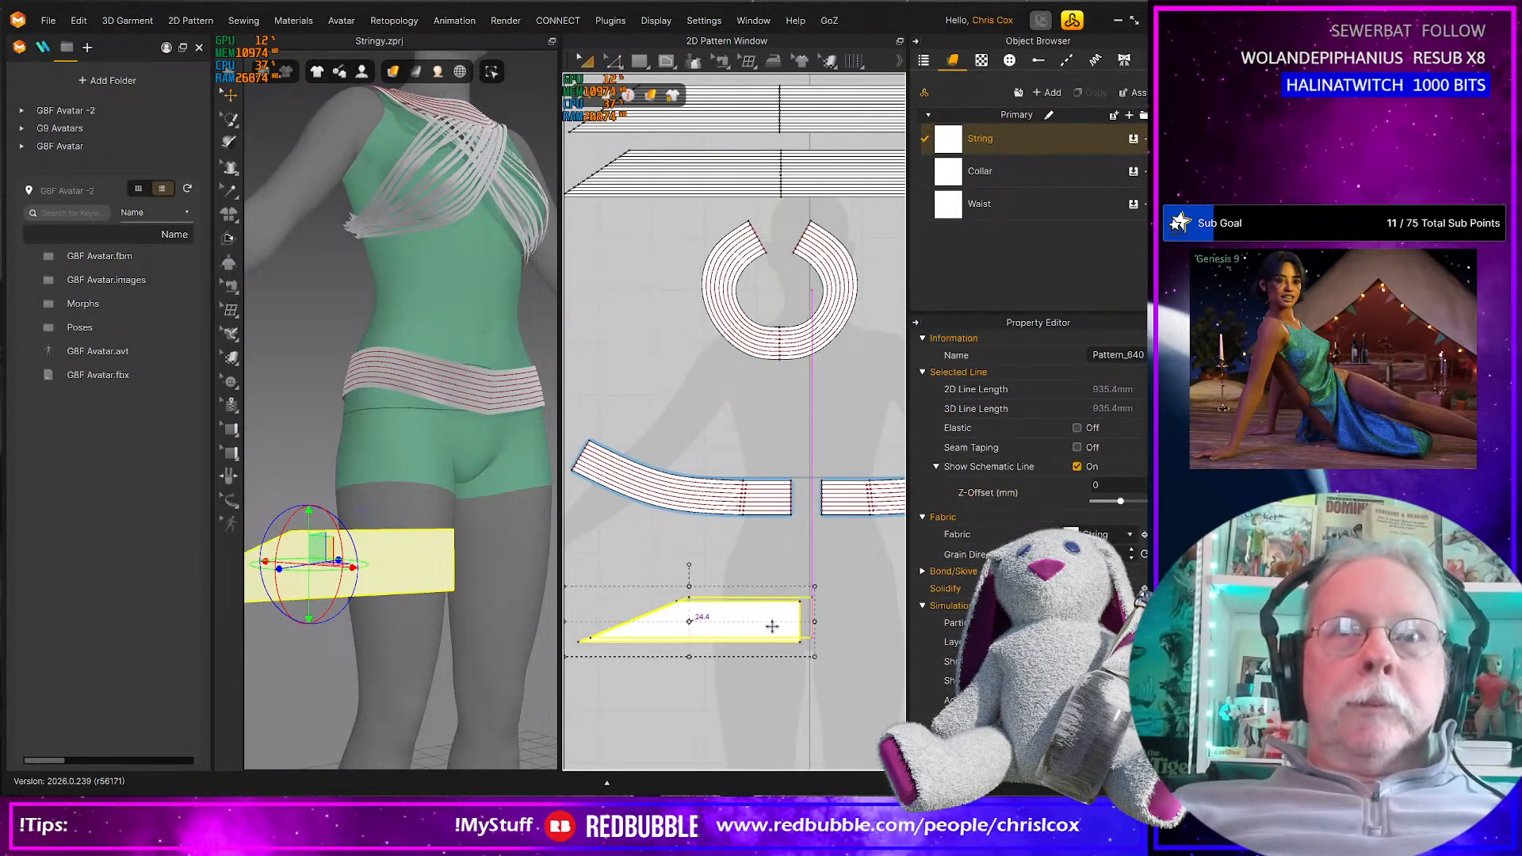
left_click_drag(769, 618, 769, 618)
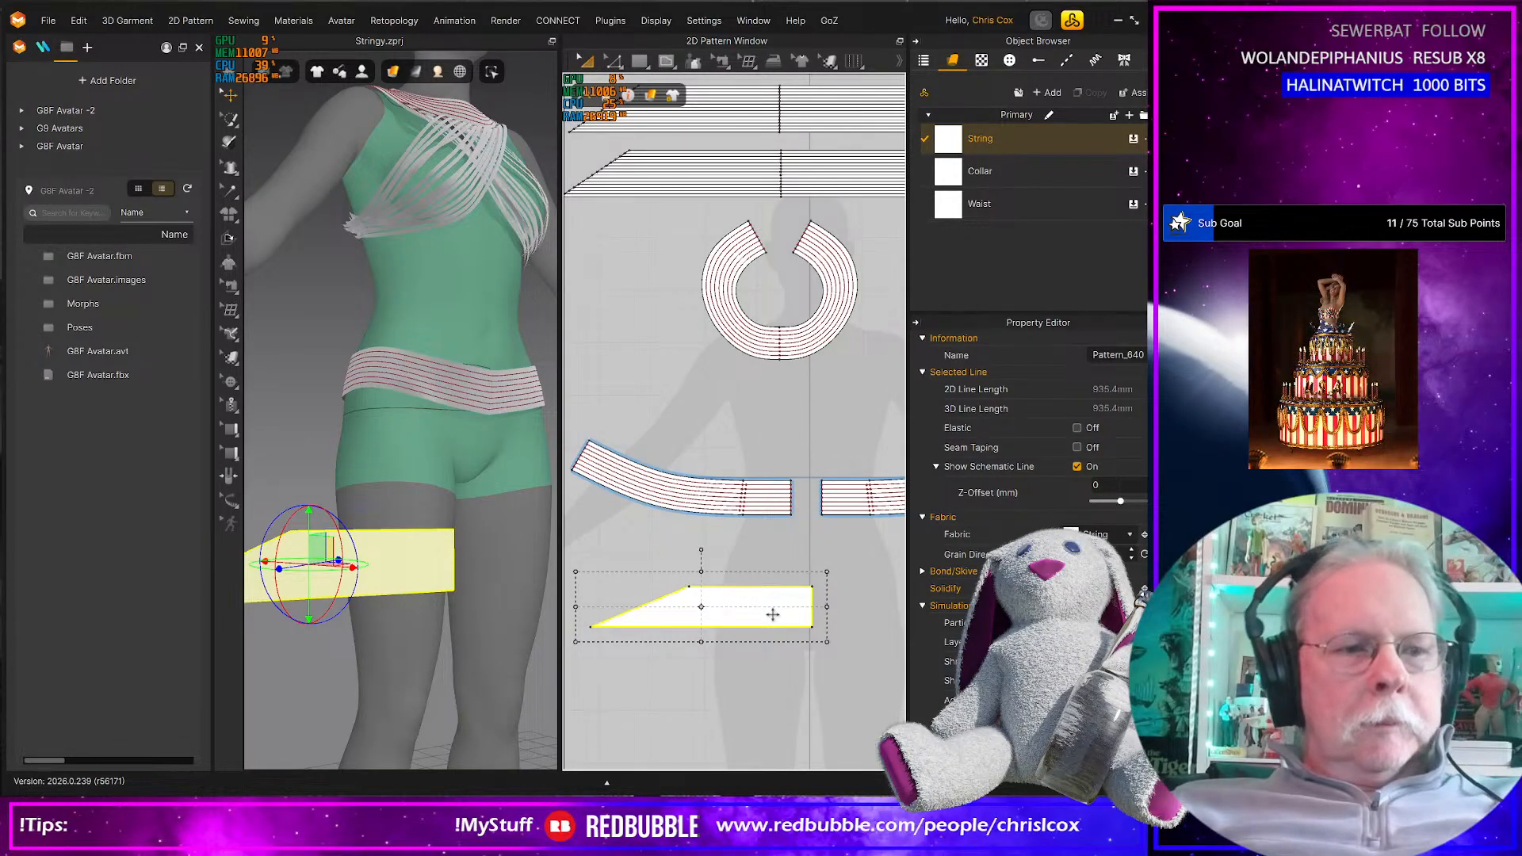
left_click_drag(773, 614, 796, 665)
left_click(790, 661)
left_click_drag(825, 607, 838, 607)
scroll(817, 659, "up", 5)
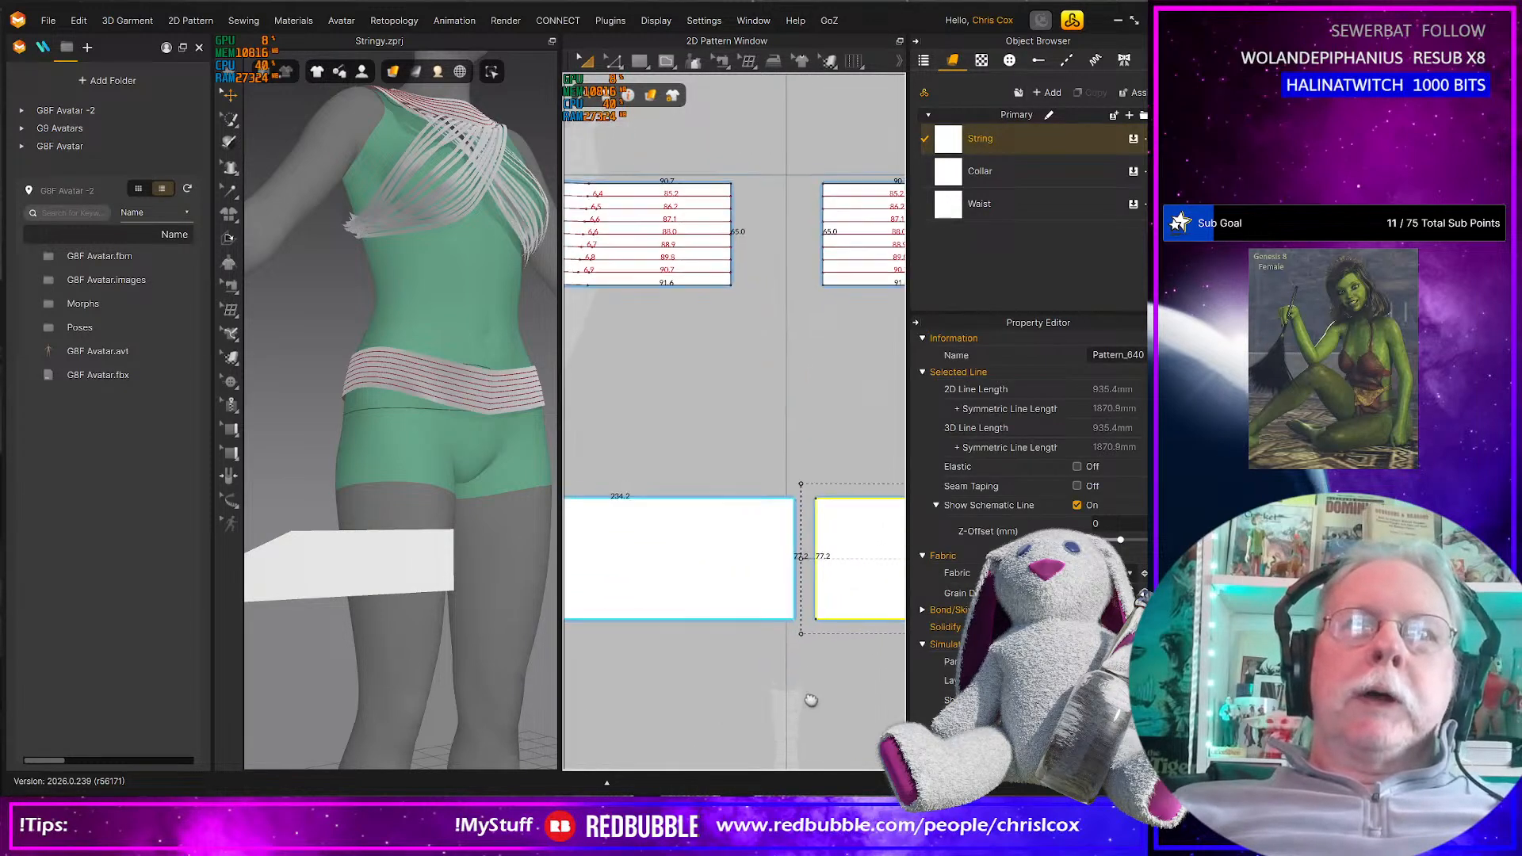
Sew the facing vertical centre edges of the polygon and its mirrored copy together
key("n")
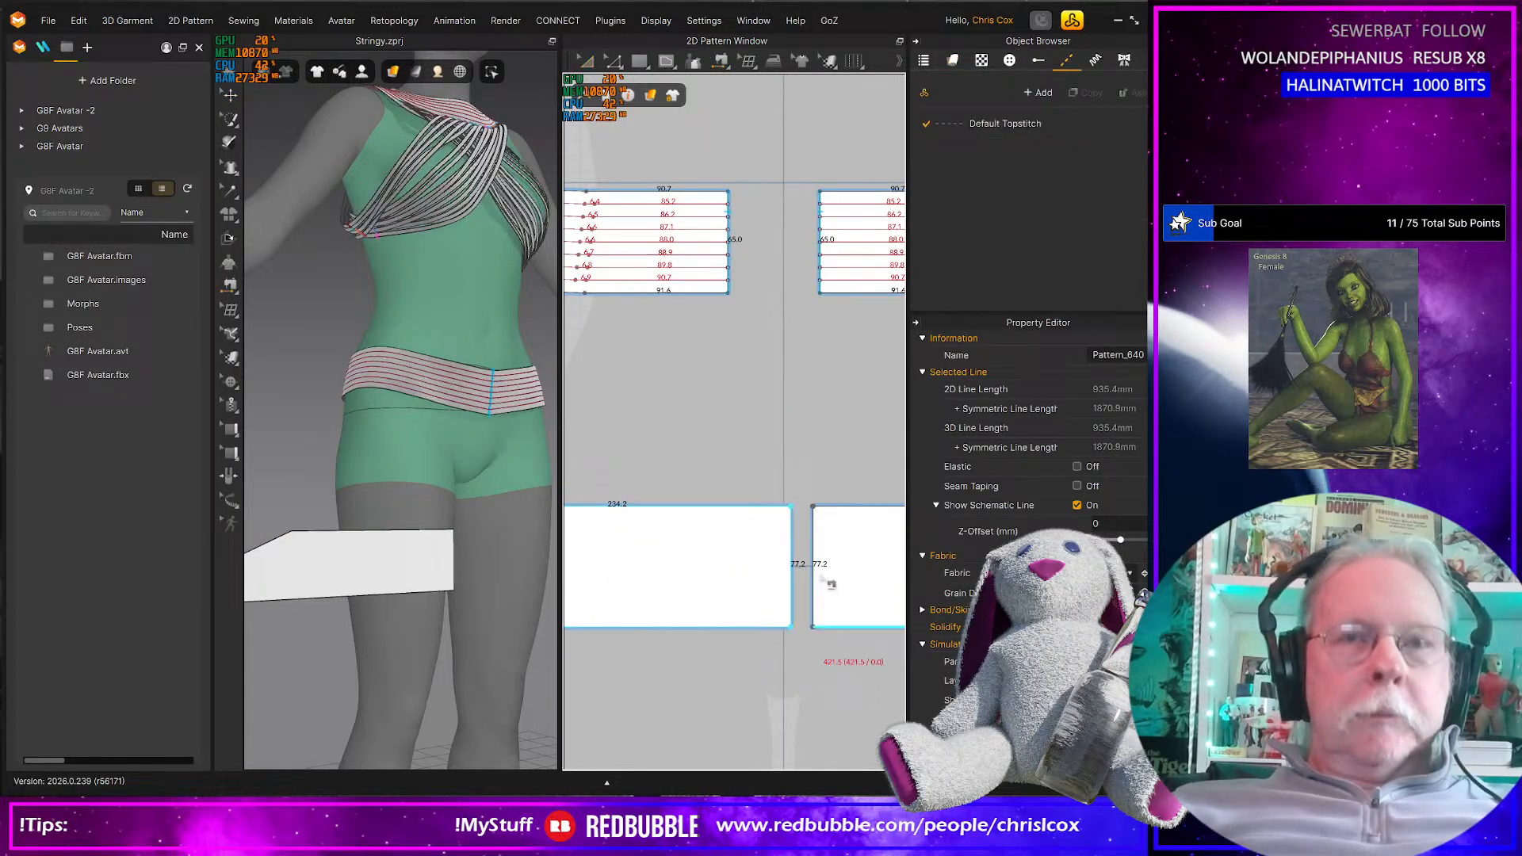
left_click(795, 545)
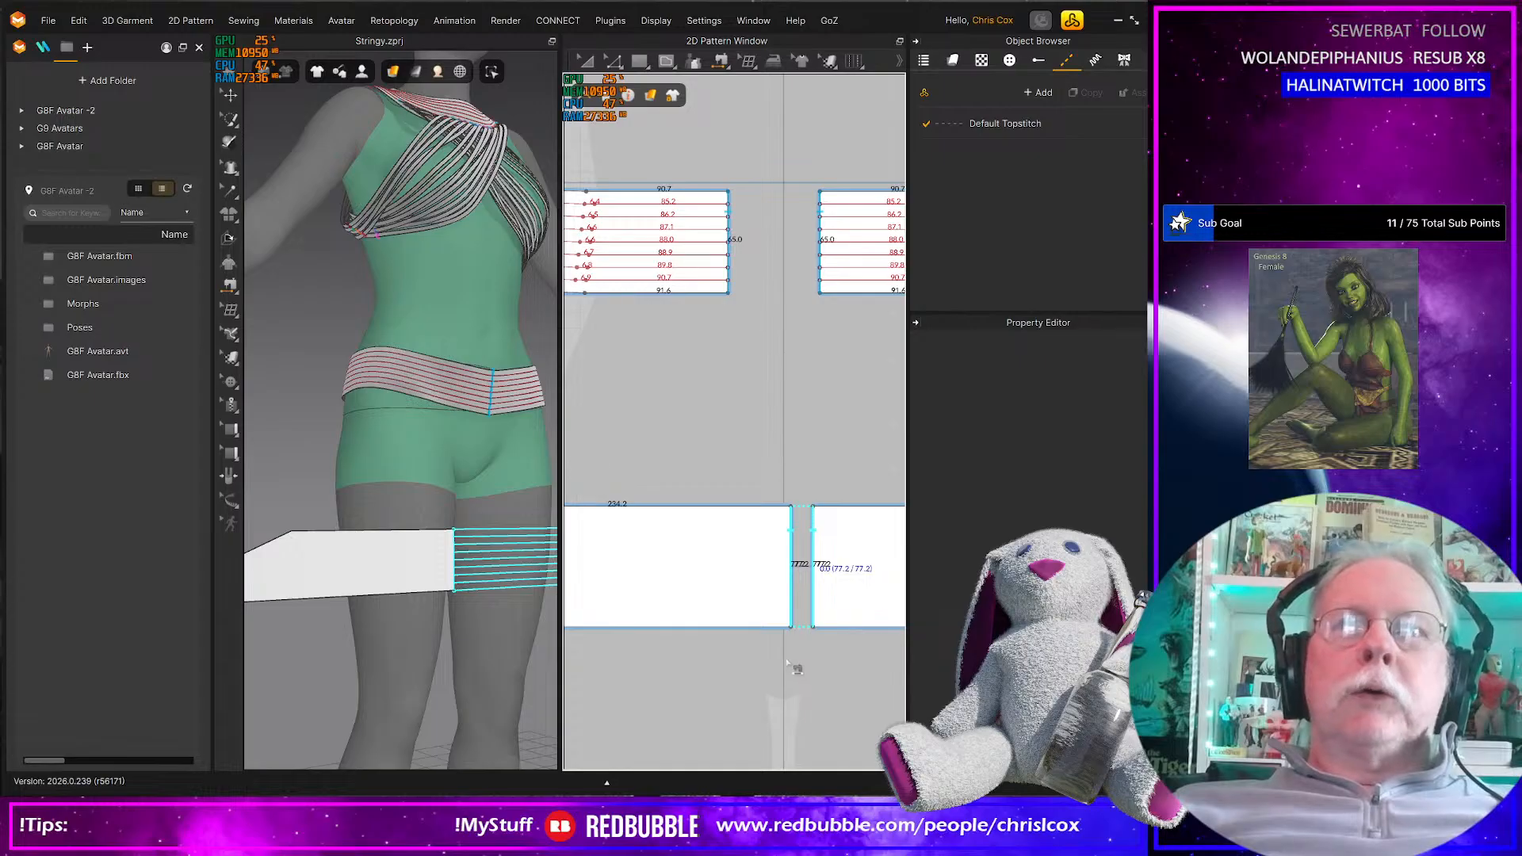
key("a")
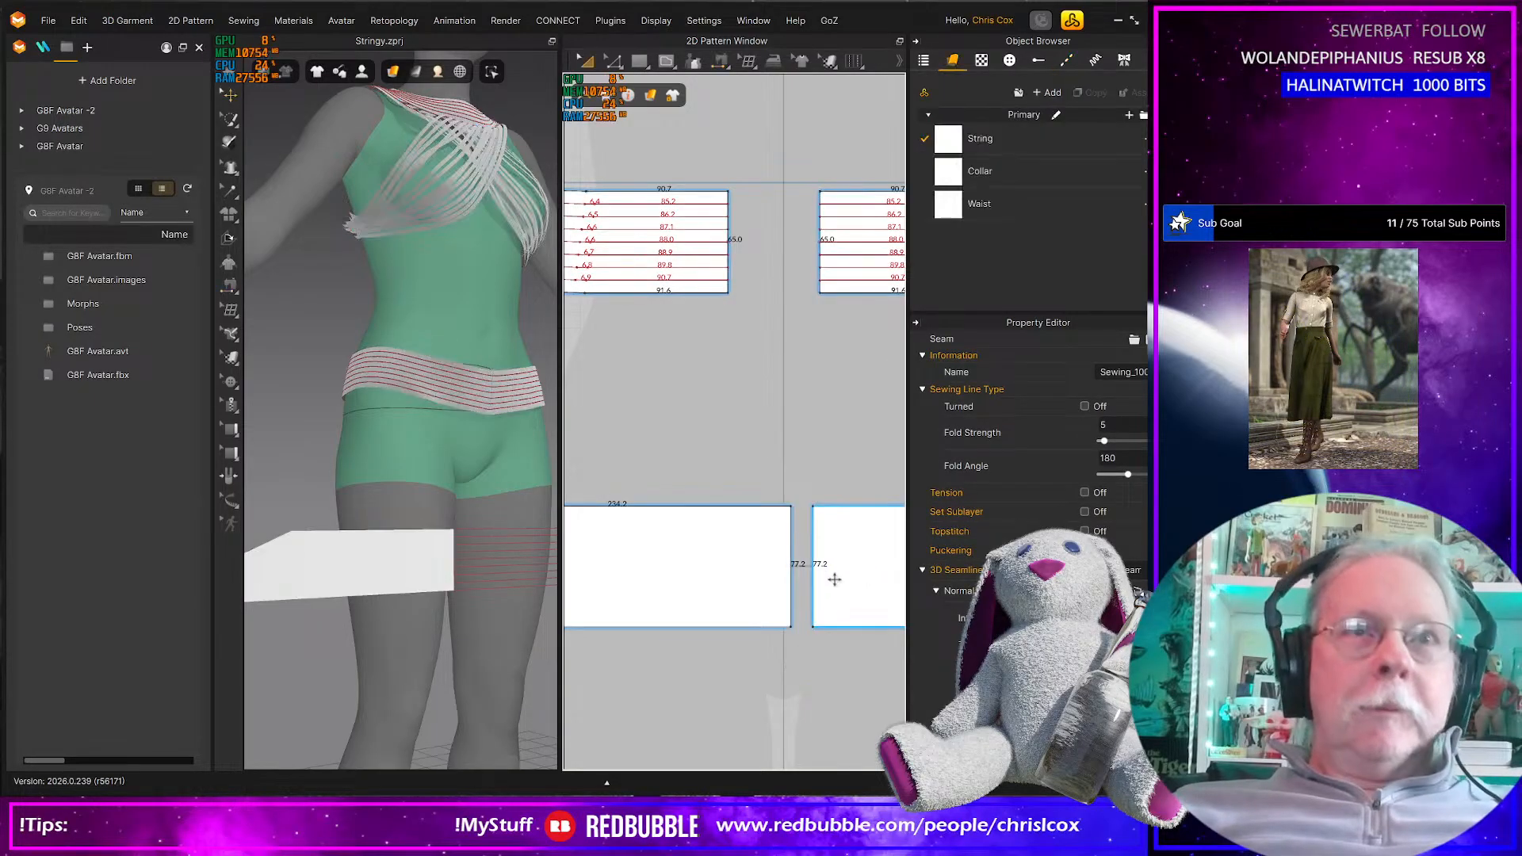
left_click(836, 575)
Free-sew the original polygon's slanted edge to the lowest internal line of the waistband piece above it, starting at the waistband's centre end
left_click(408, 571)
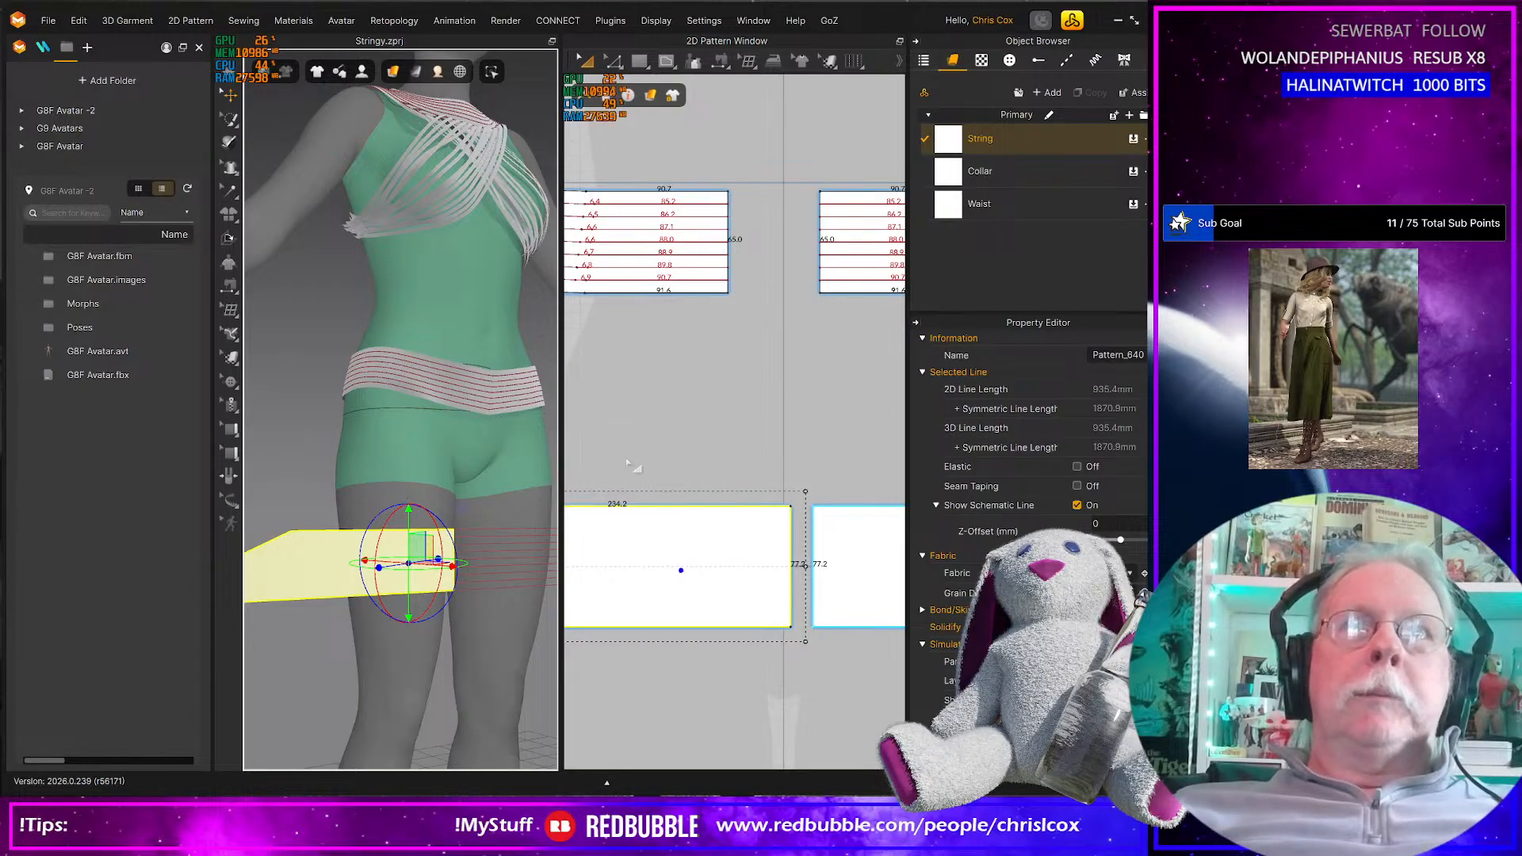
middle_click_drag(648, 461, 842, 508)
scroll(834, 480, "down", 3)
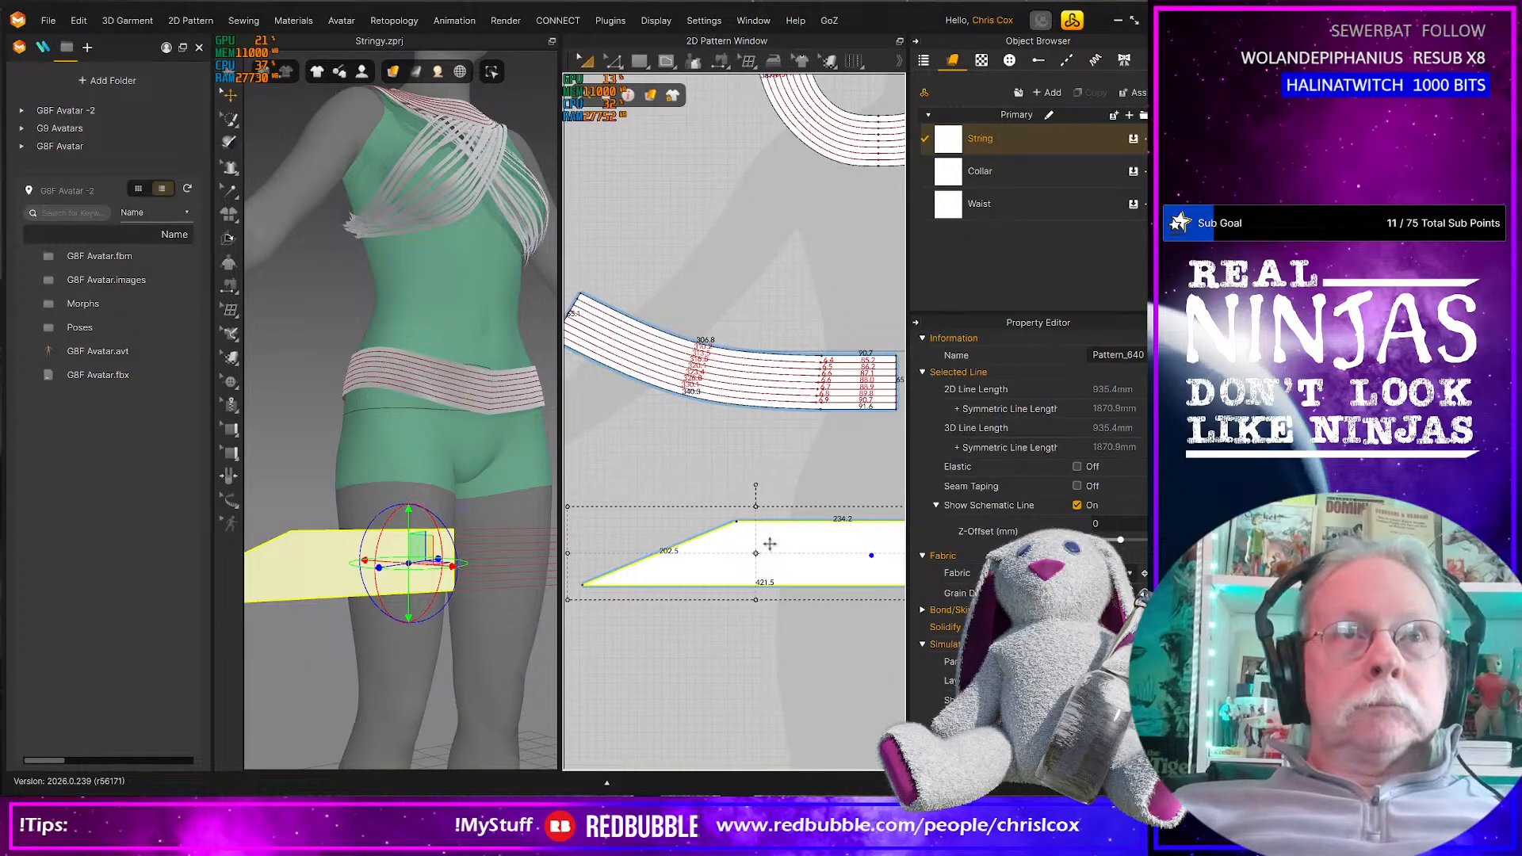
key("m")
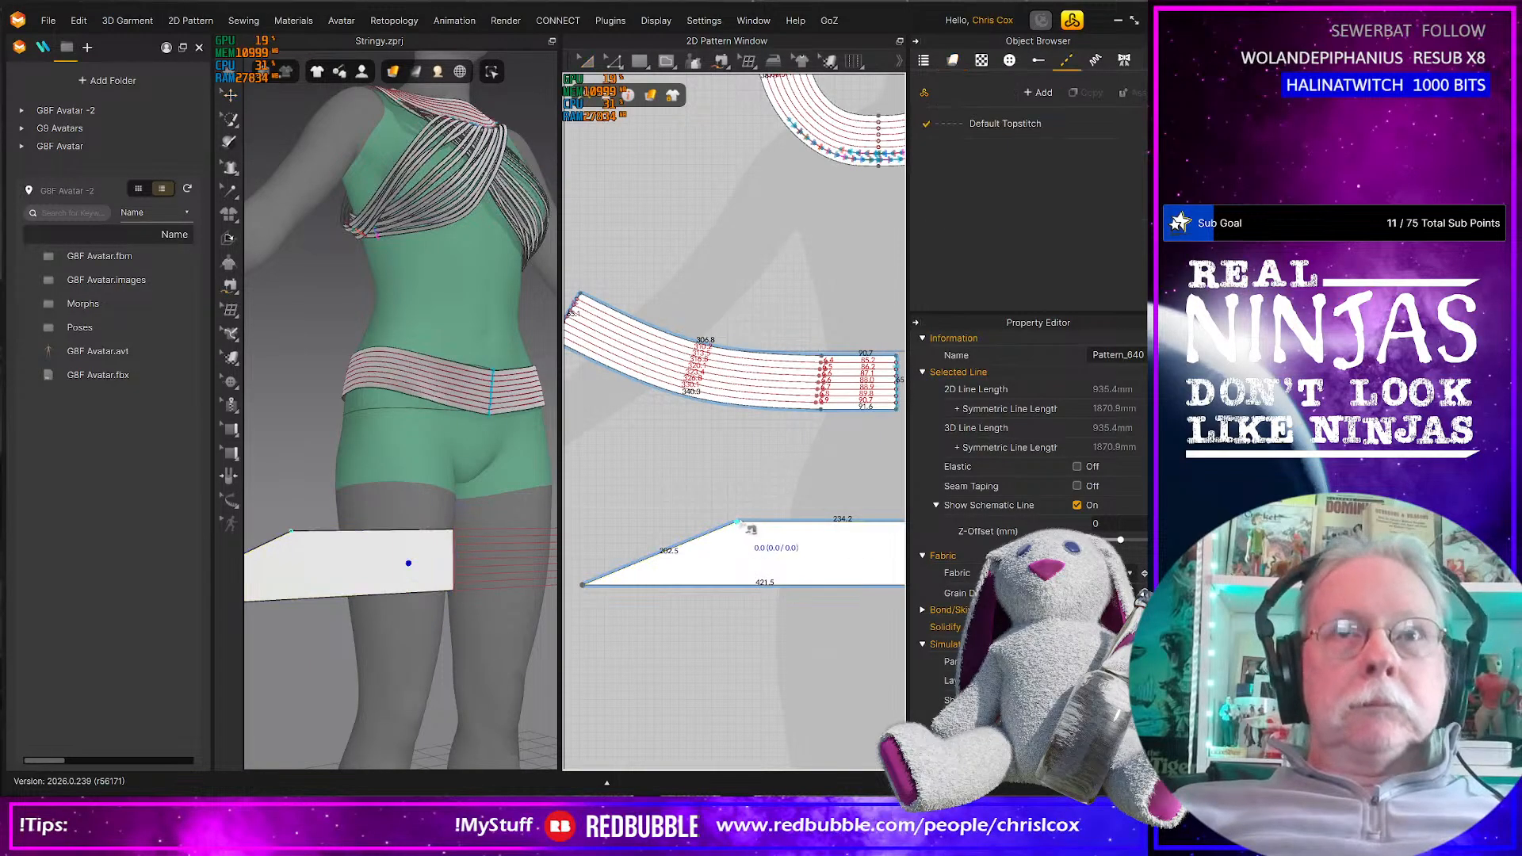
left_click(736, 522)
left_click(584, 586)
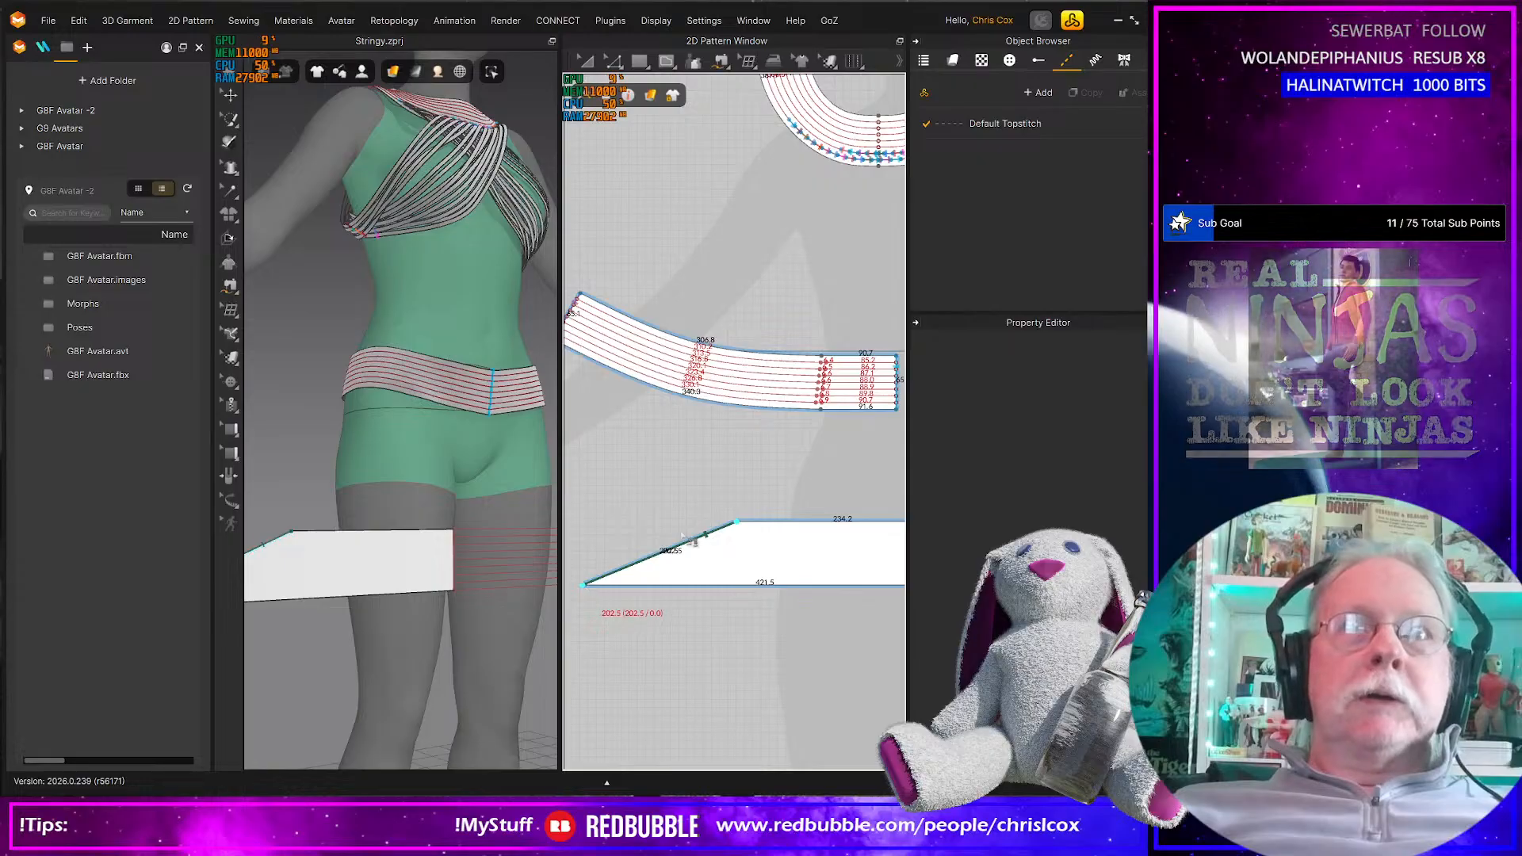
left_click(900, 409)
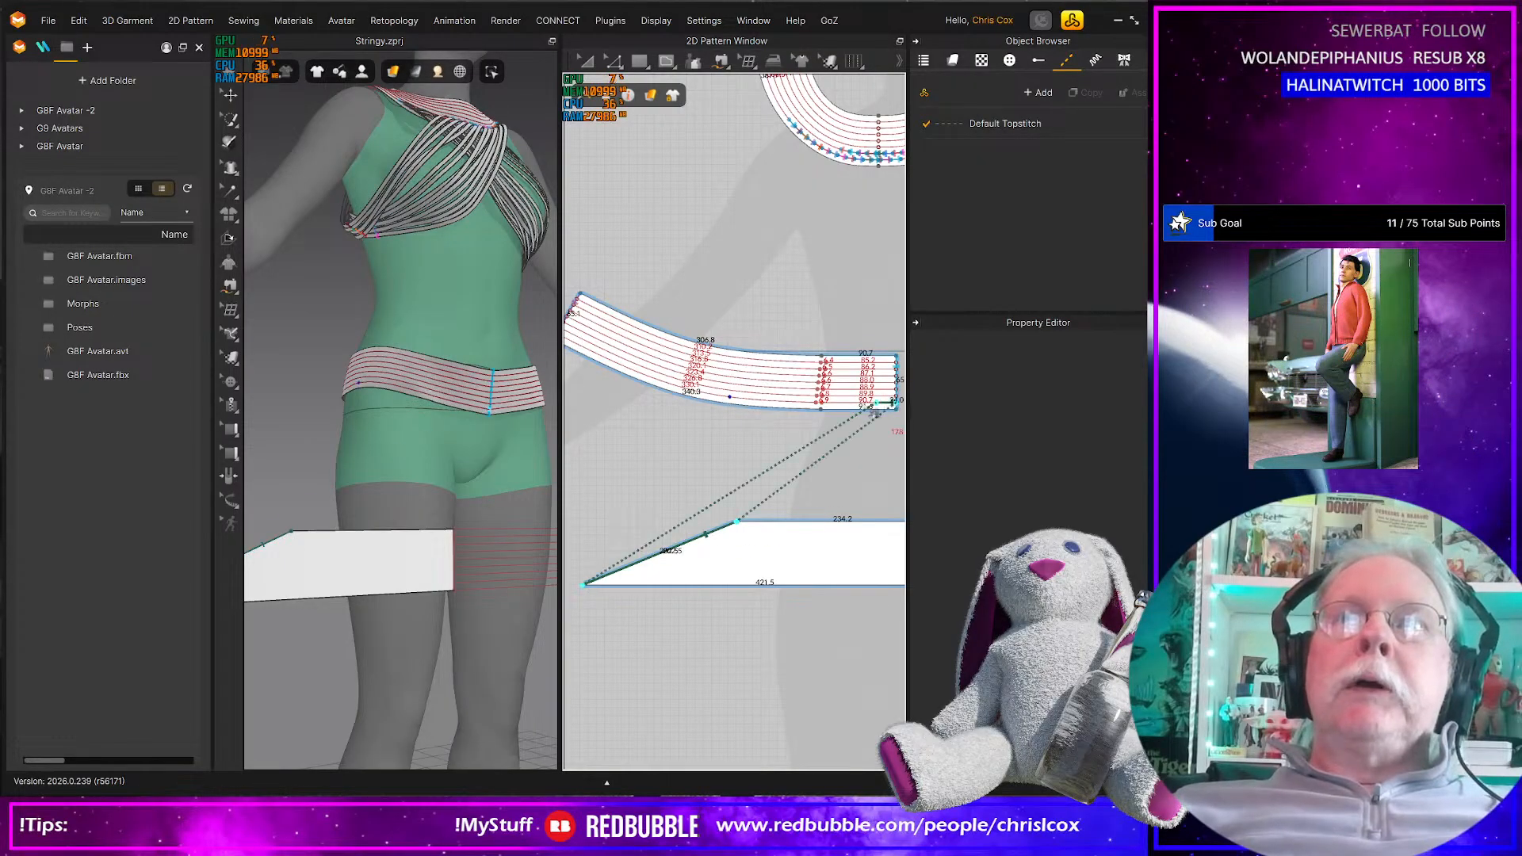
left_click(785, 483)
scroll(620, 562, "down", 5)
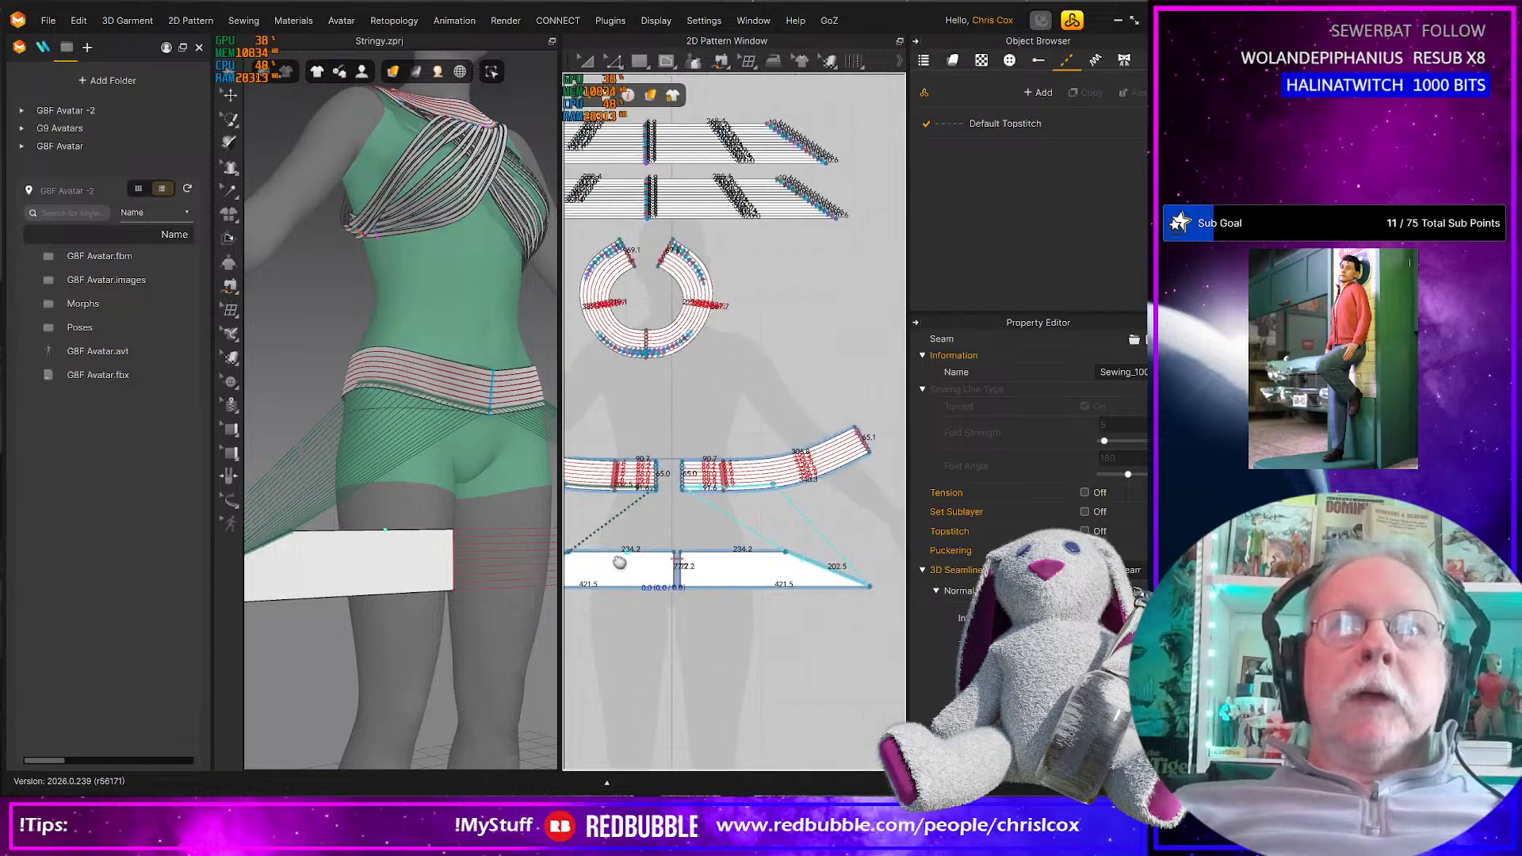
middle_click_drag(620, 562, 596, 560)
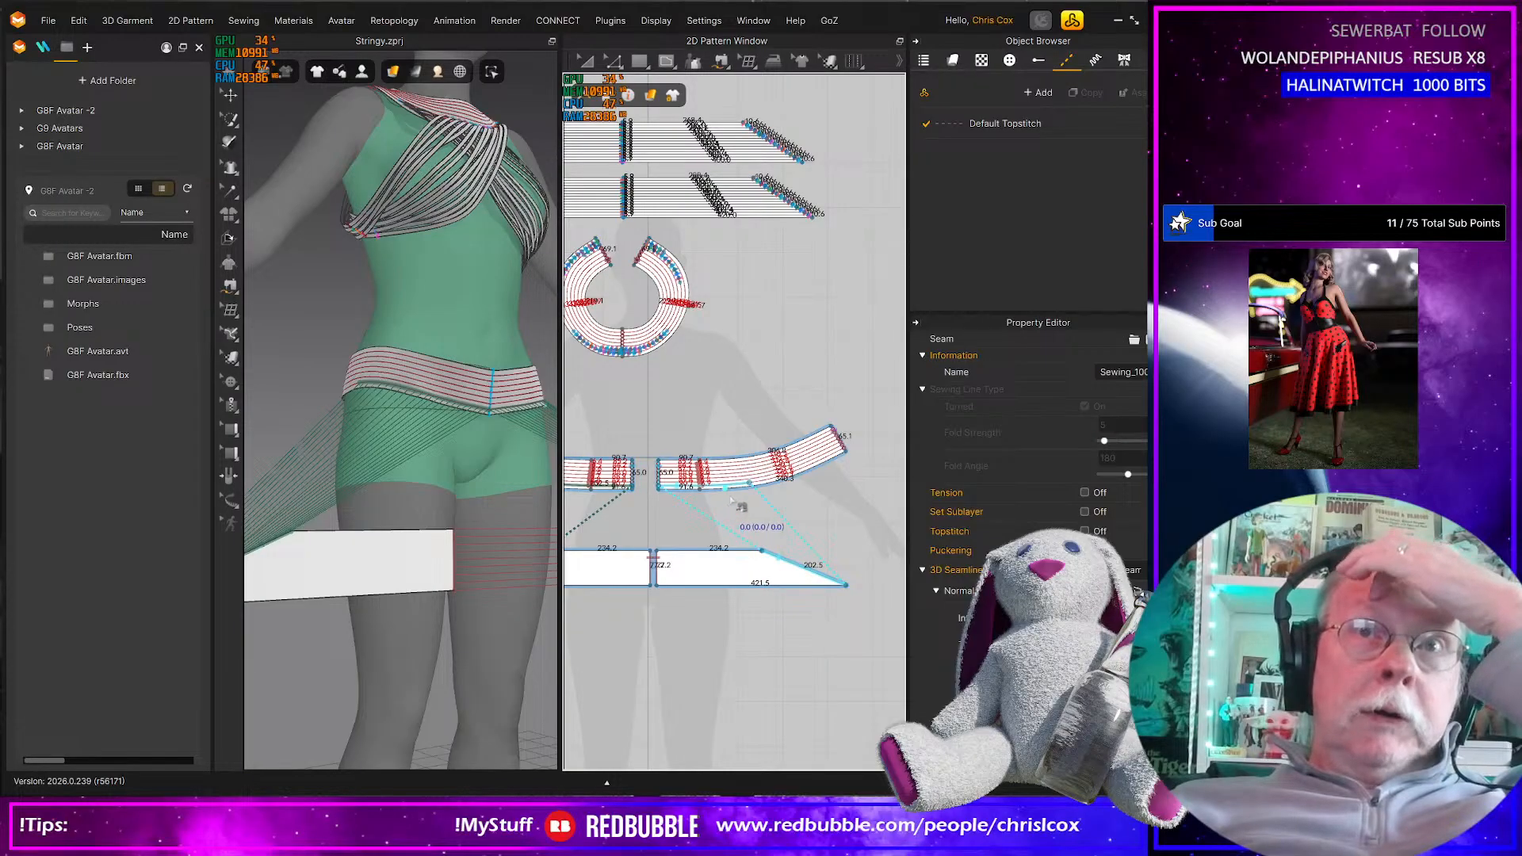
Remove linked editing from the waistband piece above the mirrored polygon
scroll(728, 510, "up", 5)
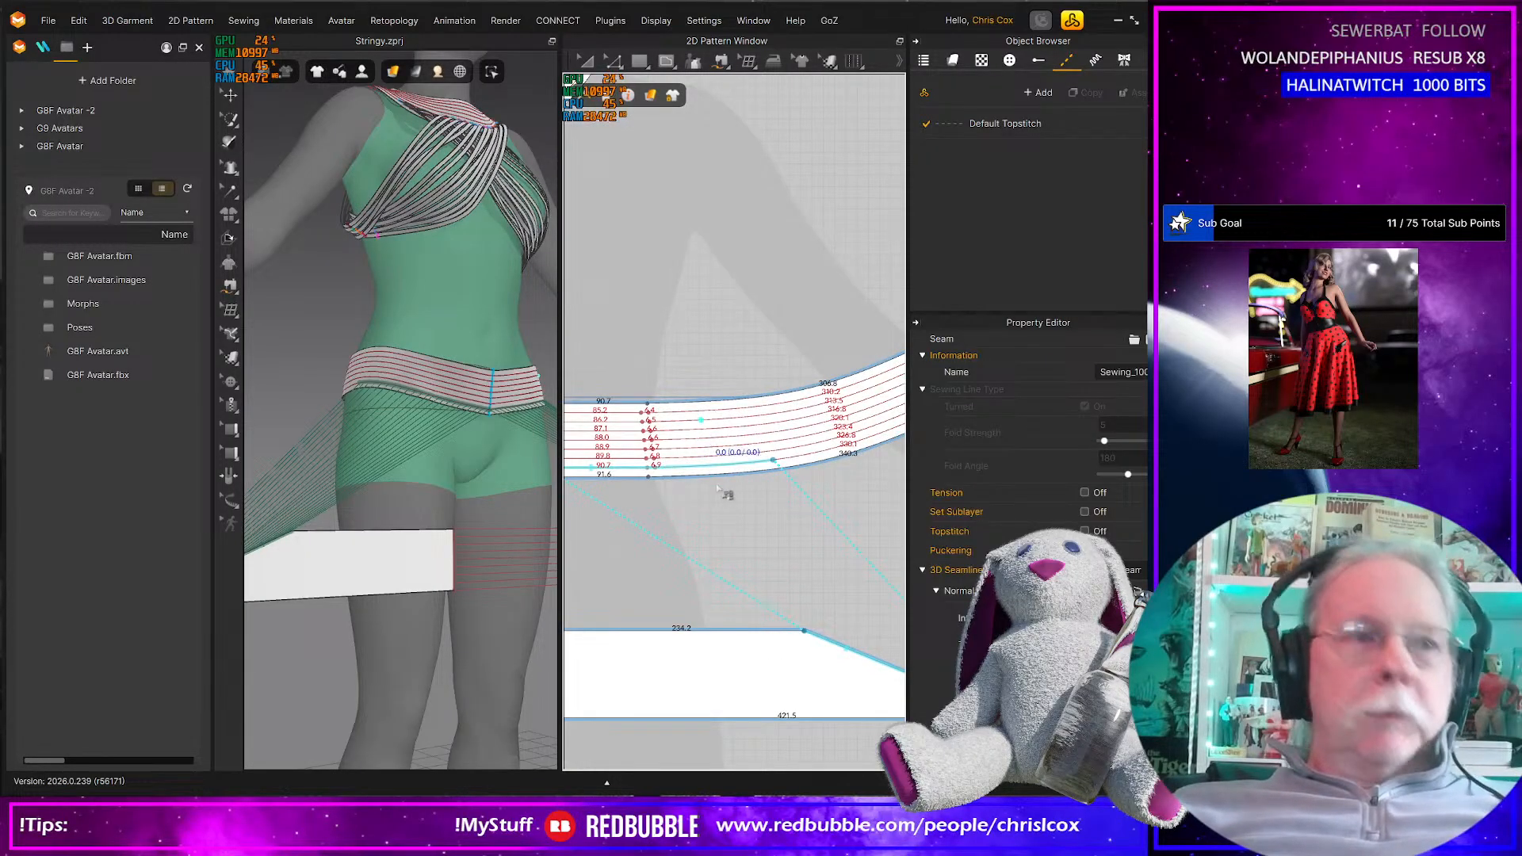
key("a")
left_click(700, 404)
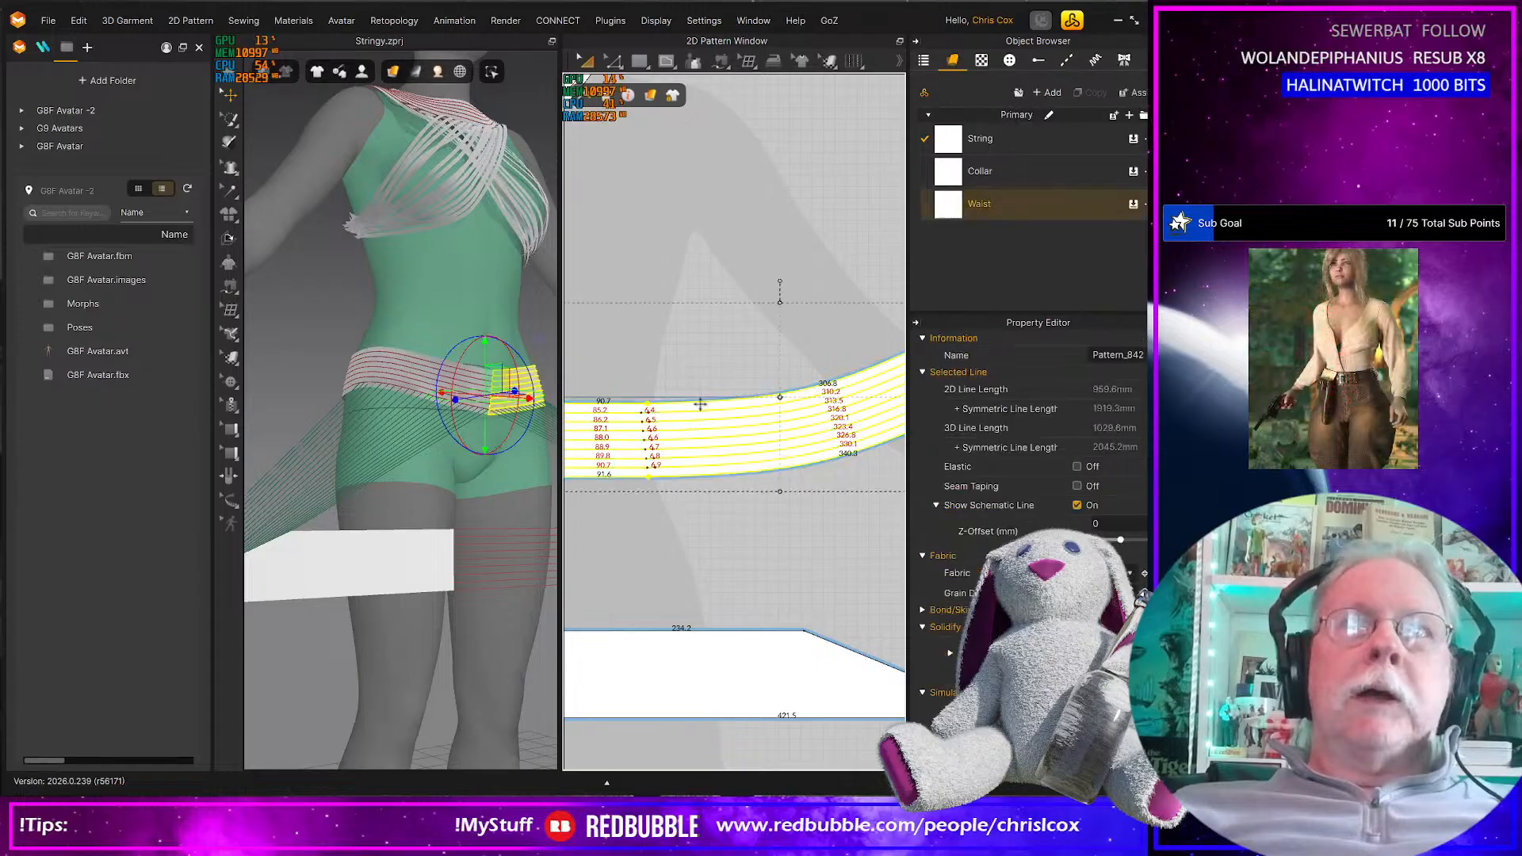
right_click(701, 405)
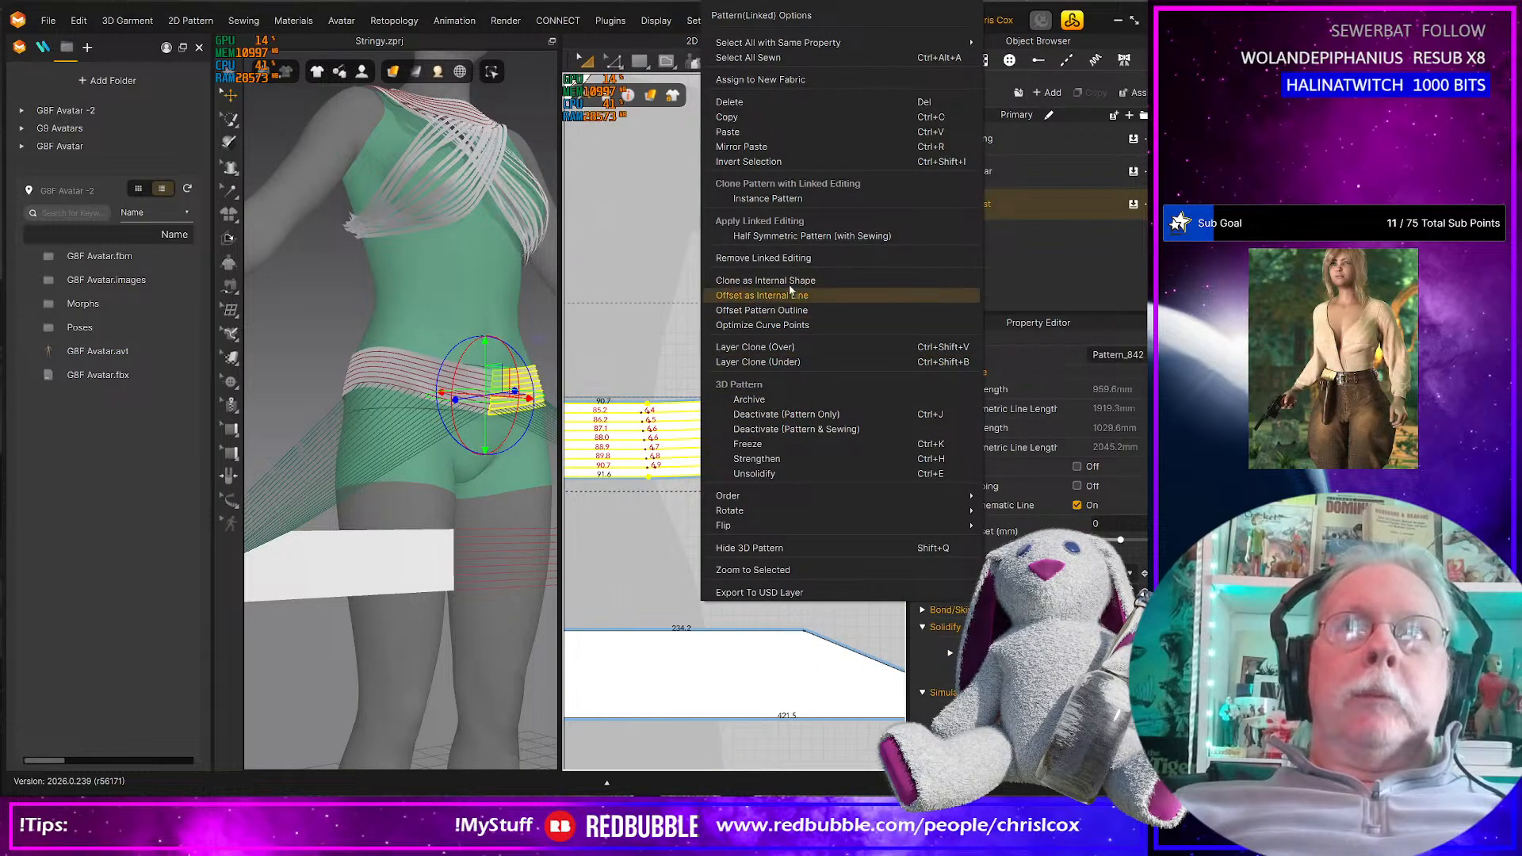
left_click(782, 255)
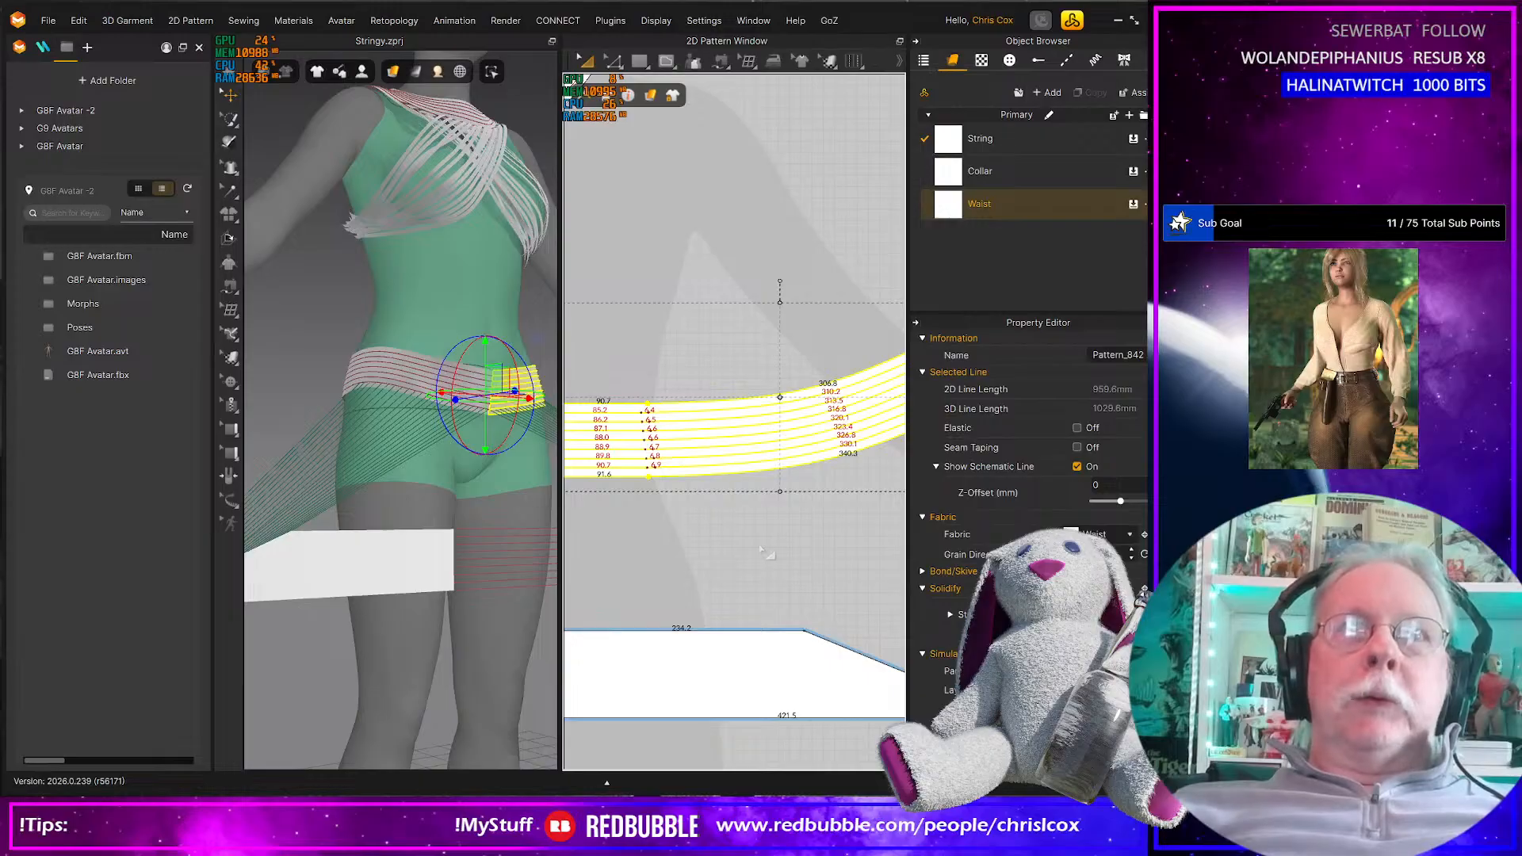
Remove the seam between the mirrored polygon's slanted edge and the waistband piece above it
middle_click_drag(770, 545, 782, 507)
scroll(809, 579, "up", 3)
scroll(812, 580, "down", 3)
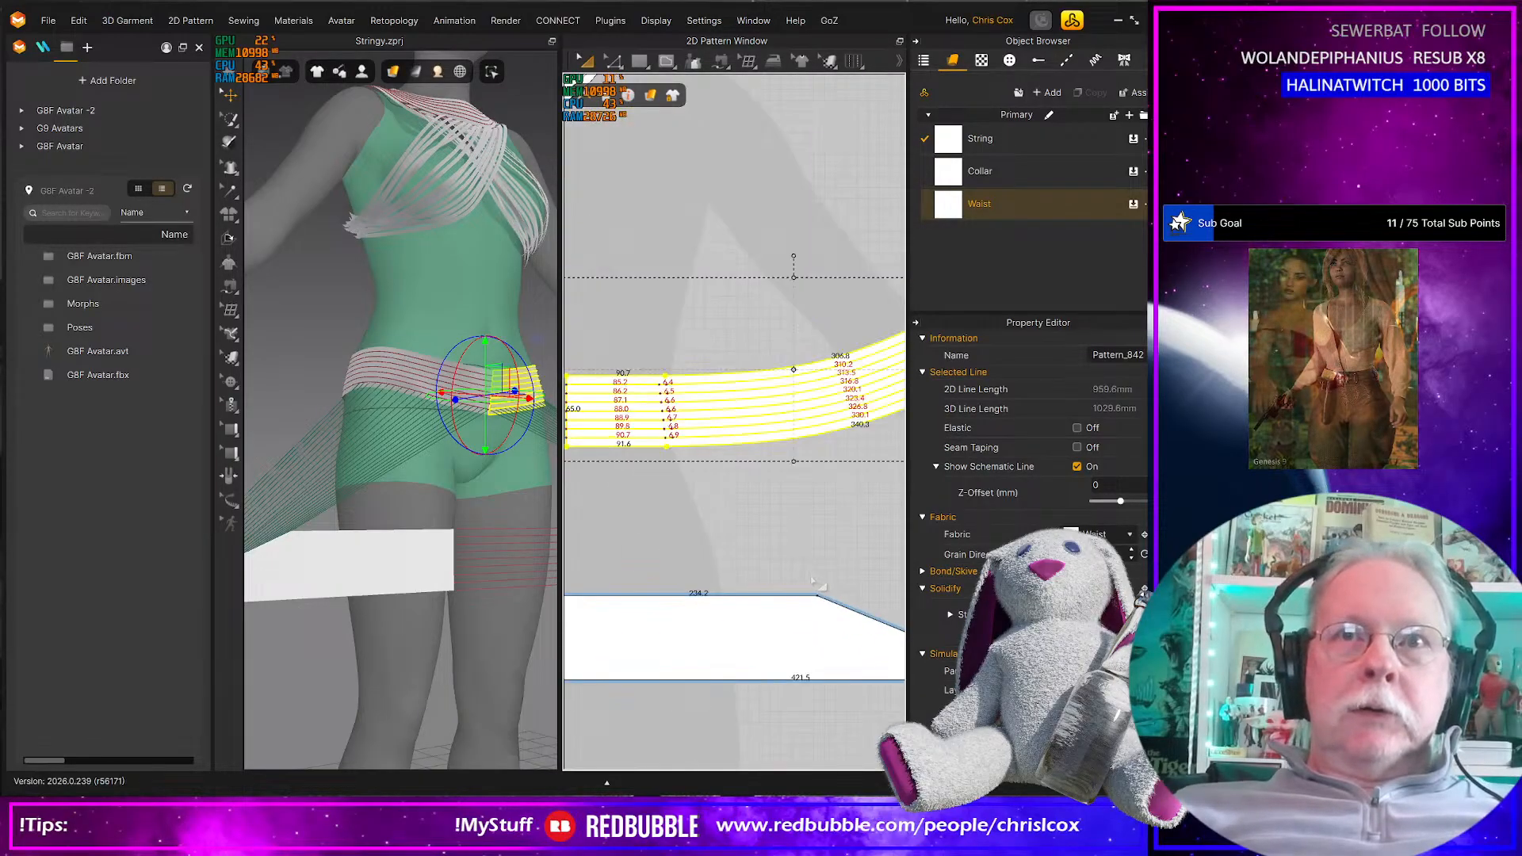
scroll(816, 585, "down", 5)
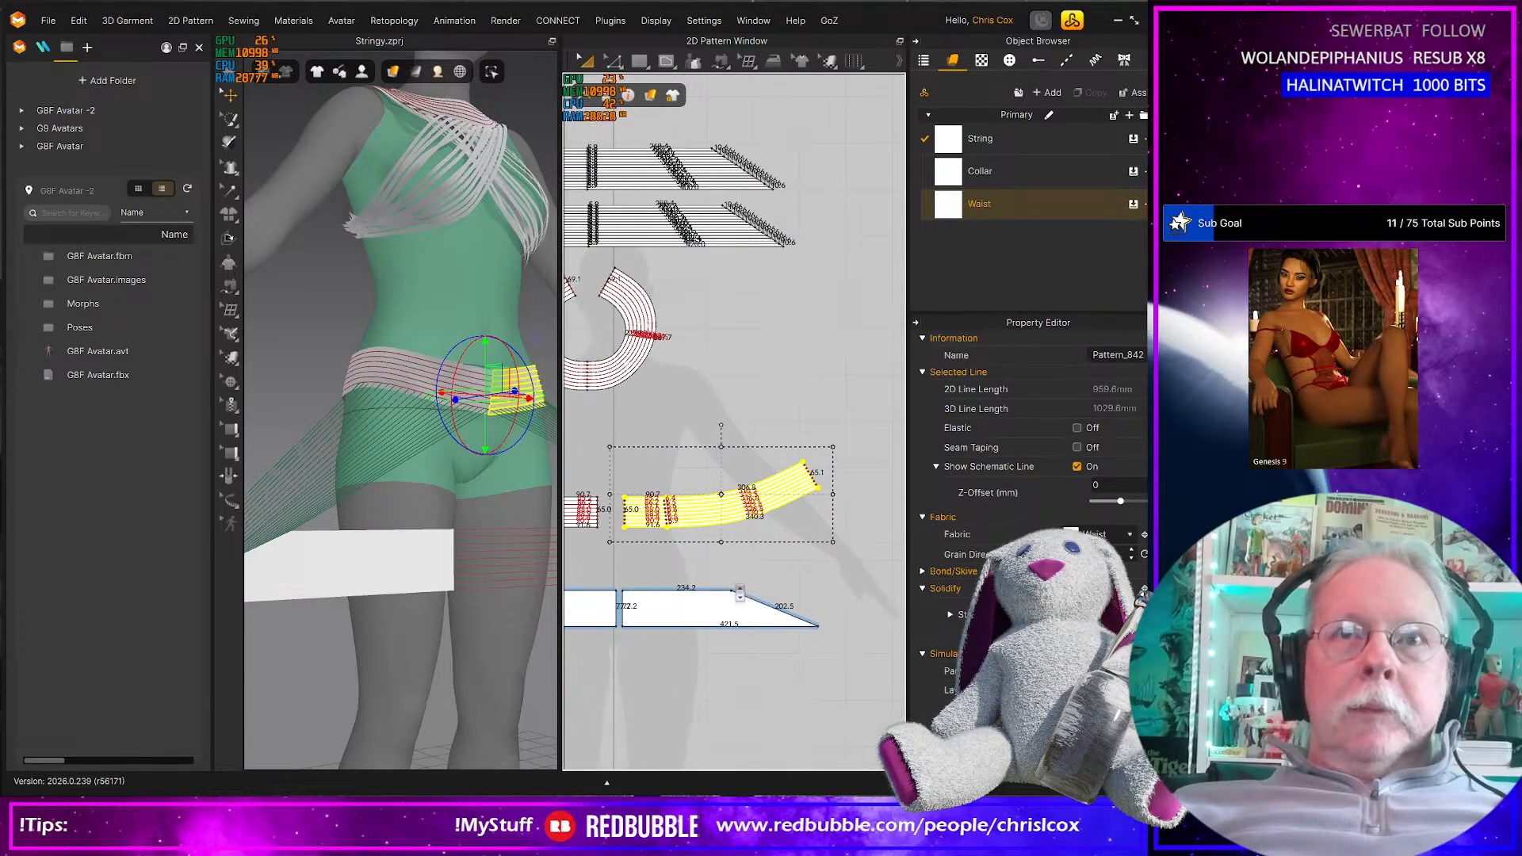
scroll(739, 593, "down", 4)
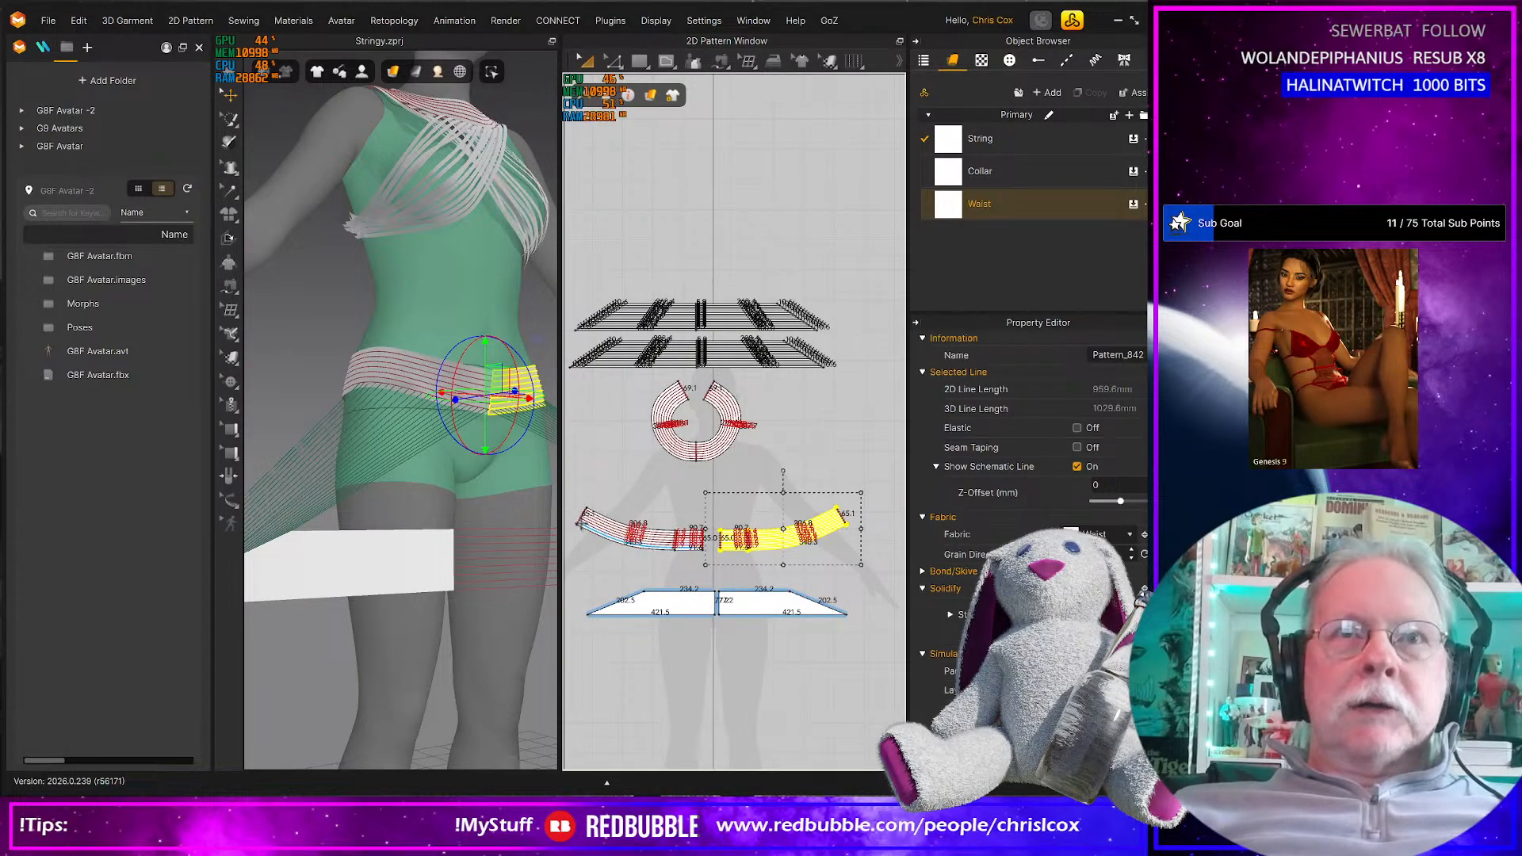
key("m")
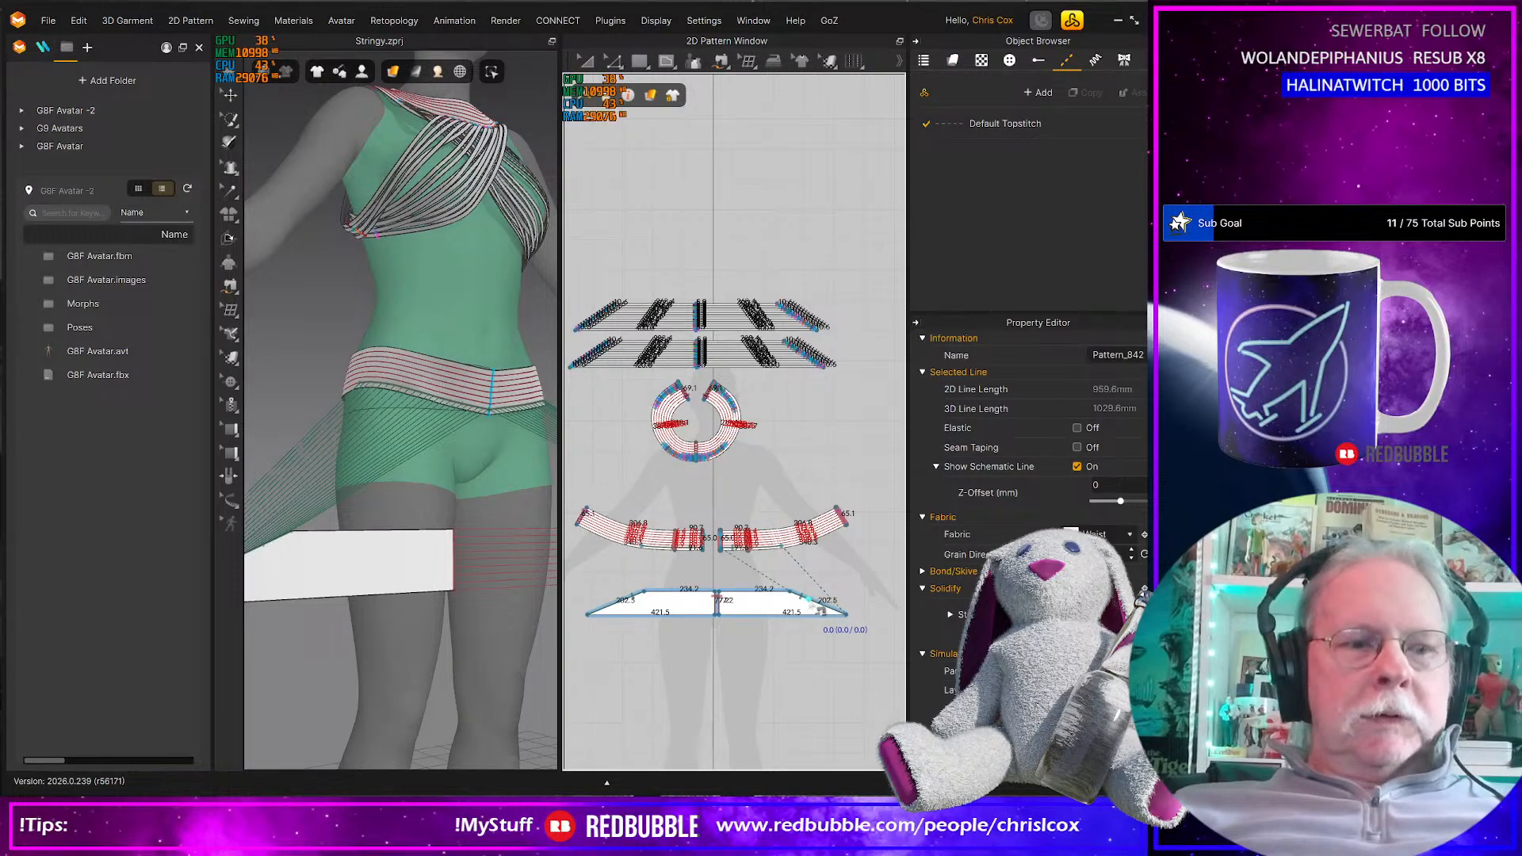
key("n")
left_click(824, 612)
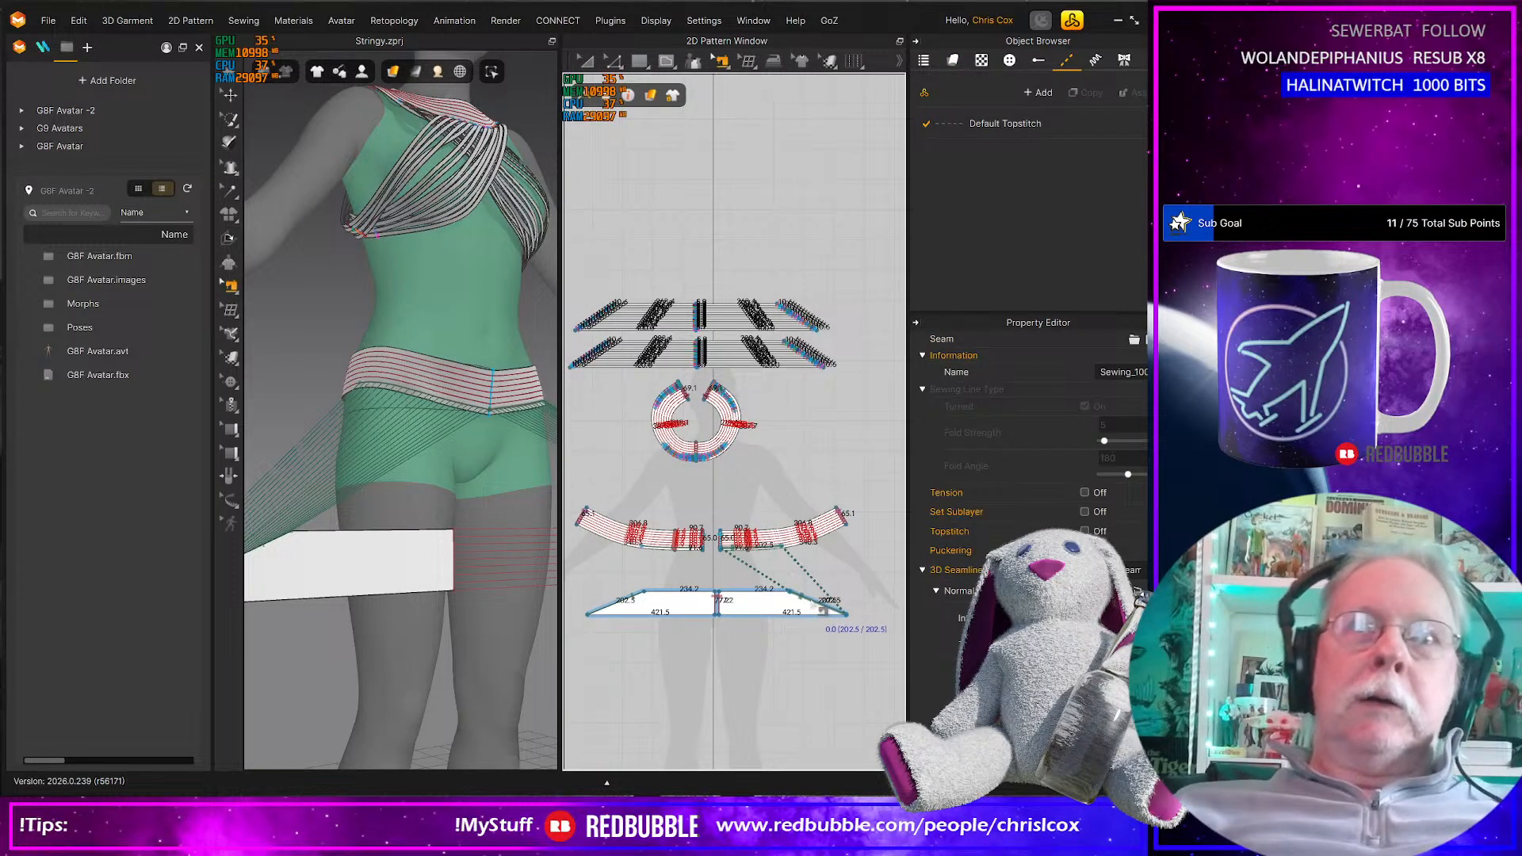
key("ctrl+z")
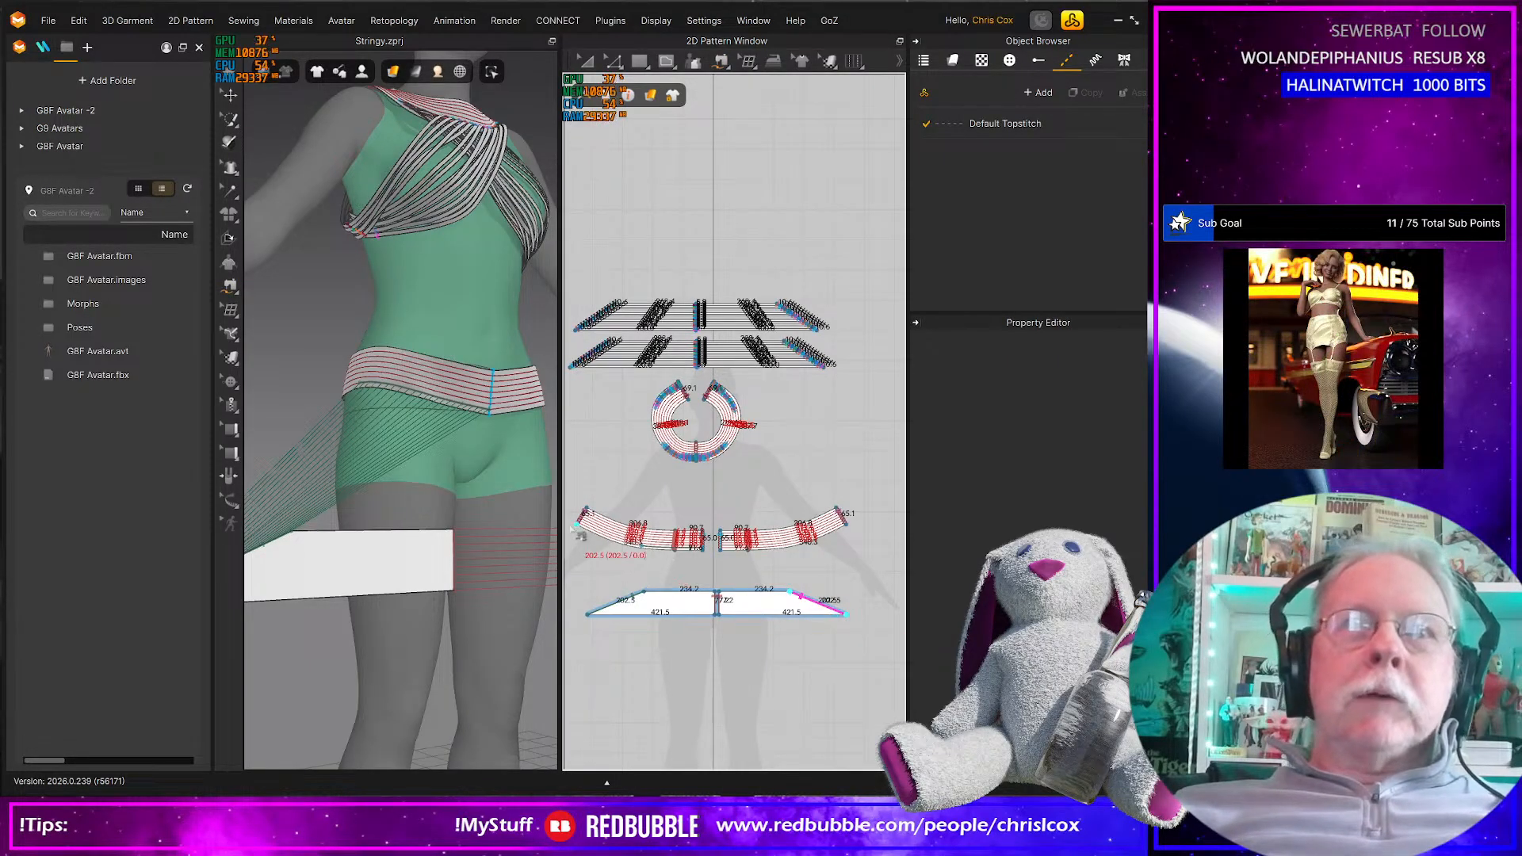
Free-sew the mirrored polygon's slanted edge along 202.5 mm of the opposite waistband piece's lowest internal line, starting near its outer end
scroll(575, 529, "up", 2)
scroll(576, 531, "down", 8)
scroll(585, 539, "down", 3)
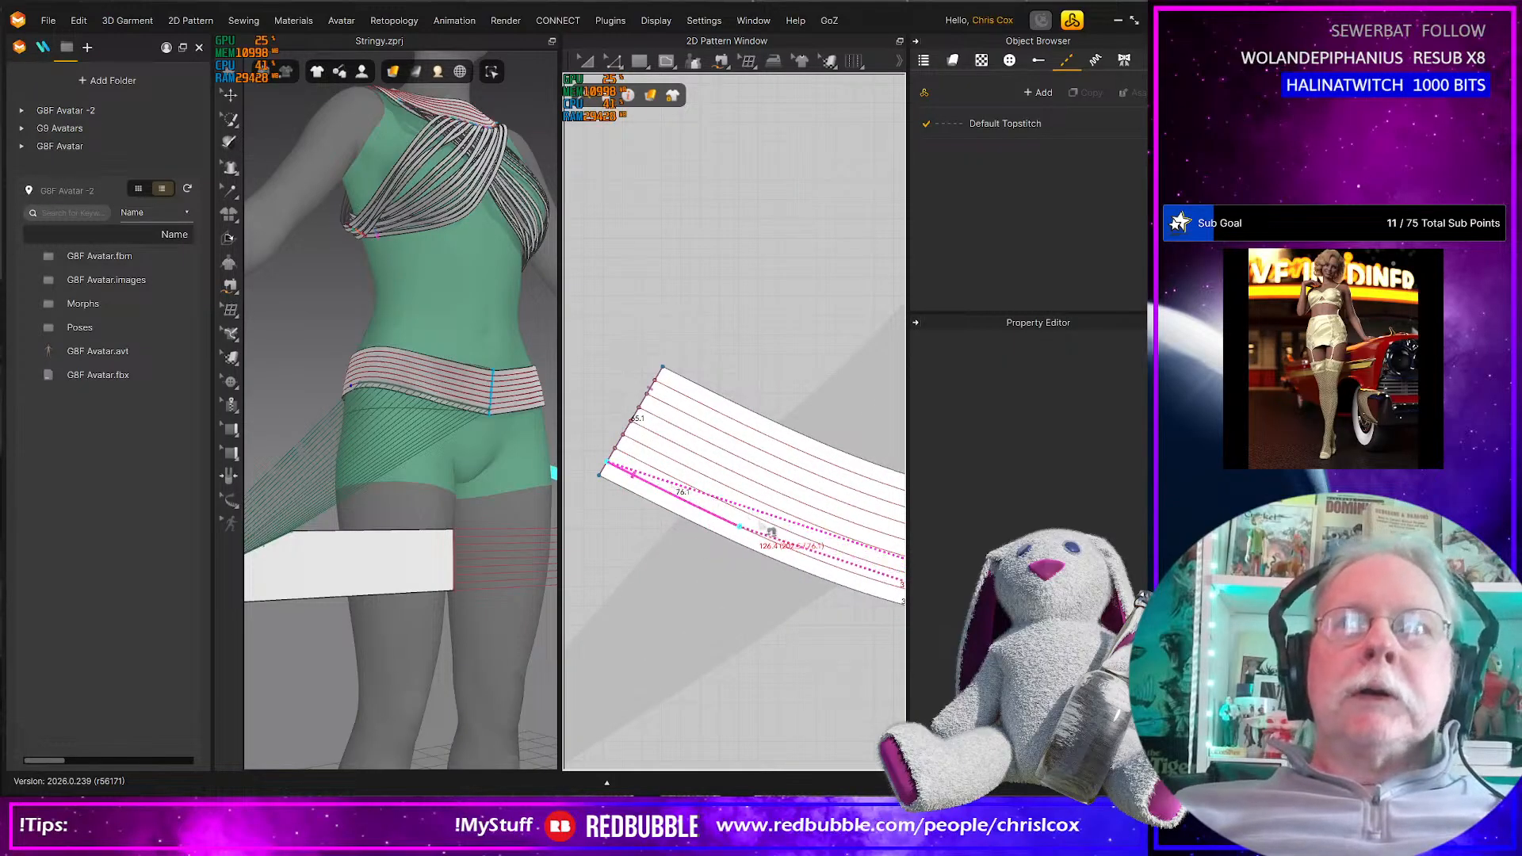
scroll(779, 547, "down", 3)
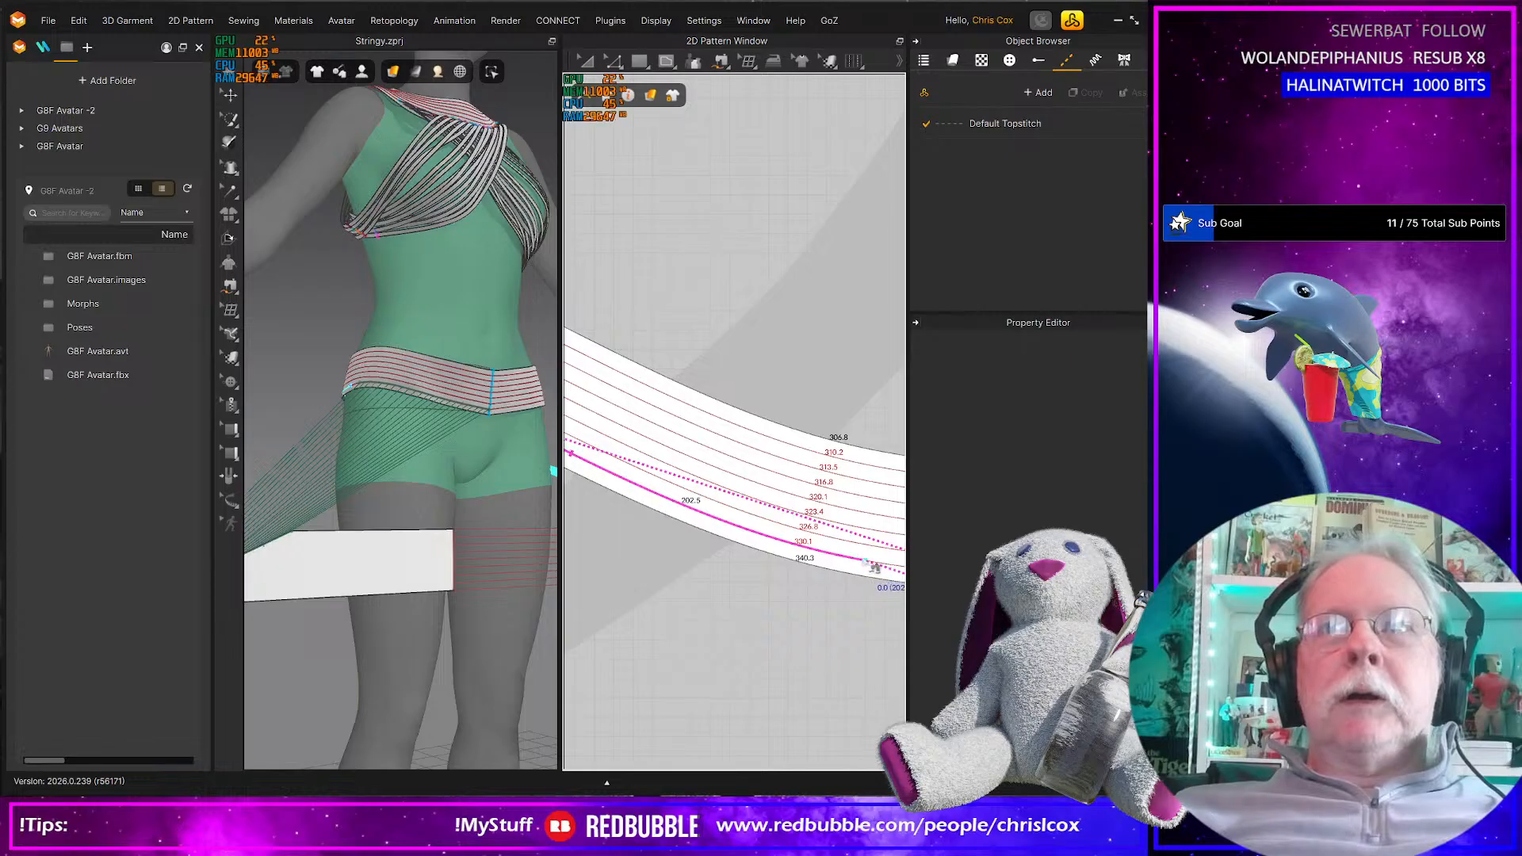
left_click(875, 567)
scroll(705, 501, "down", 4)
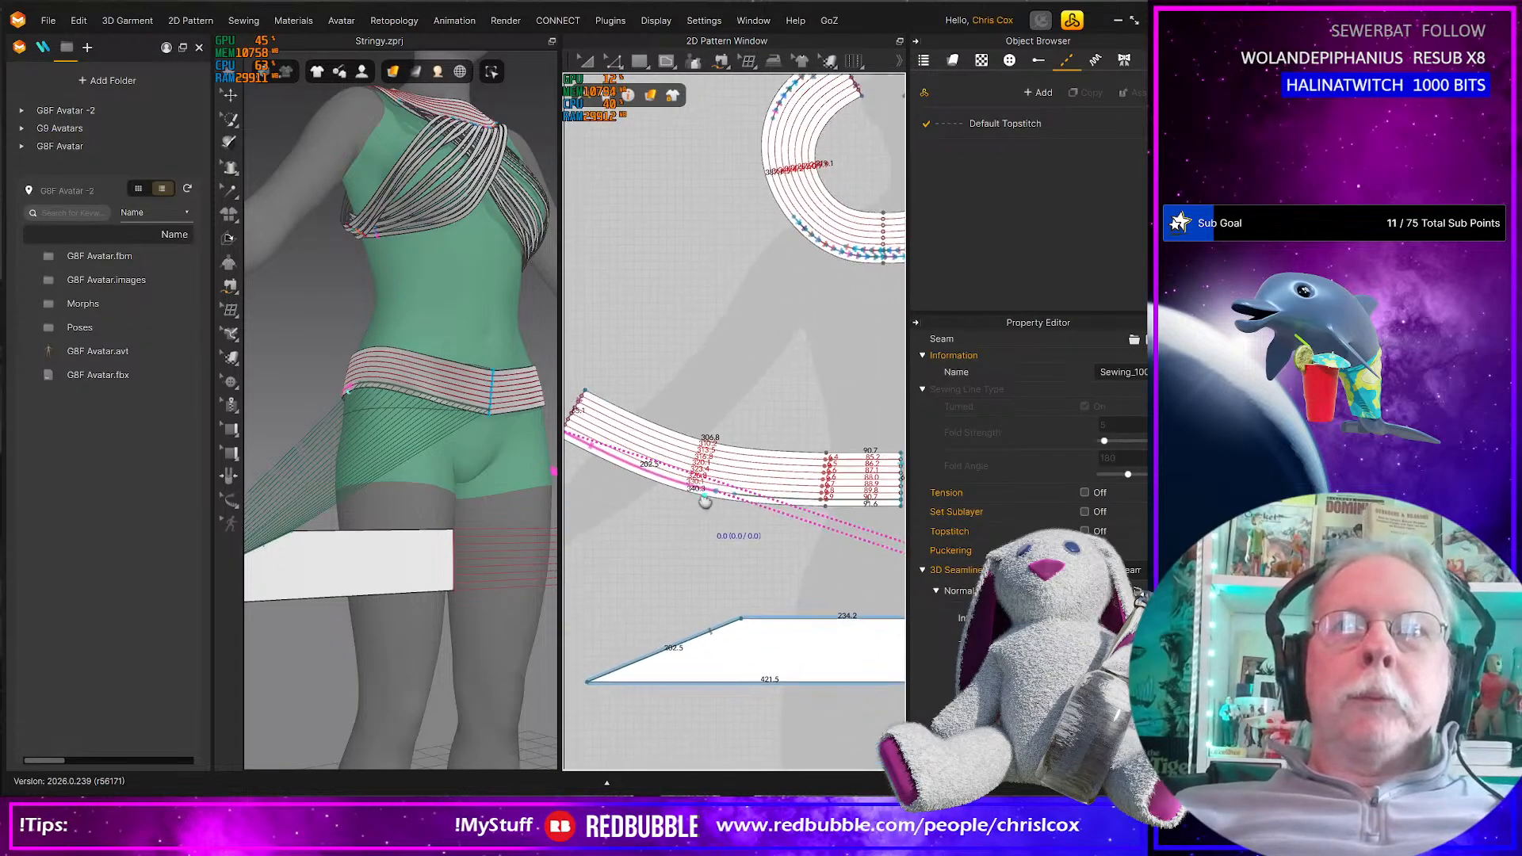
scroll(507, 598, "up", 3)
scroll(510, 598, "down", 3)
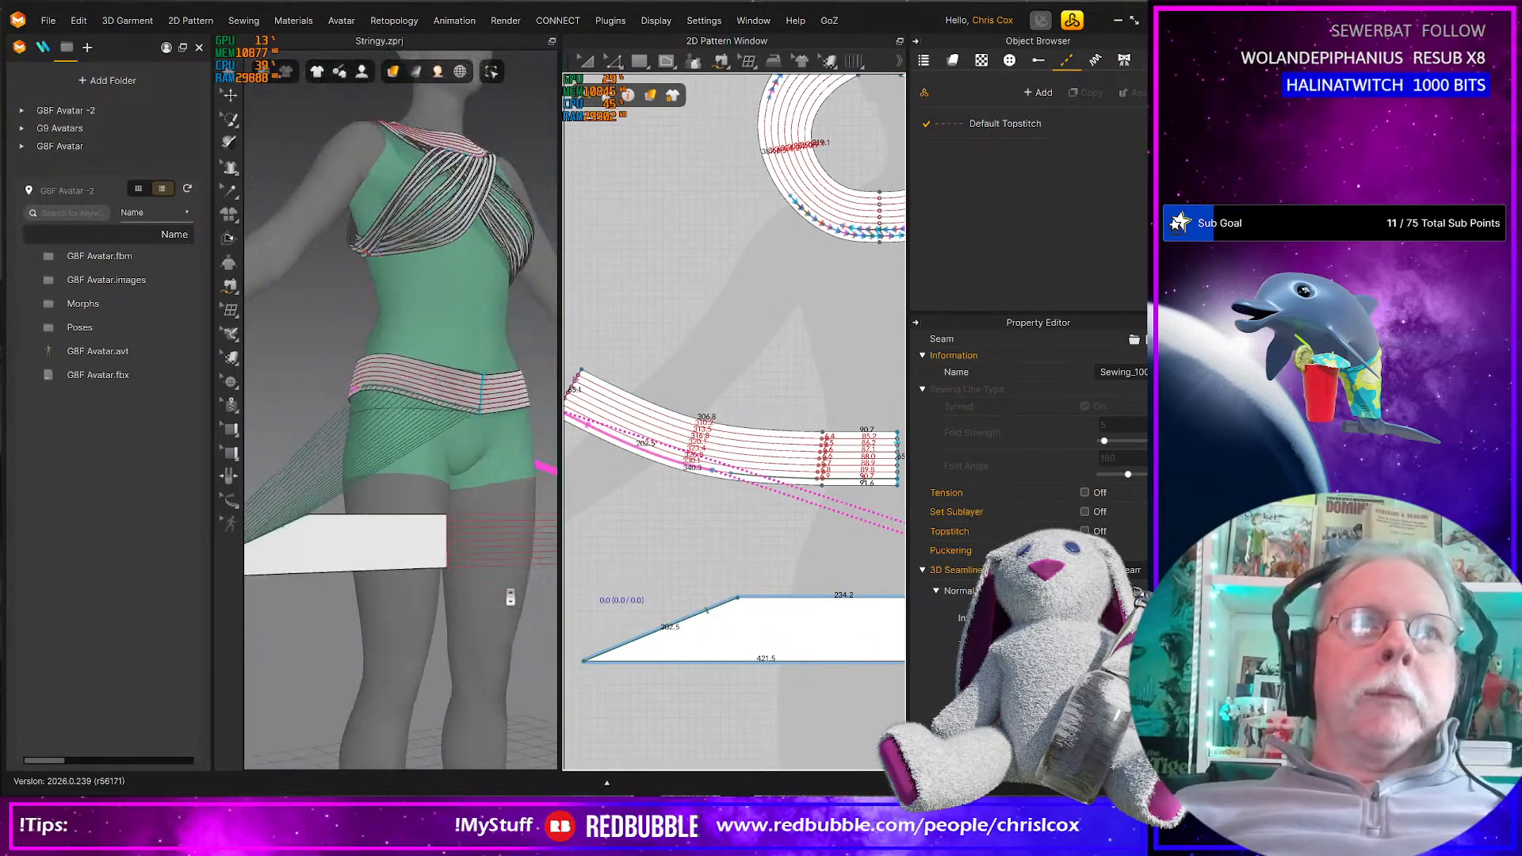
Move the original skirt polygon in 3D so it sits diagonally in front of the avatar's hips
scroll(508, 595, "down", 4)
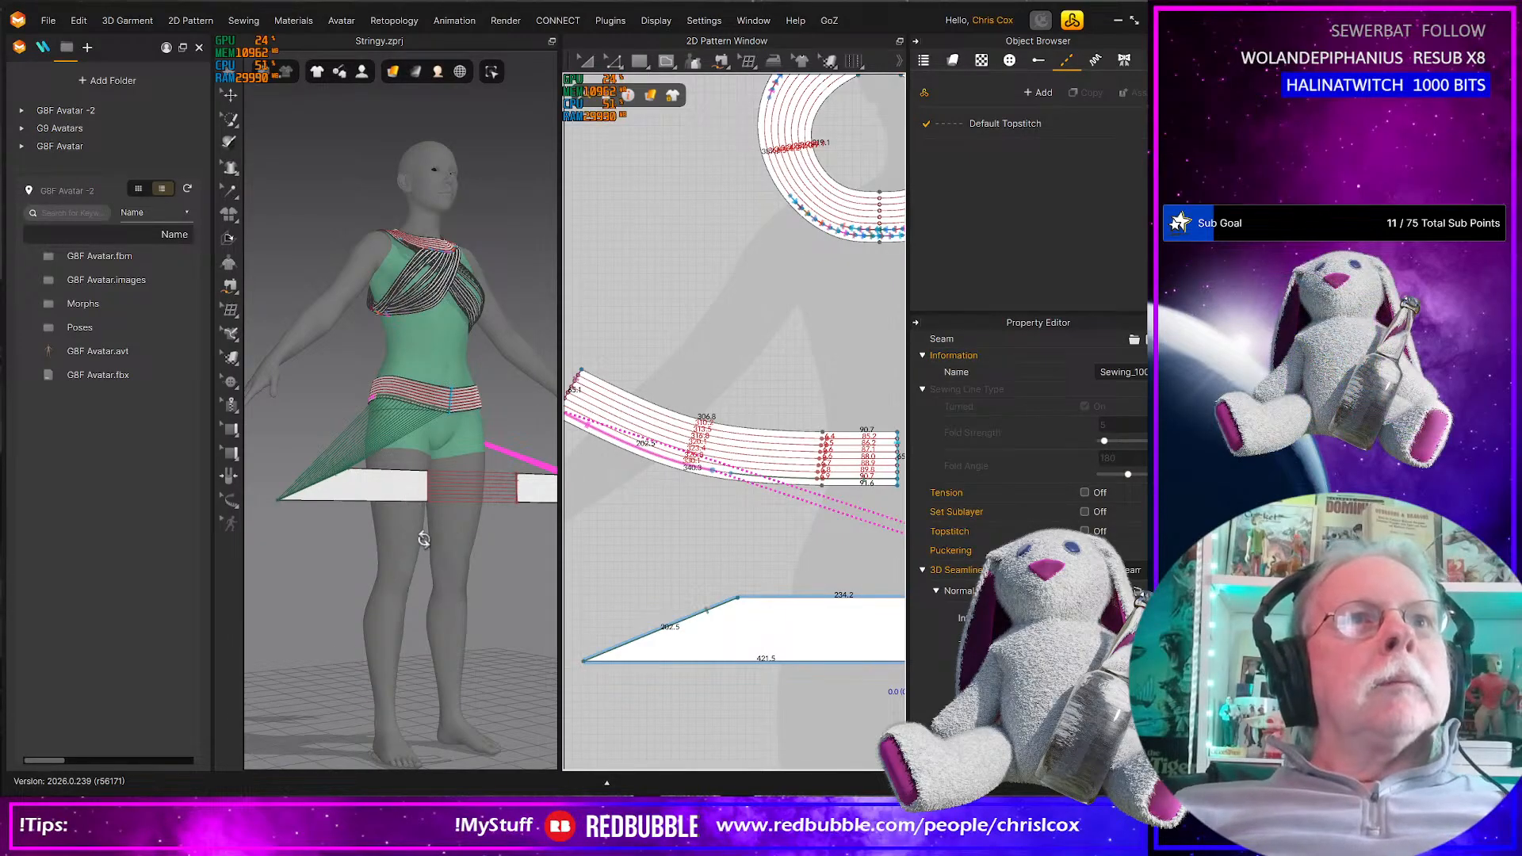
mouse_move(424, 539)
right_mouse_down()
mouse_move(468, 537)
mouse_move(408, 539)
right_mouse_up()
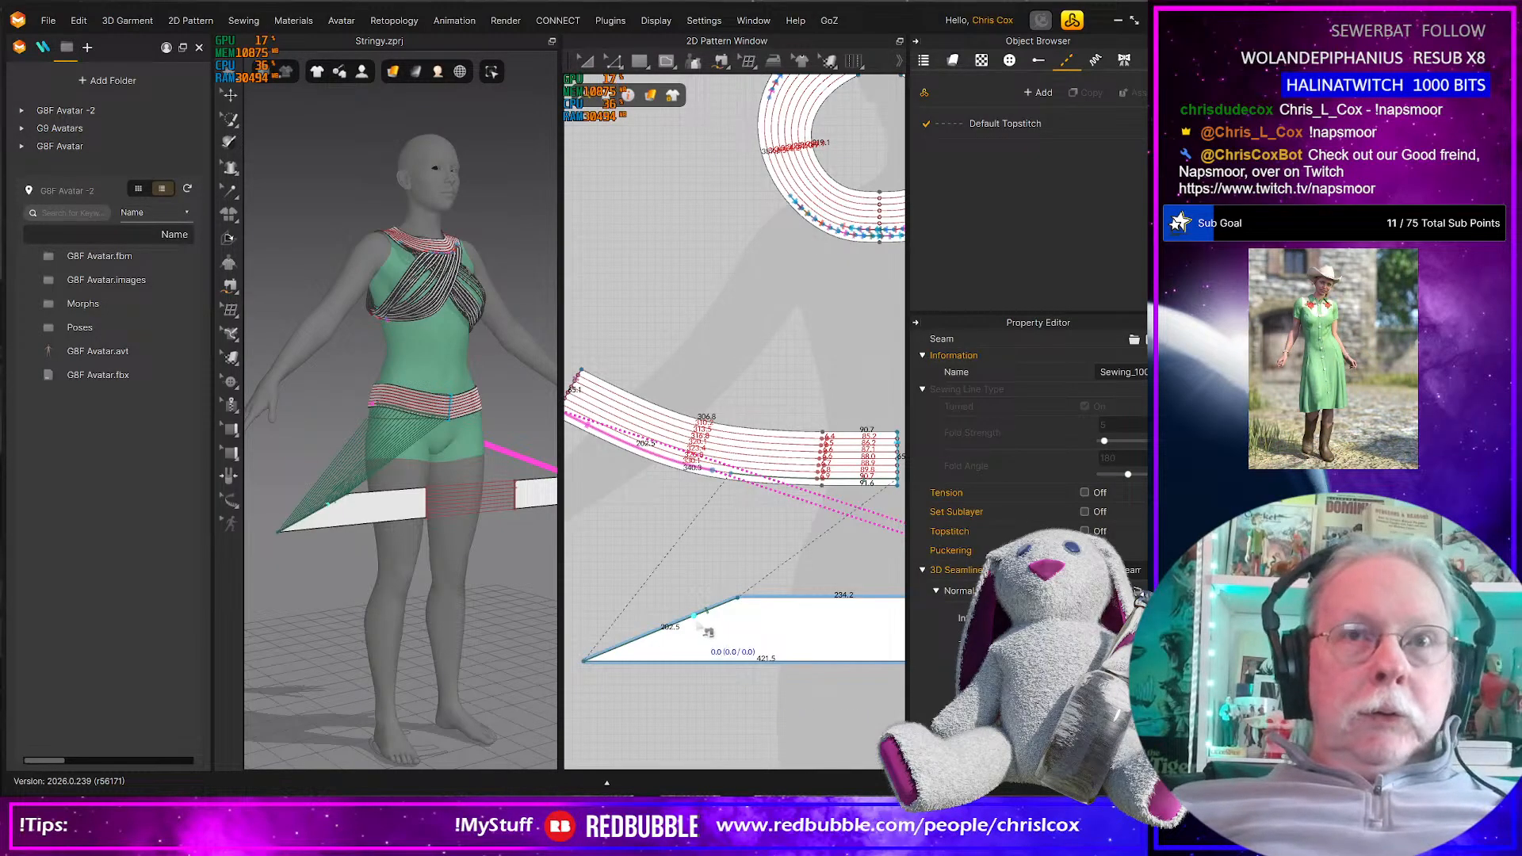
key("Escape")
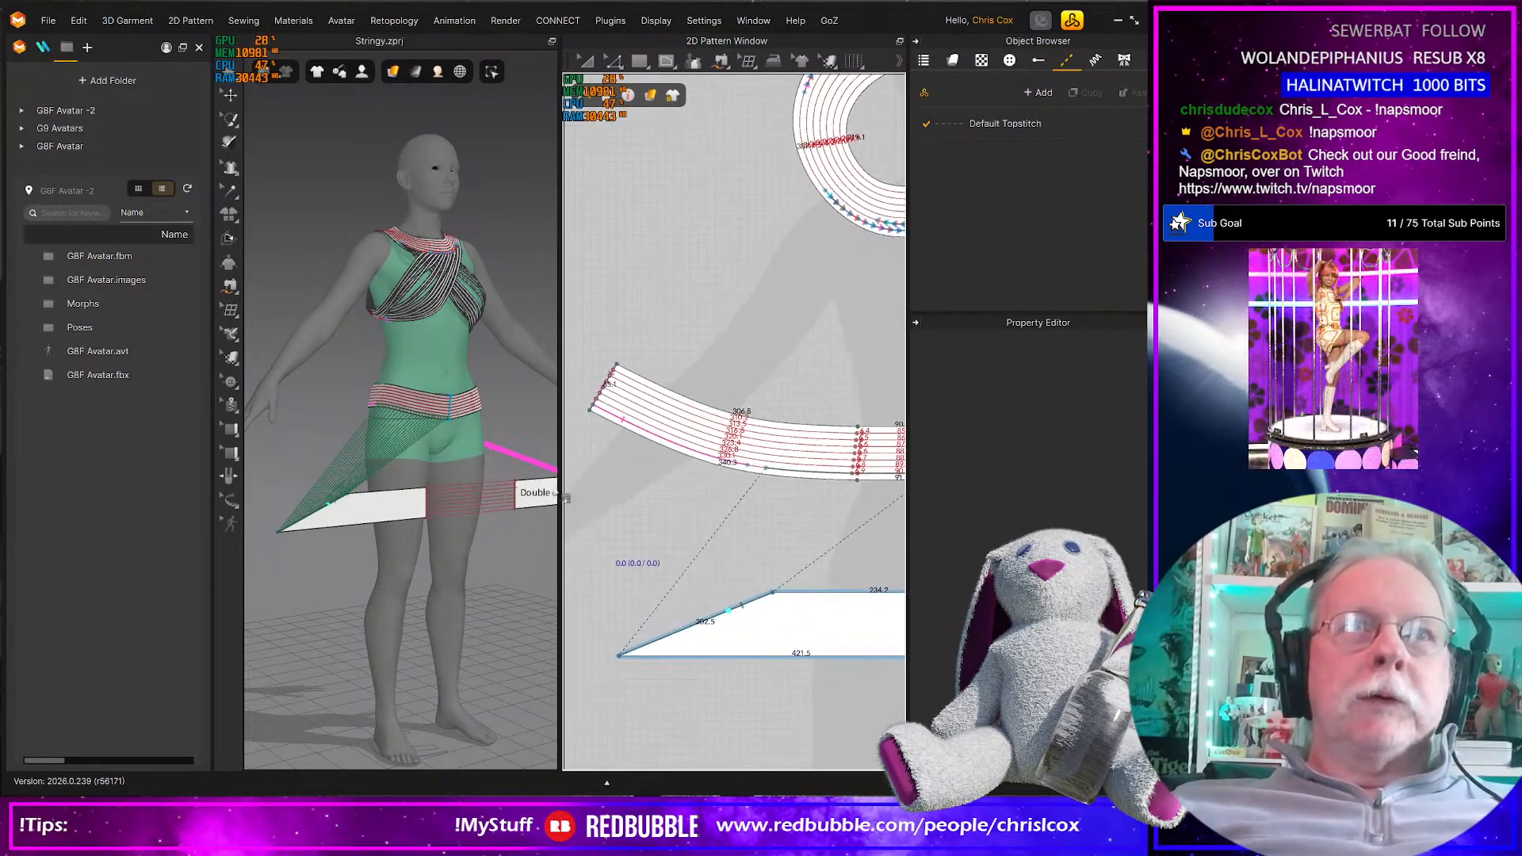
middle_click_drag(498, 565, 379, 600)
key("q")
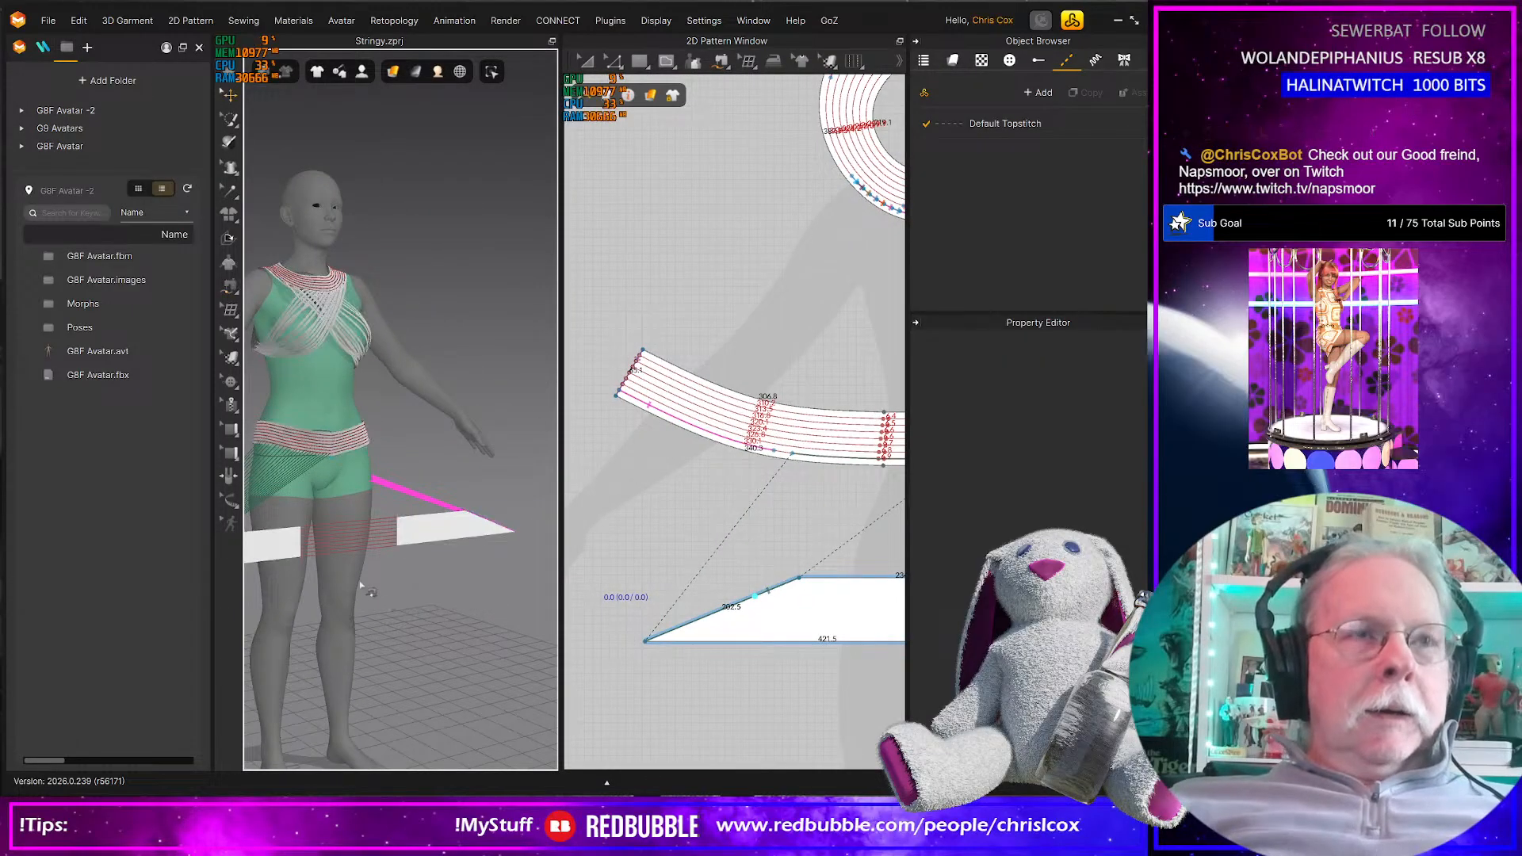
left_click(302, 552)
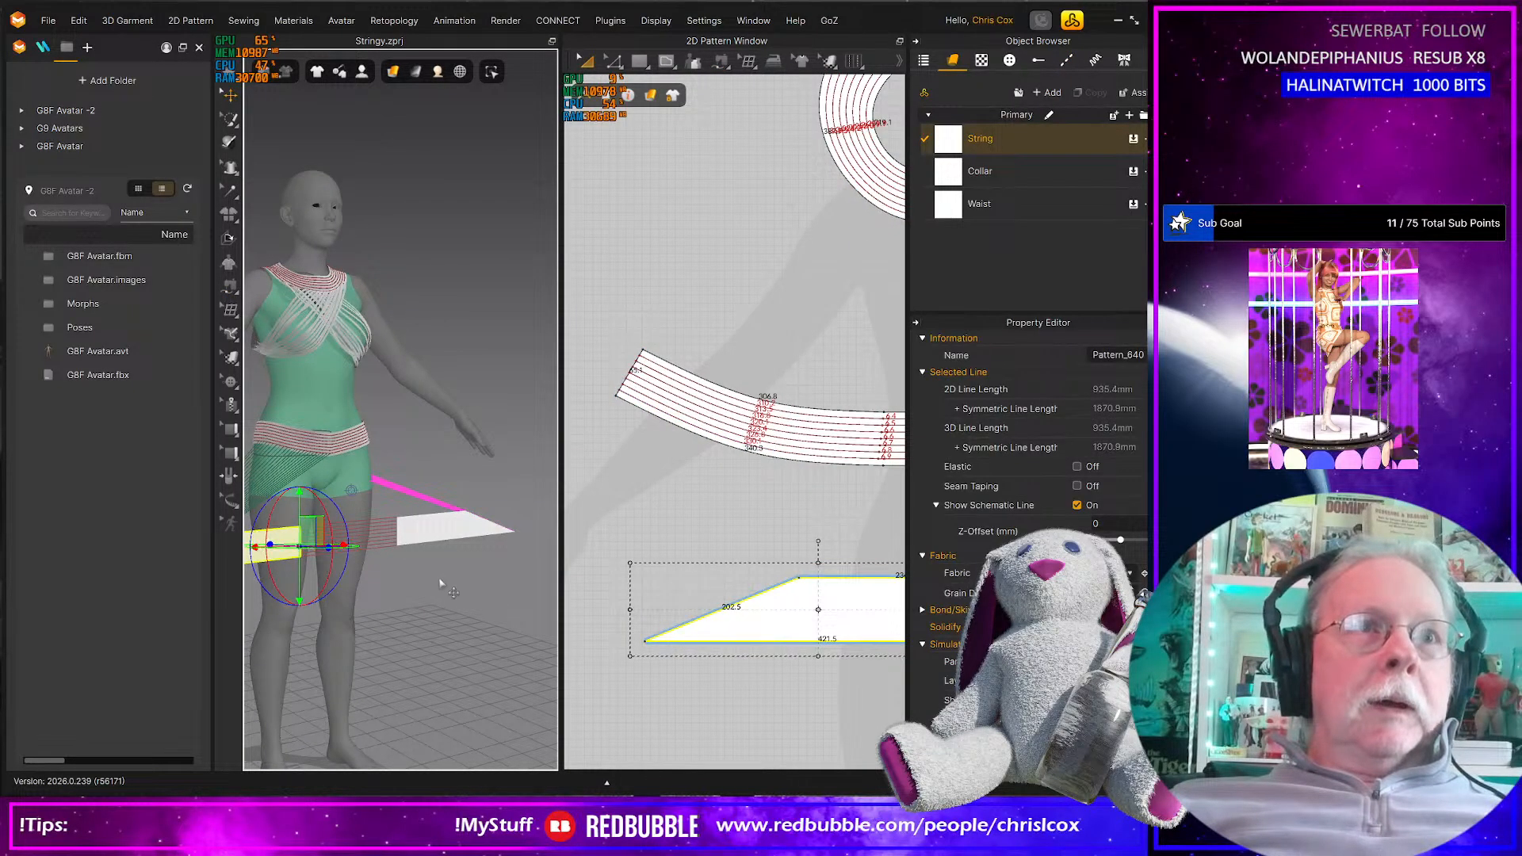
right_click_drag(443, 583, 374, 584)
left_click_drag(319, 532, 496, 476)
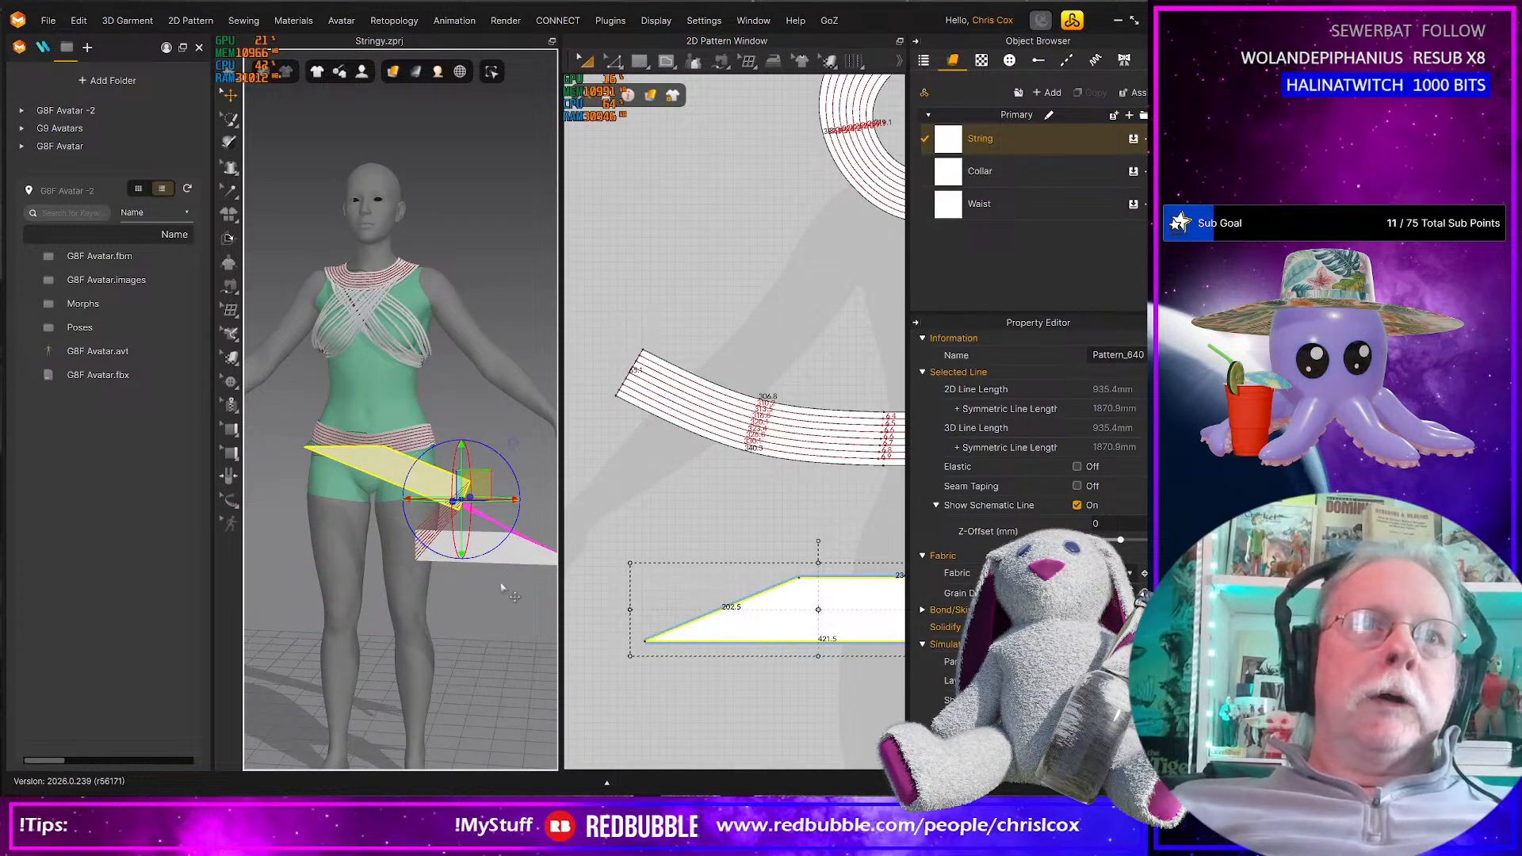
Rotate the mirrored skirt polygon in 3D to face backward and tilt it beside the avatar's hip
right_click_drag(527, 575, 518, 588)
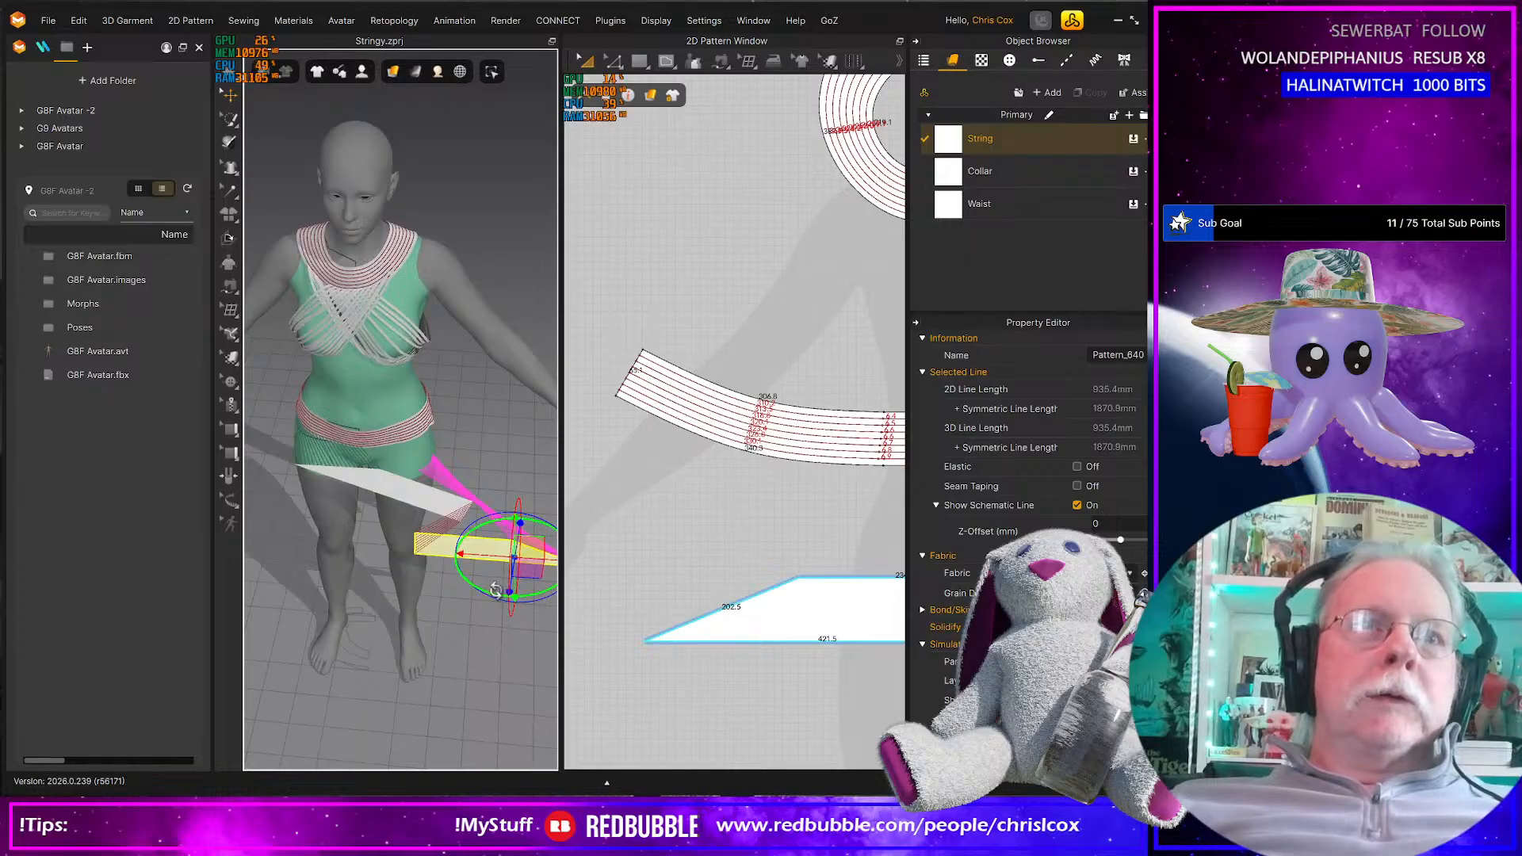
left_click_drag(517, 588, 546, 562)
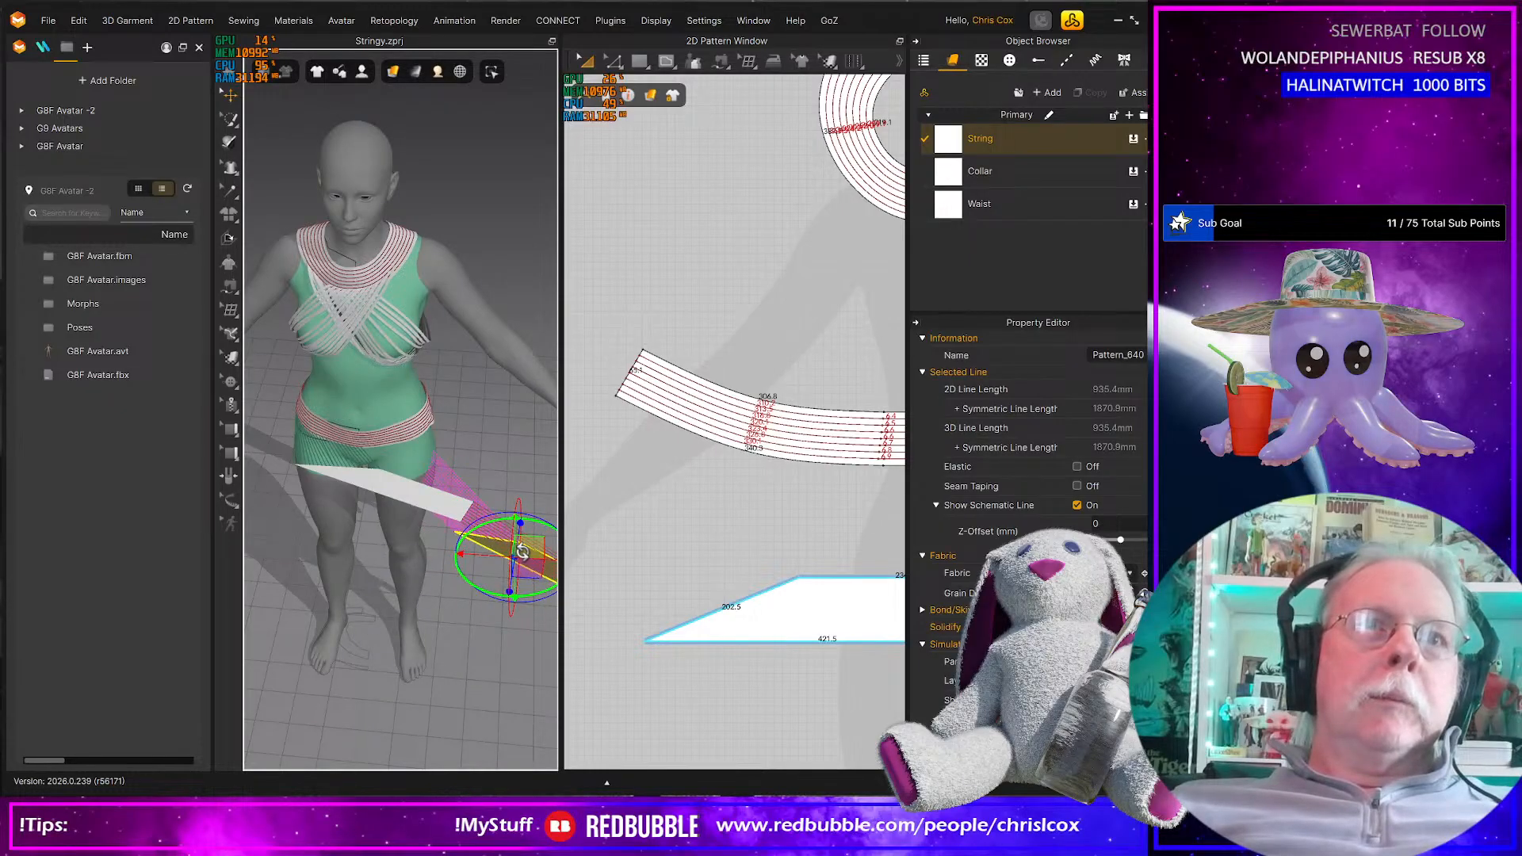
right_click_drag(525, 551, 519, 550)
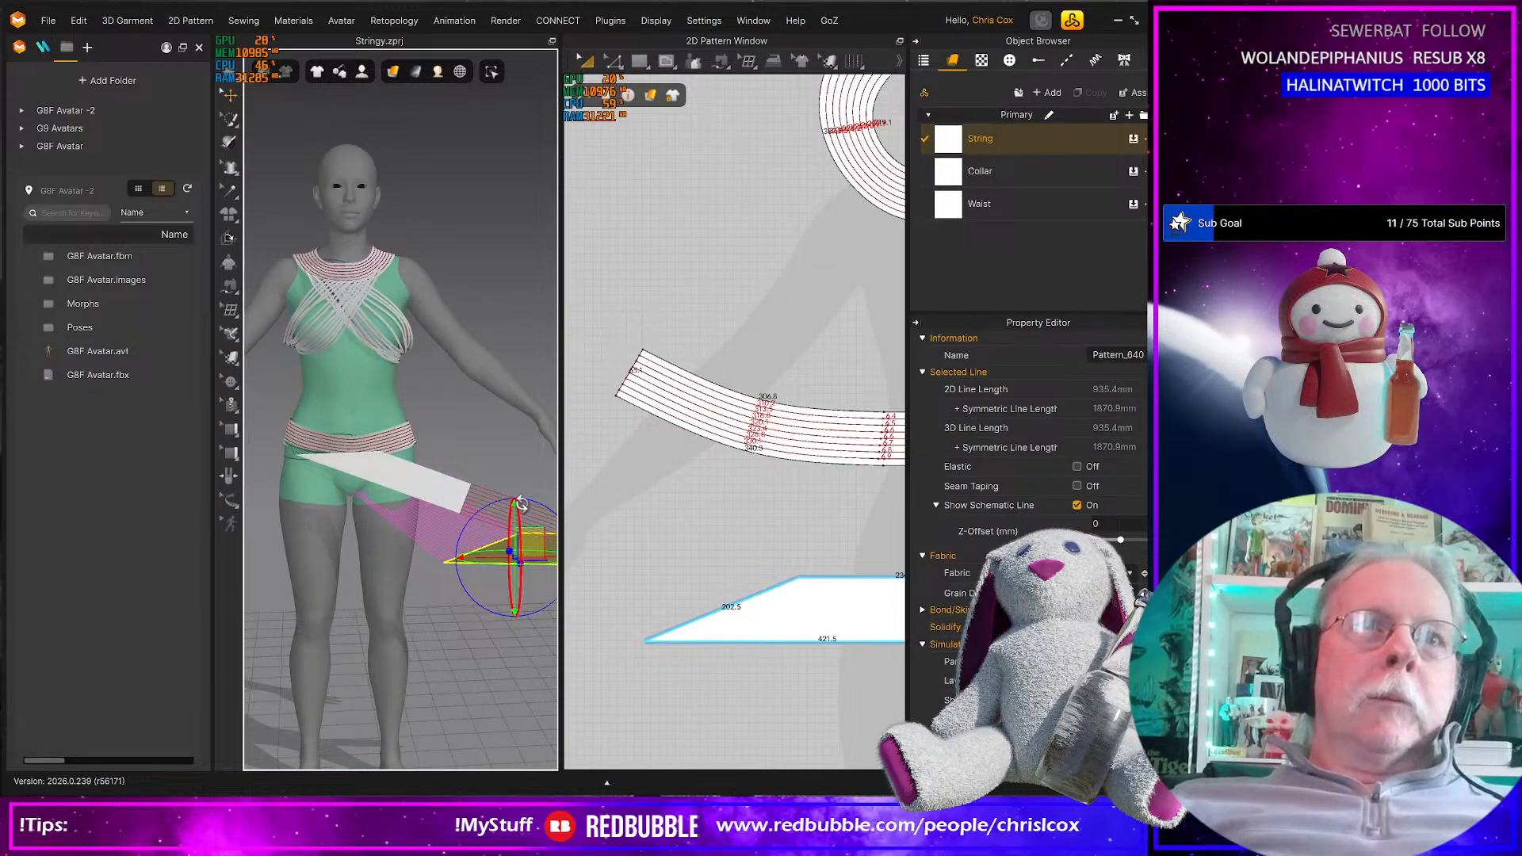
key("ctrl+z")
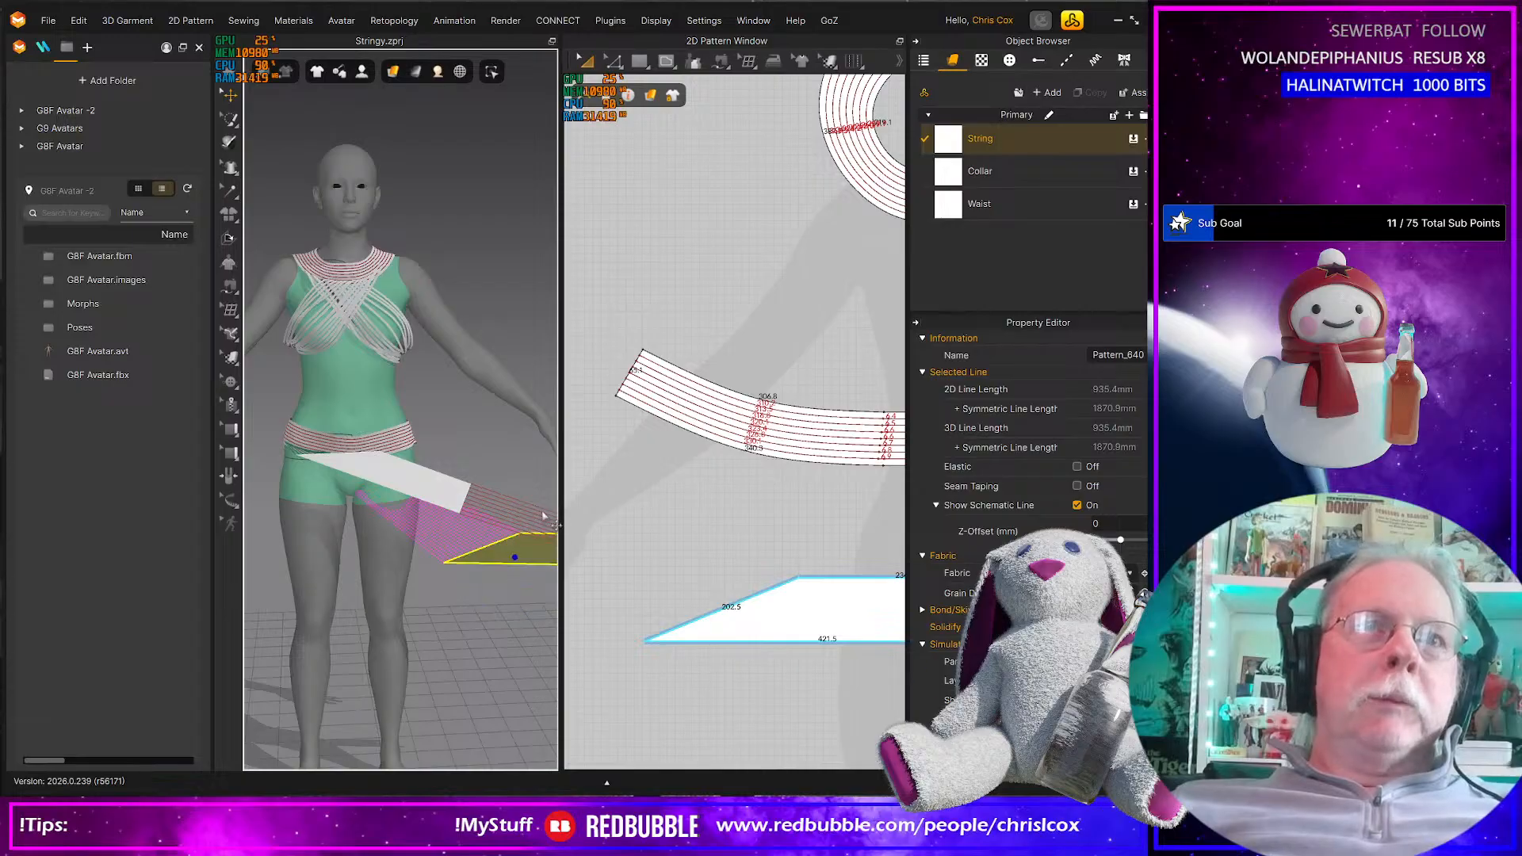
left_click(520, 555)
middle_click_drag(519, 555, 440, 555)
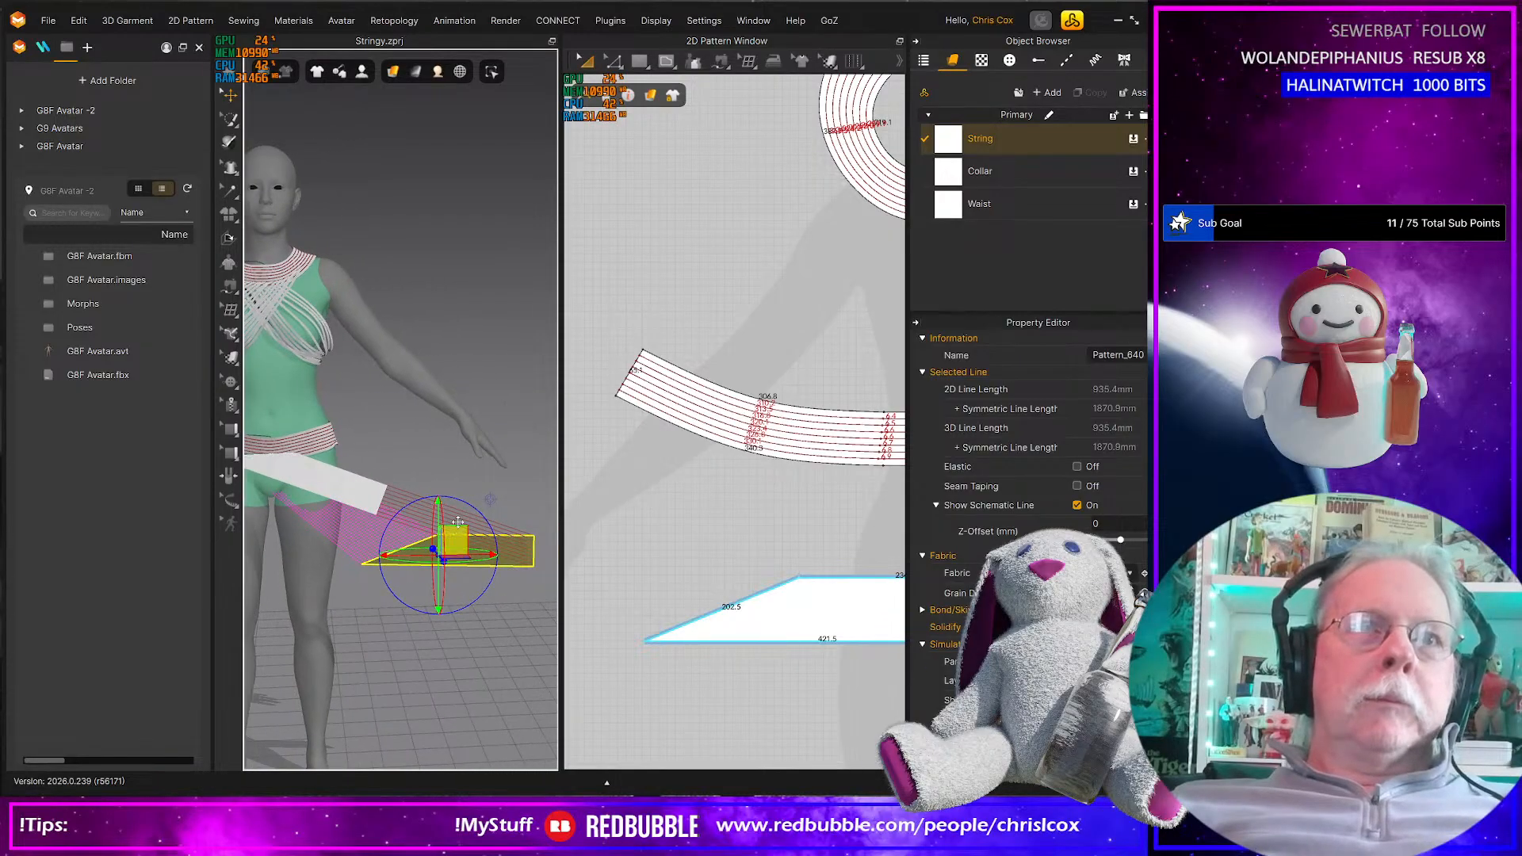
left_click_drag(467, 502, 478, 528)
Move the mirrored skirt polygon behind the avatar's hips
right_click_drag(479, 528, 377, 584)
left_click_drag(415, 551, 544, 507)
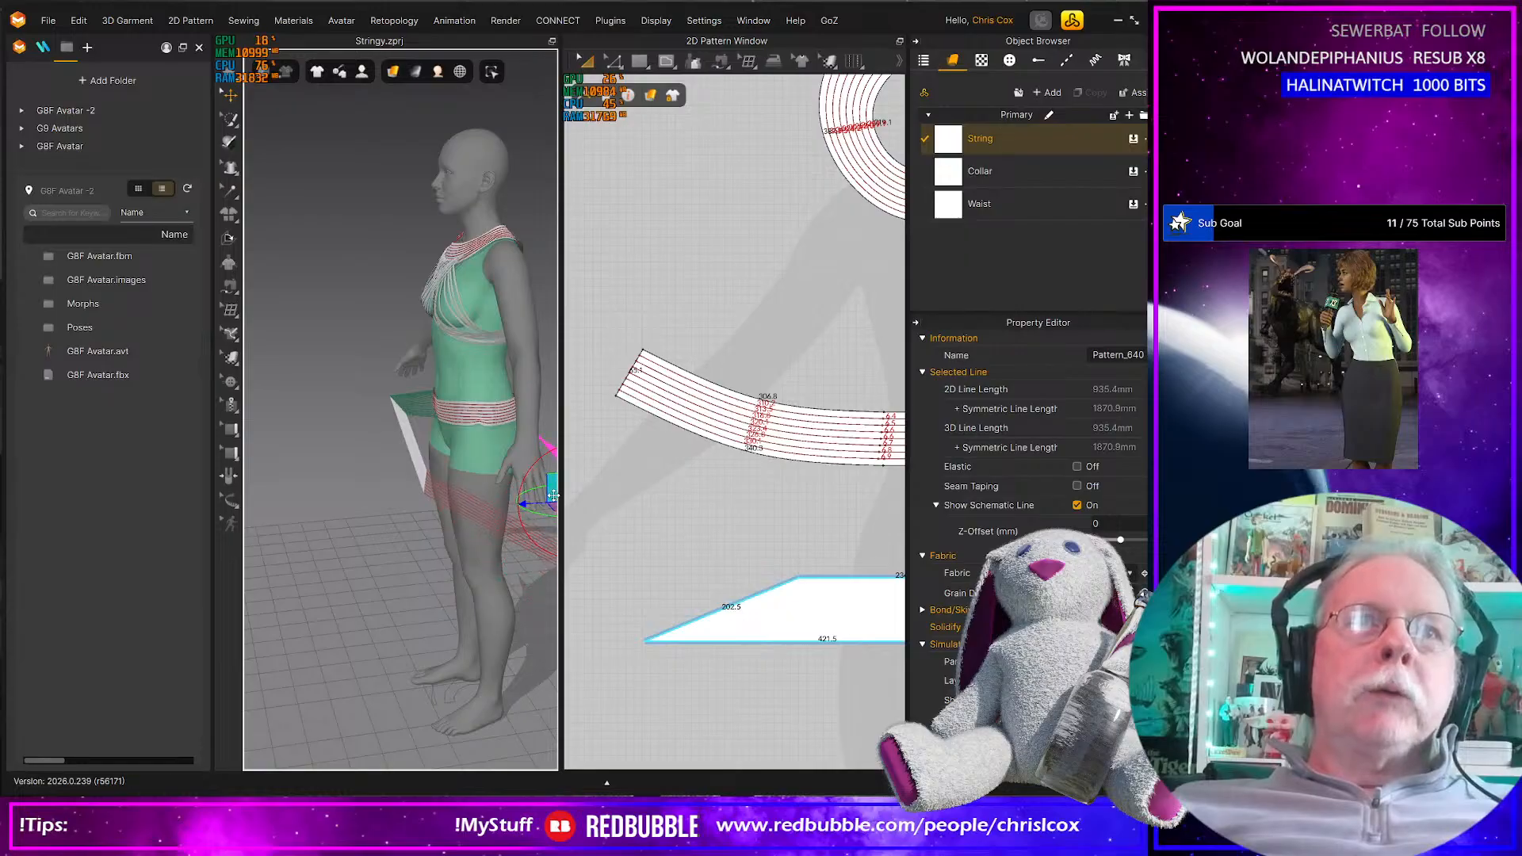
right_click_drag(544, 507, 401, 546)
middle_click_drag(403, 547, 353, 550)
scroll(353, 550, "up", 1)
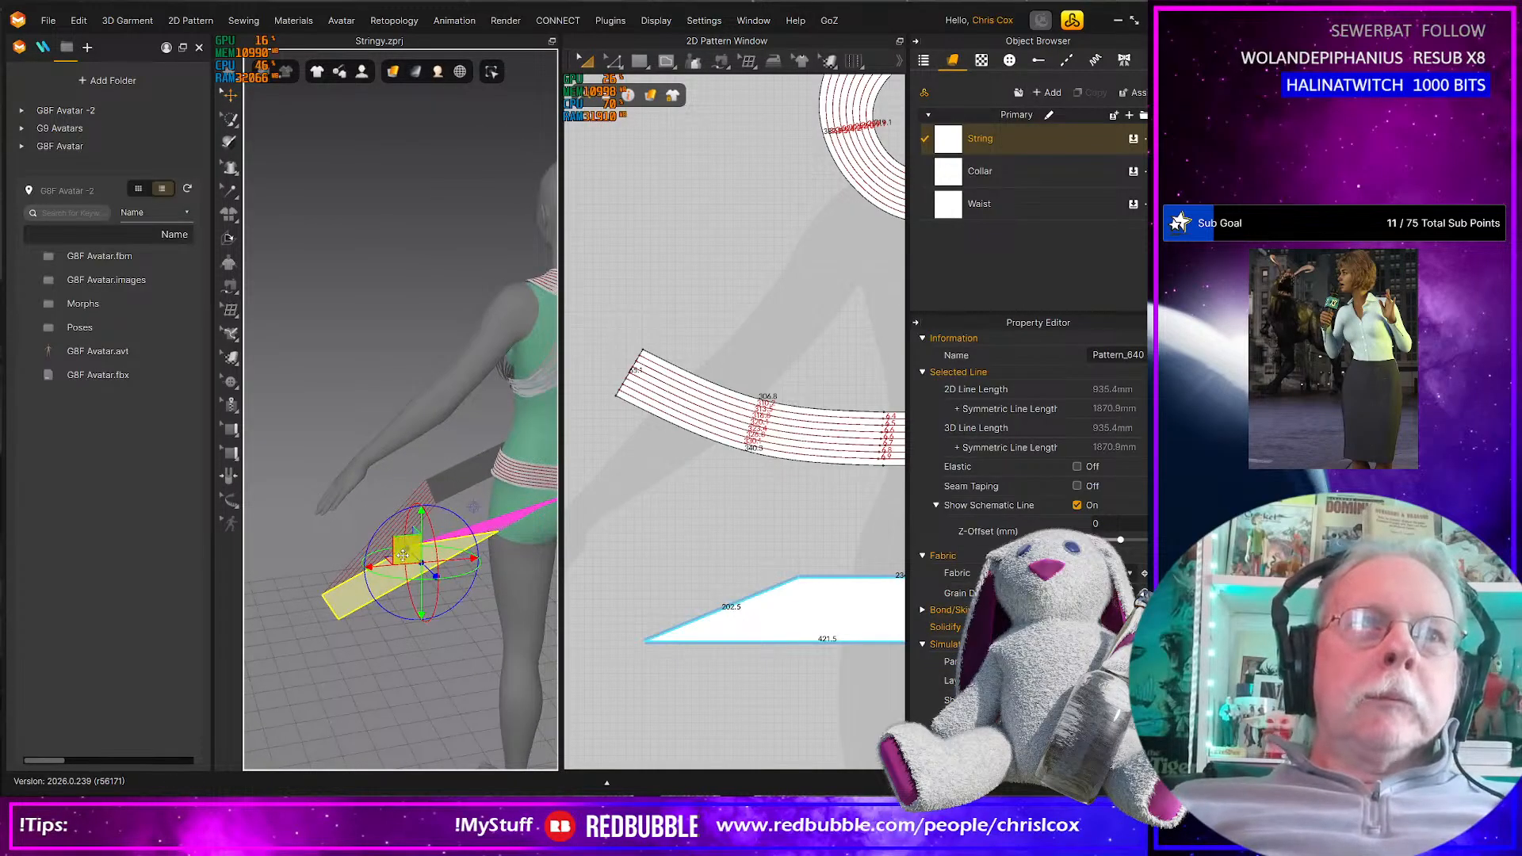
left_click_drag(467, 532, 539, 508)
middle_click_drag(505, 550, 390, 529)
right_click_drag(390, 531, 526, 544)
middle_click_drag(526, 544, 404, 594)
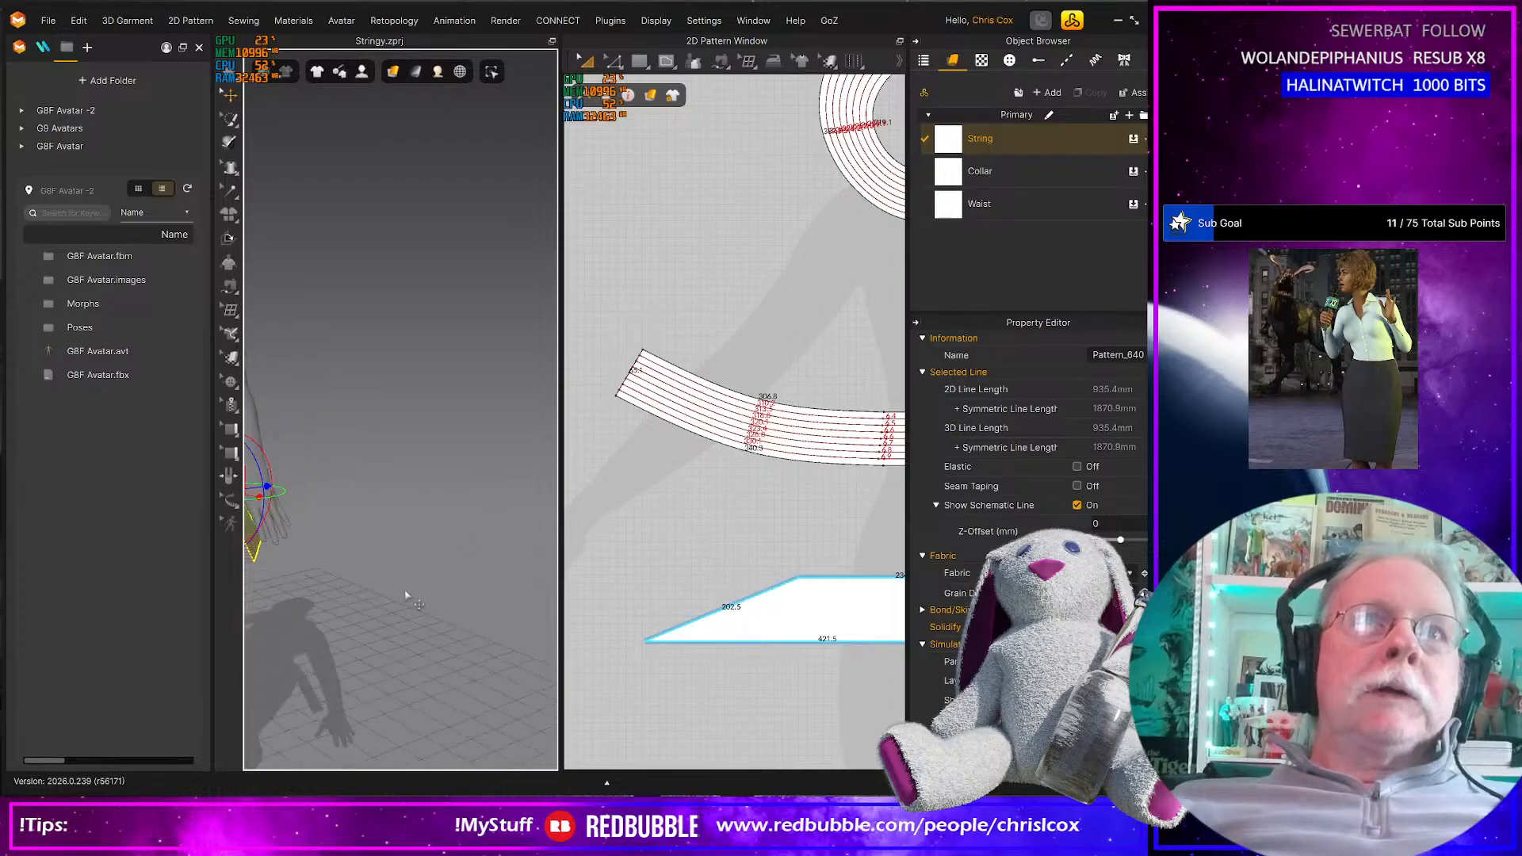
scroll(413, 585, "up", 2)
scroll(430, 585, "up", 2)
Freeze all the string, collar and waistband pieces, leaving only the two skirt polygons active
scroll(673, 604, "up", 5)
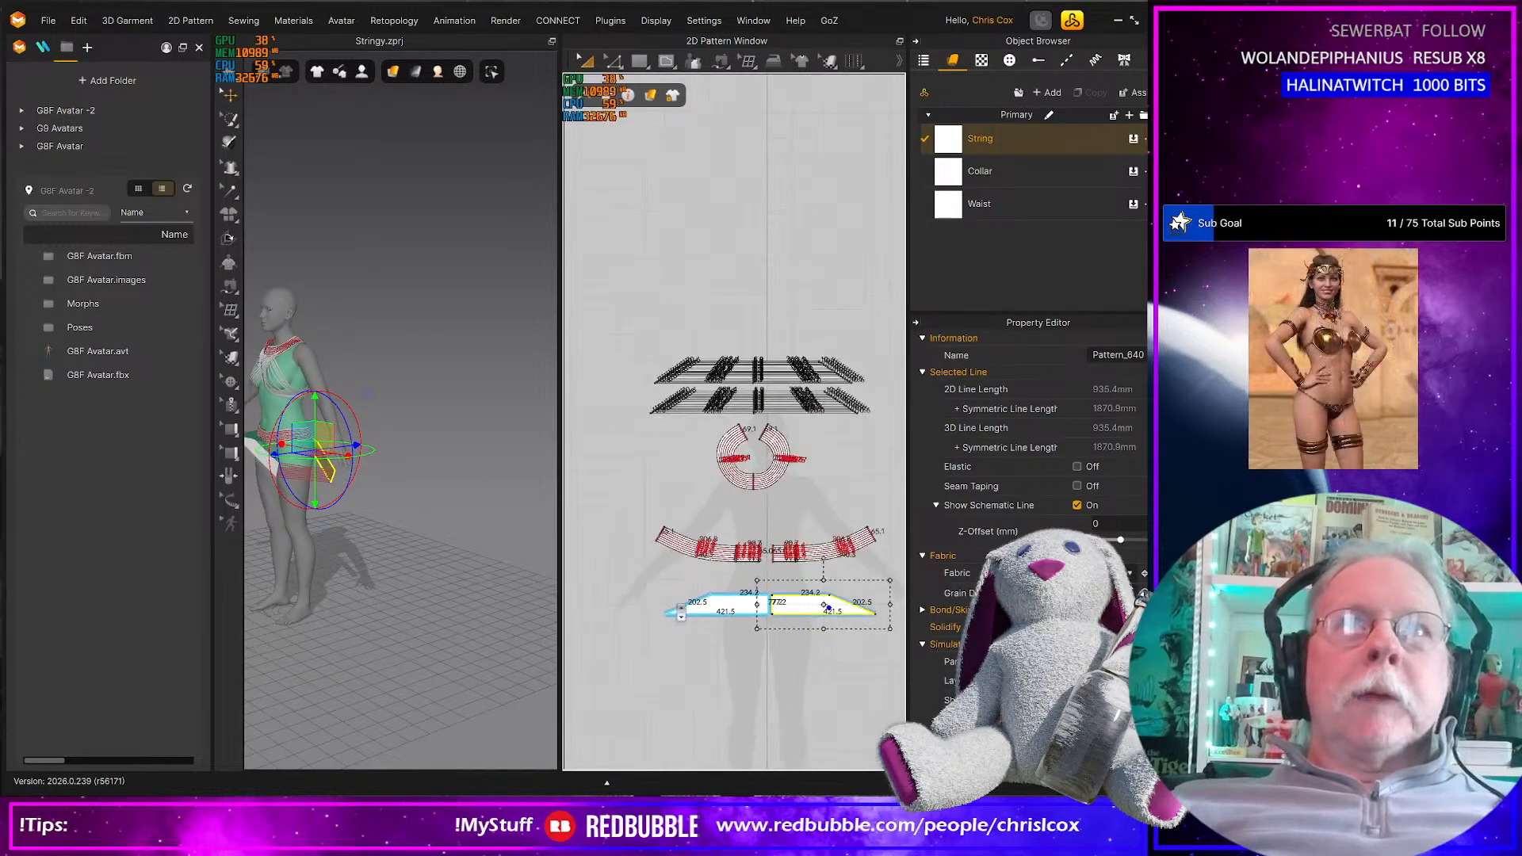
left_click_drag(630, 331, 932, 568)
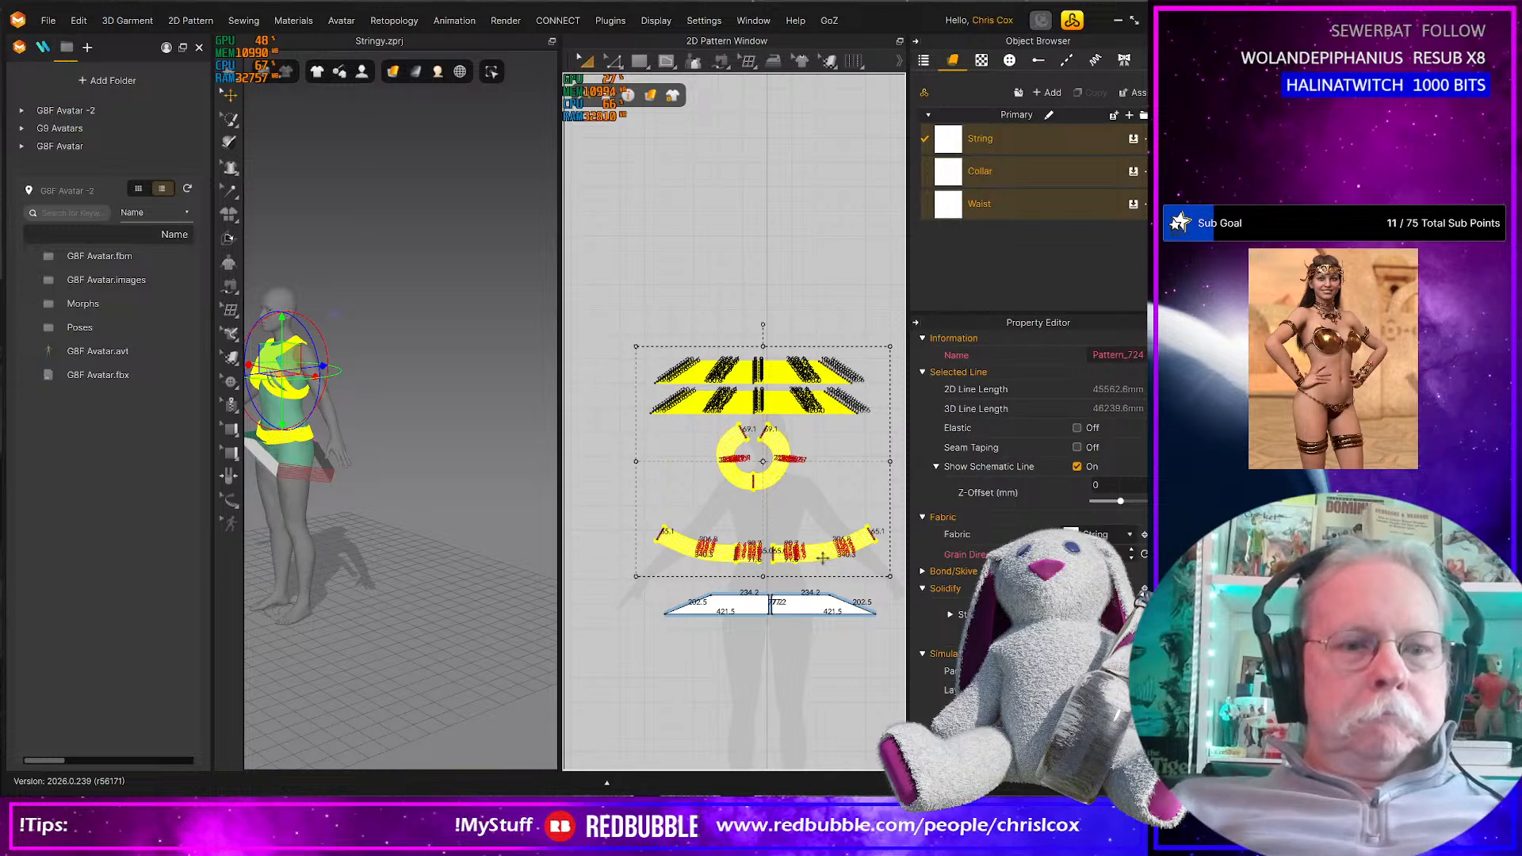
scroll(292, 492, "up", 3)
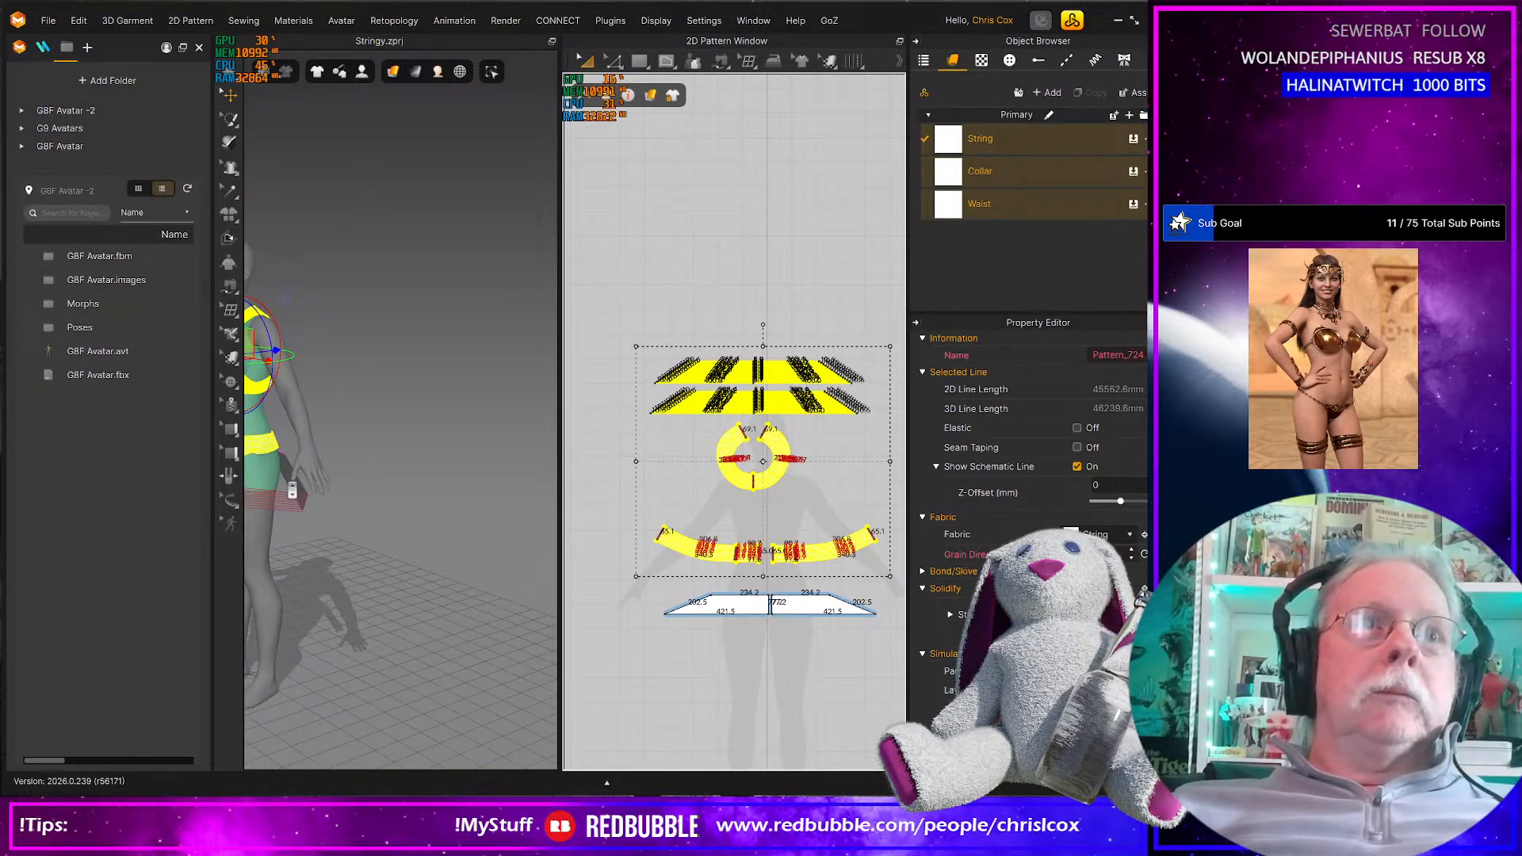
scroll(291, 490, "up", 2)
middle_click_drag(292, 490, 500, 547)
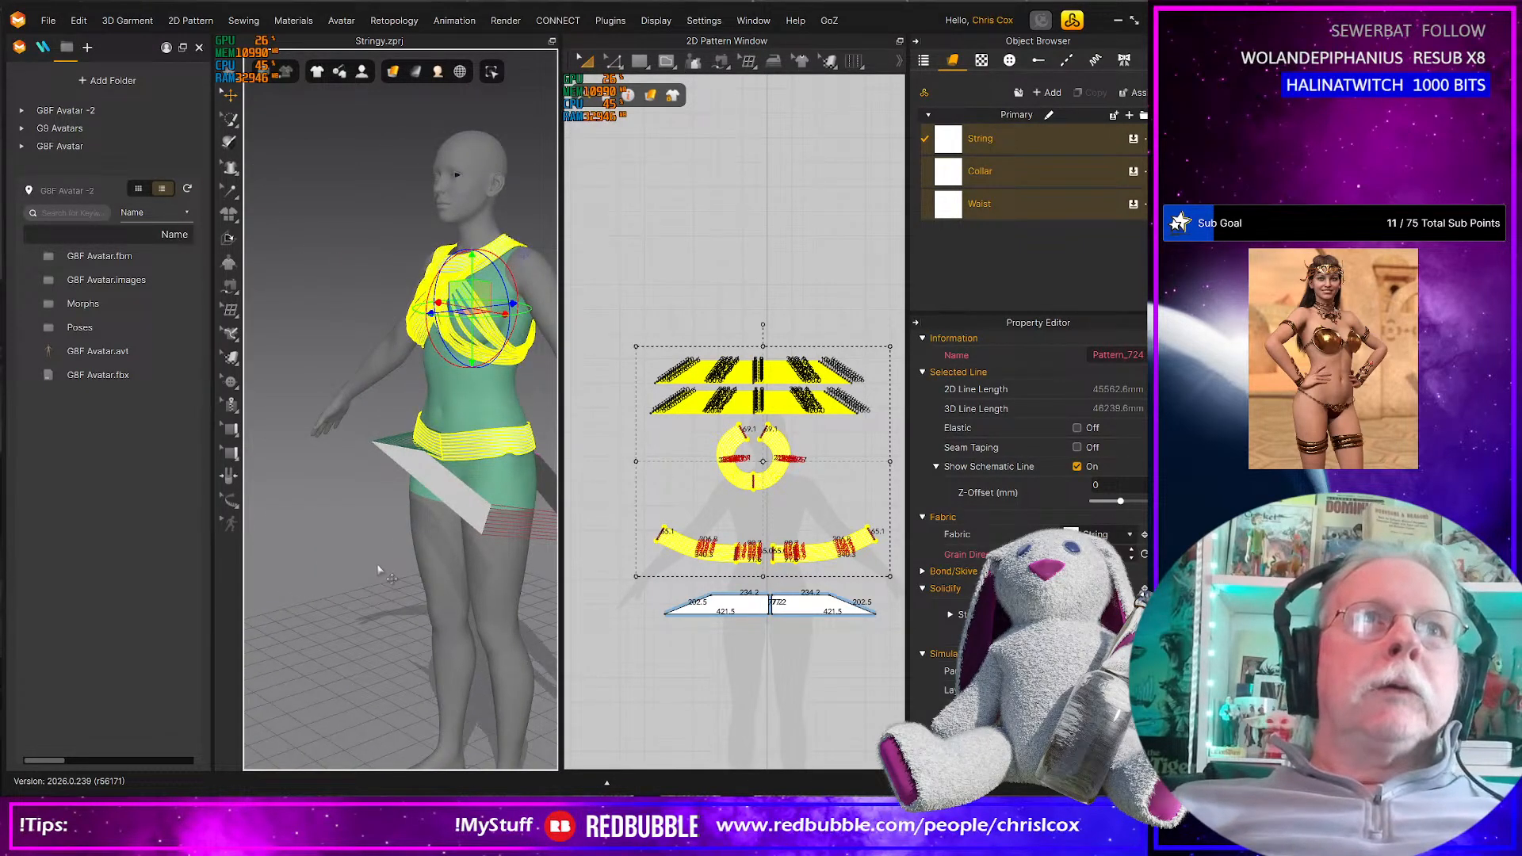
left_click(361, 587)
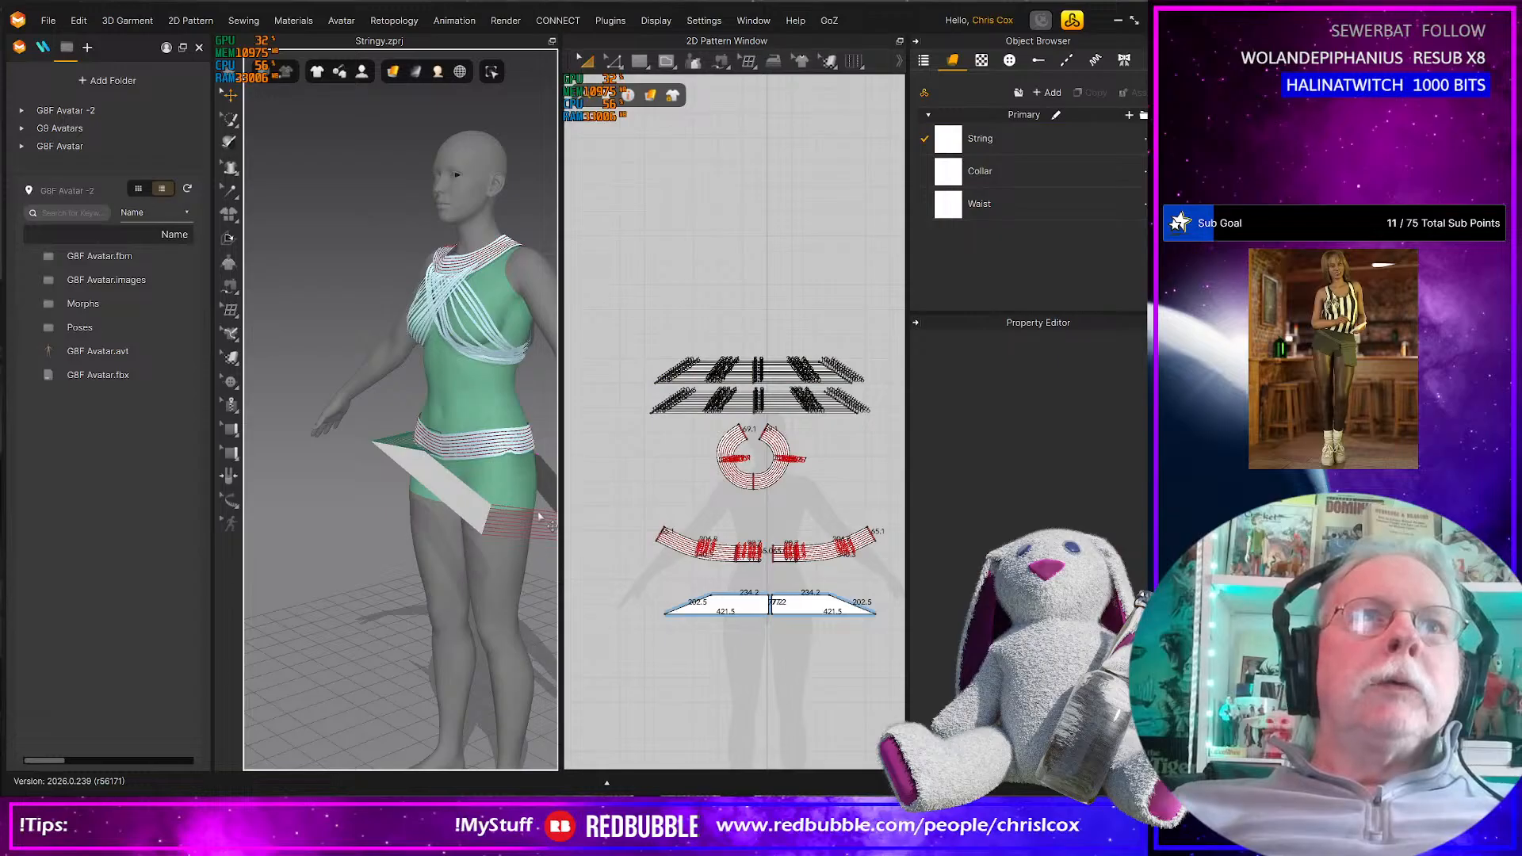
Simulate the garment to drape the two skirt polygons around the avatar's hips below the waistband
scroll(539, 517, "up", 4)
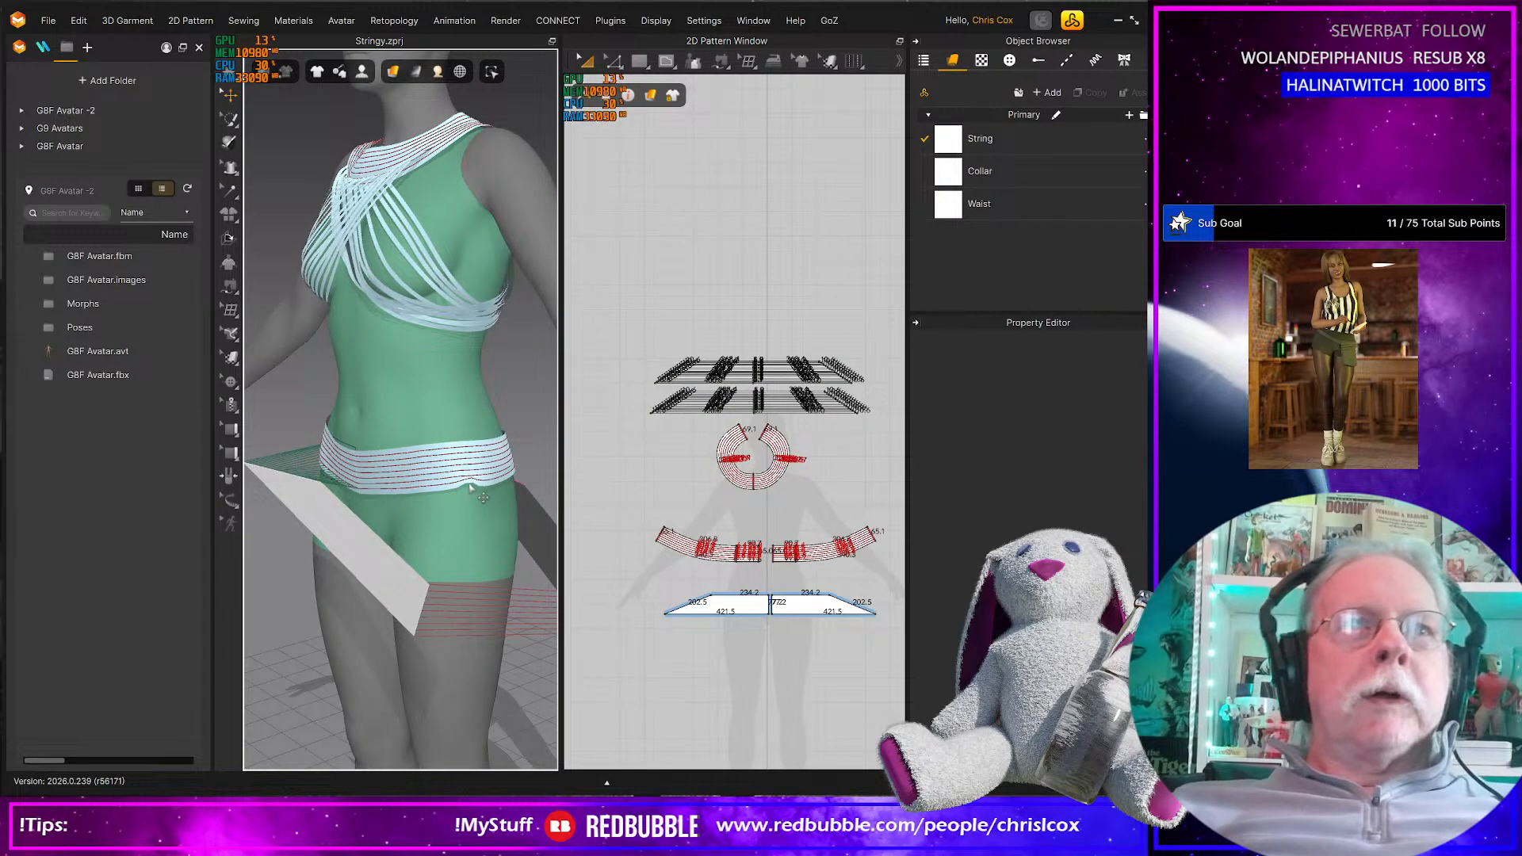
right_click_drag(387, 524, 440, 560)
scroll(440, 561, "down", 3)
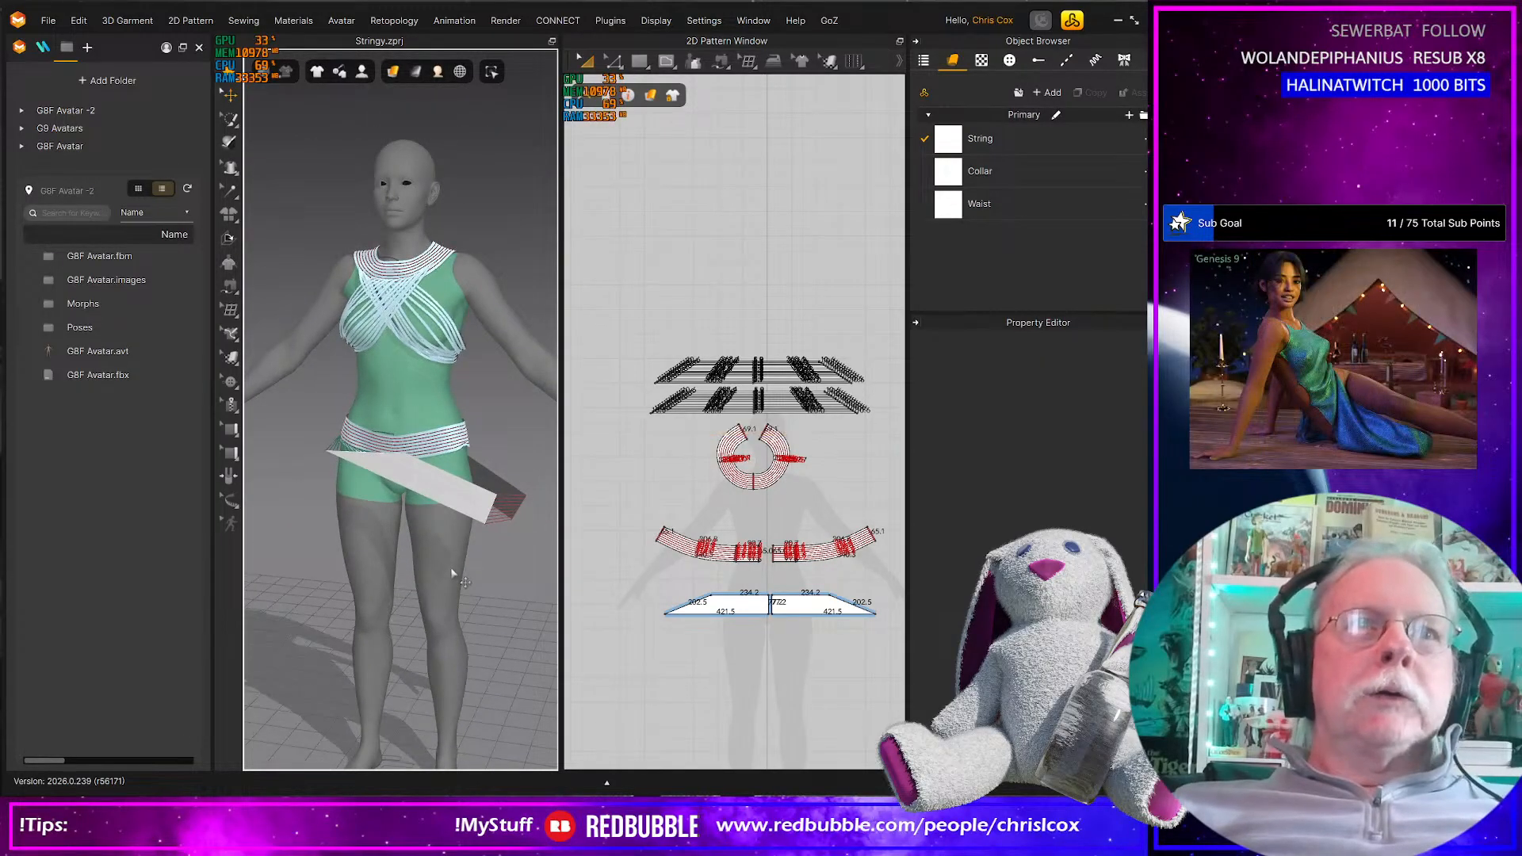
key("space")
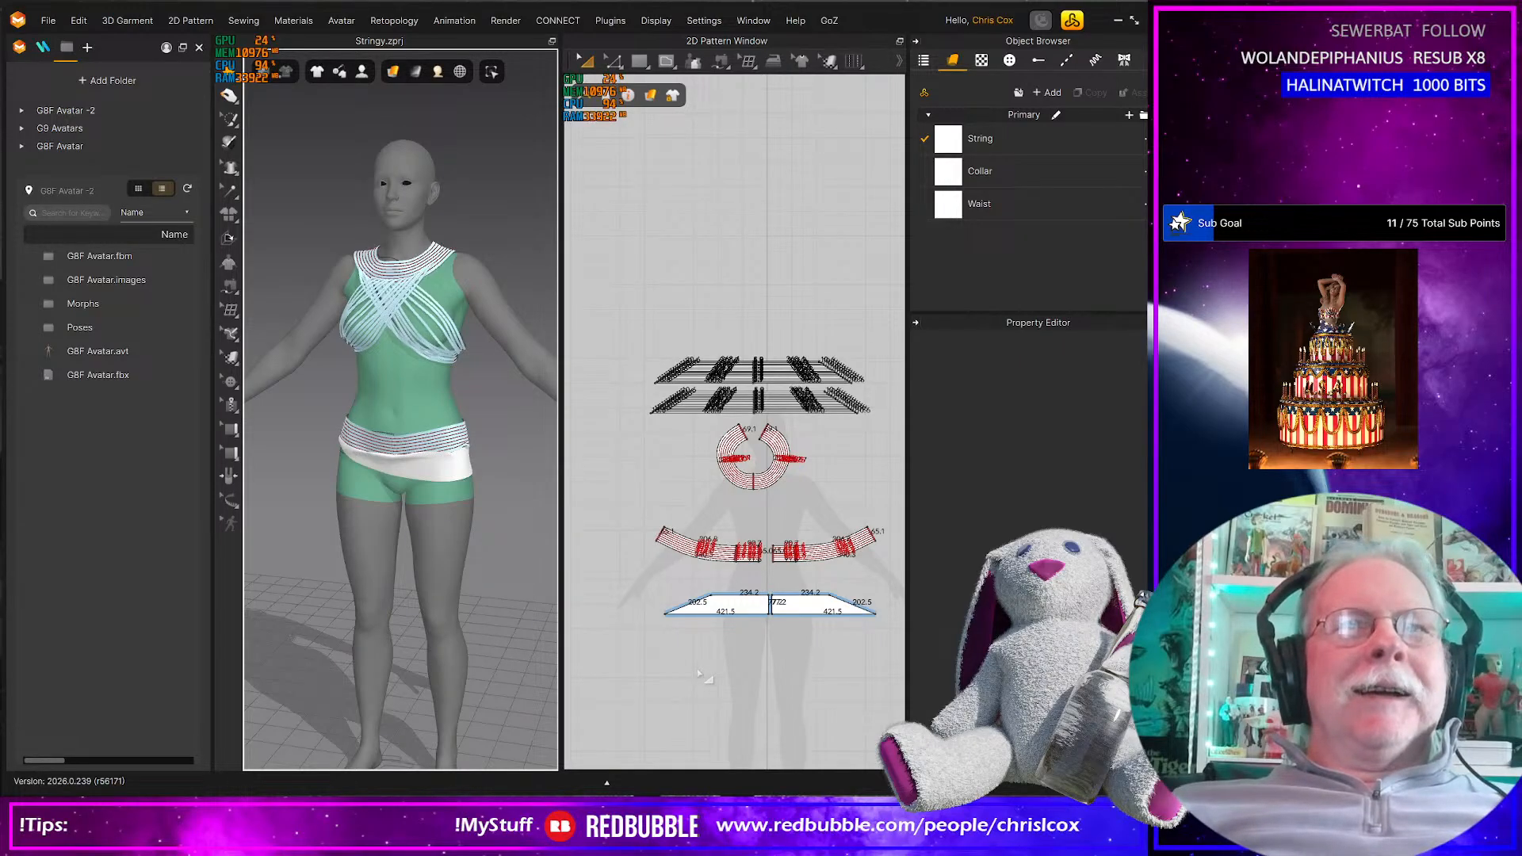
Move the two mirrored skirt polygons apart in the 2D pattern layout, leaving a gap between their centre edges
left_click(736, 601)
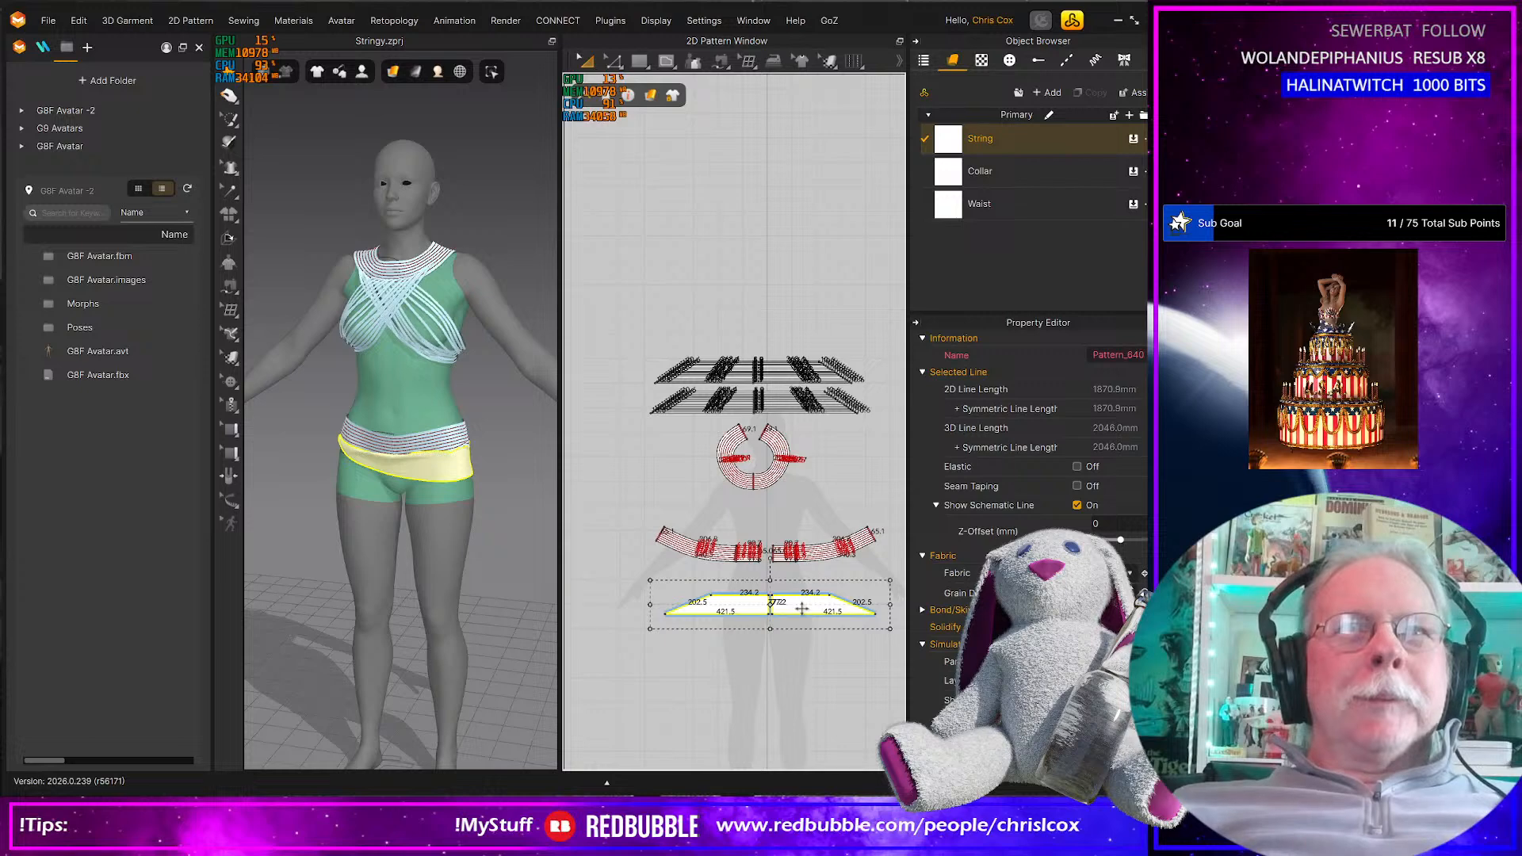
left_click(713, 676)
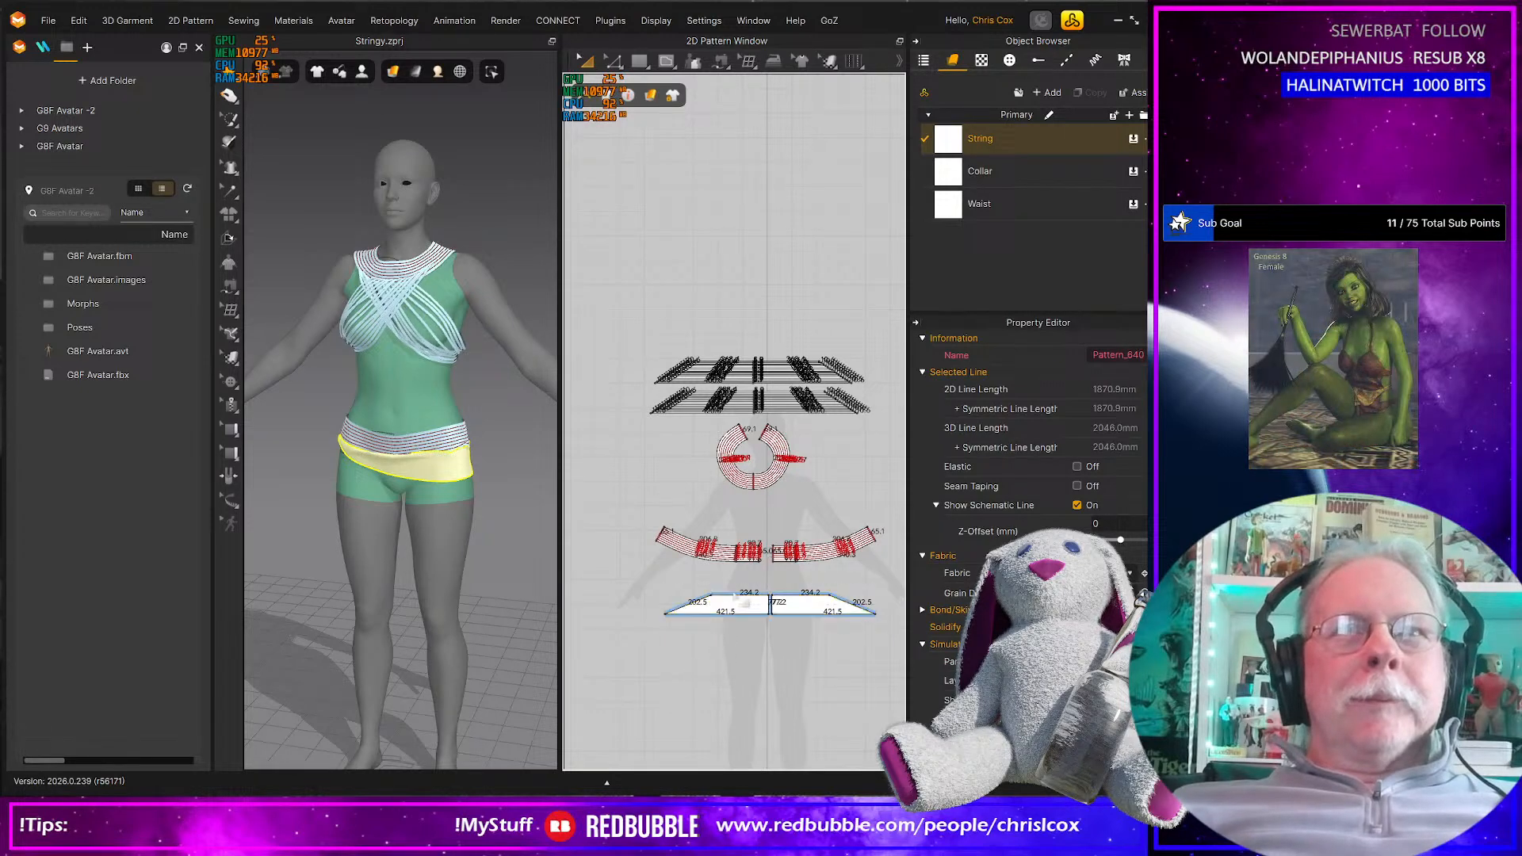
left_click_drag(734, 602, 675, 602)
scroll(719, 642, "up", 3)
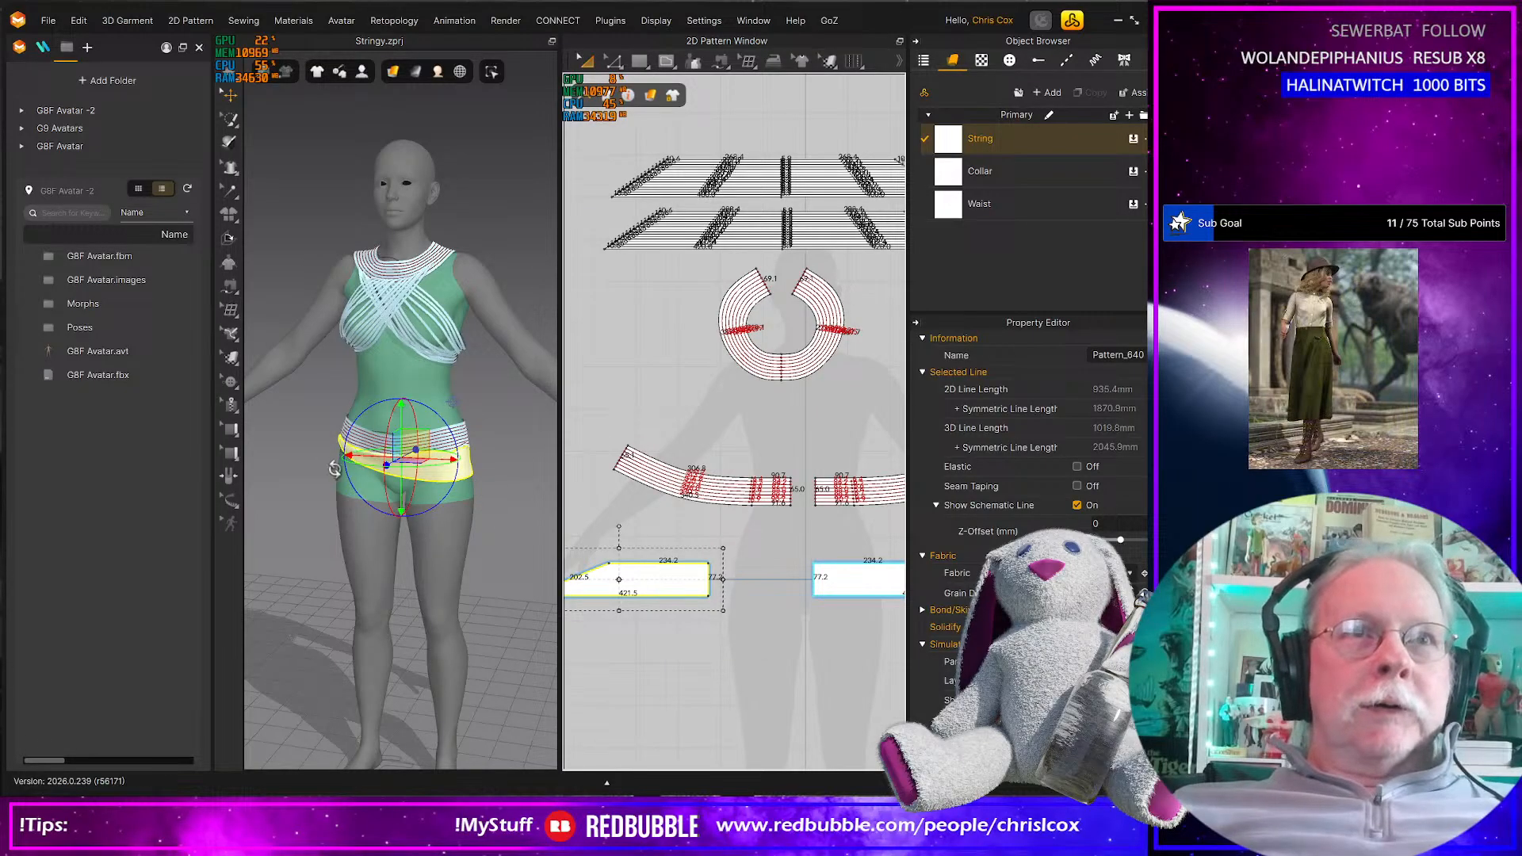
left_click(727, 657)
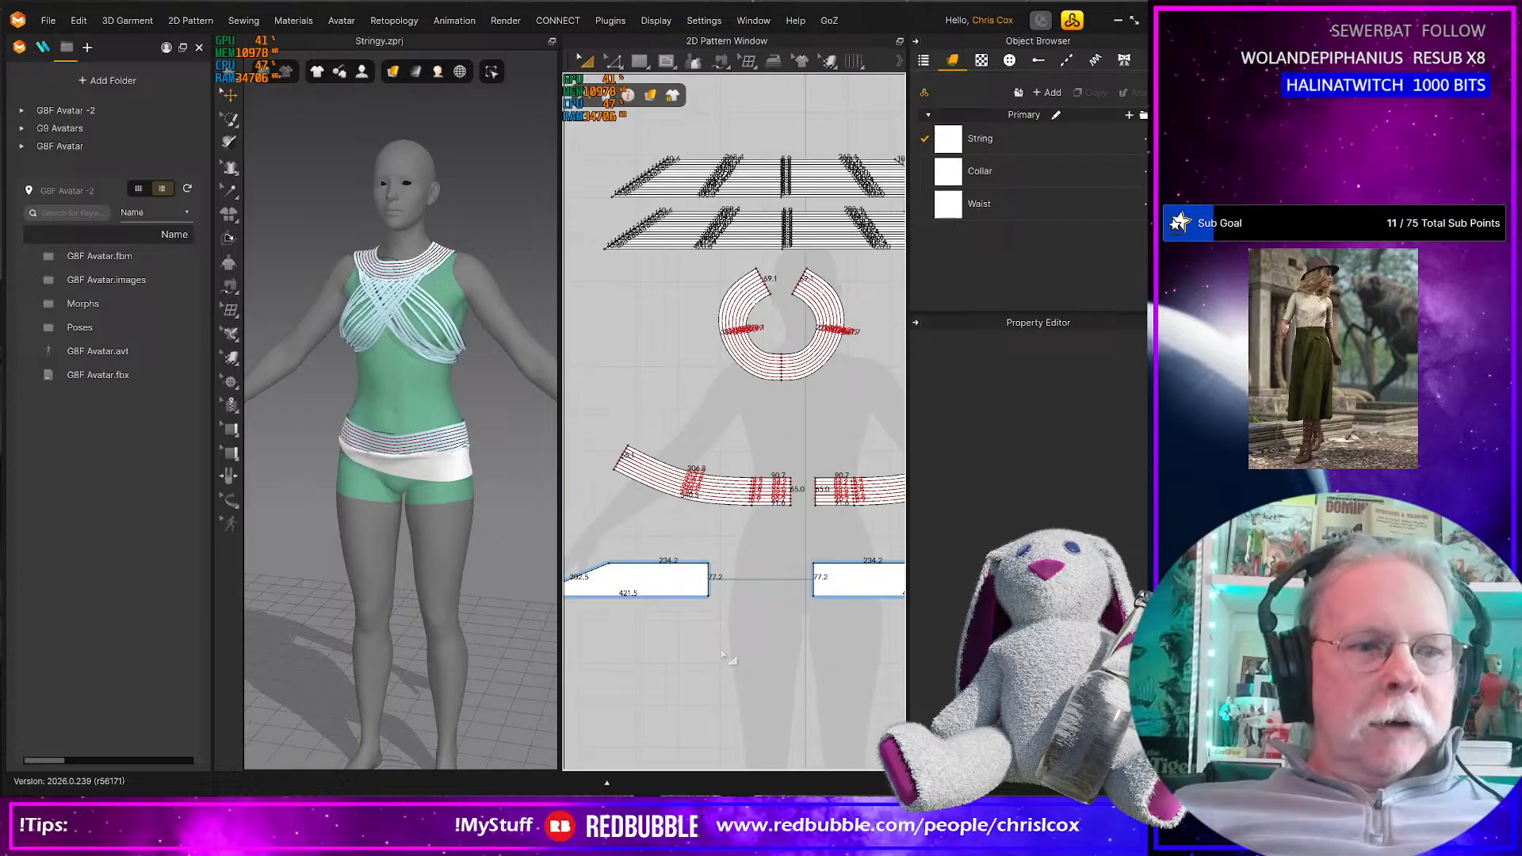
Extend both skirt polygons 60 mm at their vertical centre edges, making the upper edges 294.2 mm long
left_click(709, 582)
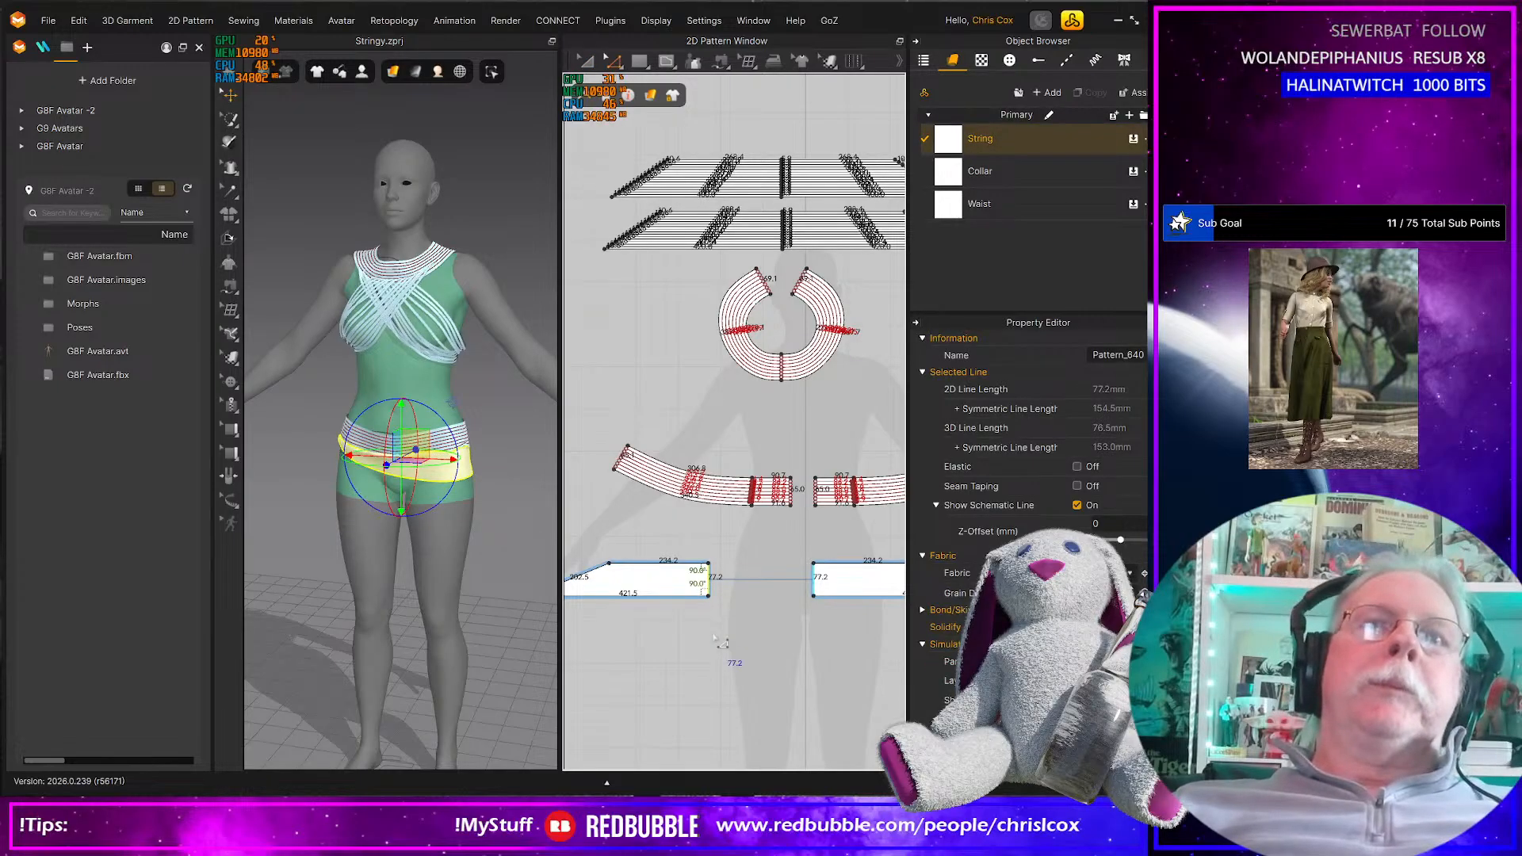
key("Right")
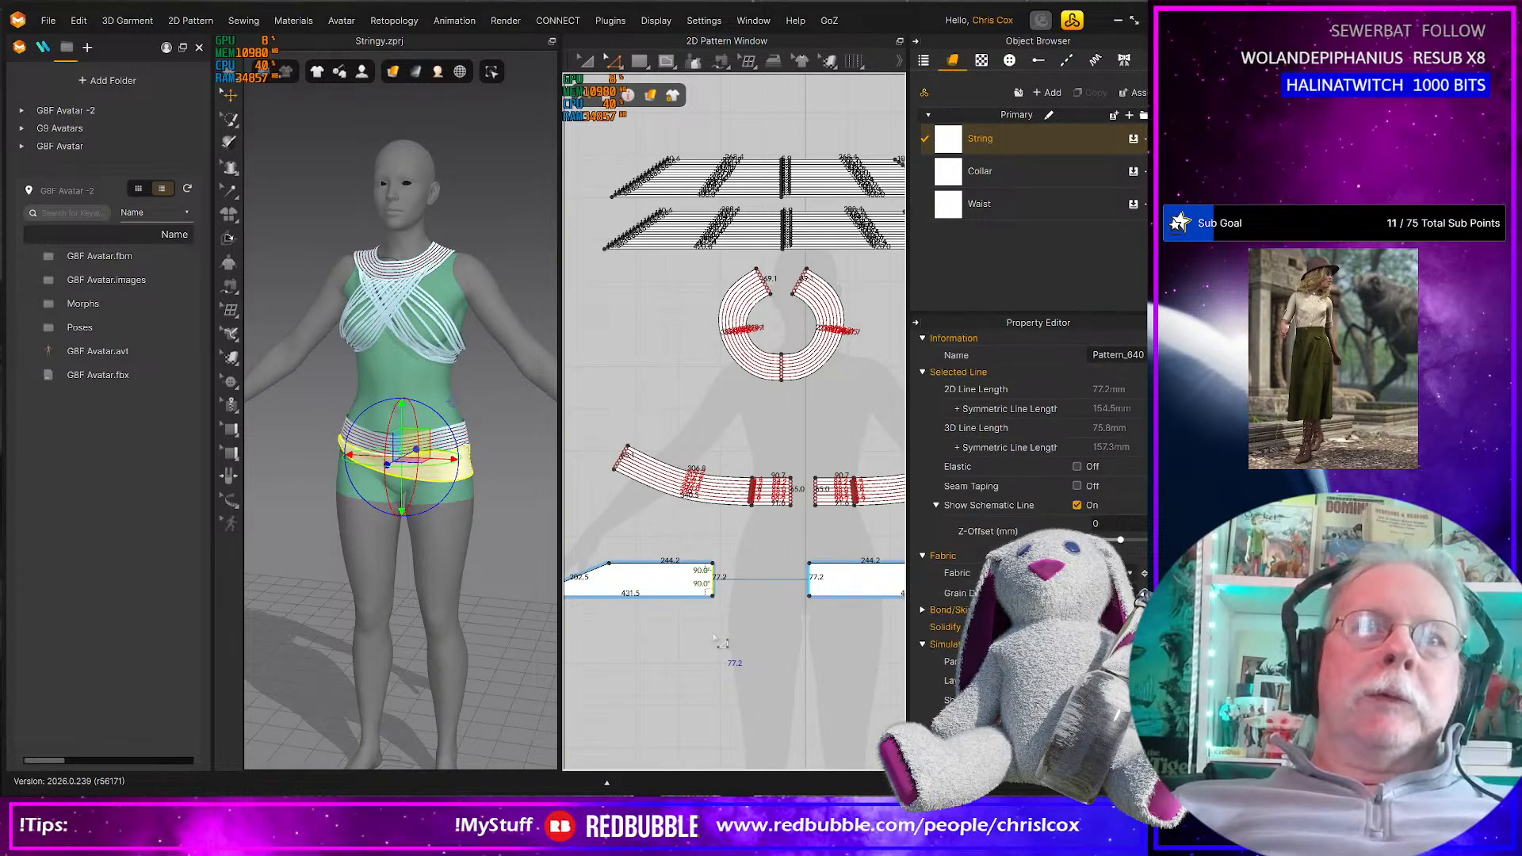
key("Right")
key("Right")
key("Right")
key("Right")
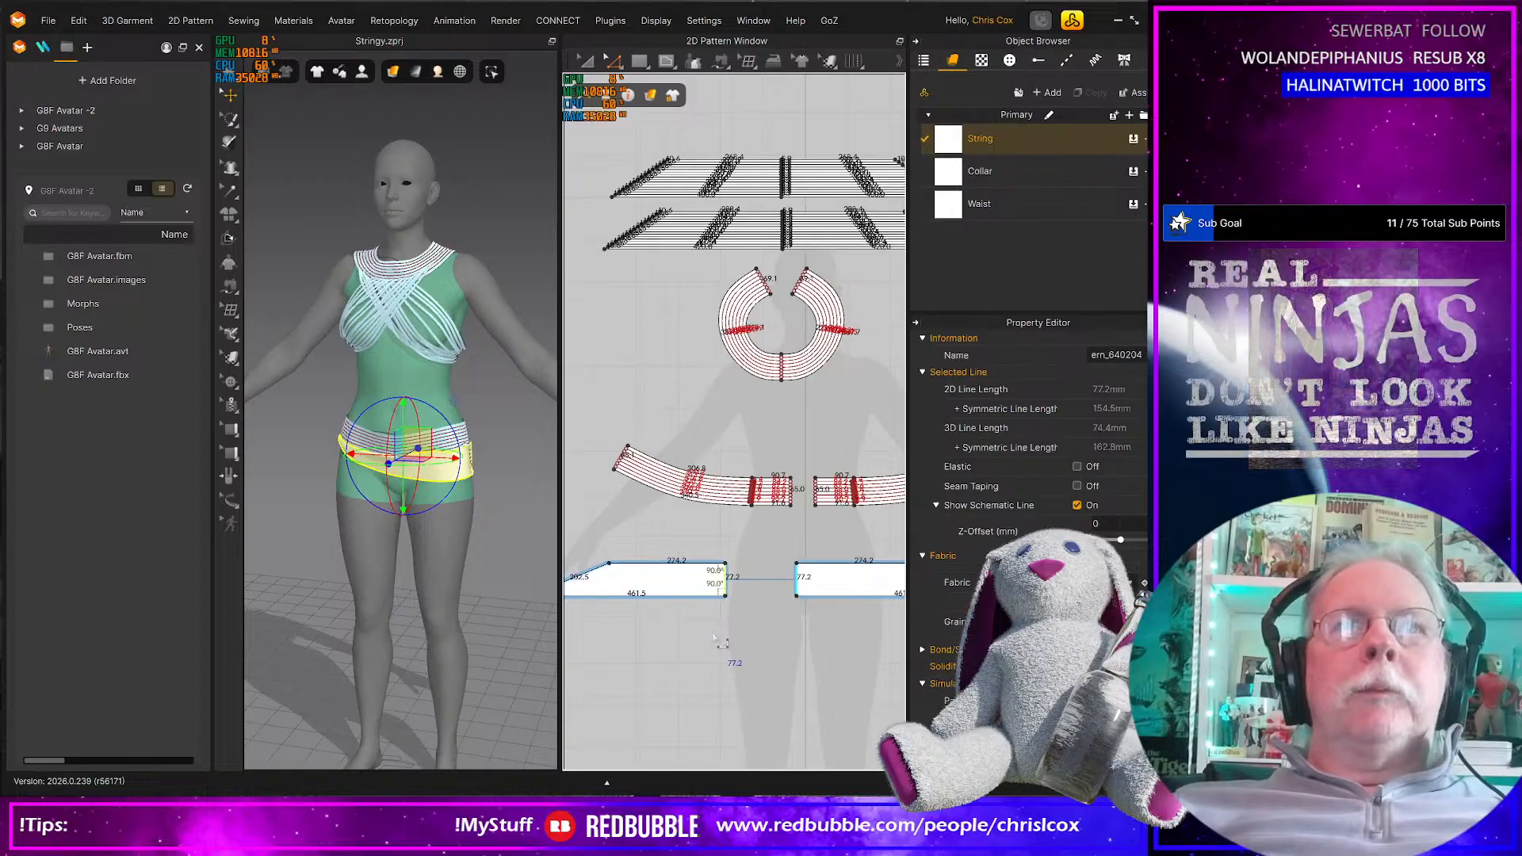
key("Right")
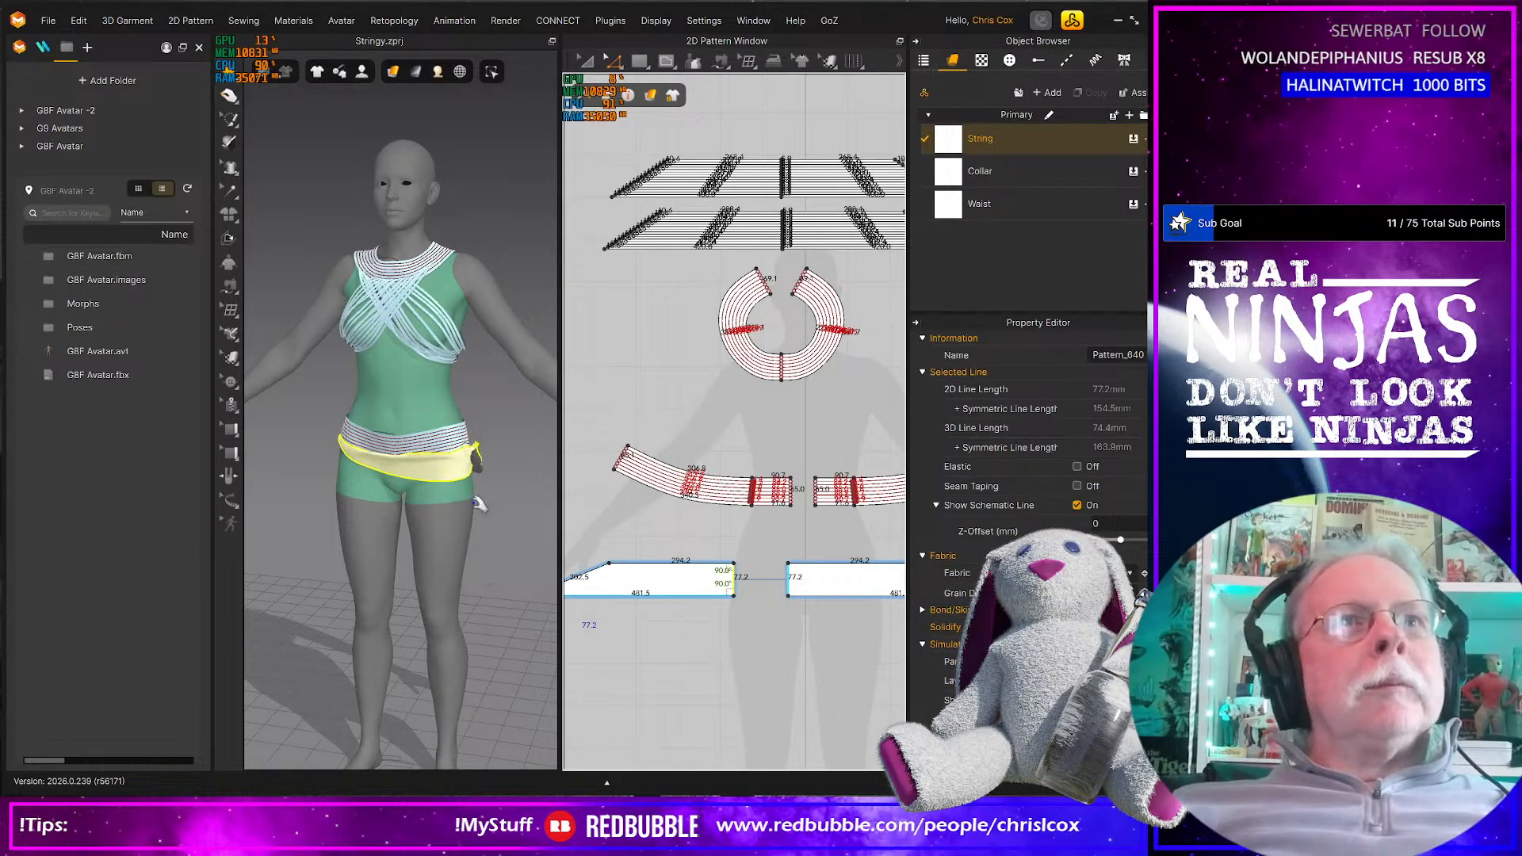
Try pulling the front skirt polygon's side end down over the thigh during simulation
left_click_drag(473, 451, 527, 528)
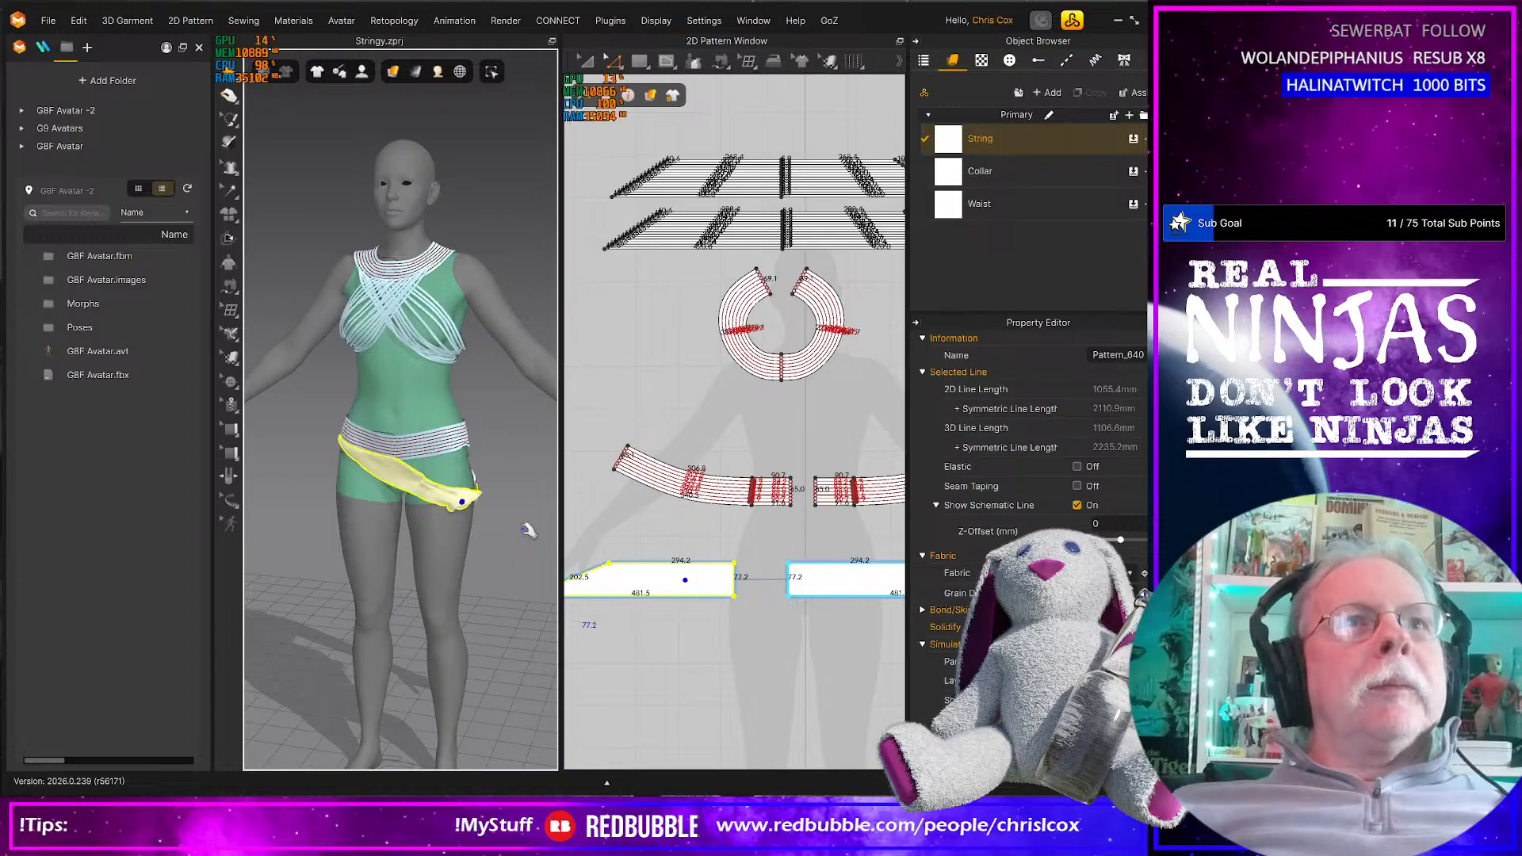
right_click_drag(507, 577, 450, 593)
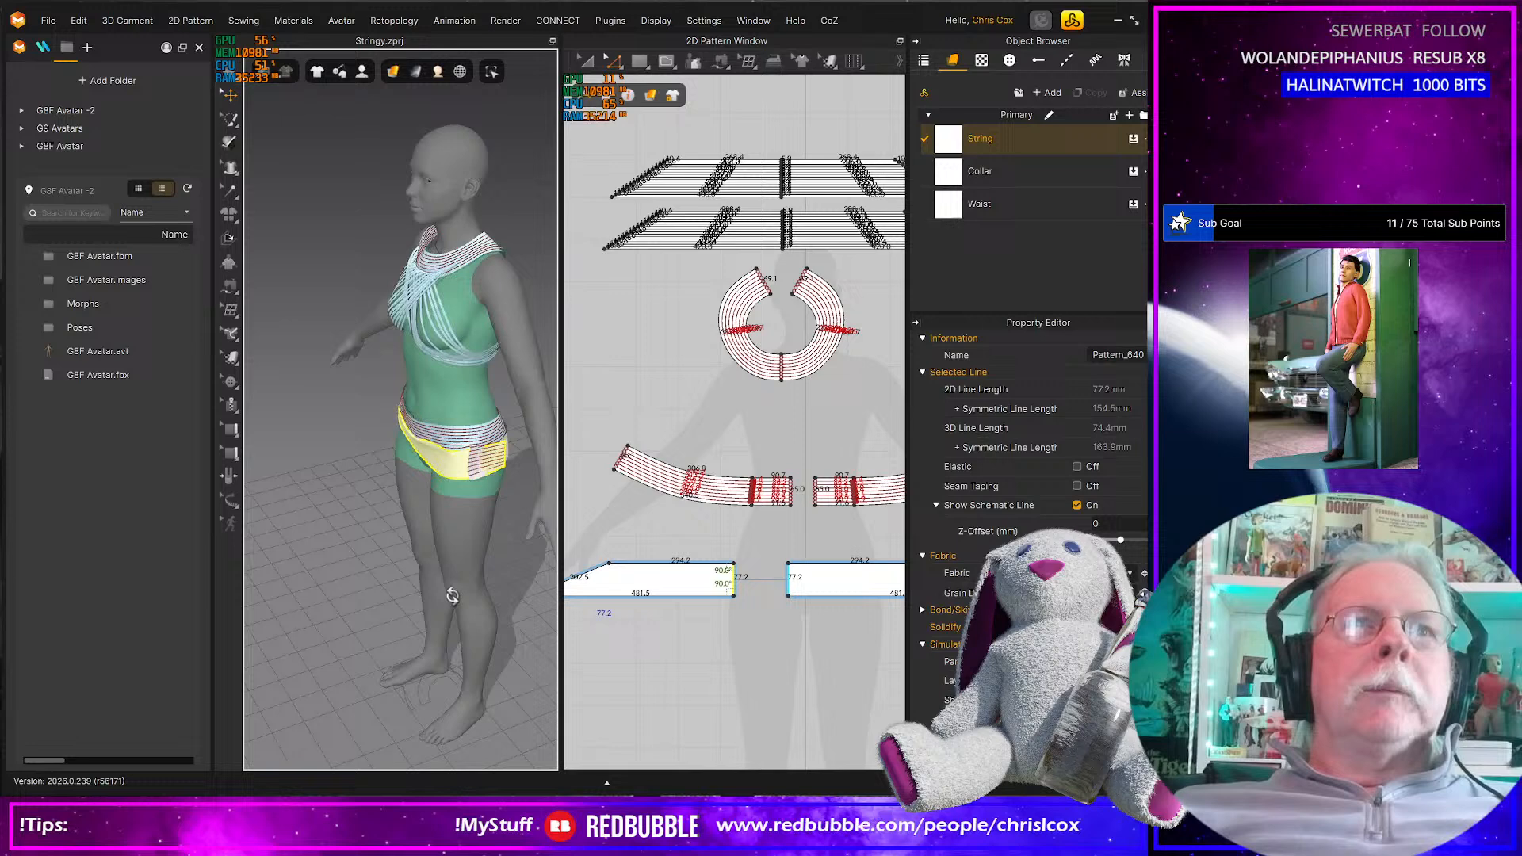
Move the front skirt polygon forward off the body, then resimulate while pulling the rear polygon's side end down over the thigh
left_click(458, 472)
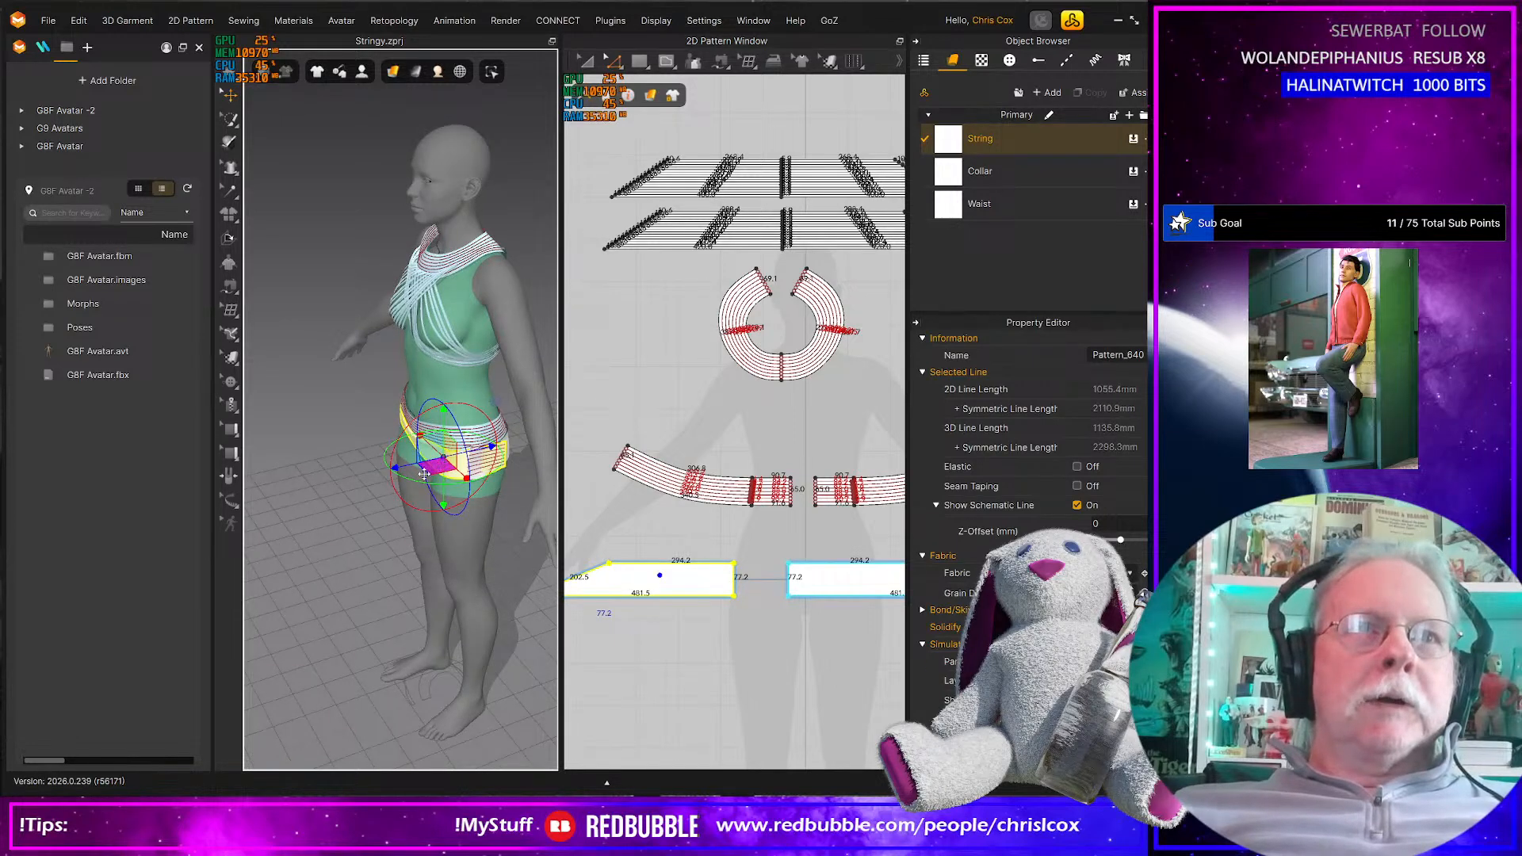
left_click_drag(424, 474, 372, 494)
right_click_drag(453, 588, 501, 488)
key("space")
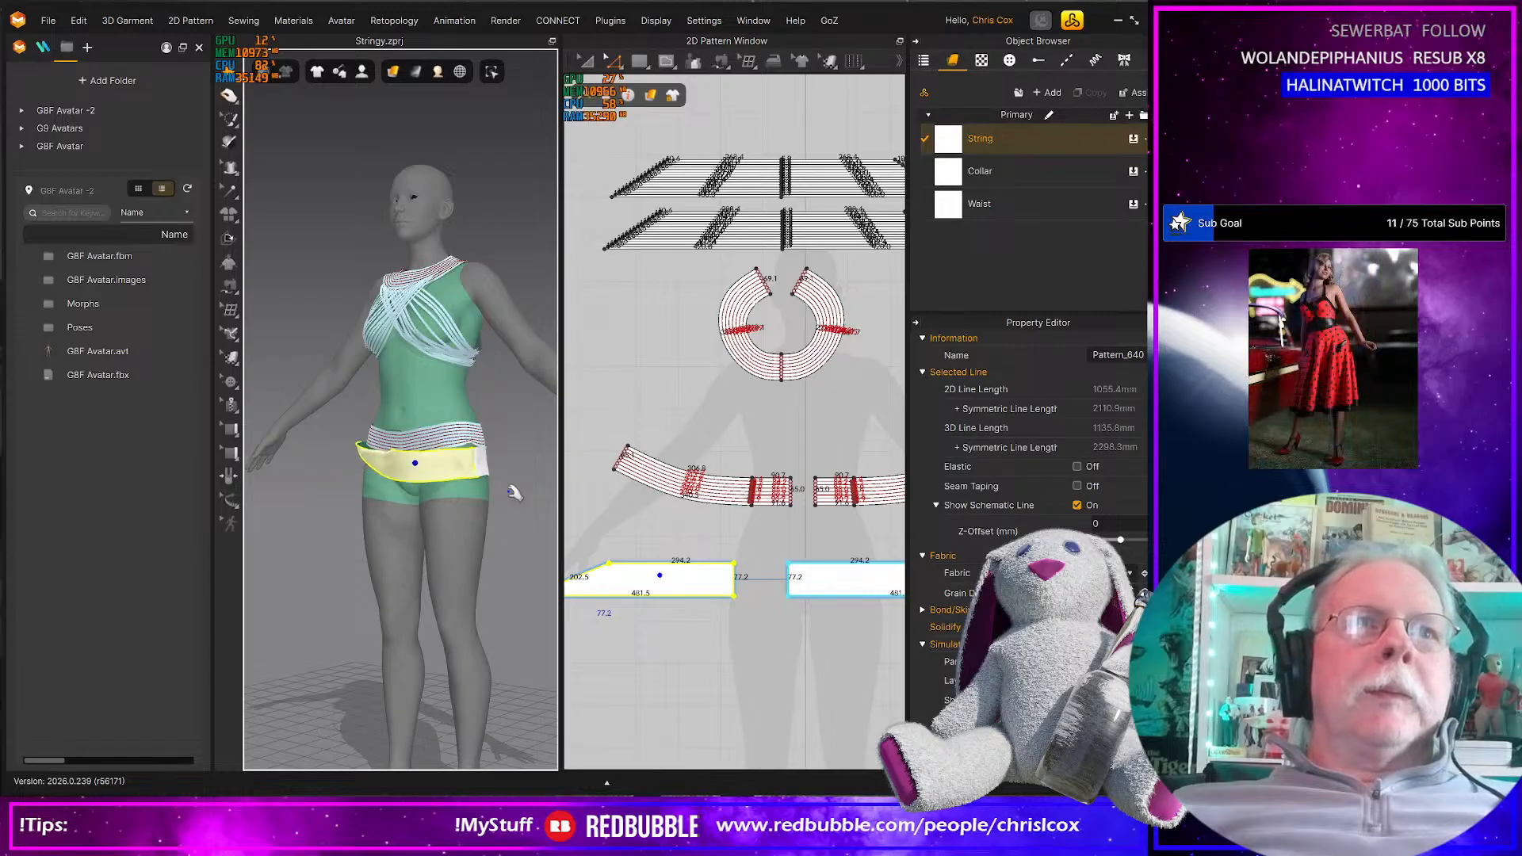
left_click_drag(482, 469, 489, 515)
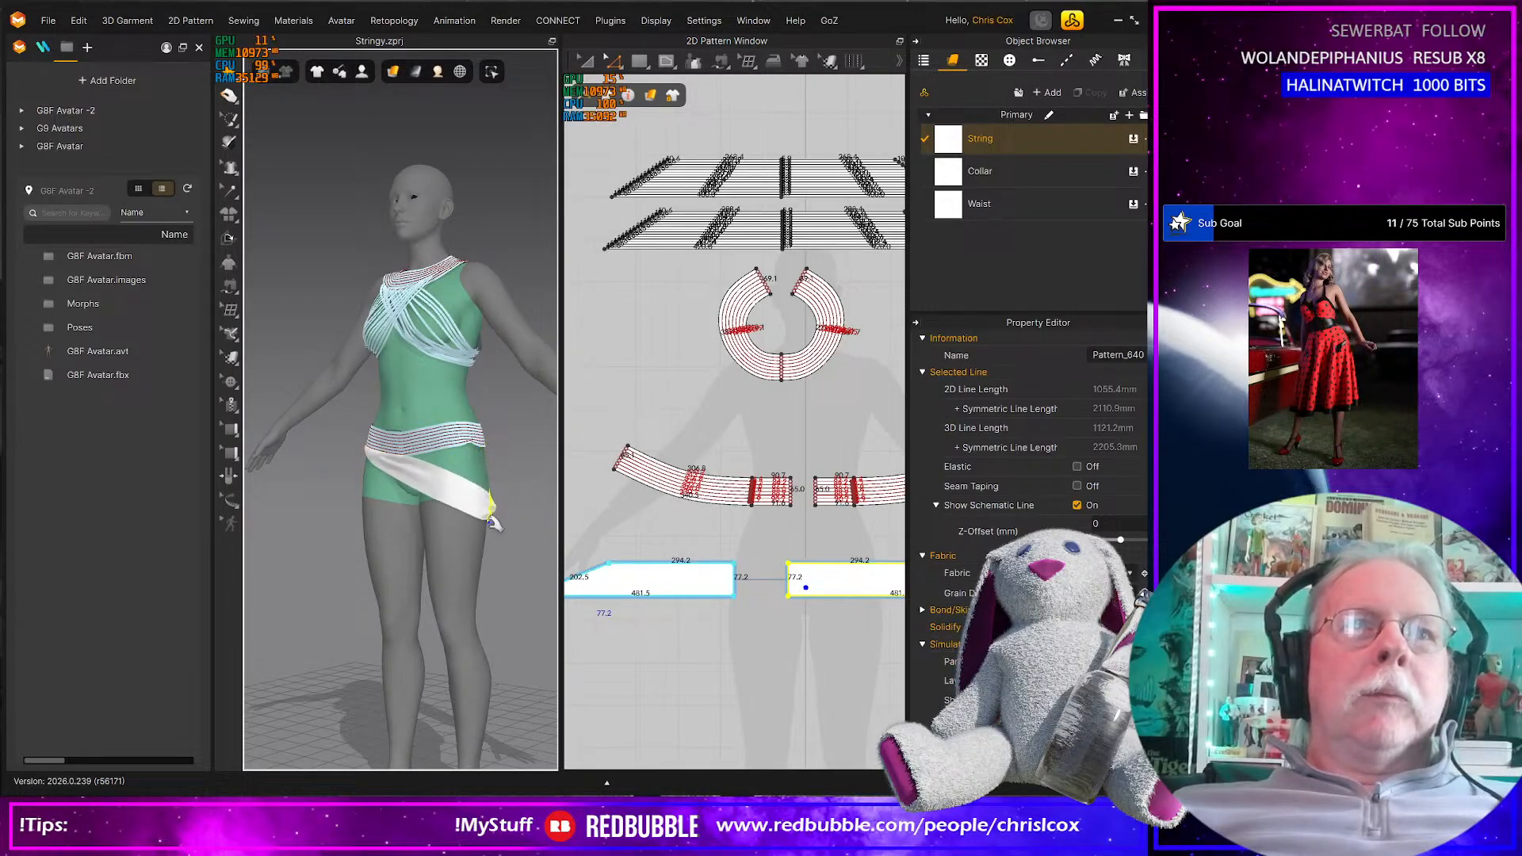
Raise the upper edges of both mirrored skirt polygons, increasing their vertical centre edges to 101.7 mm
left_click(449, 497)
right_click_drag(452, 504, 565, 531)
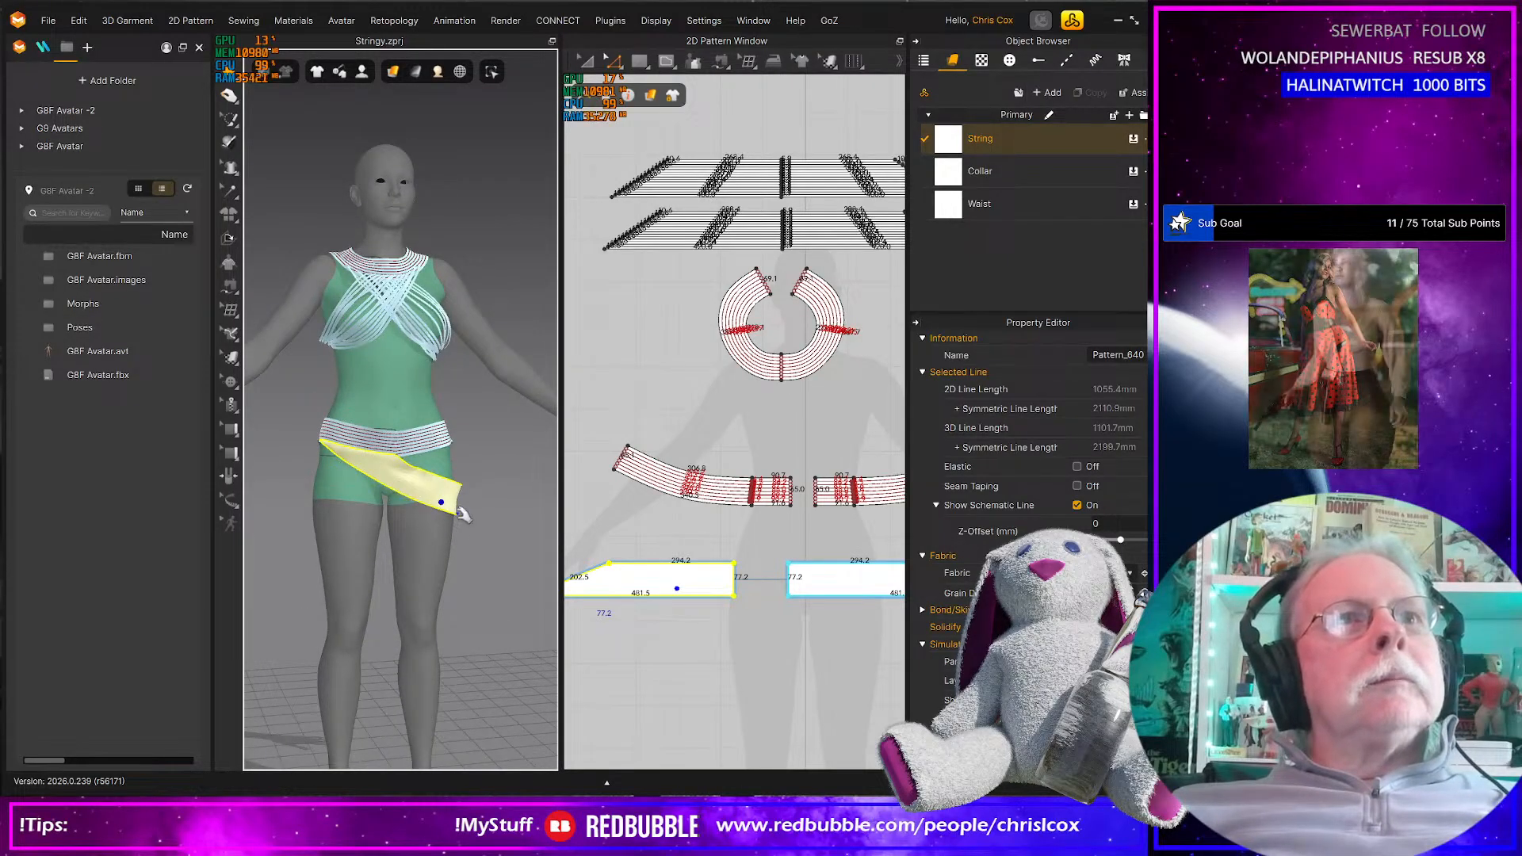
right_click_drag(649, 570, 702, 575)
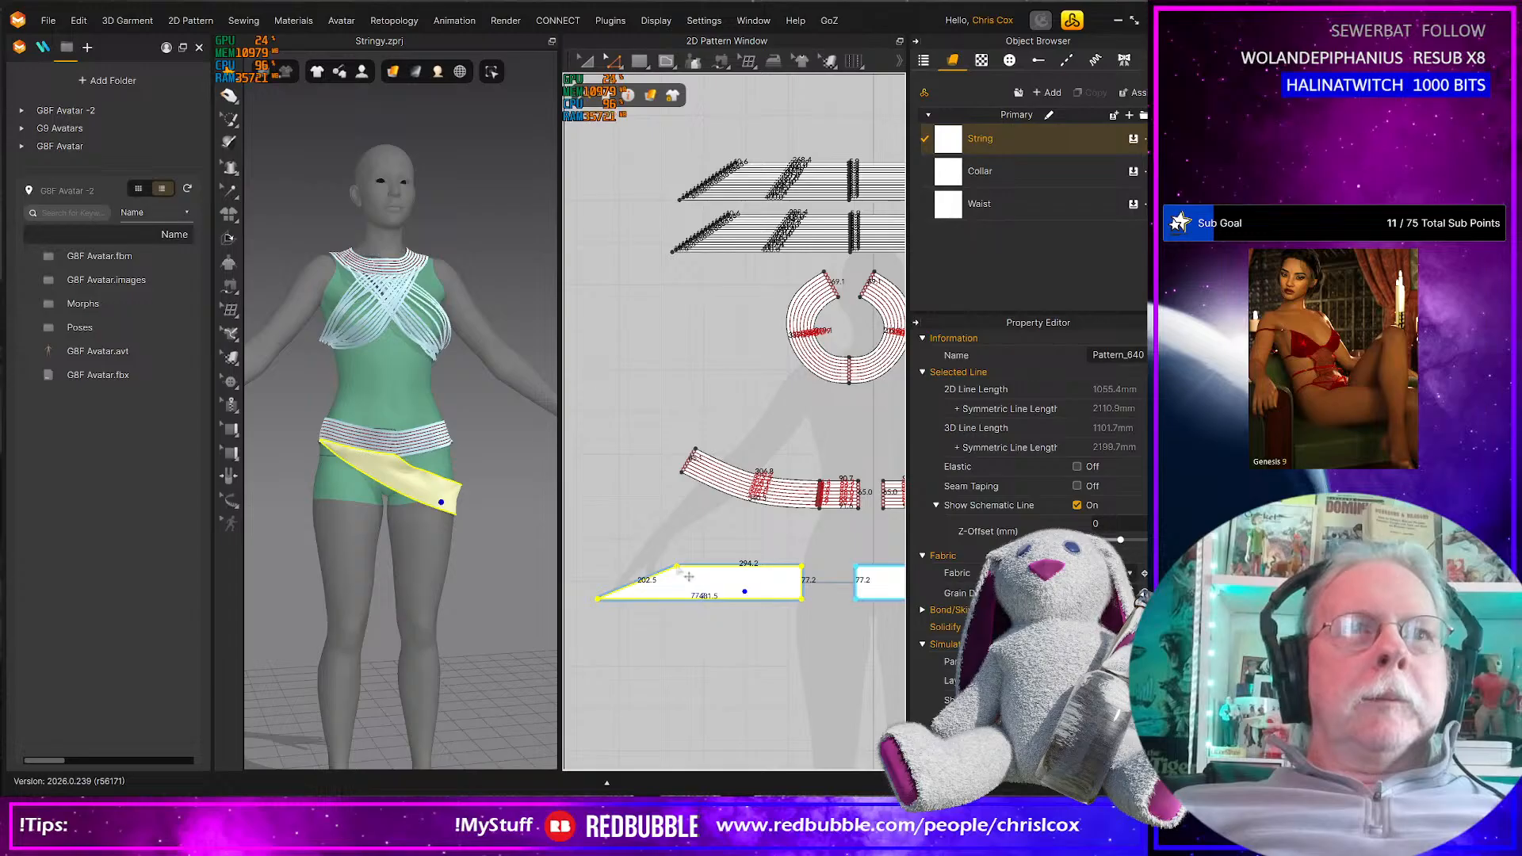
scroll(689, 576, "up", 3)
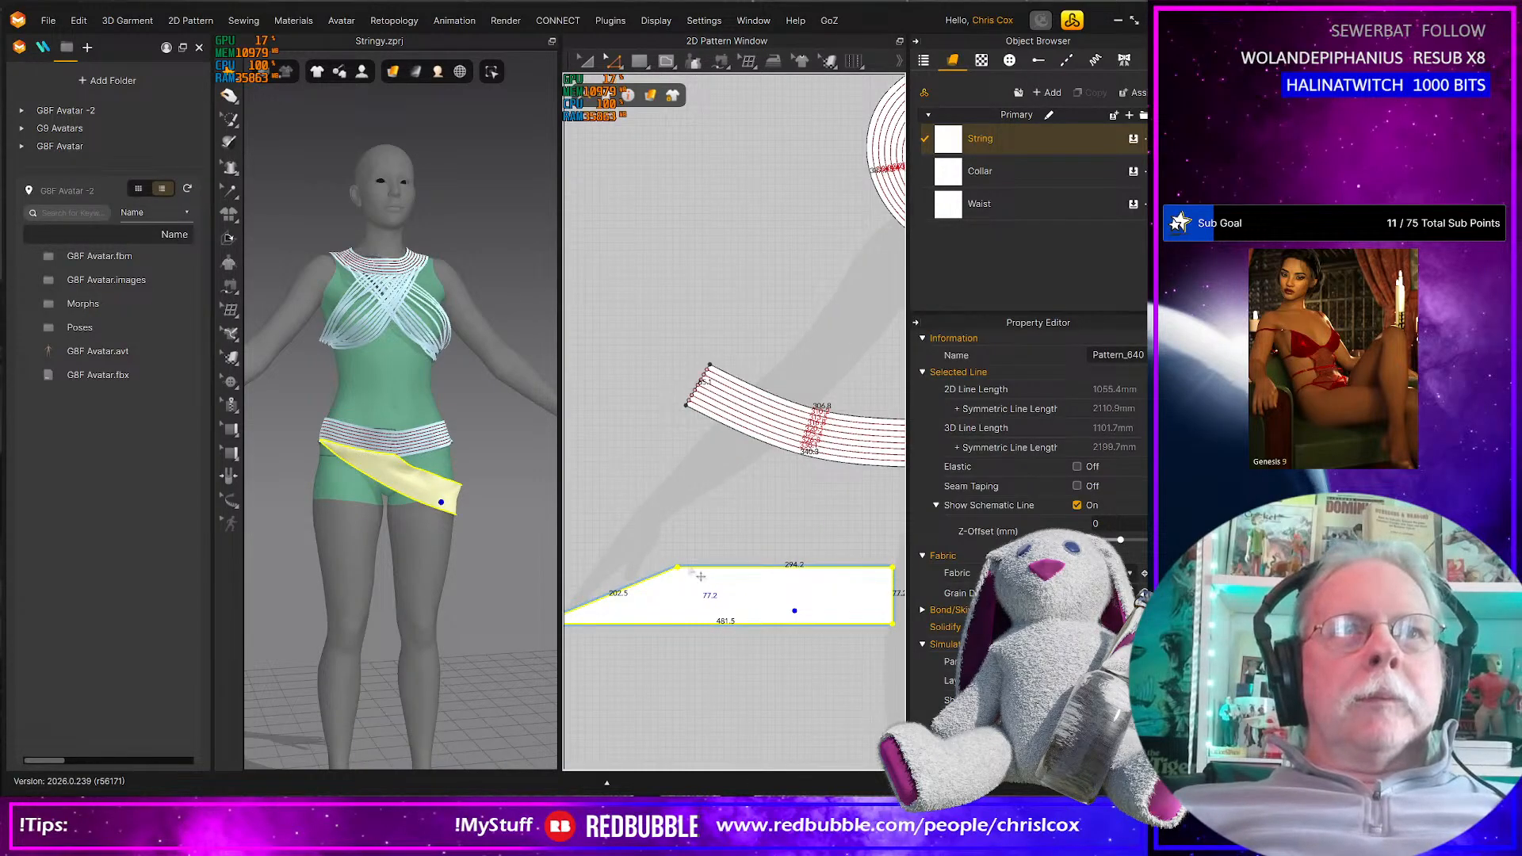
left_click(403, 467)
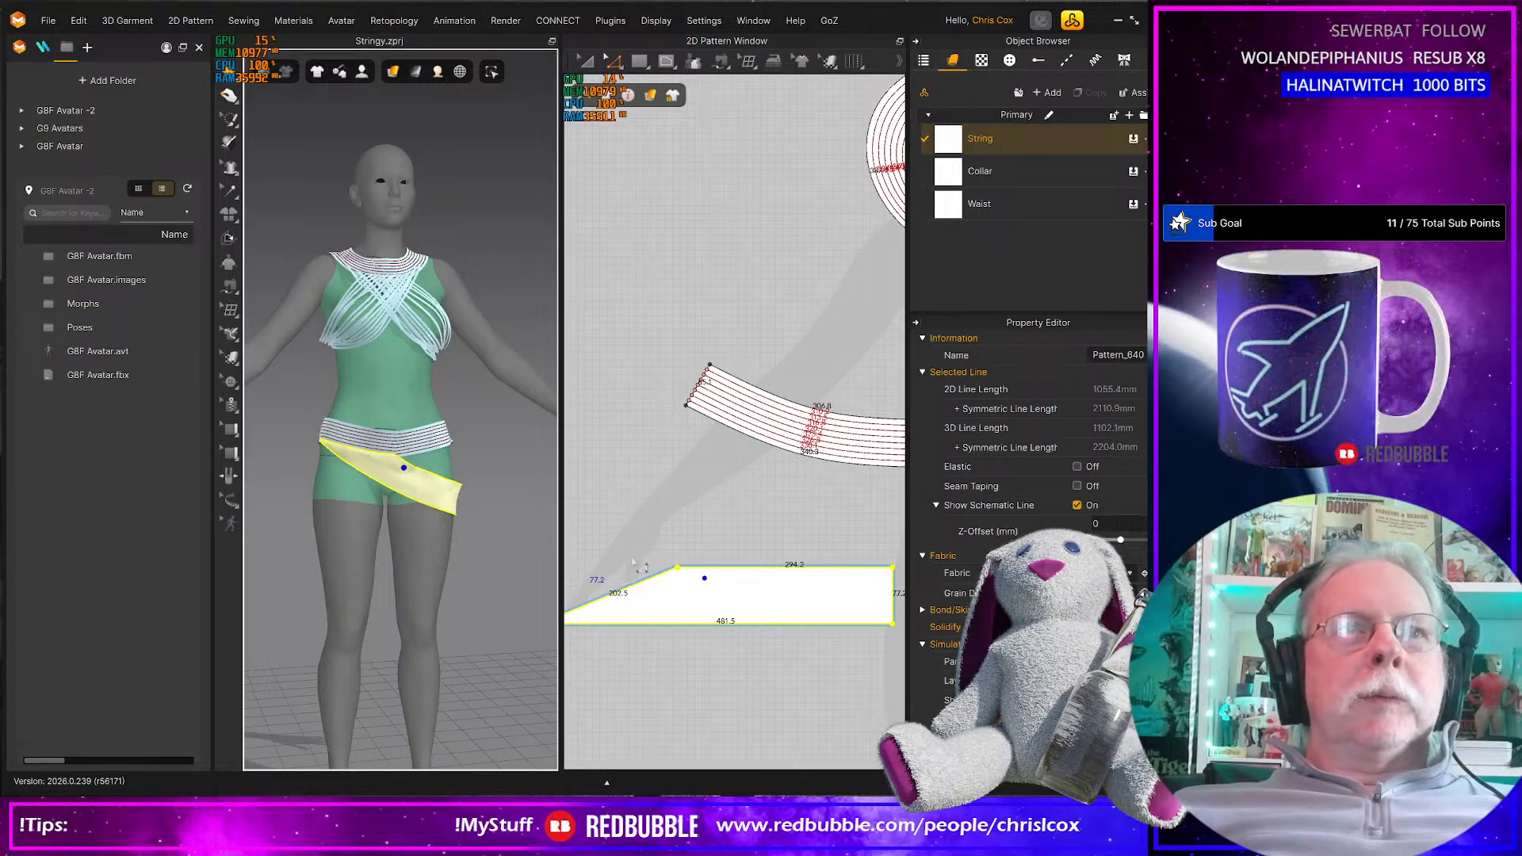
left_click(705, 577)
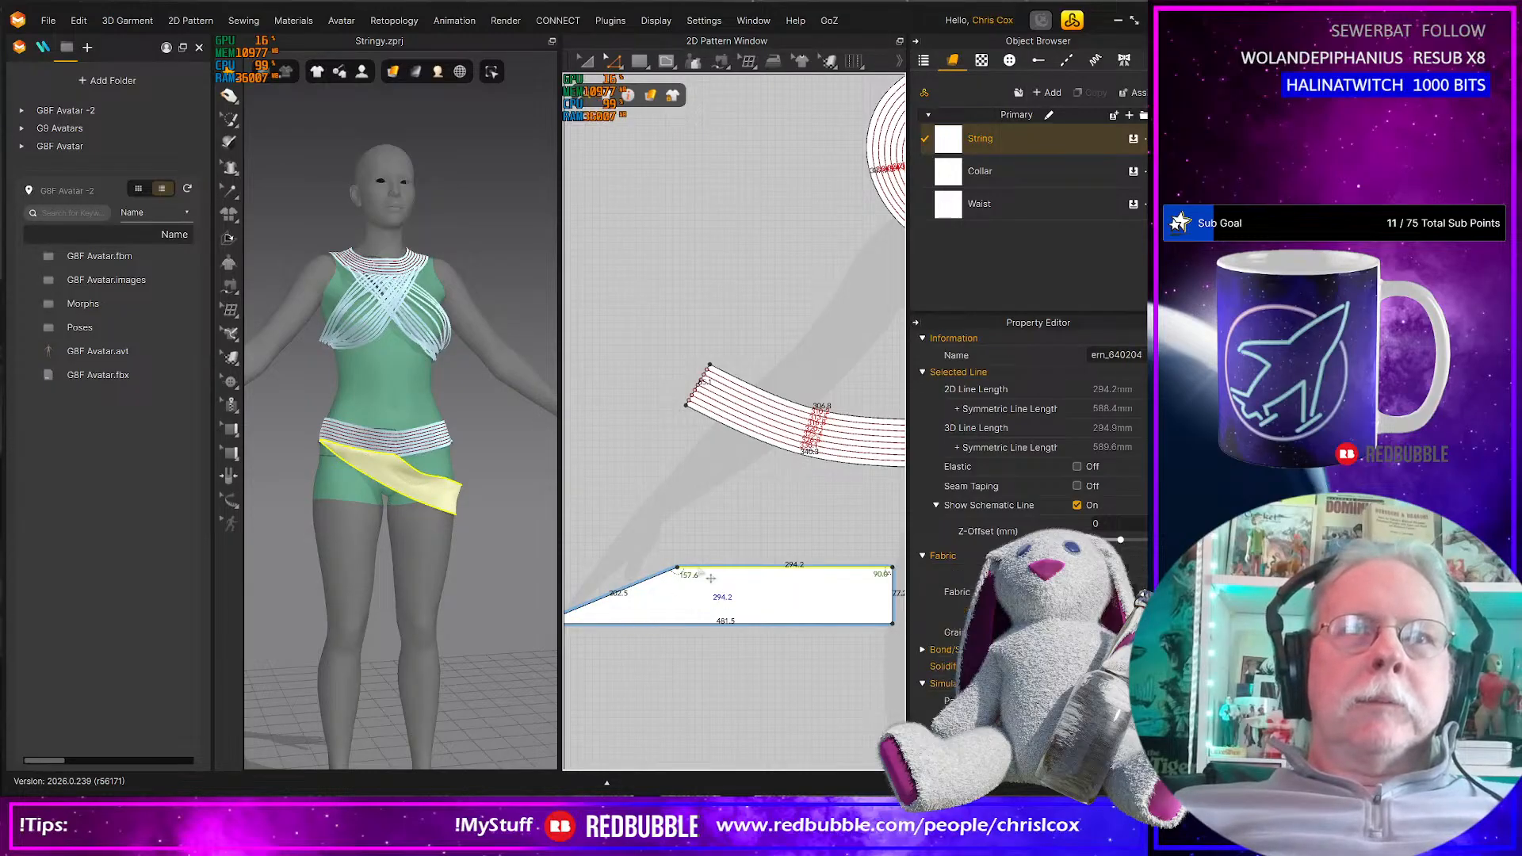
left_click_drag(710, 578, 711, 559)
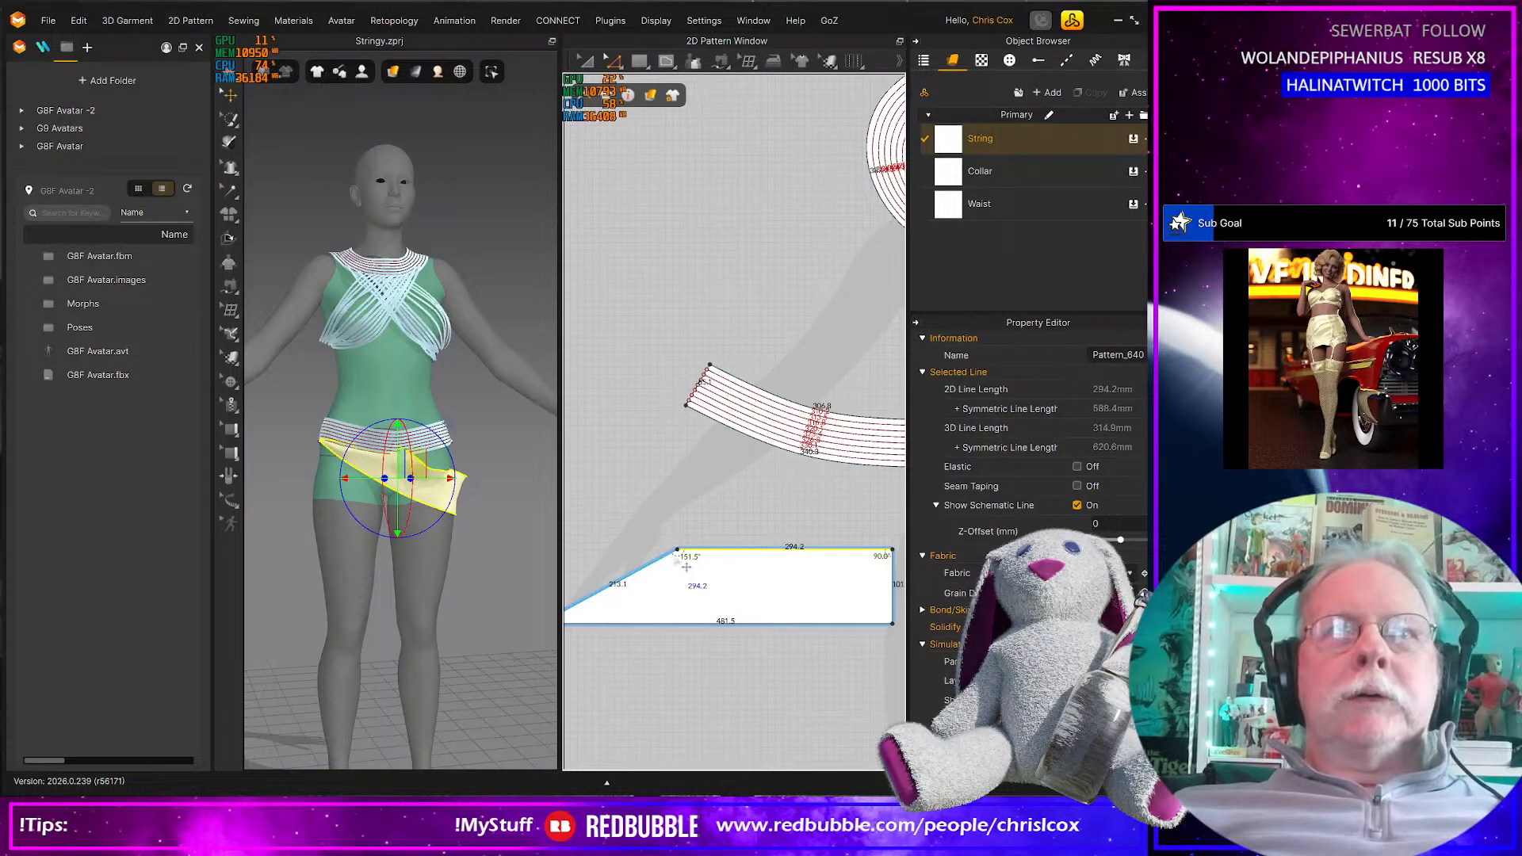
Move the upper corner beside the slanted edge outward on the skirt polygons, making the slanted edges about 203 mm long
scroll(674, 555, "up", 3)
middle_click_drag(674, 554, 806, 549)
left_click(816, 542)
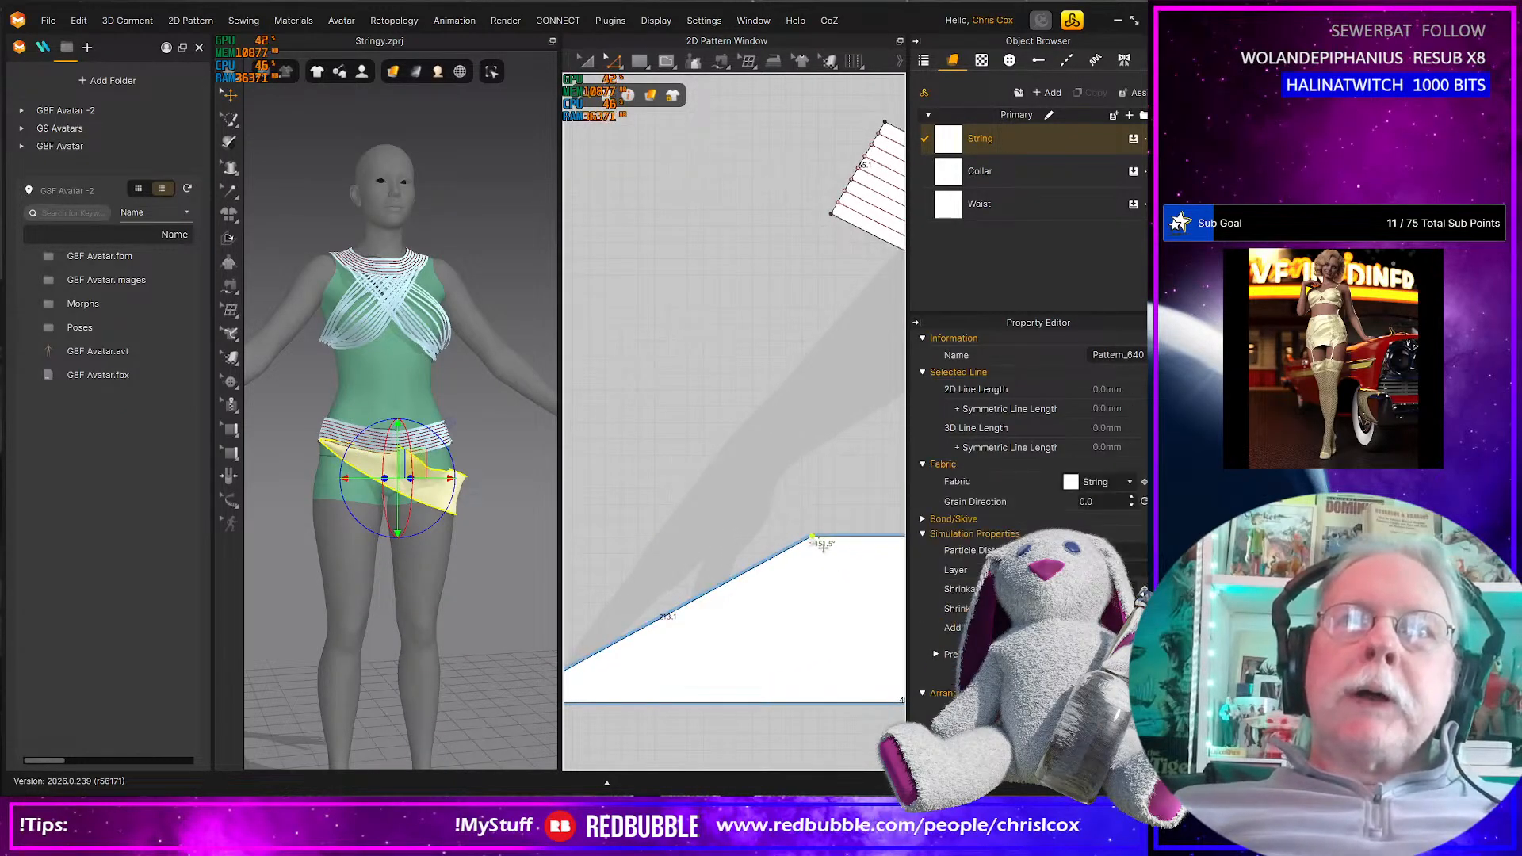
mouse_move(820, 545)
left_mouse_down()
mouse_move(794, 538)
mouse_move(803, 550)
left_mouse_up()
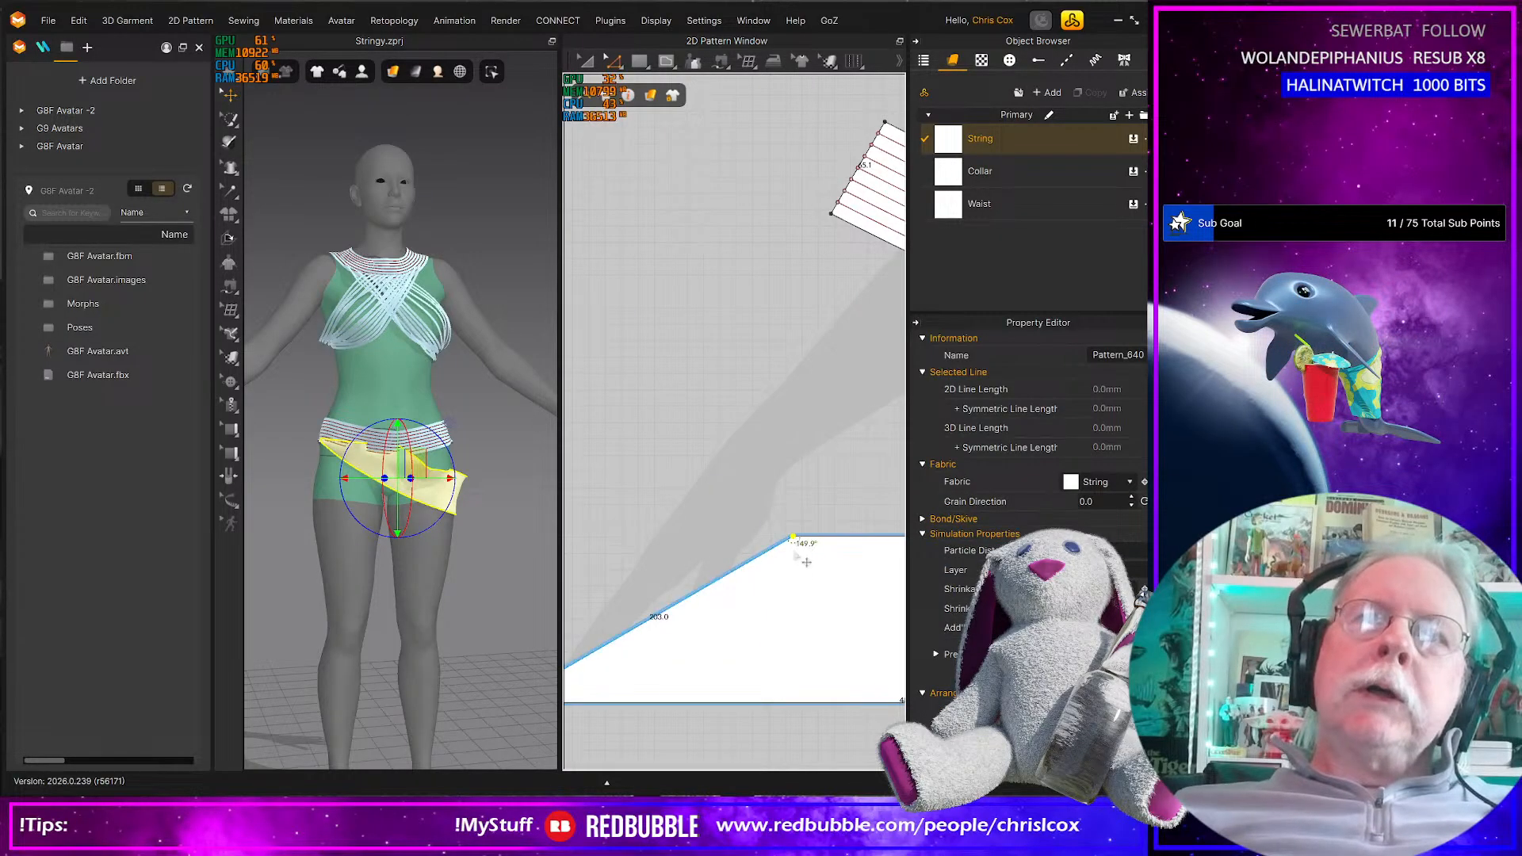
Resimulate while pulling the skirt's side end down over the thigh, and move the front skirt polygon forward off the body
key("space")
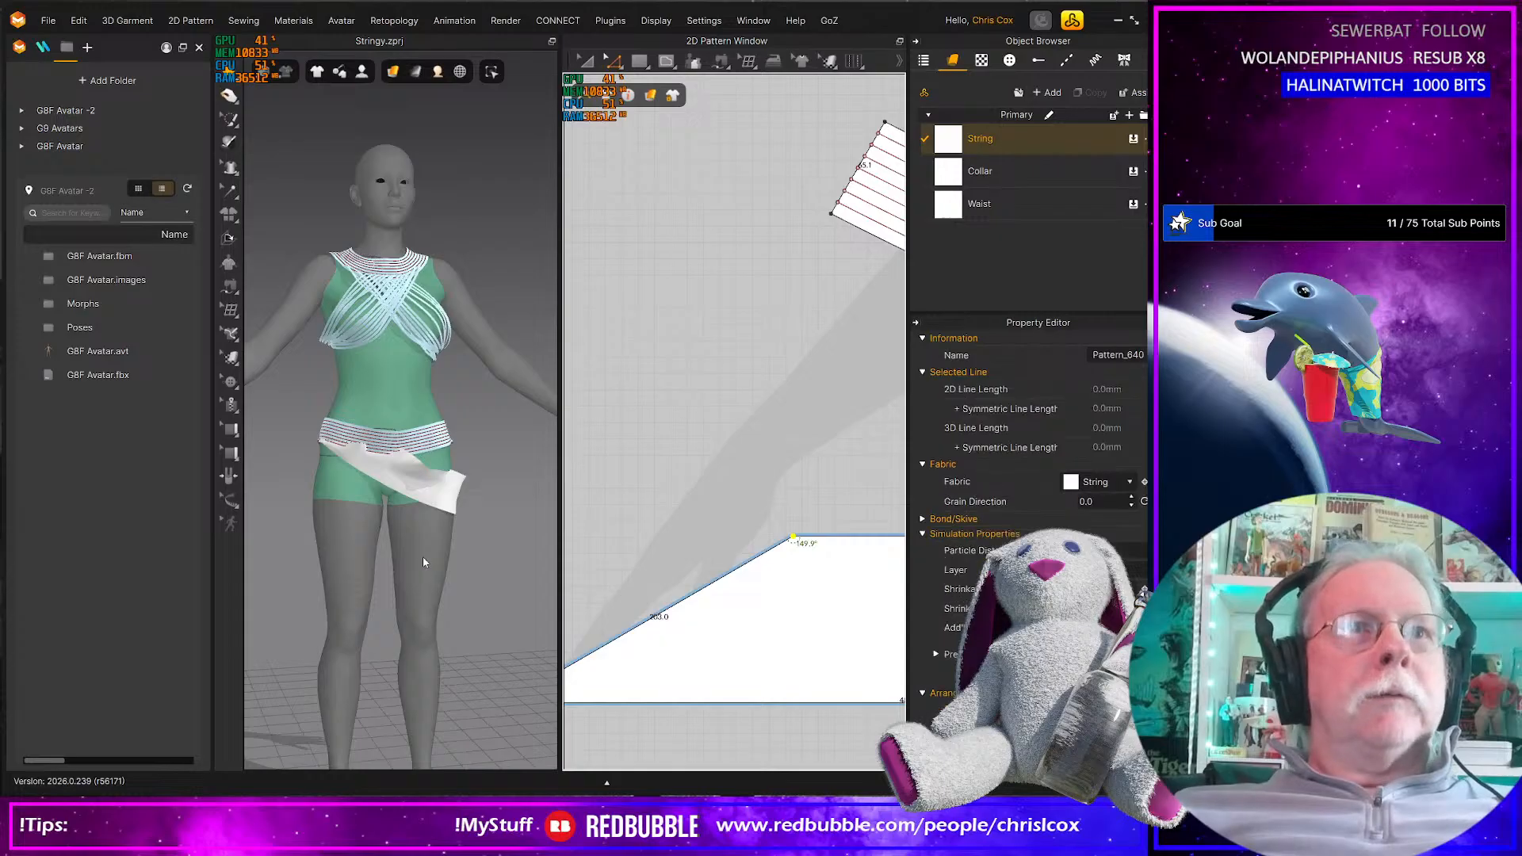
left_click_drag(451, 505, 465, 532)
right_click_drag(424, 557, 367, 573)
scroll(393, 571, "down", 5)
key("space")
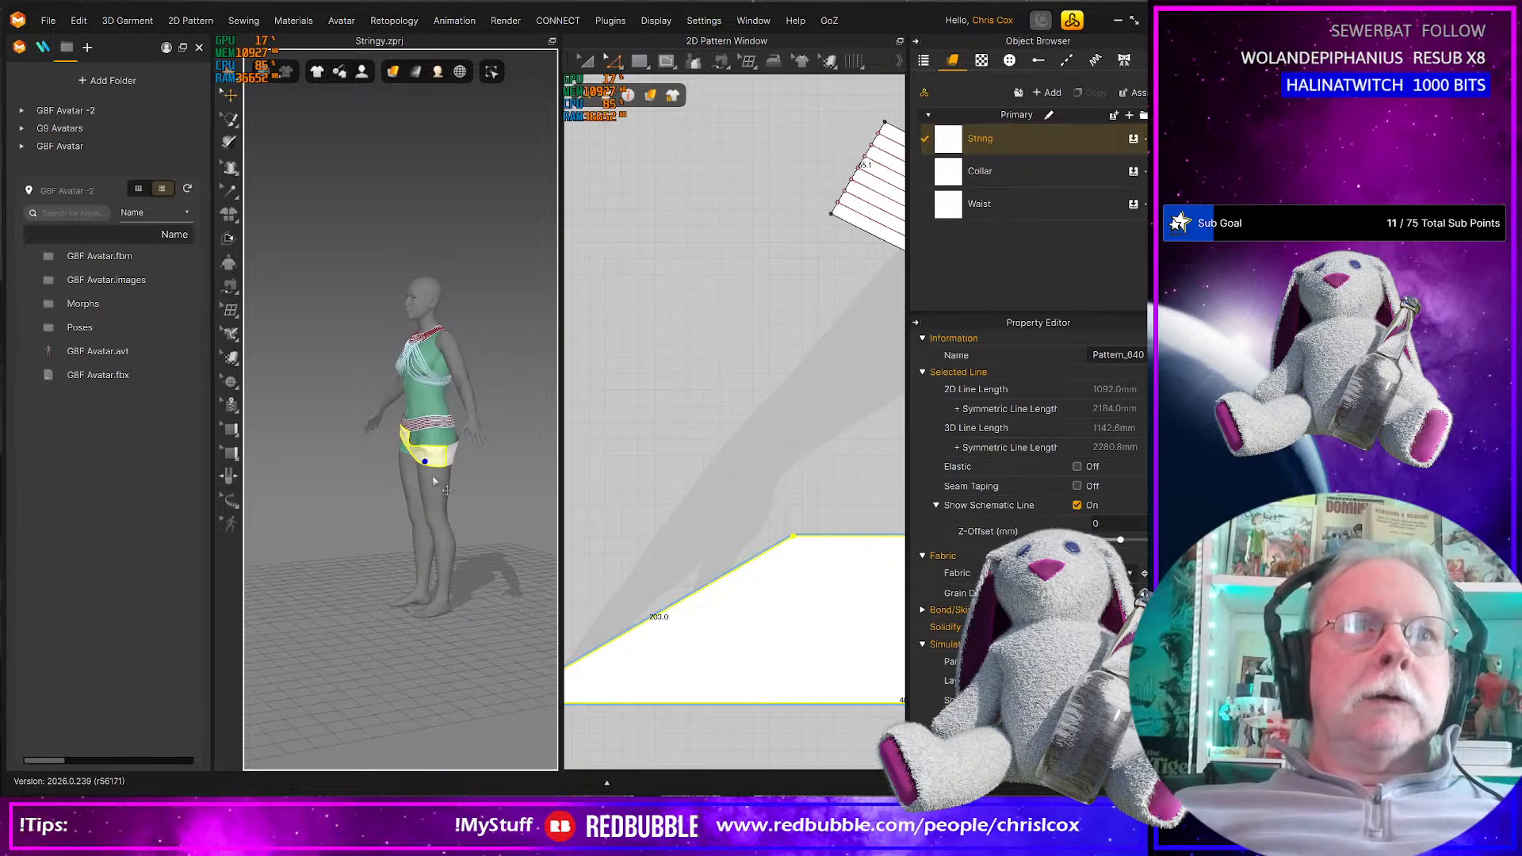
left_click(431, 454)
left_click_drag(409, 438, 378, 451)
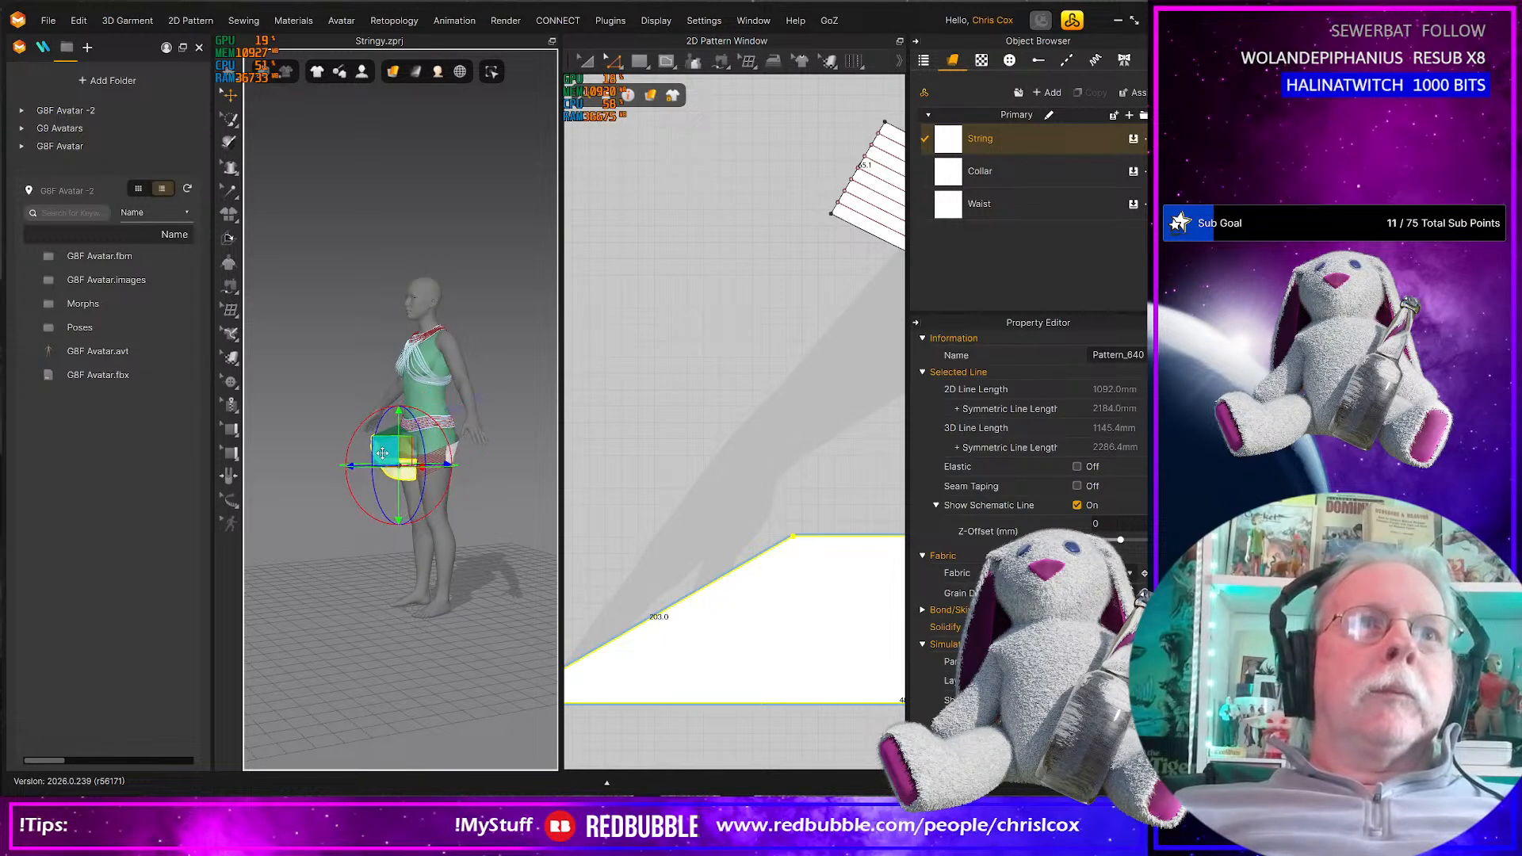
Extend both skirt polygons 50 mm at their vertical centre edges, making the lower edges 531.5 mm long
middle_click_drag(825, 604, 515, 542)
scroll(834, 634, "up", 3)
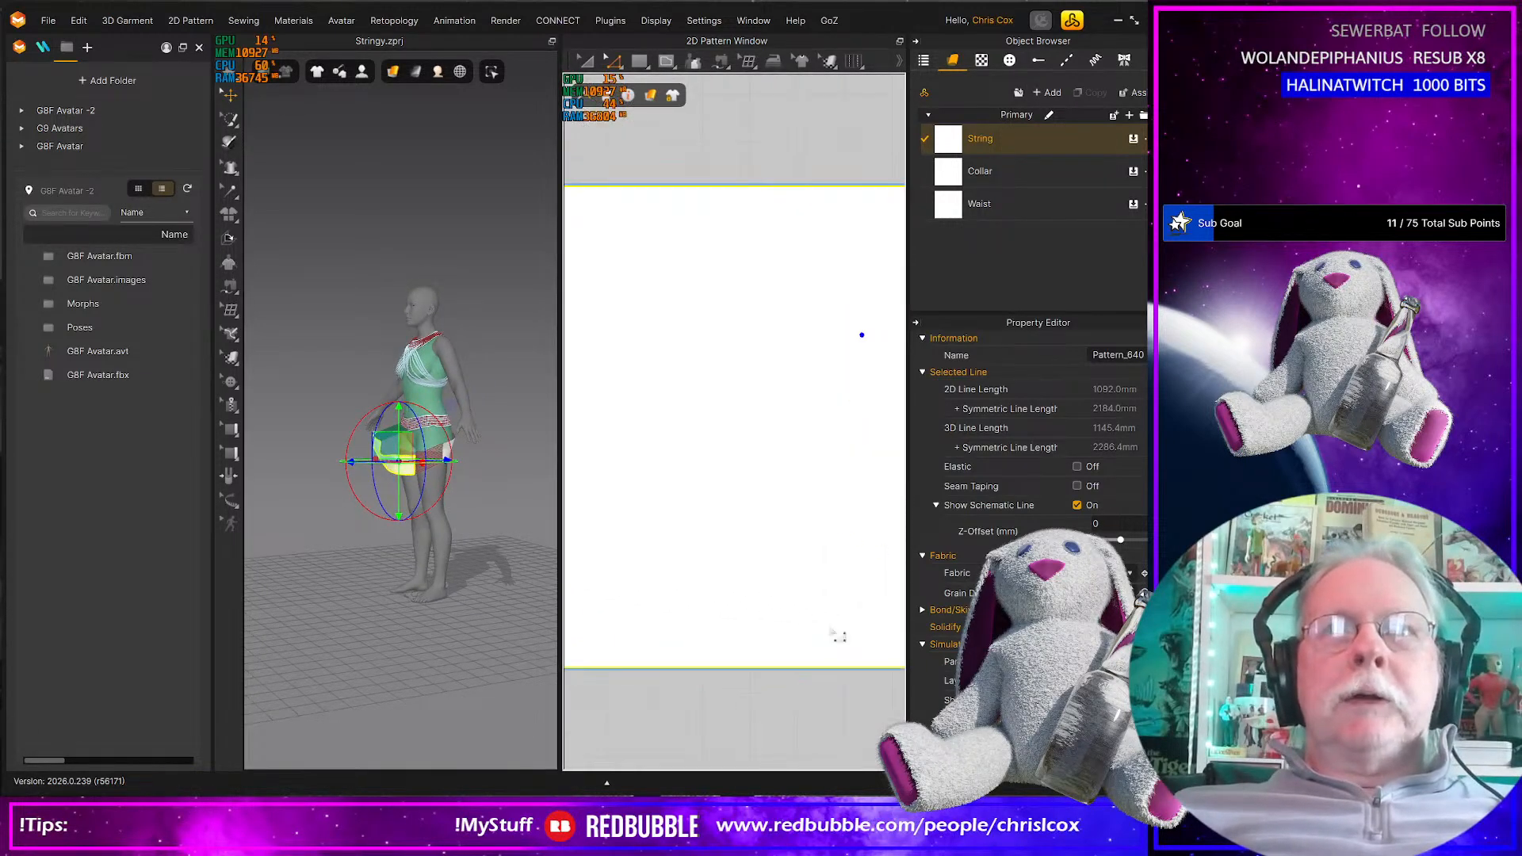
scroll(835, 634, "down", 5)
scroll(835, 634, "down", 3)
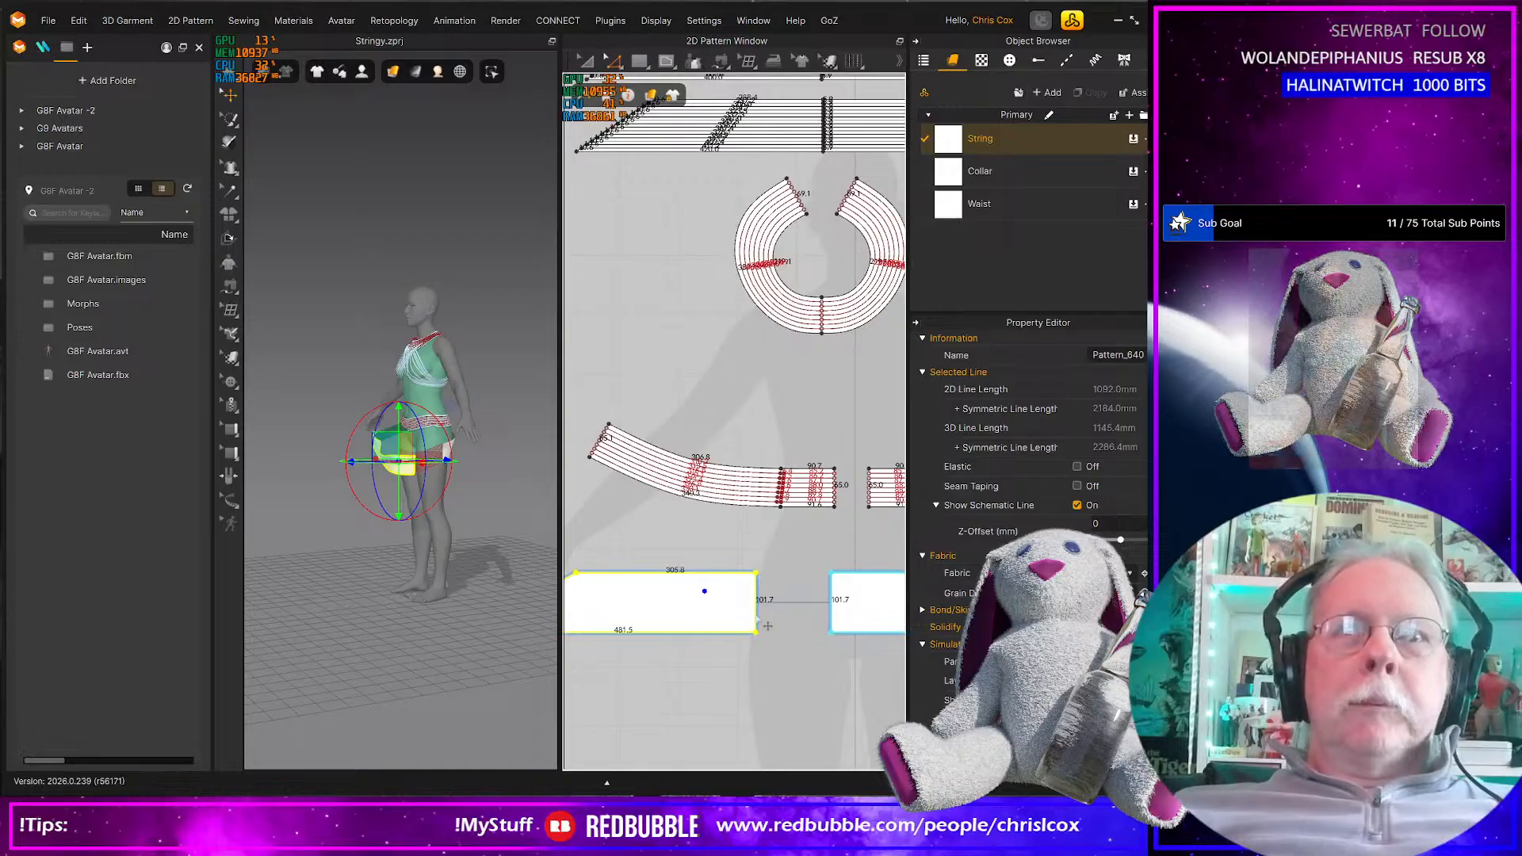
left_click(757, 614)
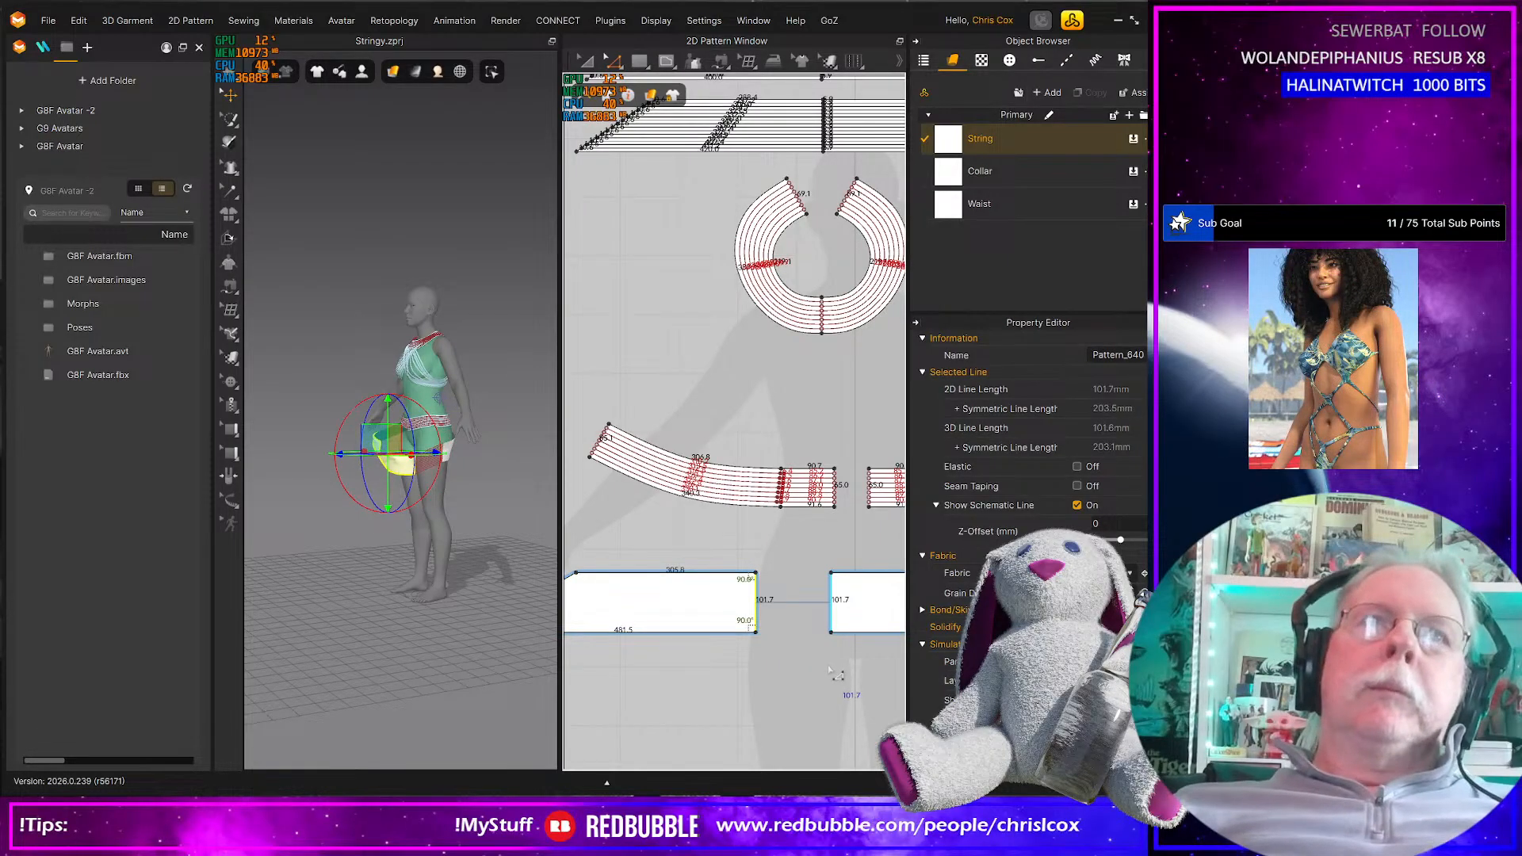
key("Right")
key("Right")
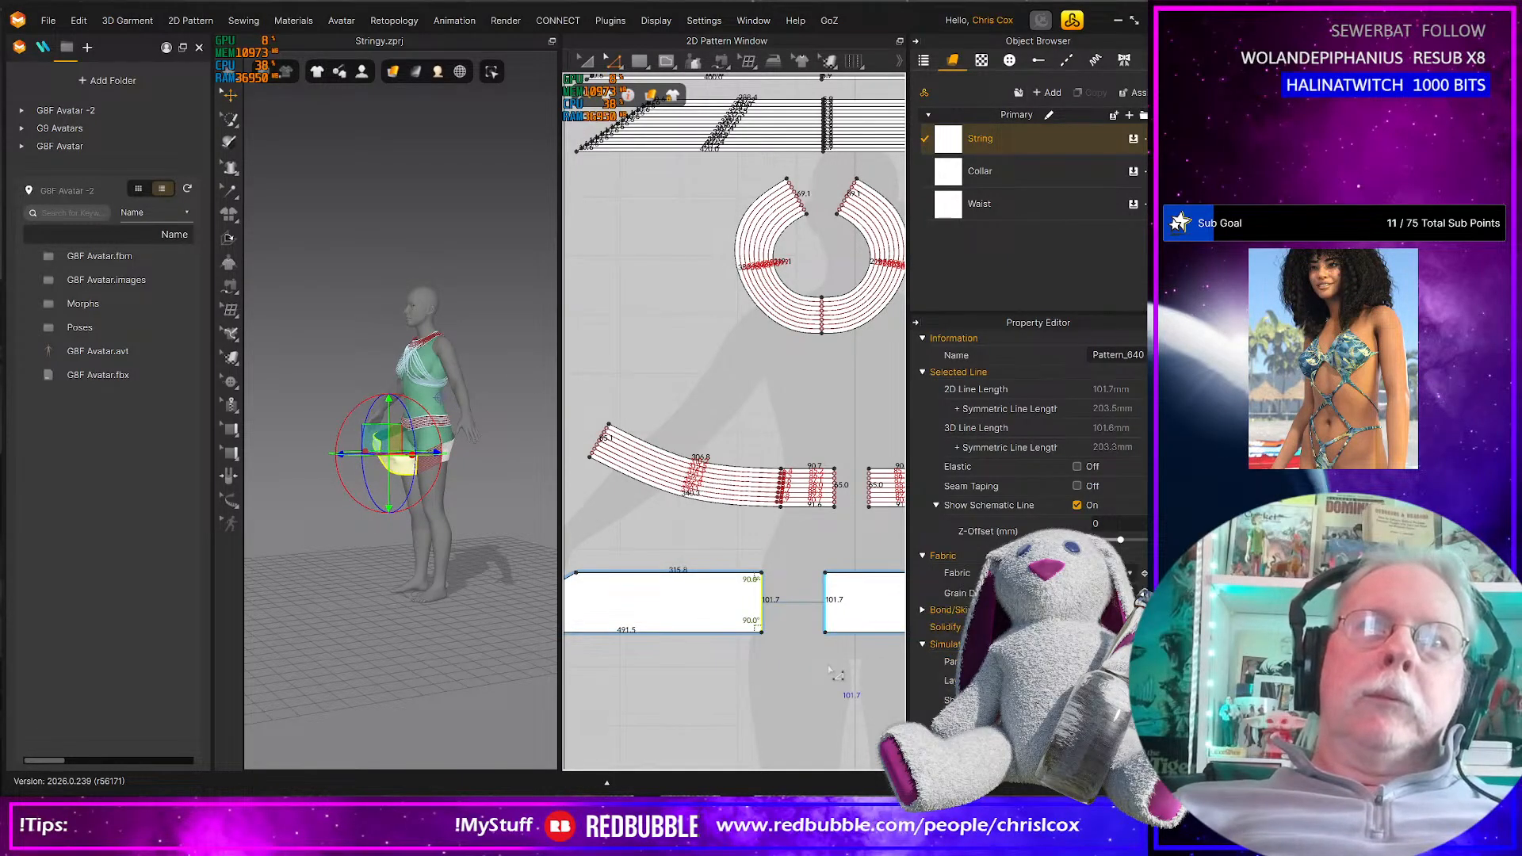
key("Right")
key("Right")
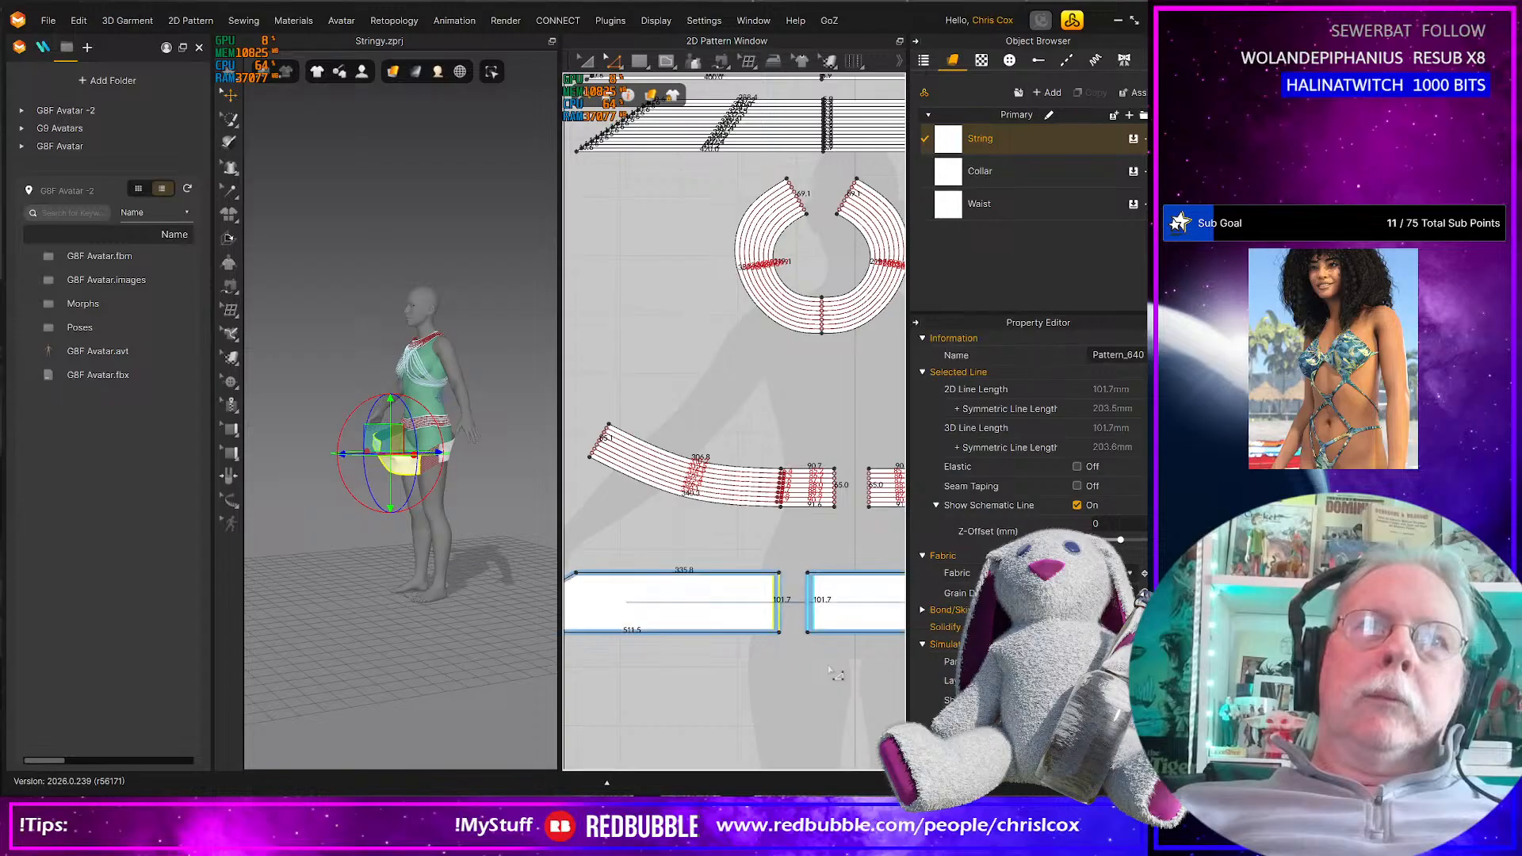
key("Right")
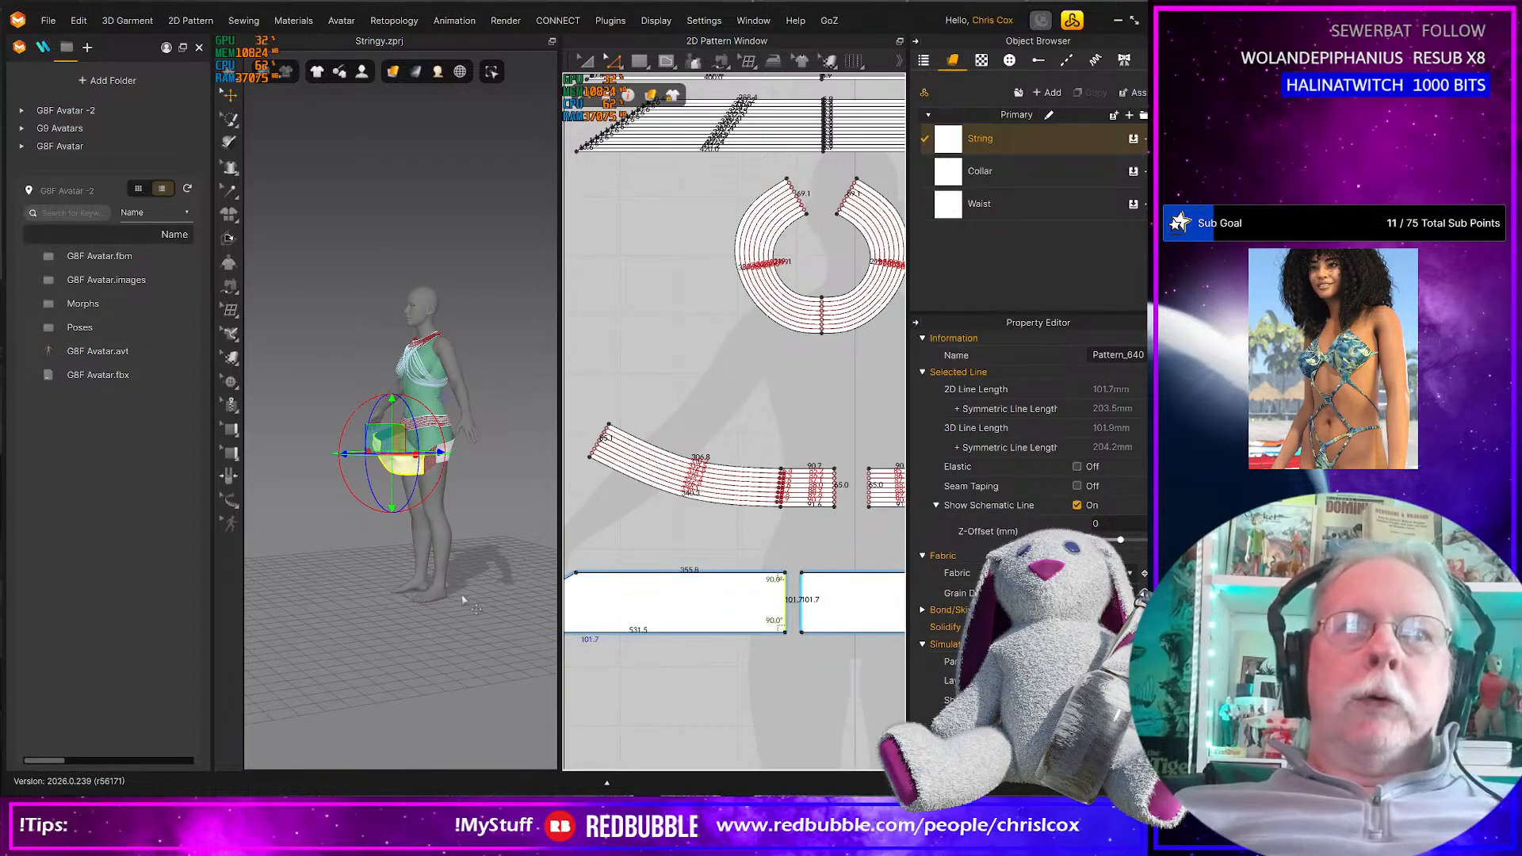
Simulate the lengthened skirt so it drapes diagonally around the hips, and inspect its fit from the front
right_click_drag(459, 601, 537, 585)
key("space")
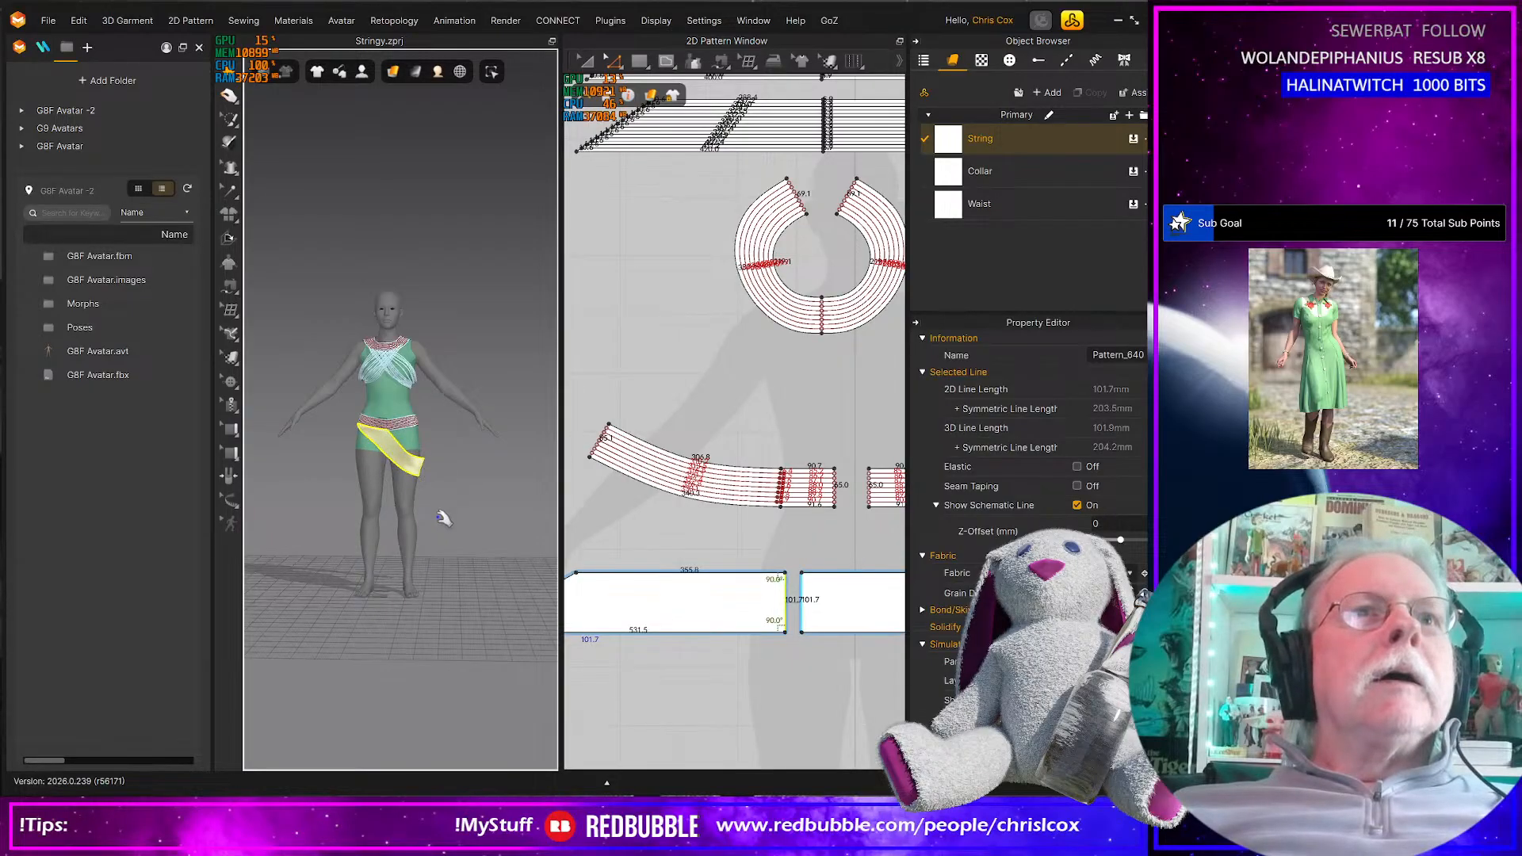
right_click_drag(442, 518, 402, 520)
scroll(431, 519, "up", 5)
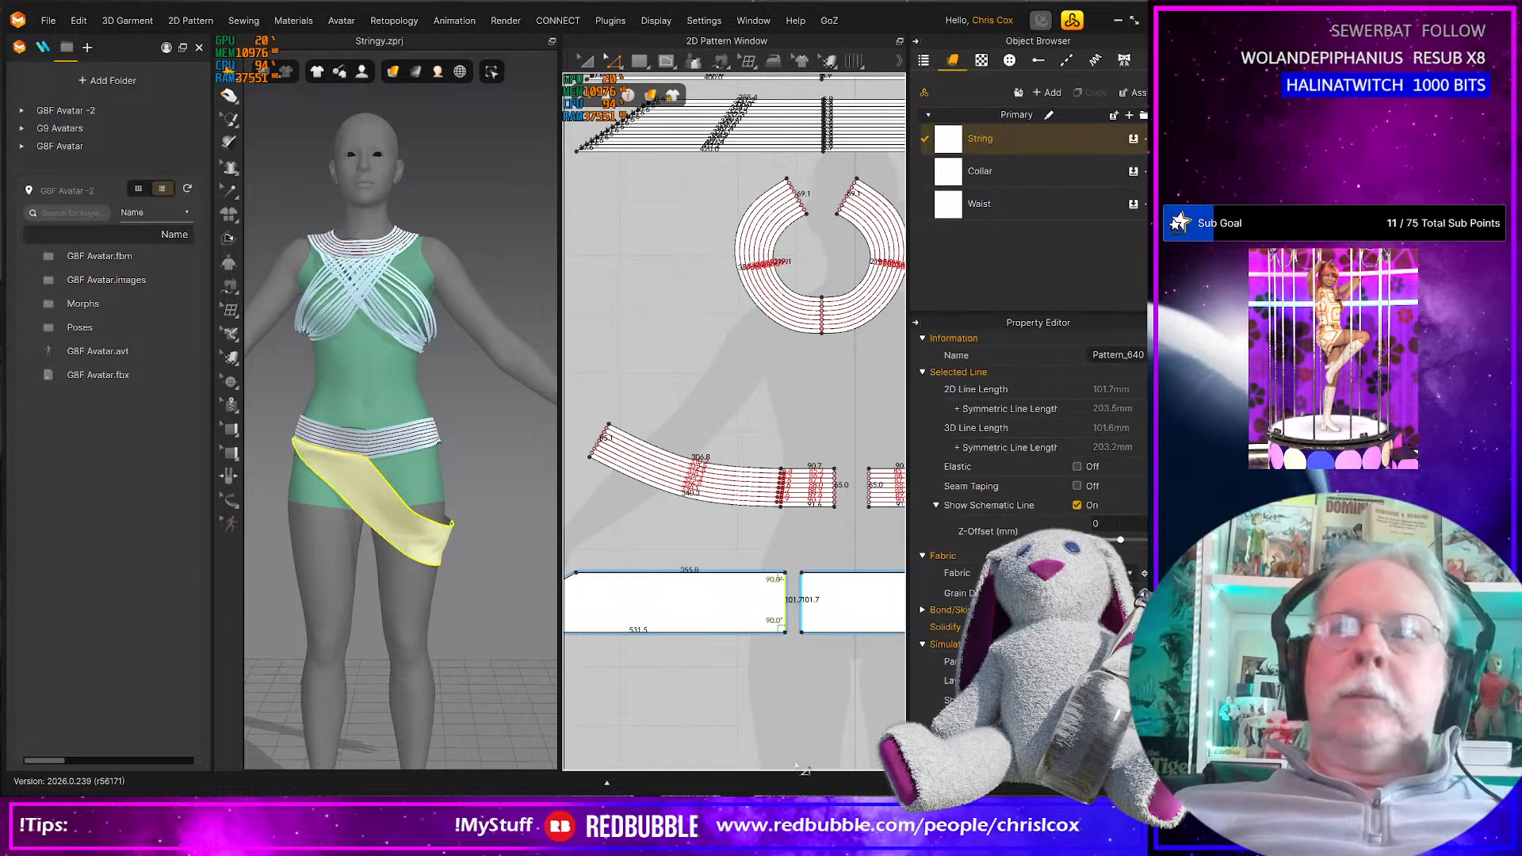
Shorten both skirt polygons 20 mm at their centre edges and resimulate while pulling the side end outward from the thigh
key("Left")
key("Left")
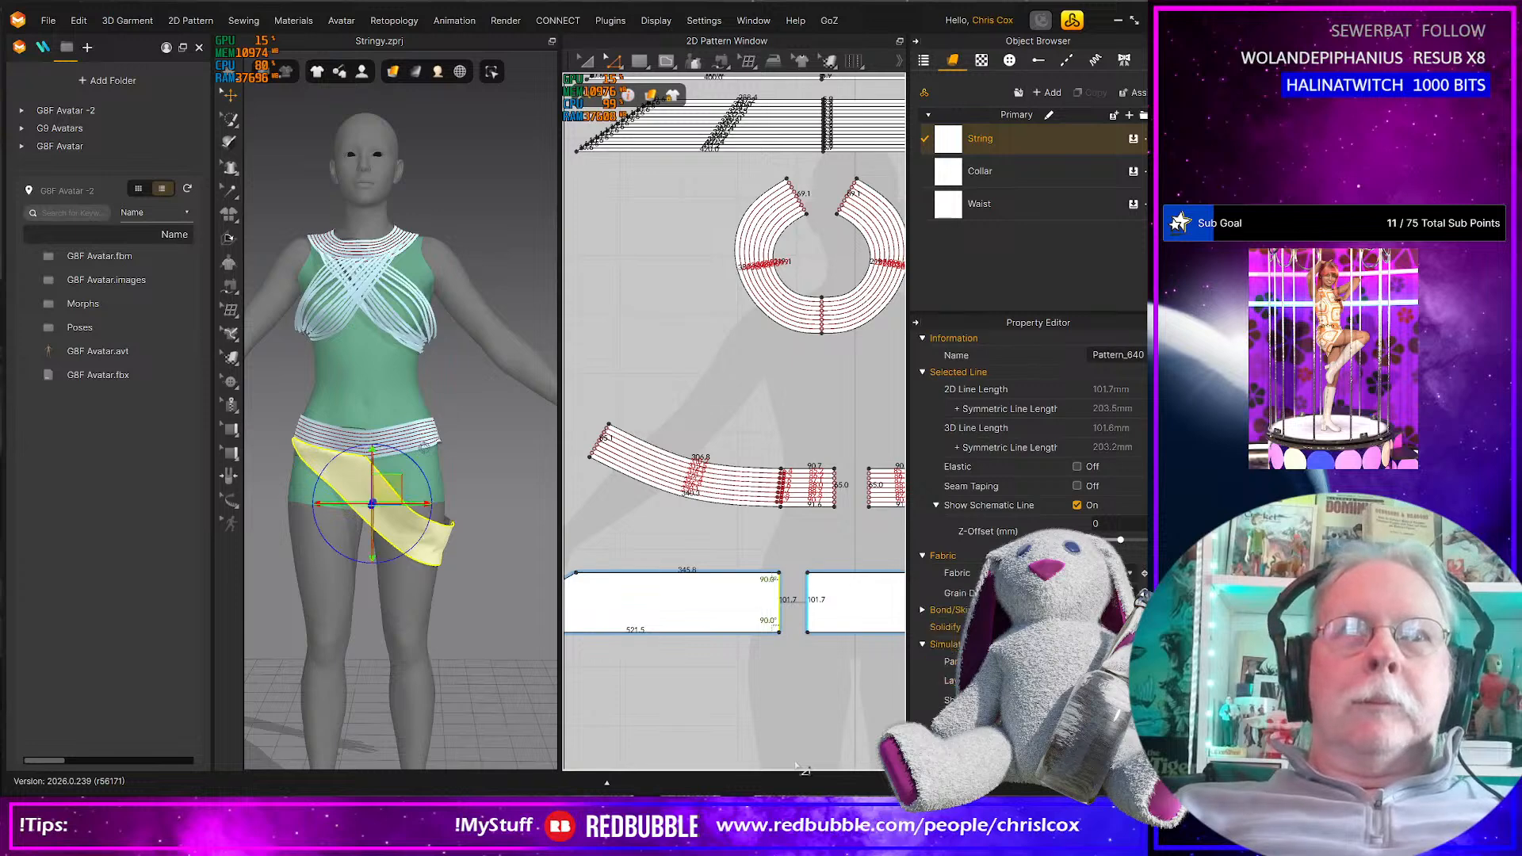
key("space")
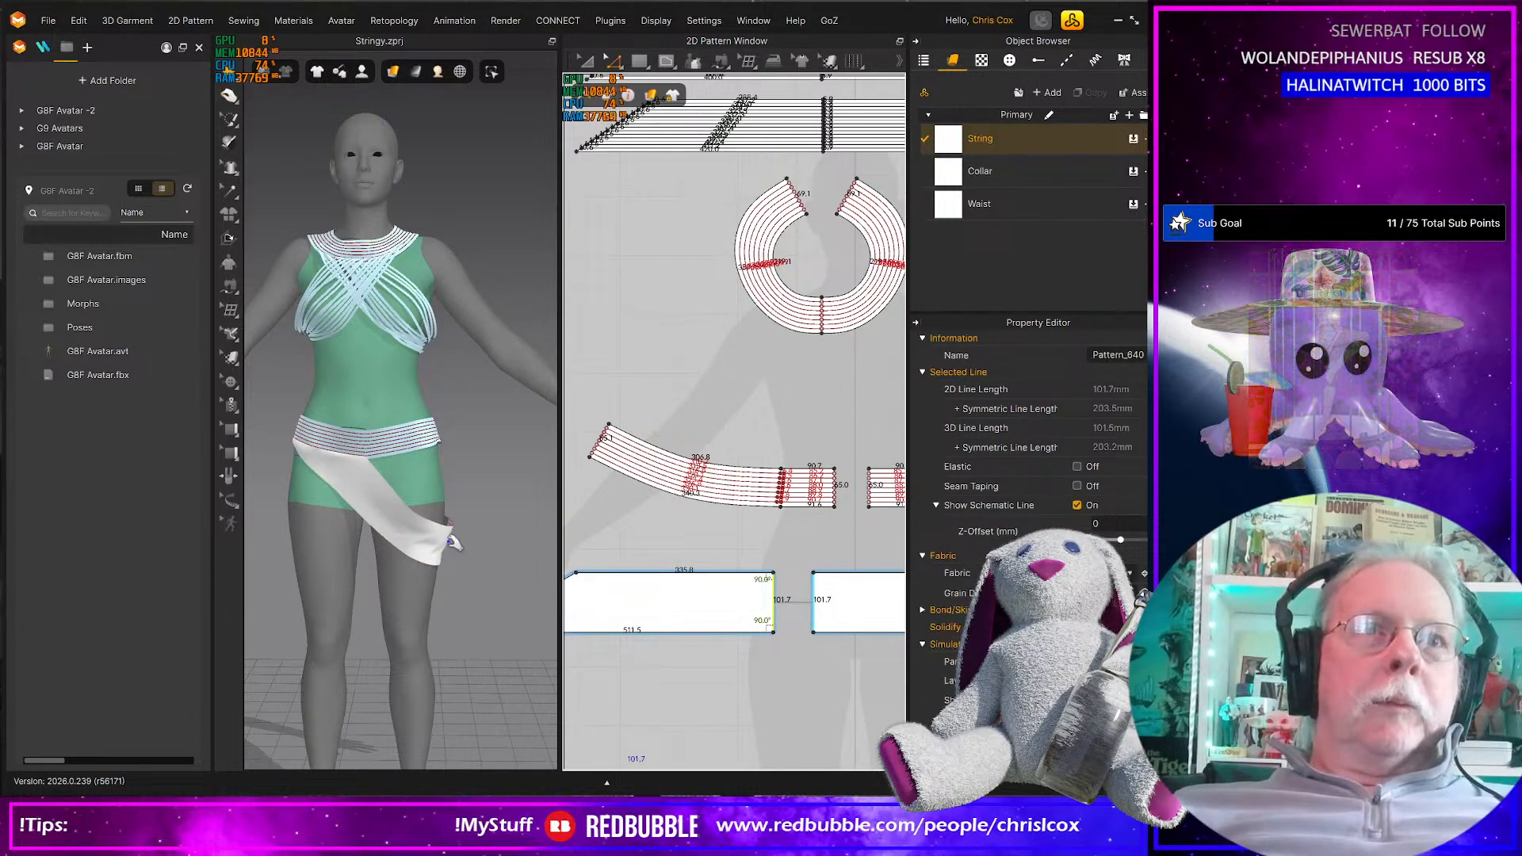
mouse_move(452, 542)
left_mouse_down()
mouse_move(444, 528)
mouse_move(469, 533)
left_mouse_up()
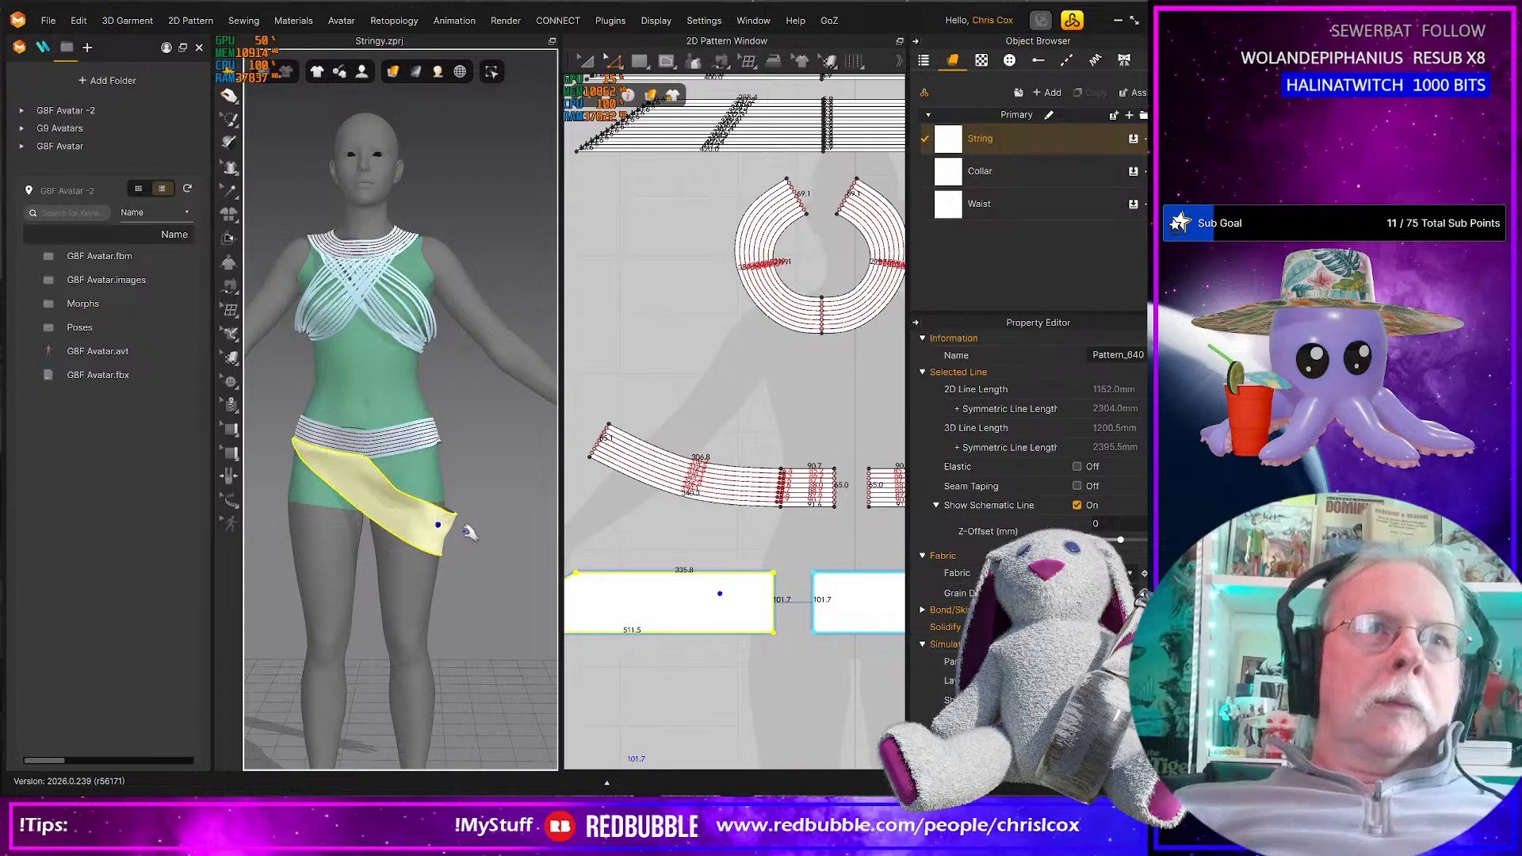
right_click_drag(474, 537, 485, 524)
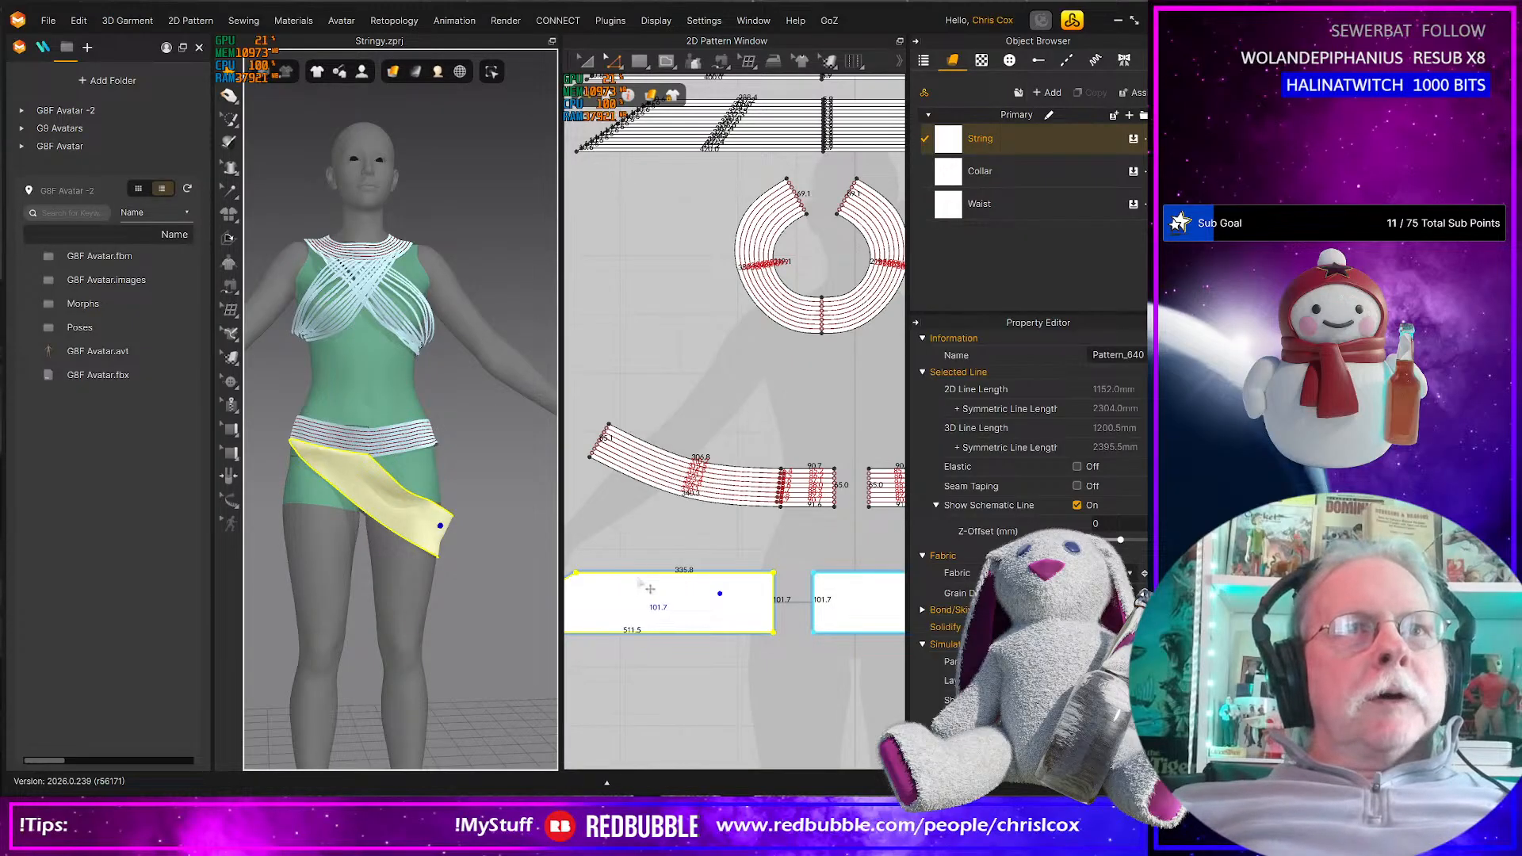
Raise the upper edges of both skirt polygons 20 mm, making the vertical centre edges 121.7 mm tall
middle_click_drag(635, 583, 744, 567)
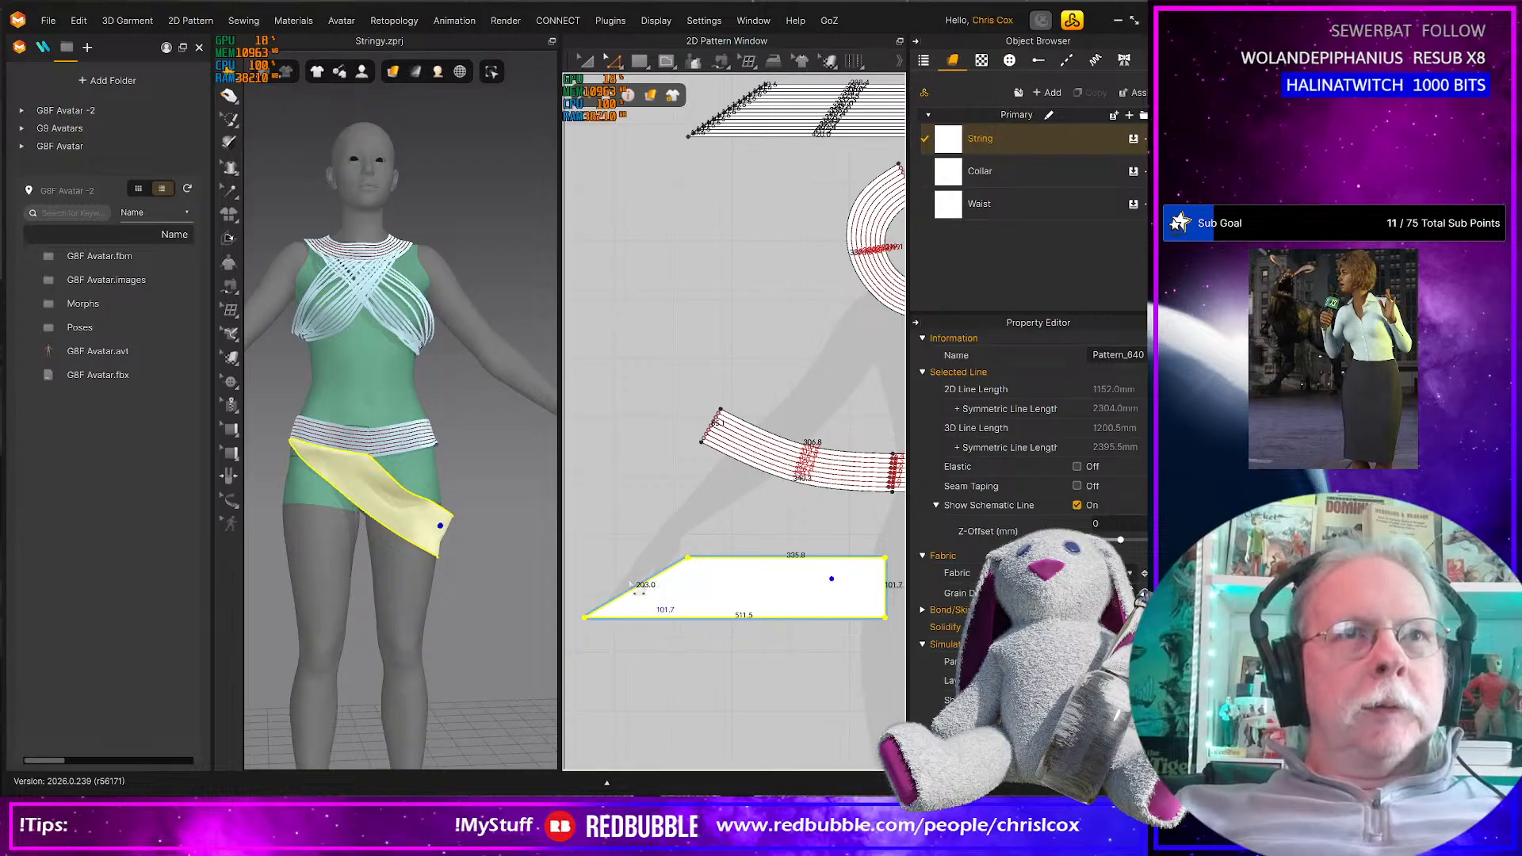
scroll(631, 584, "down", 6)
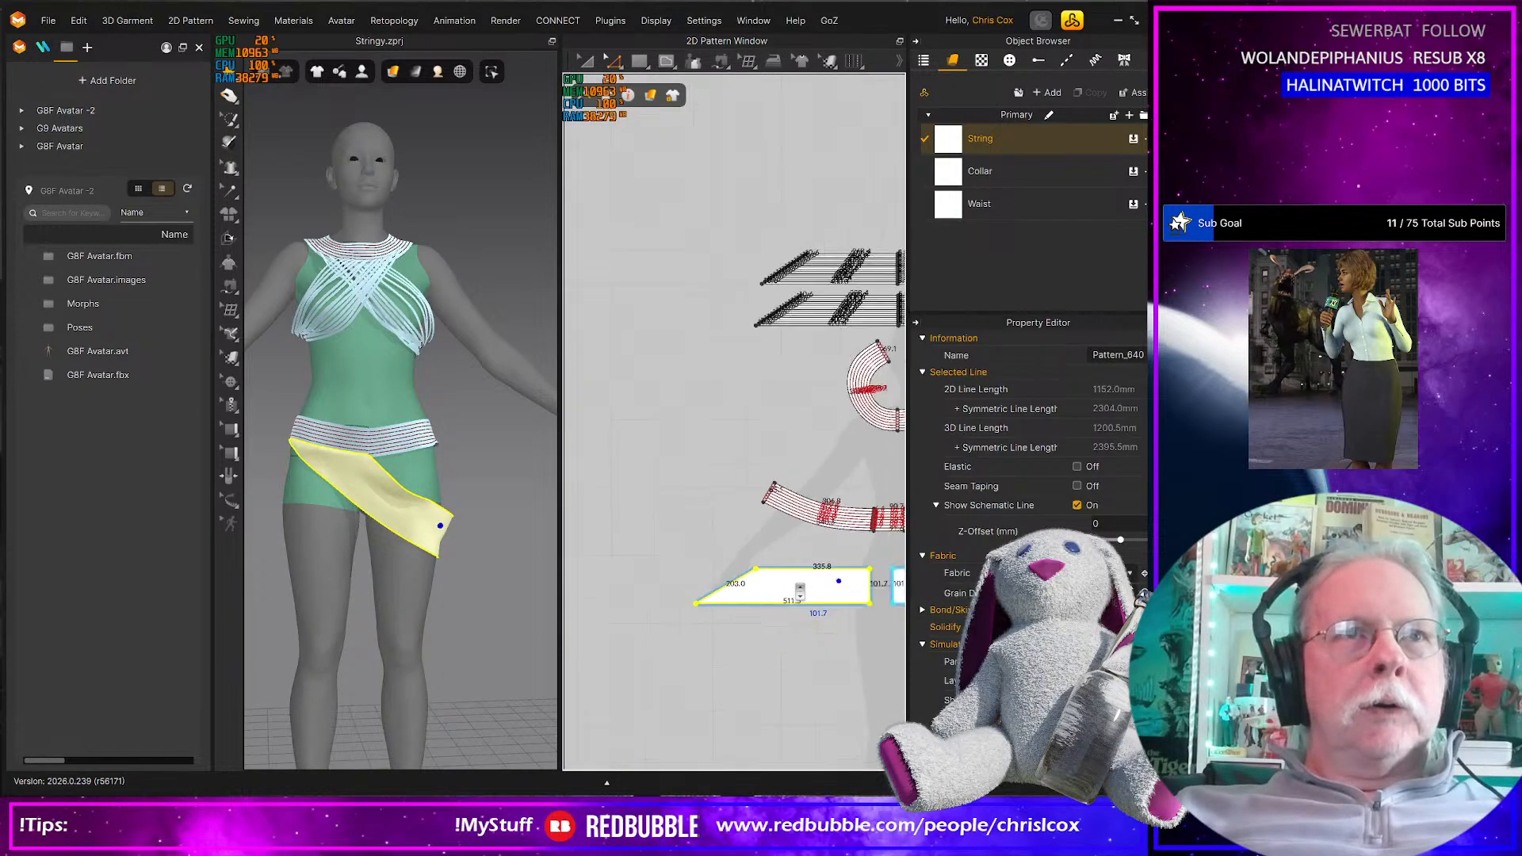
middle_click_drag(807, 588, 744, 585)
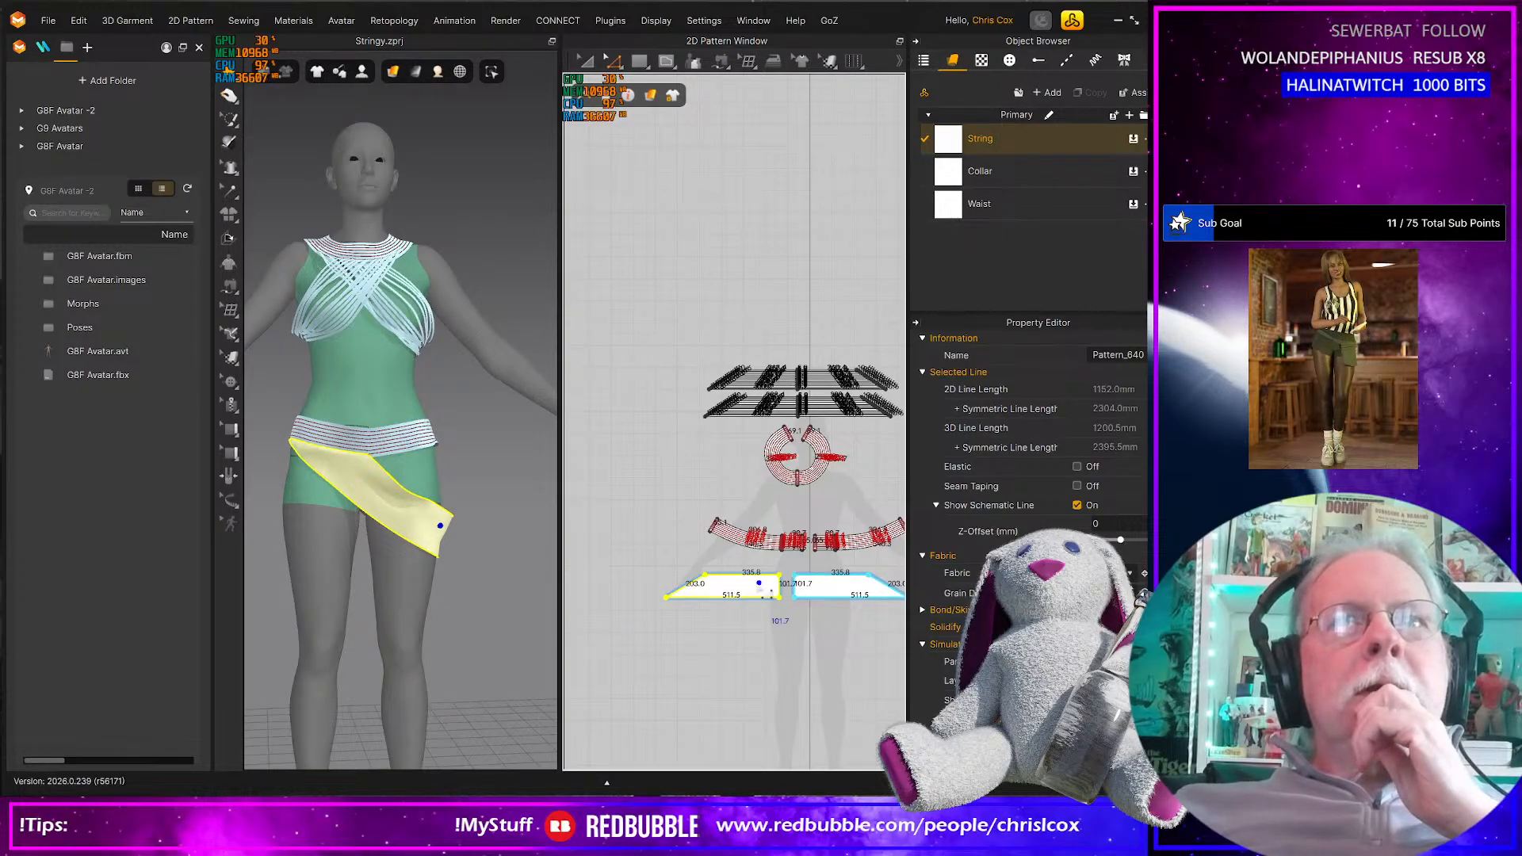
left_click(403, 438)
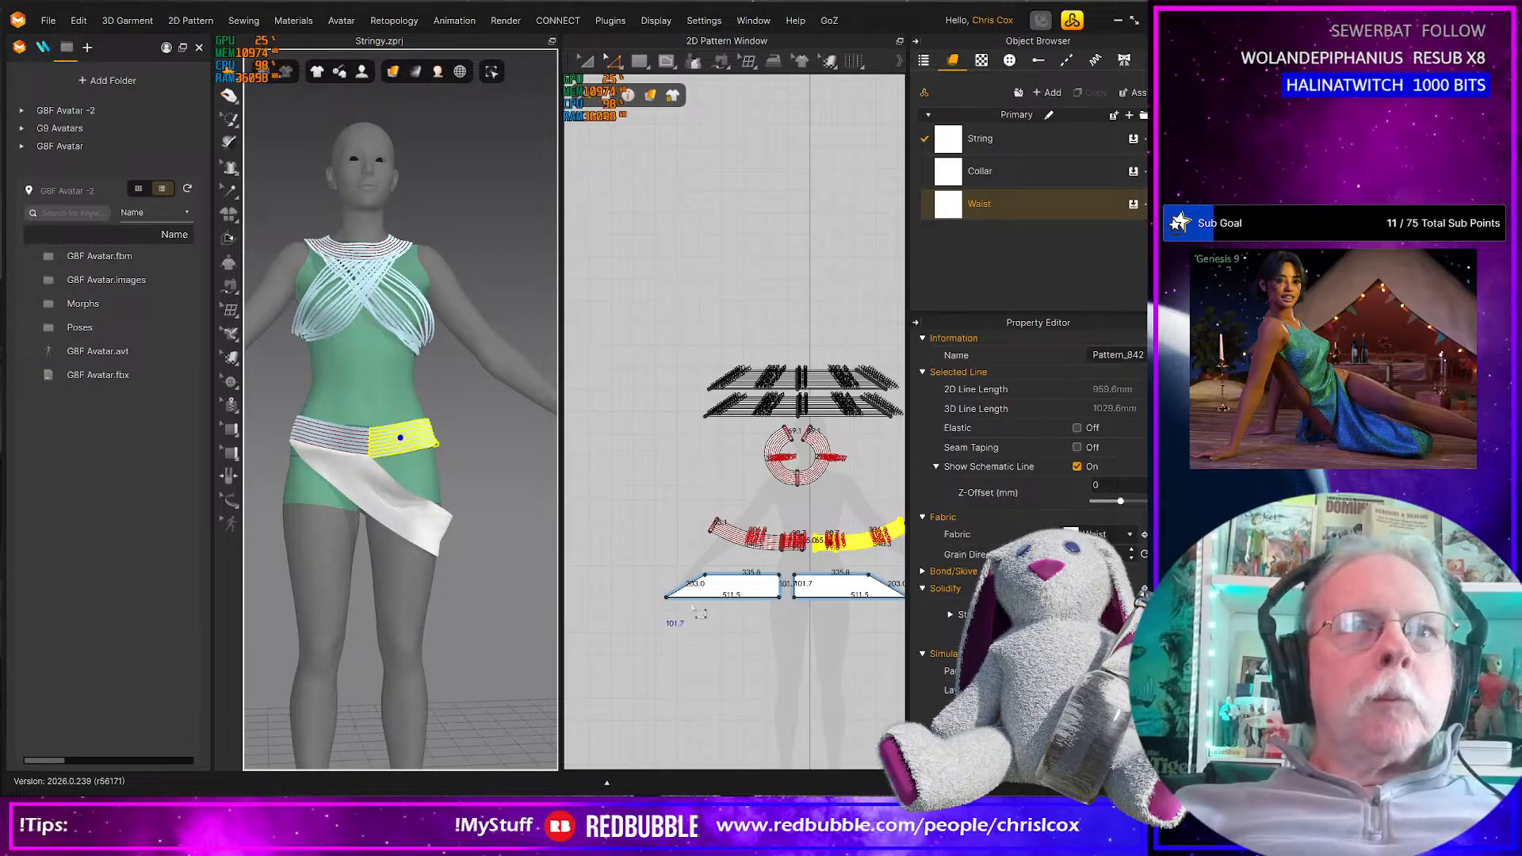
scroll(696, 609, "up", 2)
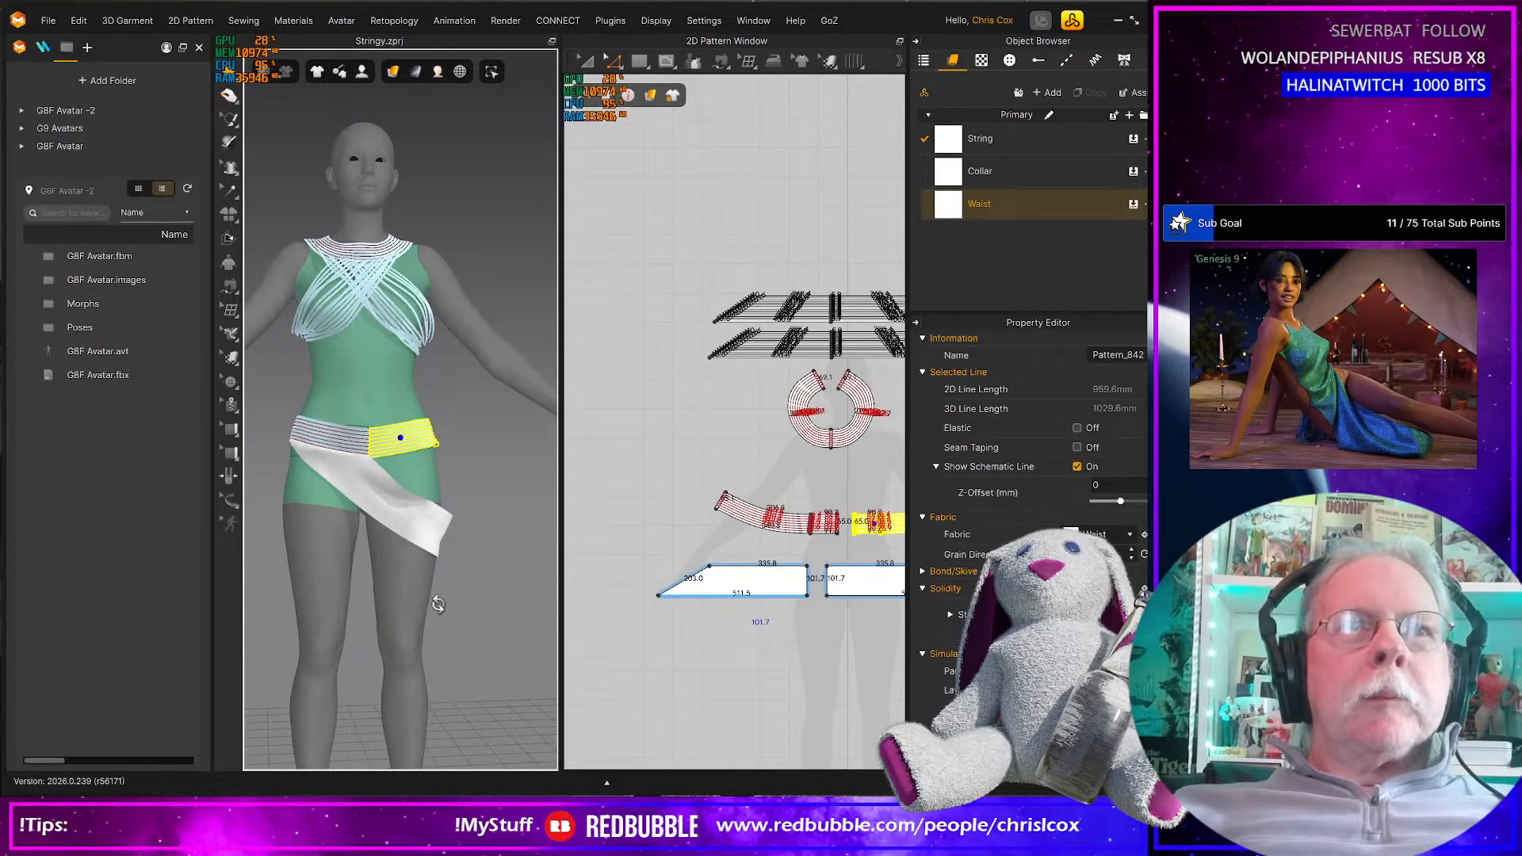
mouse_move(435, 602)
right_mouse_down()
mouse_move(149, 598)
mouse_move(486, 598)
mouse_move(425, 601)
right_mouse_up()
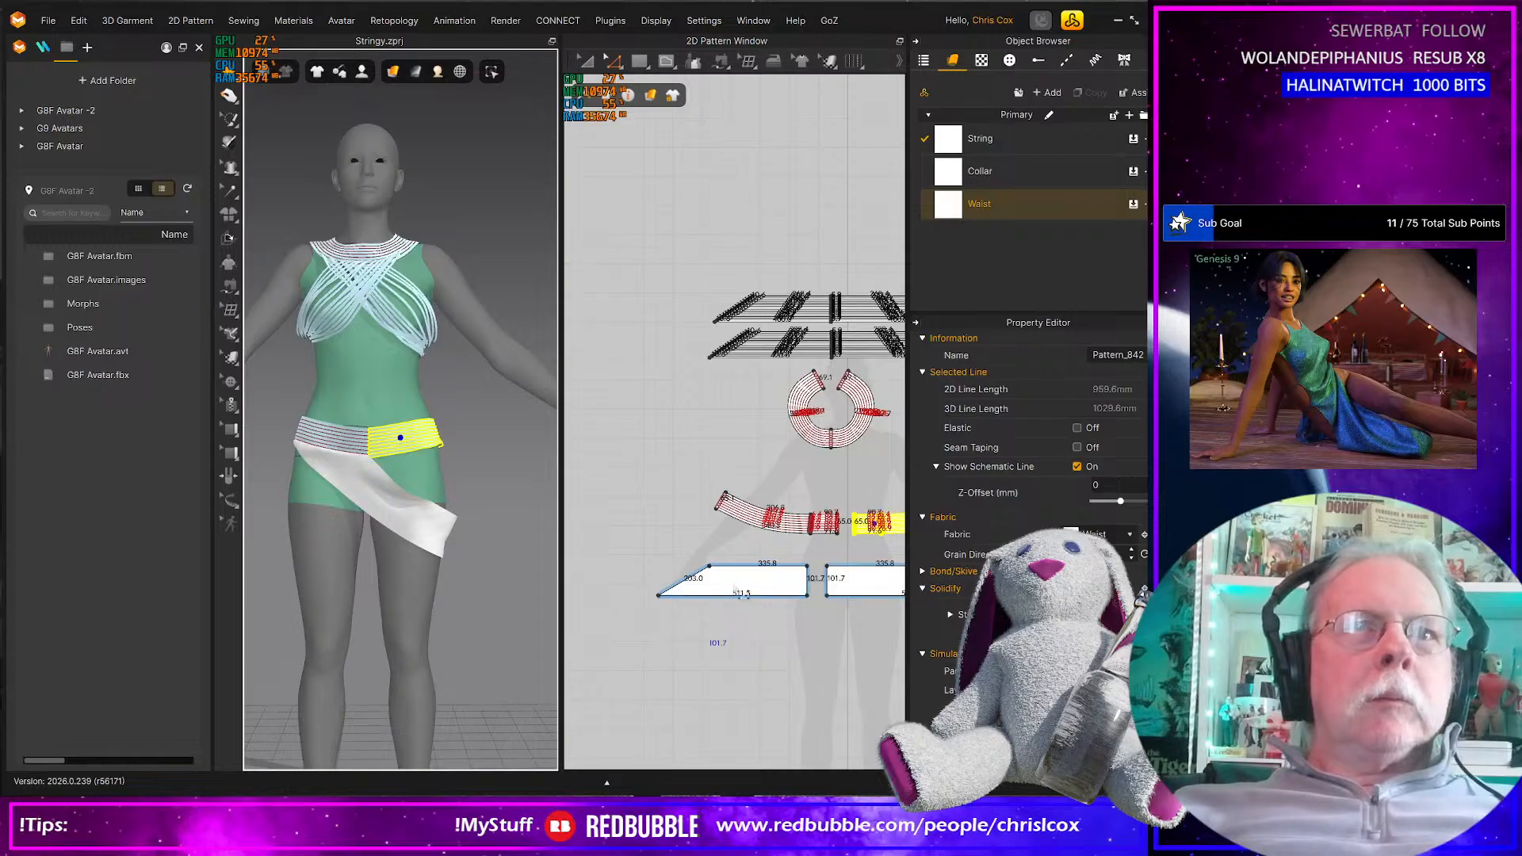
left_click(749, 569)
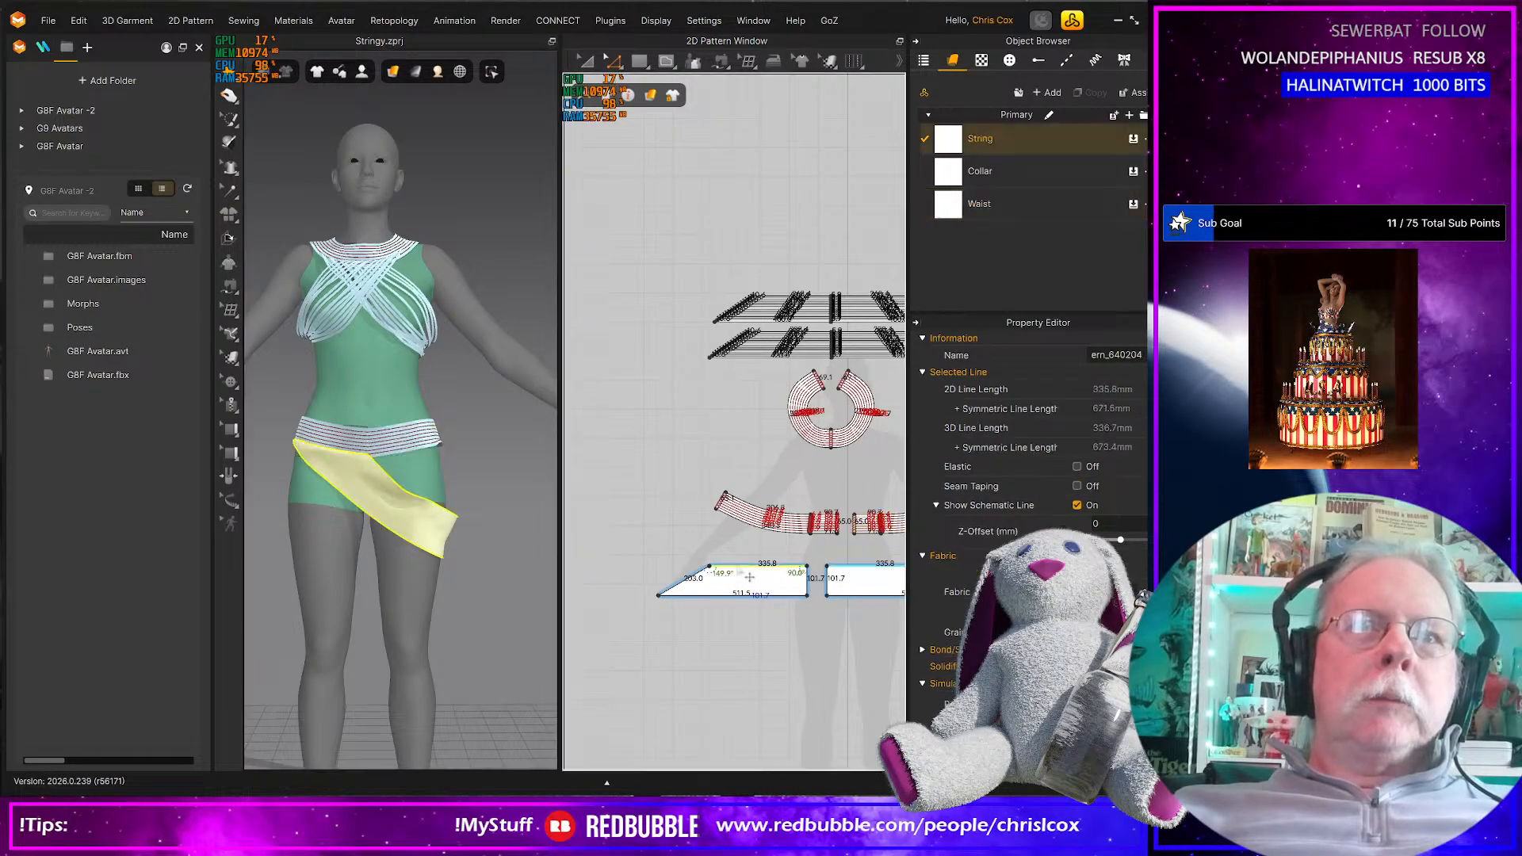
key("Up")
key("Up")
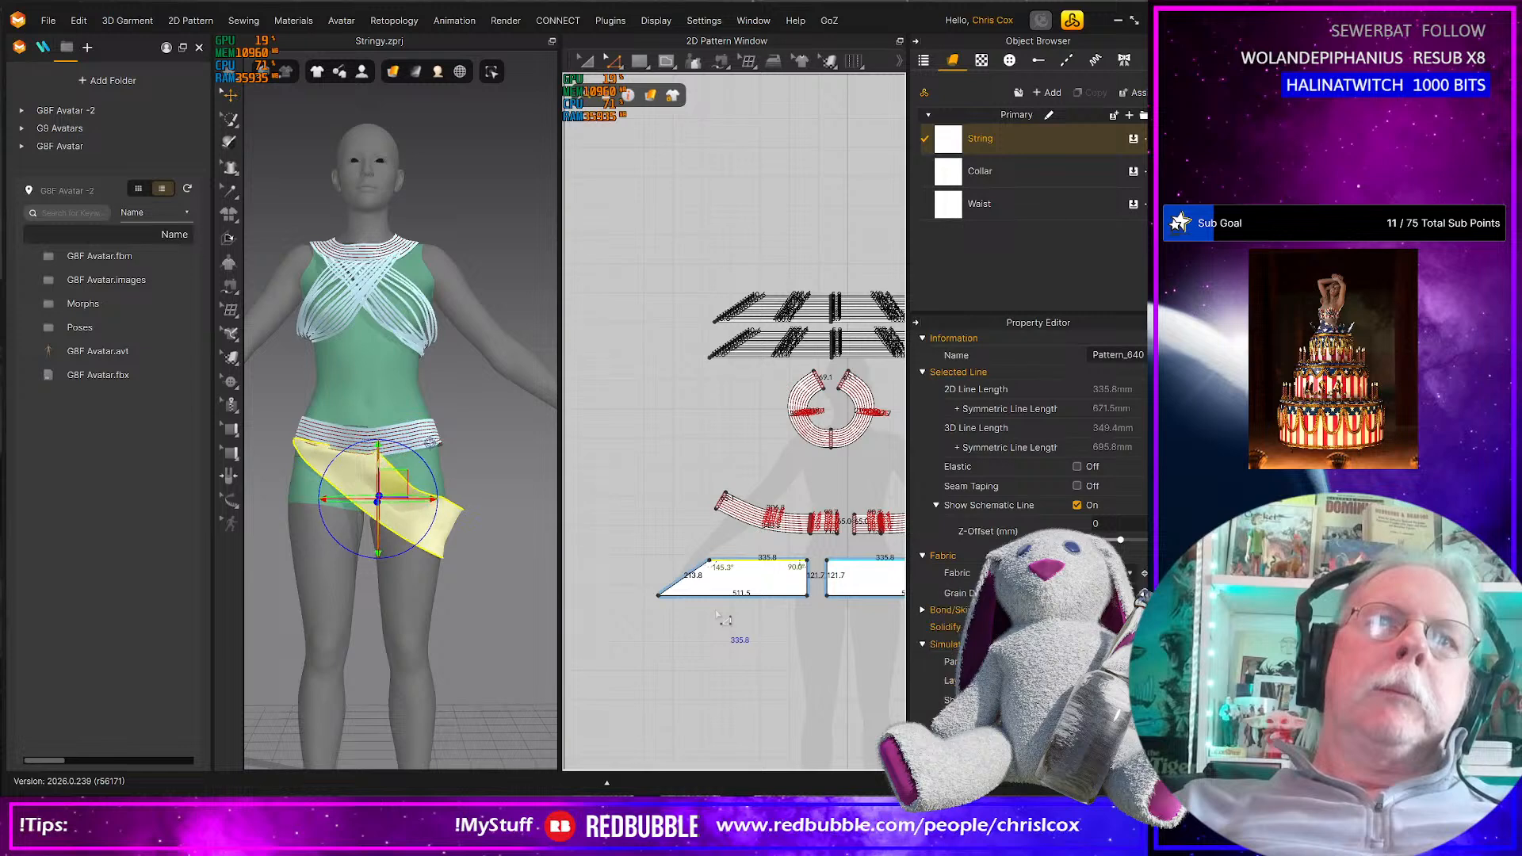
Shift the corner between the upper and slanted edges outward again, shortening the slanted edges to about 203 mm
scroll(720, 617, "up", 3)
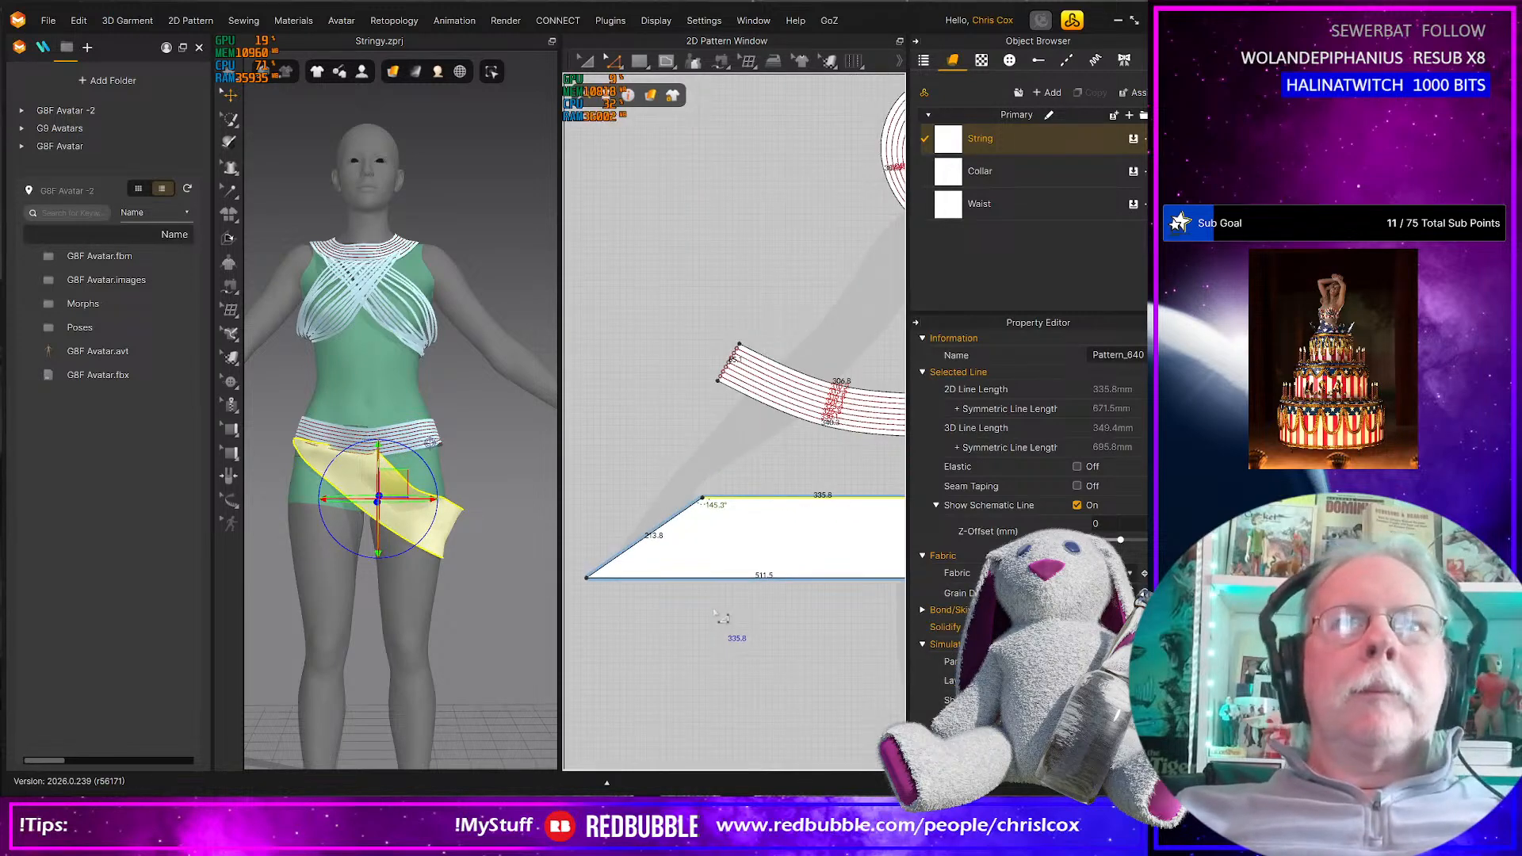
left_click(704, 500)
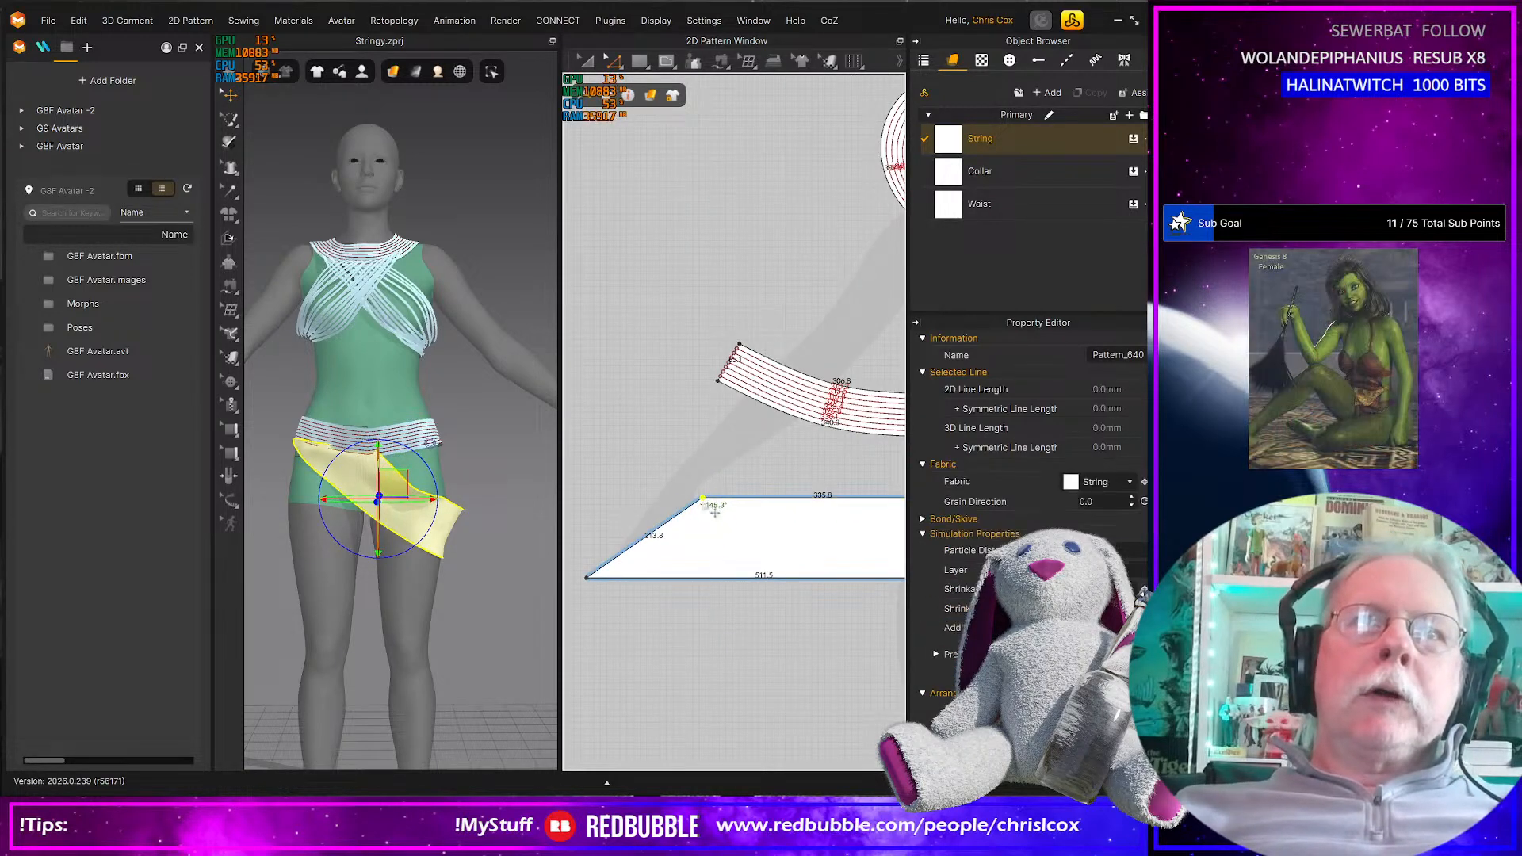
scroll(705, 523, "up", 2)
middle_click_drag(705, 523, 787, 514)
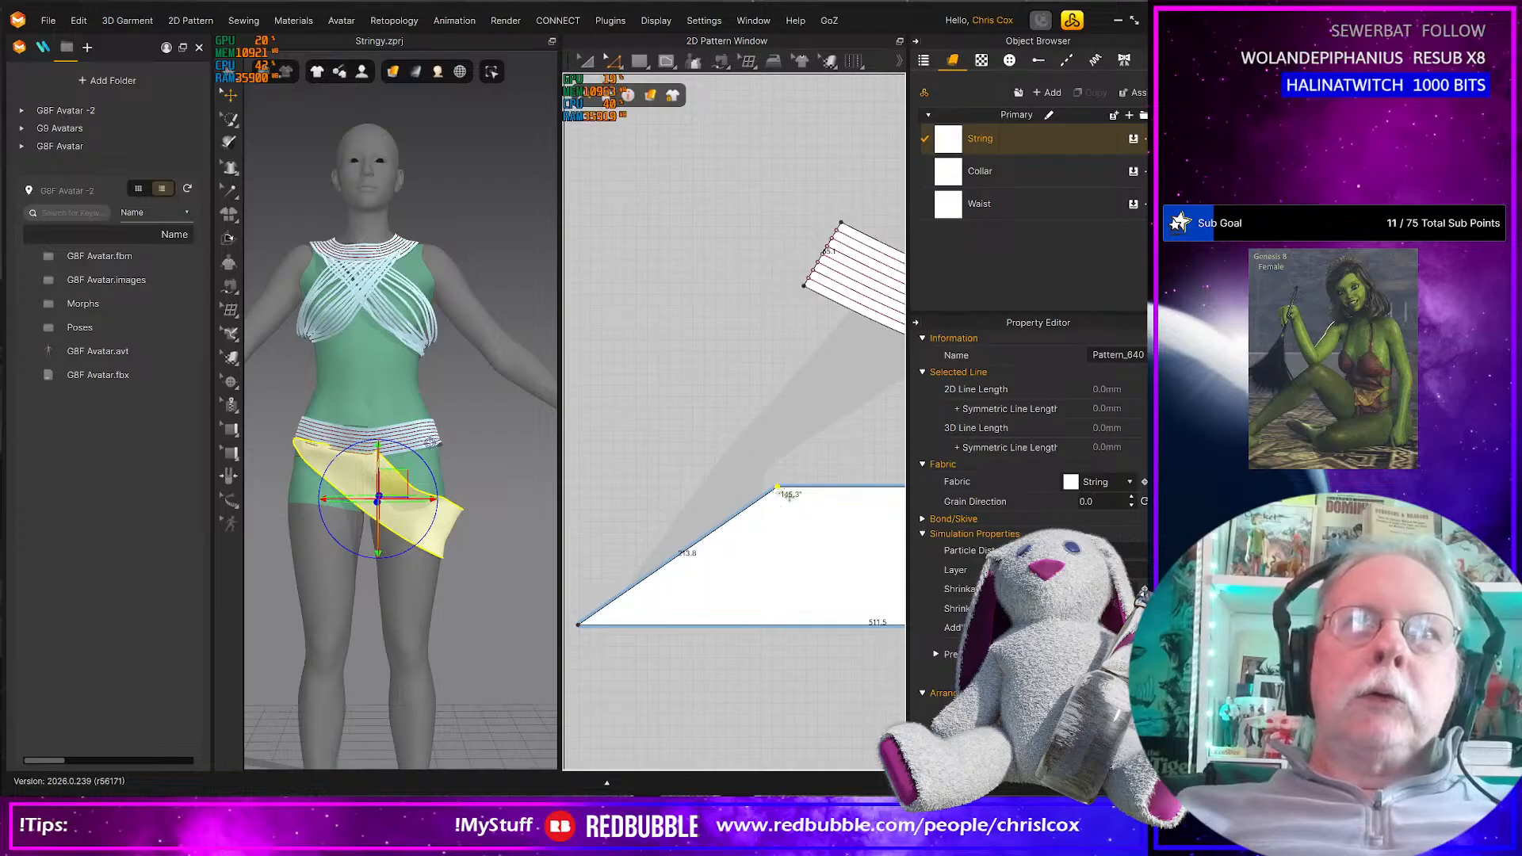
left_click_drag(789, 496, 763, 489)
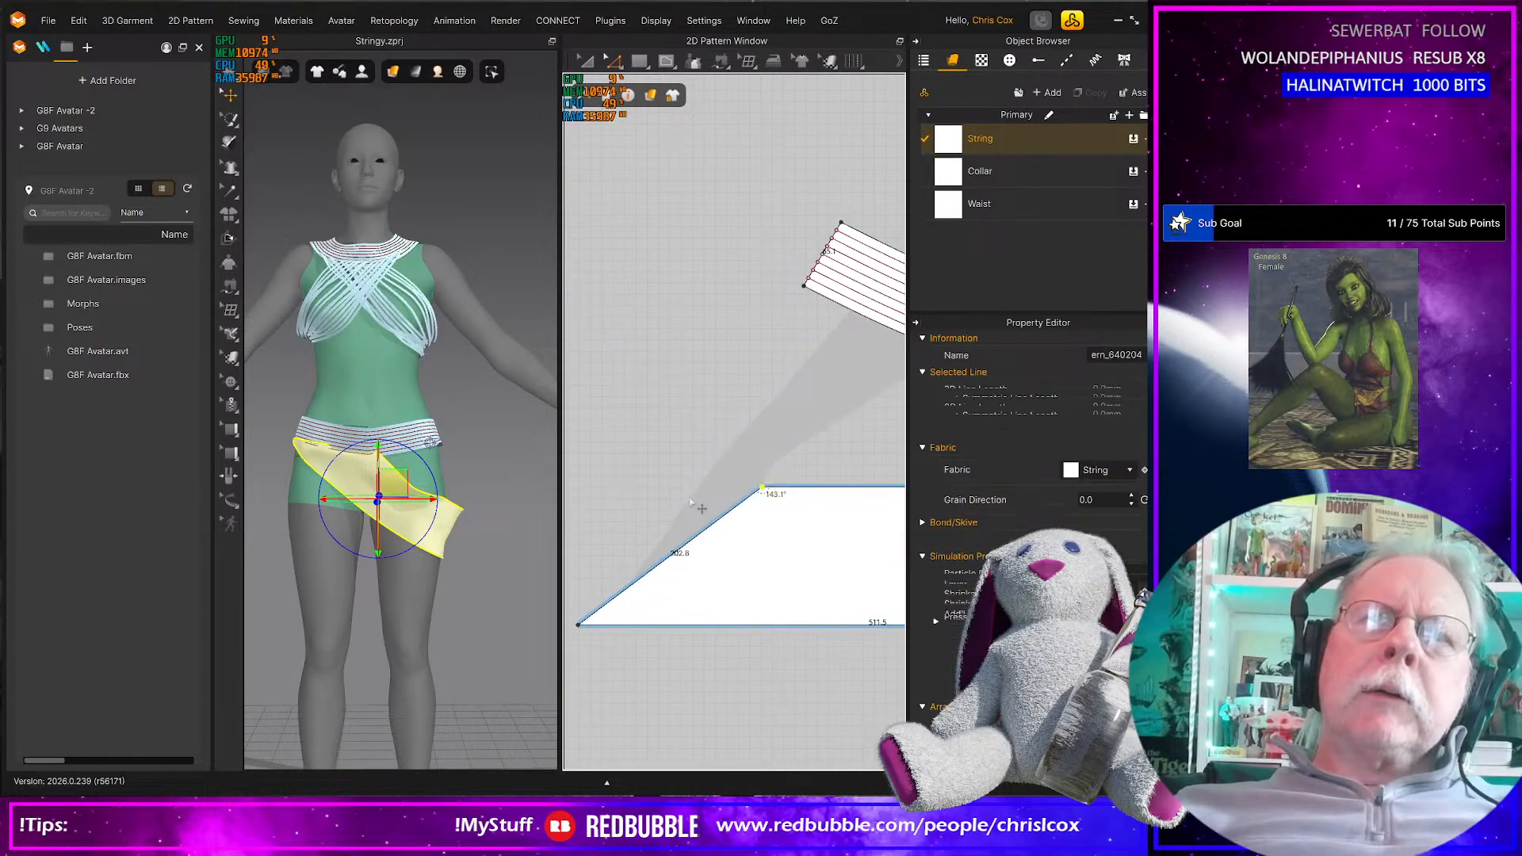
Resimulate the reshaped skirt while pulling its side end inward and upward at the thigh, and check the drape from a slight angle
key("space")
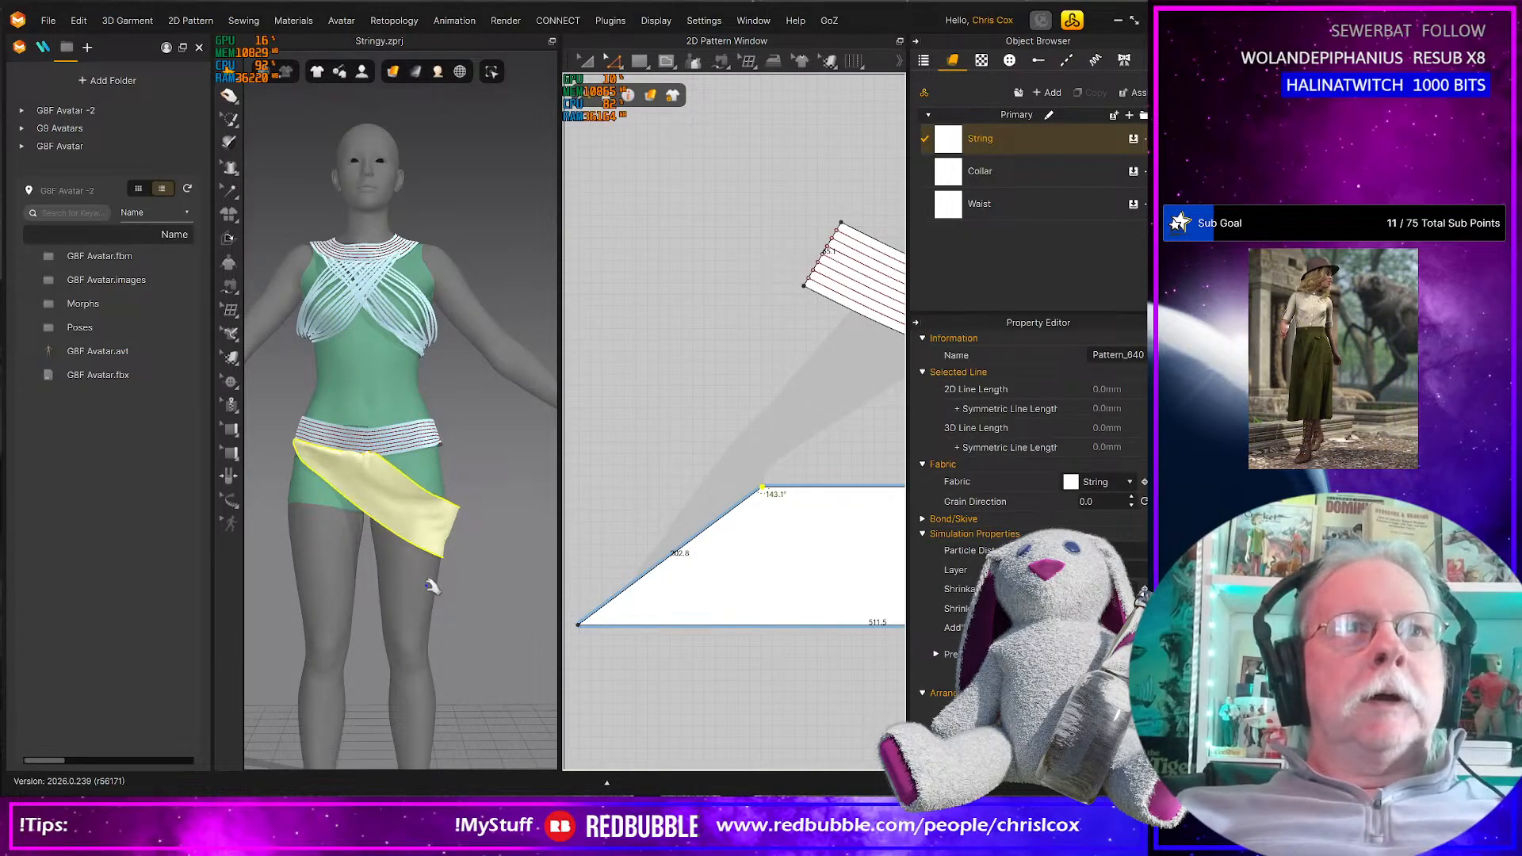
mouse_move(441, 536)
left_mouse_down()
mouse_move(445, 555)
mouse_move(427, 516)
left_mouse_up()
left_click(422, 508)
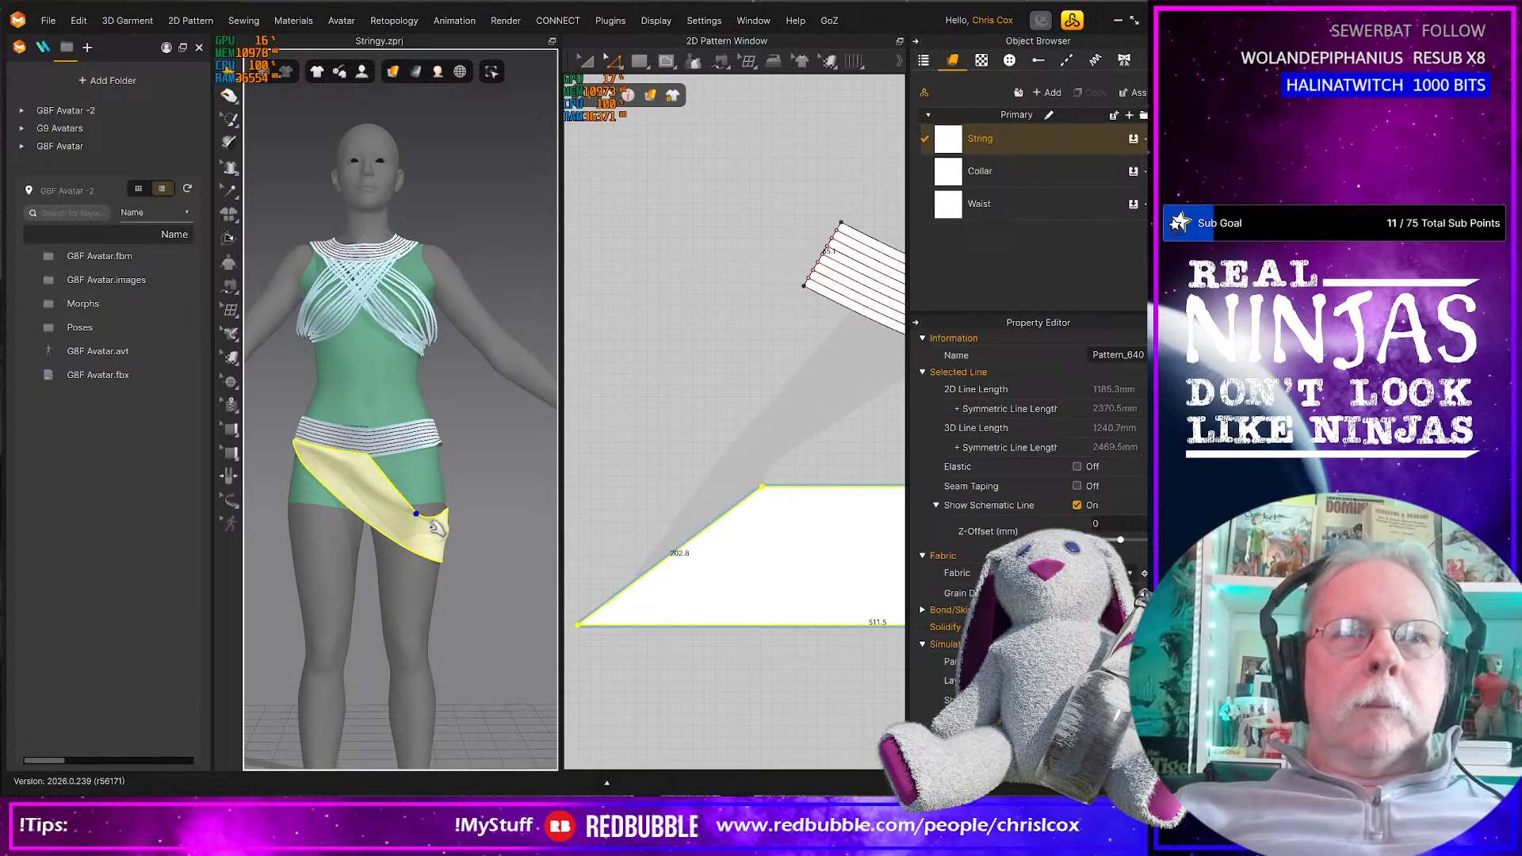
right_click_drag(399, 537, 443, 528)
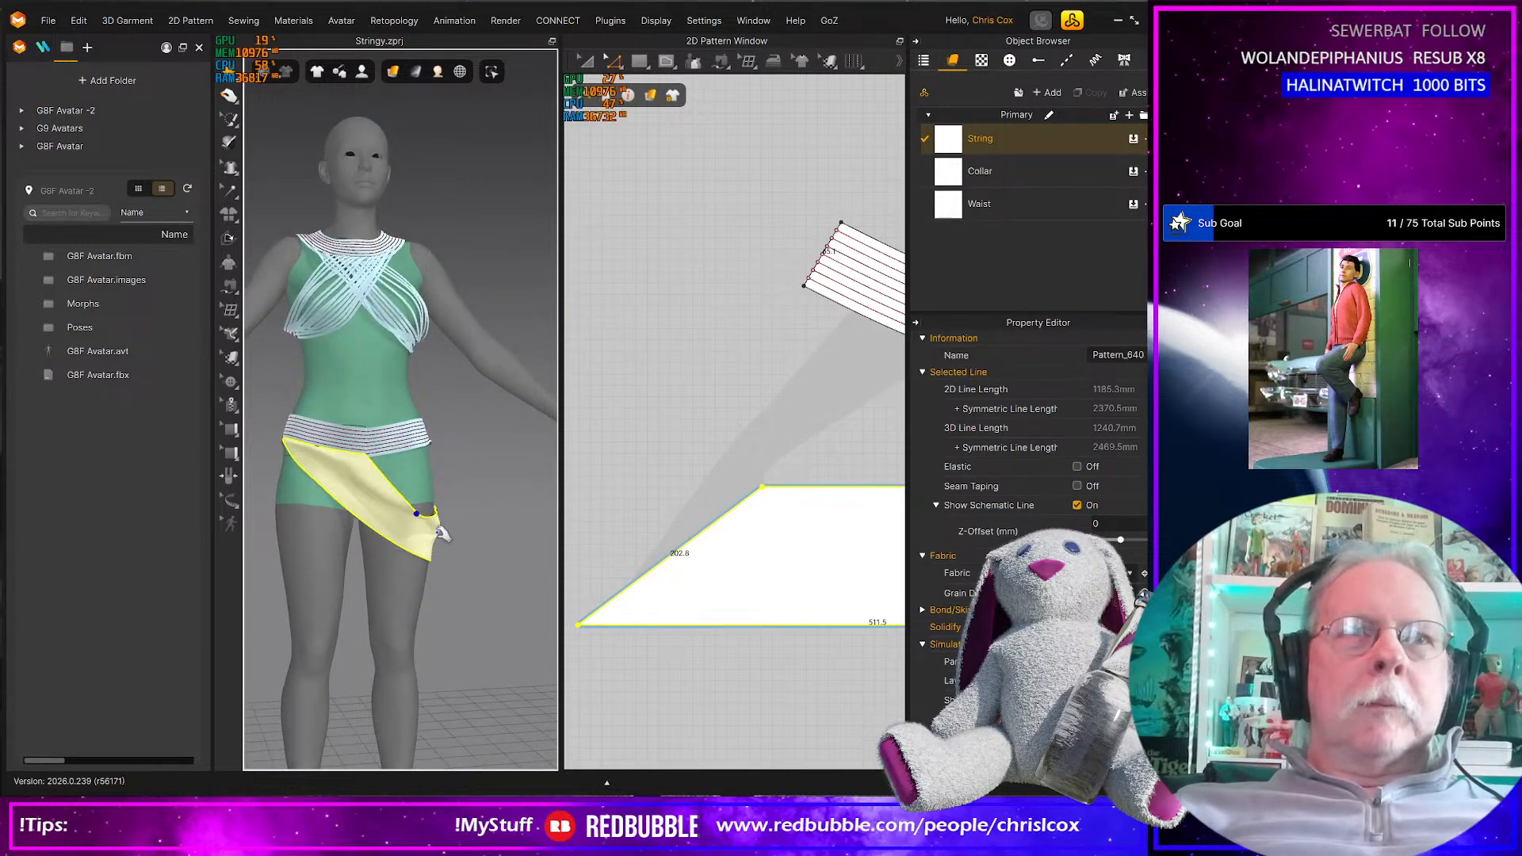
left_click_drag(394, 492, 396, 480)
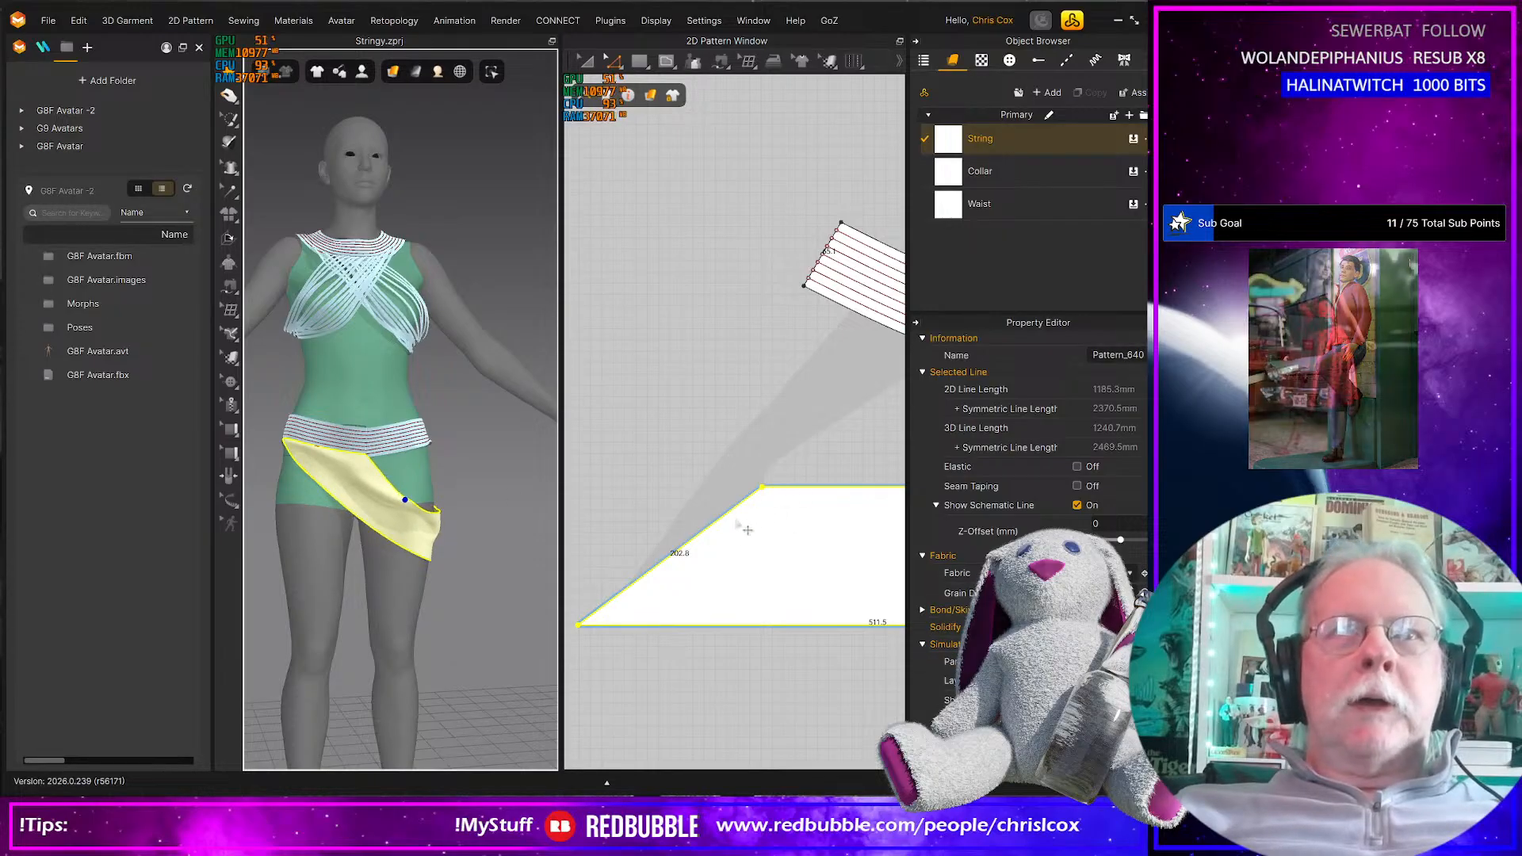
Select the skirt polygon's upper and lower edges and start distributing internal lines between those two segments
left_click(832, 487)
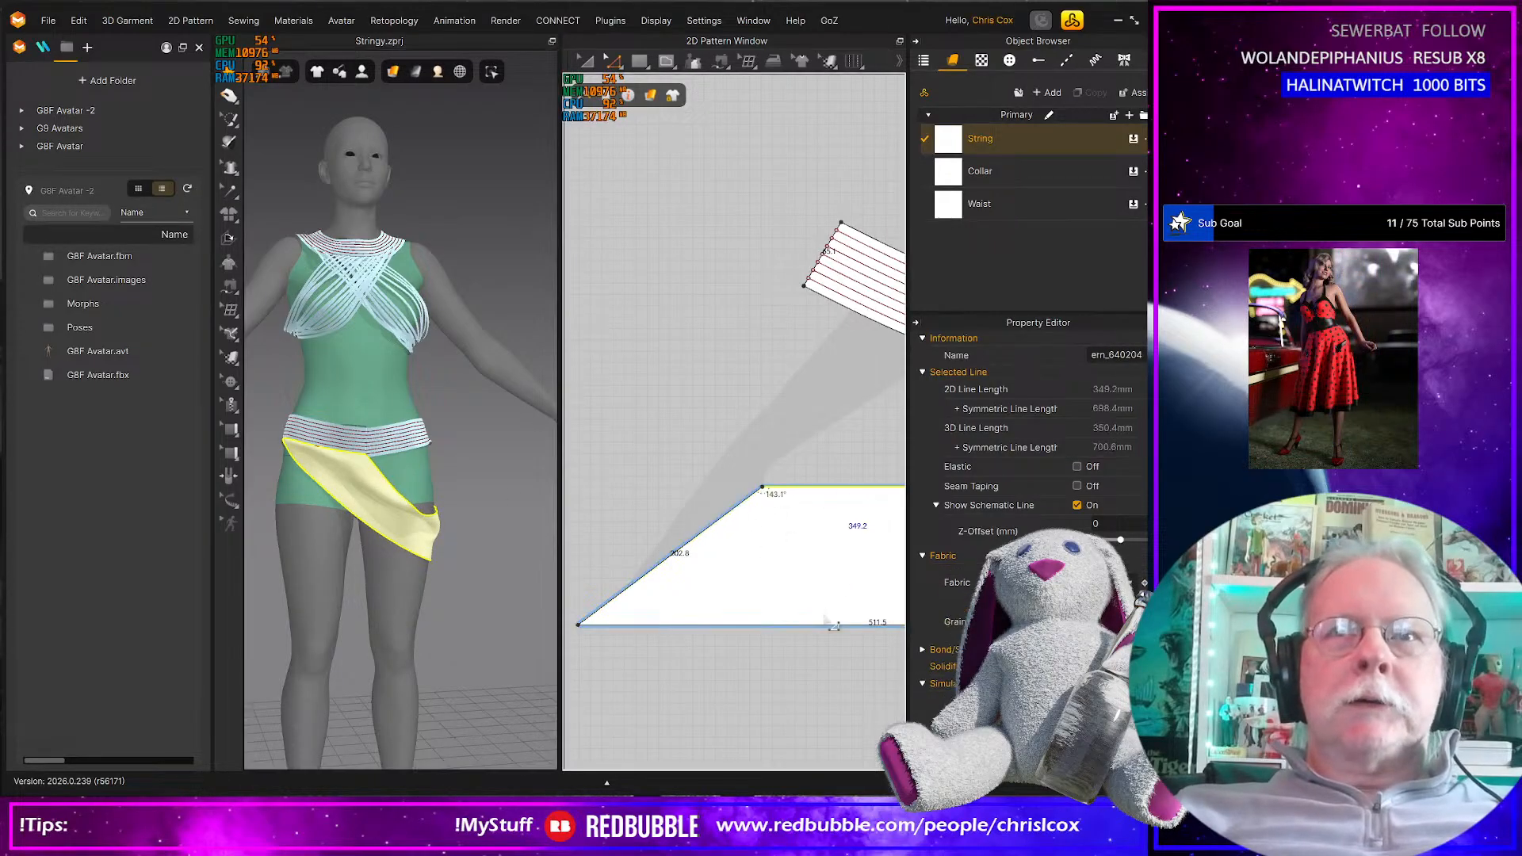
left_click(823, 626, "shift")
right_click(821, 631)
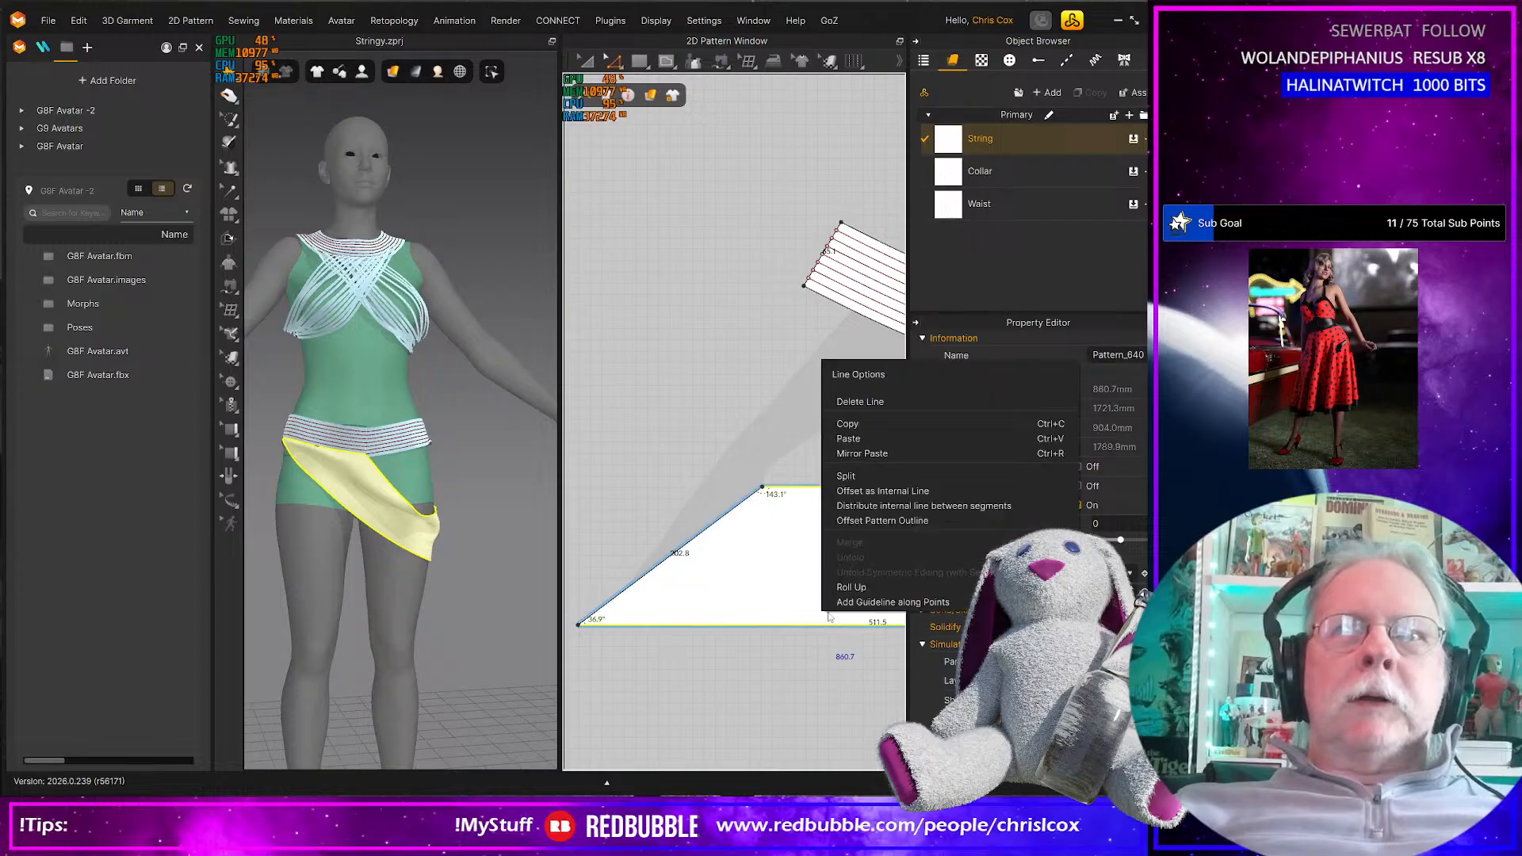
left_click(868, 506)
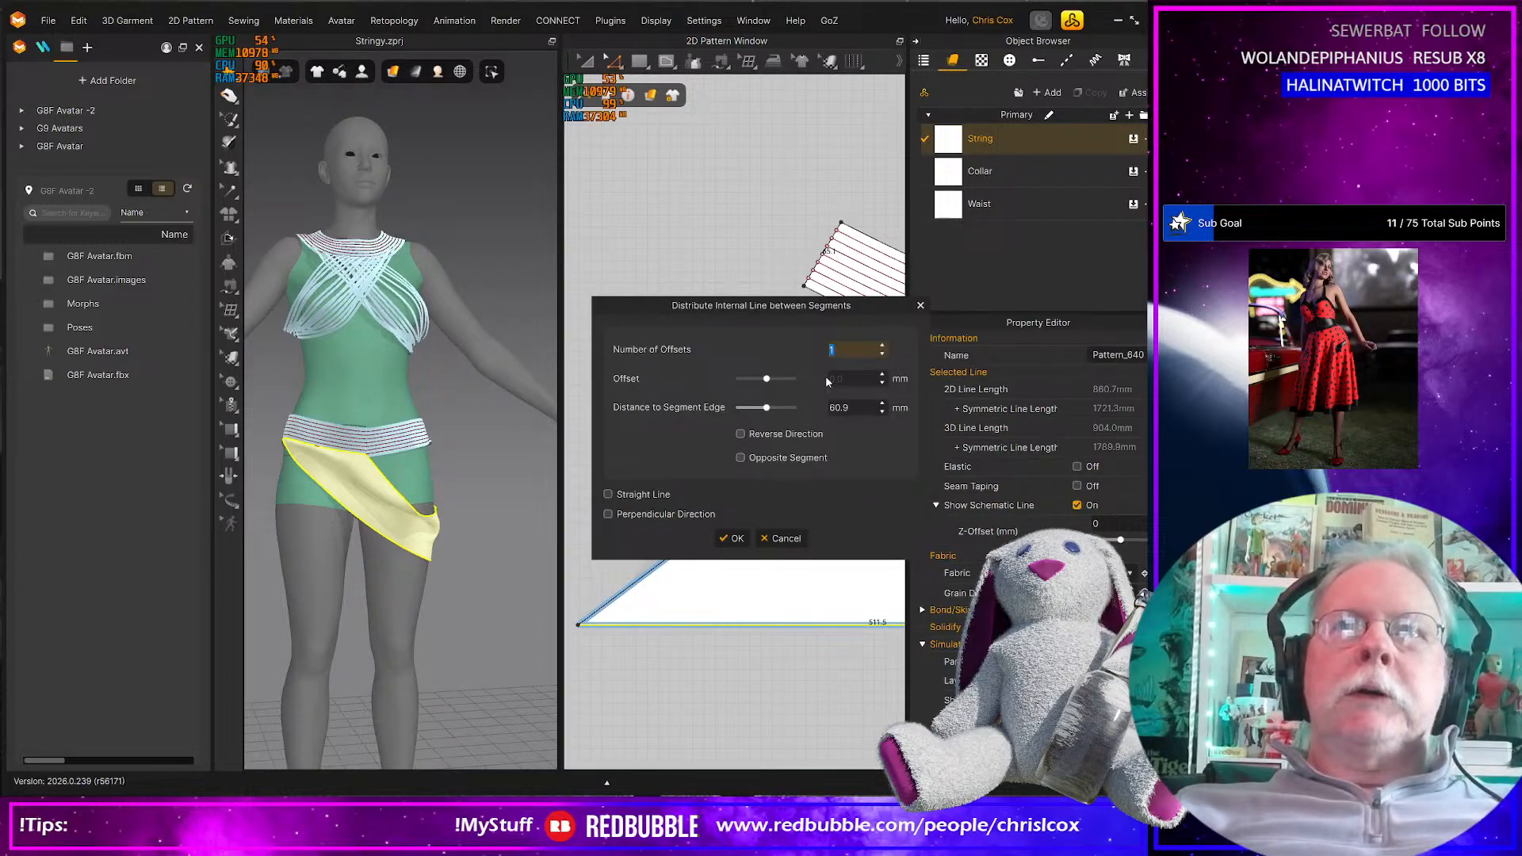
double_click(861, 406)
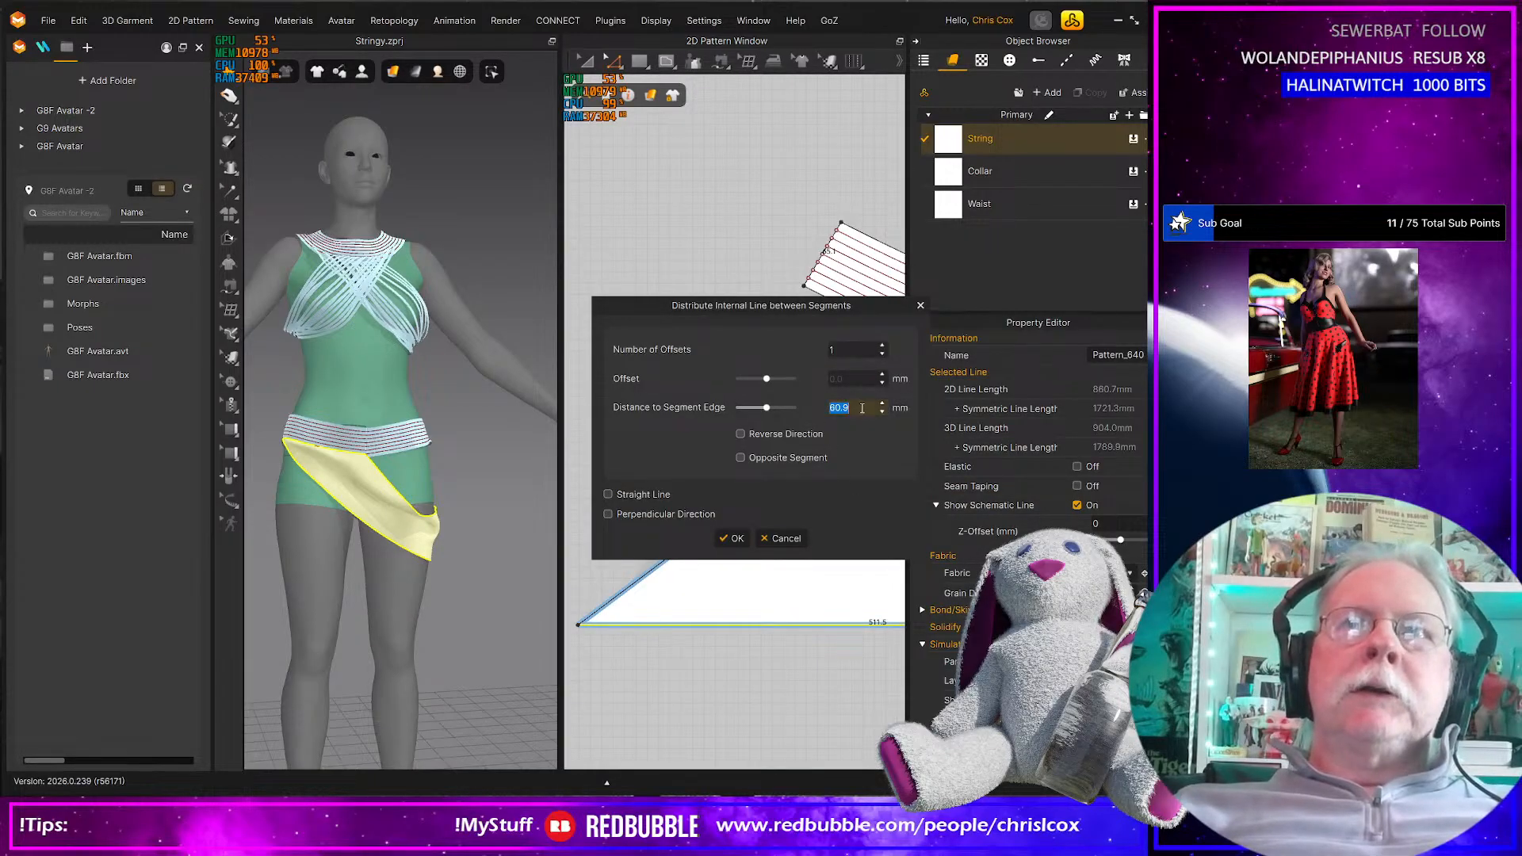
type("5.9")
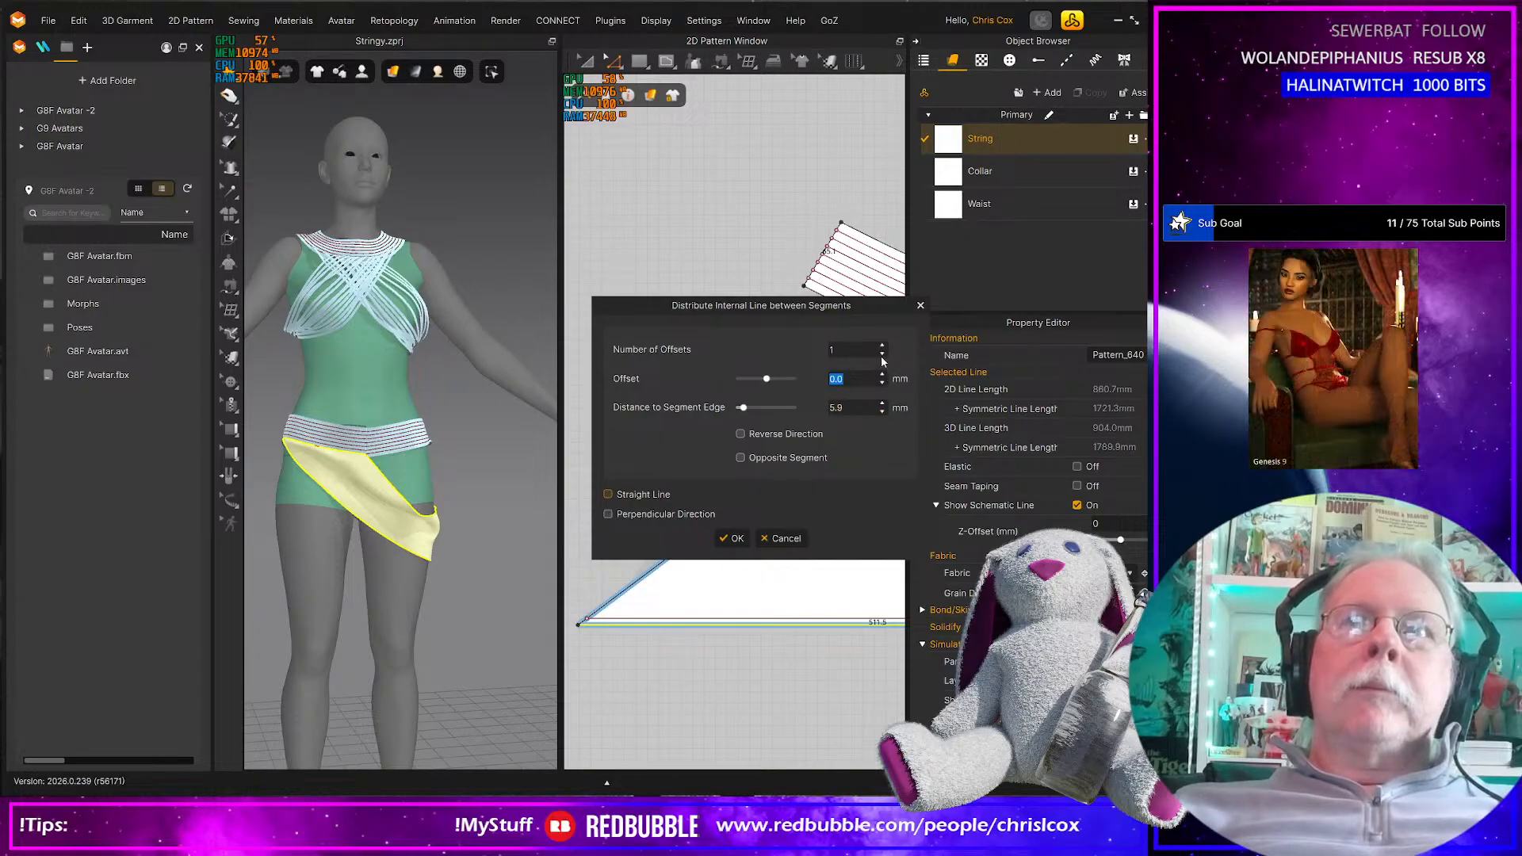
left_click(883, 348)
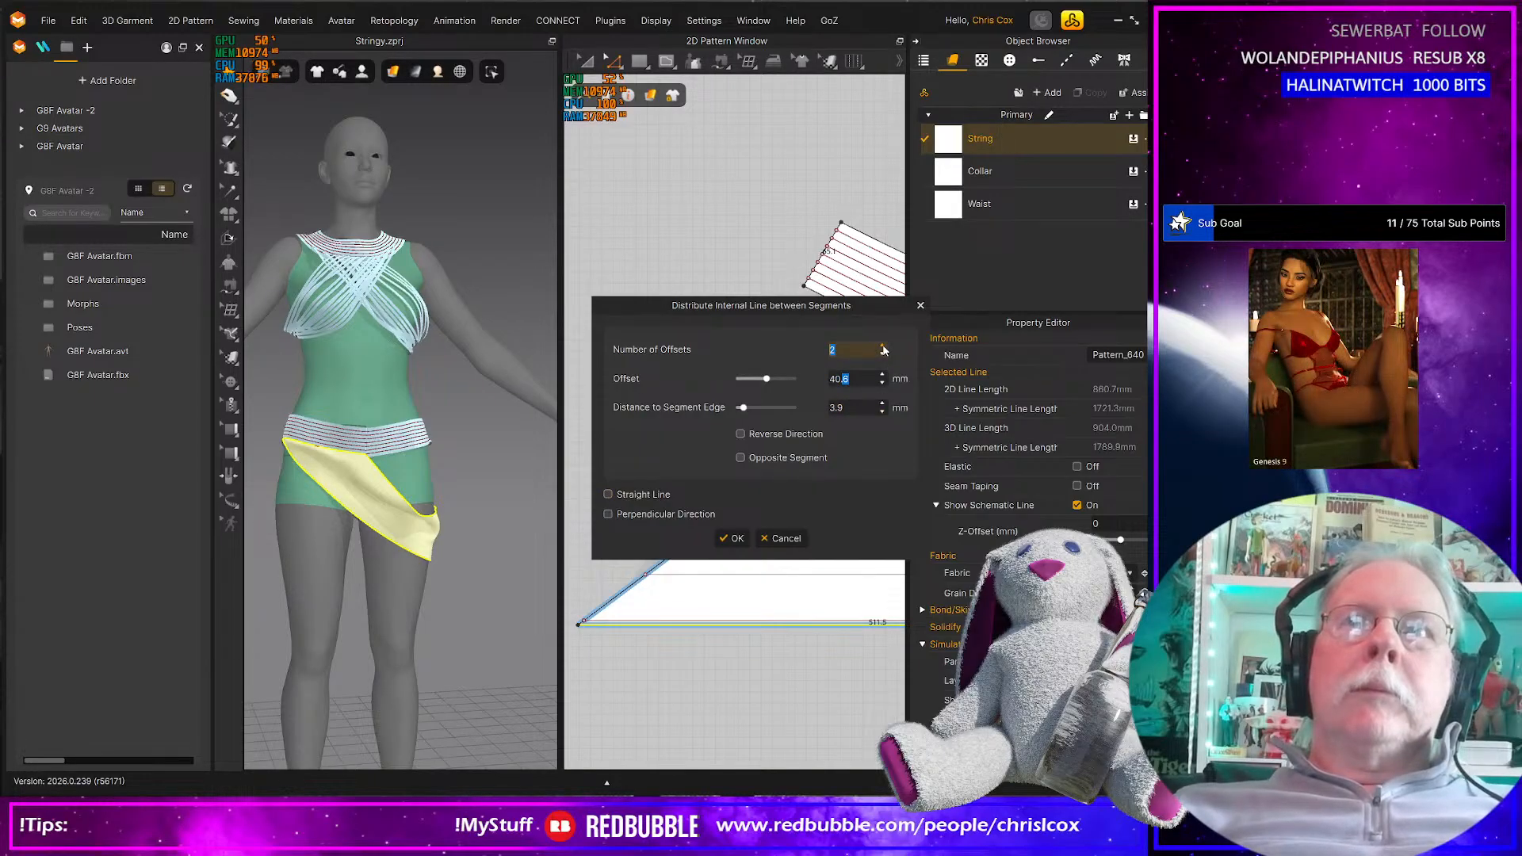
left_click(883, 348)
left_click(864, 379)
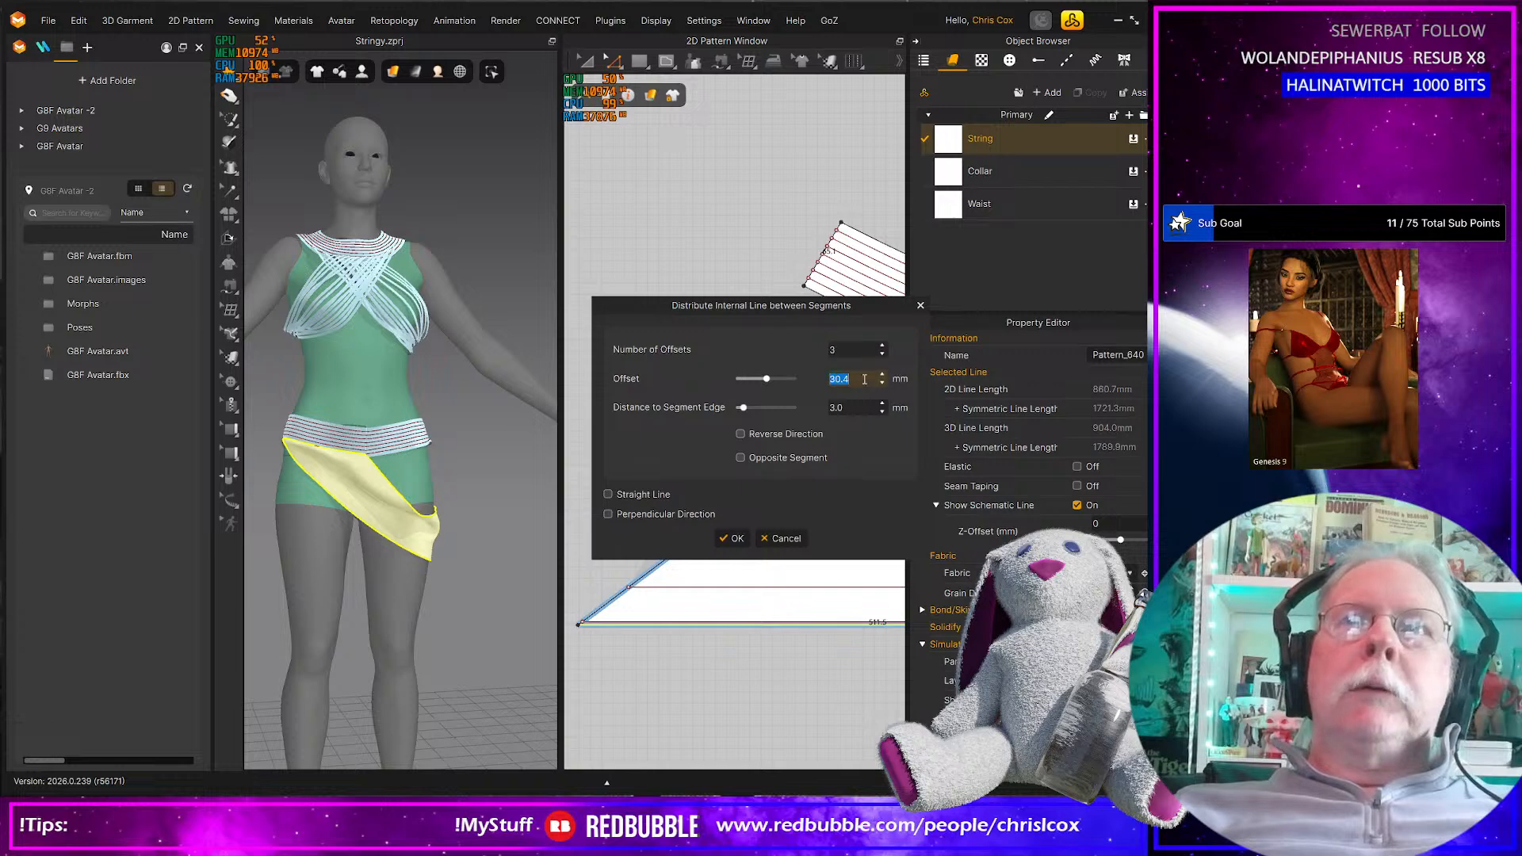
left_click_drag(855, 409, 781, 410)
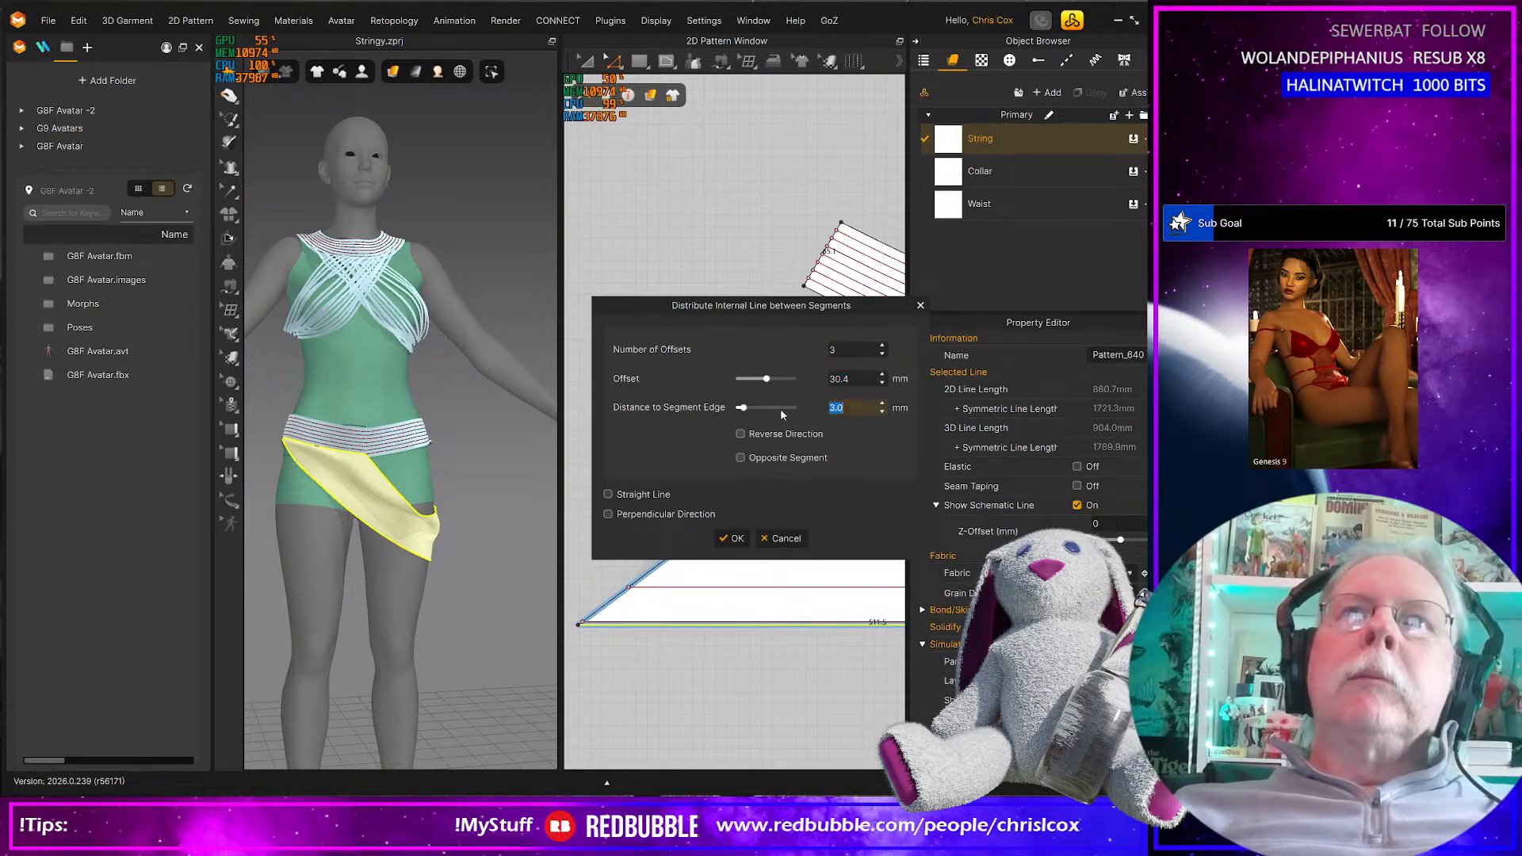
type("0")
key("Return")
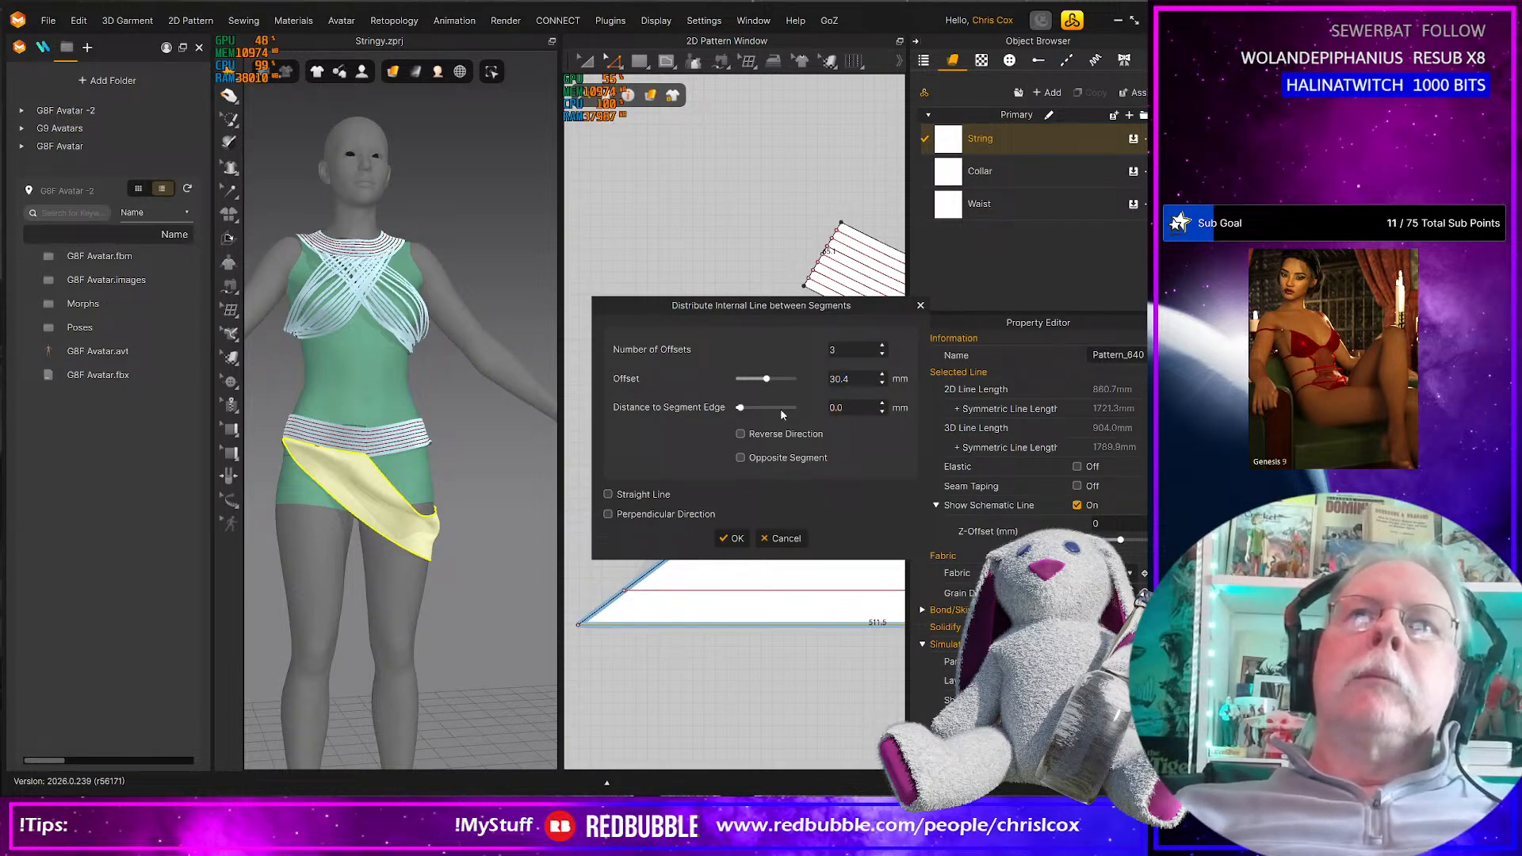
left_click(863, 379)
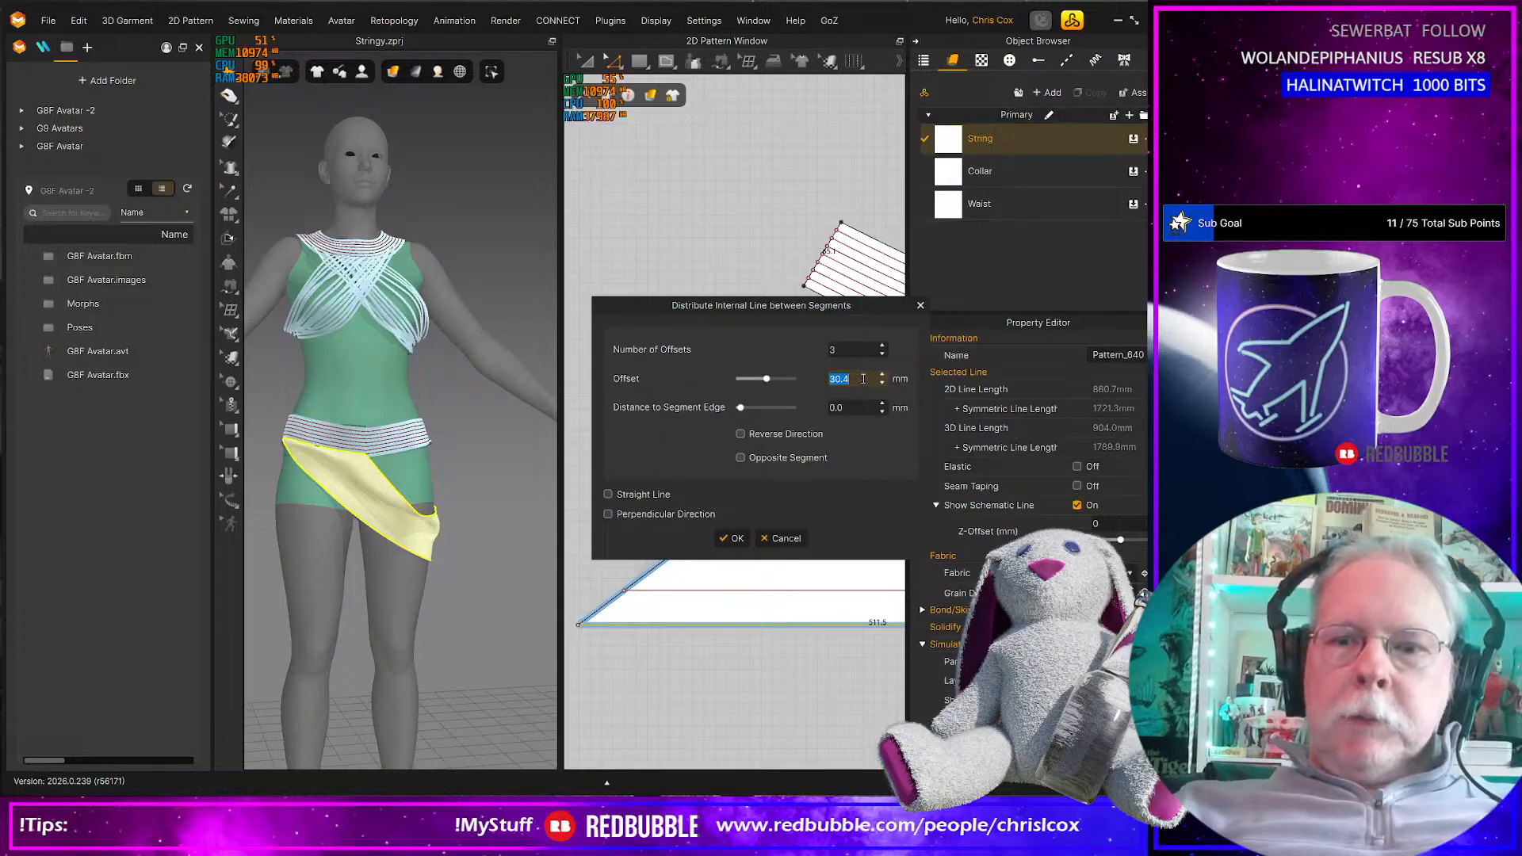
type("5.9")
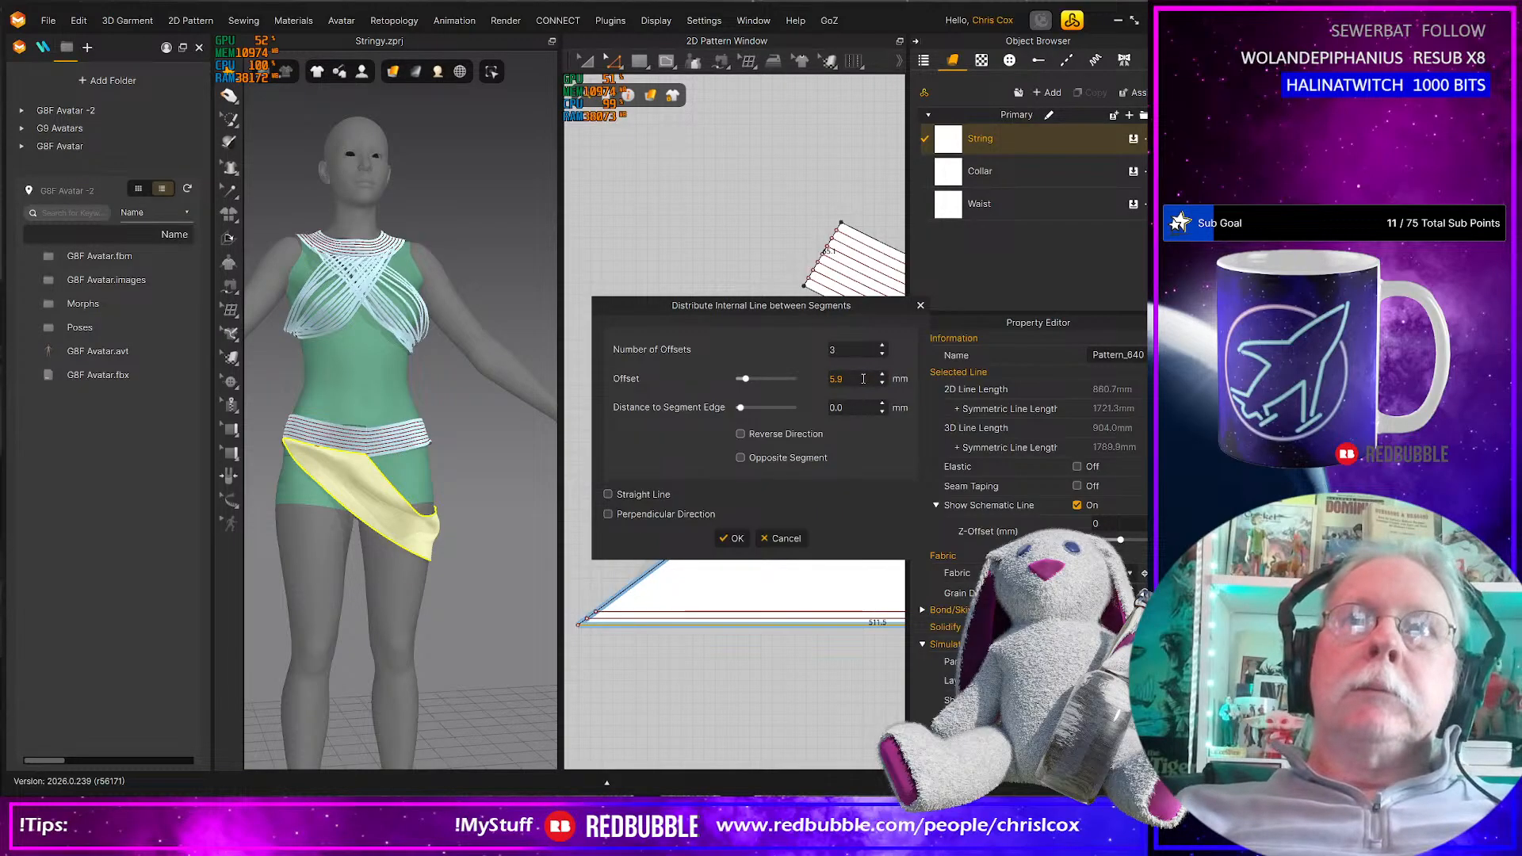
left_click(883, 347)
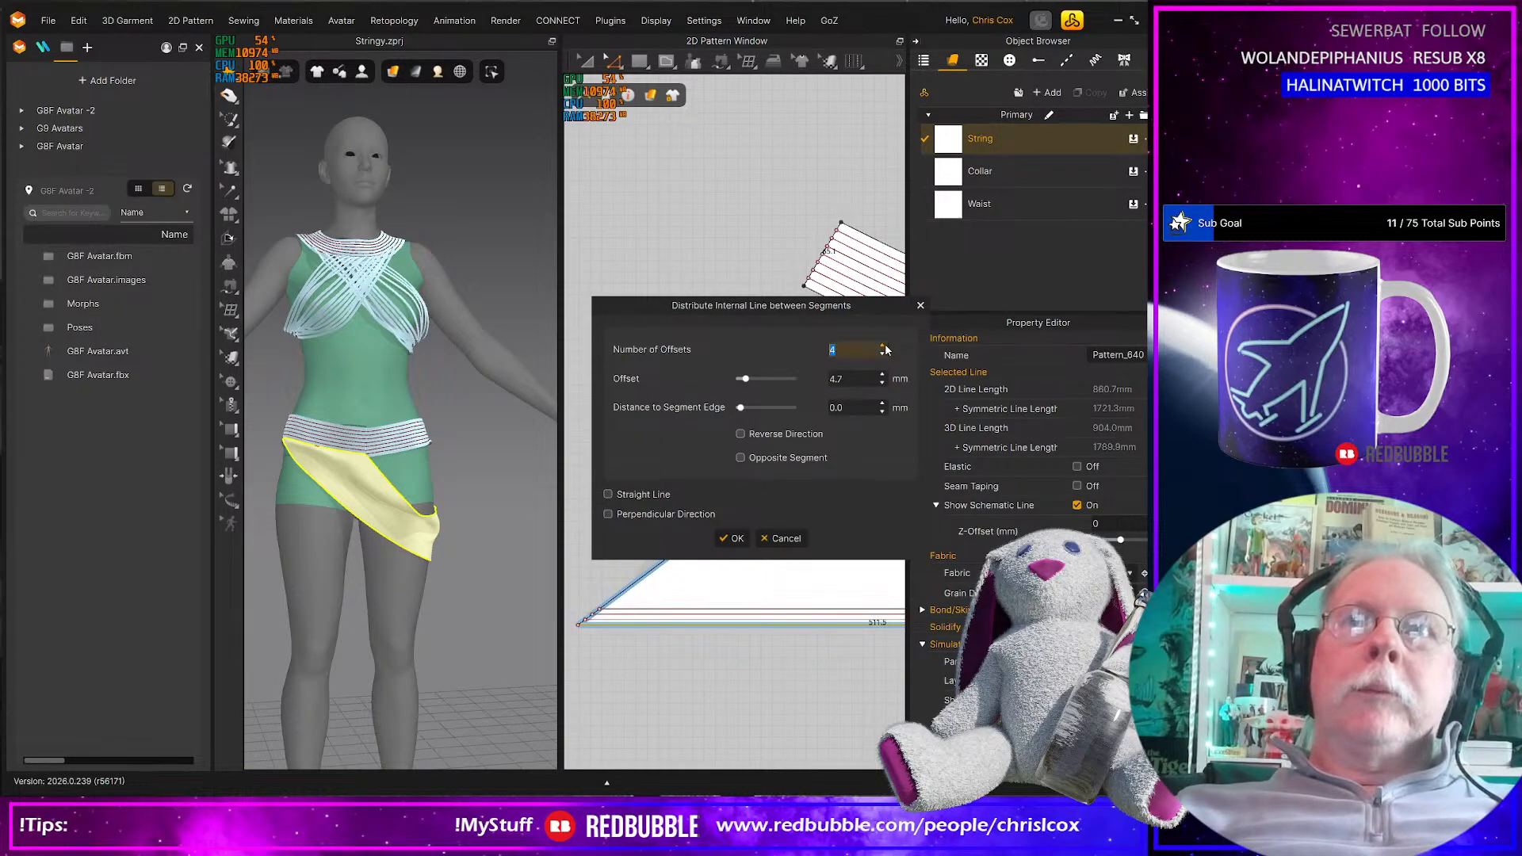
left_click(883, 347)
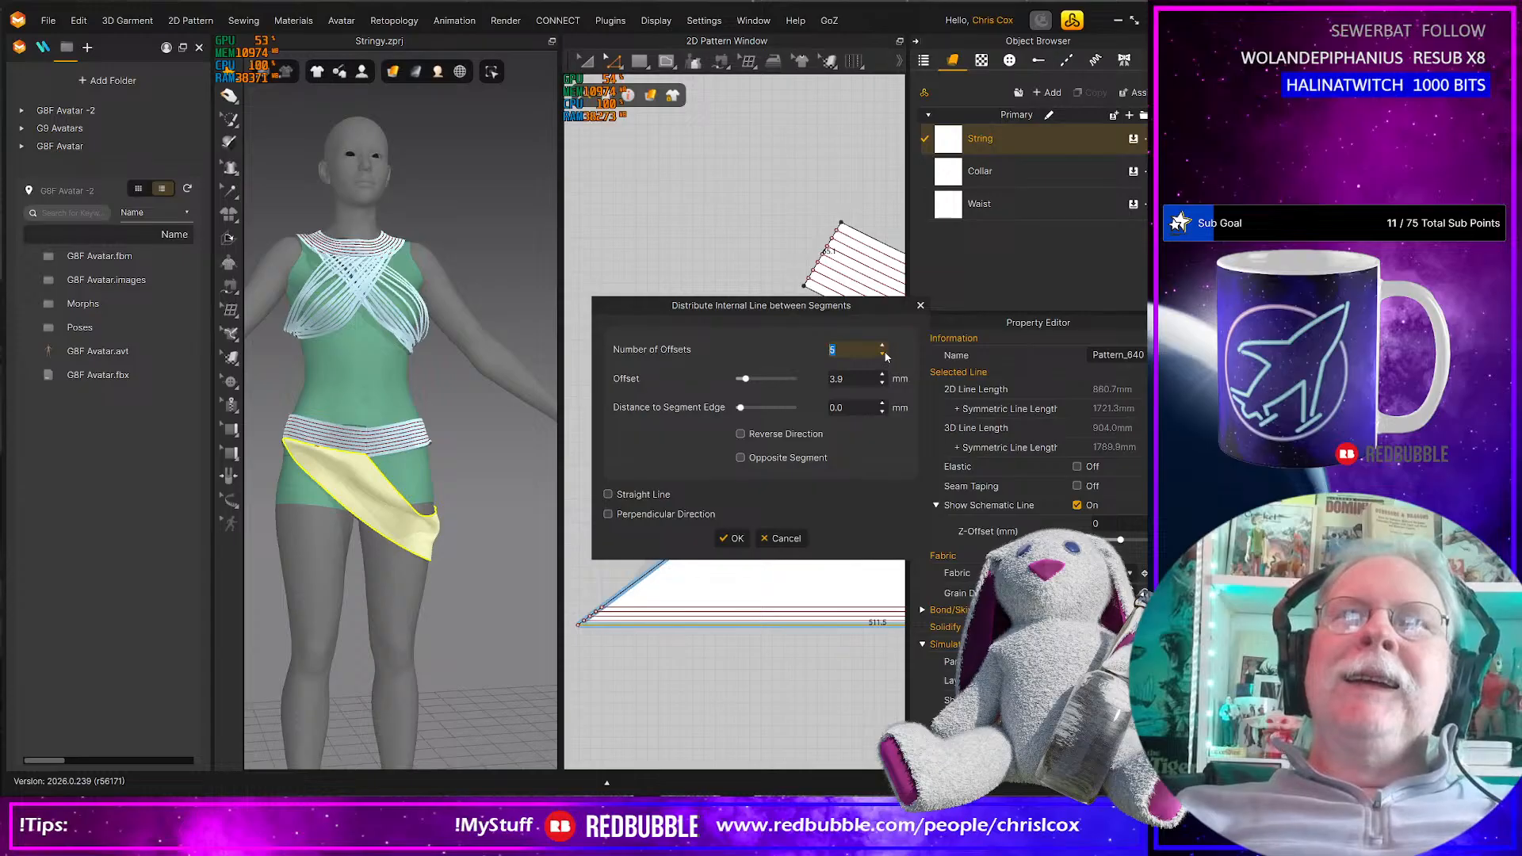
left_click(773, 539)
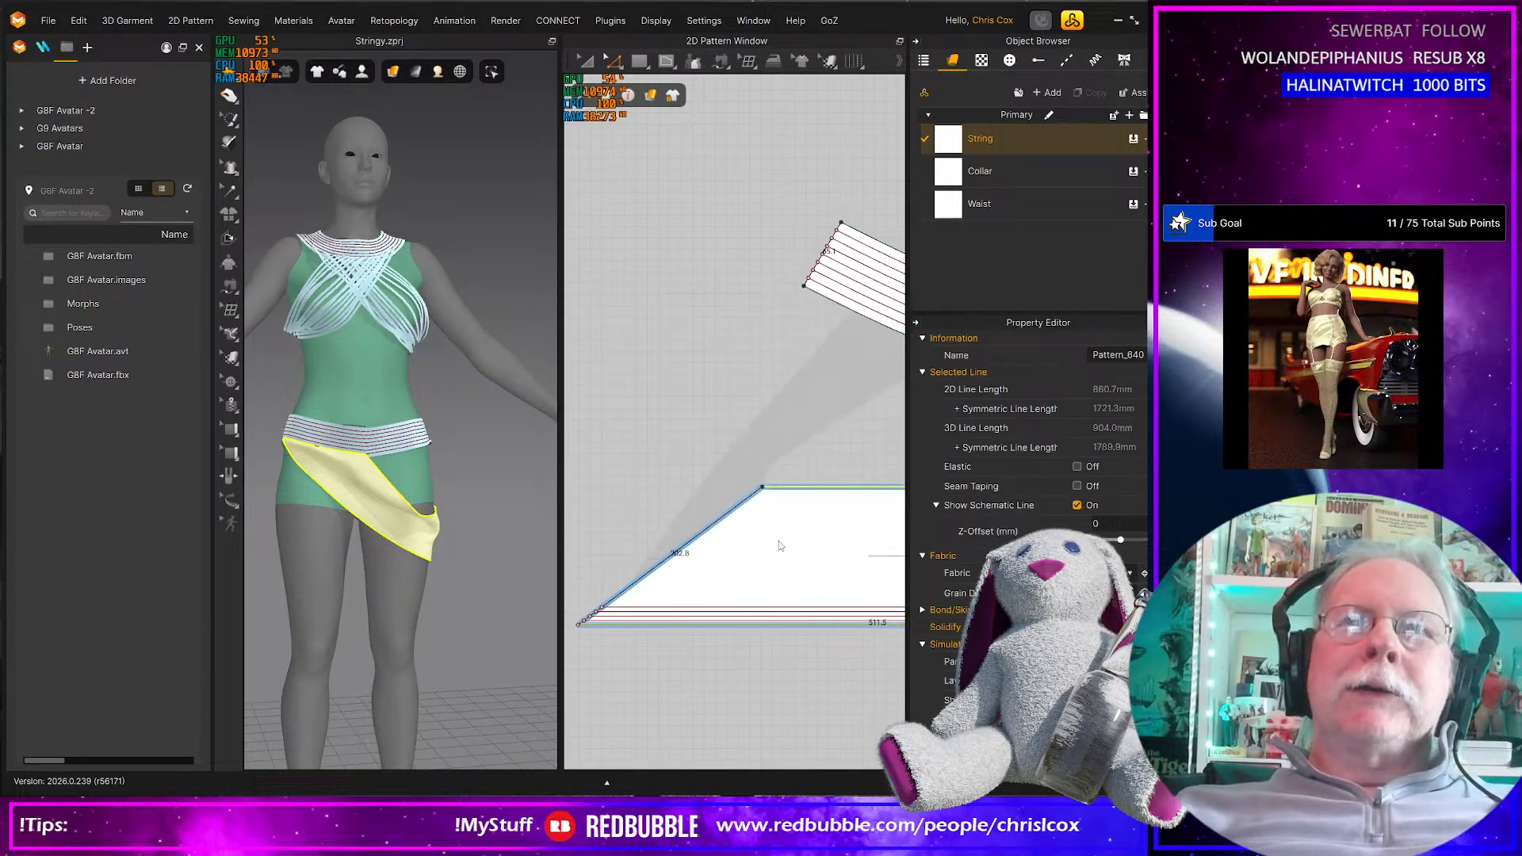
Distribute 19 internal lines between the skirt polygon's upper and lower edges, with offset and distance to segment edge both 6.1 mm
right_click(807, 626)
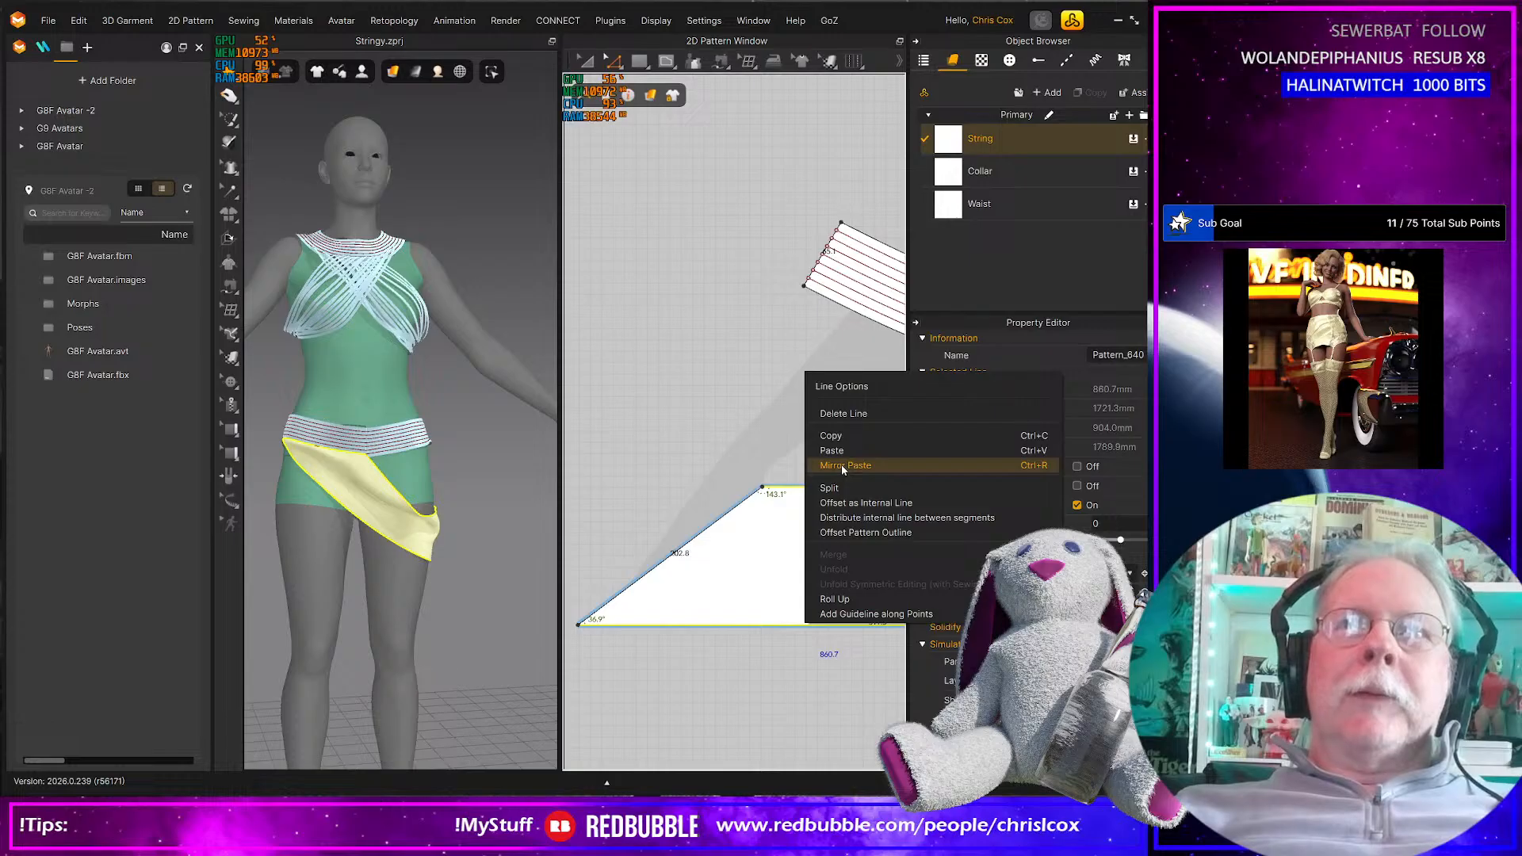
left_click(874, 523)
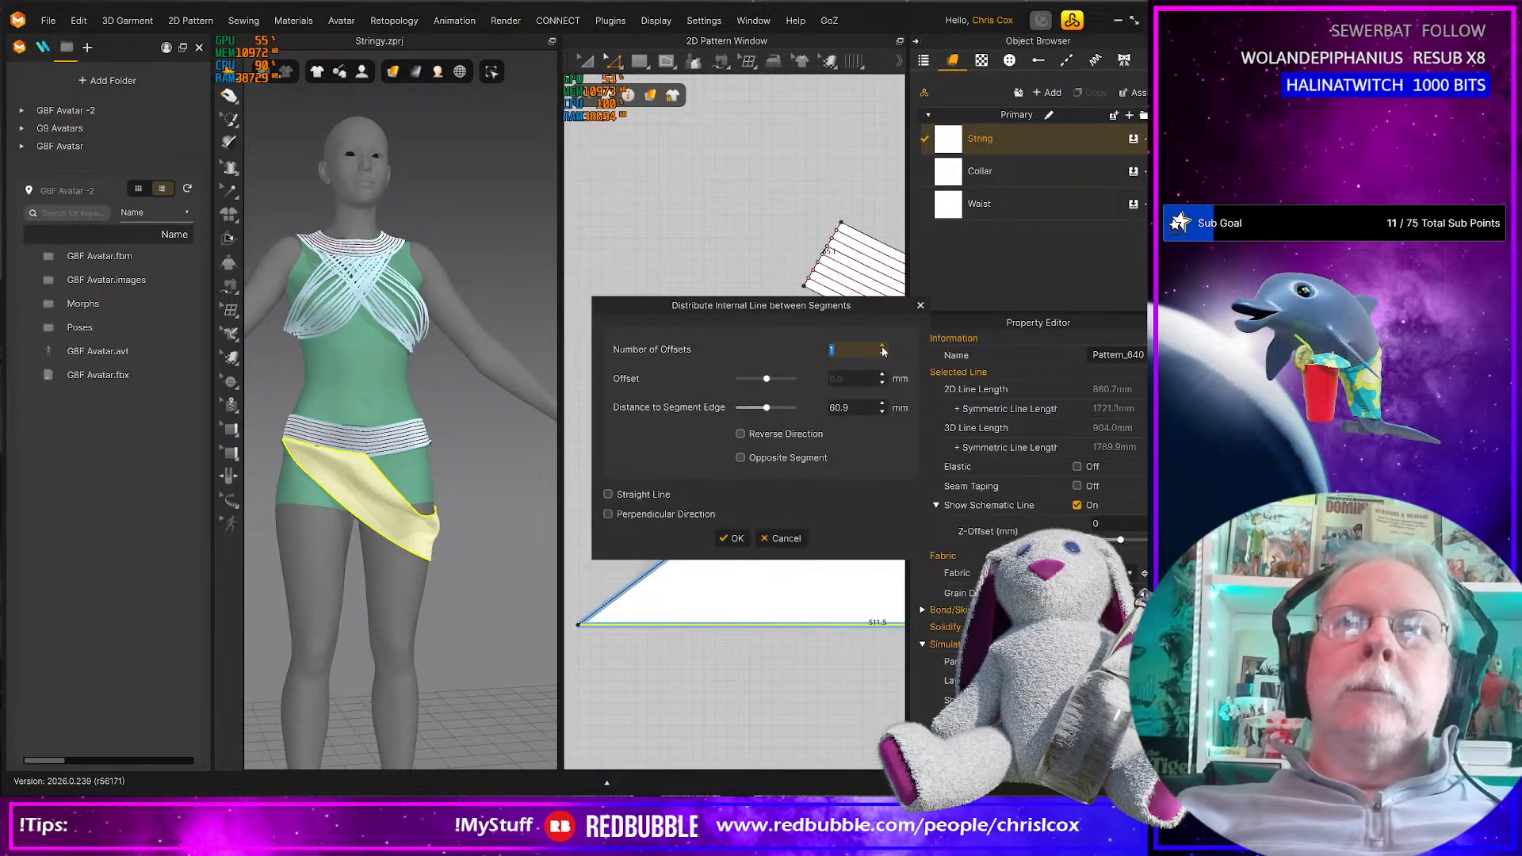
left_click(883, 345)
left_click(883, 345)
left_click(883, 346)
left_click(883, 345)
left_click(883, 346)
left_click(883, 346)
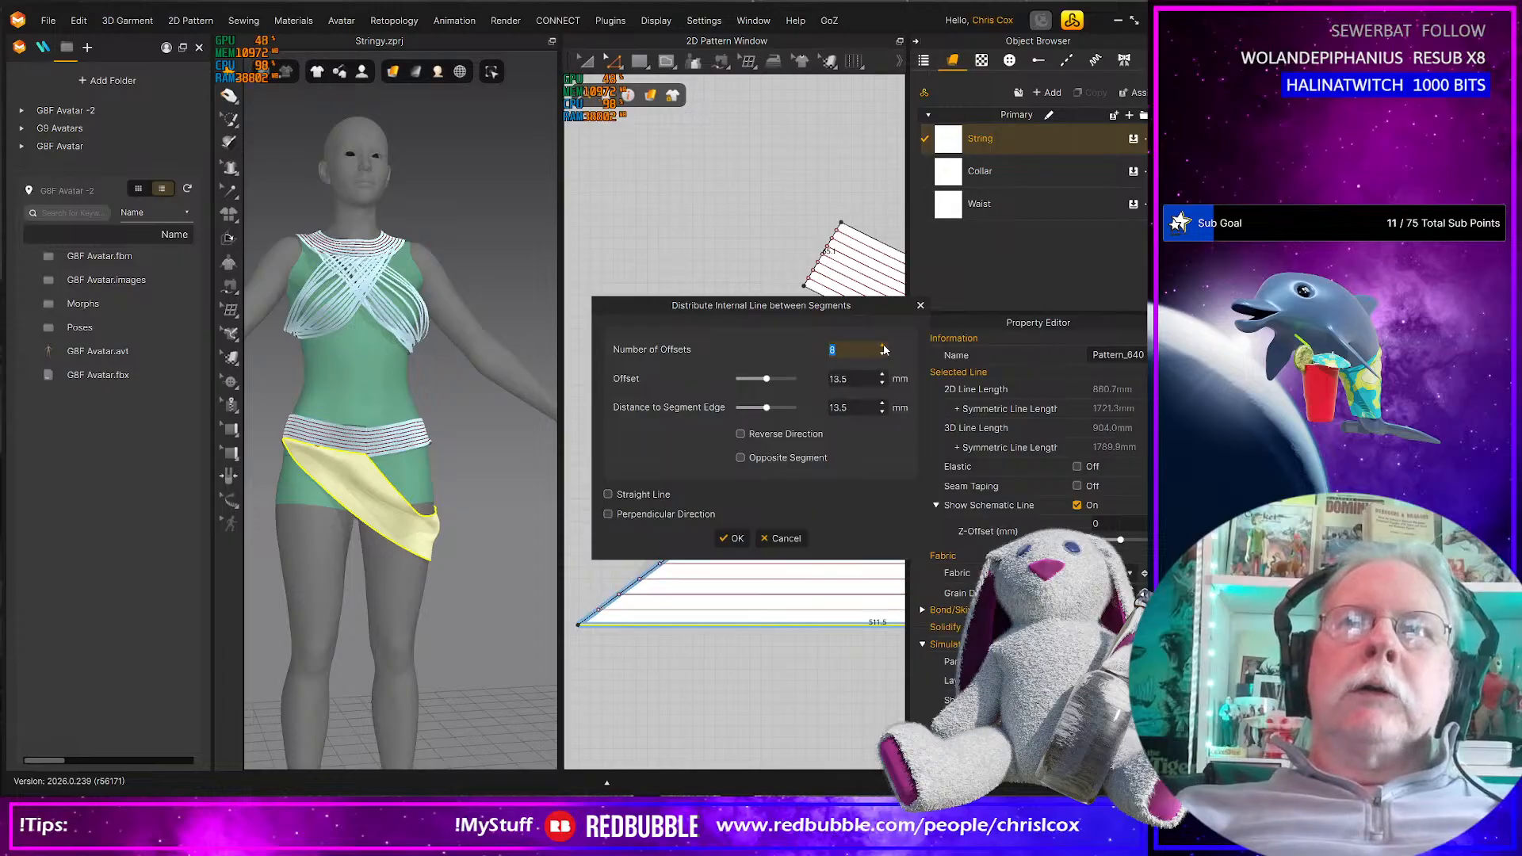
left_click(883, 346)
left_click(883, 346)
left_click(883, 346)
left_click(883, 346)
left_click(883, 345)
left_click(883, 346)
left_click(883, 346)
left_click(883, 346)
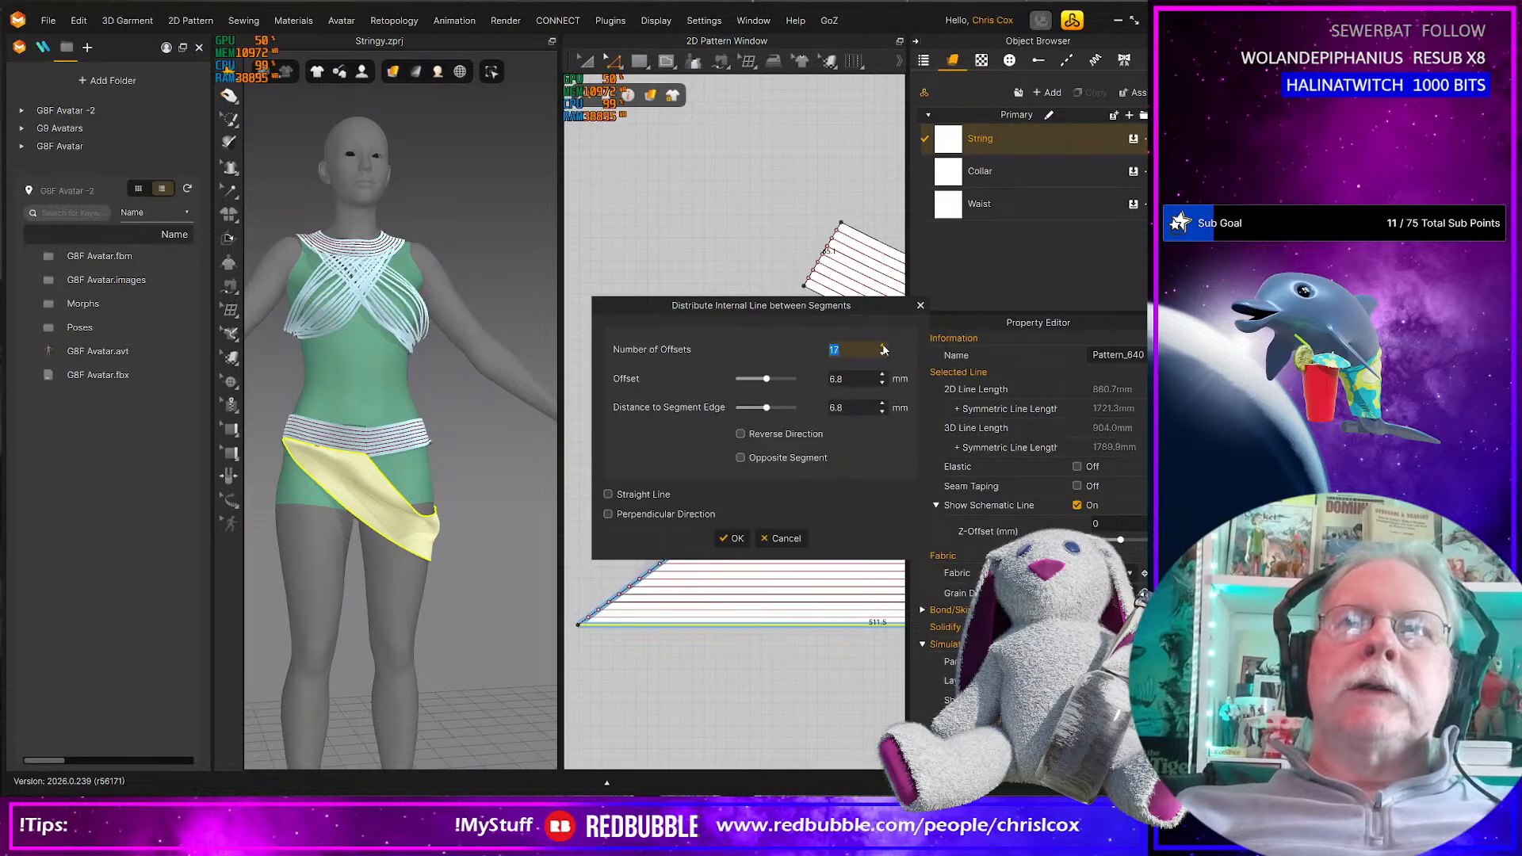
left_click(883, 345)
left_click(883, 345)
left_click(883, 345)
left_click(883, 345)
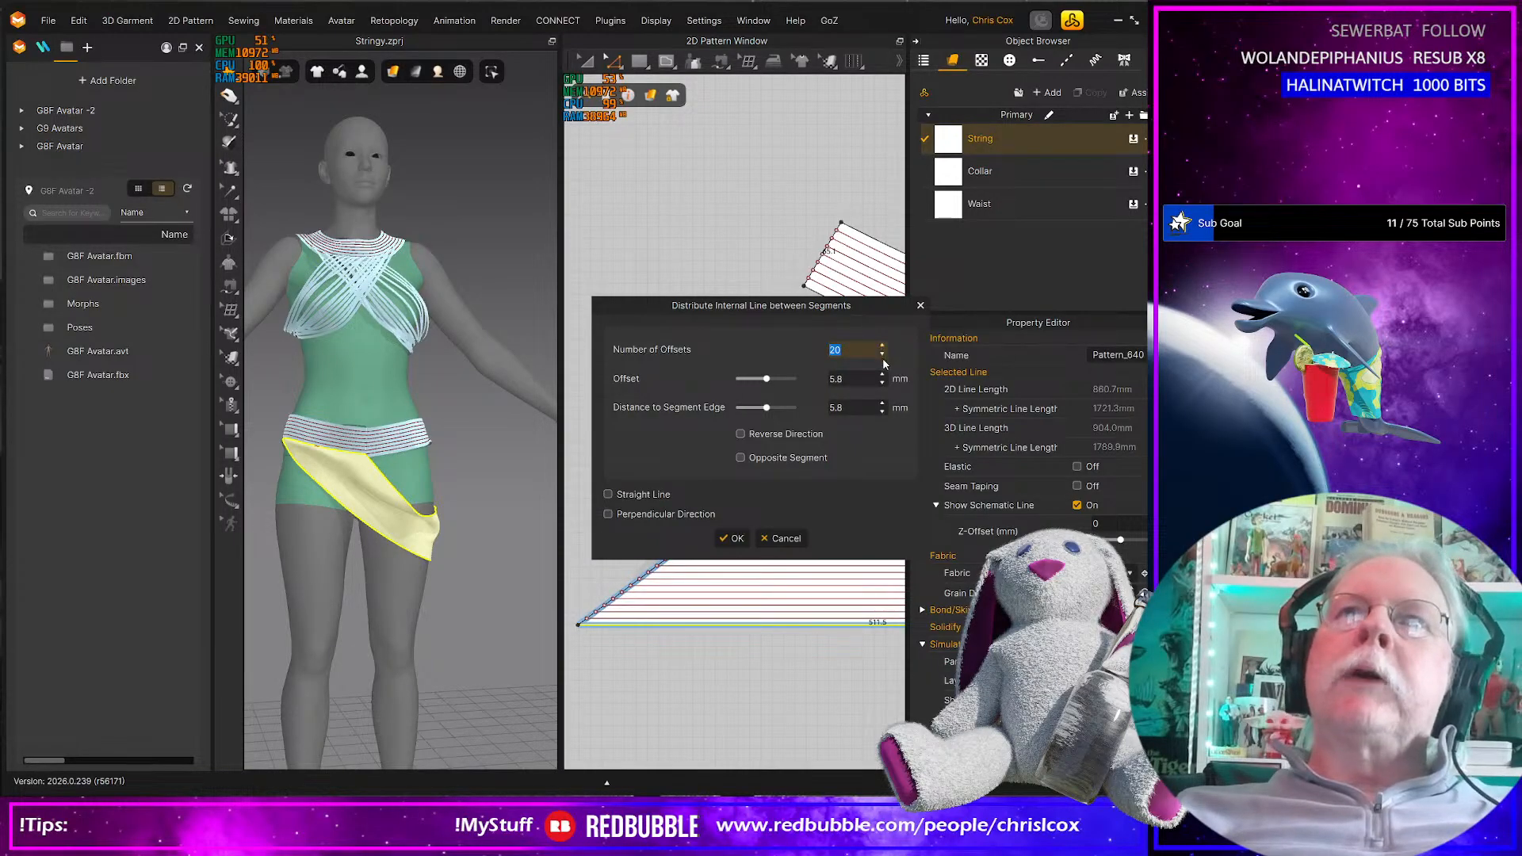
left_click(883, 356)
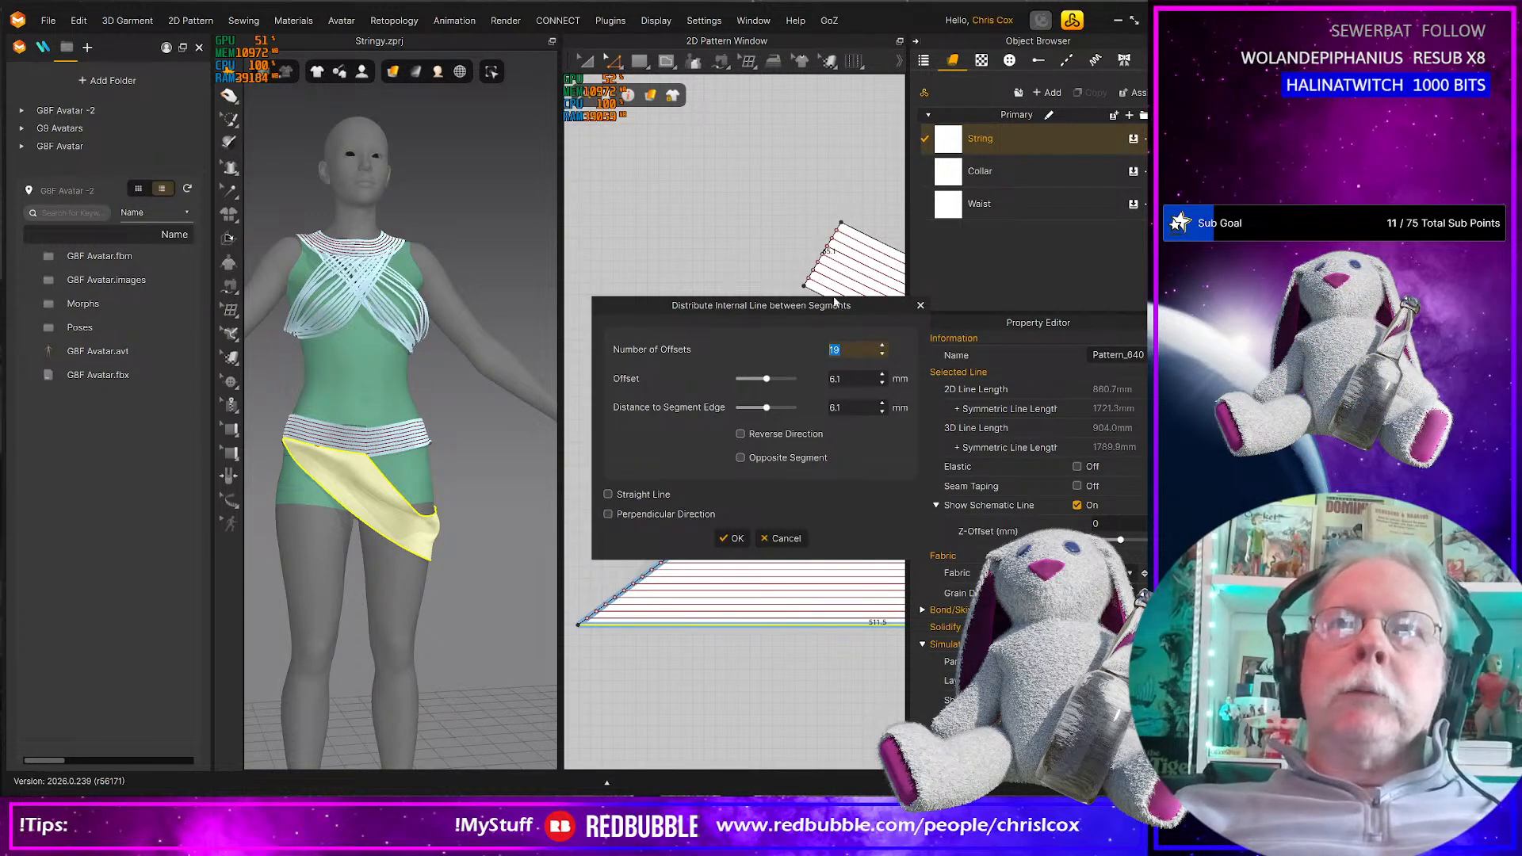
left_click_drag(834, 303, 809, 240)
left_click(708, 475)
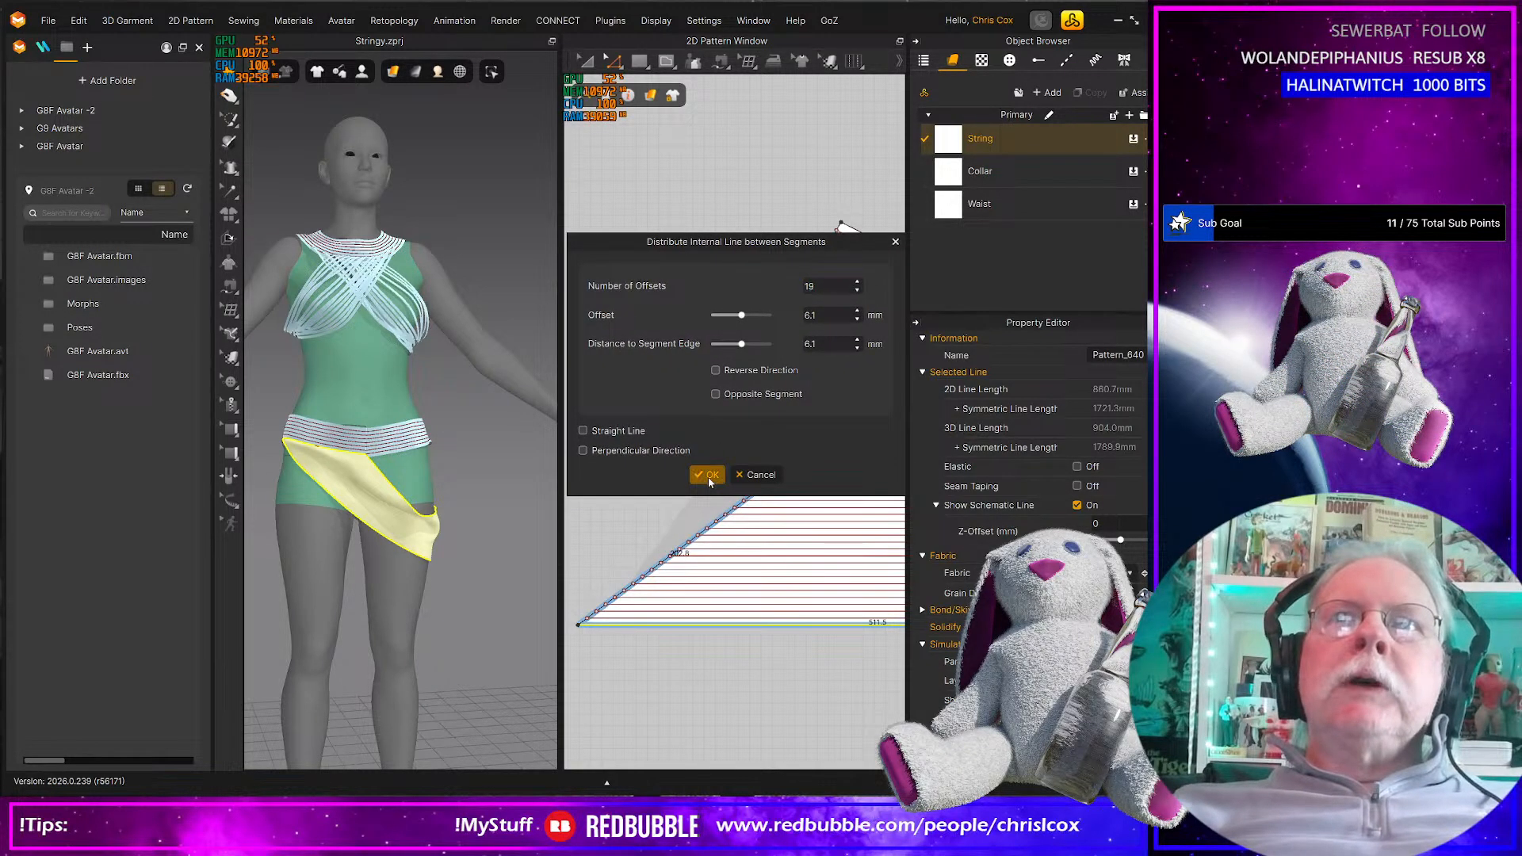
Cut the skirt polygon into separate horizontal strips along all the selected internal lines, and clear the selection
left_click(778, 630)
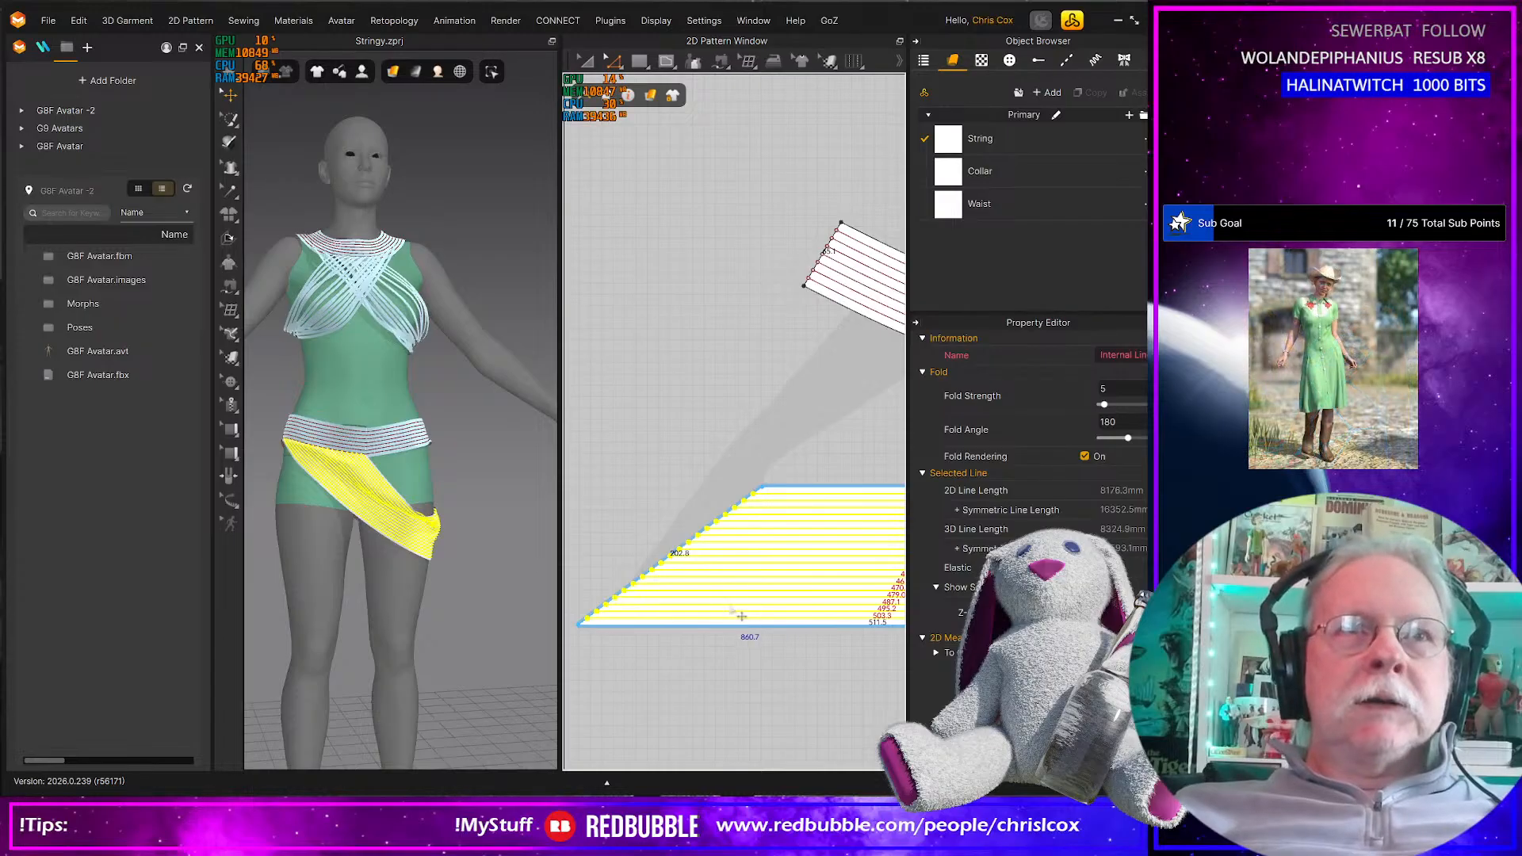
scroll(755, 600, "up", 3)
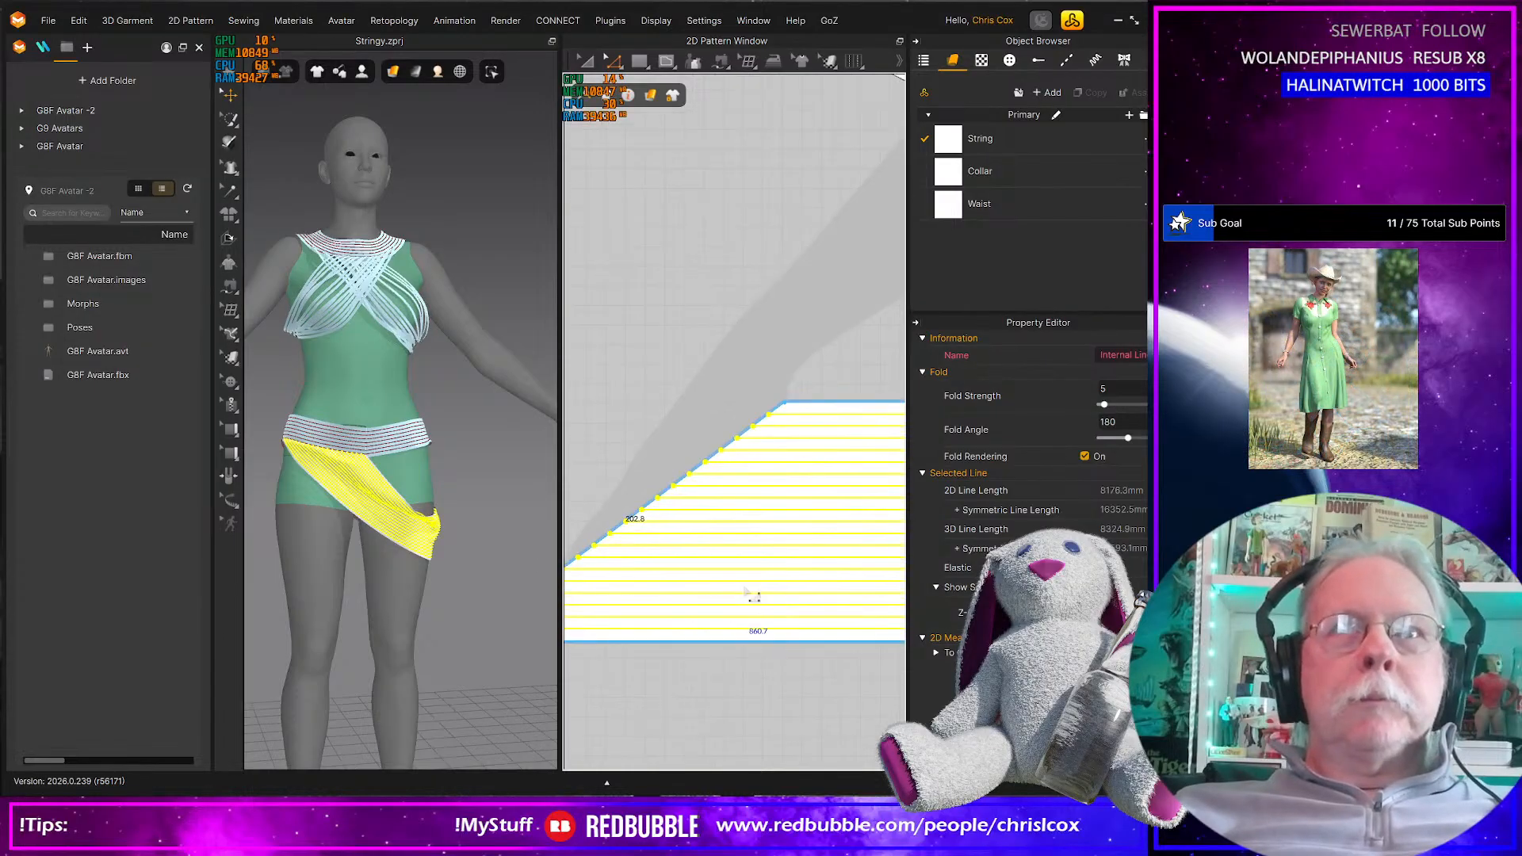
right_click(814, 432)
left_click(844, 598)
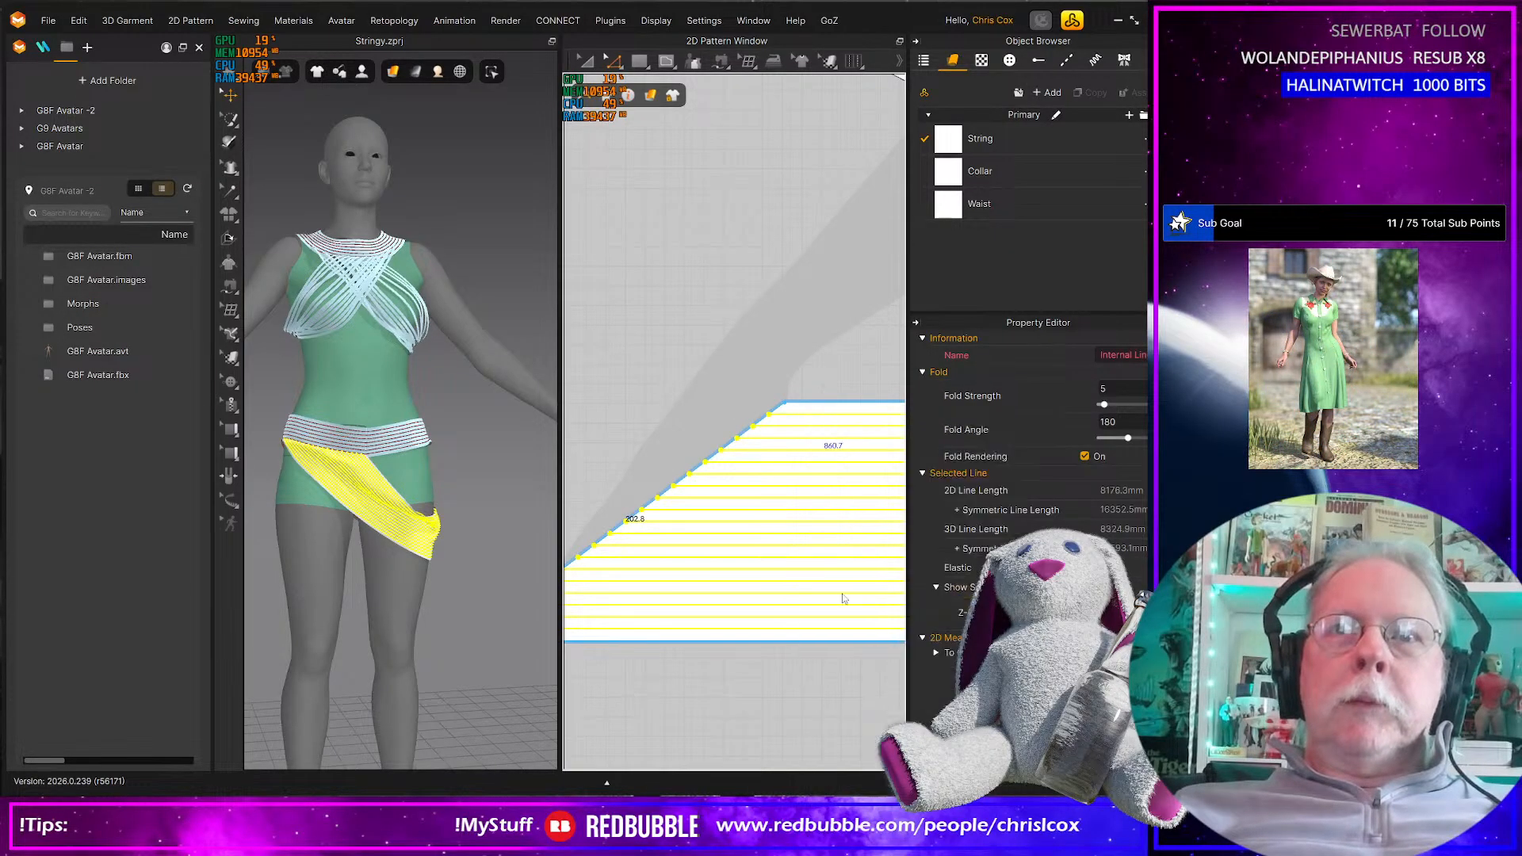
left_click(426, 620)
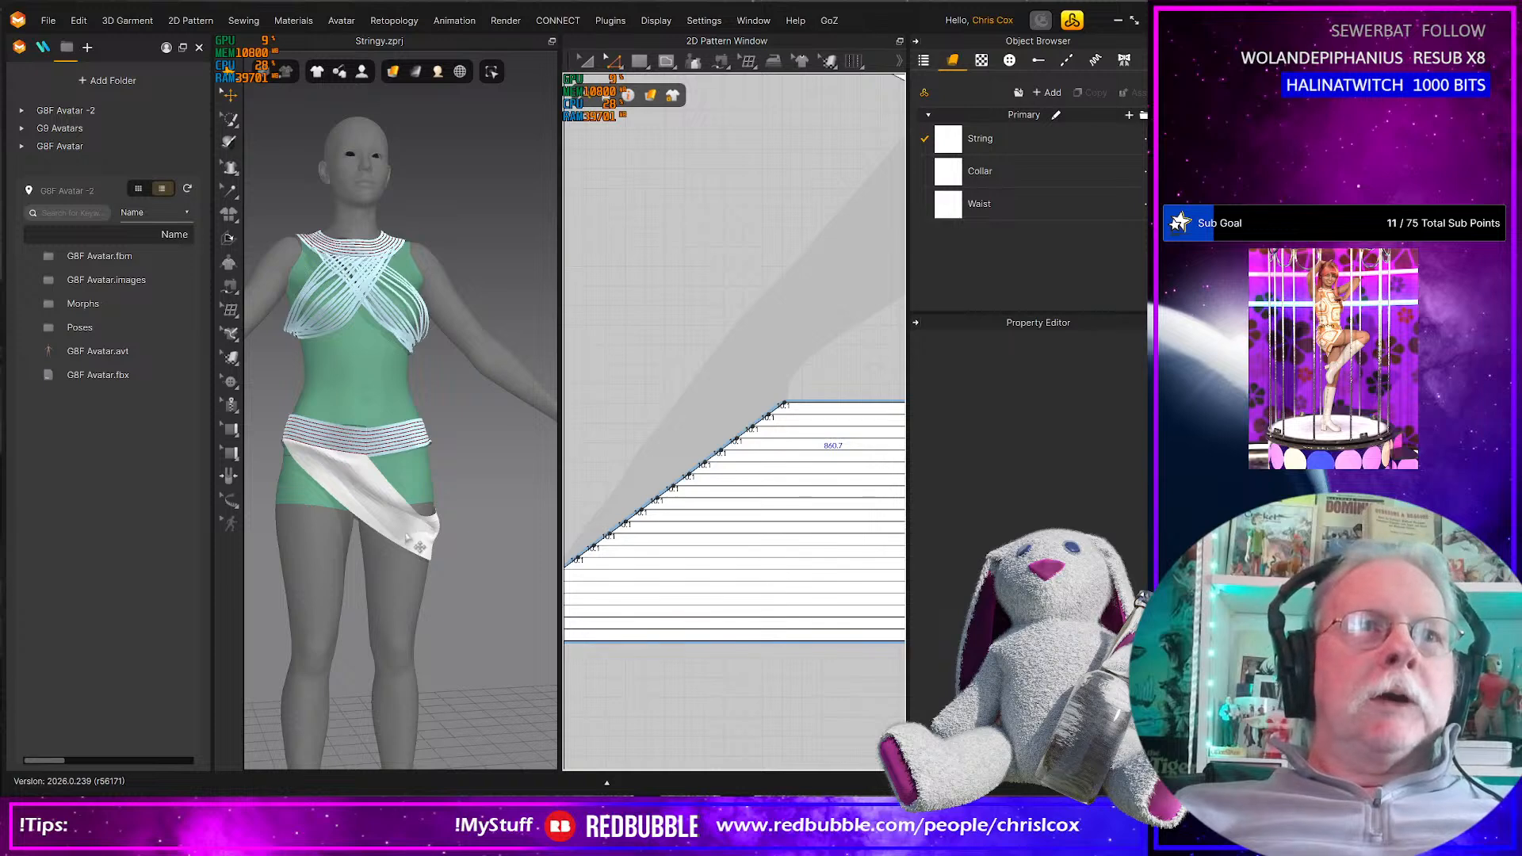
Simulate the cut skirt so the strips hang as strings, and examine the strips' slanted ends in the pattern
key("space")
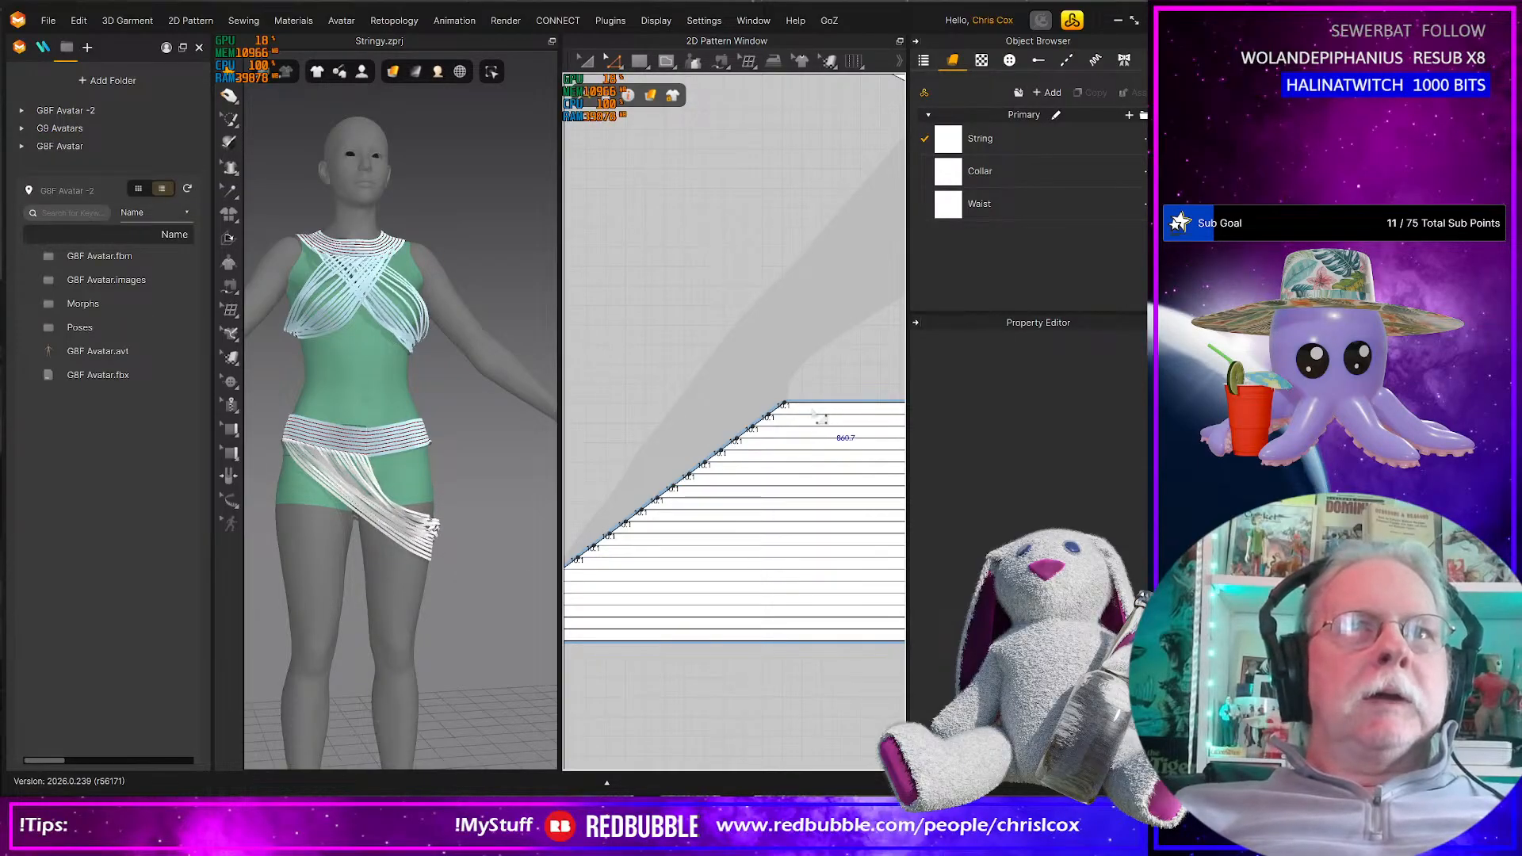
scroll(658, 654, "down", 2)
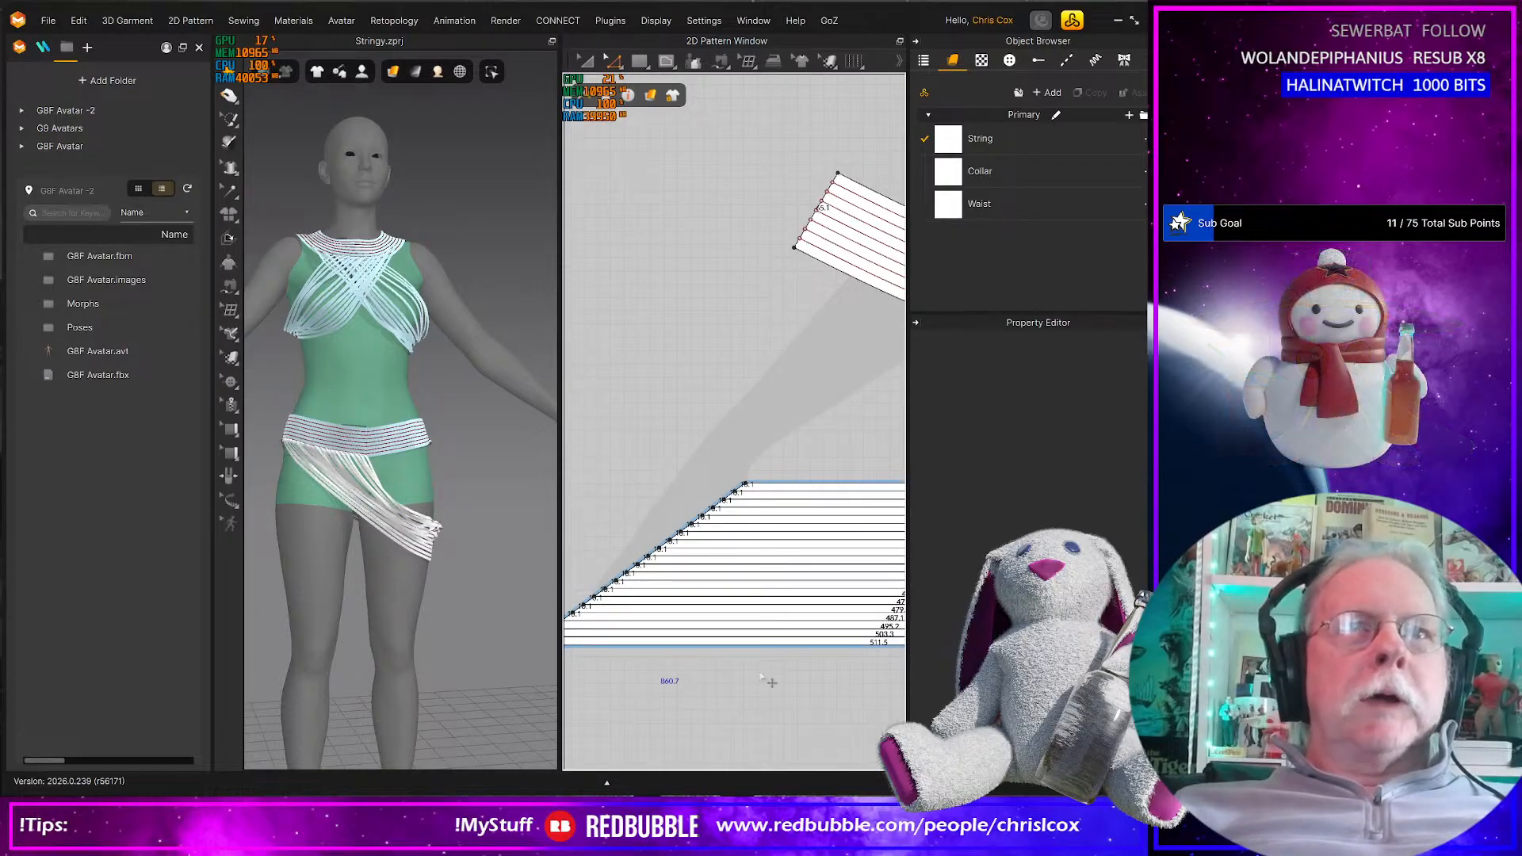
scroll(764, 681, "down", 2)
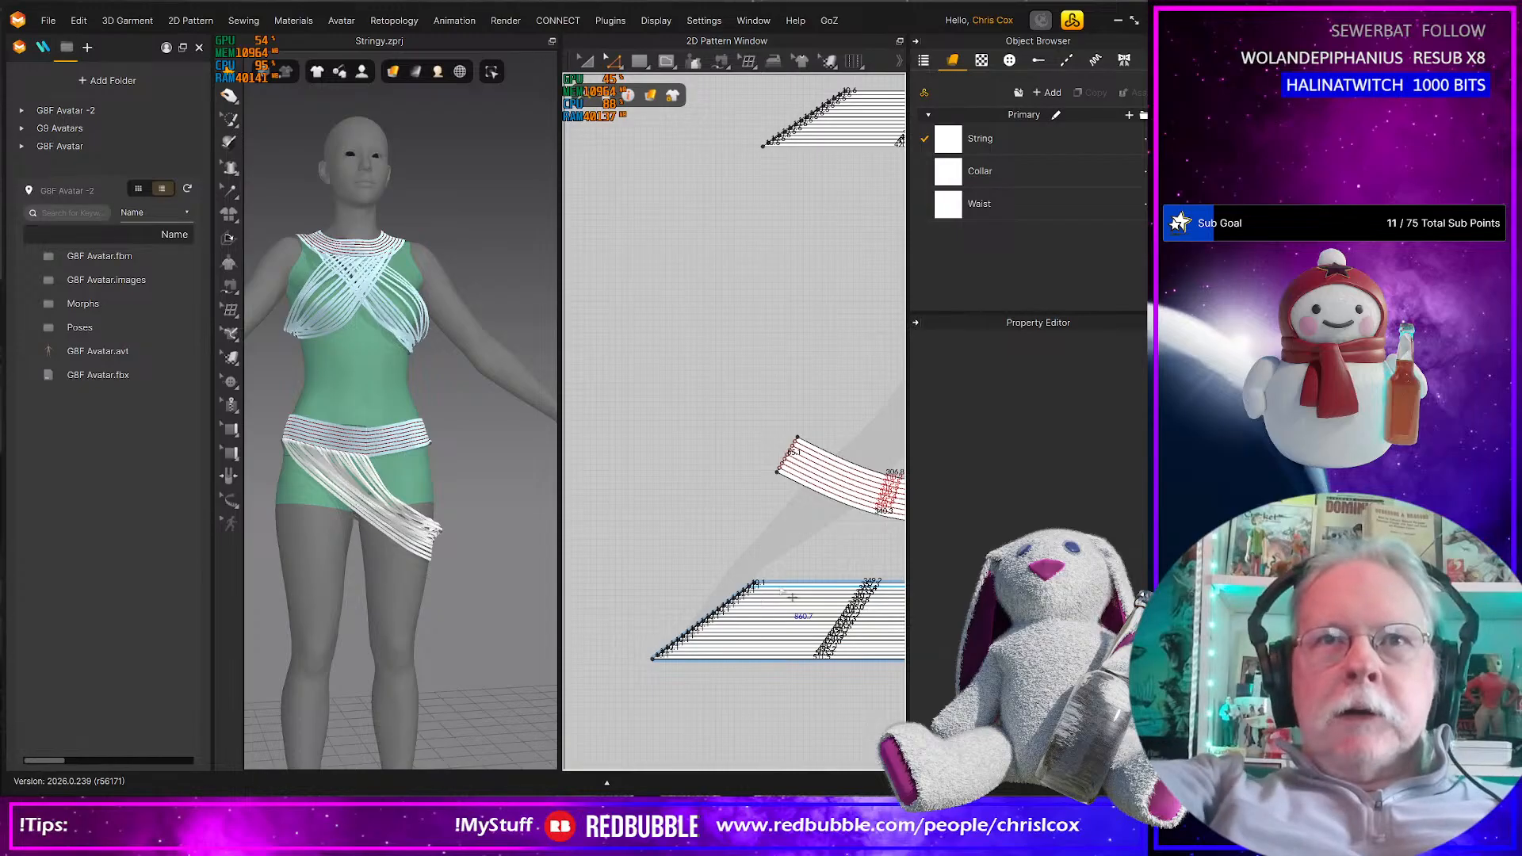
middle_click_drag(676, 547, 746, 523)
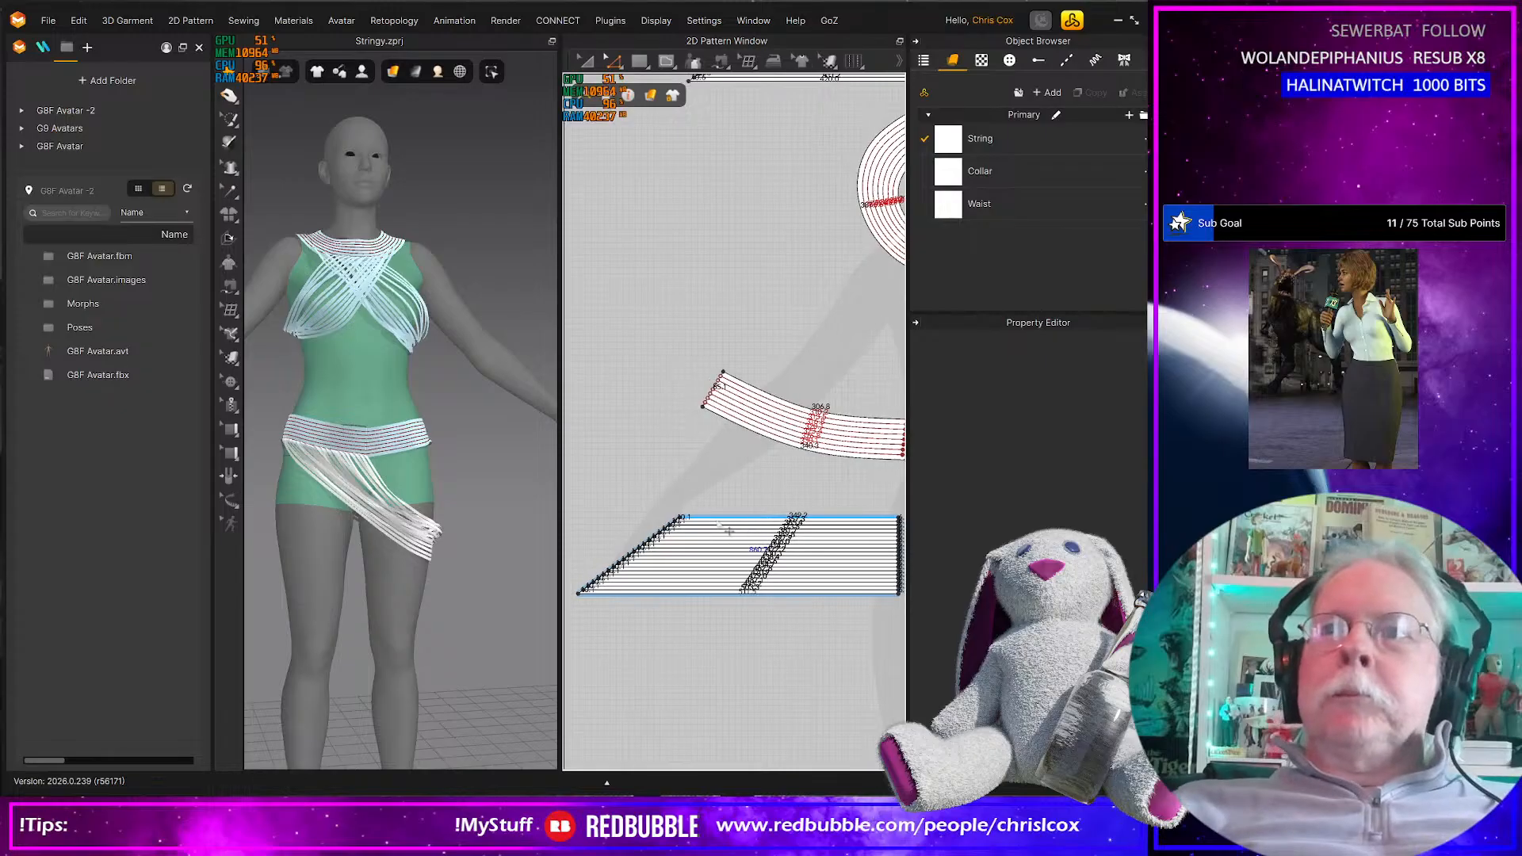
scroll(698, 584, "up", 2)
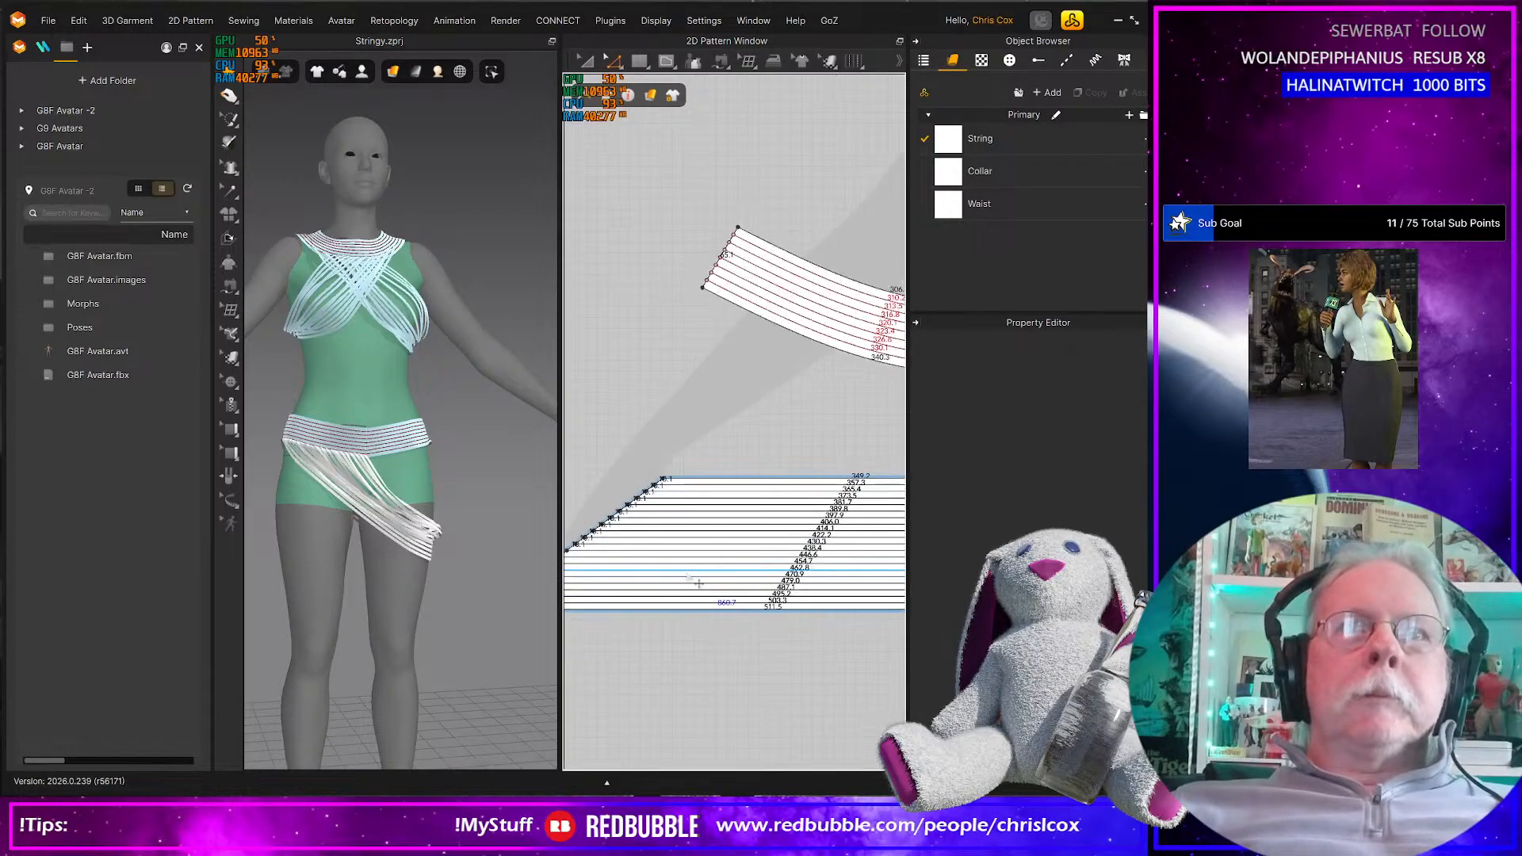
middle_click_drag(734, 583, 780, 591)
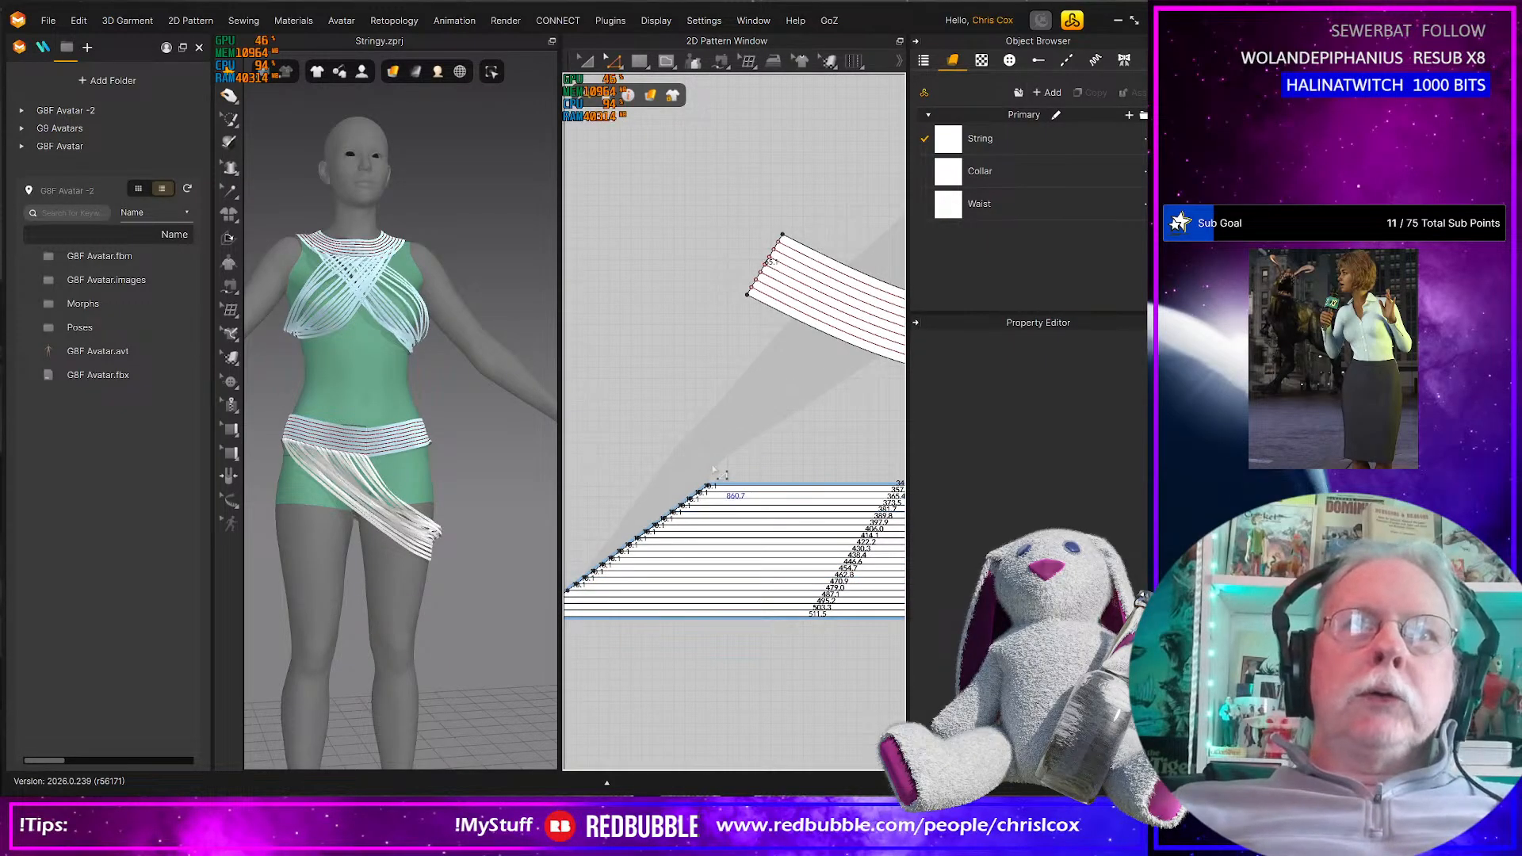
Select the uppermost skirt strip's slanted end segment in the pattern and locate that strip on the avatar
scroll(711, 465, "up", 3)
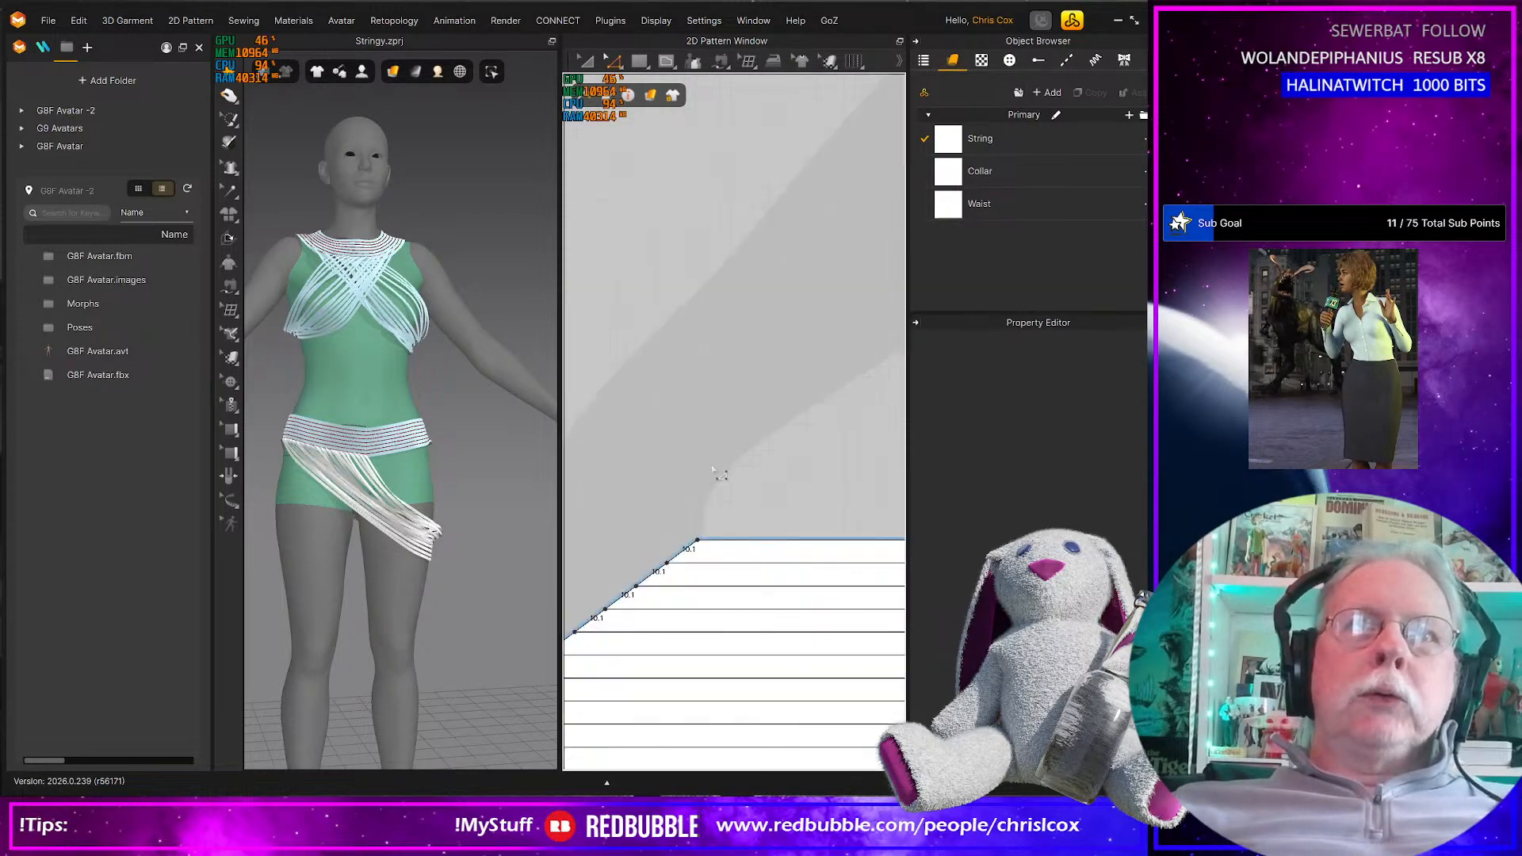
left_click(699, 561)
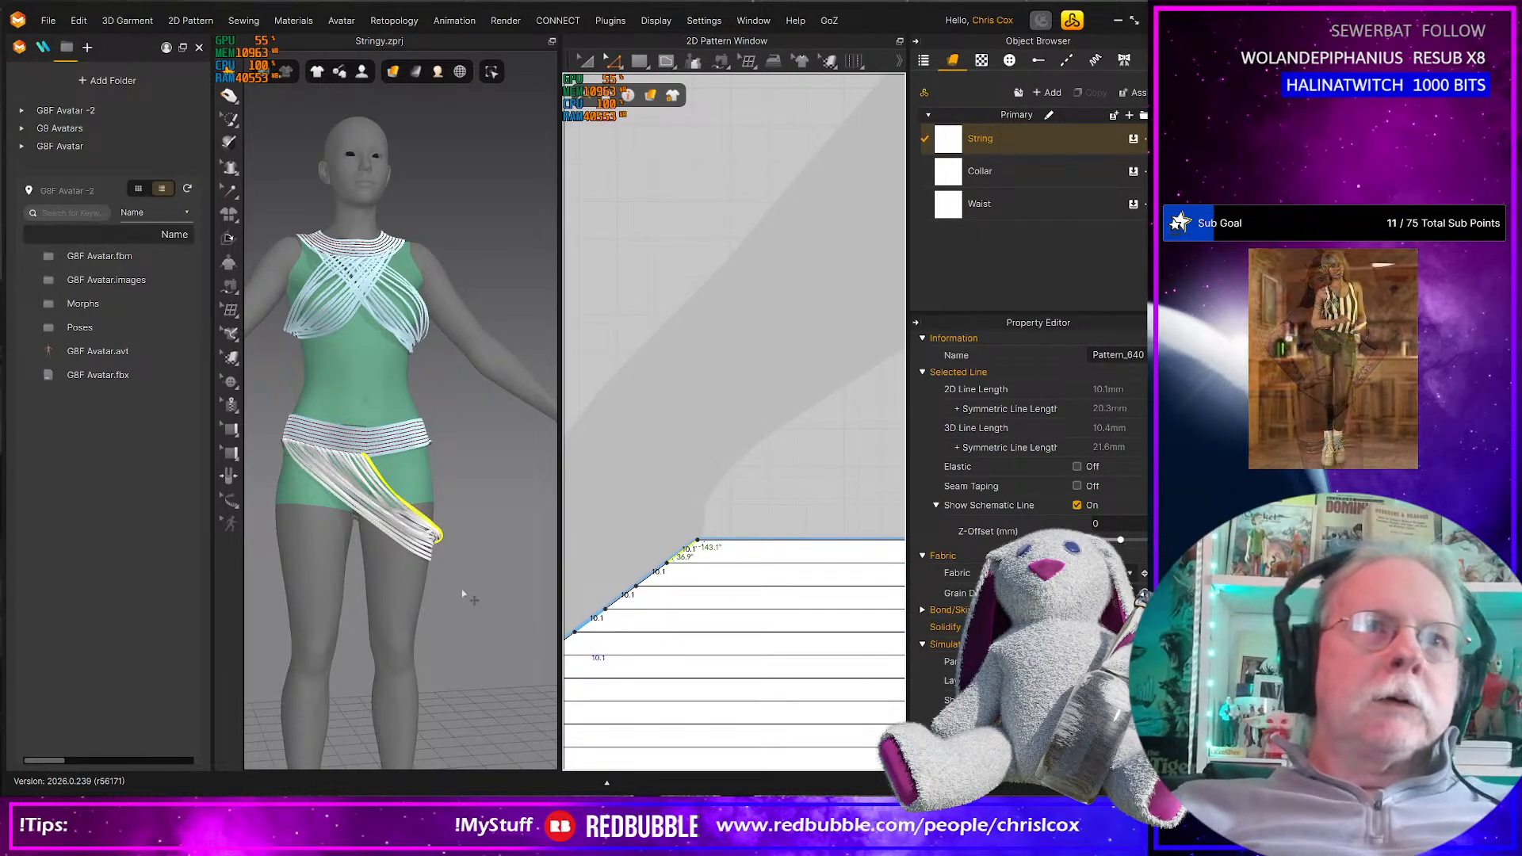
right_click_drag(354, 587, 323, 584)
scroll(688, 549, "down", 3)
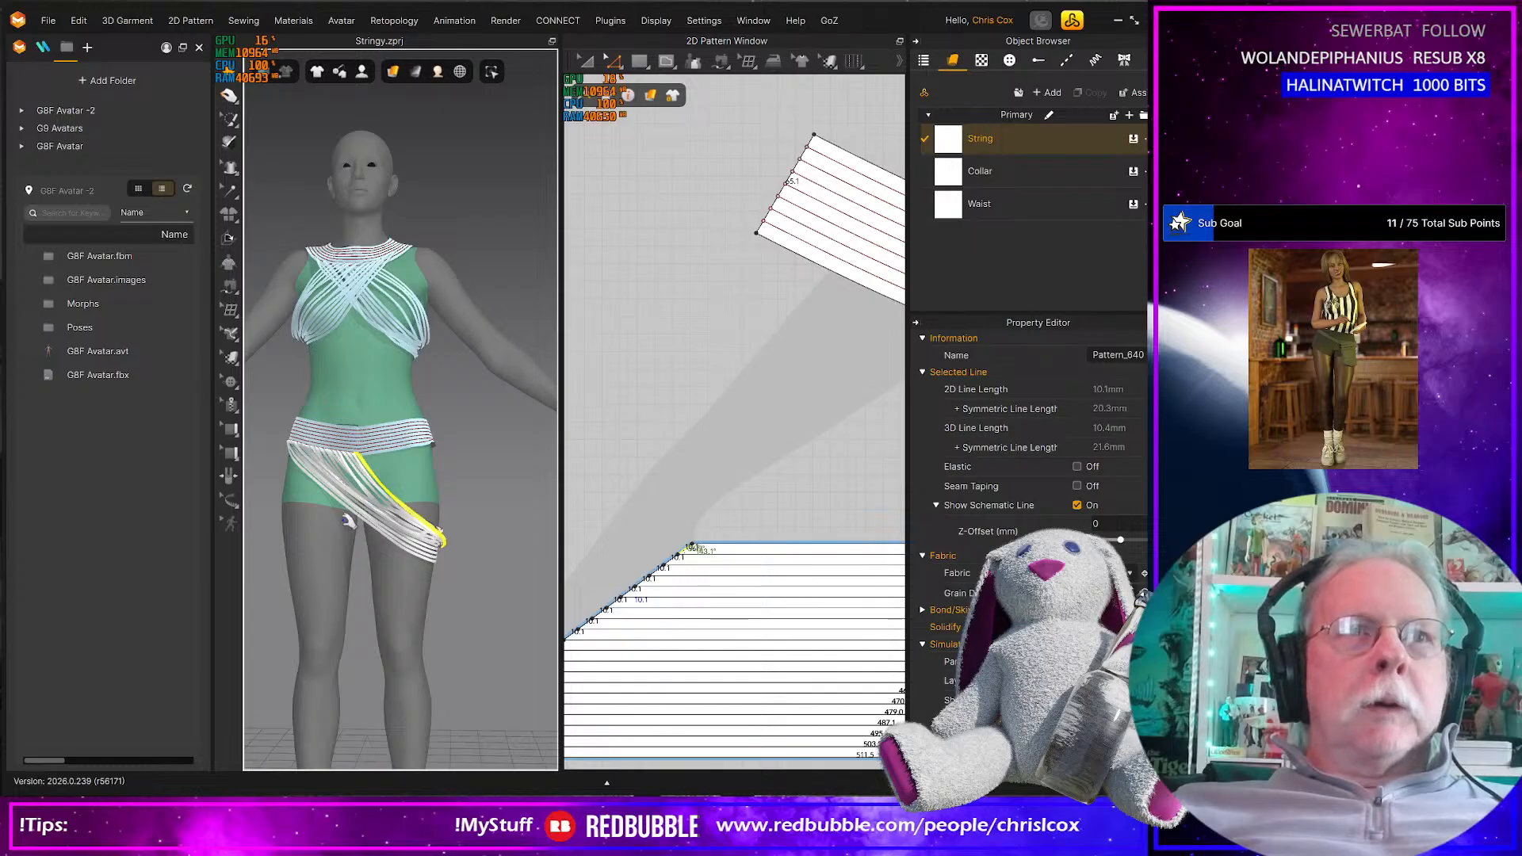
scroll(731, 637, "down", 4)
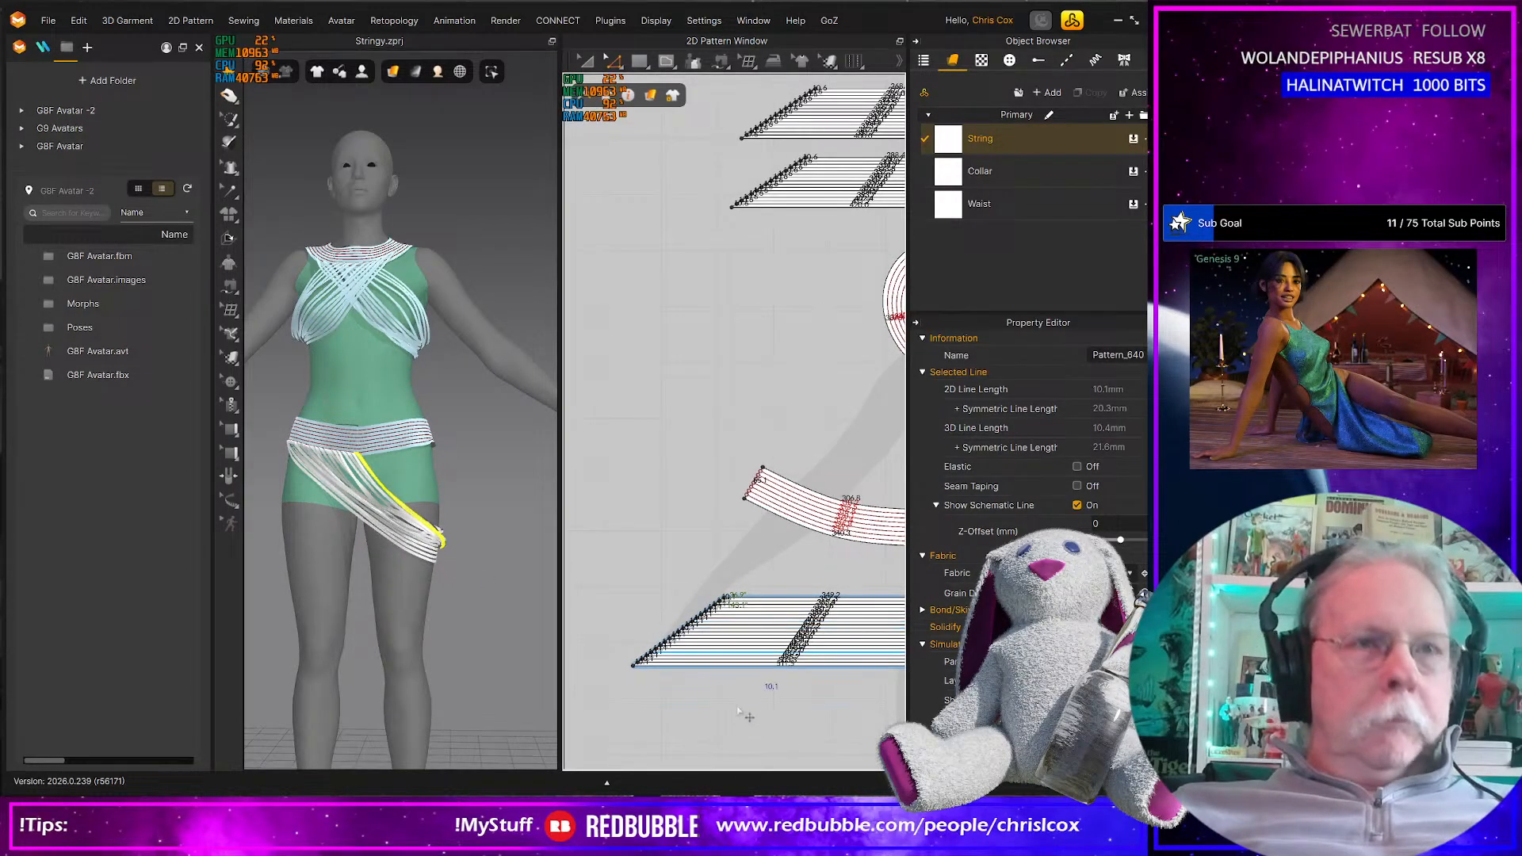
Select the slanted end segments of all skirt strips and pull the strips away from the front of the avatar's thigh
left_click_drag(743, 719, 607, 597)
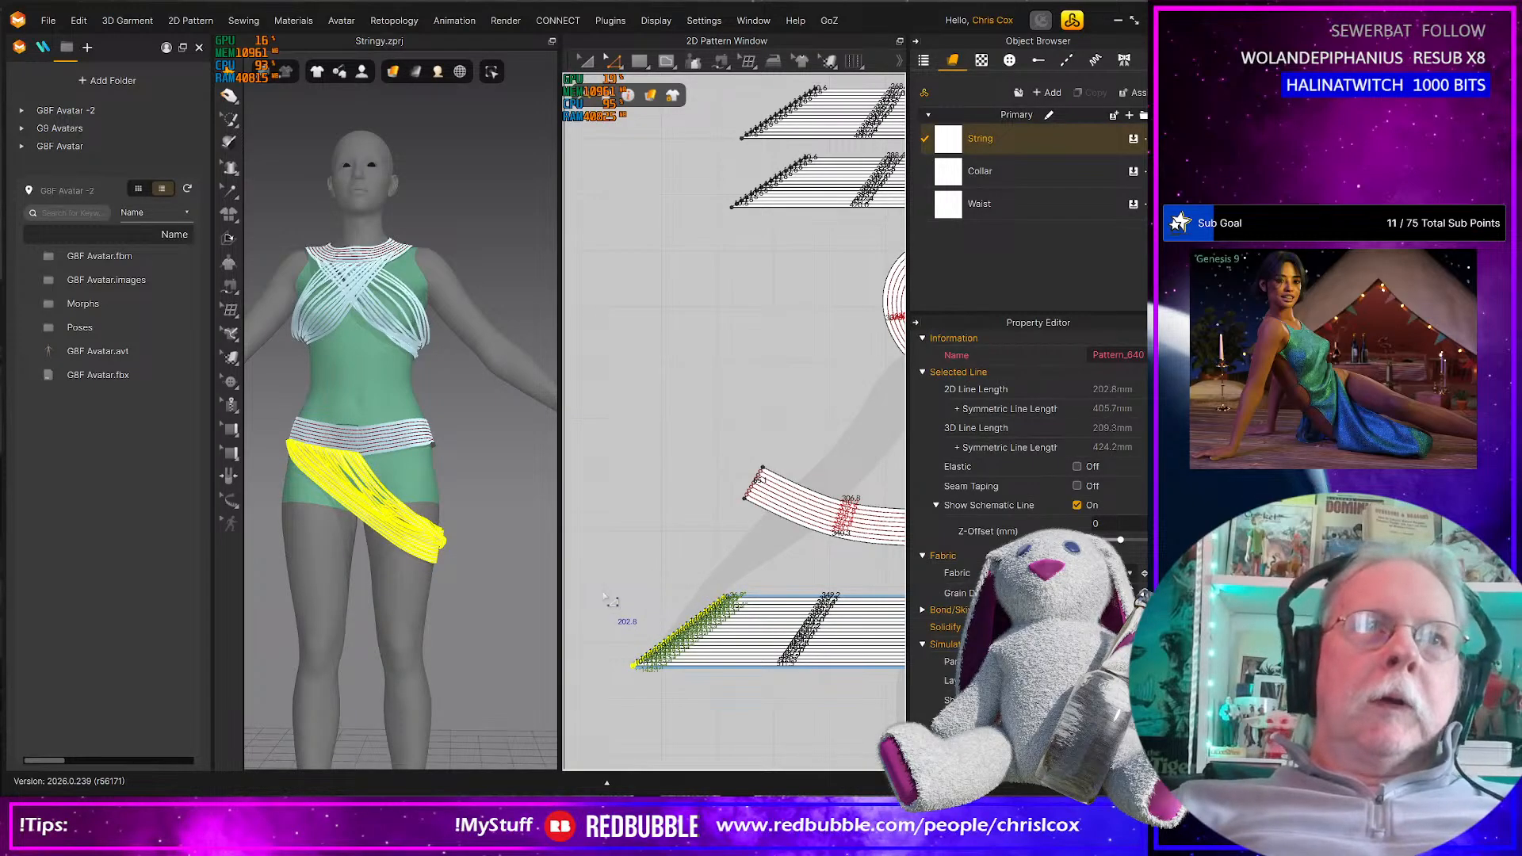
right_click_drag(479, 601, 383, 557)
left_click(391, 539)
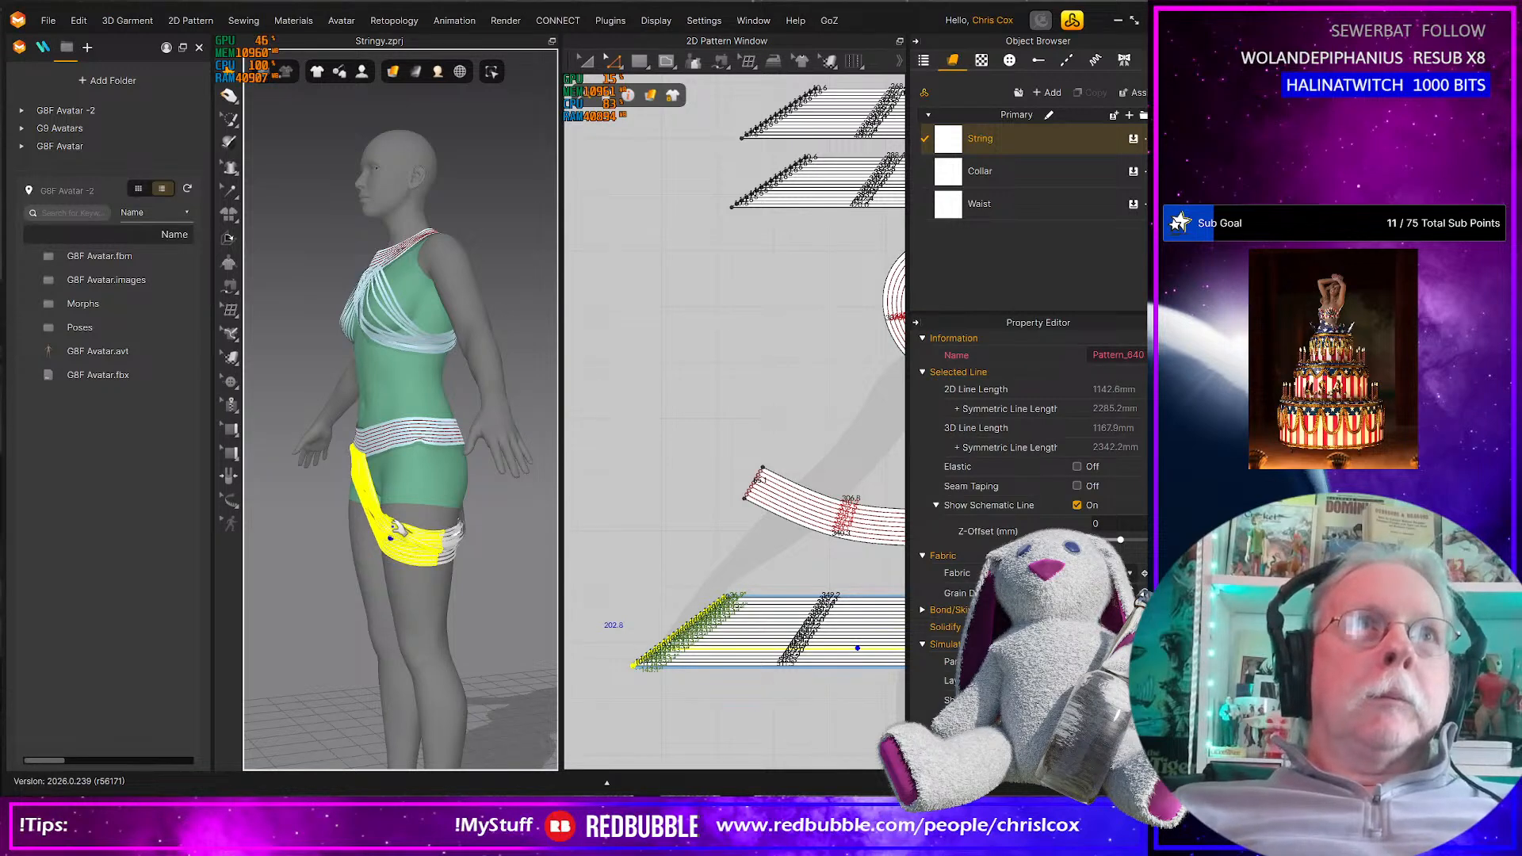
left_click(395, 526, "shift")
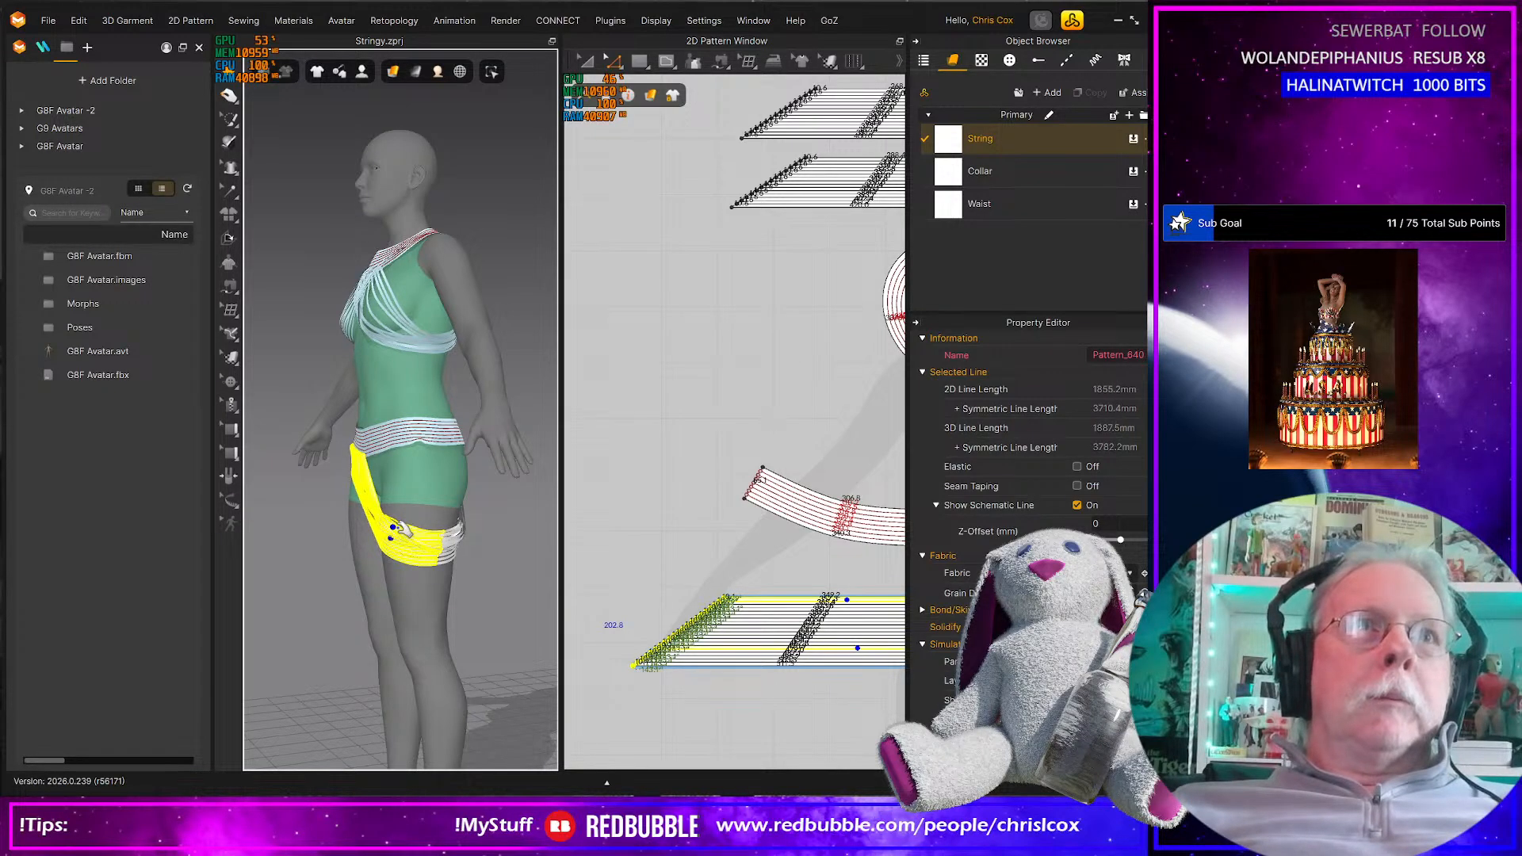
left_click(399, 531, "shift")
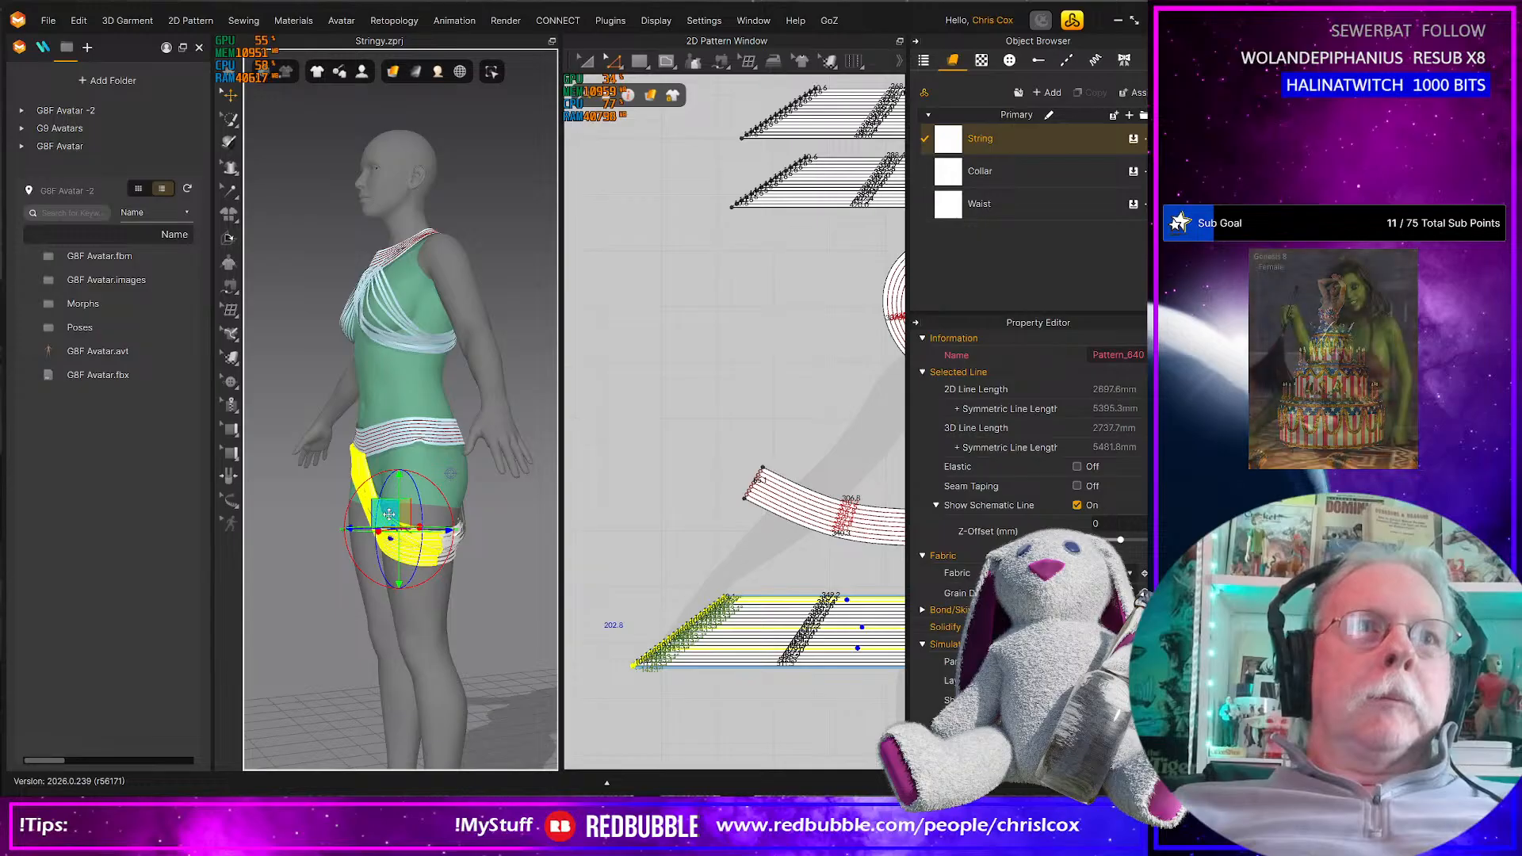
left_click_drag(380, 518, 321, 520)
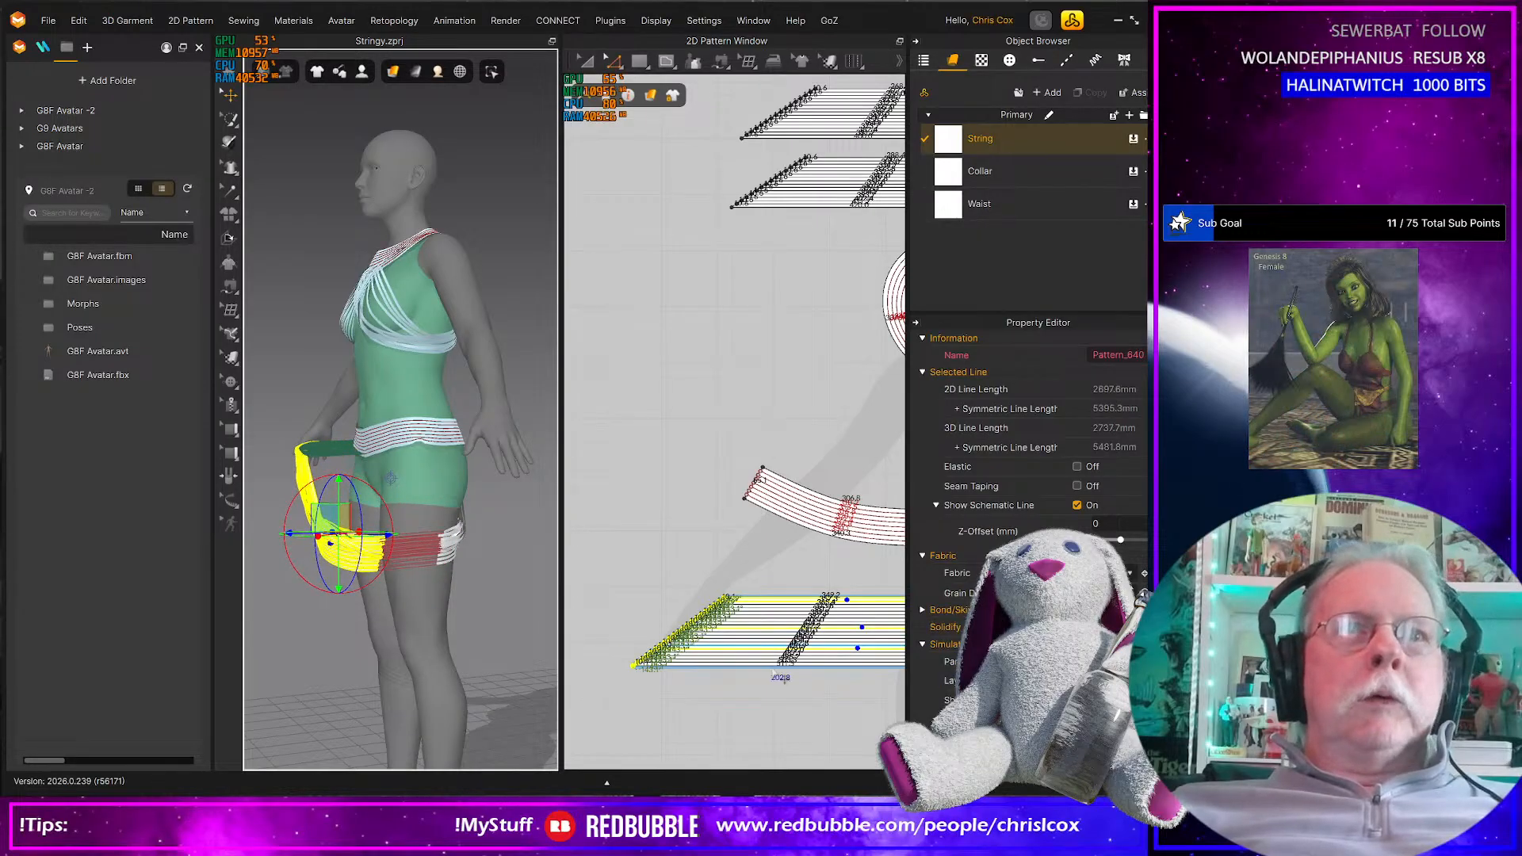
Lengthen all skirt strips by moving their straight inner ends toward the pattern's centre line, and simulate the drape
middle_click_drag(758, 671, 520, 636)
left_click_drag(657, 549, 700, 669)
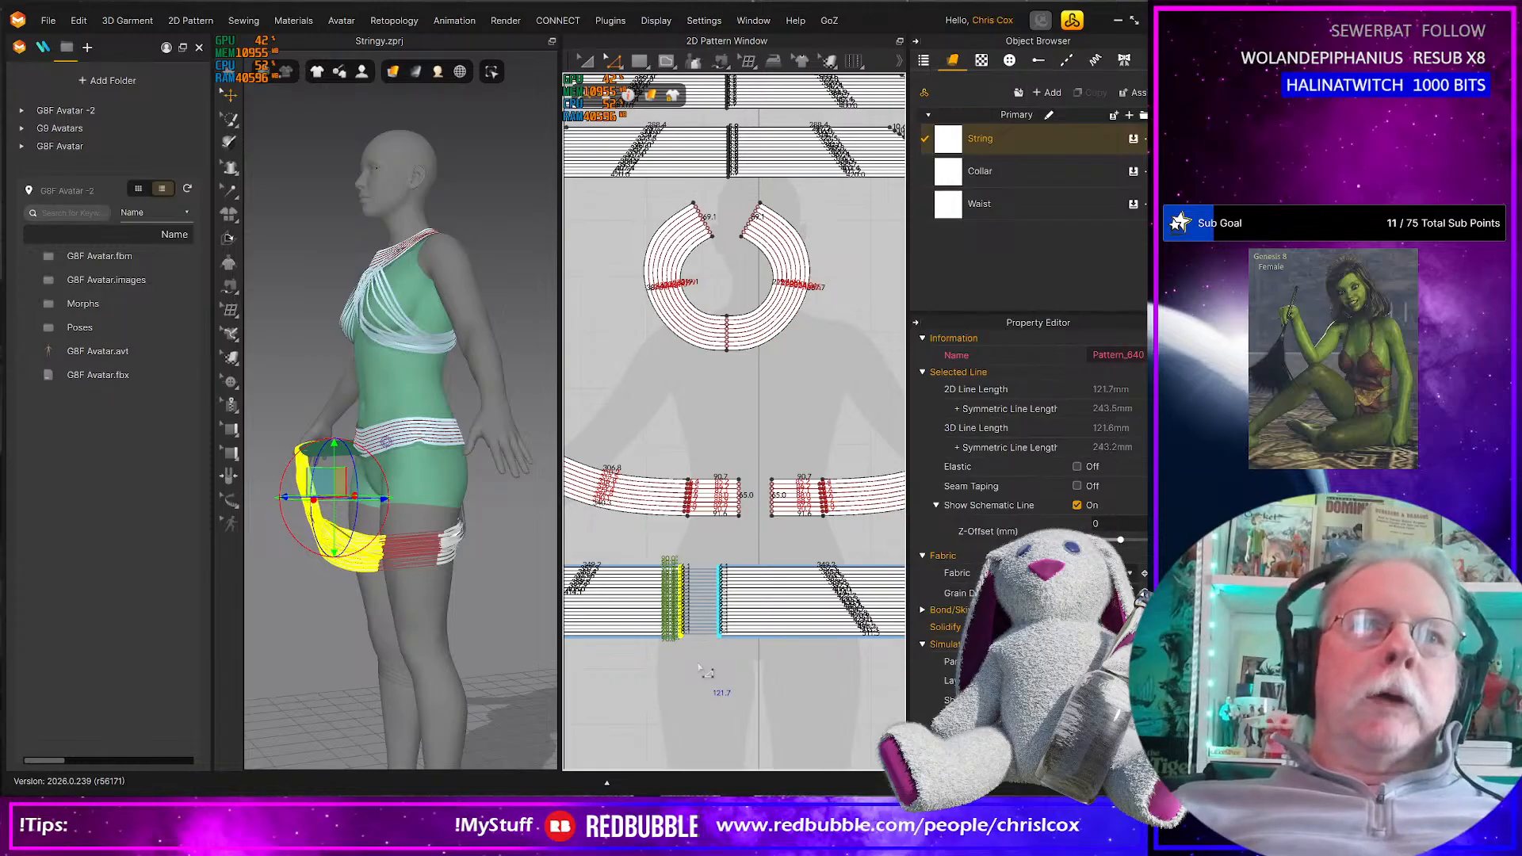
key("Right")
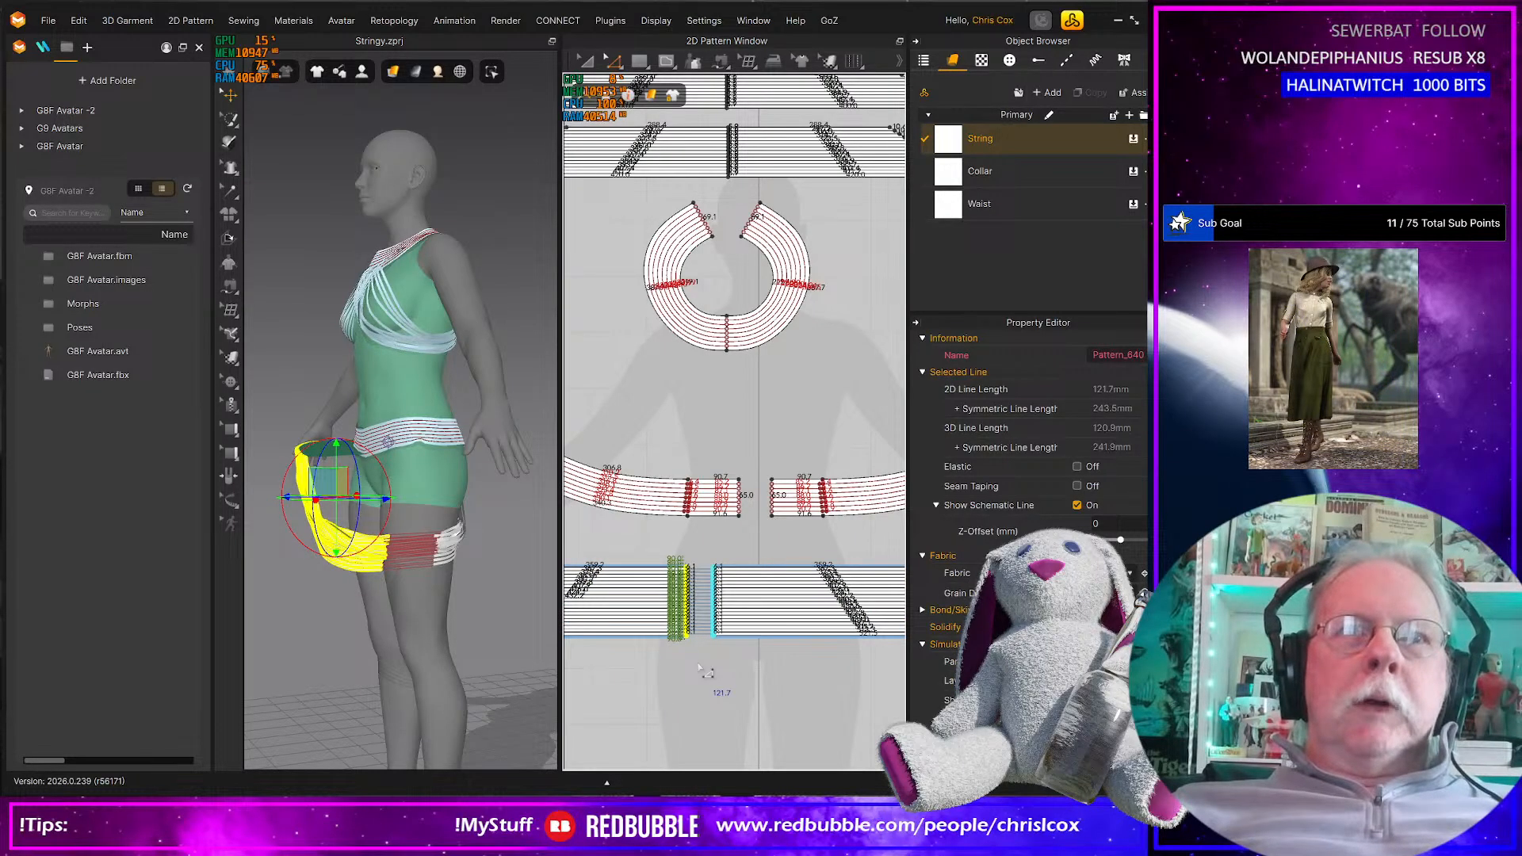
key("Right")
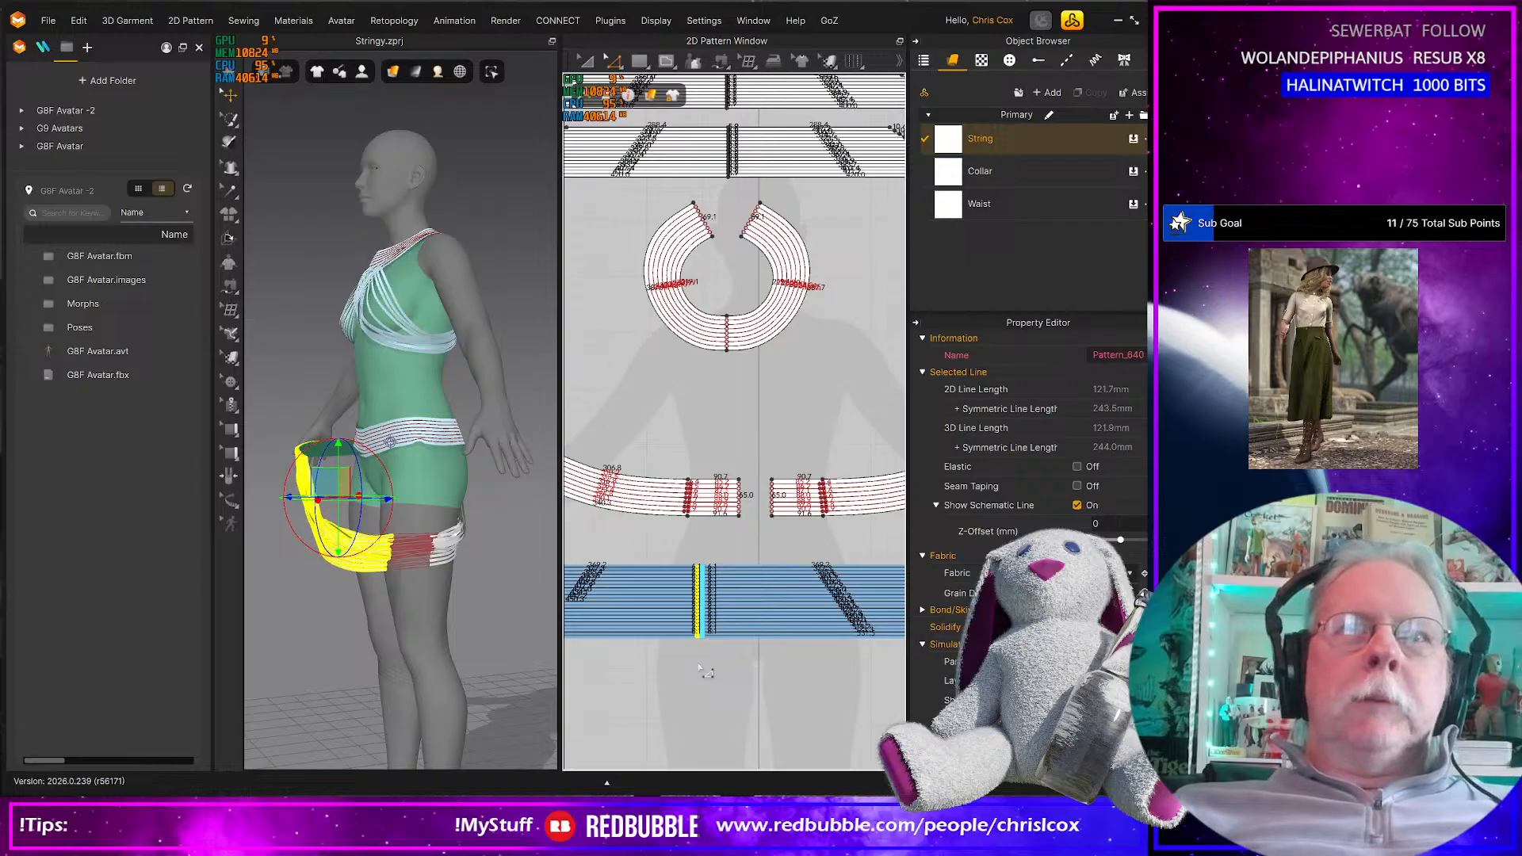
right_click_drag(340, 599, 460, 605)
key("space")
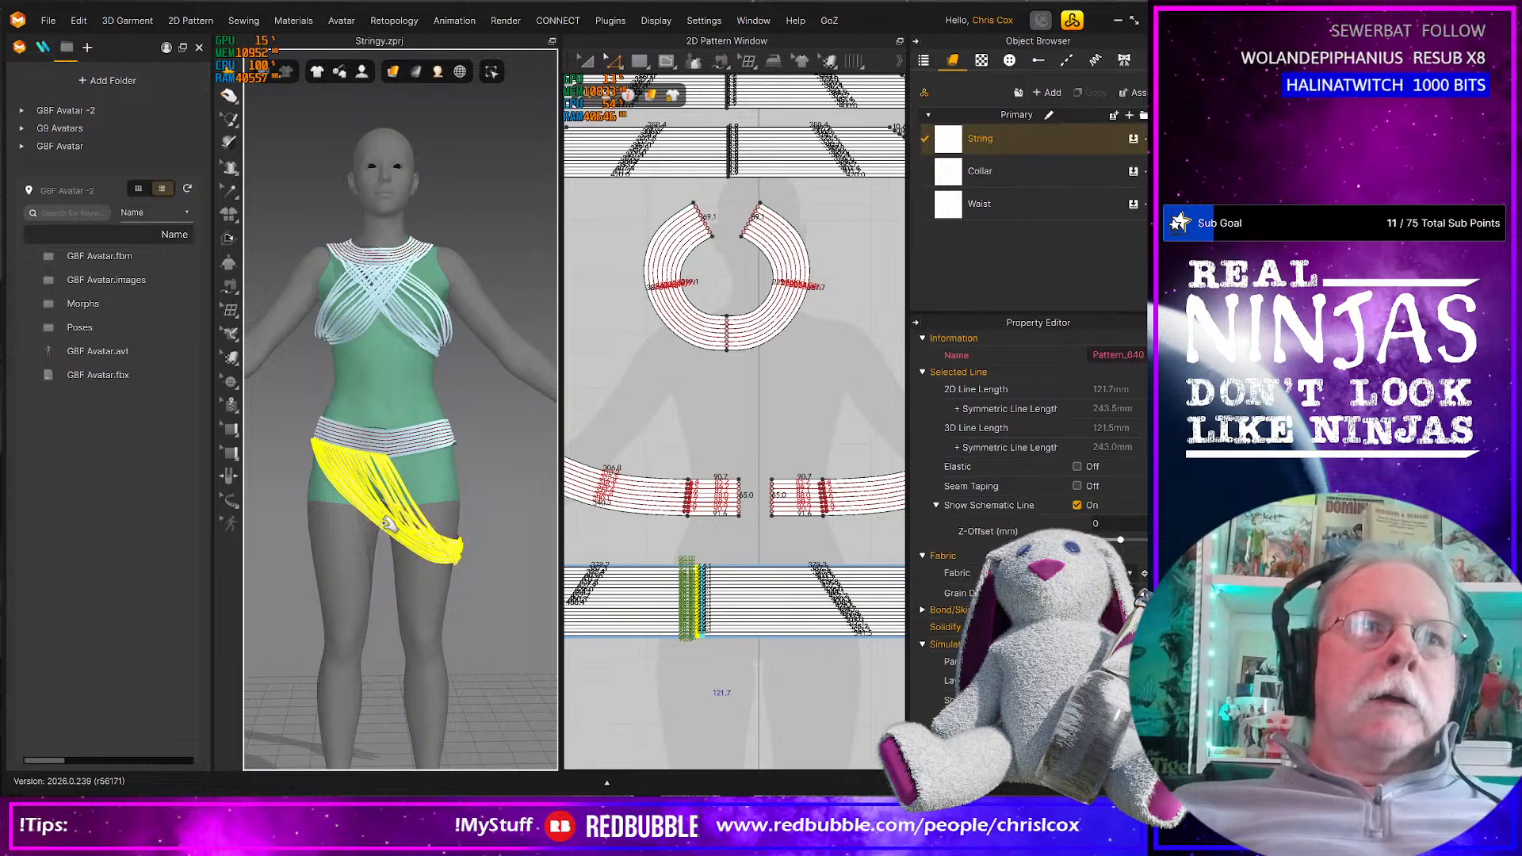
Examine how the lengthened strips drape across the hips and compare them with the full pattern layout
mouse_move(464, 626)
right_mouse_down()
mouse_move(223, 621)
mouse_move(465, 615)
right_mouse_up()
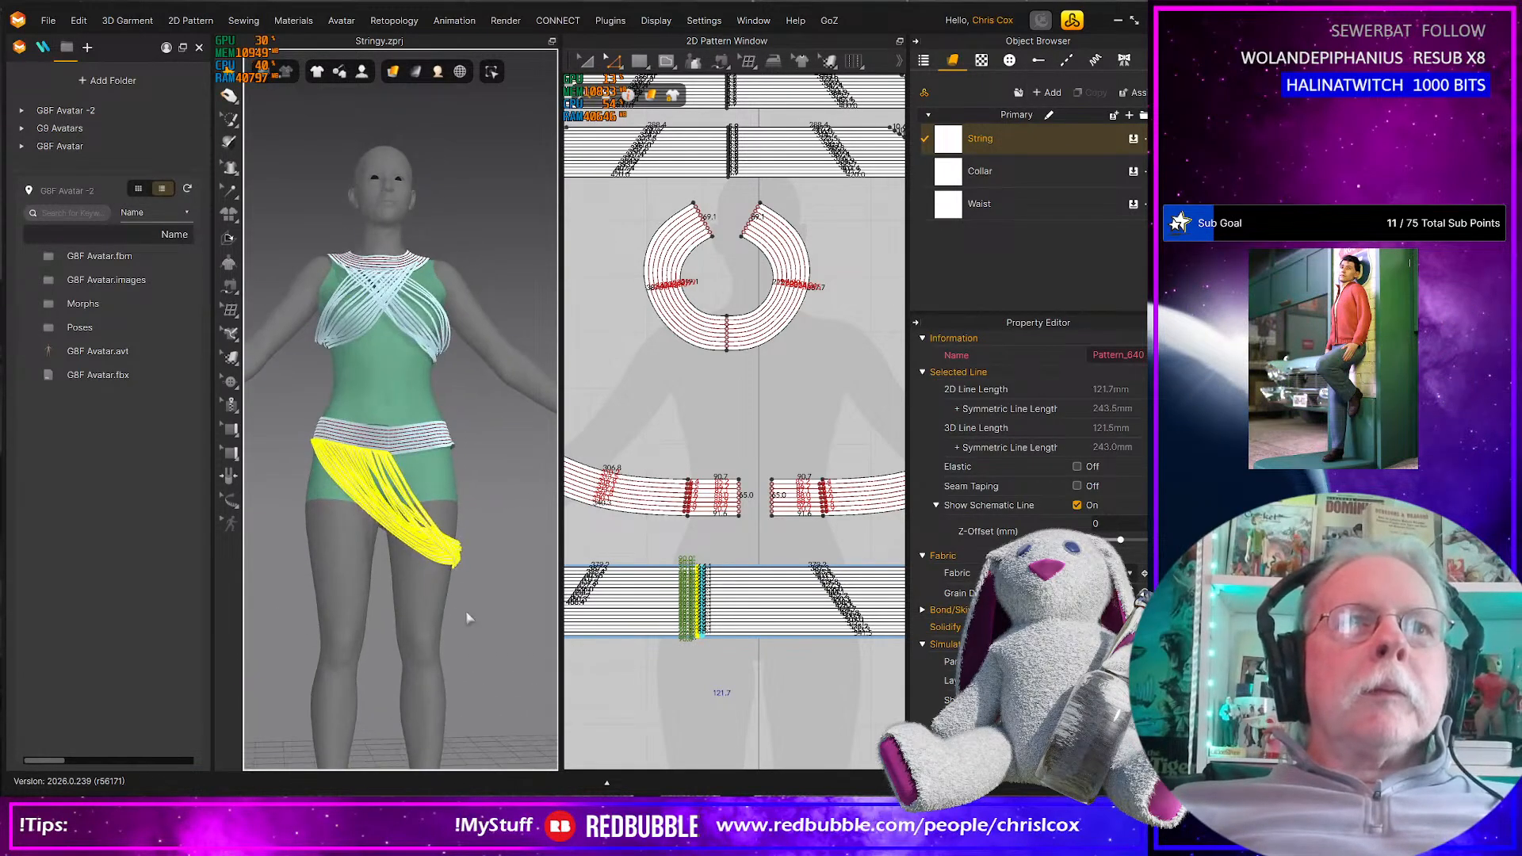
scroll(467, 618, "up", 5)
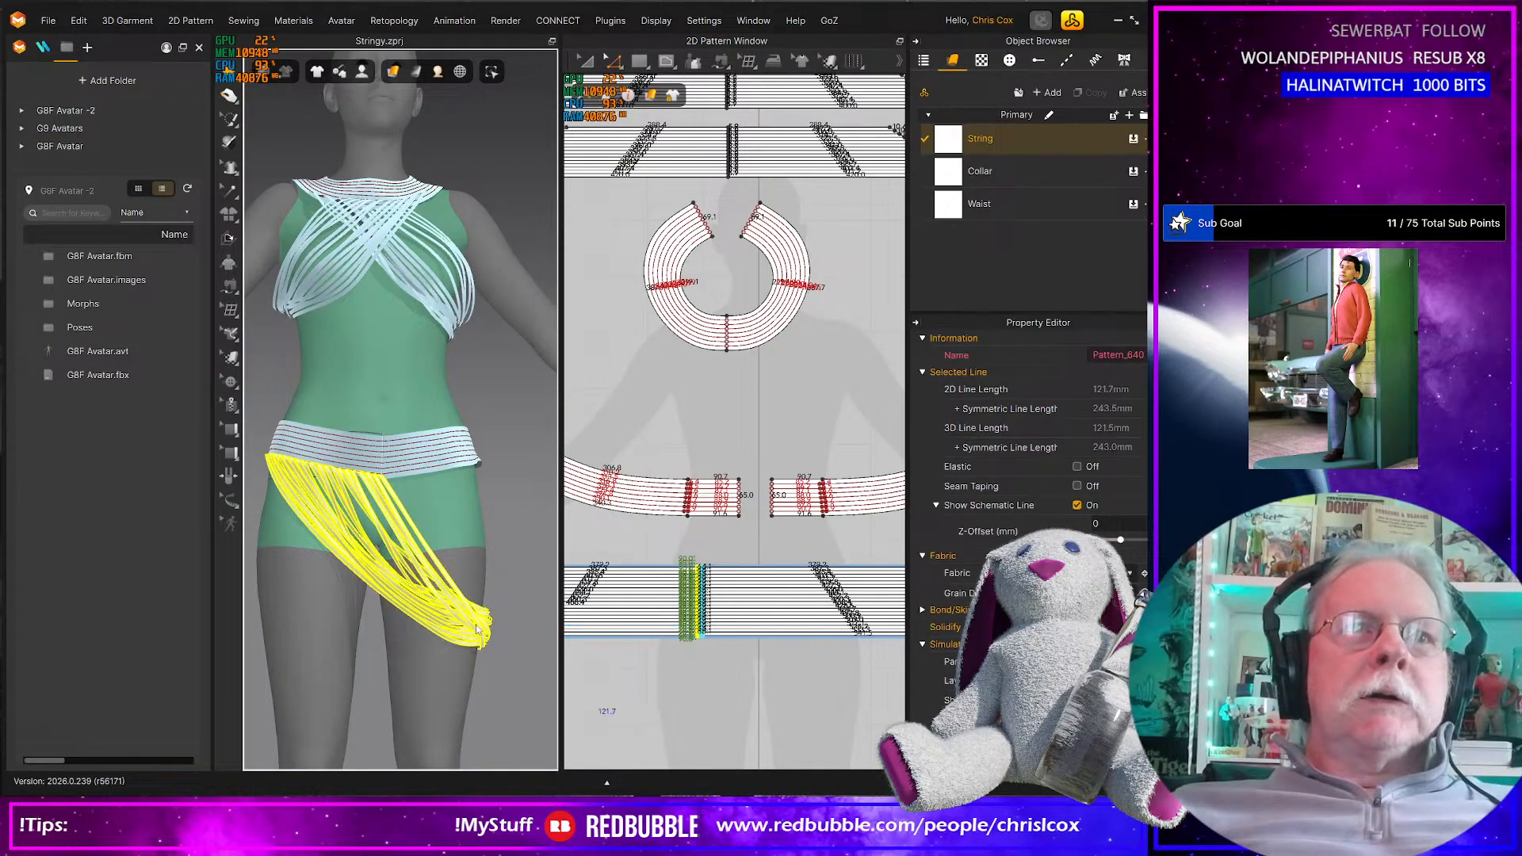
right_click_drag(485, 634, 545, 660)
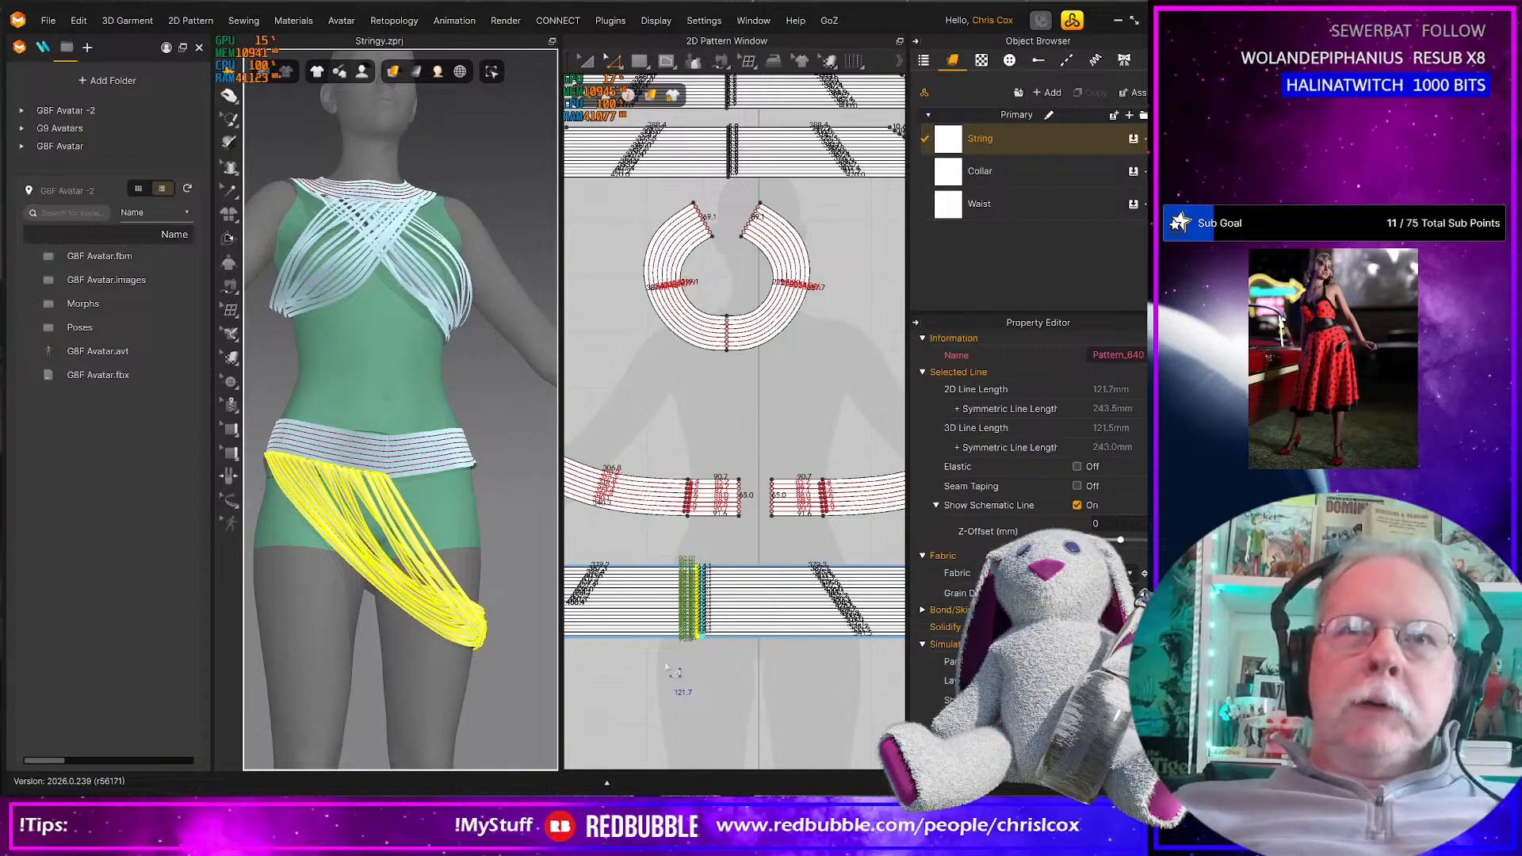
scroll(668, 672, "down", 3)
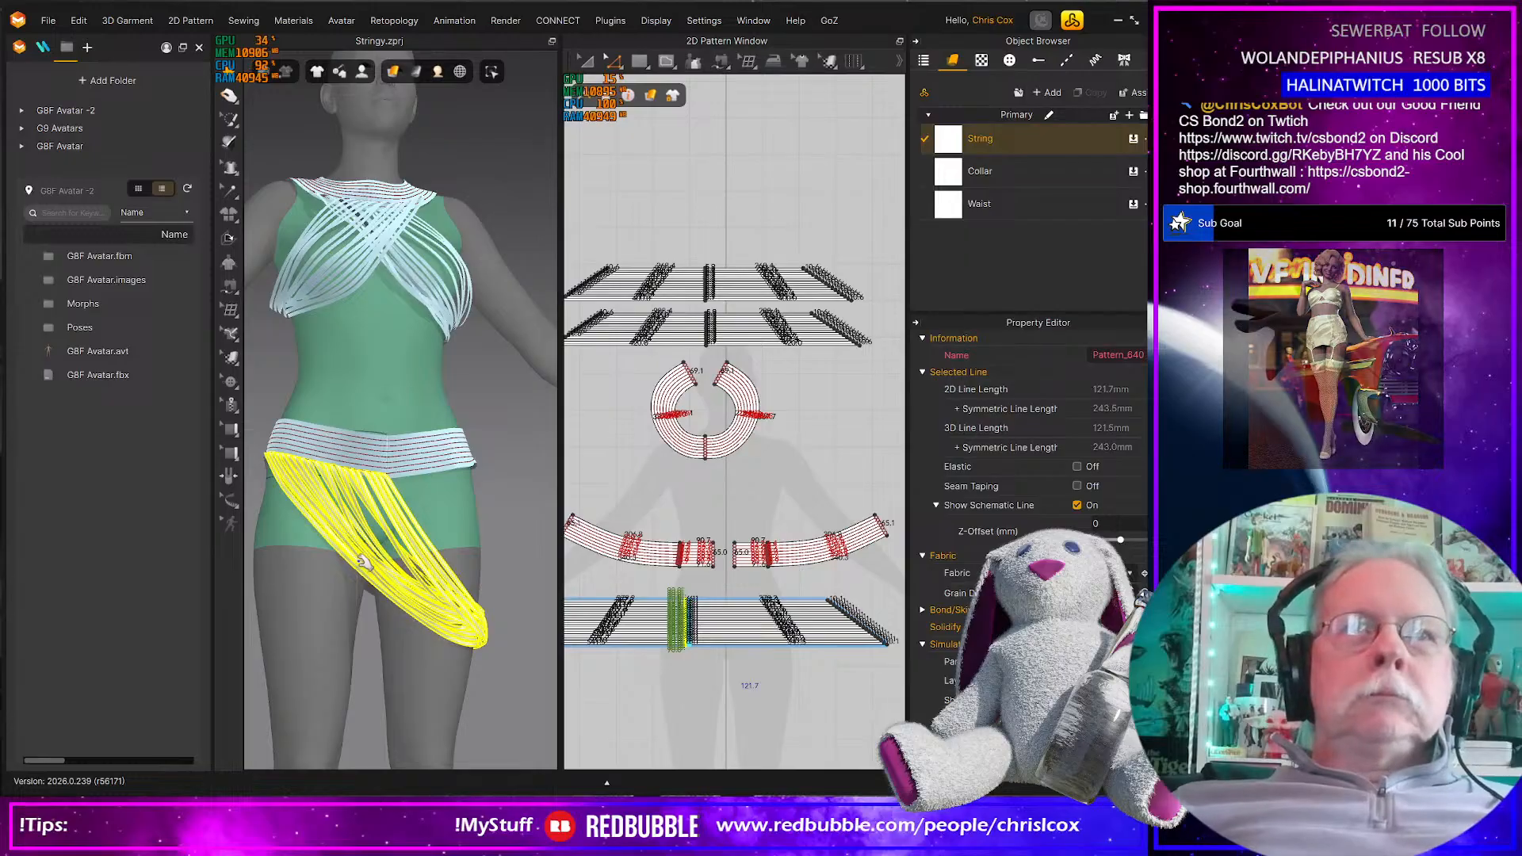
scroll(724, 658, "down", 5)
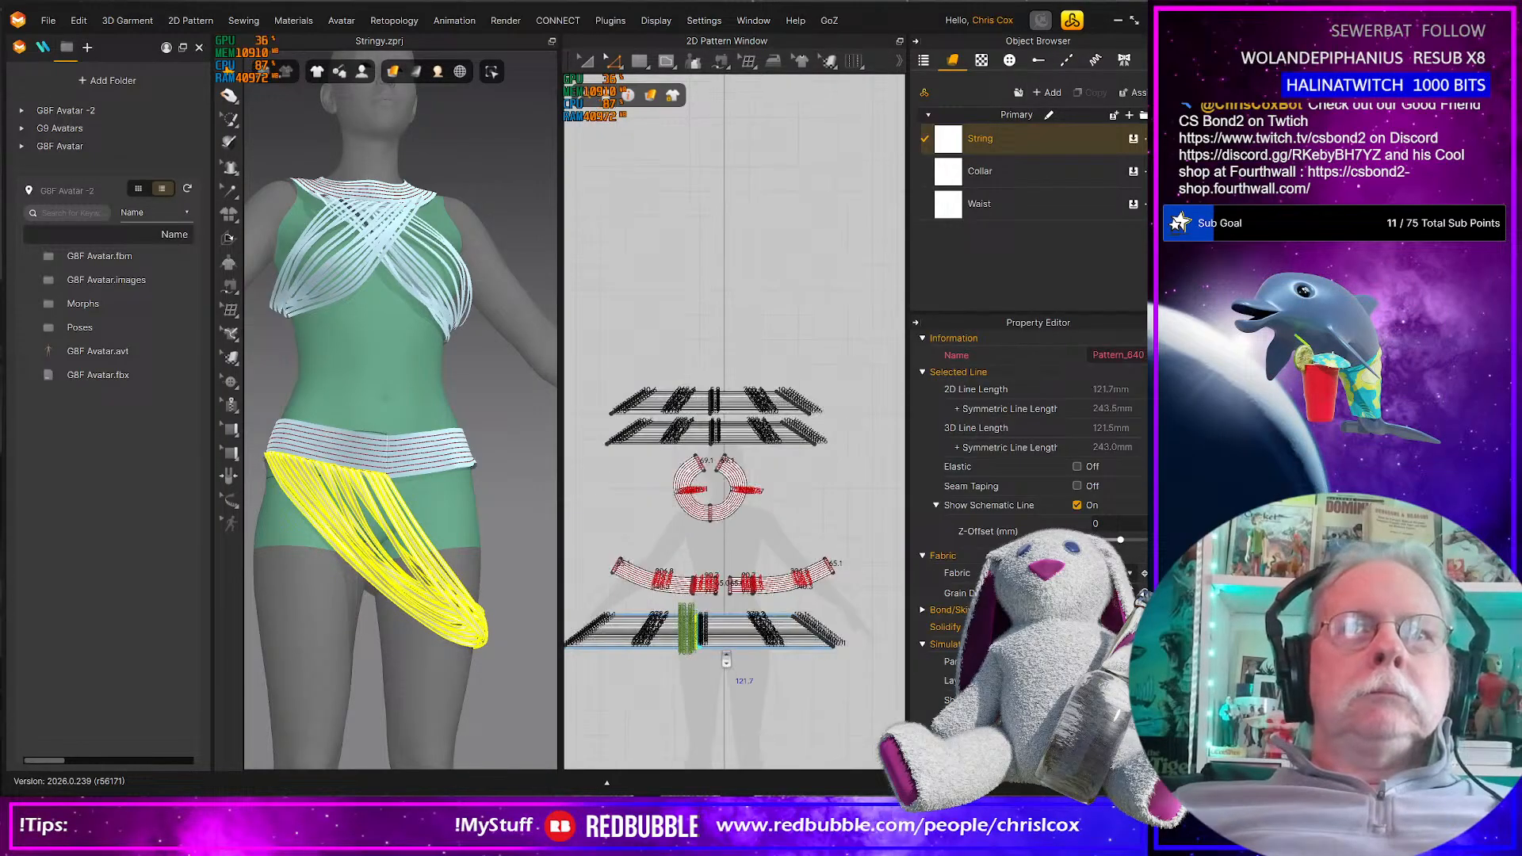
scroll(719, 658, "up", 5)
middle_click_drag(790, 655, 963, 634)
right_click_drag(466, 642, 448, 647)
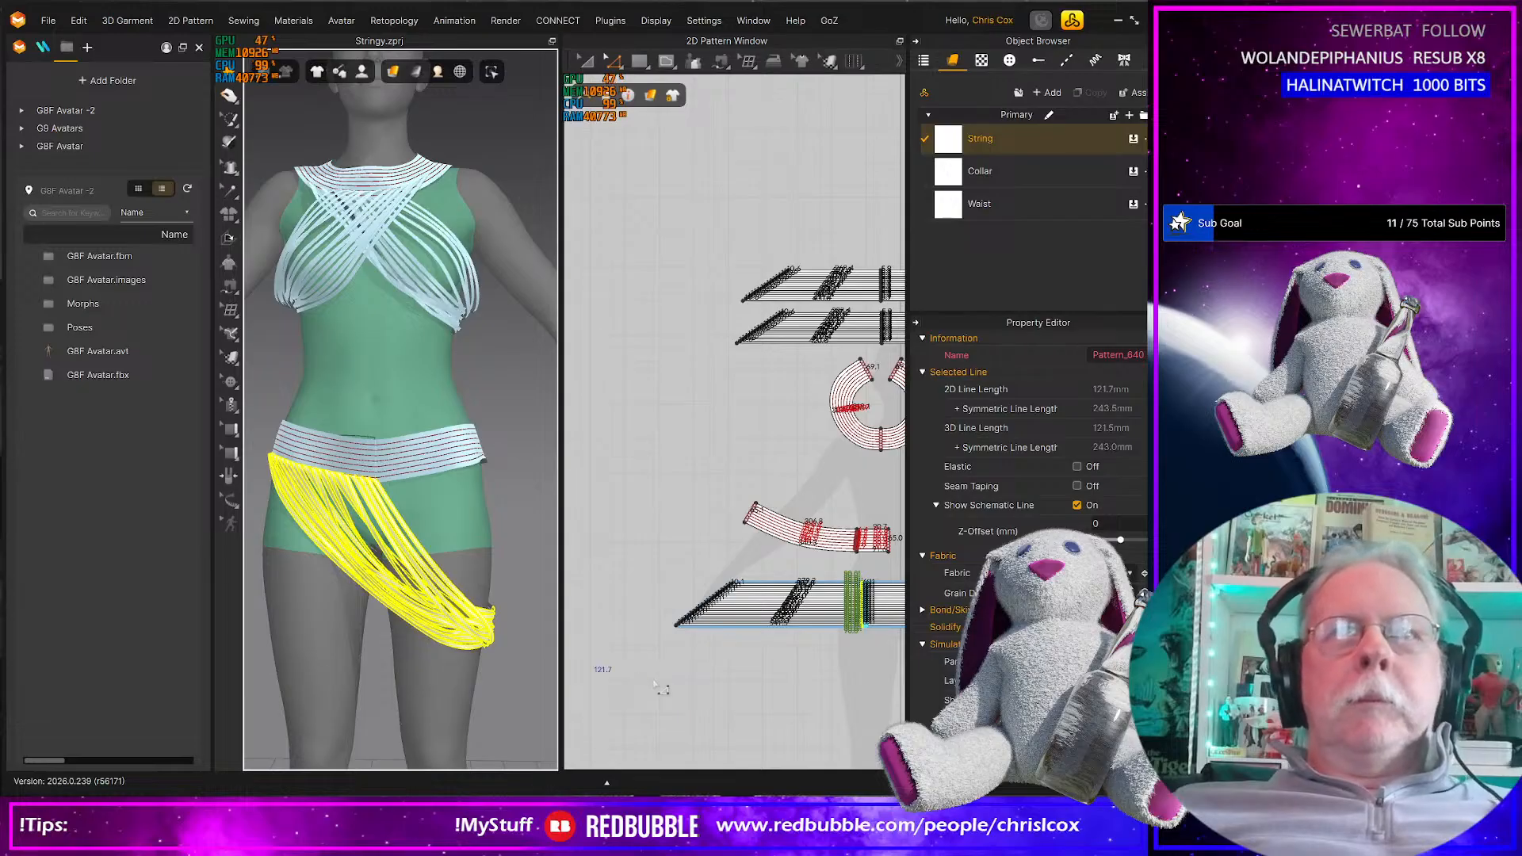
Stop the simulation and shorten the uppermost skirt strip by moving its slanted end segment inward along the pattern
scroll(653, 677, "down", 3)
key("space")
scroll(815, 484, "down", 3)
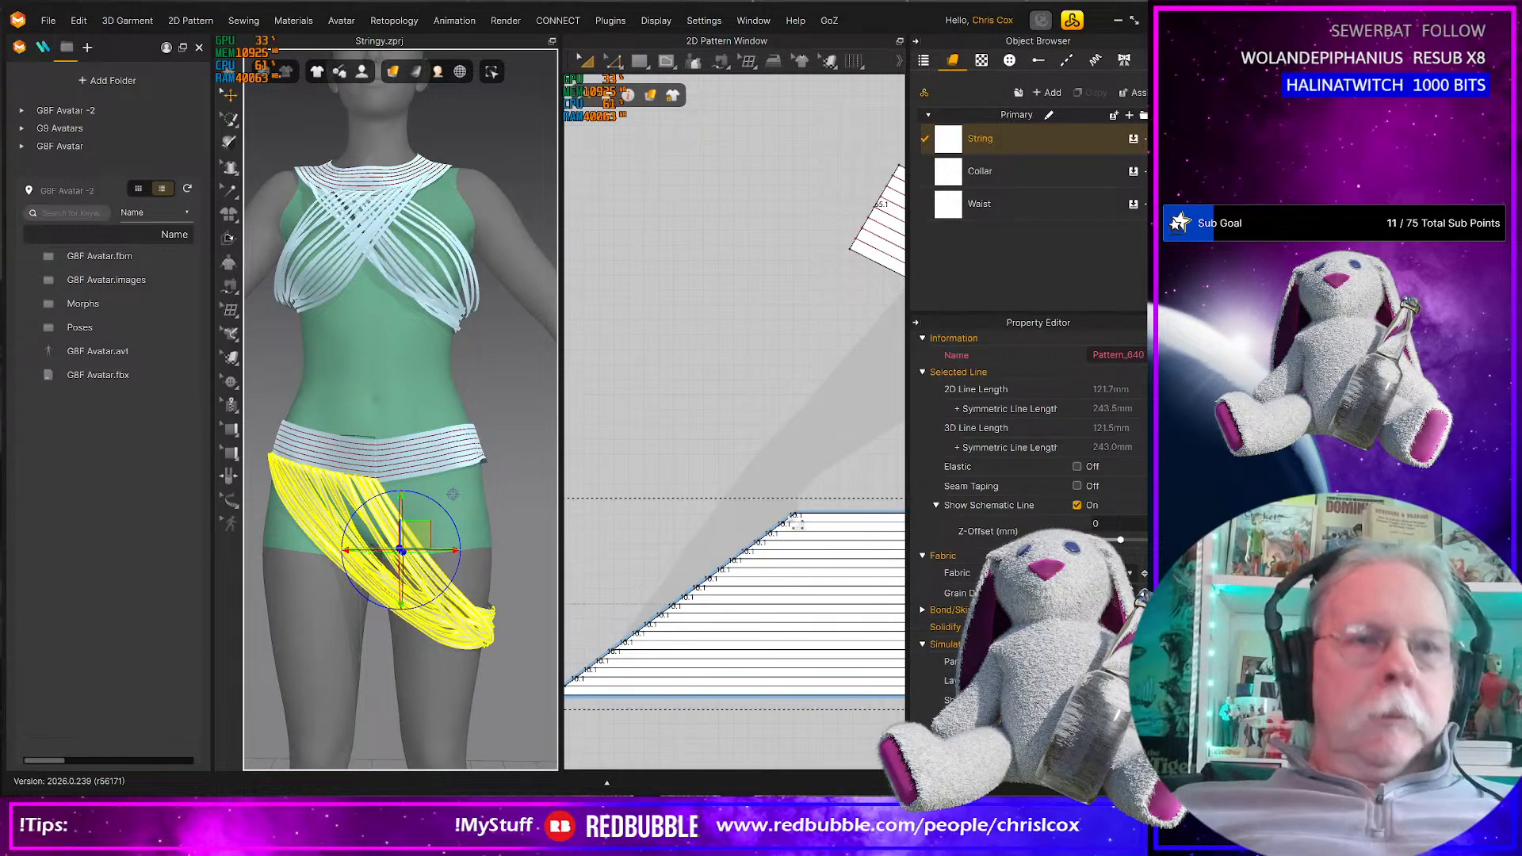
left_click(791, 511)
left_click(791, 514)
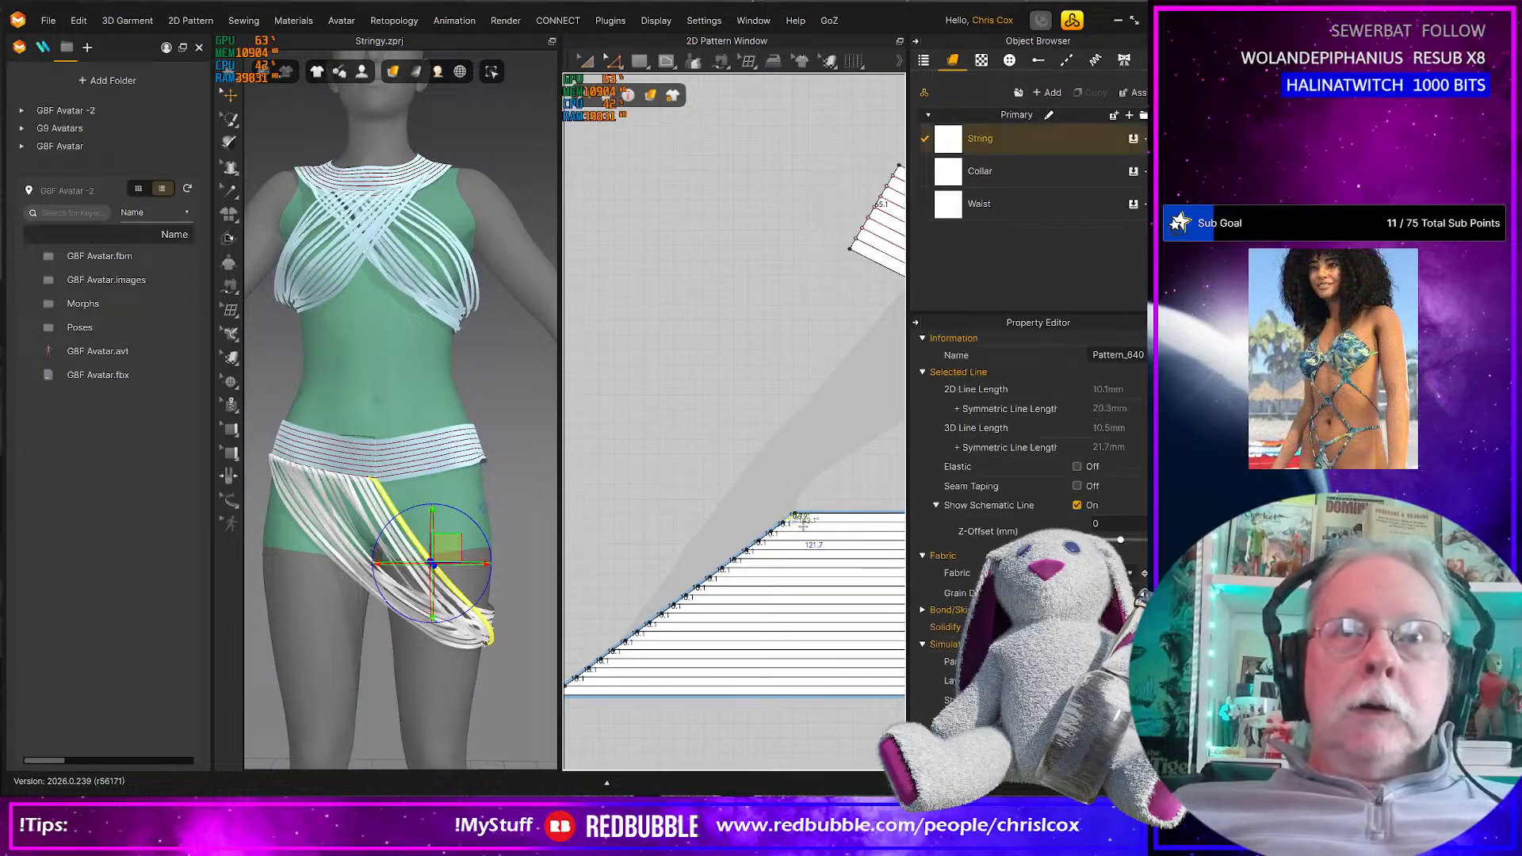
scroll(794, 525, "down", 1)
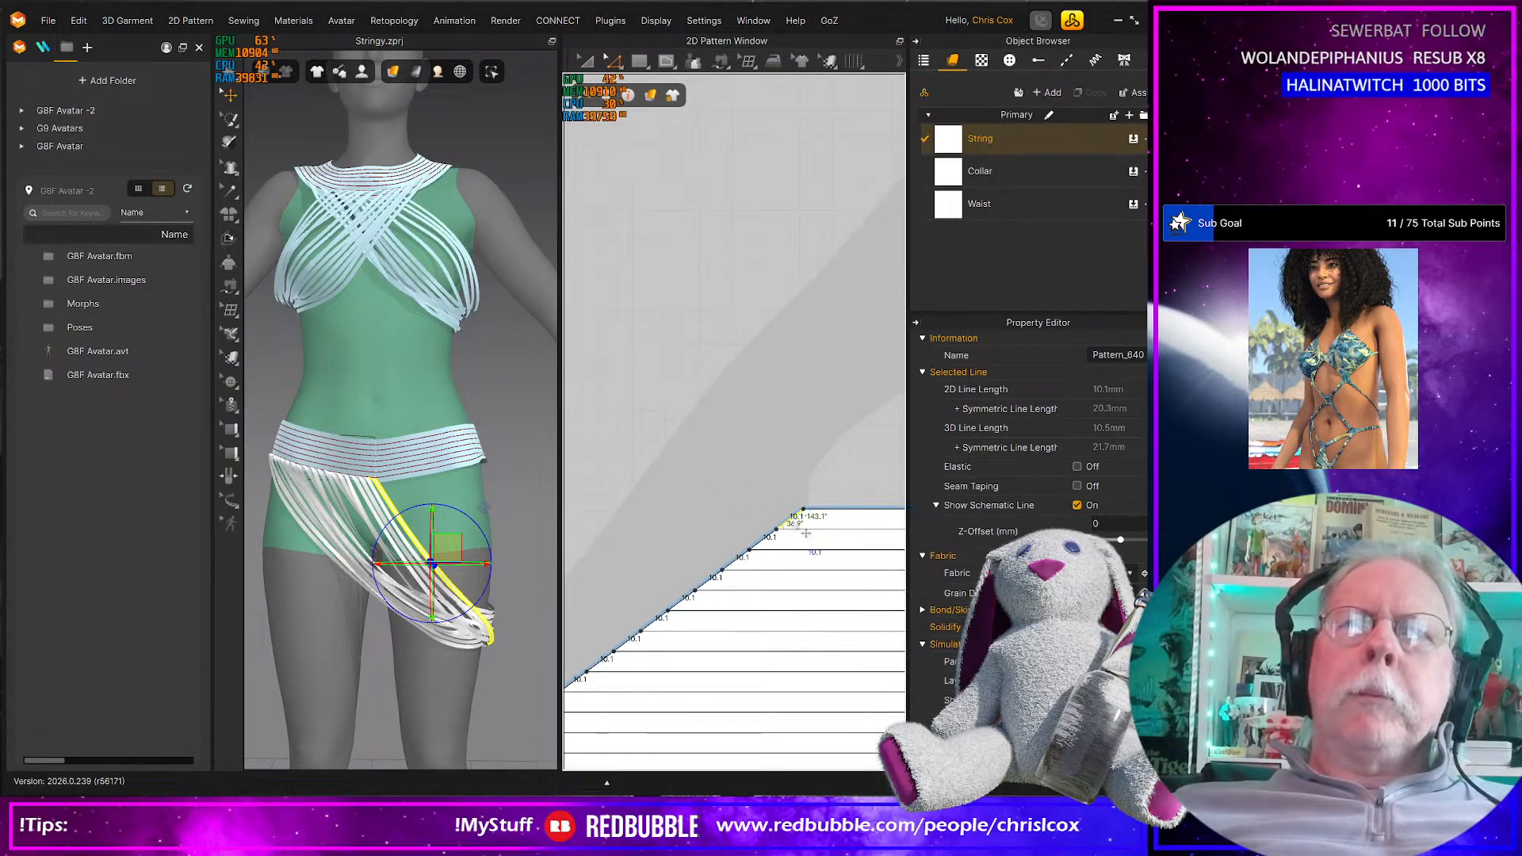
middle_click_drag(649, 618, 558, 596)
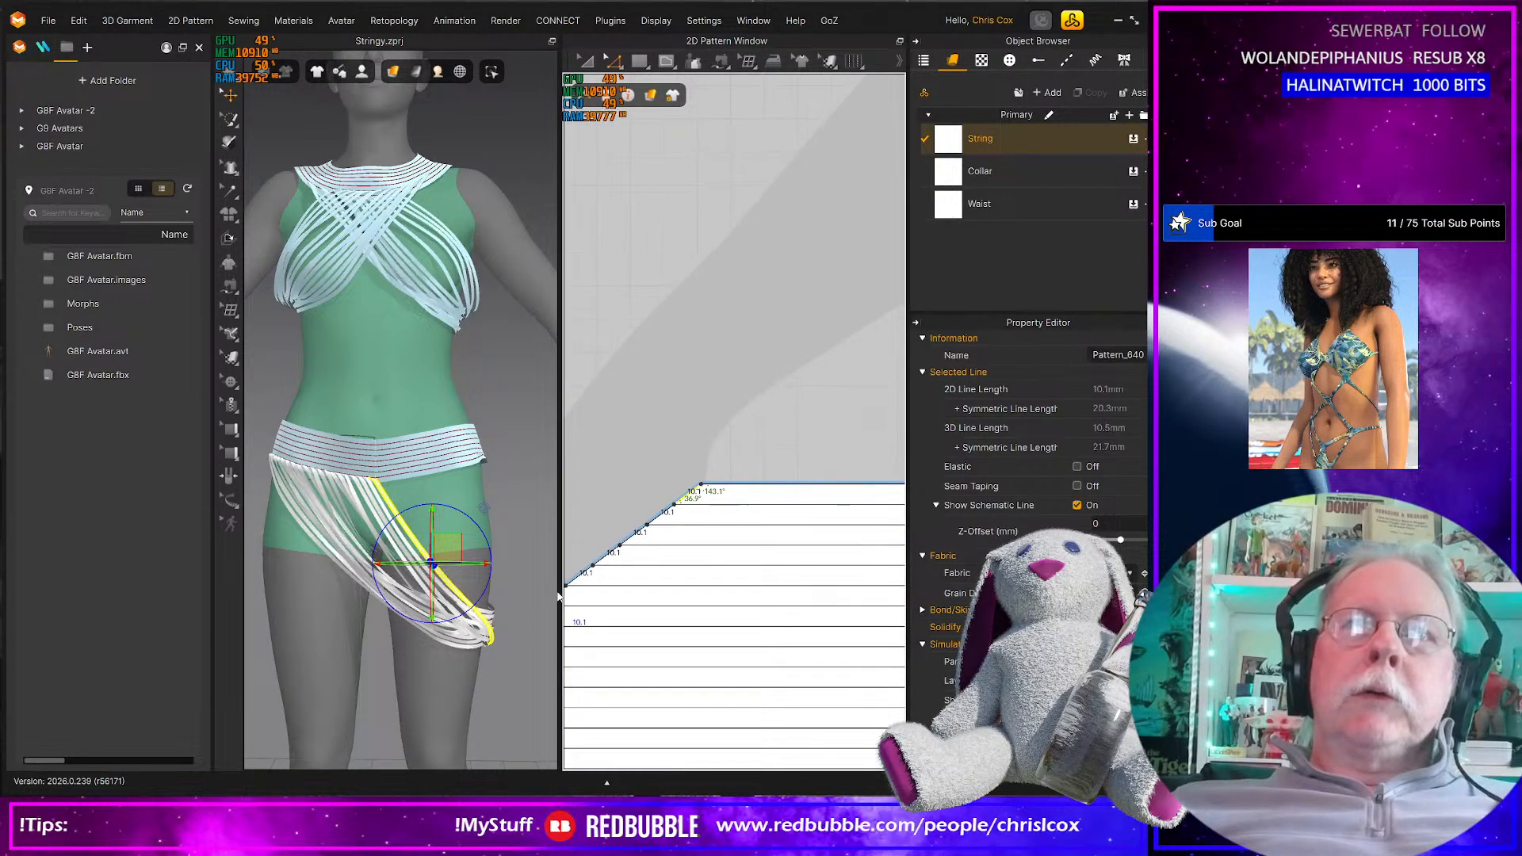
key("Right")
key("Right")
key("Right")
key("Right")
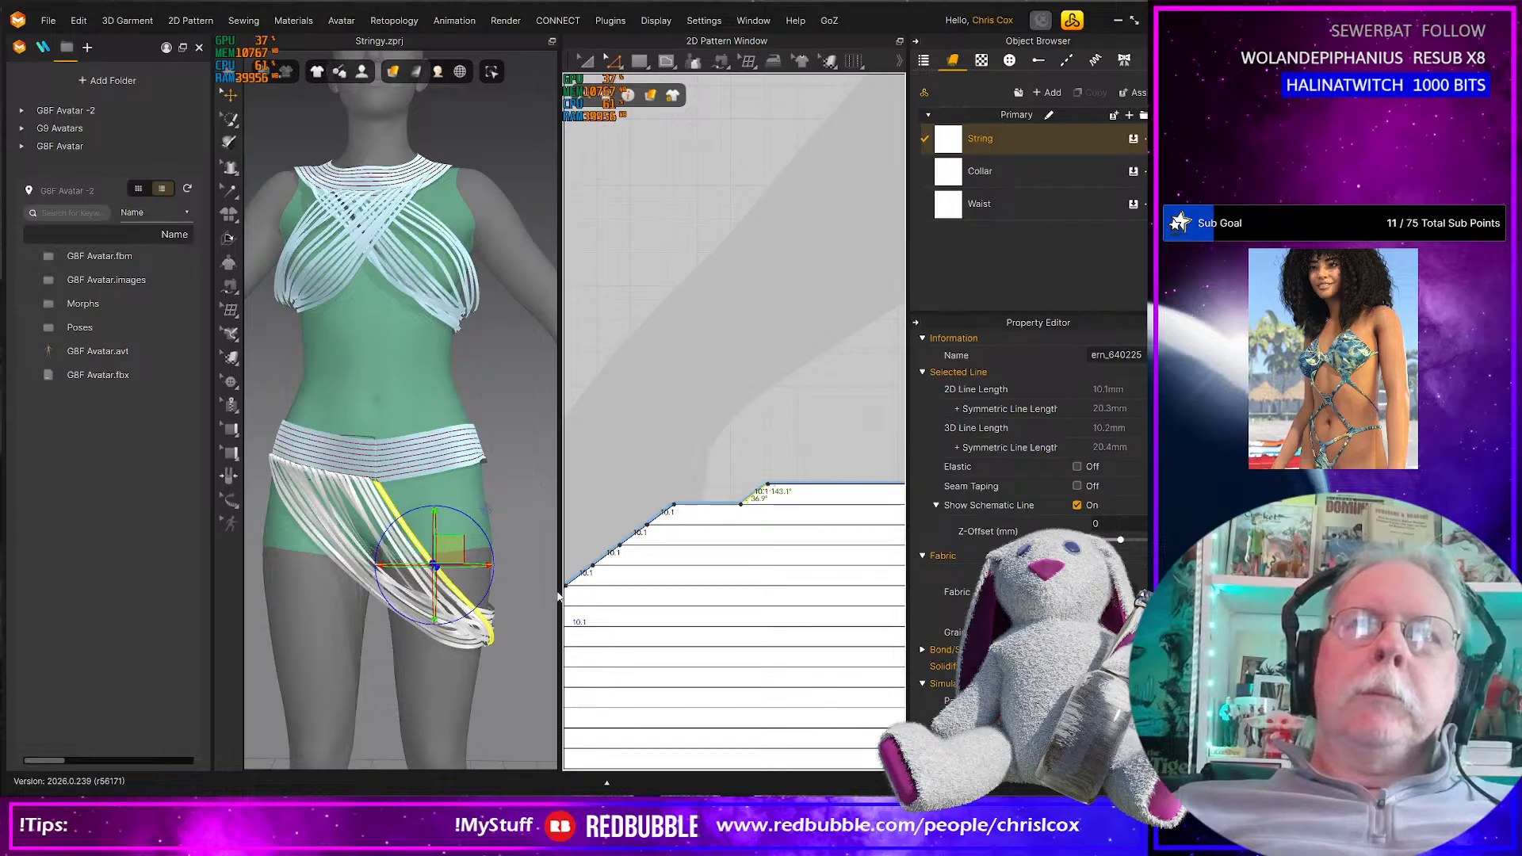
key("Right")
key("Right")
key("Right")
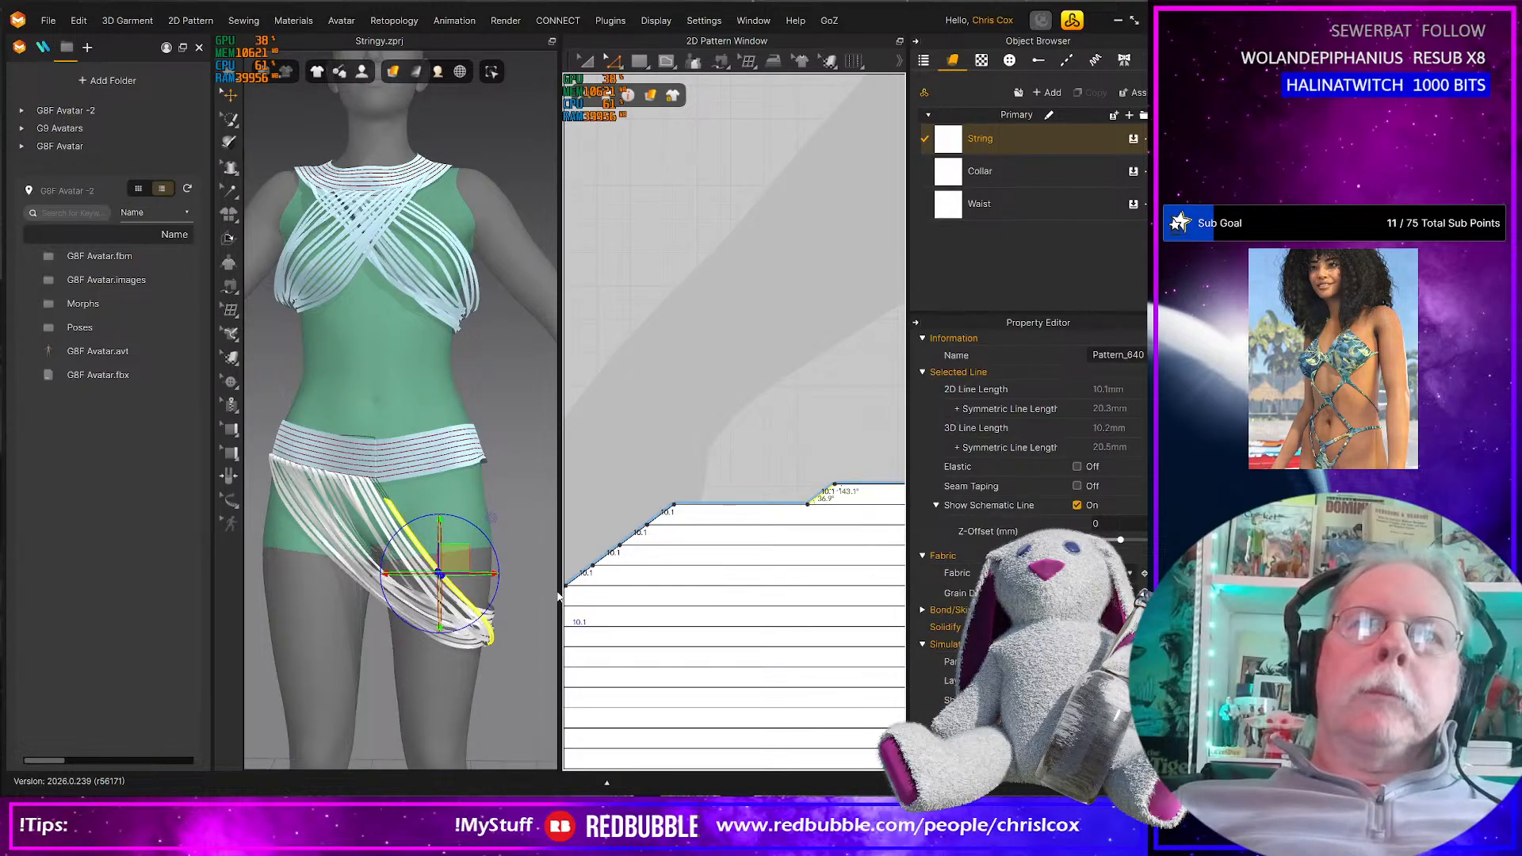
Simulate the shortened uppermost strip and examine its drape from several angles
key("space")
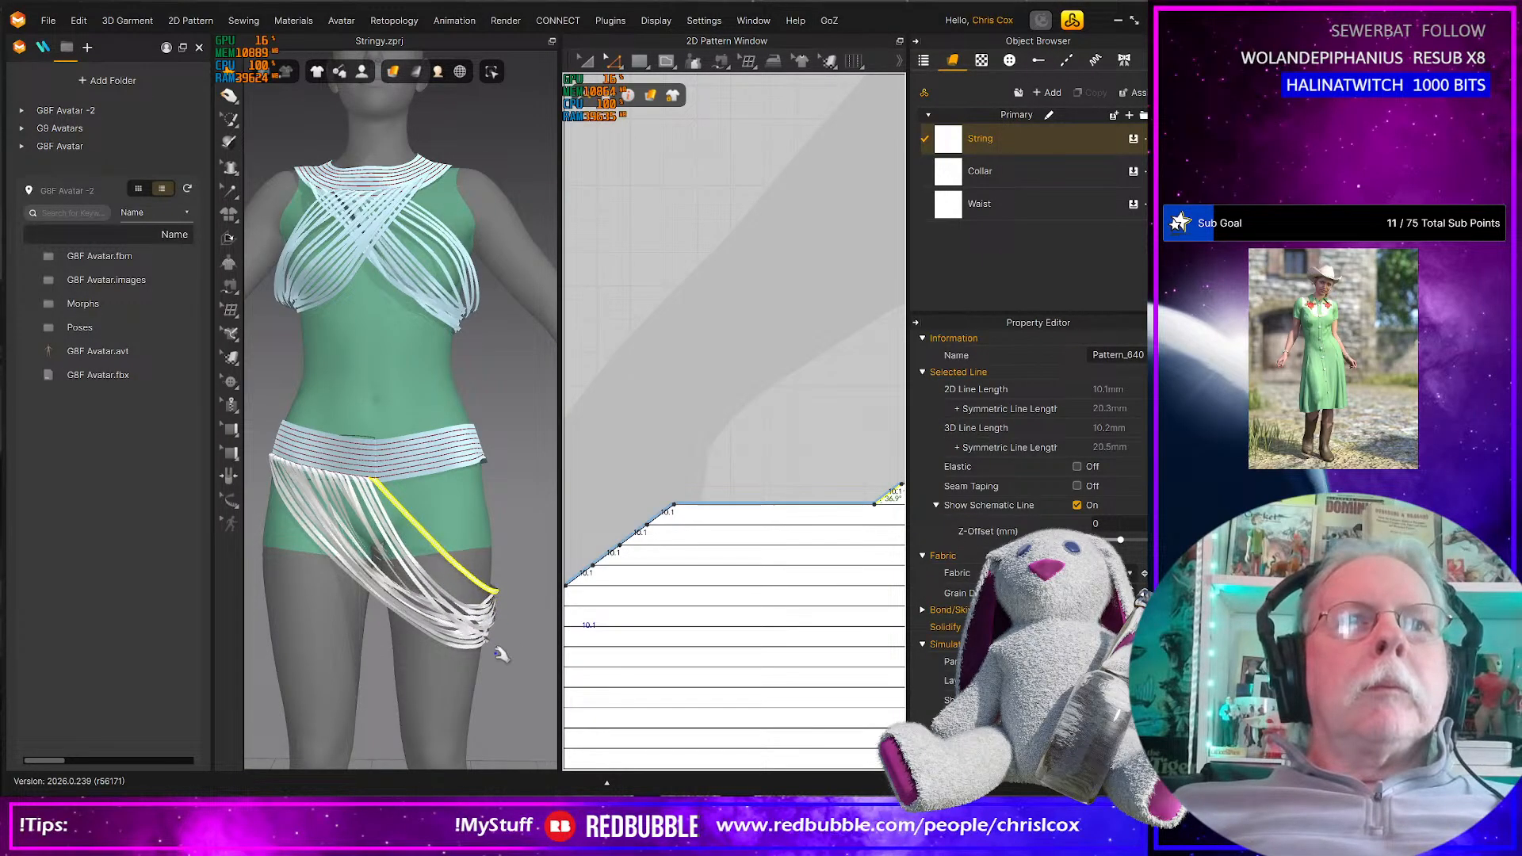
right_click_drag(500, 656, 455, 554)
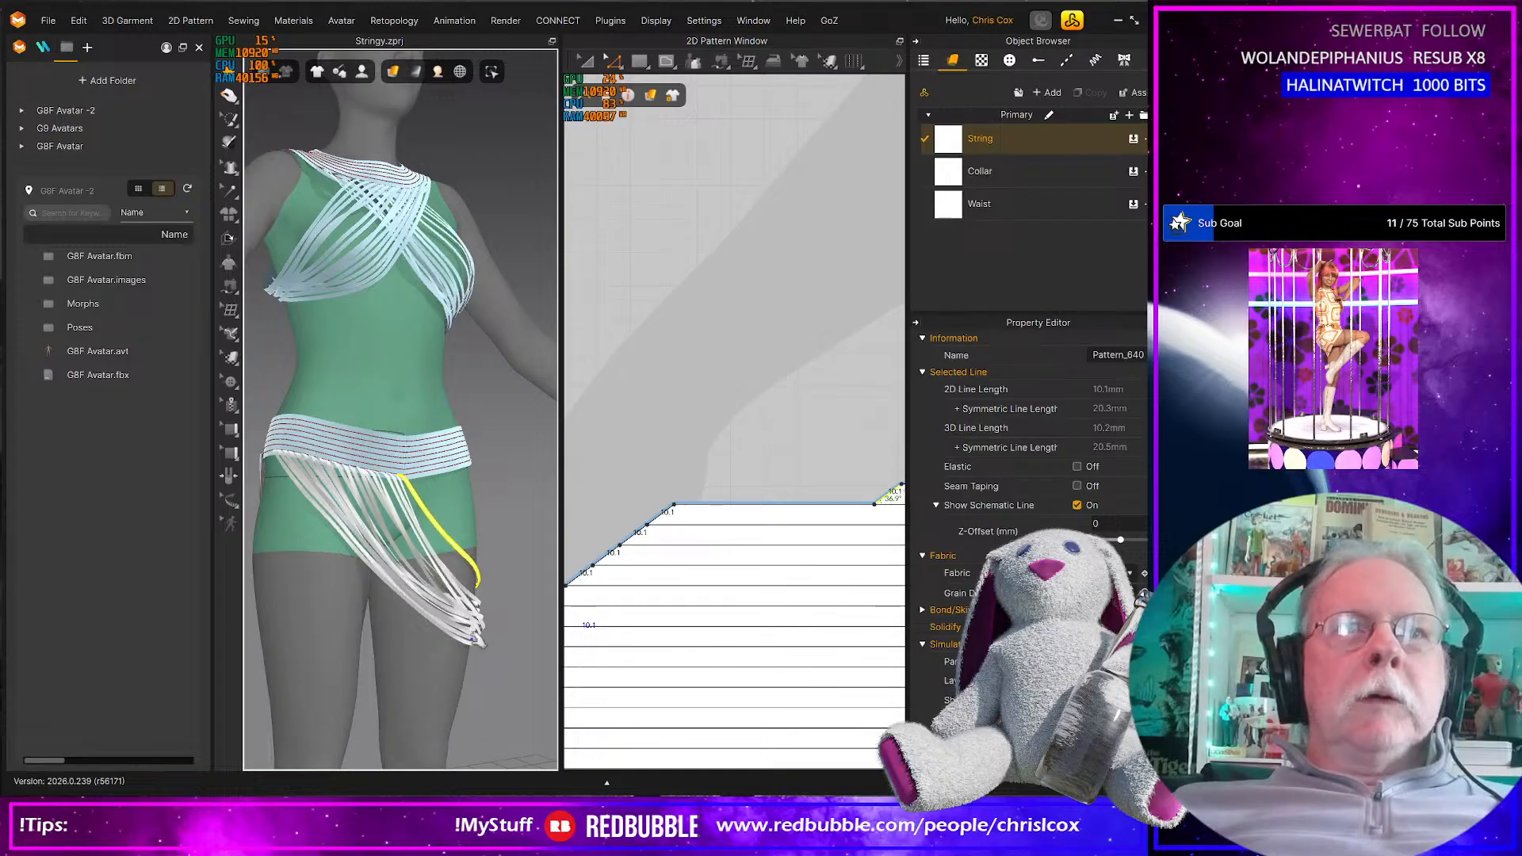
right_click_drag(474, 639, 397, 652)
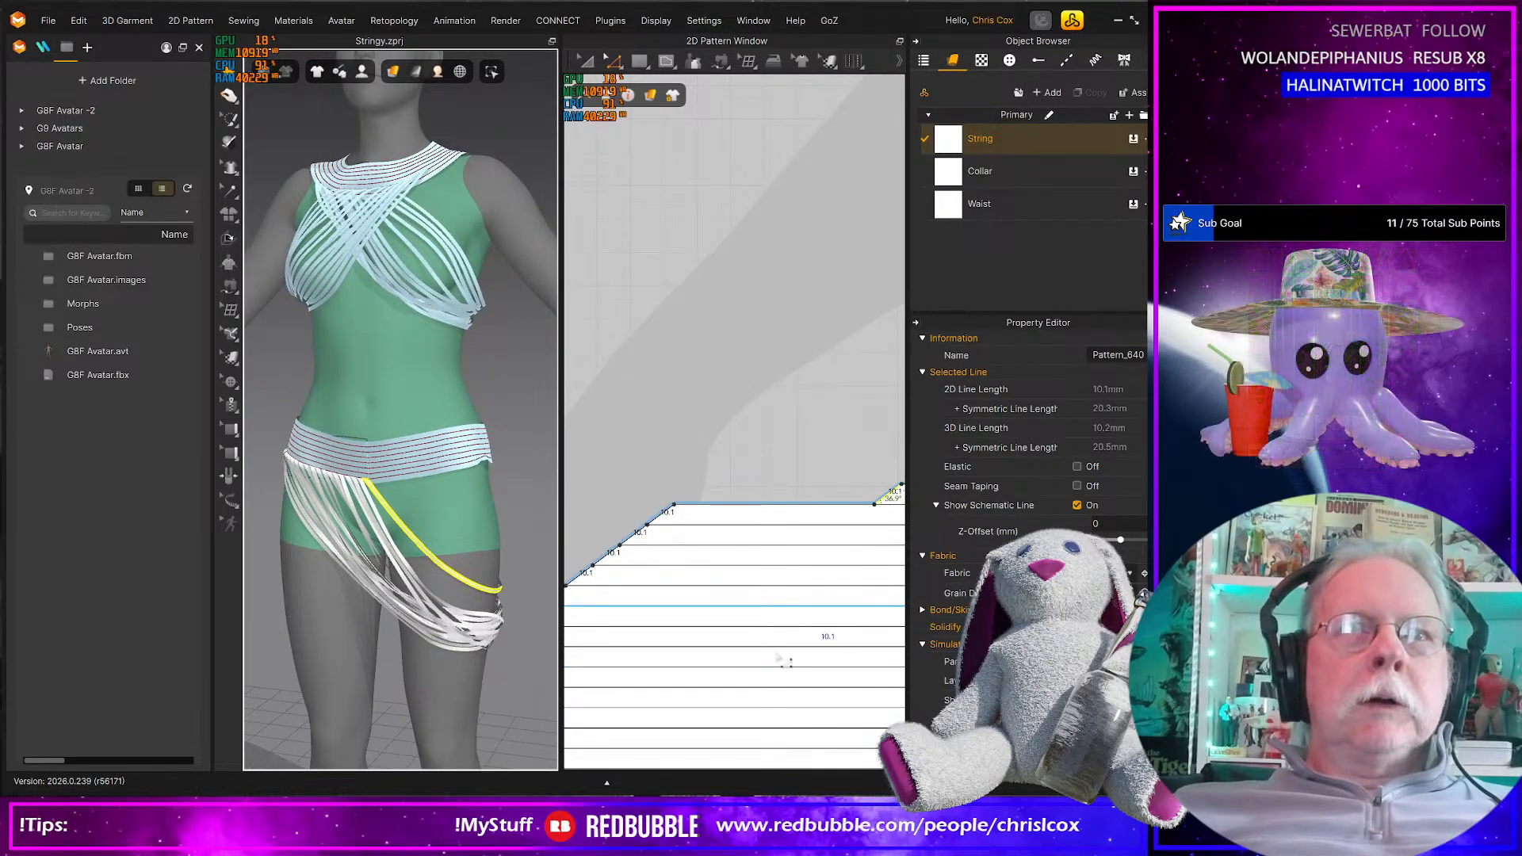
scroll(521, 640, "down", 1)
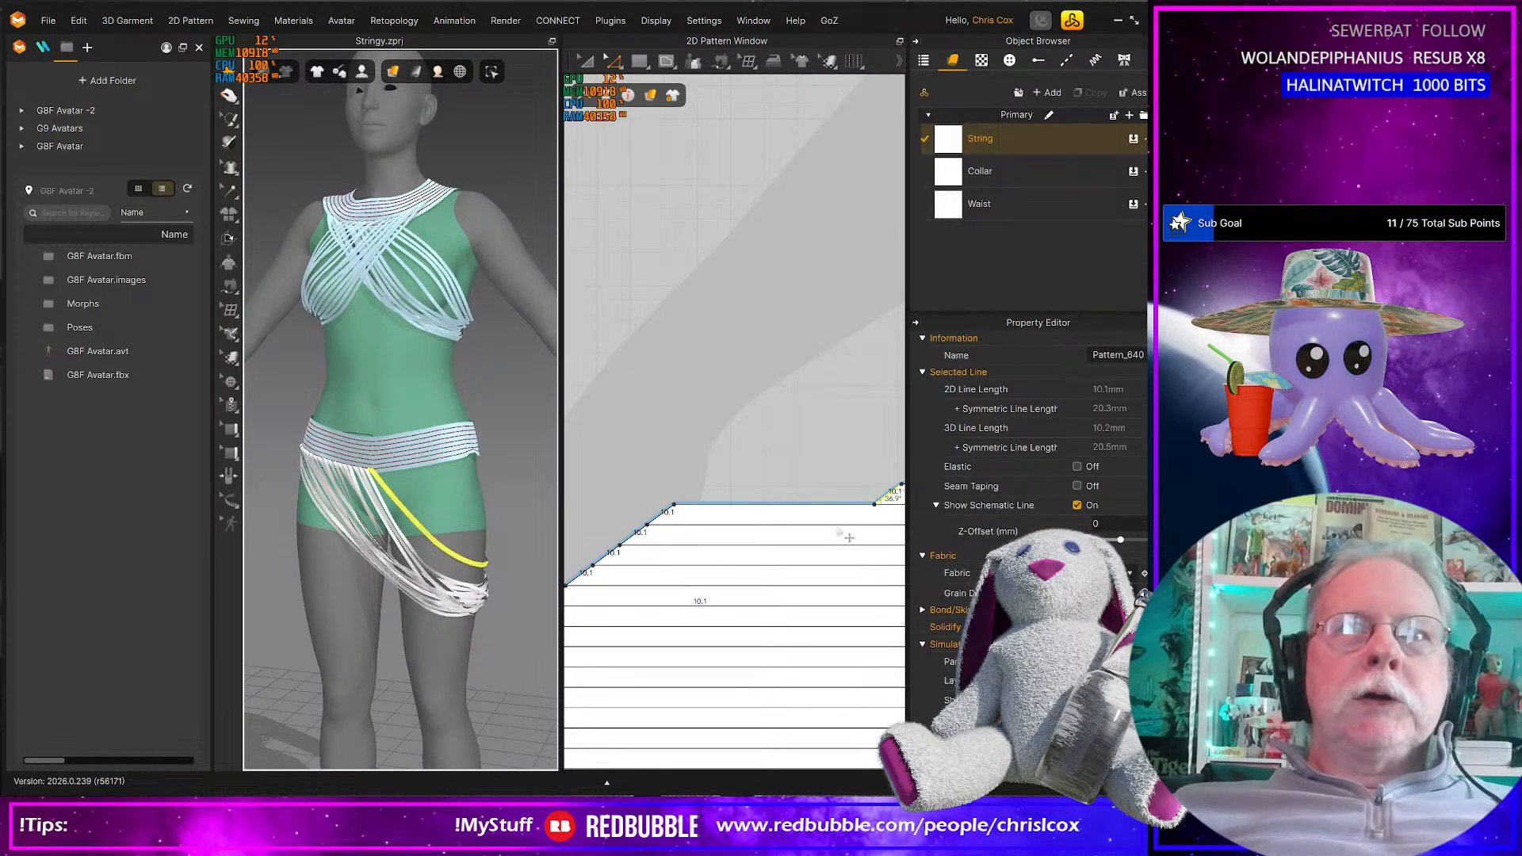
Shorten the uppermost skirt strip further by moving its slanted end inward, simulate again, and compare it with the other strips
scroll(825, 537, "up", 3)
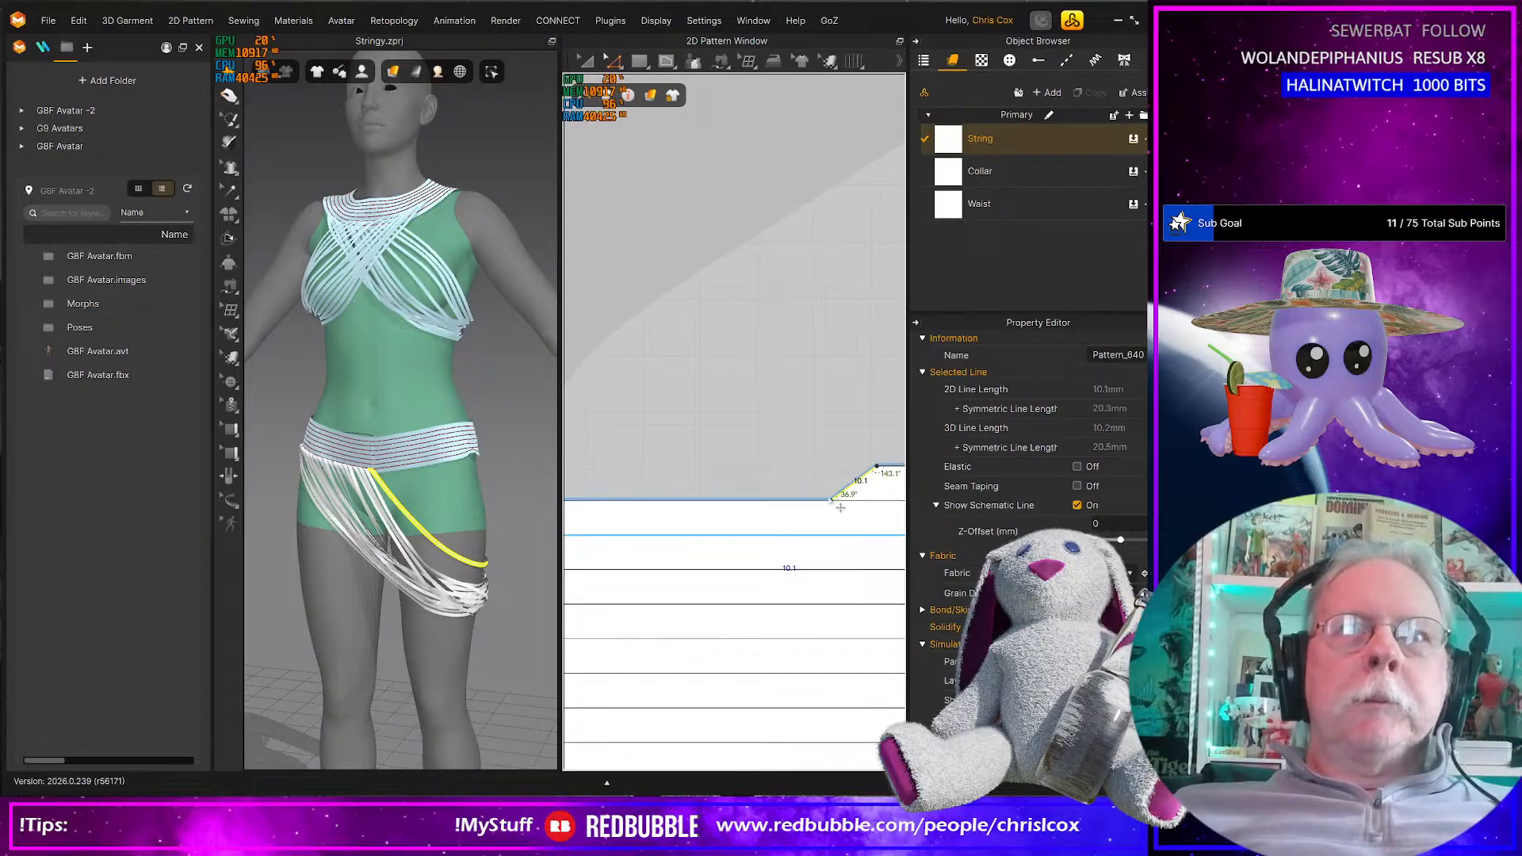
left_click(862, 487)
left_click(866, 491)
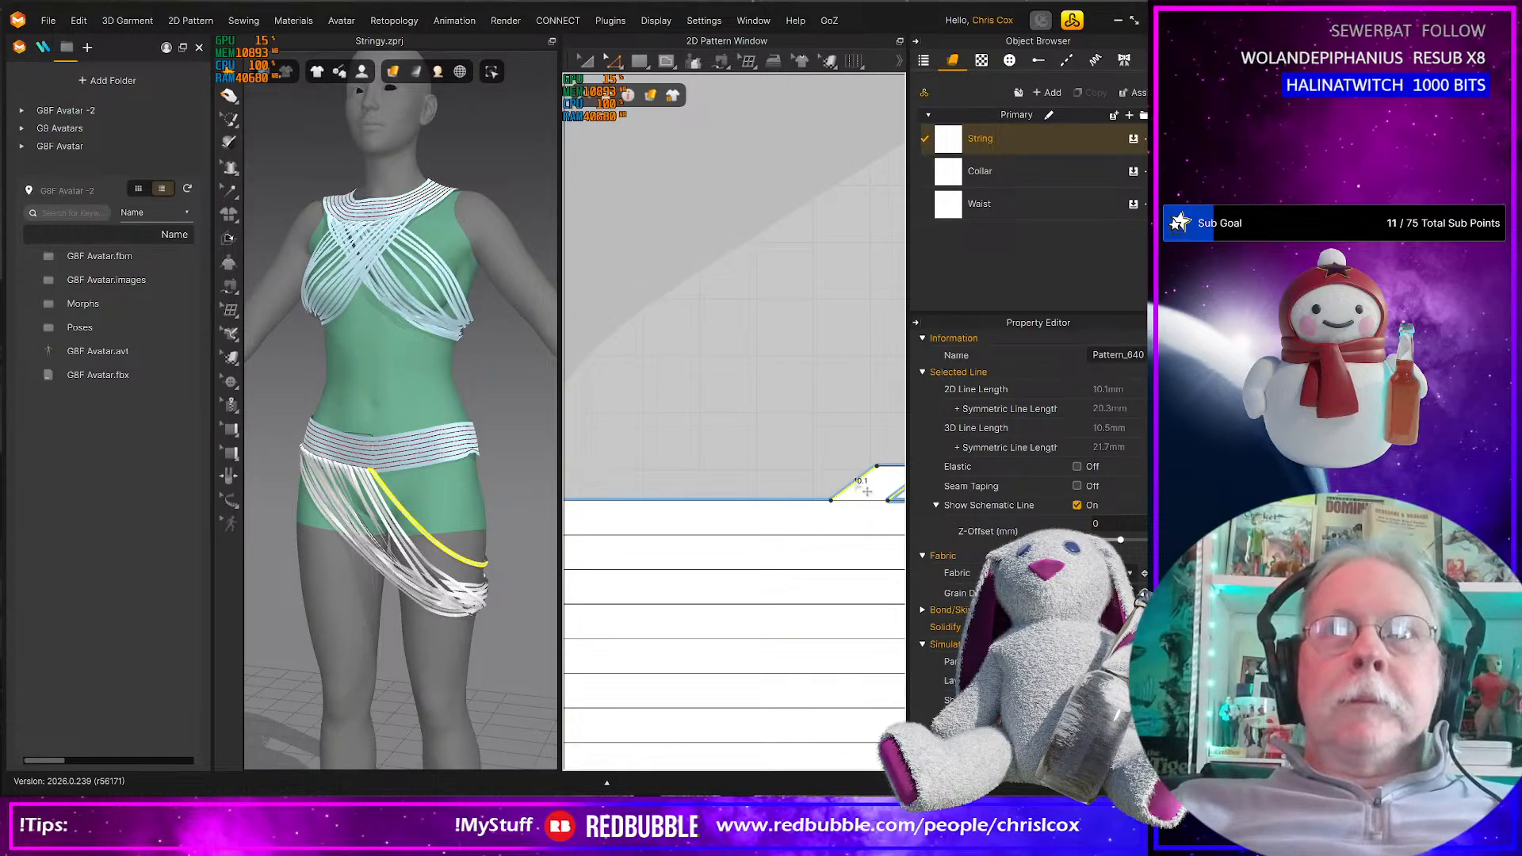
key("ctrl+z")
key("ctrl+z")
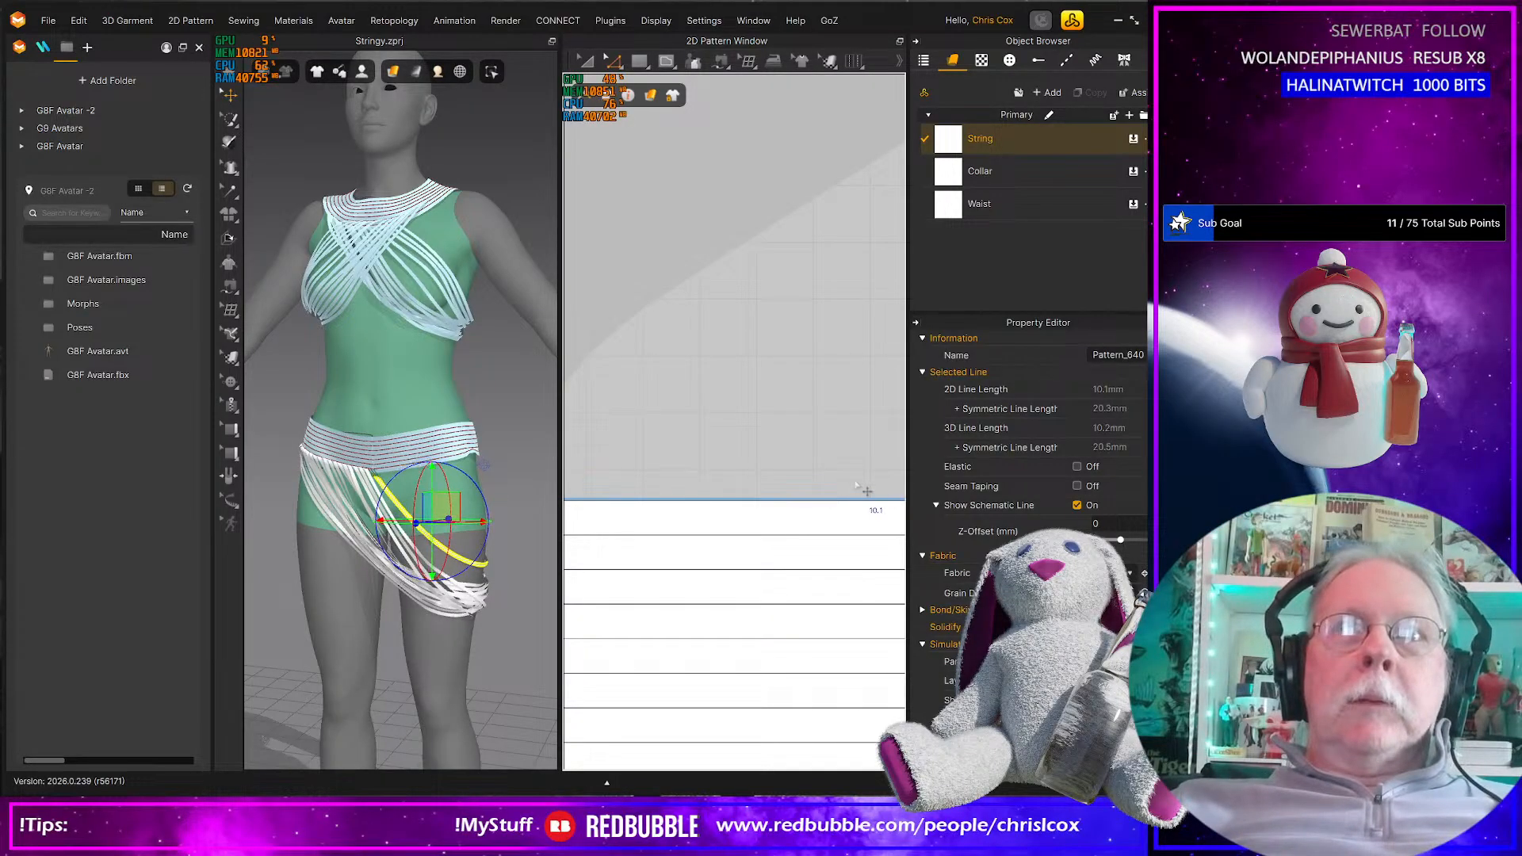
key("space")
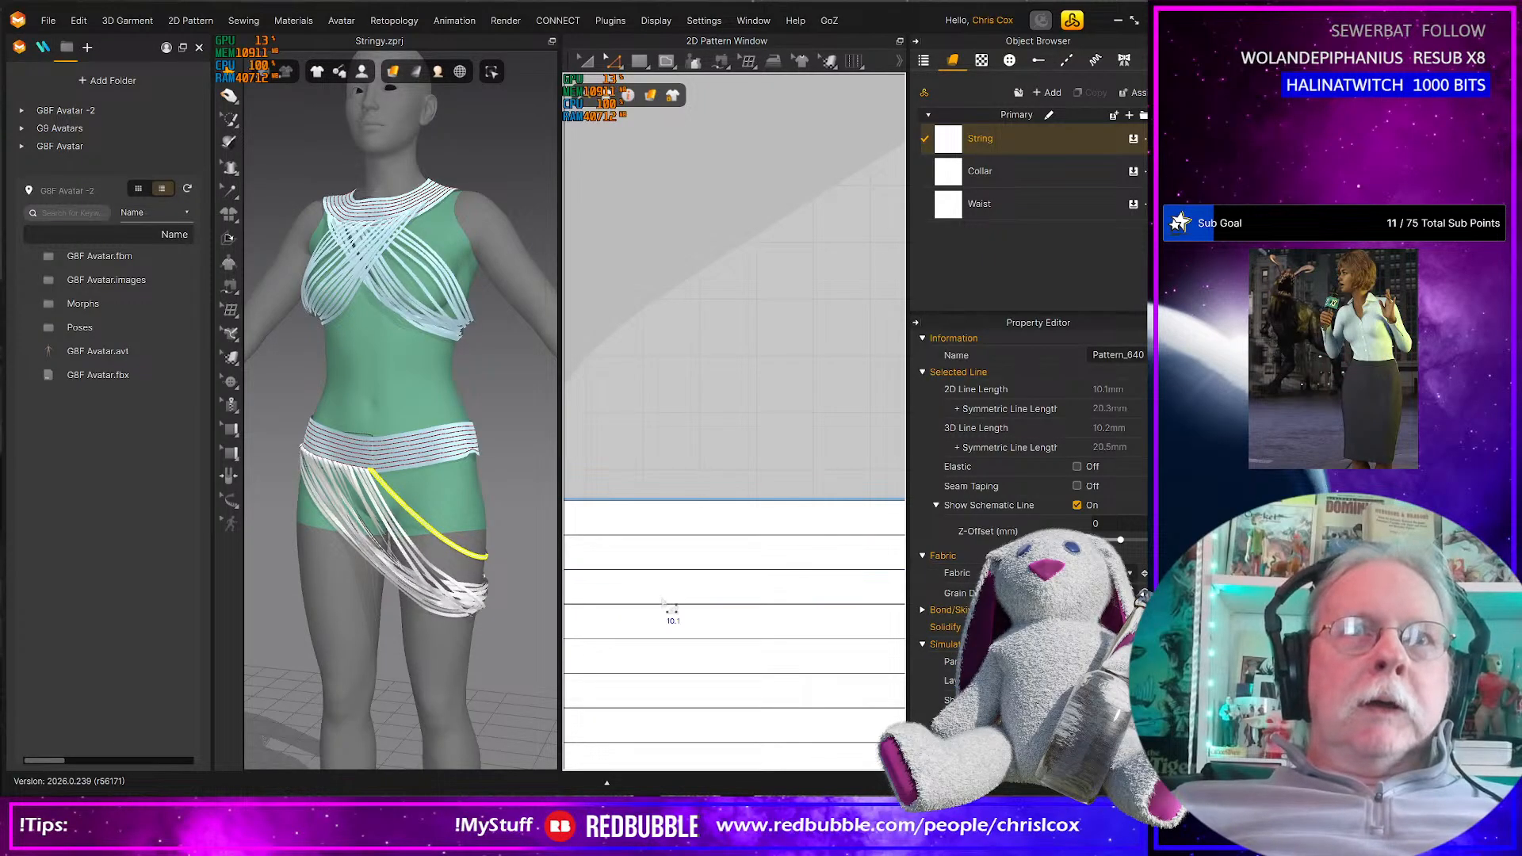
scroll(667, 608, "down", 4)
scroll(667, 605, "down", 2)
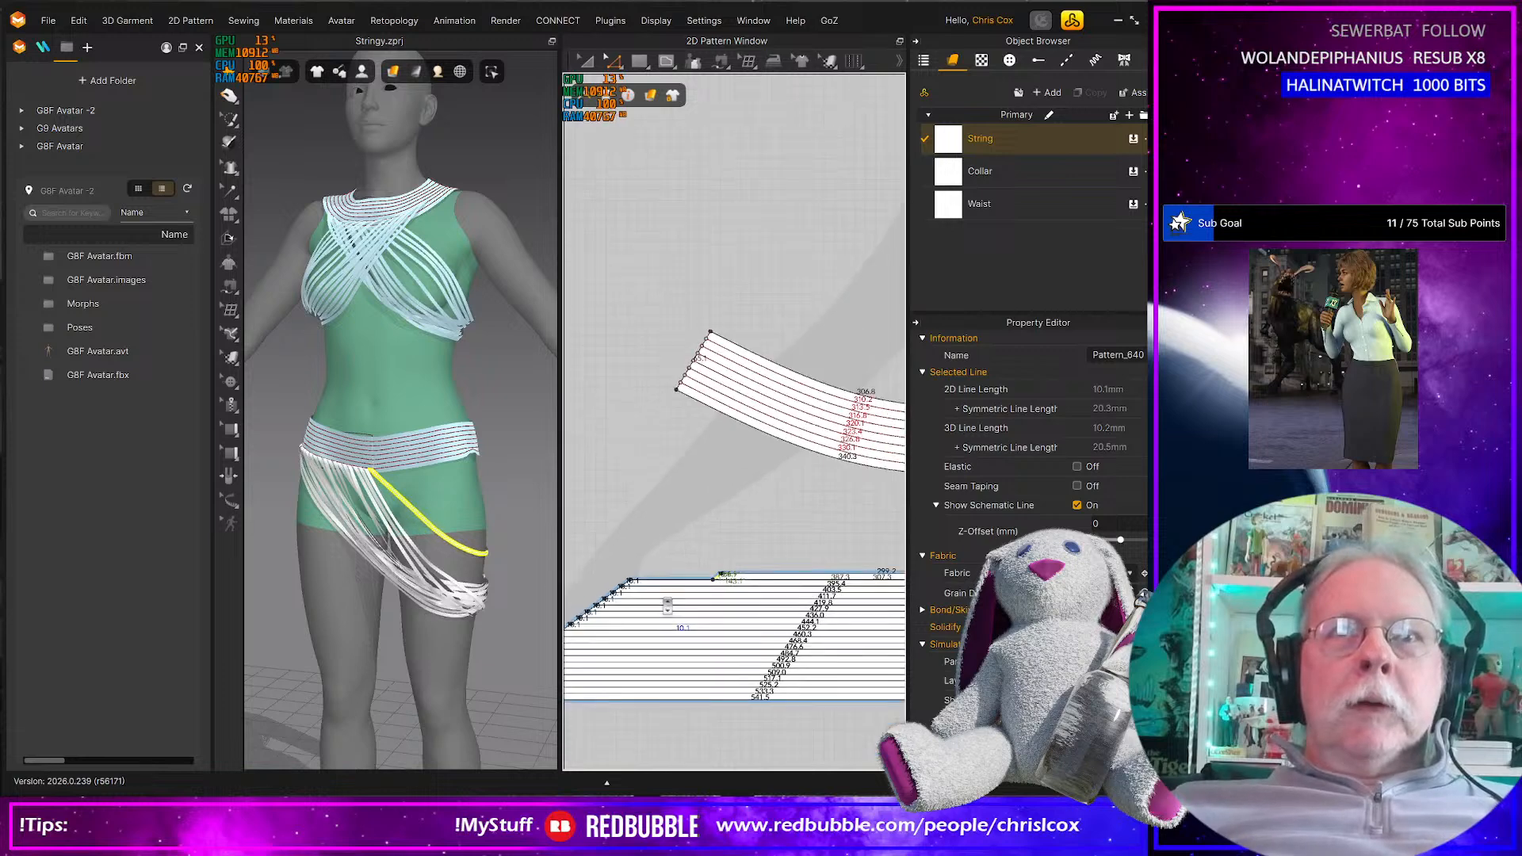
middle_click_drag(681, 602, 761, 572)
scroll(826, 554, "down", 1)
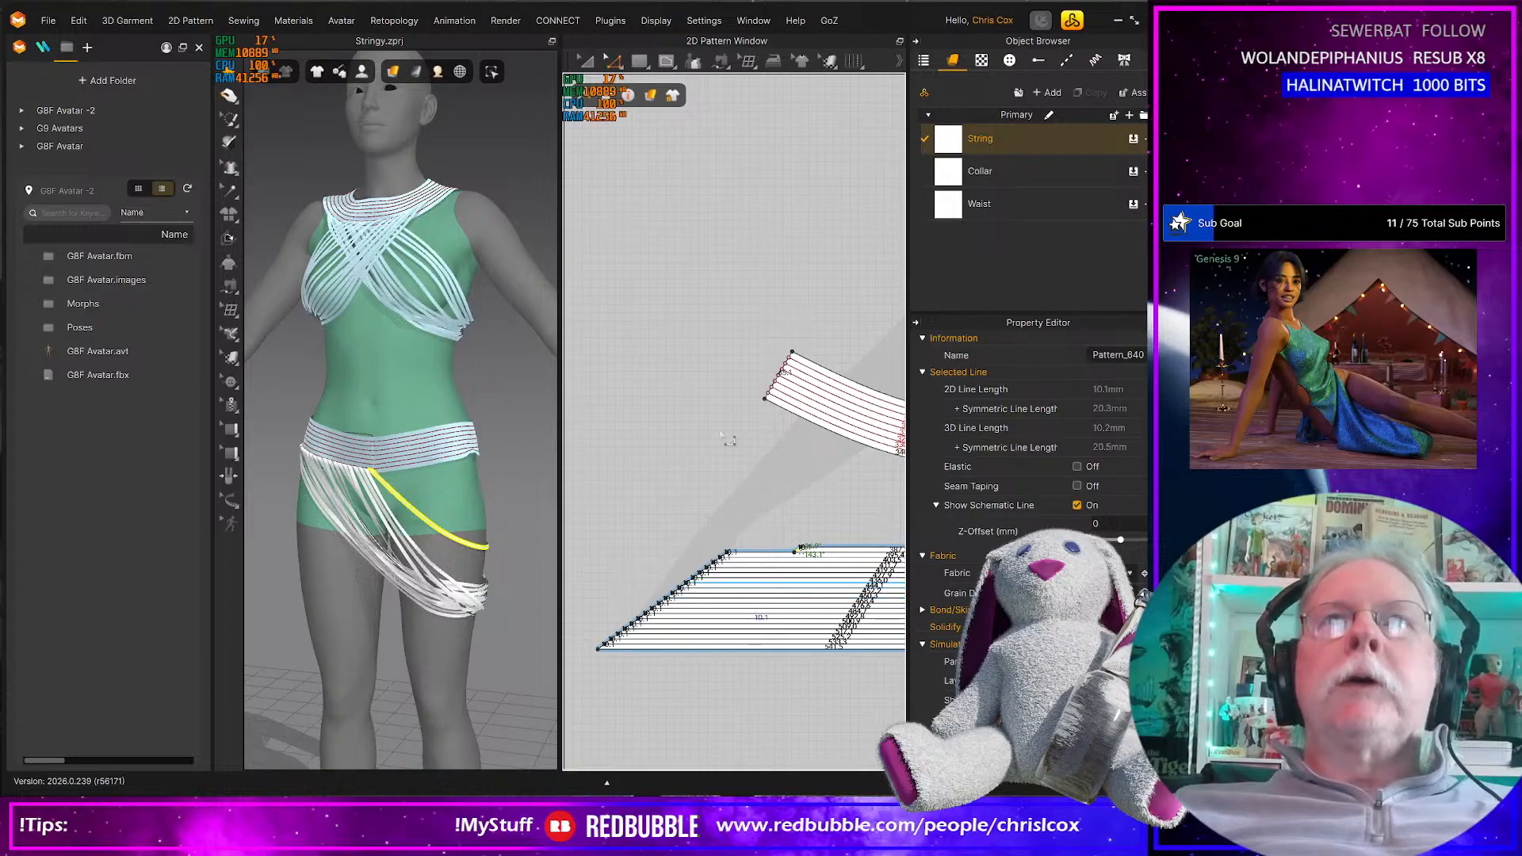
Draw a polygon guide with sides of about 271, 29, 227 and 247 mm, running from the uppermost strip's end to the bottom strip's end
left_click(642, 63)
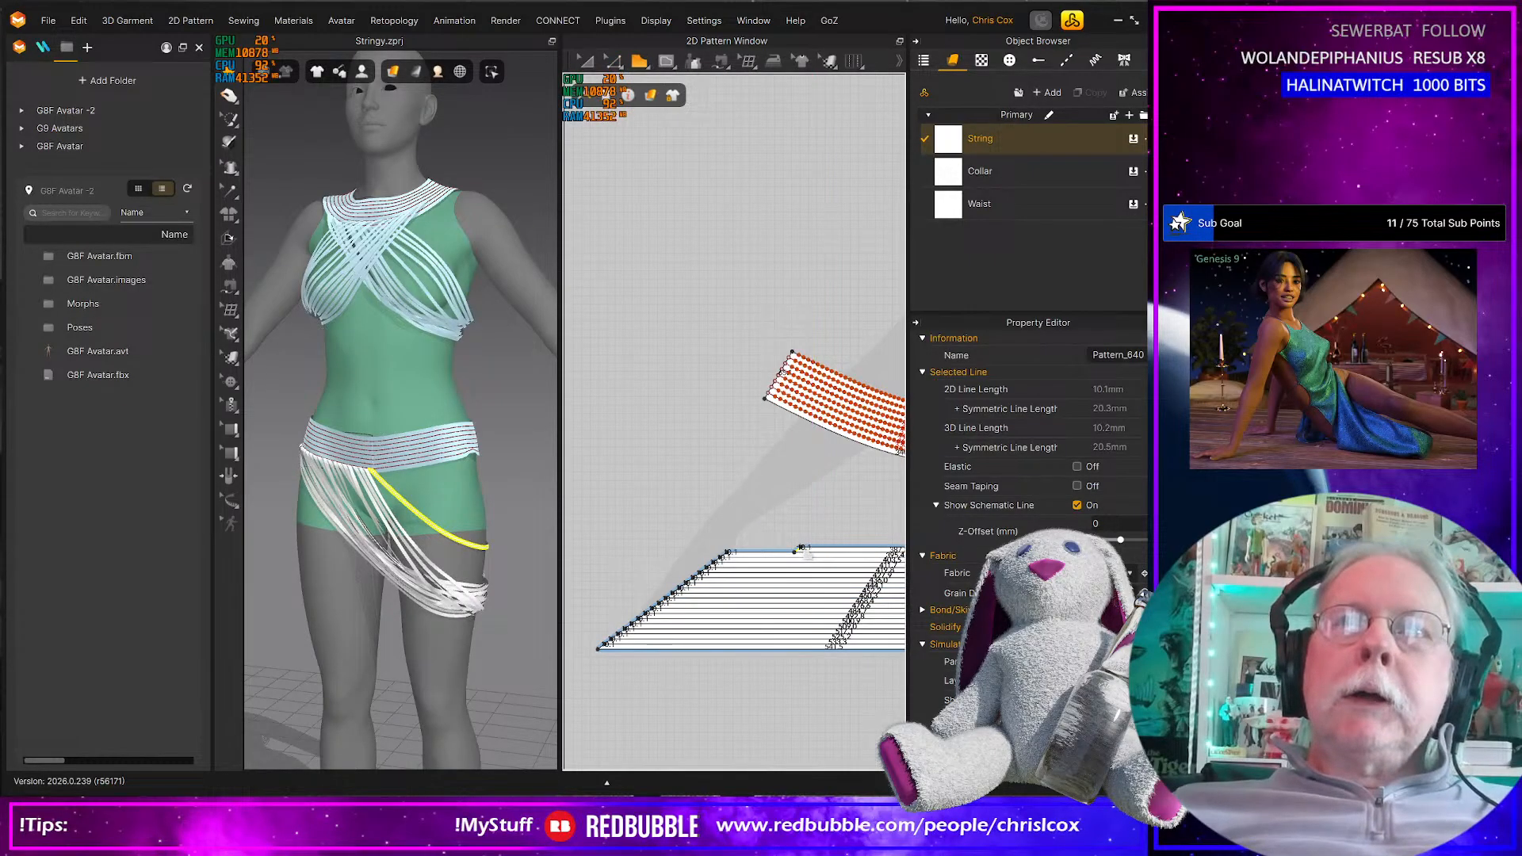
left_click(796, 549)
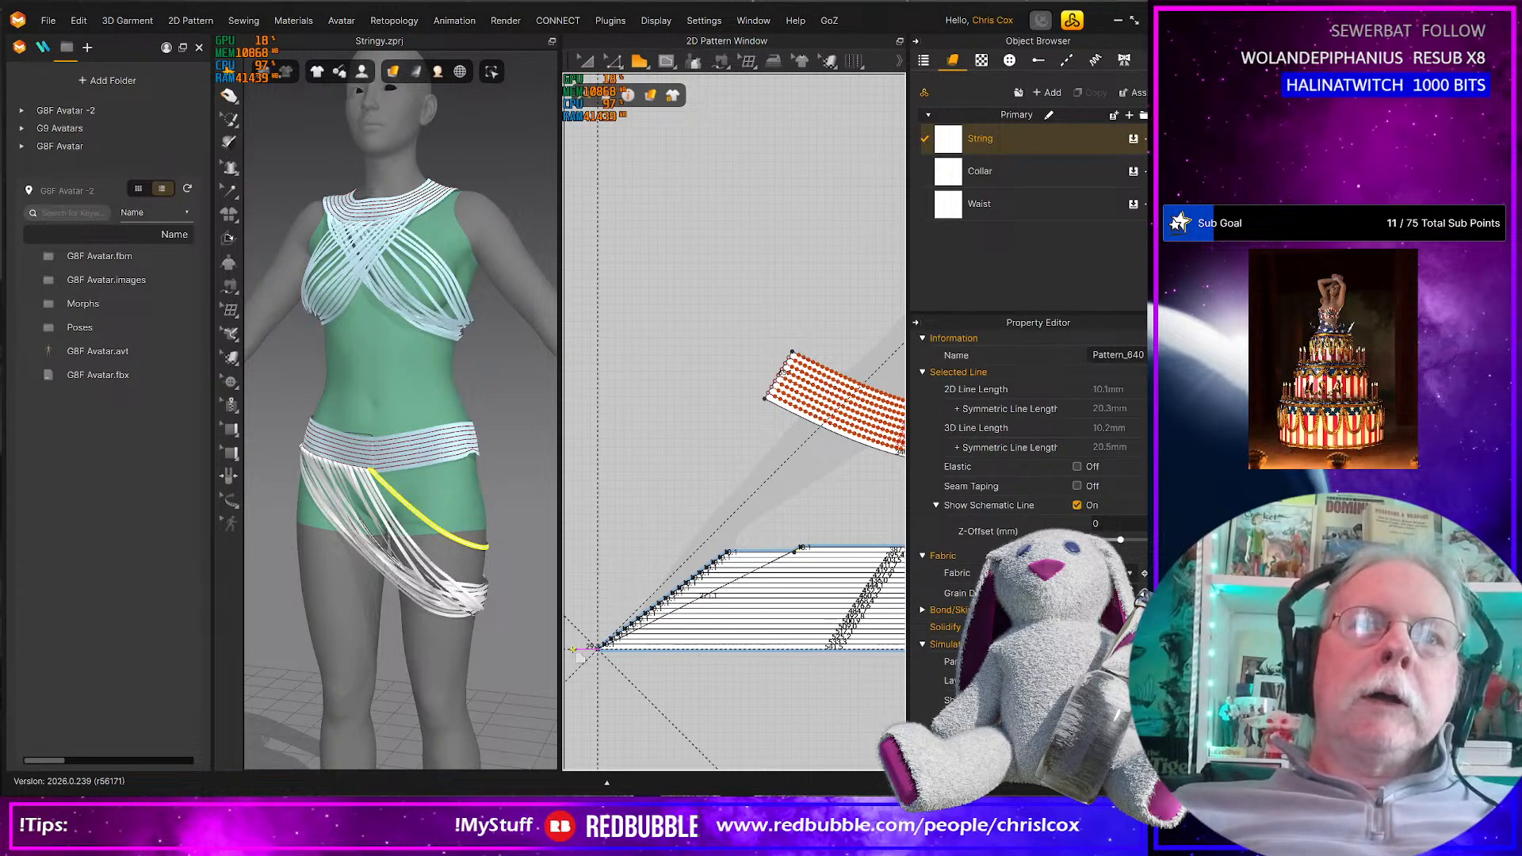
left_click(573, 648)
left_click(611, 464)
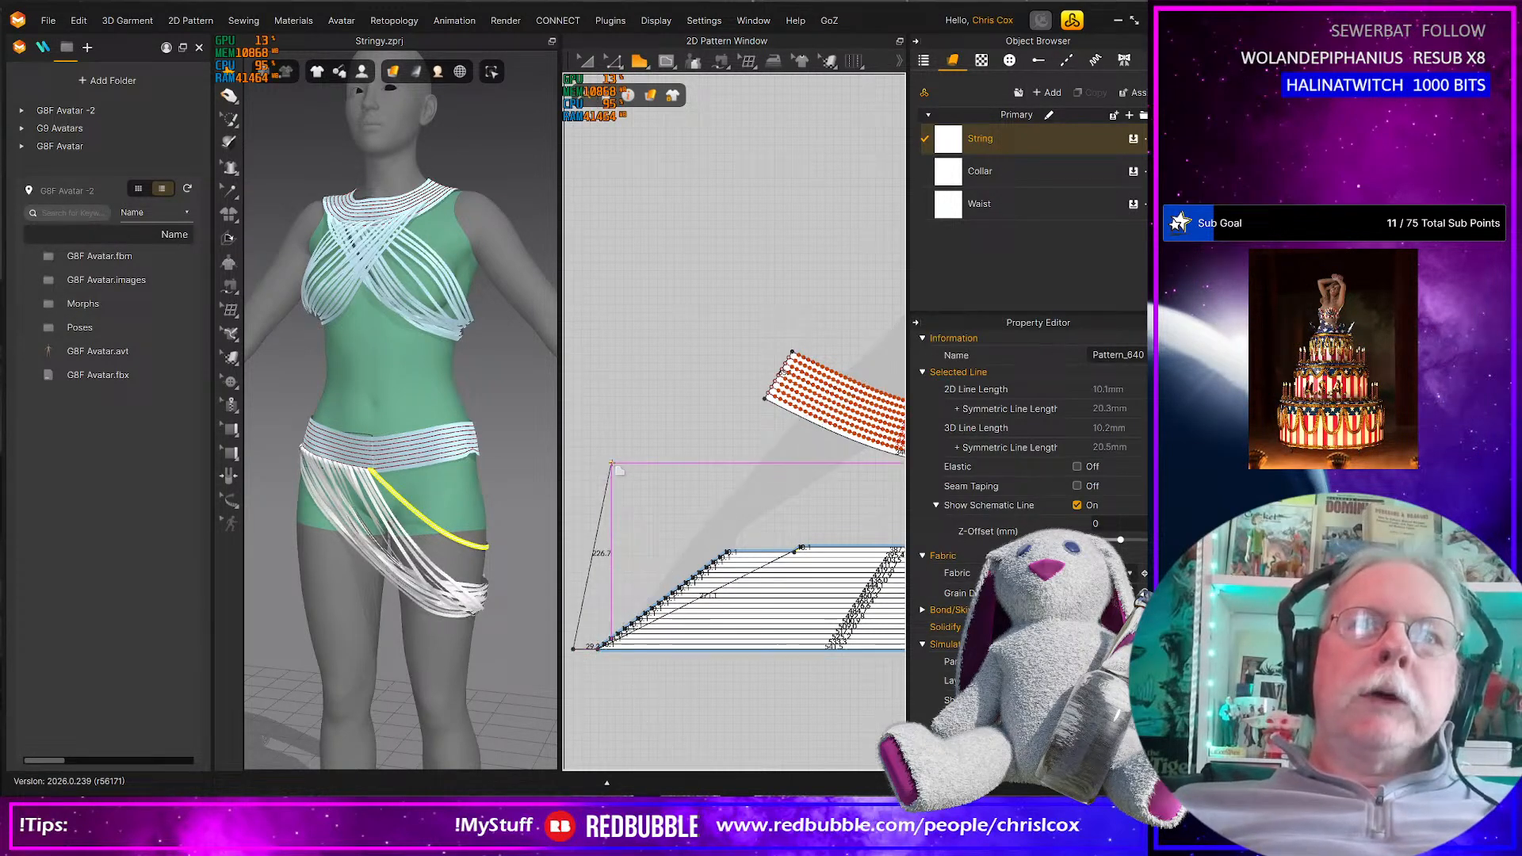
left_click(794, 517)
left_click(798, 548)
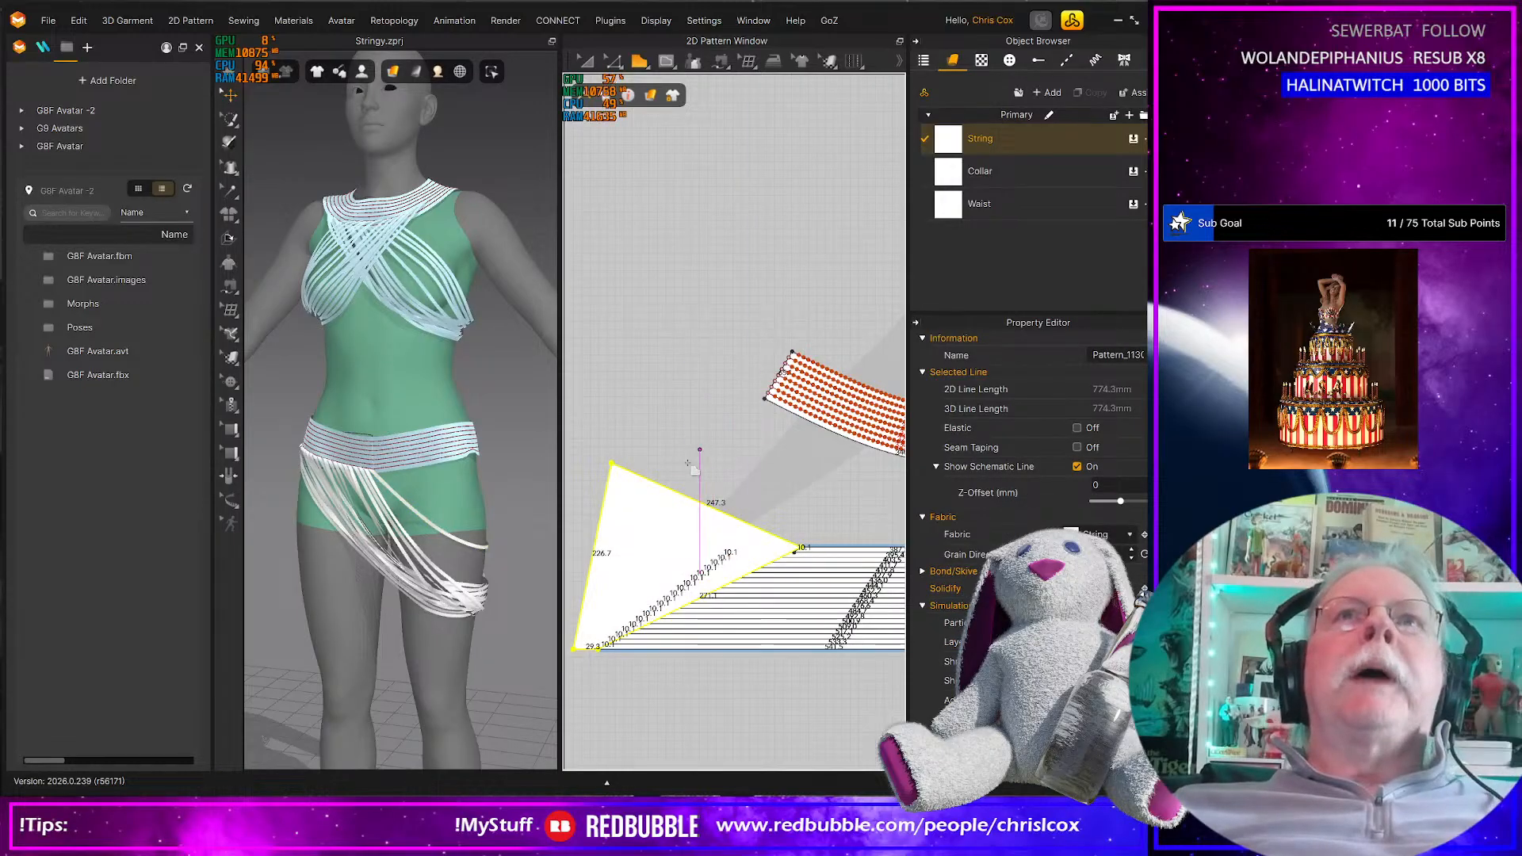
Send the polygon guide to the back of the pattern order, behind the skirt strips
right_click(647, 541)
mouse_move(741, 511)
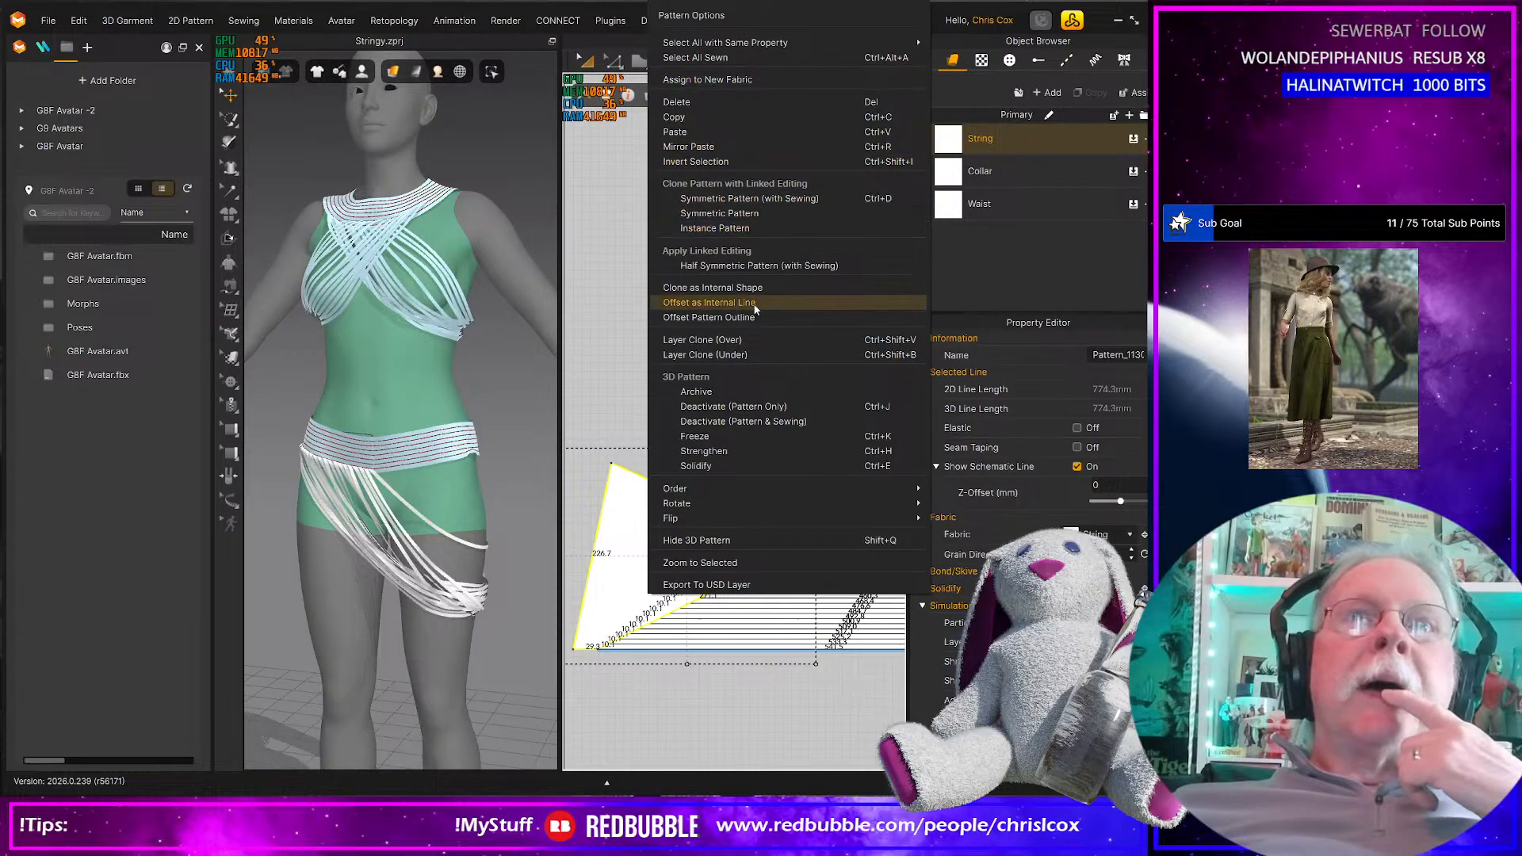
mouse_move(735, 482)
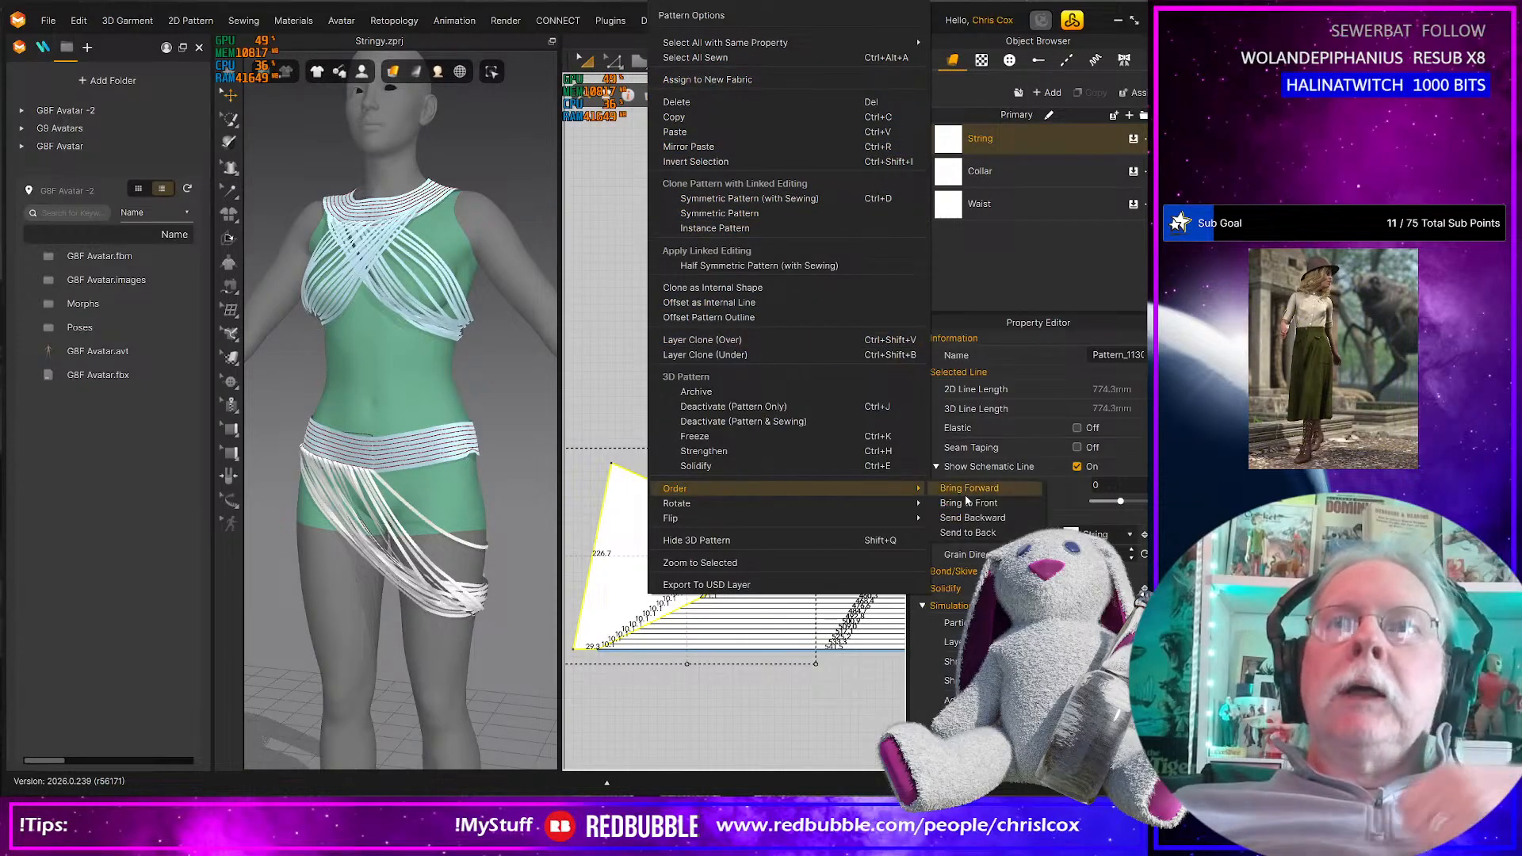
left_click(988, 531)
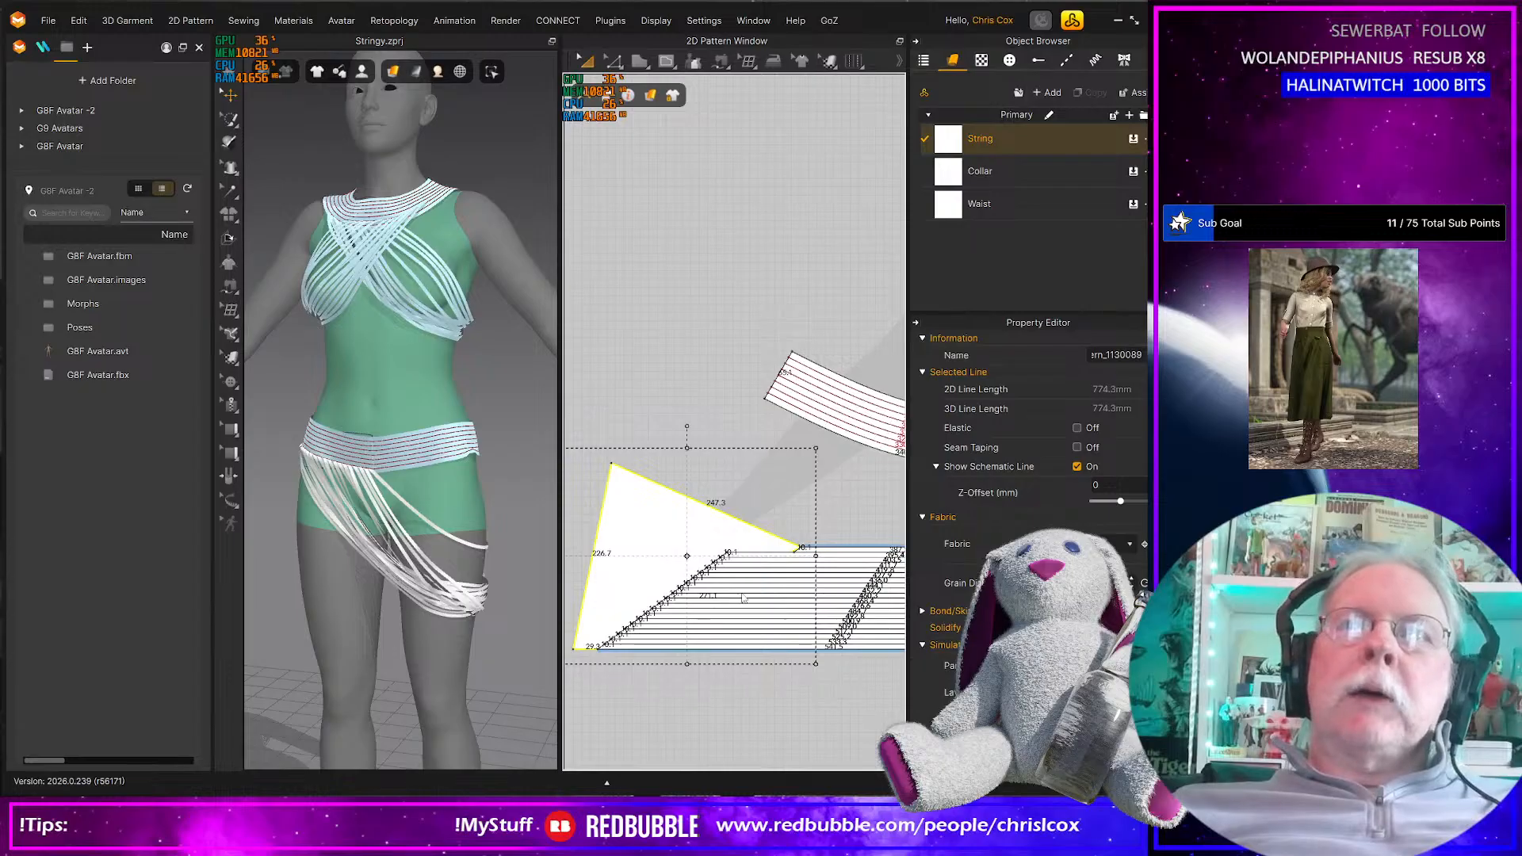
Shorten the second and third skirt strips by moving their slanted ends inward onto the guide's diagonal edge
left_click(793, 533)
scroll(793, 533, "up", 8)
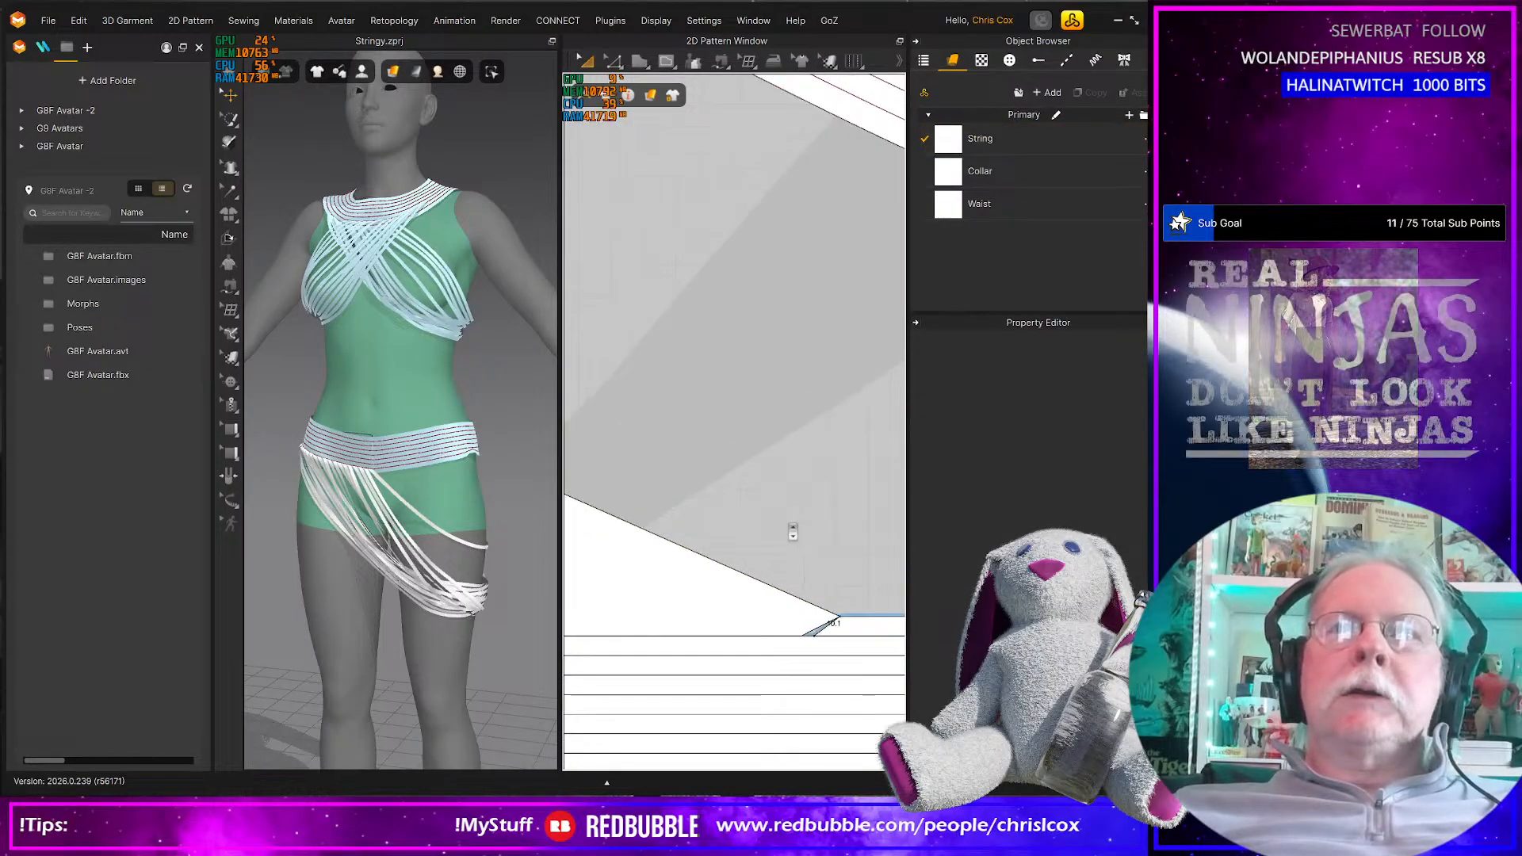
middle_click_drag(793, 532, 843, 384)
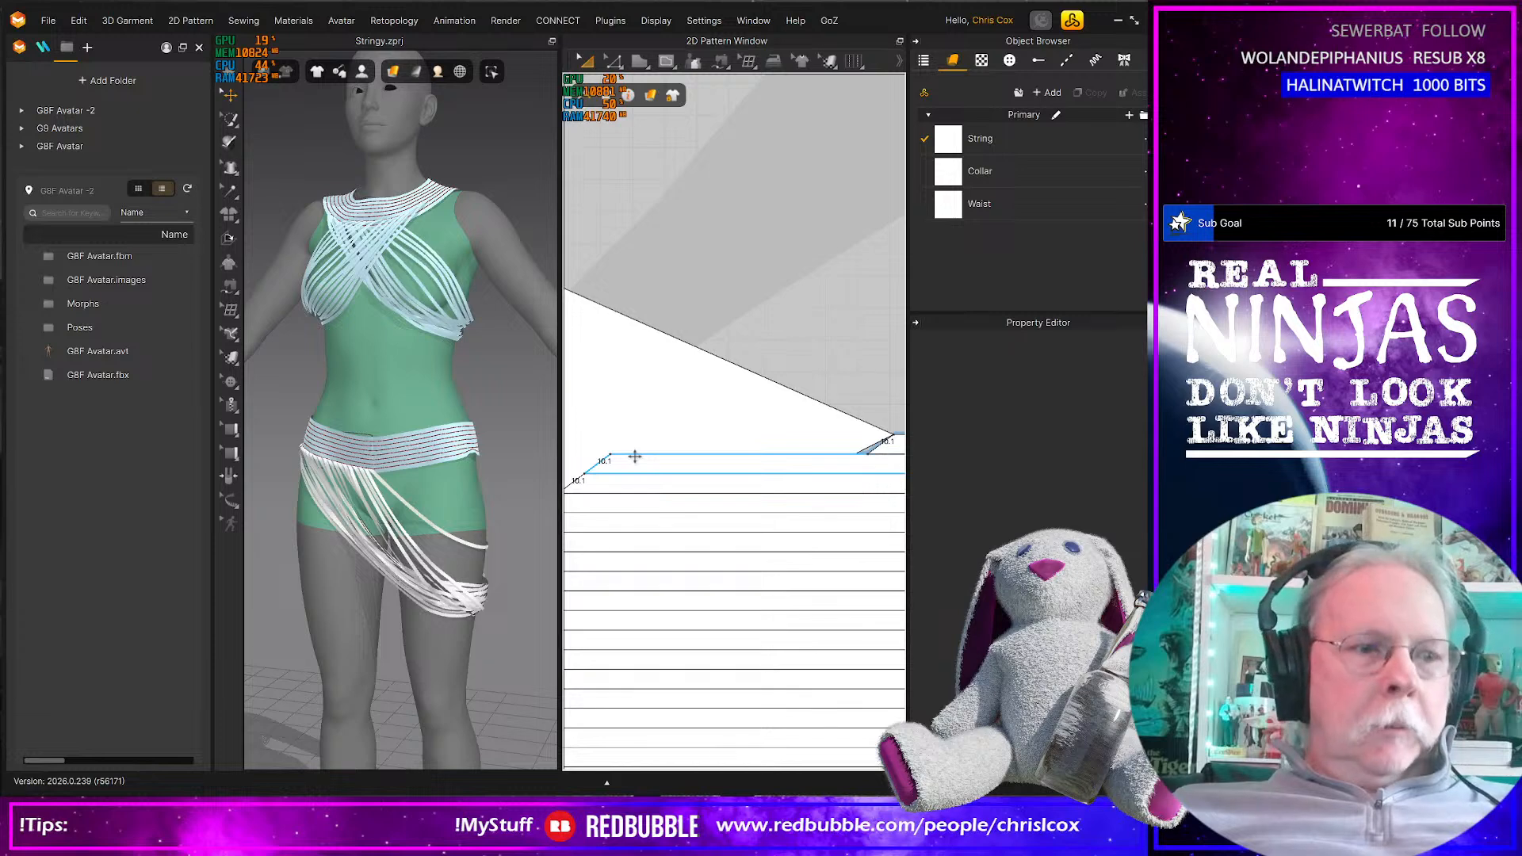
left_click_drag(612, 473, 844, 487)
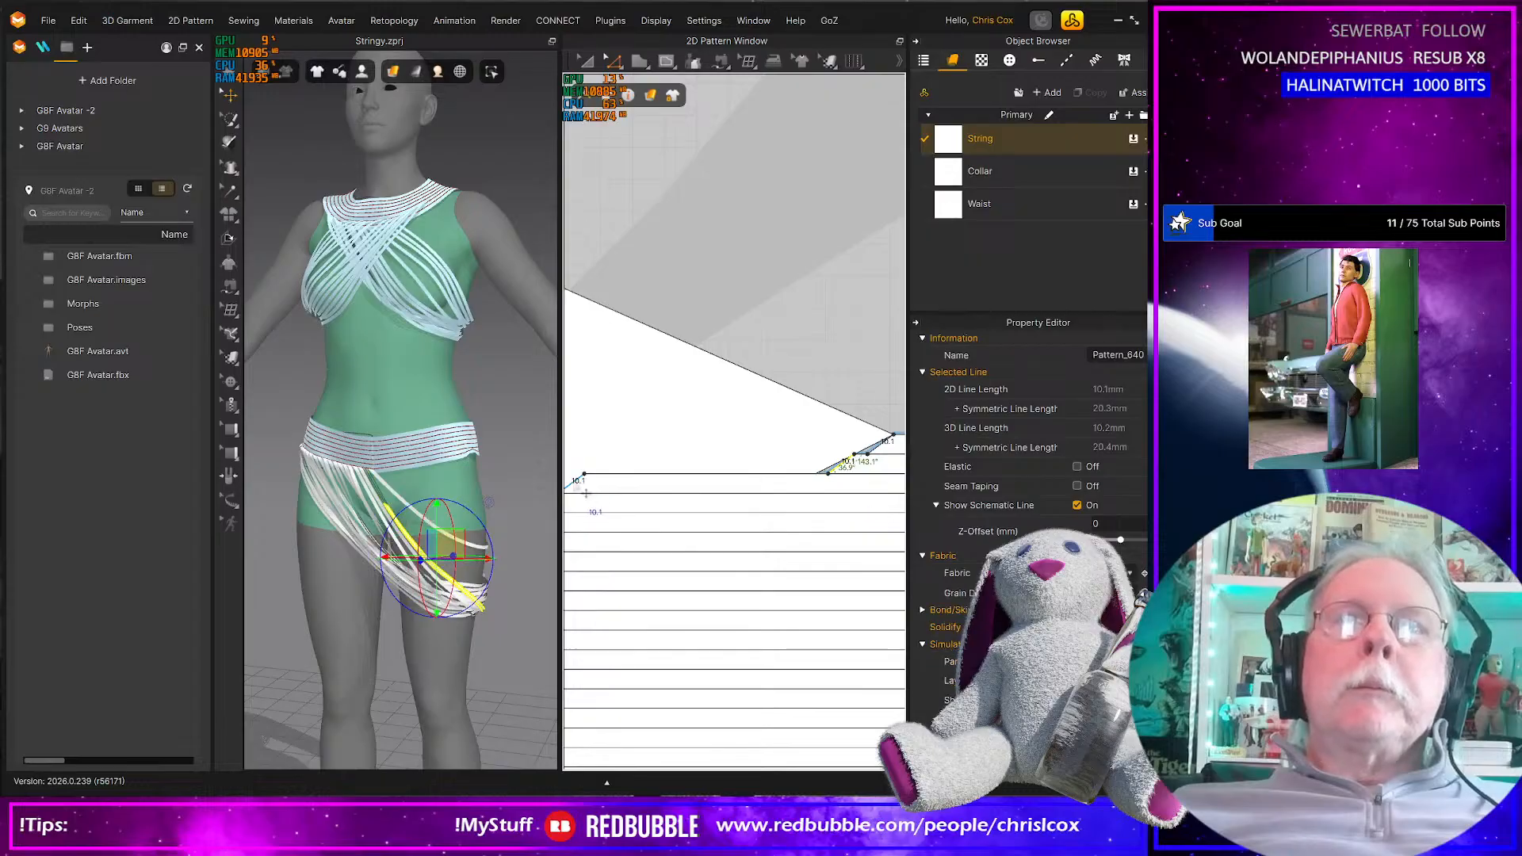
left_click_drag(583, 491, 822, 500)
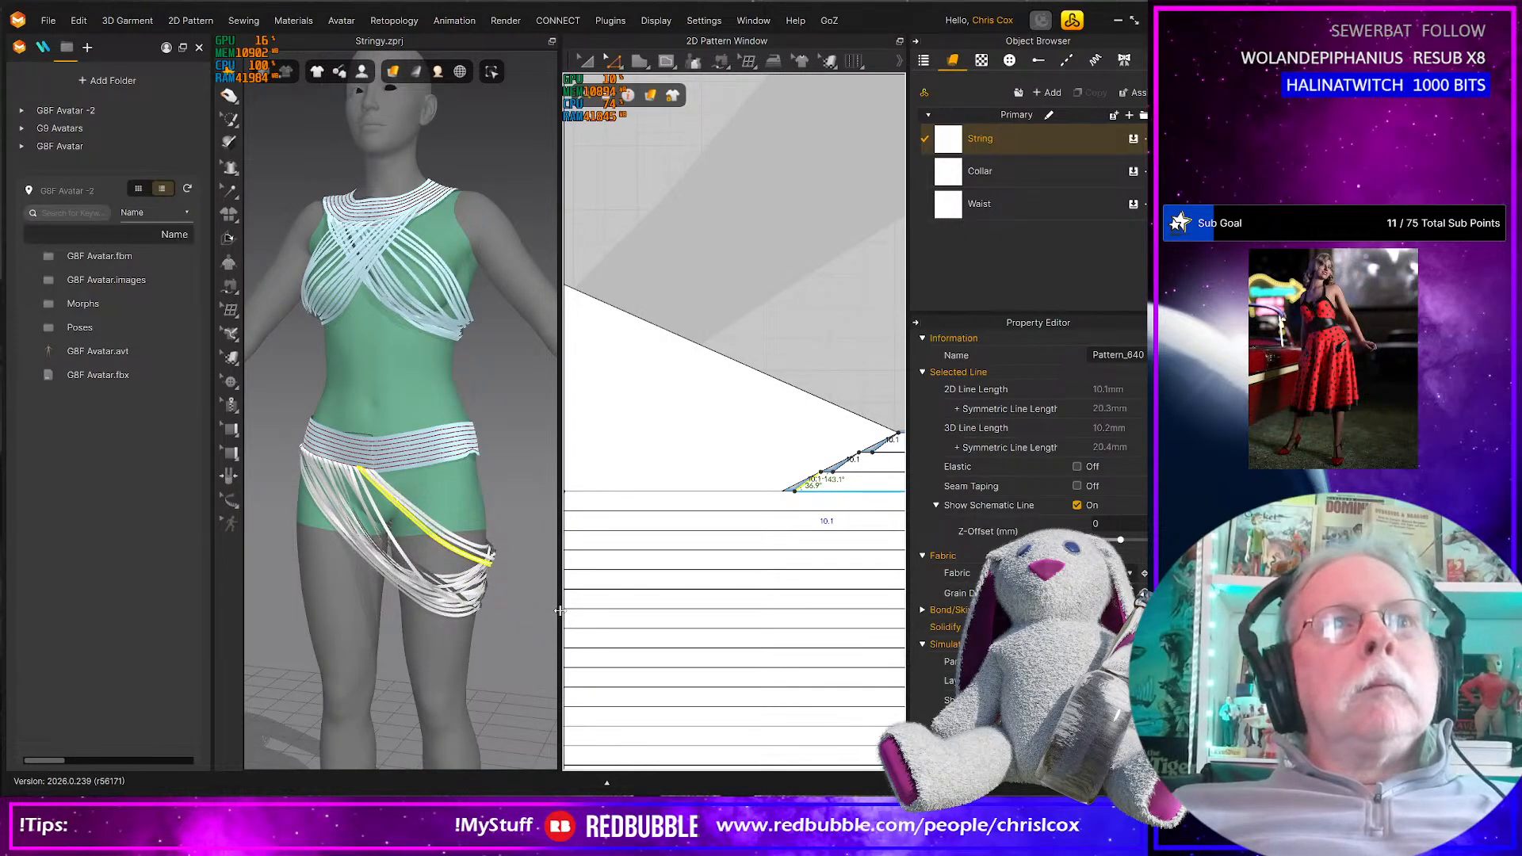
Examine the drape of the shortened upper strips from the side and back, selecting a loose strip to locate it in the pattern
right_click_drag(507, 613, 382, 603)
scroll(382, 602, "up", 2)
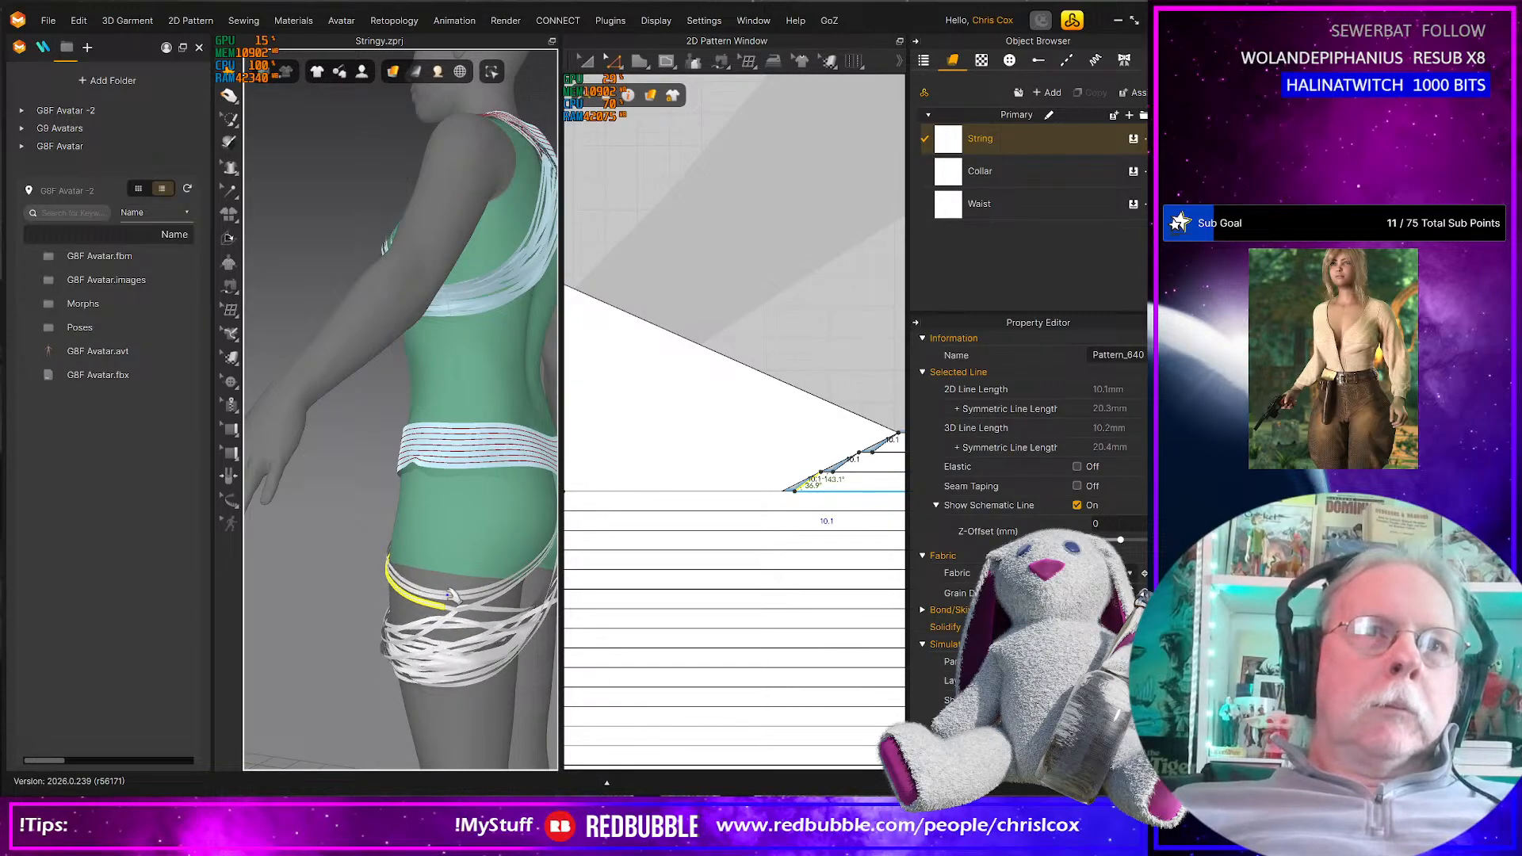
scroll(427, 428, "up", 6)
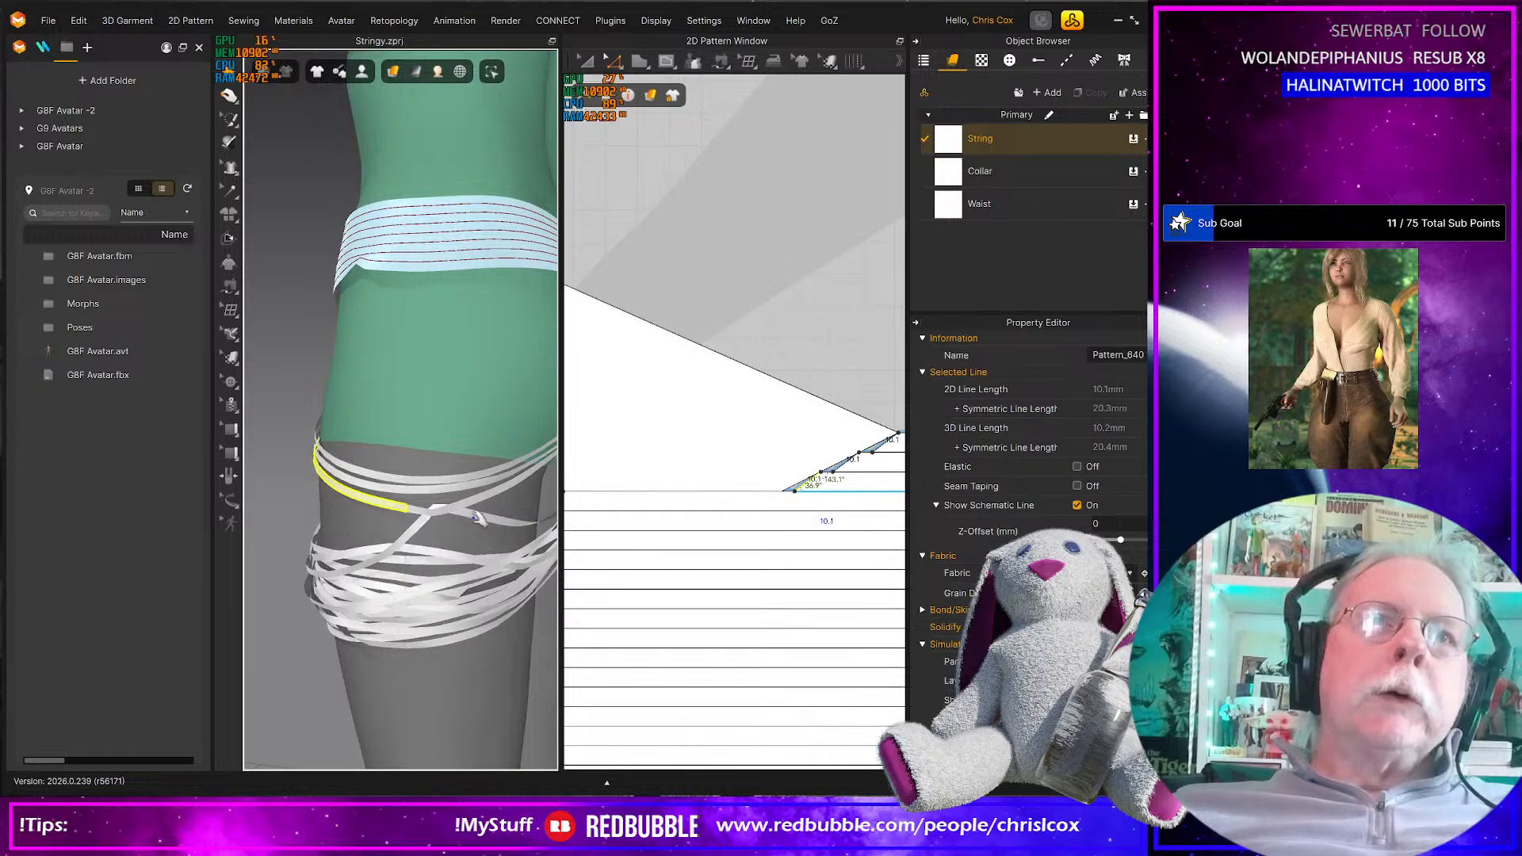
left_click(479, 525)
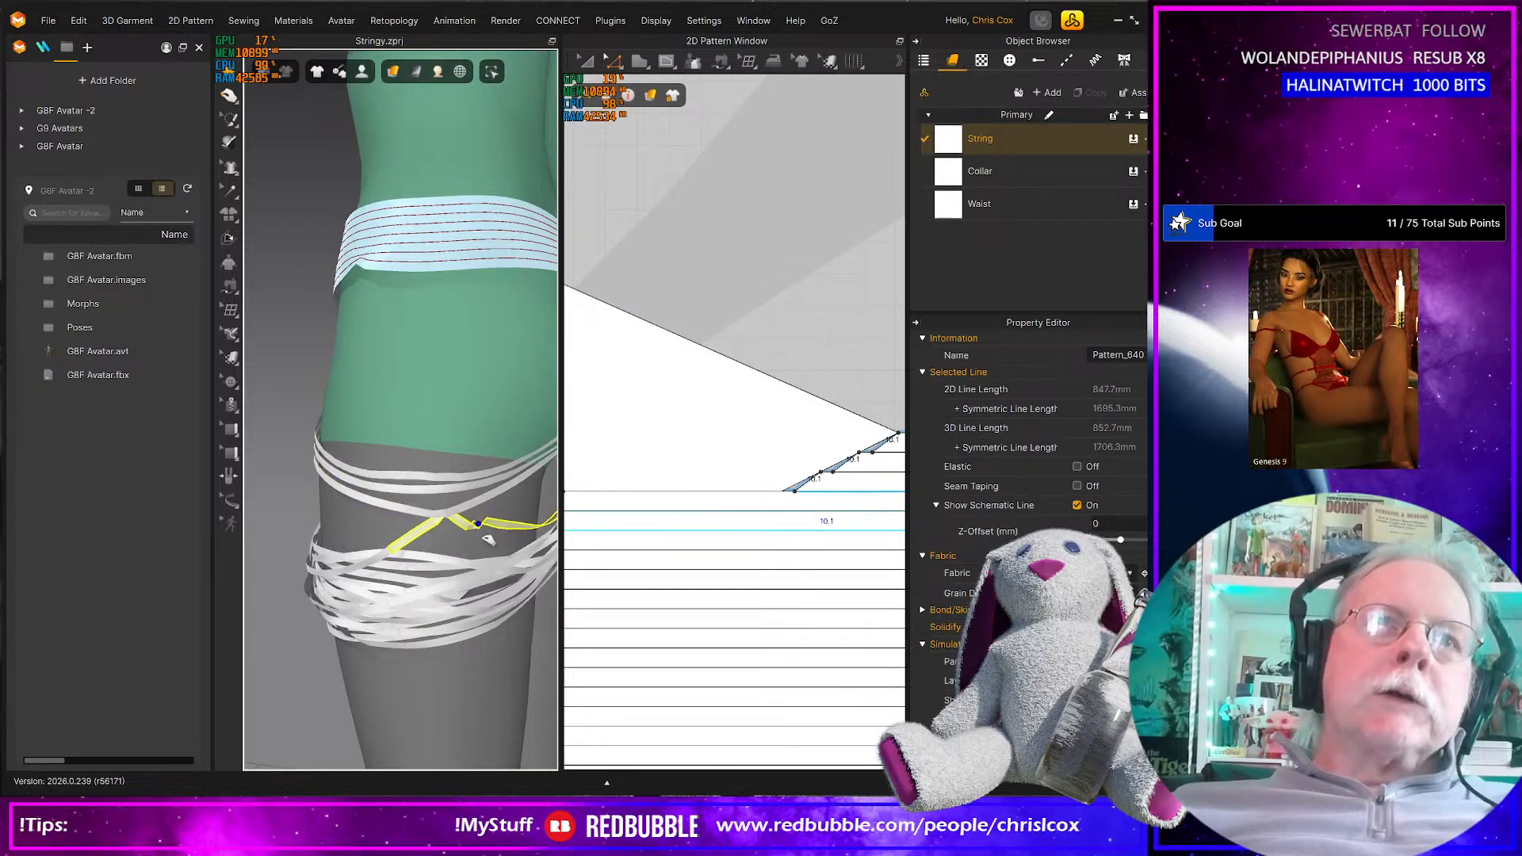
scroll(389, 563, "down", 3)
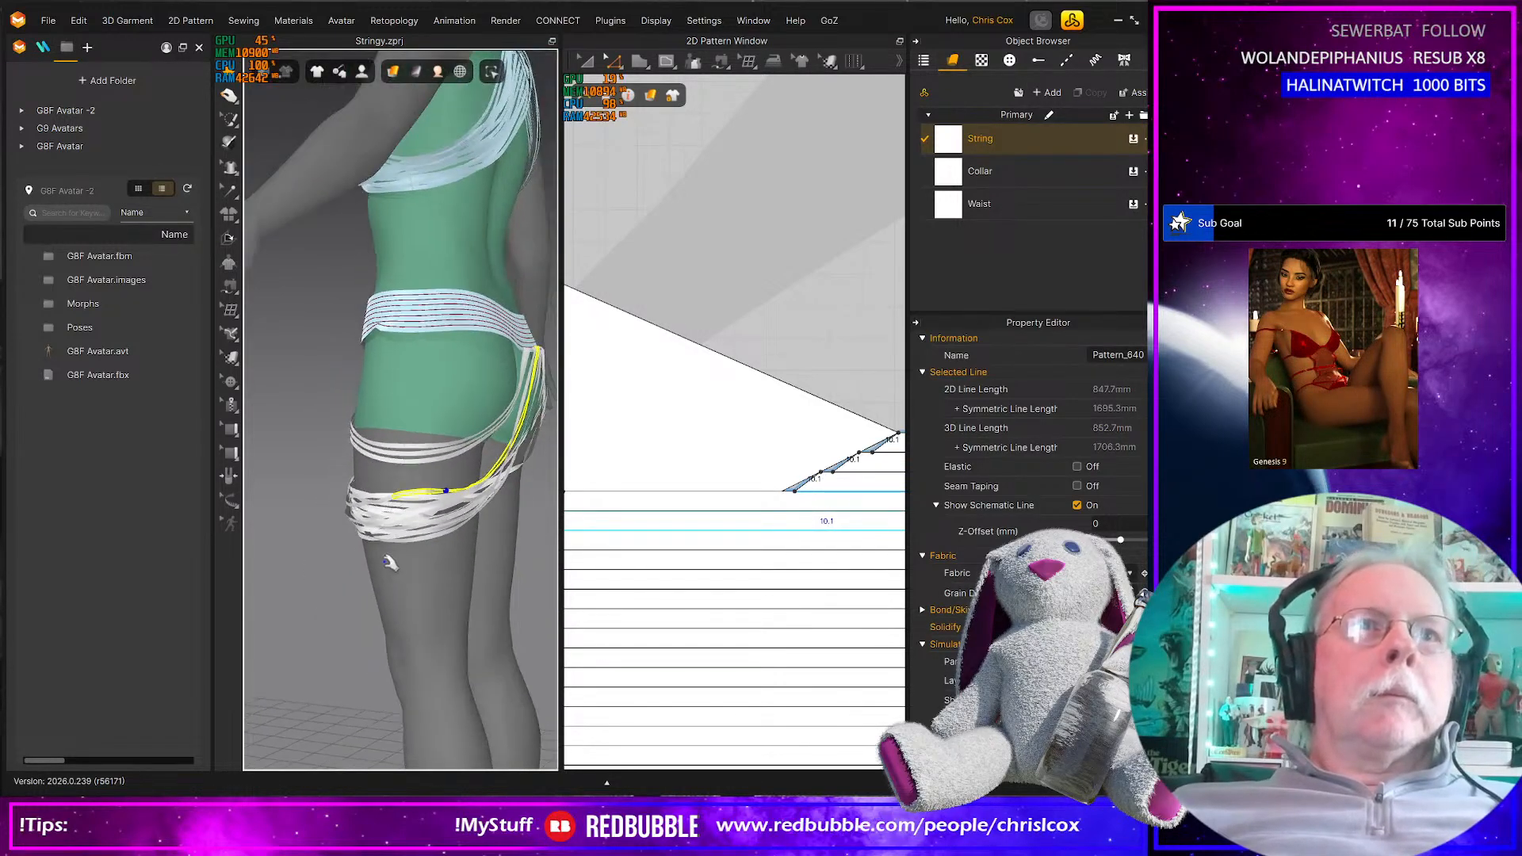
right_click_drag(389, 562, 492, 570)
scroll(686, 580, "down", 1)
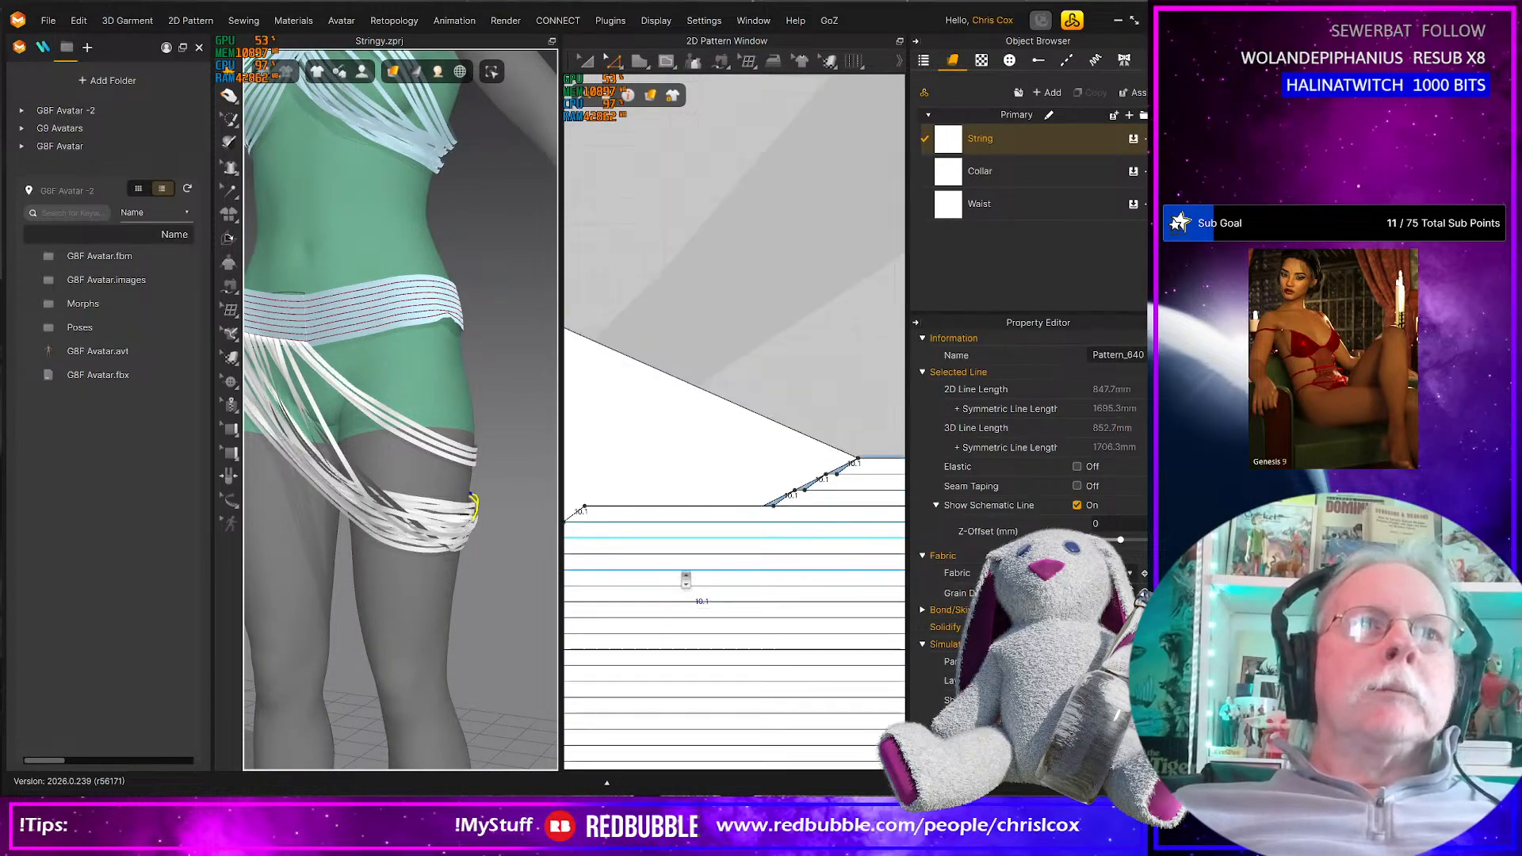
Shorten the fourth and fifth skirt strips by moving their slanted ends inward onto the guide's diagonal edge
scroll(686, 579, "down", 2)
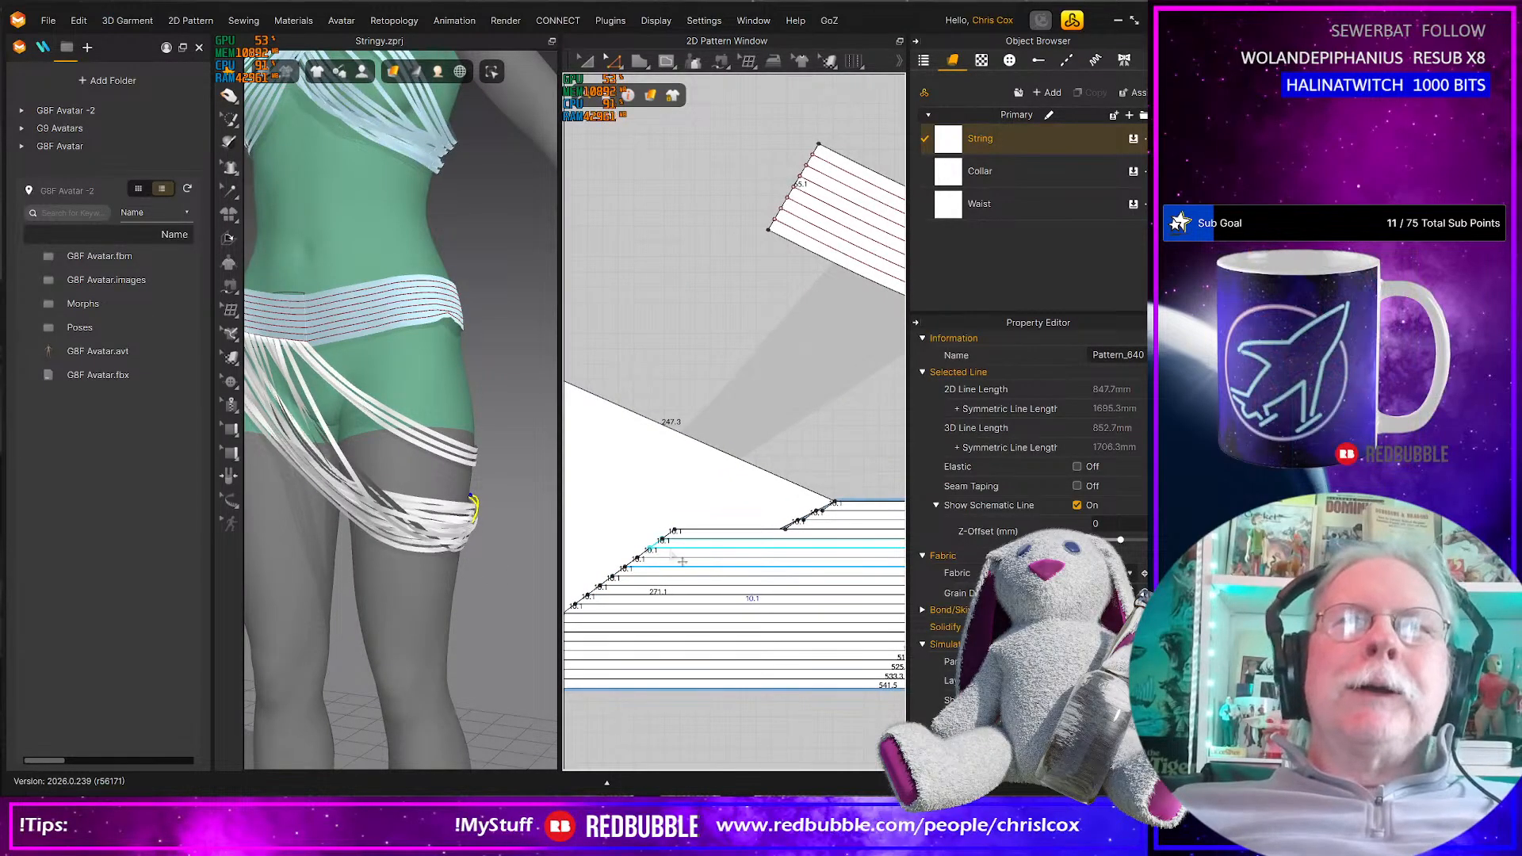
scroll(675, 557, "up", 1)
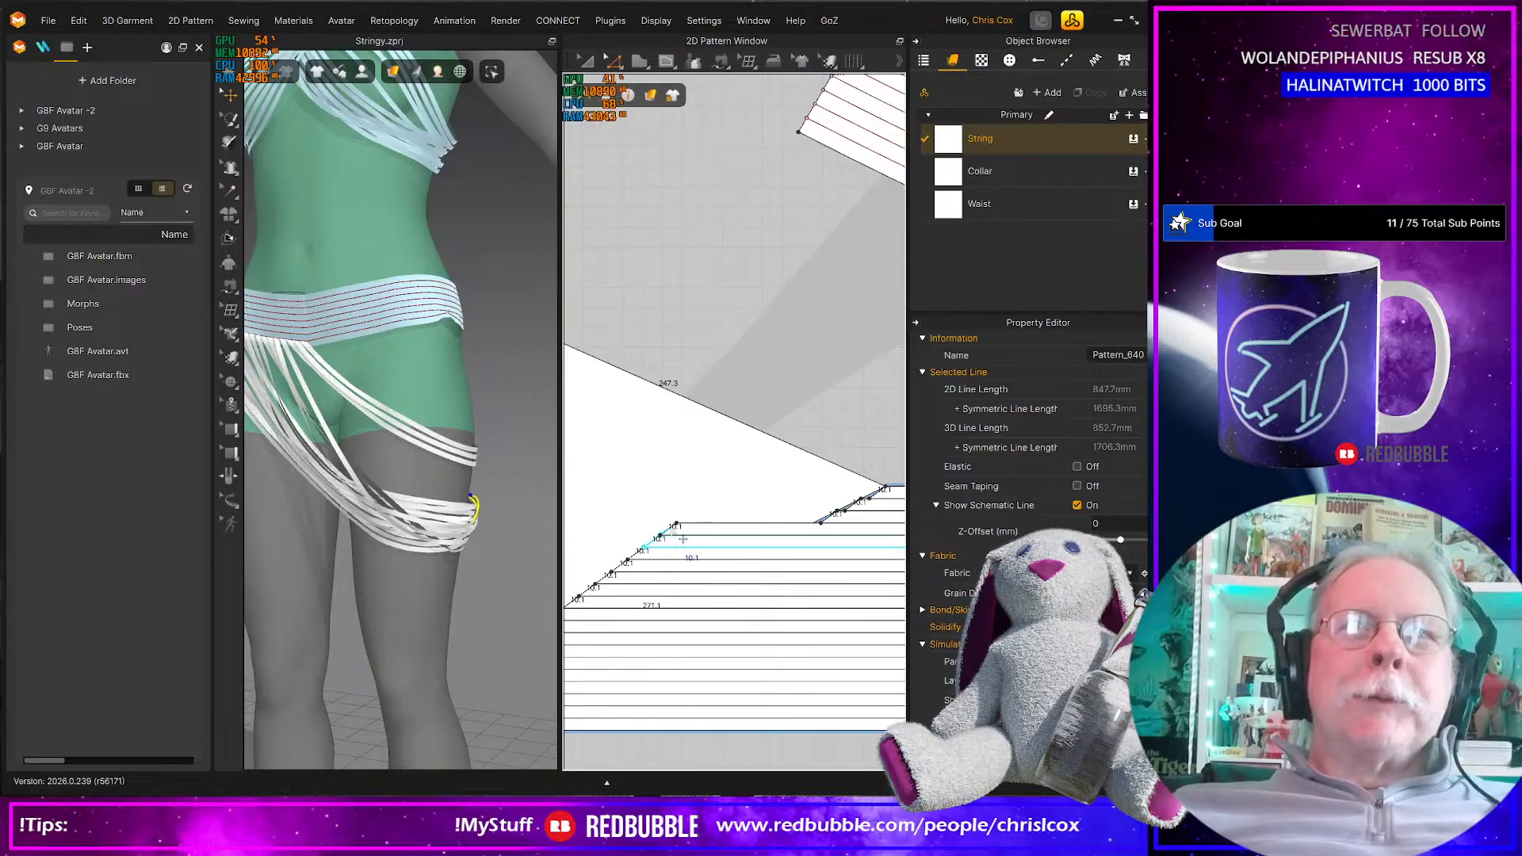
left_click_drag(681, 540, 816, 550)
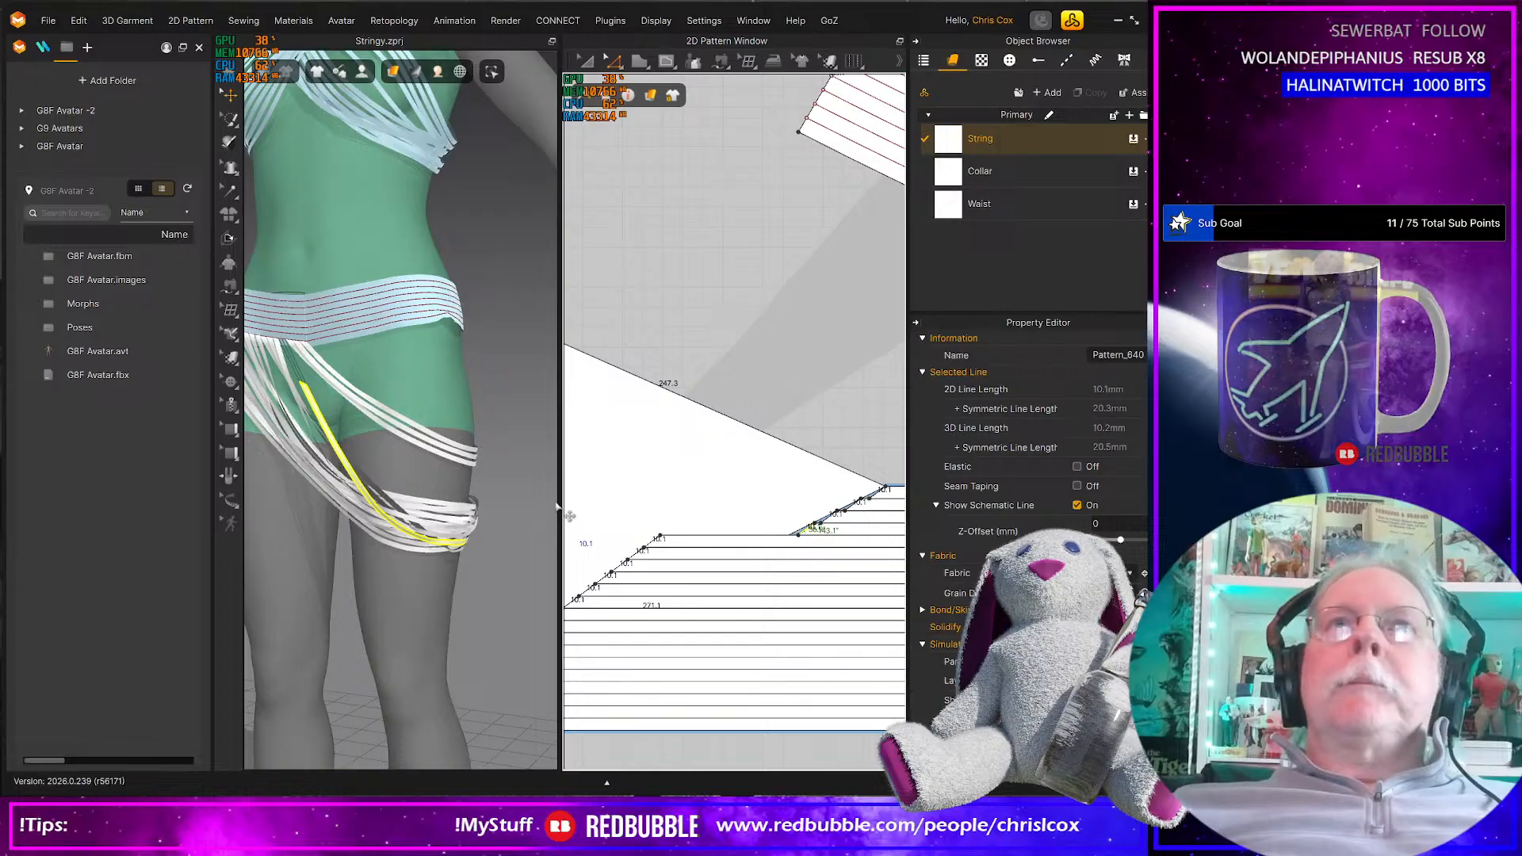
left_click_drag(535, 497, 290, 497)
middle_click_drag(641, 591, 706, 276)
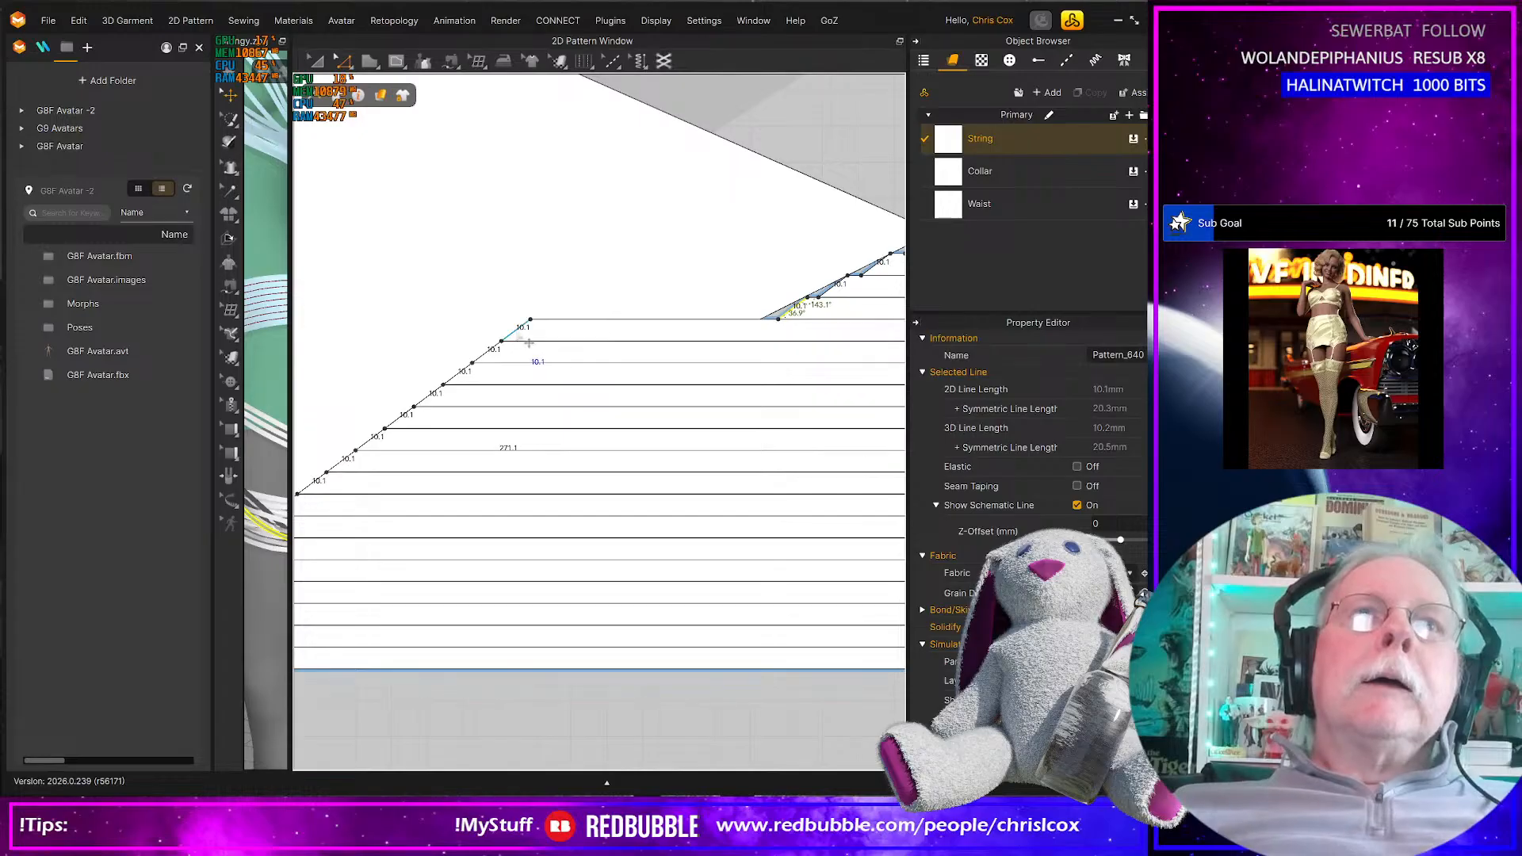
left_click_drag(533, 348, 763, 358)
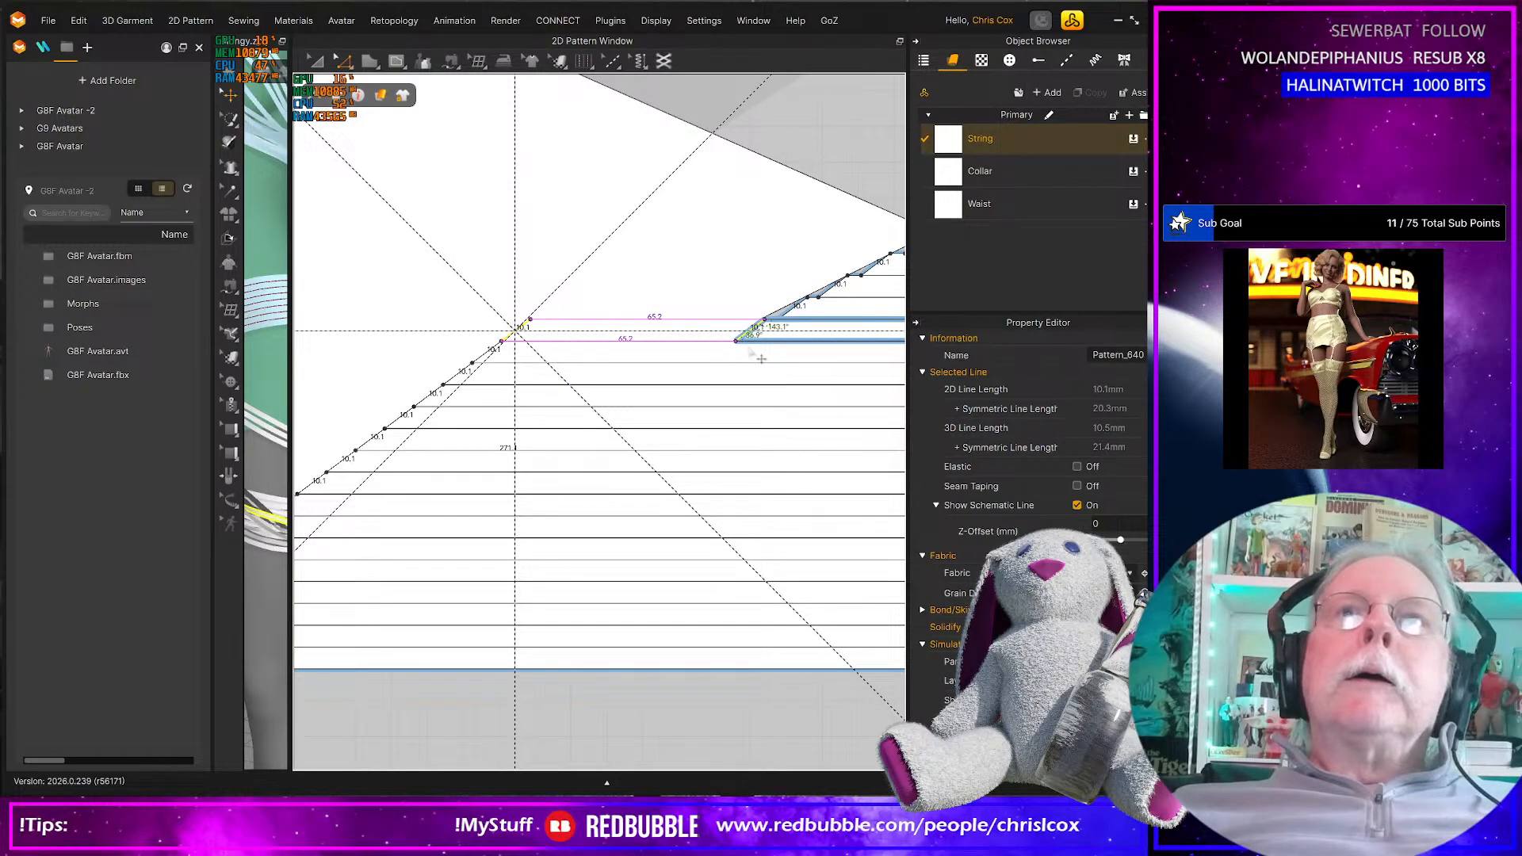
Continue from the sixth strip down through the middle of the skirt pattern, moving each slanted end inward onto the guide edge
left_click_drag(487, 357, 711, 377)
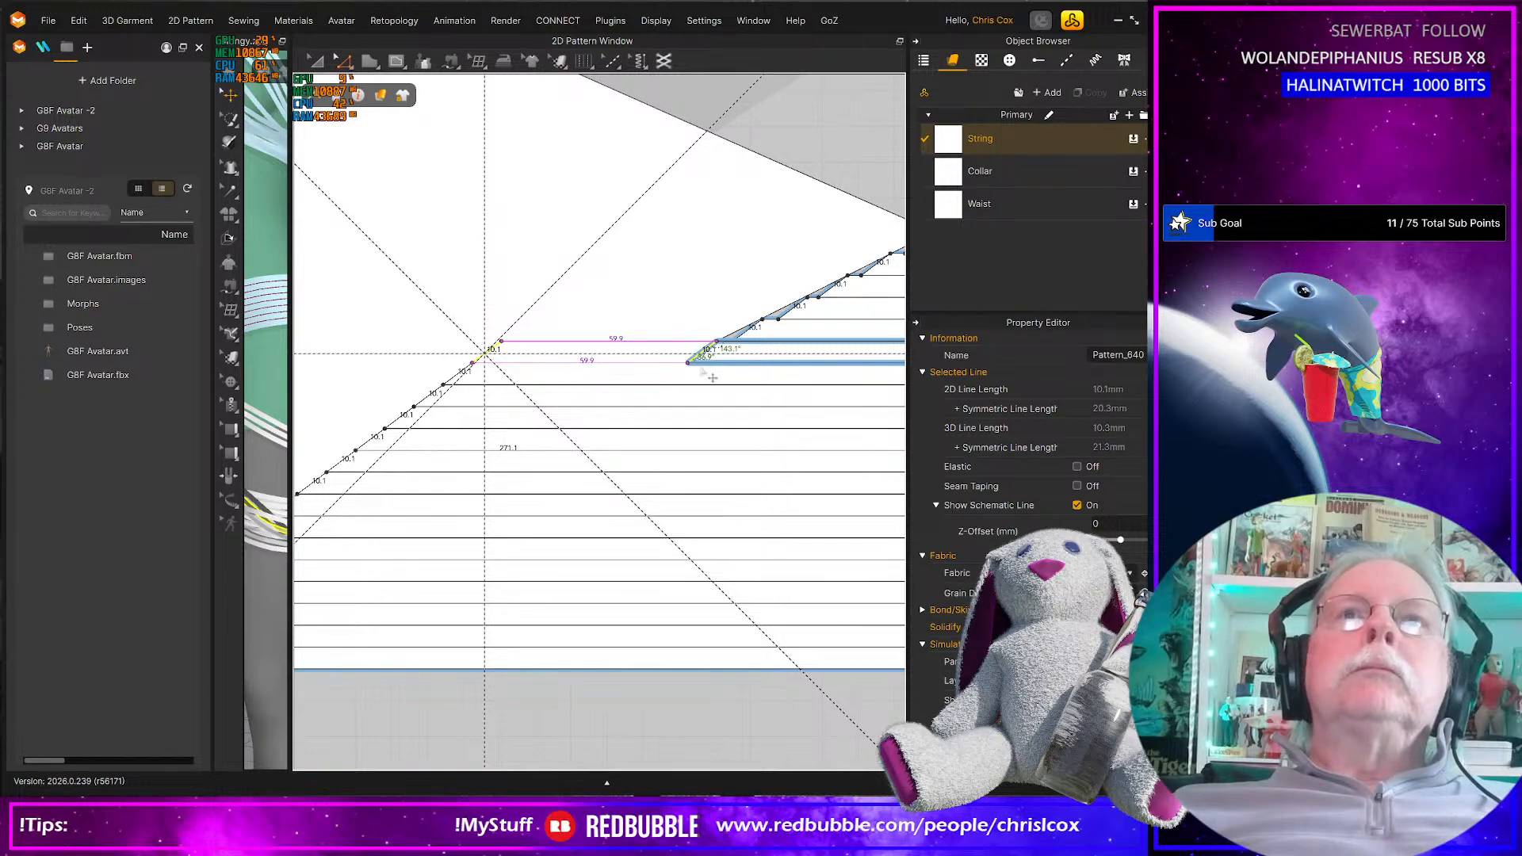
left_click_drag(712, 378, 670, 394)
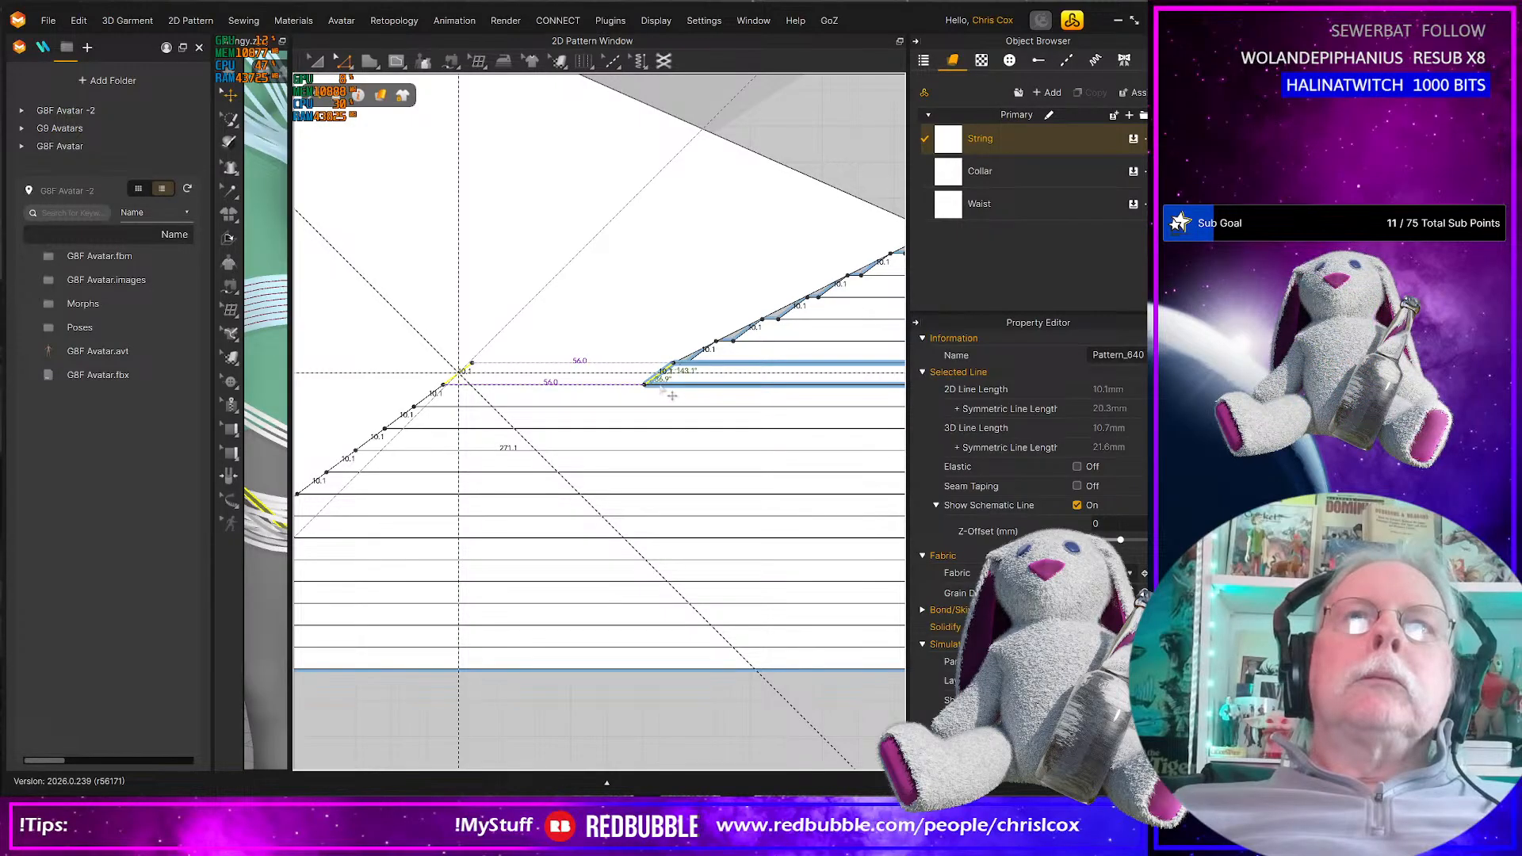
left_click_drag(661, 388, 659, 388)
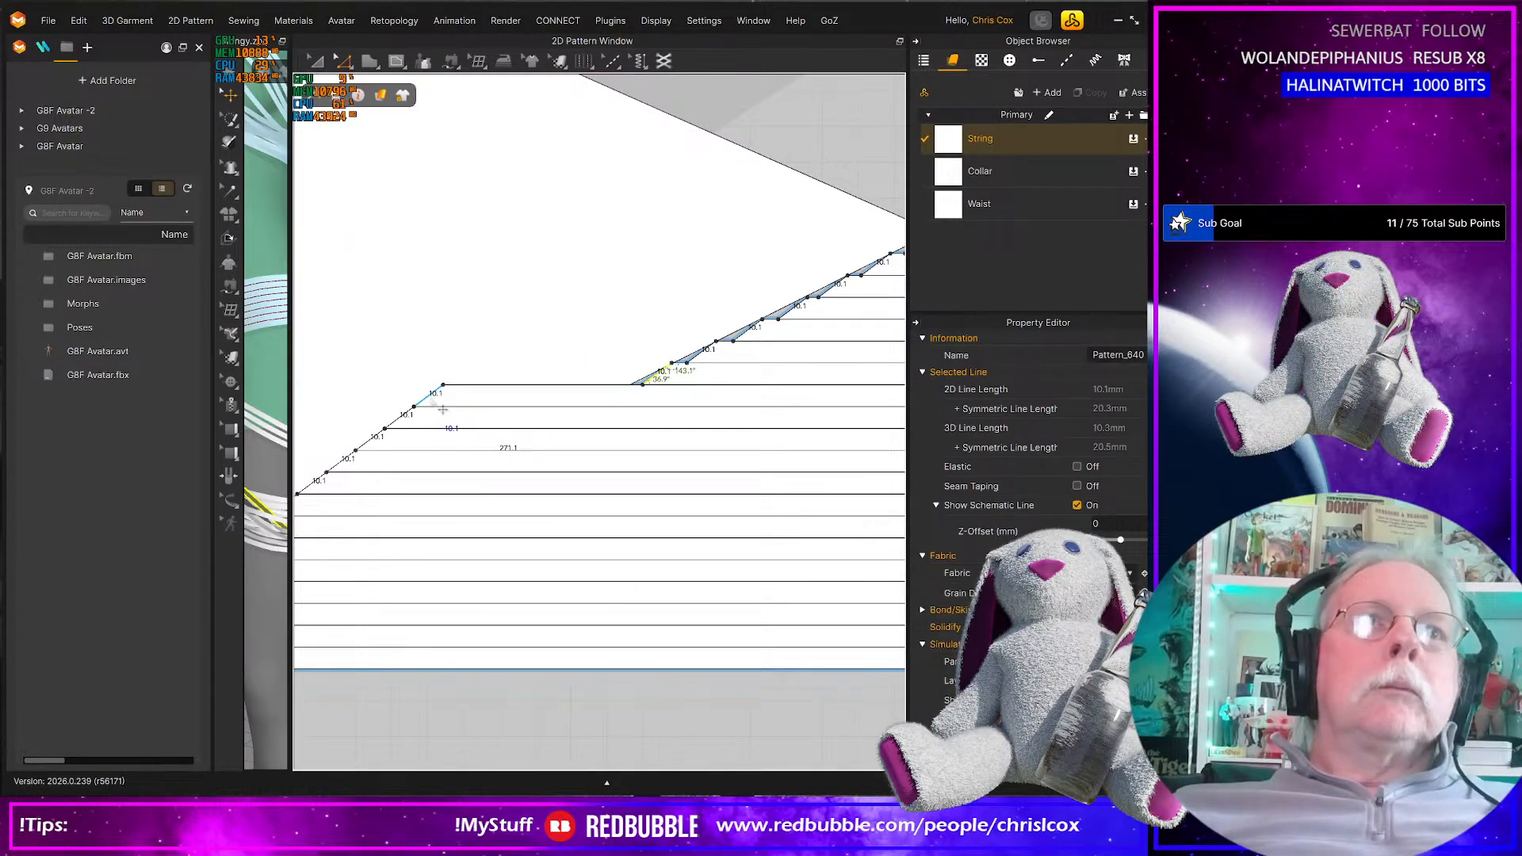
left_click_drag(443, 409, 581, 433)
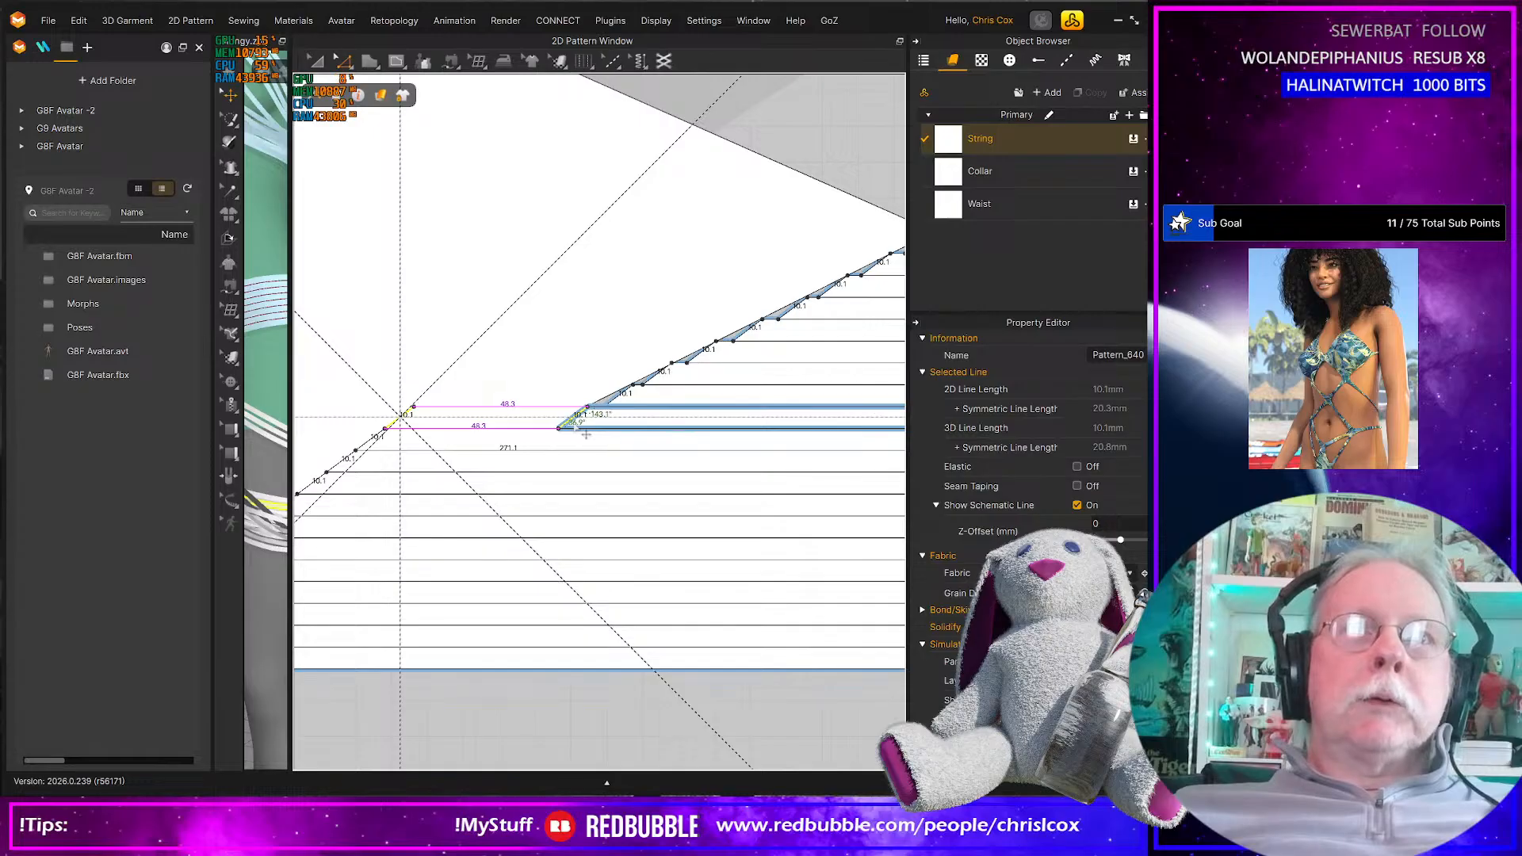
left_click_drag(579, 434, 579, 434)
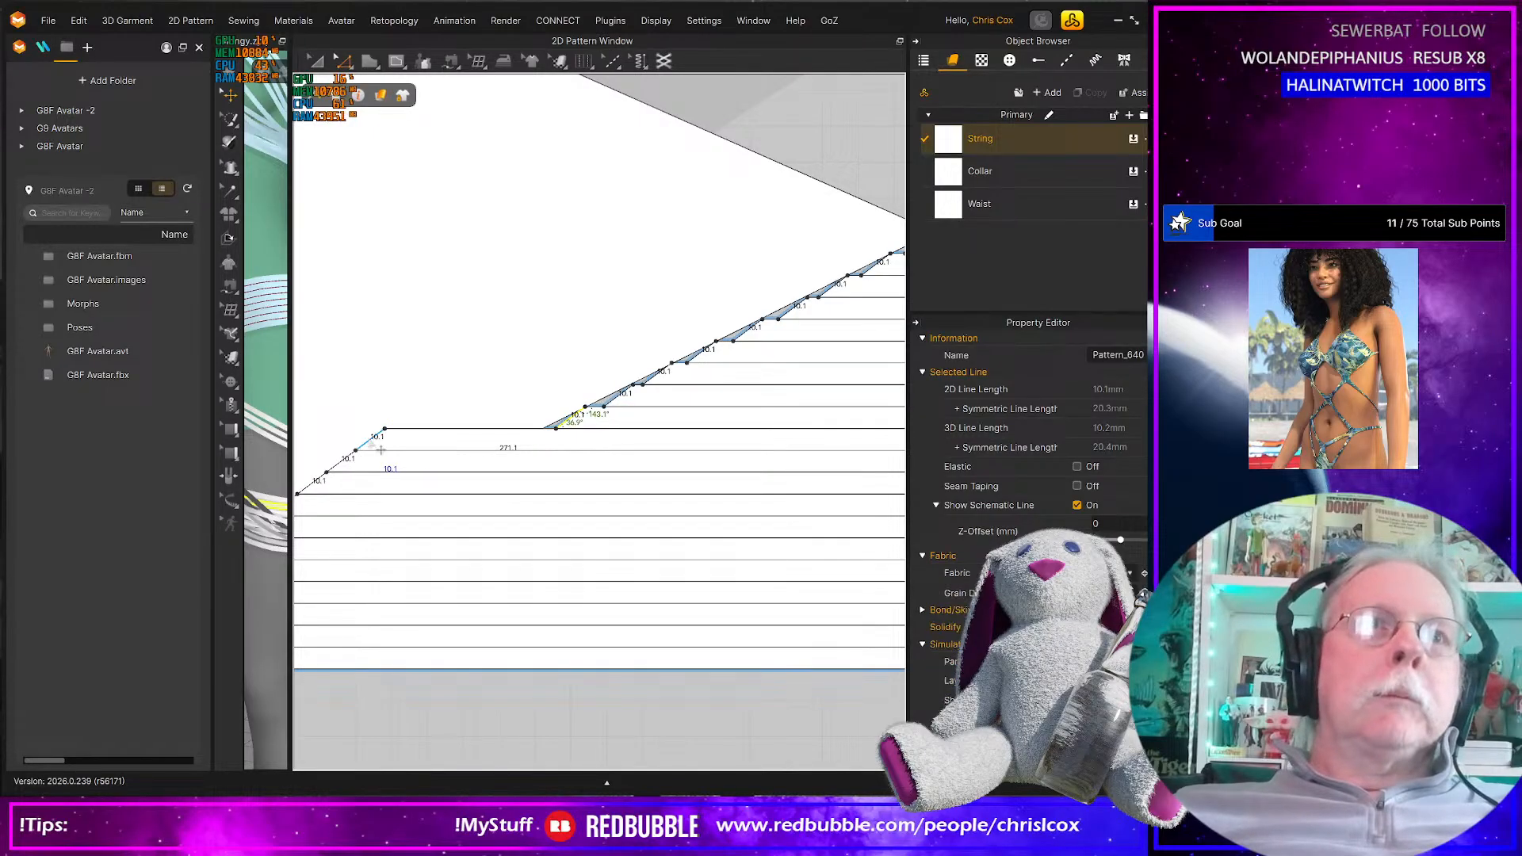
left_click_drag(370, 440, 541, 460)
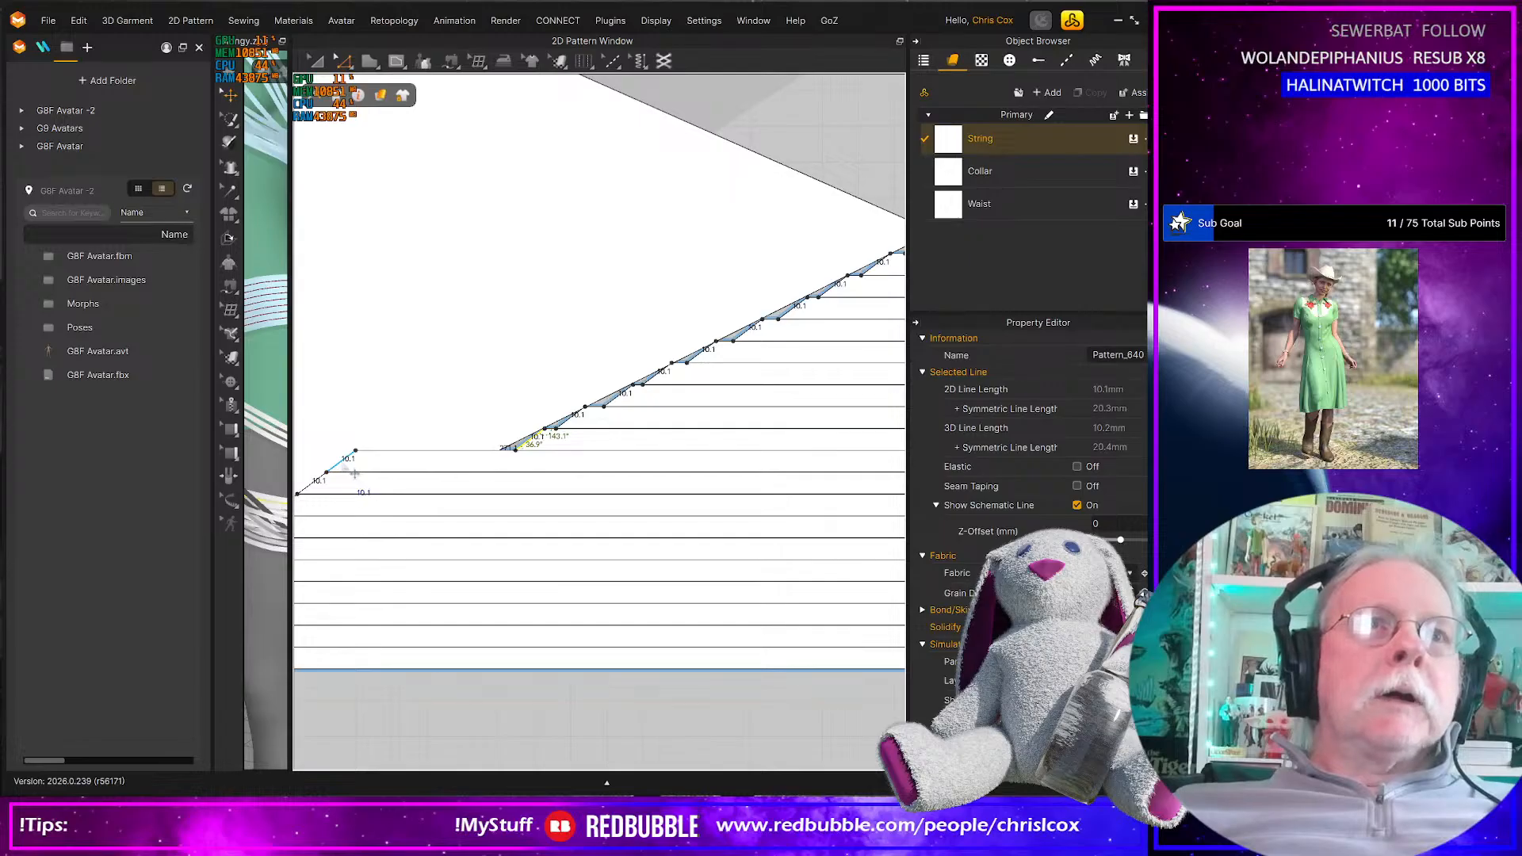
left_click_drag(340, 459, 488, 475)
Move the slanted ends of the remaining lower skirt strips inward so they line up along the guide edge
middle_click_drag(493, 505, 706, 384)
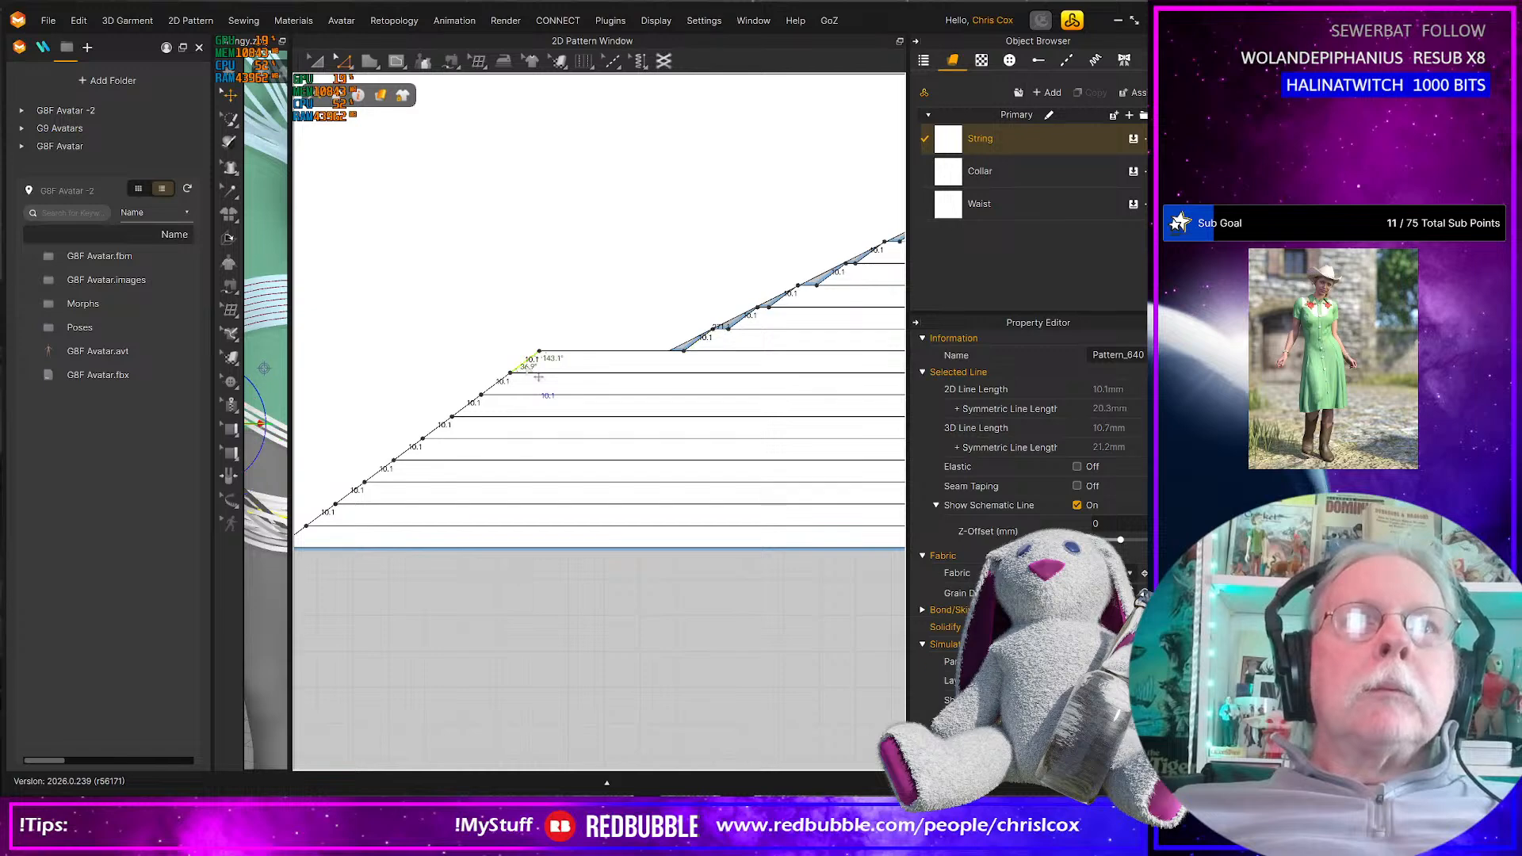
left_click_drag(534, 357, 603, 396)
left_click_drag(498, 384, 611, 404)
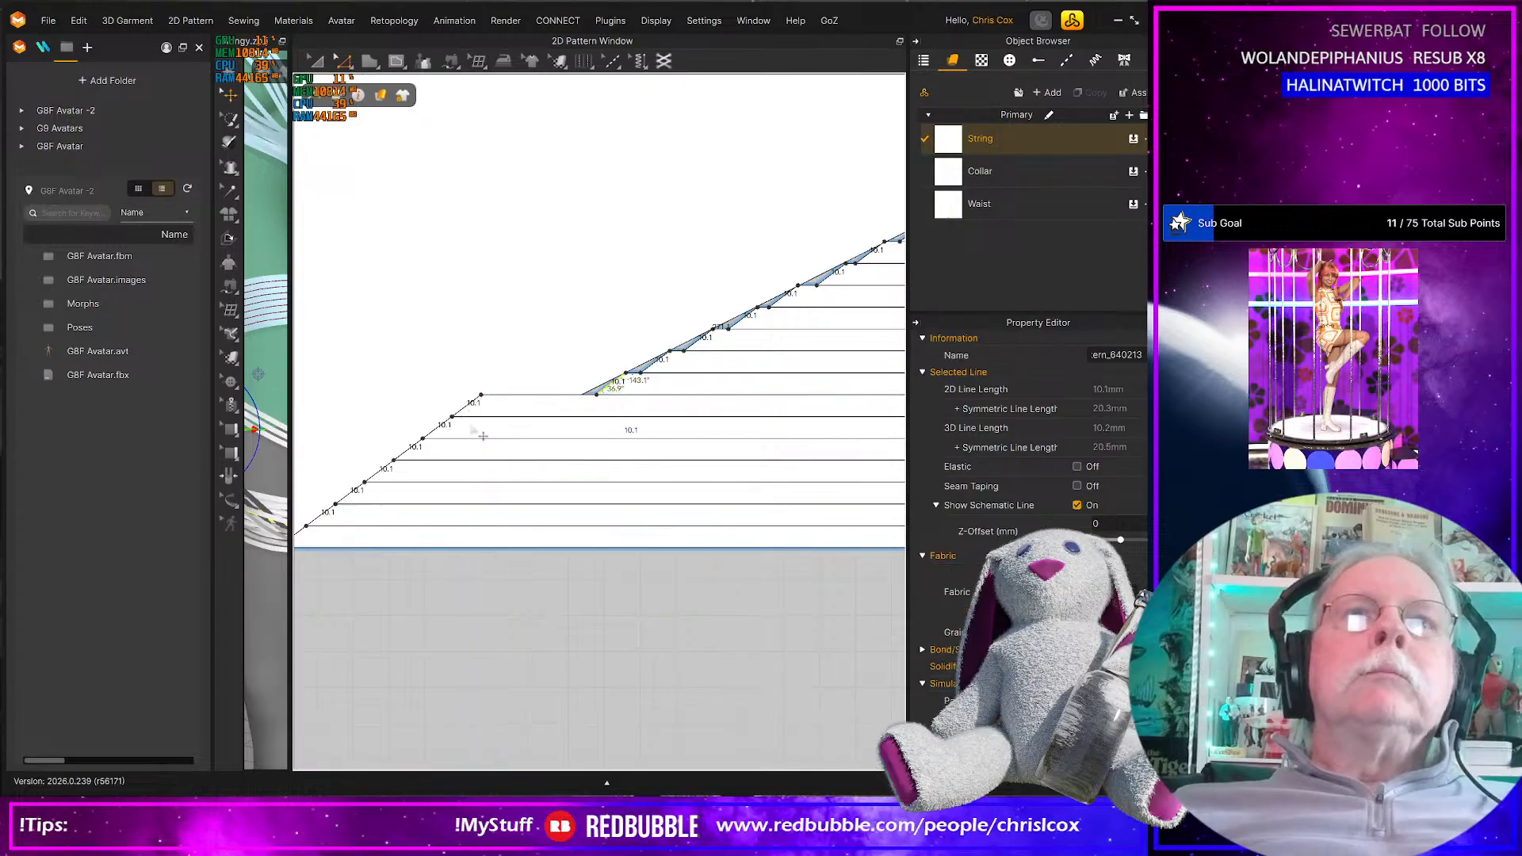
left_click_drag(471, 405, 568, 419)
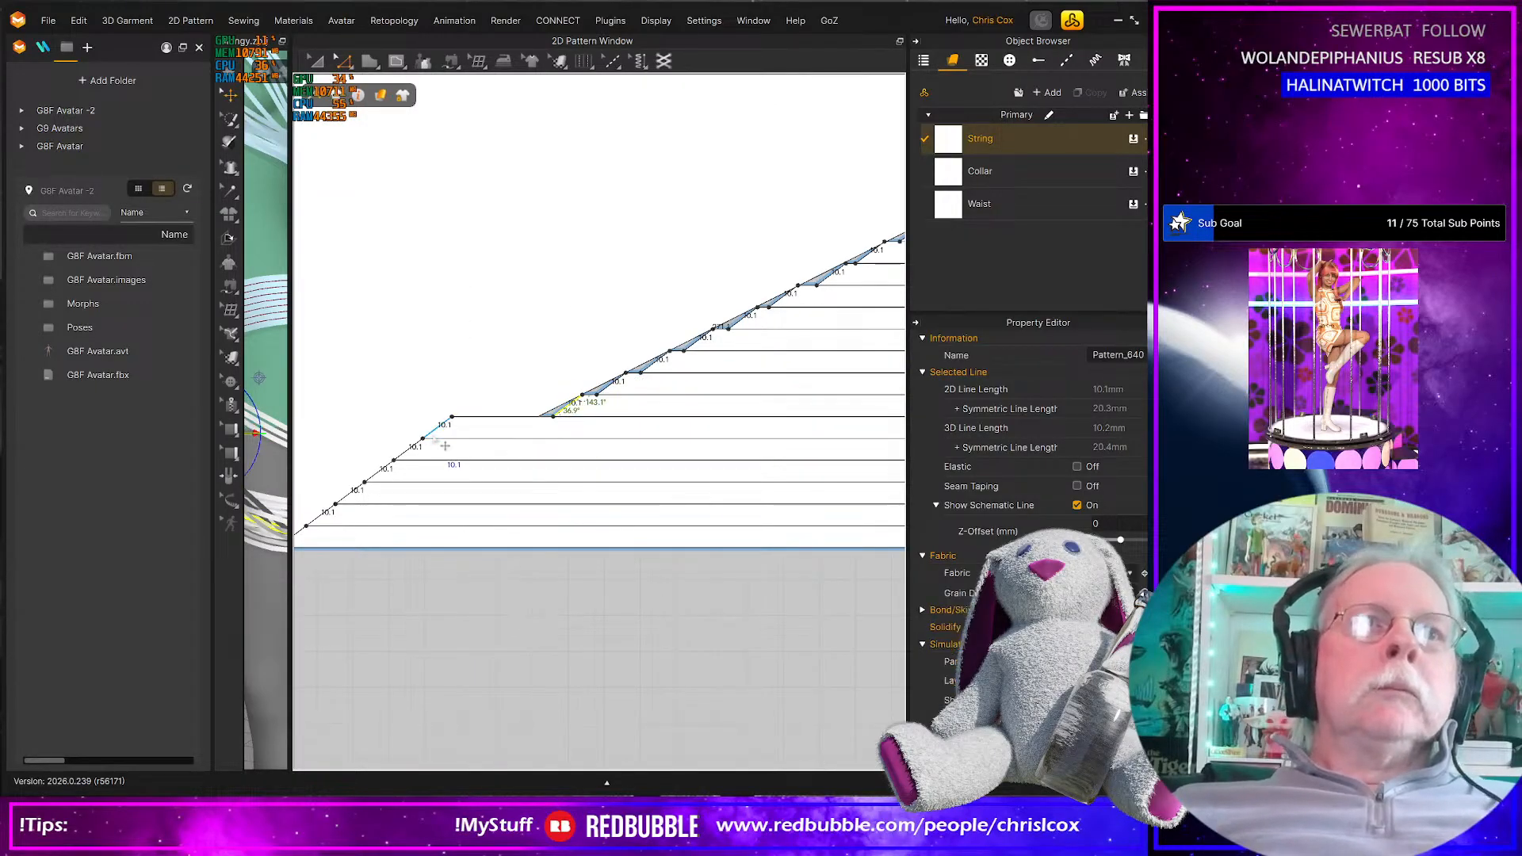
left_click_drag(441, 430, 531, 448)
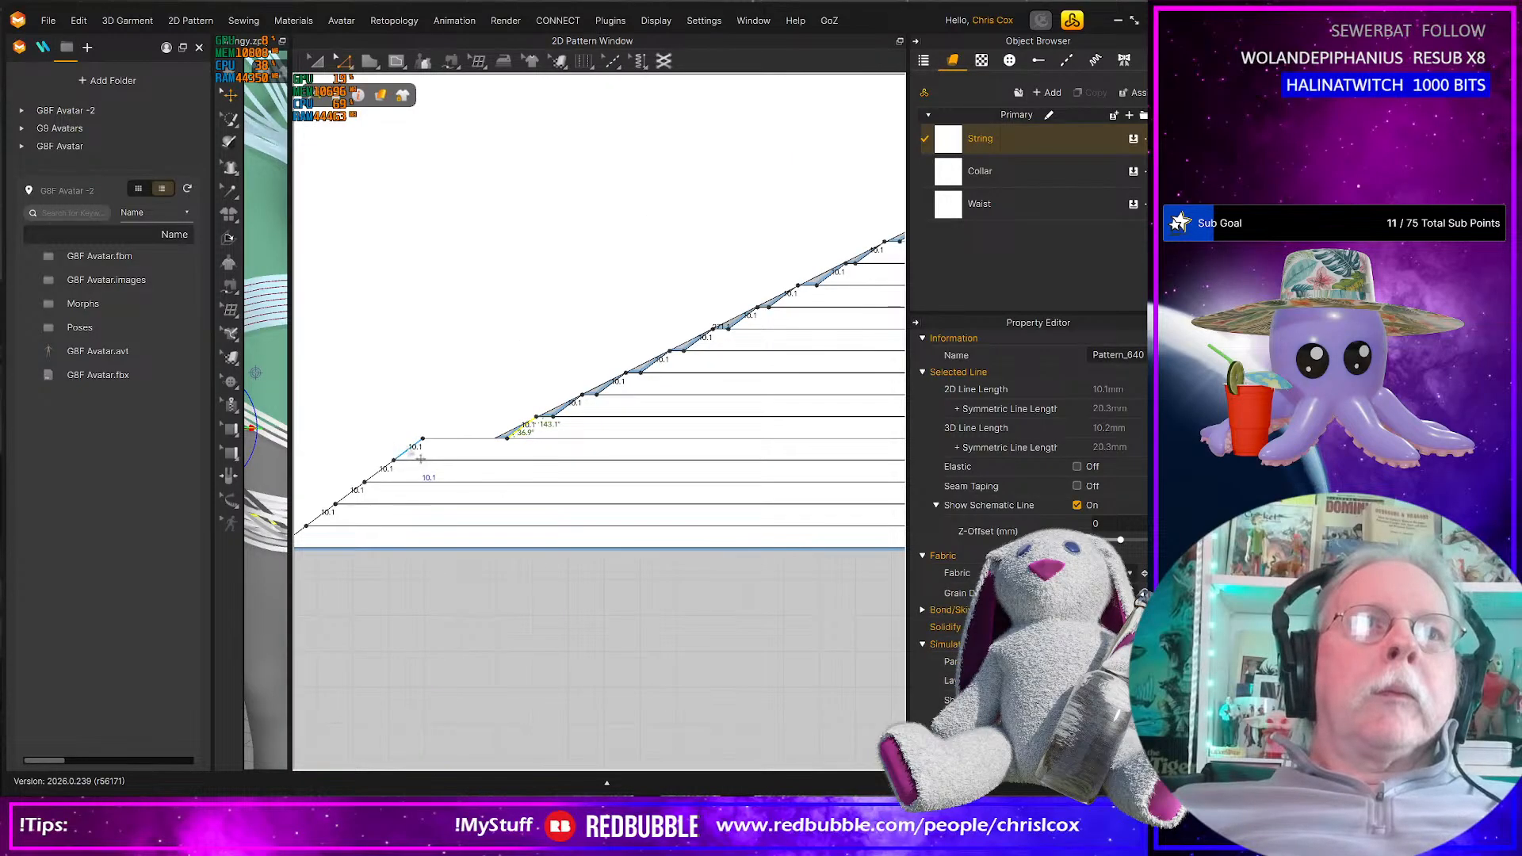
left_click_drag(420, 459, 410, 539)
Delete the polygon guide from the pattern layout and enlarge the 3D garment view
scroll(414, 507, "down", 4)
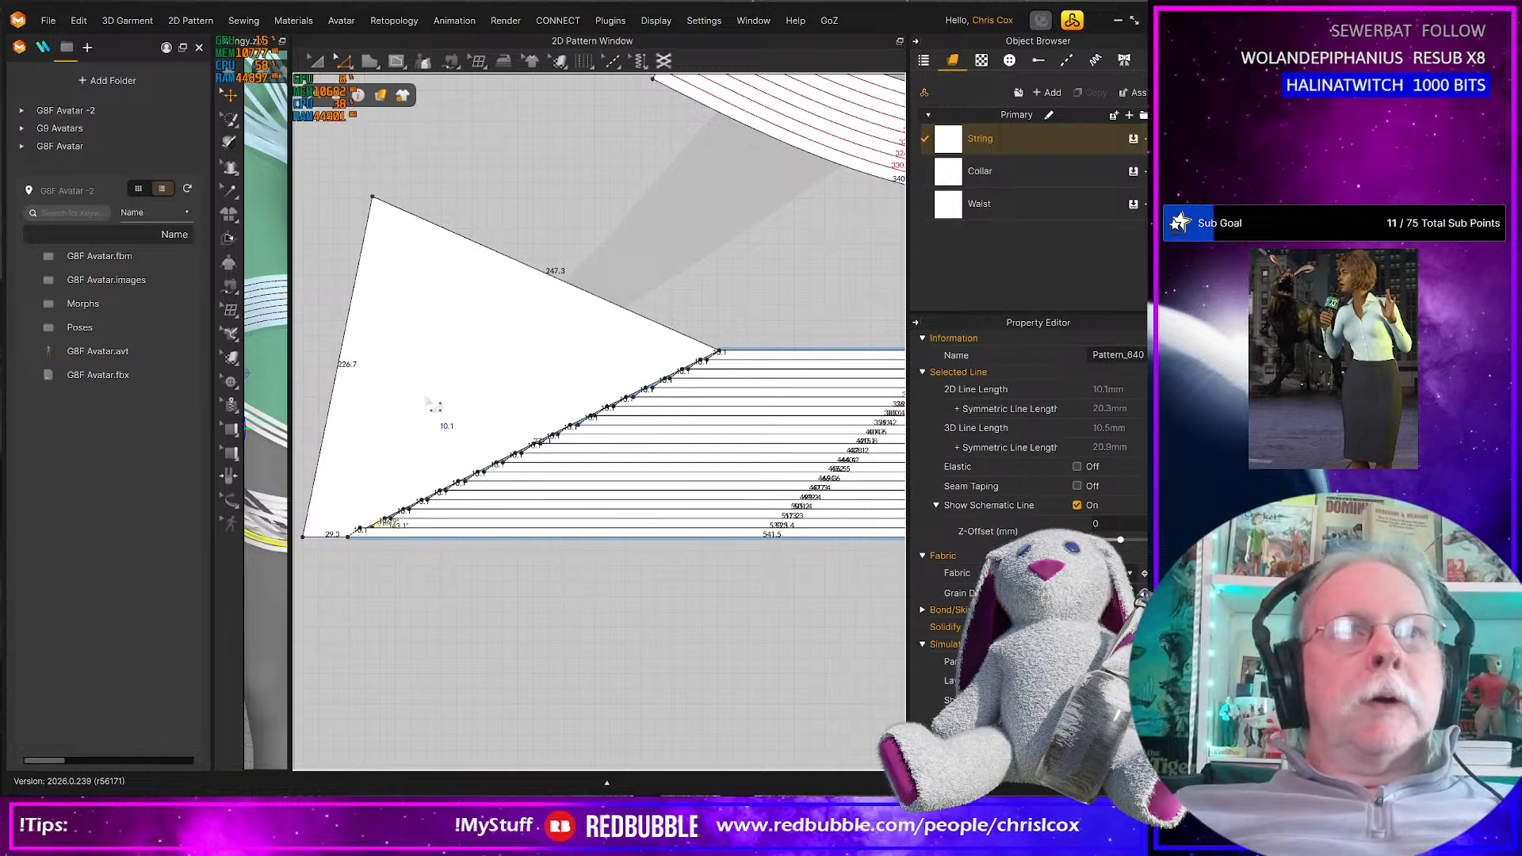
left_click(425, 390)
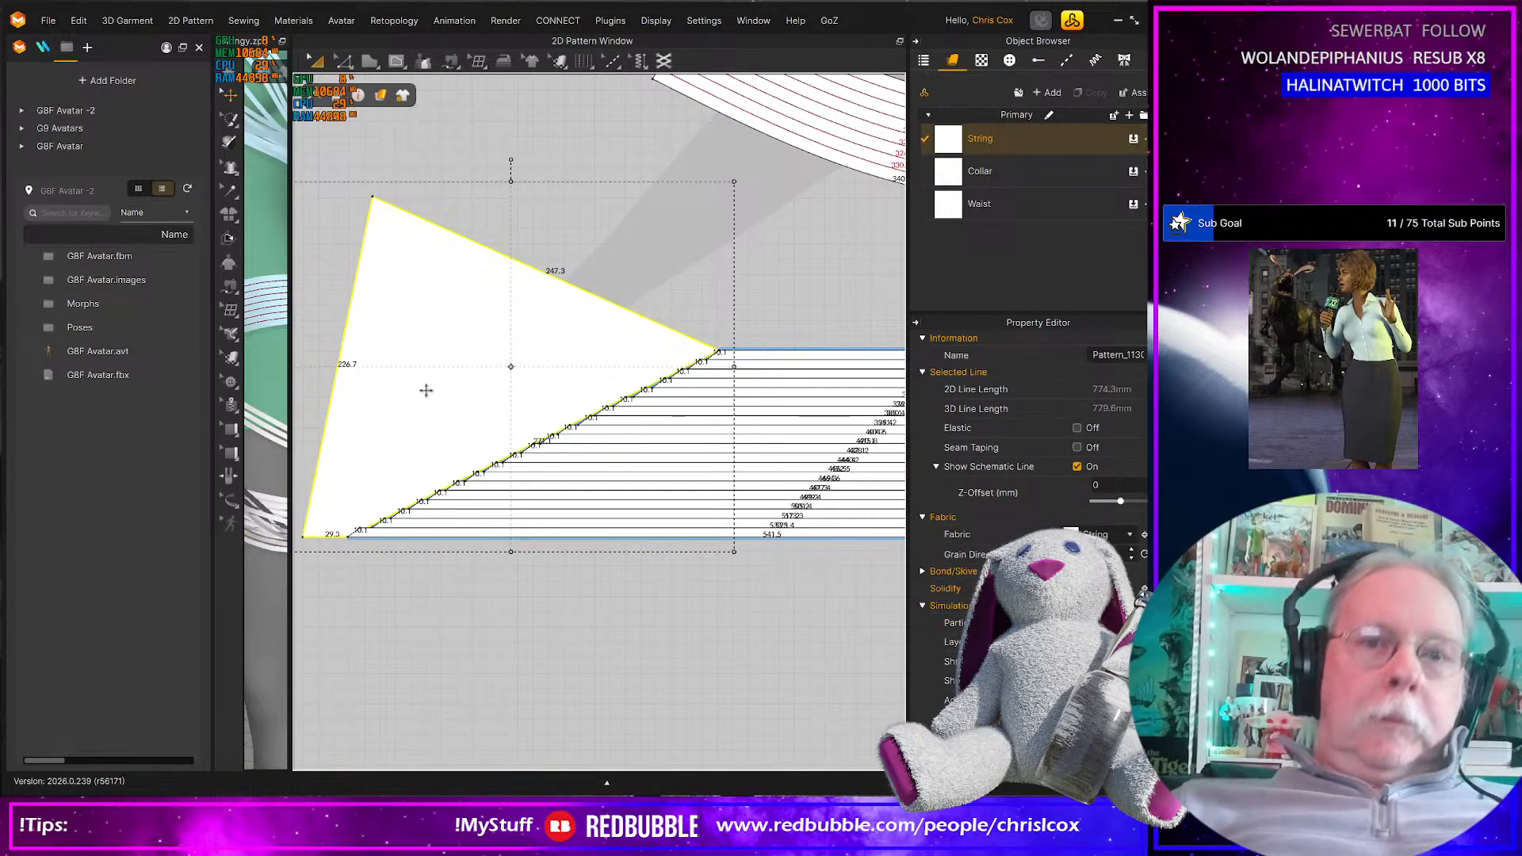
key("Delete")
scroll(432, 458, "down", 3)
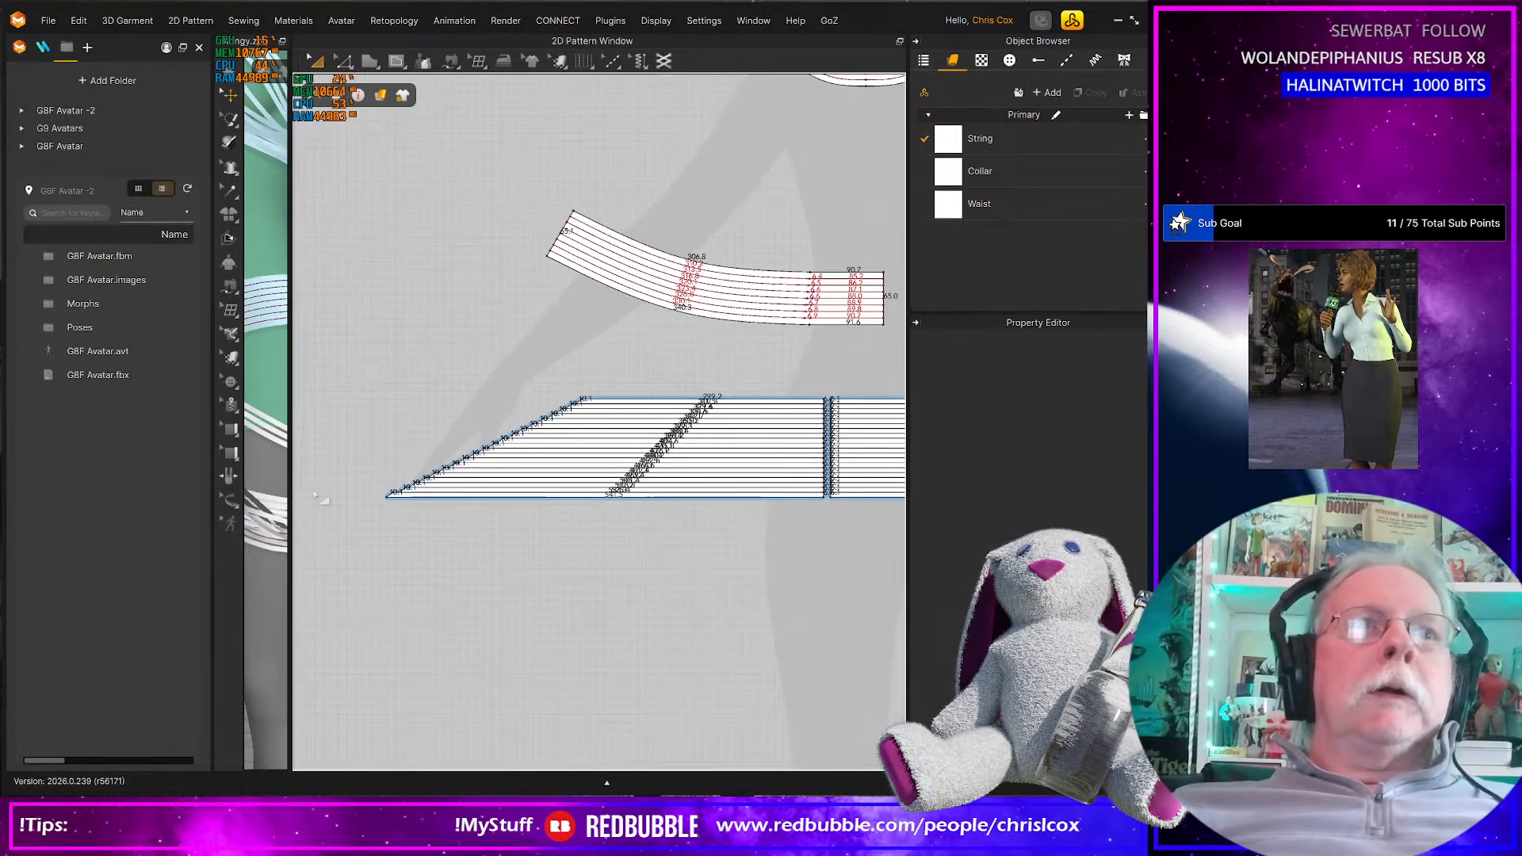
left_click_drag(289, 489, 793, 539)
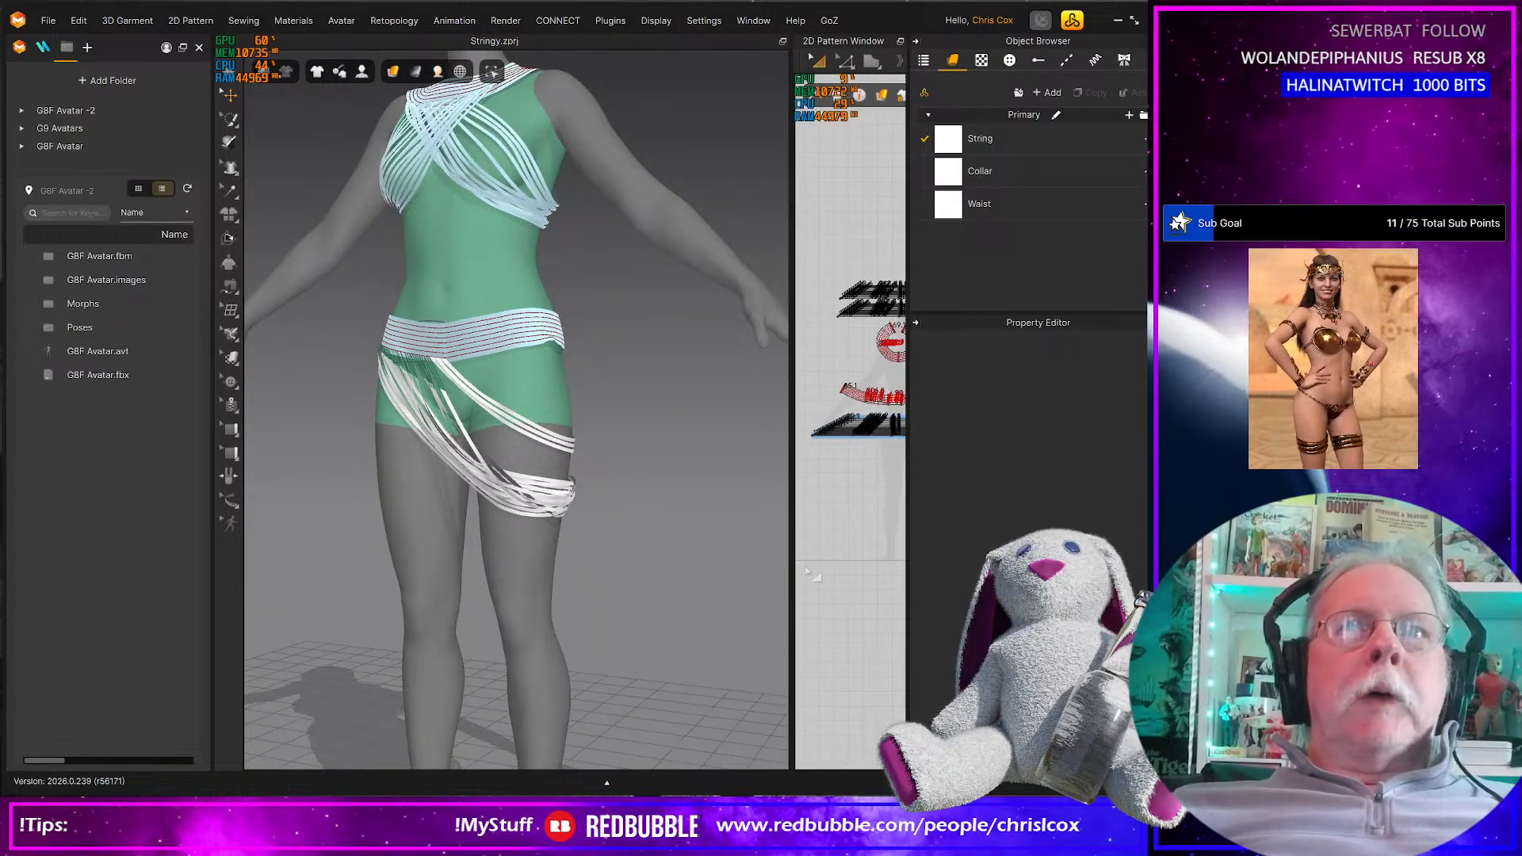
Select all the skirt strips and simulate their drape, pulling the ends outward at the avatar's left hip
left_click_drag(791, 574, 473, 567)
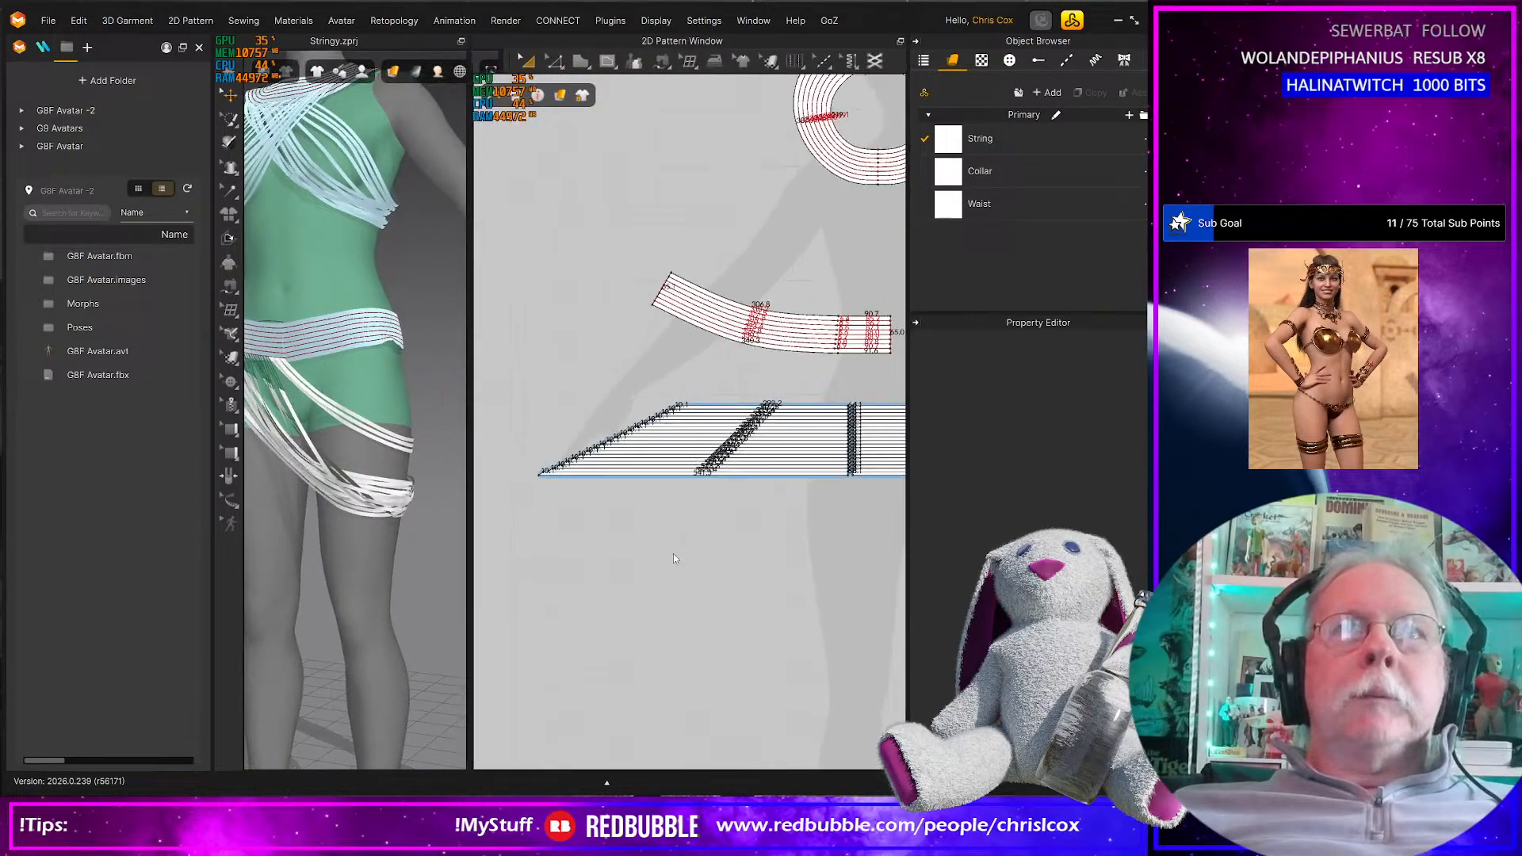
scroll(673, 553, "down", 3)
scroll(624, 560, "down", 2)
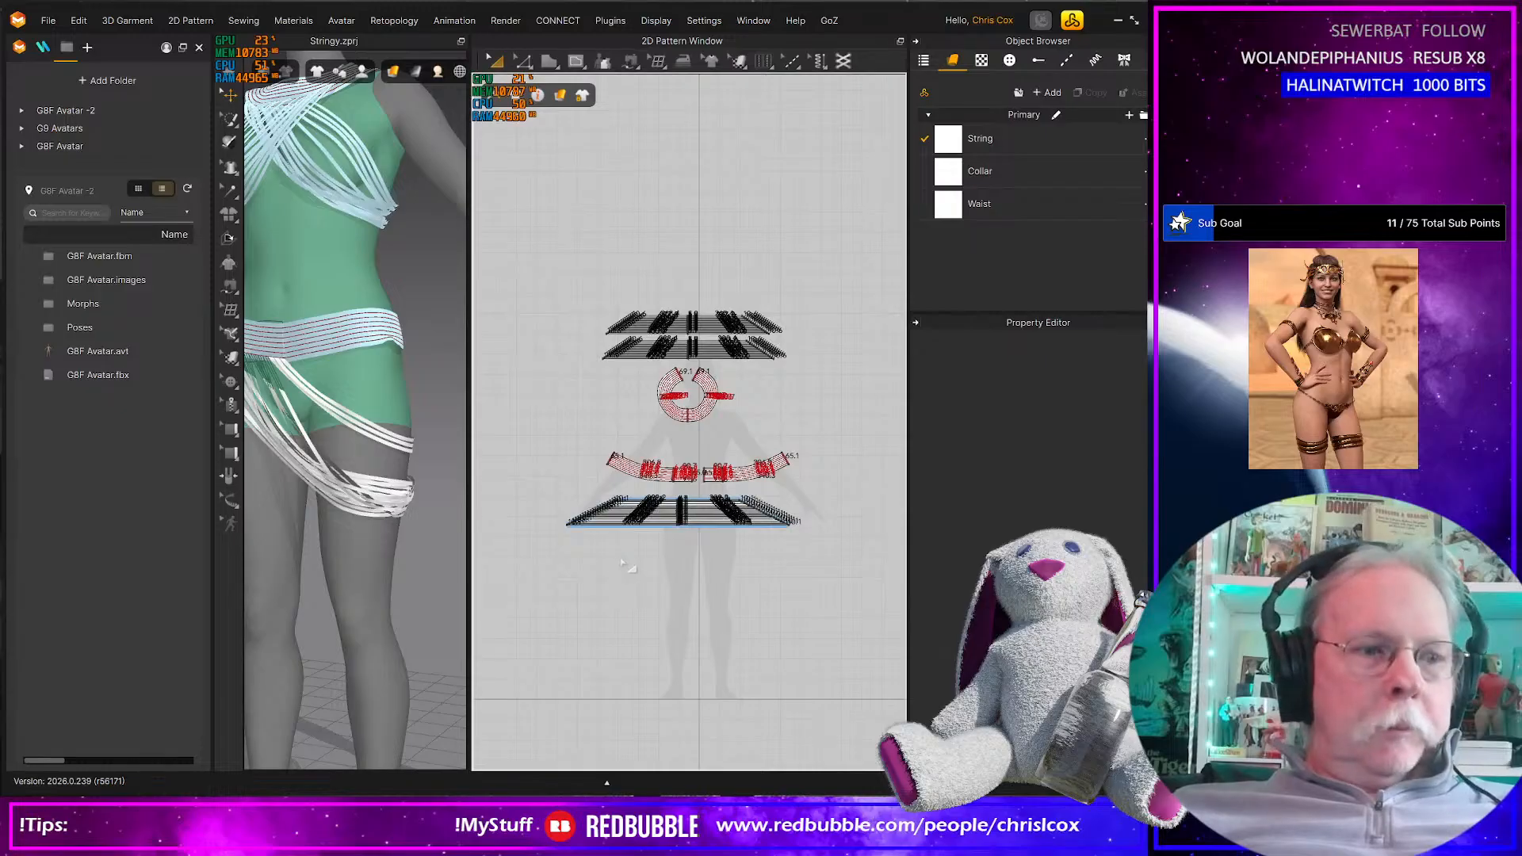
left_click_drag(832, 564, 537, 493)
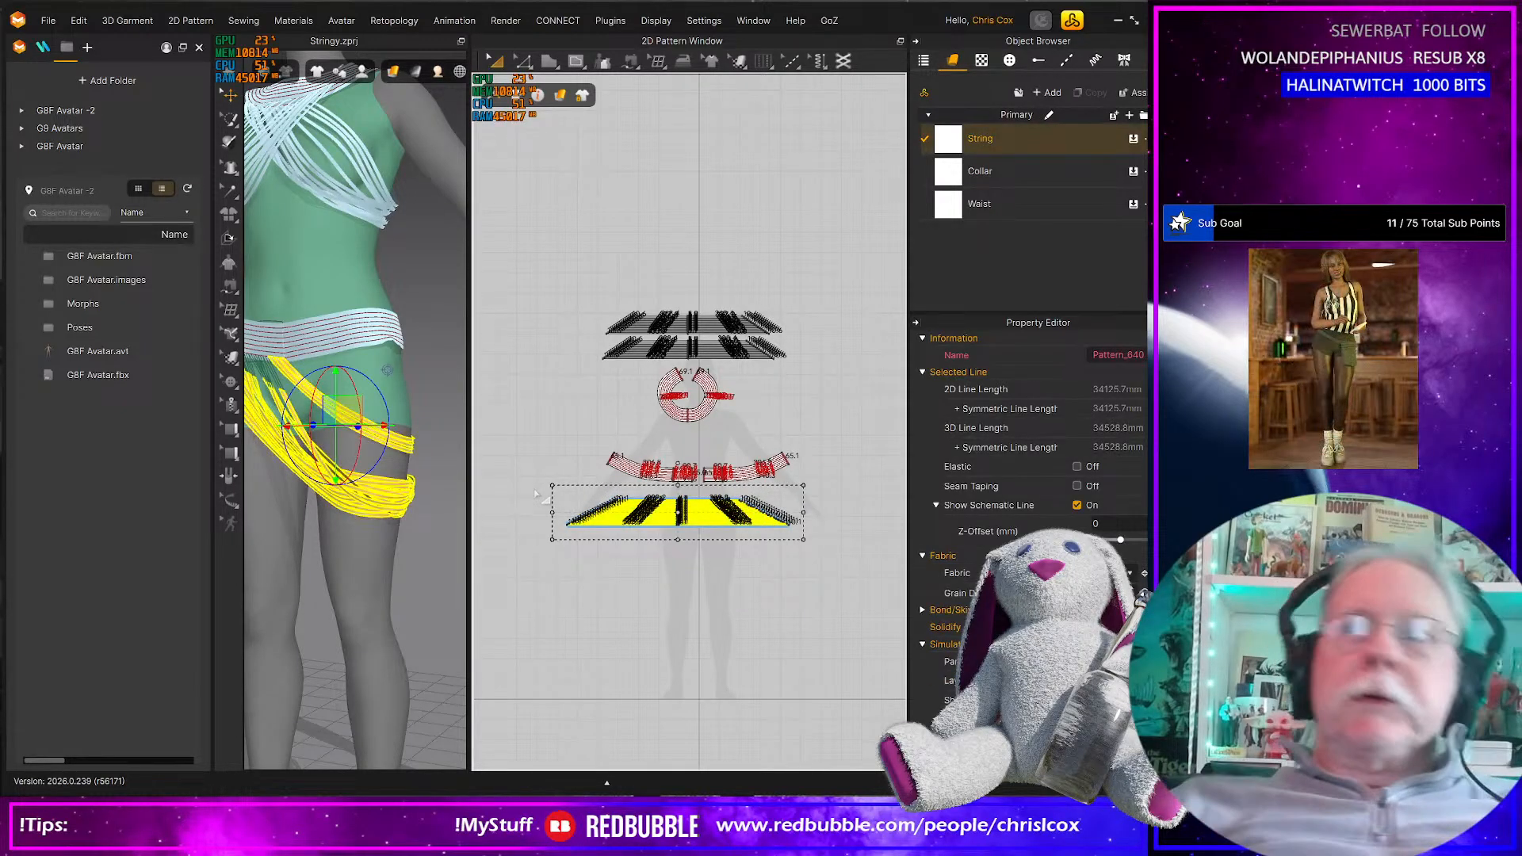
middle_click_drag(275, 545, 420, 552)
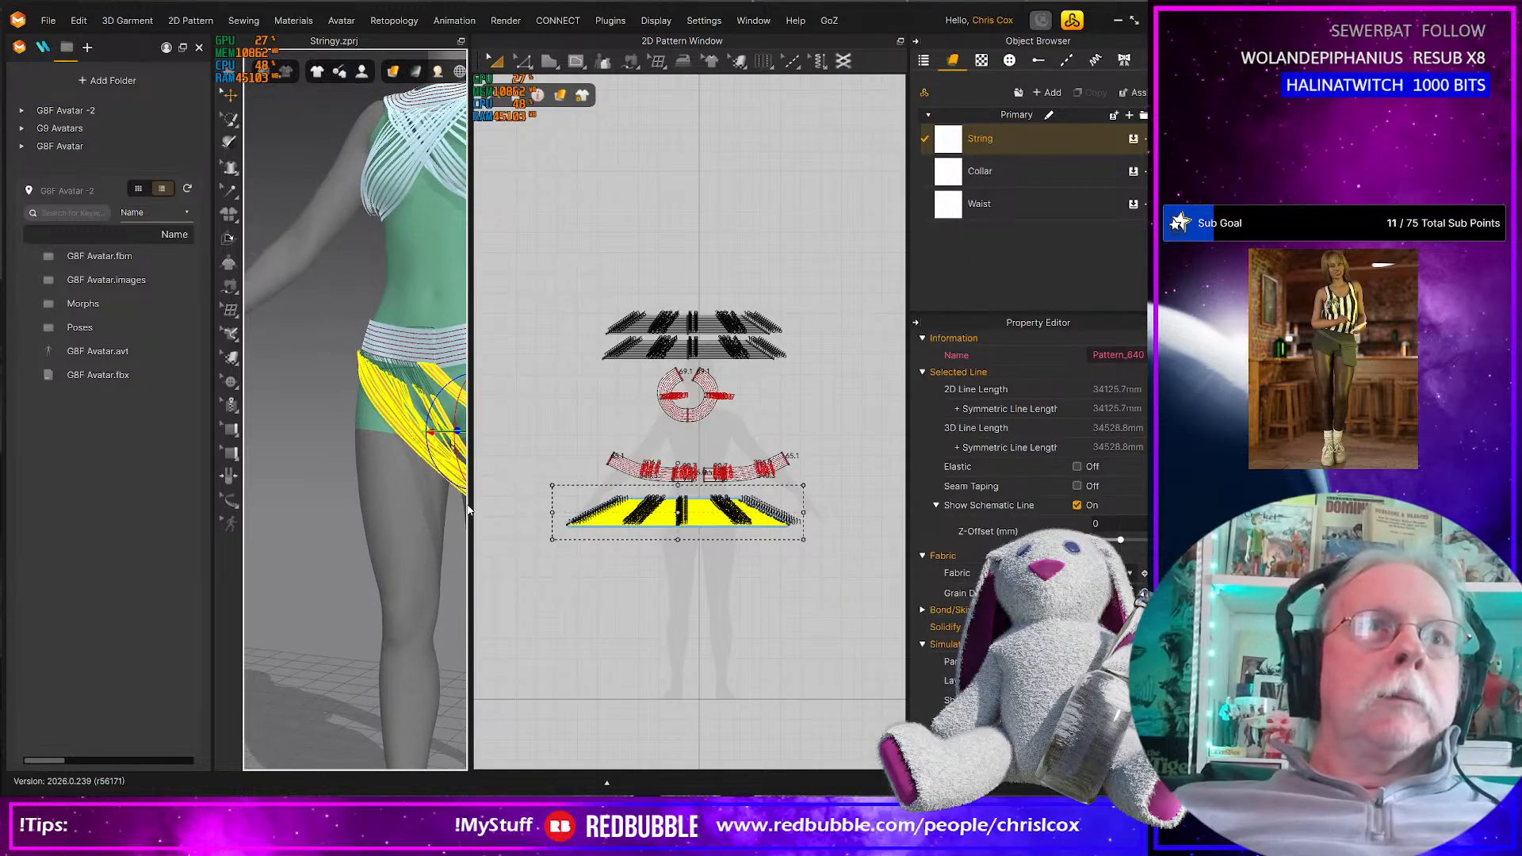
left_click_drag(468, 505, 738, 504)
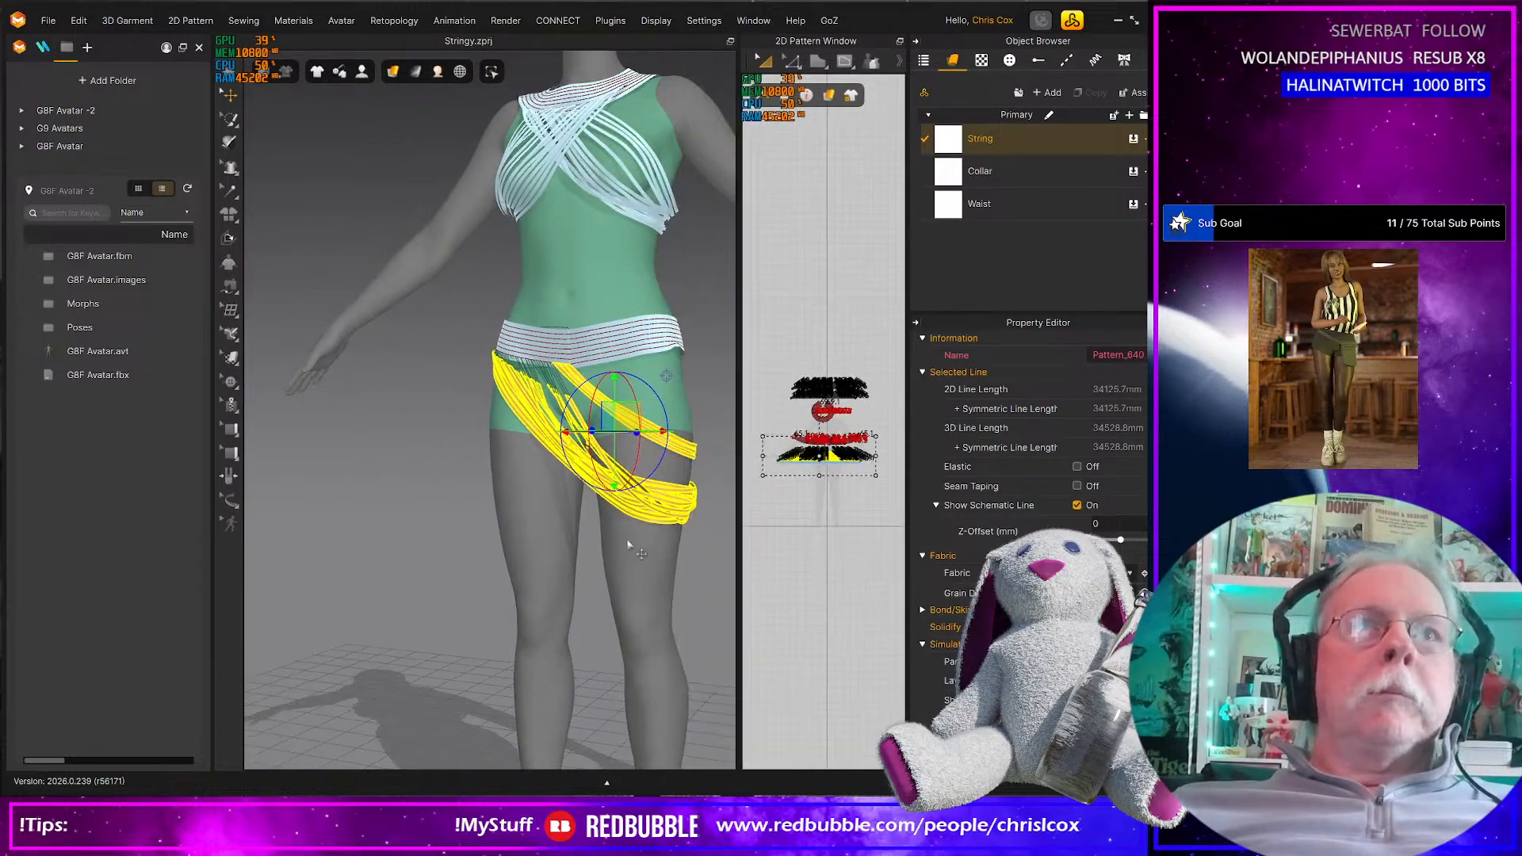
key("space")
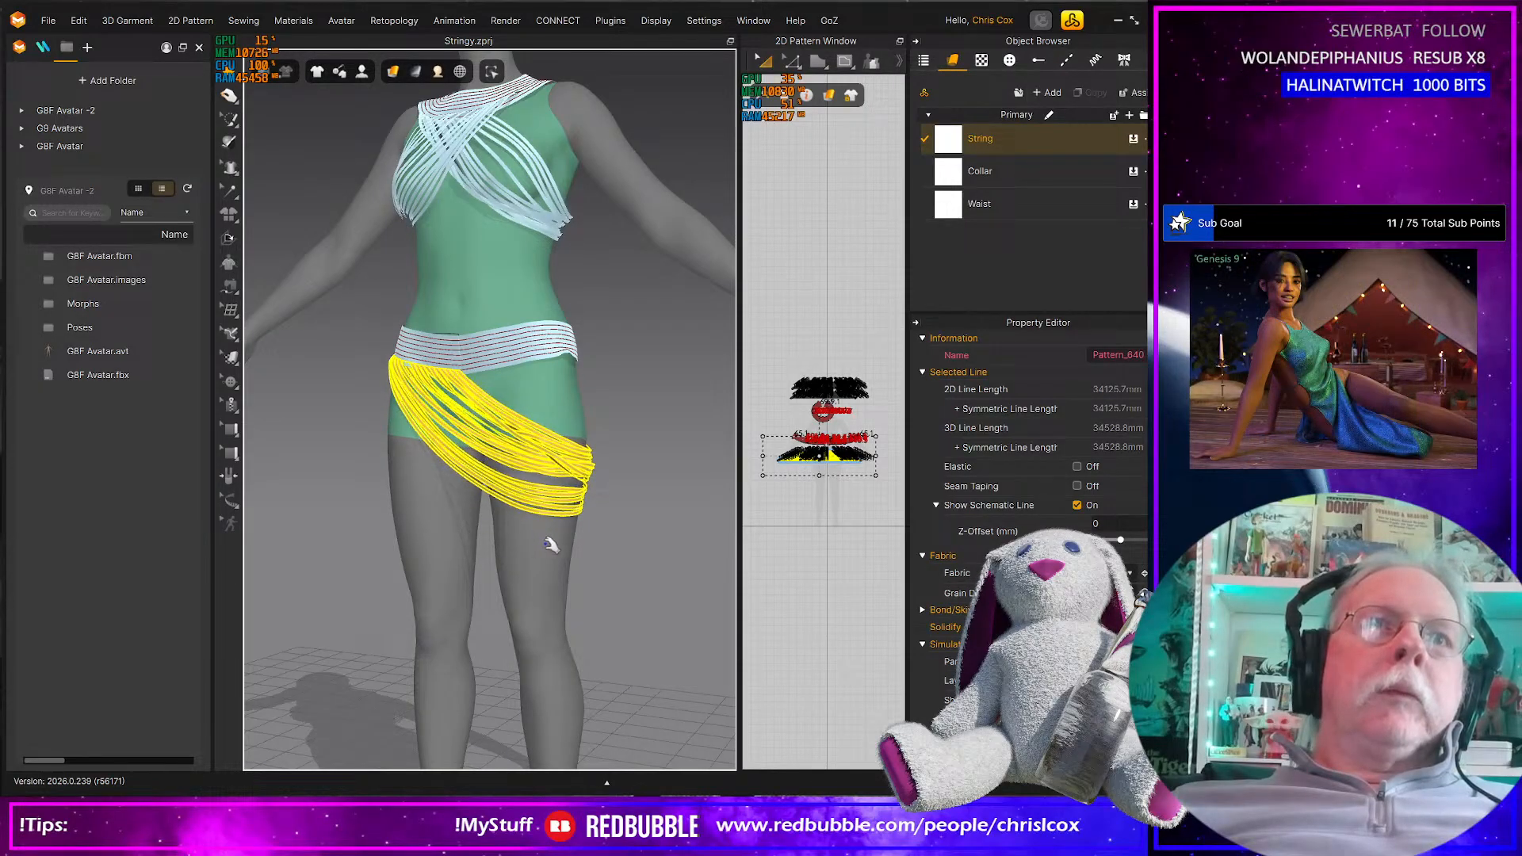
left_click_drag(590, 469, 660, 466)
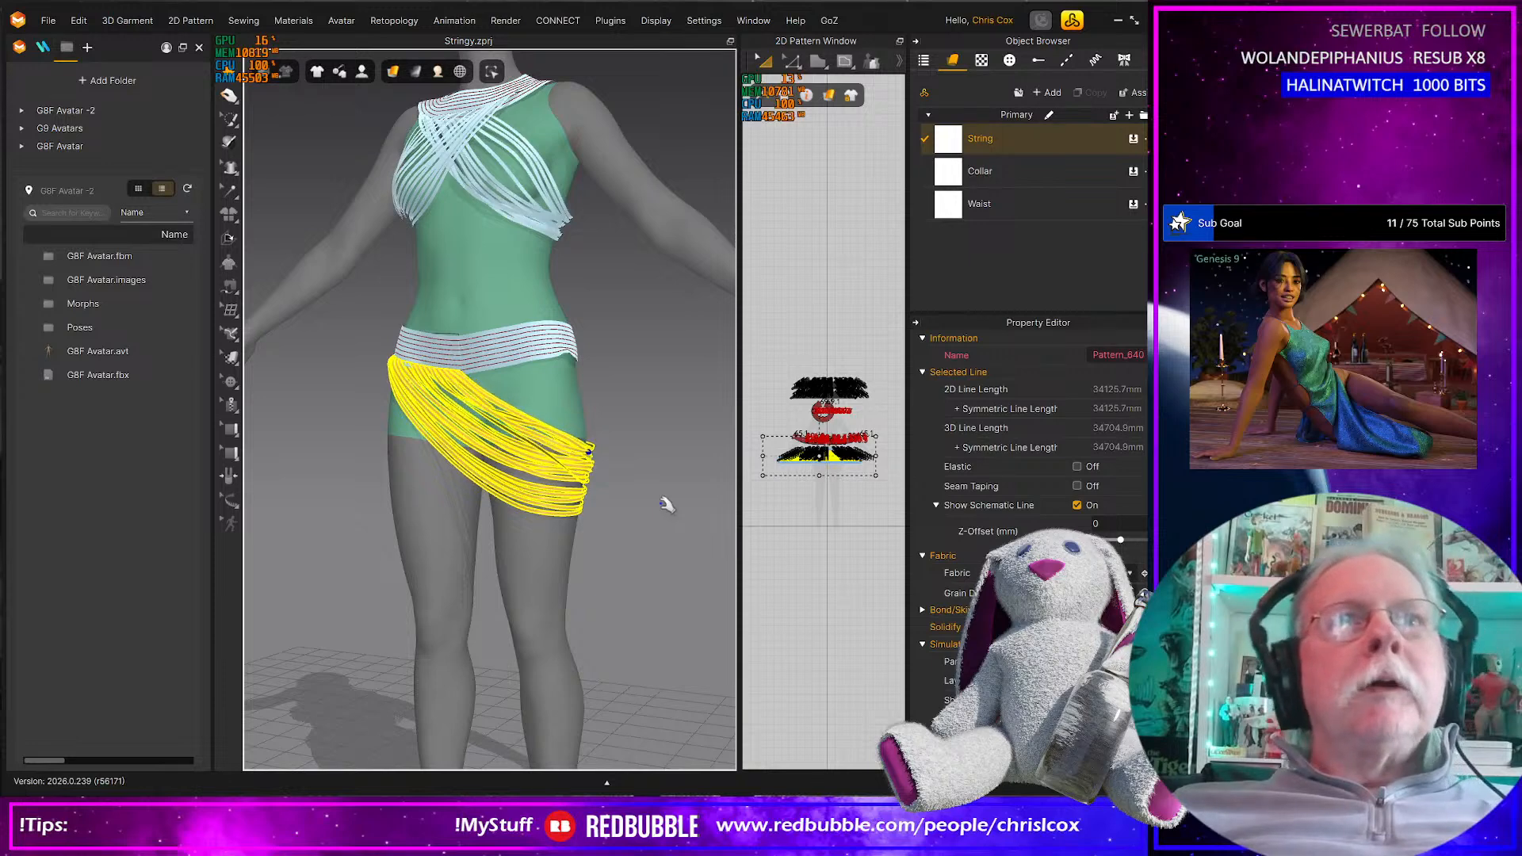
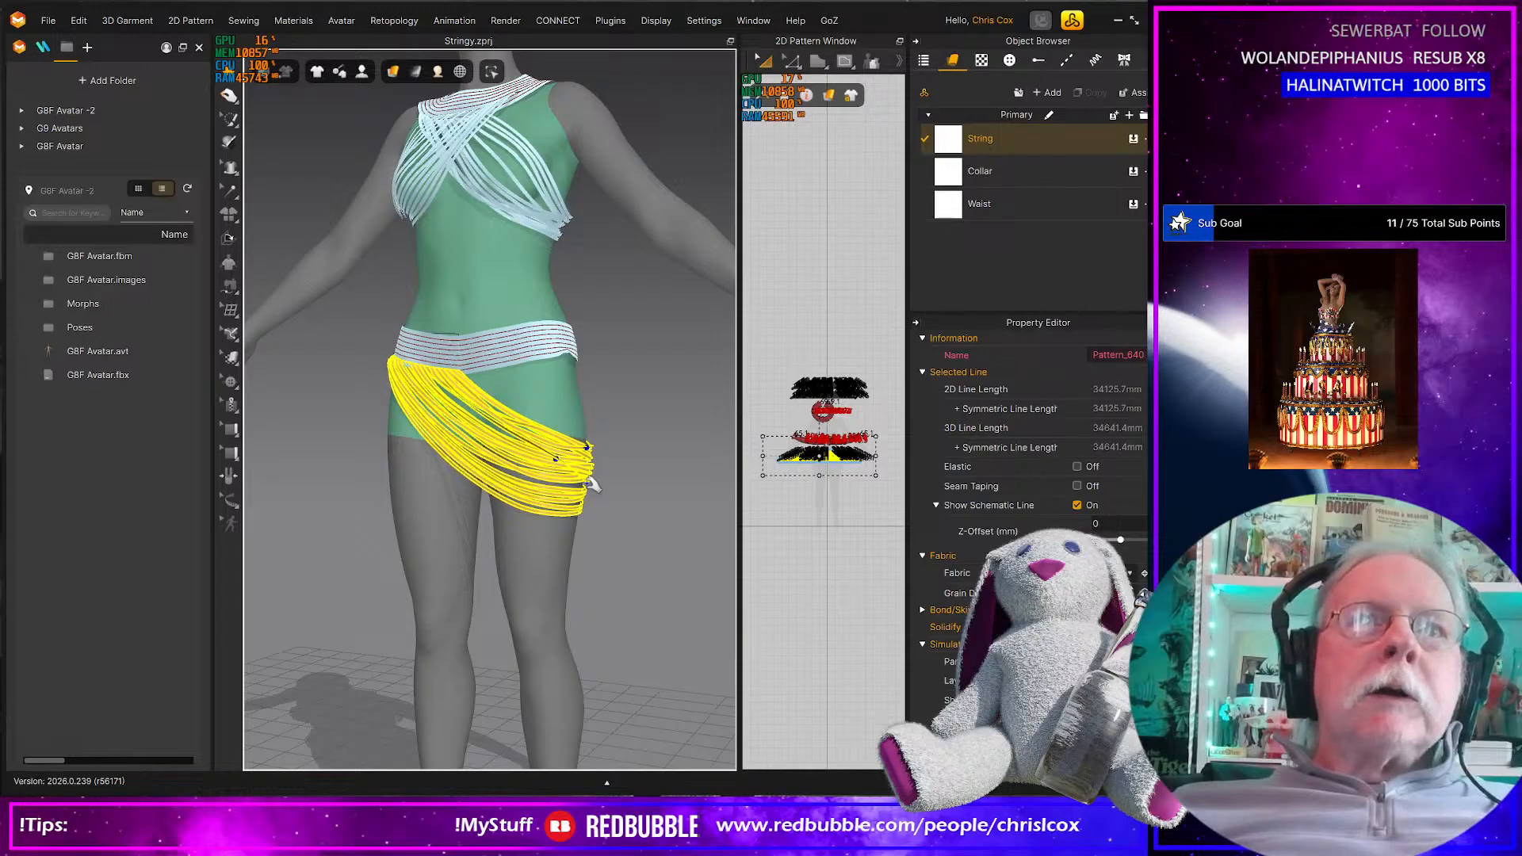
left_click_drag(600, 485, 716, 491)
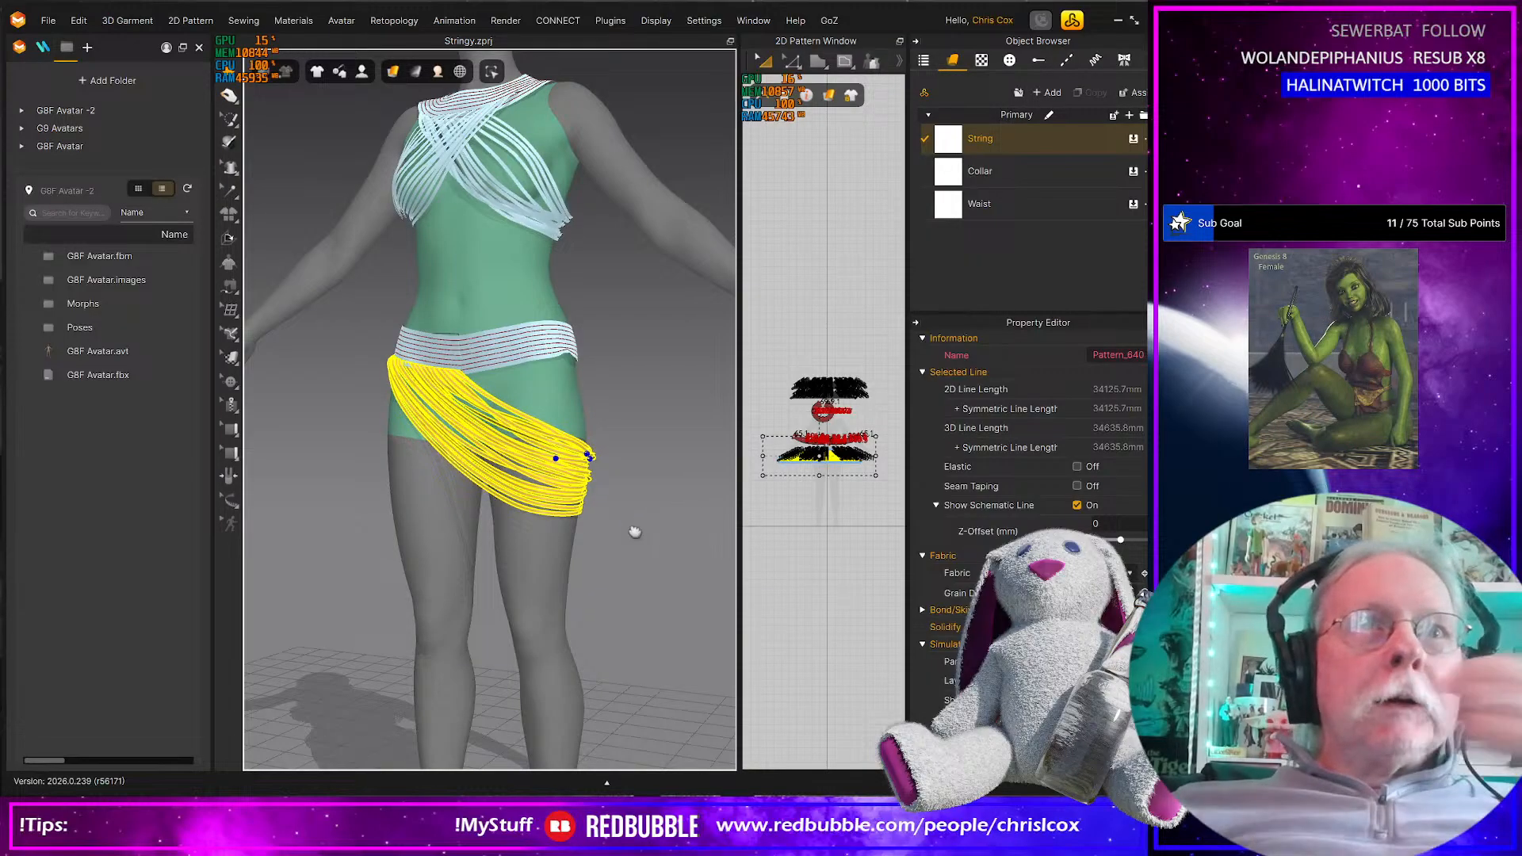
Examine how the skirt strips drape across the hips and how they look together with the collar and crossed top
right_click_drag(630, 531, 665, 536)
scroll(636, 541, "up", 3)
scroll(636, 541, "up", 2)
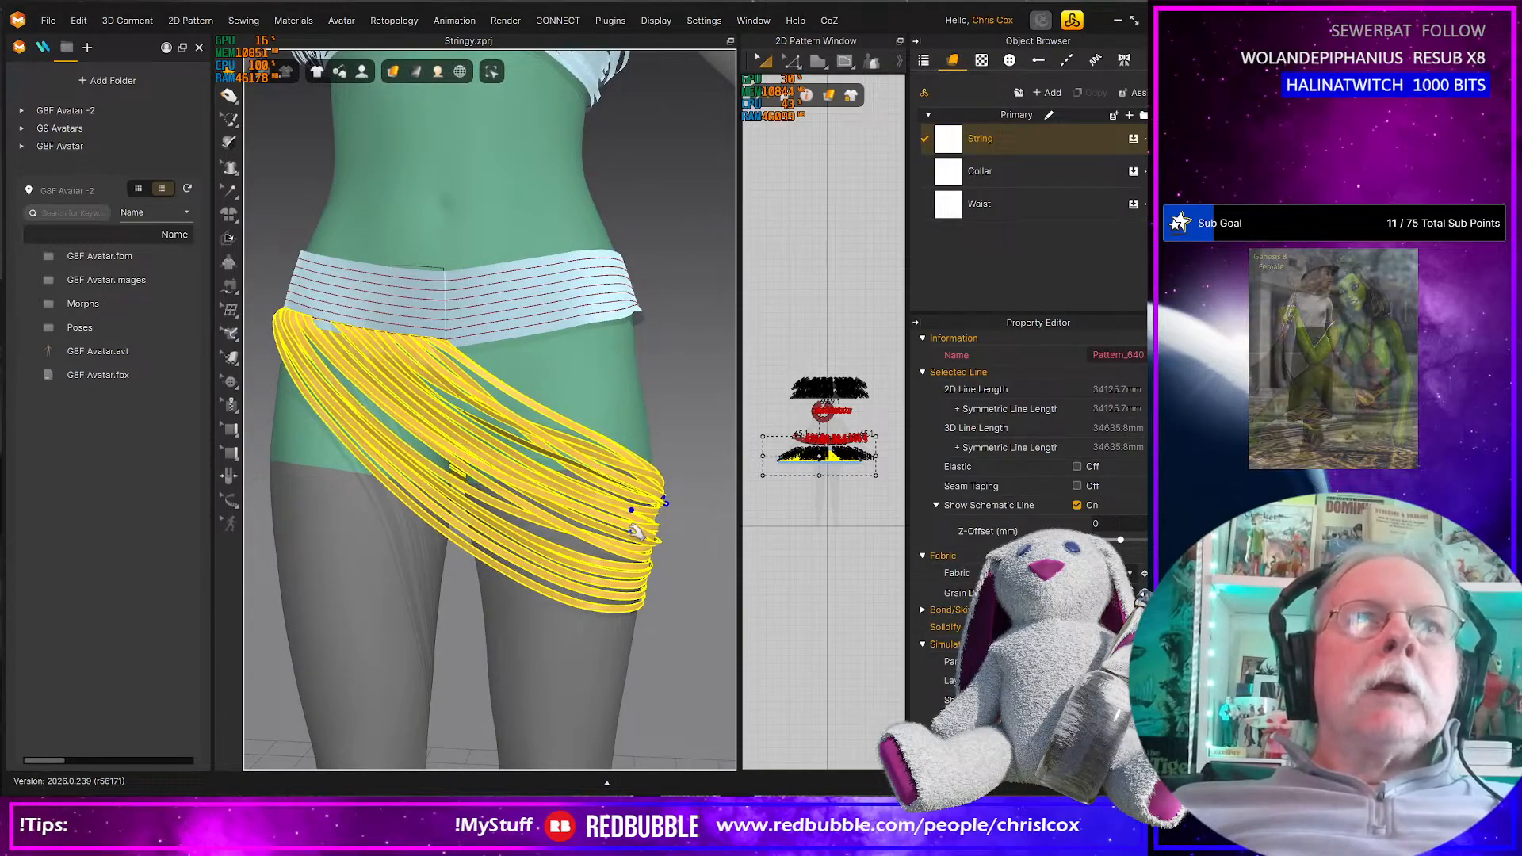
scroll(634, 531, "down", 3)
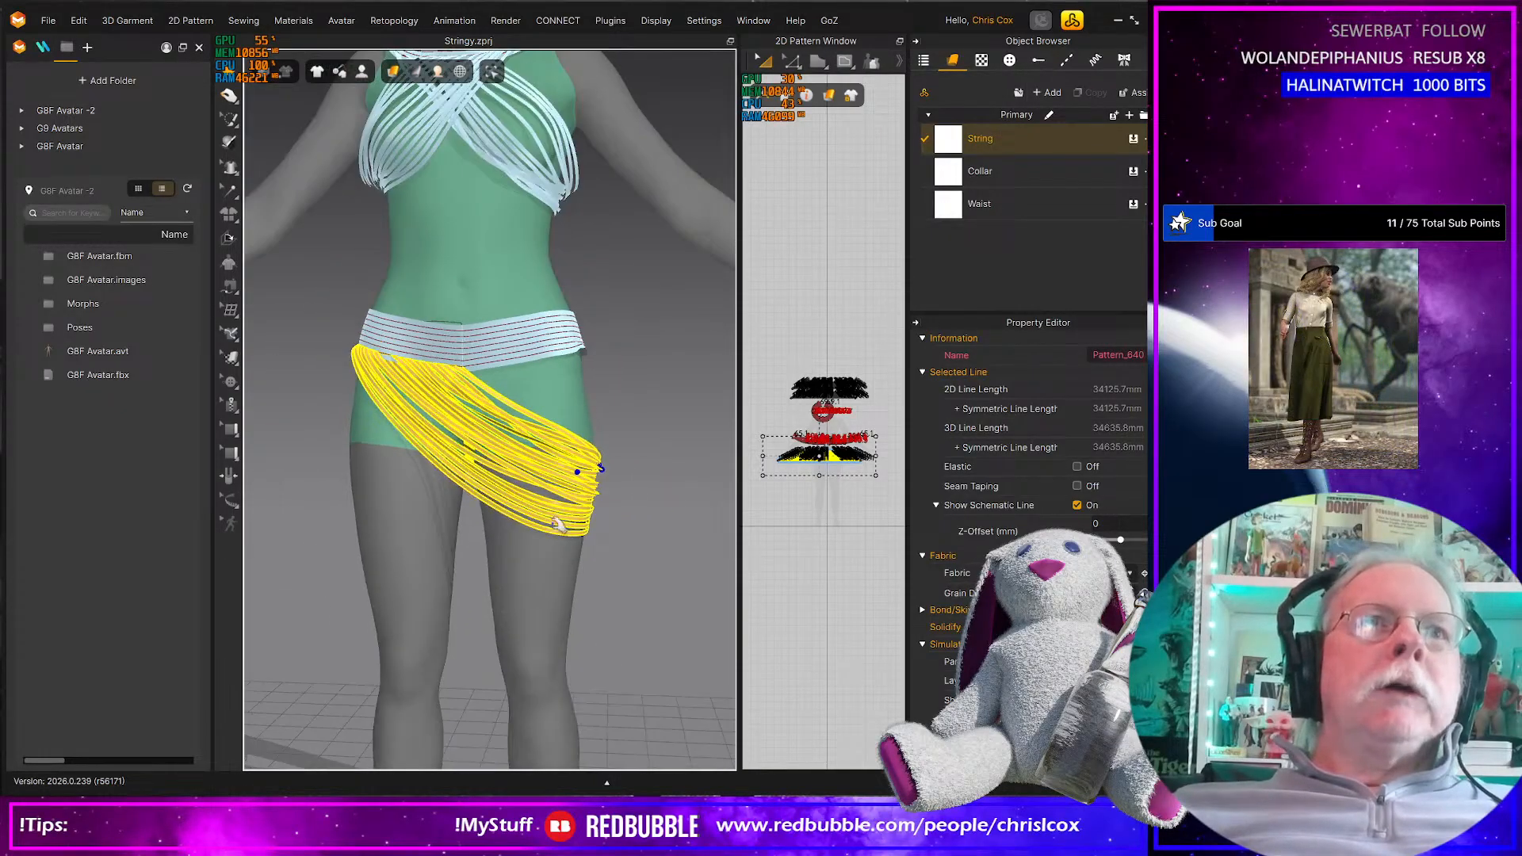
right_click_drag(511, 510, 540, 523)
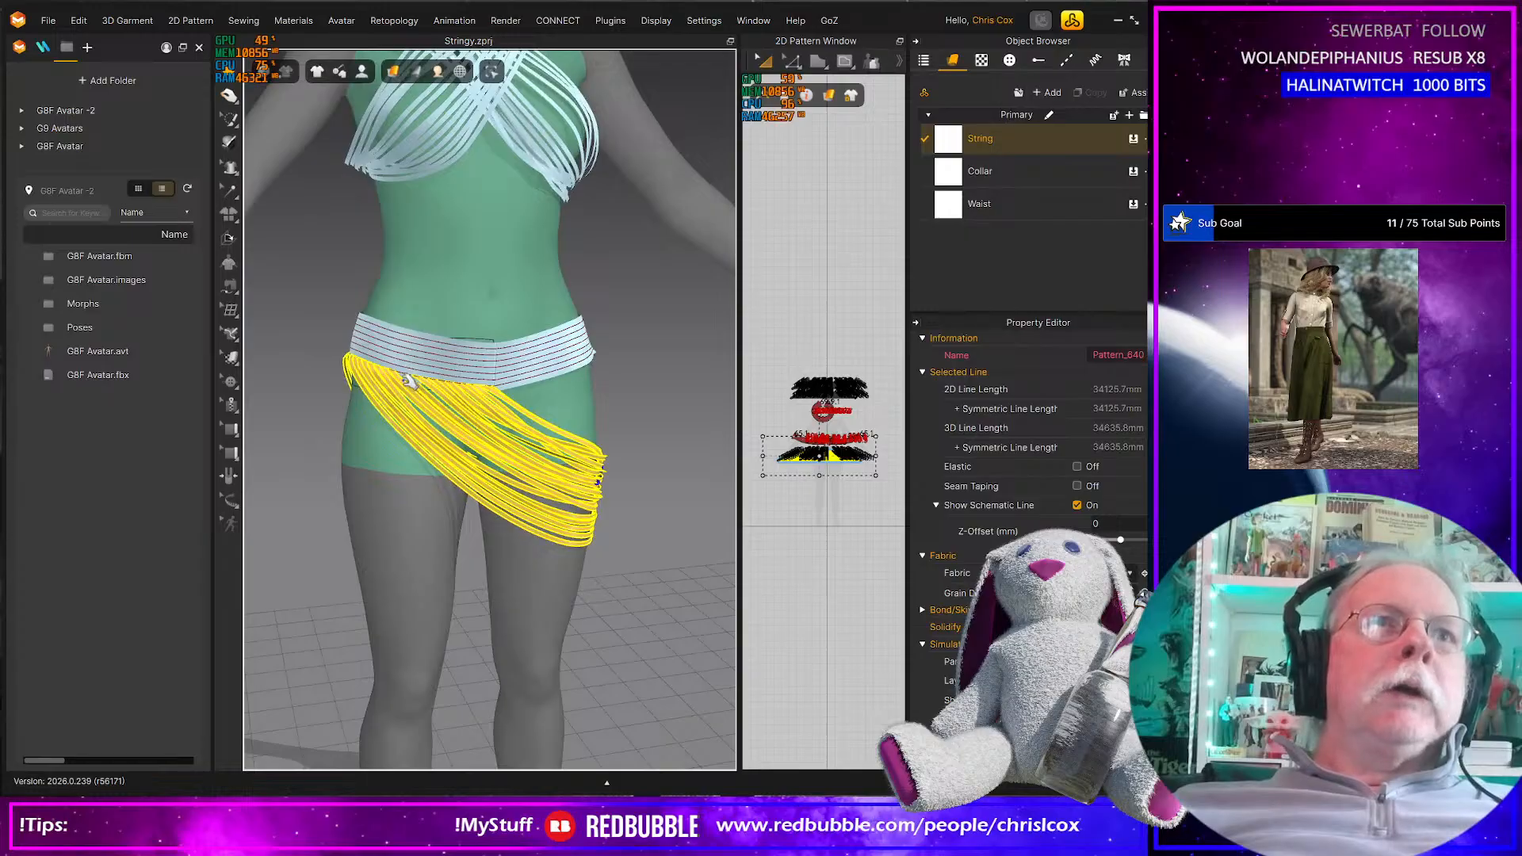
right_click_drag(412, 408, 441, 298)
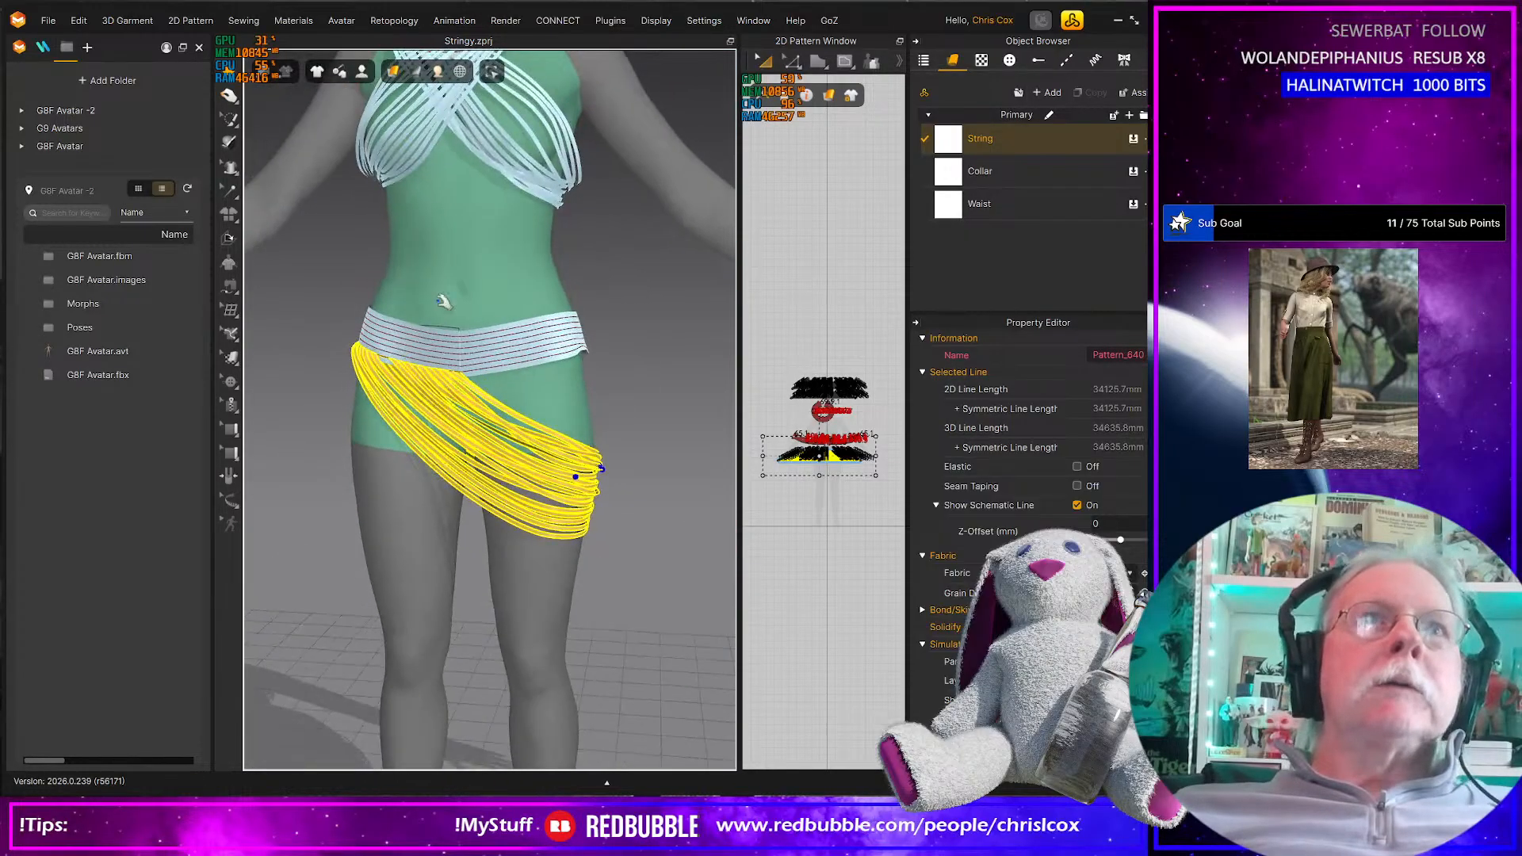
middle_click_drag(442, 299, 555, 586)
scroll(600, 433, "down", 3)
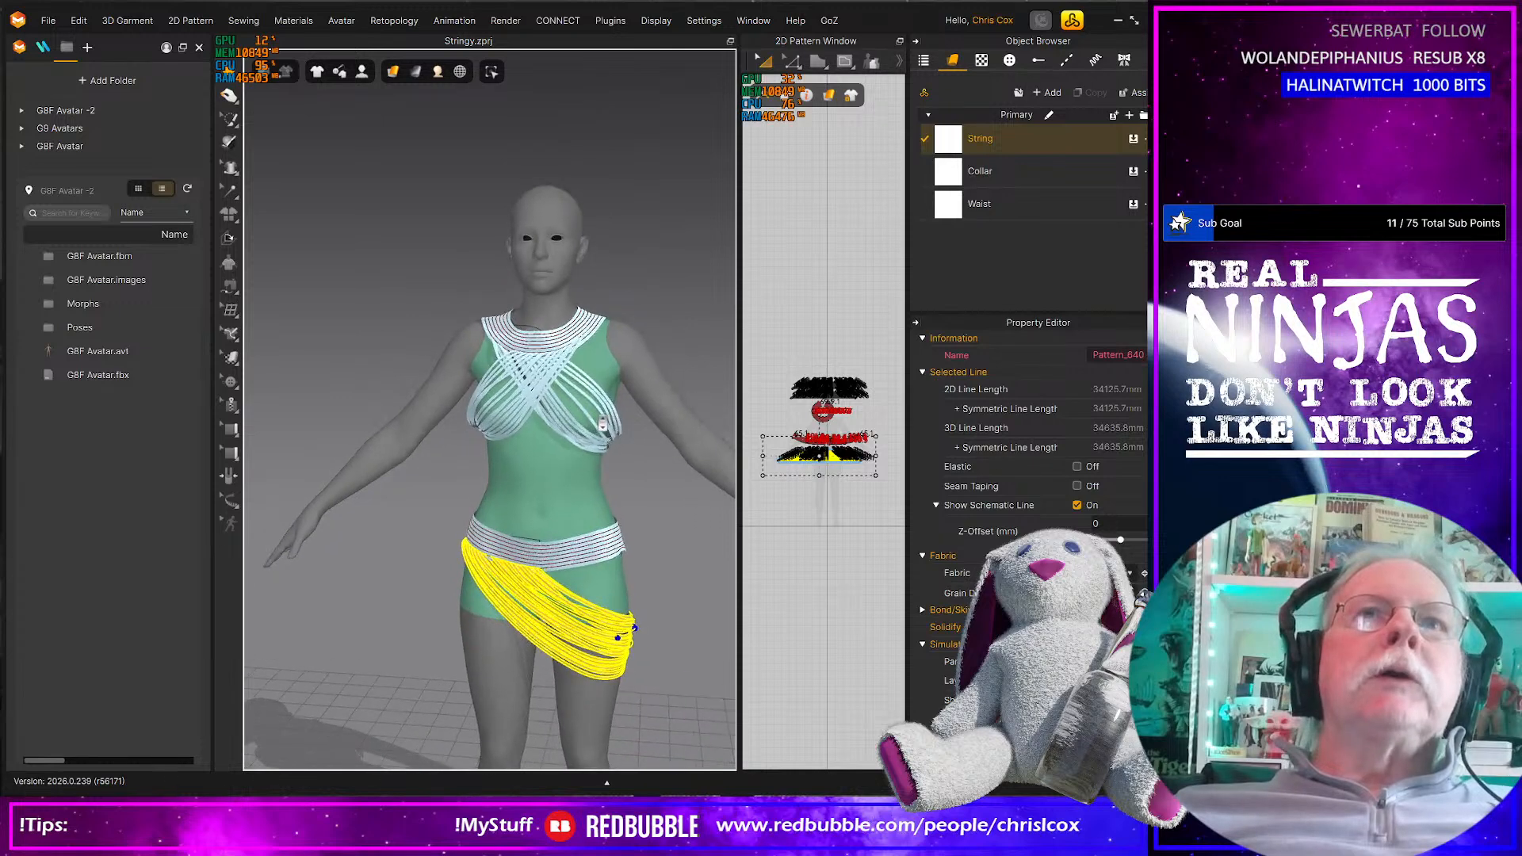
scroll(639, 328, "up", 5)
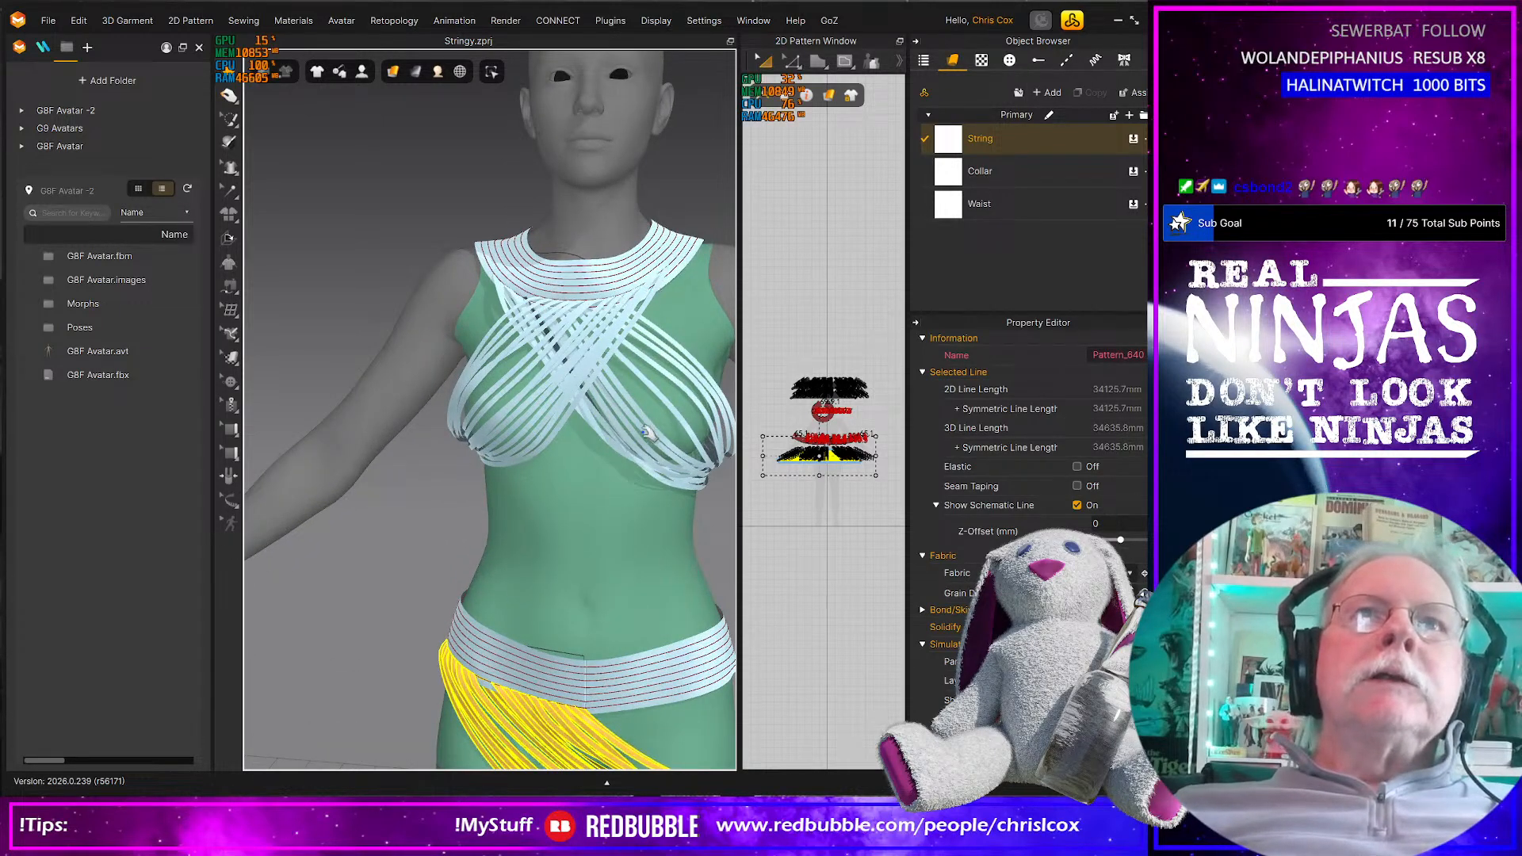
scroll(646, 444, "down", 2)
middle_click_drag(638, 548, 555, 414)
right_click_drag(595, 573, 622, 604)
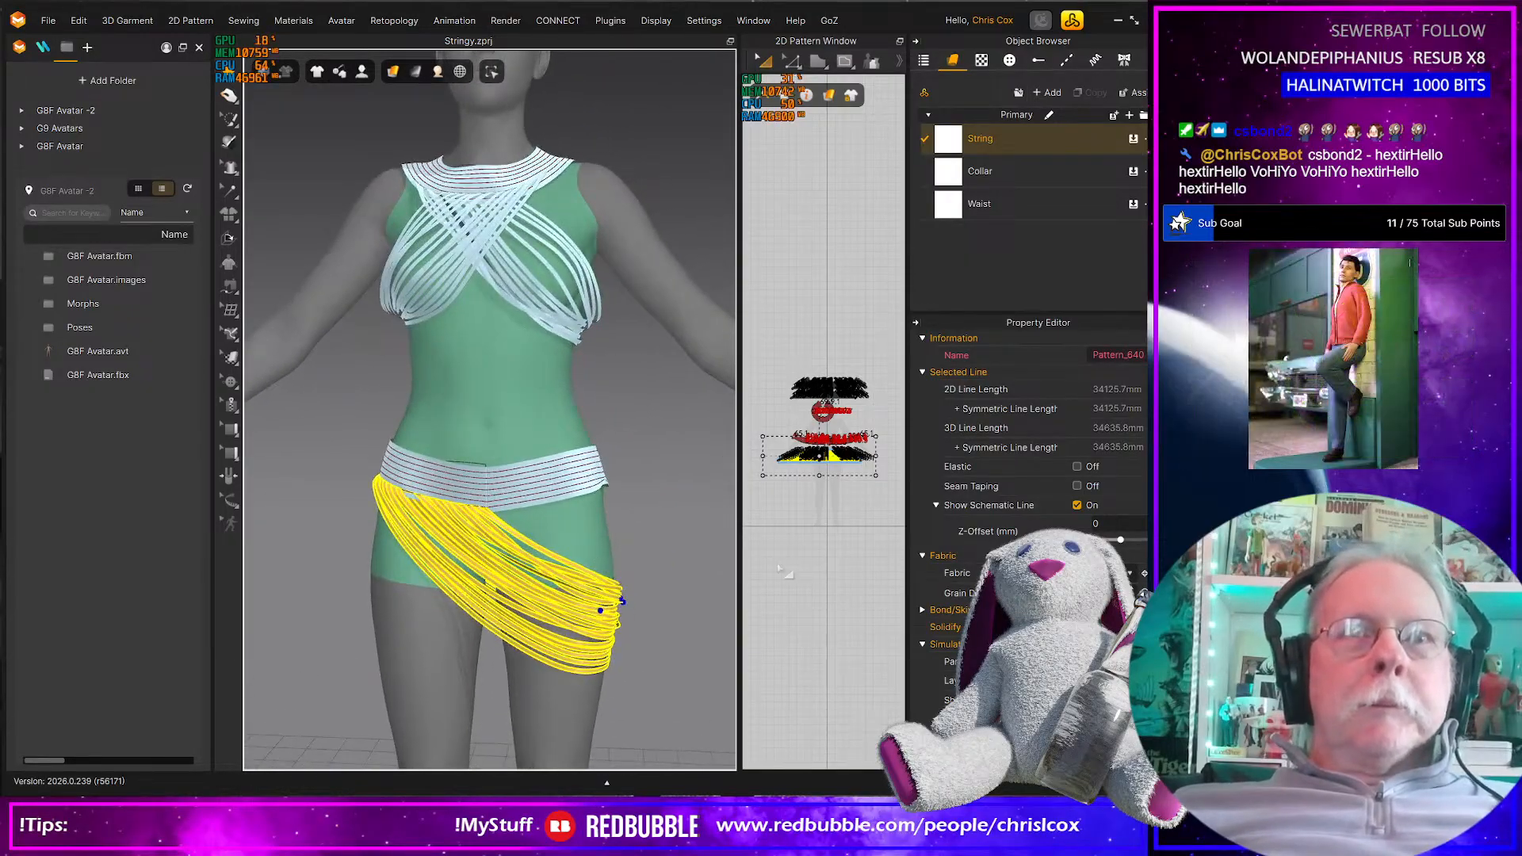
scroll(826, 523, "up", 2)
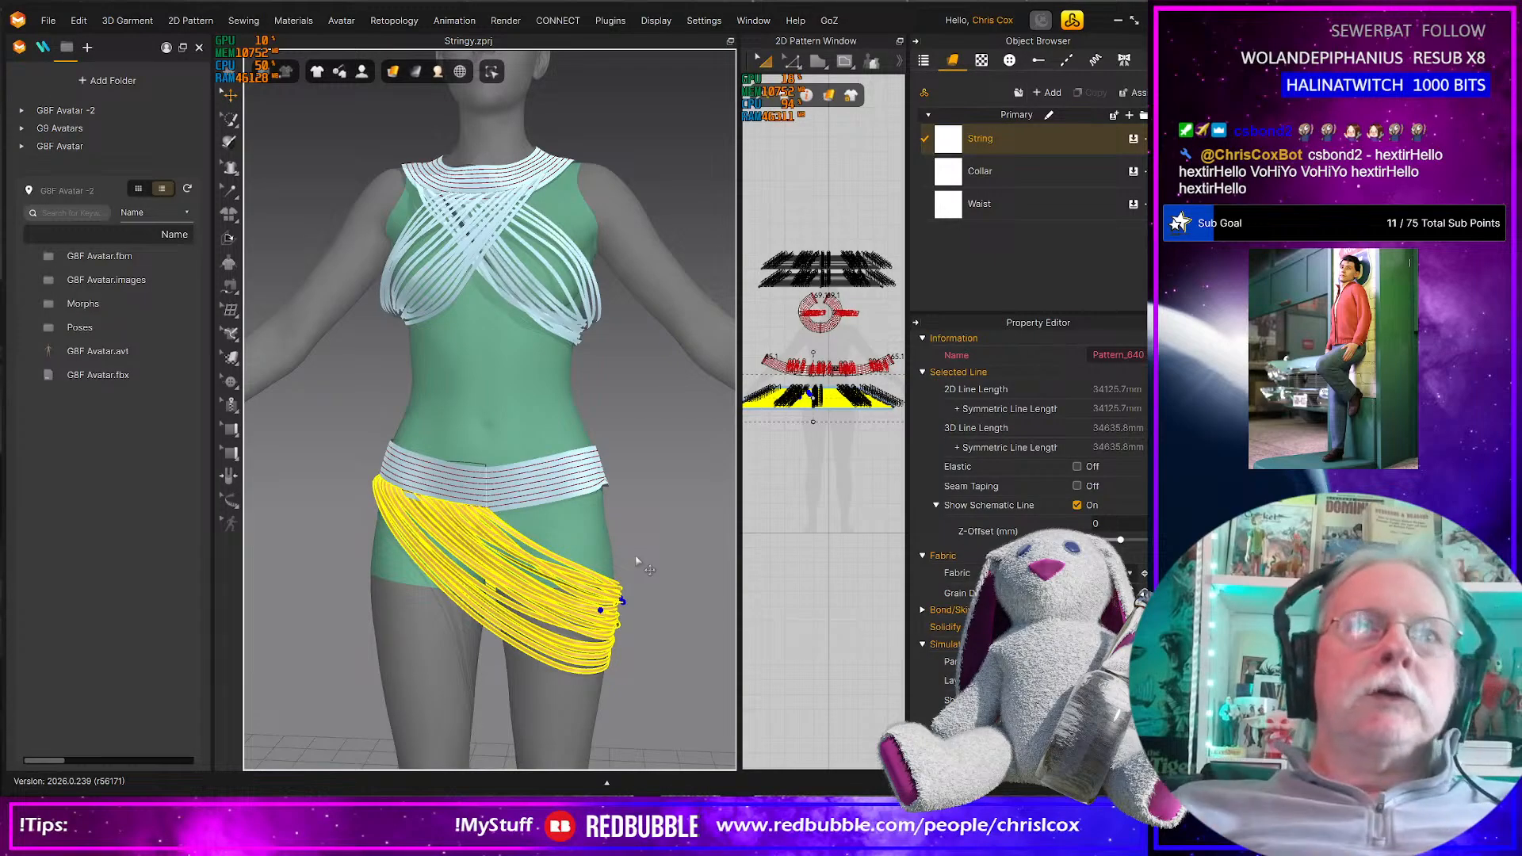
scroll(628, 561, "up", 1)
scroll(629, 561, "down", 1)
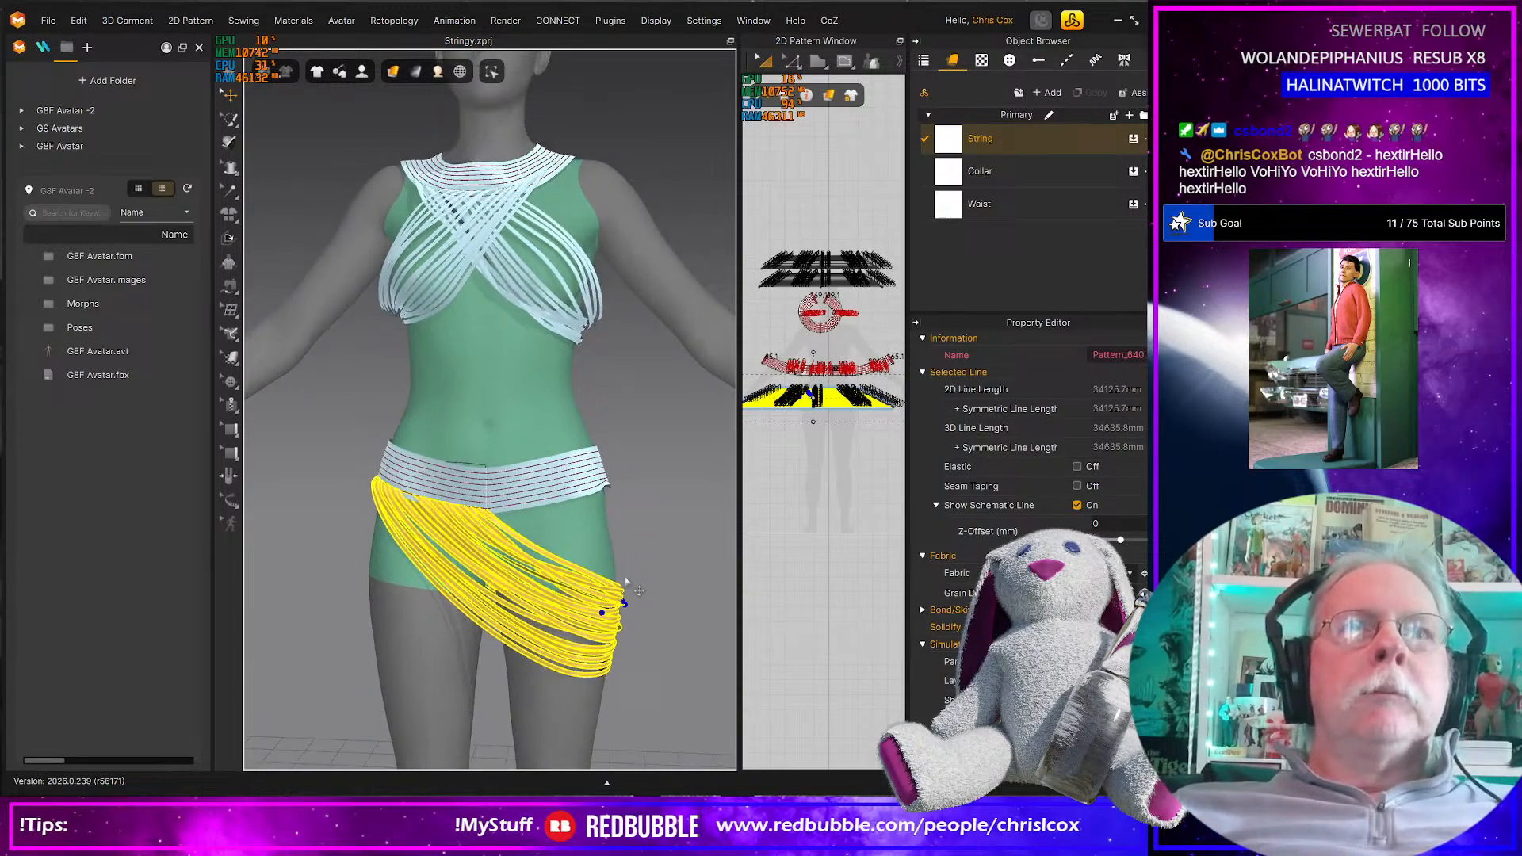
Strengthen all the skirt strips and reset their 3D arrangement
right_click(581, 605)
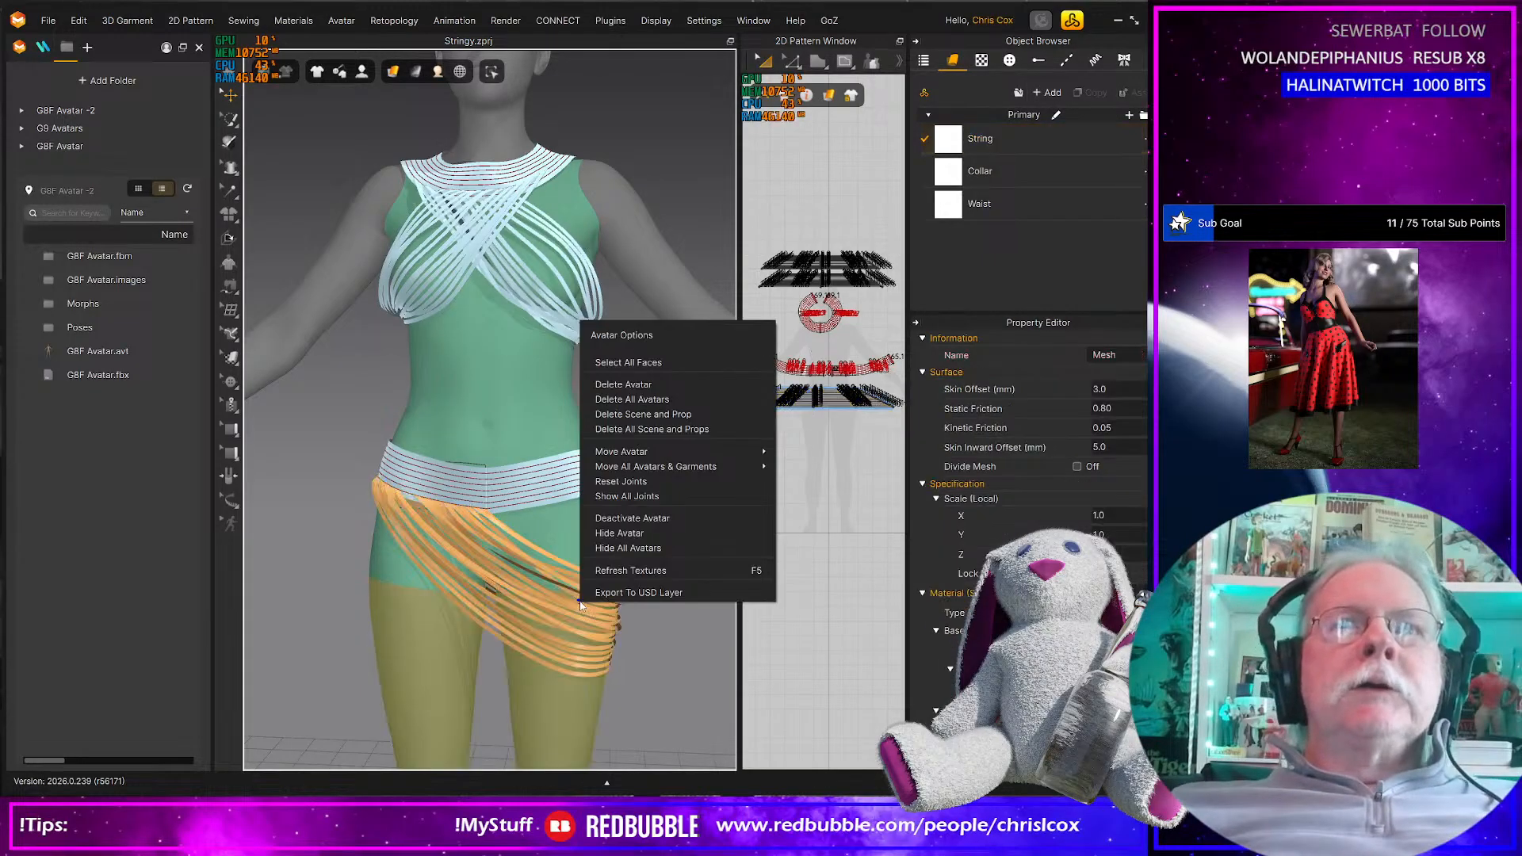
left_click(849, 526)
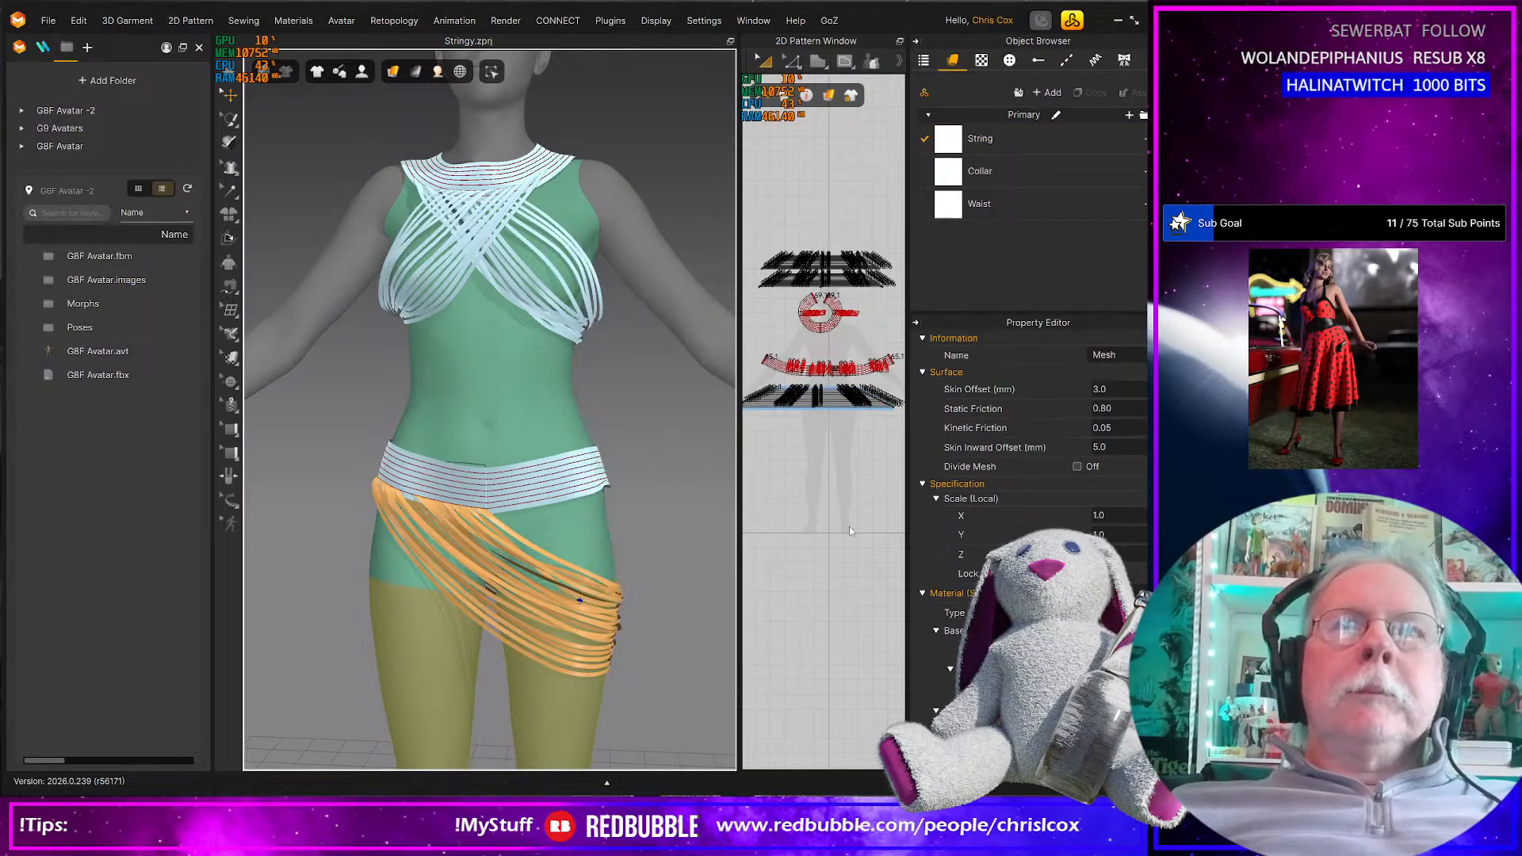
middle_click_drag(760, 500, 812, 535)
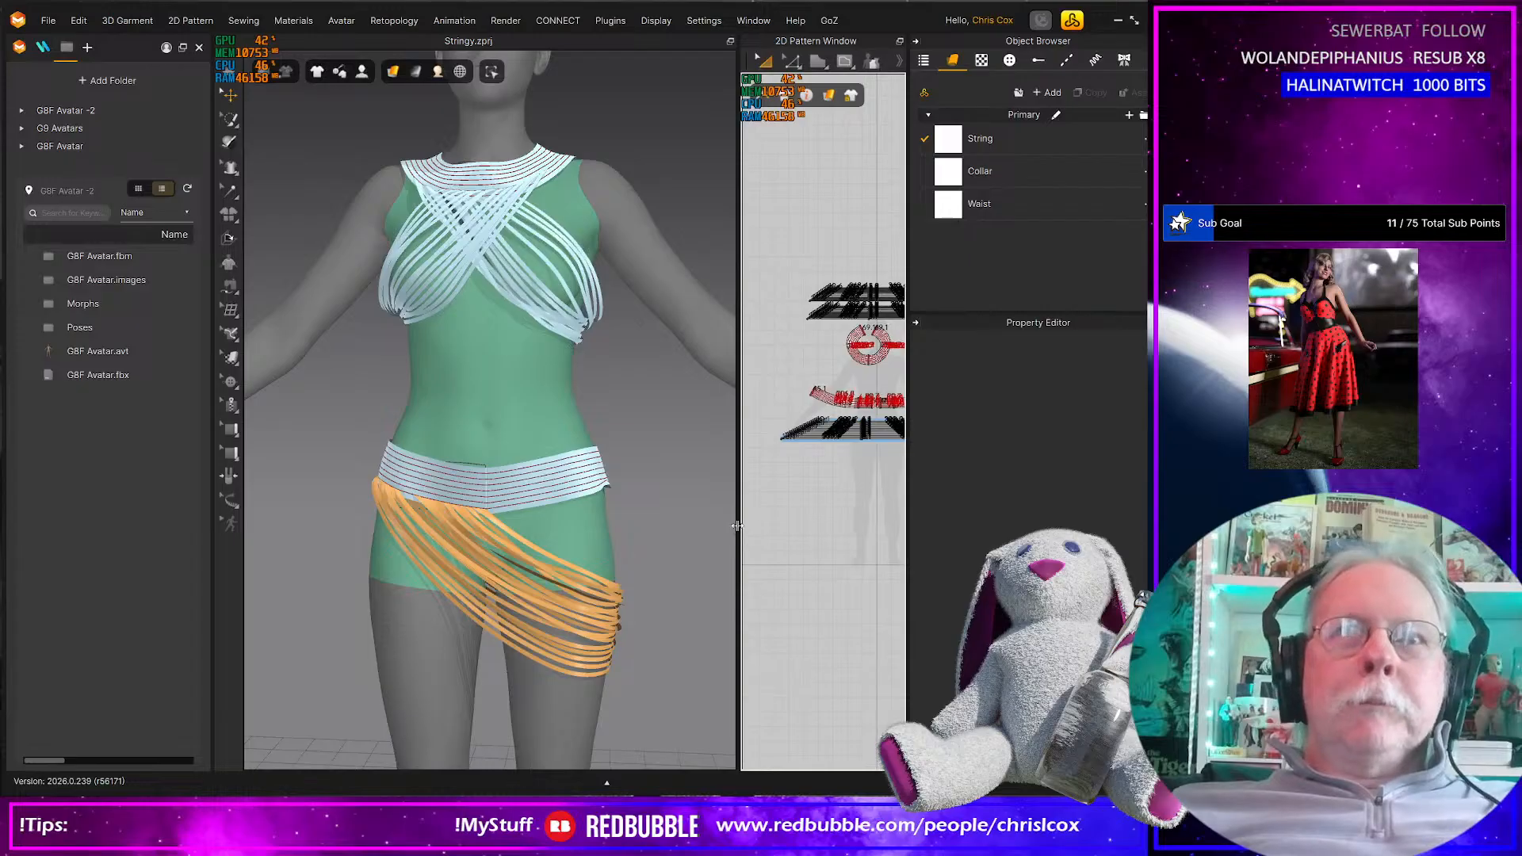
left_click_drag(737, 526, 591, 533)
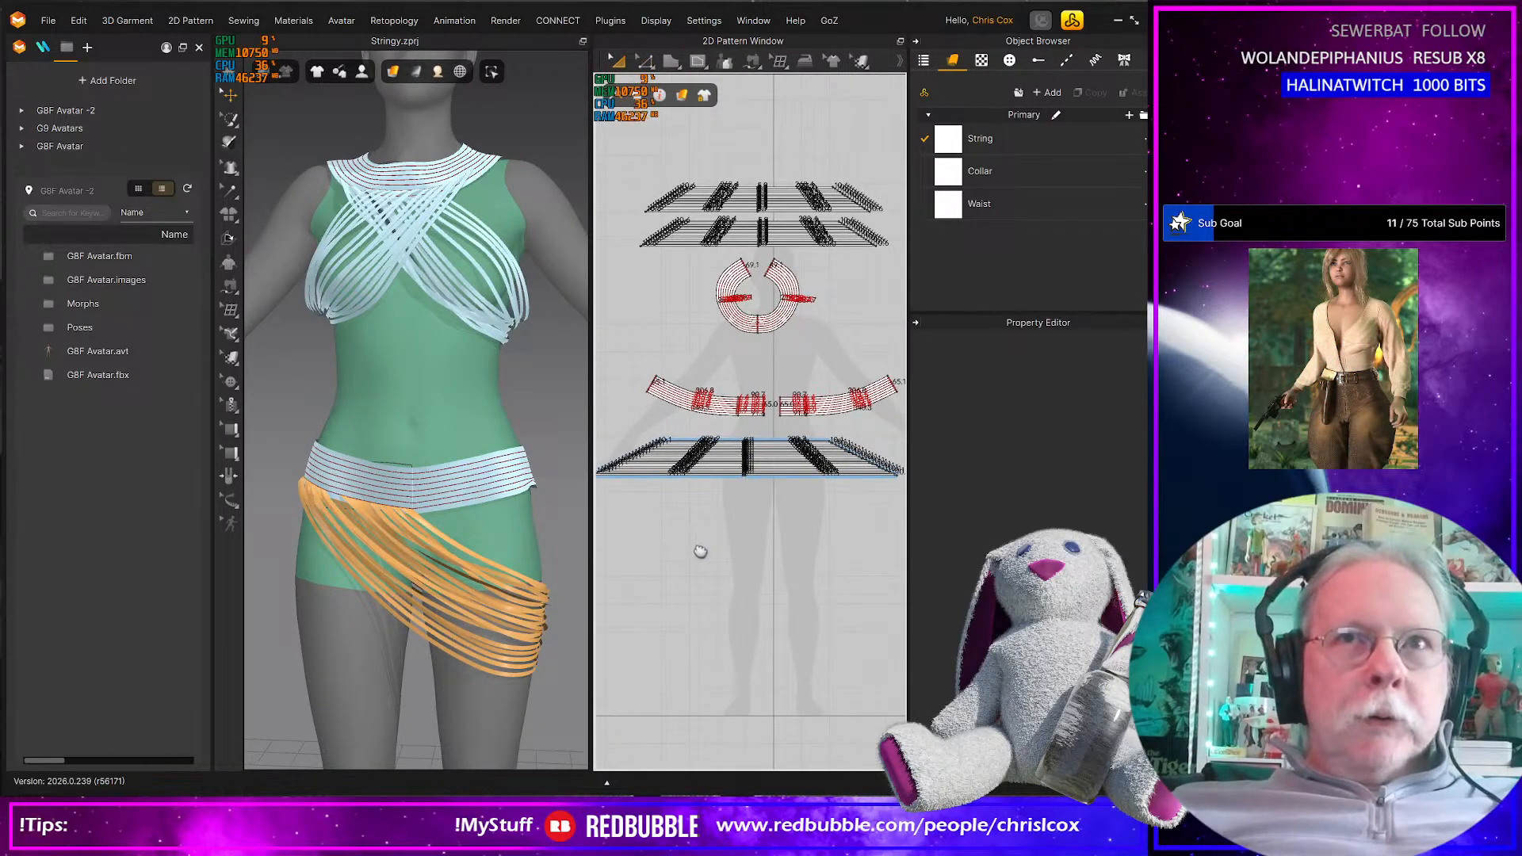
scroll(700, 551, "down", 3)
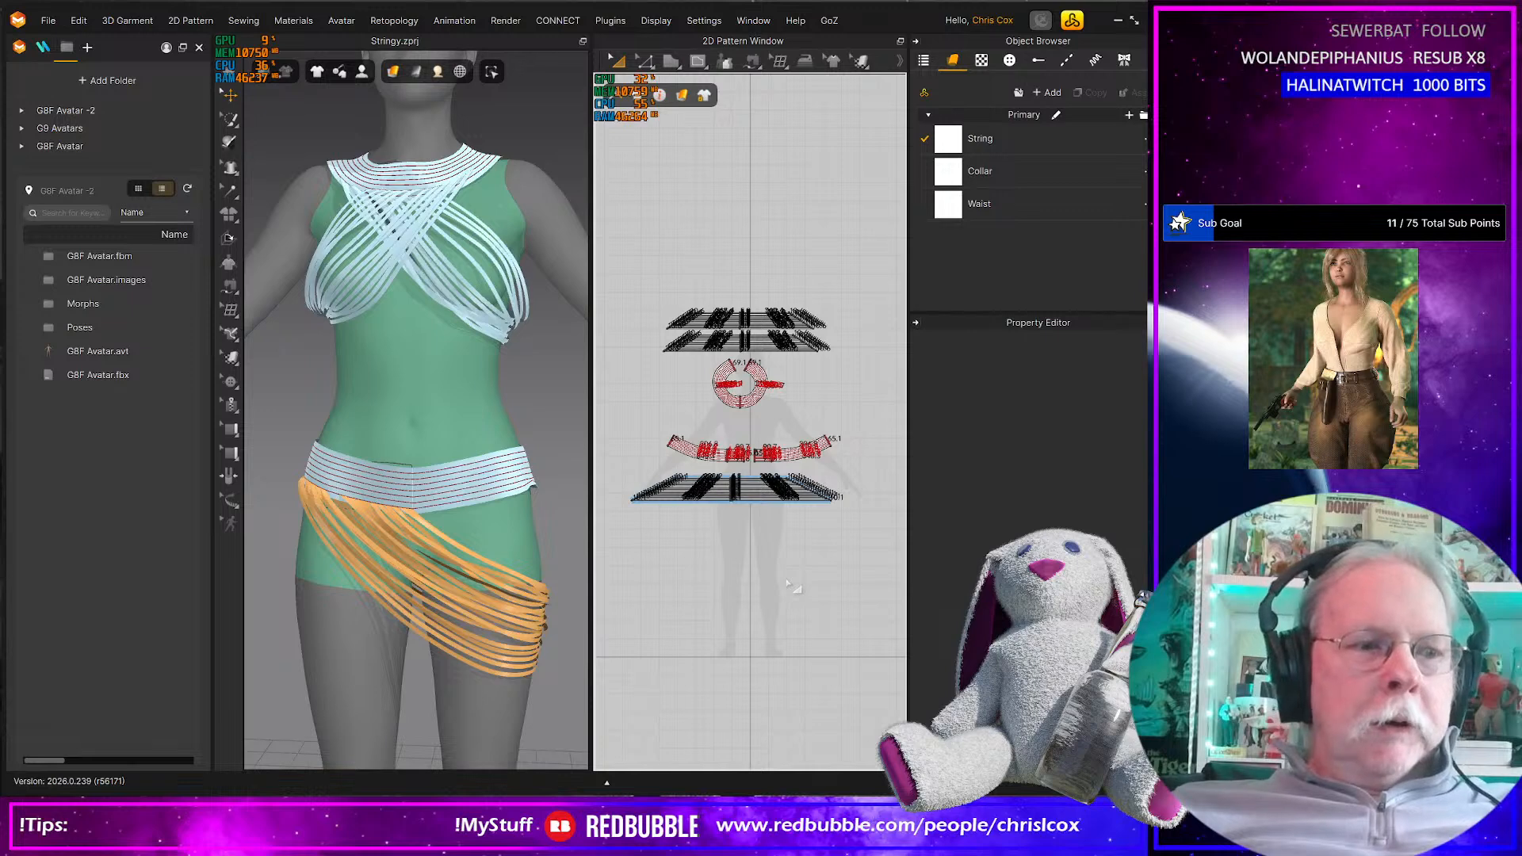
left_click_drag(623, 481, 615, 466)
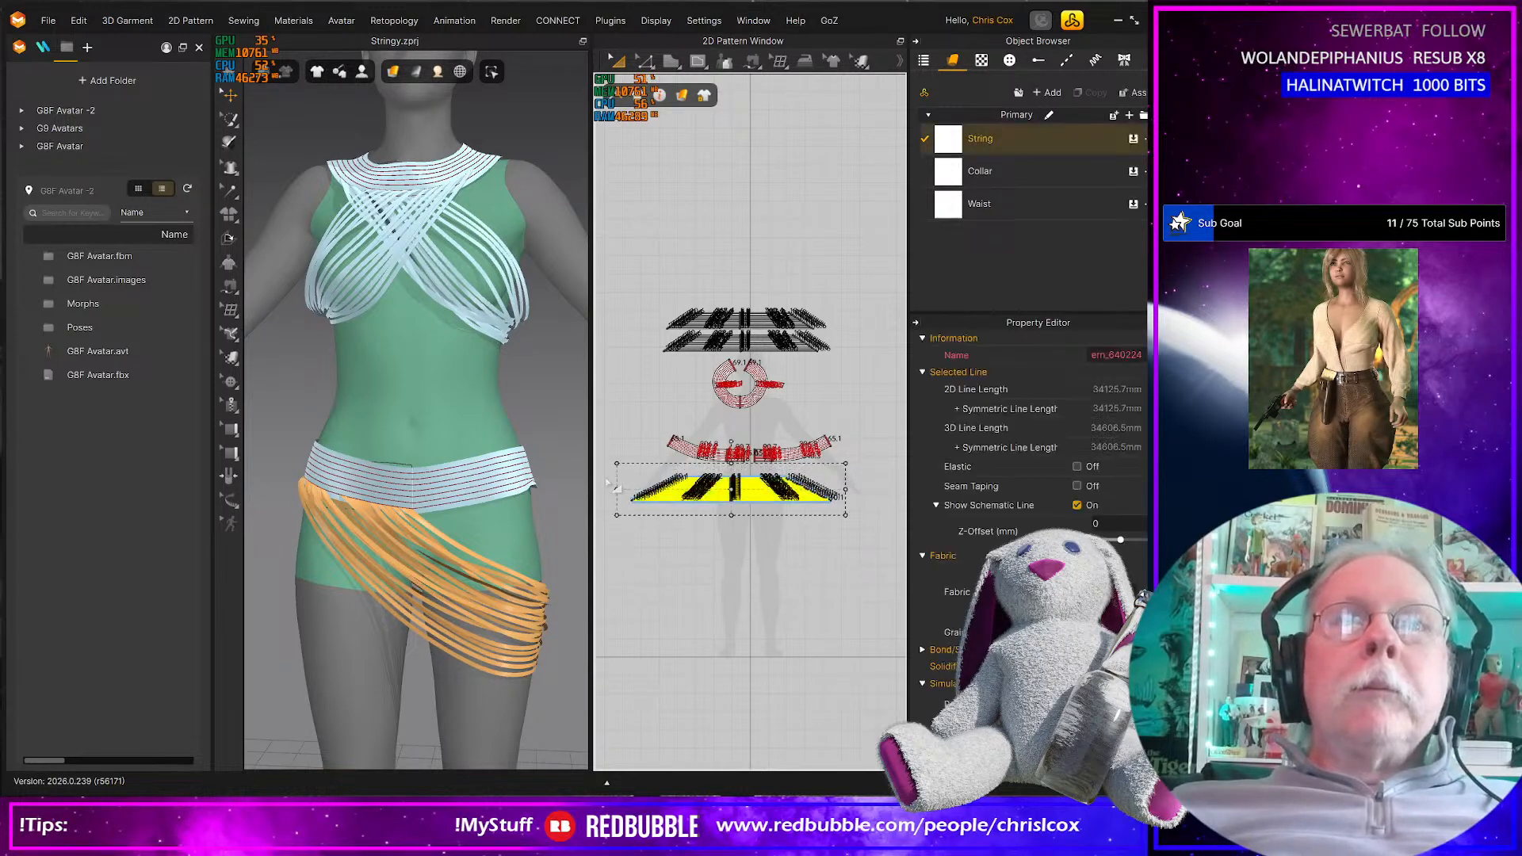
right_click(512, 572)
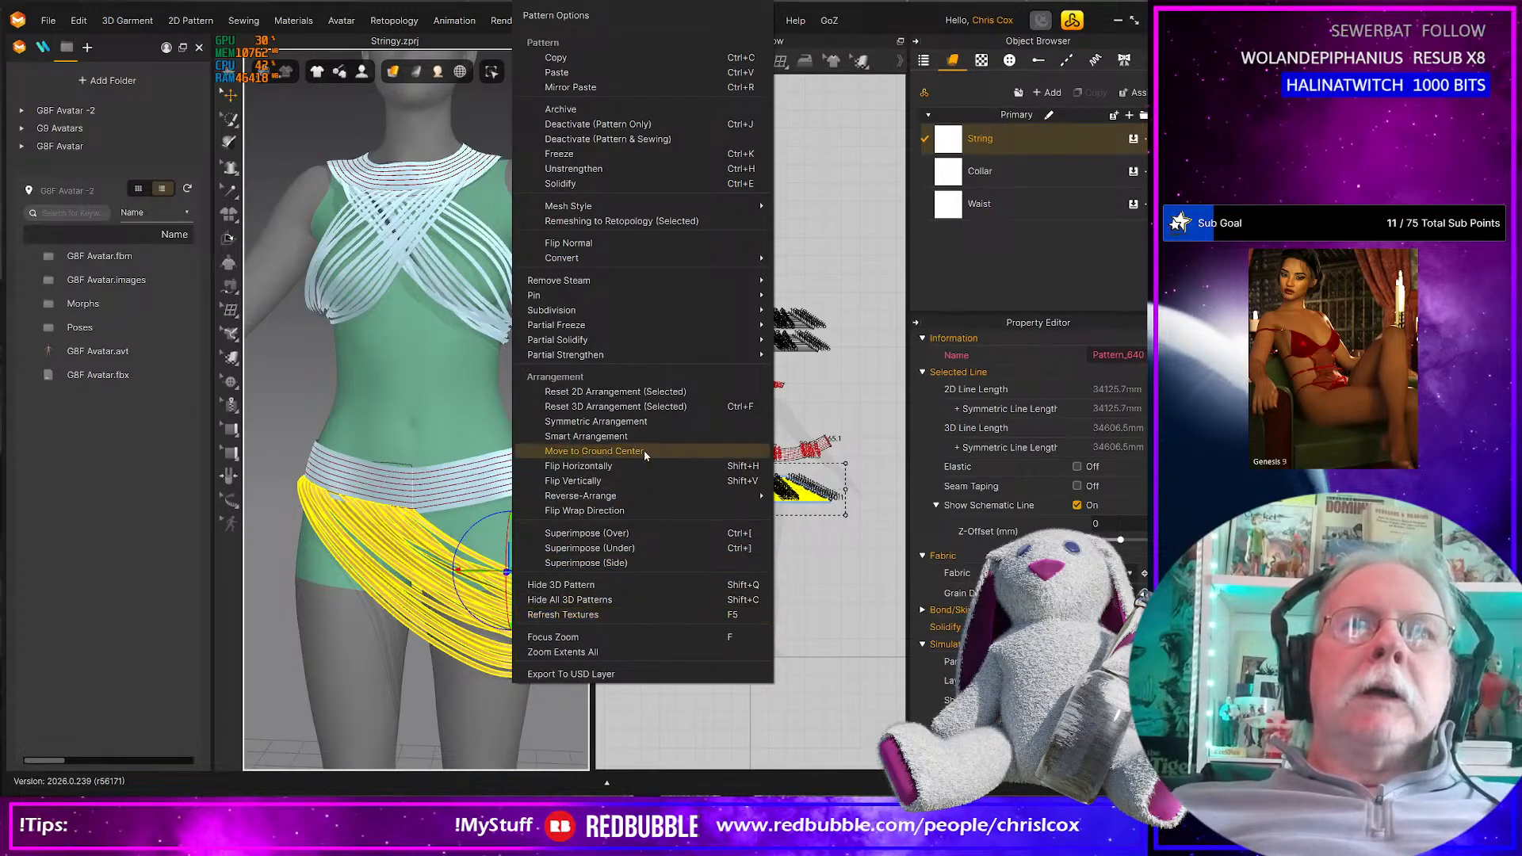
left_click(741, 408)
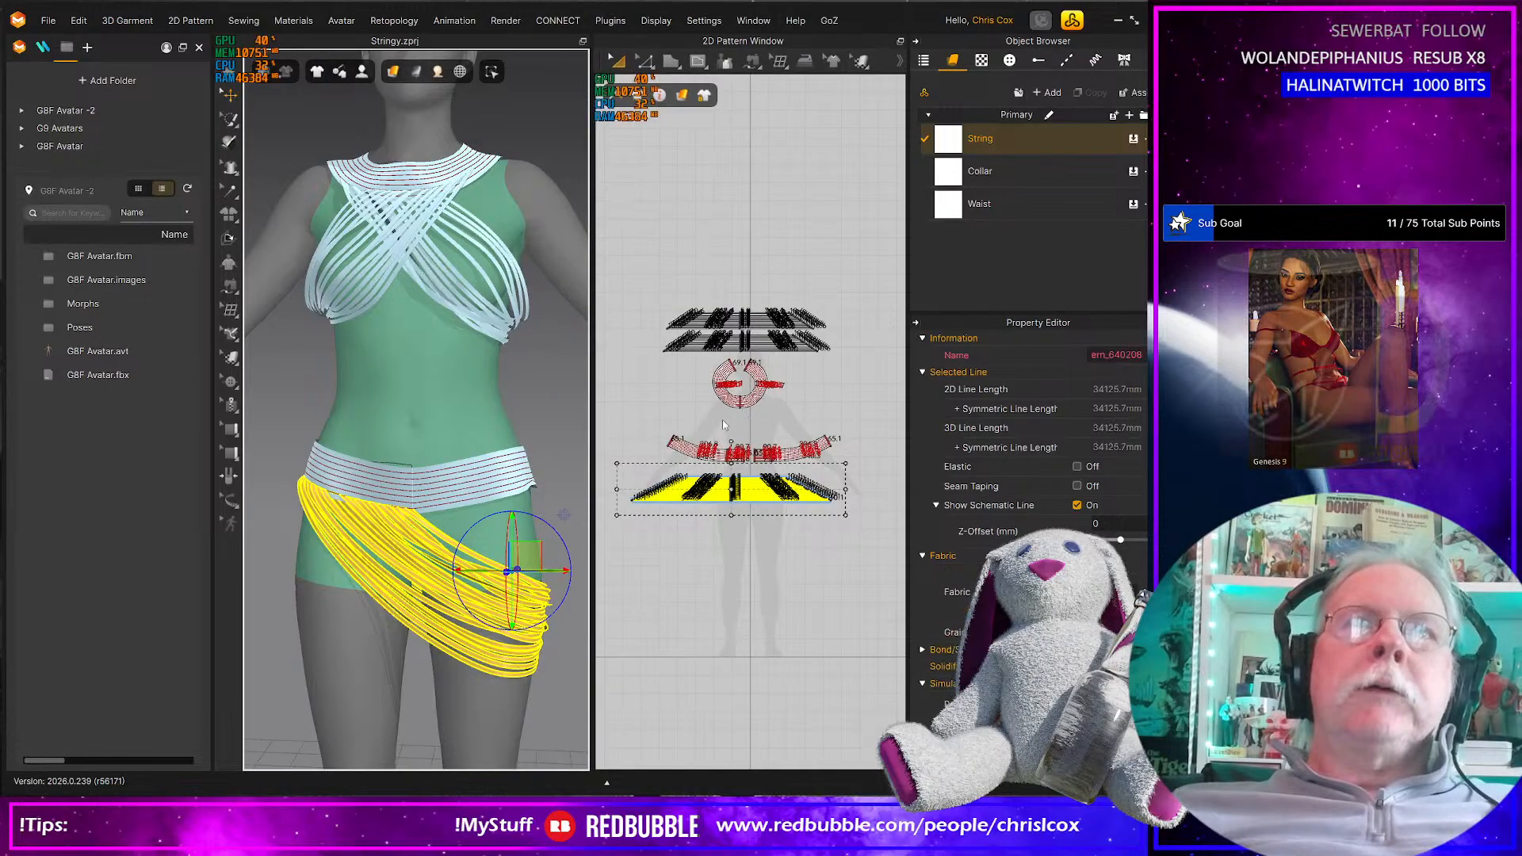
scroll(445, 618, "down", 5)
scroll(446, 617, "down", 4)
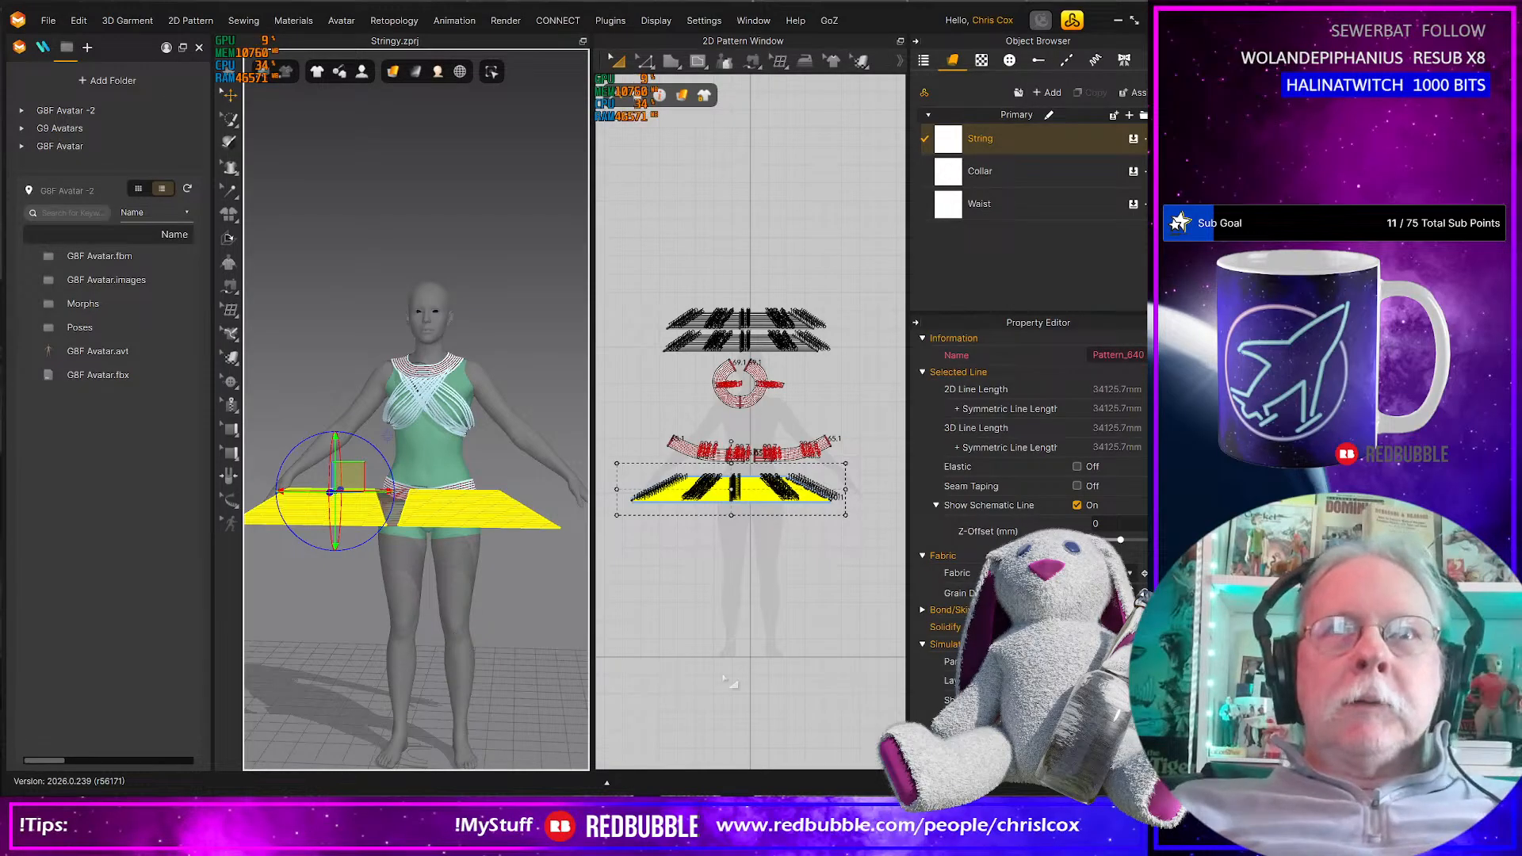
Select only the skirt strips in front of the avatar's left side and rotate them to an angle around the body
scroll(785, 609, "up", 4)
middle_click_drag(781, 530, 690, 690)
left_click(794, 618)
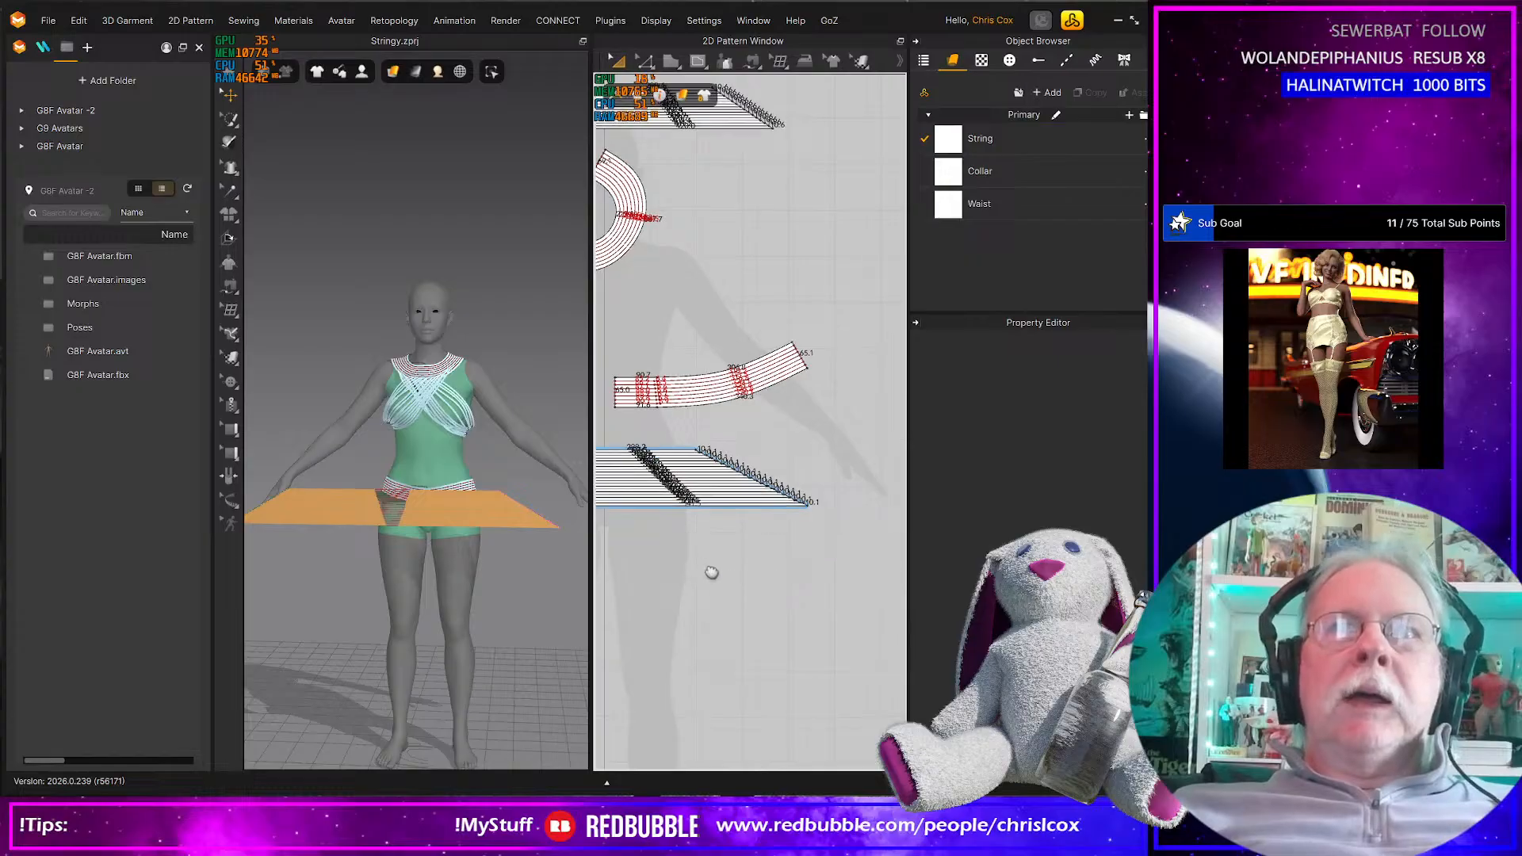
middle_click_drag(710, 571, 772, 596)
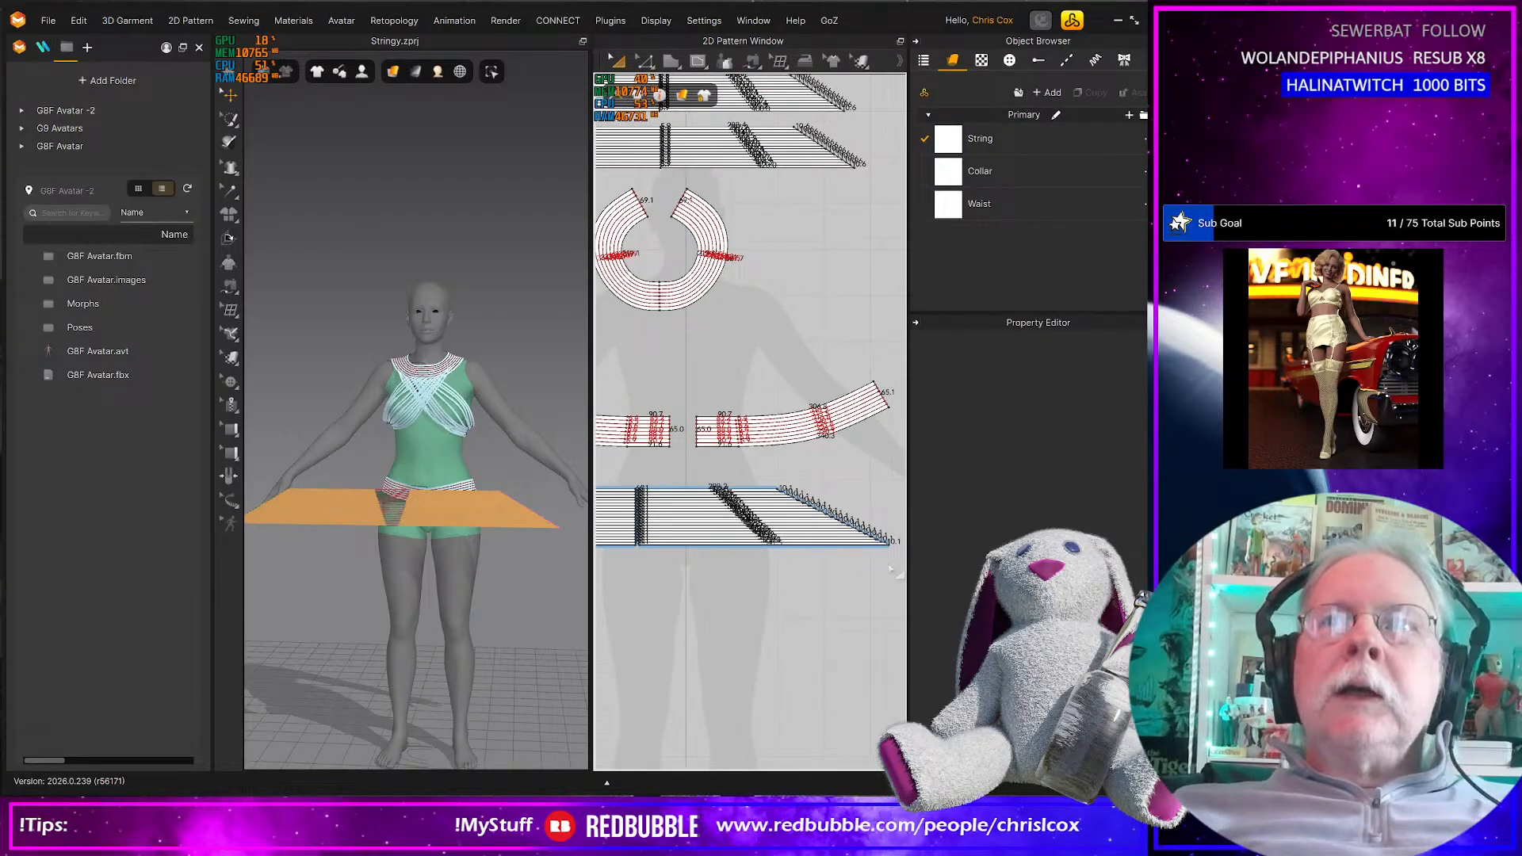
left_click_drag(891, 567, 630, 476)
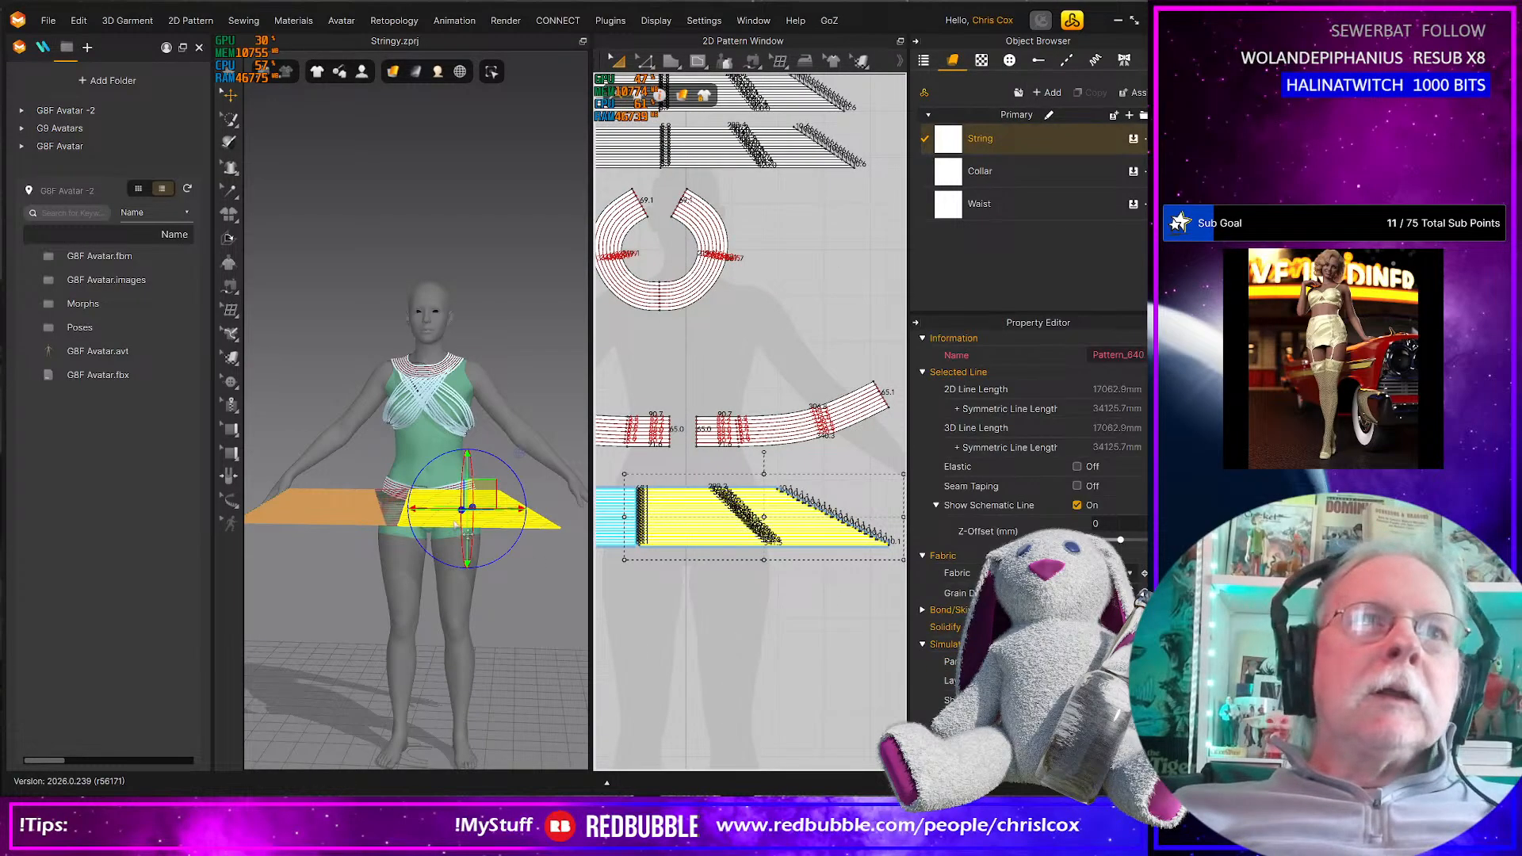
left_click_drag(493, 458, 452, 463)
right_click_drag(485, 605, 473, 665)
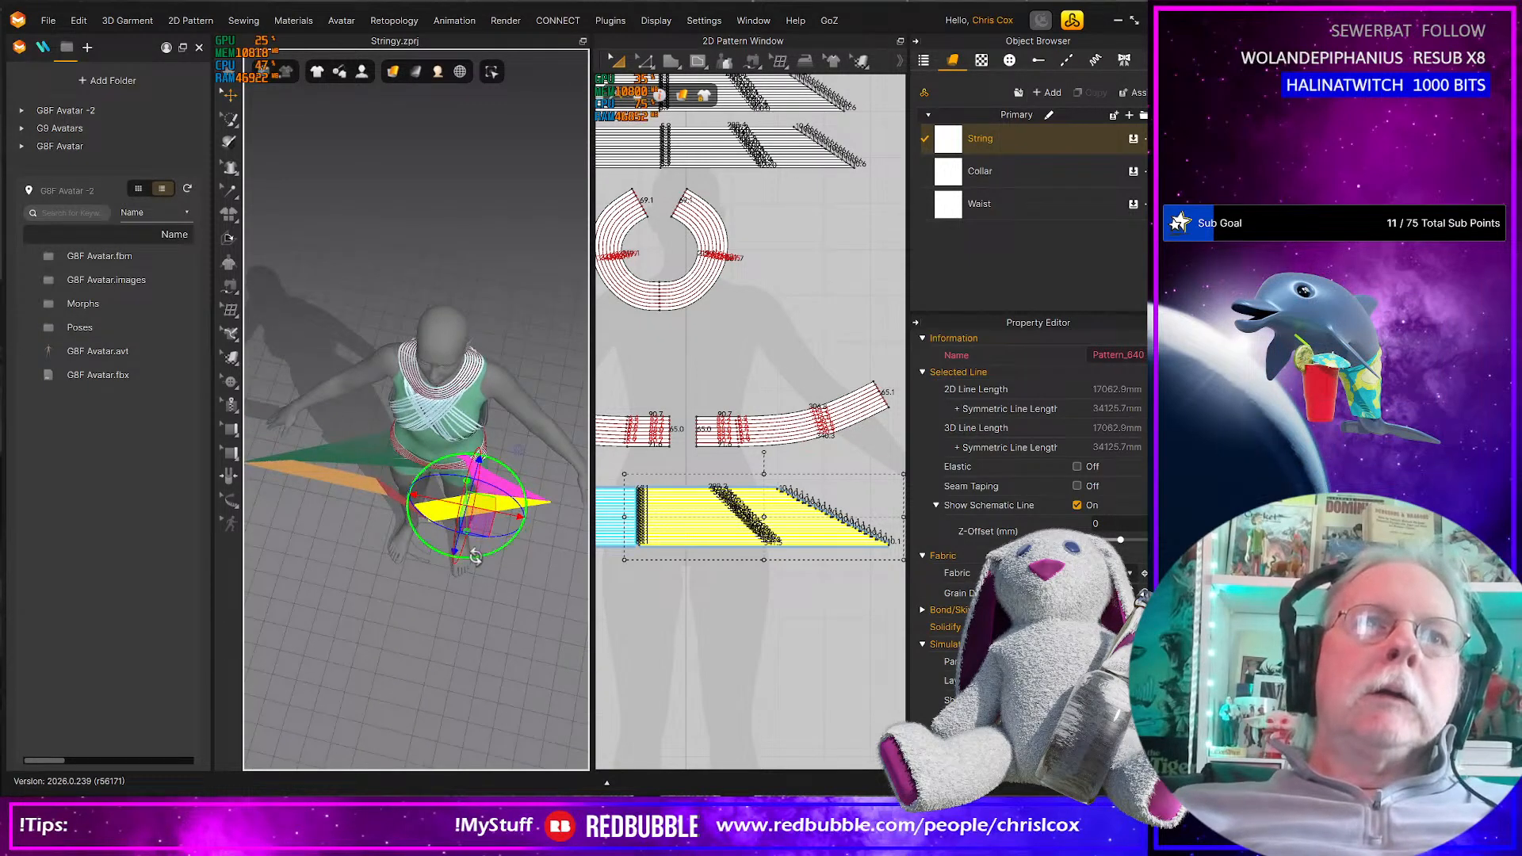
left_click_drag(475, 557, 452, 480)
Move the rotated strips behind the avatar, beside the left hip and thigh
right_click_drag(474, 577, 343, 510)
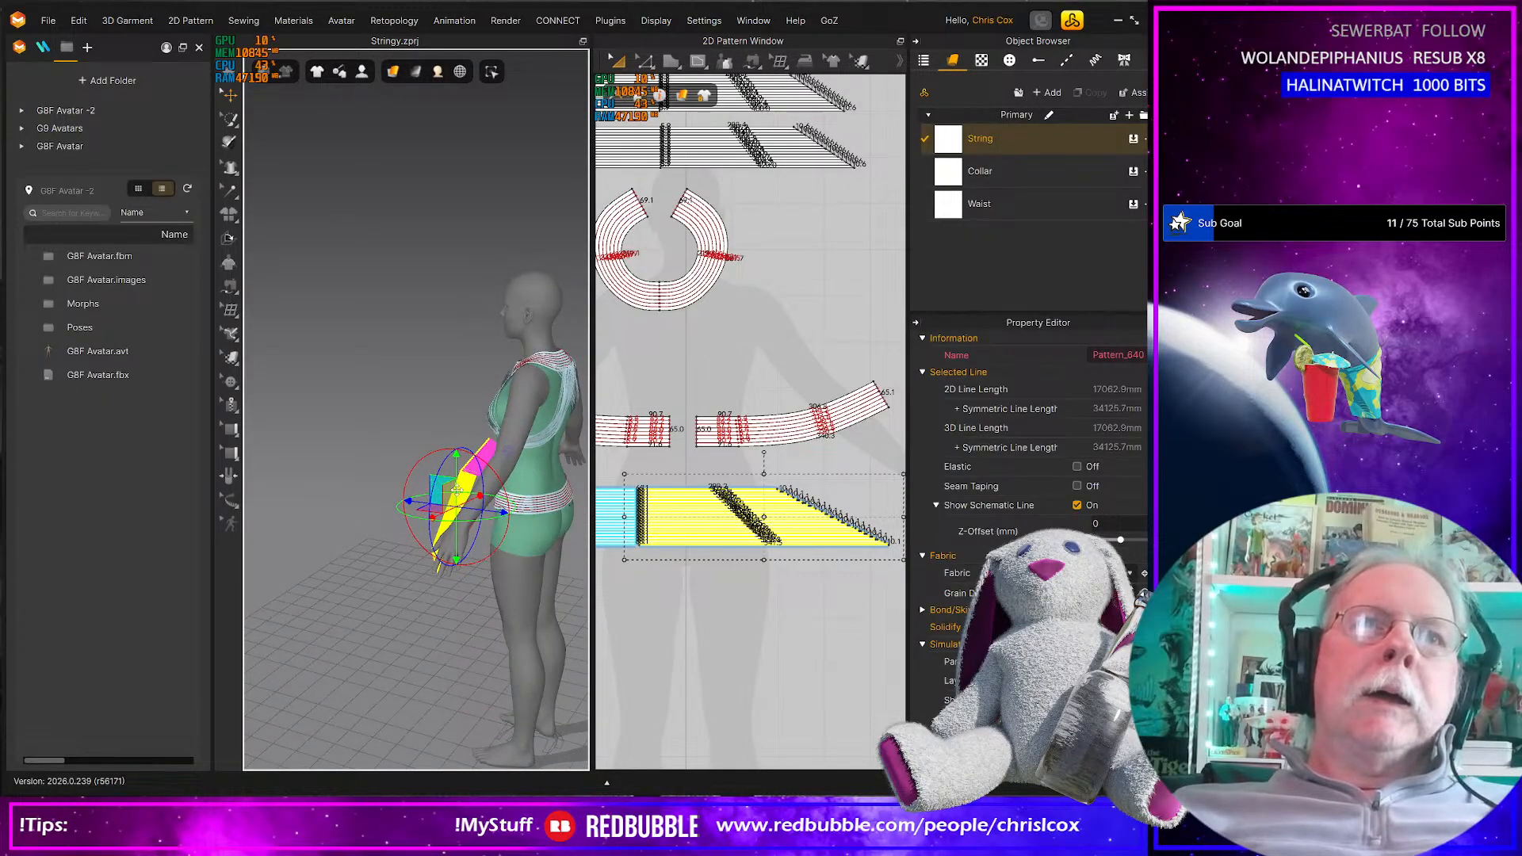
left_click_drag(457, 490, 555, 563)
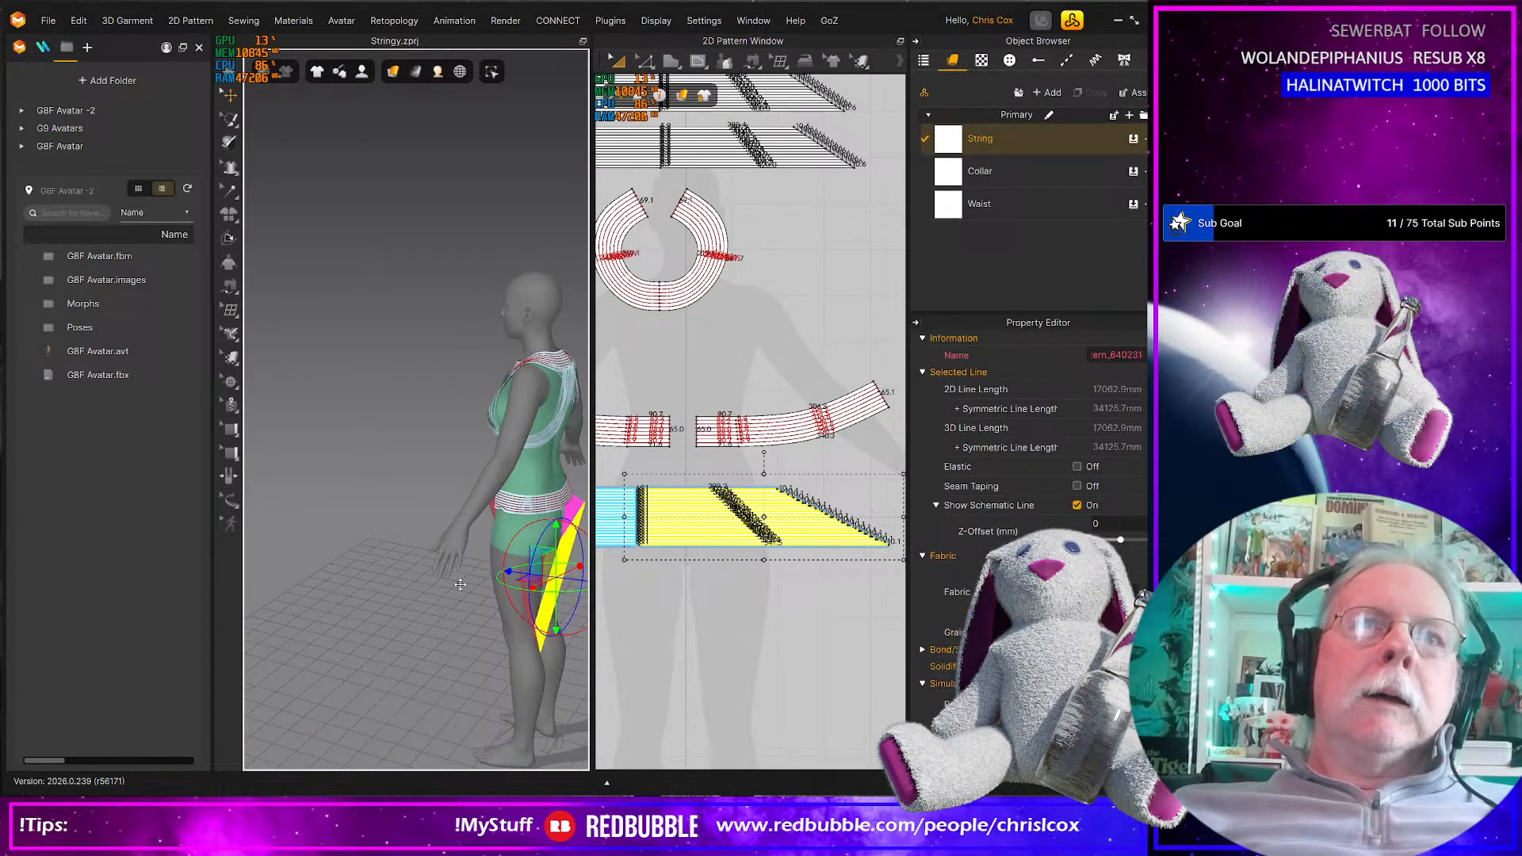
right_click_drag(460, 584, 574, 584)
Select the other half of the skirt strips and position them diagonally across the front of the avatar's hips
middle_click_drag(739, 621, 864, 662)
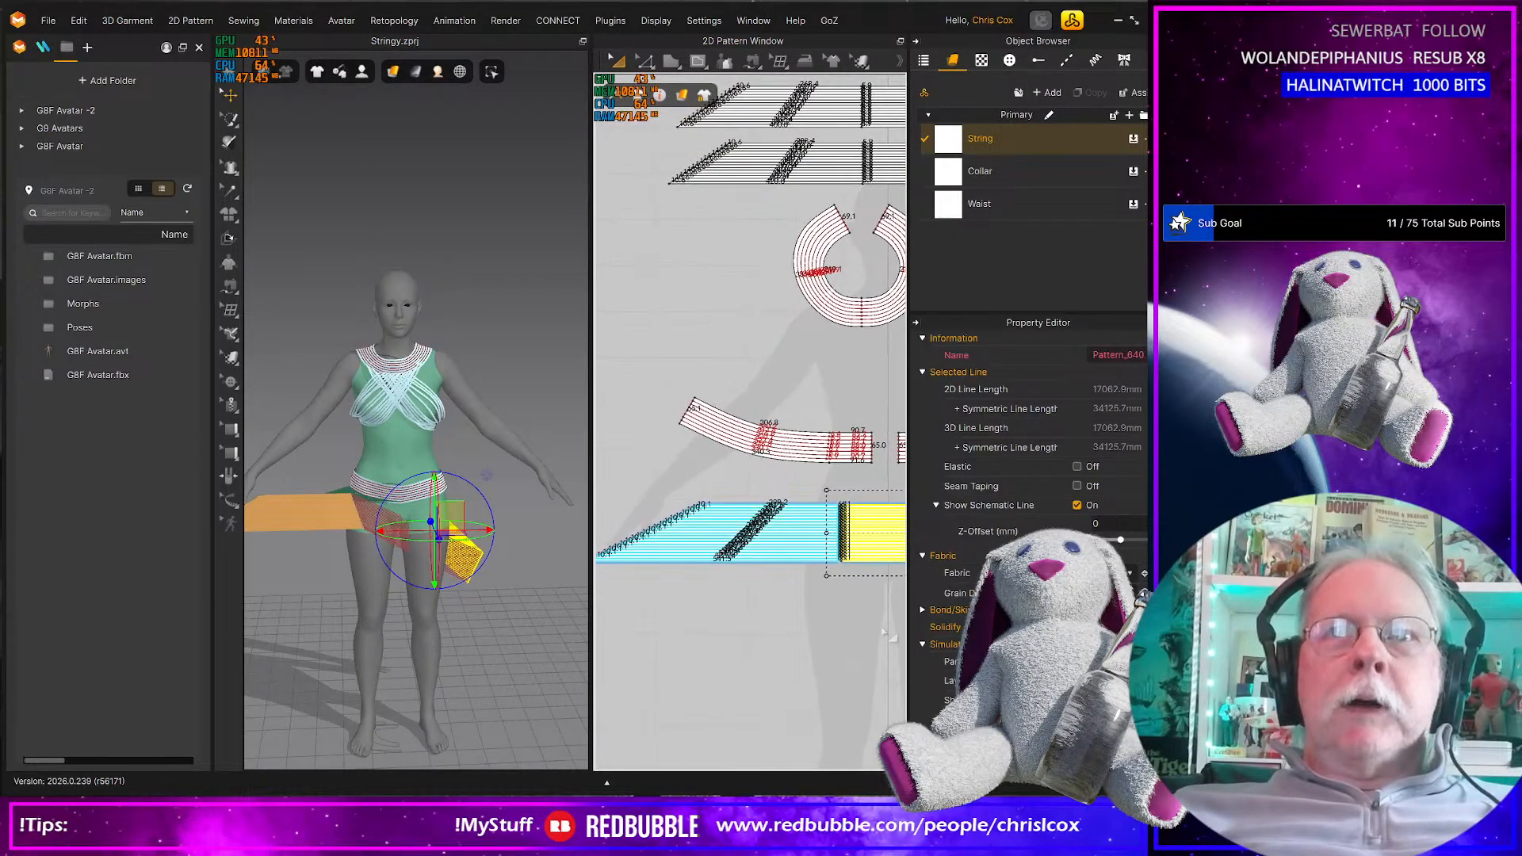
left_click_drag(856, 630, 542, 485)
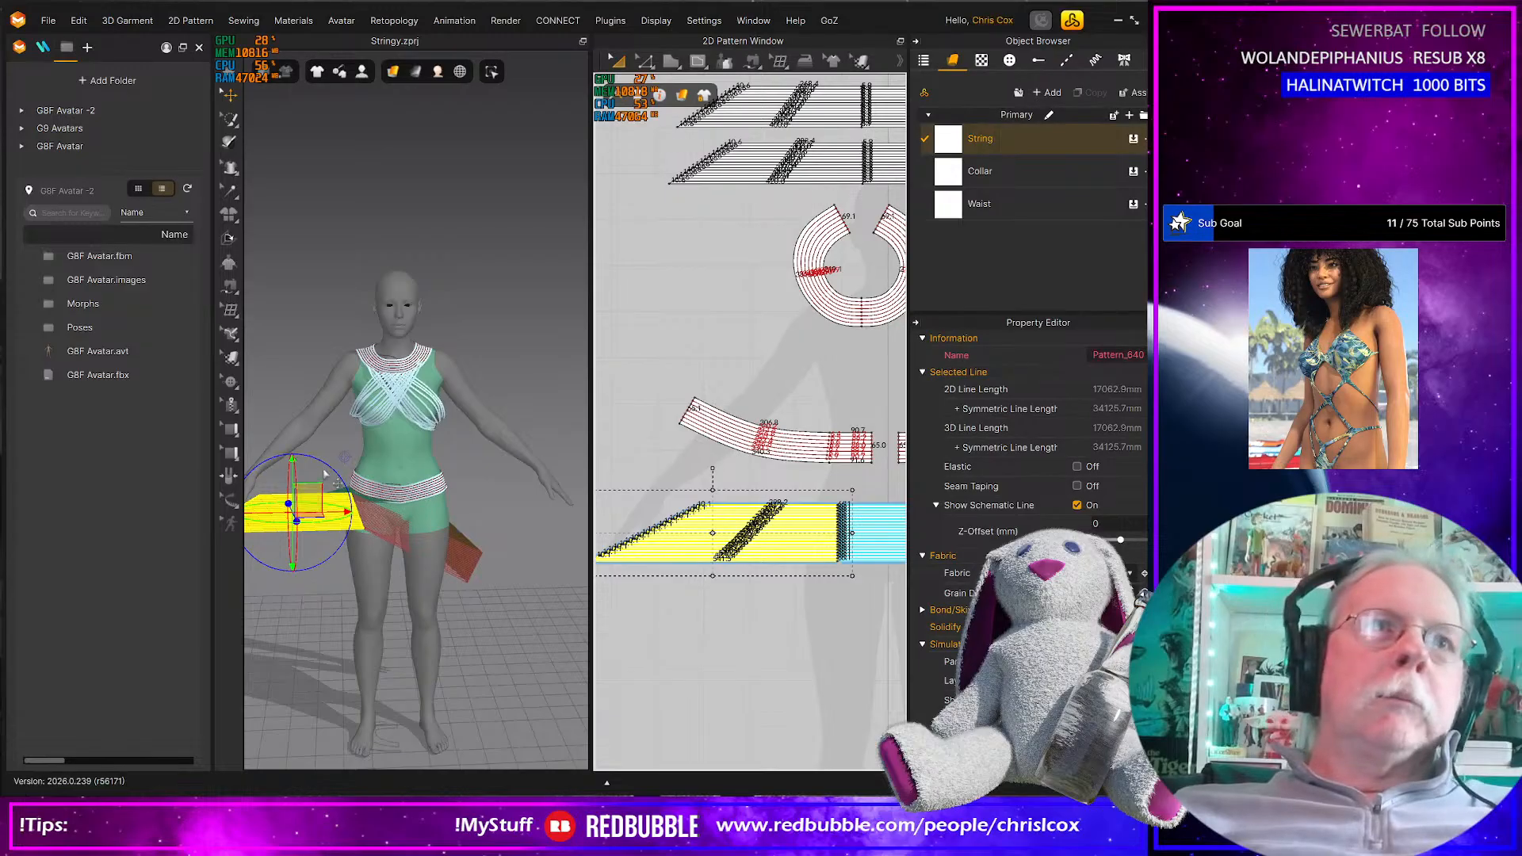
left_click_drag(321, 464, 427, 535)
right_click_drag(427, 535, 485, 665)
scroll(485, 664, "up", 5)
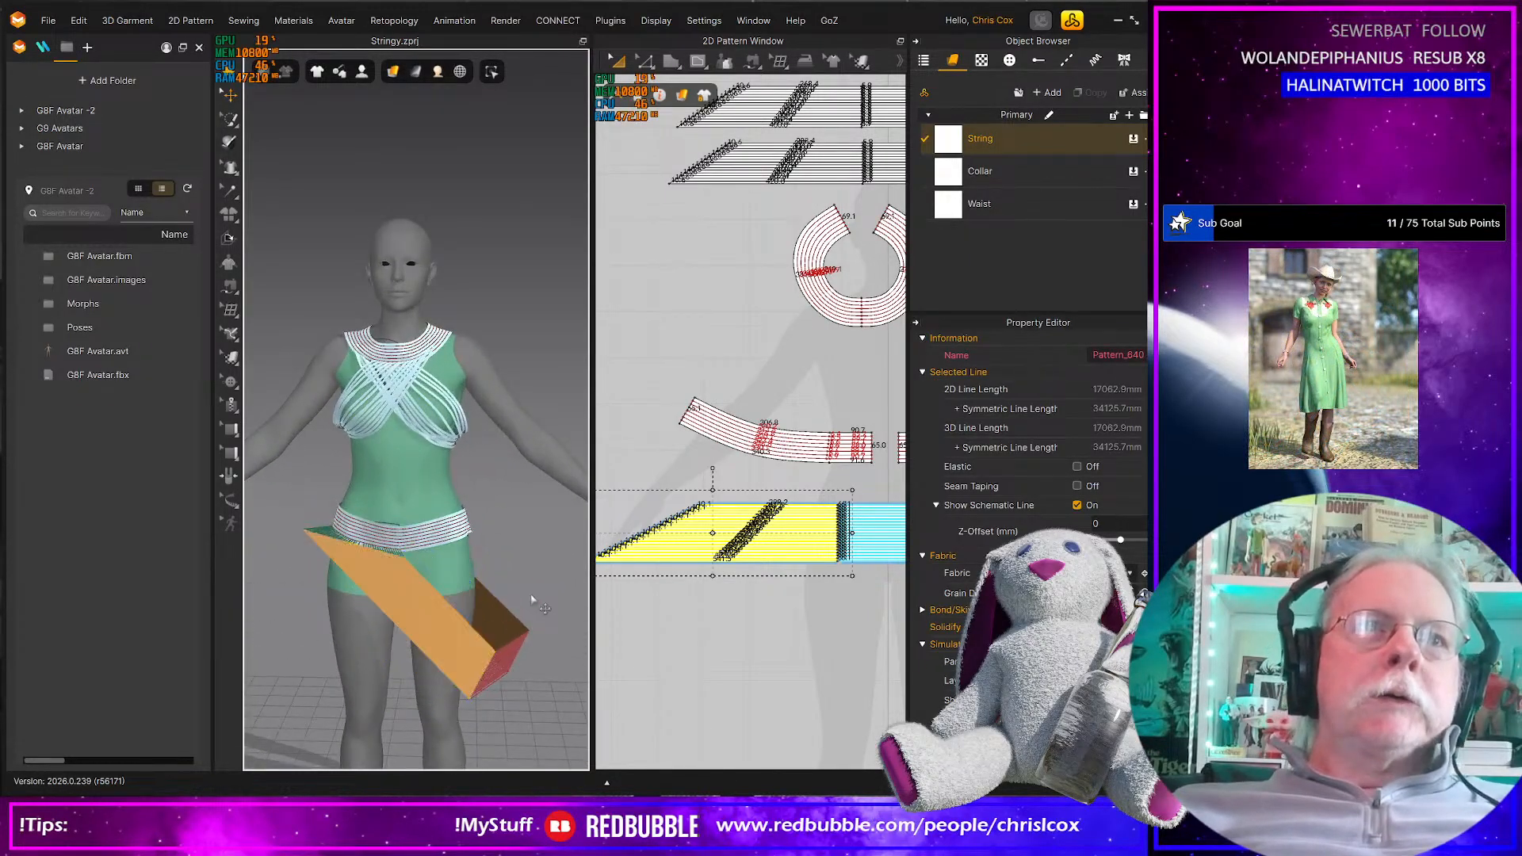
Simulate the skirt so the strips drape over the hips, and tug their lowest end at the avatar's left thigh into place
key("space")
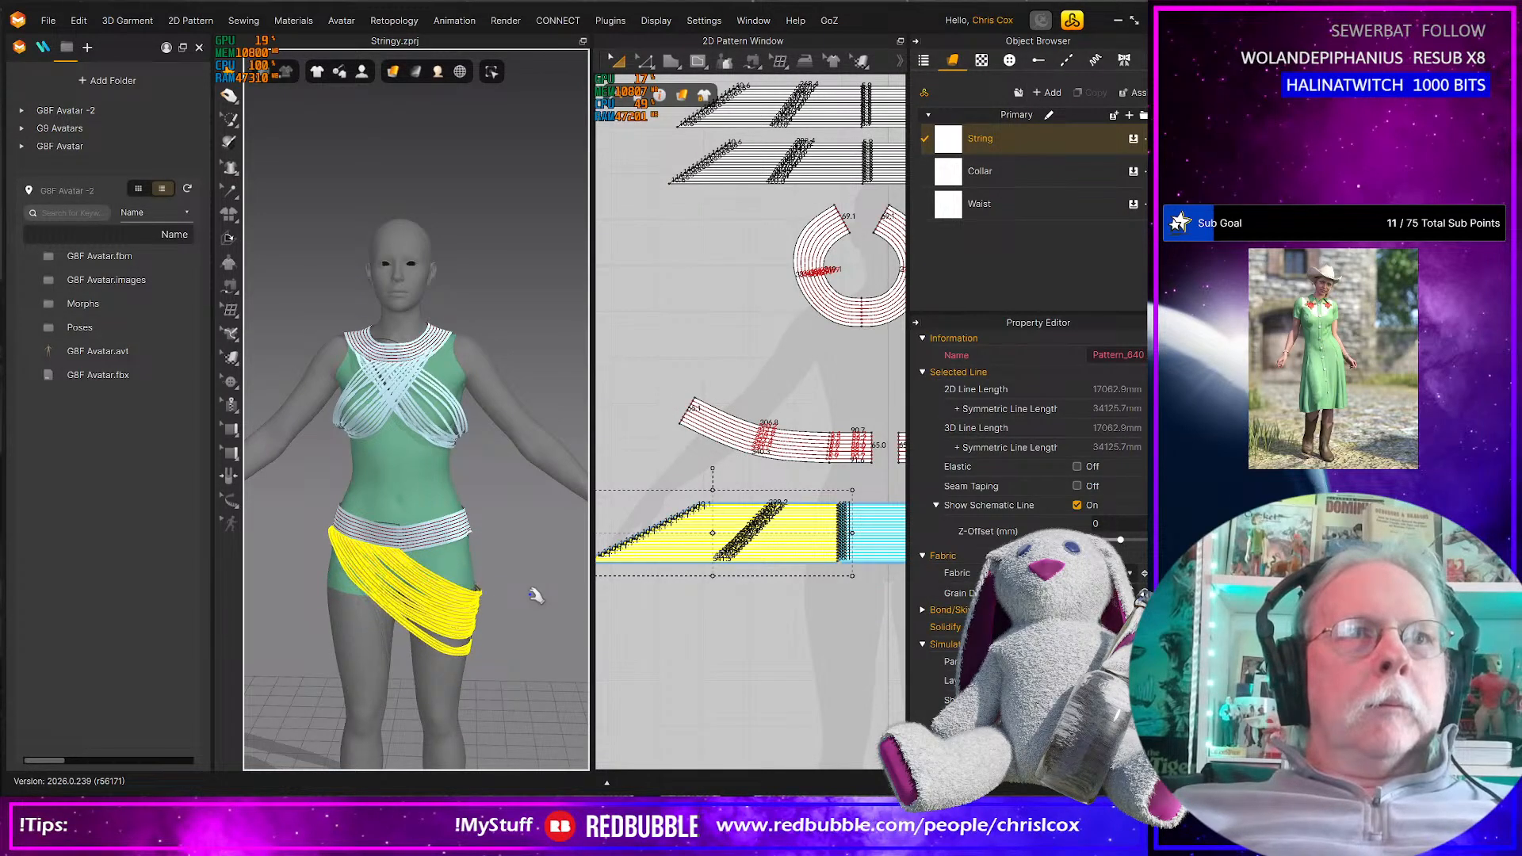
right_click_drag(516, 639, 464, 585)
scroll(424, 626, "up", 2)
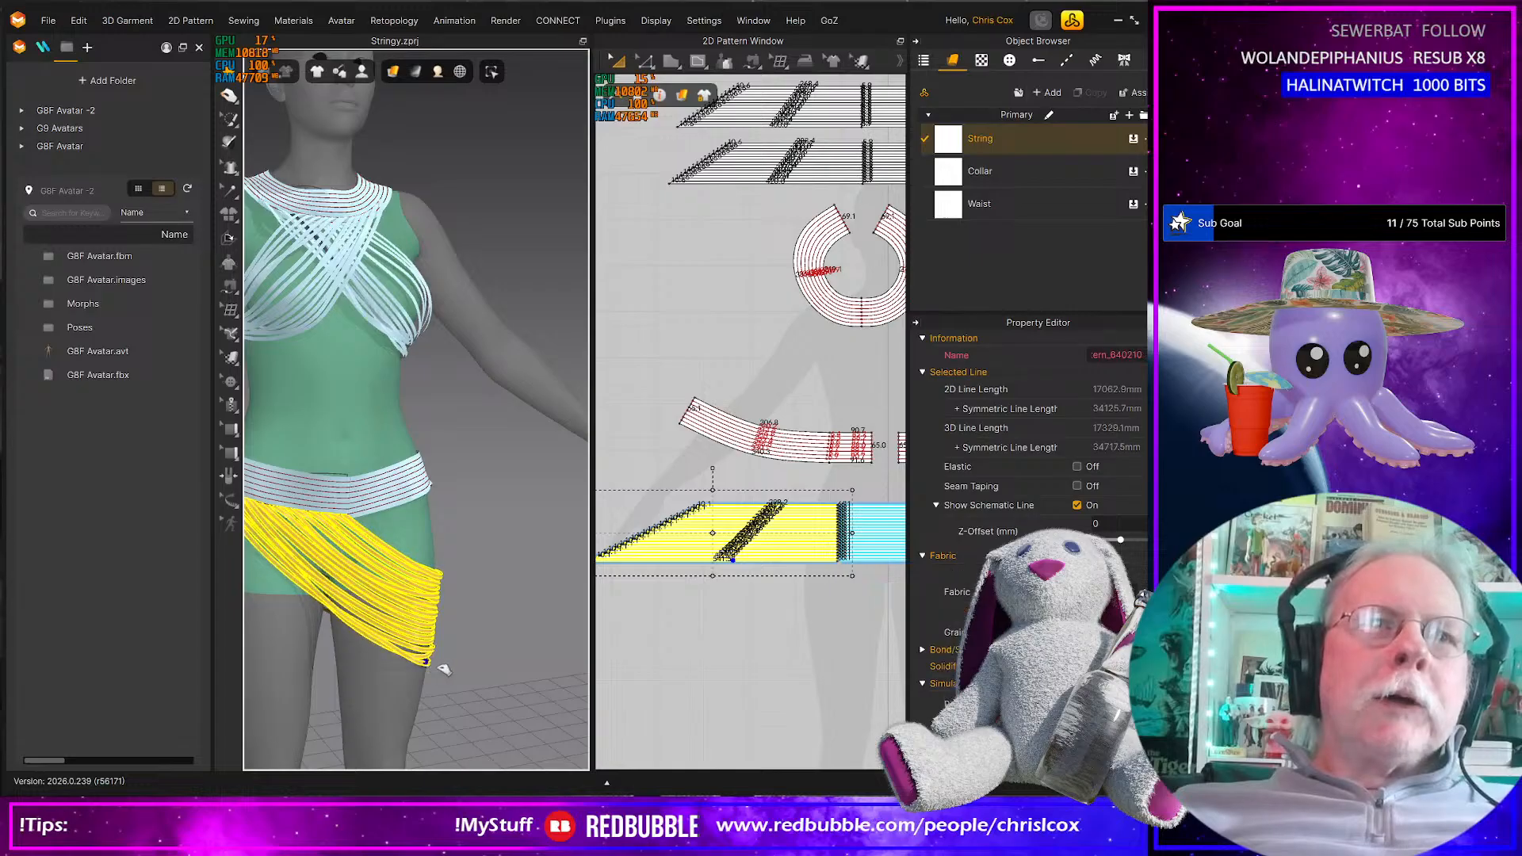
left_click_drag(435, 663, 468, 668)
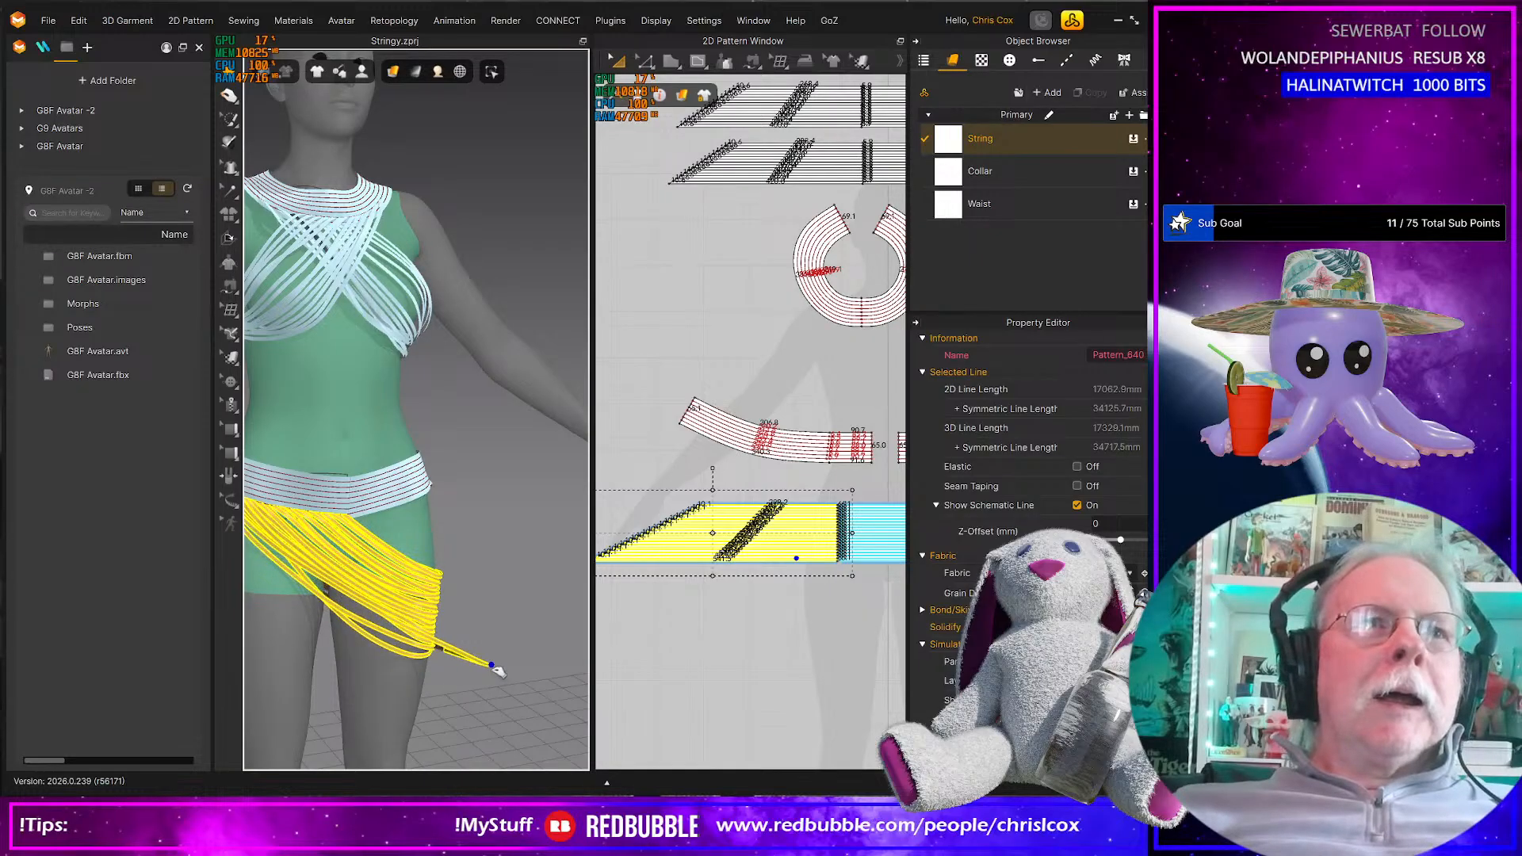
left_click_drag(481, 661, 462, 678)
scroll(471, 696, "down", 5)
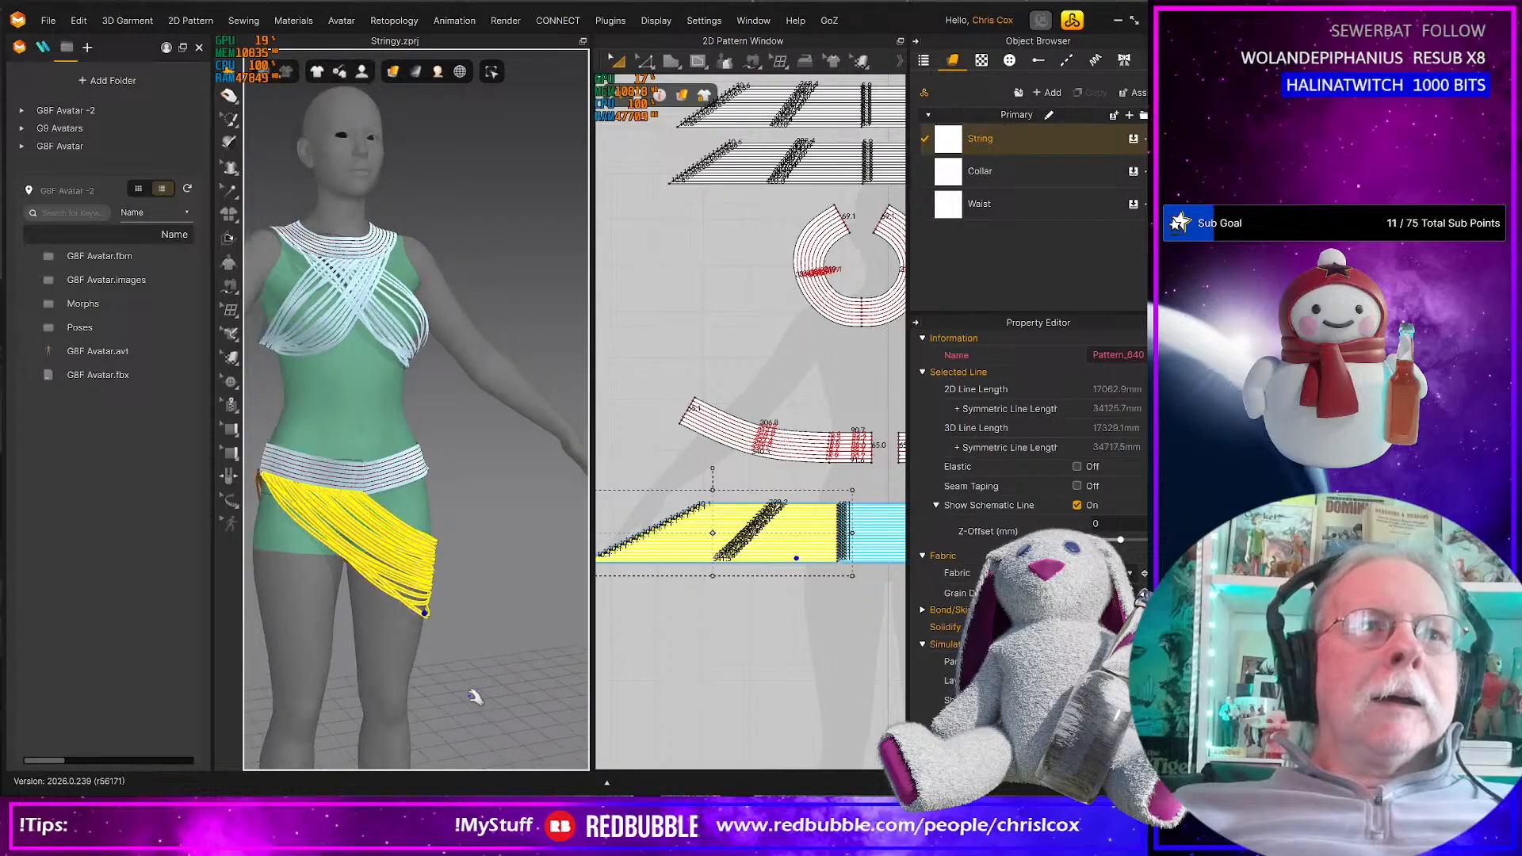
right_click_drag(476, 690, 436, 672)
Enlarge the 2D pattern view, clear the selection, and examine the gap where the two halves of the skirt strips meet
scroll(736, 642, "up", 6)
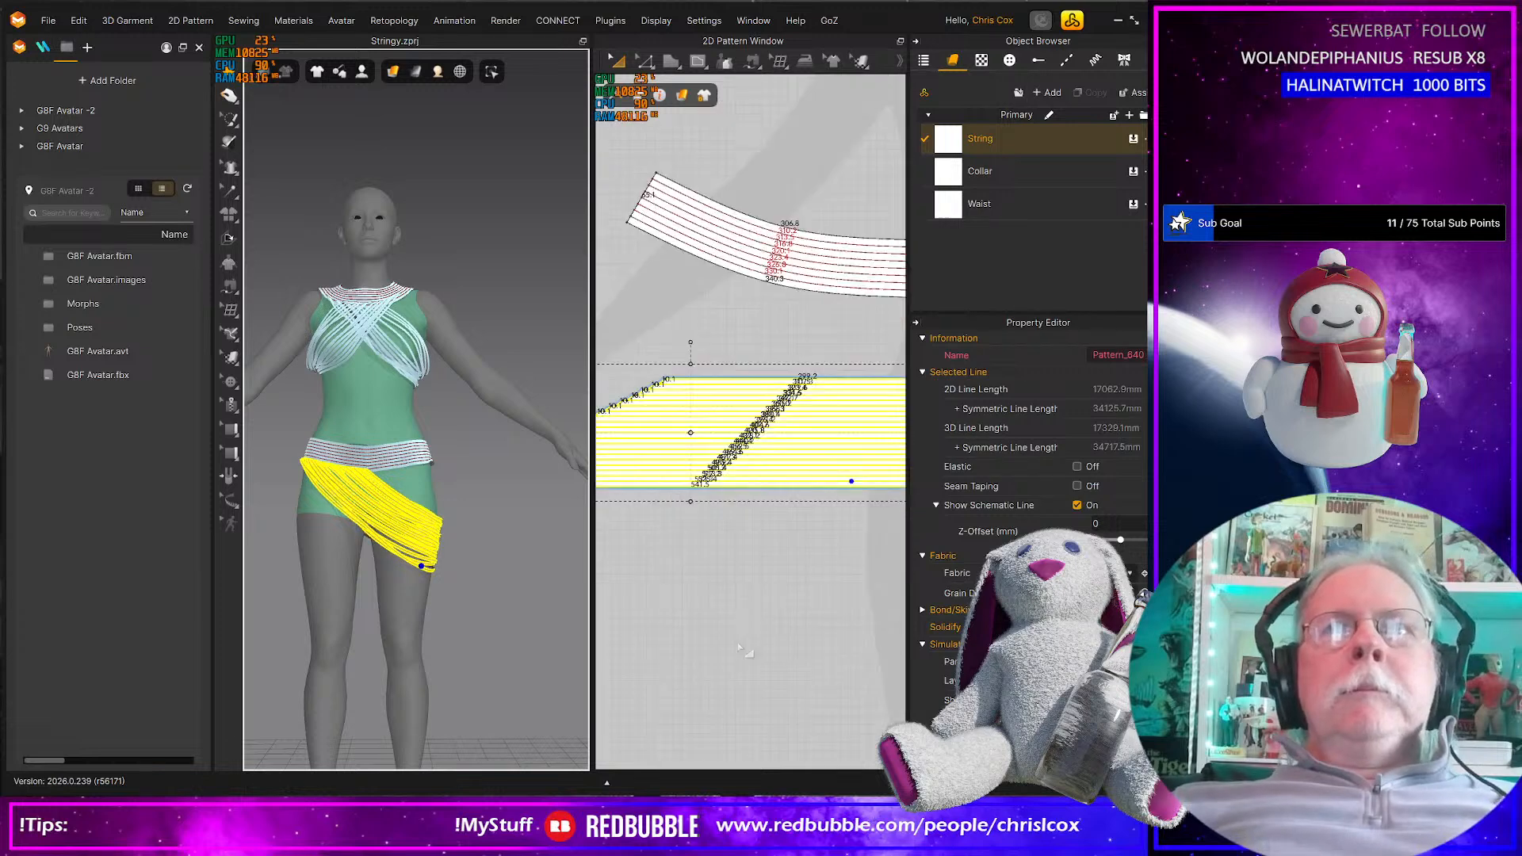
middle_click_drag(775, 540, 640, 600)
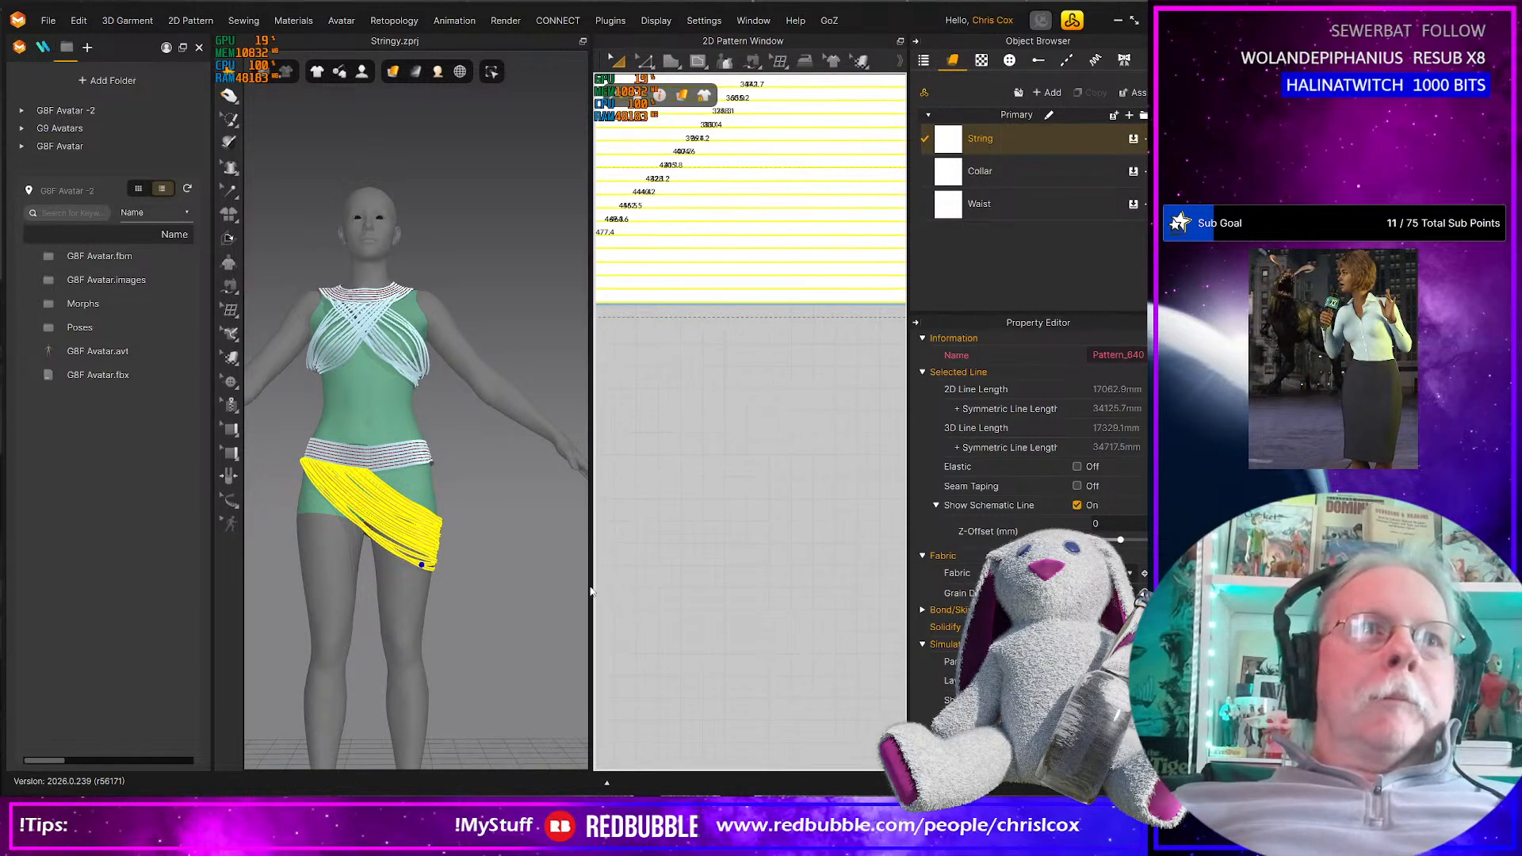
left_click_drag(590, 581, 439, 584)
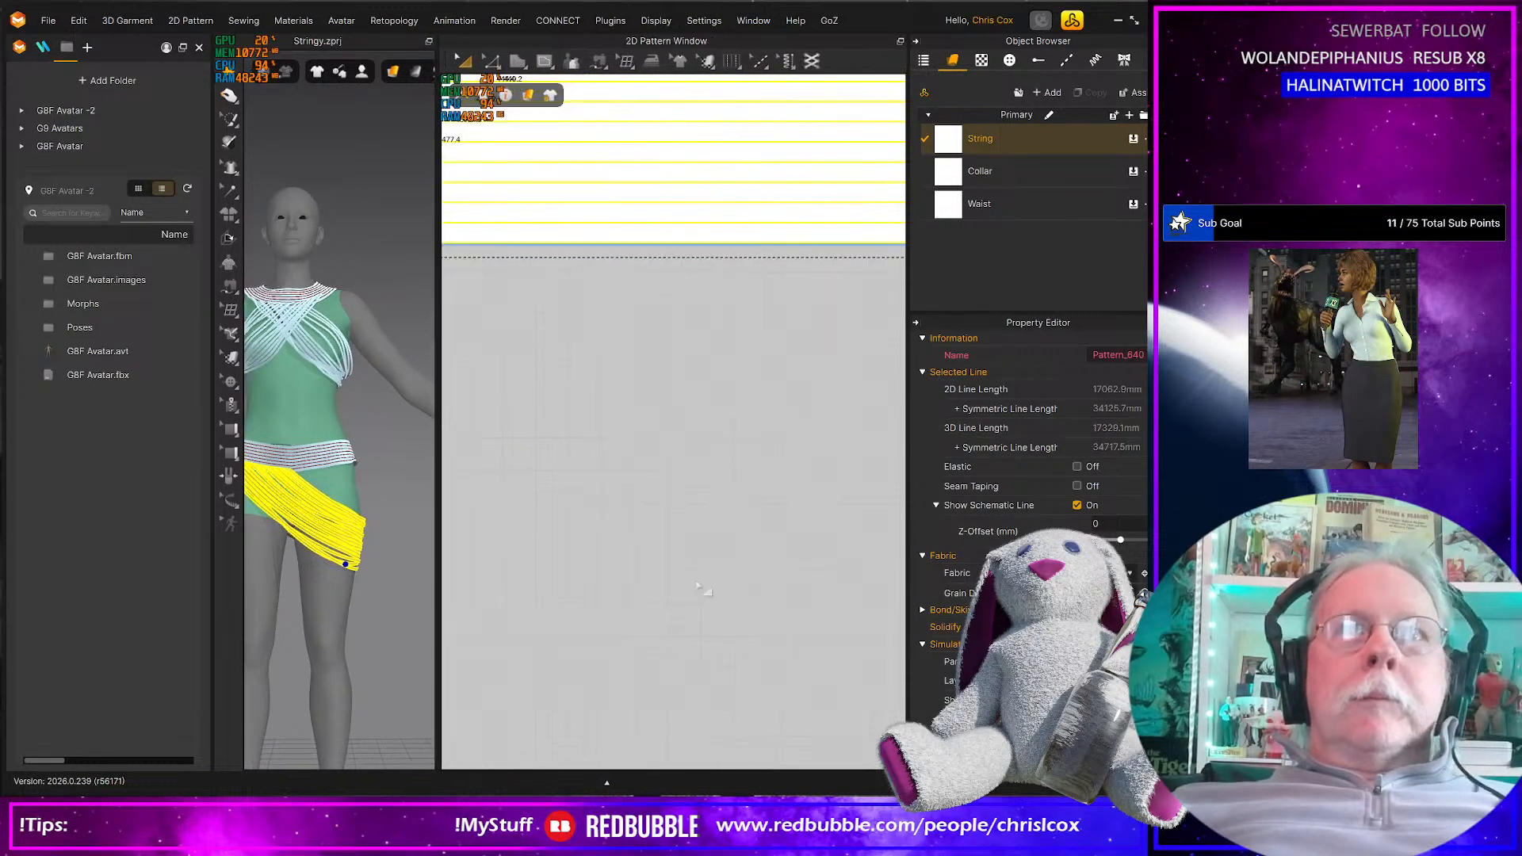
scroll(701, 588, "up", 1)
scroll(701, 588, "down", 3)
middle_click_drag(738, 576, 615, 646)
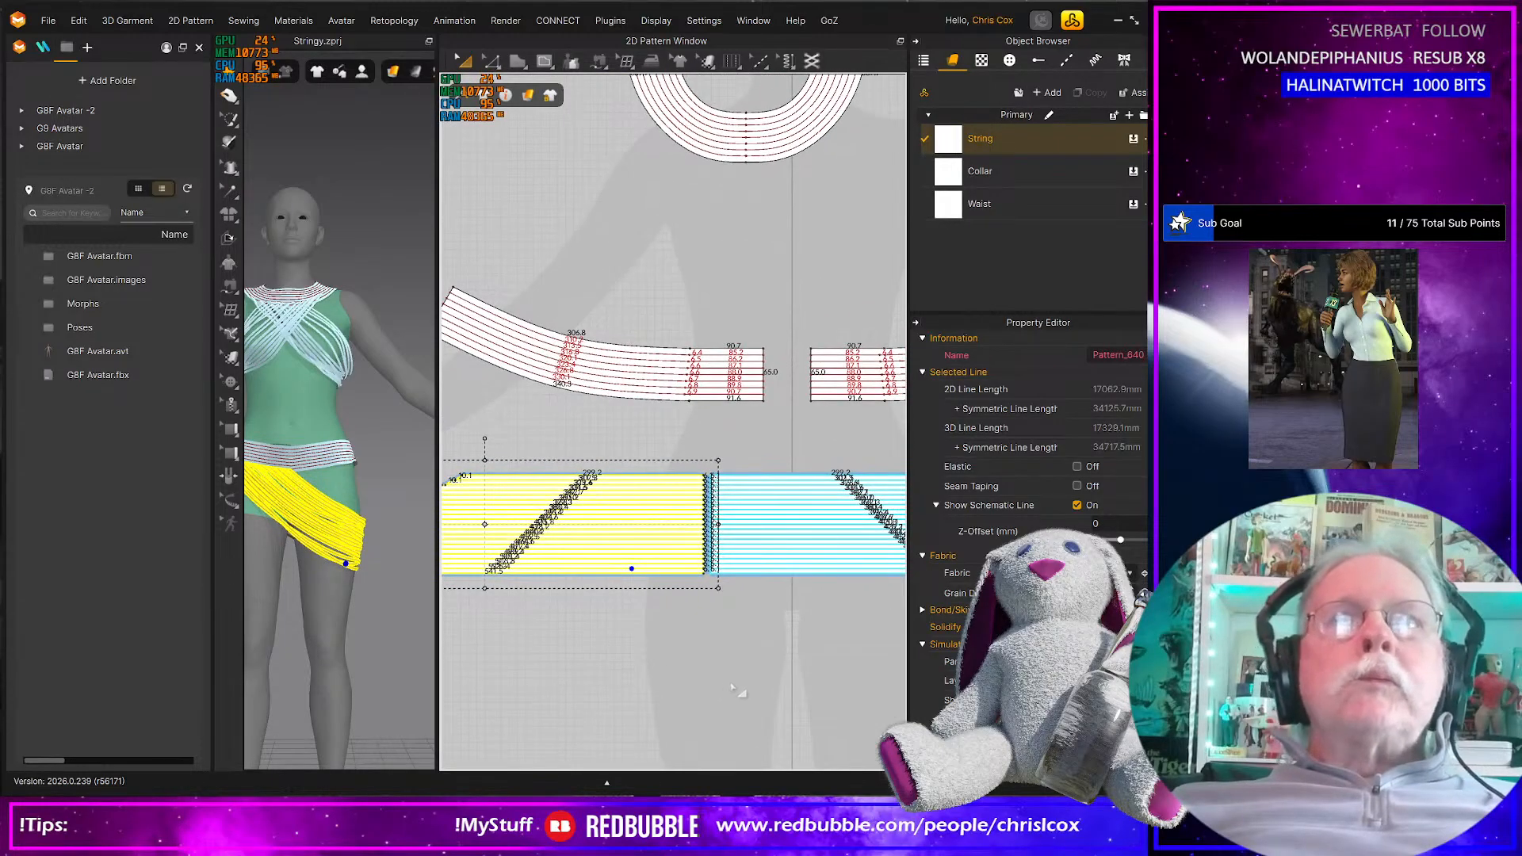
scroll(718, 697, "up", 2)
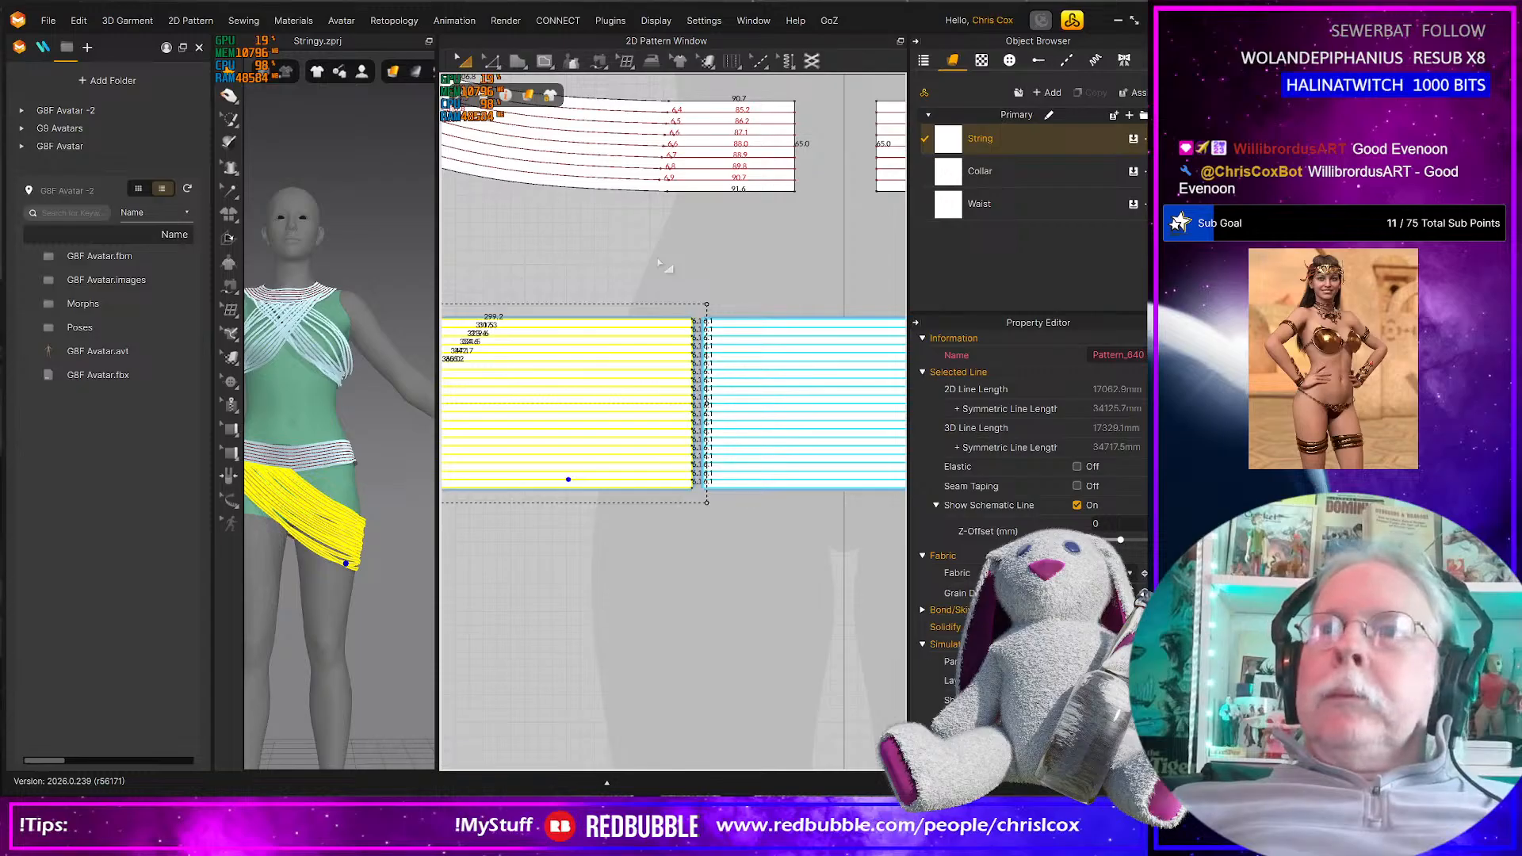
left_click(674, 284)
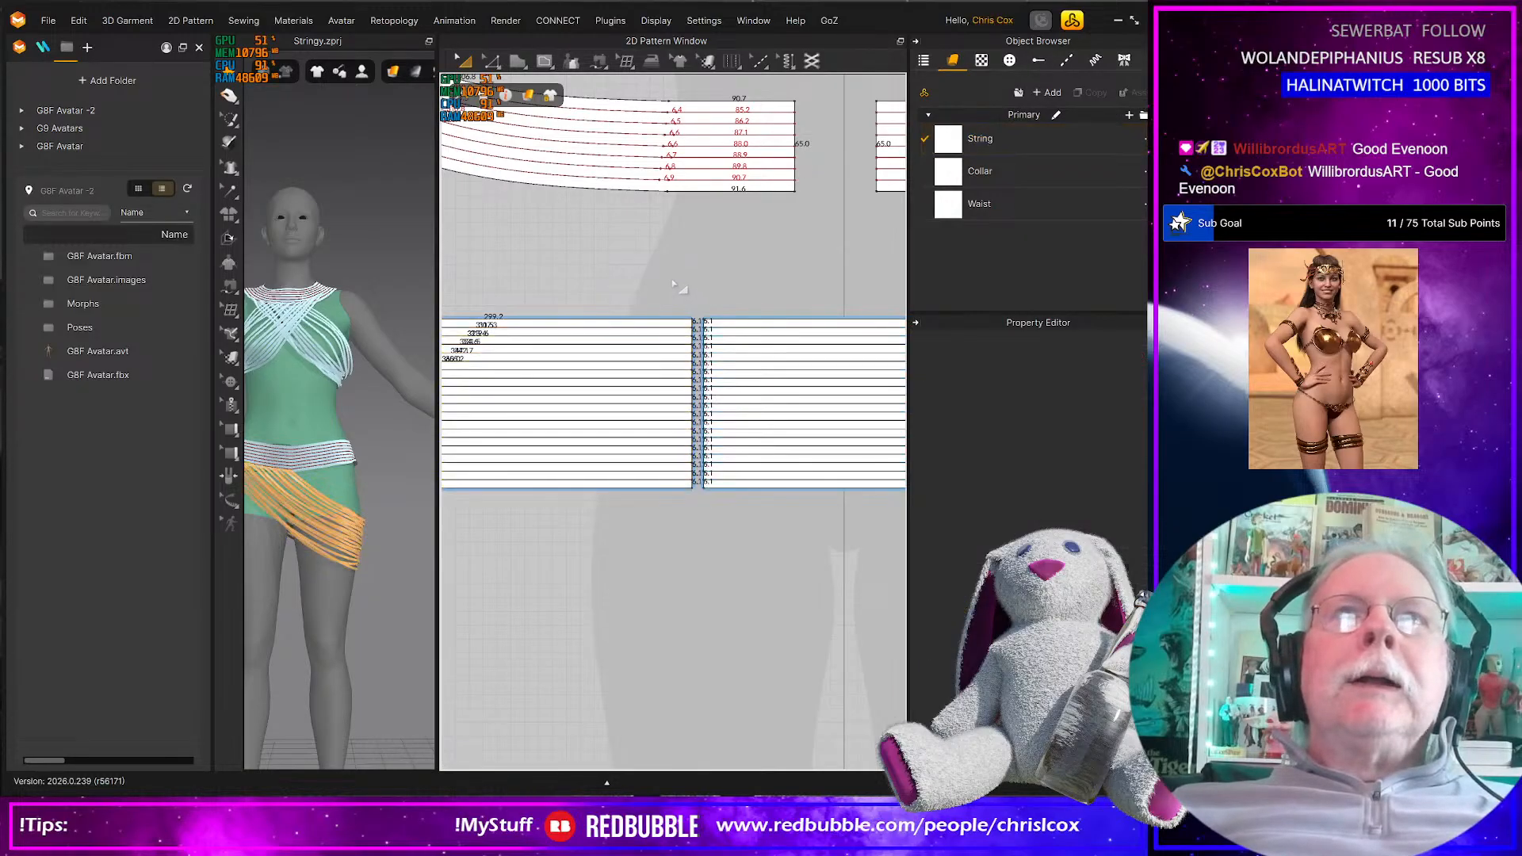
scroll(678, 507, "down", 3)
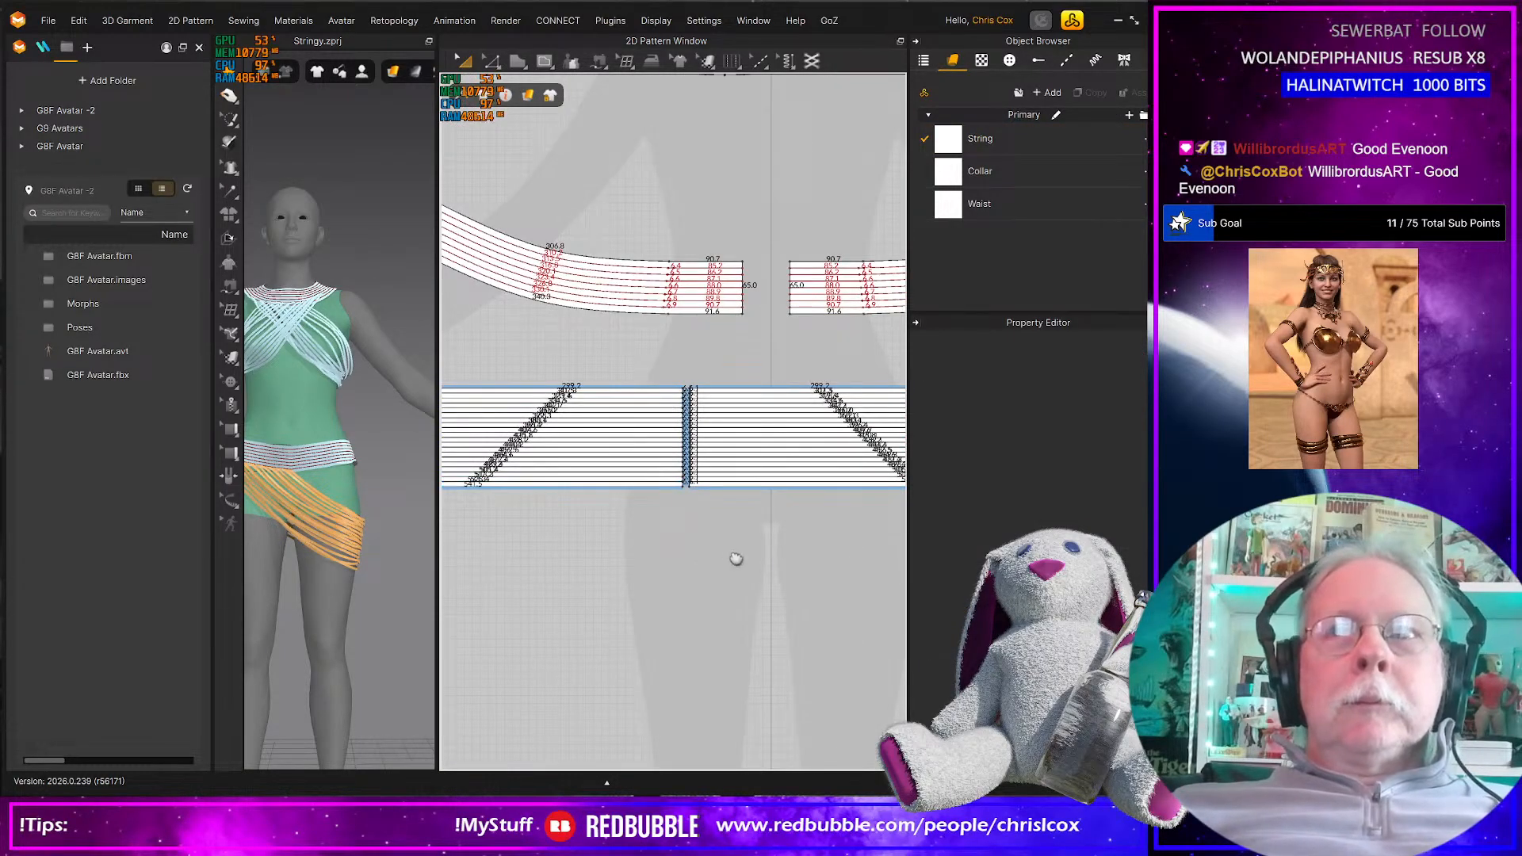
middle_click_drag(735, 558, 870, 590)
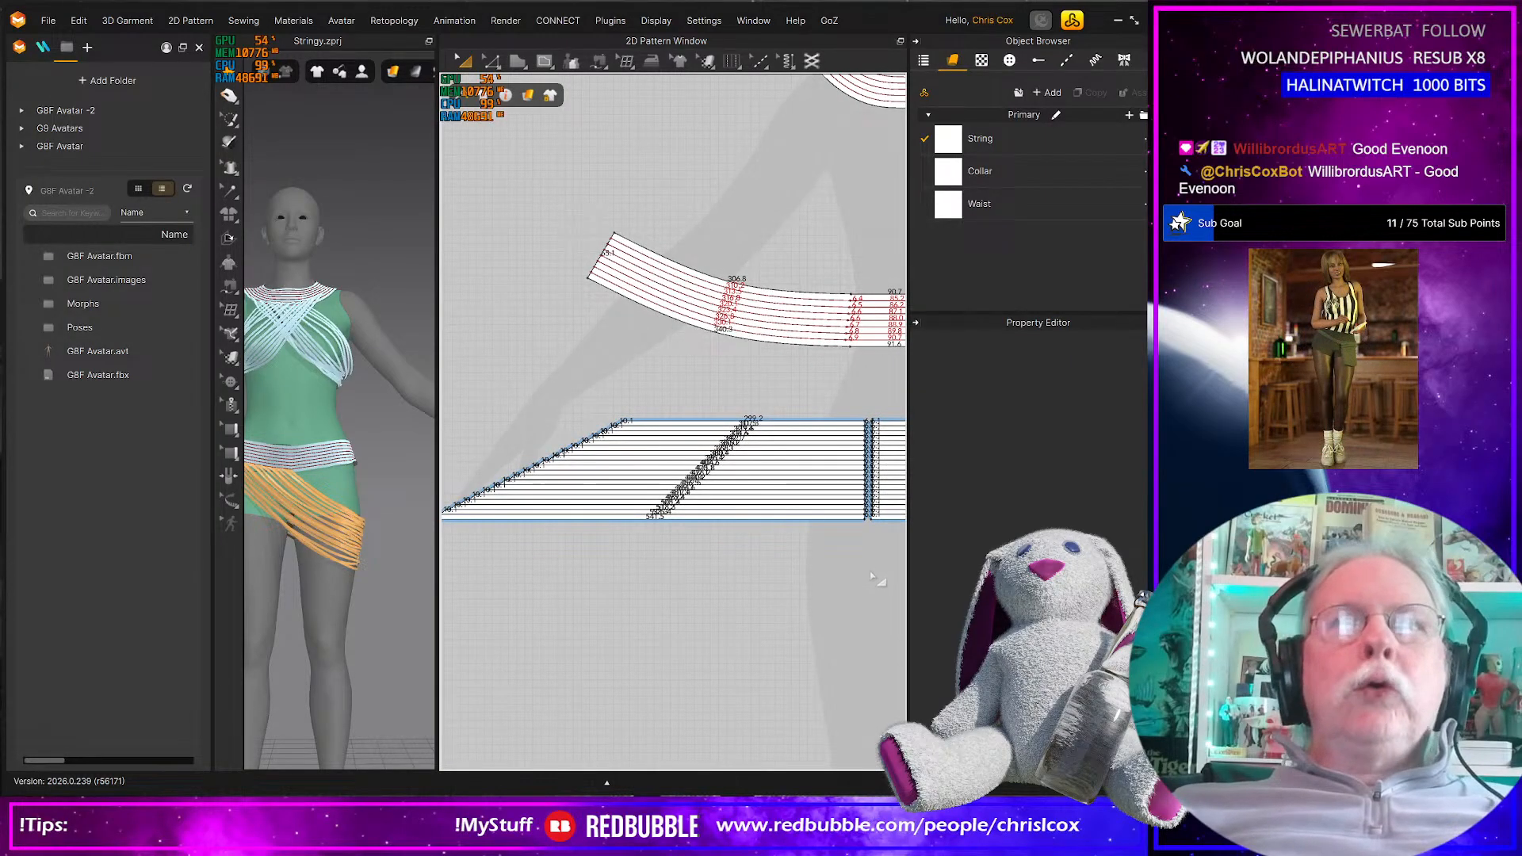
scroll(851, 579, "down", 2)
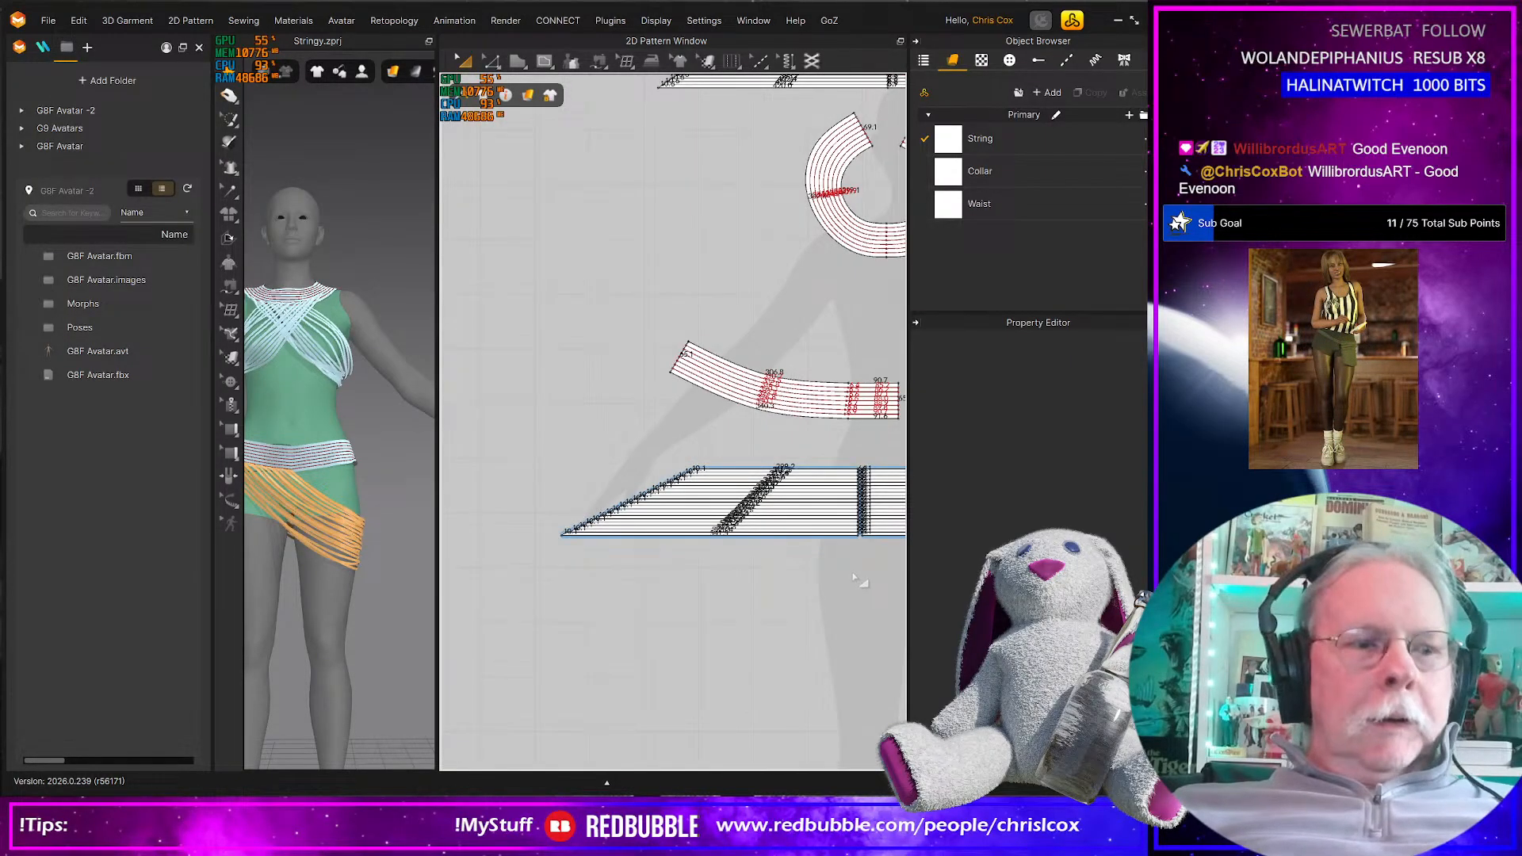
Select all the strips of the left skirt half in the 2D layout and shift them flush against the right half
key("z")
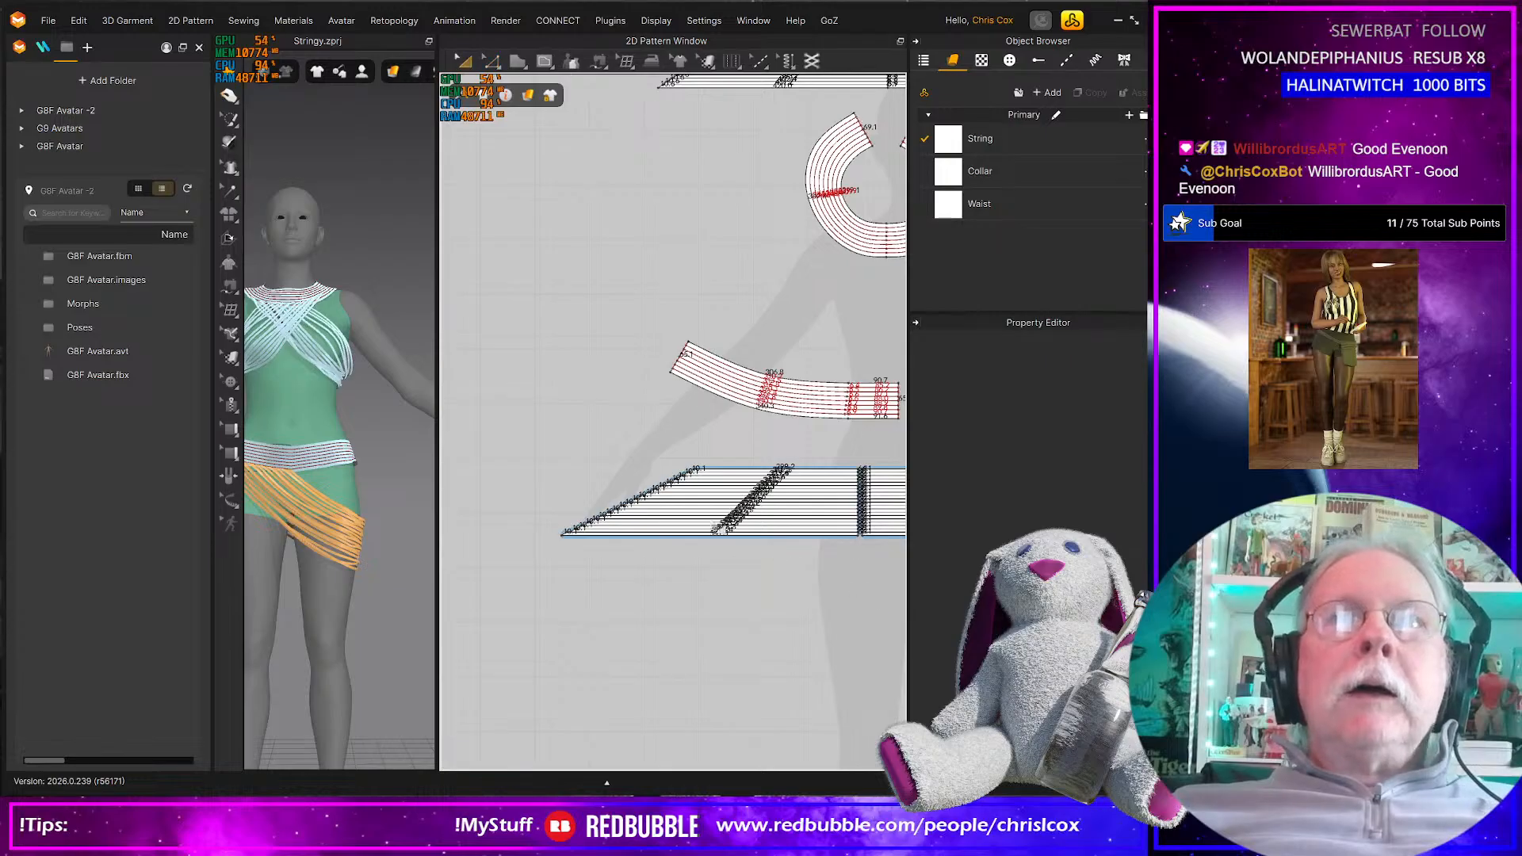
left_click_drag(860, 582, 530, 444)
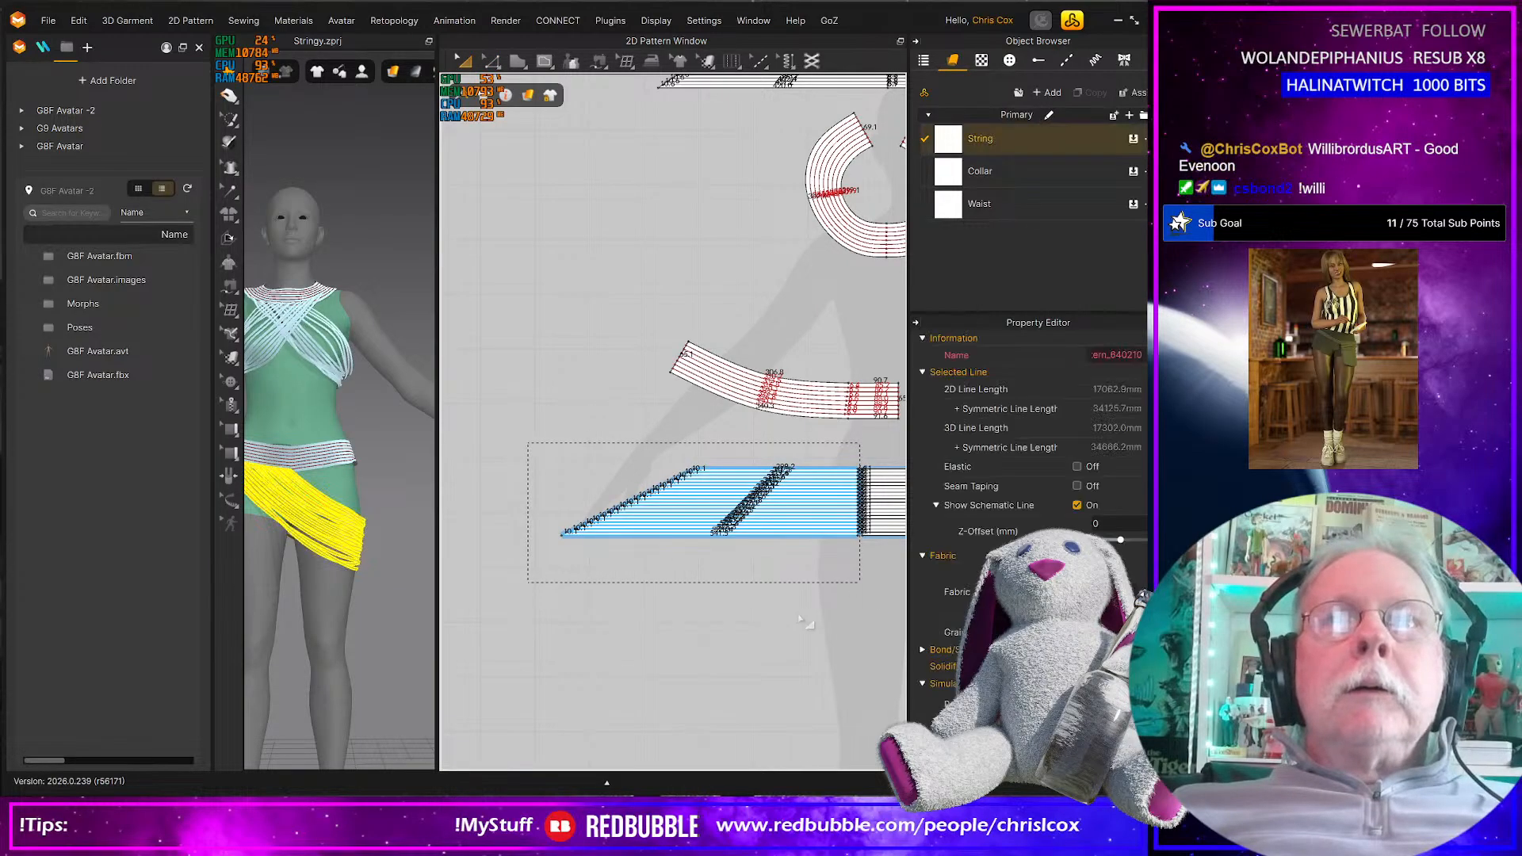
scroll(816, 616, "up", 3)
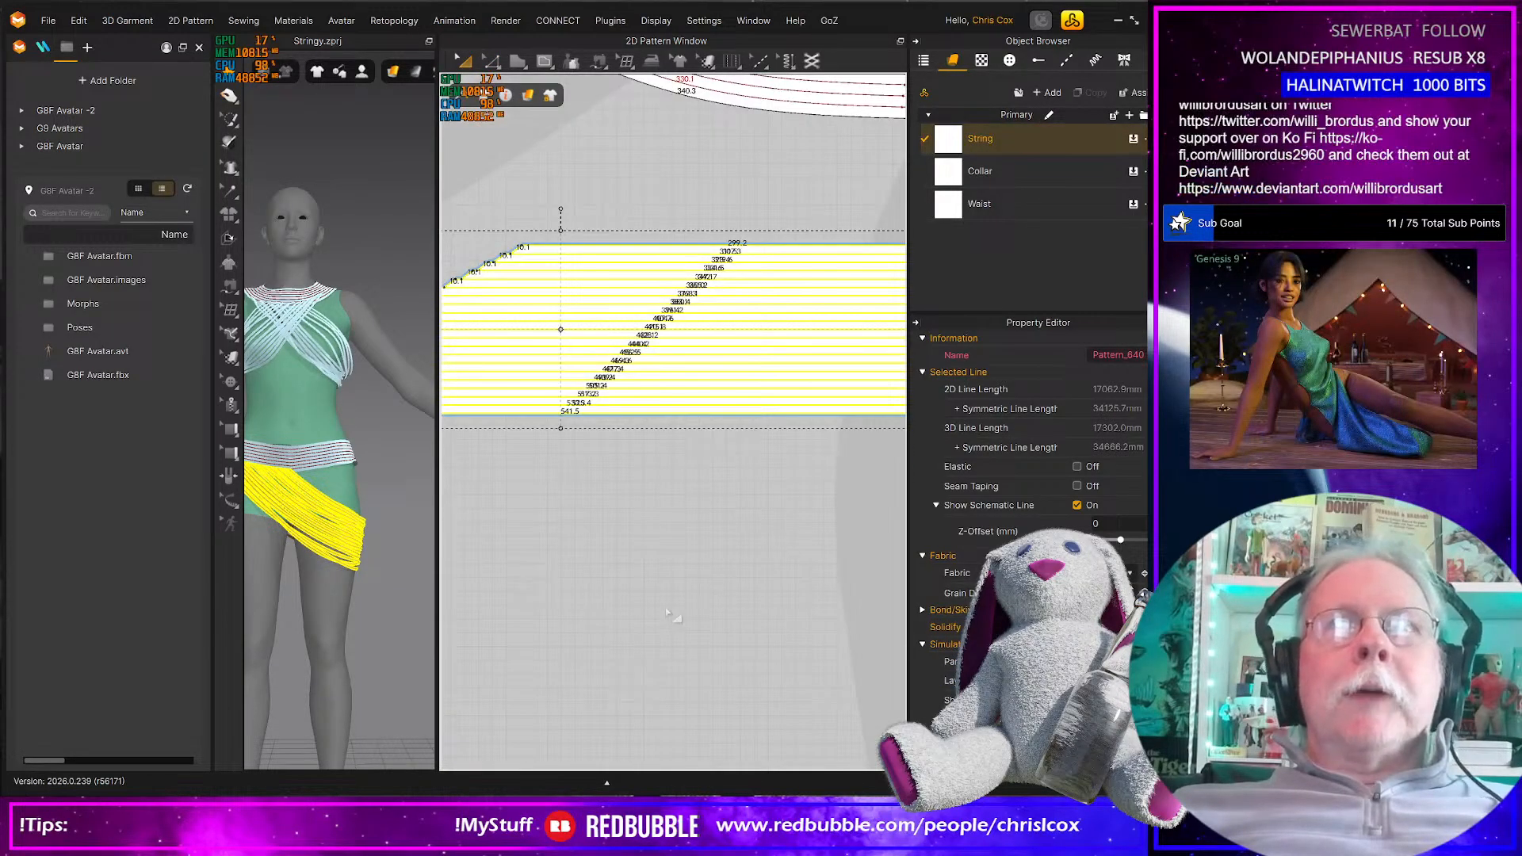
middle_click_drag(790, 560, 561, 683)
scroll(688, 577, "up", 5)
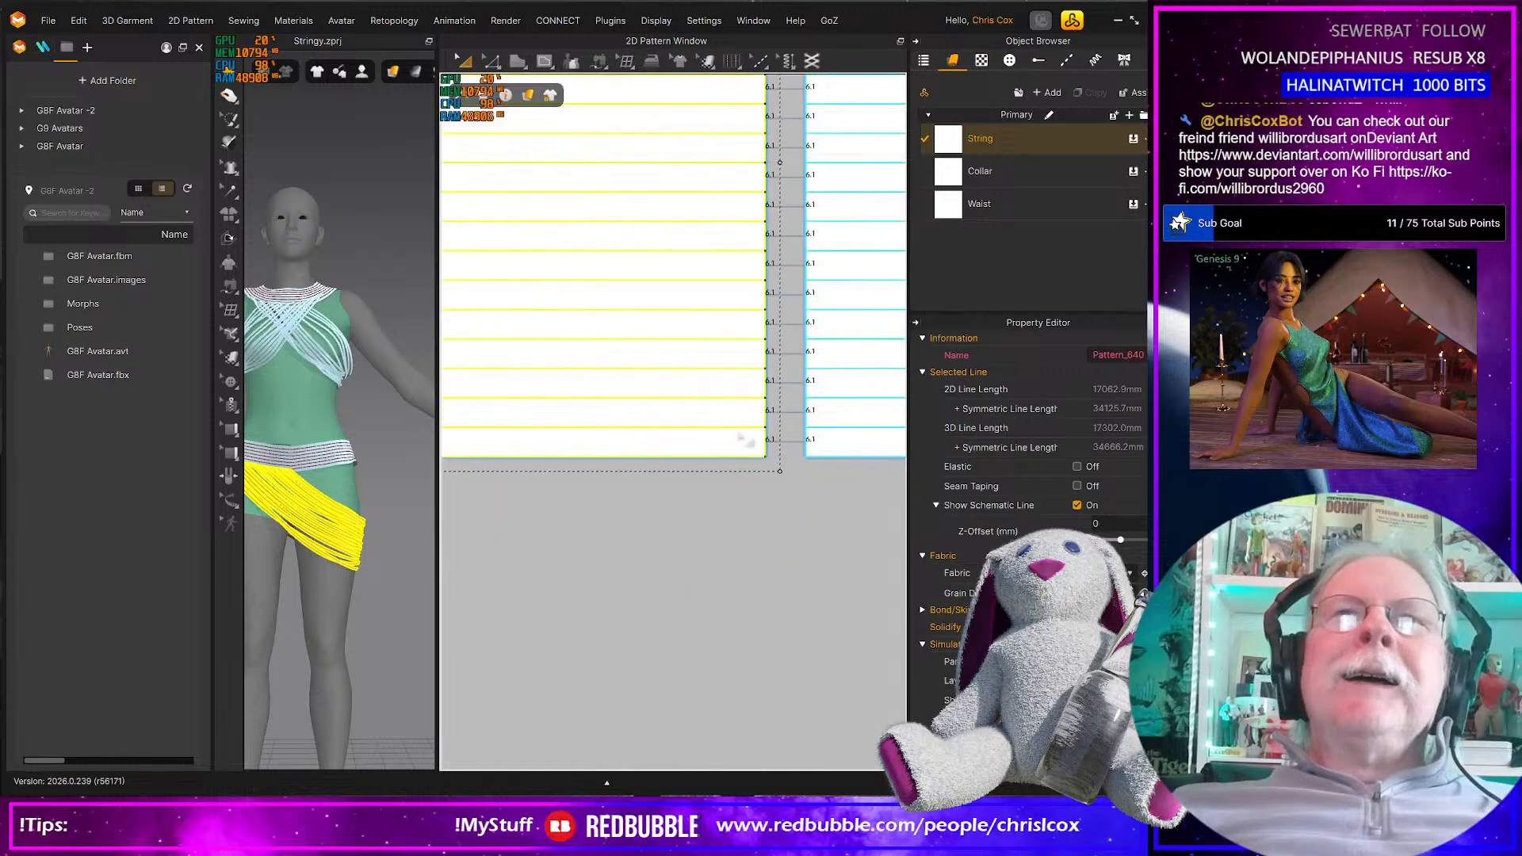
middle_click_drag(747, 486, 657, 852)
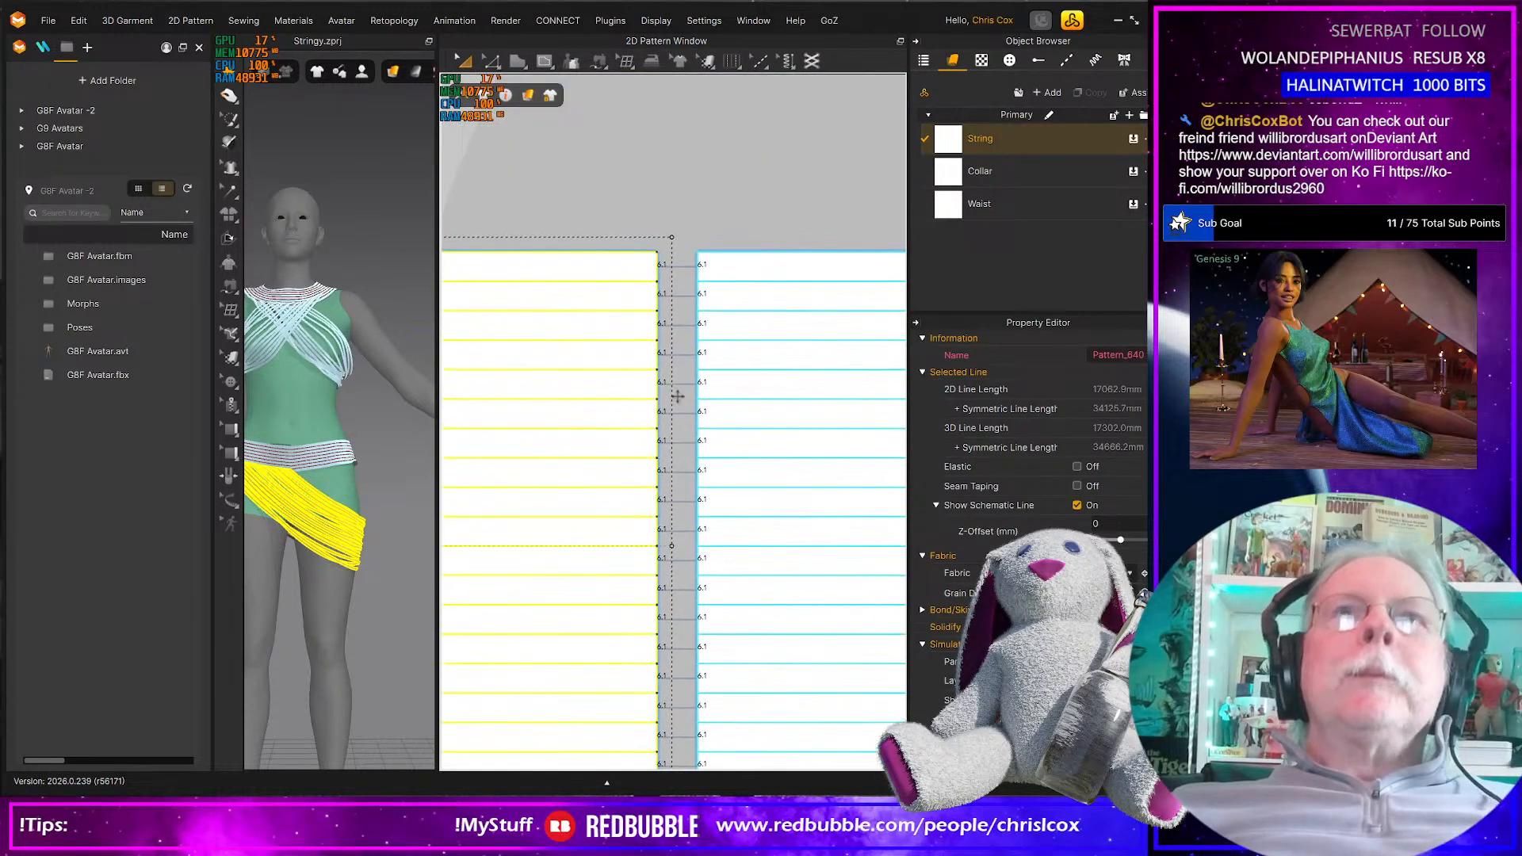
left_click_drag(656, 248, 697, 251)
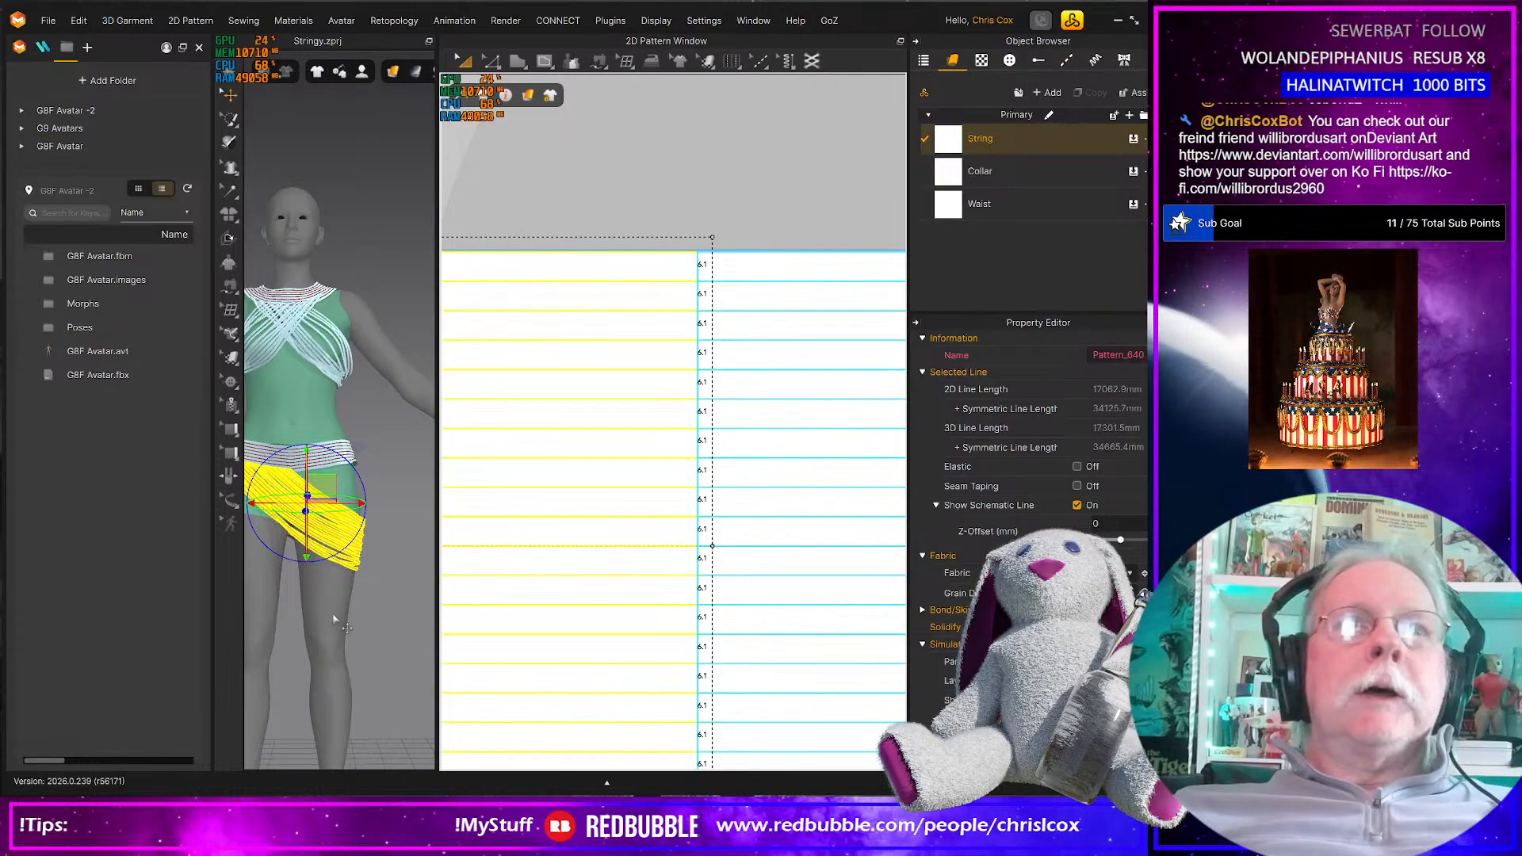
Widen the 3D view and remove the linked editing between the selected skirt strips and their mirrored half
scroll(403, 581, "down", 1)
scroll(365, 576, "down", 2)
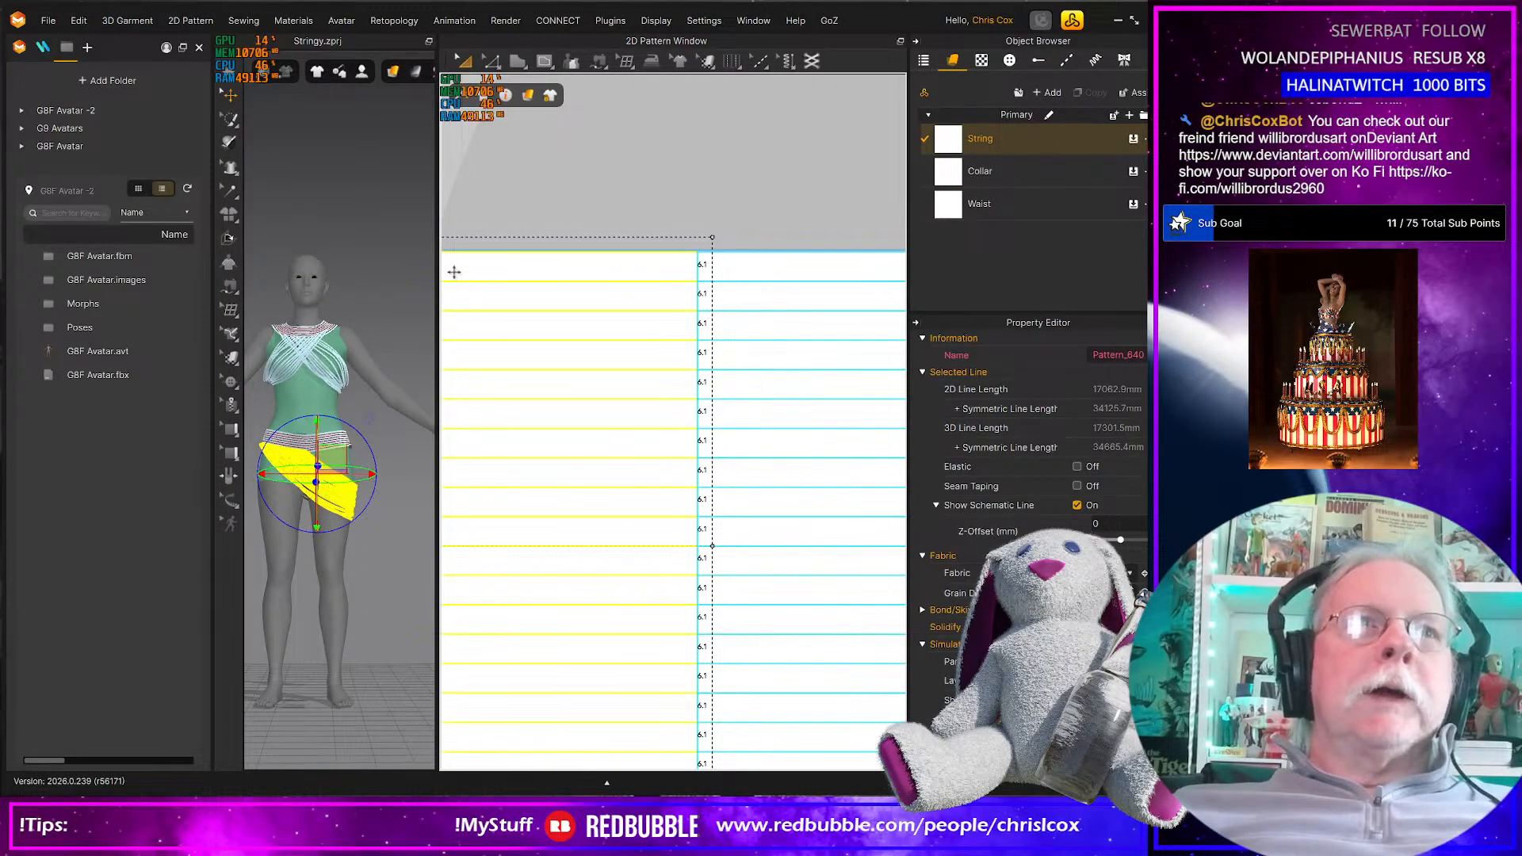
left_click_drag(436, 252, 547, 252)
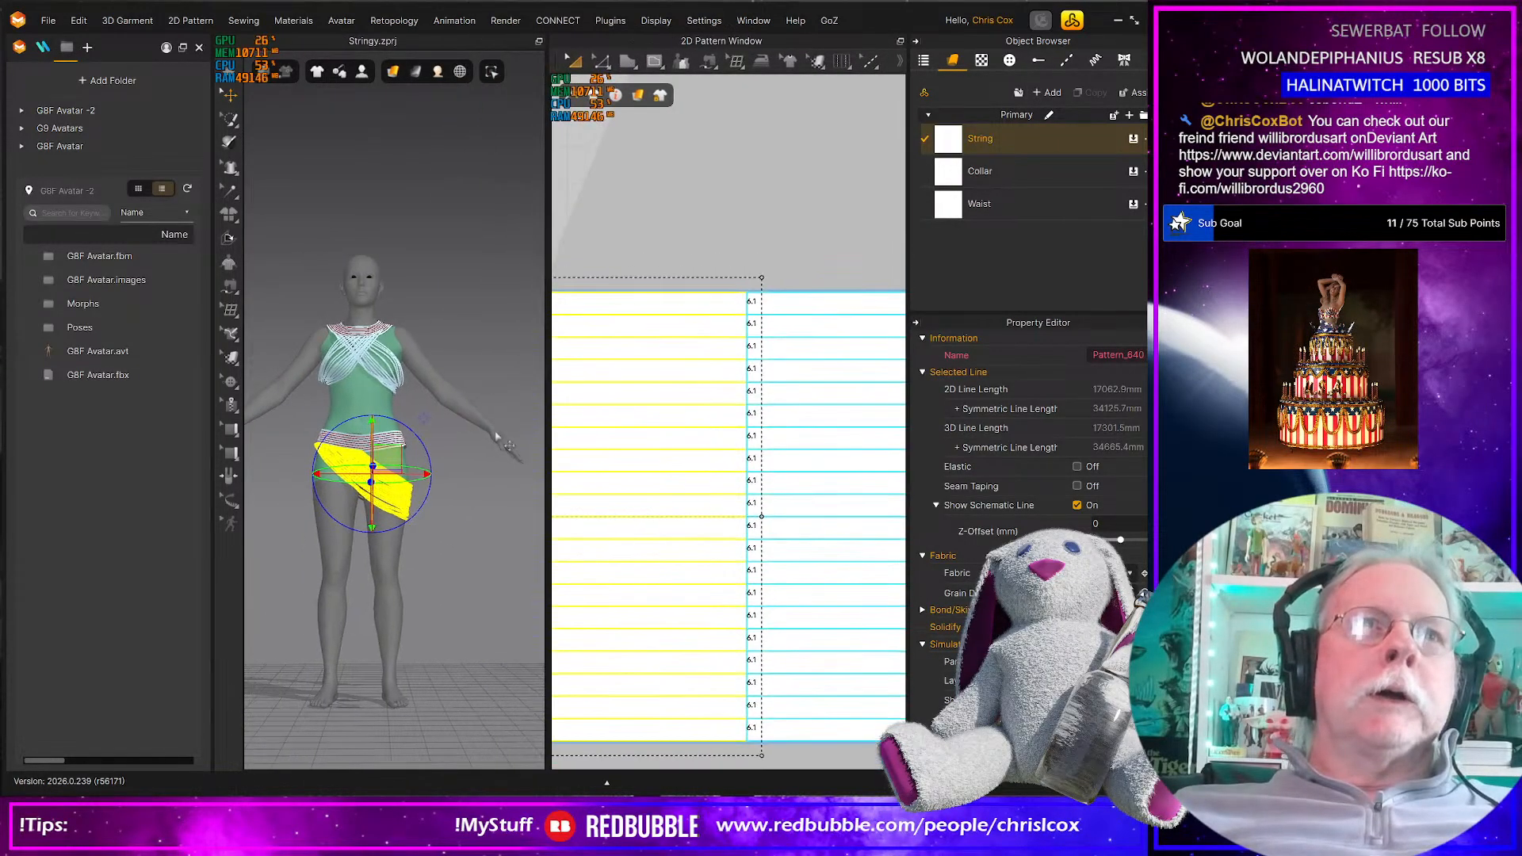
mouse_move(442, 568)
right_mouse_down()
mouse_move(153, 580)
mouse_move(467, 571)
right_mouse_up()
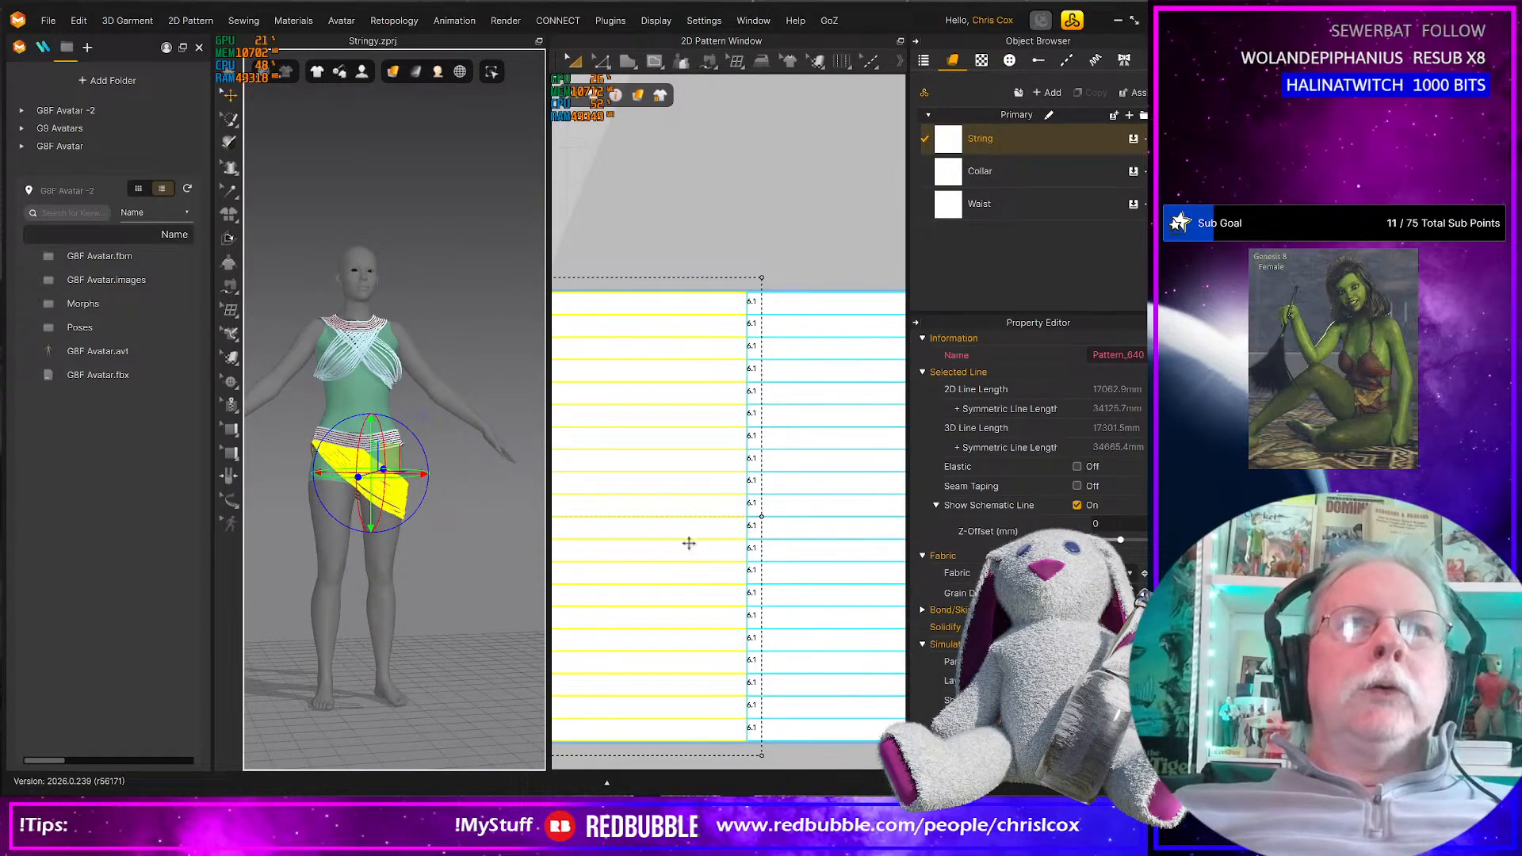
scroll(689, 543, "down", 6)
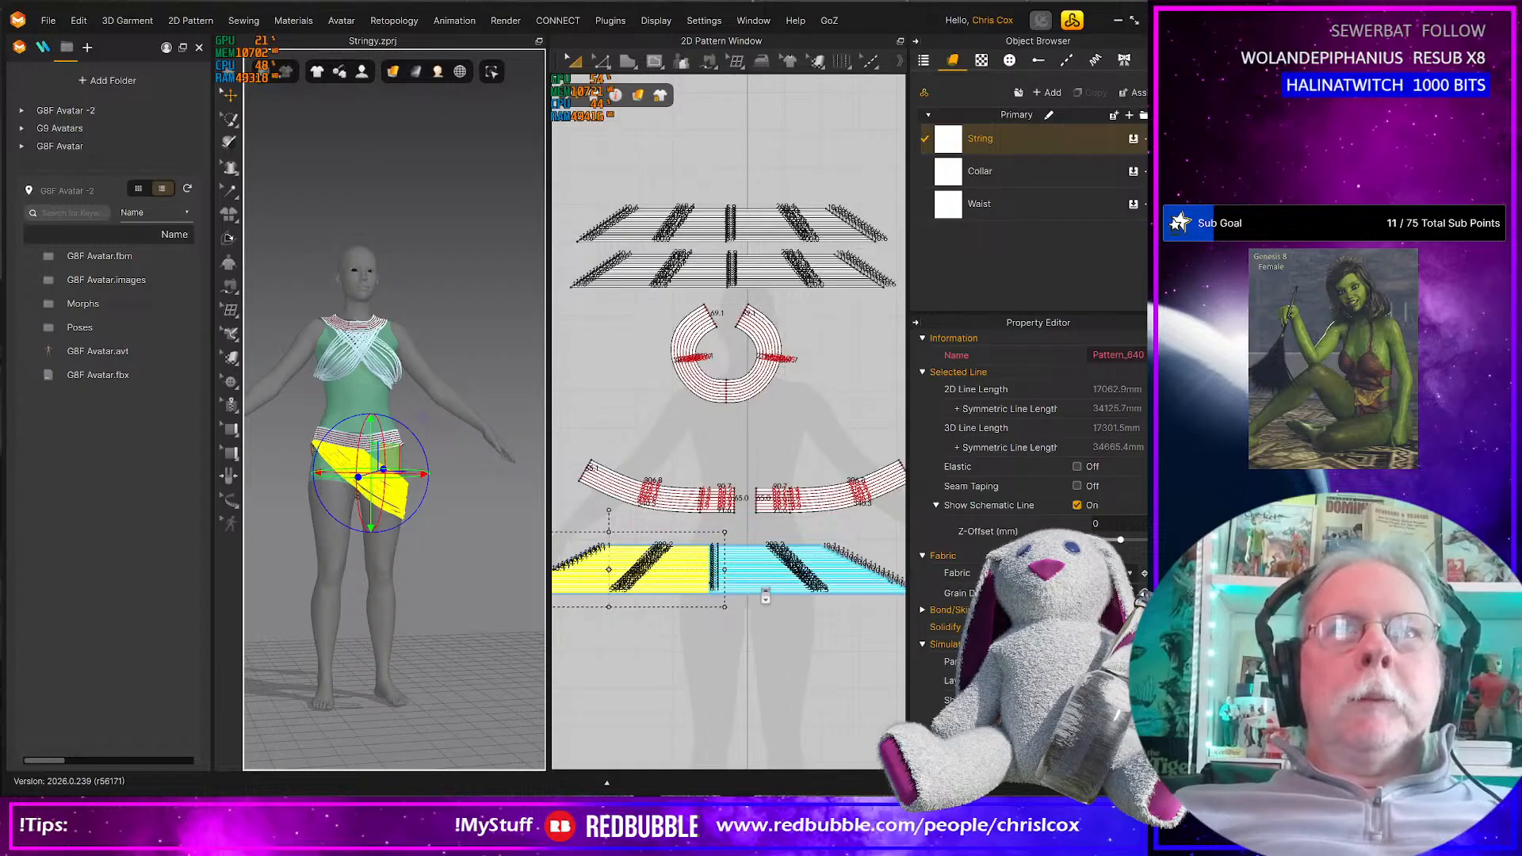
scroll(765, 597, "down", 2)
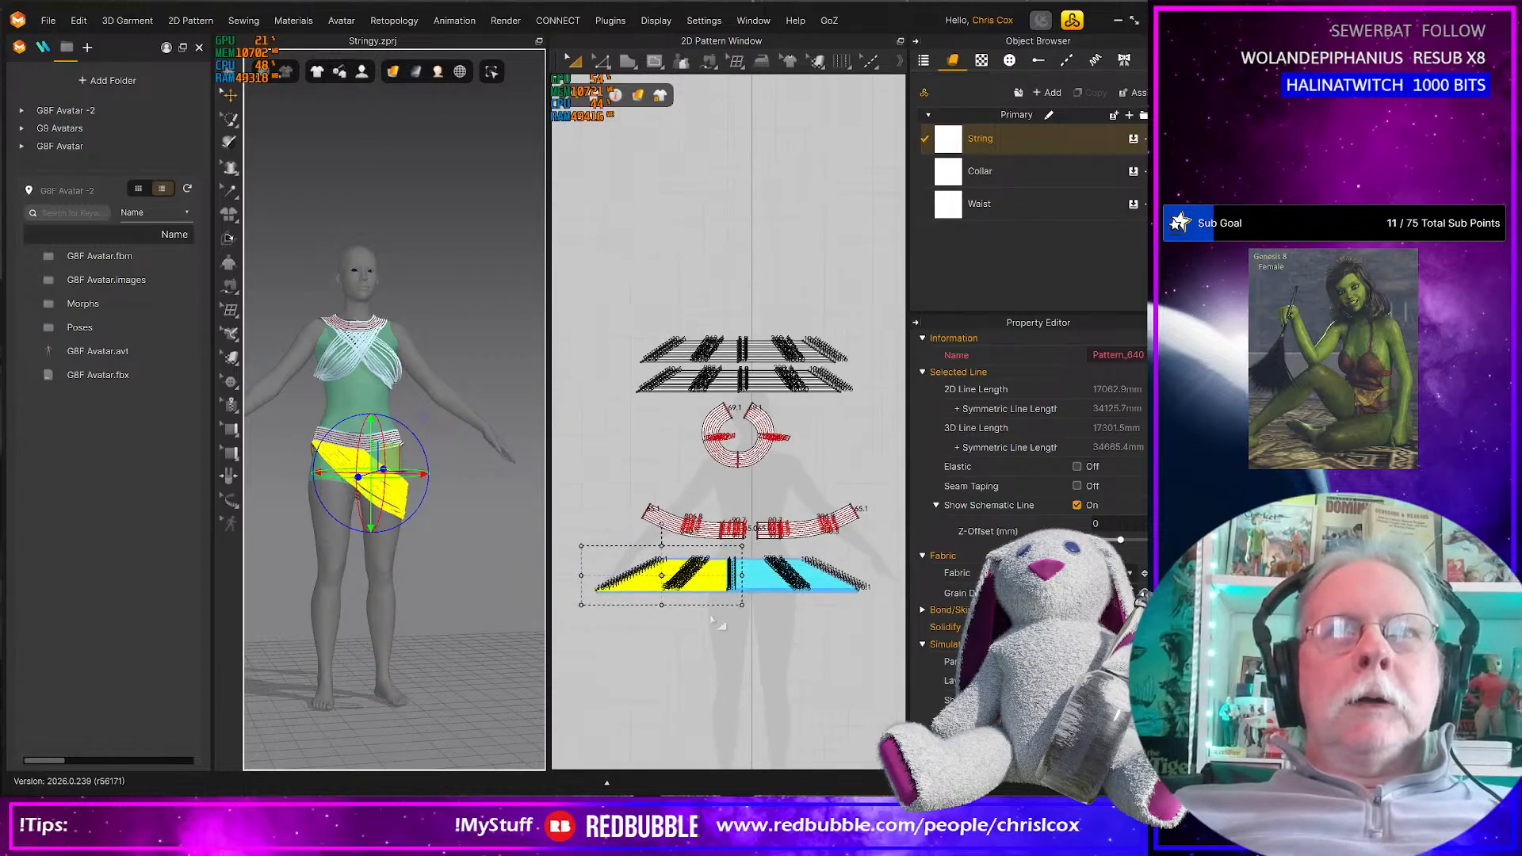
right_click(656, 579)
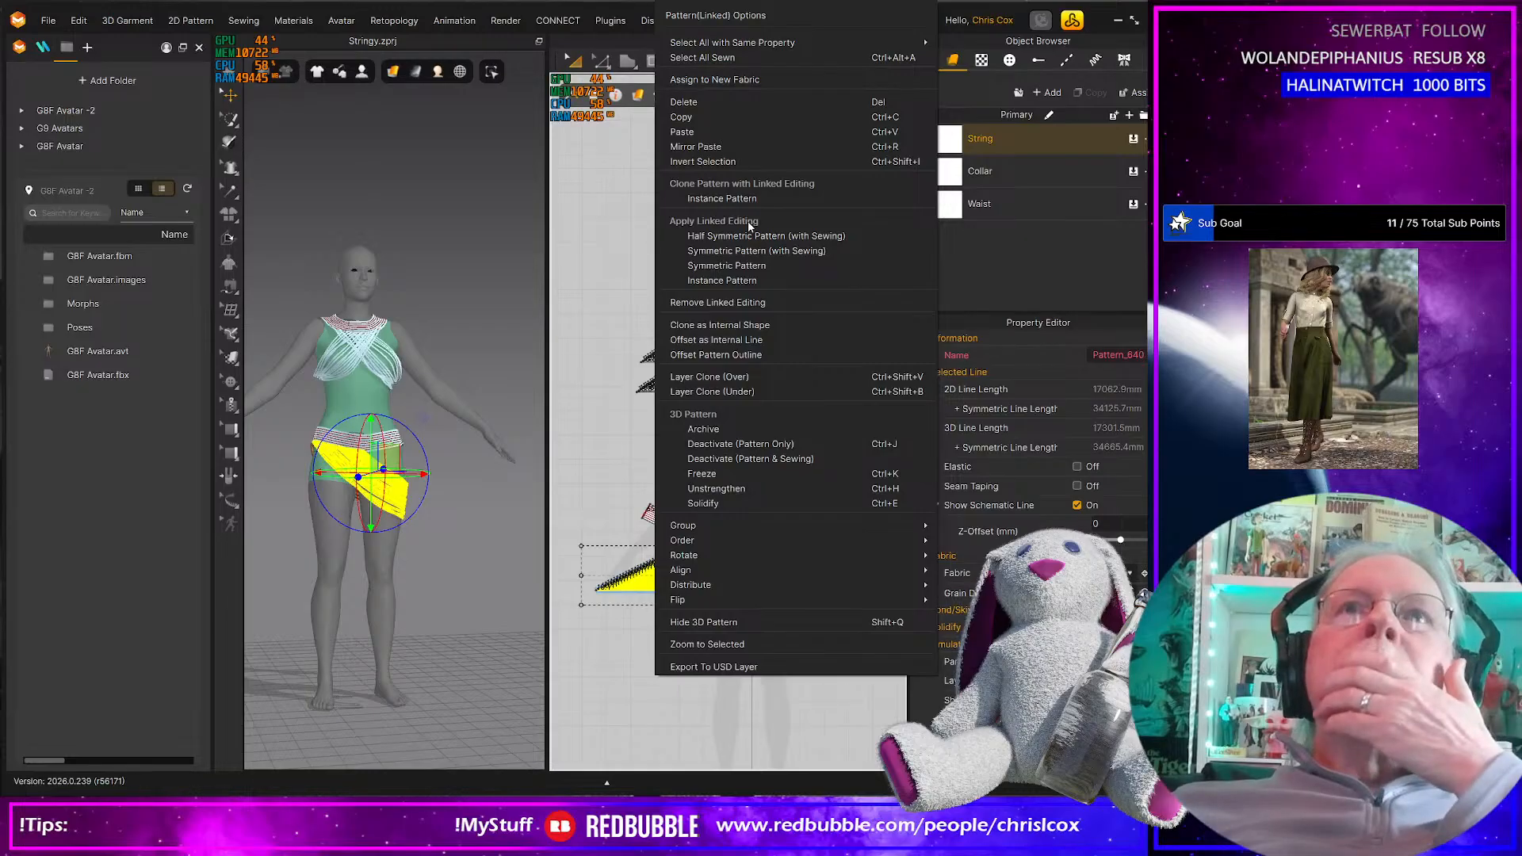
left_click(756, 302)
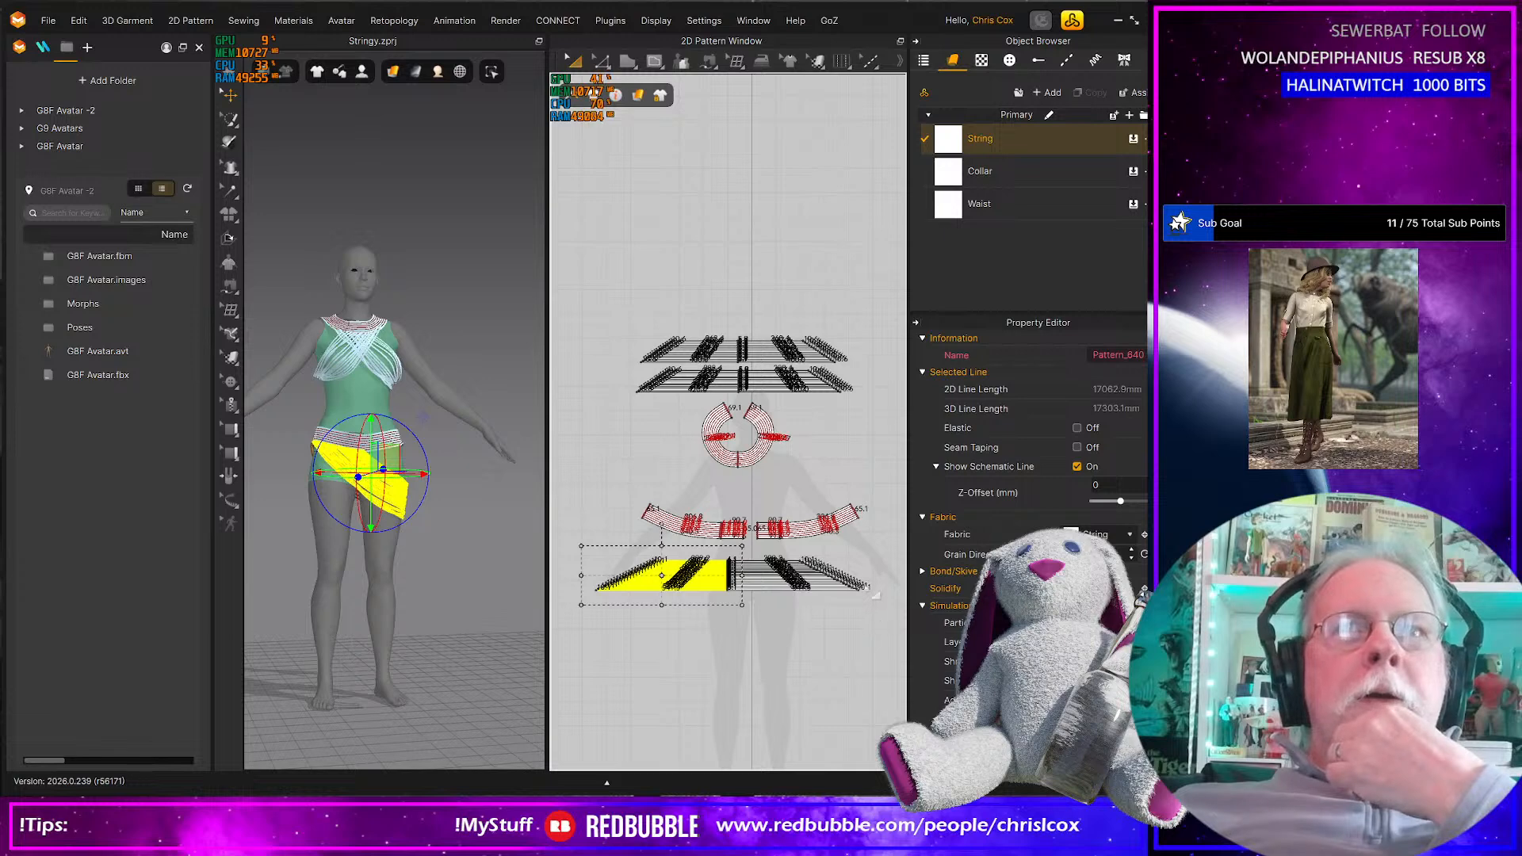
Try to apply half symmetric linked editing with sewing to the right waistband piece
scroll(872, 527, "up", 2)
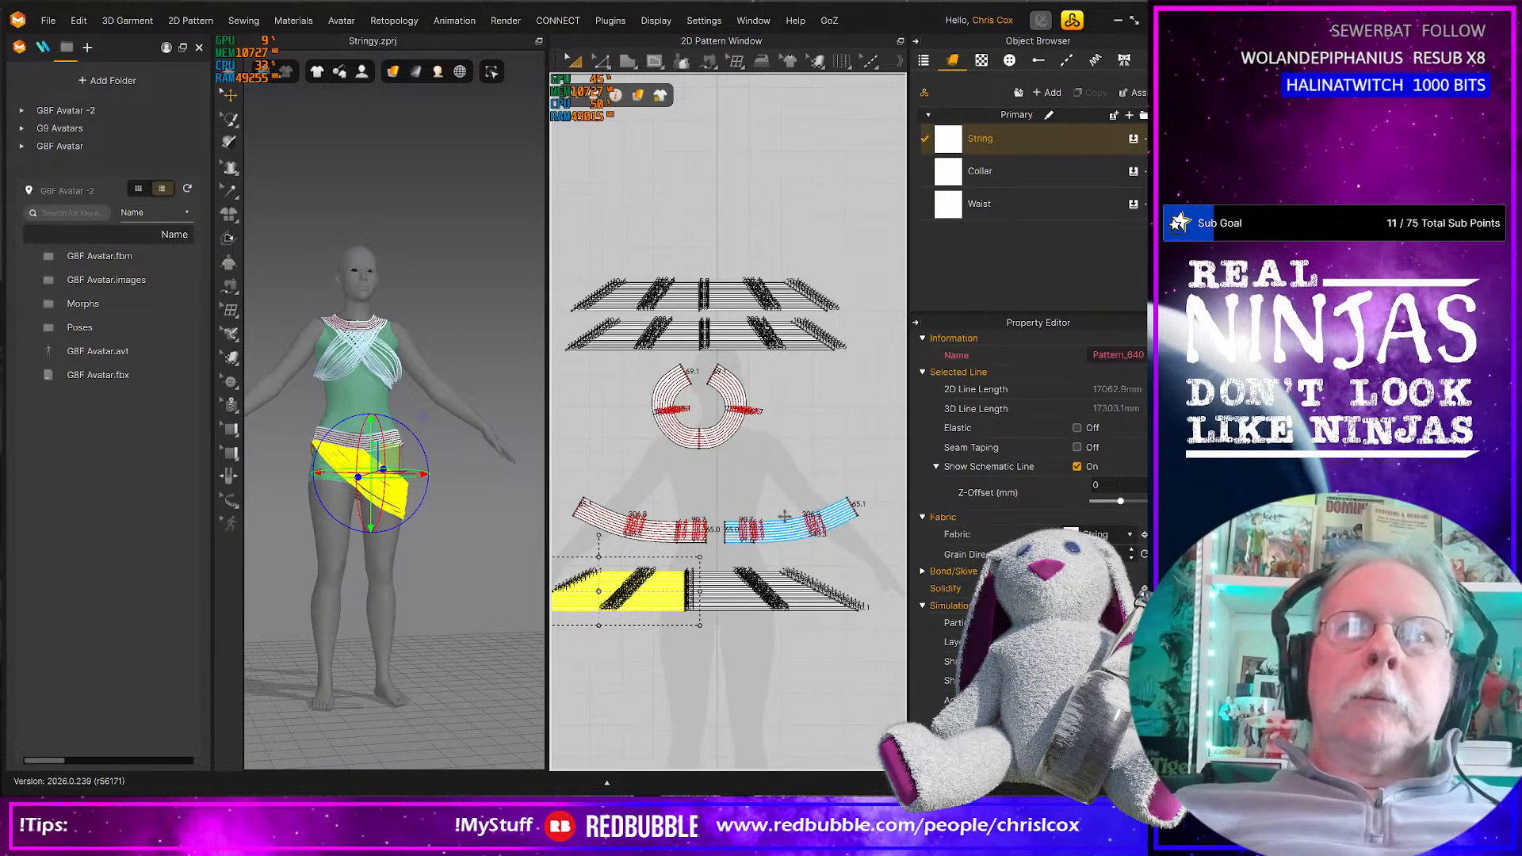
left_click(785, 521)
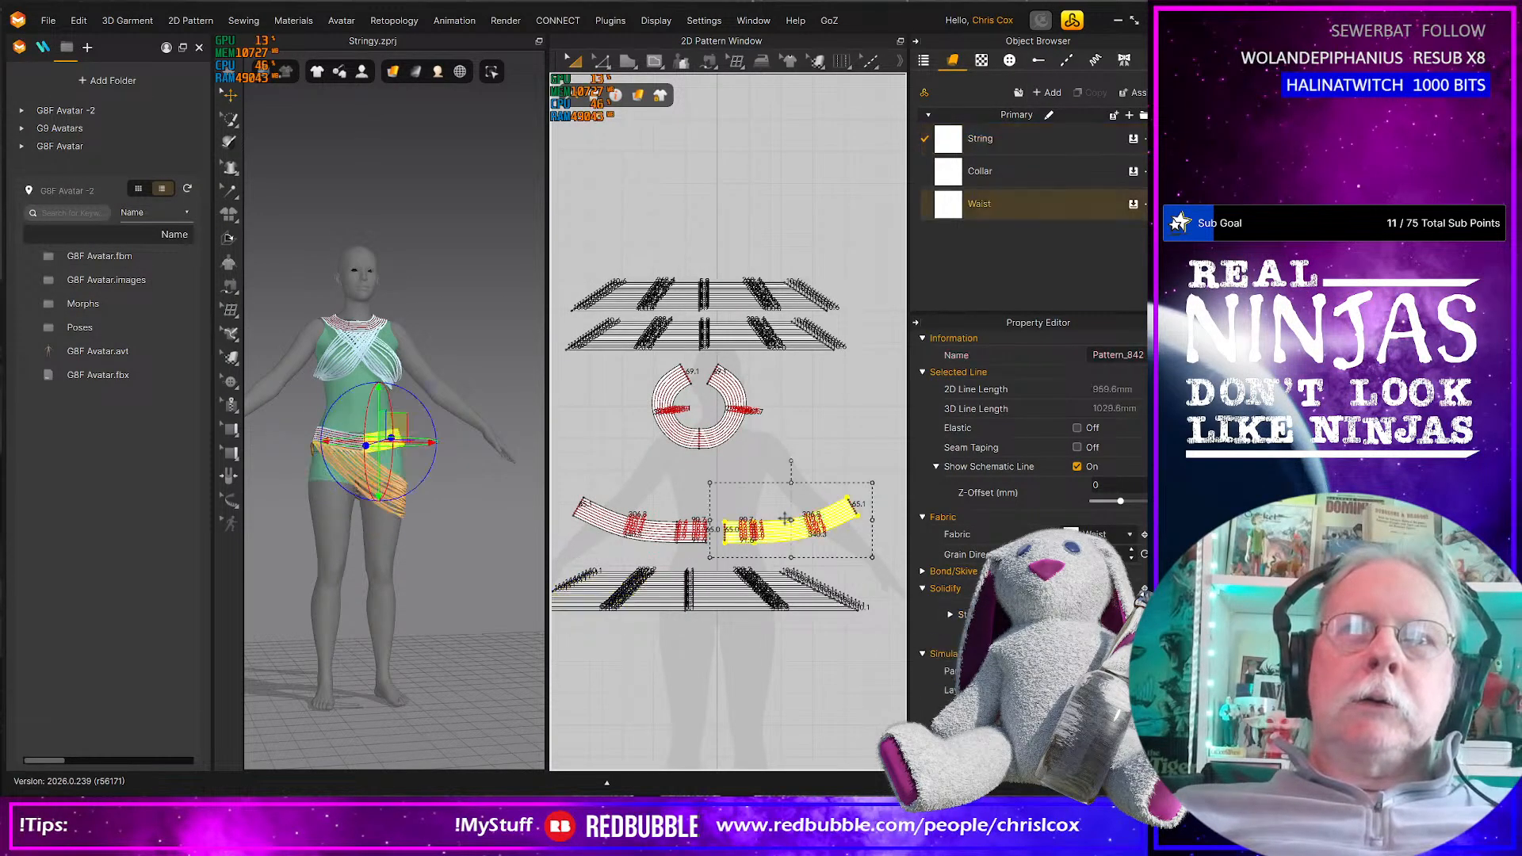
right_click(785, 523)
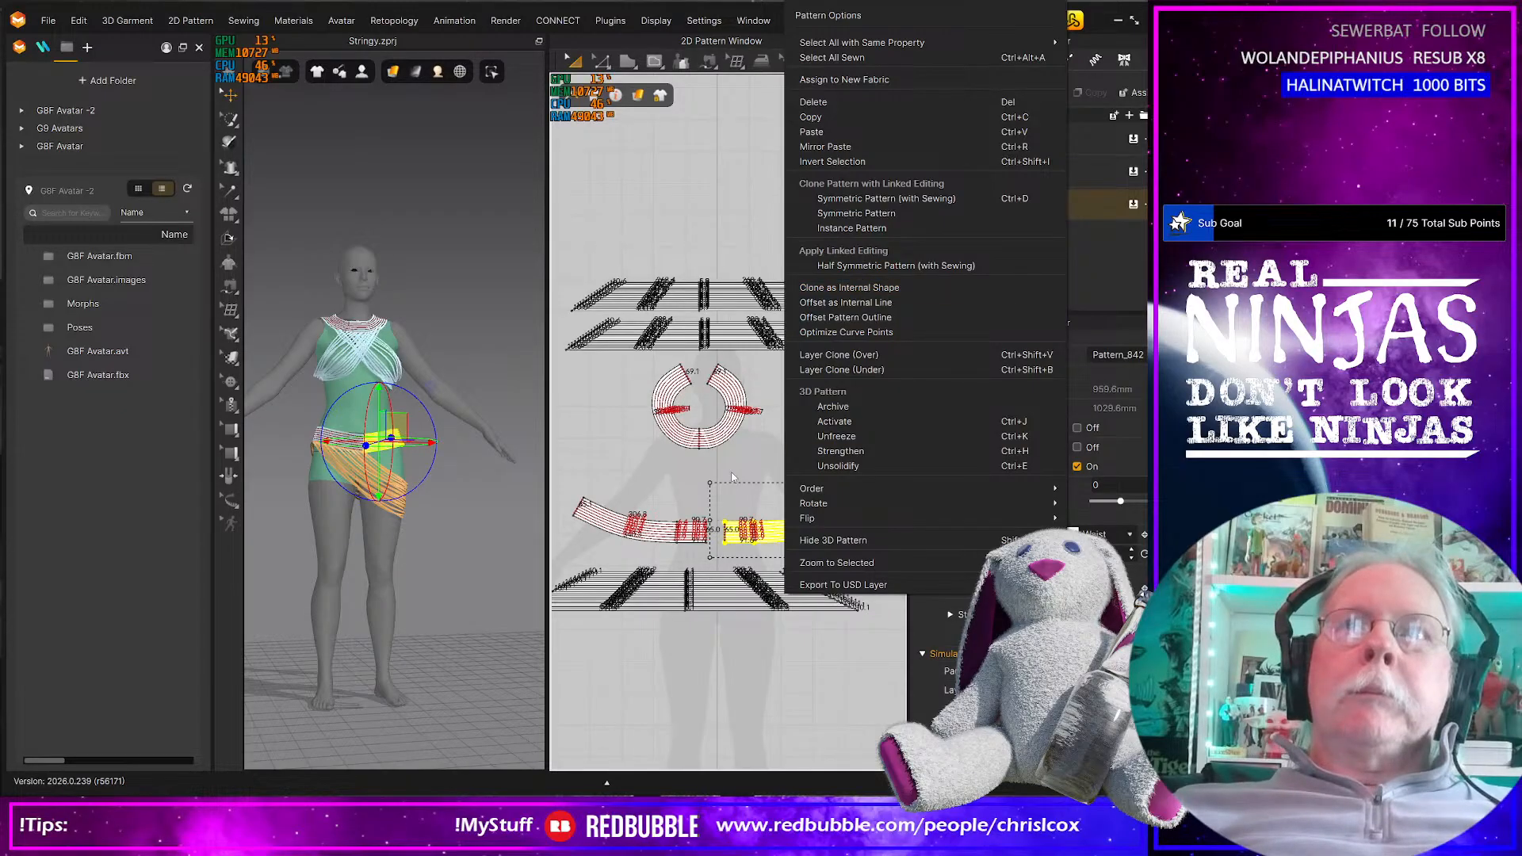
left_click(898, 265)
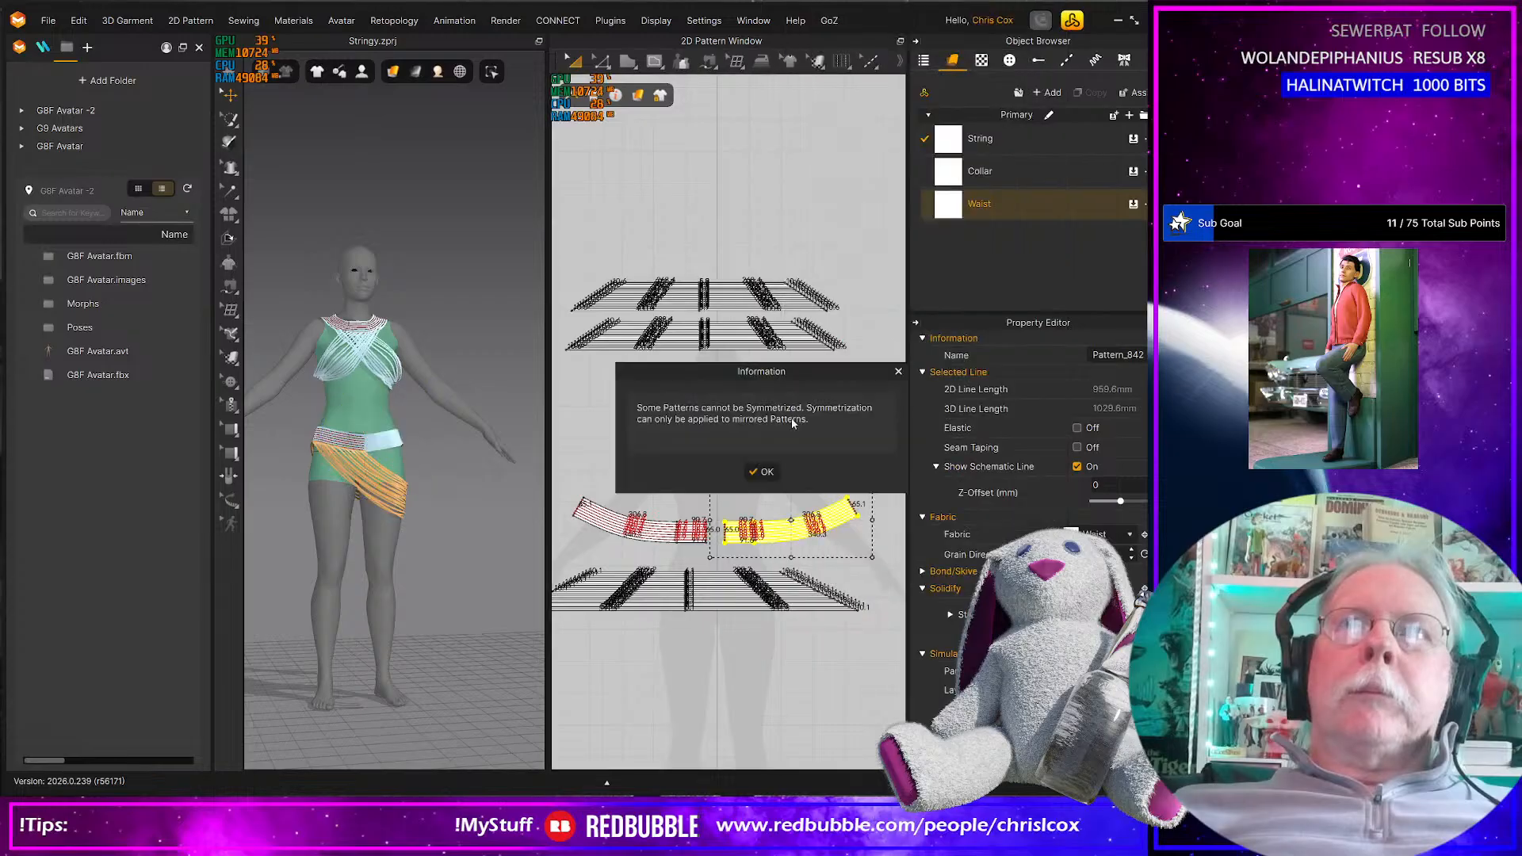
left_click(763, 472)
Try moving the upper inner corner point of the left waistband piece to test its symmetry link, and undo the move
scroll(764, 508, "up", 5)
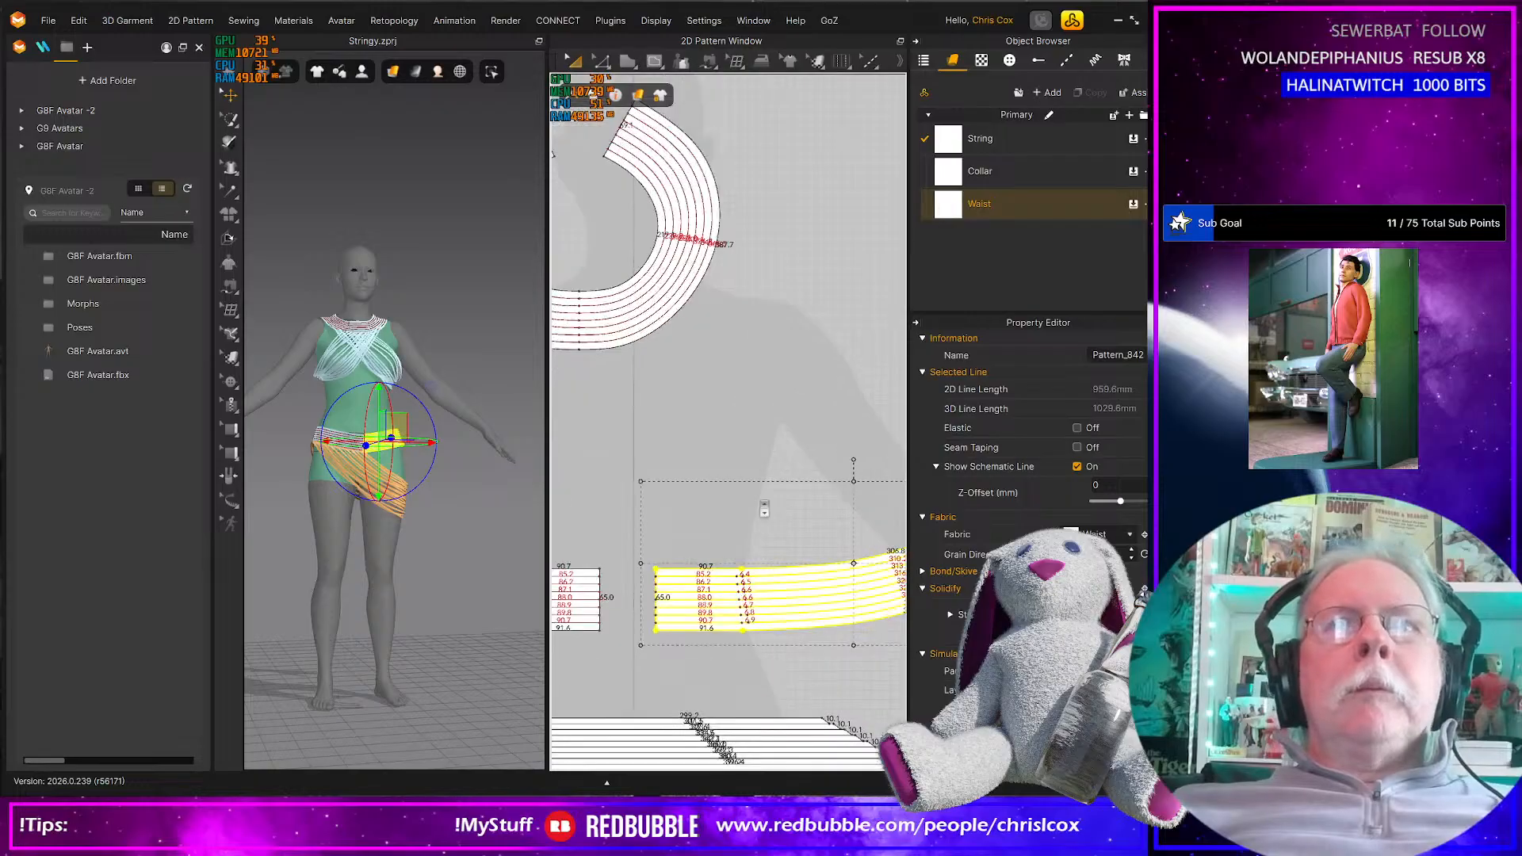
middle_click_drag(754, 506, 886, 375)
left_click(724, 401)
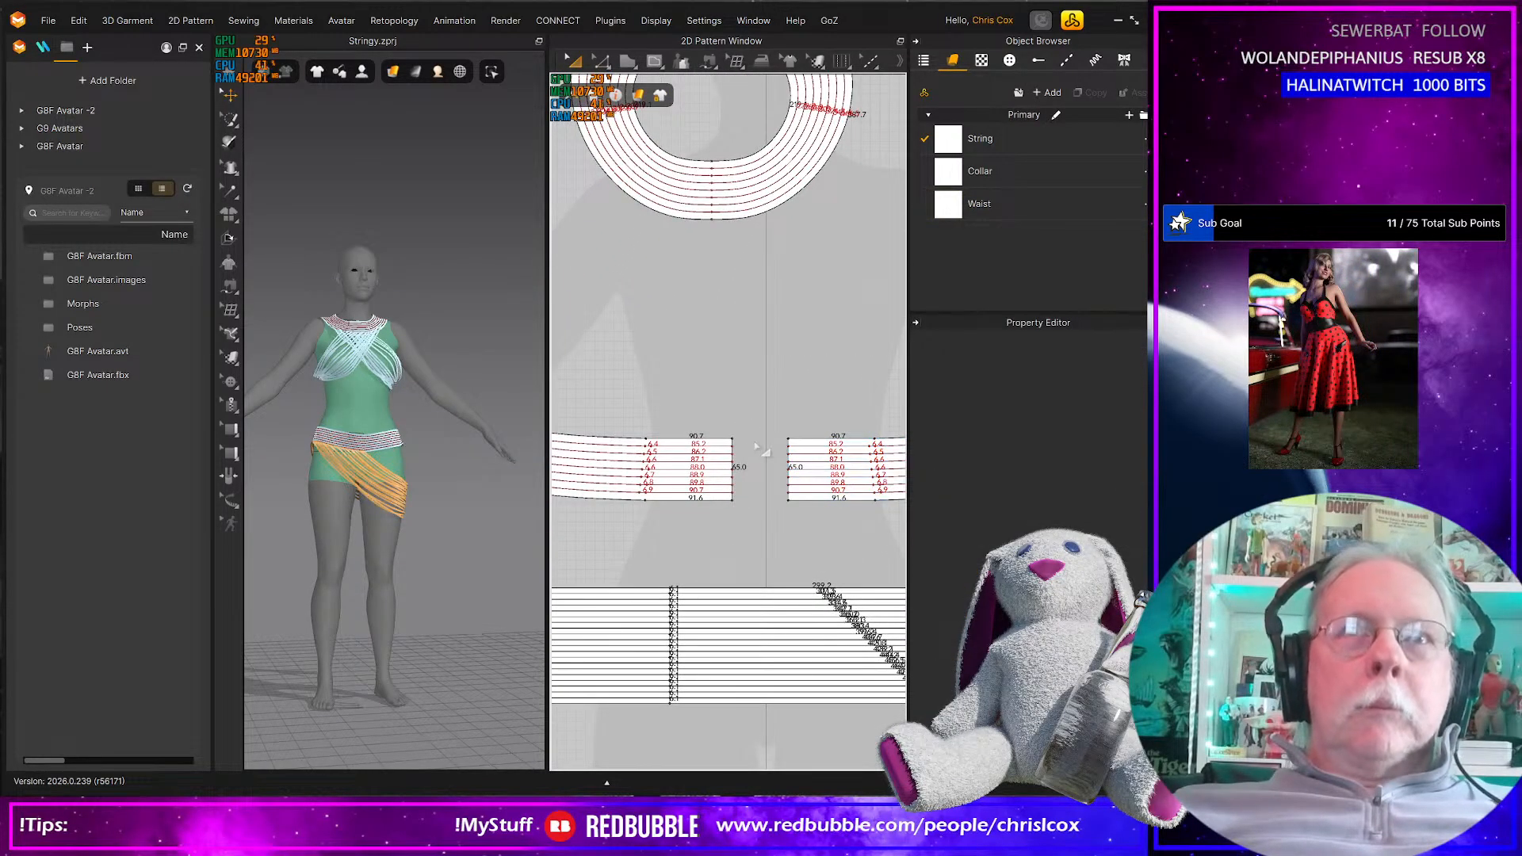
scroll(748, 450, "up", 3)
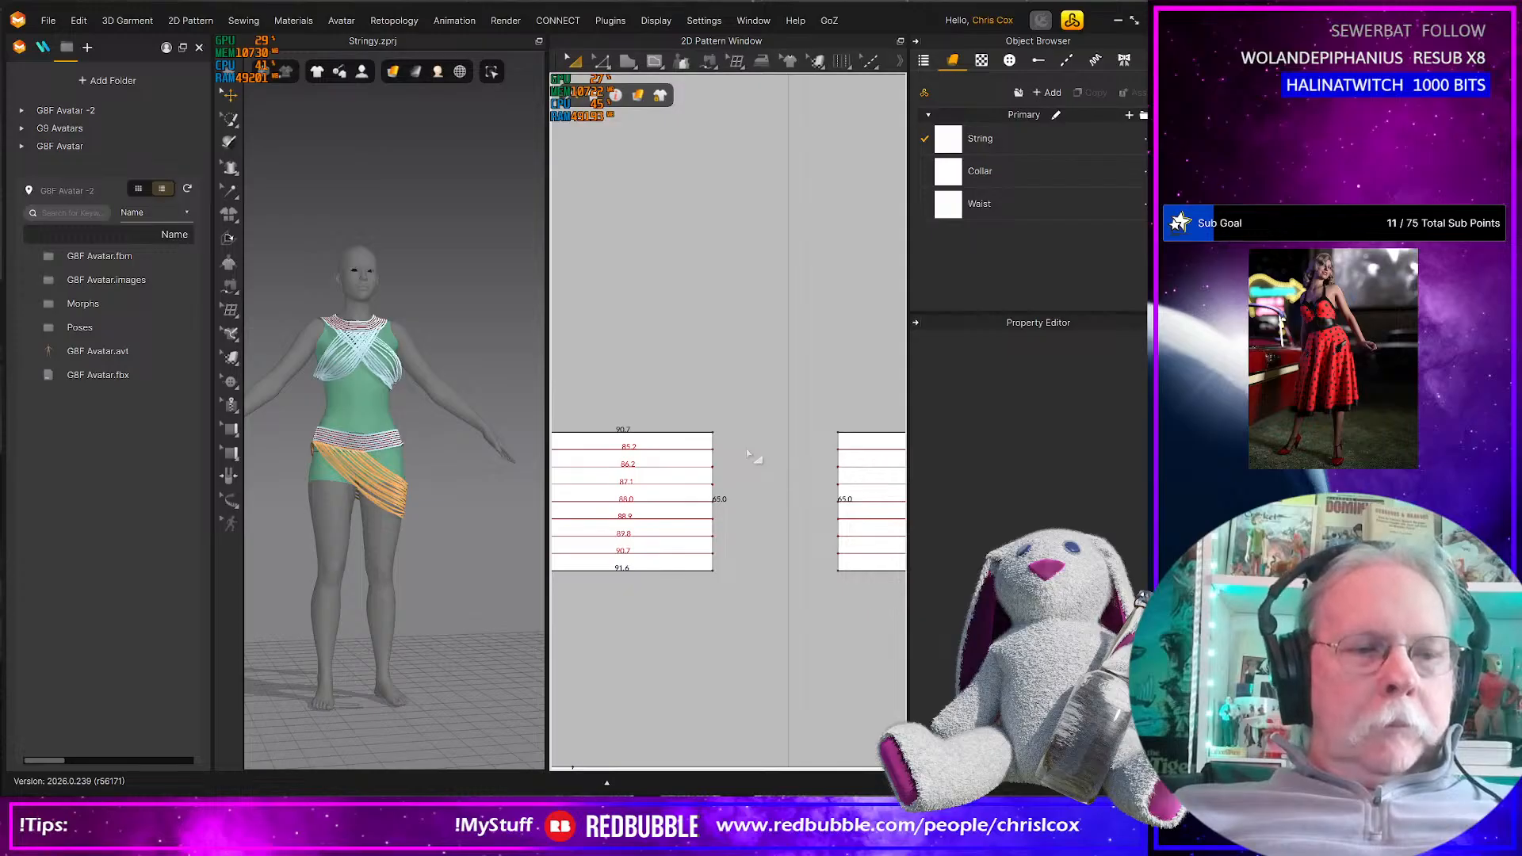
left_click(722, 439)
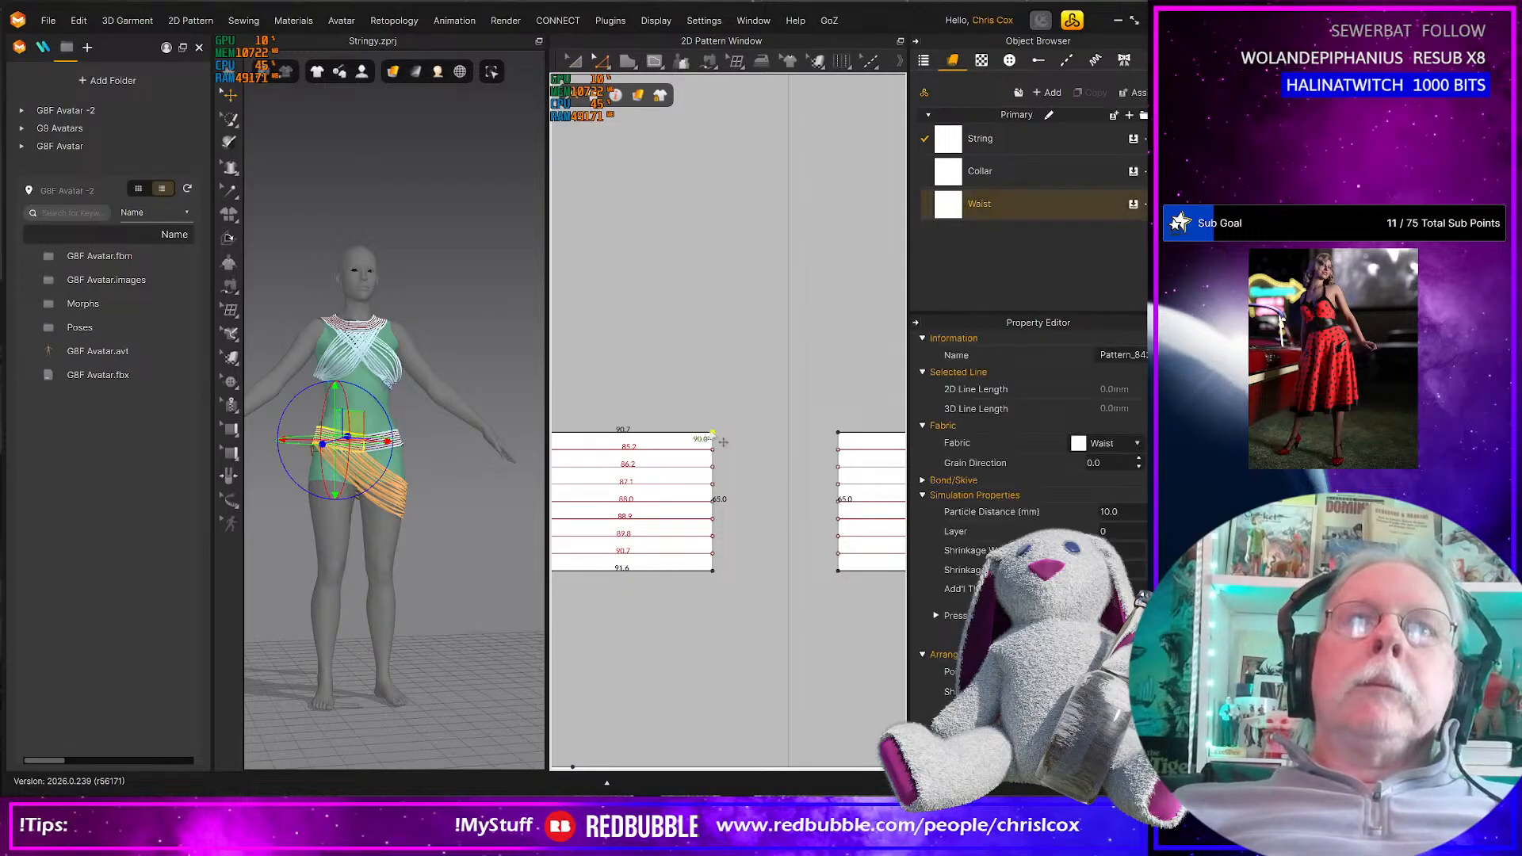
left_click_drag(723, 441, 723, 408)
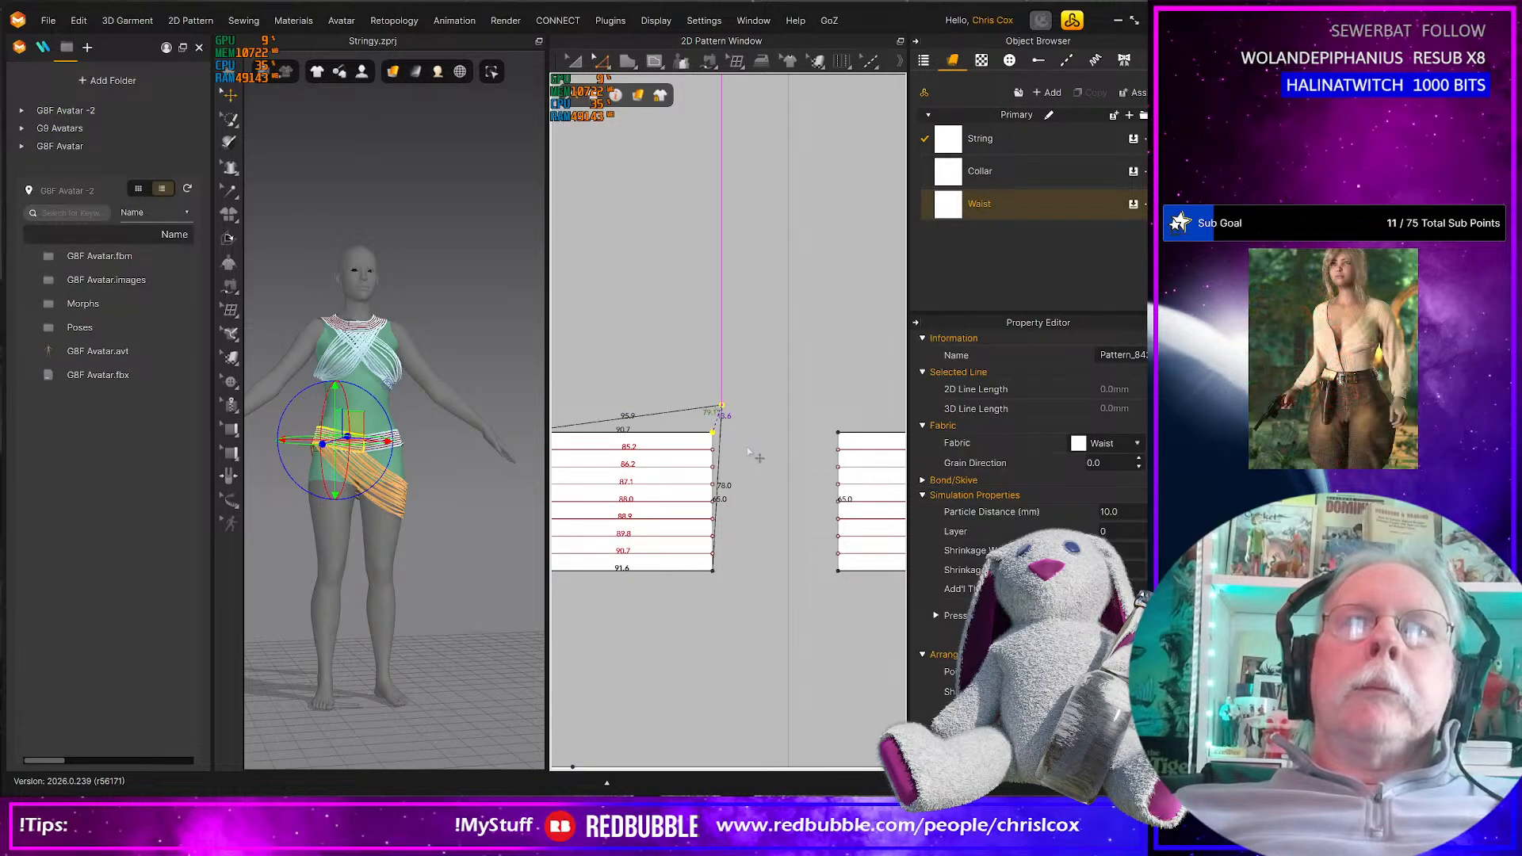
key("space")
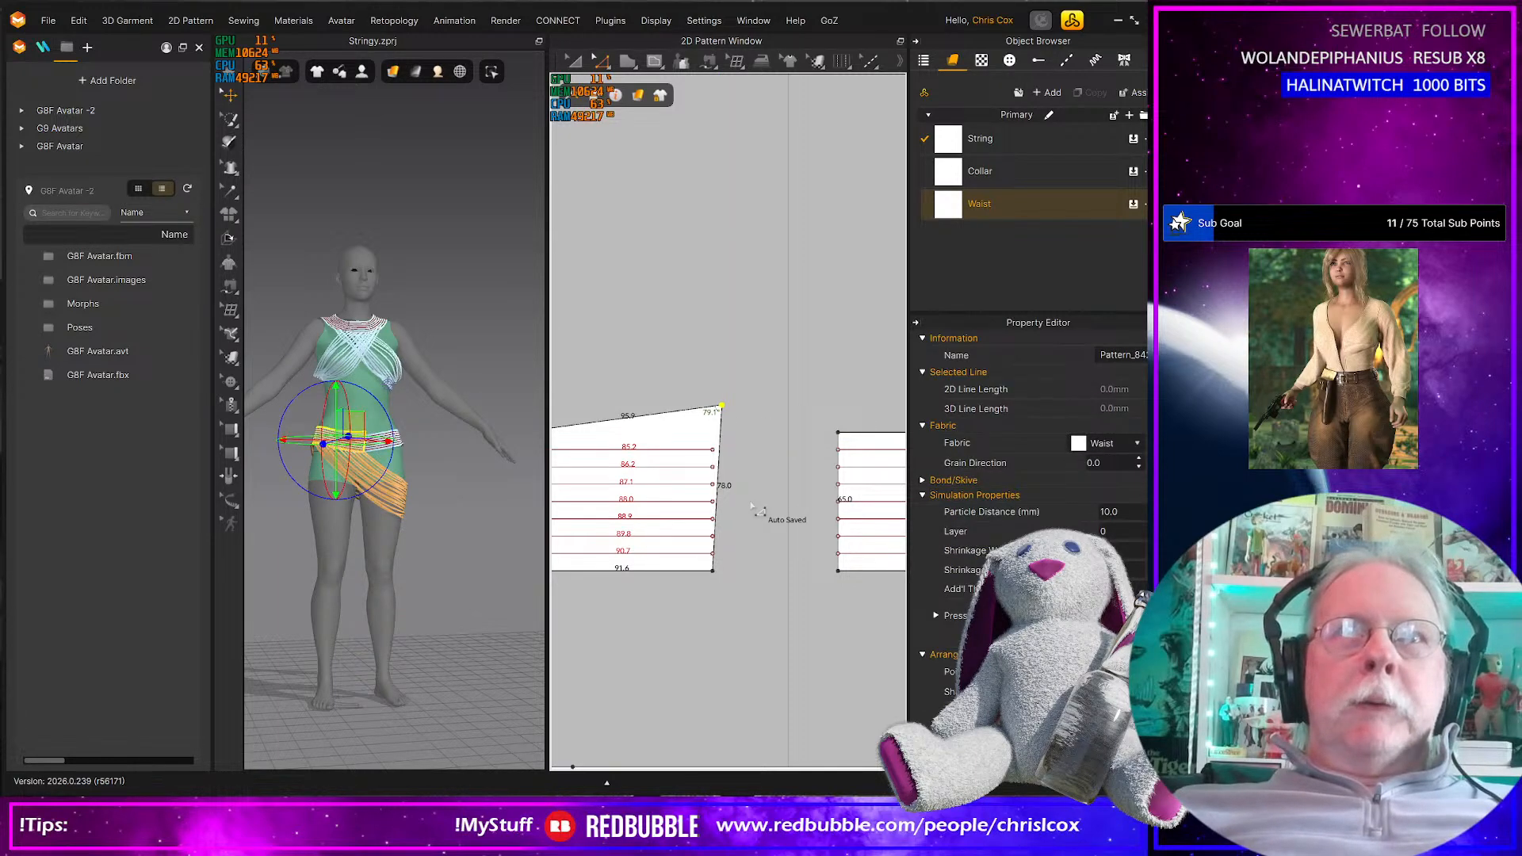
scroll(753, 509, "up", 2)
key("ctrl+z")
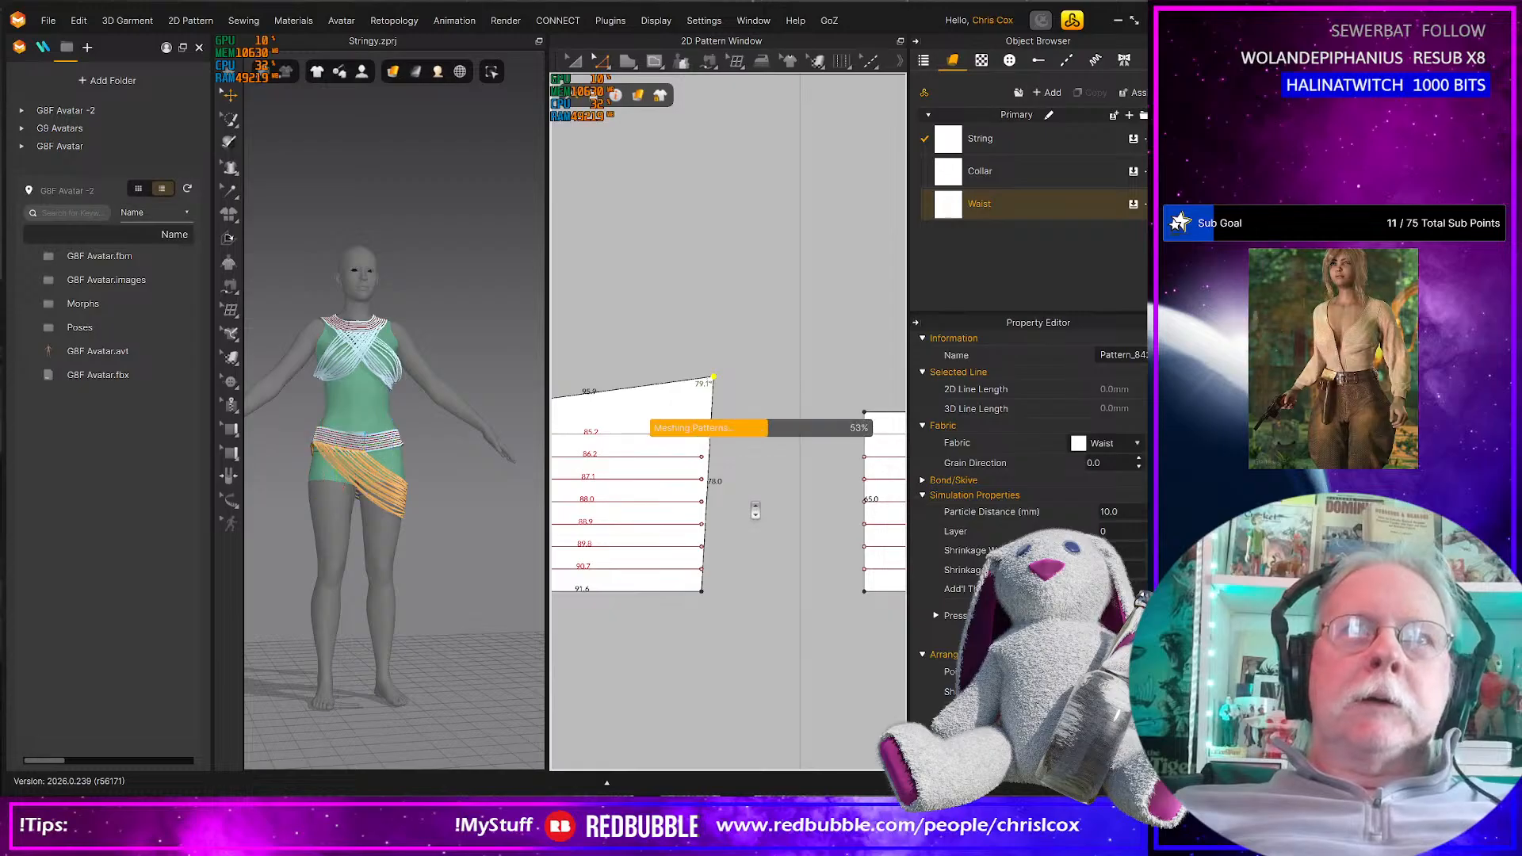
Examine the gap between the waistband halves in the 2D layout and how the waistband sits at the avatar's side
scroll(812, 552, "up", 2)
scroll(814, 559, "down", 3)
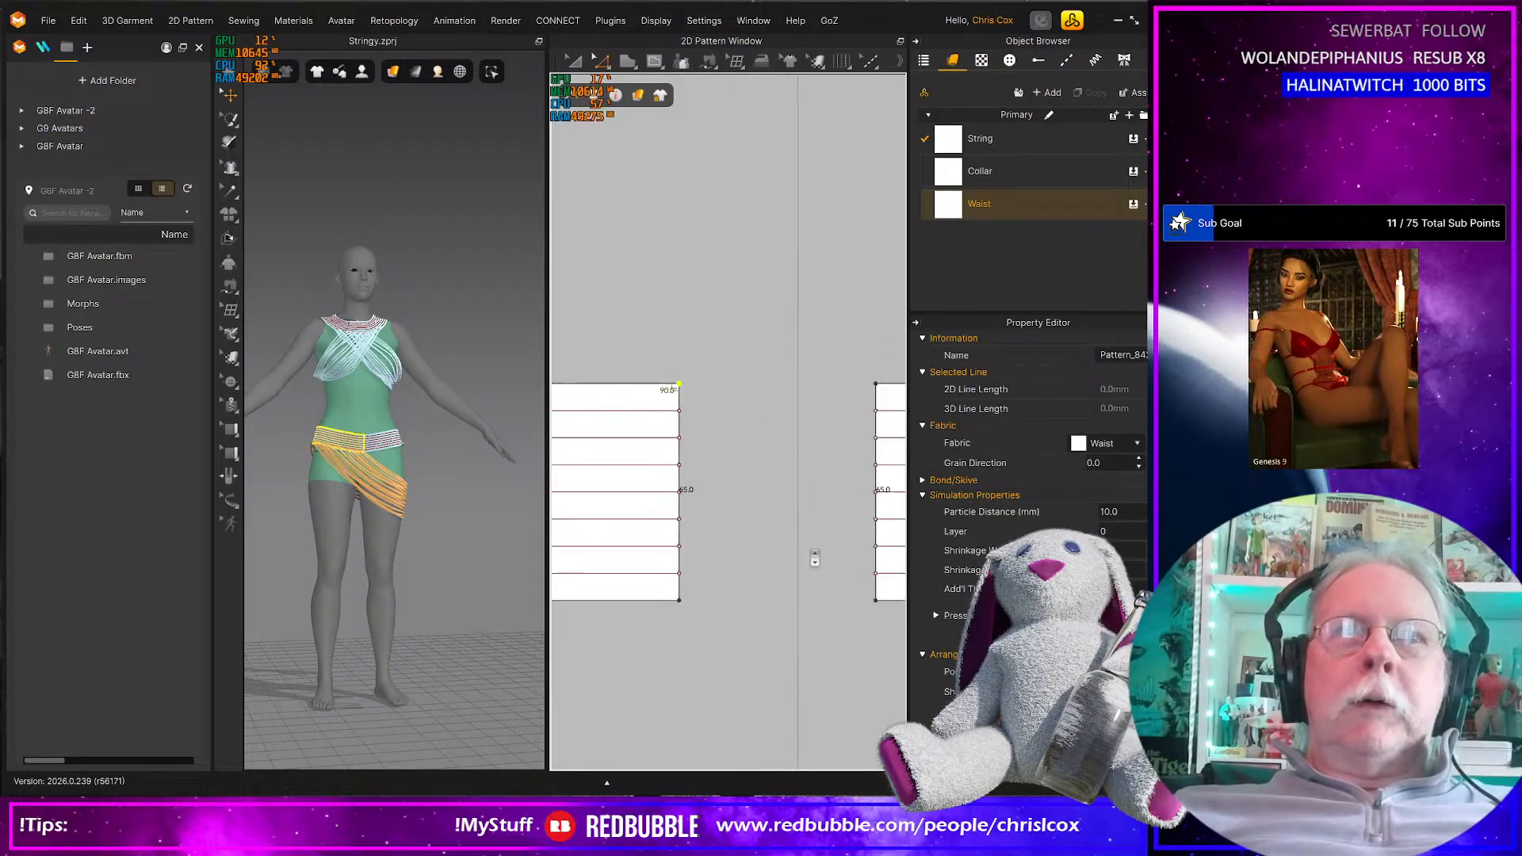
scroll(752, 562, "down", 2)
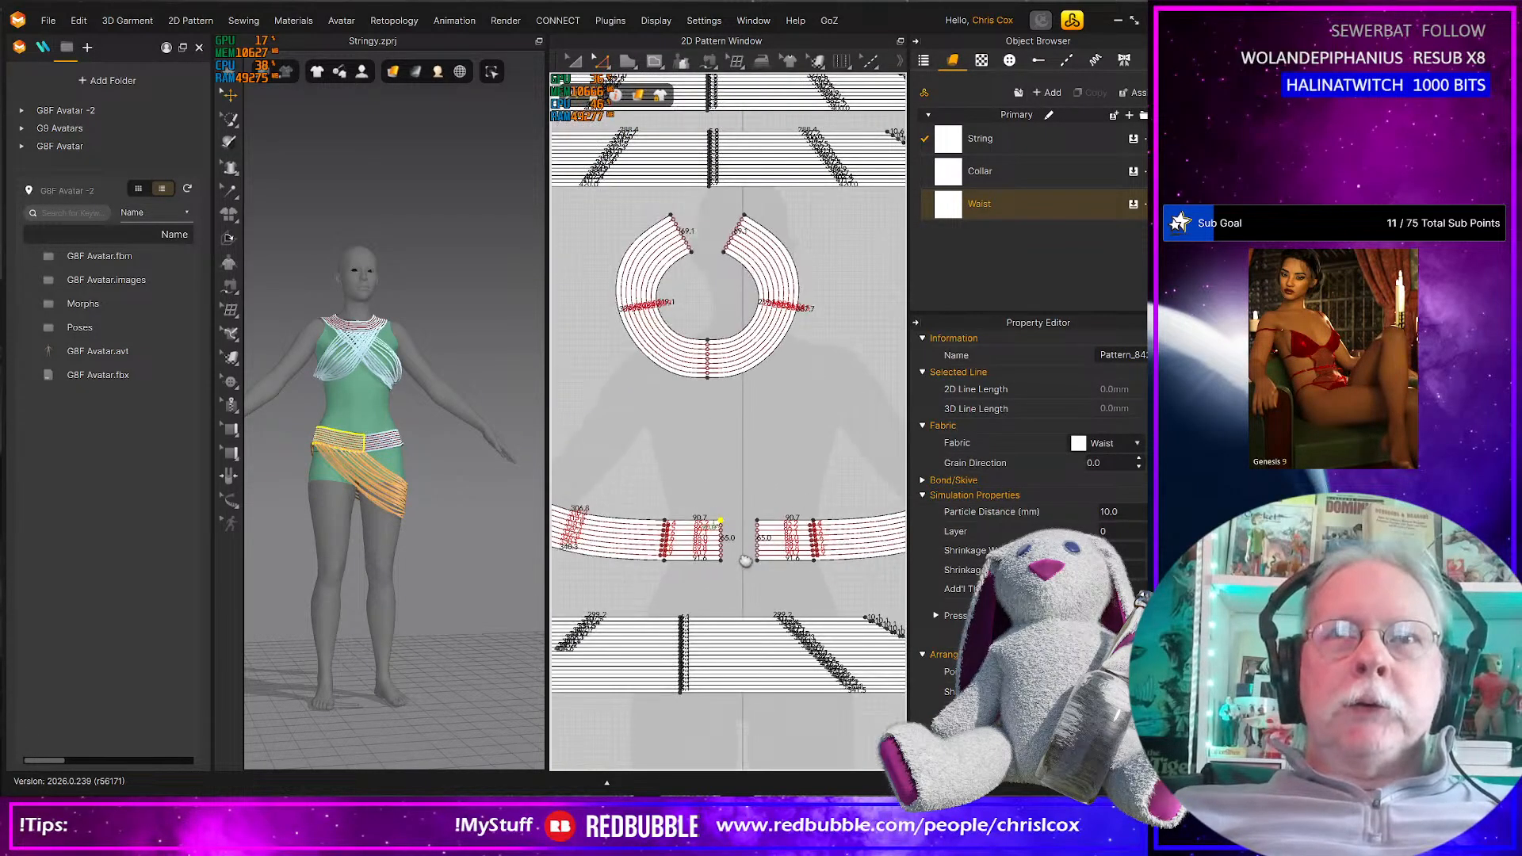
scroll(670, 476, "up", 3)
scroll(702, 484, "down", 2)
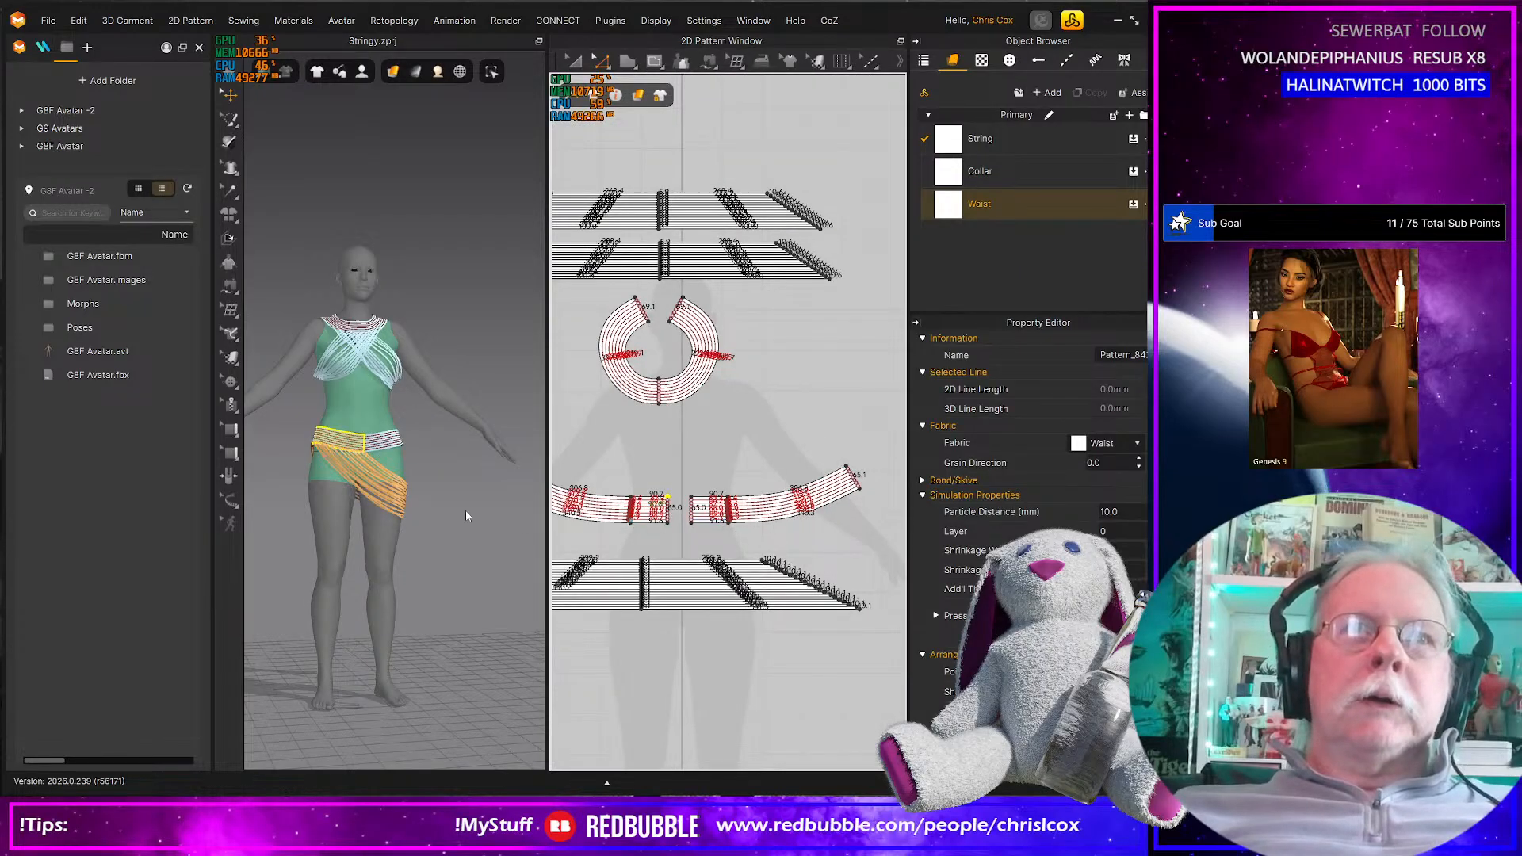
right_click_drag(445, 533, 341, 545)
scroll(372, 544, "up", 2)
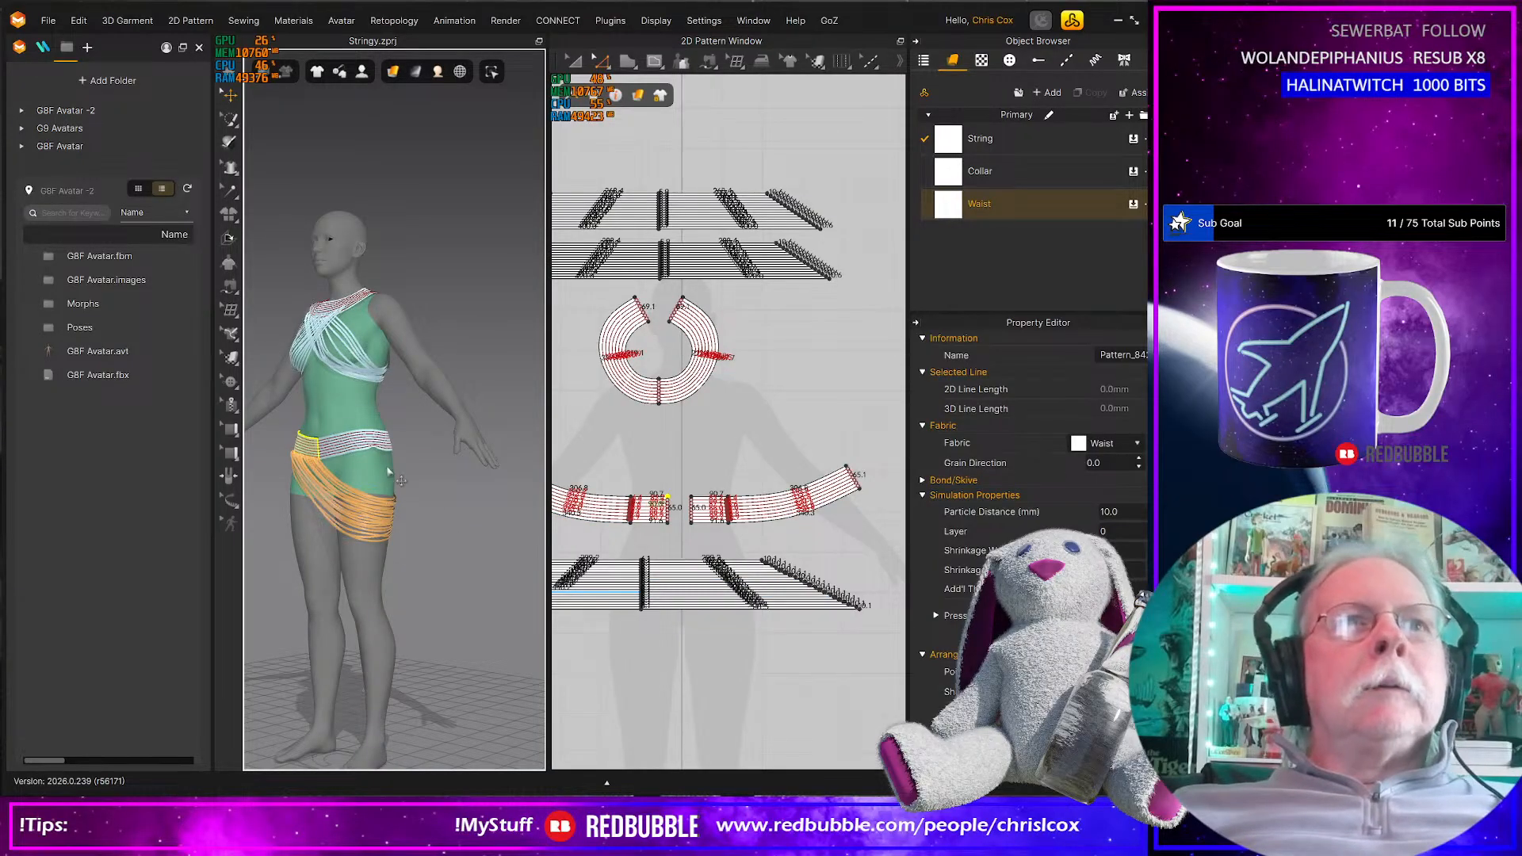
scroll(390, 460, "up", 4)
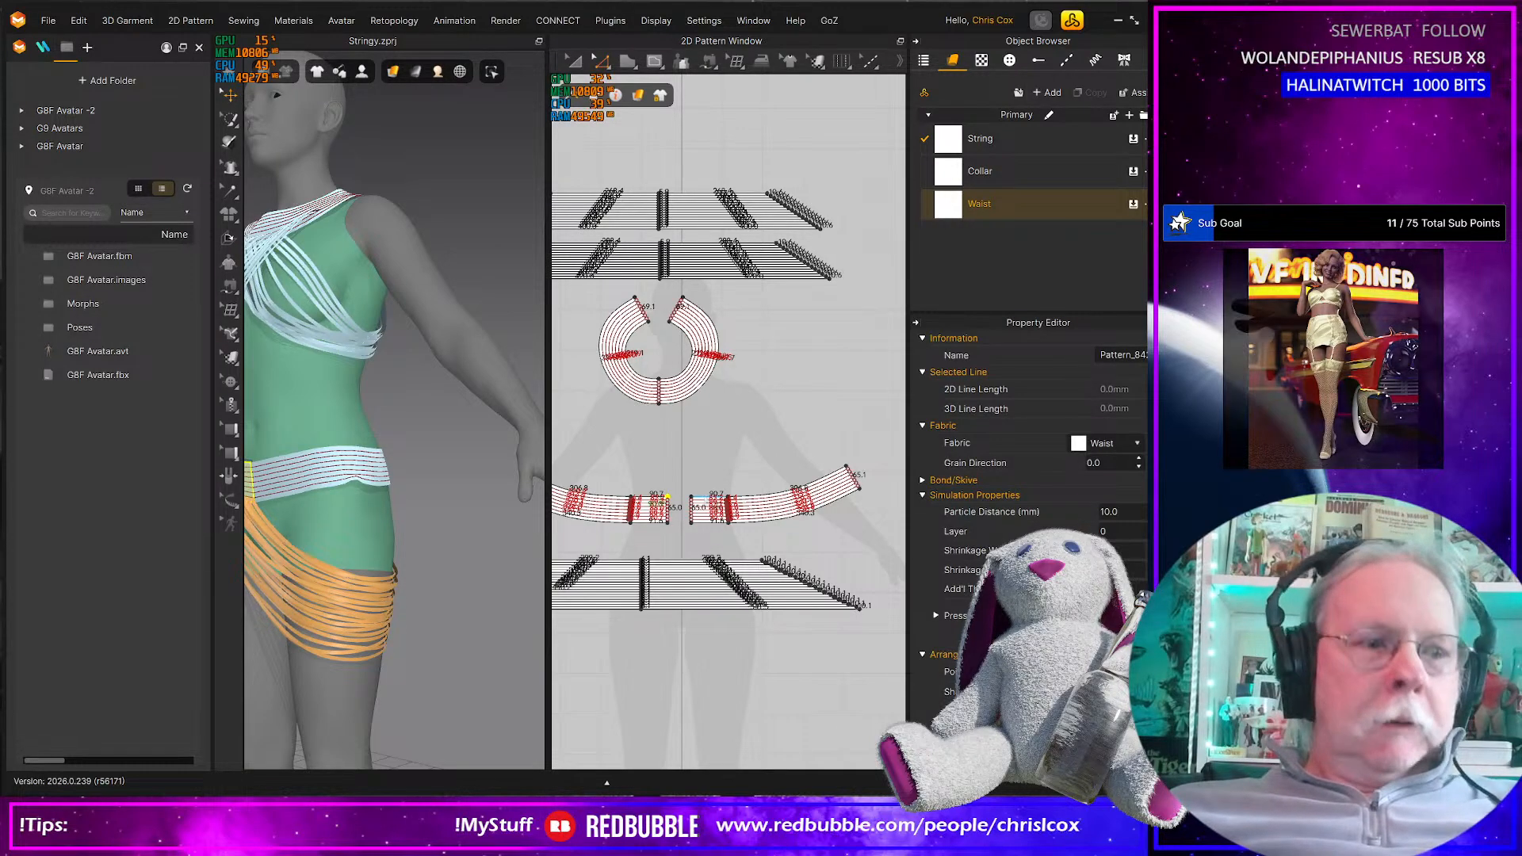
left_click(706, 496)
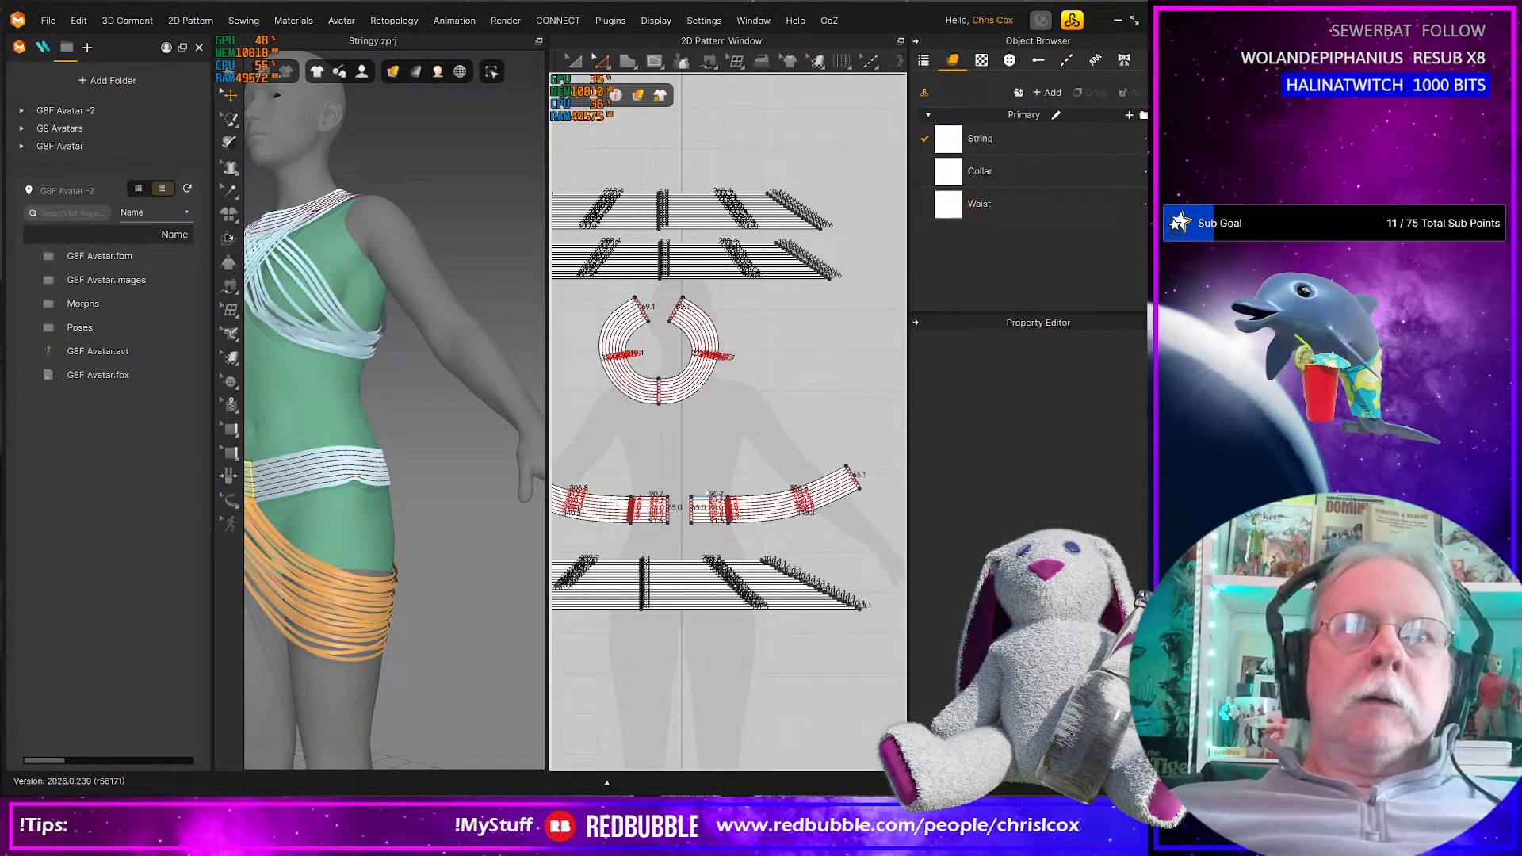
scroll(710, 496, "up", 3)
scroll(709, 507, "down", 3)
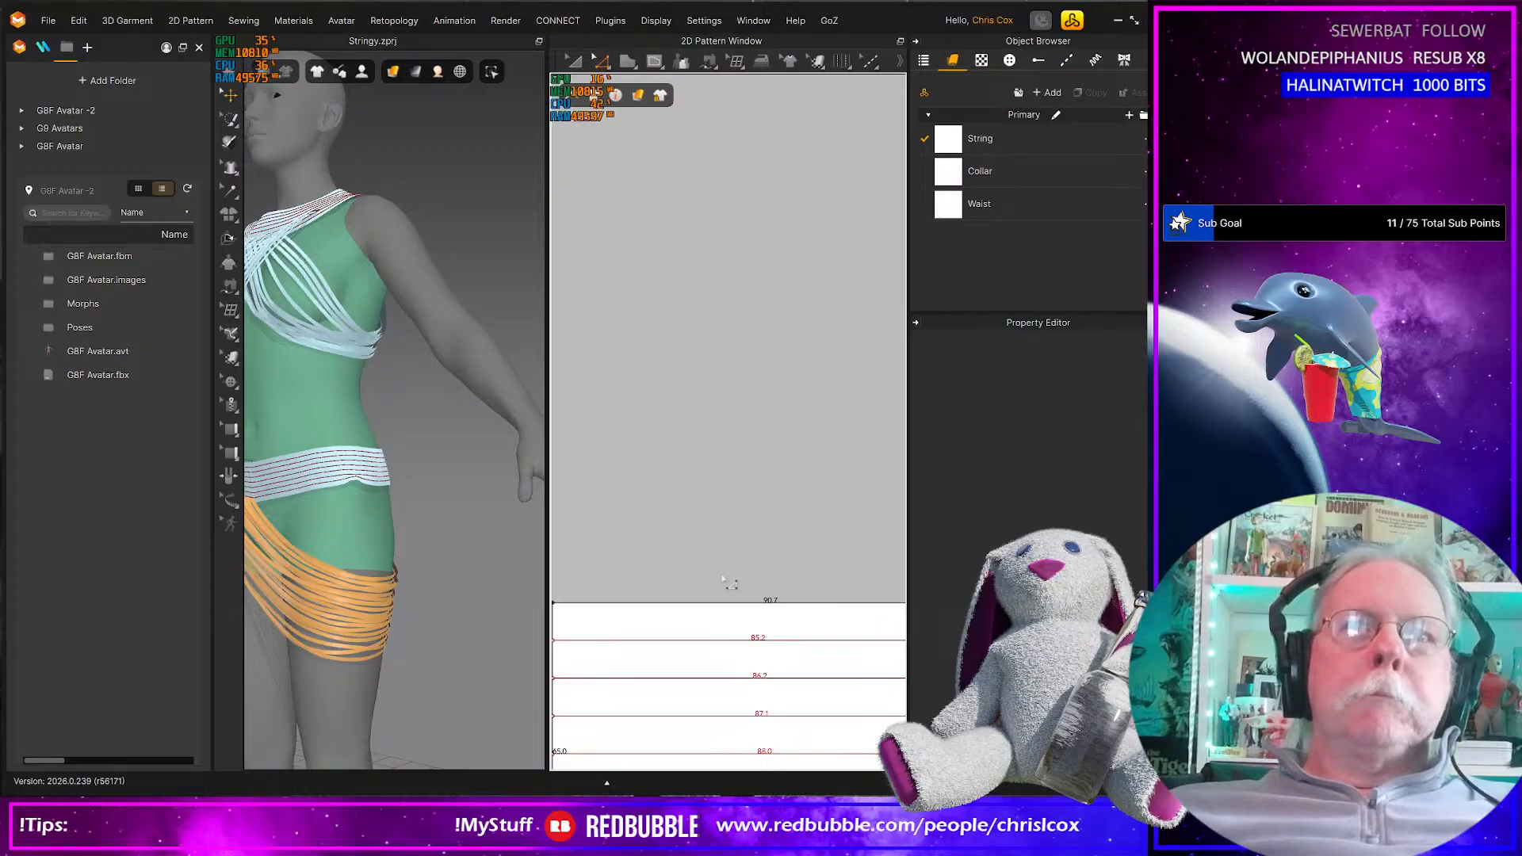
right_click(717, 612)
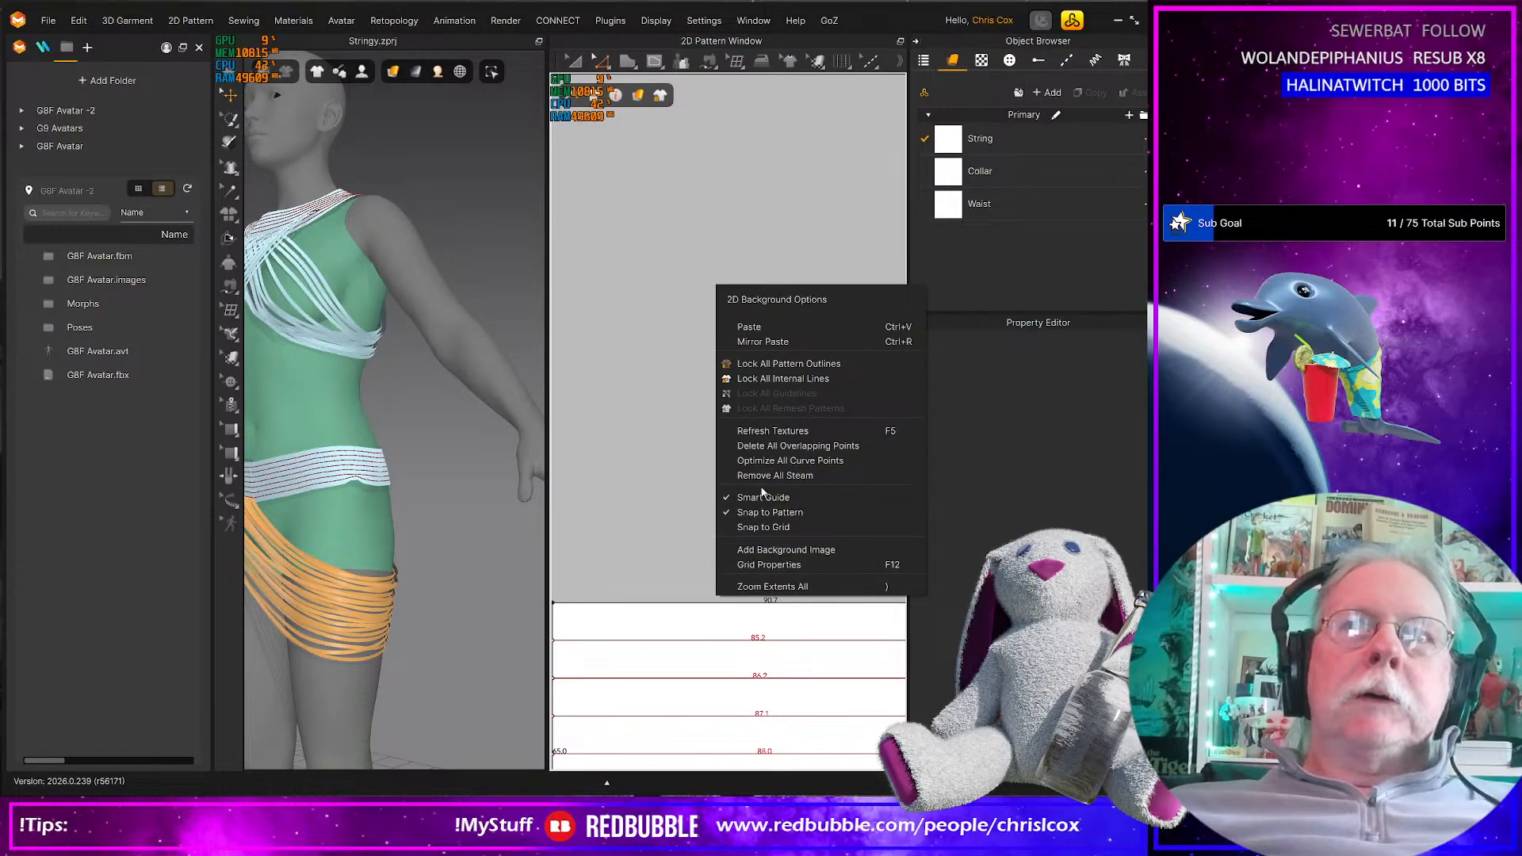
left_click(688, 489)
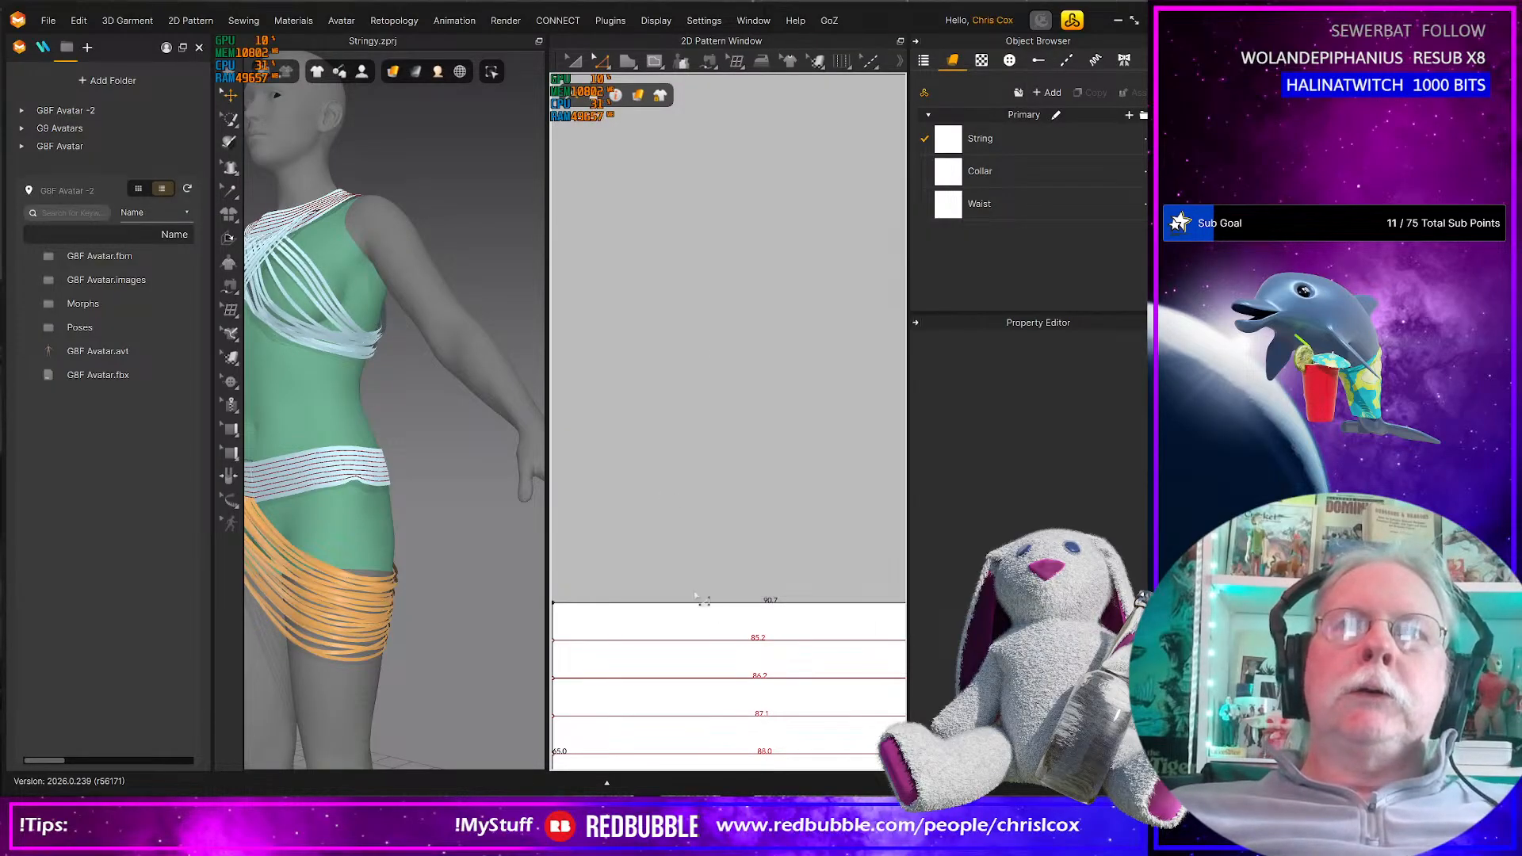
Select the right waistband piece, unfreeze it, and pull it briefly at the hip while simulating
left_click(697, 604)
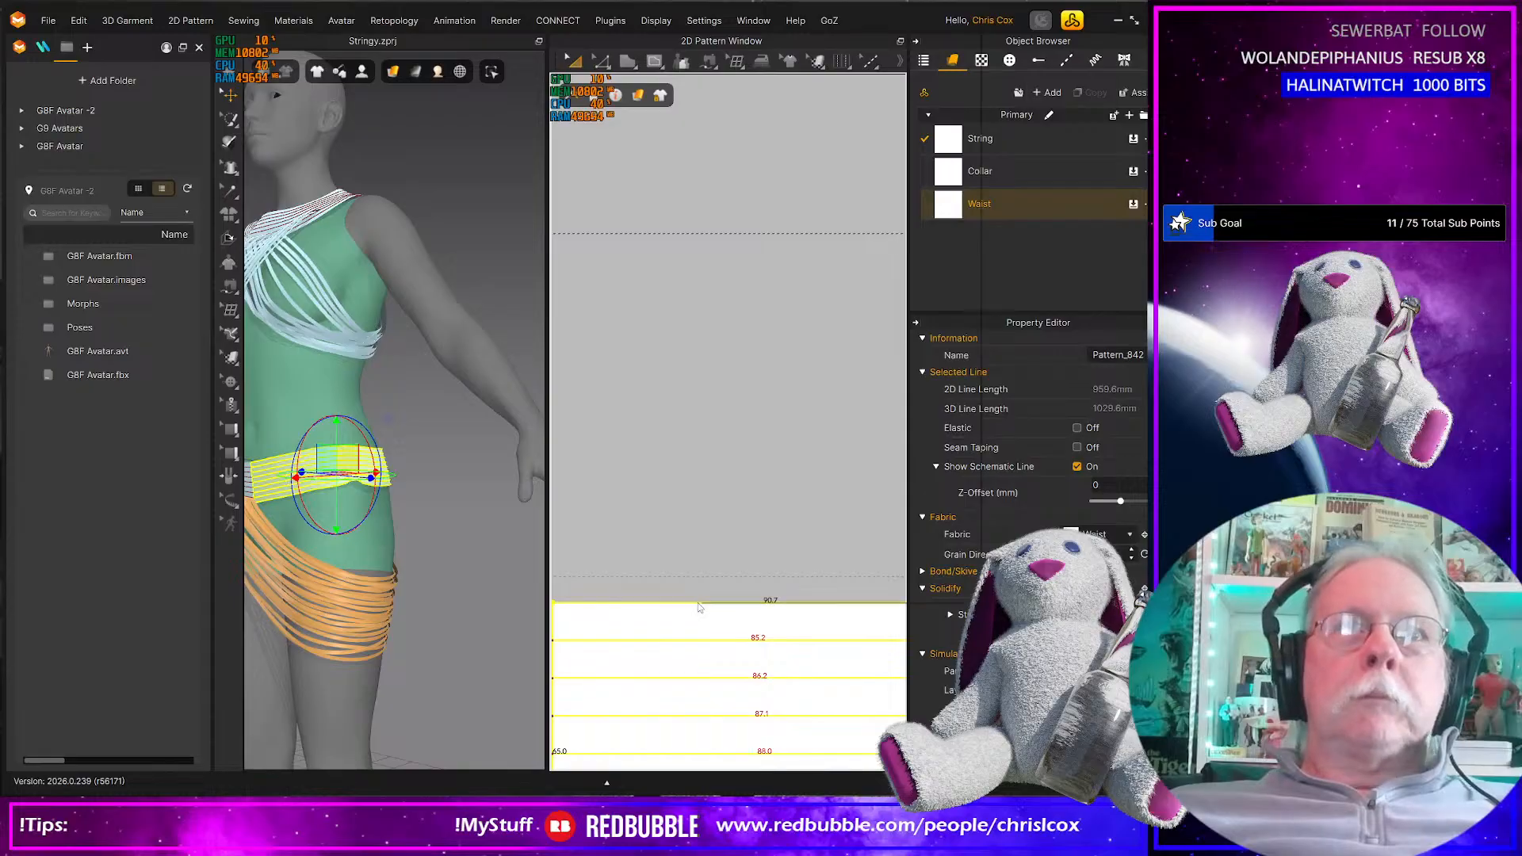
right_click(698, 602)
left_click(758, 445)
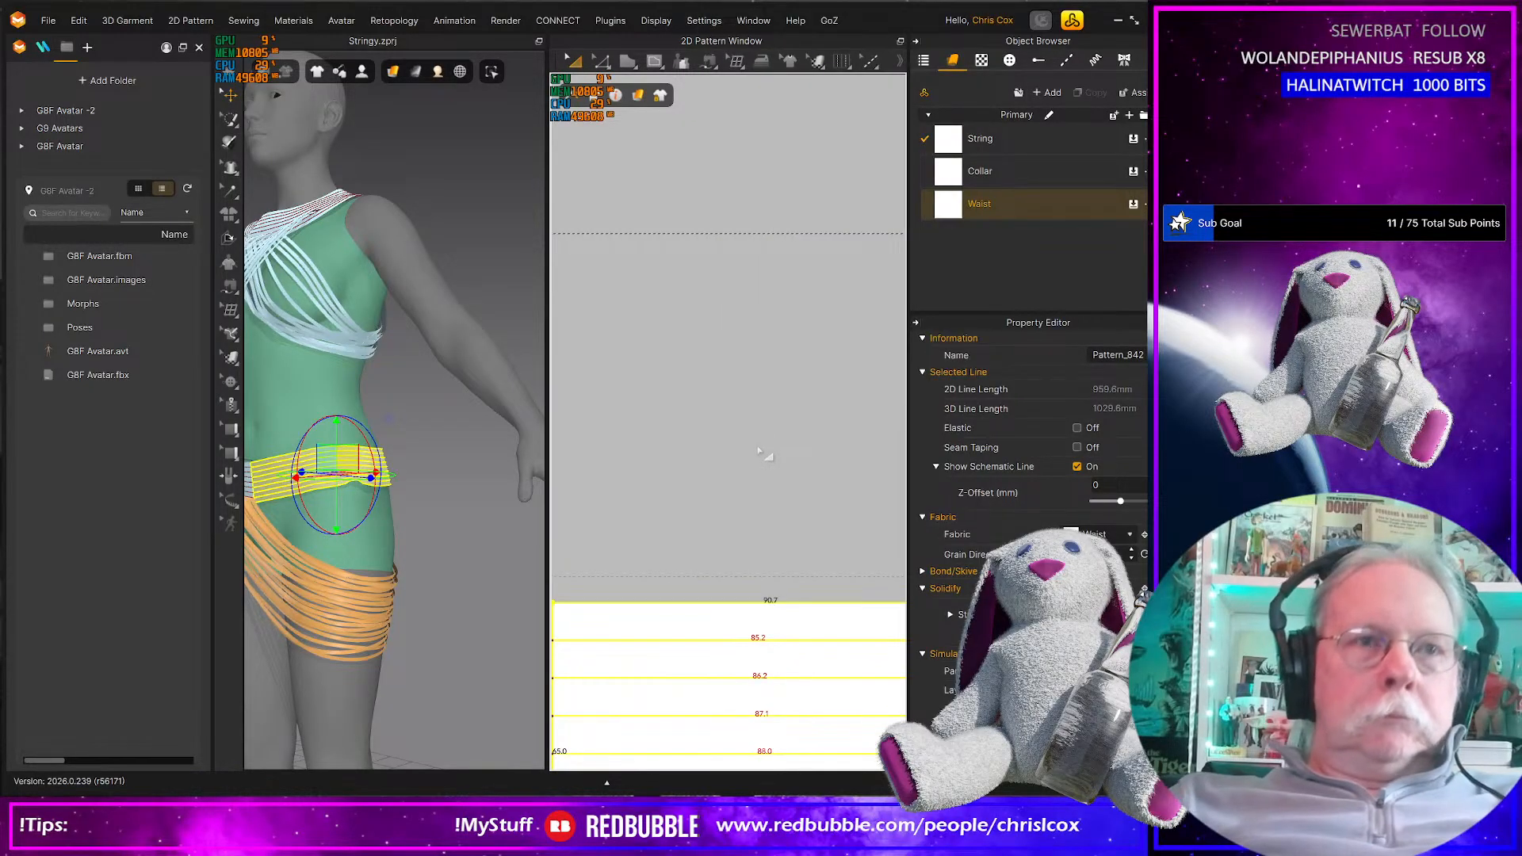
key("q")
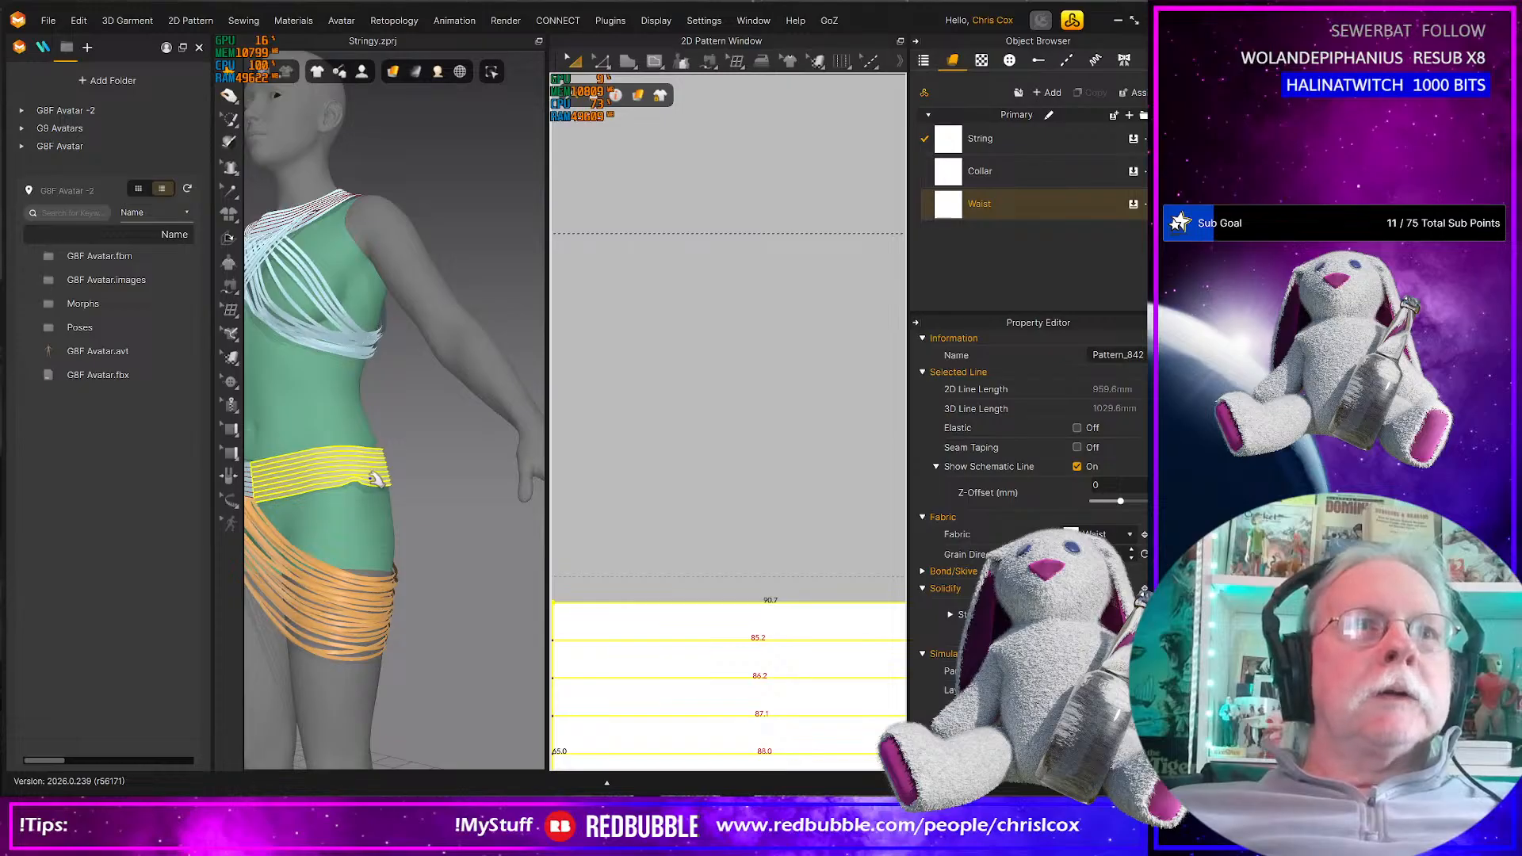
left_click(368, 477)
key("space")
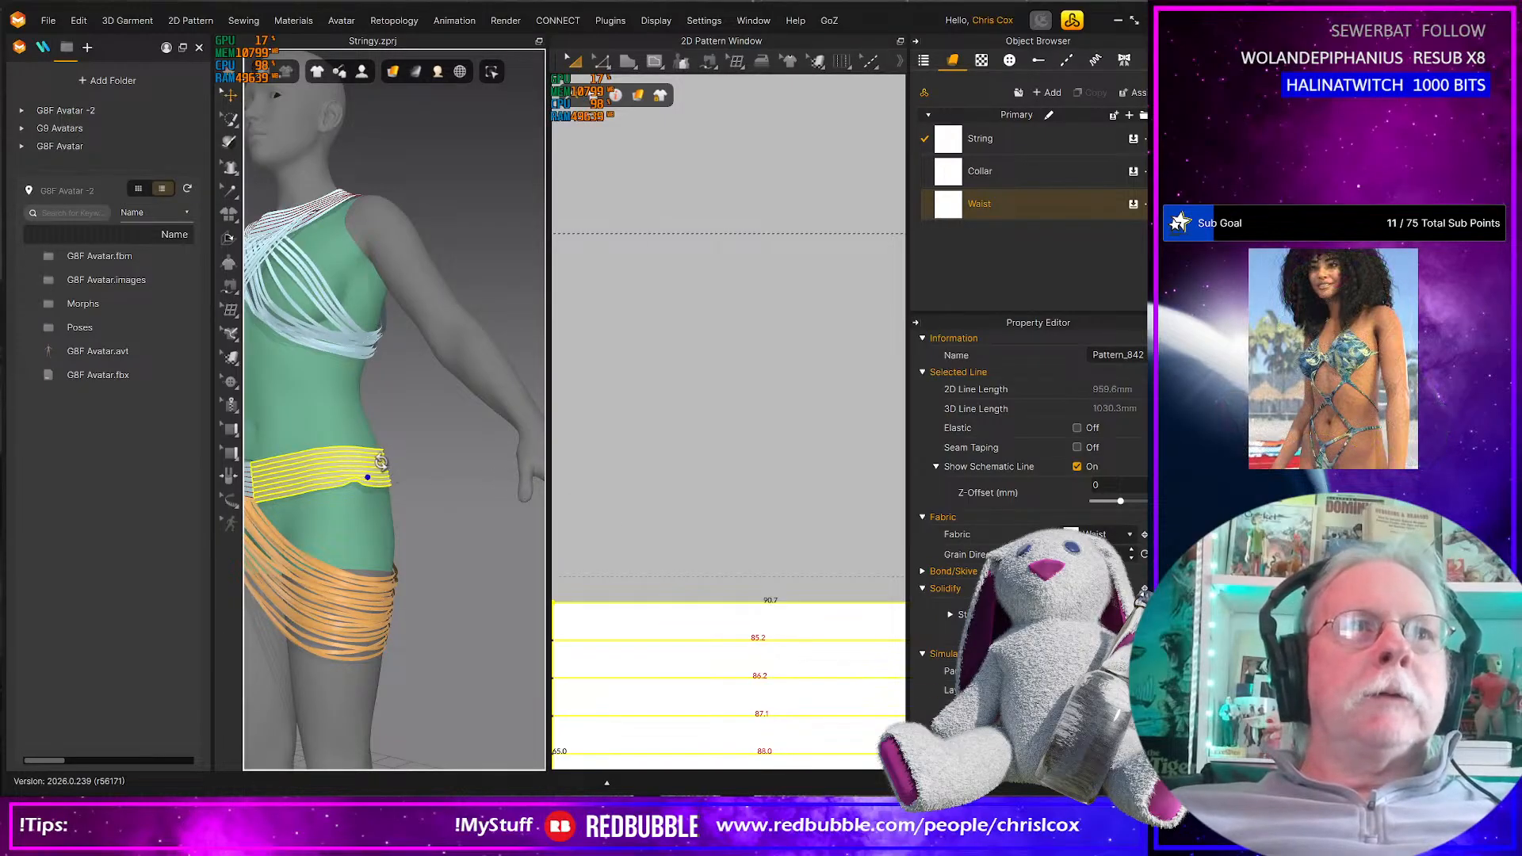
Strengthen the right waistband piece and simulate it so that it settles against the hip
right_click(381, 465)
left_click(457, 184)
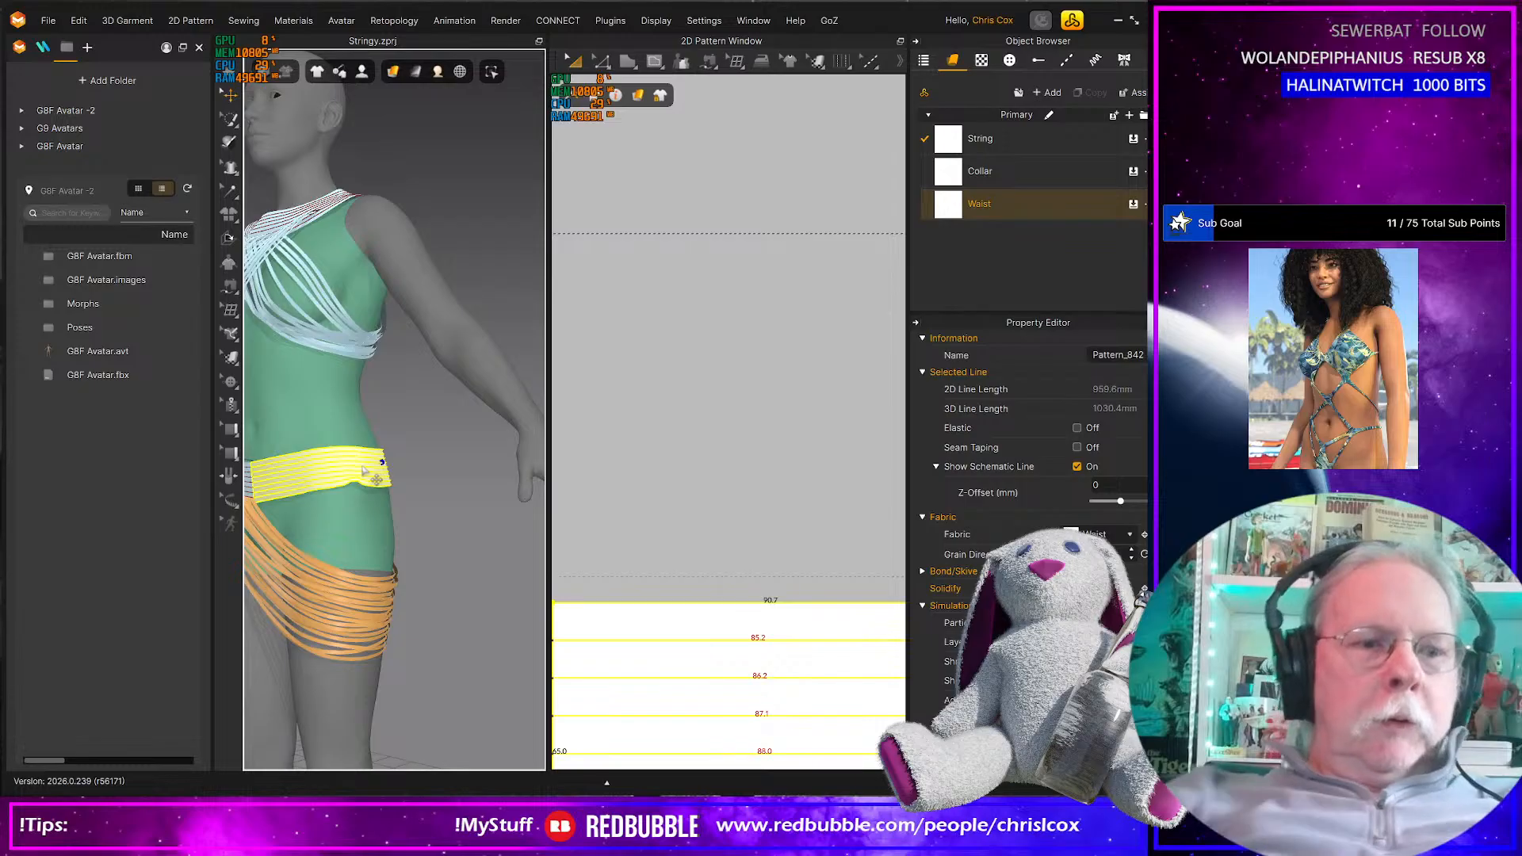
key("space")
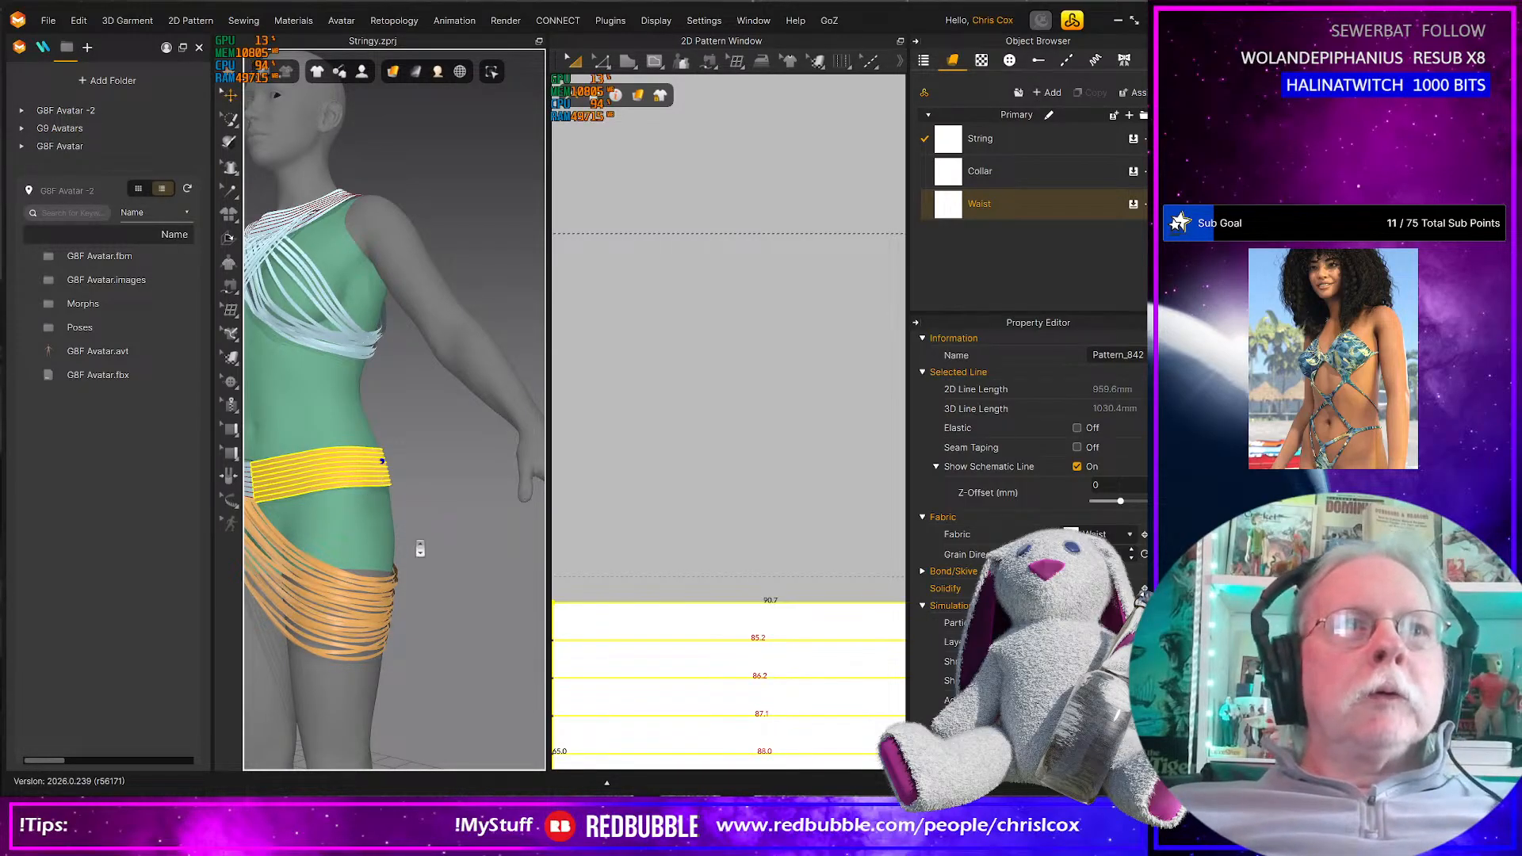
Examine from the front how the waistband and the draped skirt strips sit on the hips
scroll(420, 549, "down", 5)
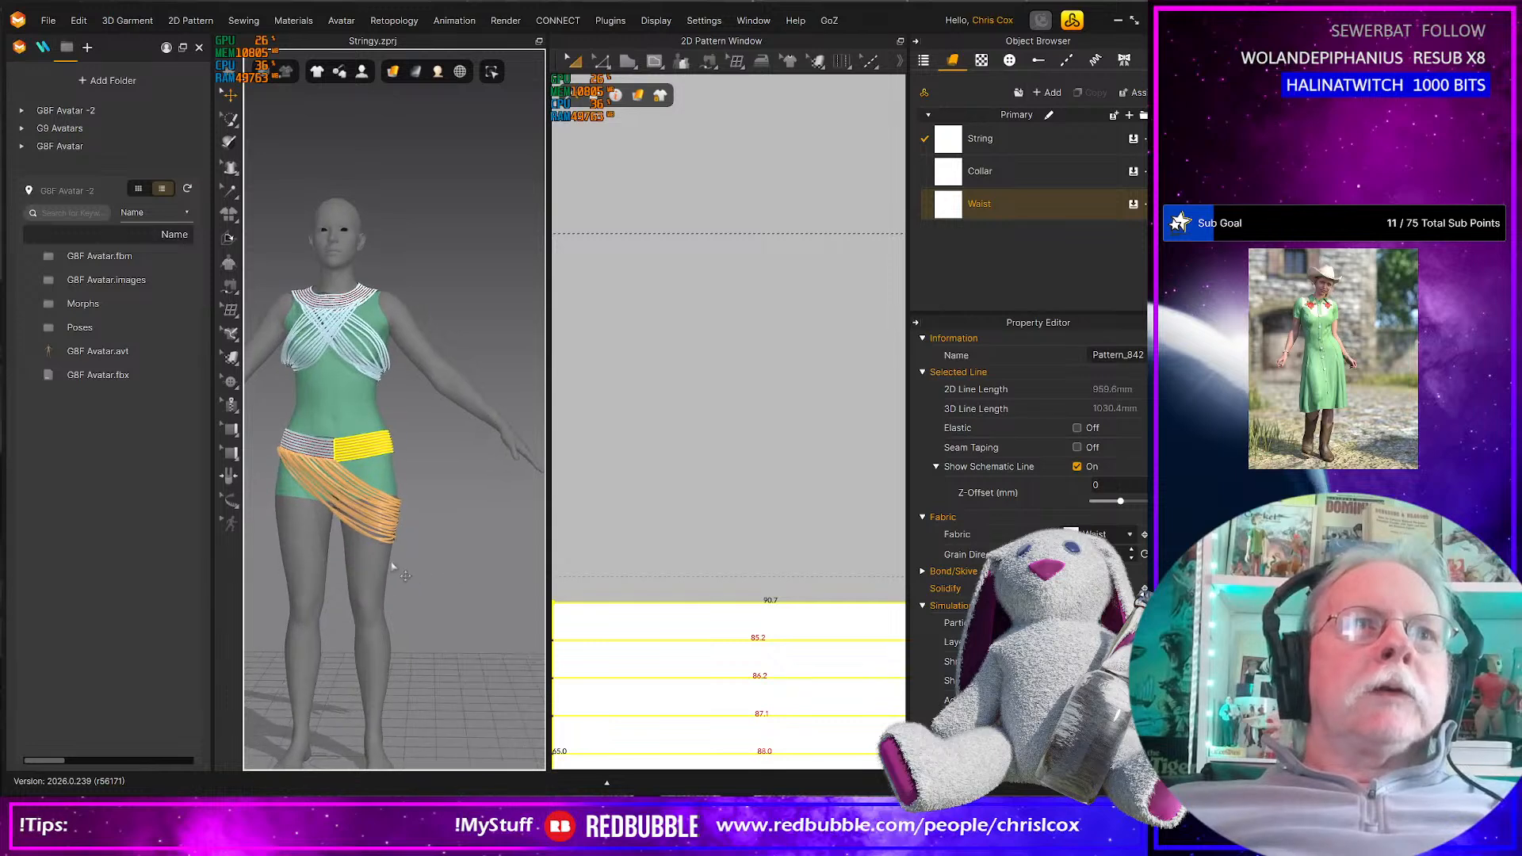
scroll(392, 561, "up", 3)
scroll(333, 530, "up", 1)
middle_click_drag(332, 529, 425, 505)
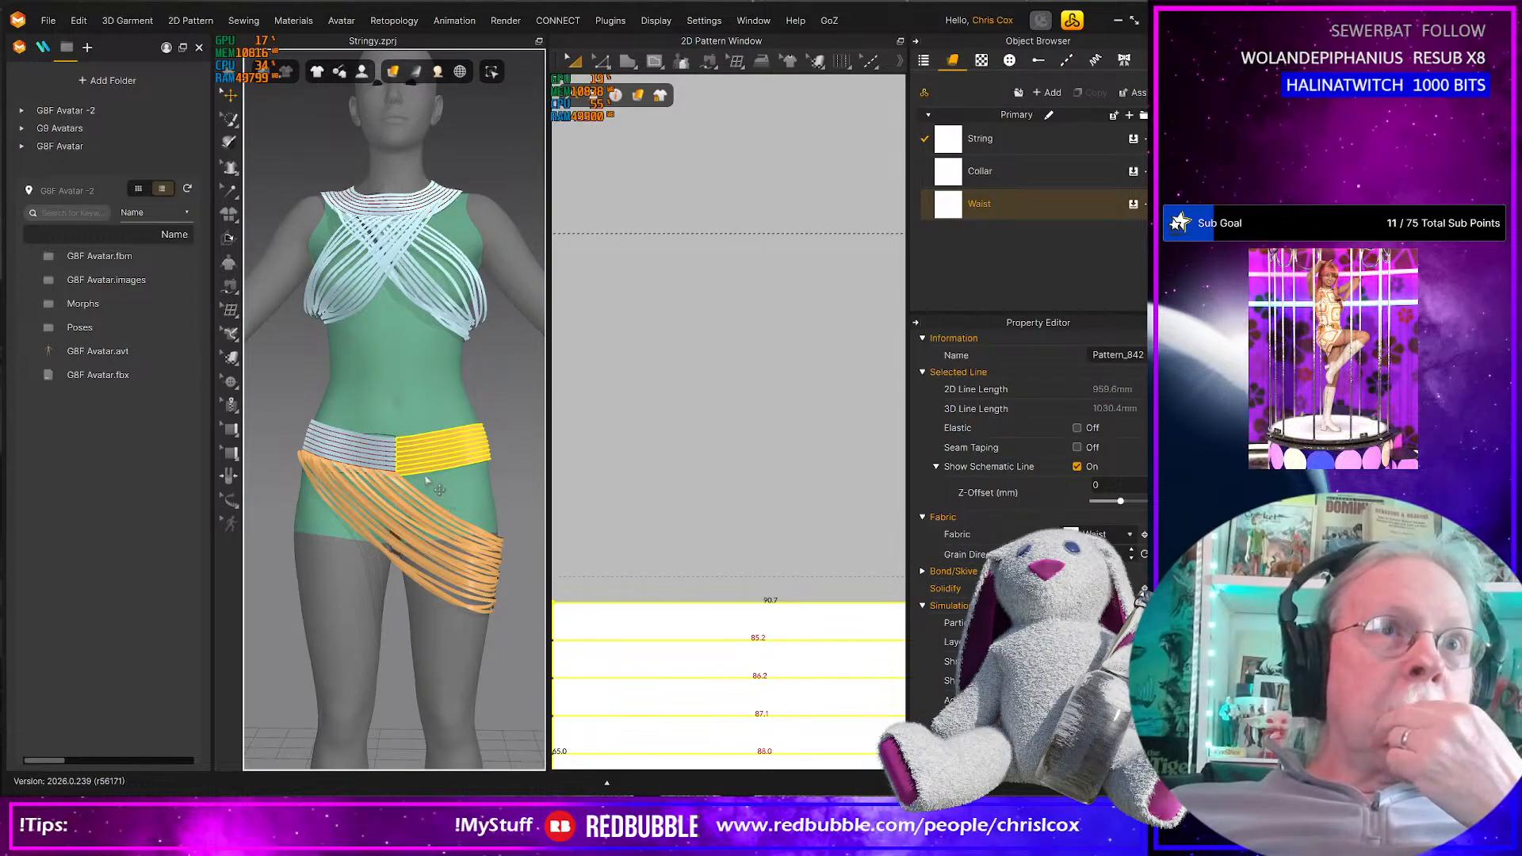
scroll(412, 489, "up", 2)
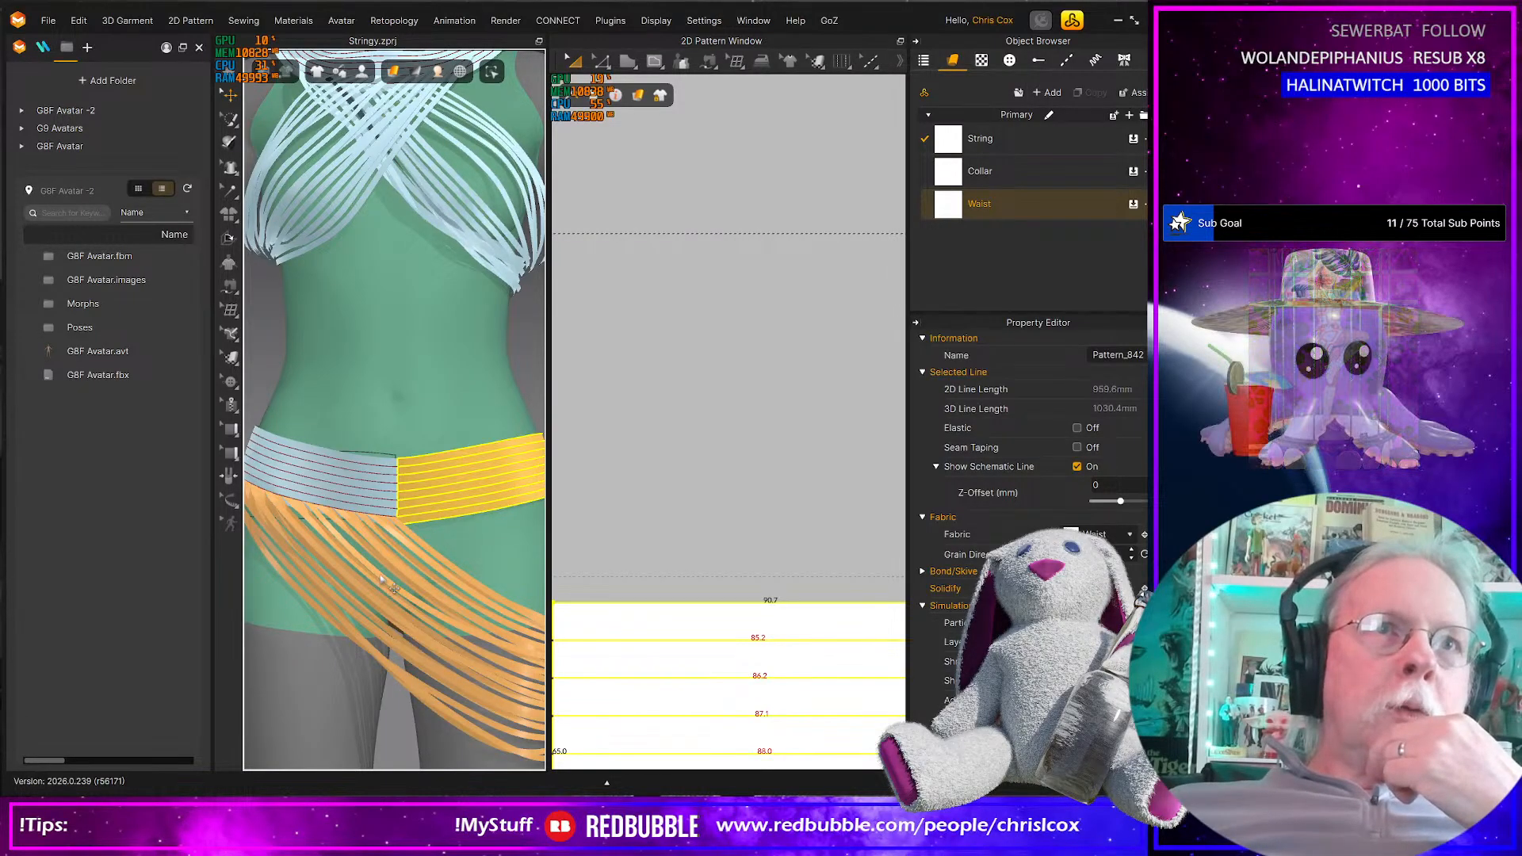
scroll(389, 599, "up", 2)
scroll(396, 606, "down", 8)
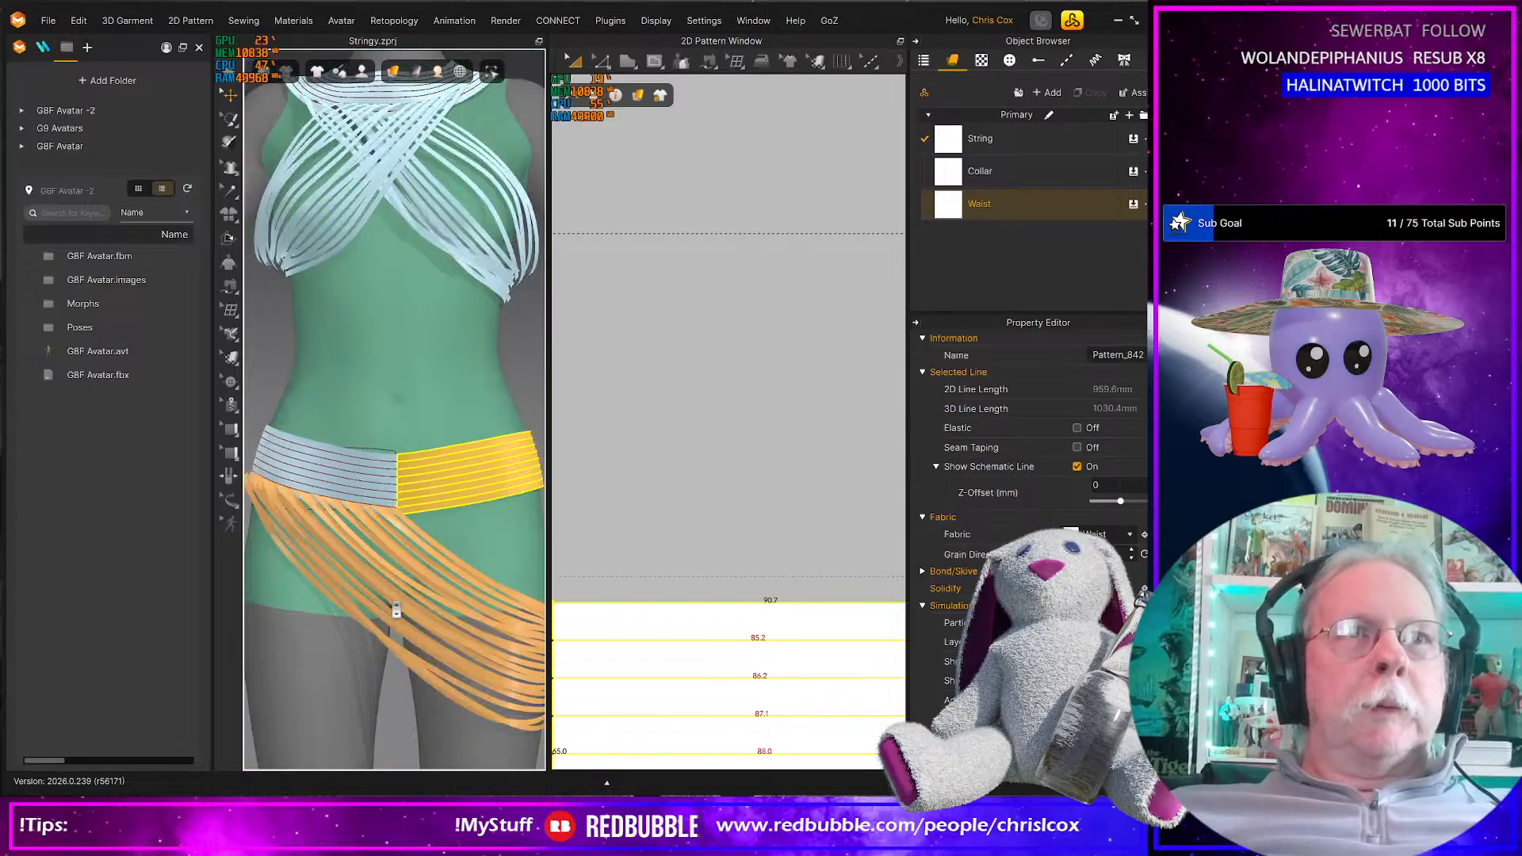
scroll(619, 670, "down", 1)
Examine the skirt strips below the left waistband piece in the 2D layout, including their slanted outer ends
scroll(619, 669, "down", 6)
middle_click_drag(679, 640, 863, 524)
middle_click_drag(630, 616, 807, 569)
scroll(722, 630, "down", 2)
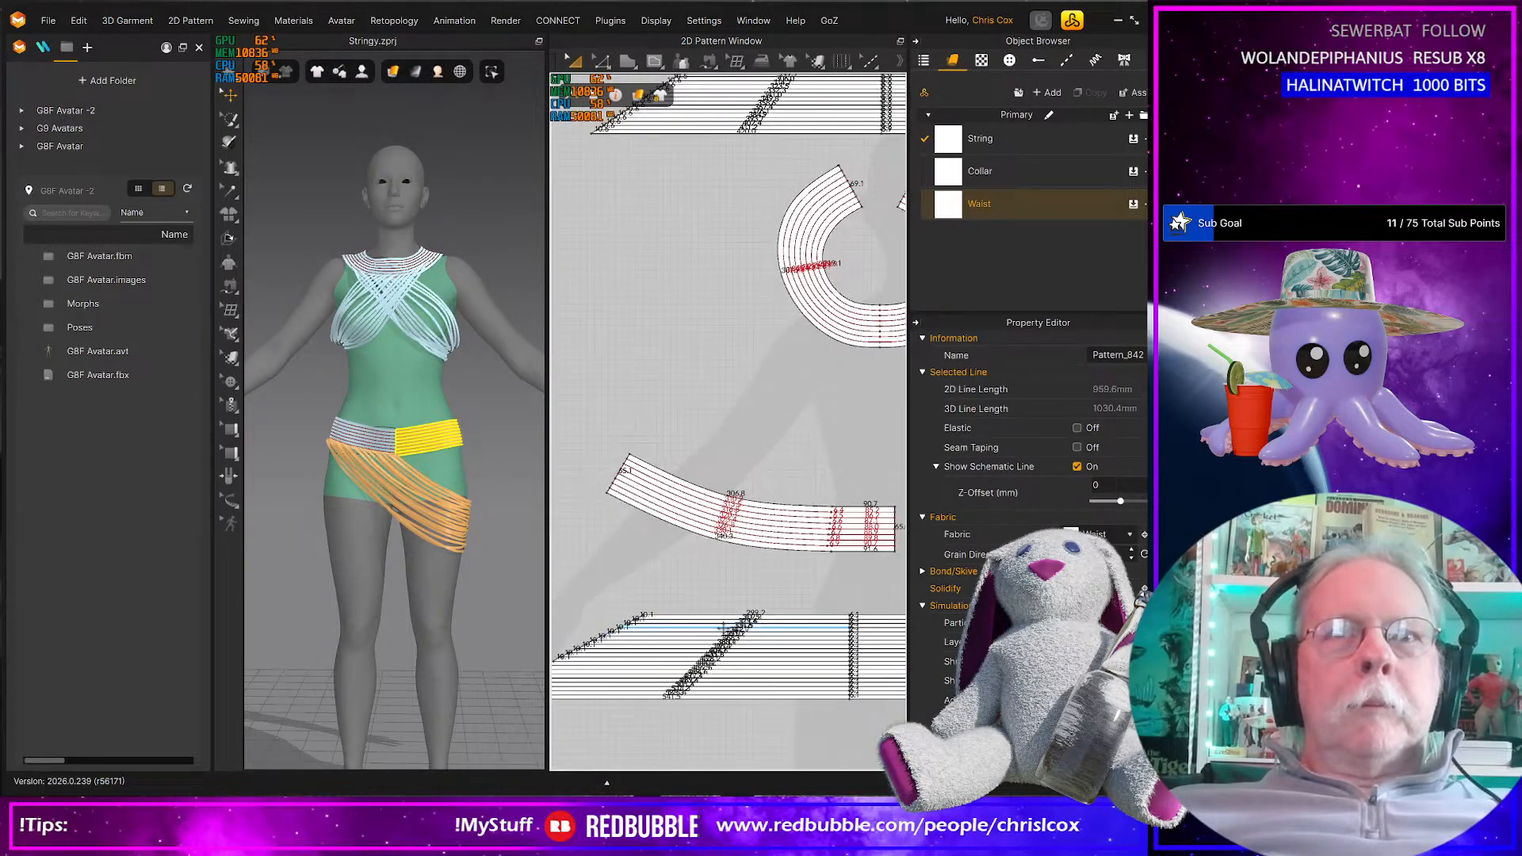
scroll(722, 630, "up", 4)
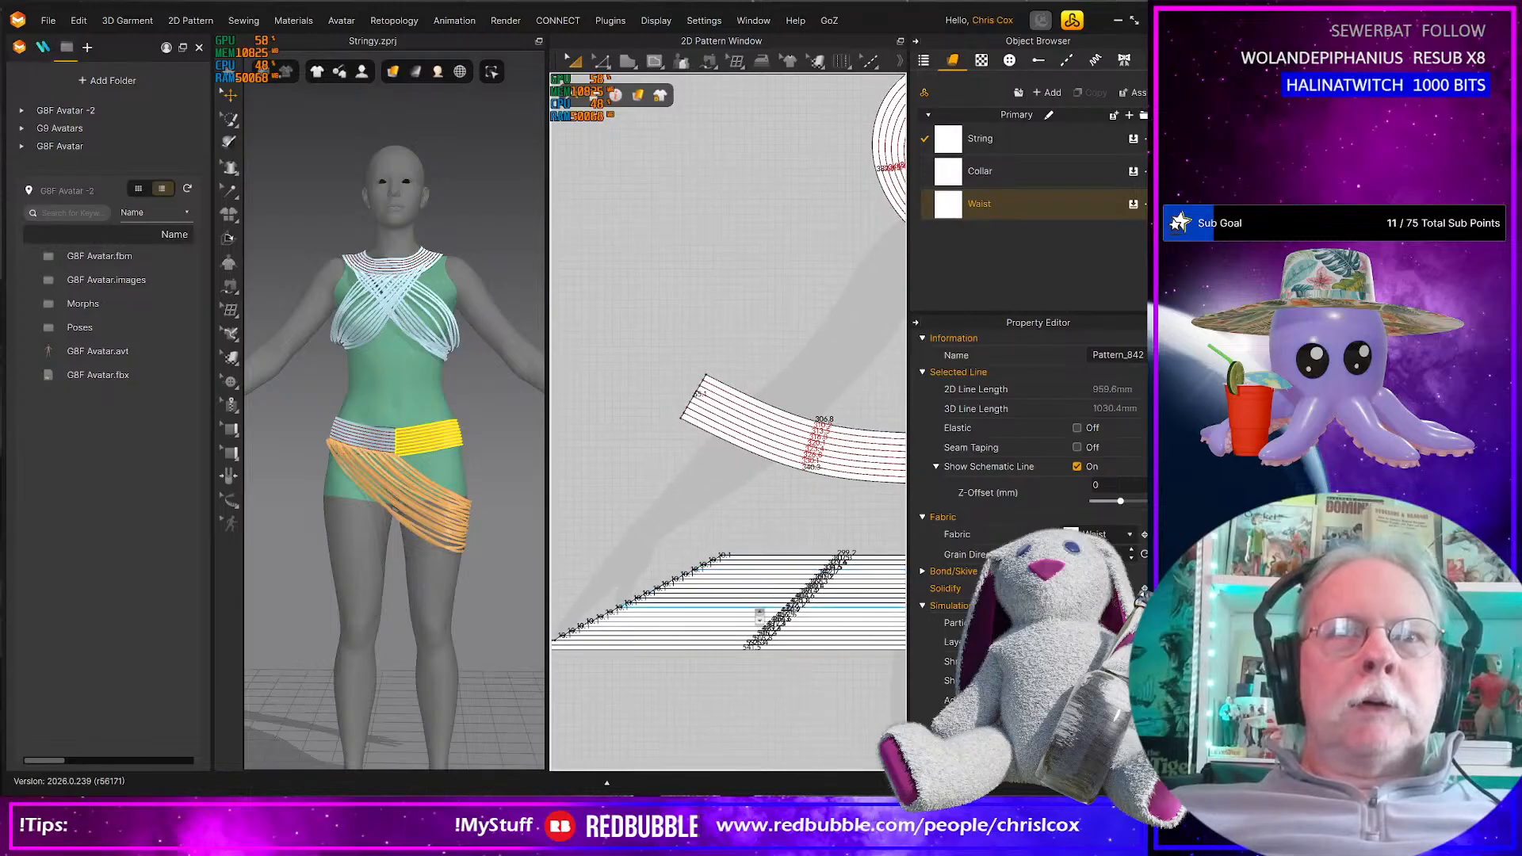
scroll(760, 614, "down", 2)
scroll(760, 615, "up", 3)
scroll(726, 567, "up", 2)
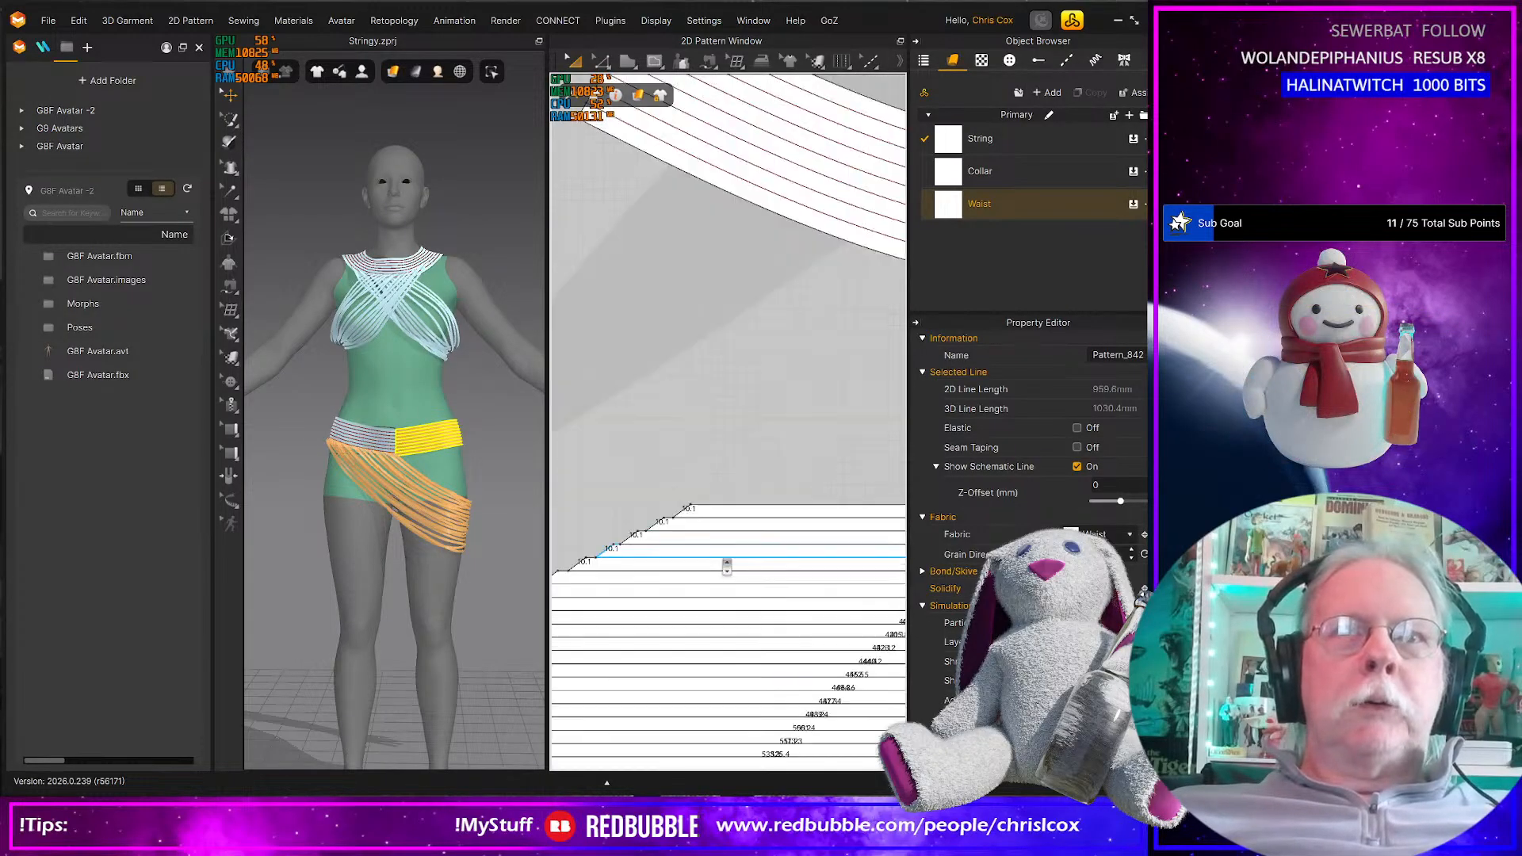
scroll(726, 567, "up", 3)
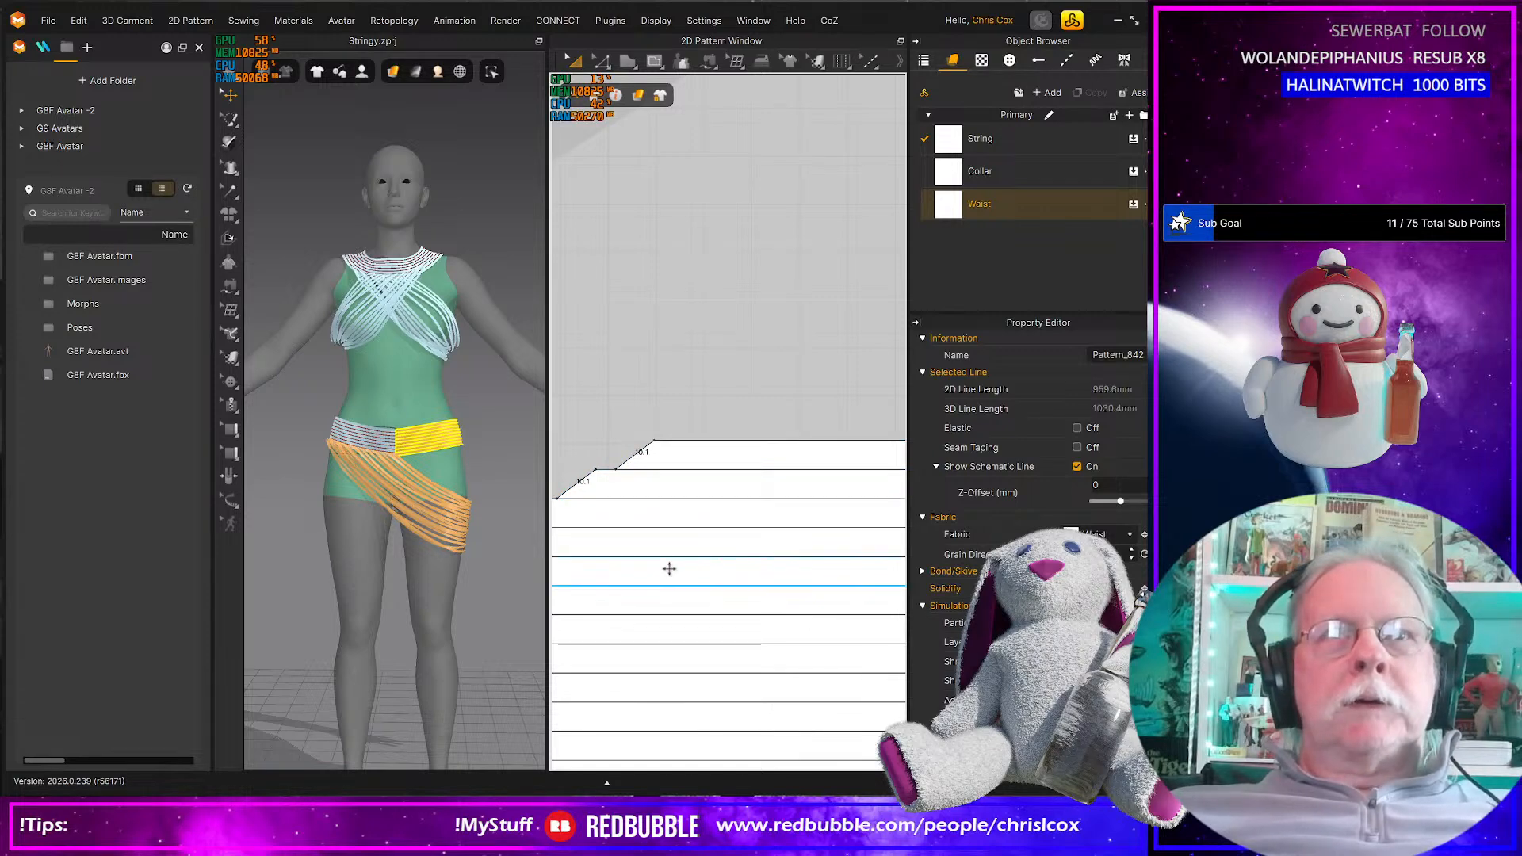
scroll(735, 616, "down", 3)
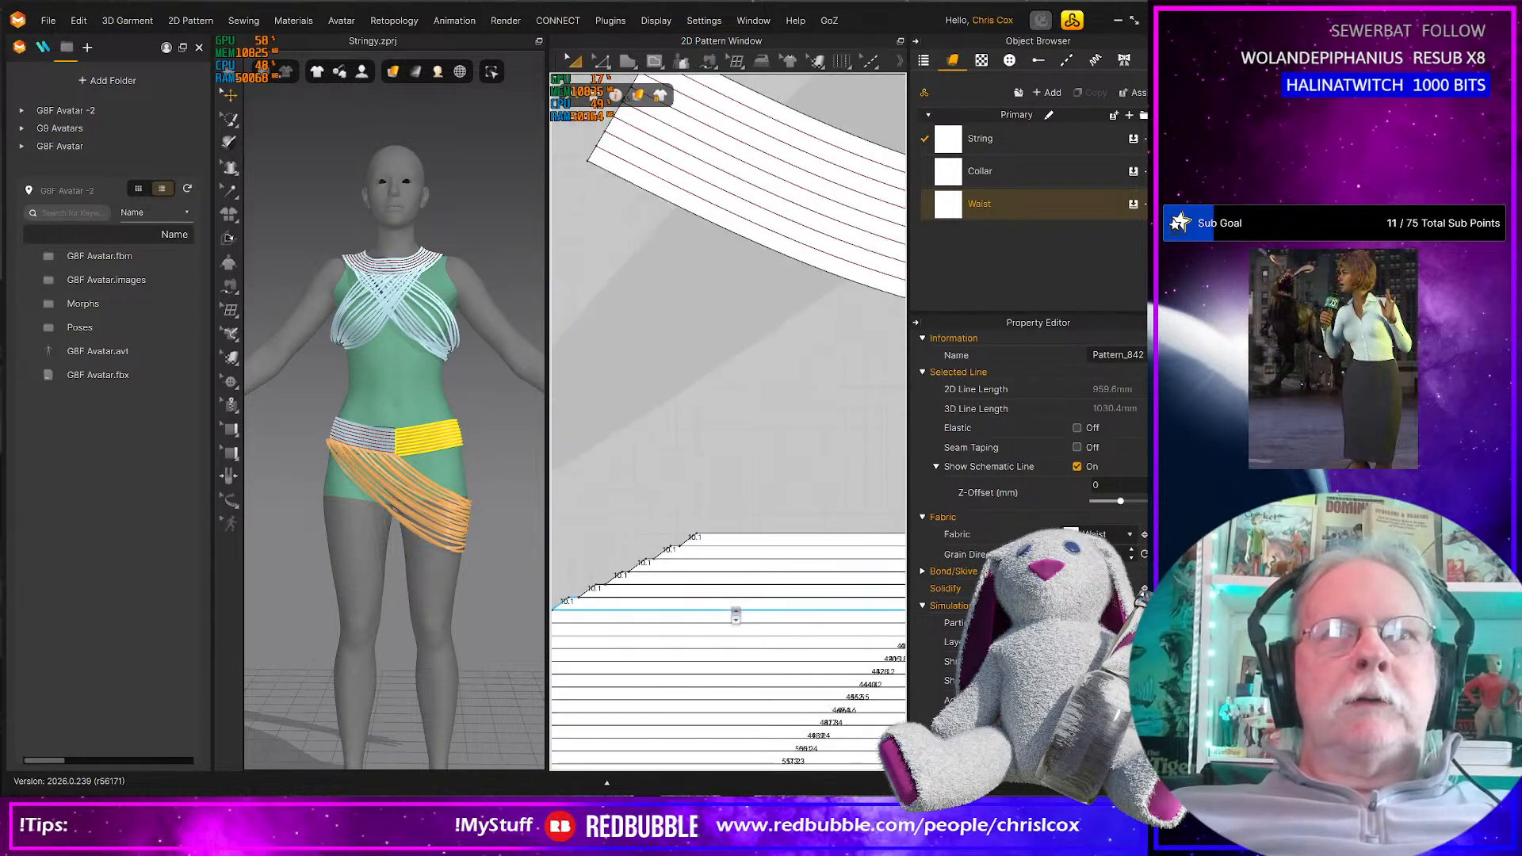
scroll(736, 615, "down", 6)
middle_click_drag(726, 600, 673, 570)
scroll(719, 627, "up", 3)
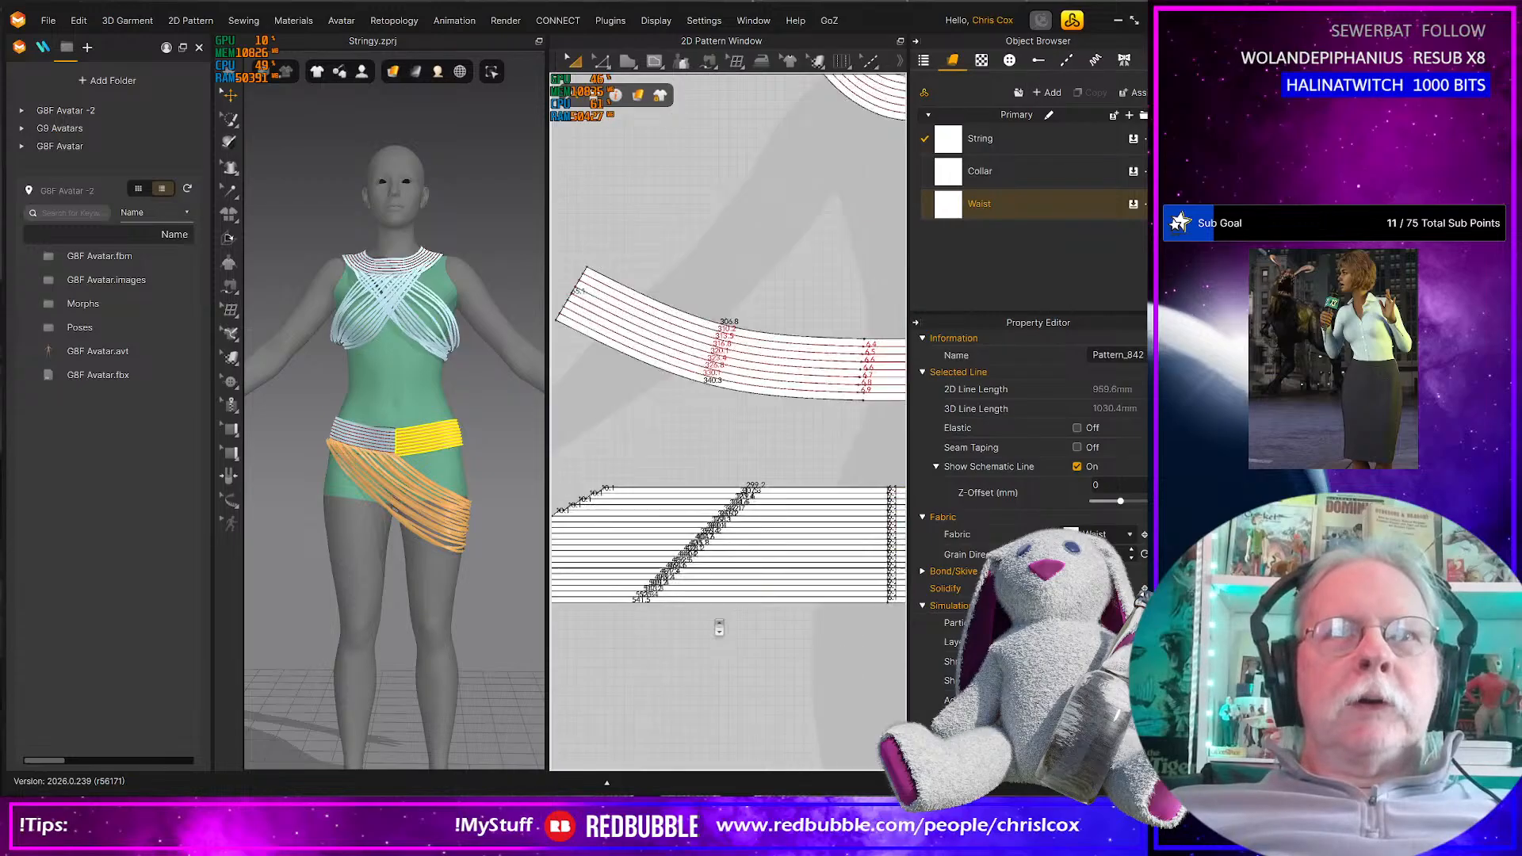
scroll(725, 626, "down", 3)
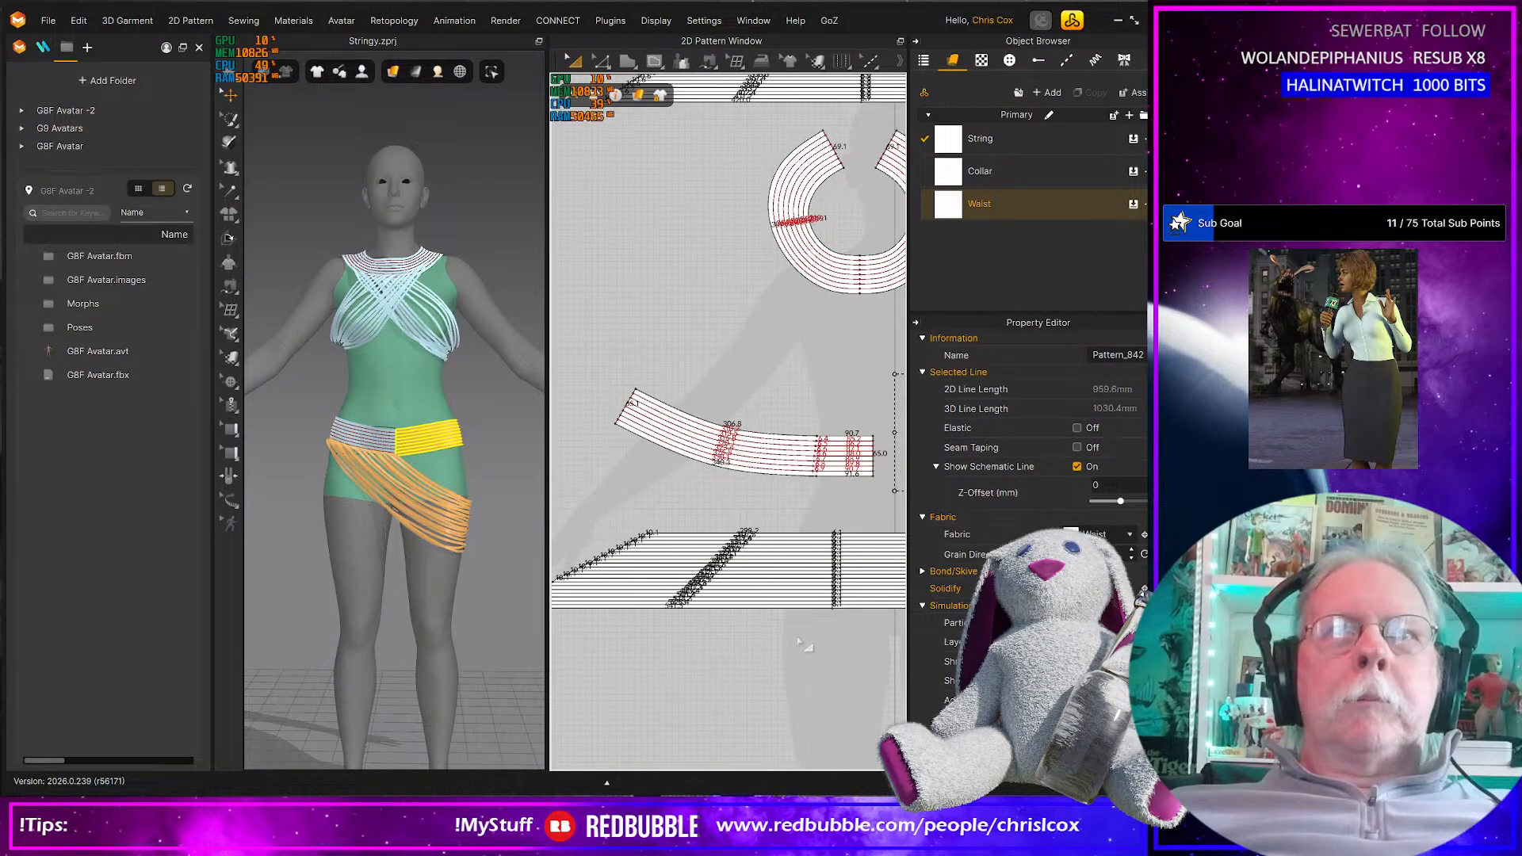
scroll(810, 644, "up", 2)
scroll(813, 646, "down", 5)
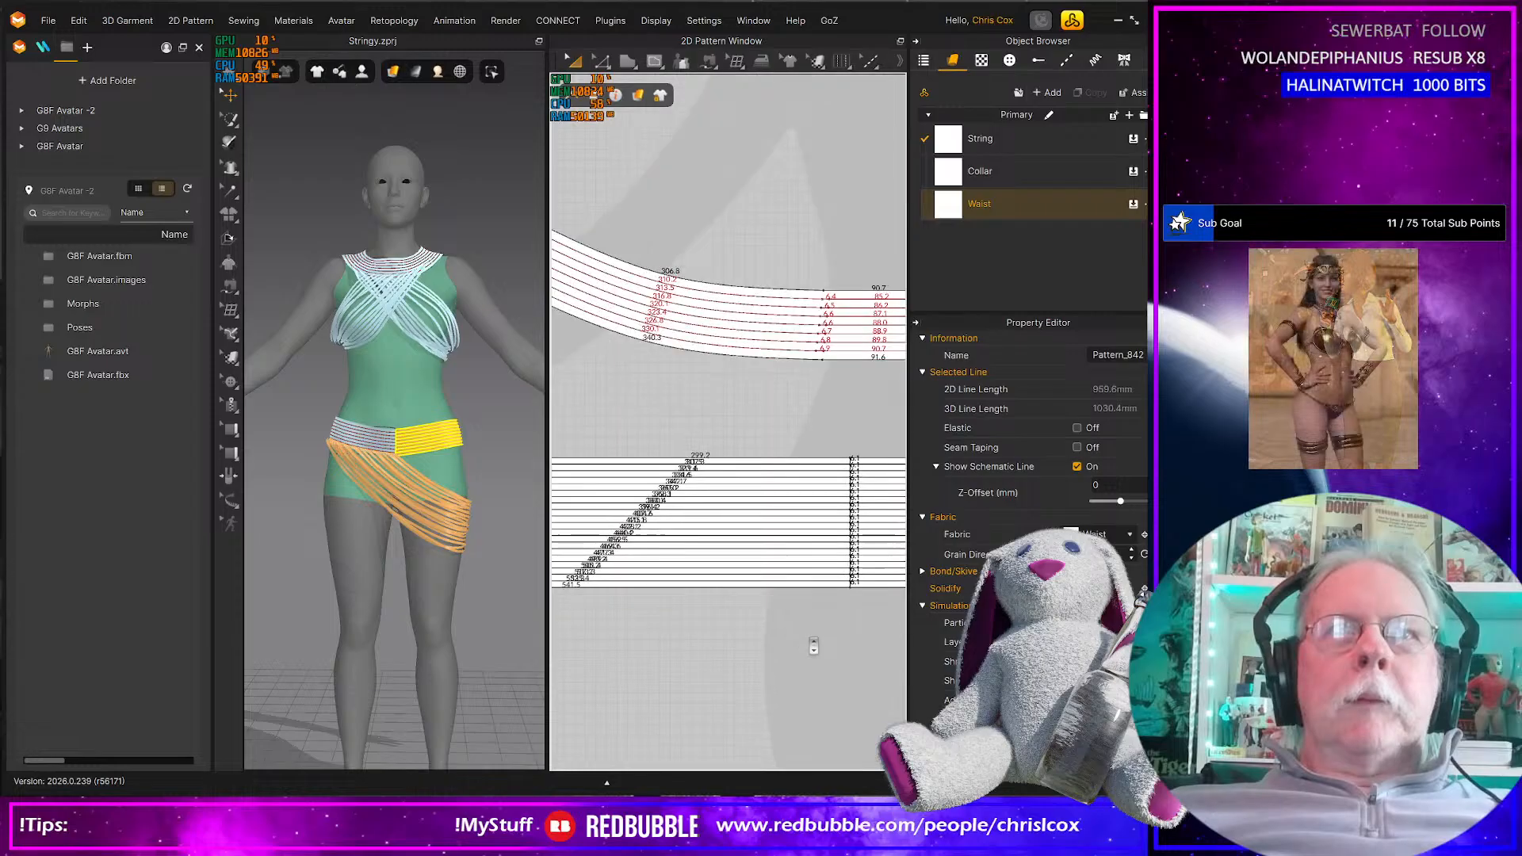
scroll(813, 646, "down", 2)
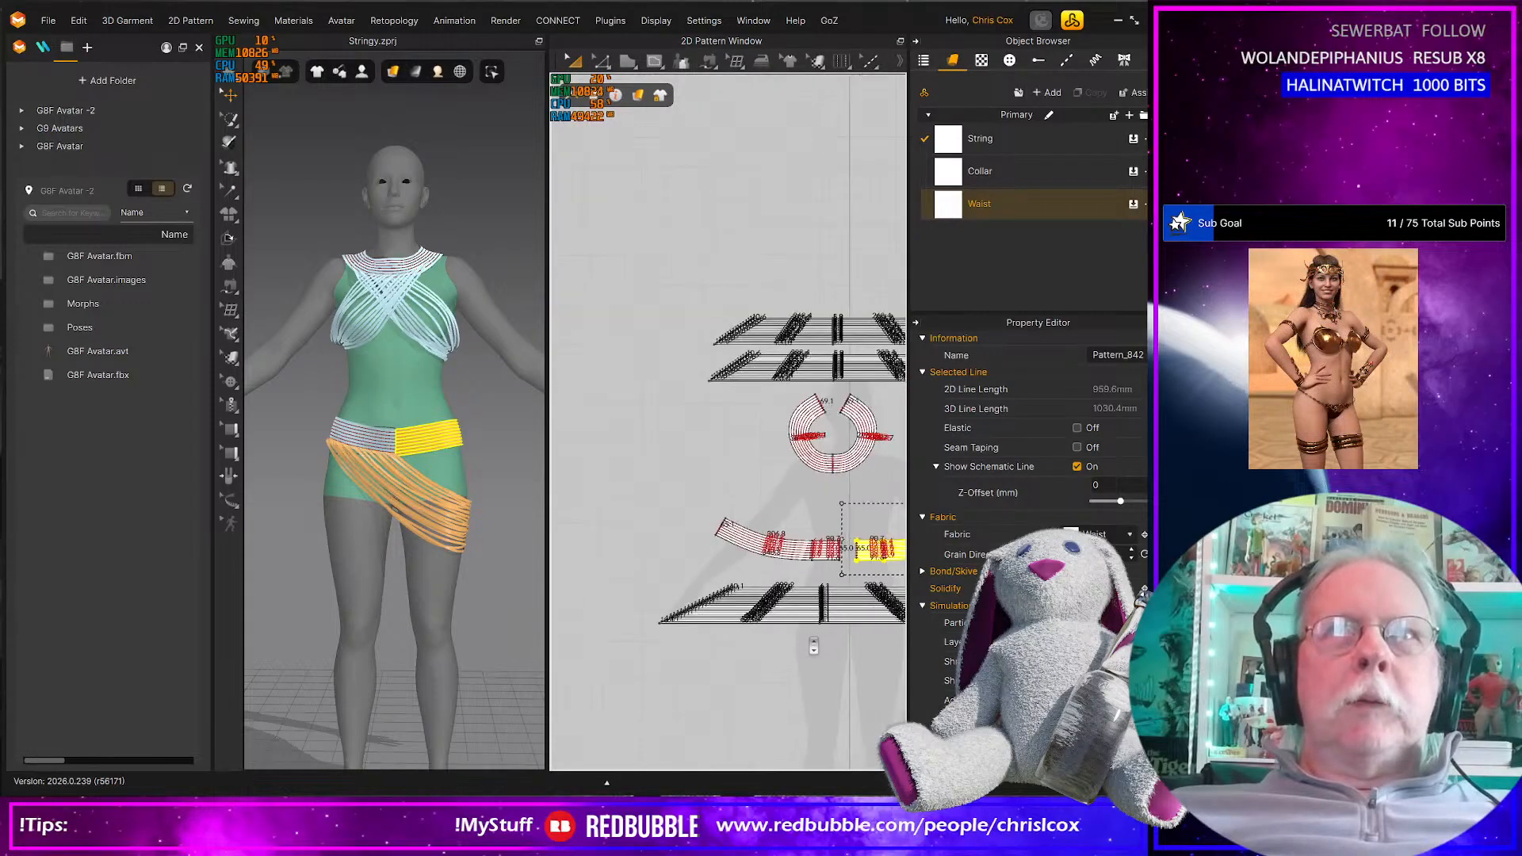
middle_click_drag(803, 625, 745, 605)
scroll(775, 652, "up", 4)
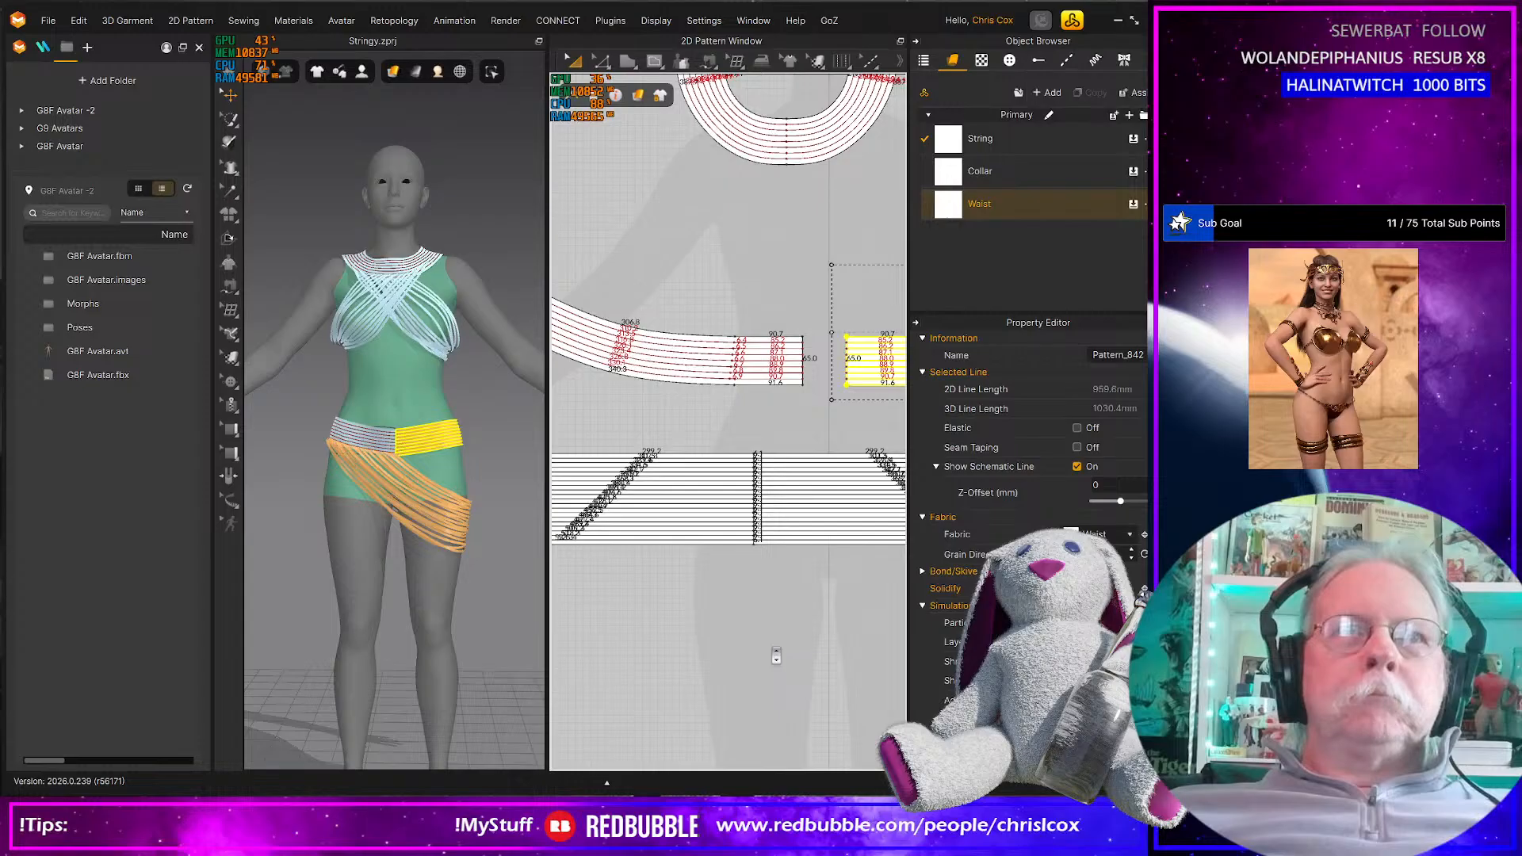
scroll(423, 467, "up", 6)
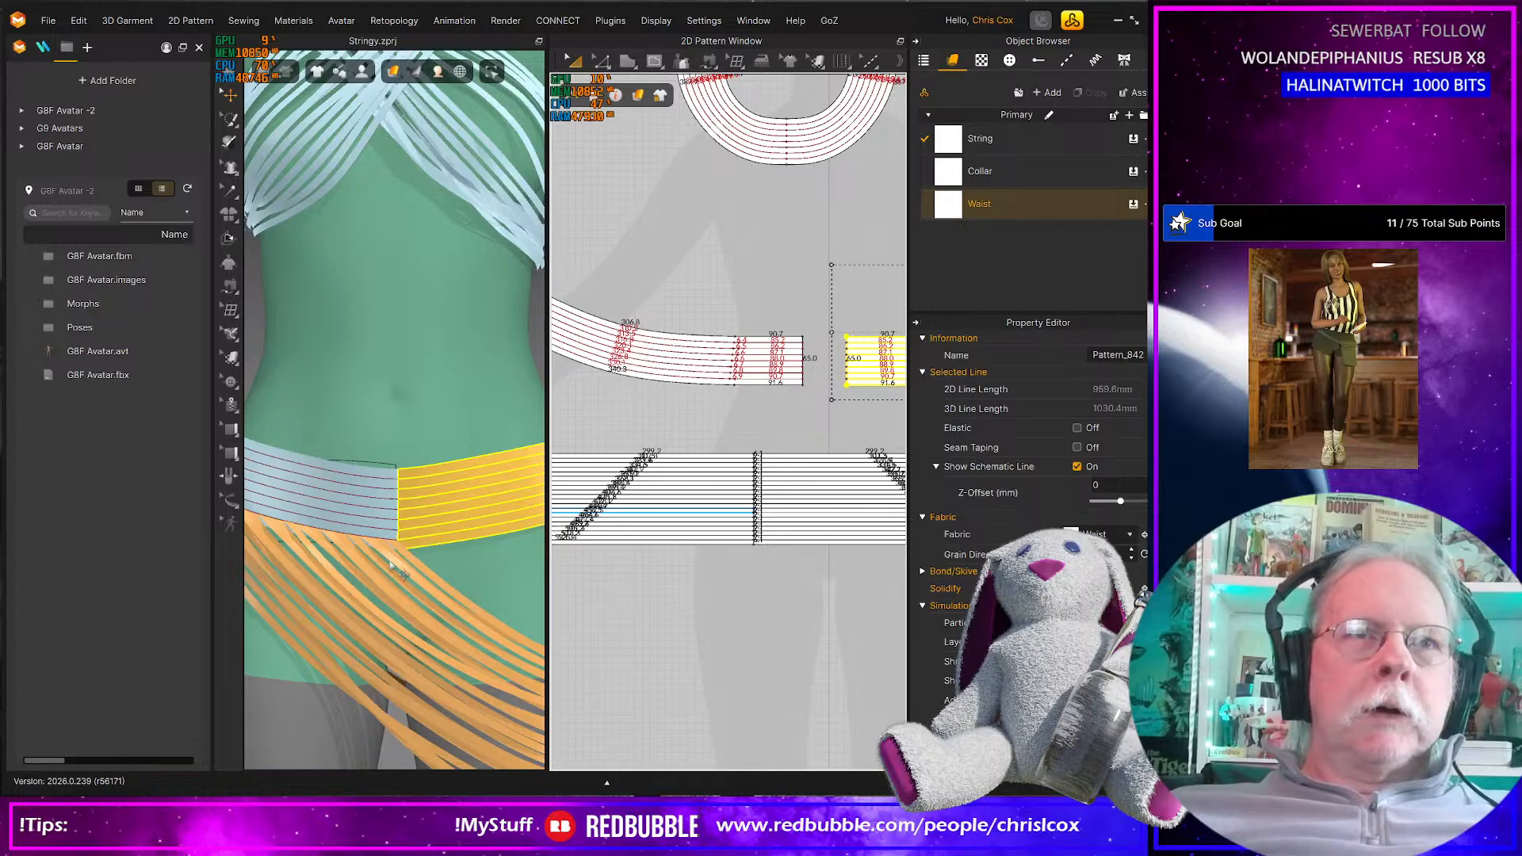
middle_click_drag(743, 571, 590, 626)
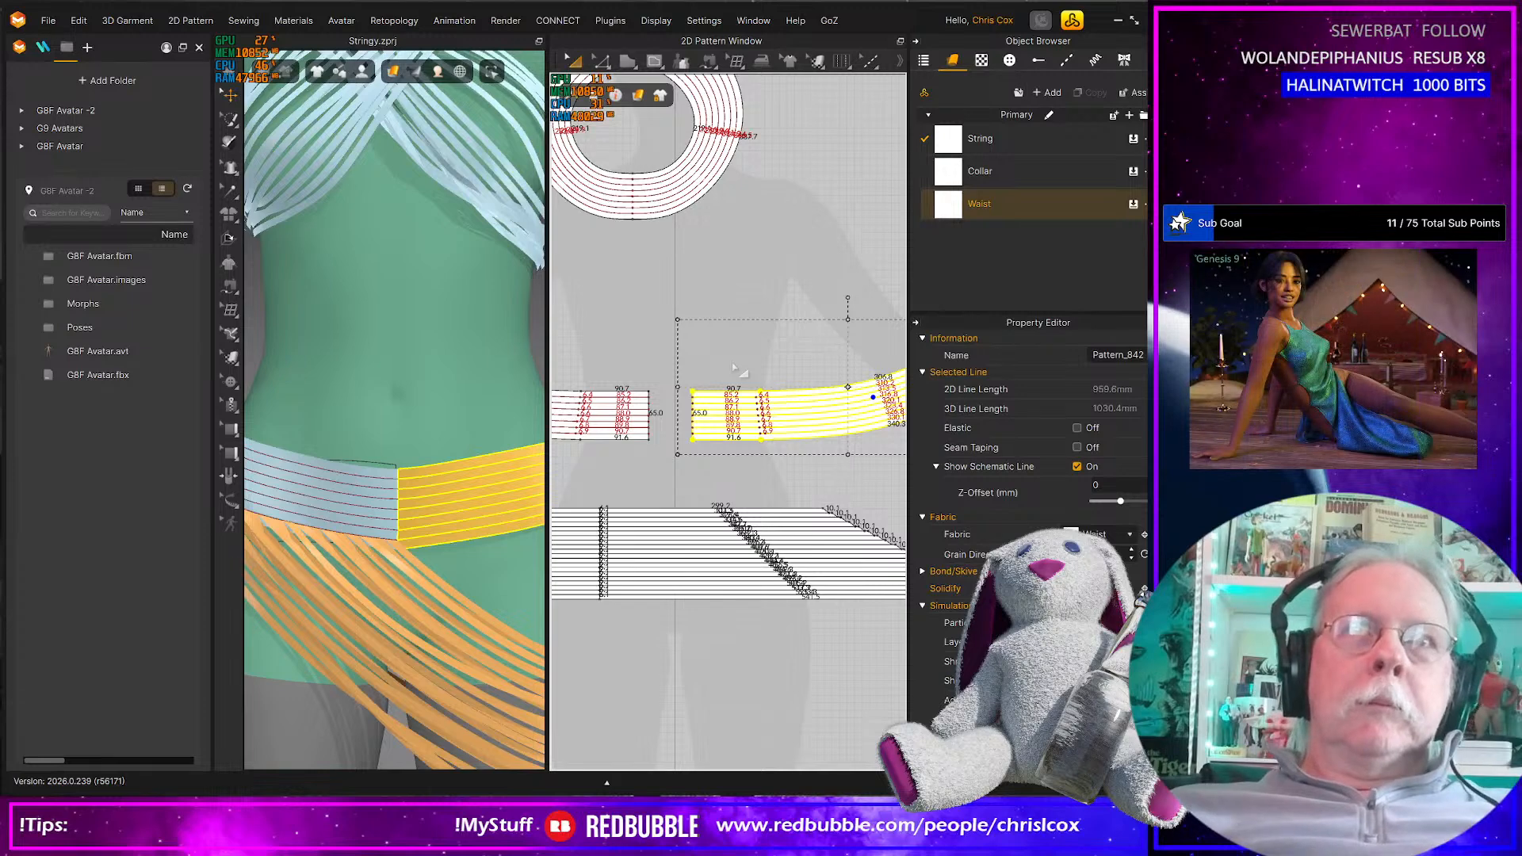
left_click(707, 390)
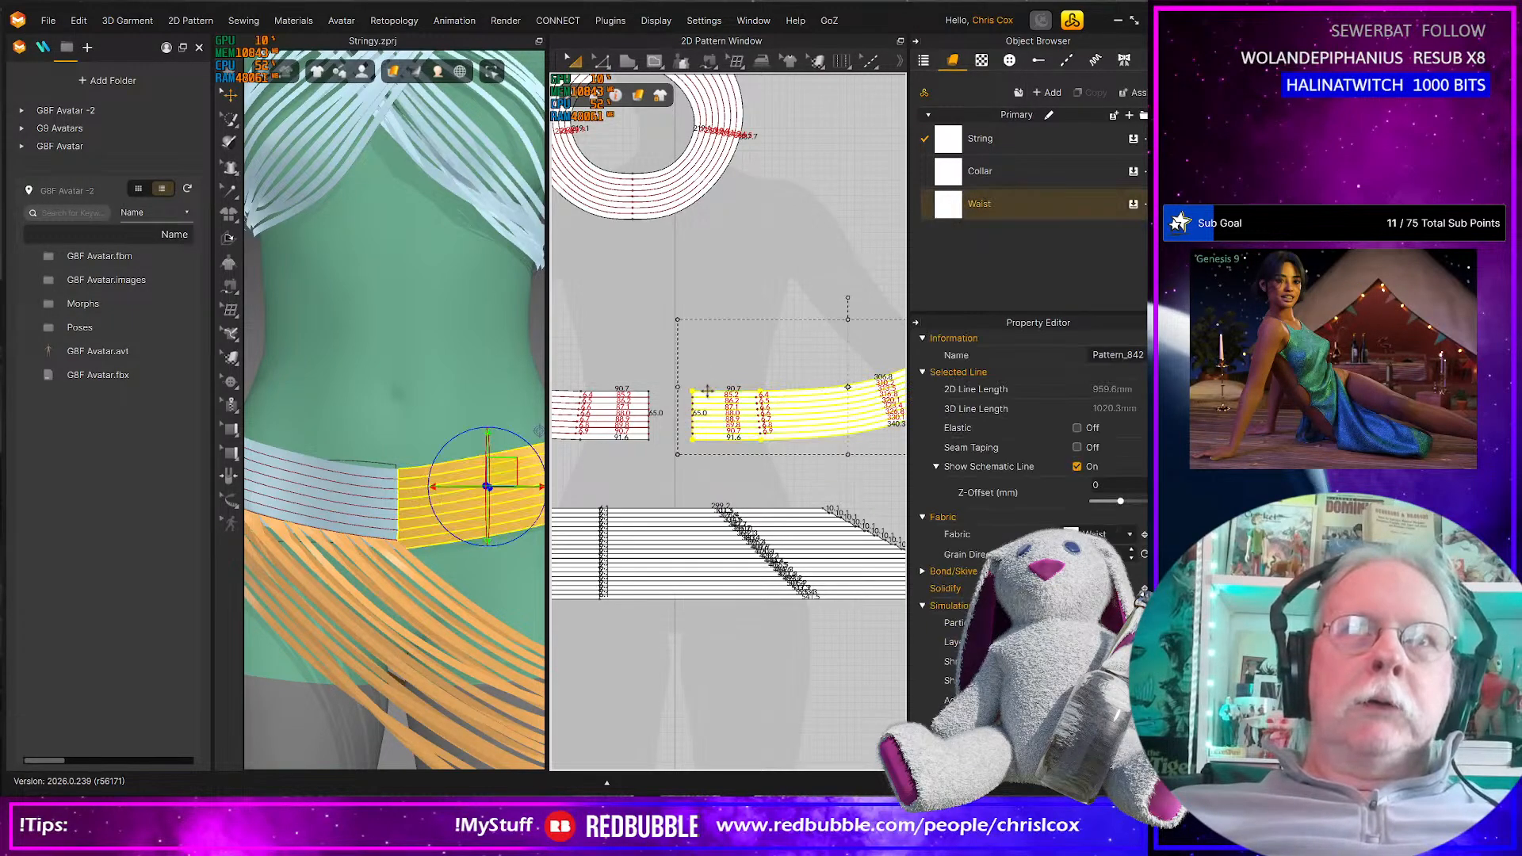
right_click(706, 390)
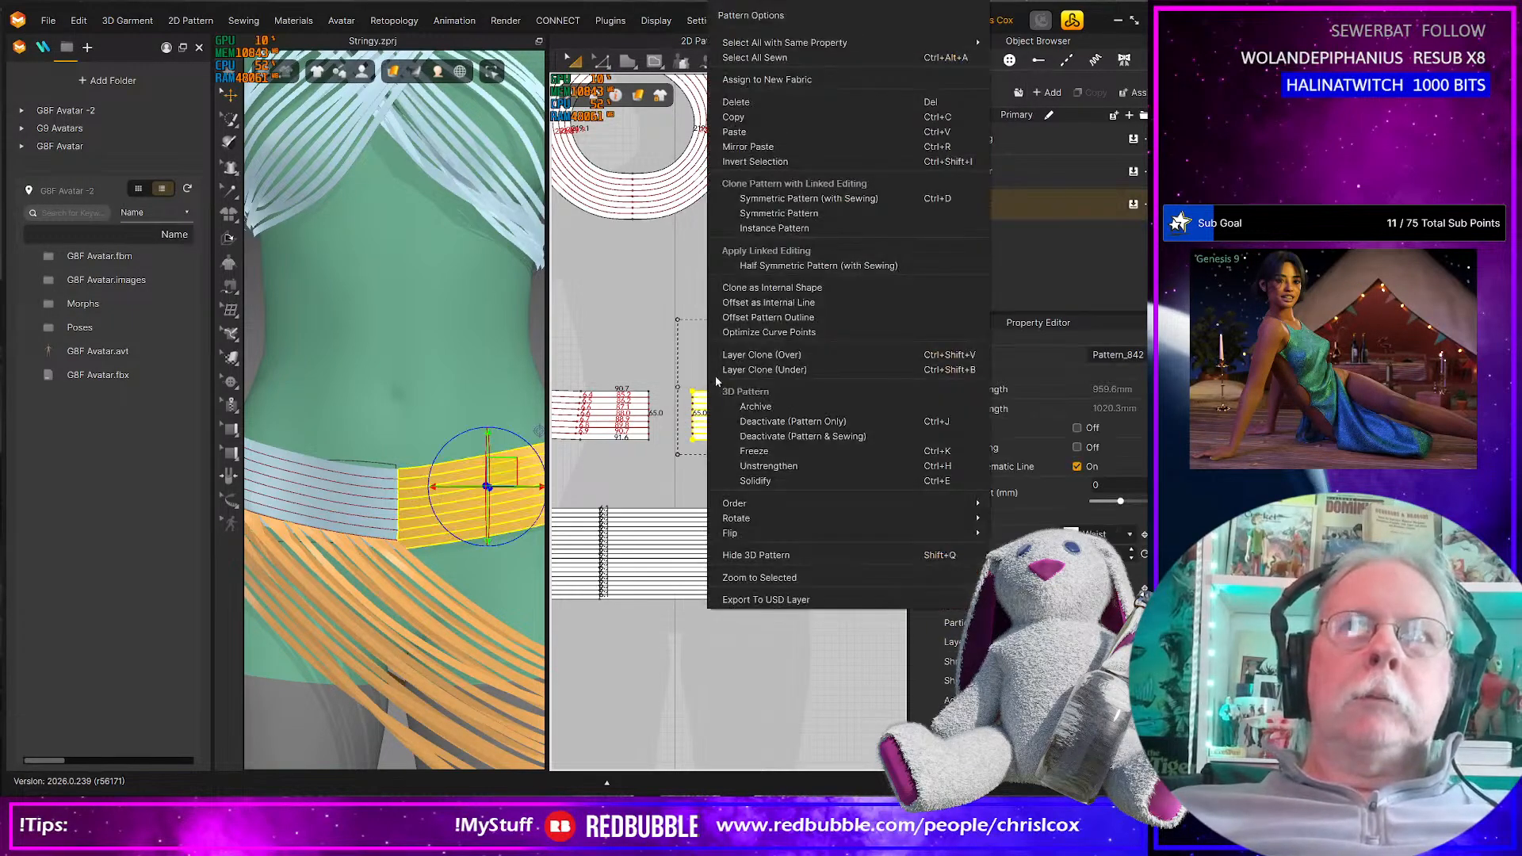
left_click(730, 325)
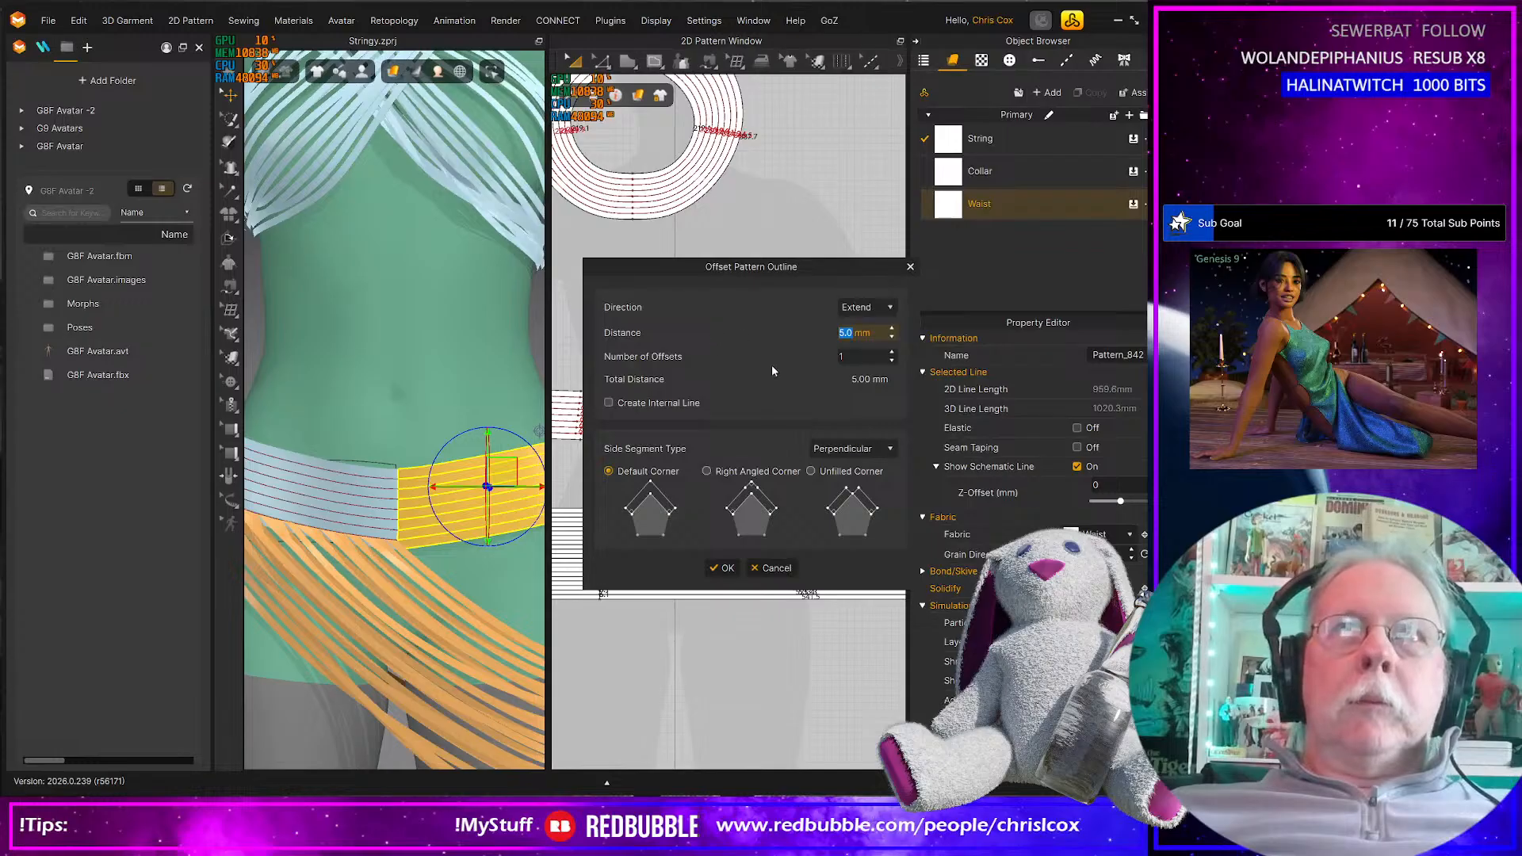
left_click(782, 563)
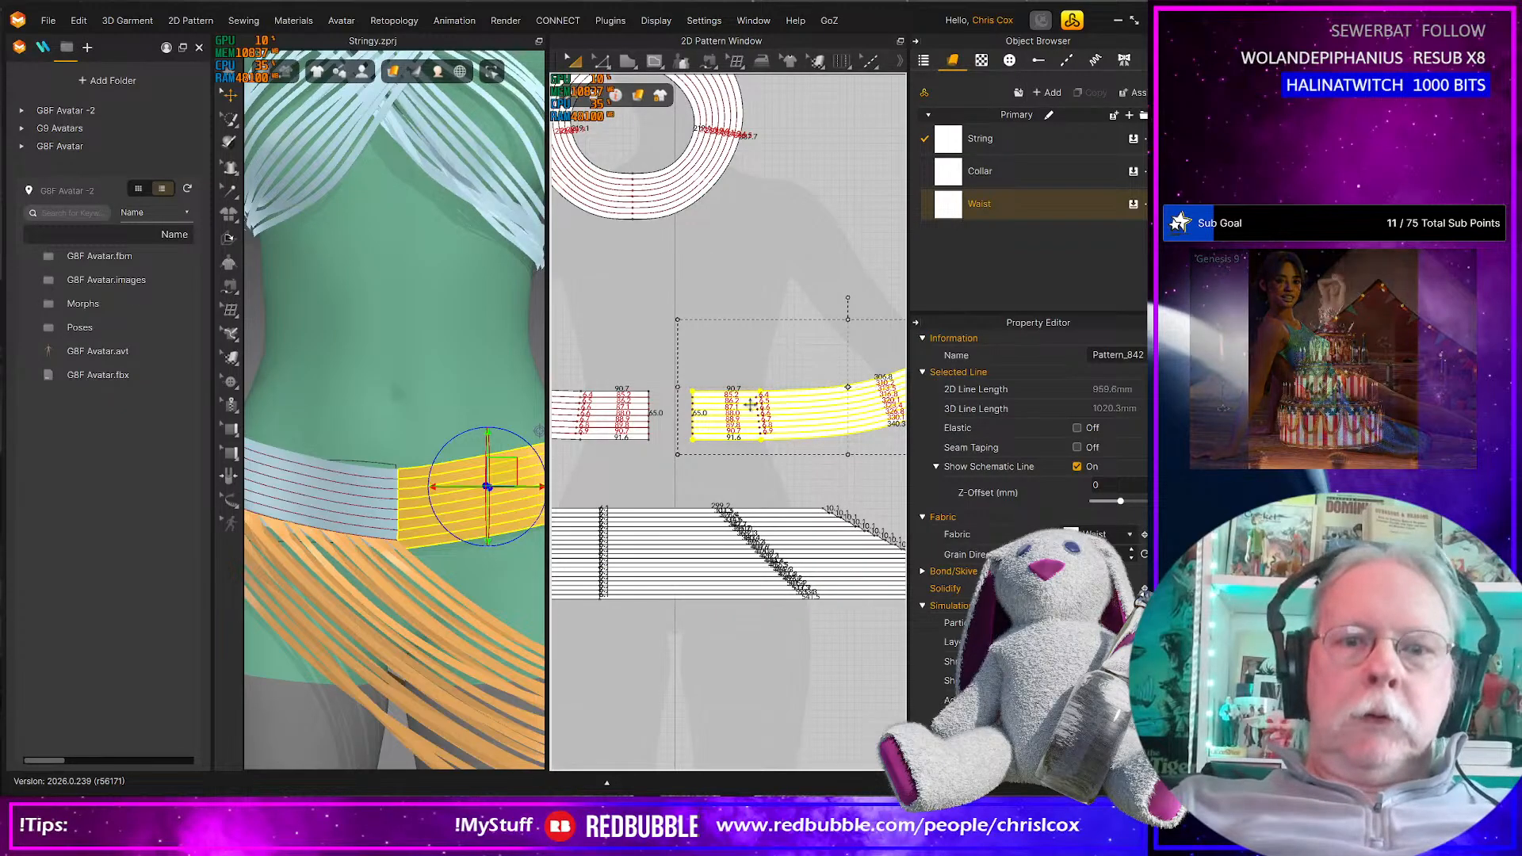
Delete the right waistband piece and recreate it as a symmetric clone with sewing from the left waistband piece
key("Delete")
scroll(725, 441, "down", 5)
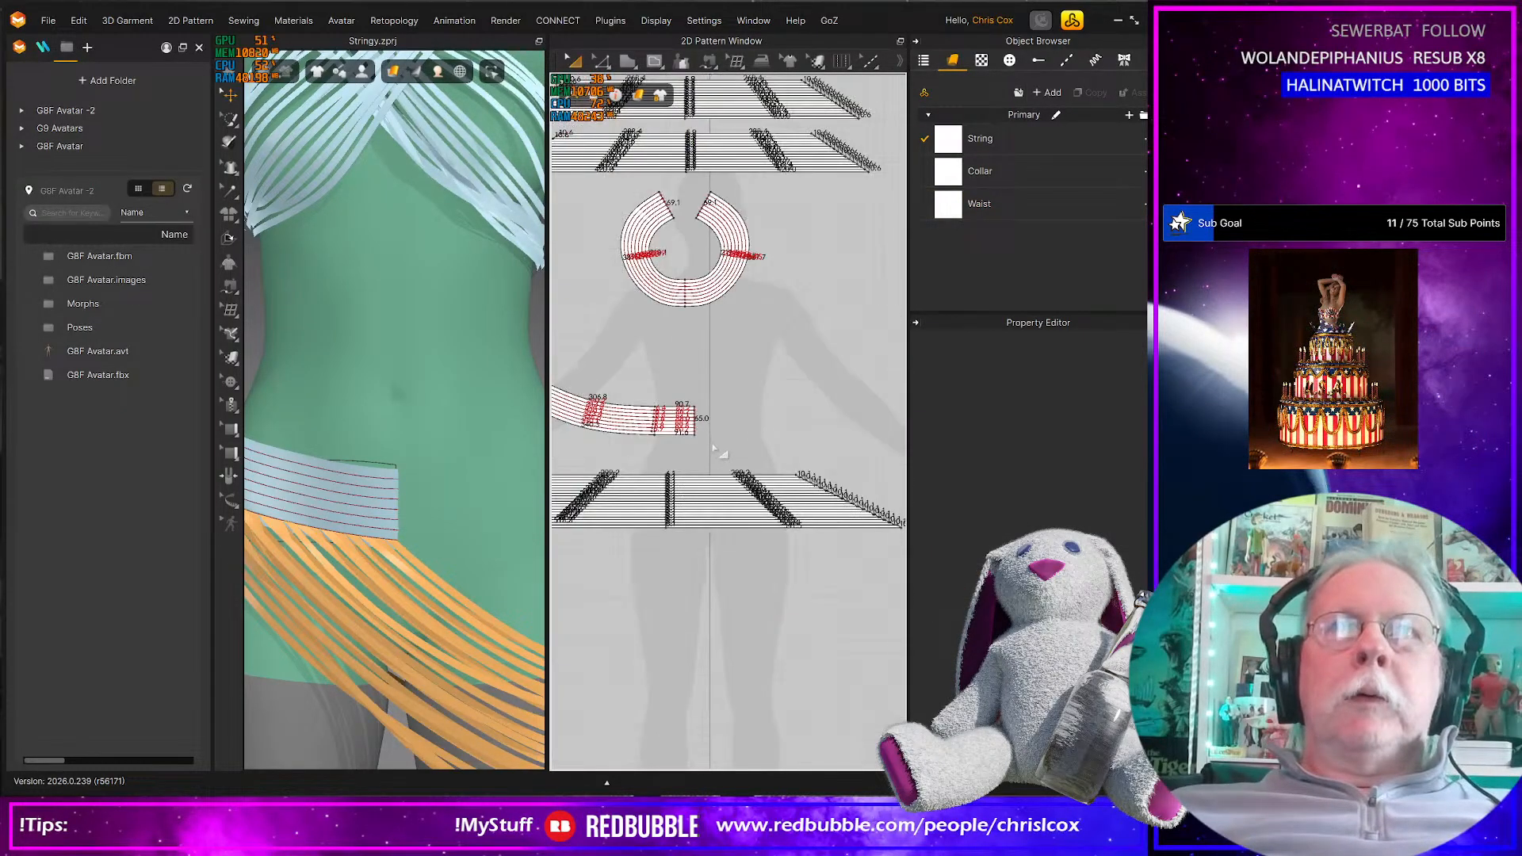
left_click_drag(586, 391, 731, 459)
key("ctrl+d")
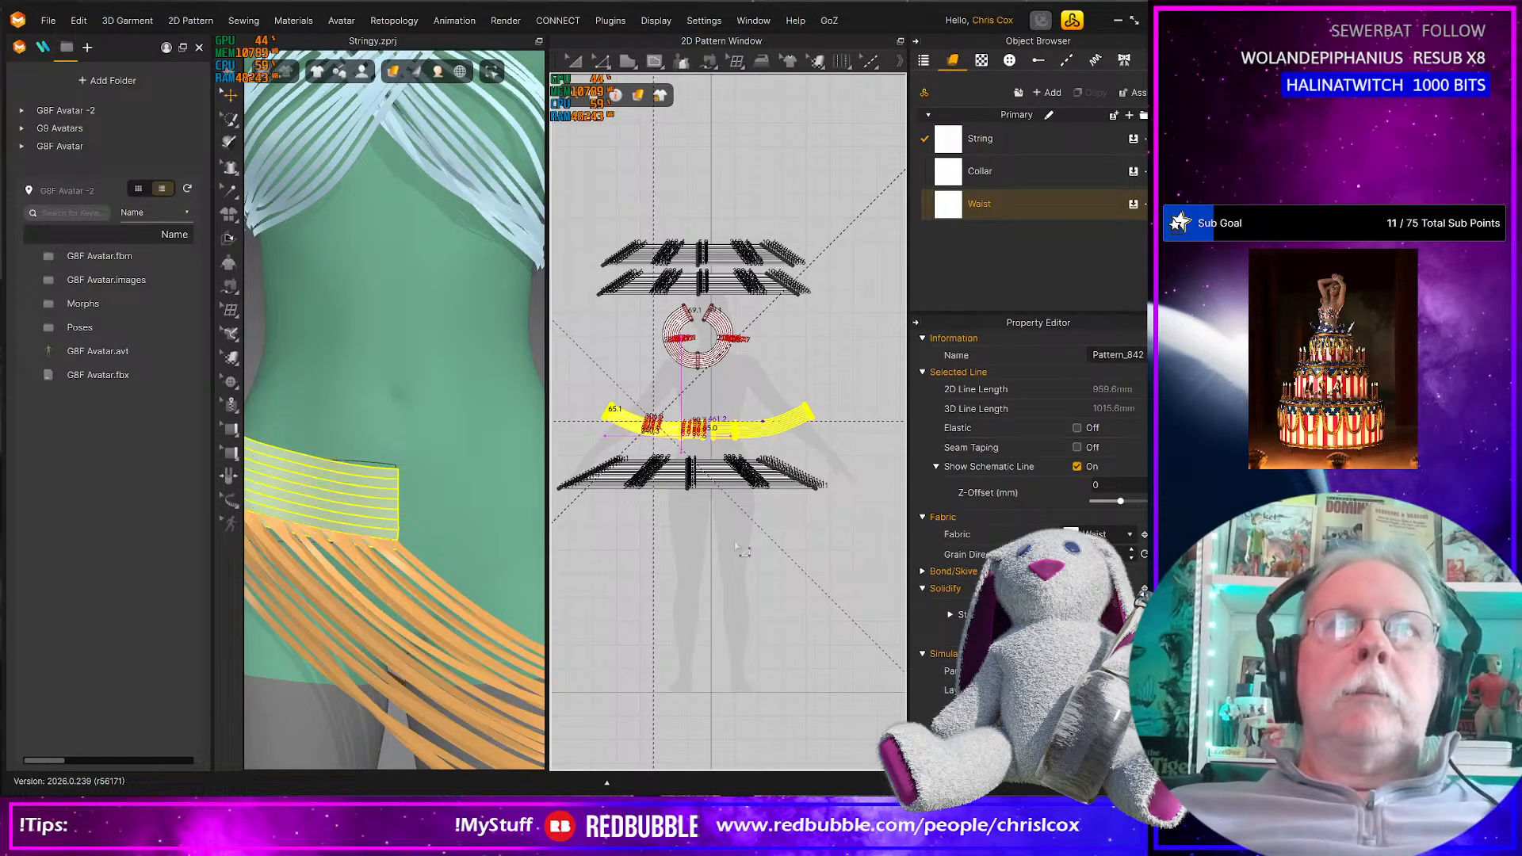
left_click(711, 564)
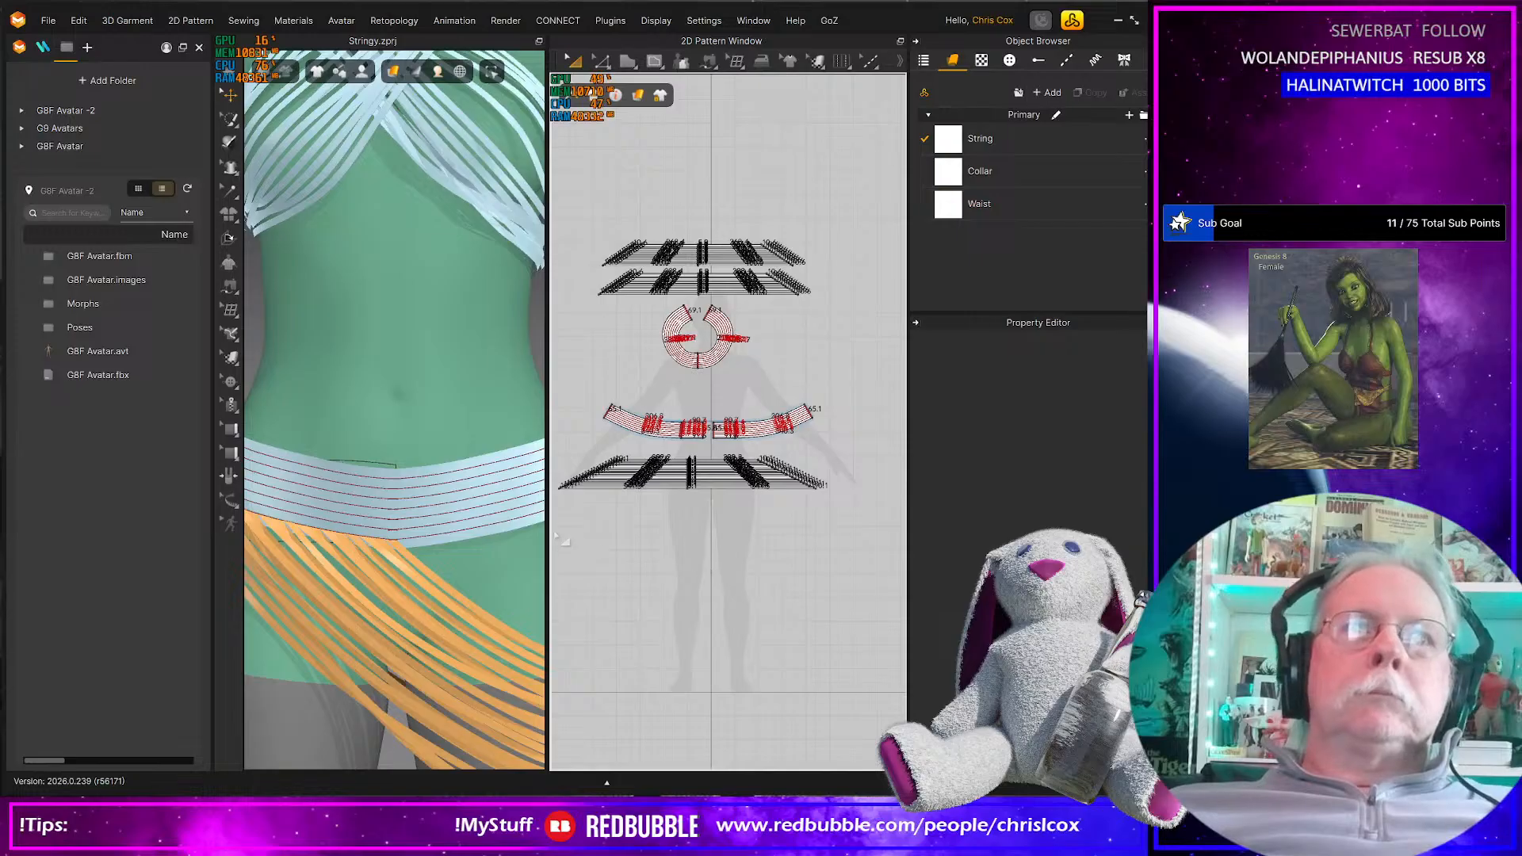
Unfreeze both waistband pieces together and run the simulation briefly, pulling lightly on the right piece
scroll(662, 422, "up", 3)
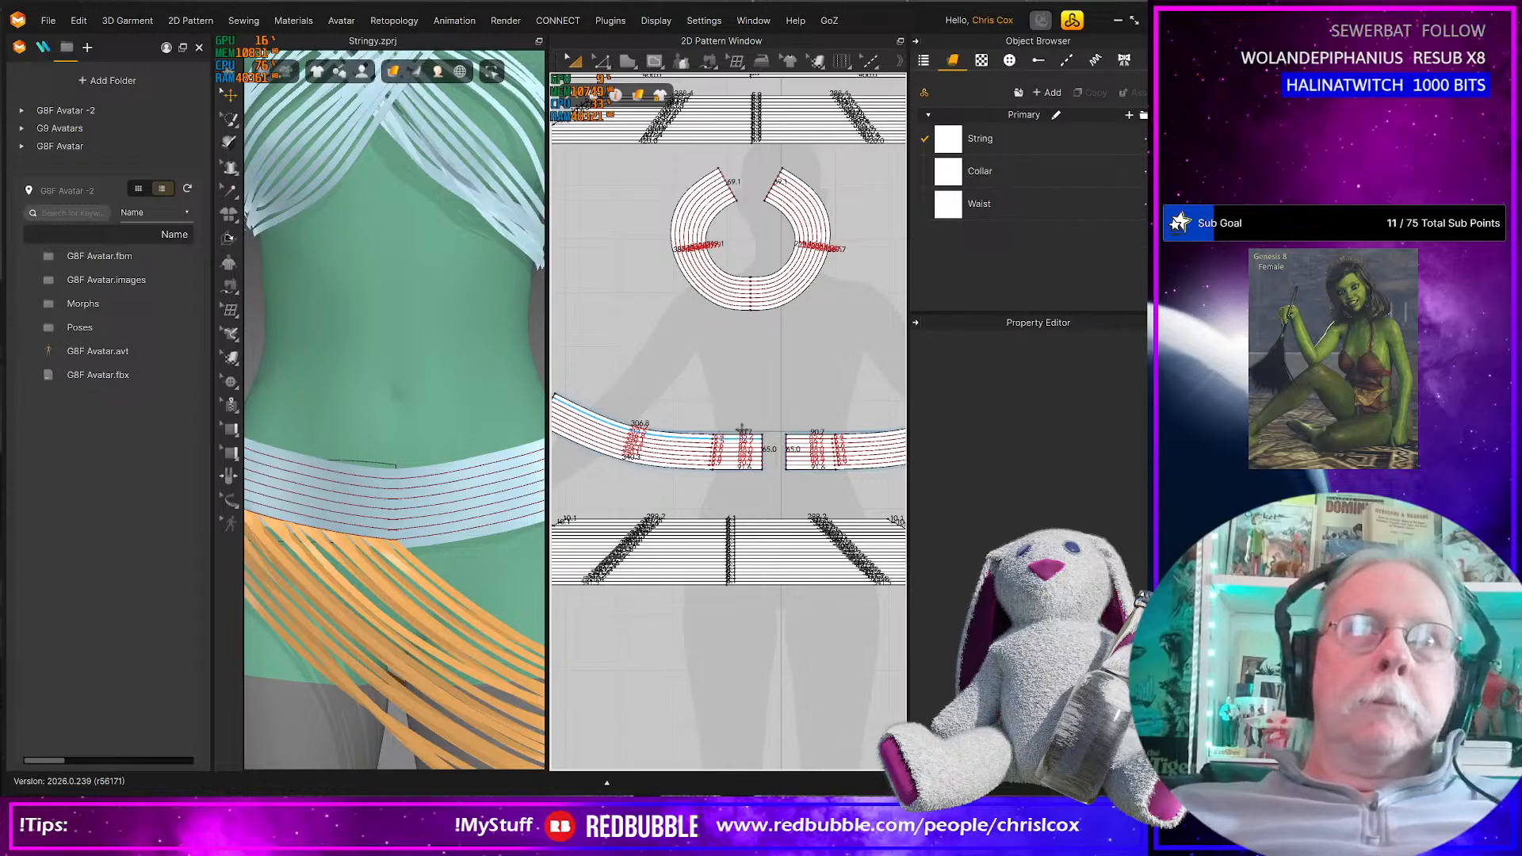
scroll(767, 435, "up", 2)
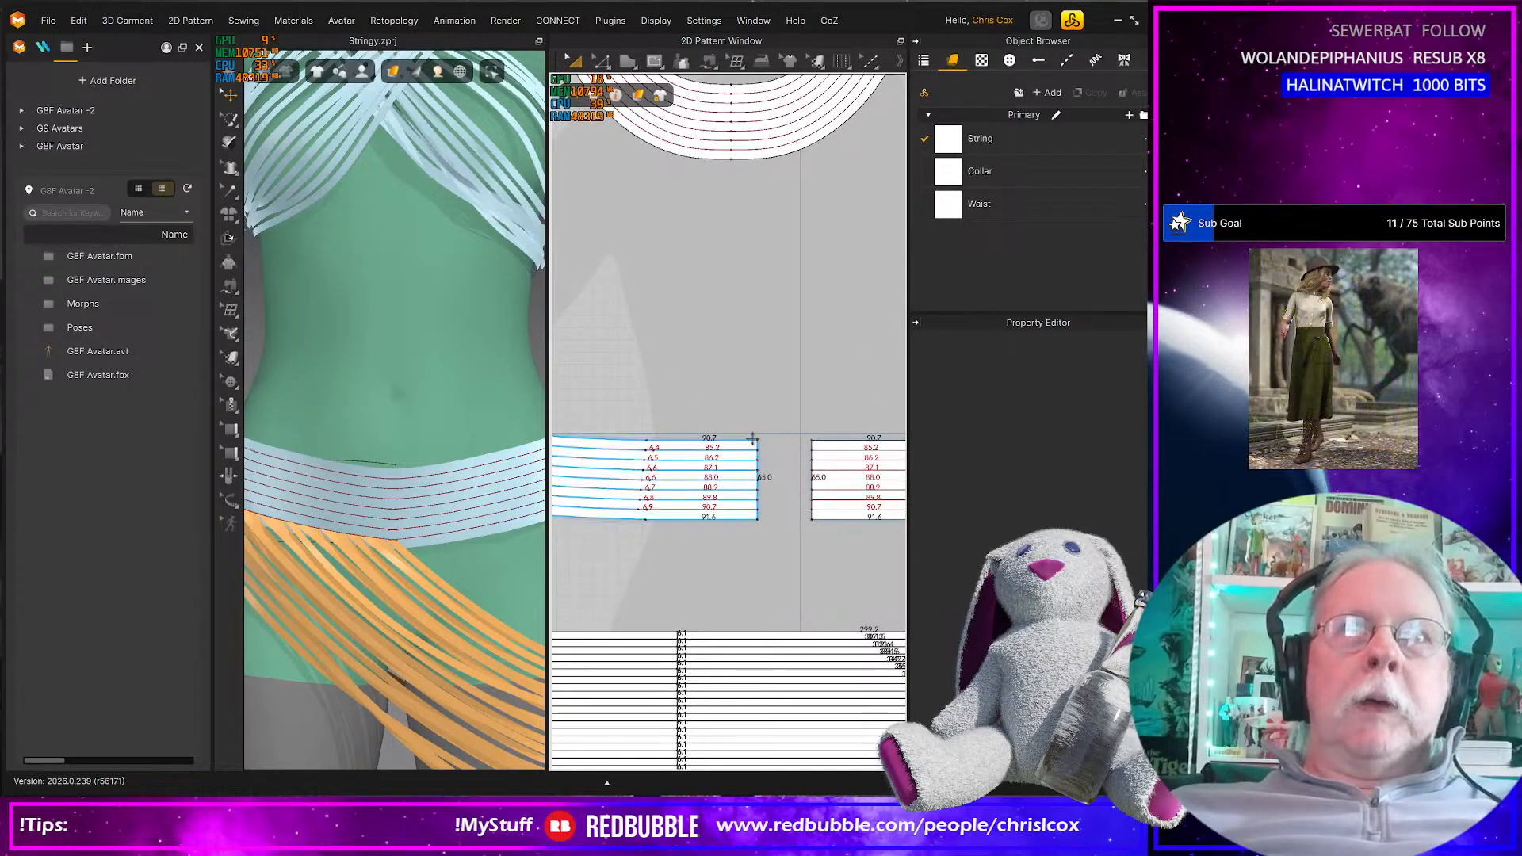
left_click(753, 441)
left_click(818, 442, "shift")
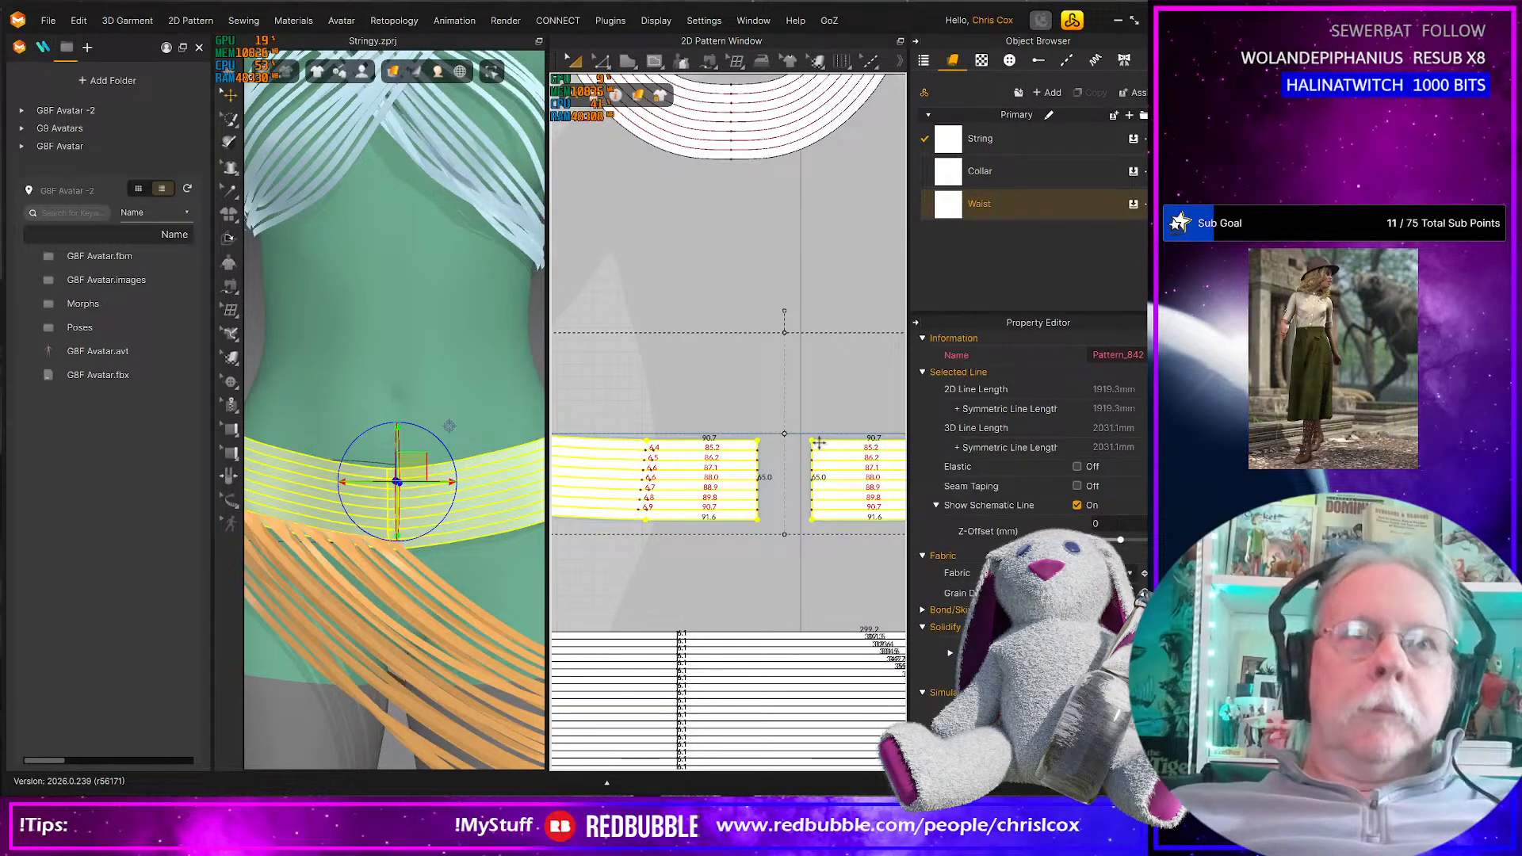
key("ctrl+k")
key("space")
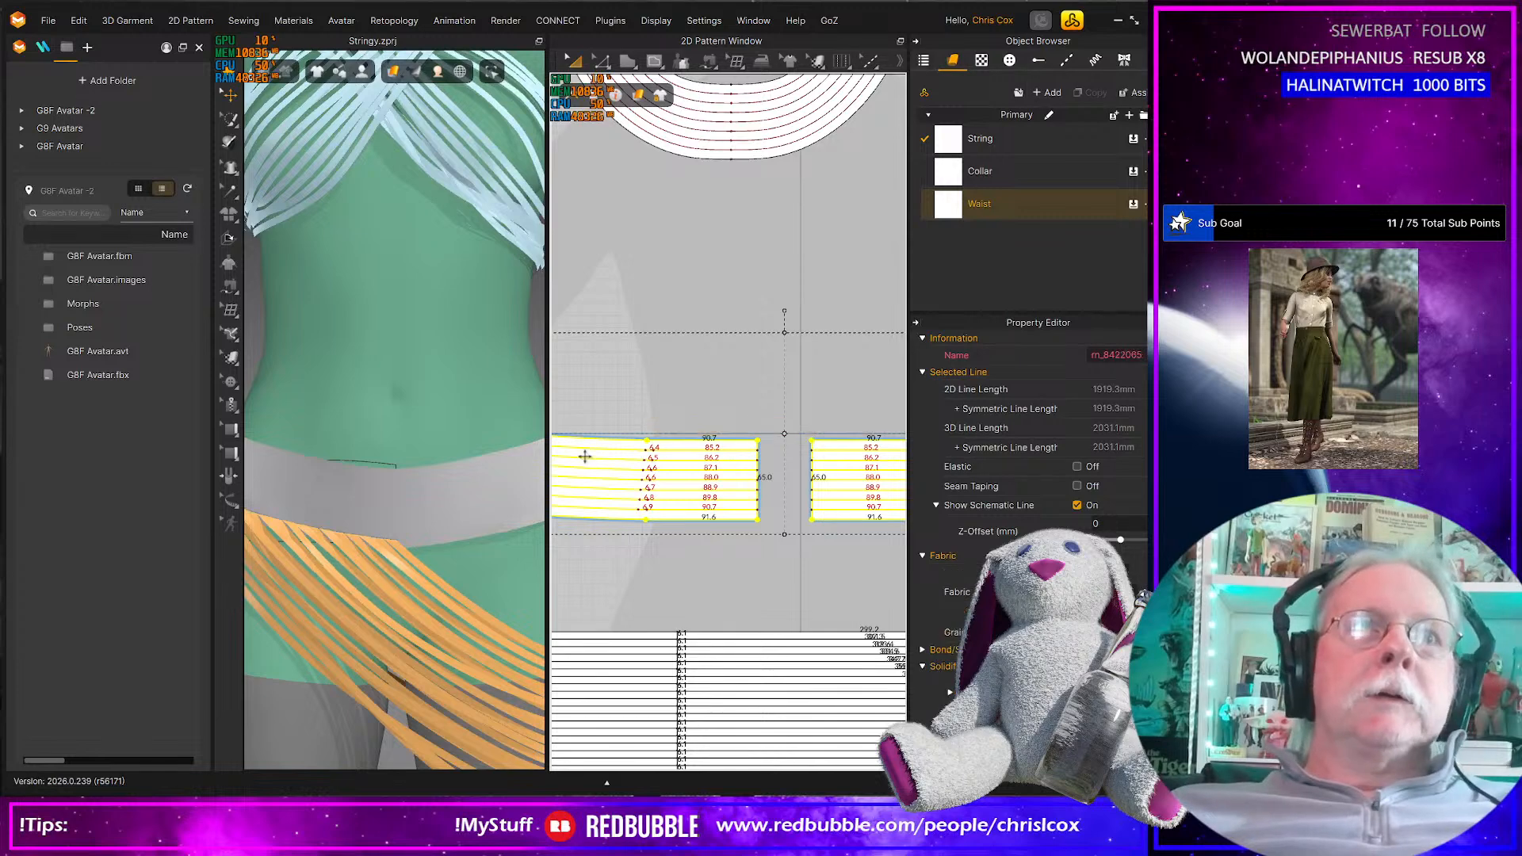
left_click(489, 506)
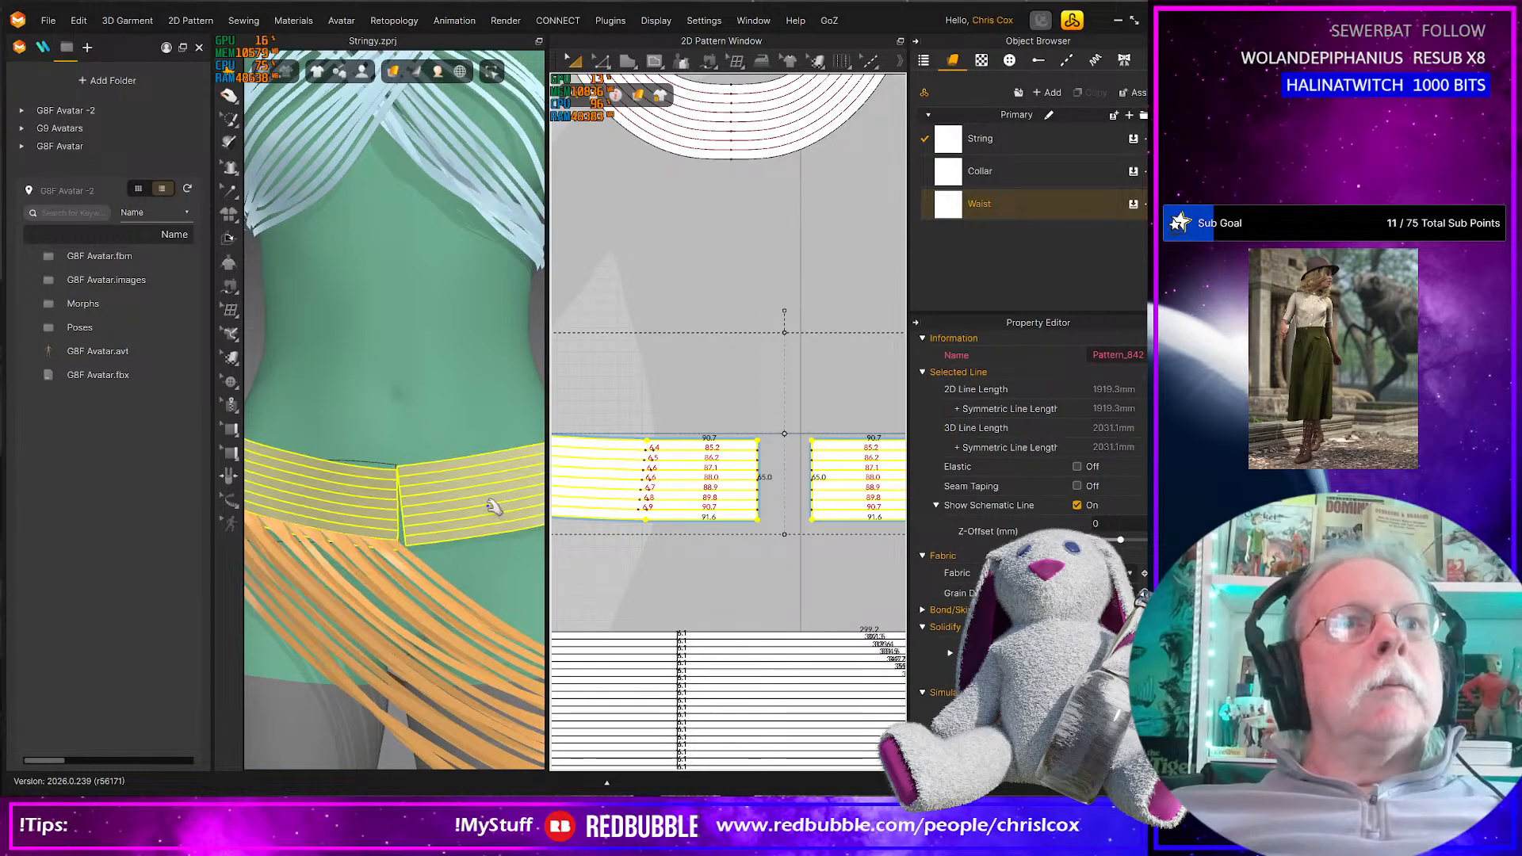
key("space")
Sew the facing centre-front edges of the left and right waistband pieces together
scroll(715, 499, "up", 4)
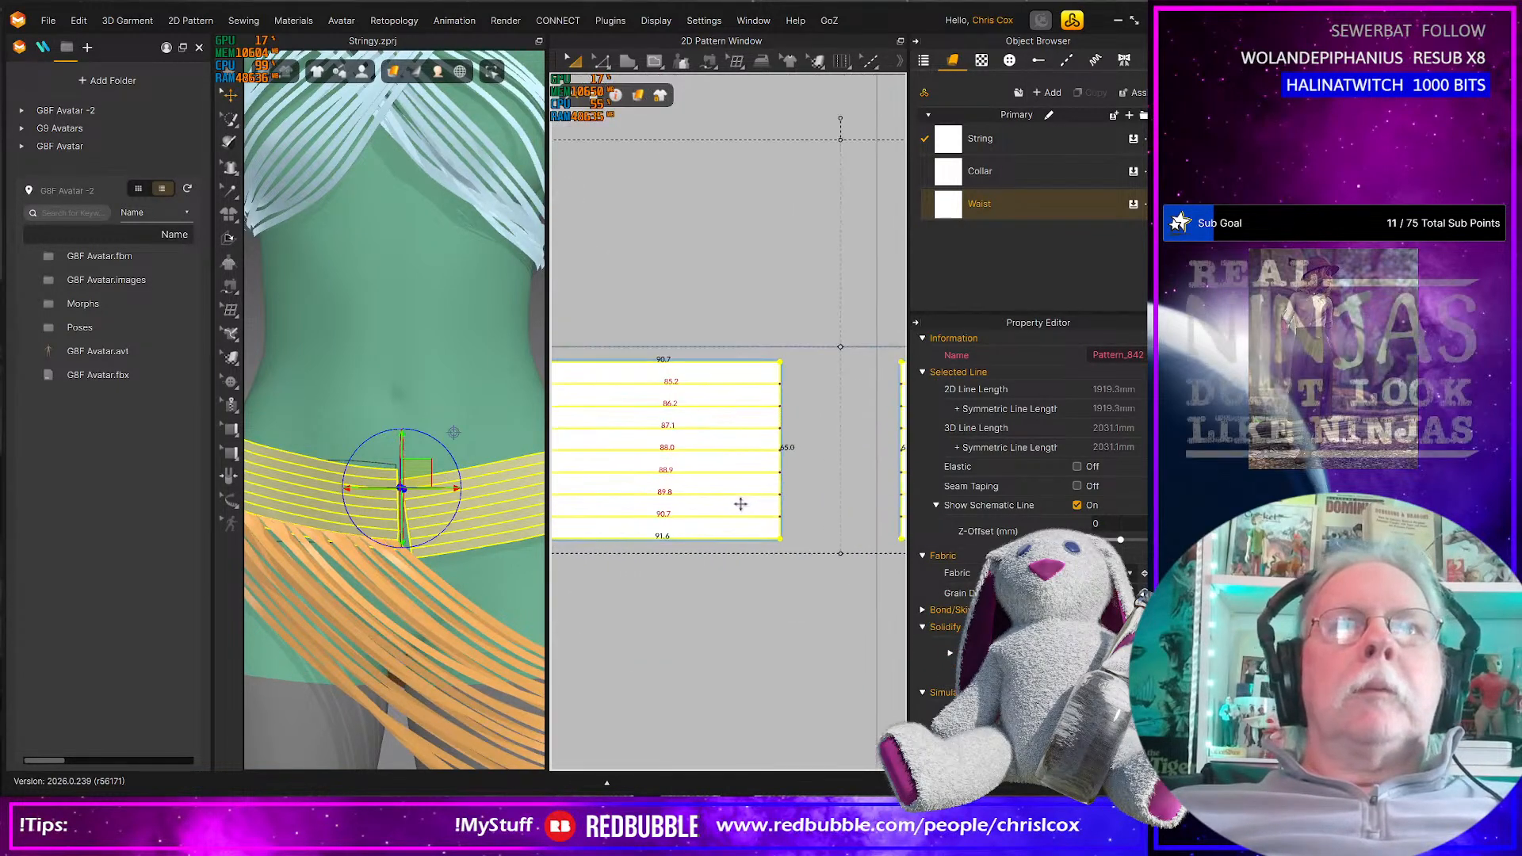
middle_click_drag(816, 510, 763, 504)
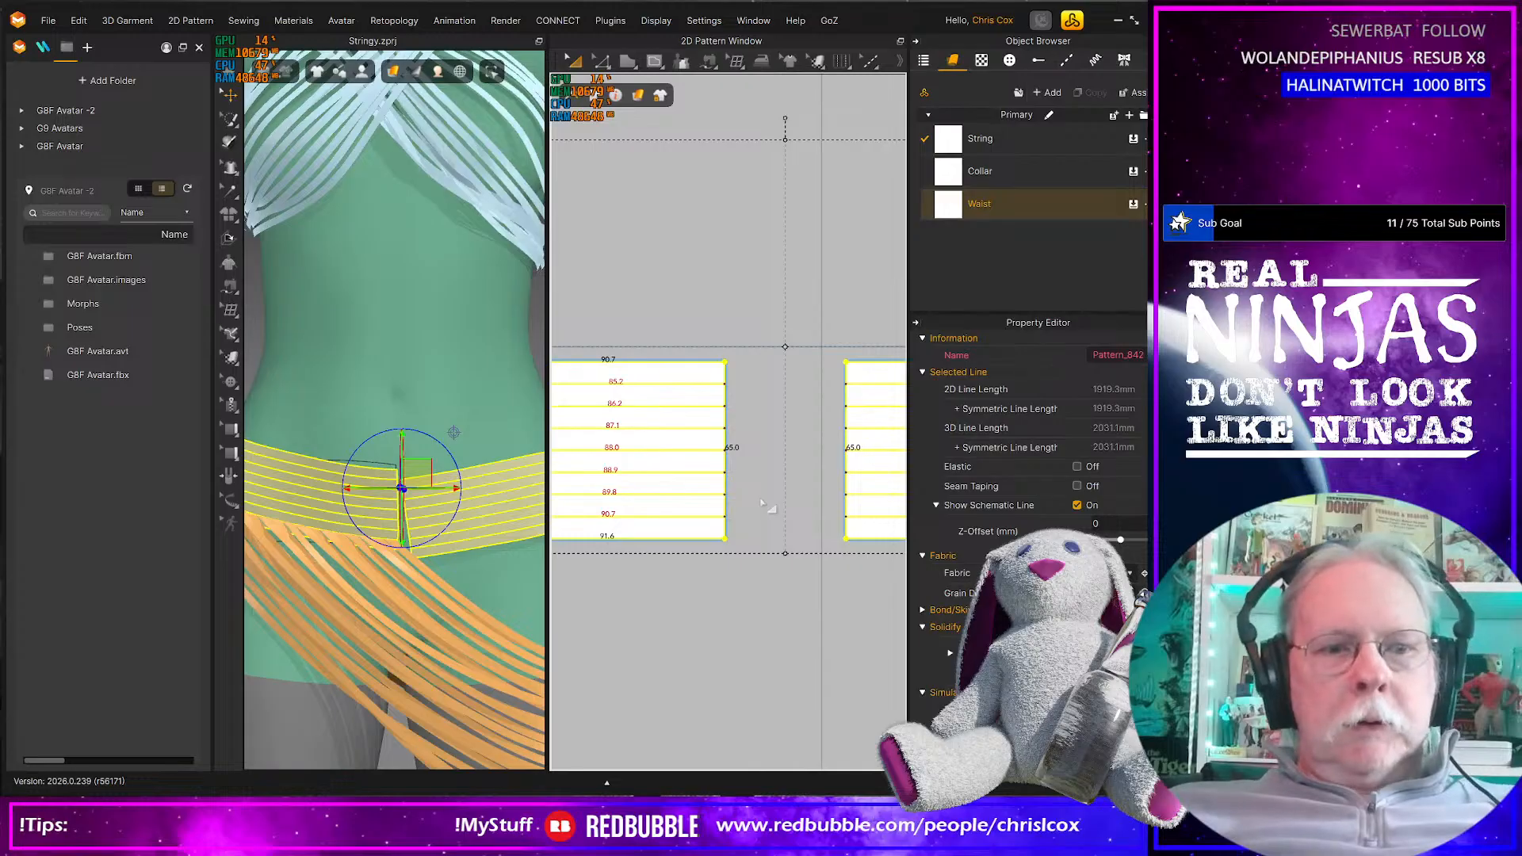
key("n")
left_click(725, 388)
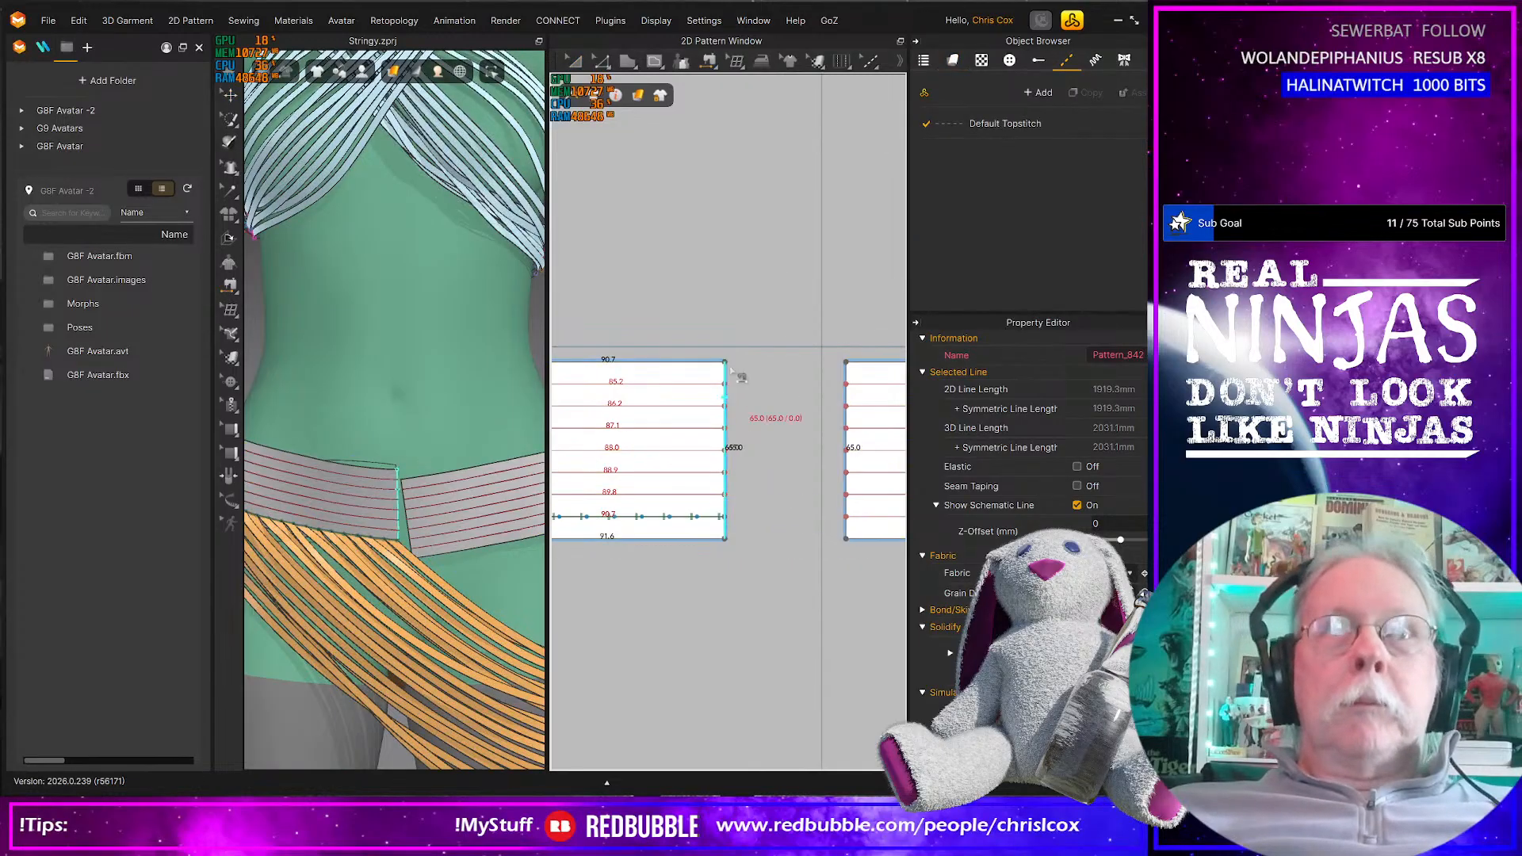
left_click(834, 402)
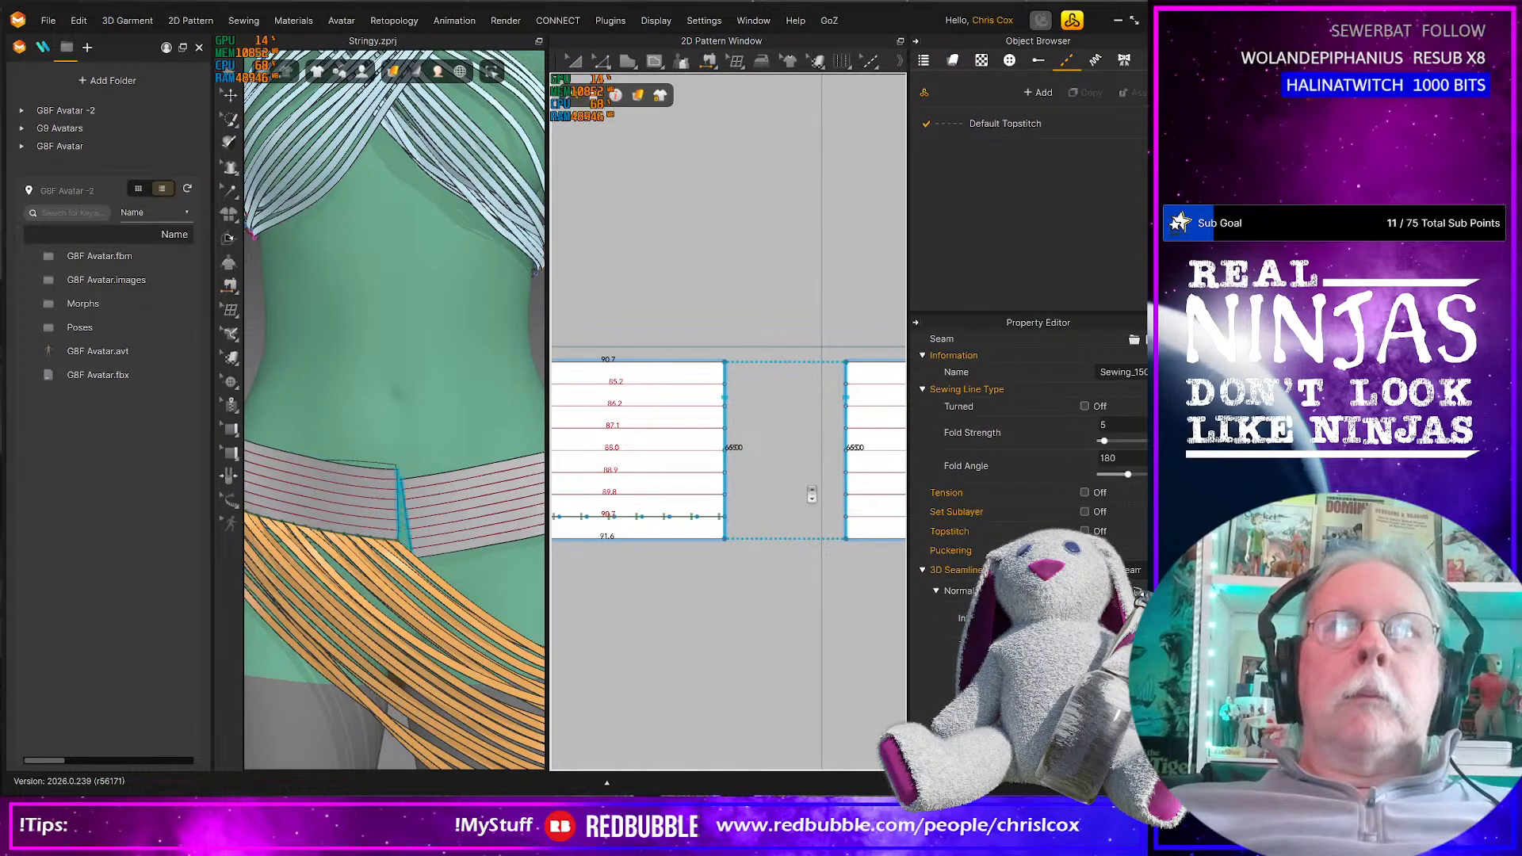
Sew the outer end edges of the two waistband pieces to each other and simulate to close the seams
scroll(806, 486, "down", 5)
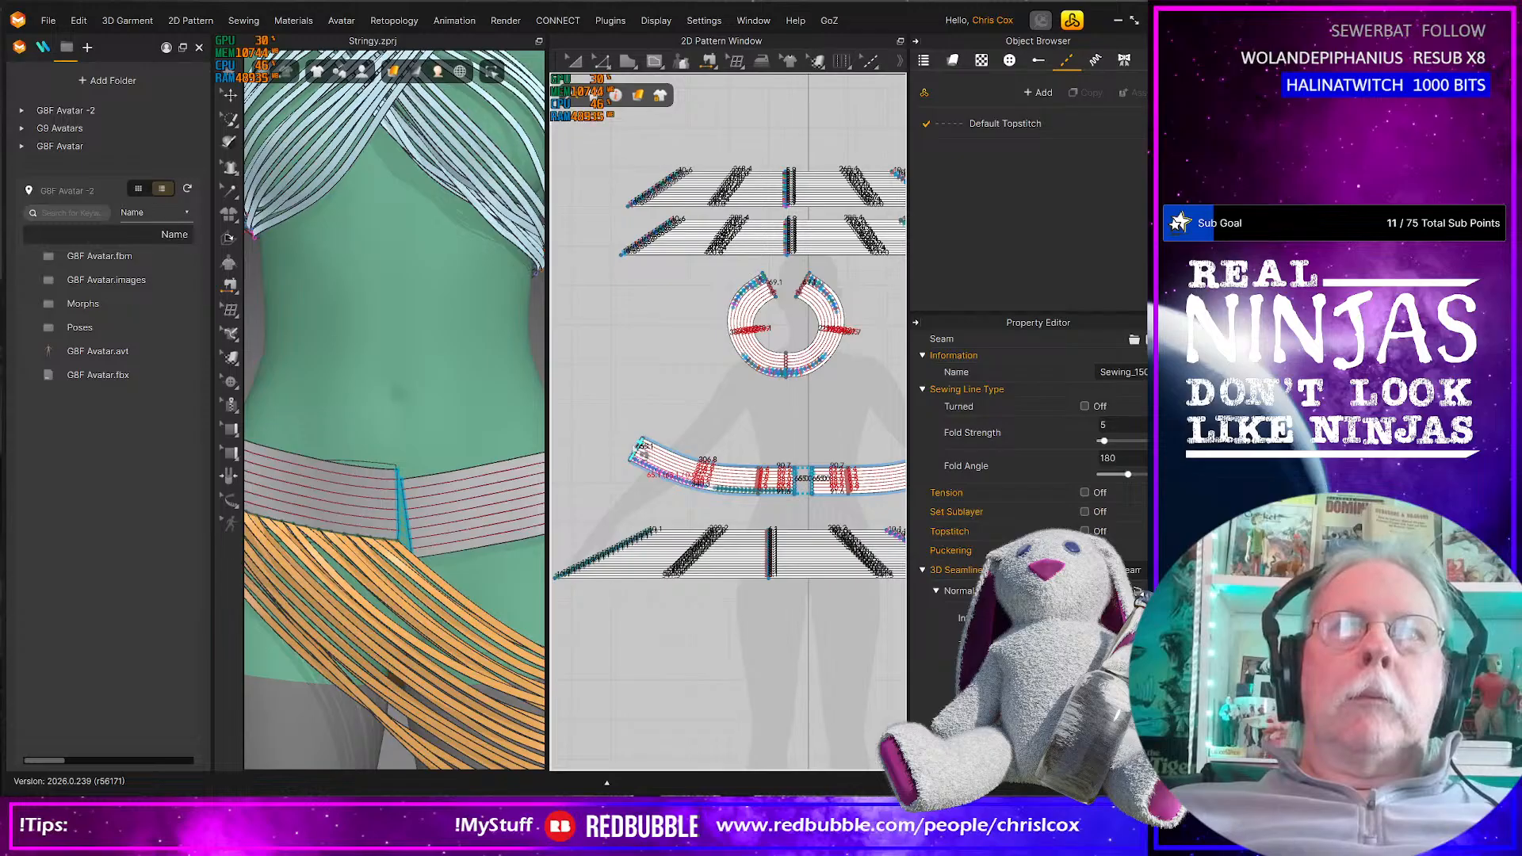
left_click(635, 449)
middle_click_drag(781, 415, 555, 464)
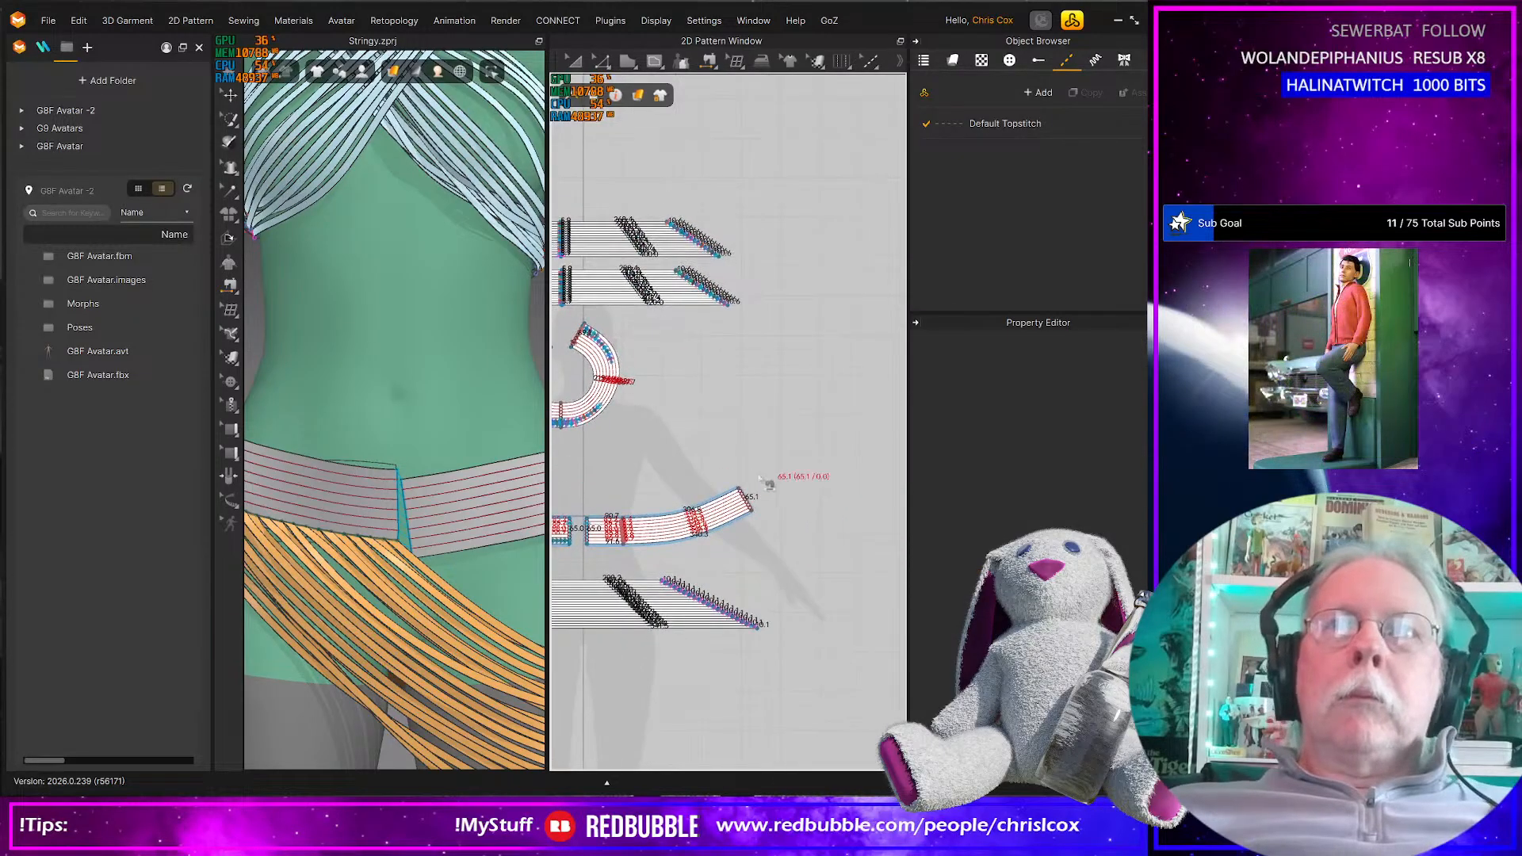
left_click(753, 497)
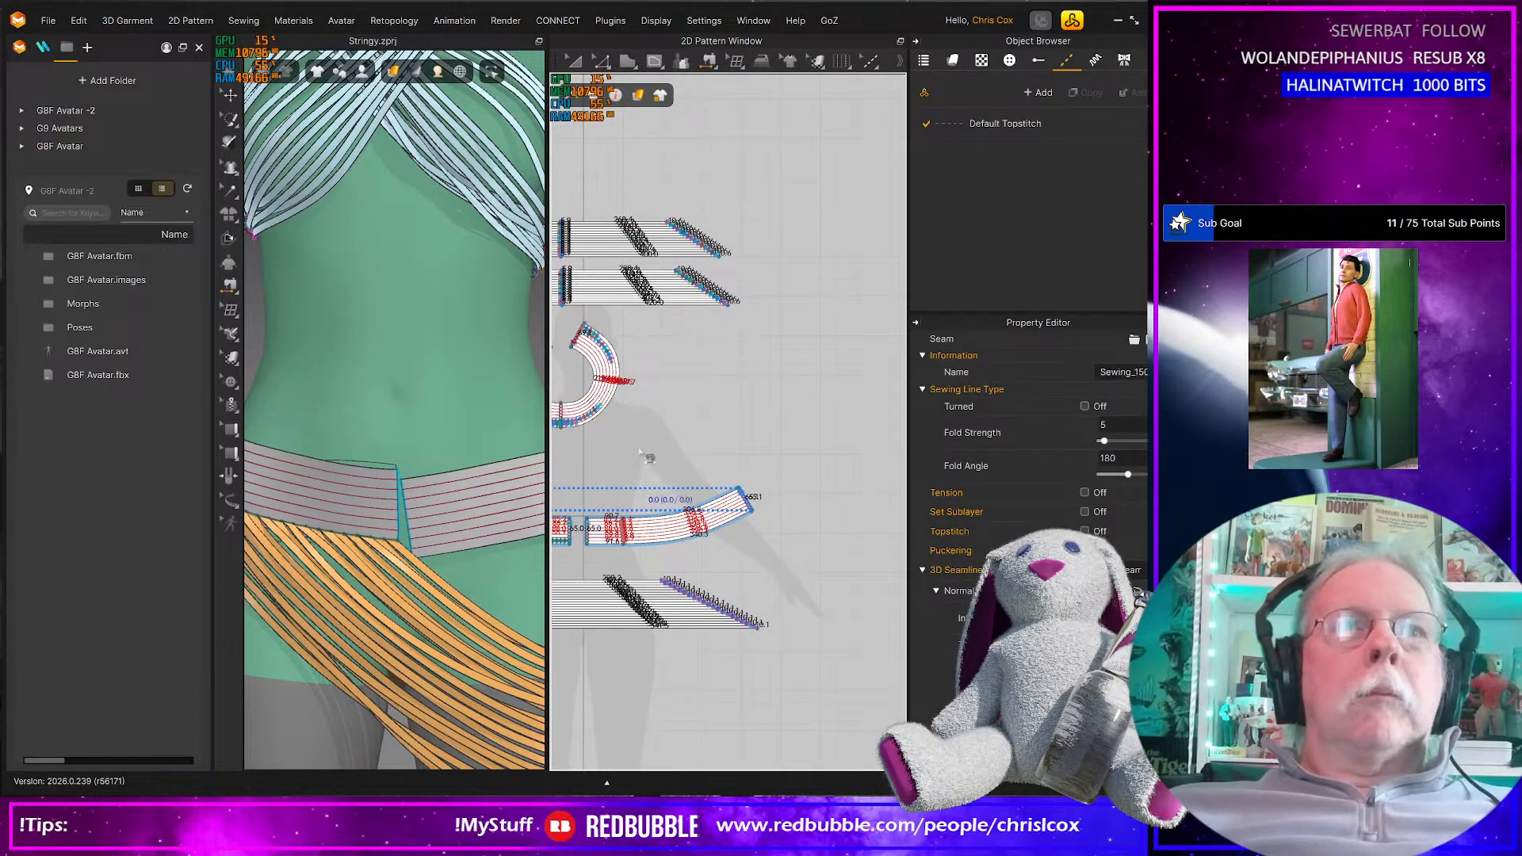
key("a")
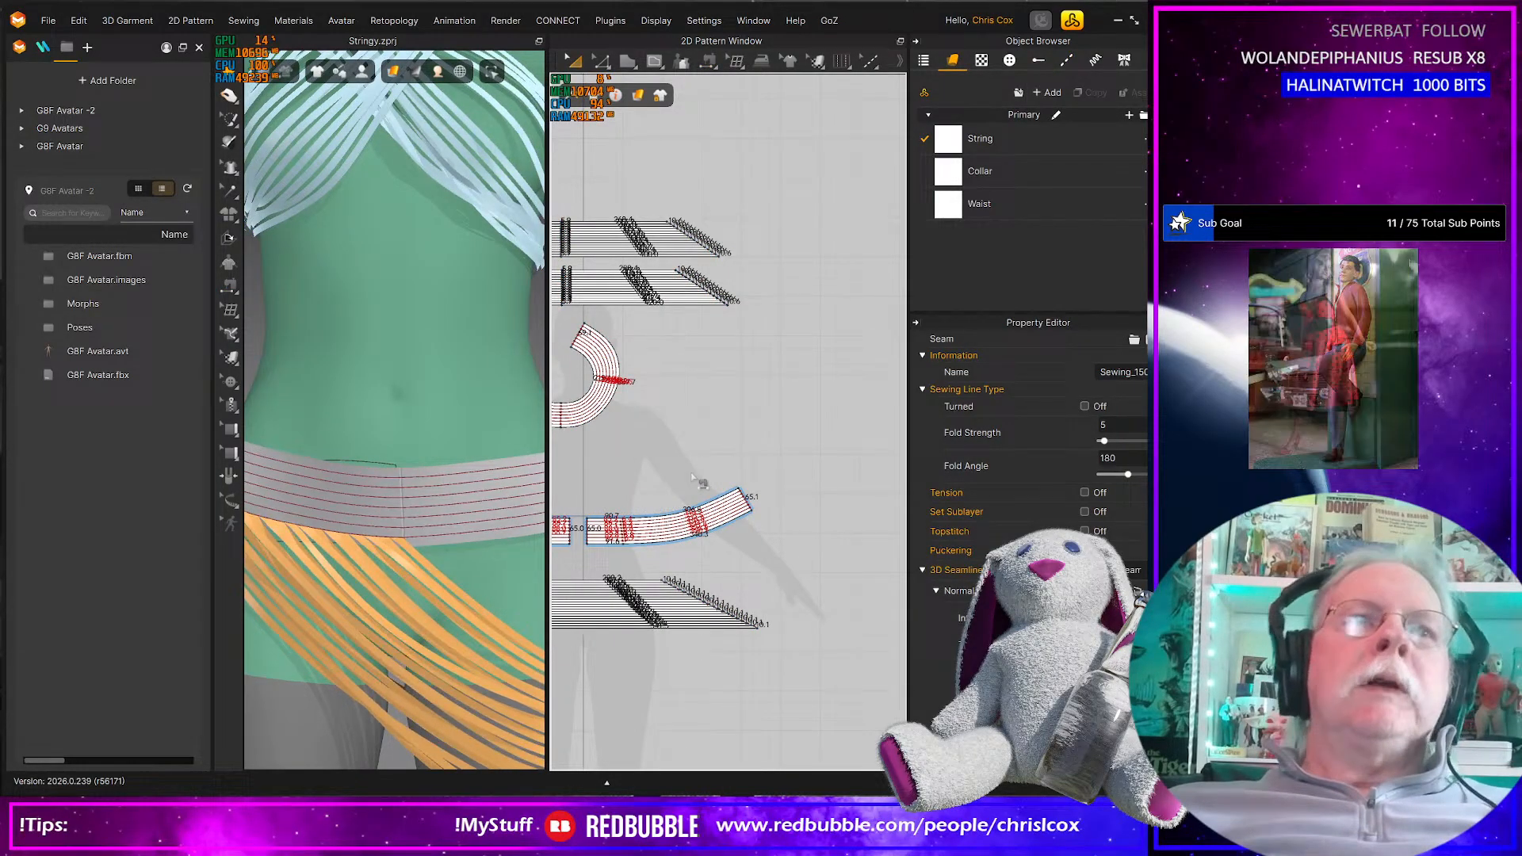
key("n")
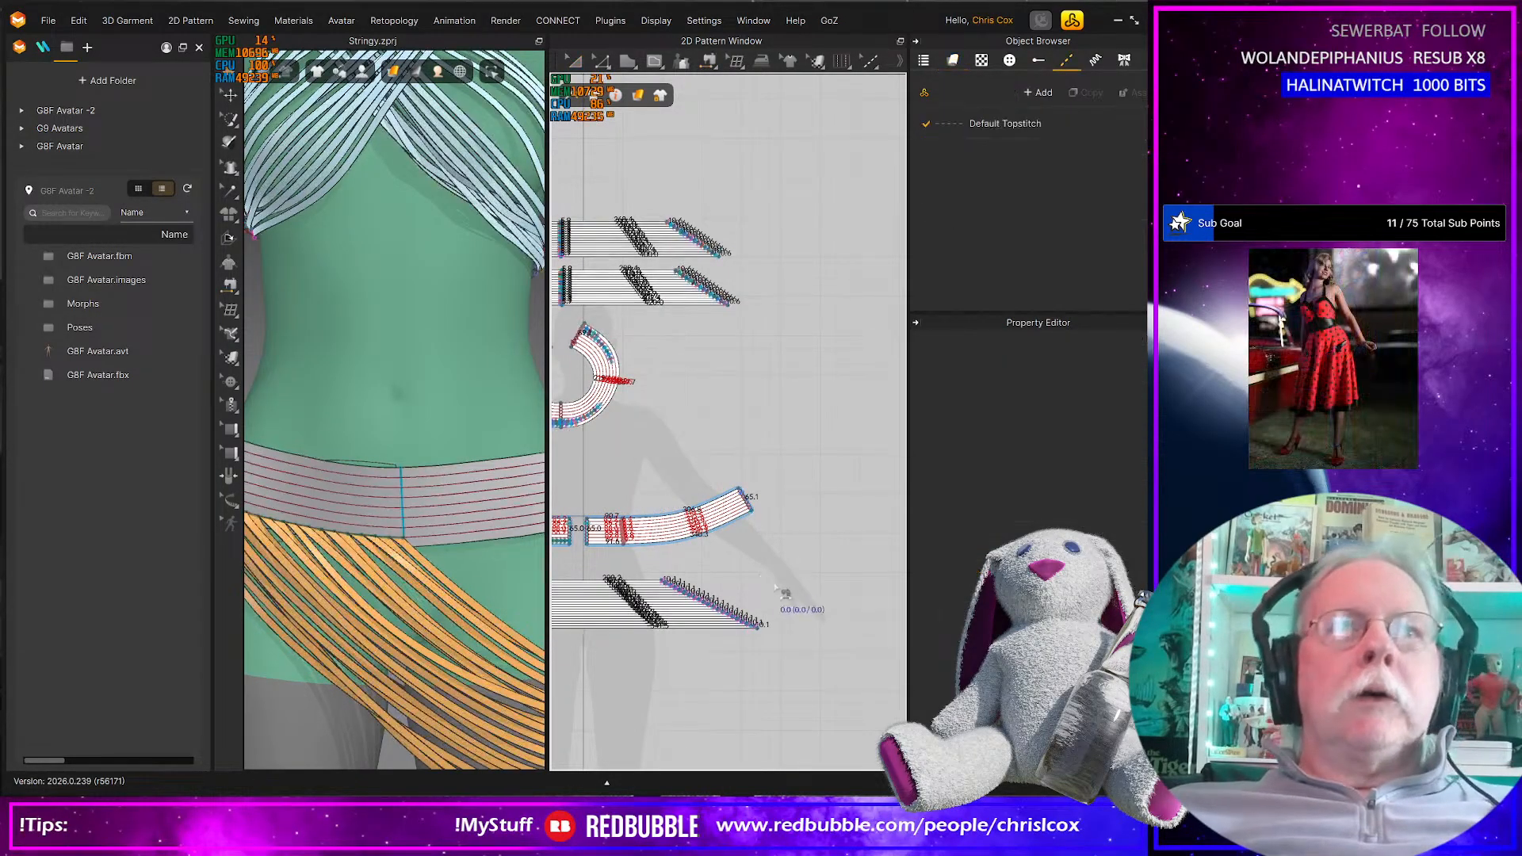
scroll(768, 679, "down", 3)
middle_click_drag(793, 678, 811, 676)
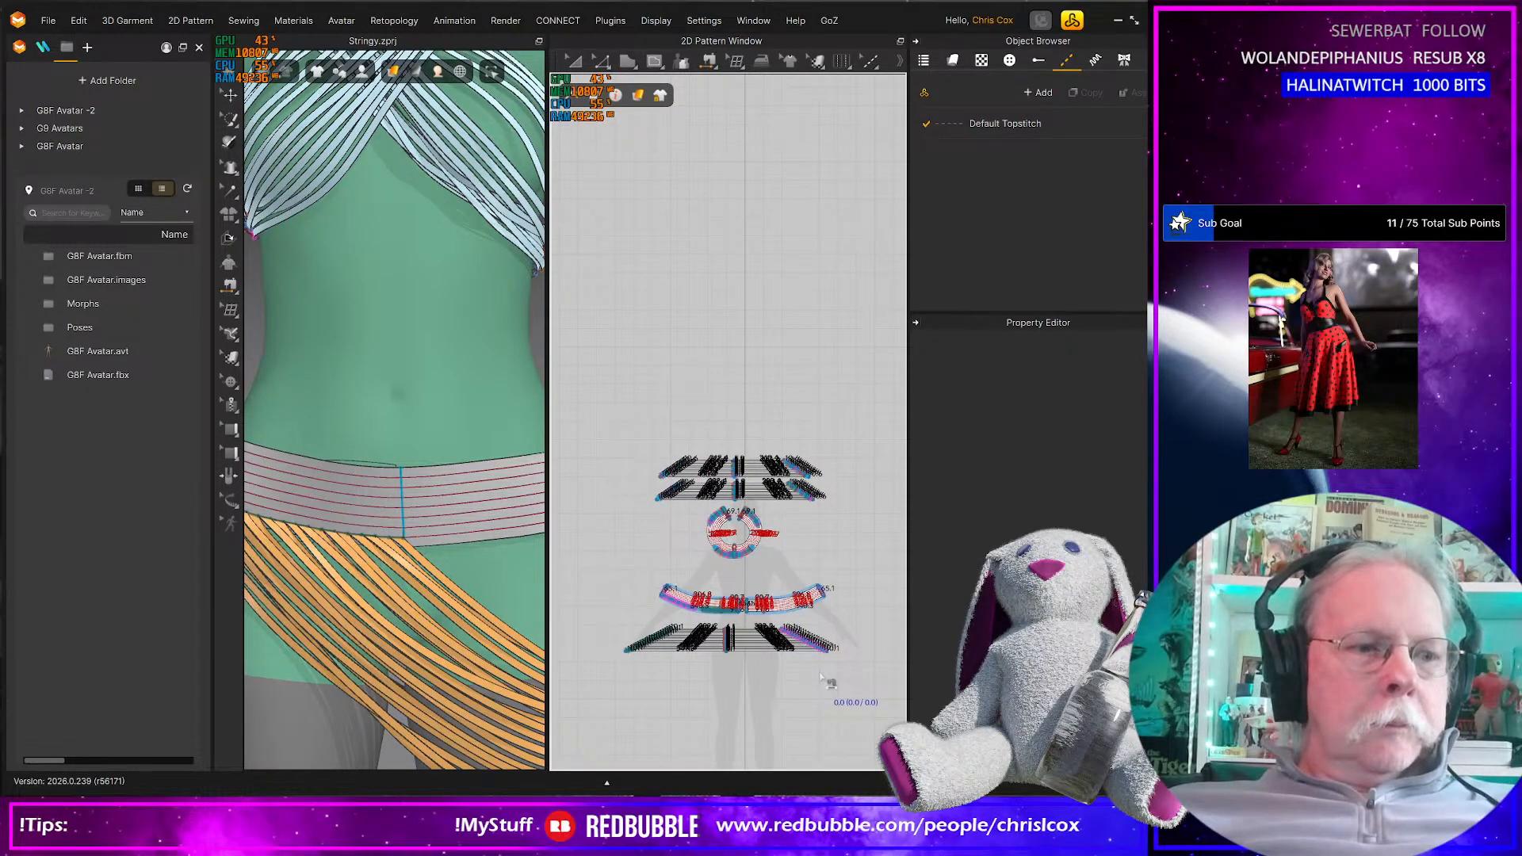
Copy all skirt strips below the waistband in the 2D layout and paste a mirrored set just below the originals
key("a")
left_click_drag(864, 681, 612, 614)
left_click_drag(716, 670, 718, 680)
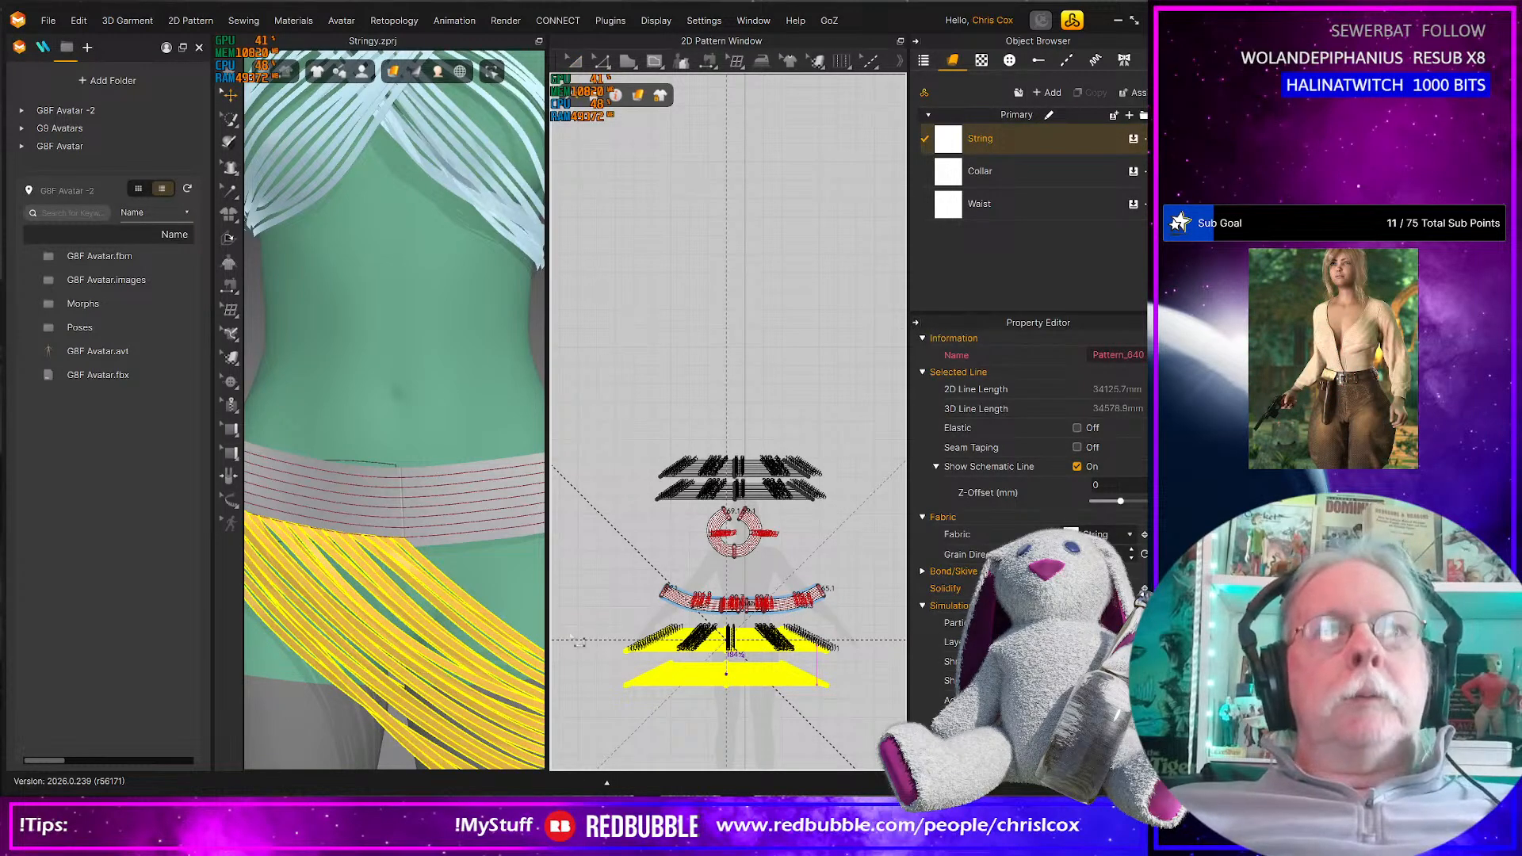
left_click(608, 675)
scroll(475, 674, "down", 5)
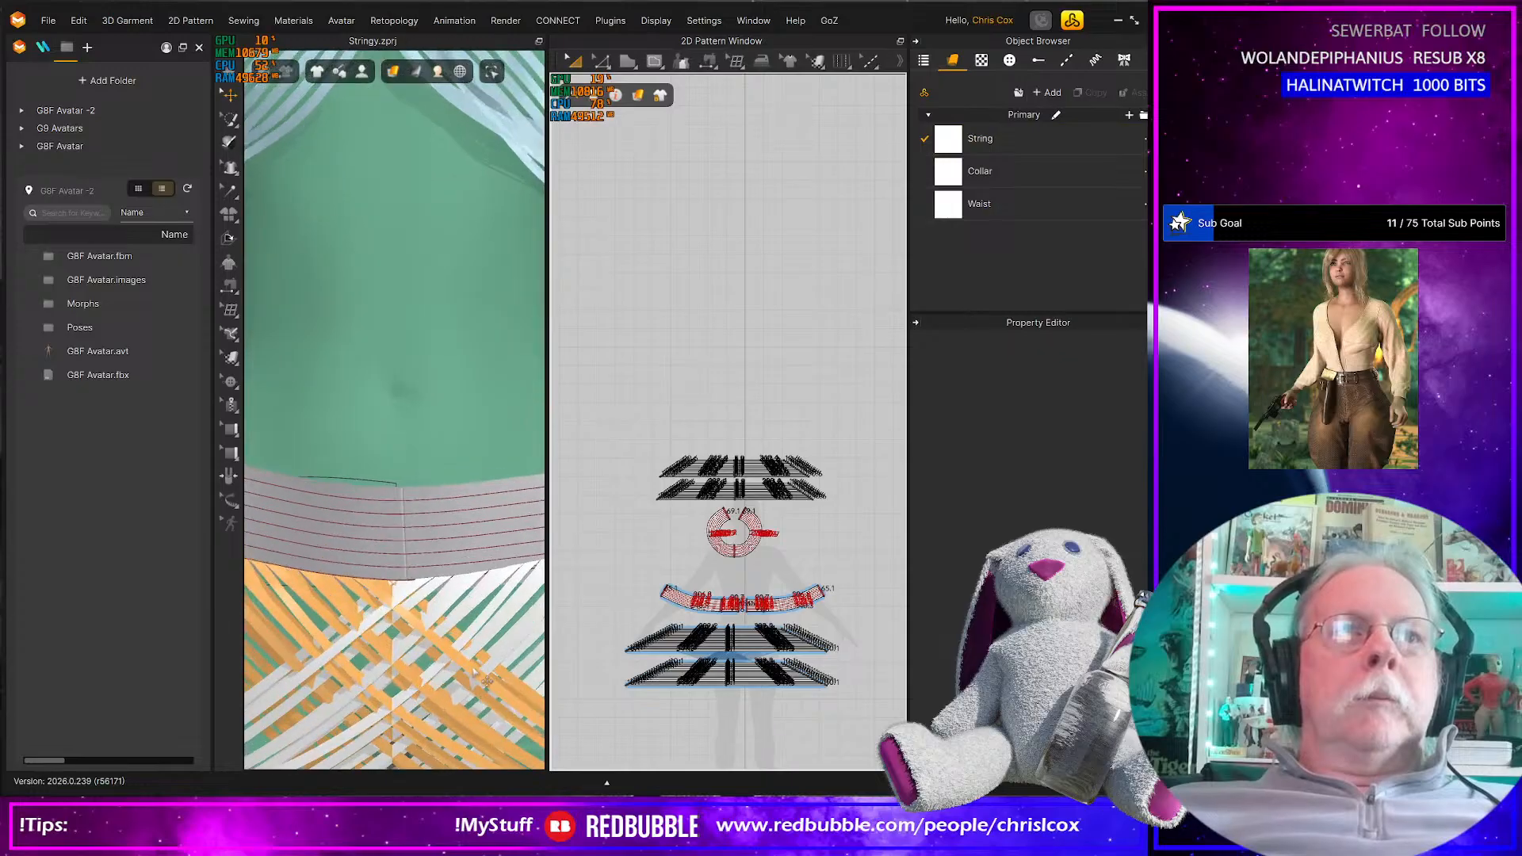
scroll(475, 672, "down", 2)
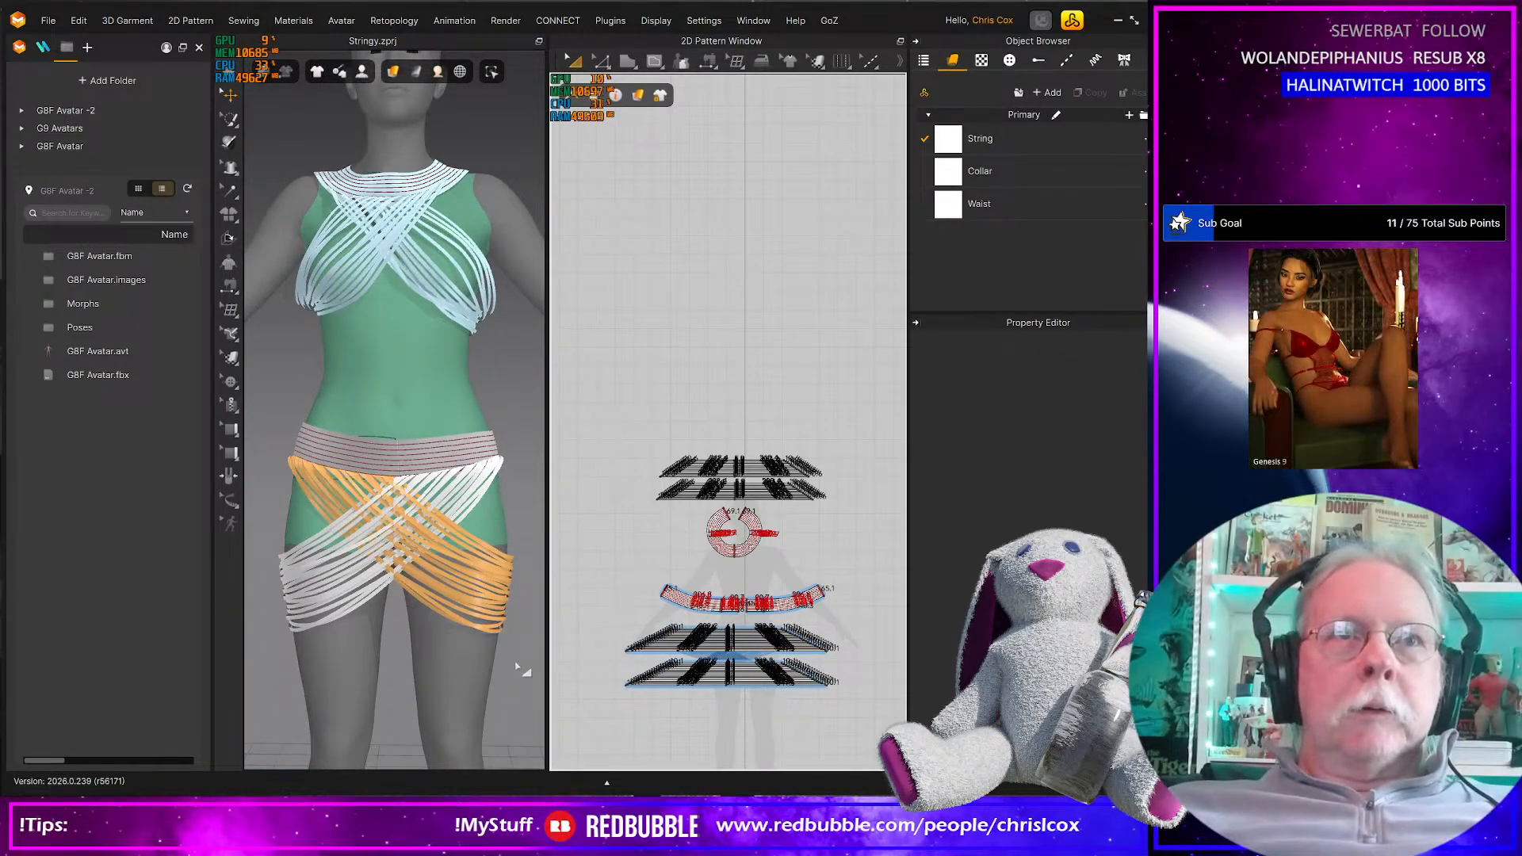
Select the left half of the mirrored skirt strips and move it slightly away from the back of the avatar's hips
right_click_drag(516, 668, 433, 505)
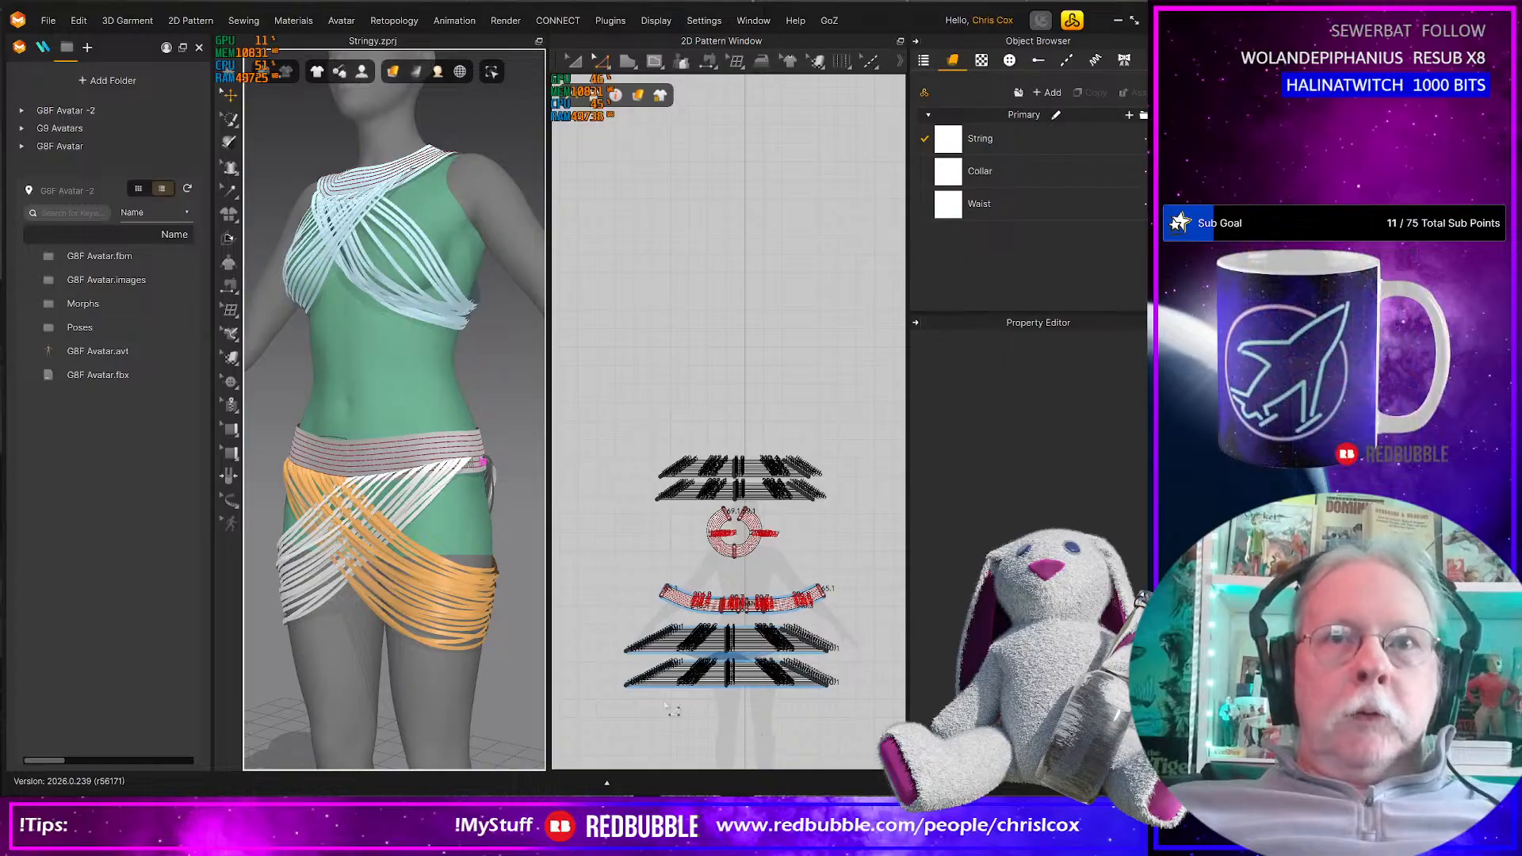
key("z")
left_click_drag(740, 727, 650, 705)
key("a")
left_click_drag(722, 739, 613, 660)
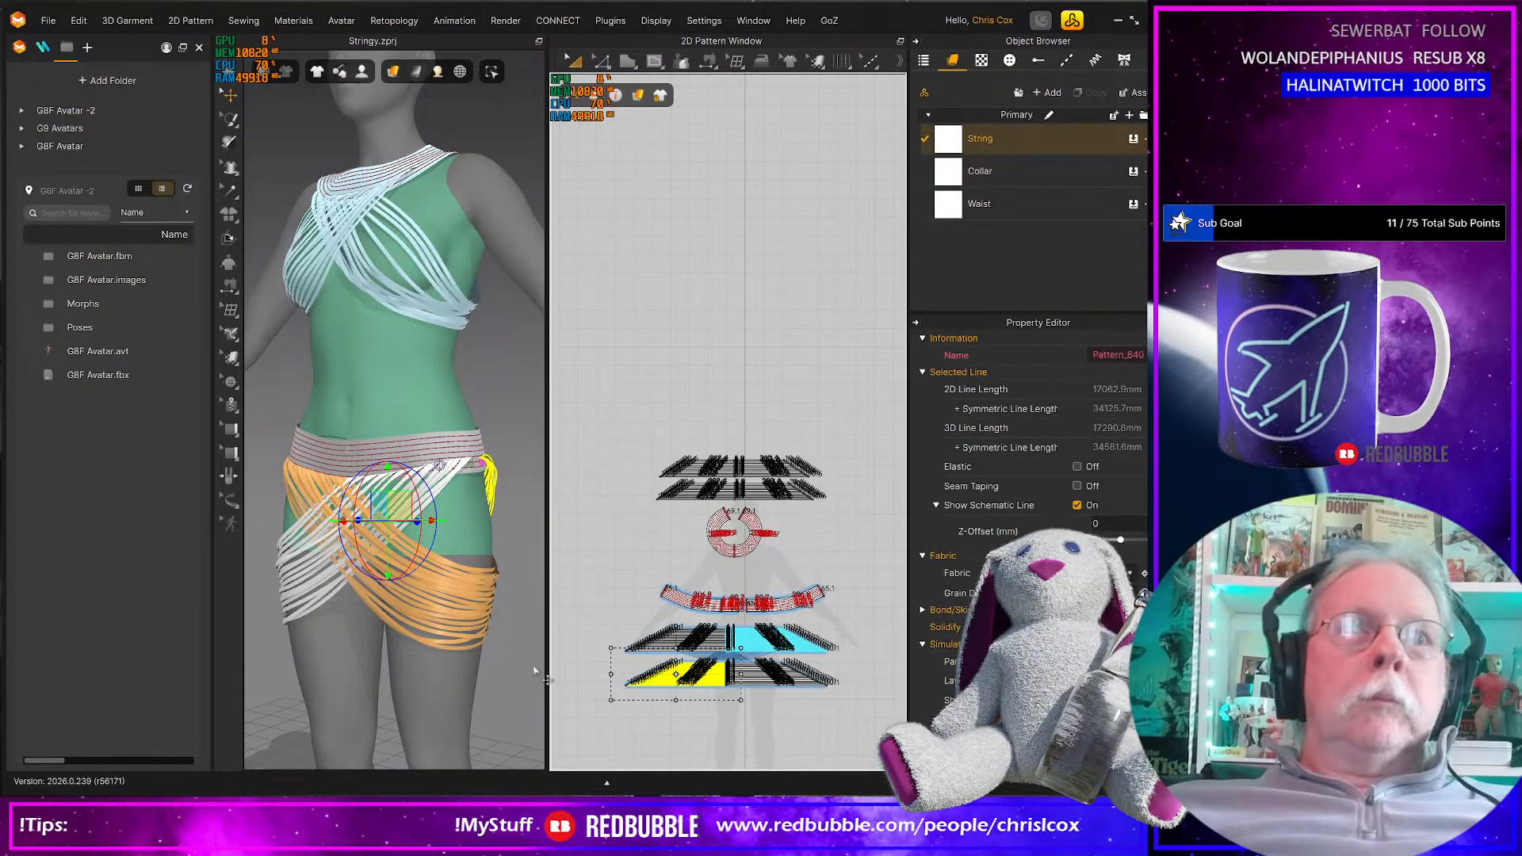
right_click_drag(523, 665, 434, 687)
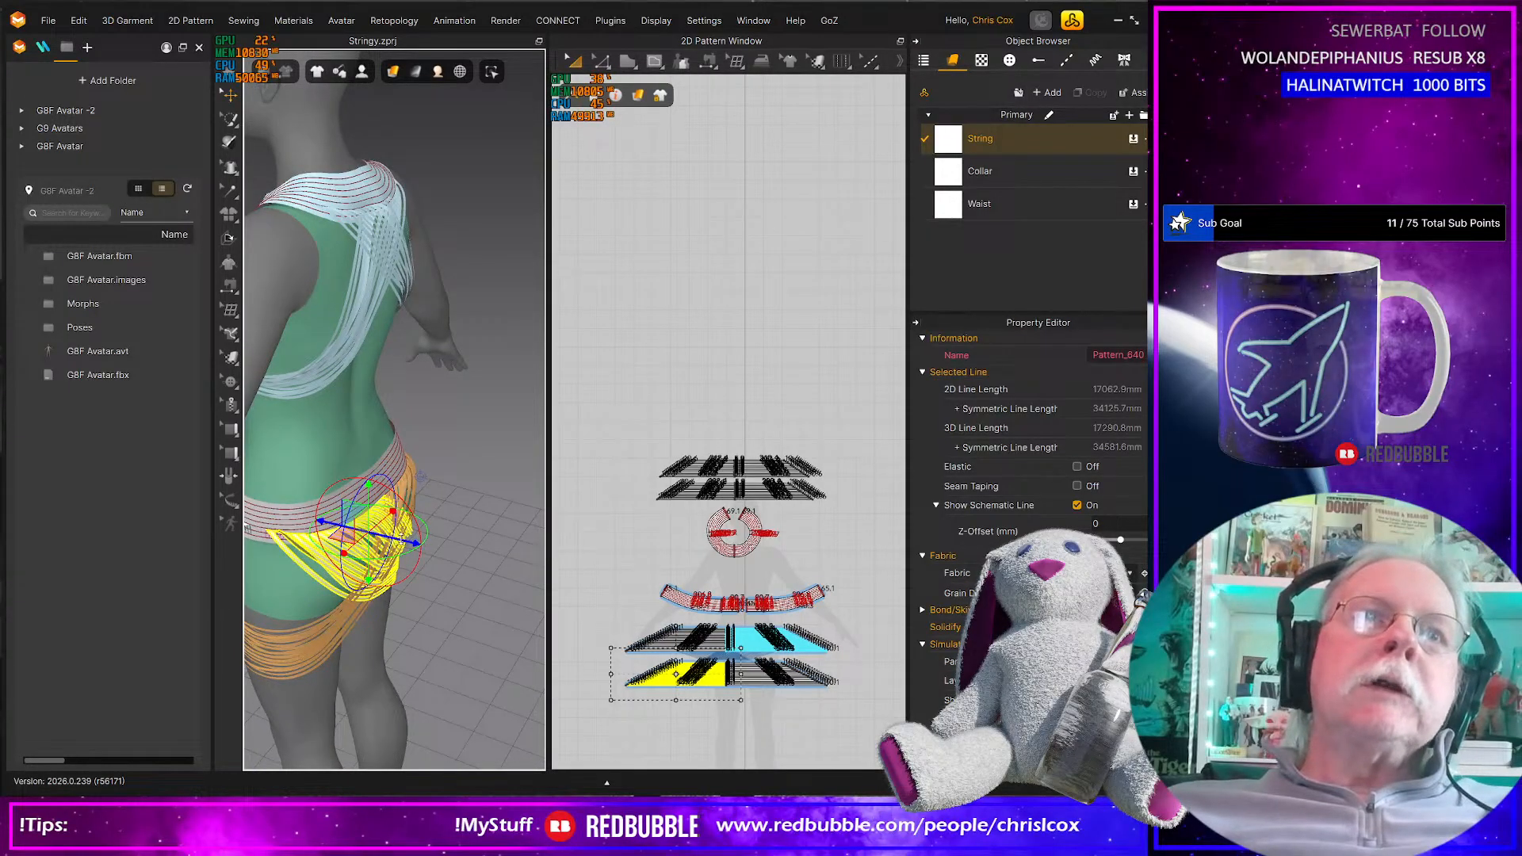
left_click_drag(422, 545, 441, 548)
right_click_drag(441, 549, 799, 733)
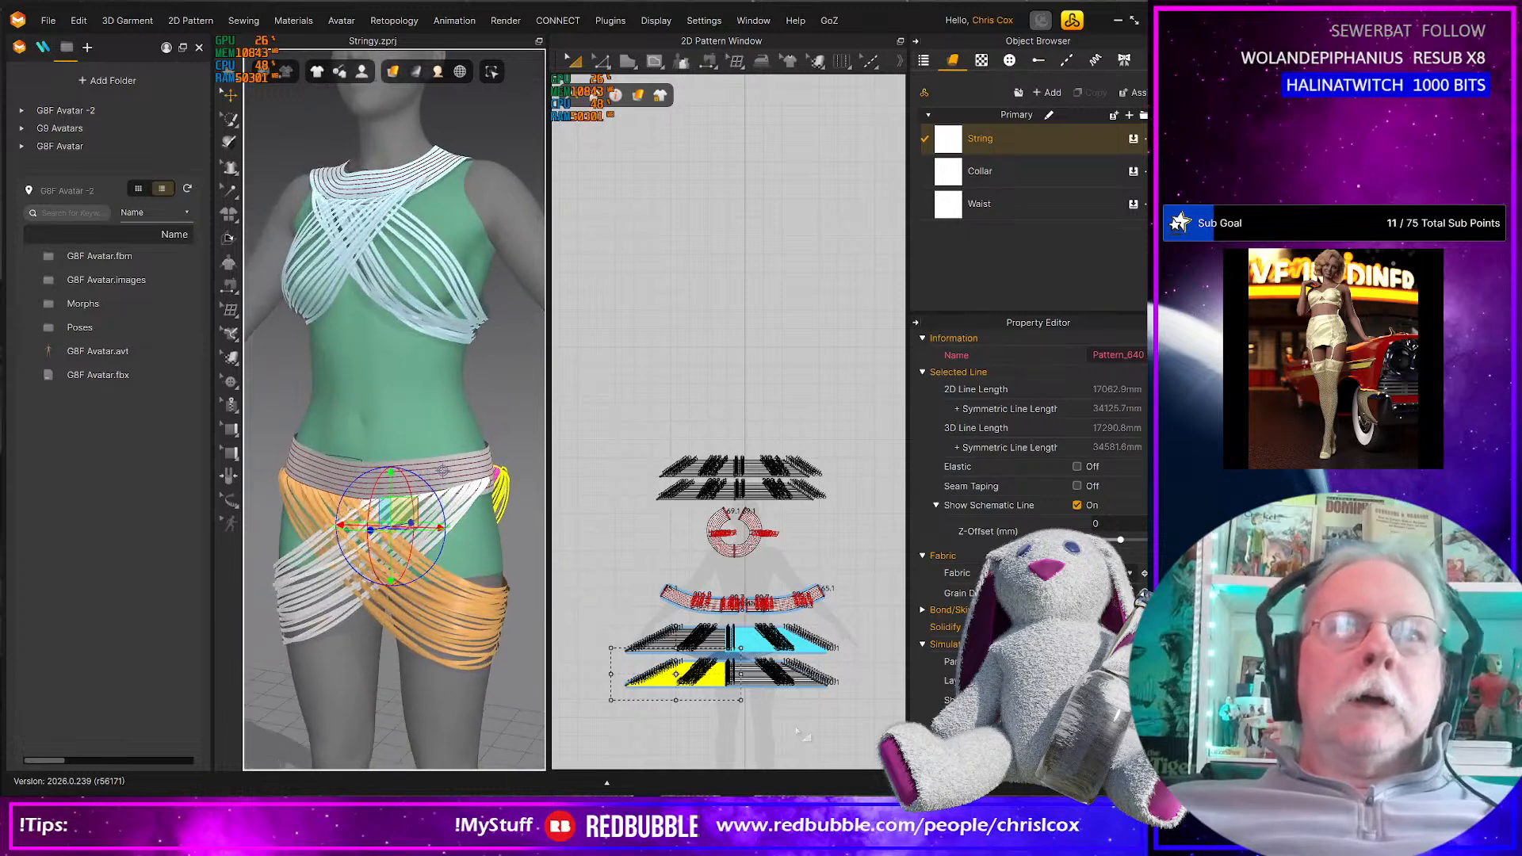
Select the lower-row string patterns on one half of the skirt and pull them slightly forward from the avatar's hips
left_click_drag(852, 720, 723, 656)
right_click_drag(499, 671, 423, 623)
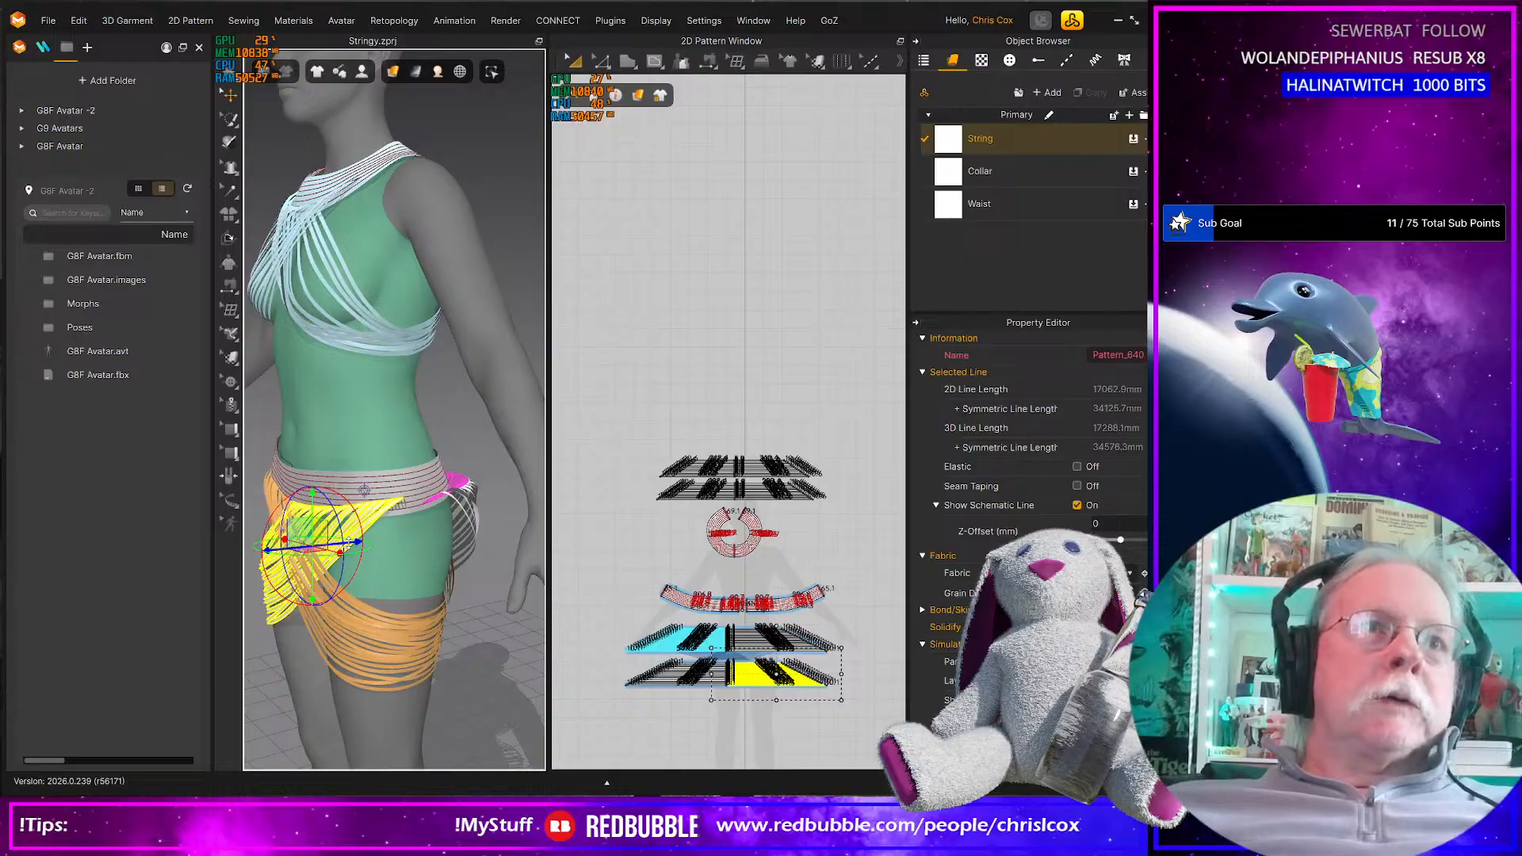
left_click_drag(350, 541, 329, 542)
right_click_drag(354, 629, 499, 561)
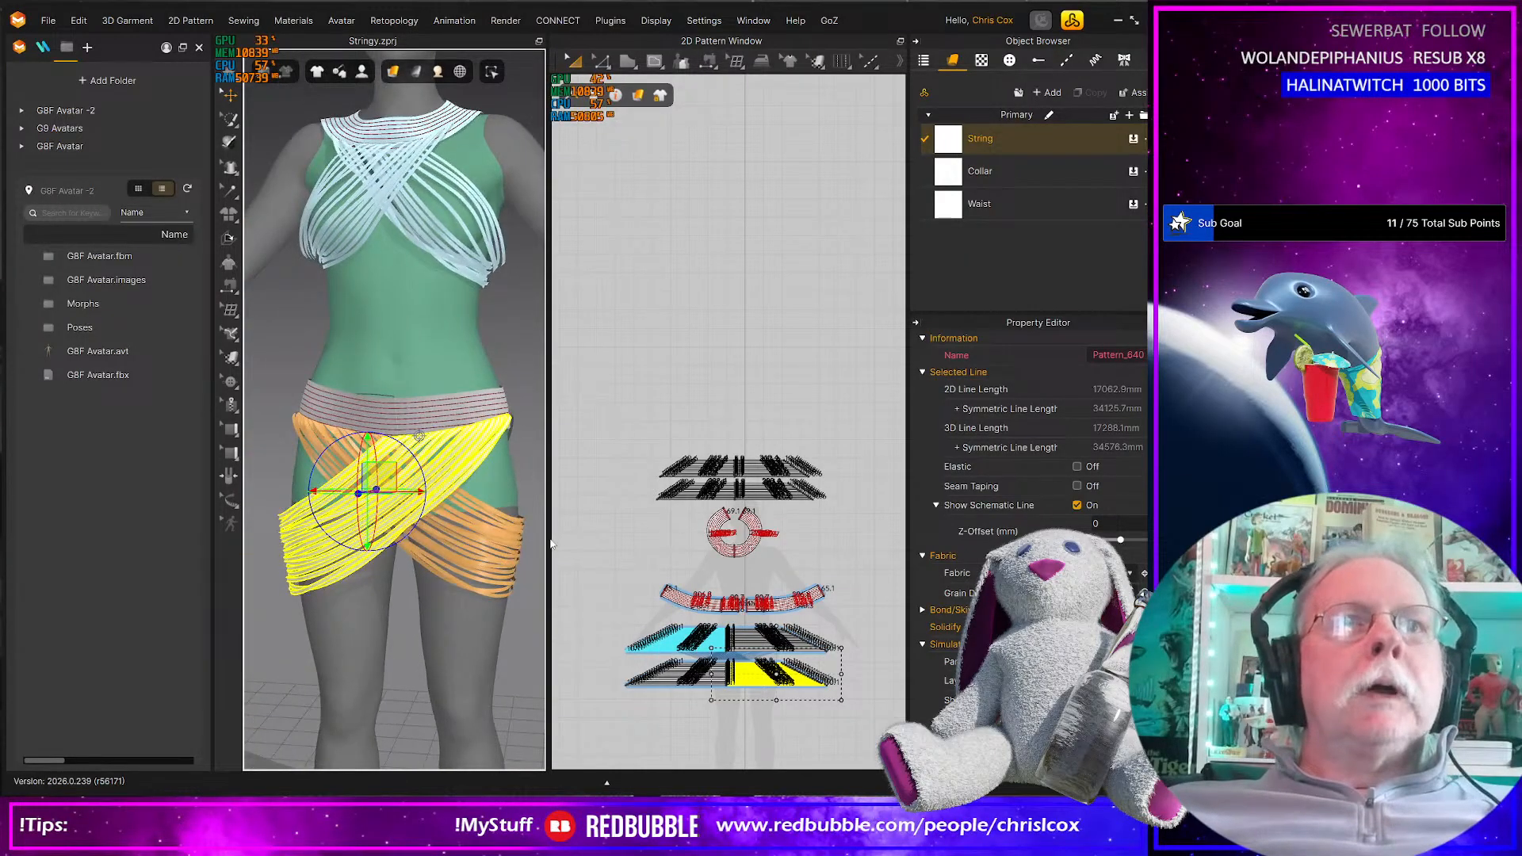
Enlarge the 3D viewport and simulate the skirt strings so they drape around the hips
left_click_drag(549, 539, 638, 547)
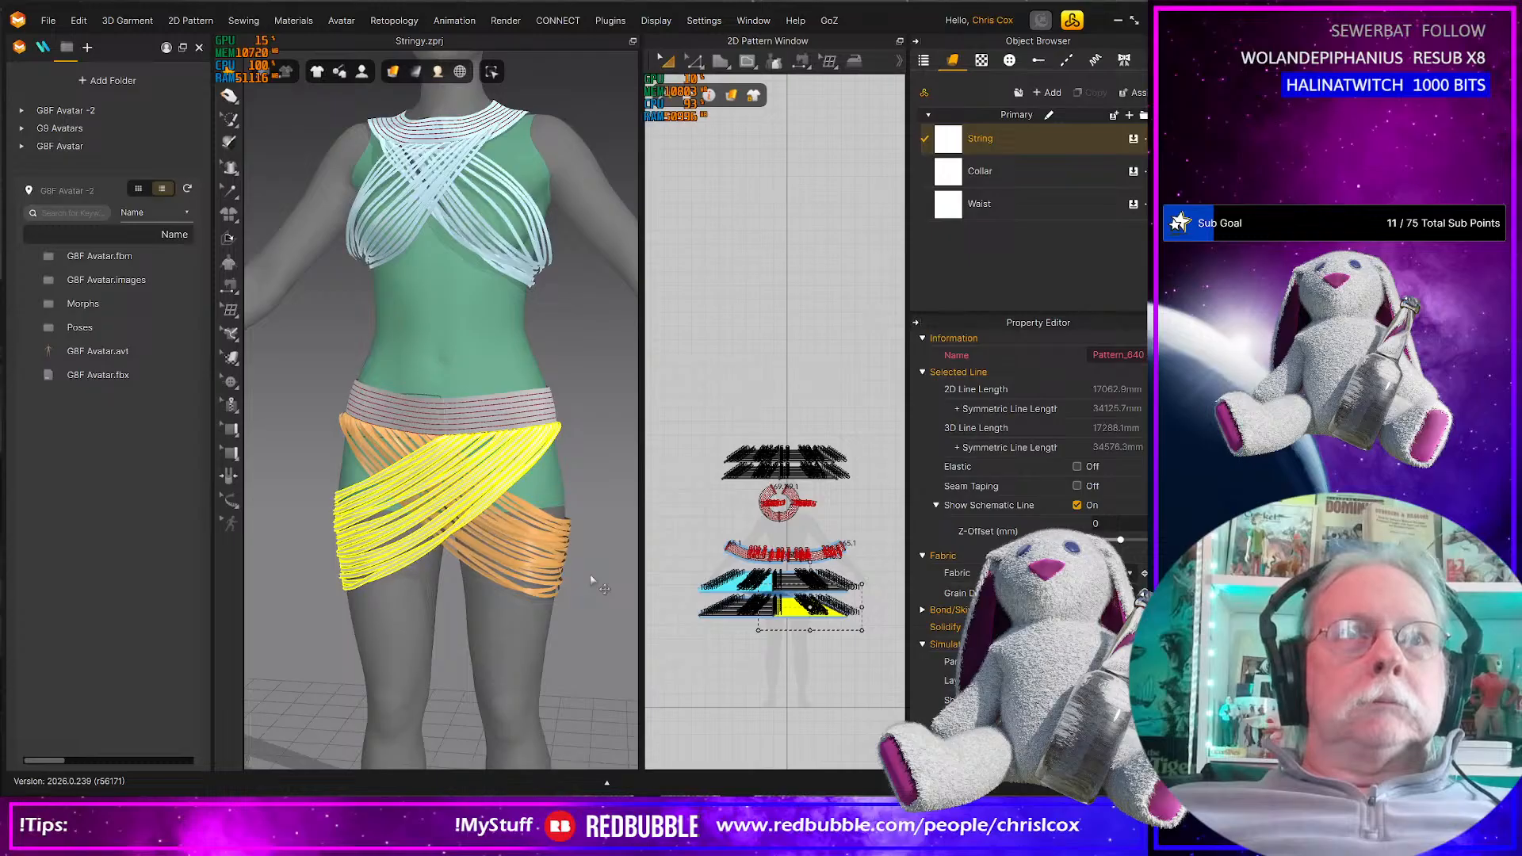
right_click_drag(588, 575, 486, 600)
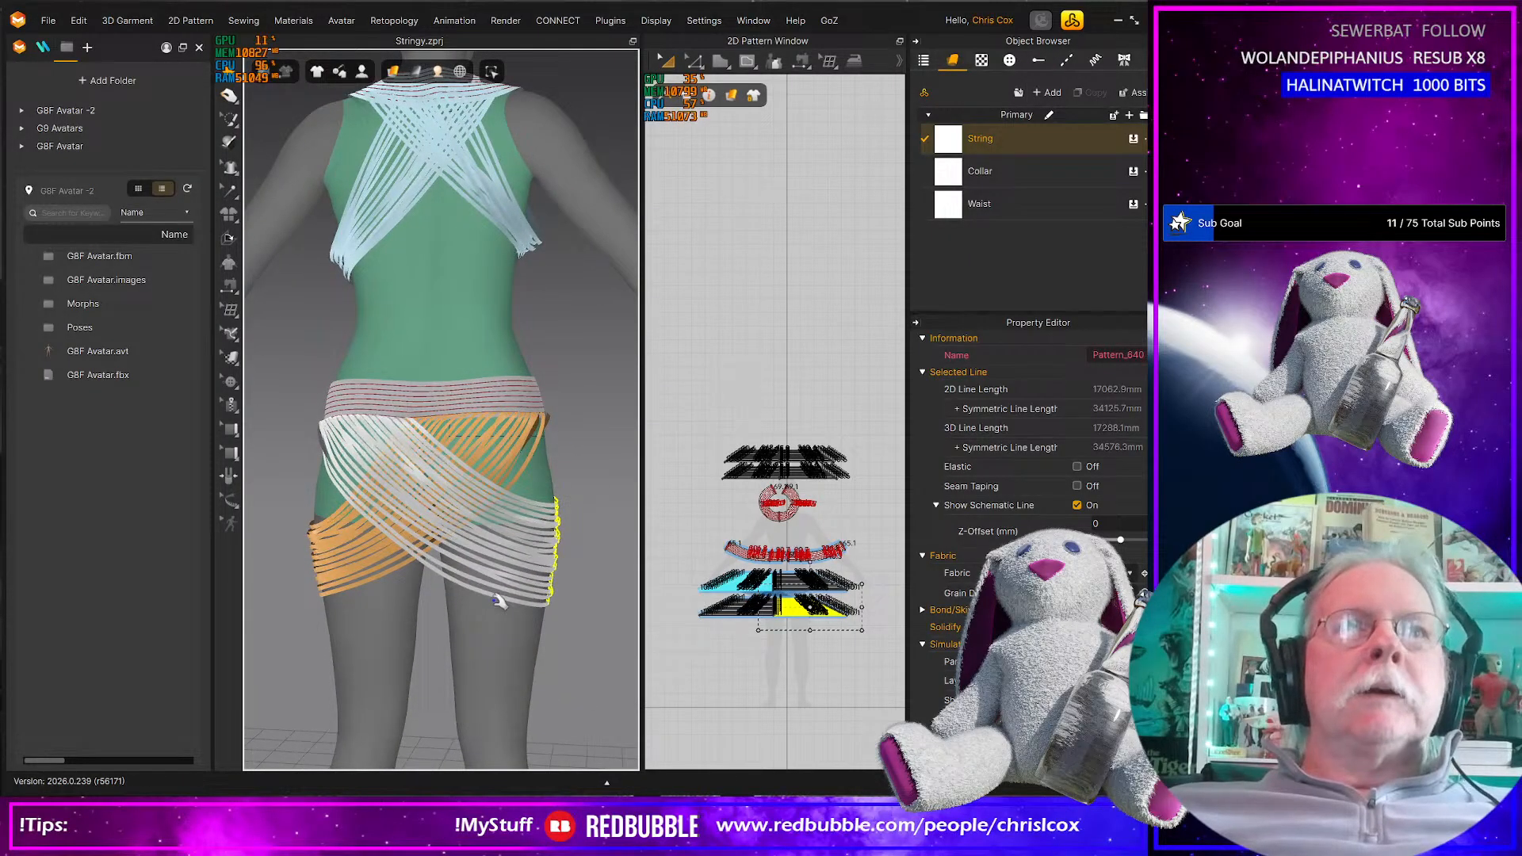
right_click_drag(466, 605, 679, 618)
scroll(385, 485, "up", 3)
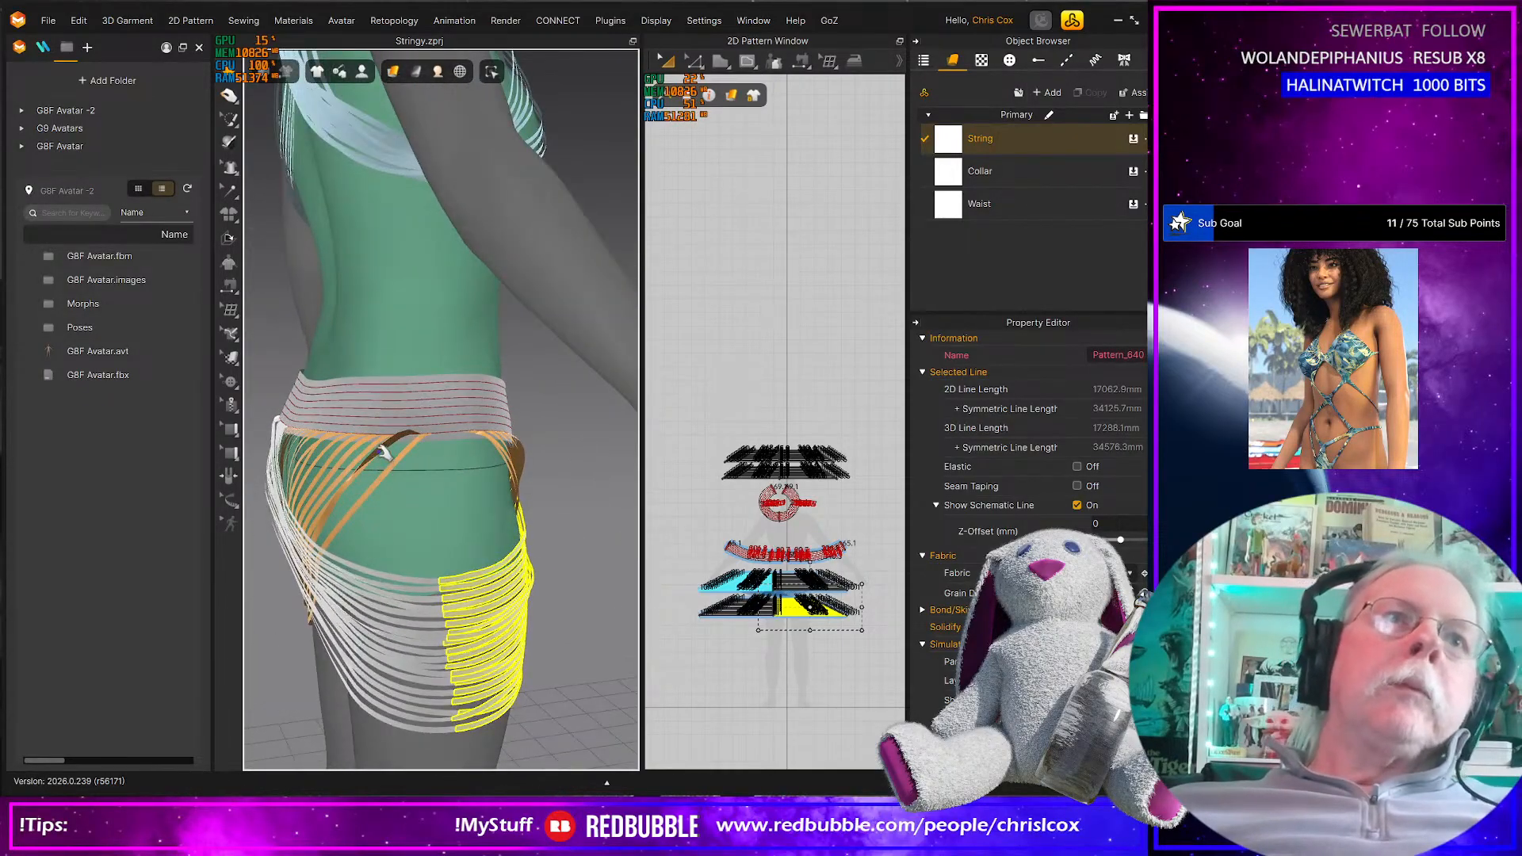
Pull the stray skirt string below the waistband at the back hip into a straighter drape during simulation
left_click(379, 450)
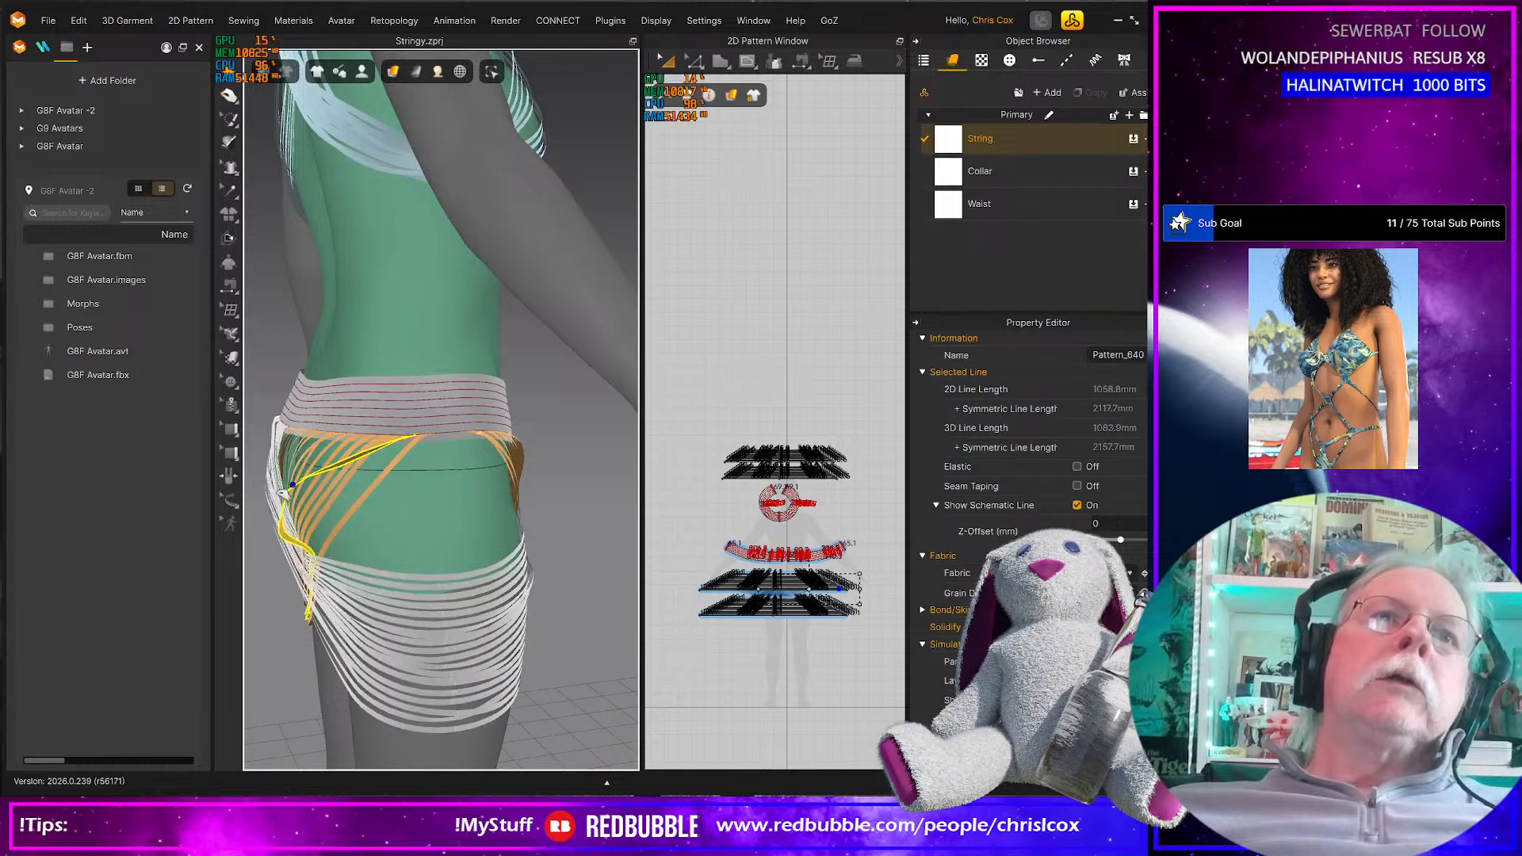
left_click_drag(270, 493, 282, 493)
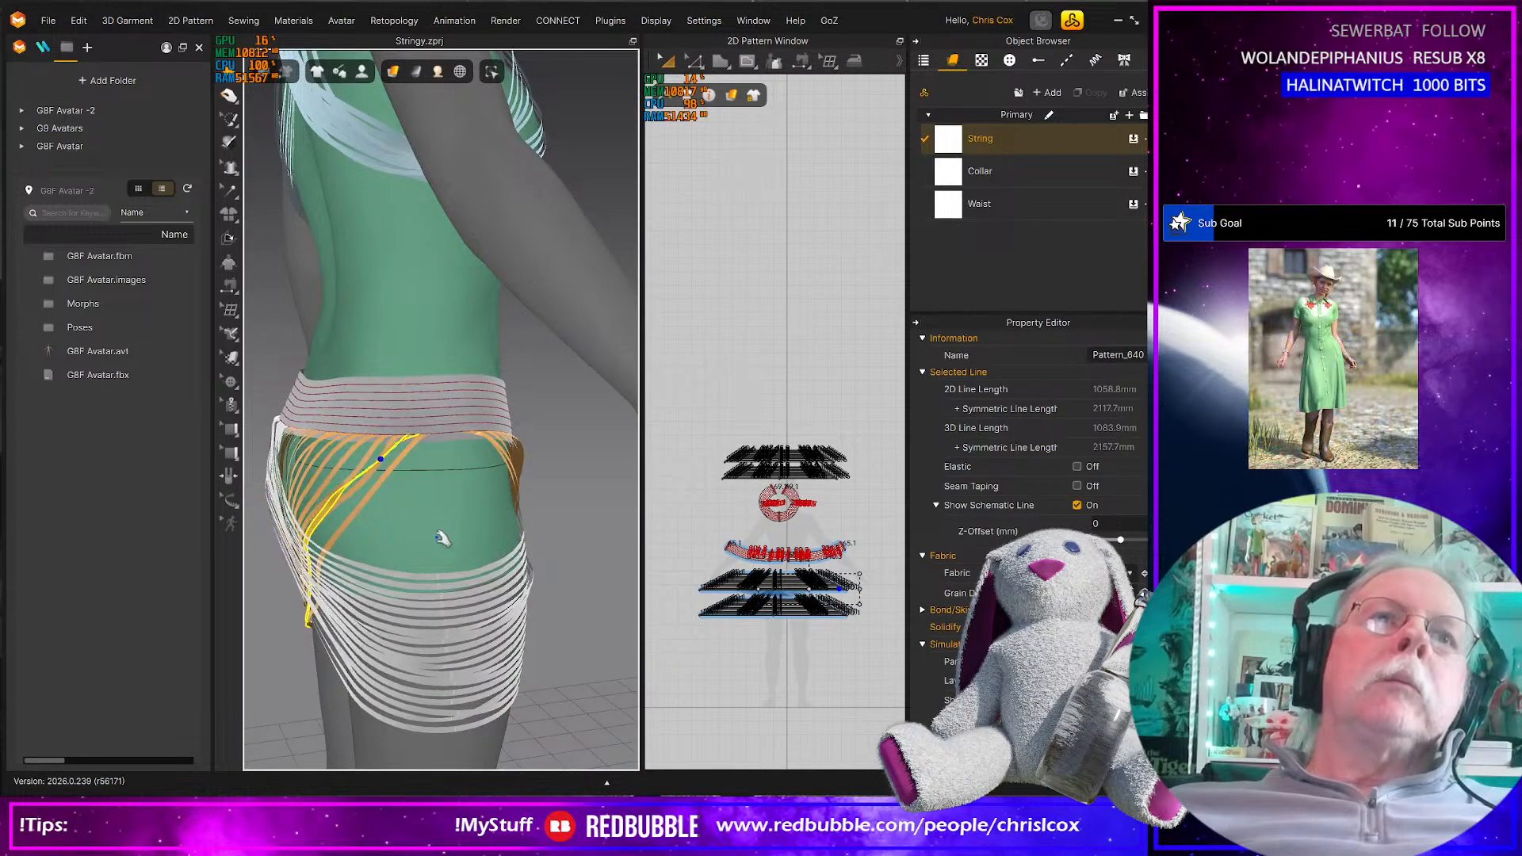
right_click_drag(440, 539, 383, 526)
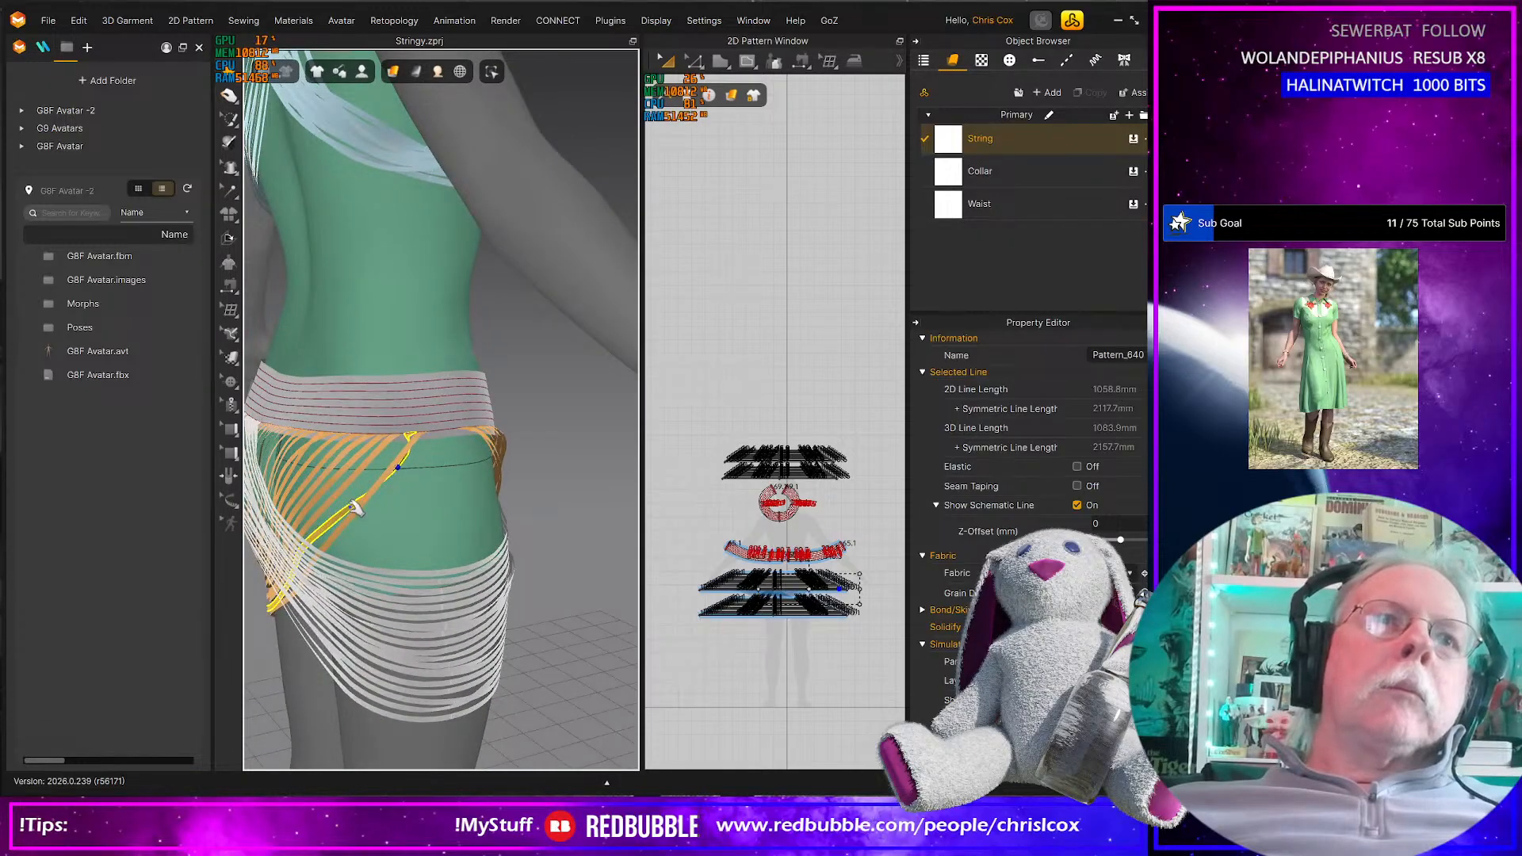
left_click_drag(336, 516, 337, 507)
Select all the skirt string patterns in both lower rows and turn off their strengthening
key("b")
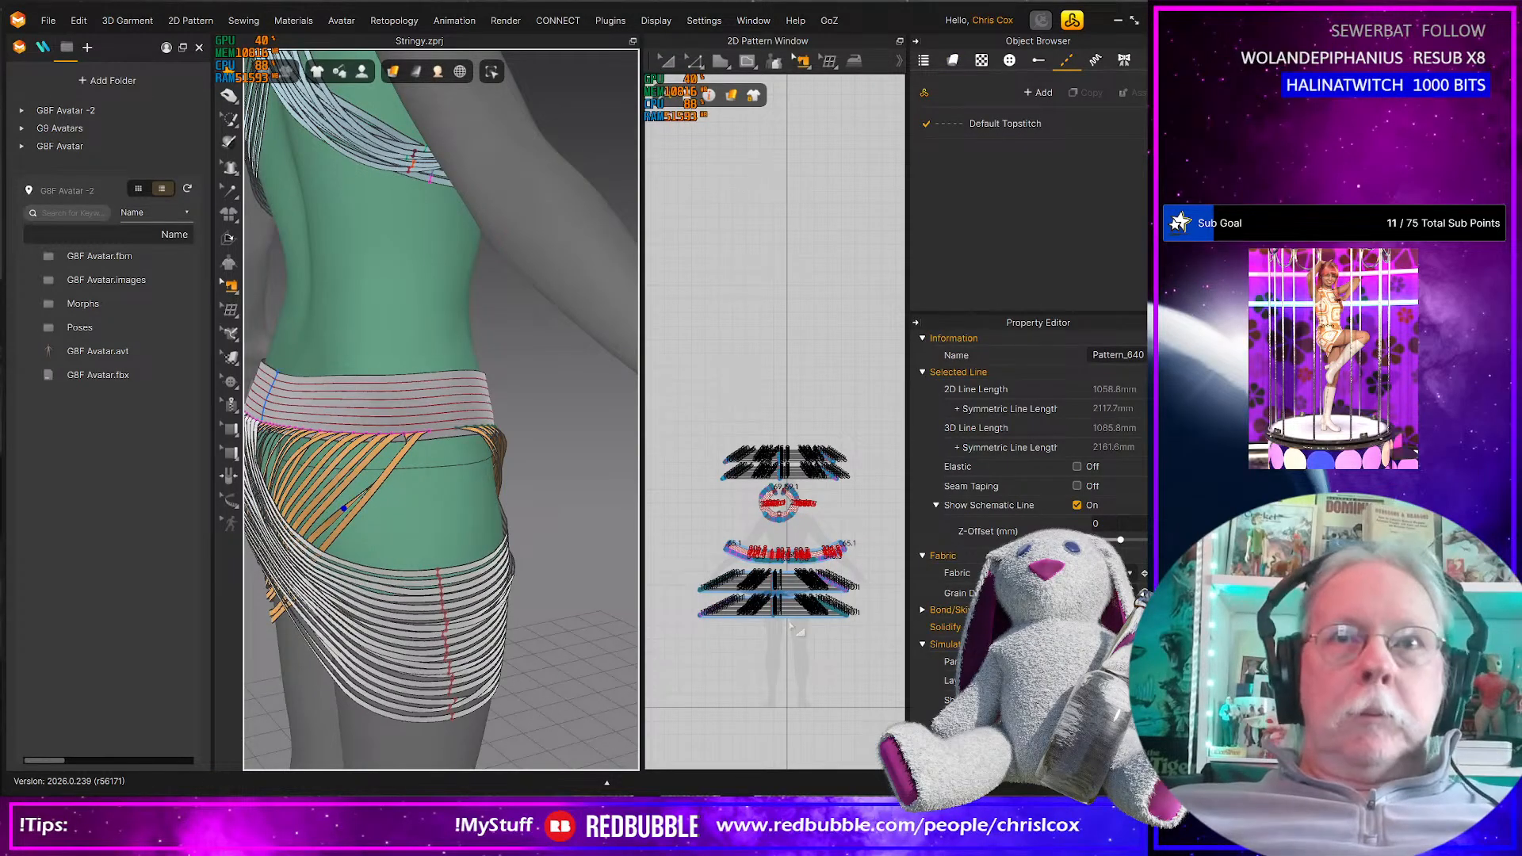
key("a")
left_click_drag(876, 638, 663, 565)
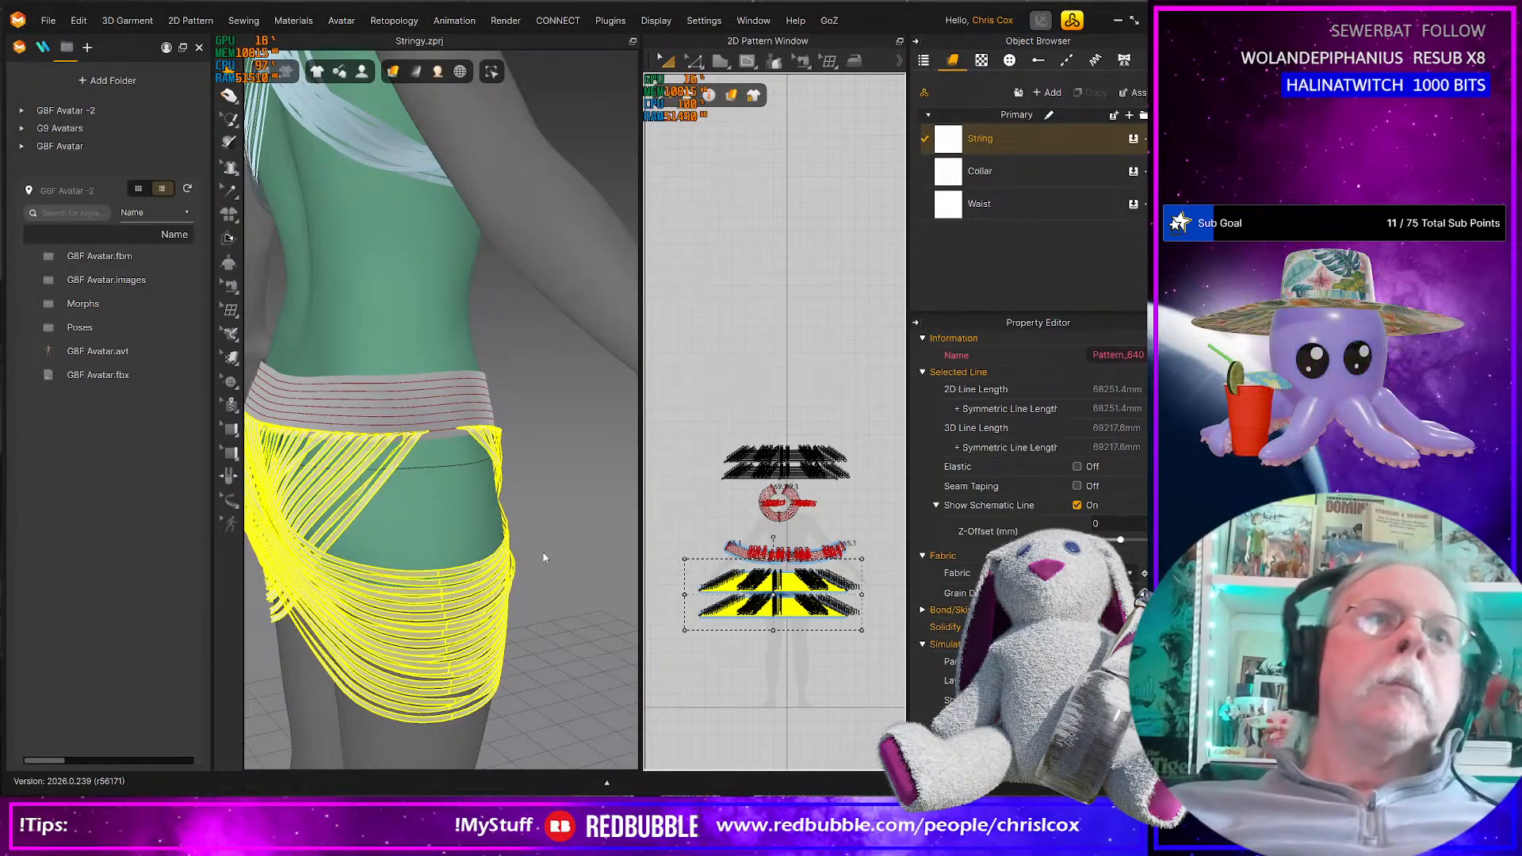
Inspect the drape of the skirt and top strings on the avatar from the back, side and front
right_click_drag(544, 557, 367, 516)
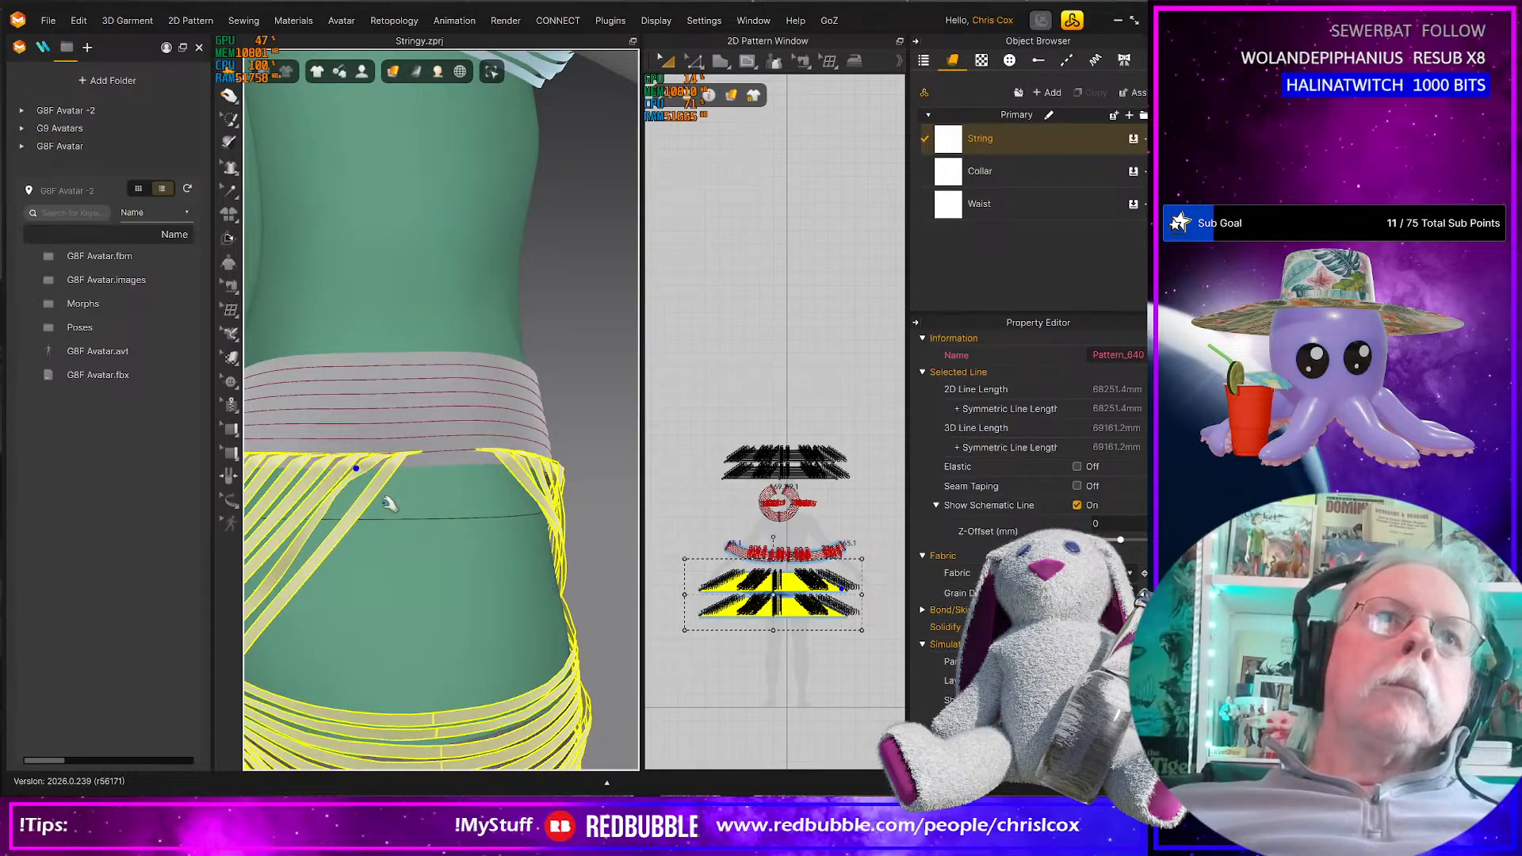
right_click_drag(442, 546, 481, 586)
scroll(495, 578, "down", 4)
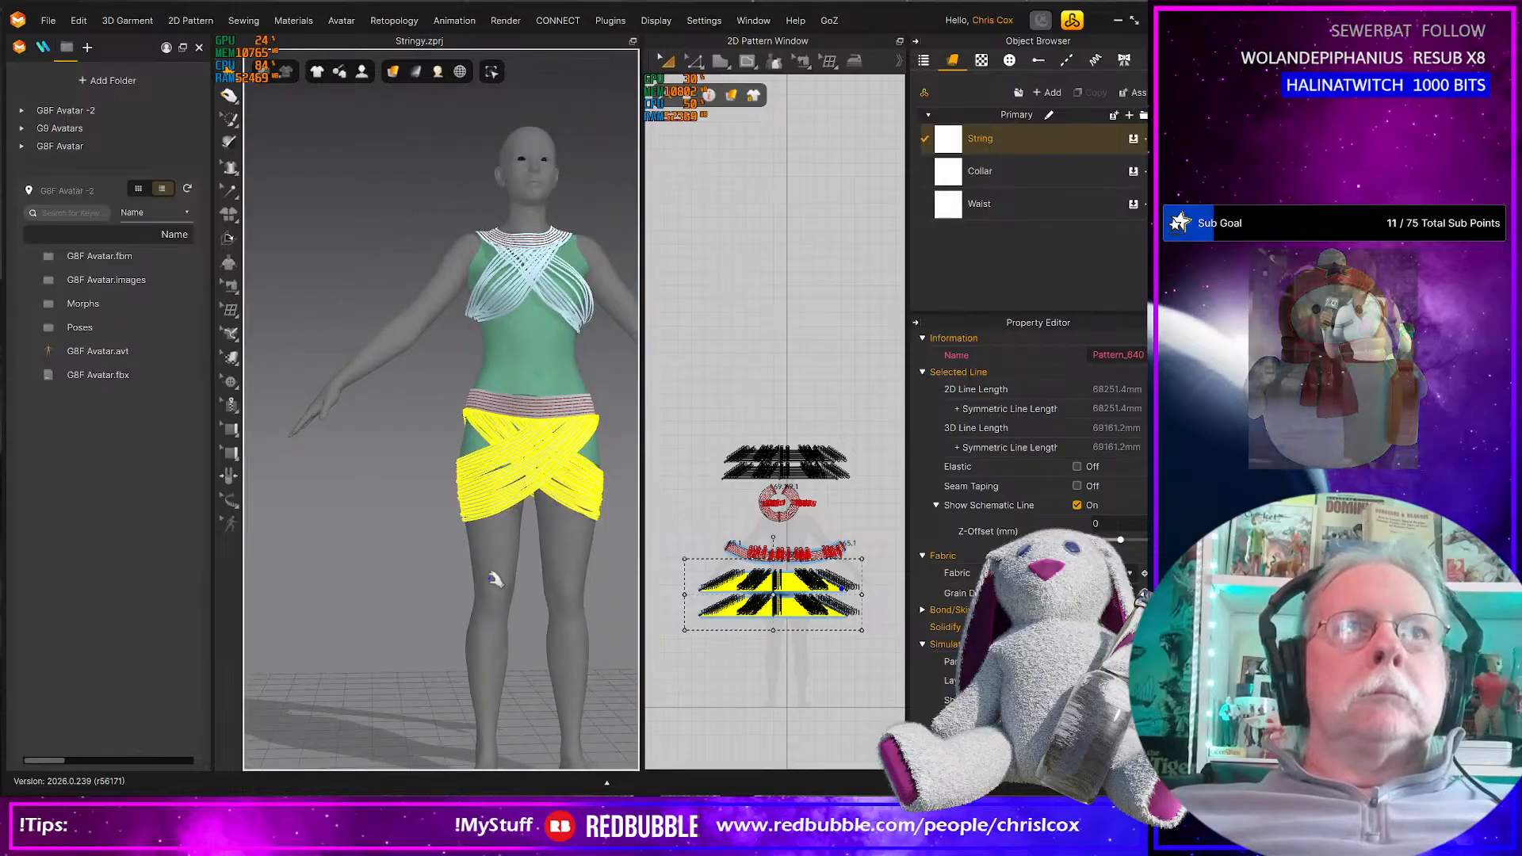
middle_click_drag(493, 578, 449, 587)
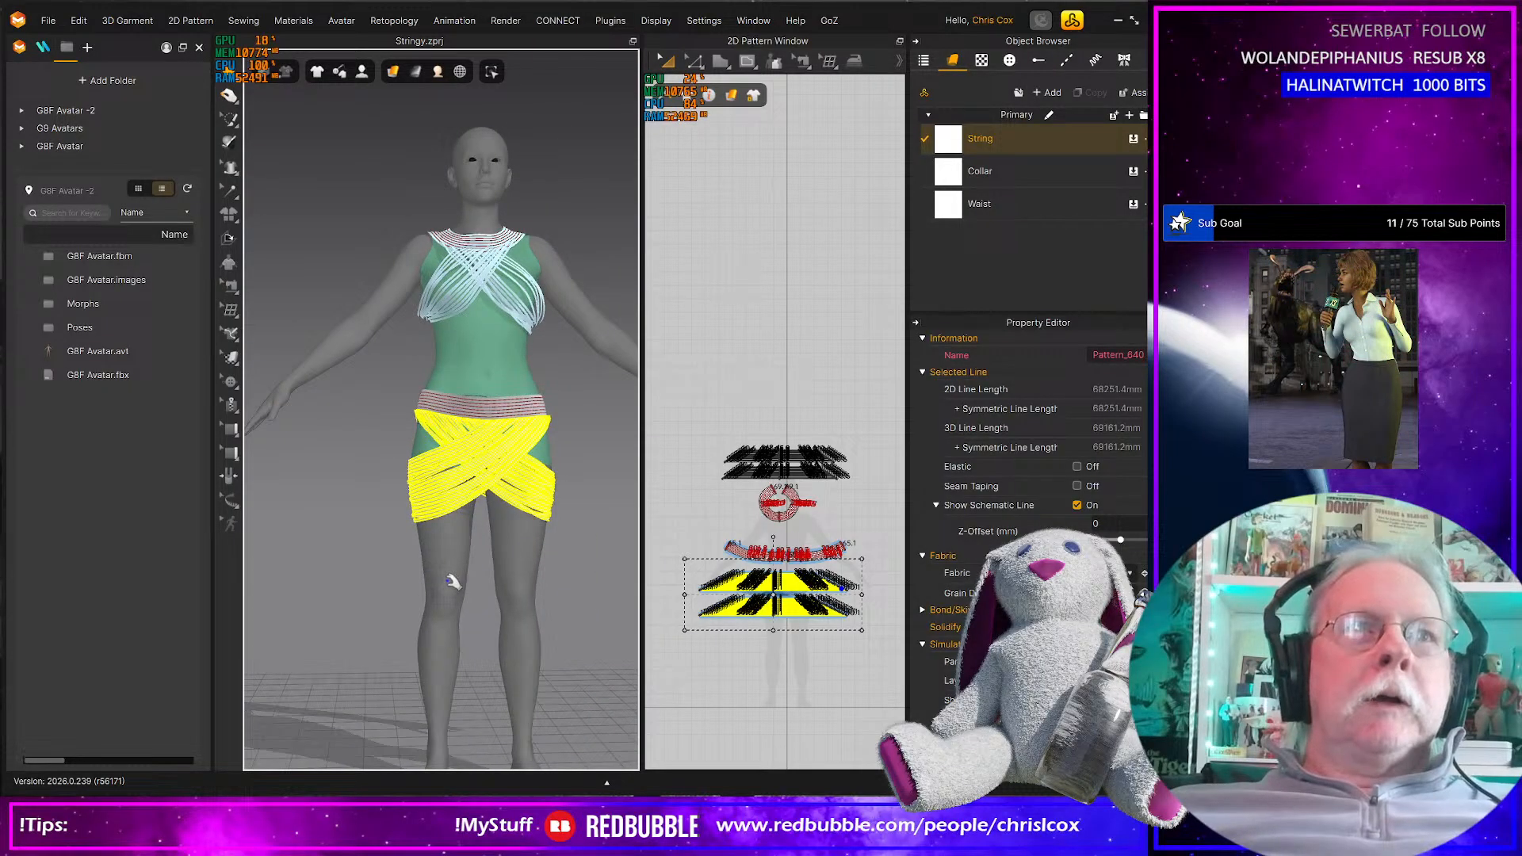
right_click_drag(449, 581, 433, 594)
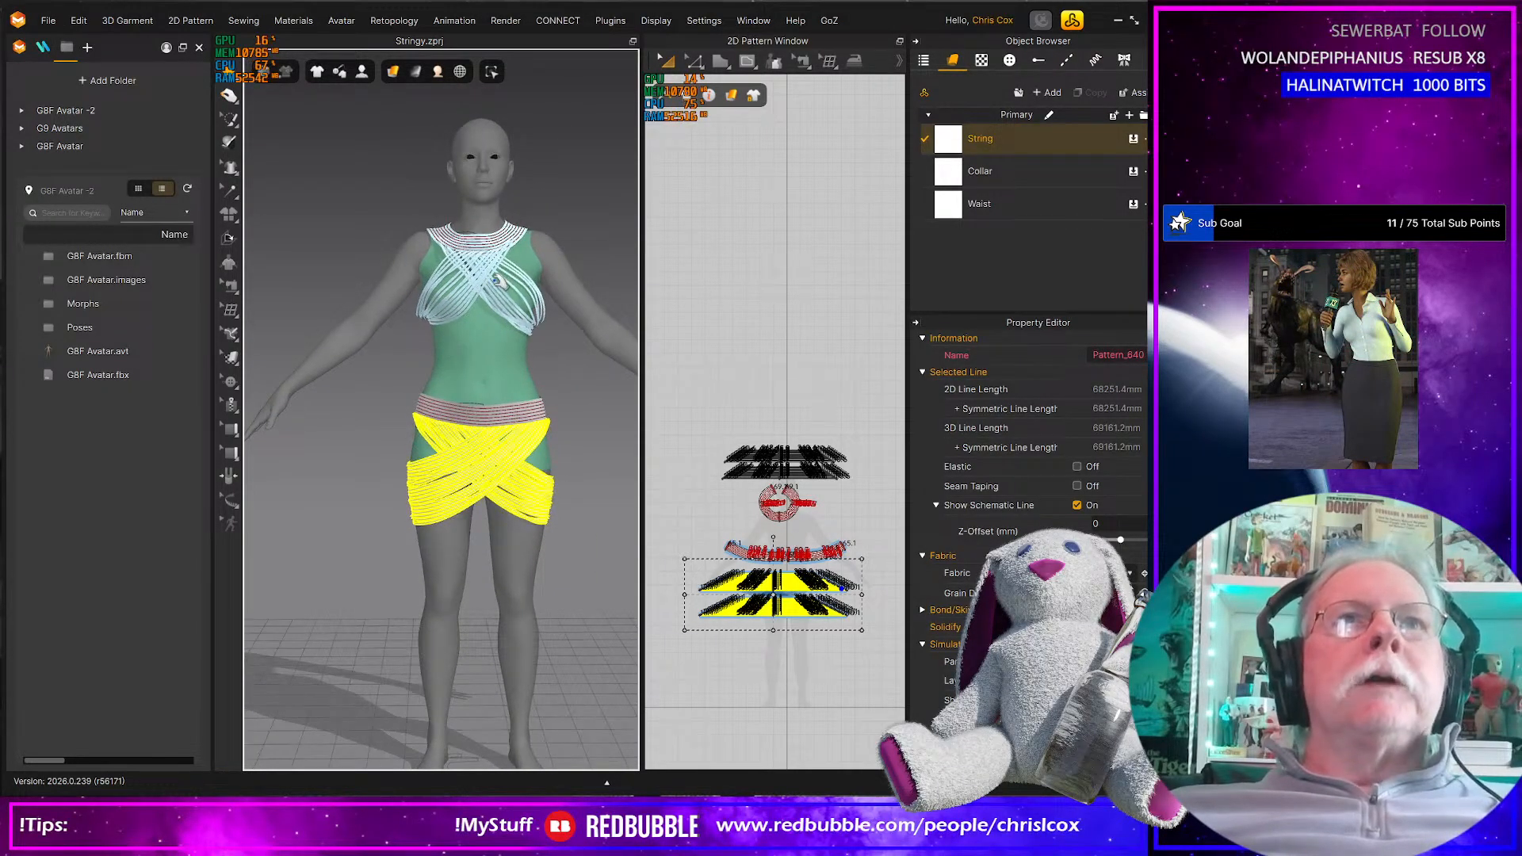
right_click_drag(565, 373, 406, 299)
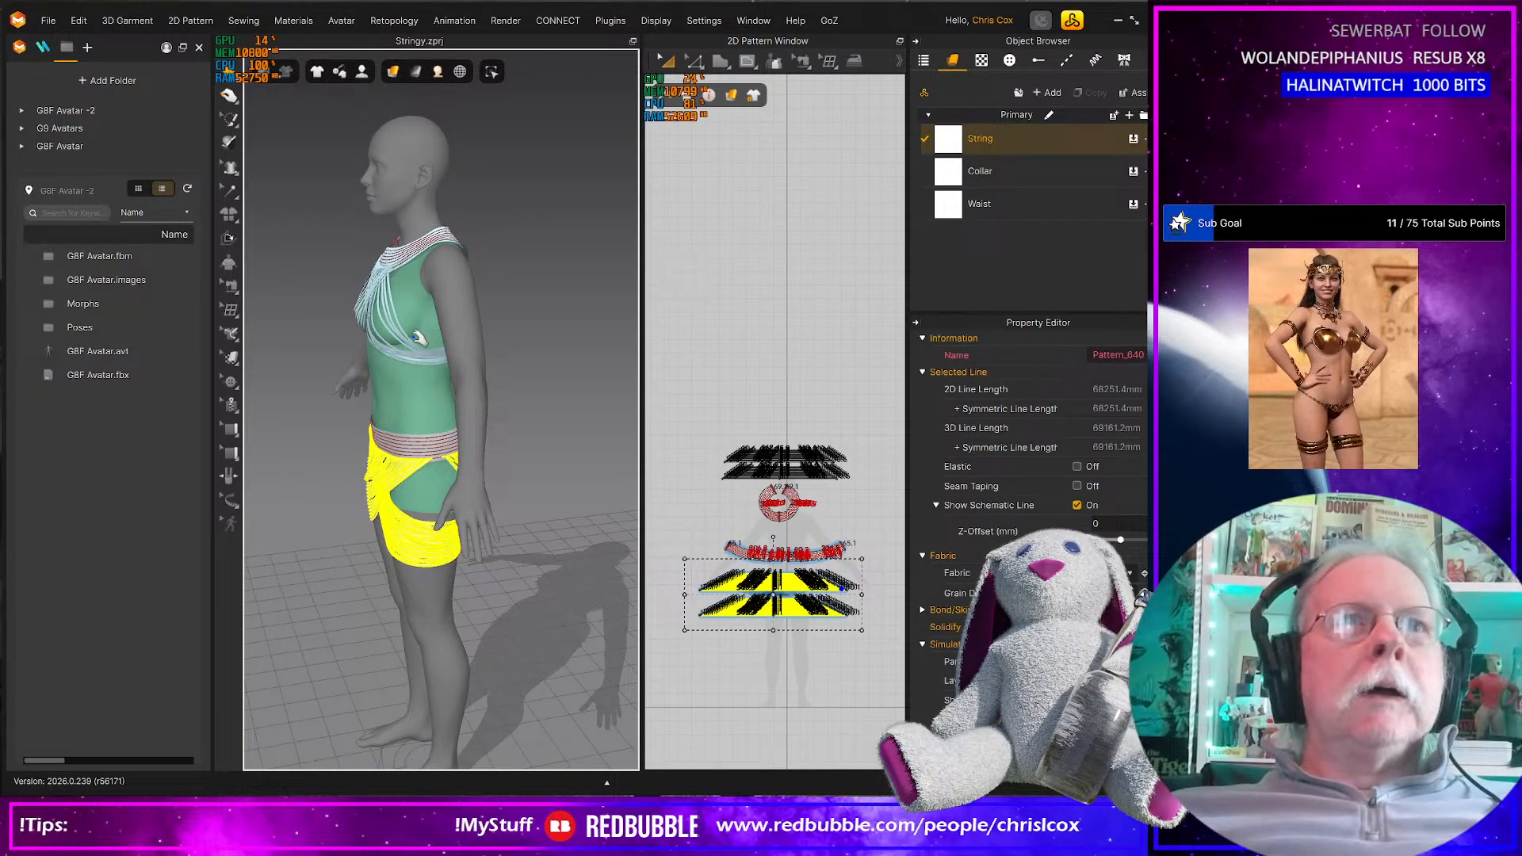
right_click_drag(419, 338, 444, 322)
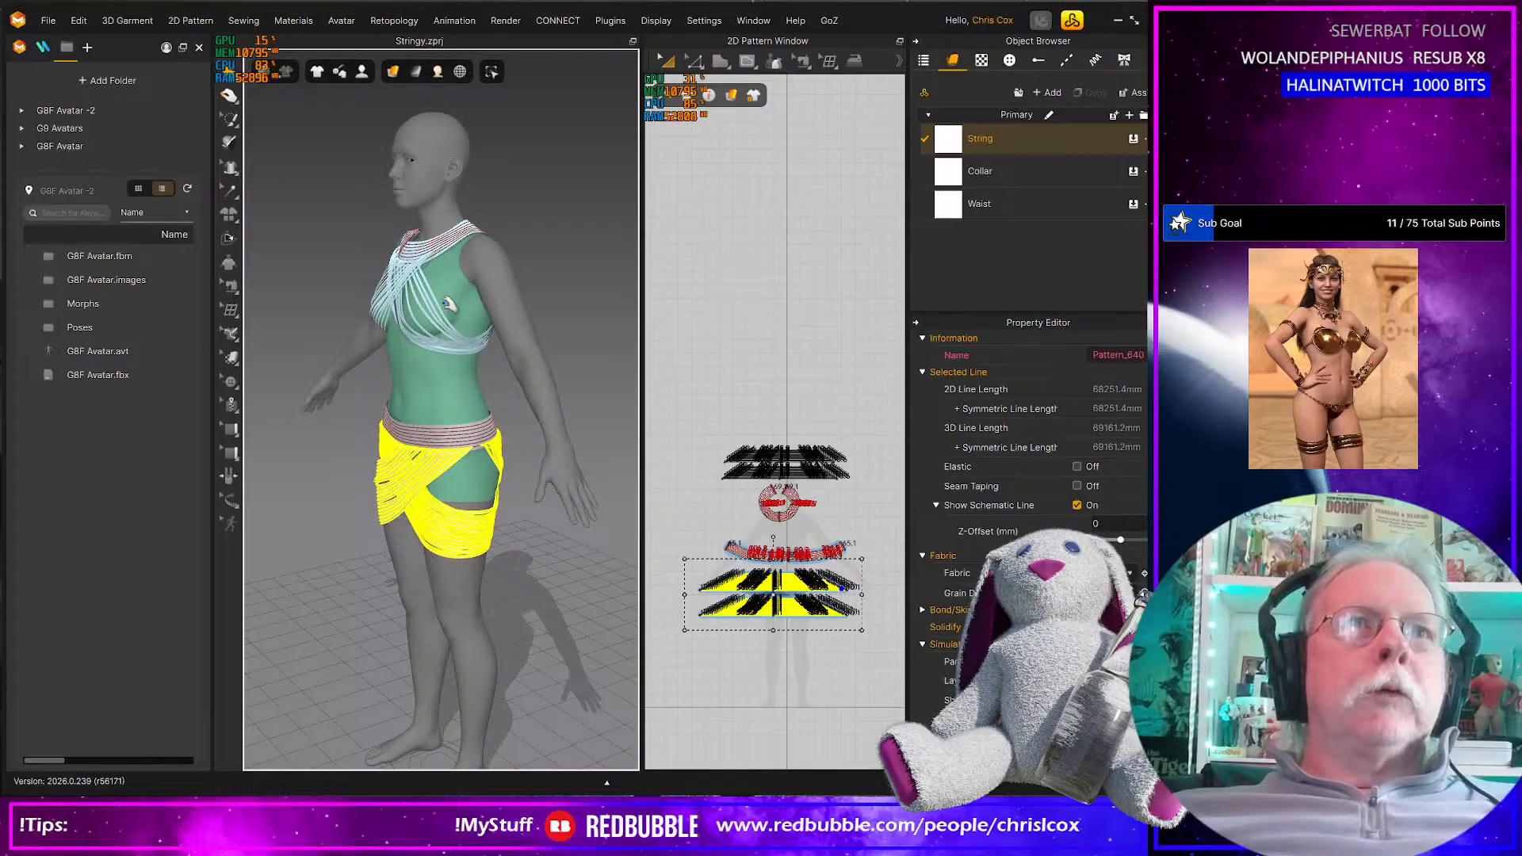
right_click_drag(468, 322, 584, 317)
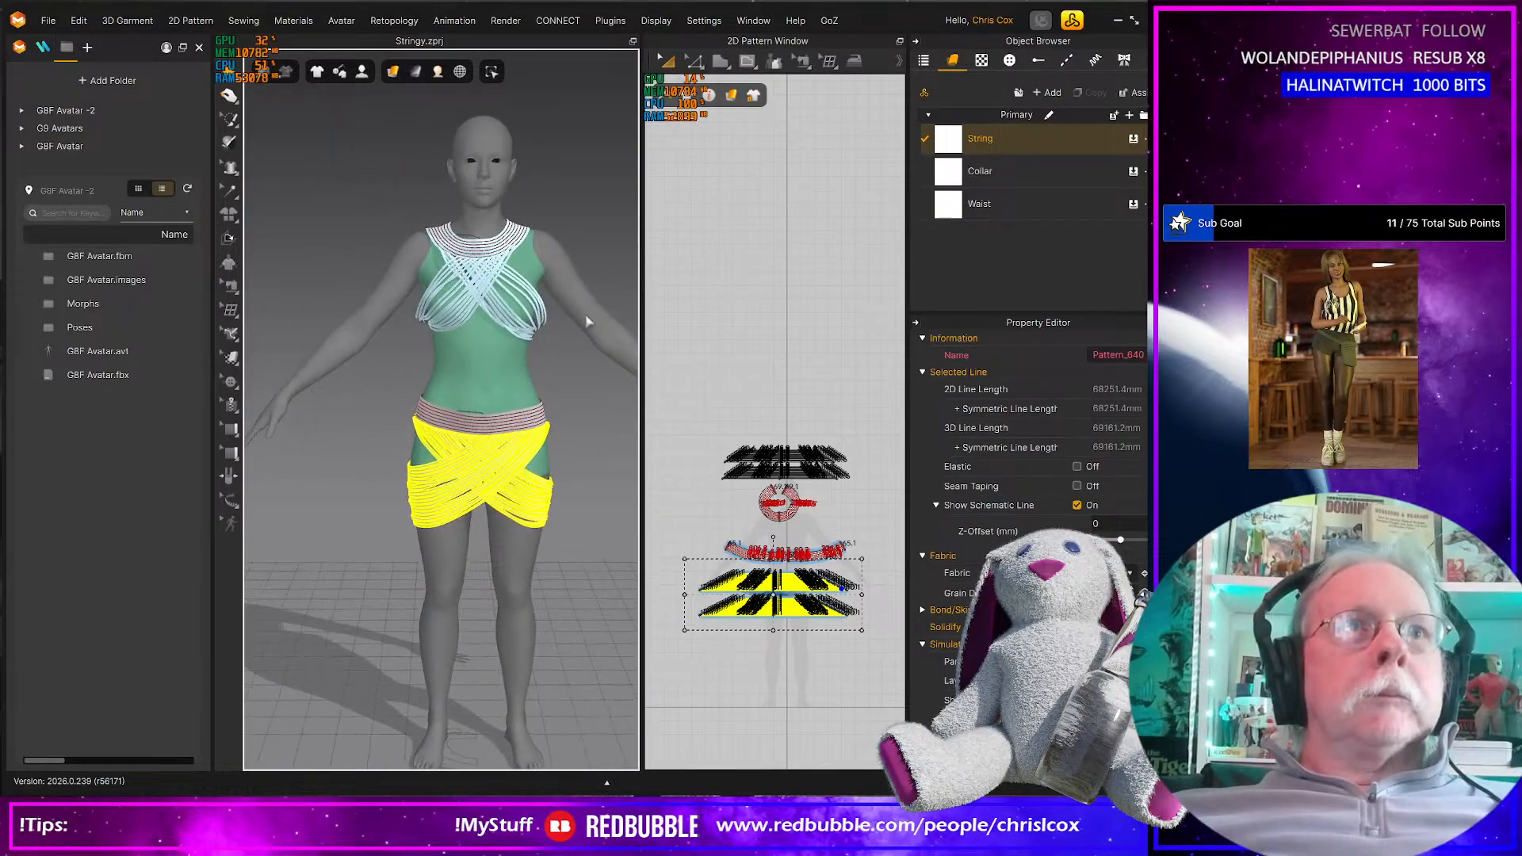
scroll(538, 417, "up", 5)
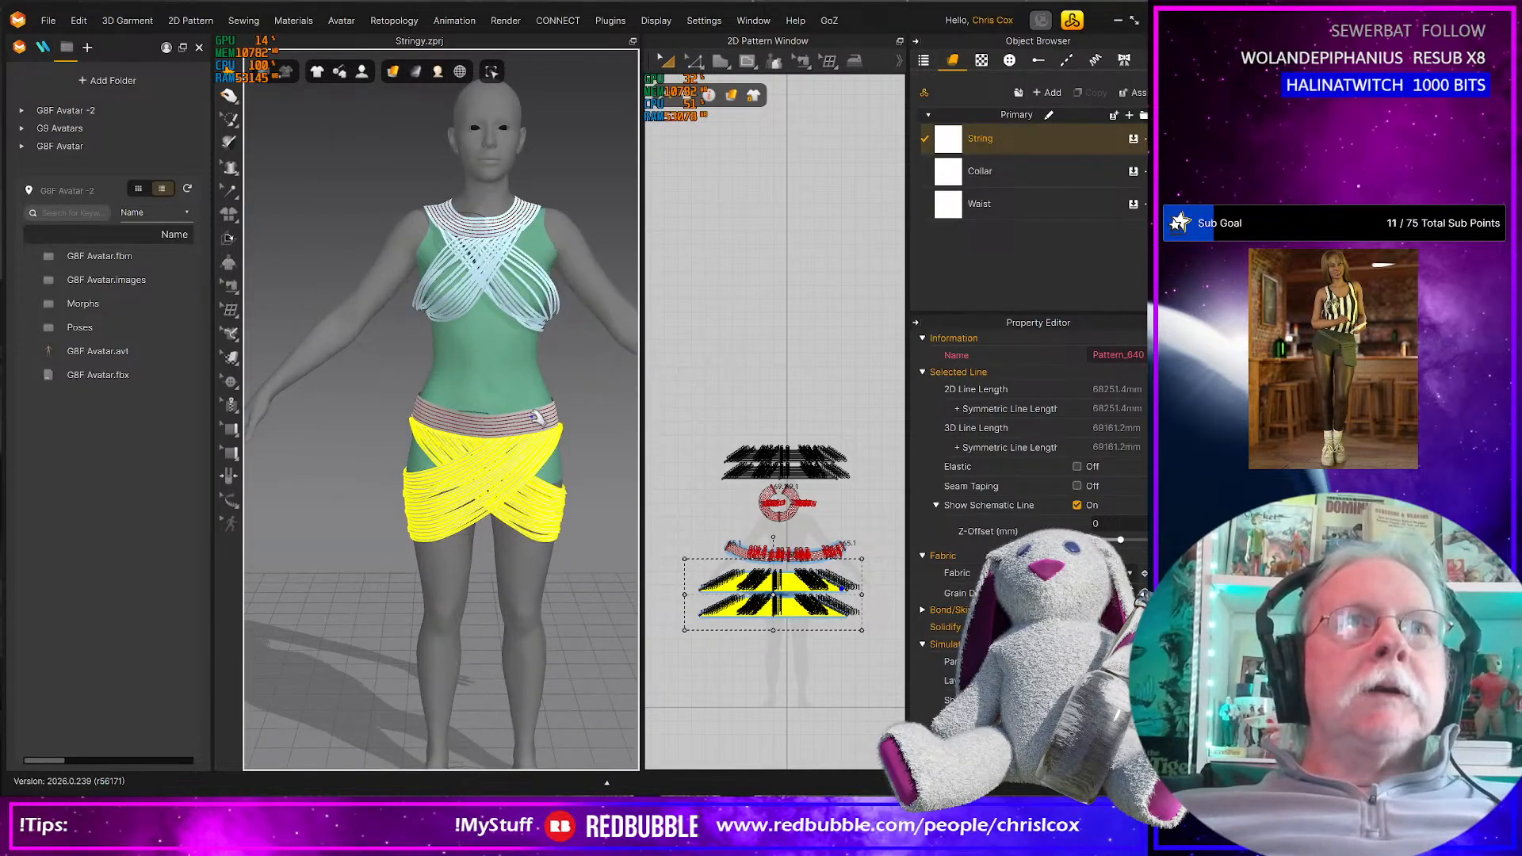
mouse_move(530, 434)
right_mouse_down()
mouse_move(492, 422)
mouse_move(537, 431)
right_mouse_up()
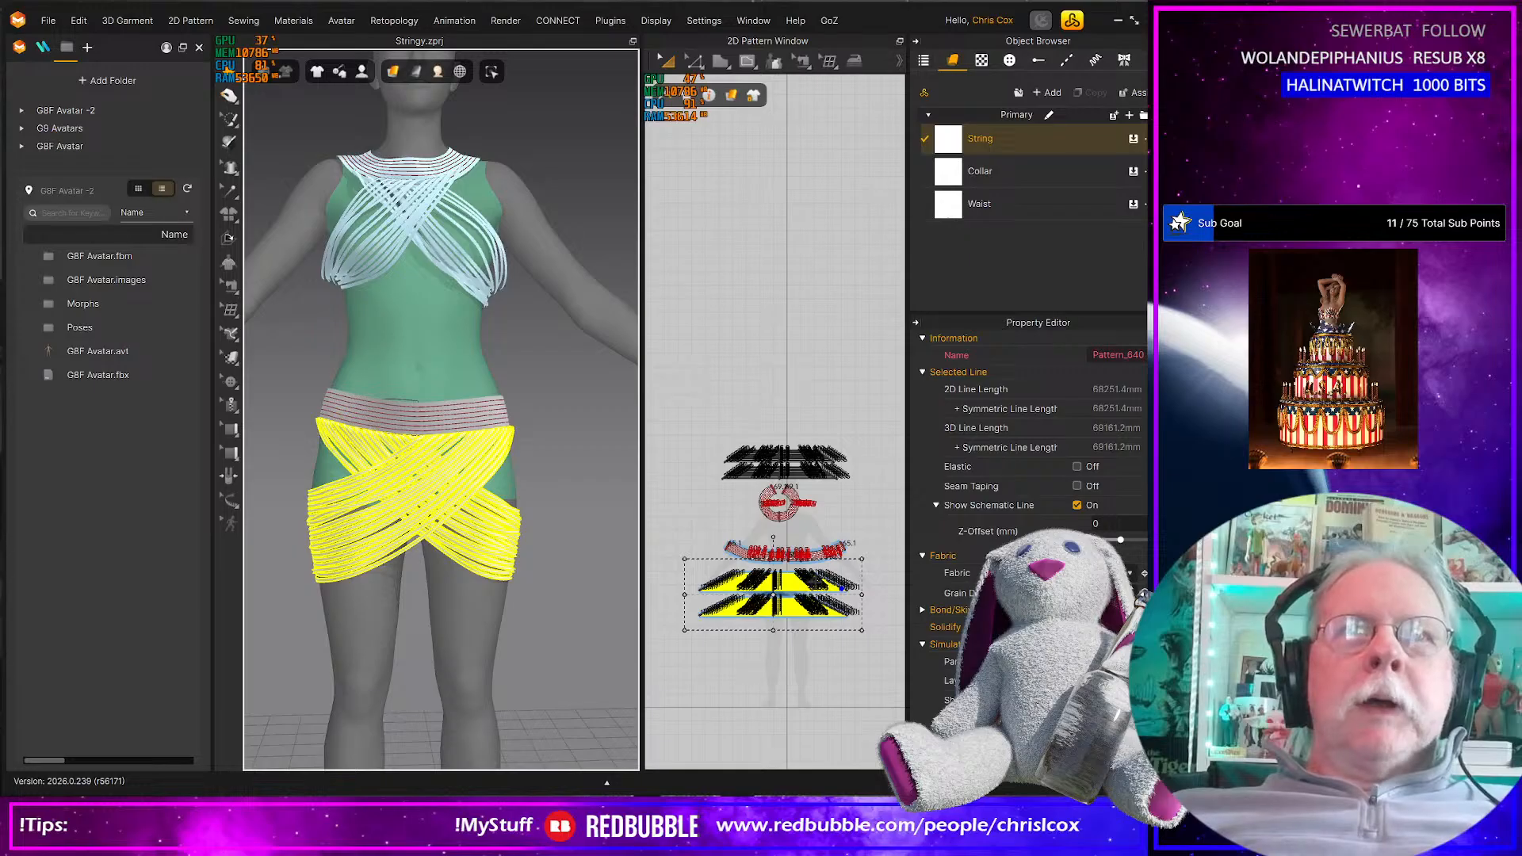
Move both rows of skirt string patterns above the top's string patterns in the 2D layout
left_click(875, 665)
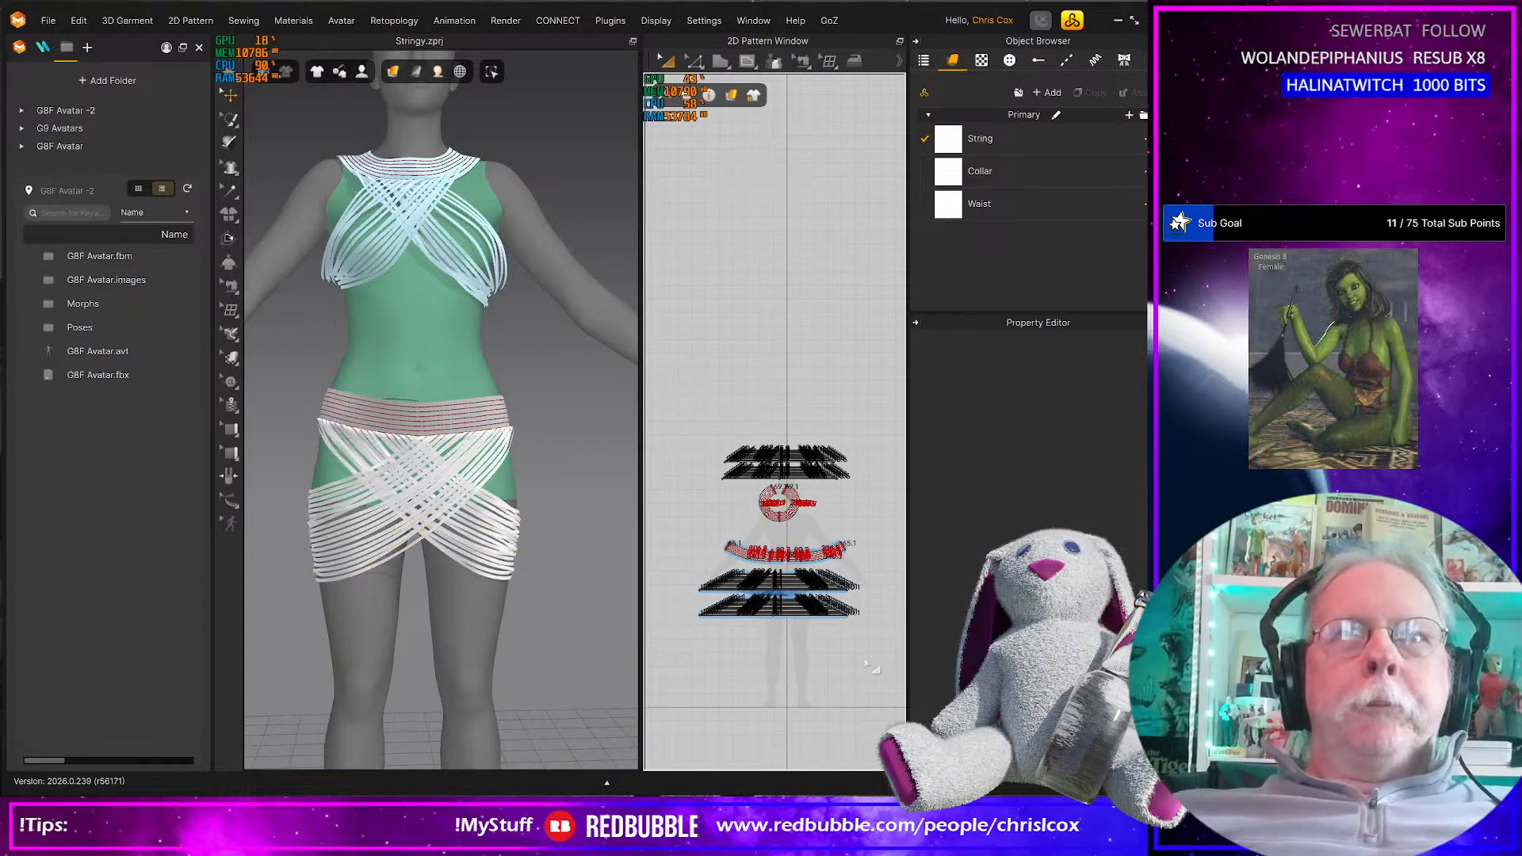
left_click_drag(667, 576, 667, 560)
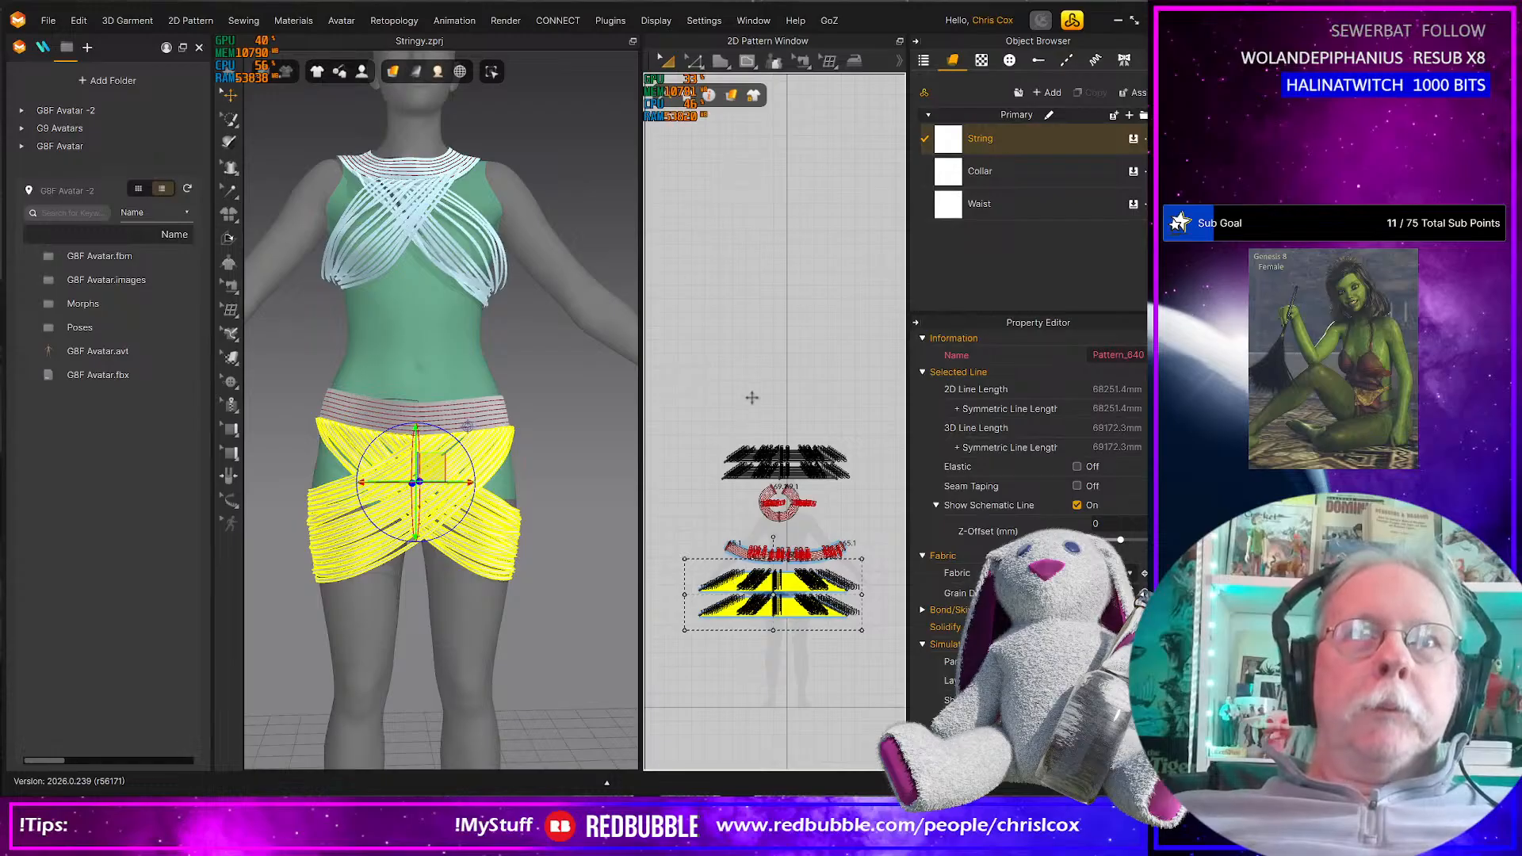
key("ctrl+c")
key("ctrl+v")
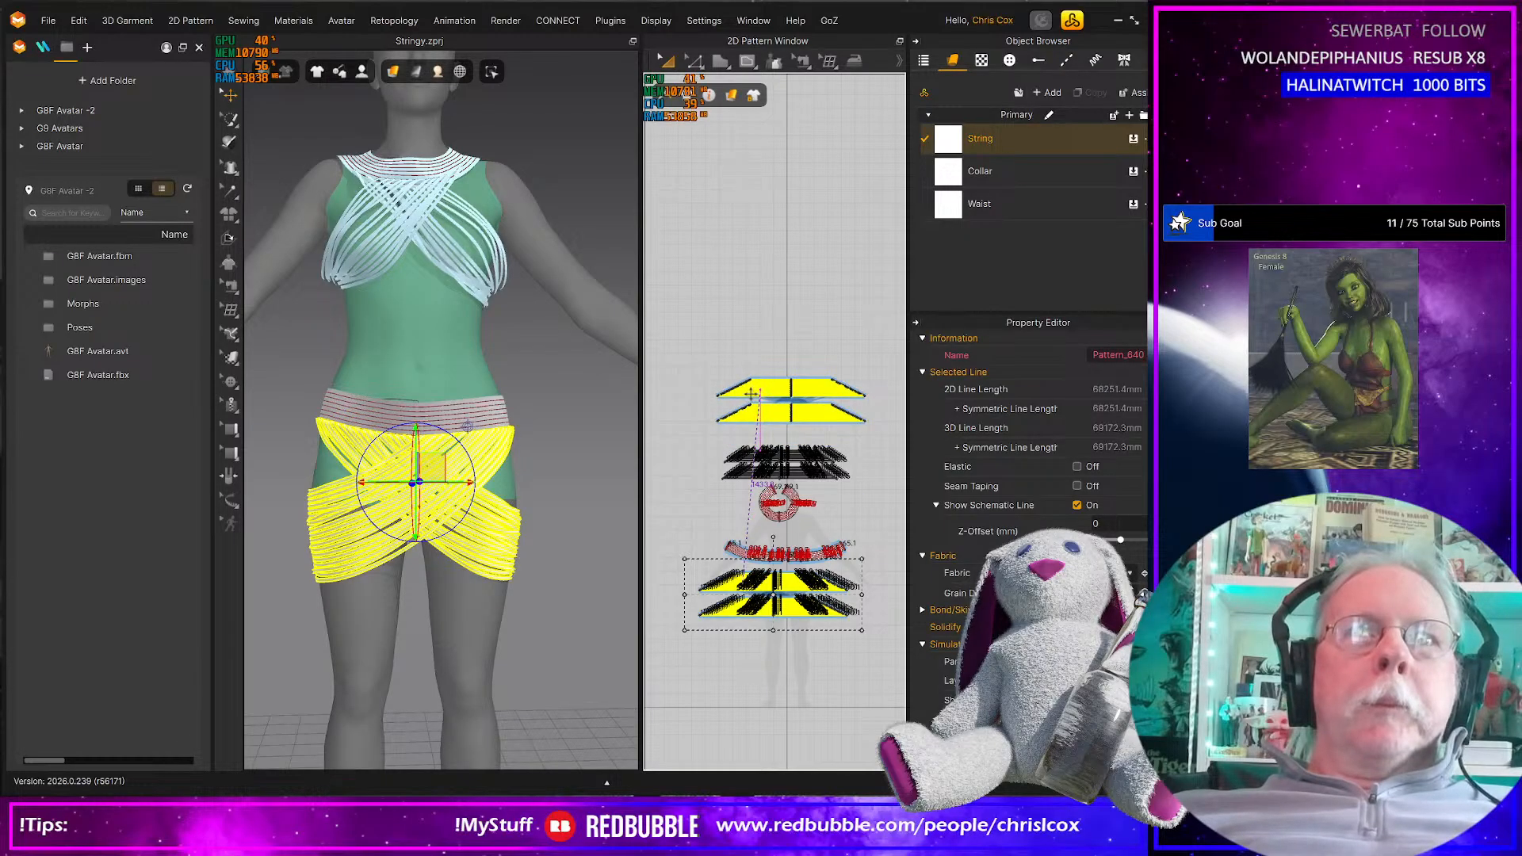
left_click(749, 393)
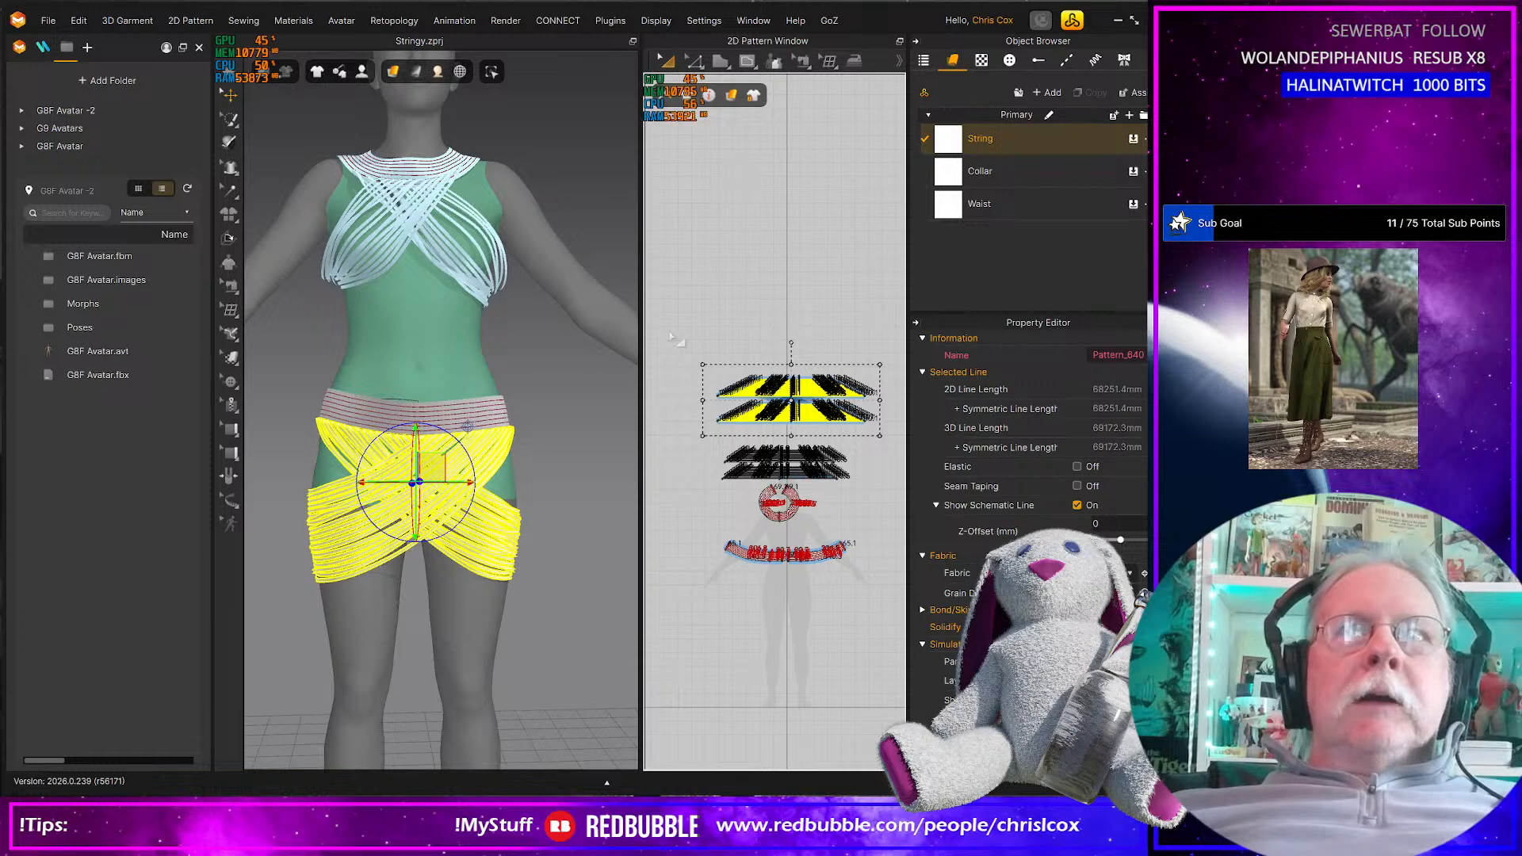
Activate and unfreeze all the string patterns of the top and skirt together
left_click_drag(672, 336, 906, 495)
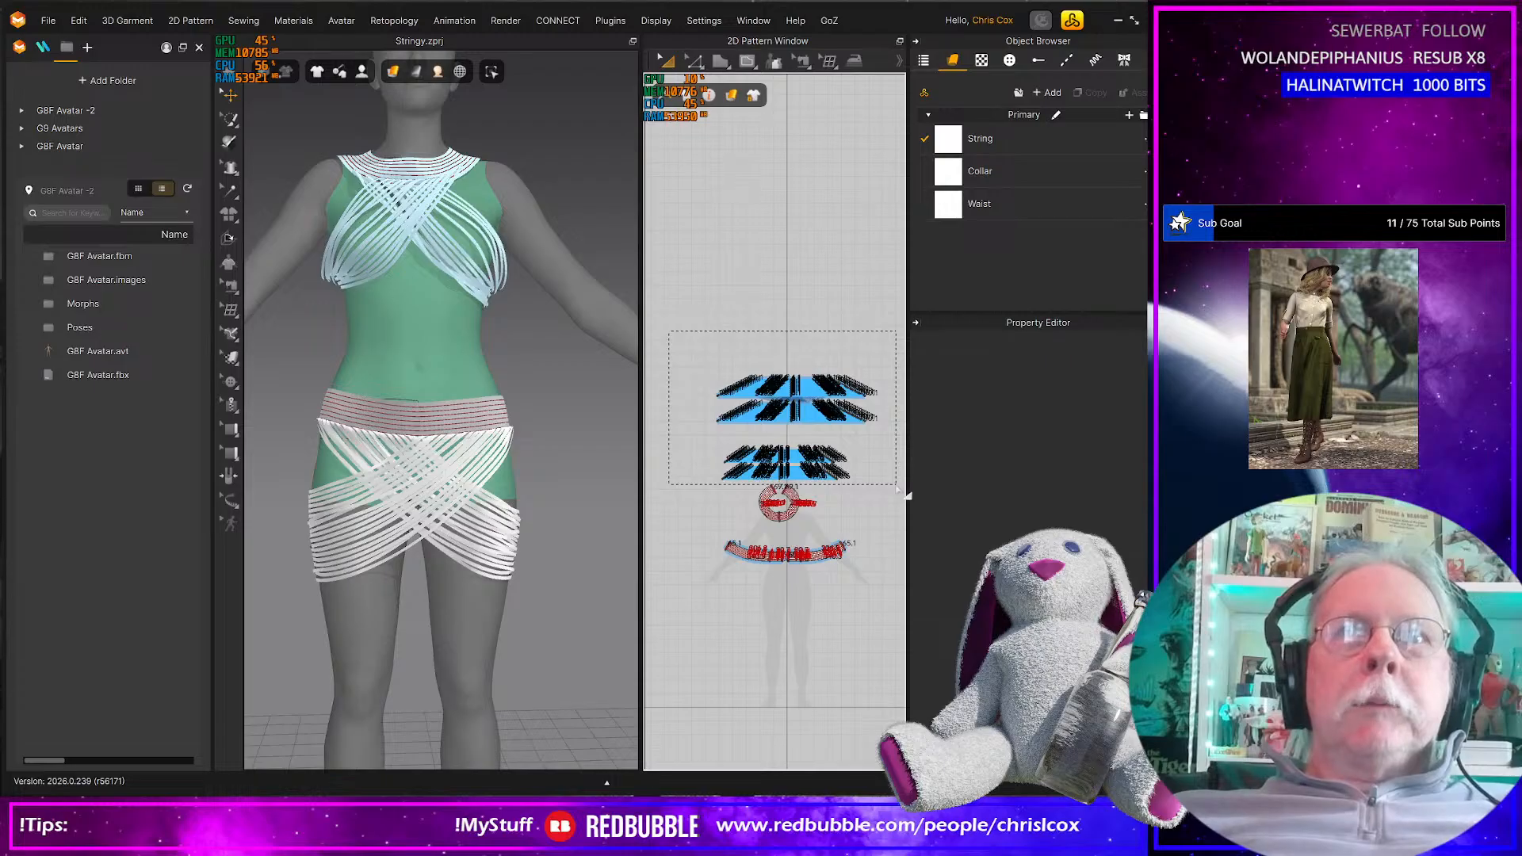
left_click_drag(906, 496, 880, 493)
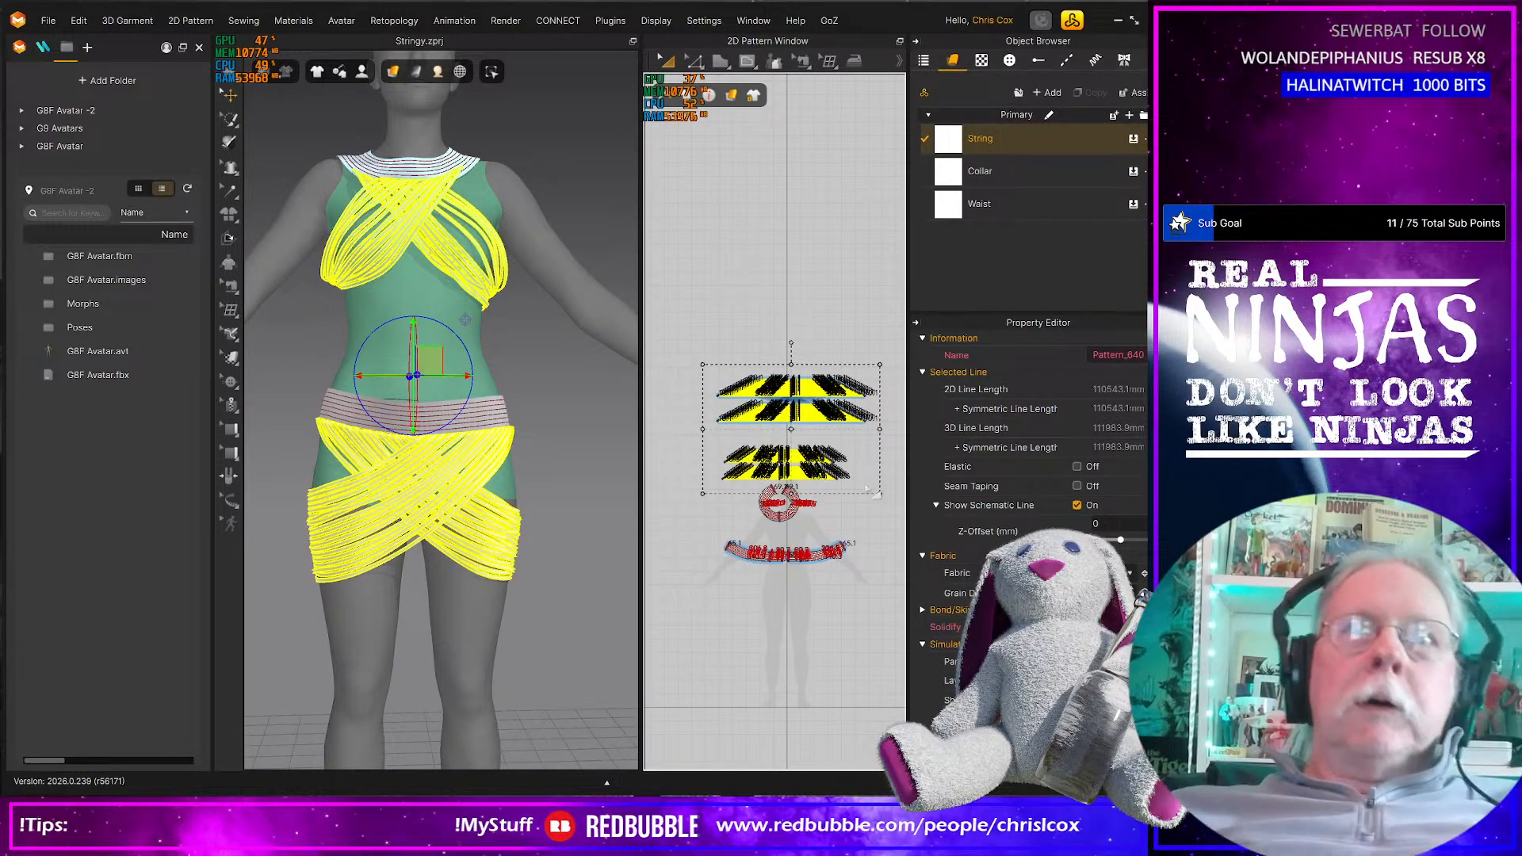
right_click(784, 460)
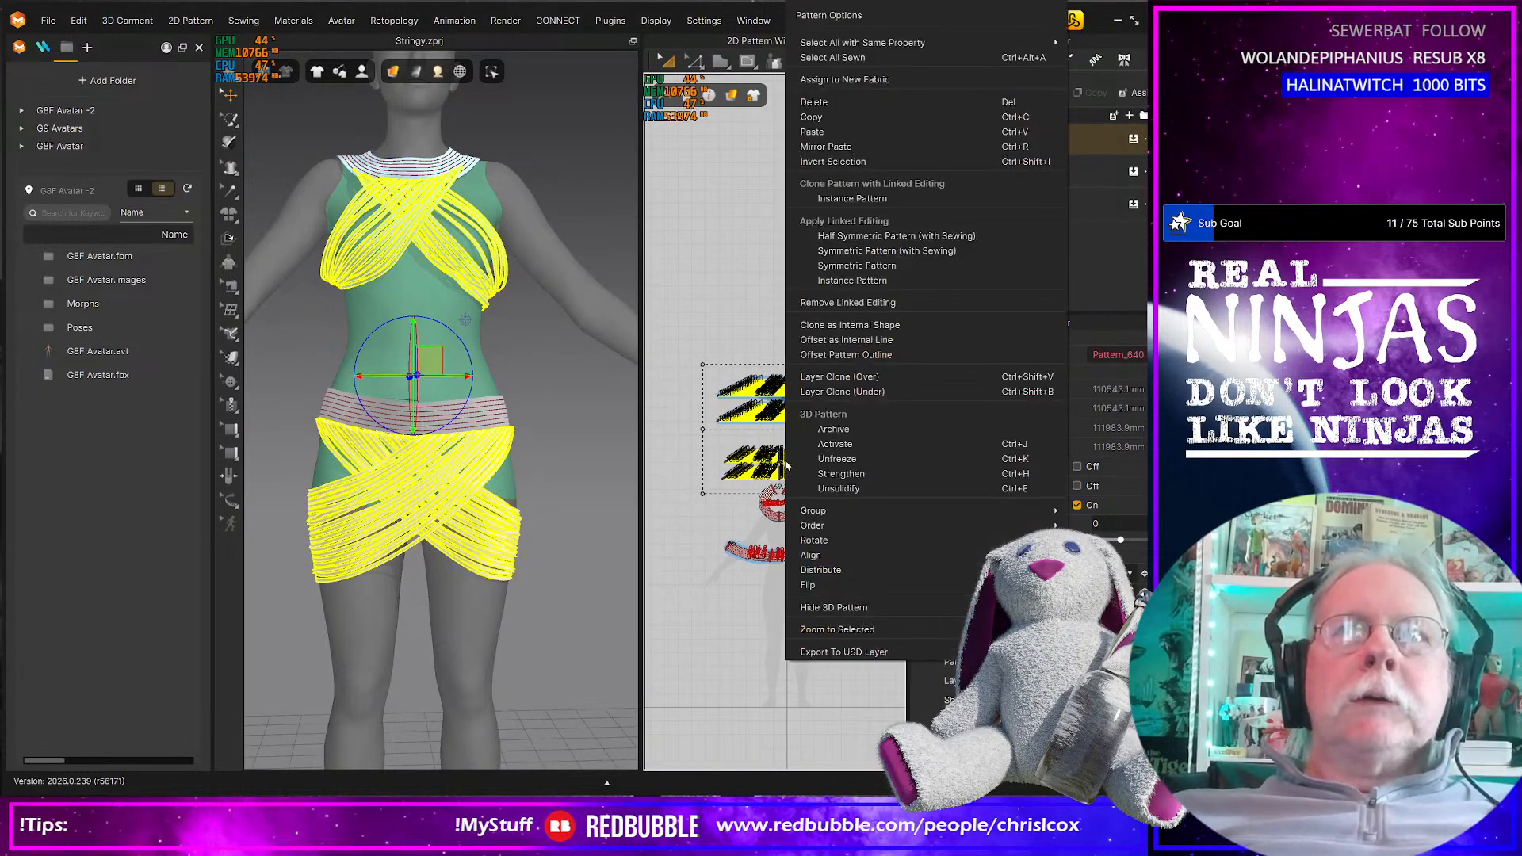
left_click(834, 446)
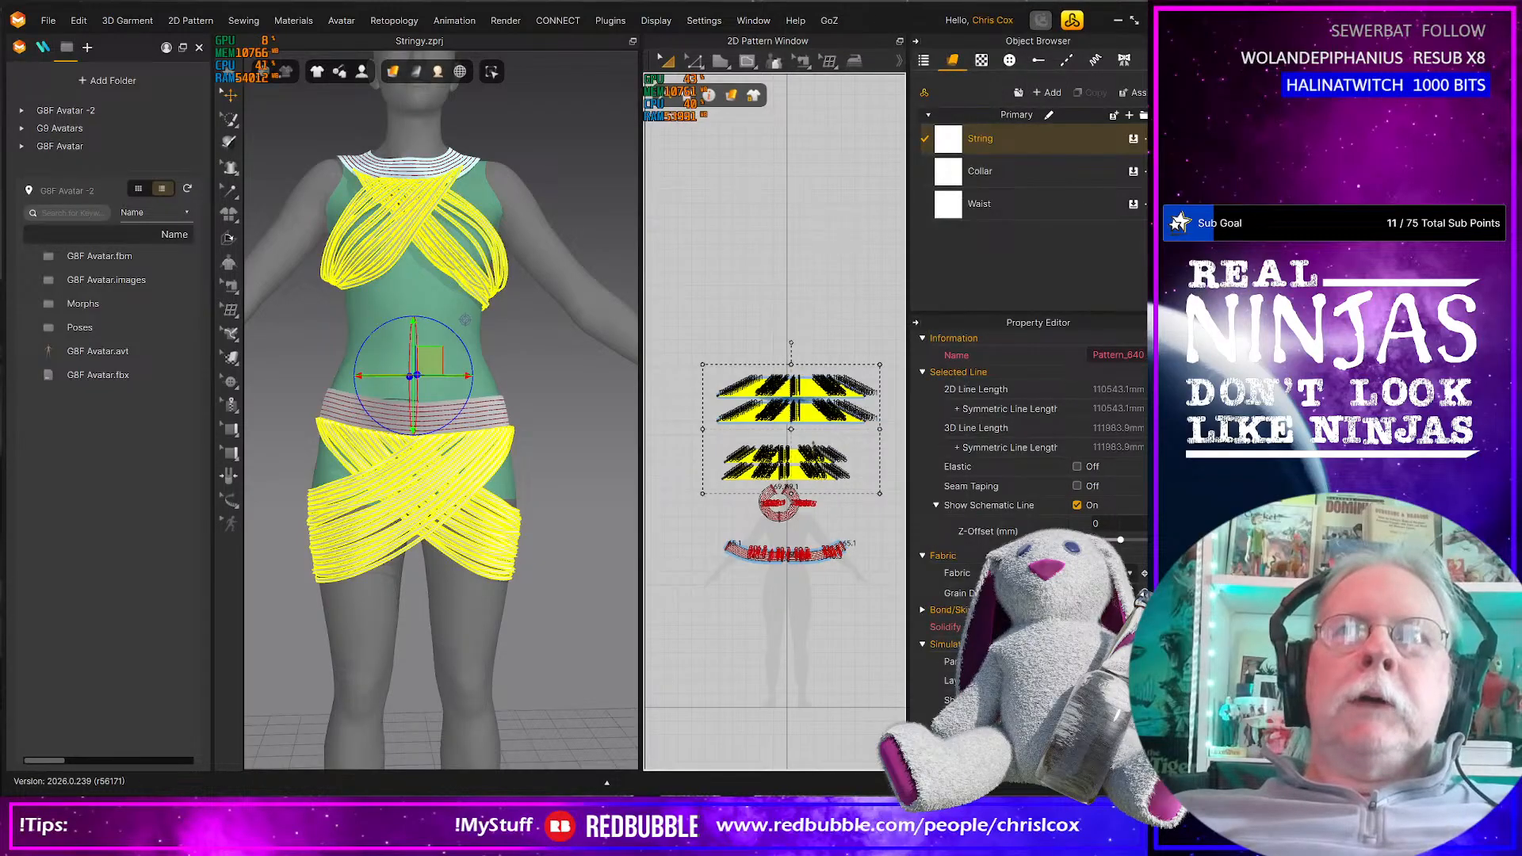
right_click(810, 450)
left_click(872, 456)
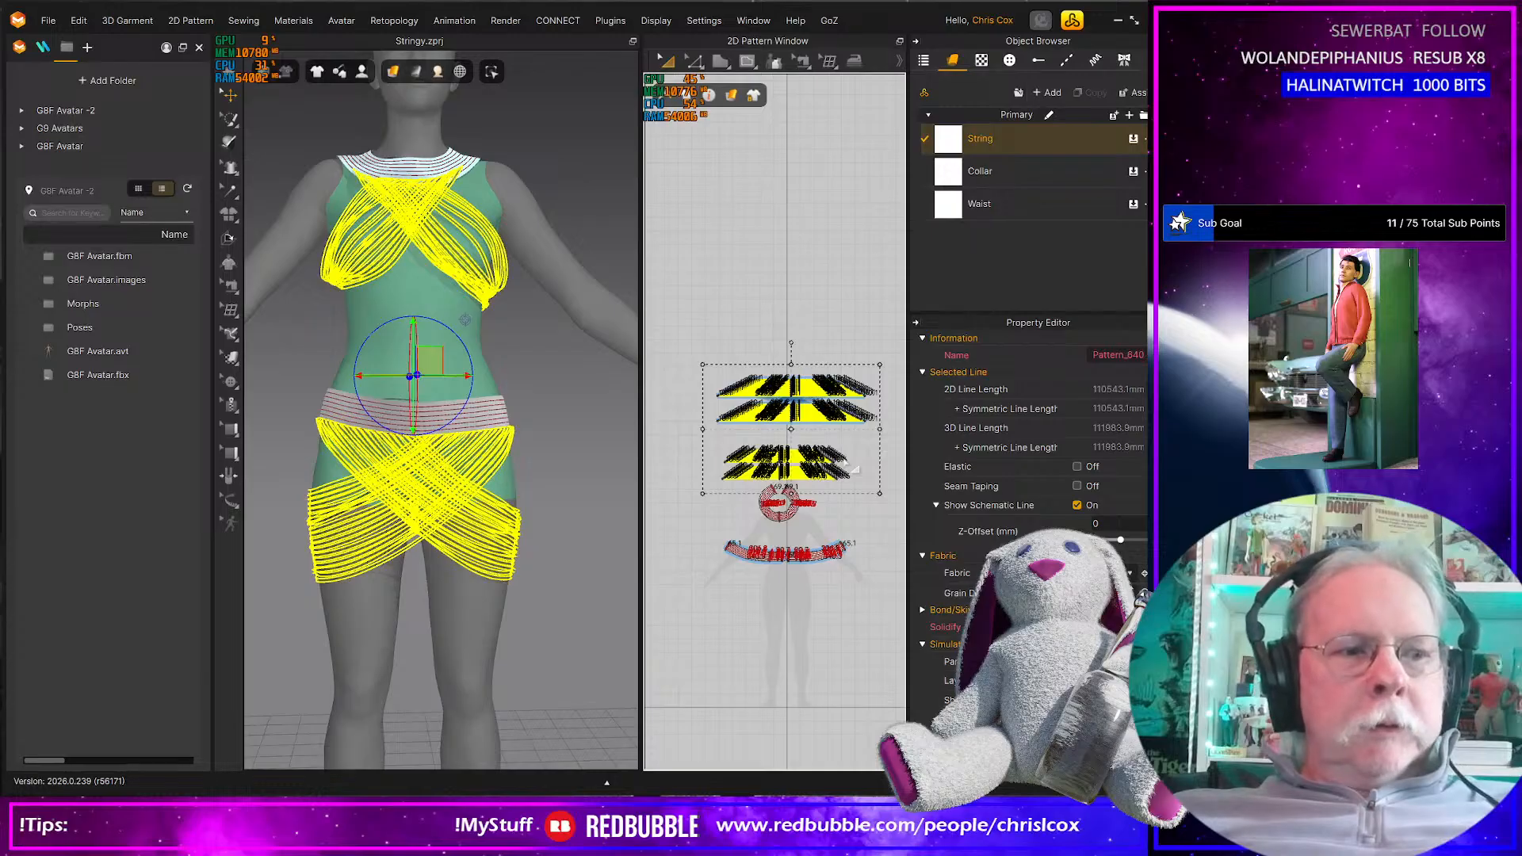
Hide the selected string patterns in 3D and bring the avatar's back and hips below the waistband into view
key("shift+q")
scroll(452, 568, "up", 5)
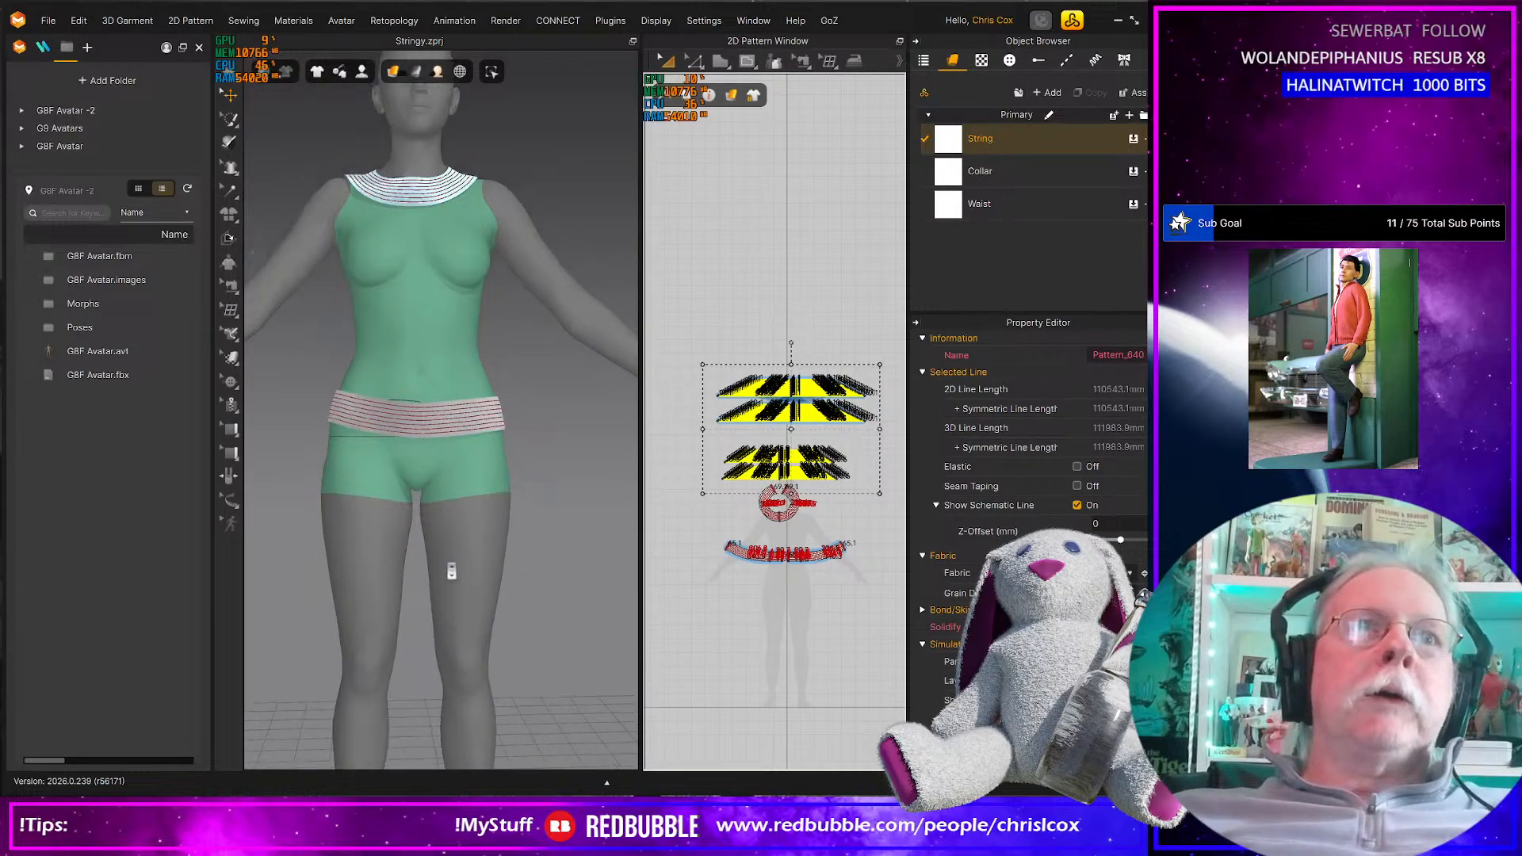
right_click_drag(452, 568, 447, 475)
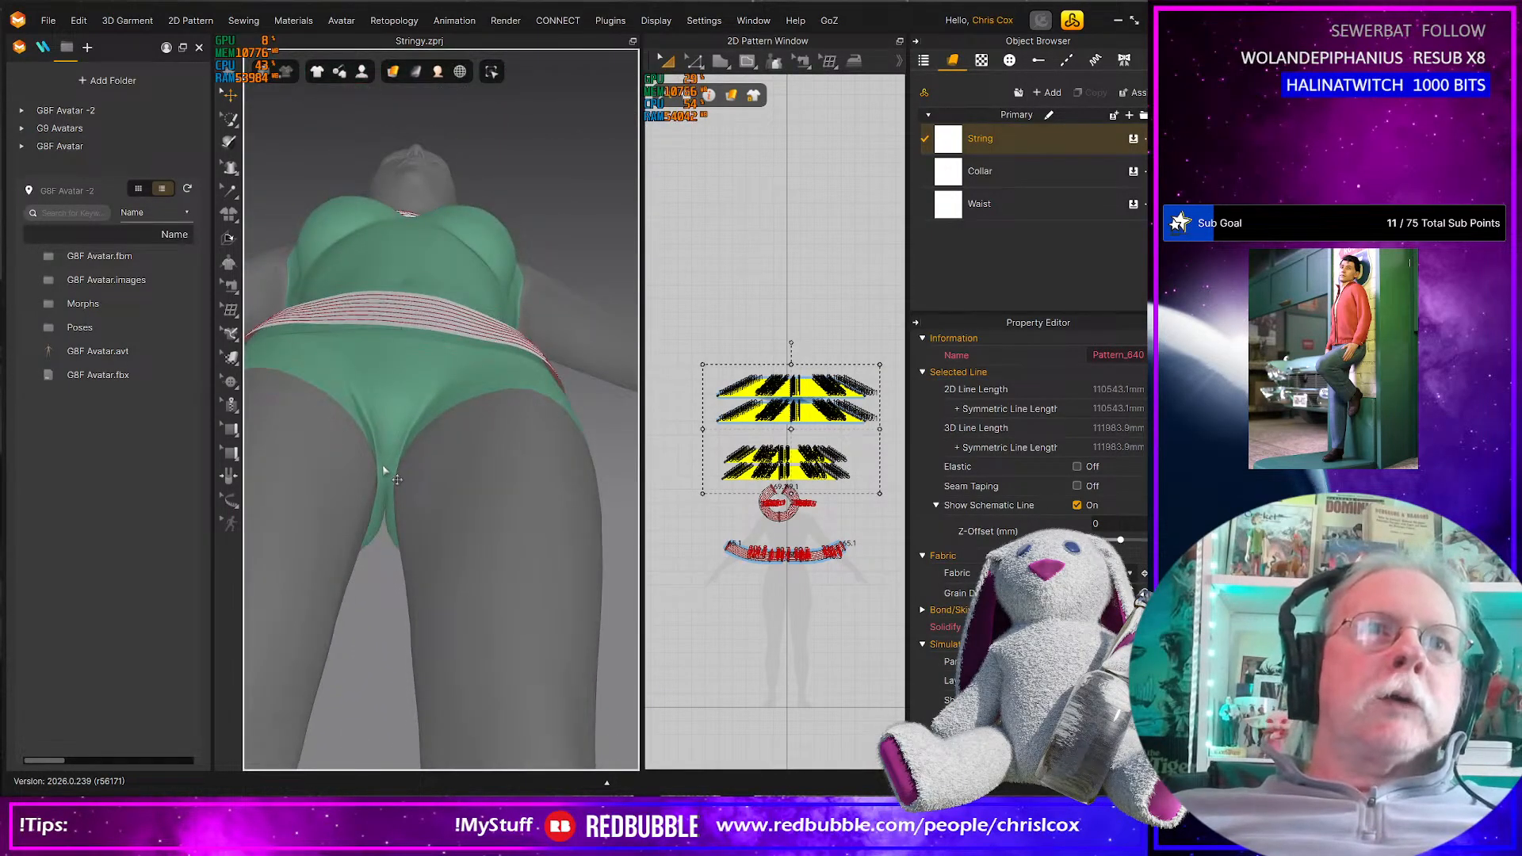
right_click_drag(366, 338, 555, 639)
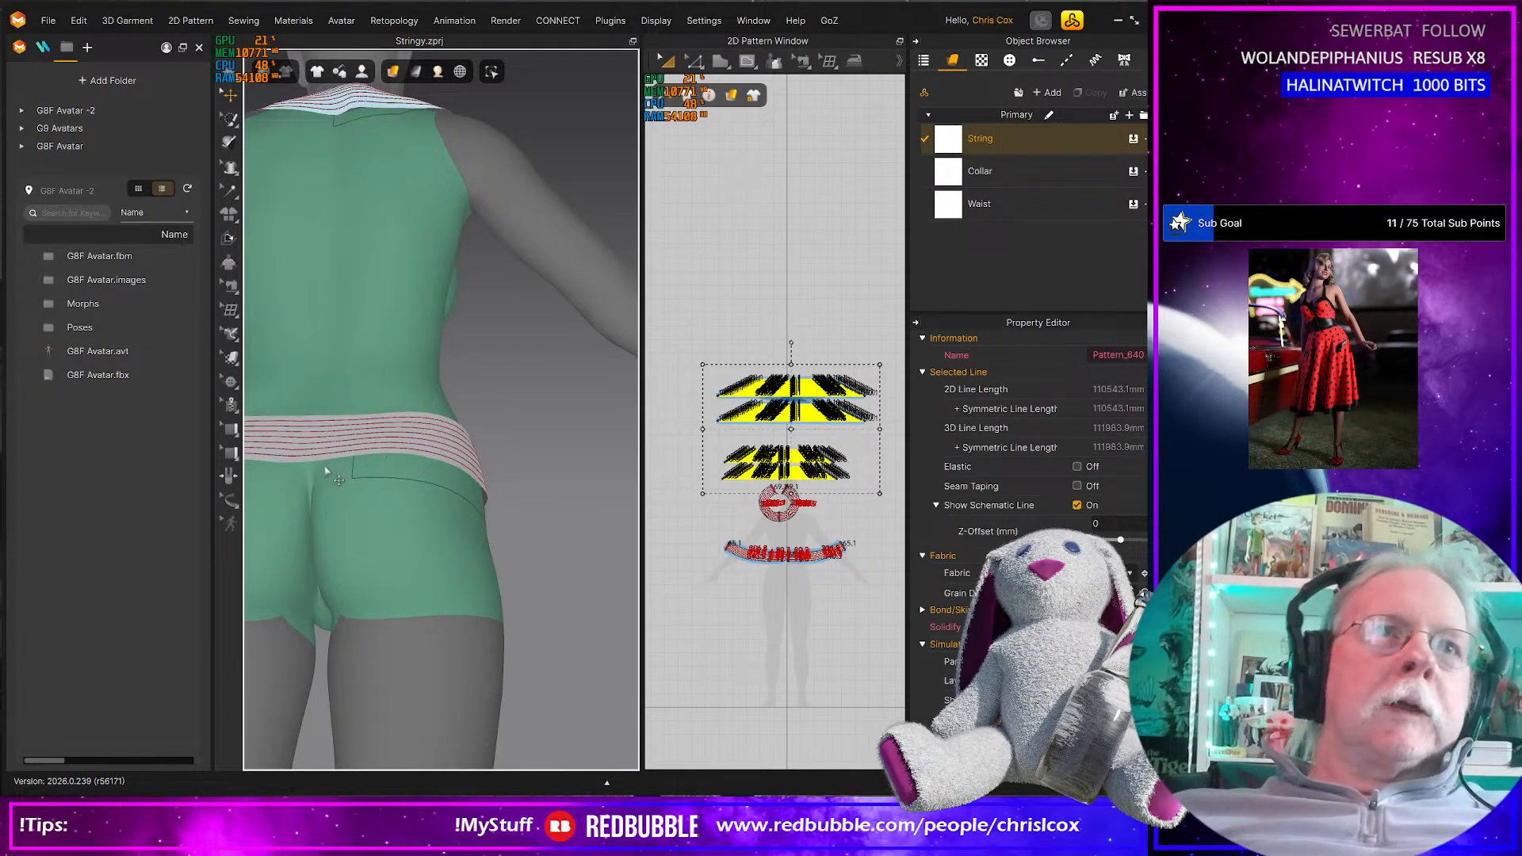
right_click_drag(304, 568, 501, 634)
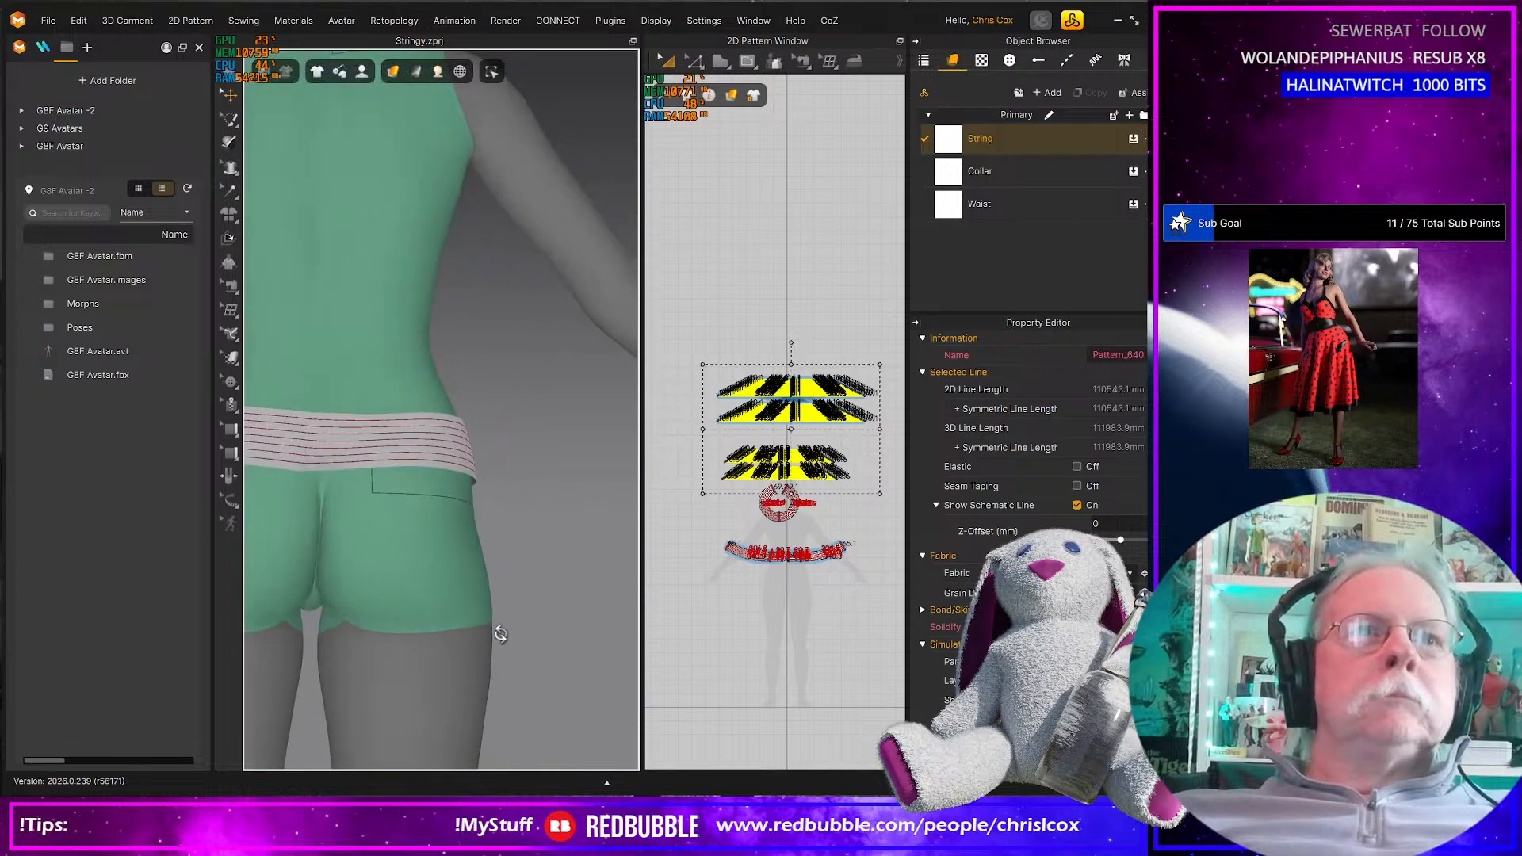
Draw a closed half-panel outline on the avatar's back with the 3D pen, from below the waistband to the crotch, top edge about 79 mm
left_click(230, 335)
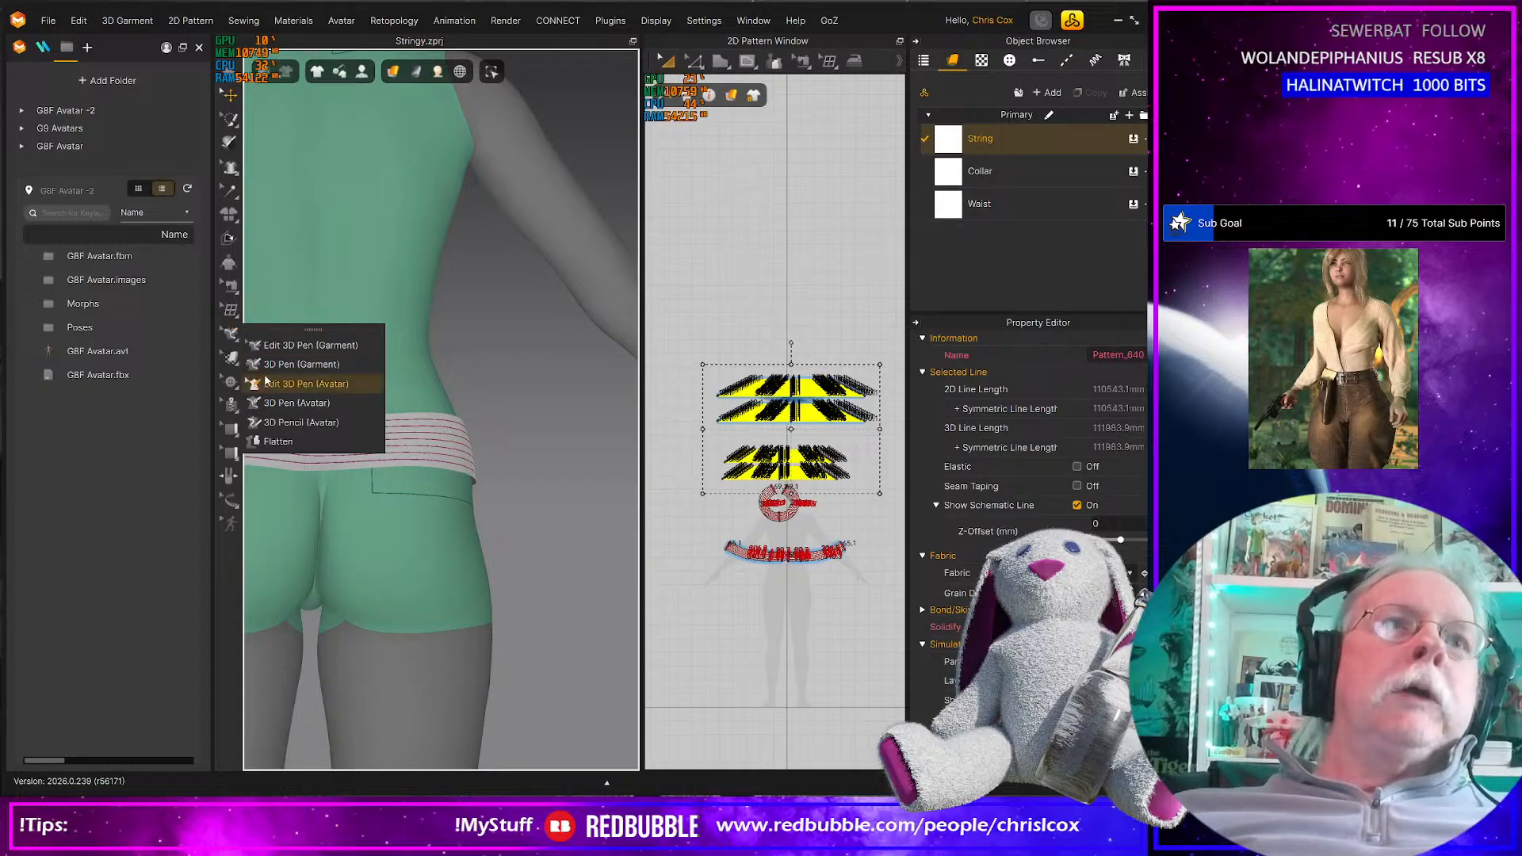
left_click(295, 422)
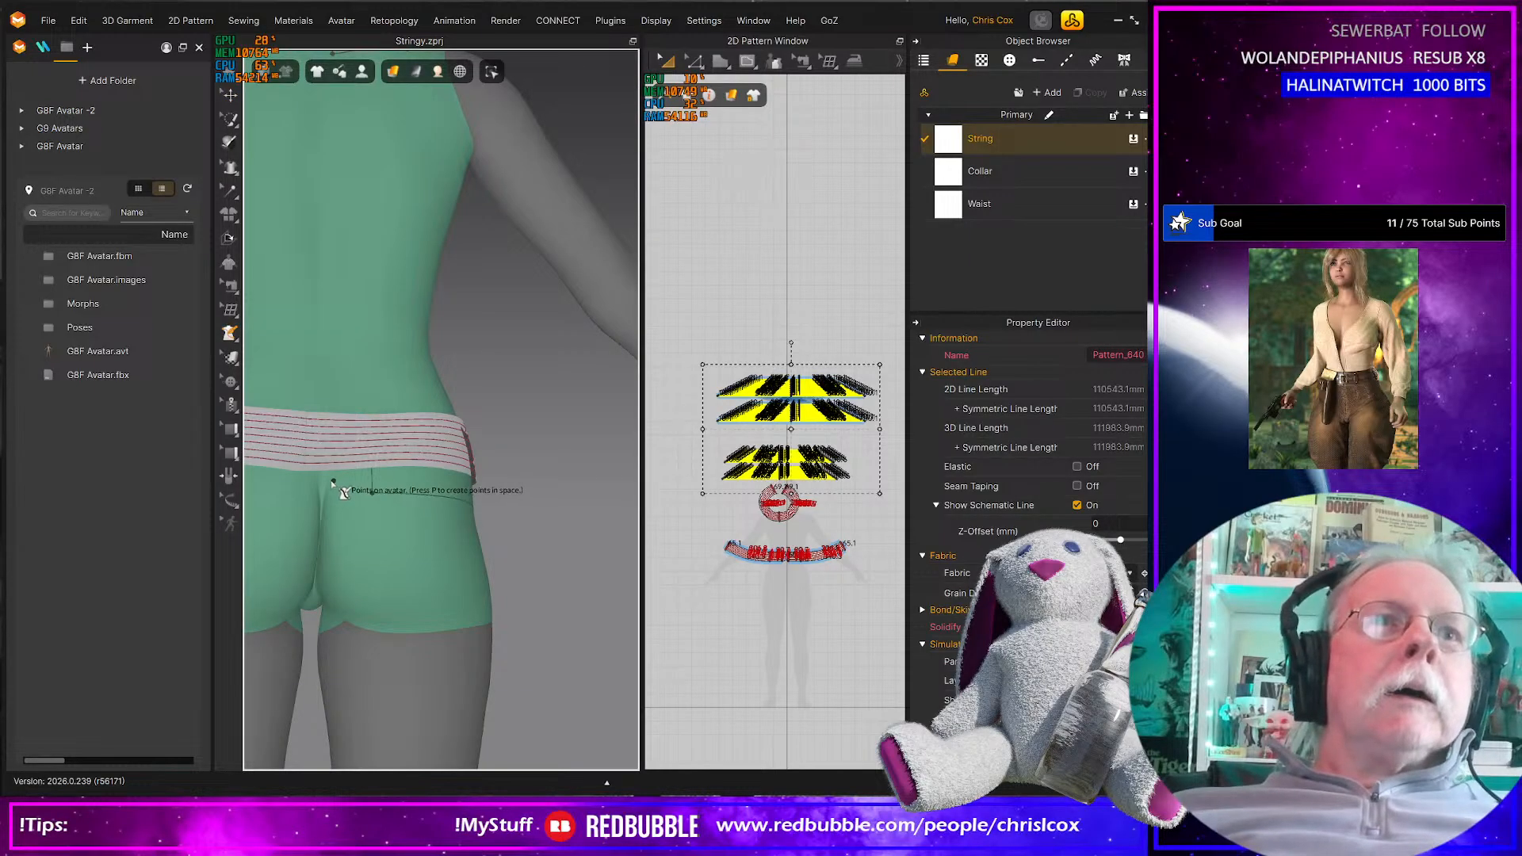
left_click(326, 476)
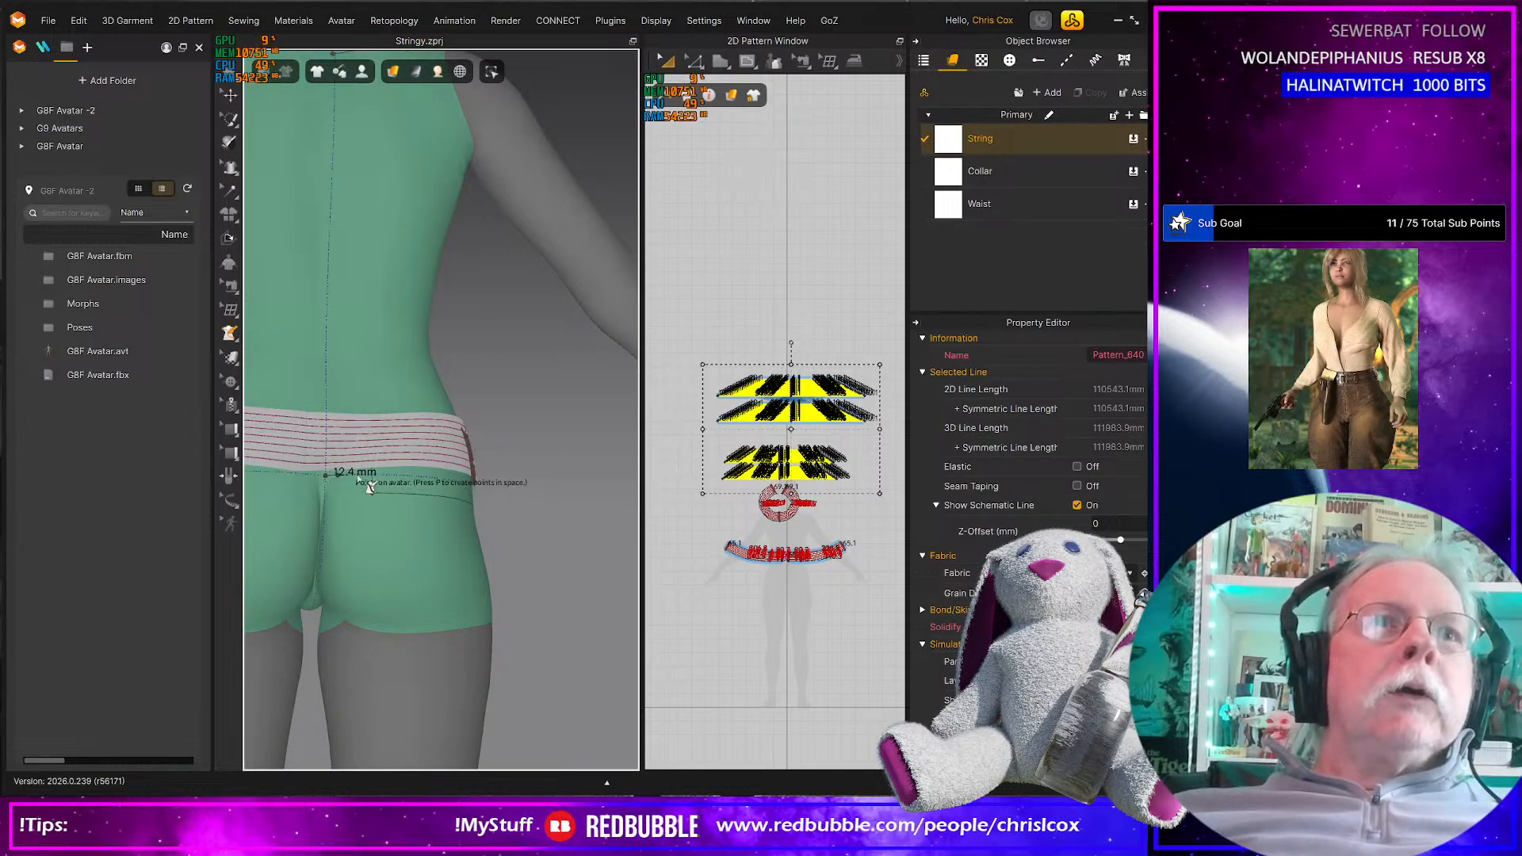
left_click(409, 475)
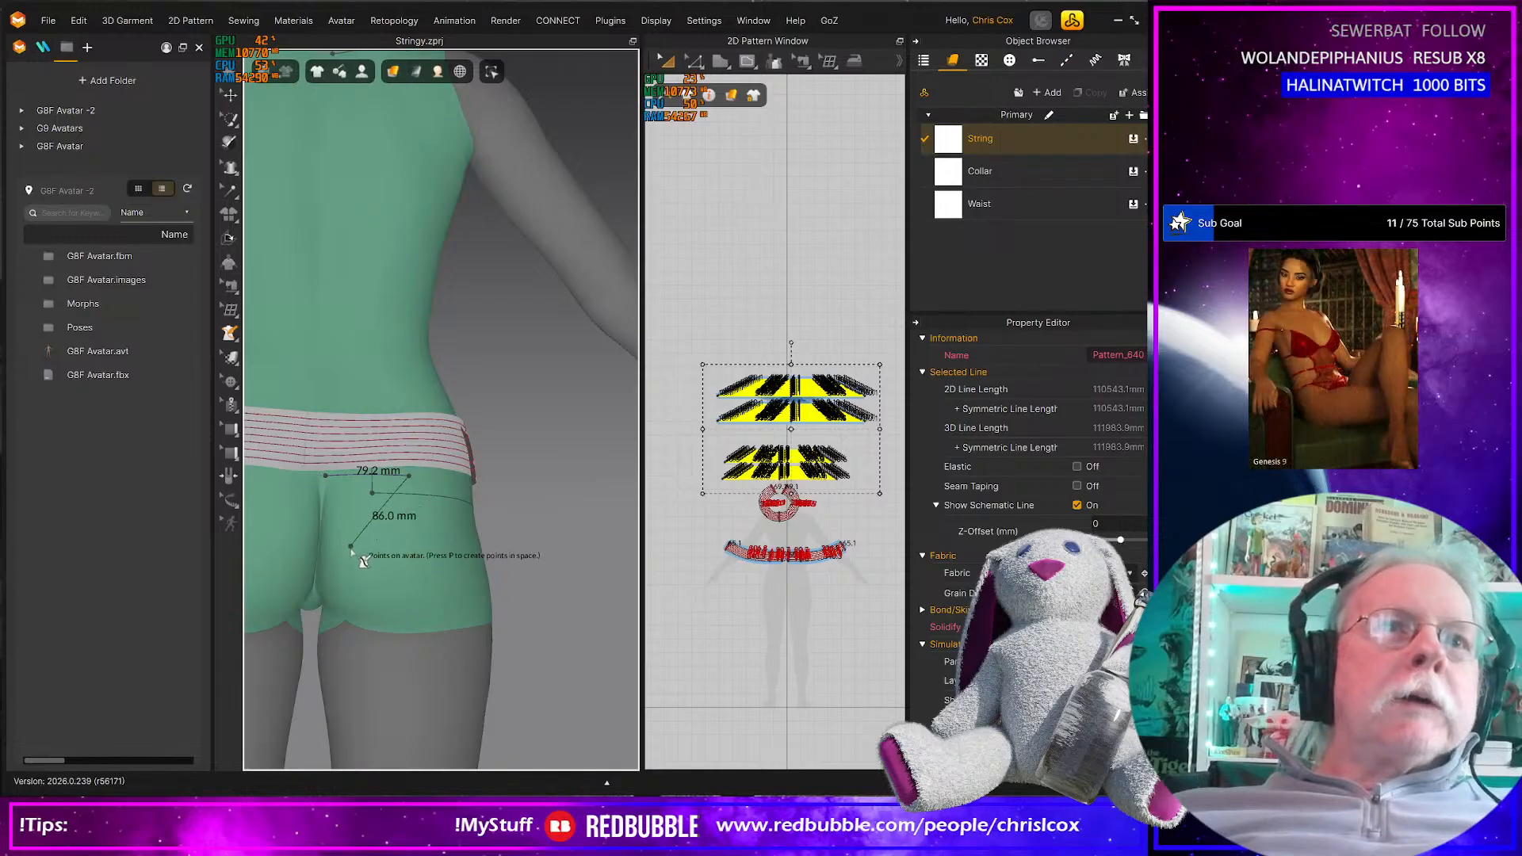
right_click_drag(351, 554, 374, 407)
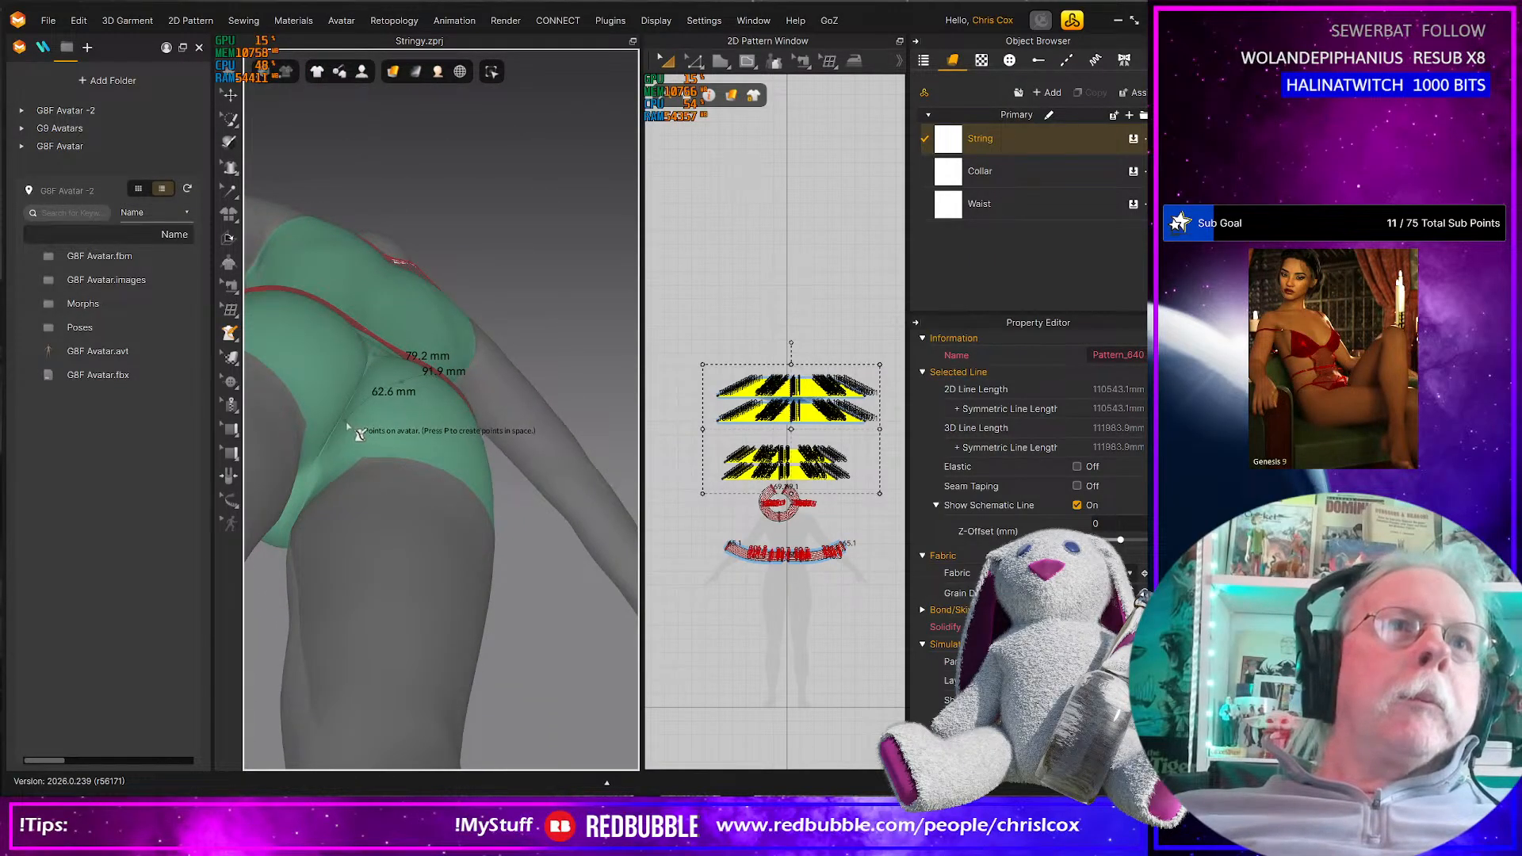
right_click_drag(347, 425, 316, 551)
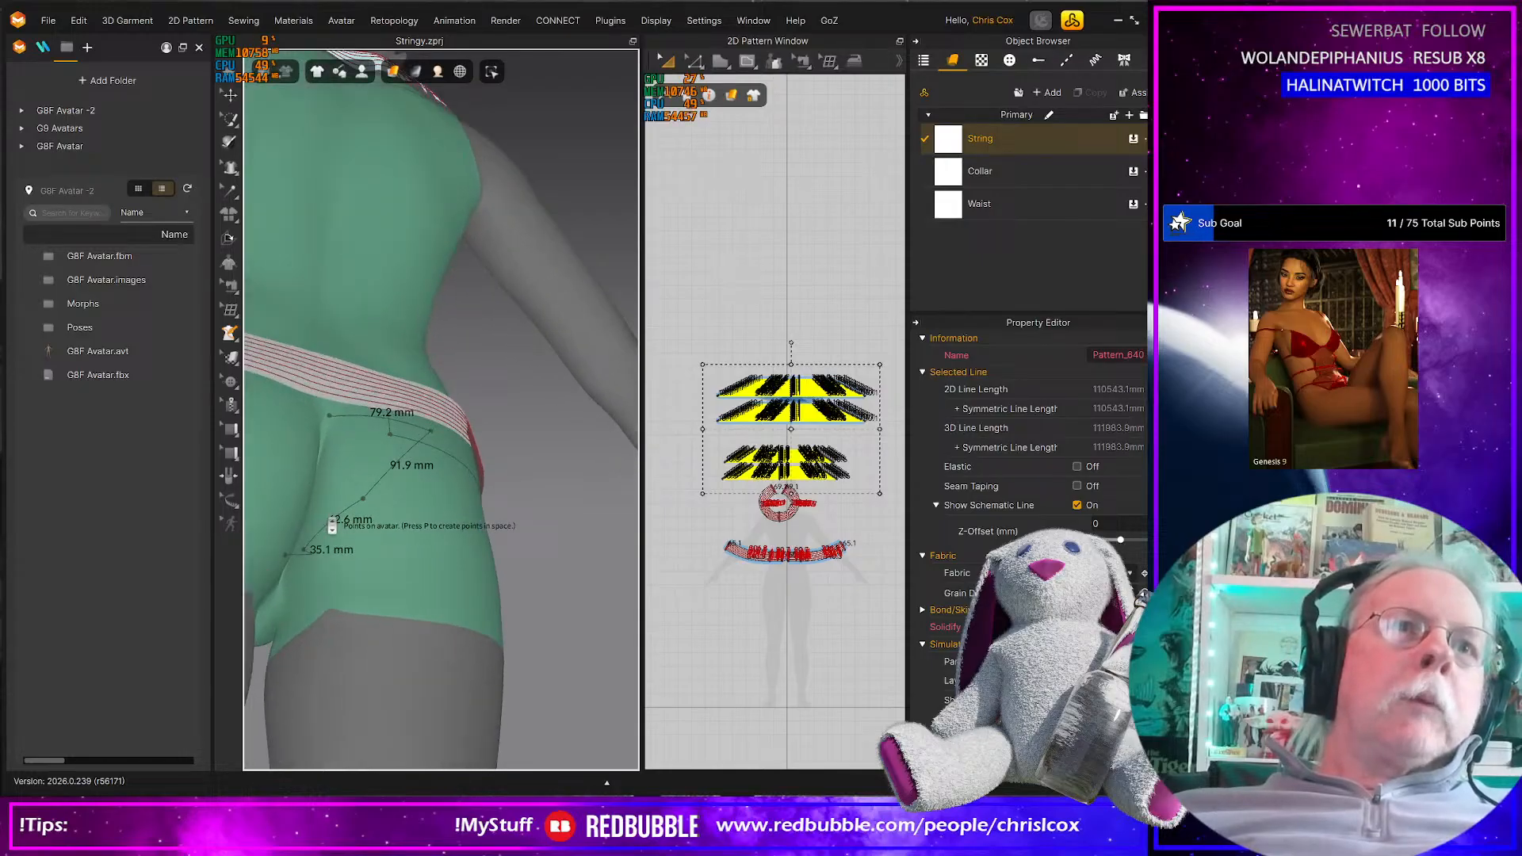
left_click(304, 548)
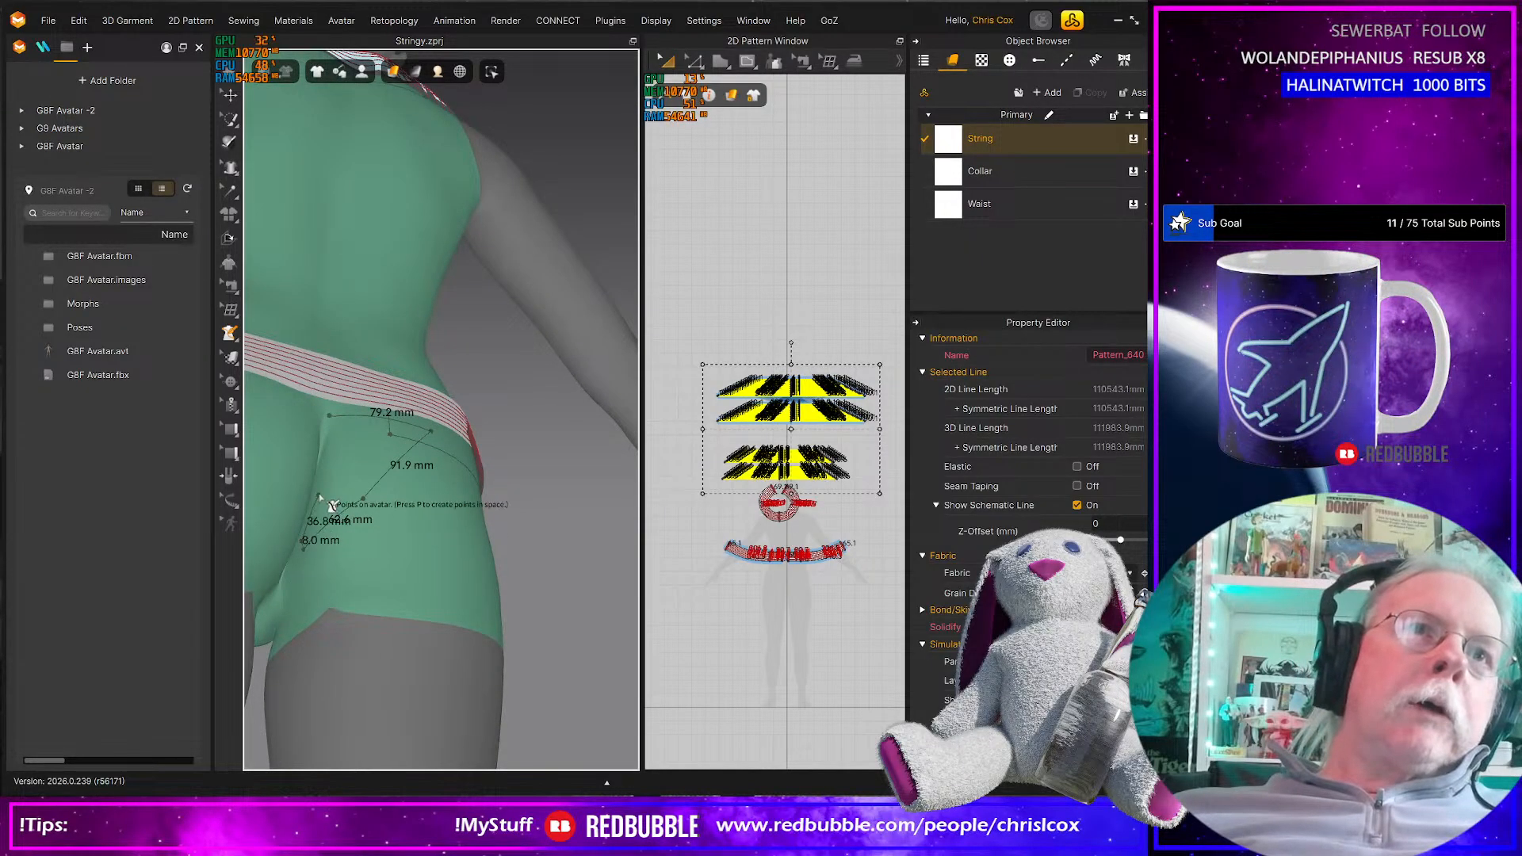
left_click(320, 493)
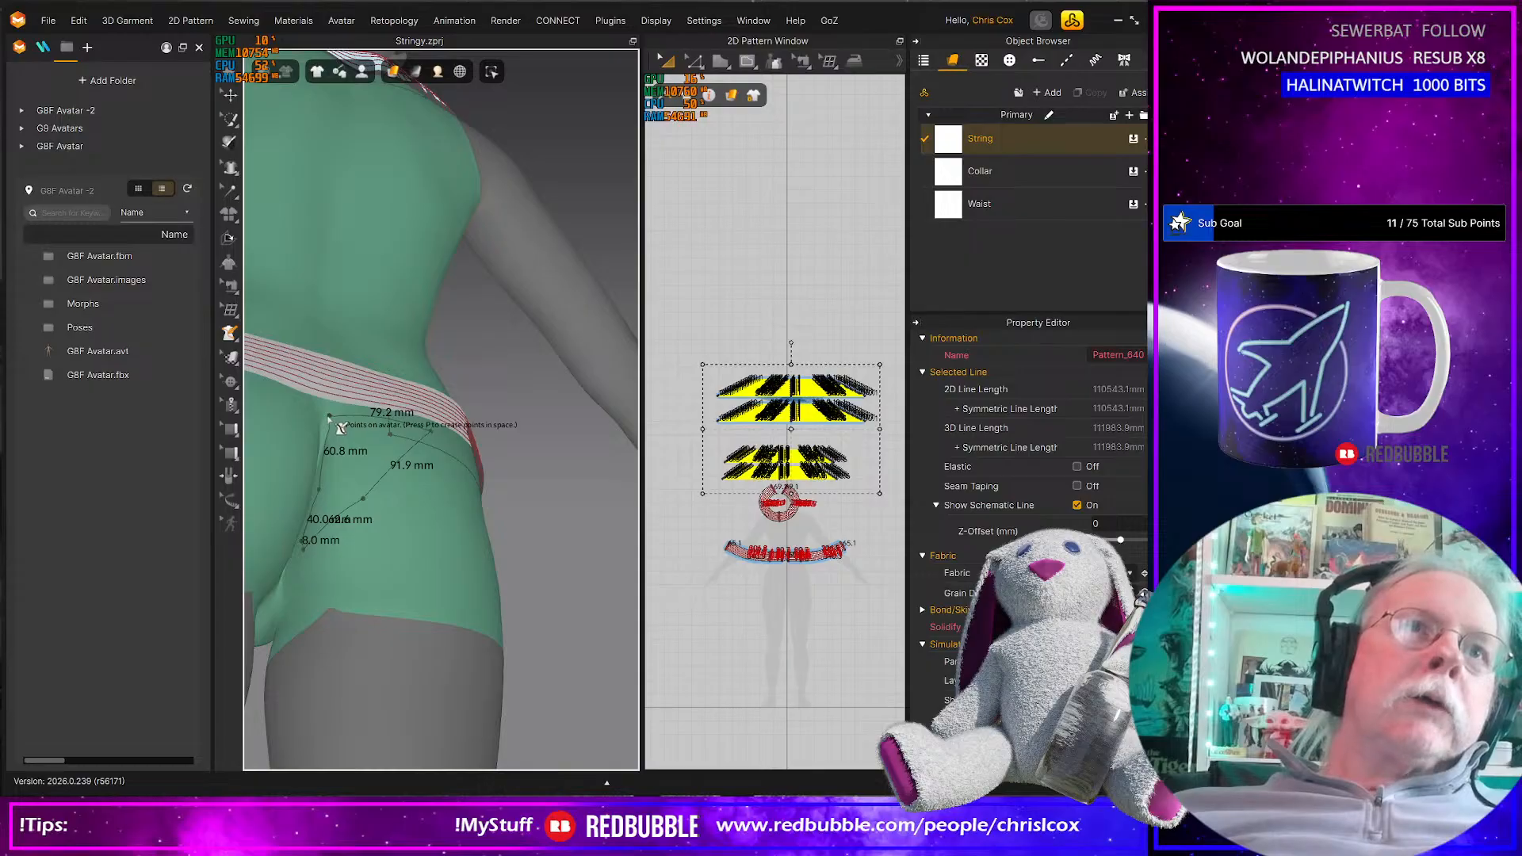
left_click(329, 417)
right_click_drag(370, 498, 587, 546)
middle_click_drag(515, 557, 263, 481)
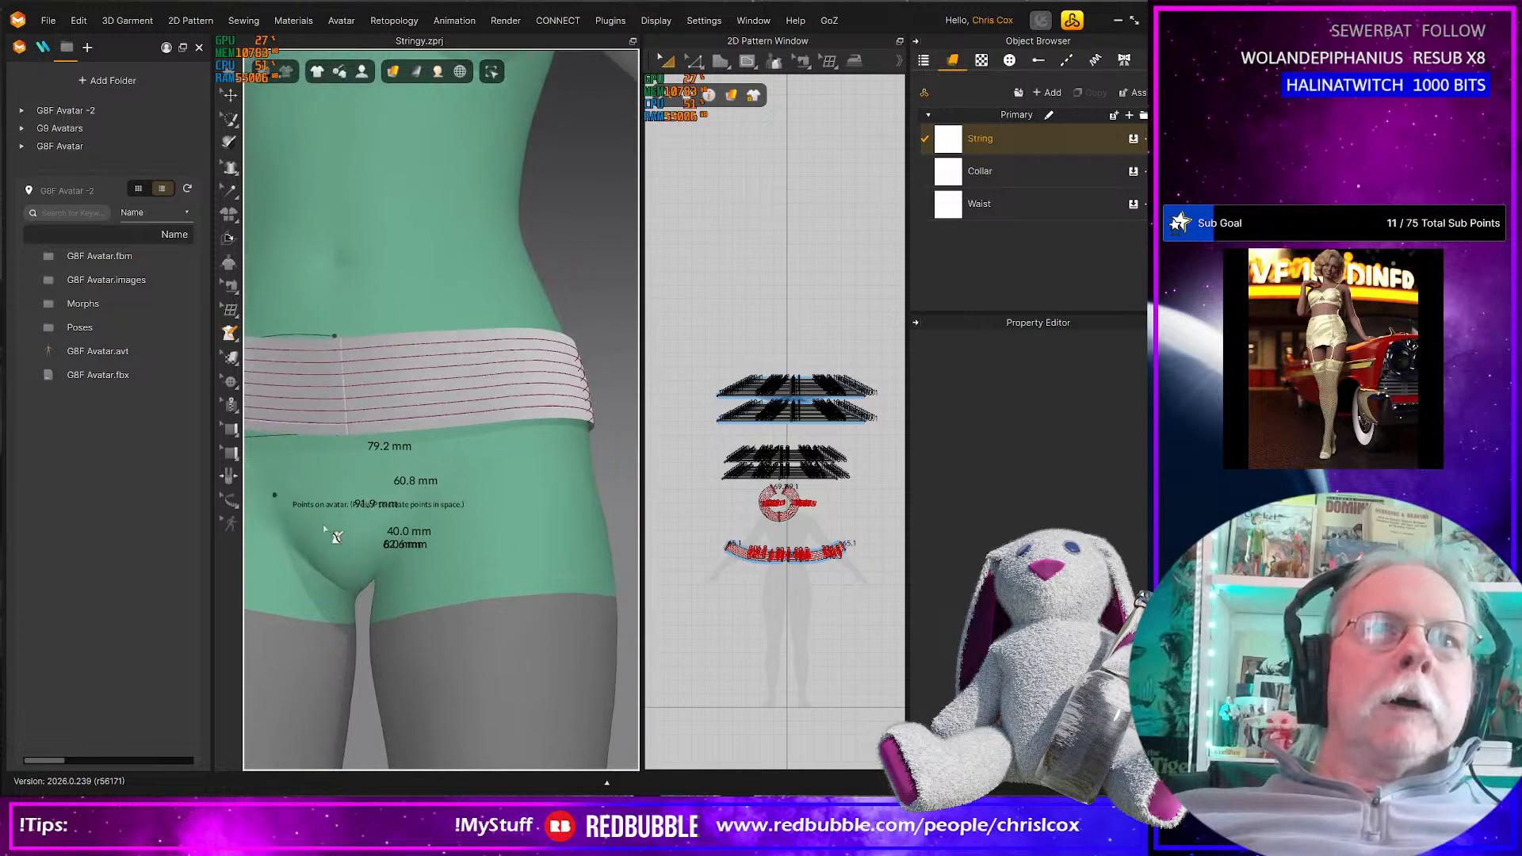
middle_click_drag(326, 527, 414, 526)
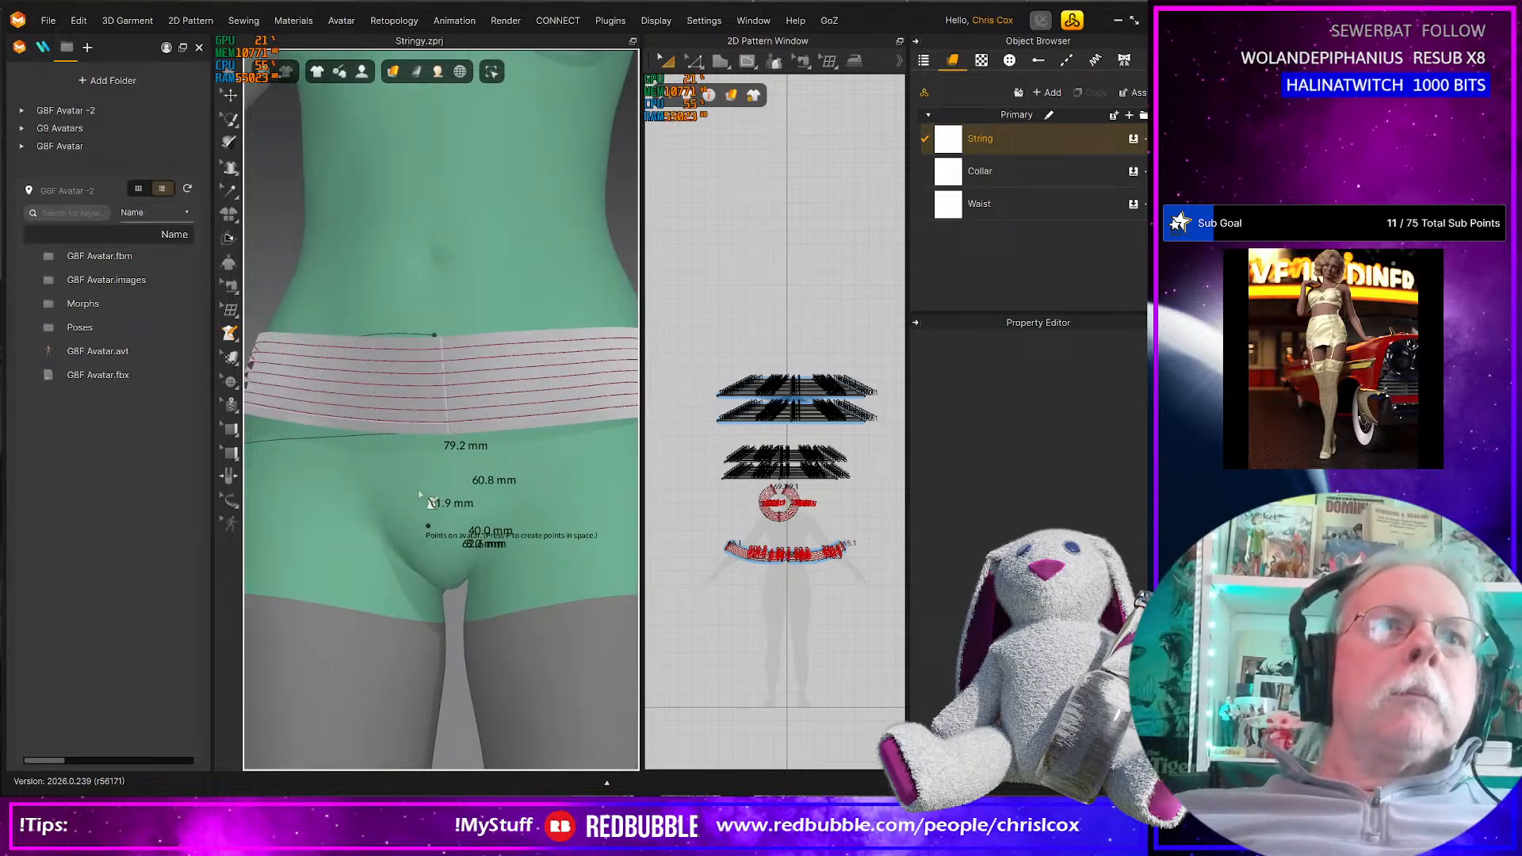
left_click(444, 442)
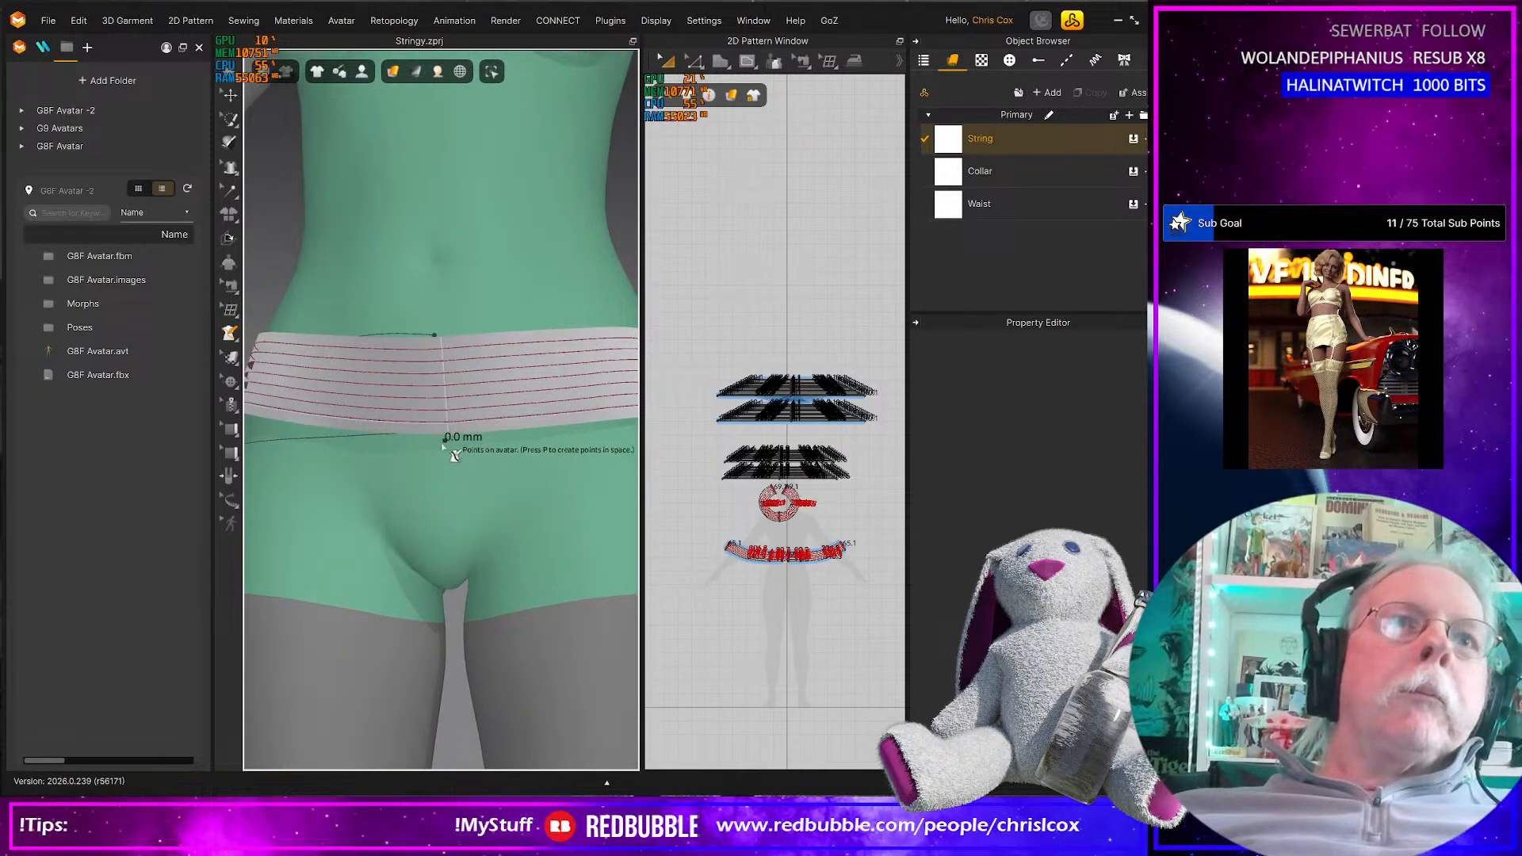
double_click(357, 436)
left_click(376, 520)
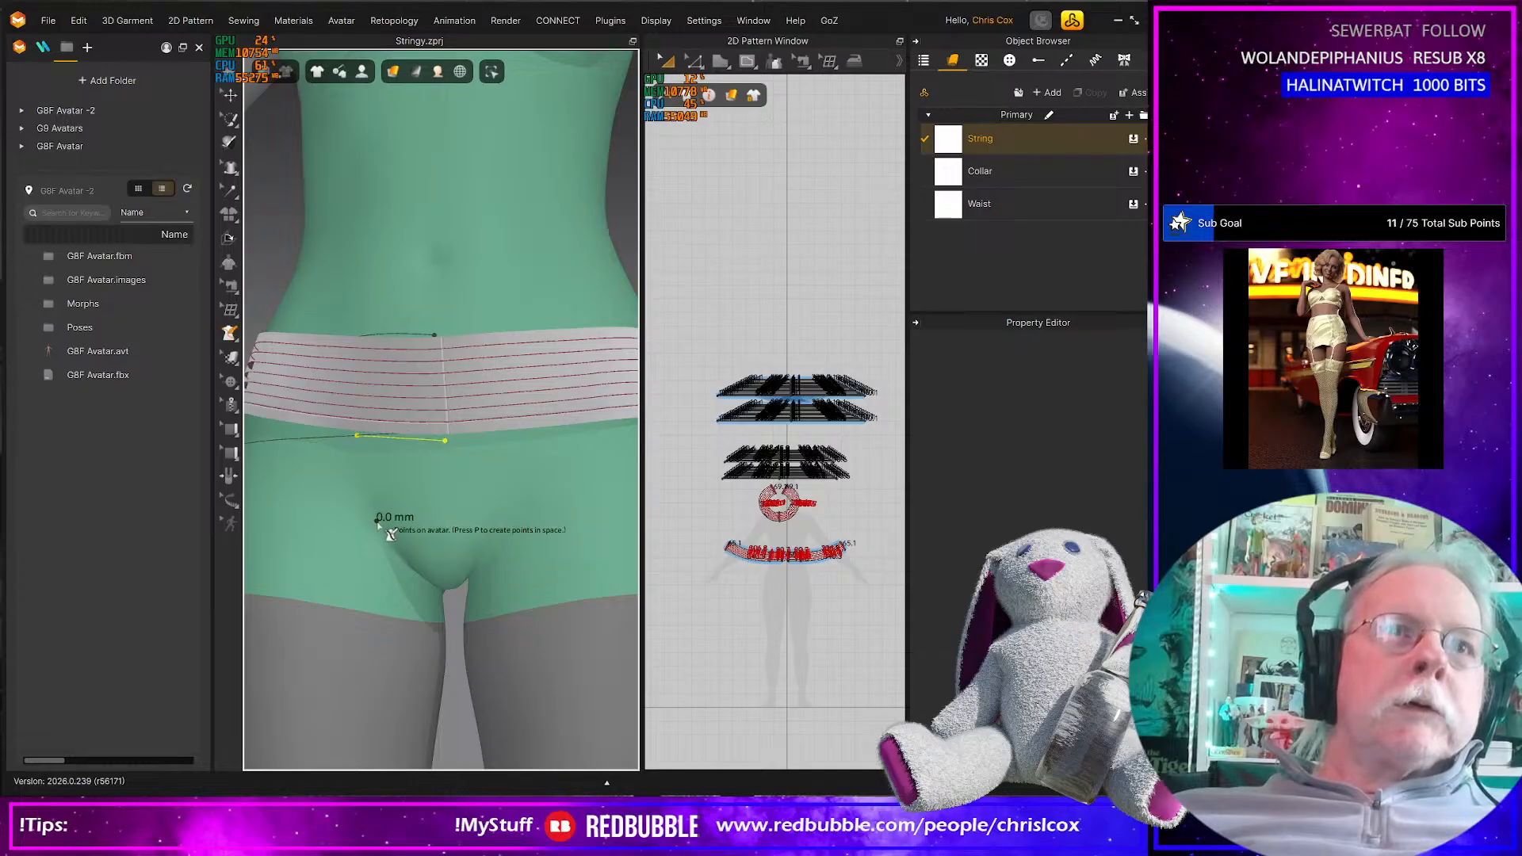
left_click(408, 566)
right_click_drag(407, 567, 397, 497)
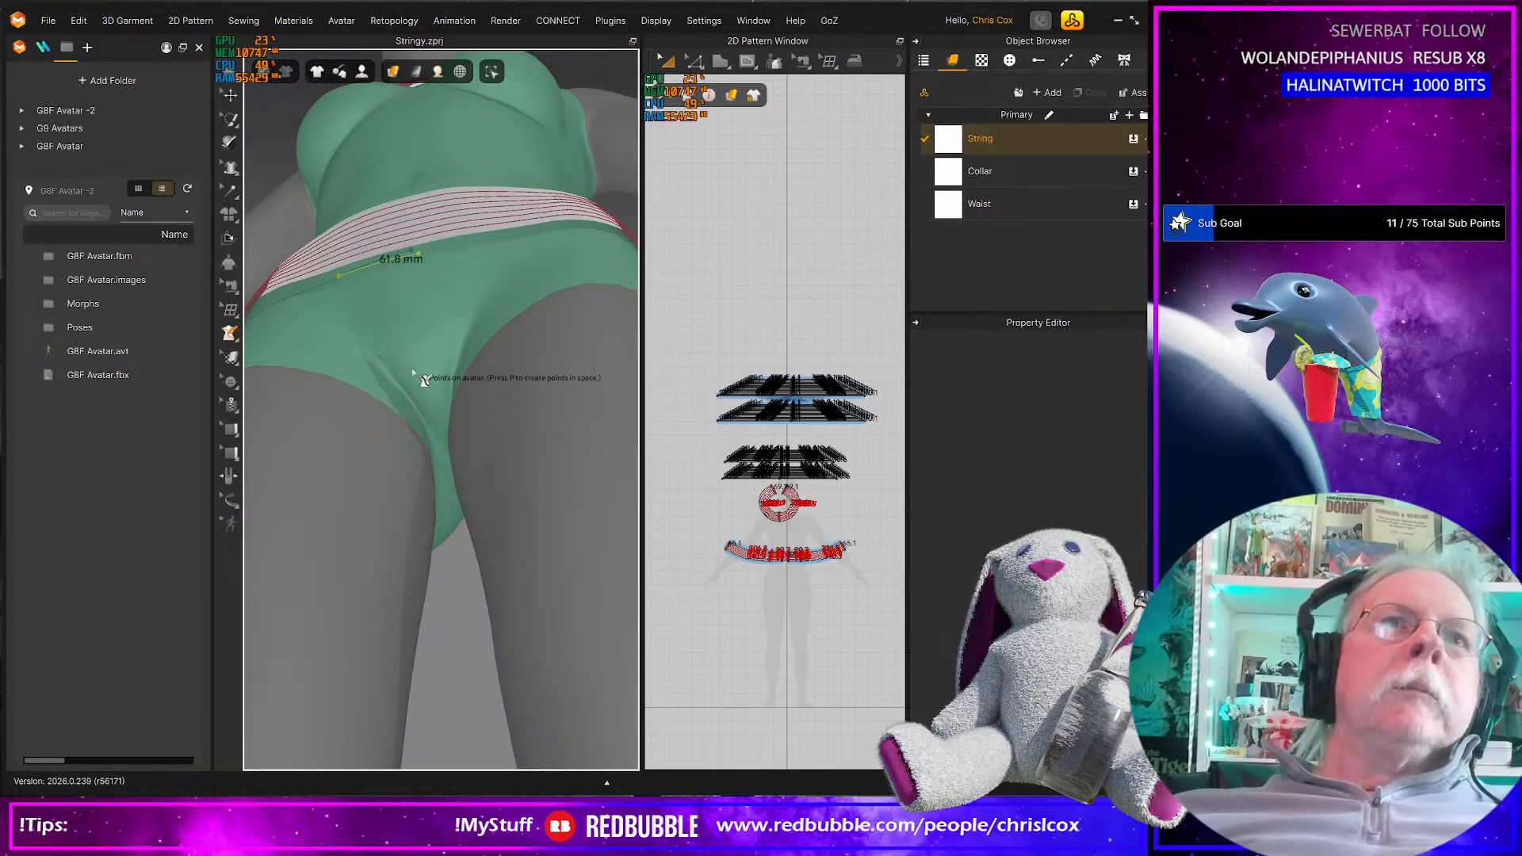
right_click_drag(411, 371, 448, 428)
key("ctrl+z")
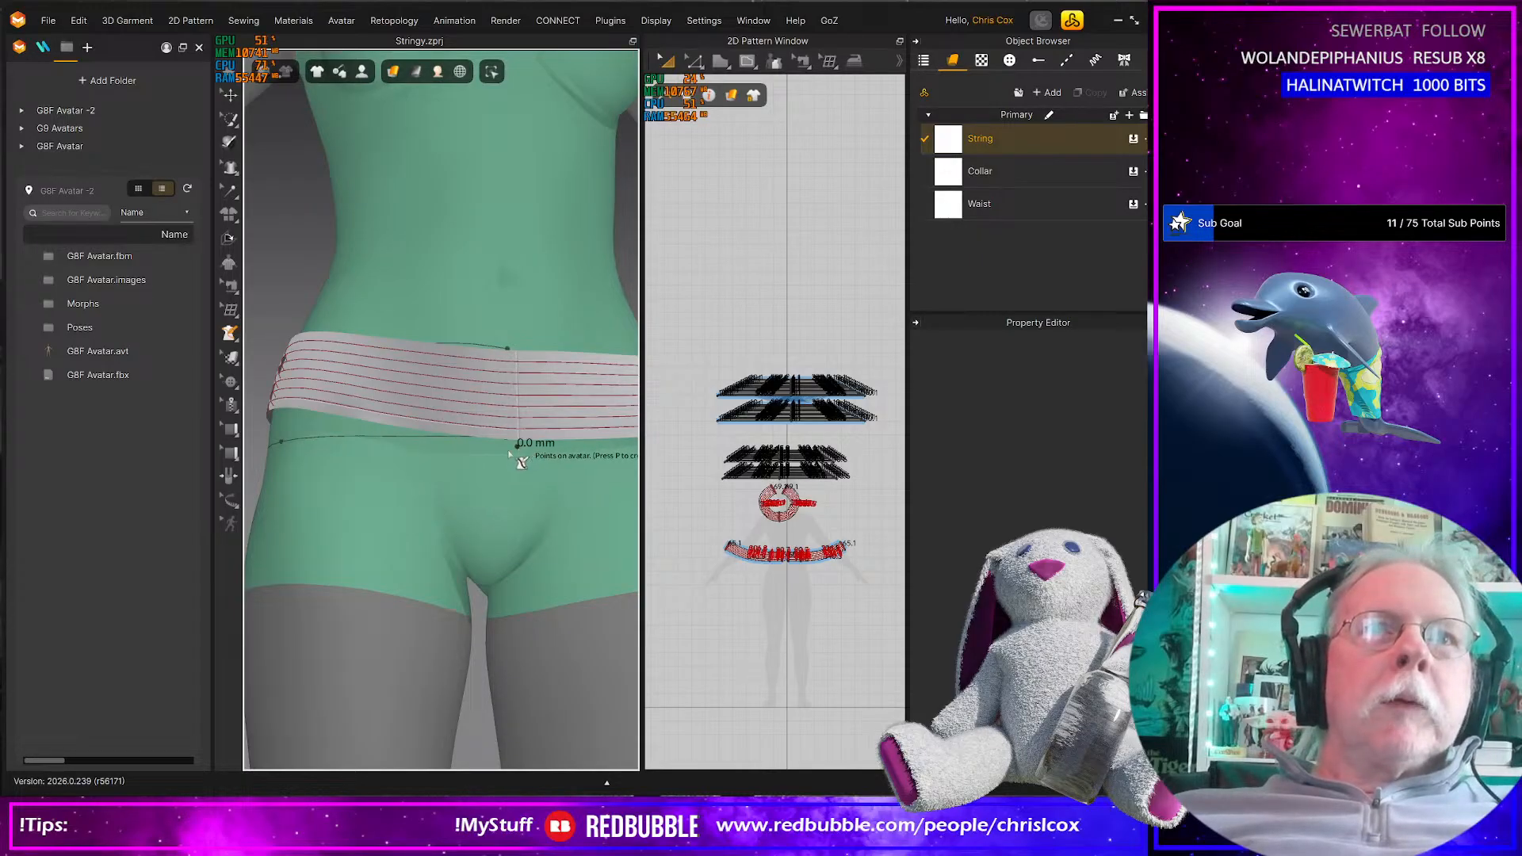
Try to draw a closed front half-panel outline below the waistband, with a top edge about 61 mm and a center edge about 163 mm
left_click(436, 442)
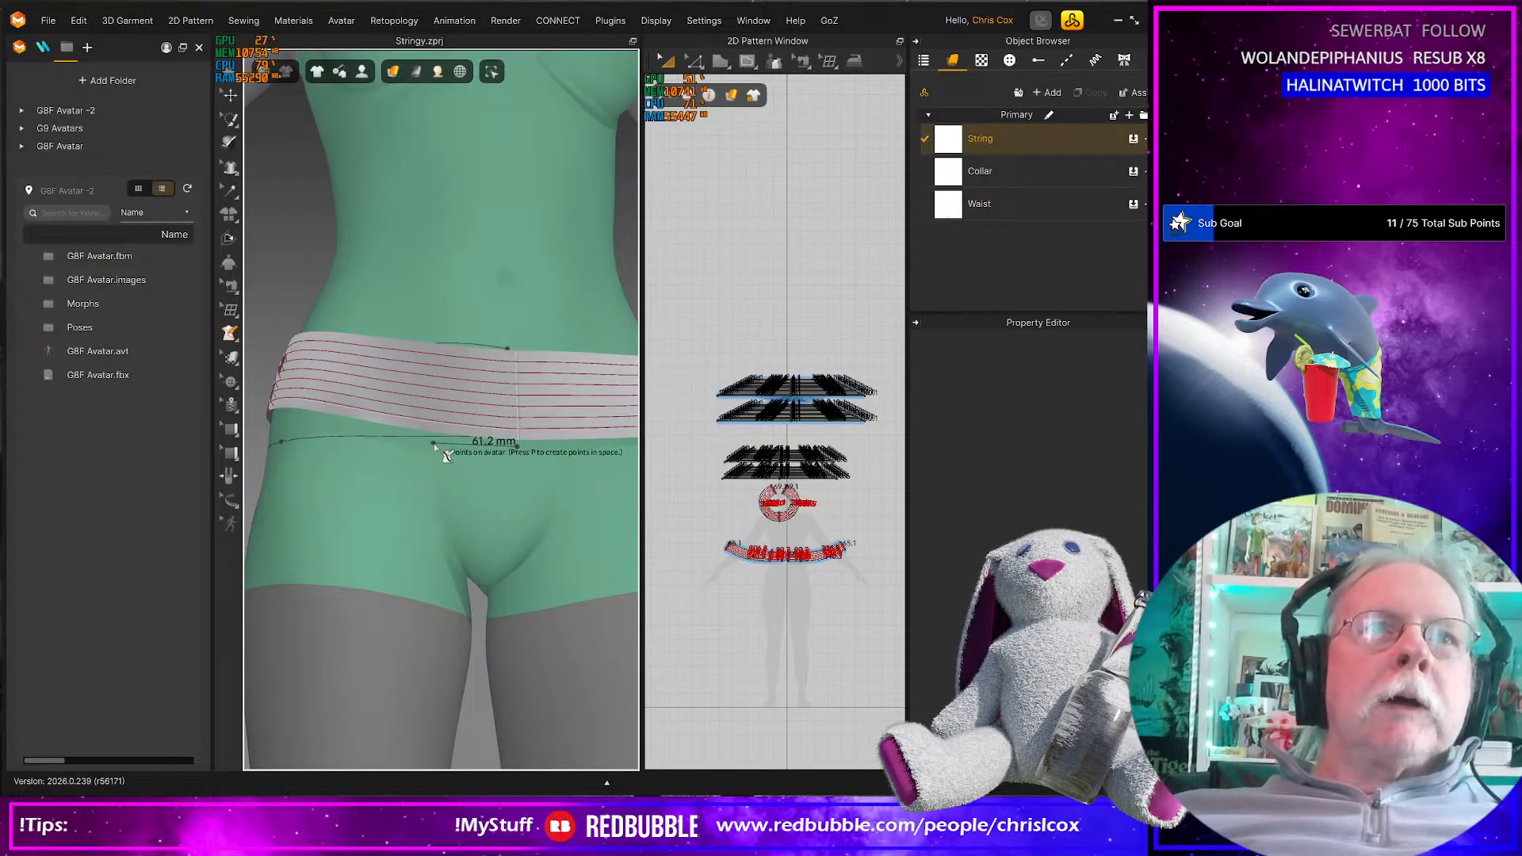
left_click(438, 511)
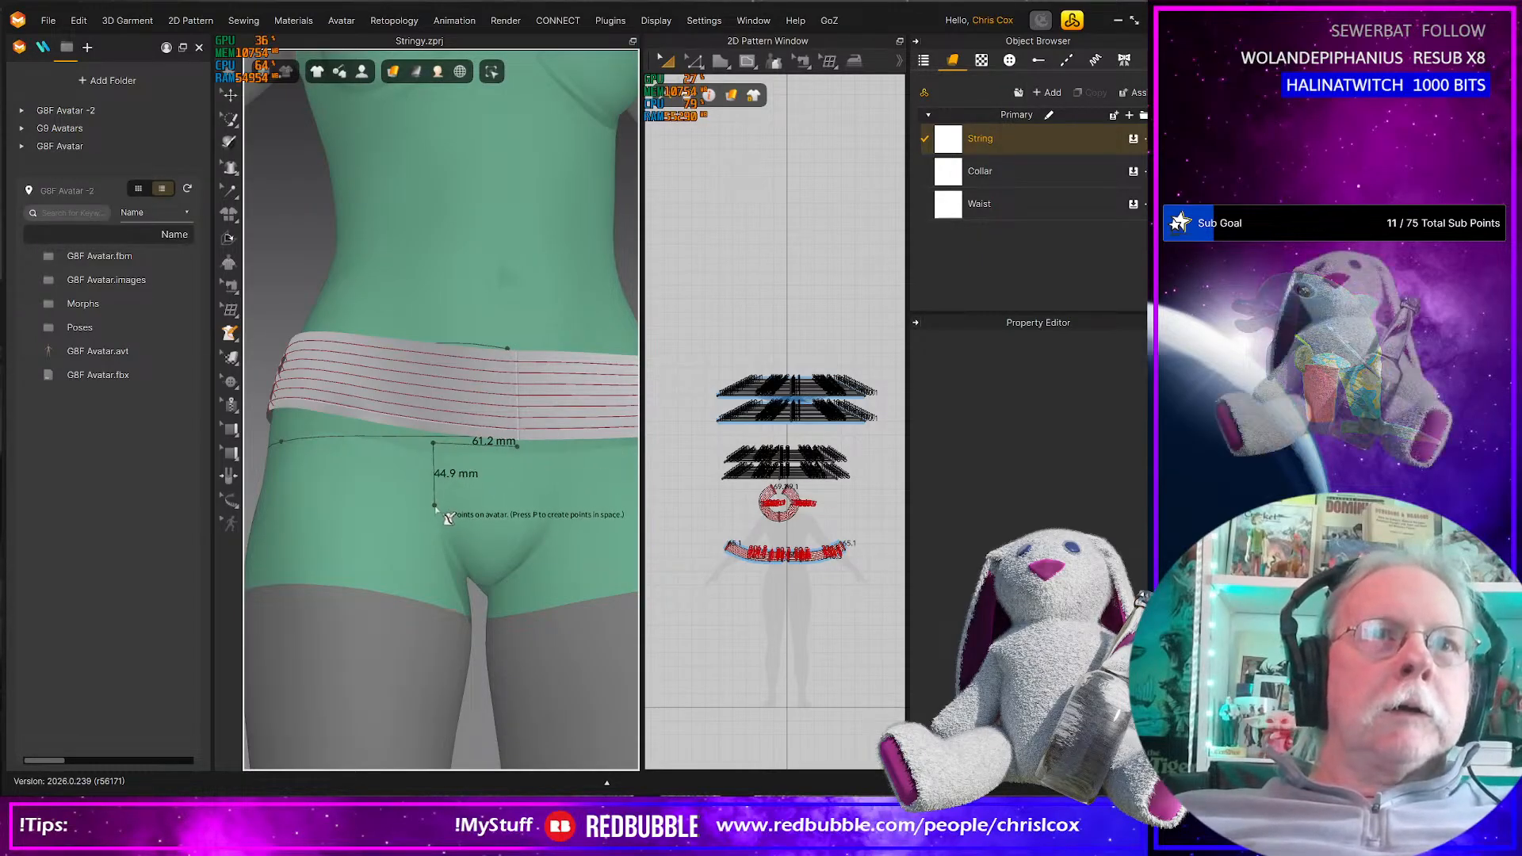
left_click(462, 560)
right_click_drag(465, 568, 433, 425)
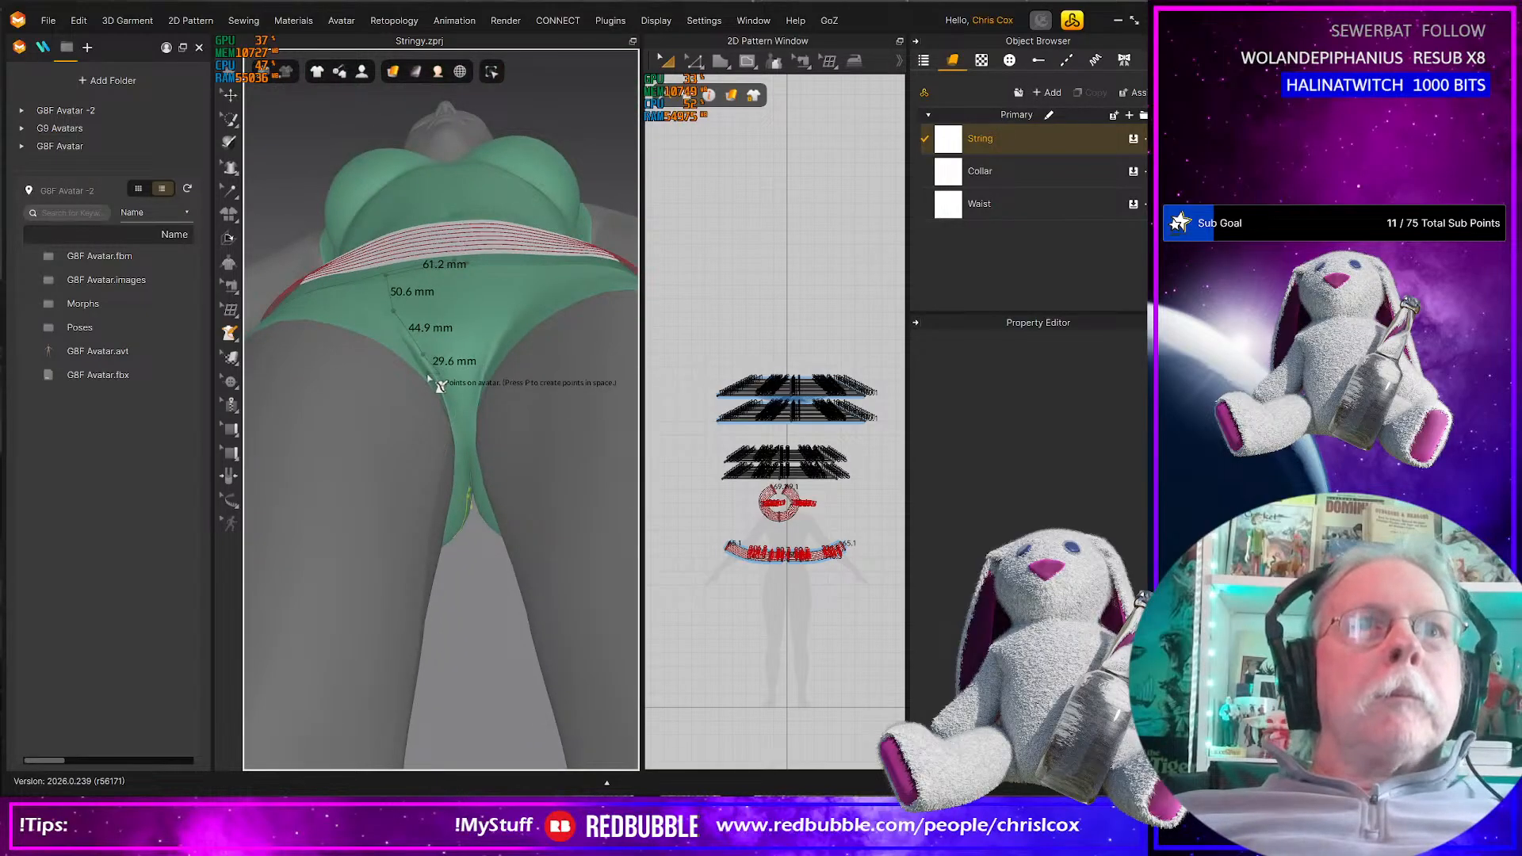
scroll(435, 385, "up", 2)
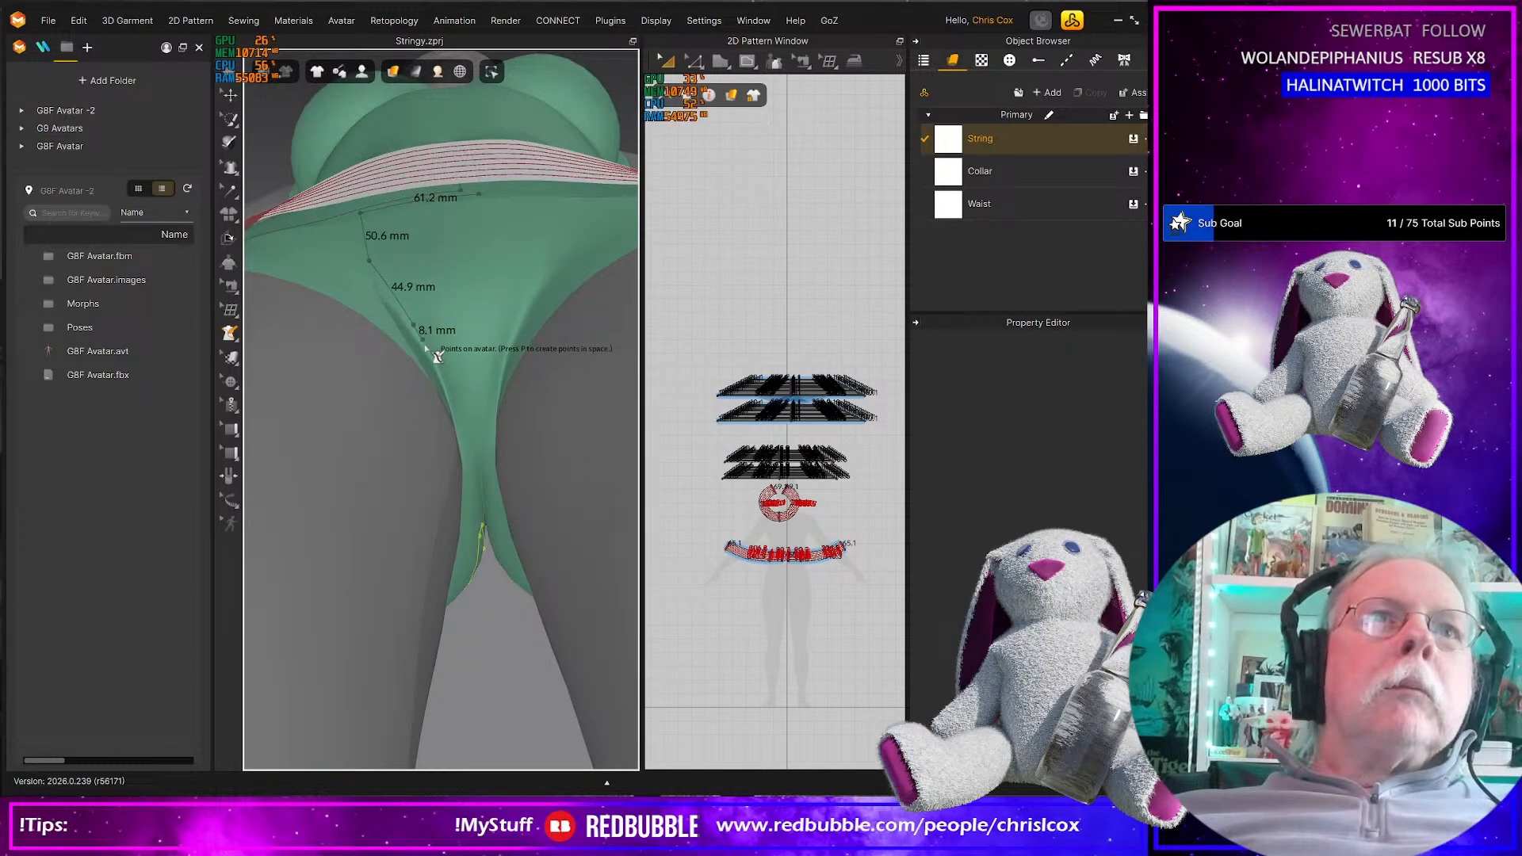
left_click(426, 346)
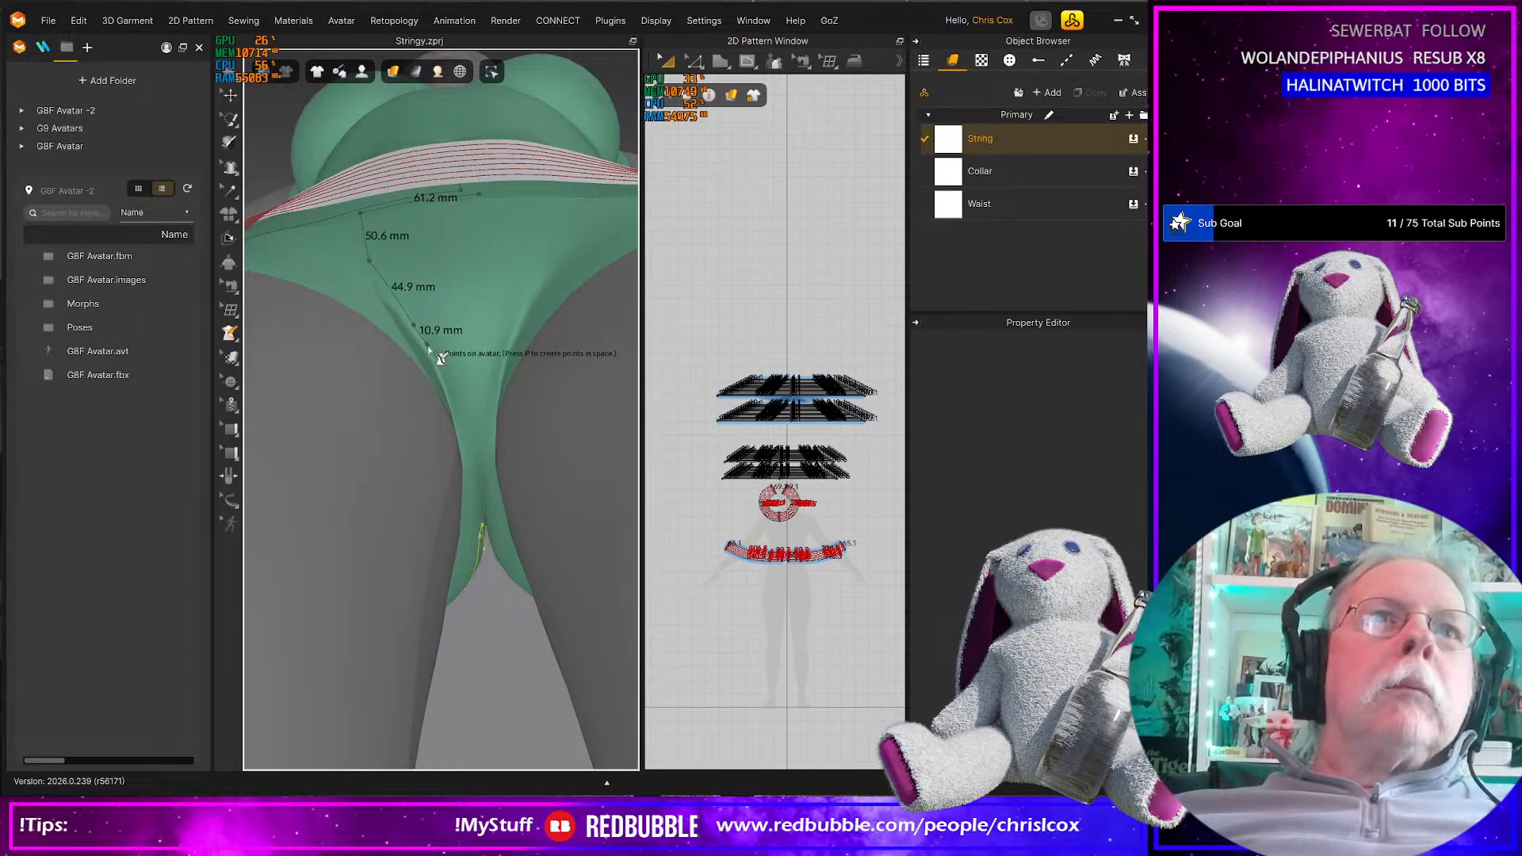
left_click(450, 398)
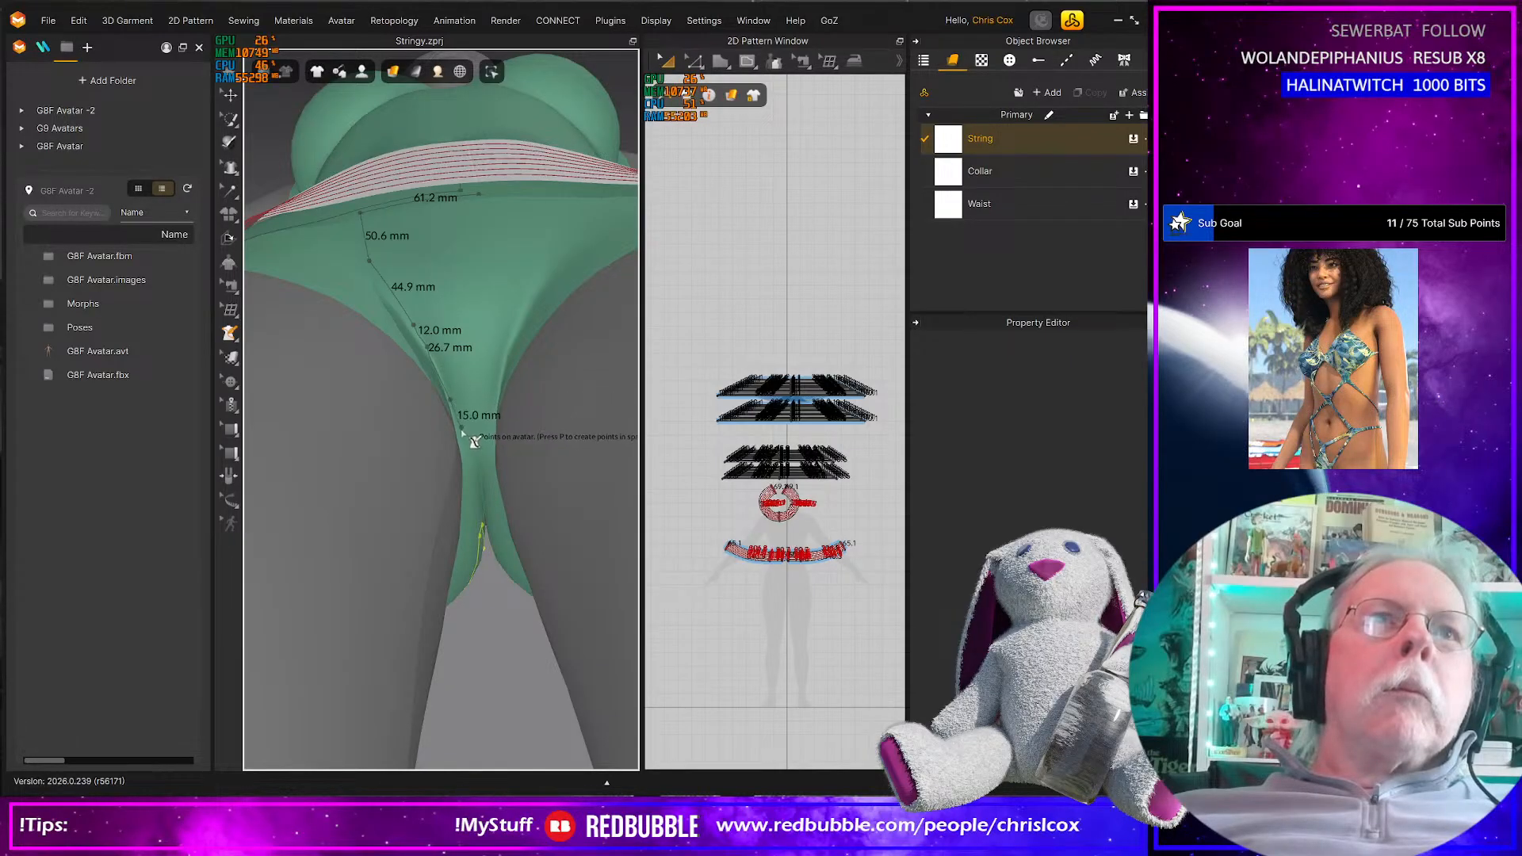
left_click(460, 430)
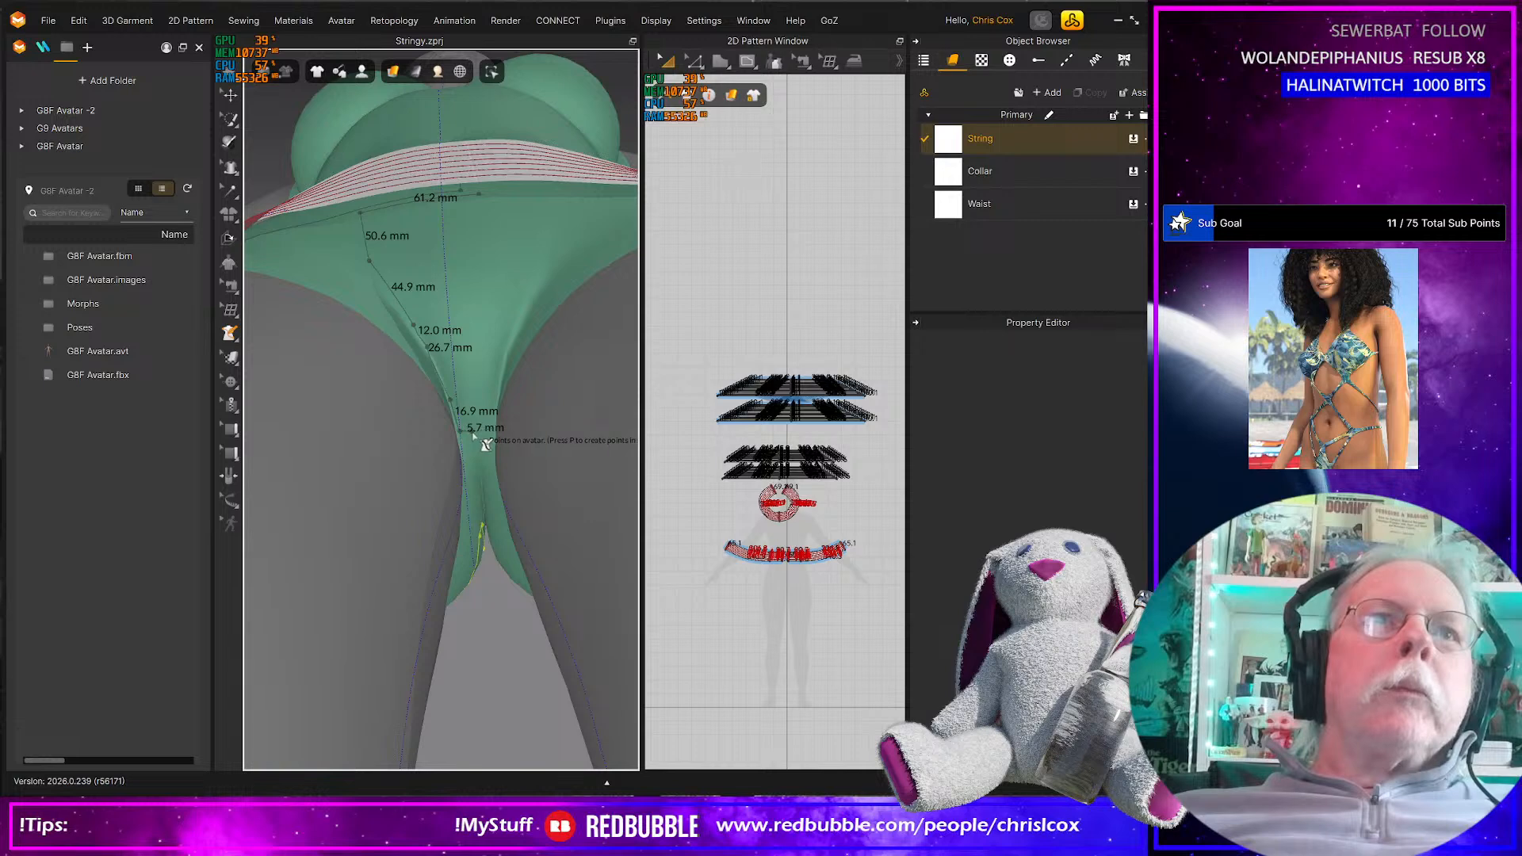
left_click(473, 435)
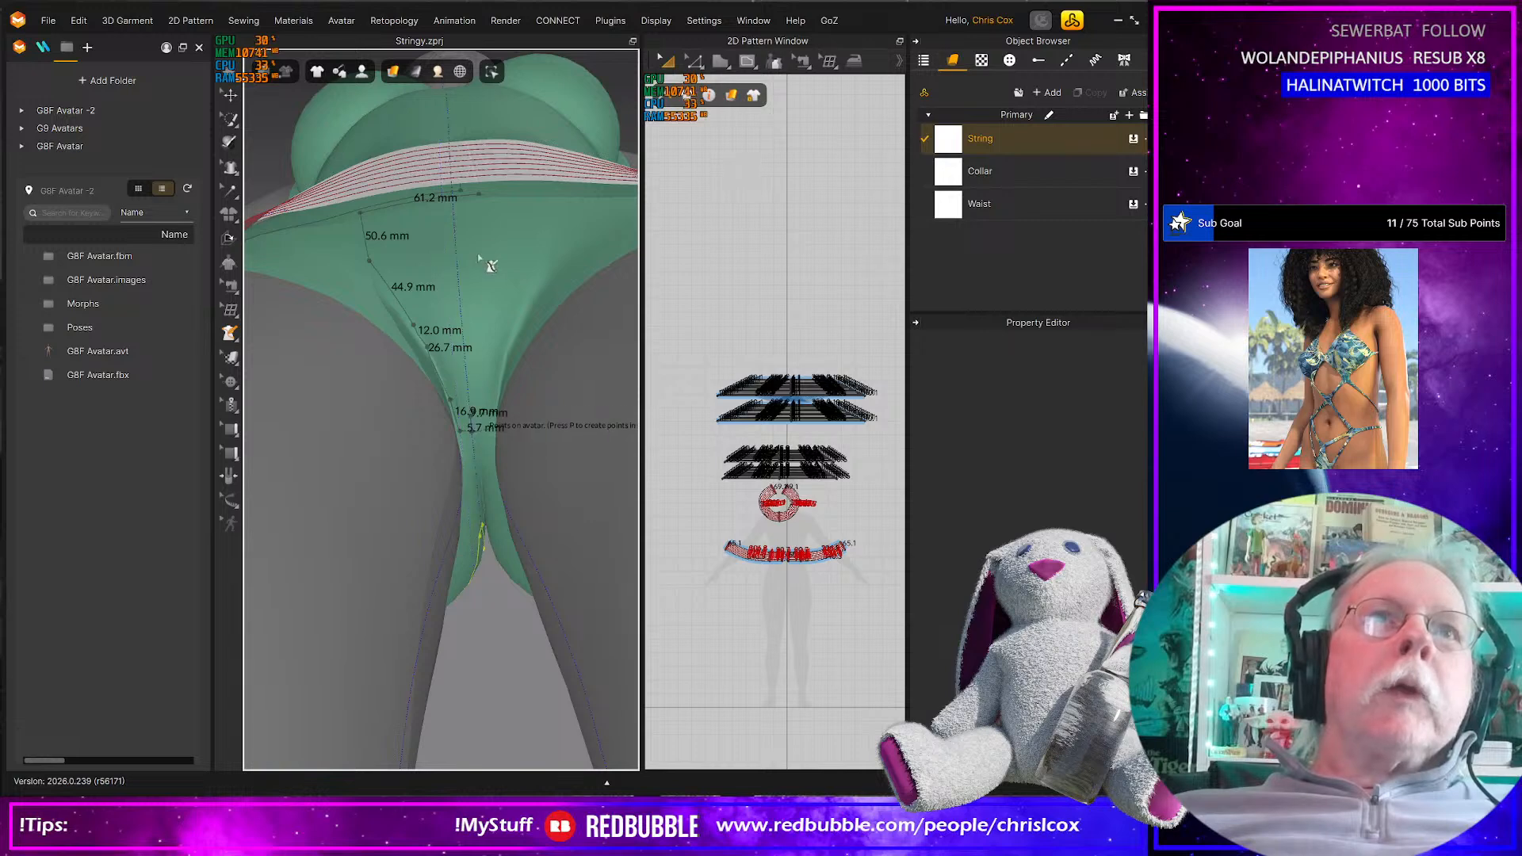
double_click(460, 193)
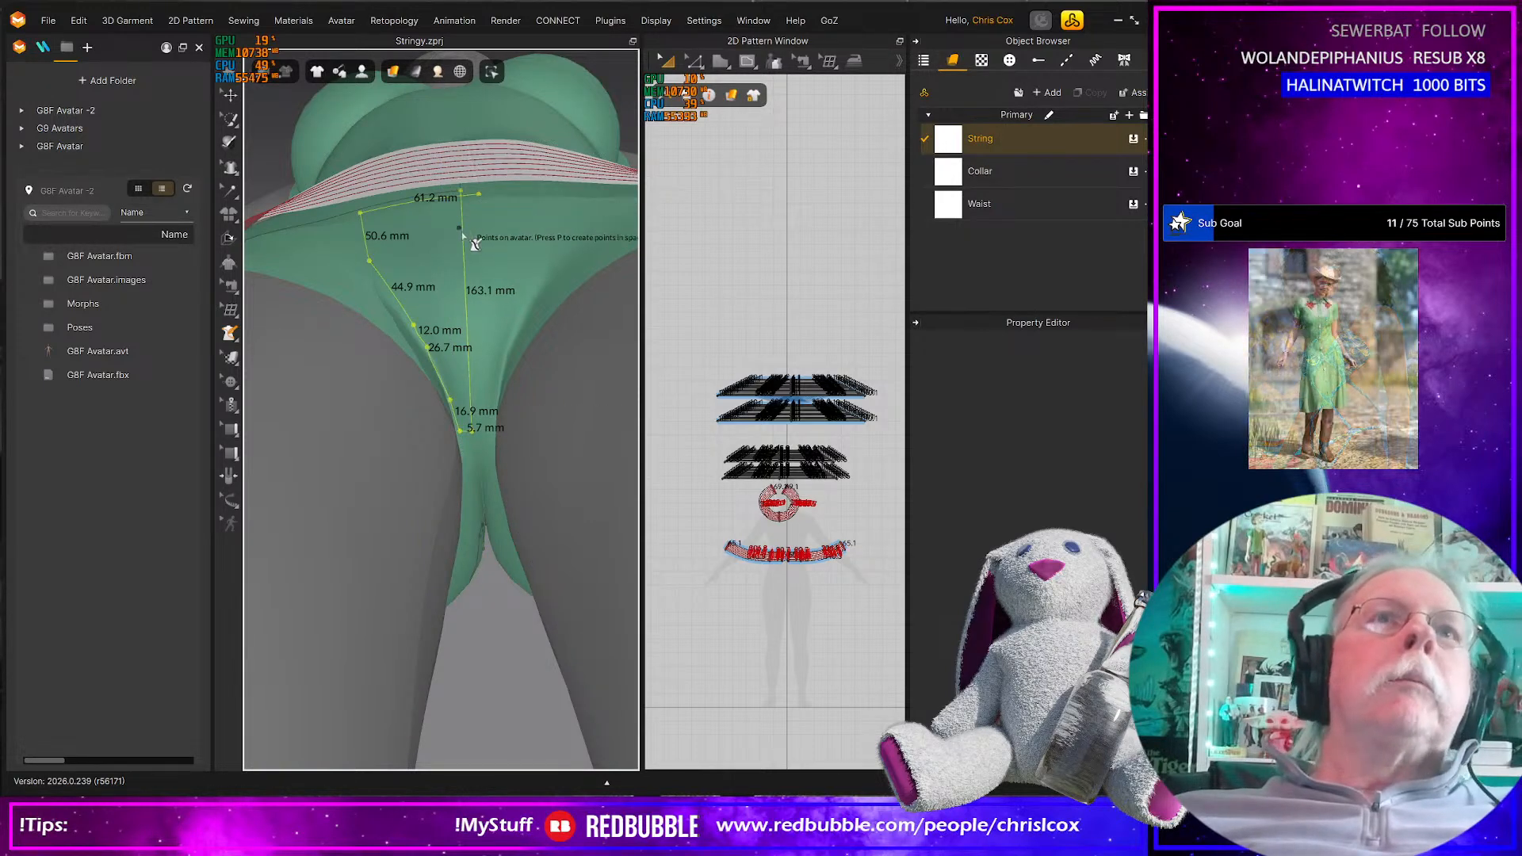
Try to redraw the front half-panel with fewer points, using a top edge about 66 mm and a first leg segment about 73 mm
middle_click_drag(472, 243, 487, 316)
right_click_drag(498, 347, 502, 426)
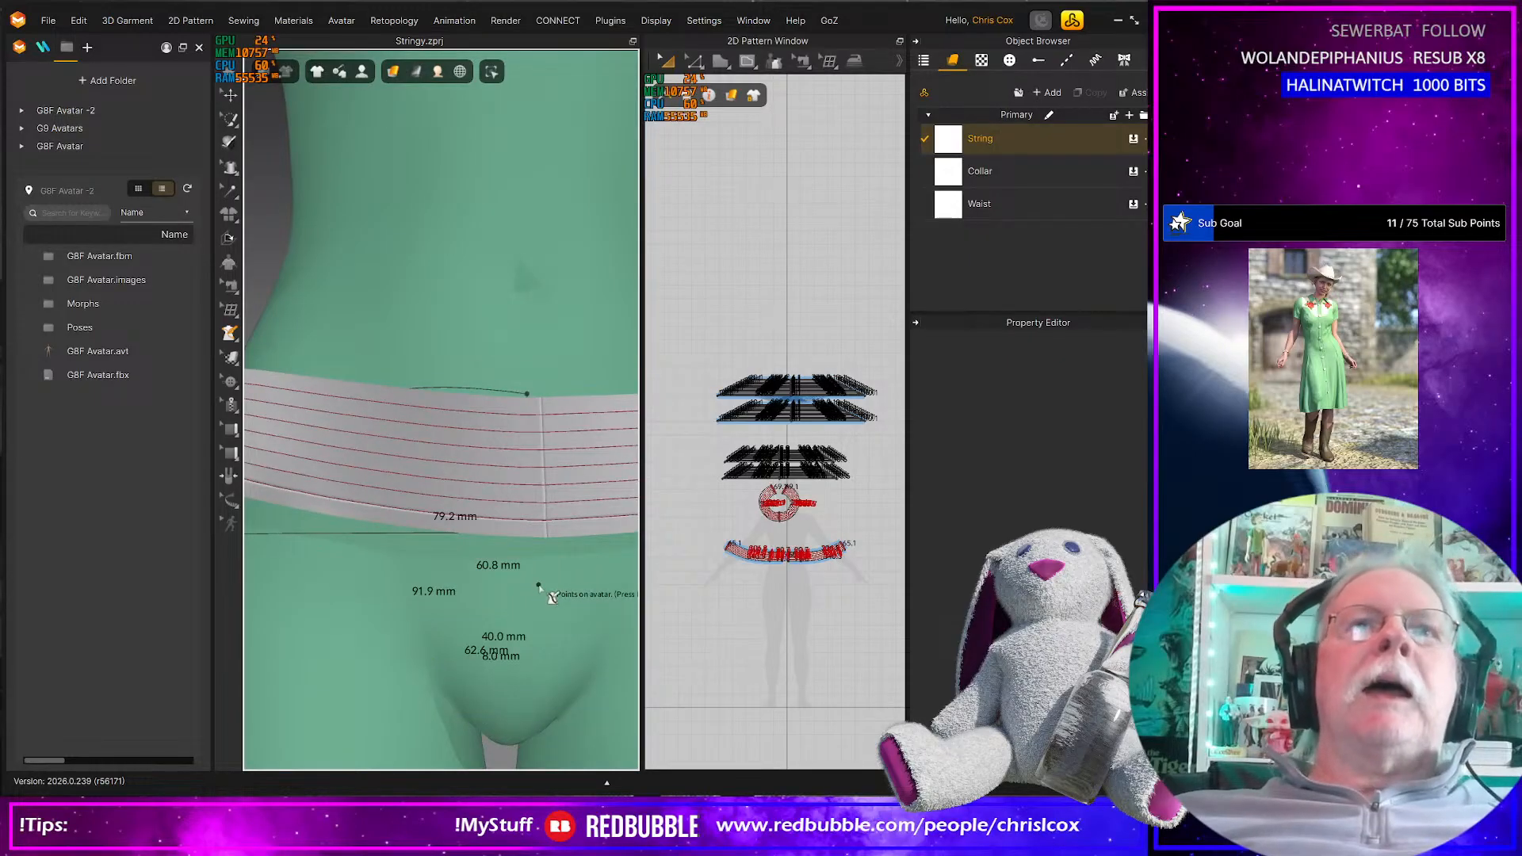
middle_click_drag(542, 594, 492, 373)
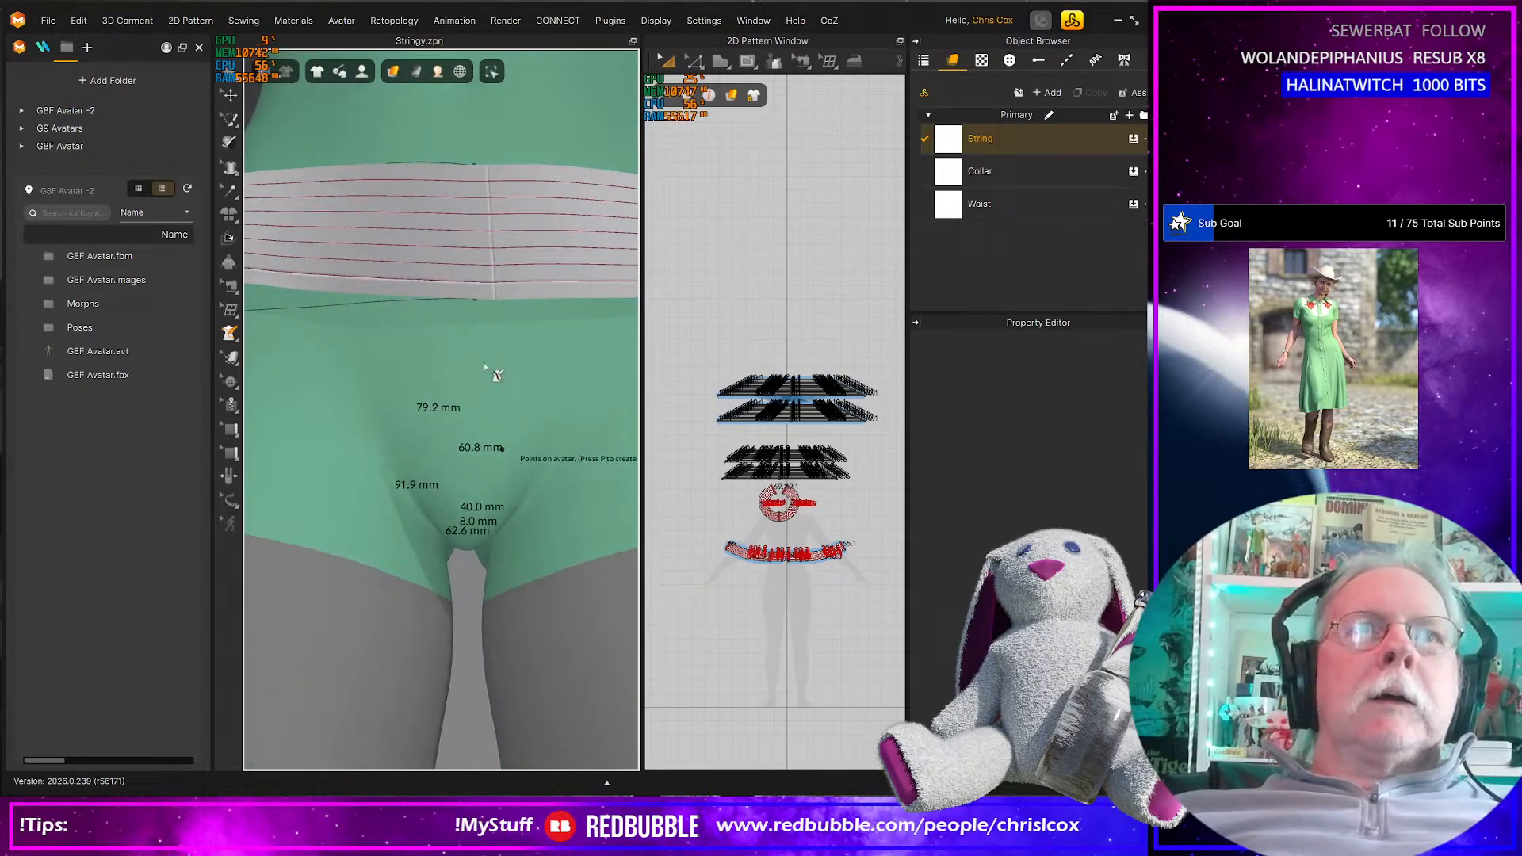
left_click(347, 319)
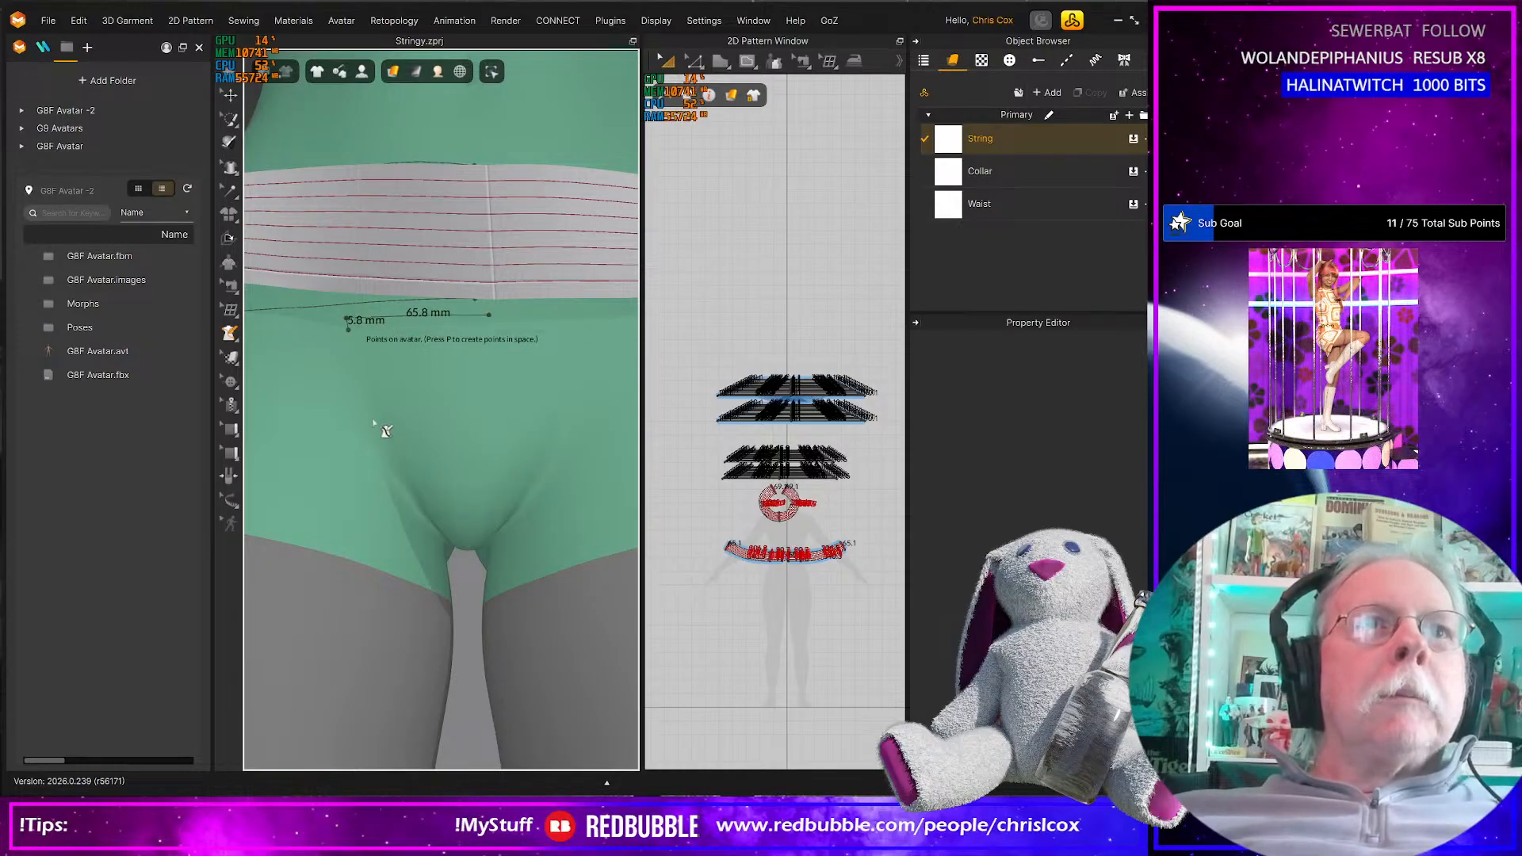
left_click(392, 468)
right_click_drag(394, 475, 374, 383)
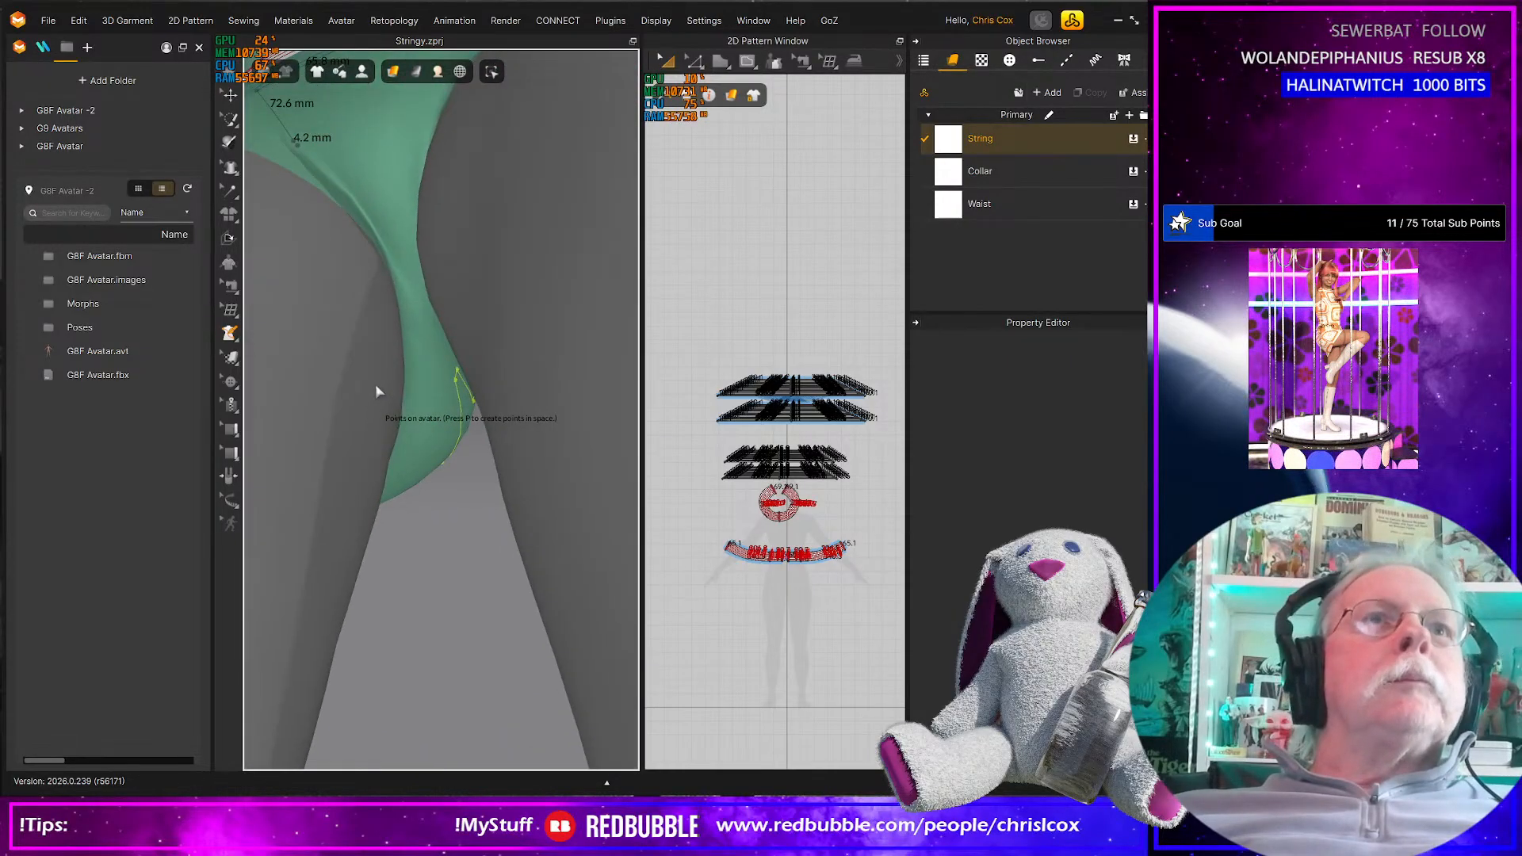
left_click(335, 195)
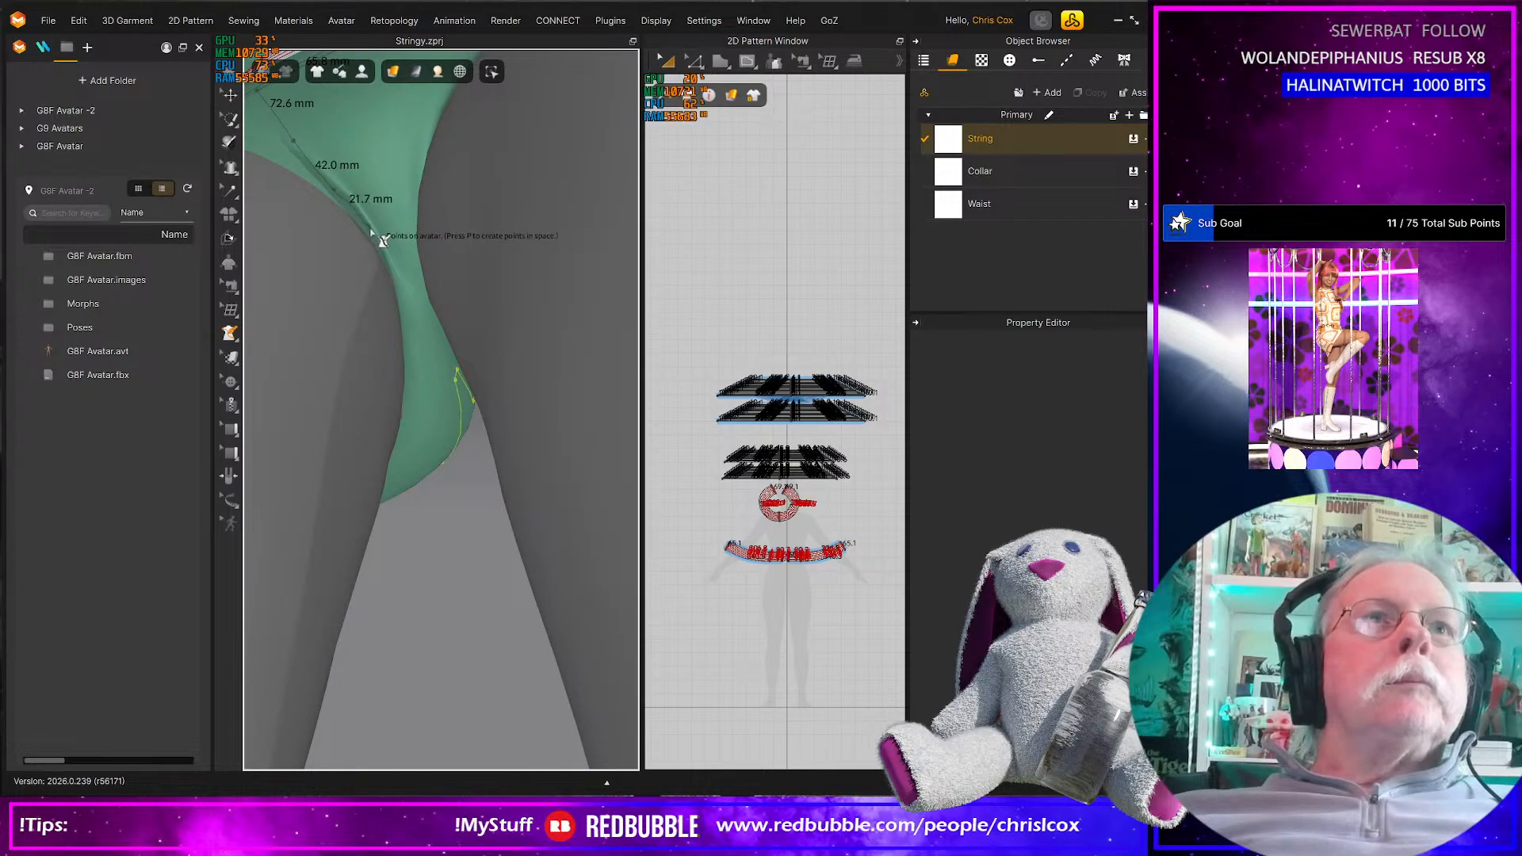
left_click(375, 242)
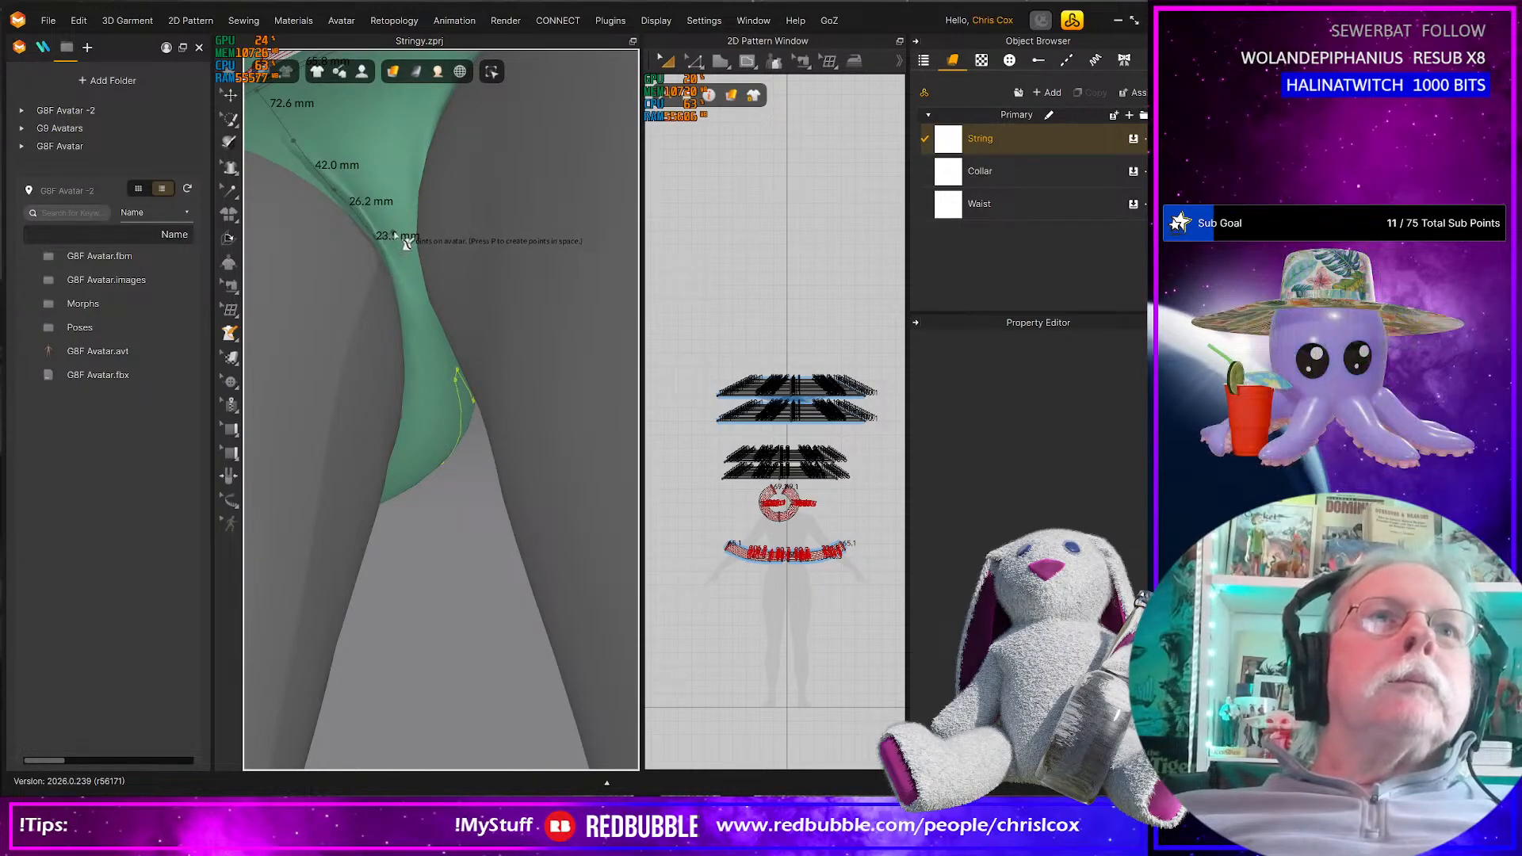
right_click_drag(430, 308, 483, 478)
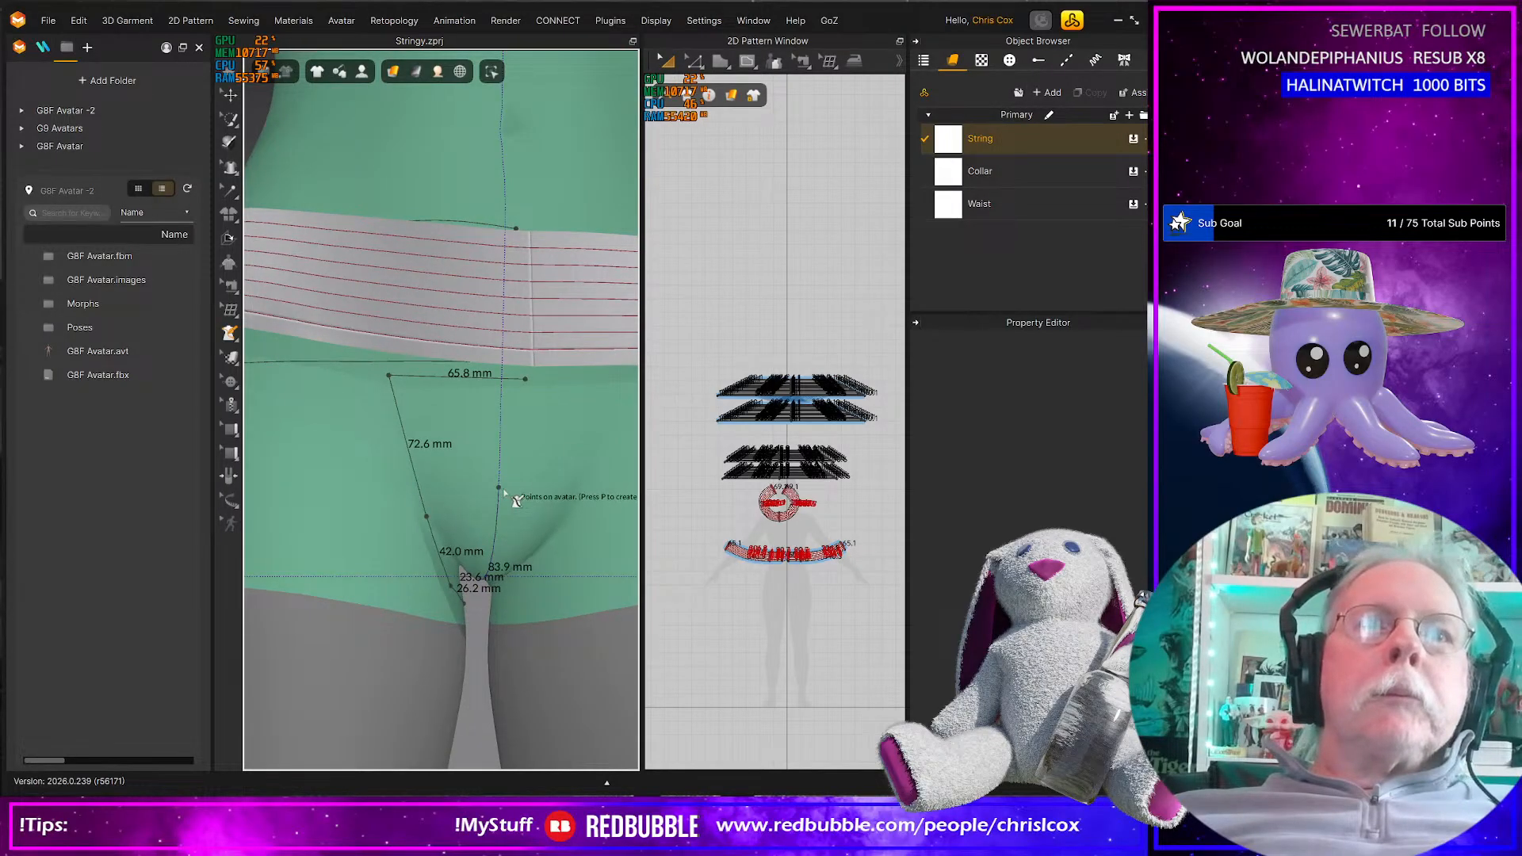
left_click(523, 381)
Draw a new front leg edge on the avatar with the 3D pen, upward from the crotch in segments about 29, 33, 37 and 47 mm
right_click_drag(475, 478, 459, 416)
scroll(458, 458, "up", 2)
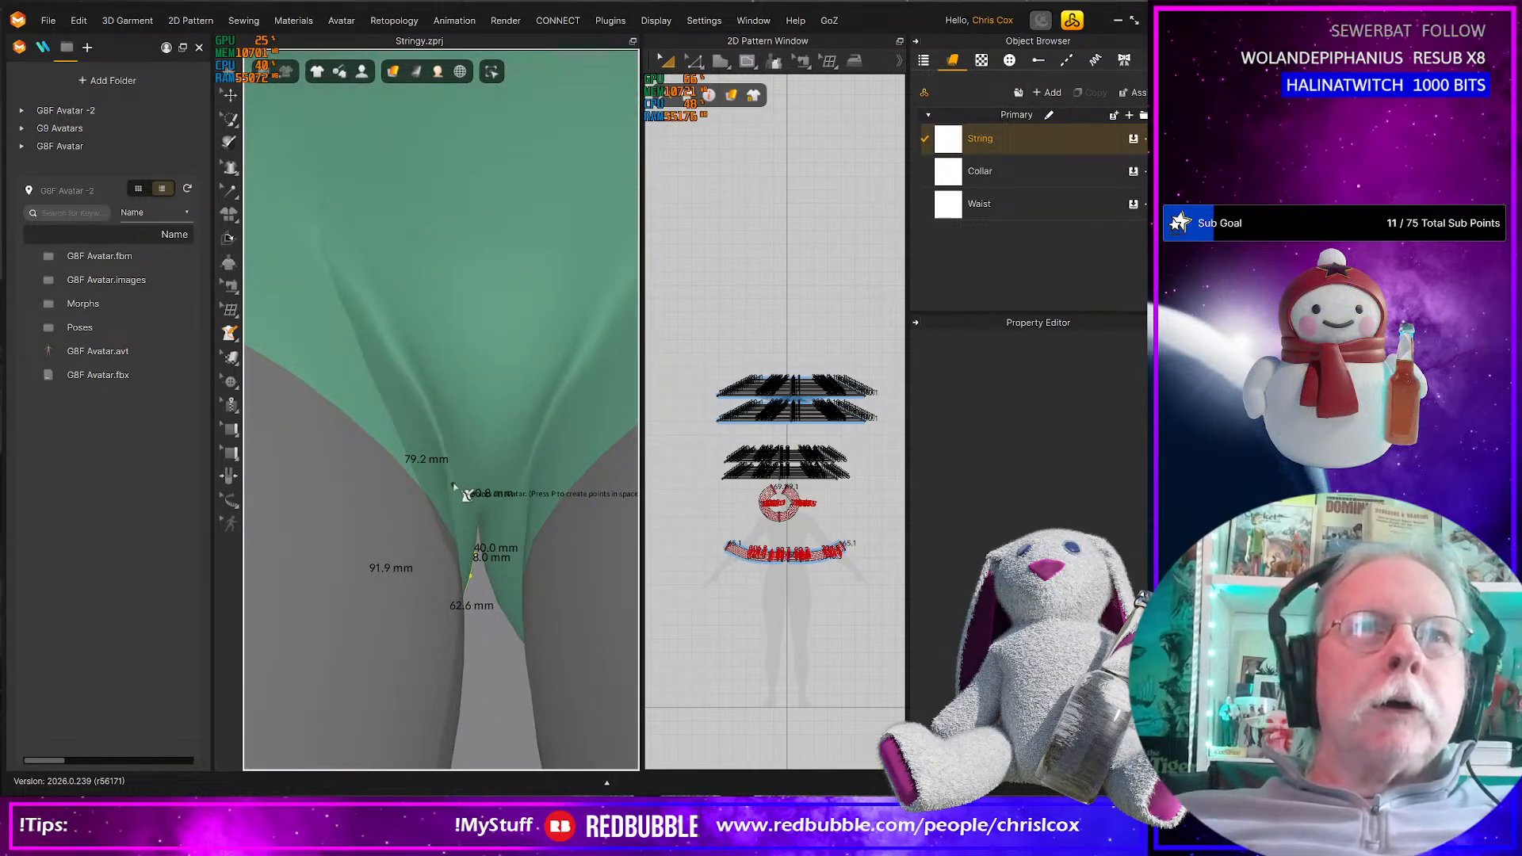
left_click(453, 481)
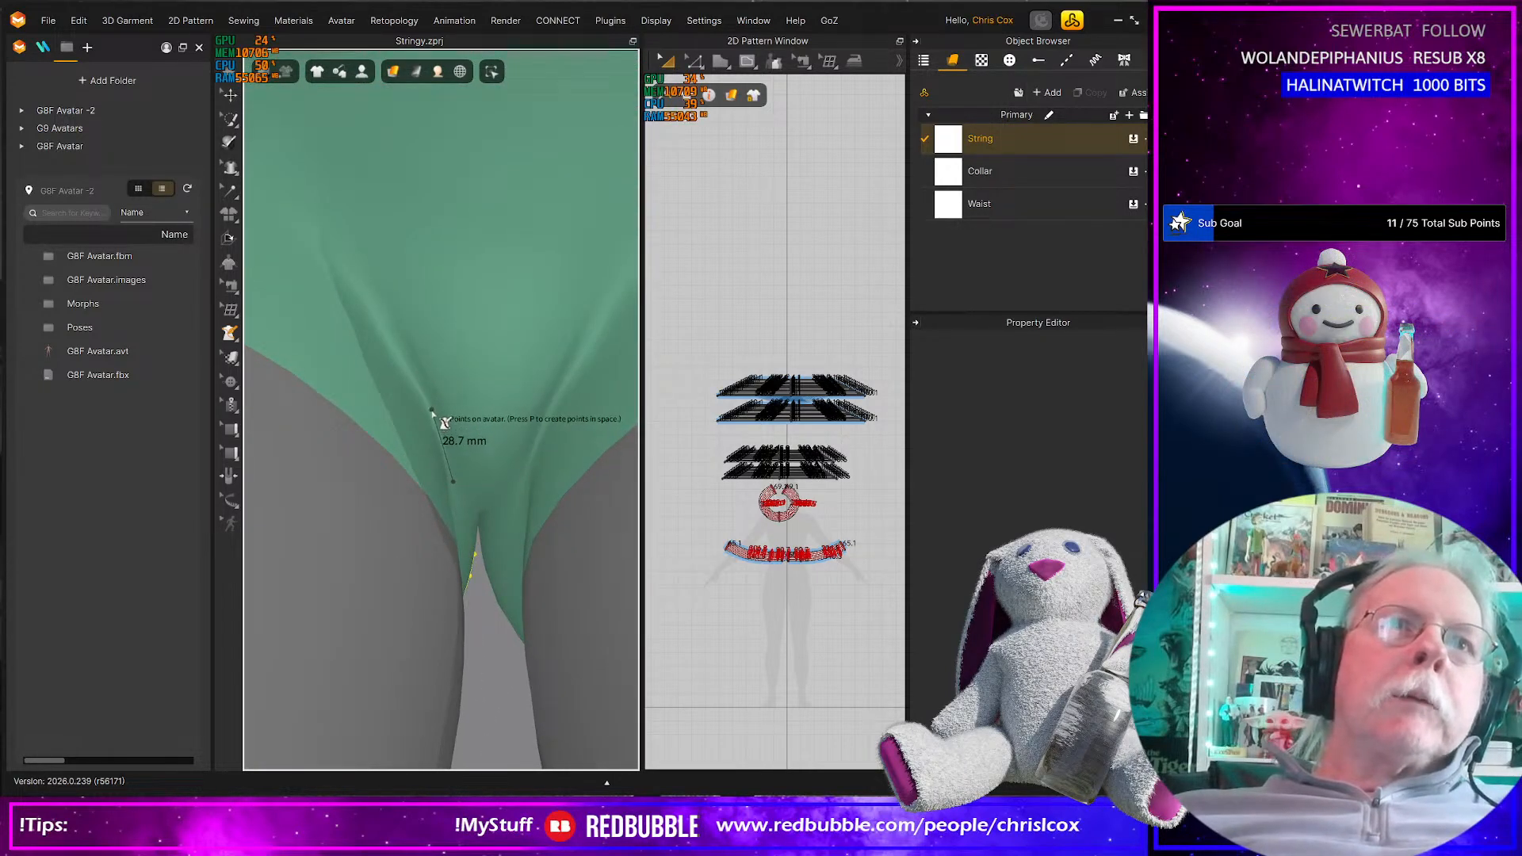
left_click(430, 410)
left_click(362, 300)
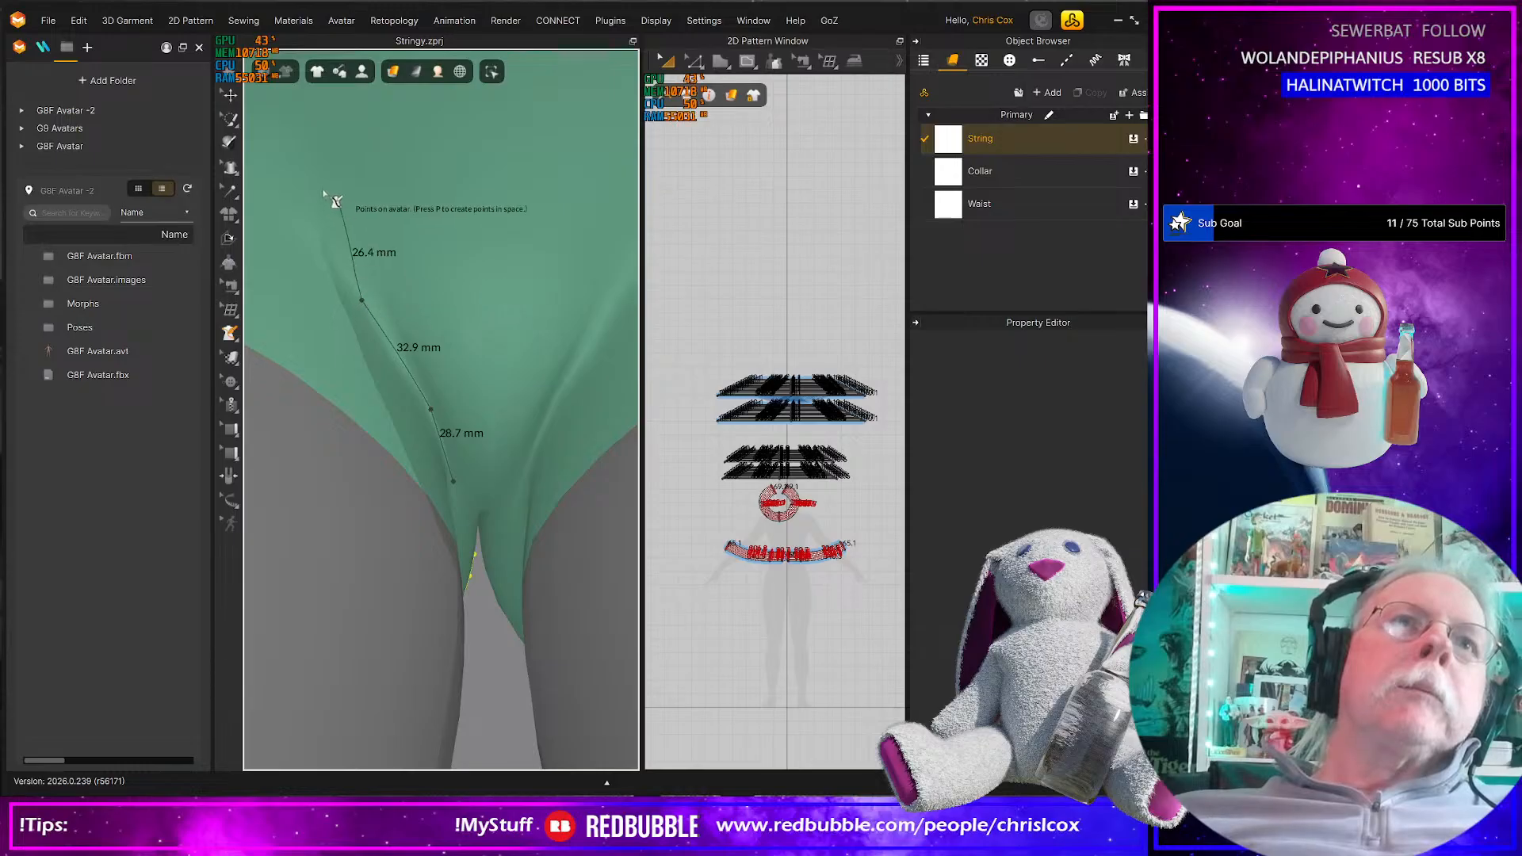
scroll(299, 177, "down", 3)
scroll(299, 177, "up", 6)
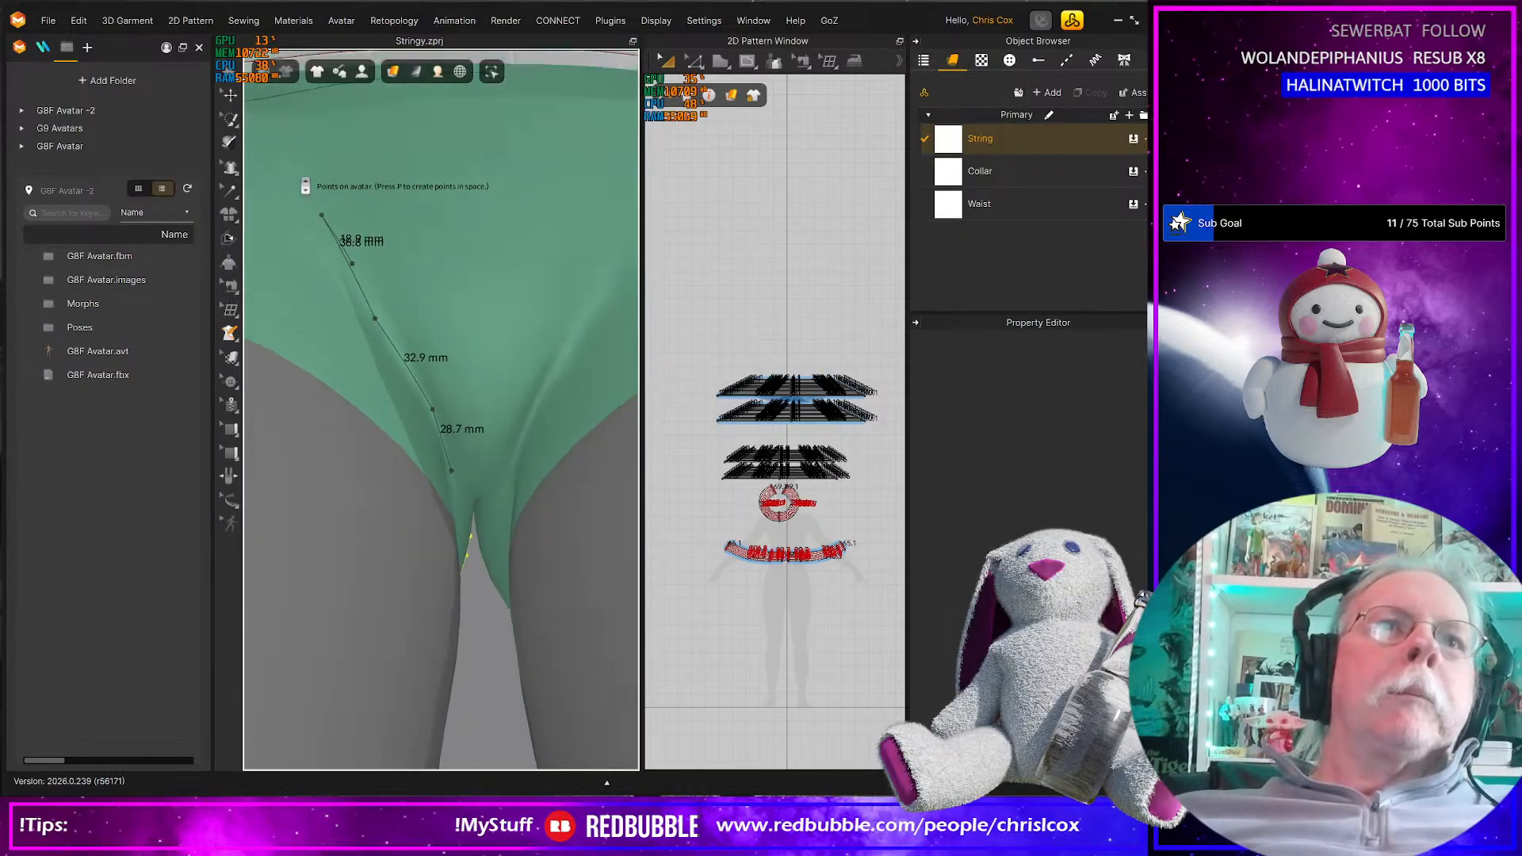
right_click_drag(364, 210, 372, 263)
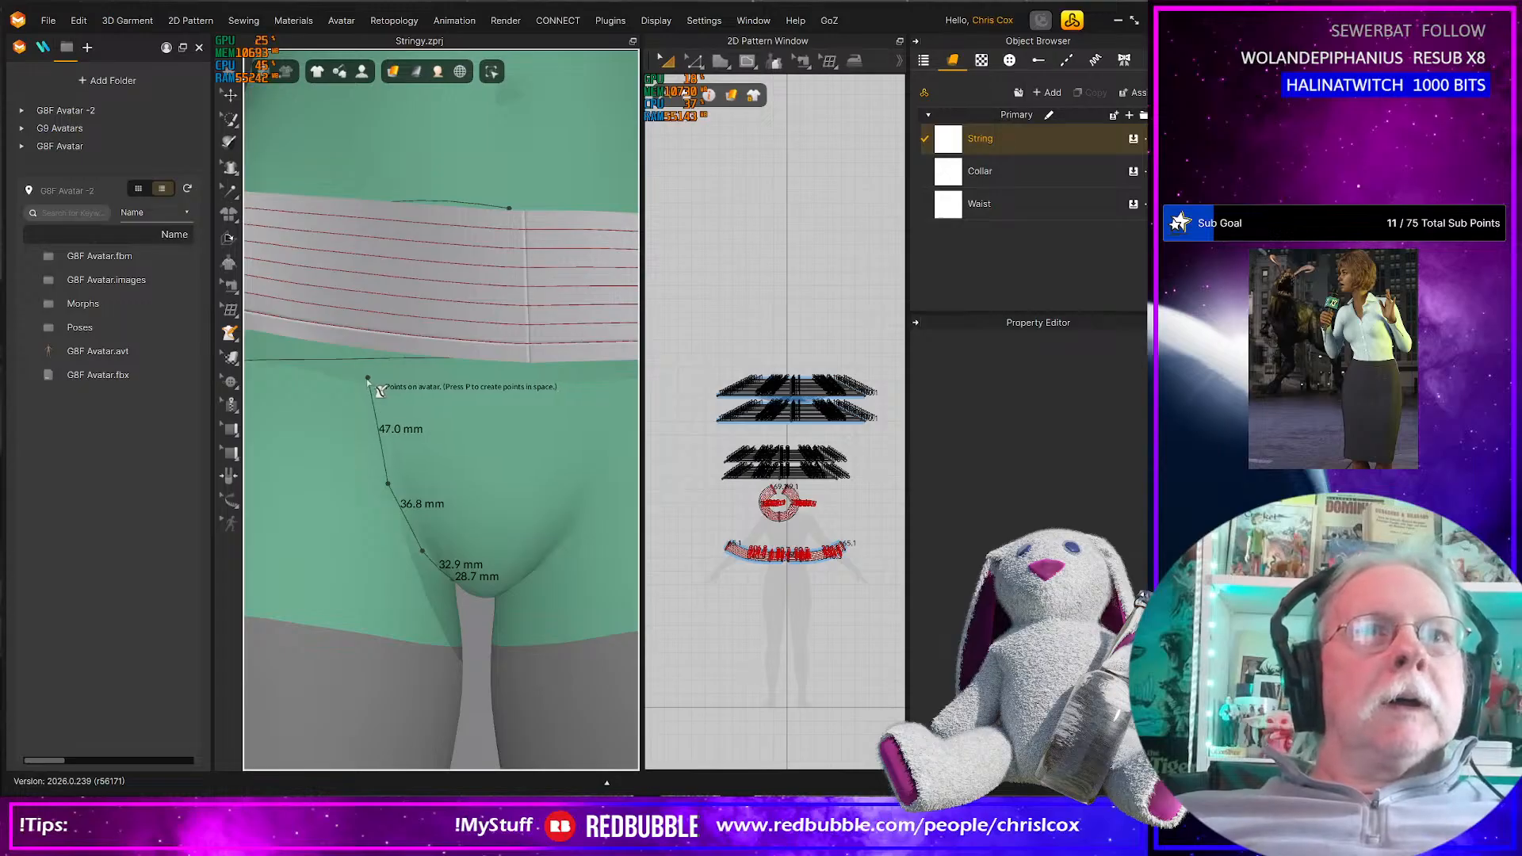
left_click(357, 358)
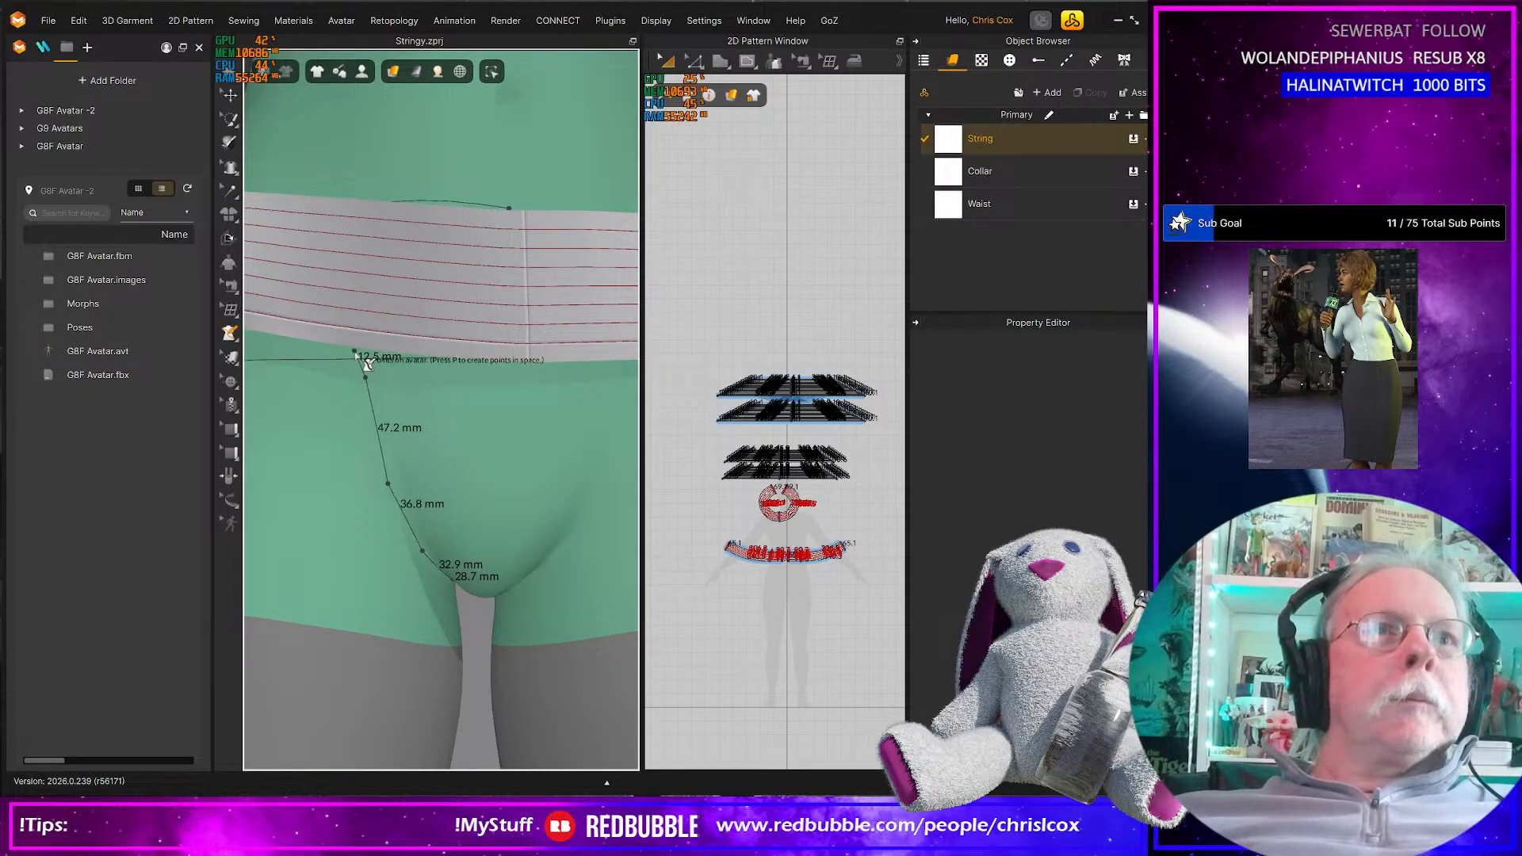
Close the front half-panel outline with a top edge about 74 mm, center segments about 104 and 50 mm, and a crotch edge about 8 mm
left_click(361, 355)
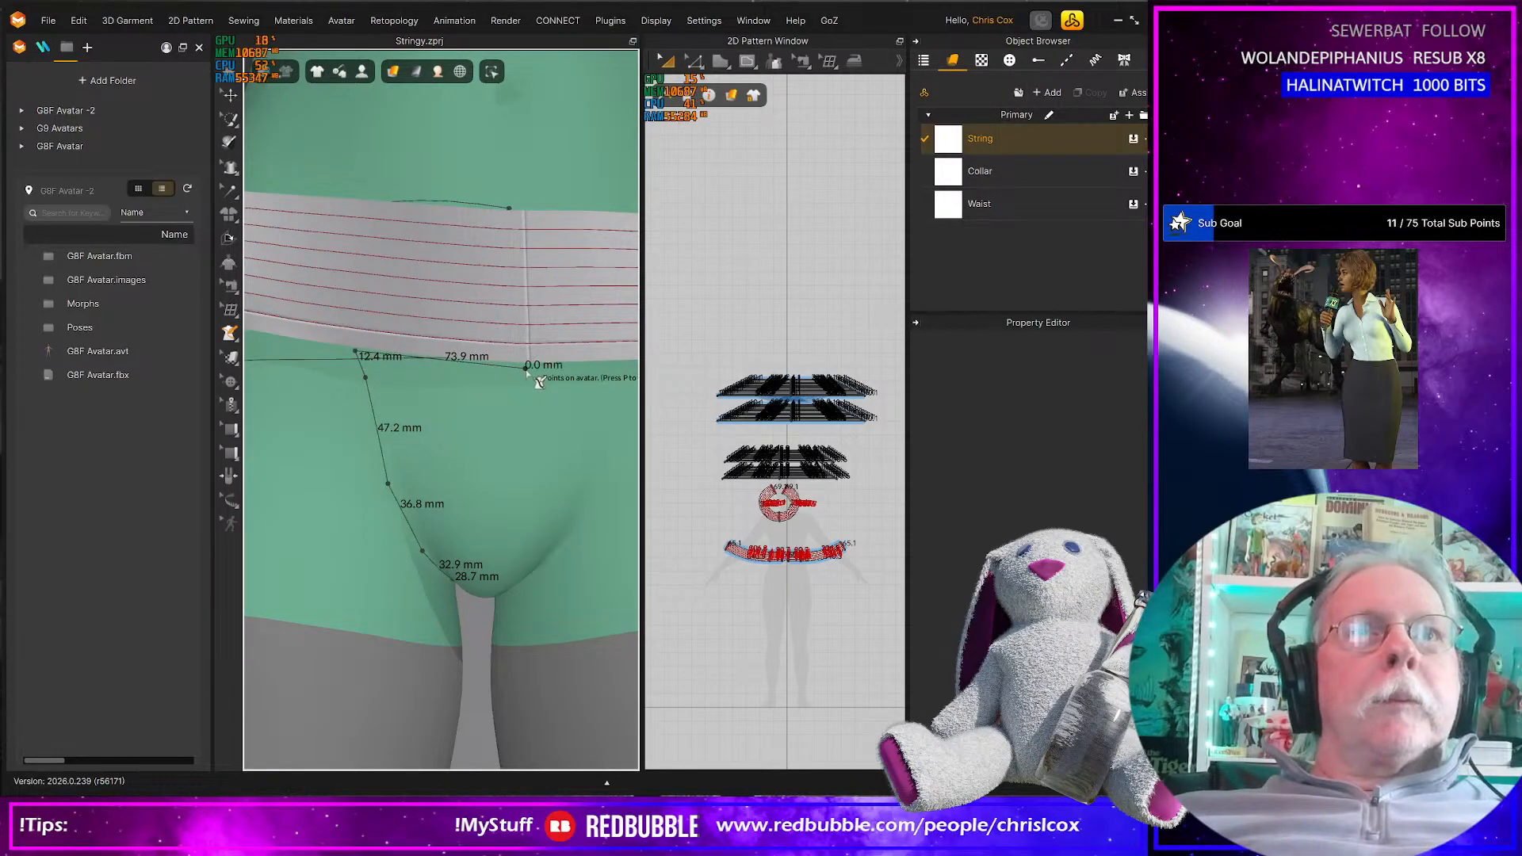
left_click(517, 468)
right_click_drag(517, 468, 496, 385)
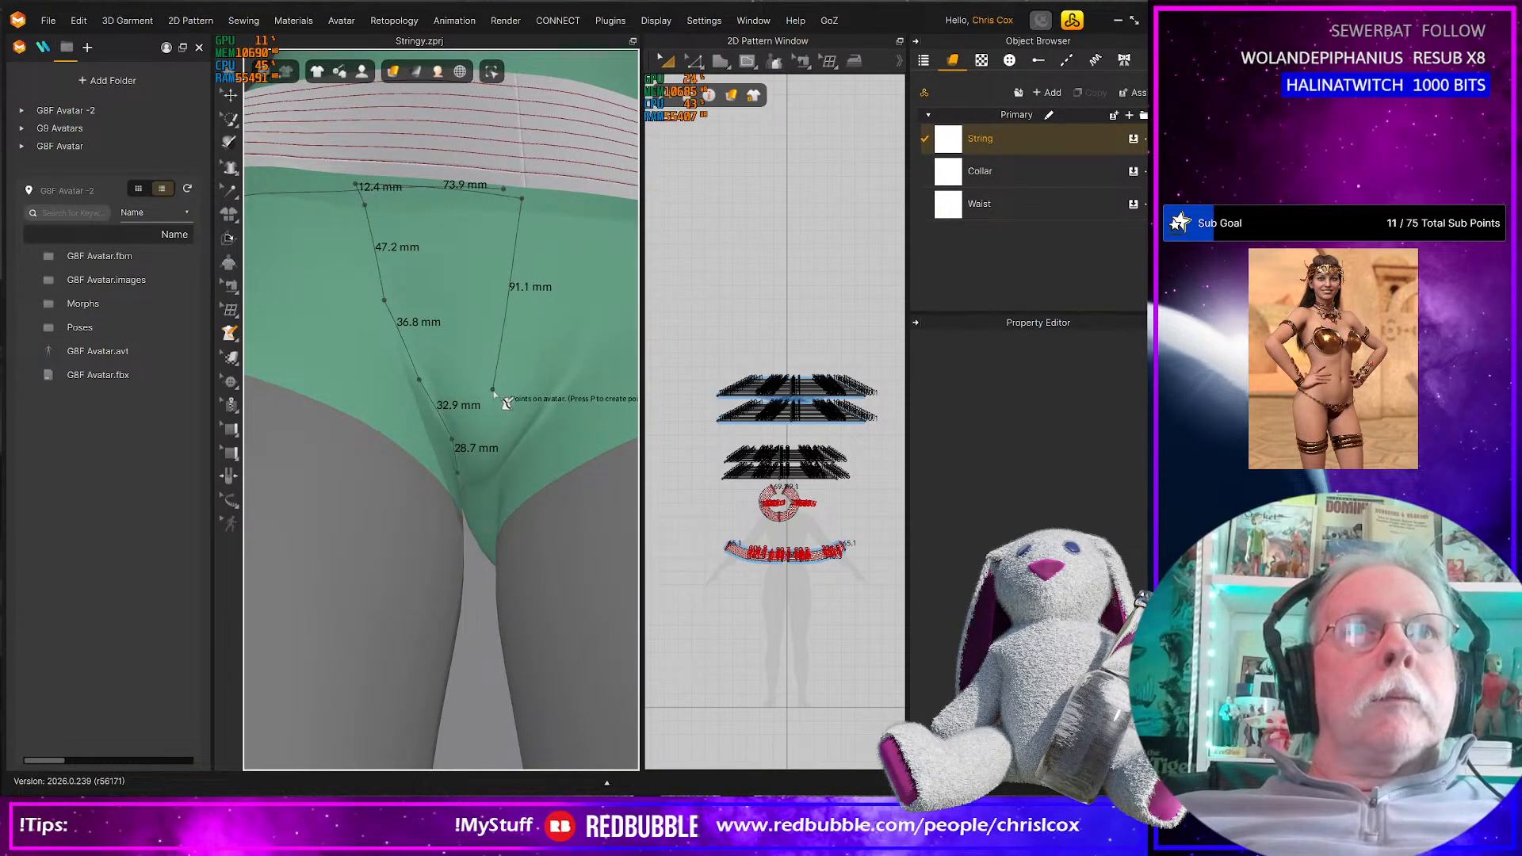
left_click(491, 419)
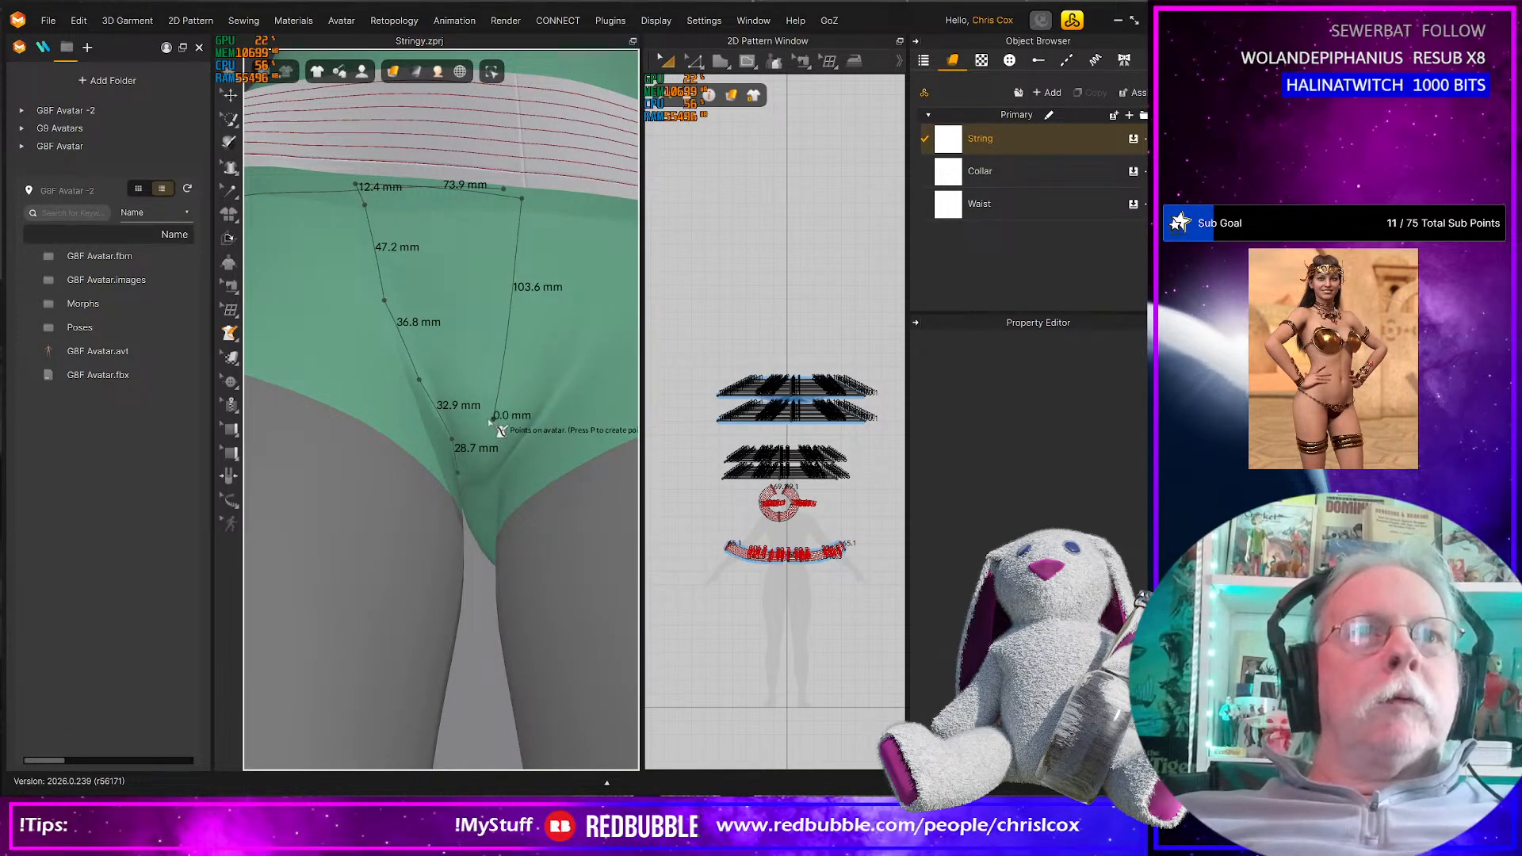
right_click_drag(488, 419, 439, 210)
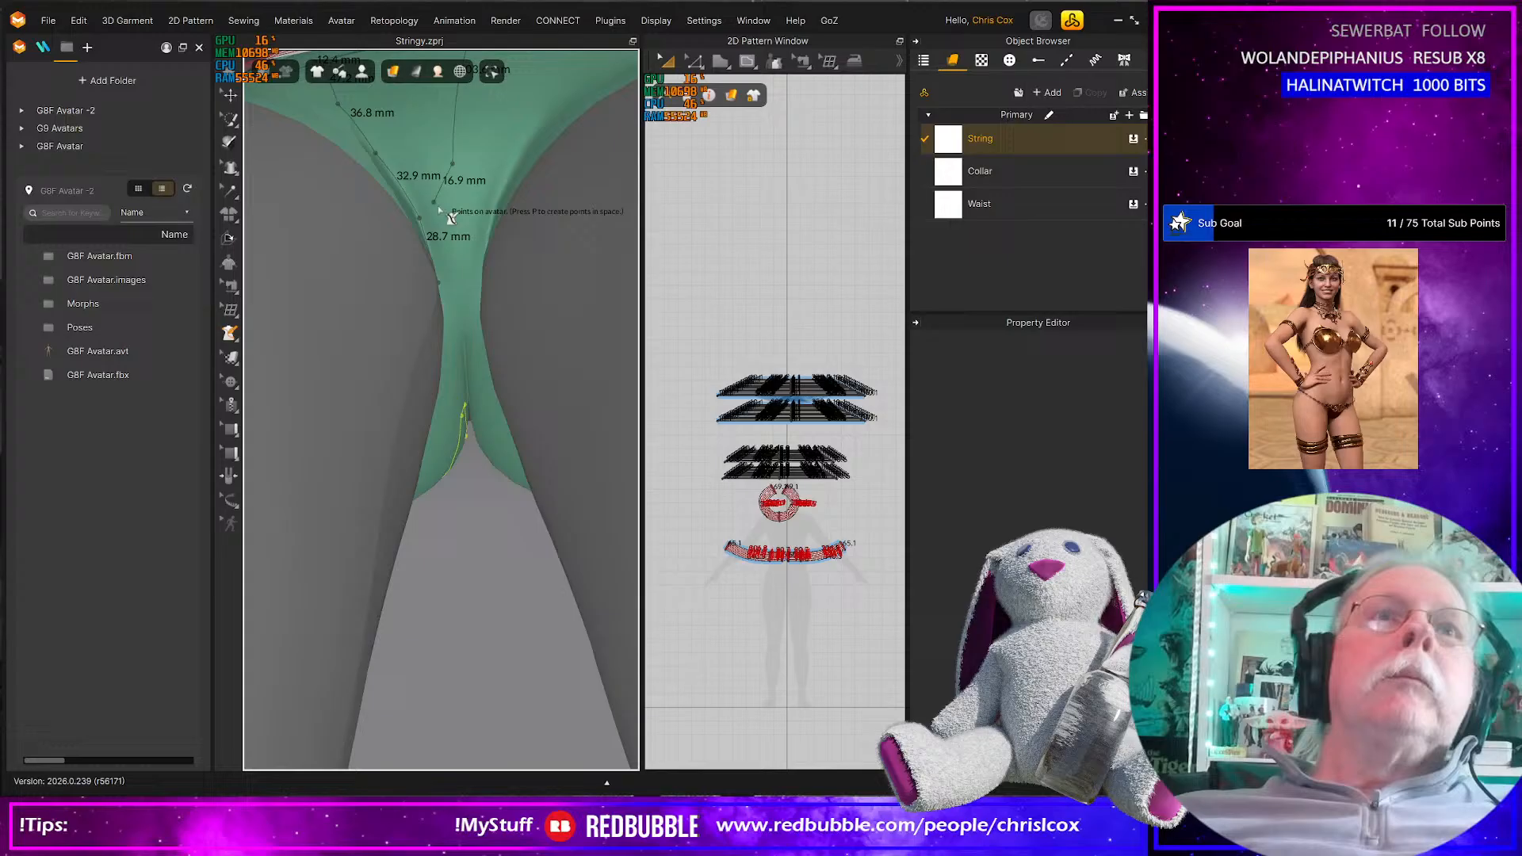
left_click(466, 290)
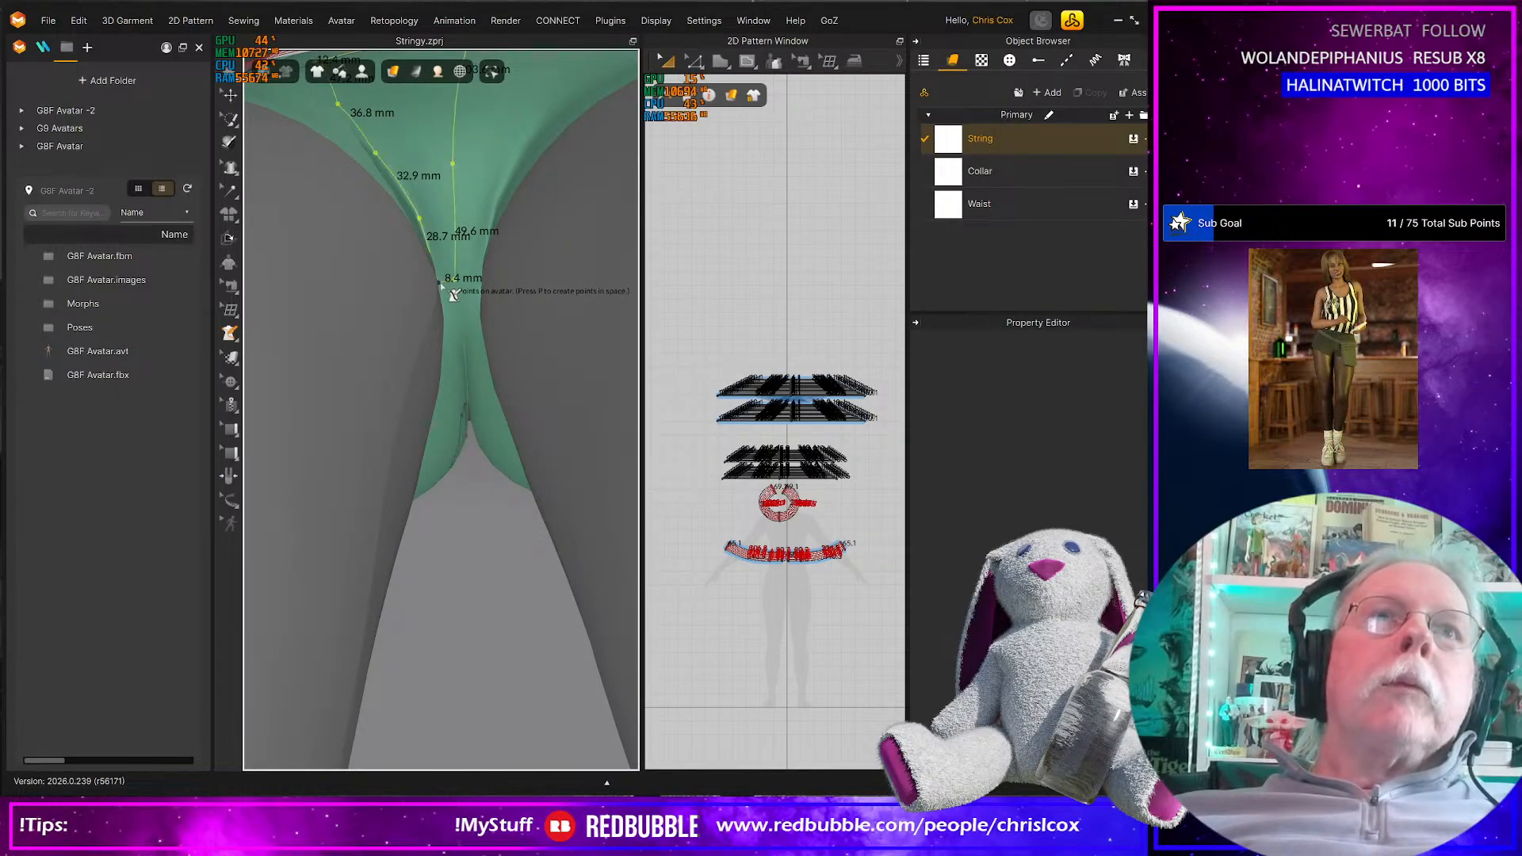
scroll(453, 295, "down", 6)
right_click_drag(443, 291, 493, 369)
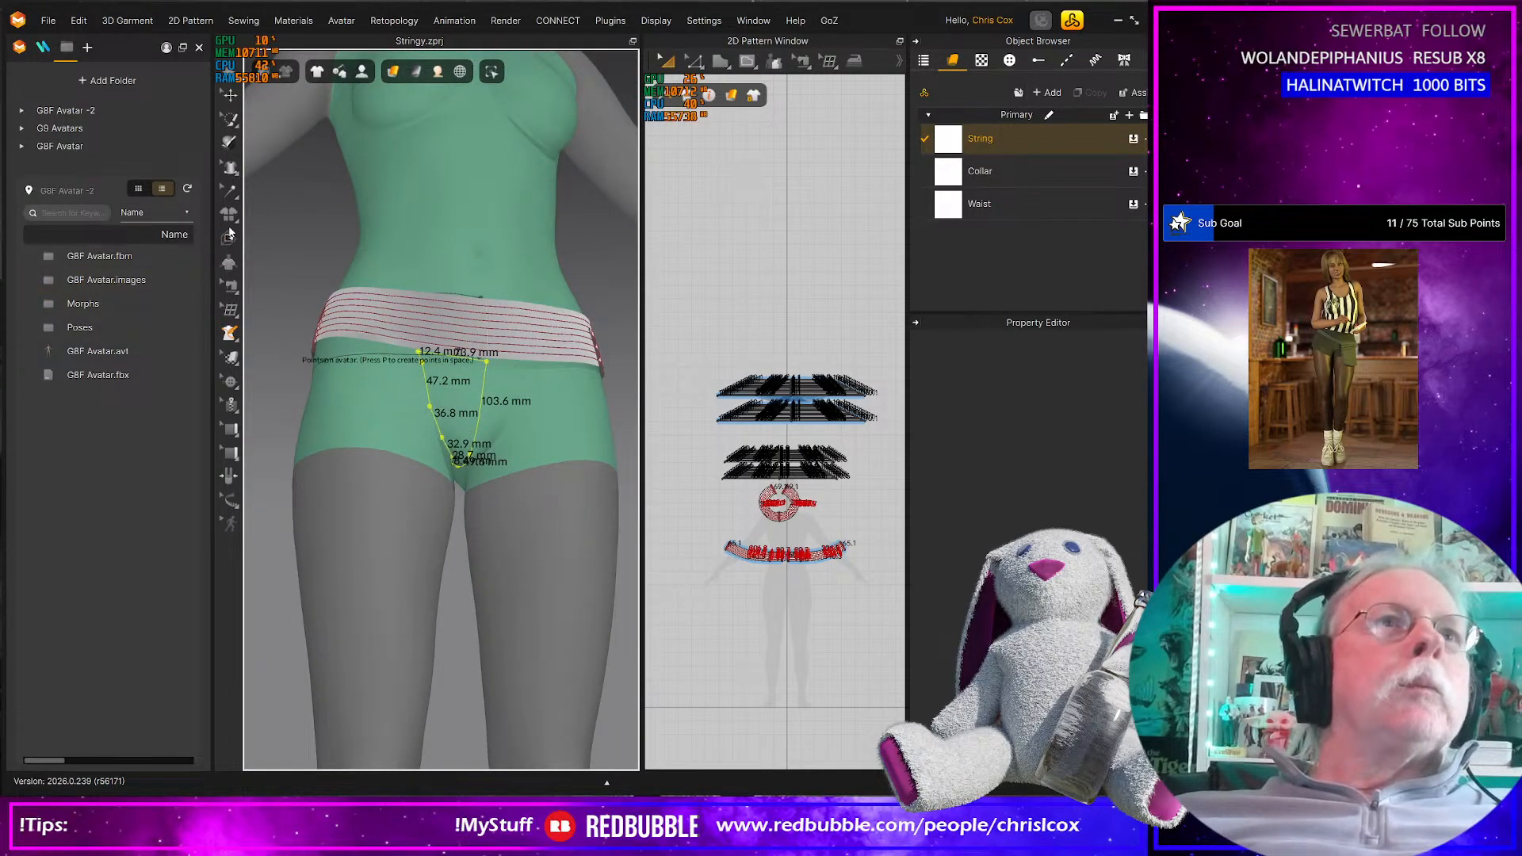
Flatten the closed front half-panel outline on the avatar into a pattern piece
left_click(229, 333)
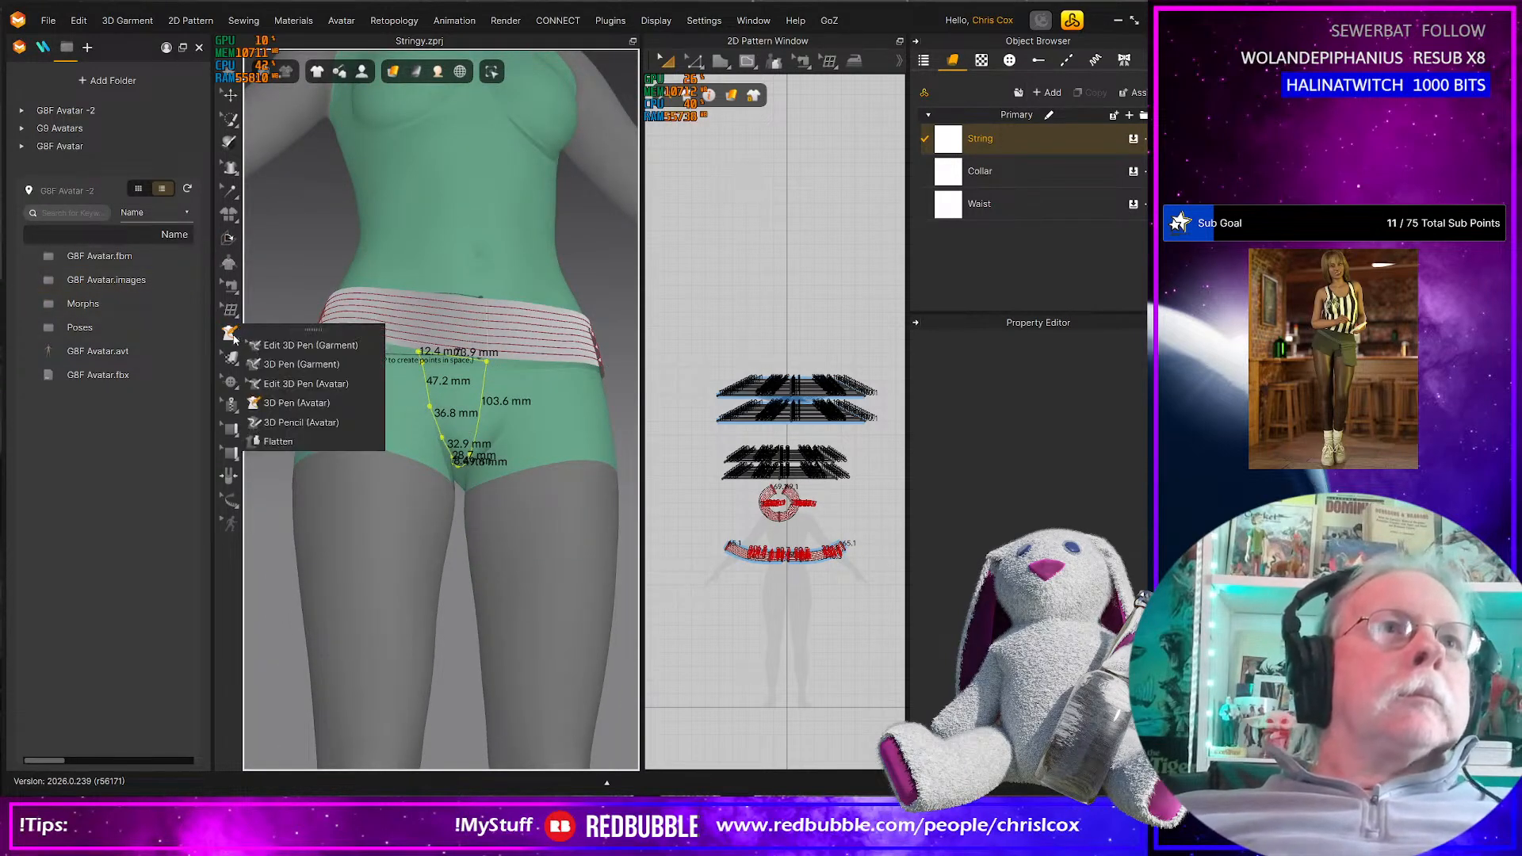
left_click(278, 442)
left_click(449, 415)
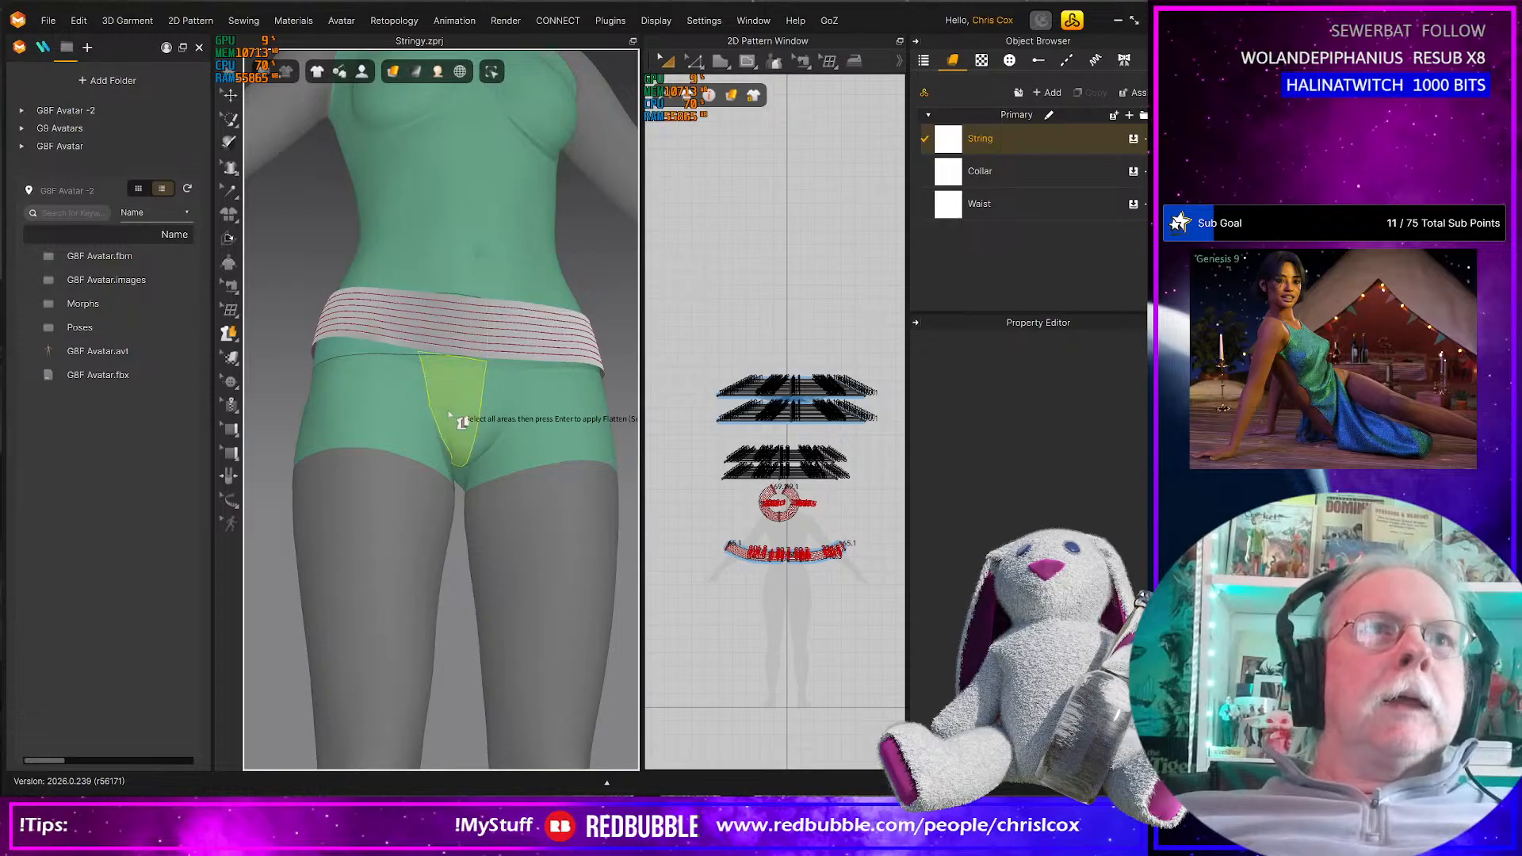
key("Return")
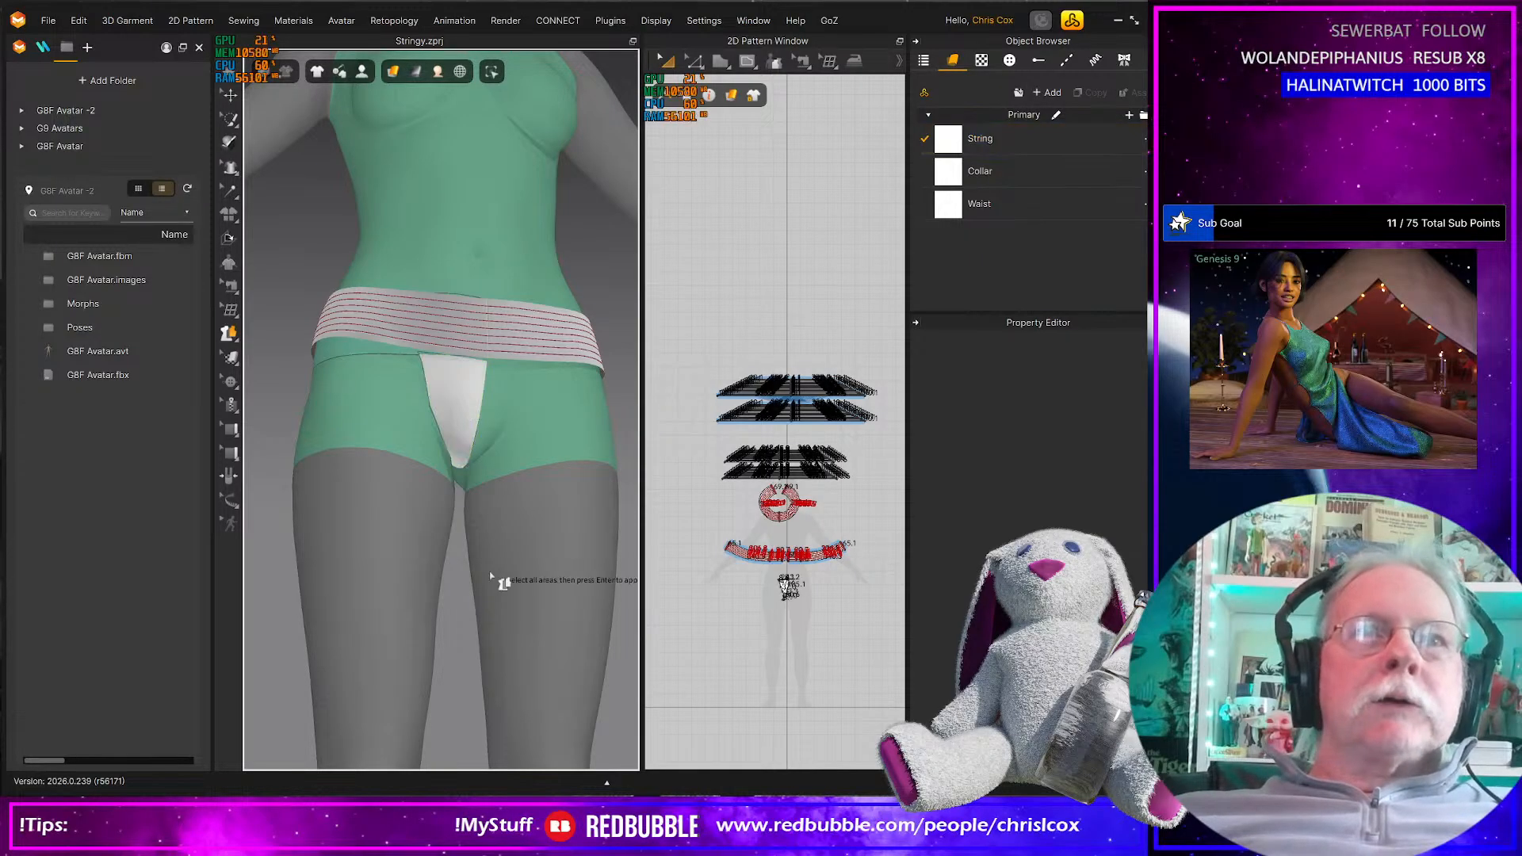
Flatten the main area of the back half-panel outline into a pattern piece, leaving out the small overlapping corner area
right_click_drag(492, 577, 232, 589)
middle_click_drag(374, 561, 383, 548)
right_click_drag(383, 548, 539, 496)
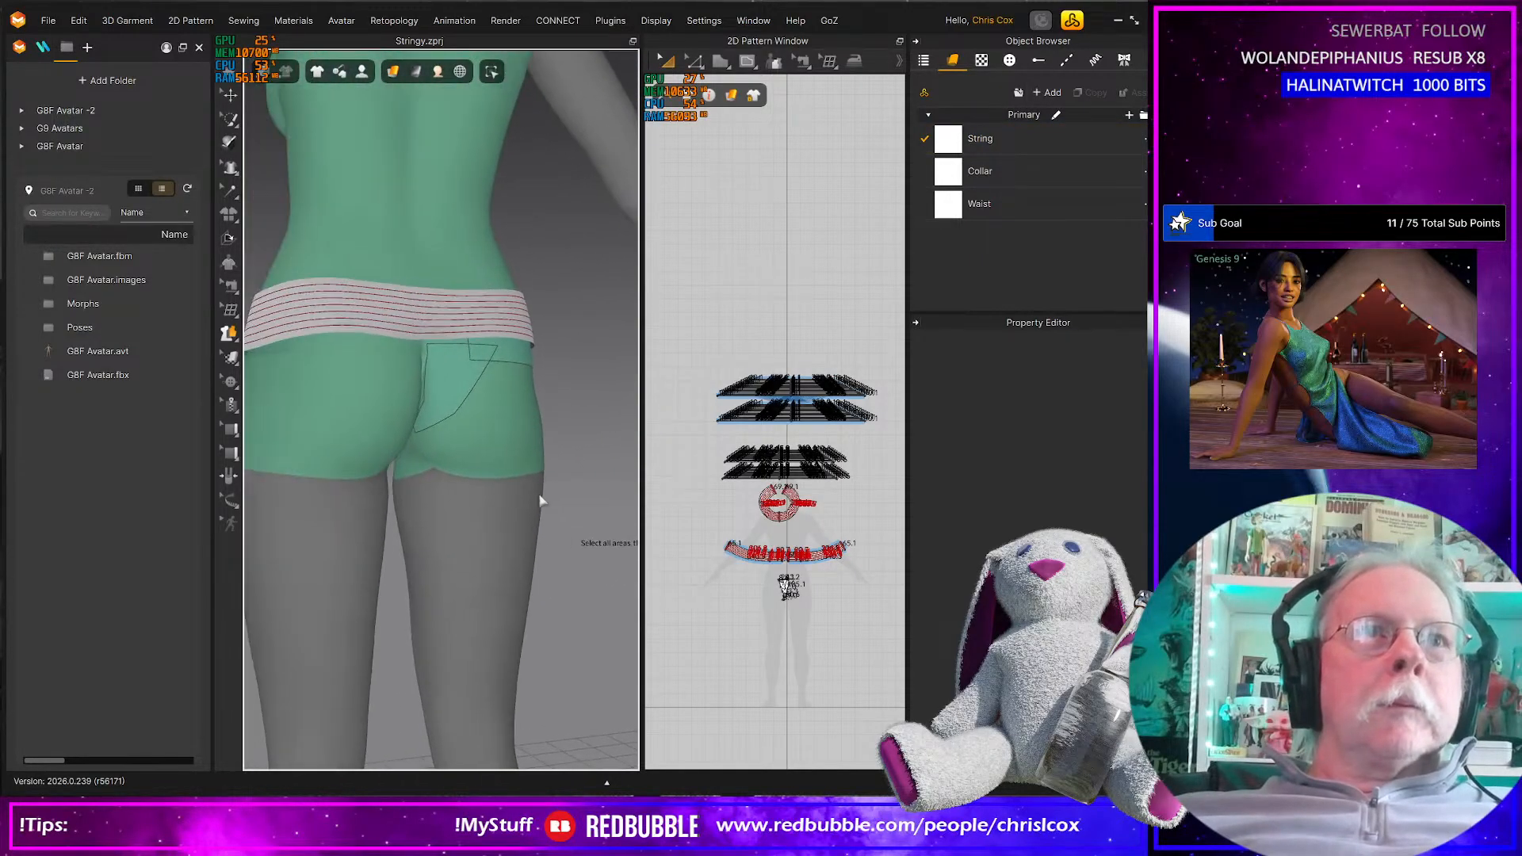
left_click(450, 360)
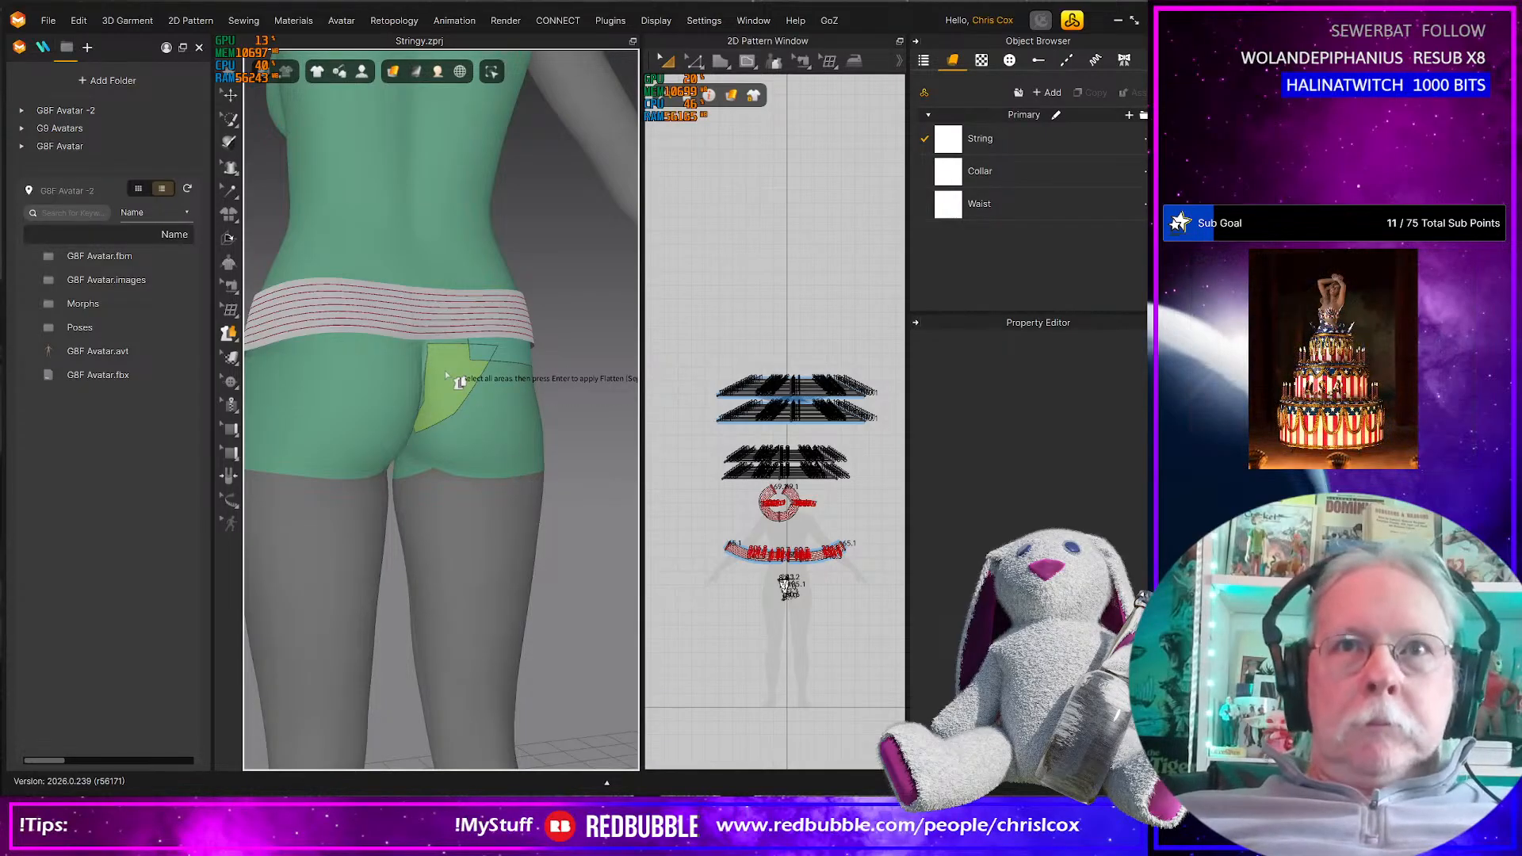
left_click(445, 369)
right_click_drag(471, 430, 630, 474)
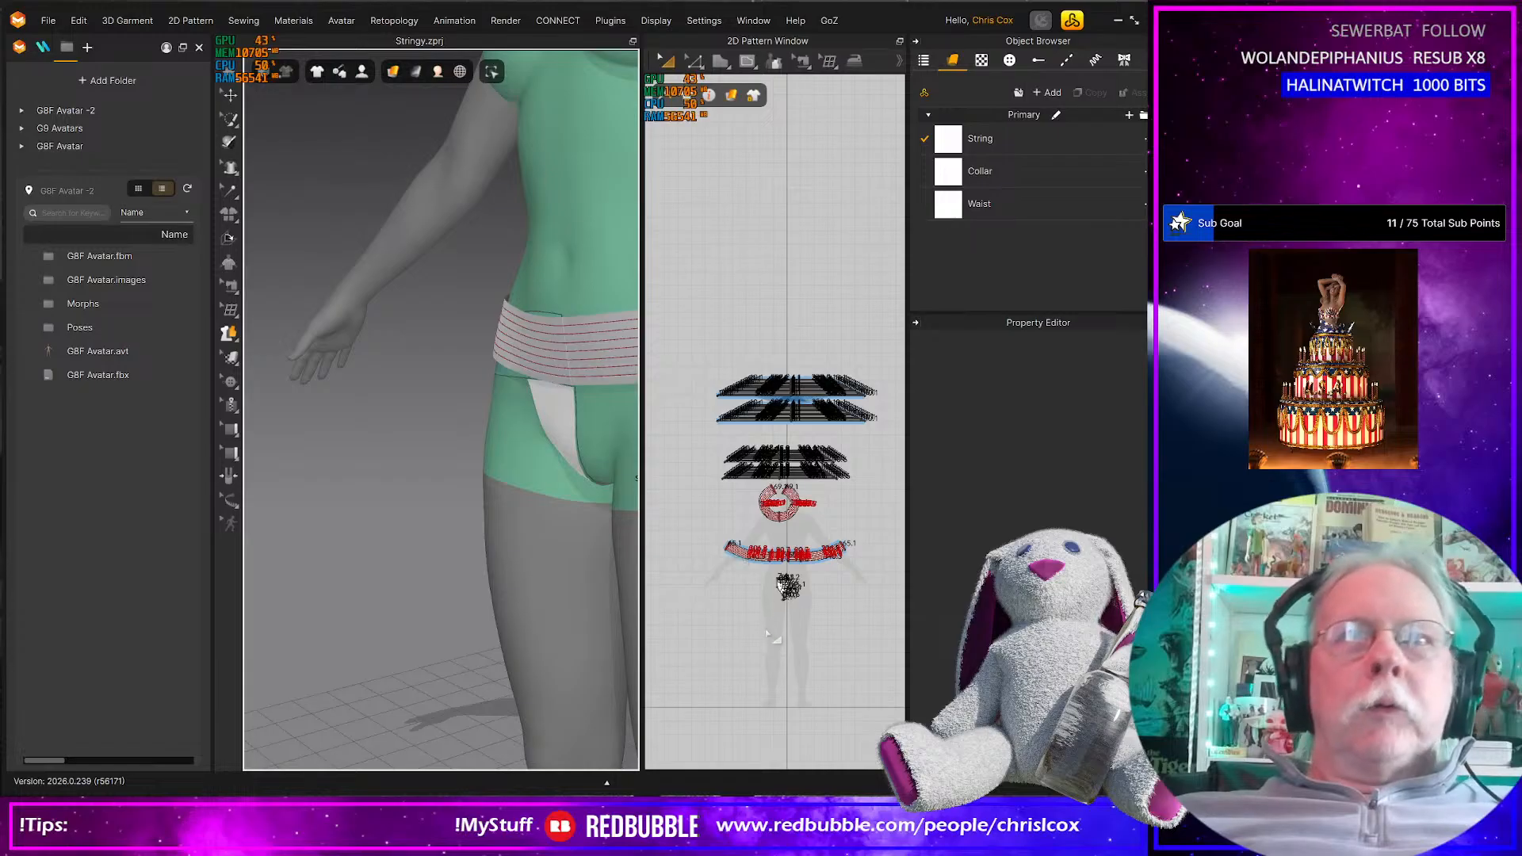
Separate the two flattened pieces in the 2D pattern view, turning the back piece so its waist edge faces up, below the front piece
scroll(766, 633, "up", 5)
scroll(785, 614, "up", 3)
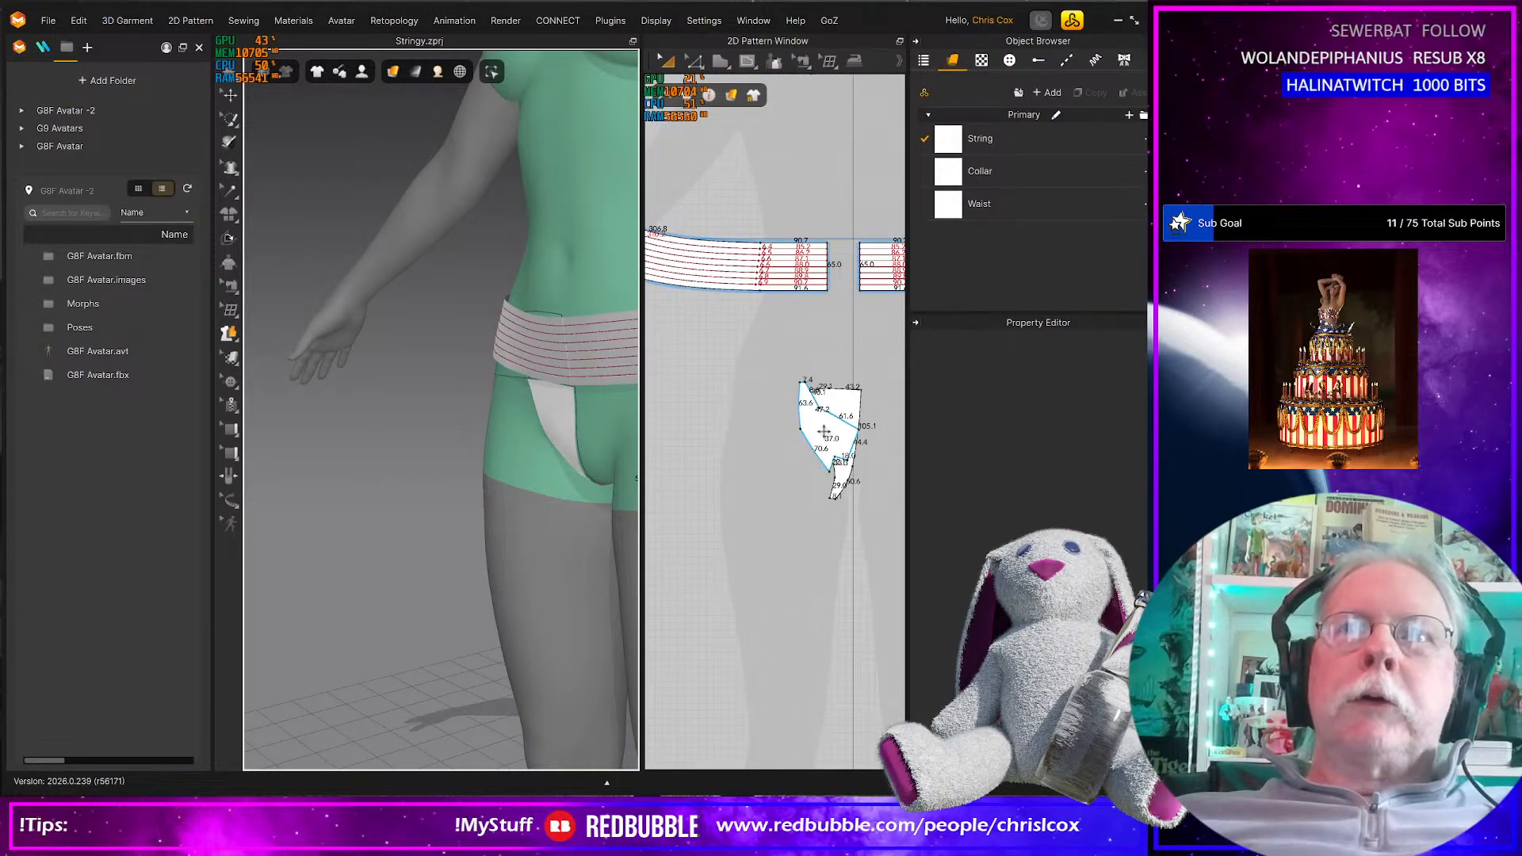
left_click_drag(824, 431, 768, 531)
right_click_drag(526, 571, 535, 531)
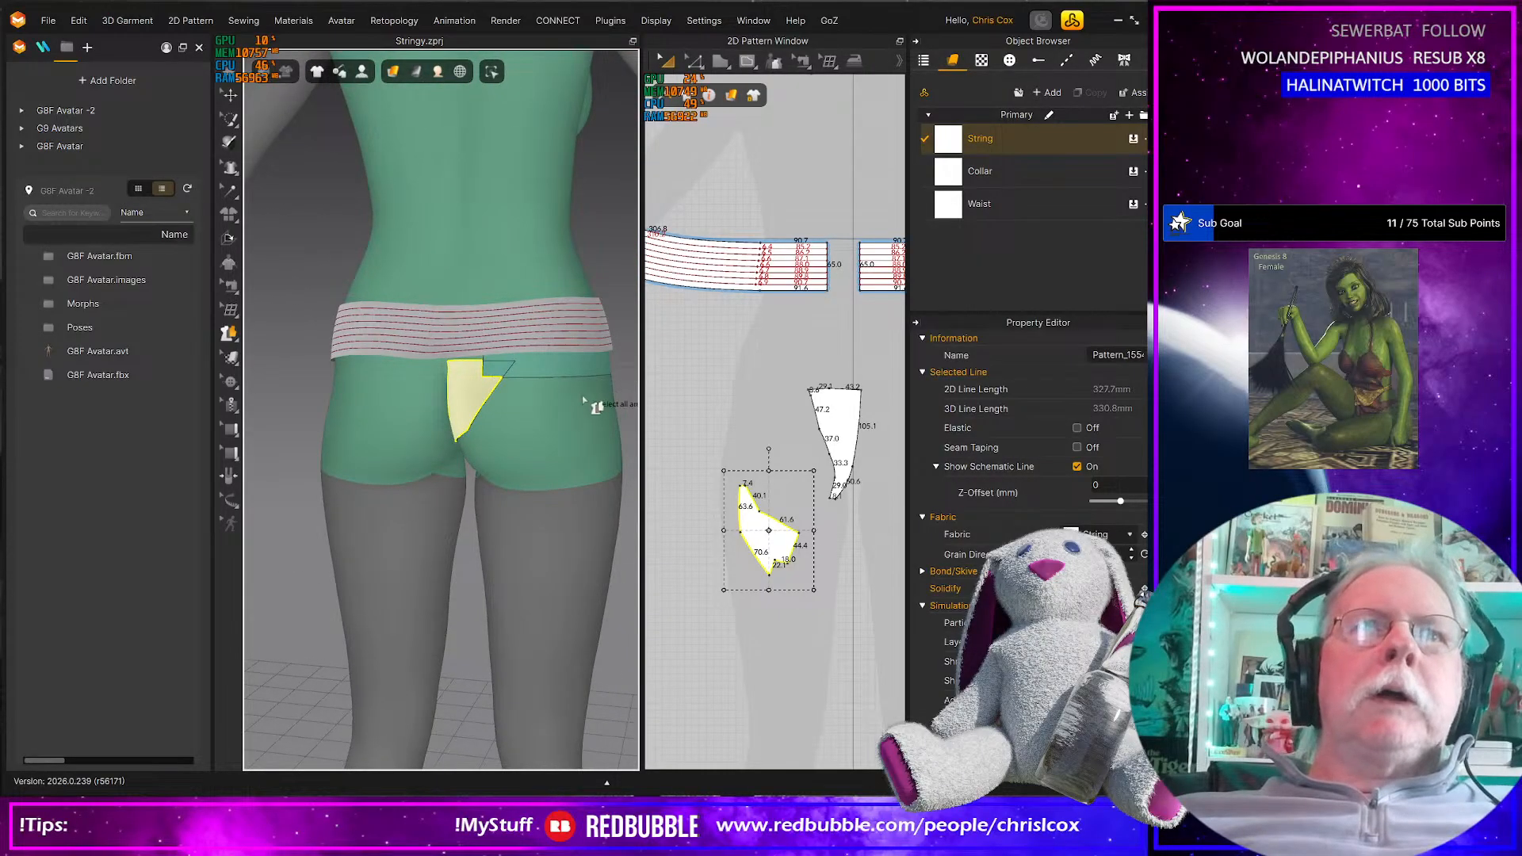
left_click_drag(768, 449, 816, 552)
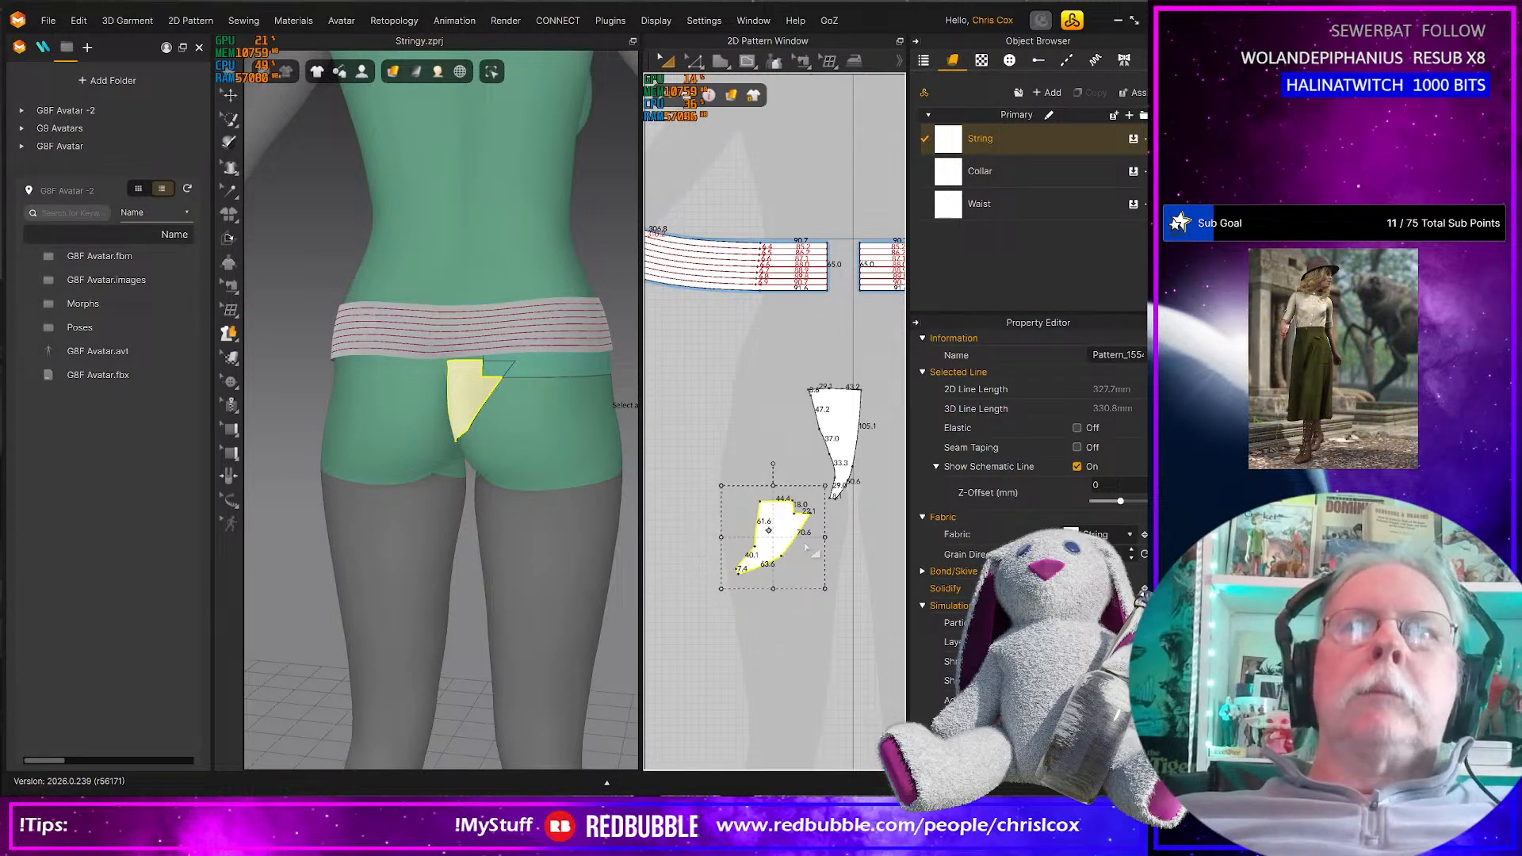
left_click_drag(835, 421, 812, 407)
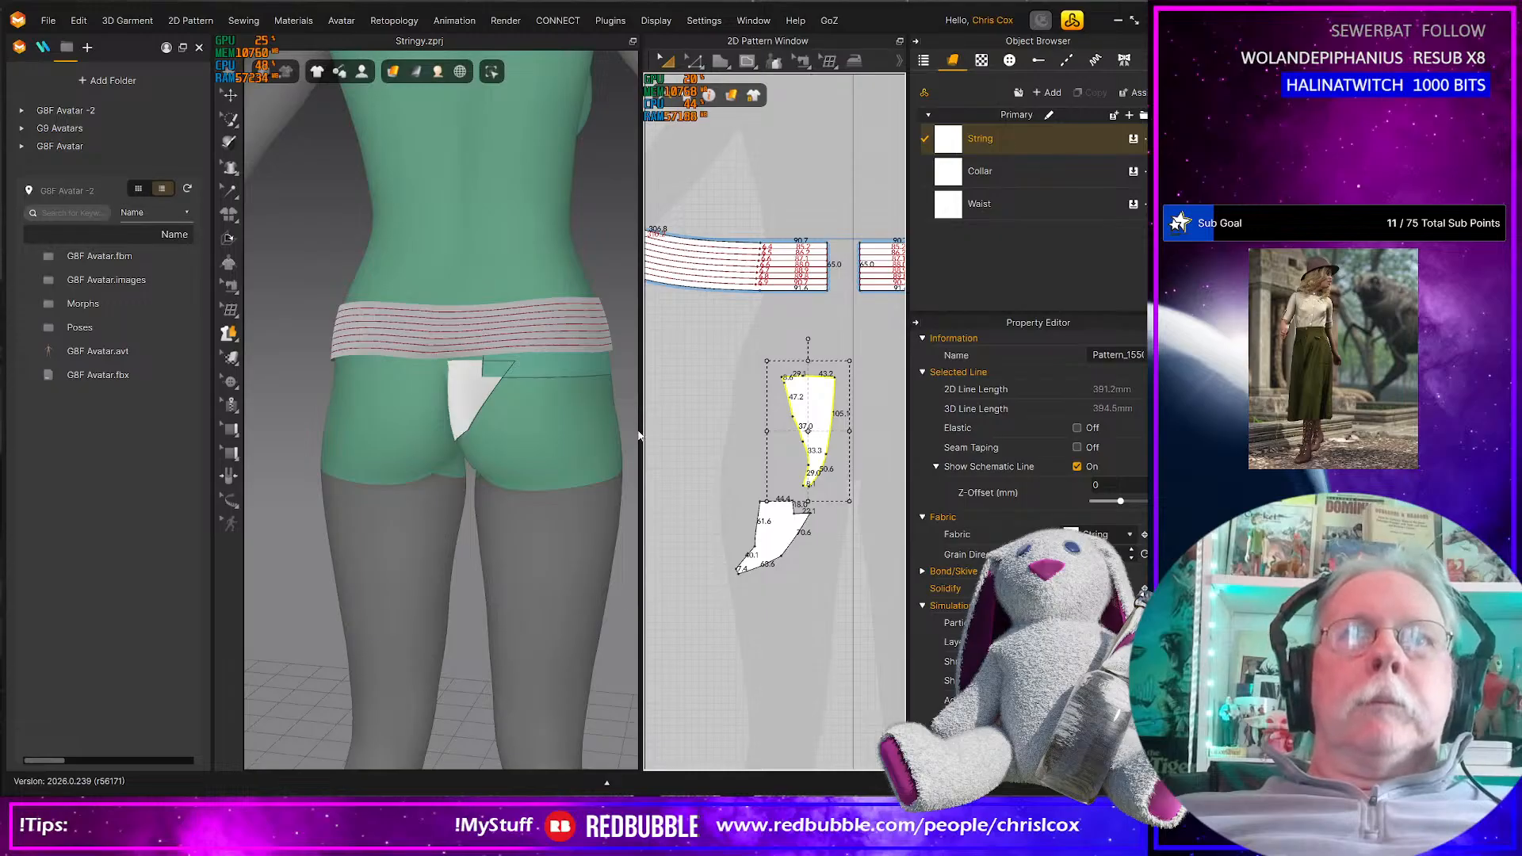
Draw a straight four-sided pattern over the front piece, with edges about 73 mm at the waist, 167 mm outside, 35 mm below and 156 mm at center
left_click_drag(641, 432, 365, 432)
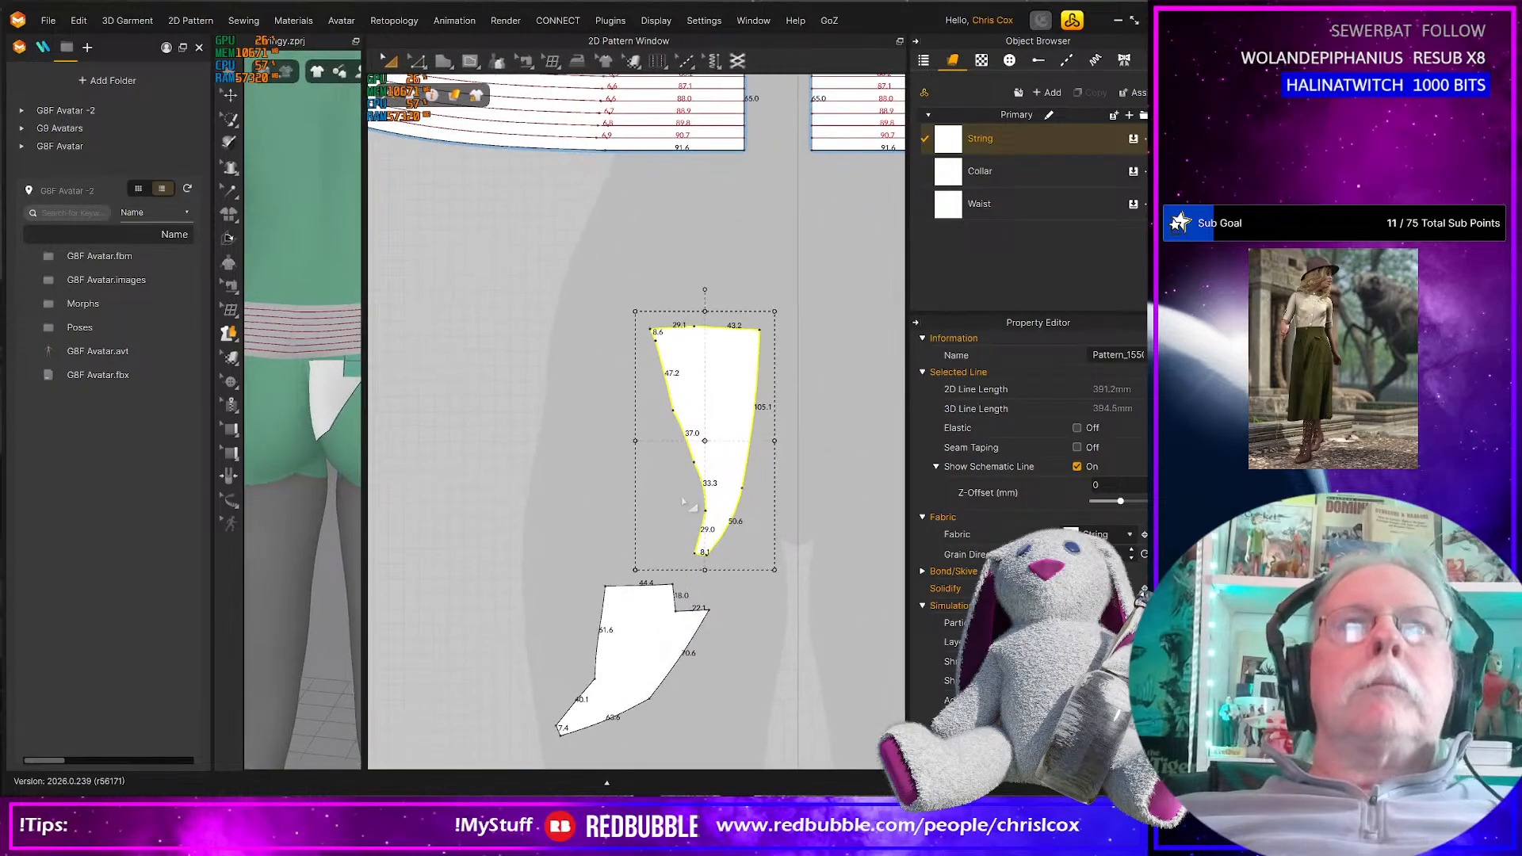
middle_click_drag(650, 378, 642, 396)
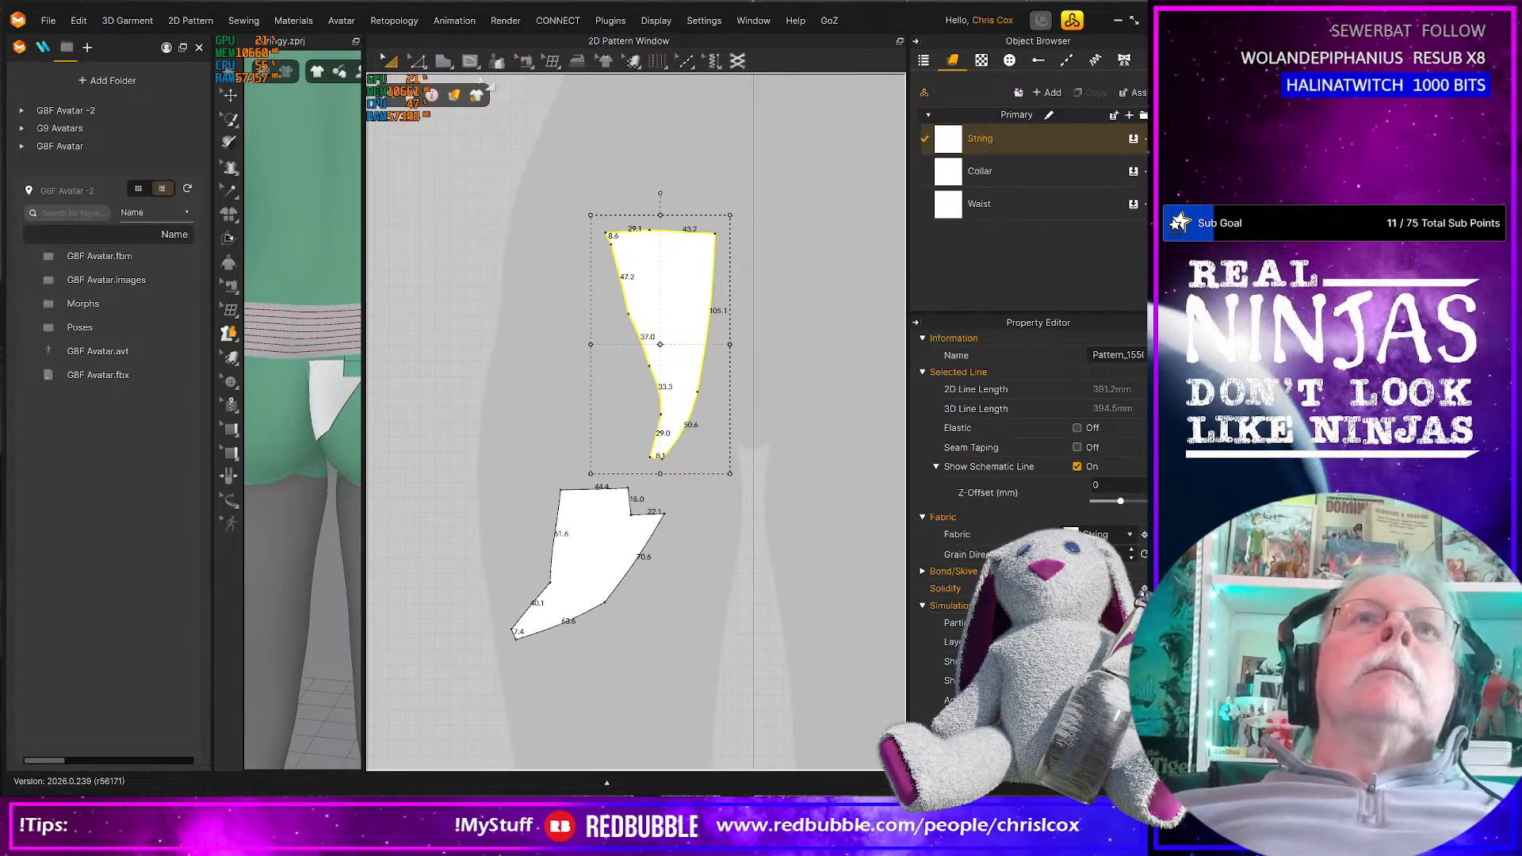
left_click(441, 61)
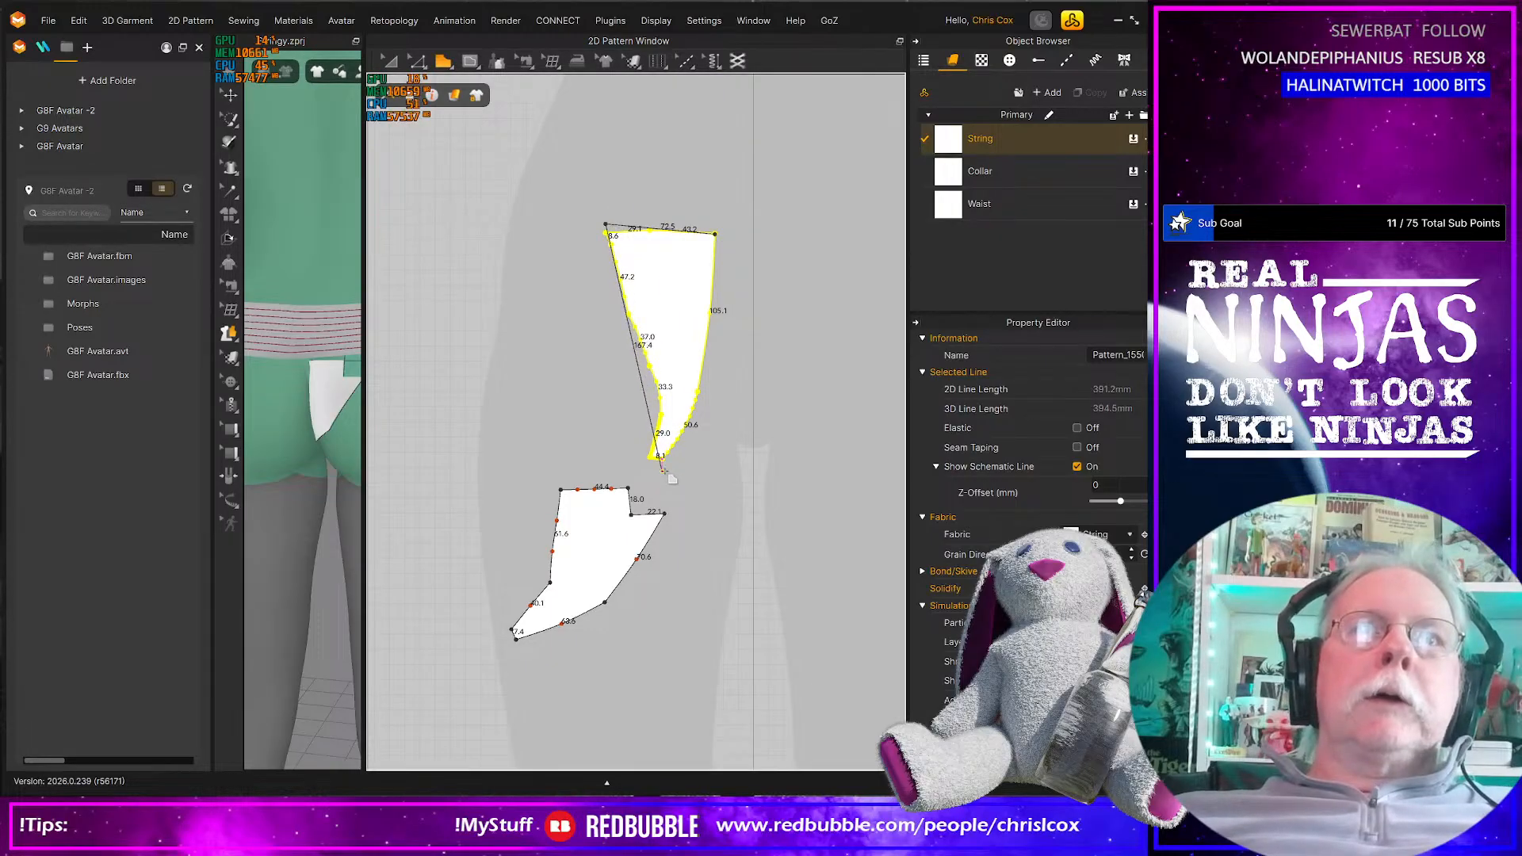
left_click(714, 471)
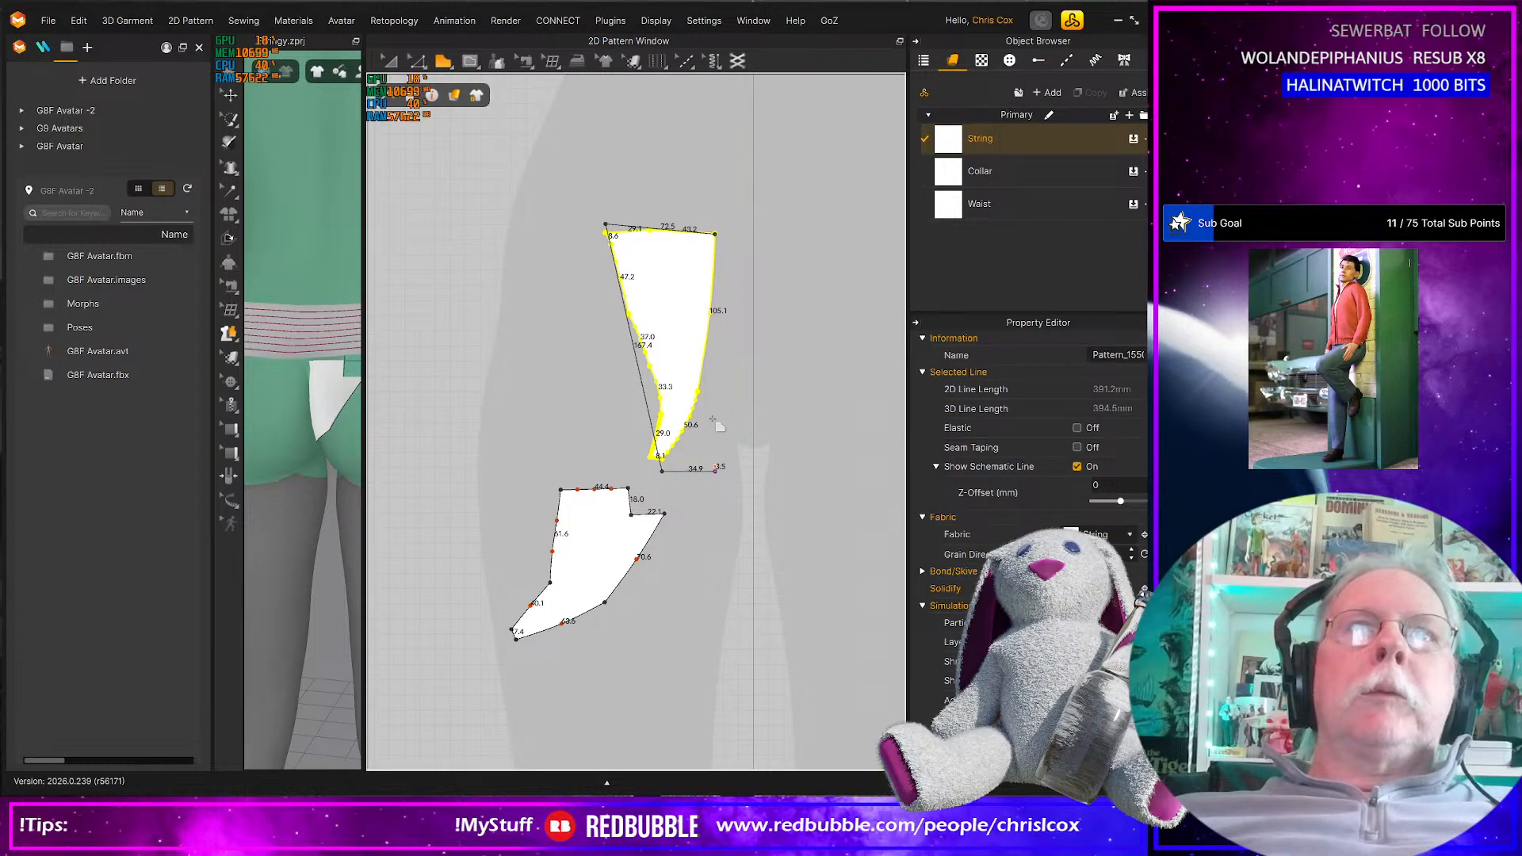
left_click(718, 235)
Set the new front pattern's lower edge length to 10 mm with the direction at Start
scroll(686, 496, "up", 3)
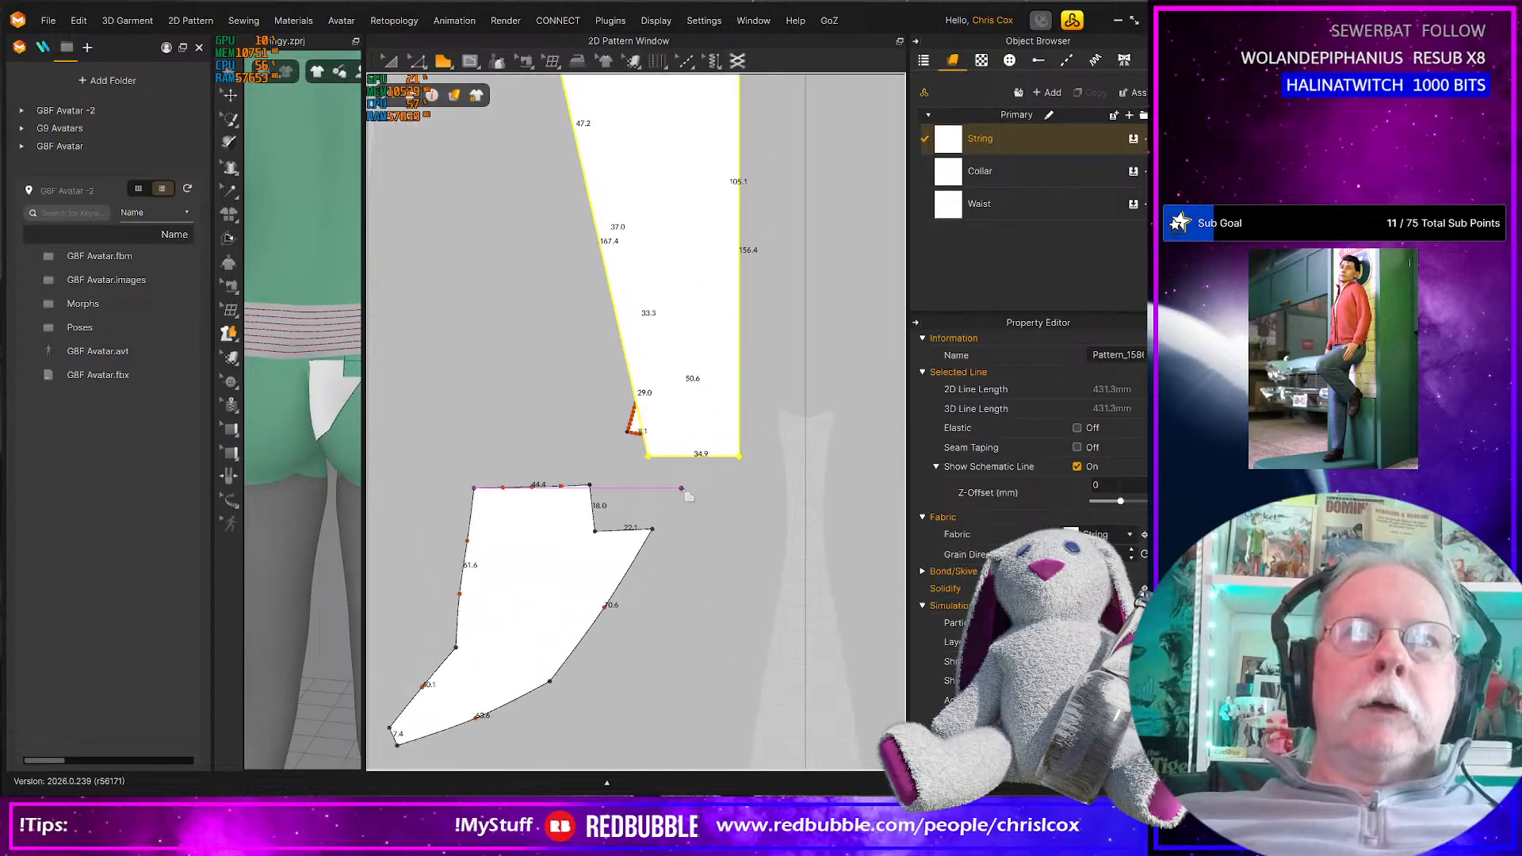
left_click(713, 457)
right_click(712, 457)
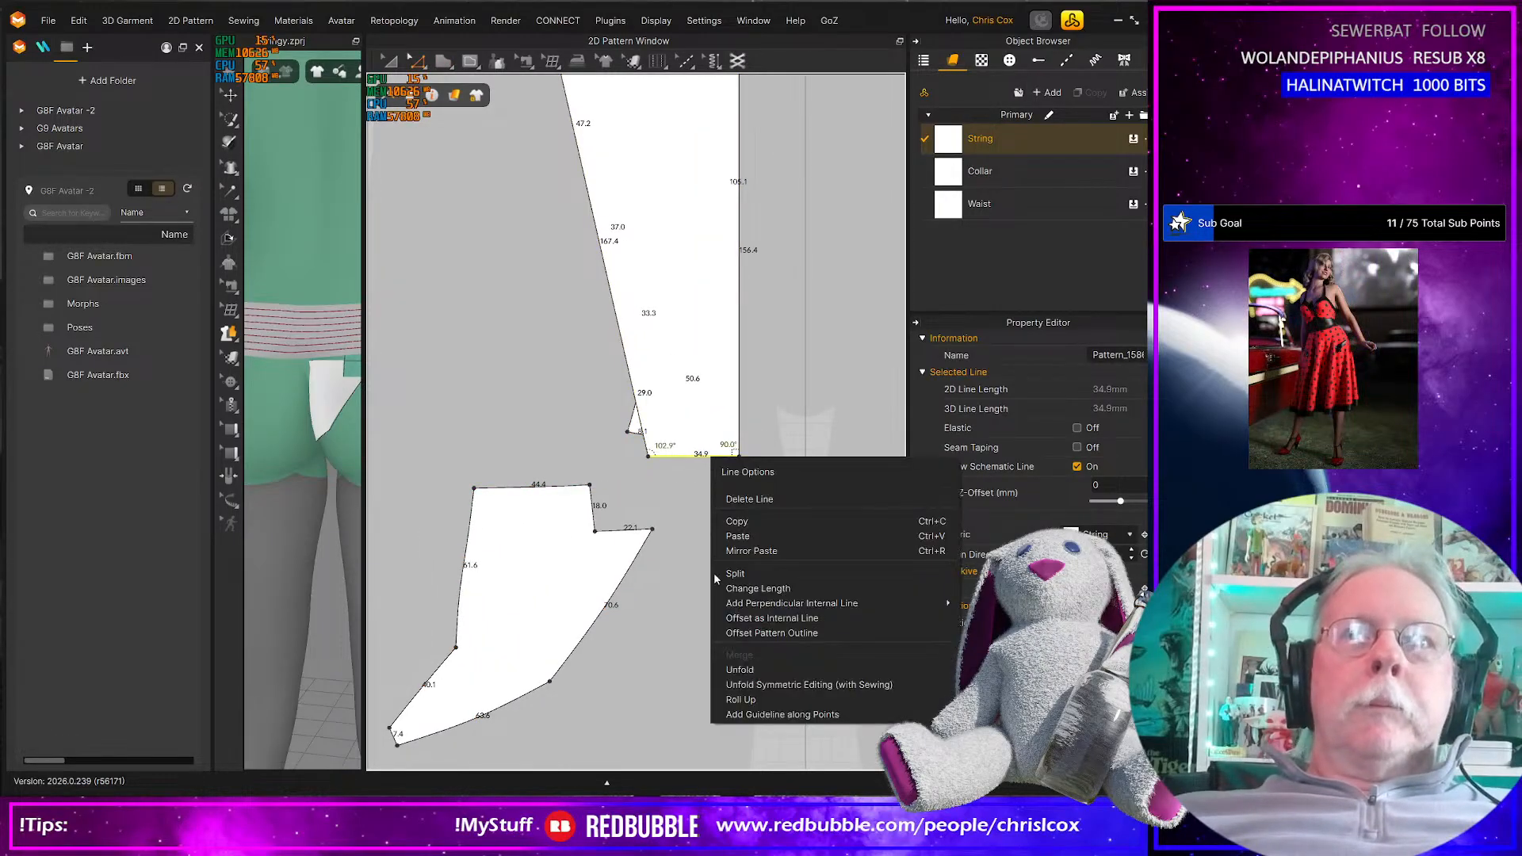
left_click(740, 590)
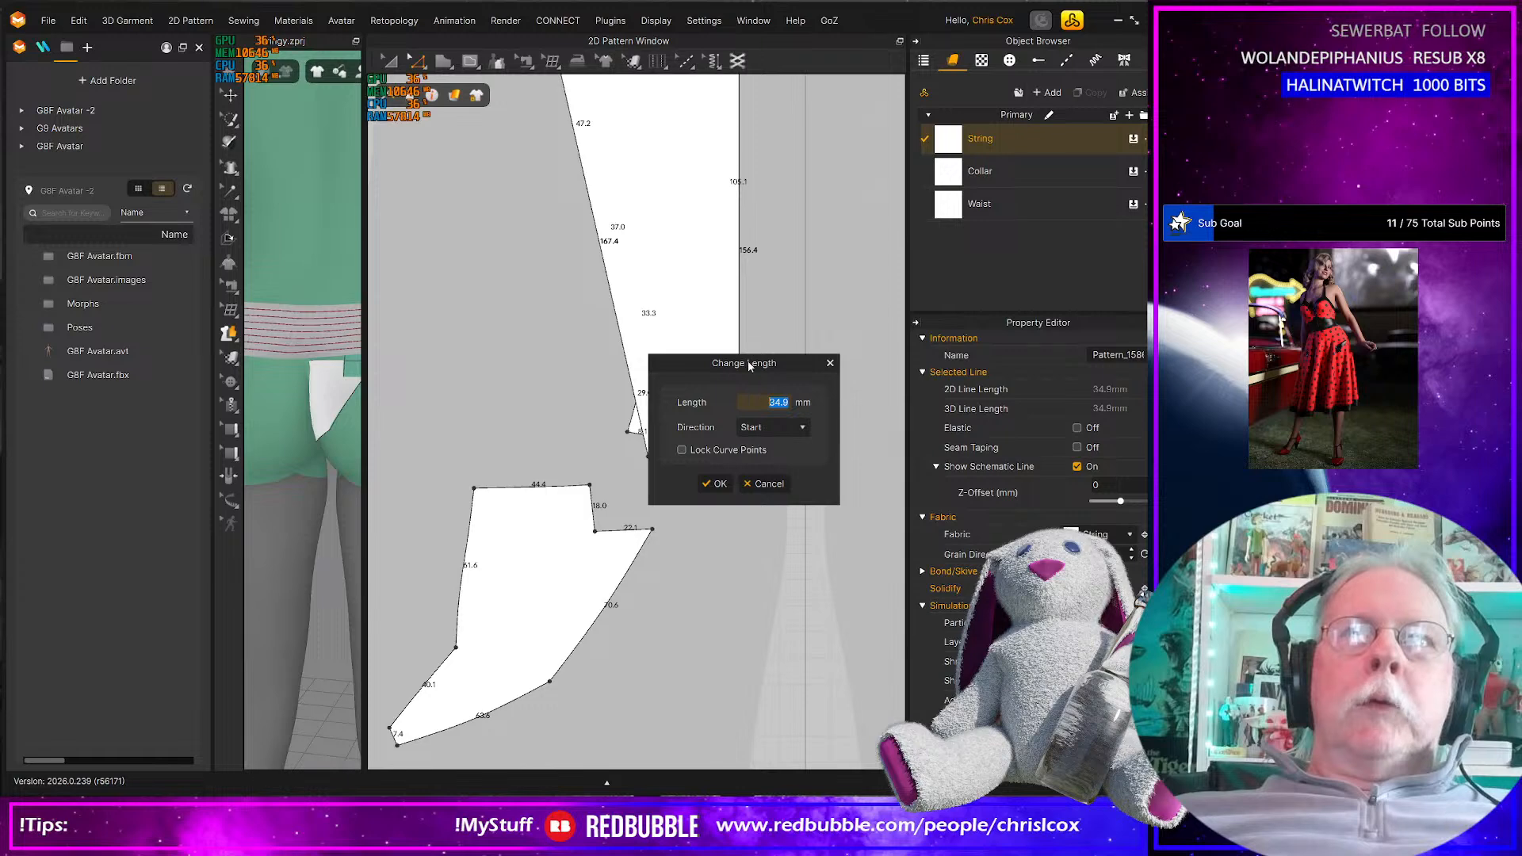
left_click_drag(745, 356, 892, 358)
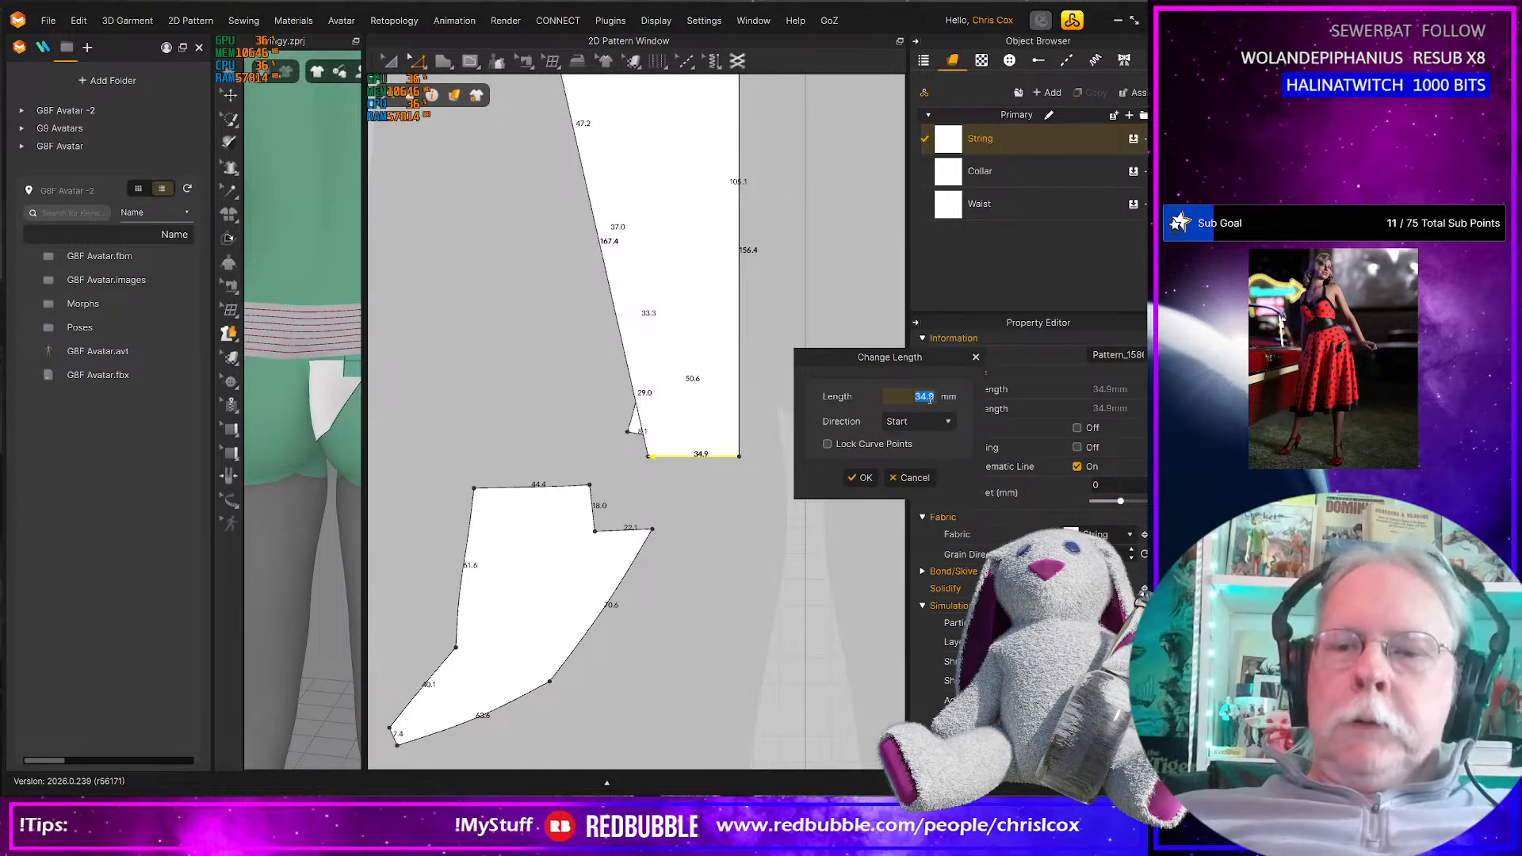
type("5")
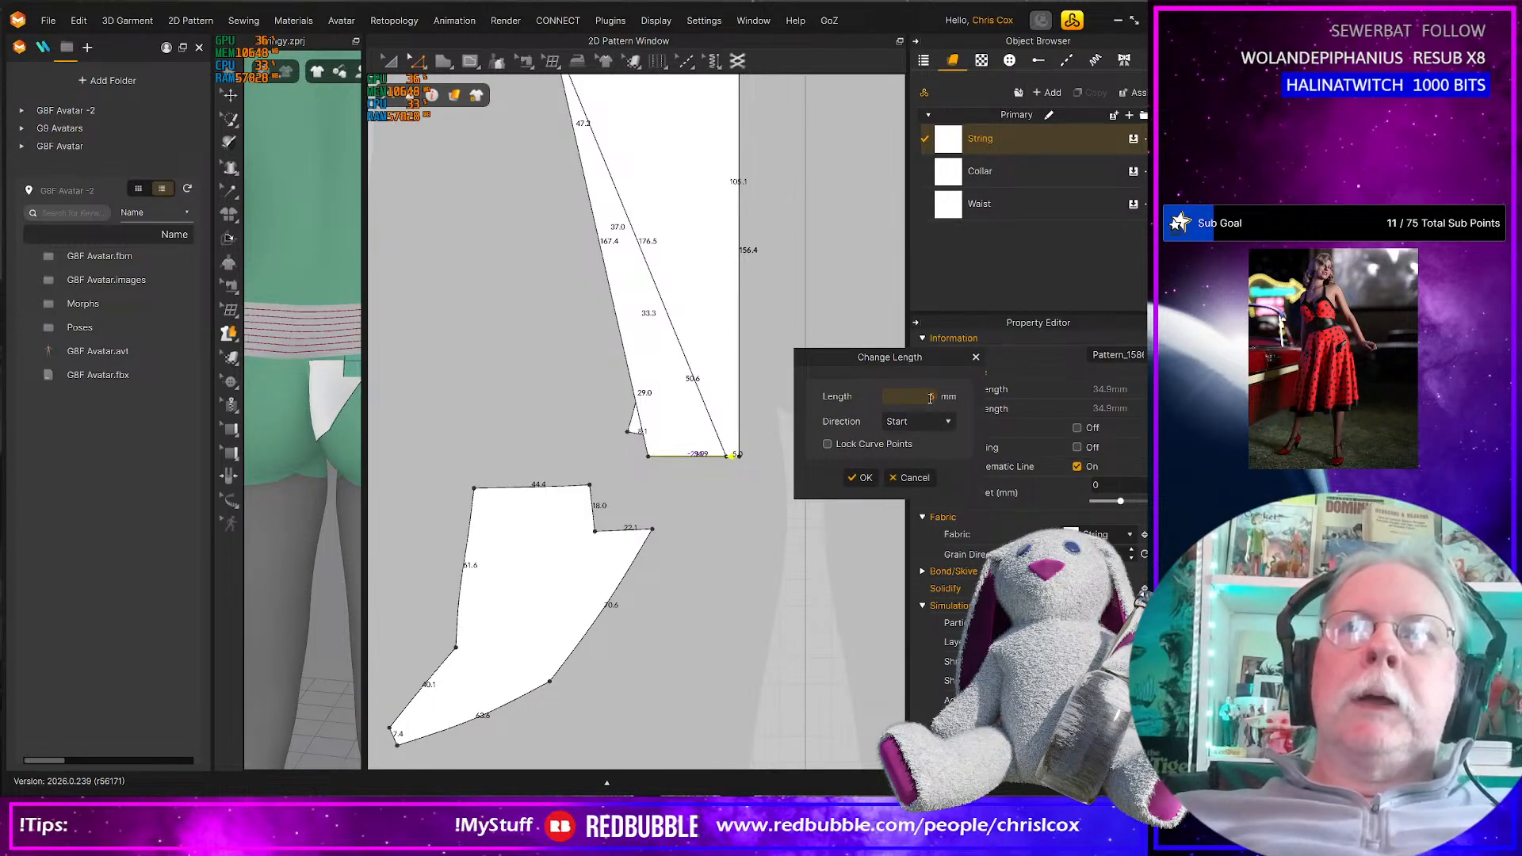
key("BackSpace")
type("10")
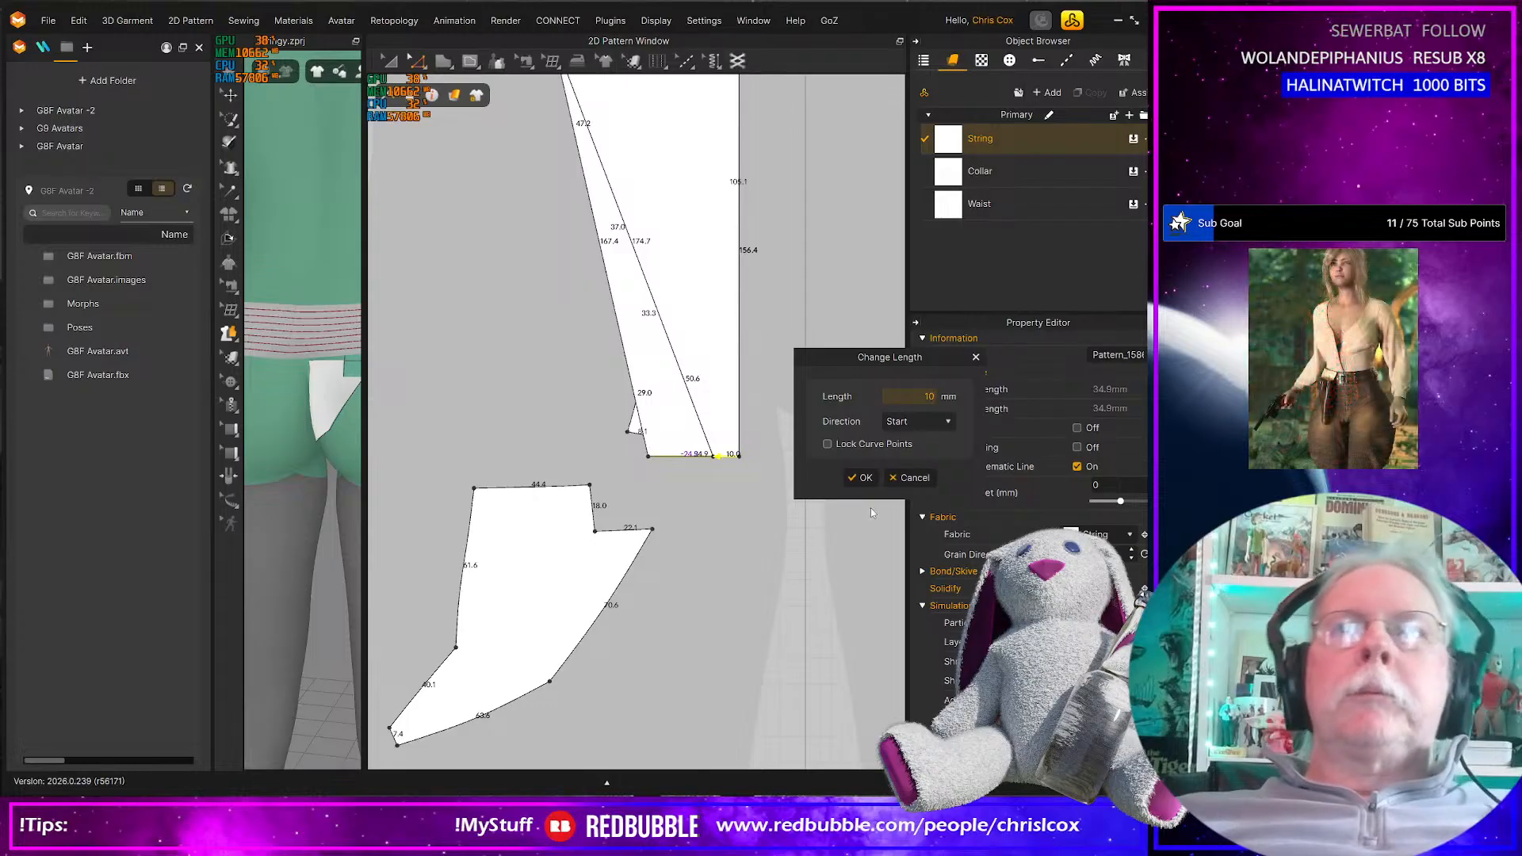
left_click(860, 478)
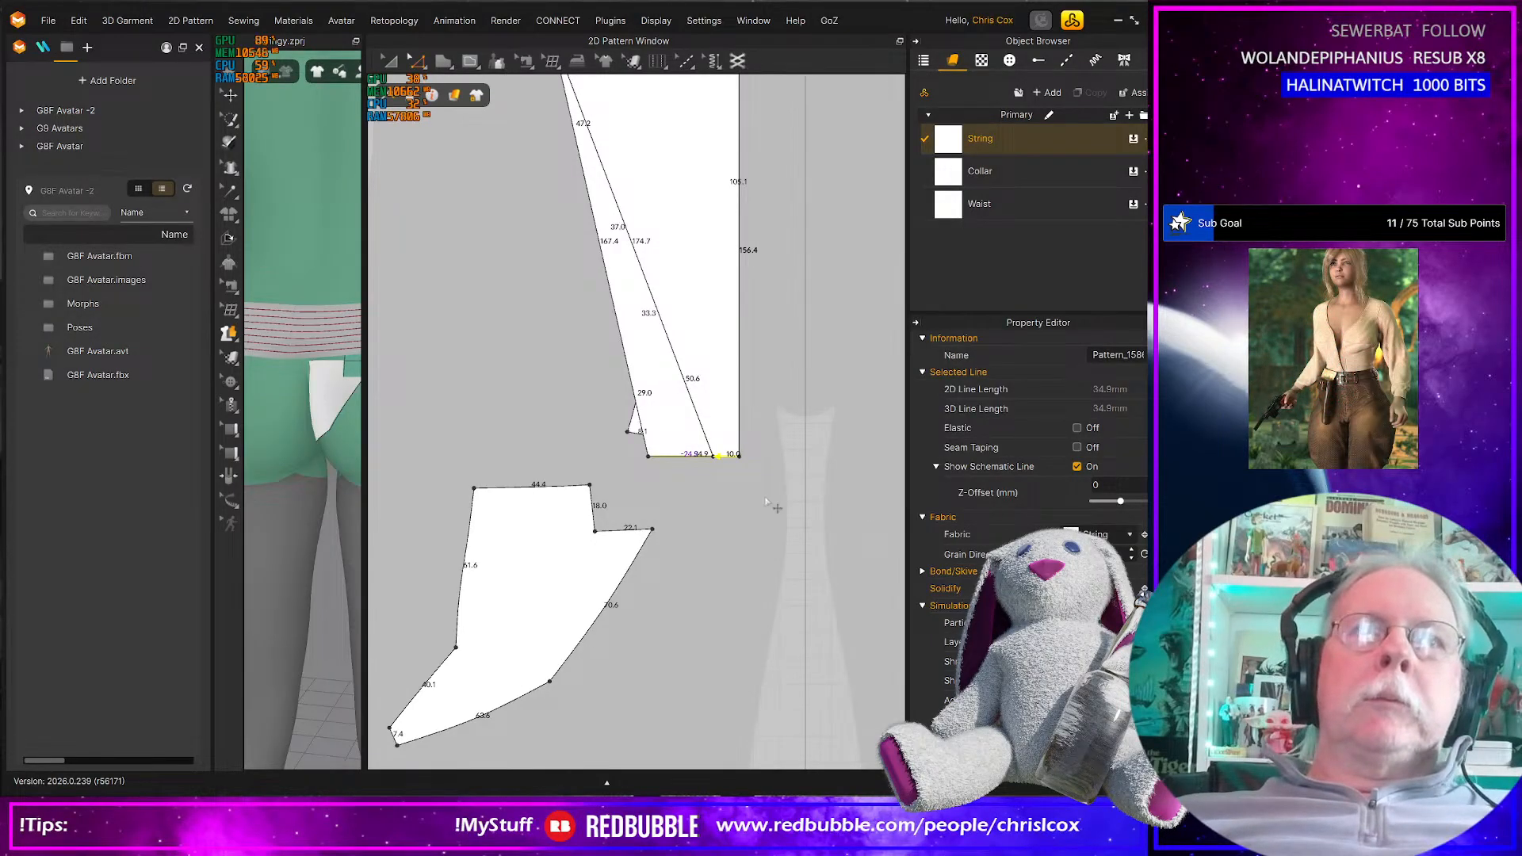
Delete the flattened front piece that lies behind the redrawn front pattern
scroll(767, 501, "down", 5)
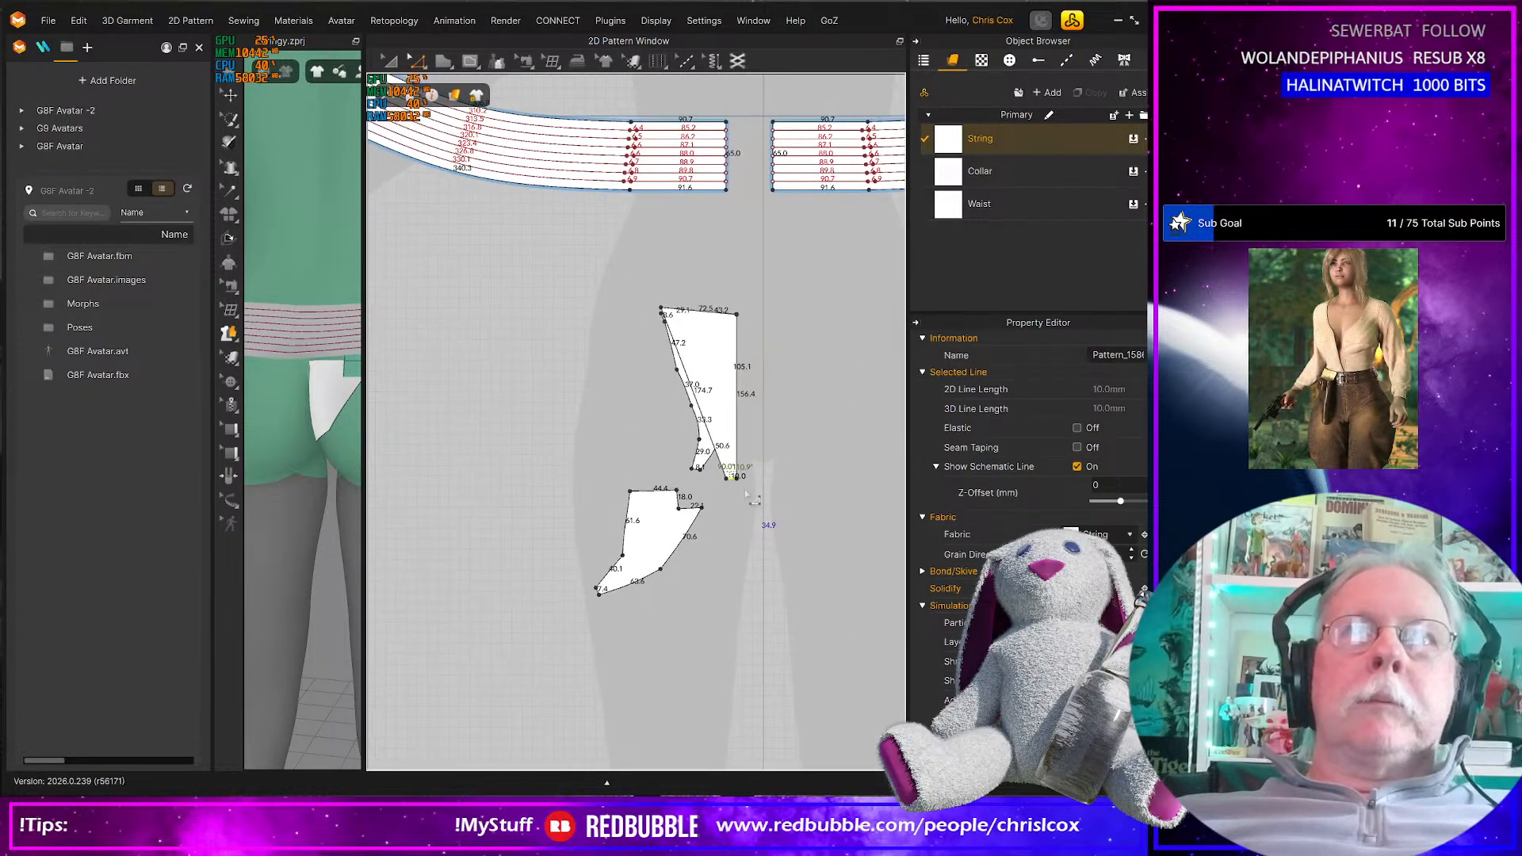
key("a")
left_click(705, 454)
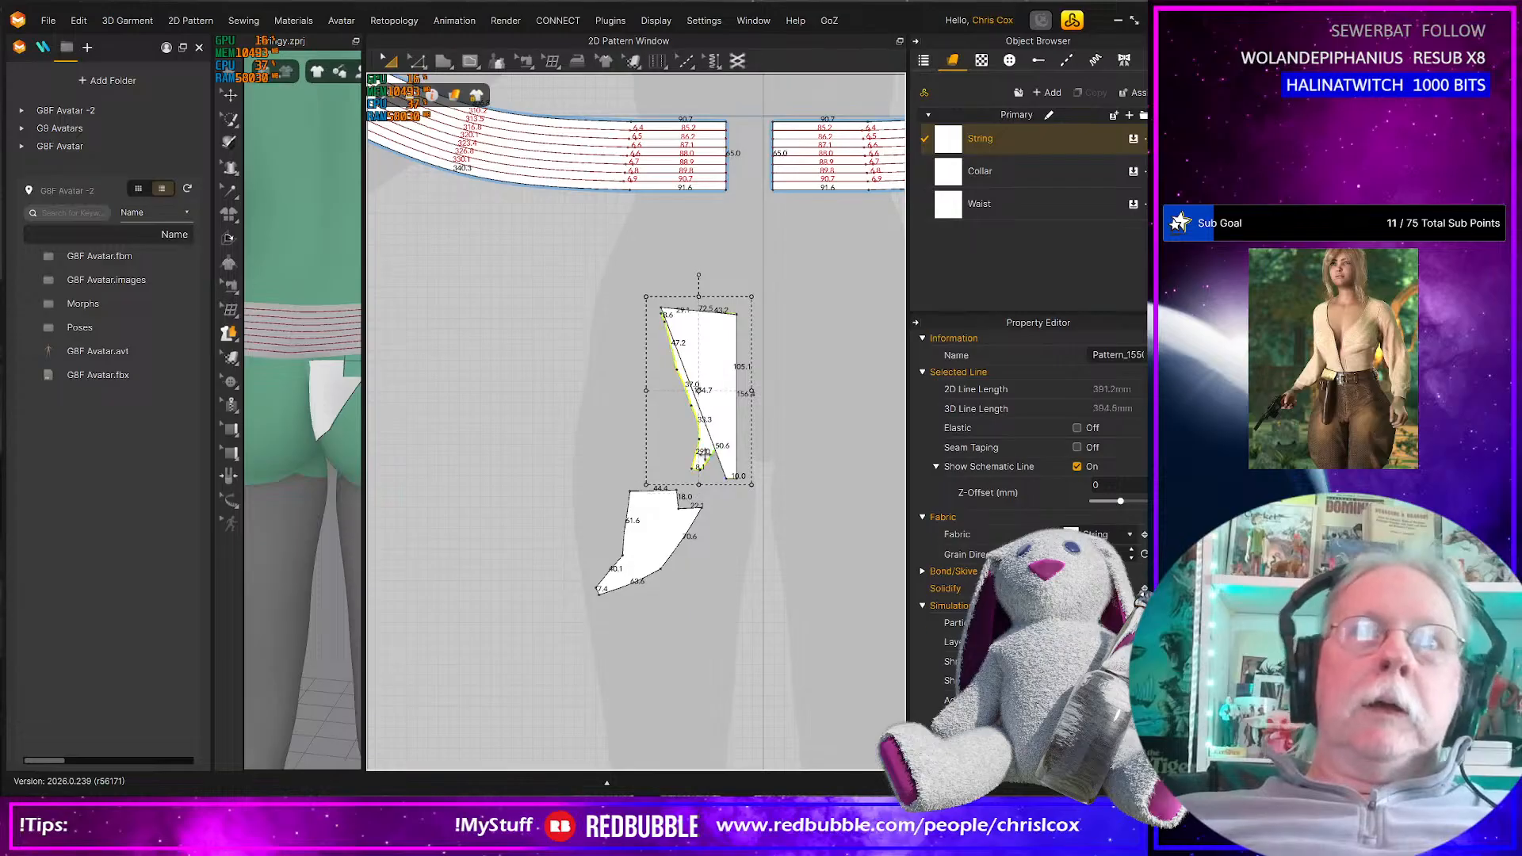
key("Delete")
Draw a four-sided pattern over the back piece, about 73 mm waist, 155 mm outside, 18 mm below, 138 mm center, and delete the flattened piece
left_click(665, 533)
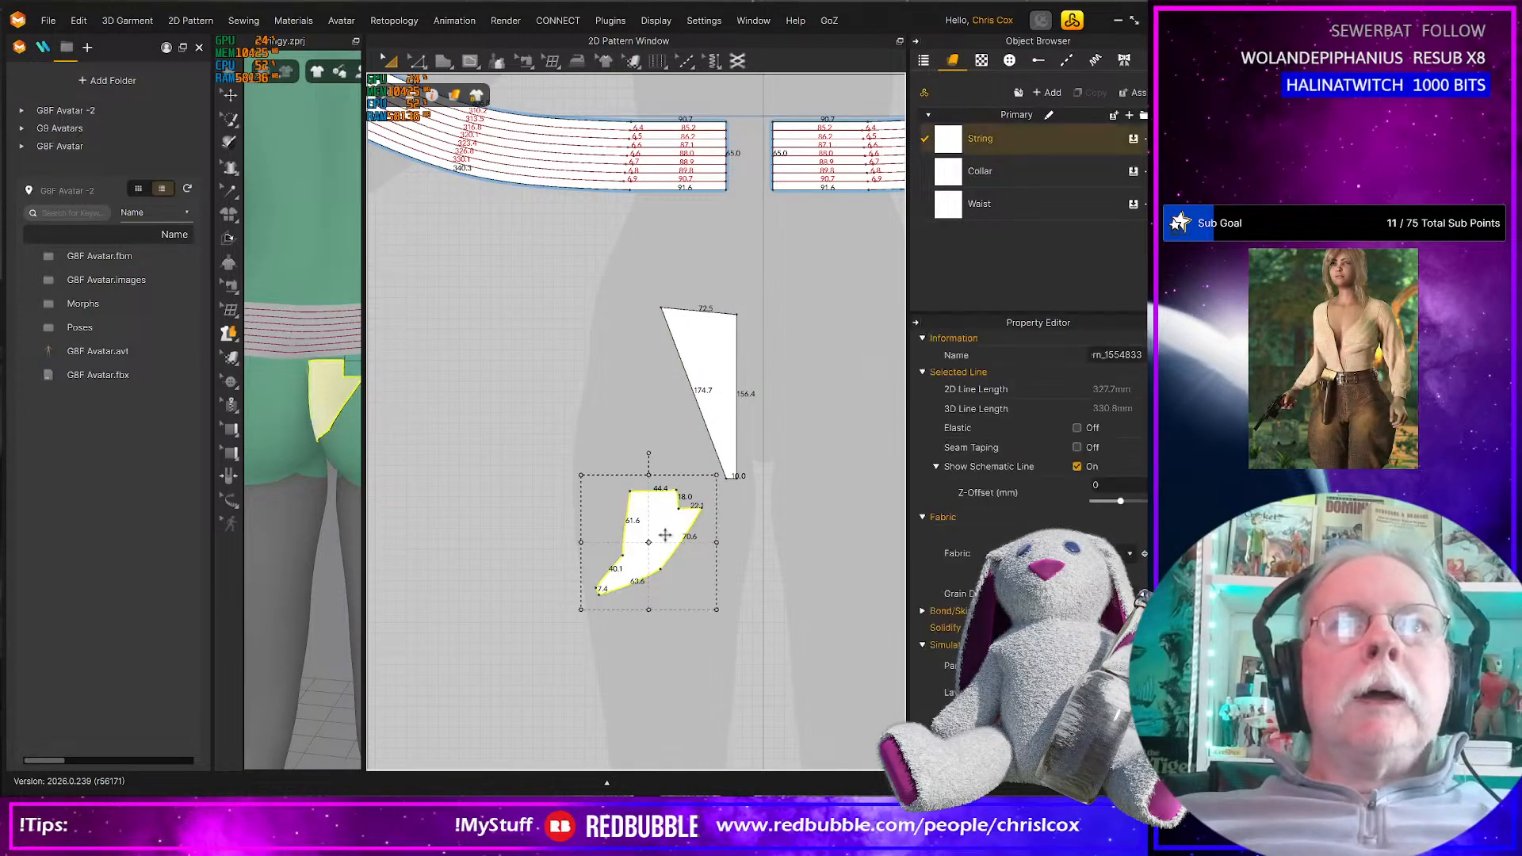
left_click(443, 61)
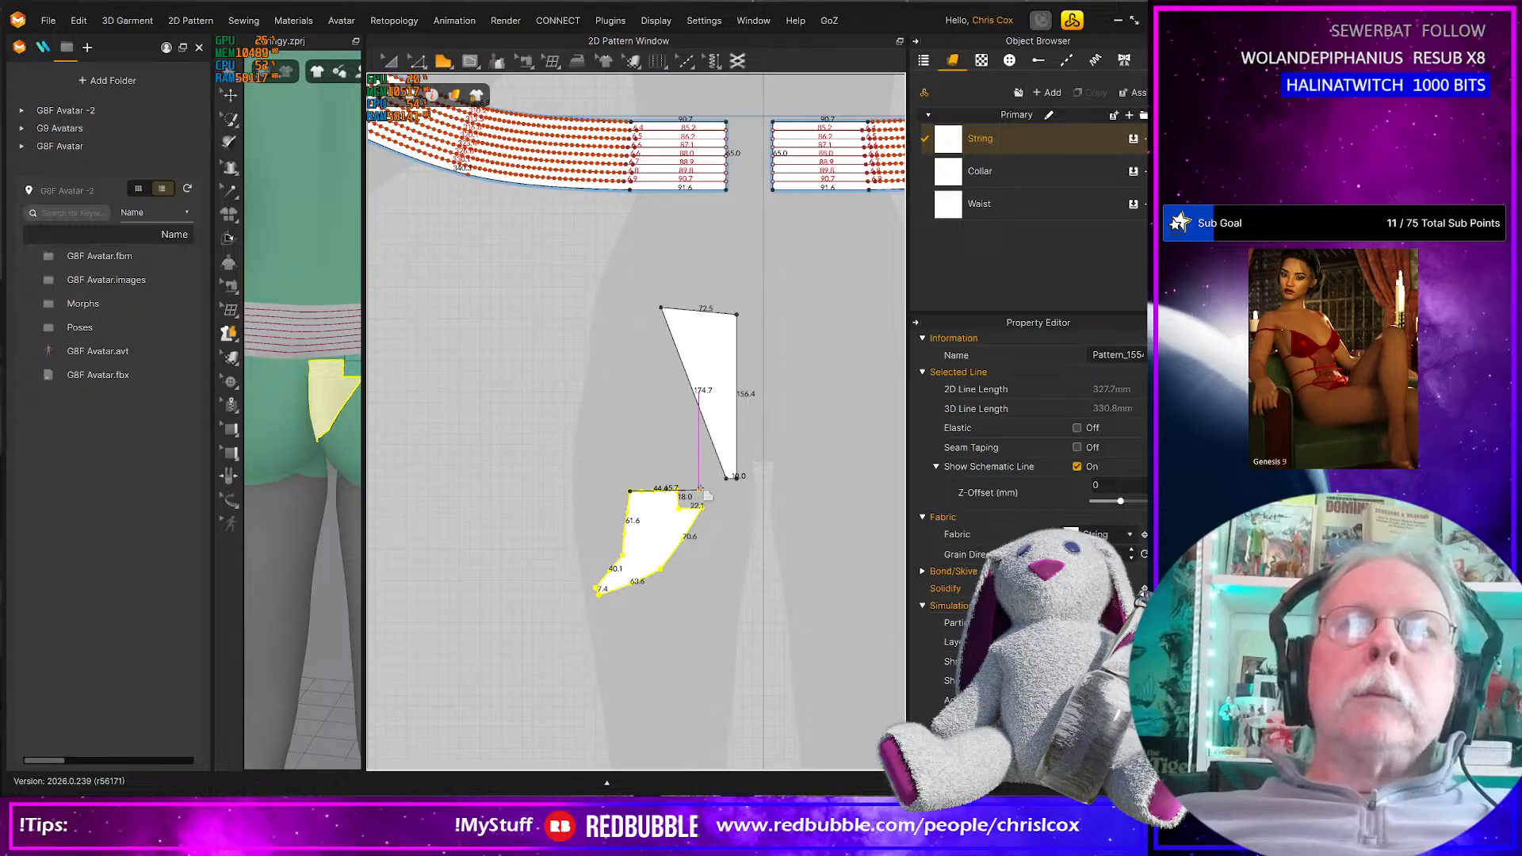
left_click_drag(706, 486, 632, 634)
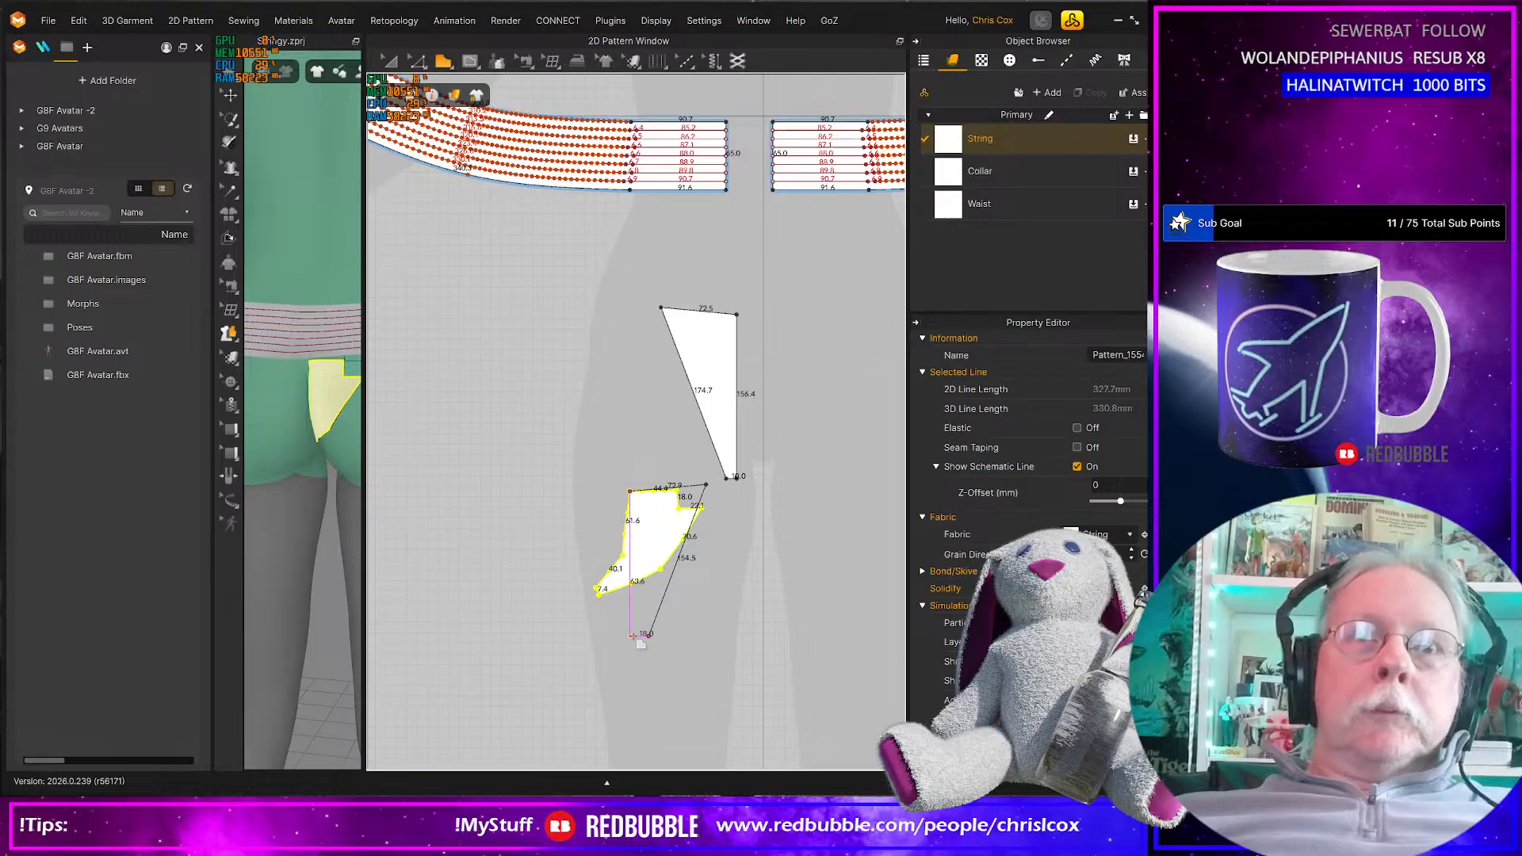
left_click(631, 492)
key("a")
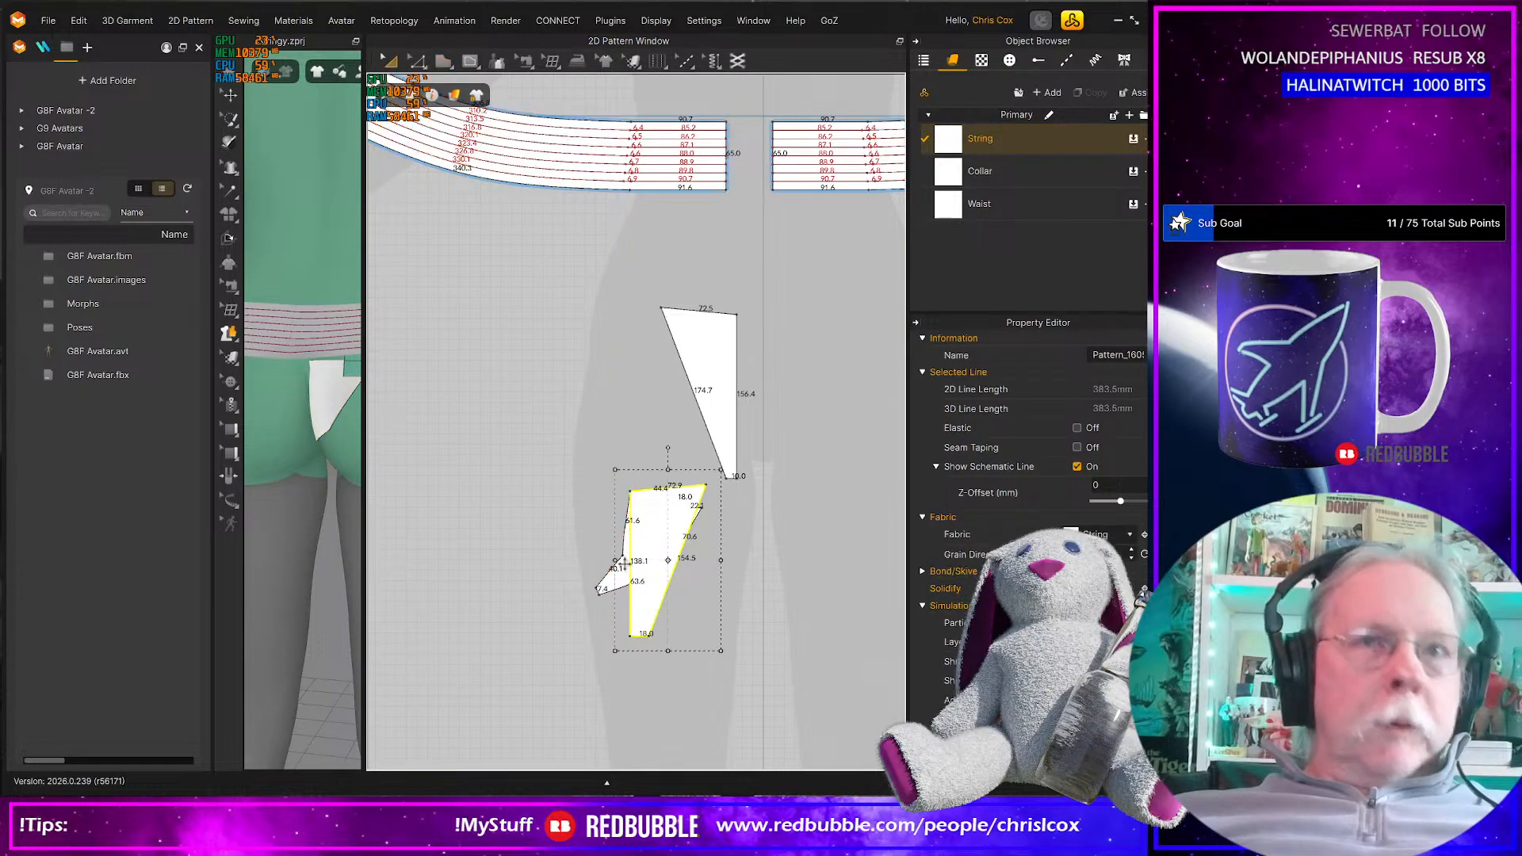
left_click(617, 576)
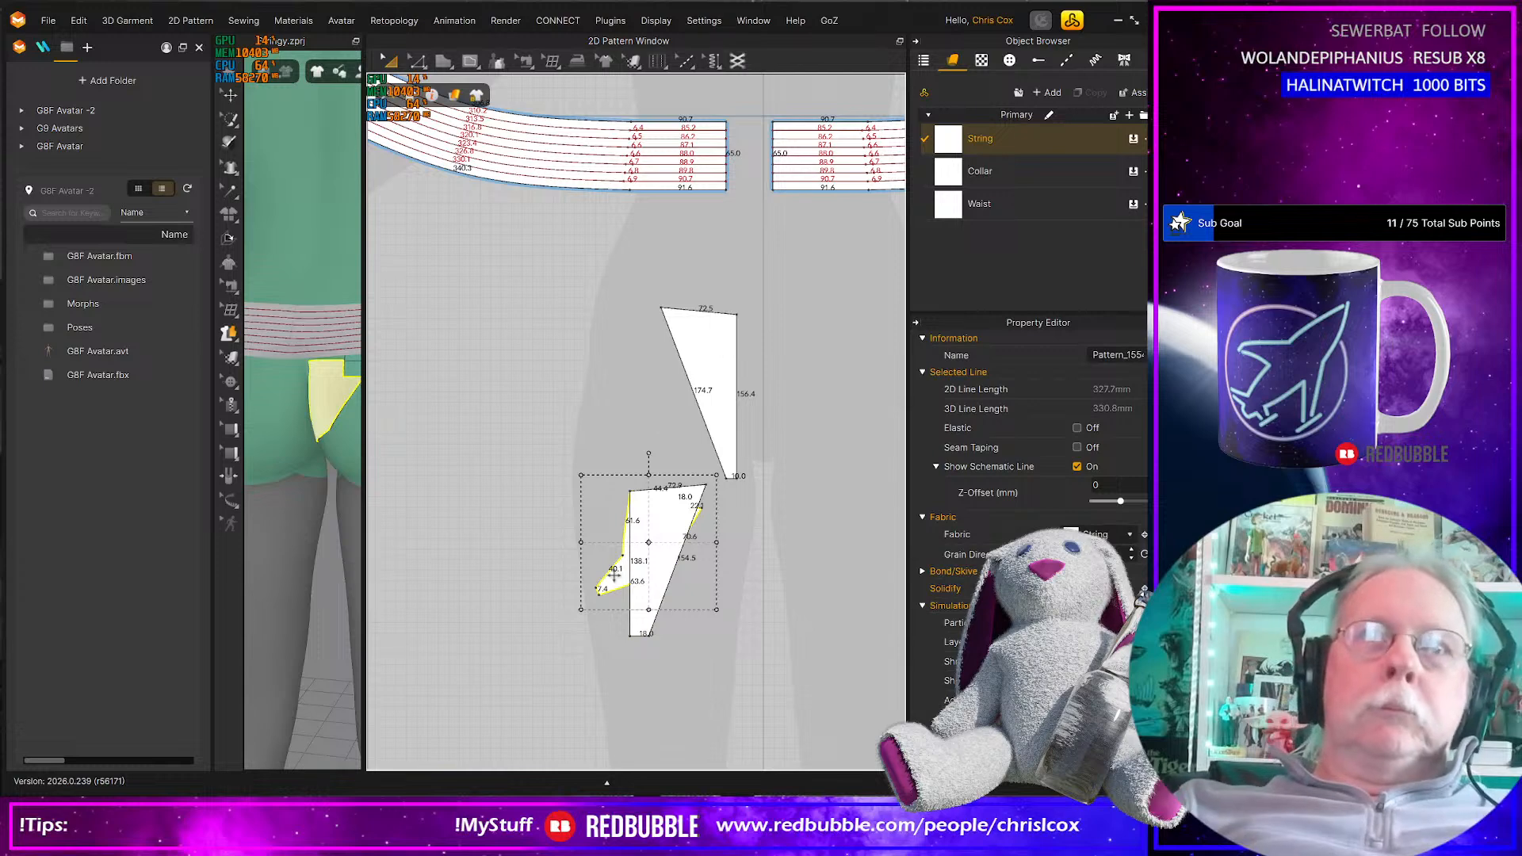
key("Delete")
Set the new back pattern's lower edge length to 10 mm with the direction at Start
scroll(653, 619, "up", 5)
middle_click_drag(653, 618, 679, 555)
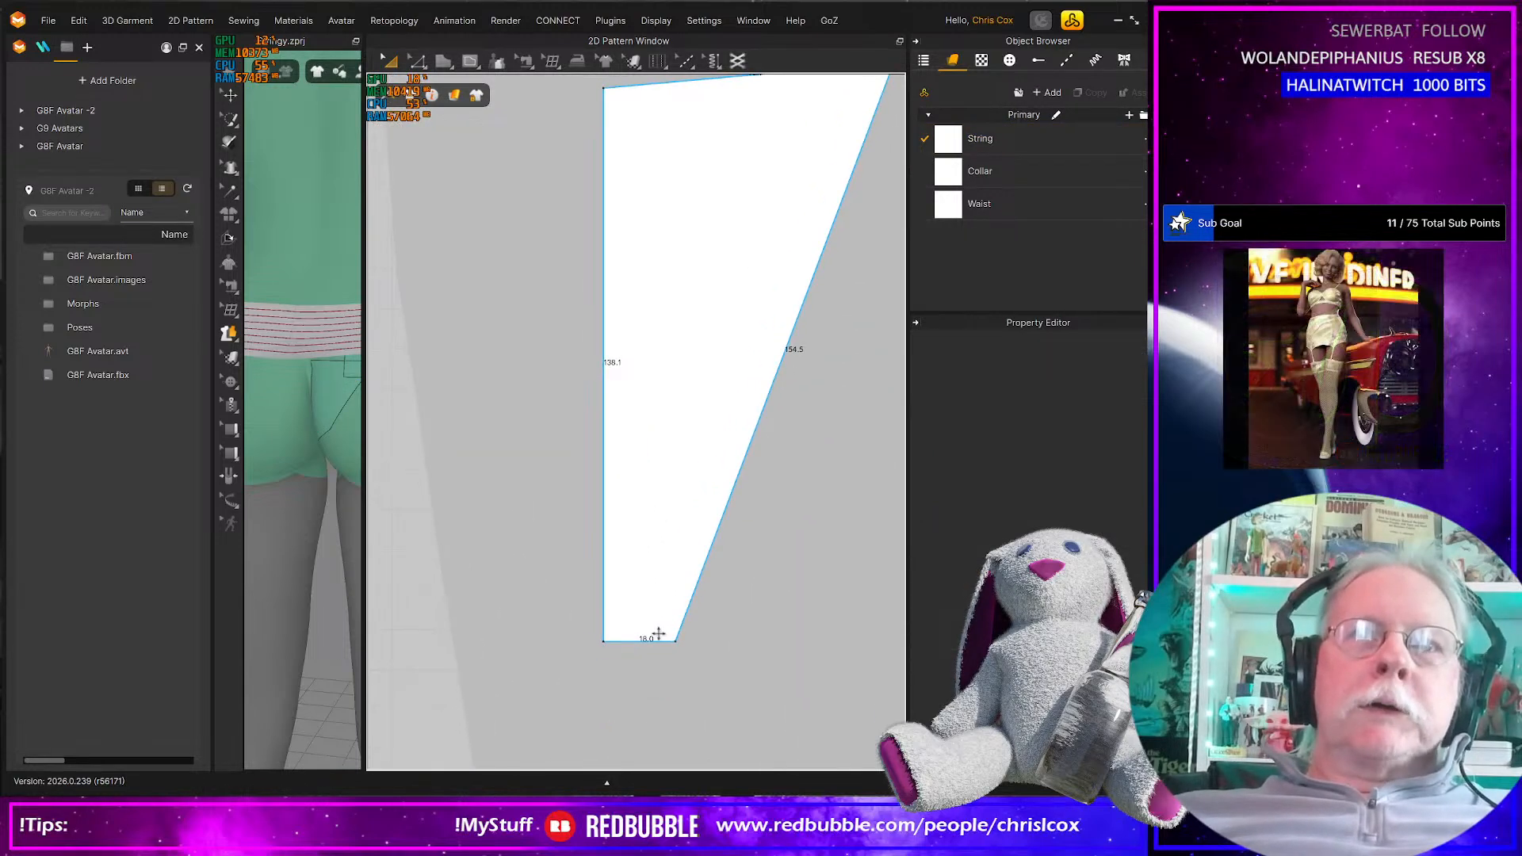
key("z")
right_click(651, 648)
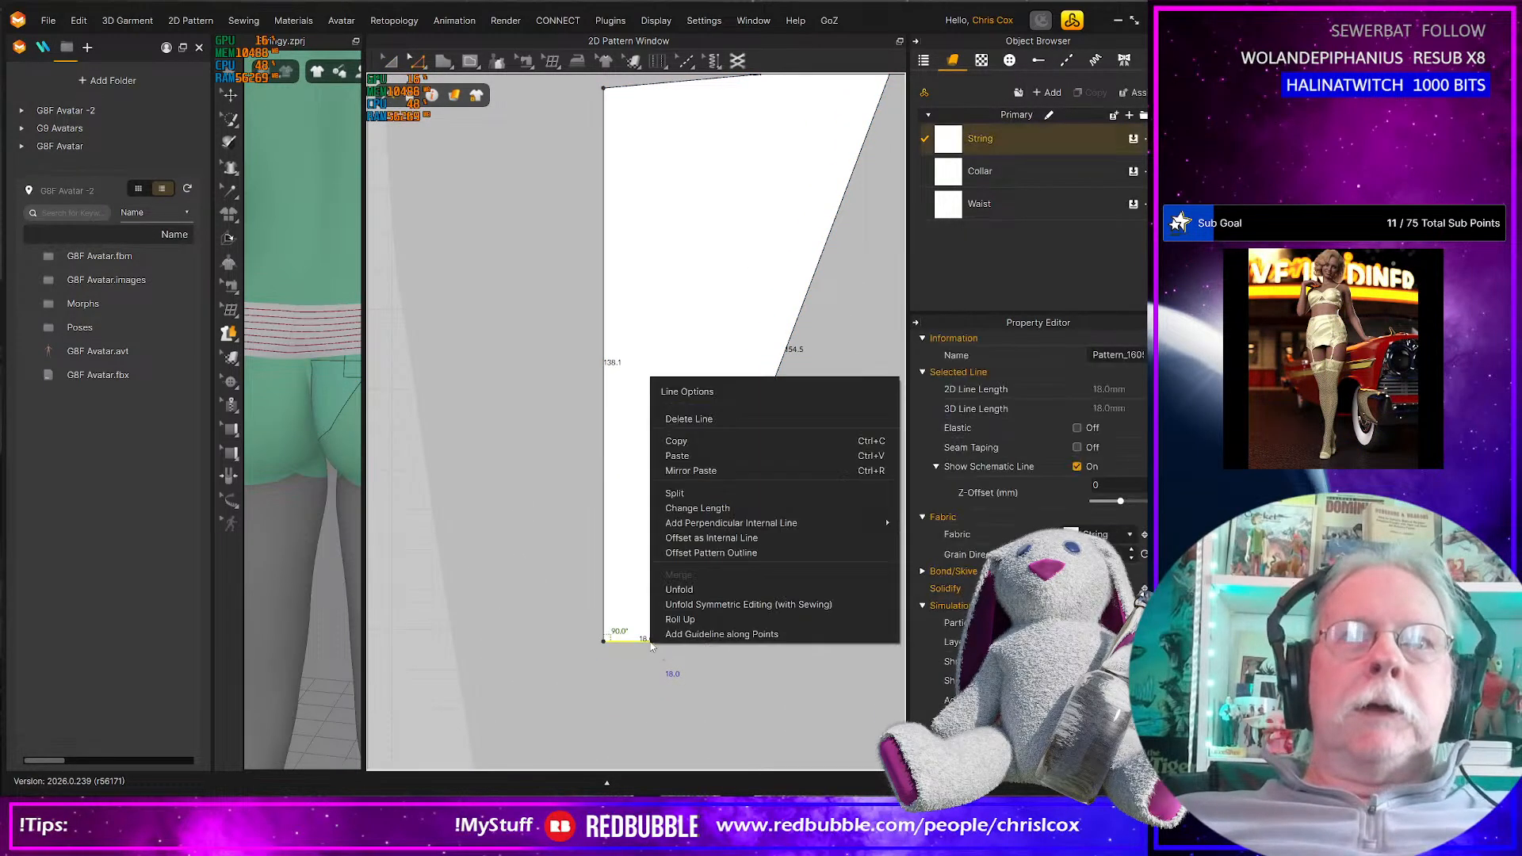
left_click(697, 508)
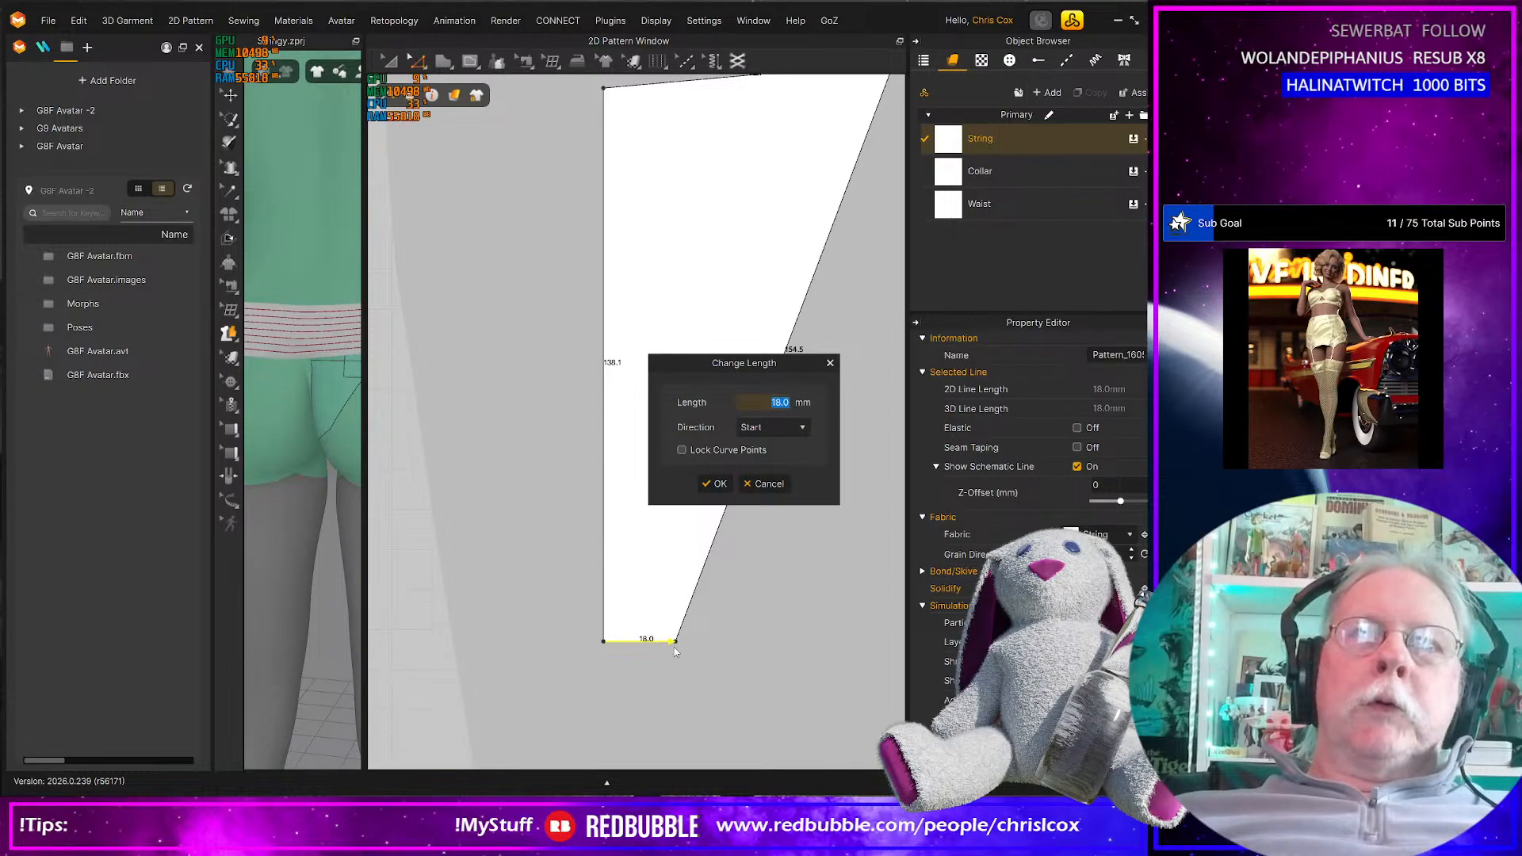
type("10")
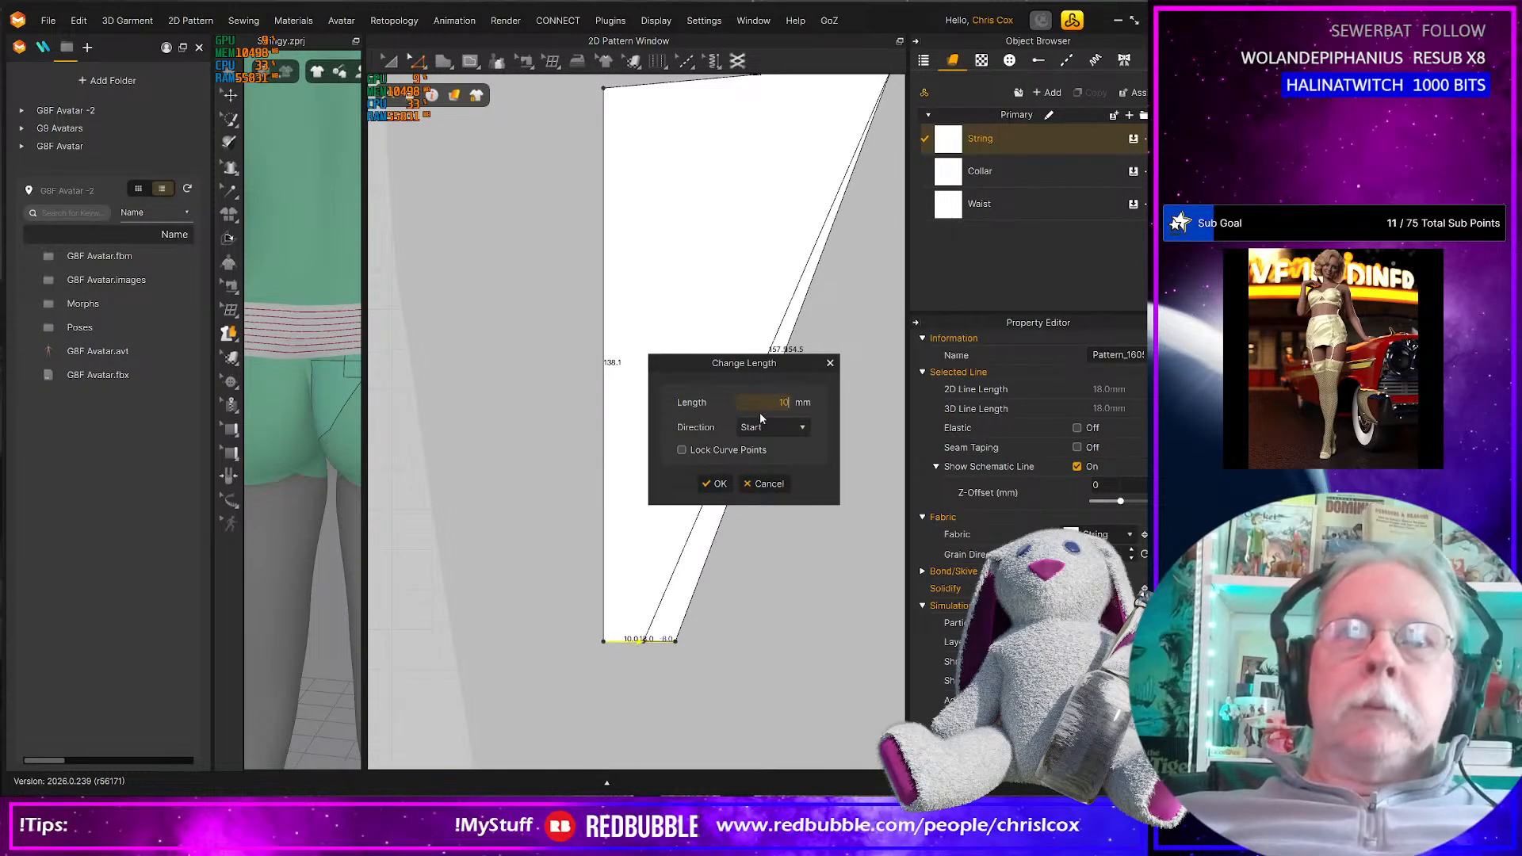
left_click(717, 485)
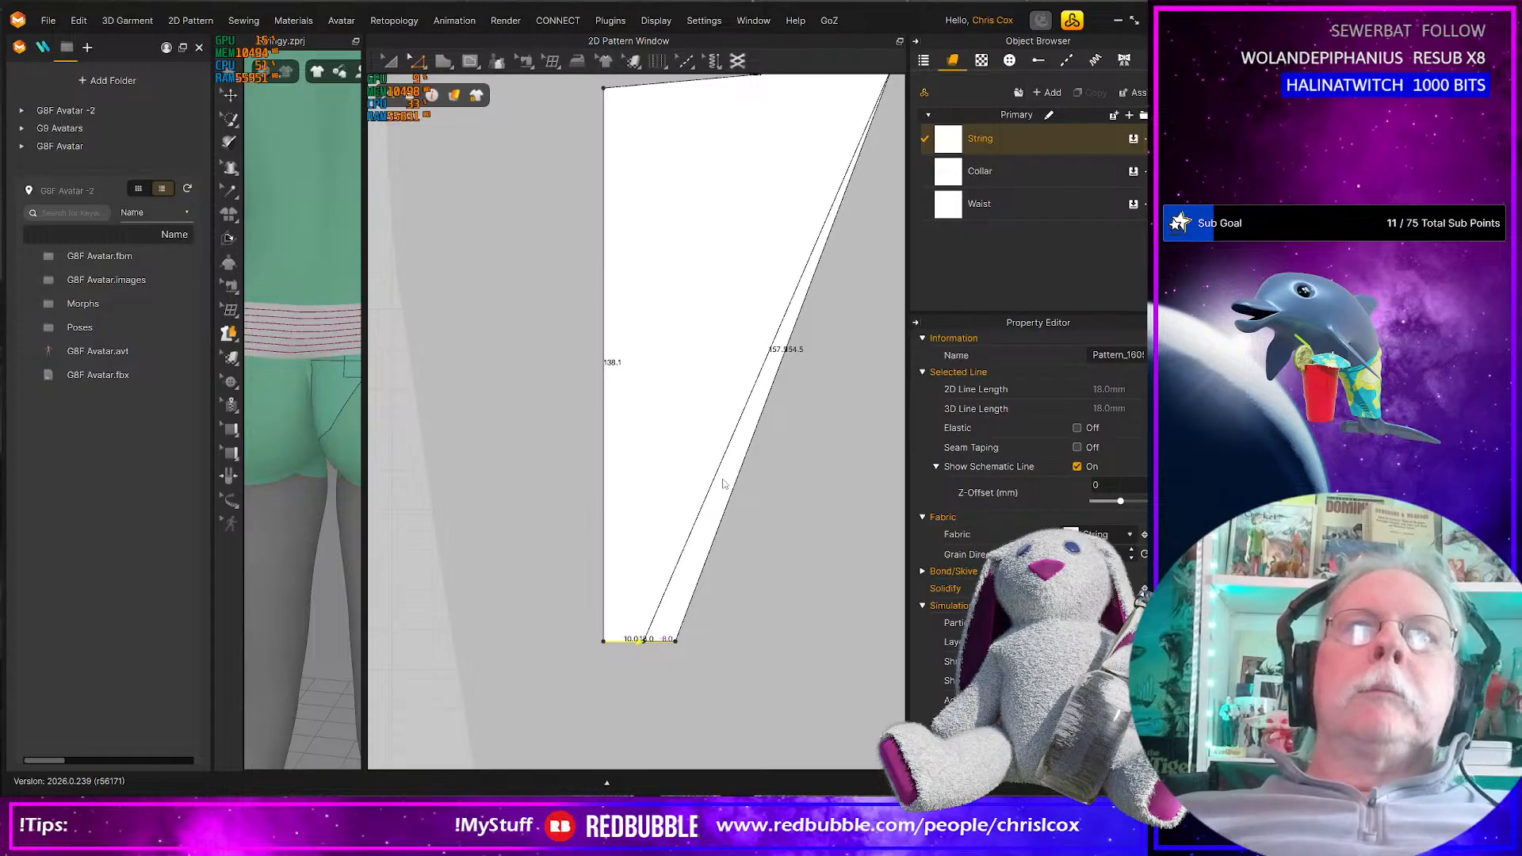
Curve the back pattern's outer edge inward around its middle, to about 161 mm long
scroll(723, 484, "up", 1)
scroll(726, 482, "down", 6)
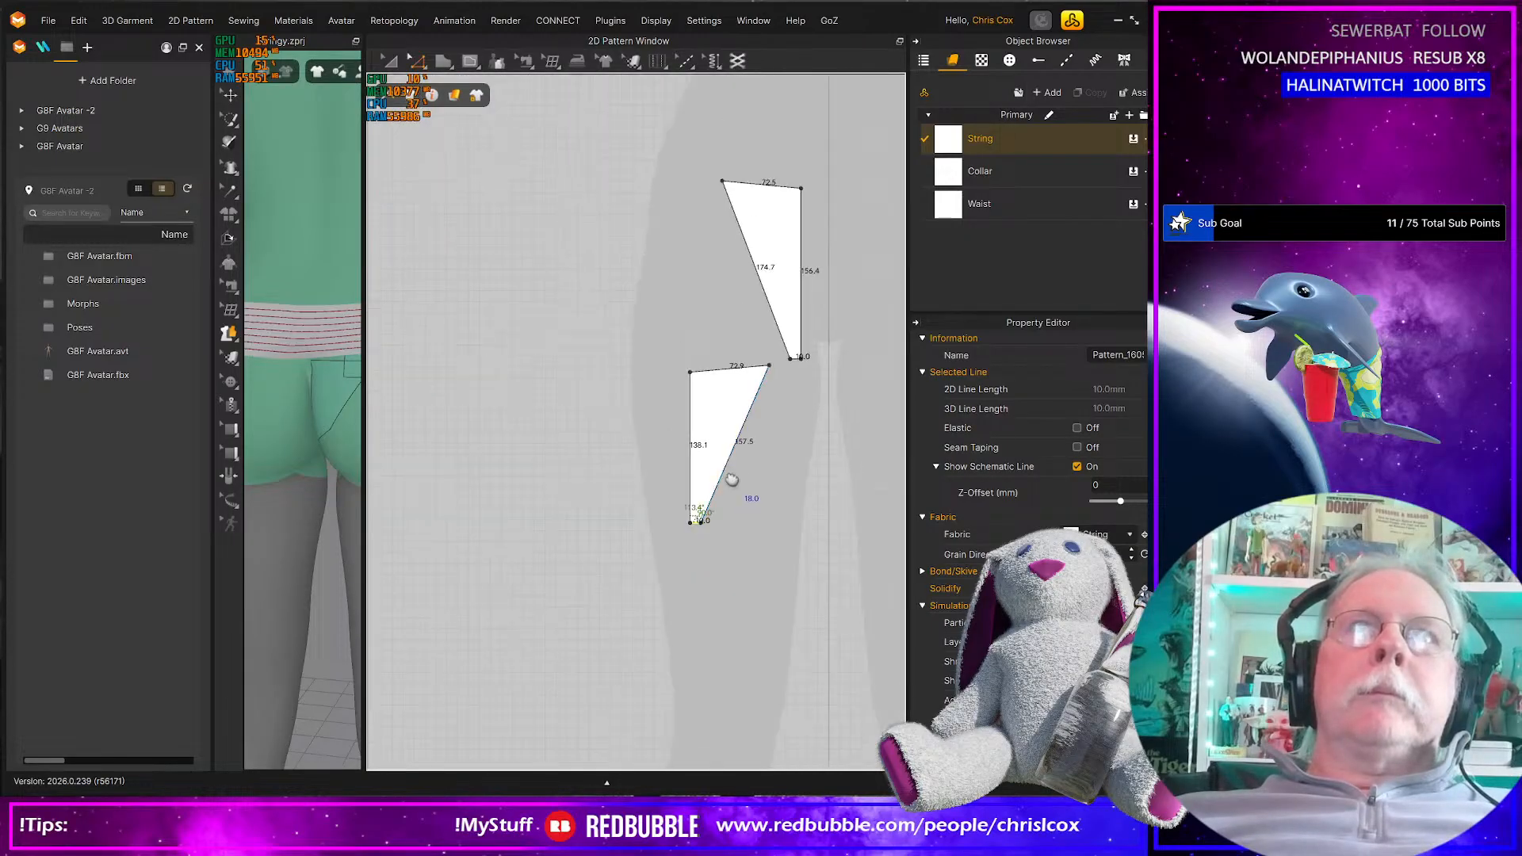
middle_click_drag(731, 480, 696, 507)
scroll(691, 472, "up", 3)
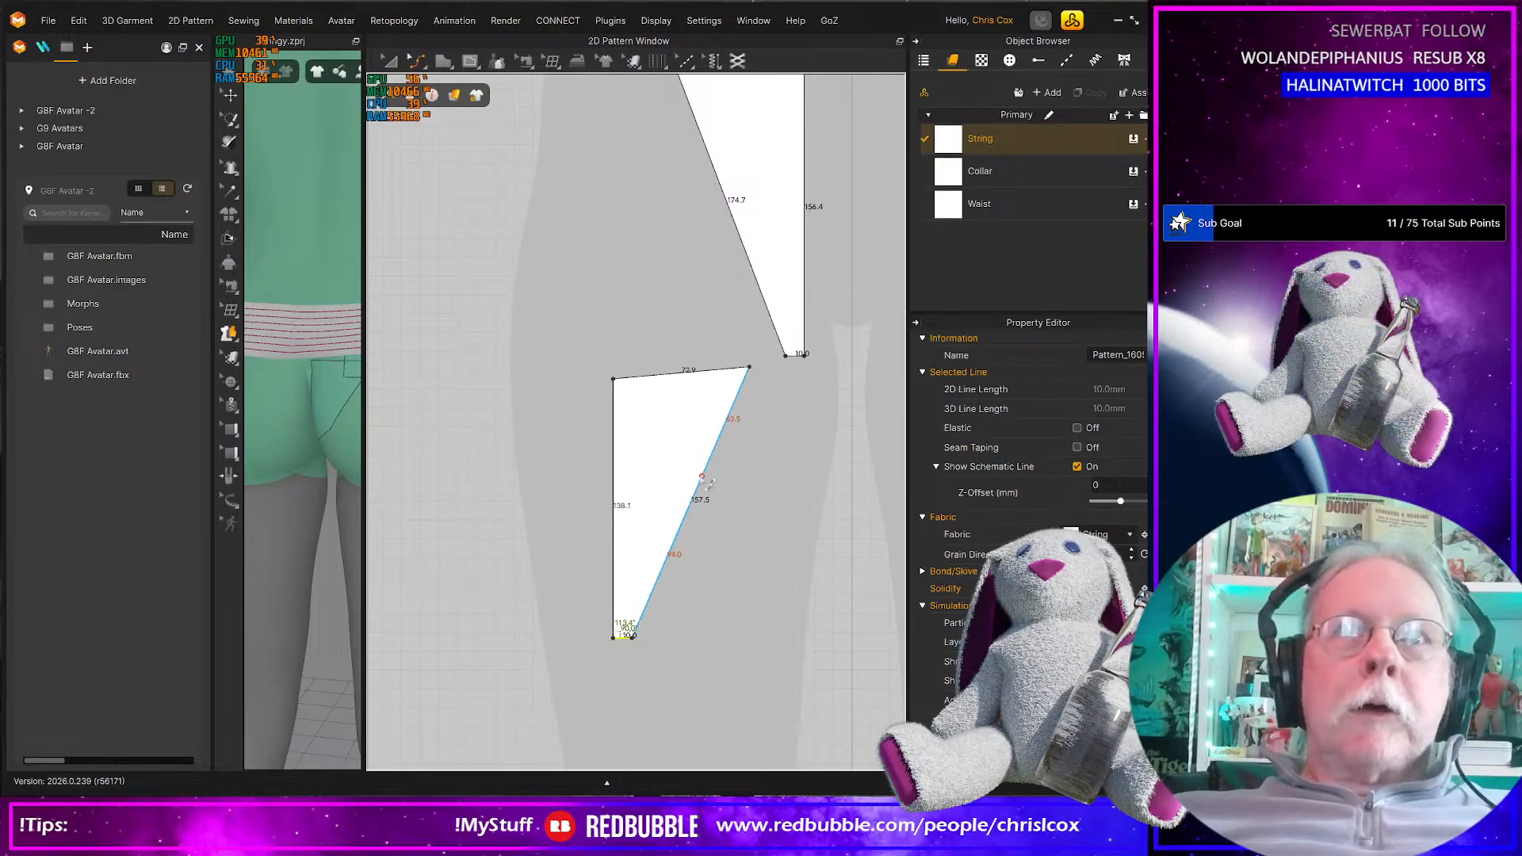
left_click(702, 477)
left_click_drag(683, 471, 686, 466)
Shape the front pattern's outer edge with a lower and an upper curve point into a gentle S-curve about 175 mm long
middle_click_drag(731, 413, 743, 613)
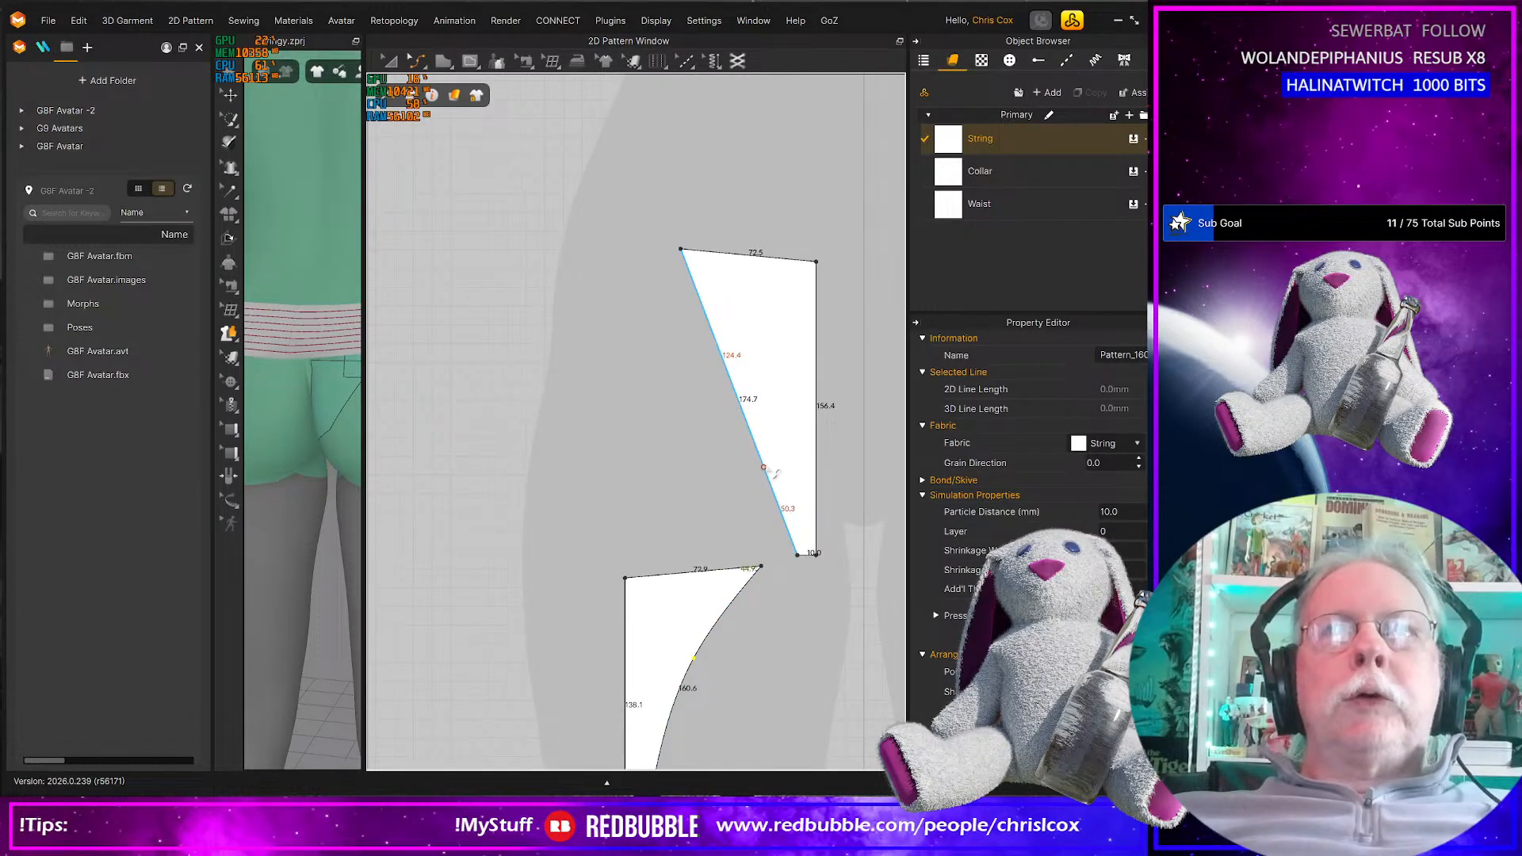
left_click(763, 467)
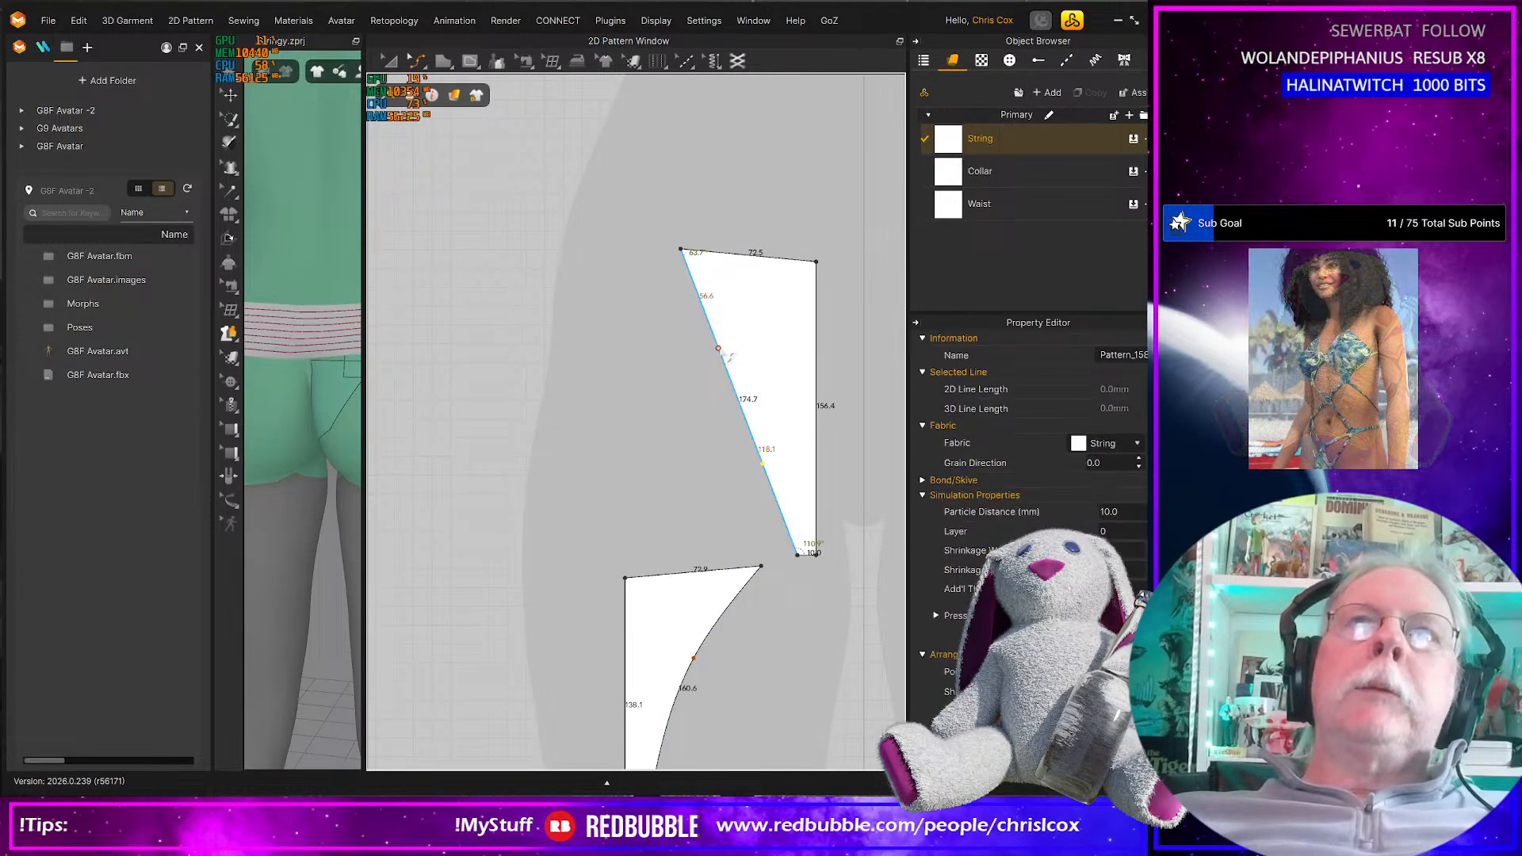
left_click_drag(727, 357, 738, 354)
scroll(741, 333, "up", 3)
scroll(744, 329, "down", 4)
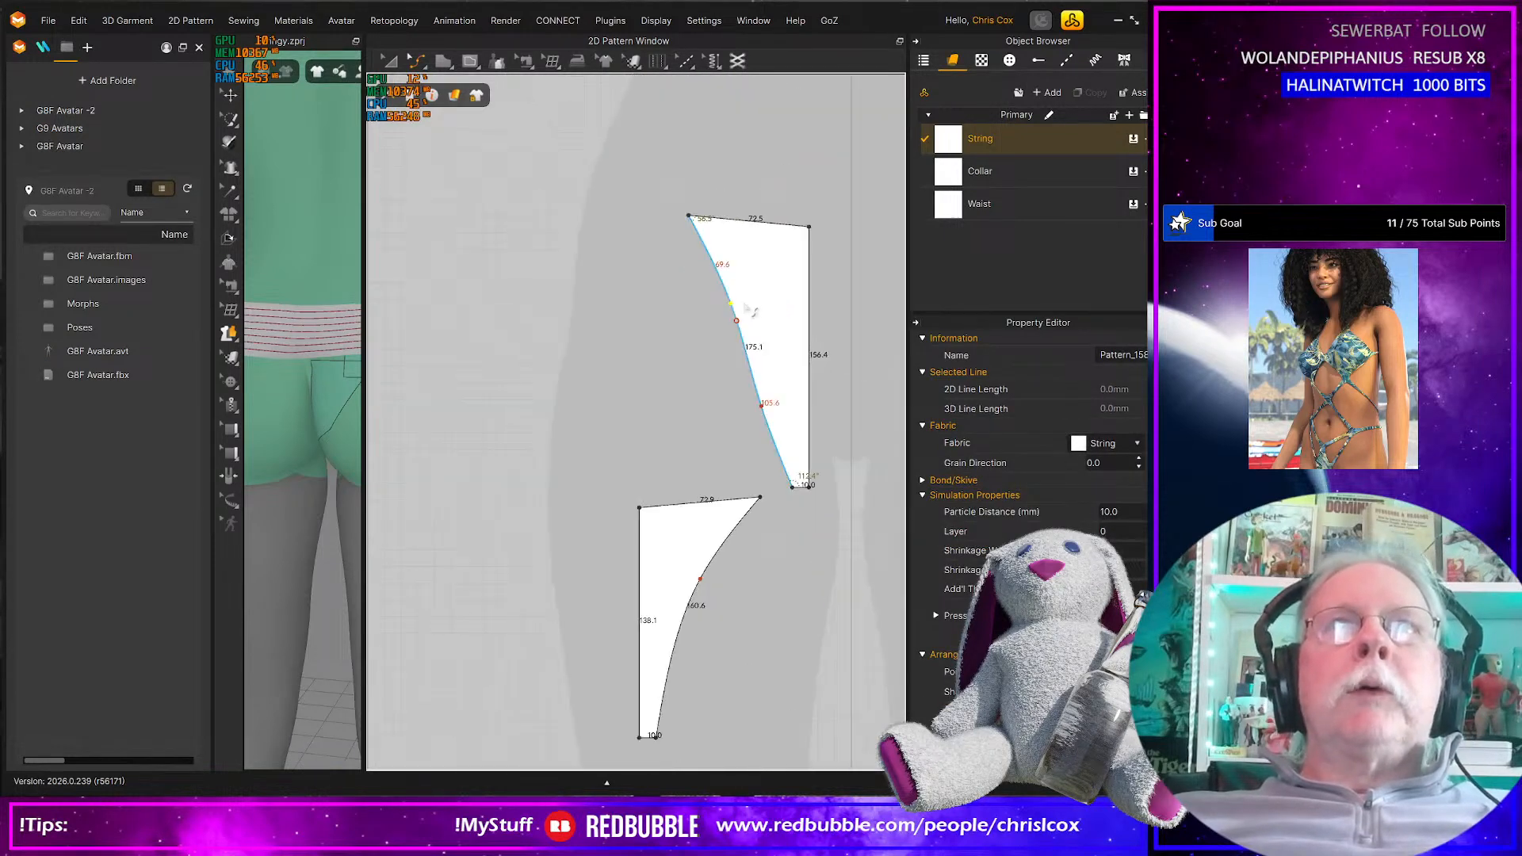
Curve the front pattern's waist edge slightly downward so it meets the center edge at about 91°
middle_click_drag(751, 310, 740, 364)
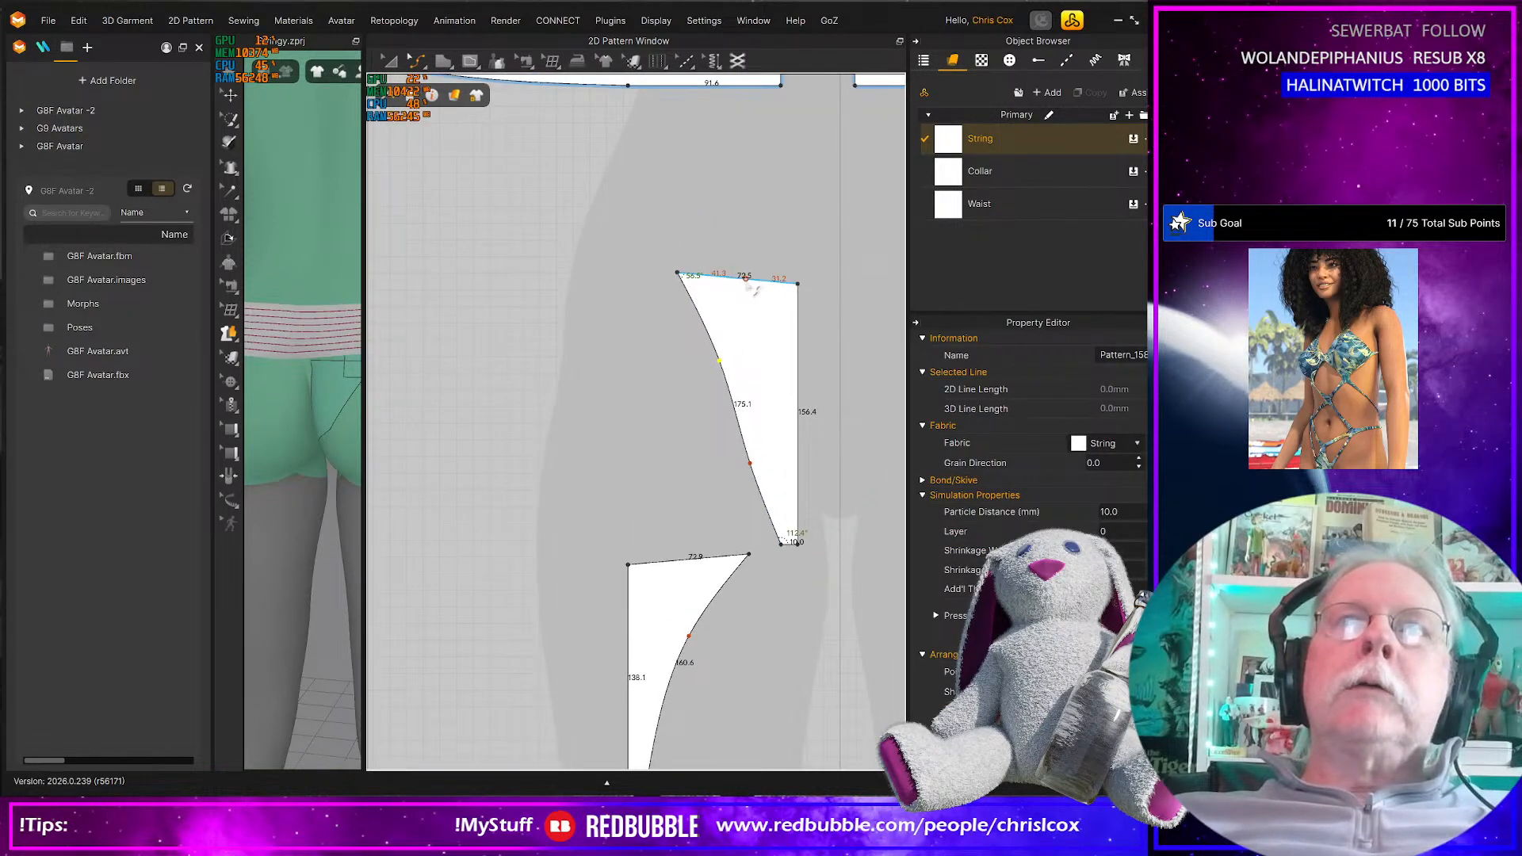
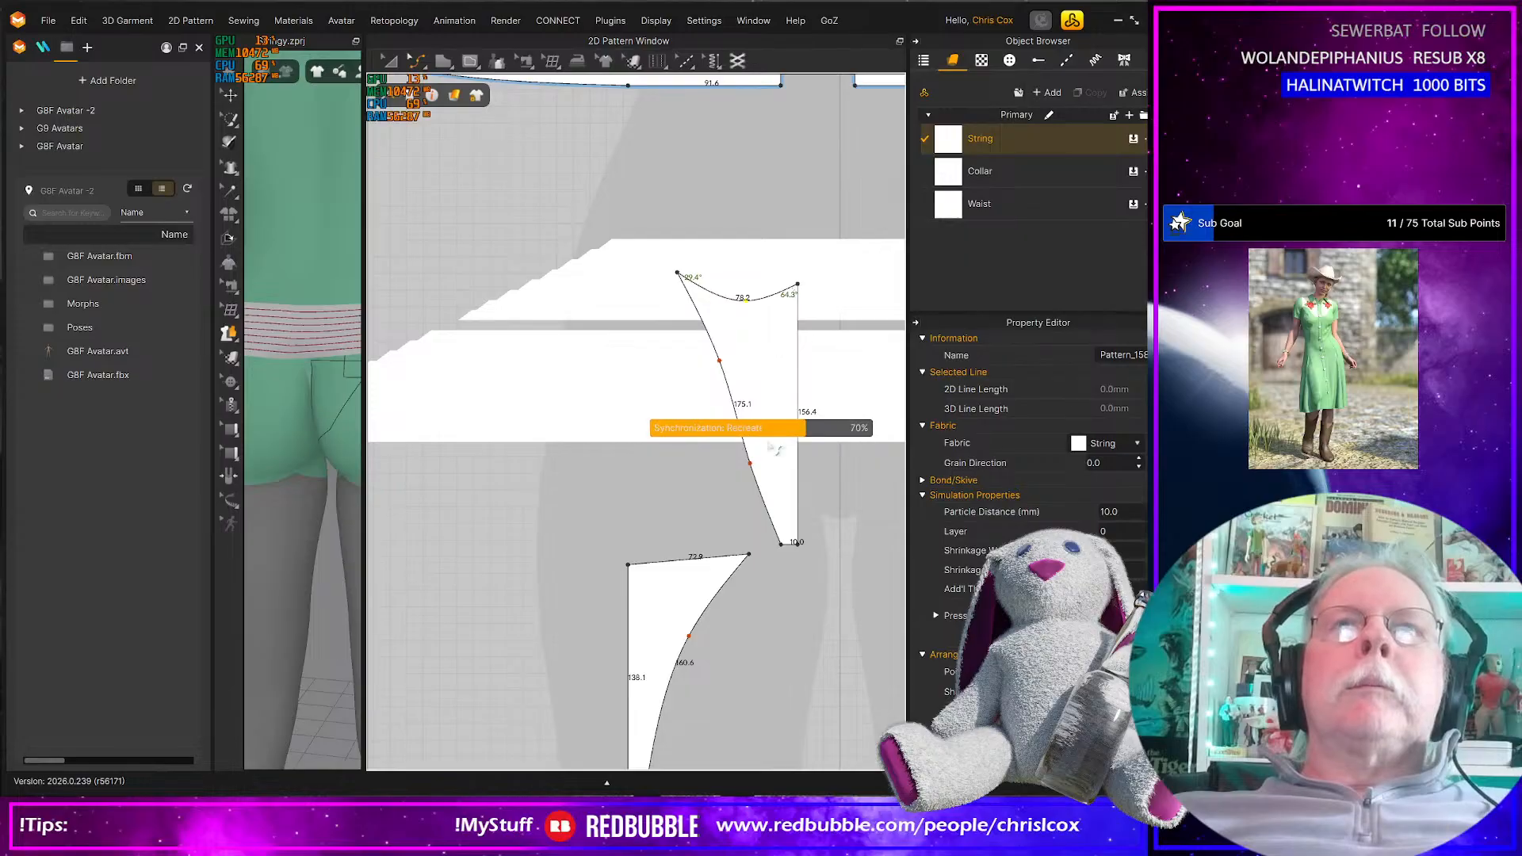
scroll(780, 543, "down", 3)
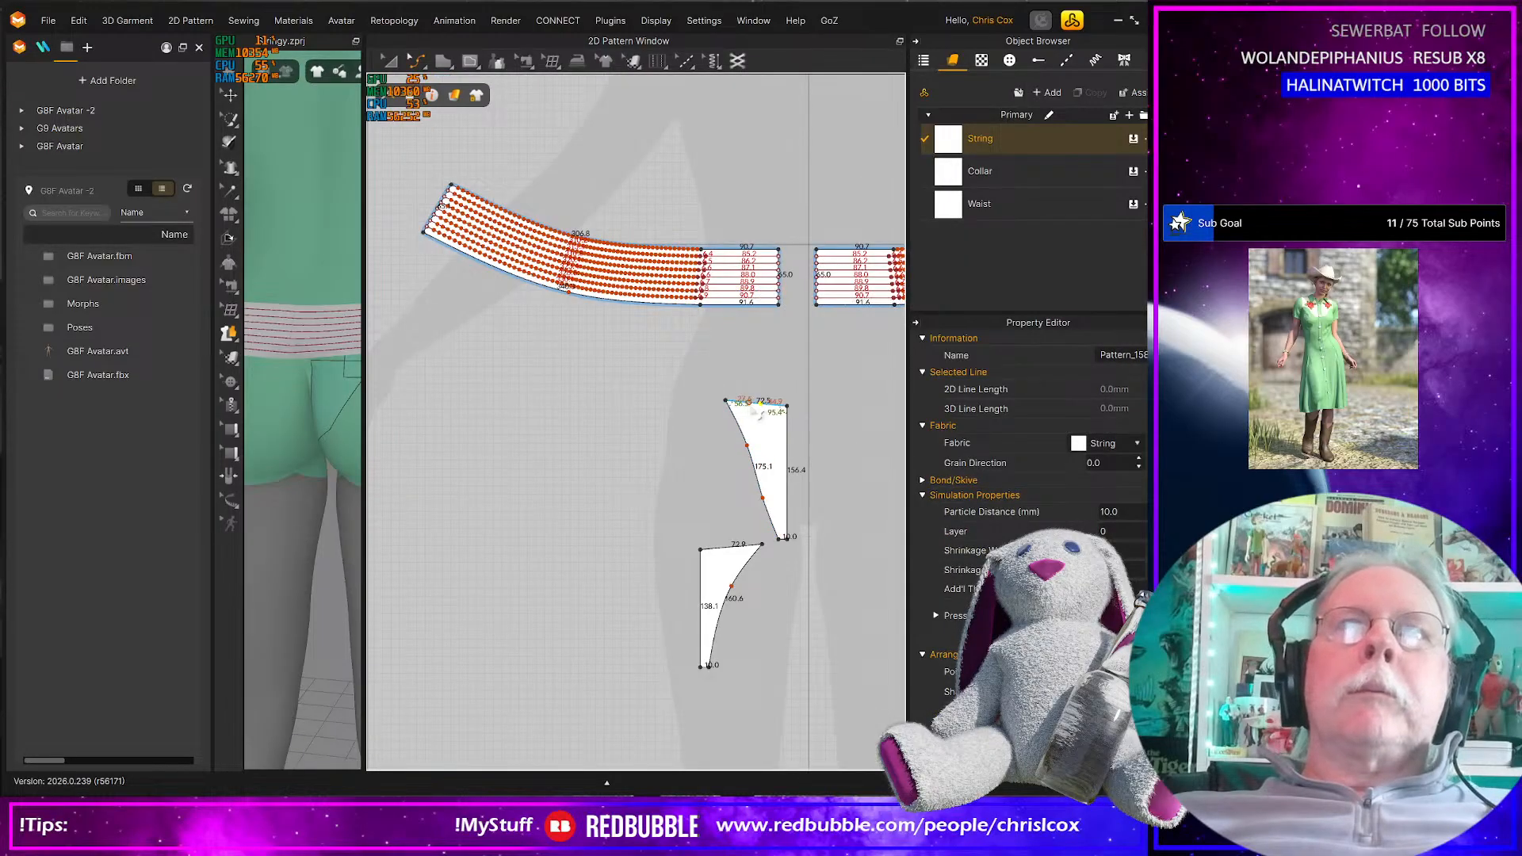
scroll(759, 414, "up", 4)
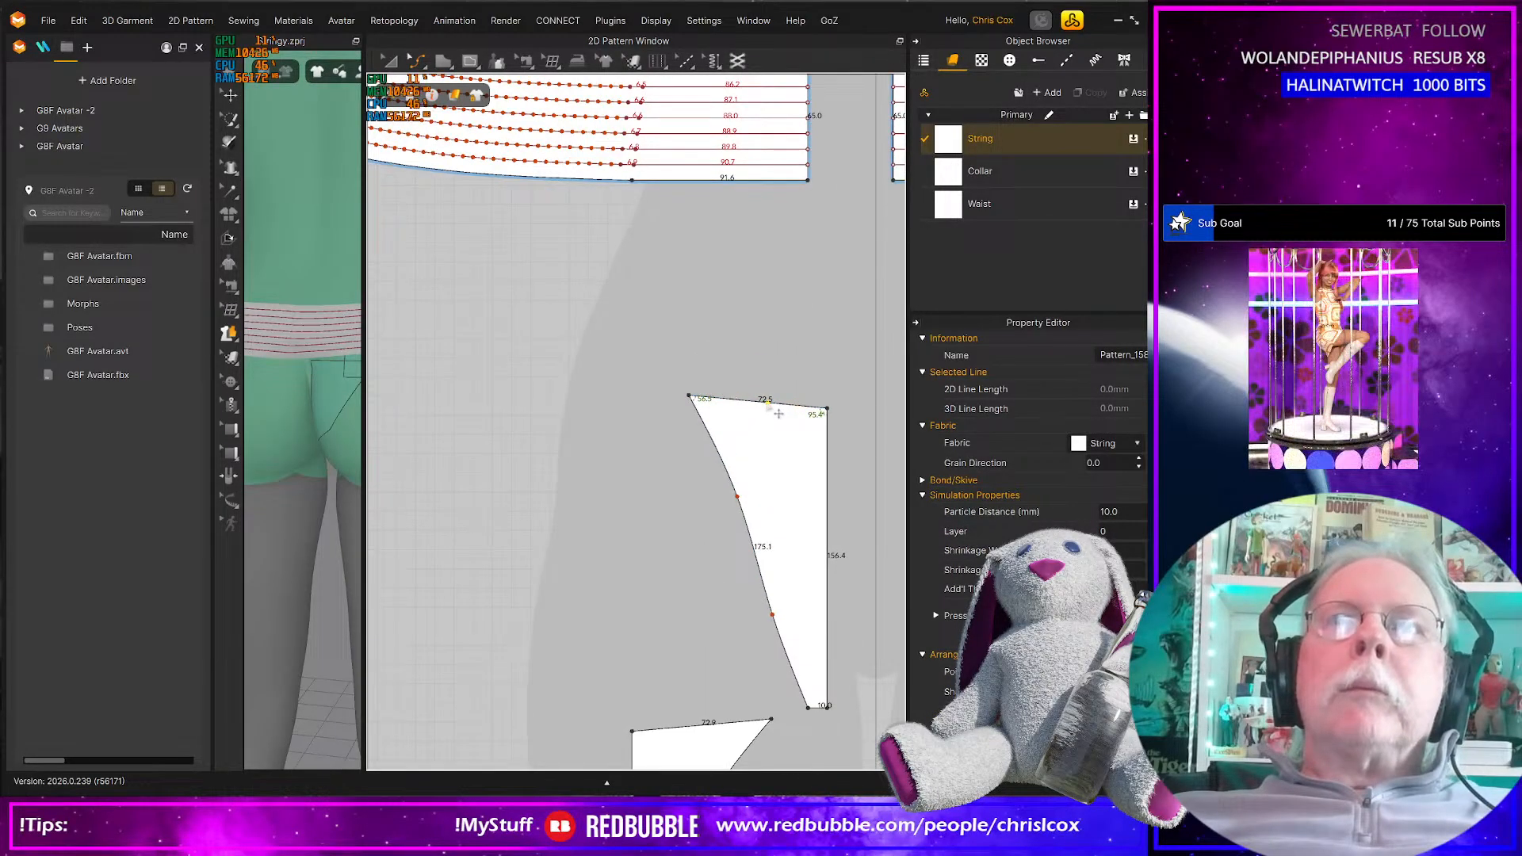
middle_click_drag(675, 561, 676, 517)
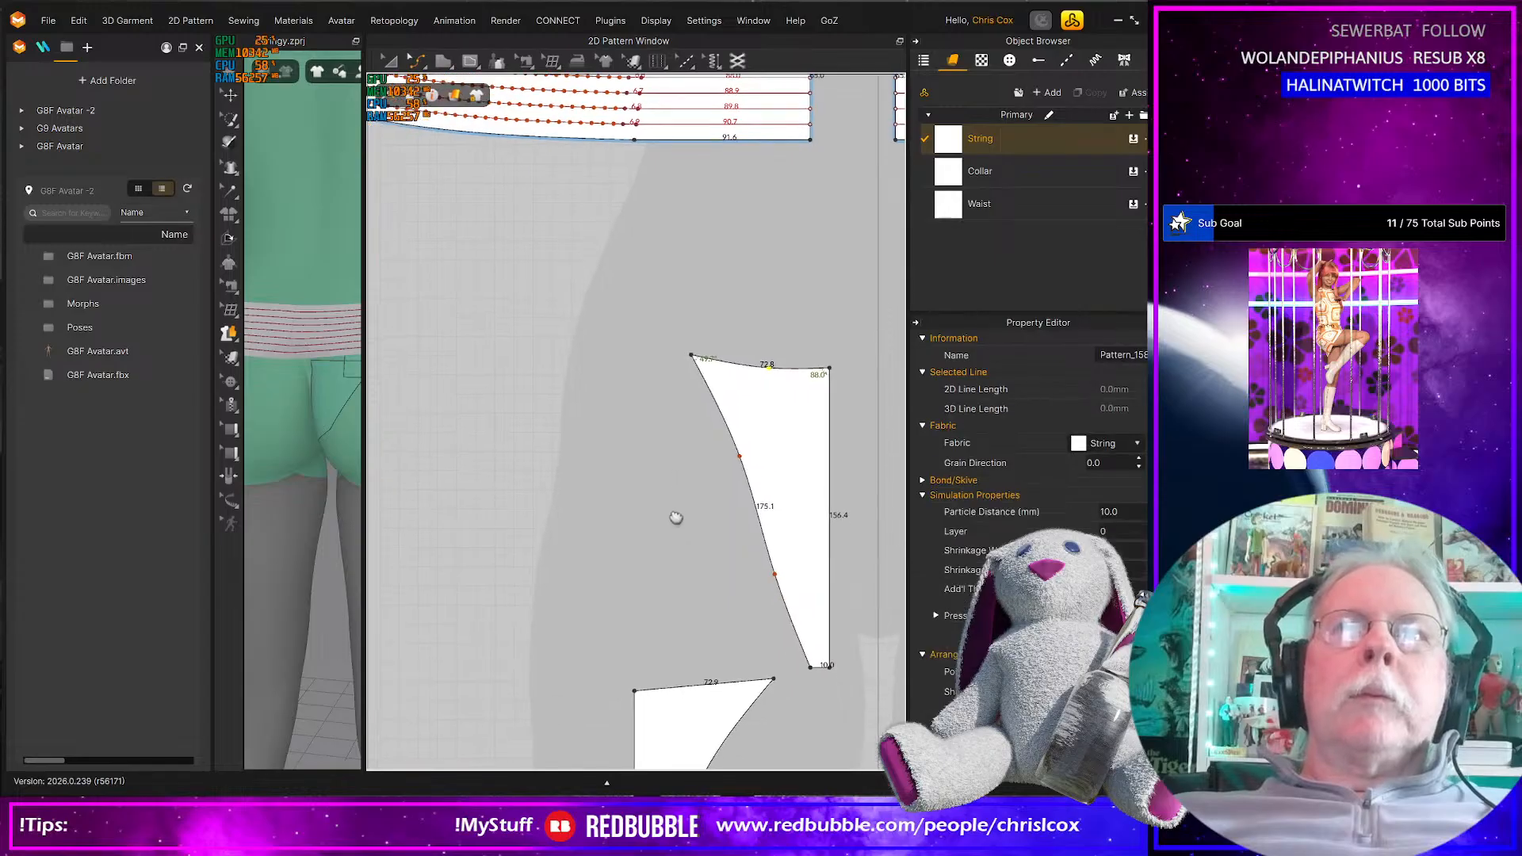
scroll(832, 333, "up", 3)
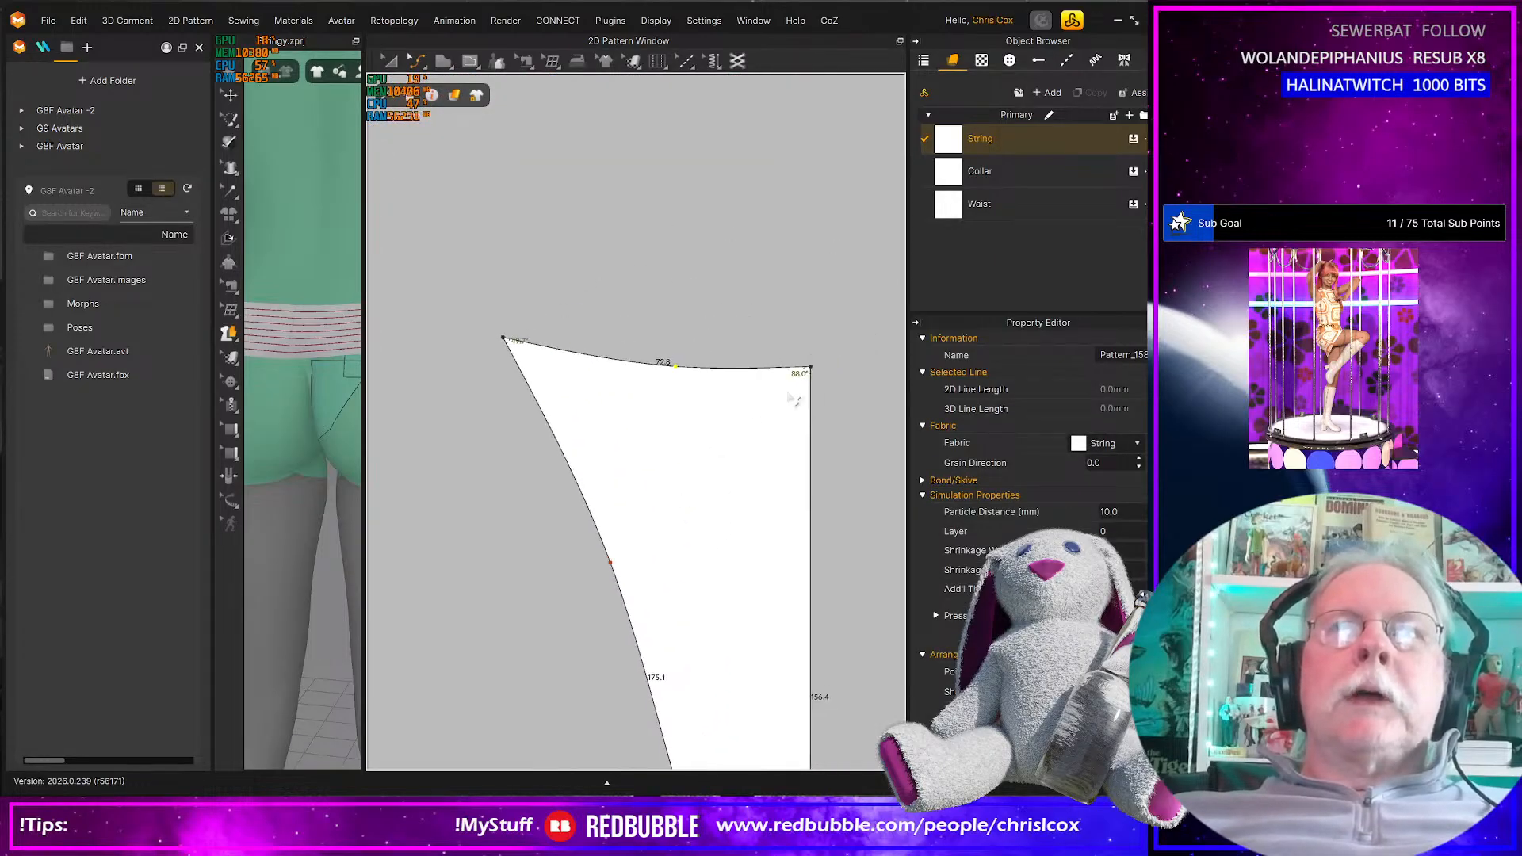
left_click_drag(689, 379, 687, 374)
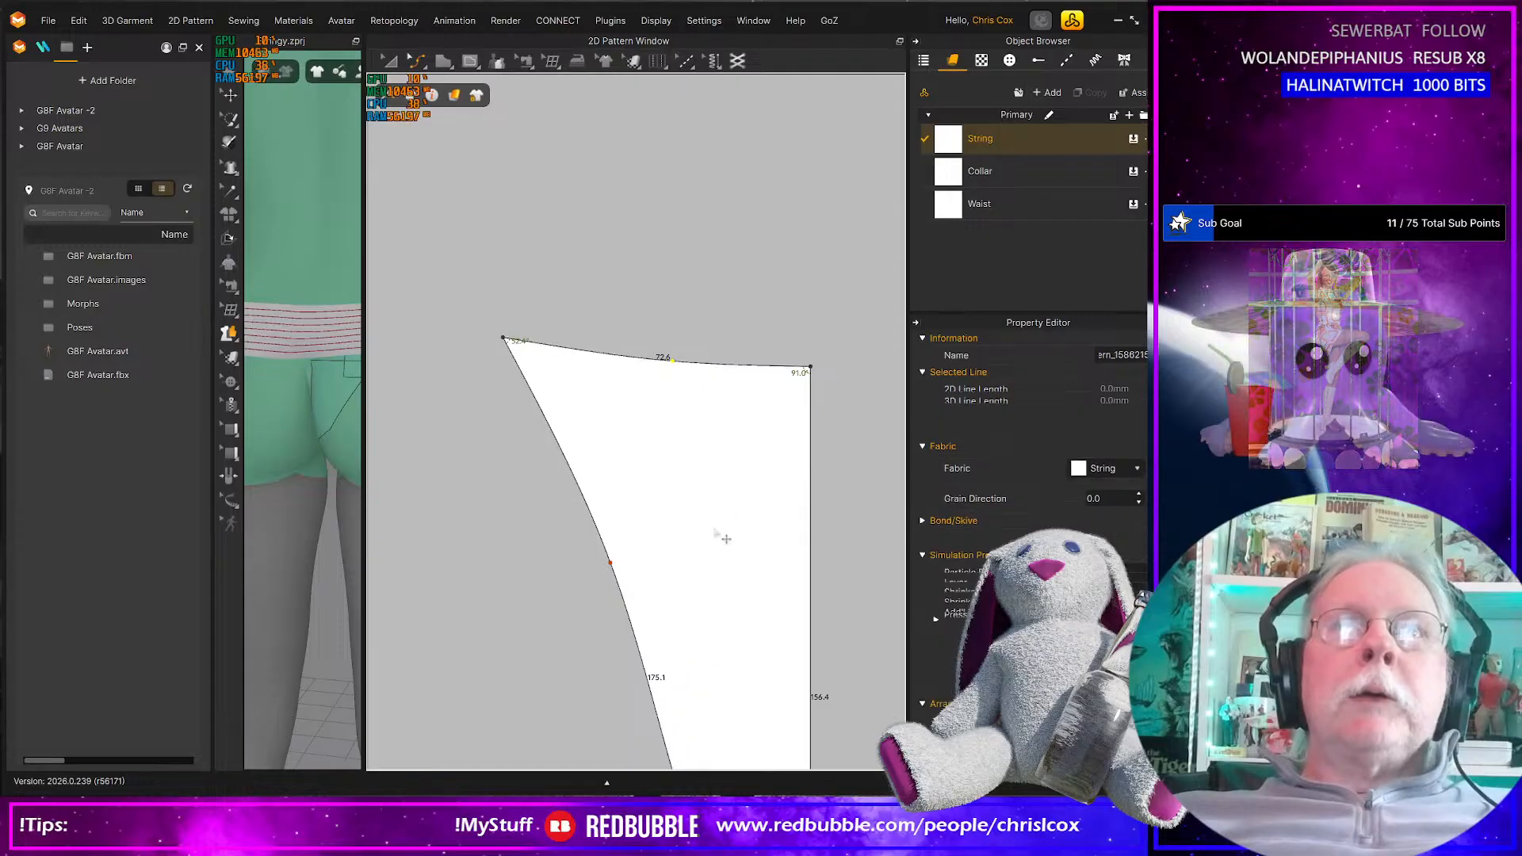
Curve the back pattern's waist edge slightly downward so it meets the center edge at about 90°
scroll(717, 534, "down", 3)
right_click_drag(716, 533, 782, 289)
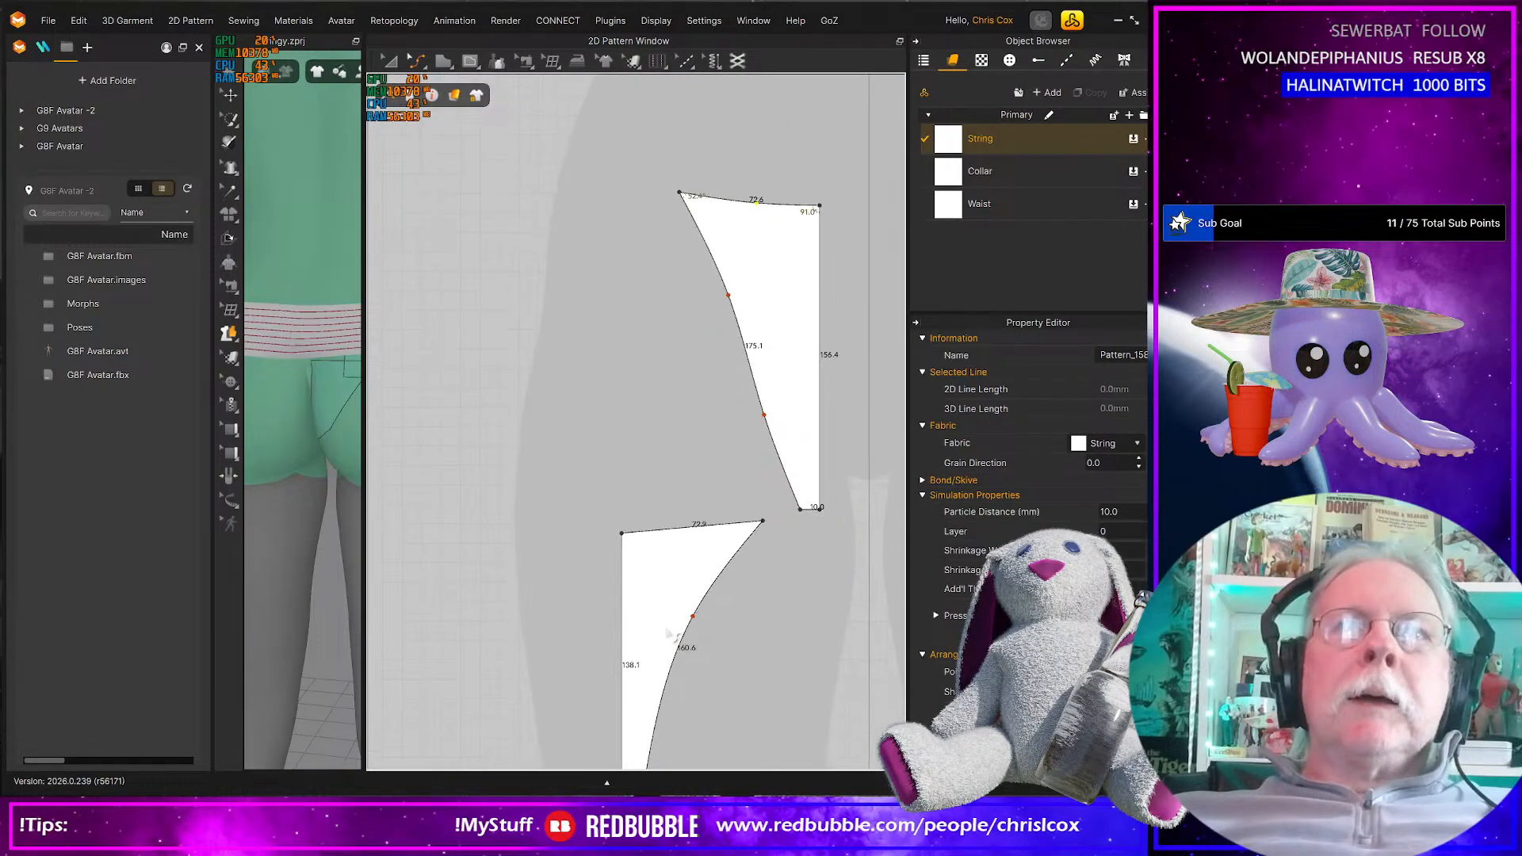
scroll(678, 531, "up", 3)
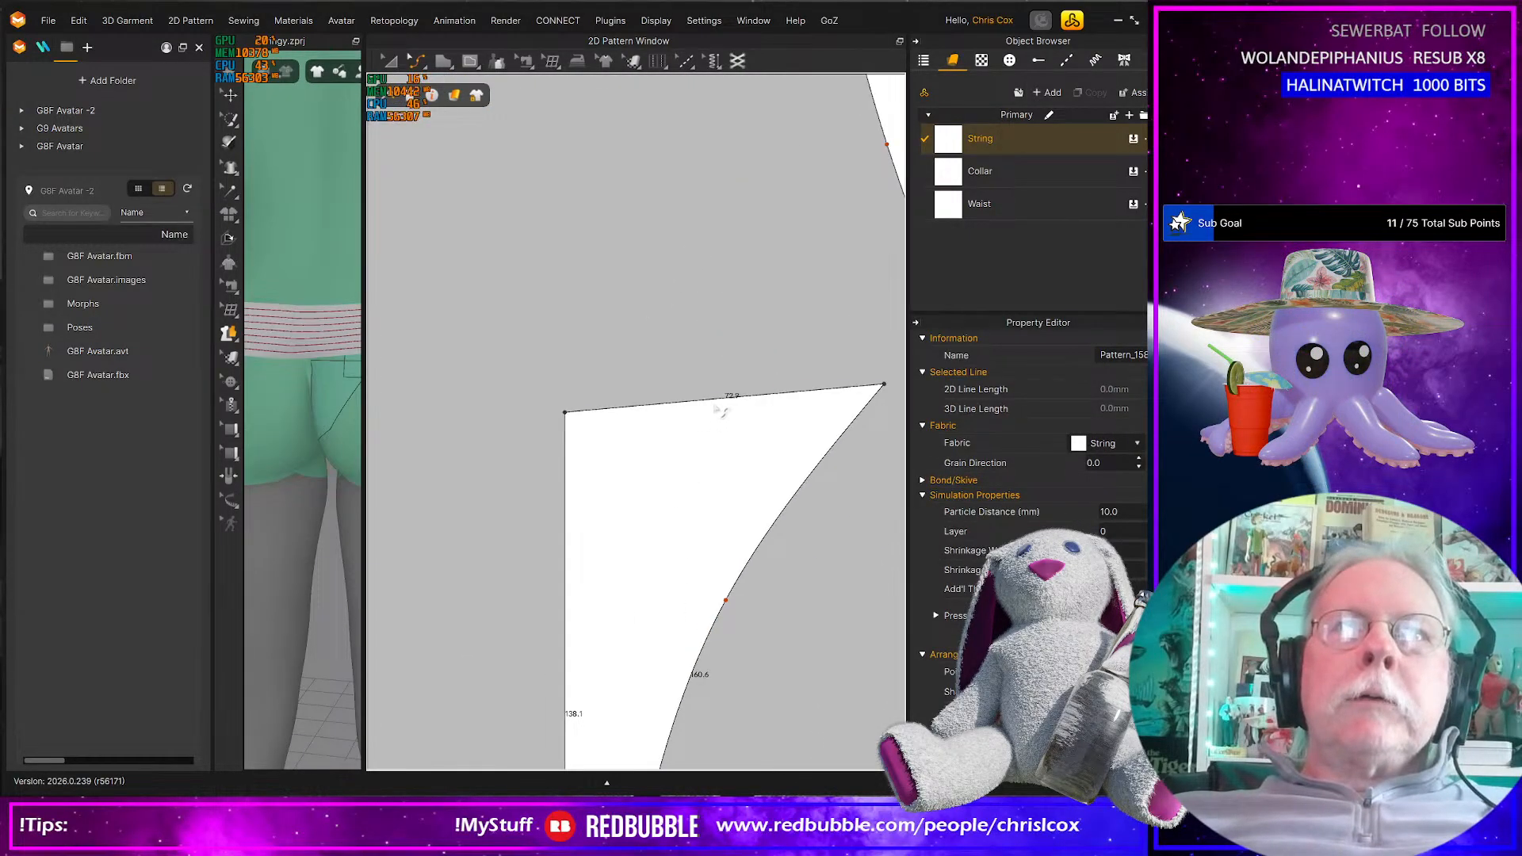
left_click_drag(716, 404, 718, 418)
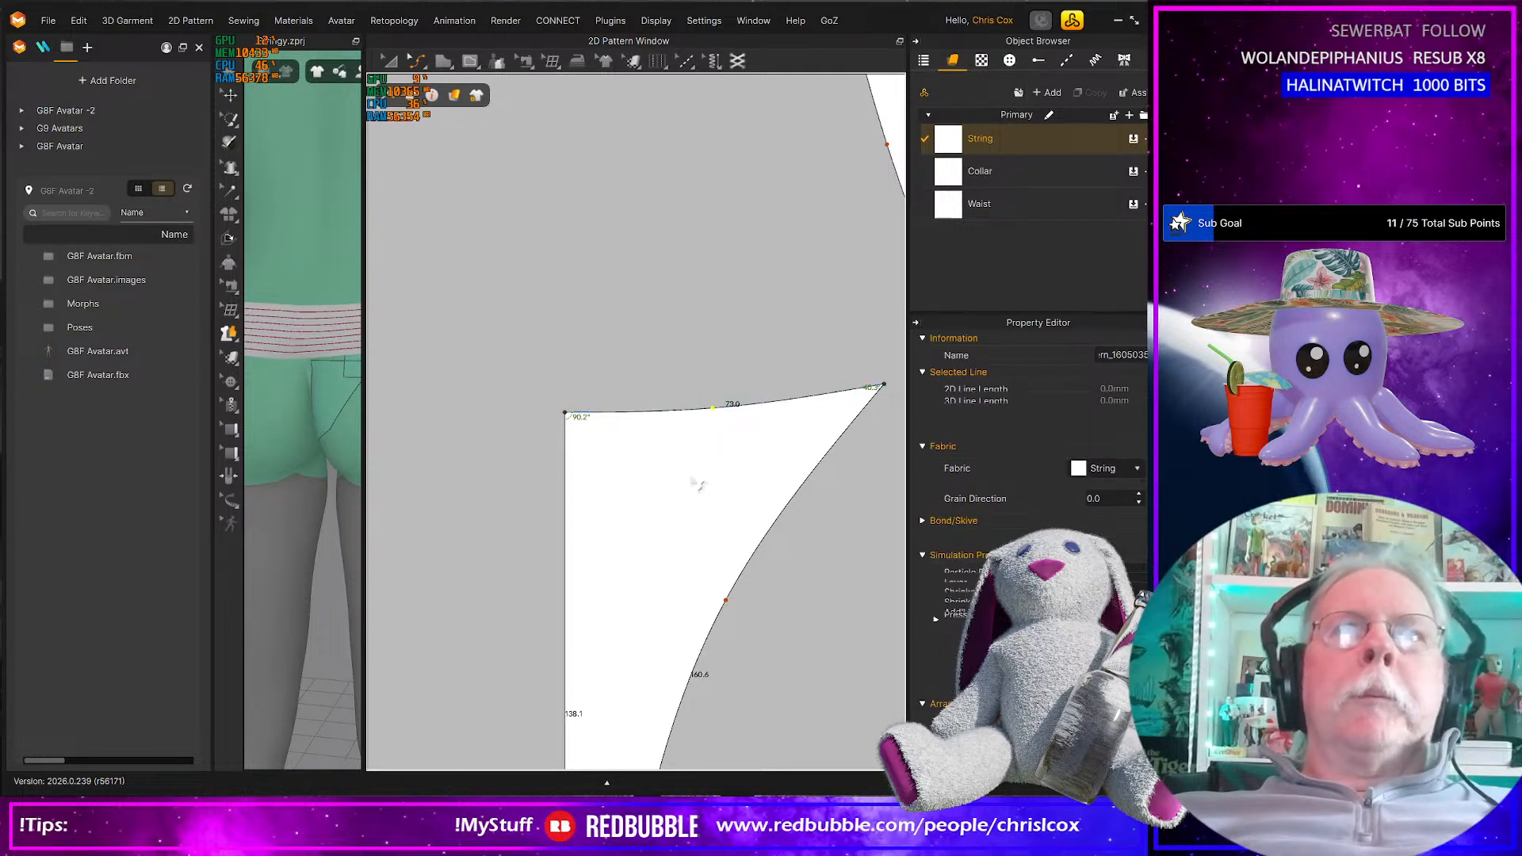
scroll(720, 418, "down", 12)
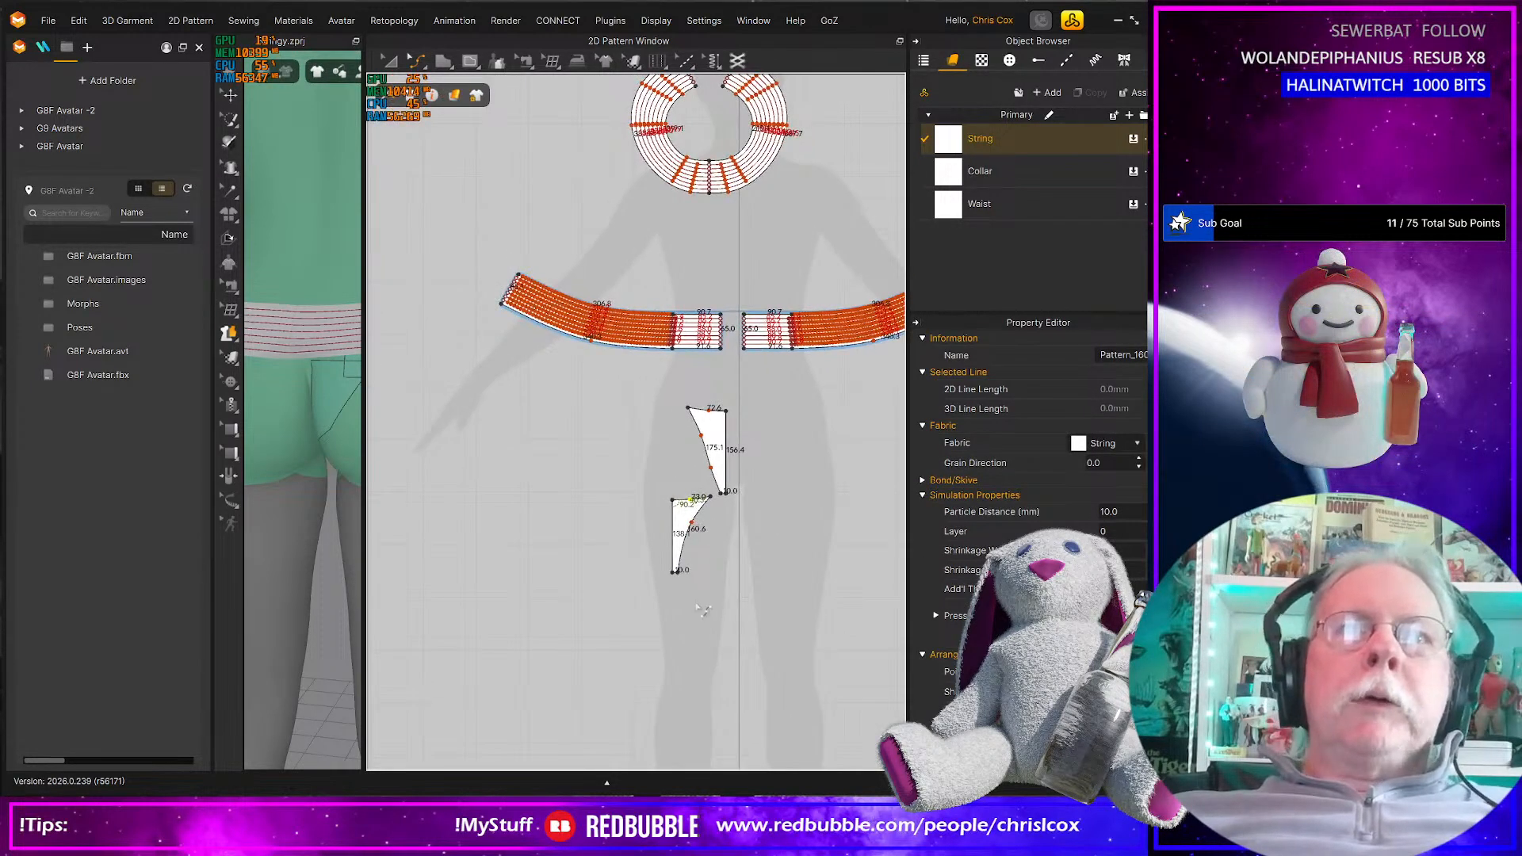
Move the back pattern's lower edge straight down until the center edge is about 168 mm long
scroll(697, 607, "up", 5)
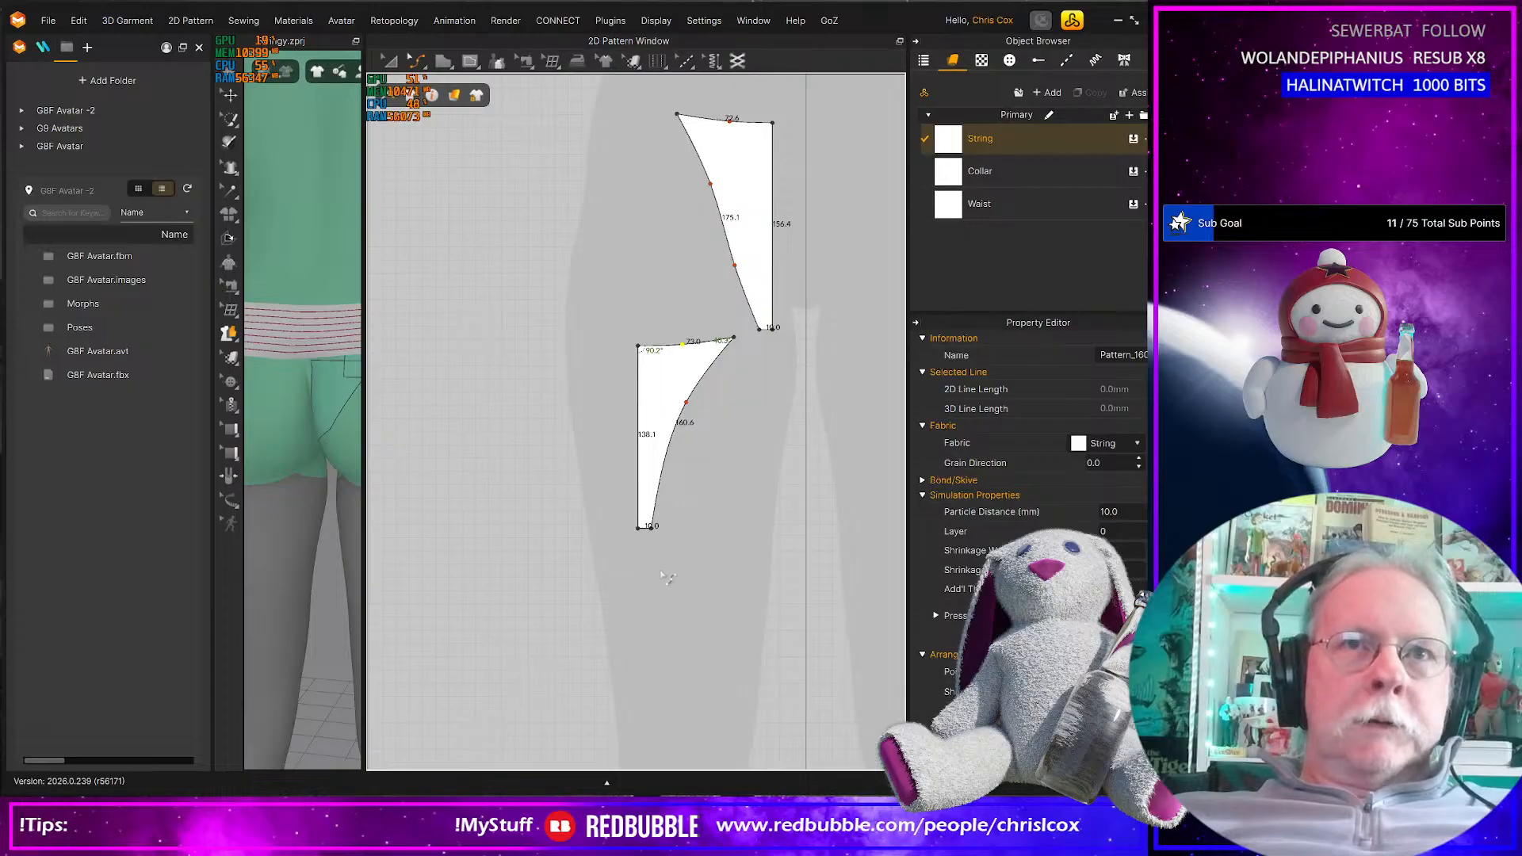
left_click(704, 590)
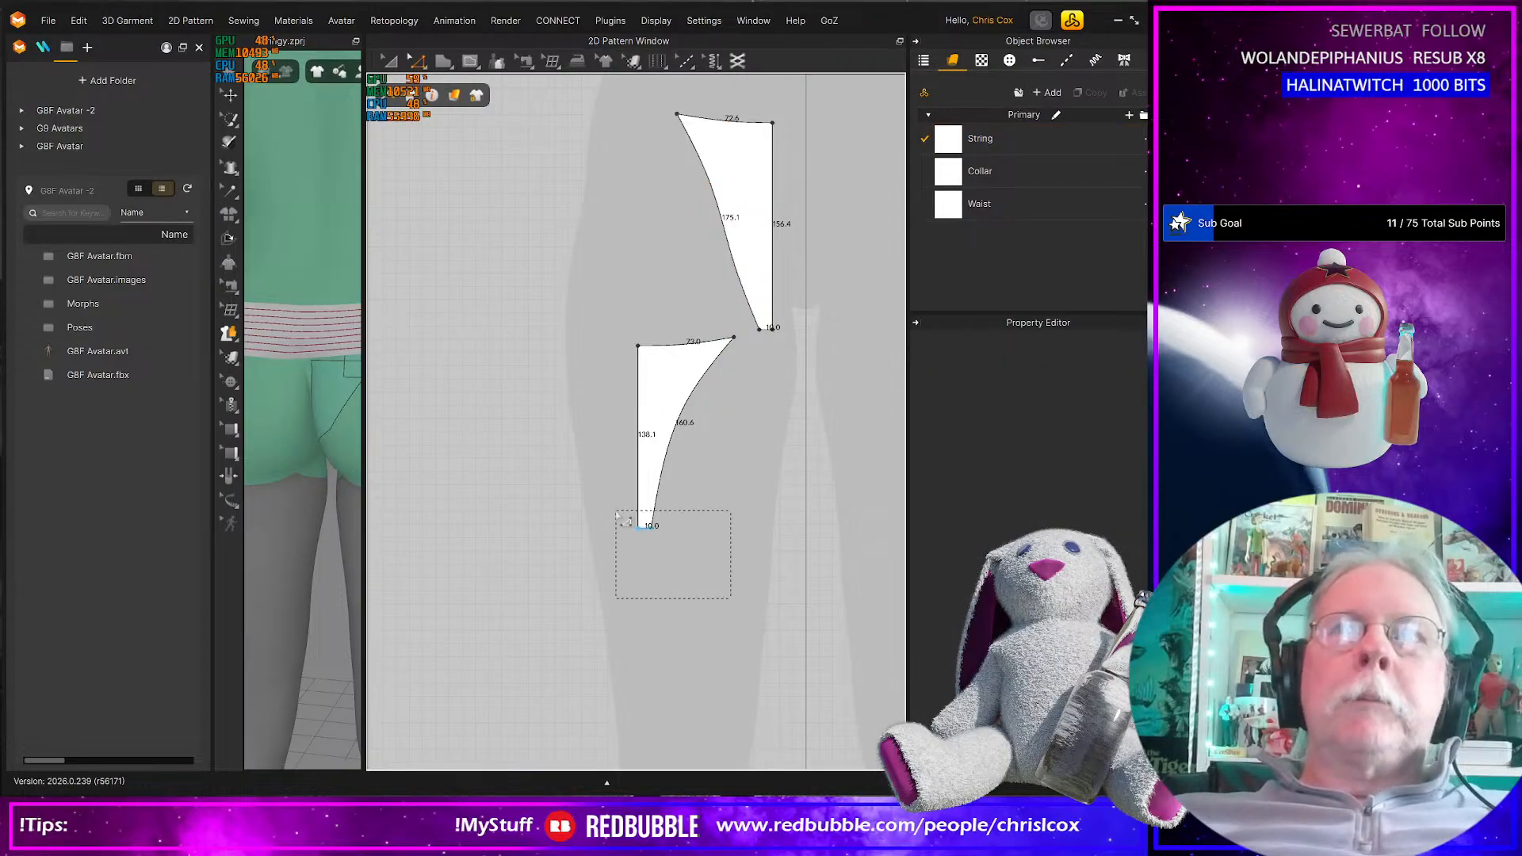
left_click_drag(616, 512, 616, 515)
key("Down")
key("Down")
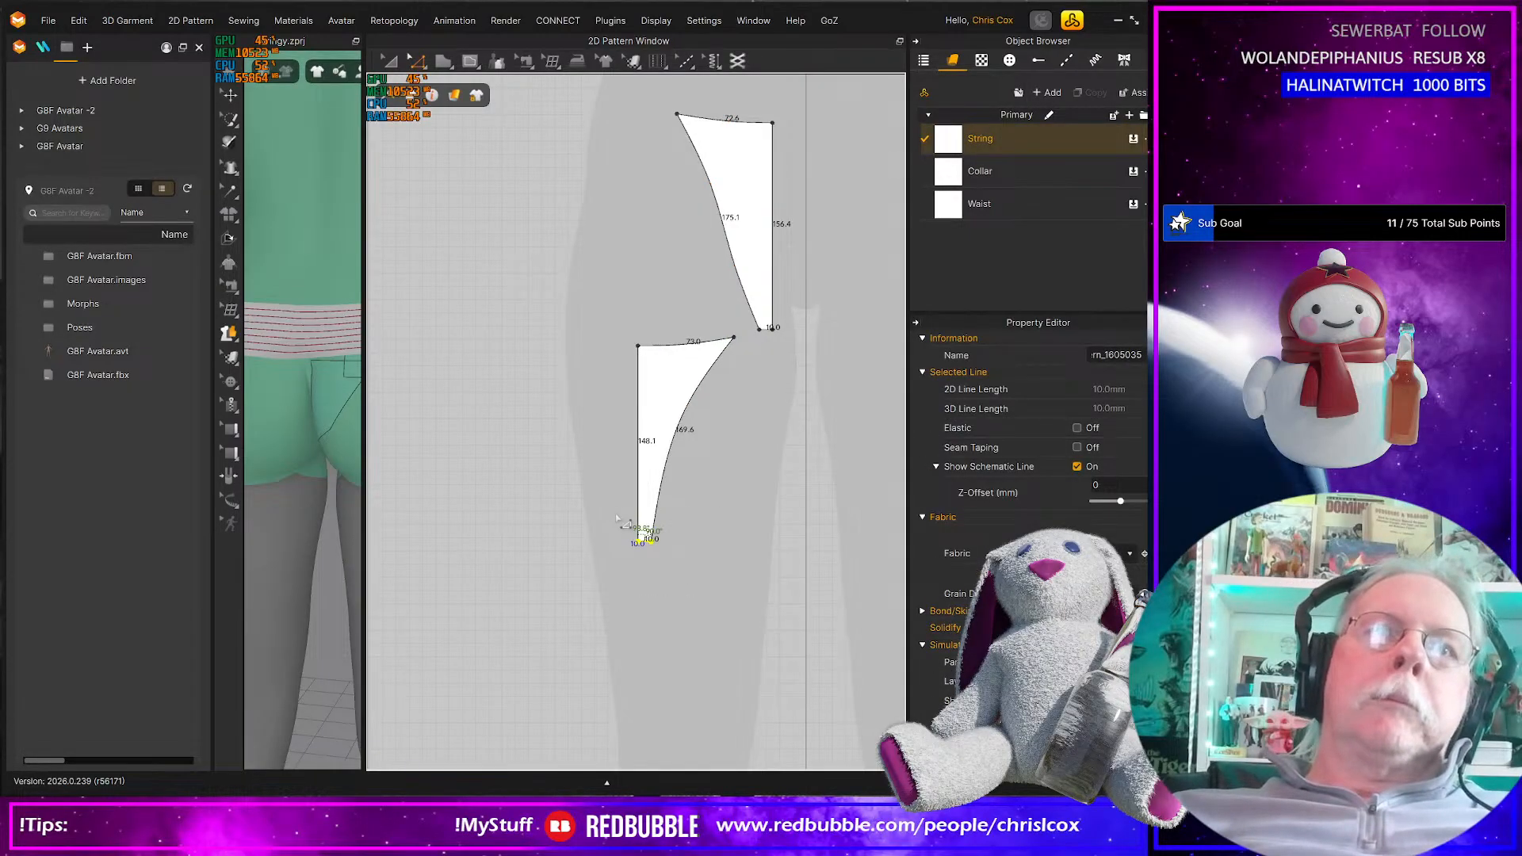
key("Down")
key("Down")
key("Down")
key("Down")
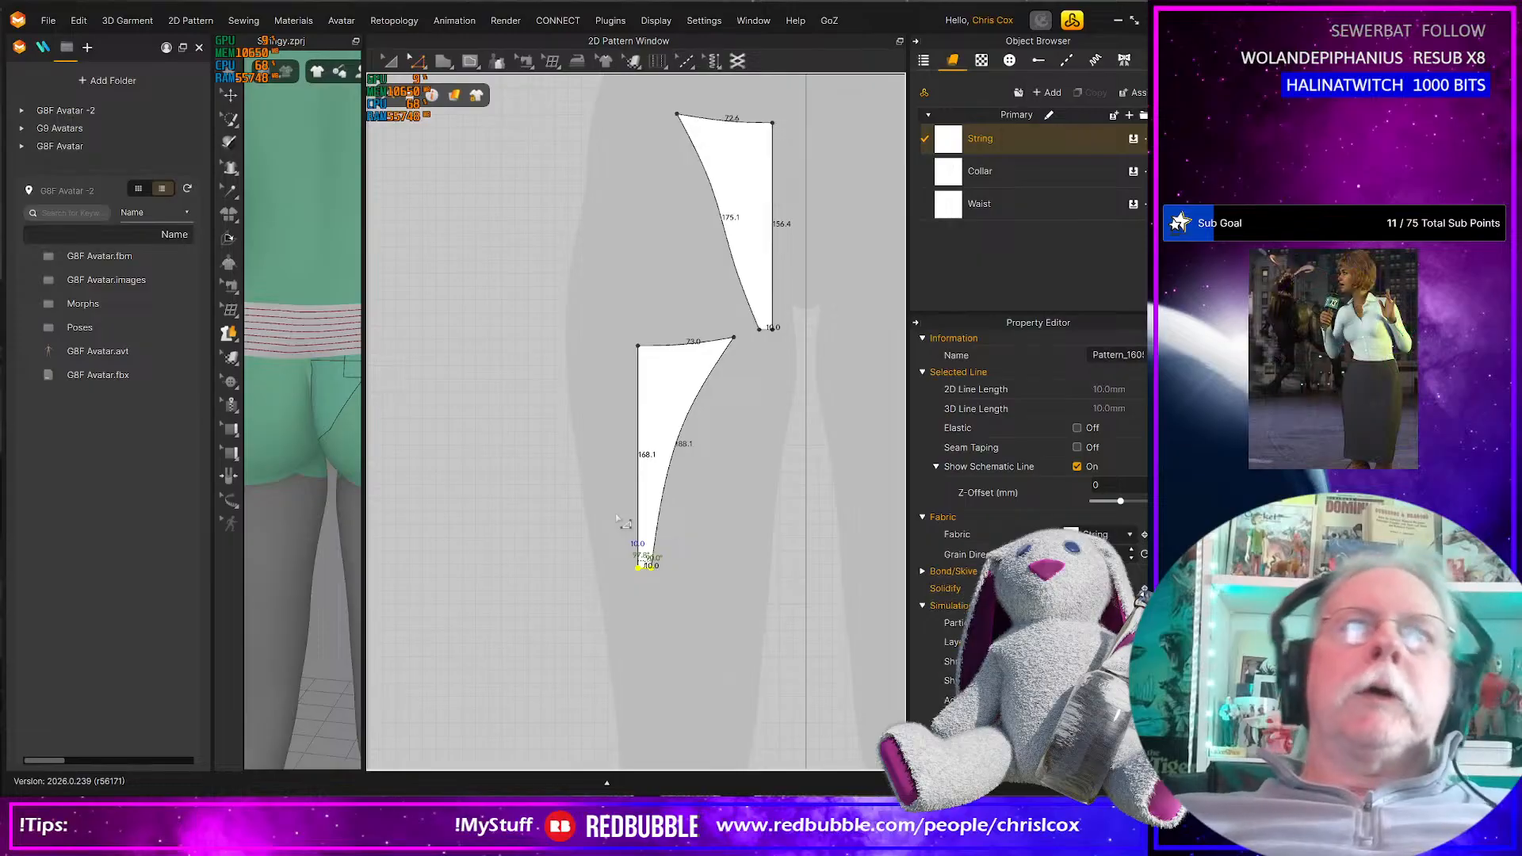
Unfold the front pattern across its center edge with symmetric editing and sewing
middle_click_drag(725, 445, 704, 553)
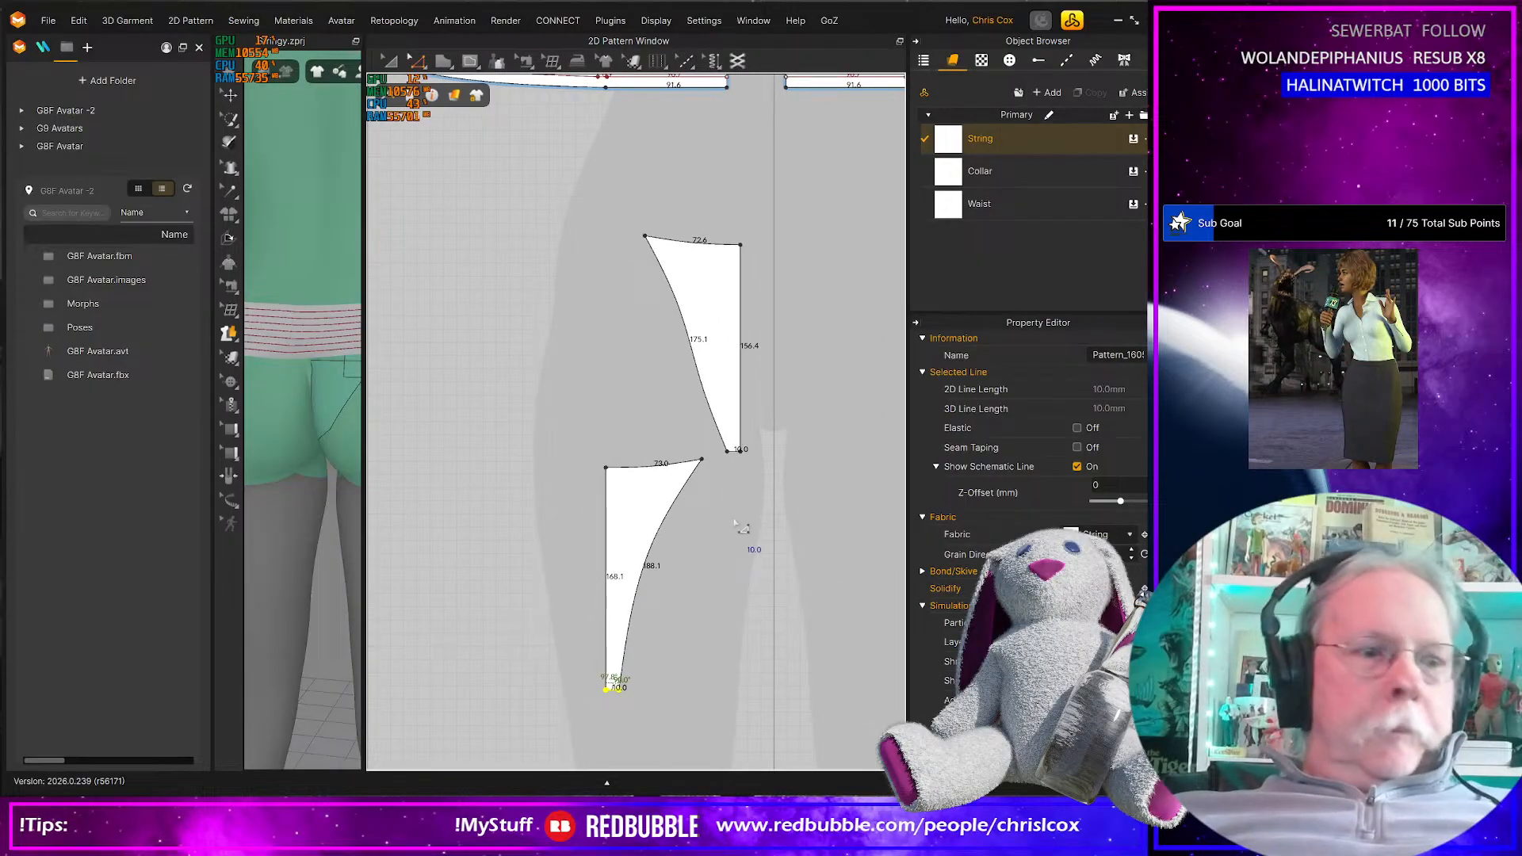
left_click(742, 395)
right_click(743, 392)
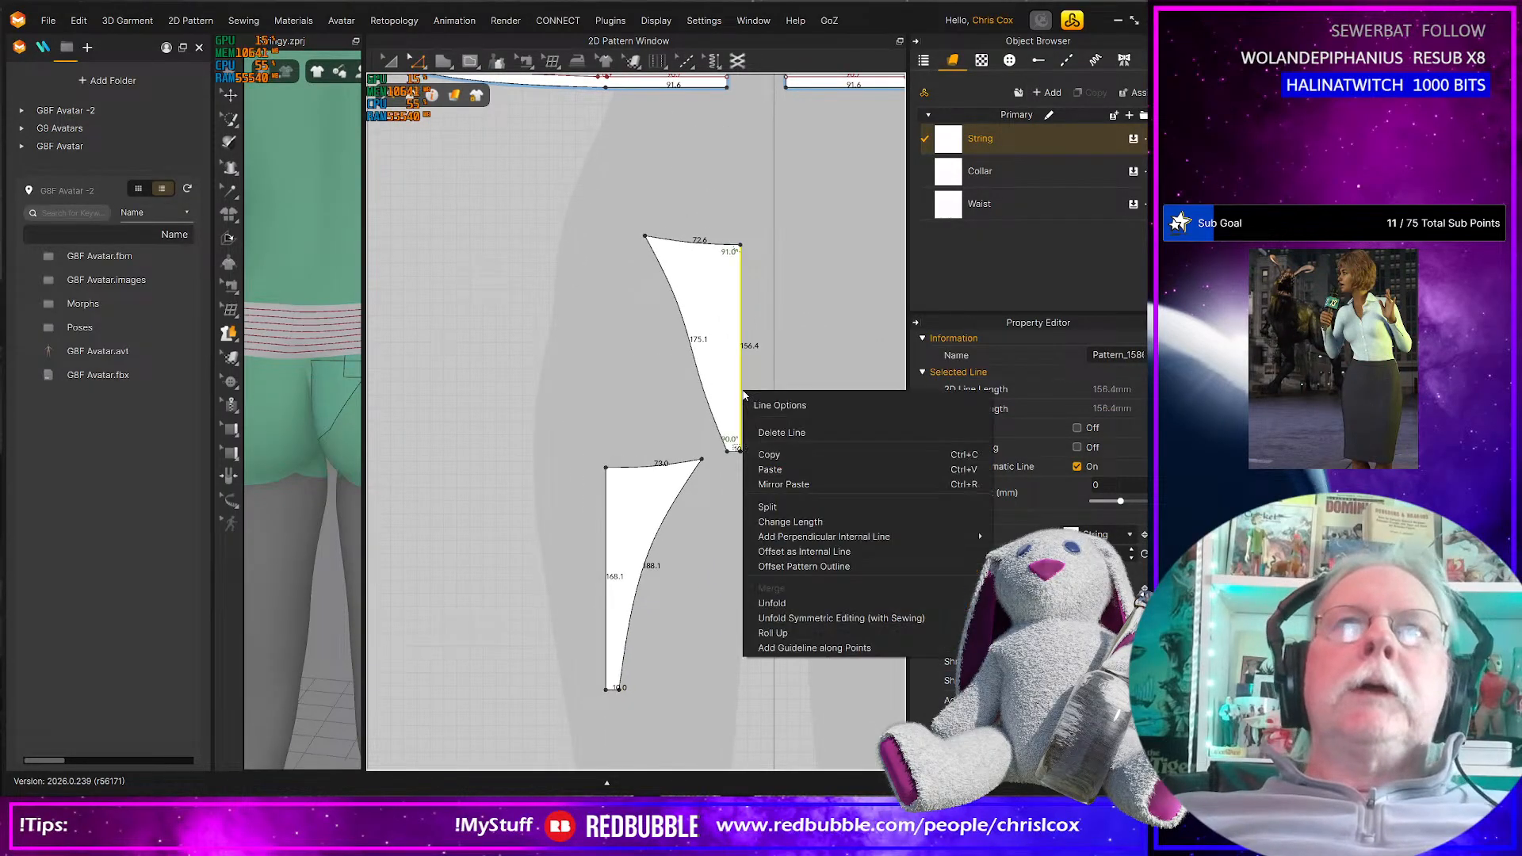
left_click(864, 618)
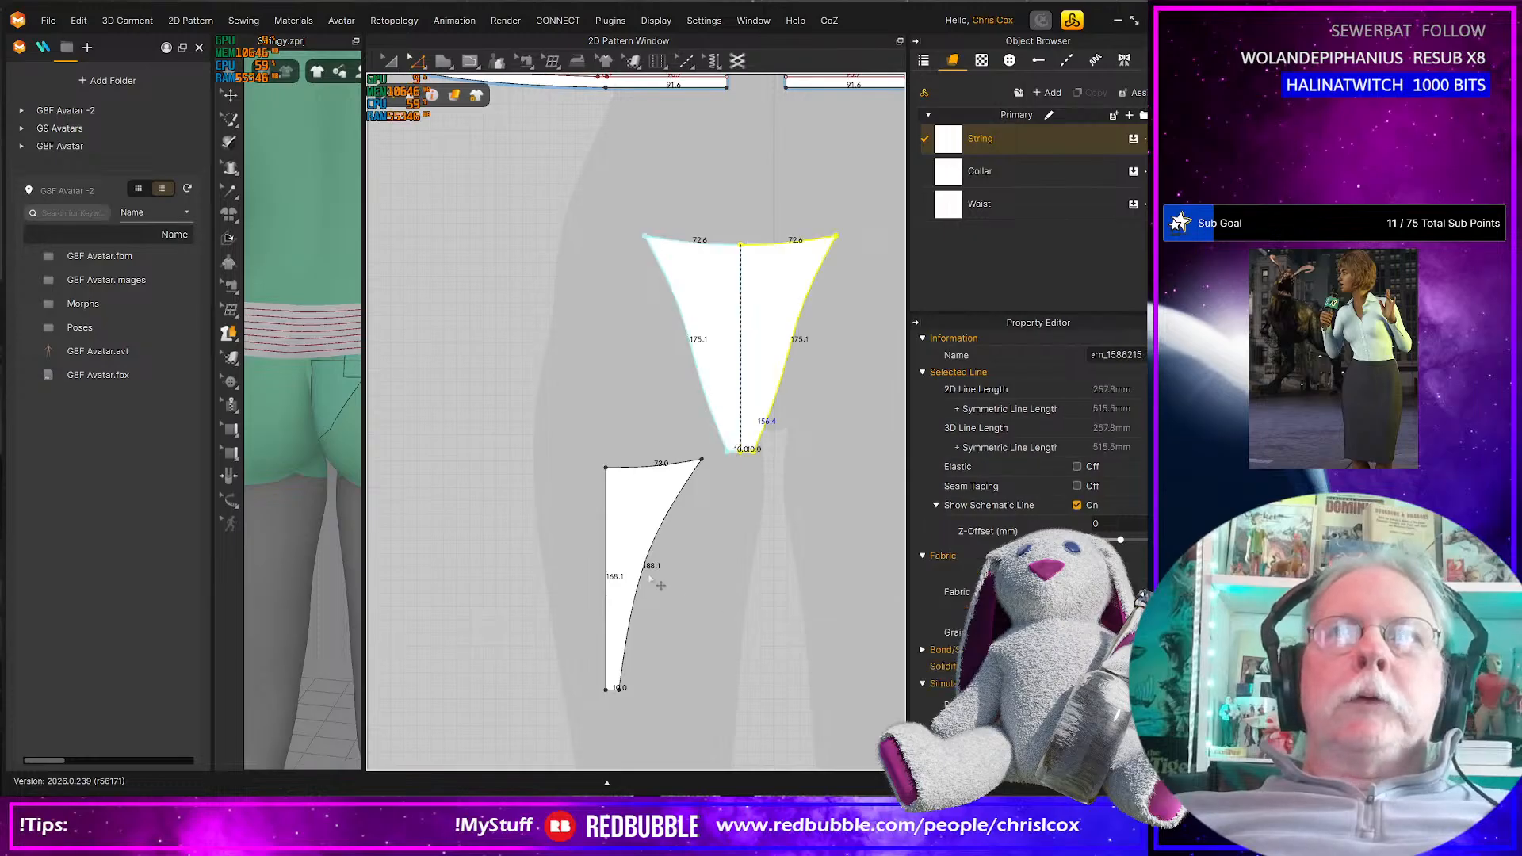
Unfold the back pattern across its center edge with symmetric editing and sewing
left_click(607, 584)
right_click(608, 577)
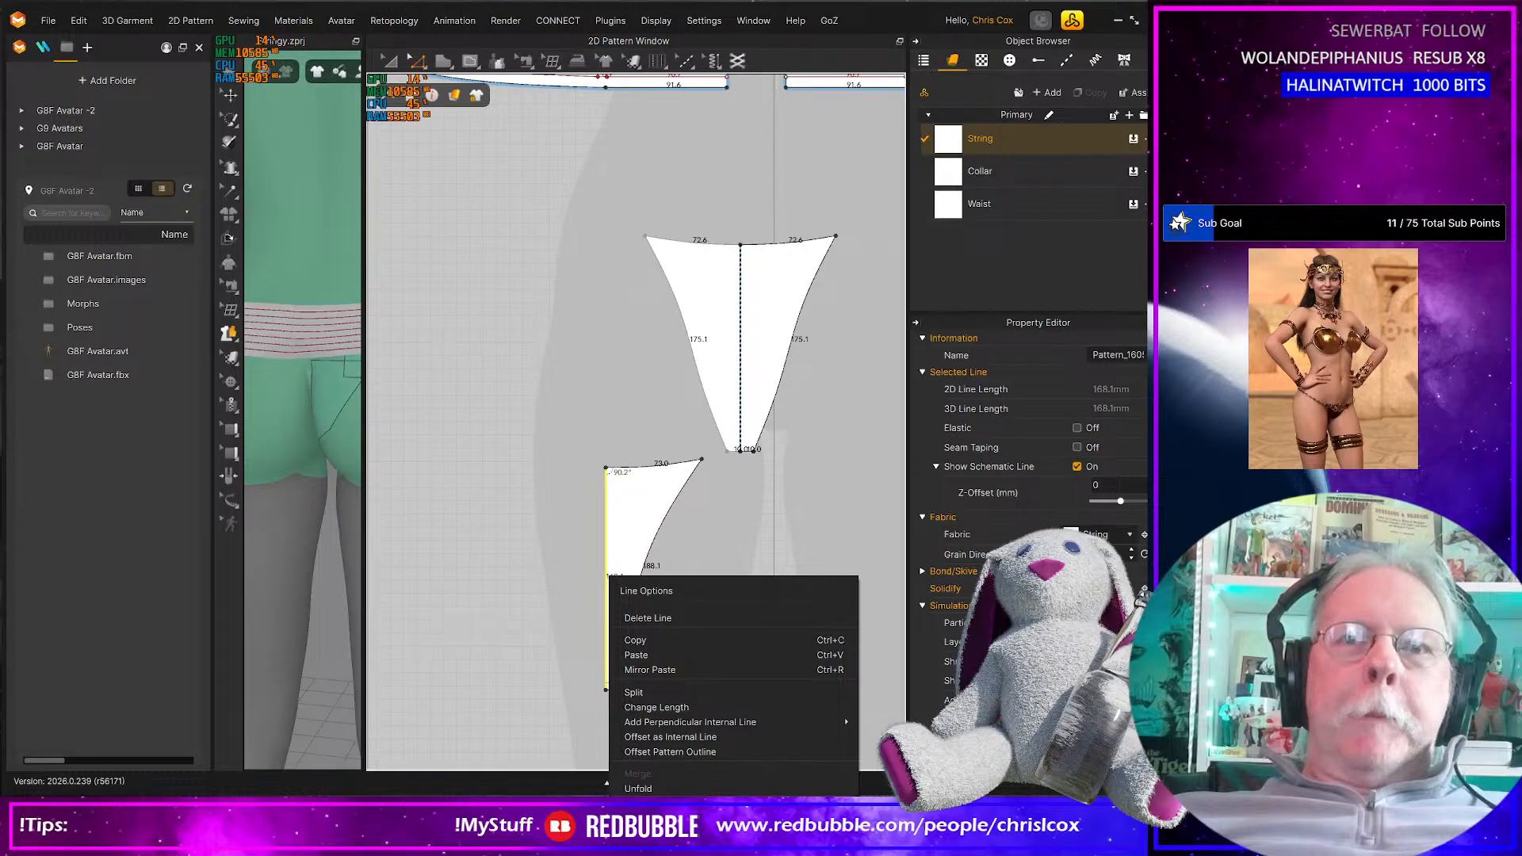
left_click(638, 788)
Free-sew the front pattern's 72.6 mm waist edge to the waistband's lower edge, starting from the front center opening
scroll(710, 634, "down", 3)
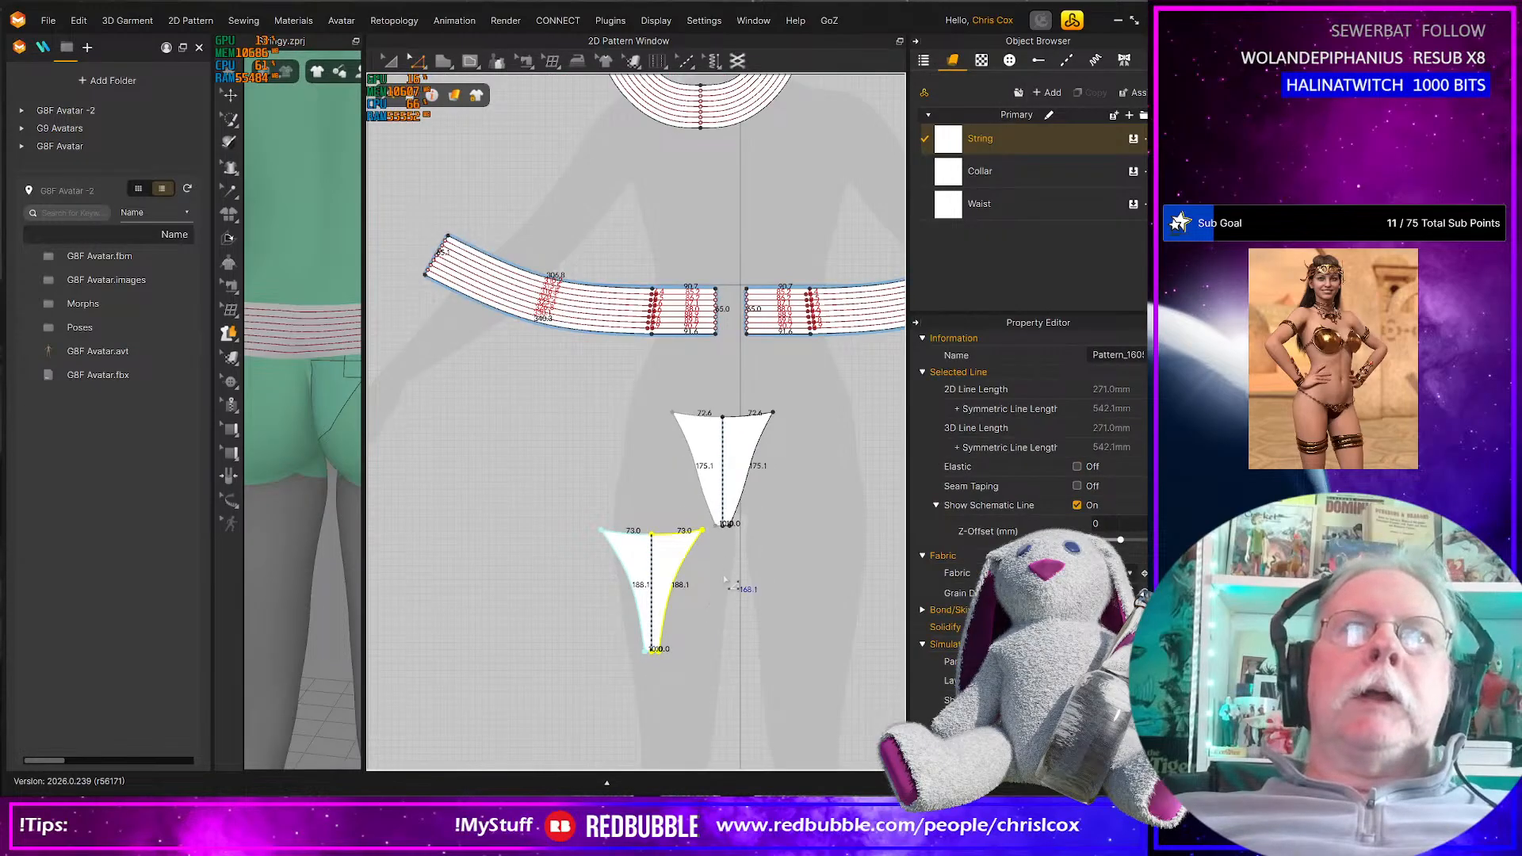
scroll(728, 584, "up", 3)
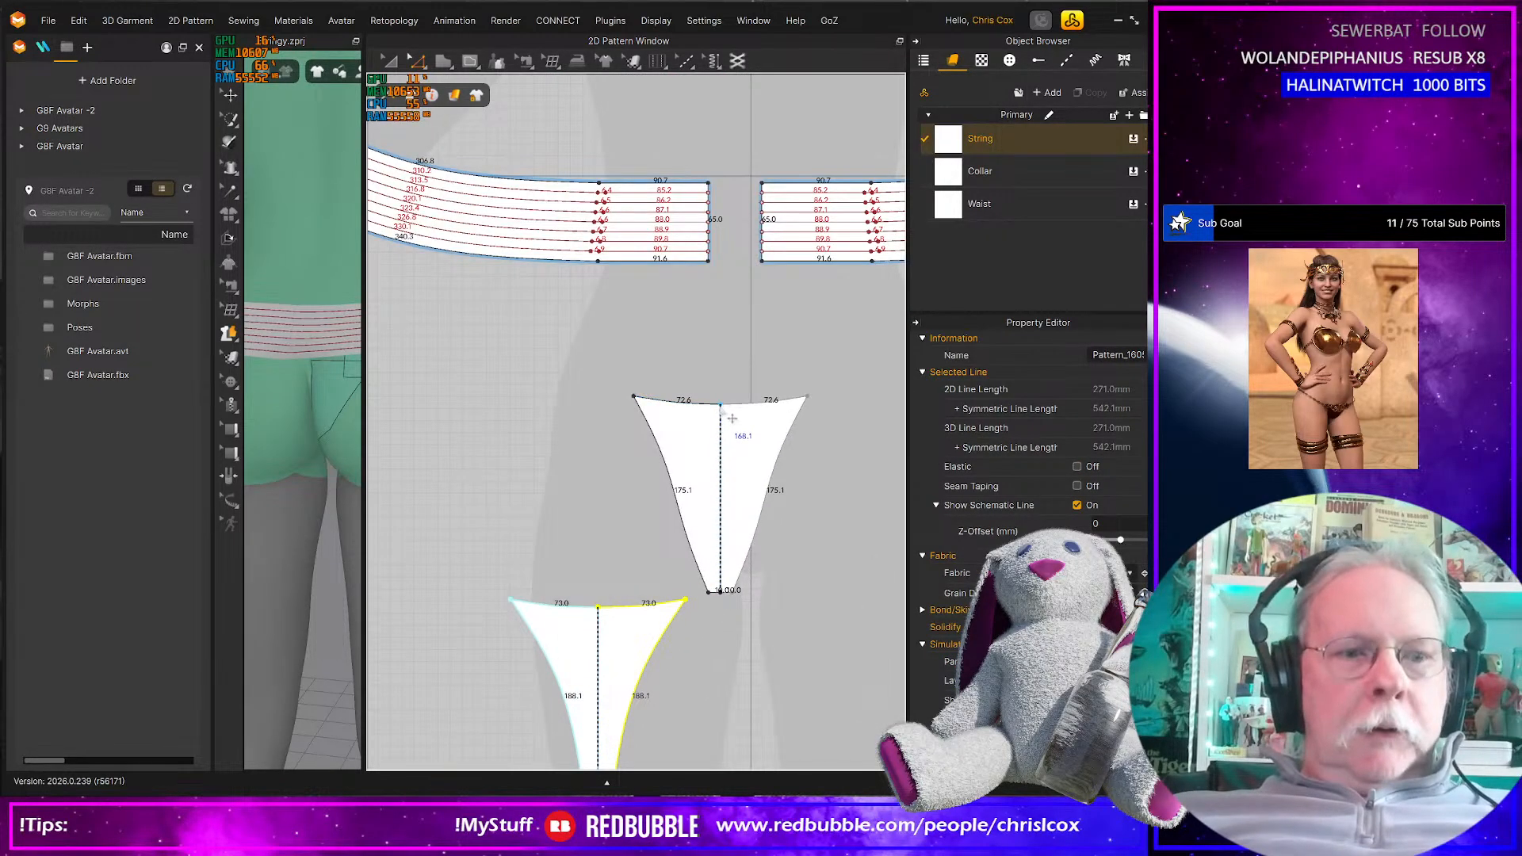
key("m")
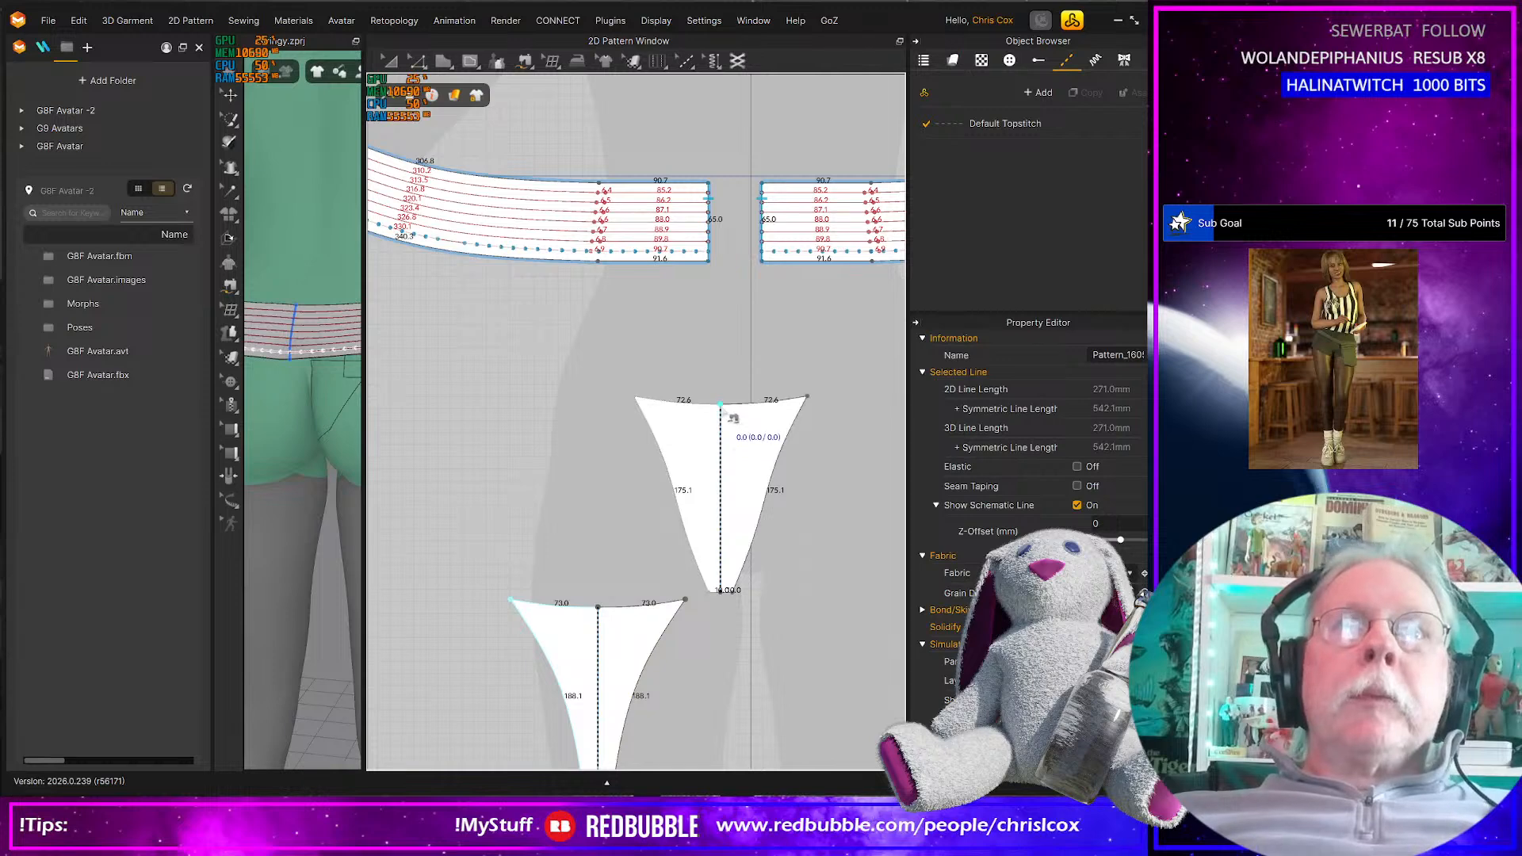
left_click(720, 404)
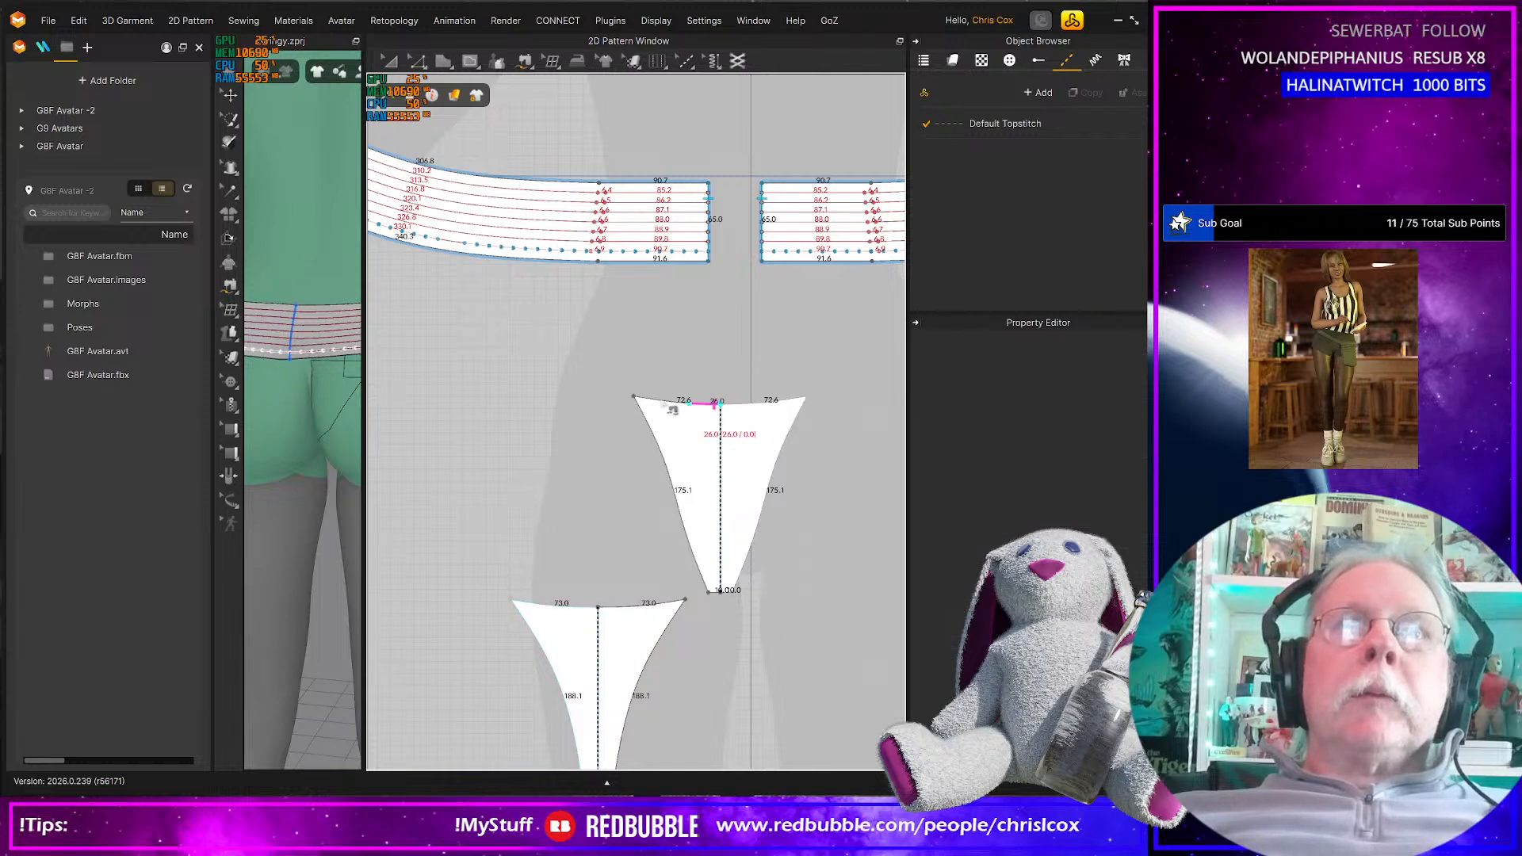
left_click(708, 261)
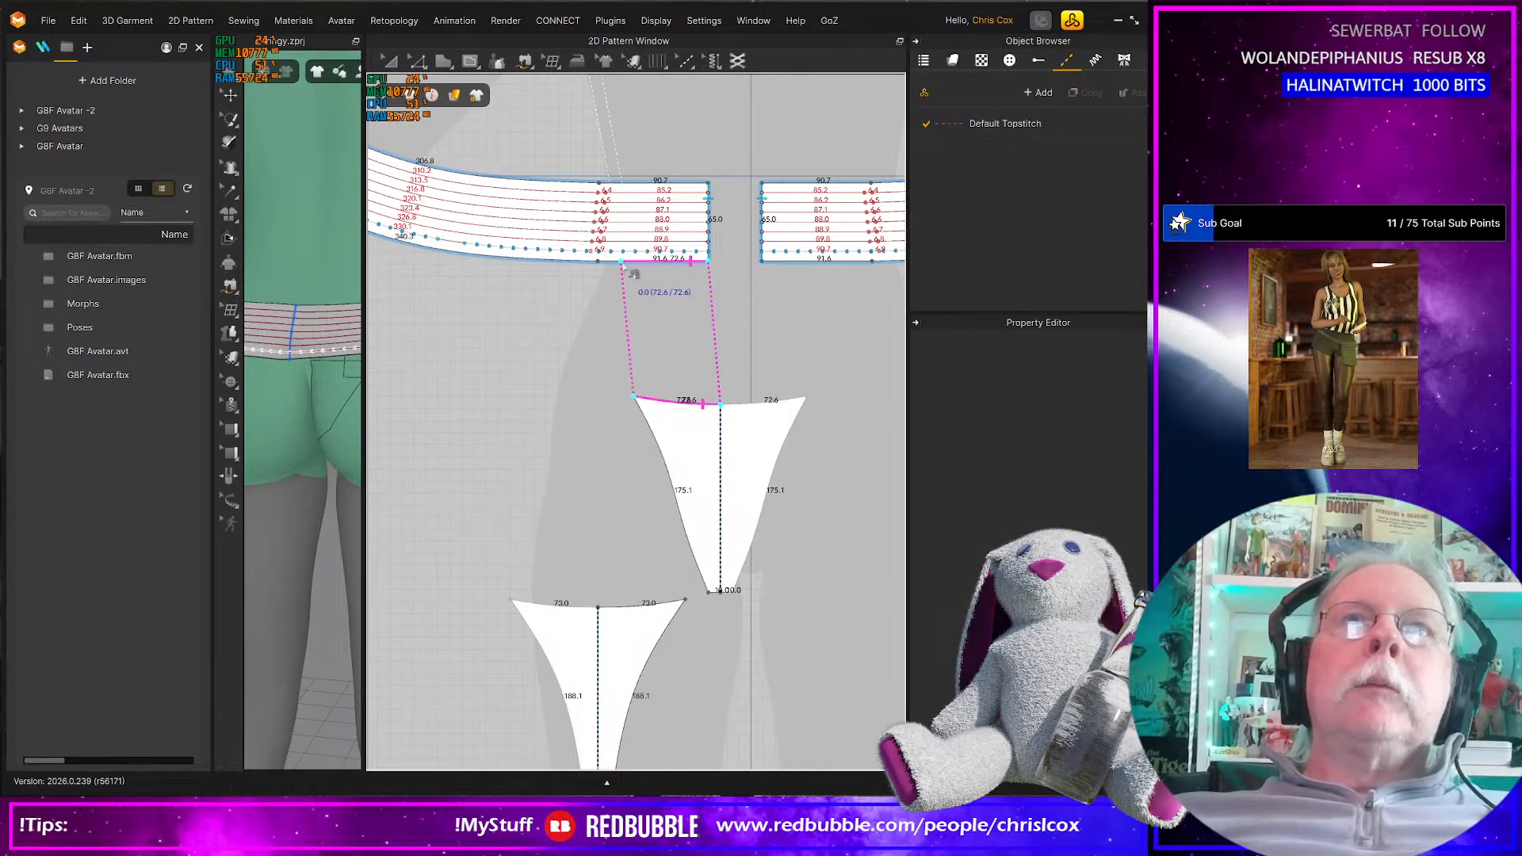
left_click(815, 435)
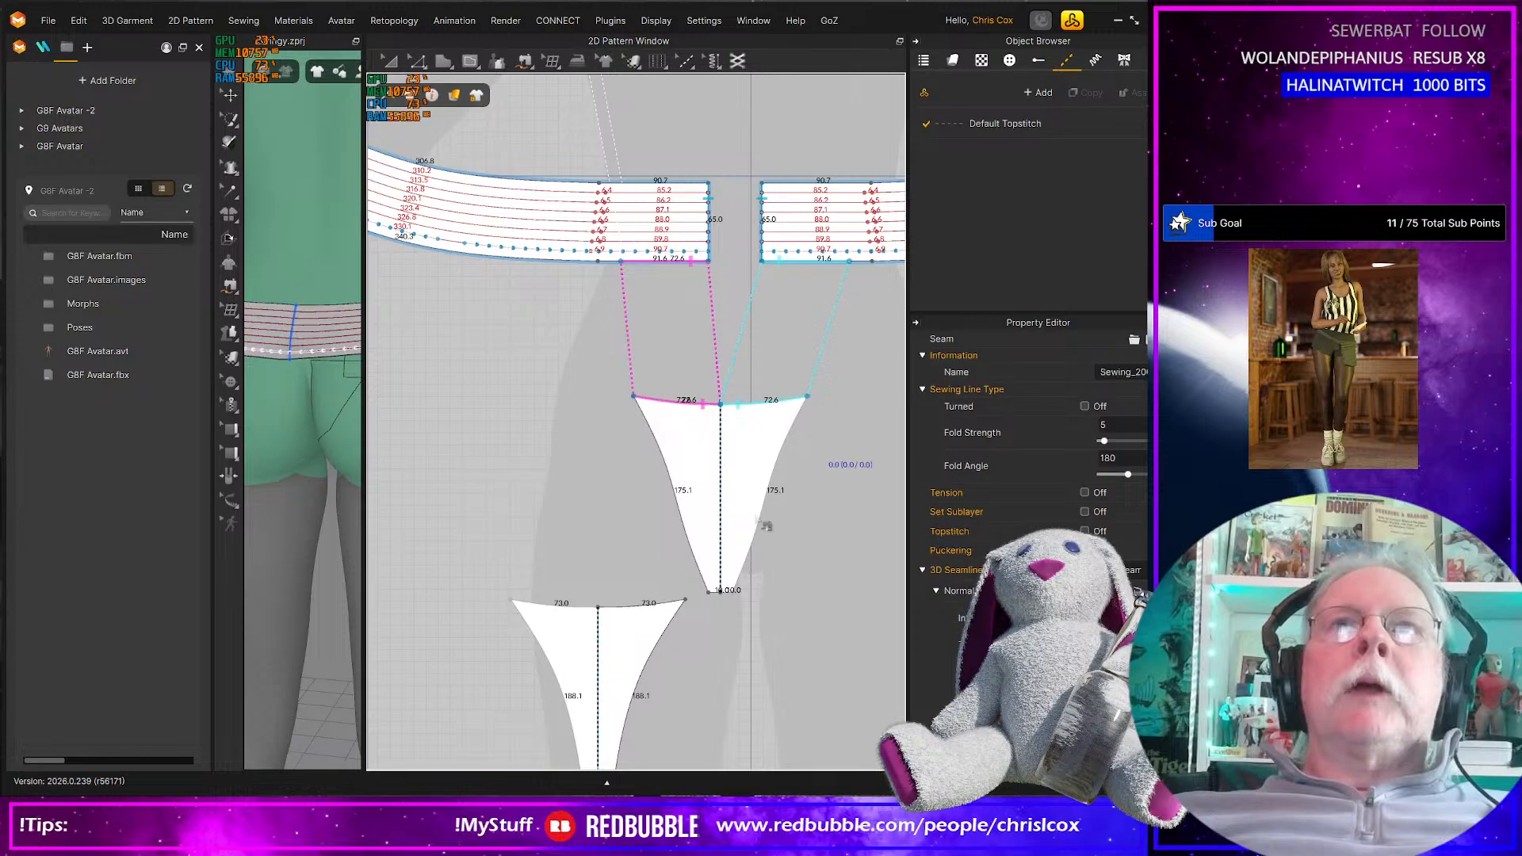
Free-sew the back pattern's 73.0 mm waist edge to the waistband's lower edge, starting from the outer back end
scroll(753, 523, "down", 3)
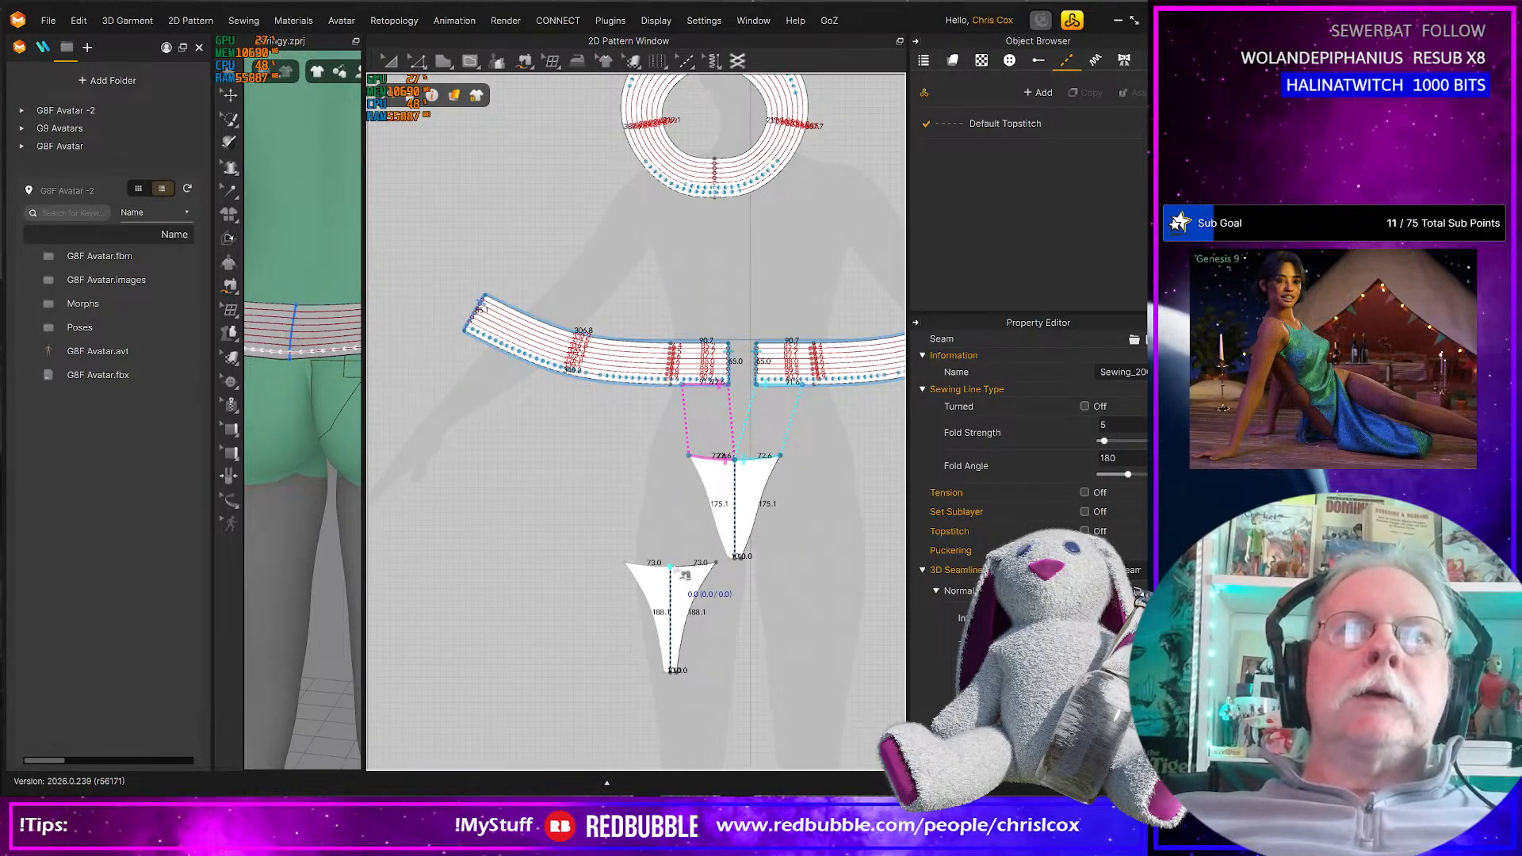
left_click(714, 565)
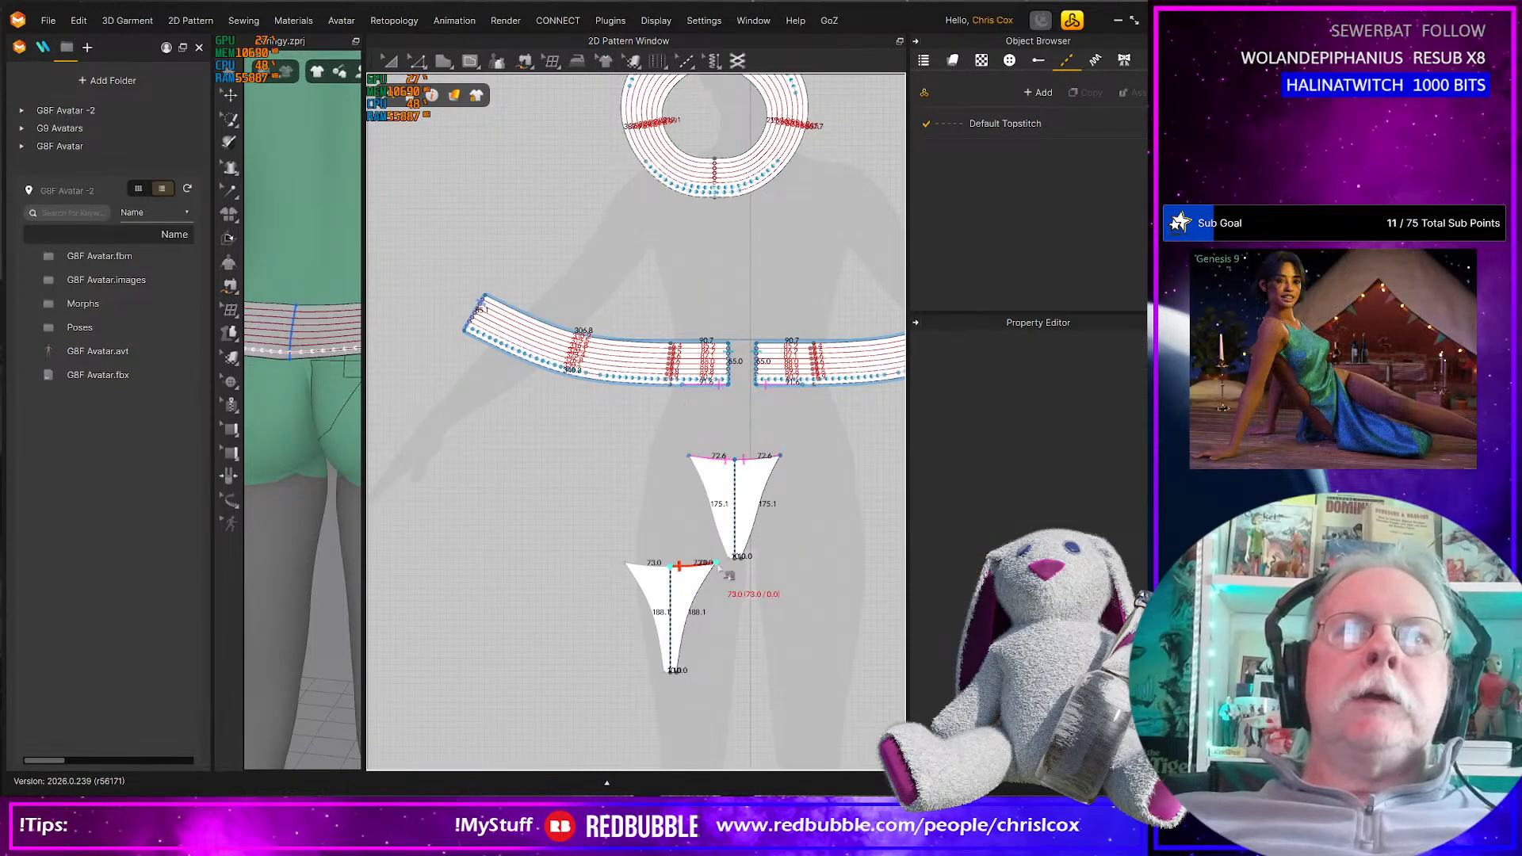
left_click(468, 334)
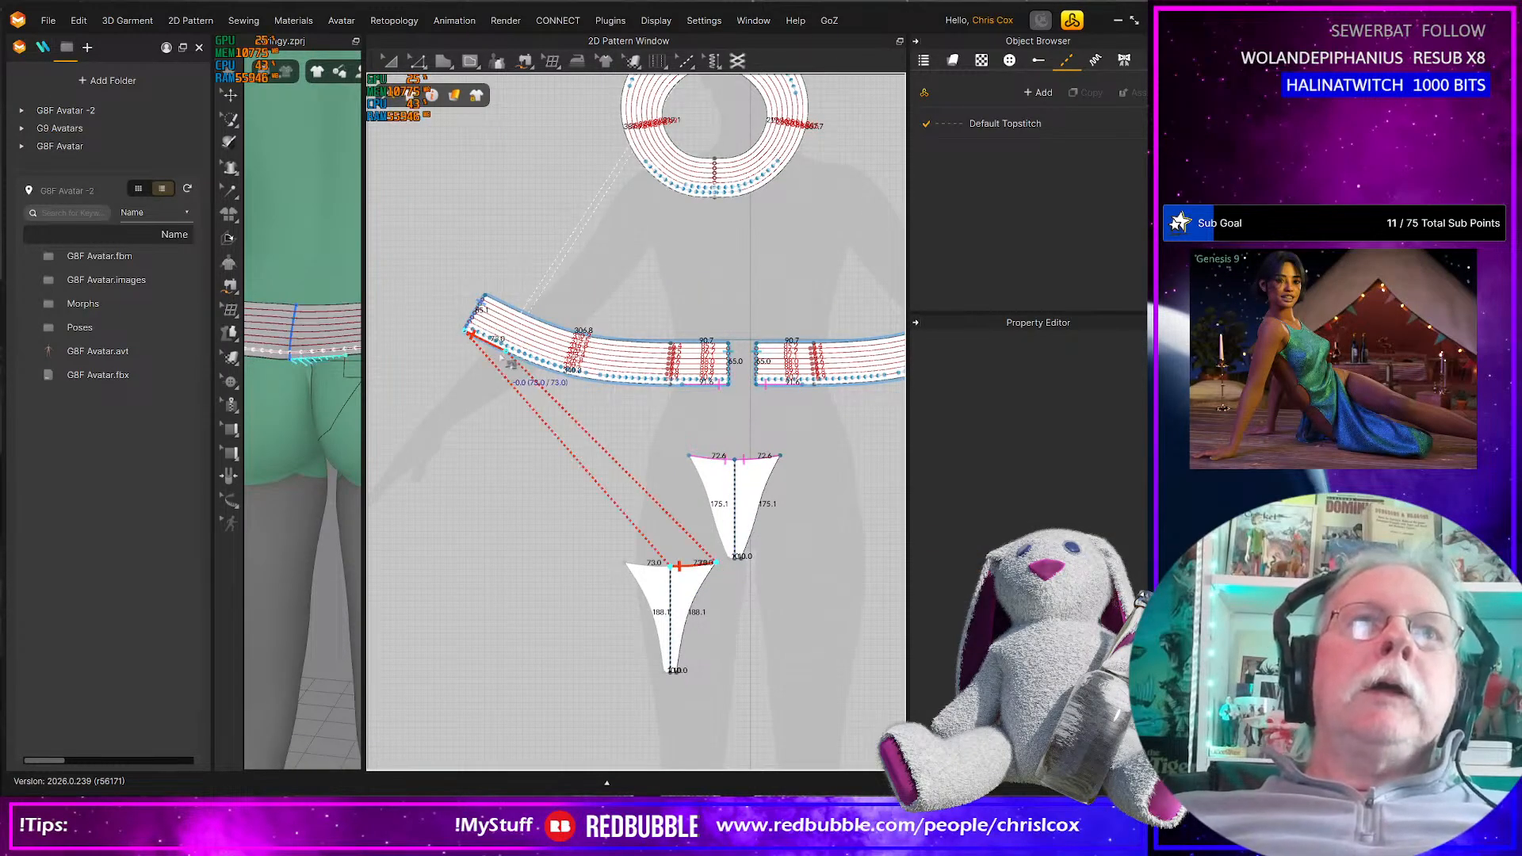
left_click(755, 536)
Sew the back pattern's narrow lower edge to the front pattern's matching lower edge at the crotch
scroll(770, 576, "up", 3)
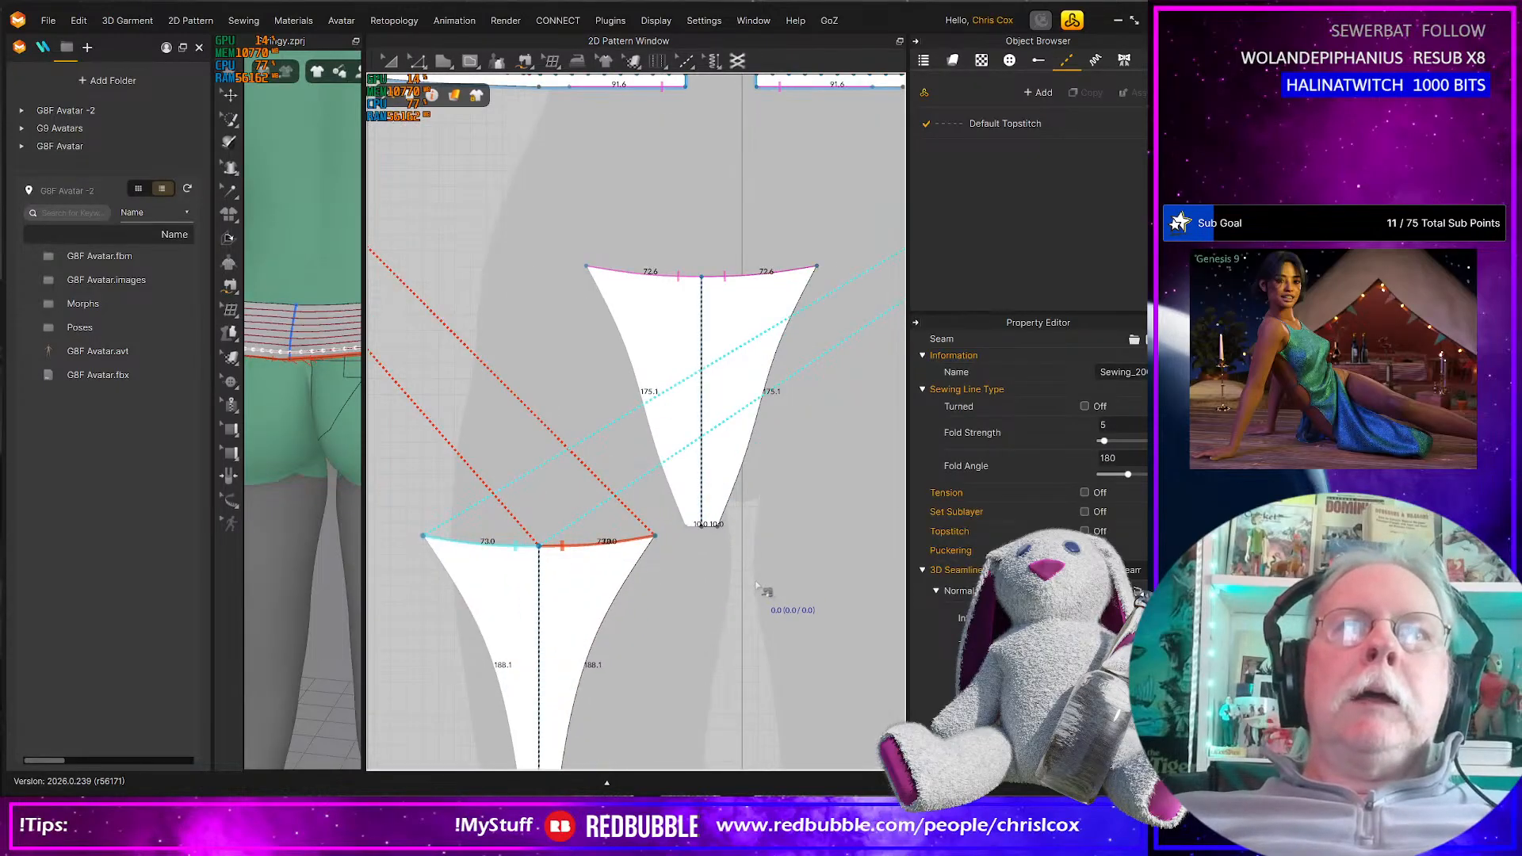
middle_click_drag(769, 539, 784, 432)
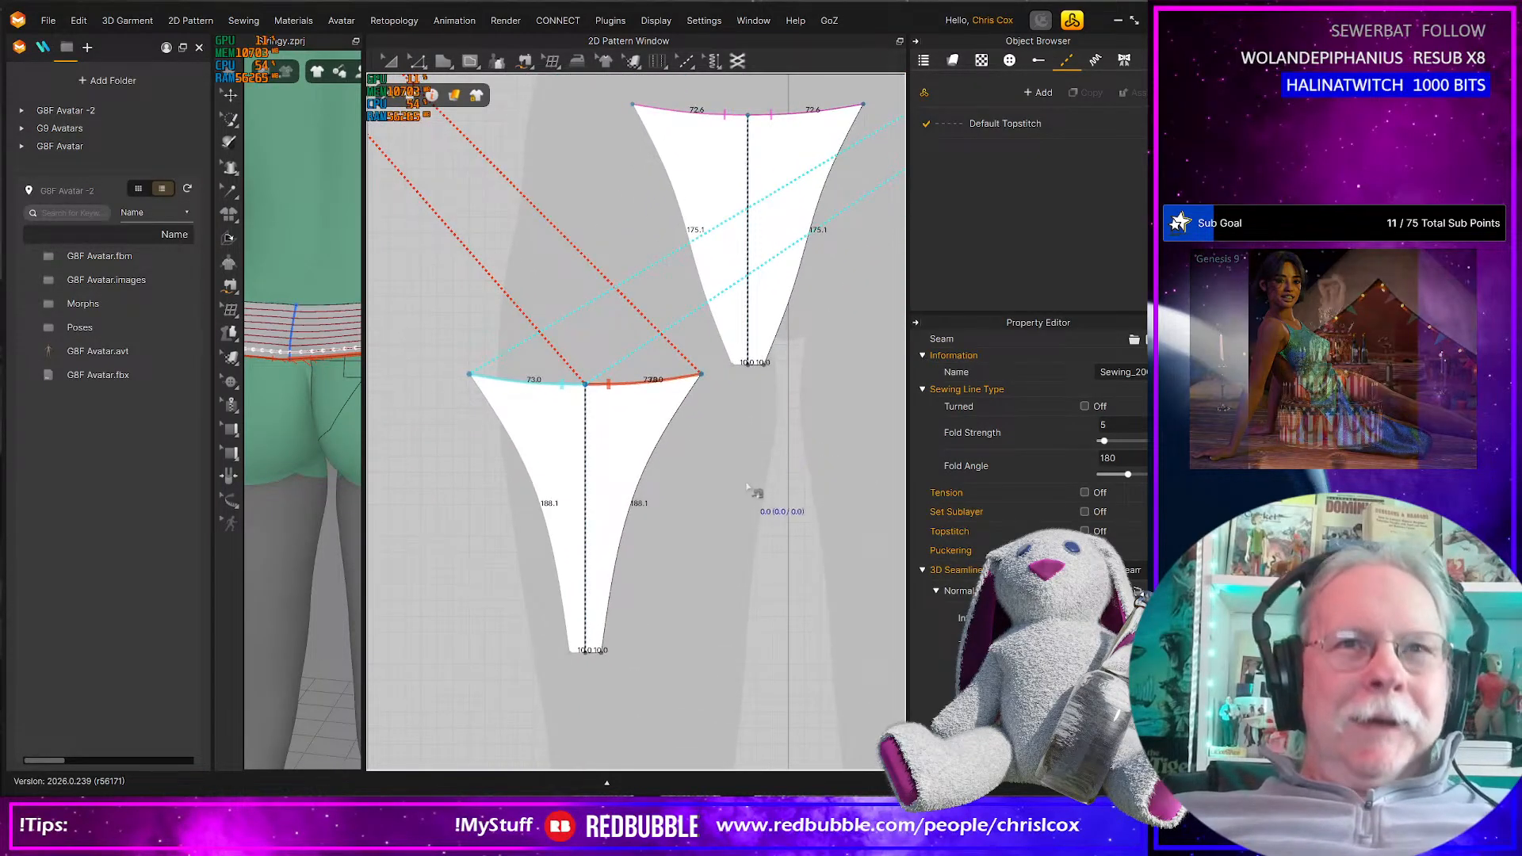
left_click(597, 653)
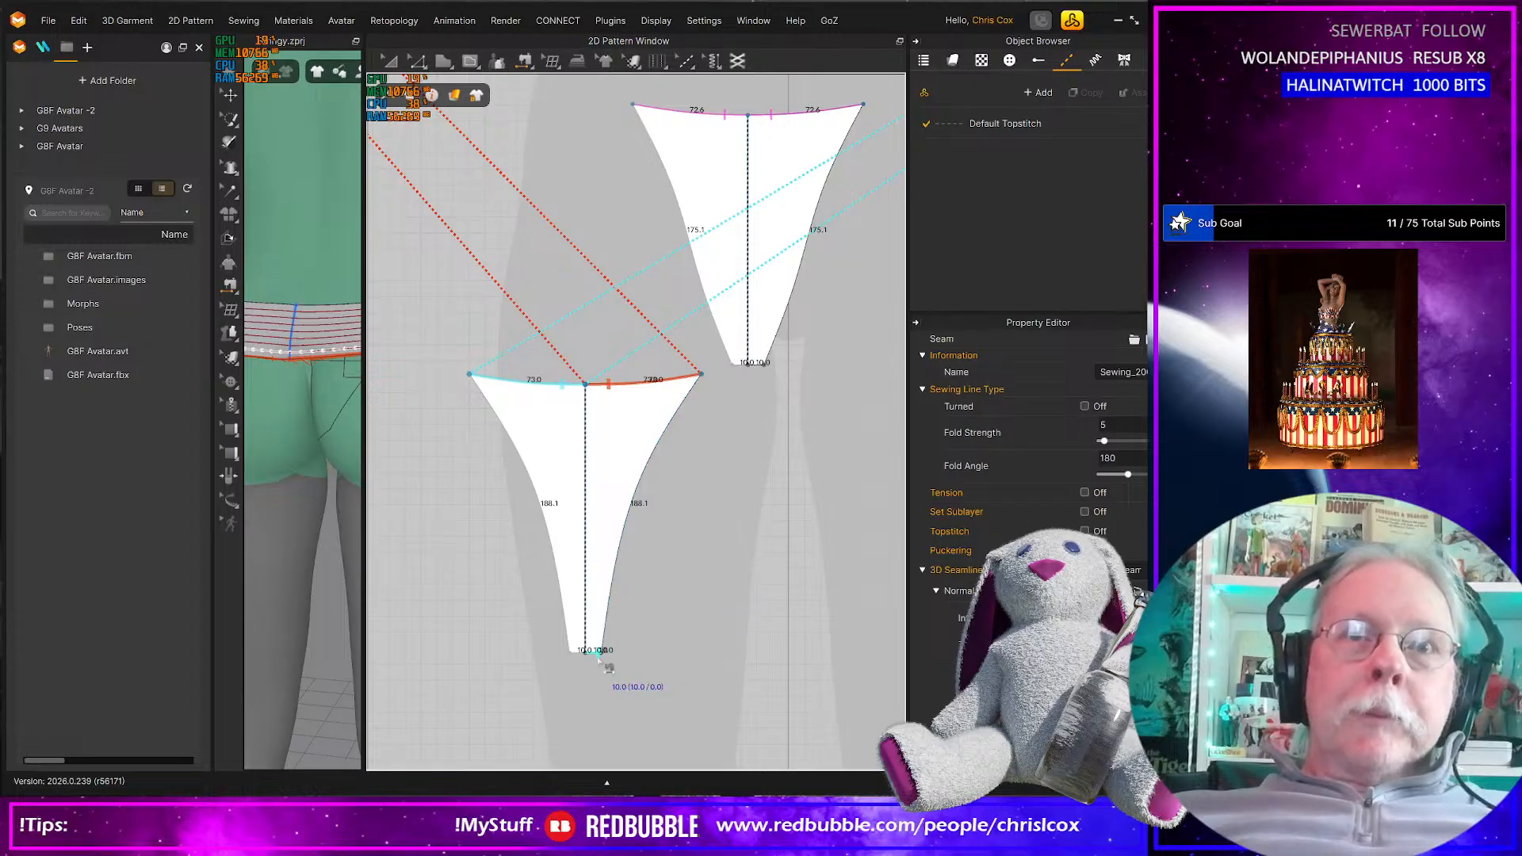
left_click(738, 368)
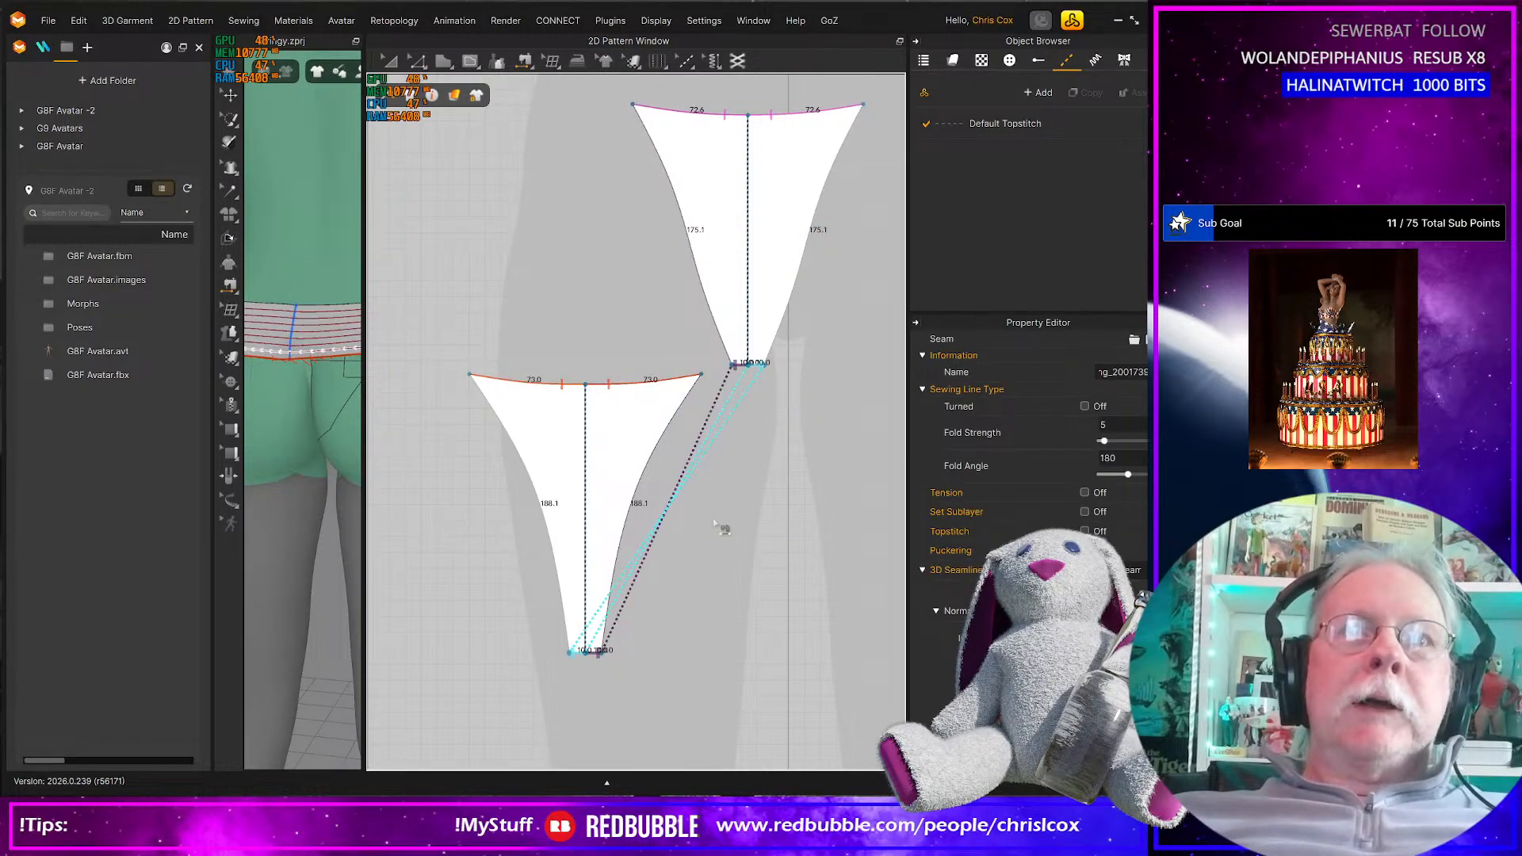
Select the collar and waistband patterns, and widen the 3D garment view to show the avatar's front hip area
scroll(716, 527, "up", 3)
scroll(717, 526, "down", 10)
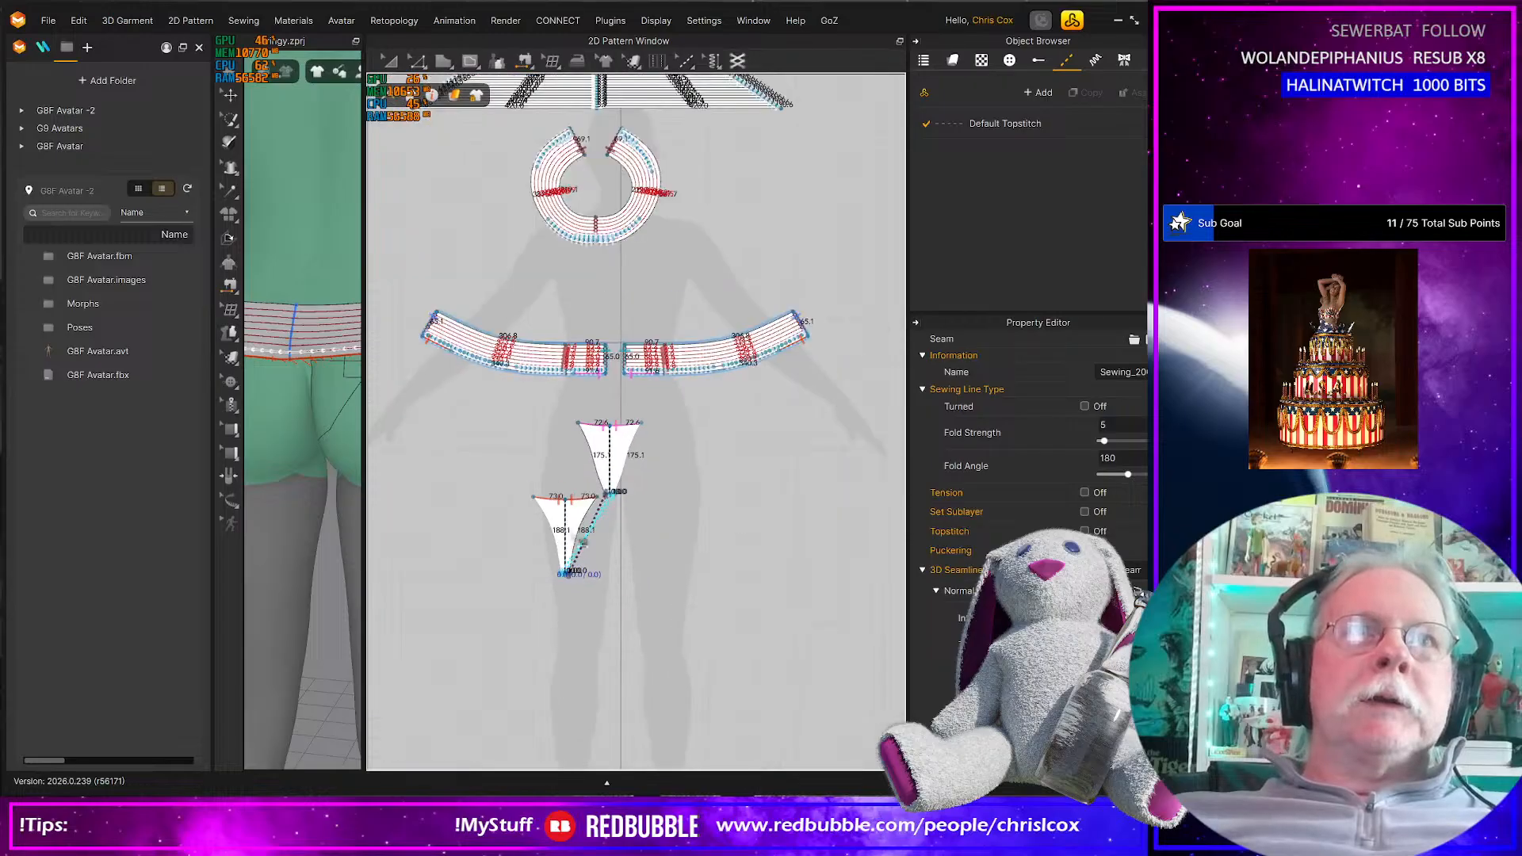
scroll(712, 471, "down", 2)
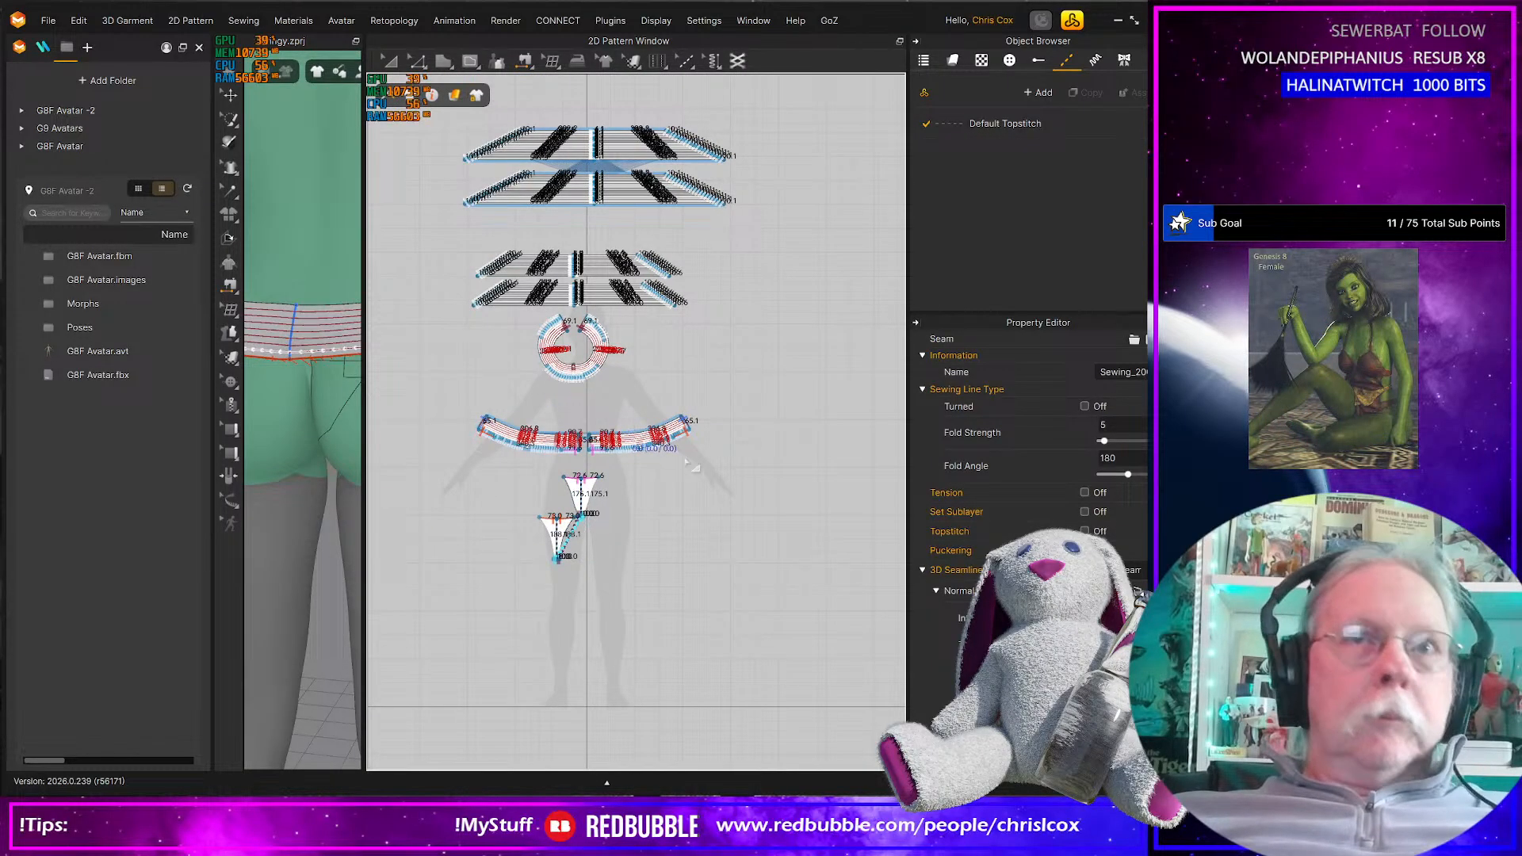
left_click_drag(749, 463, 412, 314)
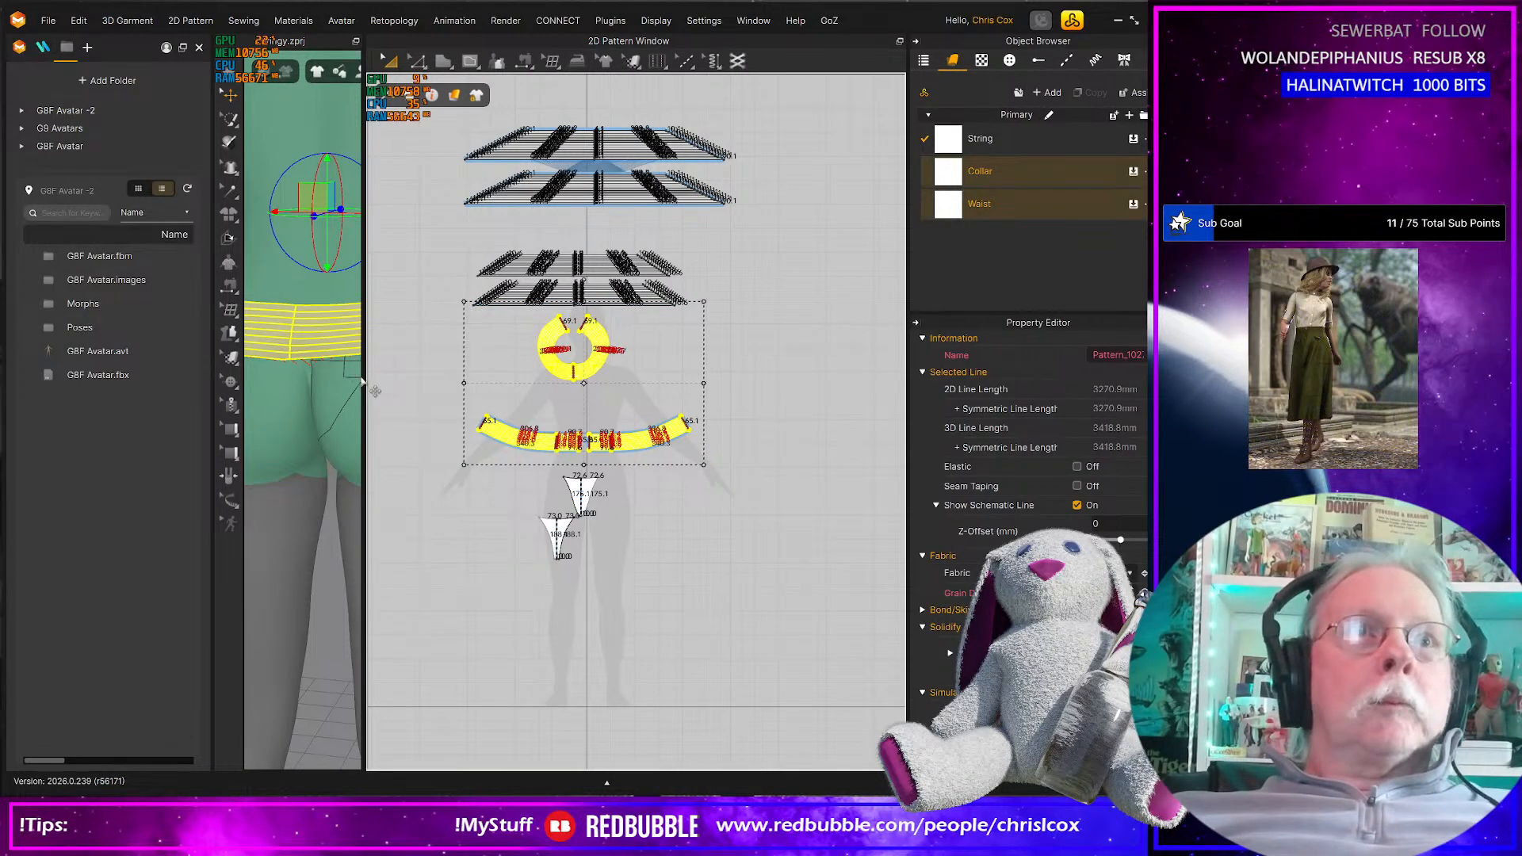
left_click_drag(364, 378, 561, 379)
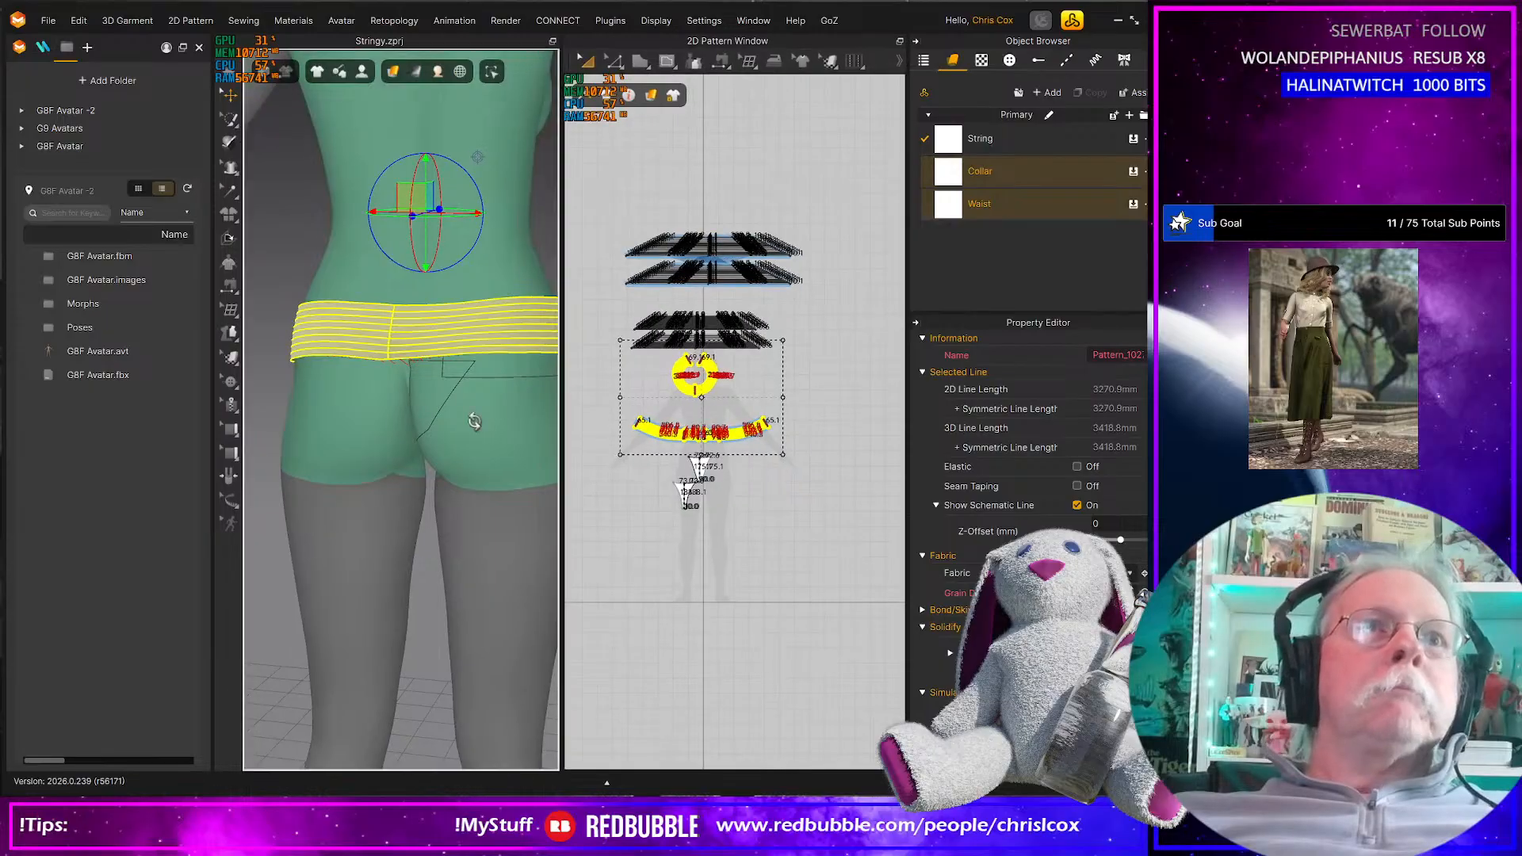
right_click_drag(484, 422, 493, 426)
middle_click_drag(495, 428, 483, 435)
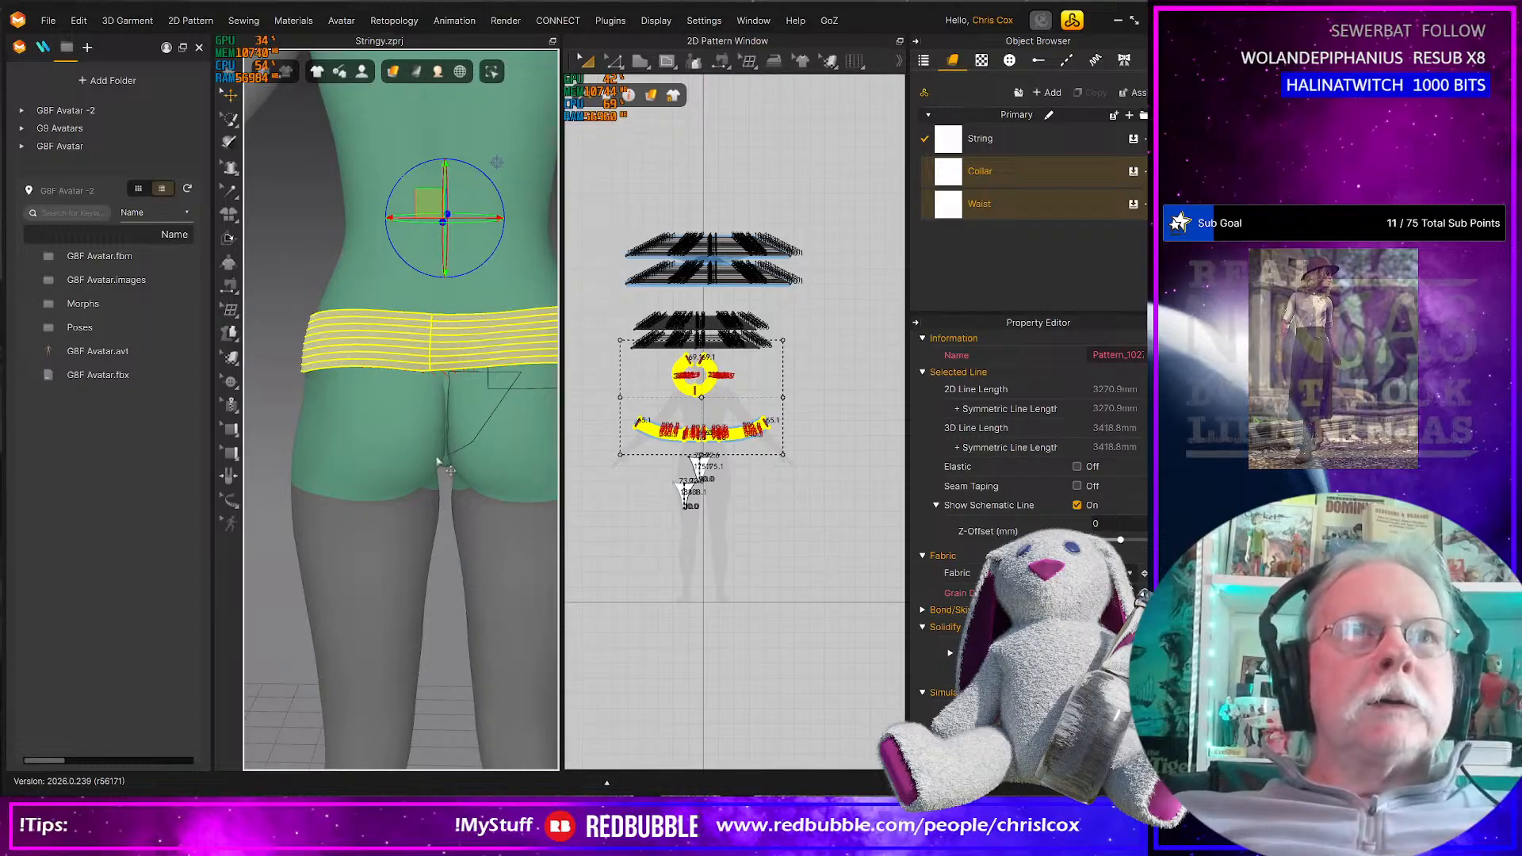
right_click_drag(487, 444, 264, 429)
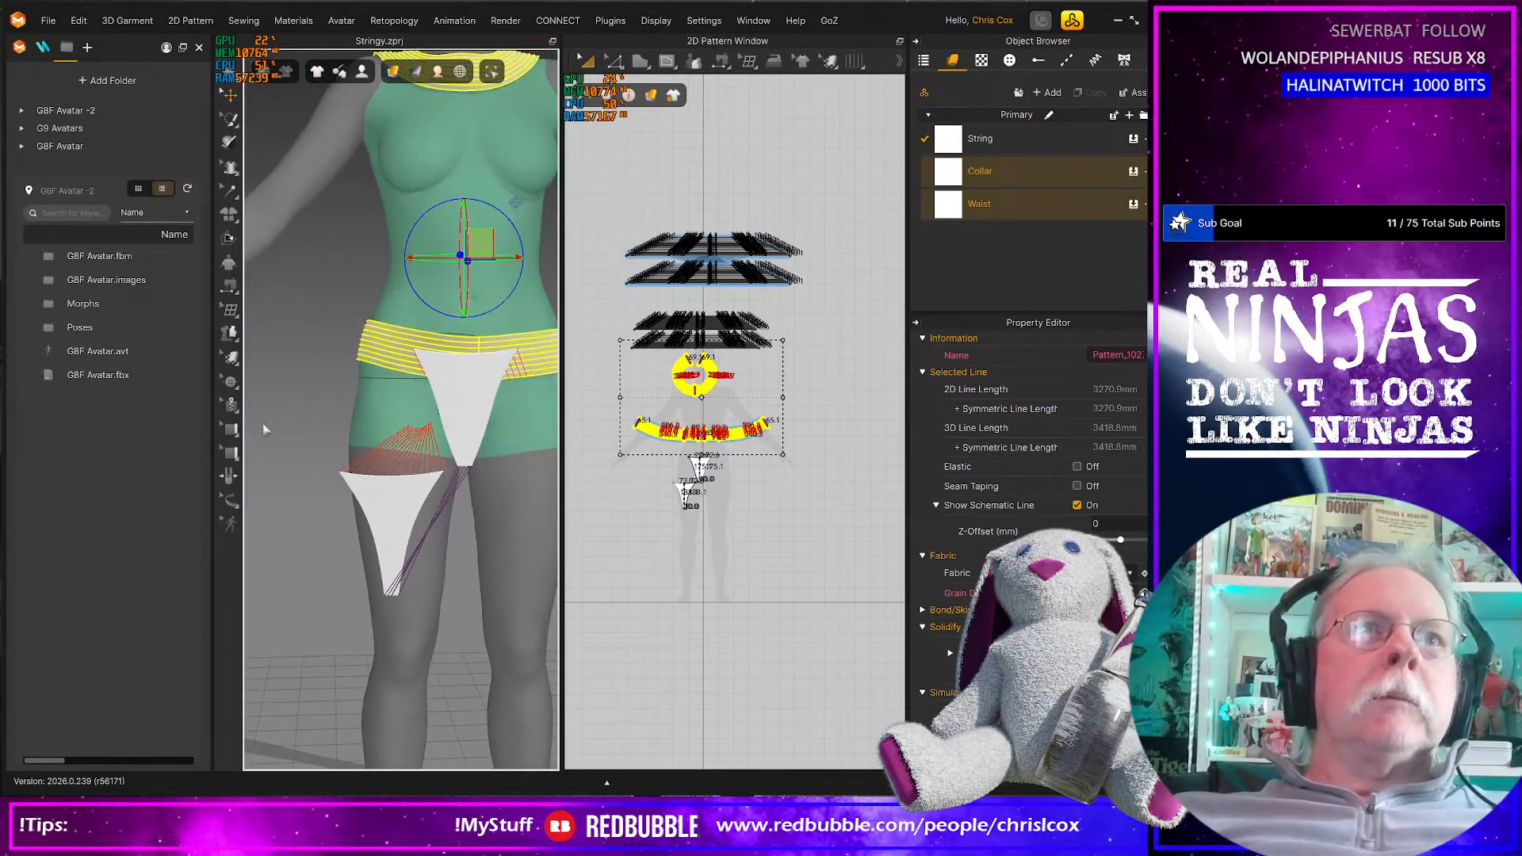
Turn the back pattern around its vertical axis and move it behind the avatar at hip height
left_click(400, 524)
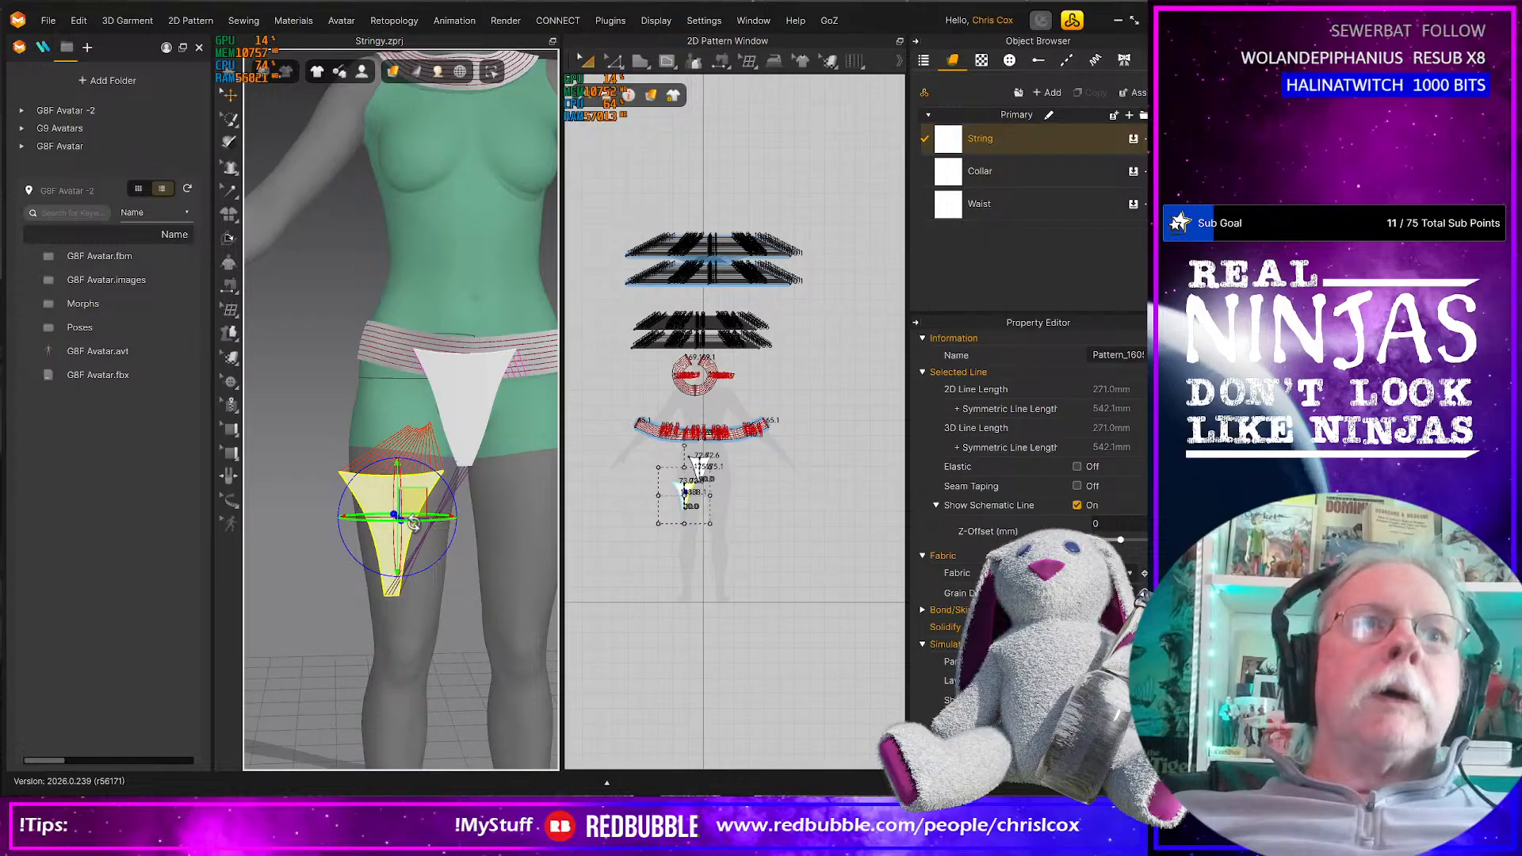
left_click_drag(413, 523, 361, 502)
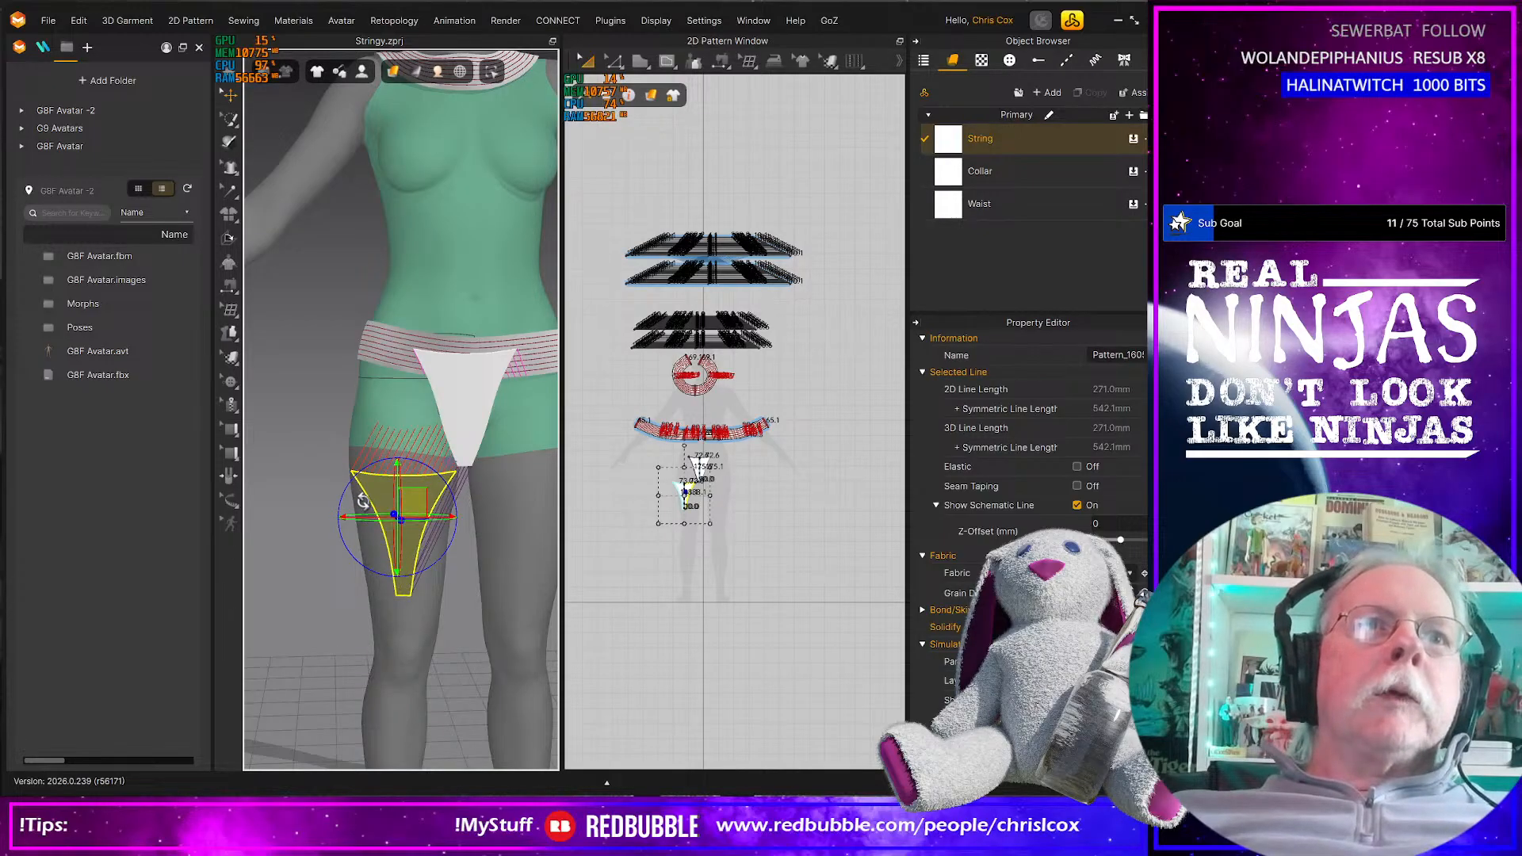
right_click_drag(395, 520, 507, 526)
left_click_drag(412, 499, 225, 497)
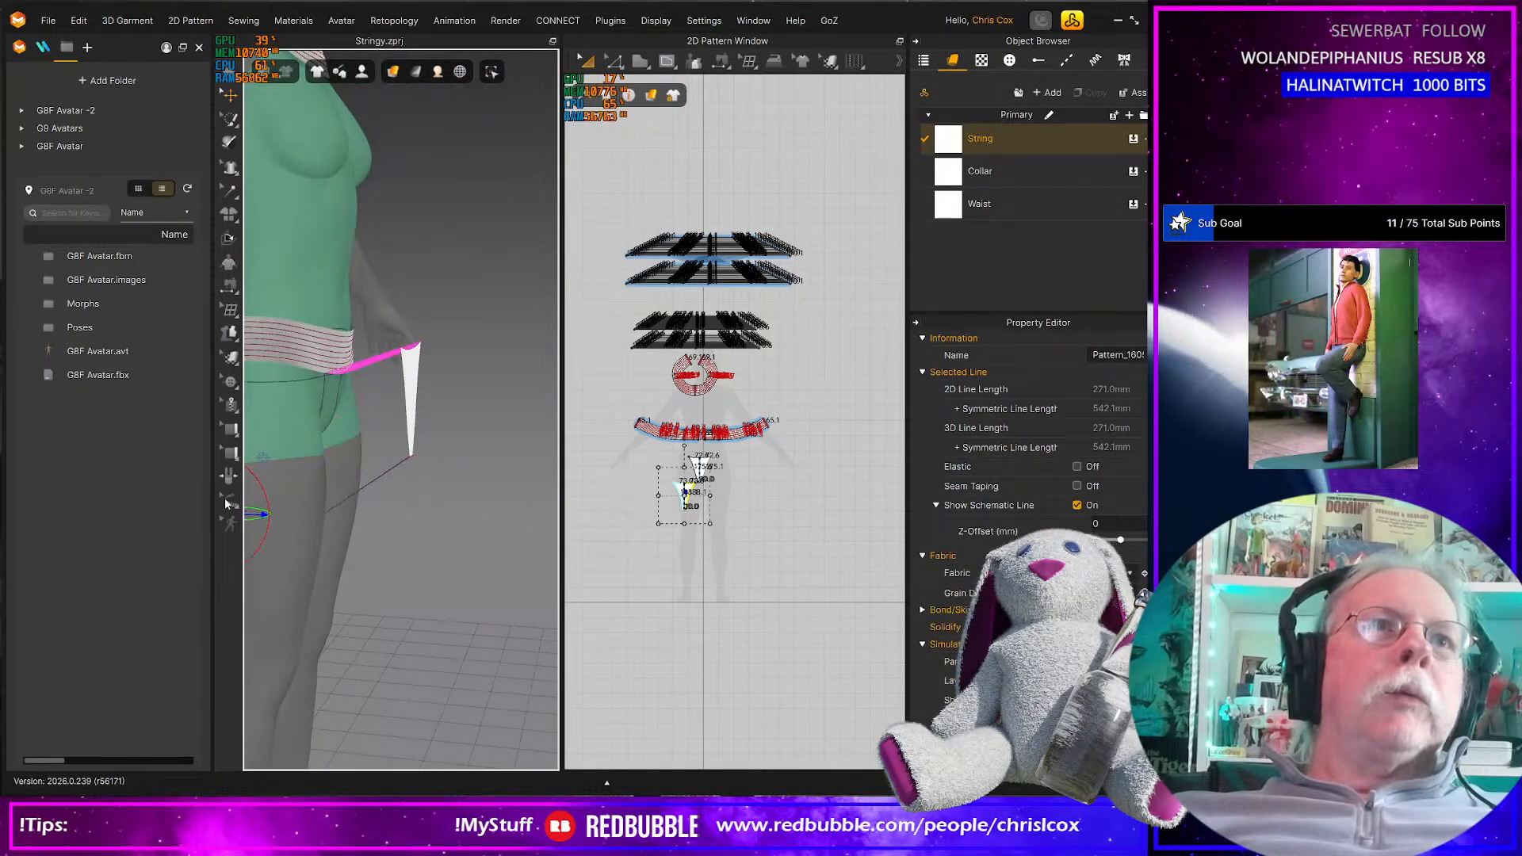
middle_click_drag(383, 501, 594, 471)
left_click_drag(444, 464, 426, 395)
left_click(821, 402)
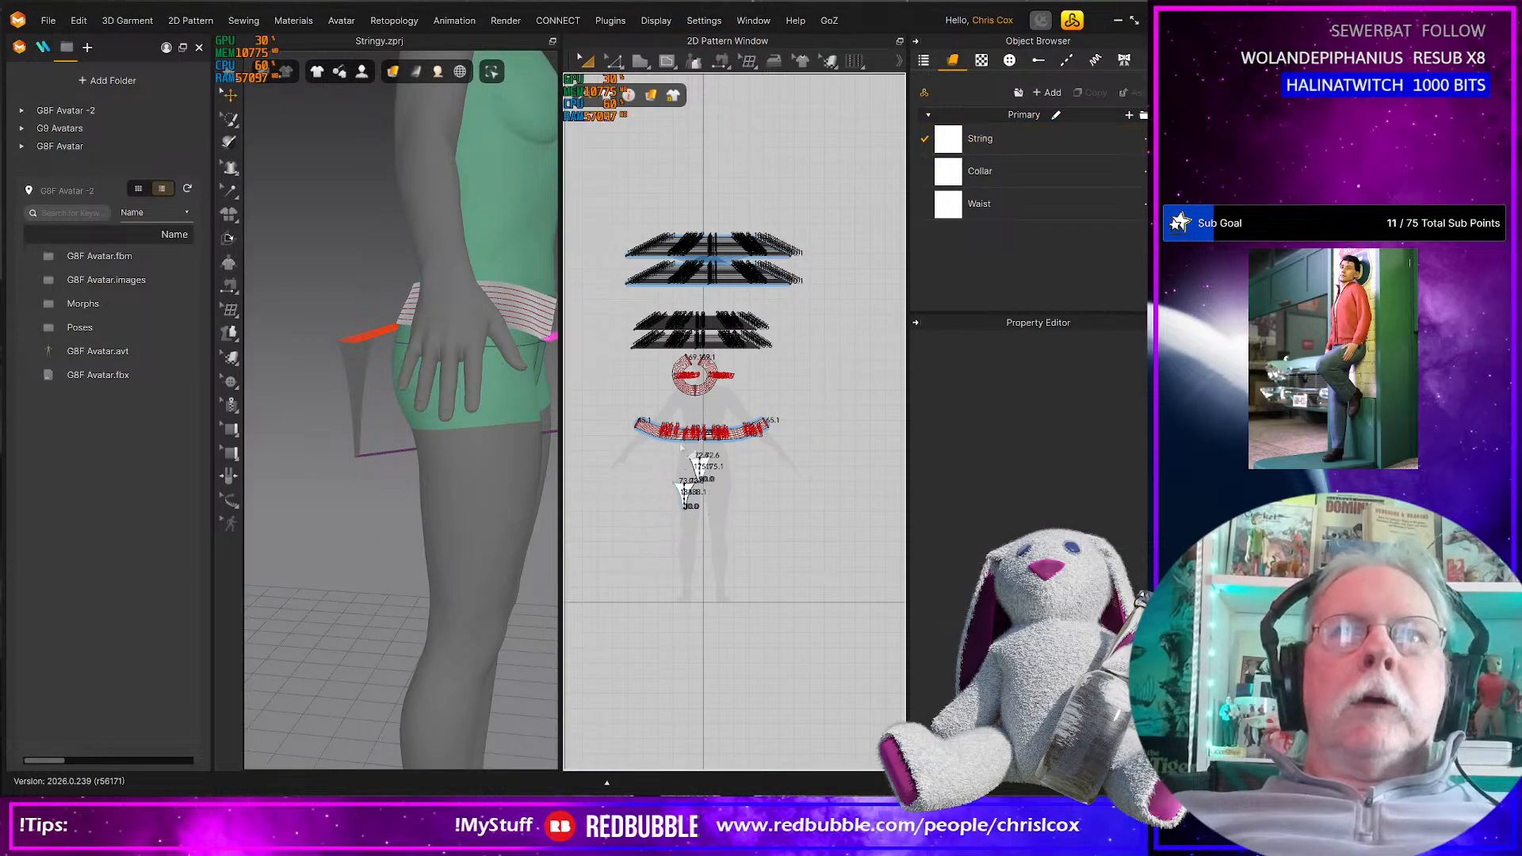
Unsolidify the linked waistband patterns
left_click(638, 426)
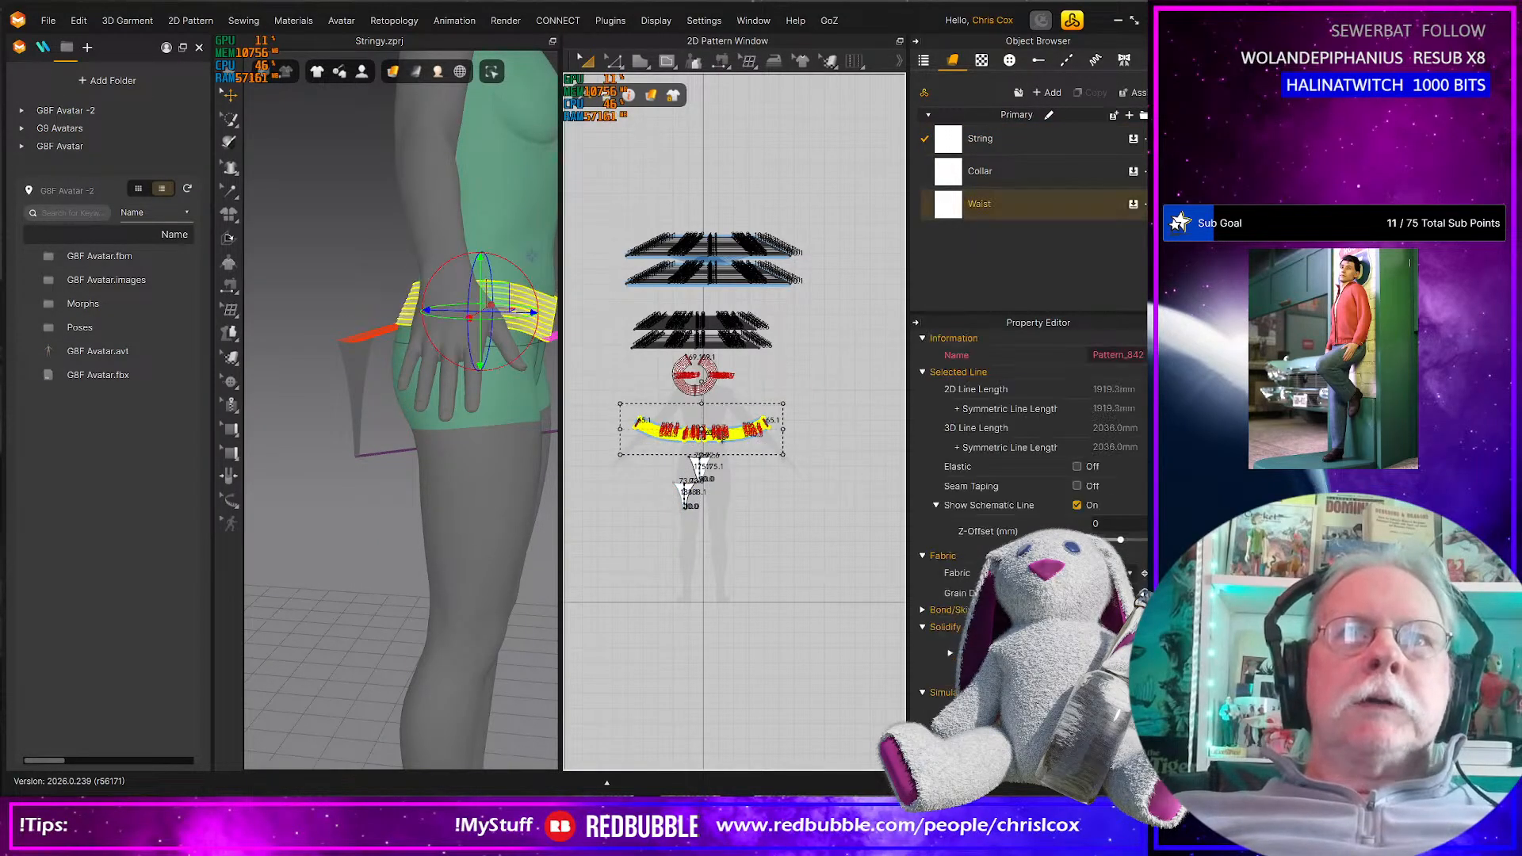
right_click(721, 430)
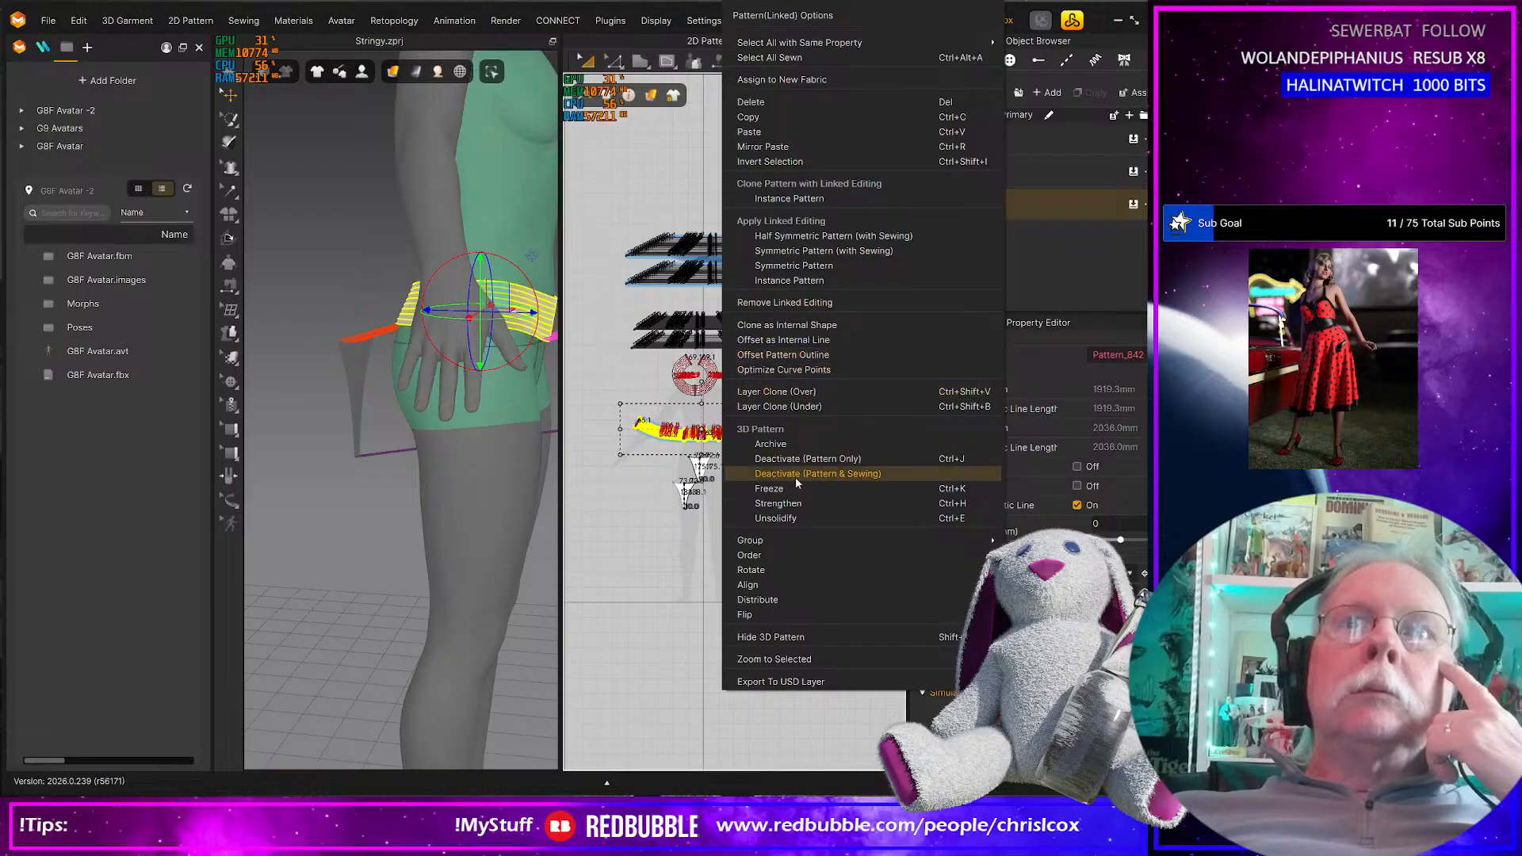
left_click(788, 519)
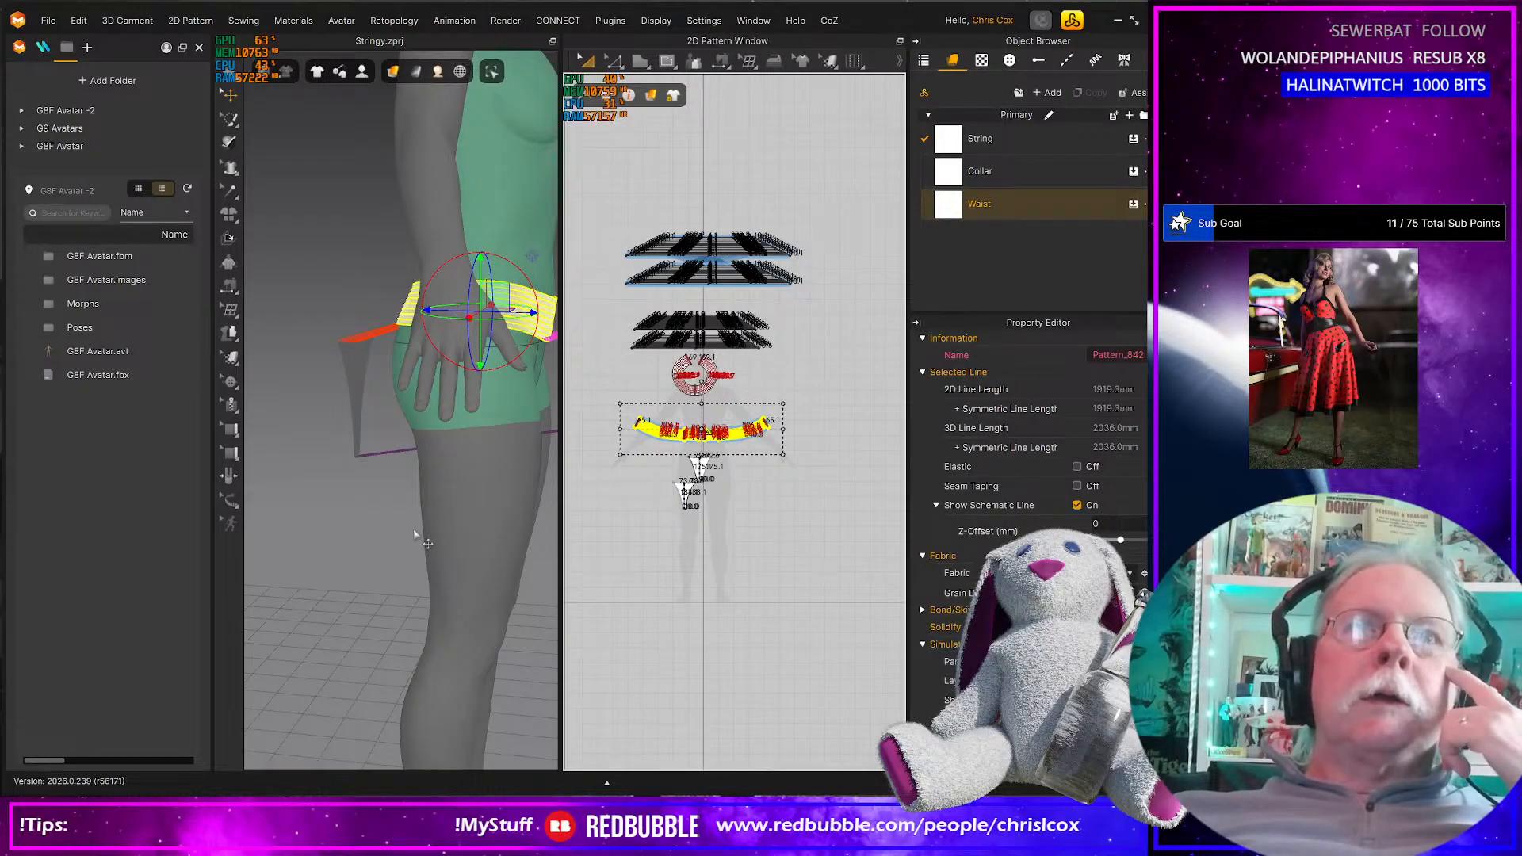
Strengthen the waistband together with the front and back patterns
middle_click_drag(417, 536, 384, 536)
left_click_drag(845, 542, 600, 404)
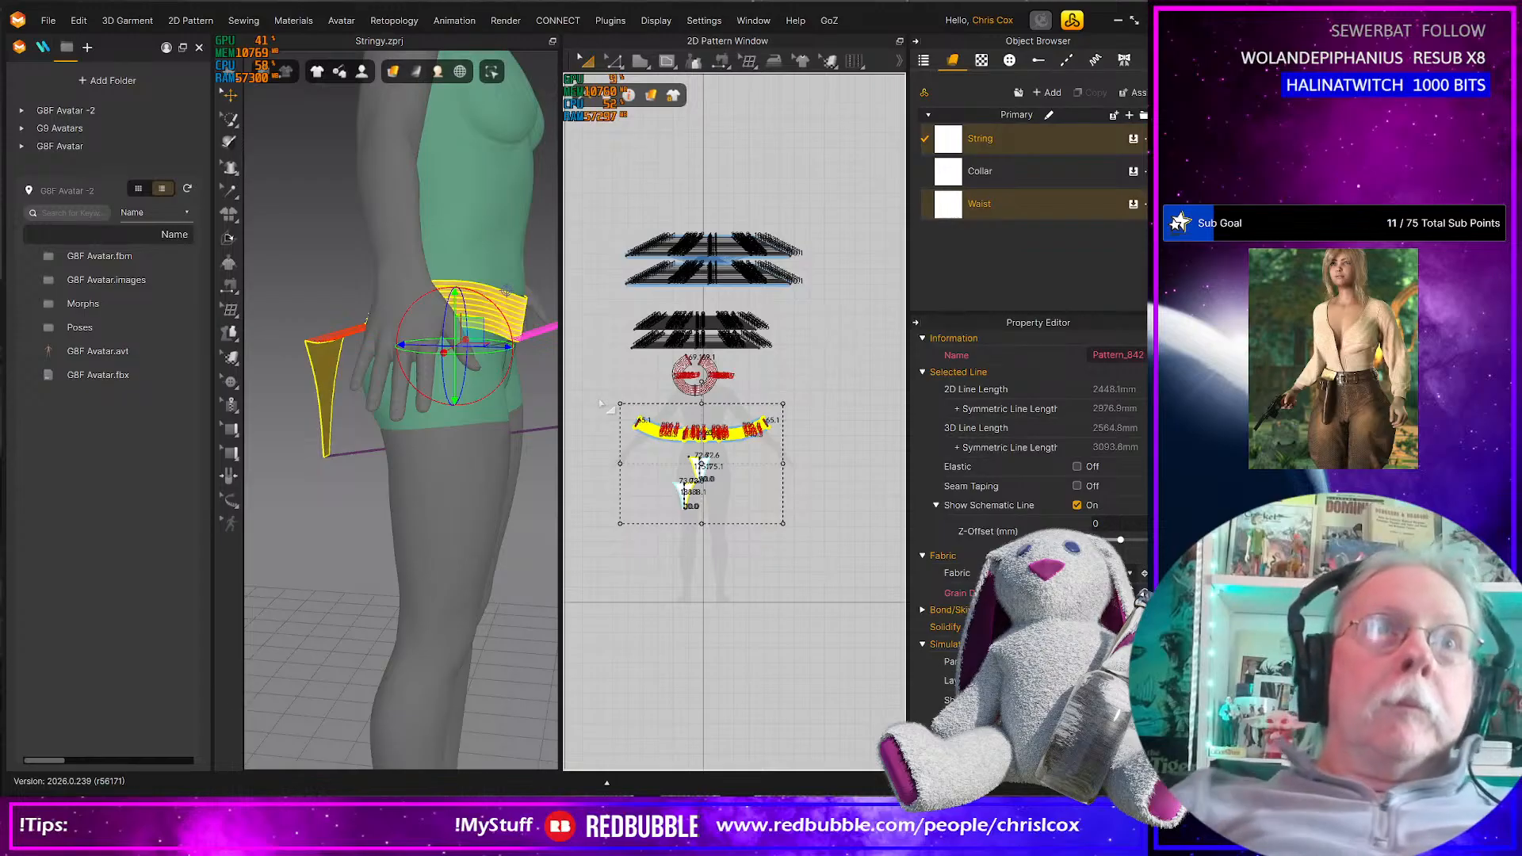
right_click_drag(339, 504, 421, 530)
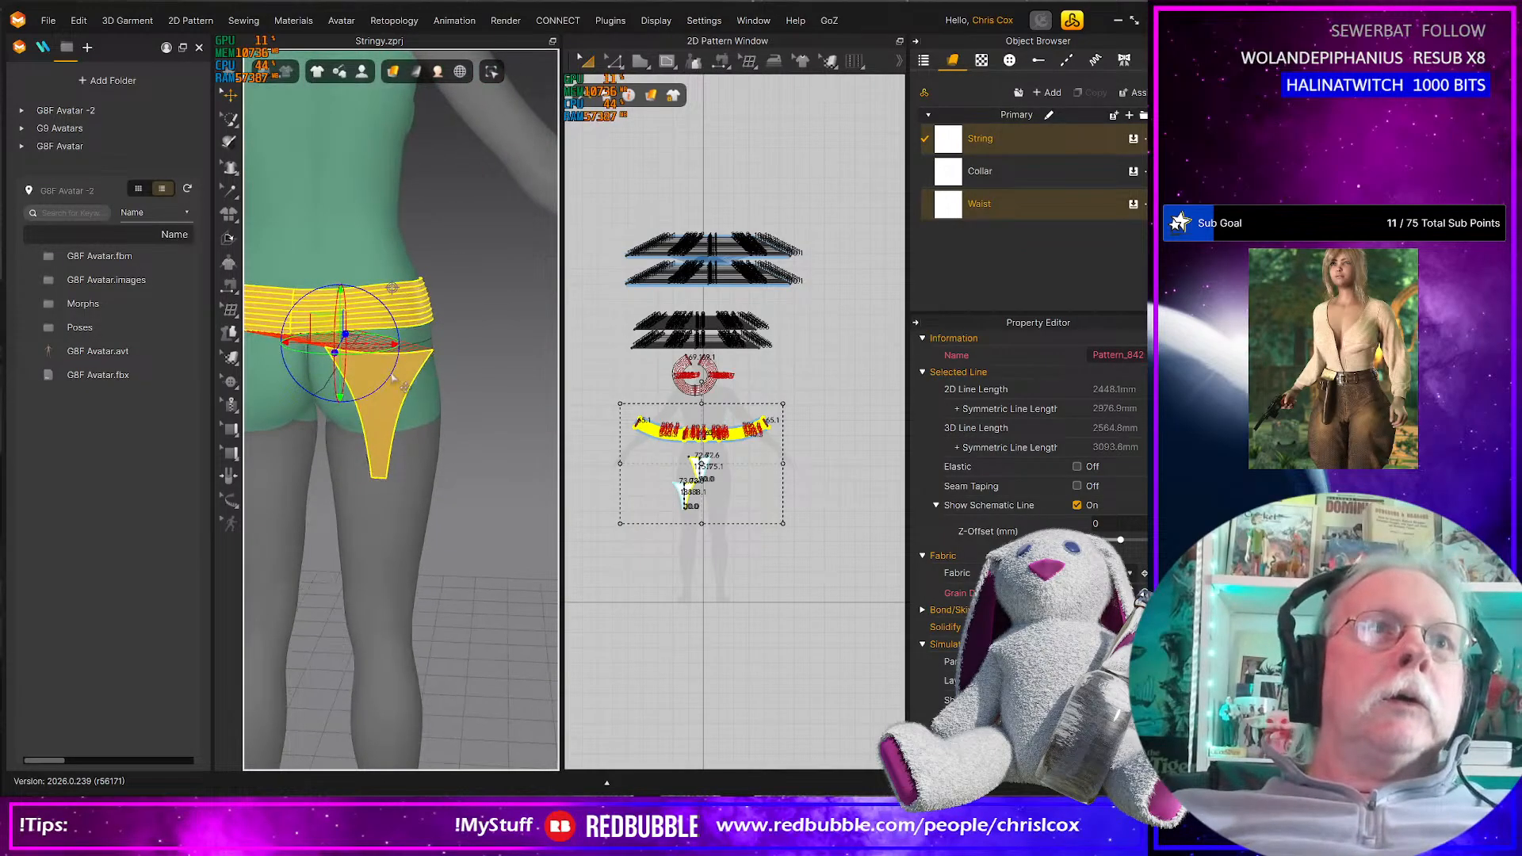
right_click_drag(447, 412, 386, 432)
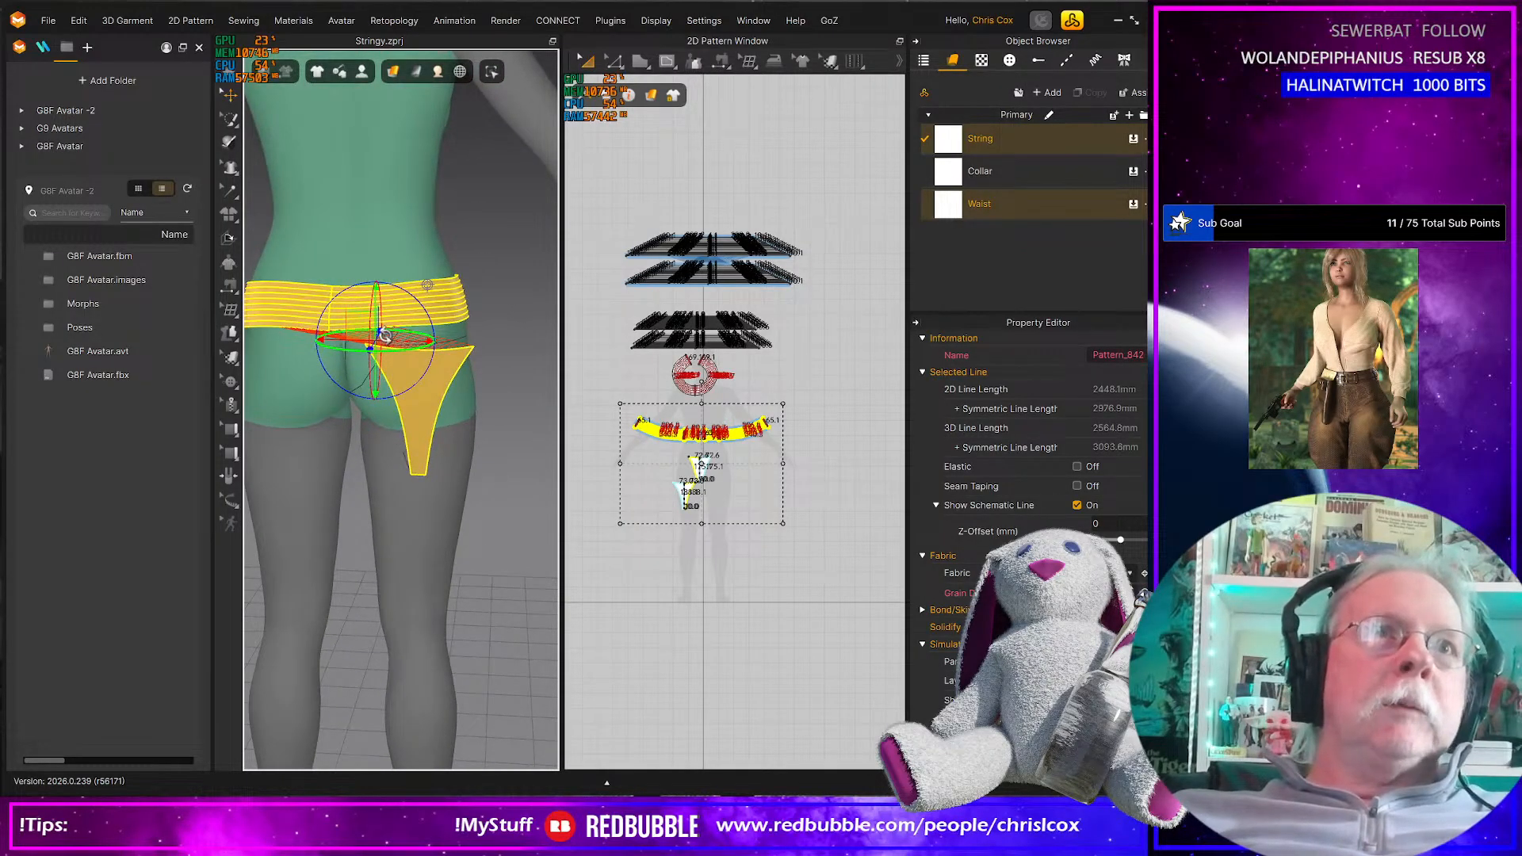
Center the back pattern behind the avatar's buttocks just under the waistband, and shift it lower between the legs
left_click(454, 411)
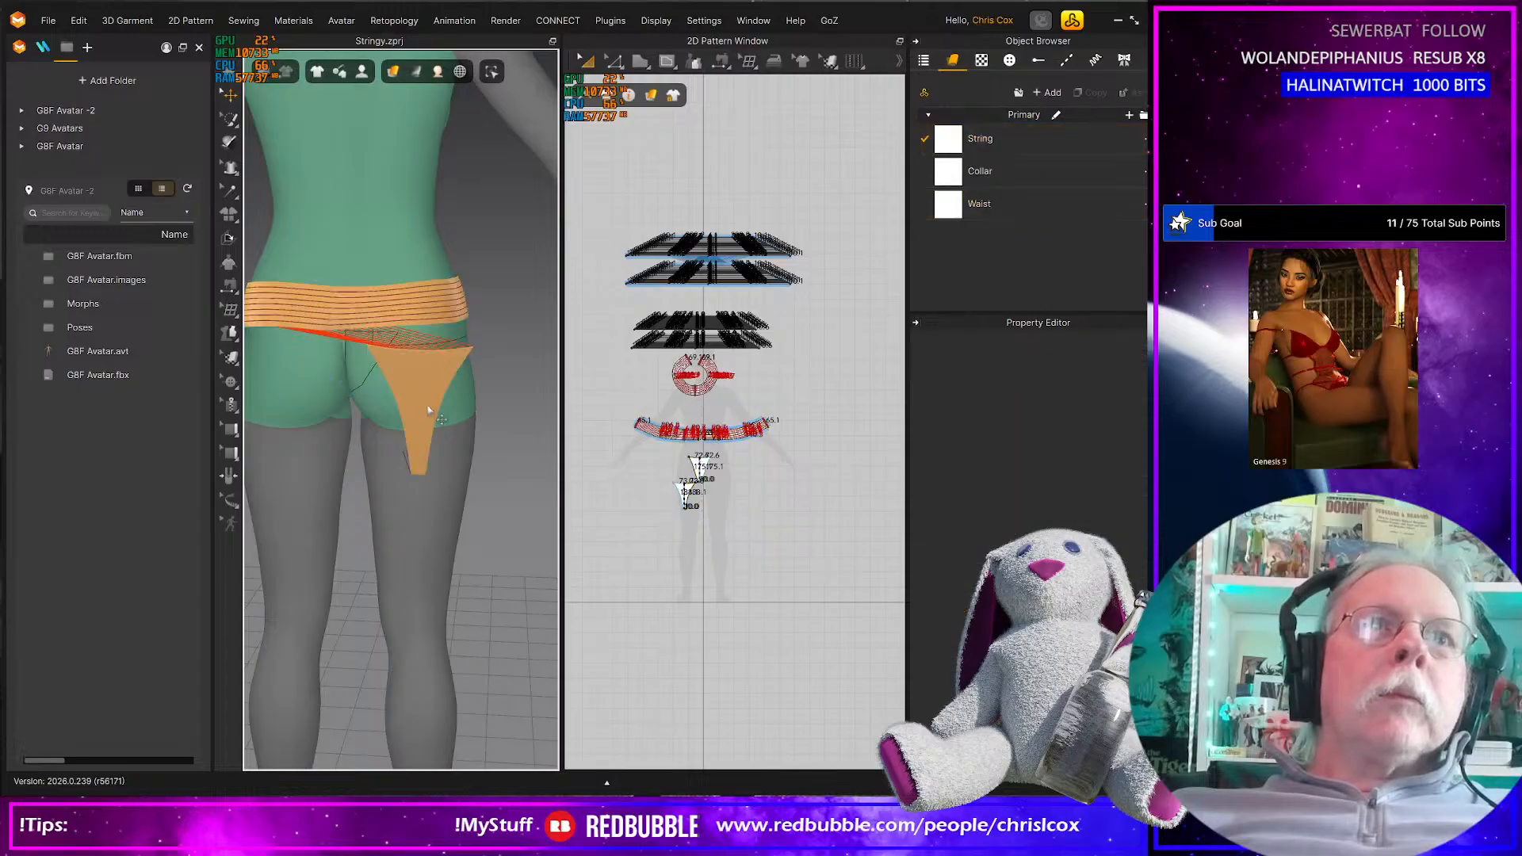
left_click(428, 410)
left_click_drag(409, 394, 324, 382)
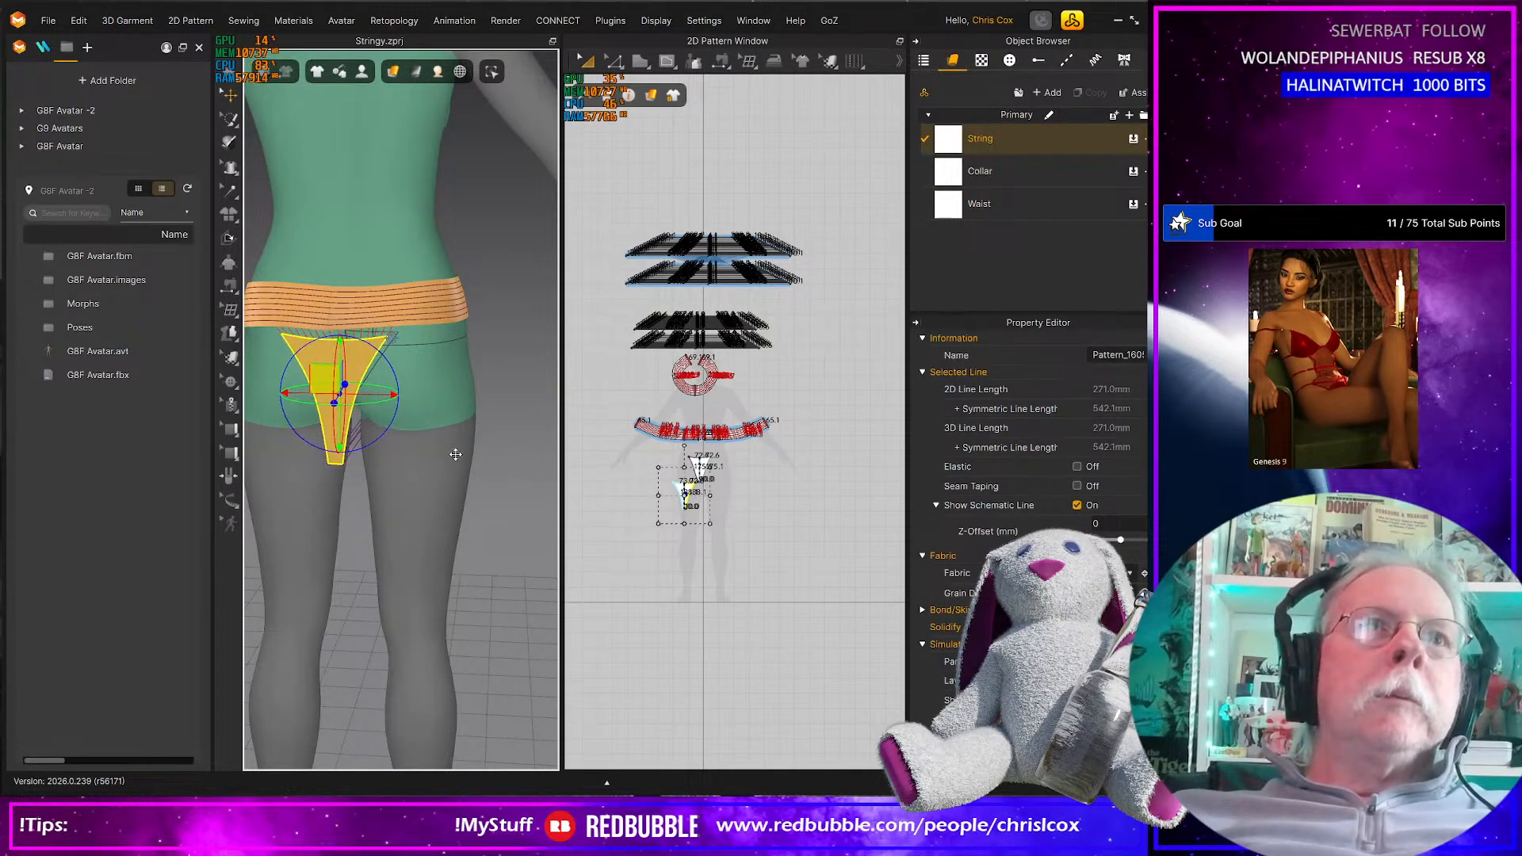
right_click_drag(455, 452, 333, 457)
middle_click_drag(555, 515, 424, 508)
right_click_drag(424, 507, 290, 505)
left_click_drag(369, 386, 404, 439)
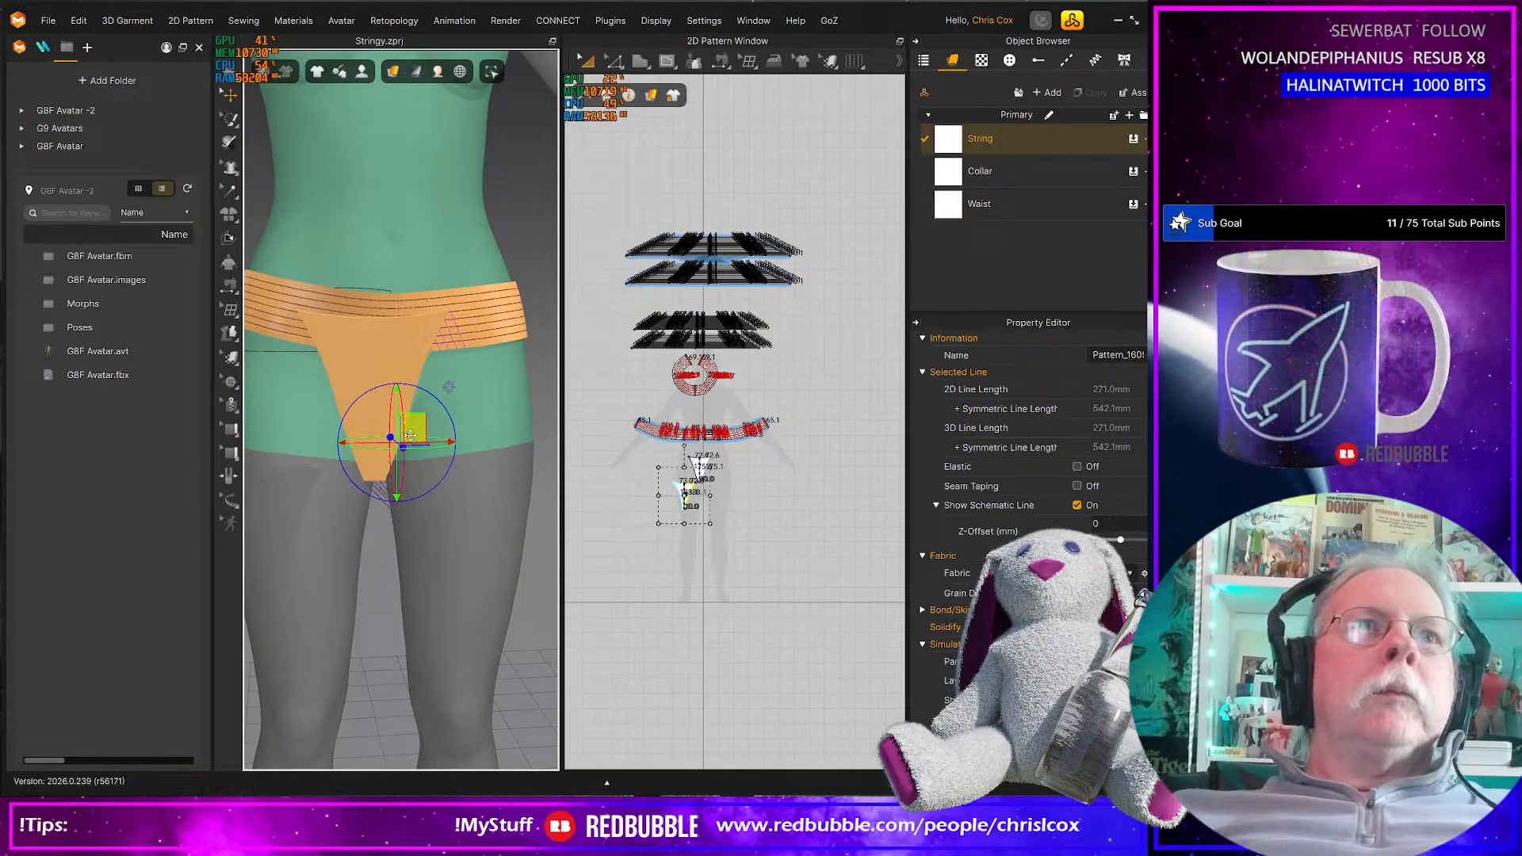
Move the front pattern down so its upper edge sits just below the waistband, centered between the legs
left_click(391, 377)
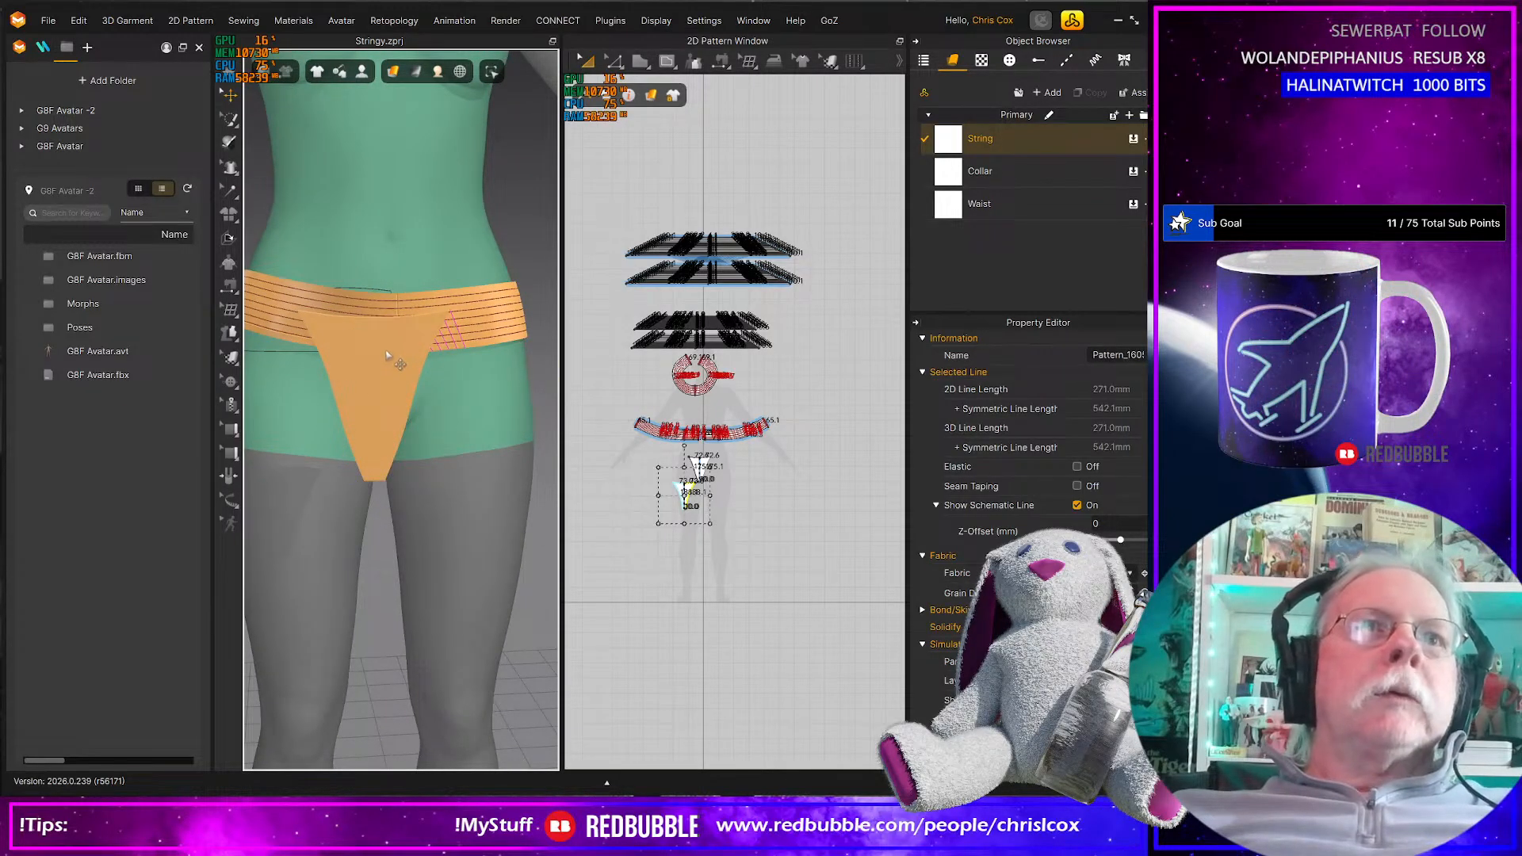
left_click(390, 363)
left_click_drag(405, 349, 426, 401)
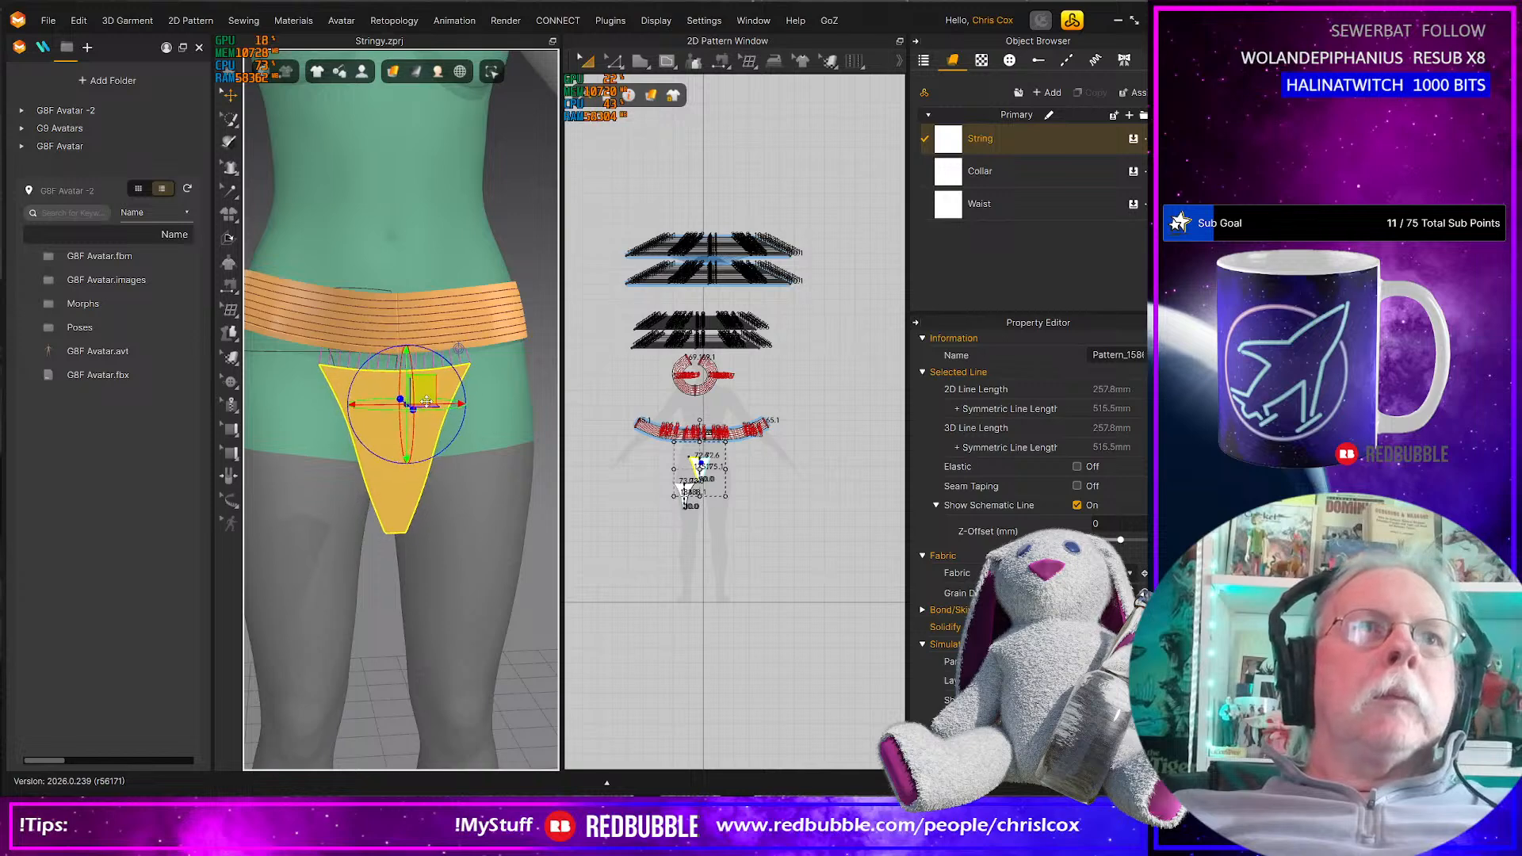
Run a trial simulation to check how the front pattern drapes, and undo it
key("space")
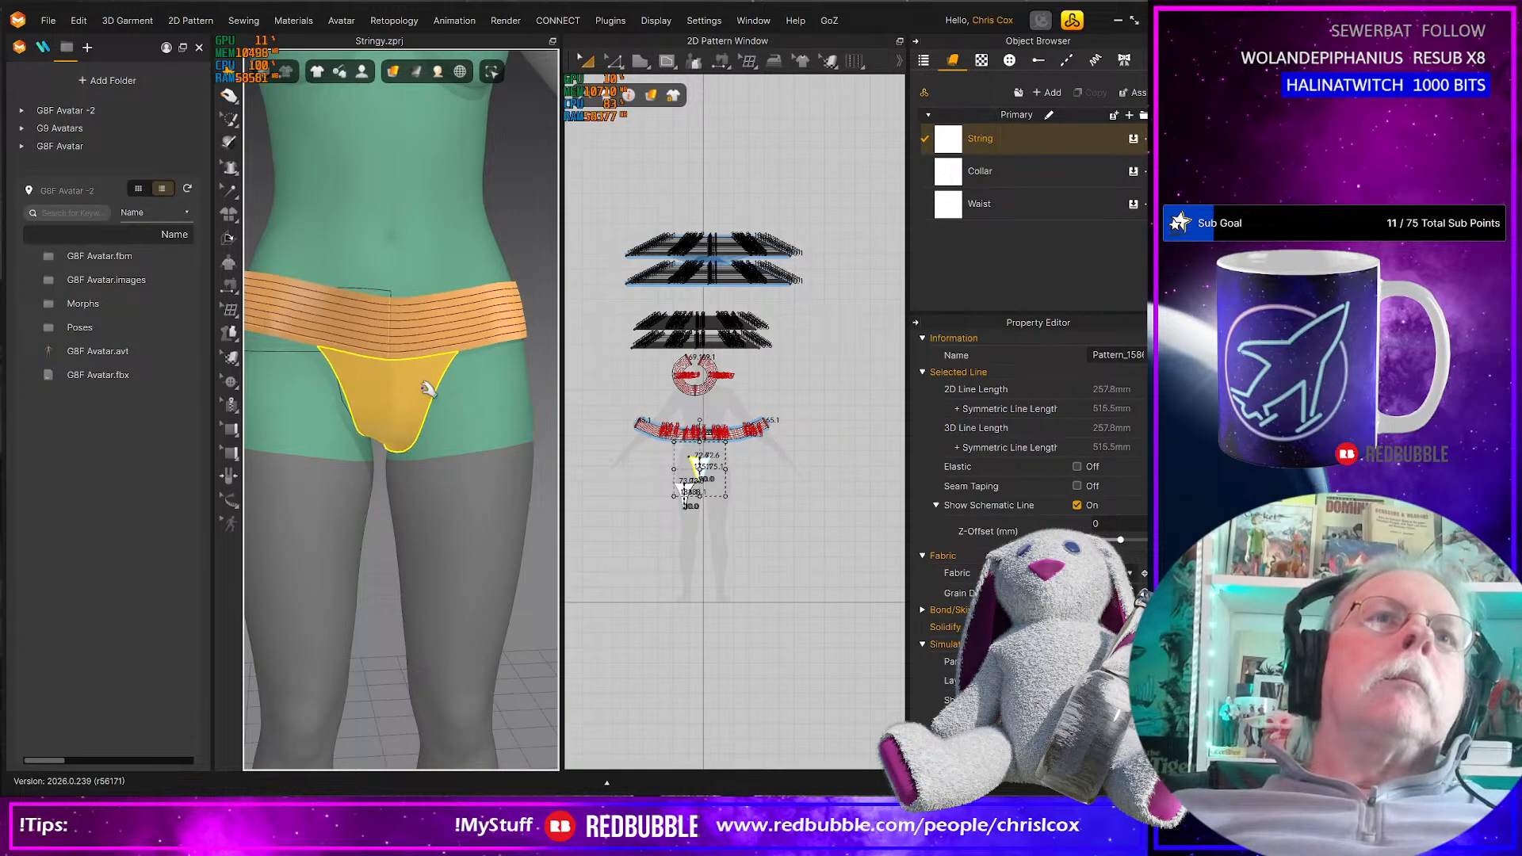
right_click_drag(423, 402, 456, 420)
key("space")
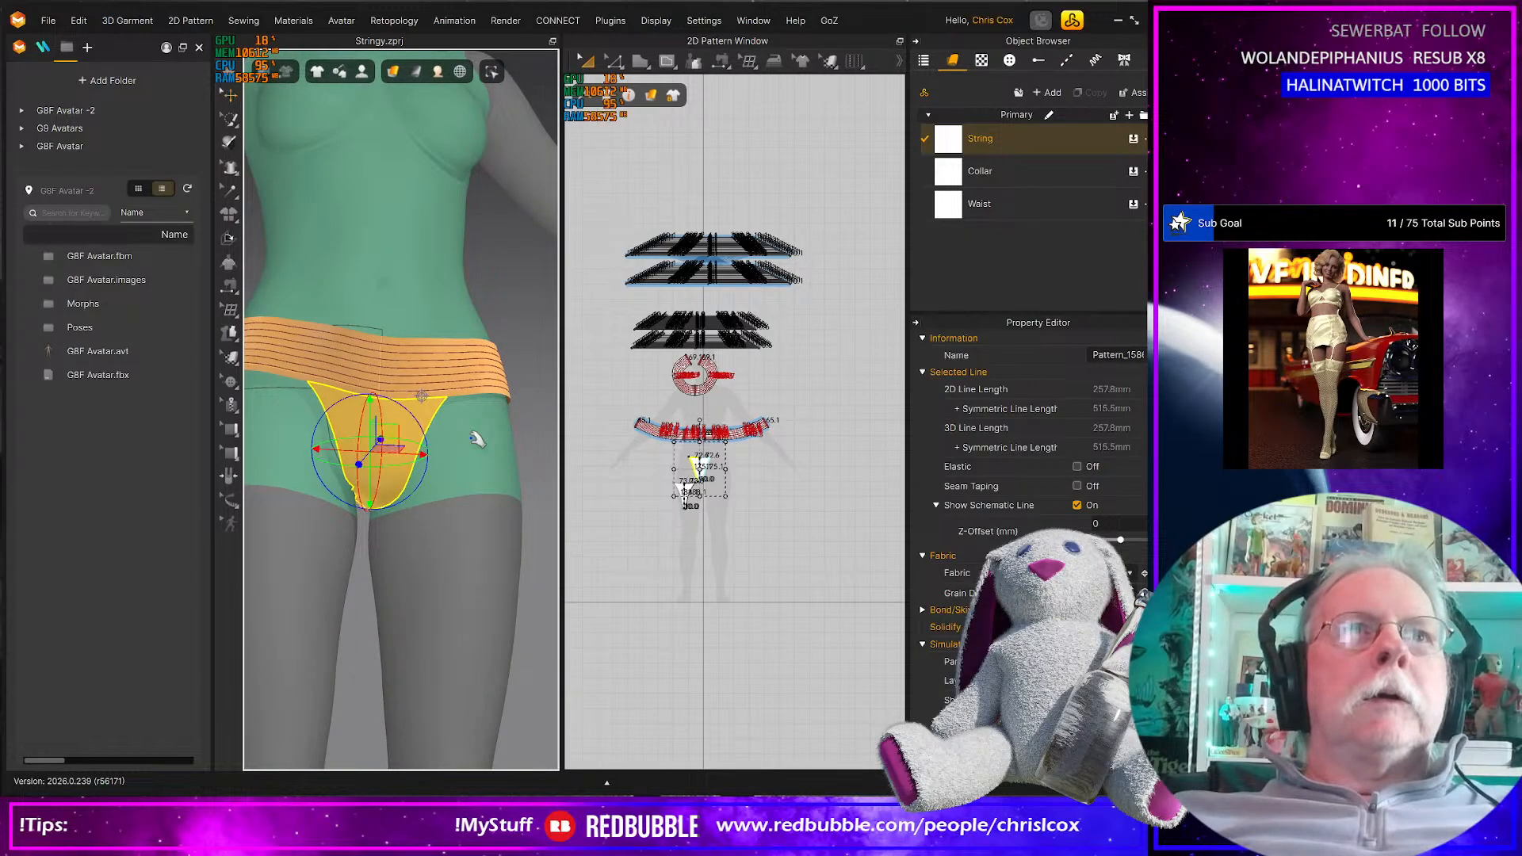
key("ctrl+z")
Lower the front pattern's bottom edge about 10 mm and curve the lower part of its side edges inward
scroll(706, 574, "up", 3)
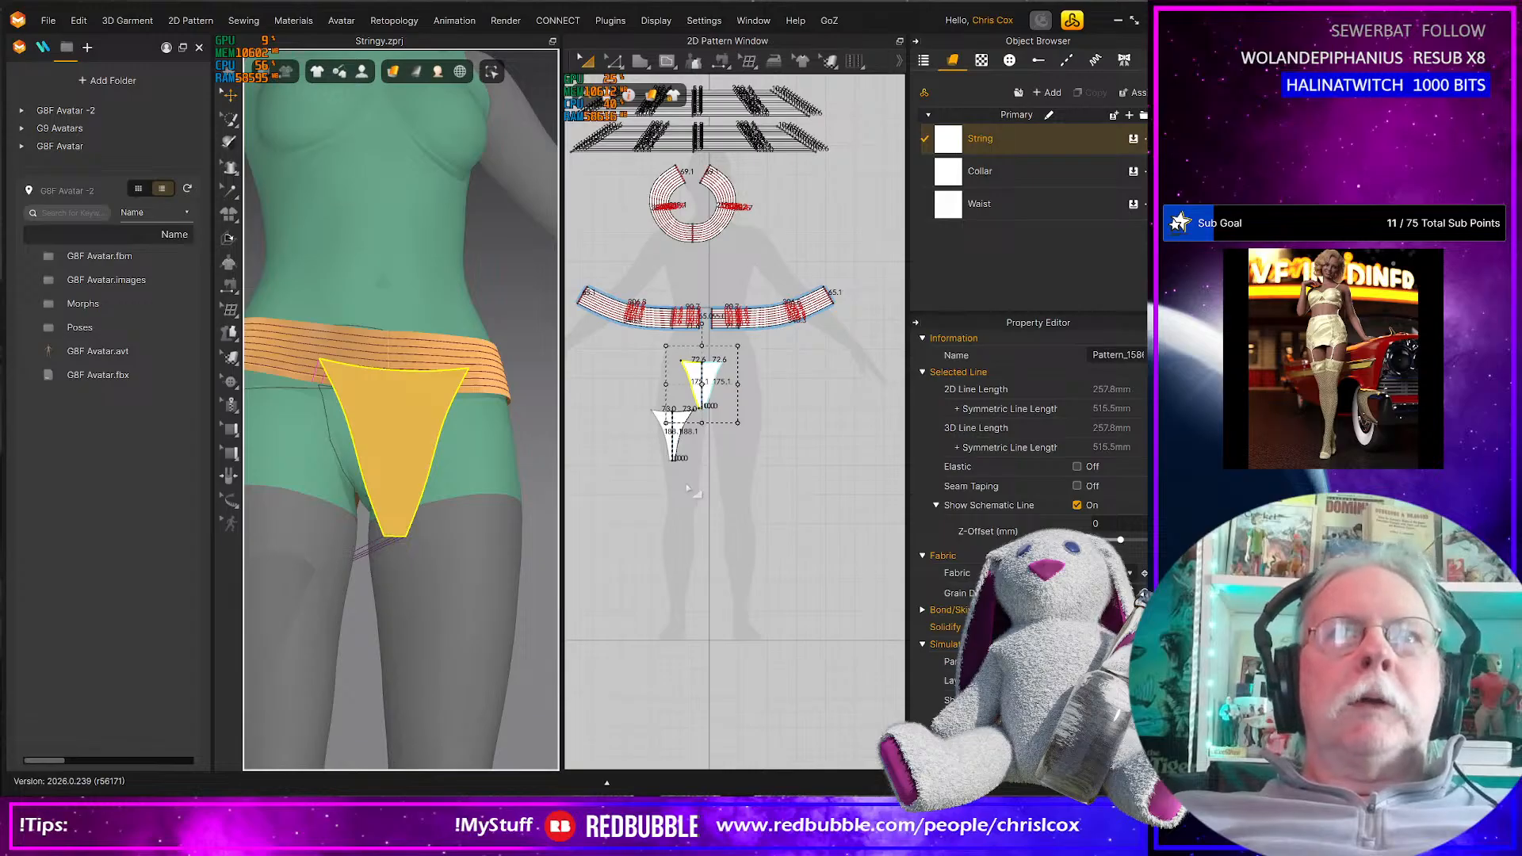
scroll(688, 488, "up", 3)
middle_click_drag(762, 429, 791, 626)
scroll(768, 544, "up", 3)
scroll(776, 547, "up", 3)
key("z")
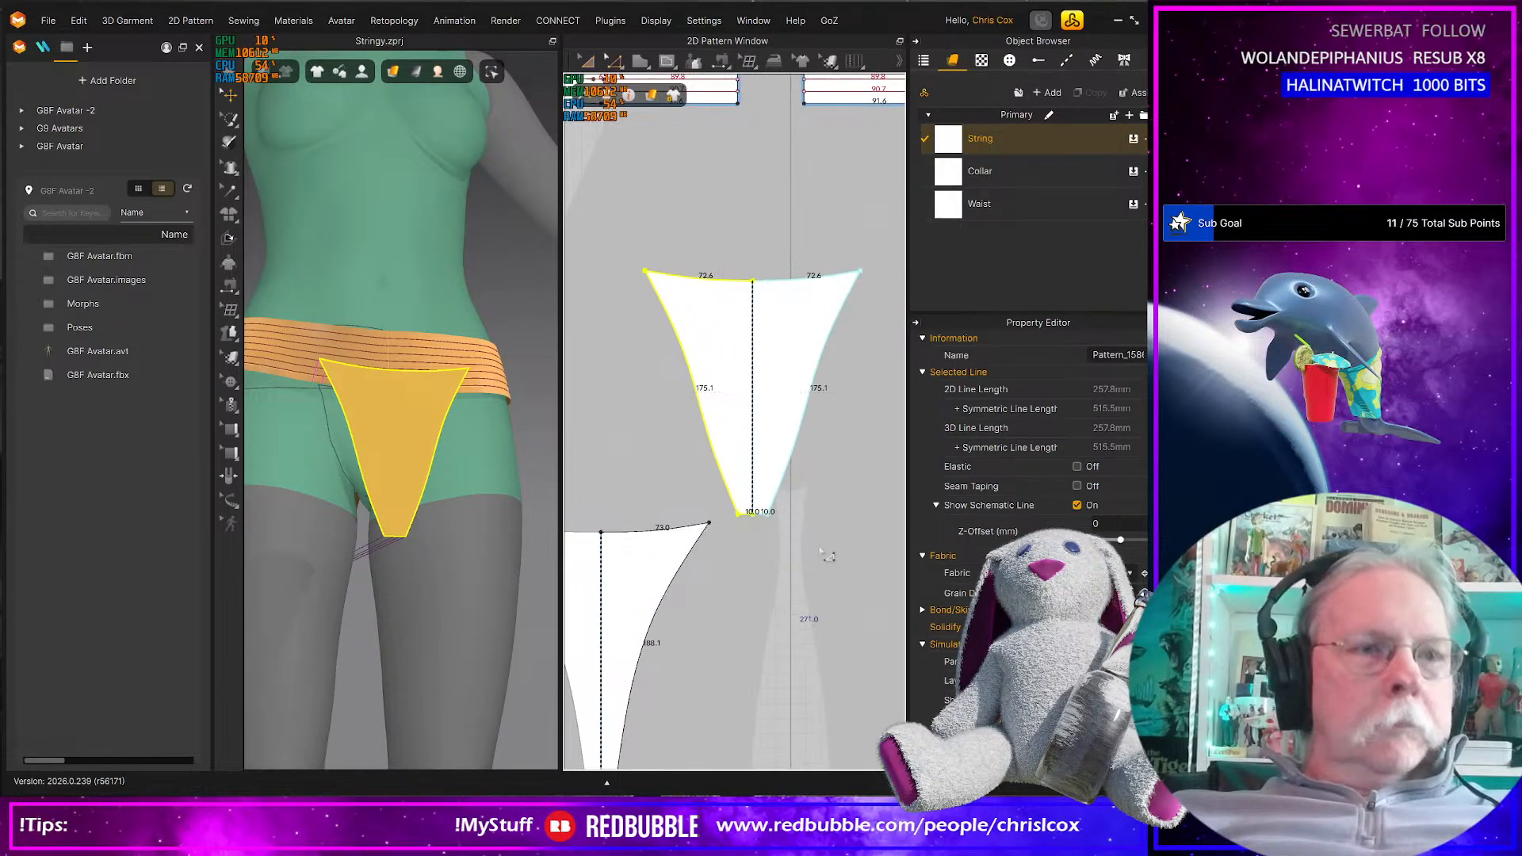
left_click_drag(826, 555, 738, 529)
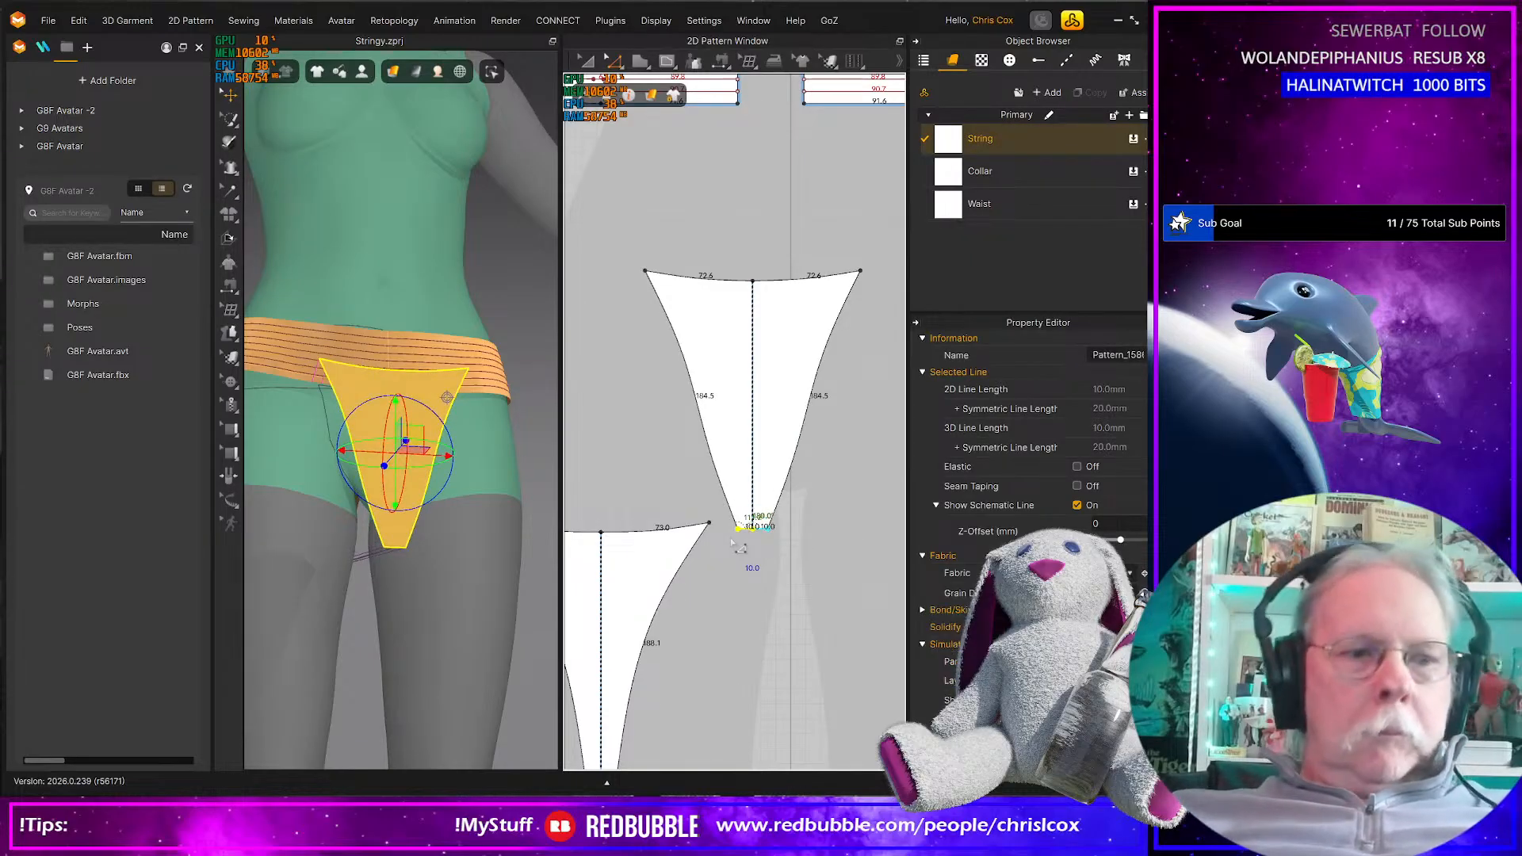
left_click_drag(710, 454, 734, 462)
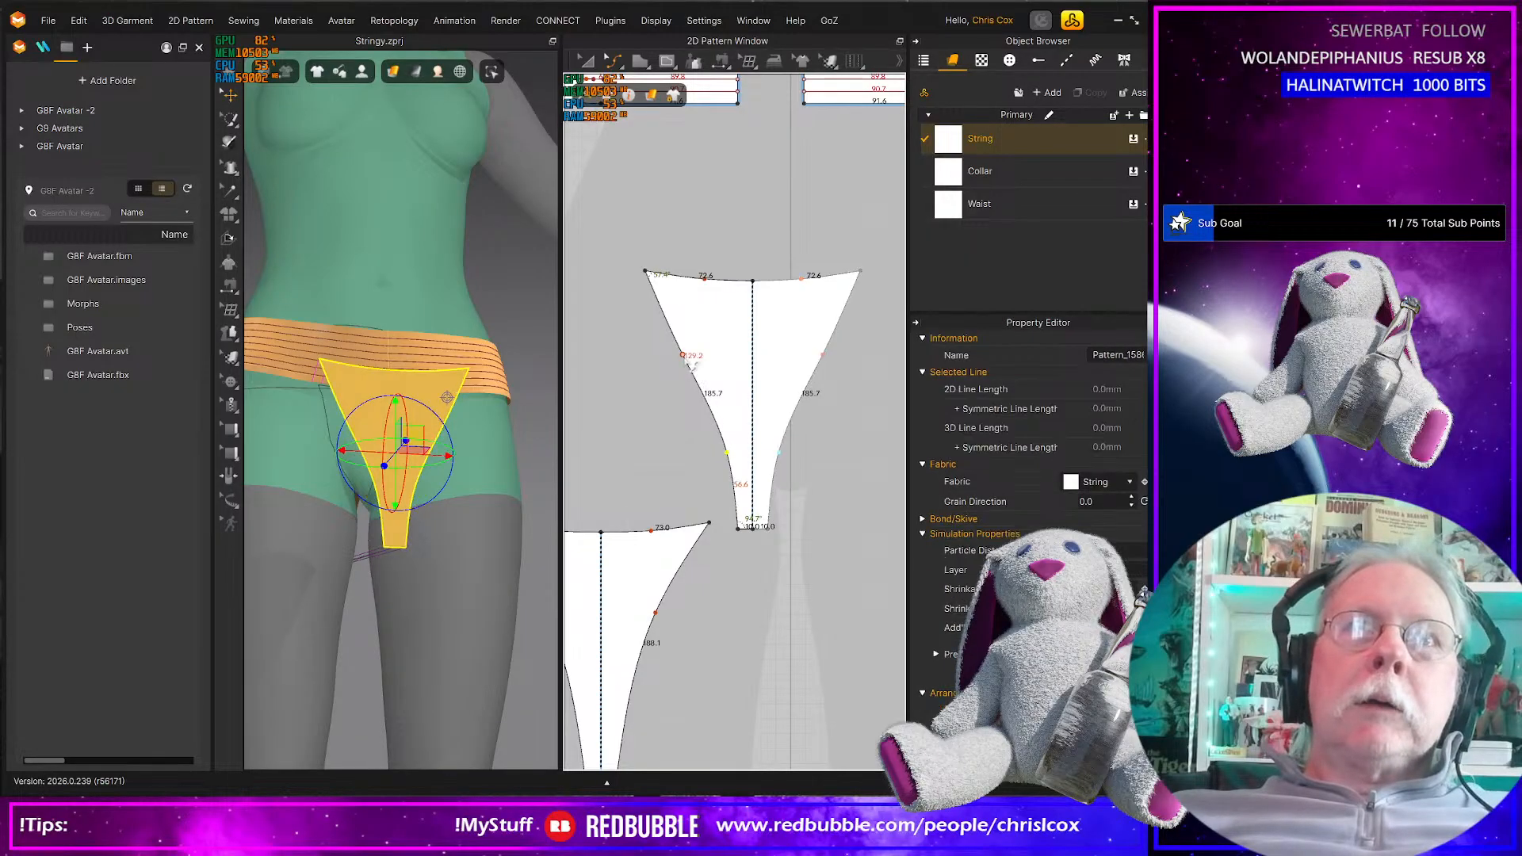
Simulate the garment briefly to test the reshaped front pattern, and undo the simulation
key("space")
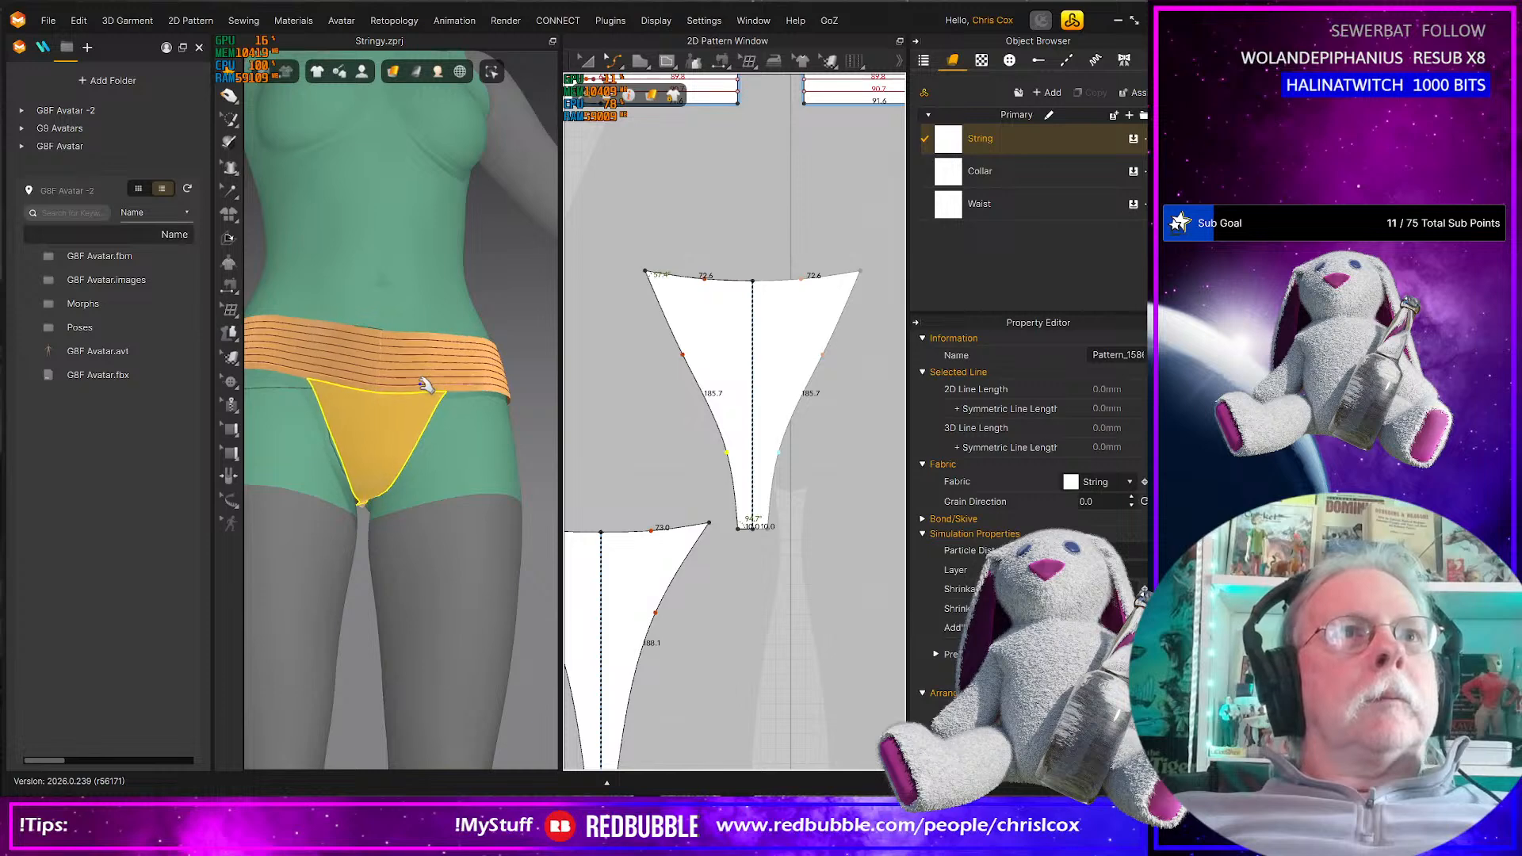
key("space")
key("ctrl+z")
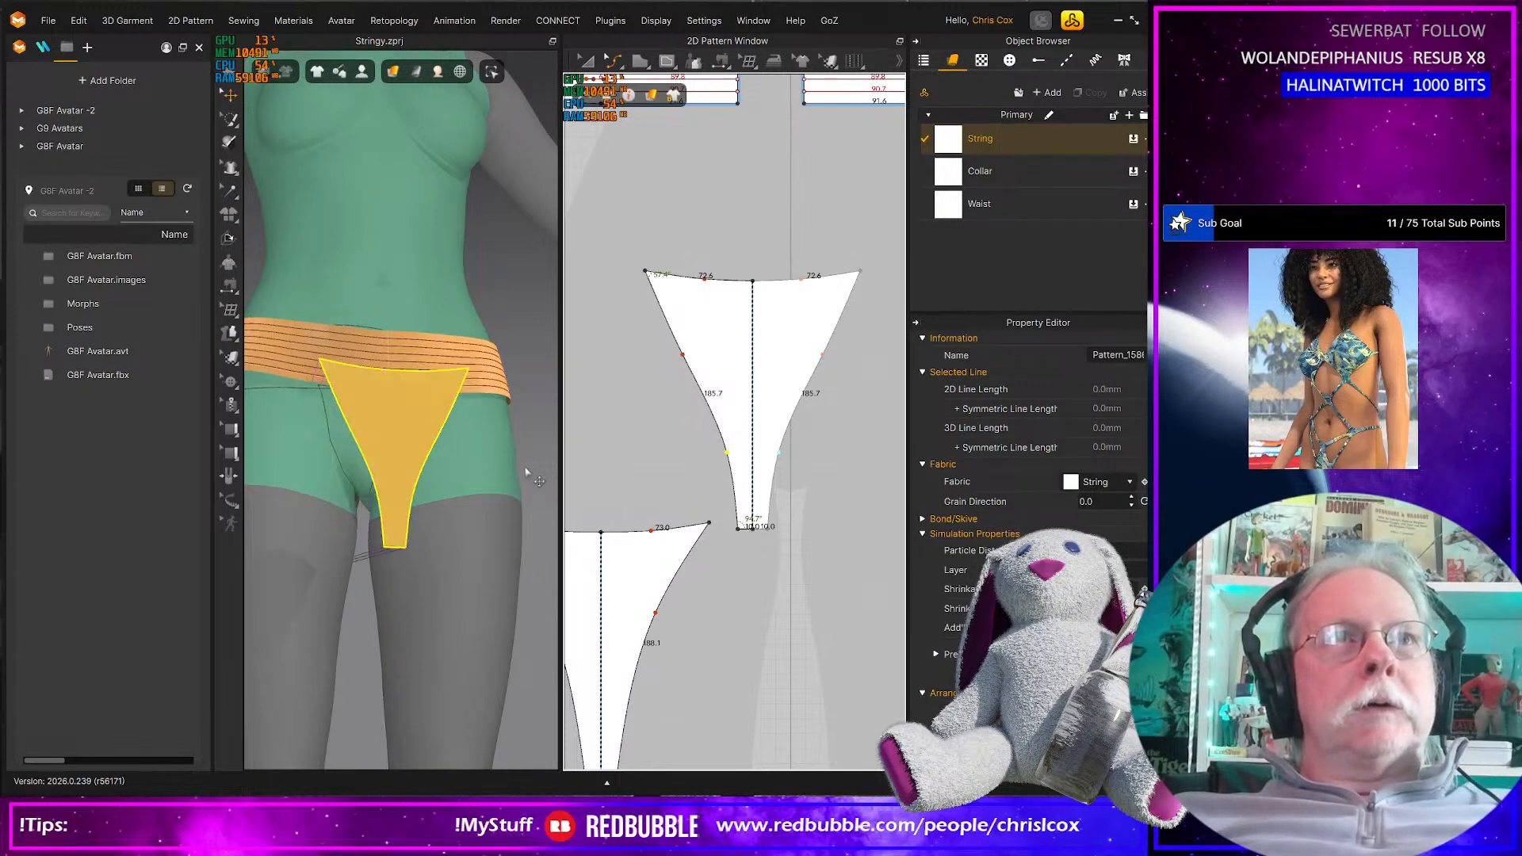
Lengthen the front pattern about another 10 mm at its bottom edge and test the fit with a simulation that is undone
left_click_drag(805, 558, 746, 560)
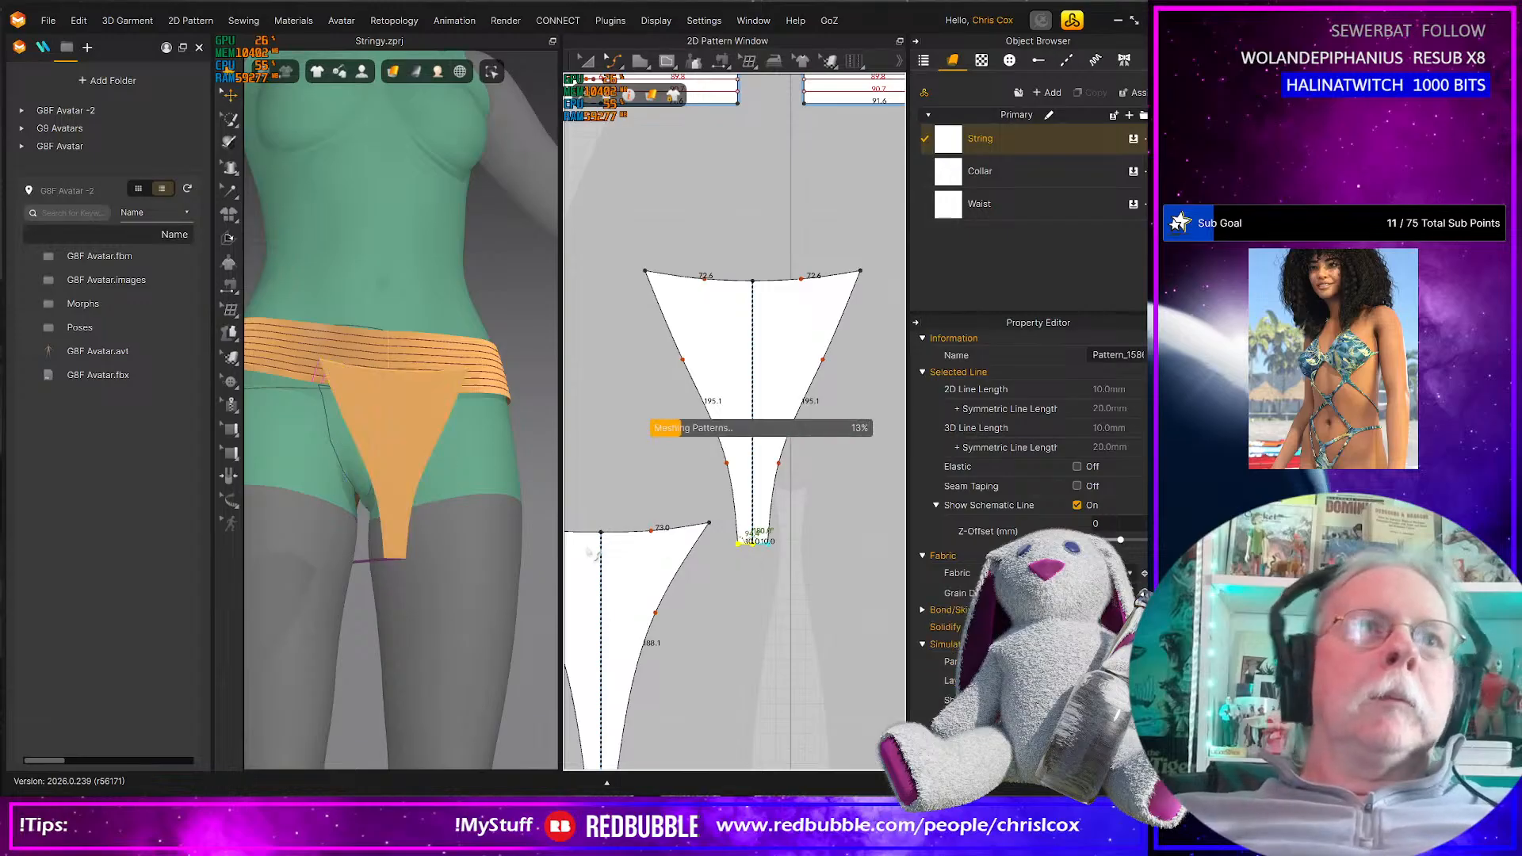
key("space")
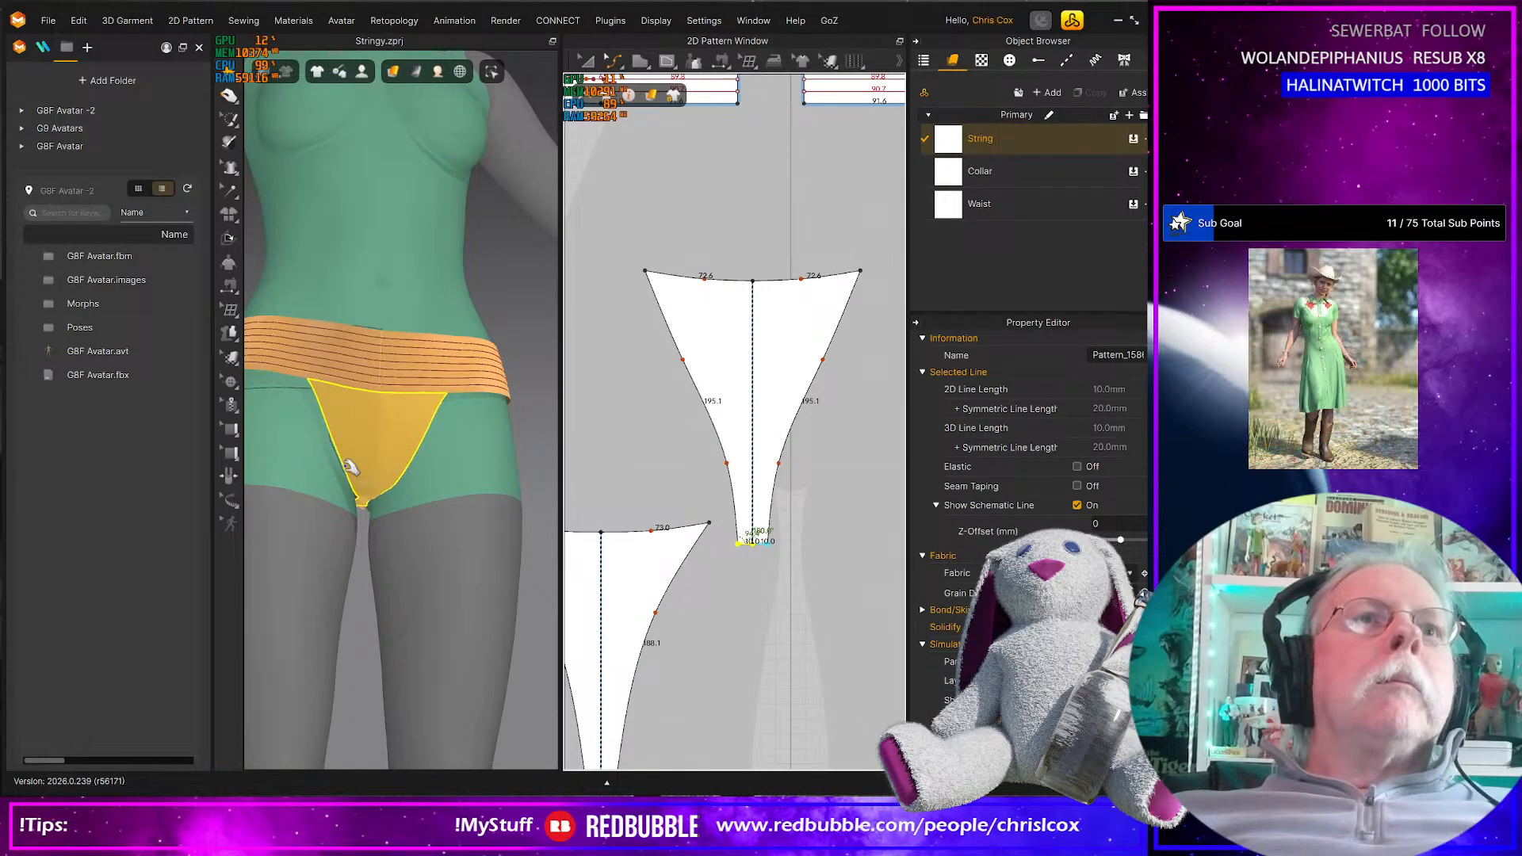
right_click_drag(351, 467, 435, 485)
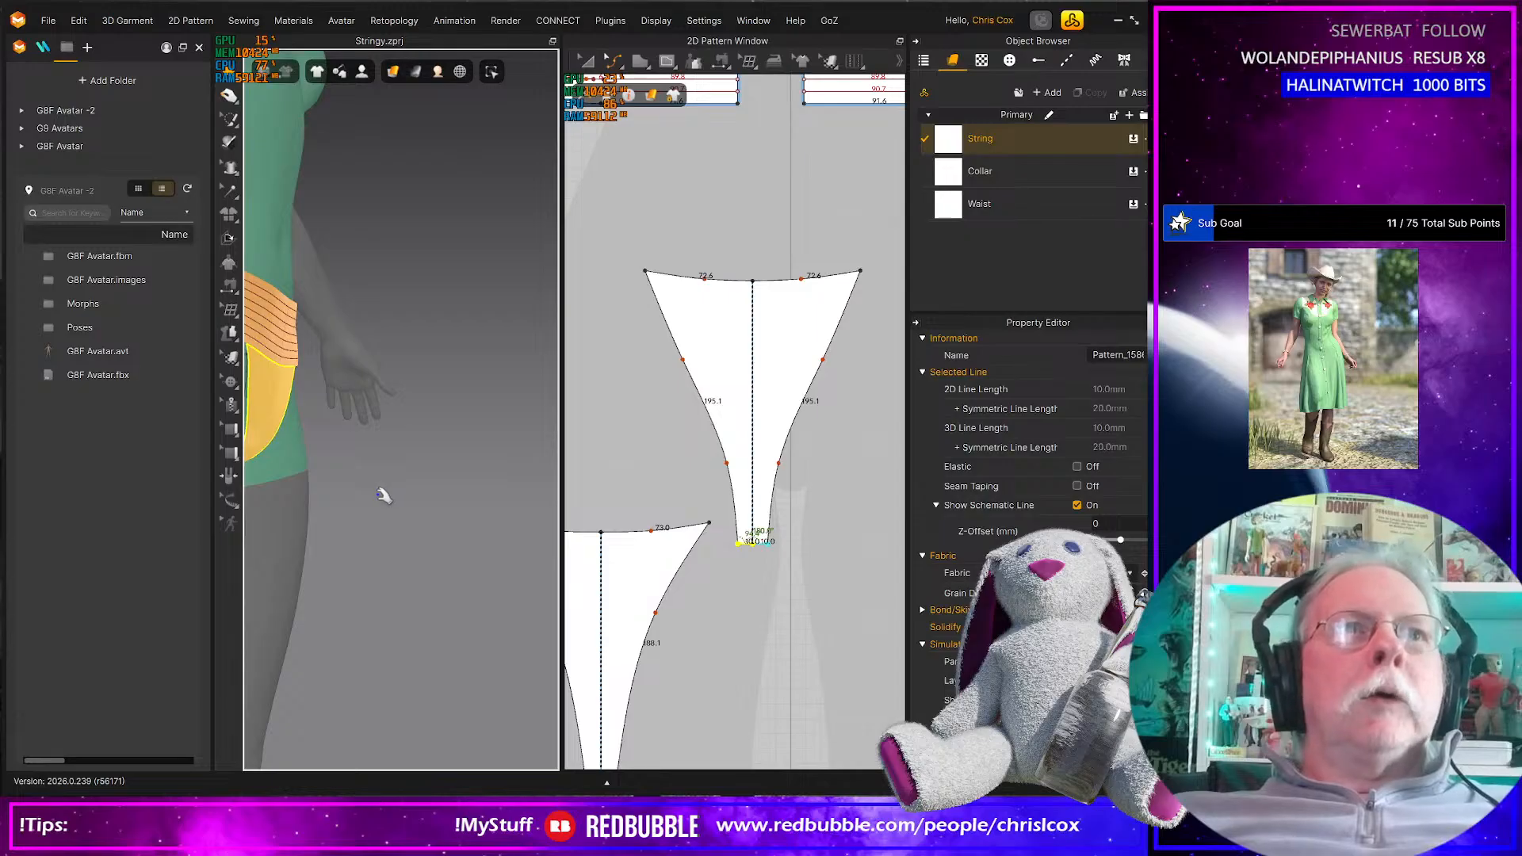
key("ctrl+z")
Simulate the garment and pull the back pattern into place between the buttocks, checking the crotch seam from behind and below
scroll(380, 495, "down", 1)
scroll(379, 498, "up", 4)
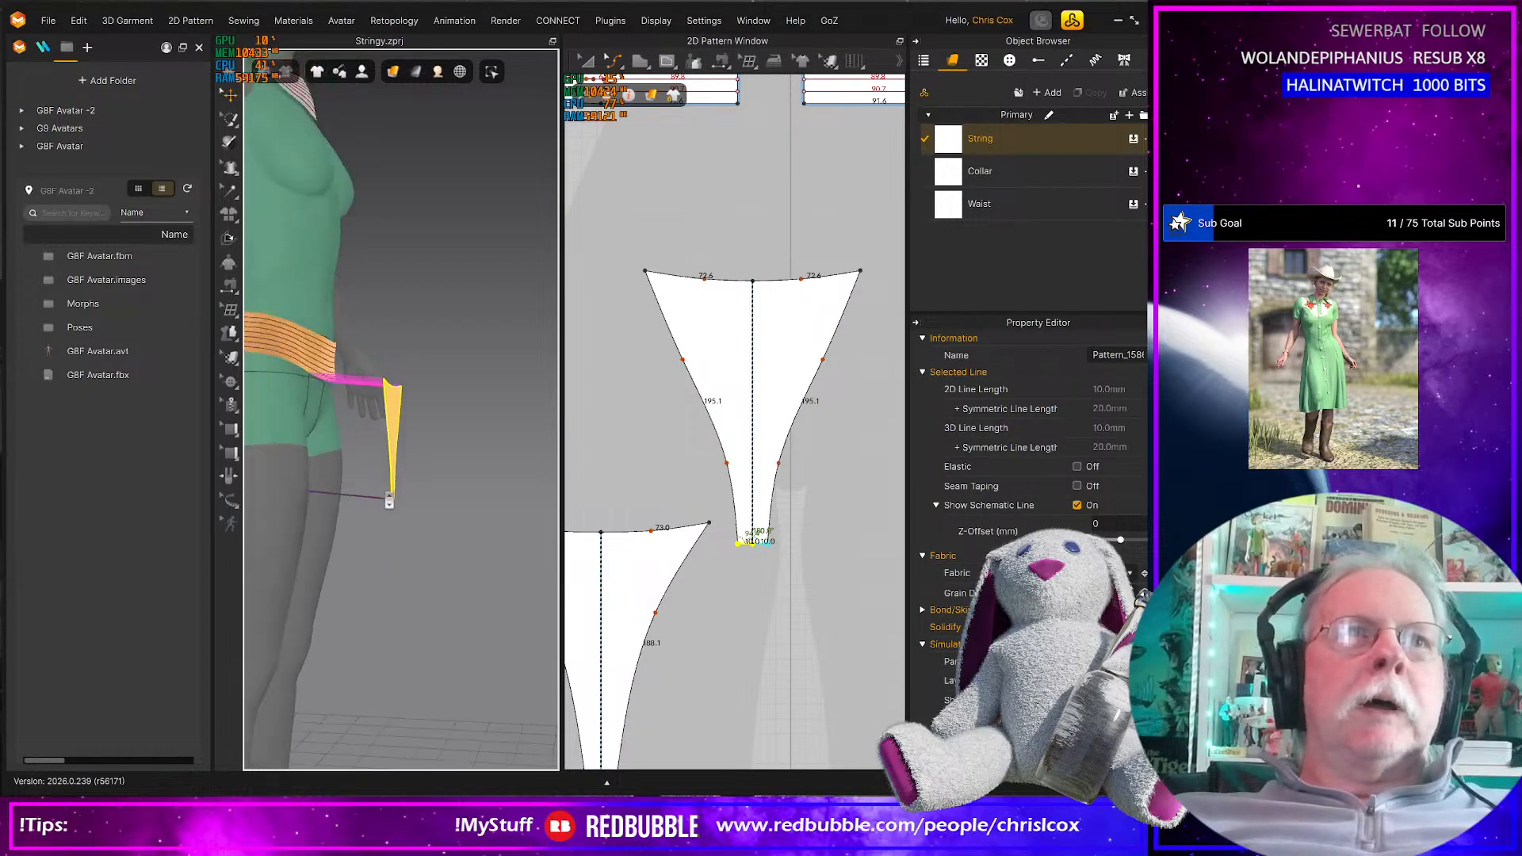
right_click_drag(328, 511, 469, 507)
scroll(471, 511, "up", 3)
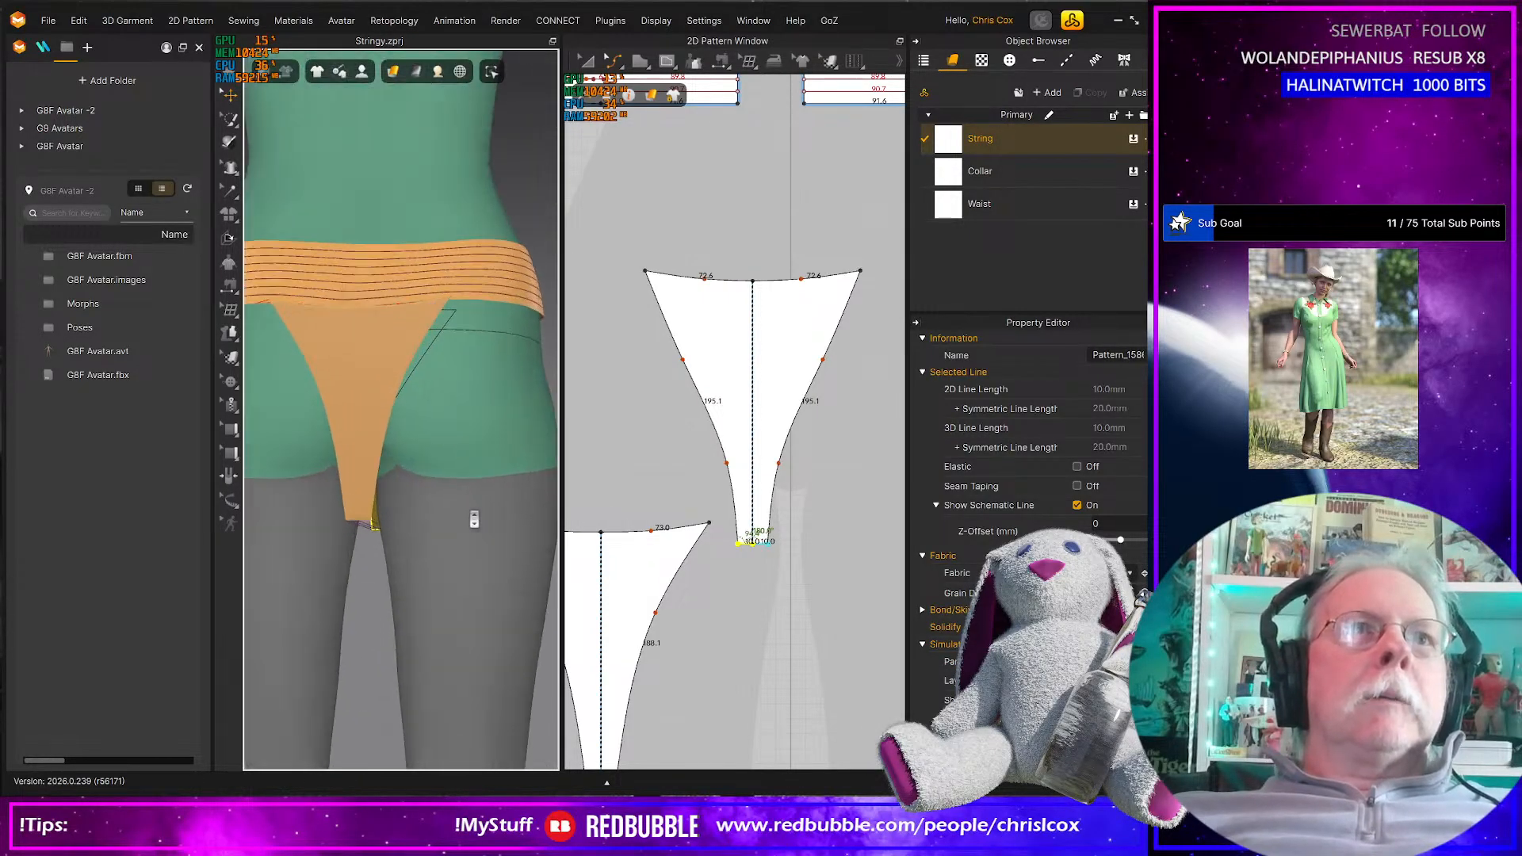
middle_click_drag(467, 489, 468, 509)
right_click_drag(468, 509, 452, 513)
key("space")
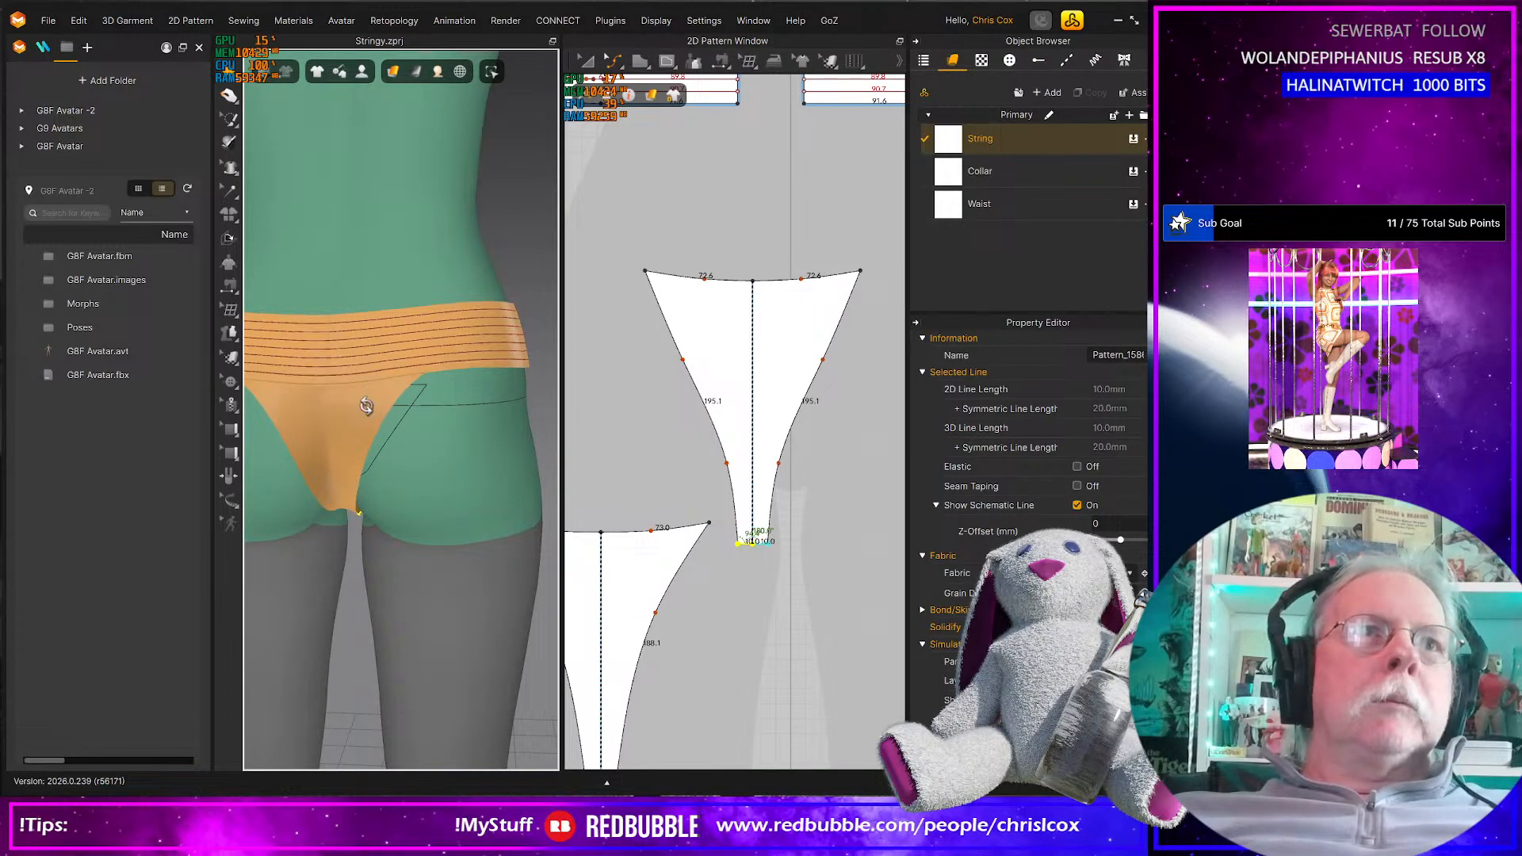
right_click_drag(367, 404, 382, 371)
left_click(385, 421)
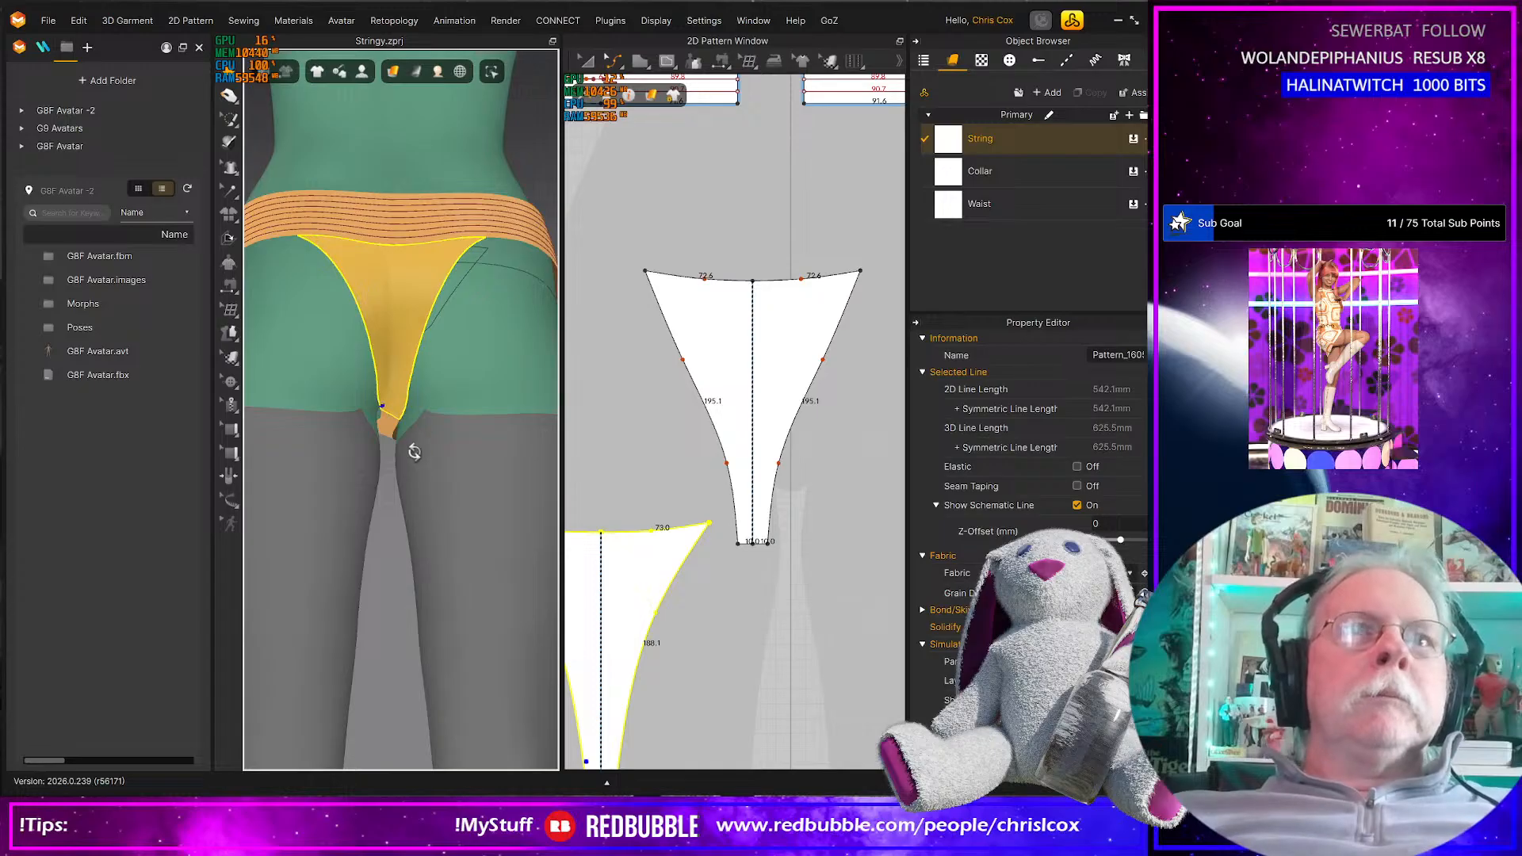
mouse_move(412, 449)
right_mouse_down()
mouse_move(399, 417)
mouse_move(396, 433)
right_mouse_up()
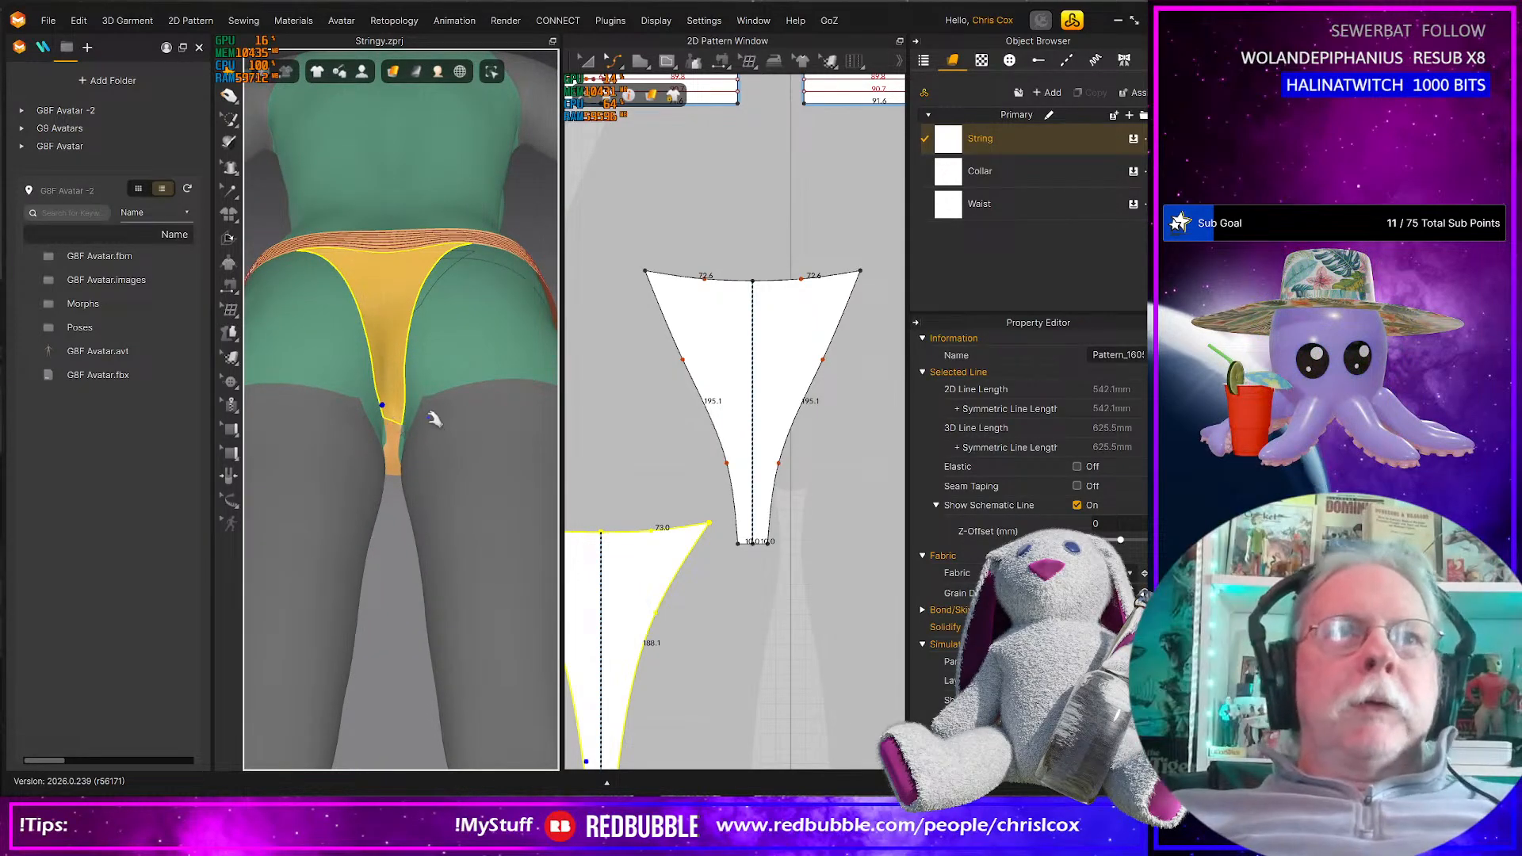
right_click_drag(402, 452, 398, 420)
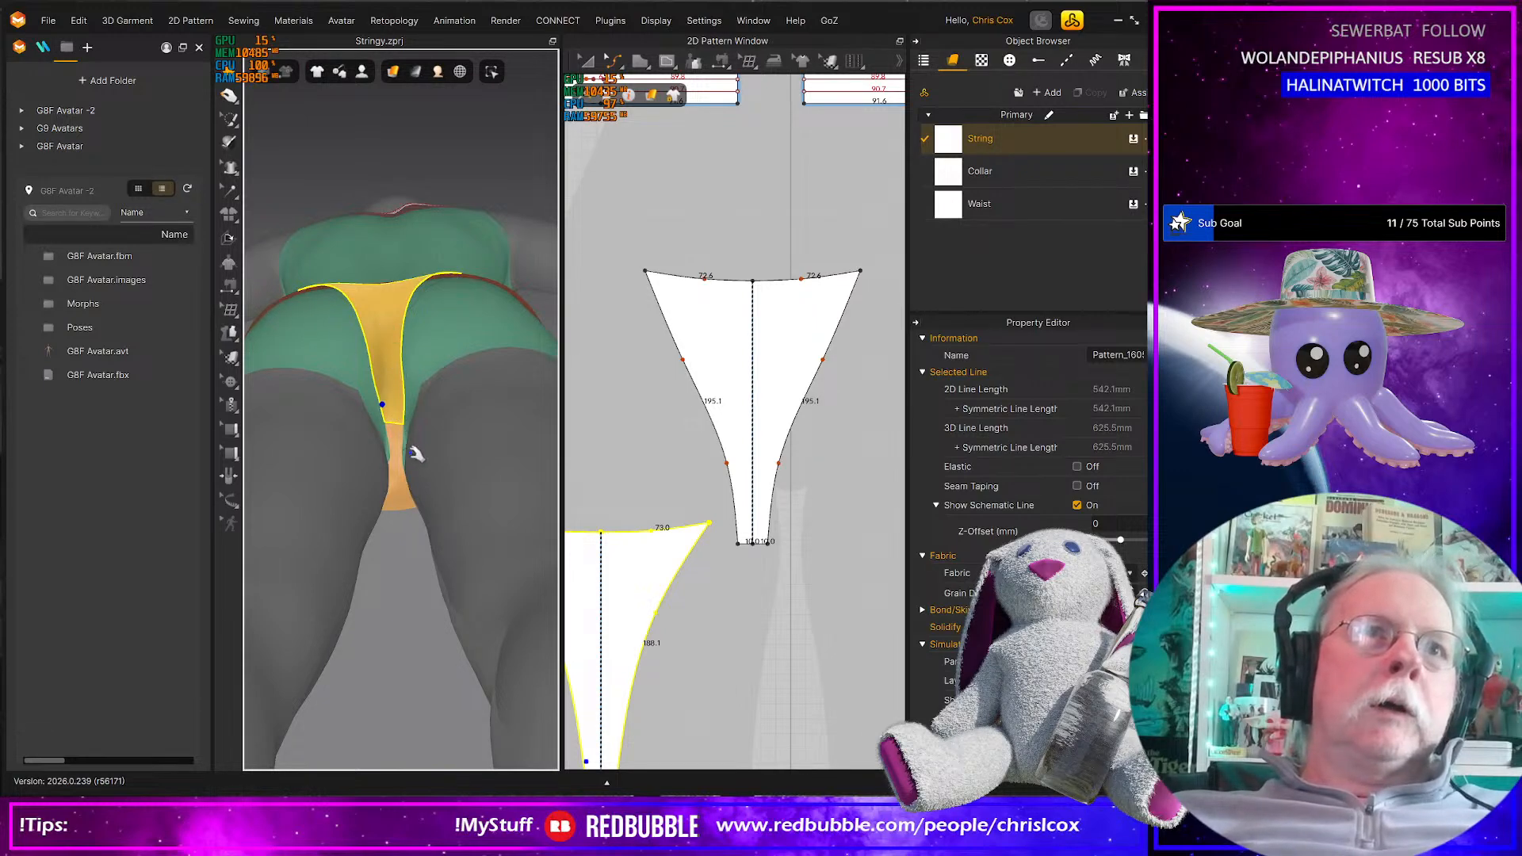
Draw an internal line down the center of the back pattern from its upper edge to its bottom edge
middle_click_drag(706, 618, 793, 489)
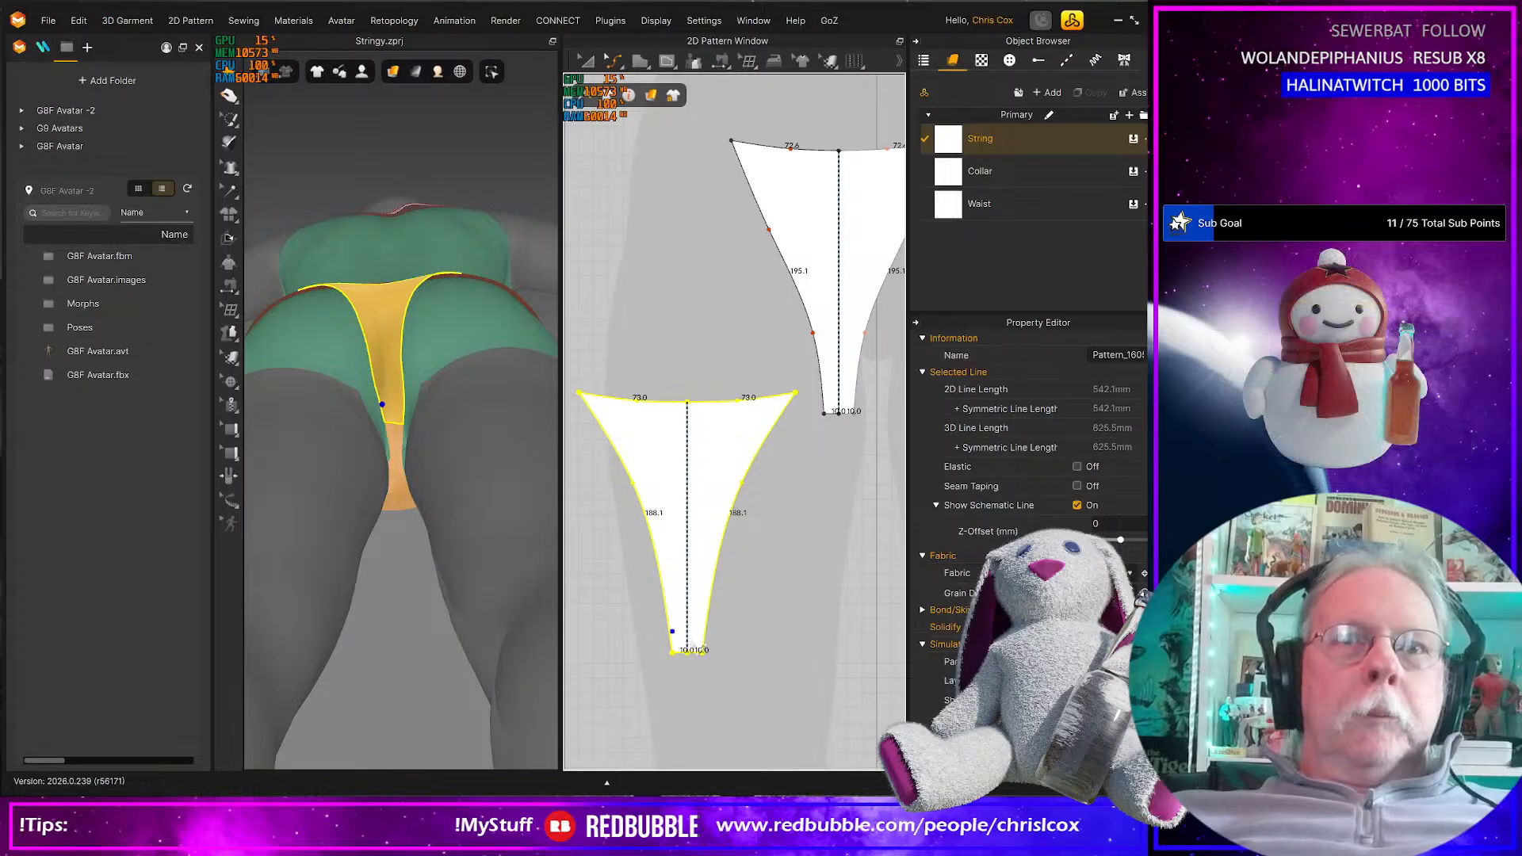
left_click(711, 646)
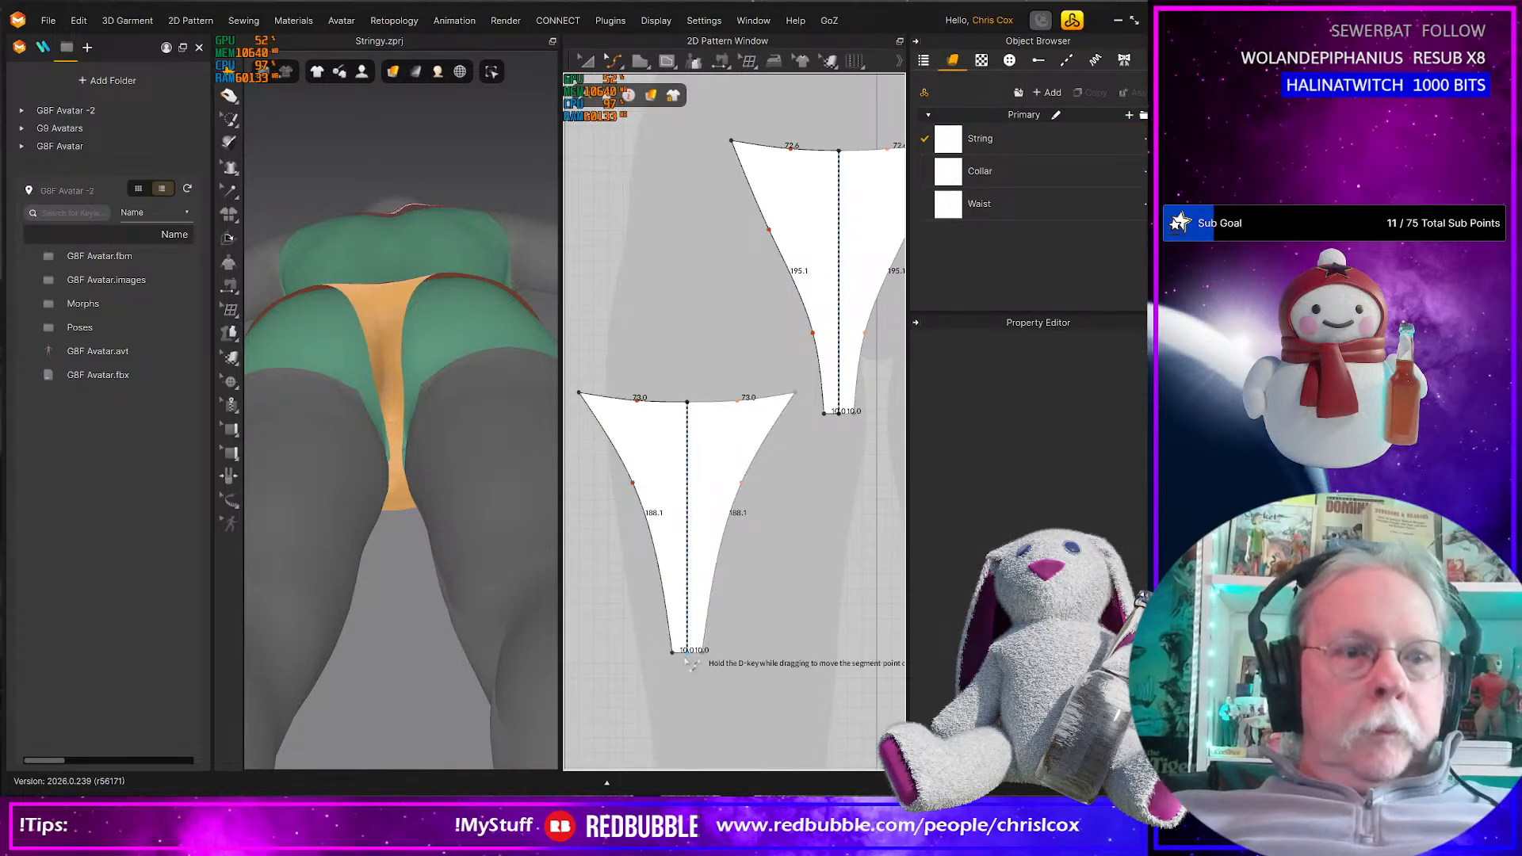
key("g")
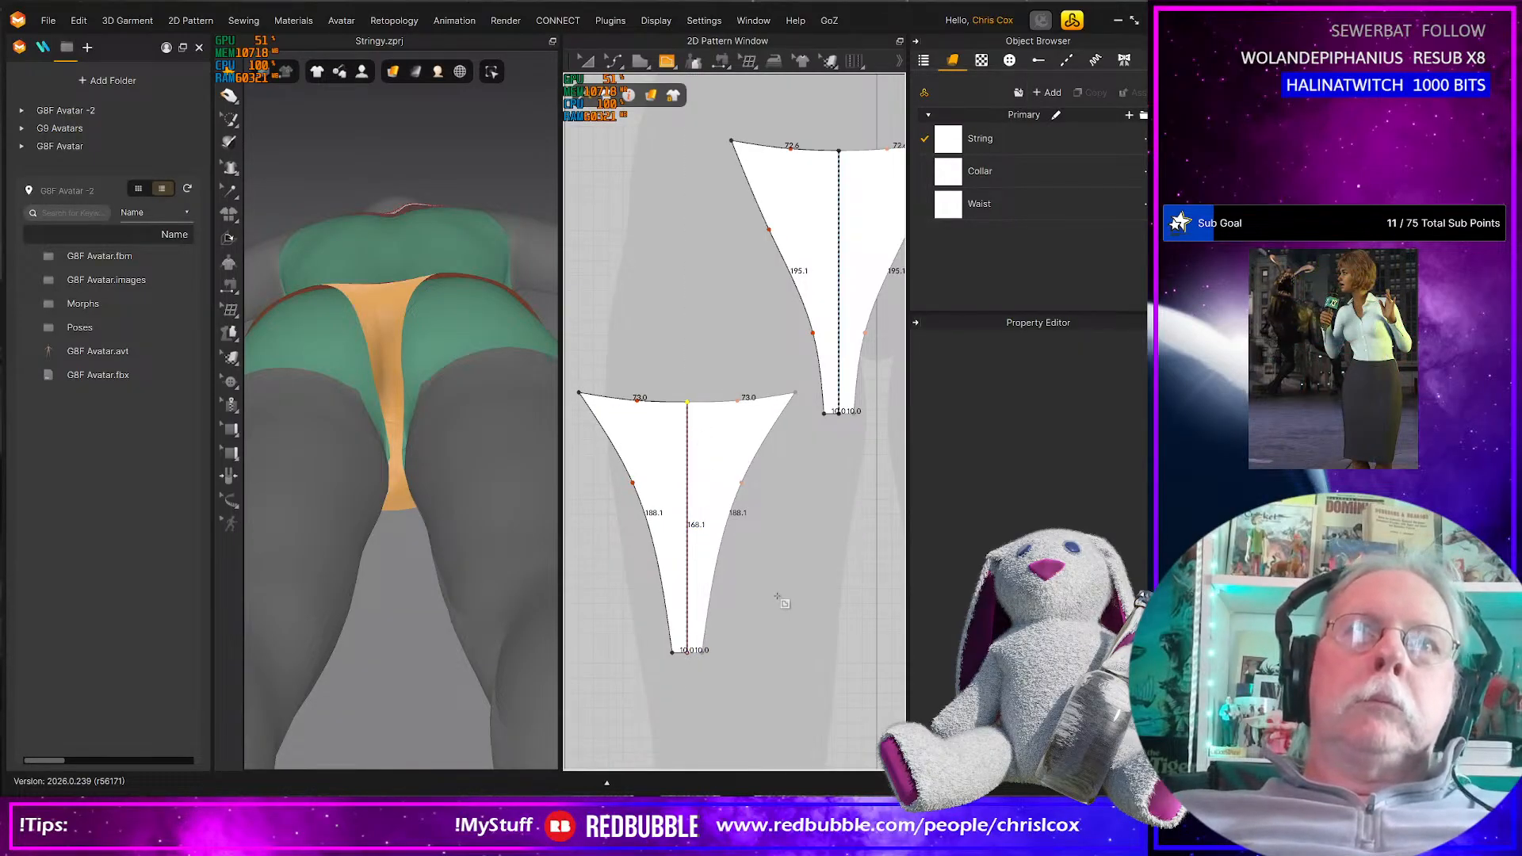
right_click_drag(516, 594, 509, 679)
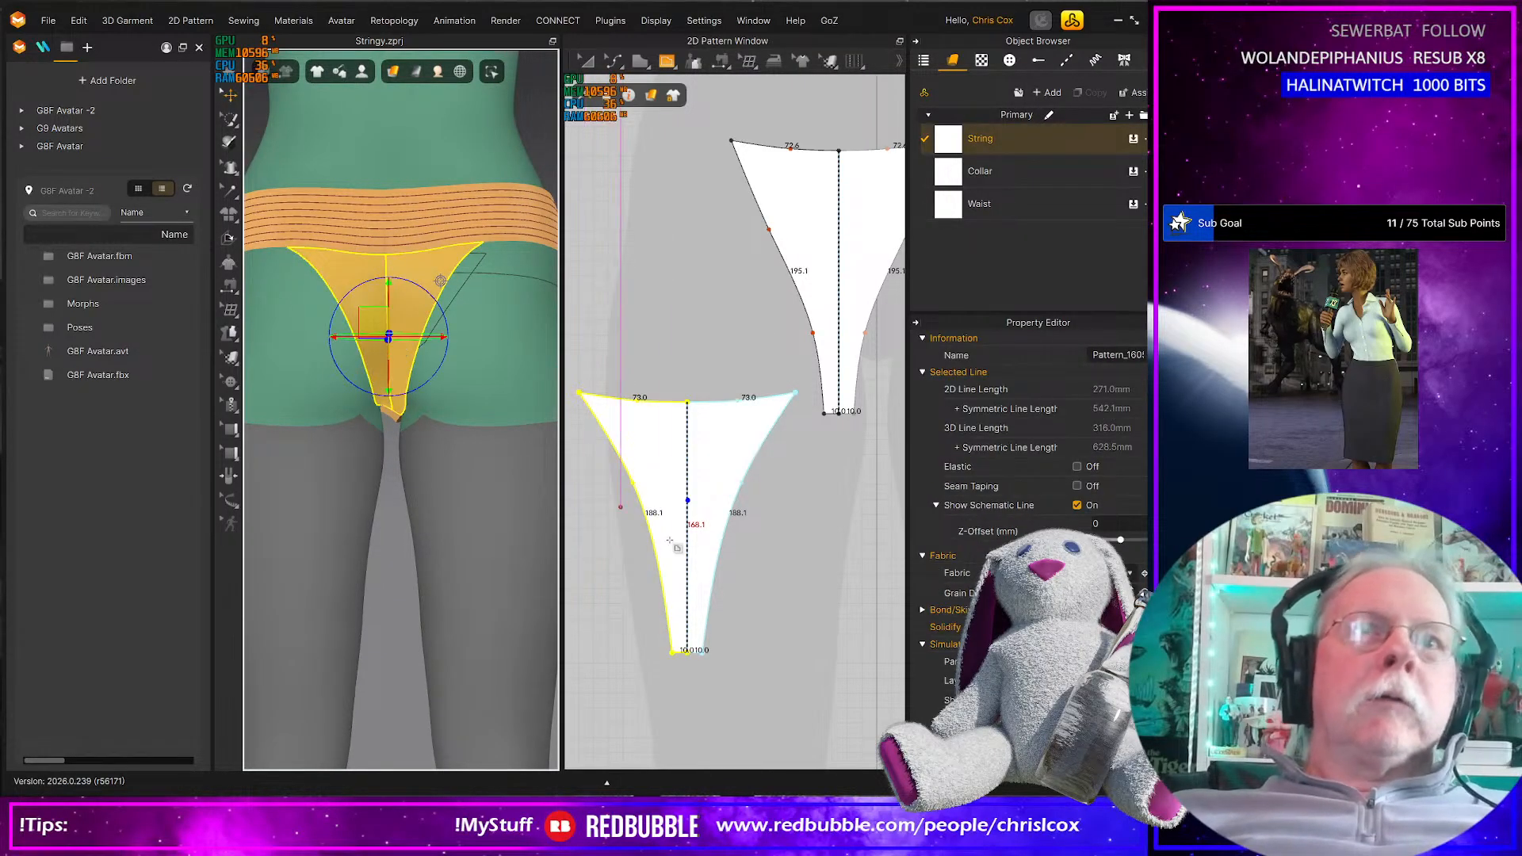
Split the back pattern's center internal line into two lines of 66.1 mm and 102.0 mm
key("z")
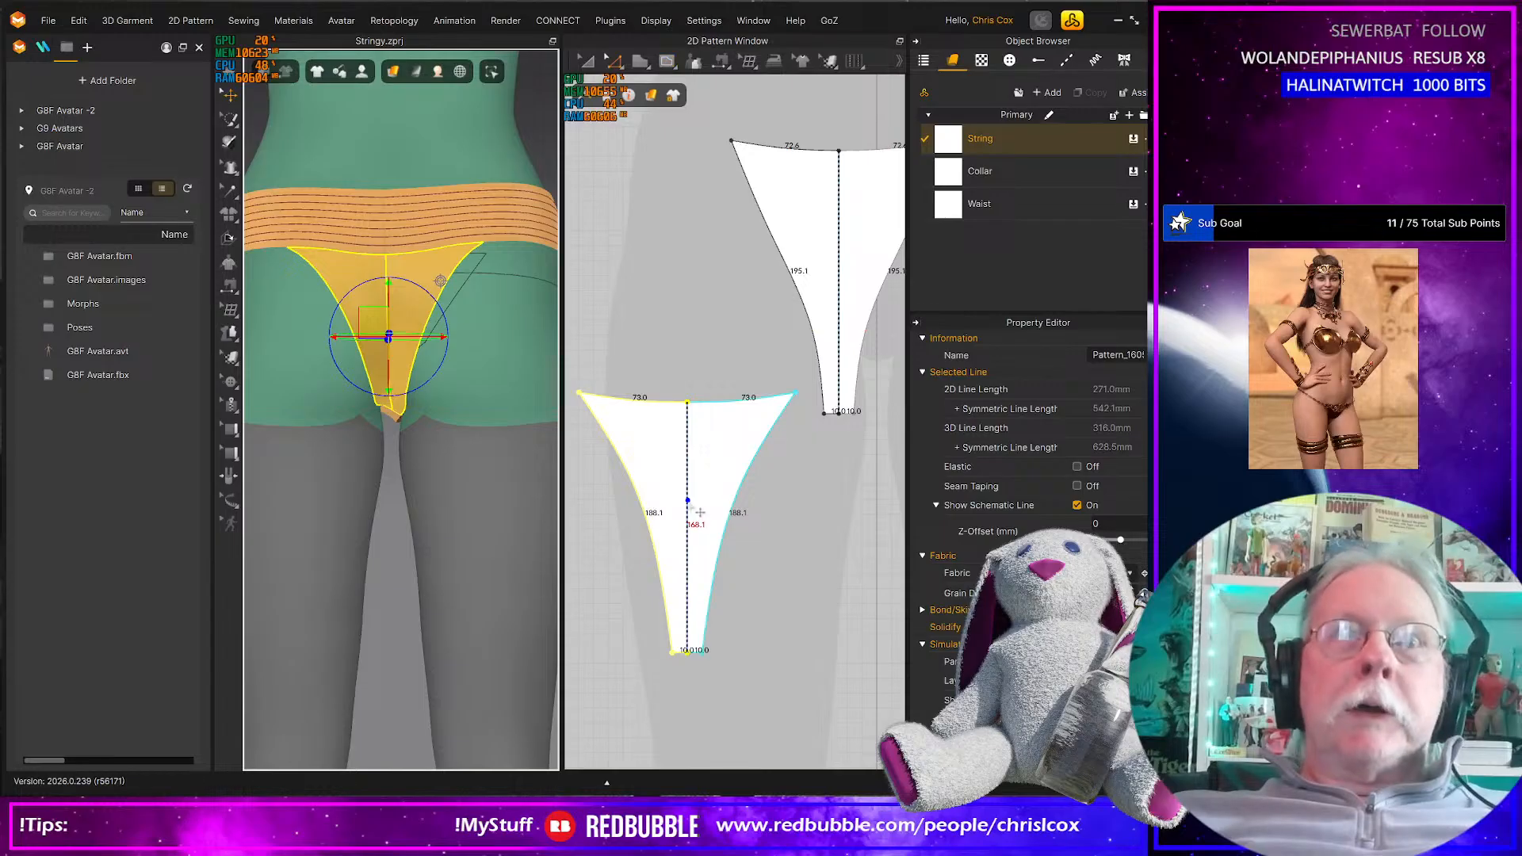
left_click(688, 505)
right_click(688, 505)
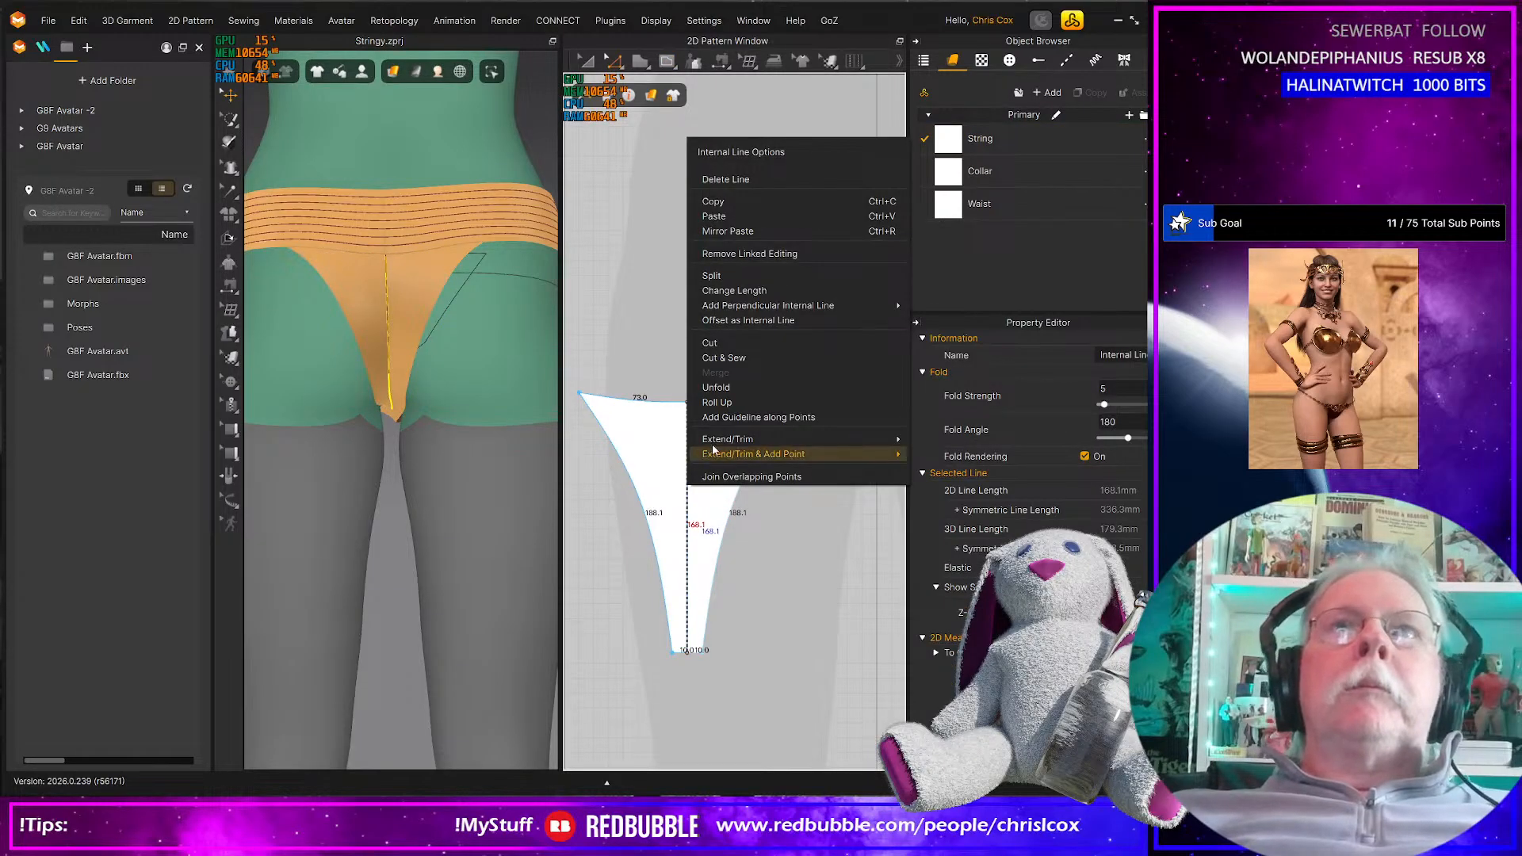
left_click(733, 277)
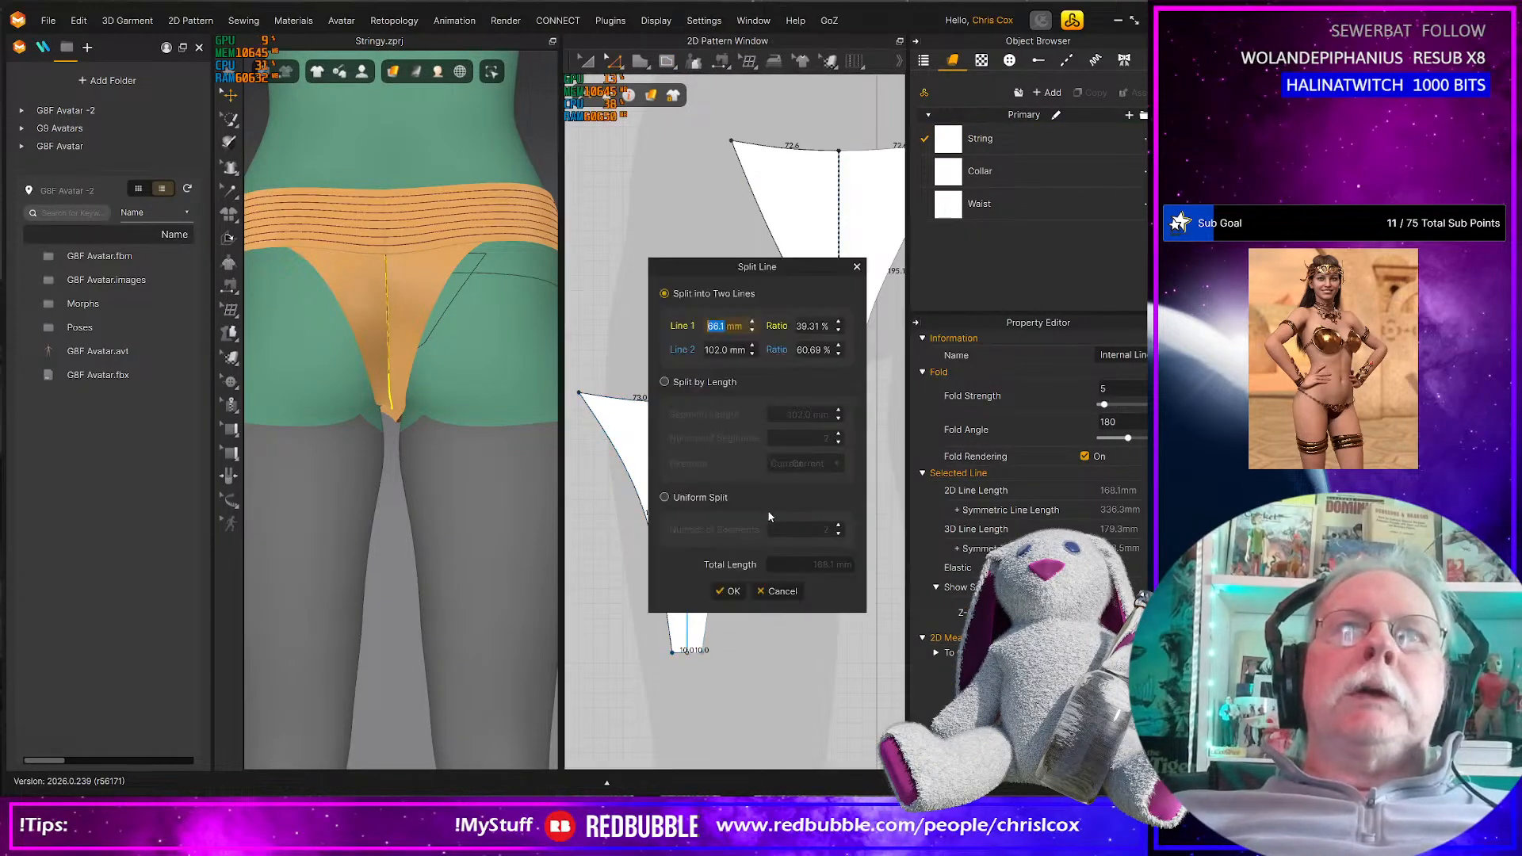
left_click(728, 591)
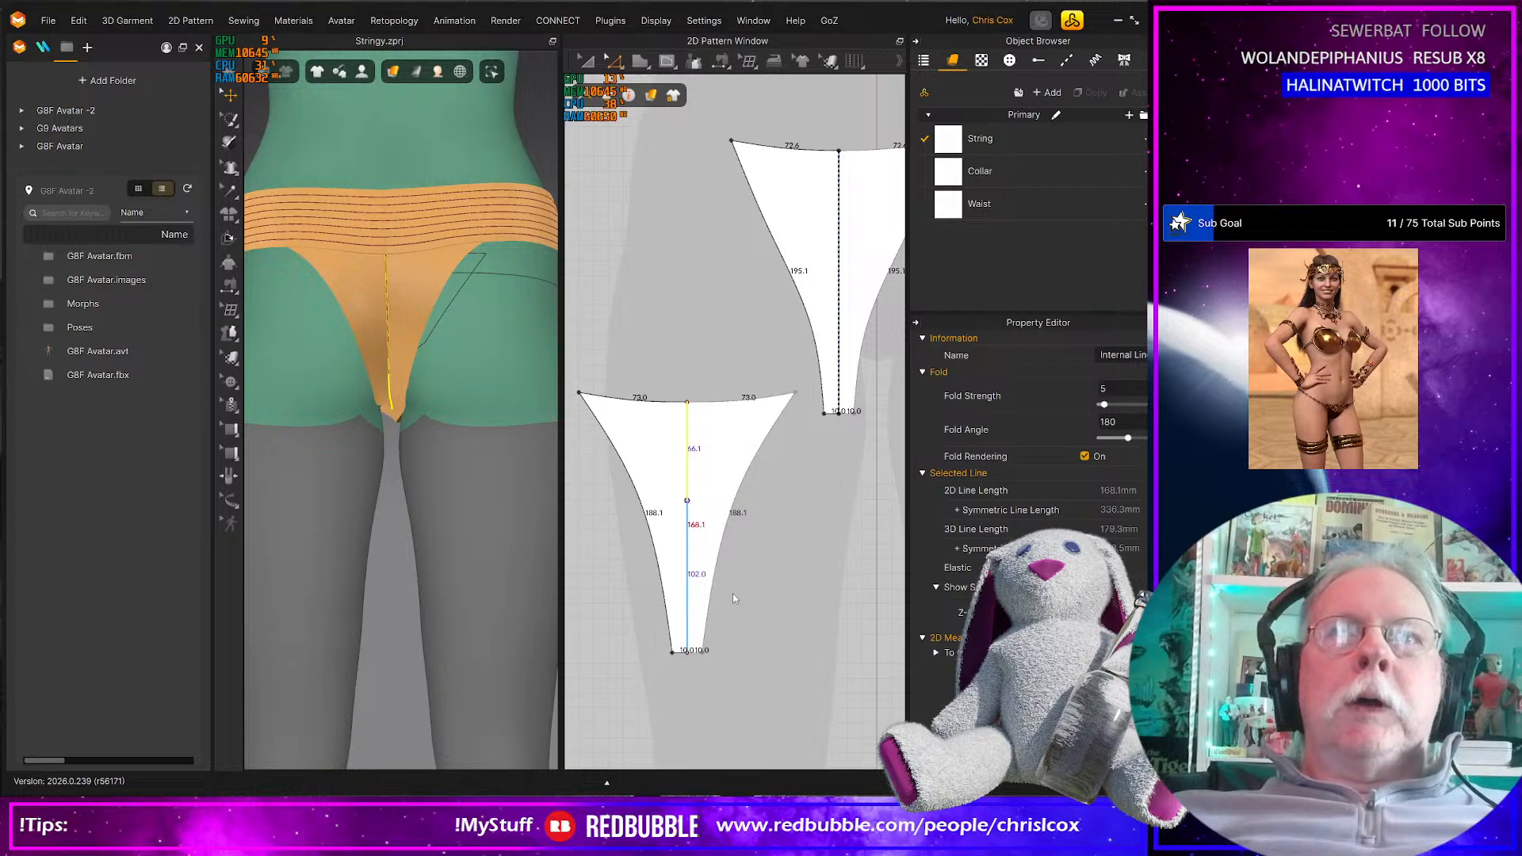
Try to select the lower 102 mm segment of the back pattern's center line on its own
left_click(688, 574)
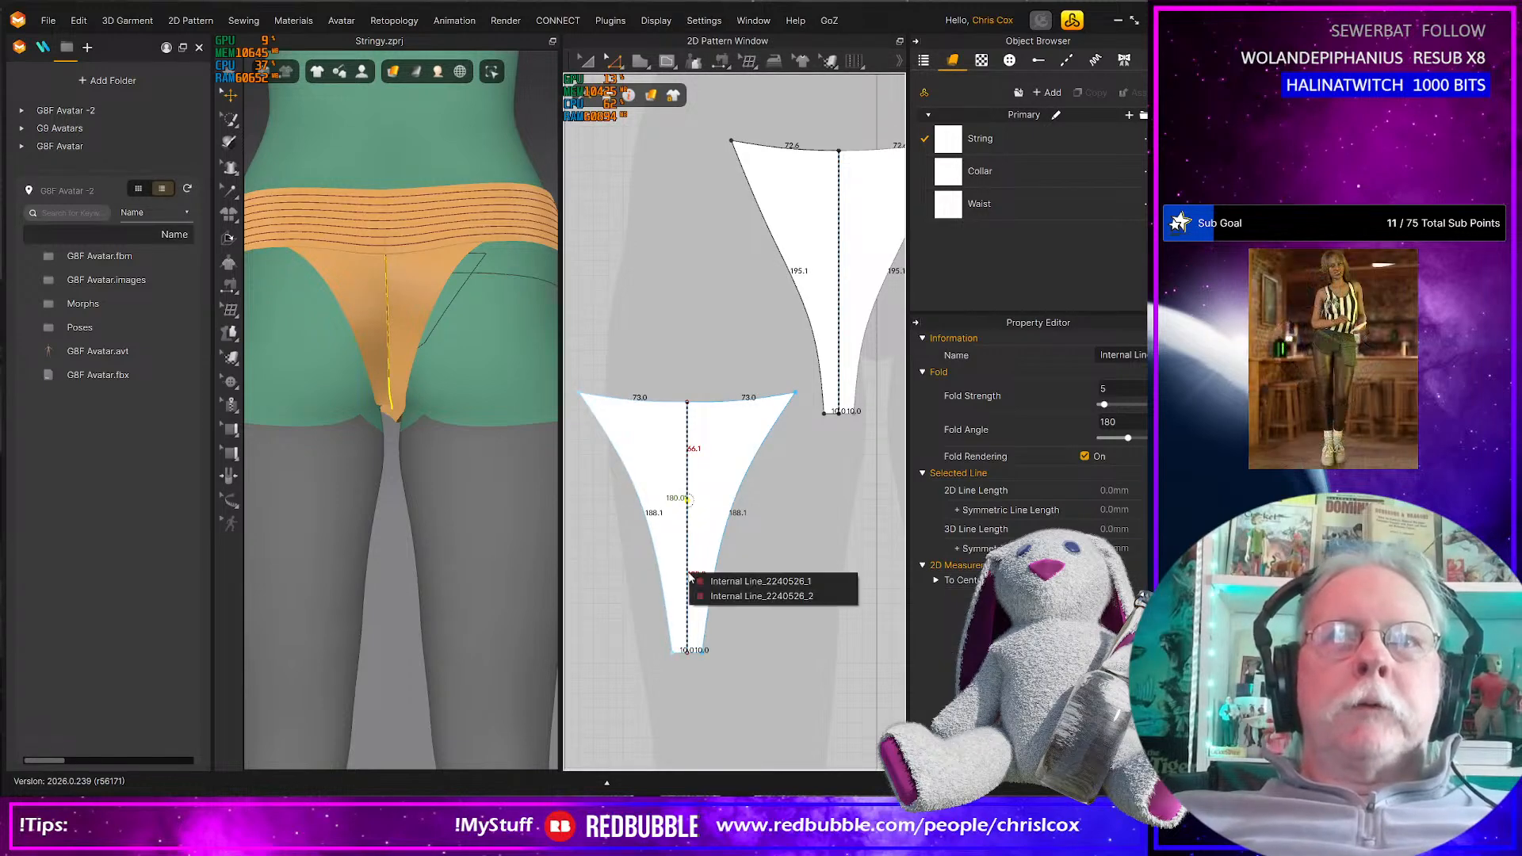
left_click(738, 563)
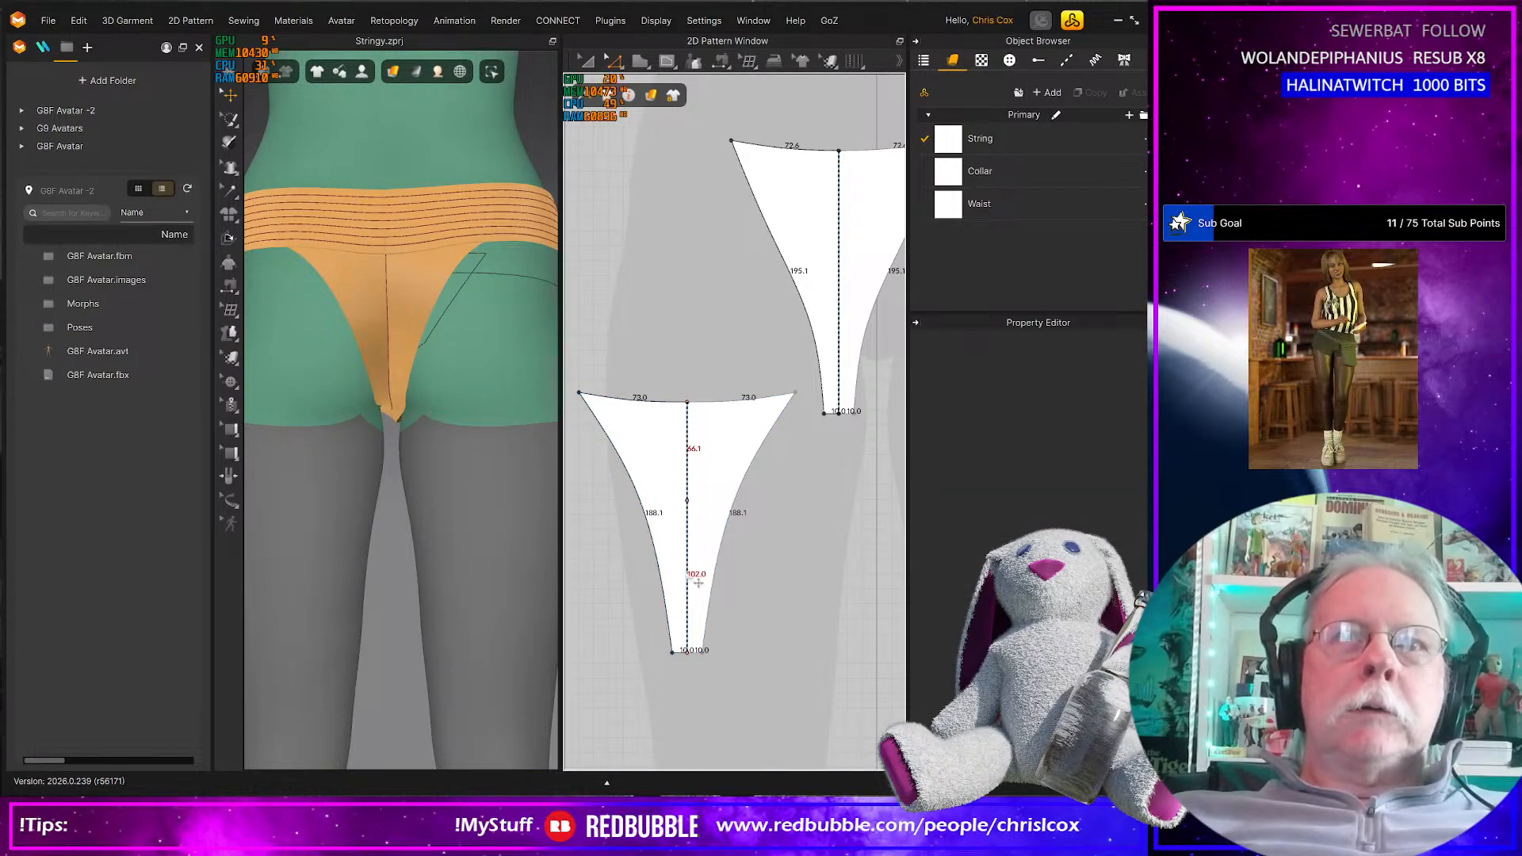
left_click(698, 584)
left_click(734, 580)
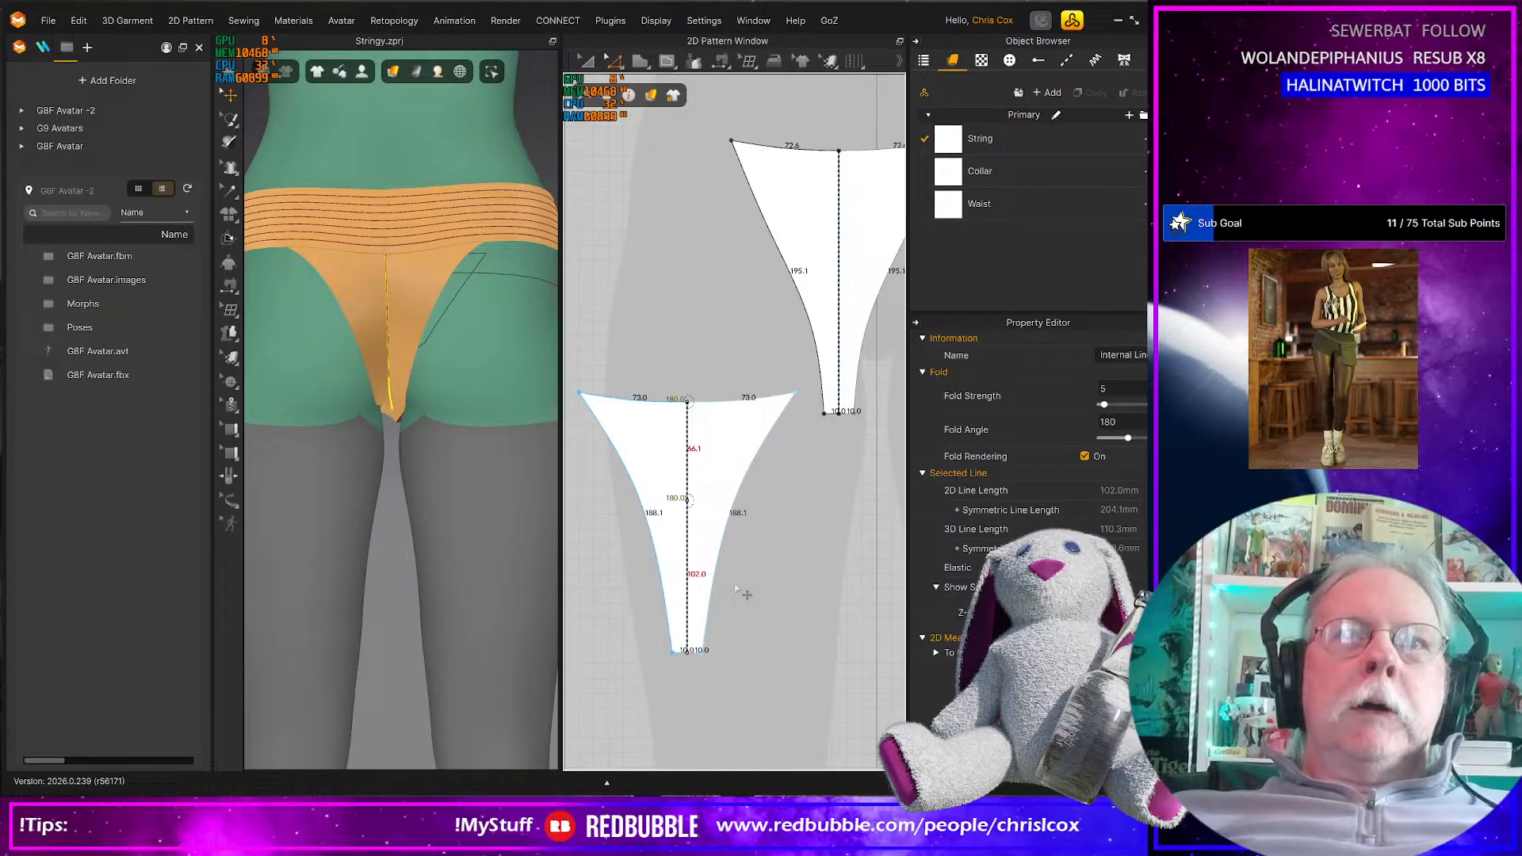
scroll(734, 583, "up", 3)
left_click(745, 591)
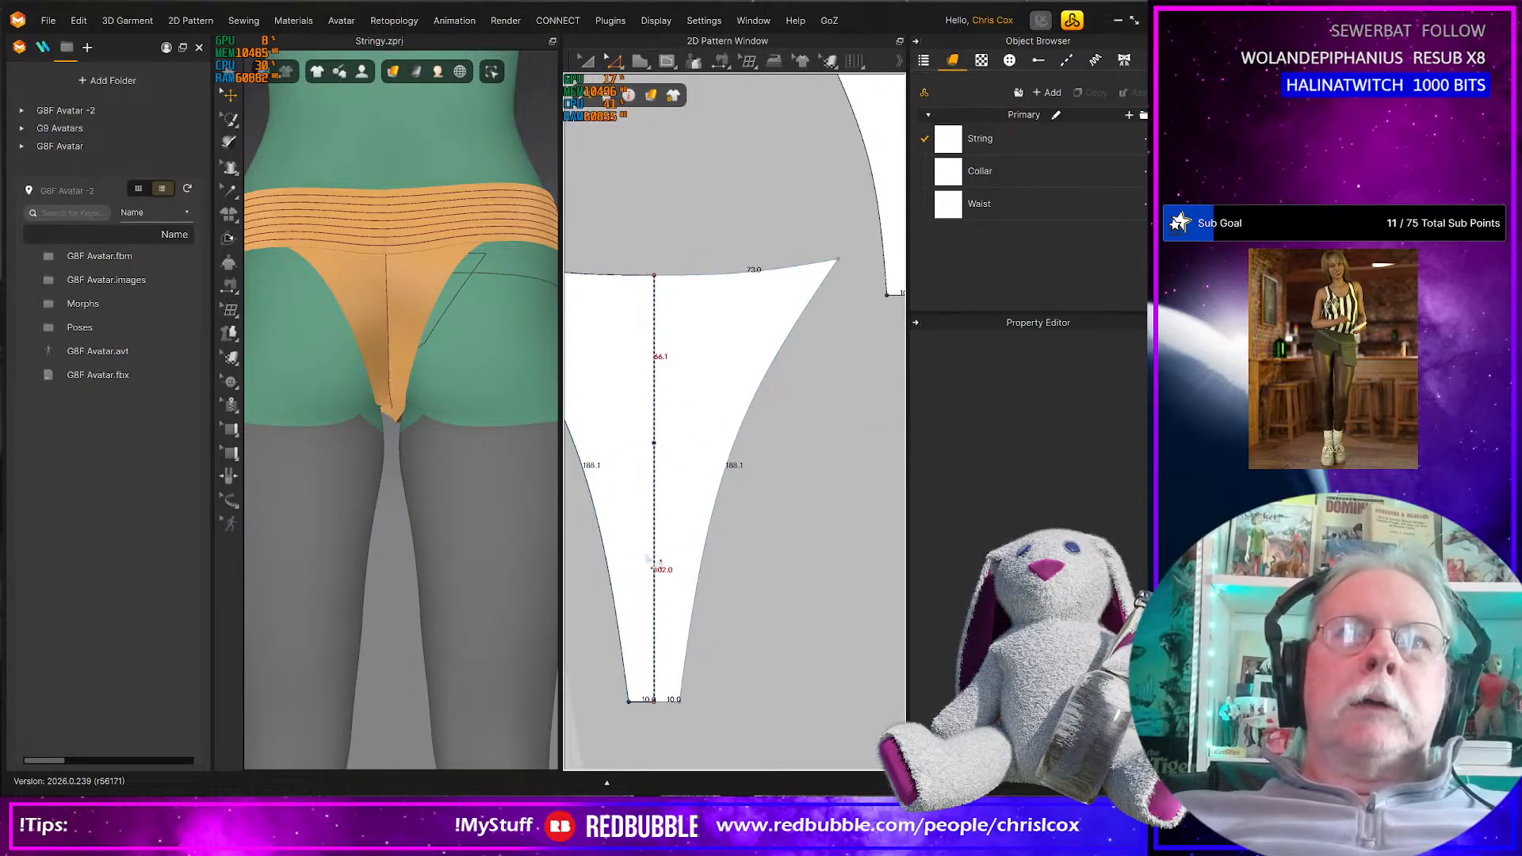
left_click(655, 564)
left_click(702, 567)
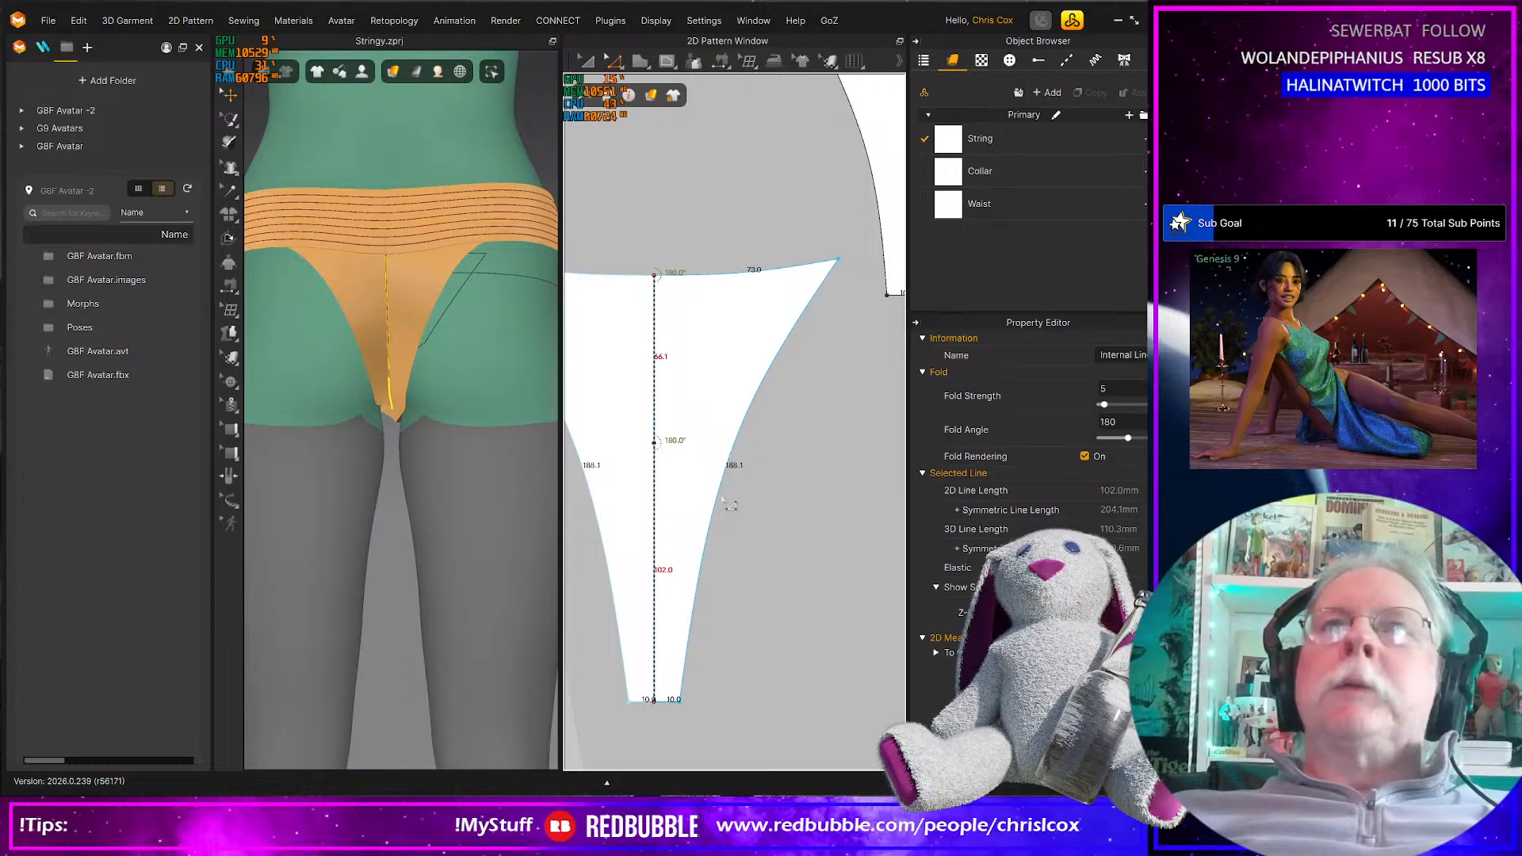
scroll(485, 489, "down", 2)
right_click_drag(486, 489, 493, 455)
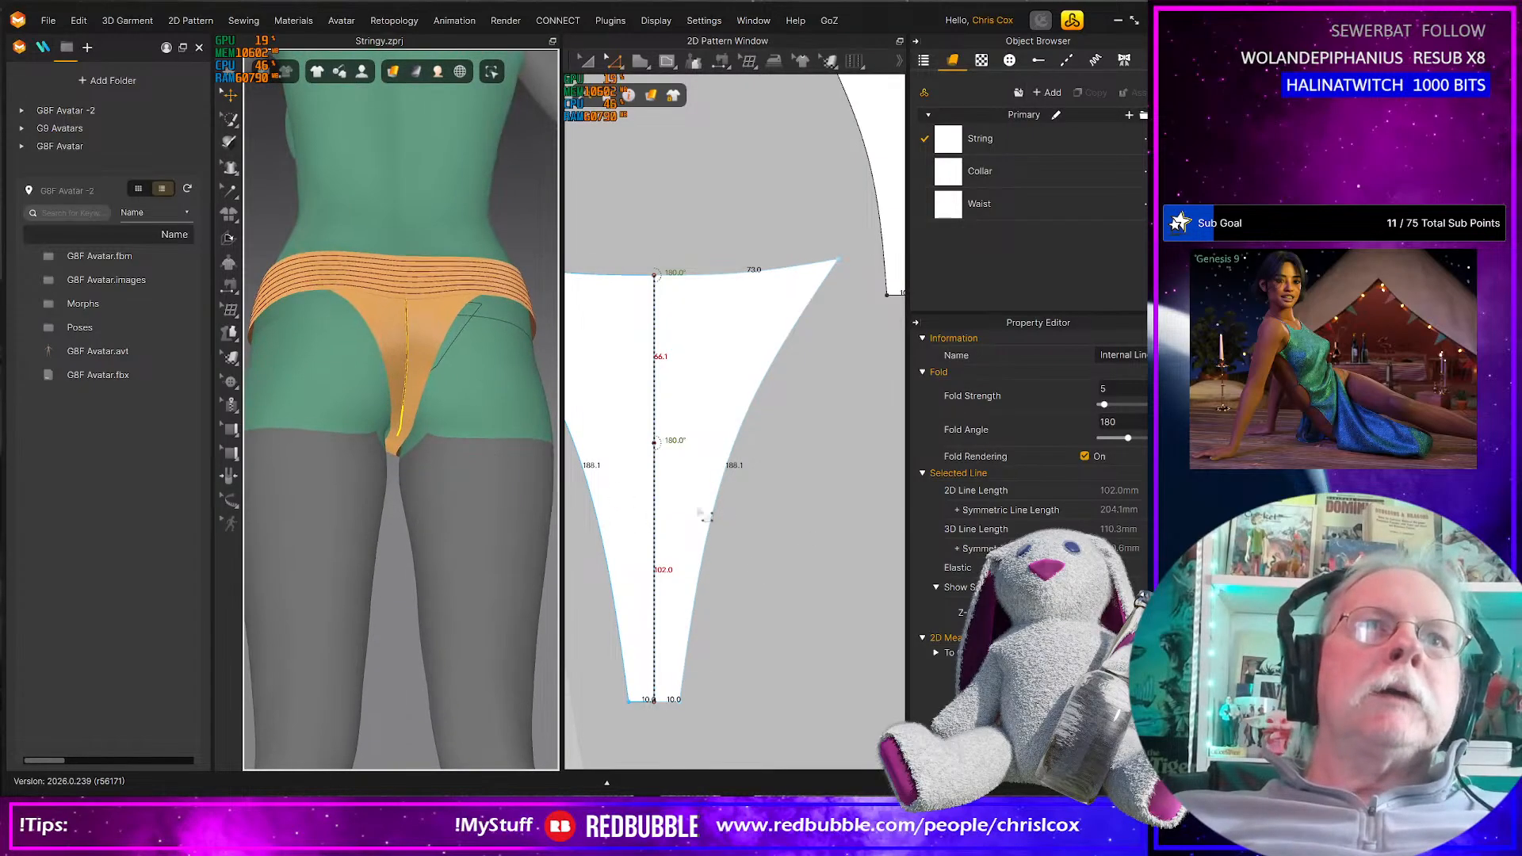
left_click(809, 541)
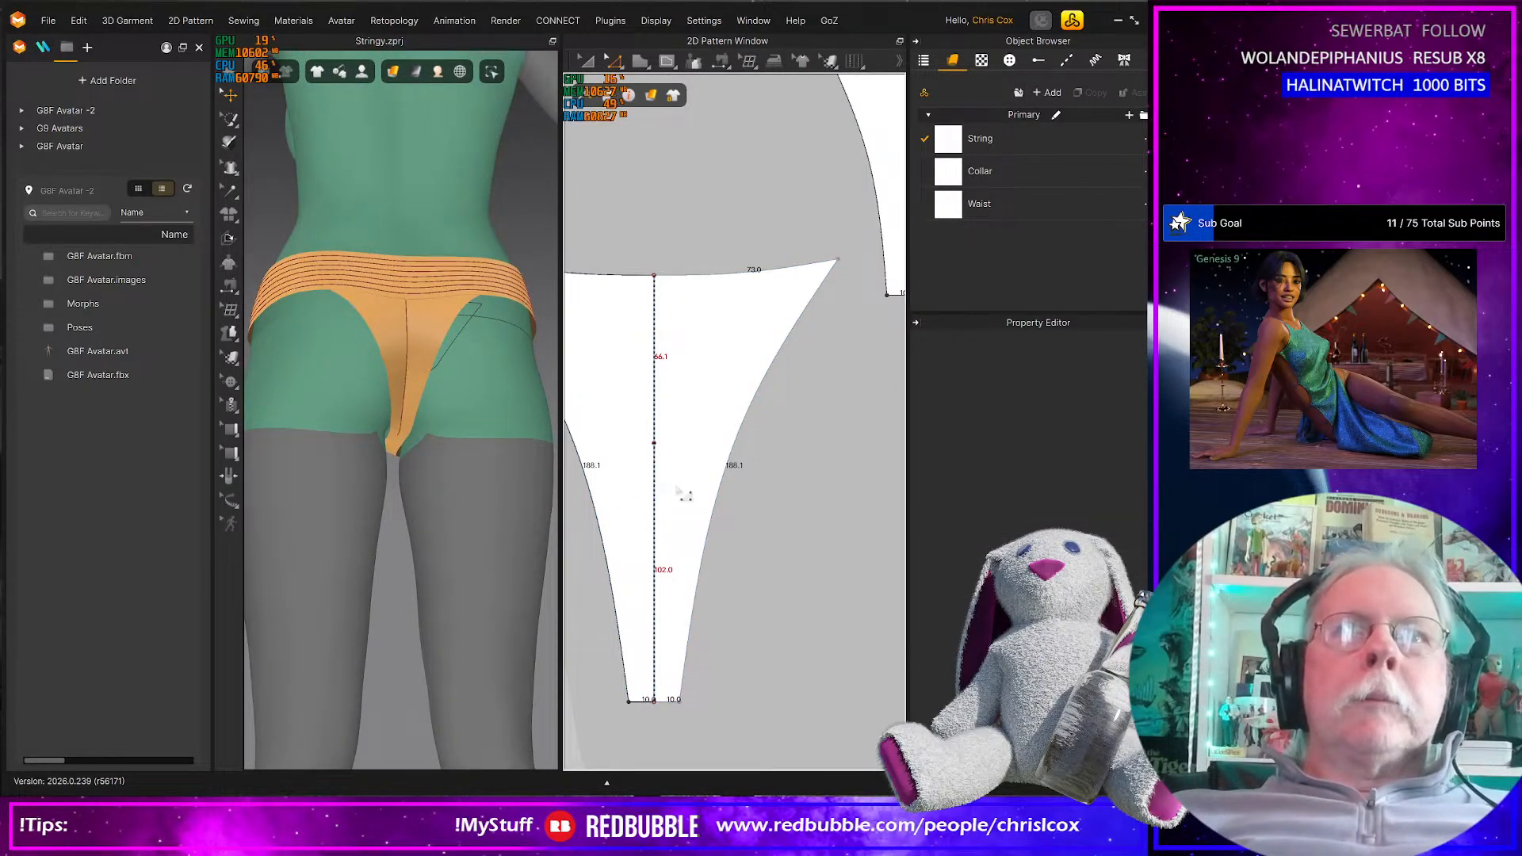
Remove the linked editing between the two halves of the back pattern
scroll(521, 520, "up", 2)
right_click_drag(522, 520, 492, 401)
scroll(472, 508, "down", 3)
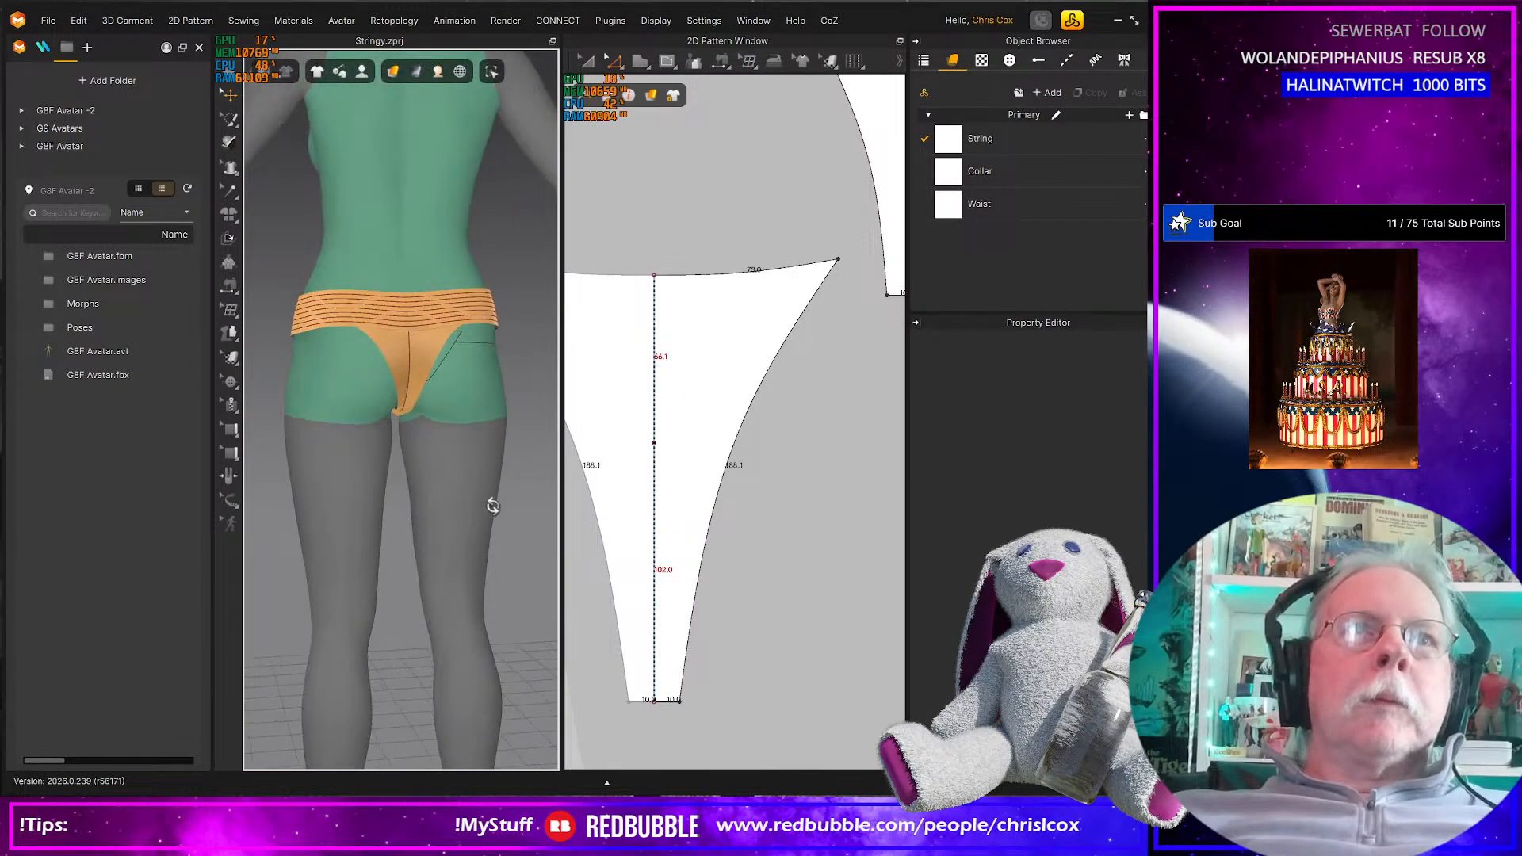
right_click(734, 387)
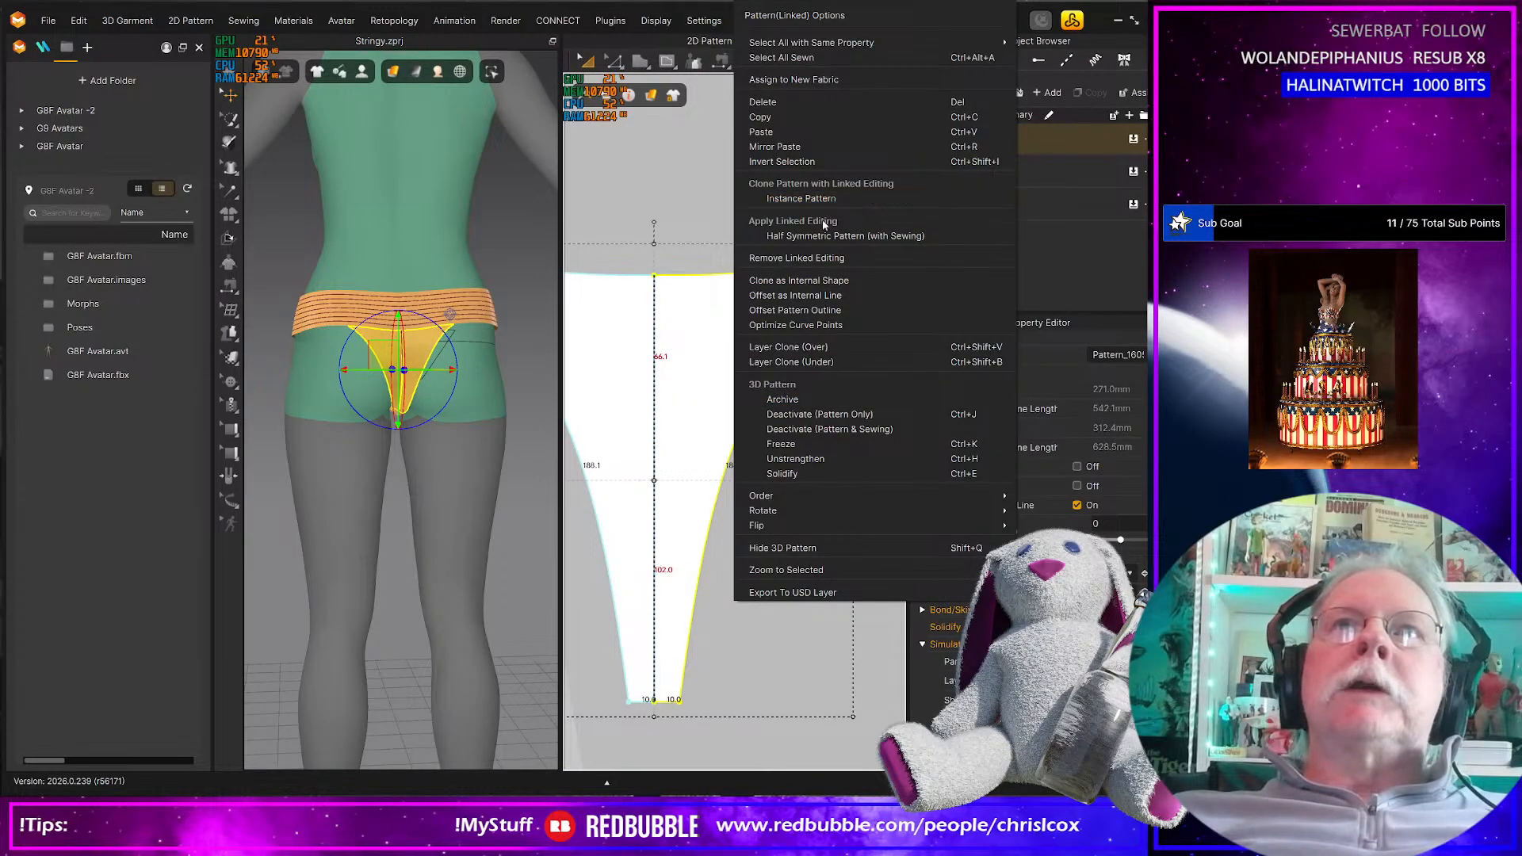
left_click(815, 258)
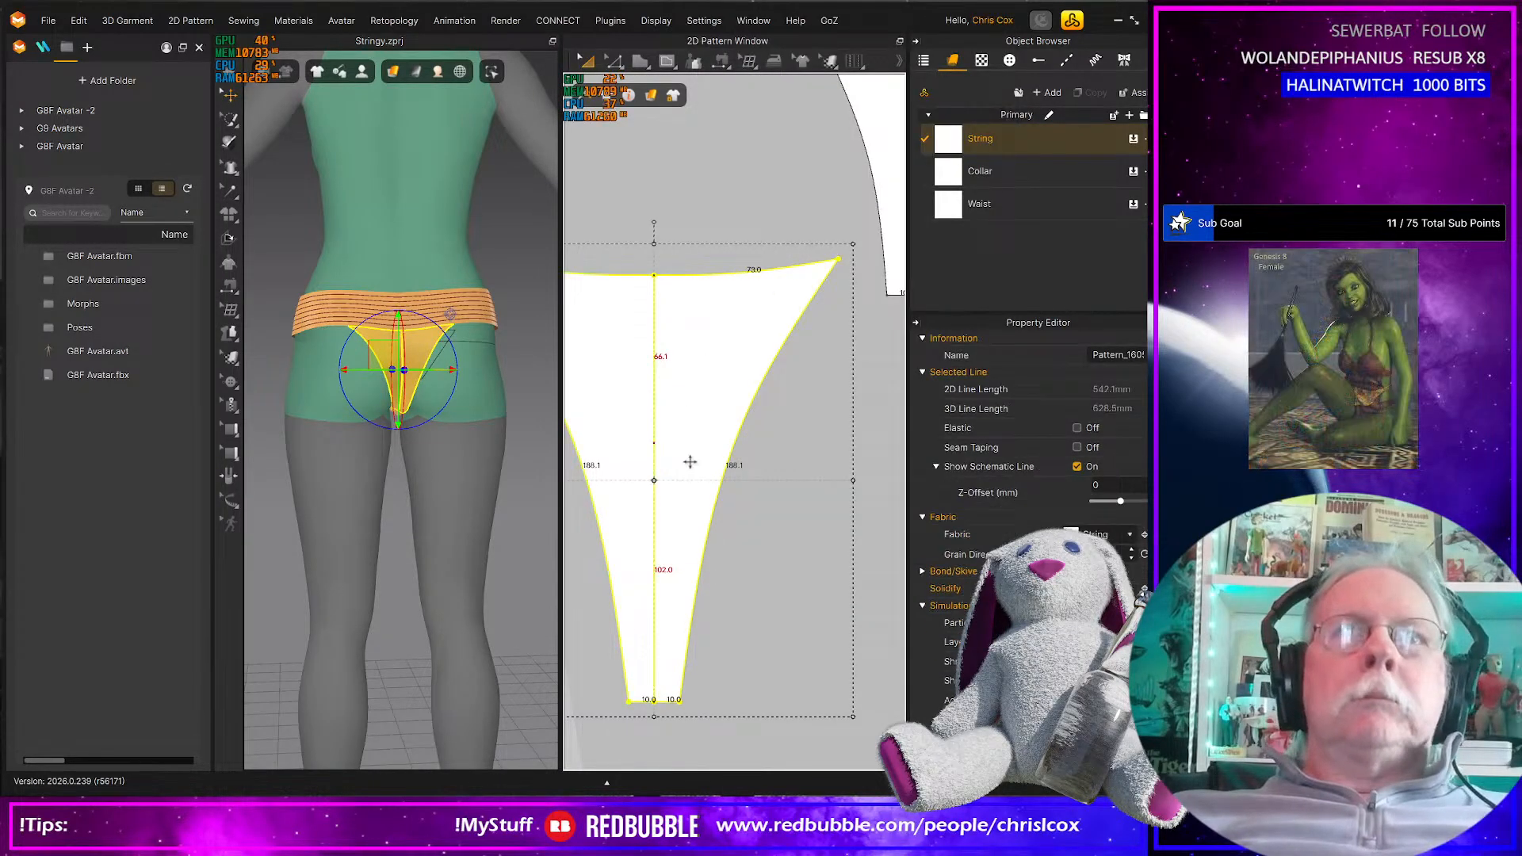
Try to pick the lower half of the back pattern's center internal line as a separate line object
left_click(742, 539)
left_click(655, 519)
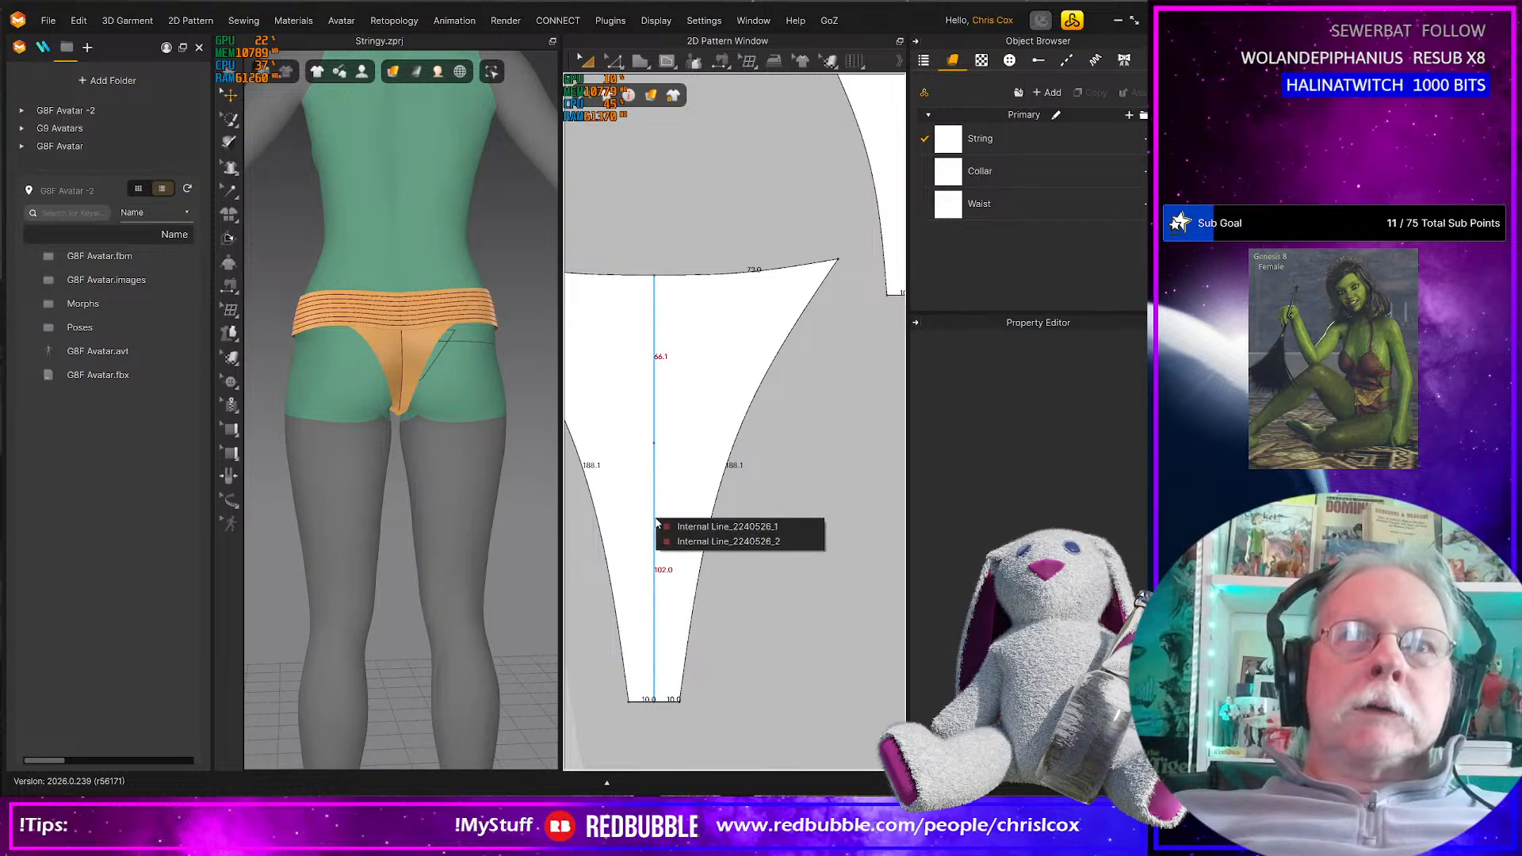
left_click(698, 527)
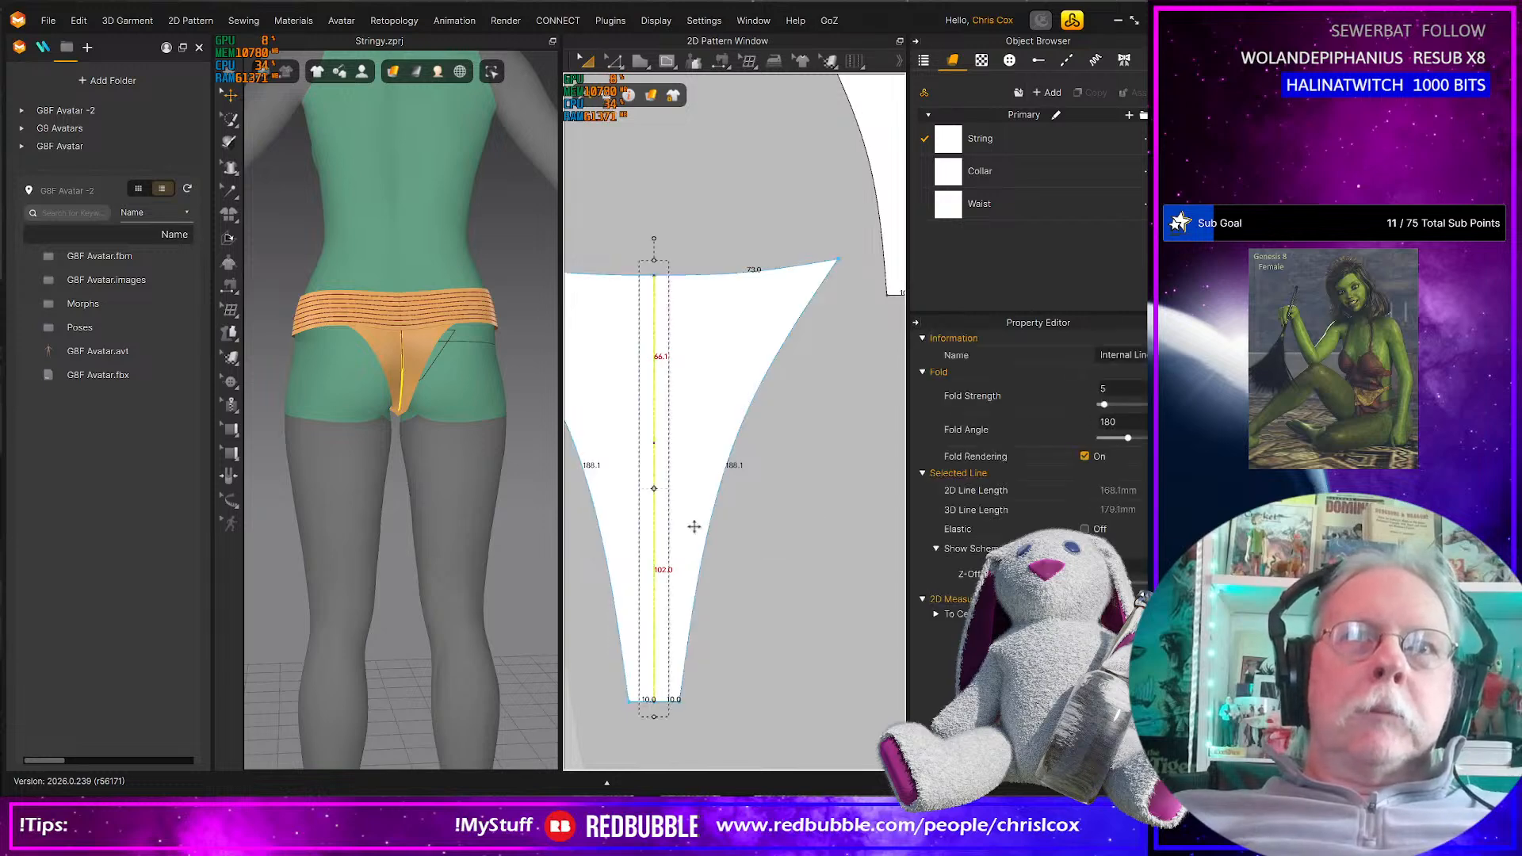
left_click(769, 529)
left_click(657, 459)
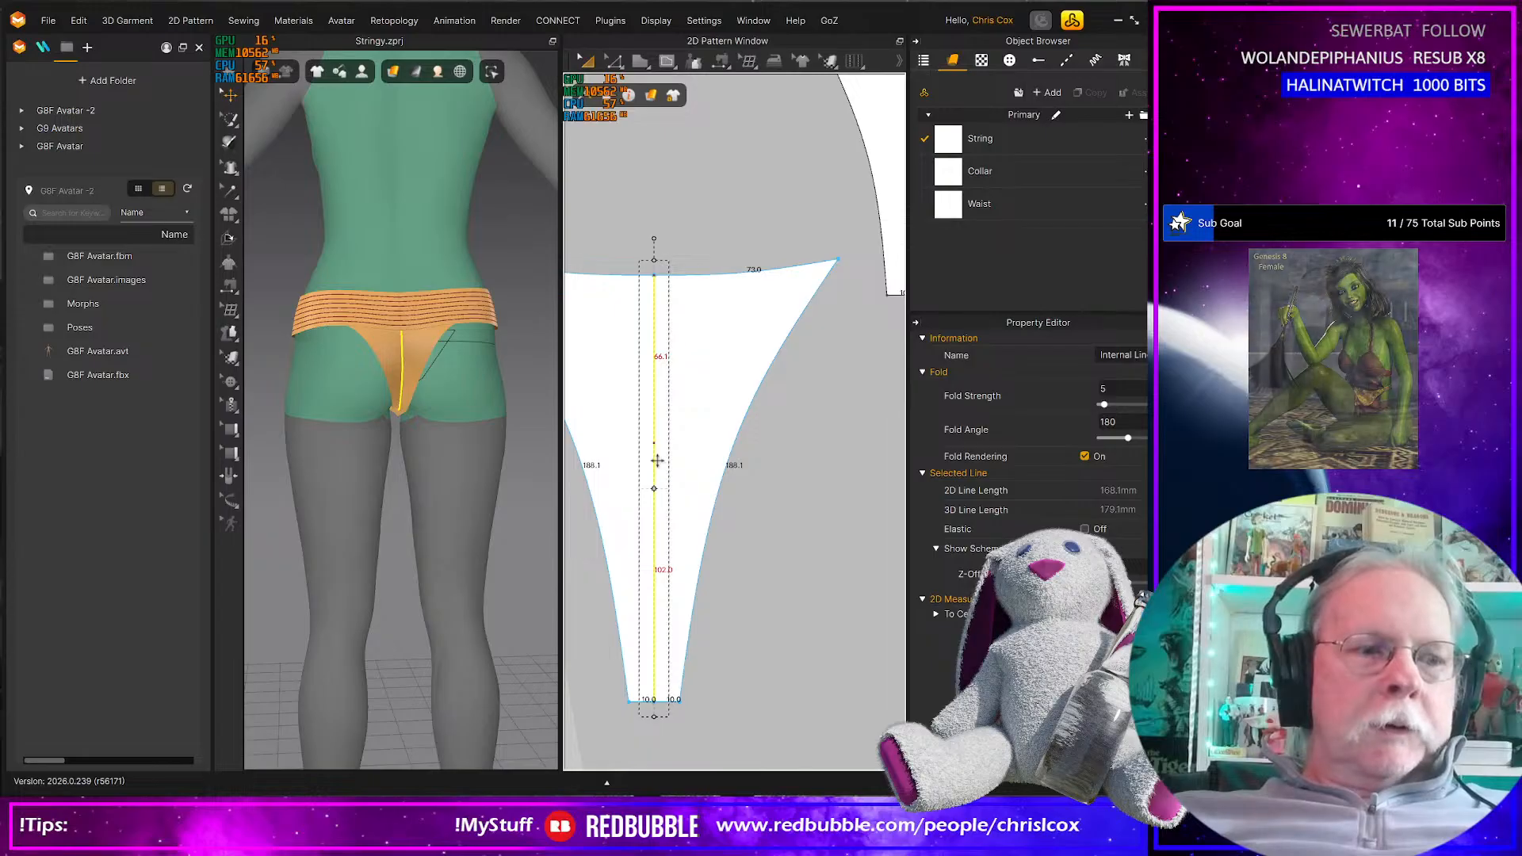
Select only the lower 102 mm segment of the back pattern's center line with the point and segment editing tool
key("z")
right_click(653, 438)
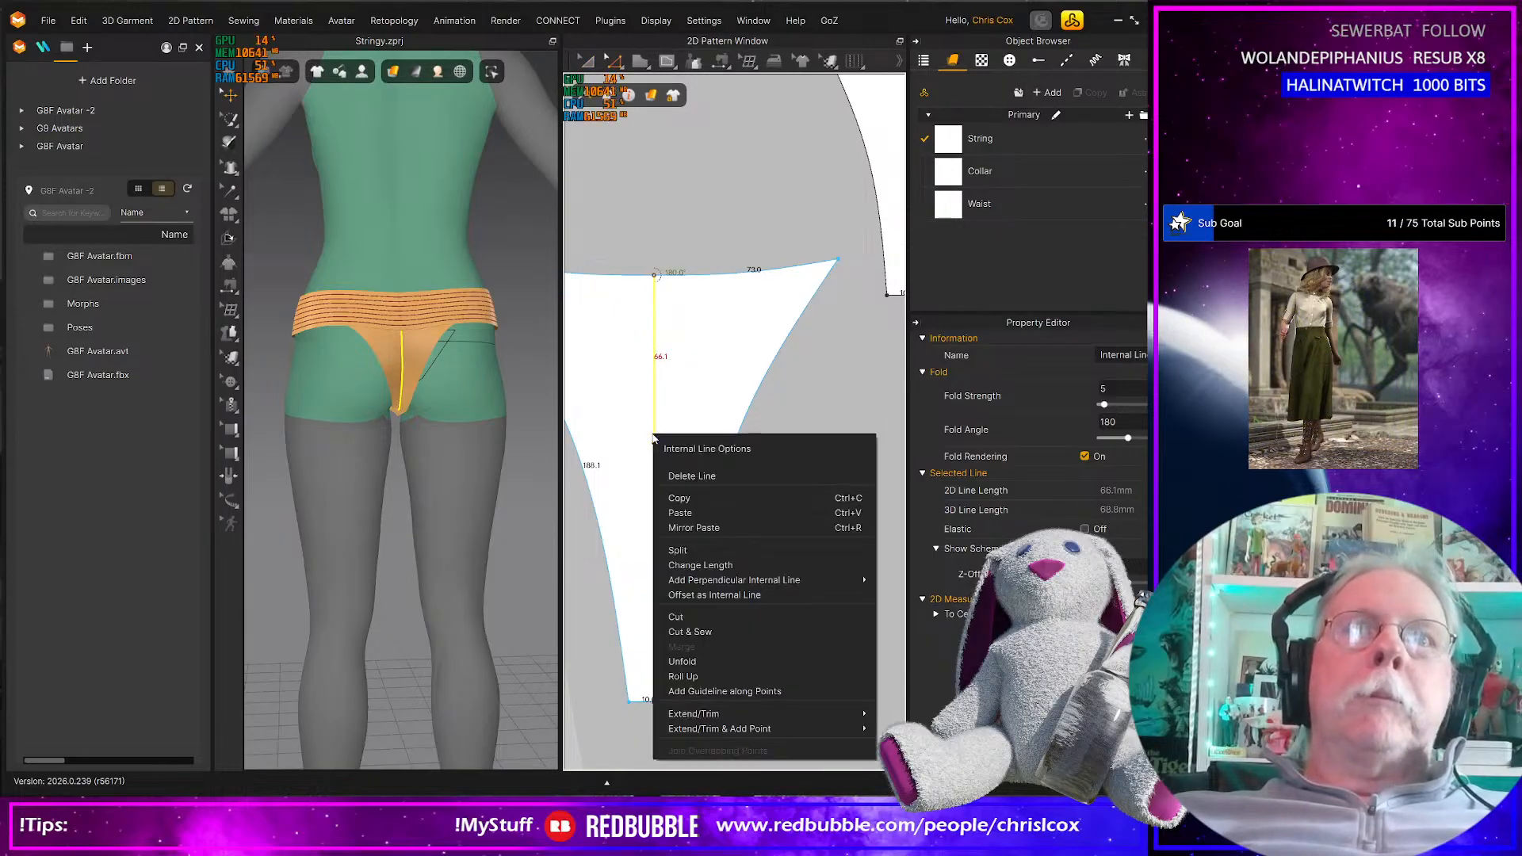
left_click(888, 394)
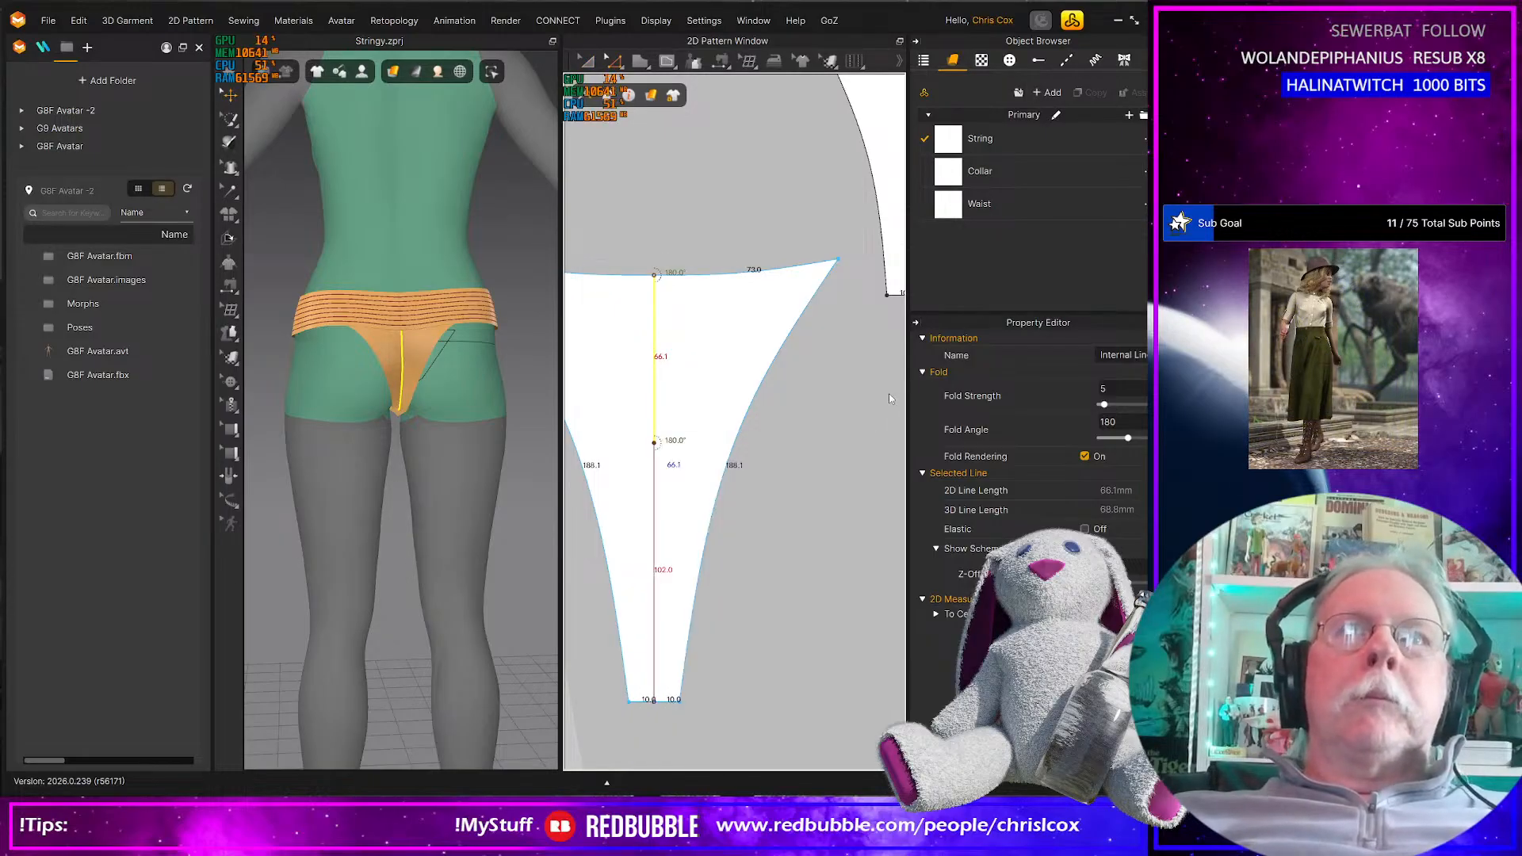
left_click(654, 508)
mouse_move(446, 522)
right_mouse_down()
mouse_move(442, 465)
mouse_move(445, 550)
mouse_move(444, 532)
right_mouse_up()
scroll(718, 523, "up", 2)
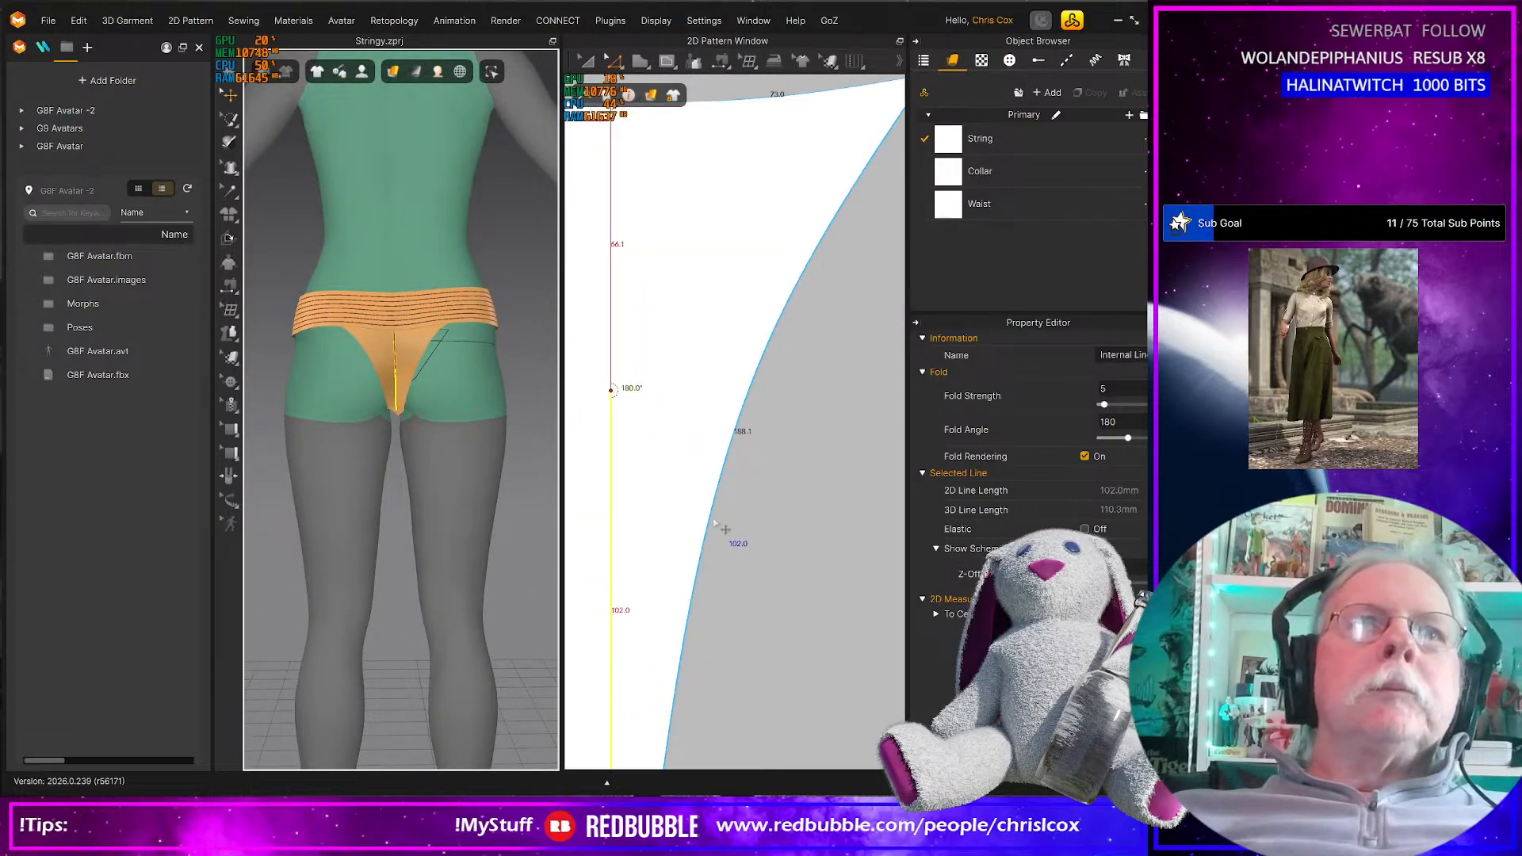
left_click(728, 523)
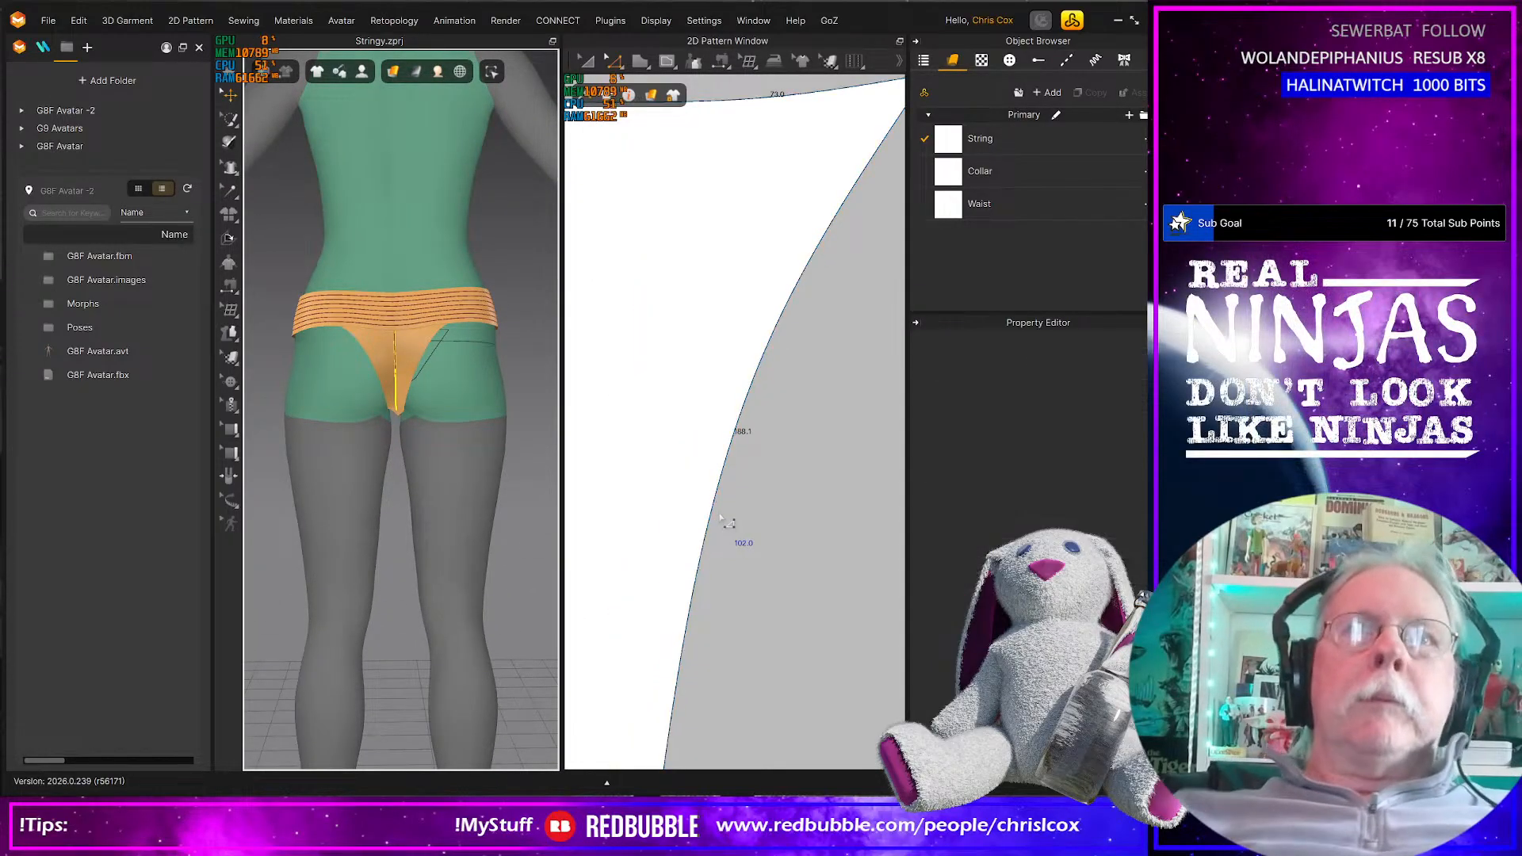
left_click(611, 491)
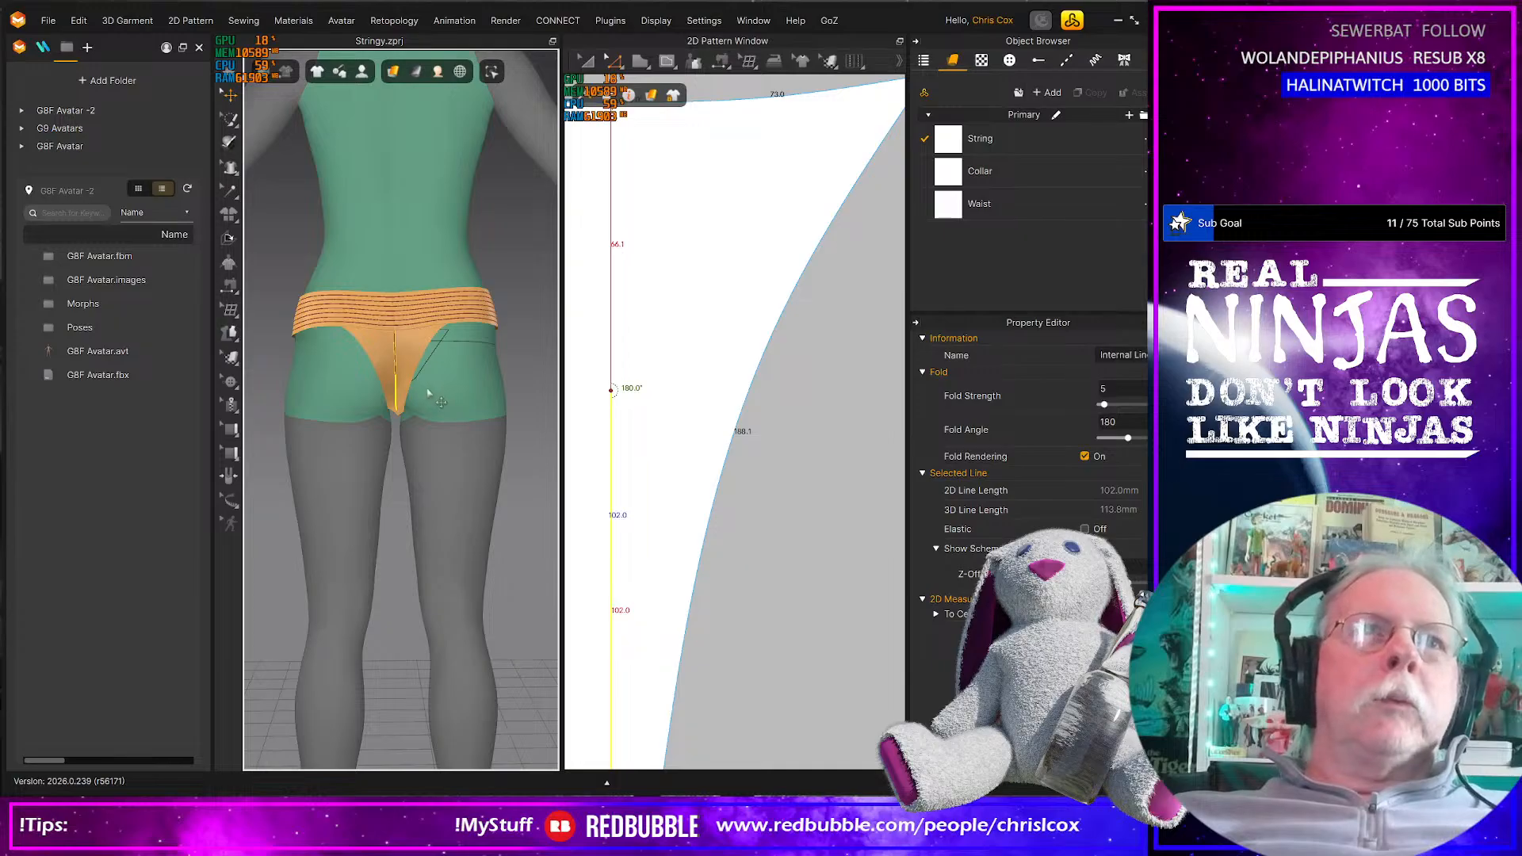
Set the fold angle of the back pattern's lower center line segment to 90
middle_click_drag(436, 396, 449, 390)
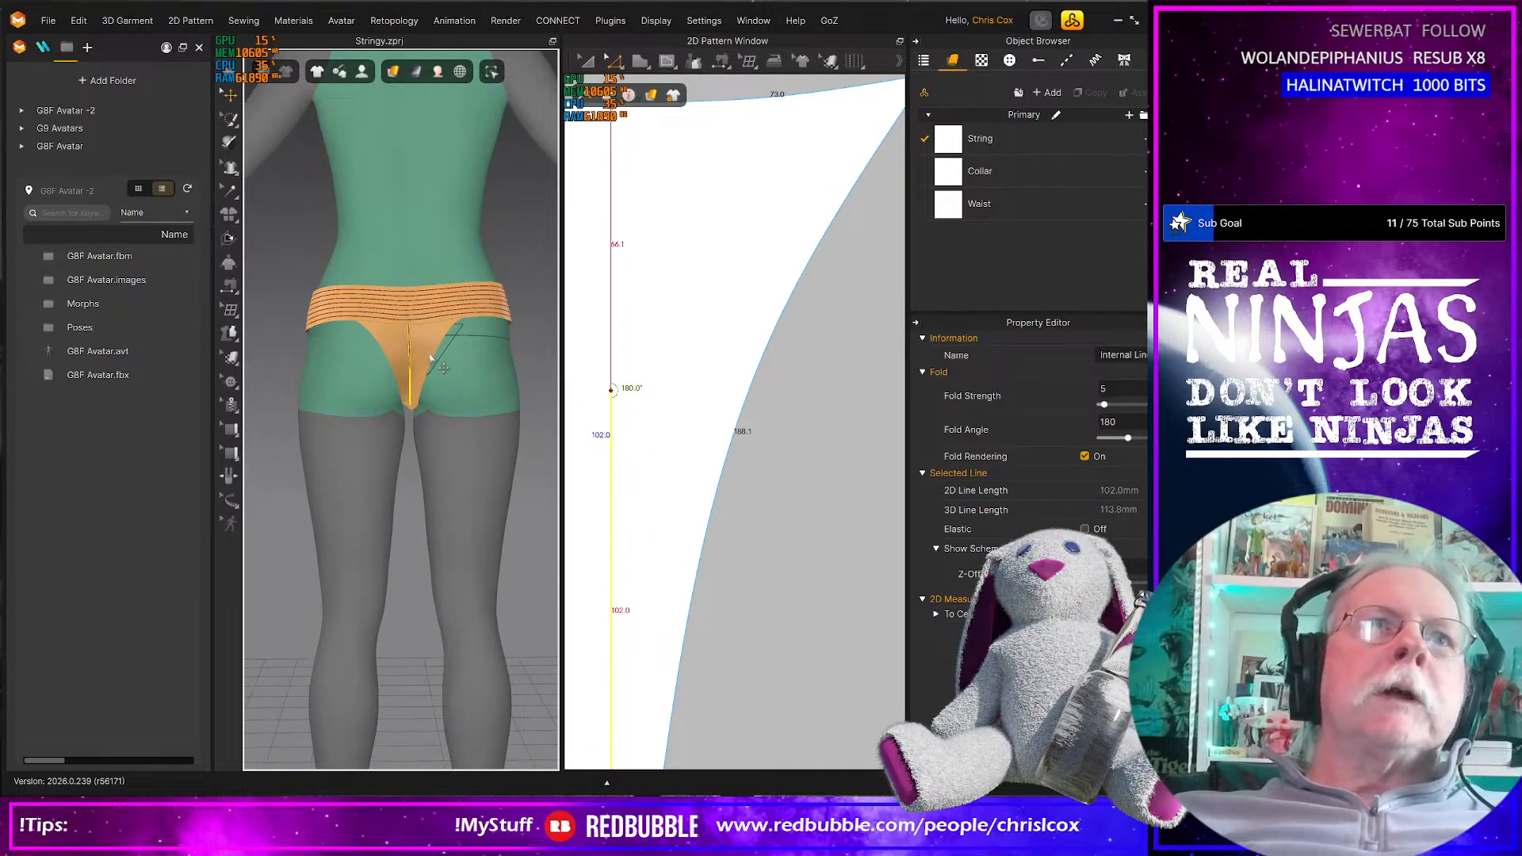
left_click(613, 354)
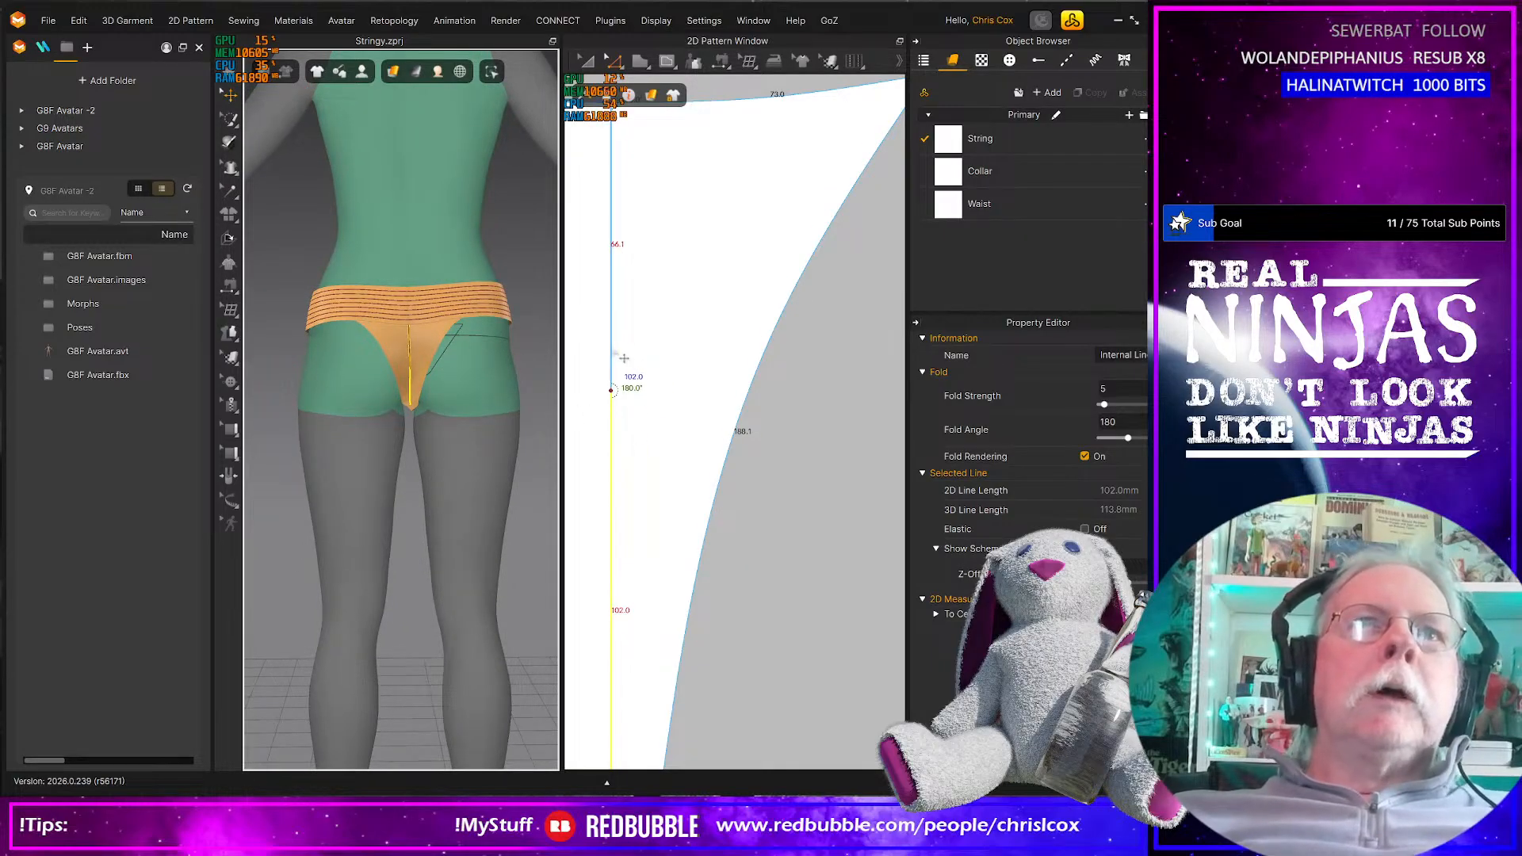
left_click(614, 438)
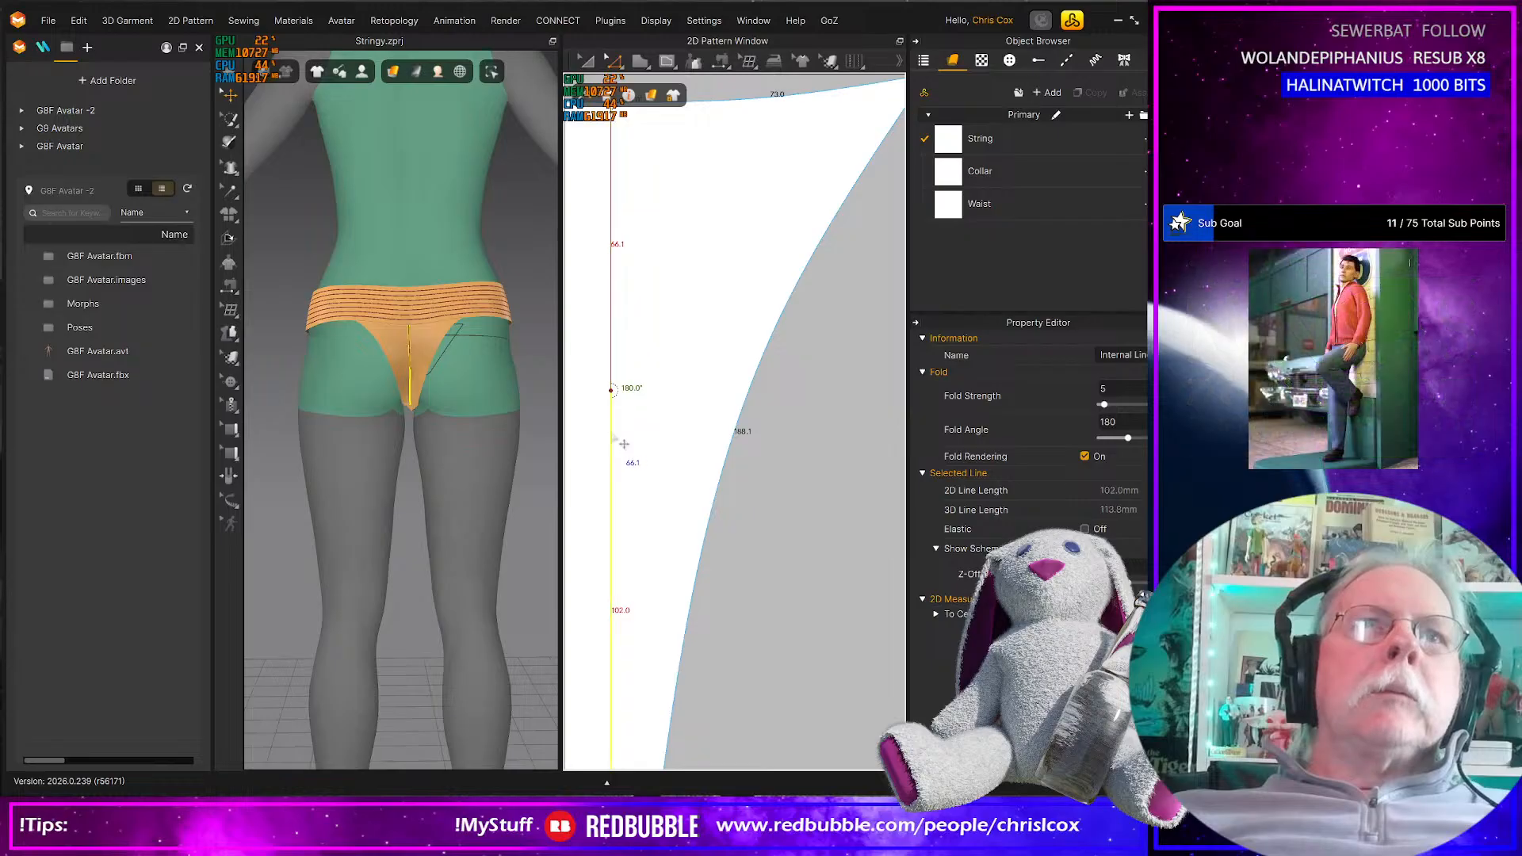
middle_click_drag(624, 444, 695, 387)
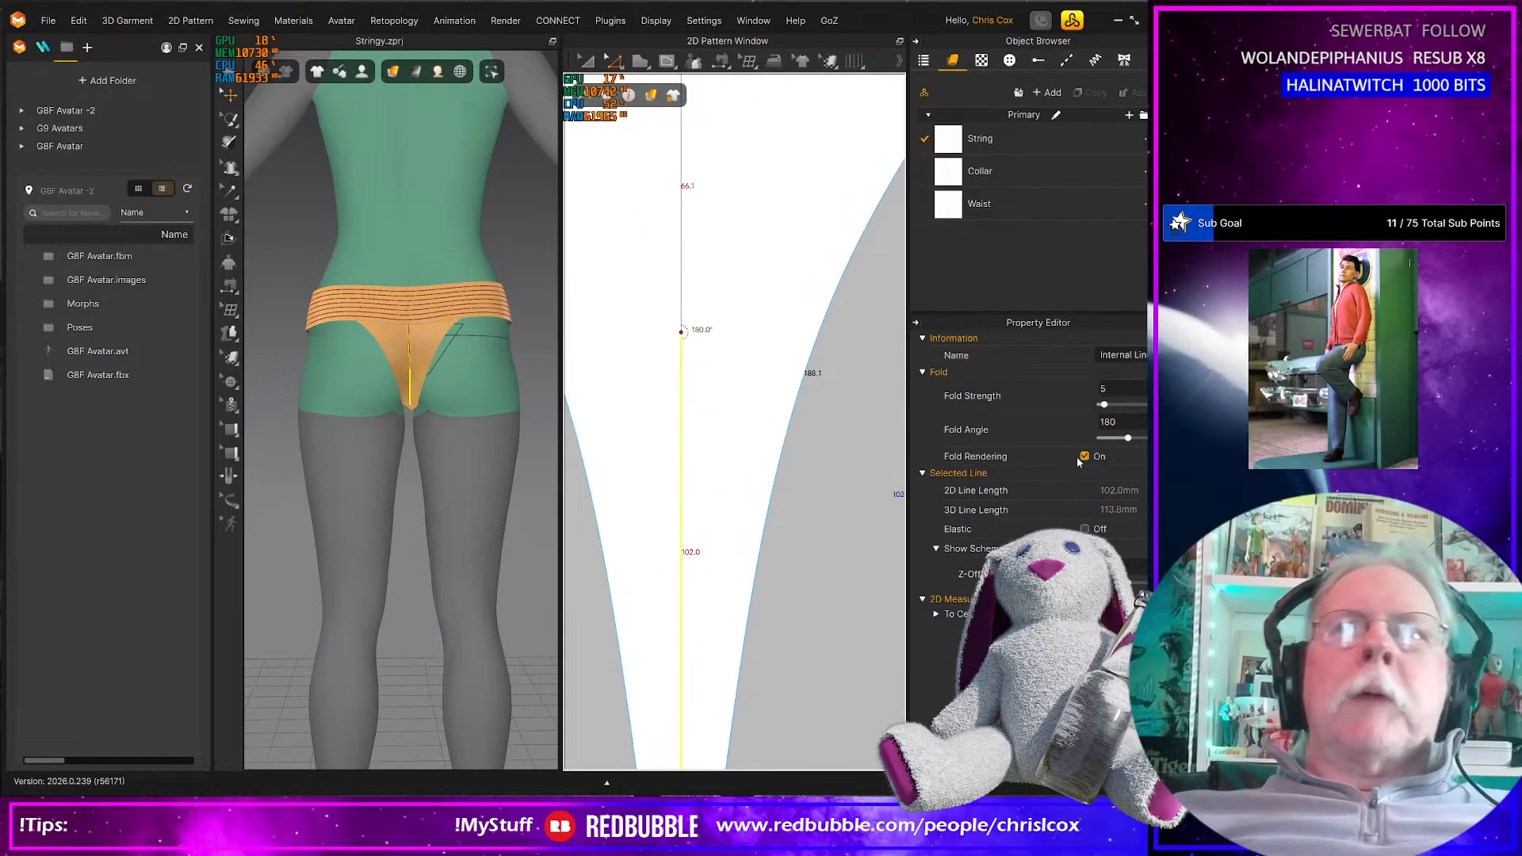
double_click(1138, 424)
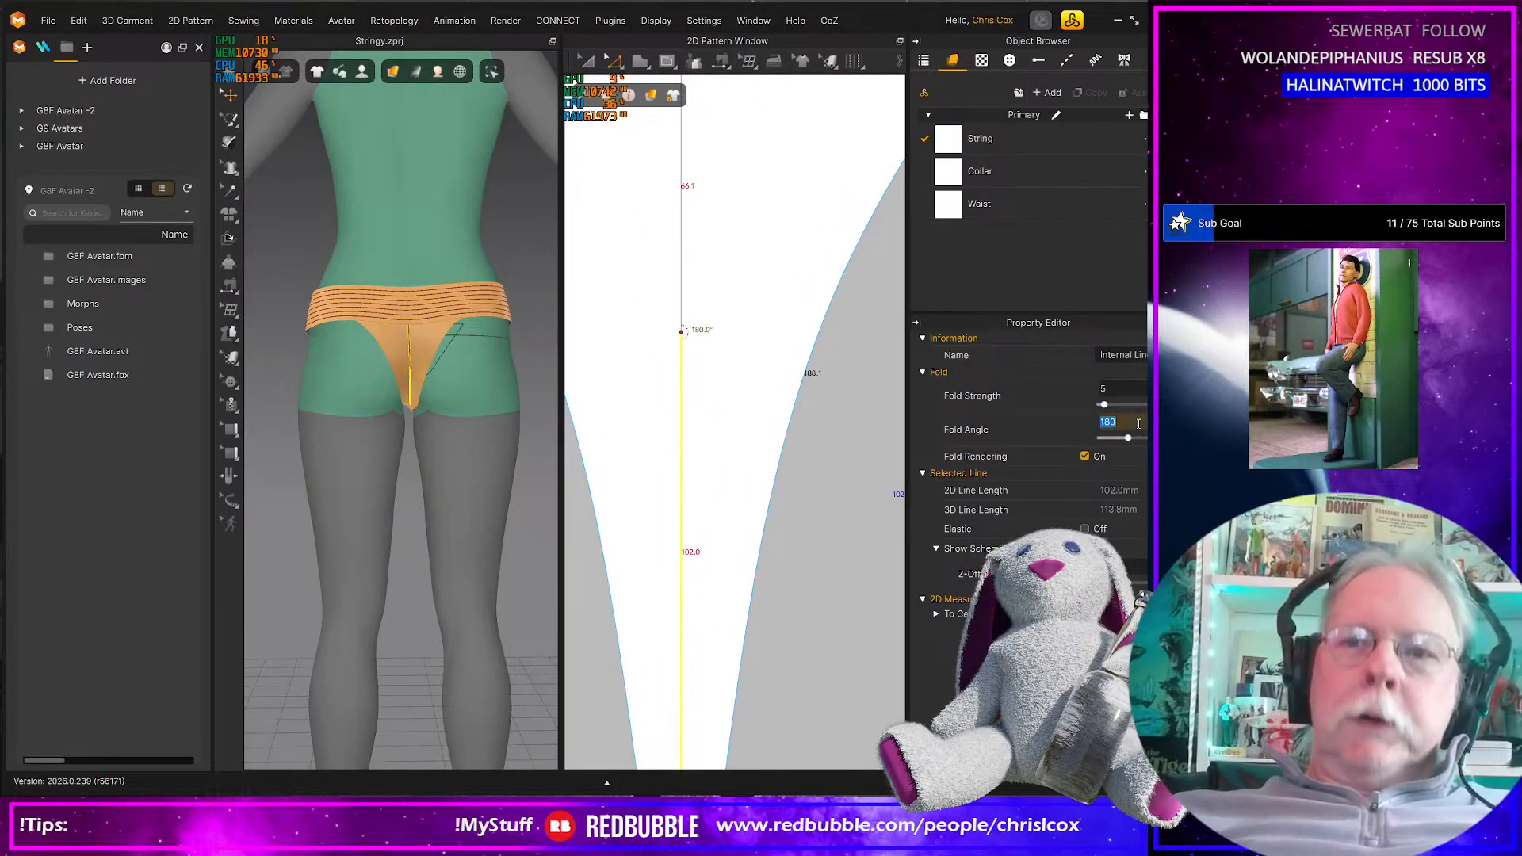
type("90")
key("Return")
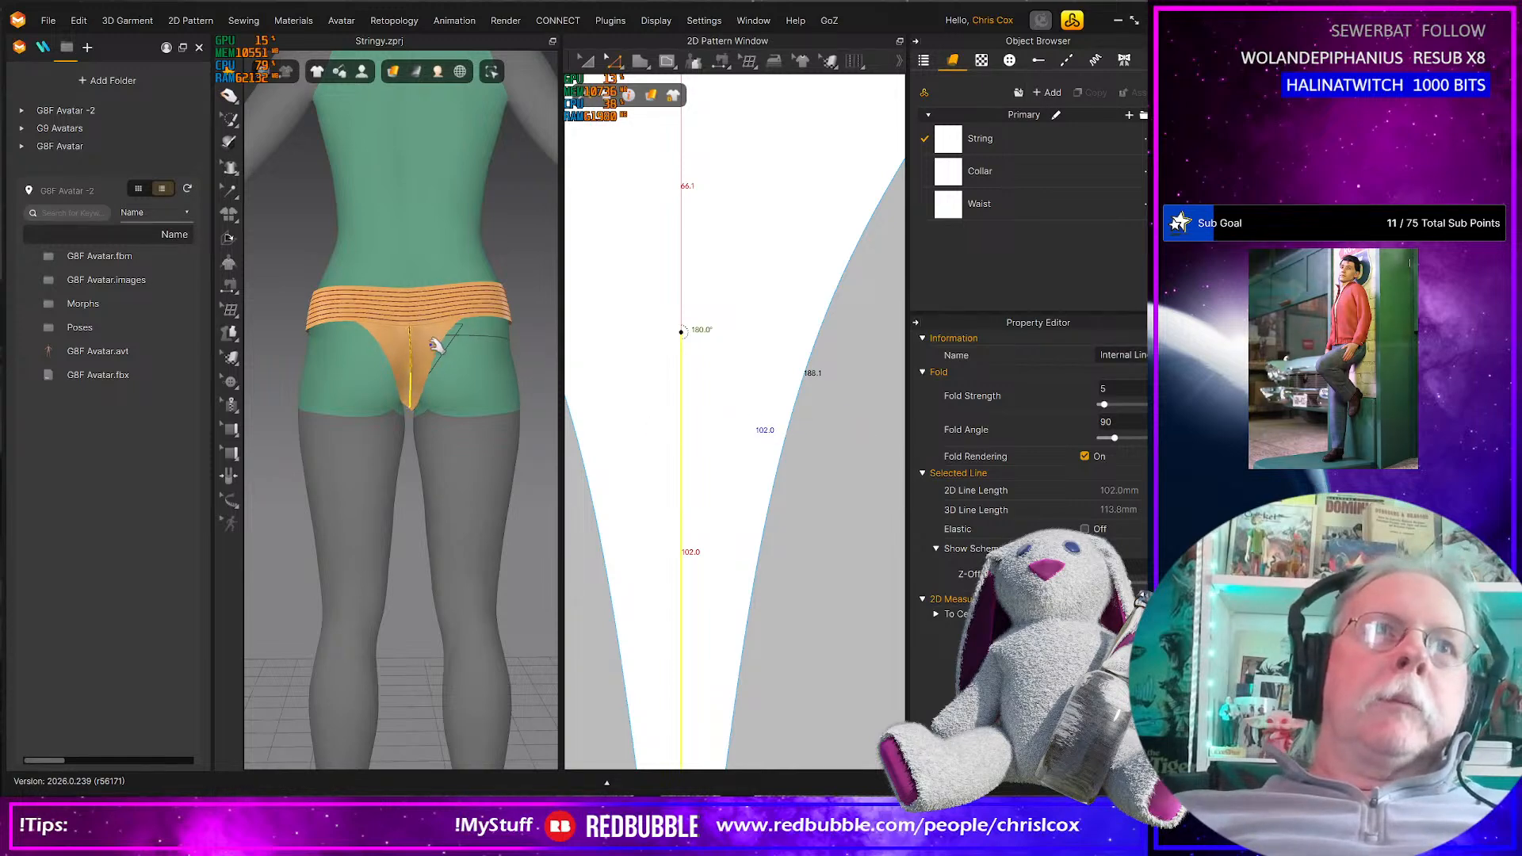
Simulate the garment and tug the lower end of the back piece to test the fold between the buttocks
scroll(433, 379, "up", 3)
scroll(435, 394, "up", 2)
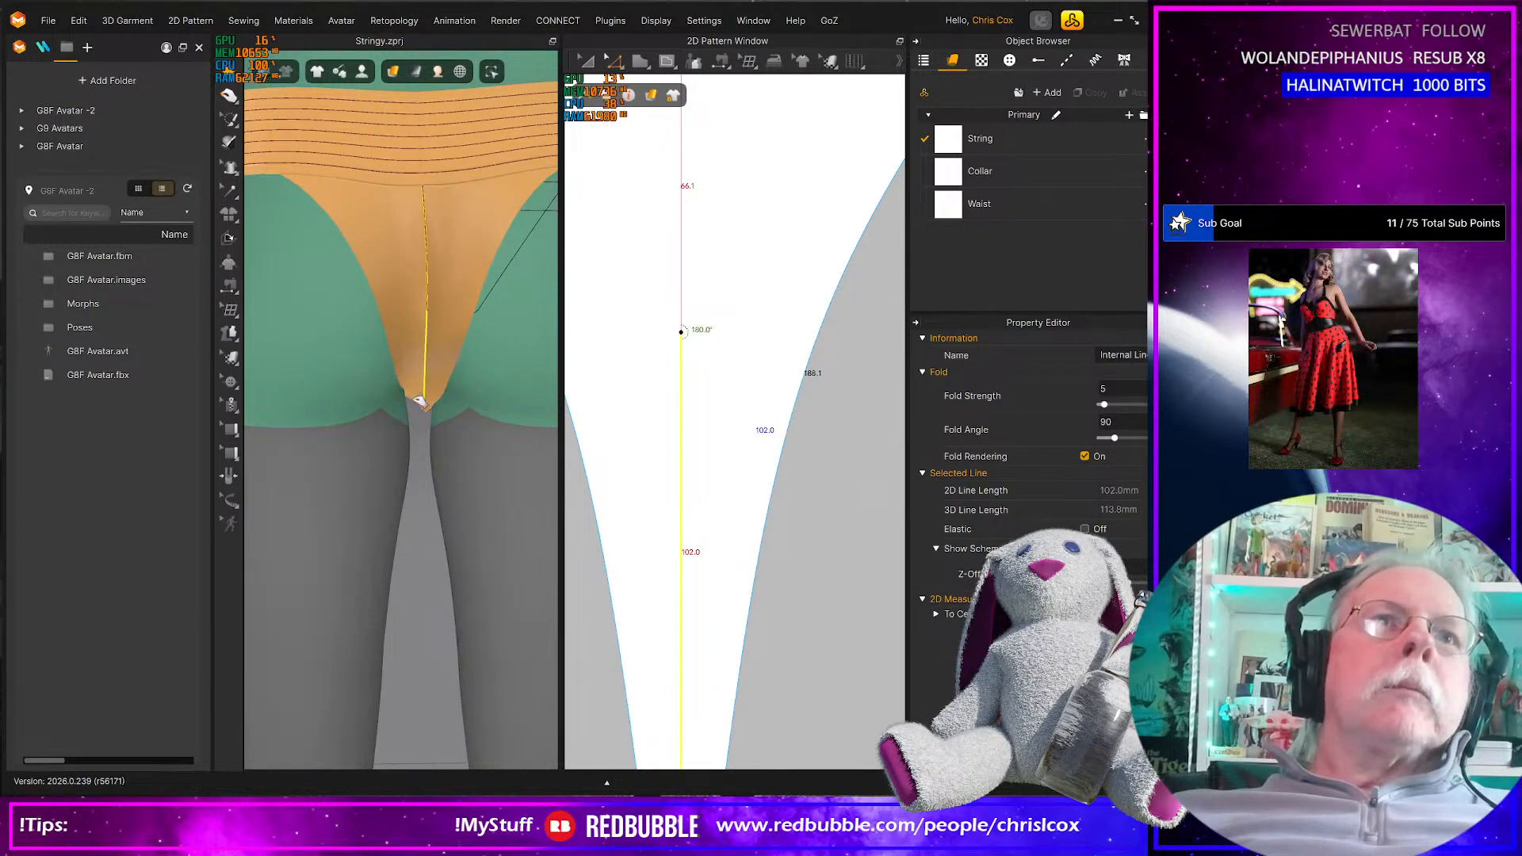
left_click(420, 403)
mouse_move(402, 381)
left_mouse_down()
mouse_move(413, 396)
mouse_move(402, 384)
left_mouse_up()
mouse_move(402, 383)
right_mouse_down()
mouse_move(384, 395)
mouse_move(427, 394)
right_mouse_up()
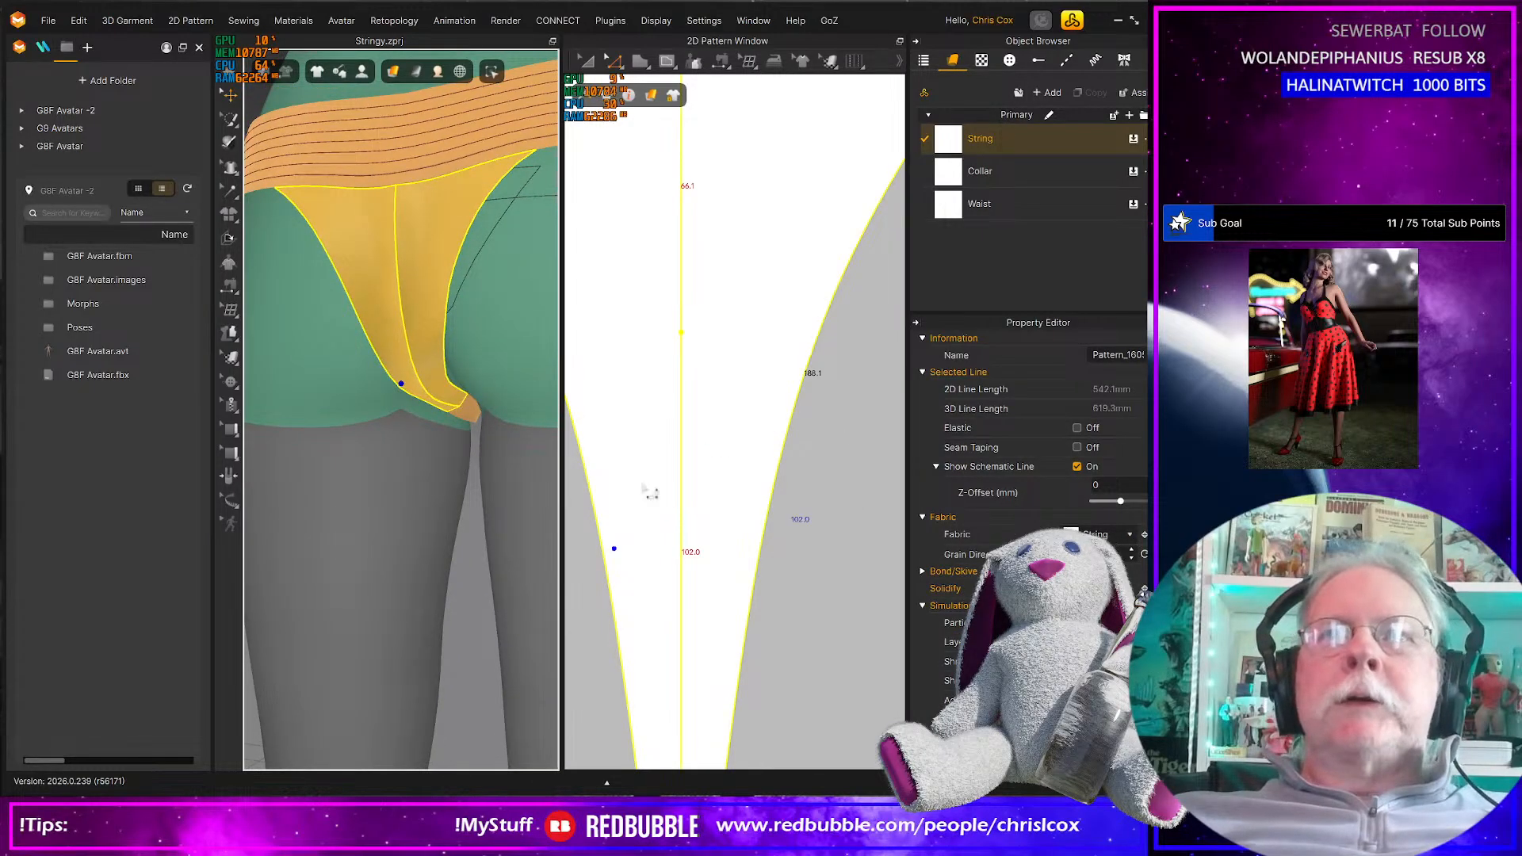
Reselect the lower center line segment of the back pattern and set its fold angle to 270
left_click(683, 539)
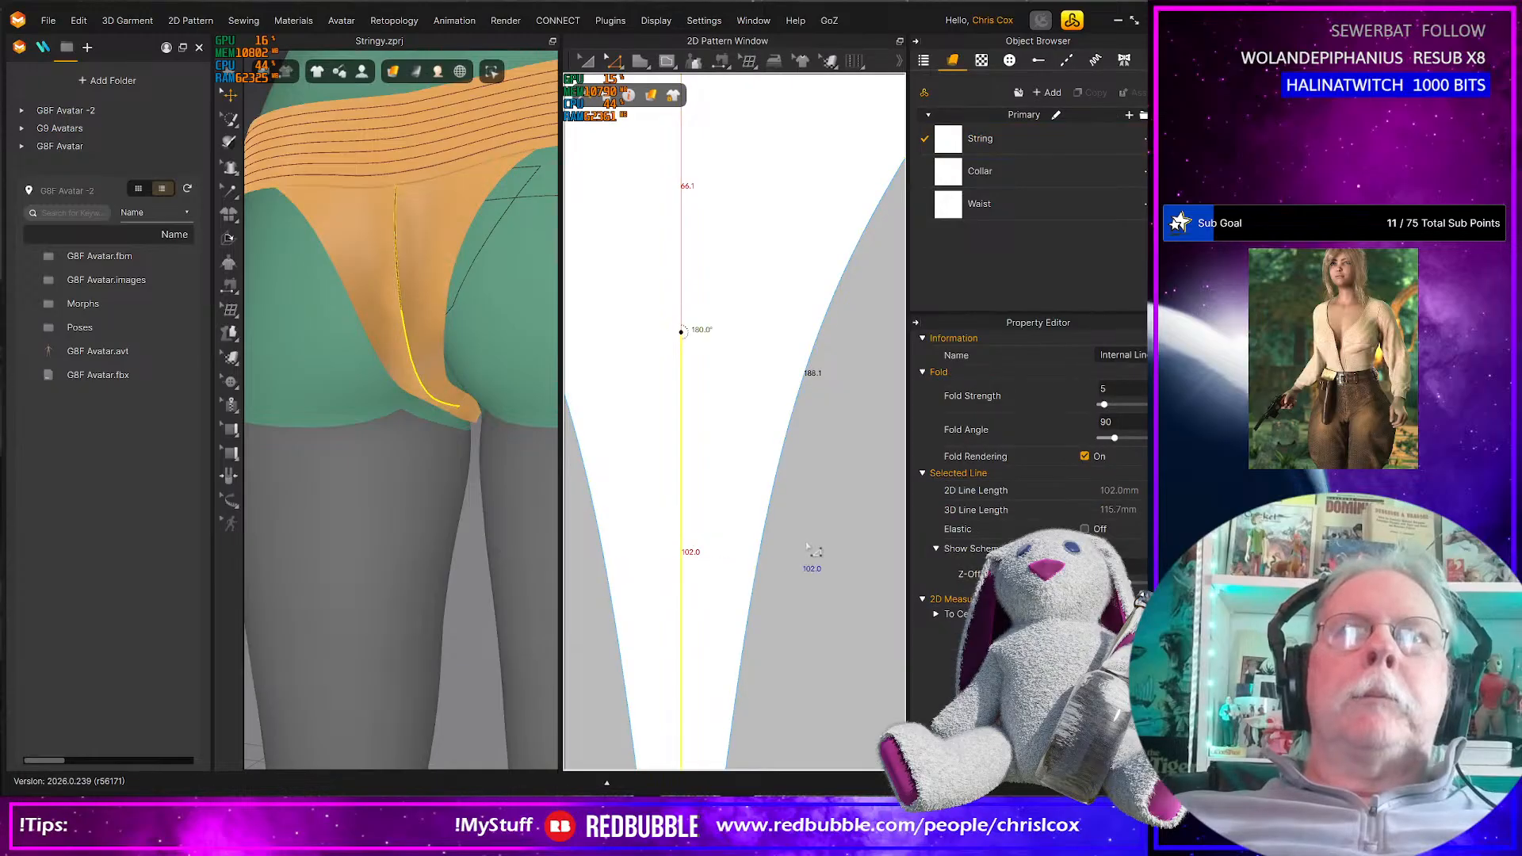
left_click(1128, 424)
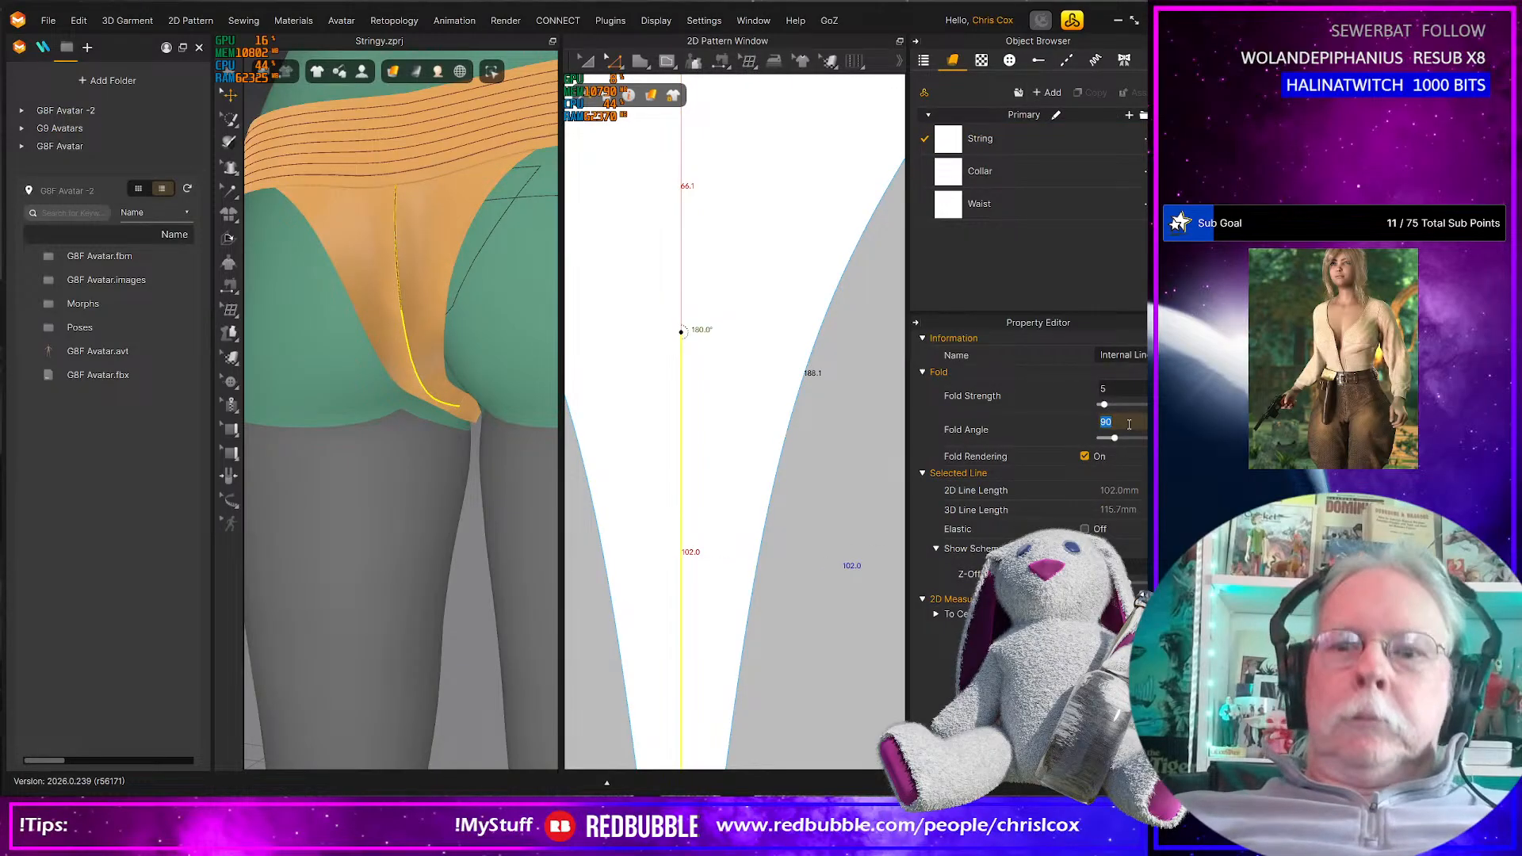
type("270")
key("Return")
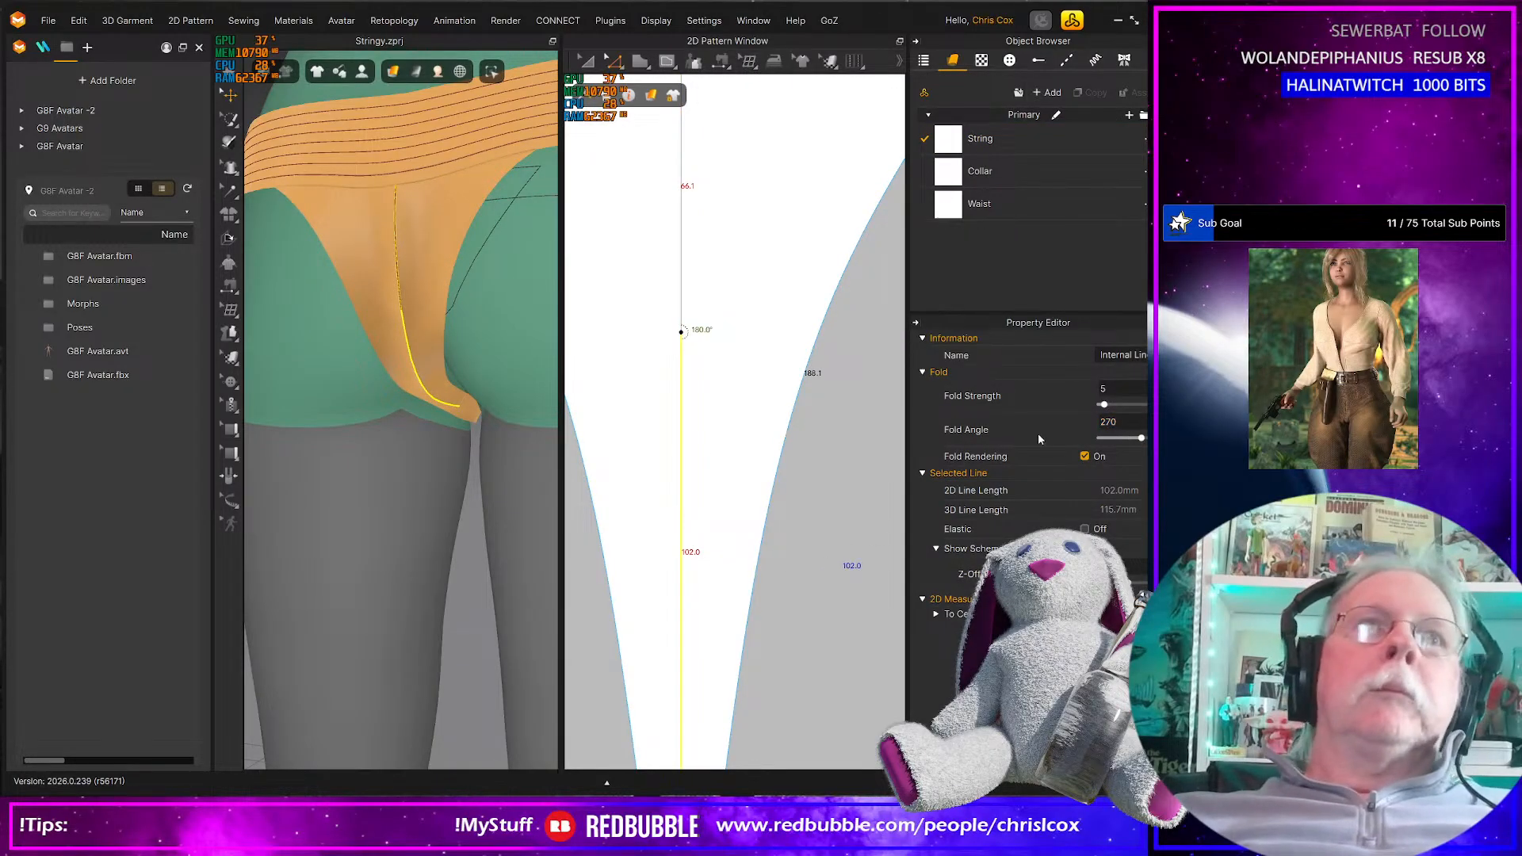
Simulate the 270 fold and tug the narrow lower end of the back piece into place
key("space")
mouse_move(427, 416)
right_mouse_down()
mouse_move(445, 415)
mouse_move(428, 404)
right_mouse_up()
scroll(468, 421, "up", 2)
scroll(486, 360, "down", 4)
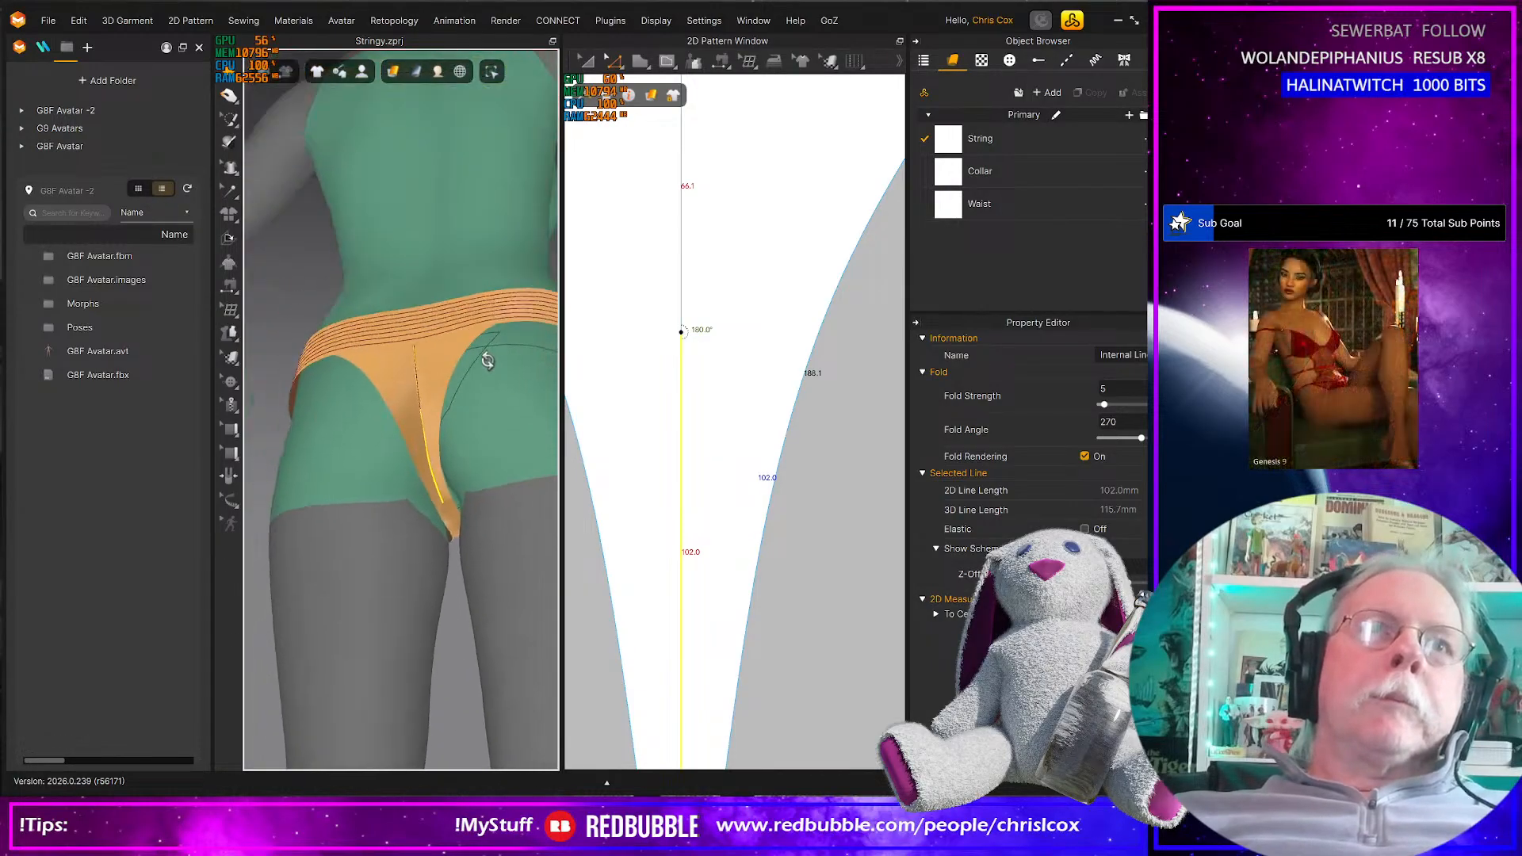
right_click_drag(486, 360, 504, 369)
scroll(472, 504, "up", 1)
left_click(472, 504)
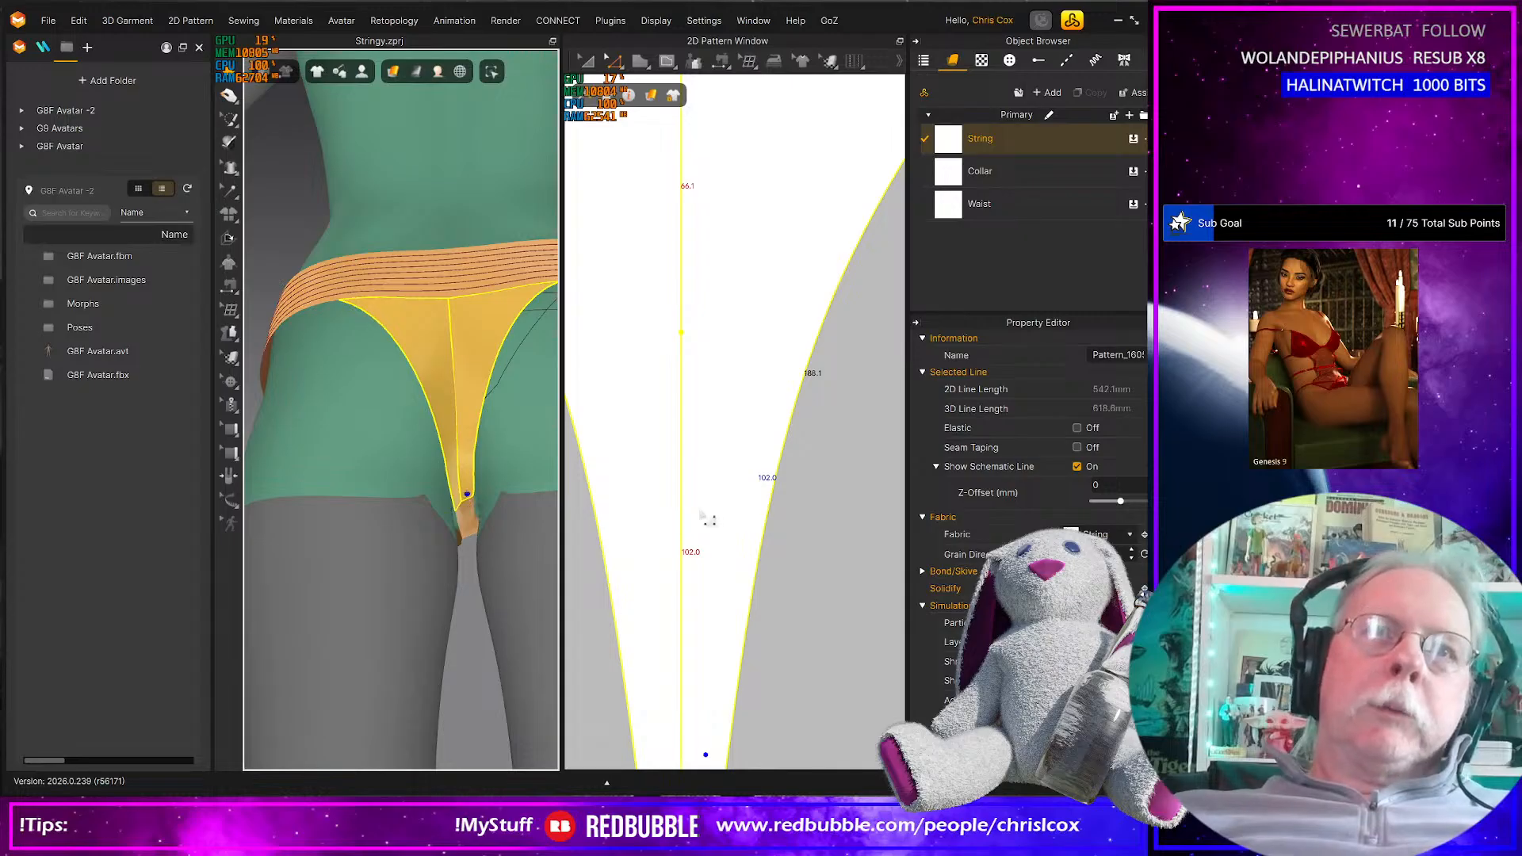
Bring up the front brief pattern and pull the front waistband upward on the simulated avatar
scroll(714, 520, "down", 4)
scroll(713, 533, "up", 5)
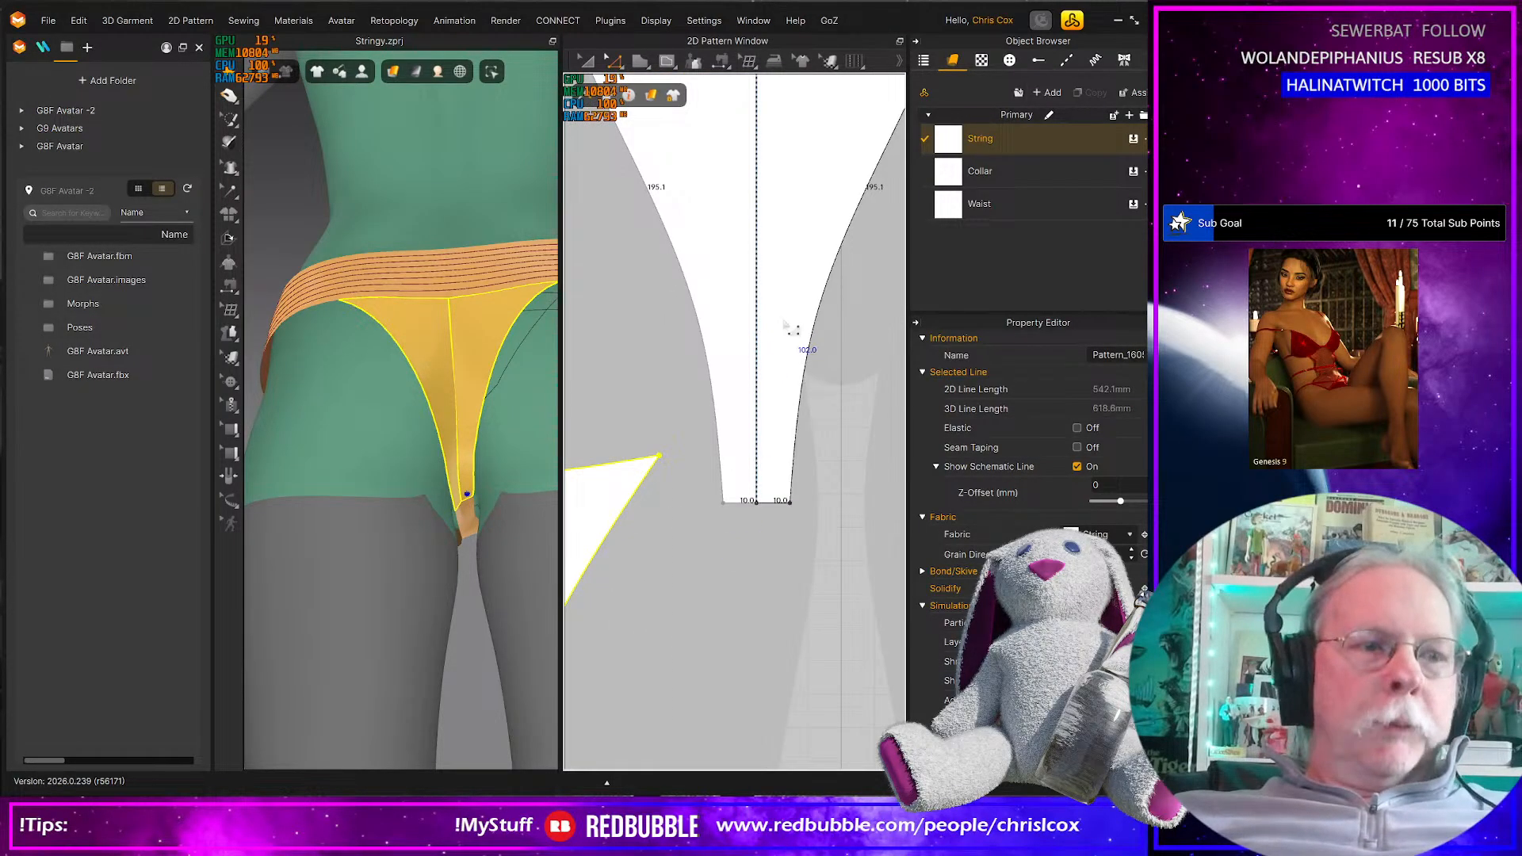
key("a")
right_click_drag(444, 481, 678, 507)
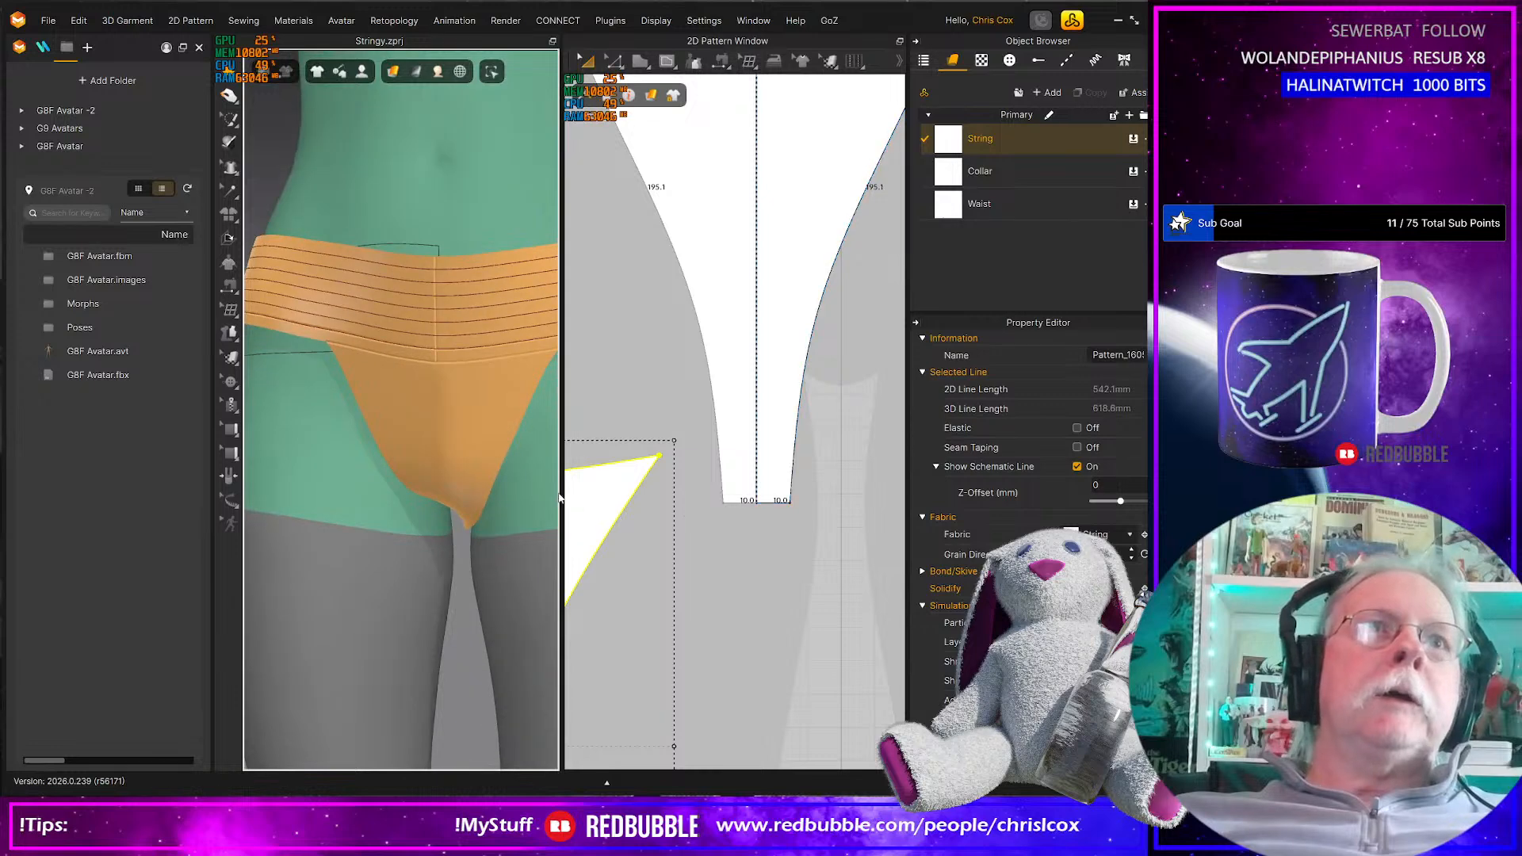
right_click_drag(558, 497, 438, 319)
left_click(432, 283)
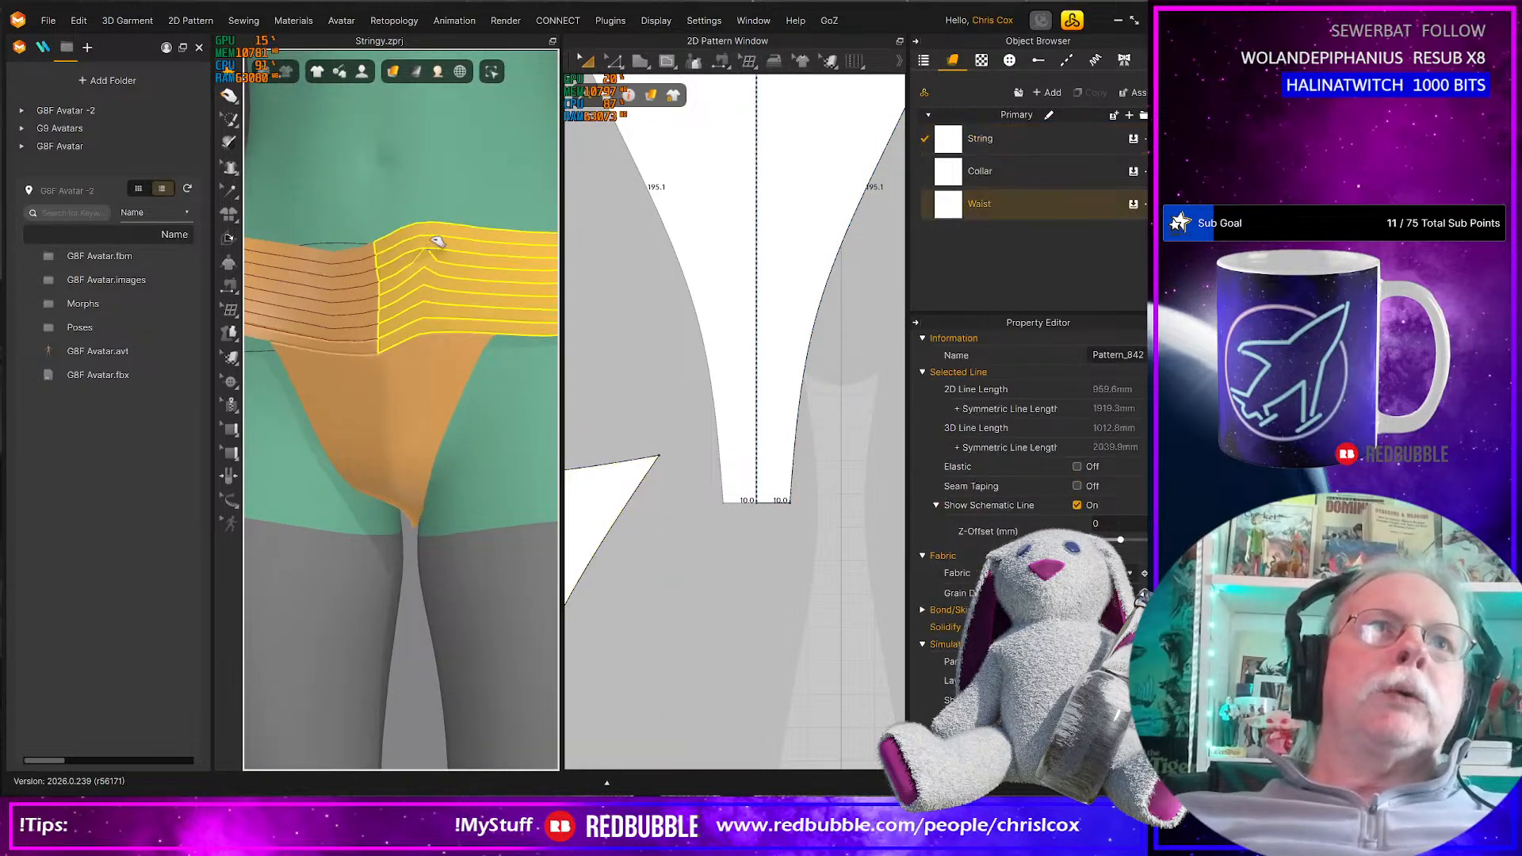
Lengthen the front pattern by moving its bottom edge straight down until each side measures about 204.5 mm
left_click(796, 544)
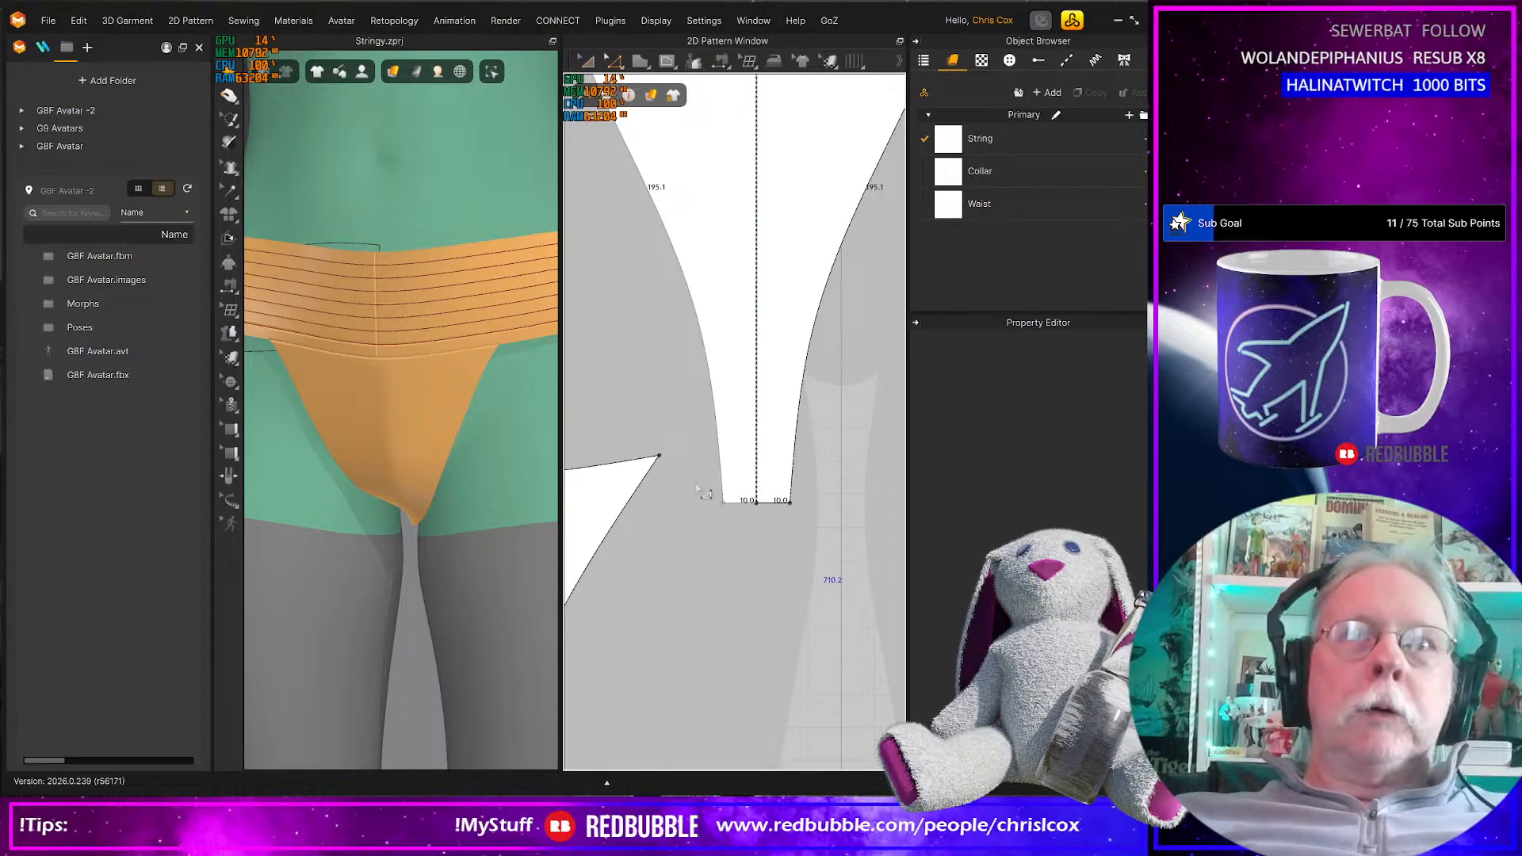
left_click_drag(698, 487, 695, 484)
key("Down")
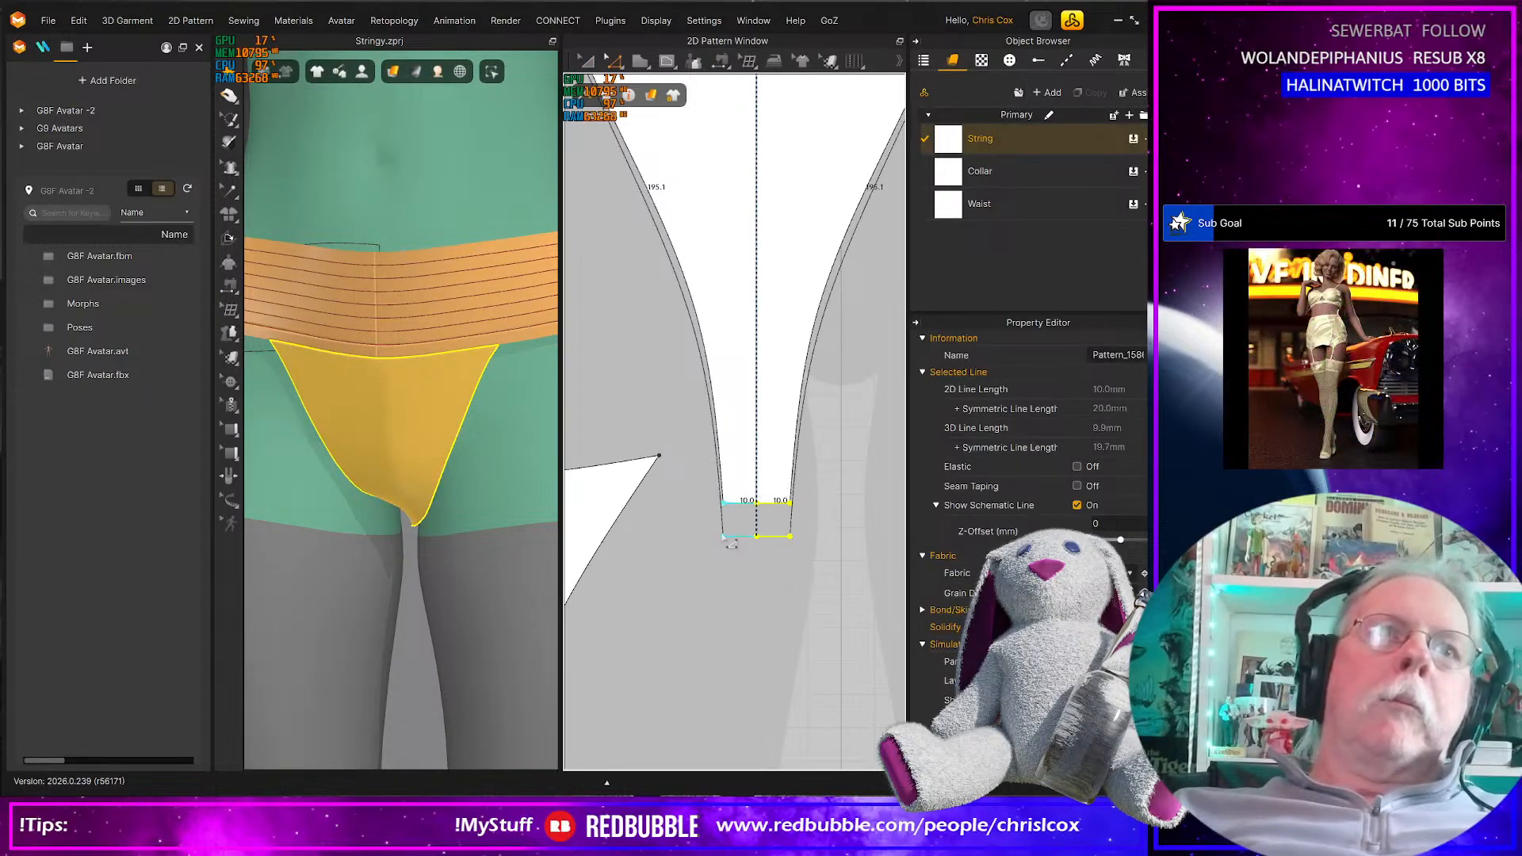
Simulate the lengthened front piece, lifting the waistband and tugging the crotch edge into place
key("space")
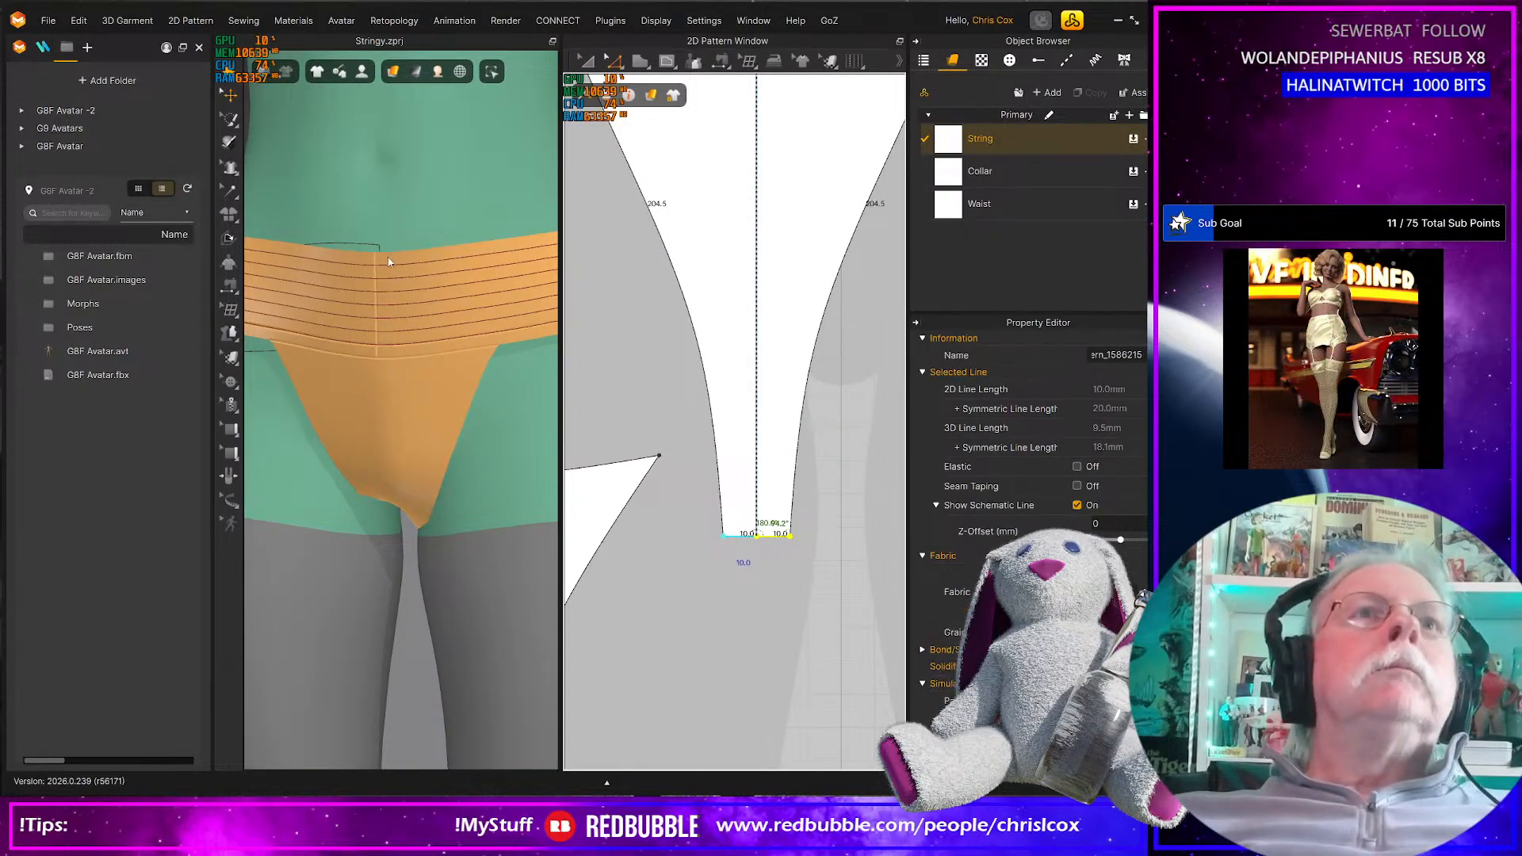
left_click_drag(394, 257, 392, 206)
right_click_drag(525, 416, 554, 414)
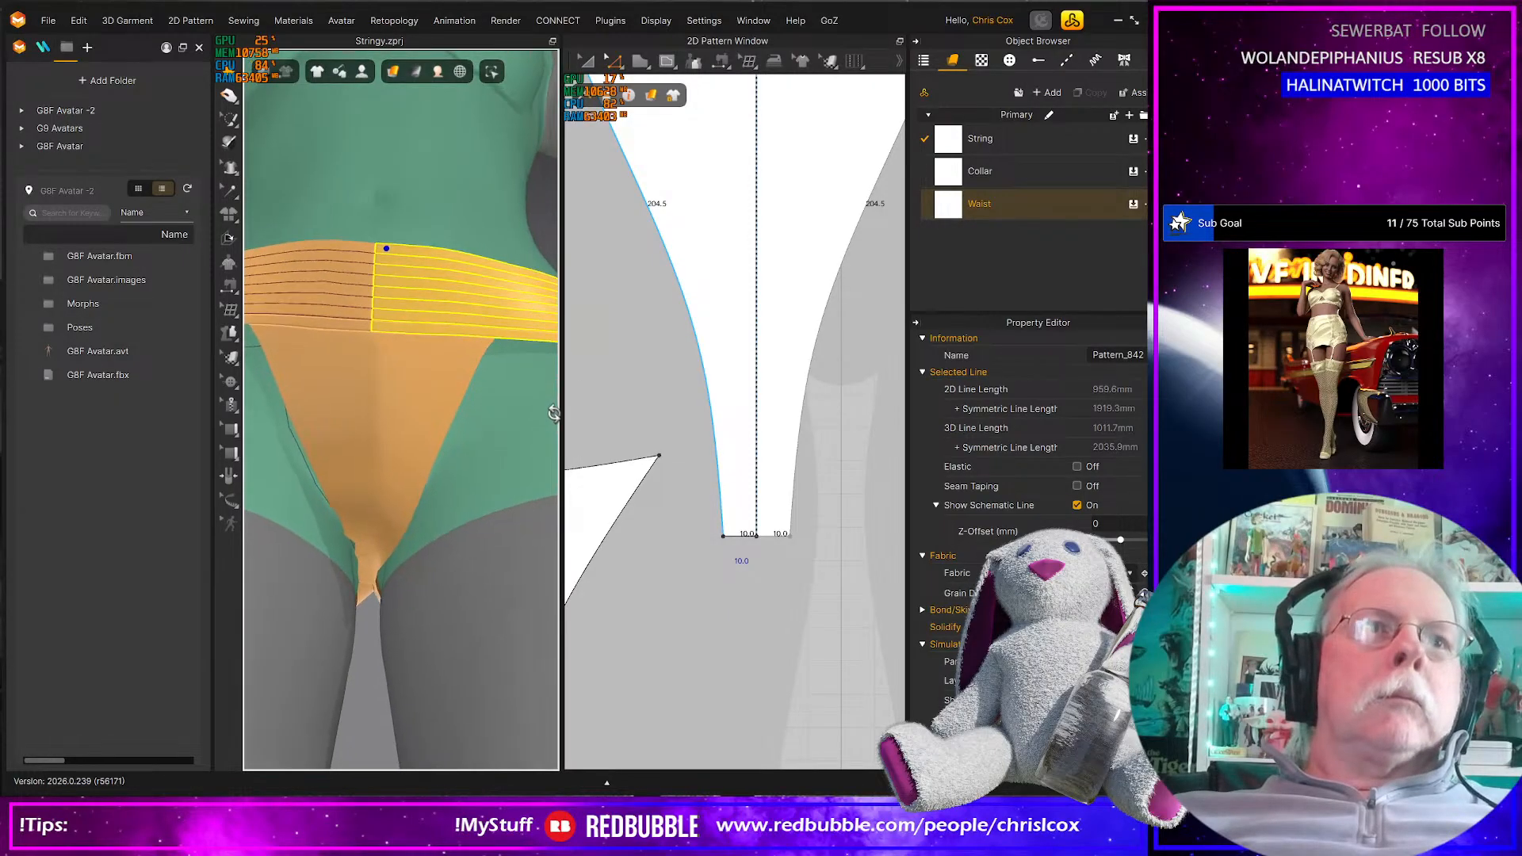
left_click(351, 549)
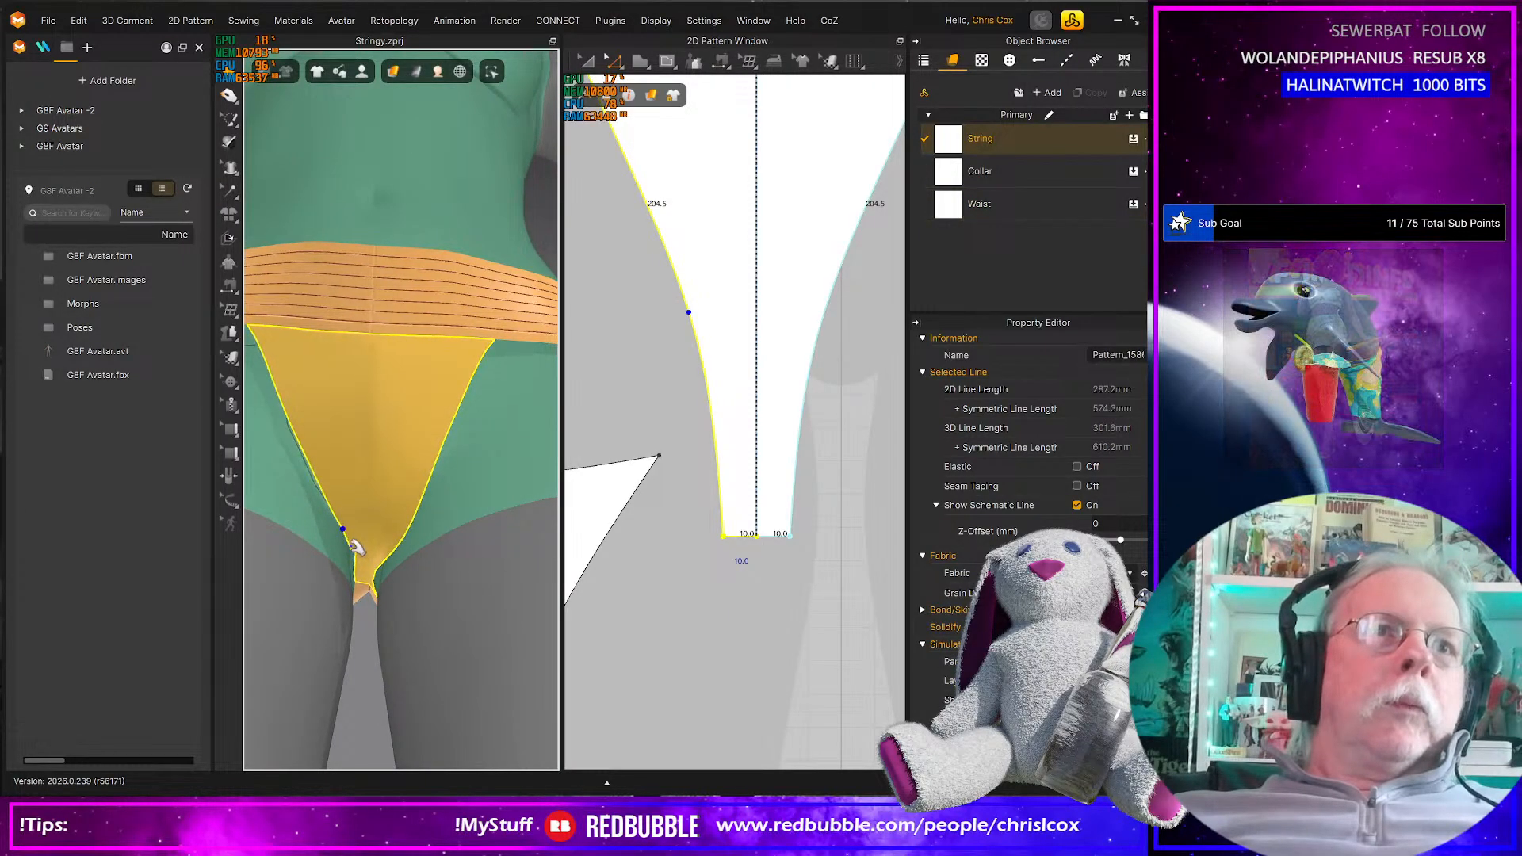
right_click_drag(420, 560, 413, 522)
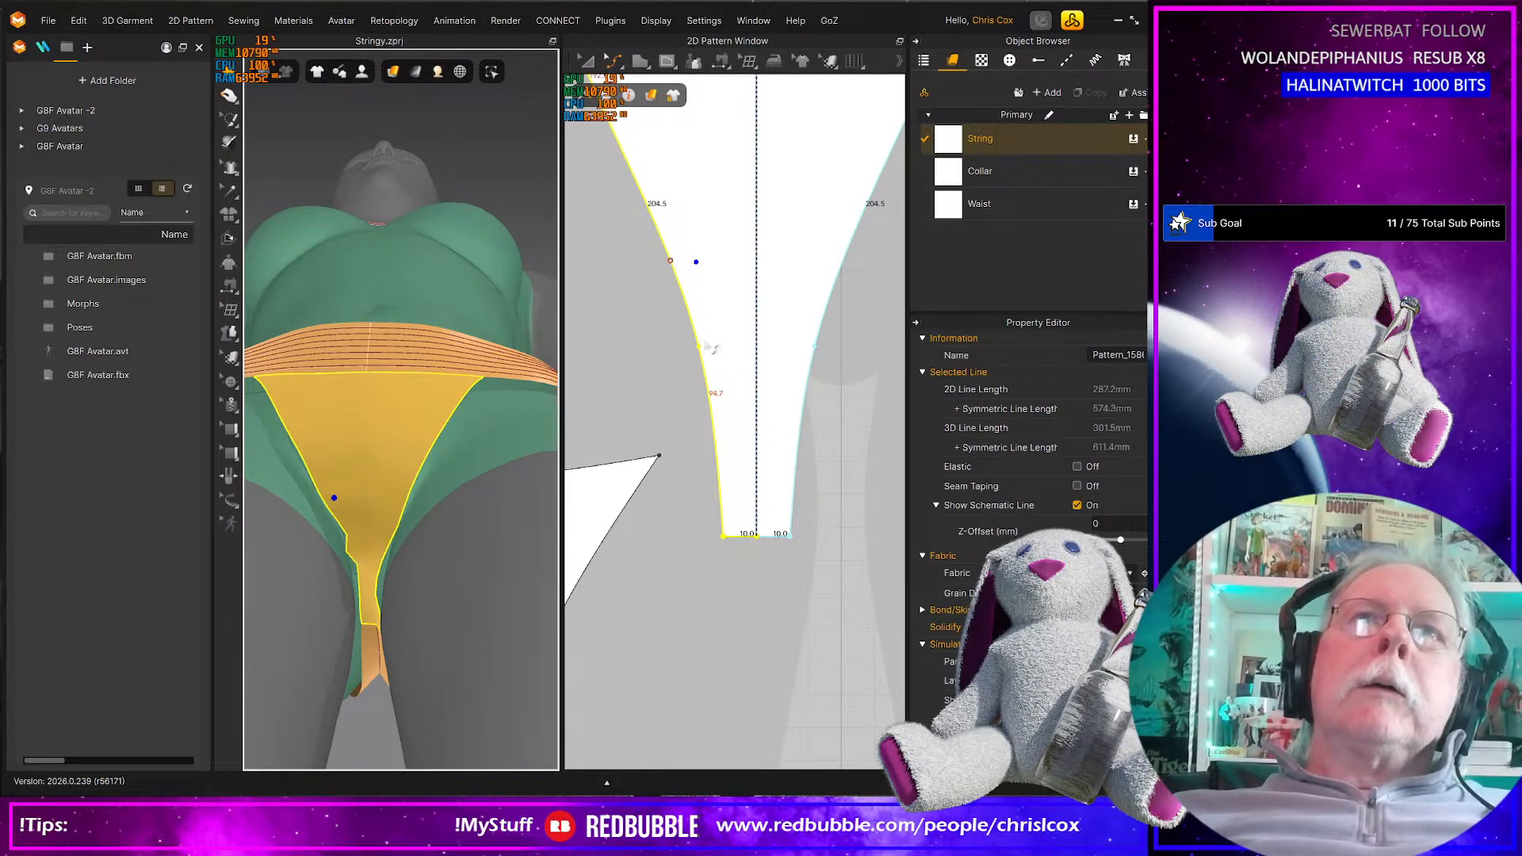
Reshape the front pattern's lower side curves symmetrically to about 205.4 mm each and re-simulate the fit
left_click(702, 347)
mouse_move(707, 355)
left_mouse_down()
mouse_move(720, 359)
mouse_move(707, 344)
left_mouse_up()
key("space")
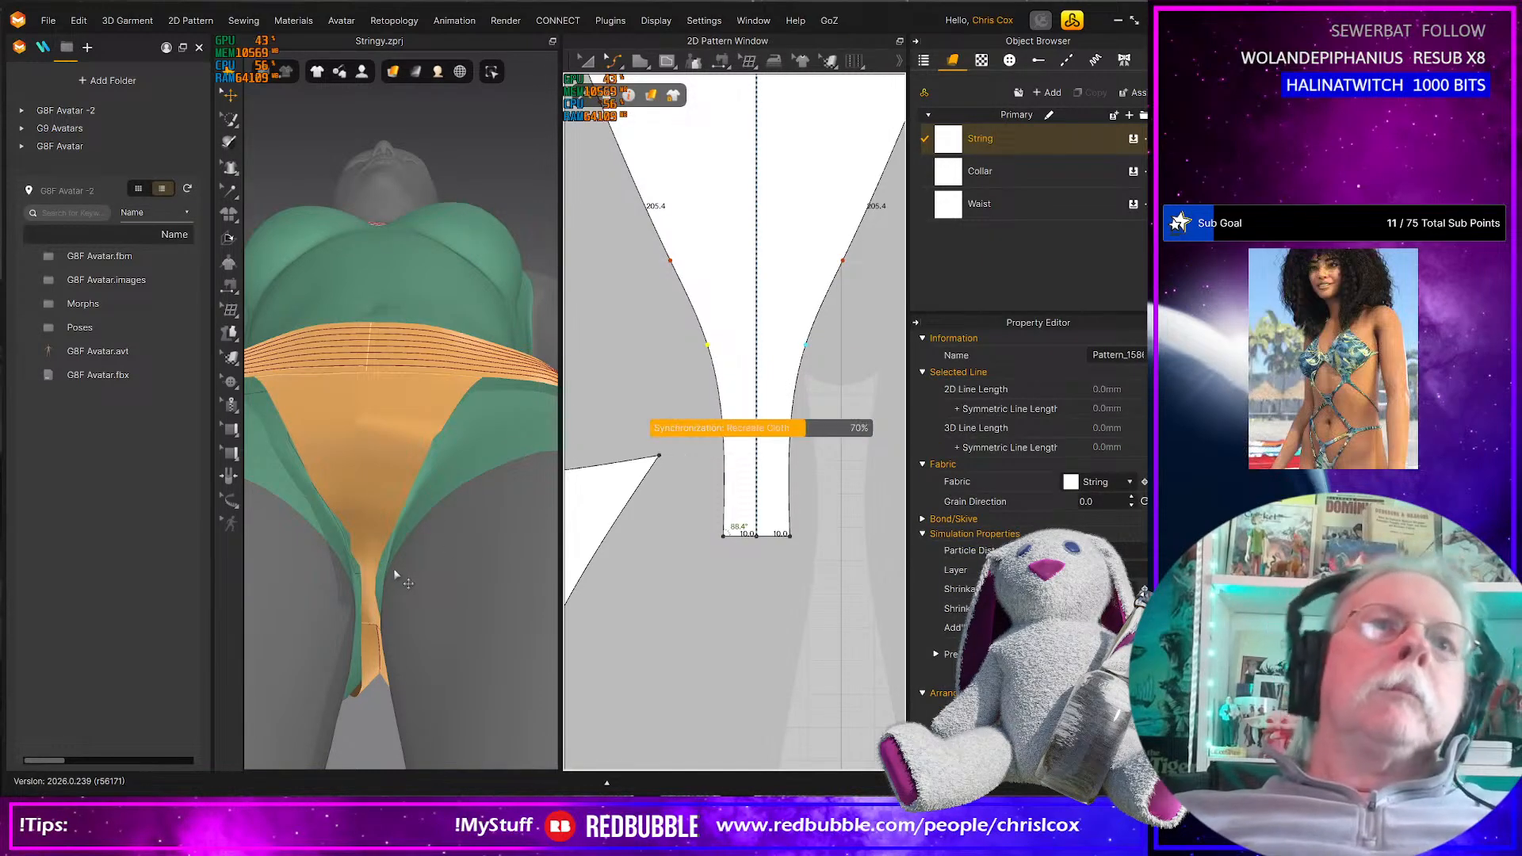
left_click(393, 568)
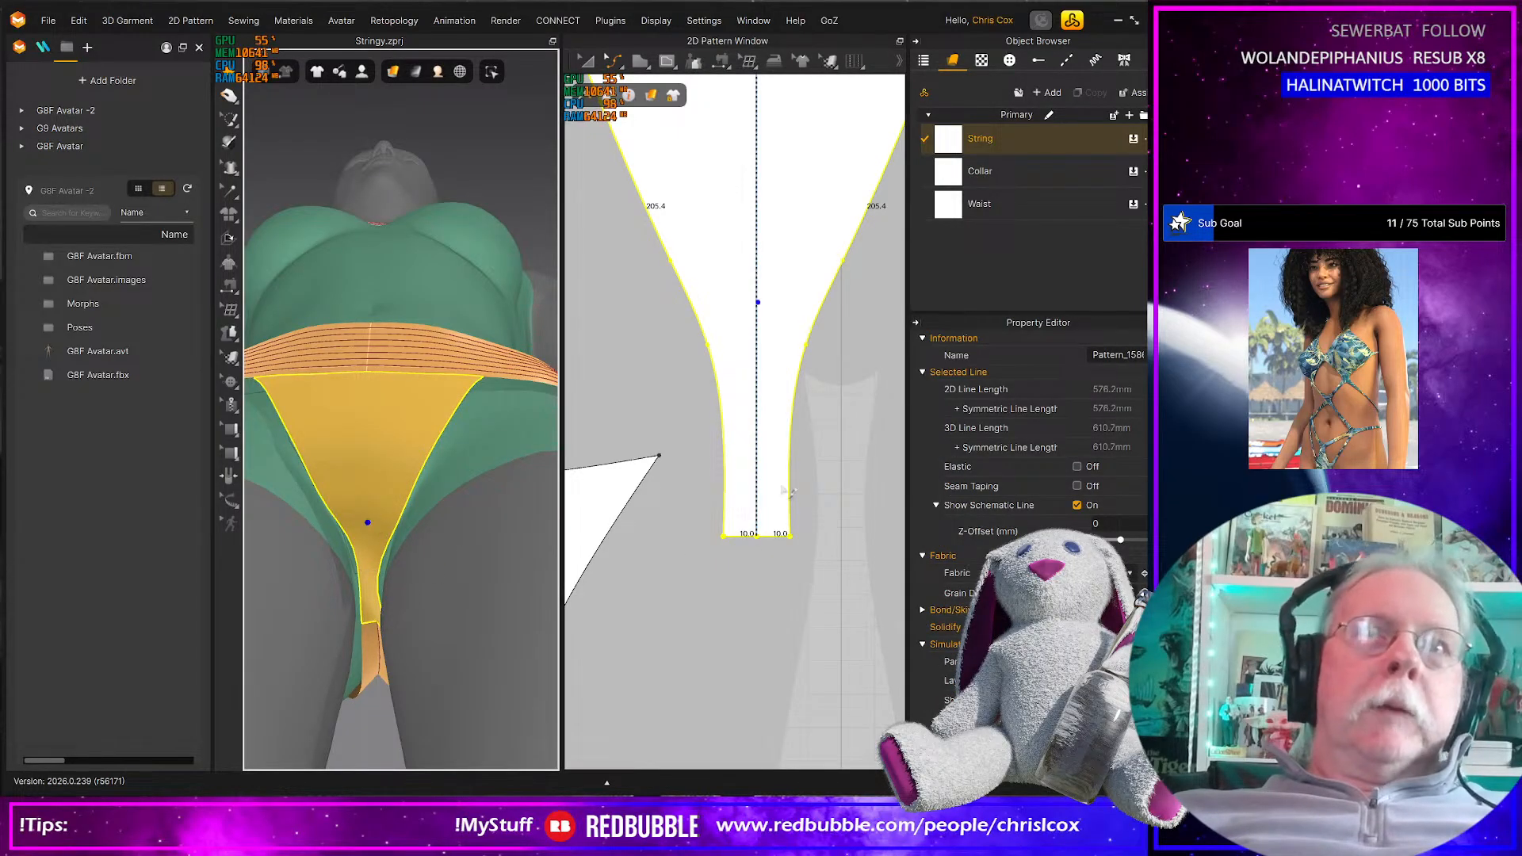
Open the front pattern's options and inspect the front piece's simulated fit from below and from the front
middle_click_drag(788, 393, 760, 510)
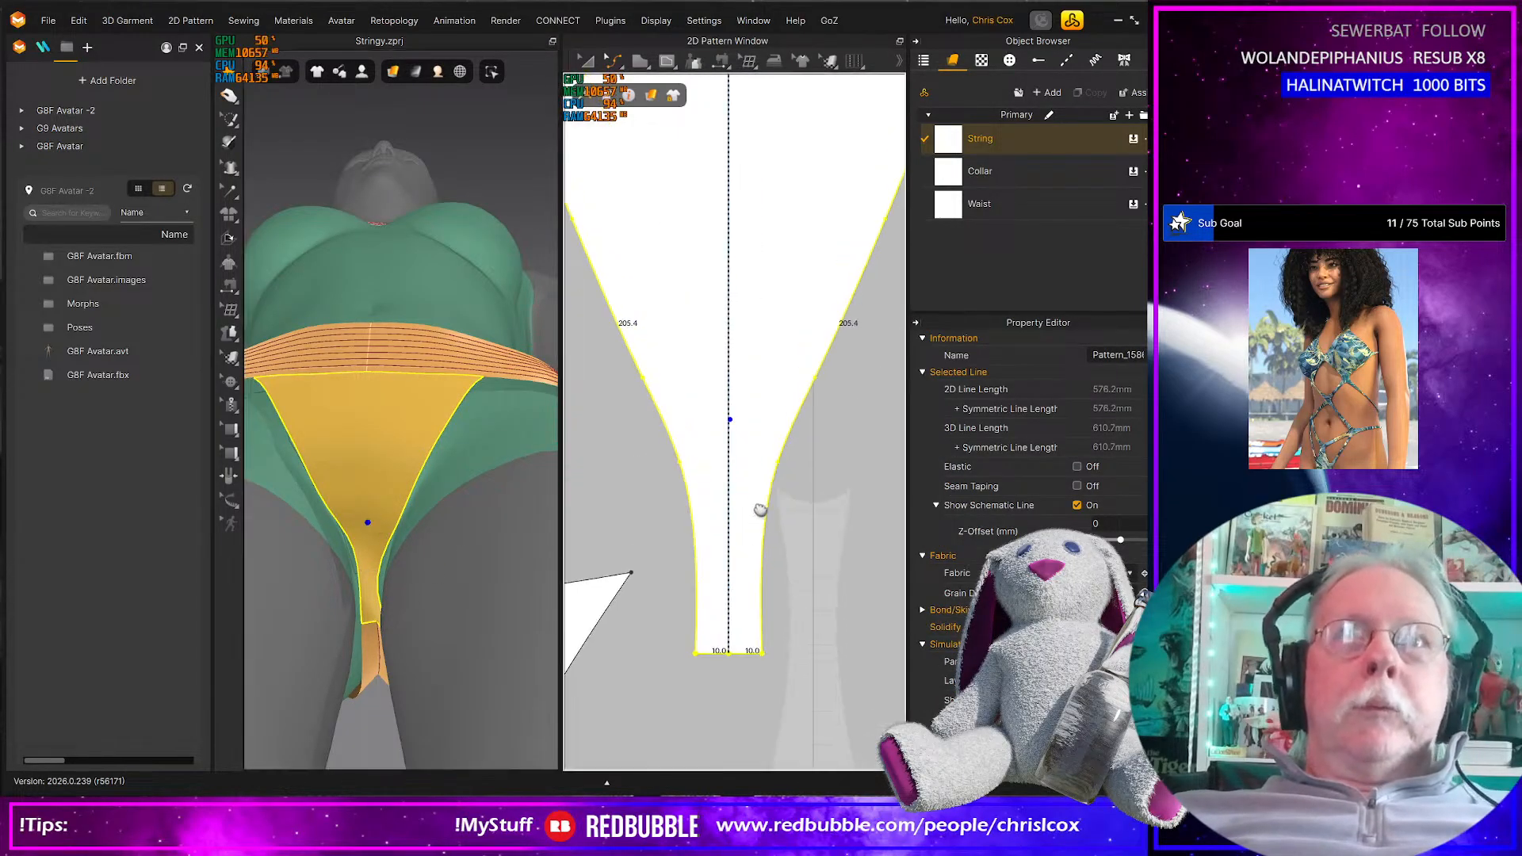
right_click(757, 440)
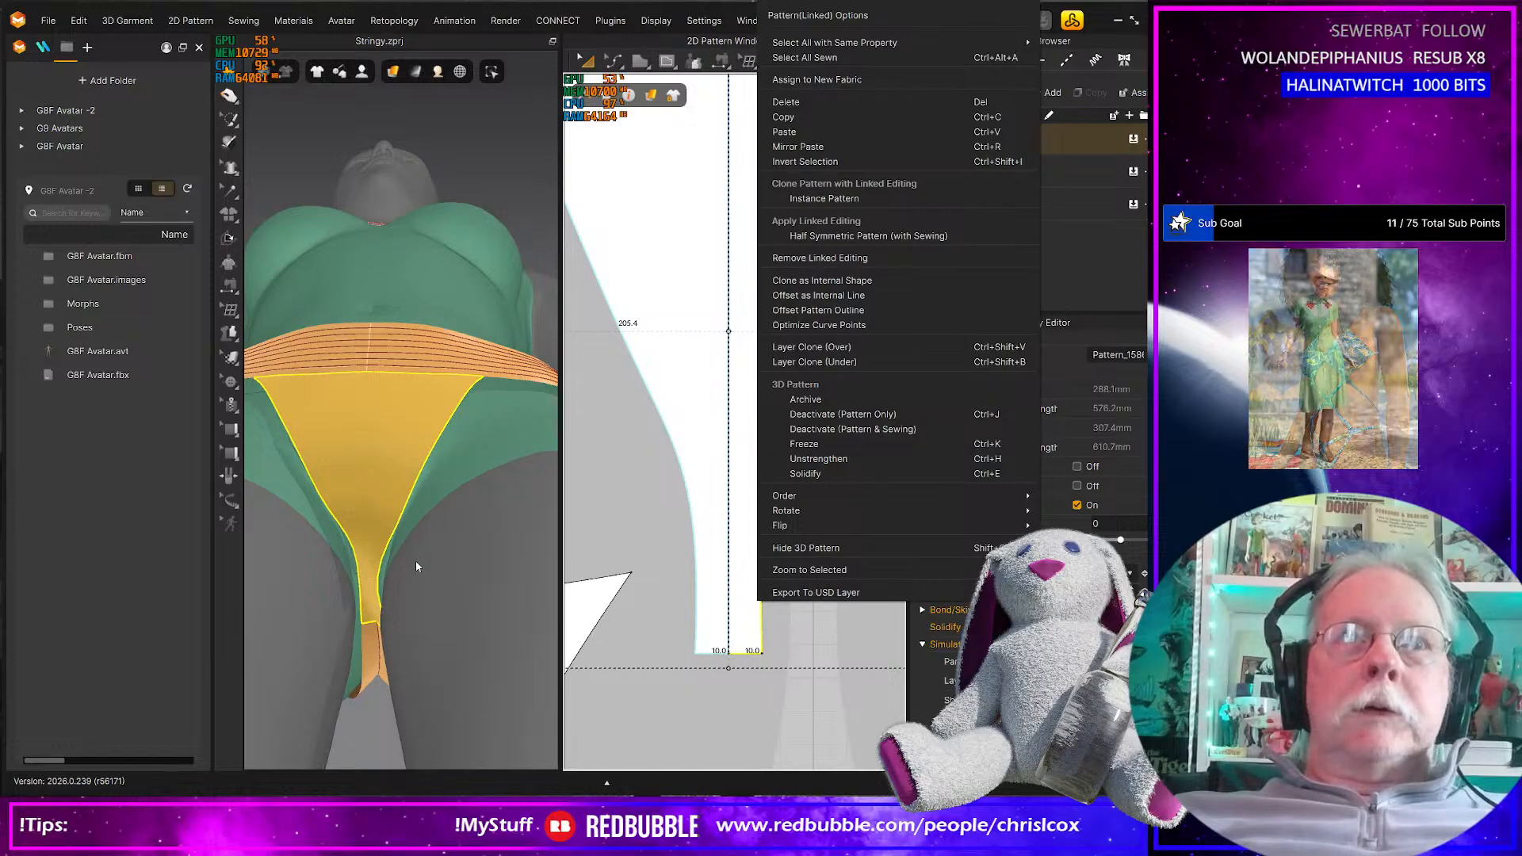
right_click_drag(415, 561, 896, 784)
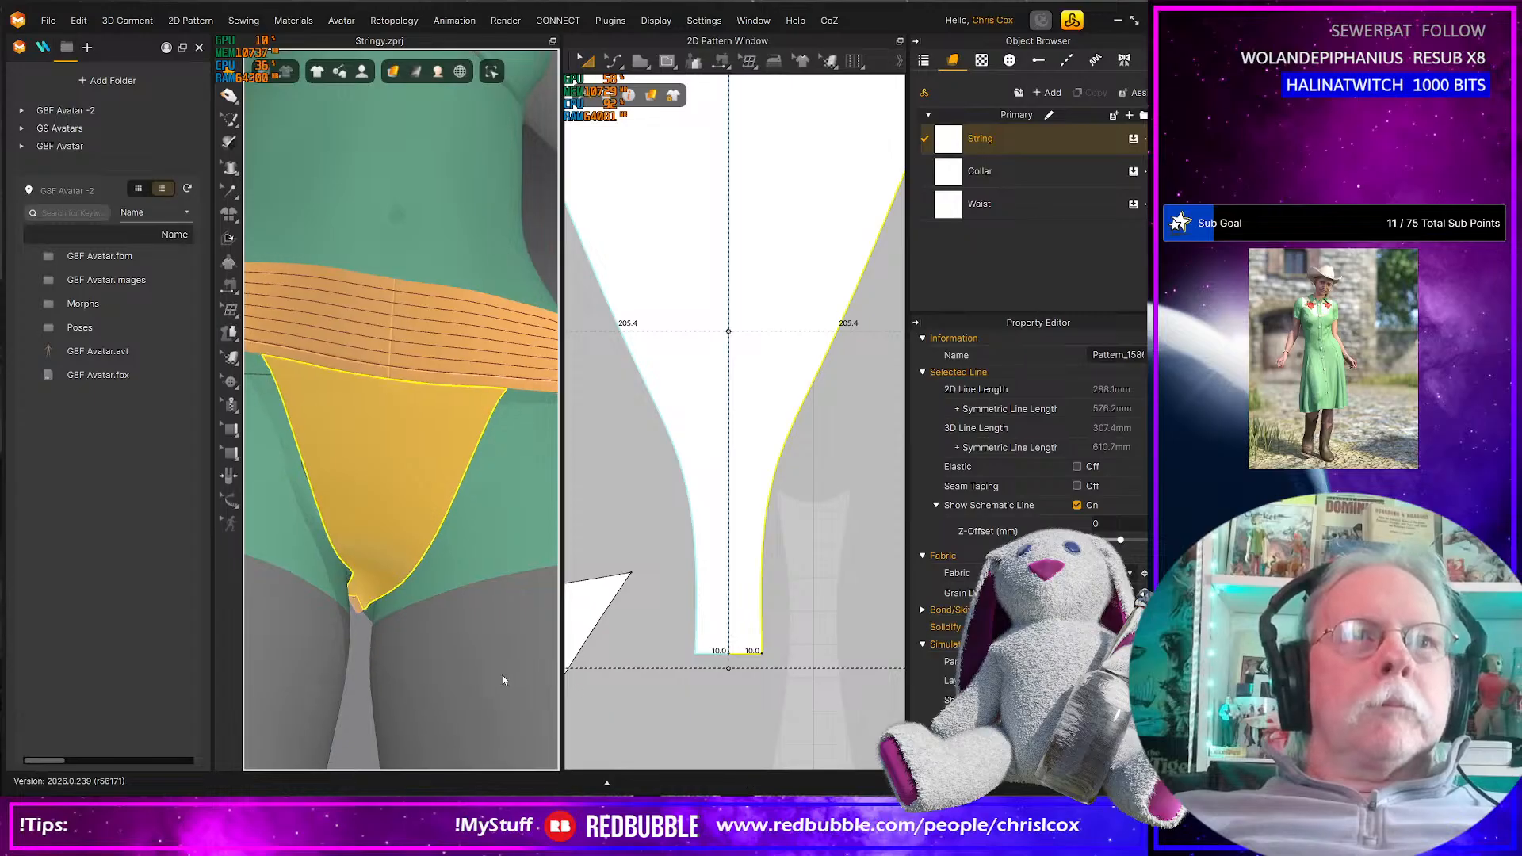
Move the front pattern's middle and upper side curve points outward symmetrically to about 206.4 mm per side, and simulate the fit
right_click_drag(502, 679, 489, 686)
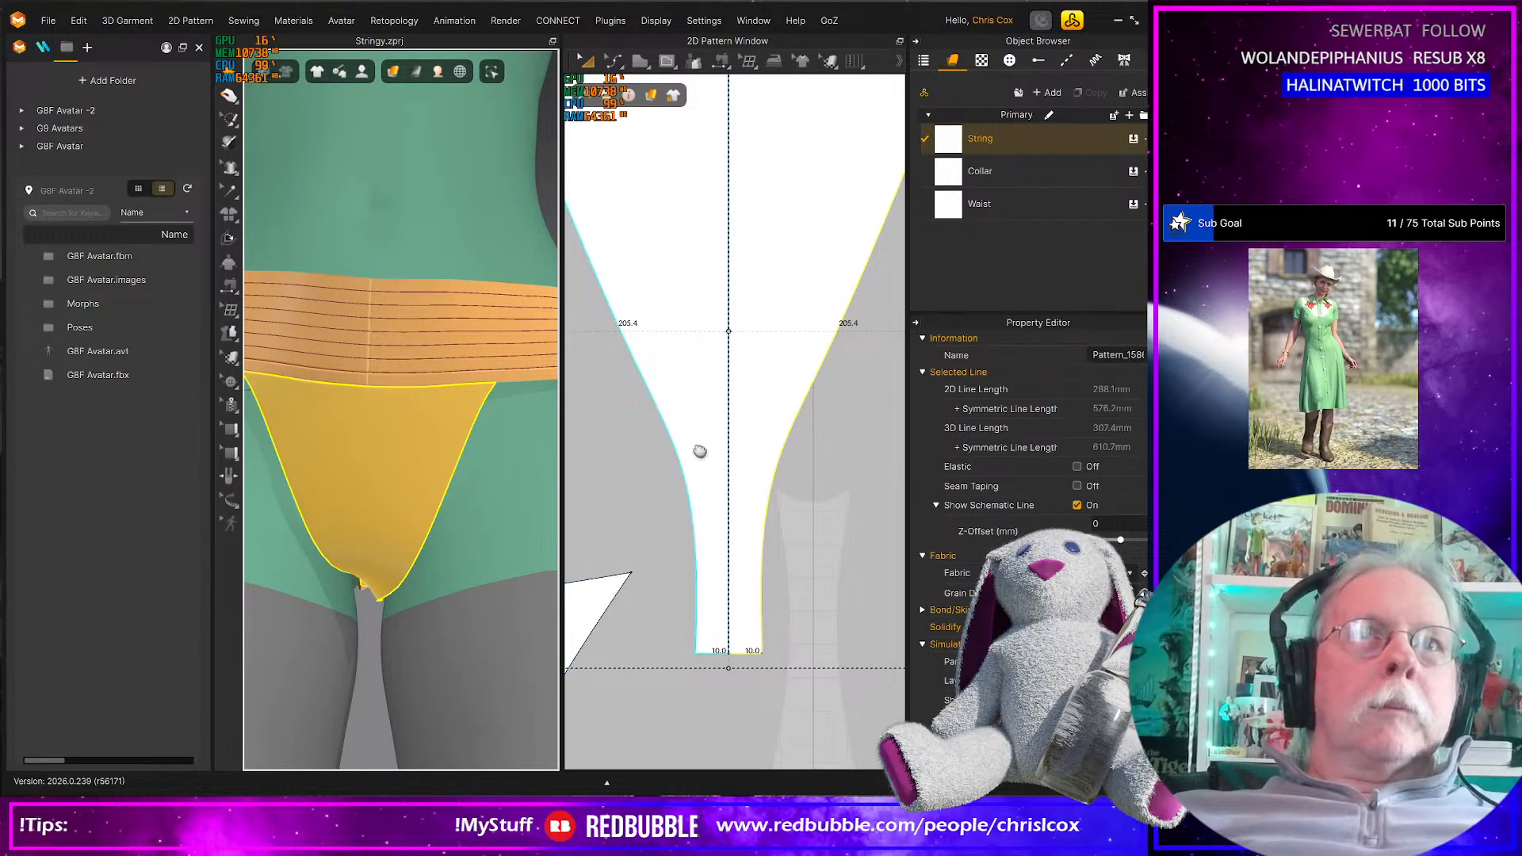
middle_click_drag(700, 449, 815, 515)
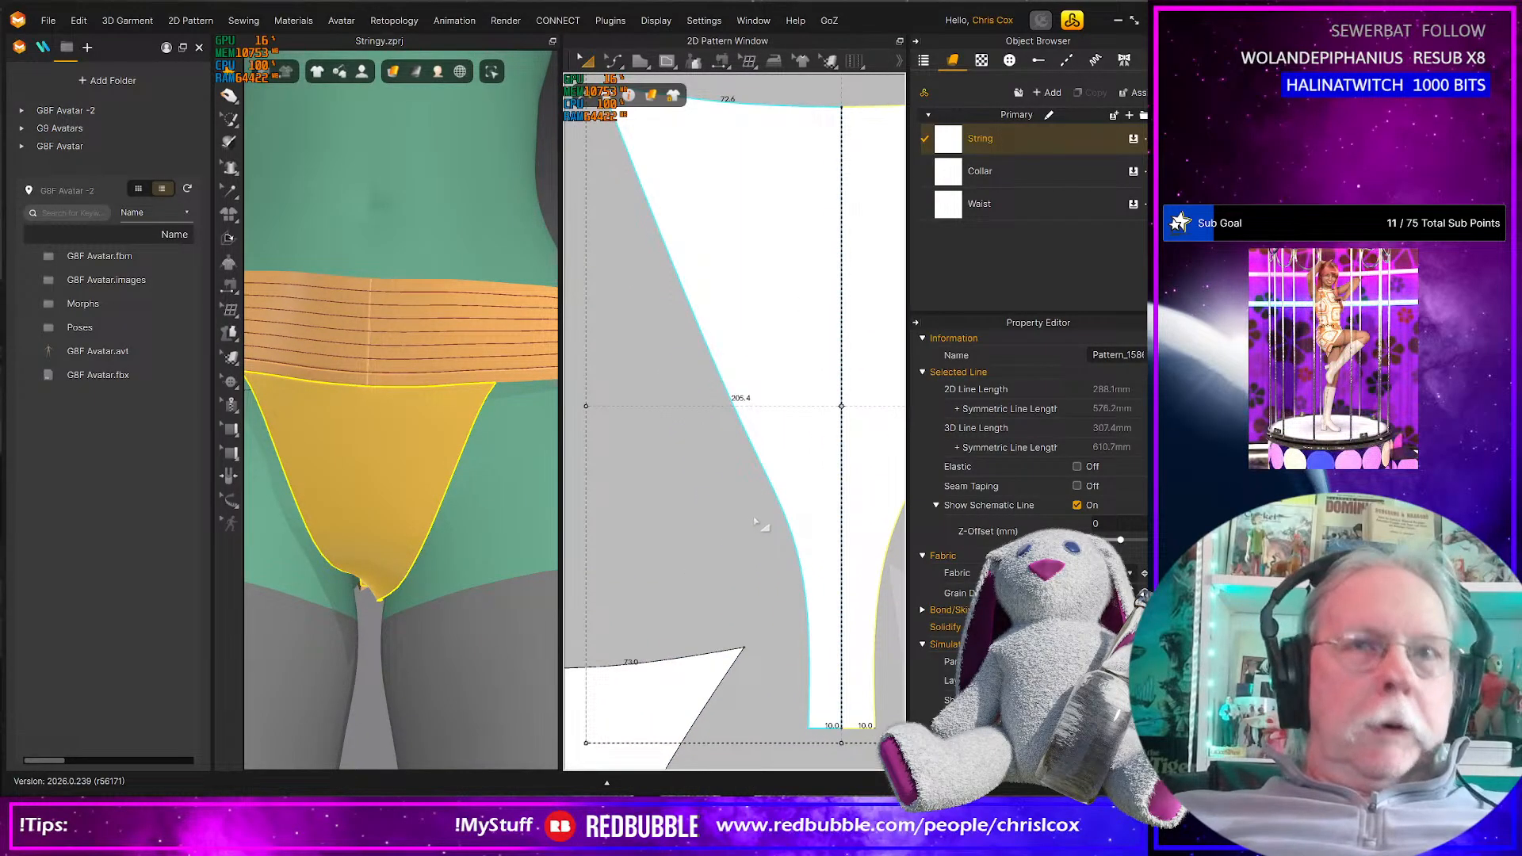
key("z")
left_click(745, 483)
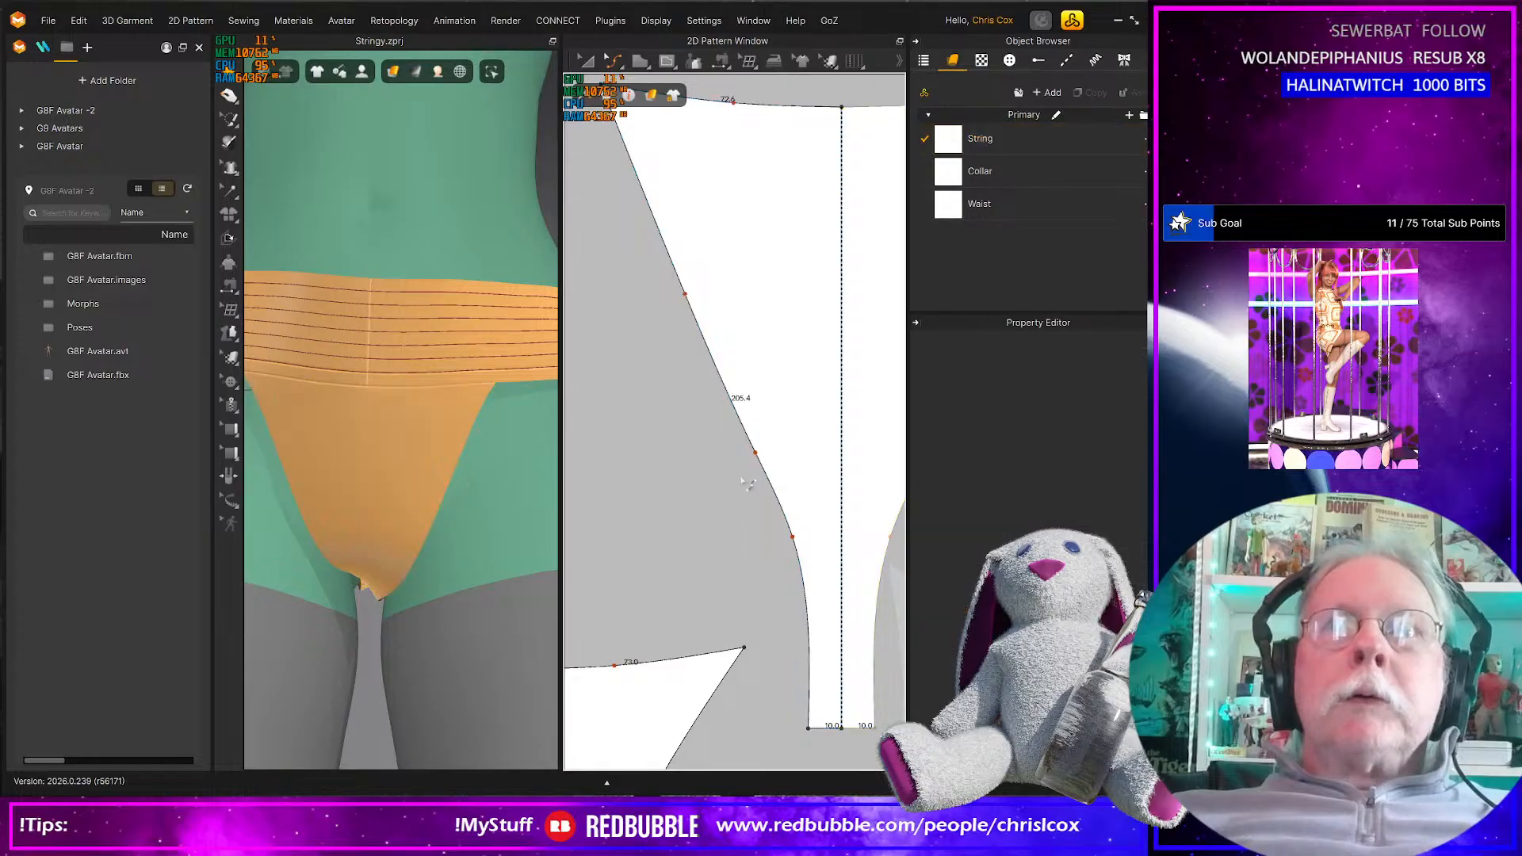
left_click_drag(762, 461, 751, 464)
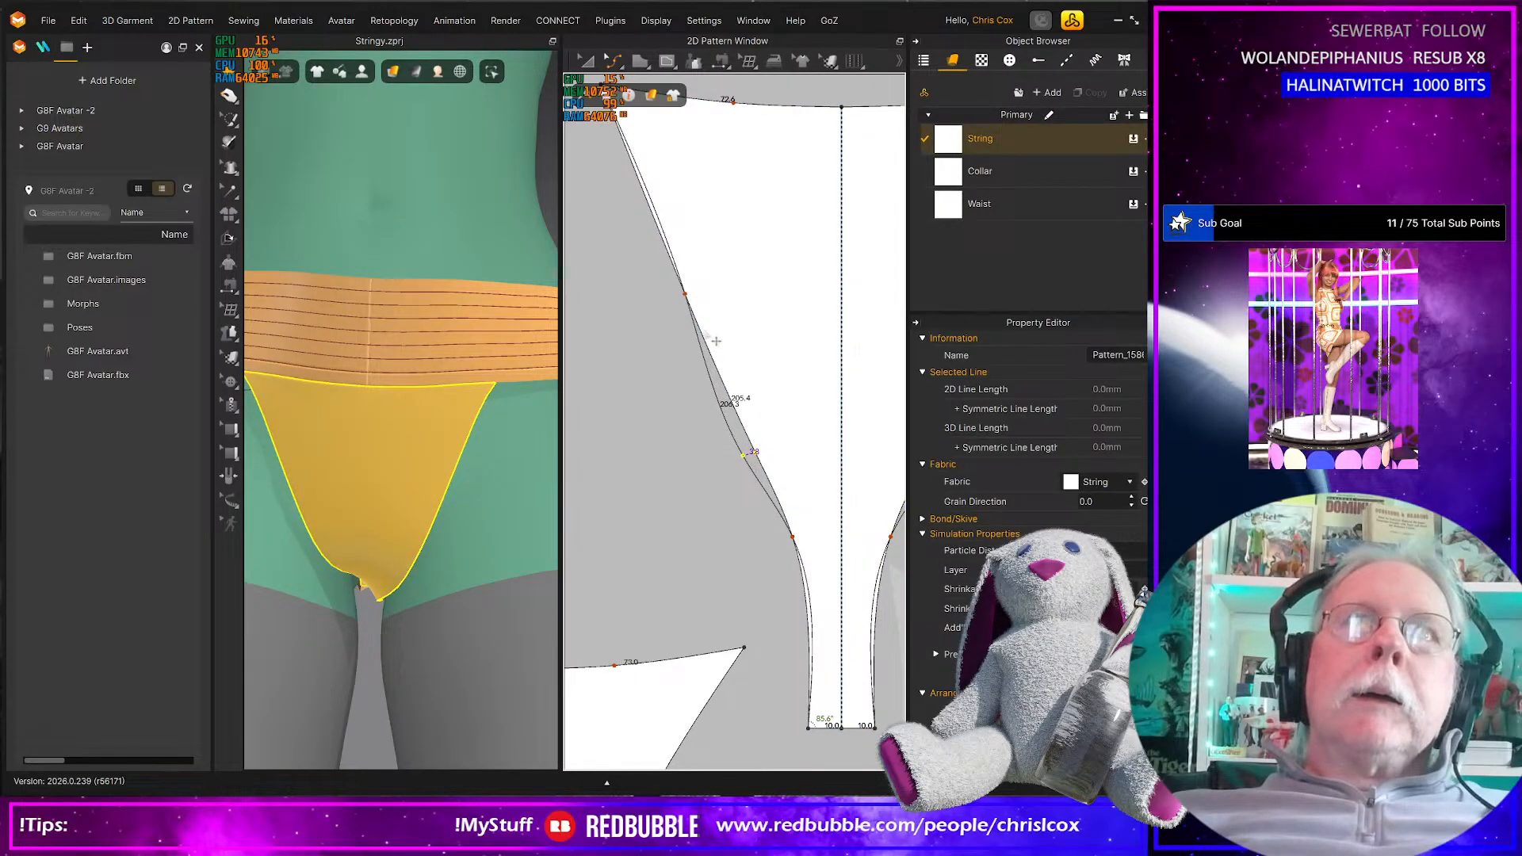
key("space")
left_click_drag(685, 294, 667, 291)
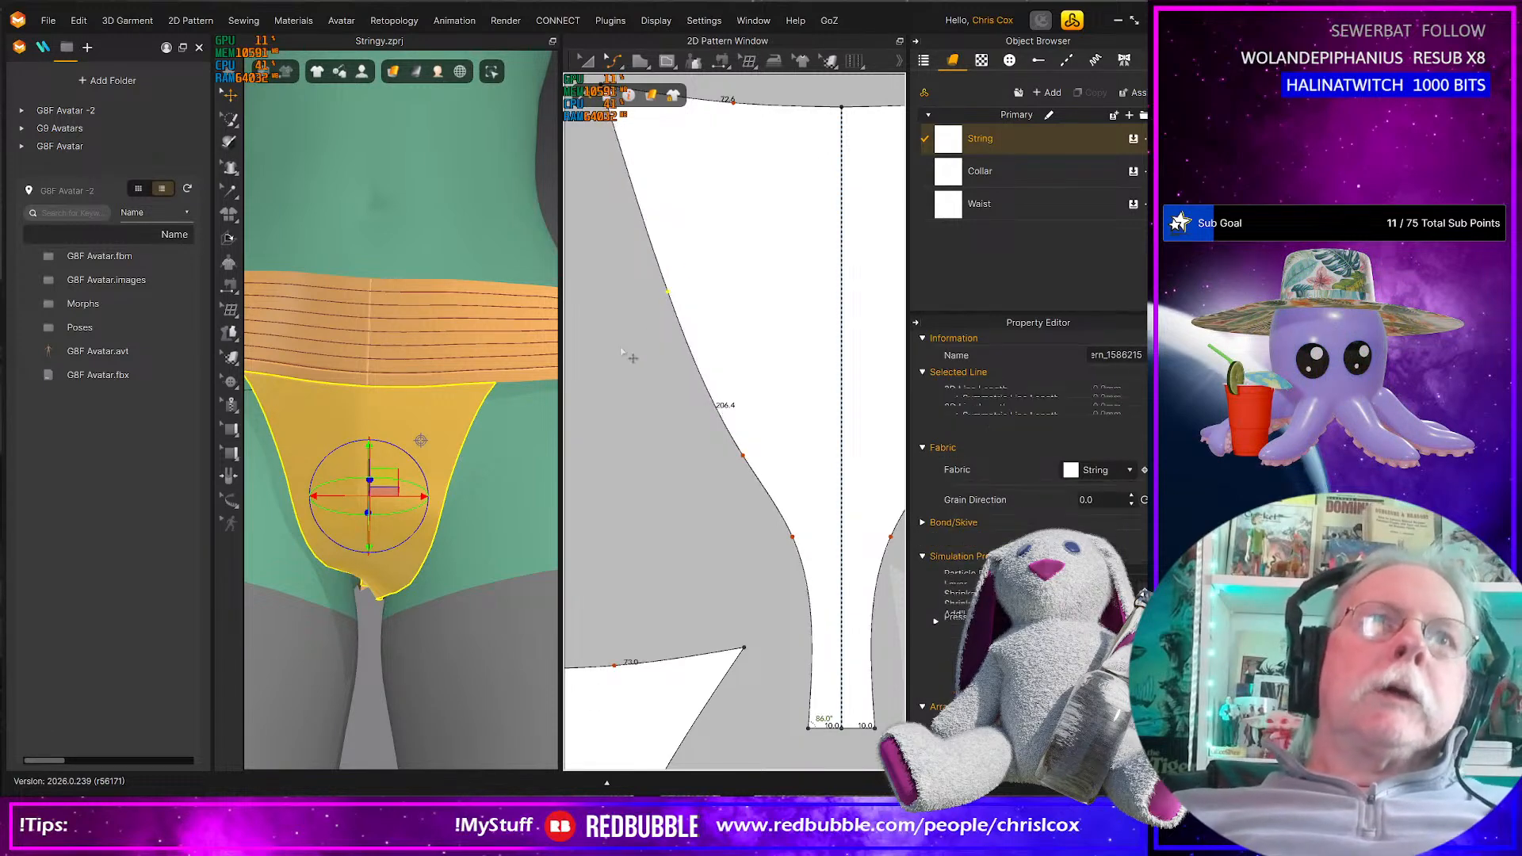
key("space")
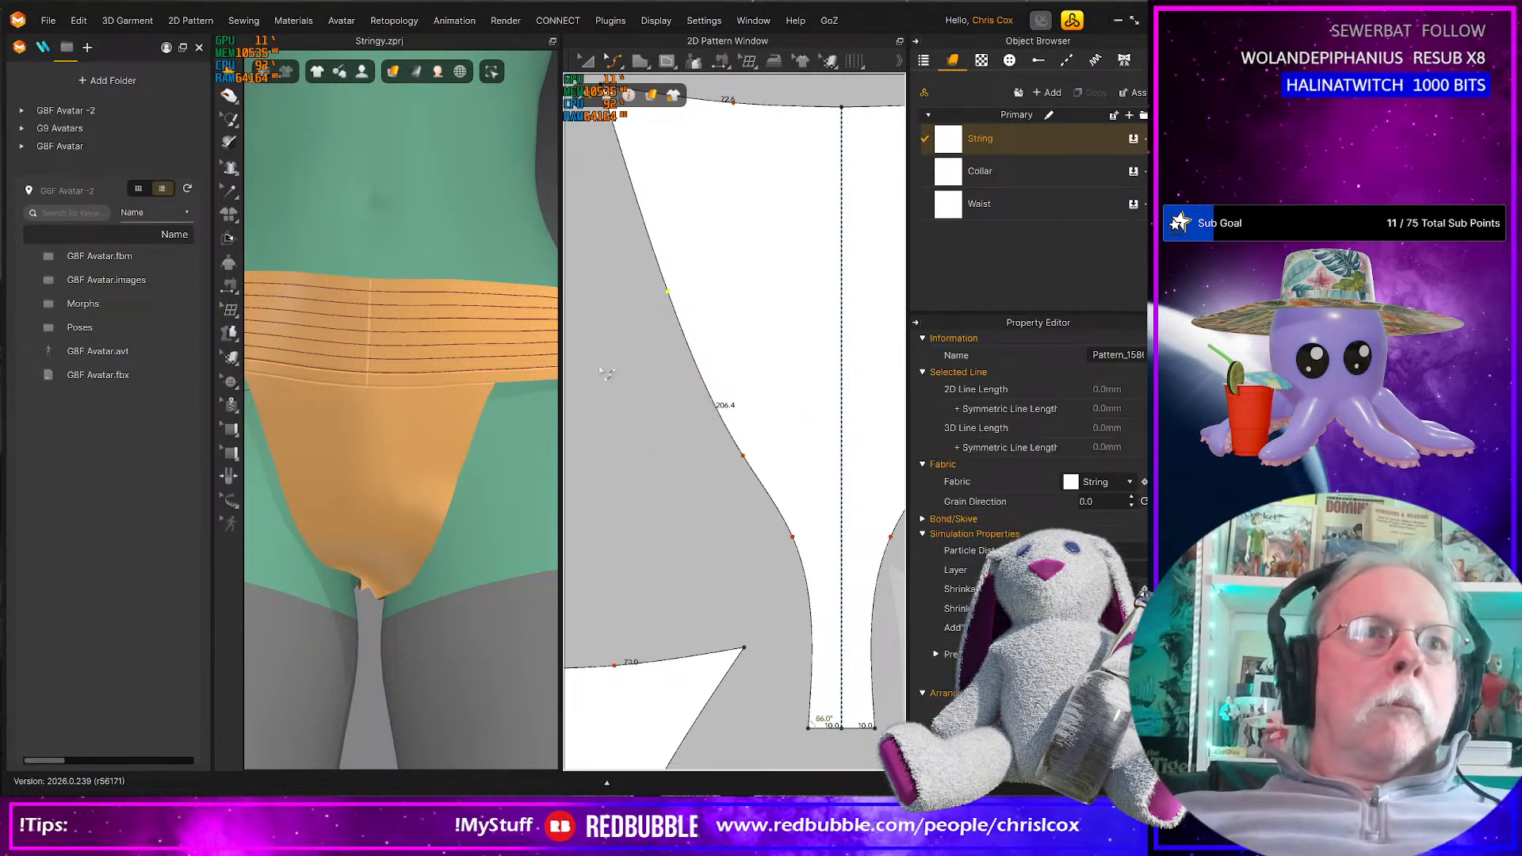
right_click_drag(427, 460, 407, 519)
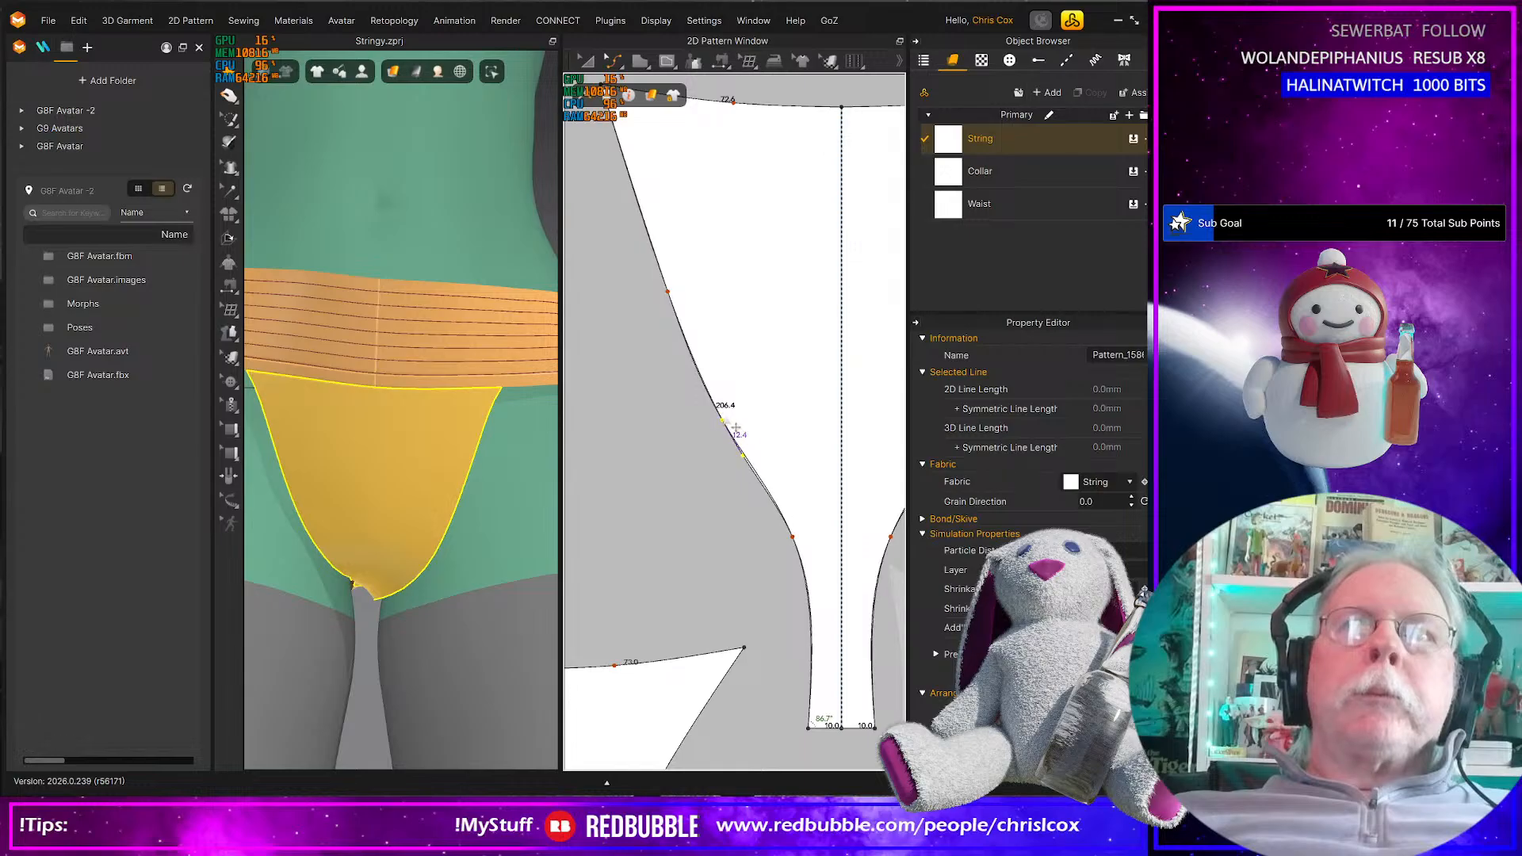
Reshape the front pattern's lower side curve points to about 207.5 mm per side, re-simulate, and inspect the crotch area
left_click(799, 543)
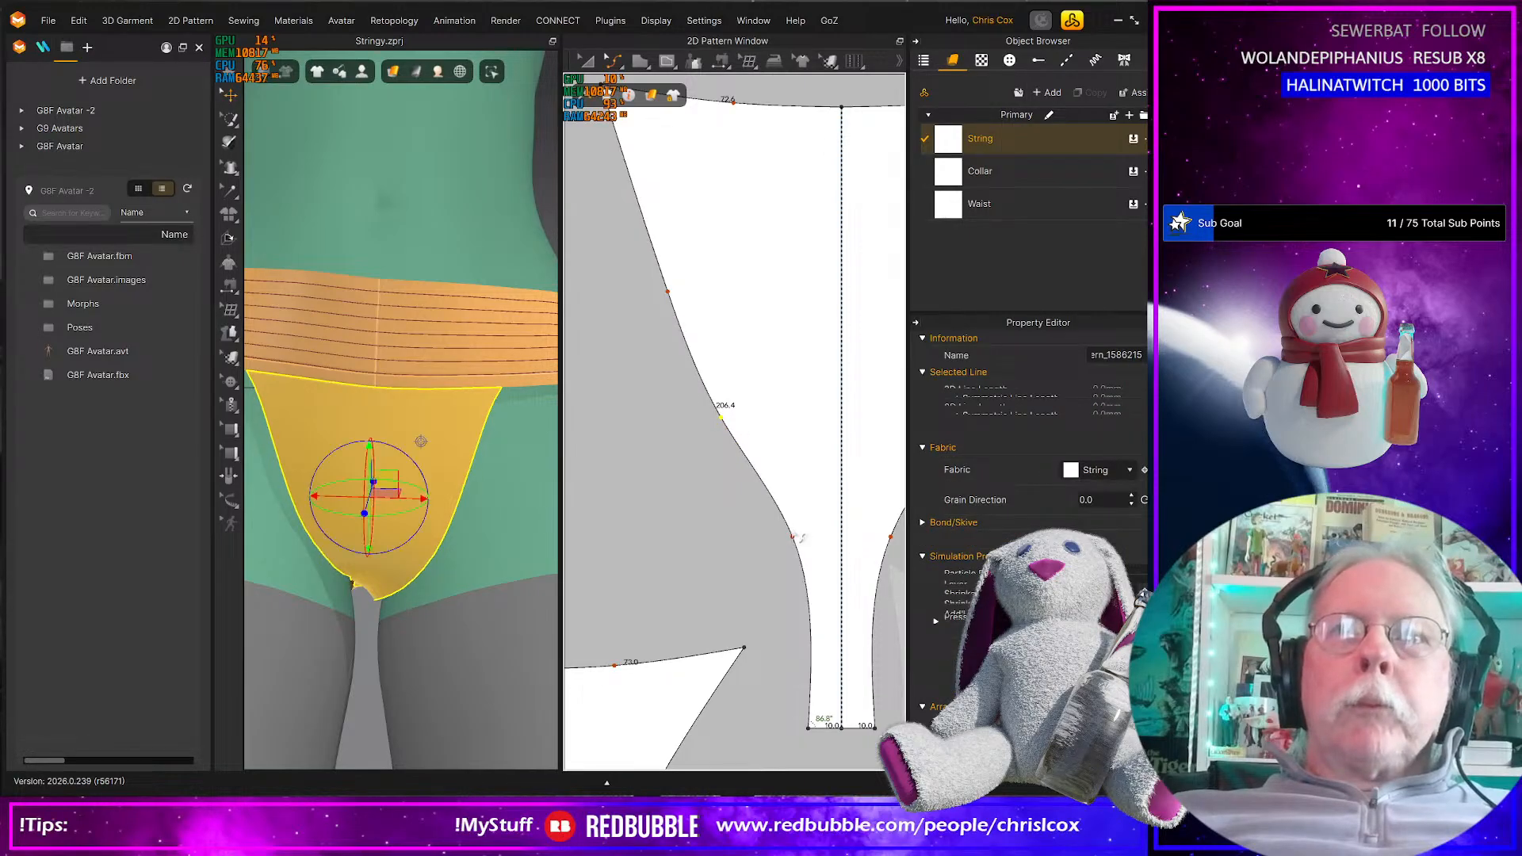
left_click_drag(798, 517, 791, 508)
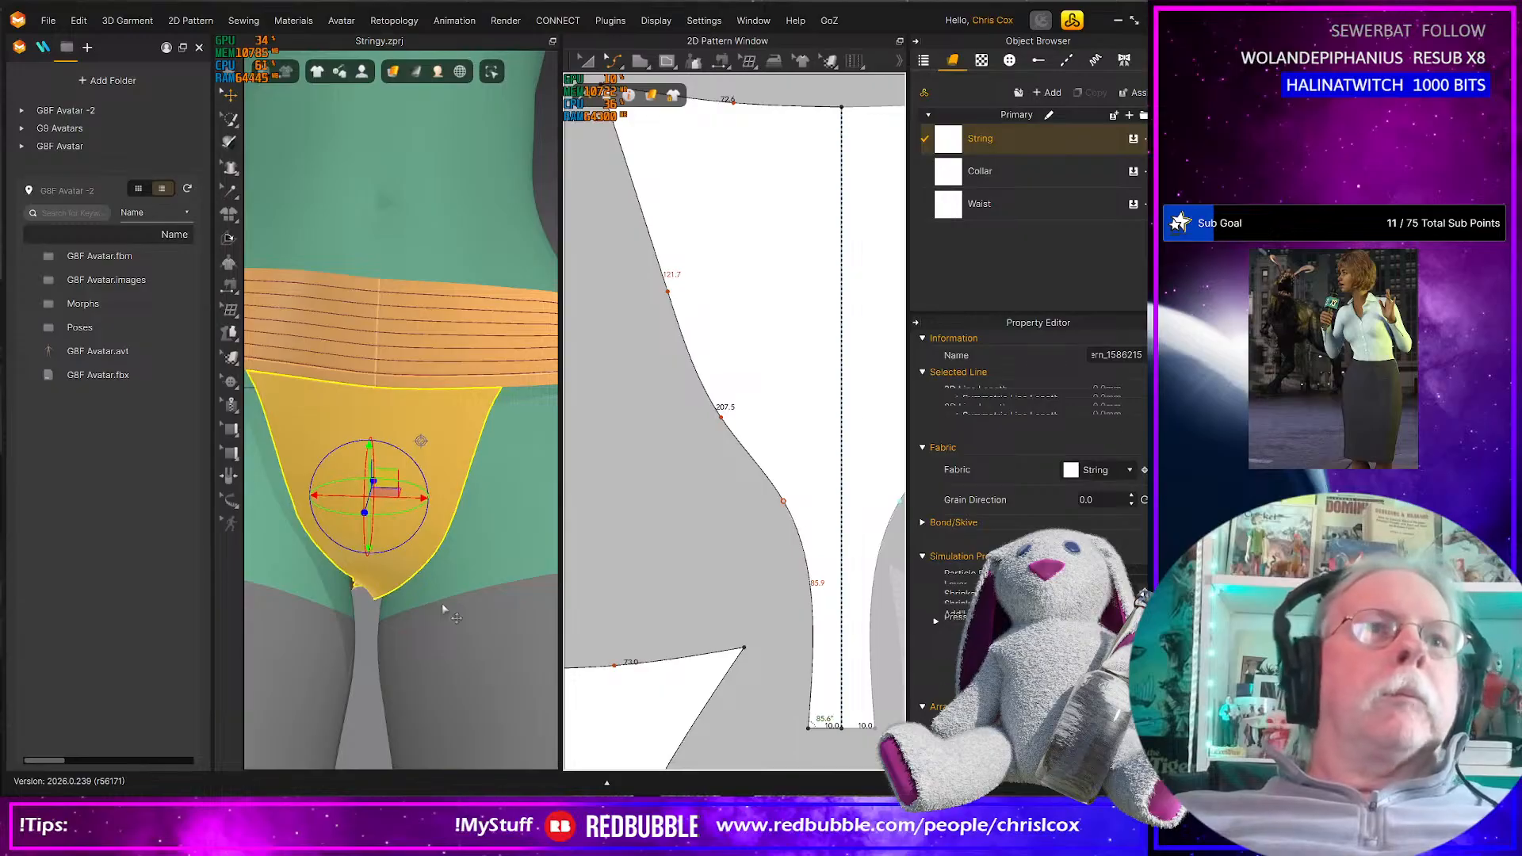
key("space")
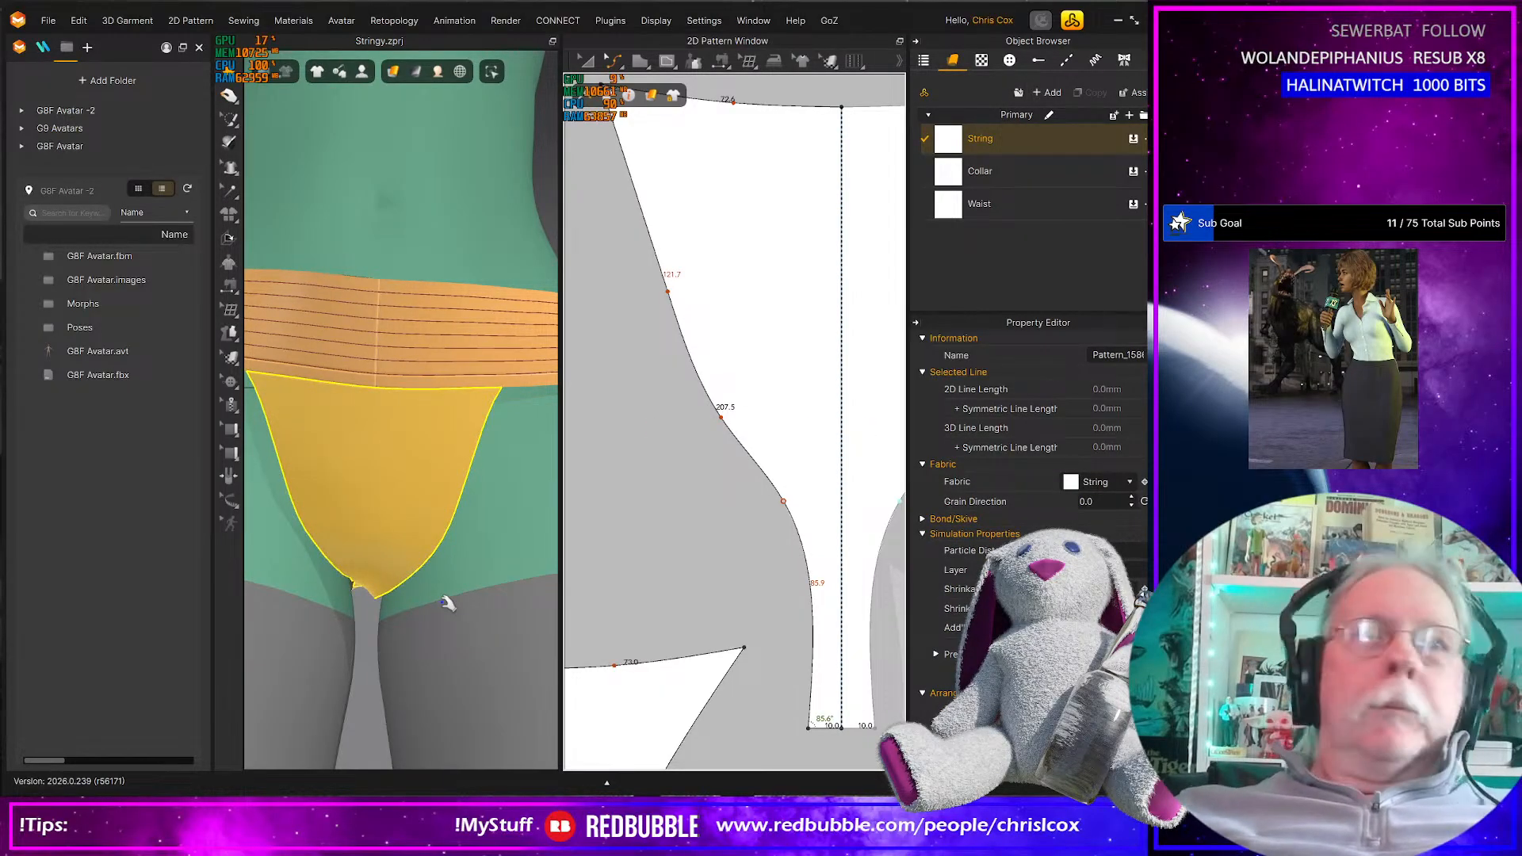
right_click_drag(401, 592, 396, 539)
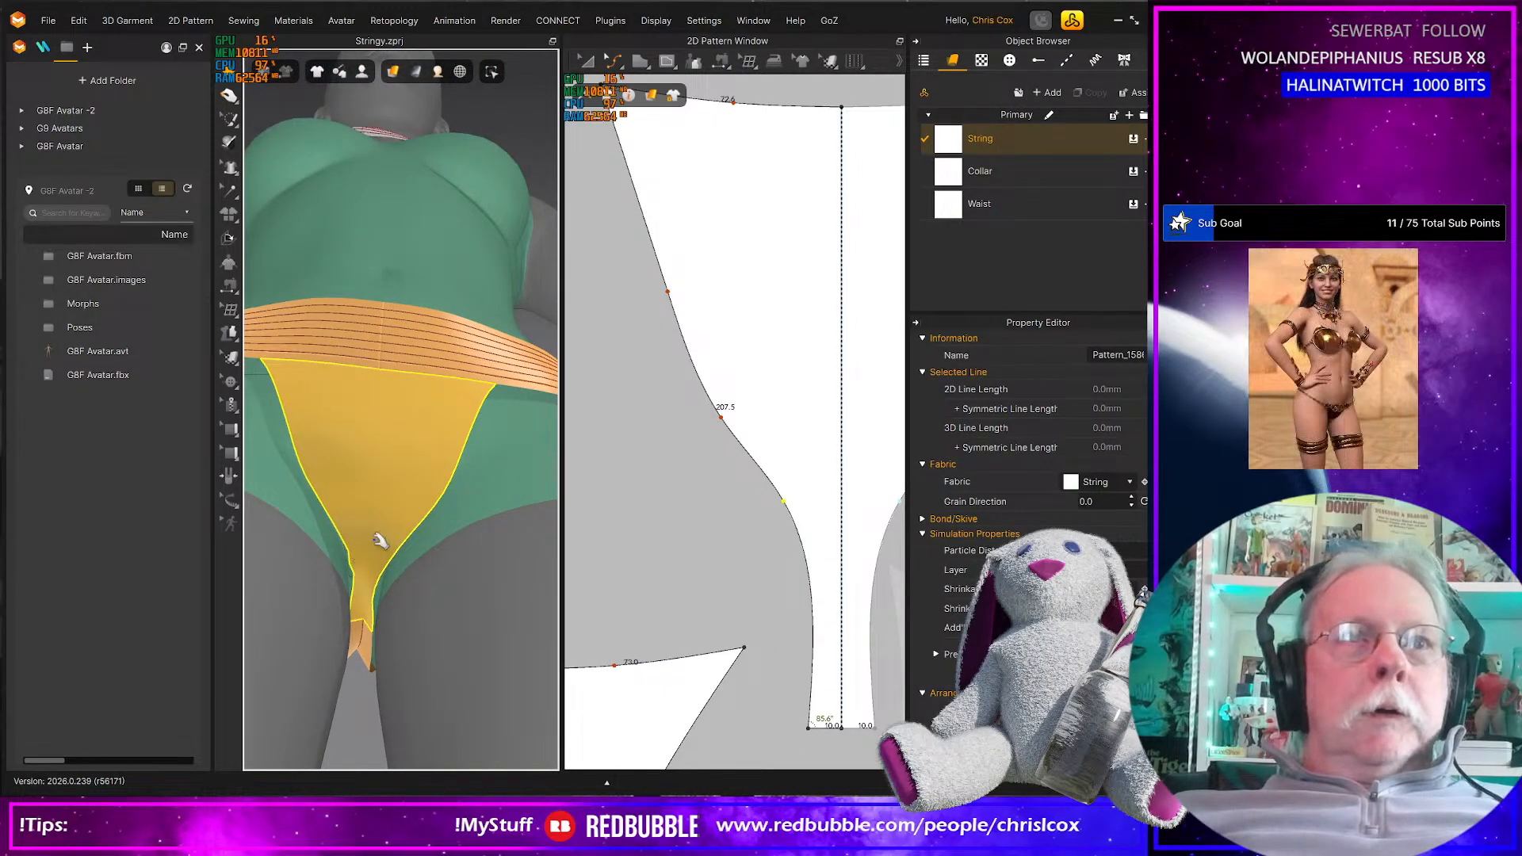
Remove the half-symmetry link across the front pattern's centre line, making it one full editable piece
left_click(770, 566)
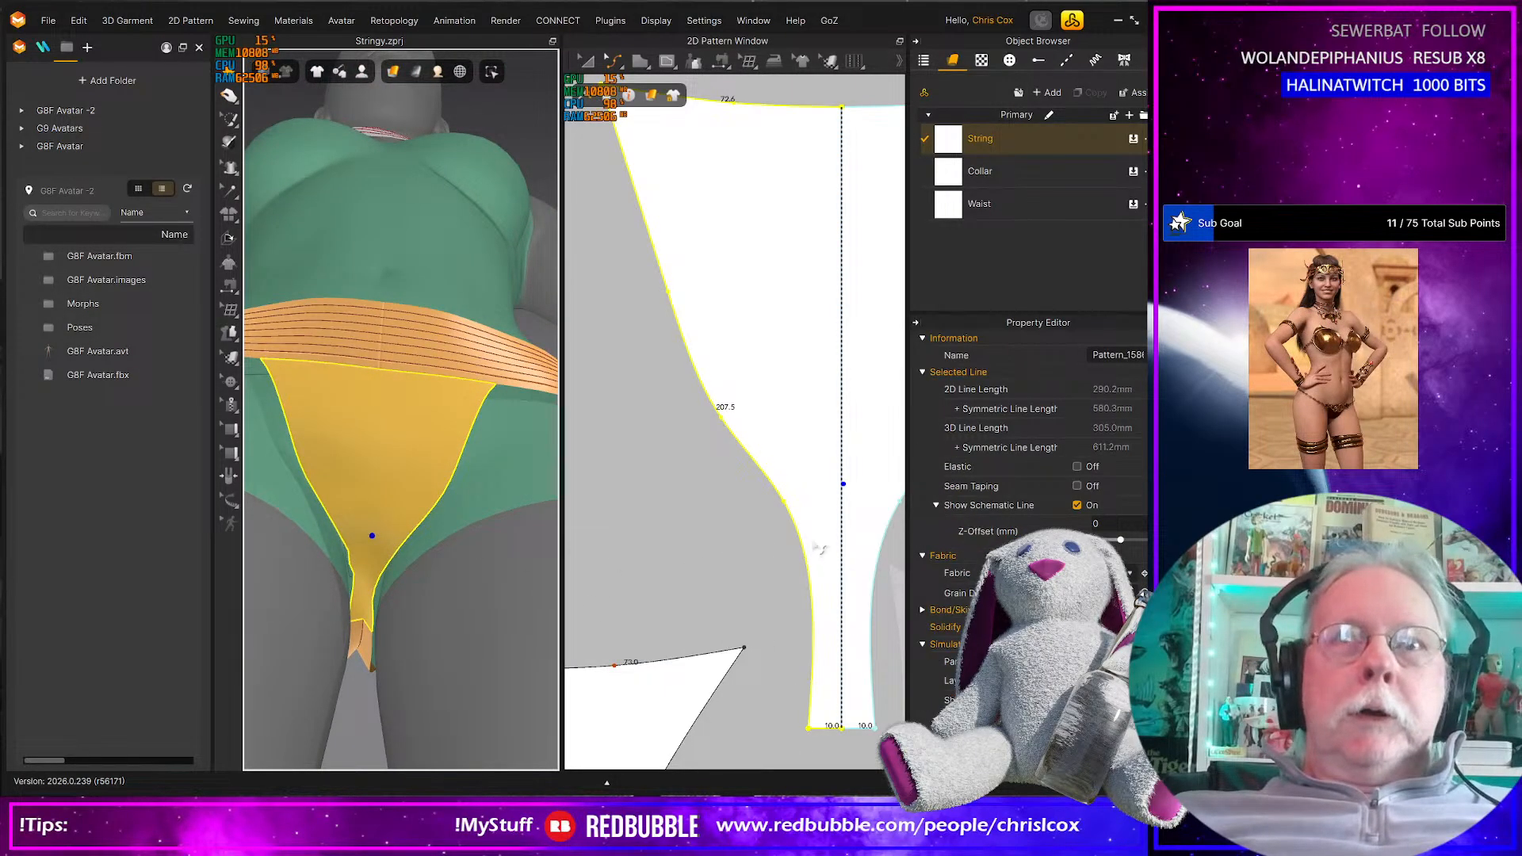
key("a")
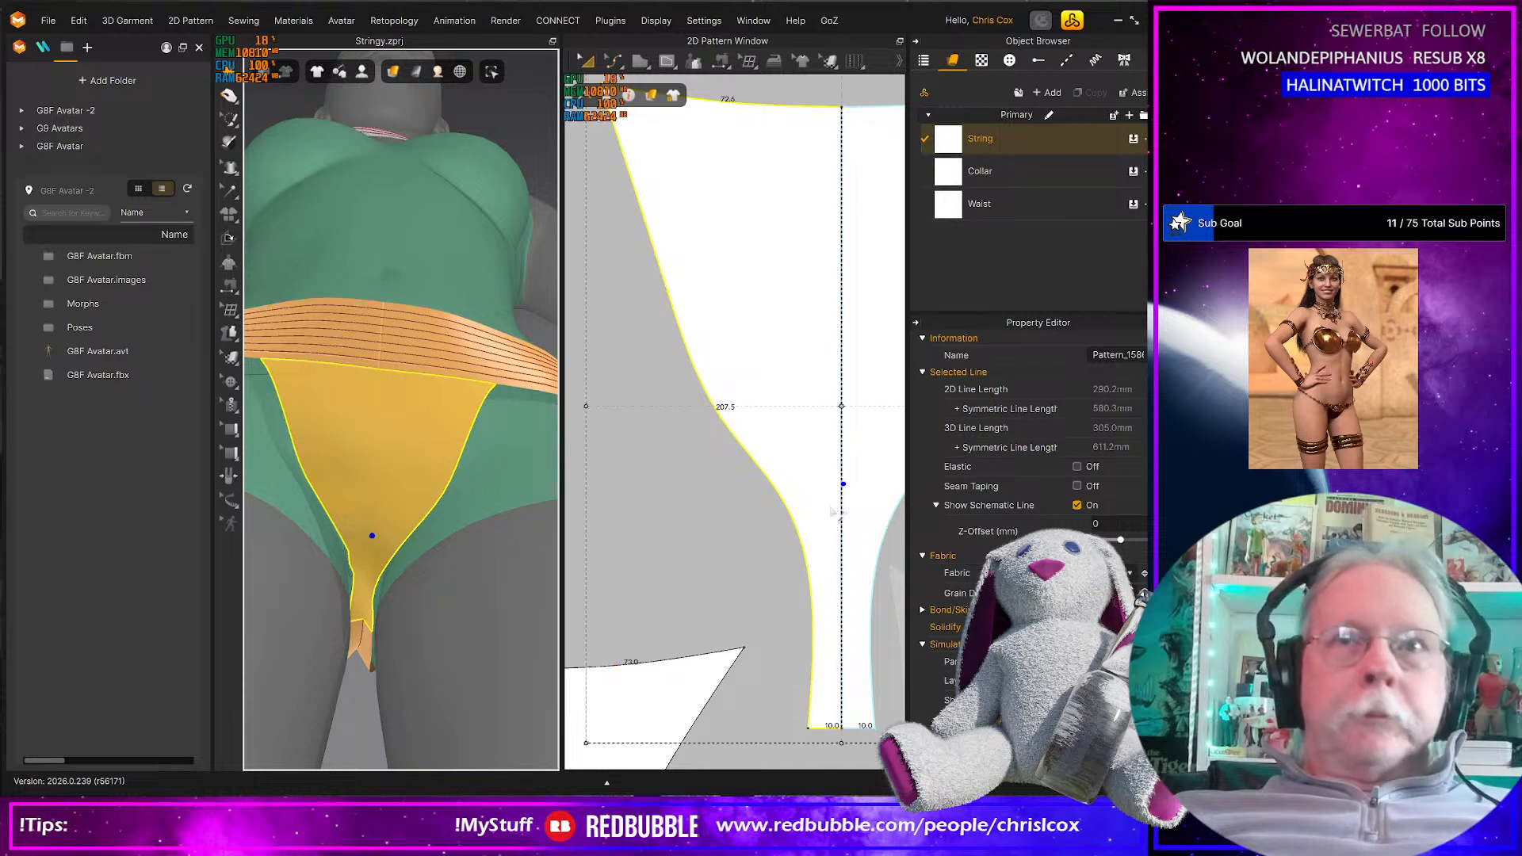
key("z")
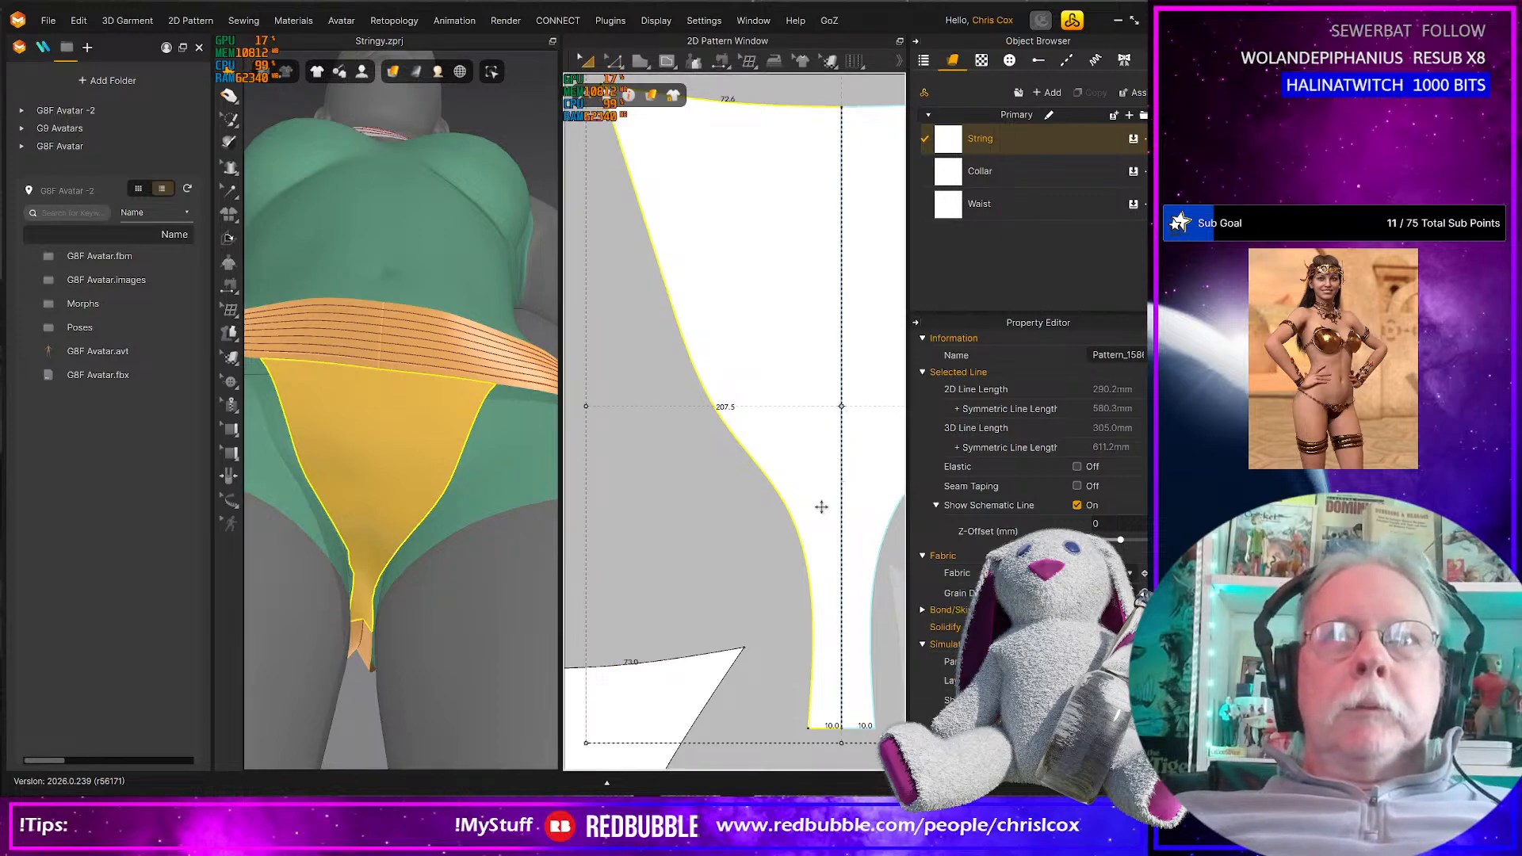
right_click(822, 507)
left_click(885, 259)
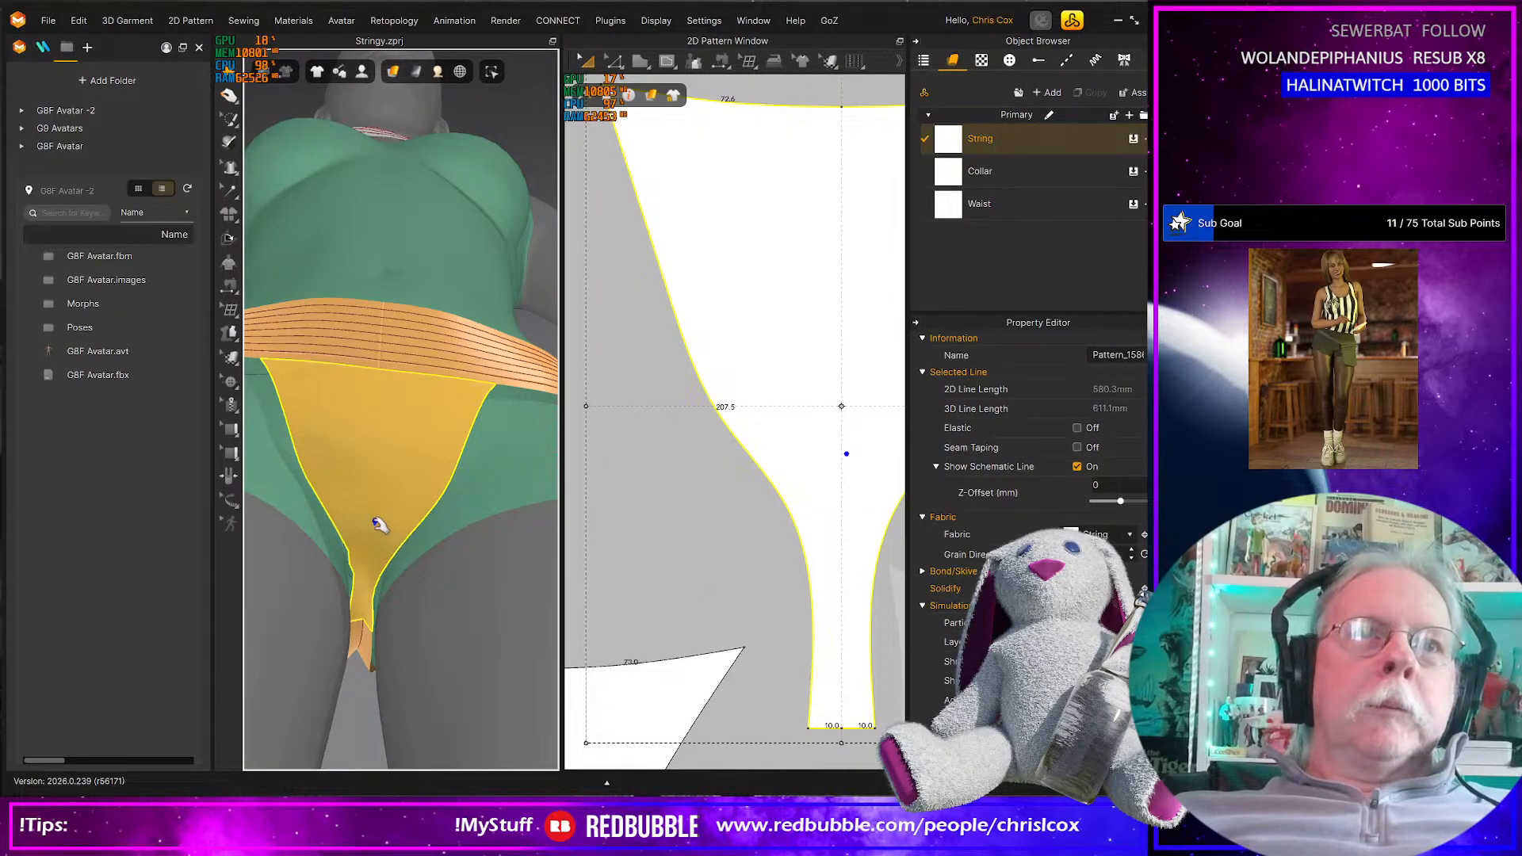
Draw a vertical internal line about 186.4 mm long down the front pattern's centre from edge to edge, and start the simulation
scroll(696, 634, "down", 5)
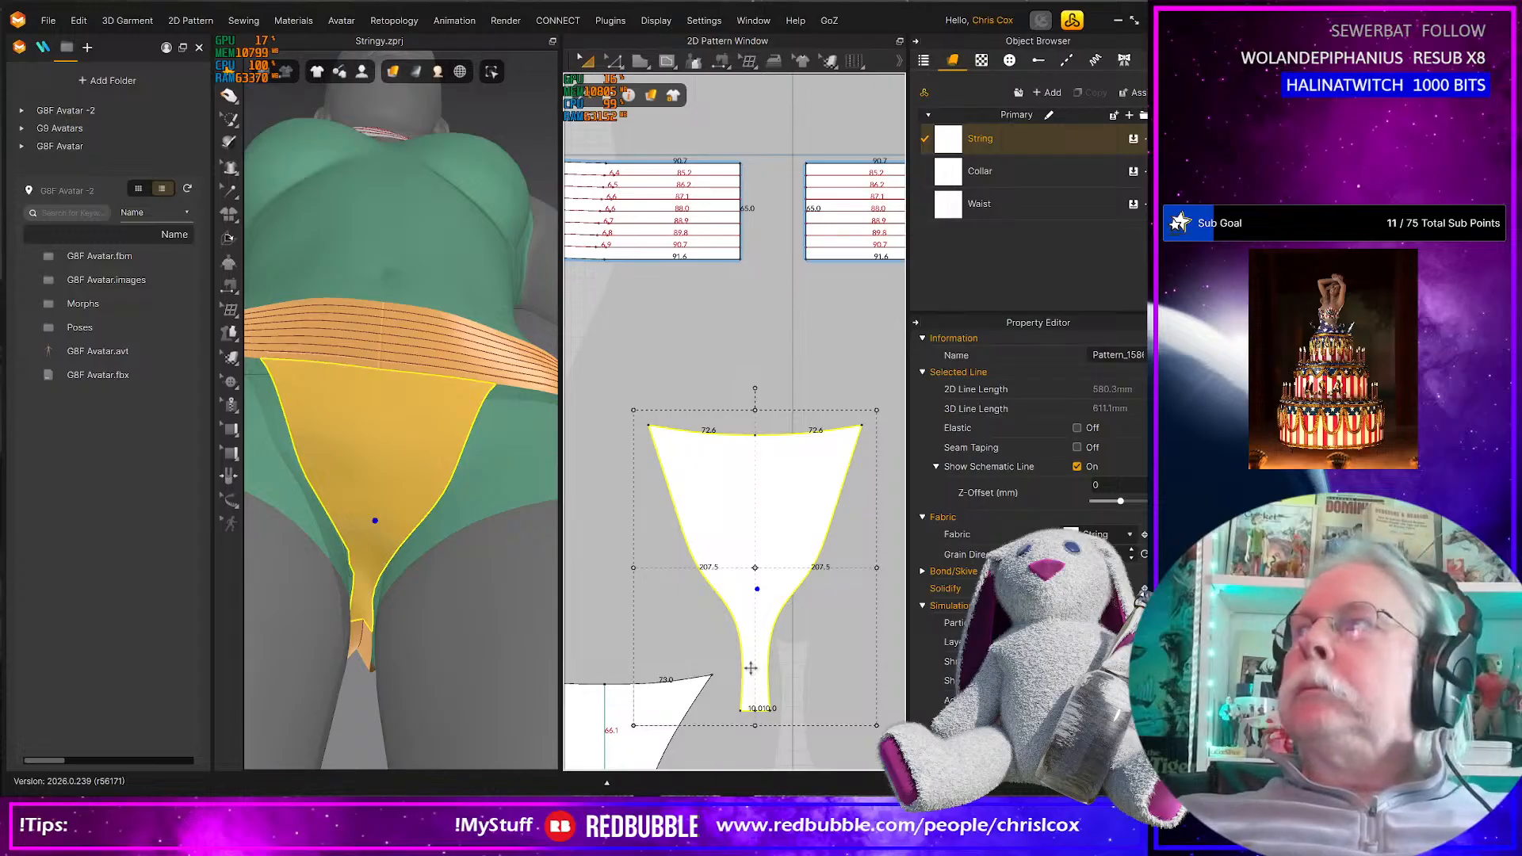
key("g")
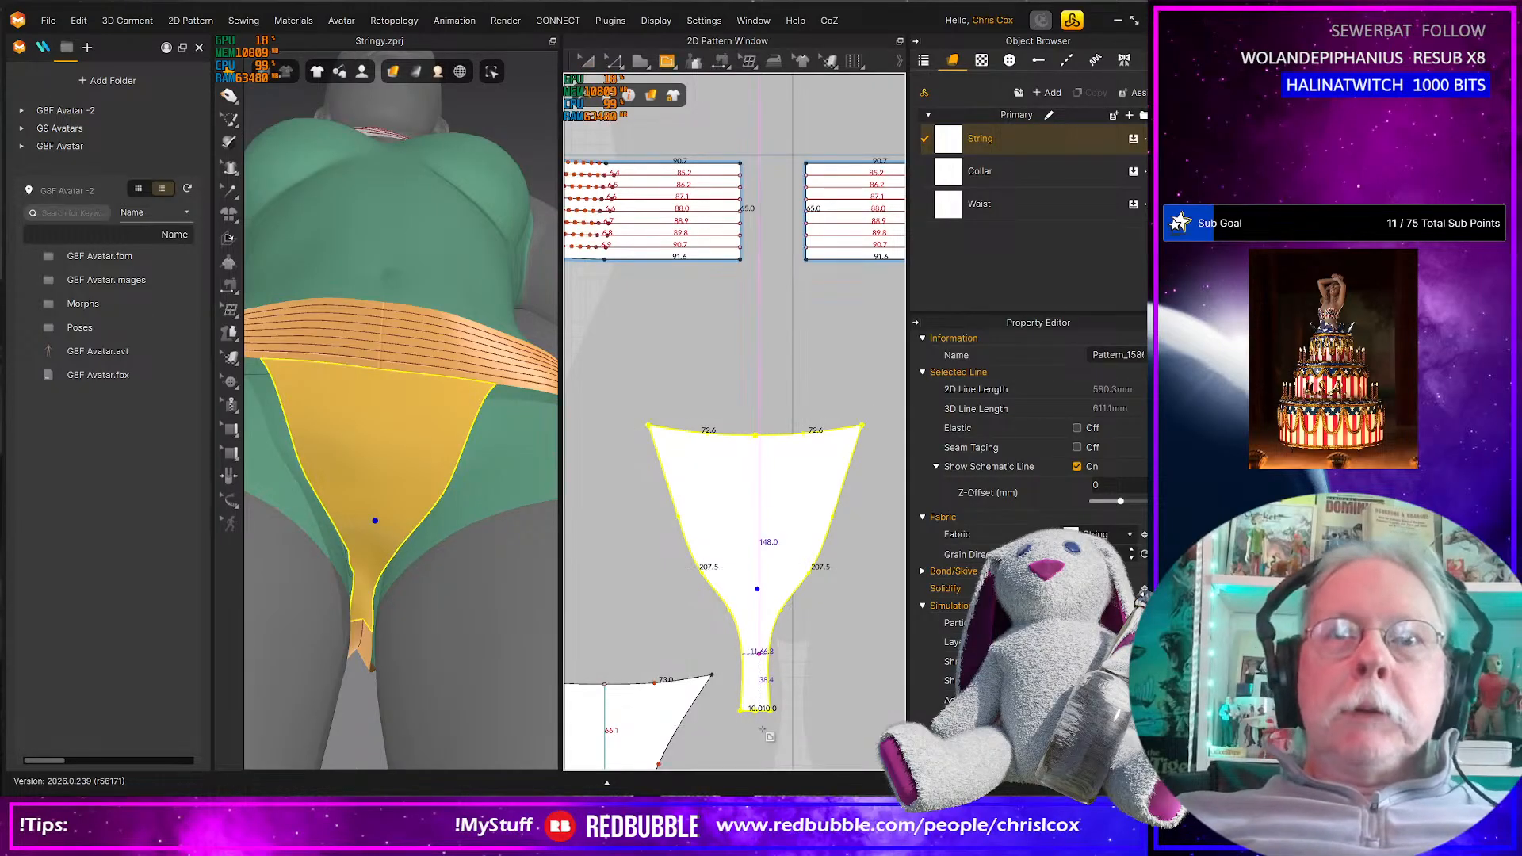
left_click(754, 711)
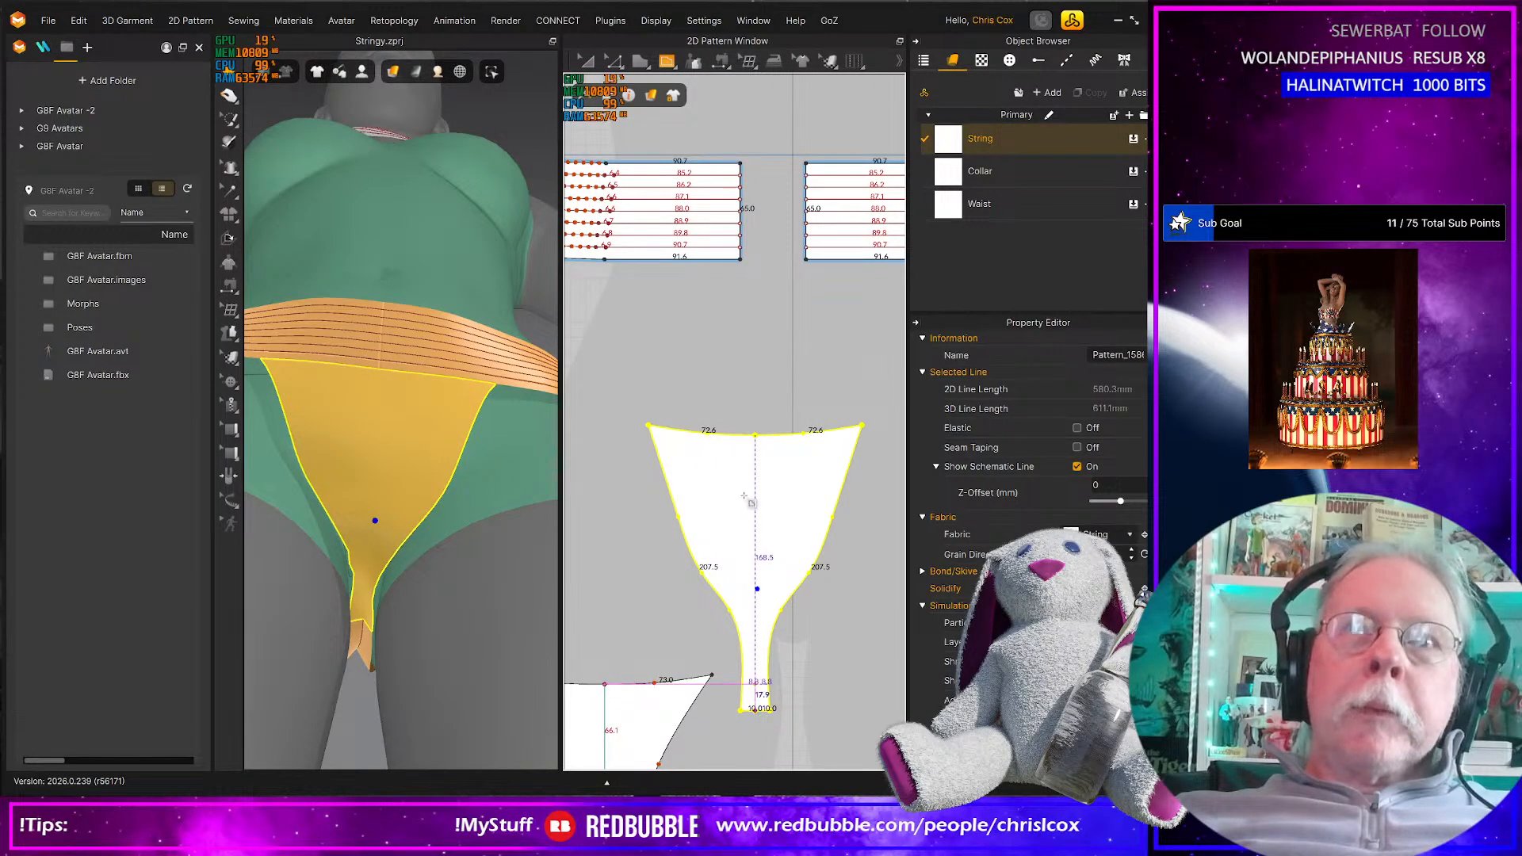
left_click(755, 436)
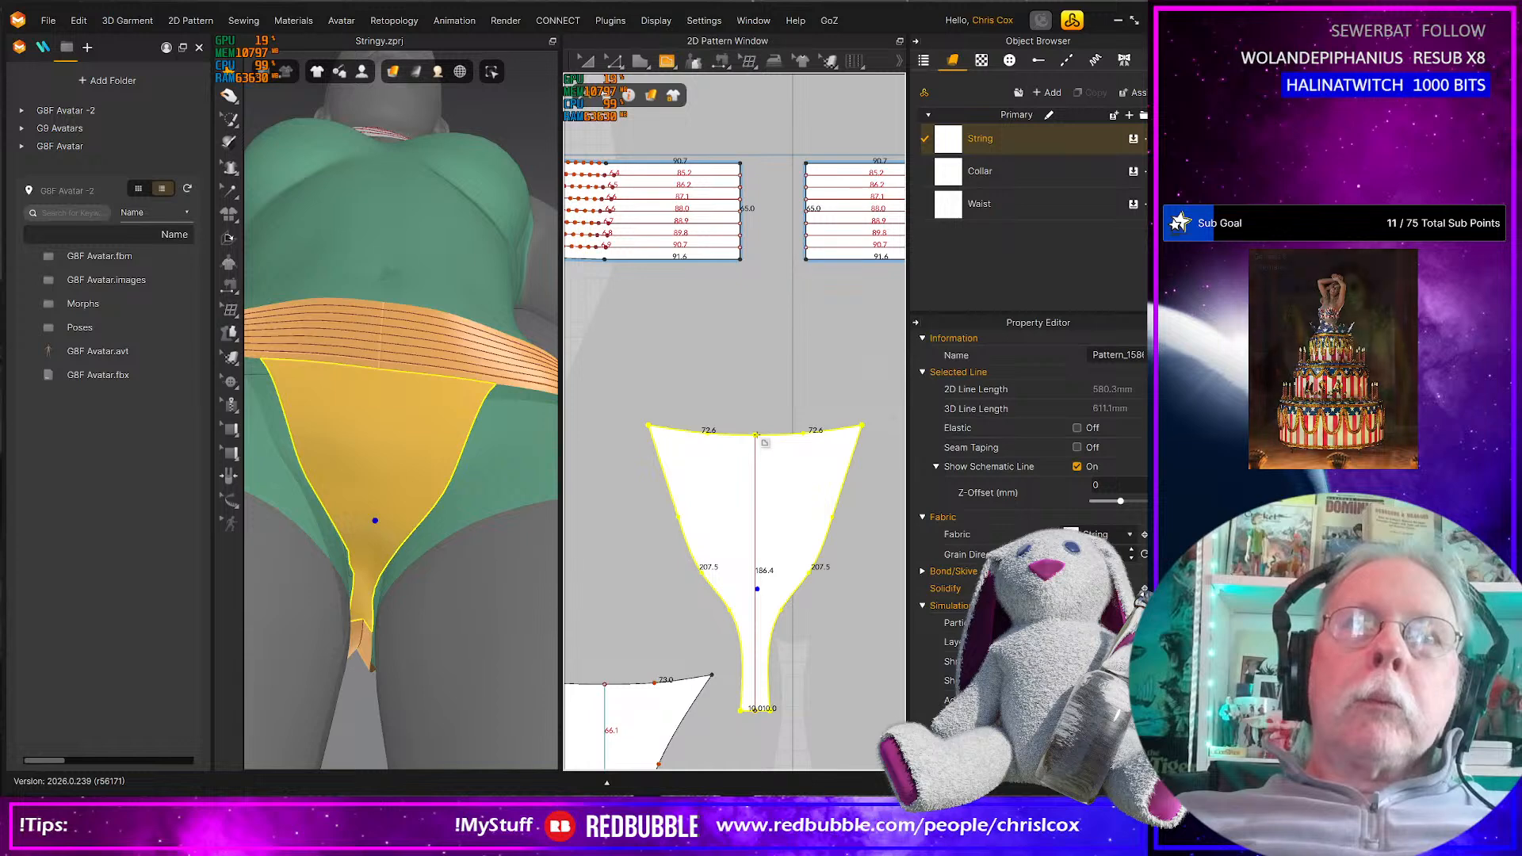
double_click(755, 435)
key("space")
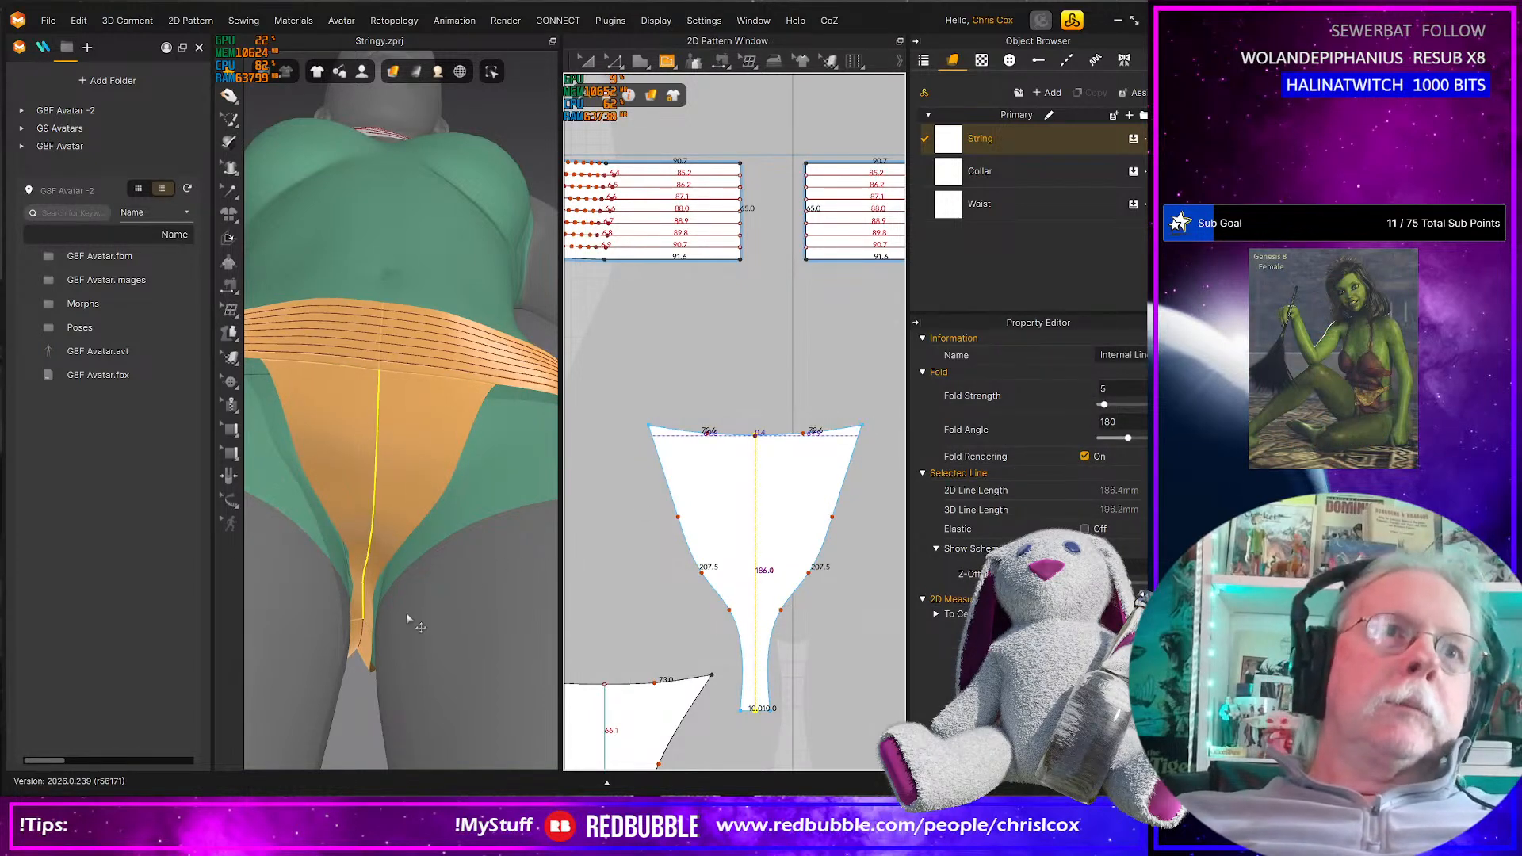
Tug the front piece's crotch end and side in the running simulation to settle and straighten it on the avatar
scroll(408, 614, "up", 6)
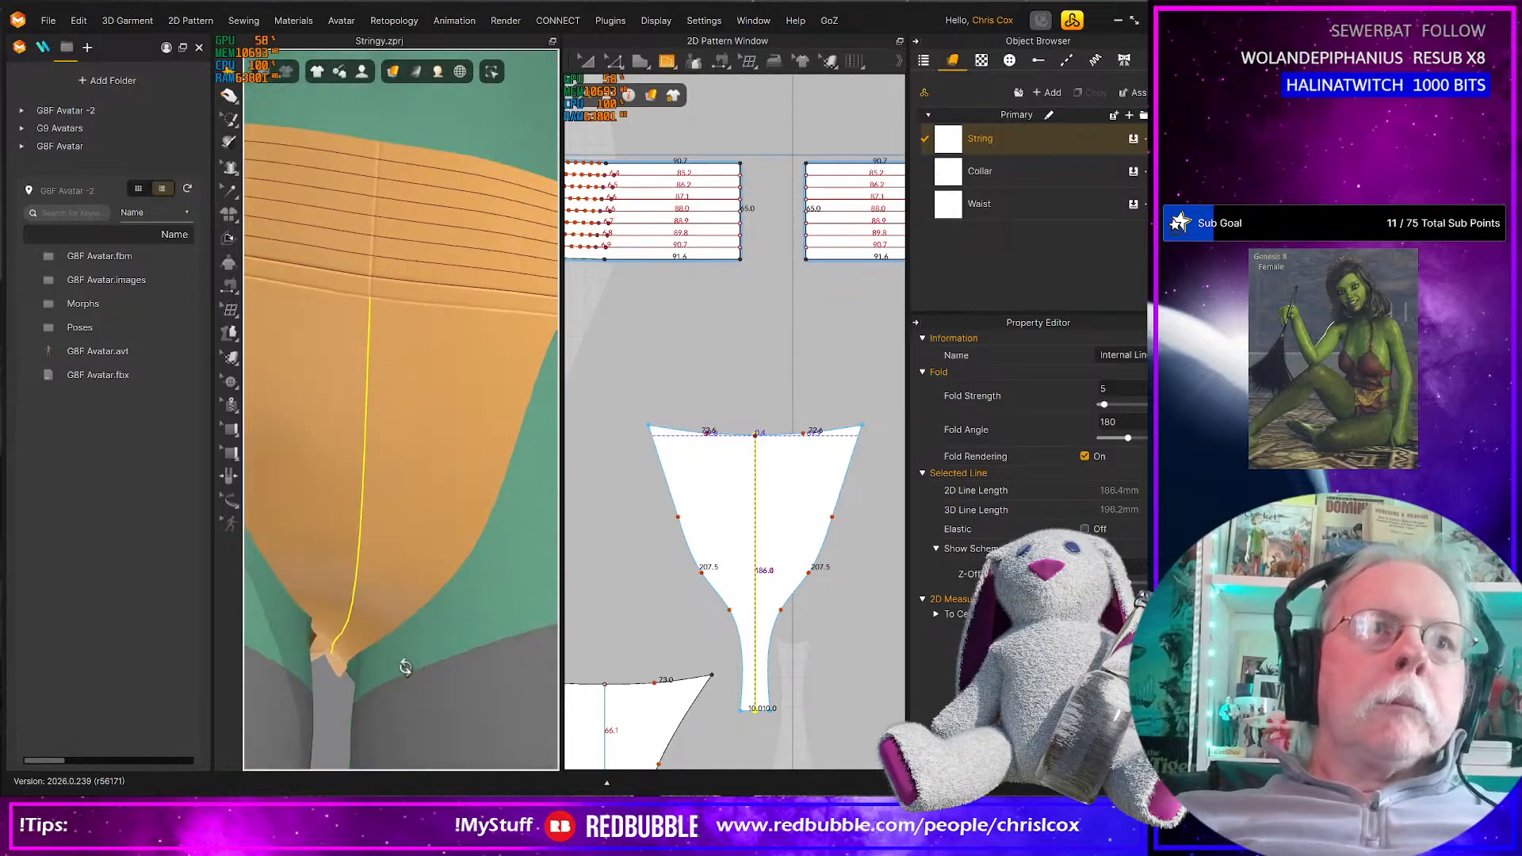
left_click_drag(329, 670, 330, 611)
right_click_drag(298, 575, 337, 589)
left_click_drag(349, 696, 328, 671)
mouse_move(397, 669)
right_mouse_down()
mouse_move(425, 706)
mouse_move(445, 653)
mouse_move(414, 673)
right_mouse_up()
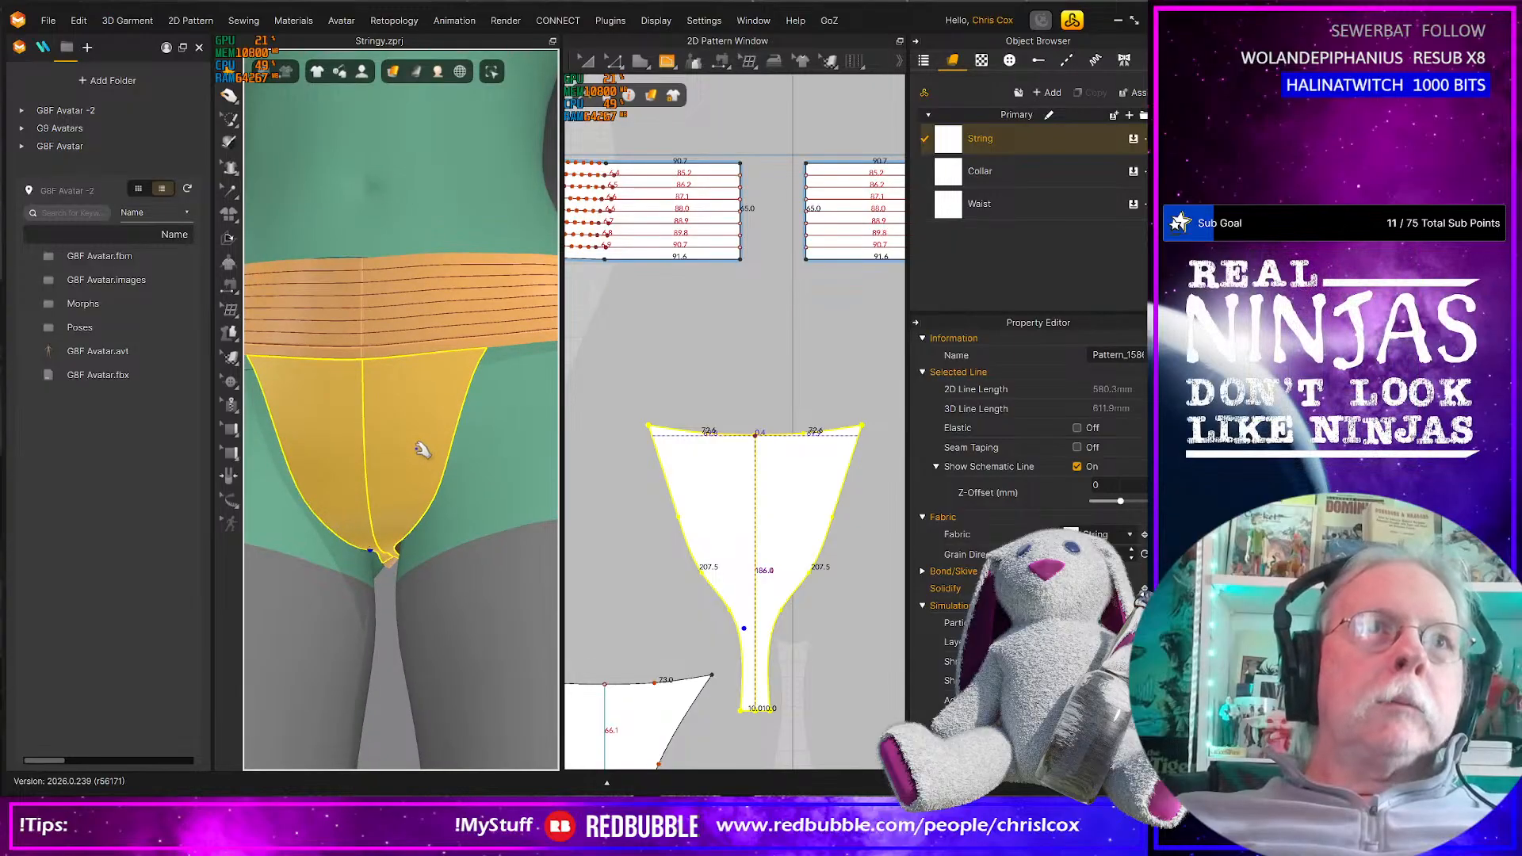
left_click_drag(420, 449, 434, 458)
Tug the back of the simulated waistband upward and sideways to bring its centre seam toward the avatar's middle
scroll(415, 485, "up", 2)
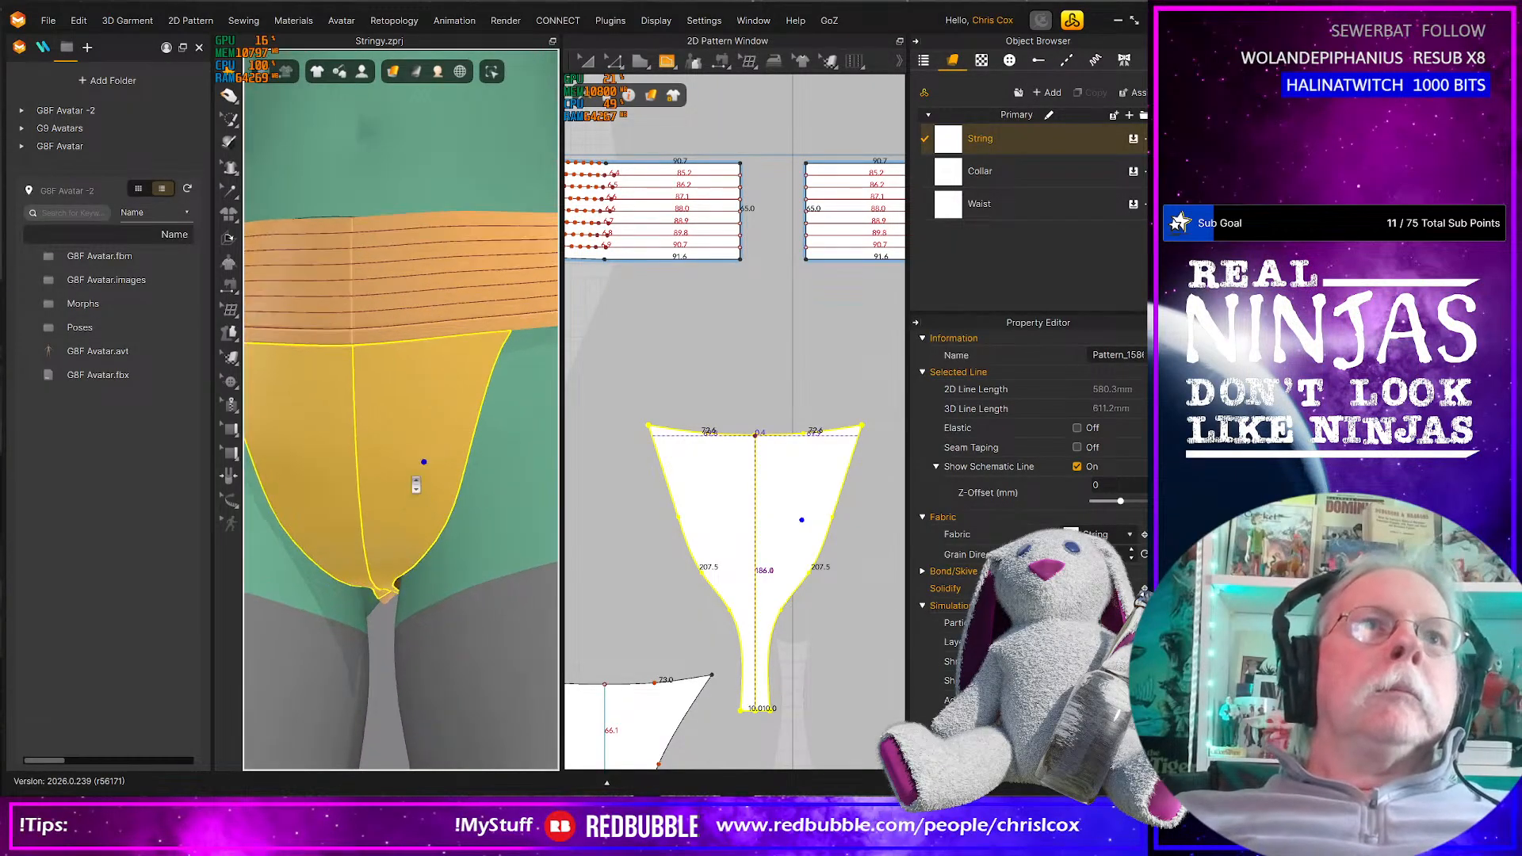
scroll(416, 487, "down", 4)
right_click_drag(425, 391, 699, 571)
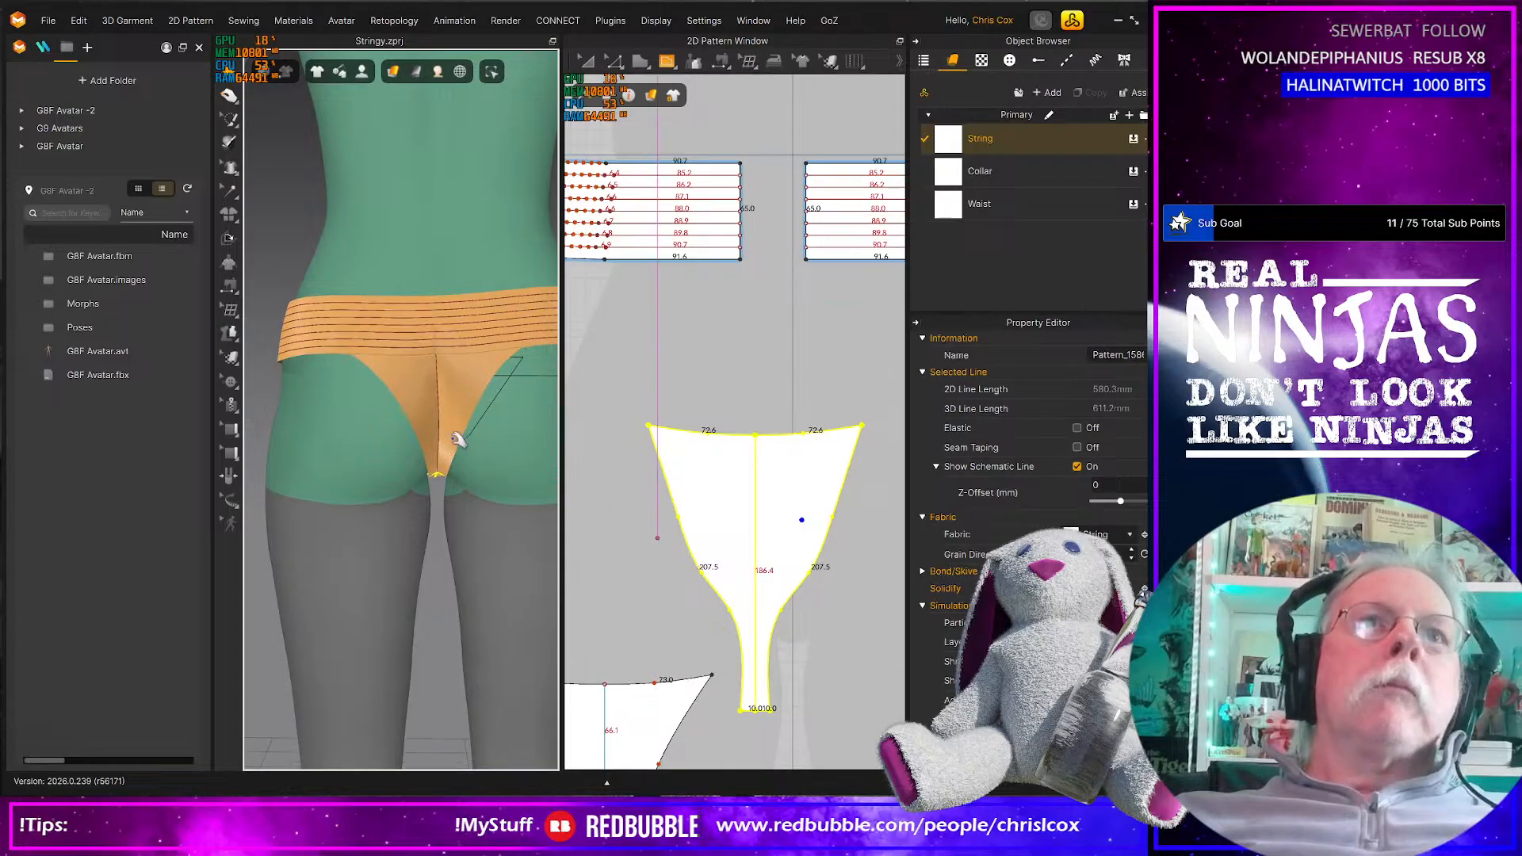
middle_click_drag(454, 440, 445, 464)
scroll(420, 373, "down", 3)
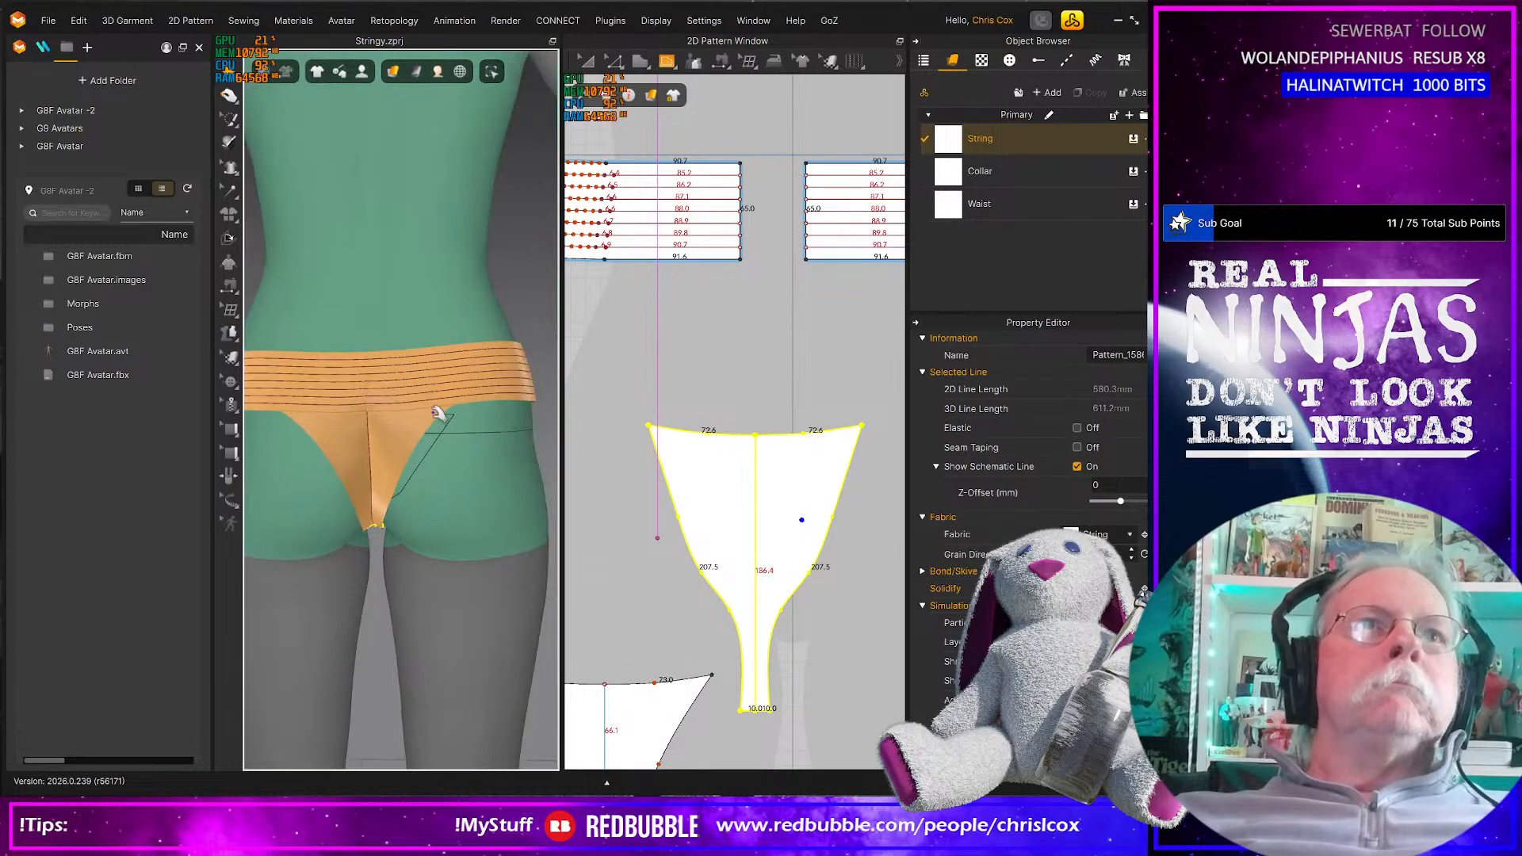
left_click(306, 369)
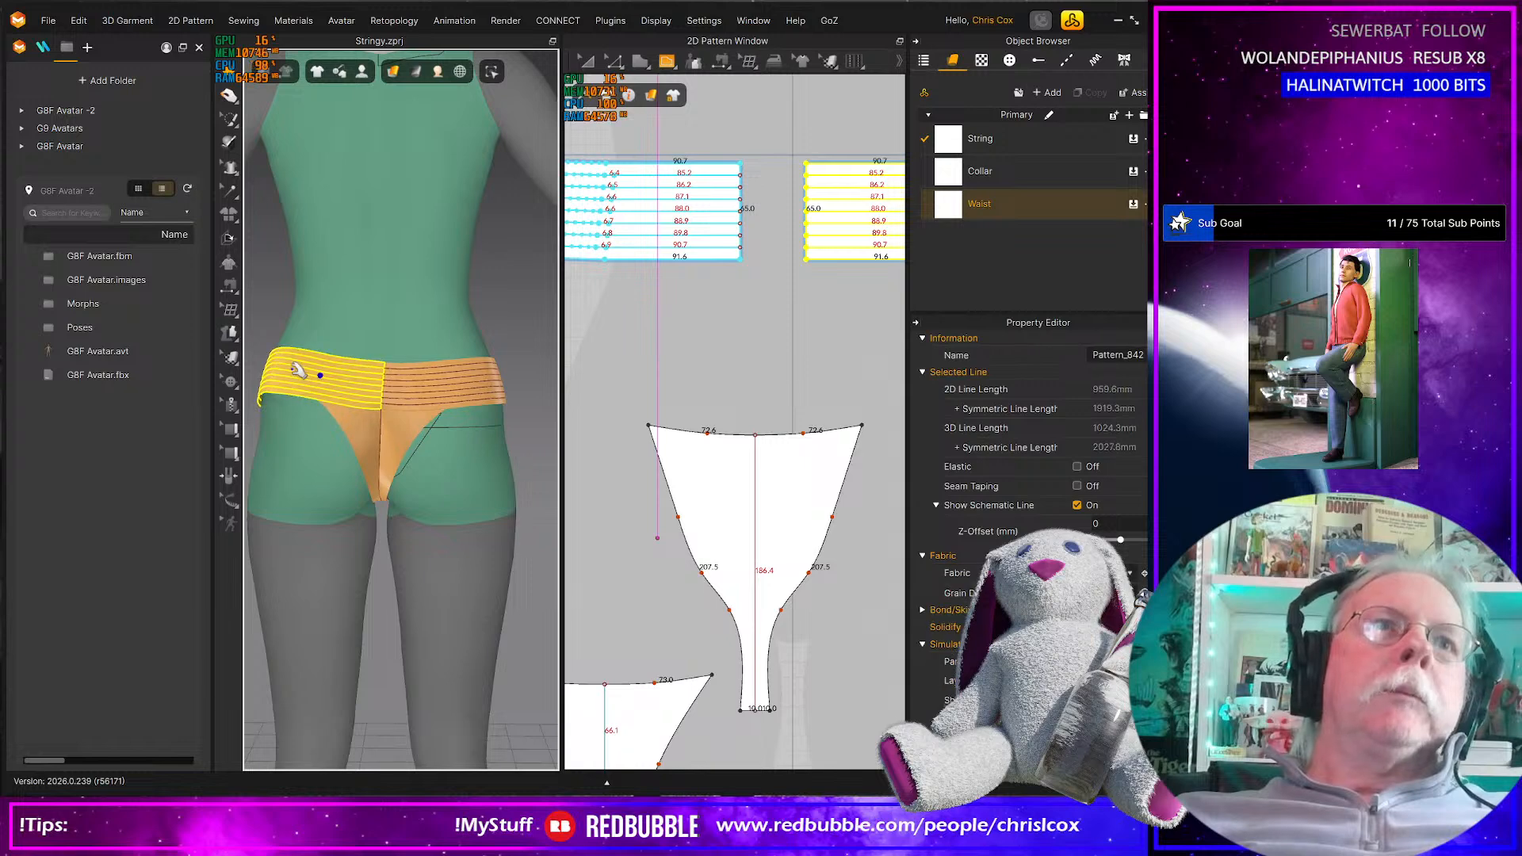
left_click(414, 374)
left_click_drag(407, 373, 367, 260)
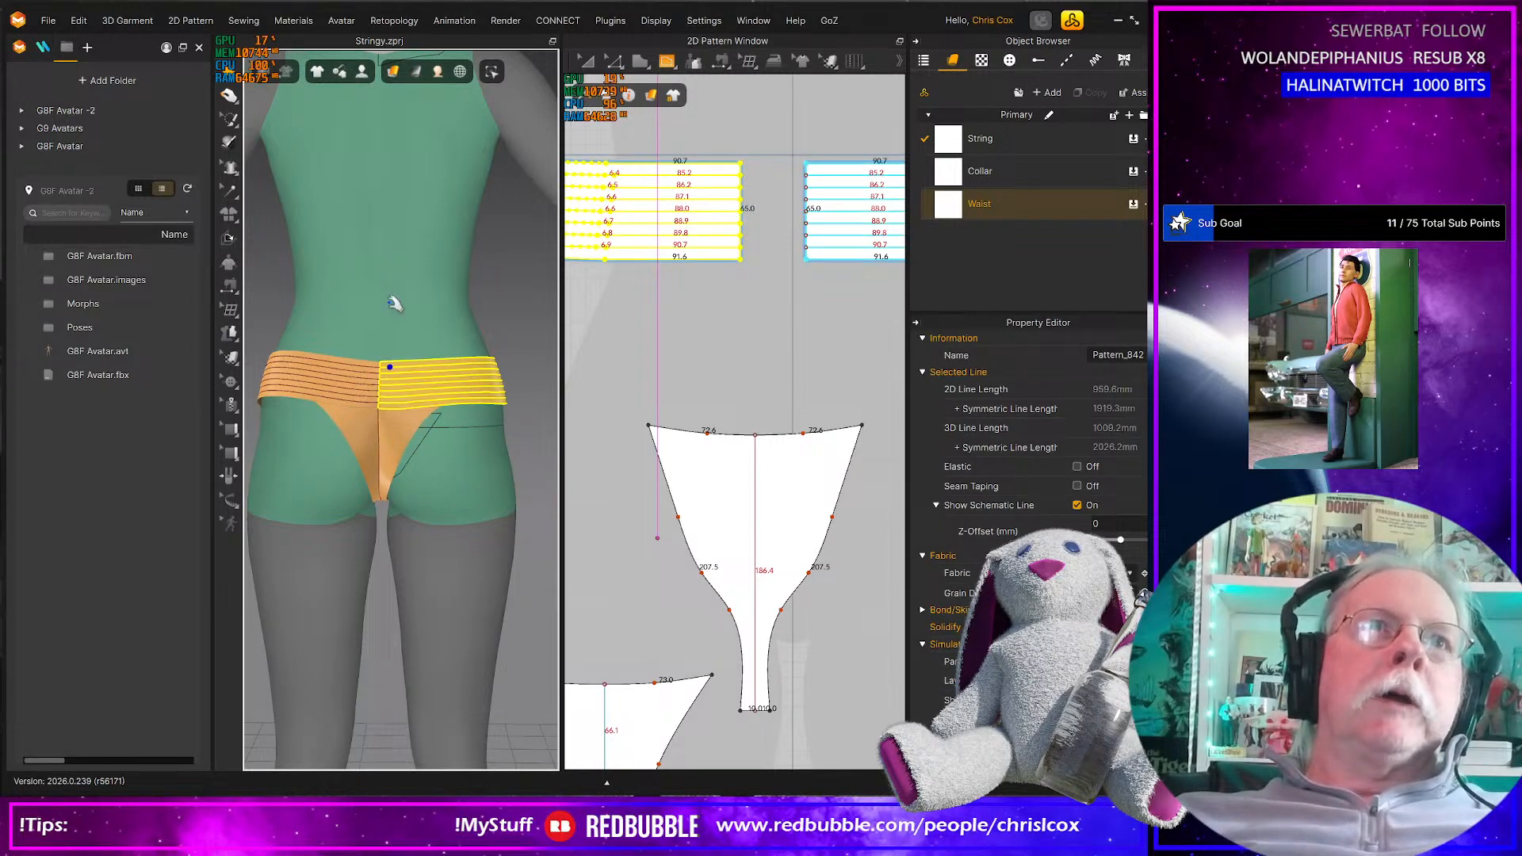
Show the wireframe on both the garment and the avatar
left_click(394, 71)
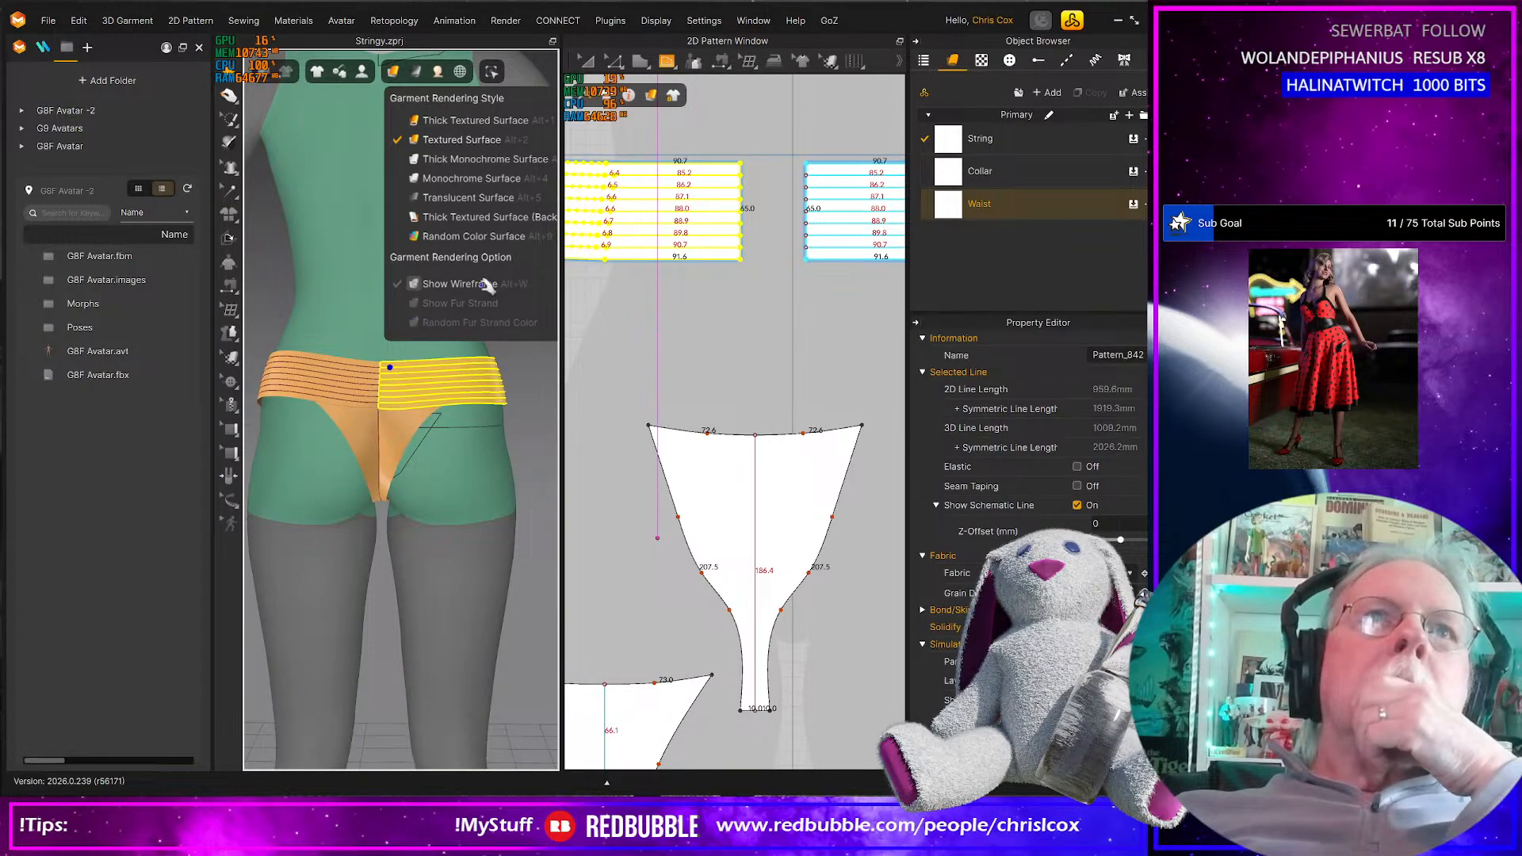
left_click(487, 285)
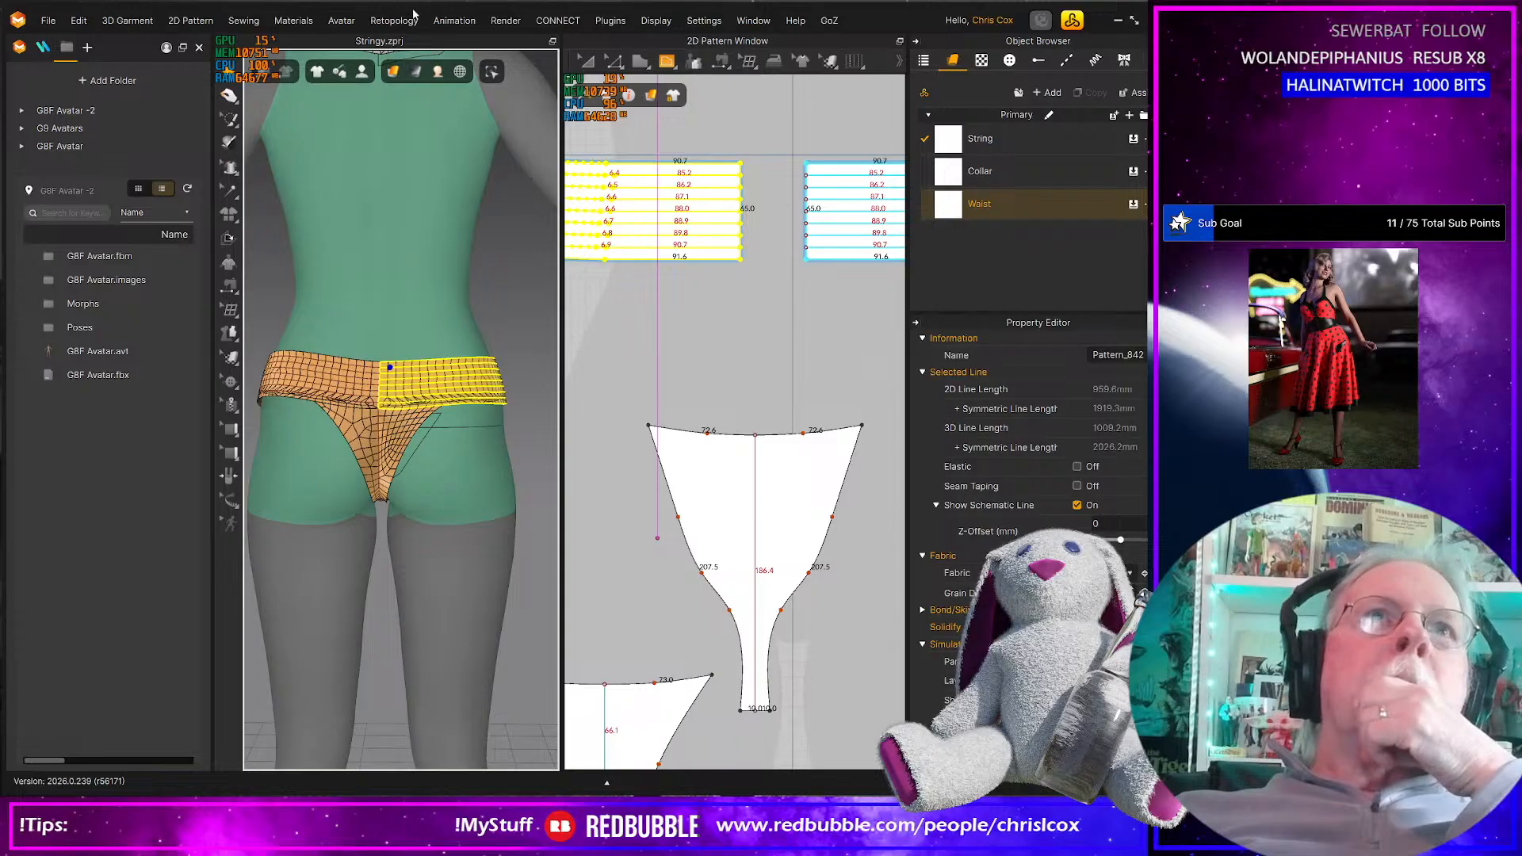
mouse_move(441, 75)
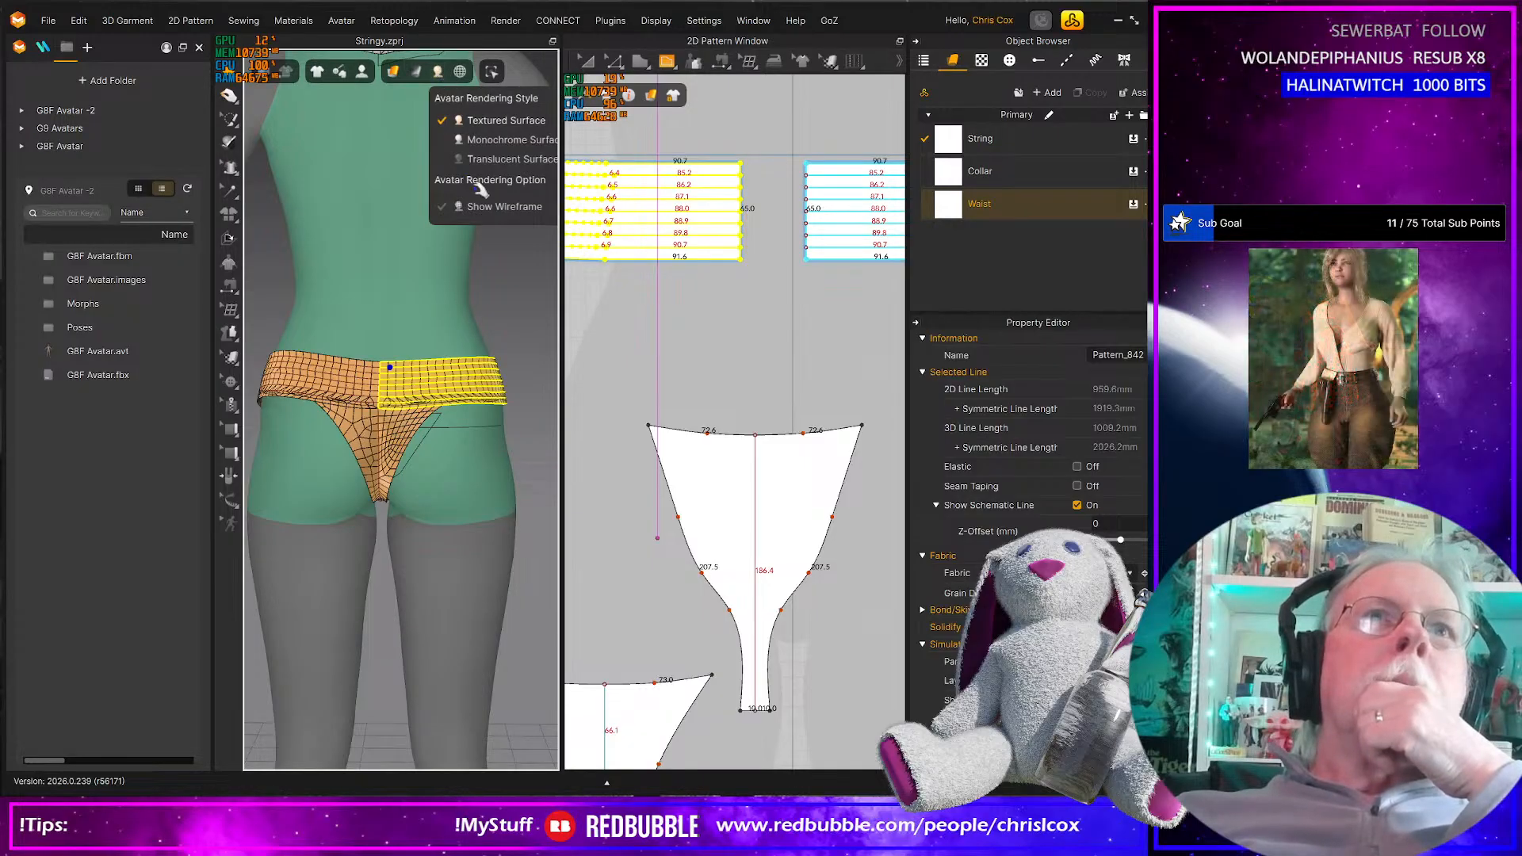
left_click(487, 208)
Align the waistband's back seam with the avatar's central mesh line, and tug the front piece upward from its centre
scroll(448, 400, "up", 1)
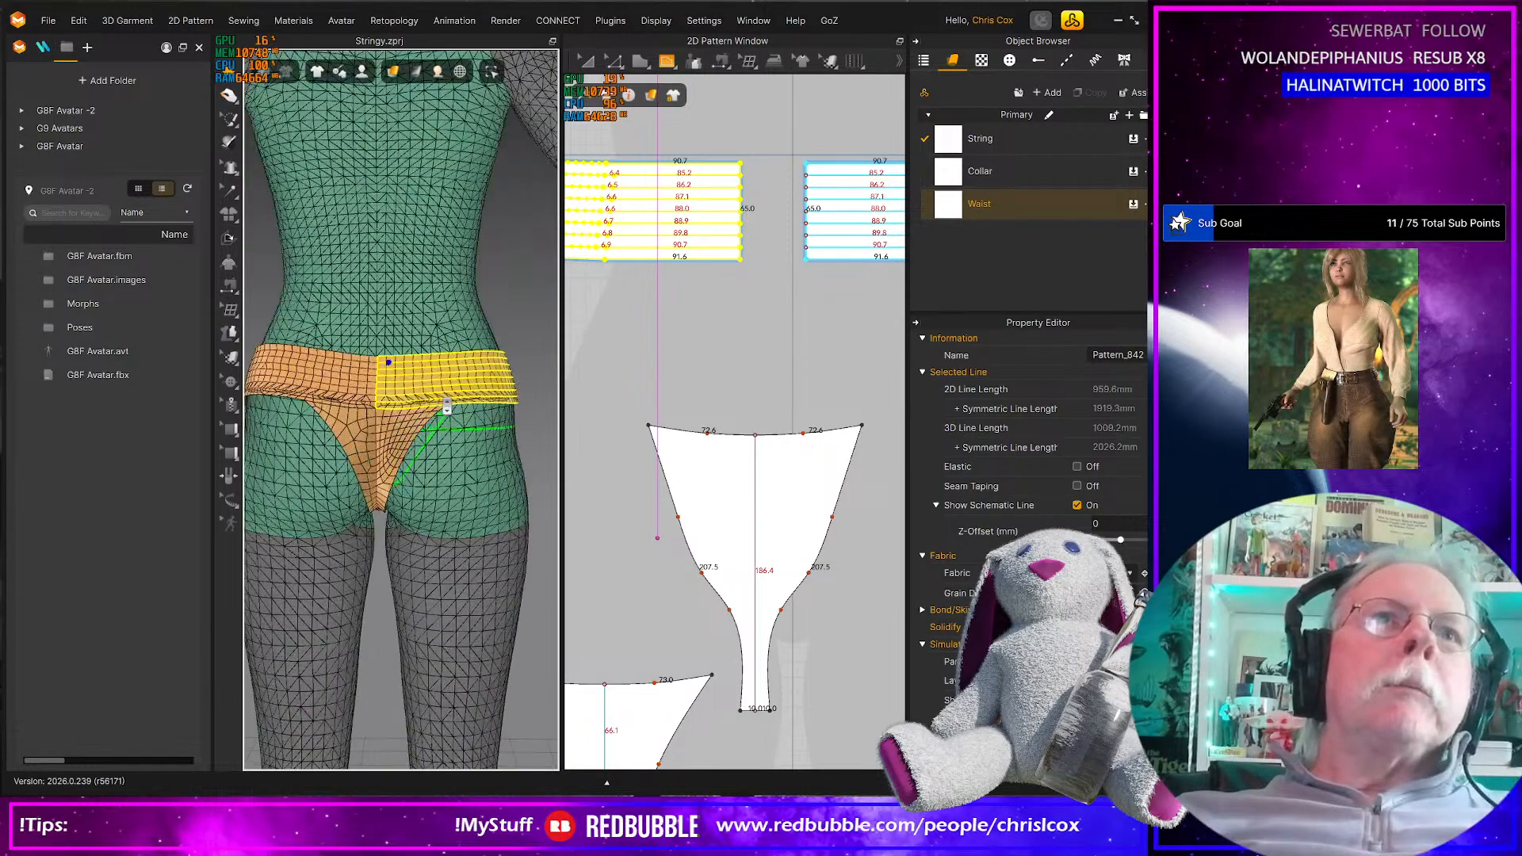
scroll(447, 406, "up", 4)
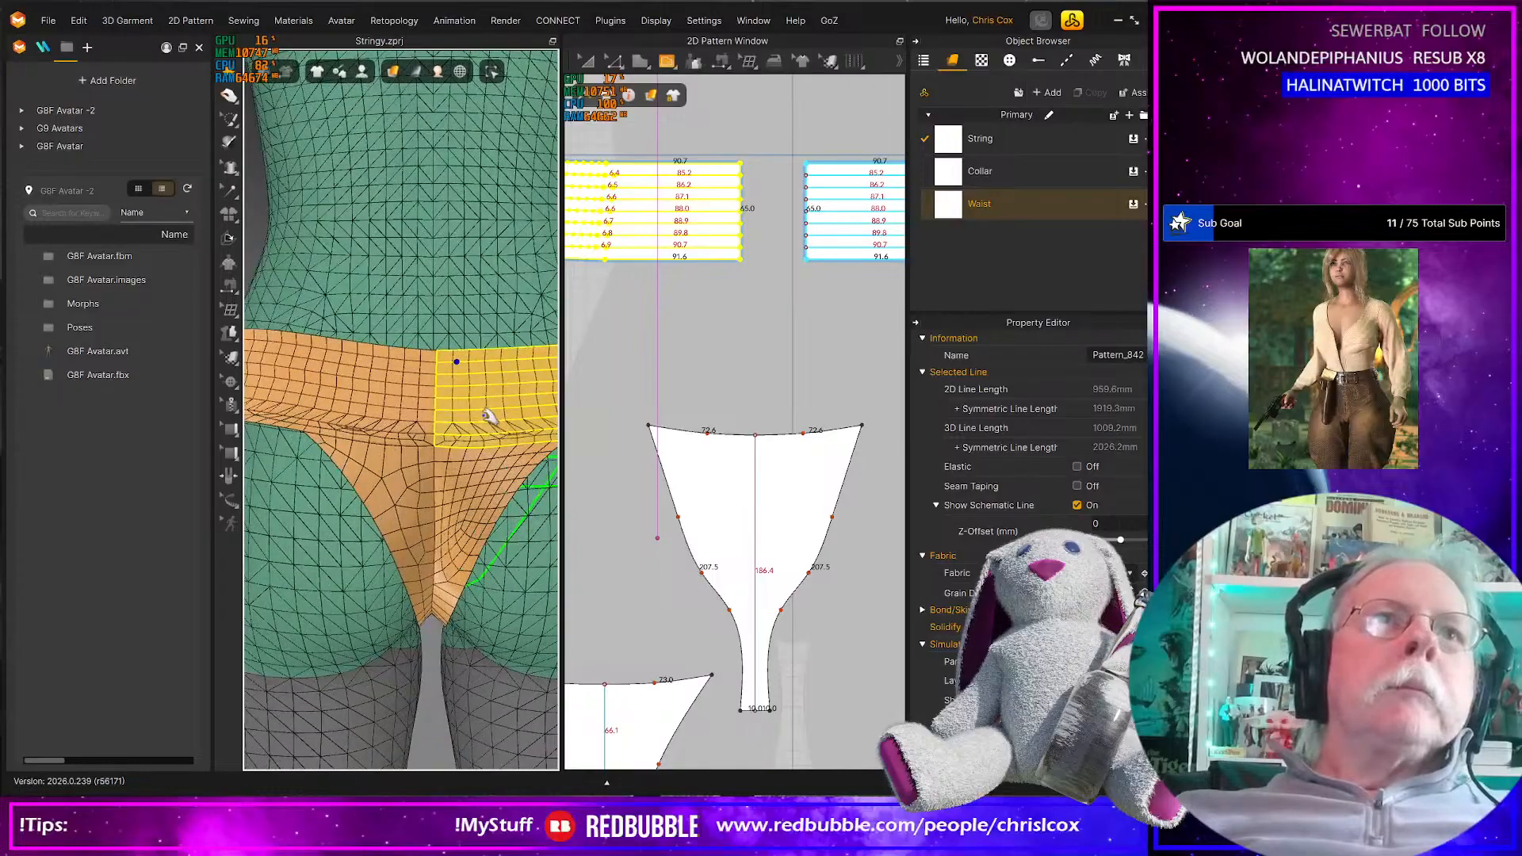
left_click_drag(453, 369, 388, 370)
scroll(479, 431, "down", 3)
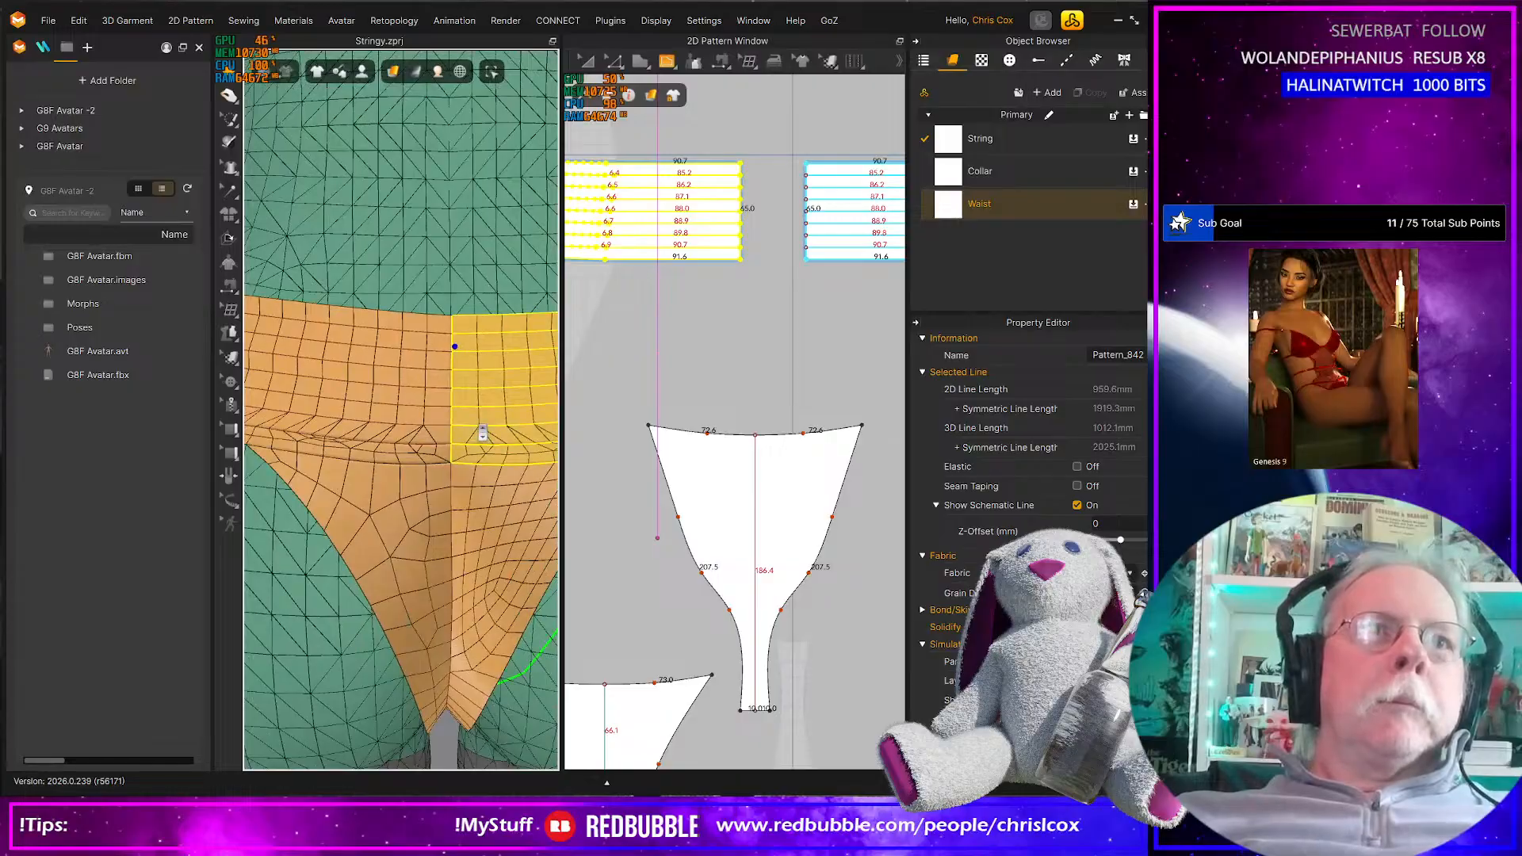
right_click_drag(492, 435, 400, 407)
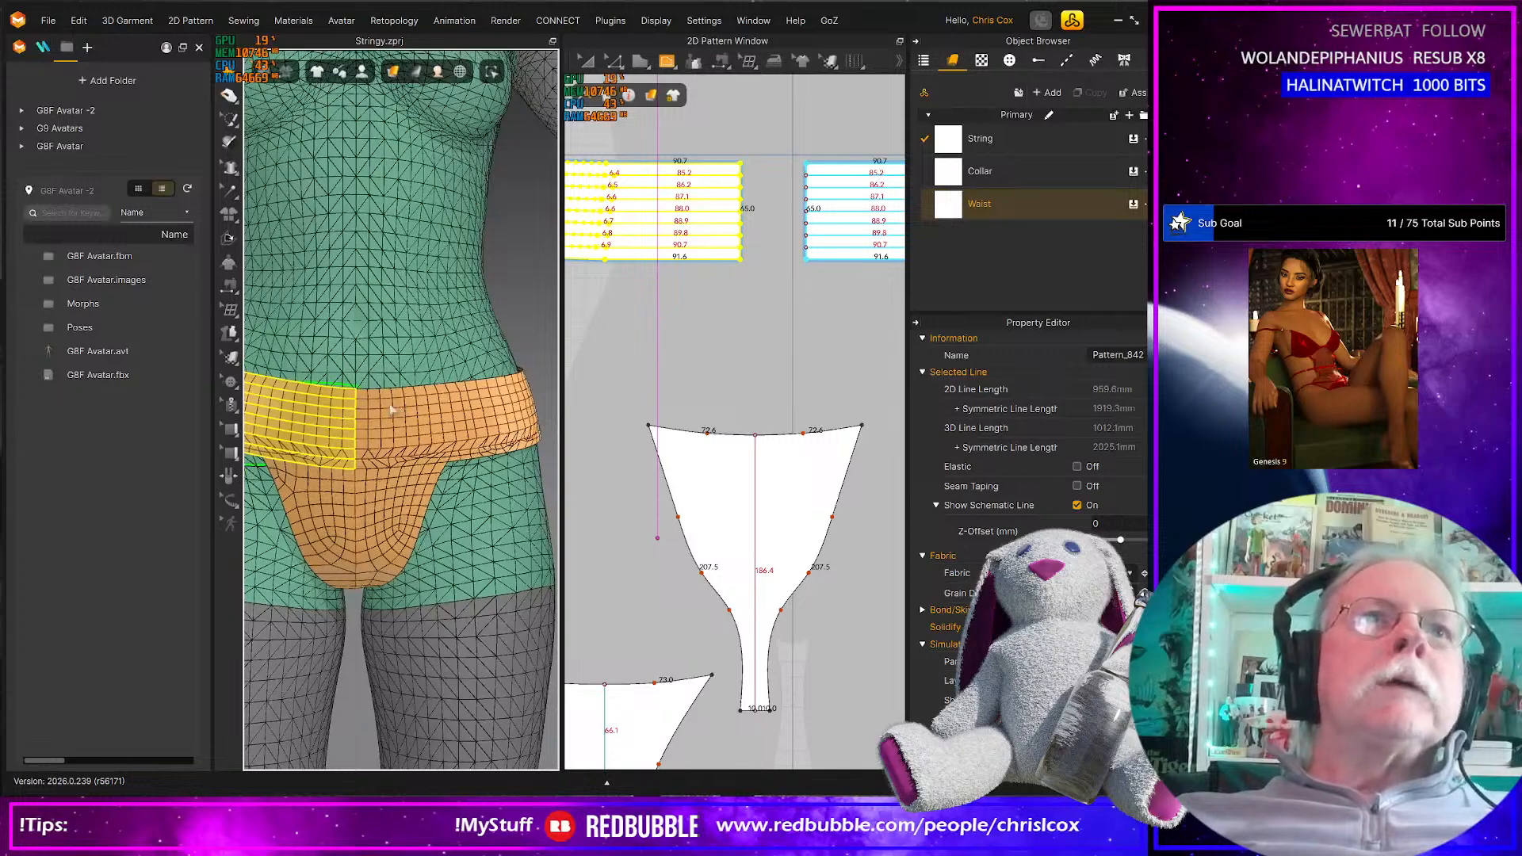
left_click(362, 423)
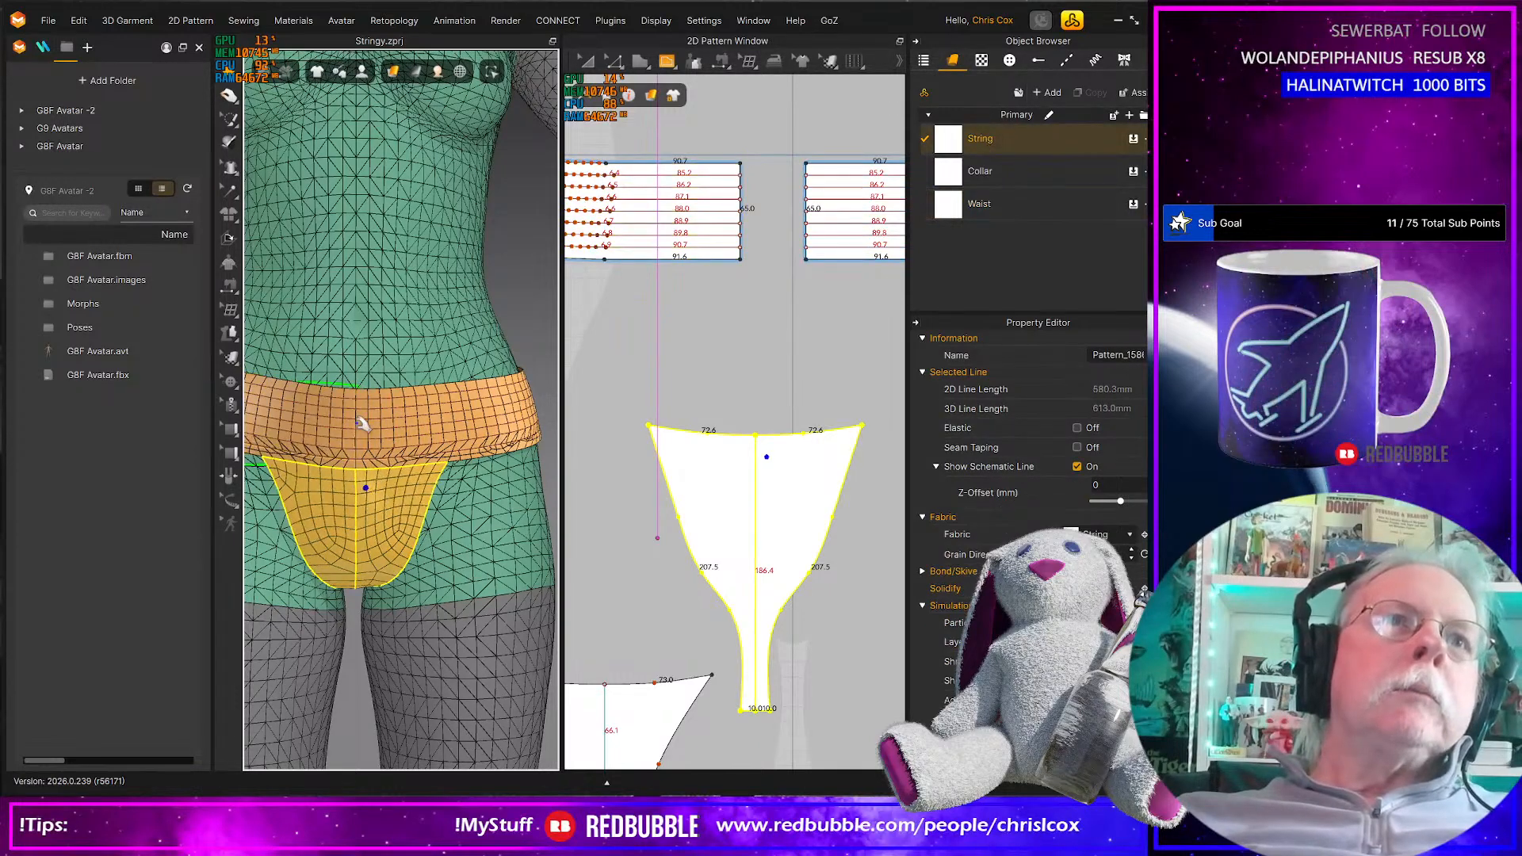
Examine the waistband's front and back centre seams and the crotch join against the avatar's central mesh line
left_click(357, 393)
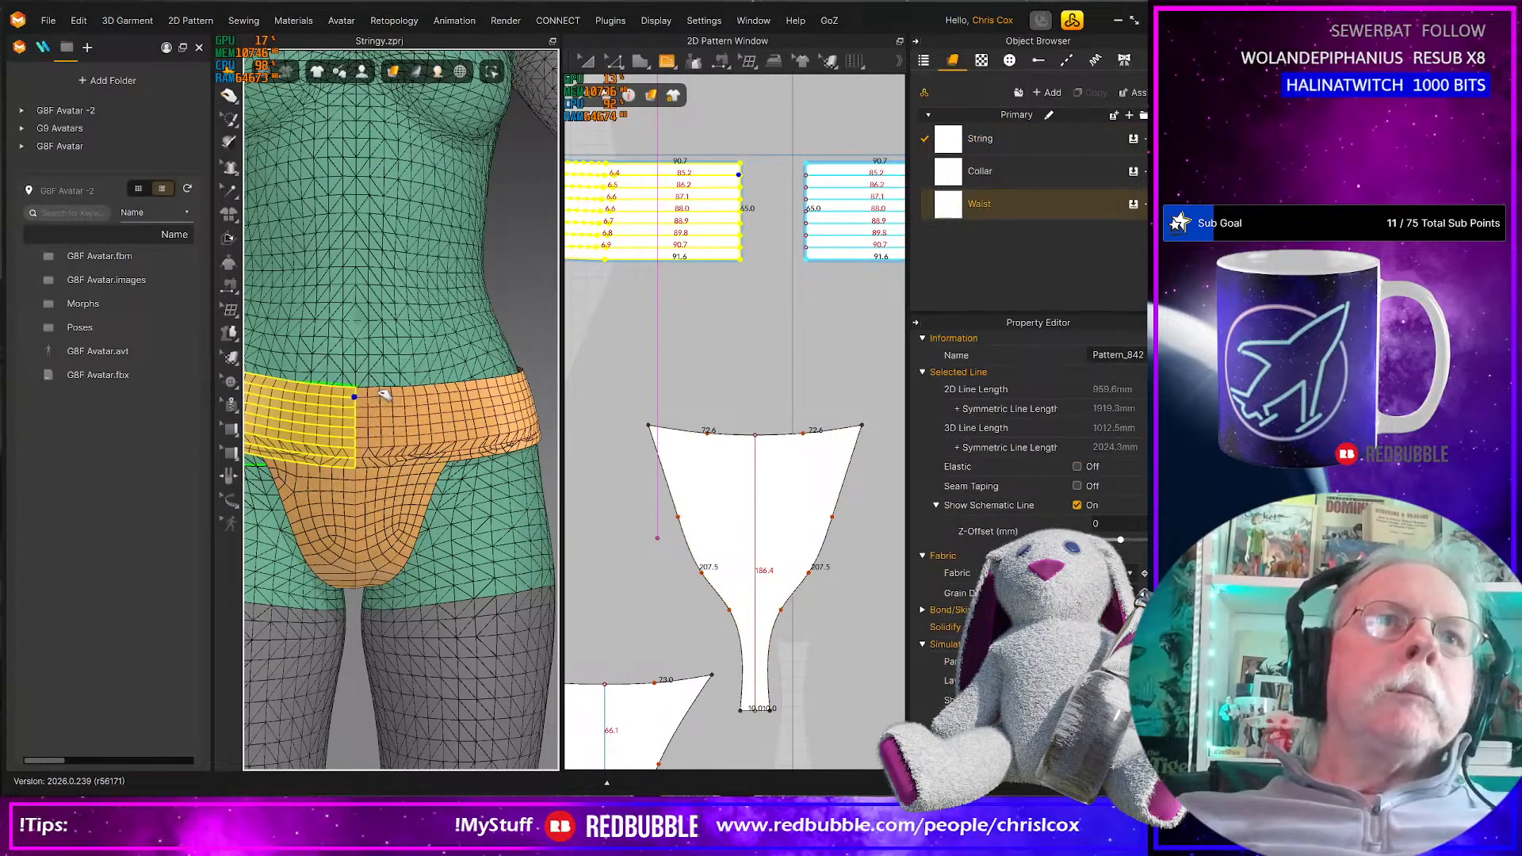
left_click(378, 392)
scroll(468, 450, "up", 2)
scroll(468, 452, "down", 4)
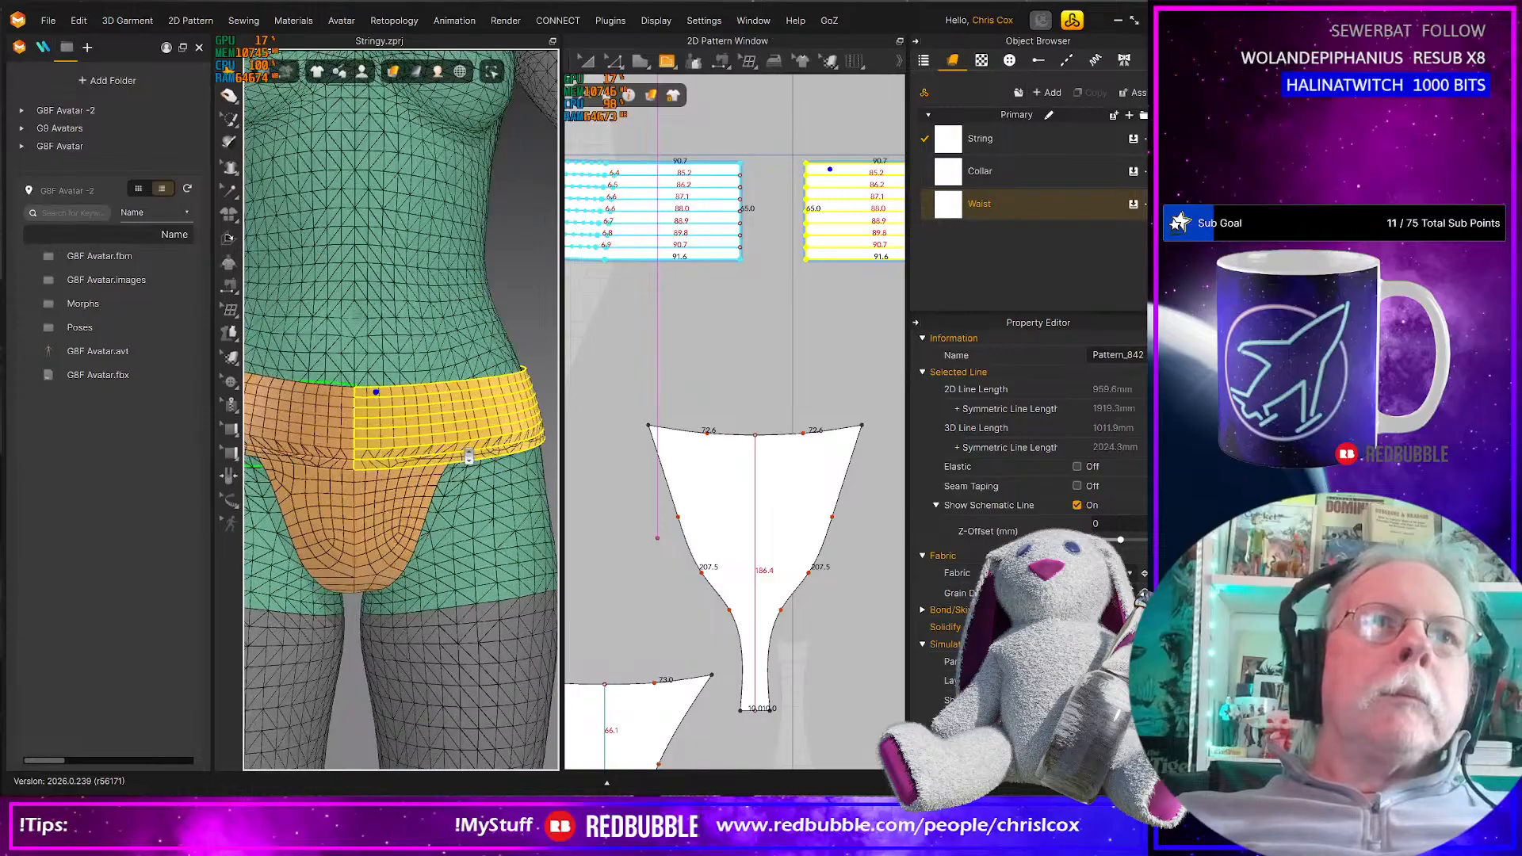
scroll(468, 456, "up", 3)
right_click_drag(468, 455, 317, 452)
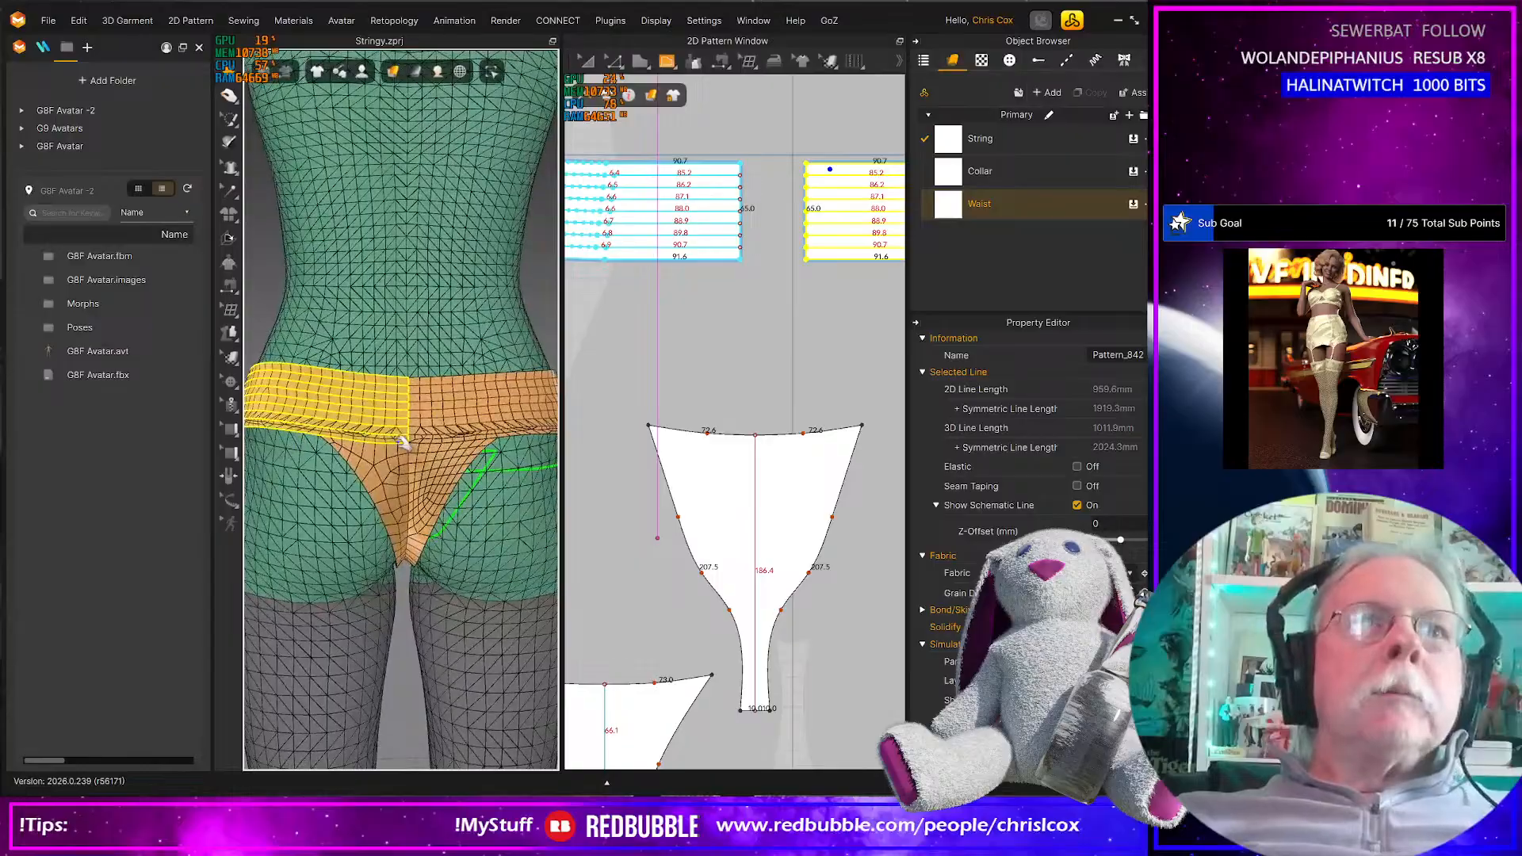
scroll(405, 452, "up", 5)
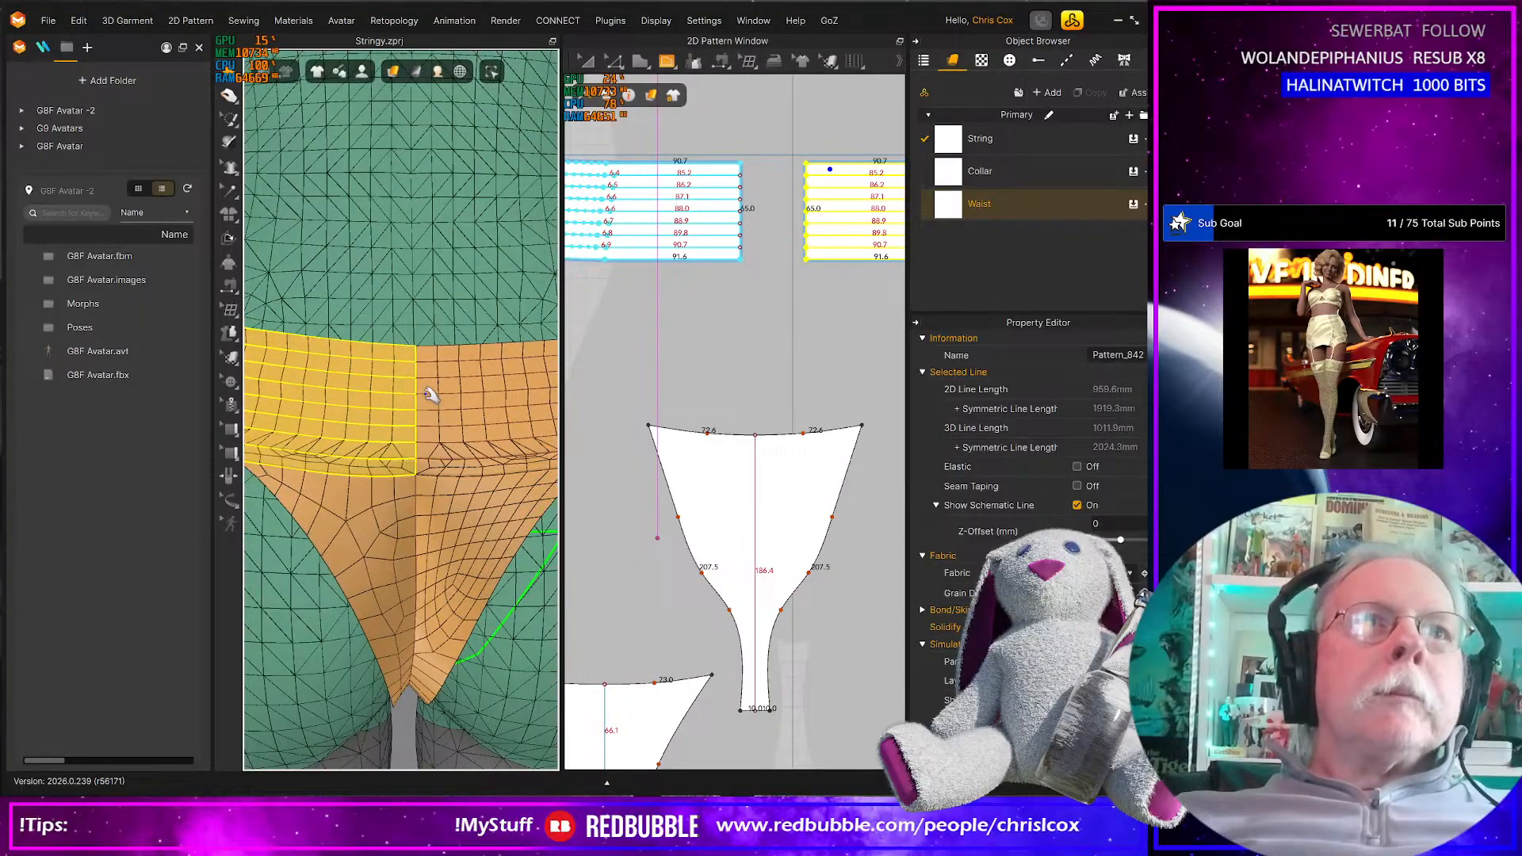
scroll(429, 394, "down", 5)
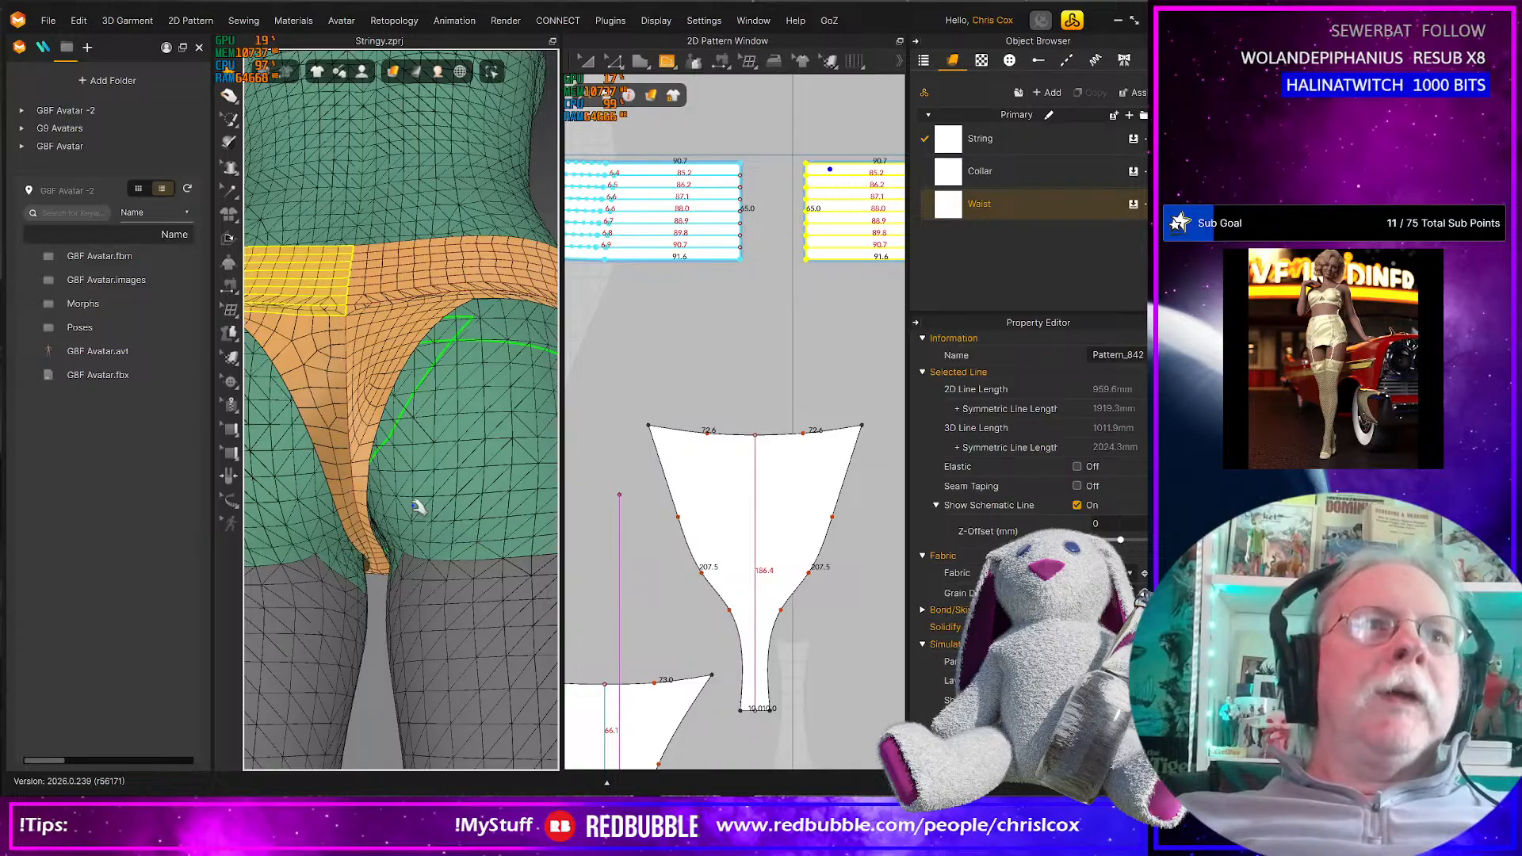
right_click_drag(418, 508, 446, 384)
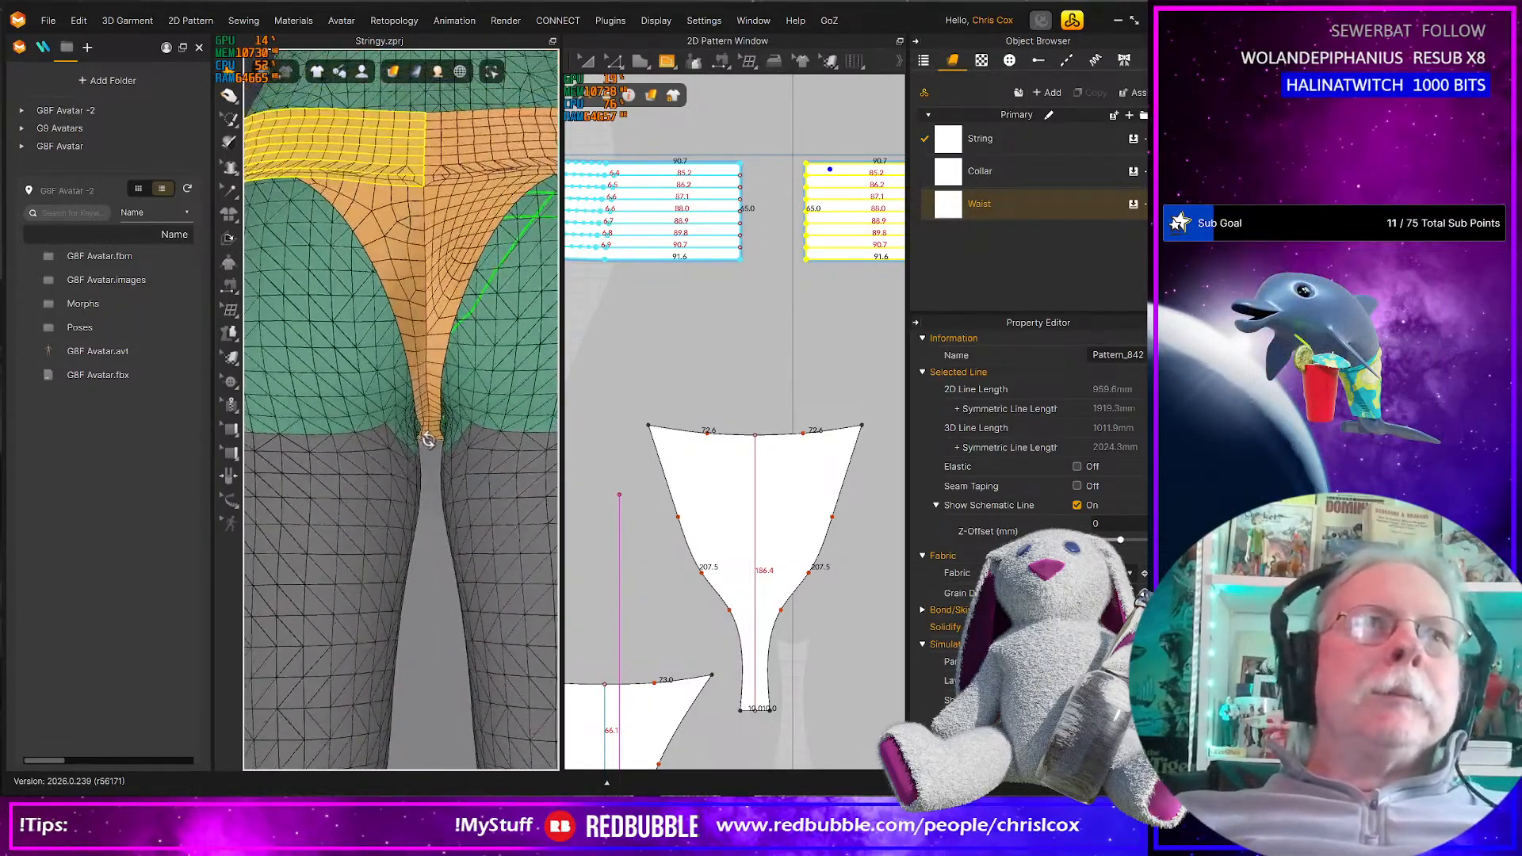
right_click_drag(444, 486, 485, 495)
right_click_drag(504, 444, 483, 499)
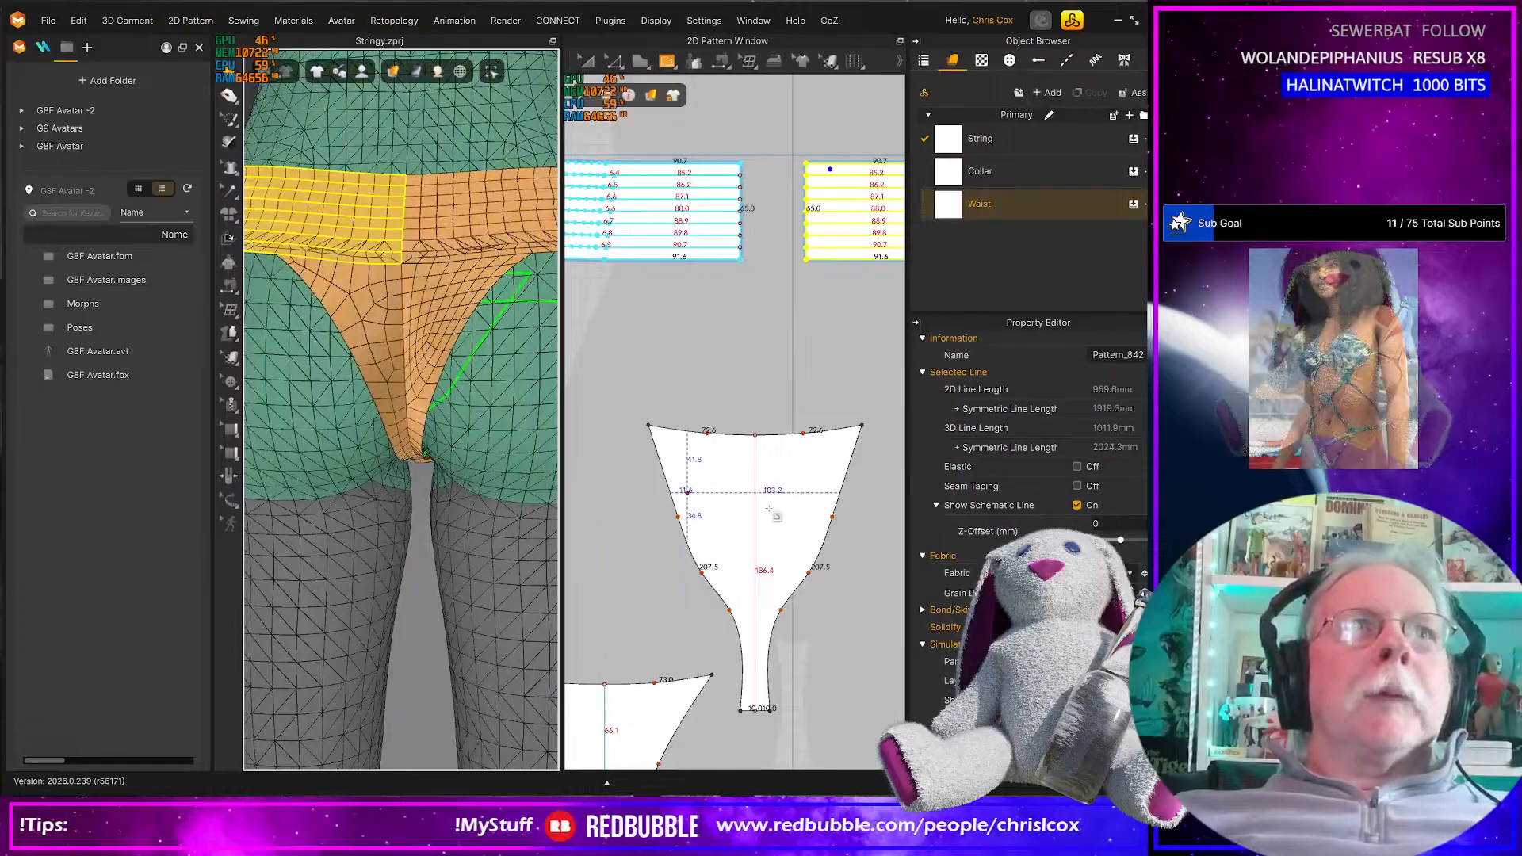
Offset the side edges of both the front and back brief pieces as one internal line each at 5.0 mm, with Extend and Maintain Curvature on
left_click(828, 561)
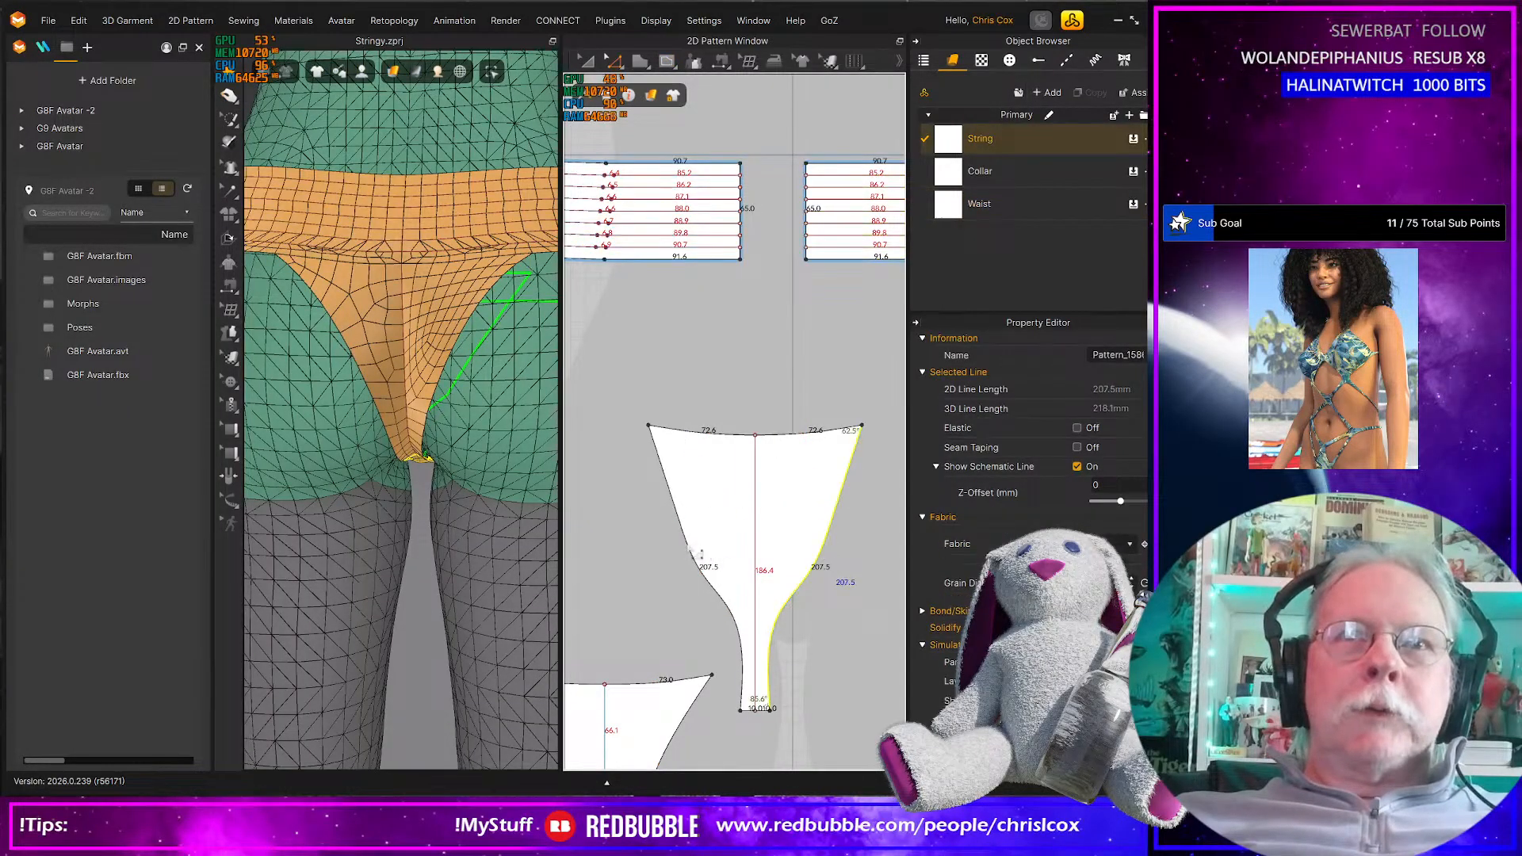
left_click(698, 711)
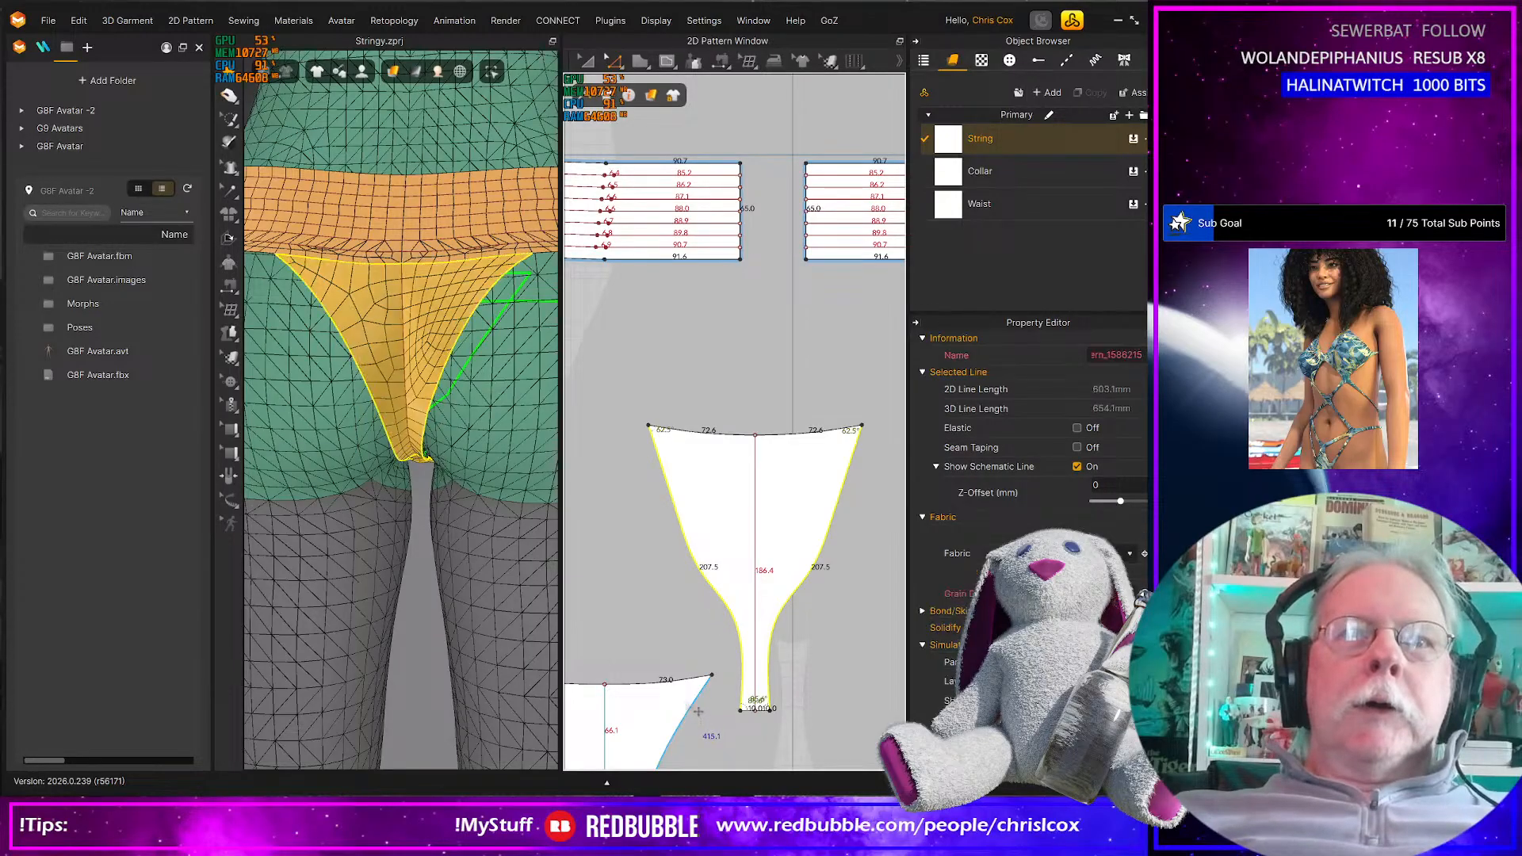
middle_click_drag(699, 711, 782, 545)
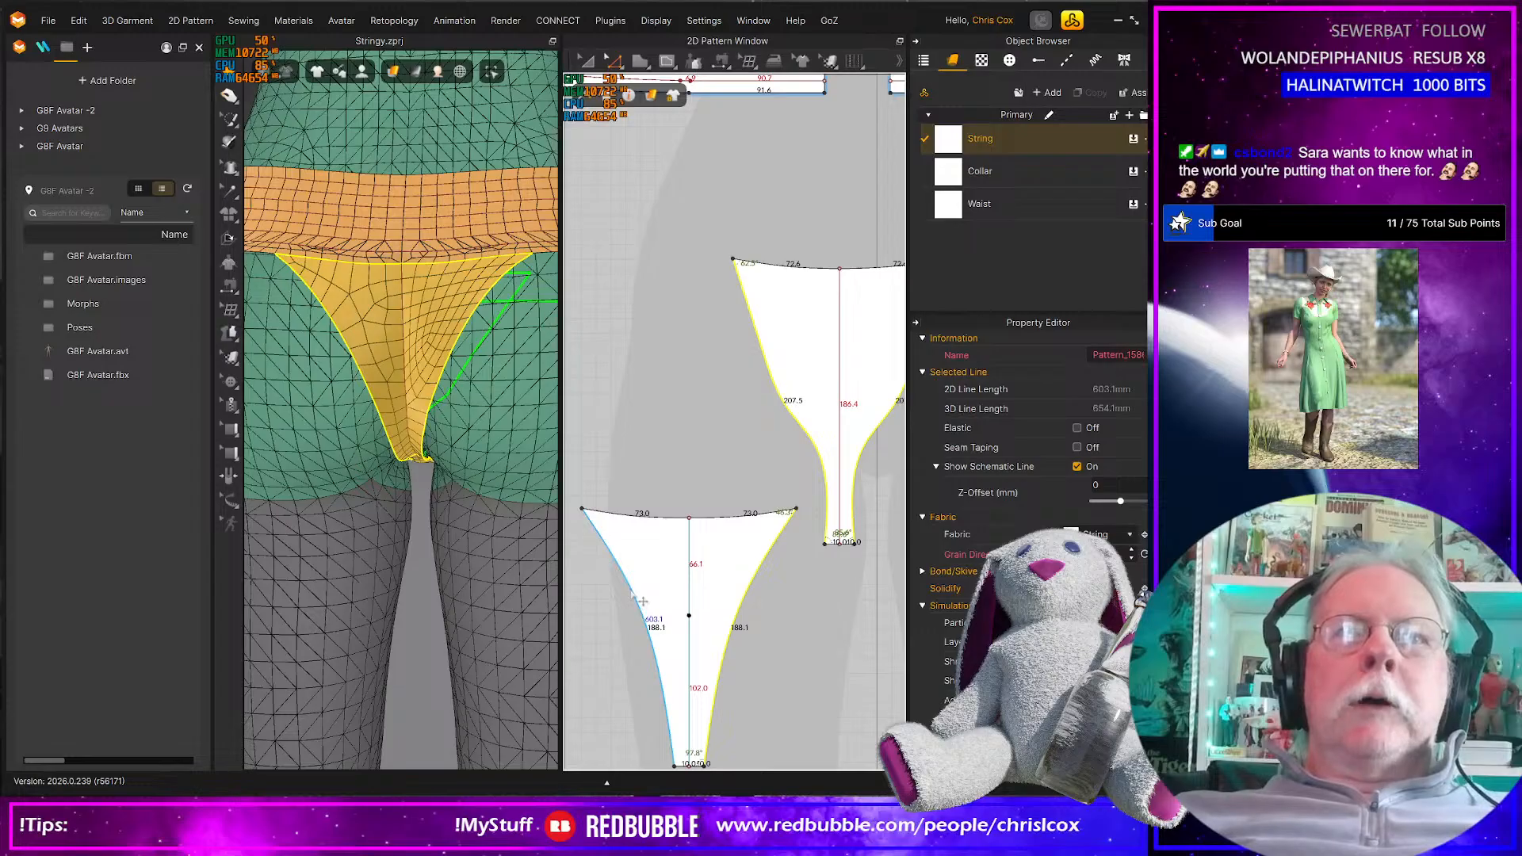
left_click(634, 596)
right_click(633, 594)
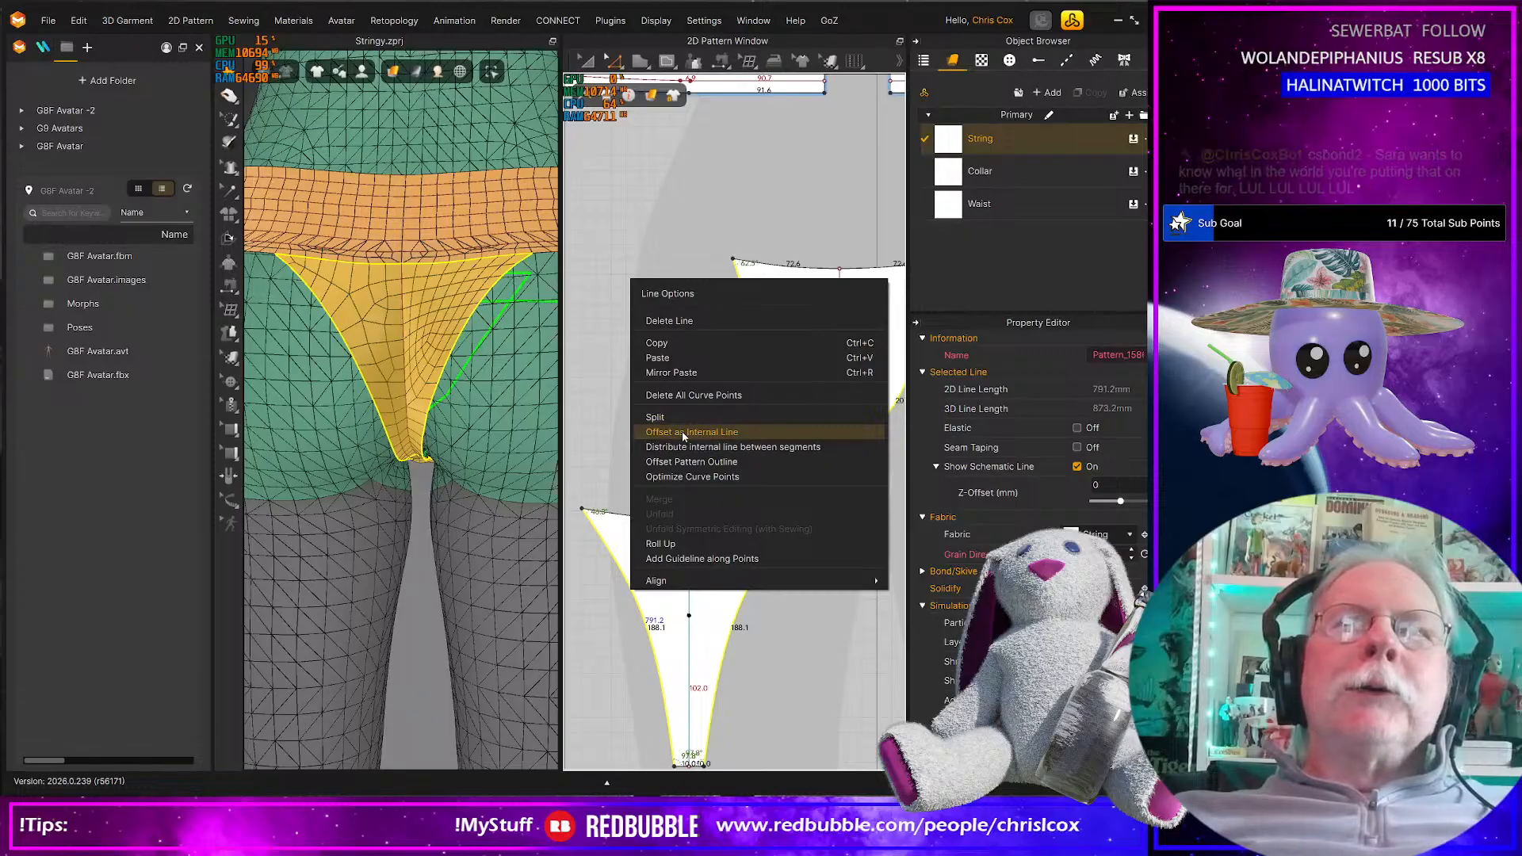
left_click(682, 432)
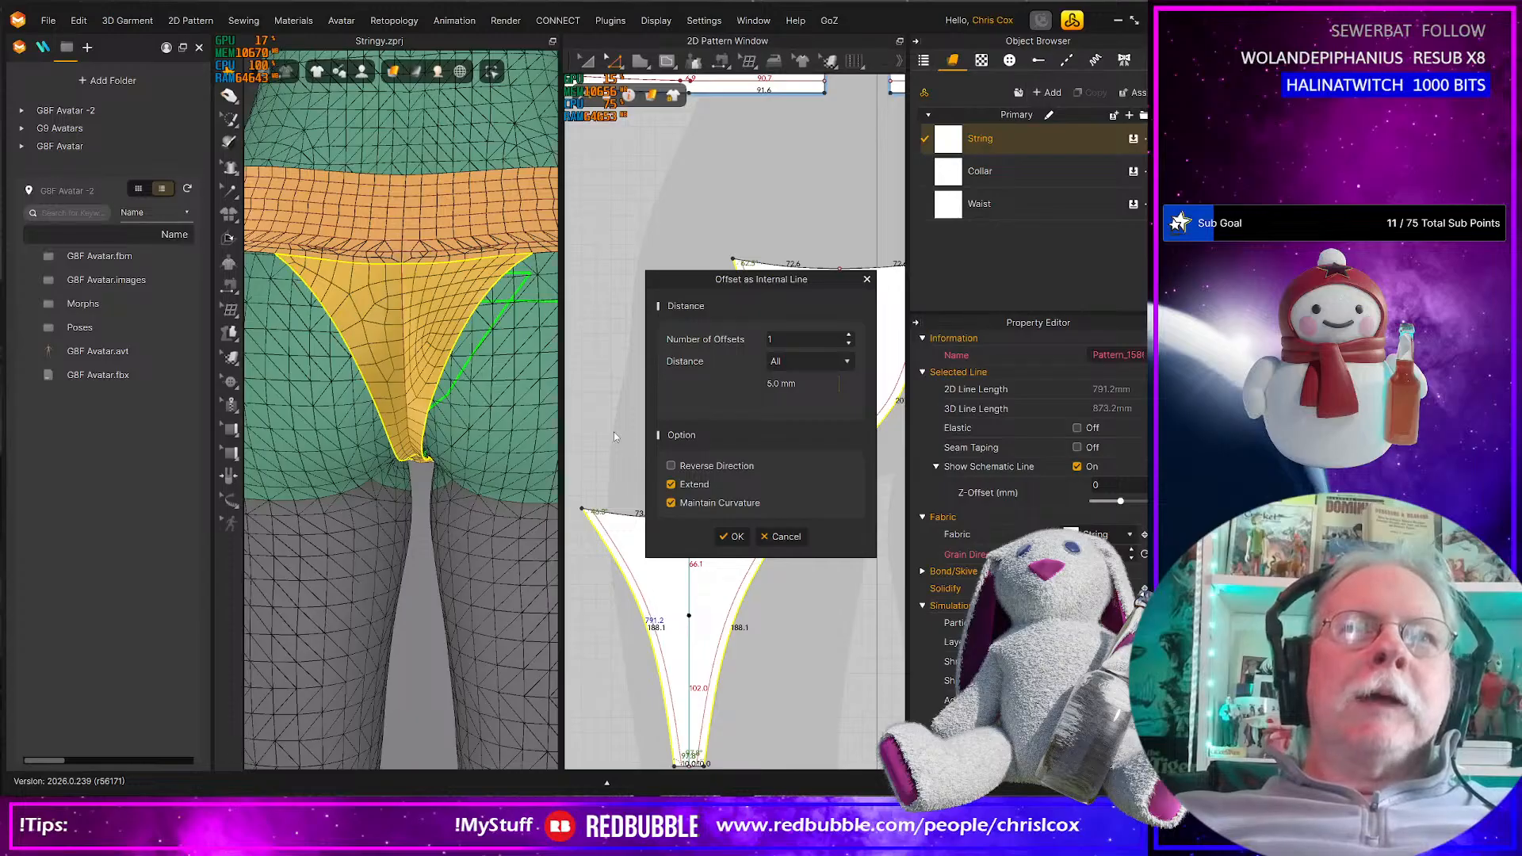
left_click(731, 537)
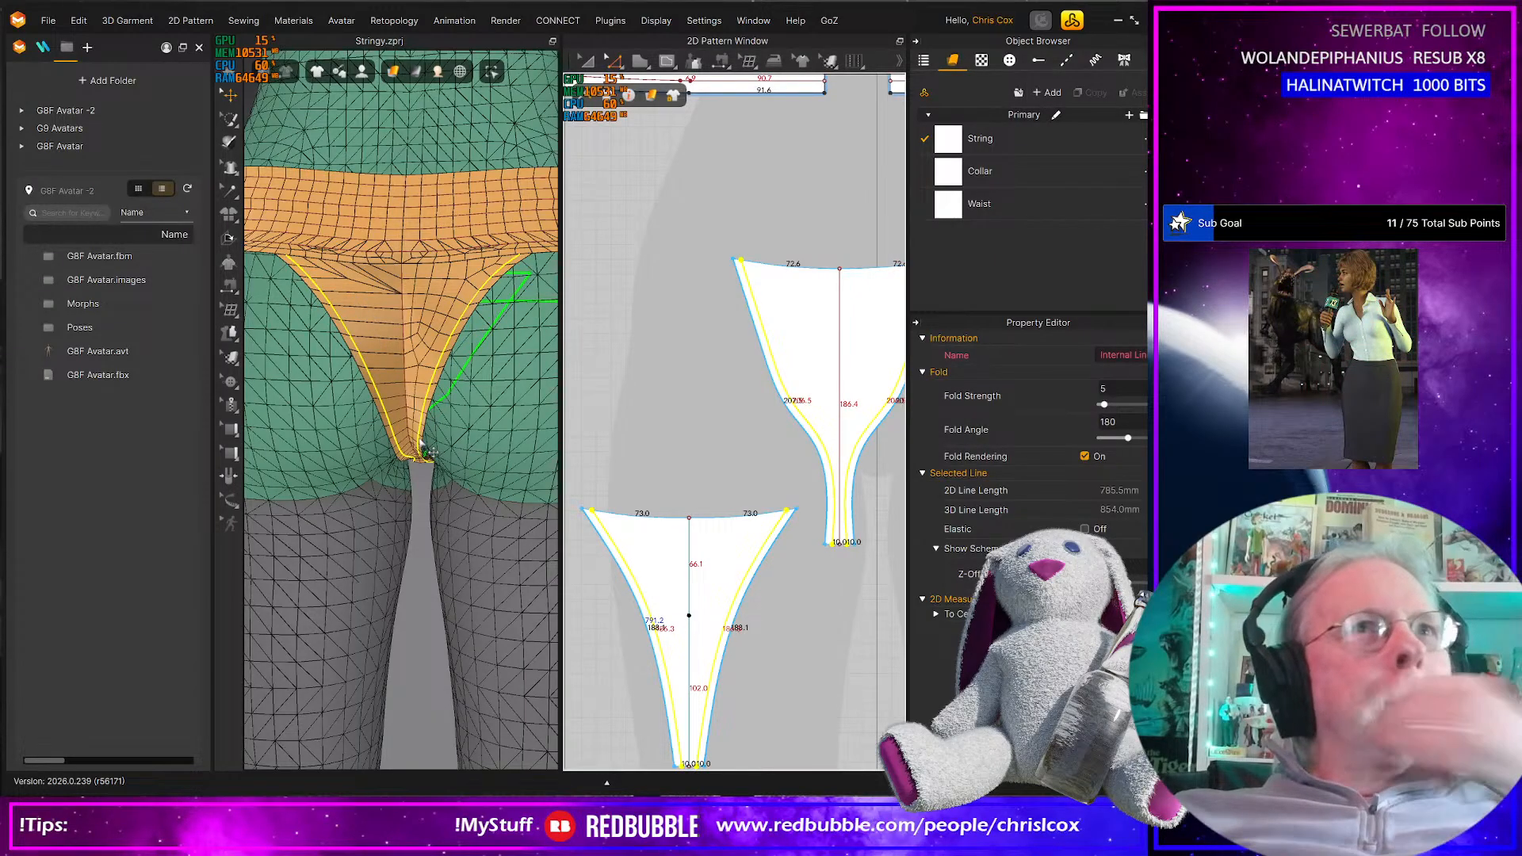
right_click_drag(444, 418, 428, 344)
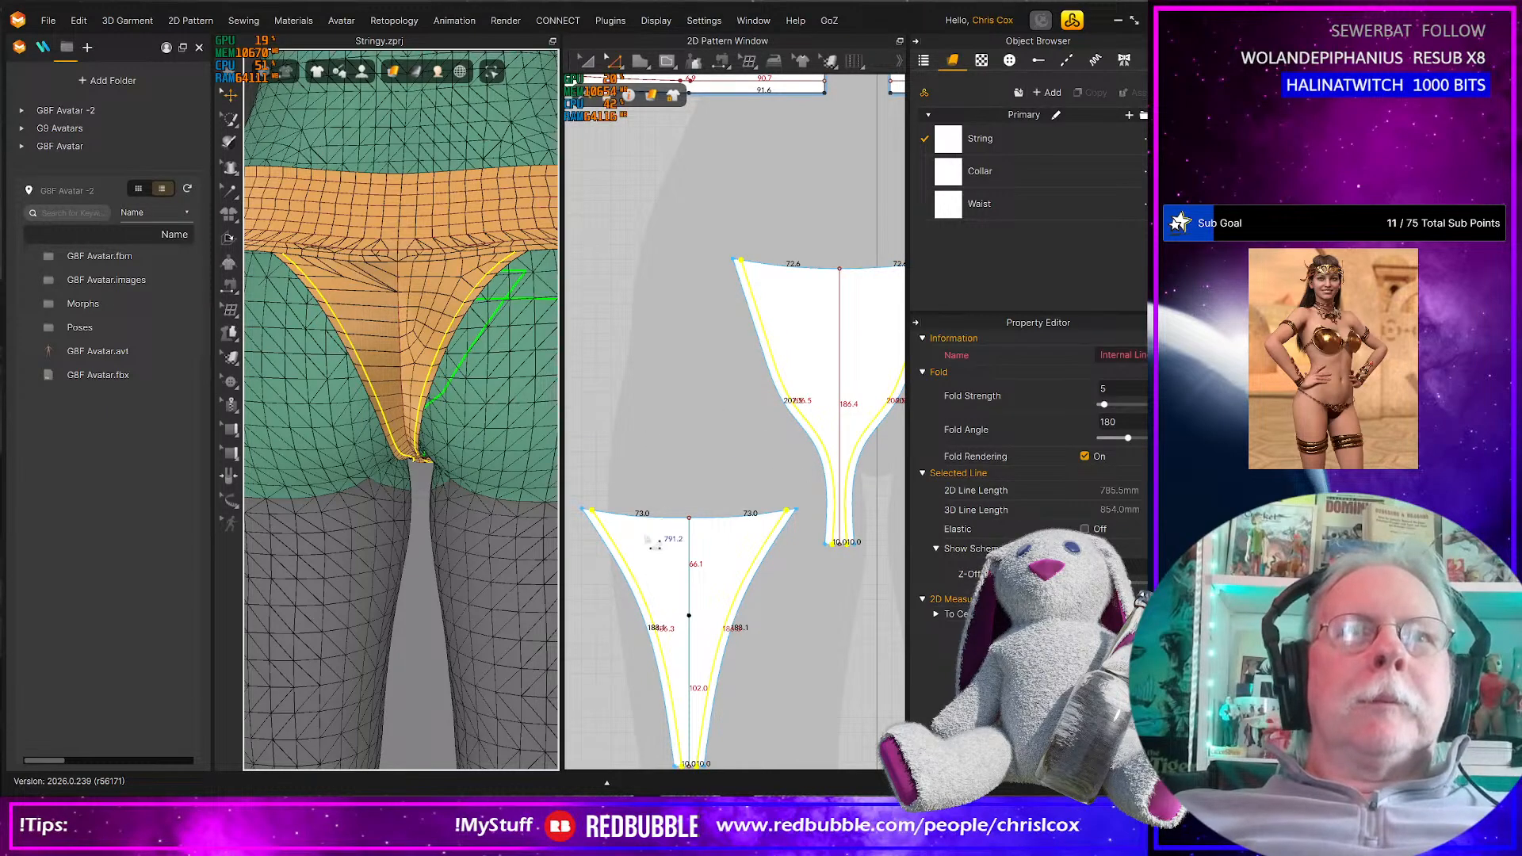
key("Escape")
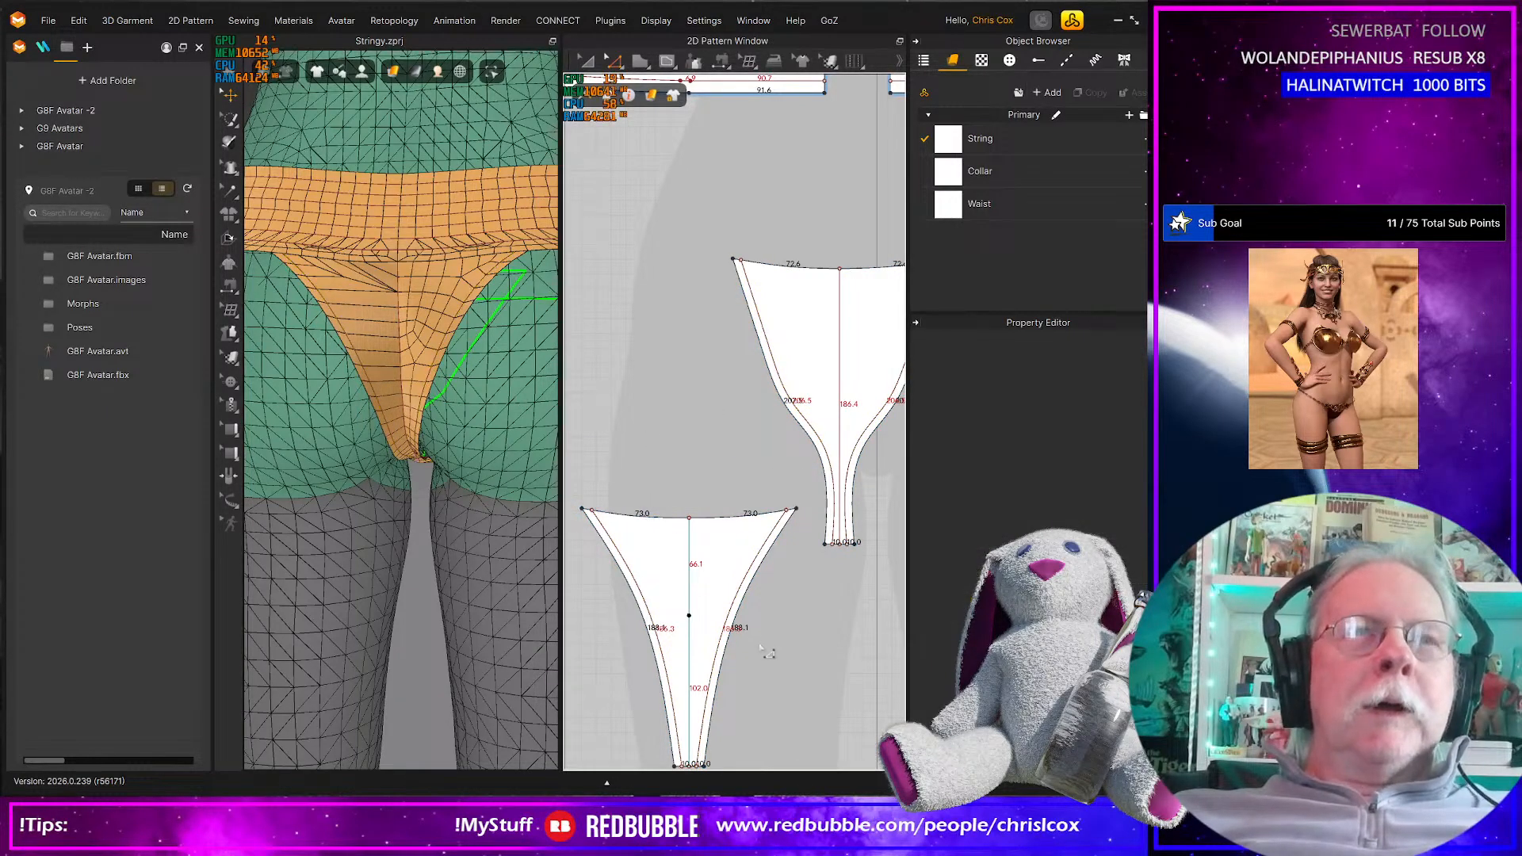
Cut and sew the back brief piece along both of its internal side lines to separate the edge strips
scroll(765, 652, "up", 5)
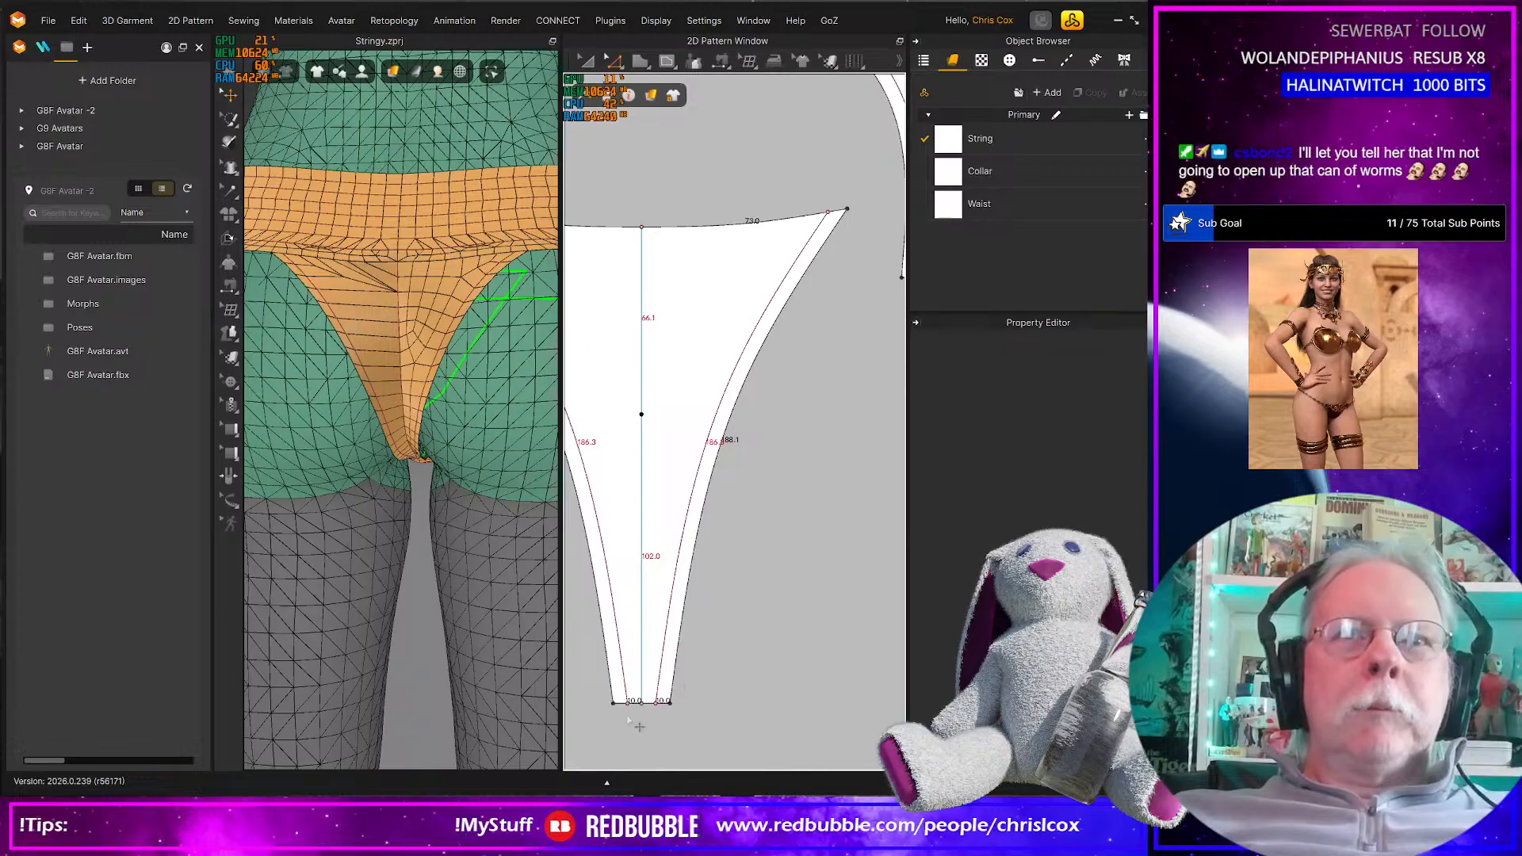
scroll(638, 726, "up", 4)
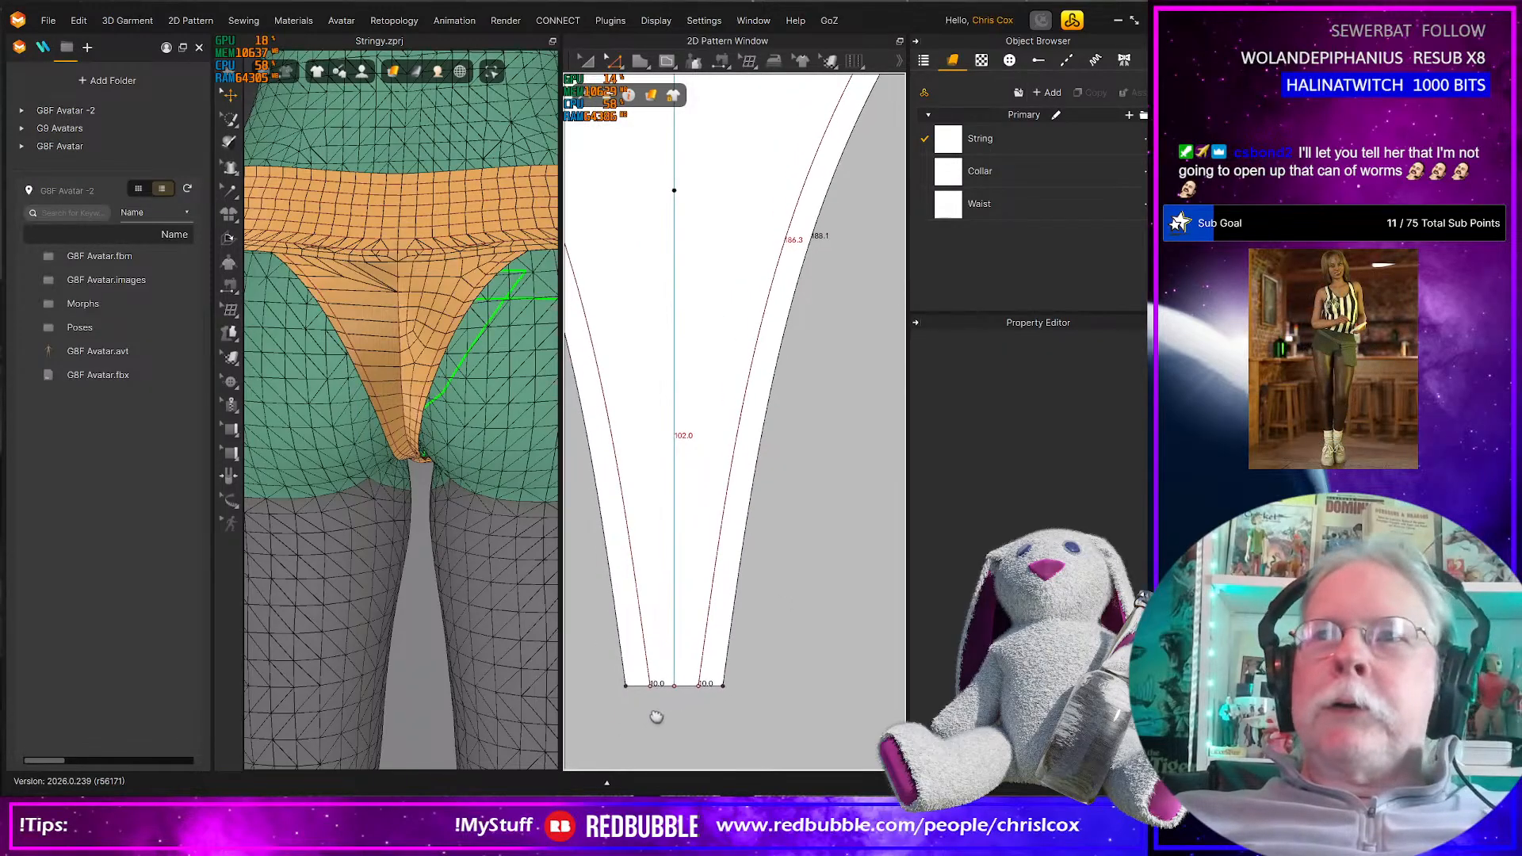
left_click(699, 687)
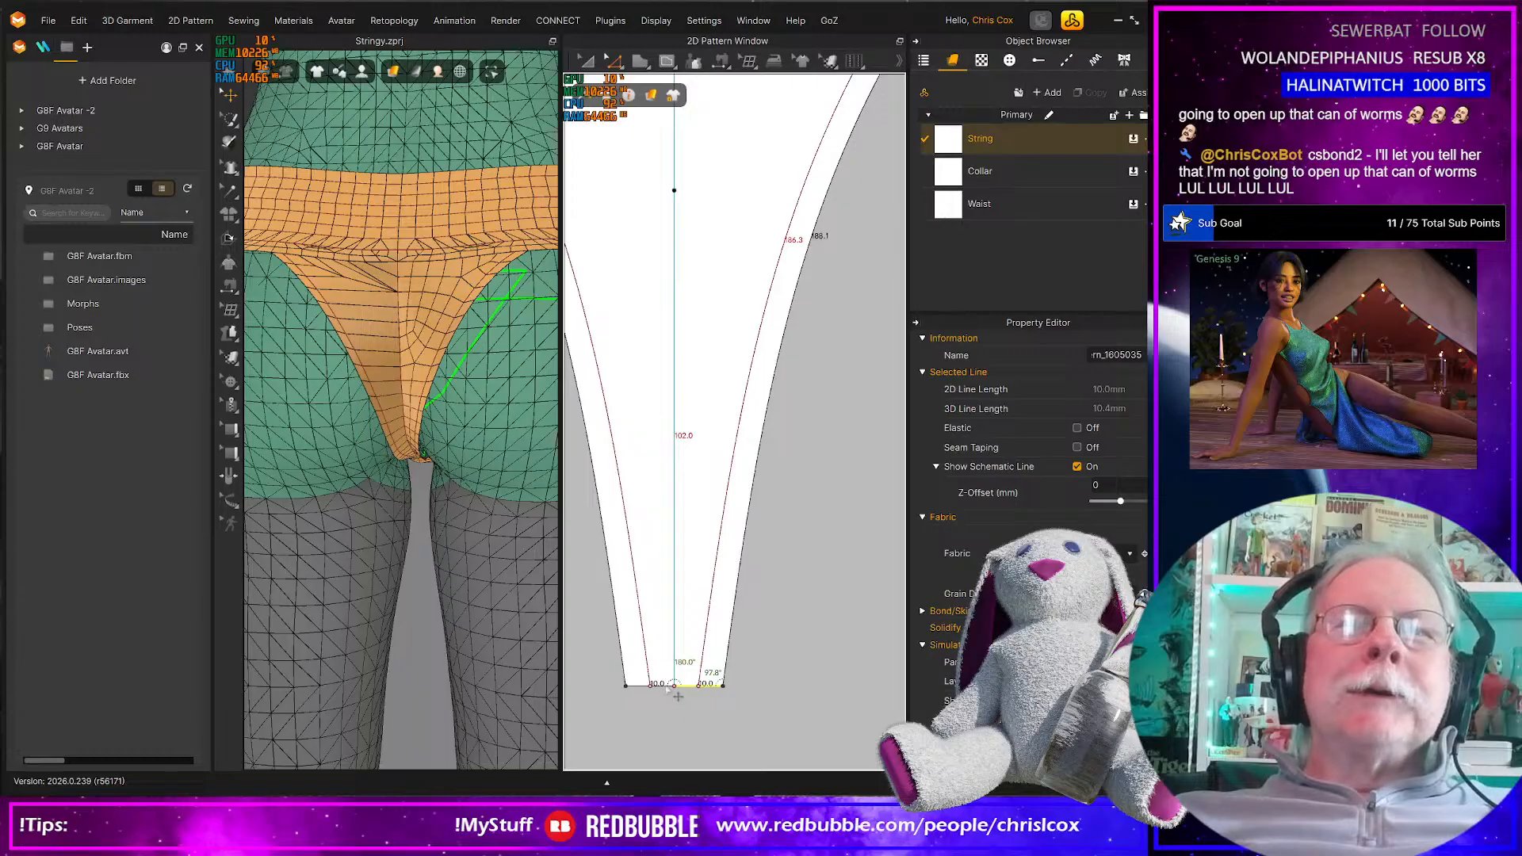
left_click(669, 686)
scroll(688, 700, "up", 3)
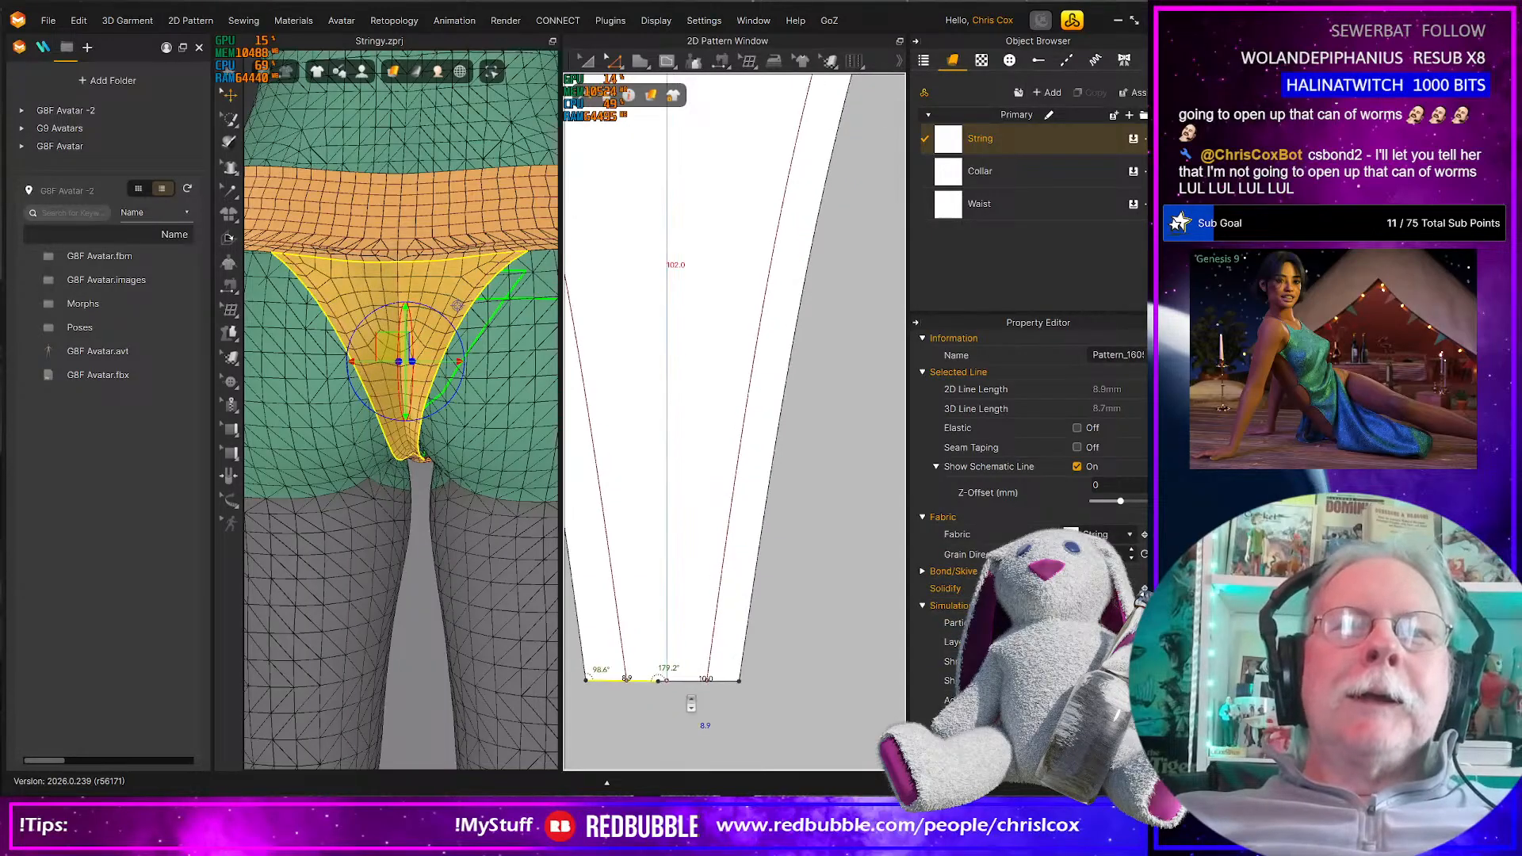
left_click(724, 651)
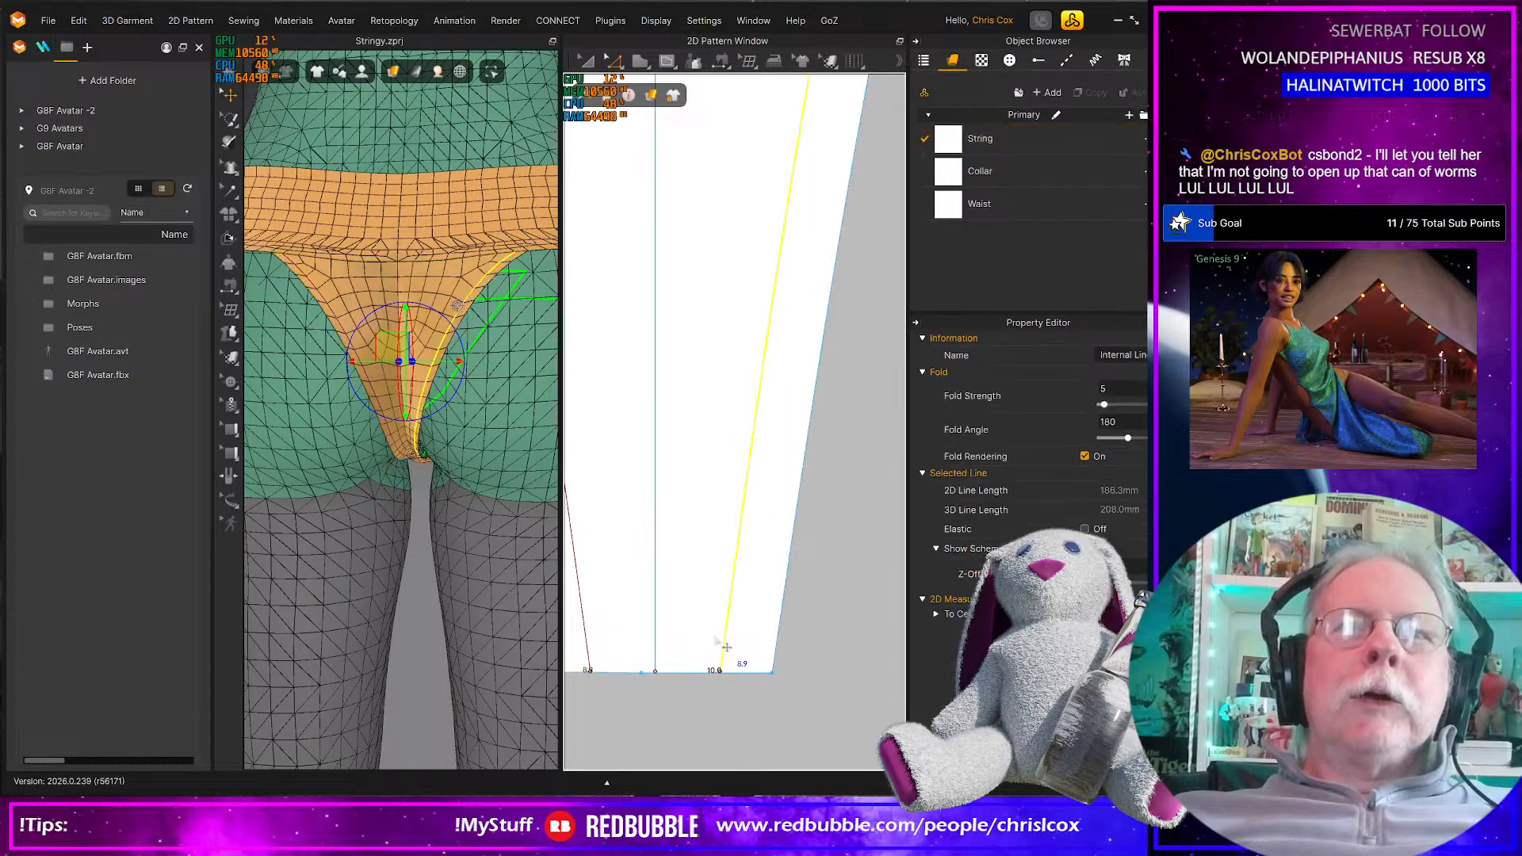
left_click(590, 636, "shift")
right_click(591, 639)
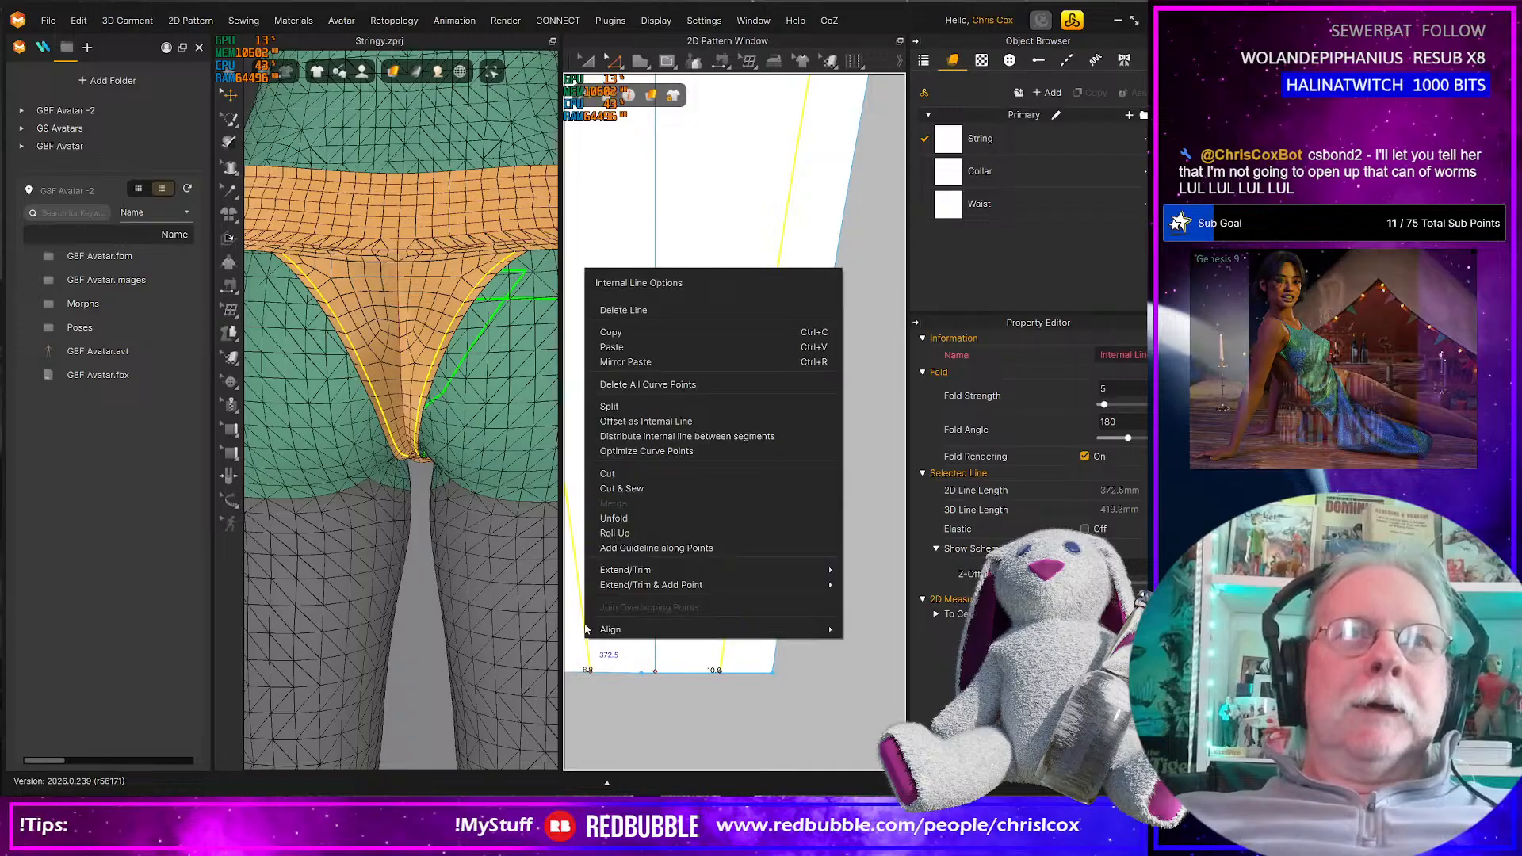
left_click(634, 491)
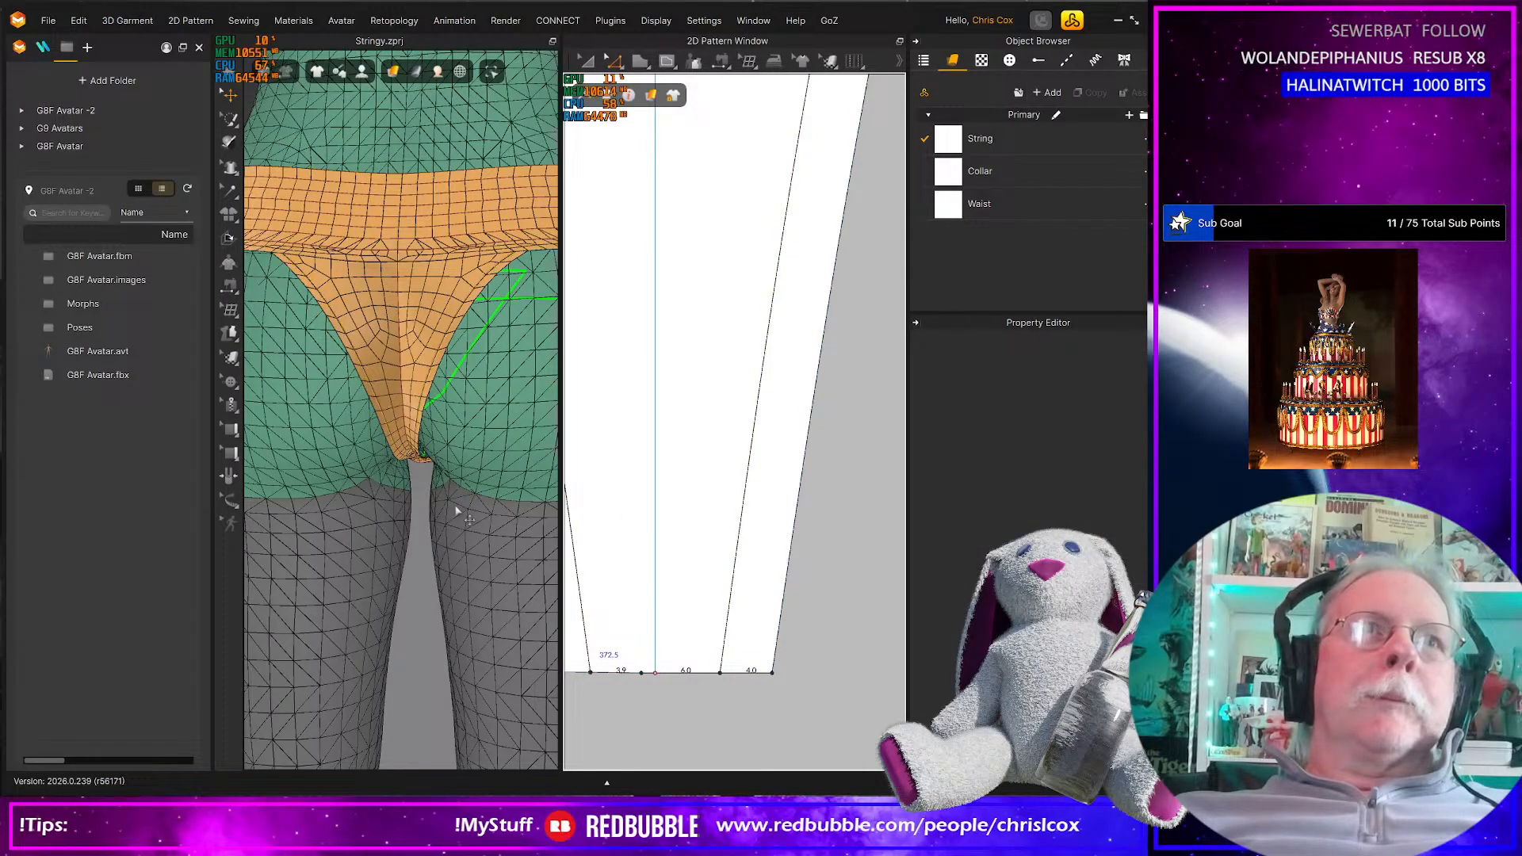
Cut and sew the front brief piece along both of its internal side lines
scroll(460, 515, "down", 3)
scroll(460, 516, "up", 2)
scroll(460, 516, "down", 2)
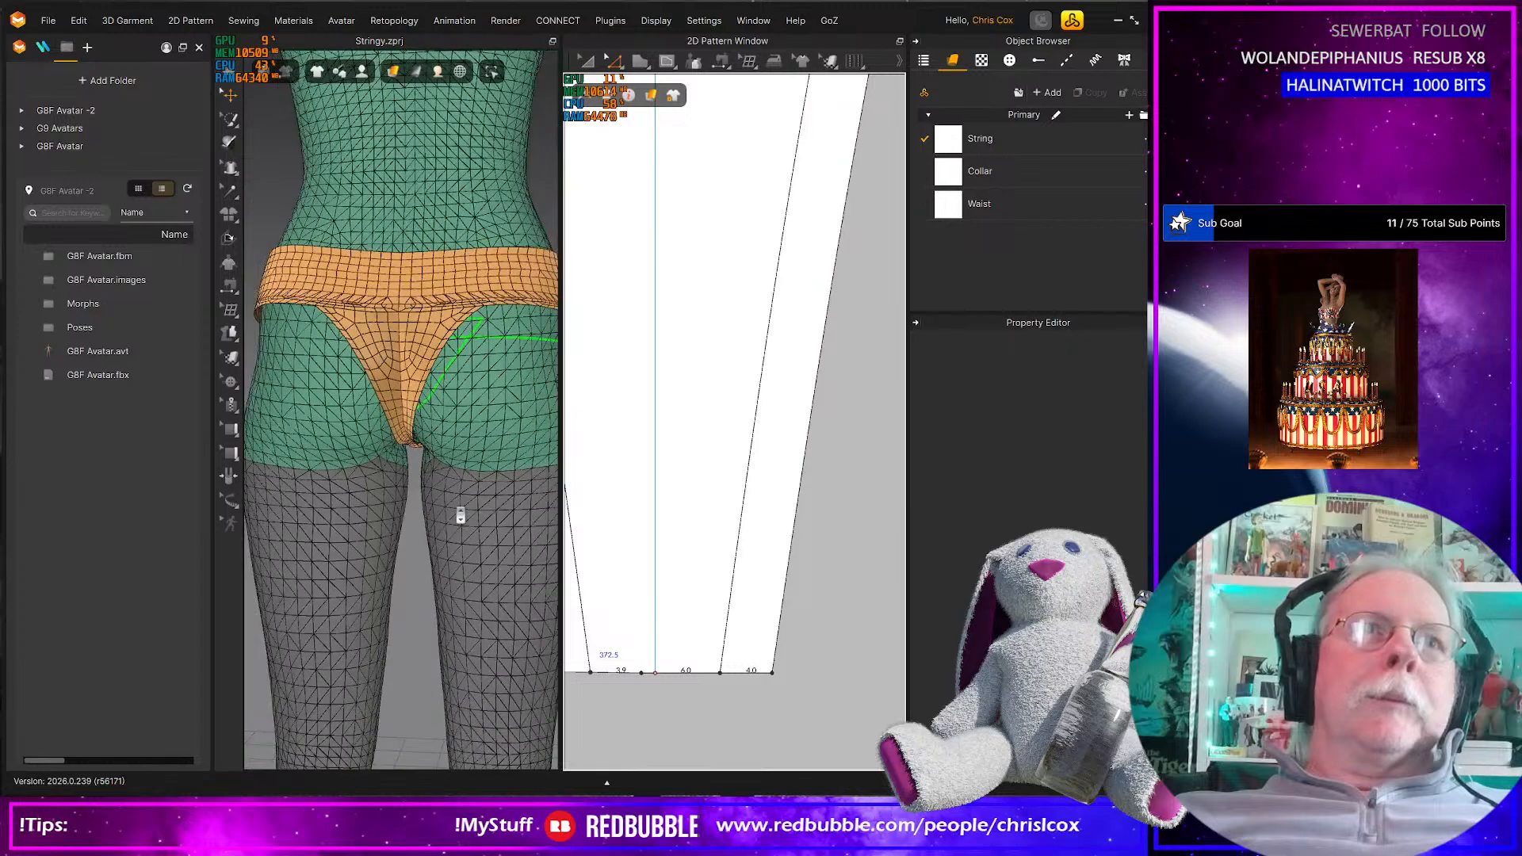
right_click_drag(453, 506, 293, 512)
right_click_drag(261, 476, 676, 452)
scroll(810, 588, "down", 2)
scroll(805, 585, "down", 3)
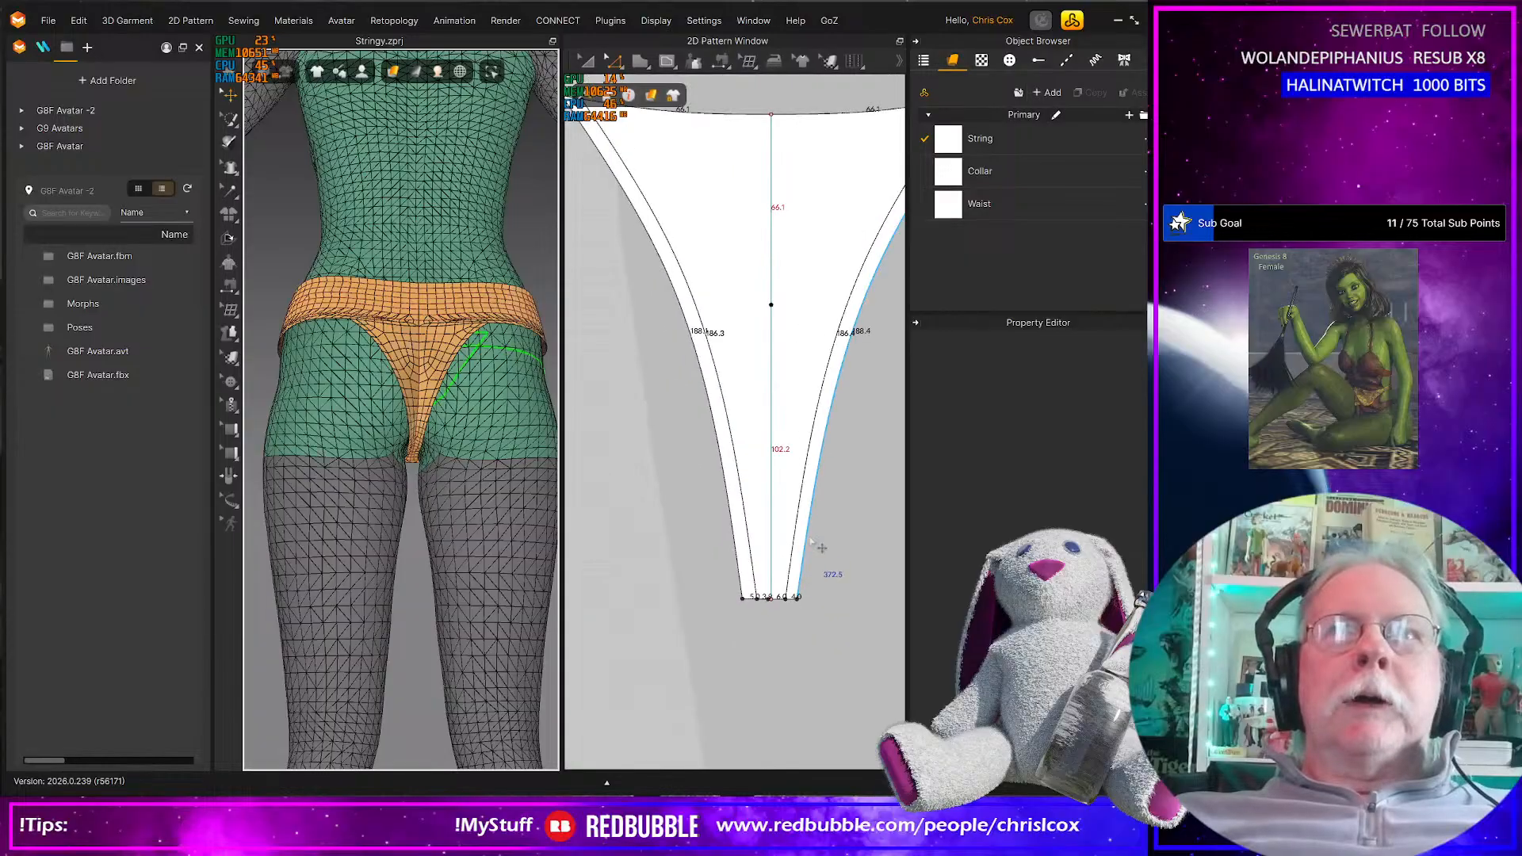
middle_click_drag(810, 546, 624, 576)
middle_click_drag(742, 453, 604, 693)
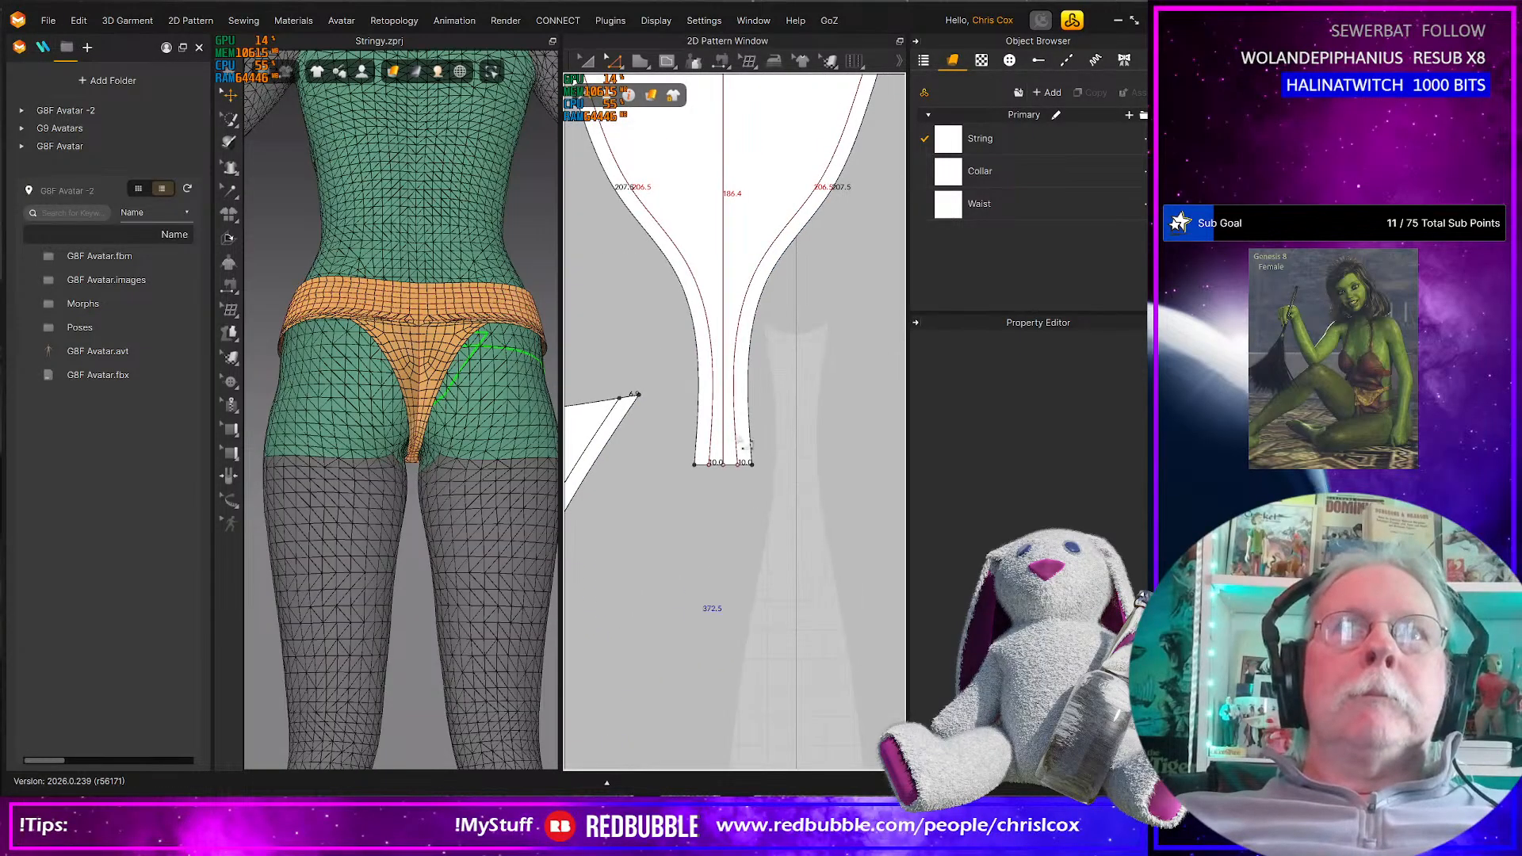
left_click(739, 430)
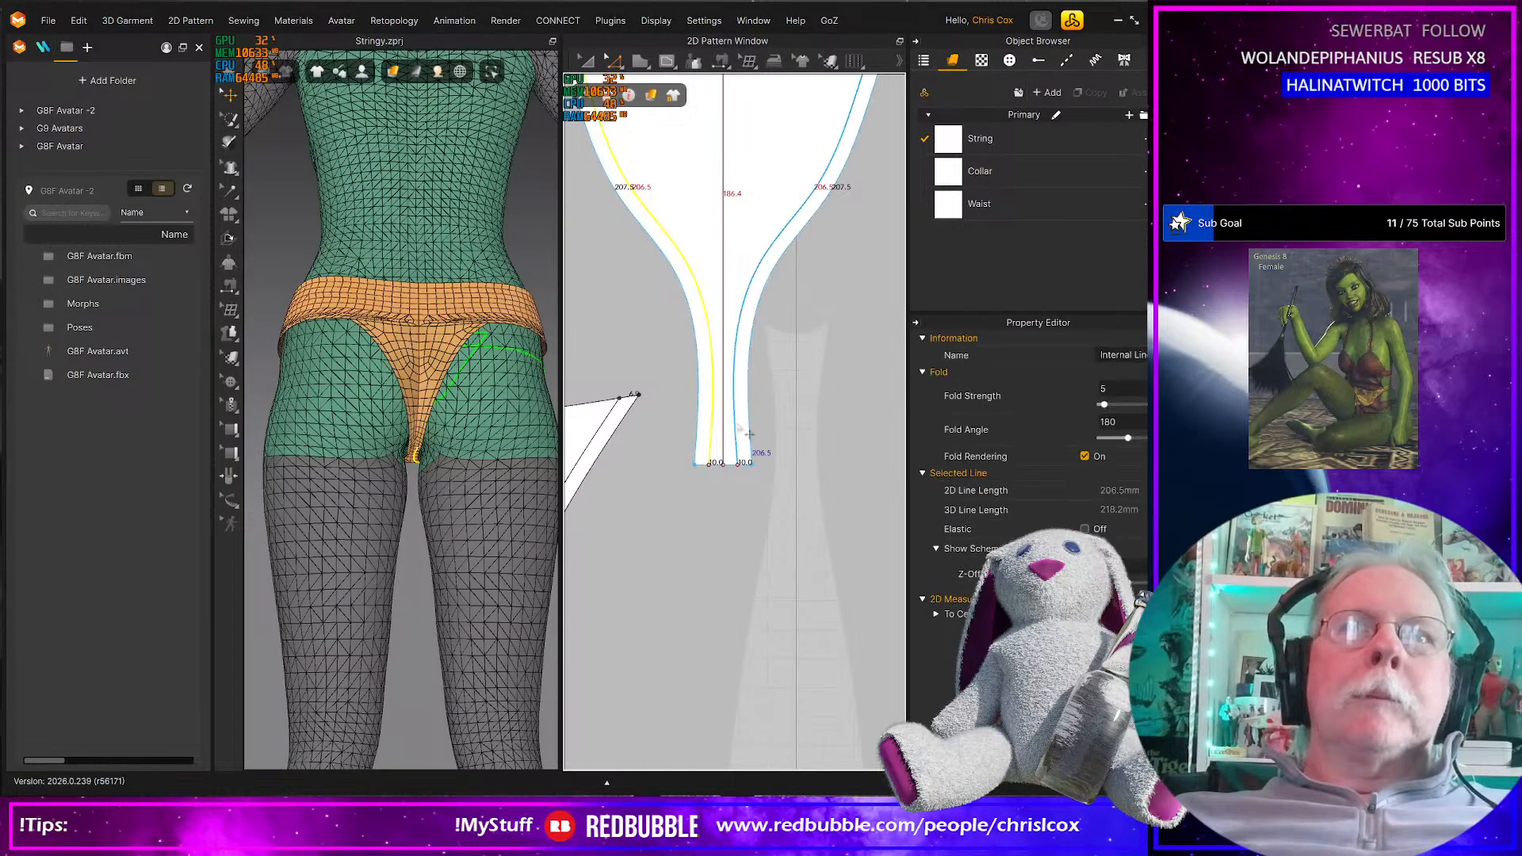
right_click(737, 428)
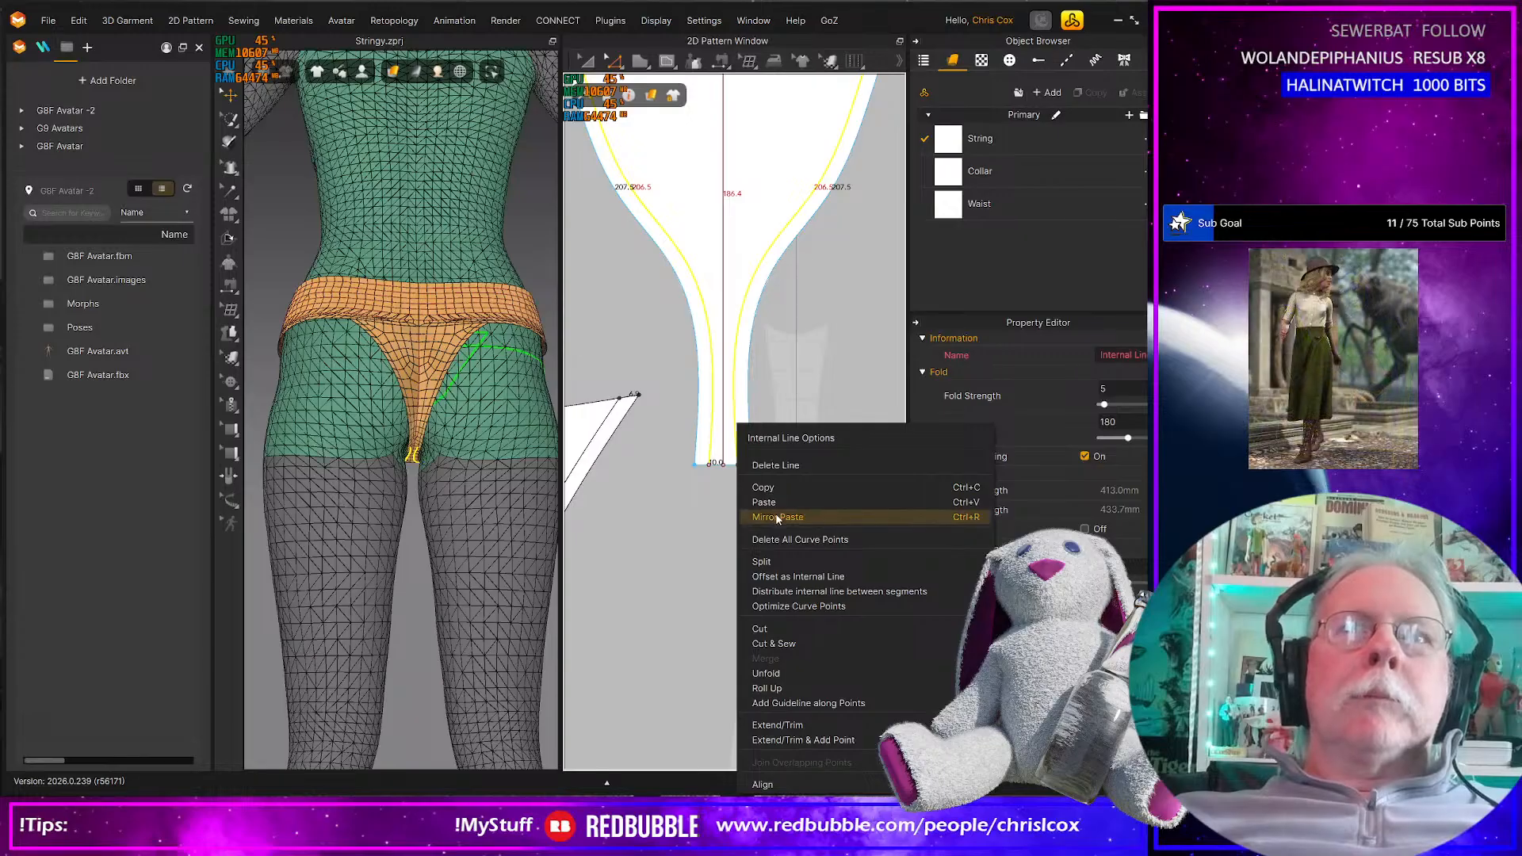
left_click(773, 644)
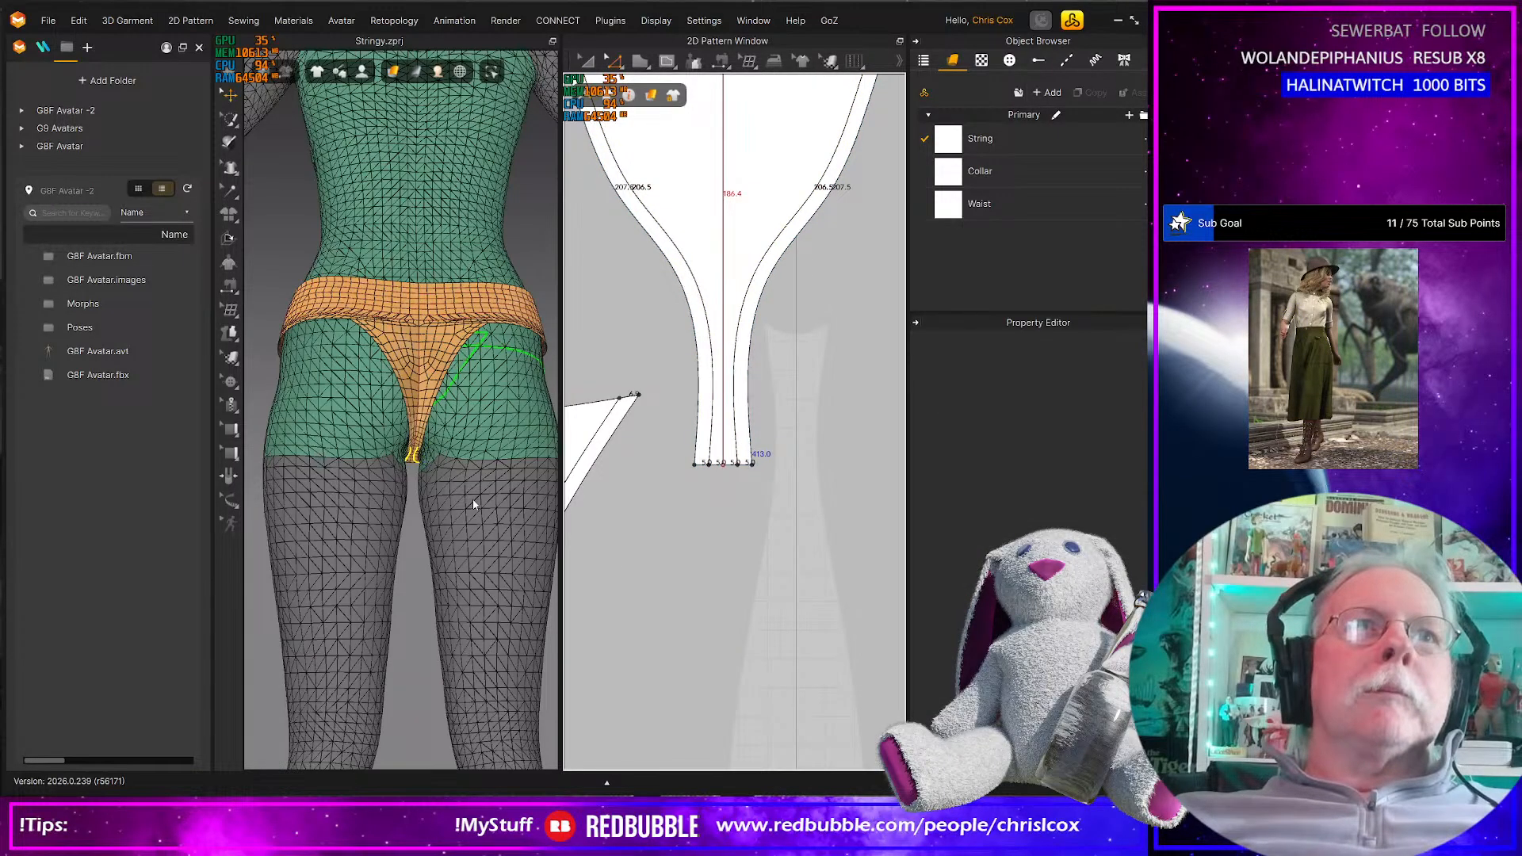
Offset the middle crotch-end edge of the front piece as one internal line at 5.0 mm, and select the new line
scroll(473, 504, "up", 1)
right_click_drag(473, 504, 210, 523)
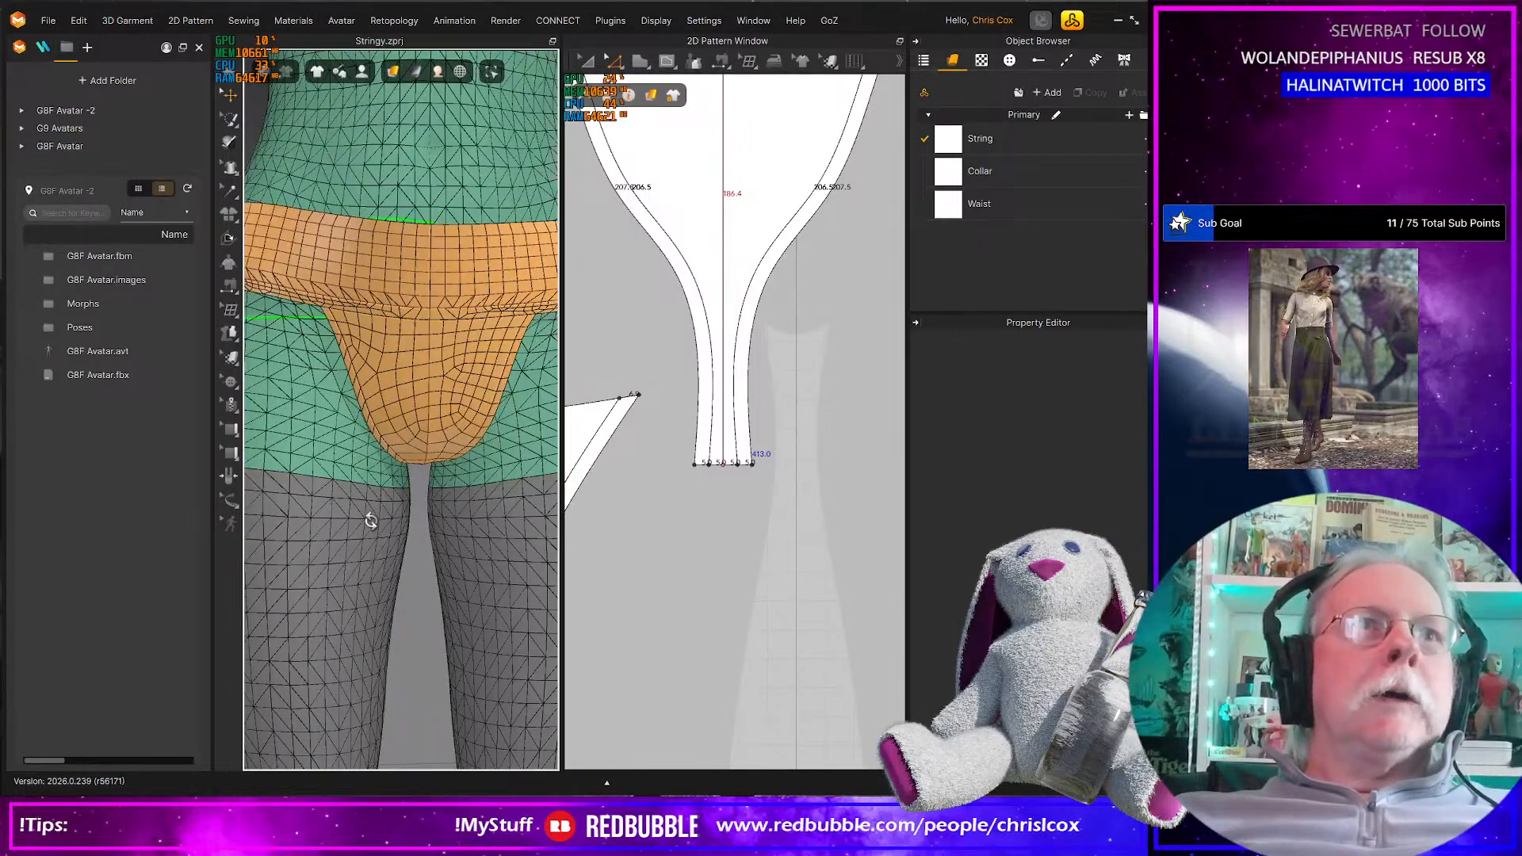
right_click_drag(367, 513, 424, 499)
scroll(396, 474, "down", 2)
scroll(429, 496, "up", 2)
scroll(698, 507, "up", 3)
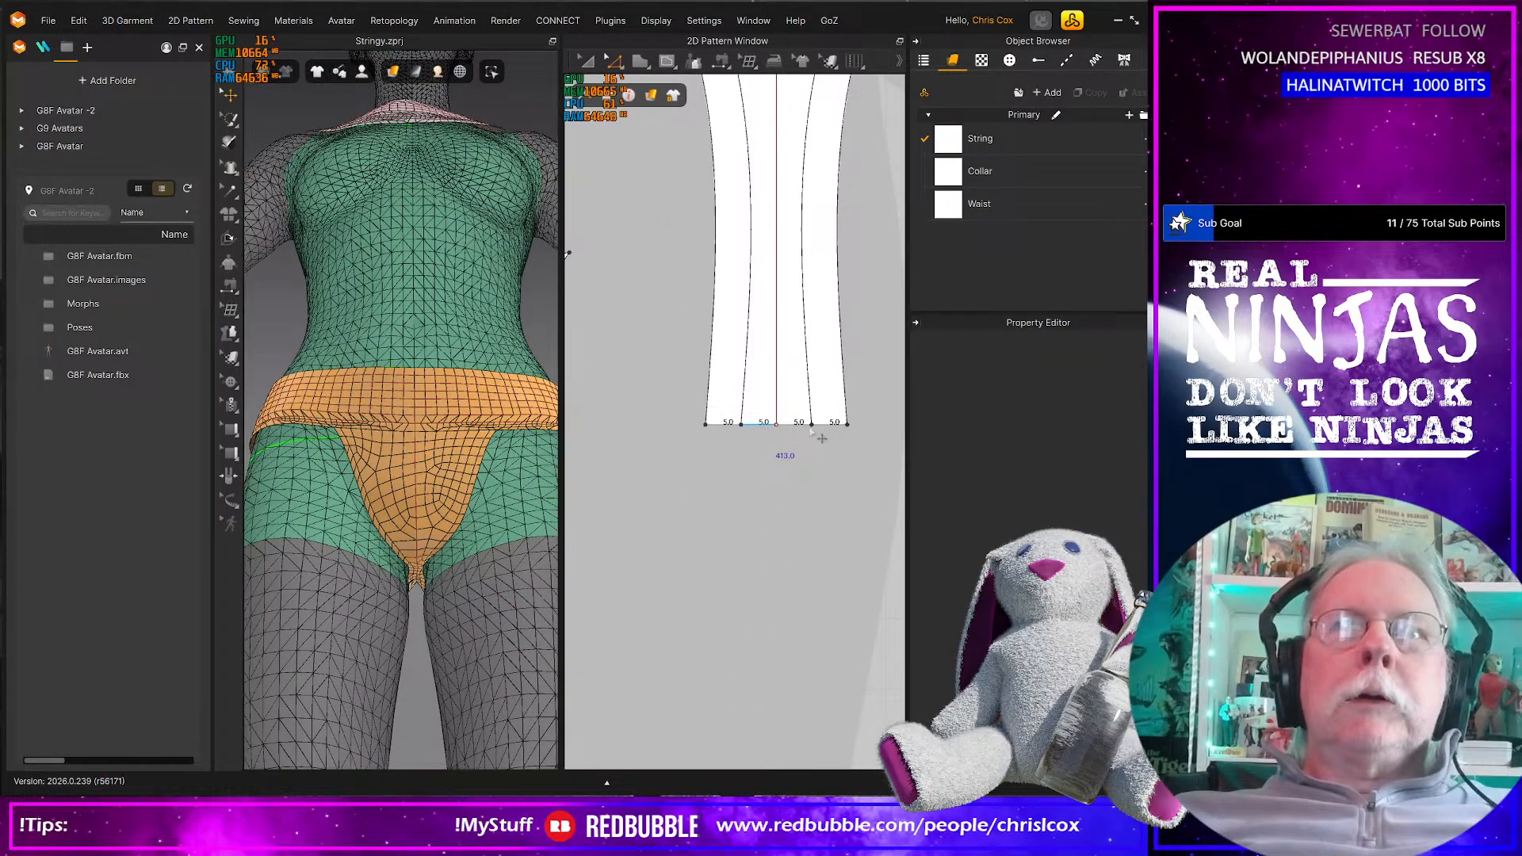
left_click(763, 426)
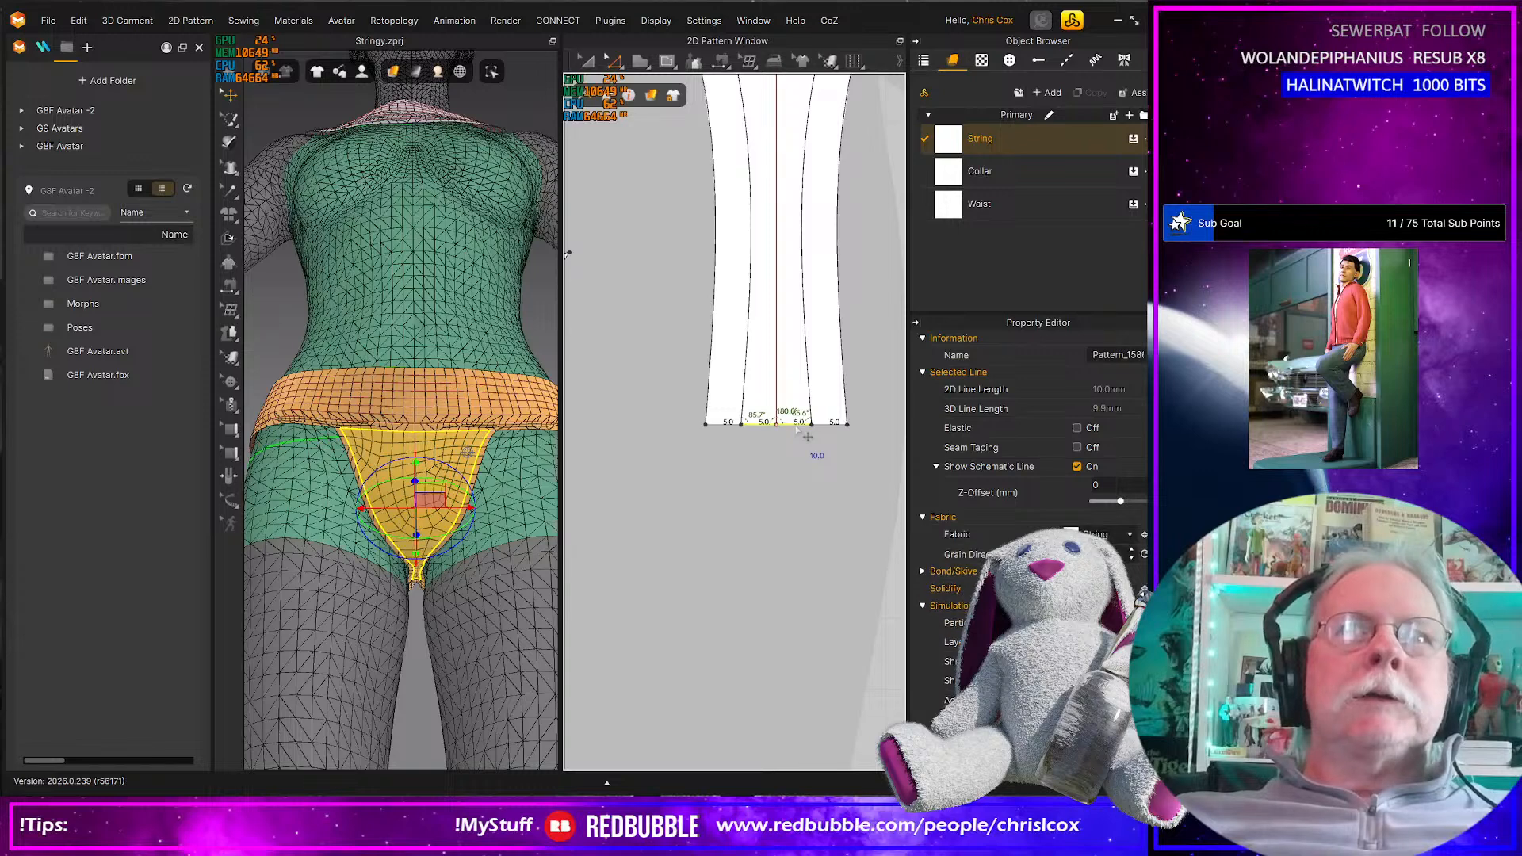
right_click(797, 426)
left_click(831, 570)
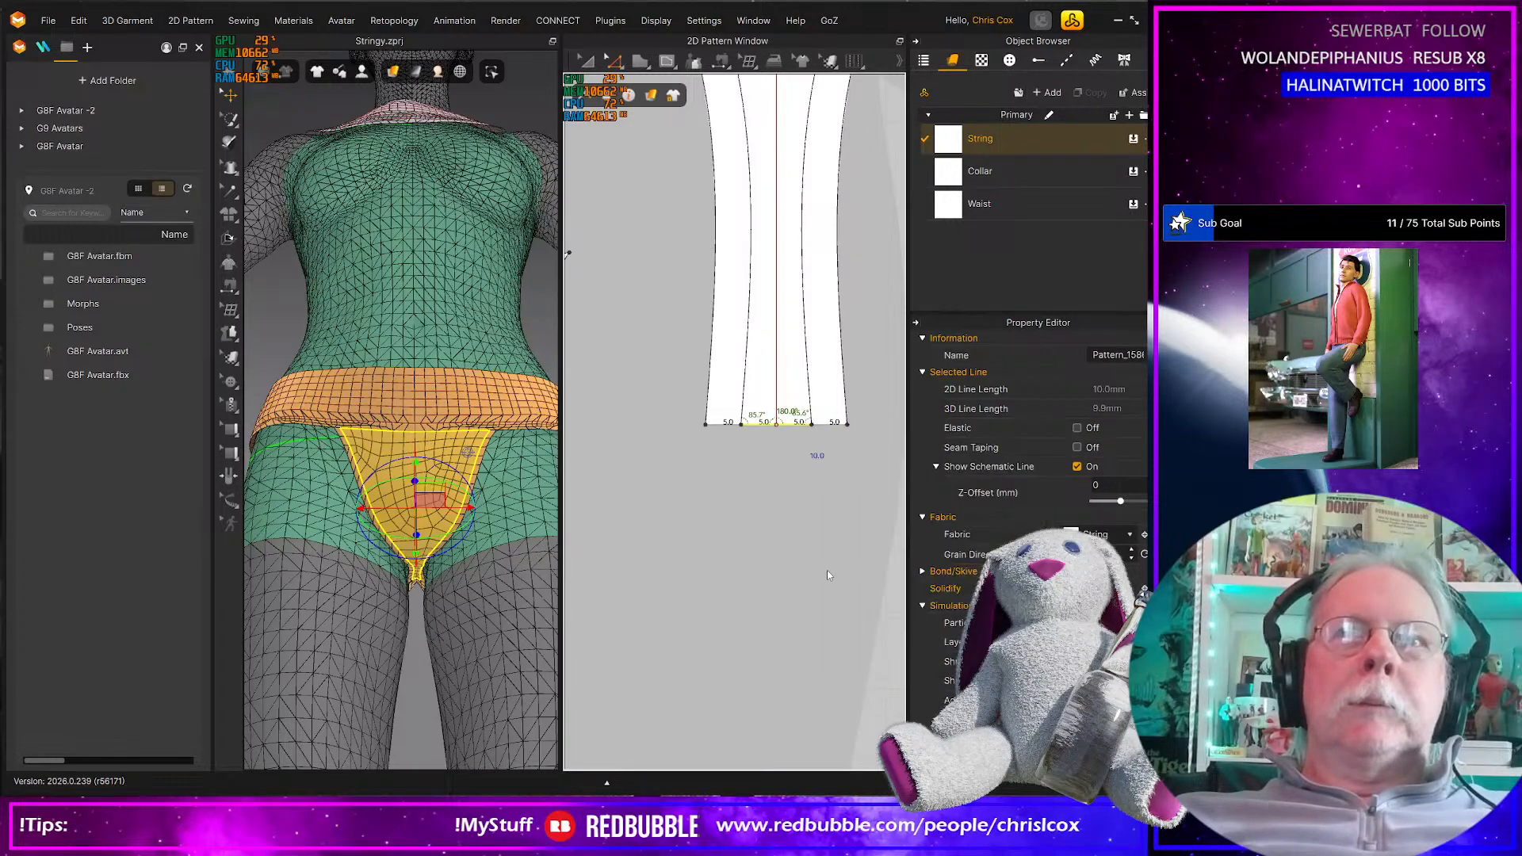
key("Return")
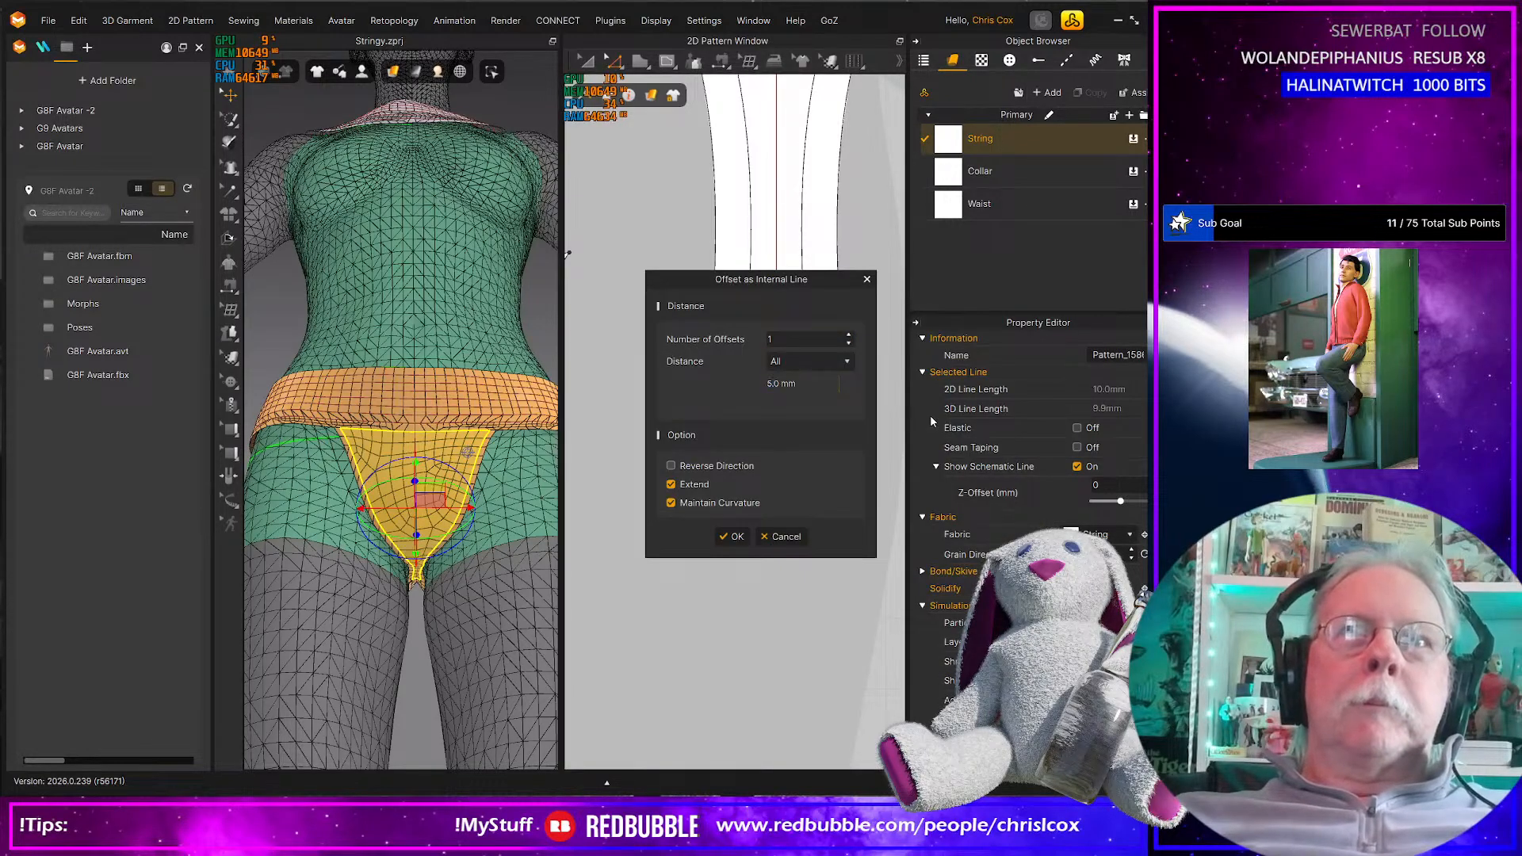
left_click(735, 536)
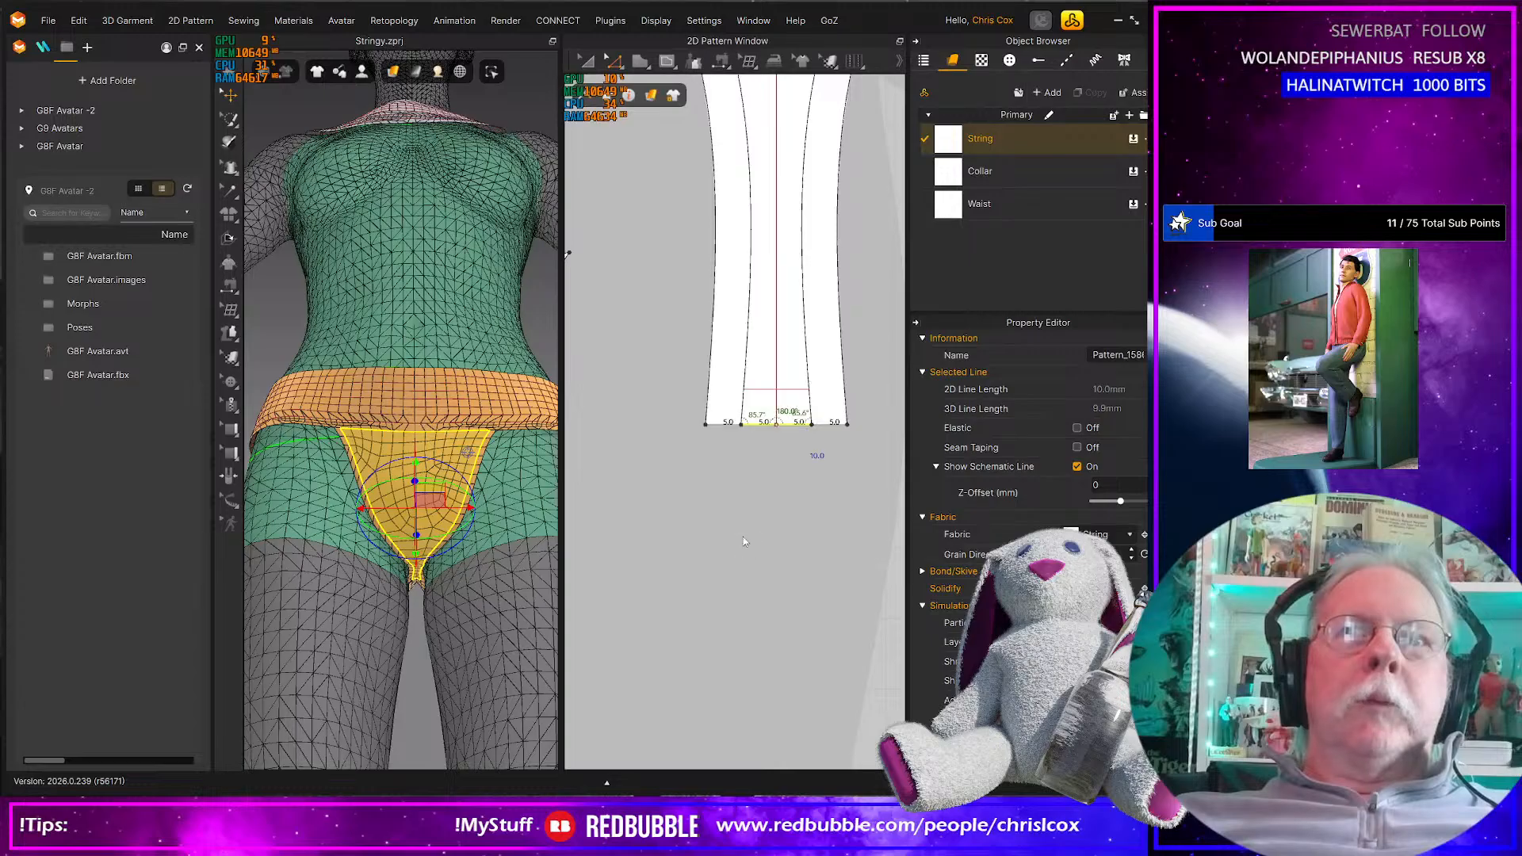
left_click(774, 391)
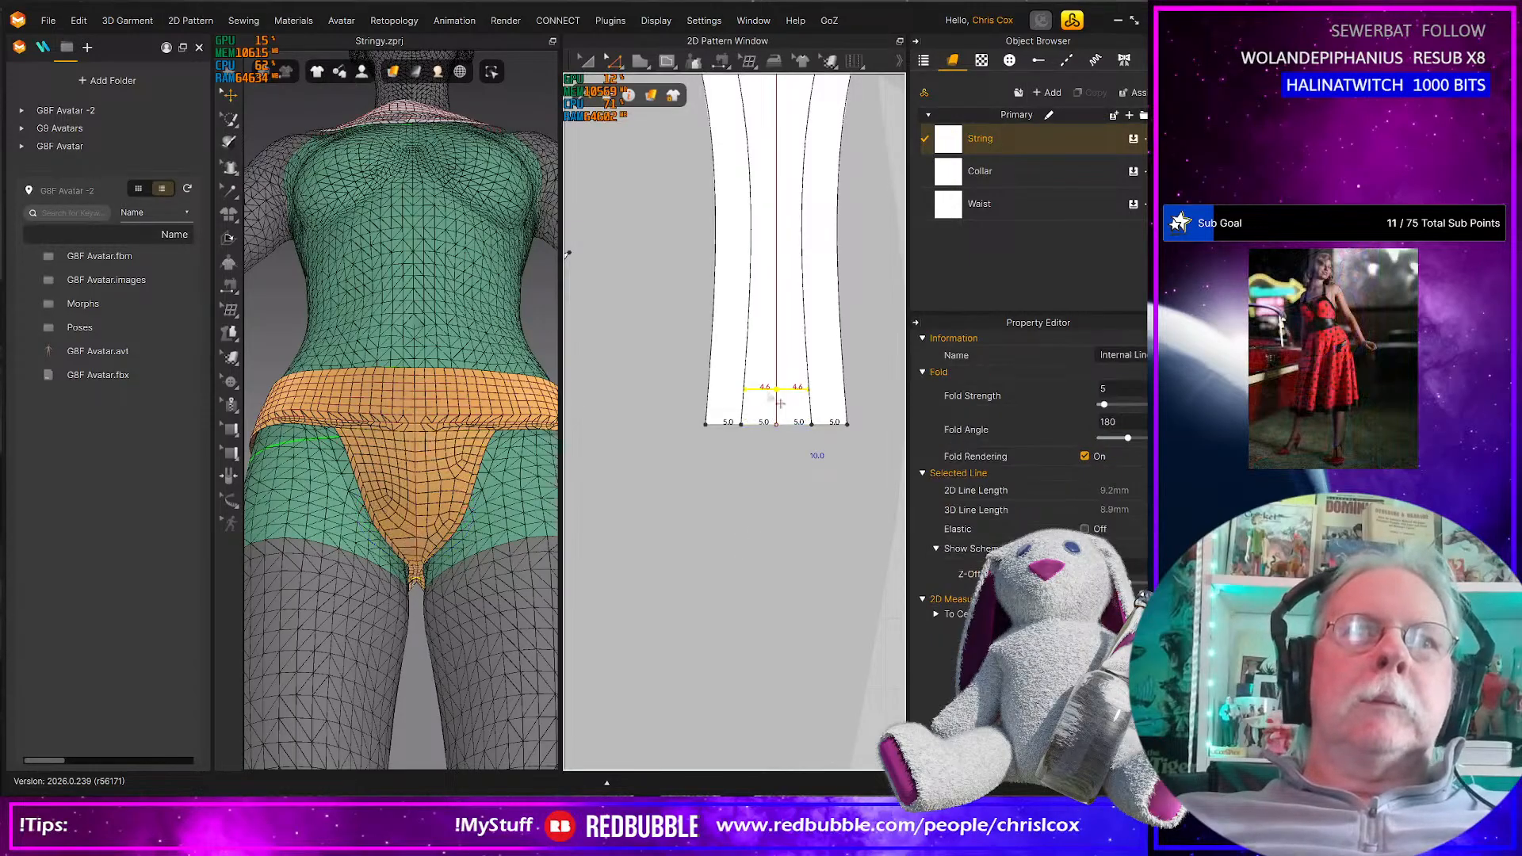
Cut and sew the front brief piece along the new internal line near its crotch end
right_click(766, 394)
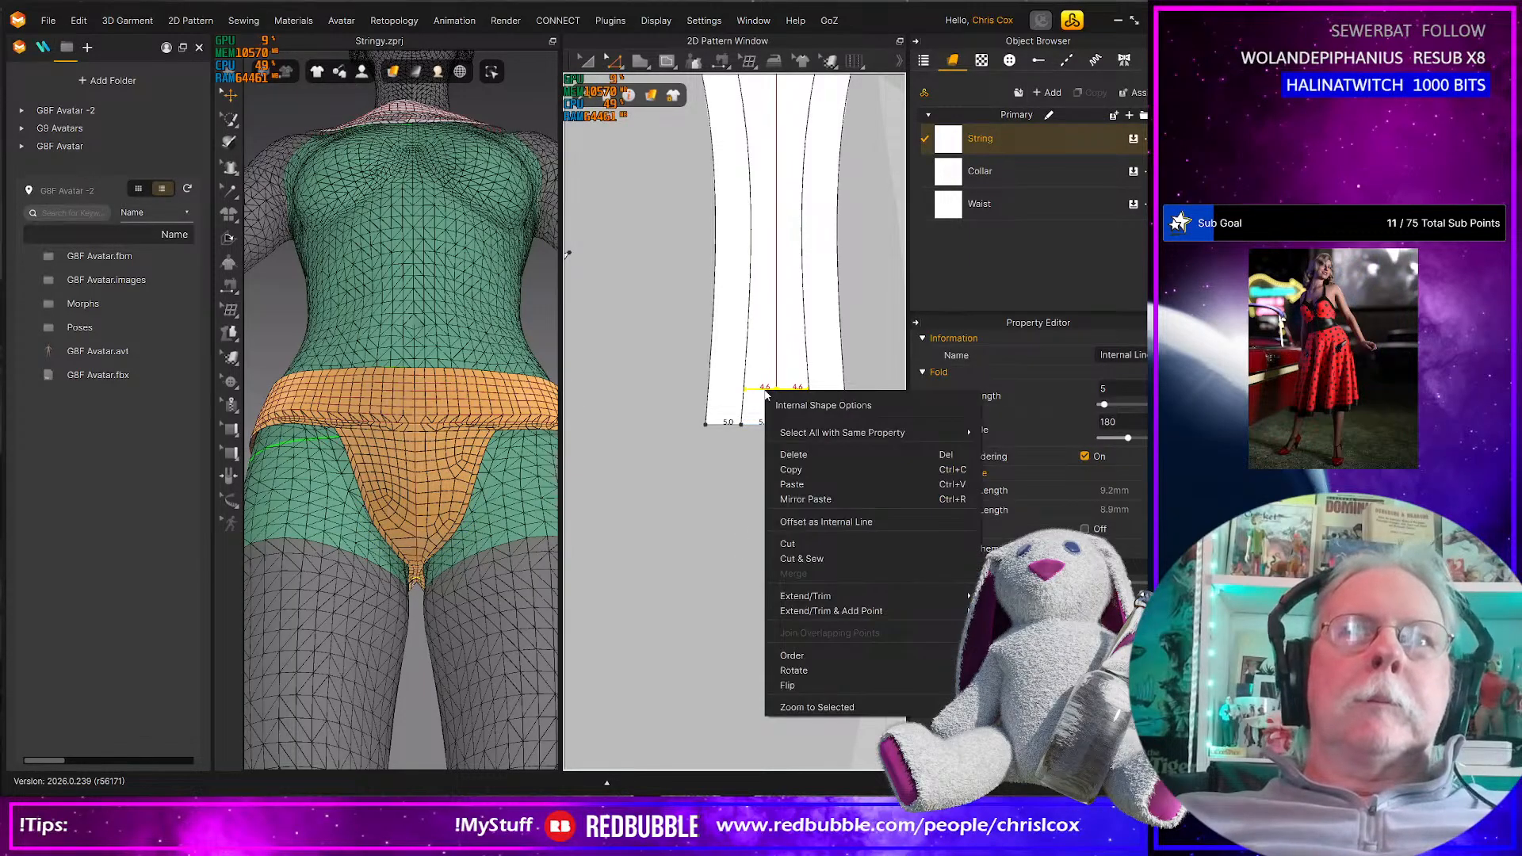
left_click(799, 561)
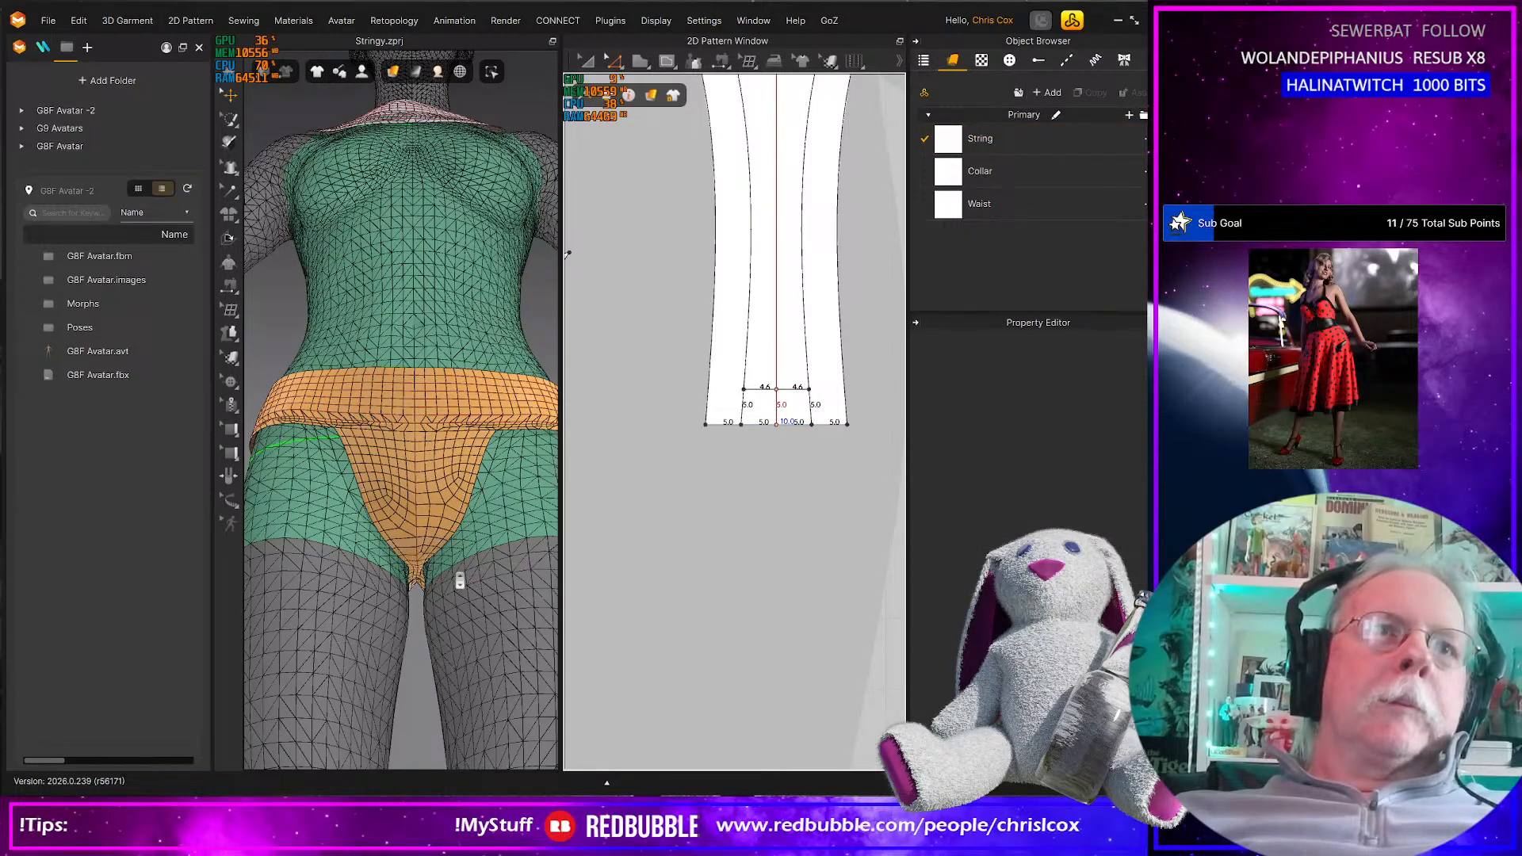
scroll(459, 583, "up", 4)
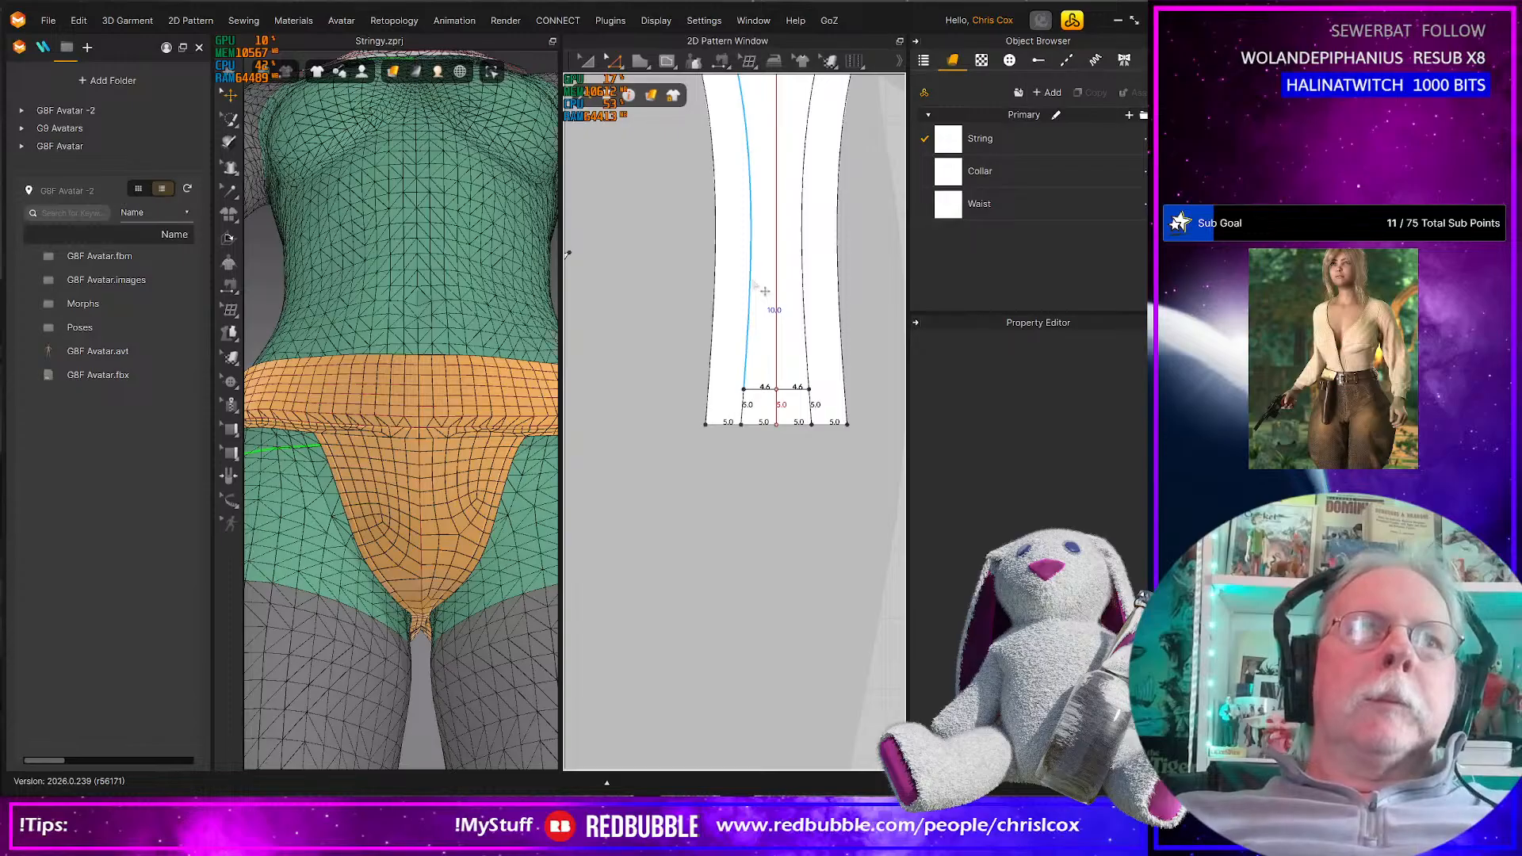
scroll(433, 588, "up", 3)
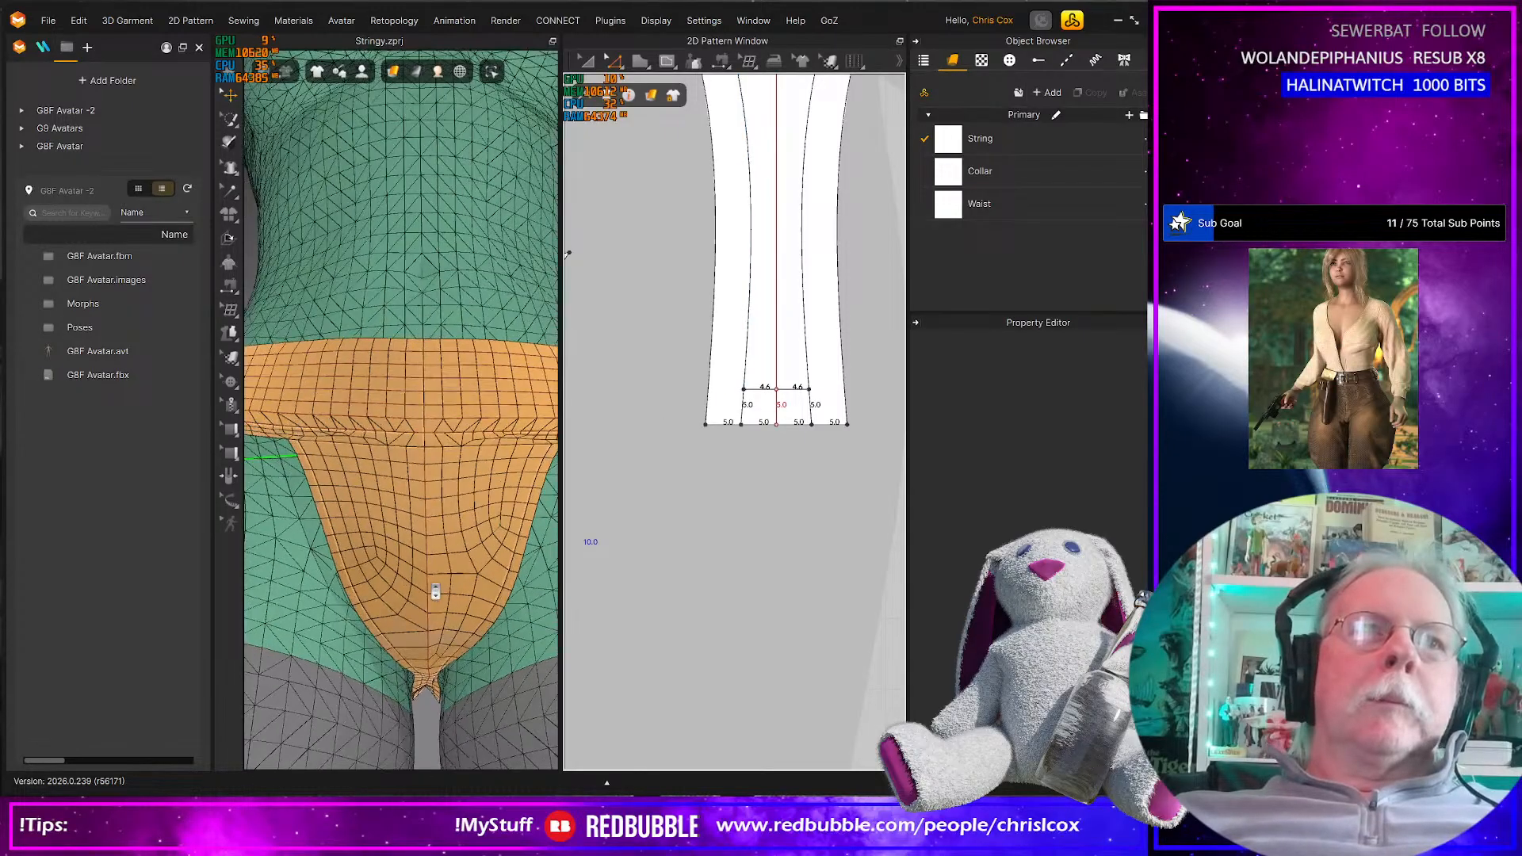
right_click_drag(431, 586, 423, 536)
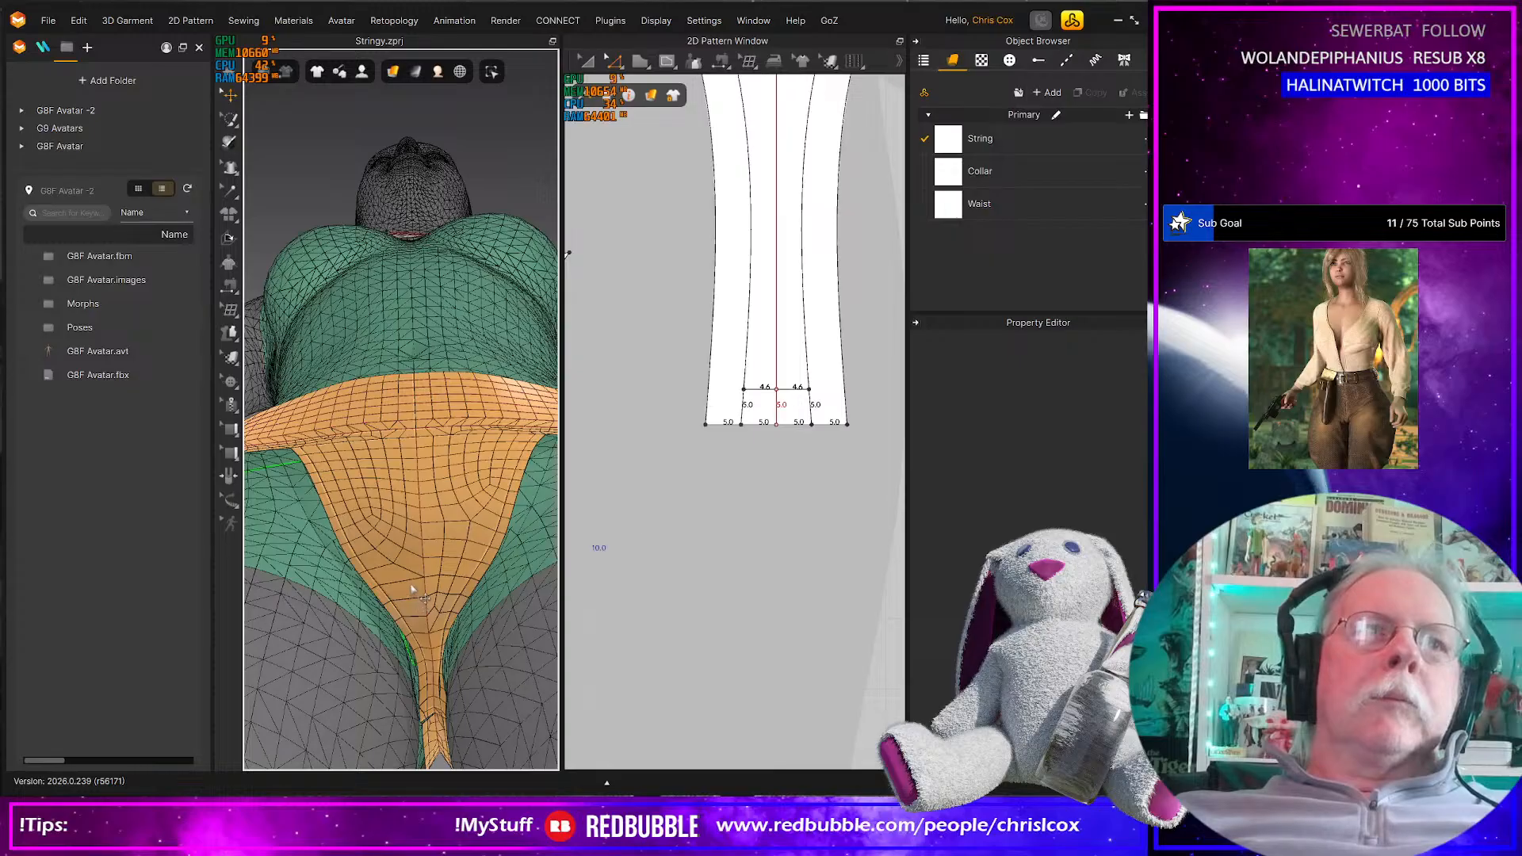
Nudge the curve point on the outer edge of the front piece's left strip slightly outward and simulate the garment
middle_click_drag(766, 274, 814, 542)
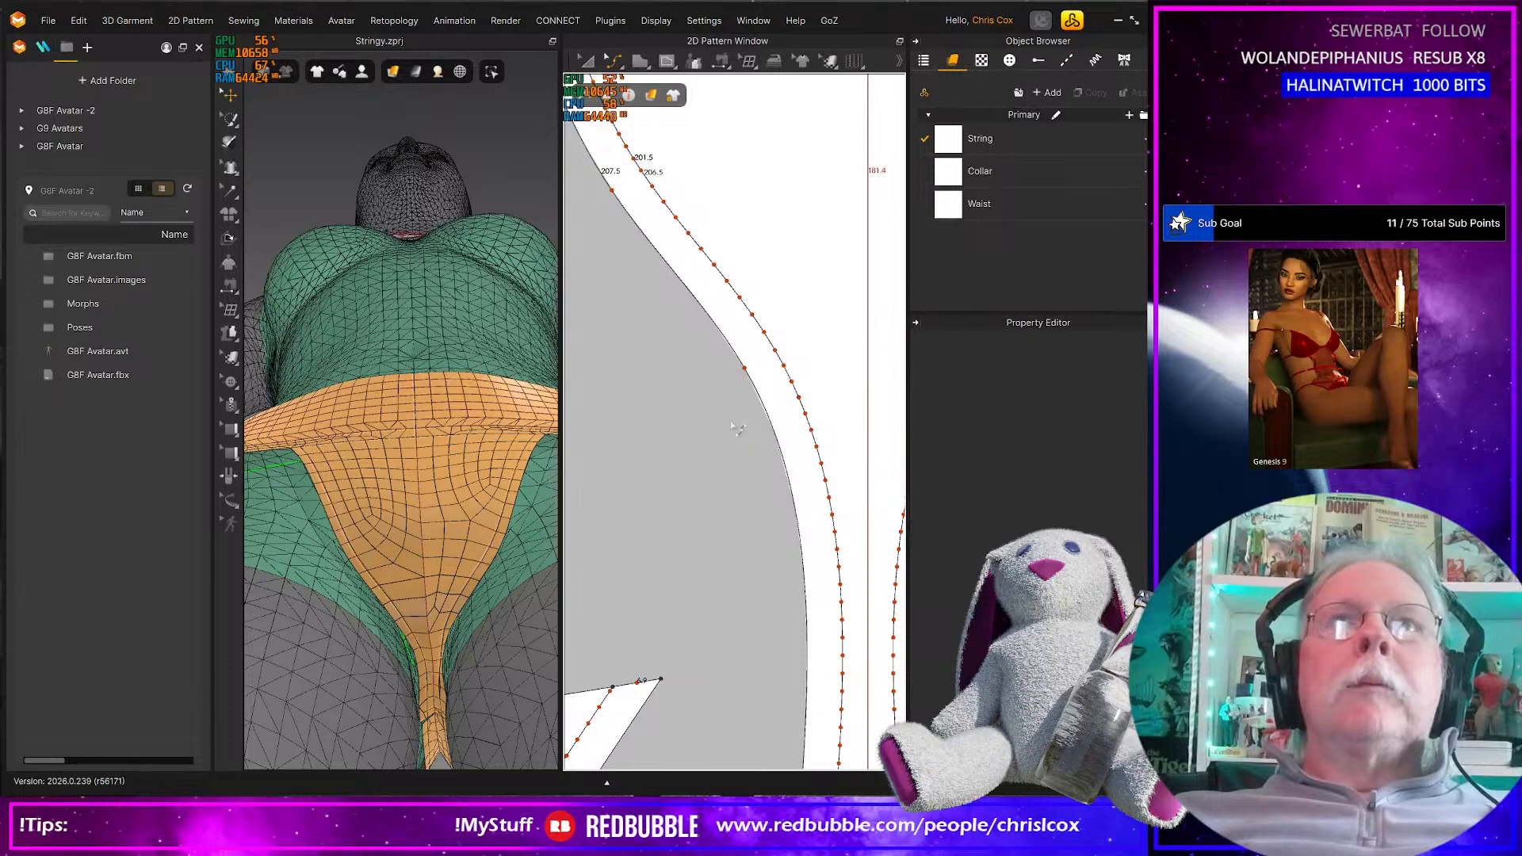
left_click(750, 378)
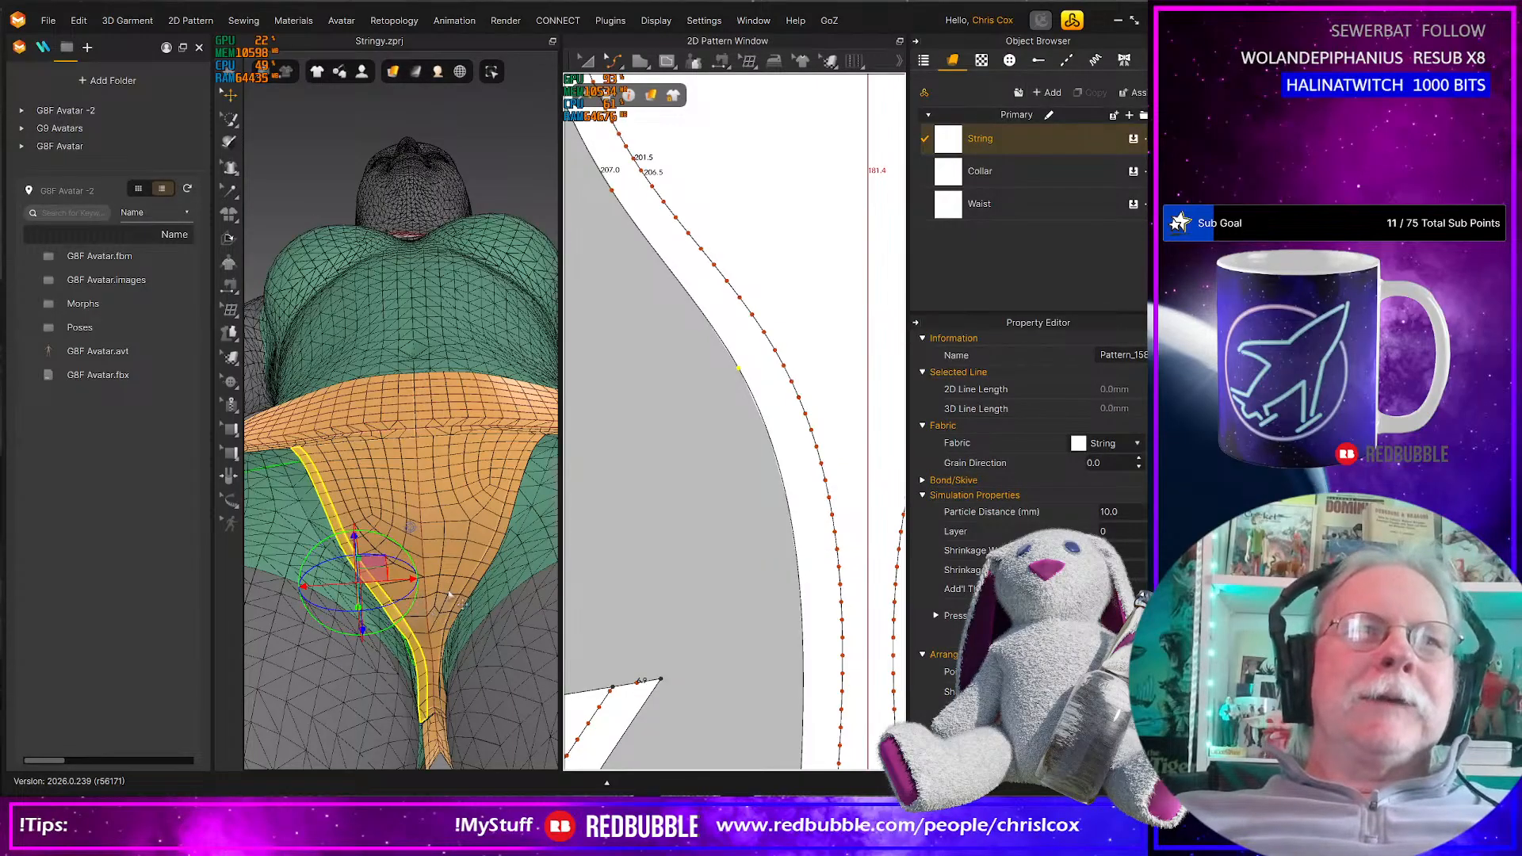
key("space")
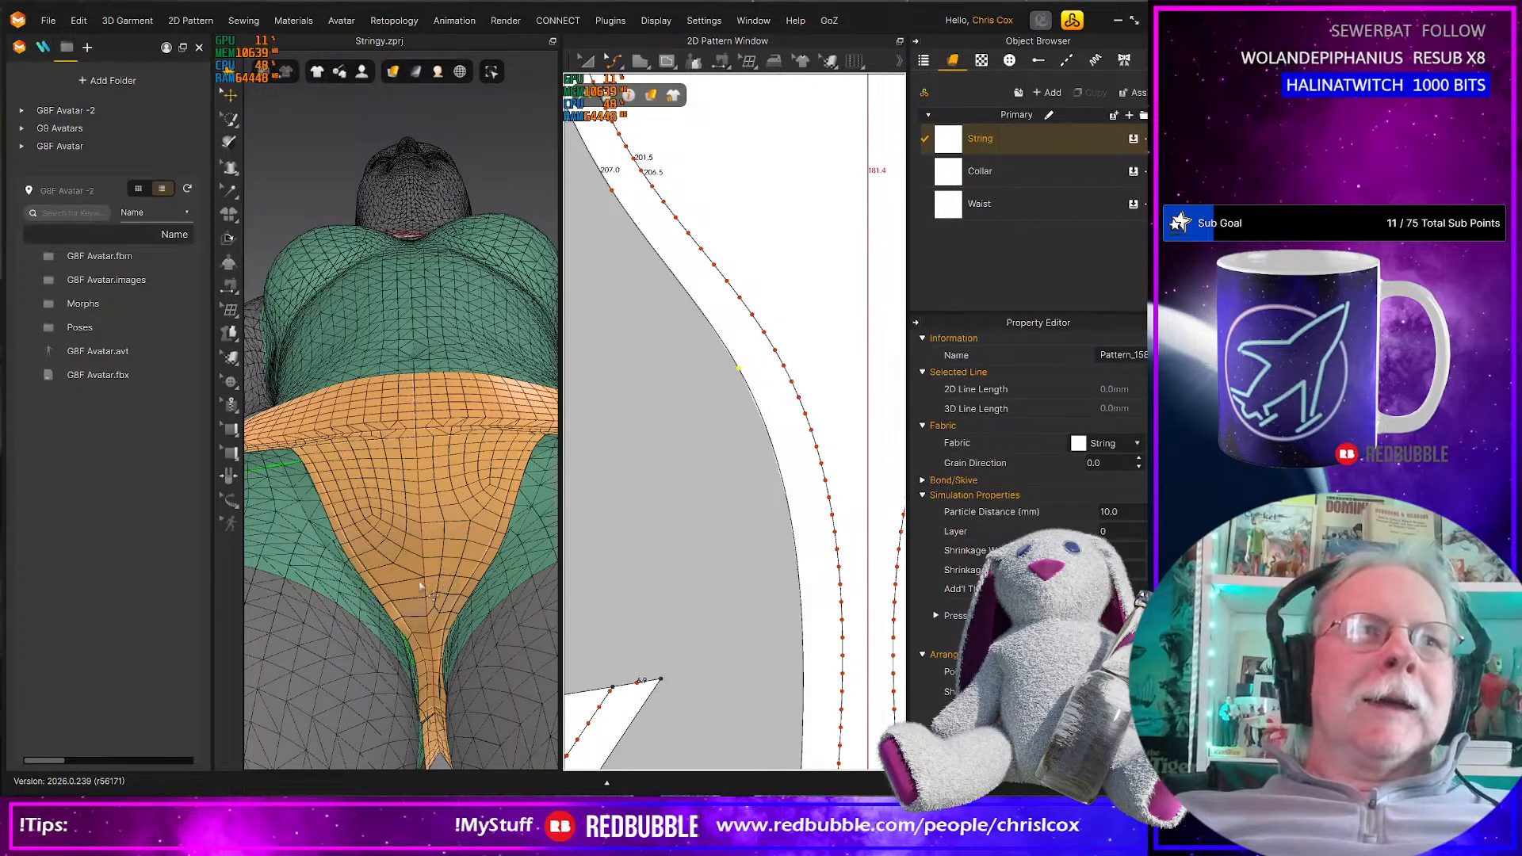
key("space")
key("space")
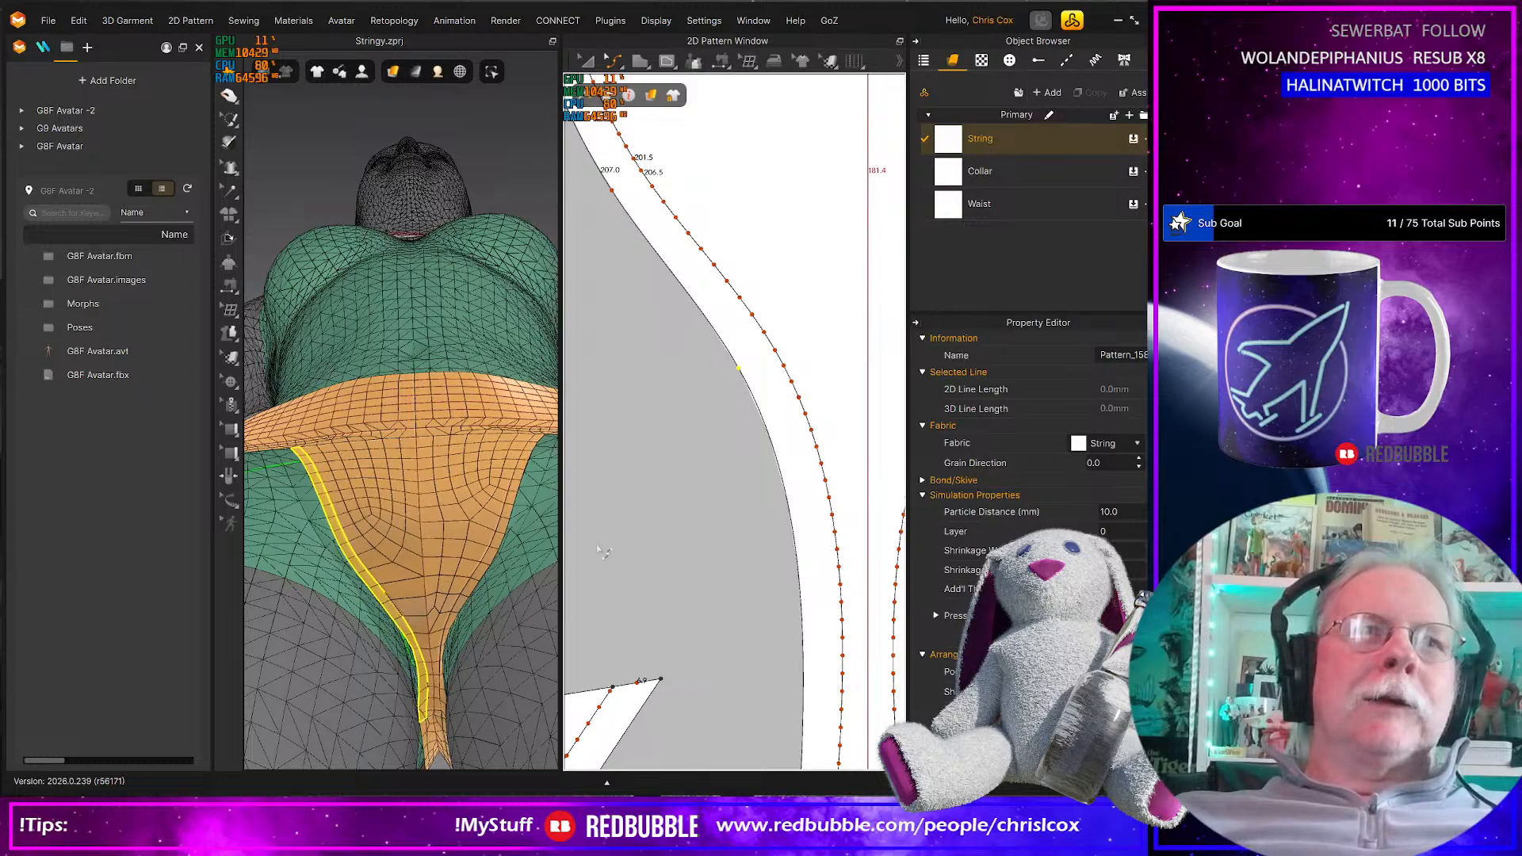
Offset the front piece's centre line as one internal line at 7 mm, with Extend and Maintain Curvature on
scroll(601, 552, "down", 2)
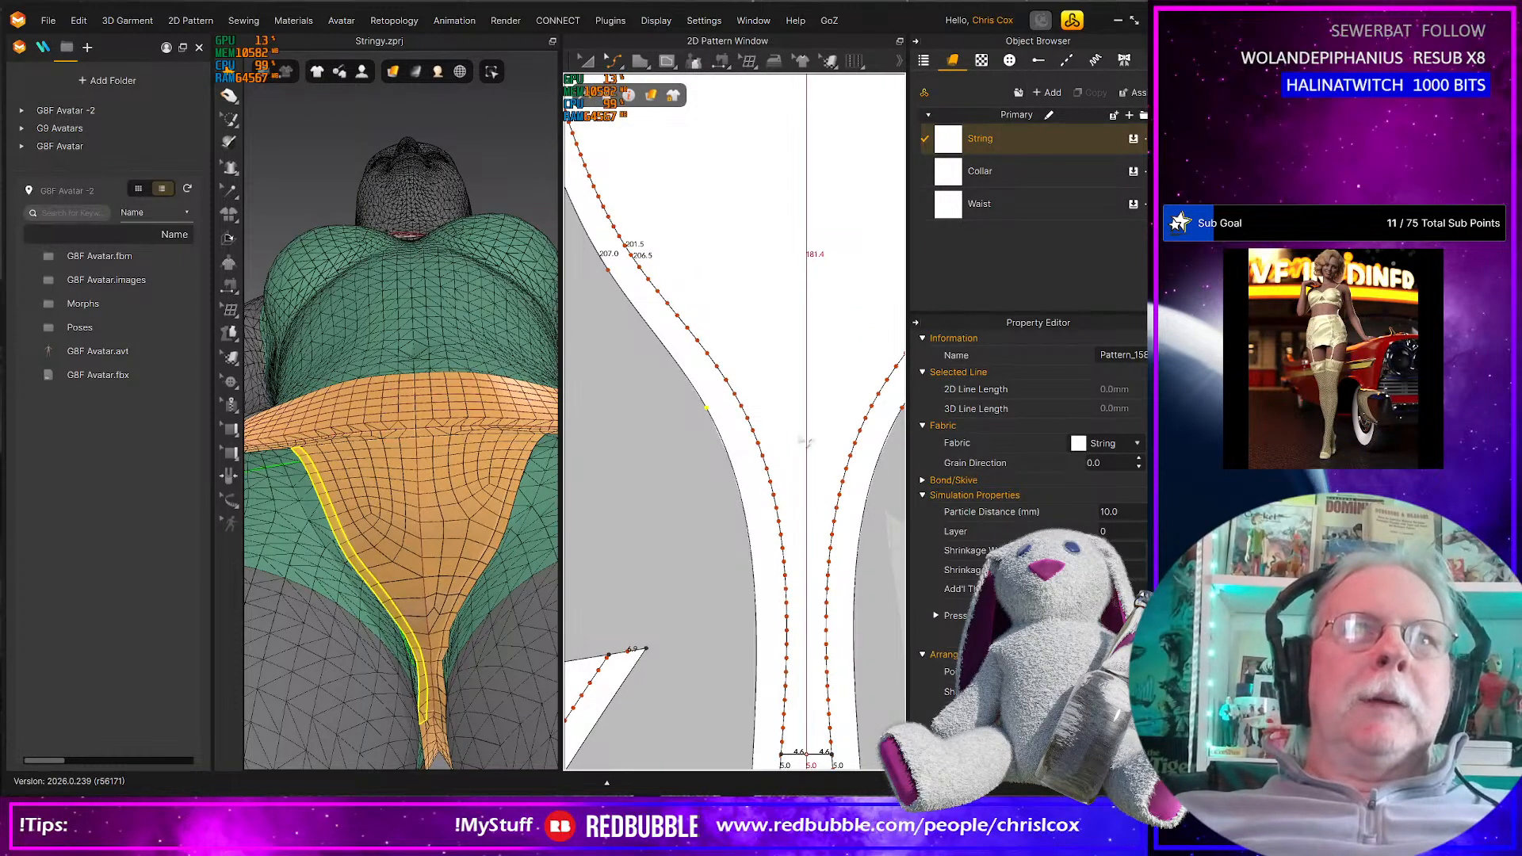
left_click(806, 428)
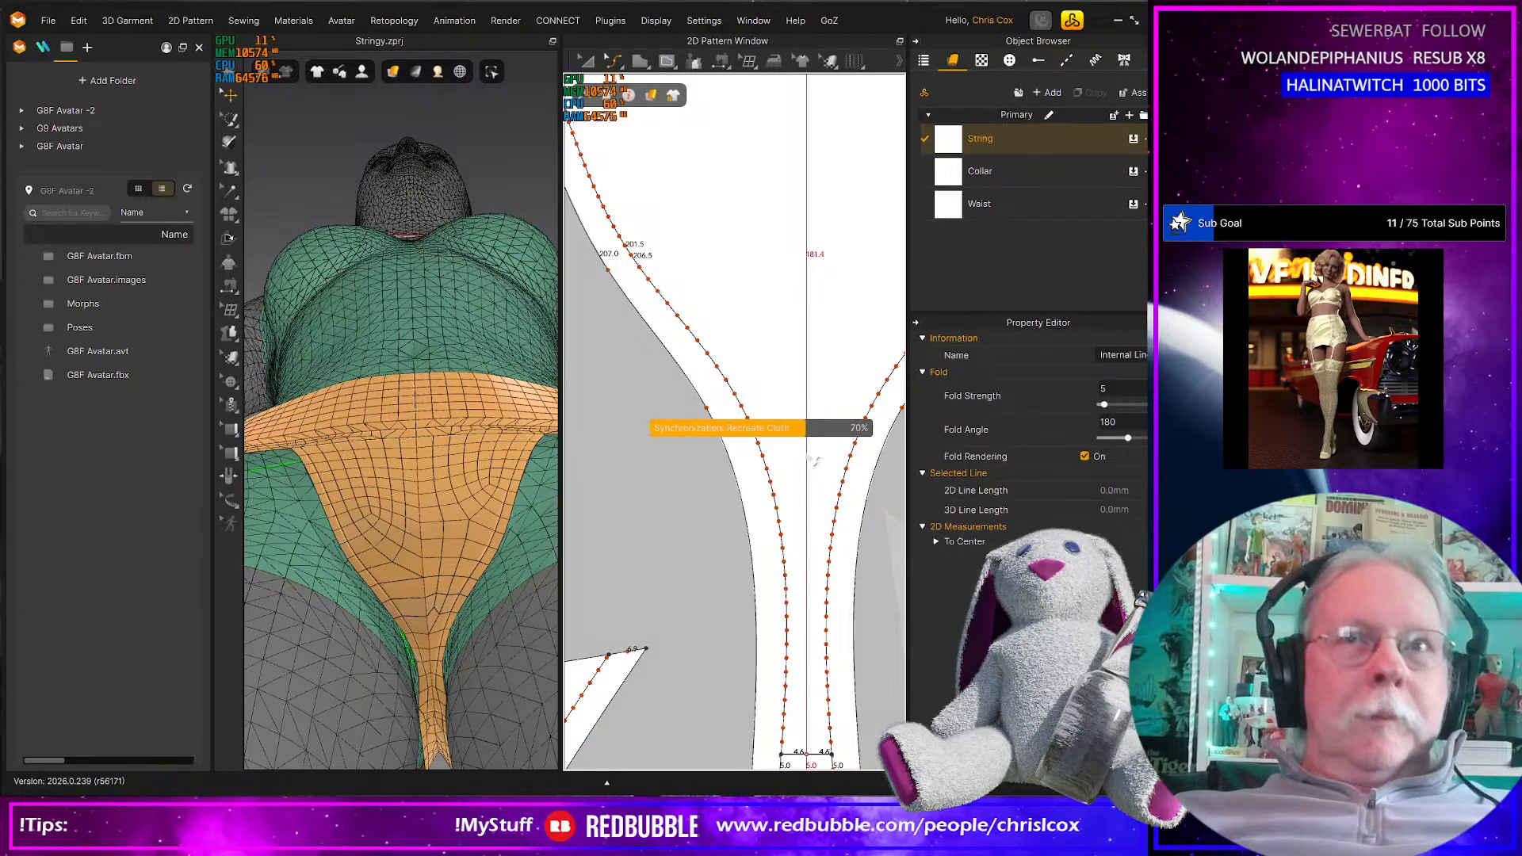
left_click(807, 413)
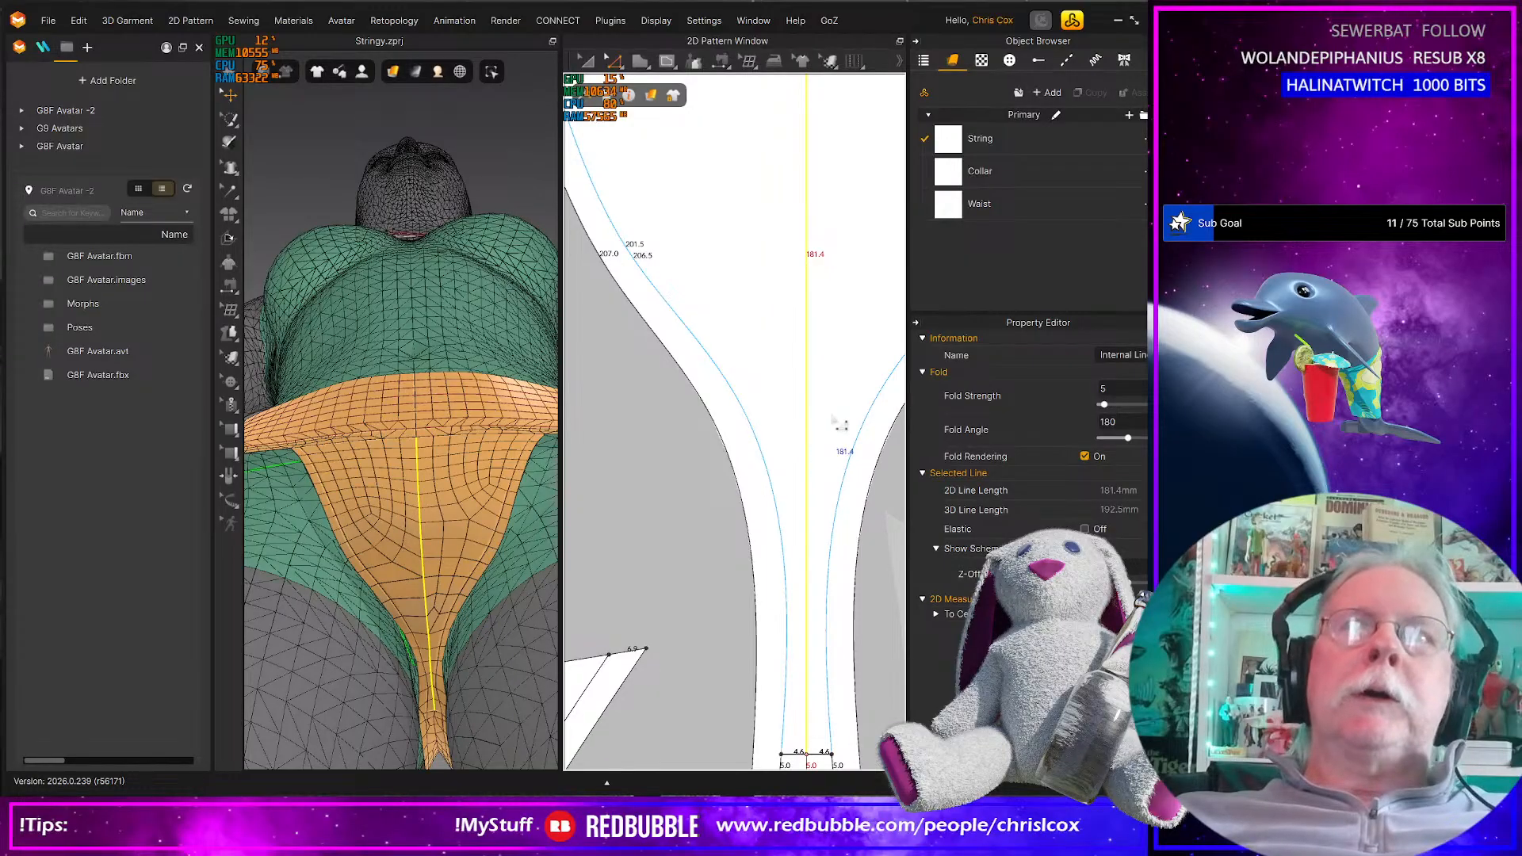
right_click(806, 417)
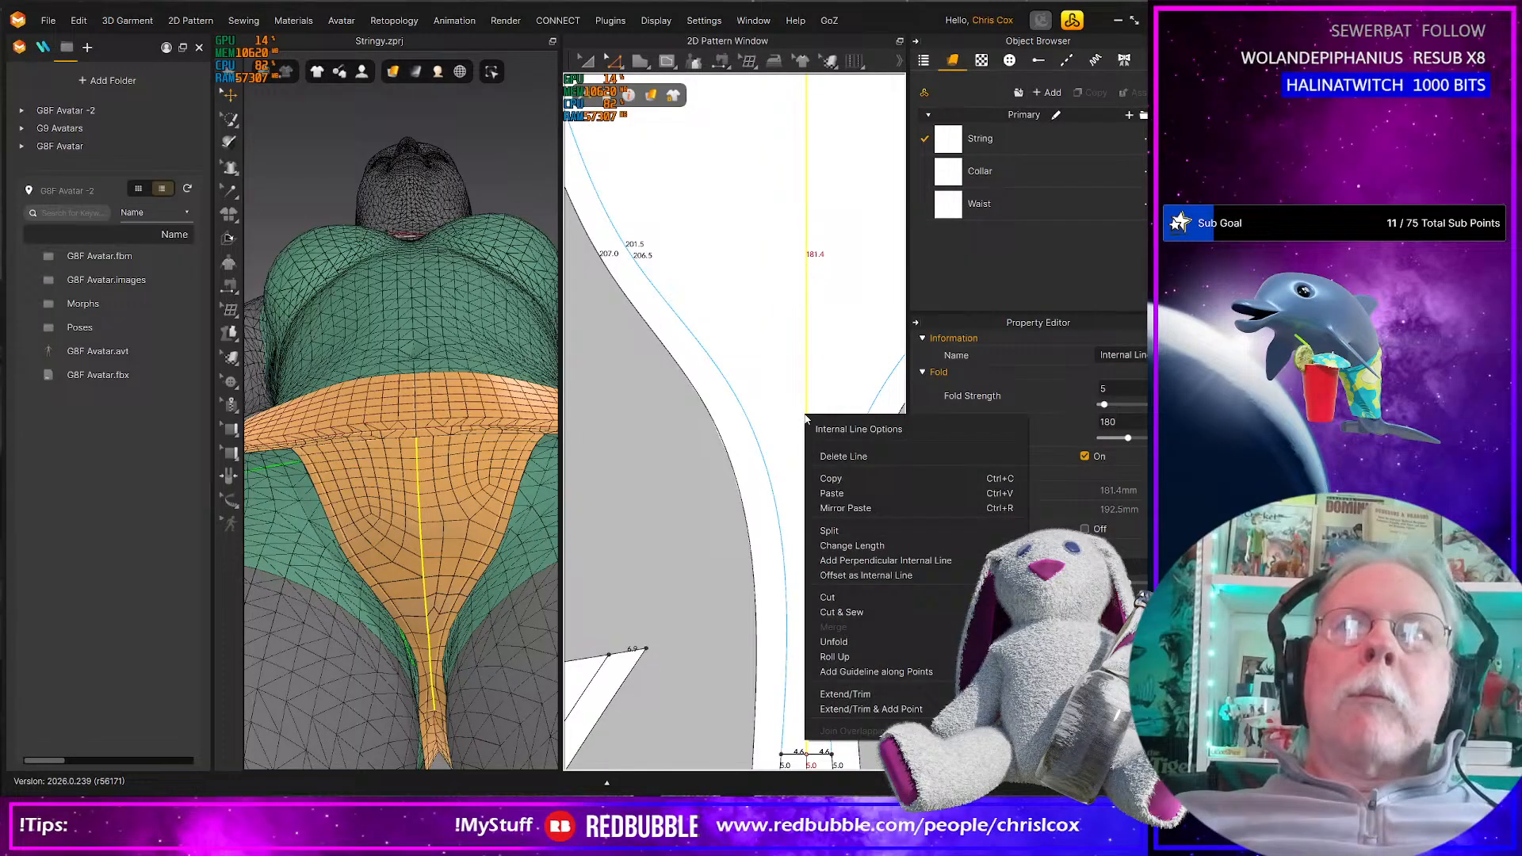
left_click(870, 574)
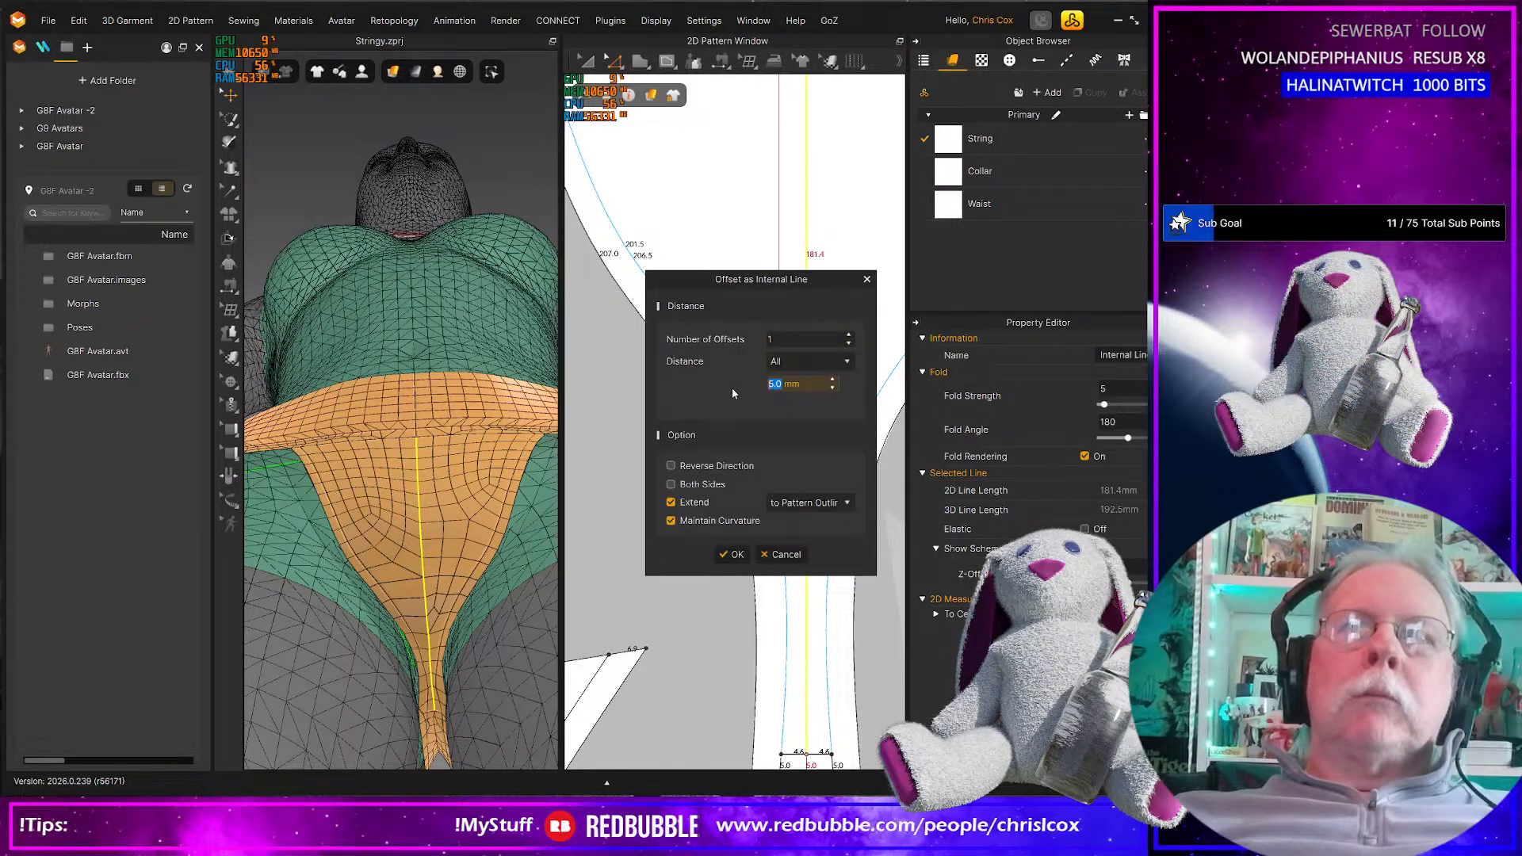
type("7")
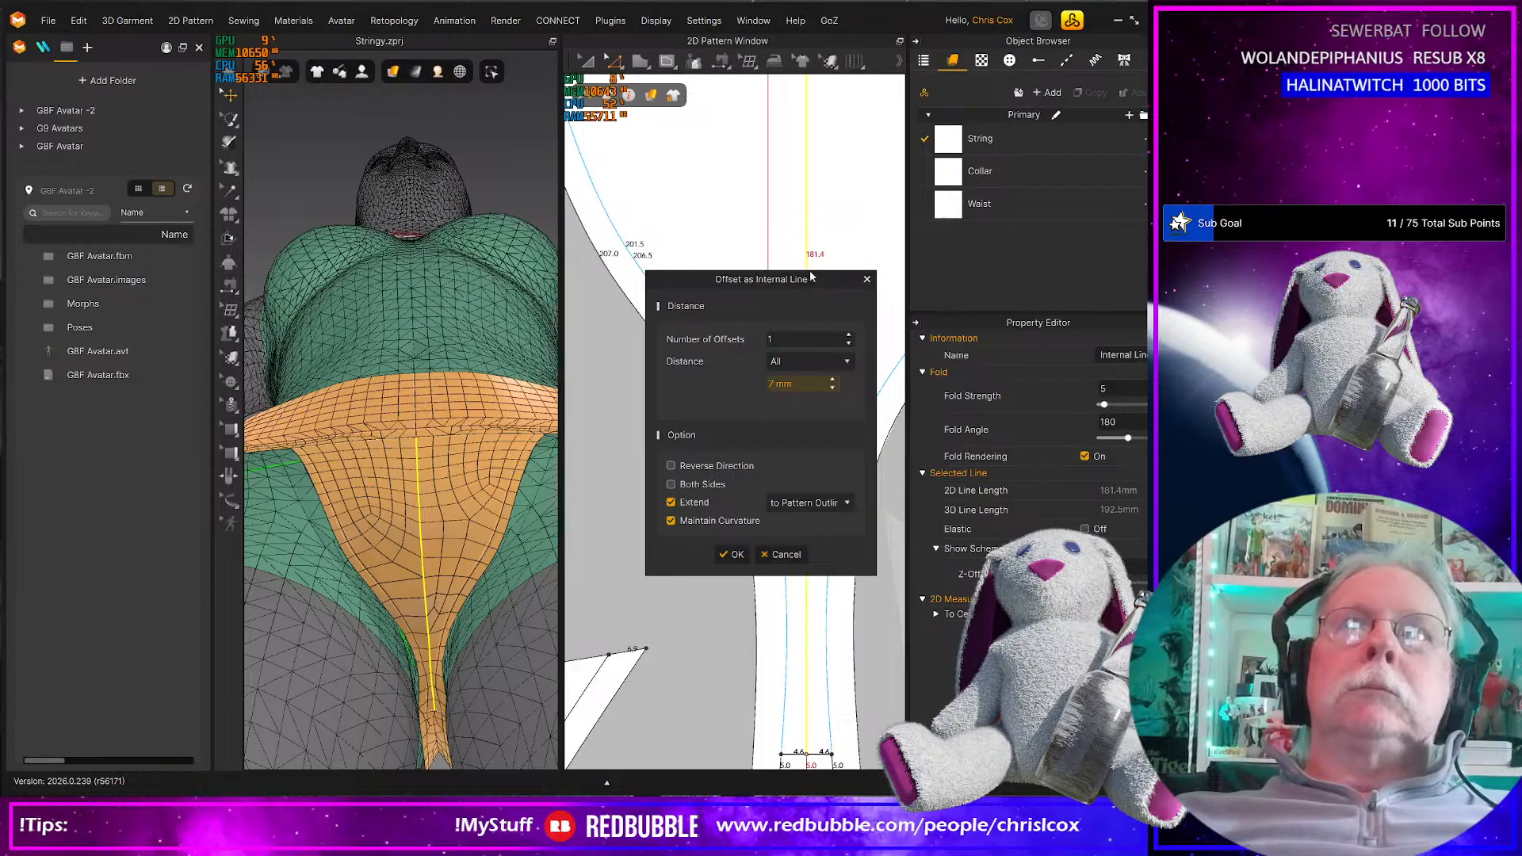
left_click_drag(810, 275, 954, 288)
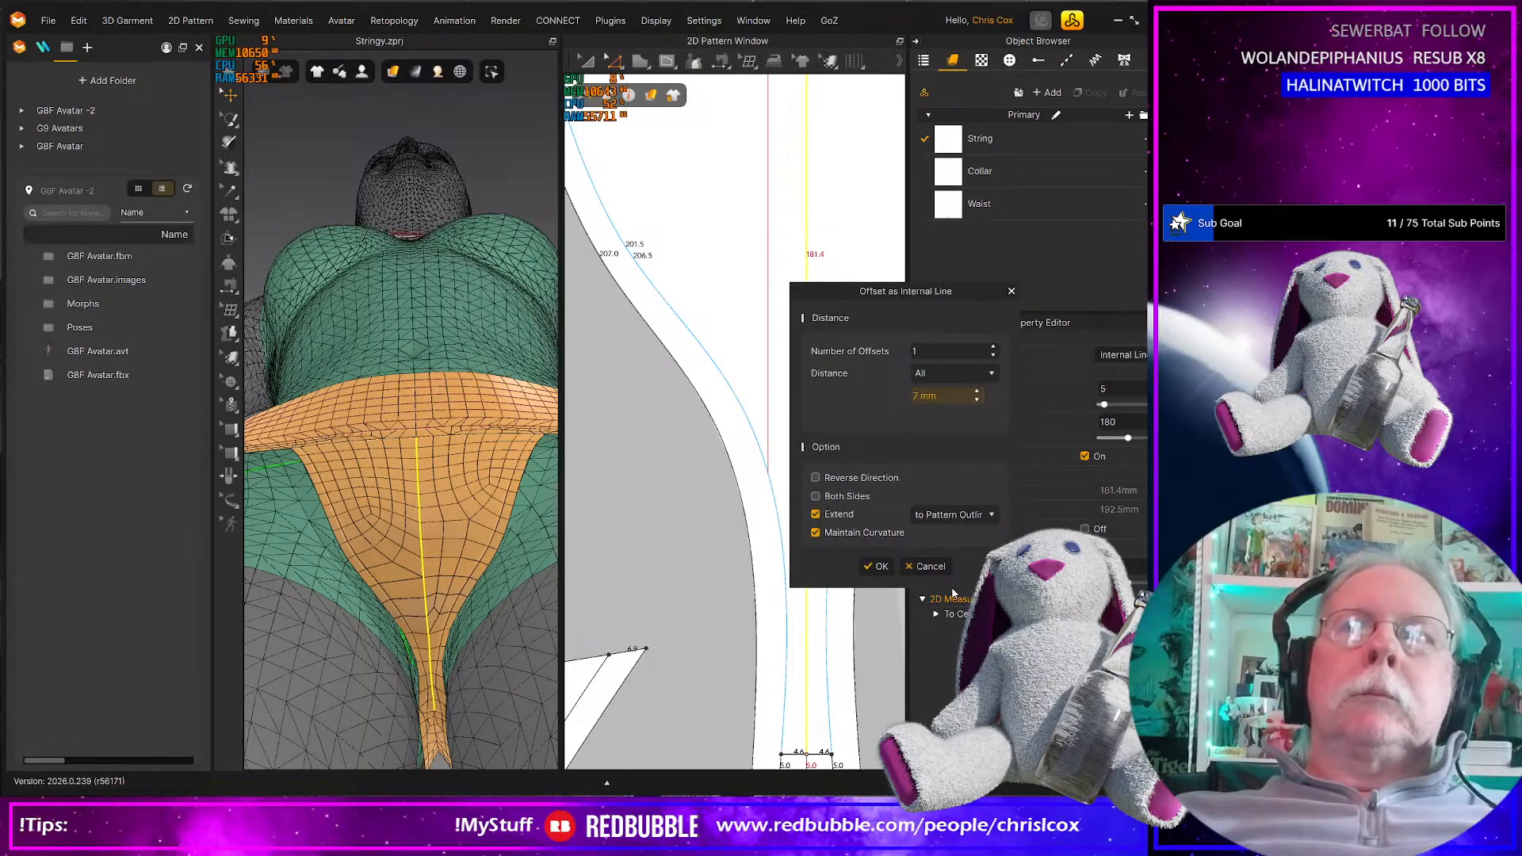
left_click(876, 566)
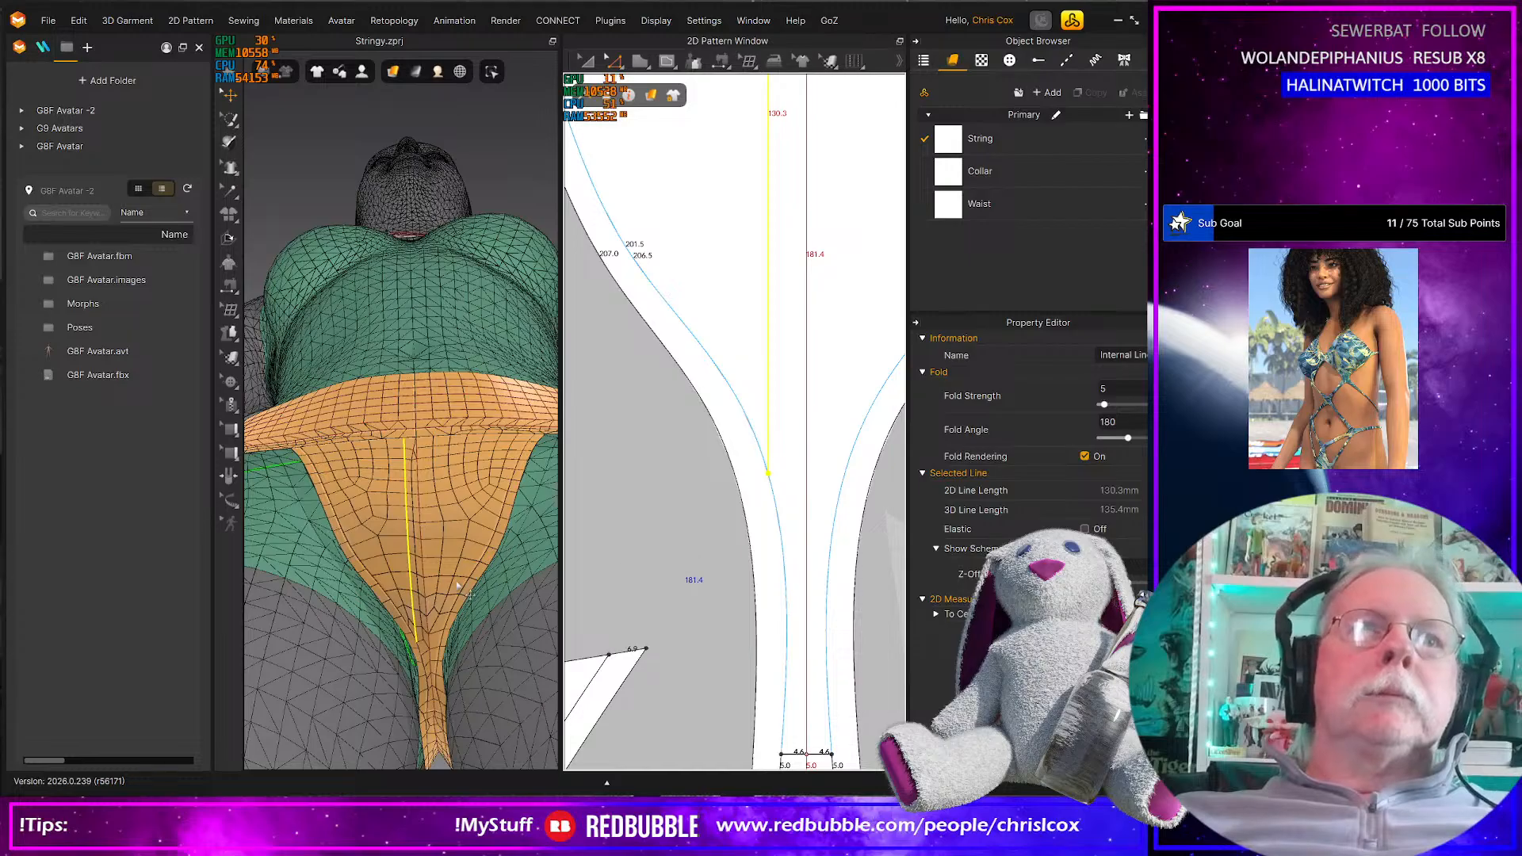
scroll(424, 563, "up", 3)
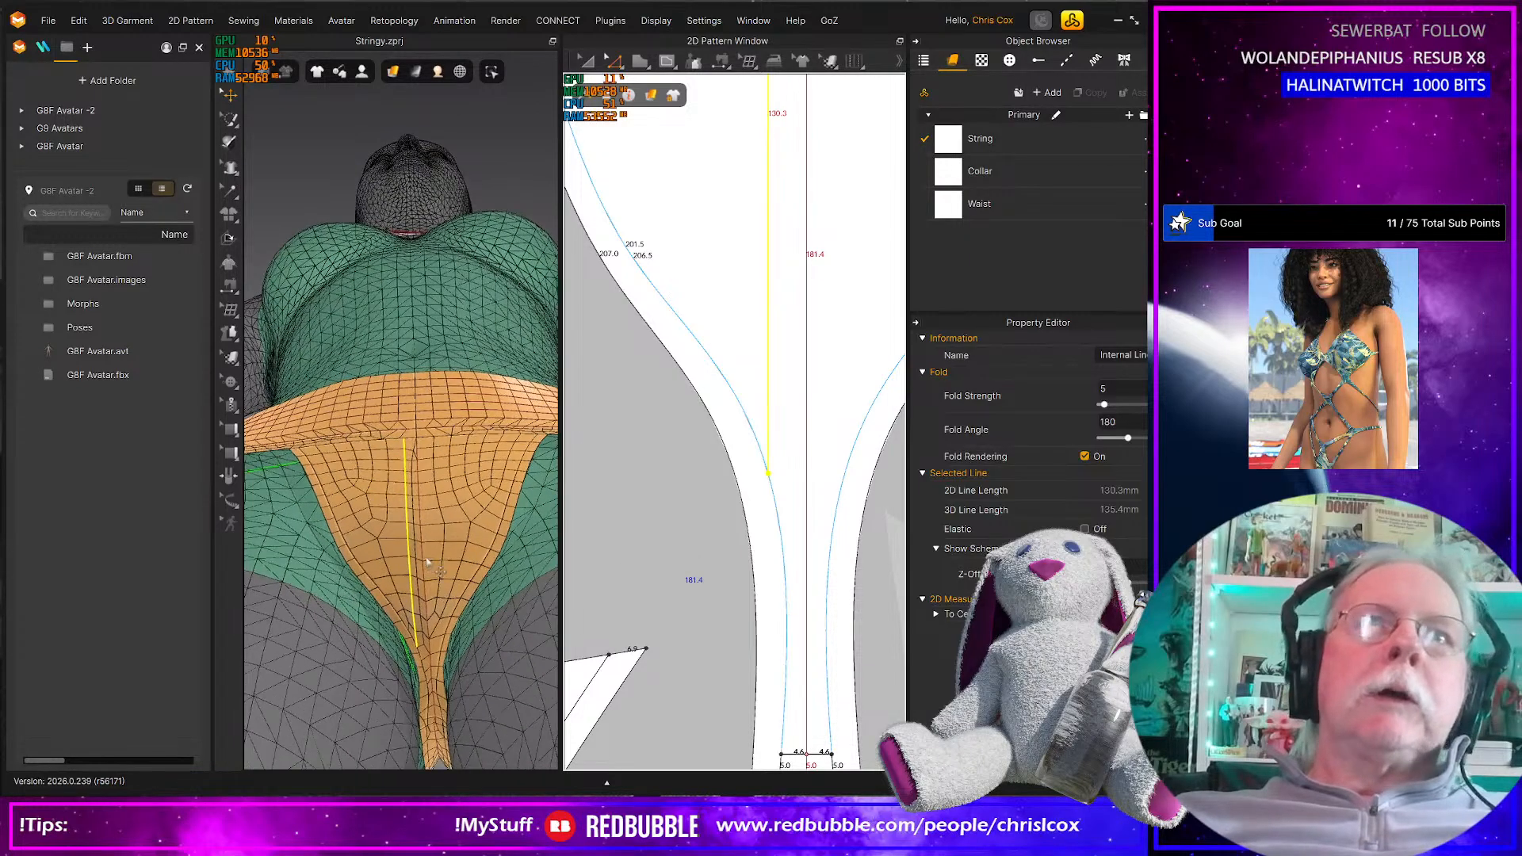
Offset the front piece's centre line again at 7.0 mm in the reverse direction, with Extend and Maintain Curvature on
left_click(808, 414)
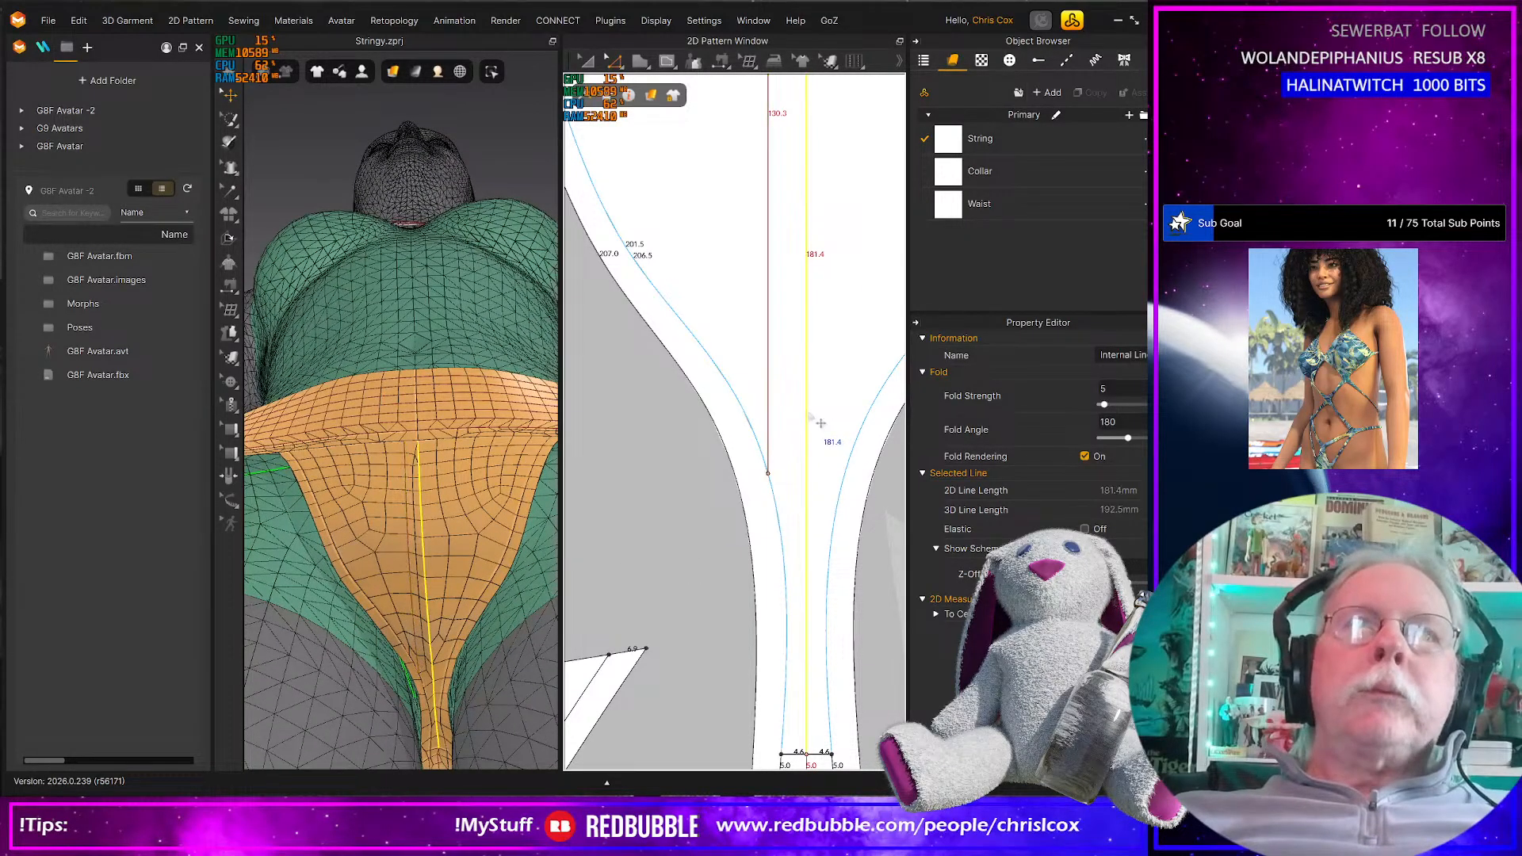
right_click(807, 412)
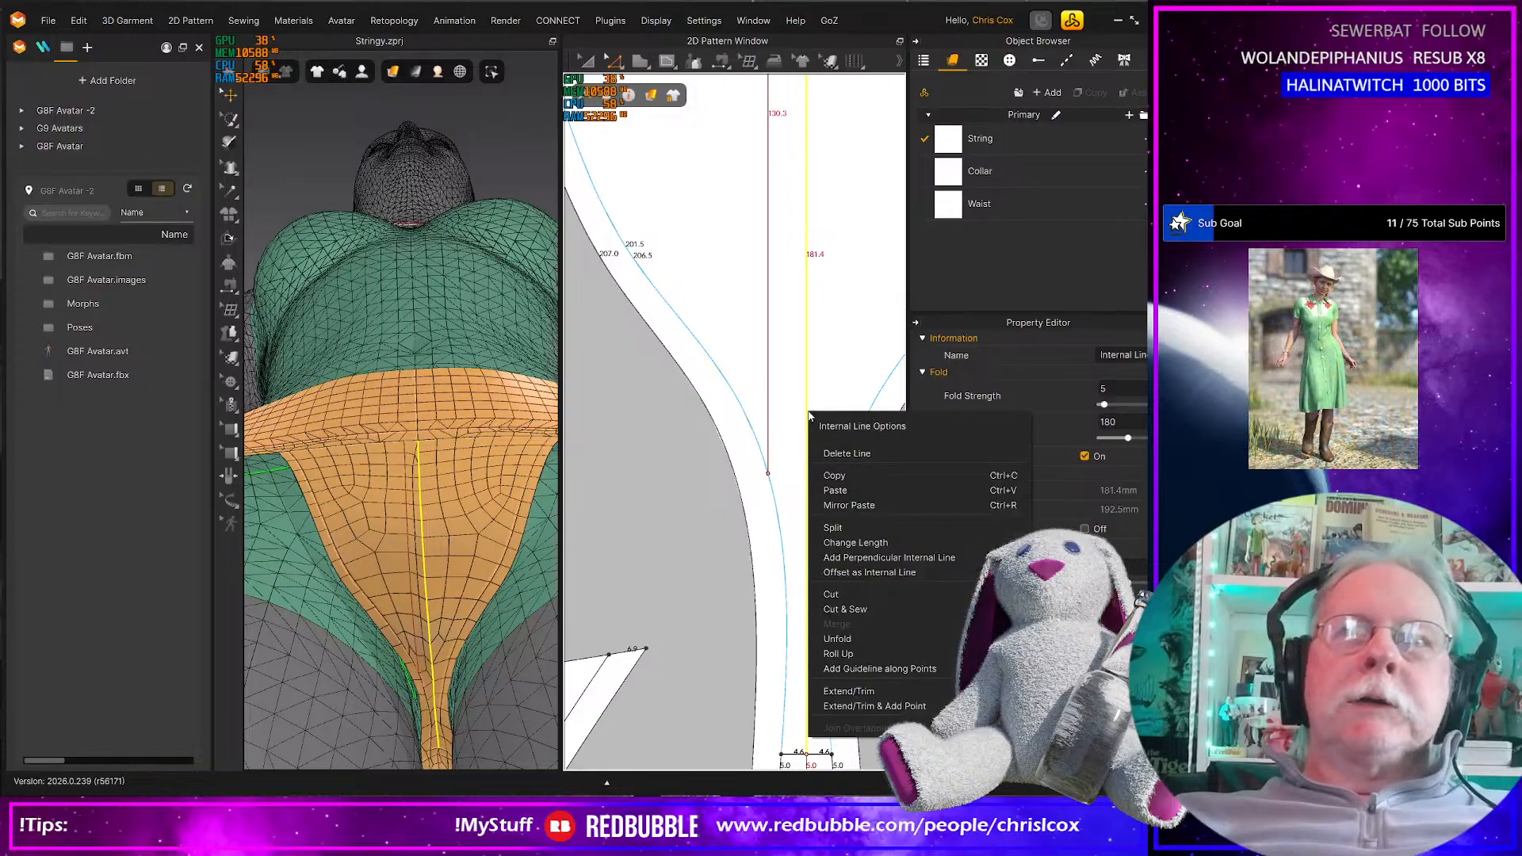
left_click(869, 572)
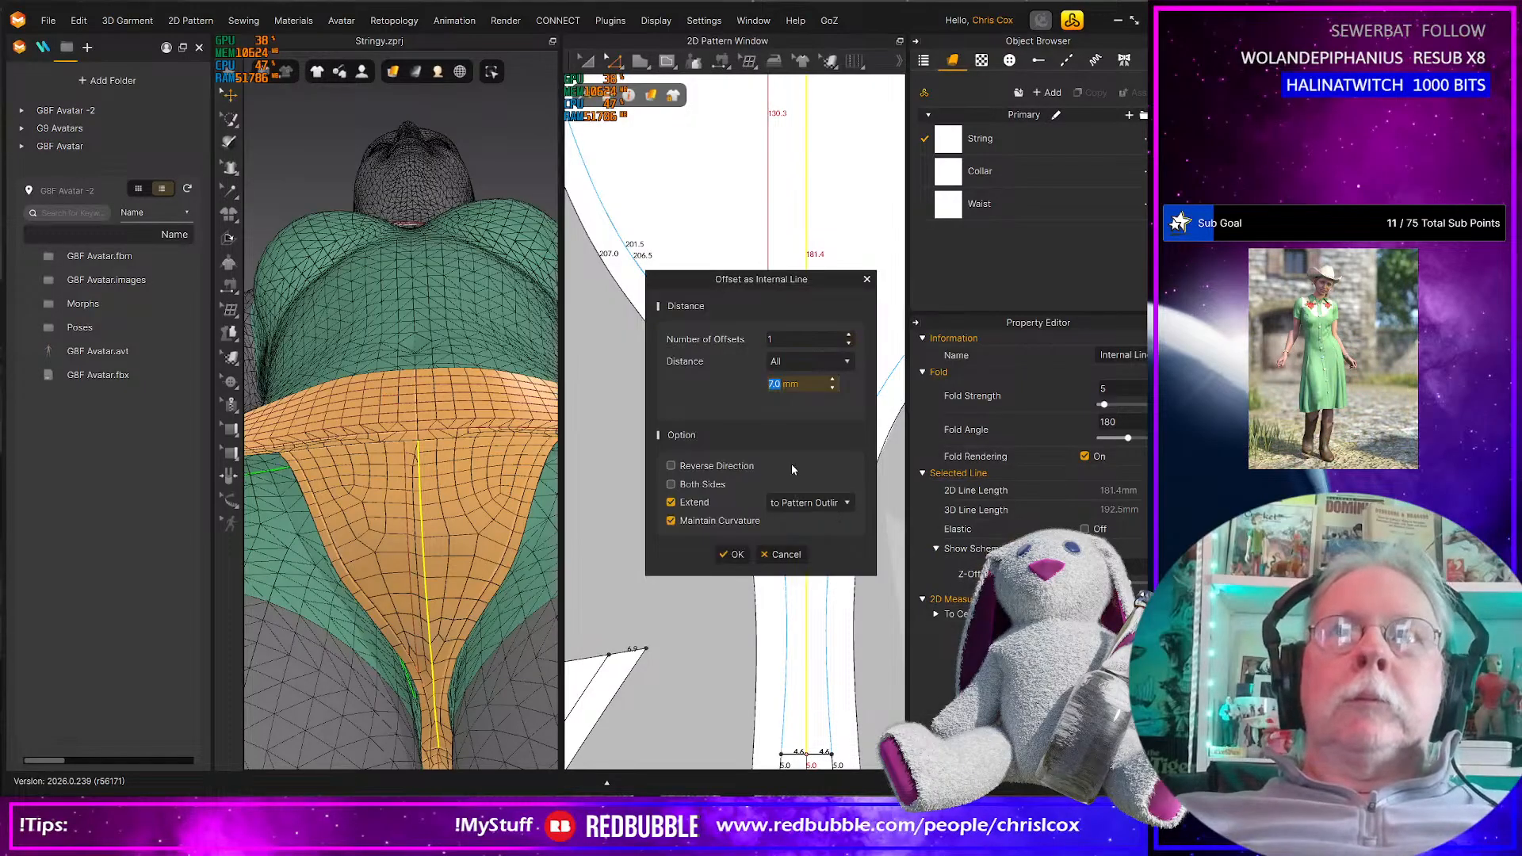
left_click(699, 466)
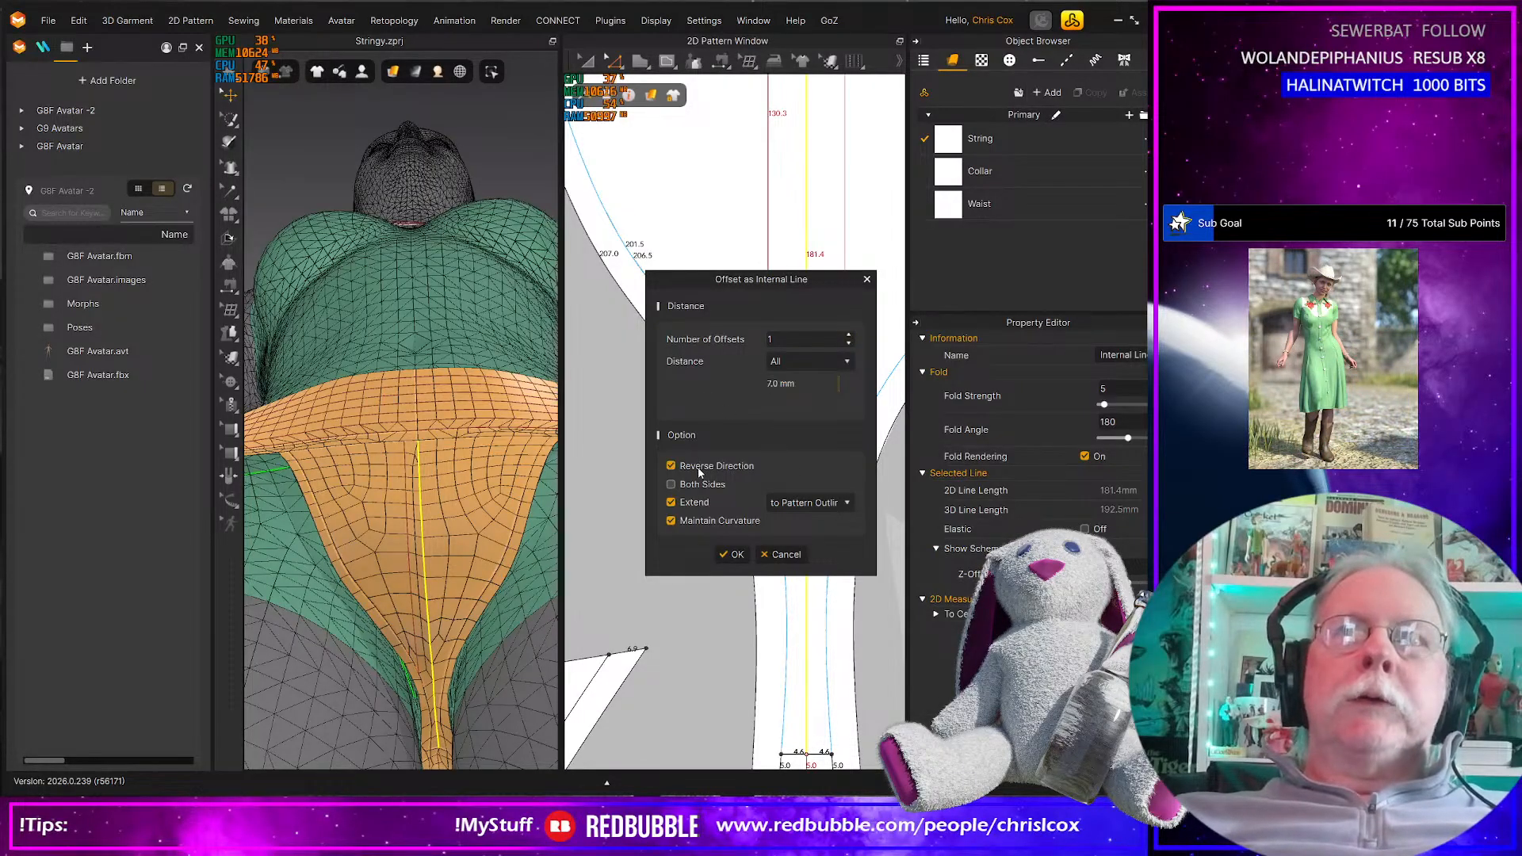
left_click(732, 554)
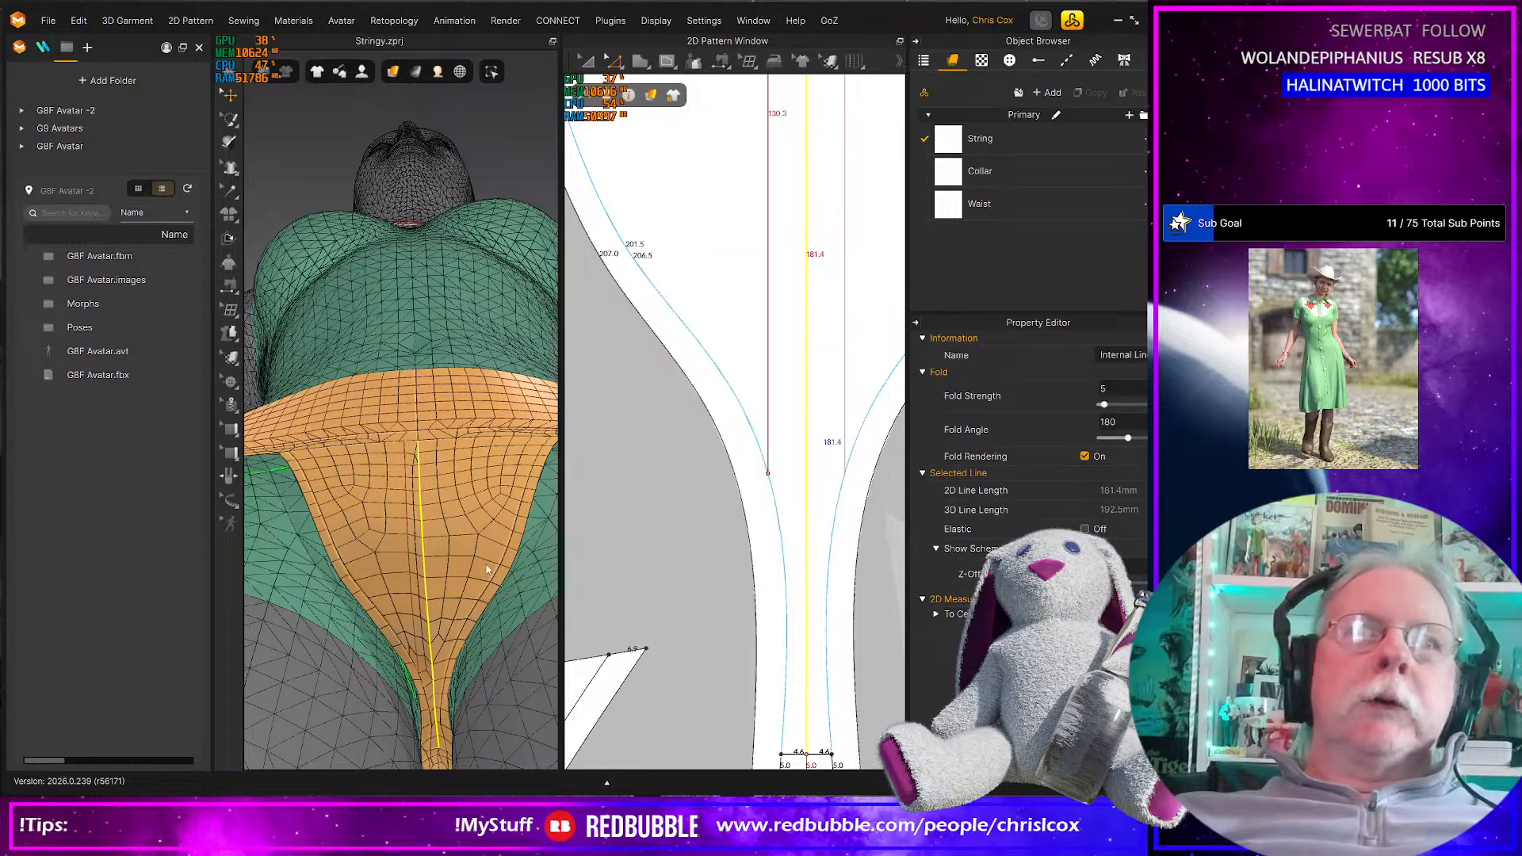
left_click(447, 579)
scroll(441, 577, "up", 10)
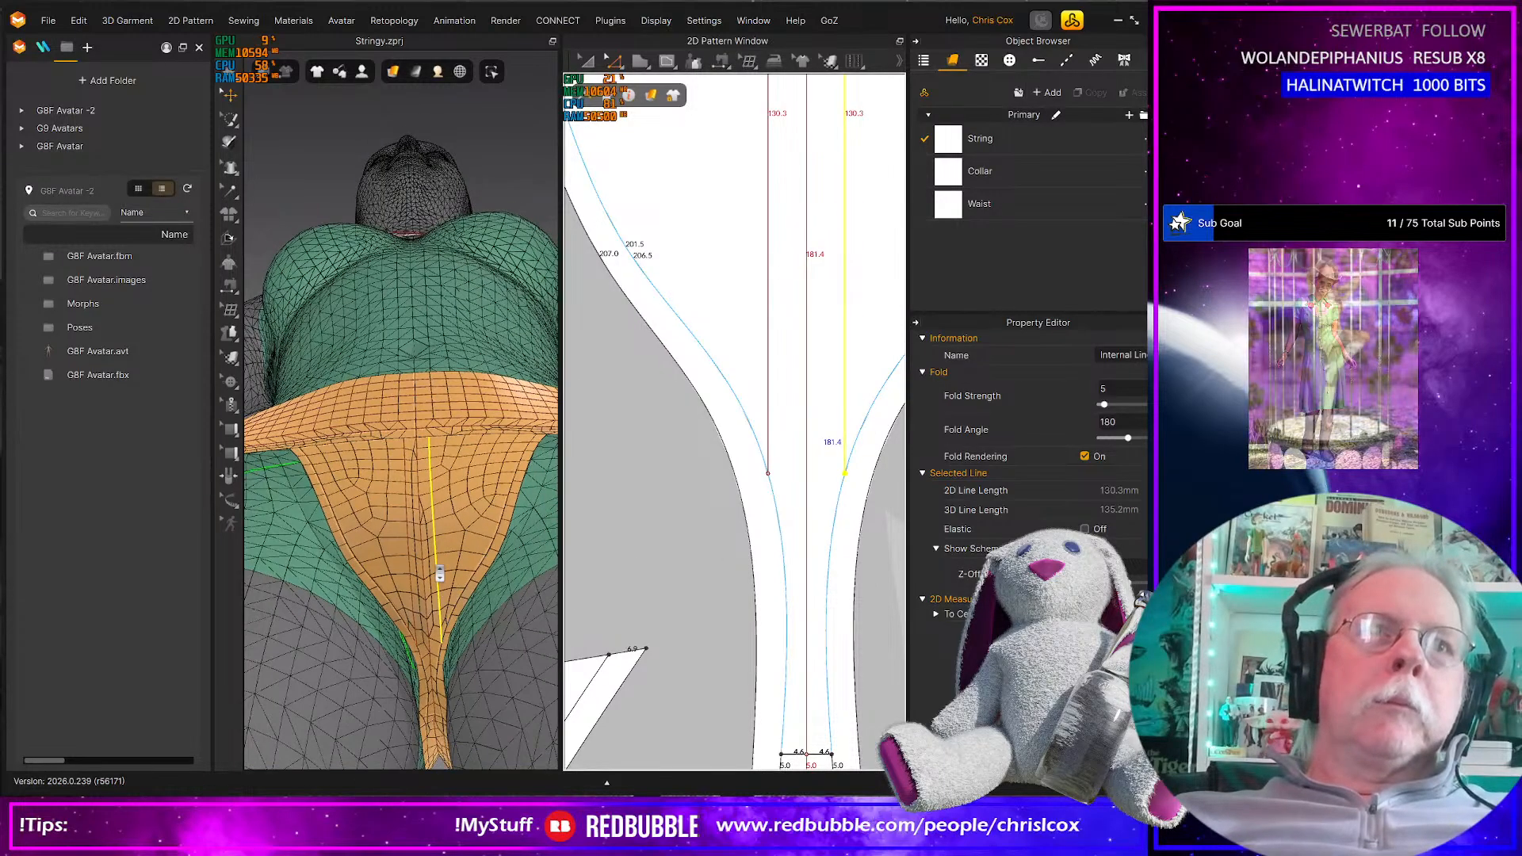
Examine the front brief's centre lines and crotch area on the avatar from the front and below
middle_click_drag(480, 389, 476, 636)
scroll(476, 638, "down", 2)
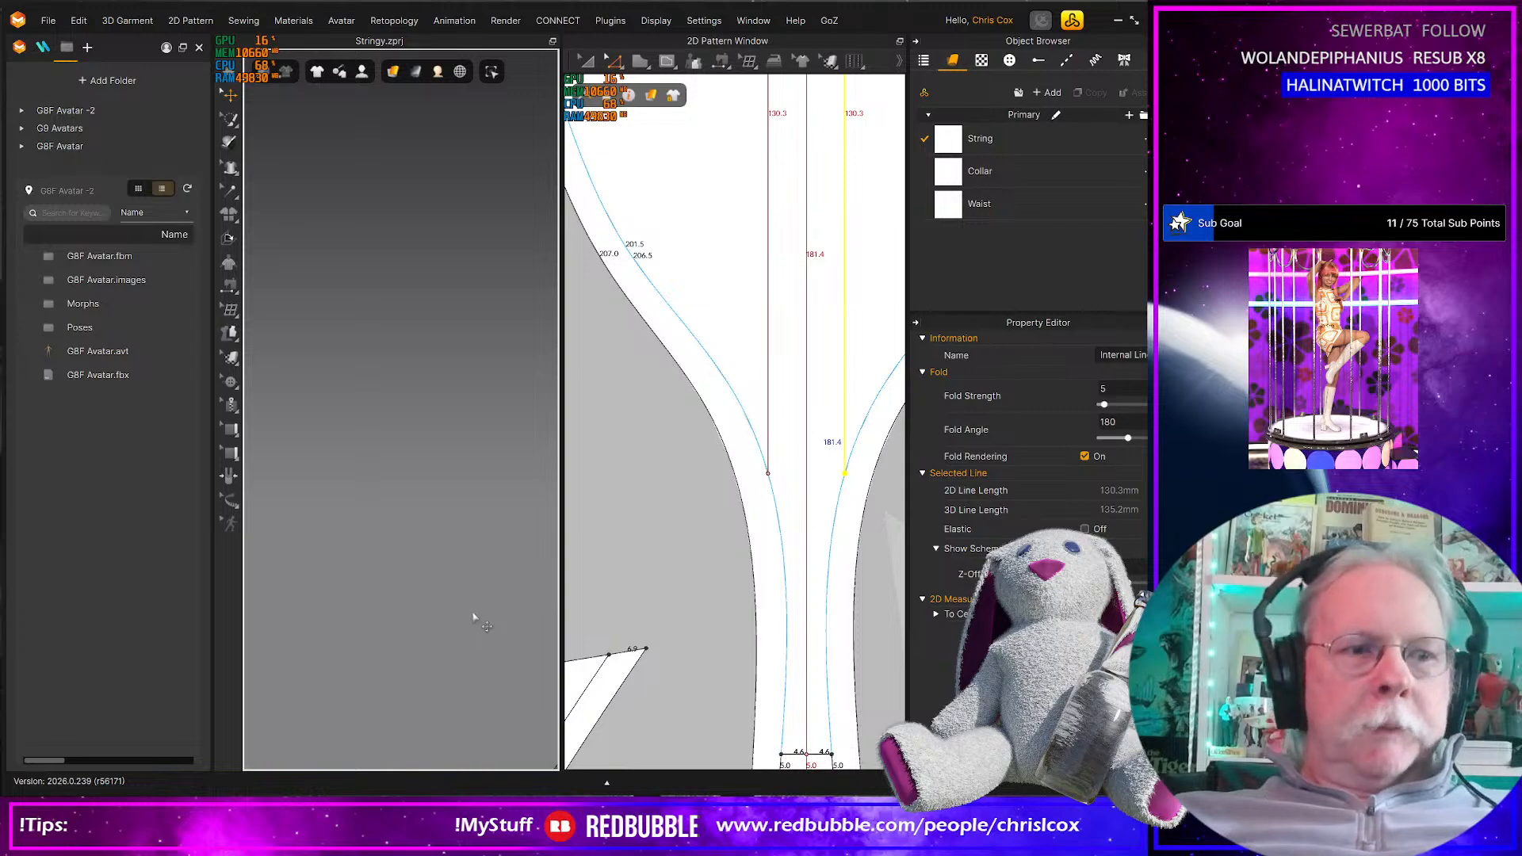
key("2")
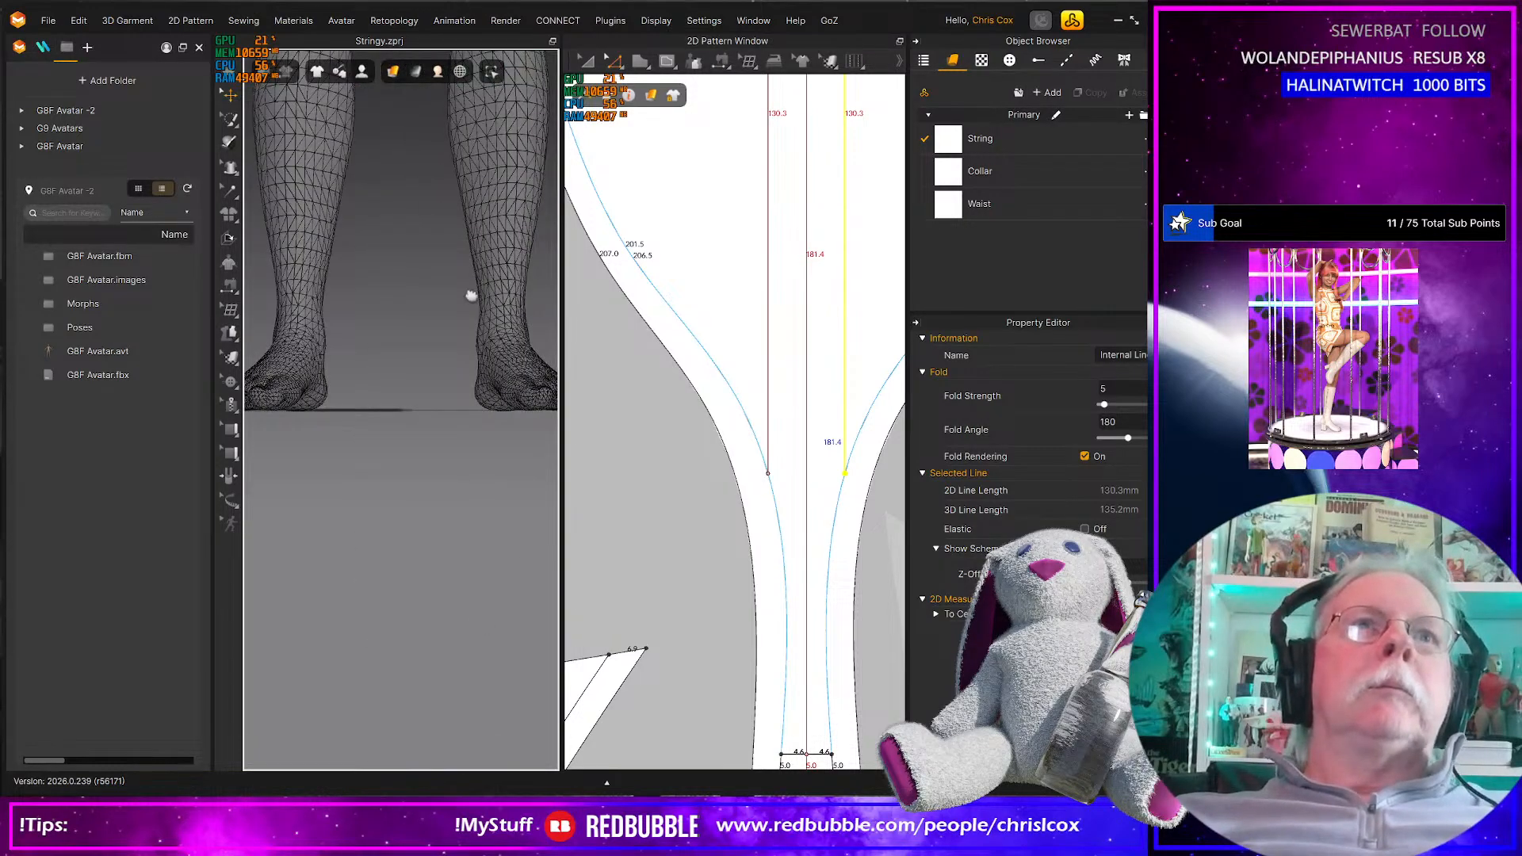
middle_click_drag(471, 296, 445, 663)
middle_click_drag(436, 472, 448, 583)
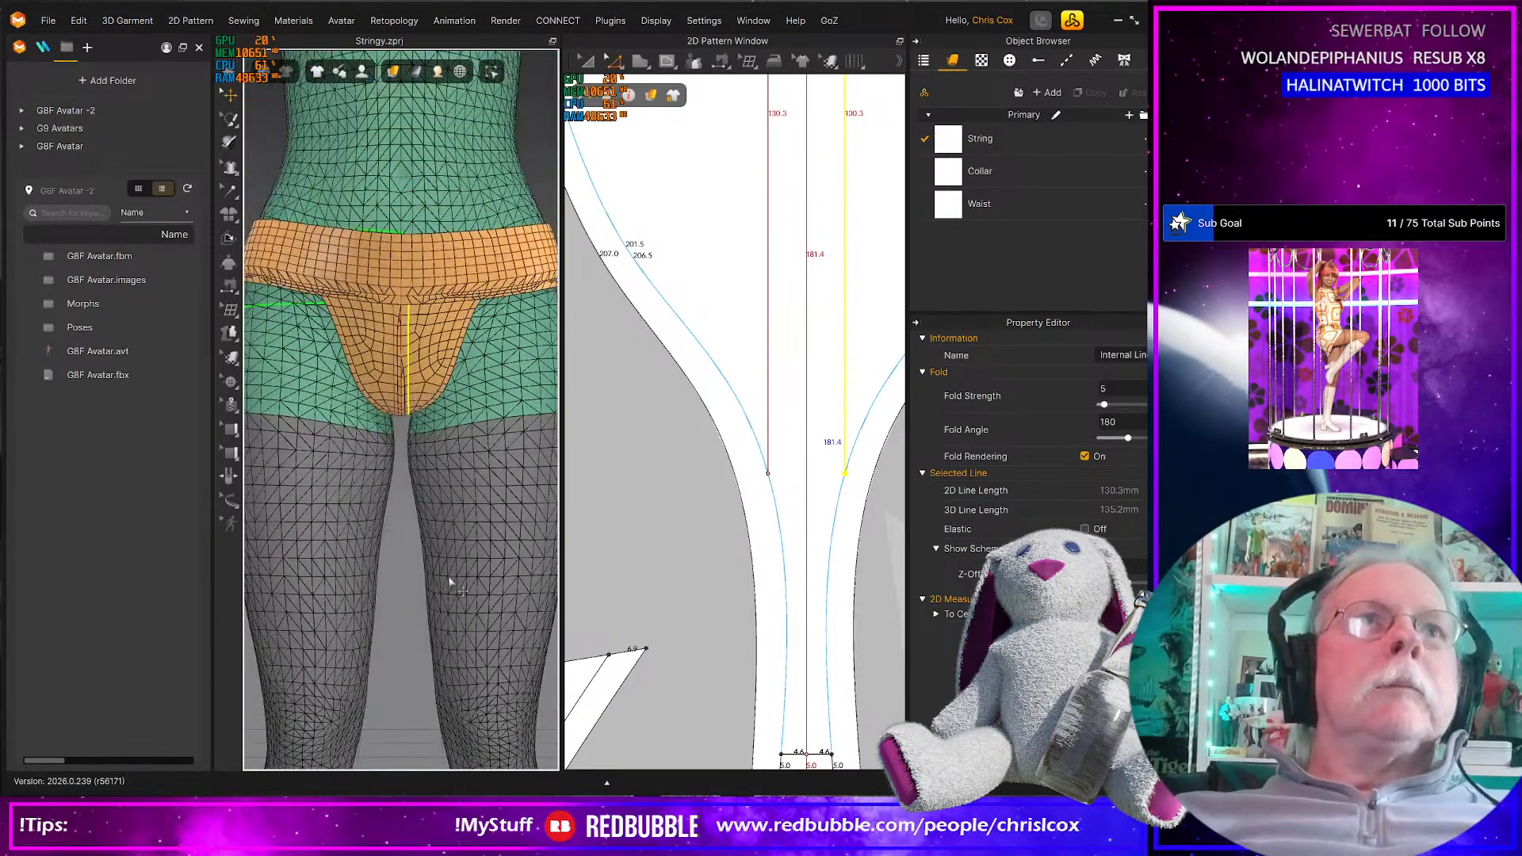
scroll(449, 583, "up", 2)
right_click_drag(452, 584, 417, 470)
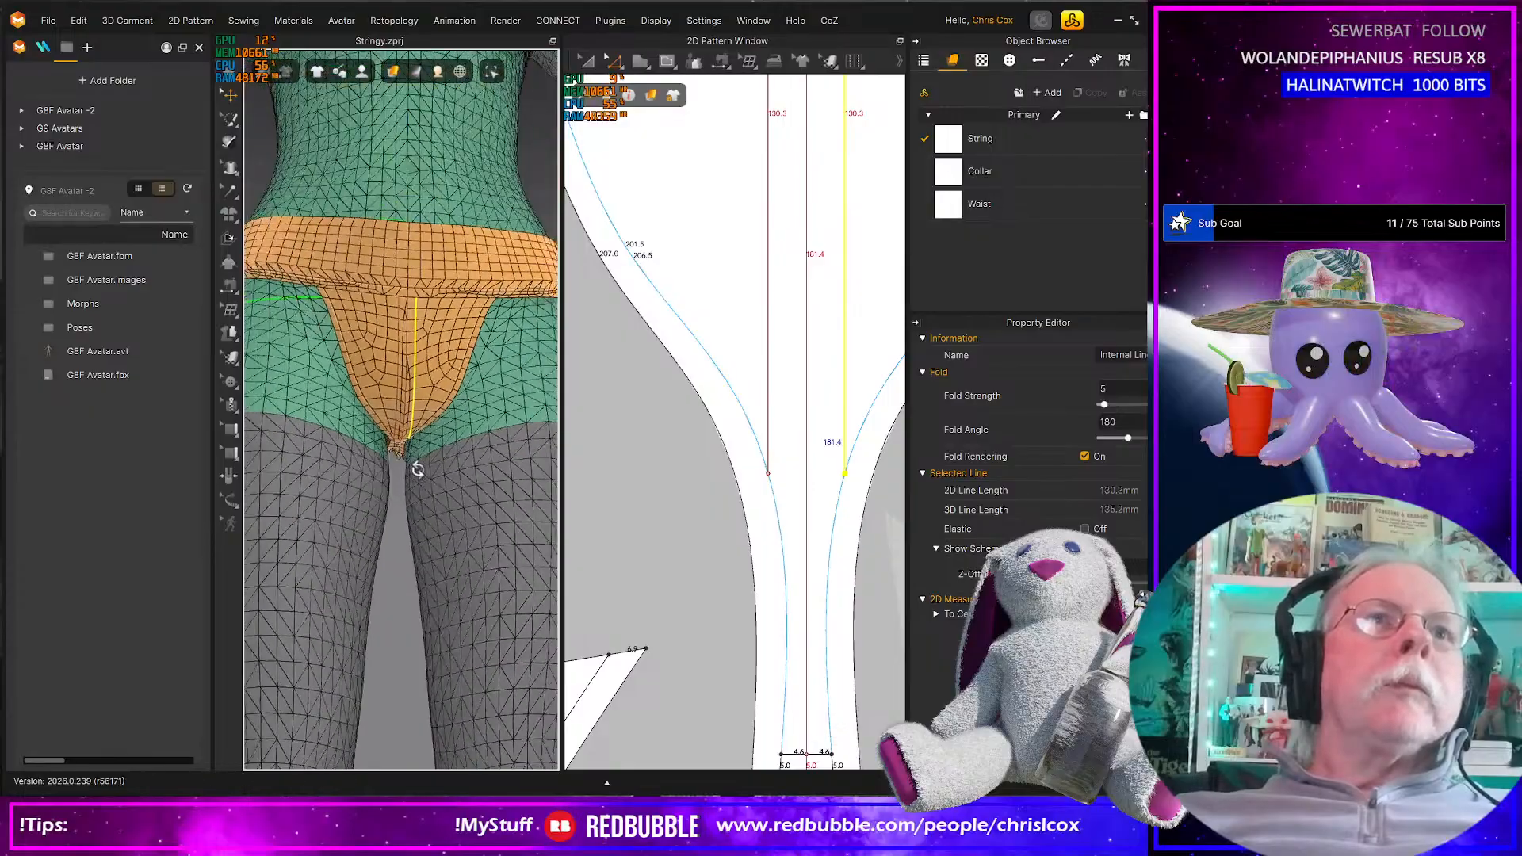
scroll(424, 428, "up", 2)
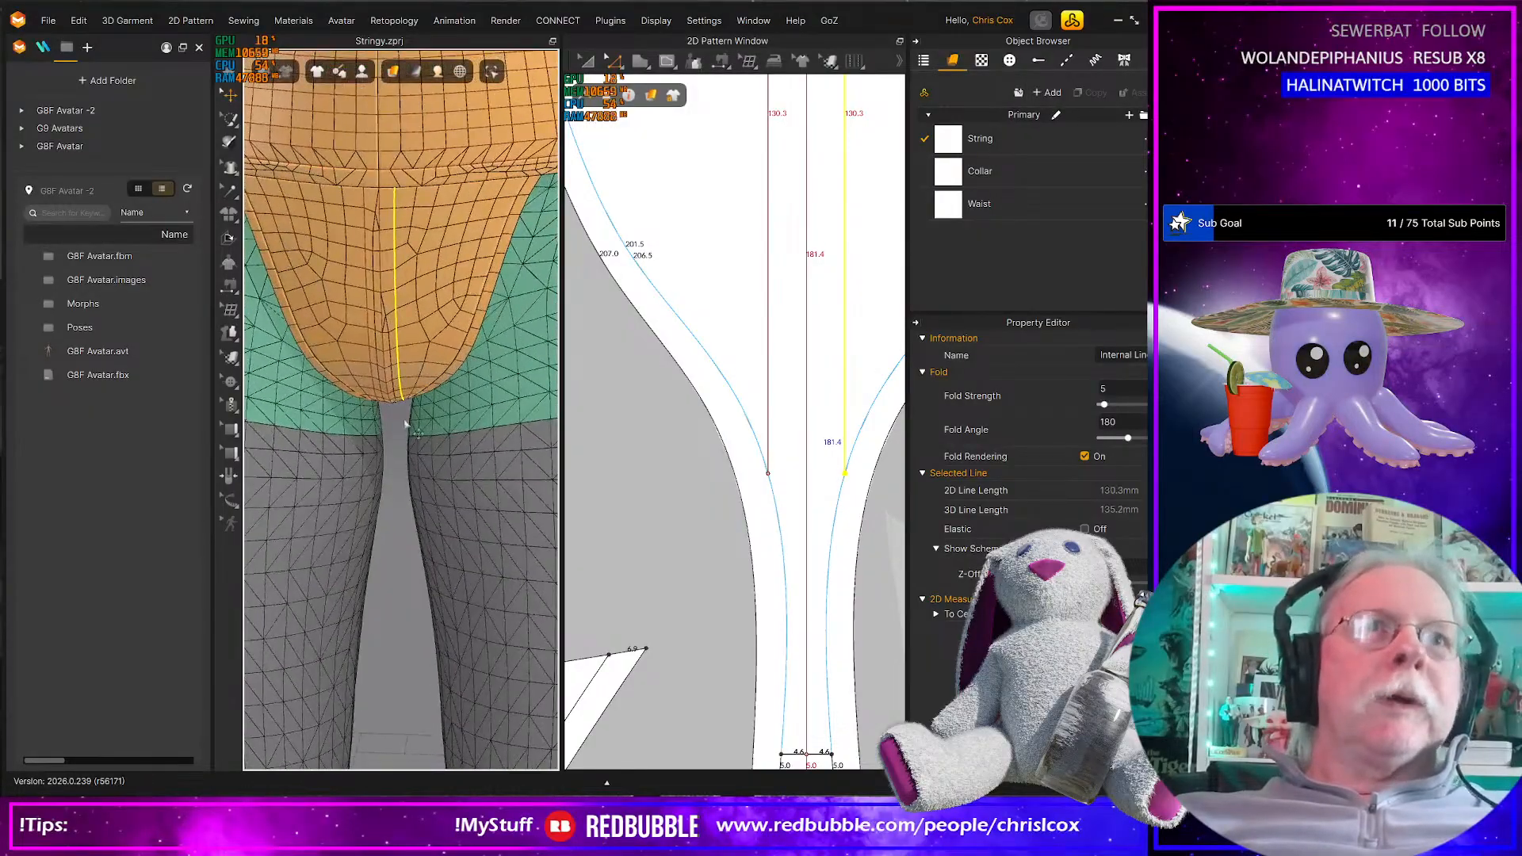
scroll(441, 379, "up", 1)
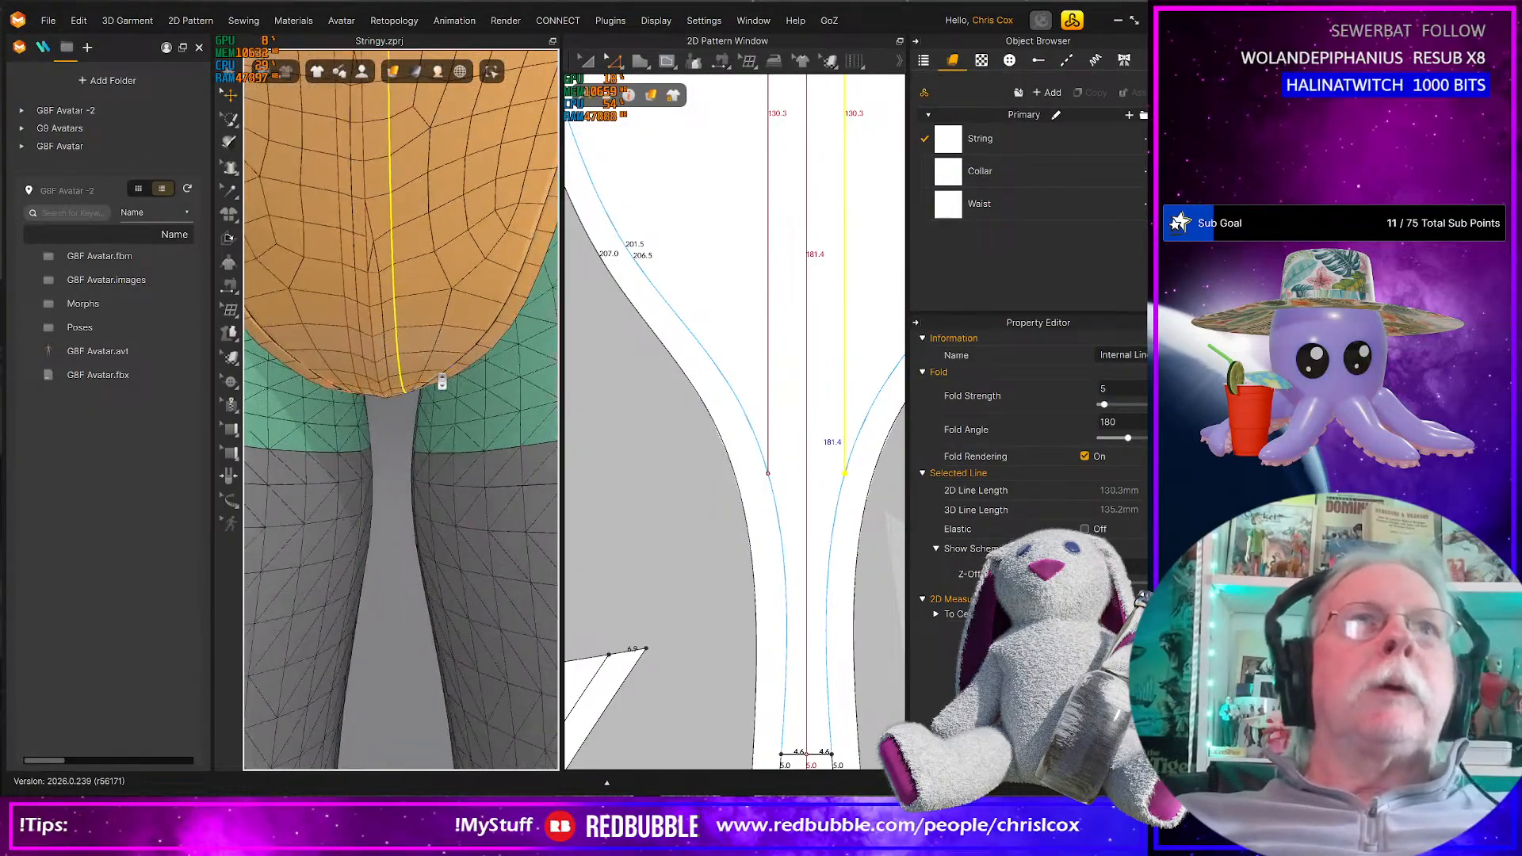
scroll(440, 381, "down", 3)
mouse_move(440, 380)
right_mouse_down()
mouse_move(357, 382)
mouse_move(434, 393)
right_mouse_up()
scroll(649, 465, "down", 5)
Examine the whole garment on the avatar together with the layout of all the 2D pattern pieces
scroll(651, 467, "down", 1)
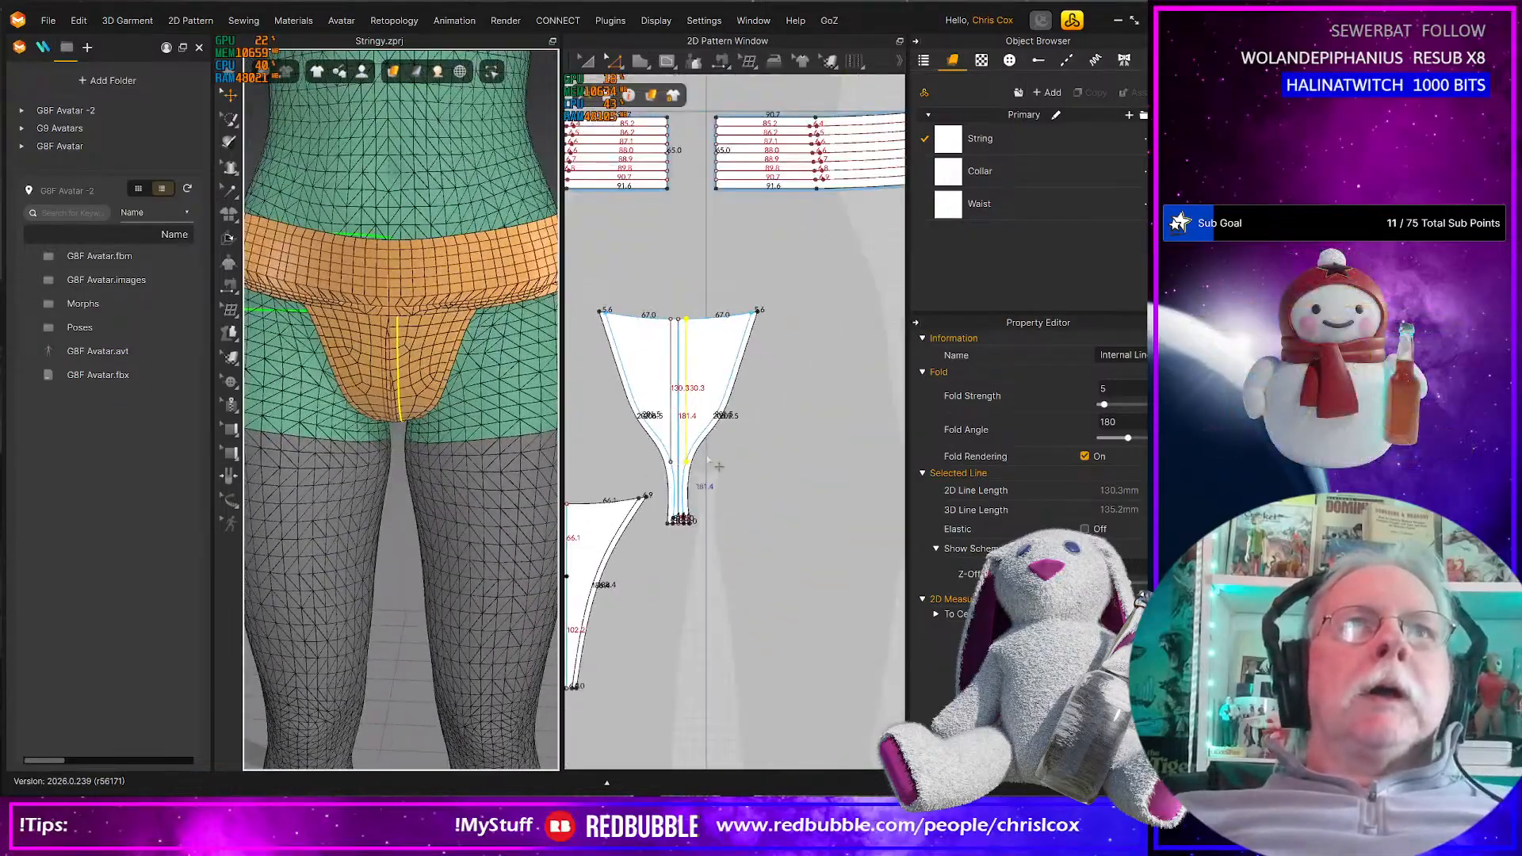
middle_click_drag(688, 465, 771, 449)
scroll(515, 463, "down", 3)
right_click_drag(427, 476, 455, 474)
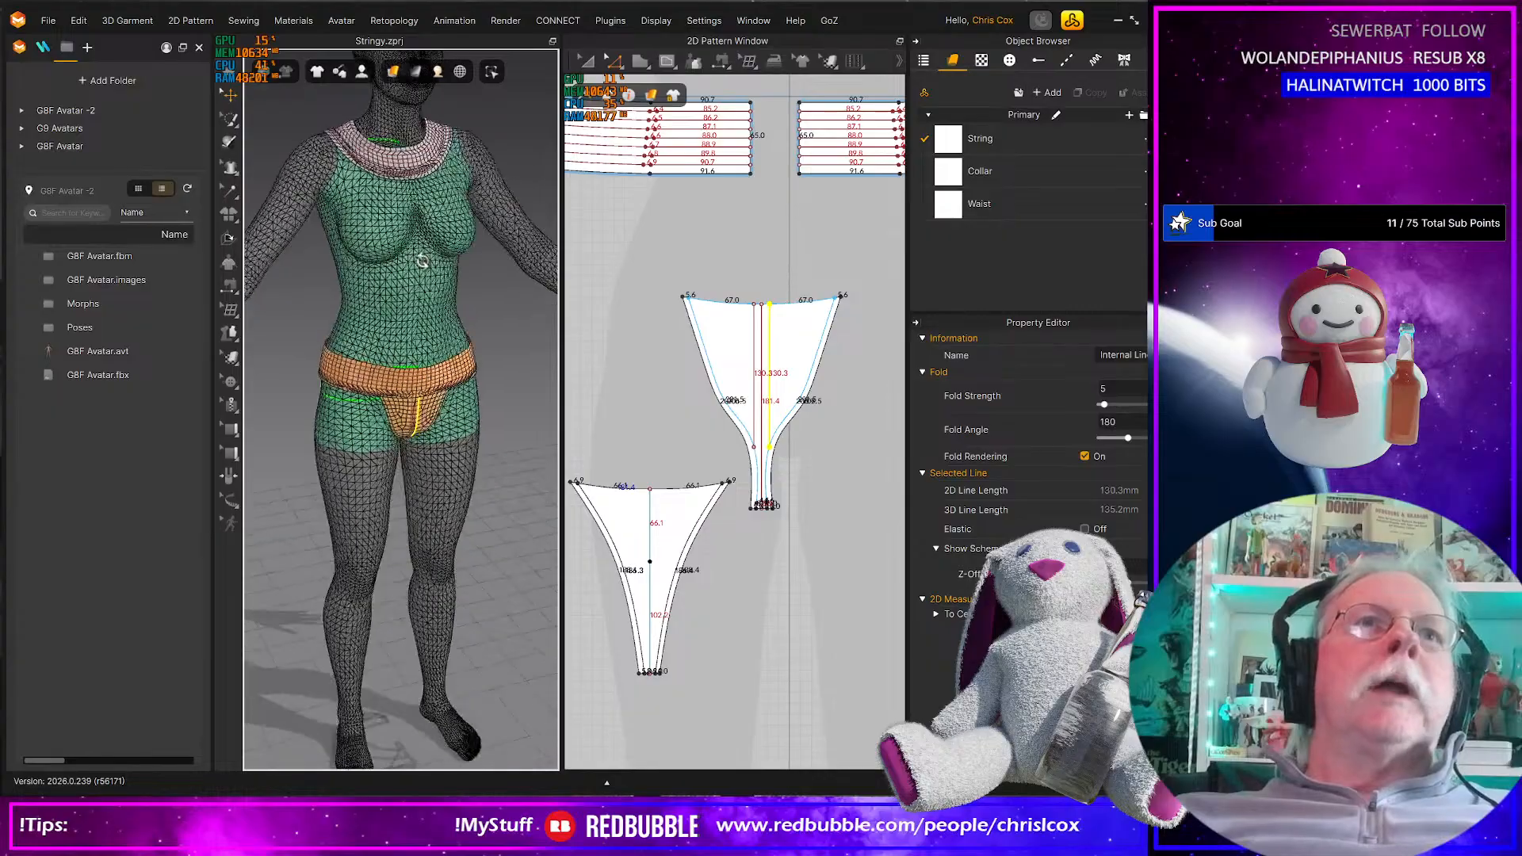
scroll(435, 387, "up", 3)
middle_click_drag(435, 388, 435, 402)
scroll(434, 401, "up", 3)
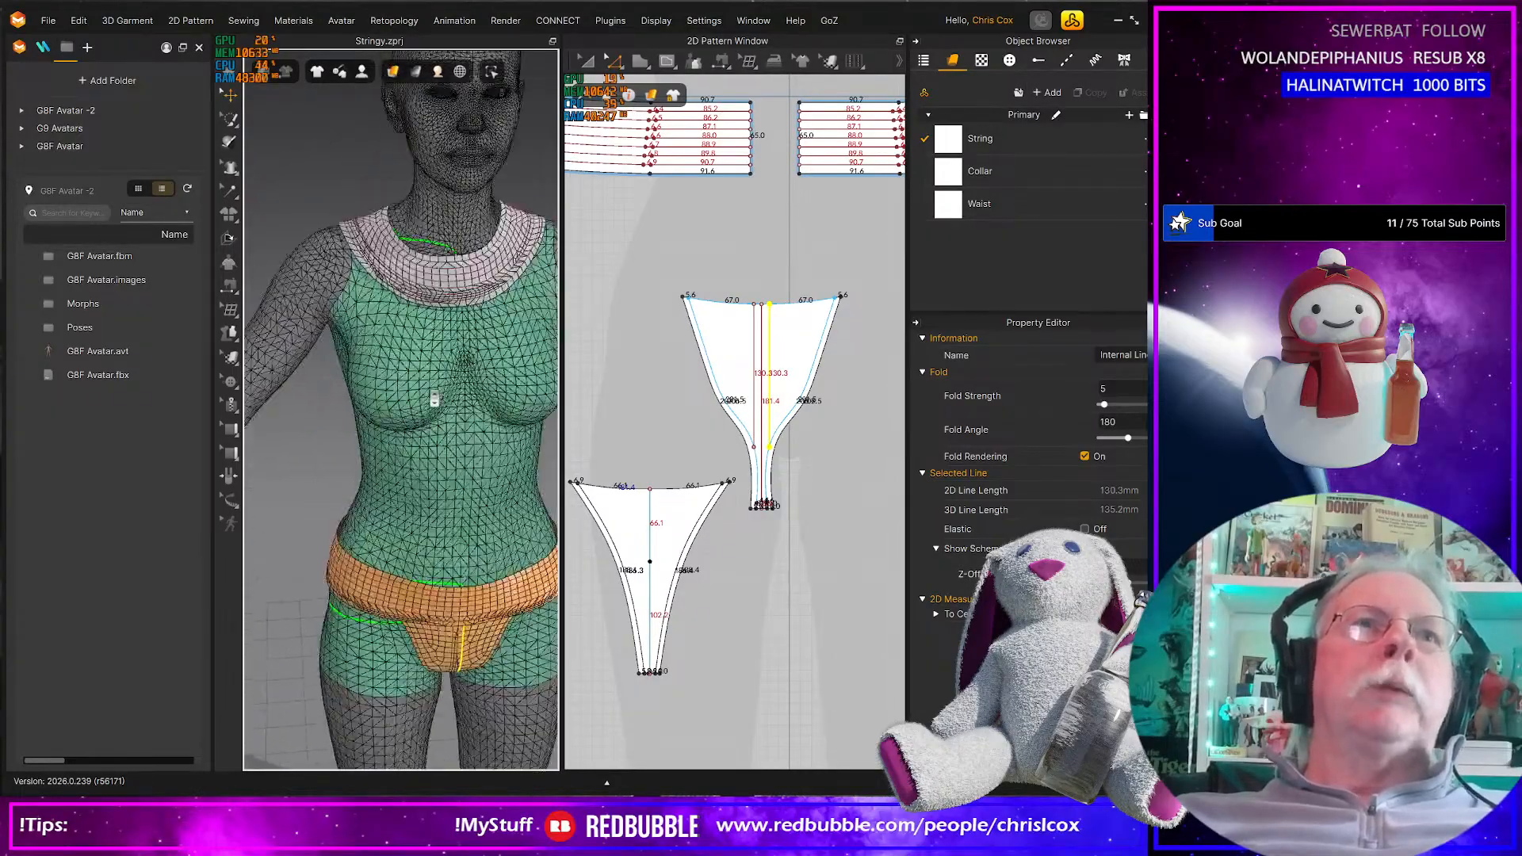
right_click_drag(436, 400, 357, 285)
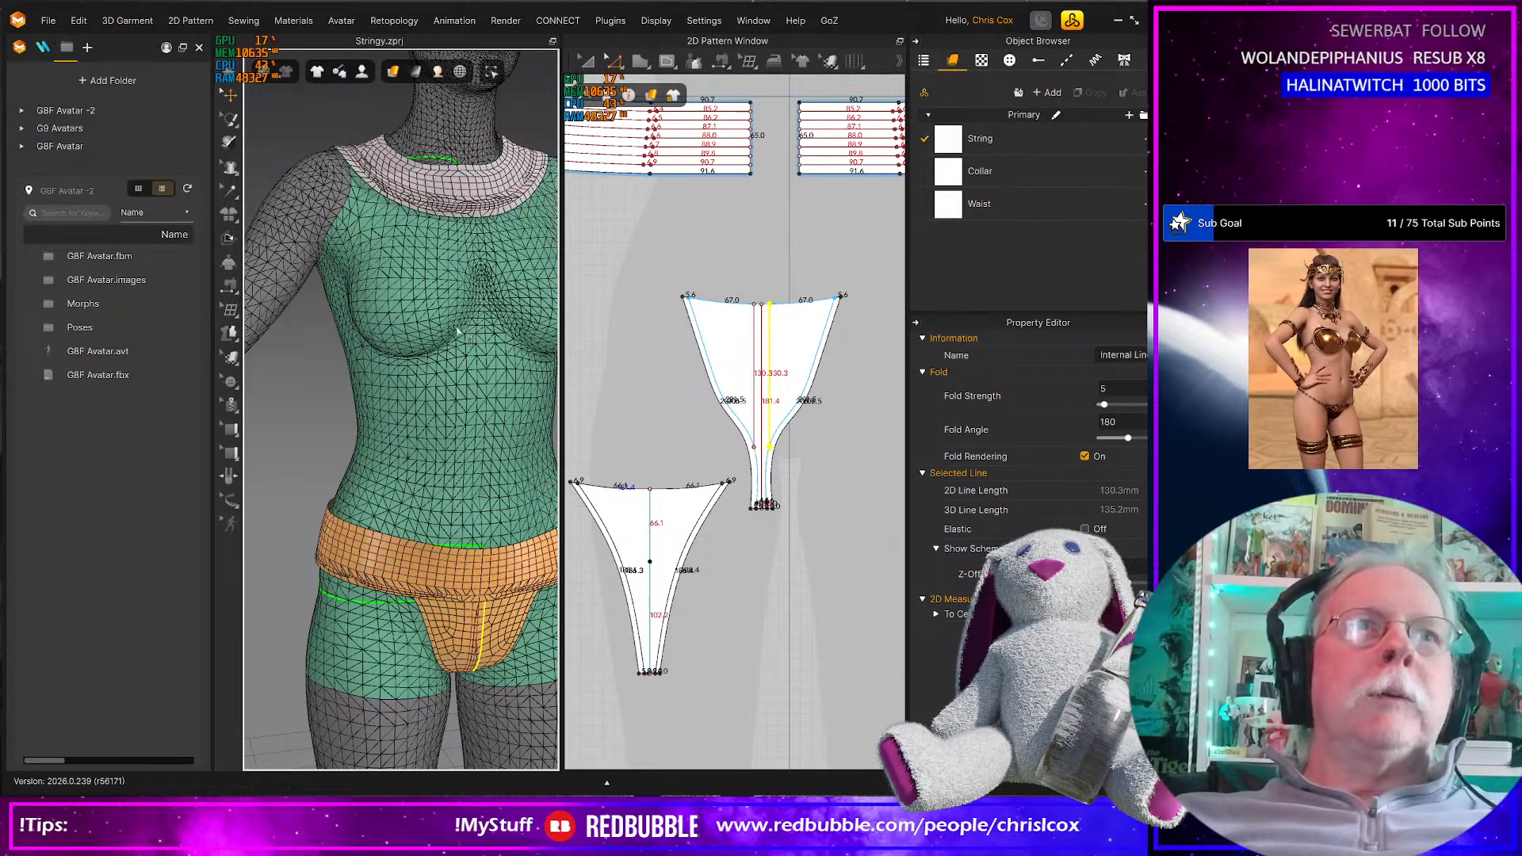
right_click_drag(476, 391, 440, 367)
scroll(718, 448, "down", 4)
scroll(723, 453, "down", 3)
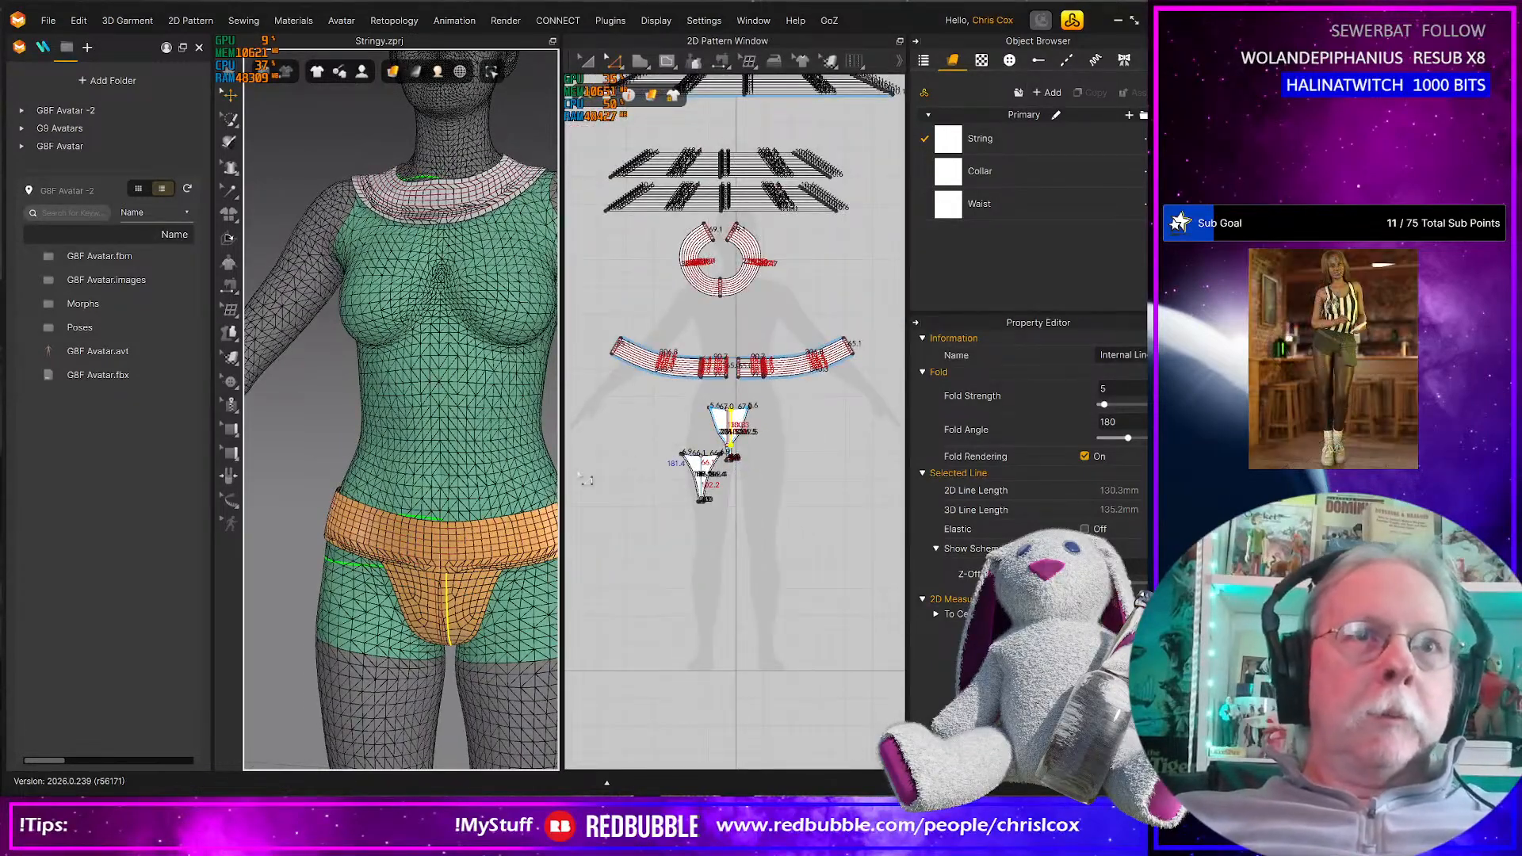
Select the waistband and both brief pieces together in the 2D pattern layout
mouse_move(452, 488)
right_mouse_down()
mouse_move(279, 507)
mouse_move(444, 511)
right_mouse_up()
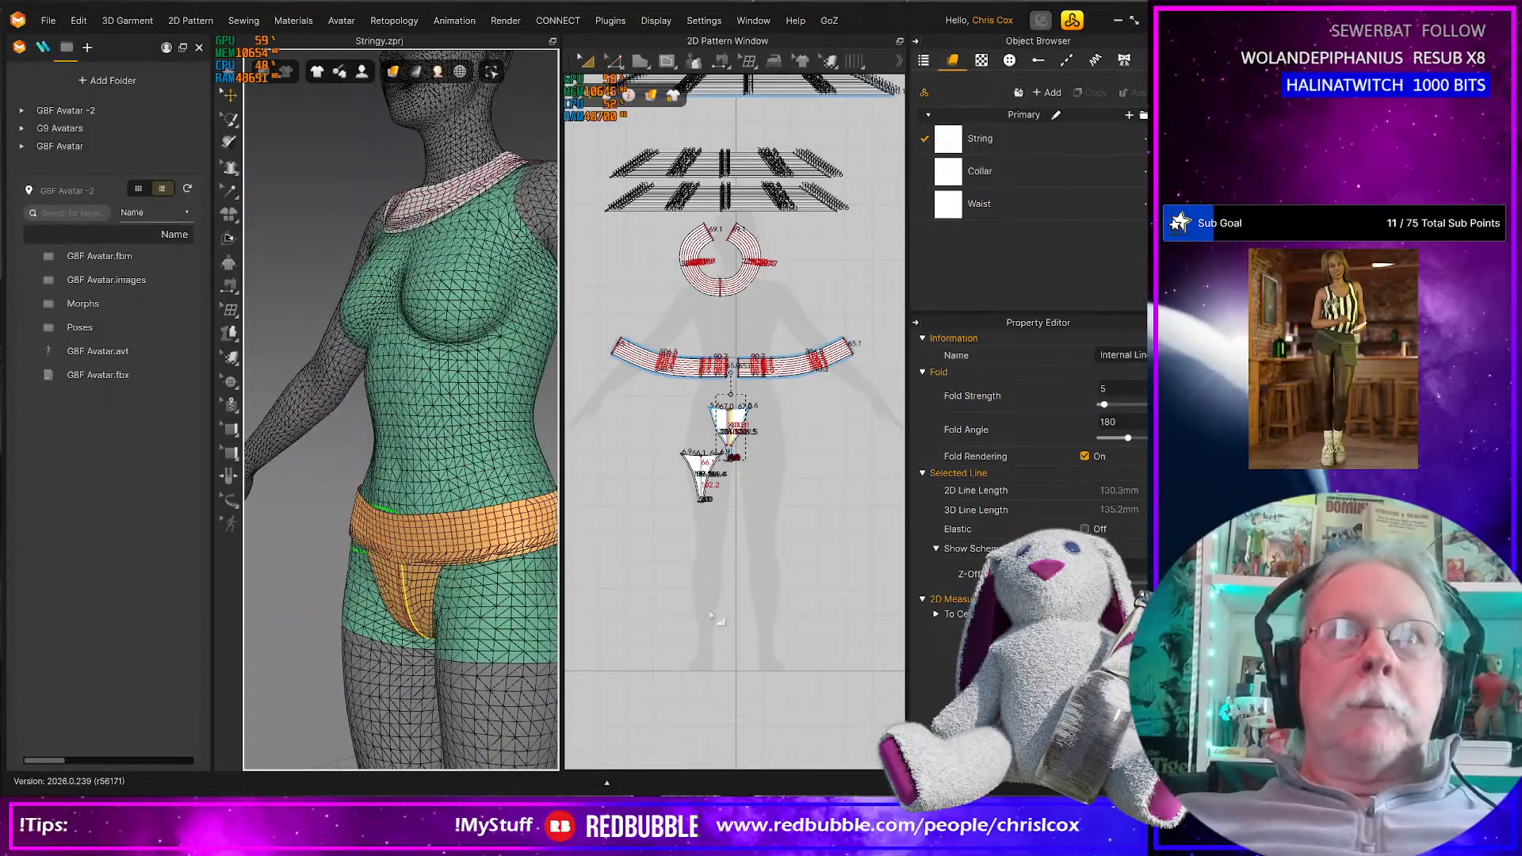
scroll(709, 594, "up", 3)
scroll(661, 424, "down", 3)
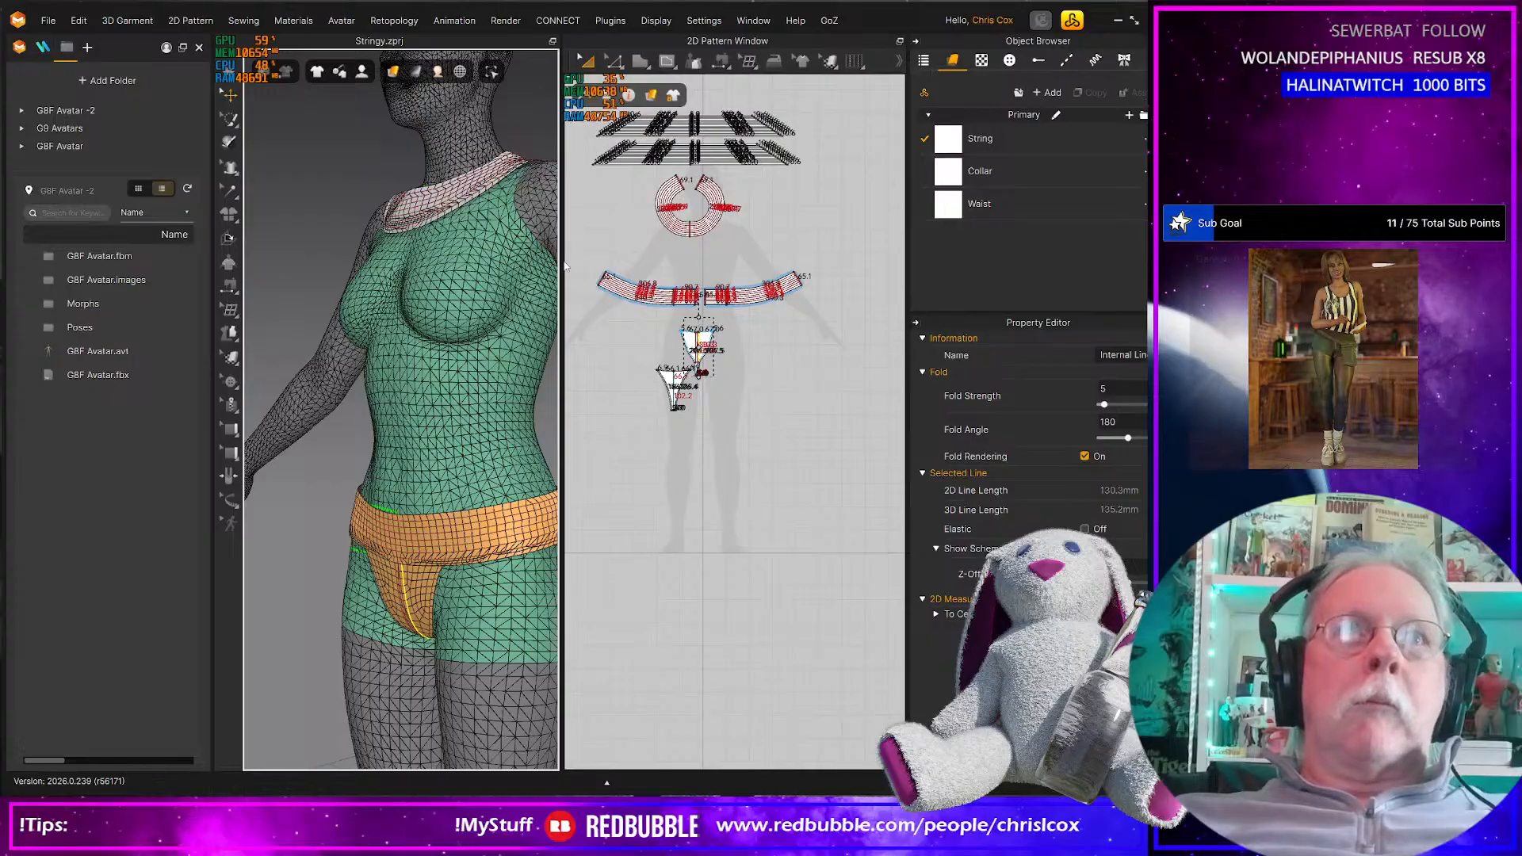
left_click_drag(582, 260, 838, 432)
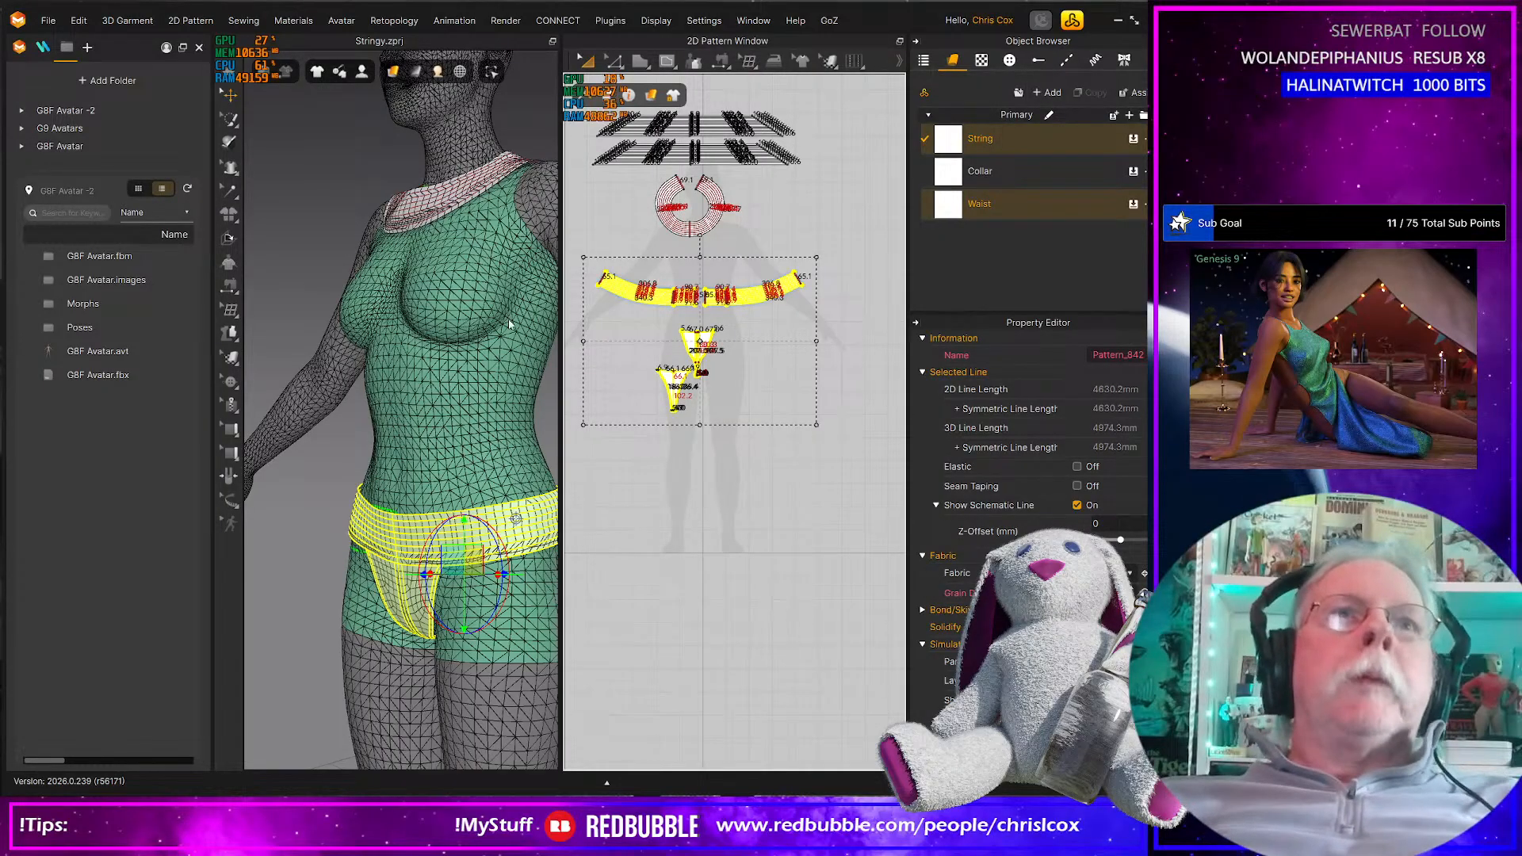
Try to outline the avatar's right breast as one closed loop with the 3D Pen (Avatar) tool
right_click_drag(438, 339, 489, 367)
middle_click_drag(489, 367, 473, 457)
right_click_drag(468, 456, 254, 428)
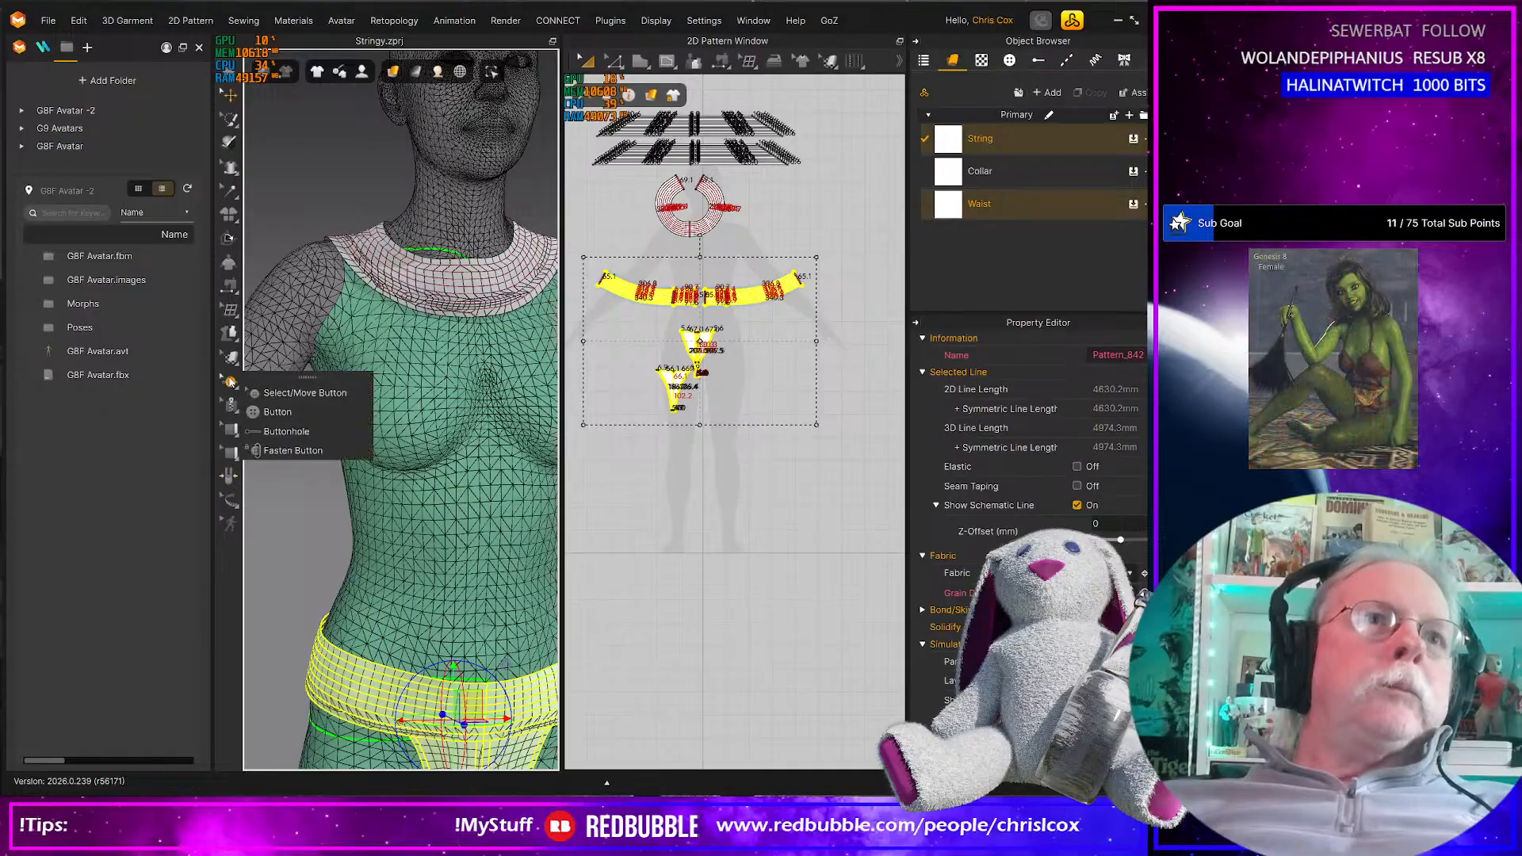
mouse_move(232, 334)
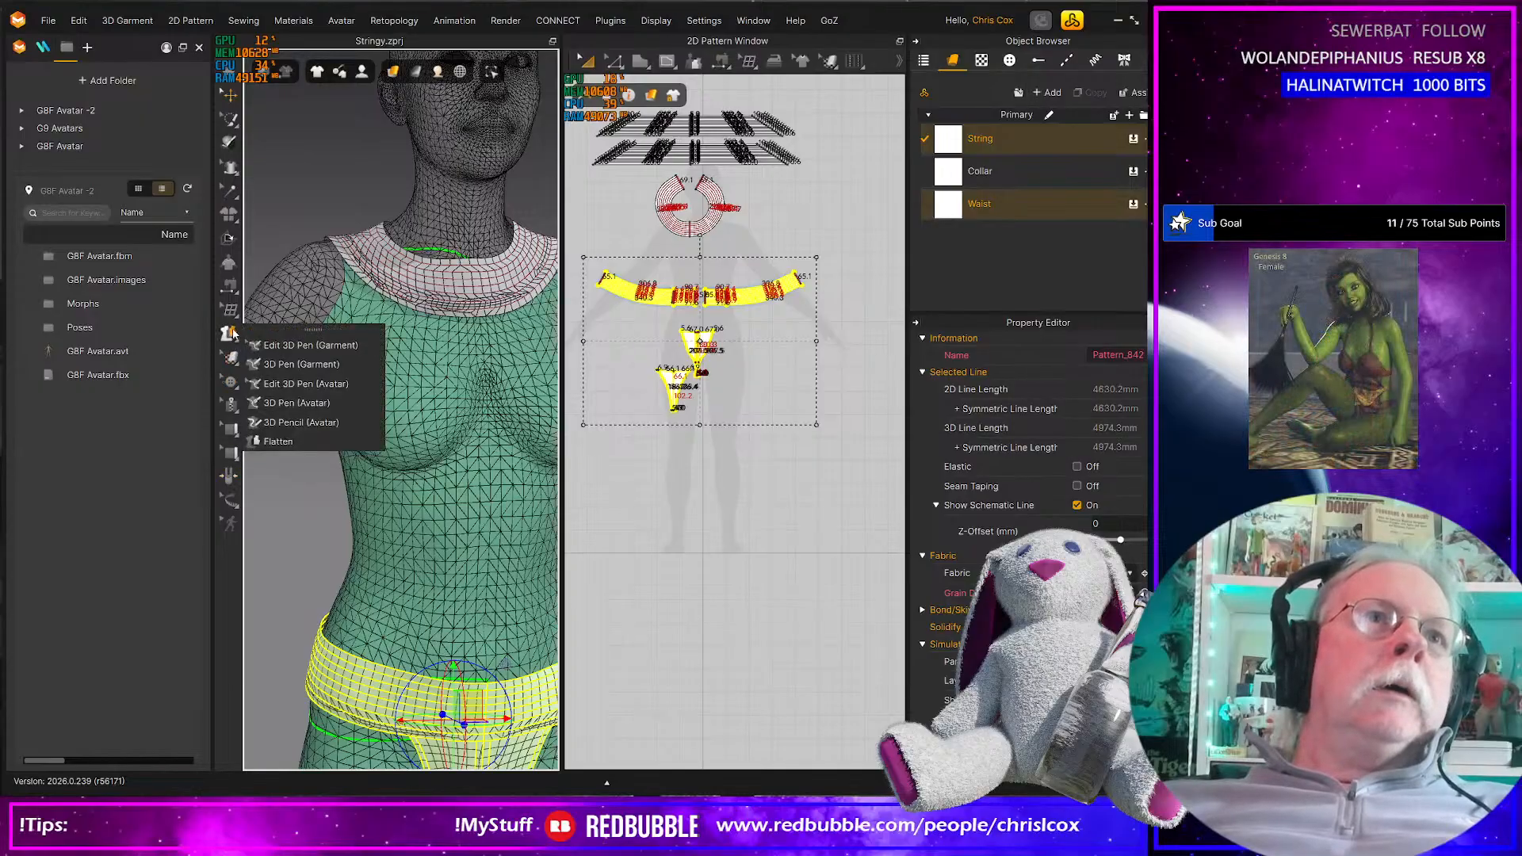
left_click(281, 407)
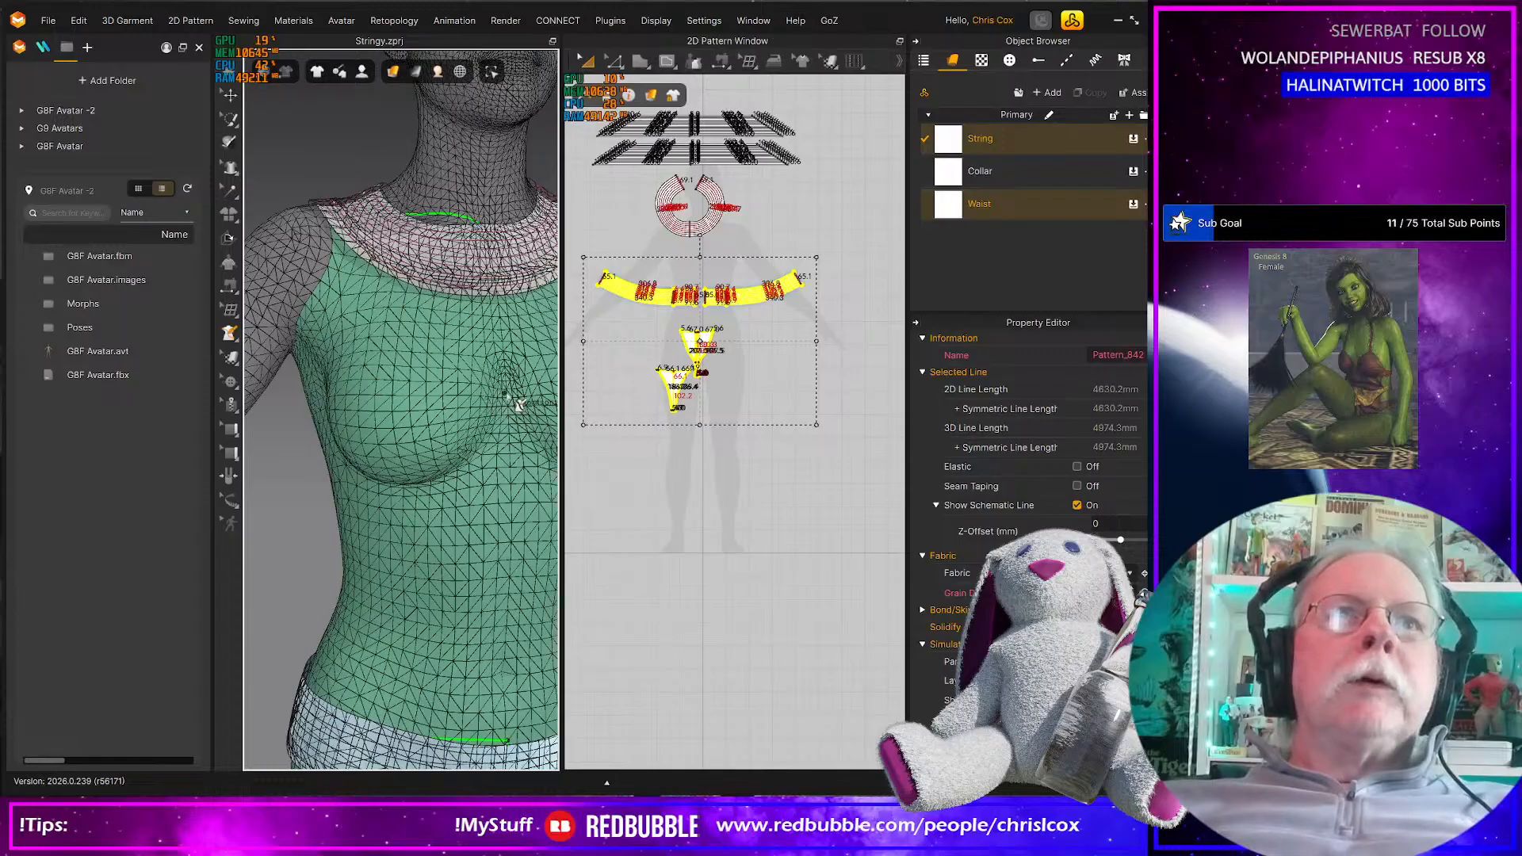
left_click(505, 393)
left_click(505, 421)
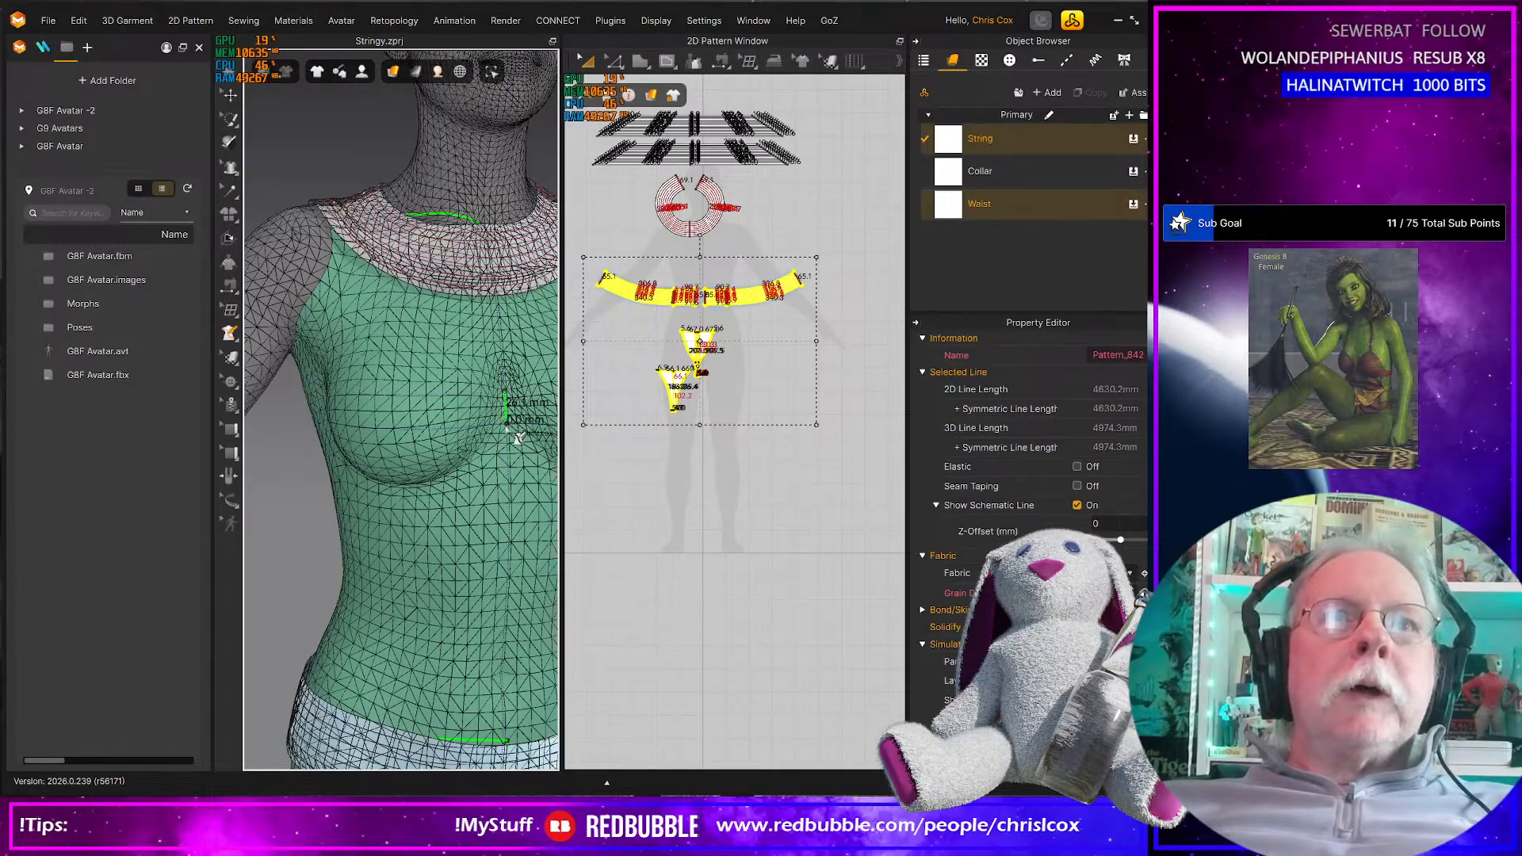
left_click(428, 475)
left_click(370, 475)
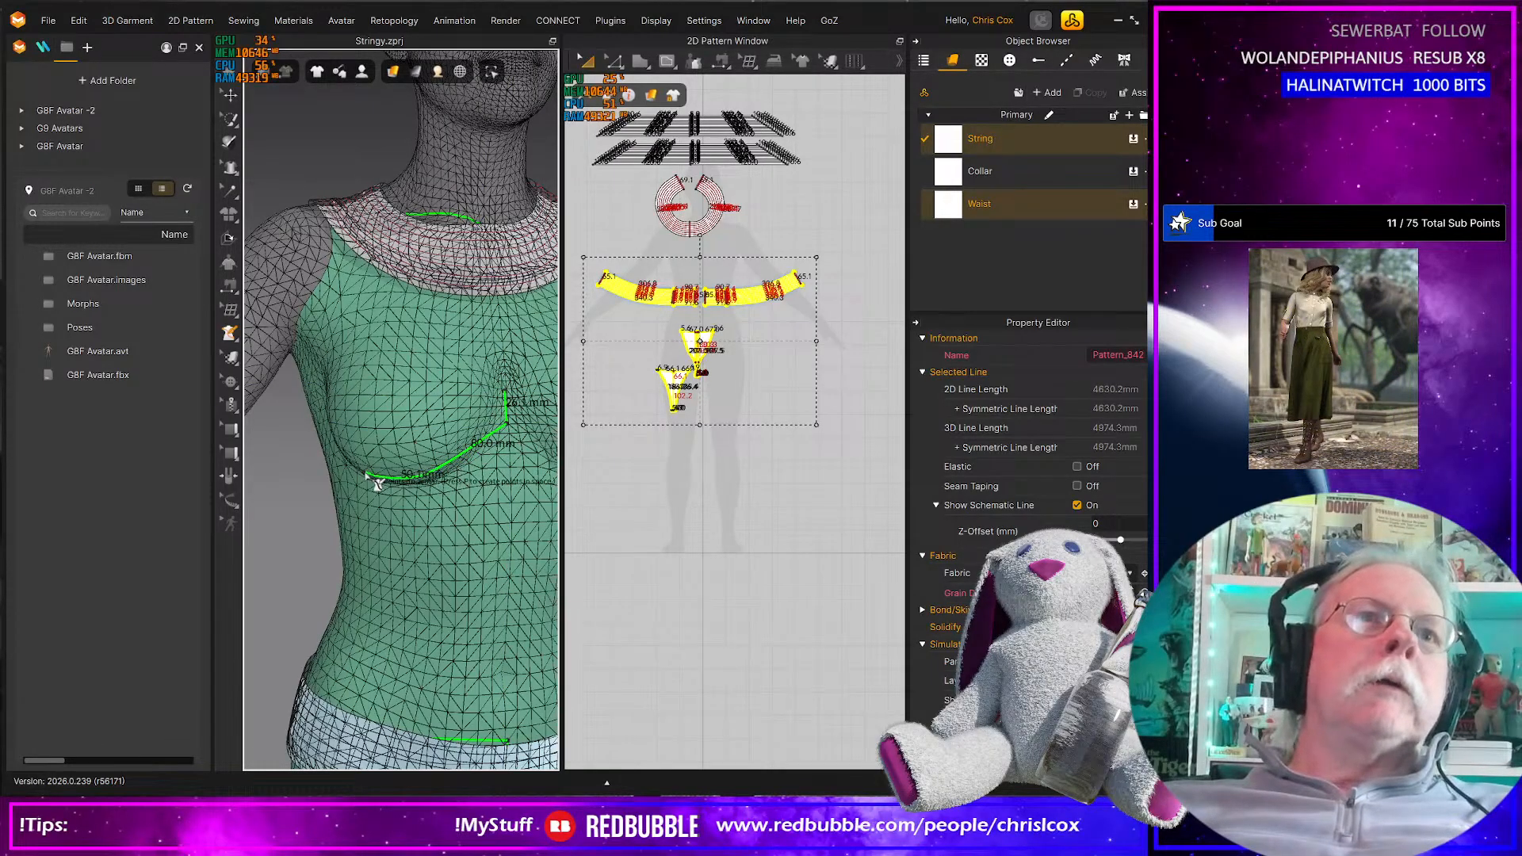
right_click_drag(369, 475, 496, 459)
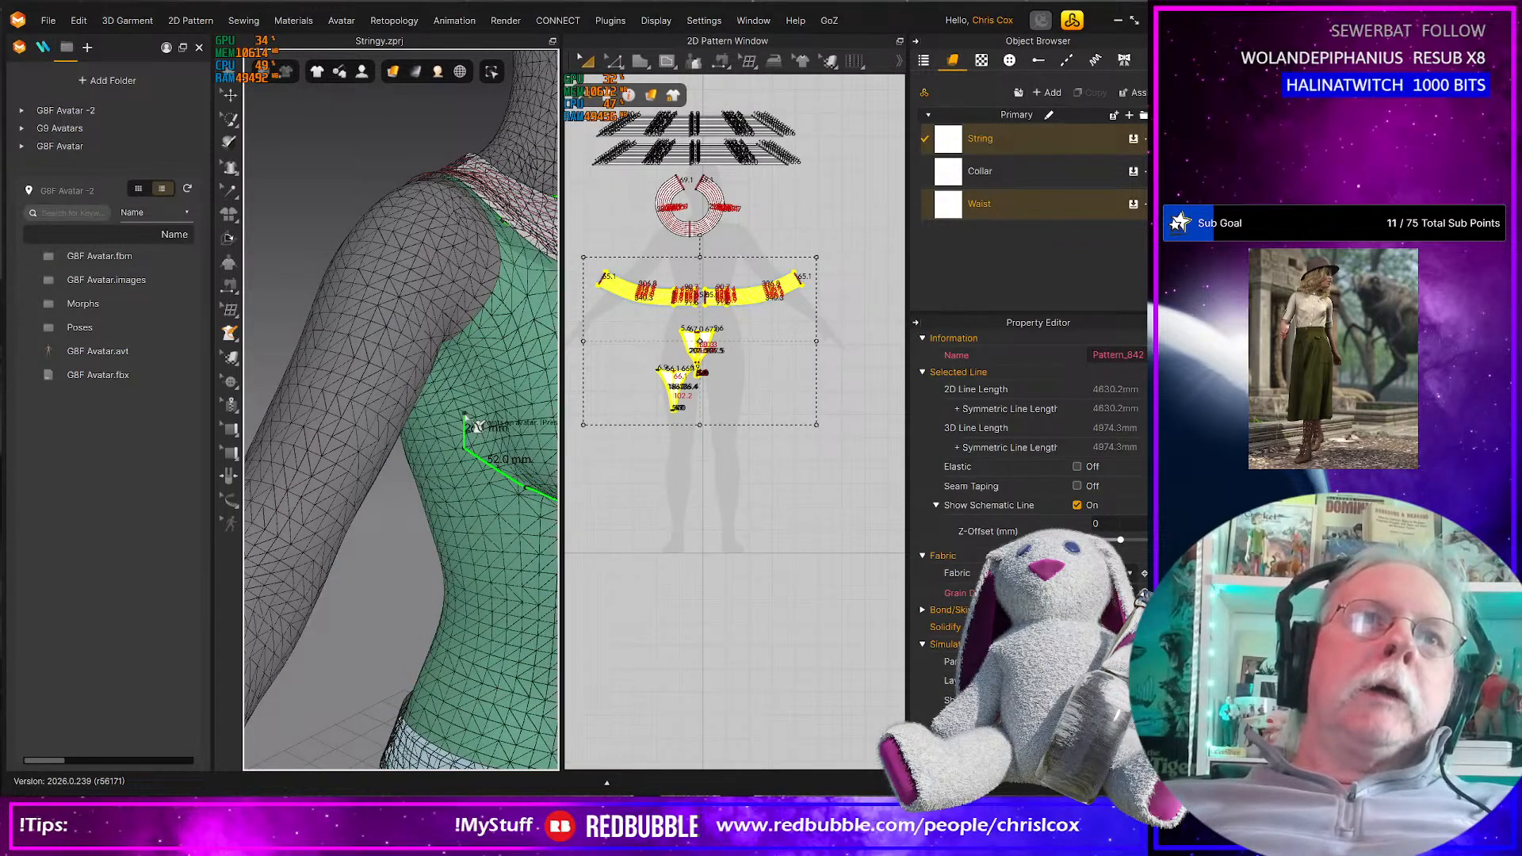
mouse_move(476, 424)
right_mouse_down()
mouse_move(381, 432)
mouse_move(411, 372)
mouse_move(384, 425)
right_mouse_up()
left_click(411, 348)
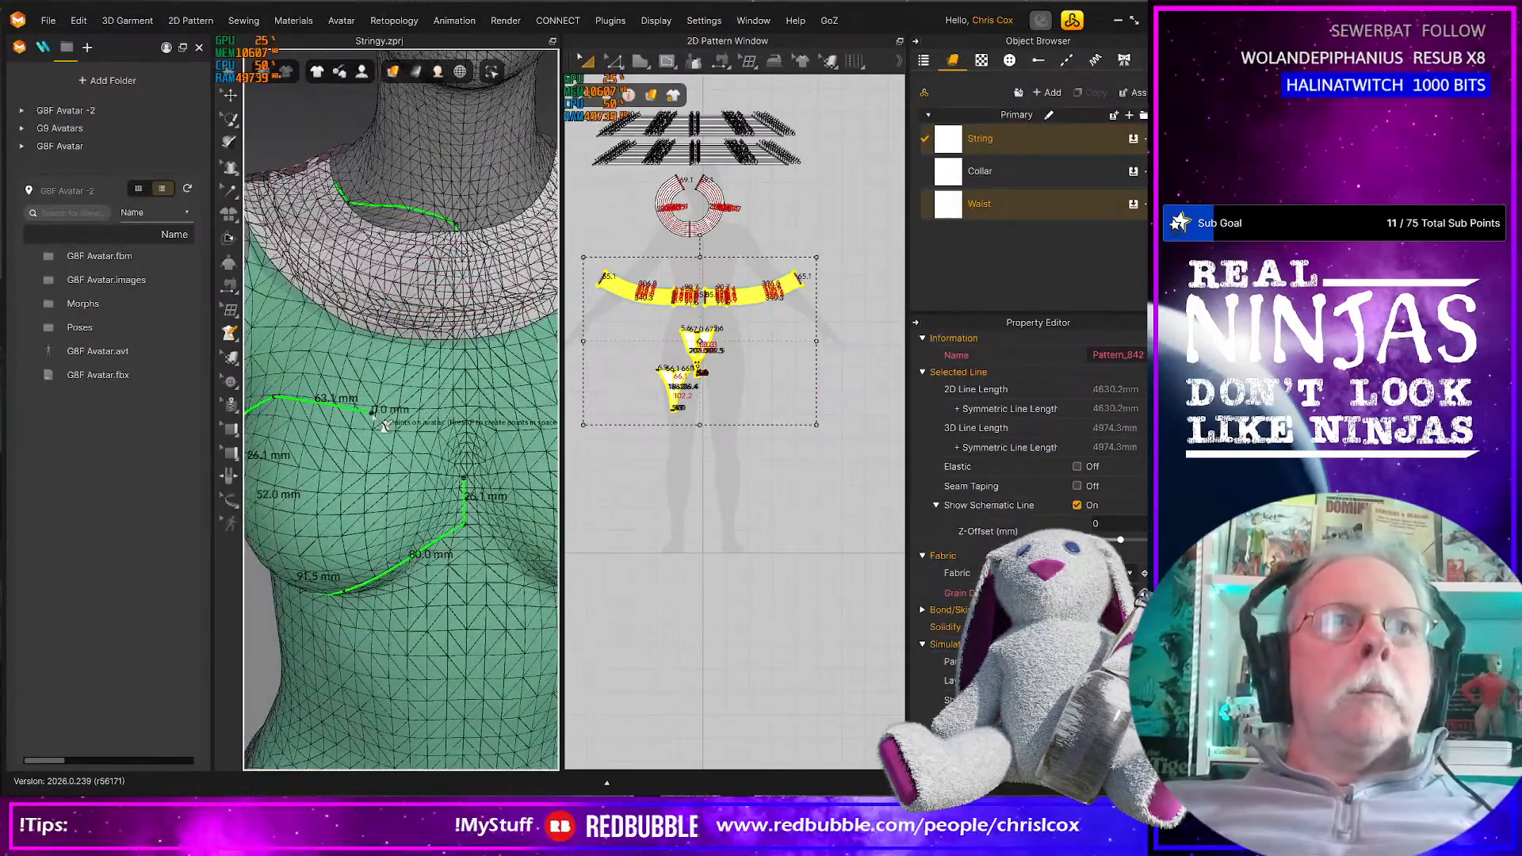
left_click(474, 490)
scroll(452, 500, "down", 3)
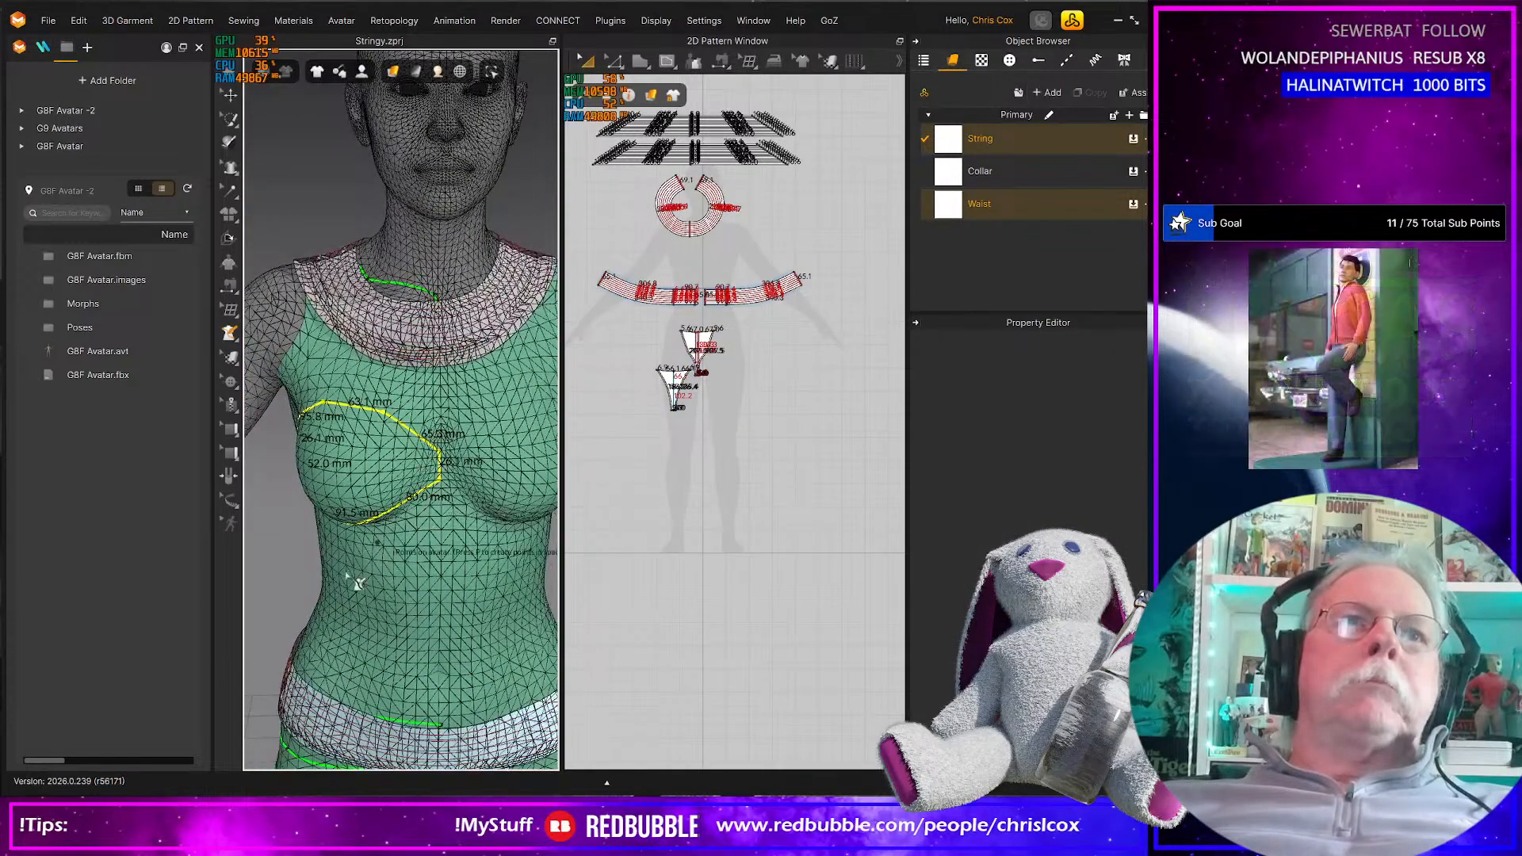
right_click_drag(356, 584, 390, 577)
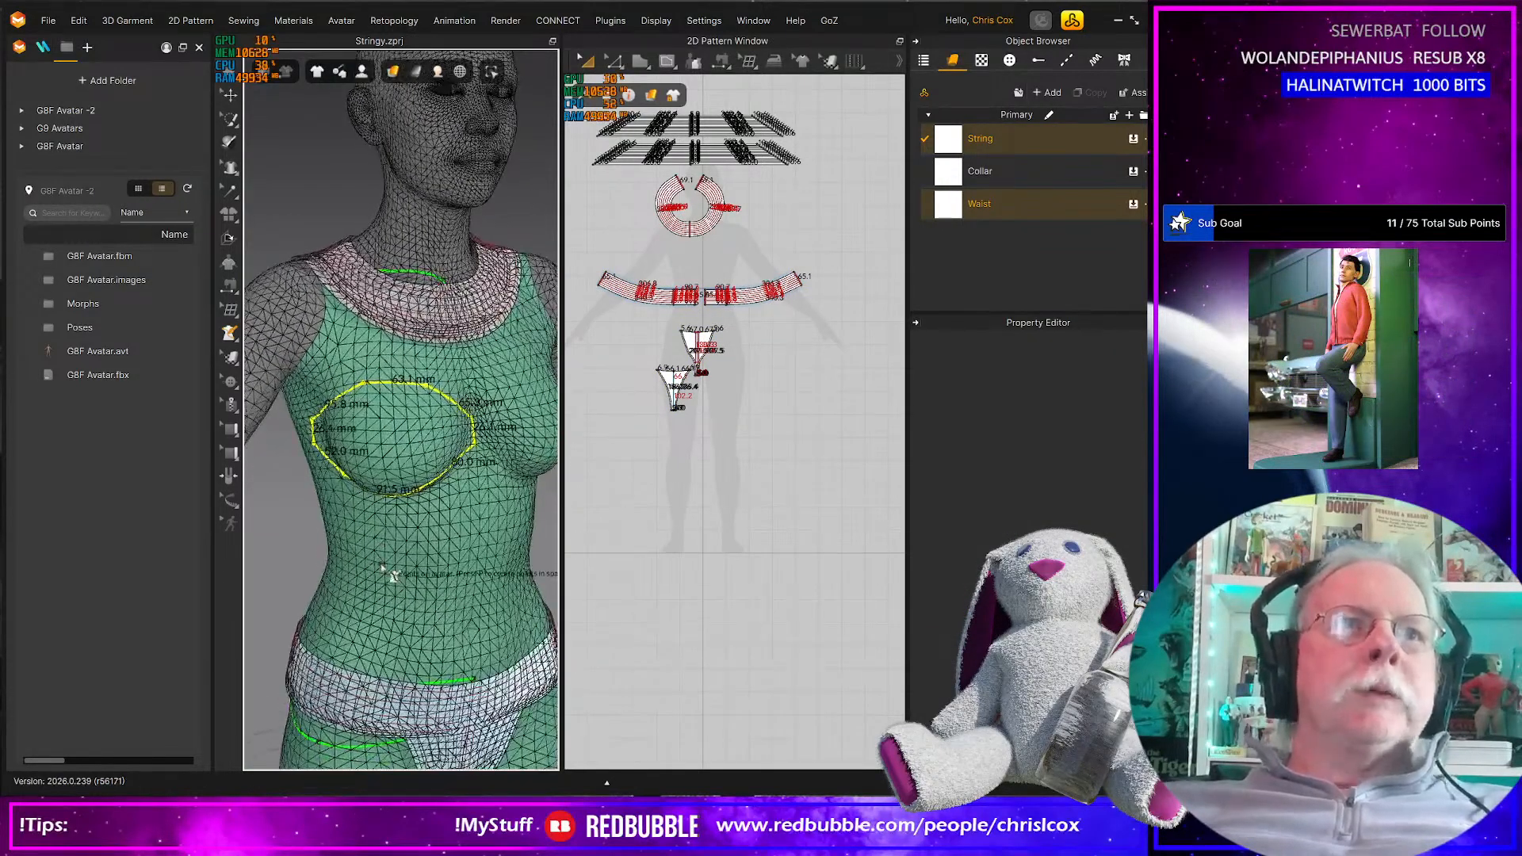
scroll(387, 566, "up", 3)
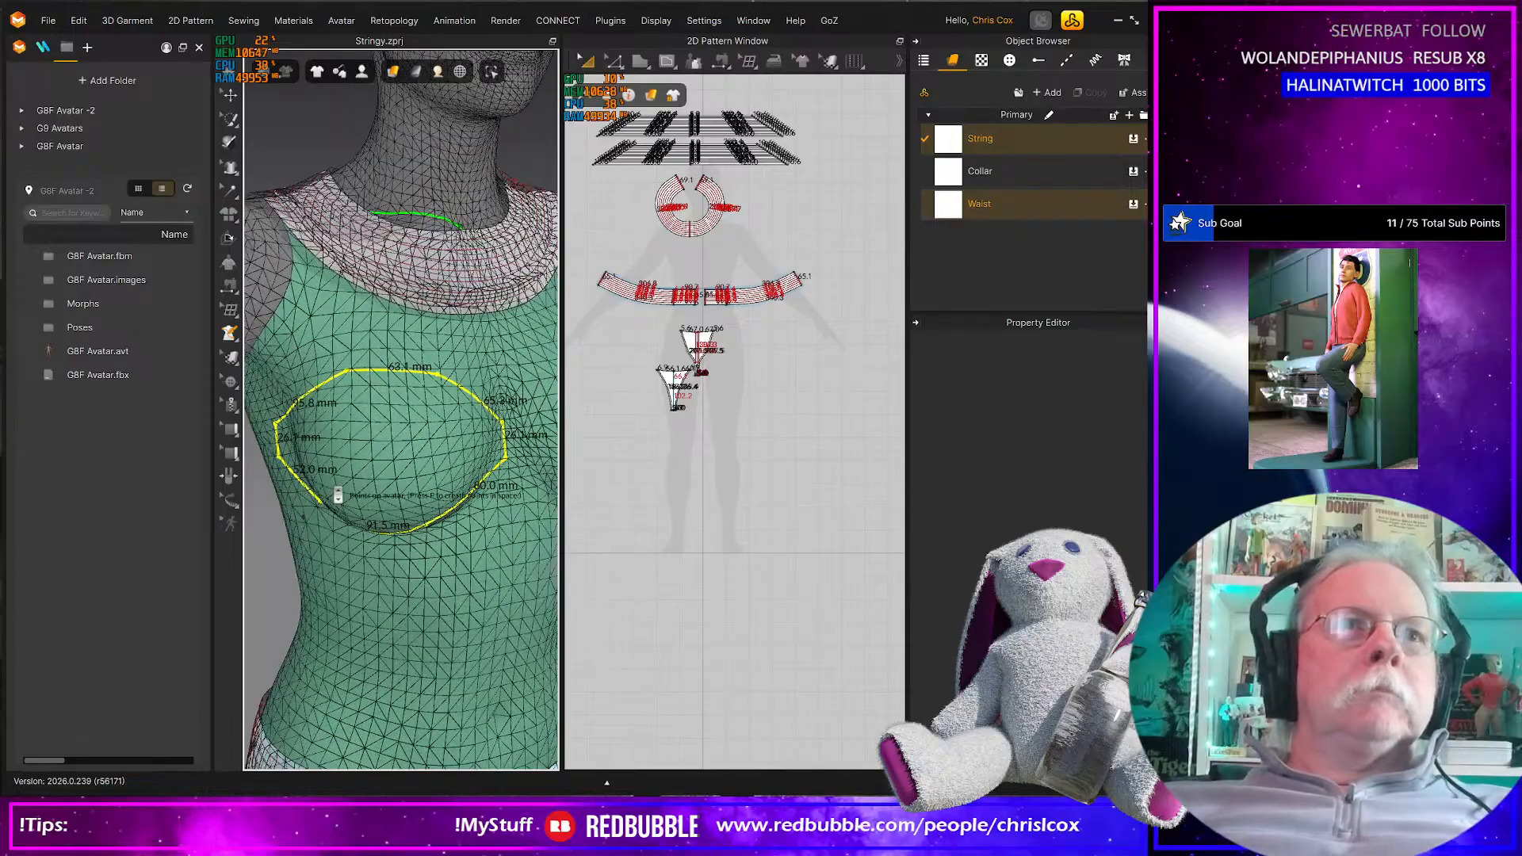
Try to draw a dividing line across the bust outline, cancel it and undo the outline
left_click(287, 447)
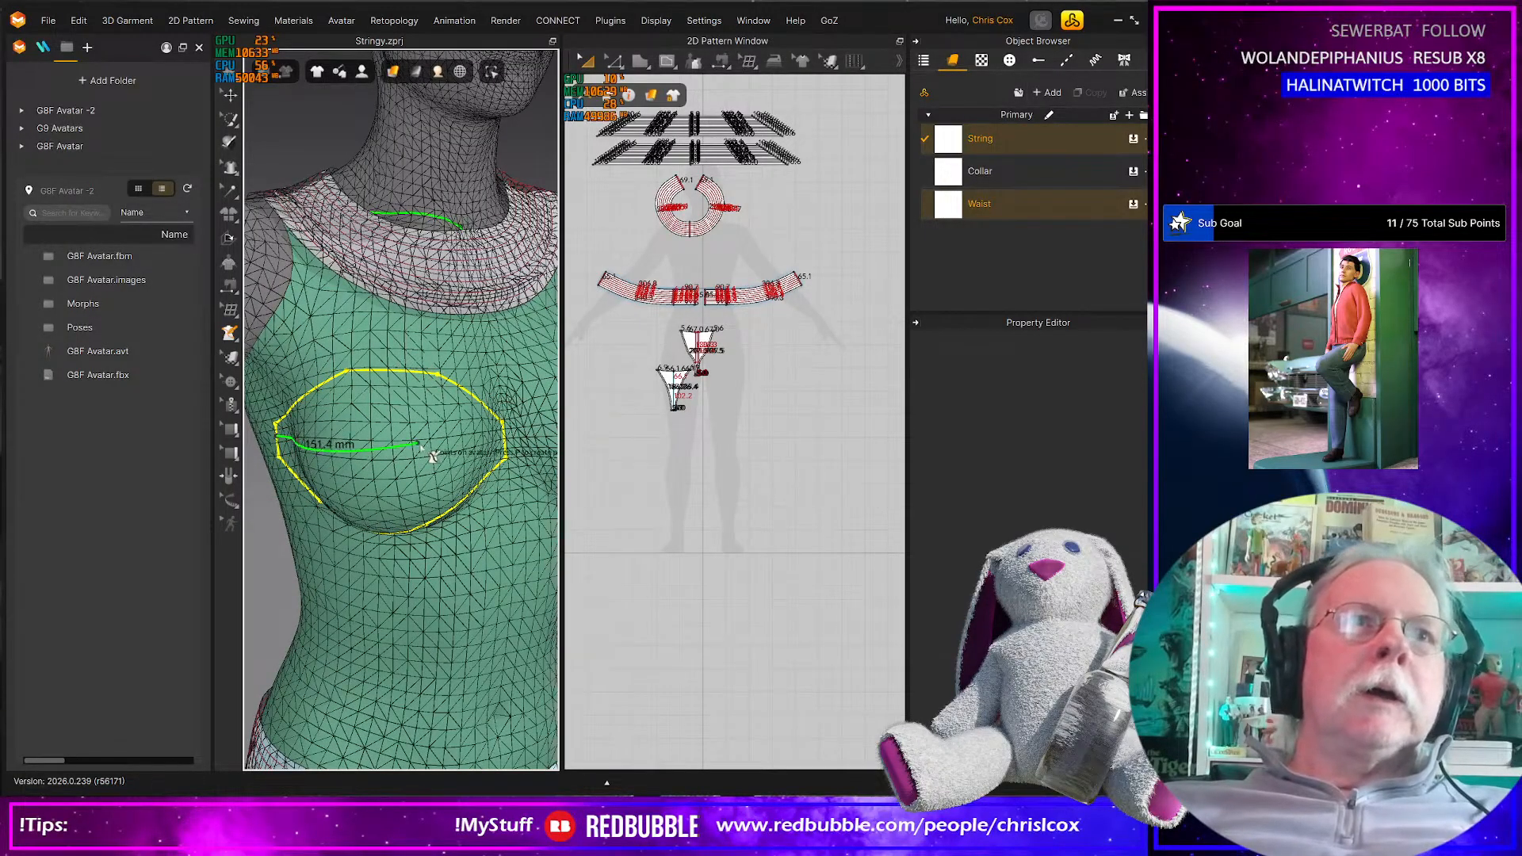
left_click(457, 465)
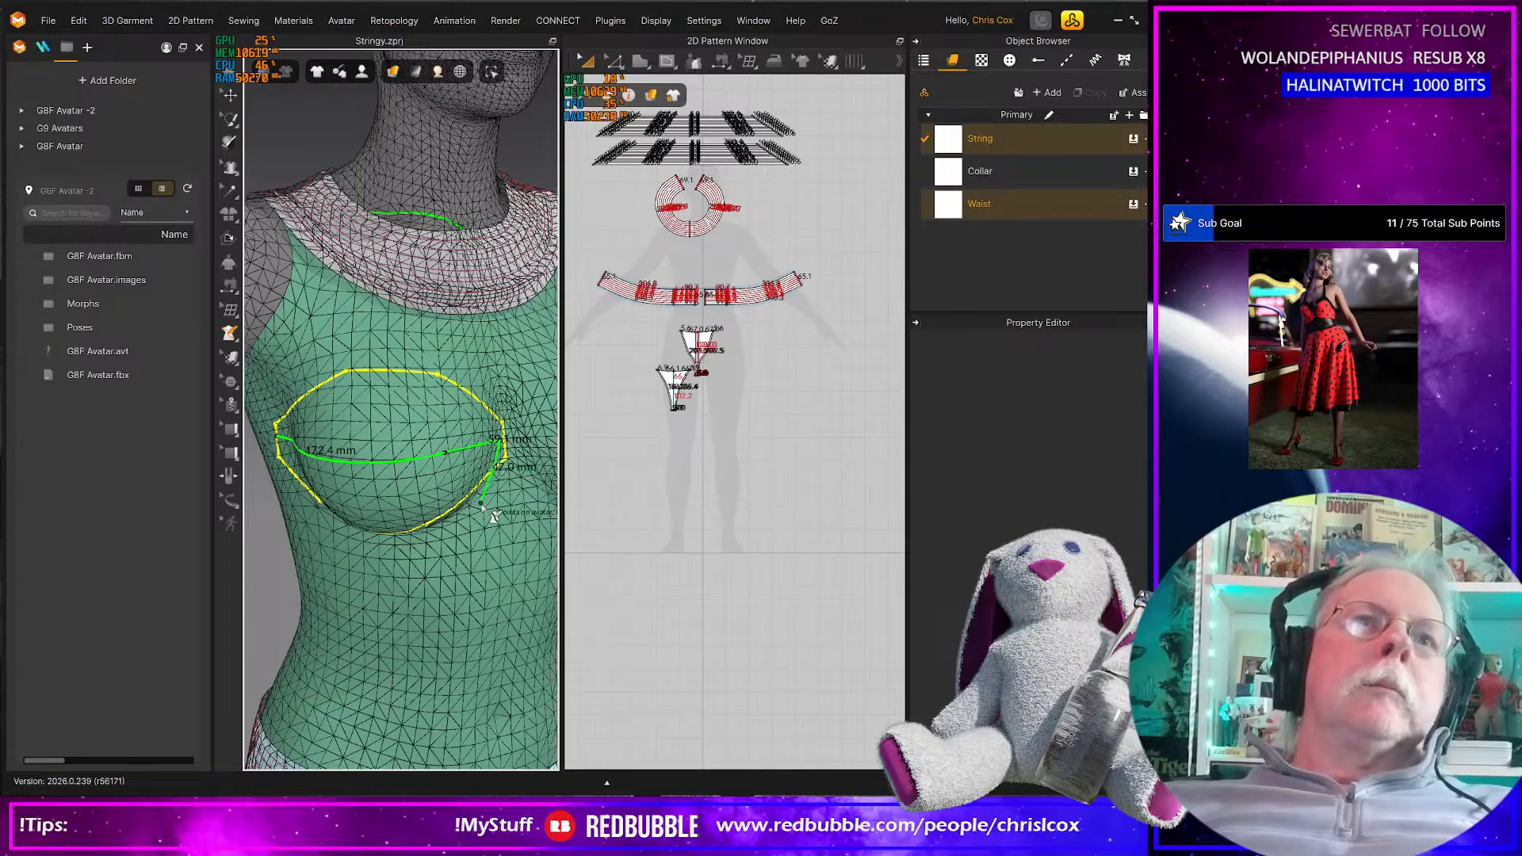
key("Escape")
scroll(486, 516, "down", 2)
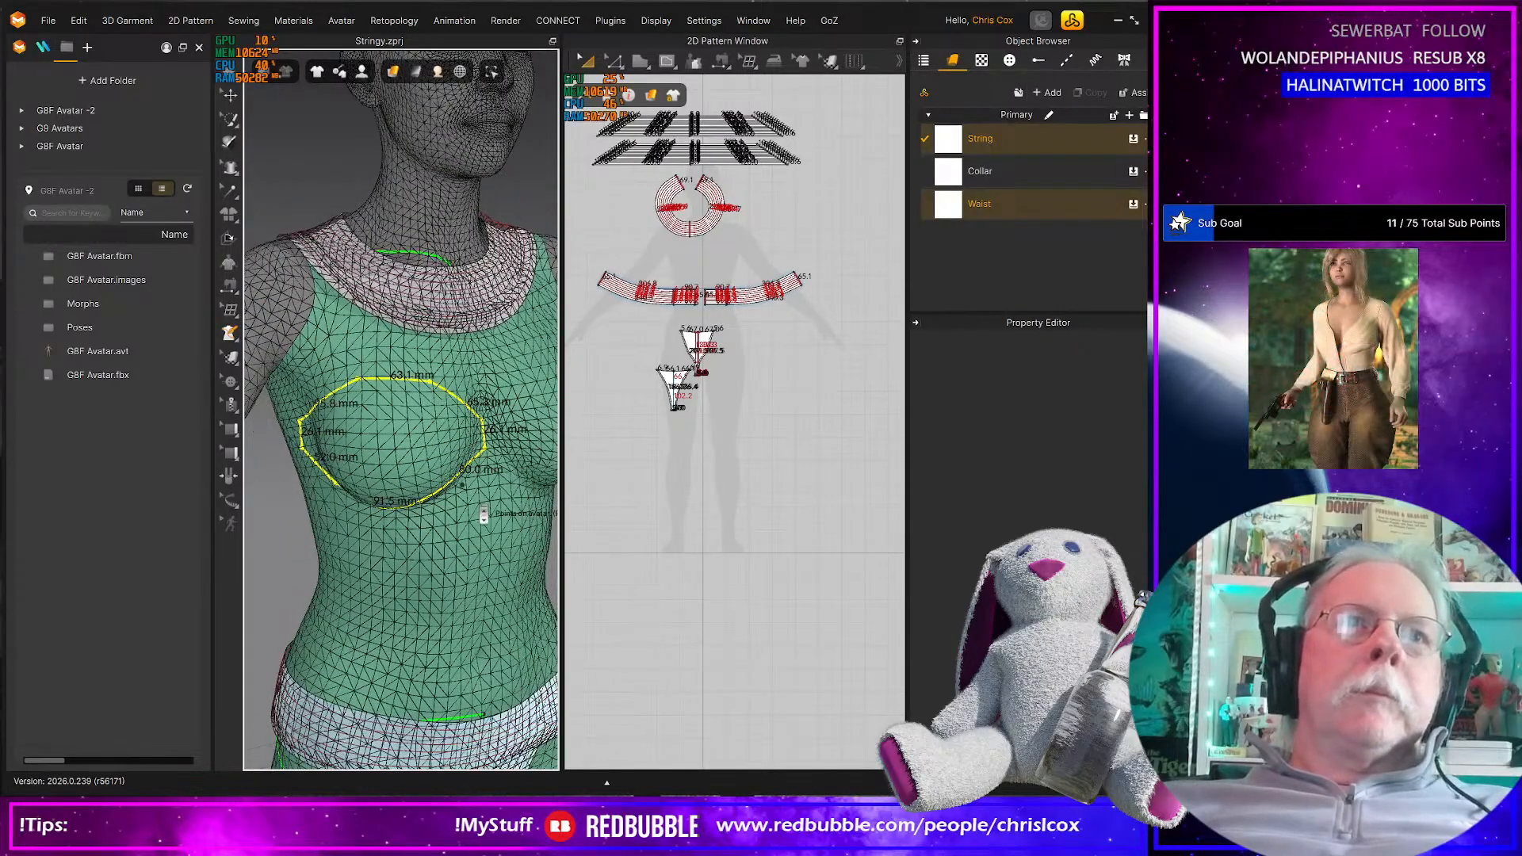
scroll(483, 520, "up", 3)
key("ctrl+z")
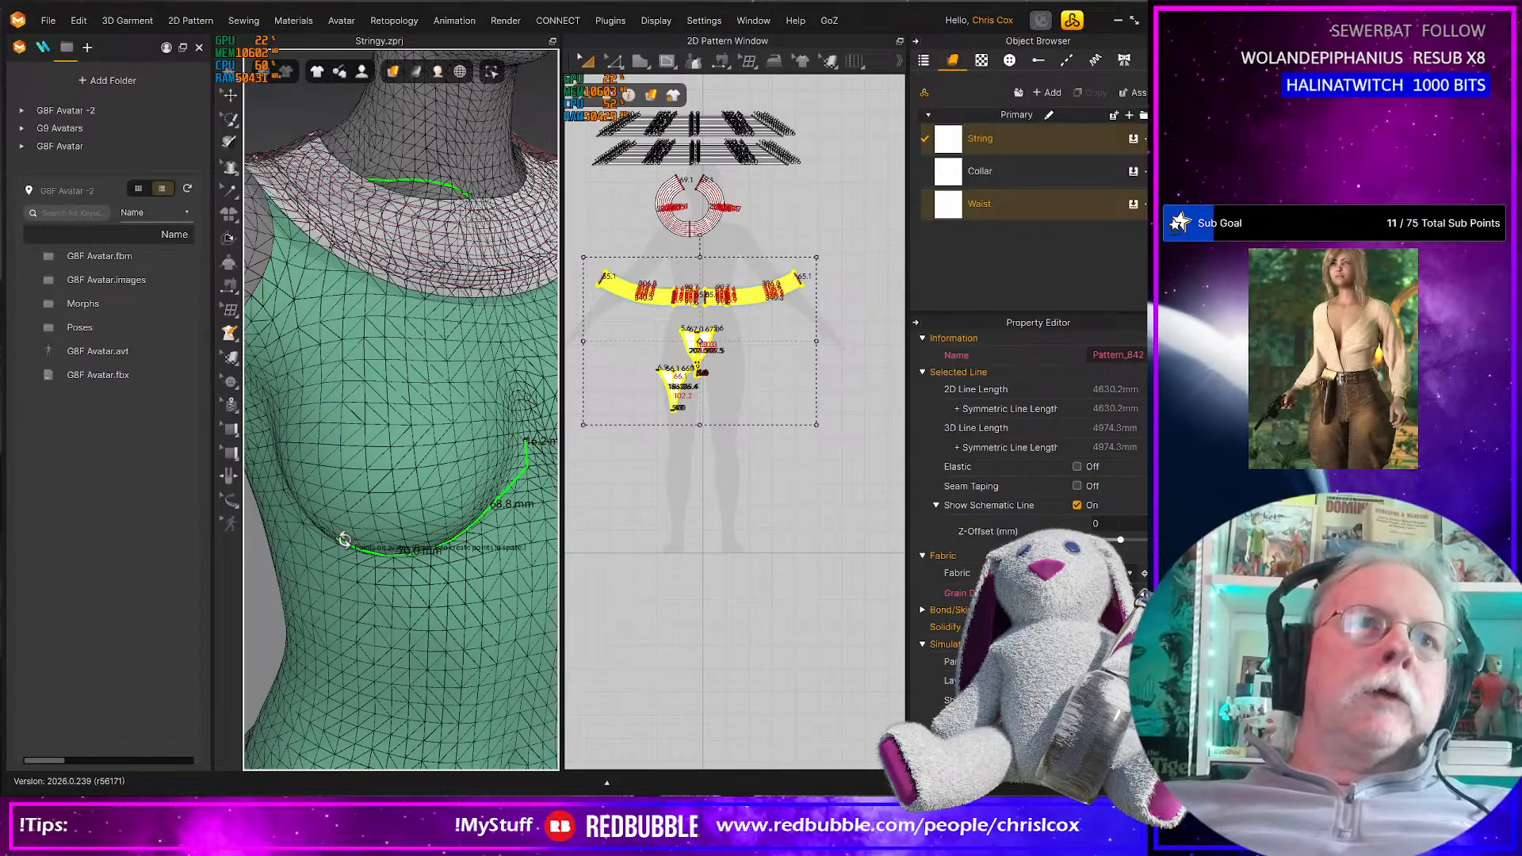
Draw a closed lower cup outline on the avatar's right breast, running under the bust, up the side and back across the middle
right_click_drag(344, 540, 353, 543)
scroll(370, 540, "up", 3)
scroll(383, 560, "down", 3)
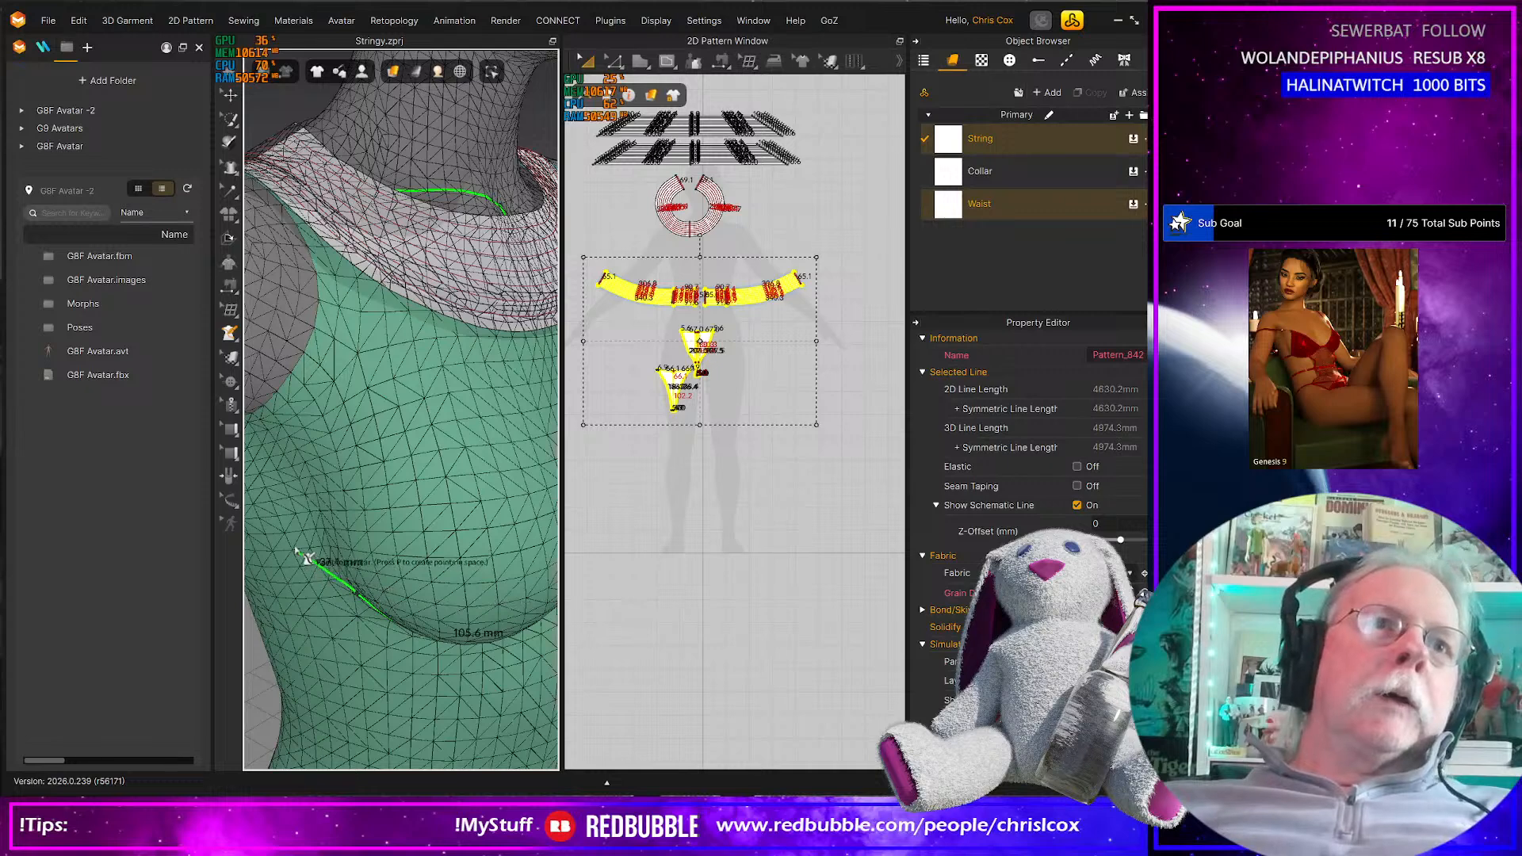
left_click(283, 509)
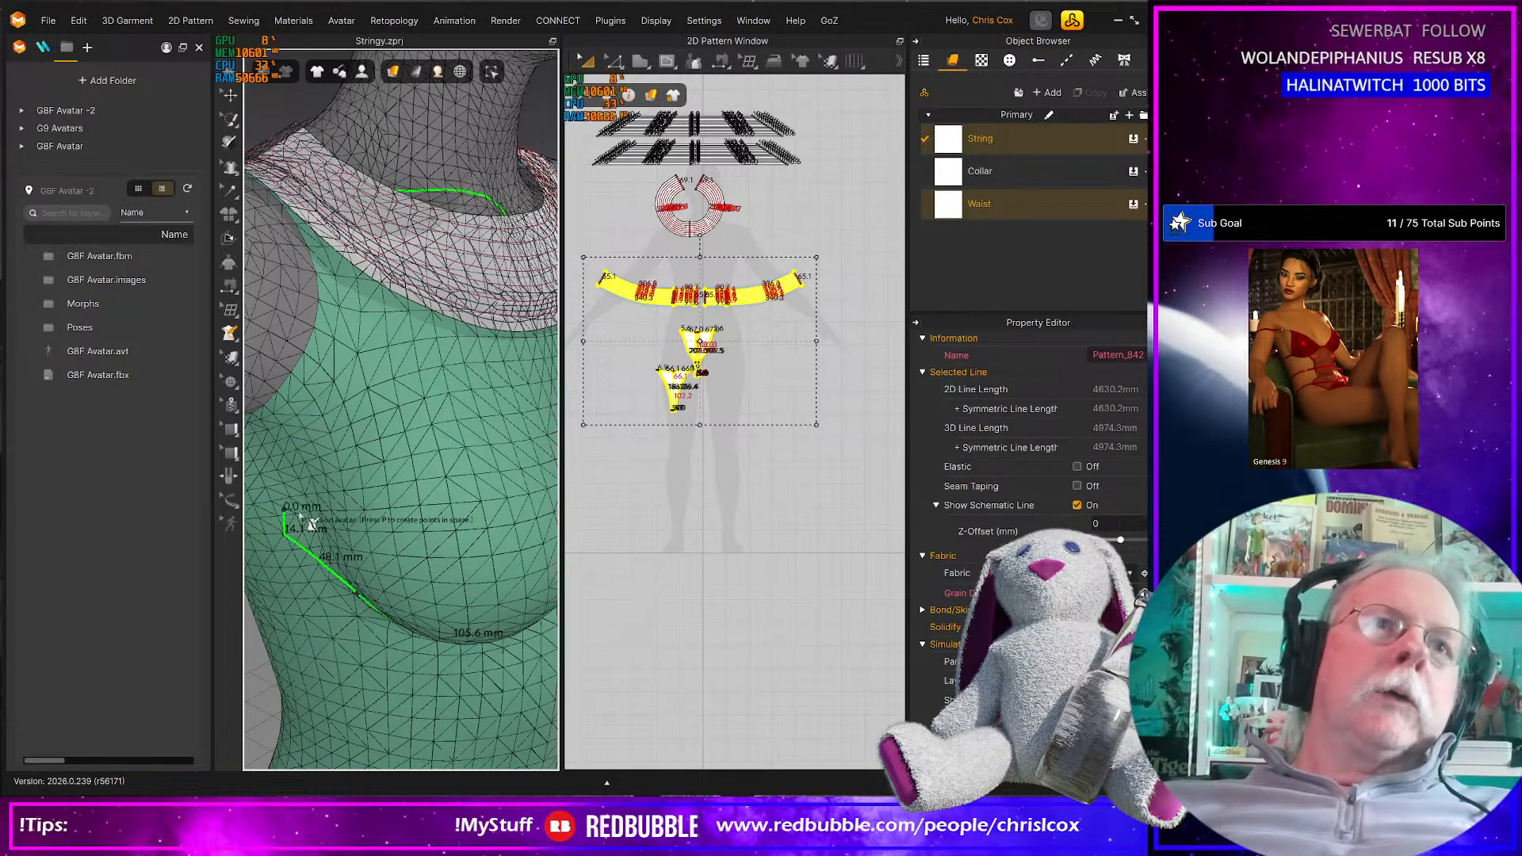
mouse_move(477, 523)
right_mouse_down()
mouse_move(449, 504)
mouse_move(495, 520)
right_mouse_up()
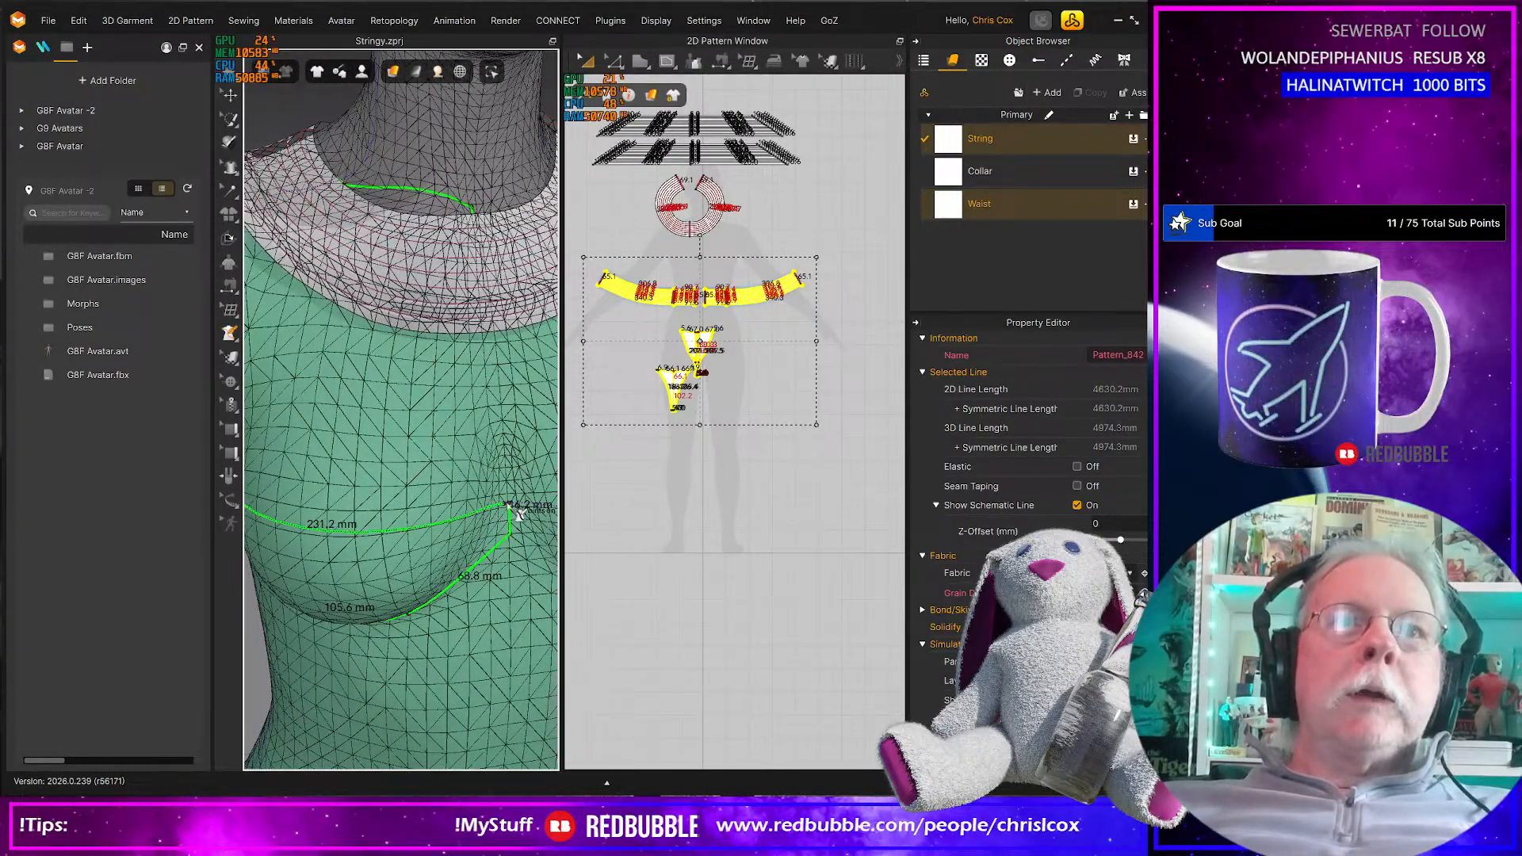
left_click(519, 515)
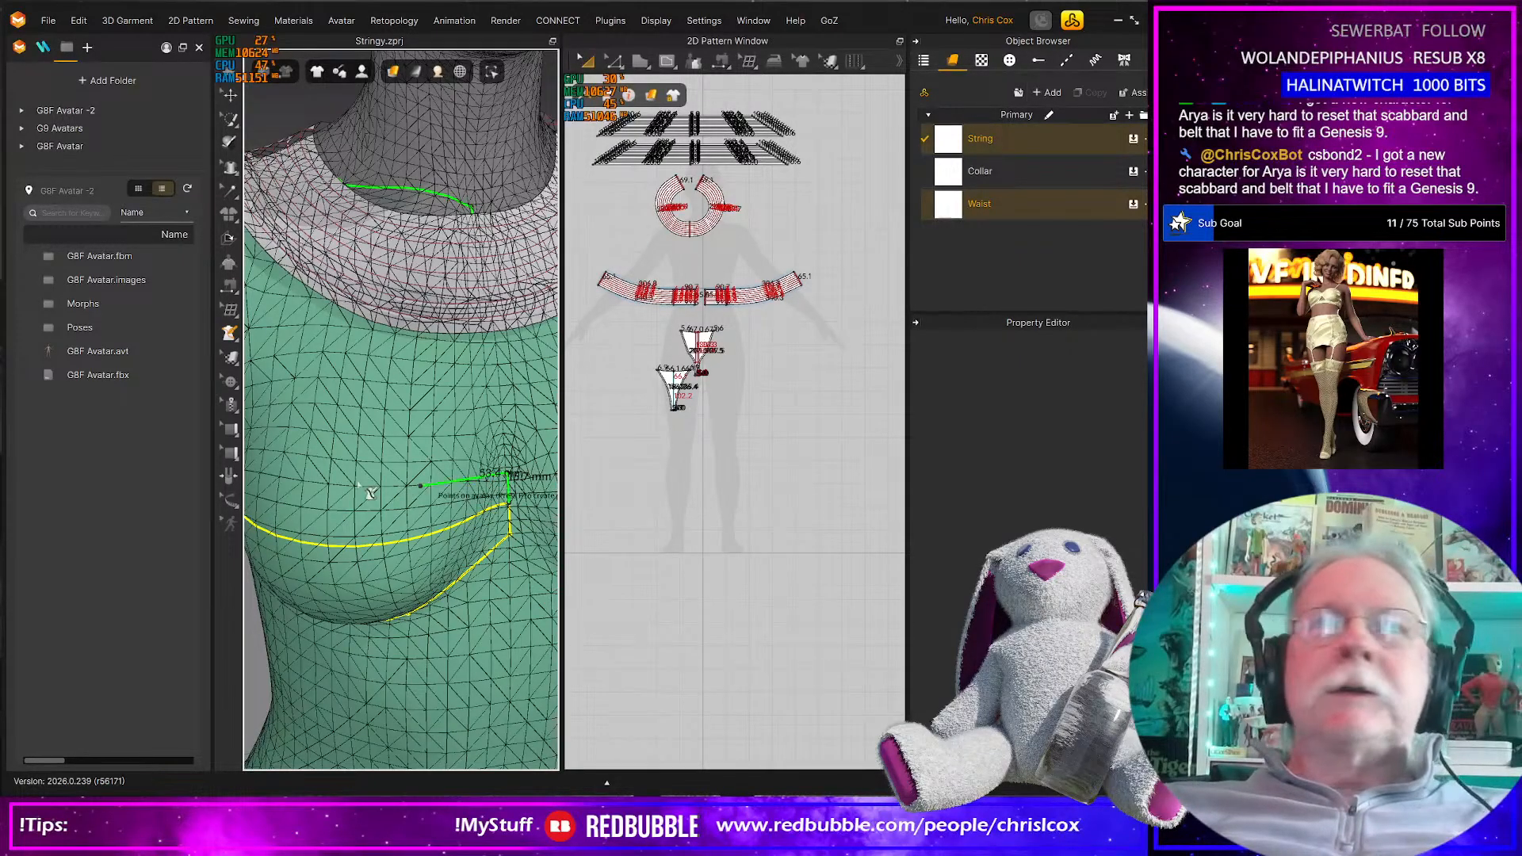
Draw the upper cup outline over the top of the breast, from the centre front to the lower cup's side corner
right_click_drag(323, 433, 378, 428)
scroll(377, 428, "down", 2)
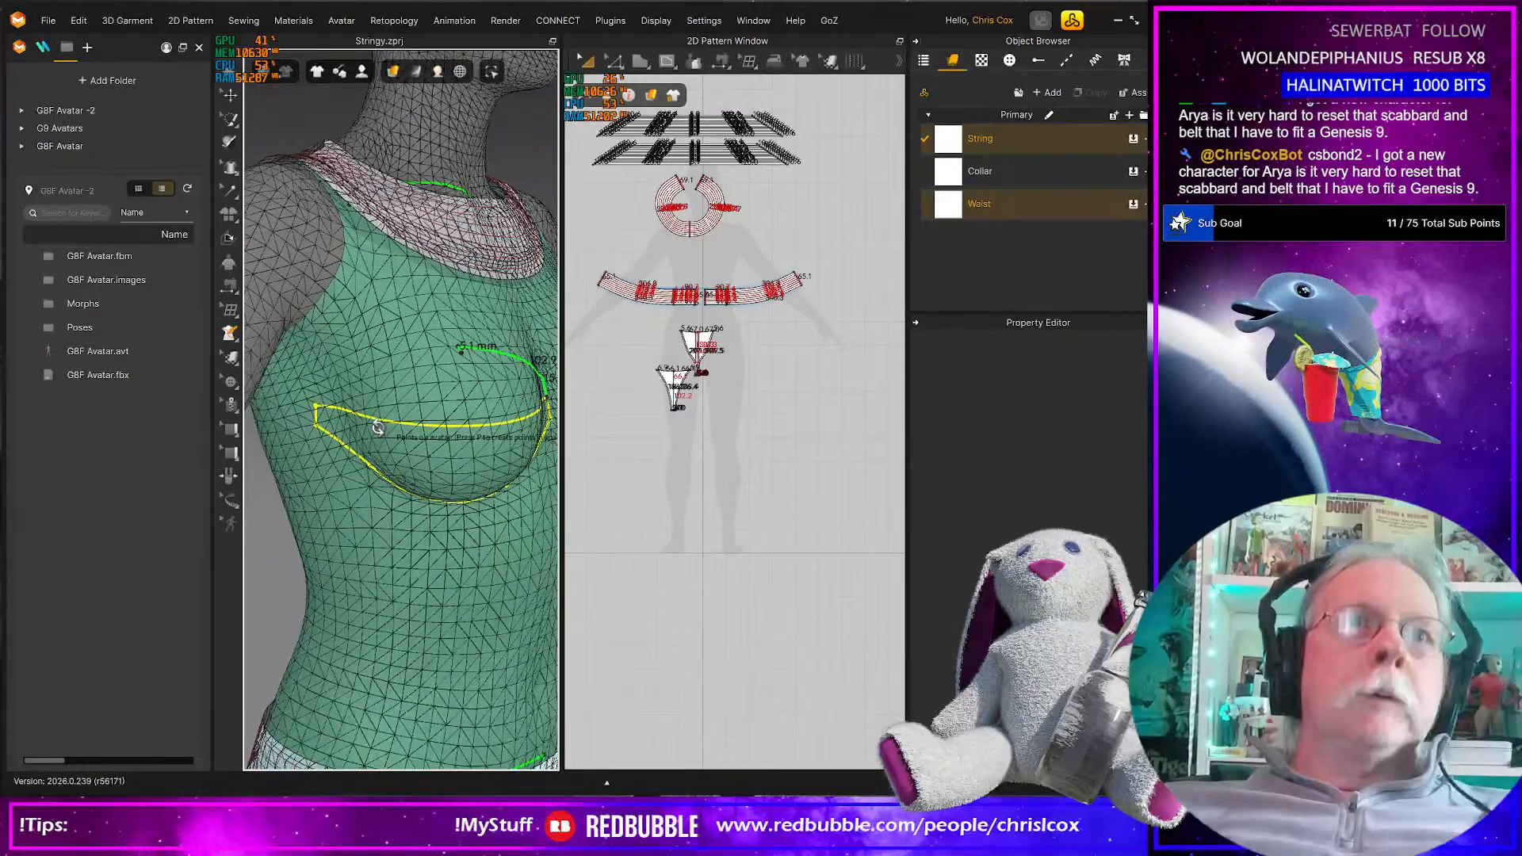
left_click(396, 358)
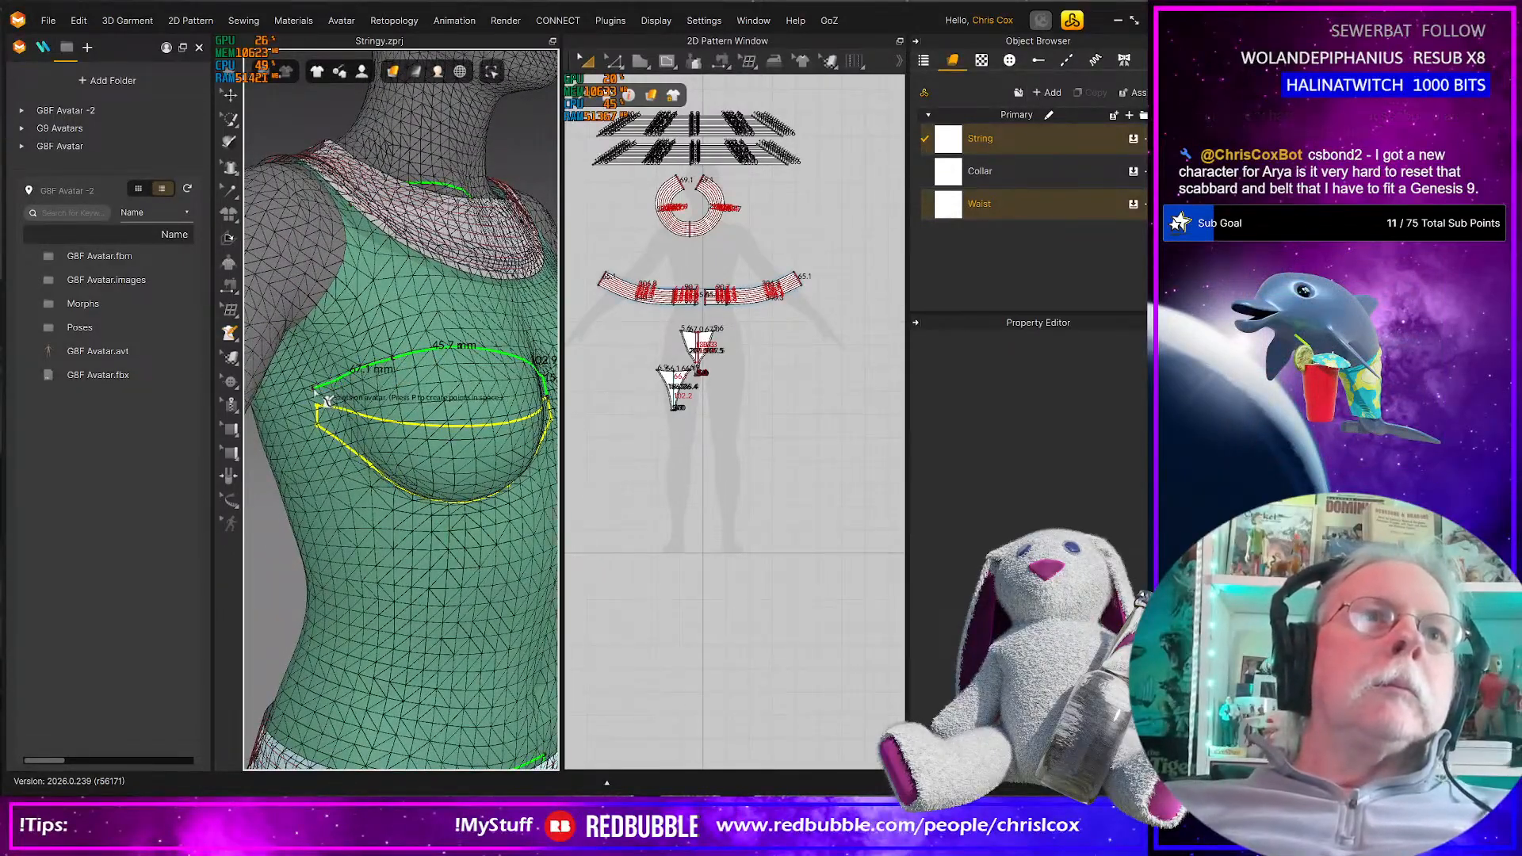
left_click(317, 408)
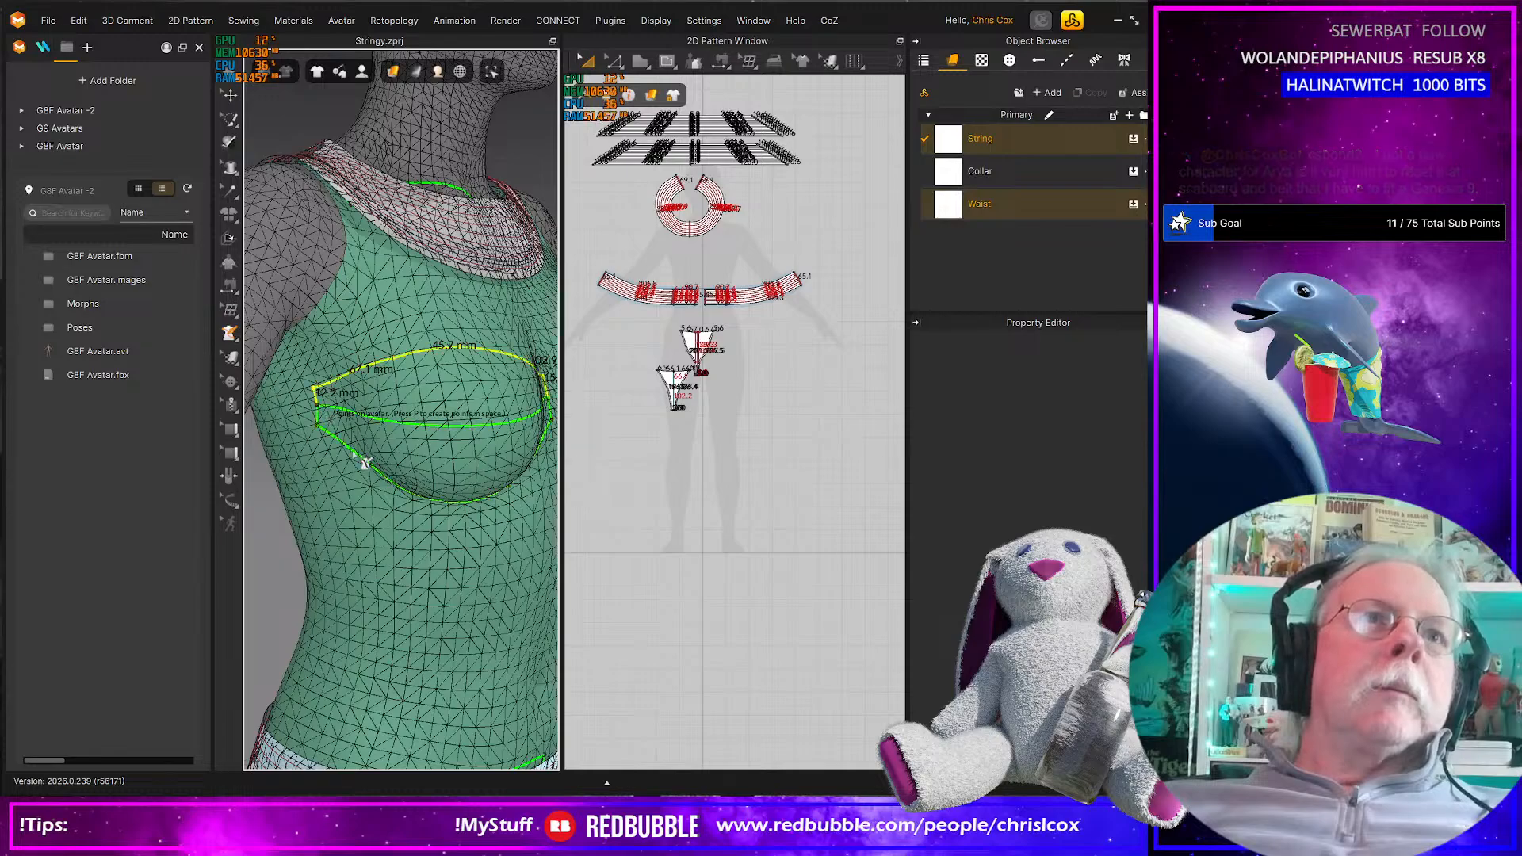
Draw a closed narrow band outline on the avatar from the cup's side edge around to the centre back
scroll(401, 483, "down", 2)
right_click_drag(418, 495, 372, 479)
scroll(404, 453, "up", 3)
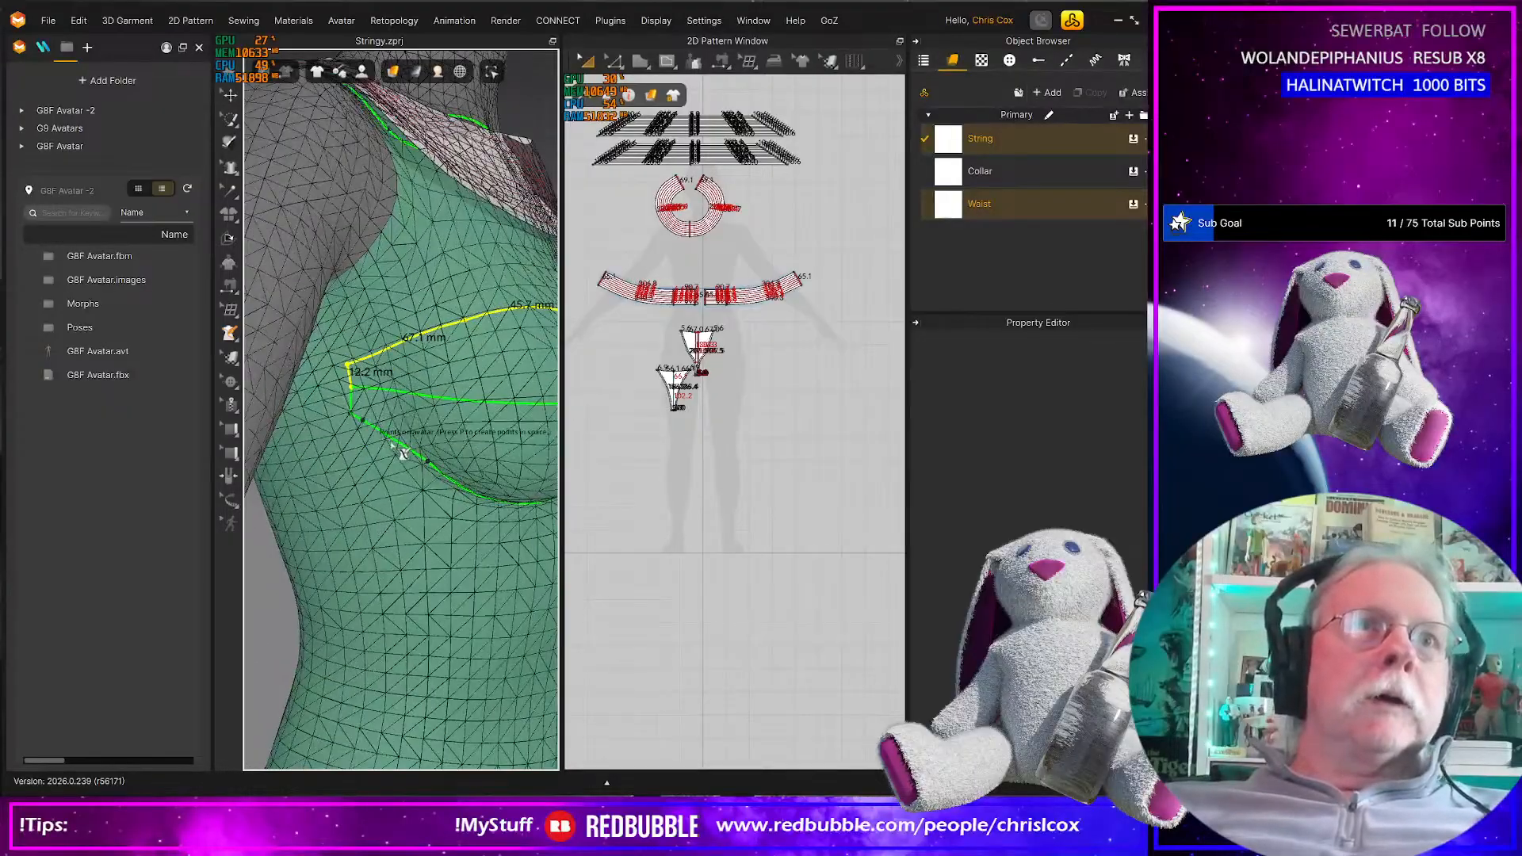
scroll(370, 416, "up", 2)
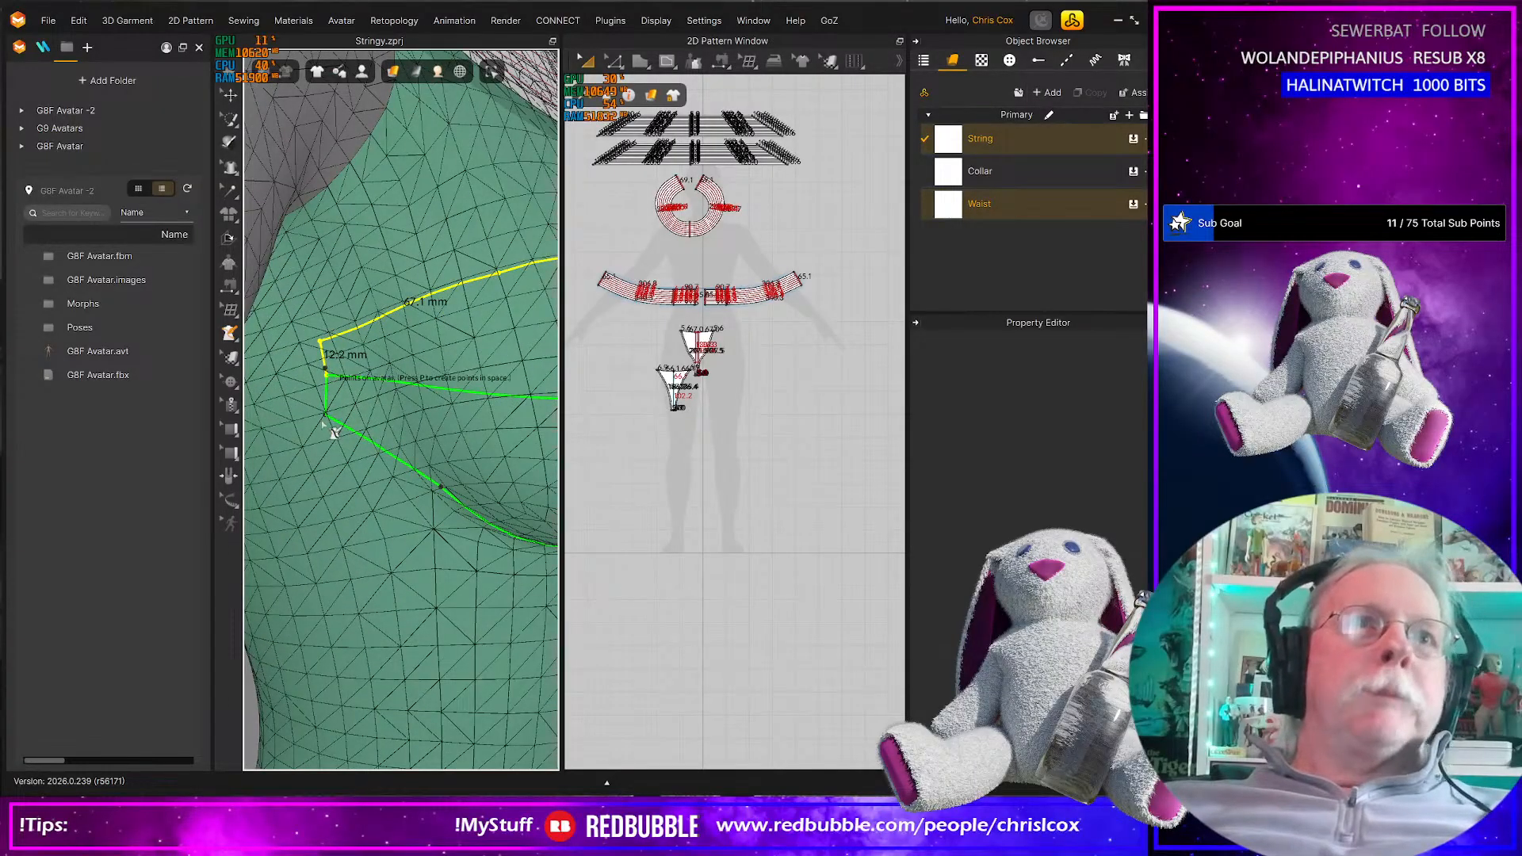
scroll(337, 435, "down", 5)
right_click_drag(341, 440, 391, 505)
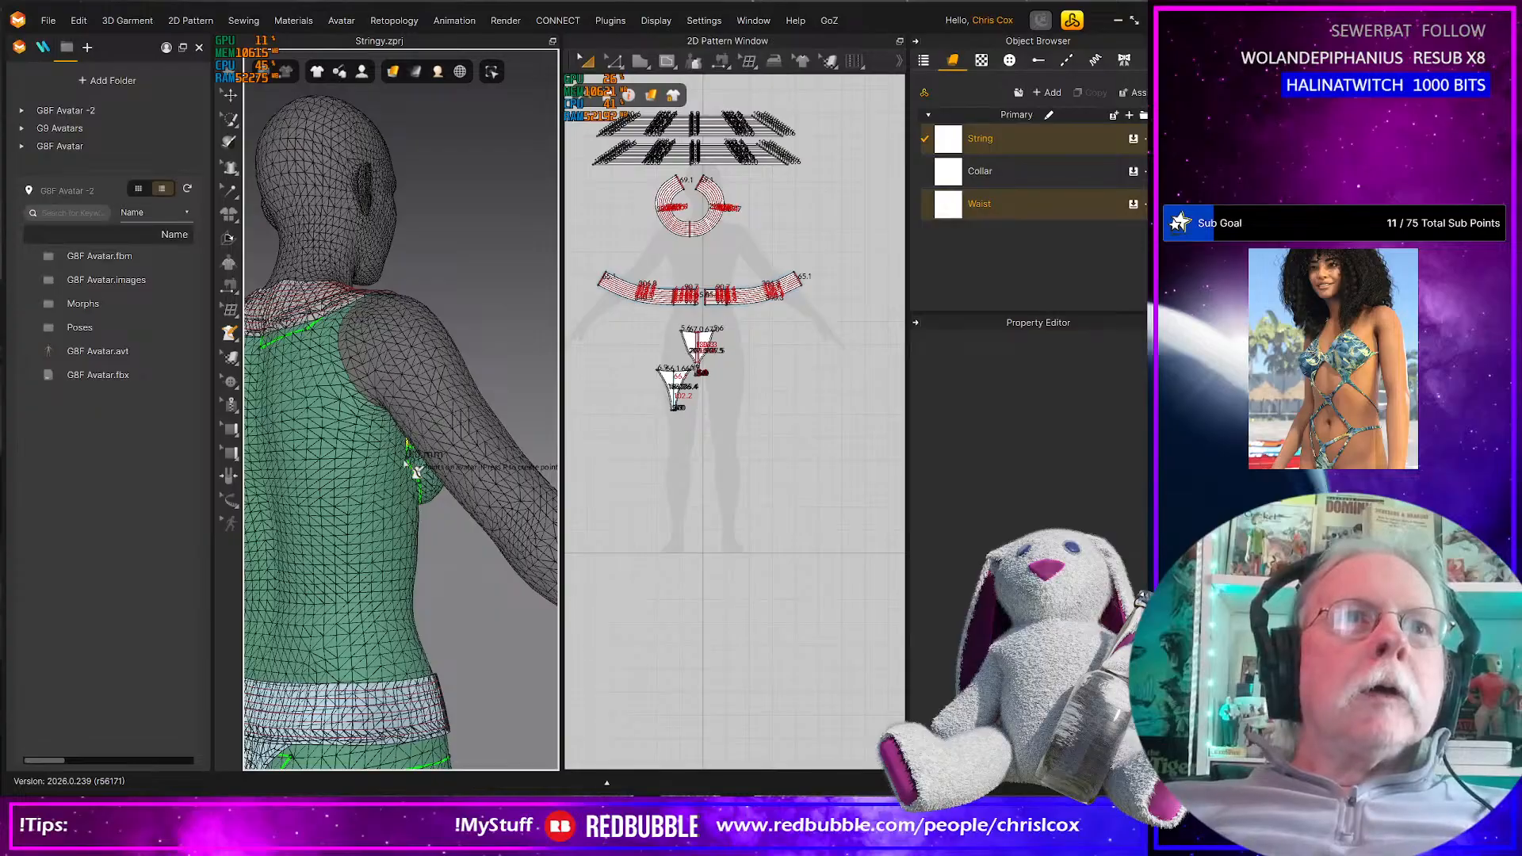
left_click(264, 463)
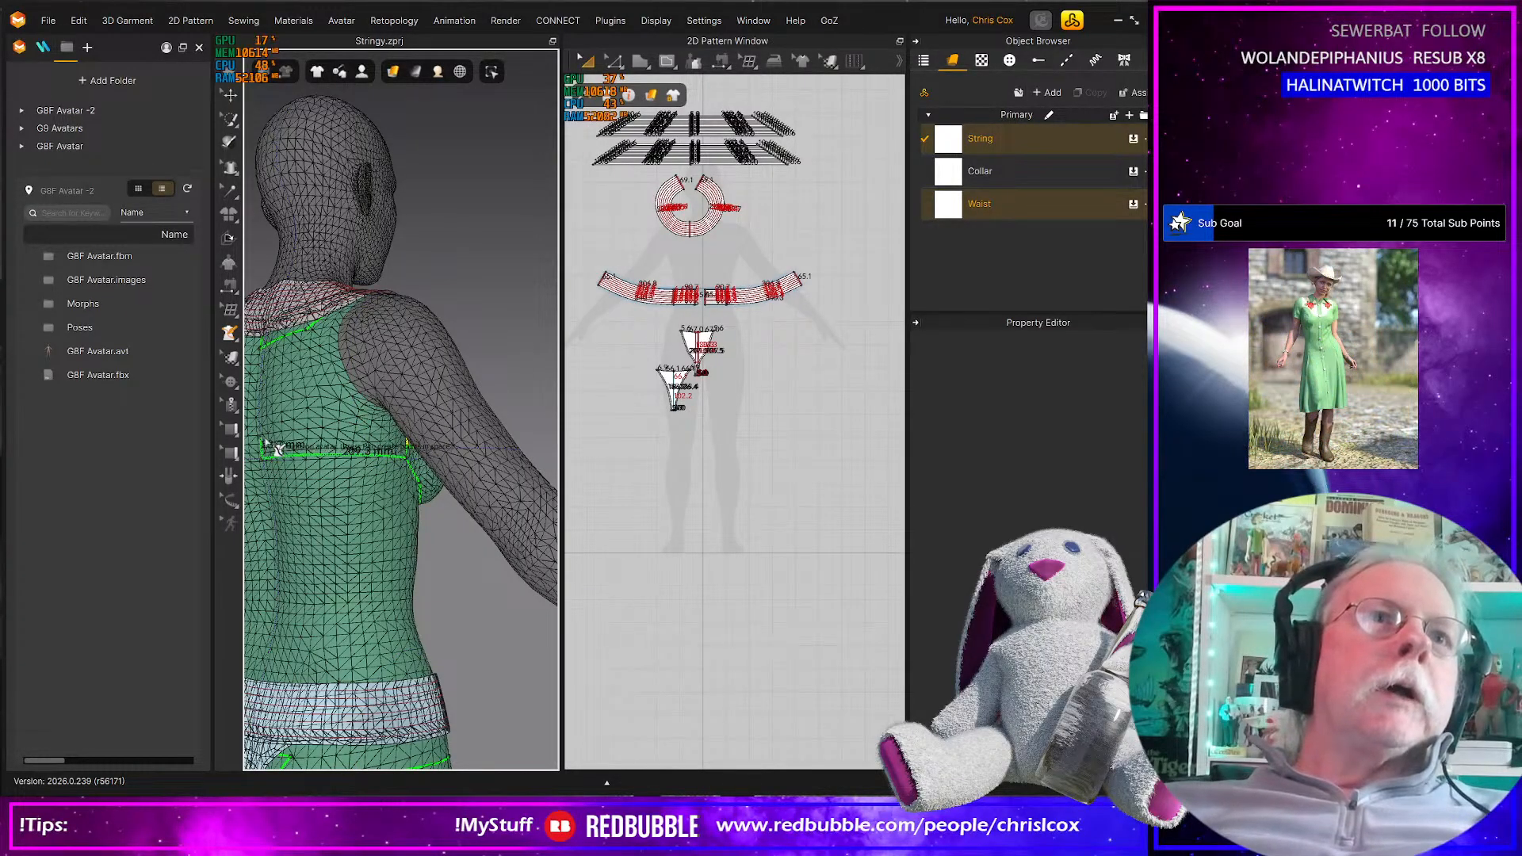
right_click_drag(353, 441, 274, 453)
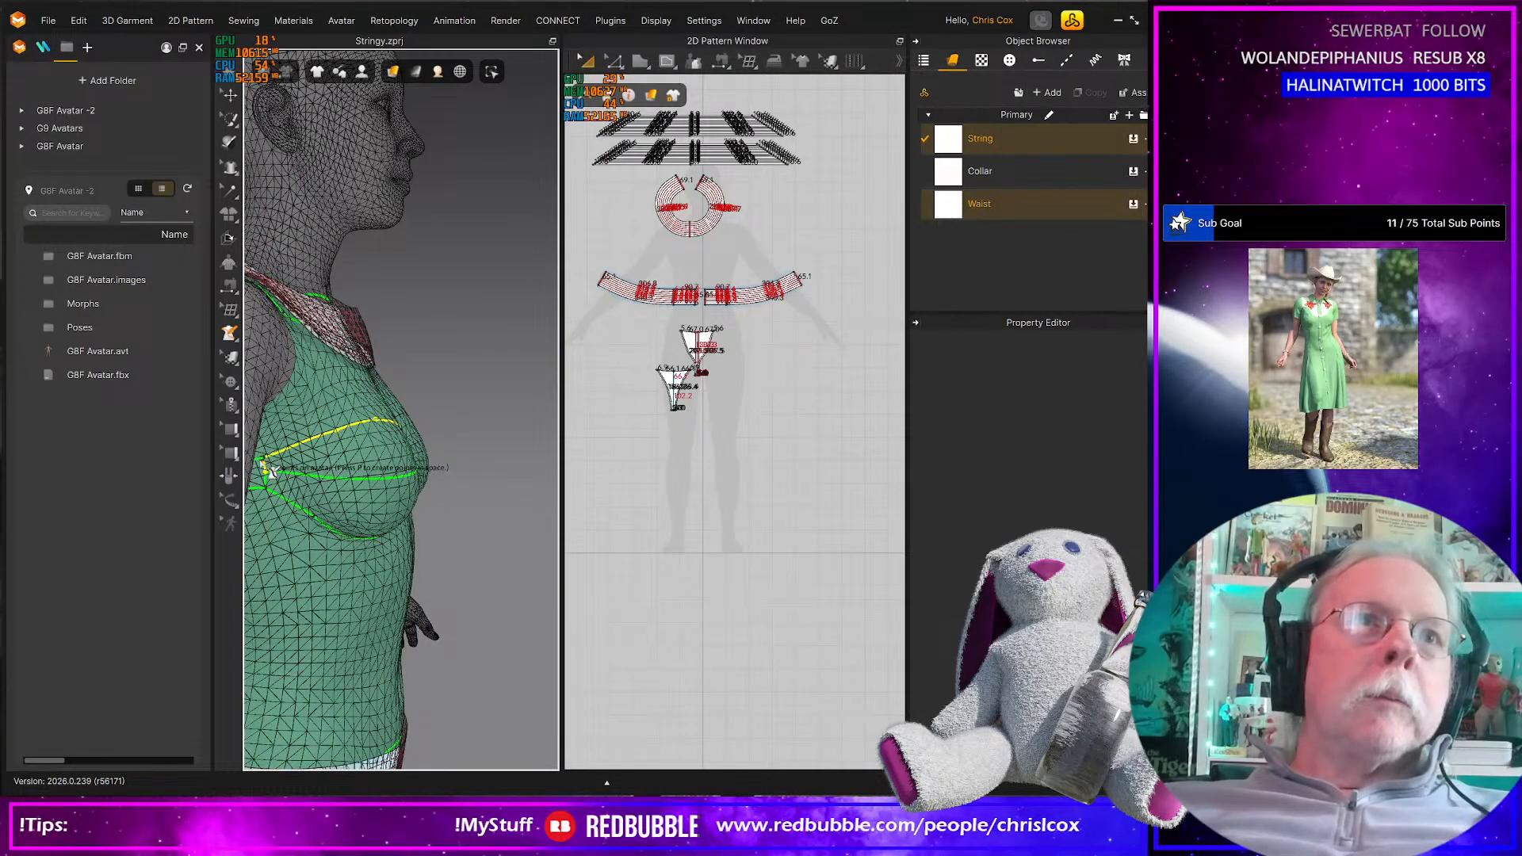
right_click_drag(271, 474, 349, 435)
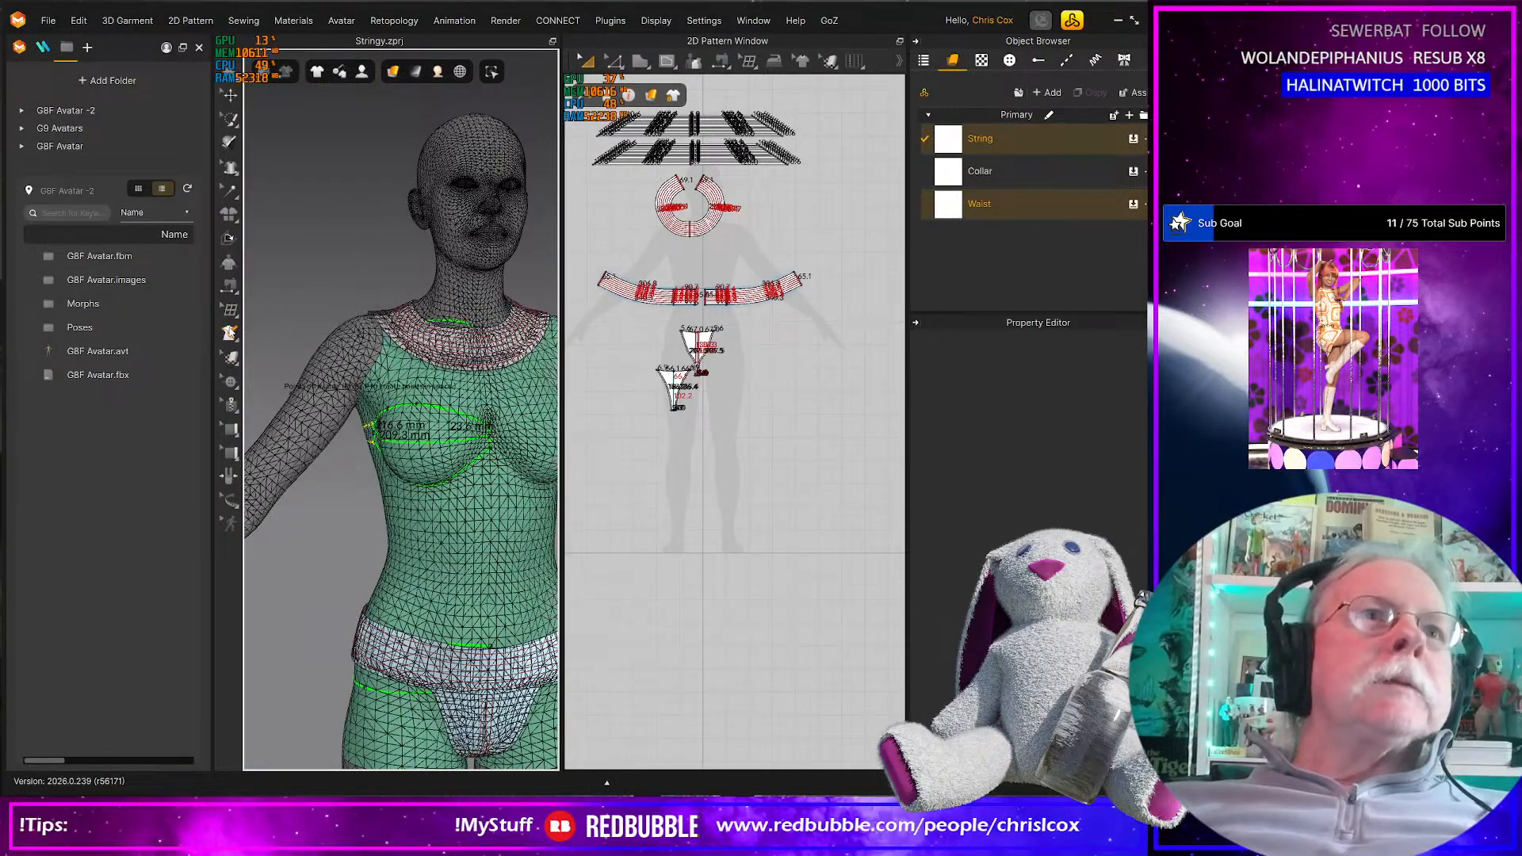
Flatten the upper and lower cup outlines into pattern pieces
left_click(229, 333)
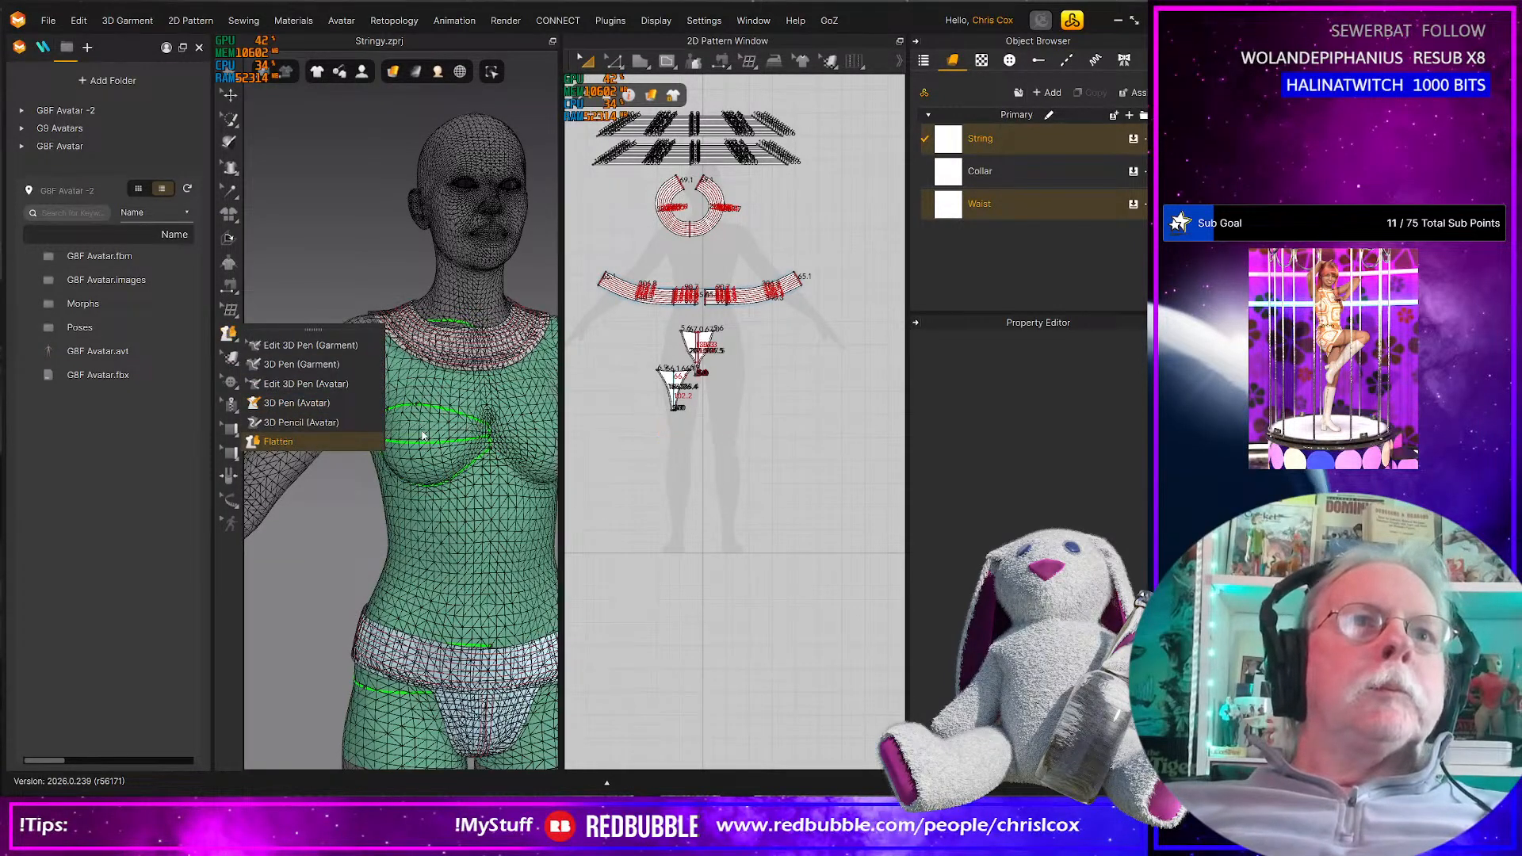
left_click(422, 435)
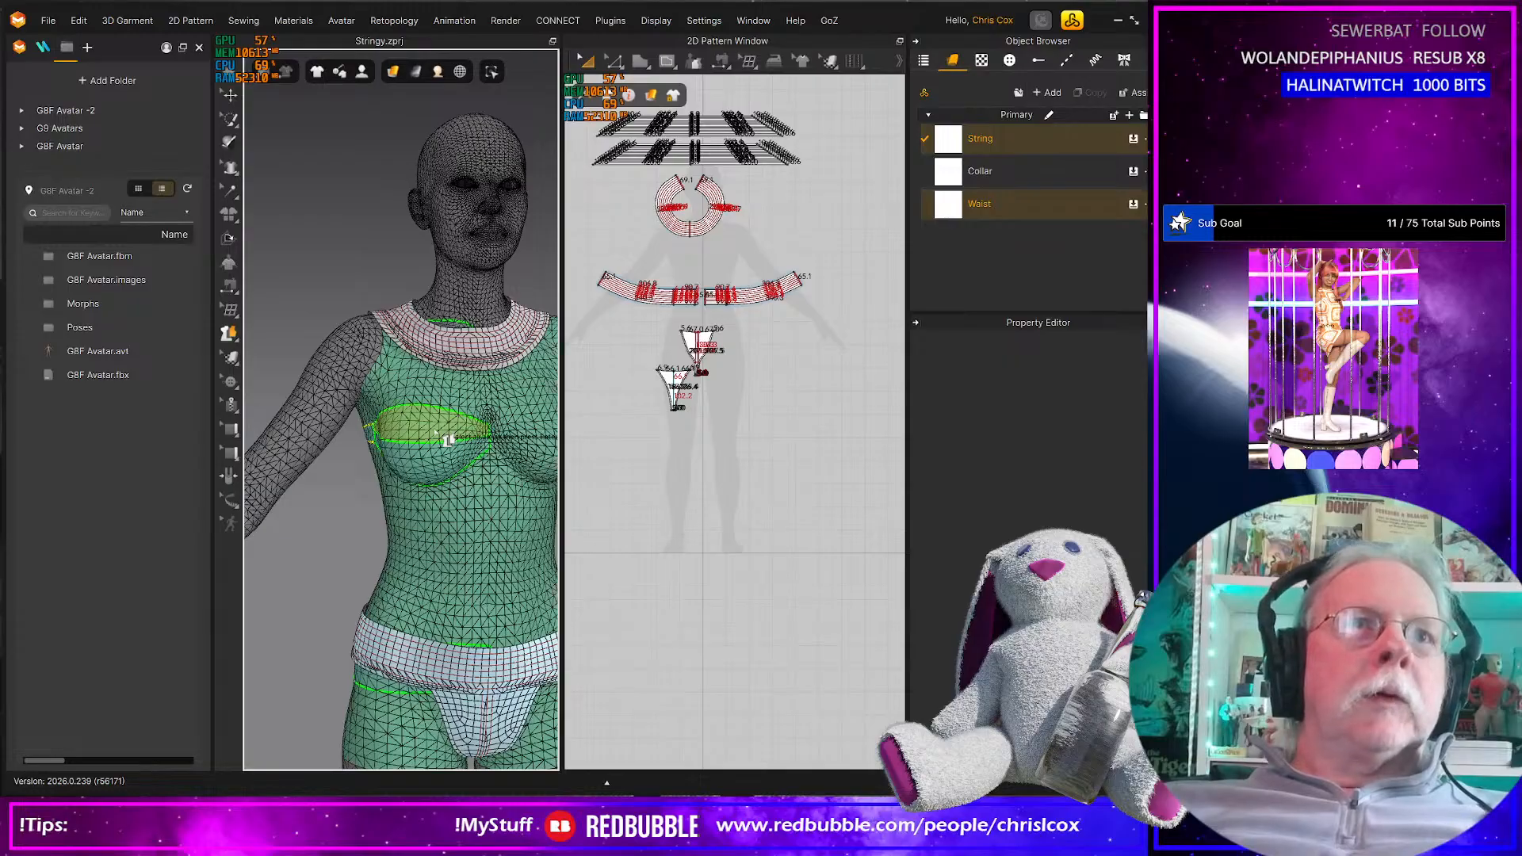
key("Return")
left_click(424, 466)
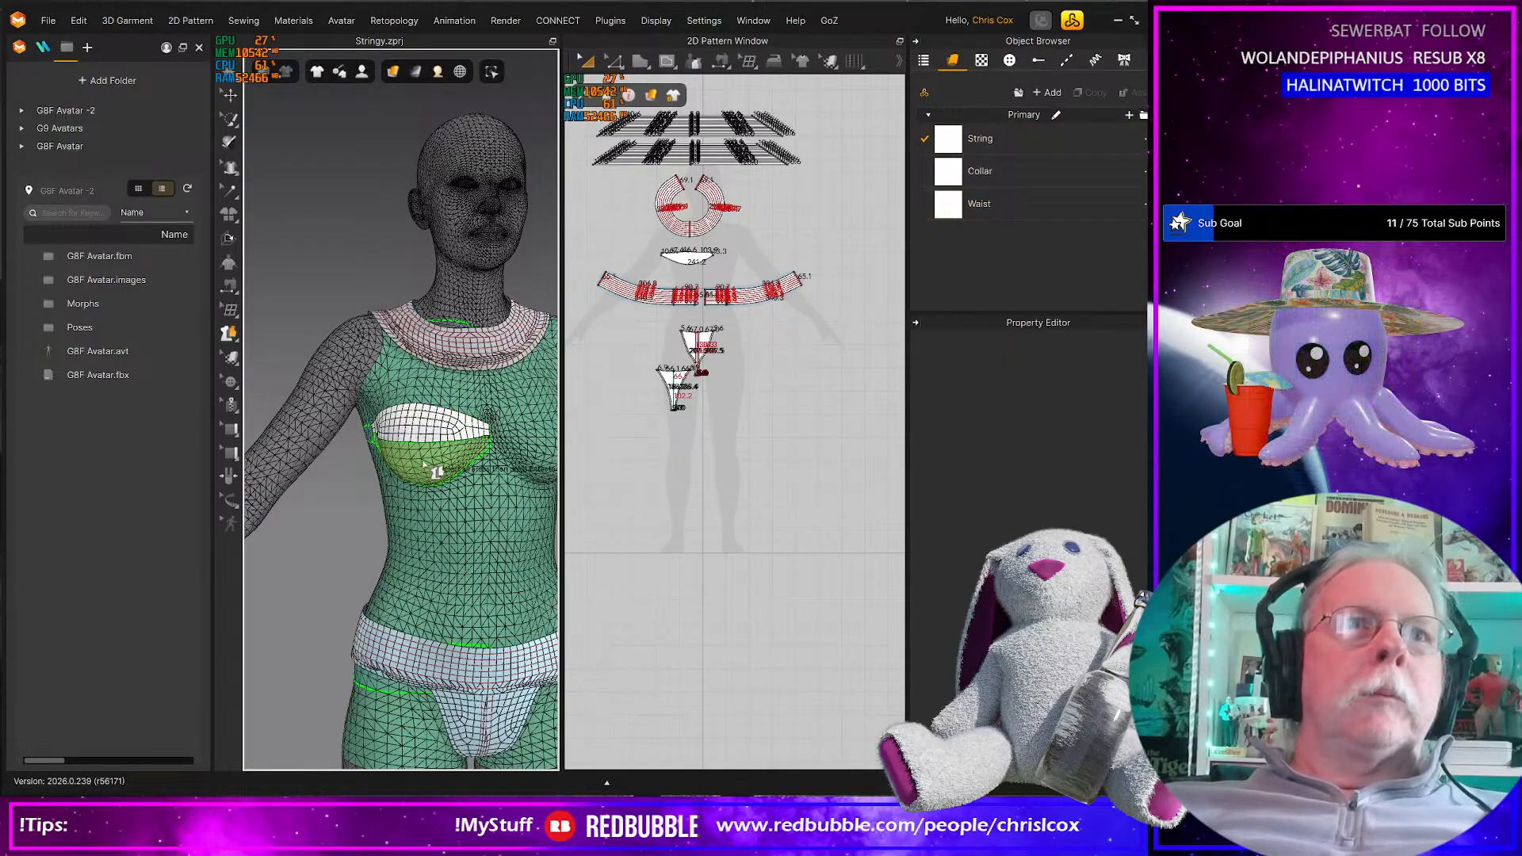
key("Return")
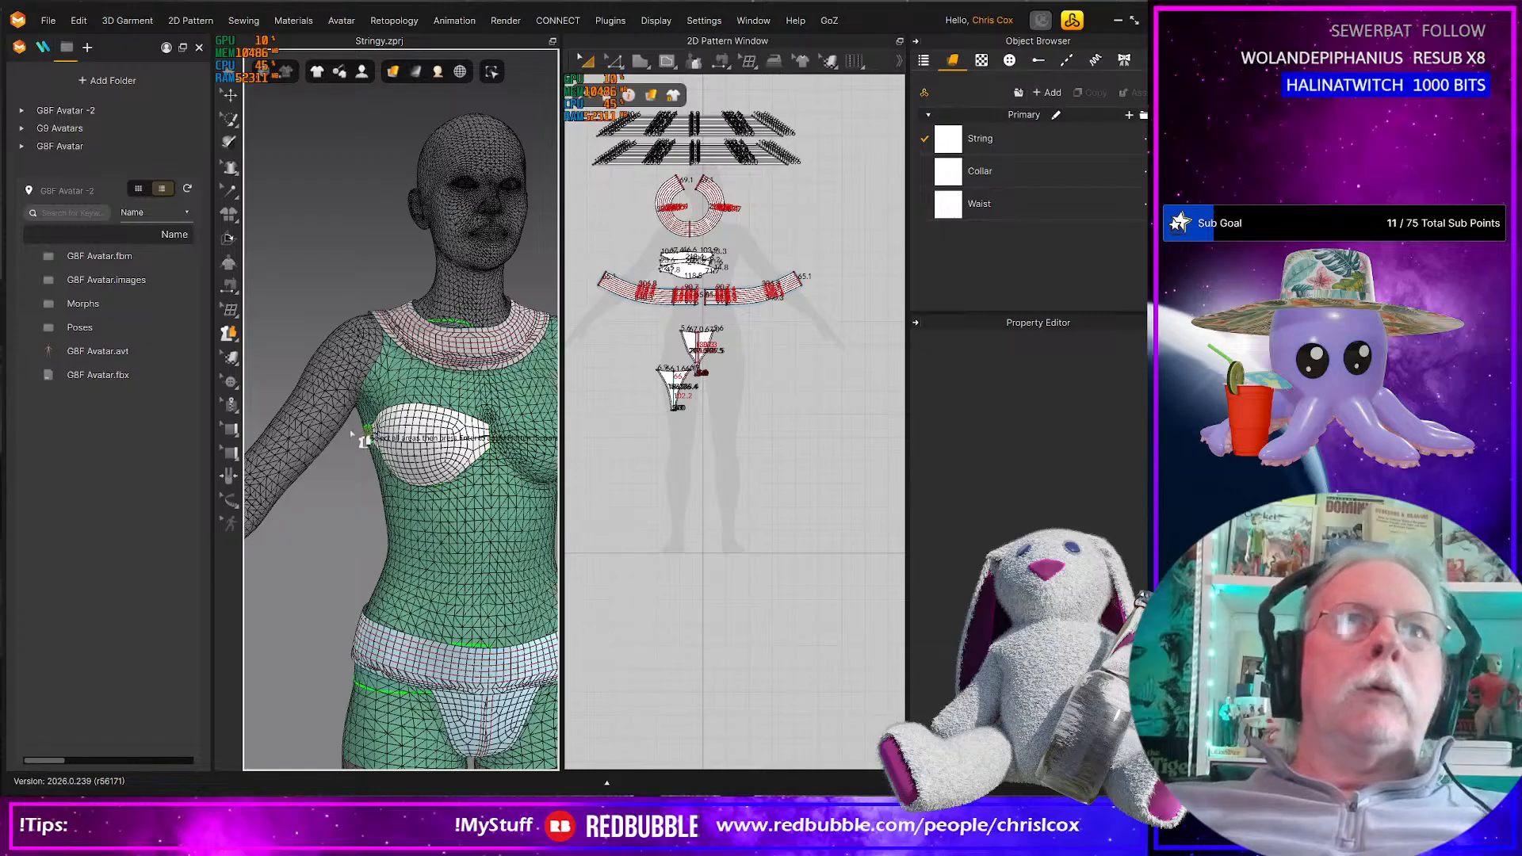
Move the upper cup piece away from the overlapping lower cup piece in the 2D layout
scroll(699, 391, "up", 5)
middle_click_drag(748, 344, 844, 596)
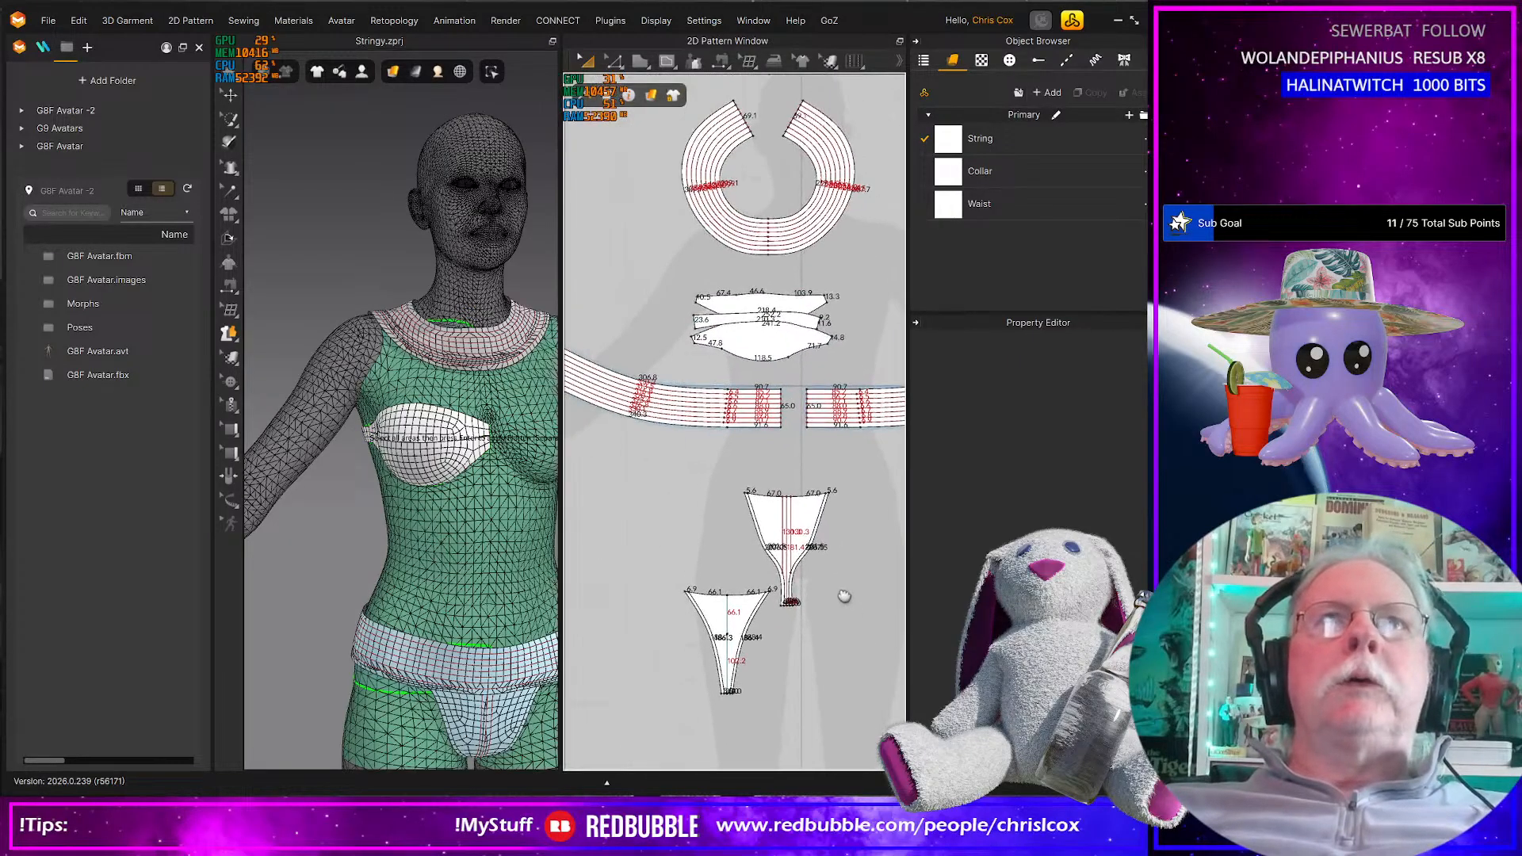
left_click_drag(761, 299, 821, 265)
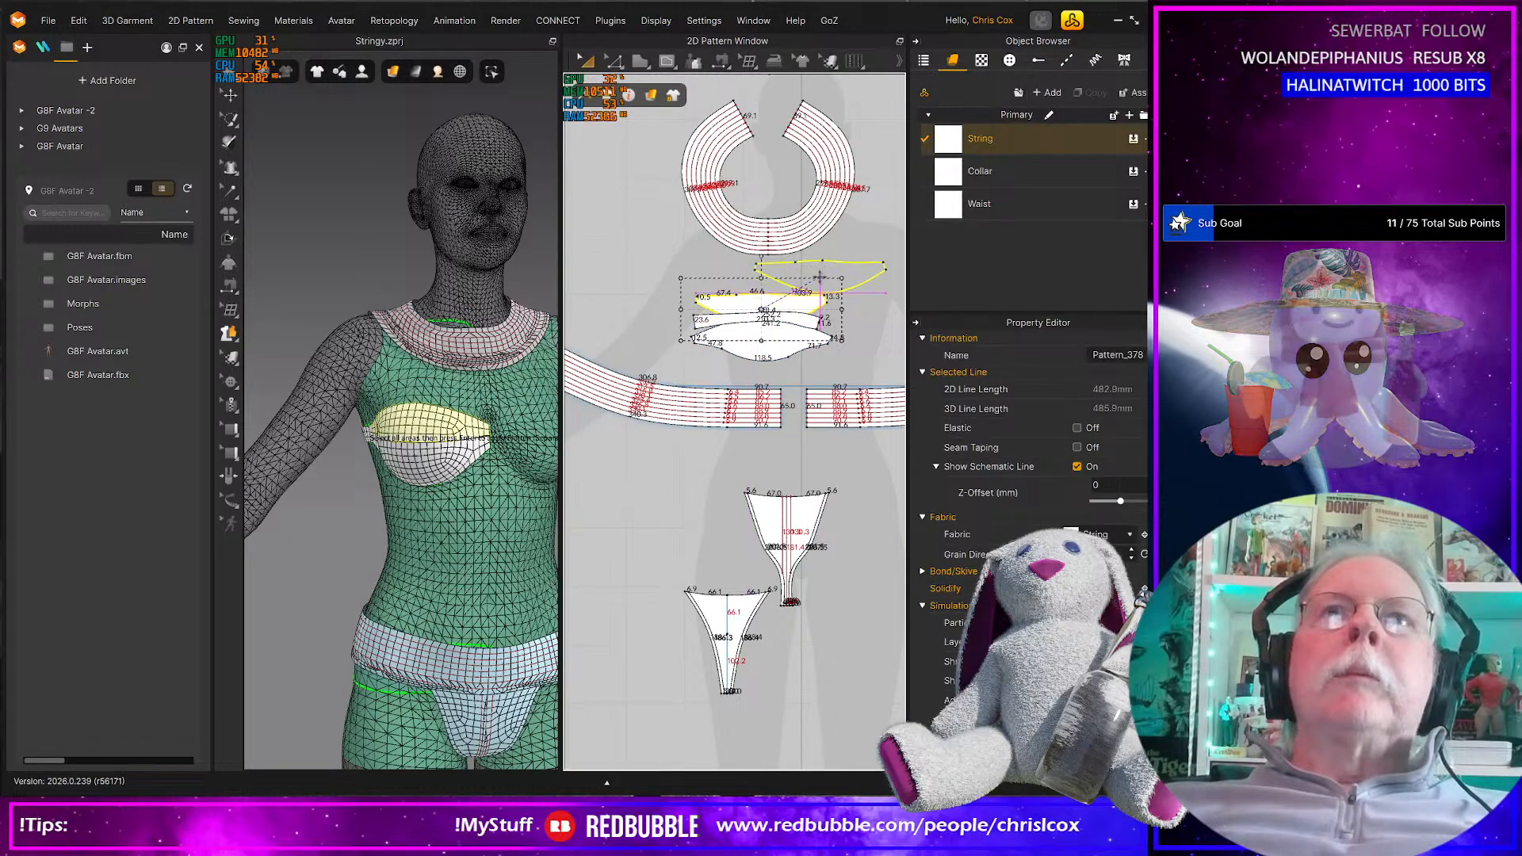
Spread out the stacked bust pattern pieces, setting the narrow strip aside and placing the upper cup directly above the lower cup
left_click(850, 321)
left_click_drag(849, 321, 891, 307)
left_click_drag(722, 319, 648, 298)
left_click(786, 309, "shift")
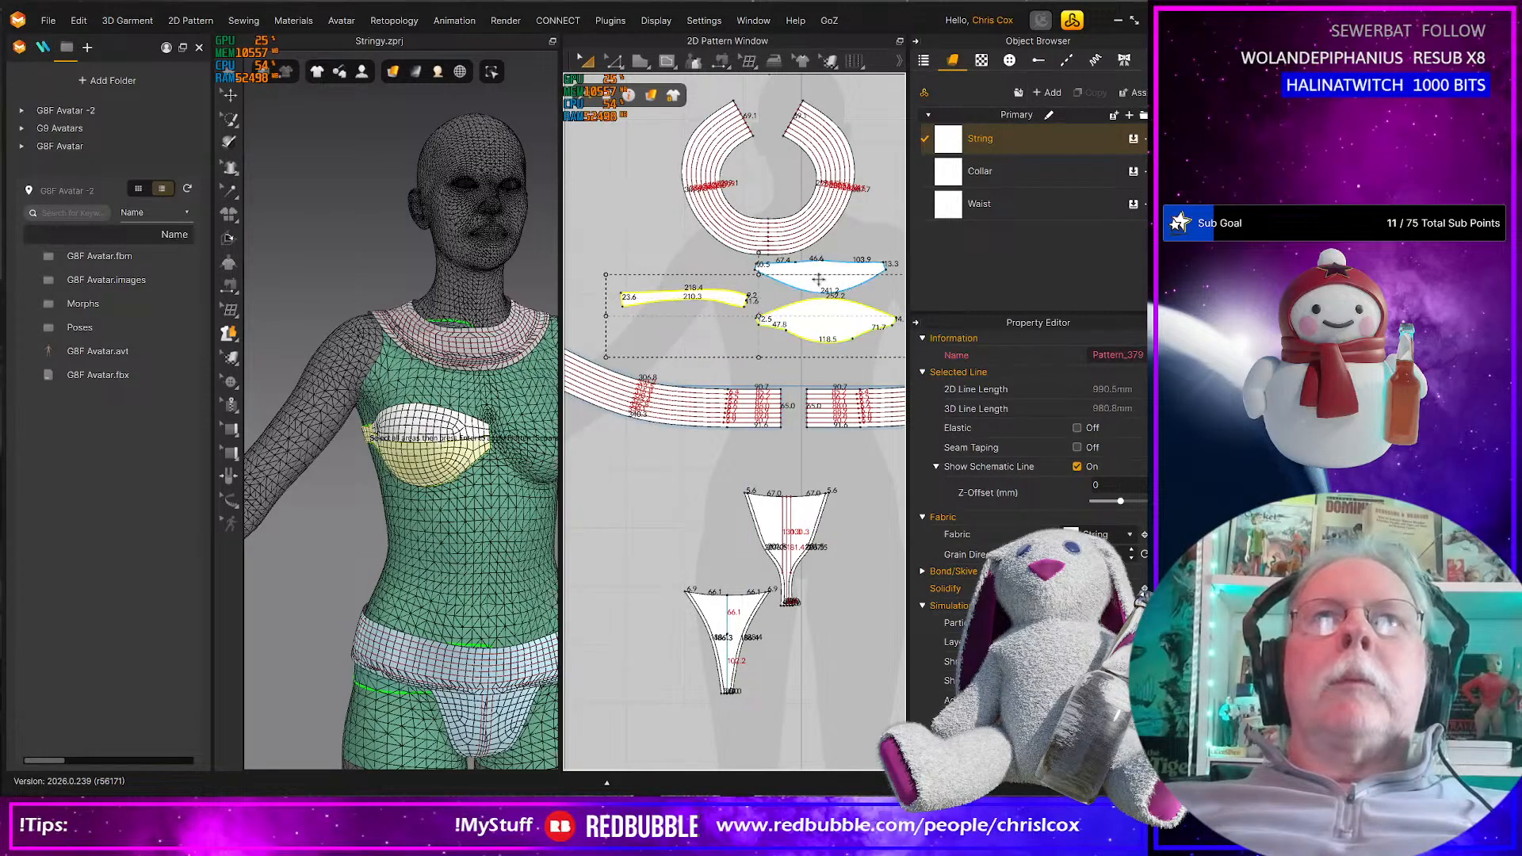
left_click(821, 273, "shift")
left_click_drag(821, 274, 738, 281)
Trace a five-sided polygon pattern over the upper cup piece, with short vertical ends, a straight top edge and one bottom point
scroll(737, 330, "up", 5)
scroll(738, 330, "down", 2)
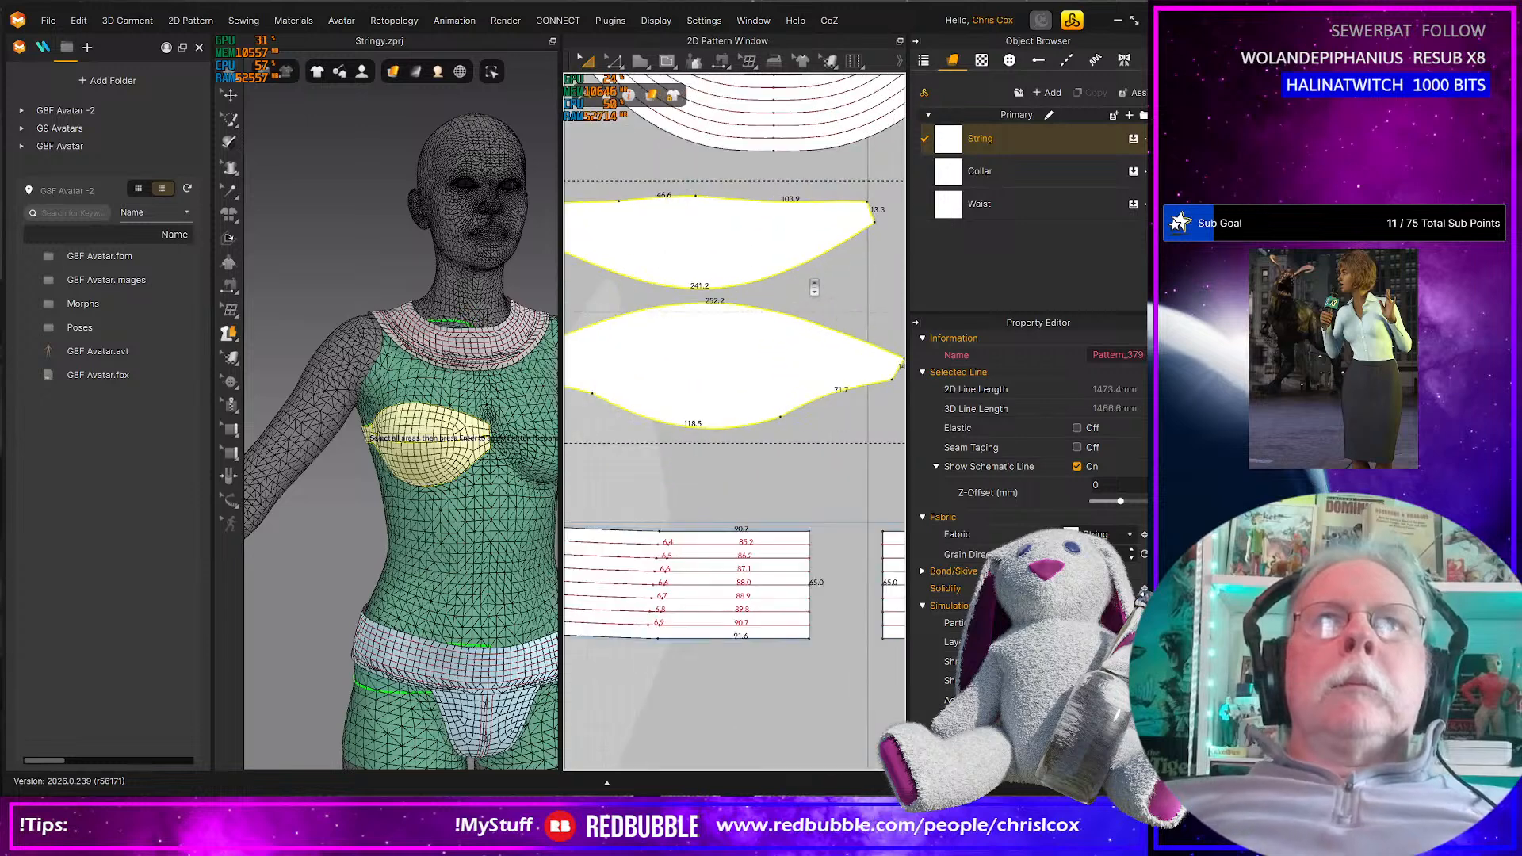
scroll(731, 290, "up", 3)
scroll(693, 265, "down", 2)
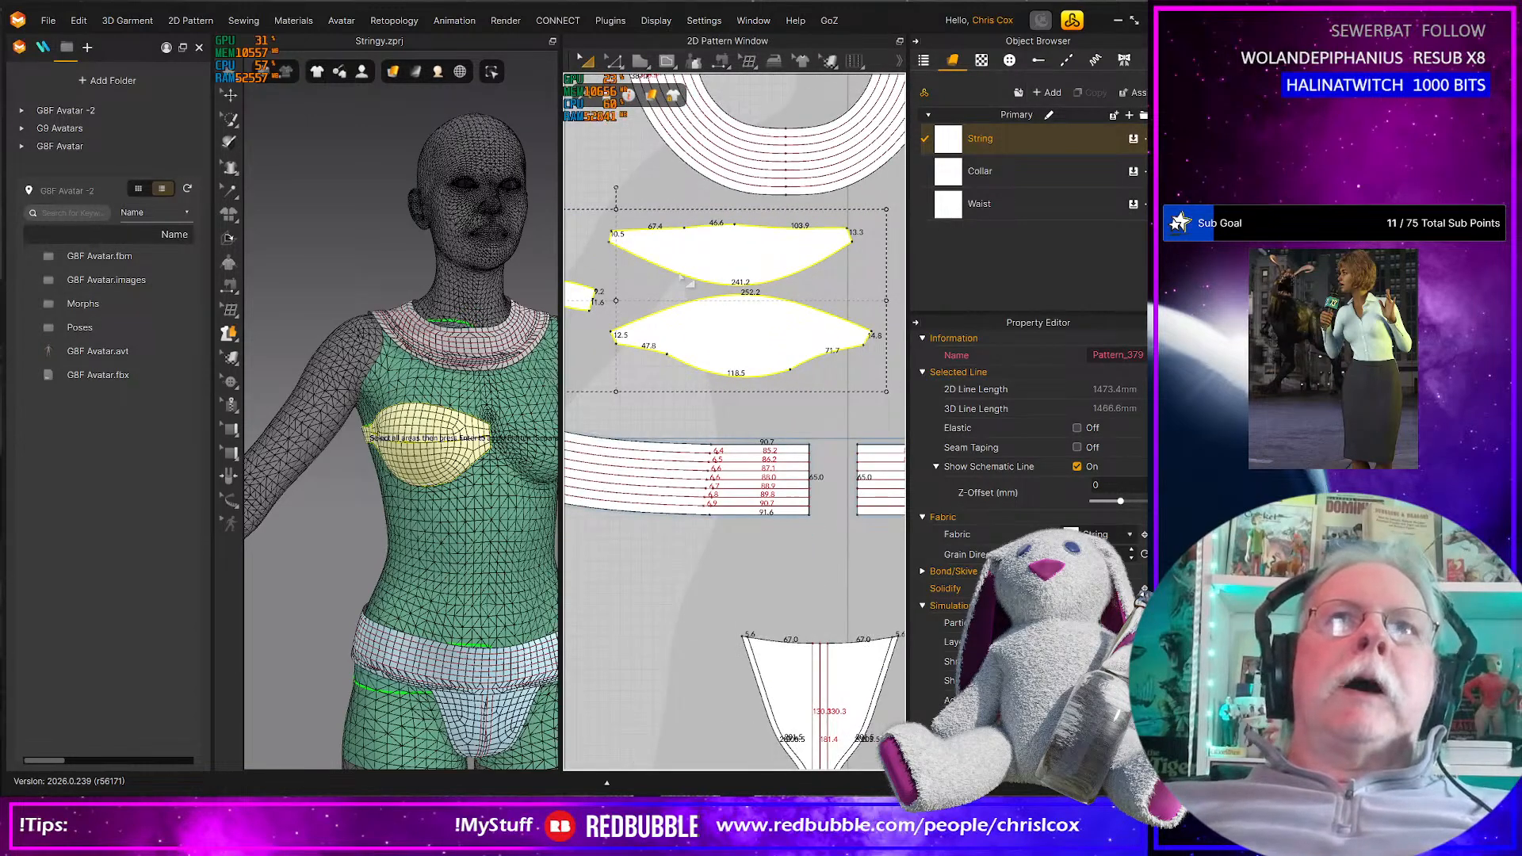
left_click(640, 61)
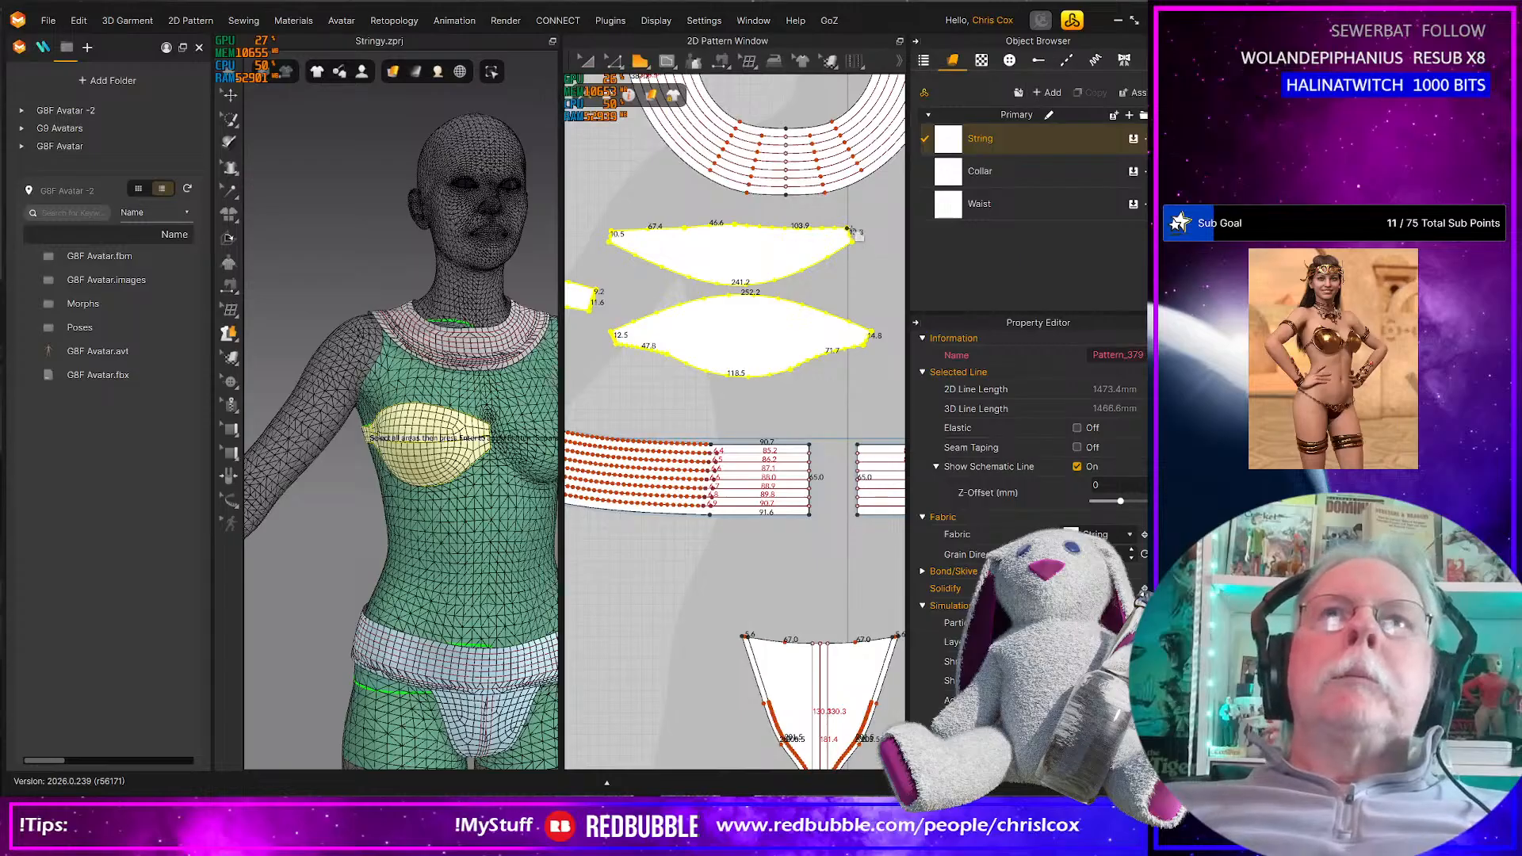
left_click(852, 229)
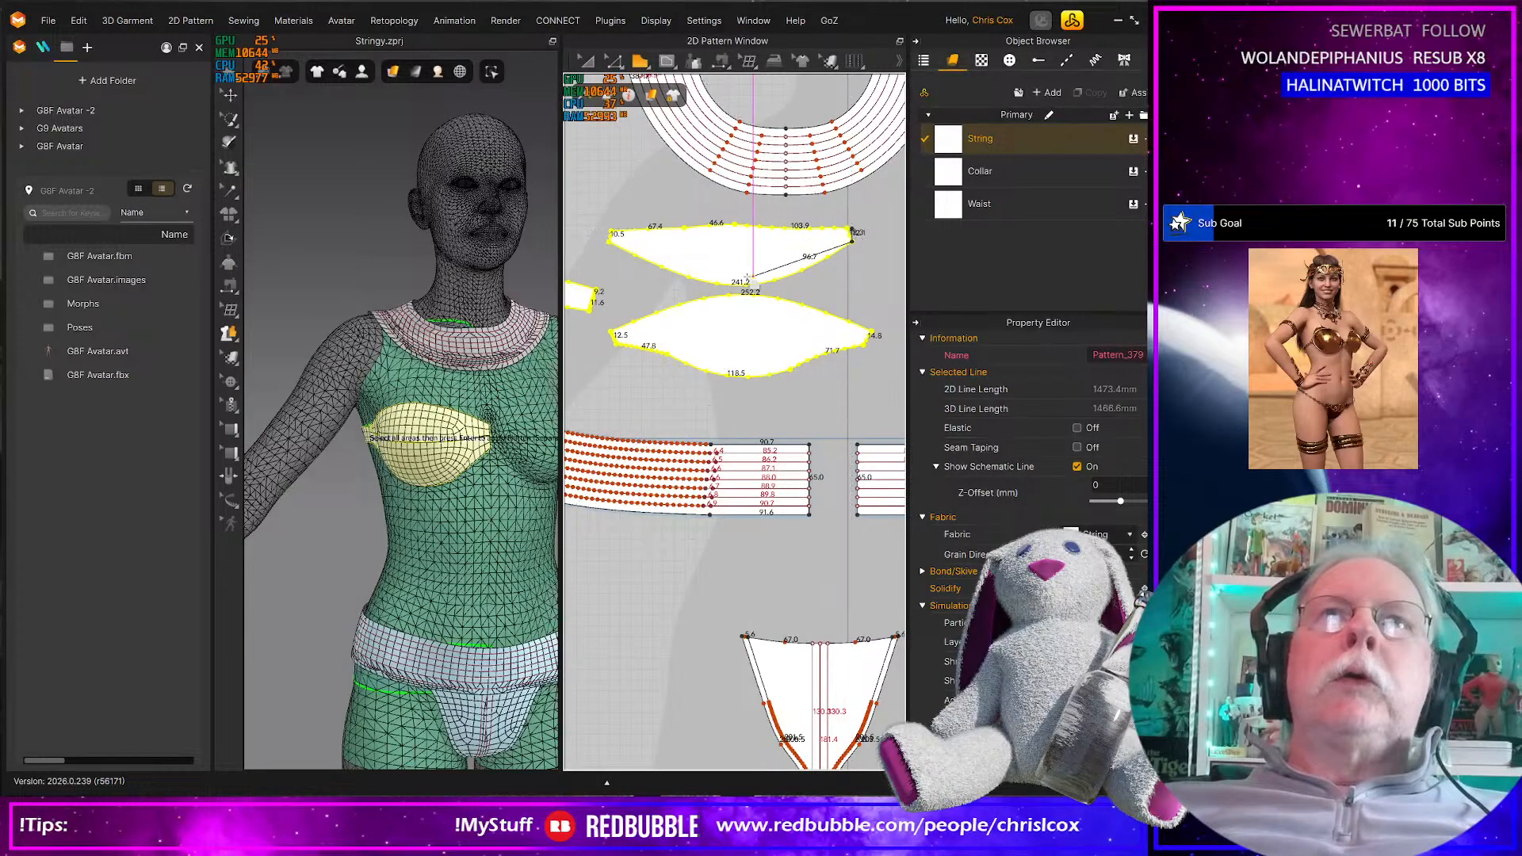
left_click(741, 288)
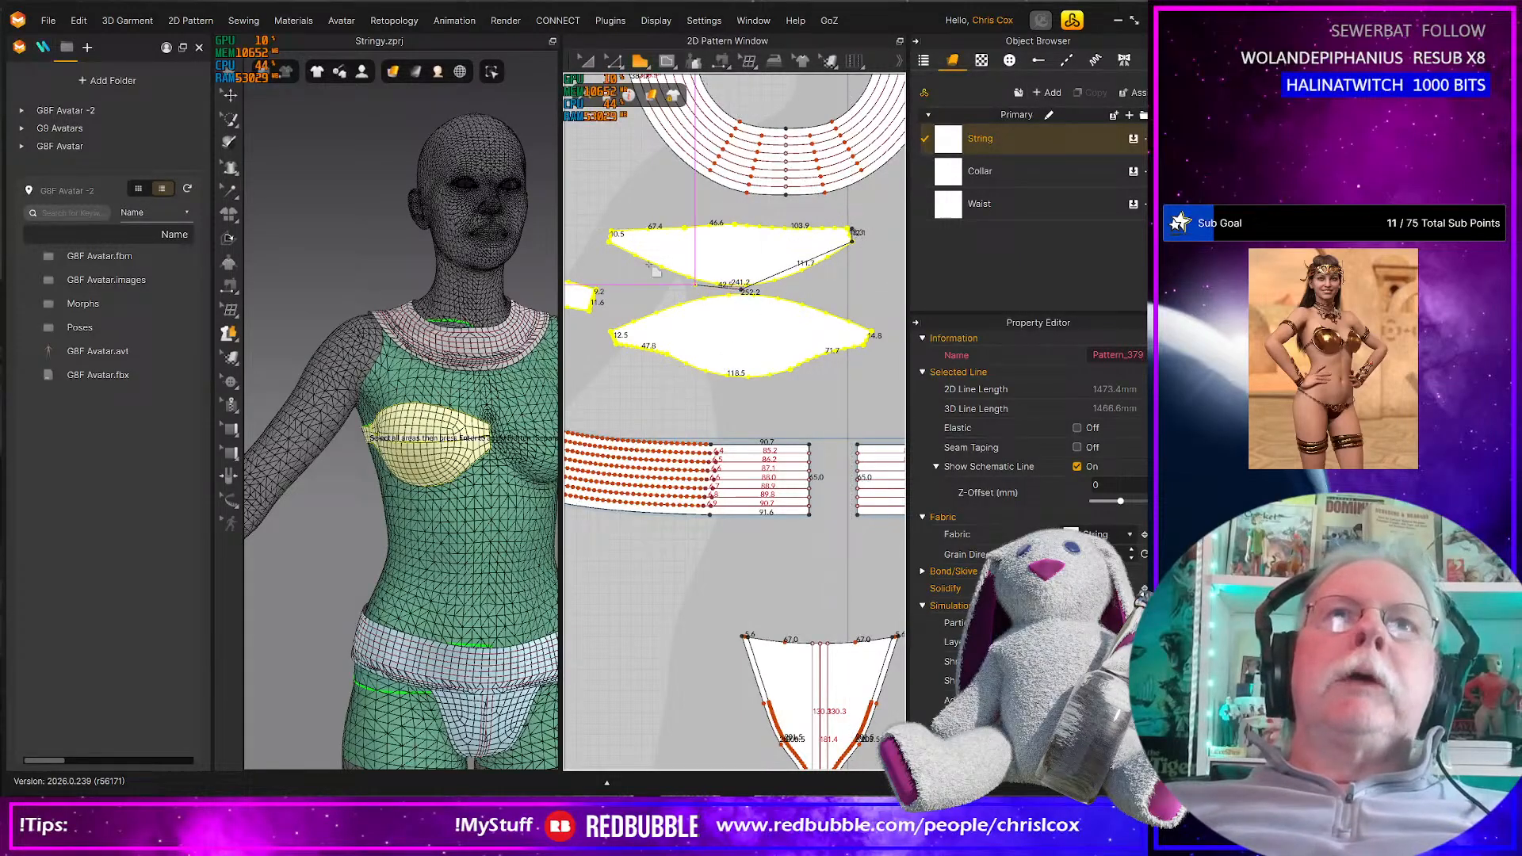
left_click(609, 243)
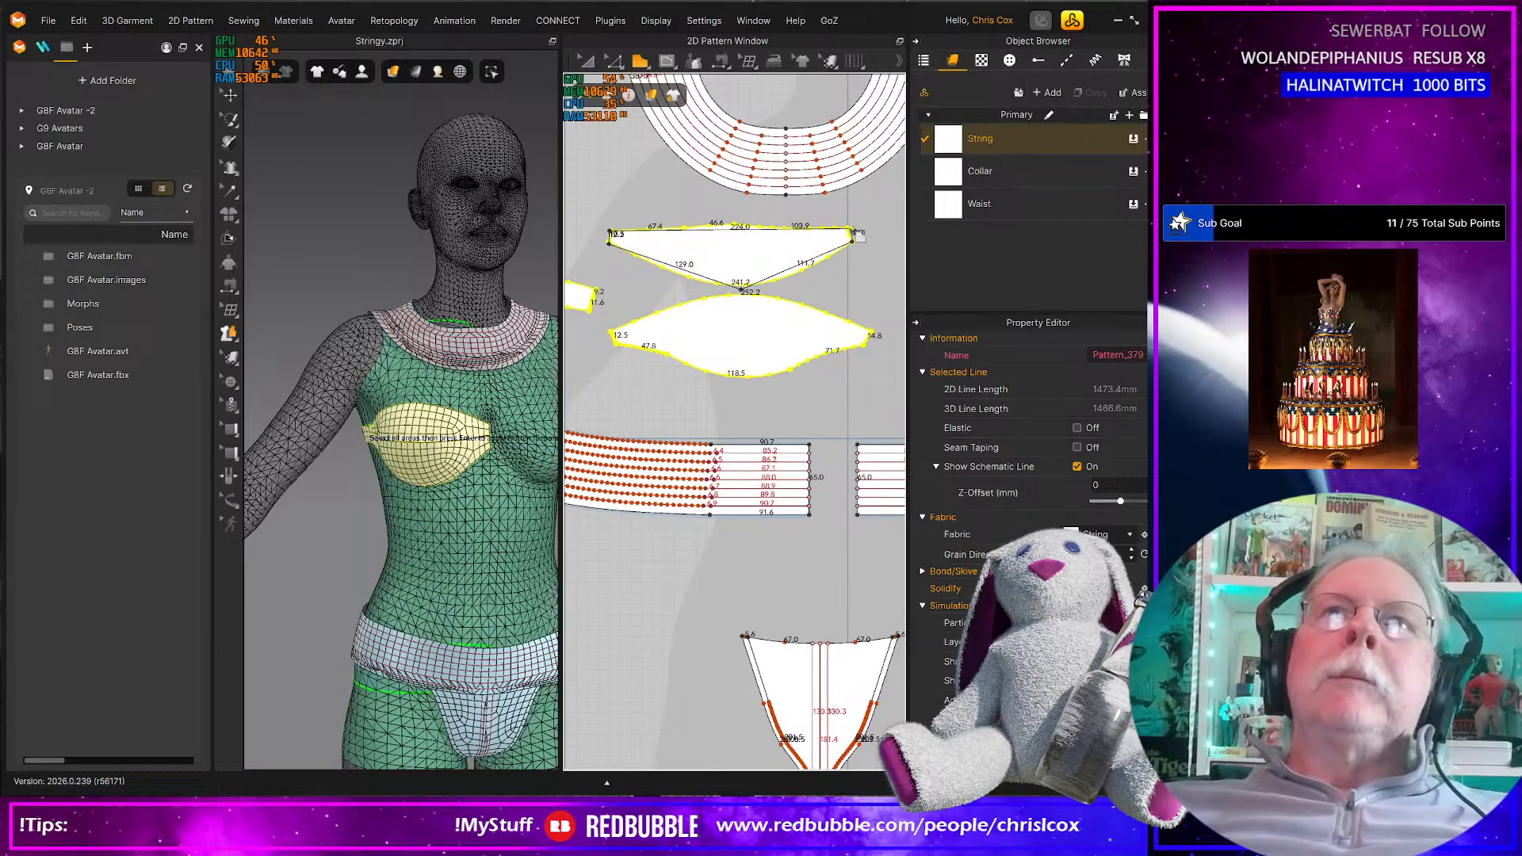
left_click(856, 234)
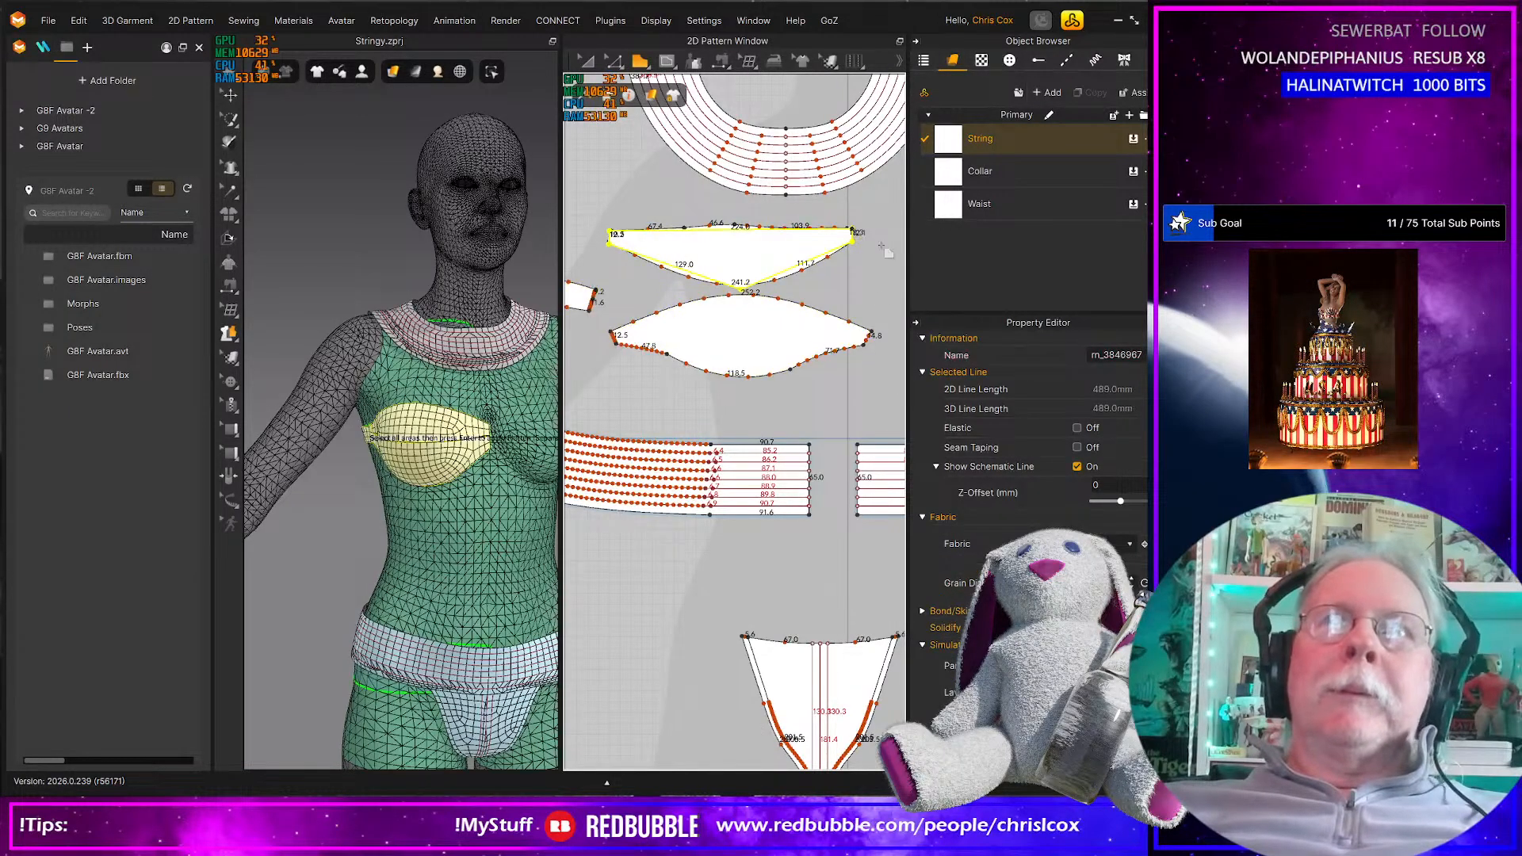
key("Return")
Move the newly traced polygon piece up off the old upper cup piece and delete the old piece
scroll(881, 262, "up", 5)
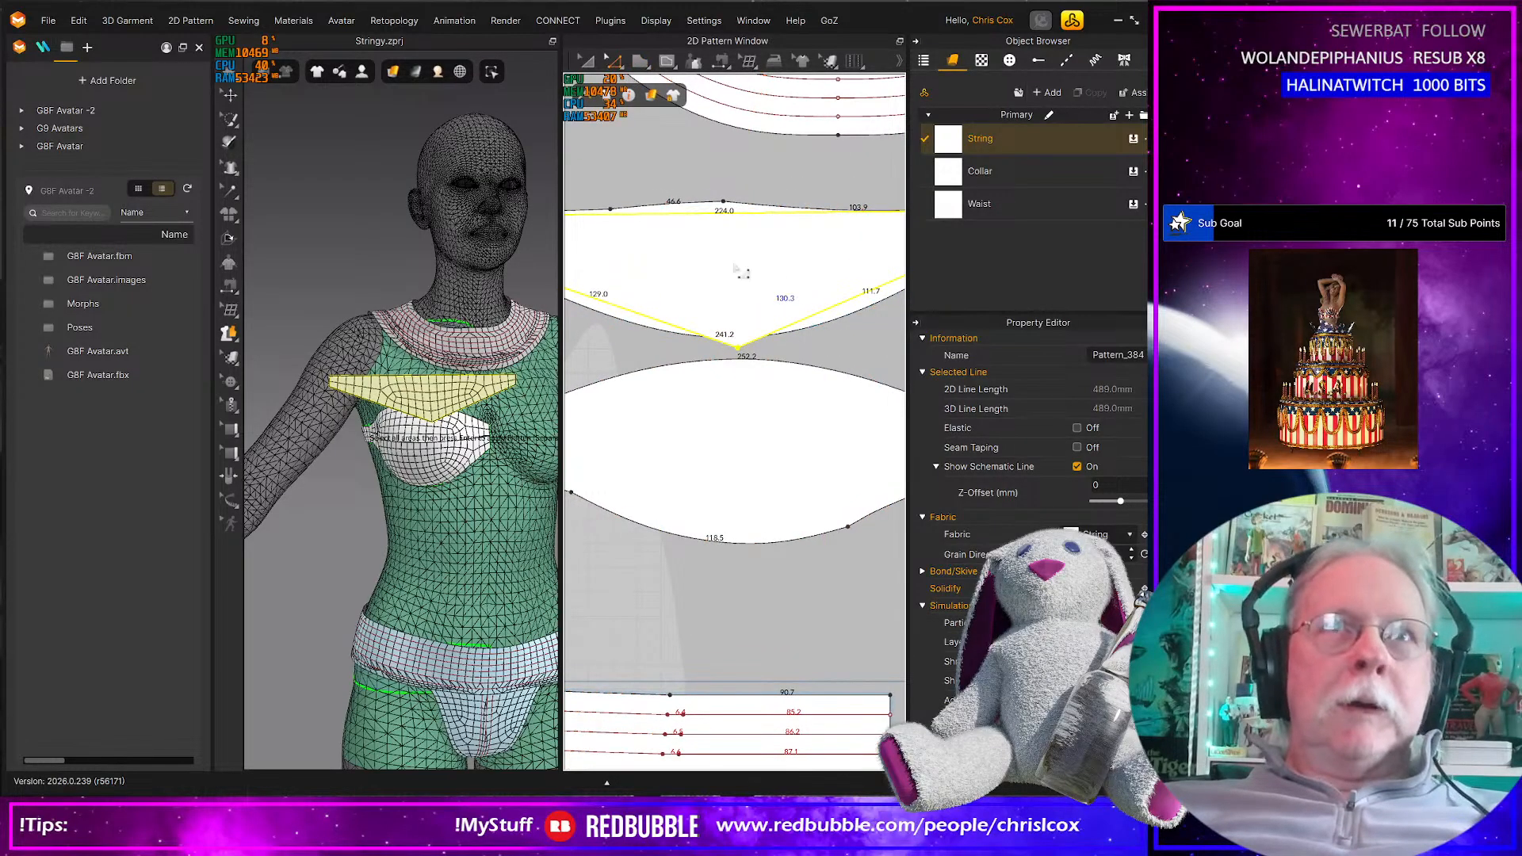
middle_click_drag(721, 272, 768, 324)
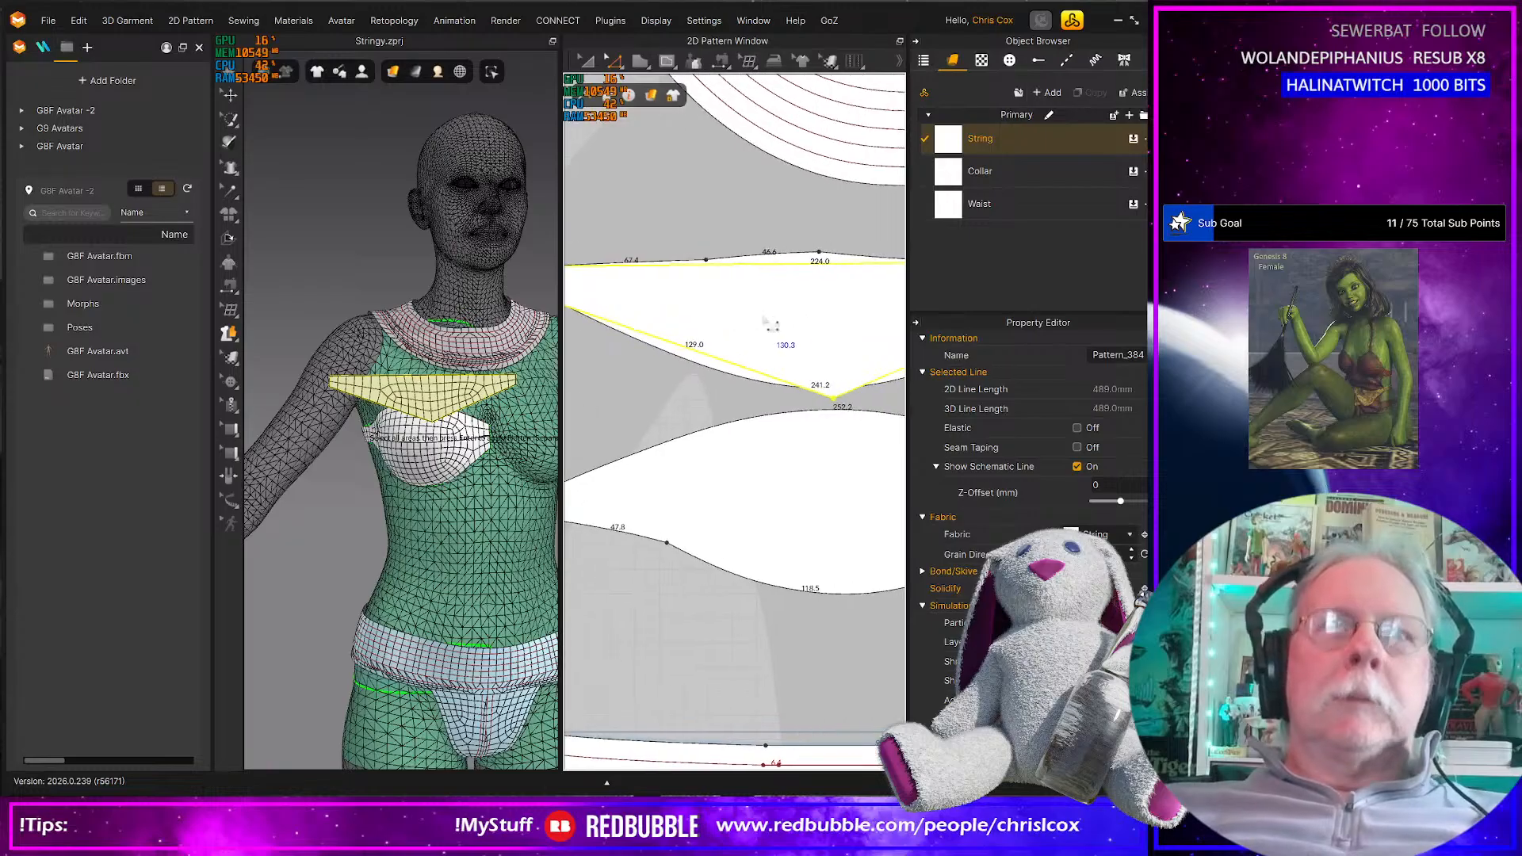
left_click_drag(772, 325, 787, 272)
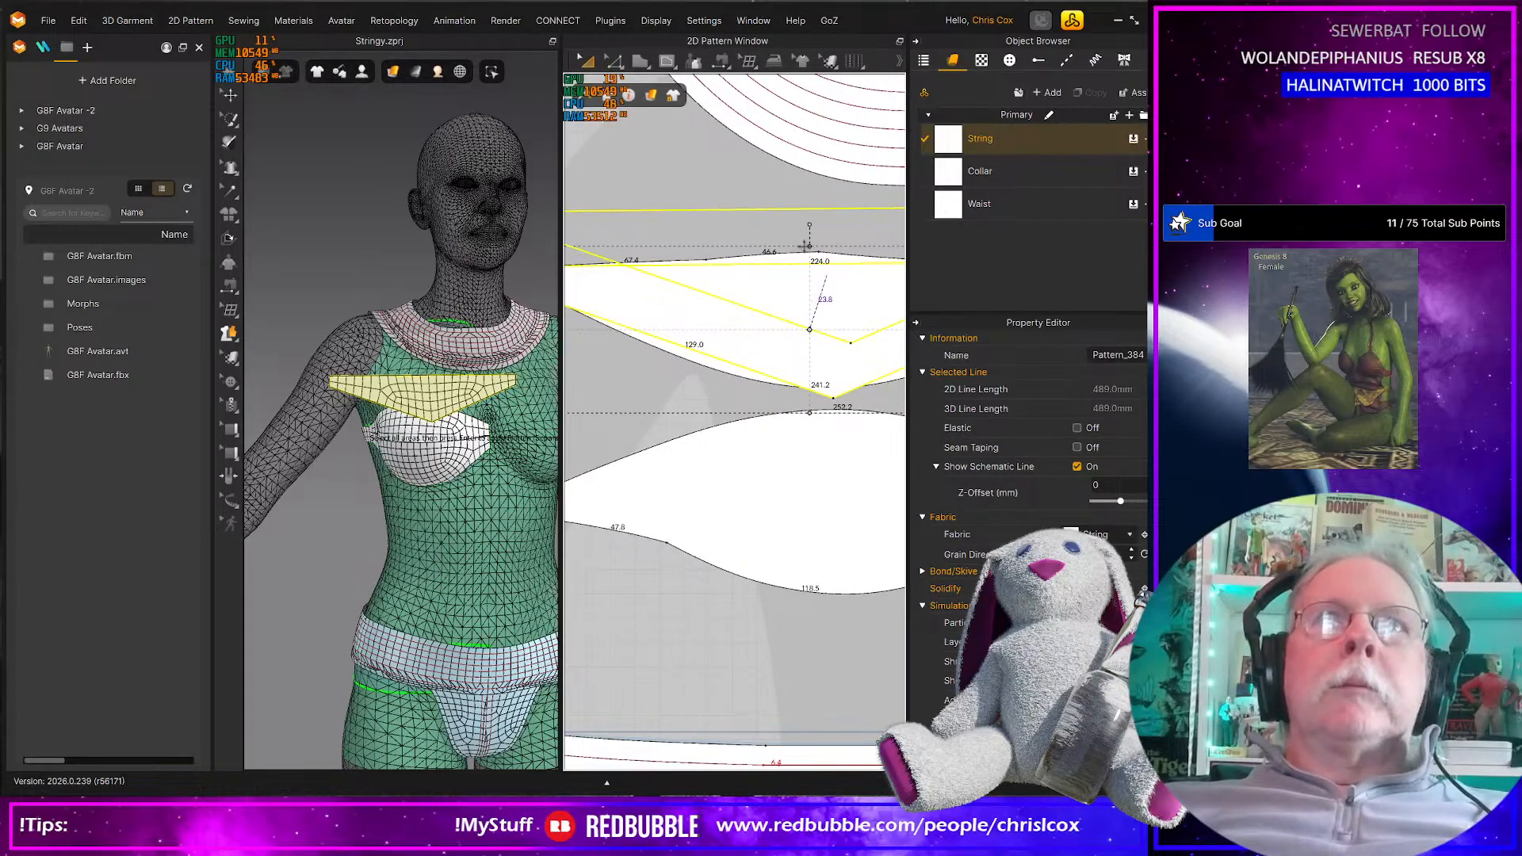
left_click(821, 370)
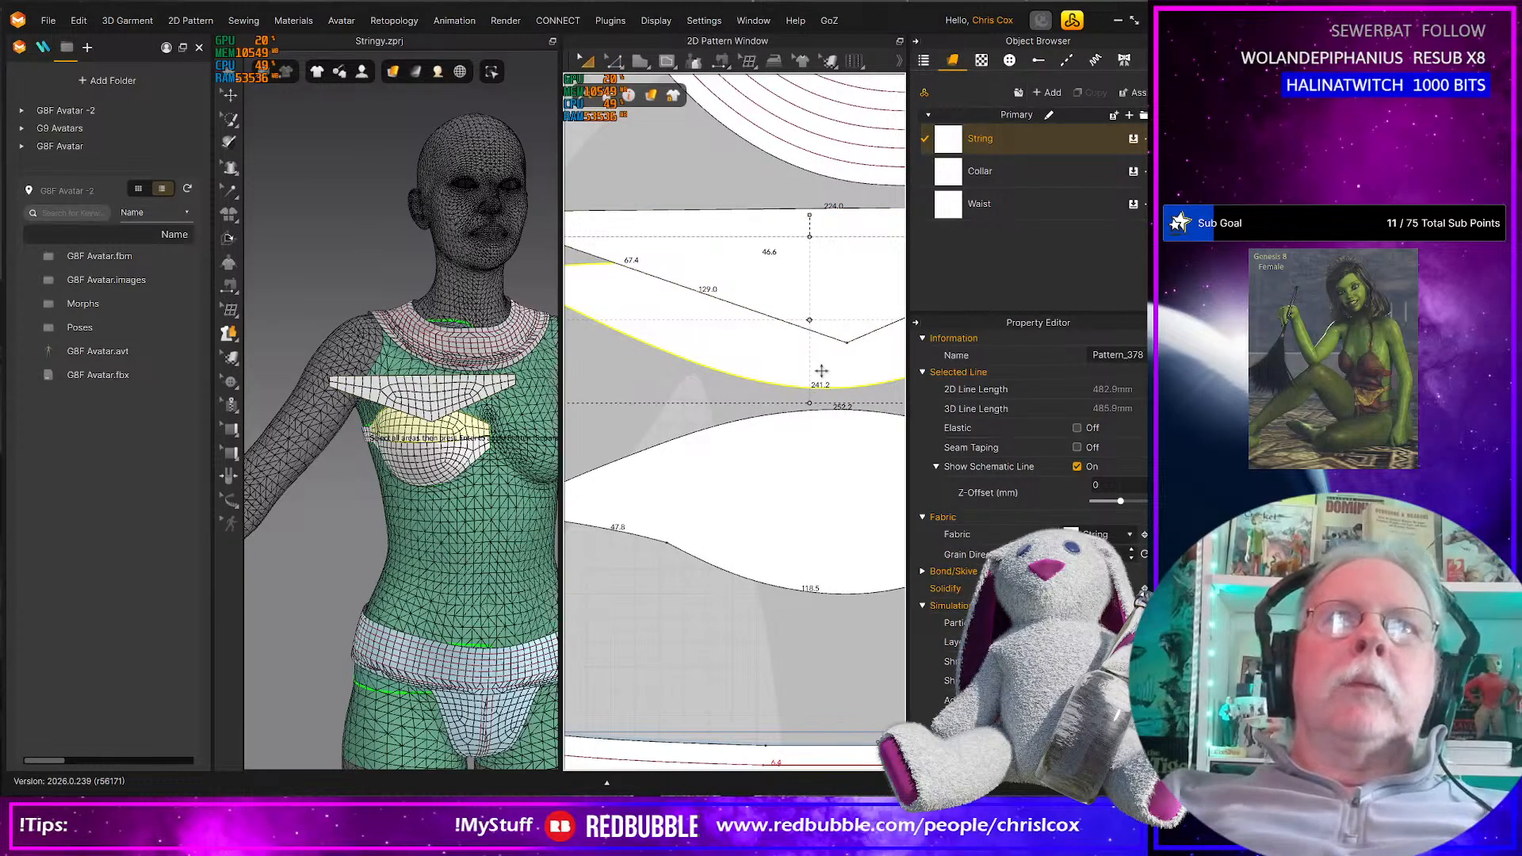
key("Delete")
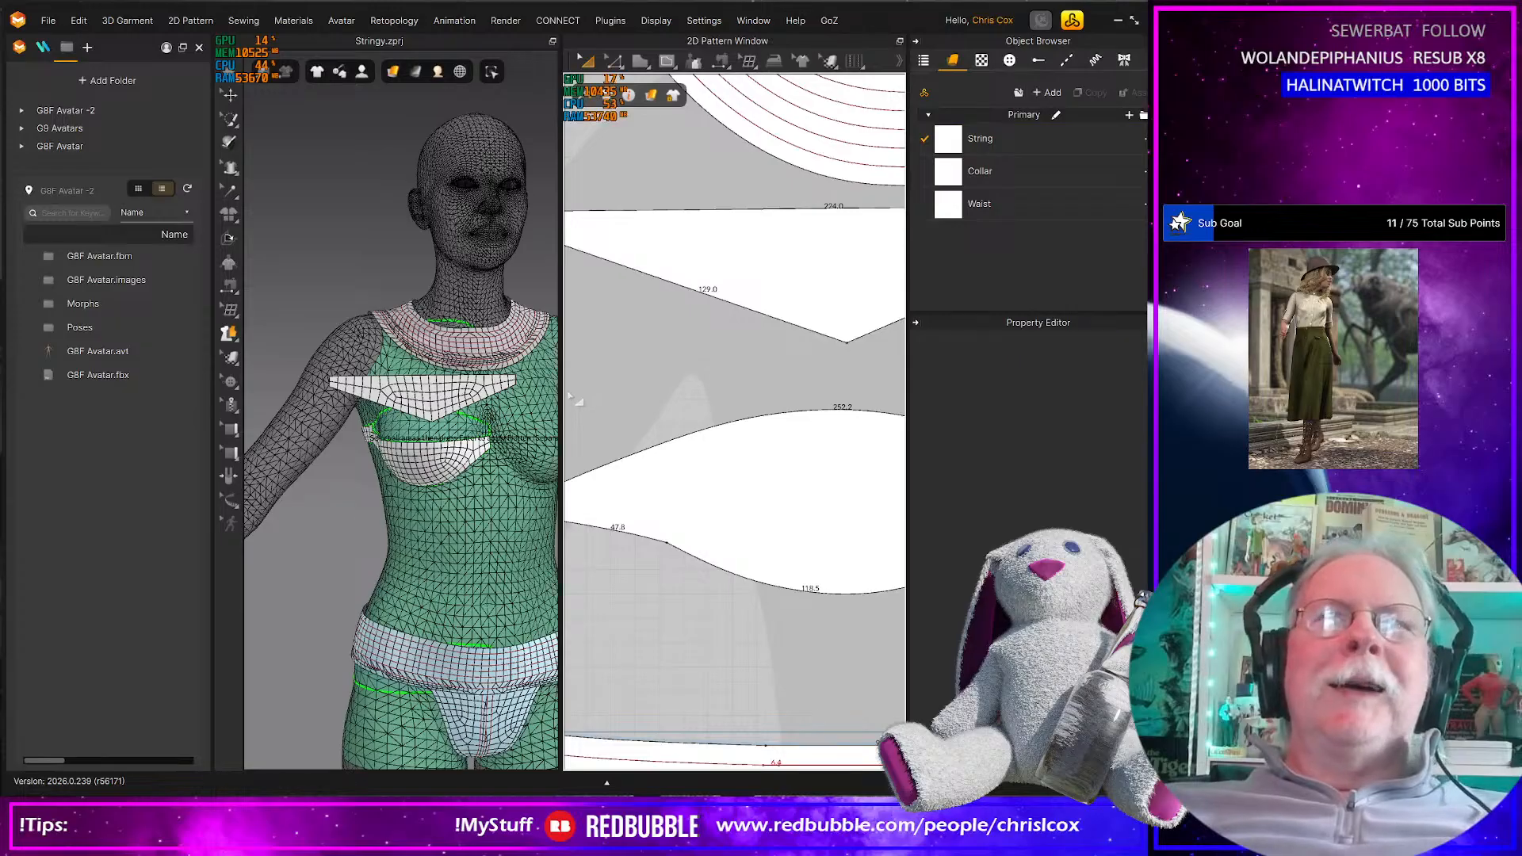
Set the length of the new cup piece's short left edge to 12.5 mm with the direction at Start
left_click_drag(561, 391, 513, 392)
middle_click_drag(567, 409, 695, 561)
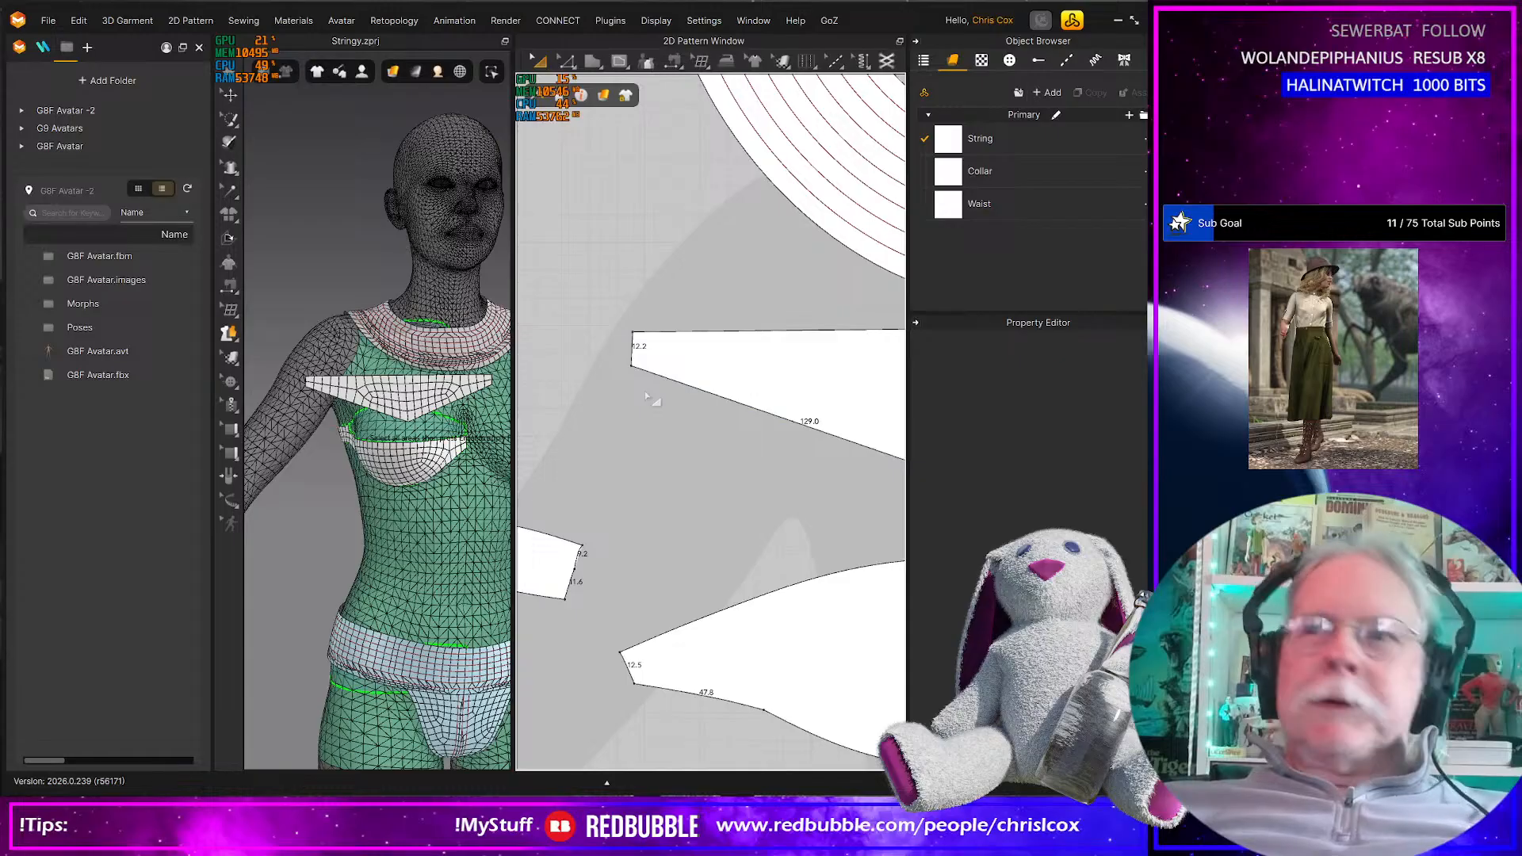
key("z")
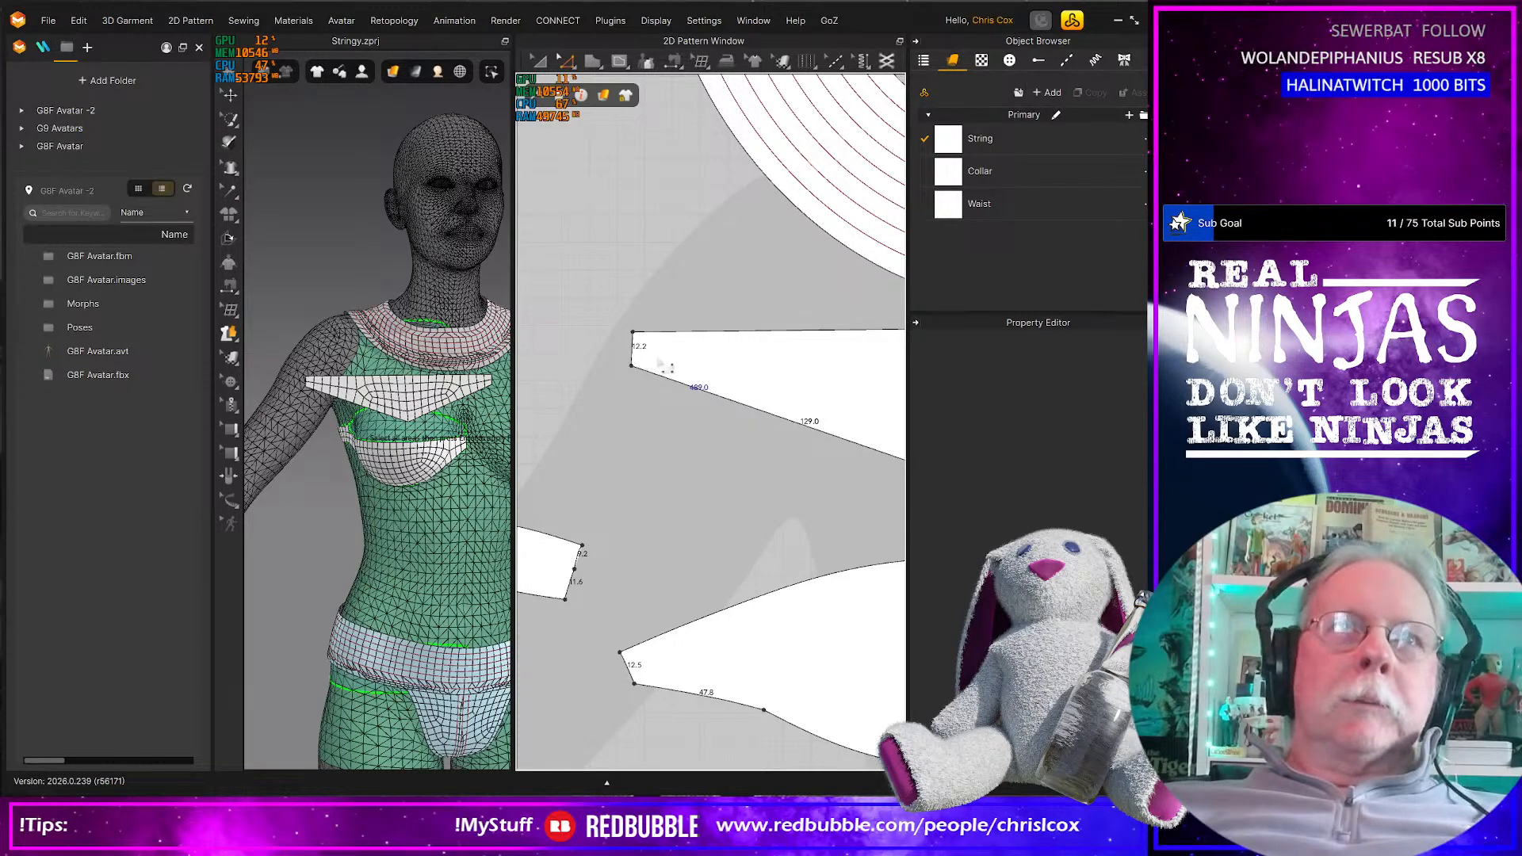
left_click(632, 364)
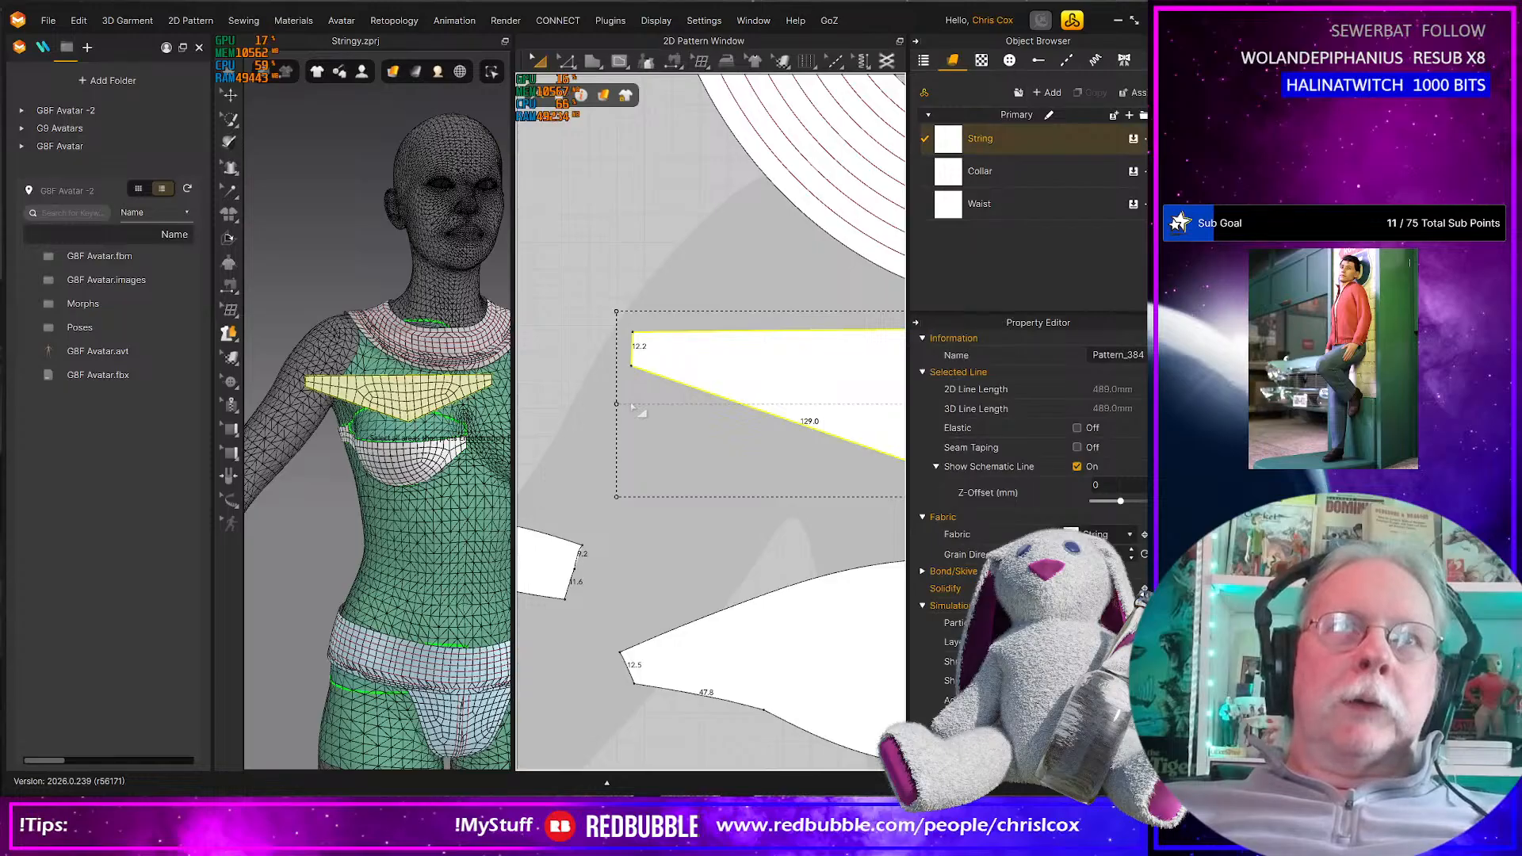
left_click(622, 497)
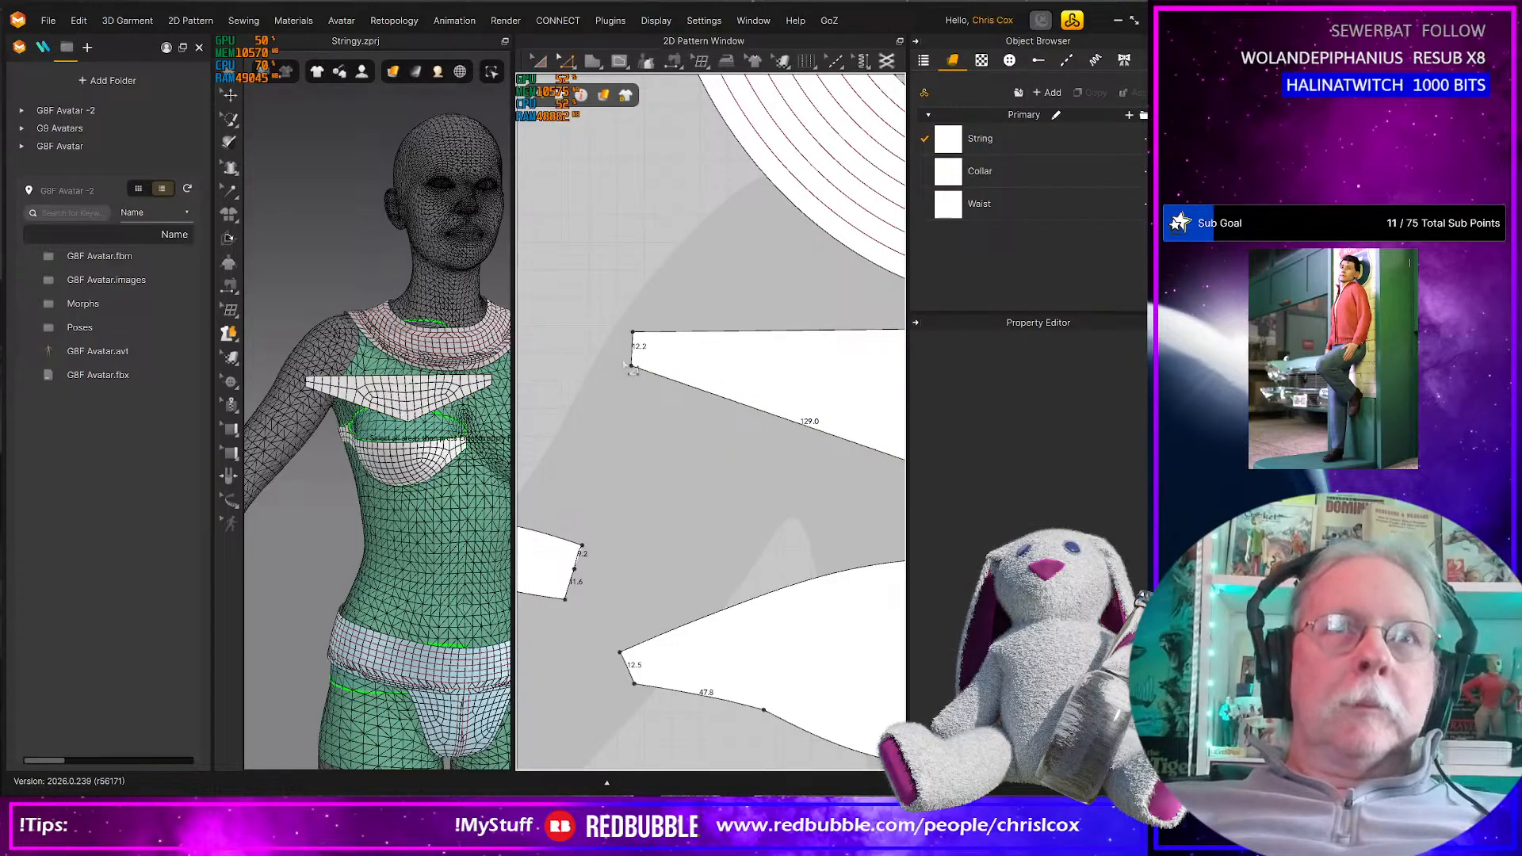
left_click(634, 355)
right_click(633, 350)
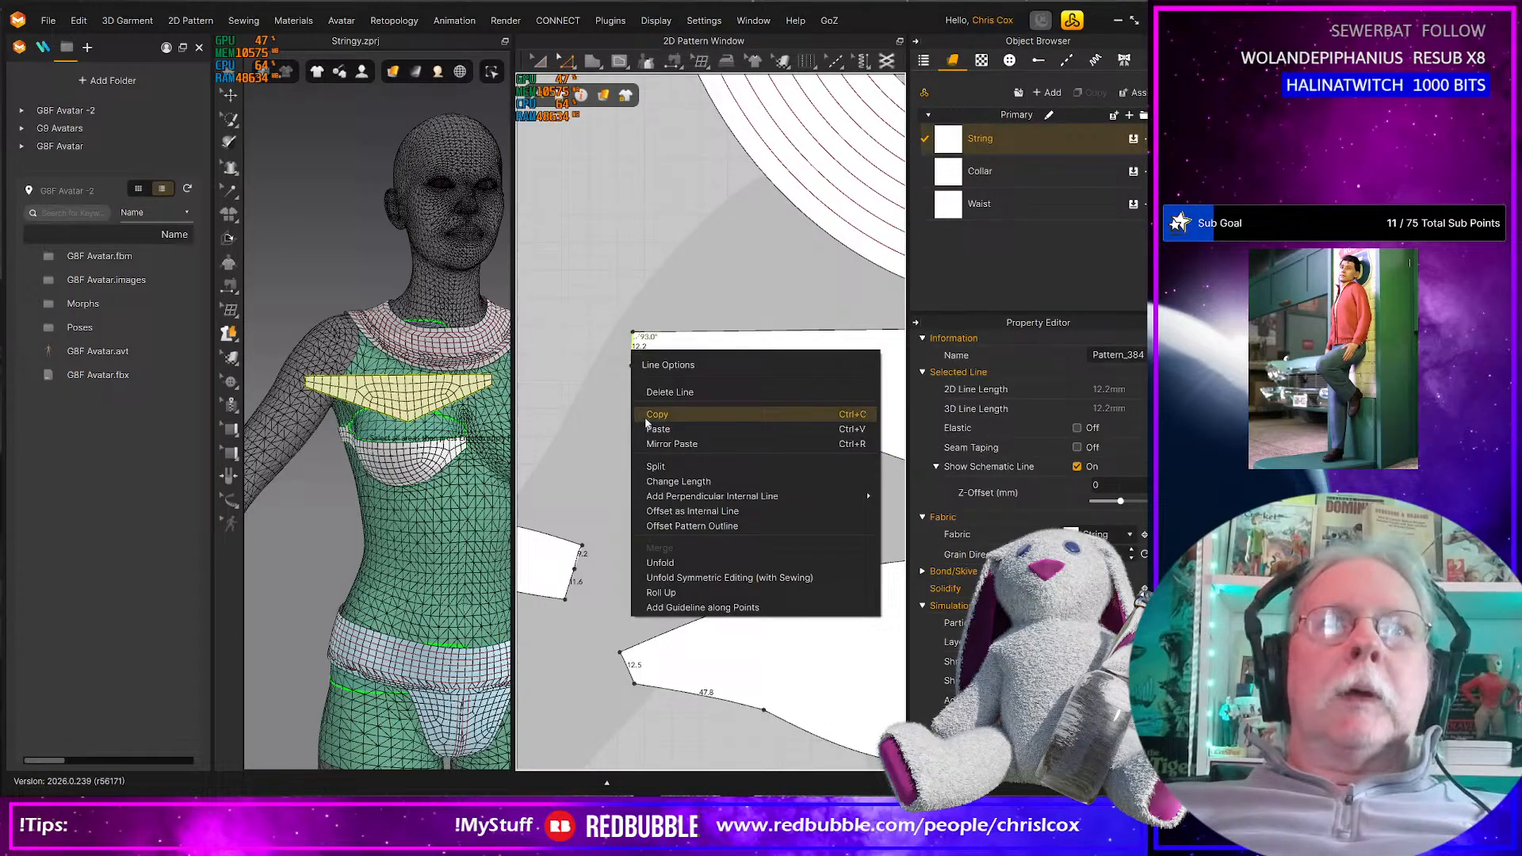
left_click(698, 482)
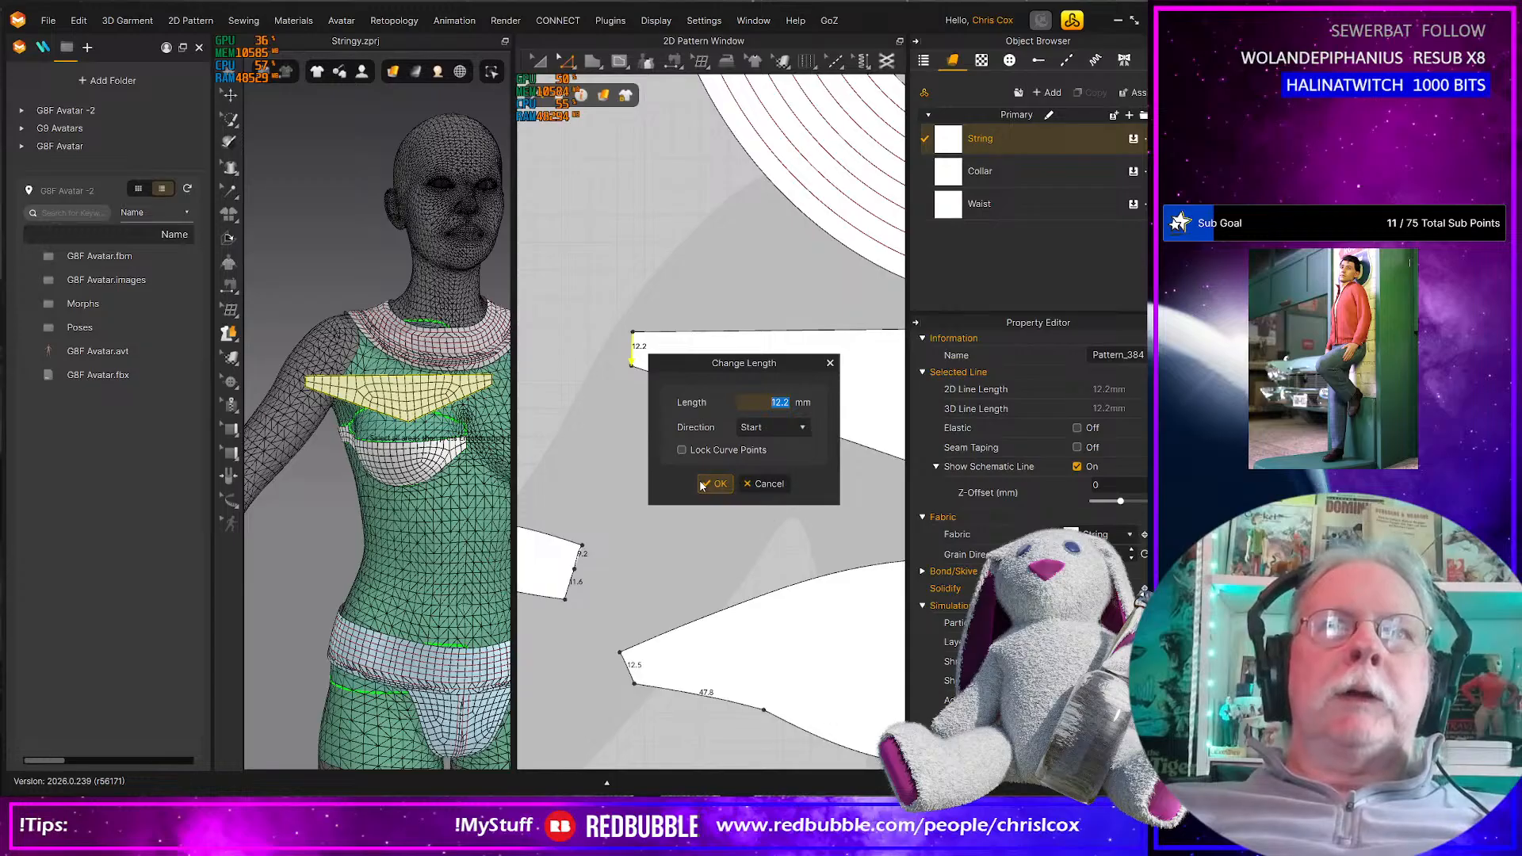
type("12.5")
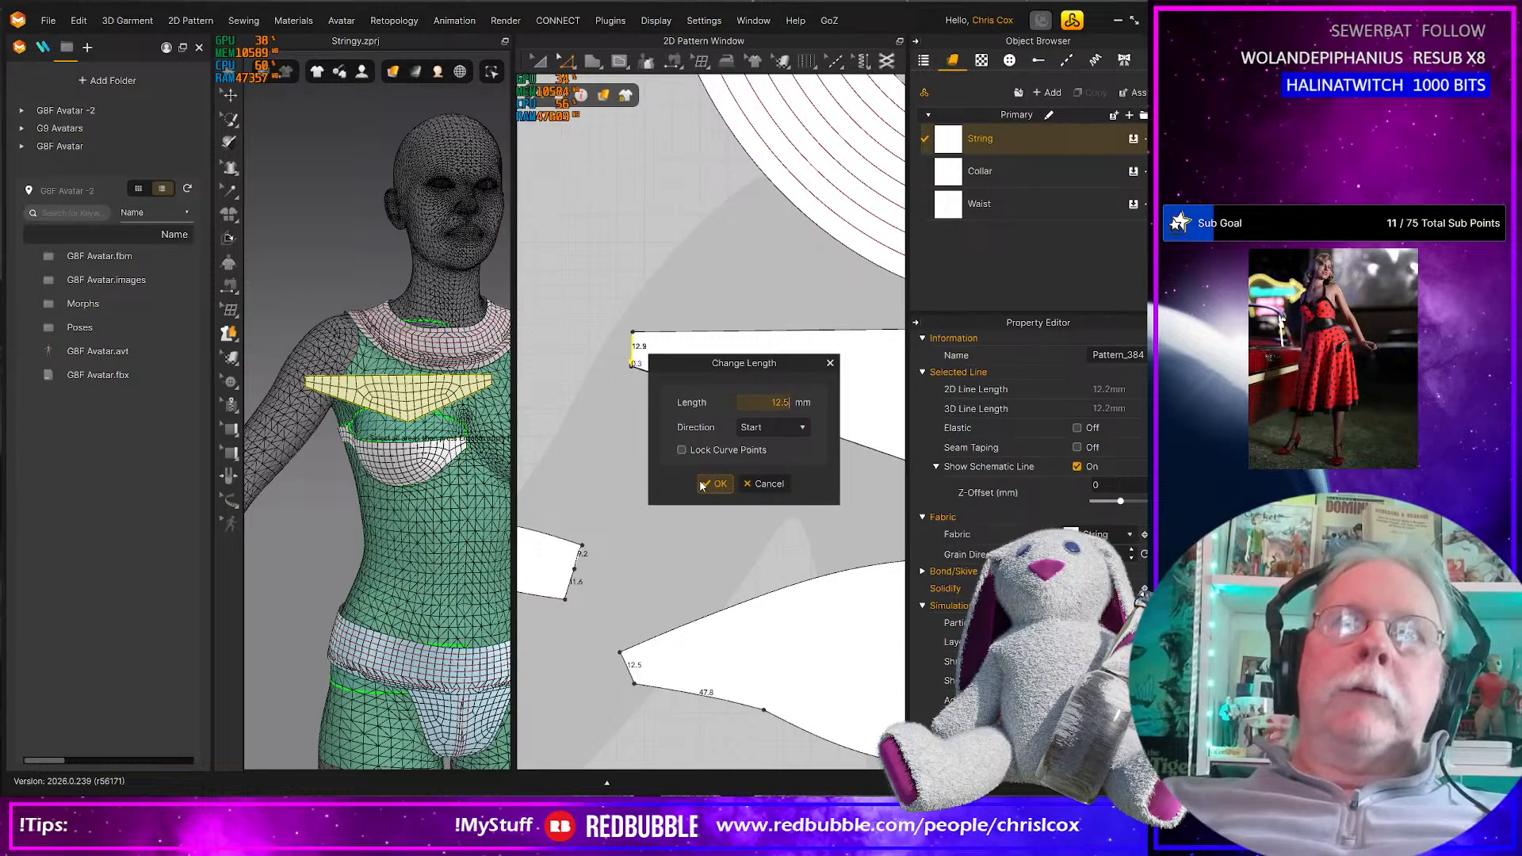
left_click(714, 484)
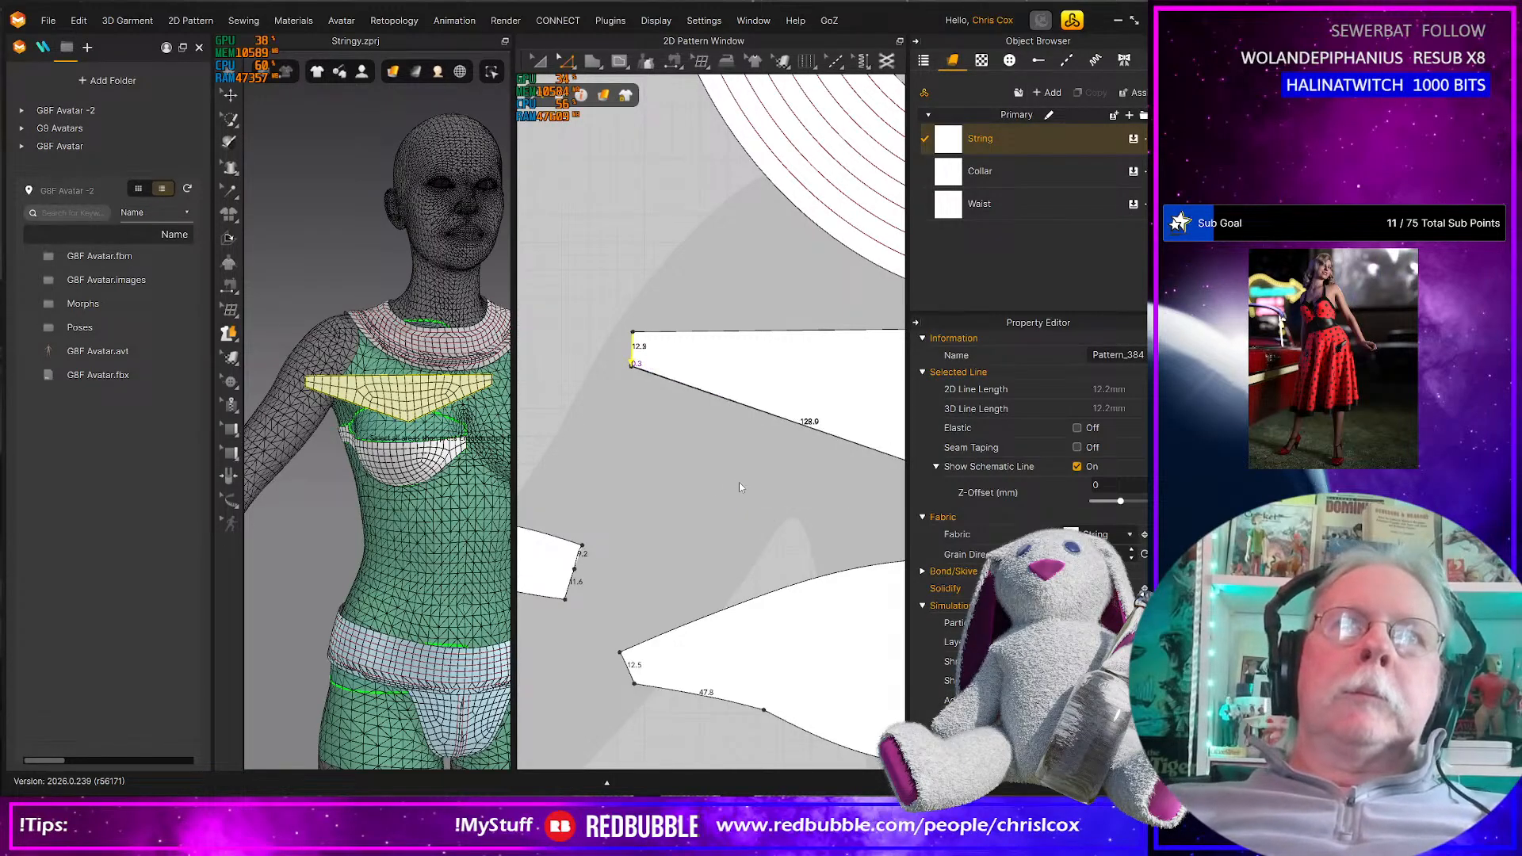
Set the length of the new cup piece's short right edge to 12.5 mm with the direction at End
middle_click_drag(794, 499, 468, 550)
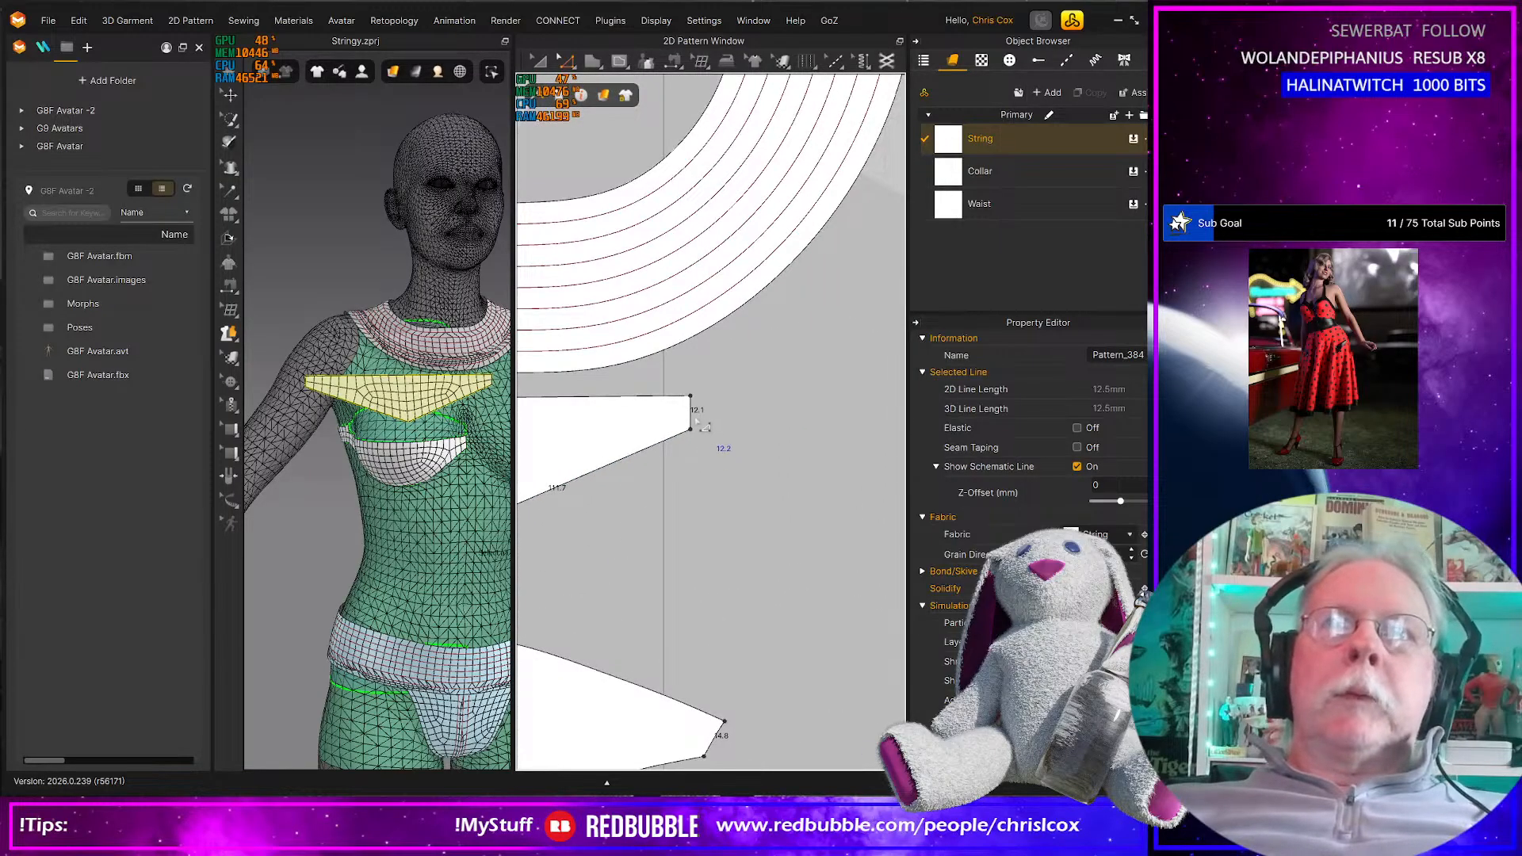
right_click(691, 414)
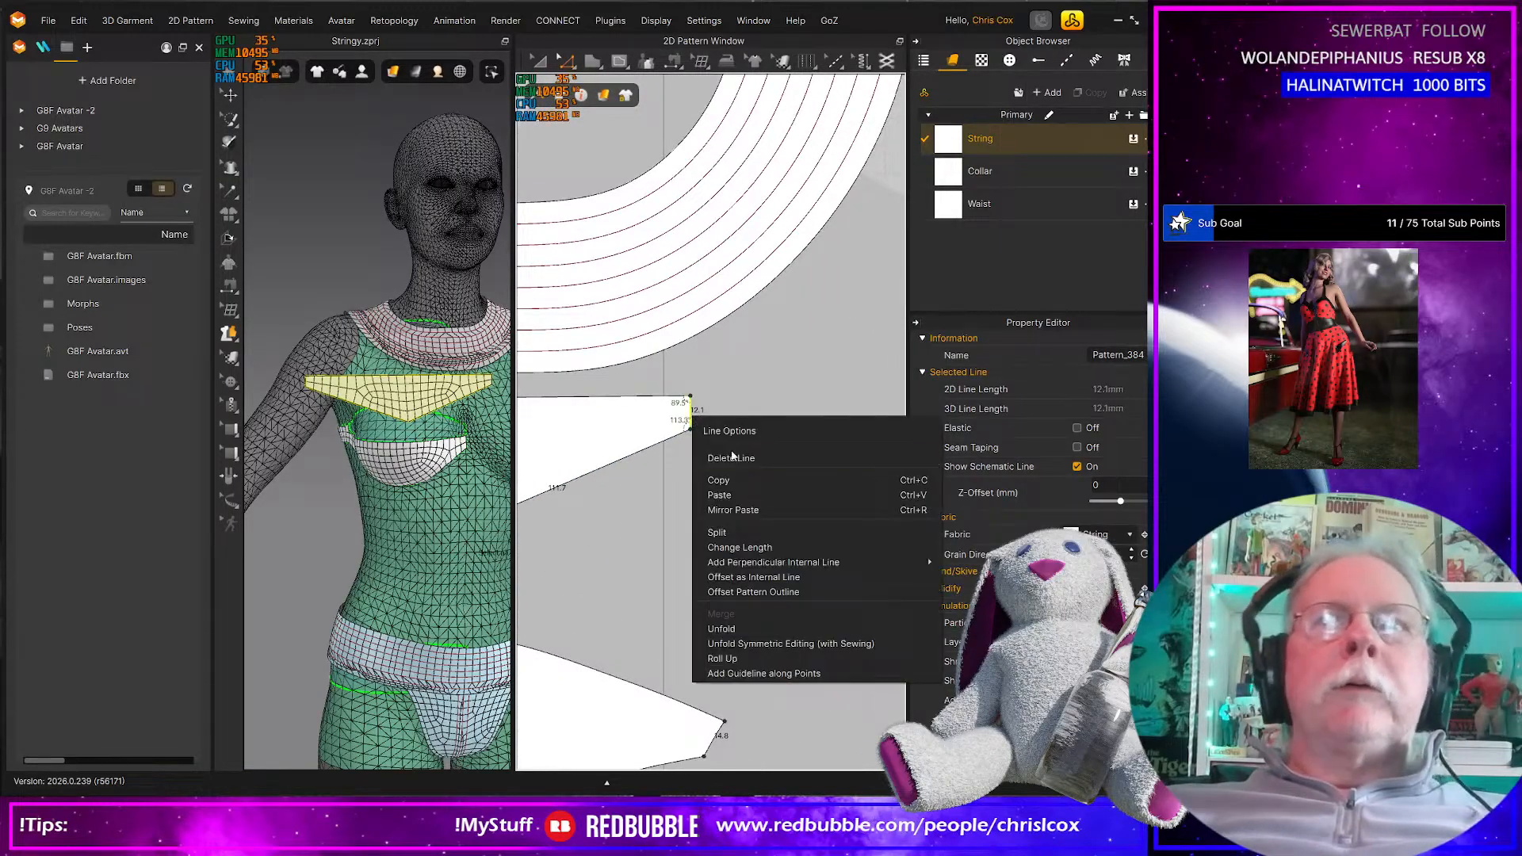
left_click(764, 550)
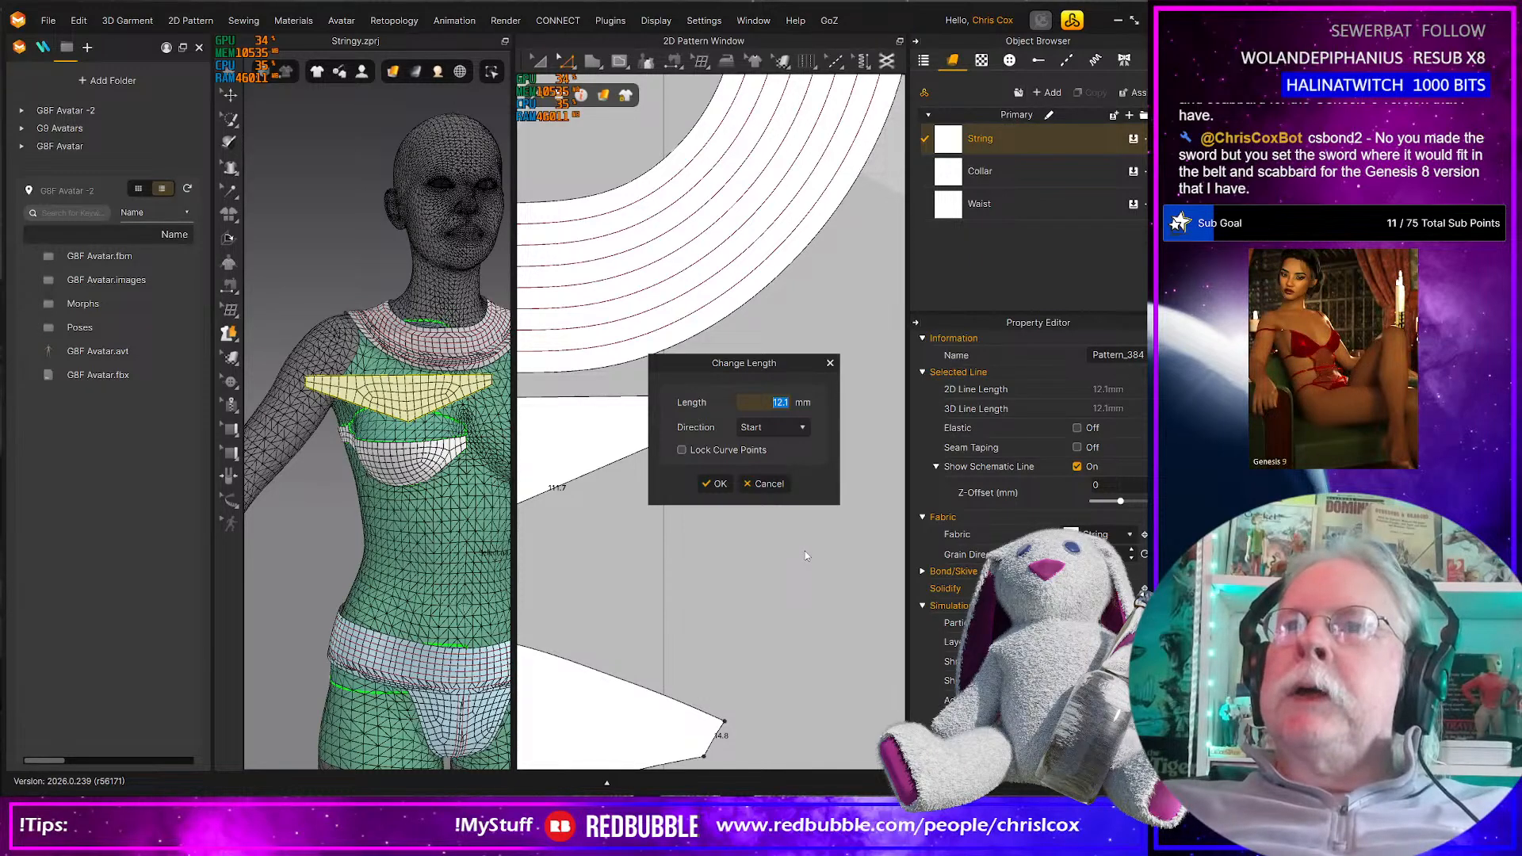
left_click_drag(759, 366, 850, 354)
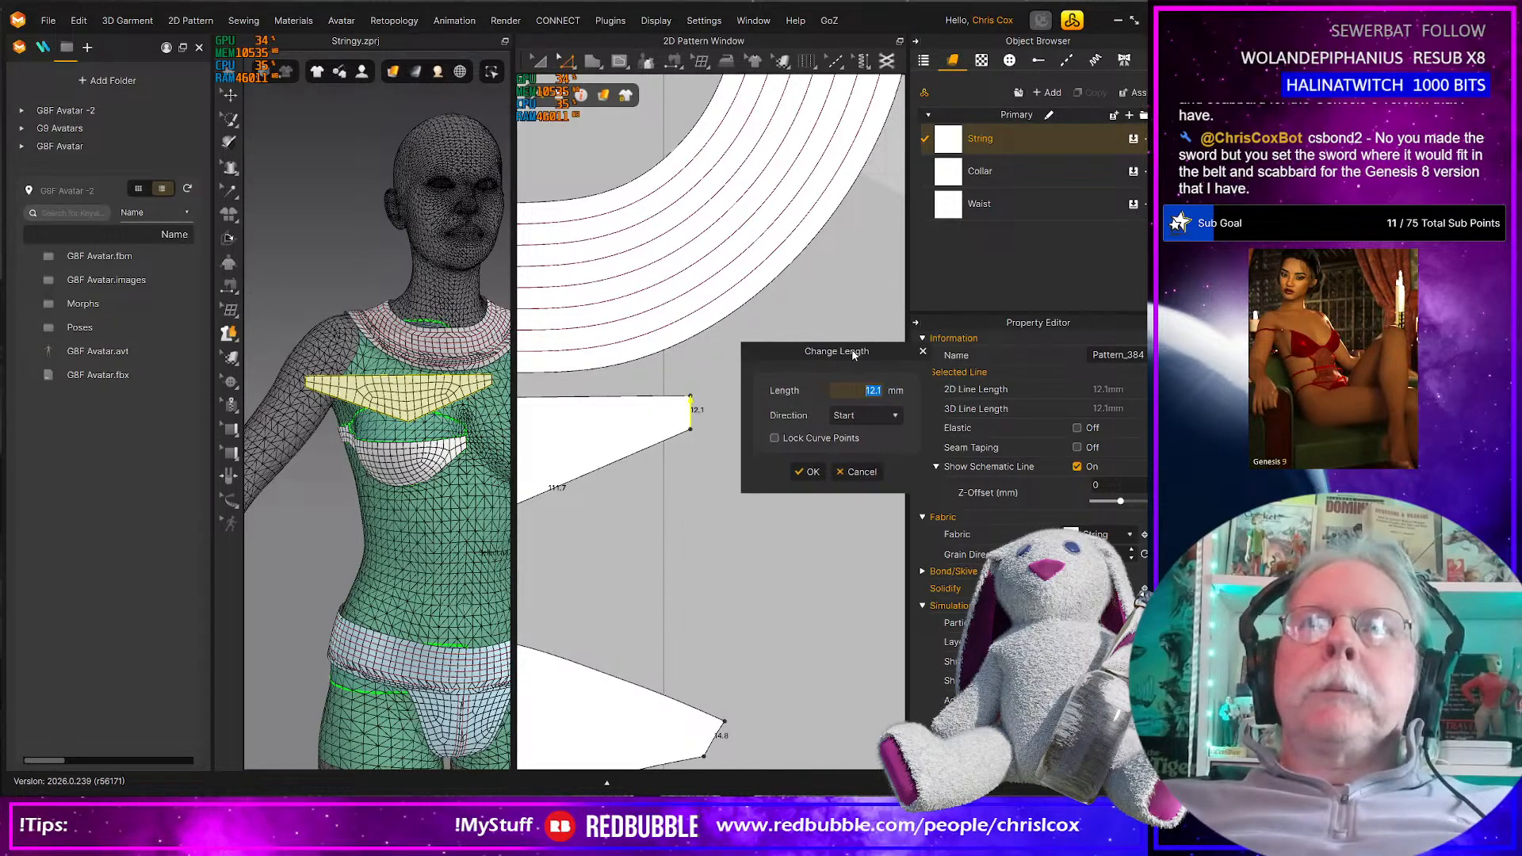
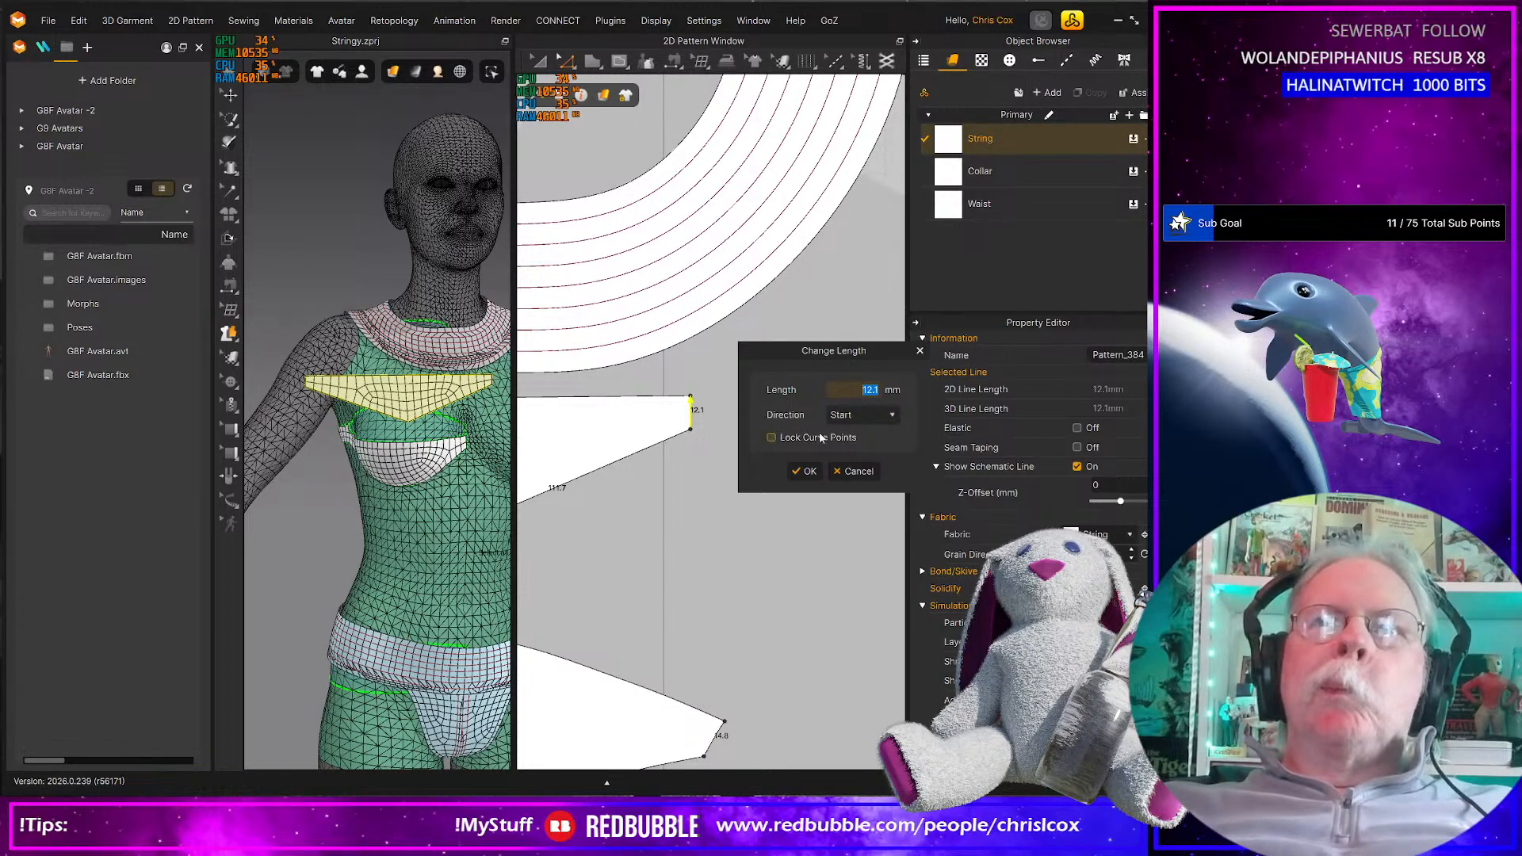
left_click(844, 420)
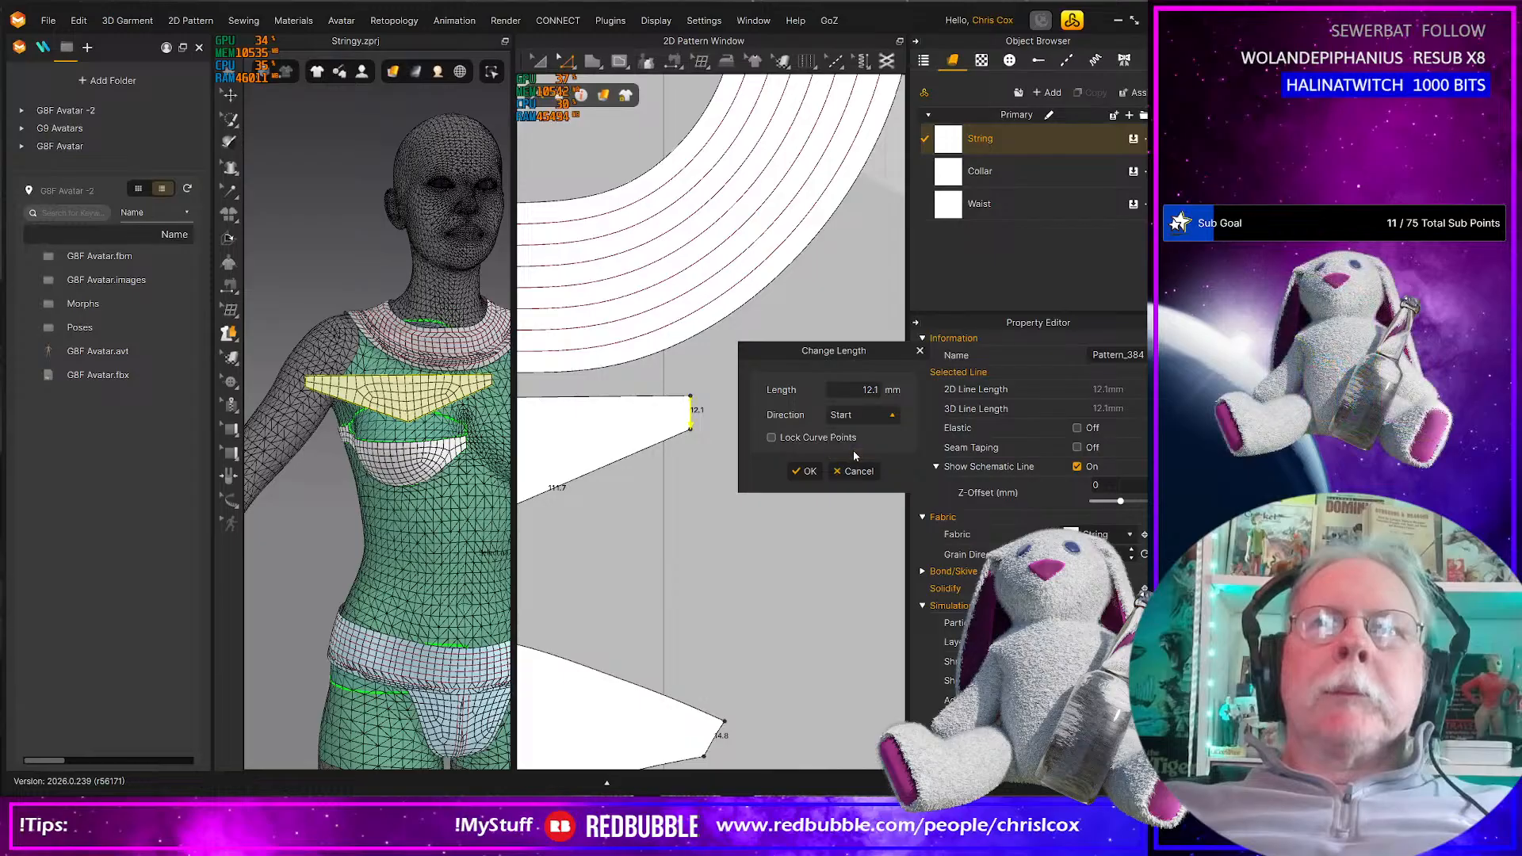
left_click(858, 388)
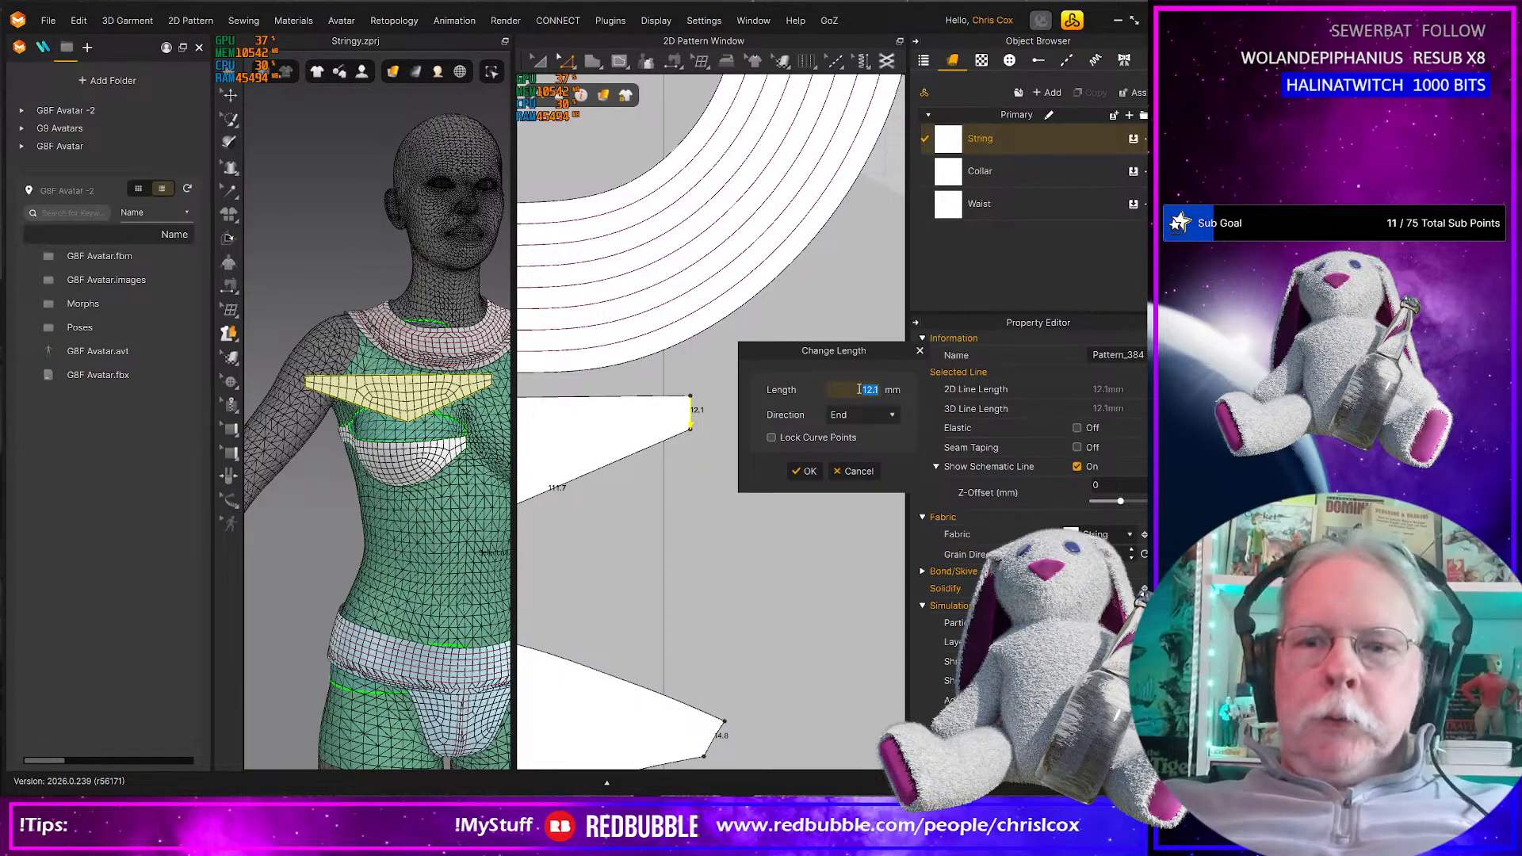
type("12.5")
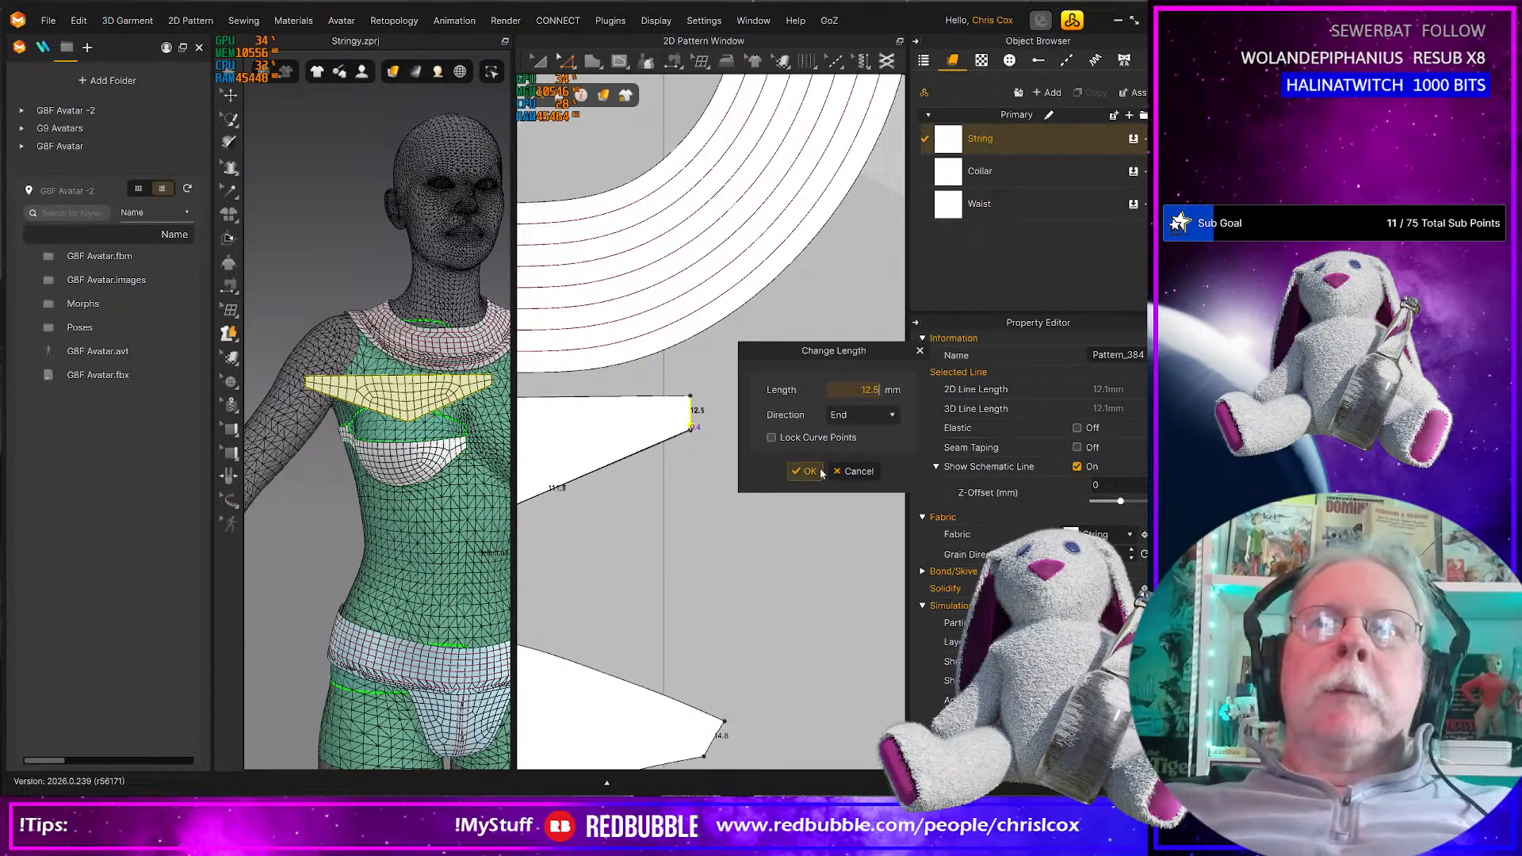
left_click(806, 470)
Convert the bottom corner point of the new cup piece to a curve point so the lower edge is rounded
middle_click_drag(650, 577, 942, 570)
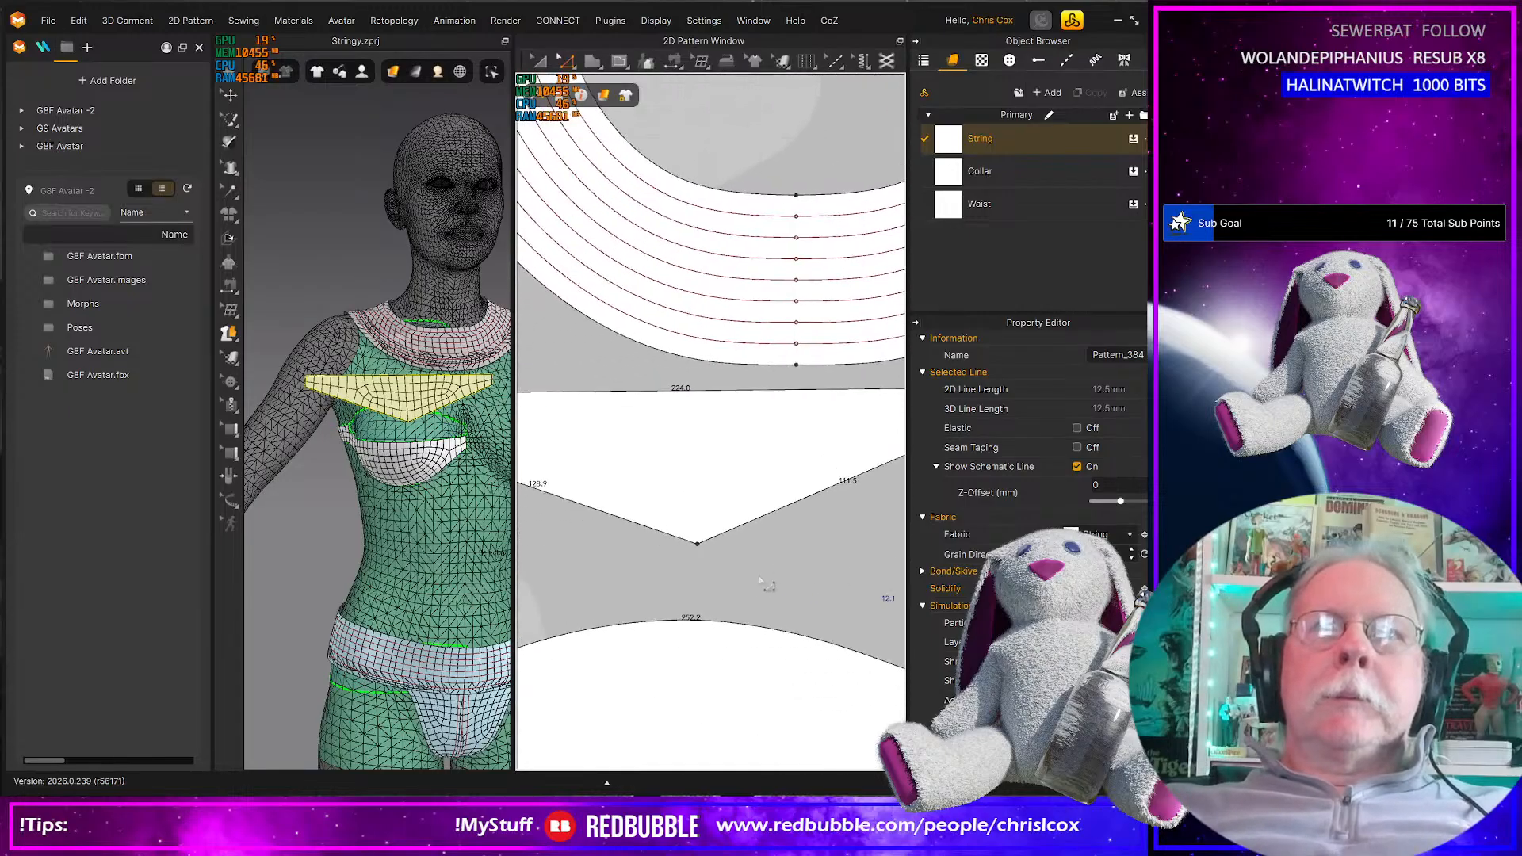
right_click(698, 543)
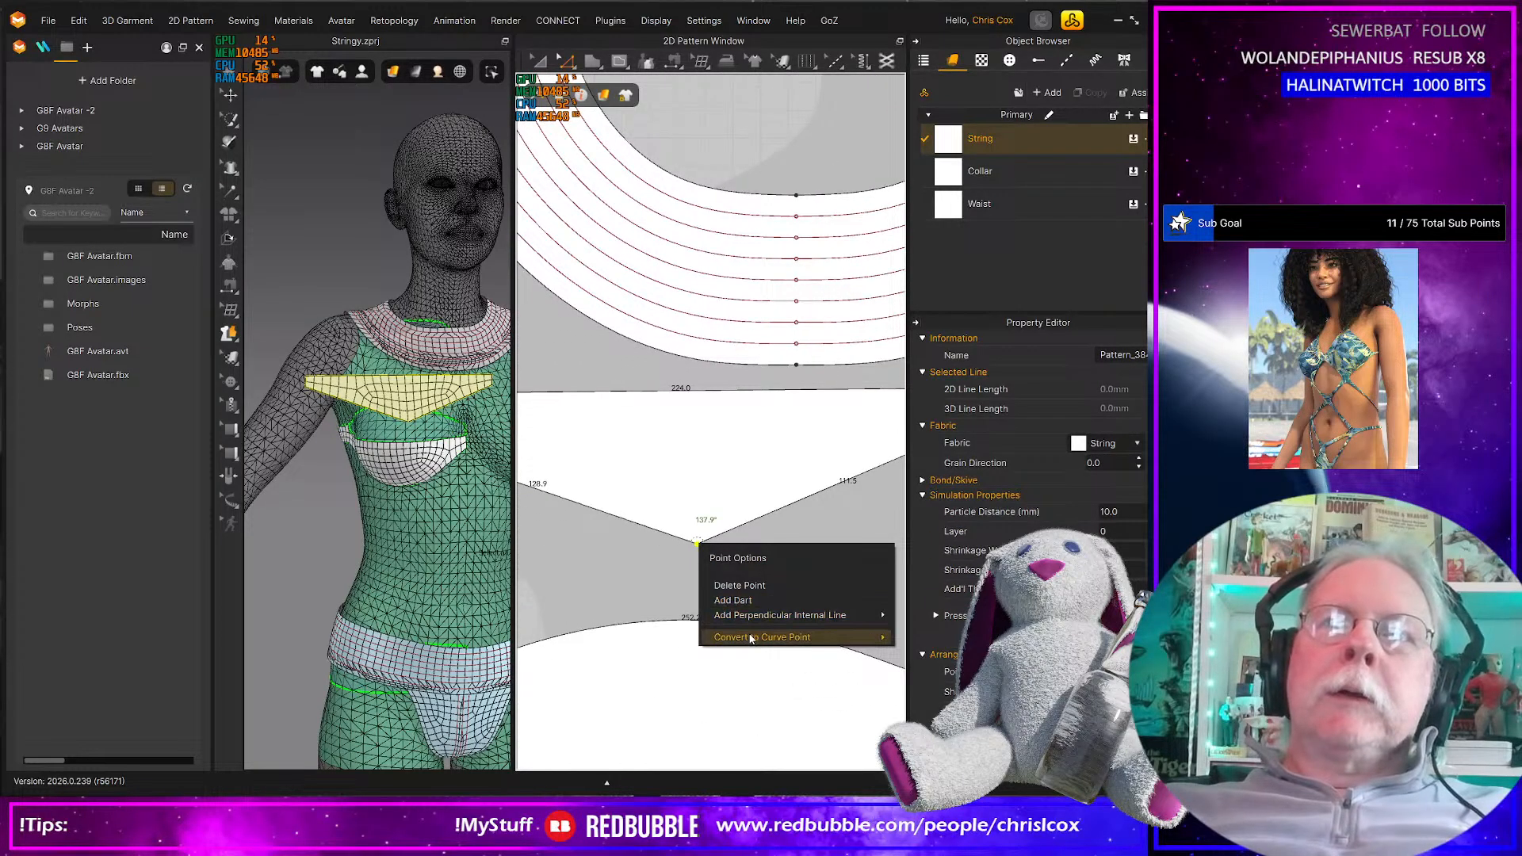
mouse_move(763, 637)
left_click(930, 665)
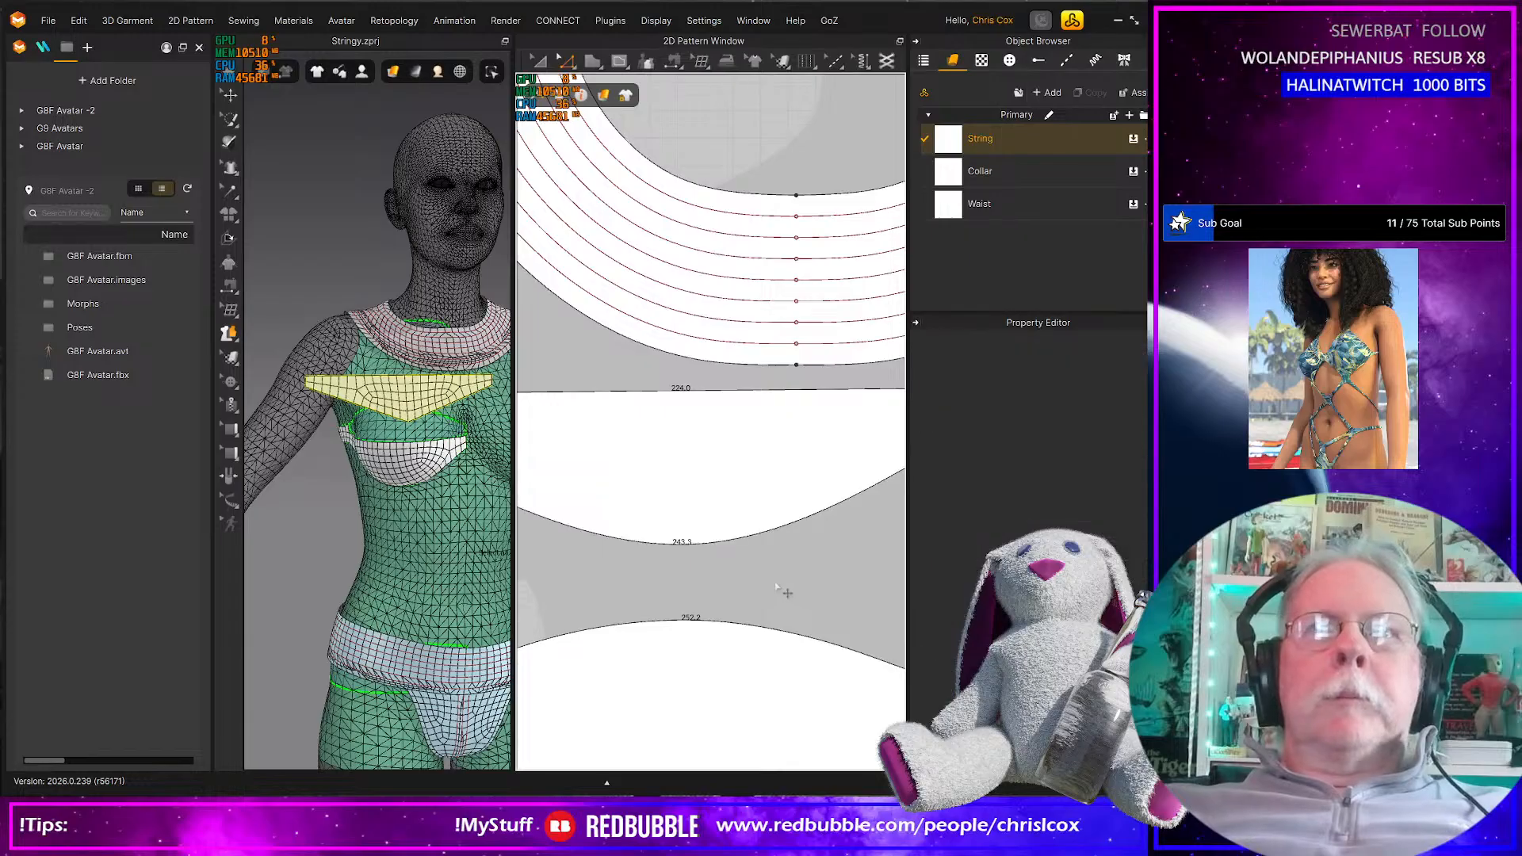
Try to raise the upper left corner point of the upper cup piece, and undo the move
scroll(784, 591, "down", 3)
middle_click_drag(771, 582, 752, 572)
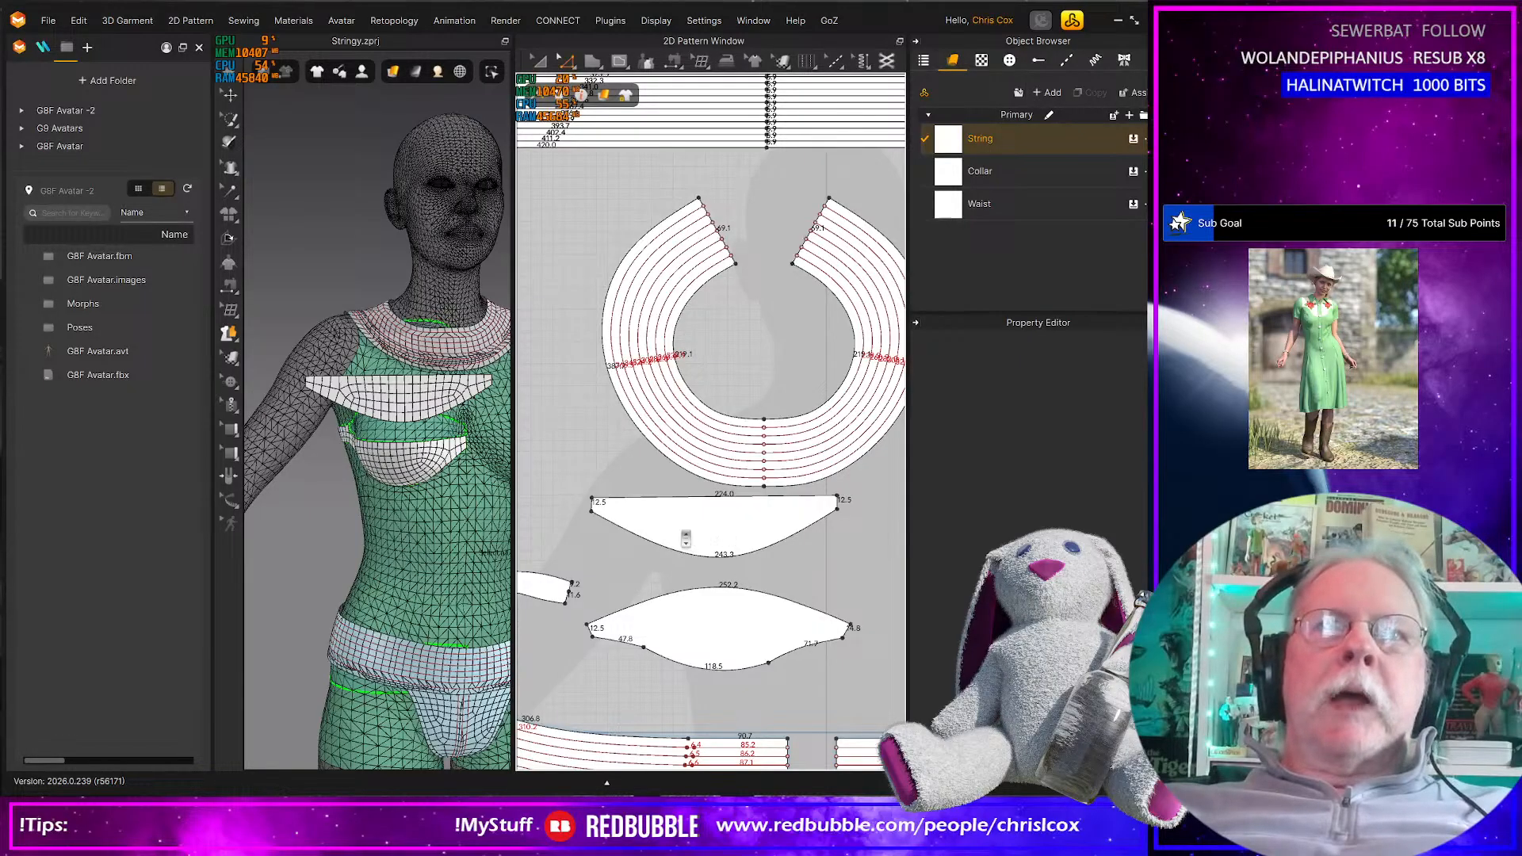
scroll(676, 530, "down", 5)
middle_click_drag(671, 535, 920, 578)
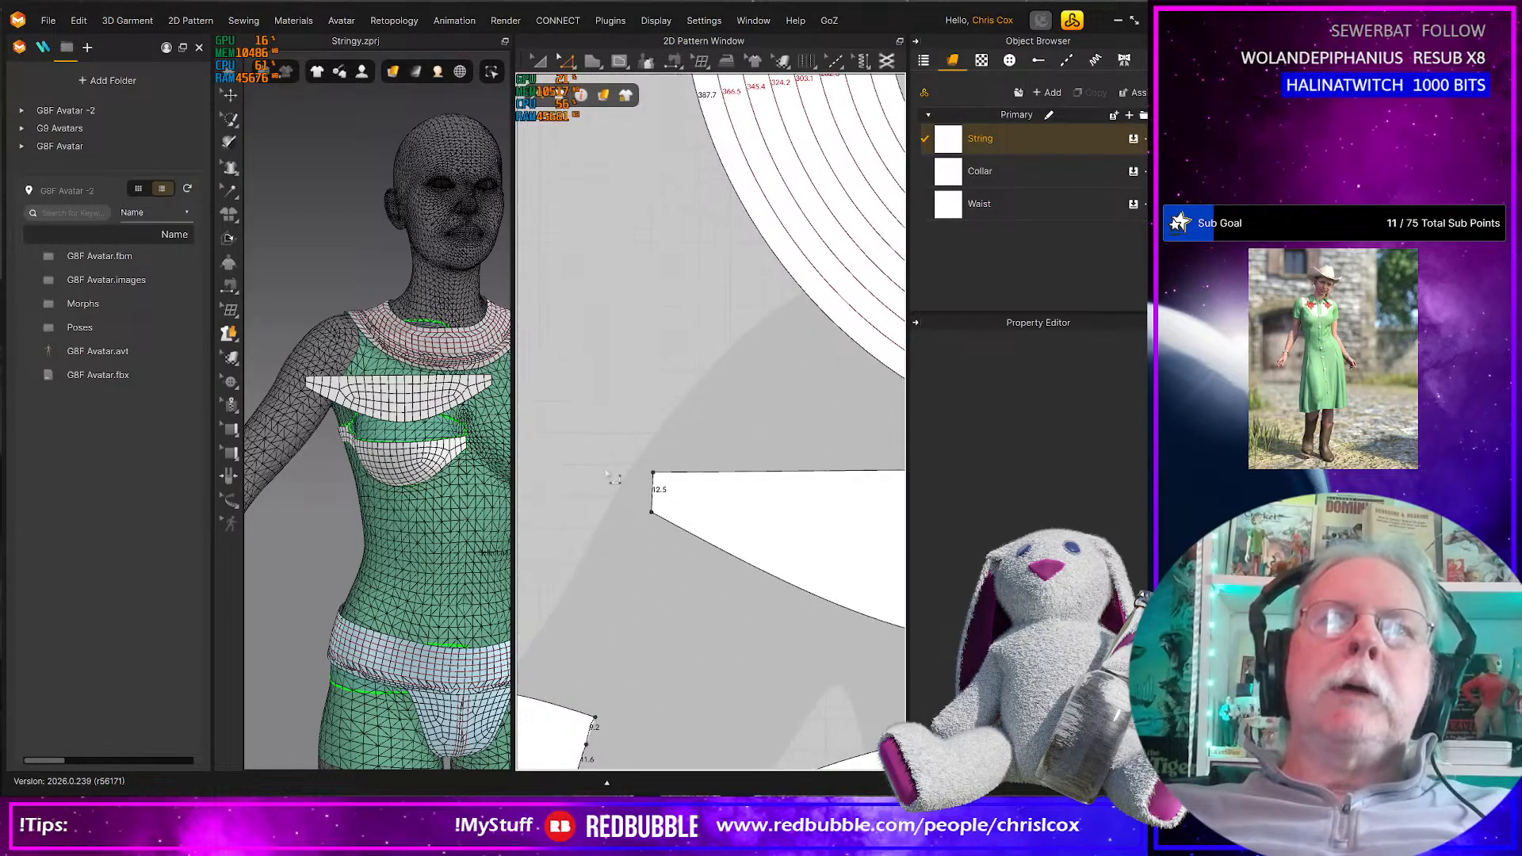
left_click(652, 492)
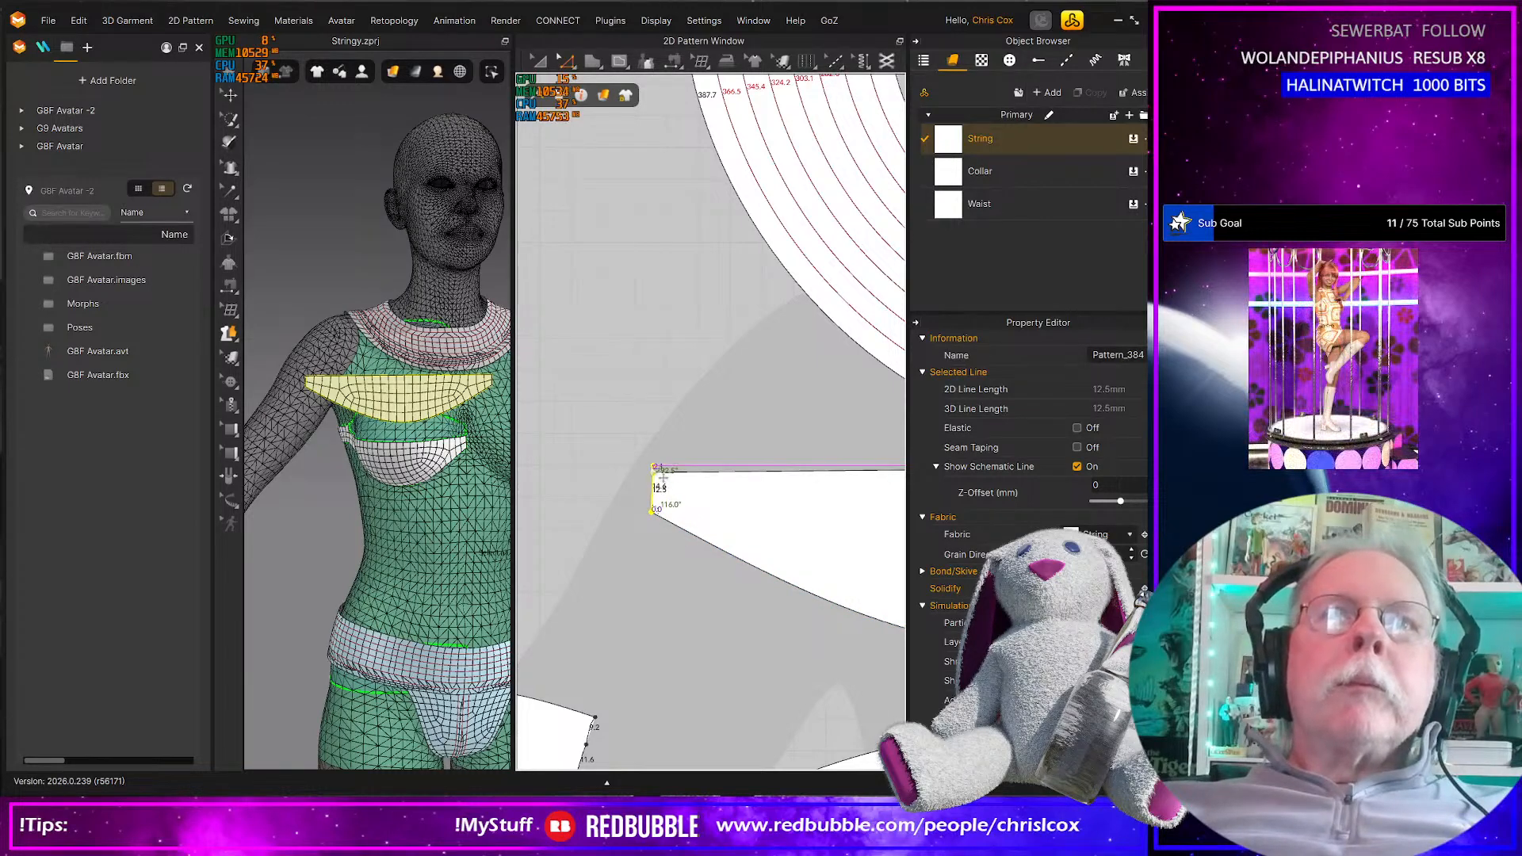
left_click_drag(652, 469, 652, 465)
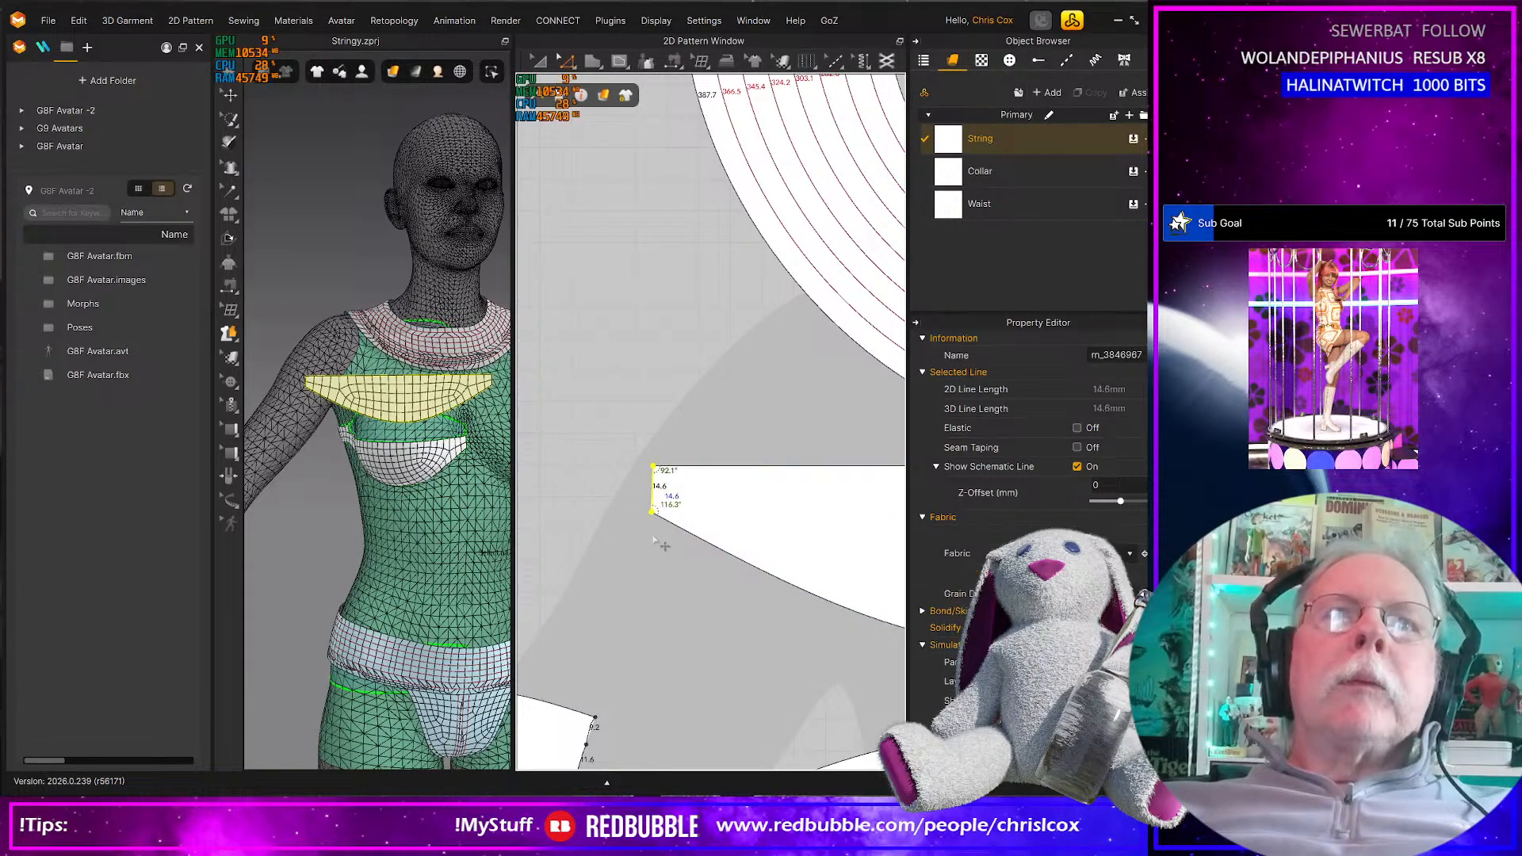
key("ctrl+z")
Straighten the upper cup piece's short left edge to vertical and raise it so it meets the top edge at 90°
scroll(653, 535, "up", 2)
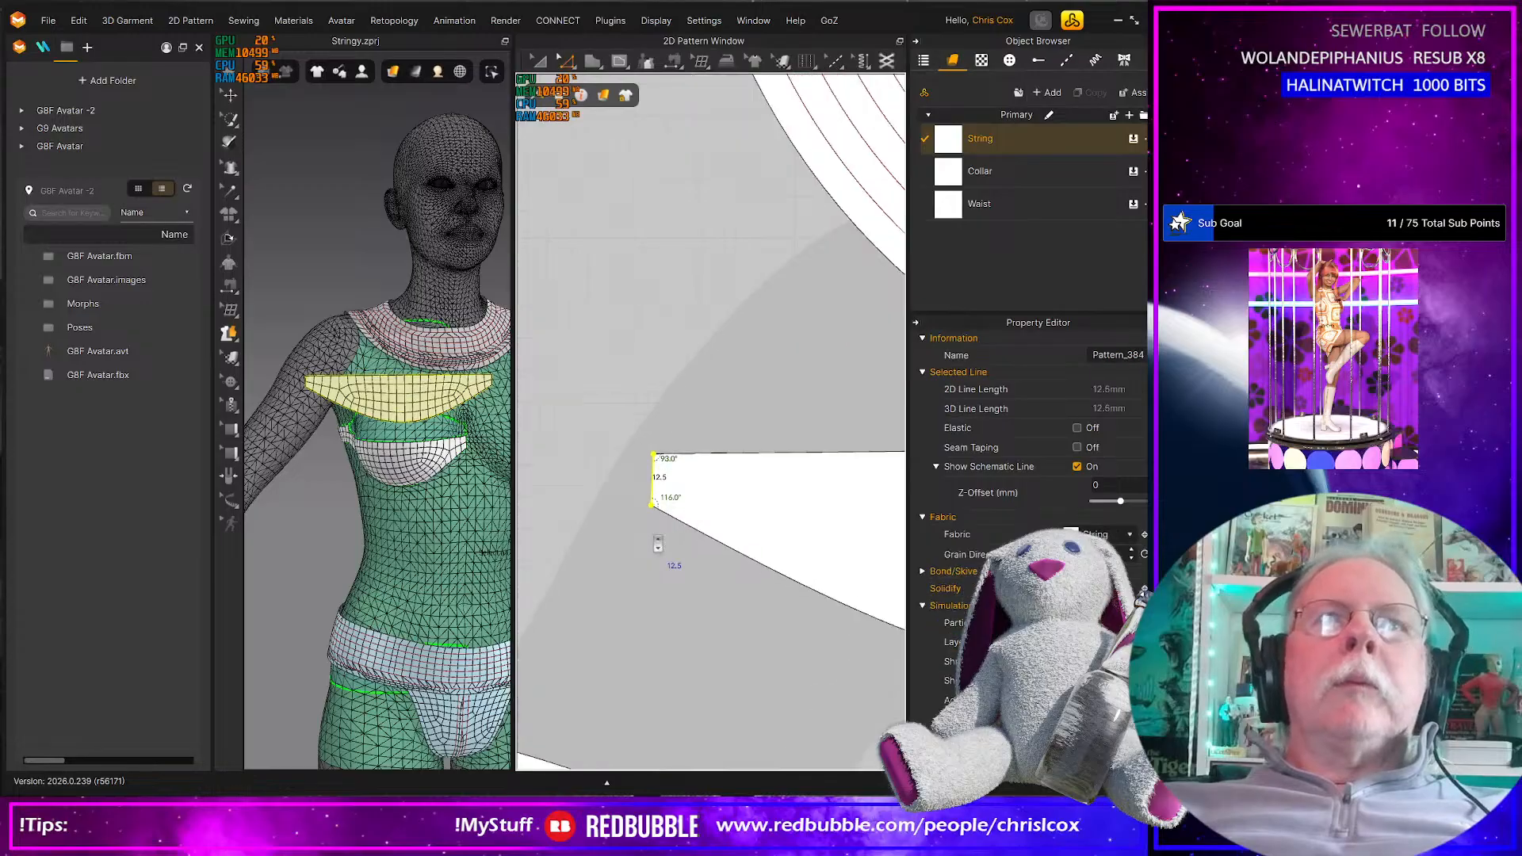
middle_click_drag(653, 529, 658, 606)
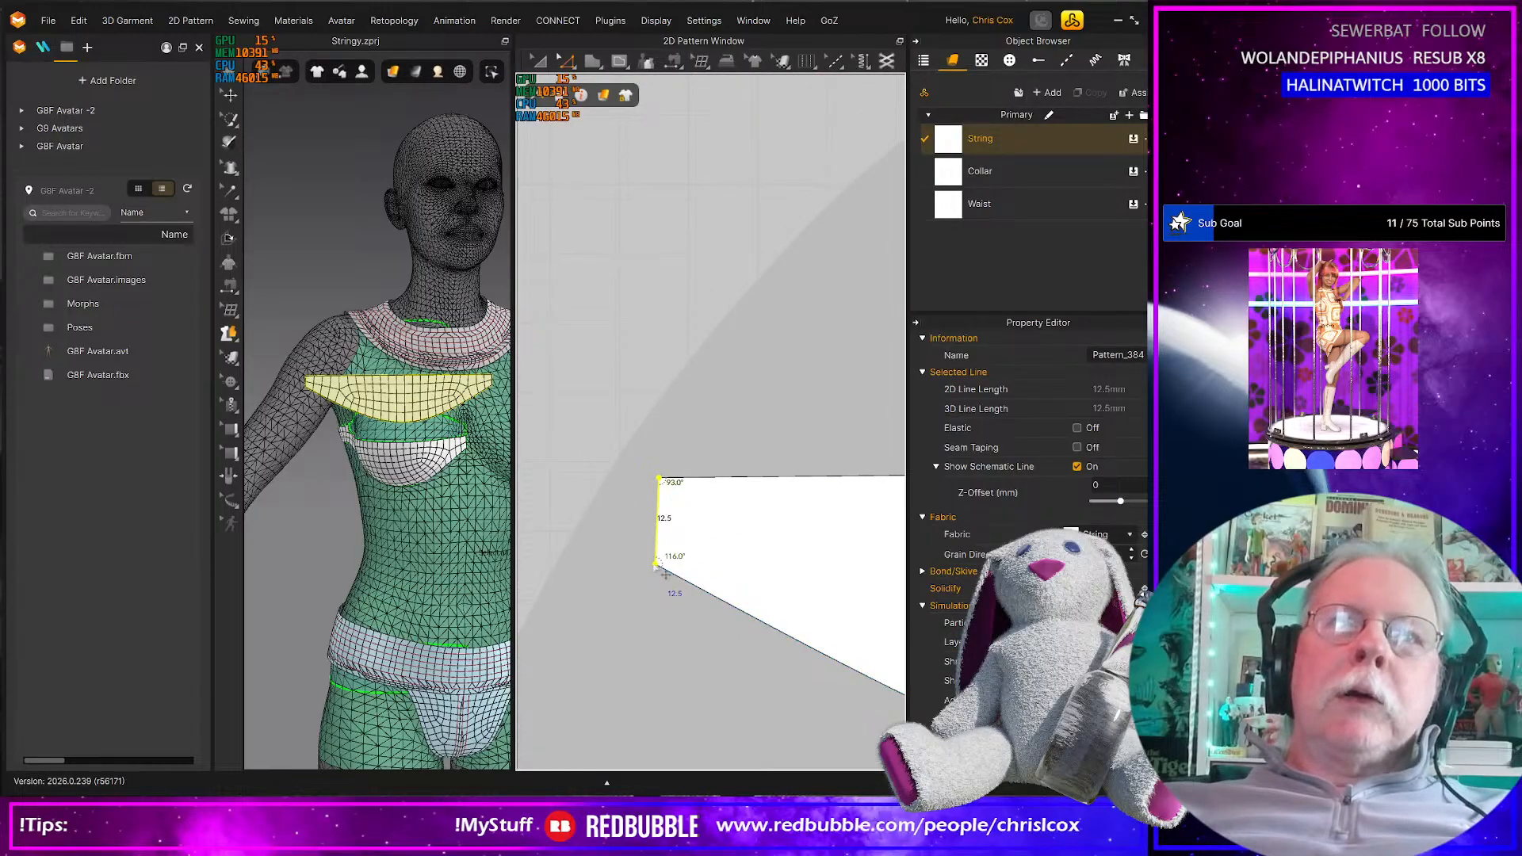
left_click_drag(655, 564, 660, 566)
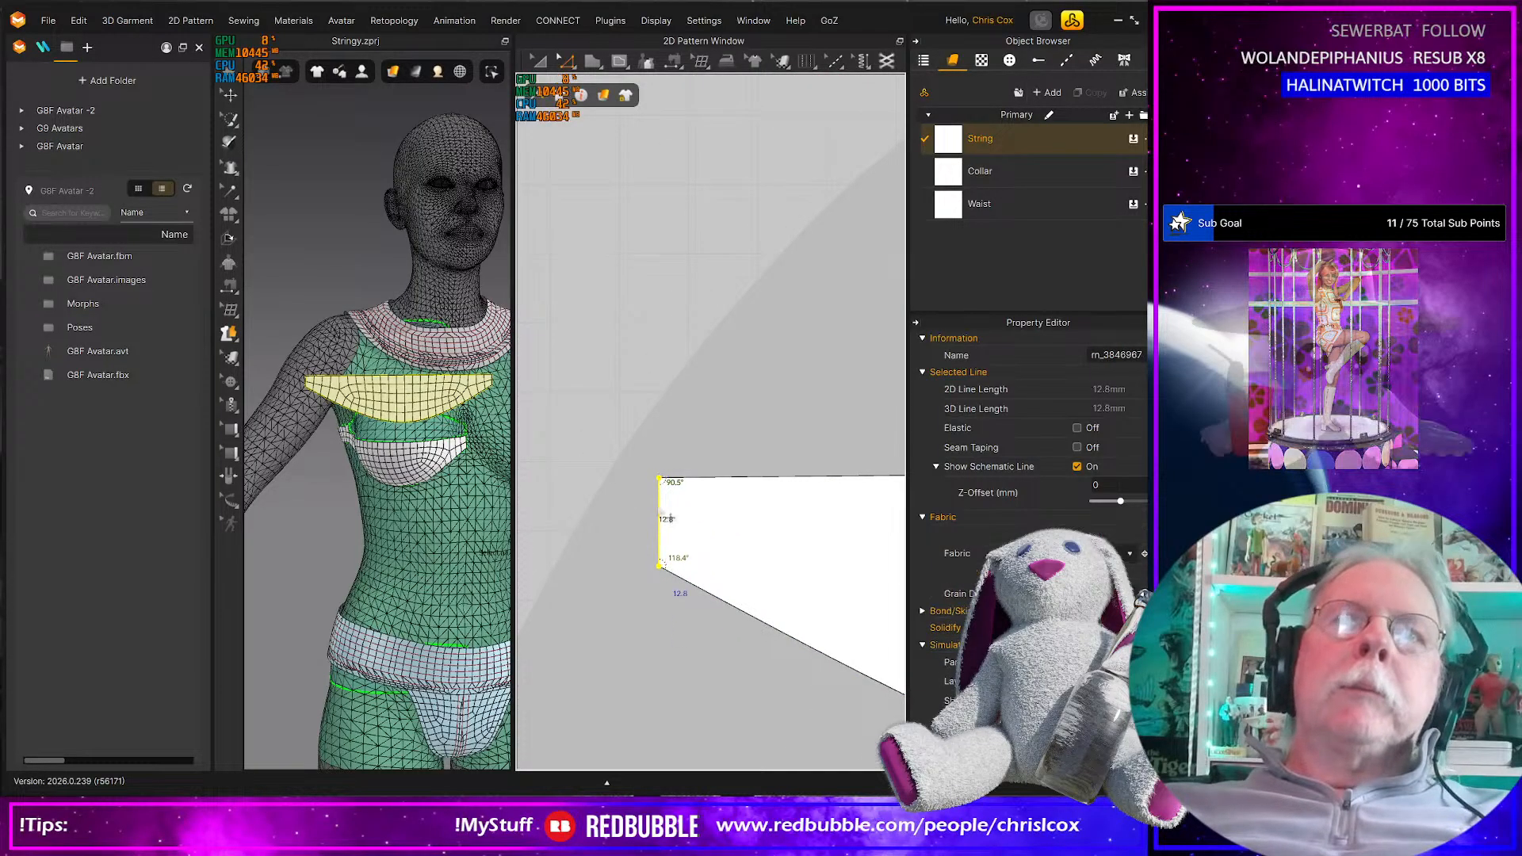
left_click_drag(660, 508, 670, 501)
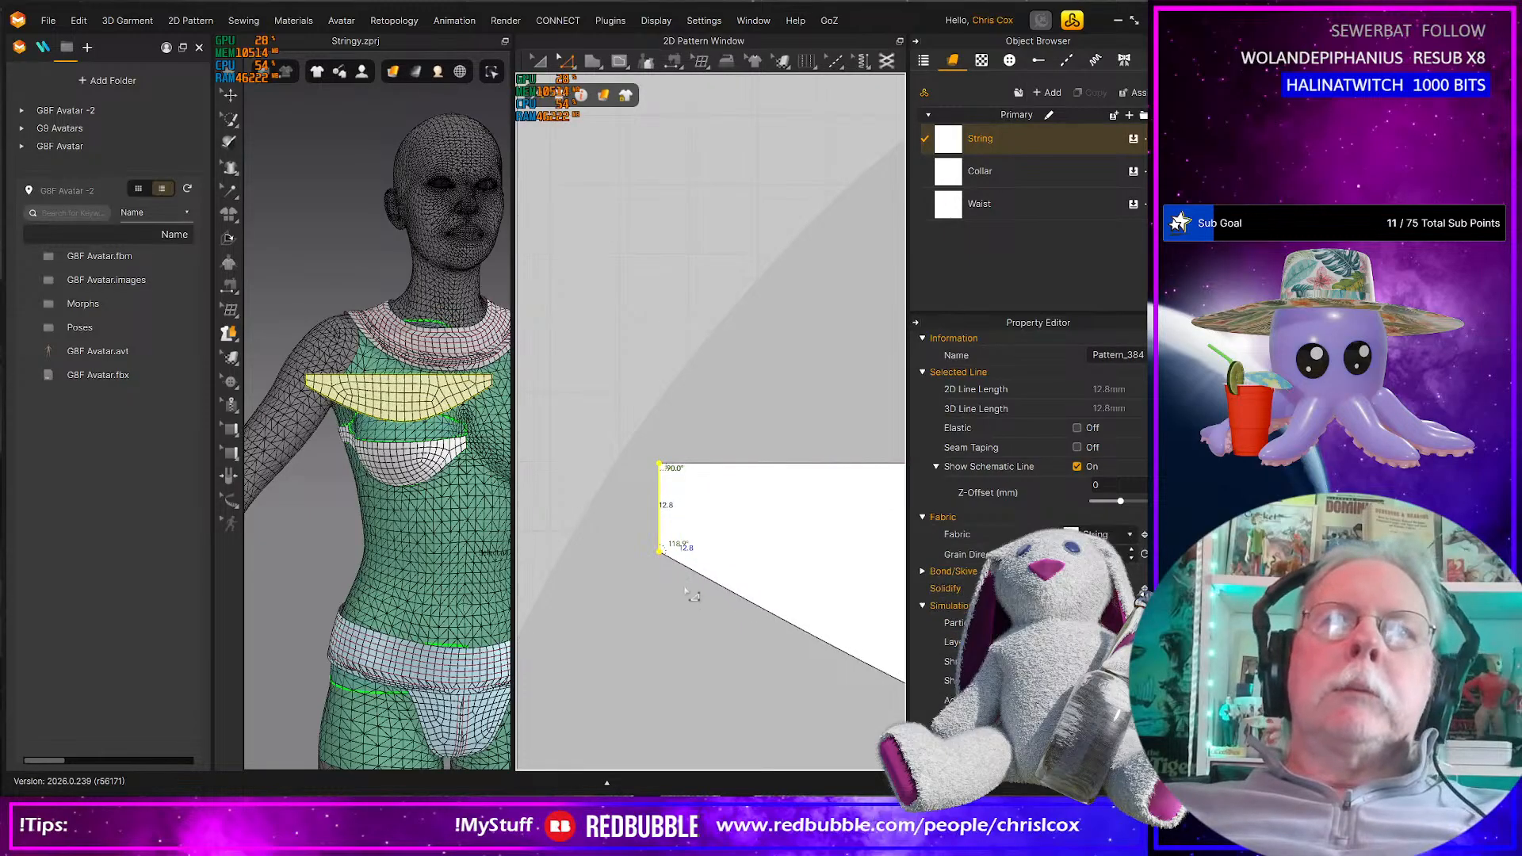
Set the length of the upper cup piece's short left edge to 12.5 mm with the direction at Start
right_click(660, 529)
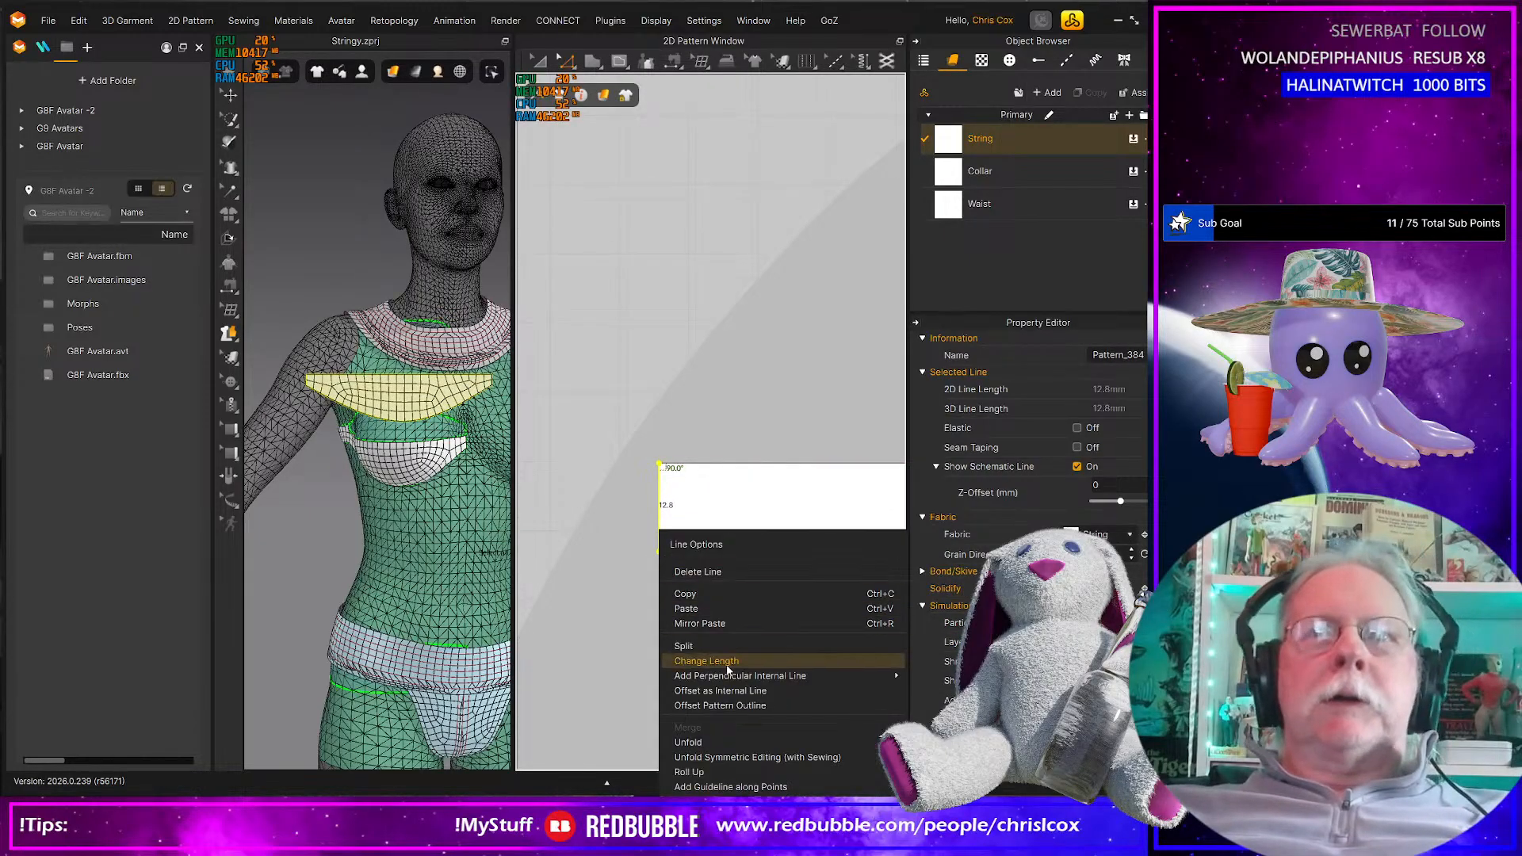
left_click(720, 658)
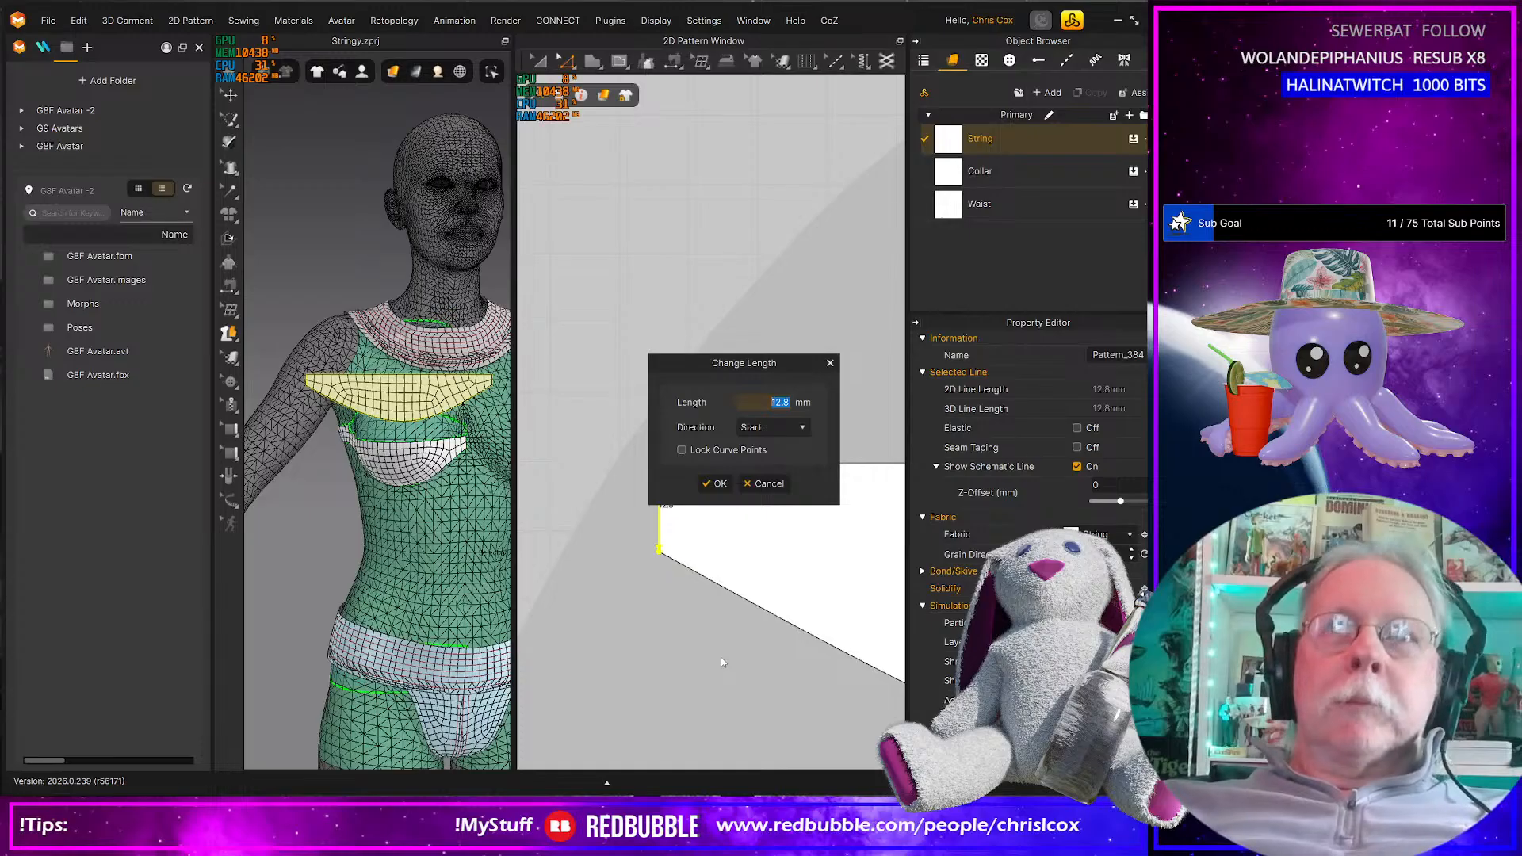
type("12.5")
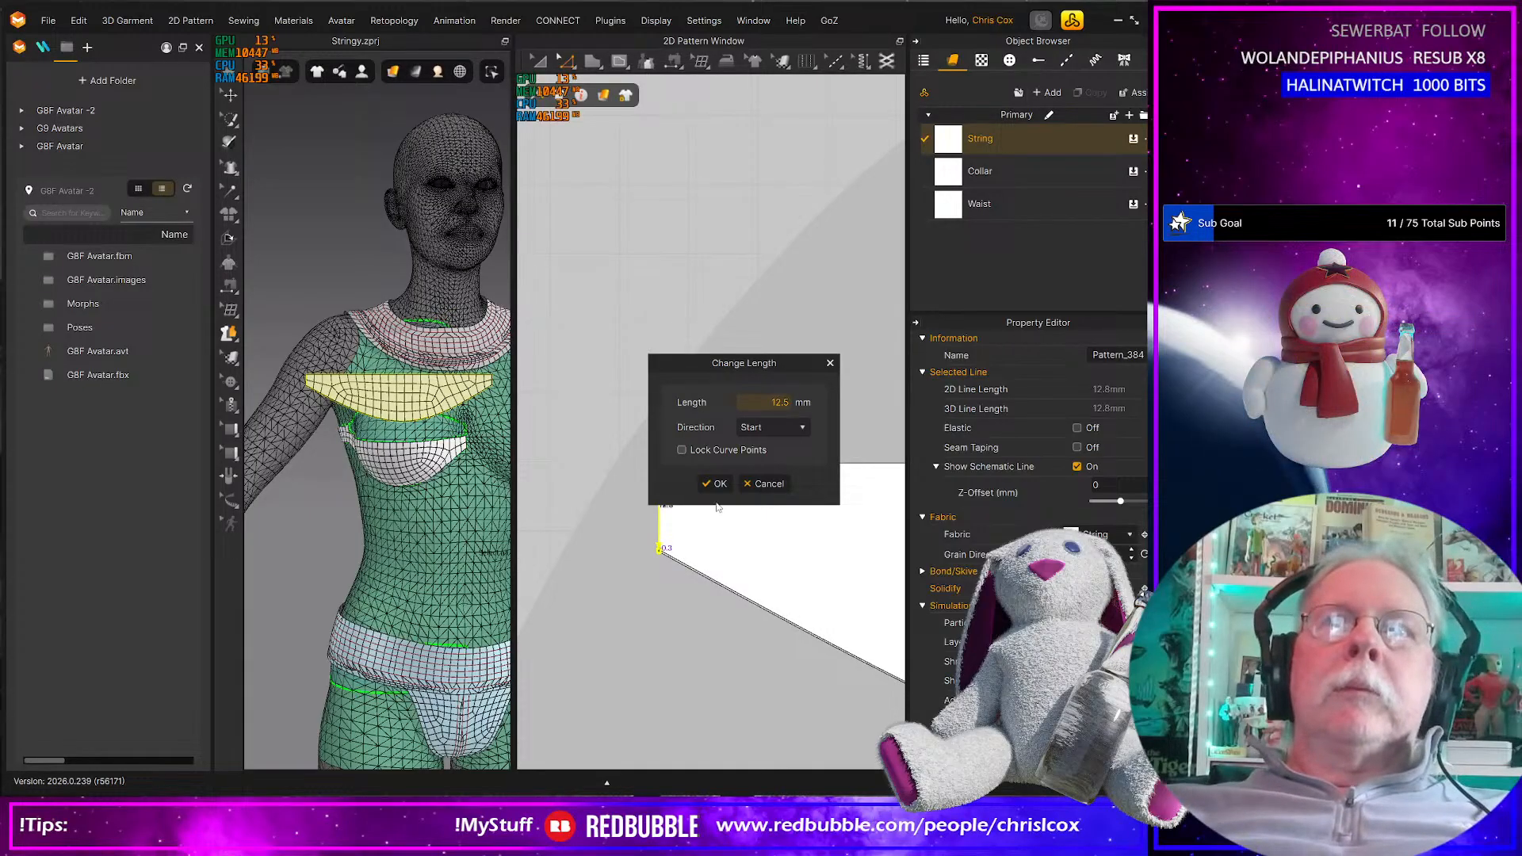
left_click(716, 484)
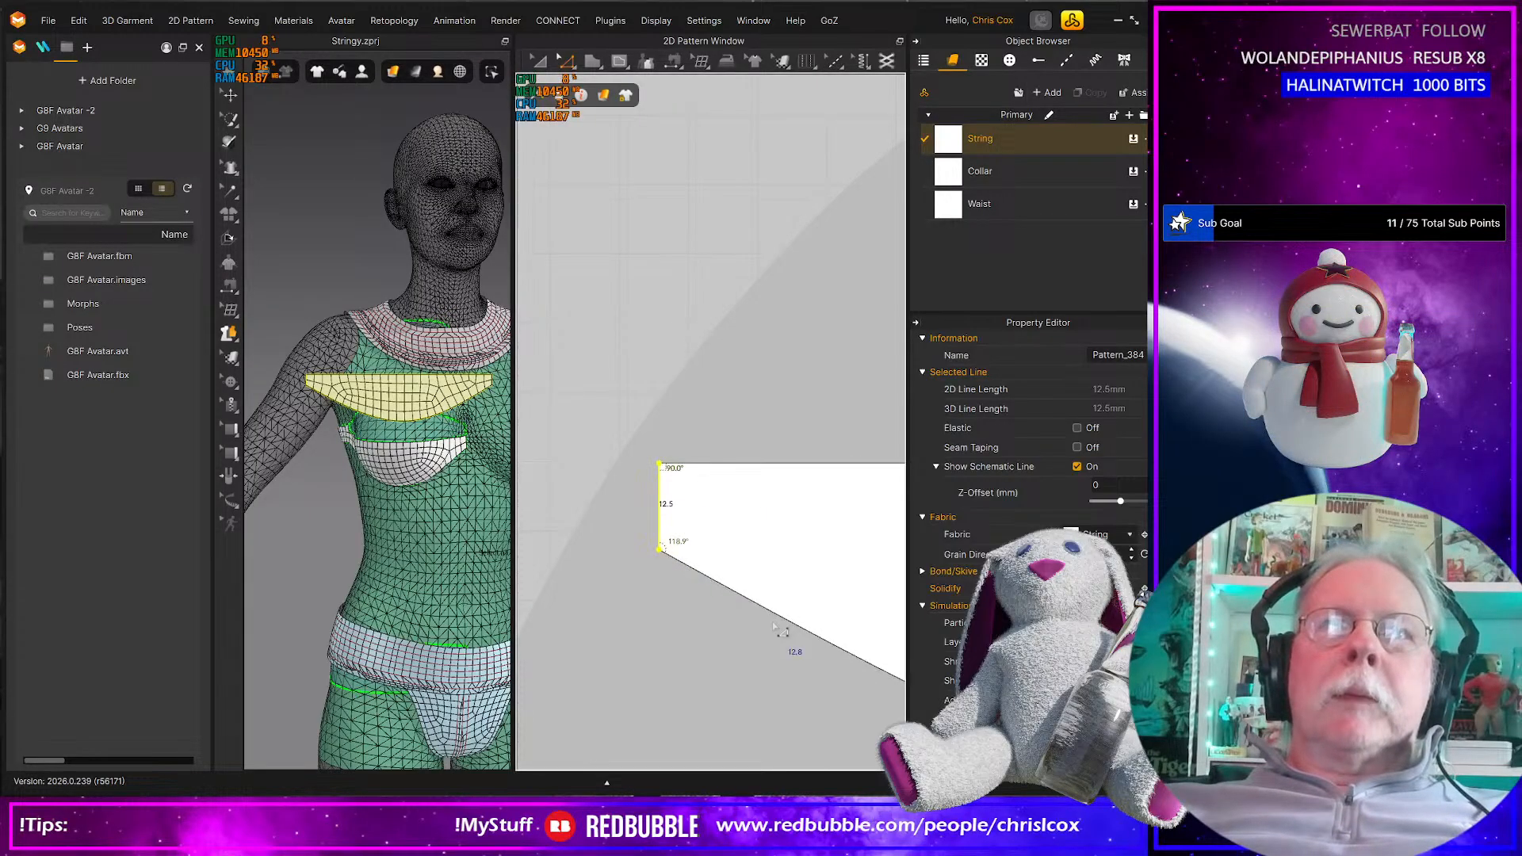
Try to place a duplicate of the upper cup piece over the lower cup piece, and undo it
scroll(776, 627, "down", 6)
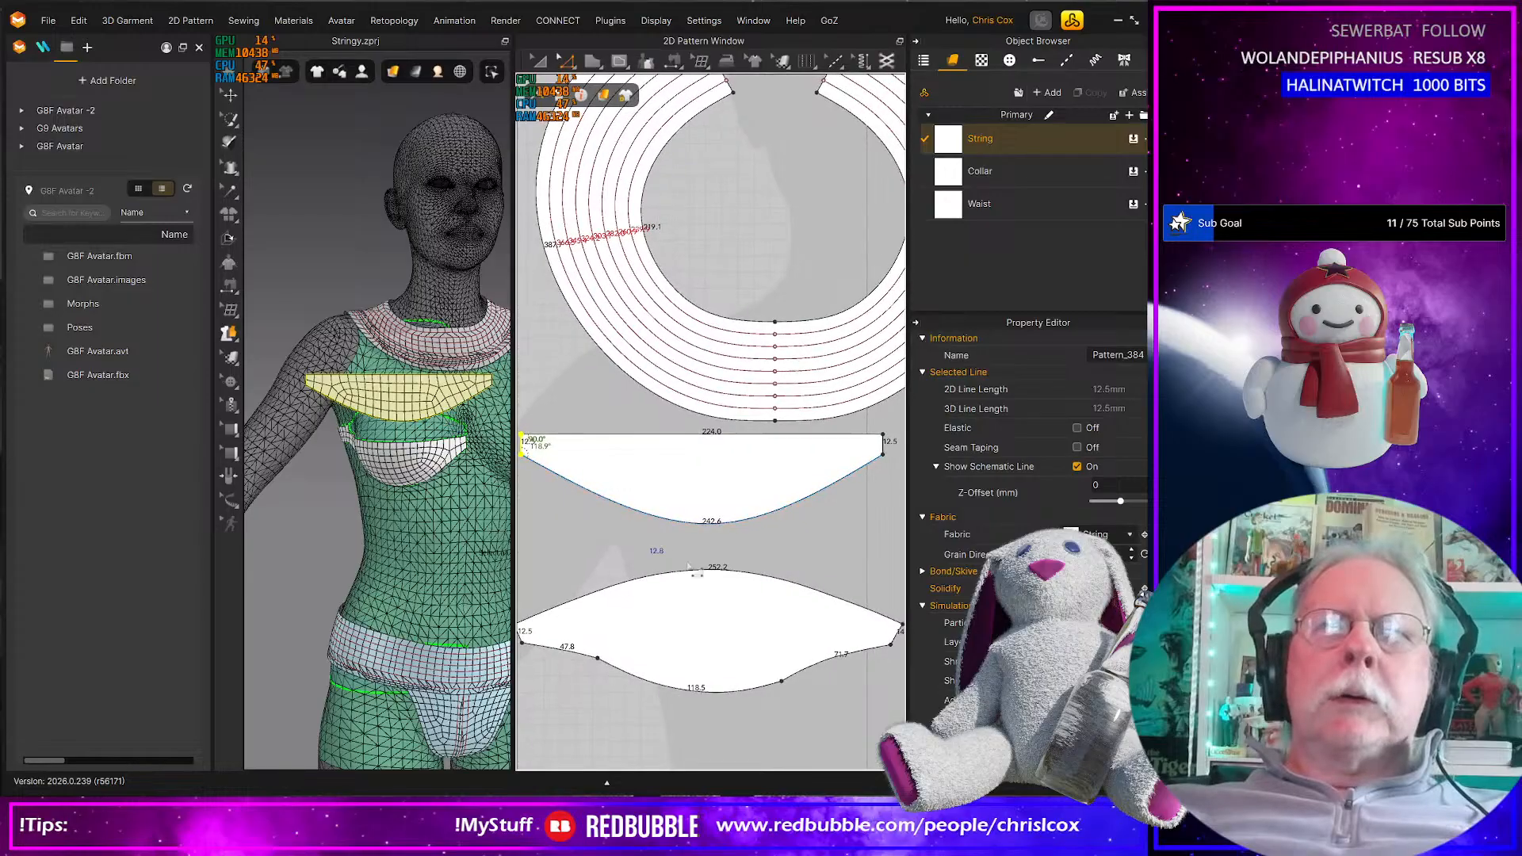
left_click(729, 490)
left_click(726, 487)
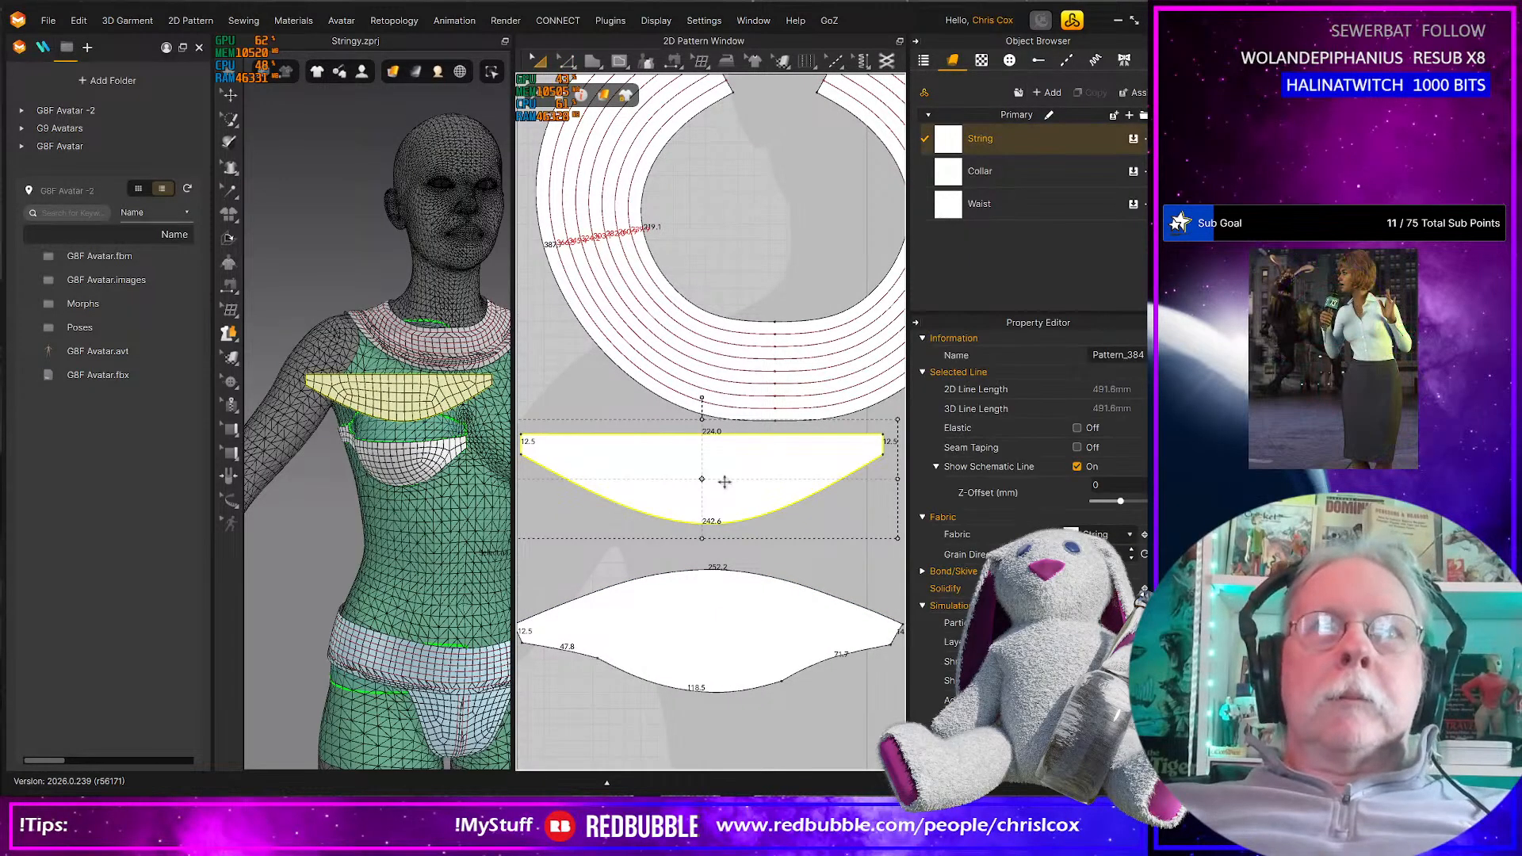
left_click_drag(725, 482, 730, 609)
left_click(730, 609)
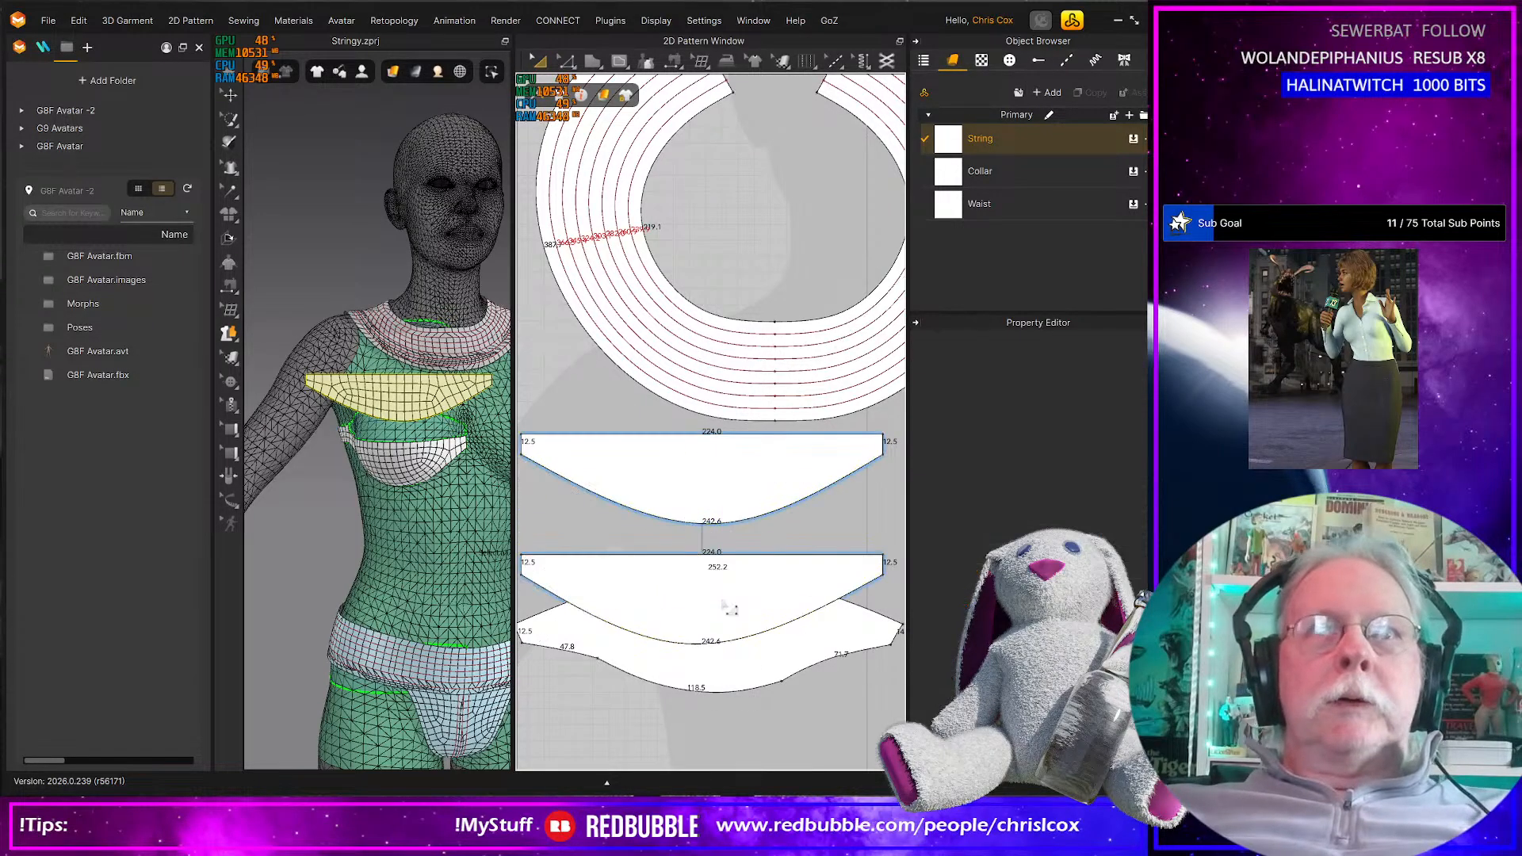
middle_click_drag(455, 542, 384, 541)
key("ctrl+z")
Duplicate the upper cup piece and place the copy directly below it, overlapping the old lower cup piece
left_click(731, 470)
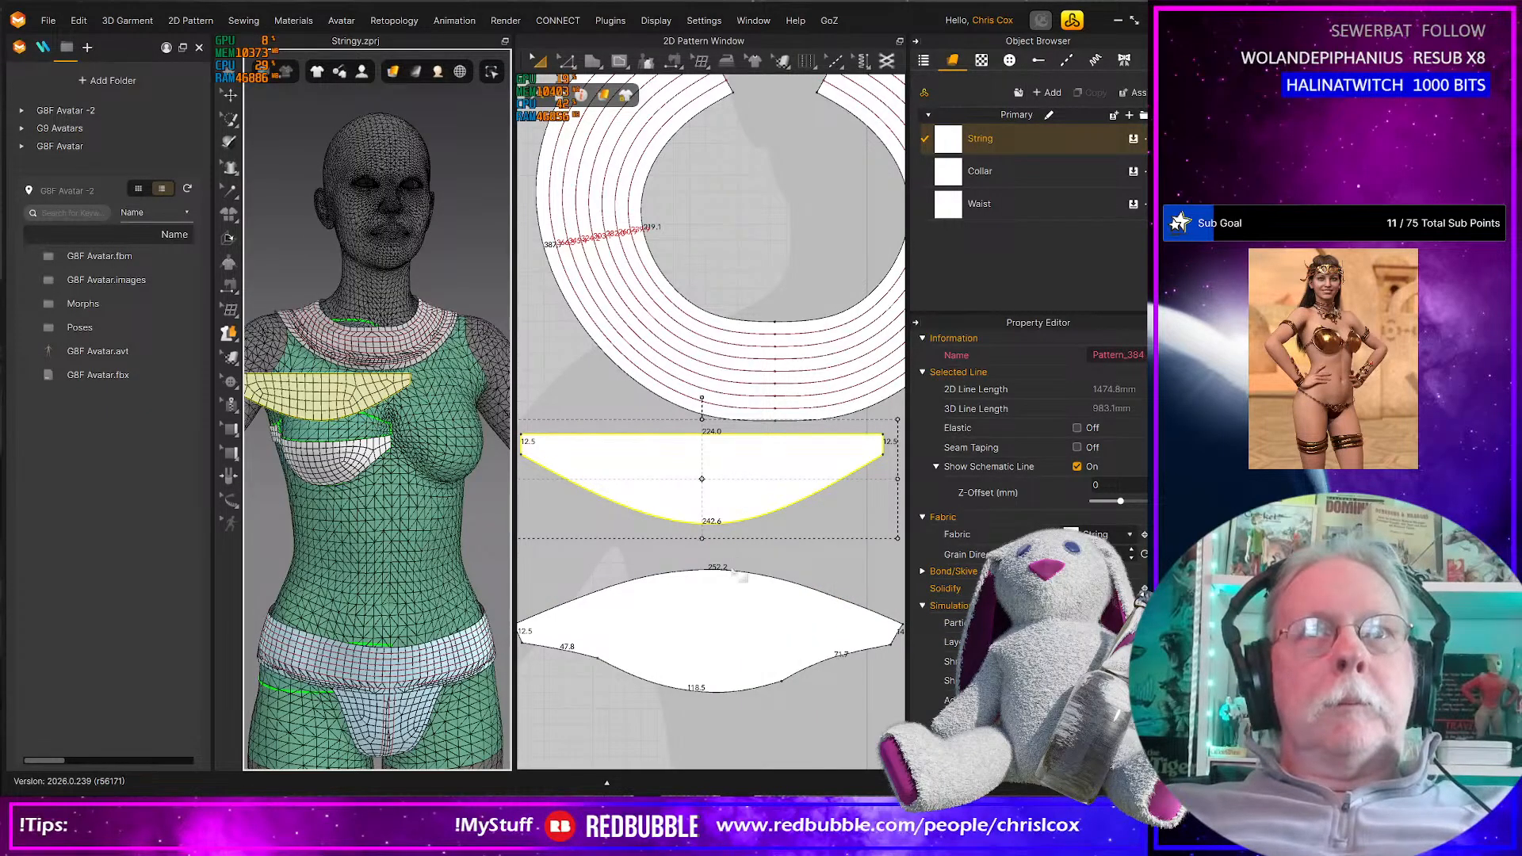
left_click(738, 473)
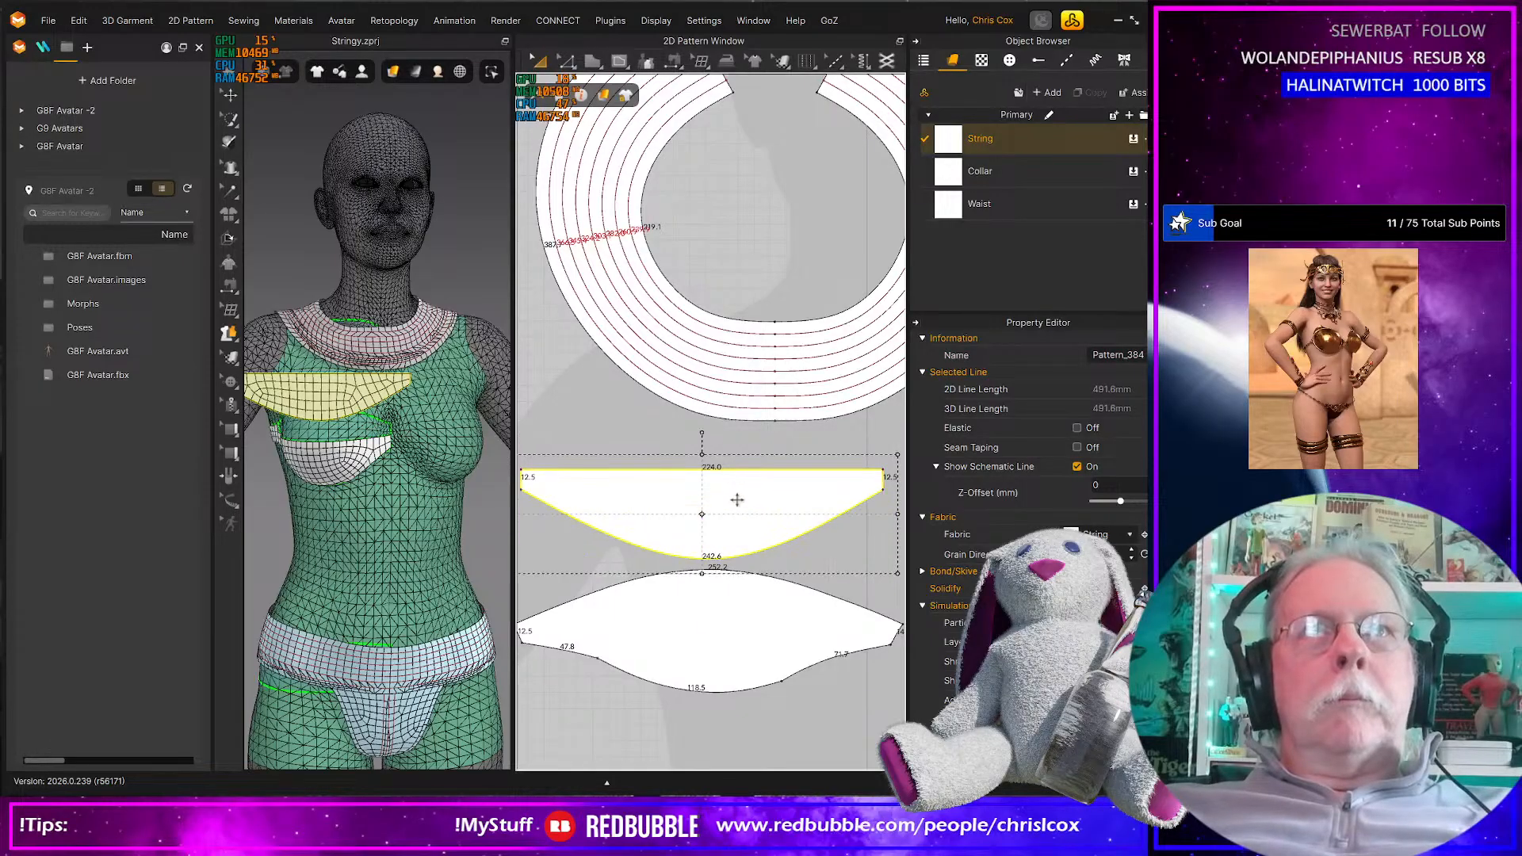
left_click_drag(718, 486, 715, 592)
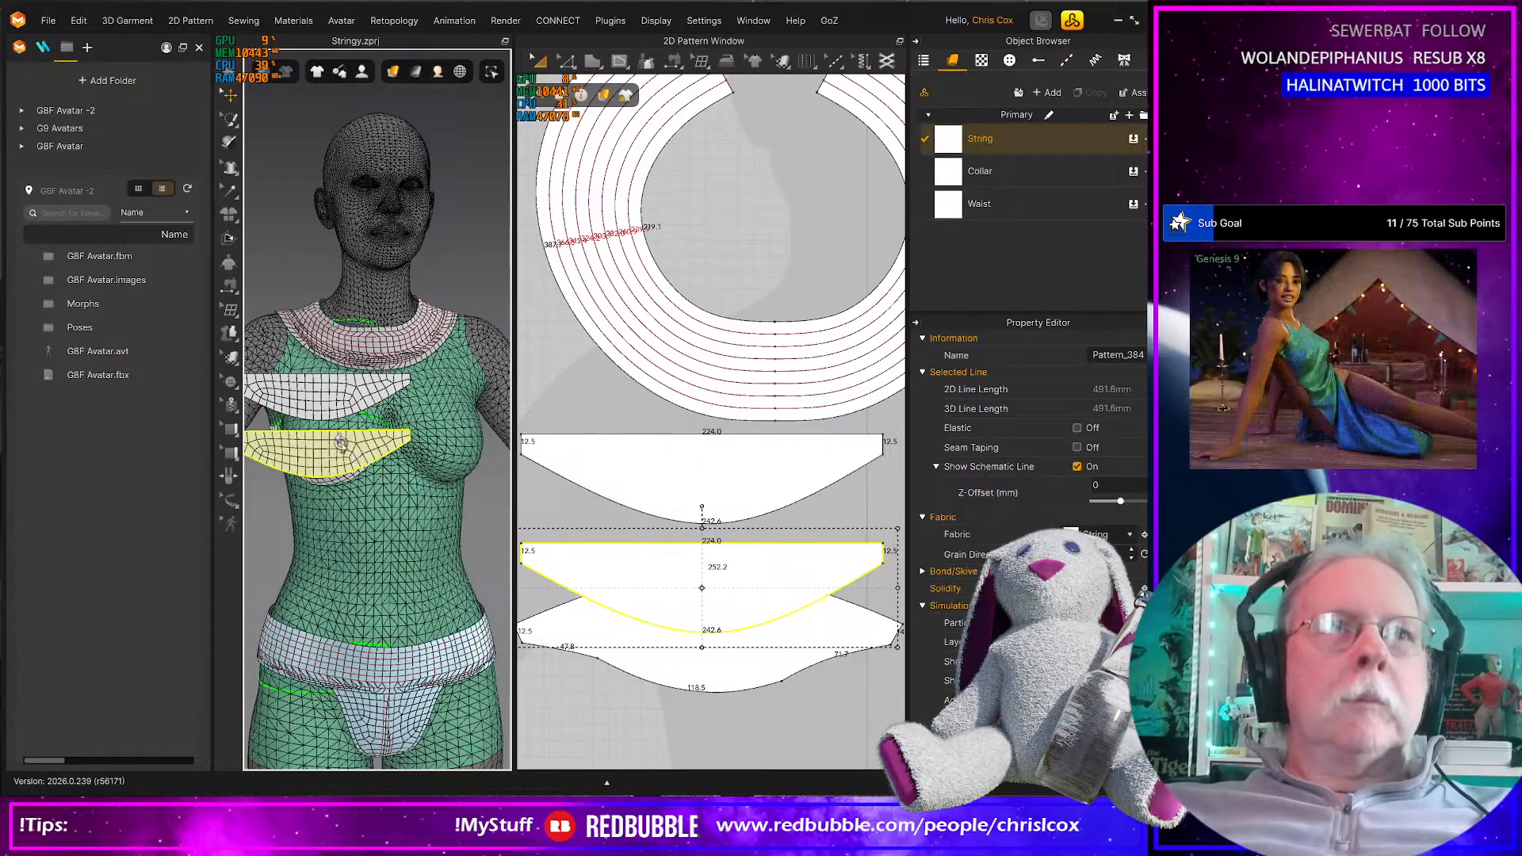
Flip the normal of the copied cup piece and rotate the piece upside down on the avatar from a side view
right_click(343, 444)
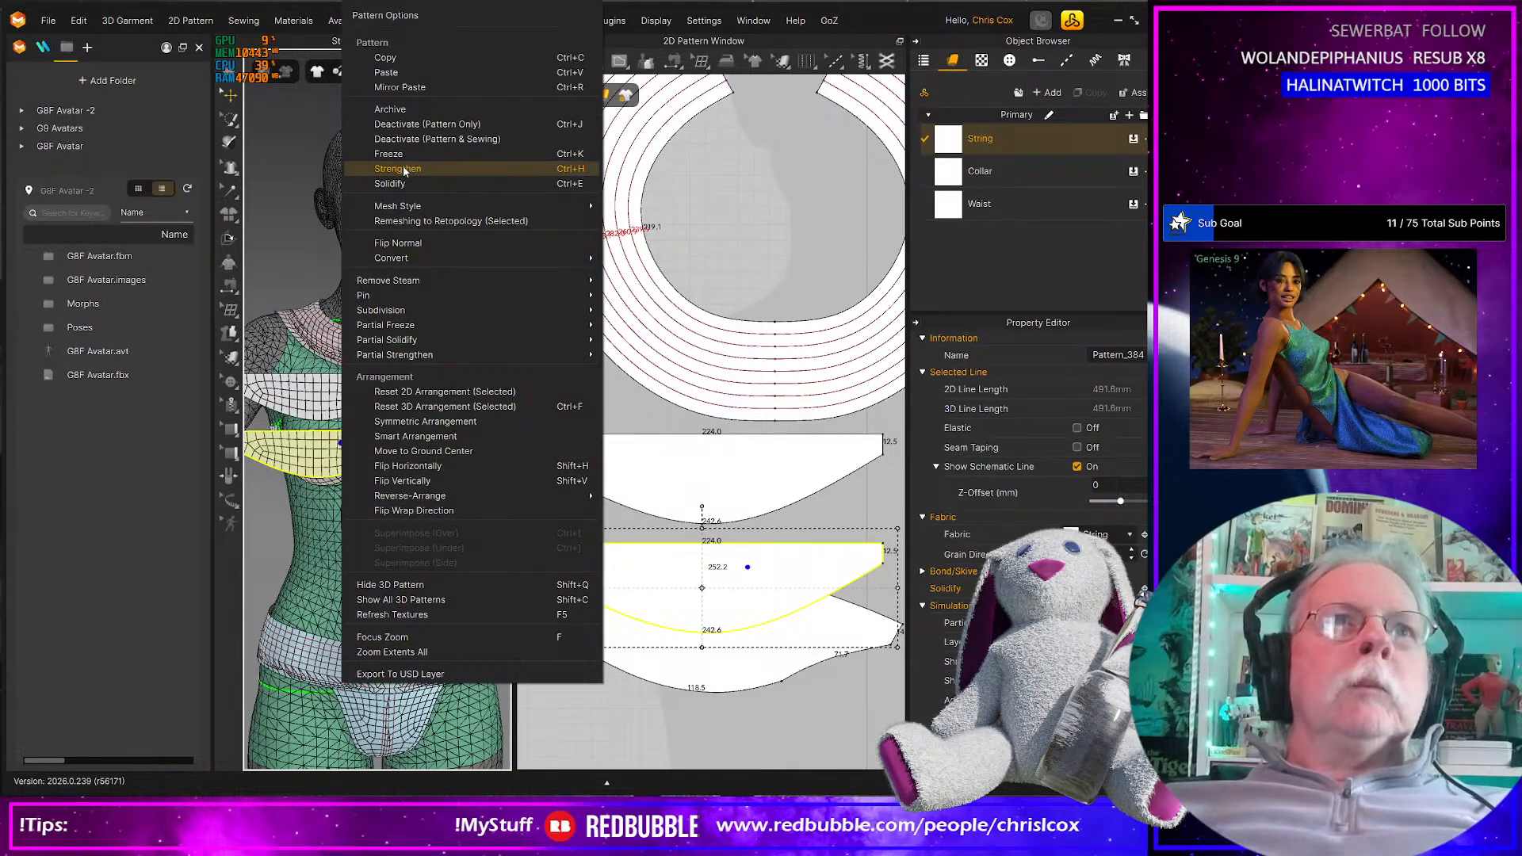
left_click(397, 242)
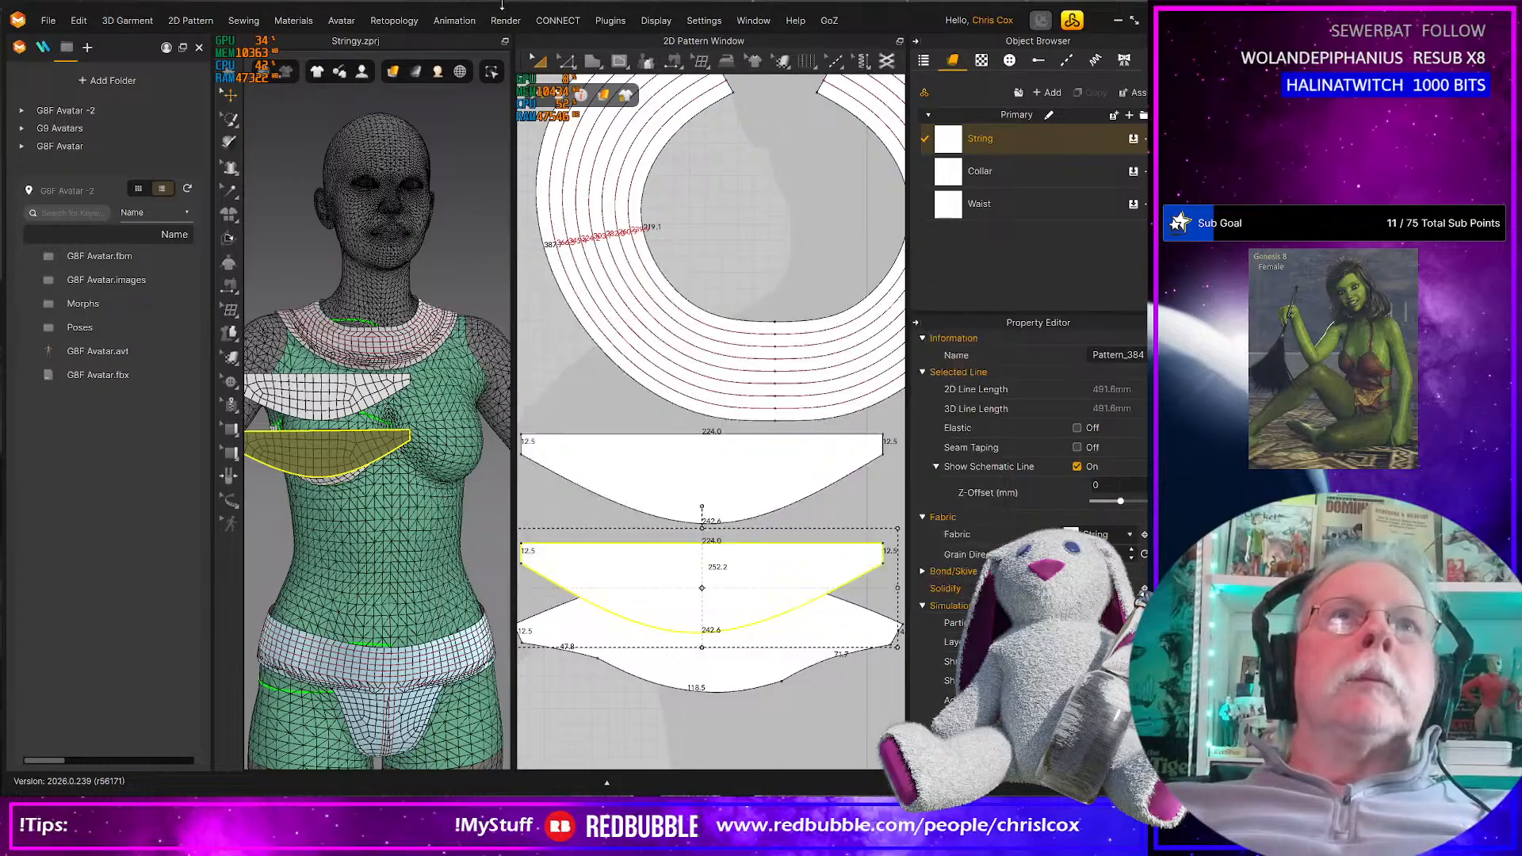
left_click(349, 459)
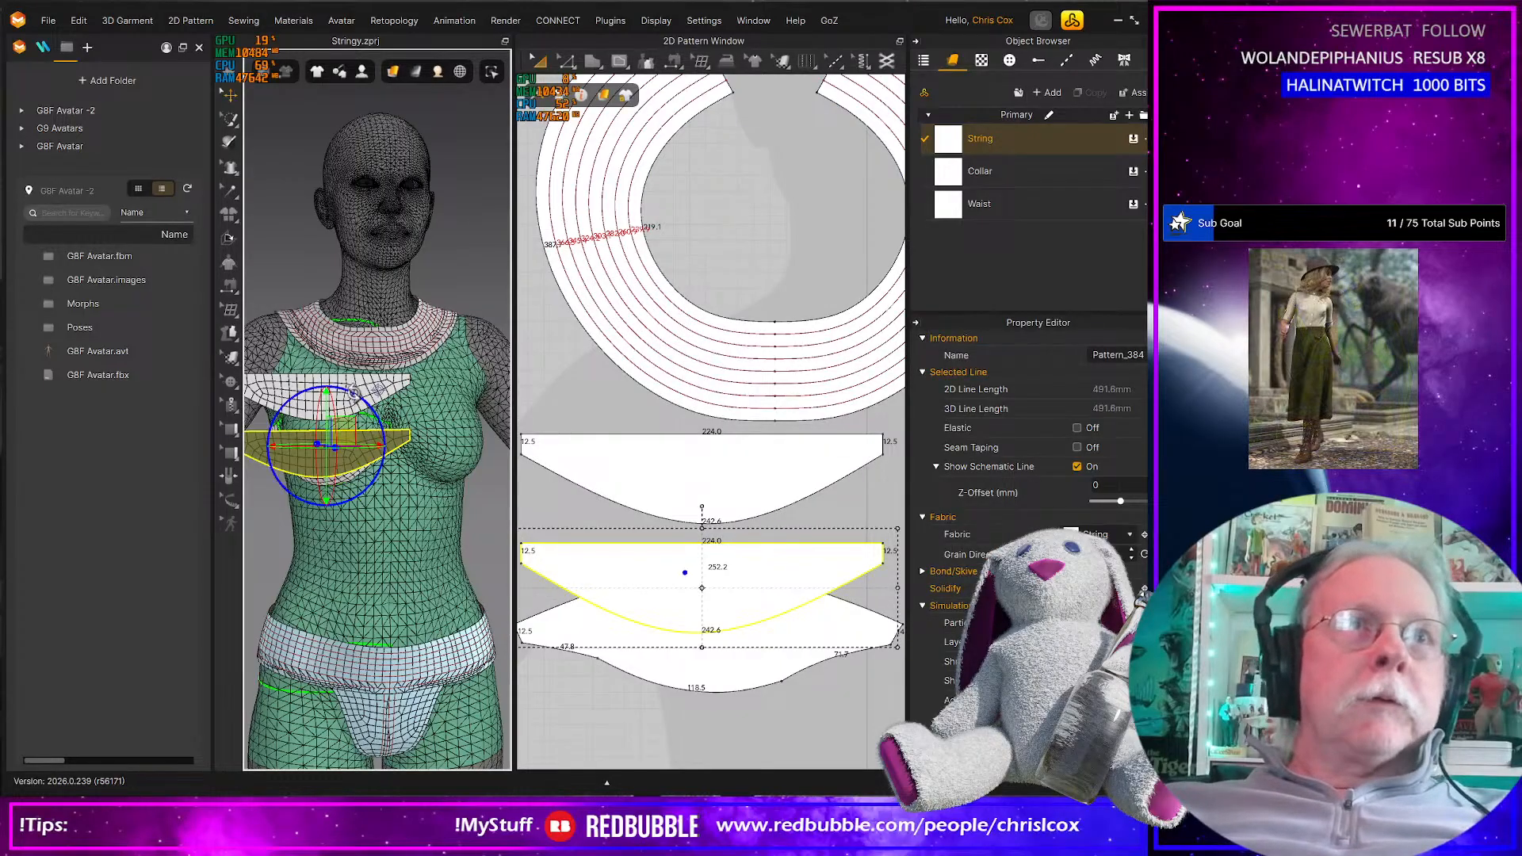
right_click_drag(355, 397, 436, 415)
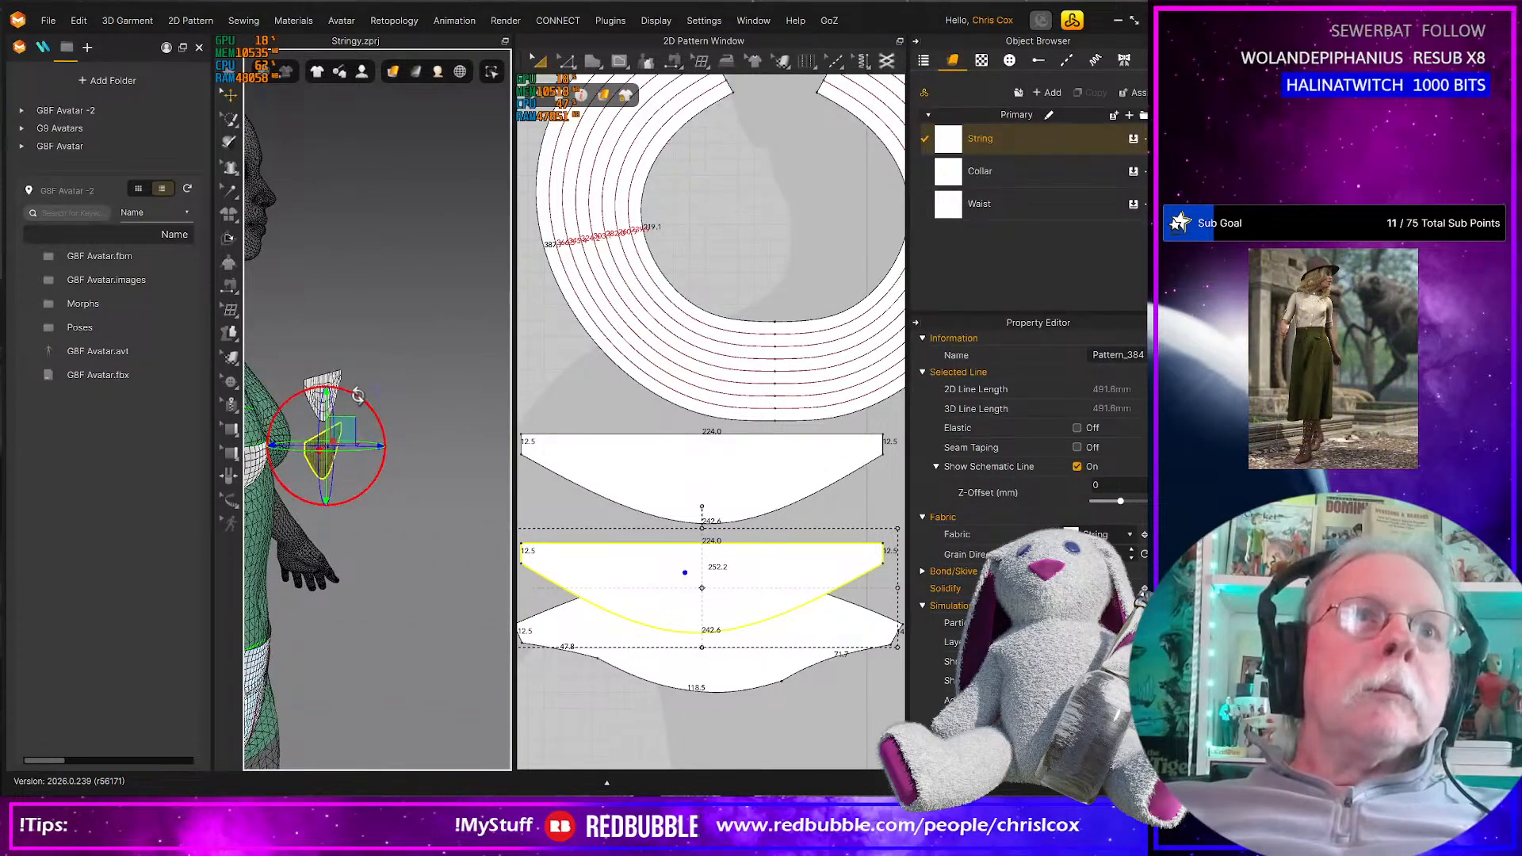
left_click_drag(357, 394, 304, 480)
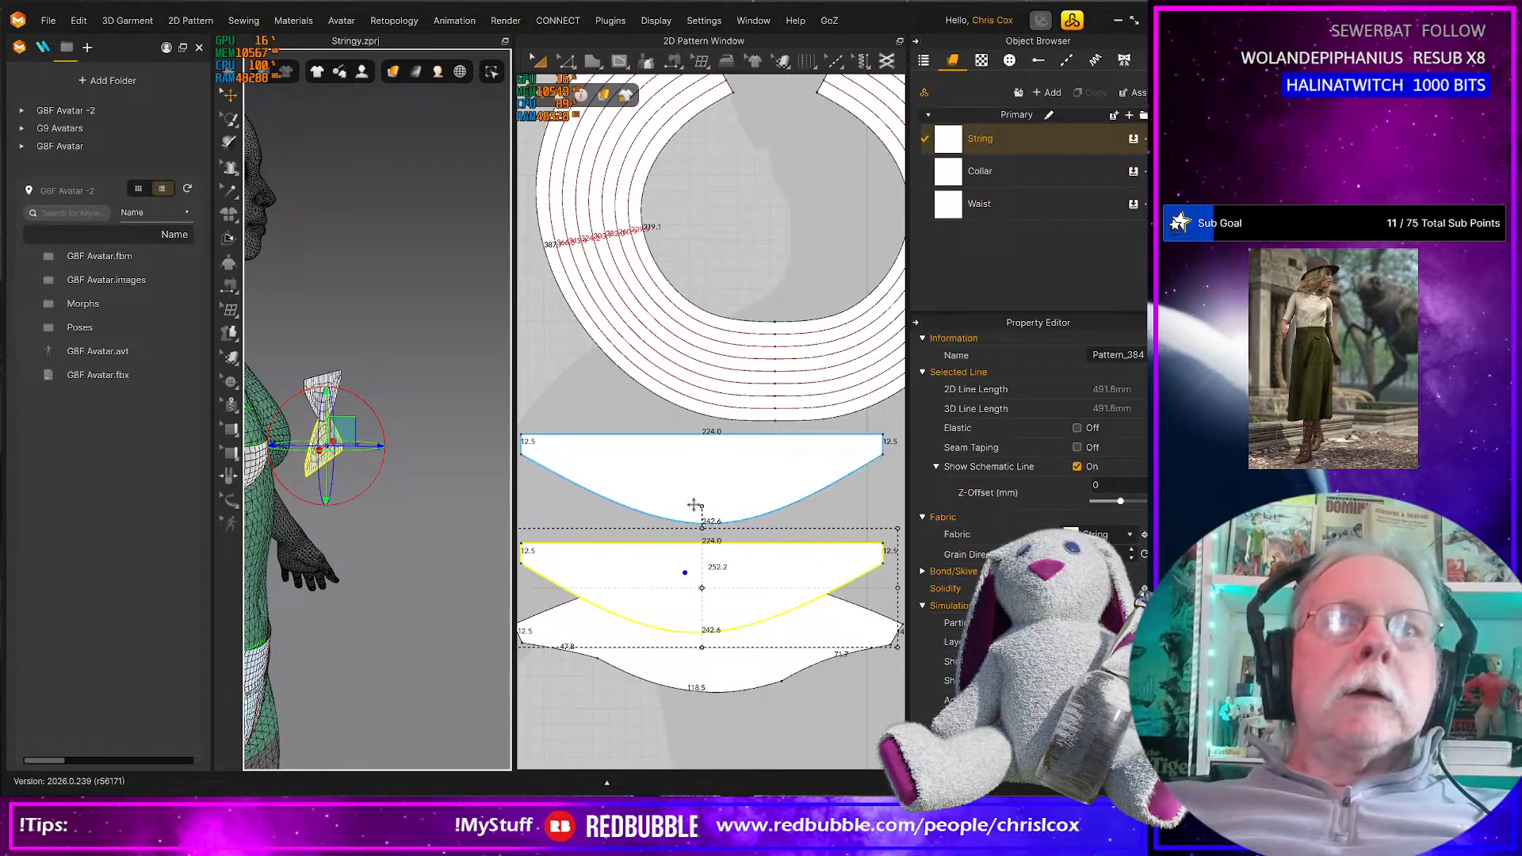
Rotate the copied cup pattern upside down in 2D and align it over the old lower cup piece
left_click_drag(699, 508, 776, 618)
middle_click_drag(776, 619, 795, 582)
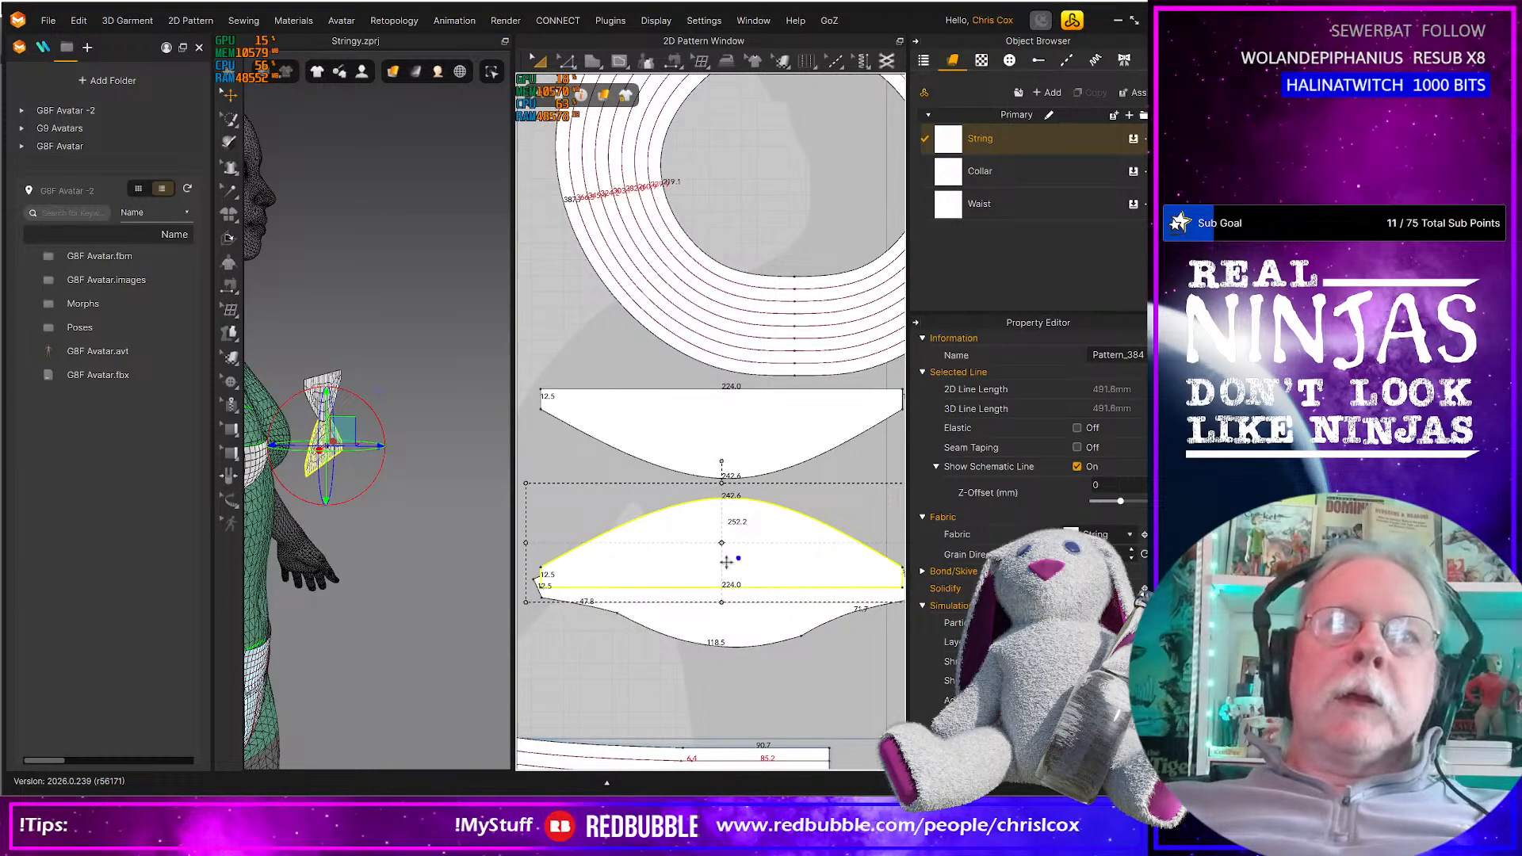
mouse_move(692, 562)
left_mouse_down()
mouse_move(726, 555)
mouse_move(699, 547)
mouse_move(694, 571)
left_mouse_up()
Curve the copy's straight edge downward with curve points, shaping its left part to follow the old lower cup piece's bottom outline
middle_click_drag(733, 602, 674, 567)
key("z")
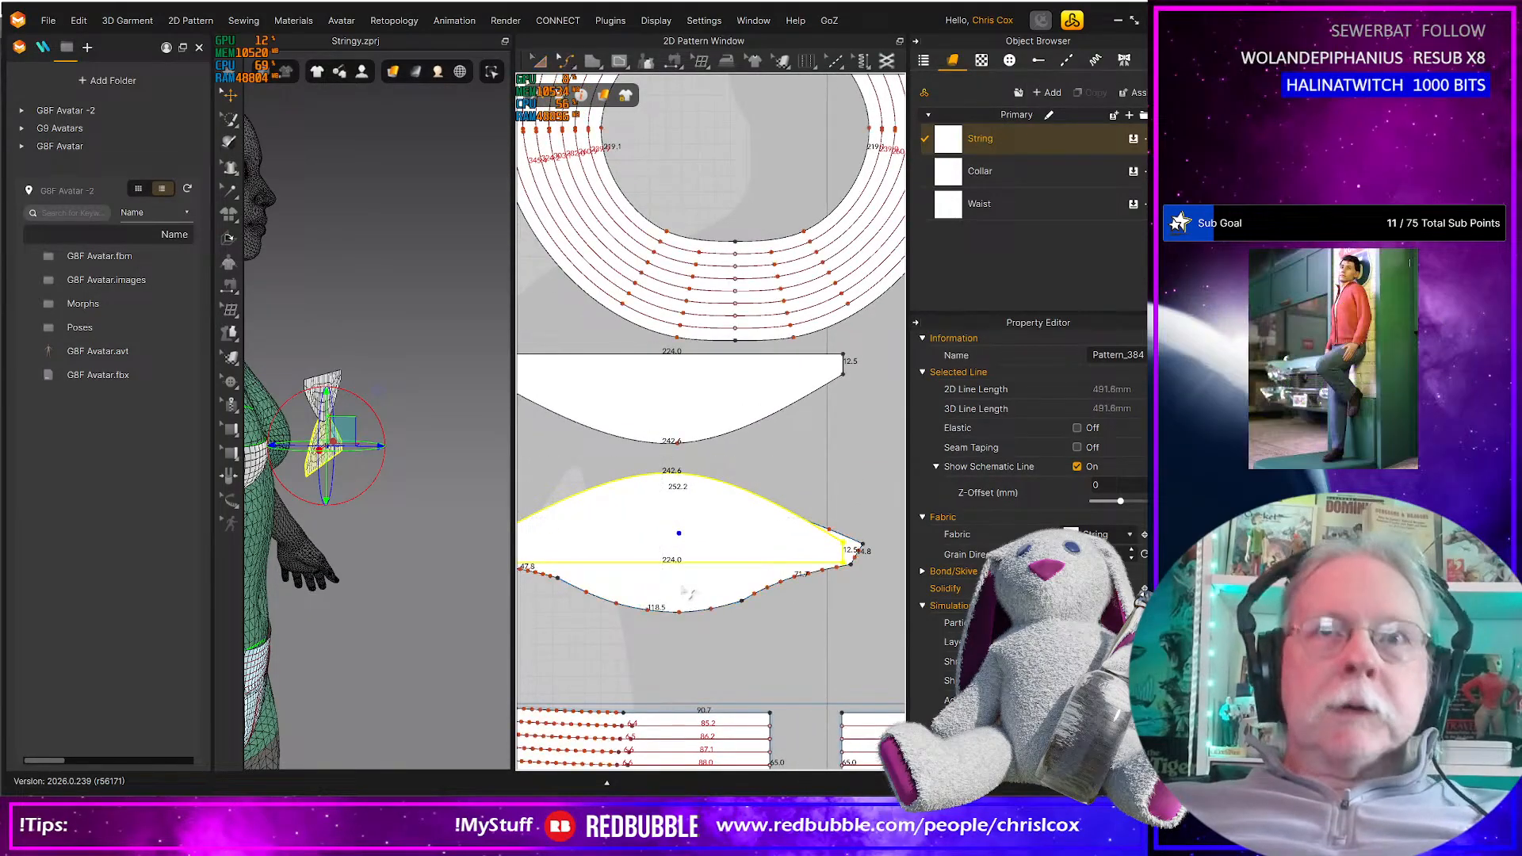
left_click(680, 564)
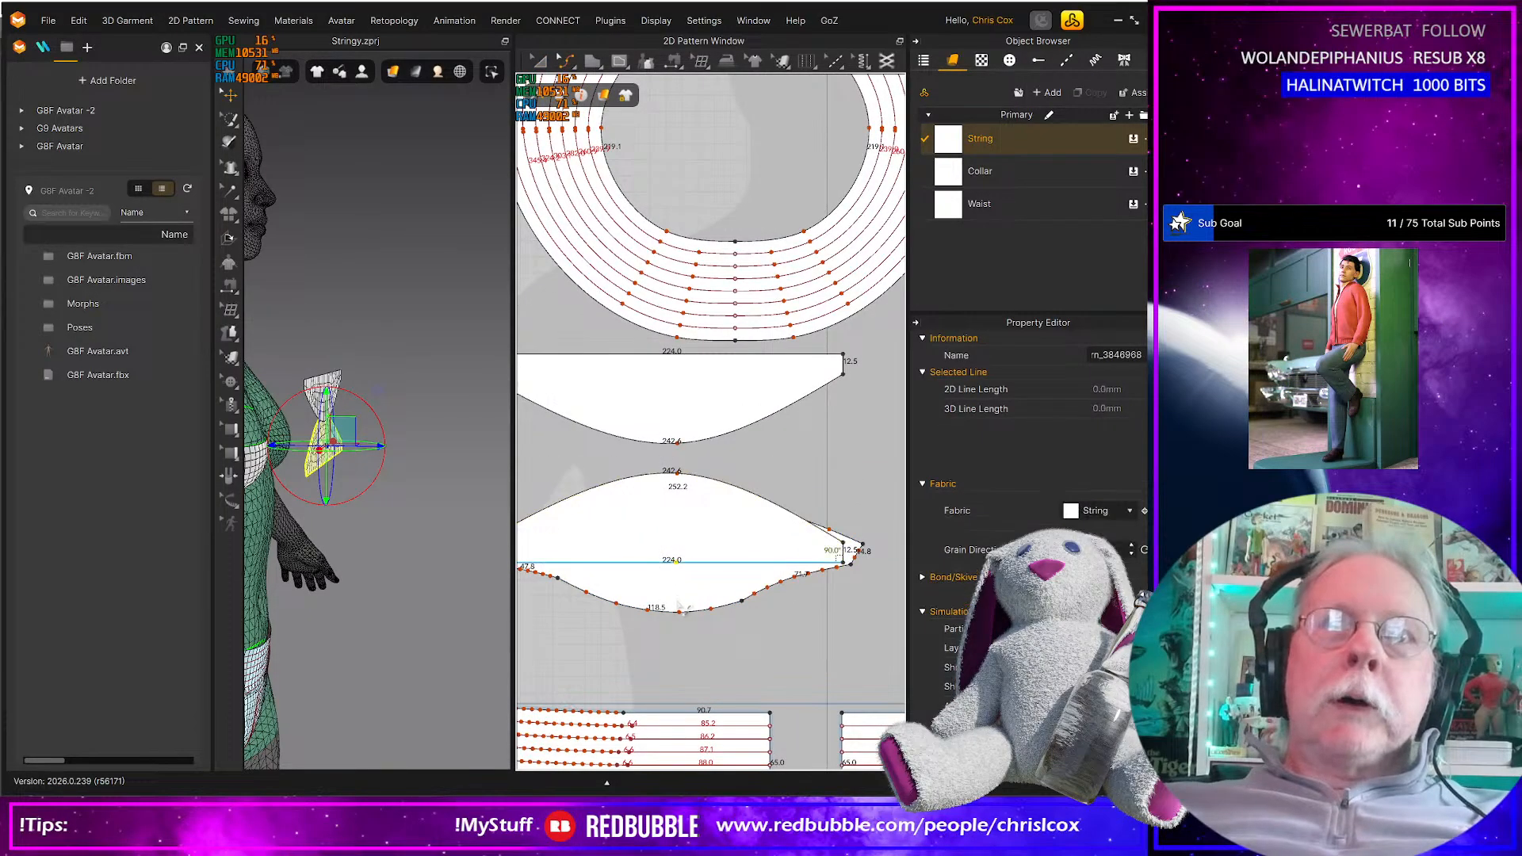
left_click_drag(680, 613, 780, 589)
middle_click_drag(678, 633, 846, 639)
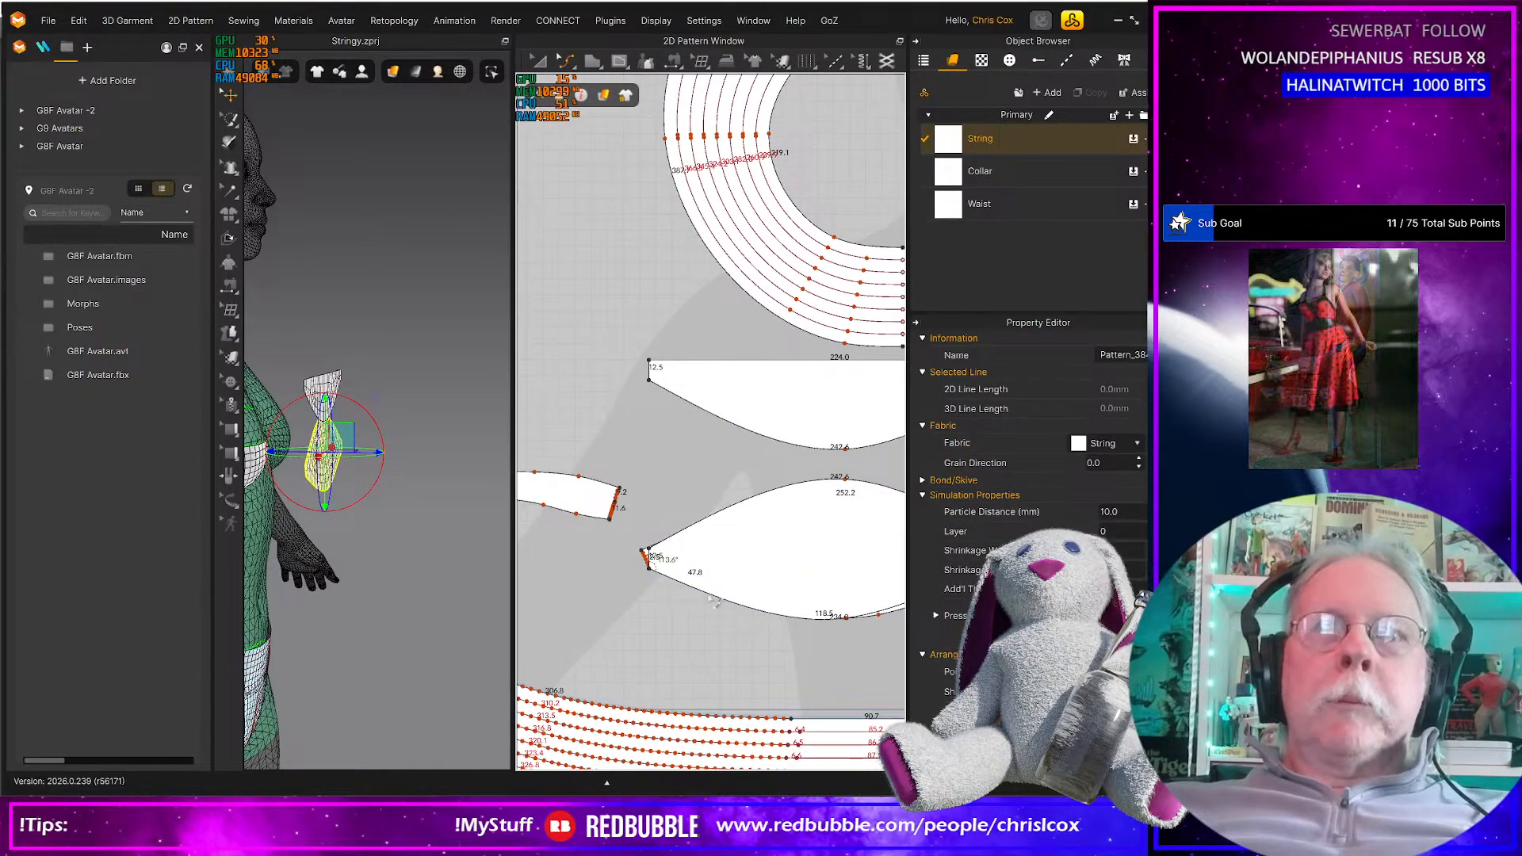
left_click_drag(709, 594, 715, 580)
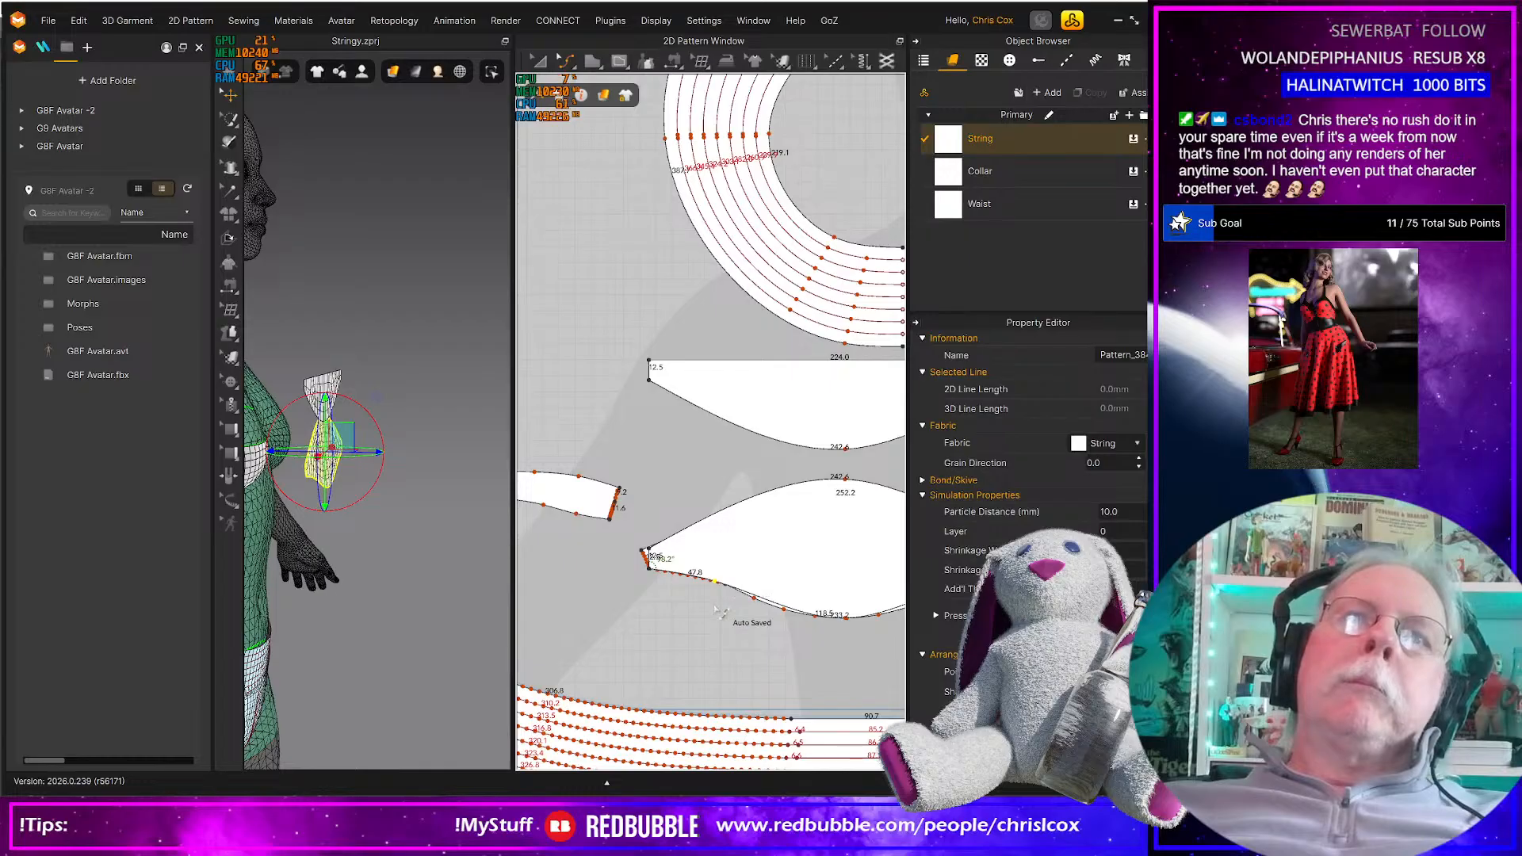
scroll(717, 610, "down", 3)
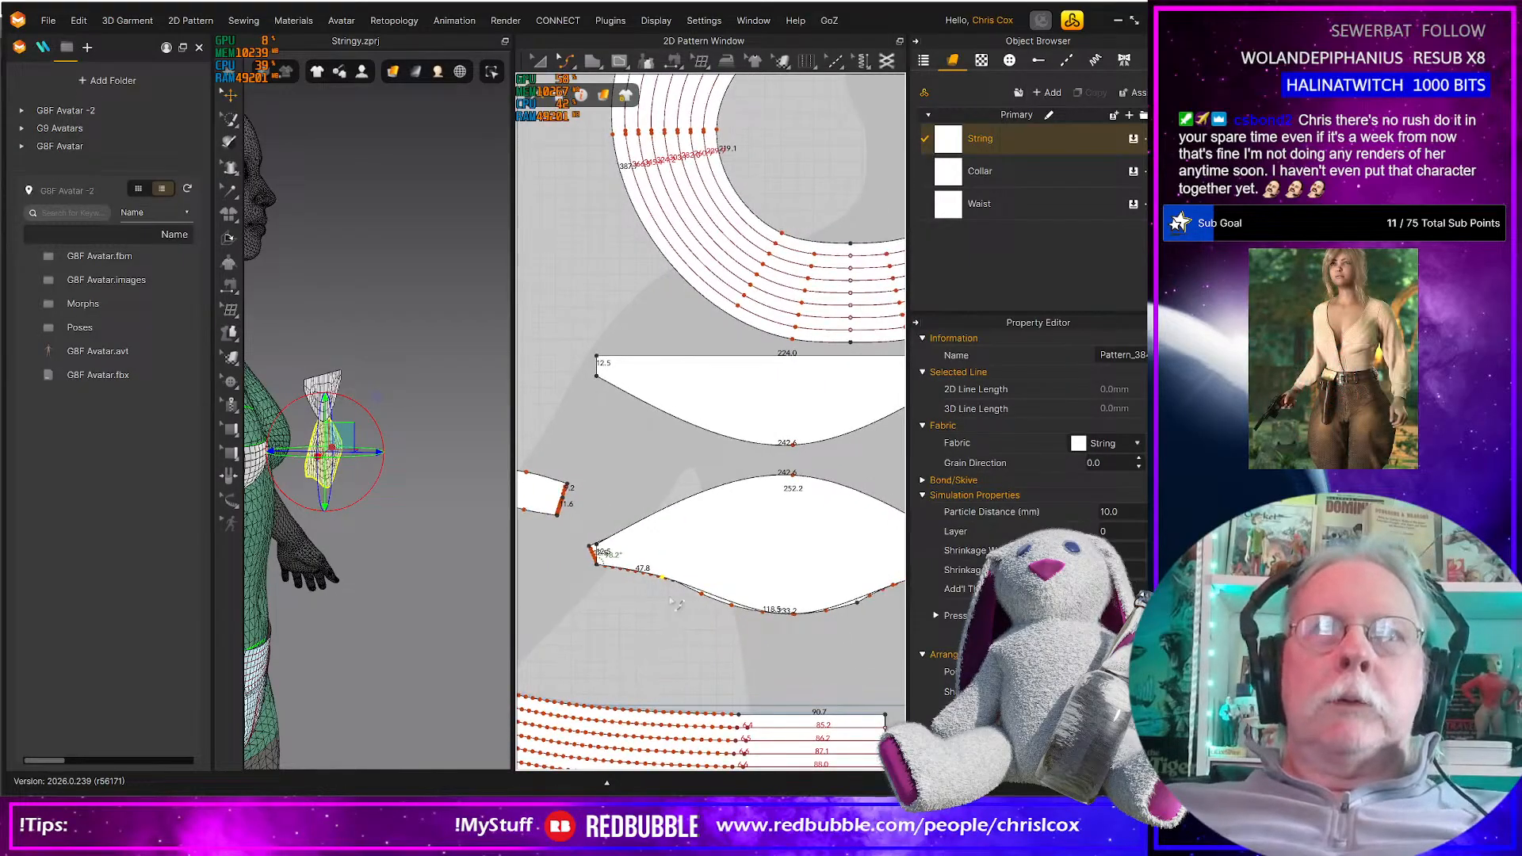
Switch to Daz Studio and resize its window to fit the visible screen area
key("alt+Tab")
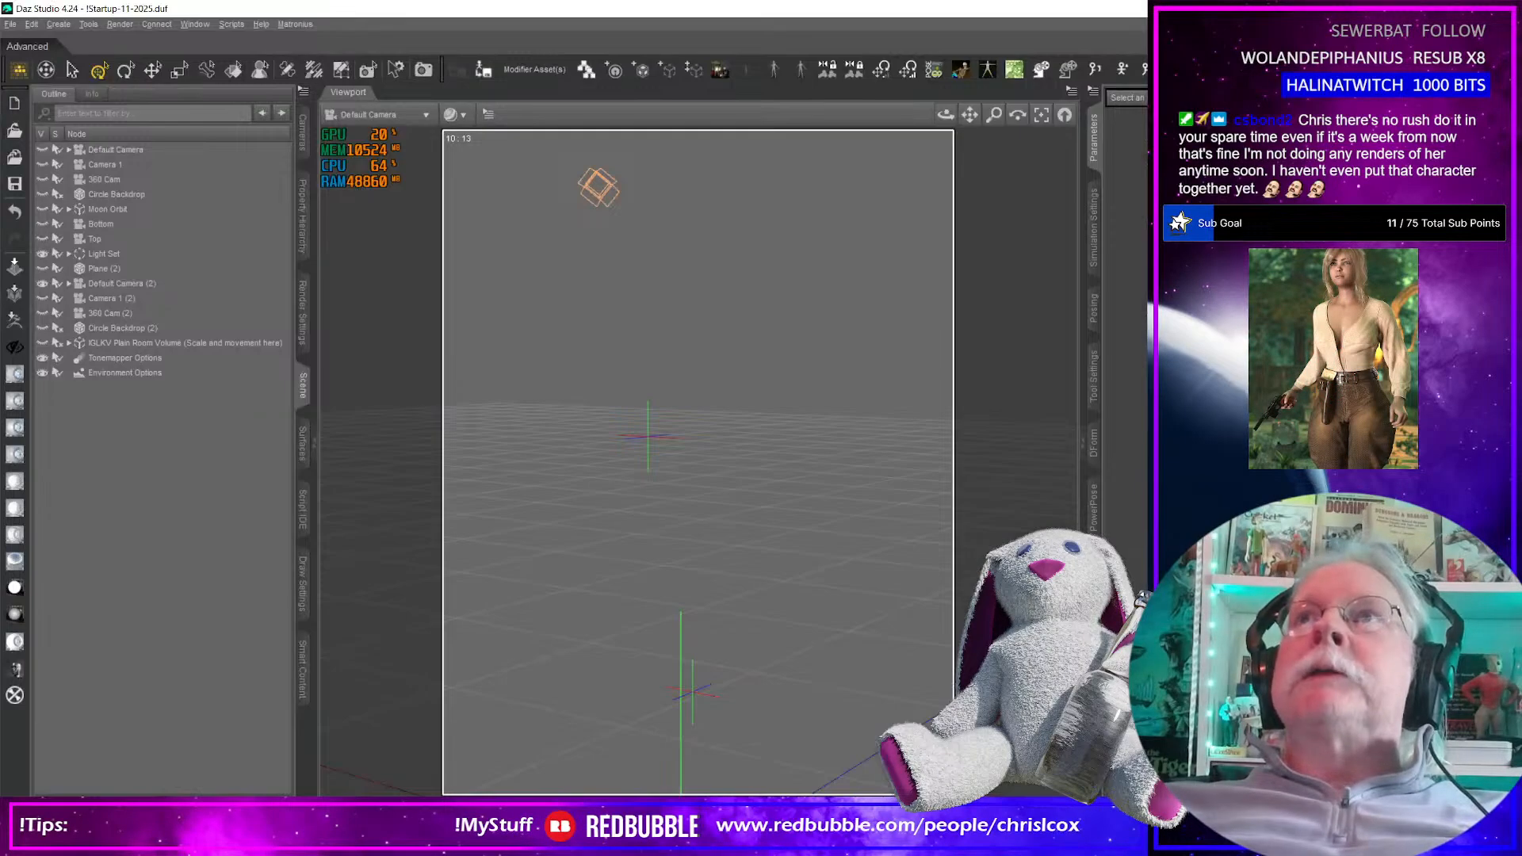
left_click_drag(1031, 10, 478, 25)
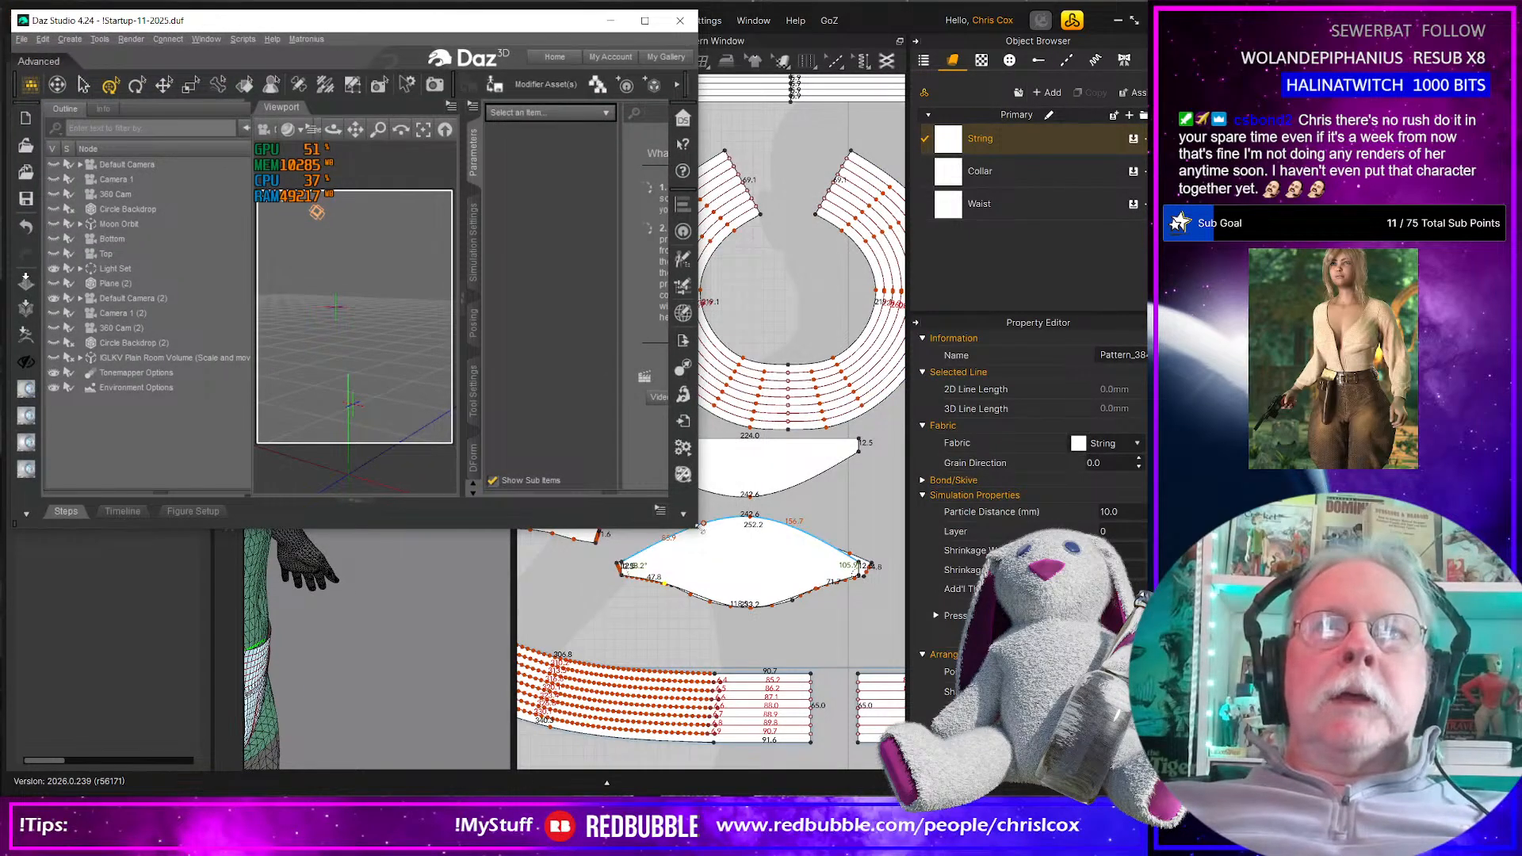
left_click_drag(699, 526, 1145, 771)
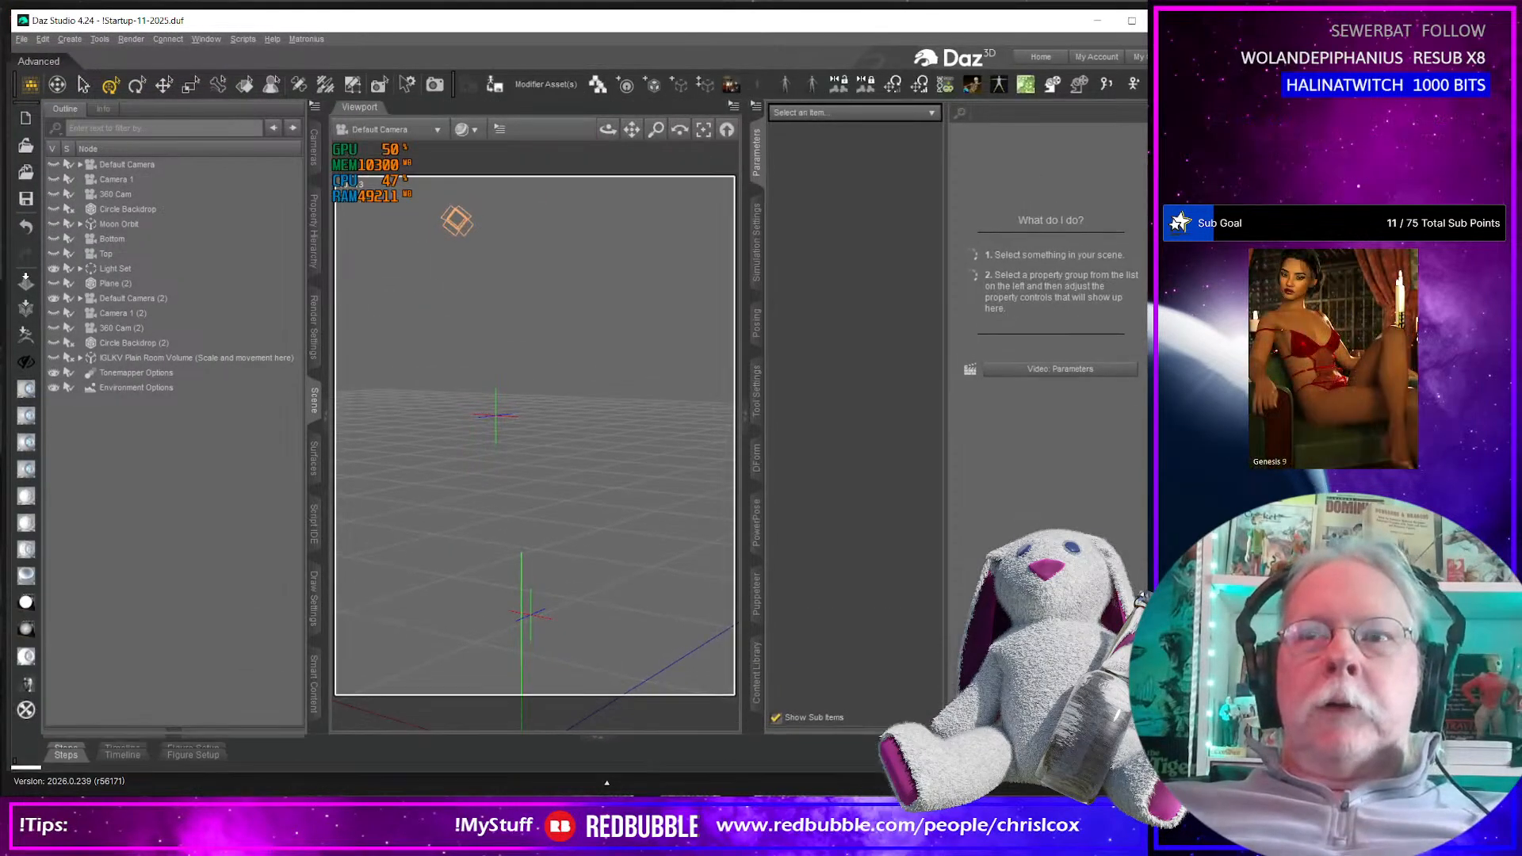
Open the Needle folder in the content library under Daz Studio Formats
left_click(742, 674)
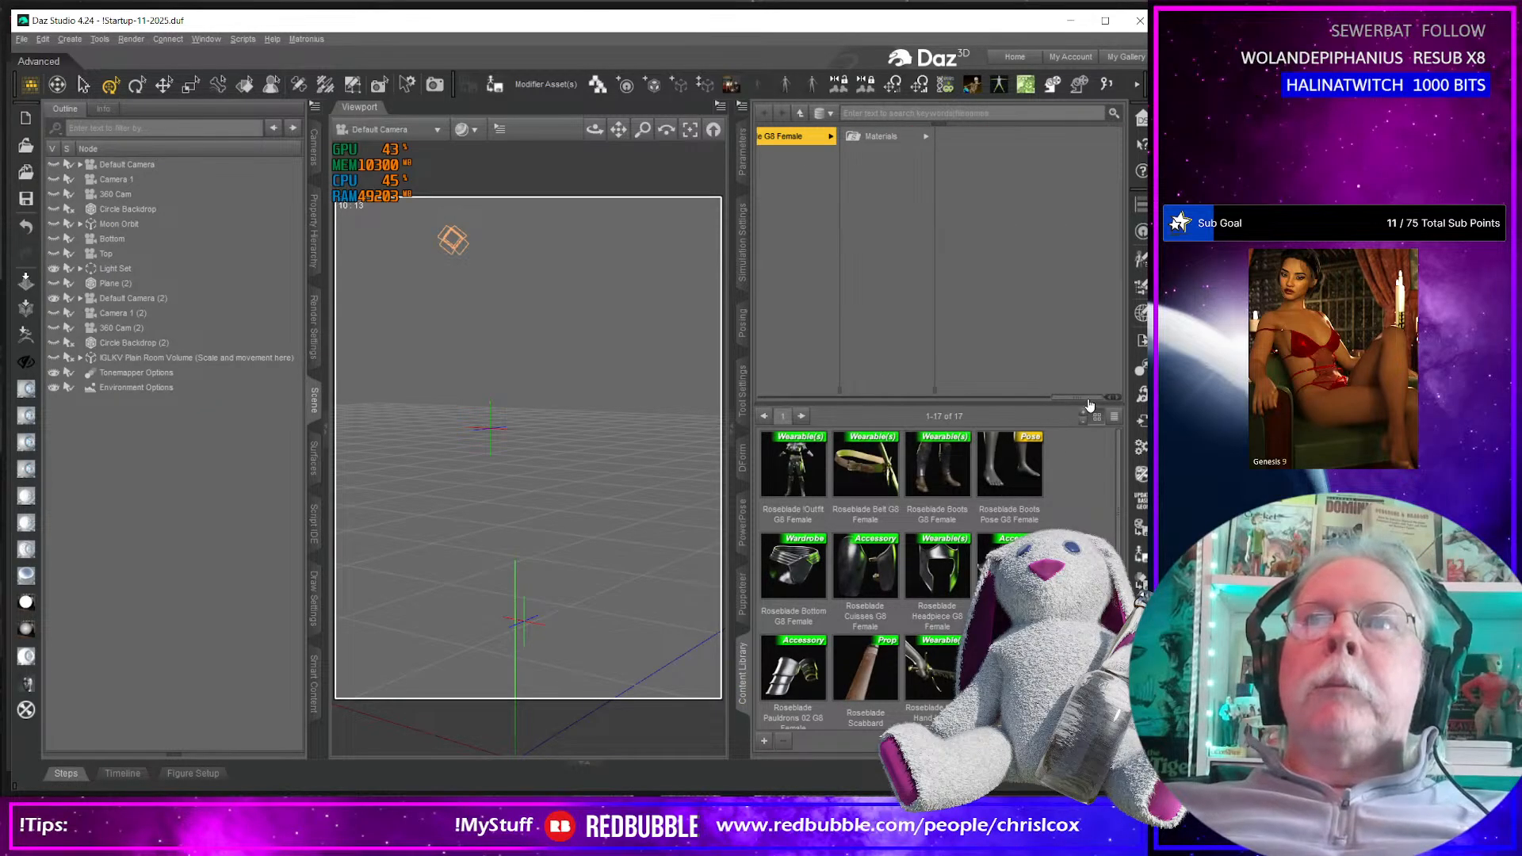
left_click_drag(1088, 401, 793, 406)
scroll(929, 303, "down", 3)
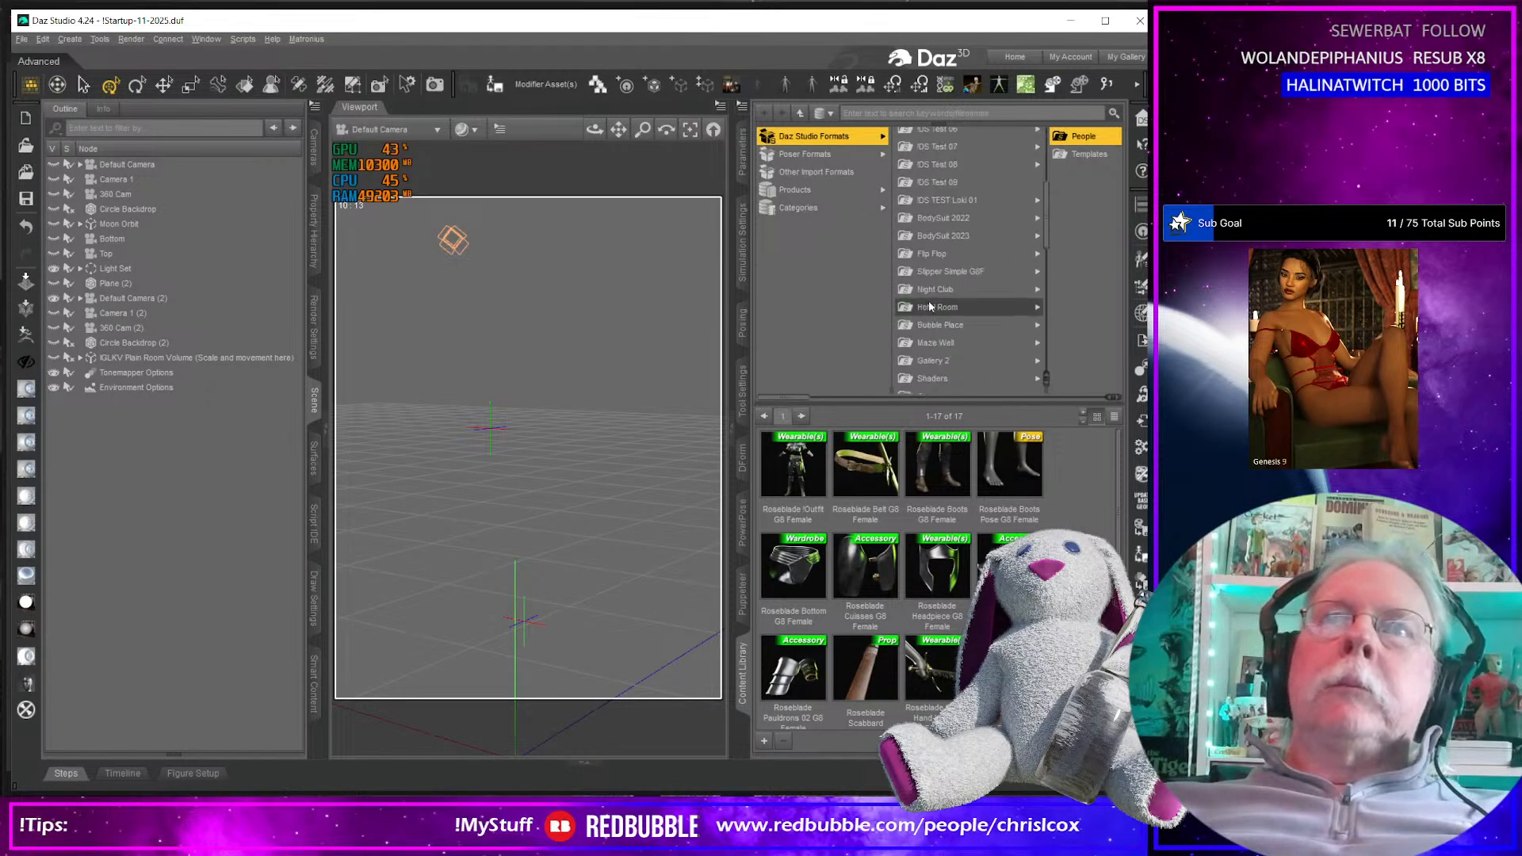
scroll(929, 303, "down", 5)
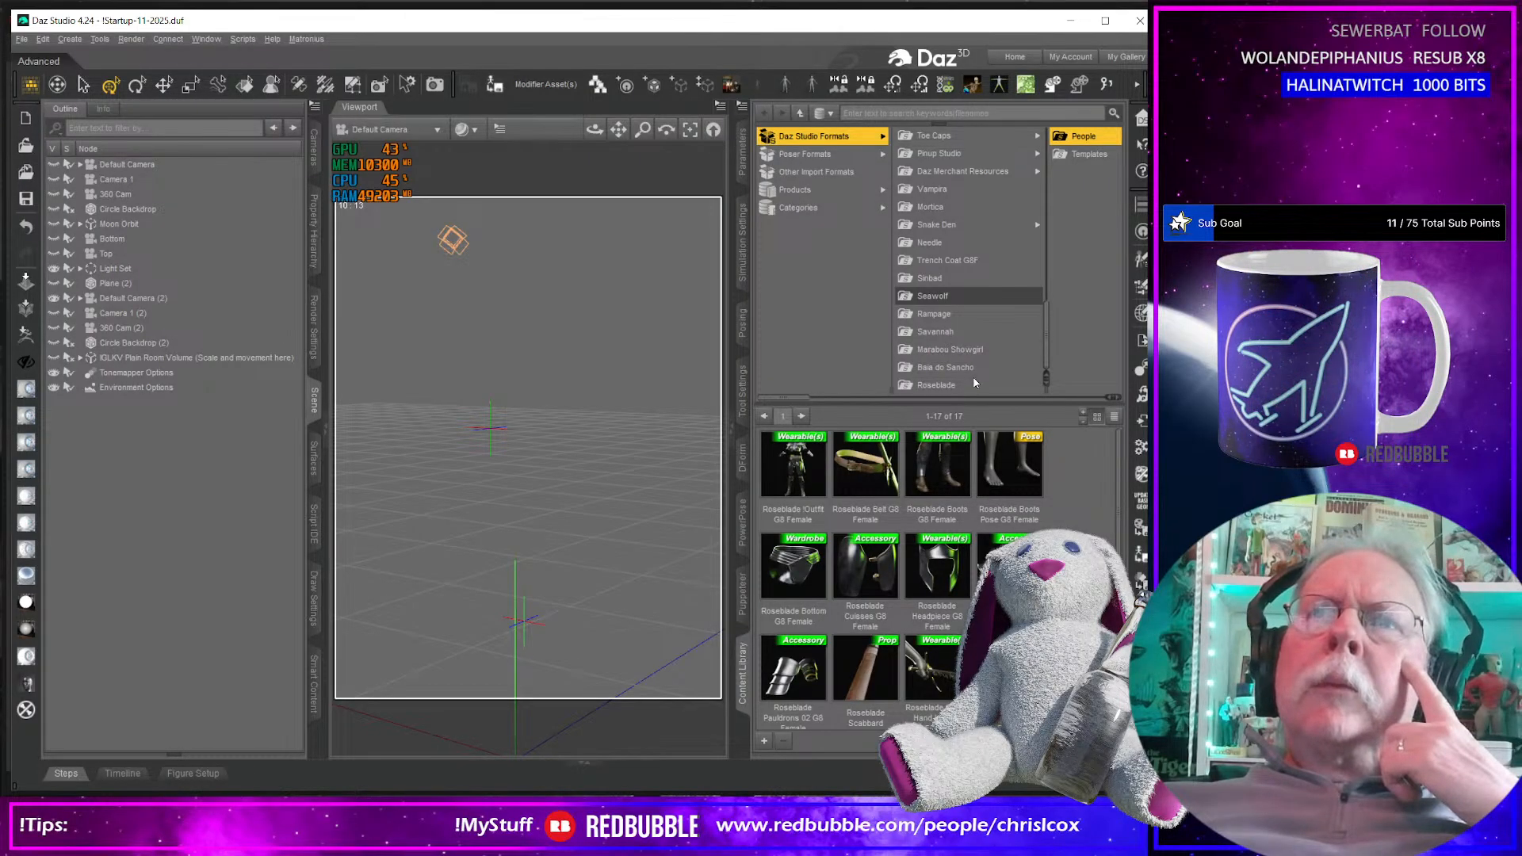
left_click(949, 261)
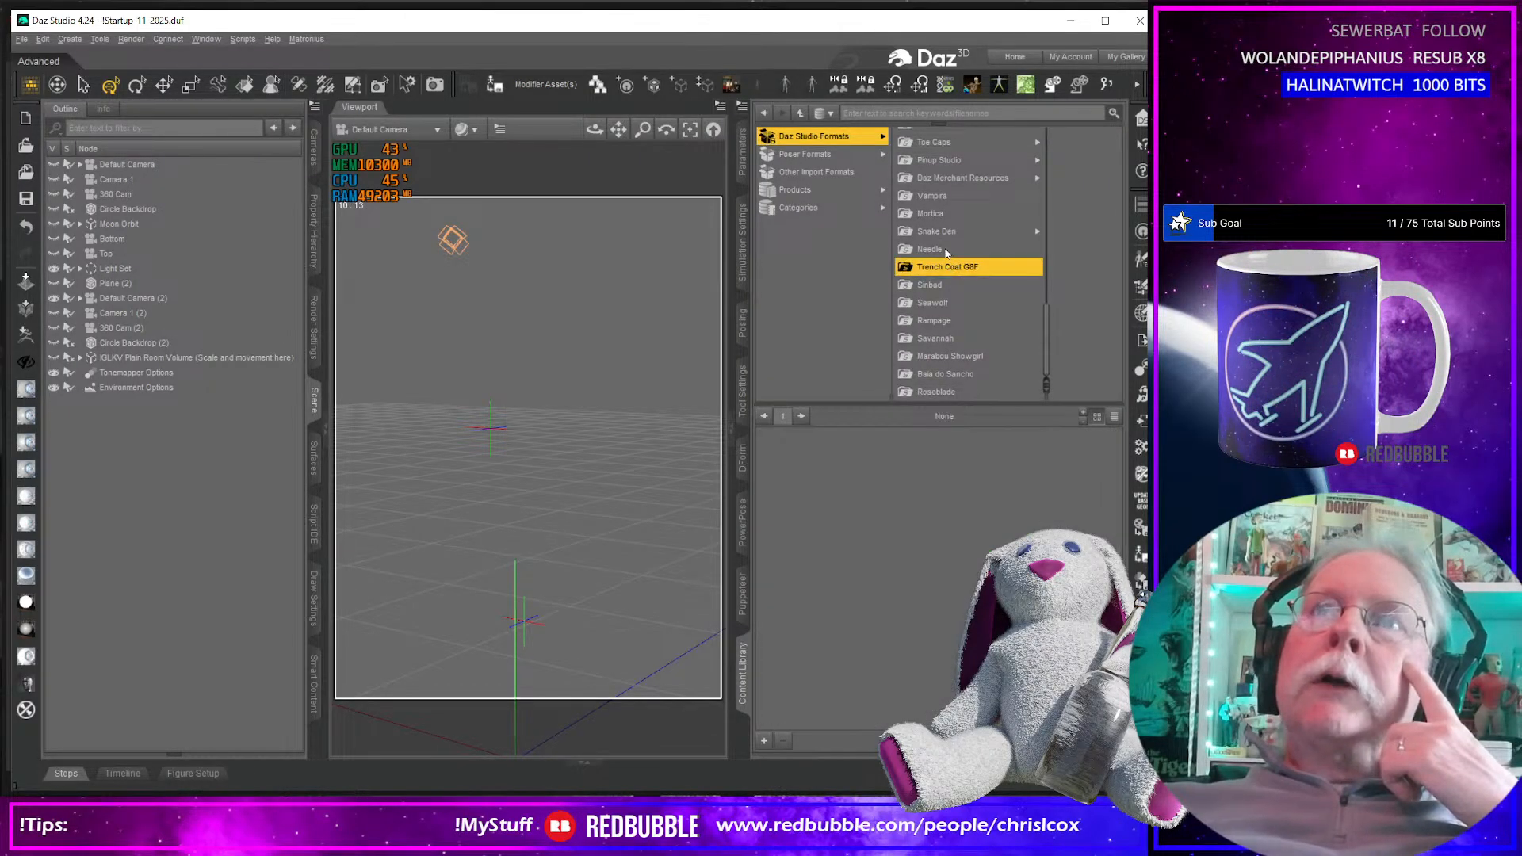
left_click(947, 251)
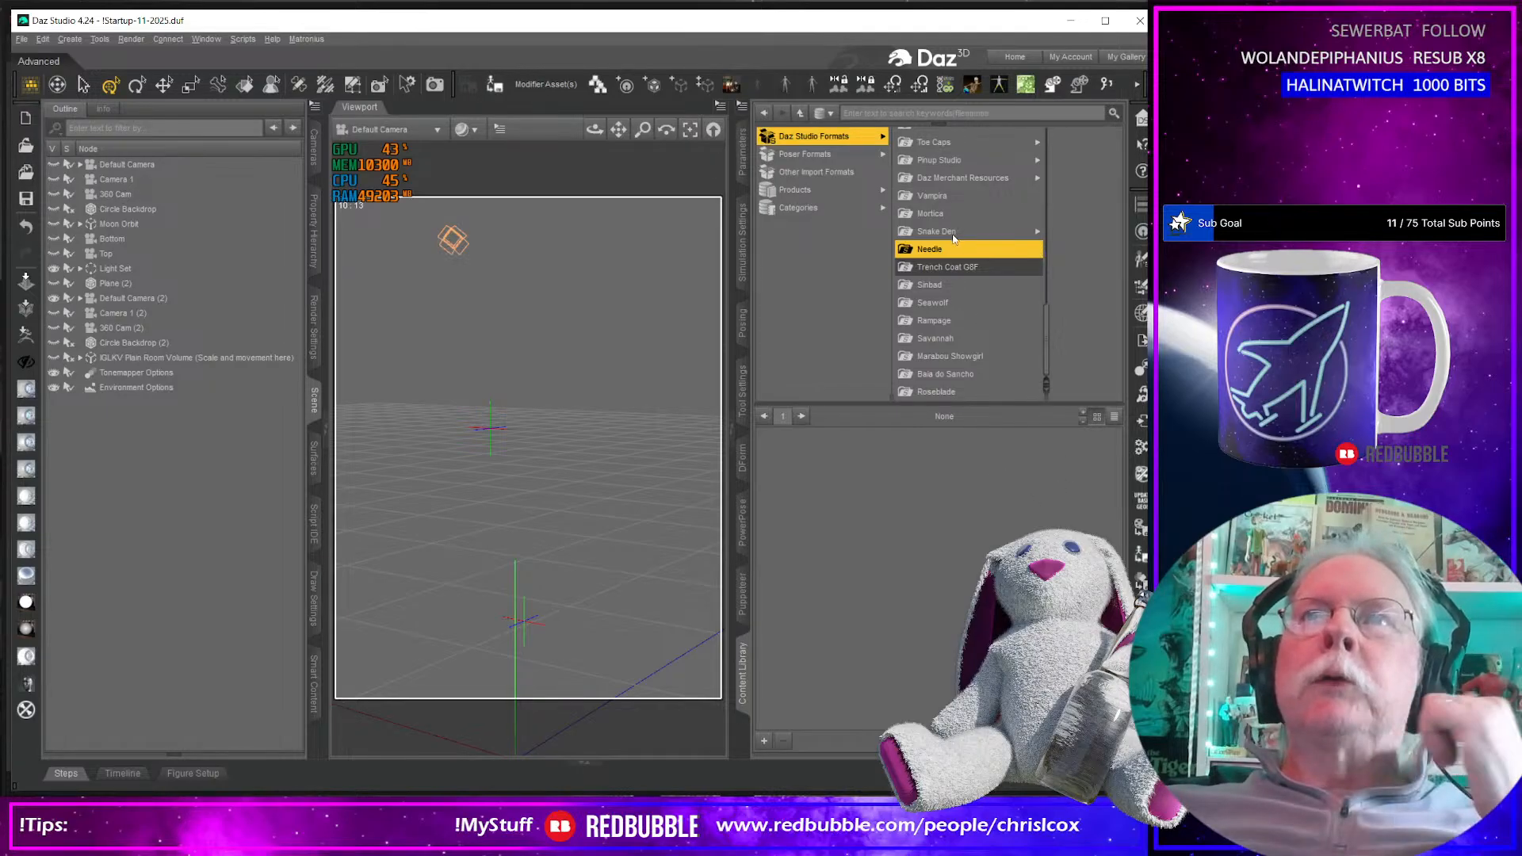
Refresh the Needle folder in the content library to check for its assets
right_click(956, 251)
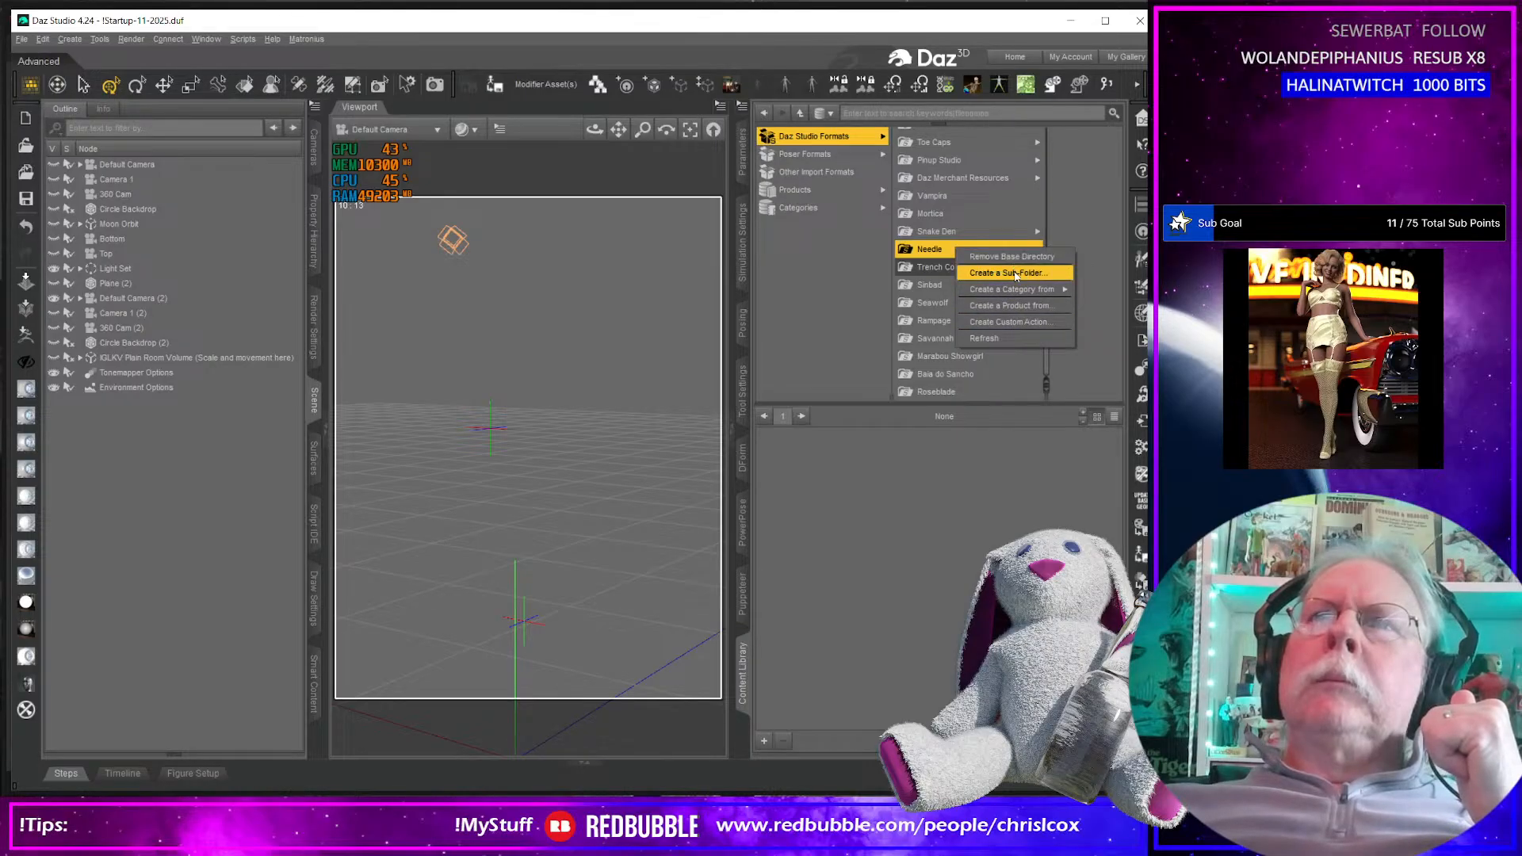
left_click(1000, 338)
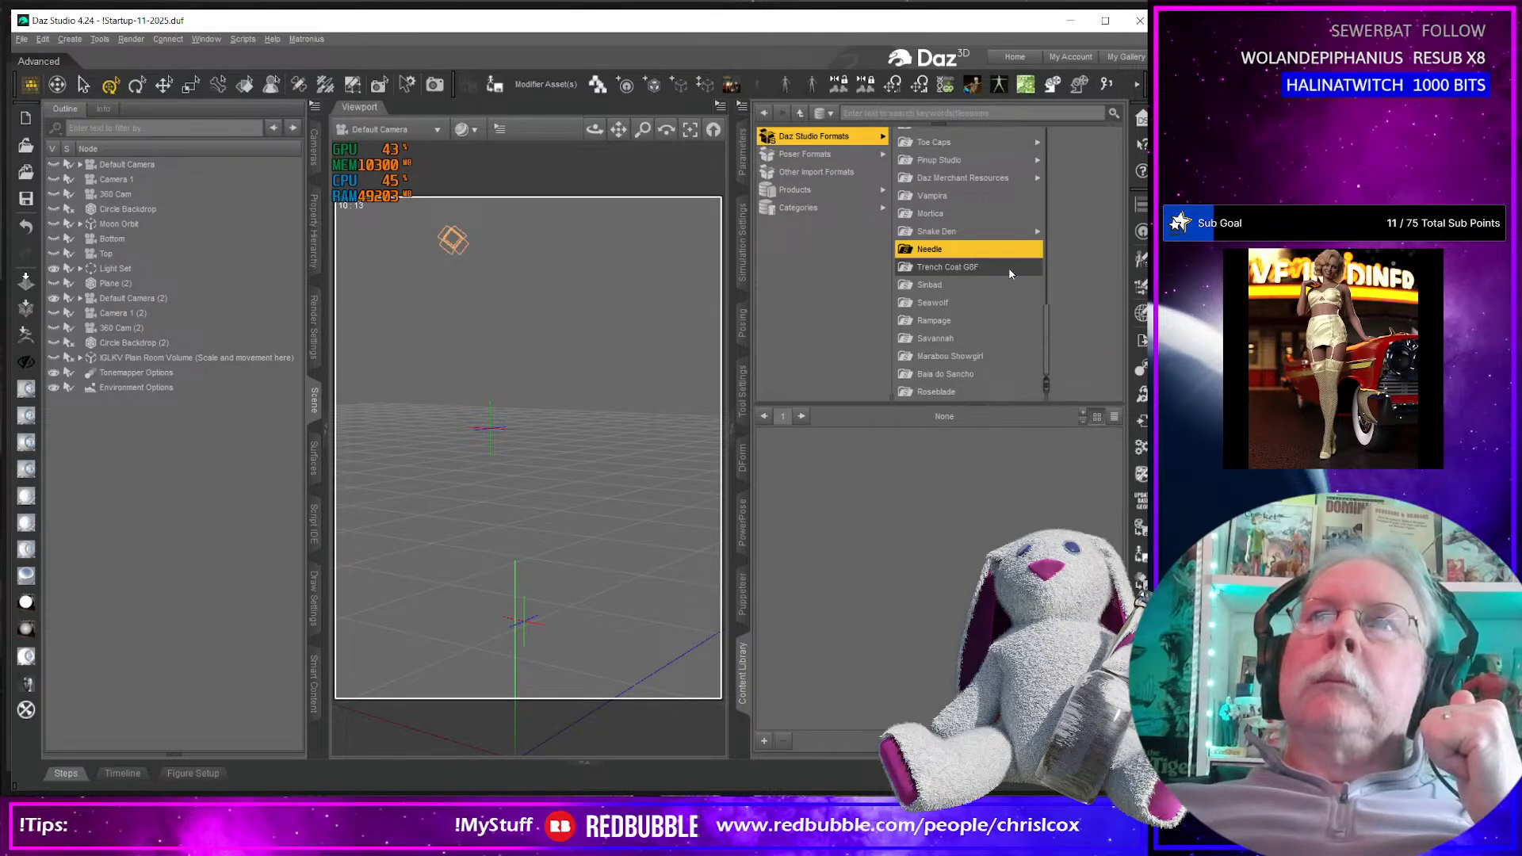
right_click(987, 521)
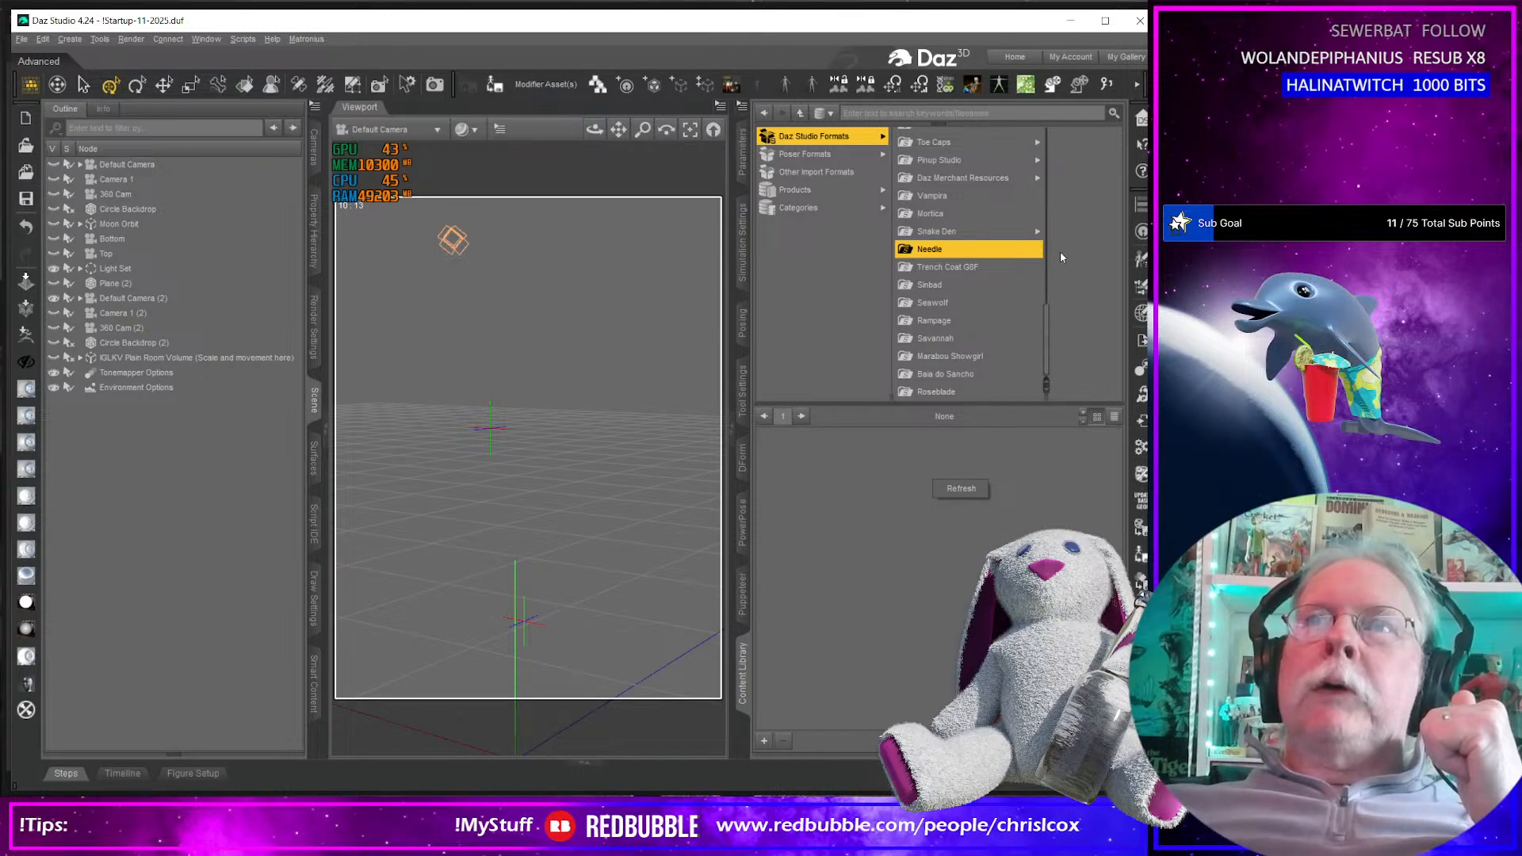
right_click(984, 258)
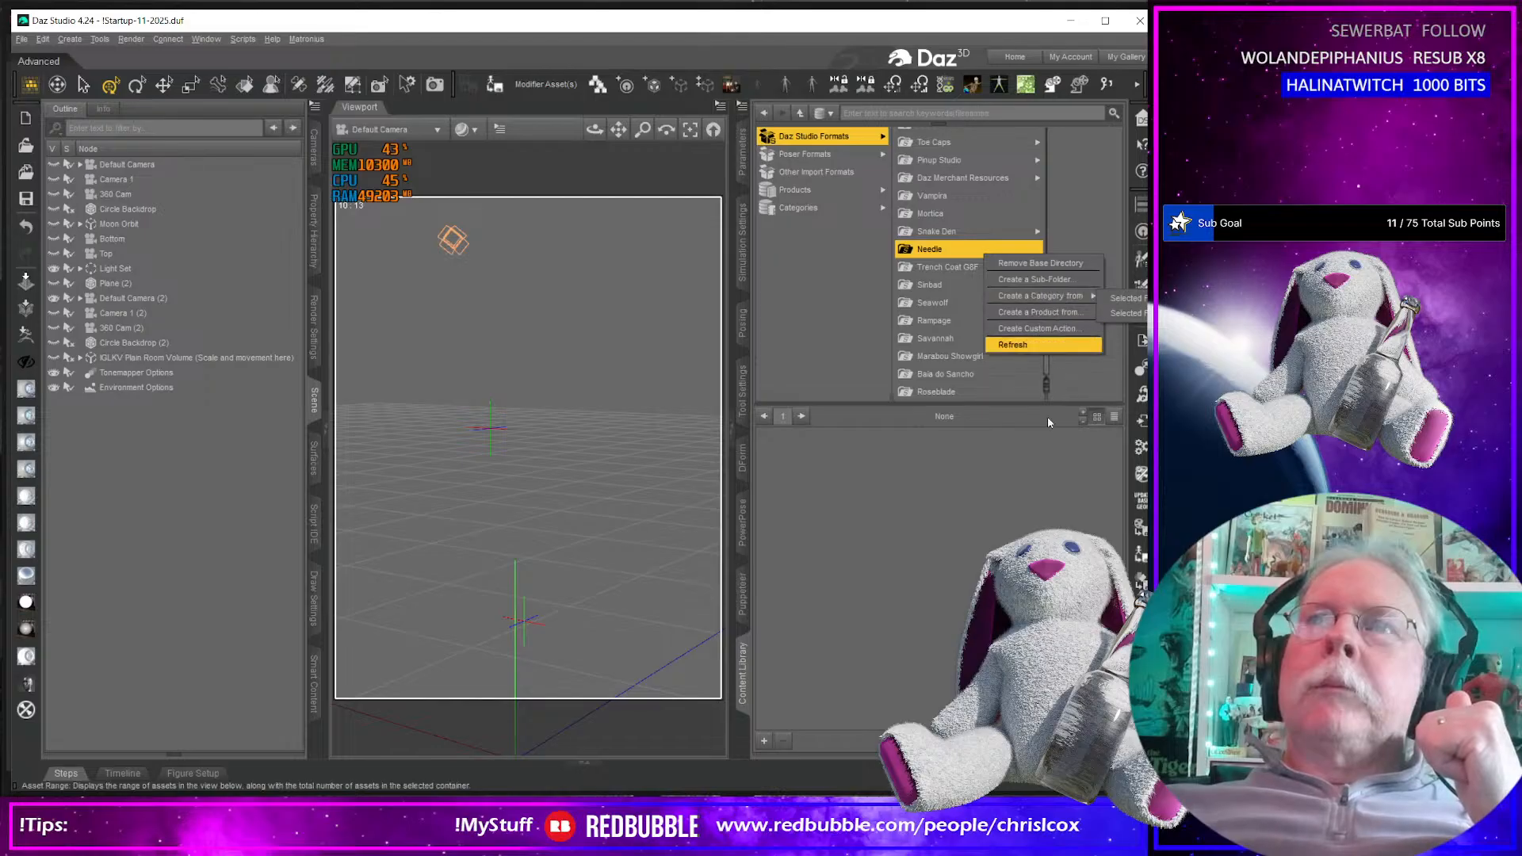
left_click(1018, 345)
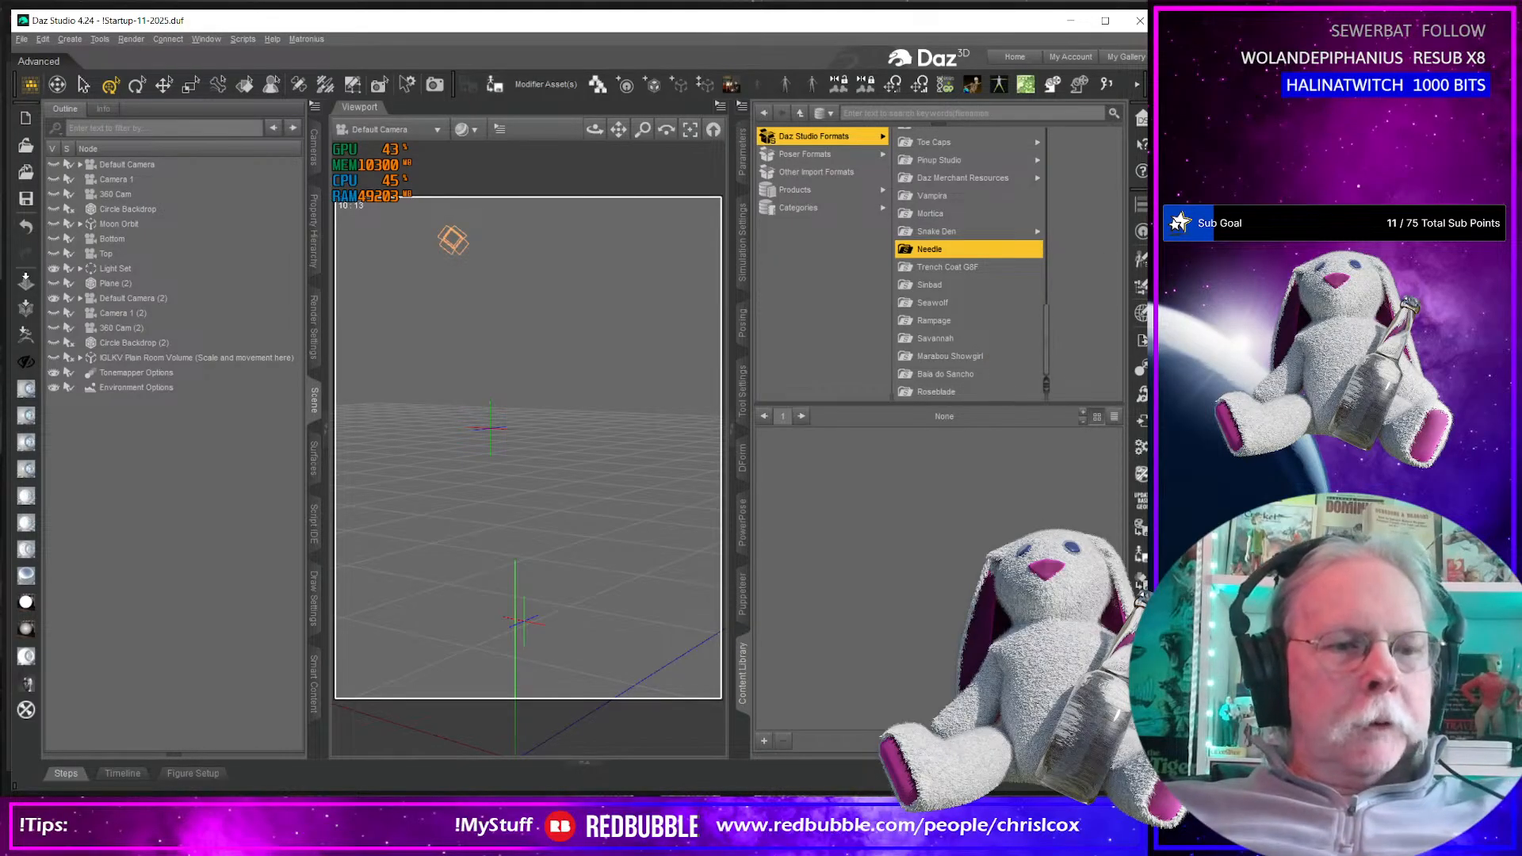
Switch to a new File Explorer window and open the Projects folder on the D drive
key("super+e")
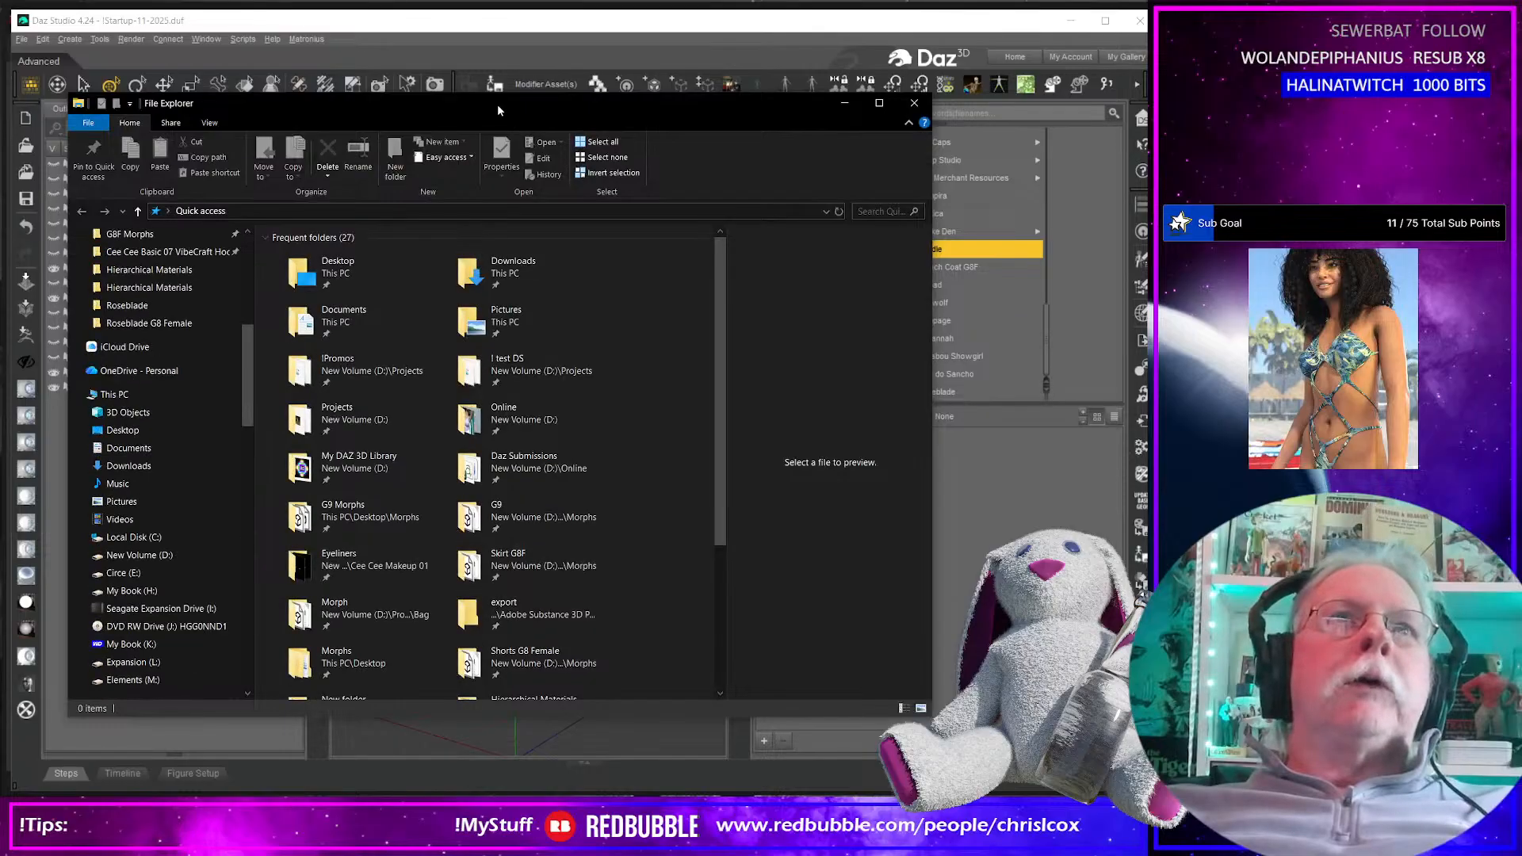
left_click_drag(497, 109, 682, 78)
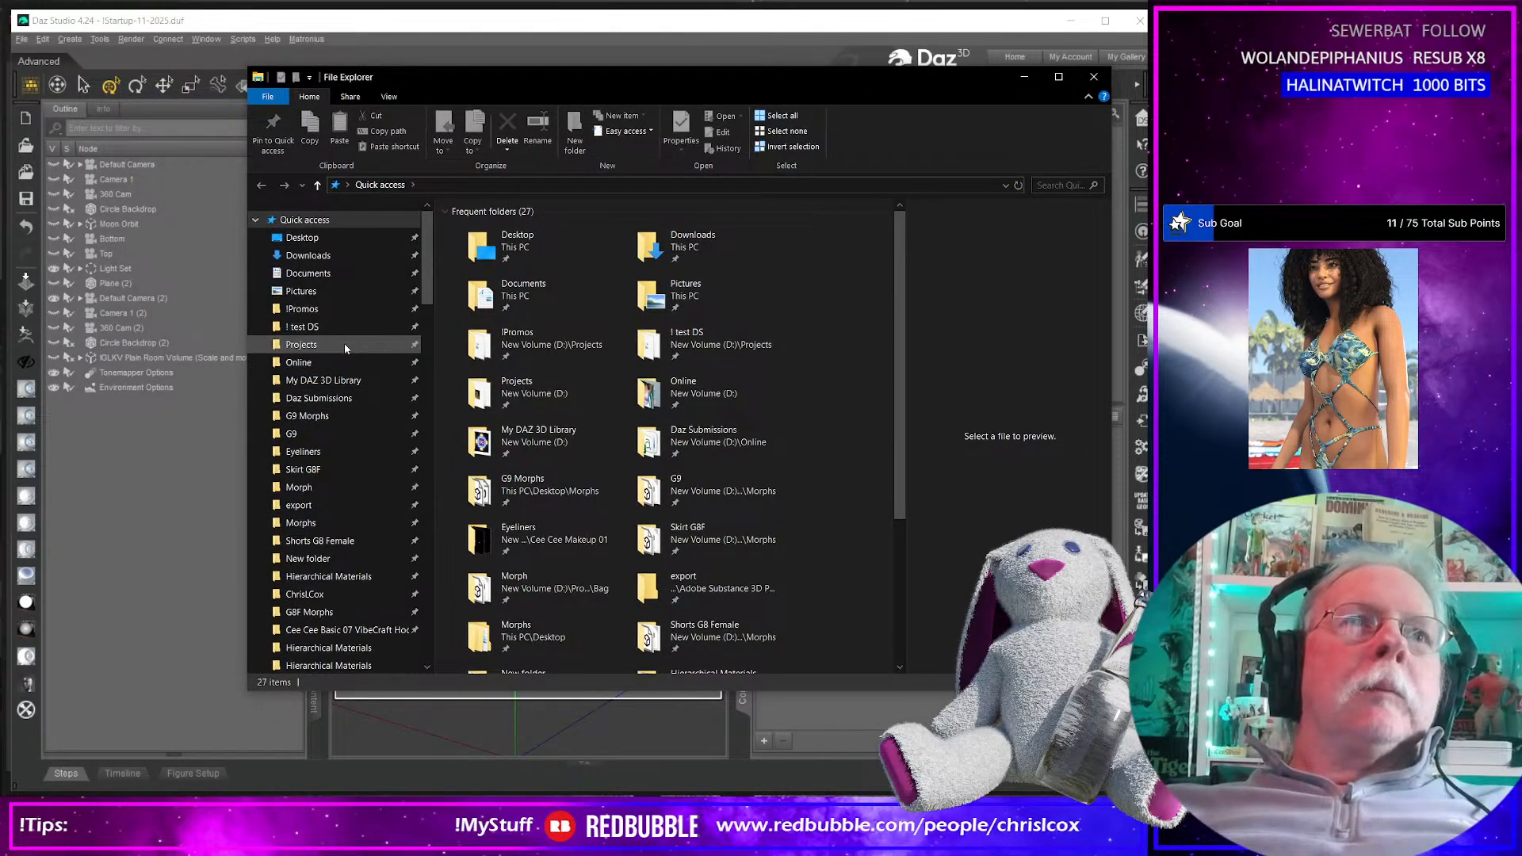
left_click(344, 344)
Find the CS Swords folder in the Projects directory and open it
scroll(539, 325, "down", 10)
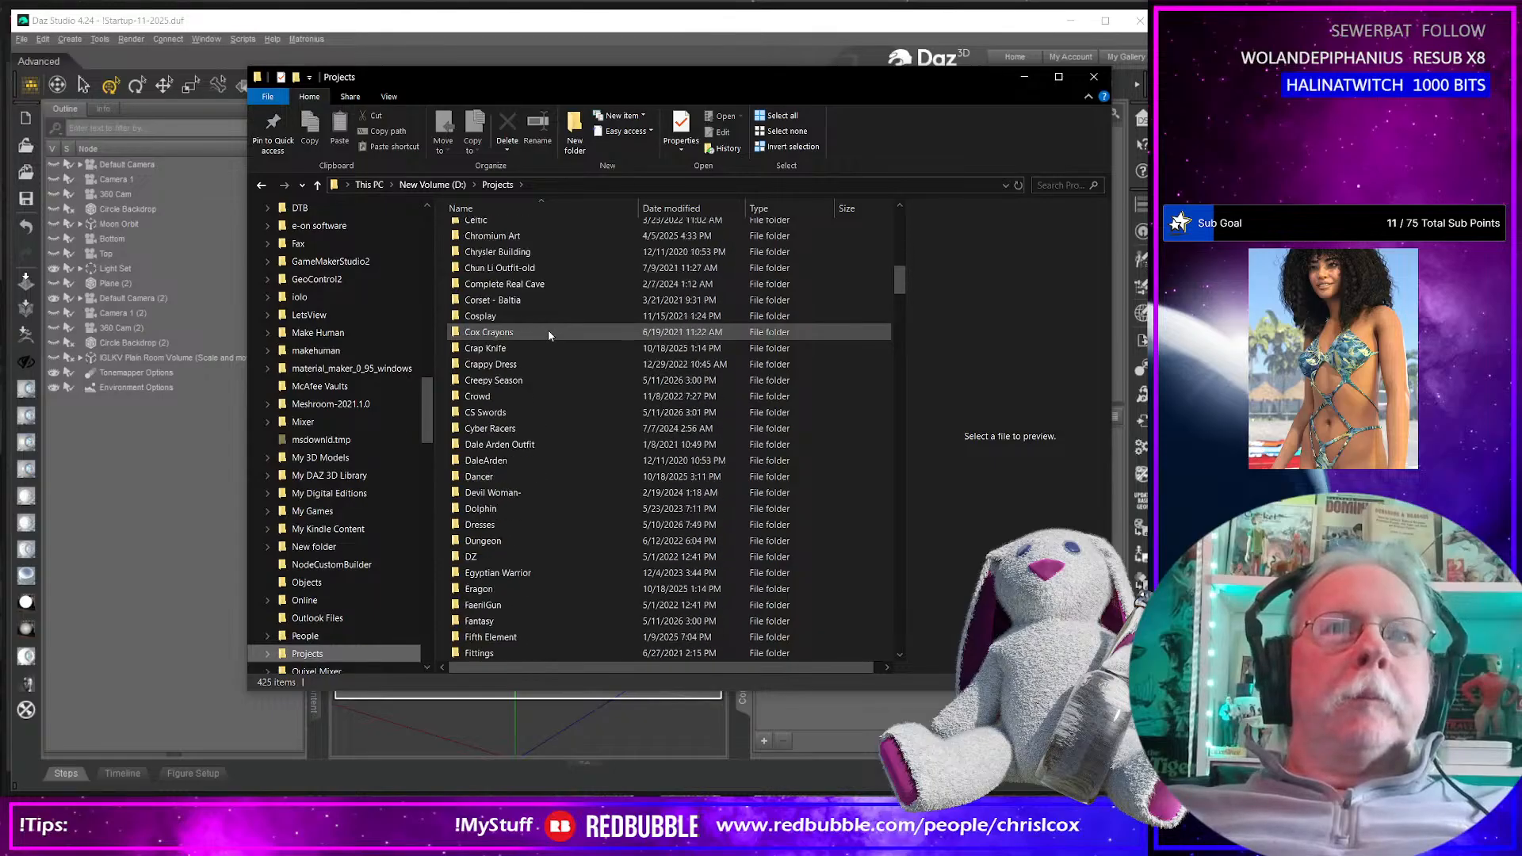
scroll(549, 334, "down", 20)
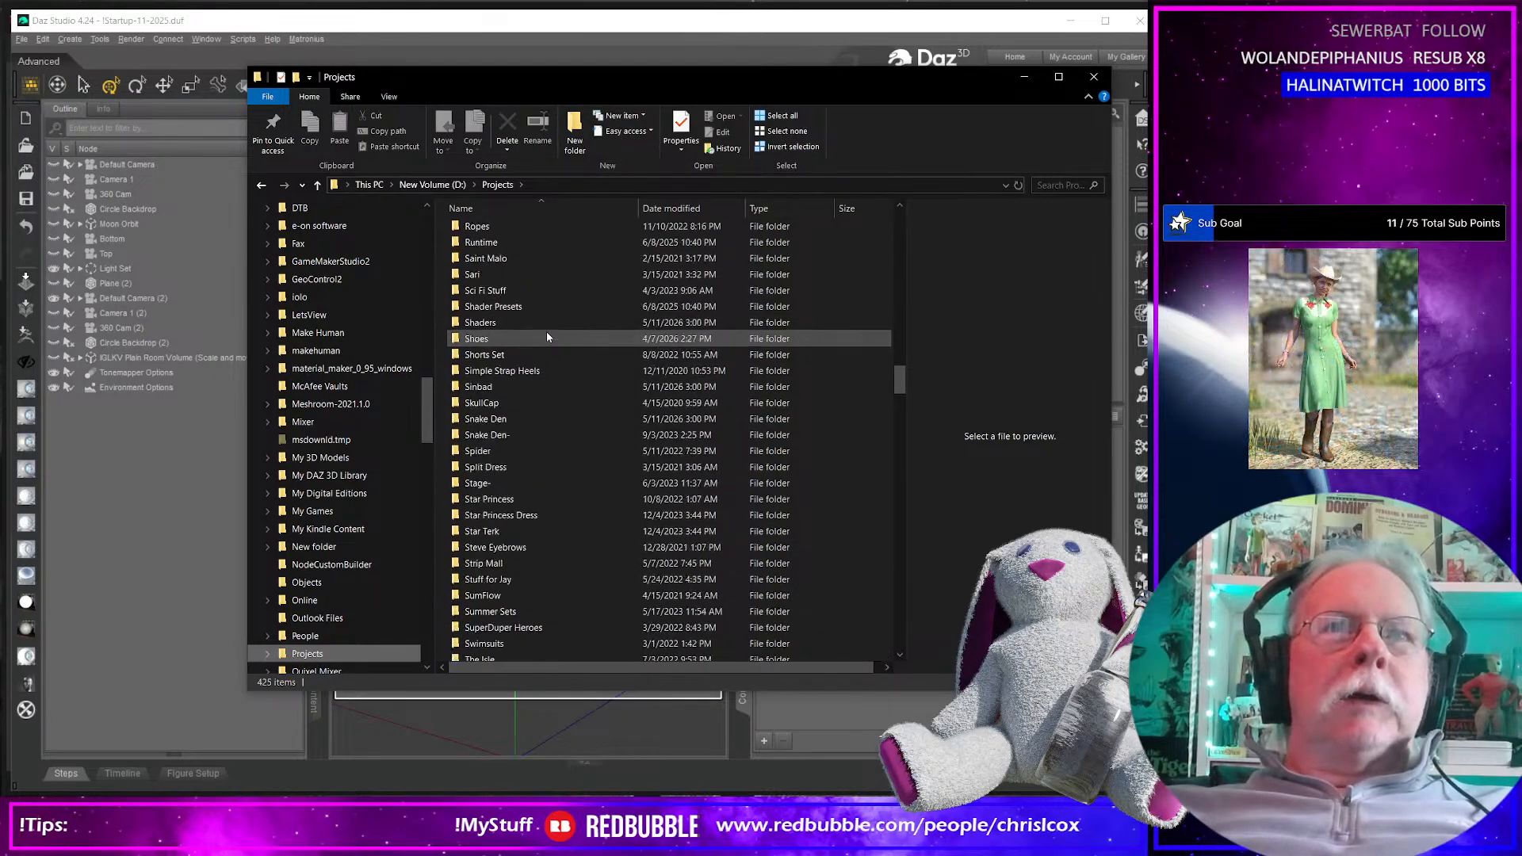
scroll(547, 337, "up", 15)
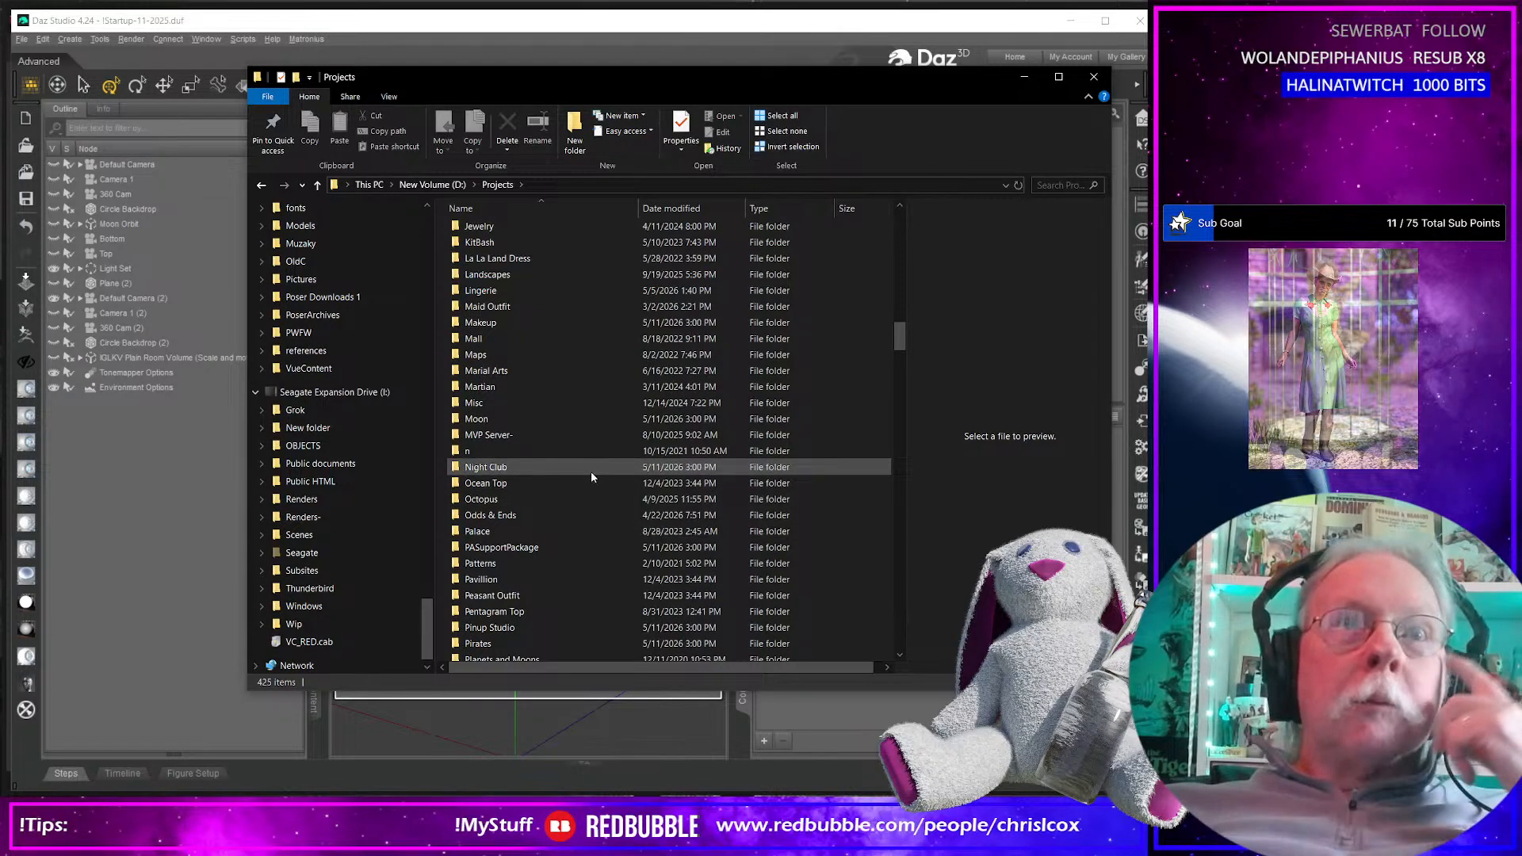
scroll(589, 476, "down", 3)
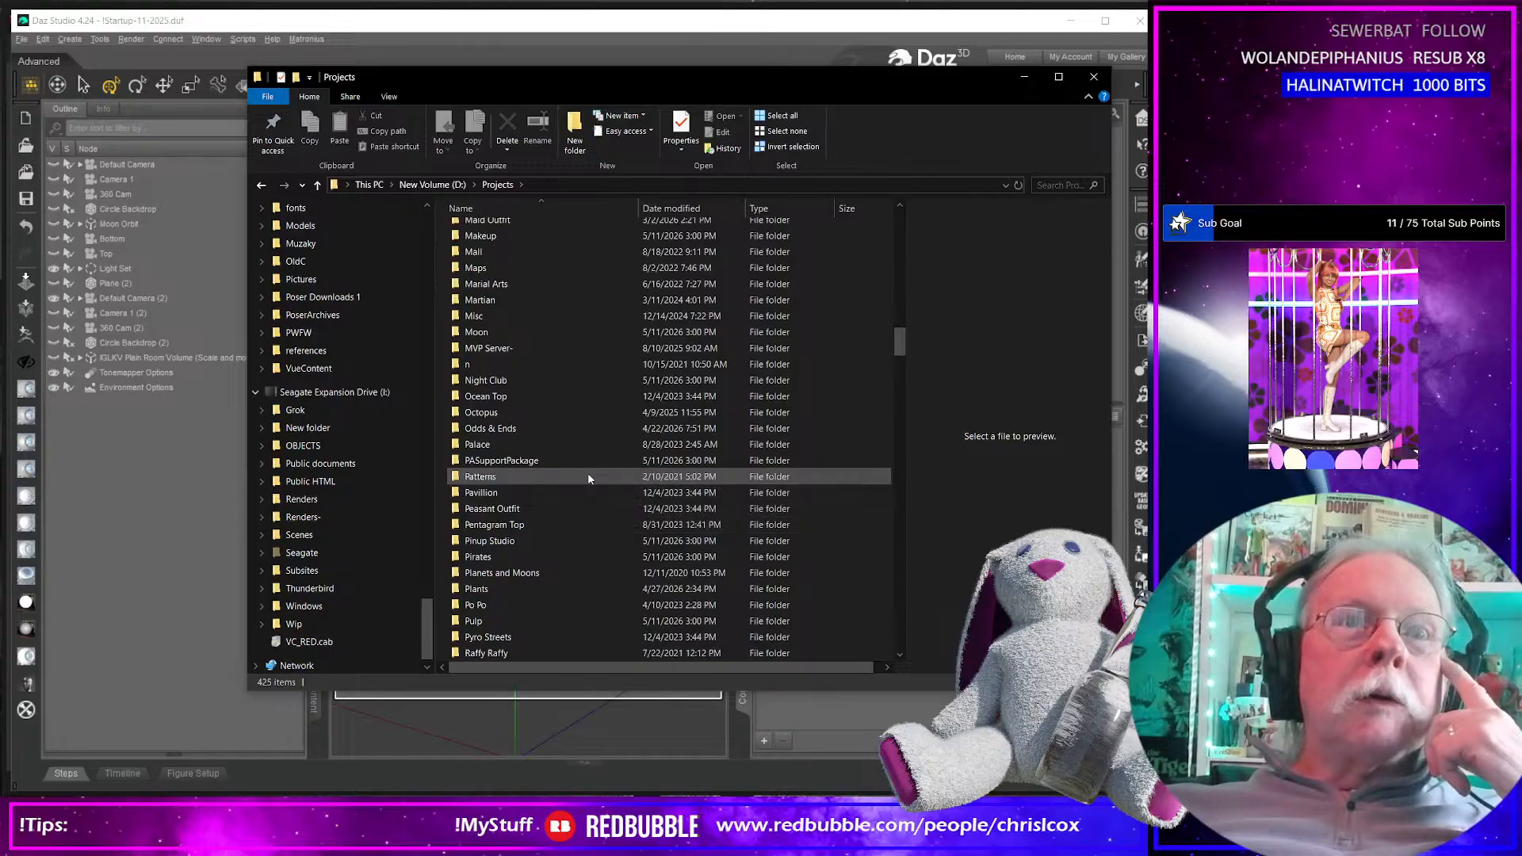
scroll(589, 478, "down", 3)
scroll(588, 476, "down", 2)
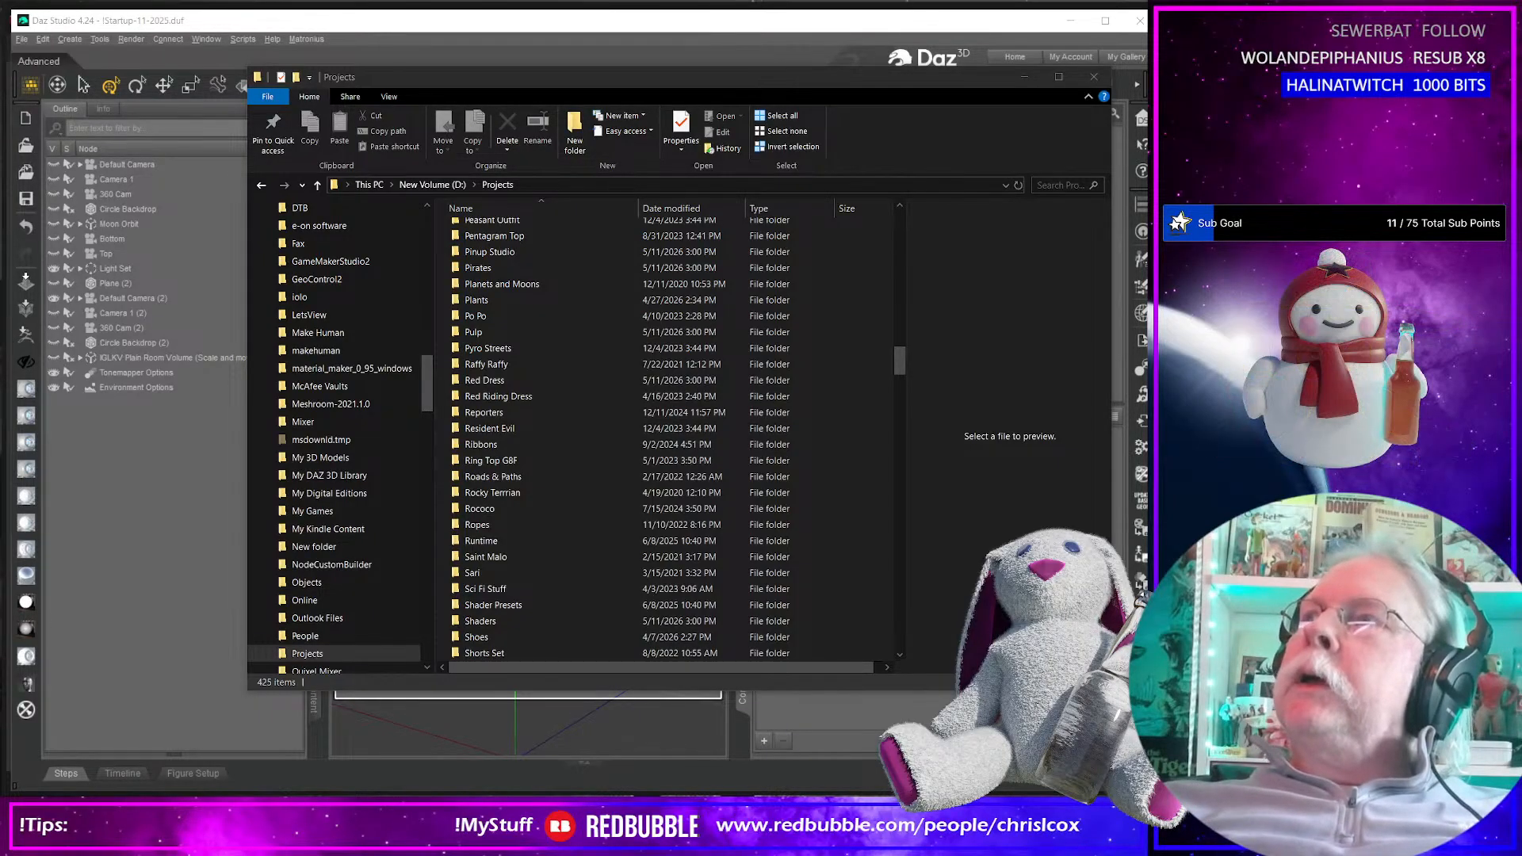
scroll(549, 444, "up", 20)
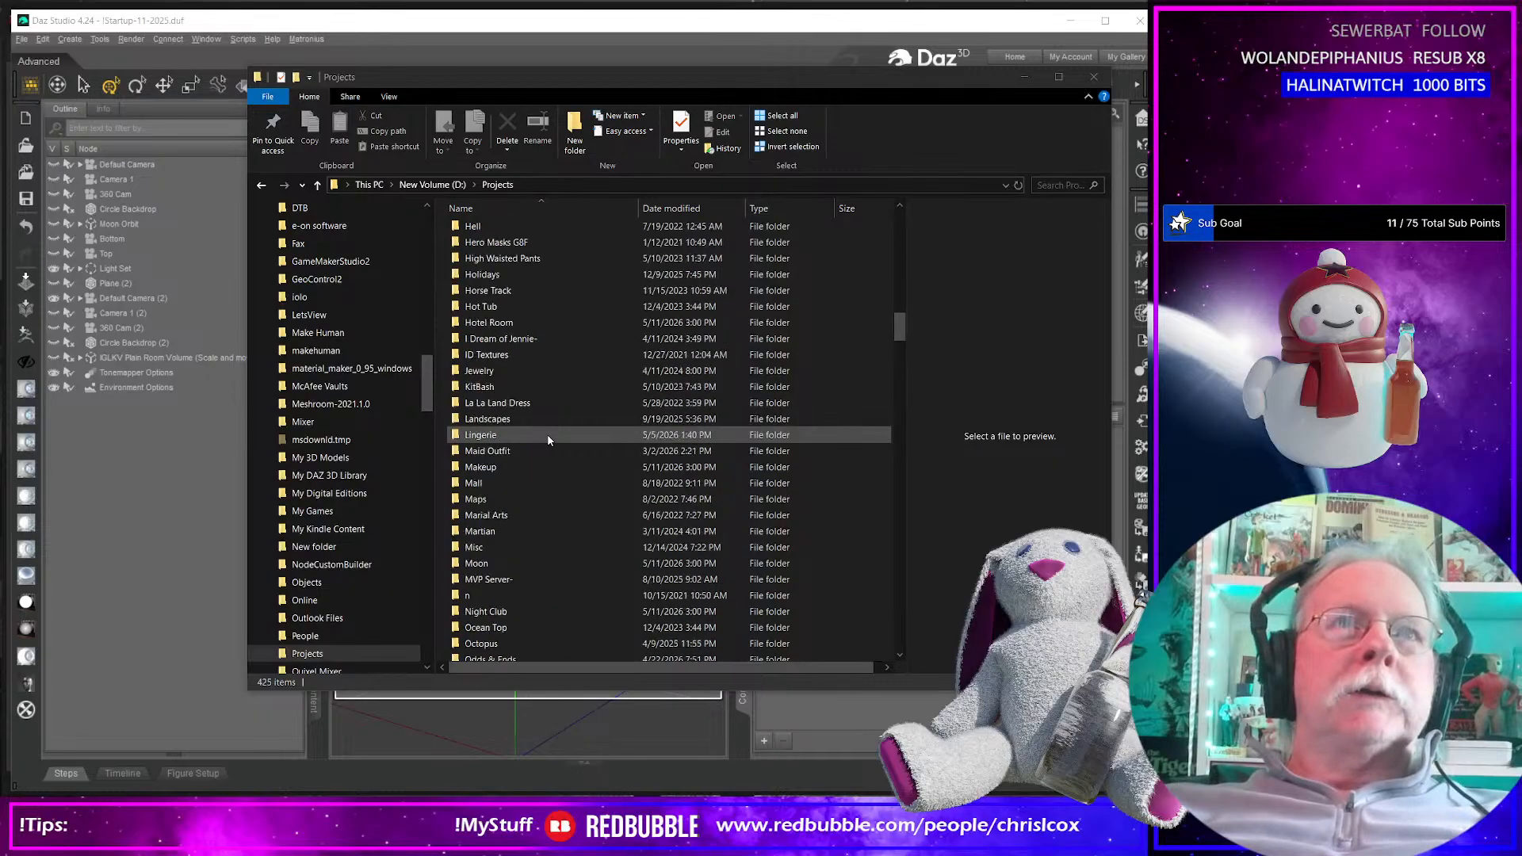
scroll(548, 439, "up", 5)
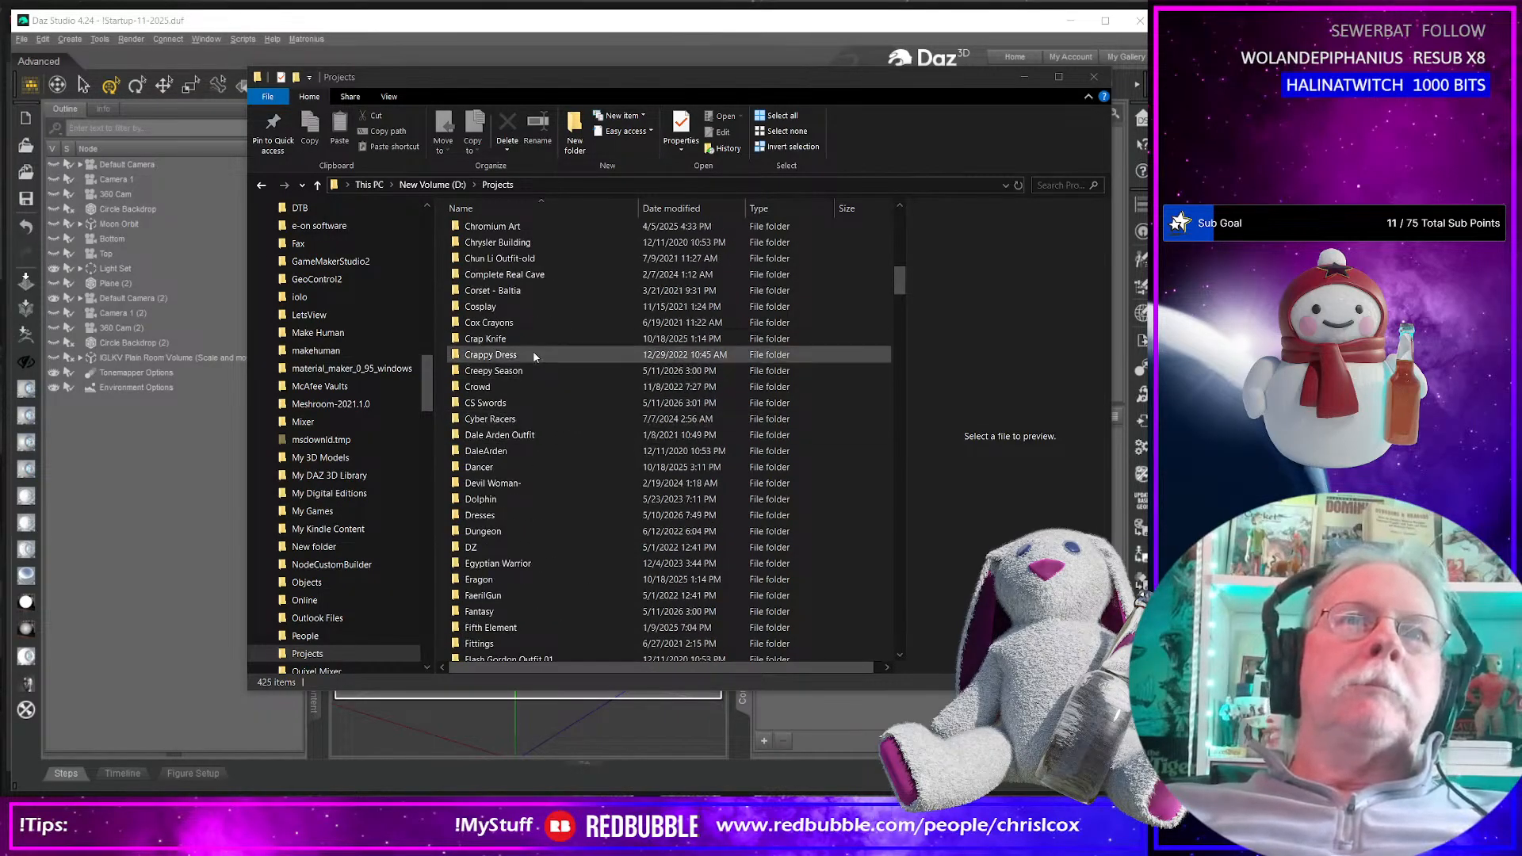
left_click(526, 403)
double_click(527, 403)
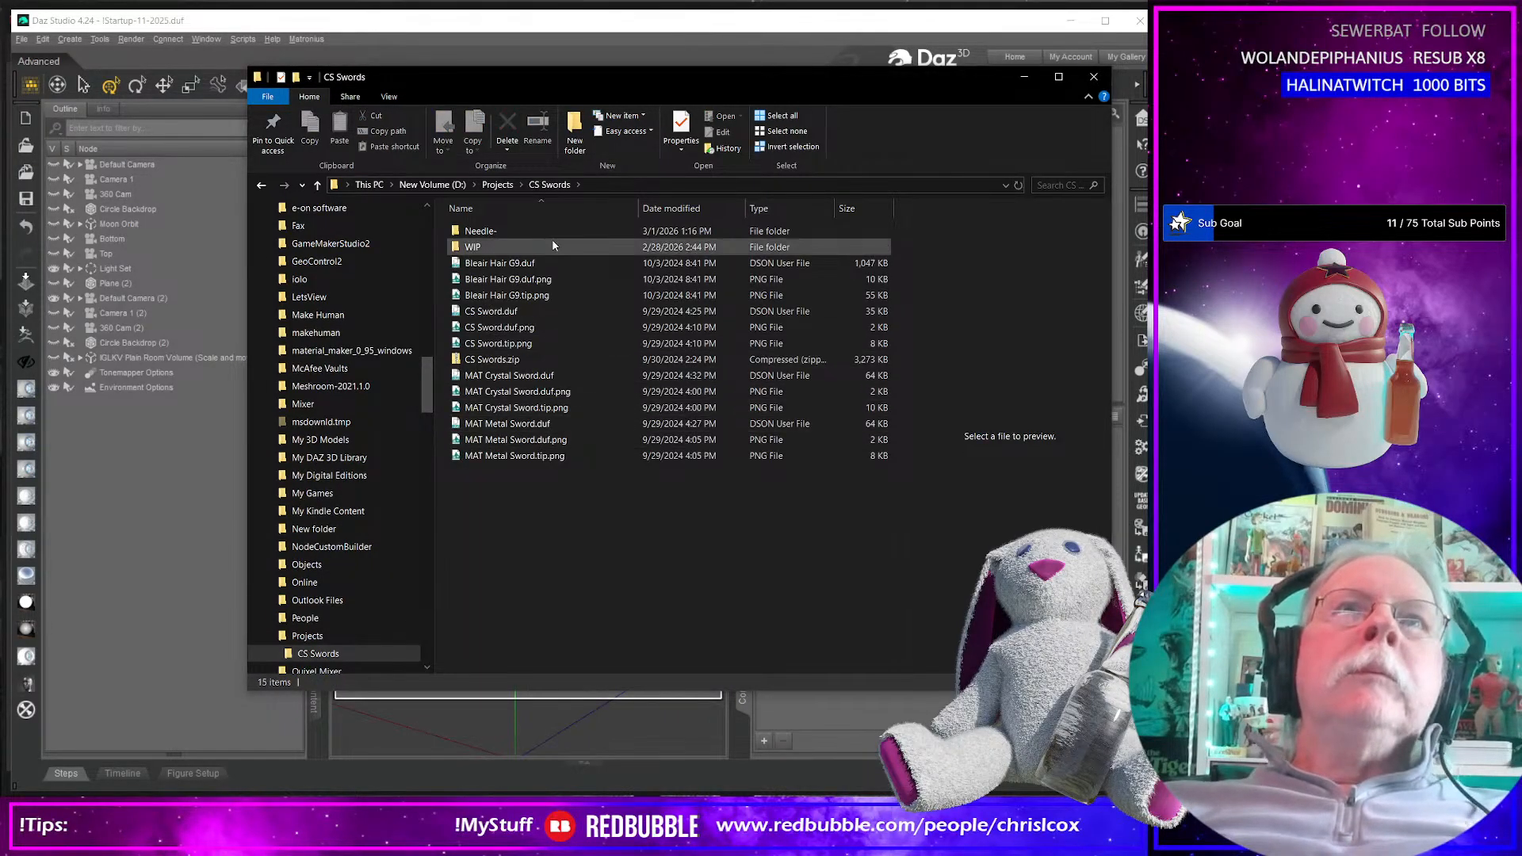
Rename the first subfolder in CS Swords as Needle, without the trailing hyphen
left_click(498, 233)
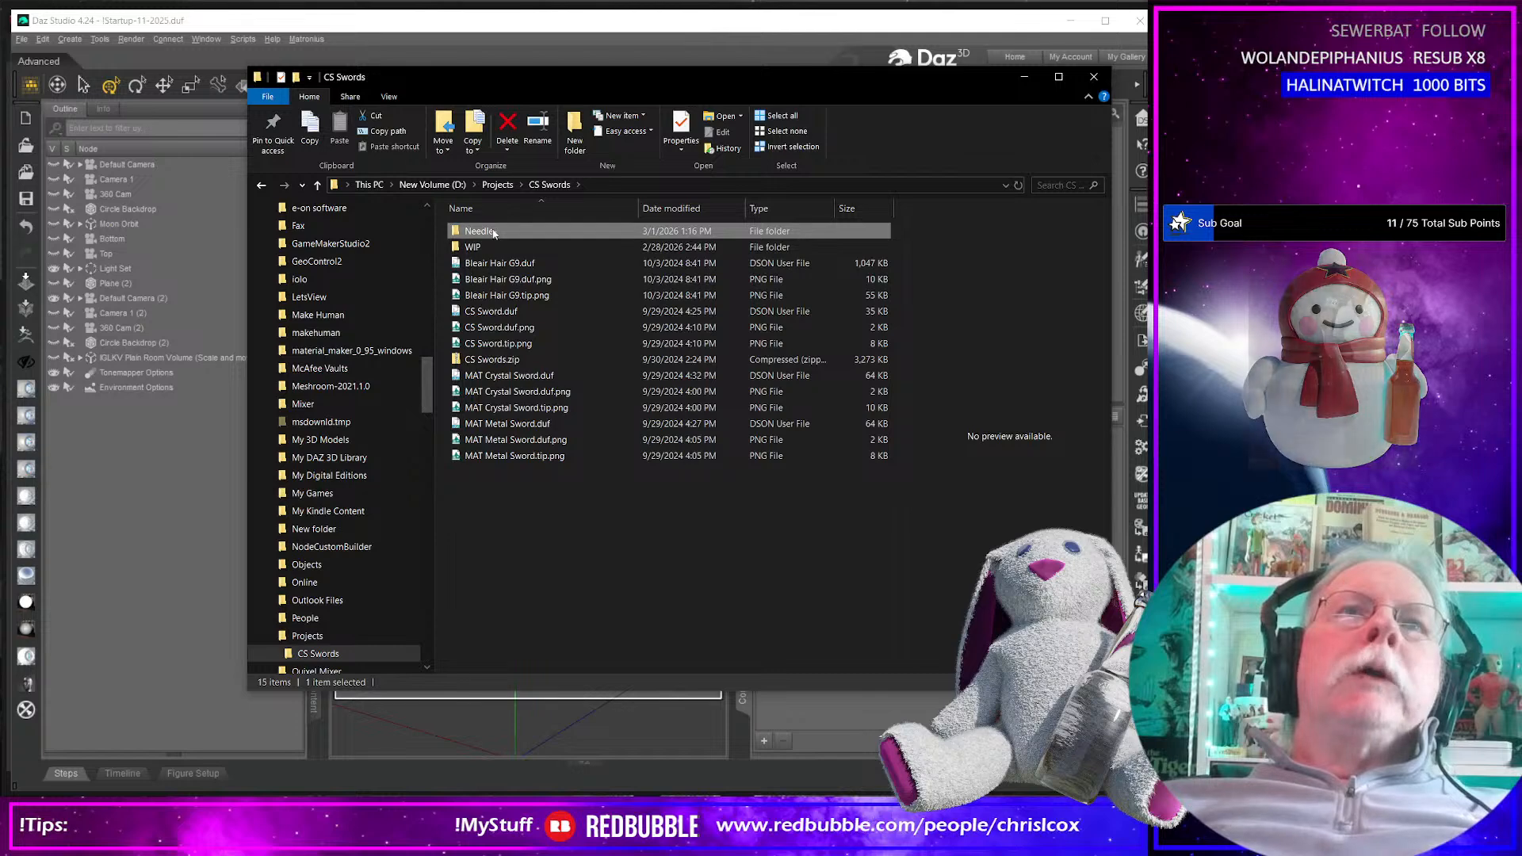
left_click(486, 232)
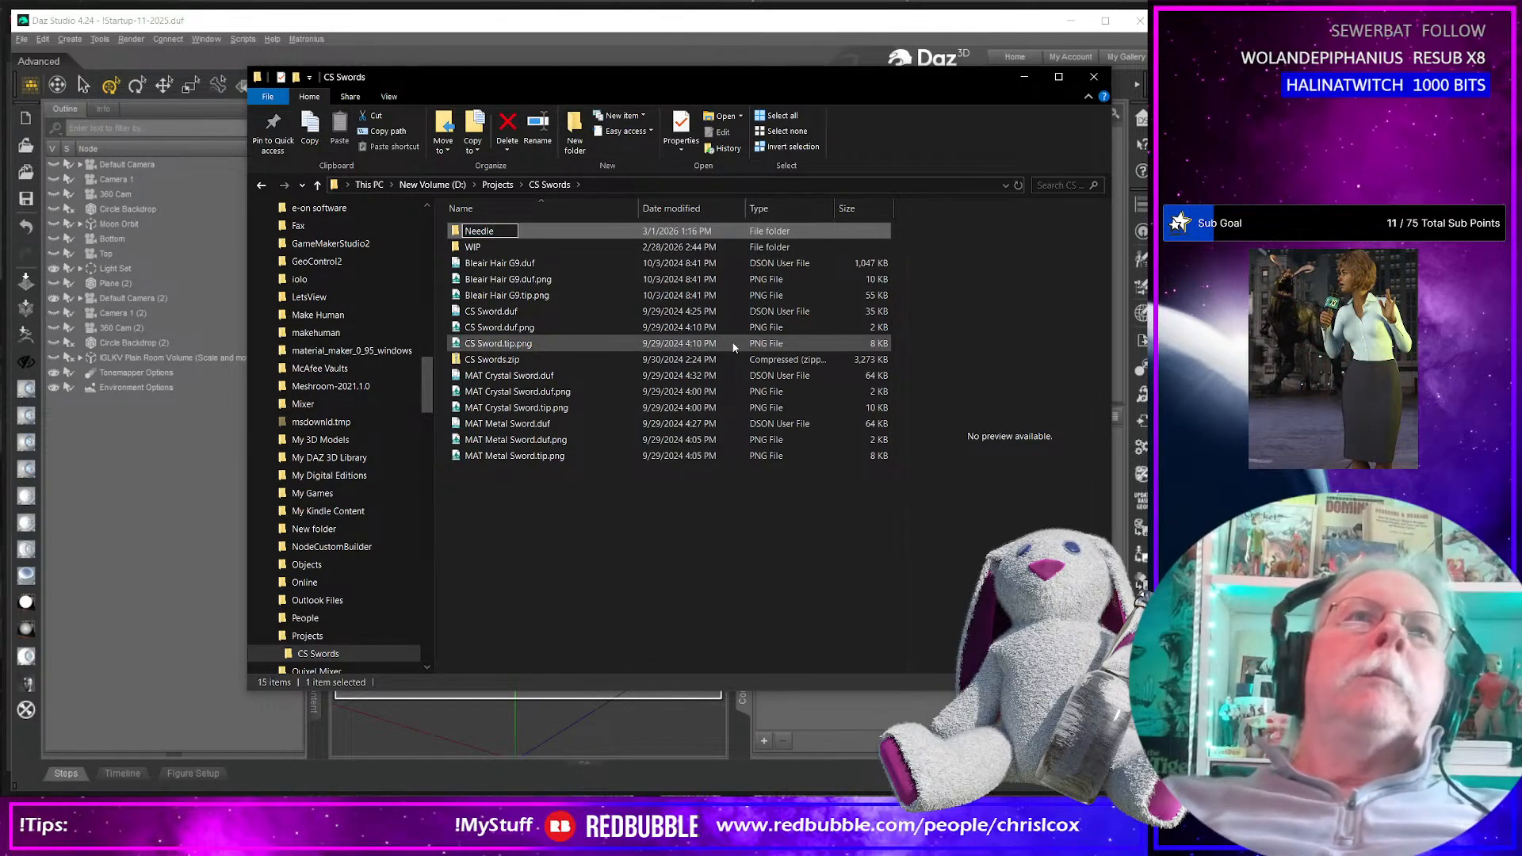
key("Return")
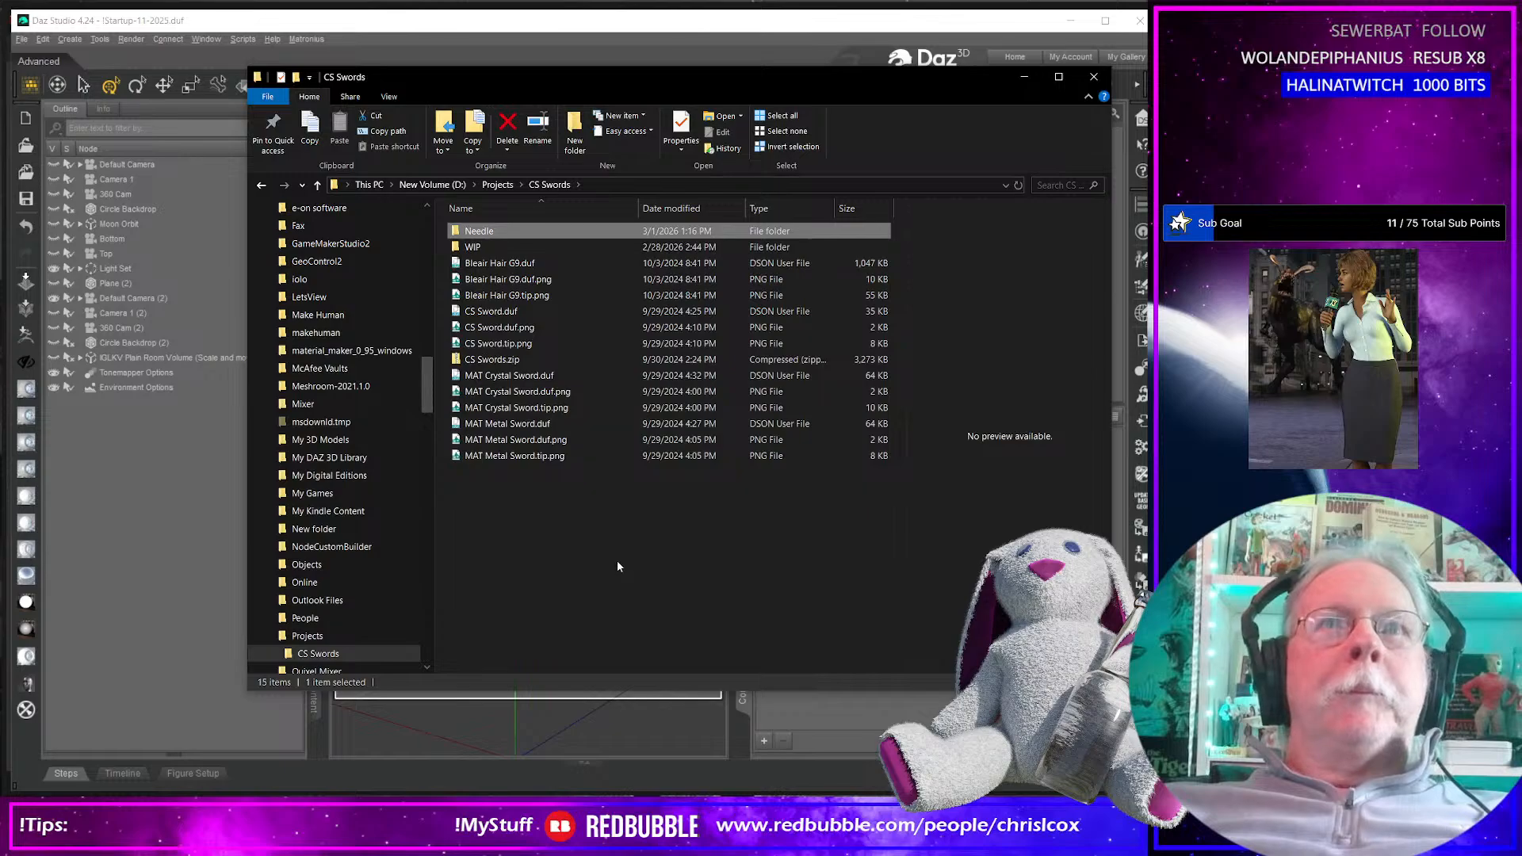
Return to Daz Studio, load the Arvine Needle Belt into the scene and inspect it up close
left_click(892, 717)
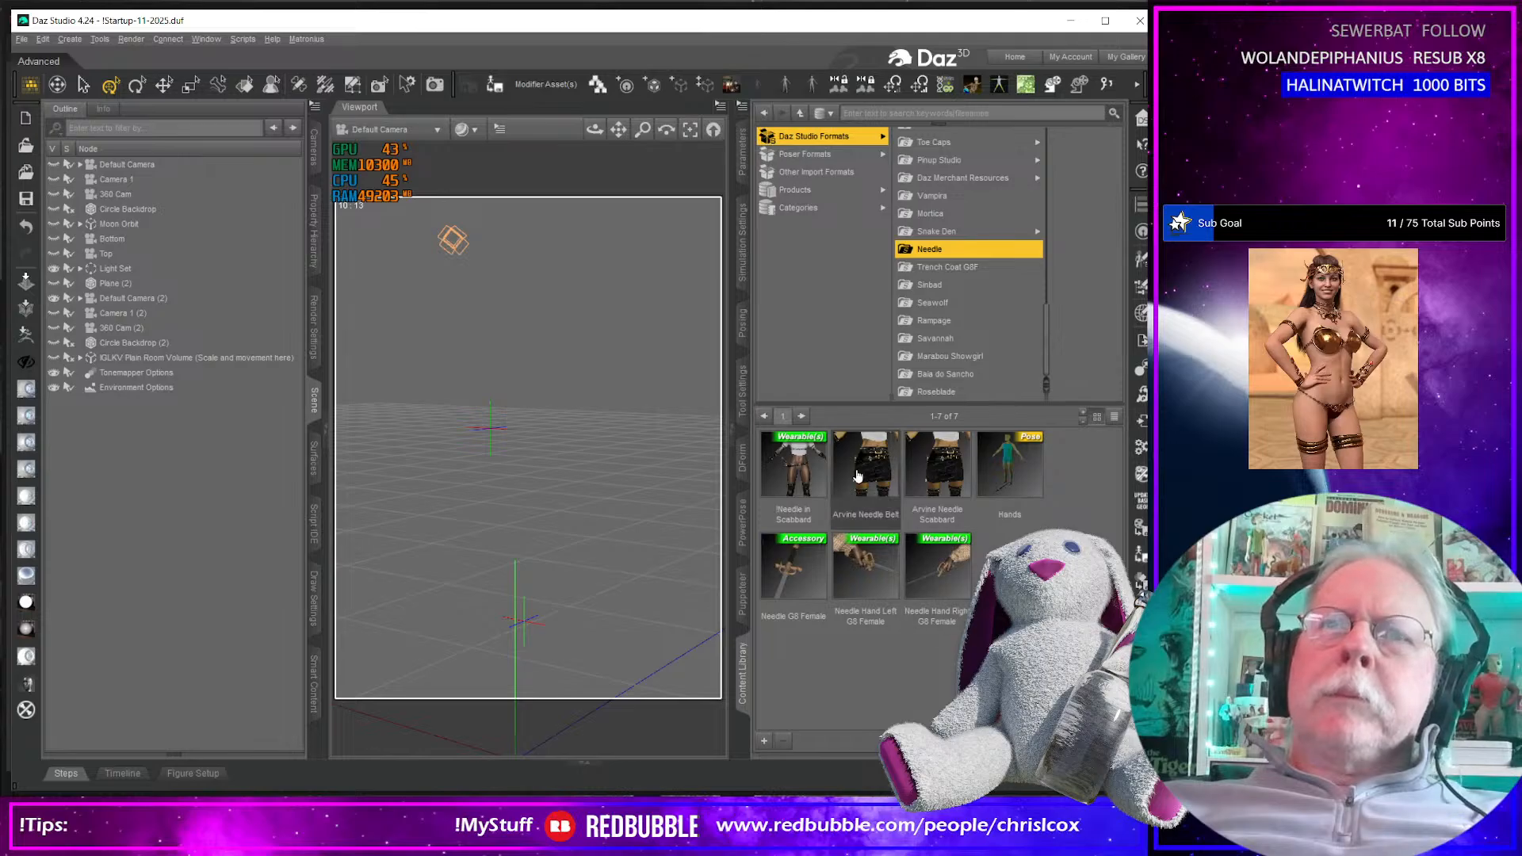
left_click_drag(865, 466, 558, 522)
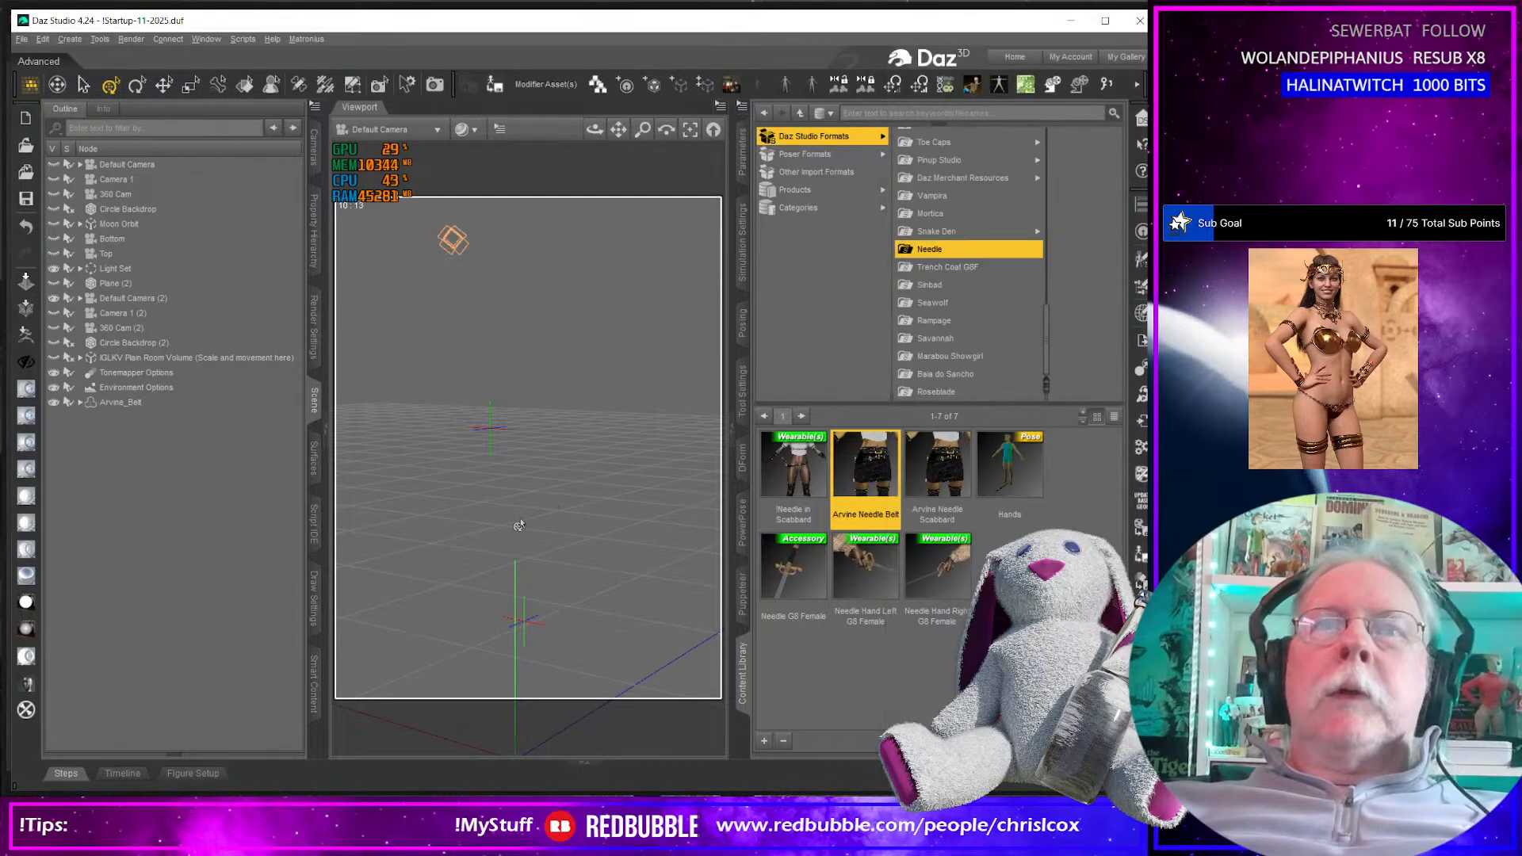
scroll(558, 521, "up", 6)
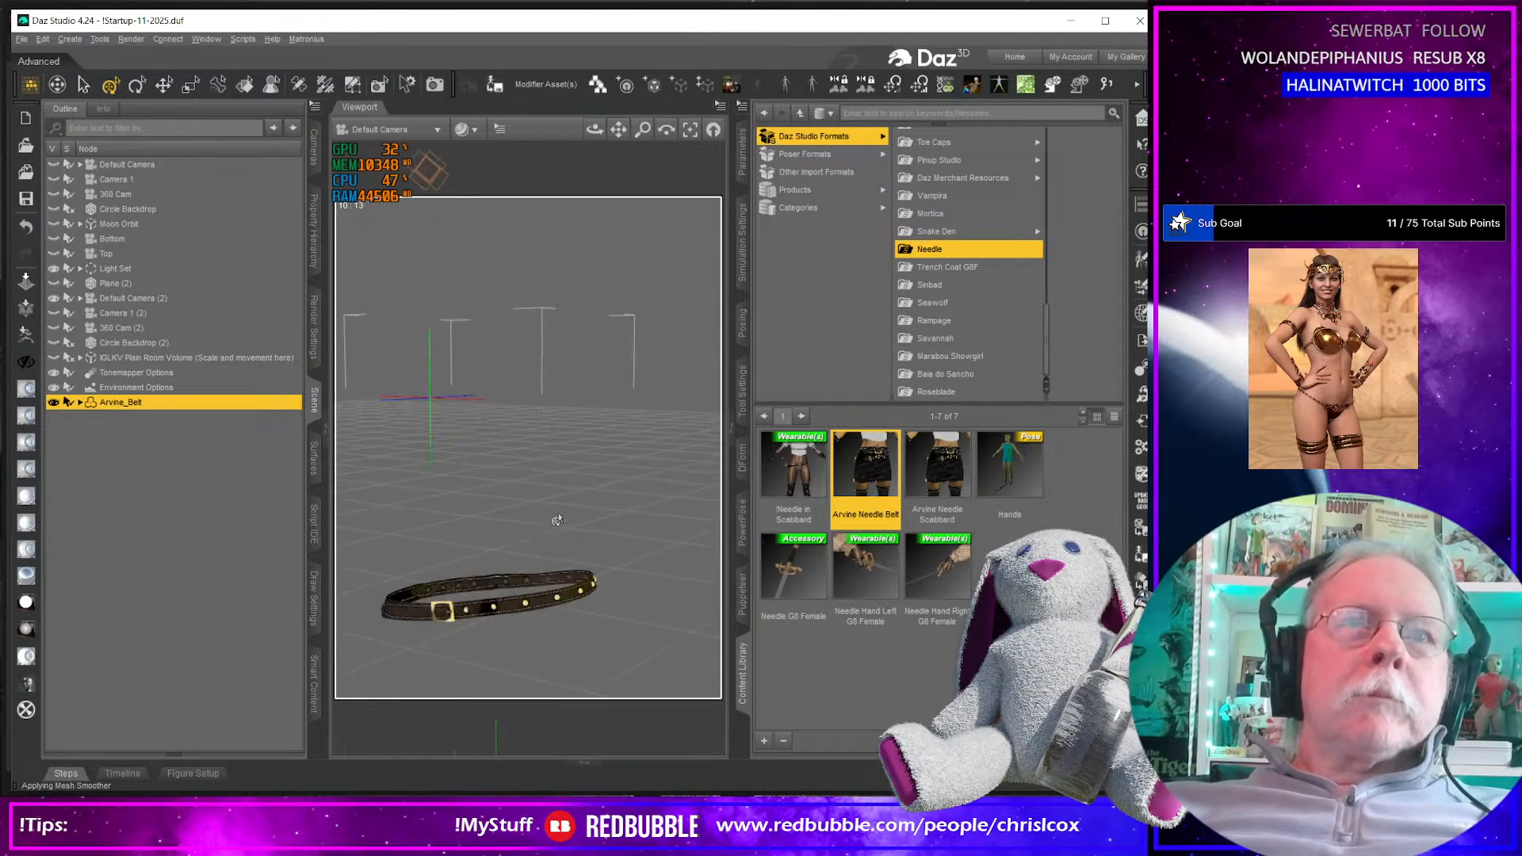
middle_click_drag(558, 522, 558, 317)
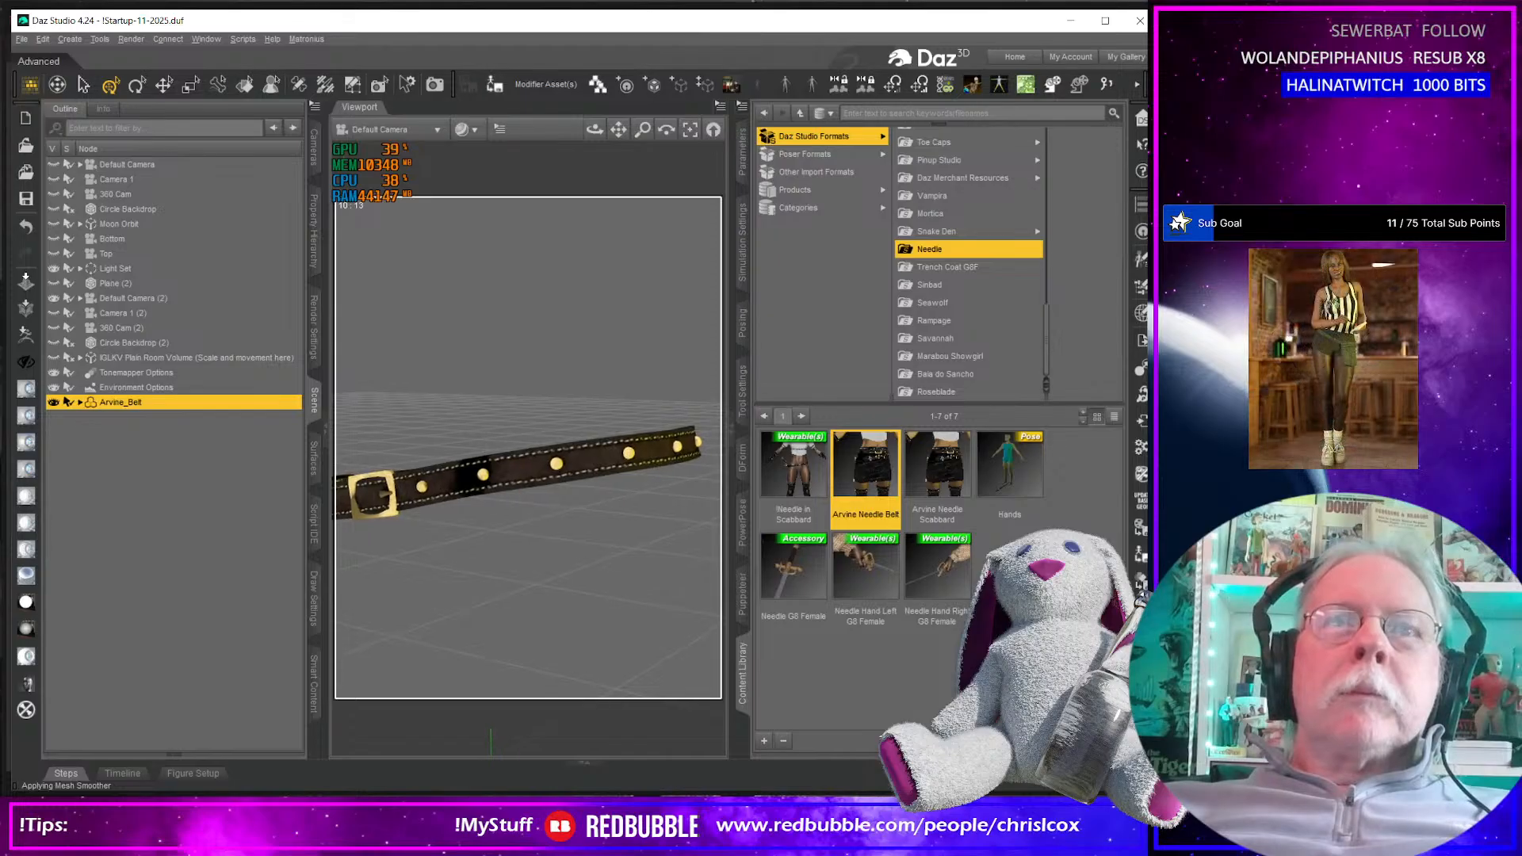
mouse_move(539, 577)
middle_mouse_down()
mouse_move(597, 578)
mouse_move(499, 578)
mouse_move(528, 596)
middle_mouse_up()
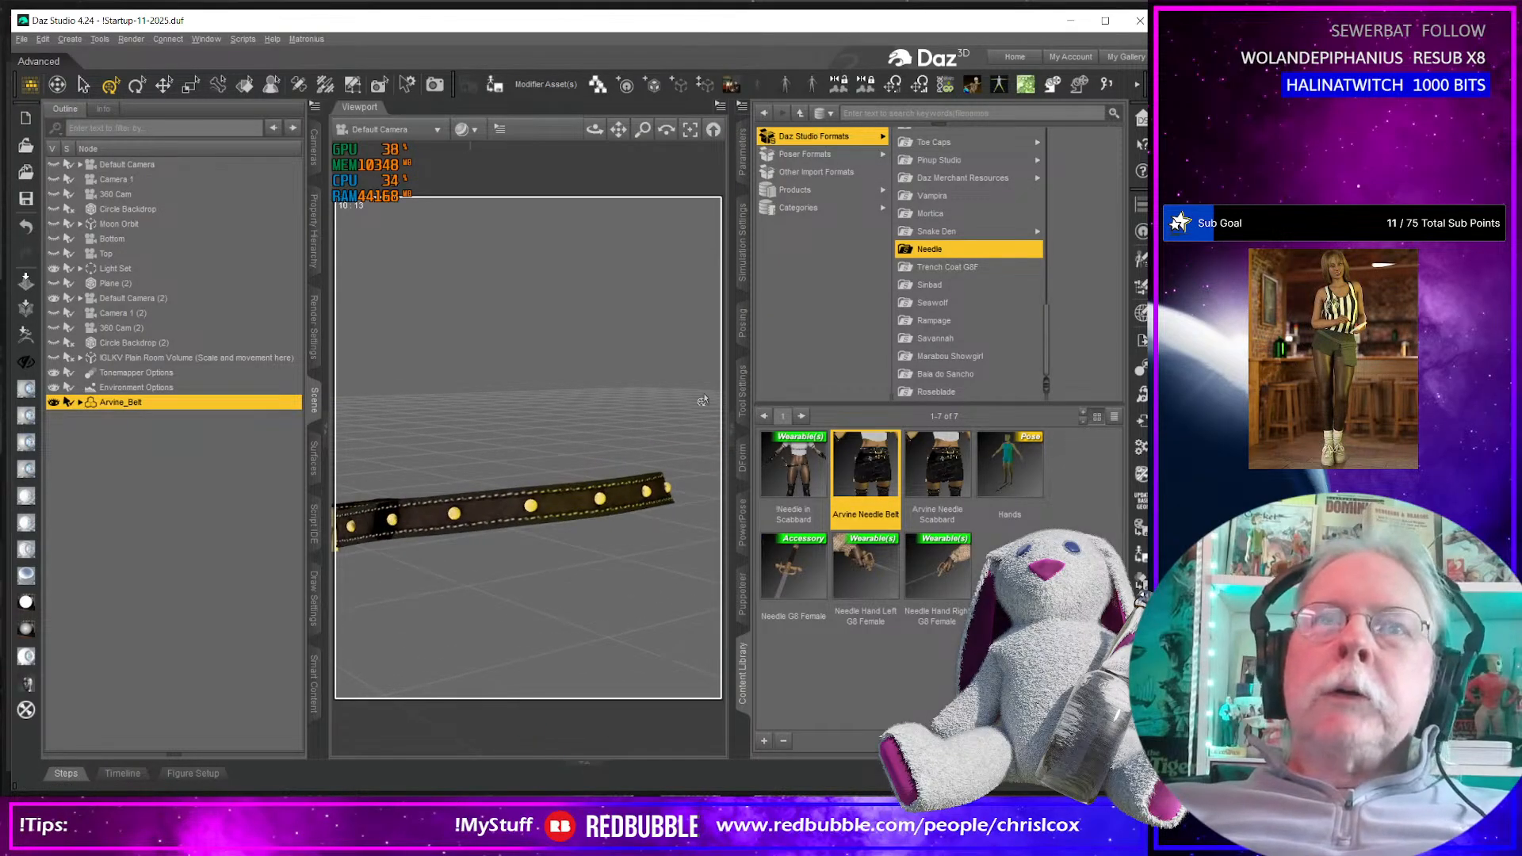
left_click(687, 555)
left_click(590, 507)
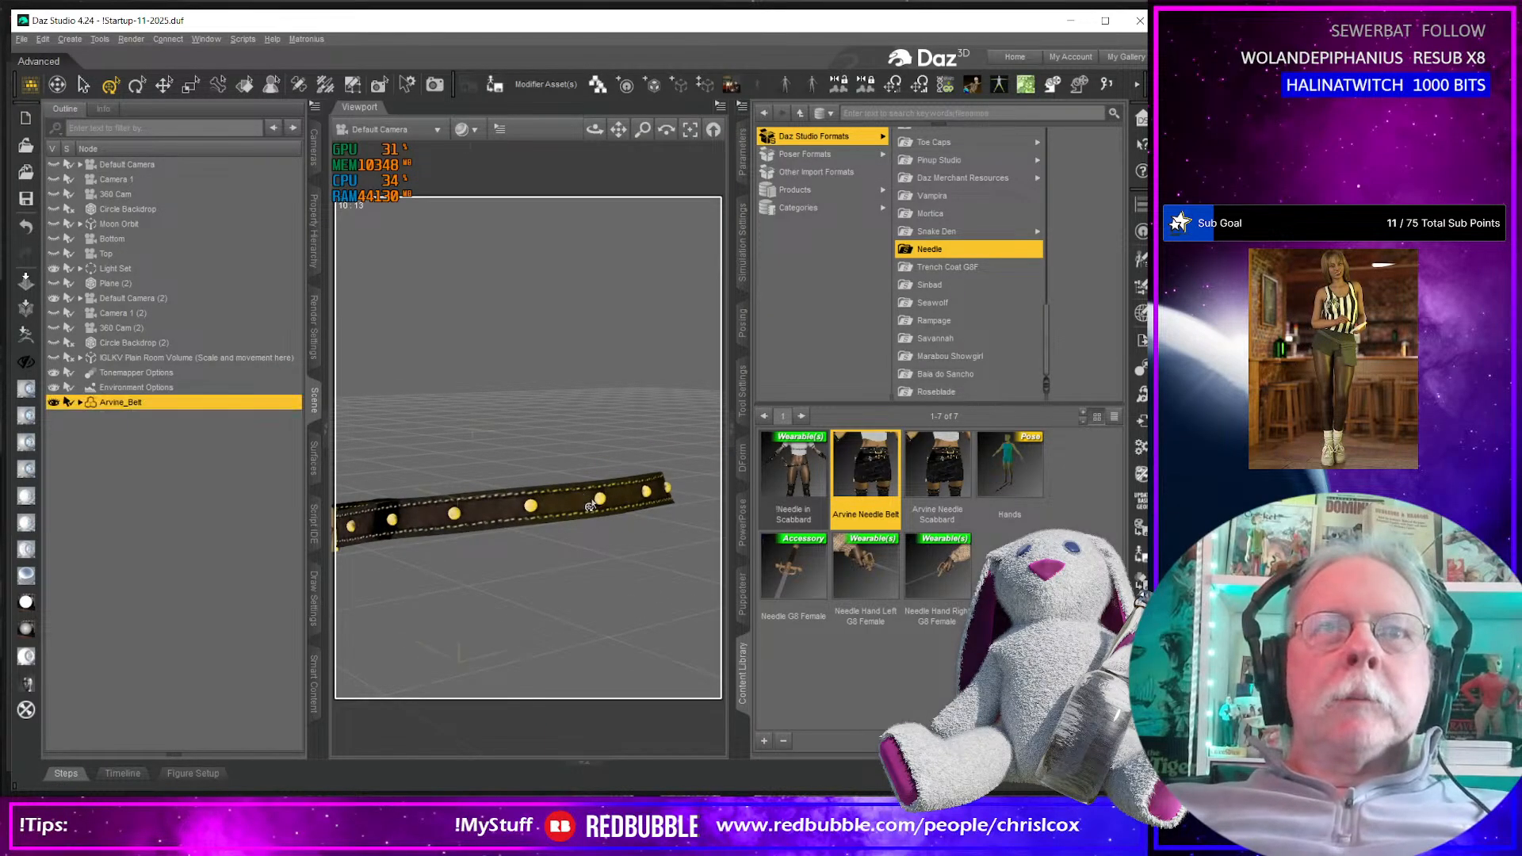
Load the Arvine Needle Scabbard into the scene and select it
double_click(917, 469)
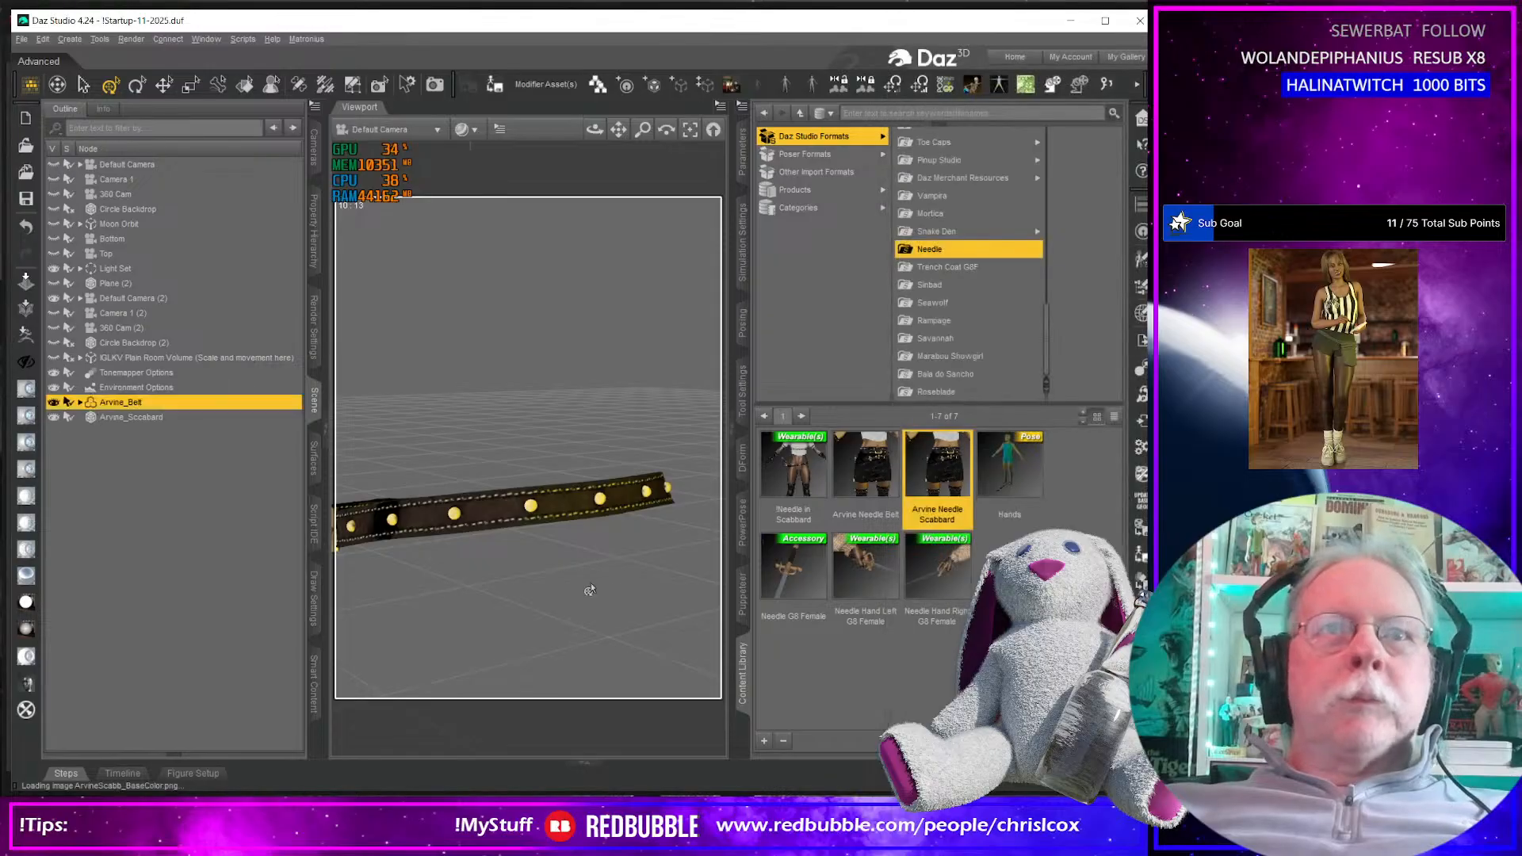
left_click(120, 416)
scroll(632, 626, "up", 3)
scroll(636, 623, "down", 6)
scroll(634, 623, "down", 6)
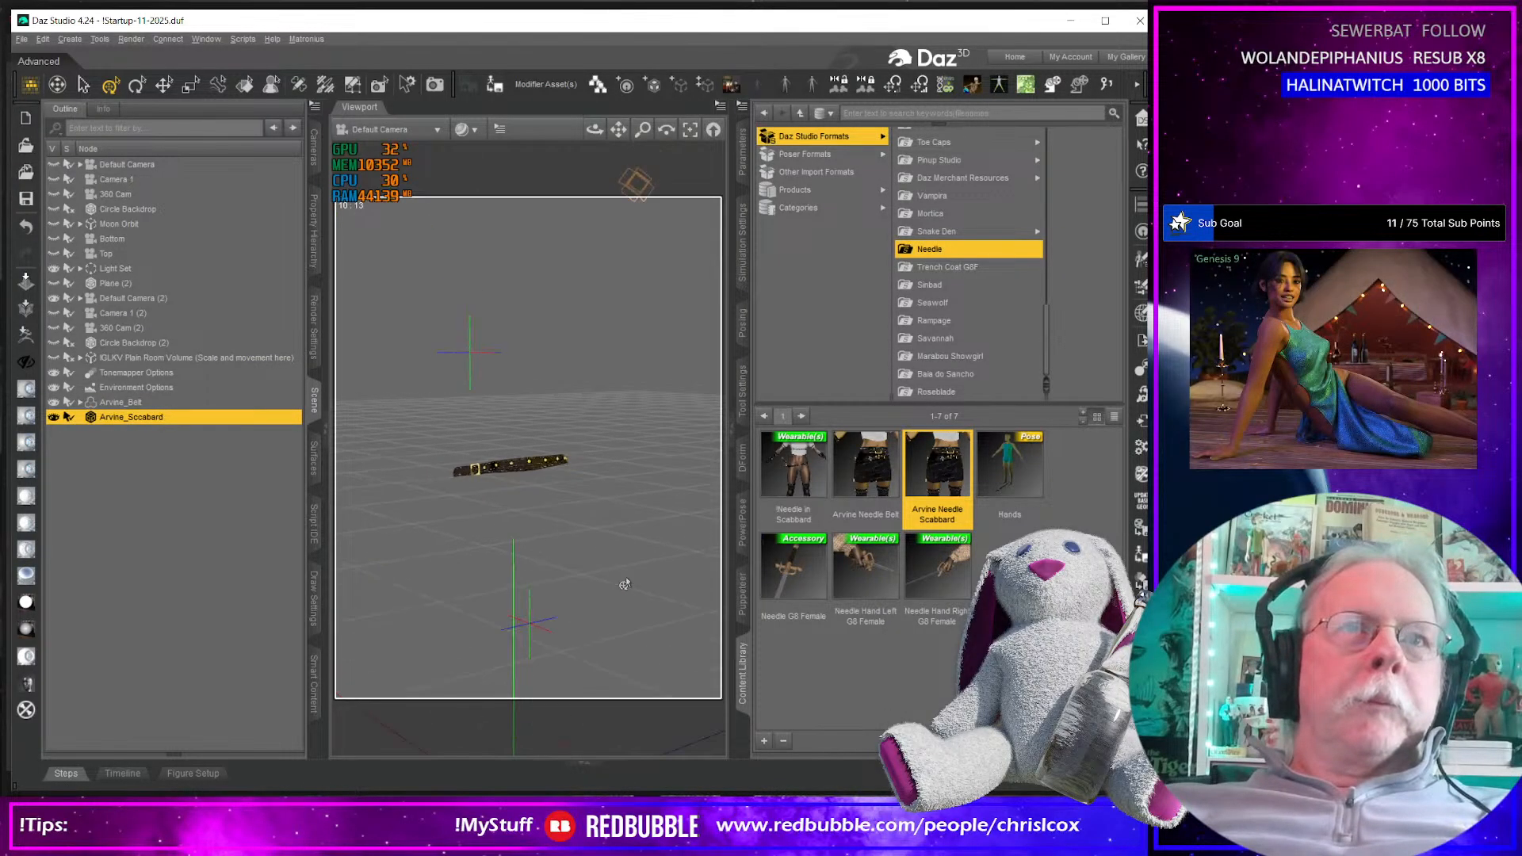
Move the scabbard beside the belt, checking its placement from several angles and up close
middle_click_drag(604, 573, 604, 539)
middle_click_drag(476, 602, 540, 643)
middle_click_drag(478, 719, 464, 721)
left_click_drag(457, 726, 493, 474)
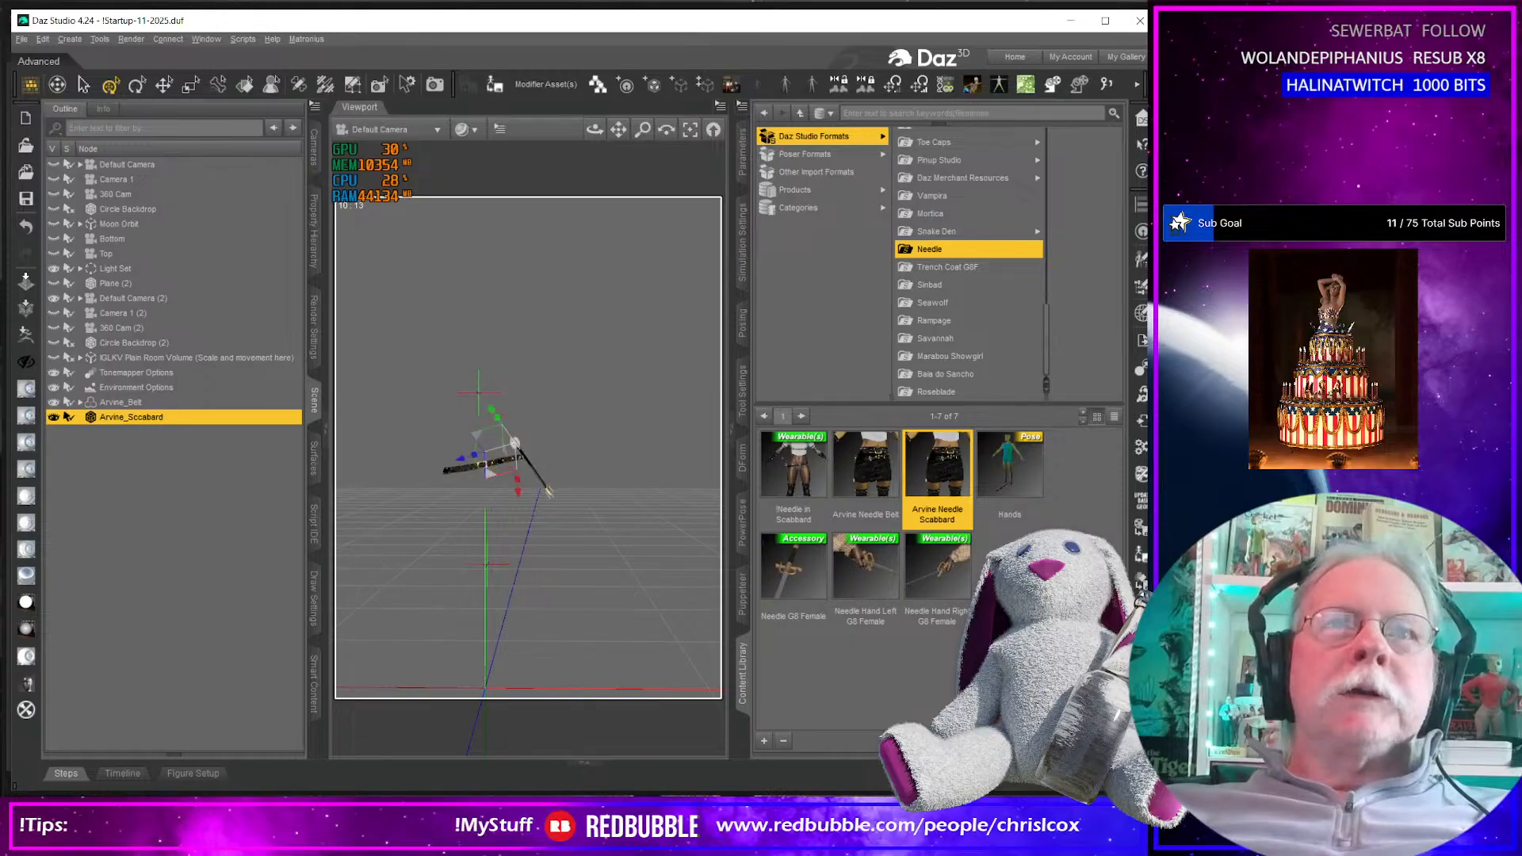
middle_click_drag(514, 441, 670, 500)
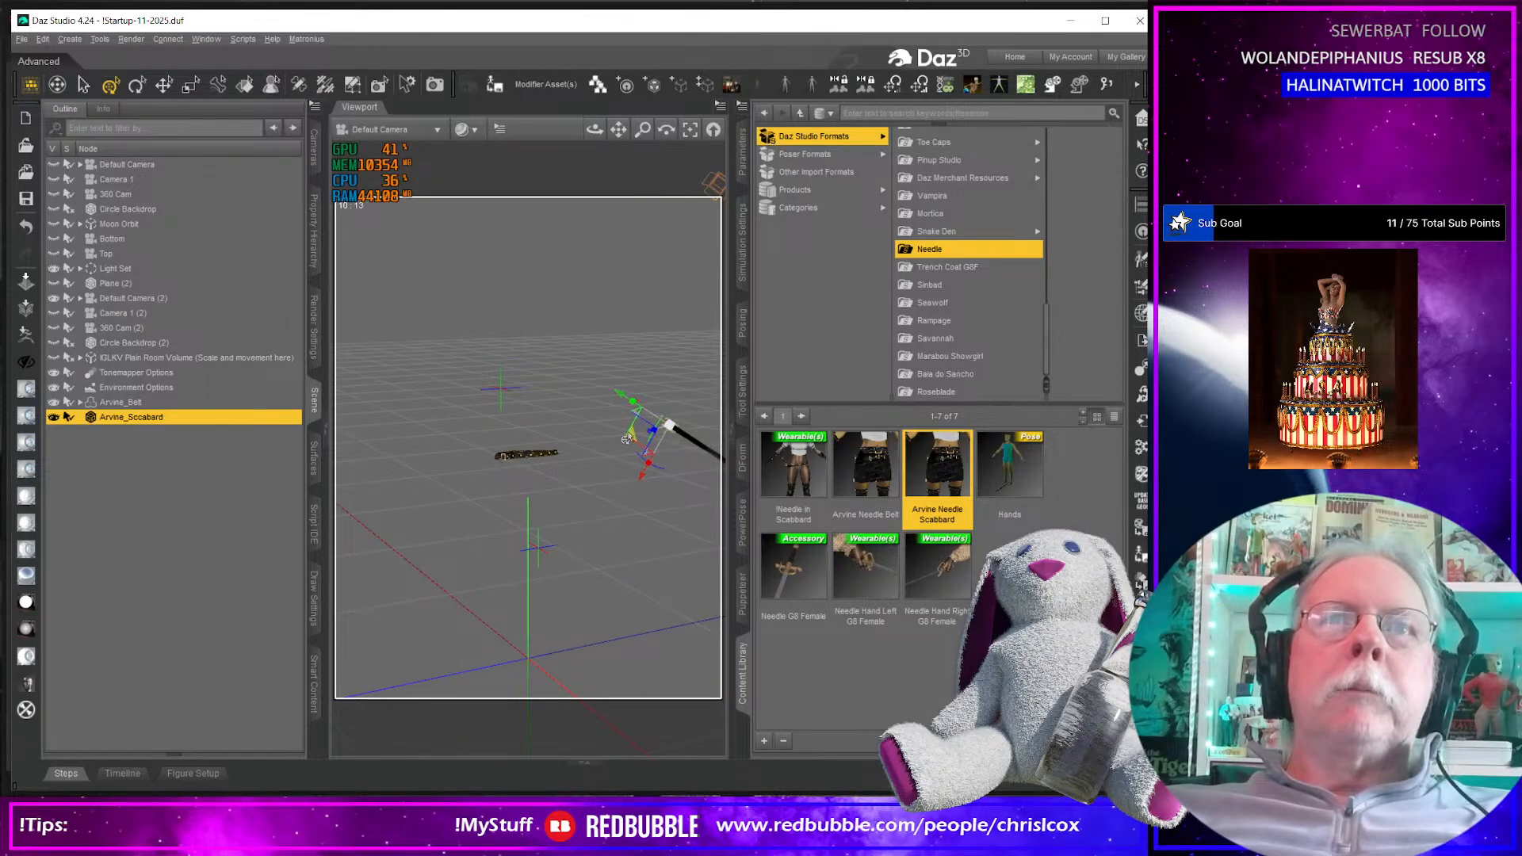
left_click_drag(627, 439, 463, 458)
middle_click_drag(463, 458, 610, 511)
left_click_drag(409, 476, 458, 471)
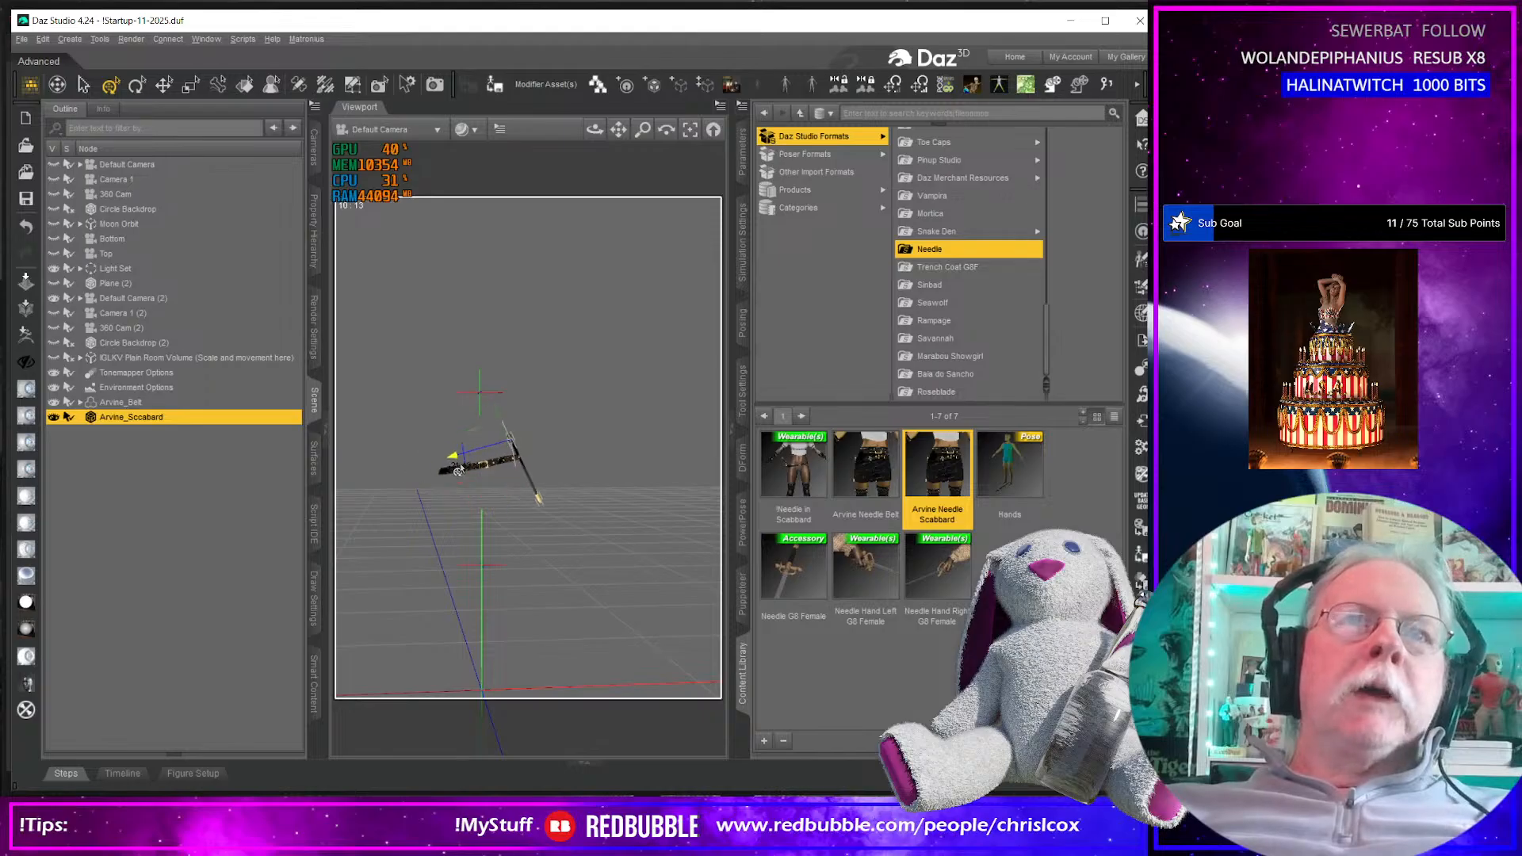
middle_click_drag(463, 466, 547, 497)
scroll(518, 480, "up", 4)
scroll(518, 489, "up", 2)
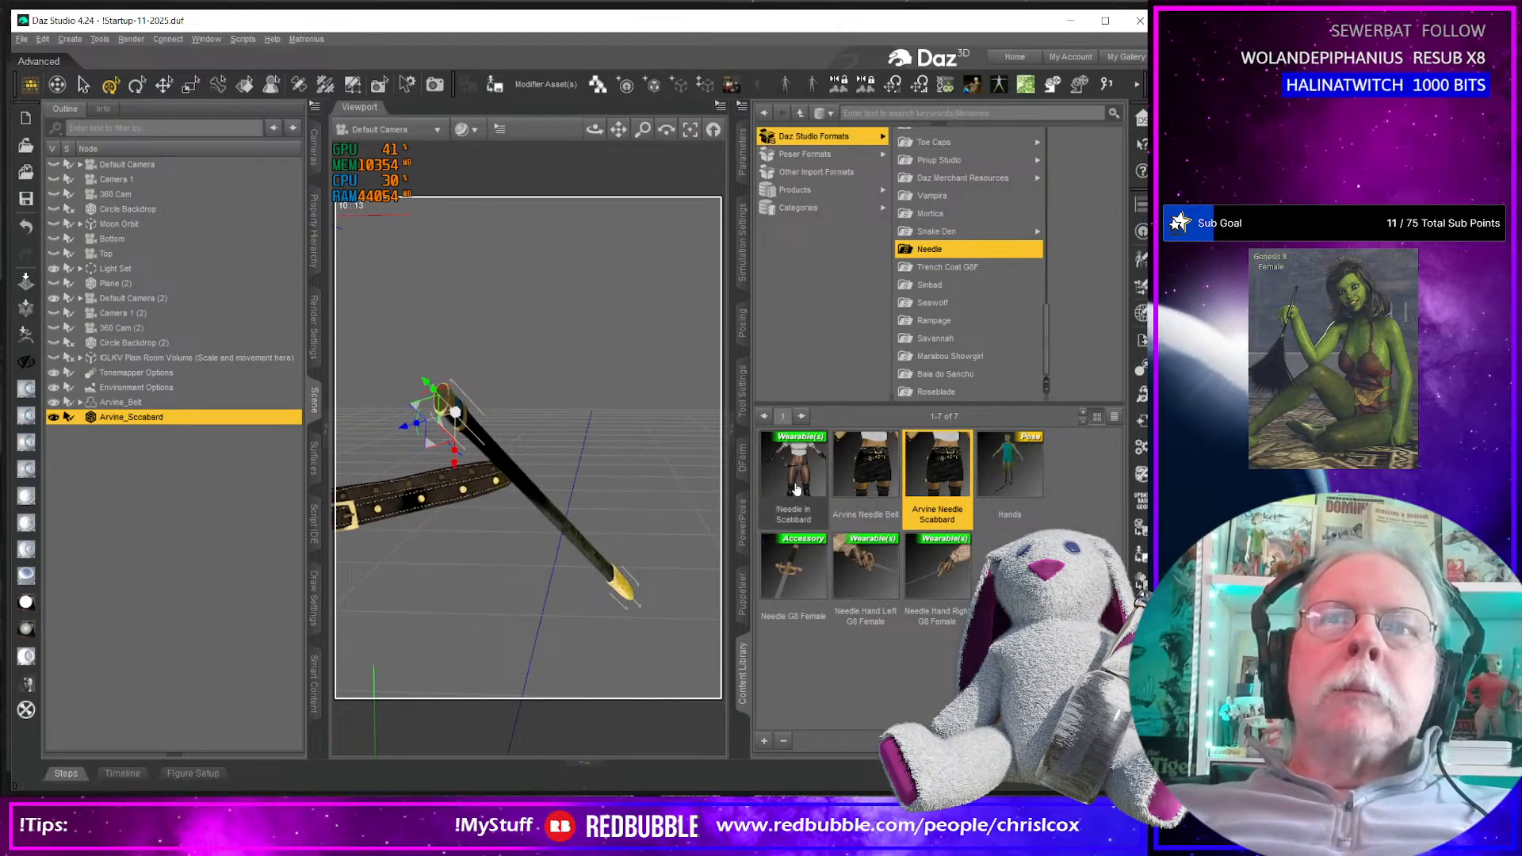
Load the Needle in Scabbard set and compare it with the separate belt and scabbard already in the scene
double_click(793, 482)
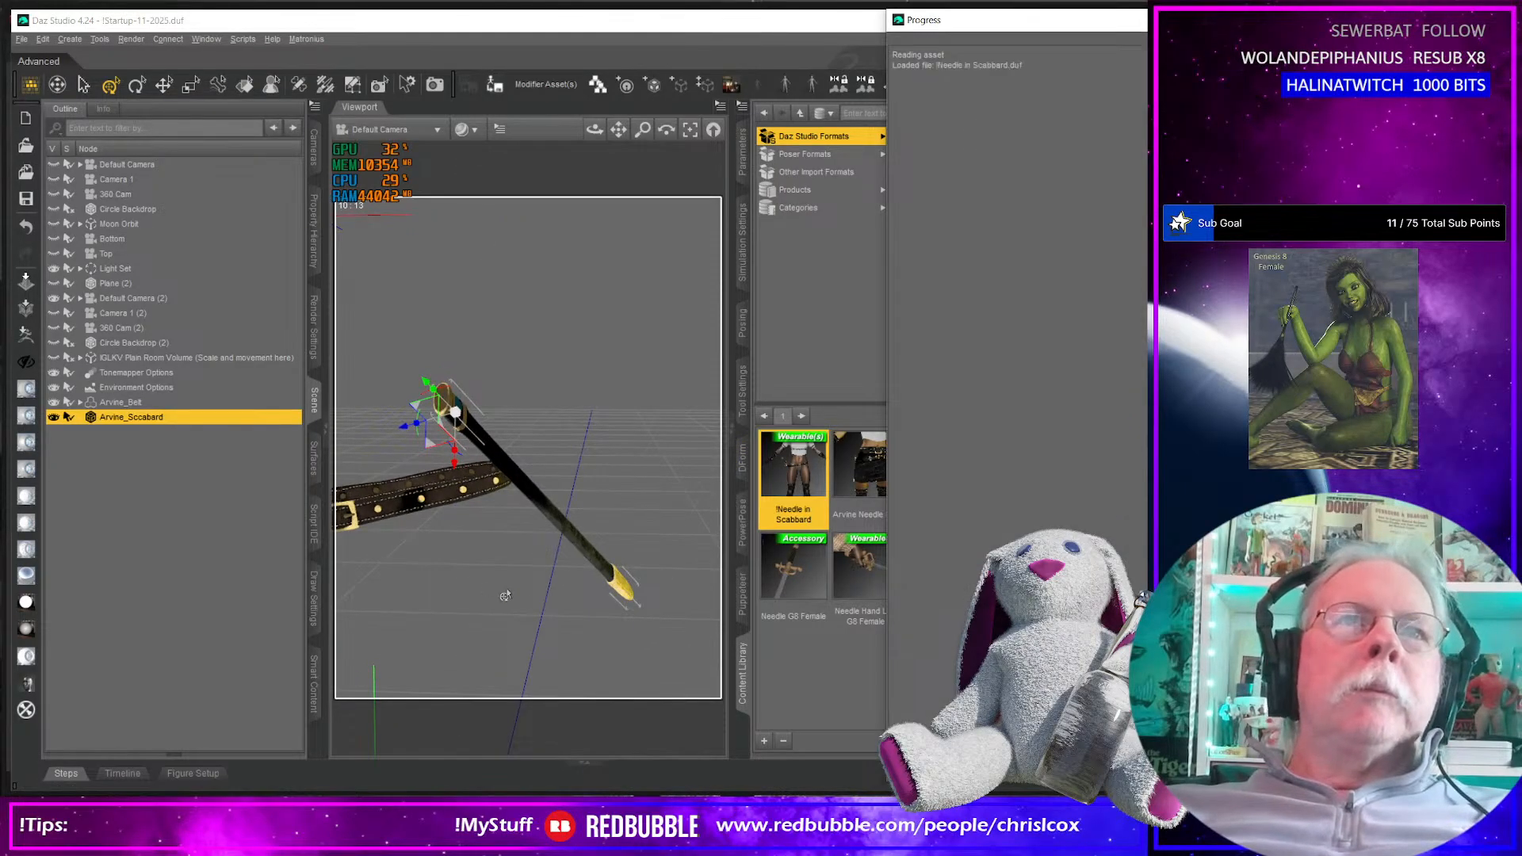
scroll(538, 621, "down", 3)
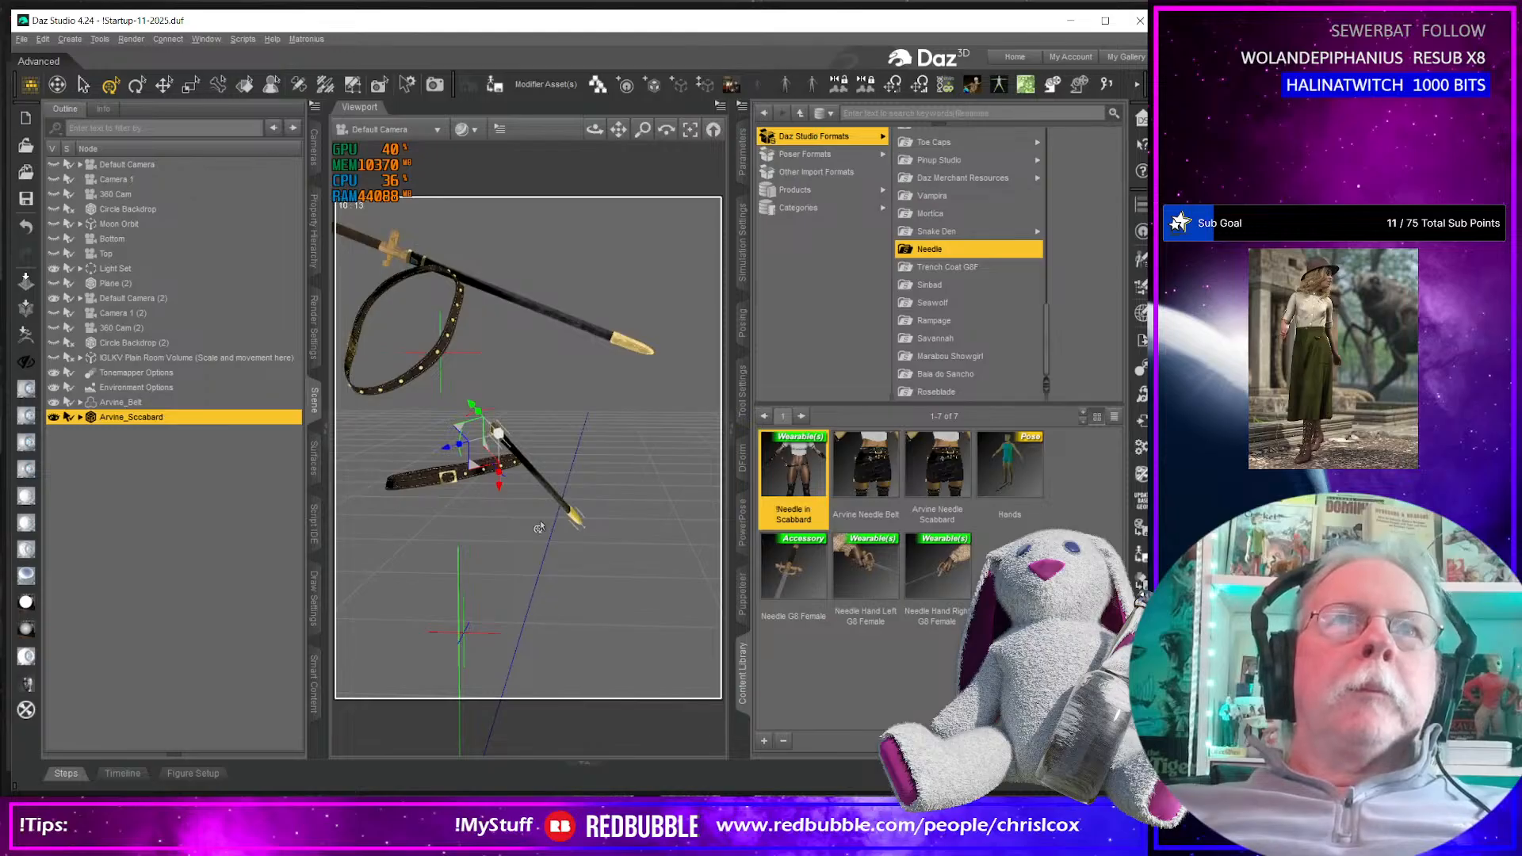
mouse_move(539, 528)
middle_mouse_down()
mouse_move(547, 571)
mouse_move(554, 539)
mouse_move(531, 555)
mouse_move(555, 547)
middle_mouse_up()
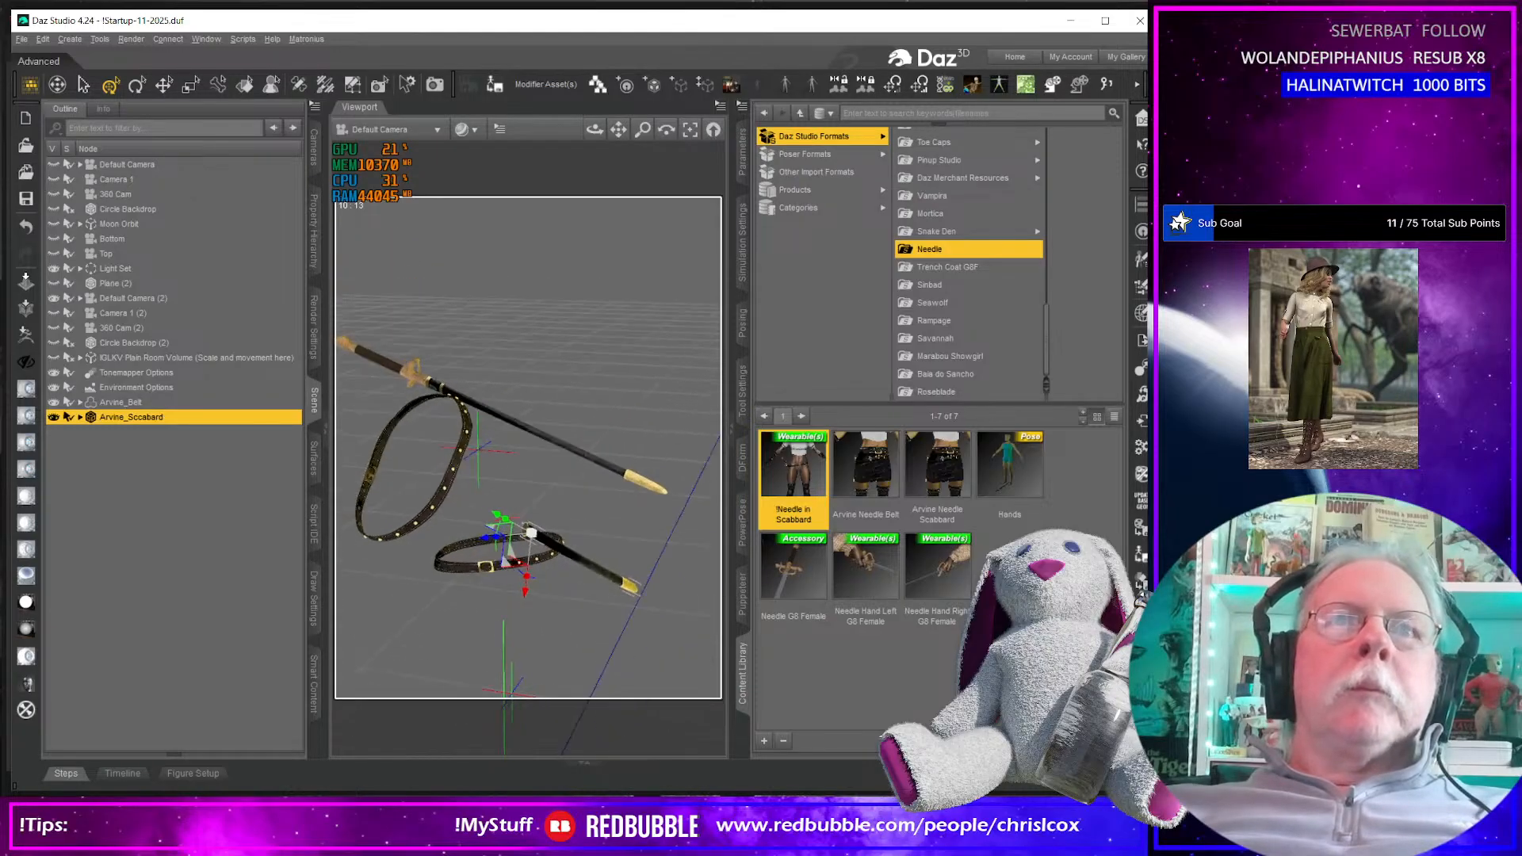
middle_click_drag(507, 467, 538, 553)
left_click(464, 458)
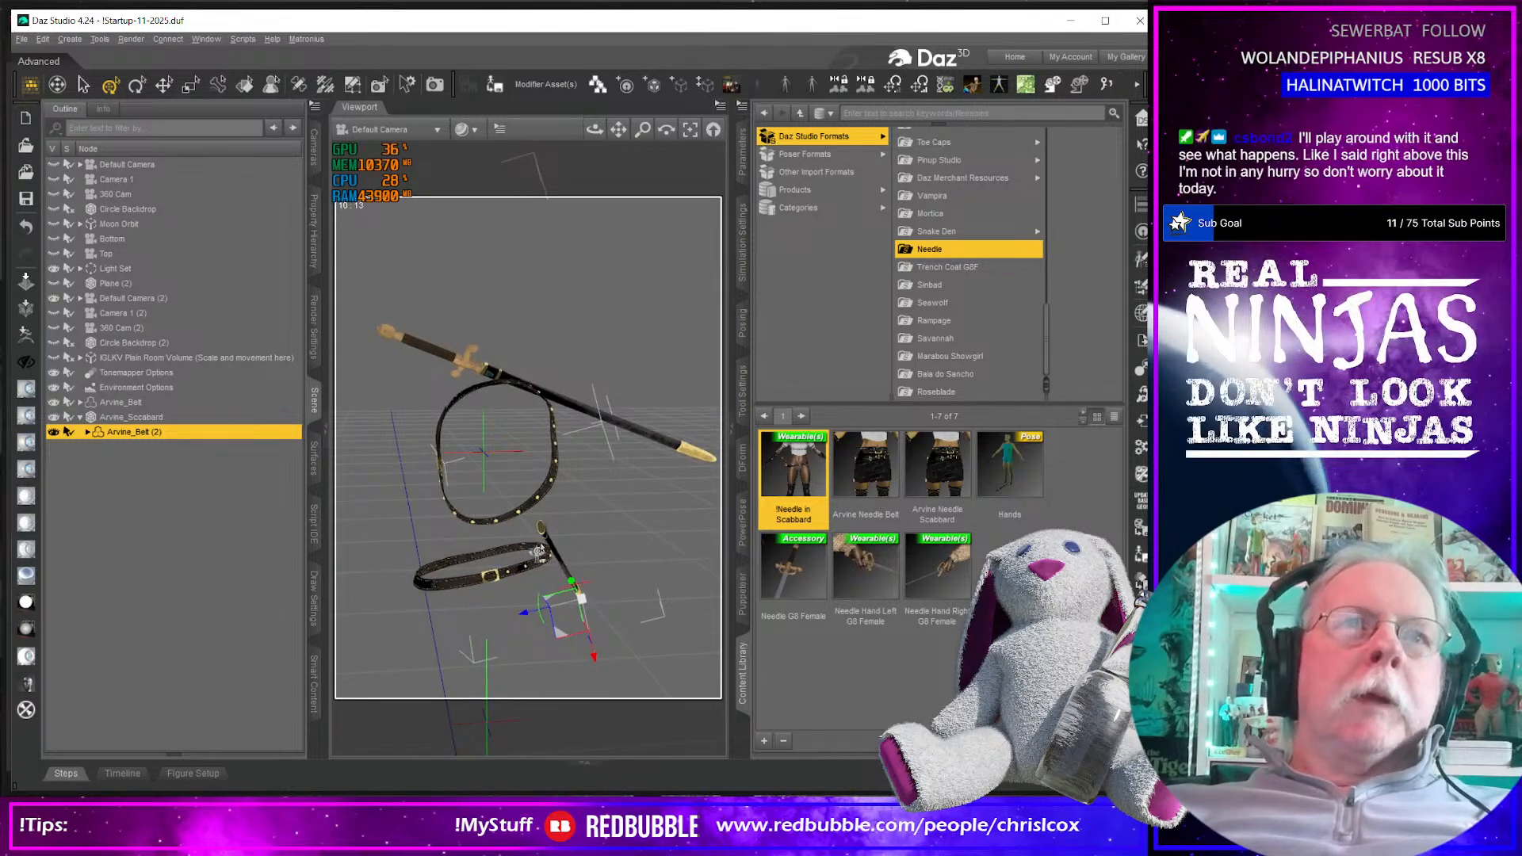
Delete both belts and the scabbard from the scene
left_click(150, 403)
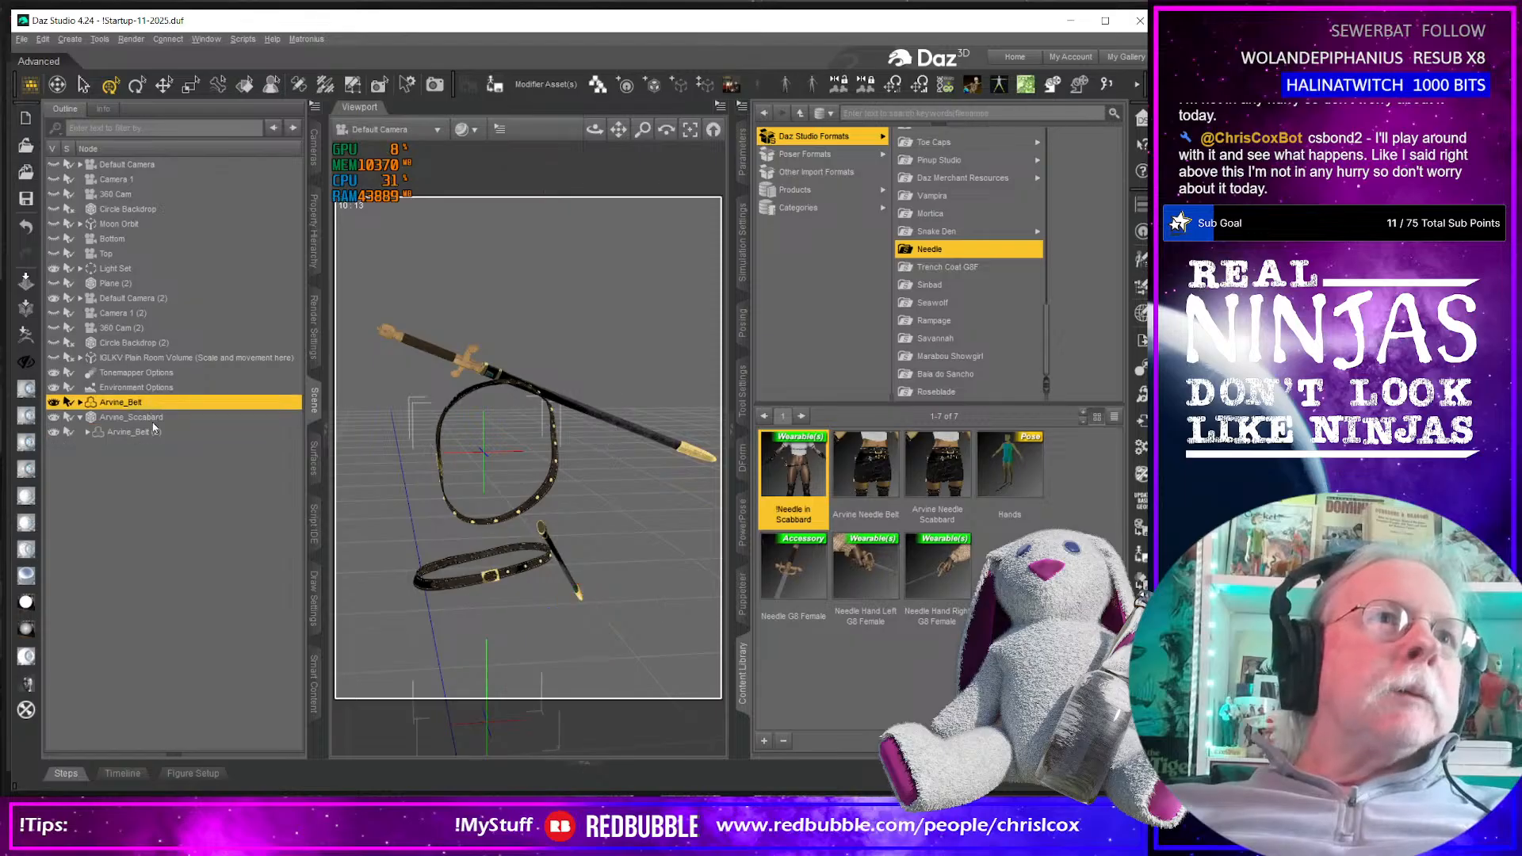
left_click(154, 435, "shift")
key("Delete")
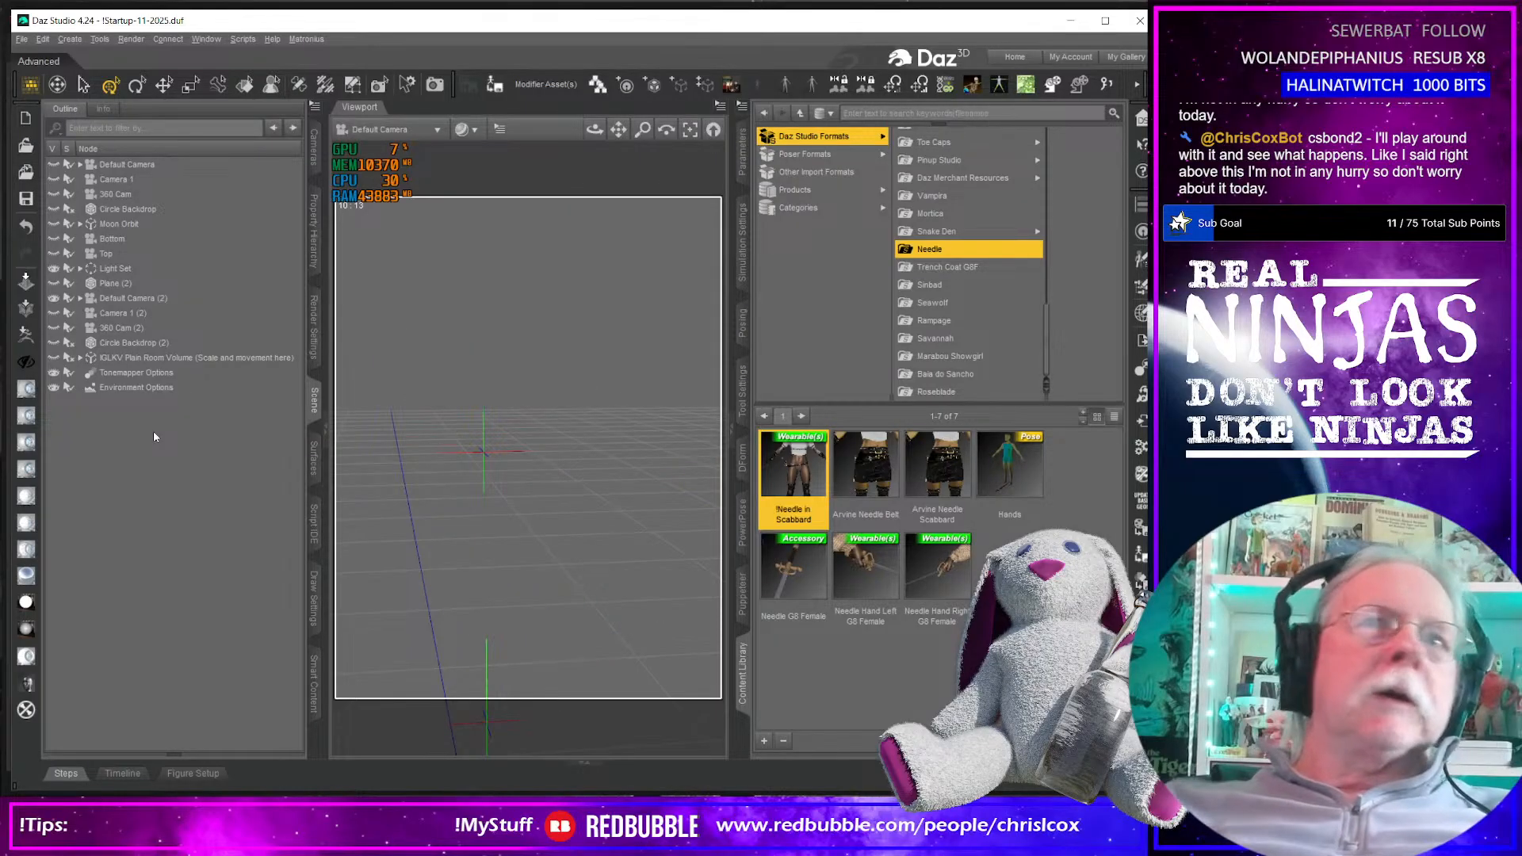
Load Needle in Scabbard into the cleared scene and inspect the sword's hilt up close
double_click(787, 476)
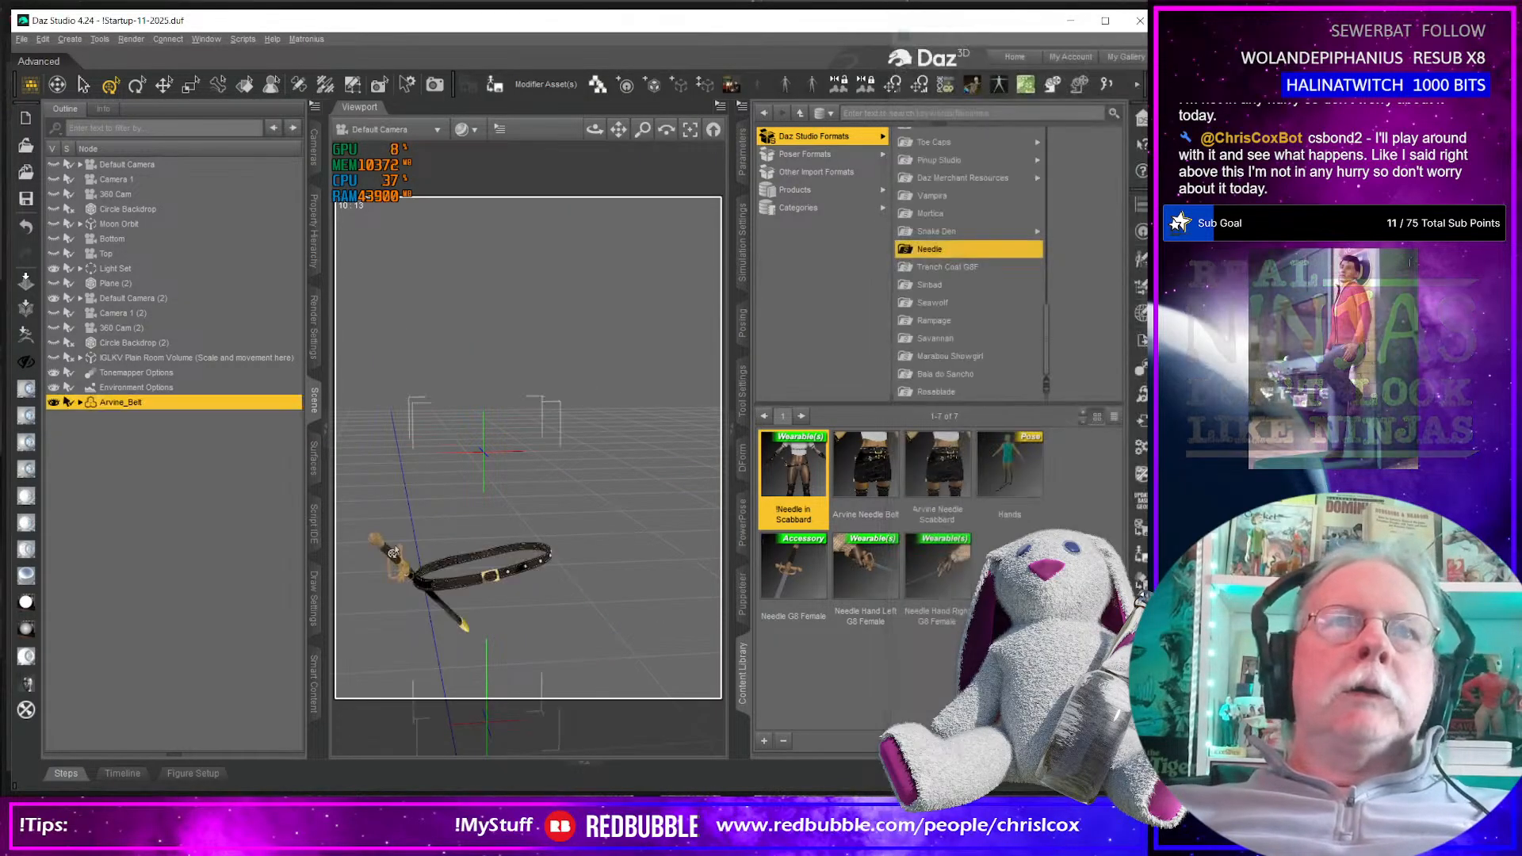
middle_click_drag(515, 602, 678, 556)
scroll(558, 566, "down", 1)
scroll(558, 565, "up", 3)
scroll(433, 638, "up", 3)
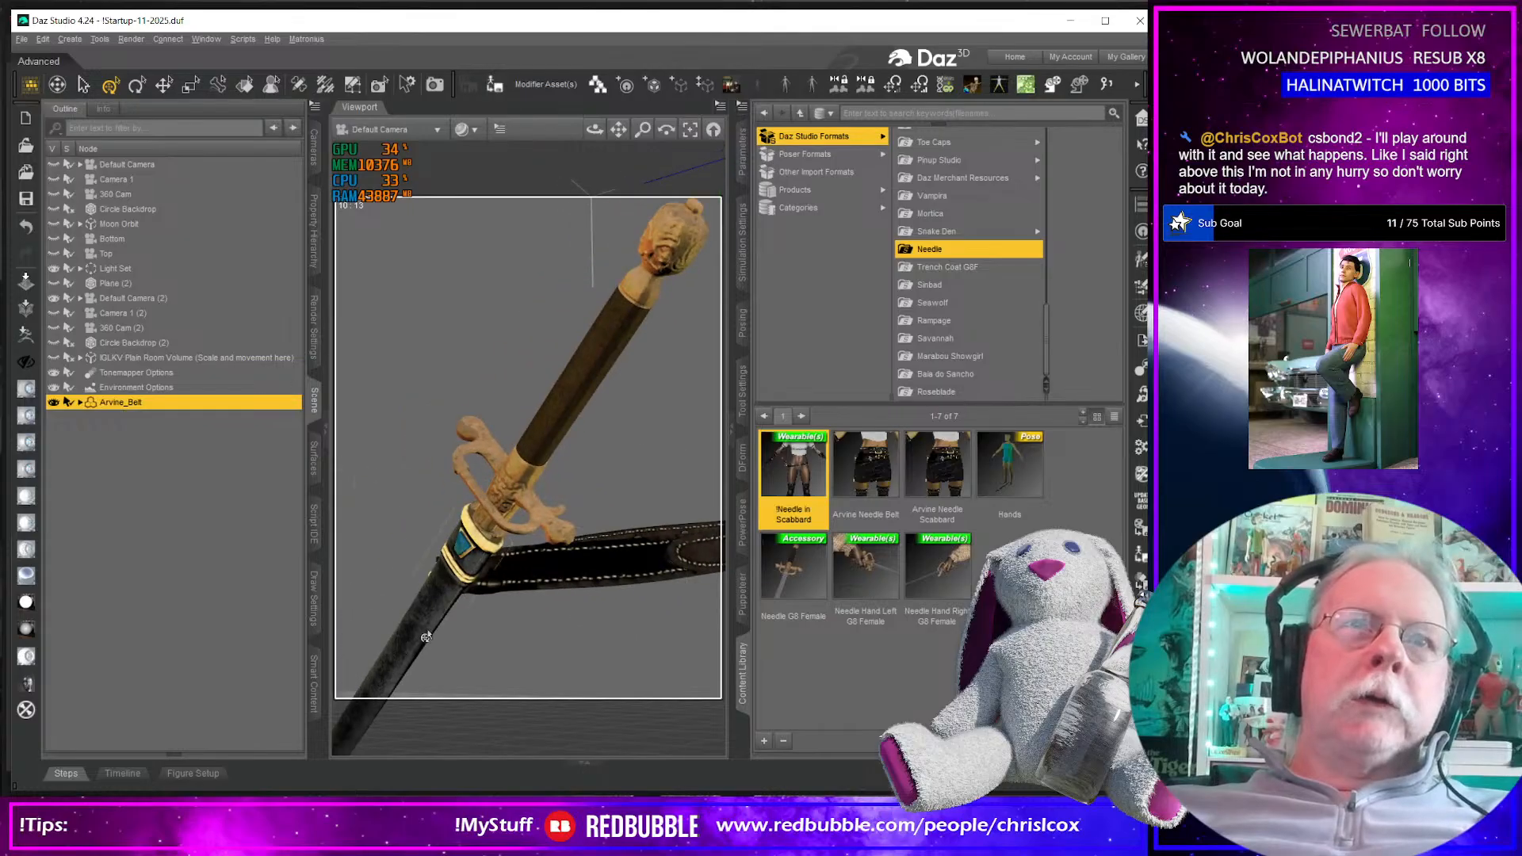
Select the scabbard and examine from several angles how it and the sword hang on the belt
left_click(522, 574)
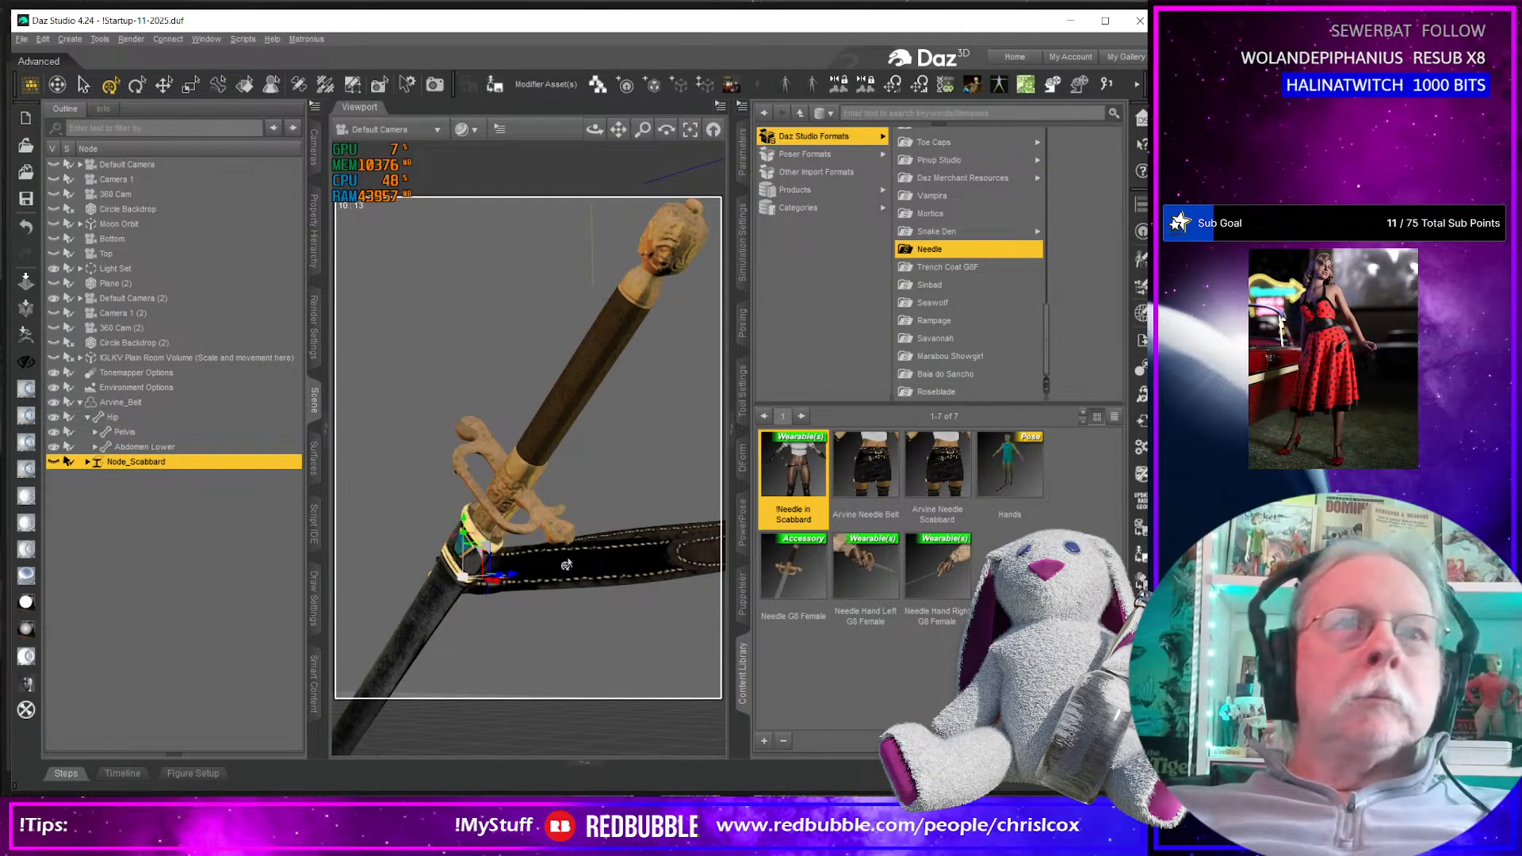
middle_click_drag(566, 564, 412, 603)
left_click(580, 583)
mouse_move(525, 606)
middle_mouse_down()
mouse_move(538, 608)
mouse_move(507, 604)
mouse_move(544, 606)
middle_mouse_up()
scroll(537, 607, "down", 2)
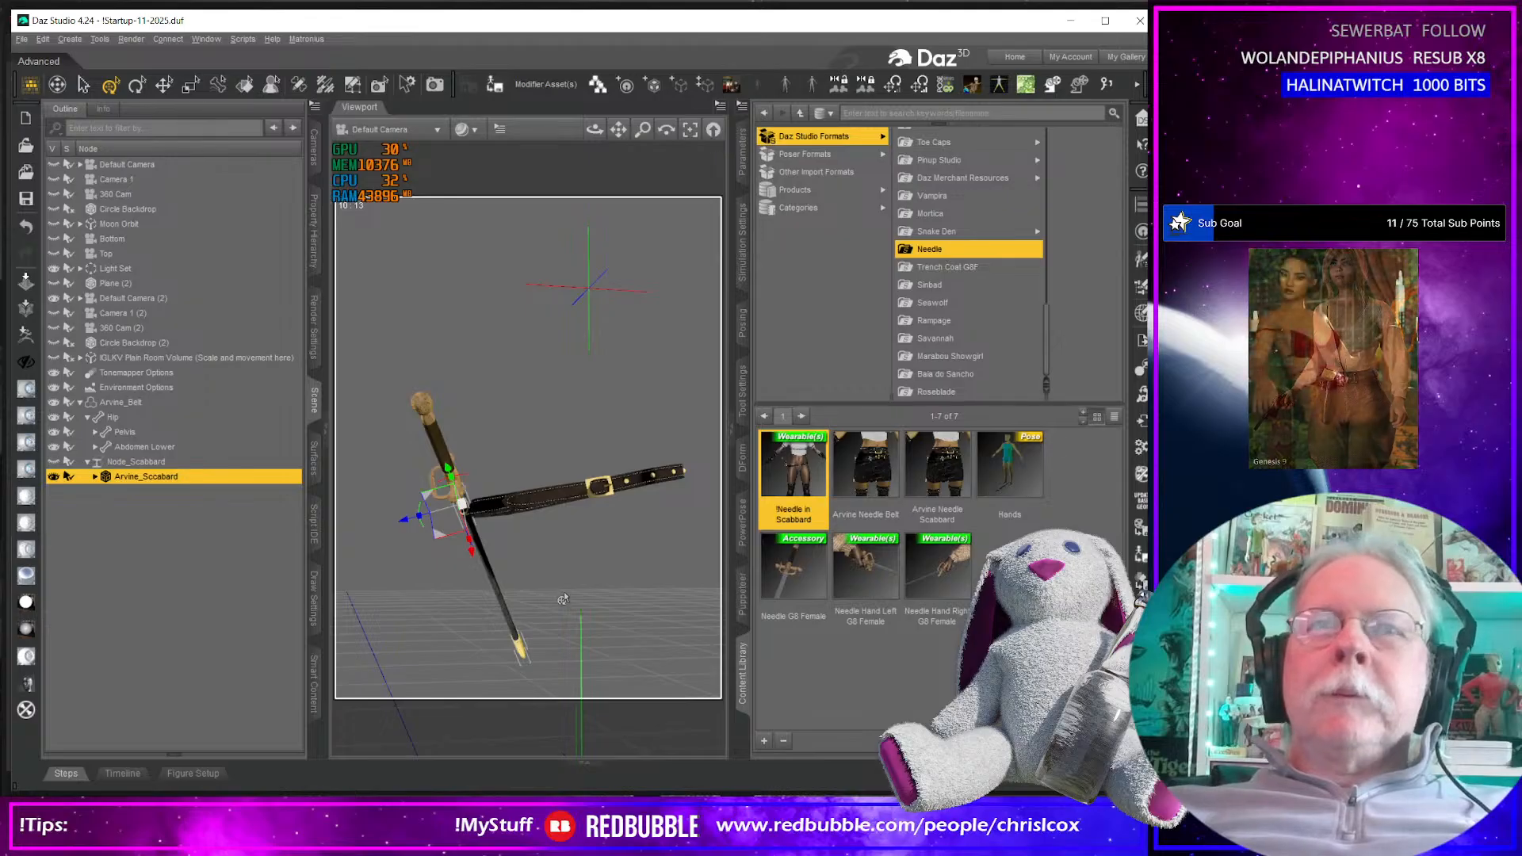
middle_click_drag(548, 601, 615, 599)
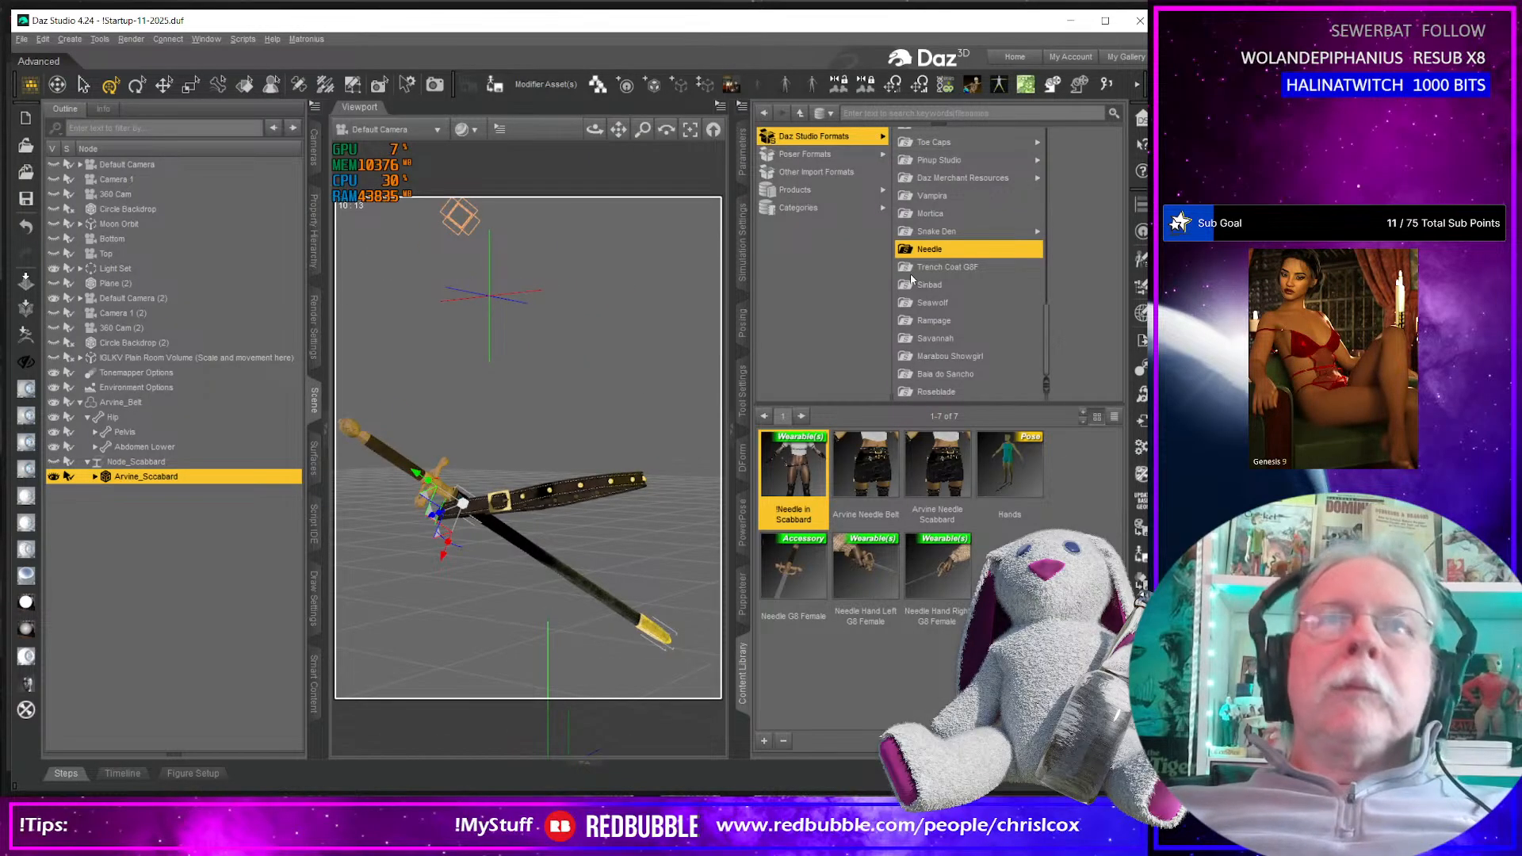
Switch back to Marvelous Designer and create a 210 × 25 mm rectangle pattern above the curved side band
left_click(1070, 23)
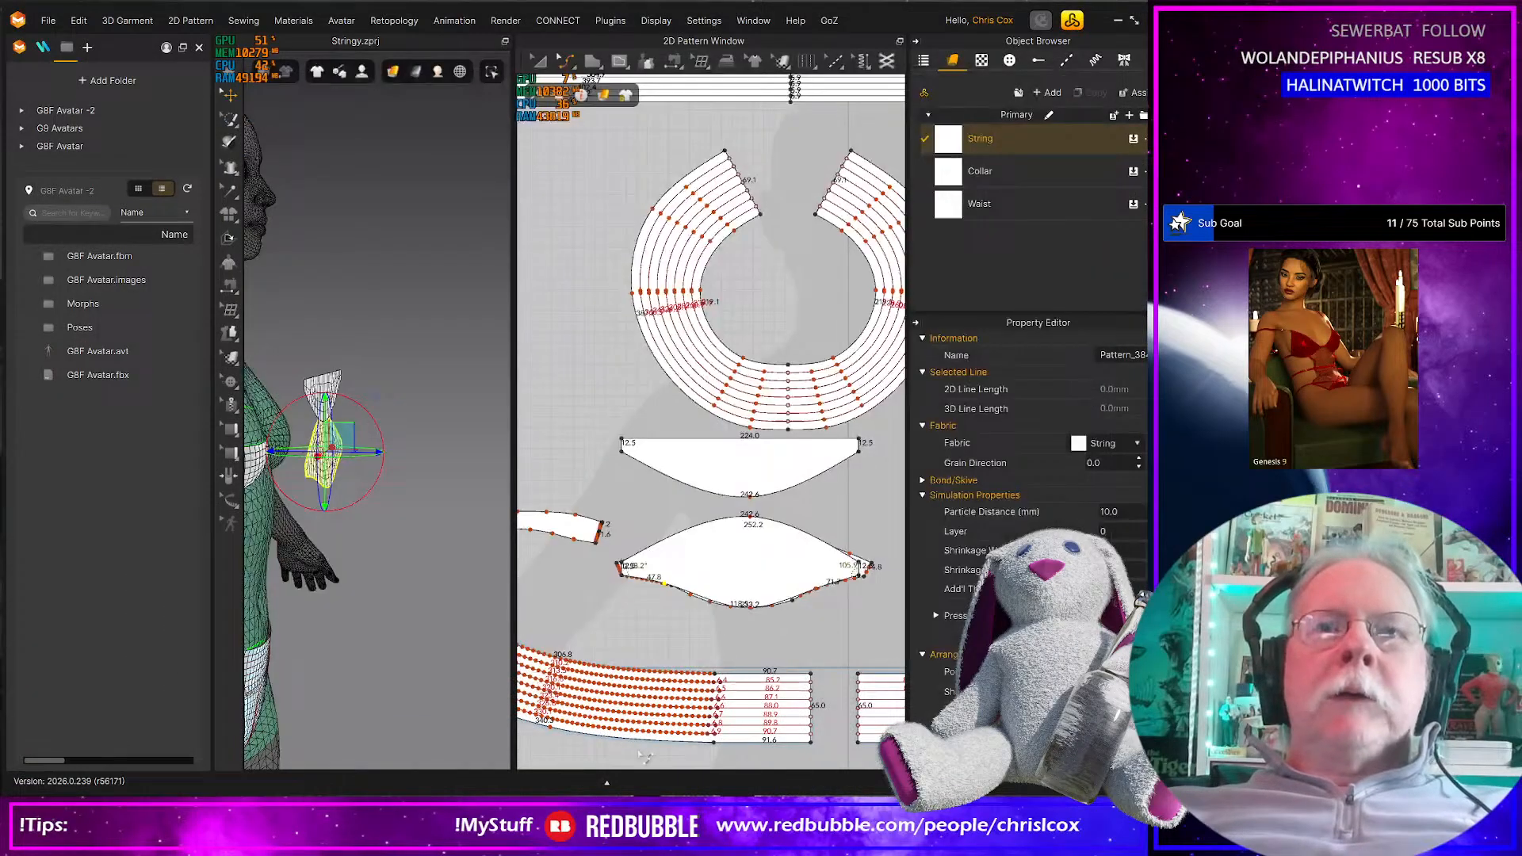
left_click(696, 744)
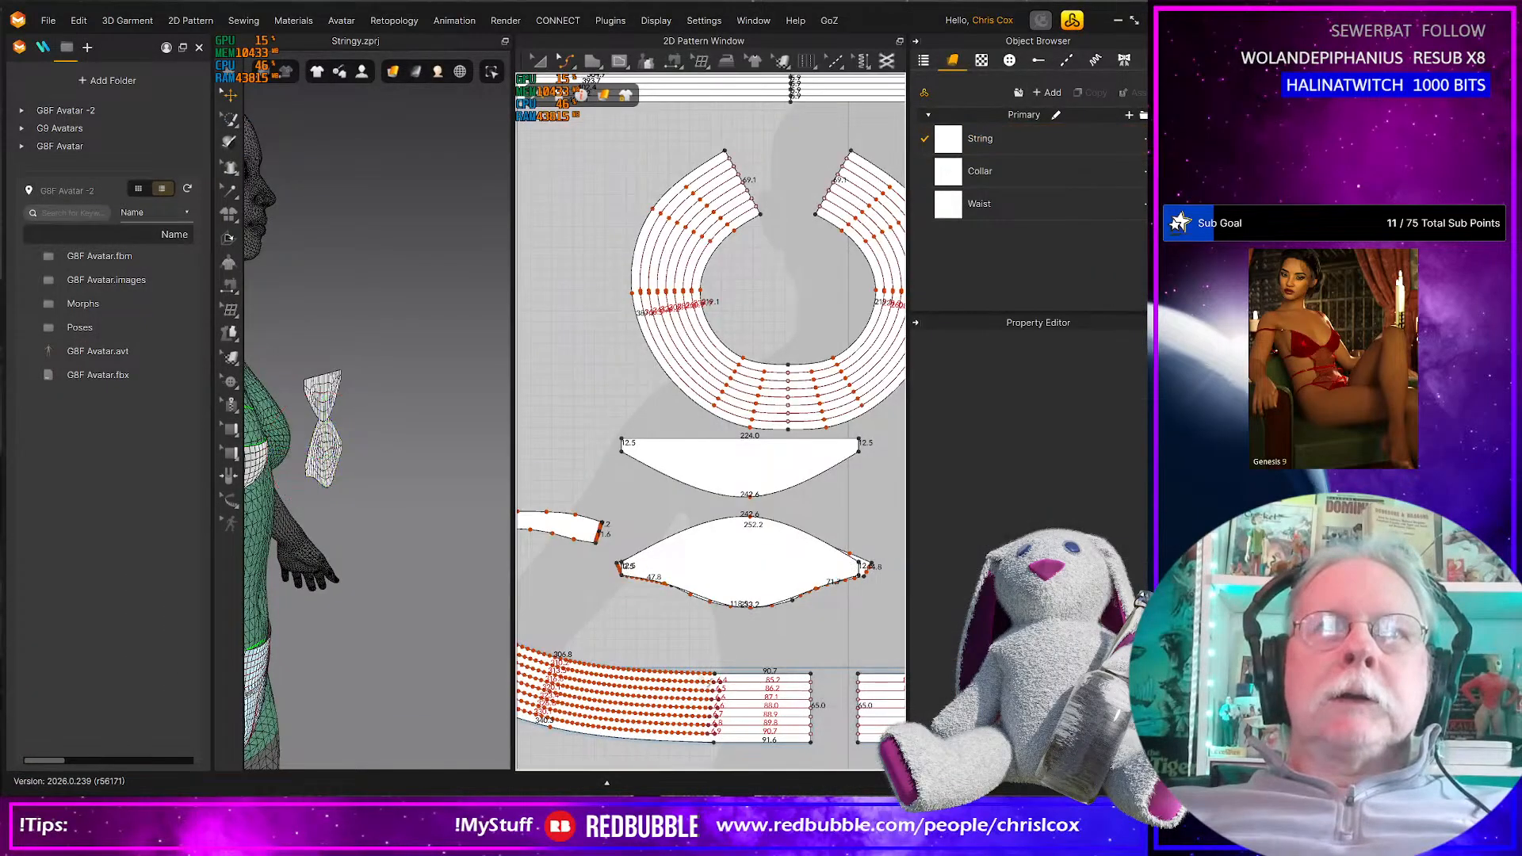
scroll(744, 623, "up", 2)
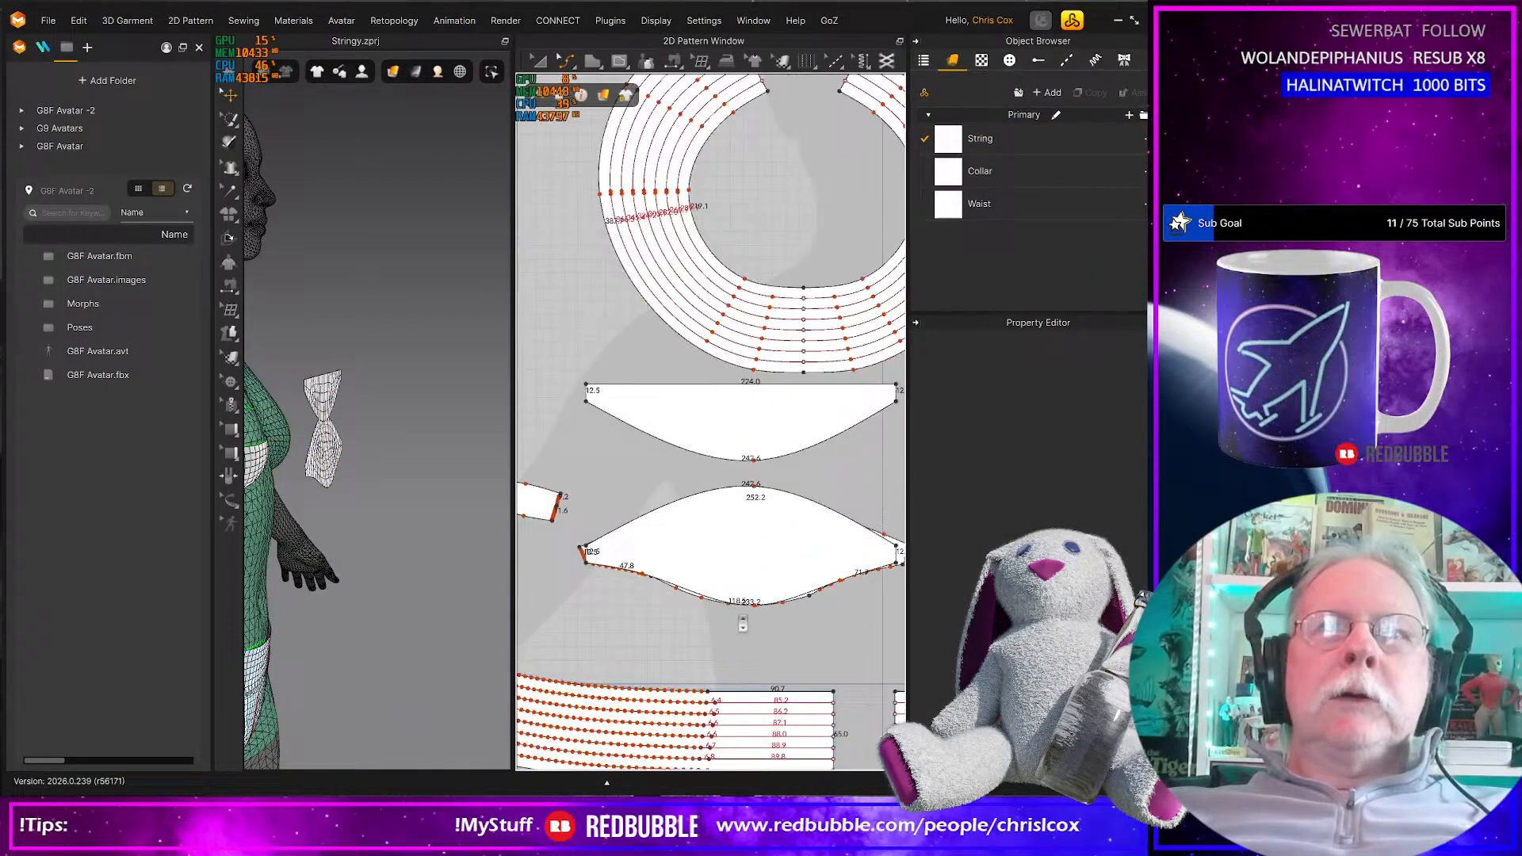
left_click(729, 545)
middle_click_drag(631, 552, 940, 548)
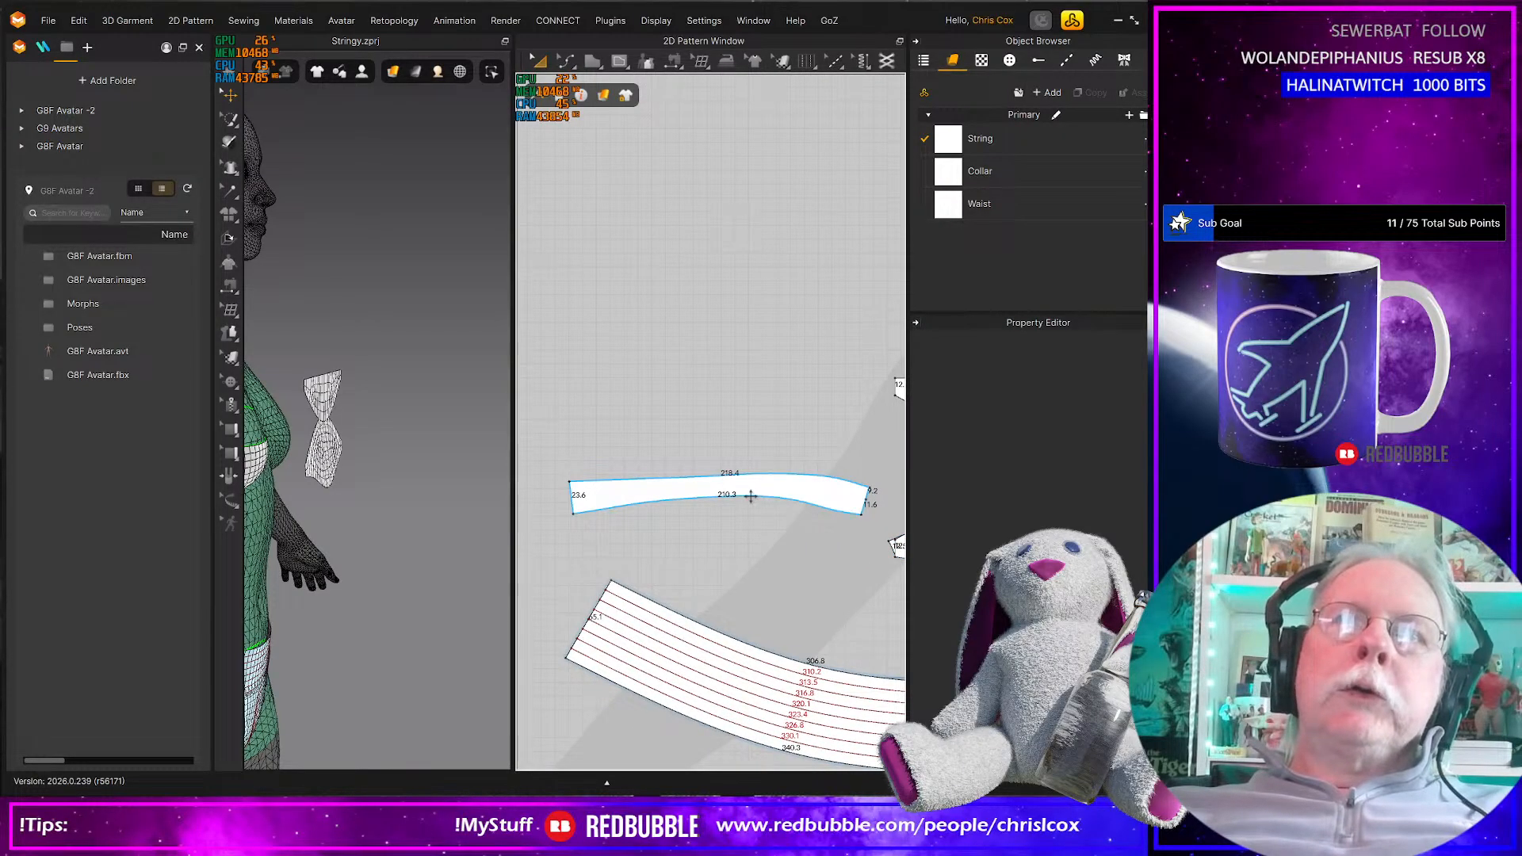
key("s")
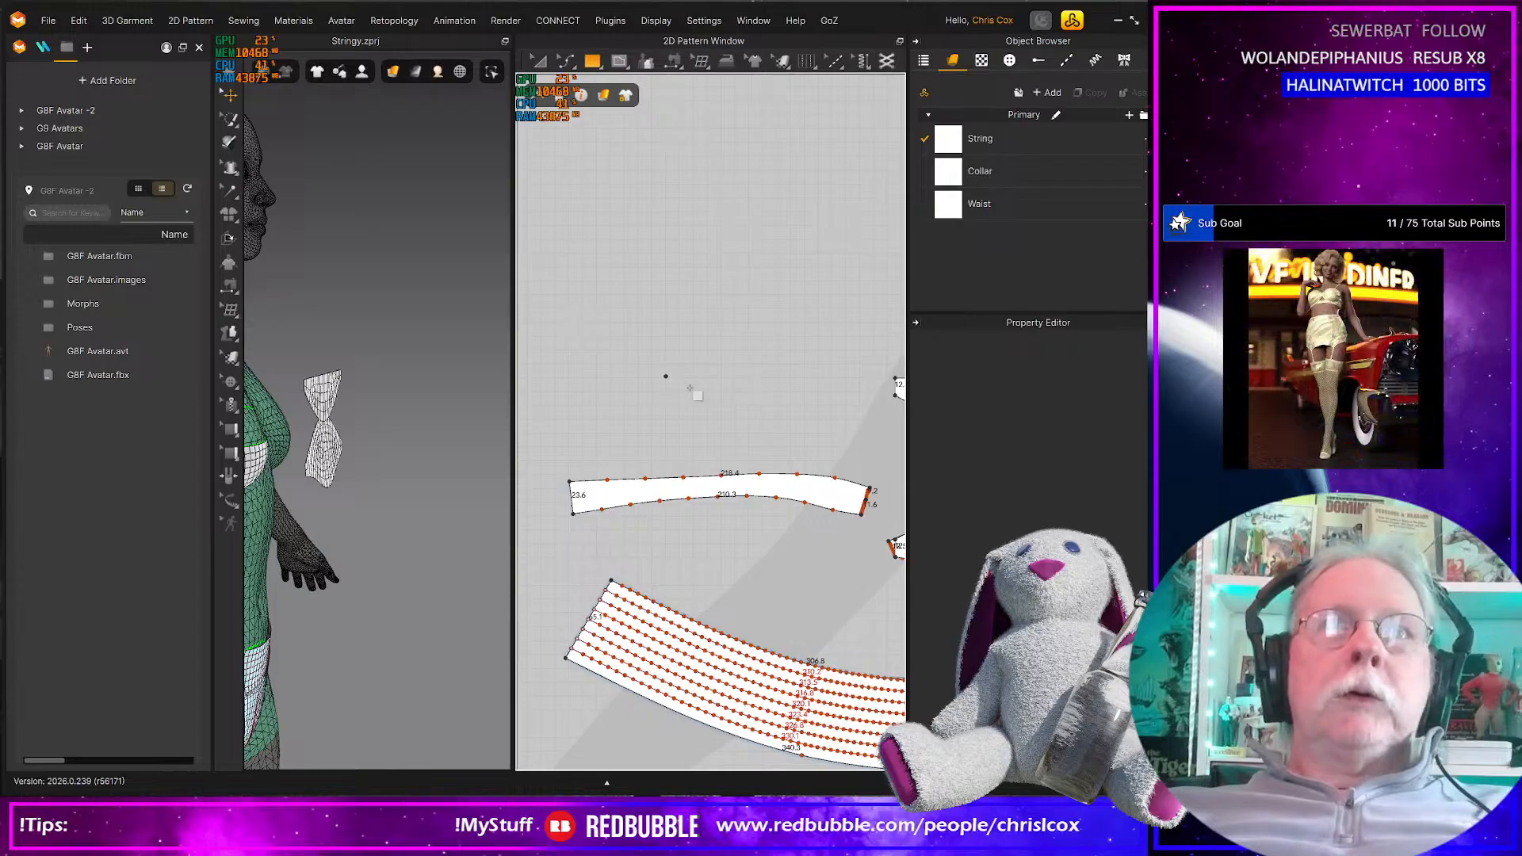
left_click(705, 397)
type("210")
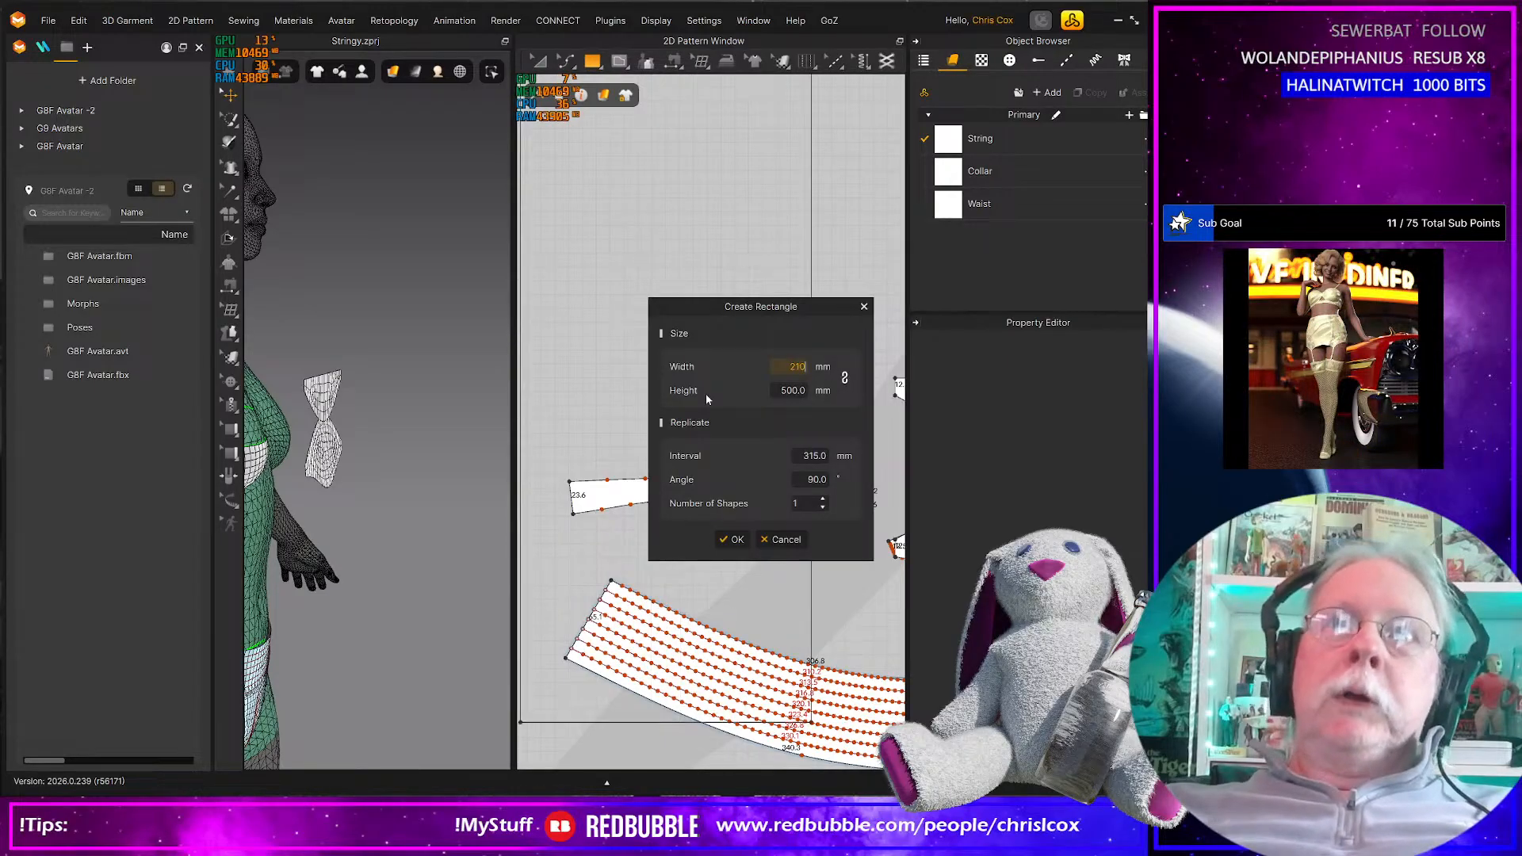
key("Tab")
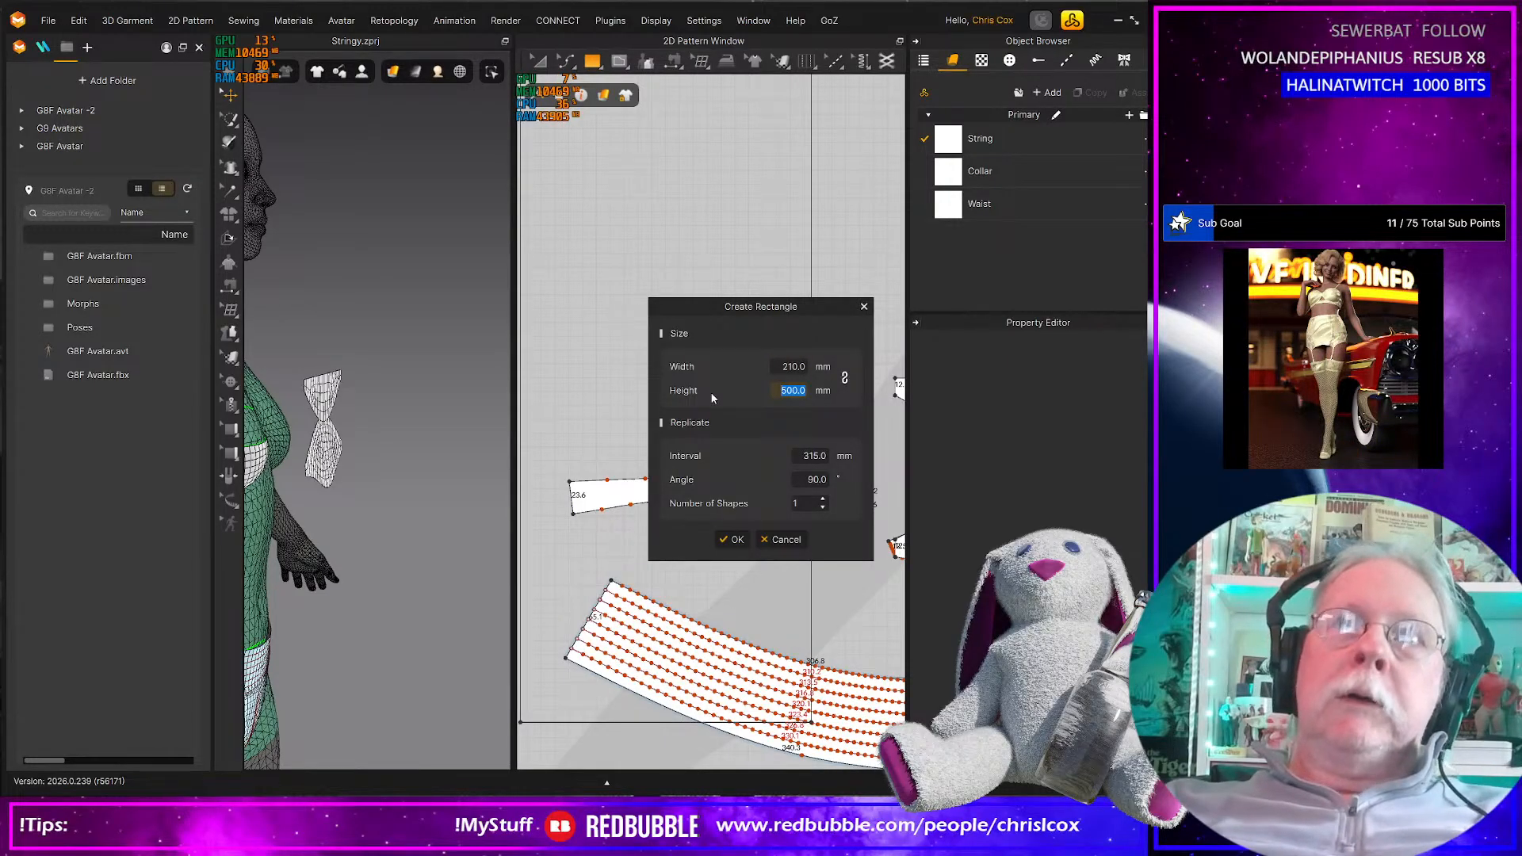
type("25")
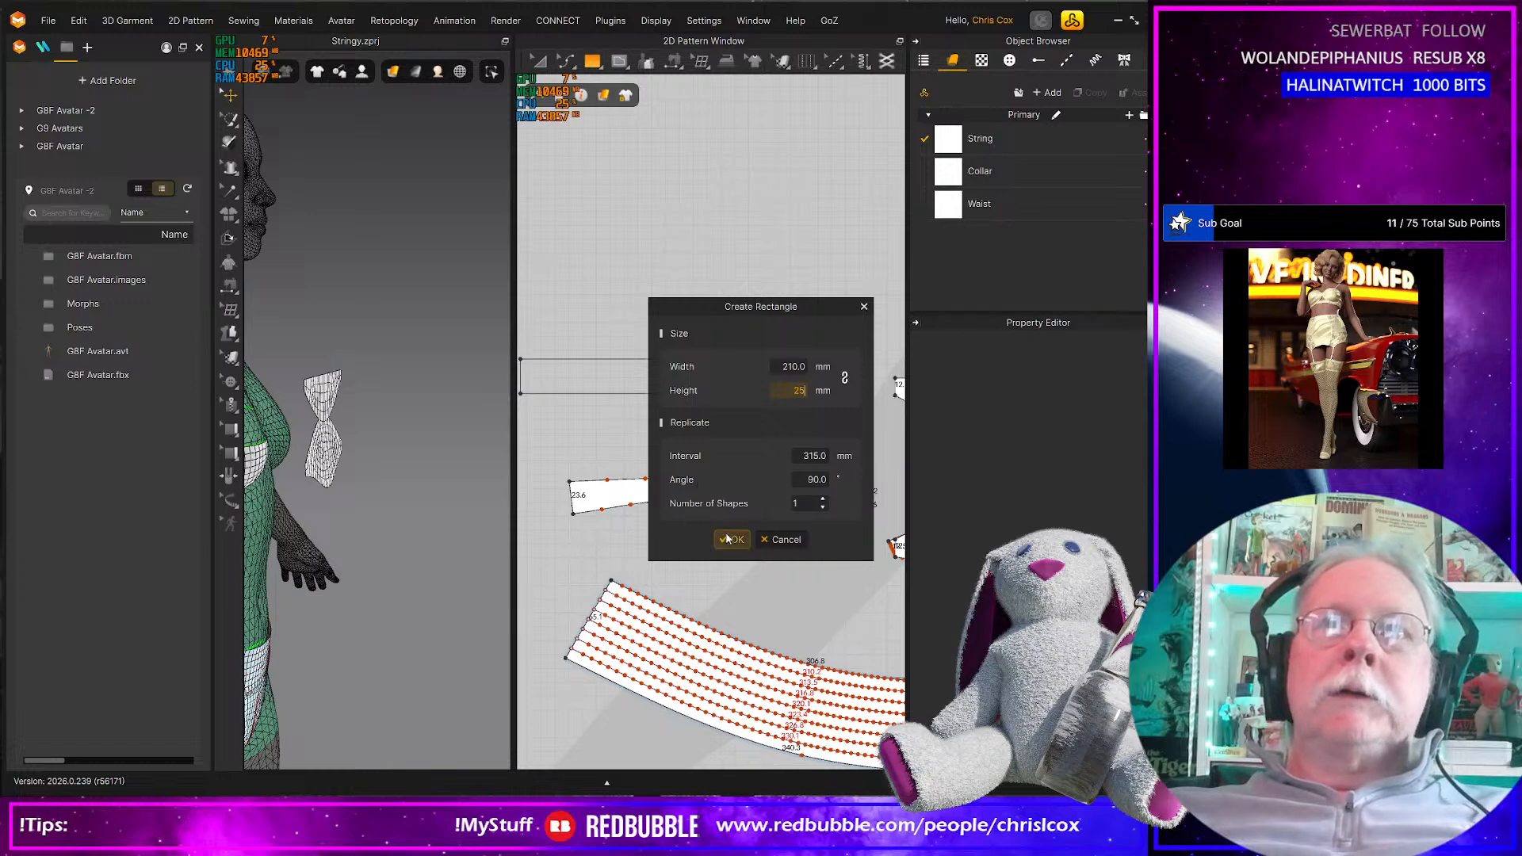
left_click(730, 539)
Move the lower bust cup off the old piece beneath it, and delete that old piece together with the curved side band
scroll(800, 550, "up", 3)
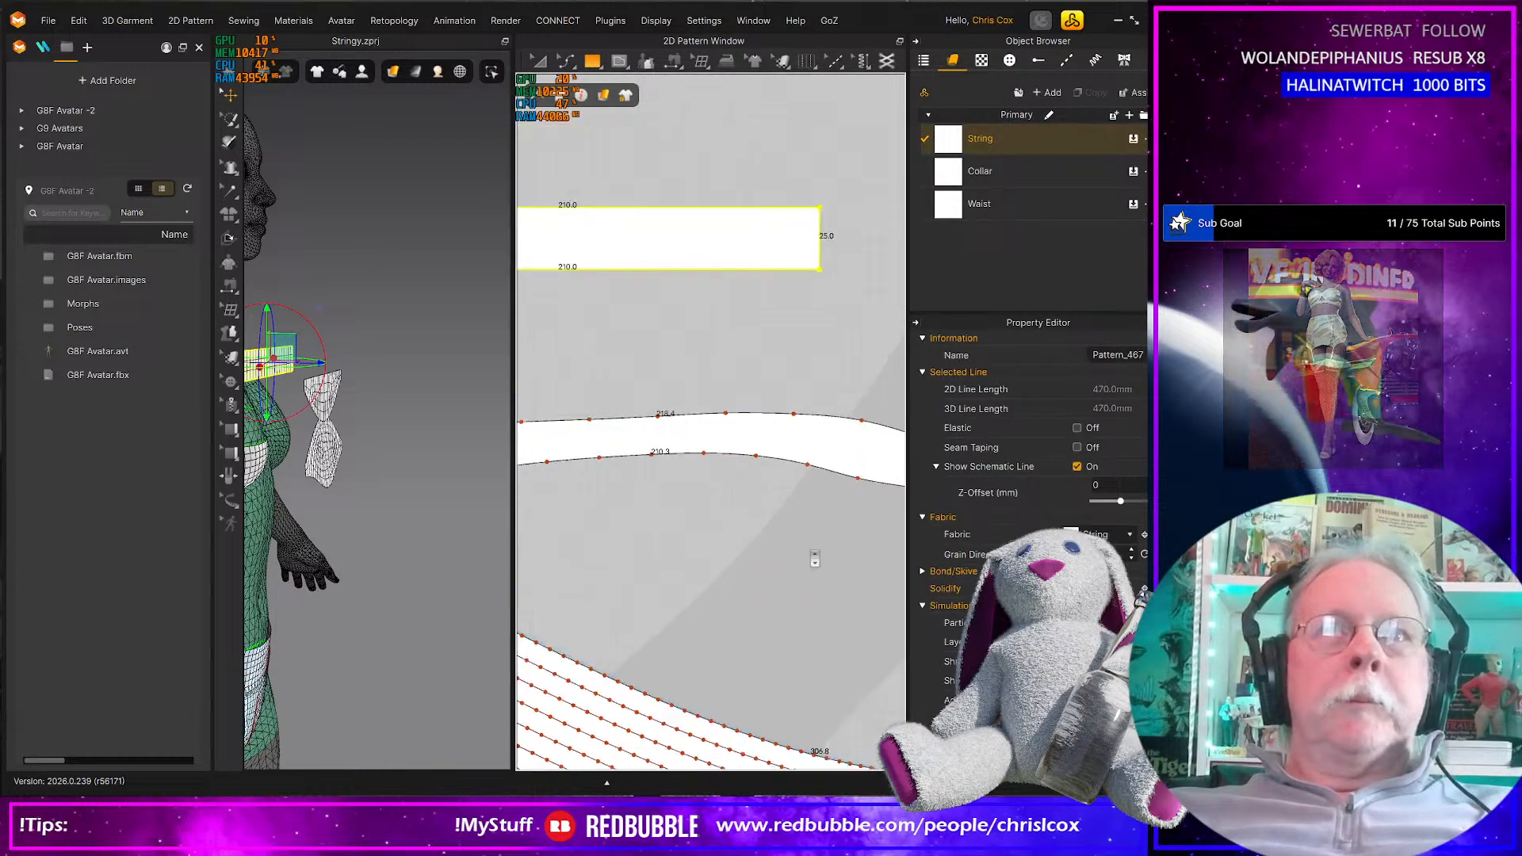
scroll(814, 560, "down", 3)
middle_click_drag(775, 552, 657, 538)
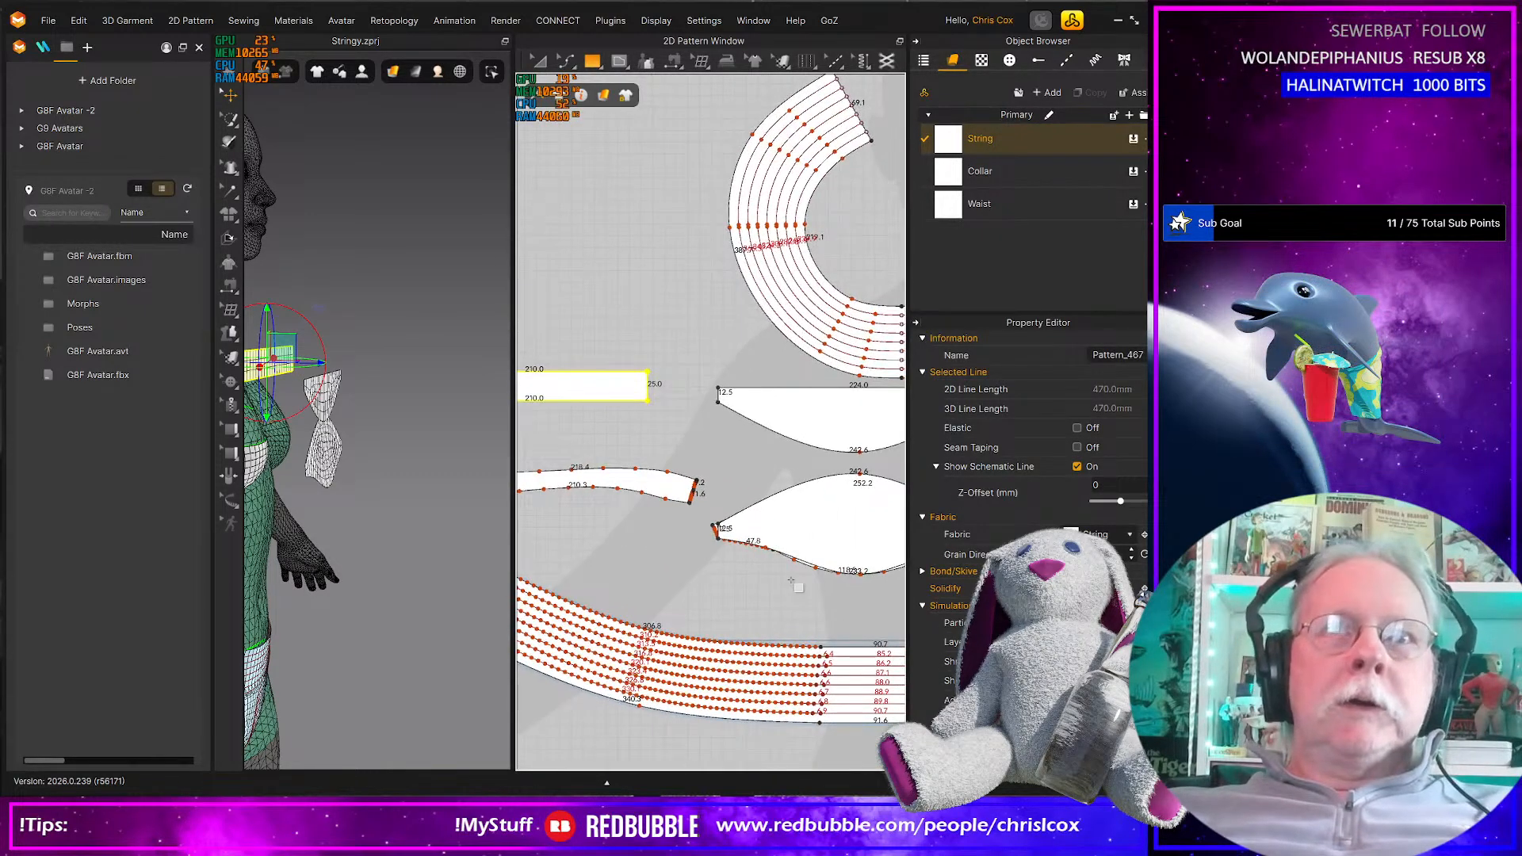
left_click(853, 524)
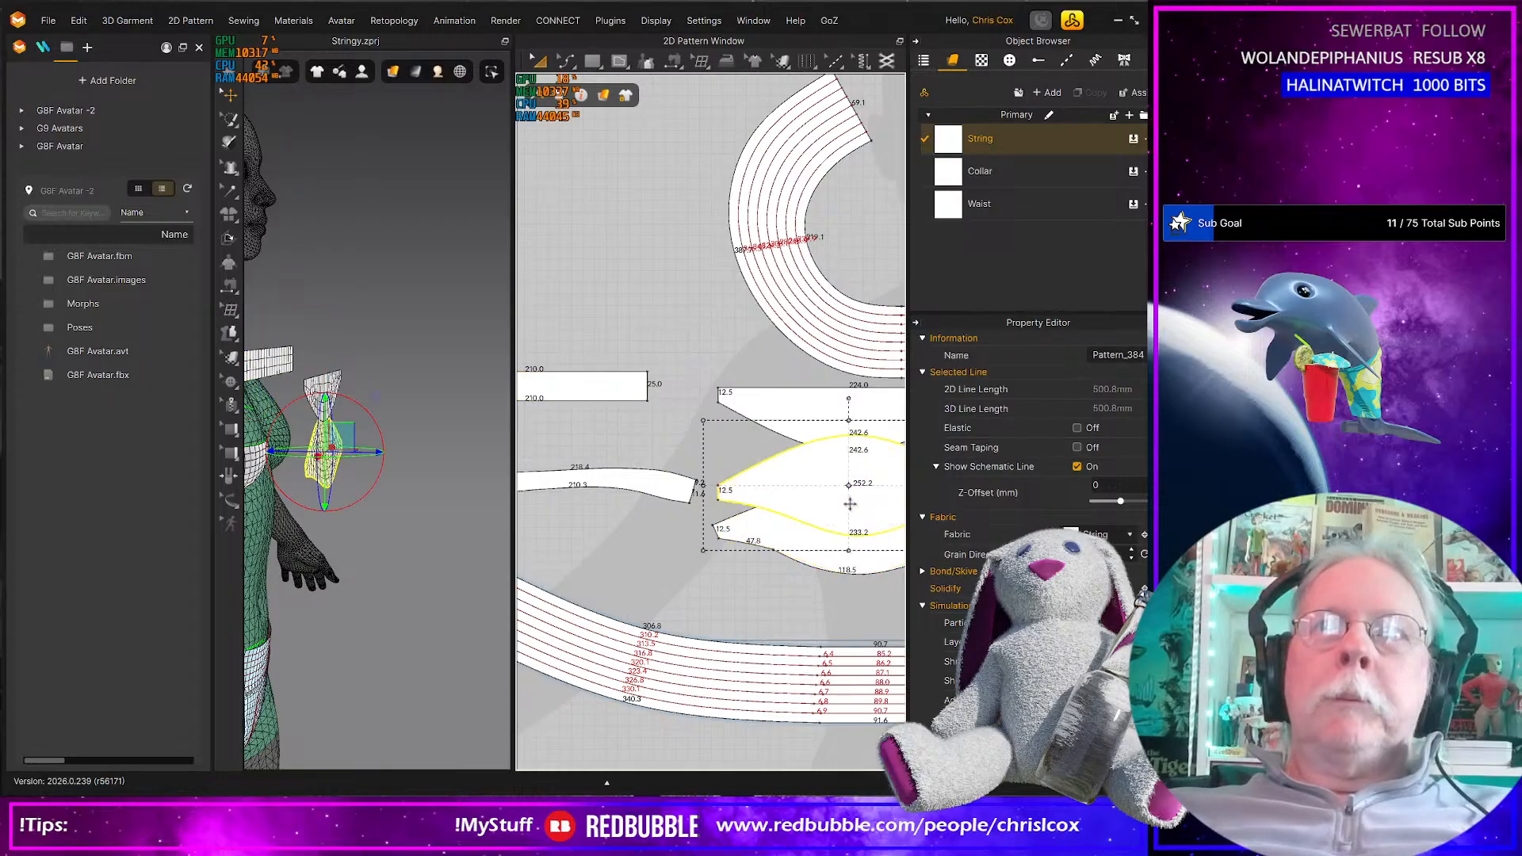
left_click(848, 558)
left_click(650, 485, "shift")
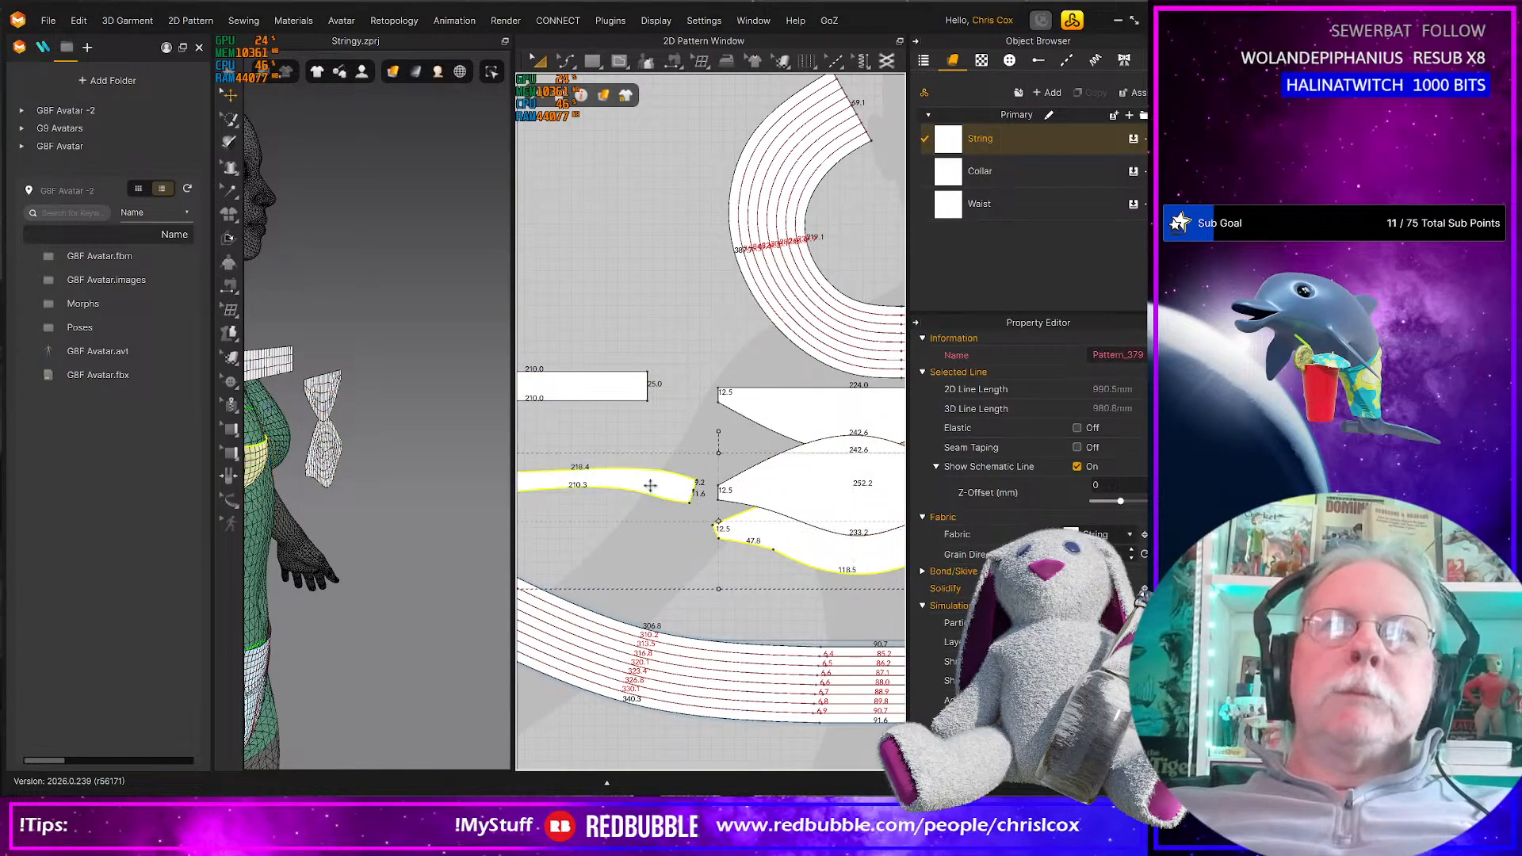
key("Delete")
Reposition the lower bust cup pattern just below the upper cup
scroll(702, 484, "up", 2)
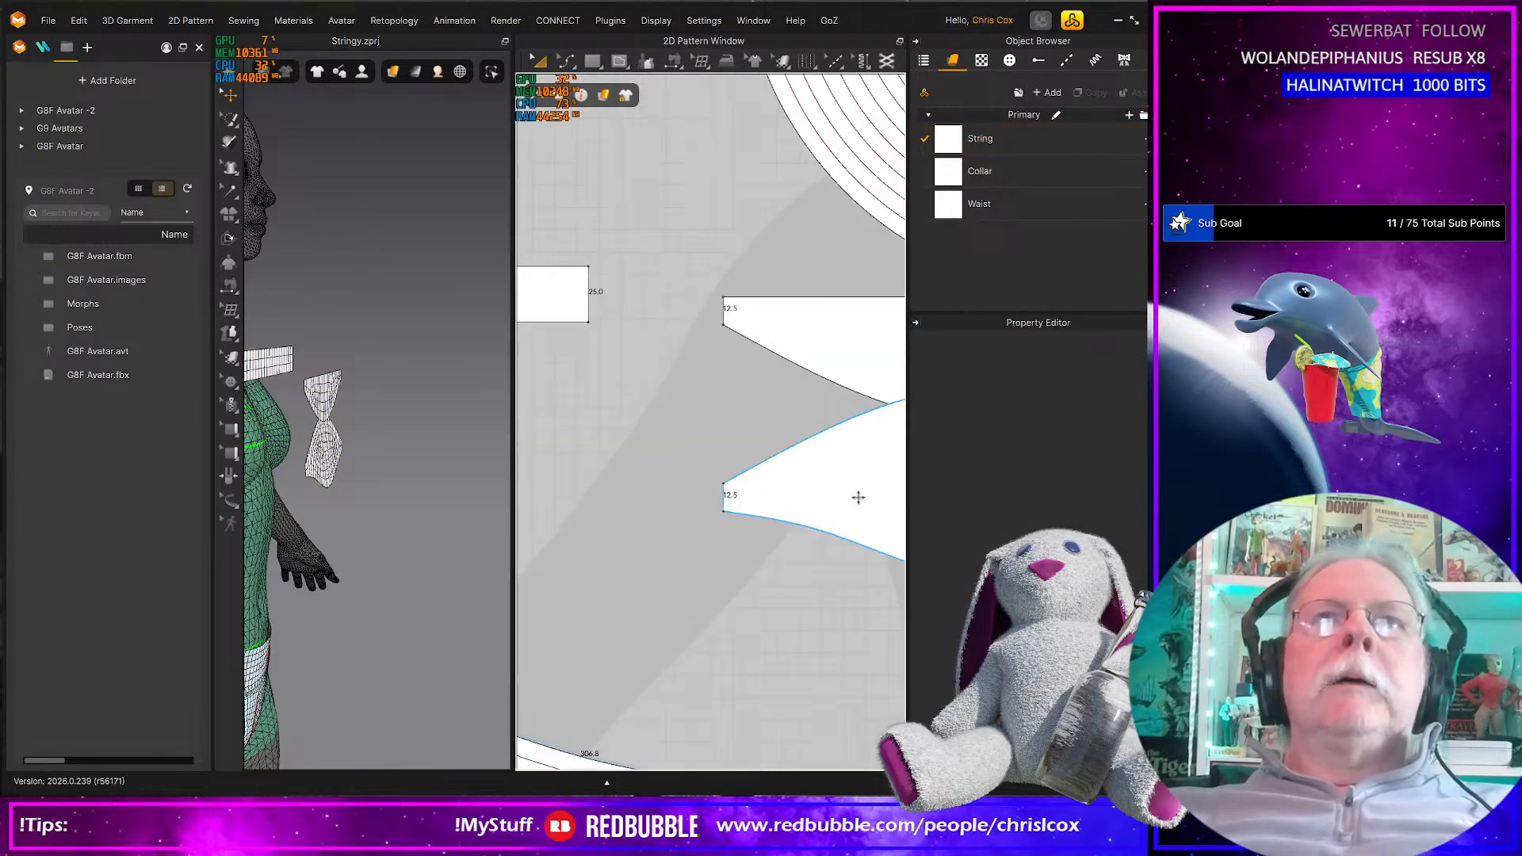
left_click(883, 489)
scroll(696, 545, "up", 2)
middle_click_drag(696, 544, 721, 509)
left_click_drag(720, 510, 775, 499)
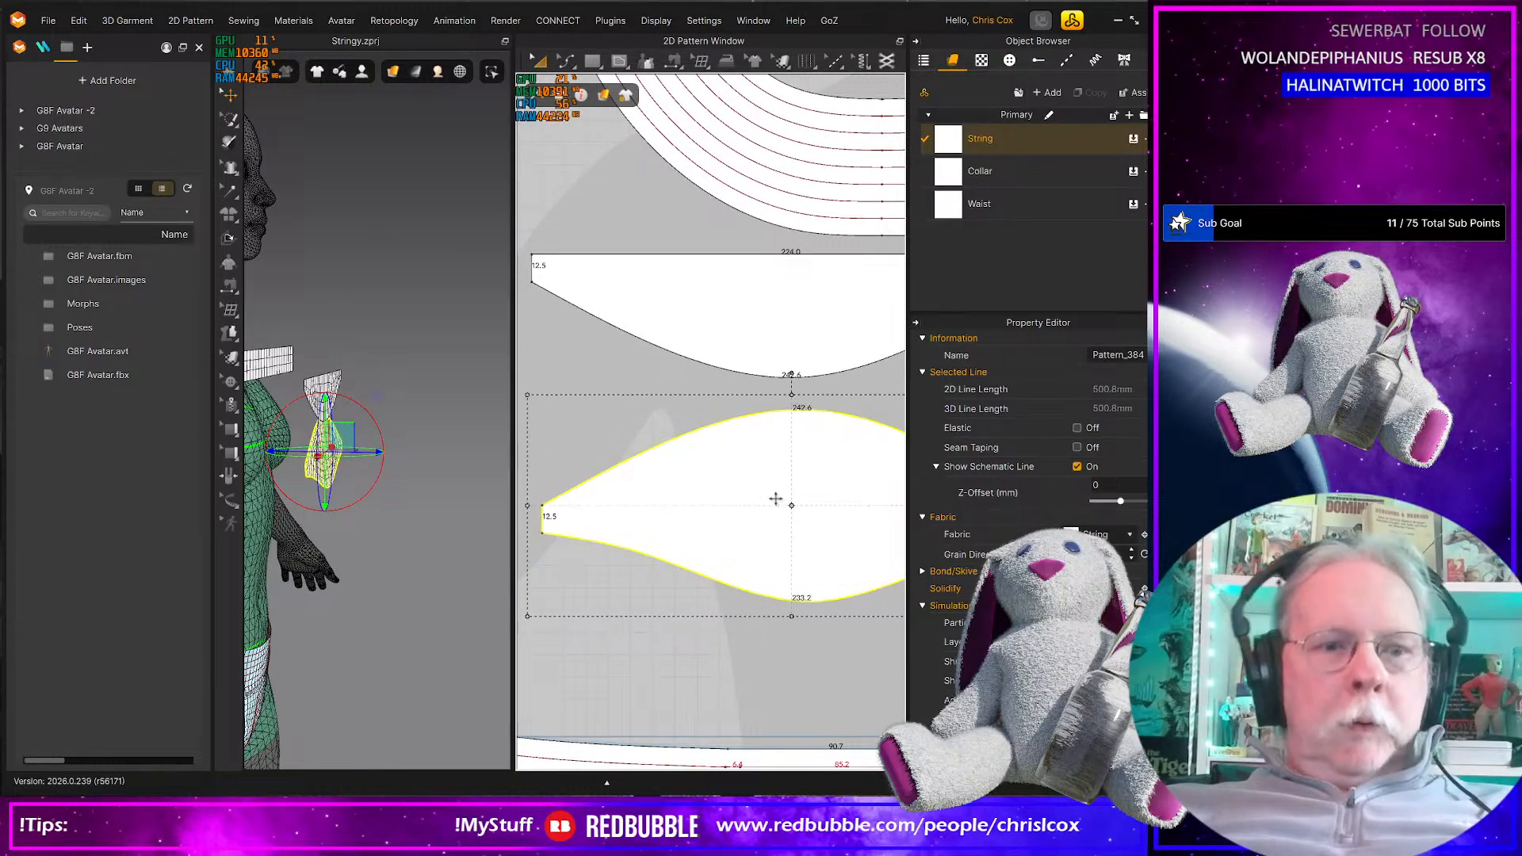
Sew the lower cup's upper curve to the upper cup's lower curve
key("n")
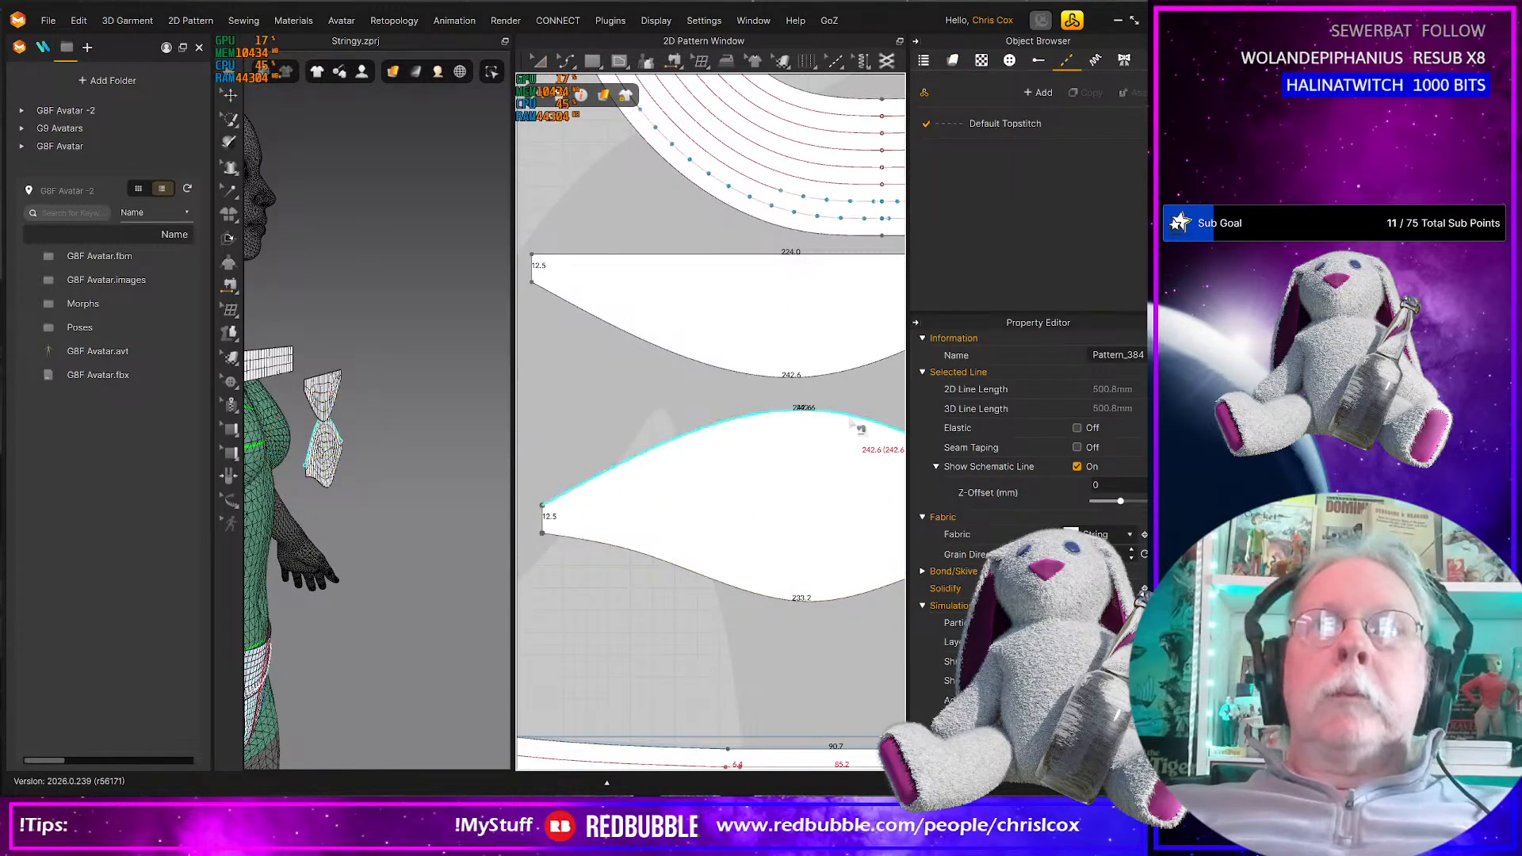
left_click(862, 429)
left_click(856, 379)
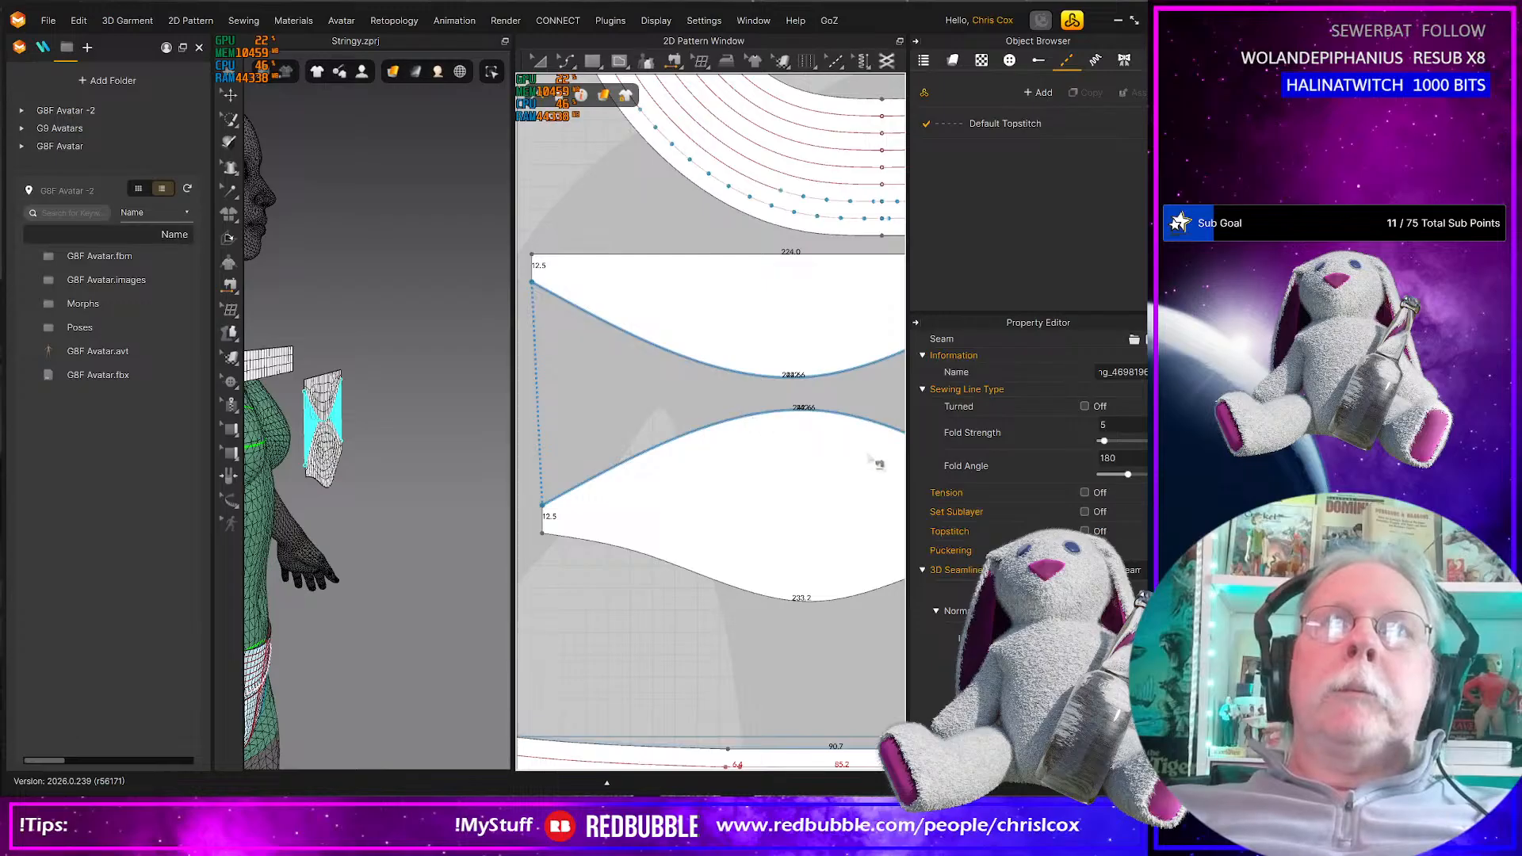
Sew the short side edges of the upper and lower cups to the upper and lower halves of the rectangle's 25 mm end
middle_click_drag(569, 440, 879, 528)
scroll(700, 478, "down", 5)
scroll(700, 473, "up", 4)
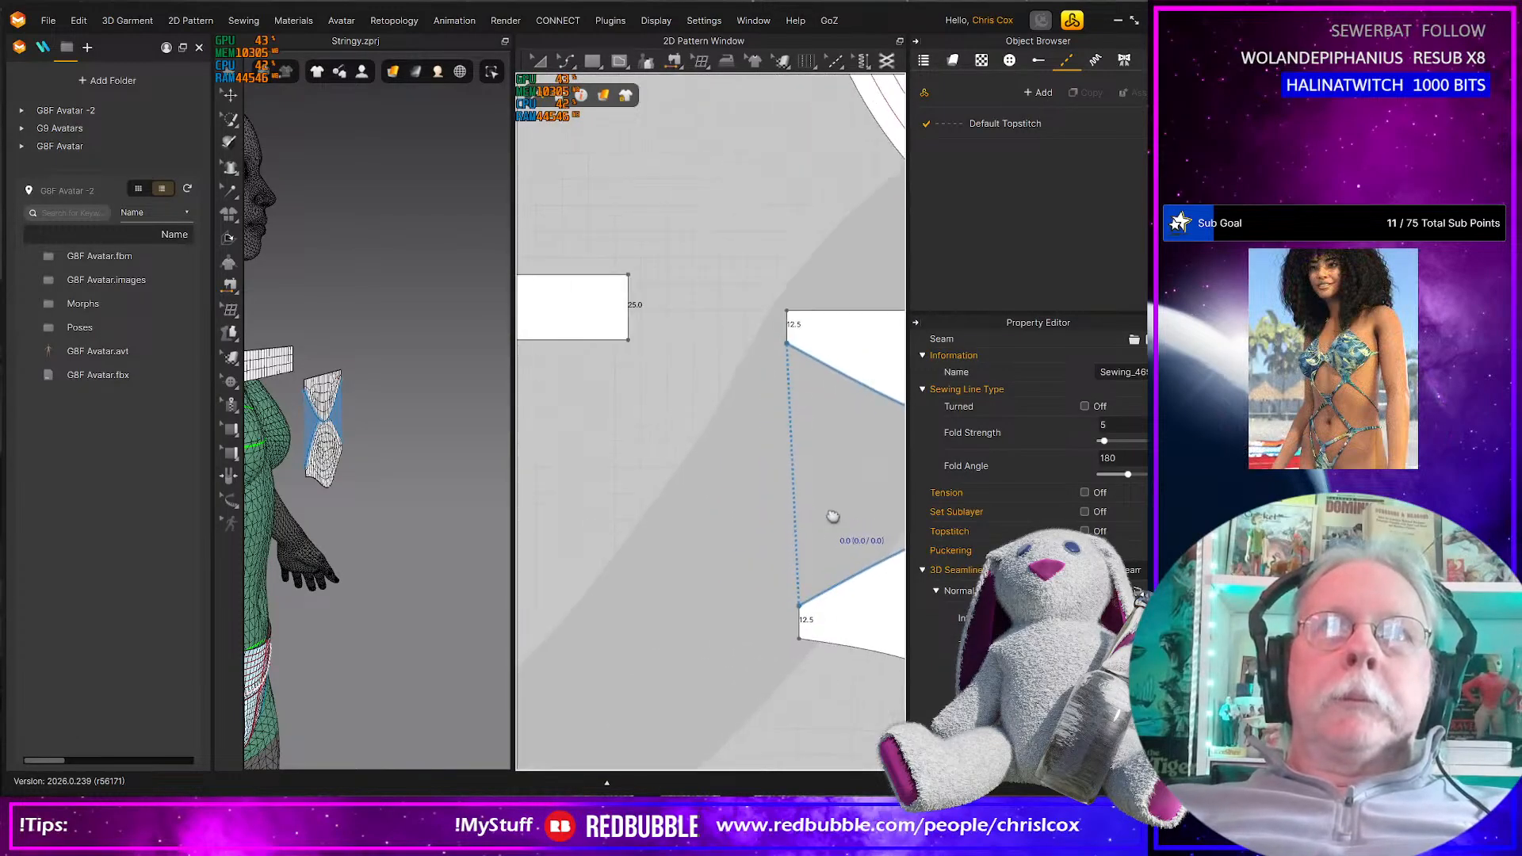
left_click(788, 319)
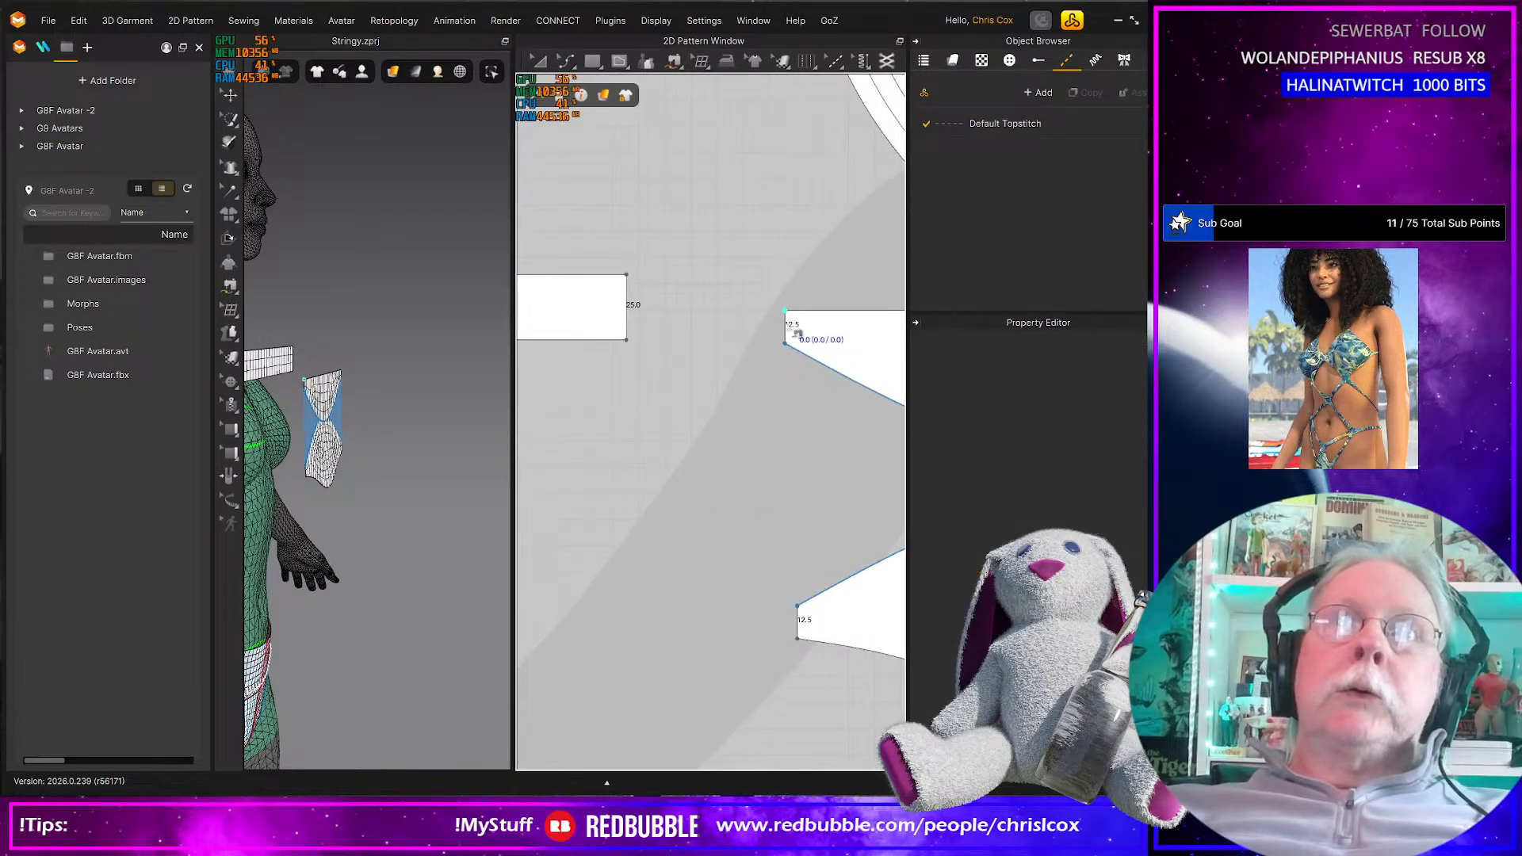
left_click(626, 276)
left_click(627, 308)
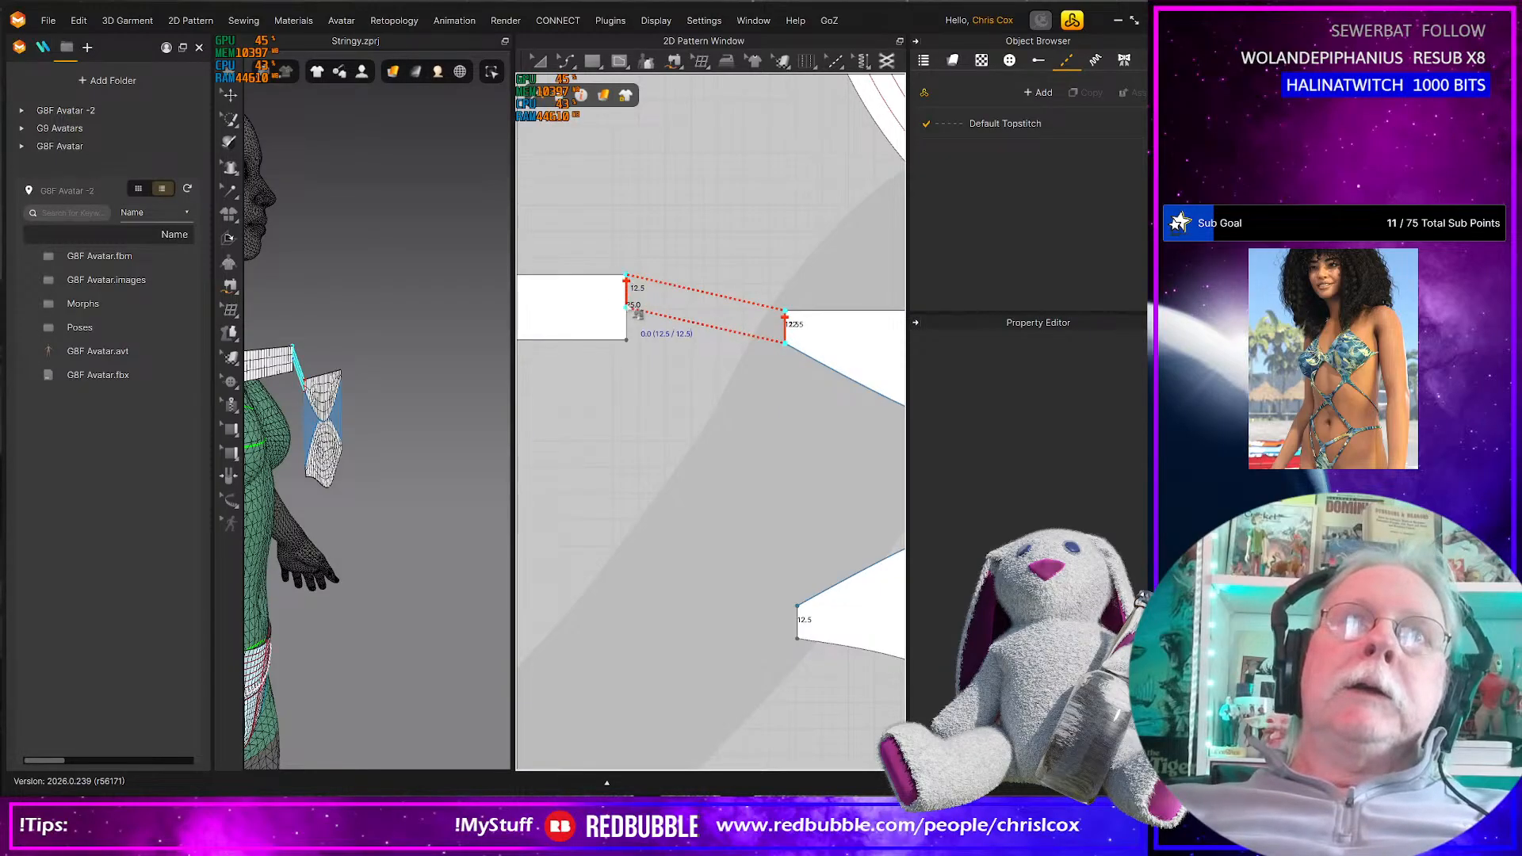
left_click(798, 639)
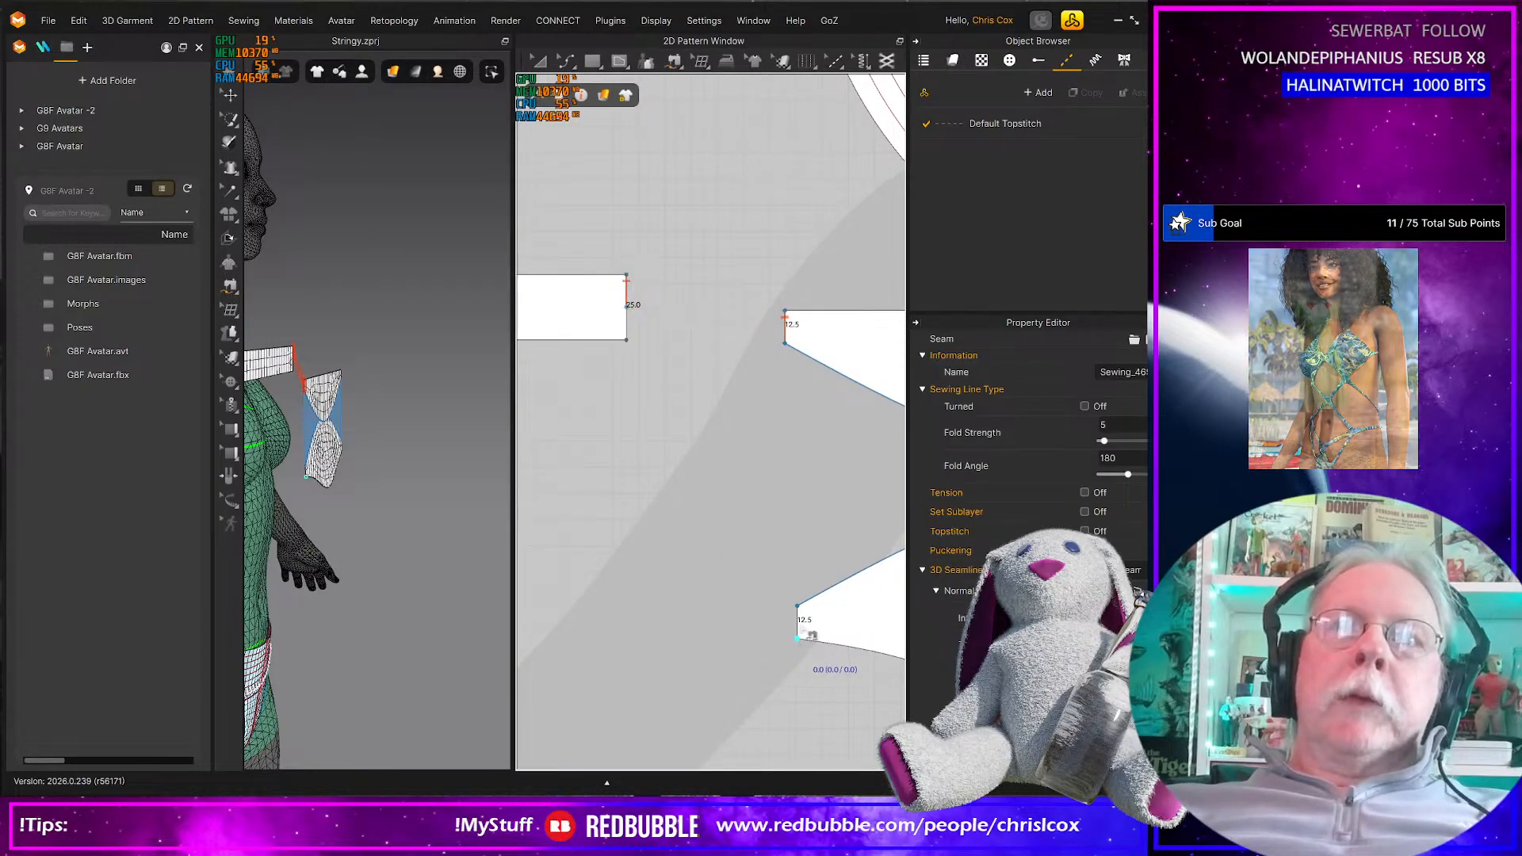
left_click(626, 341)
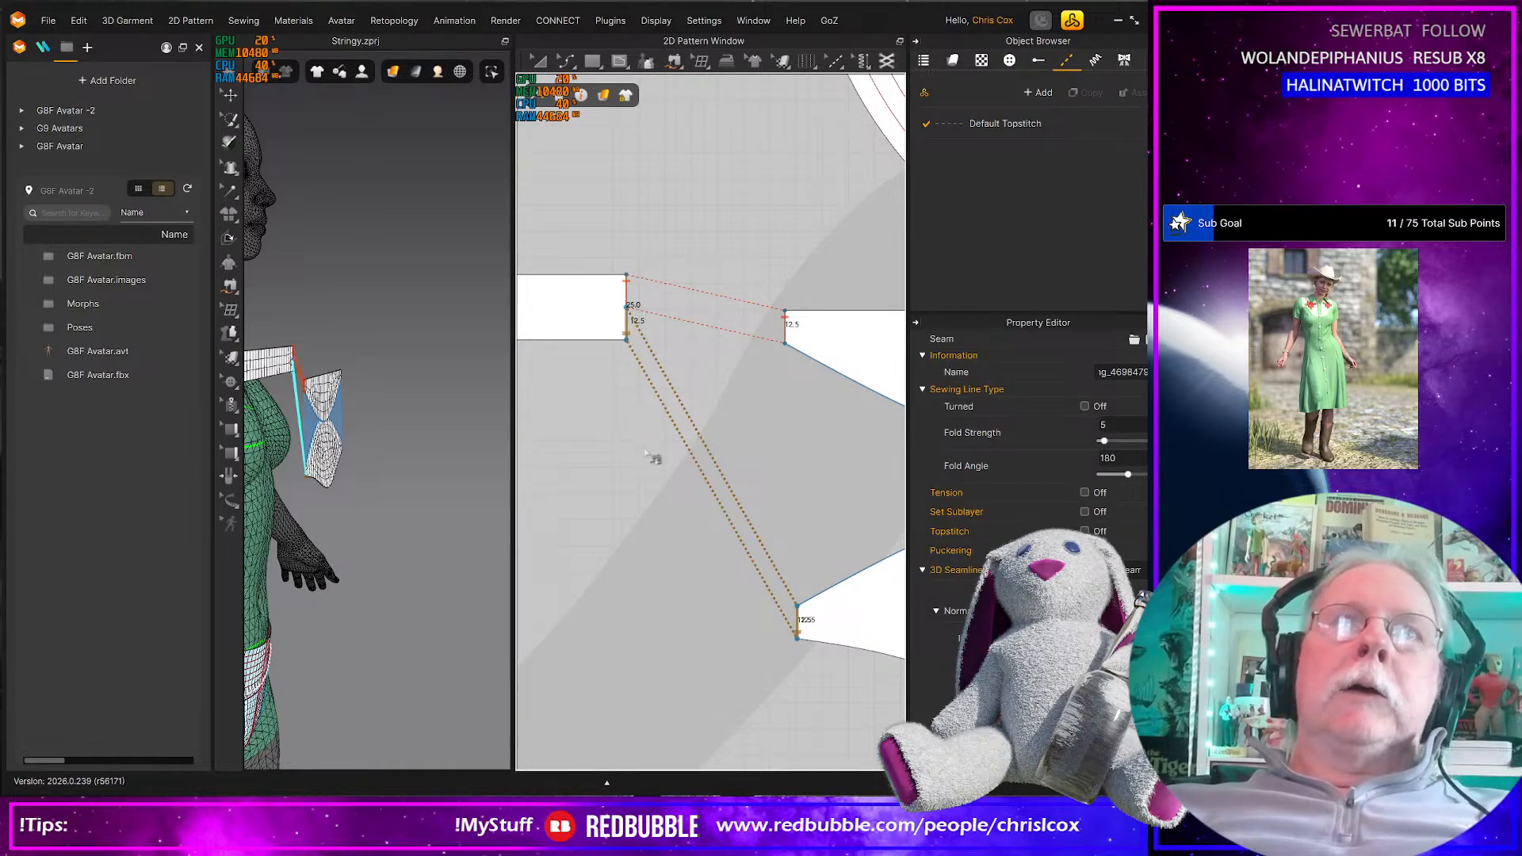
Set the gravity to 0 in the simulation properties
scroll(646, 453, "down", 3)
scroll(435, 559, "down", 3)
right_click_drag(398, 546, 333, 539)
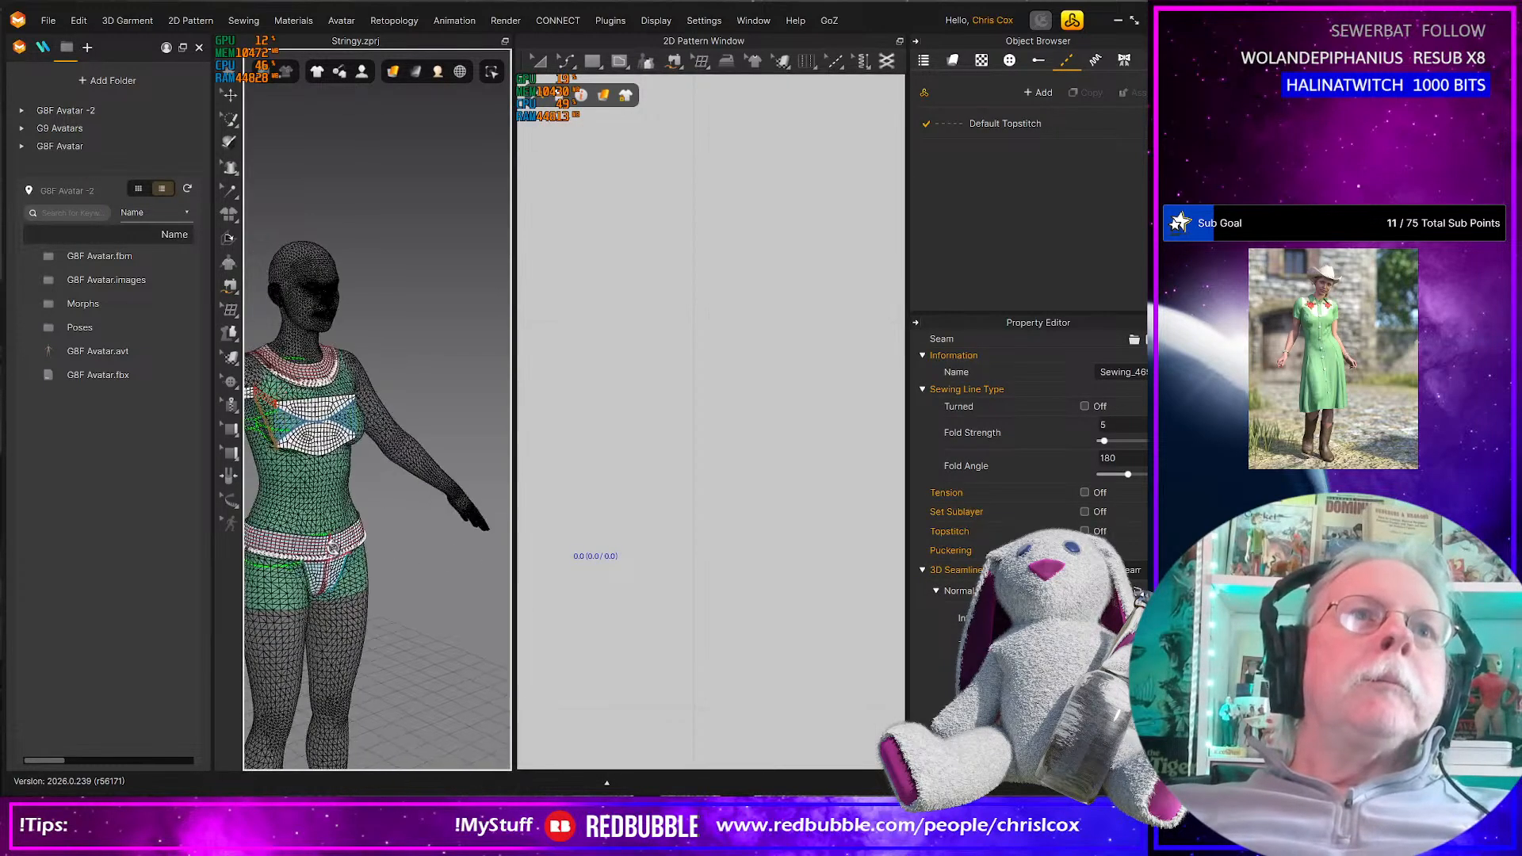
right_click(442, 362)
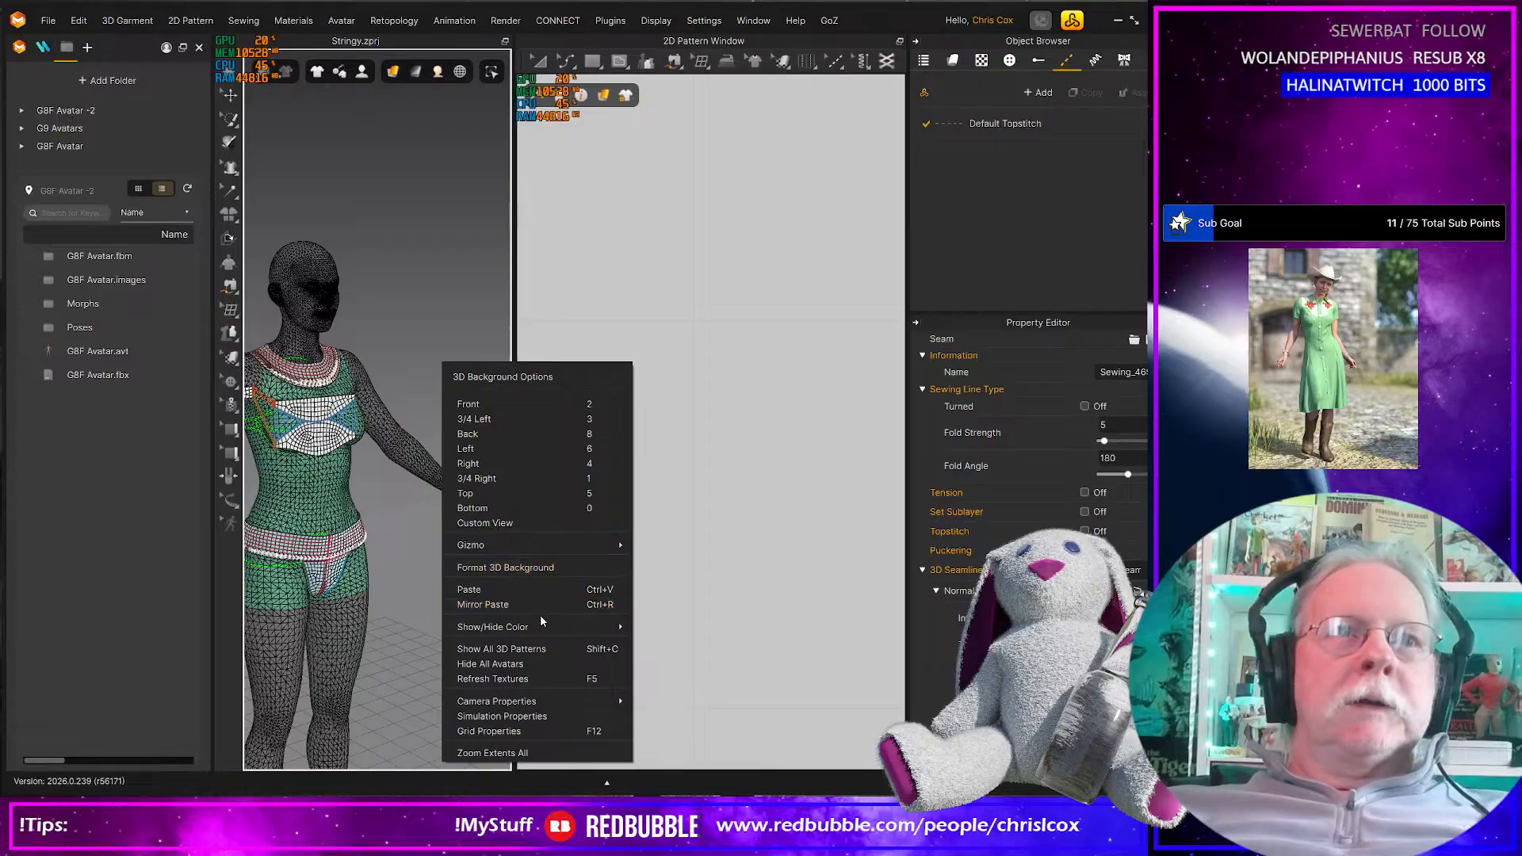
left_click(544, 717)
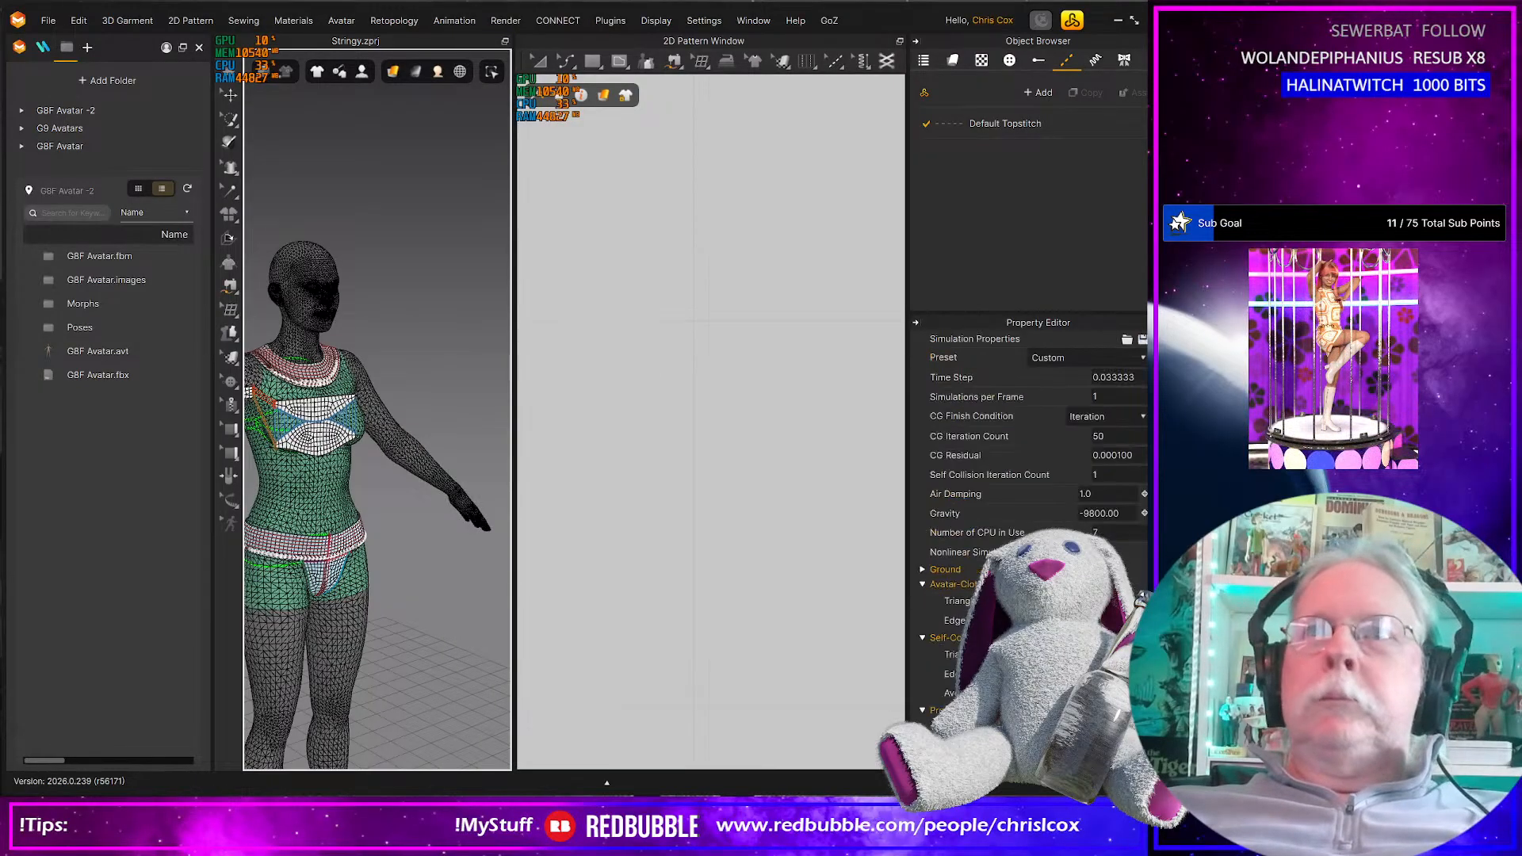
left_click(1119, 514)
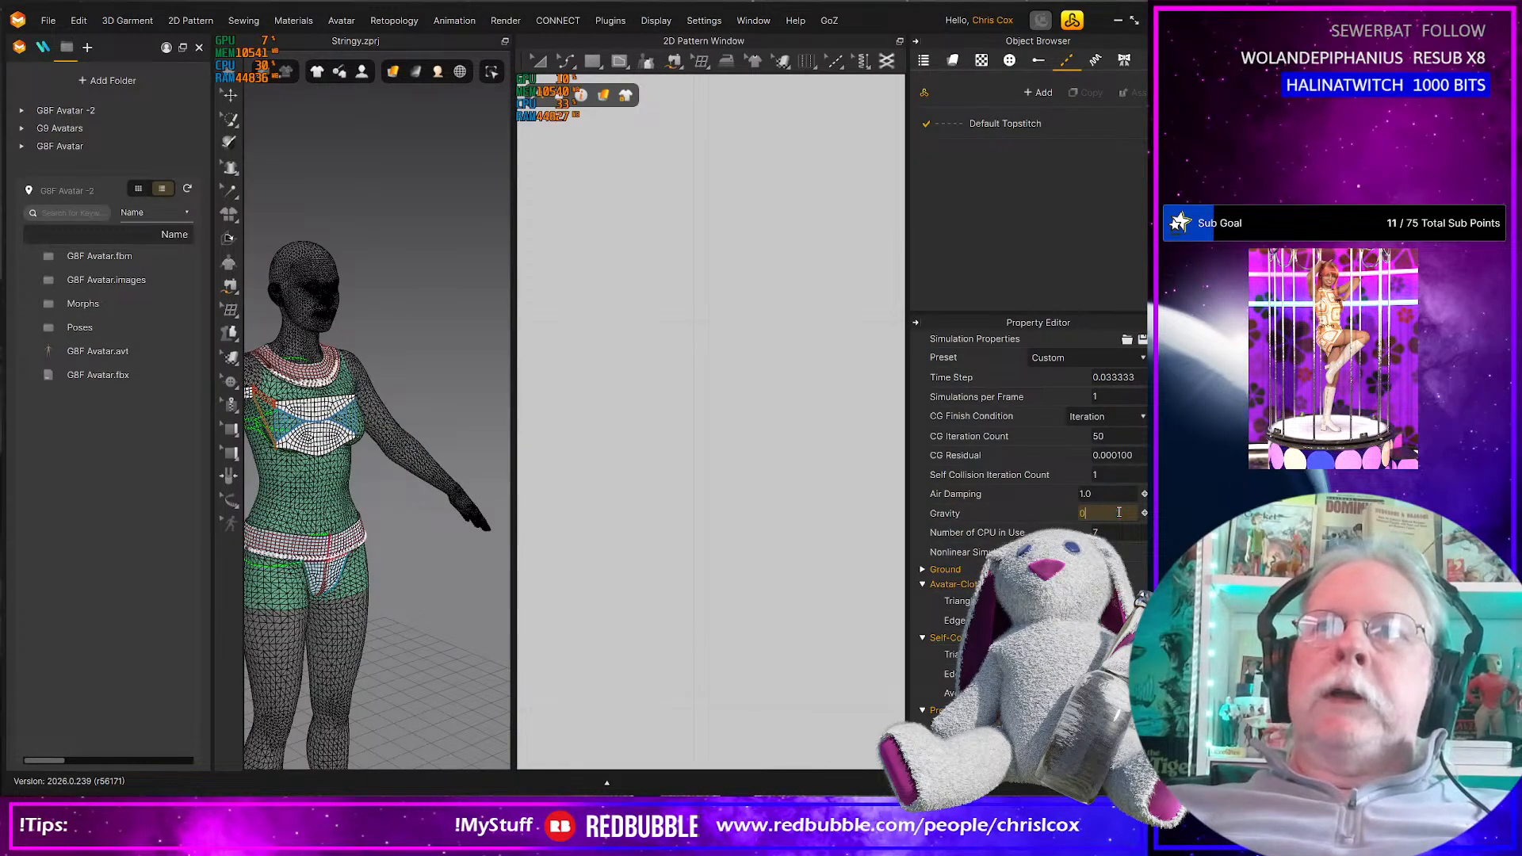
Rotate the rectangular side band in 3D so it runs front to back beside the avatar's right arm
middle_click_drag(401, 482, 513, 537)
left_click(345, 471)
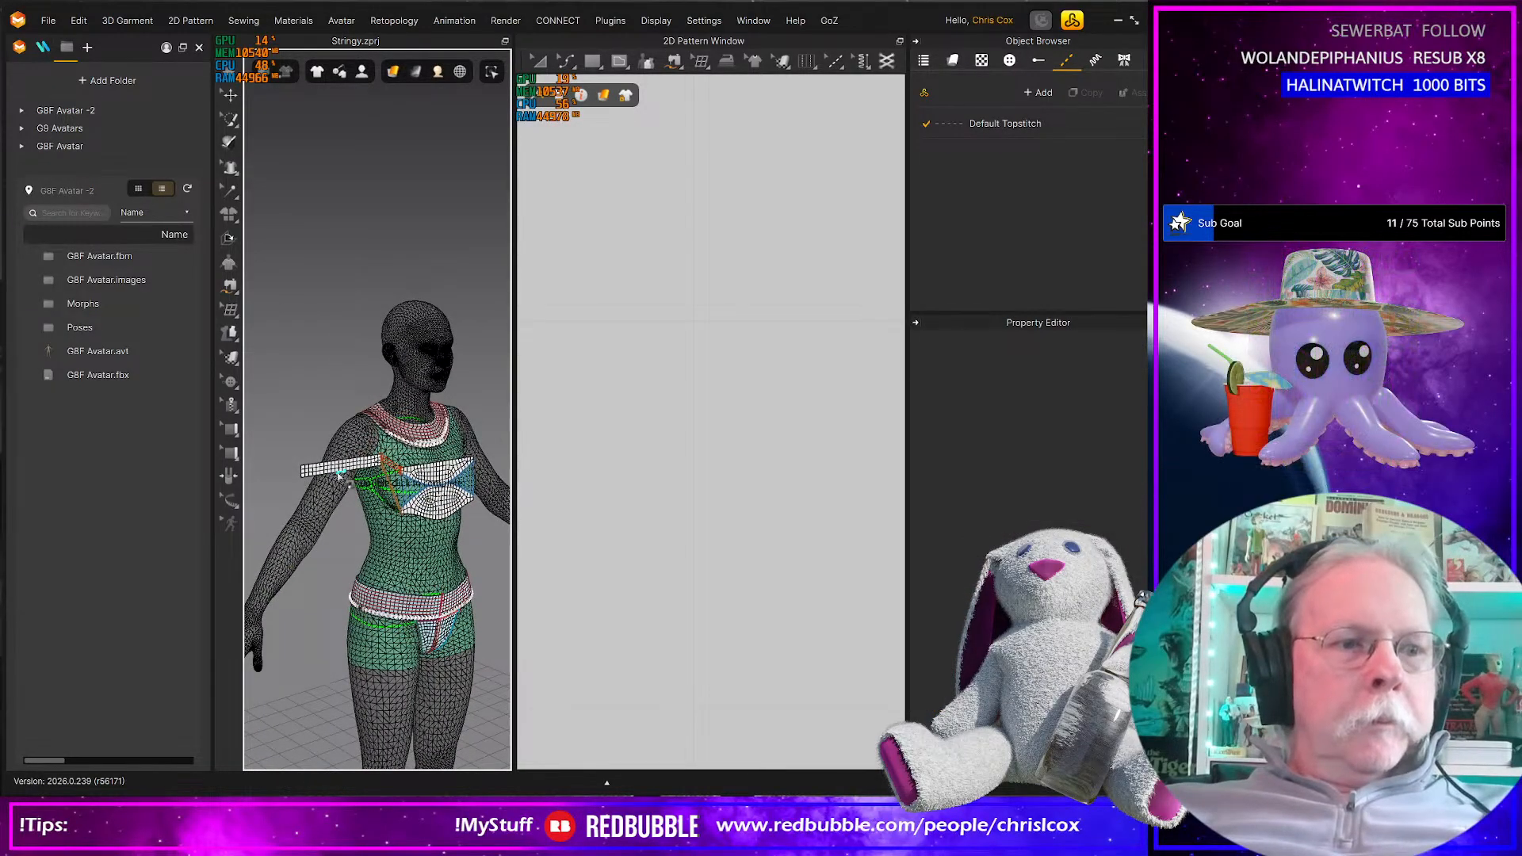
left_click(338, 476)
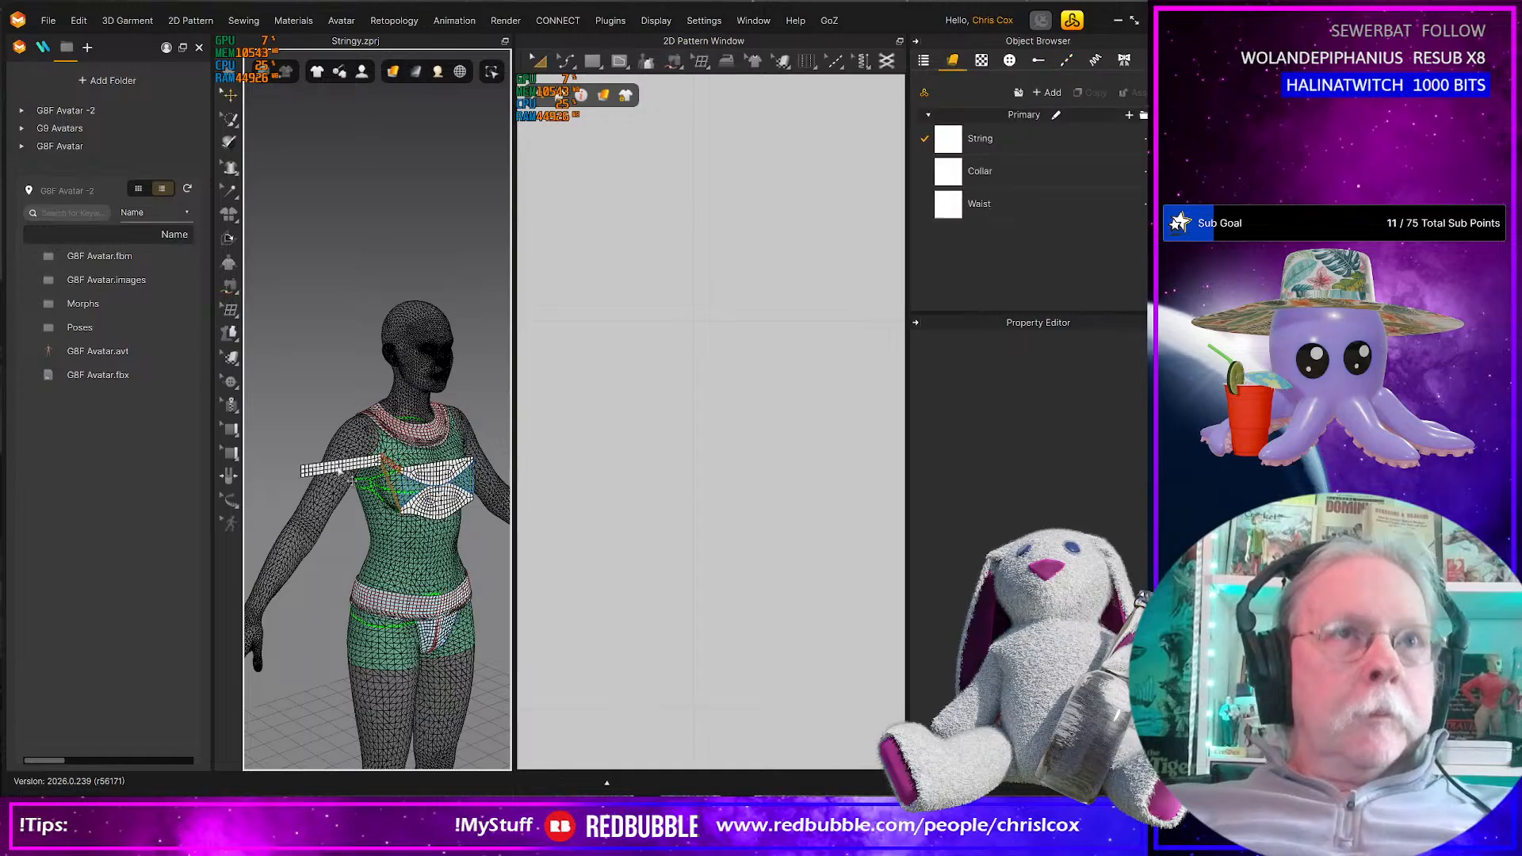
left_click_drag(354, 495, 321, 470)
right_click_drag(321, 470, 362, 471)
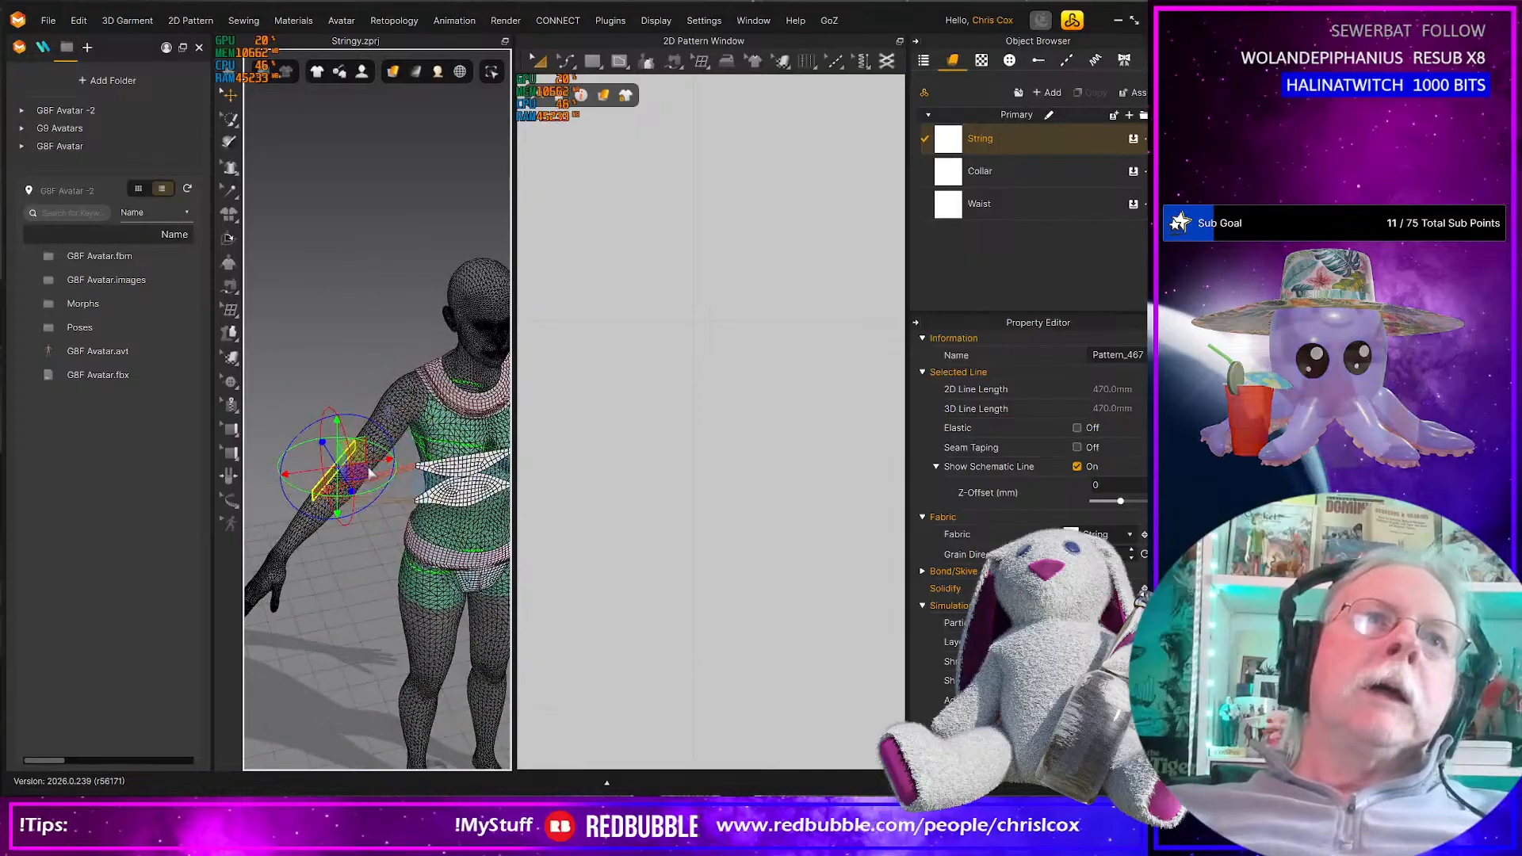
left_click_drag(362, 471, 414, 423)
right_click_drag(392, 453, 501, 444)
left_click_drag(267, 443, 207, 486)
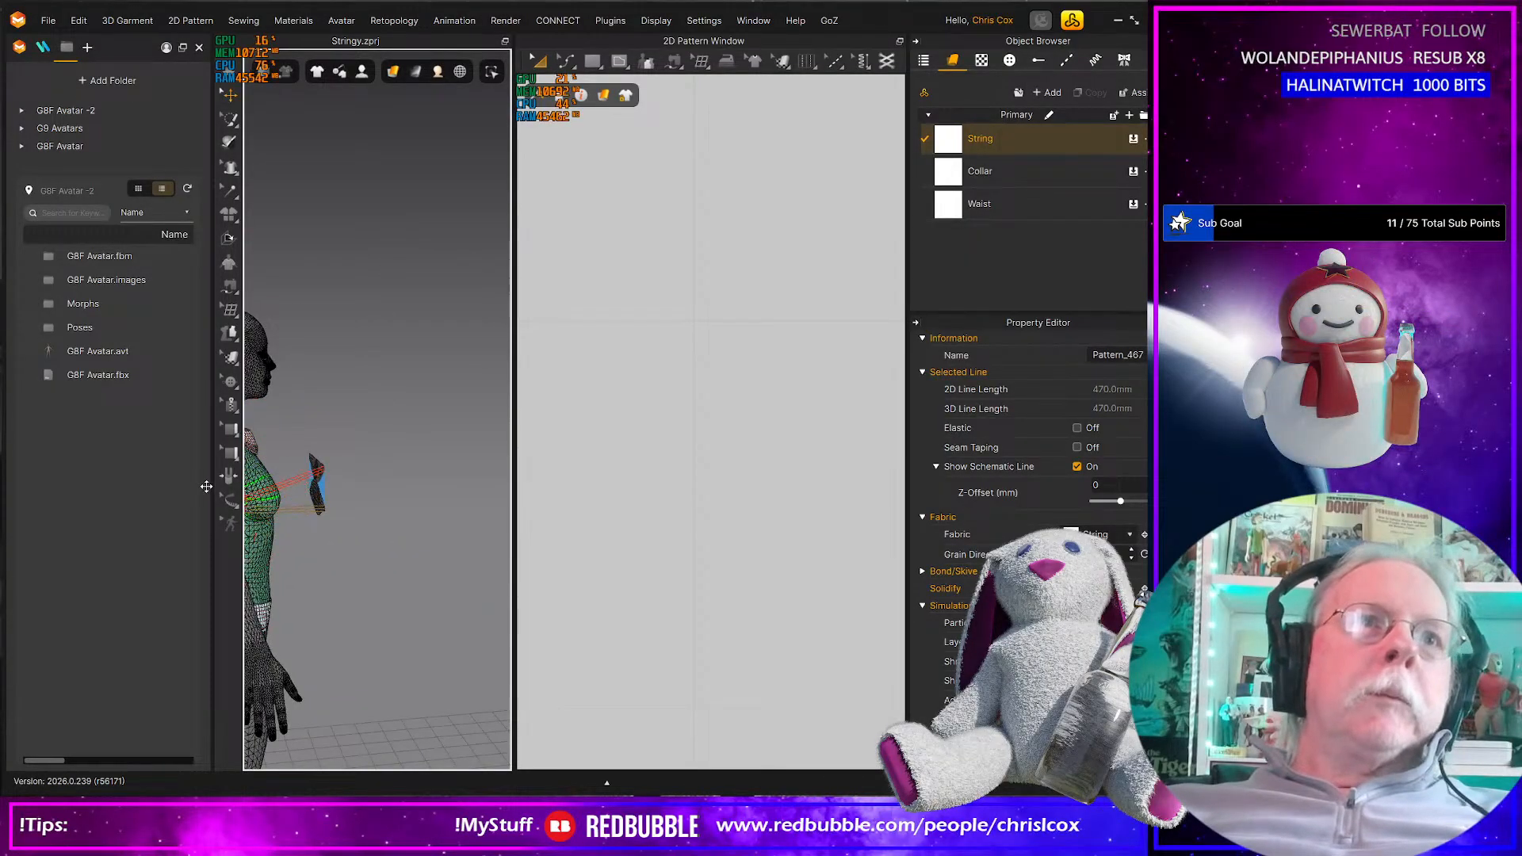
Move the side band inward in 3D toward the right side of the avatar's chest
middle_click_drag(325, 555, 439, 581)
right_click_drag(381, 572, 446, 554)
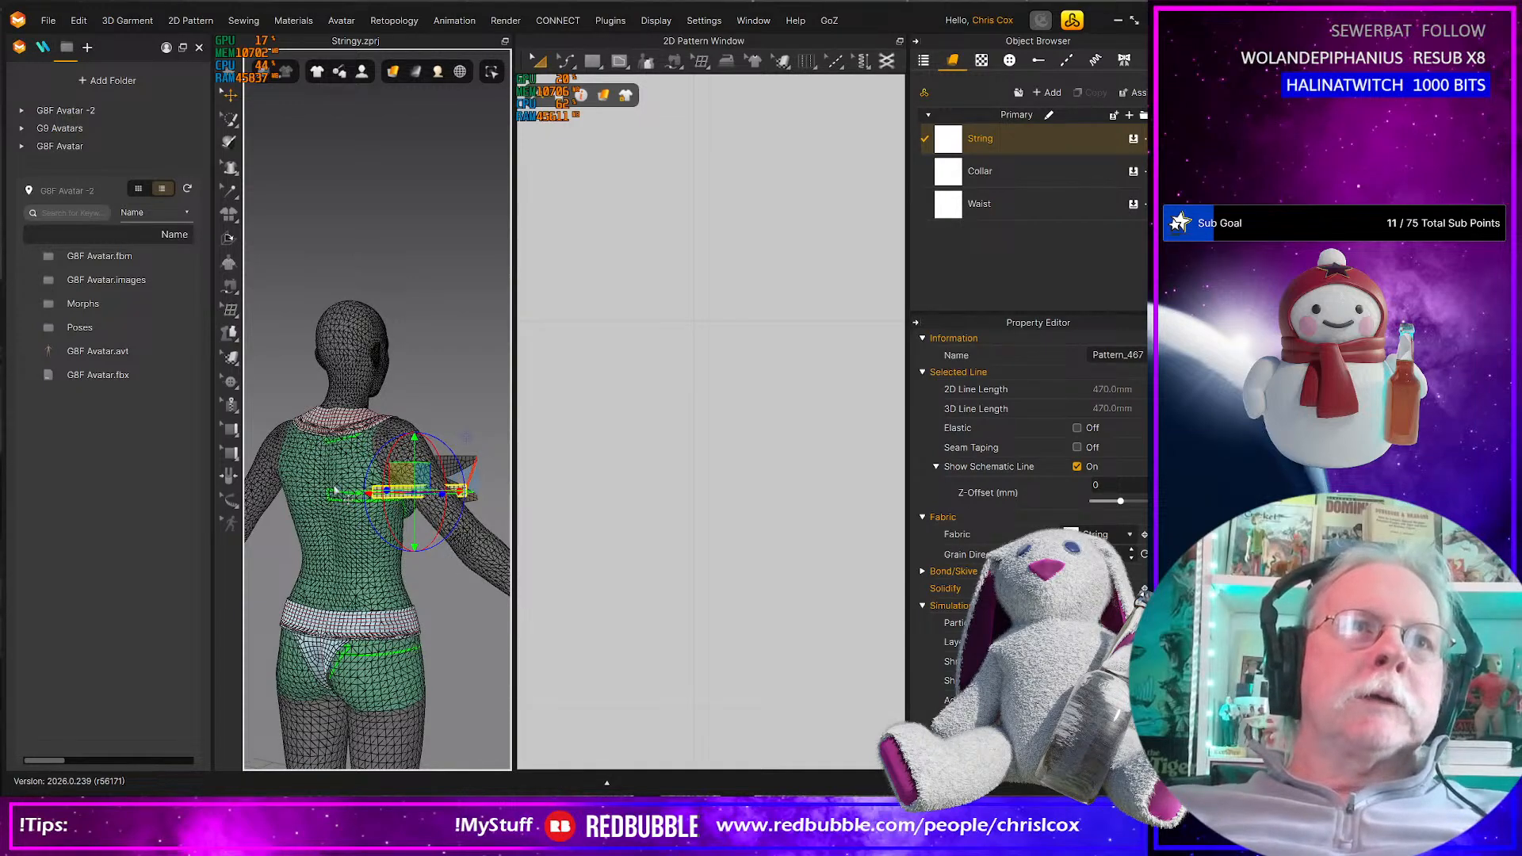
mouse_move(333, 491)
right_mouse_down()
mouse_move(224, 543)
mouse_move(208, 620)
mouse_move(343, 504)
right_mouse_up()
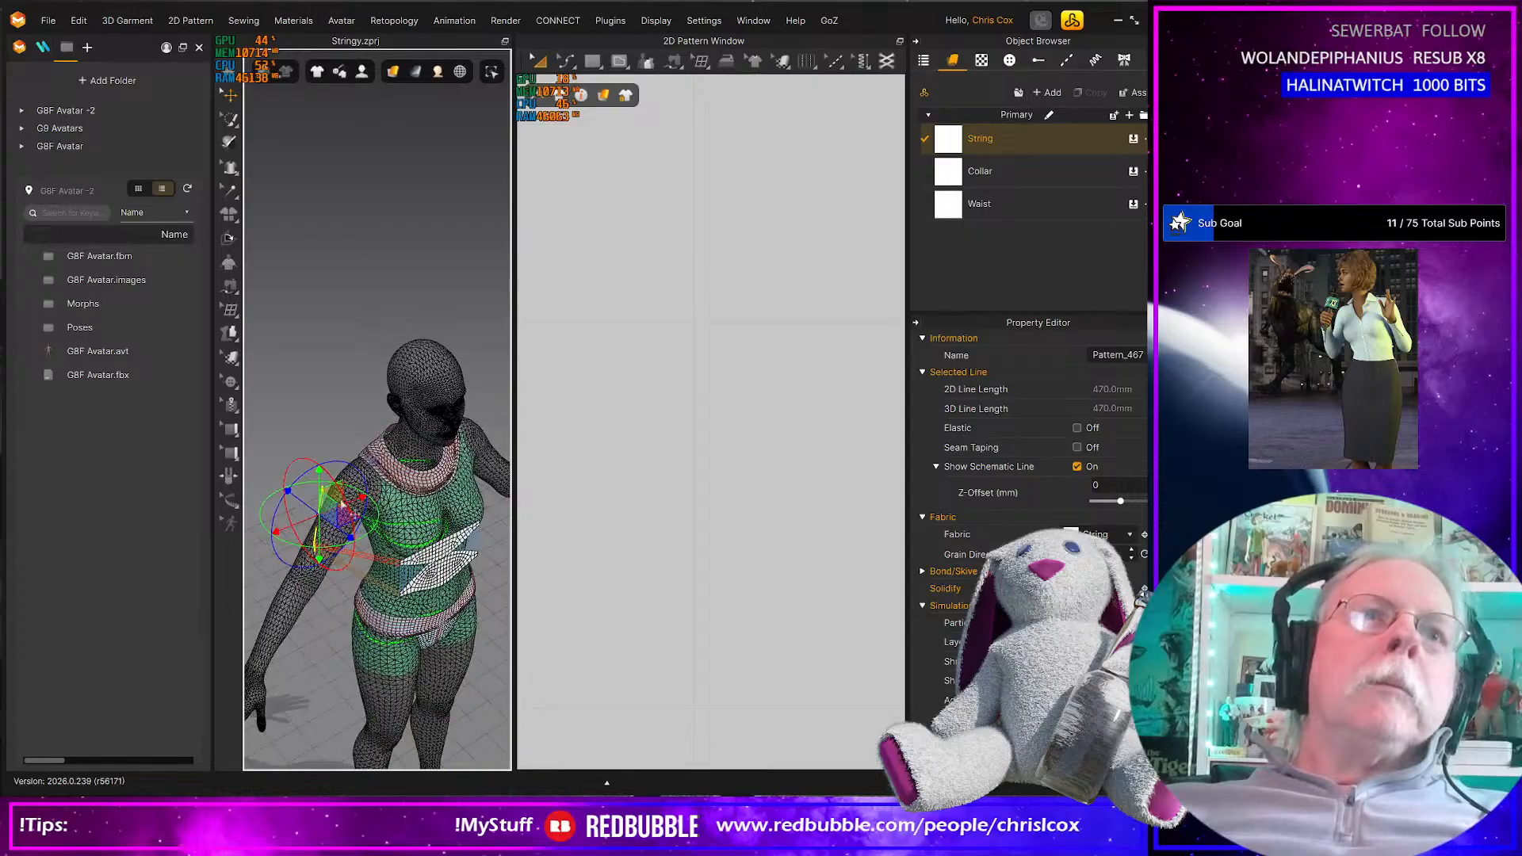
left_click_drag(340, 511, 444, 571)
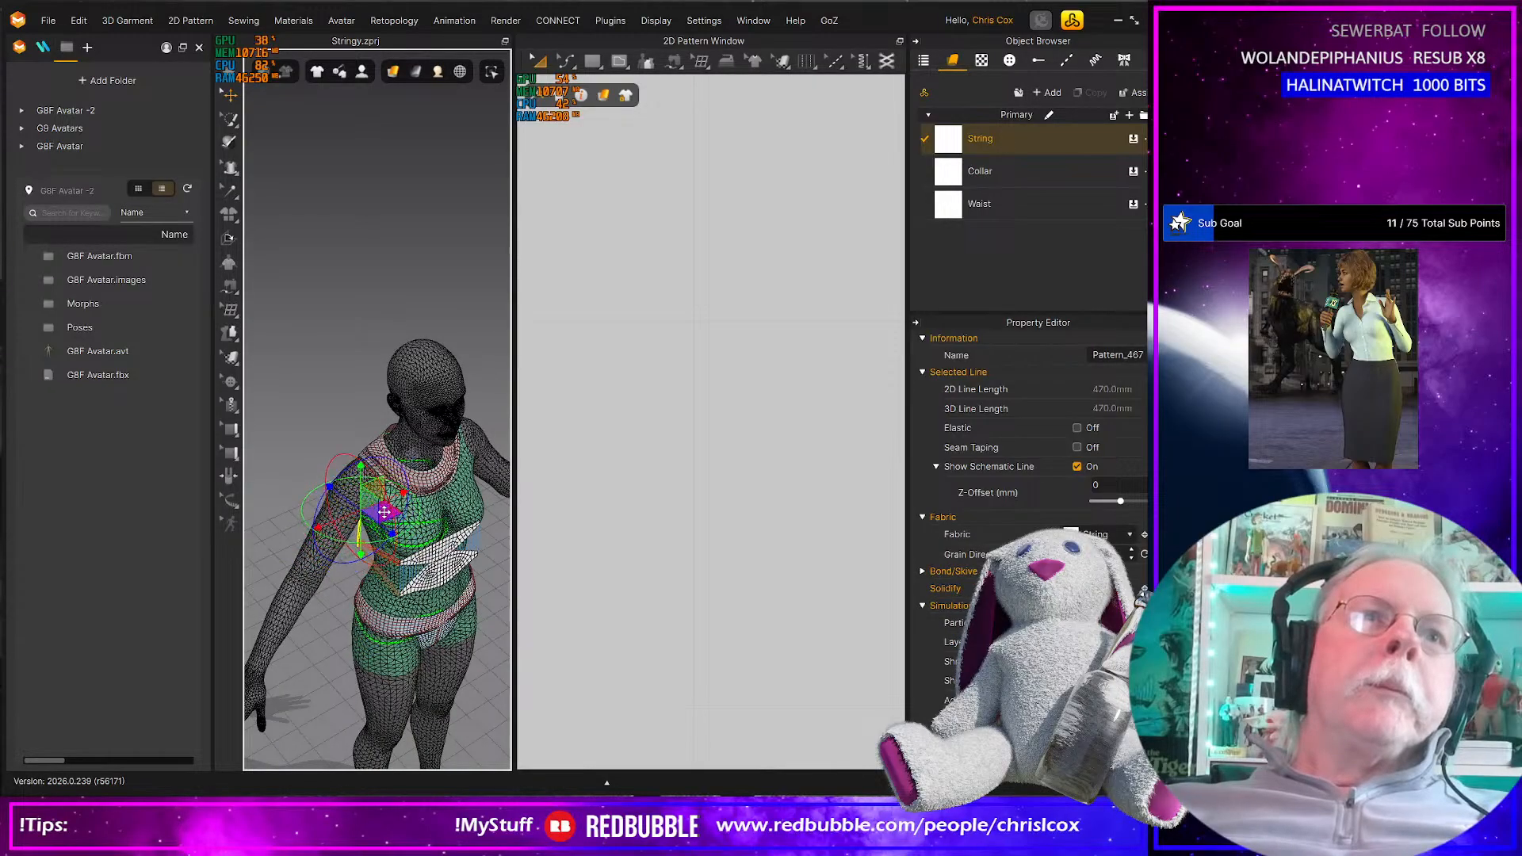
Move both bust cup patterns together to the left of the 2D centre line, and place the rectangular band just above the upper cup
left_click(441, 552)
right_click_drag(428, 582, 409, 539)
middle_click_drag(485, 592, 454, 599)
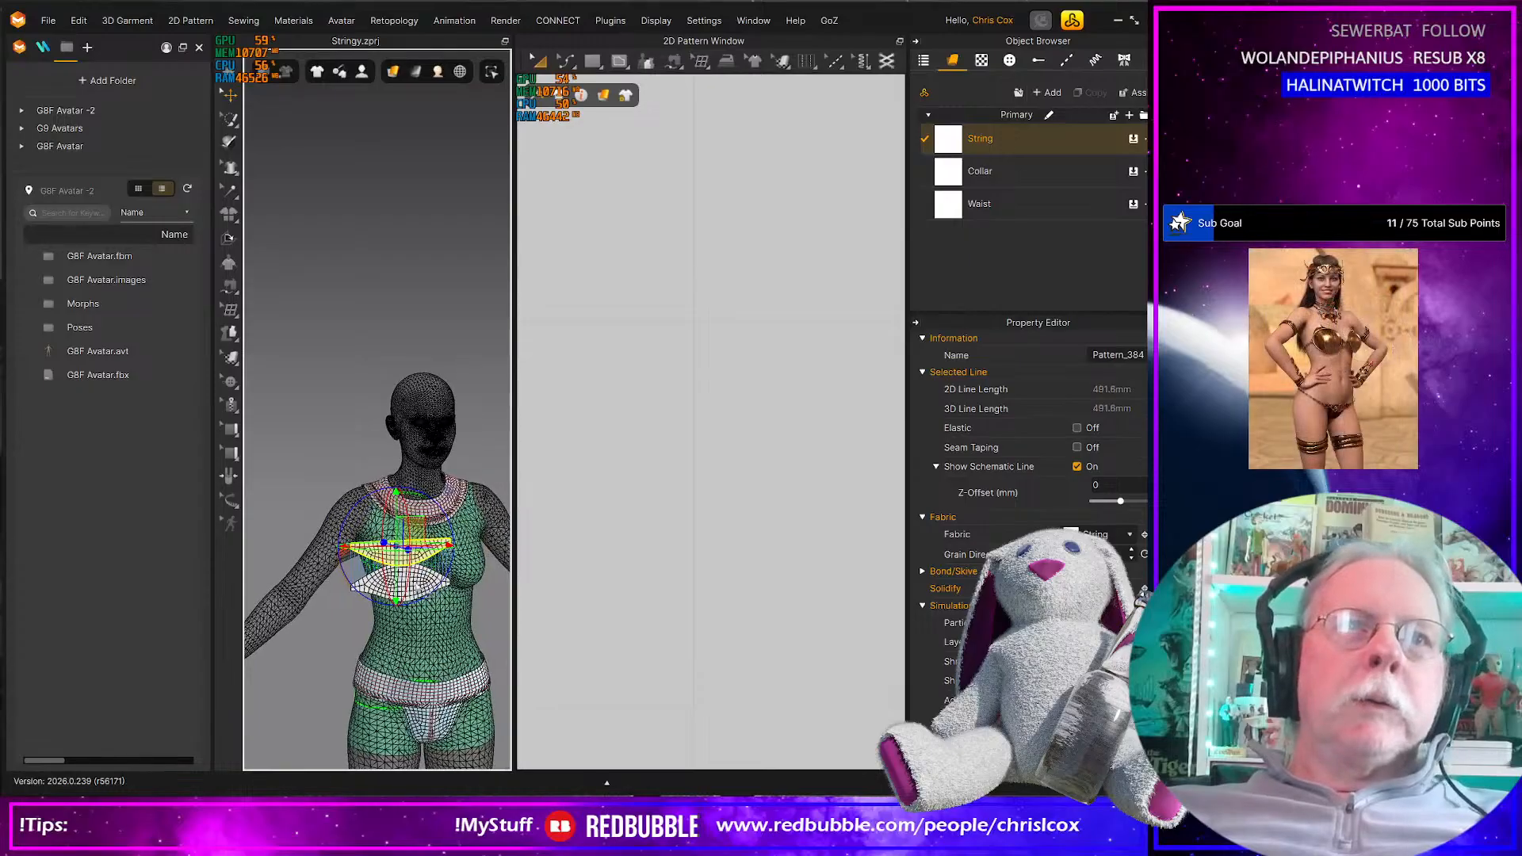
left_click(415, 584, "shift")
right_click_drag(417, 588, 411, 583)
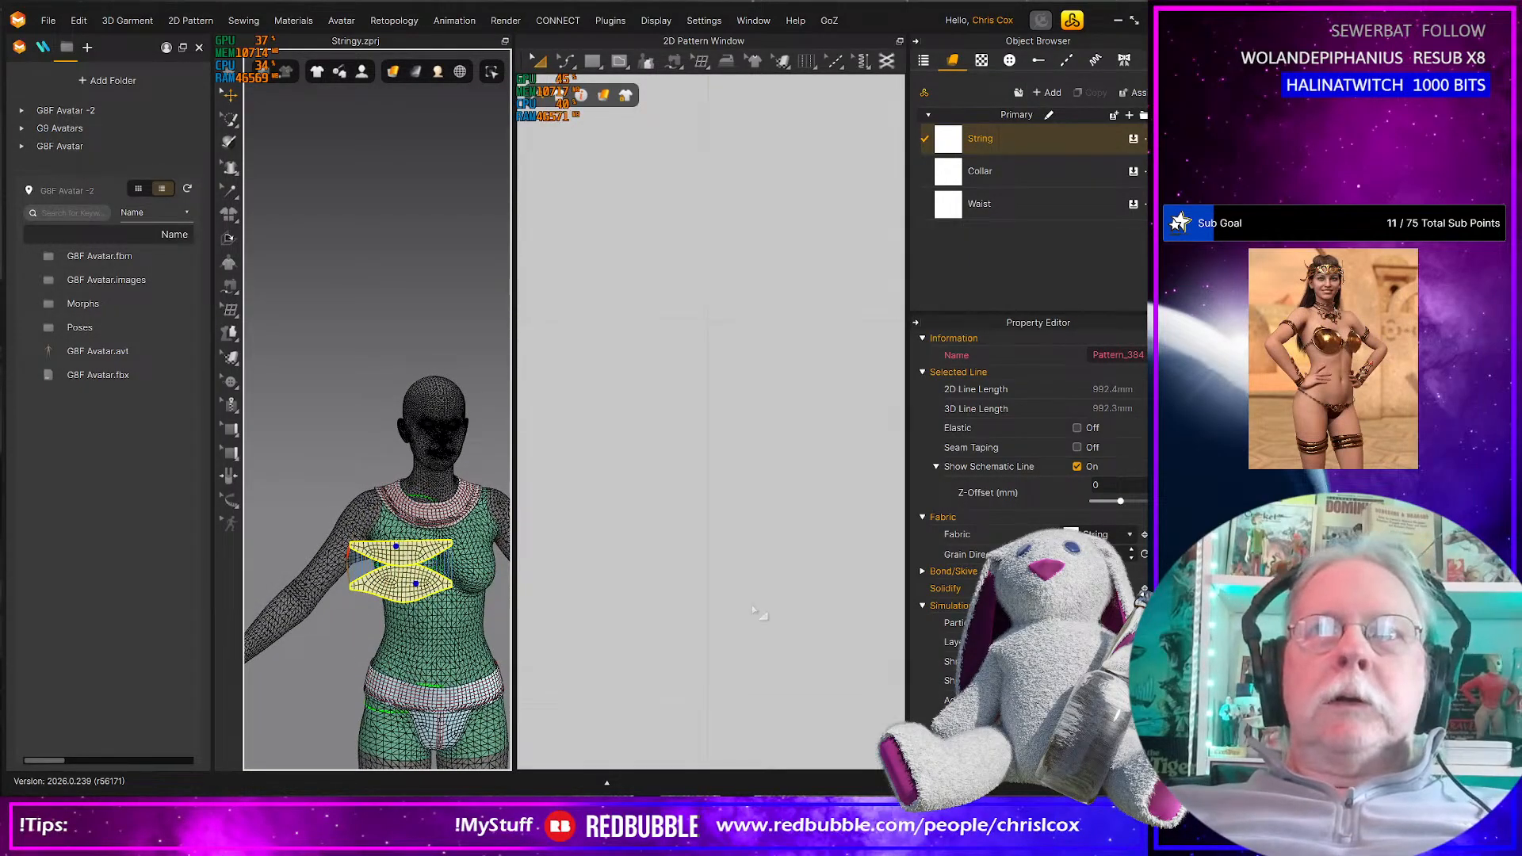
scroll(751, 606, "down", 6)
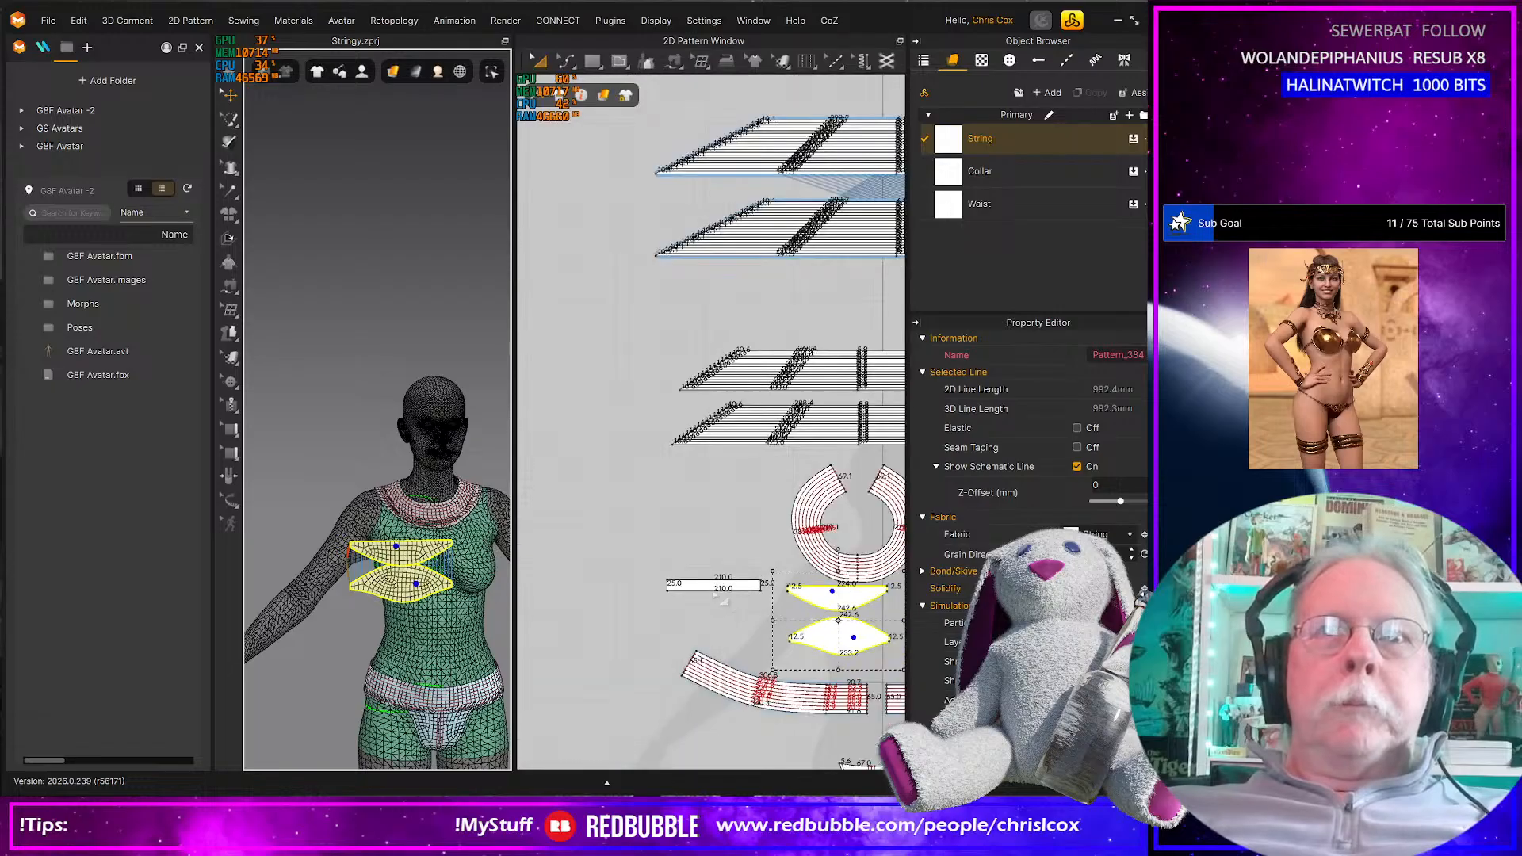
middle_click_drag(713, 594, 638, 572)
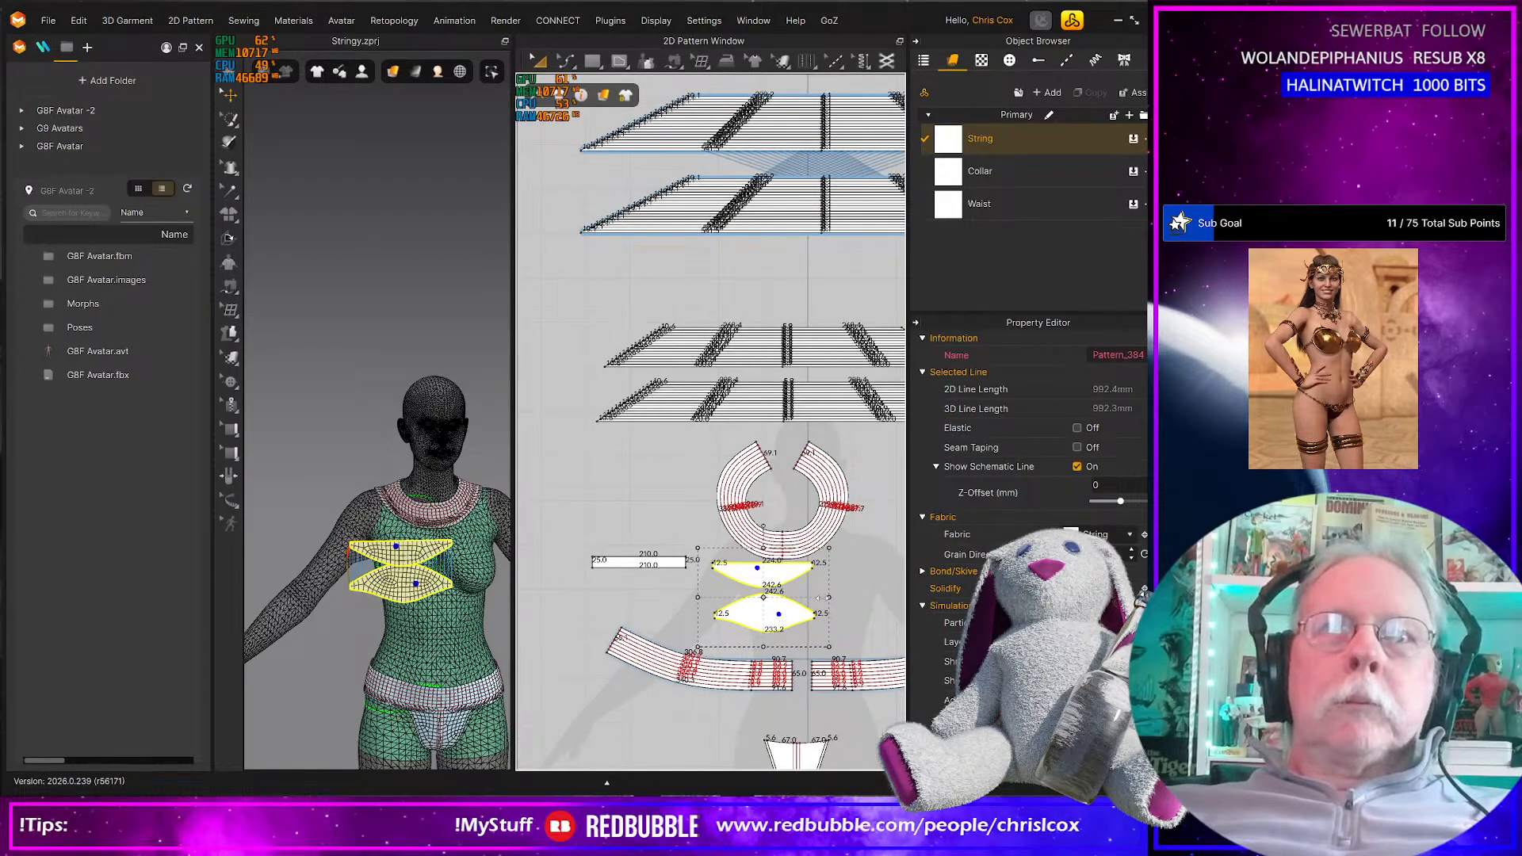
left_click(783, 618, "ctrl")
left_click_drag(783, 615, 766, 637, "shift")
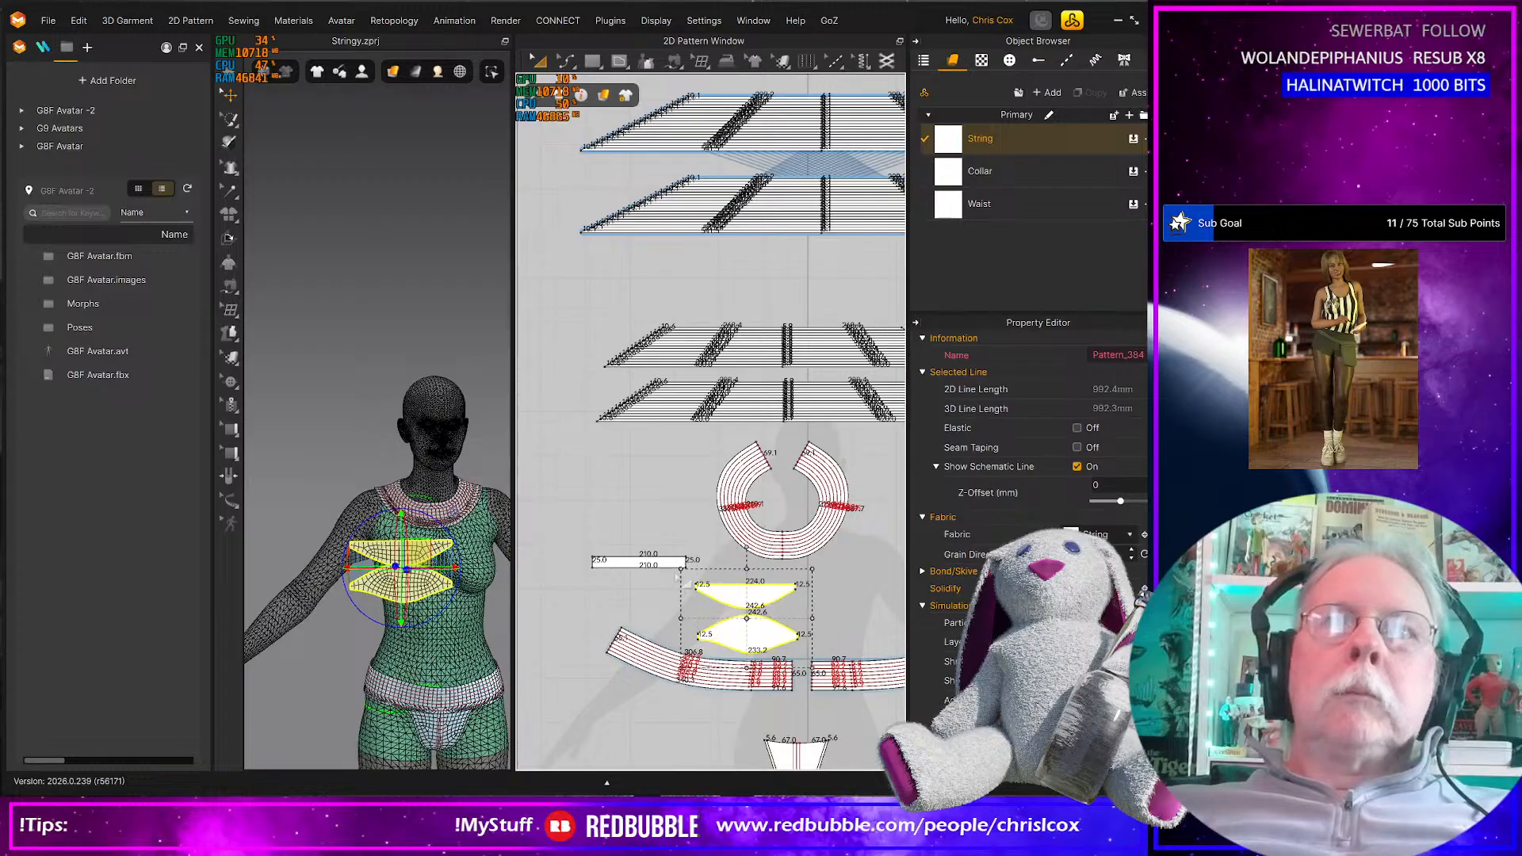
left_click_drag(666, 561, 775, 572)
Create symmetric copies of the rectangular band and both bust cups on the other side of the centre line
left_click(745, 593, "shift")
left_click(736, 629, "shift")
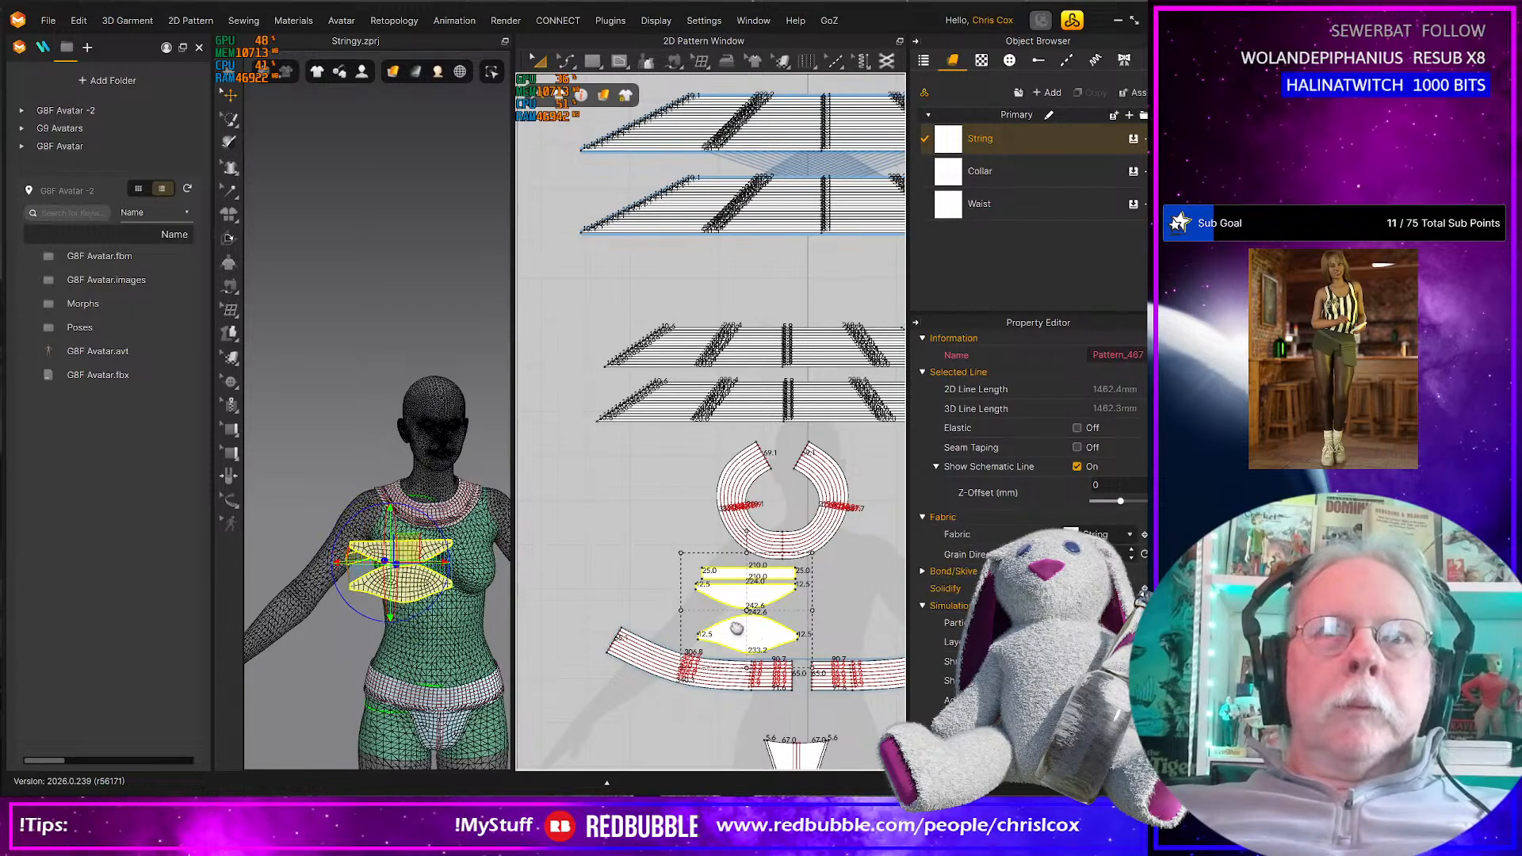
middle_click_drag(736, 629, 665, 576)
key("ctrl+d")
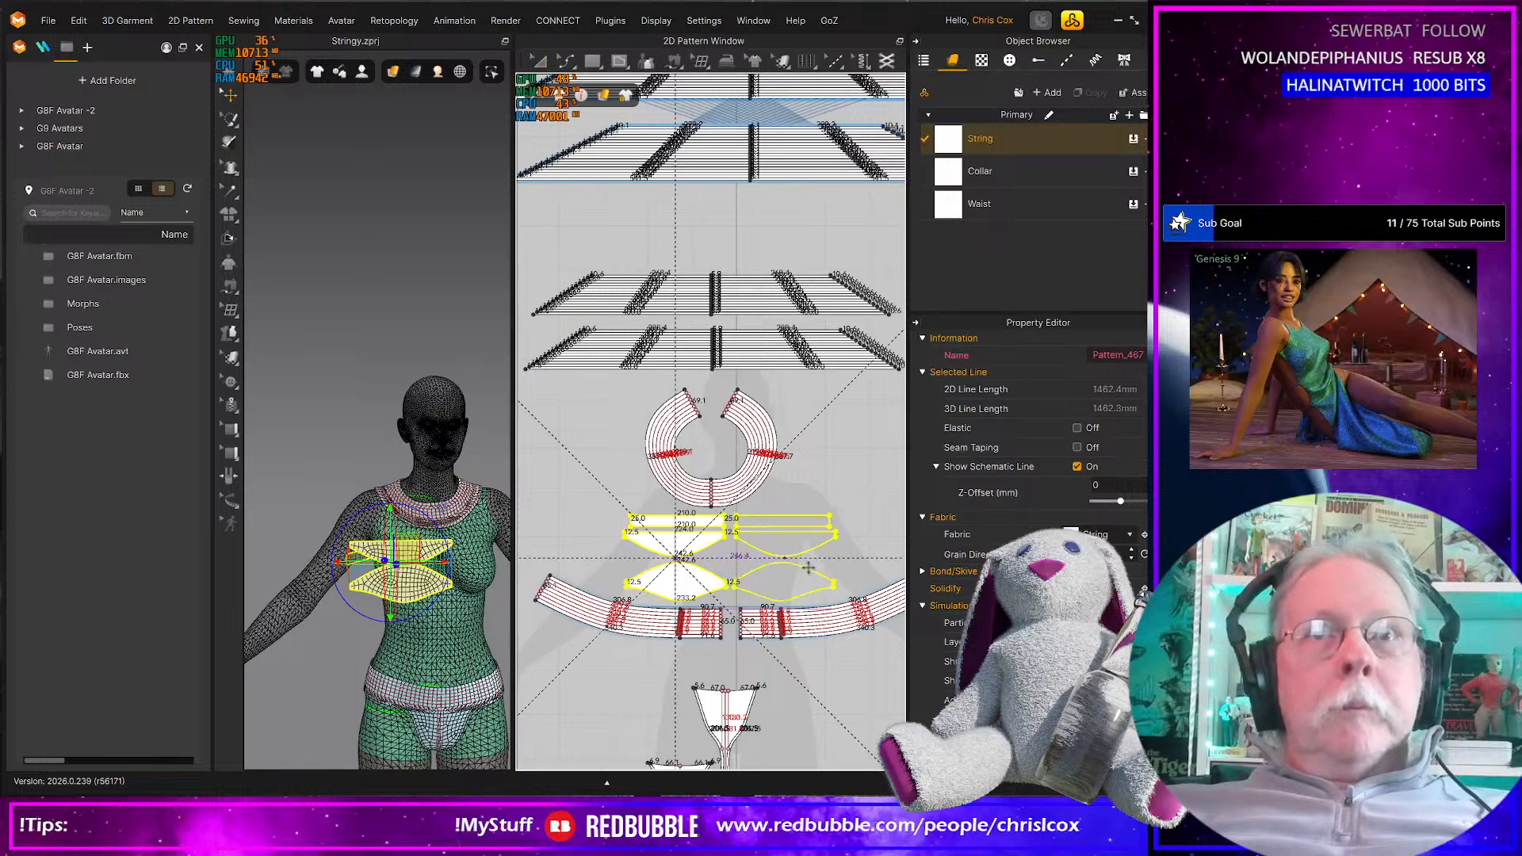
left_click(805, 576)
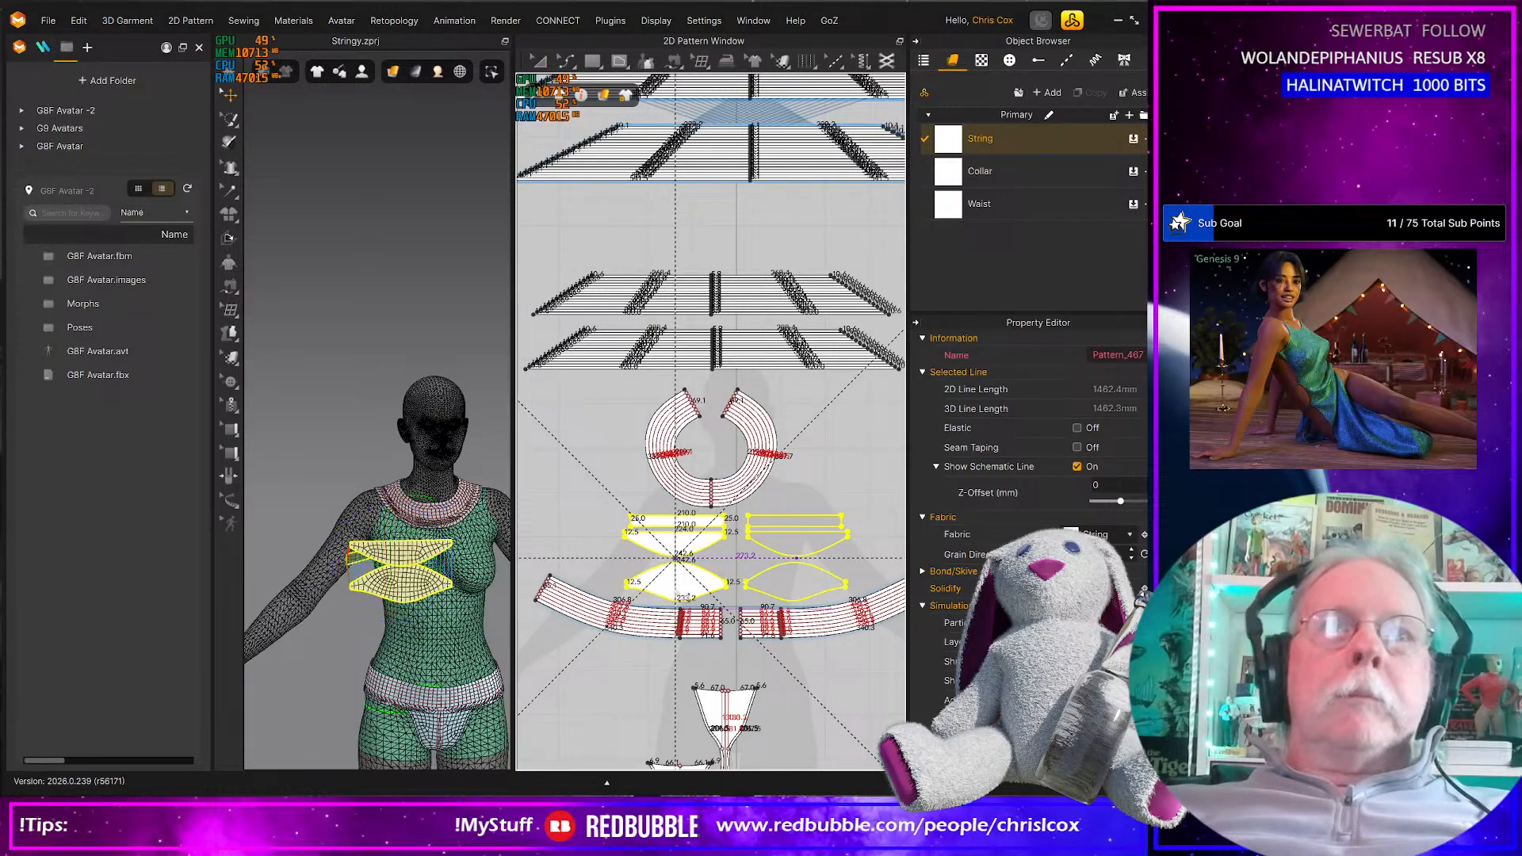
left_click(383, 630)
Sew the outer 25 mm ends of the two rectangular bands together to close the back
scroll(707, 600, "up", 3)
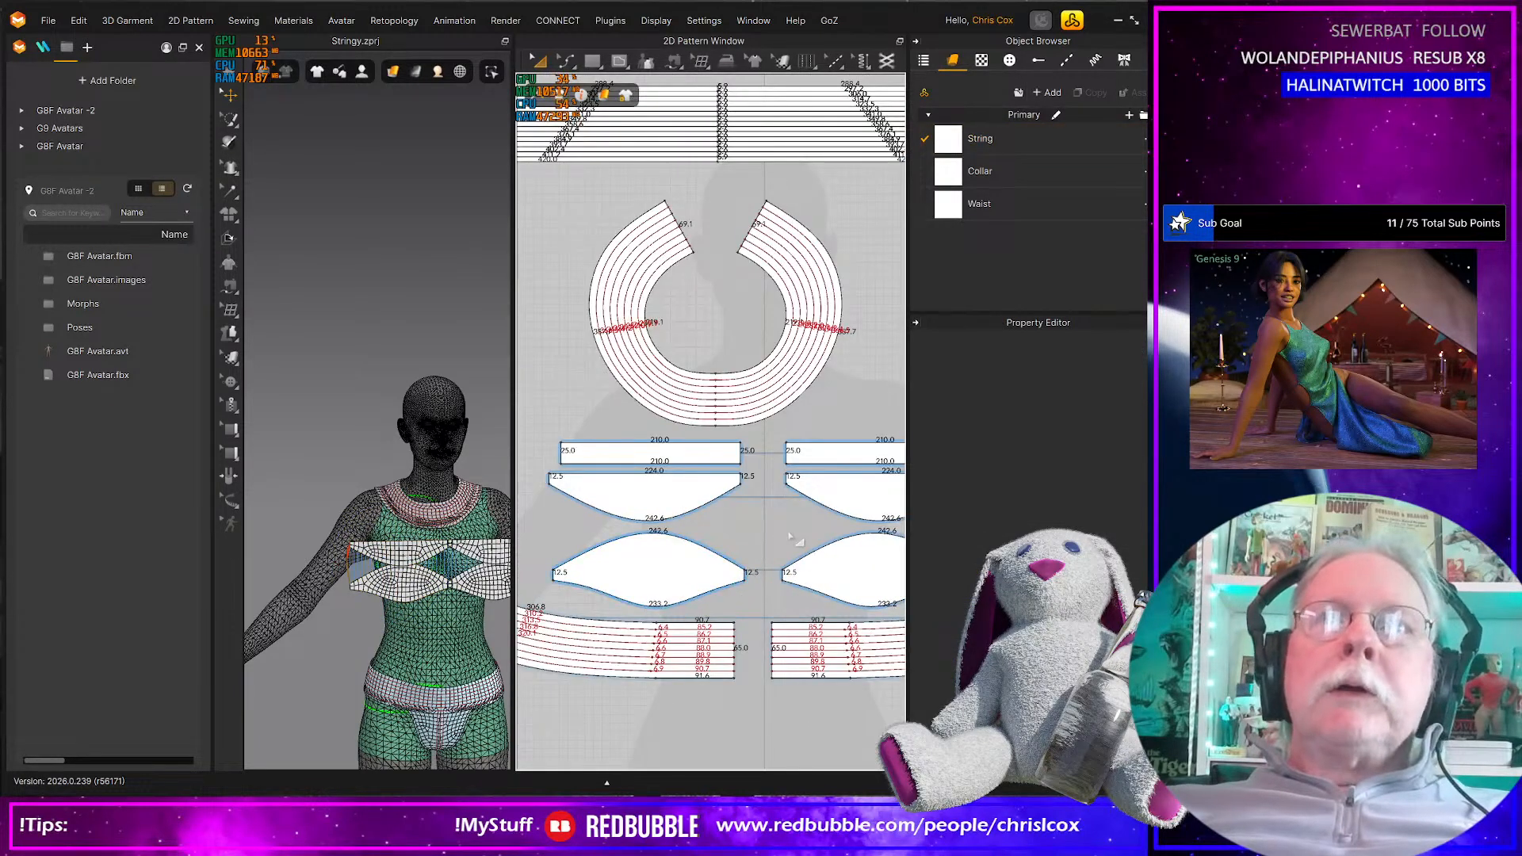
scroll(738, 511, "down", 2)
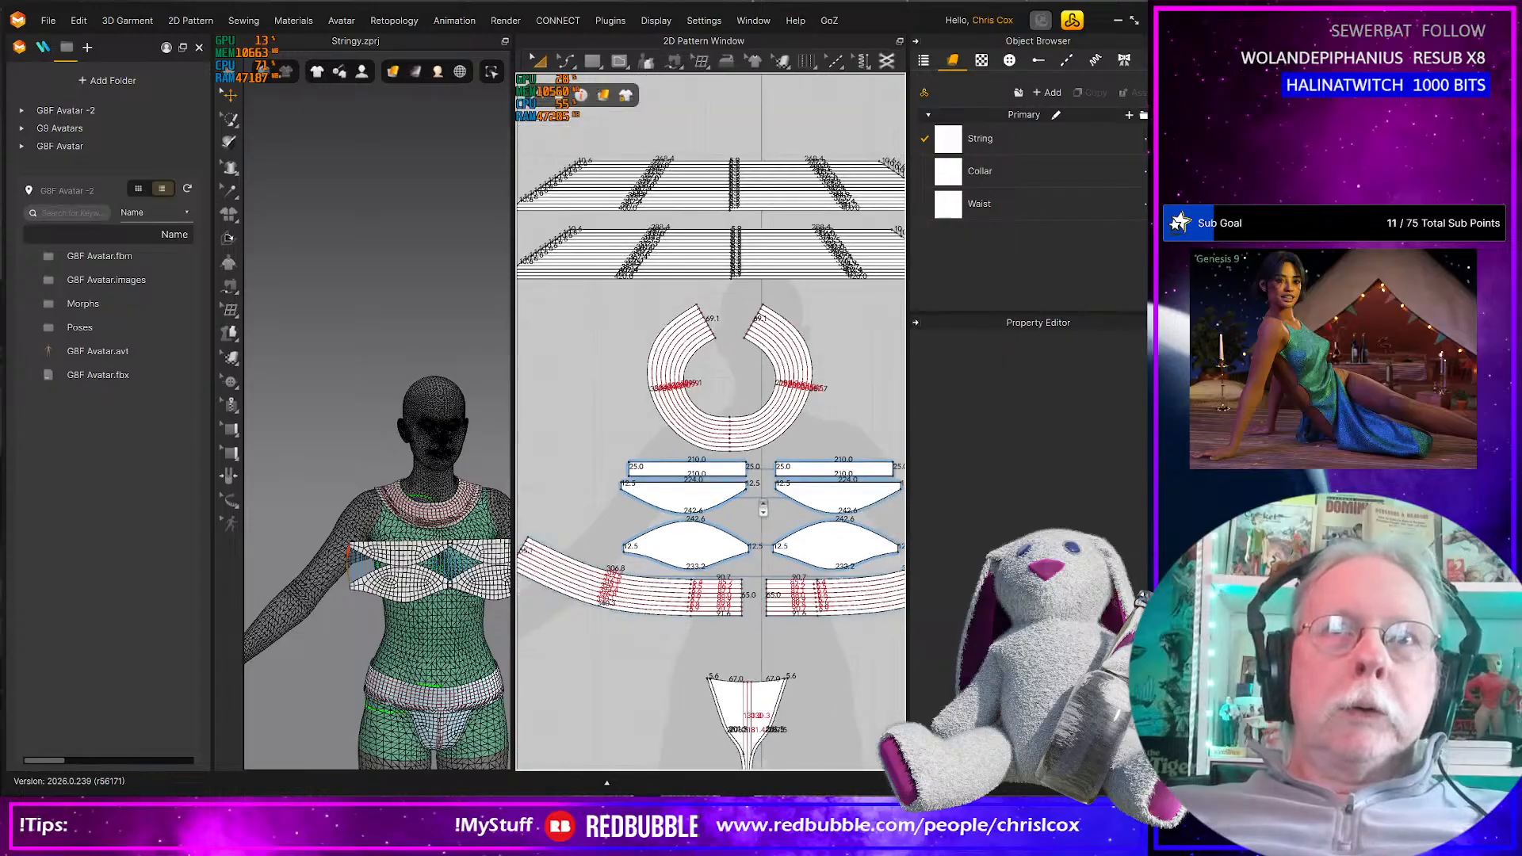
middle_click_drag(739, 515, 719, 516)
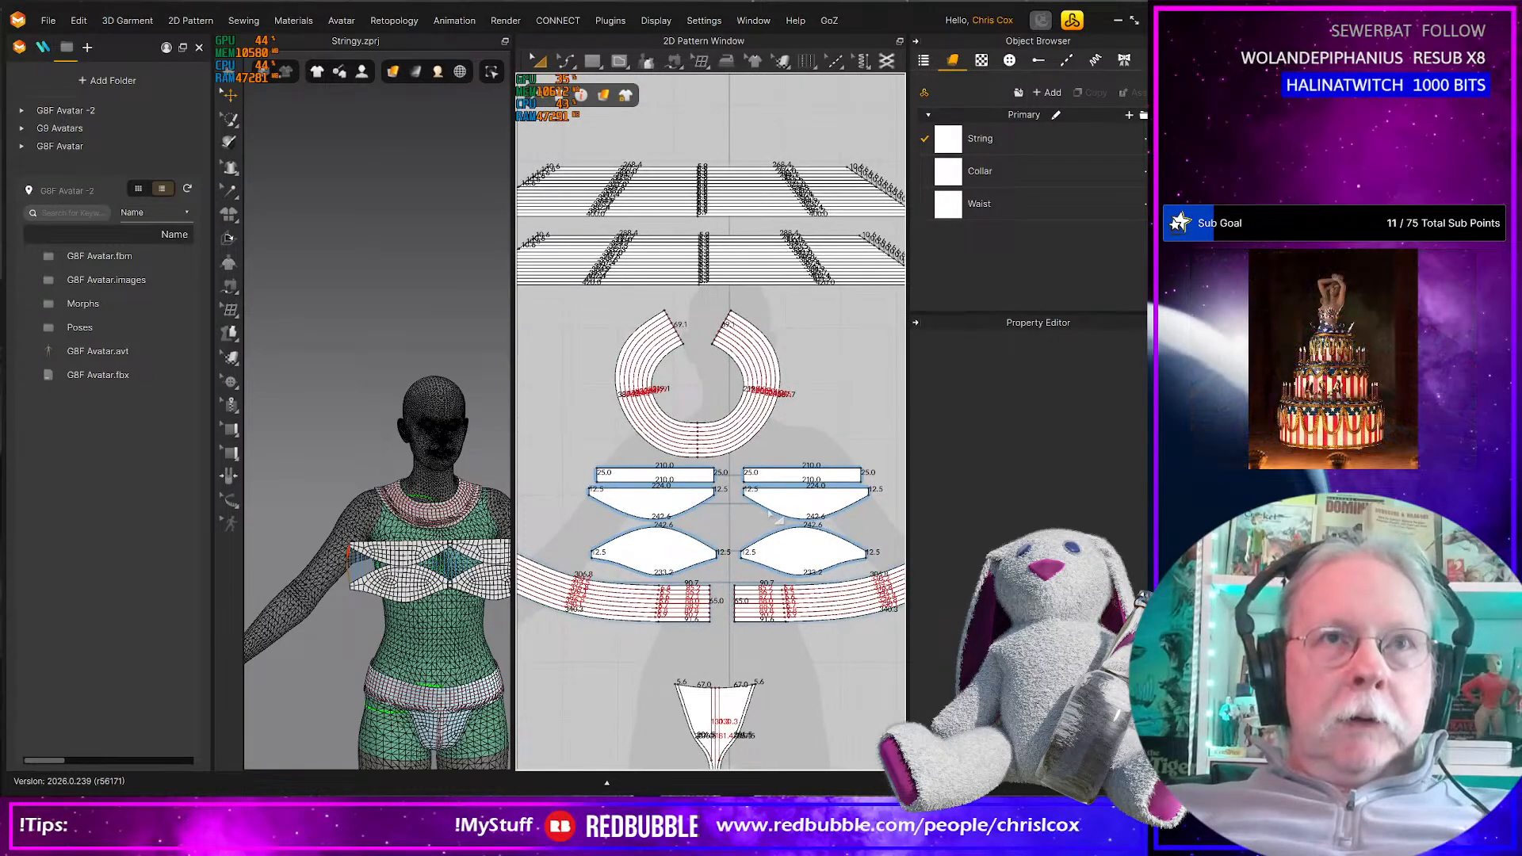
key("n")
left_click(862, 476)
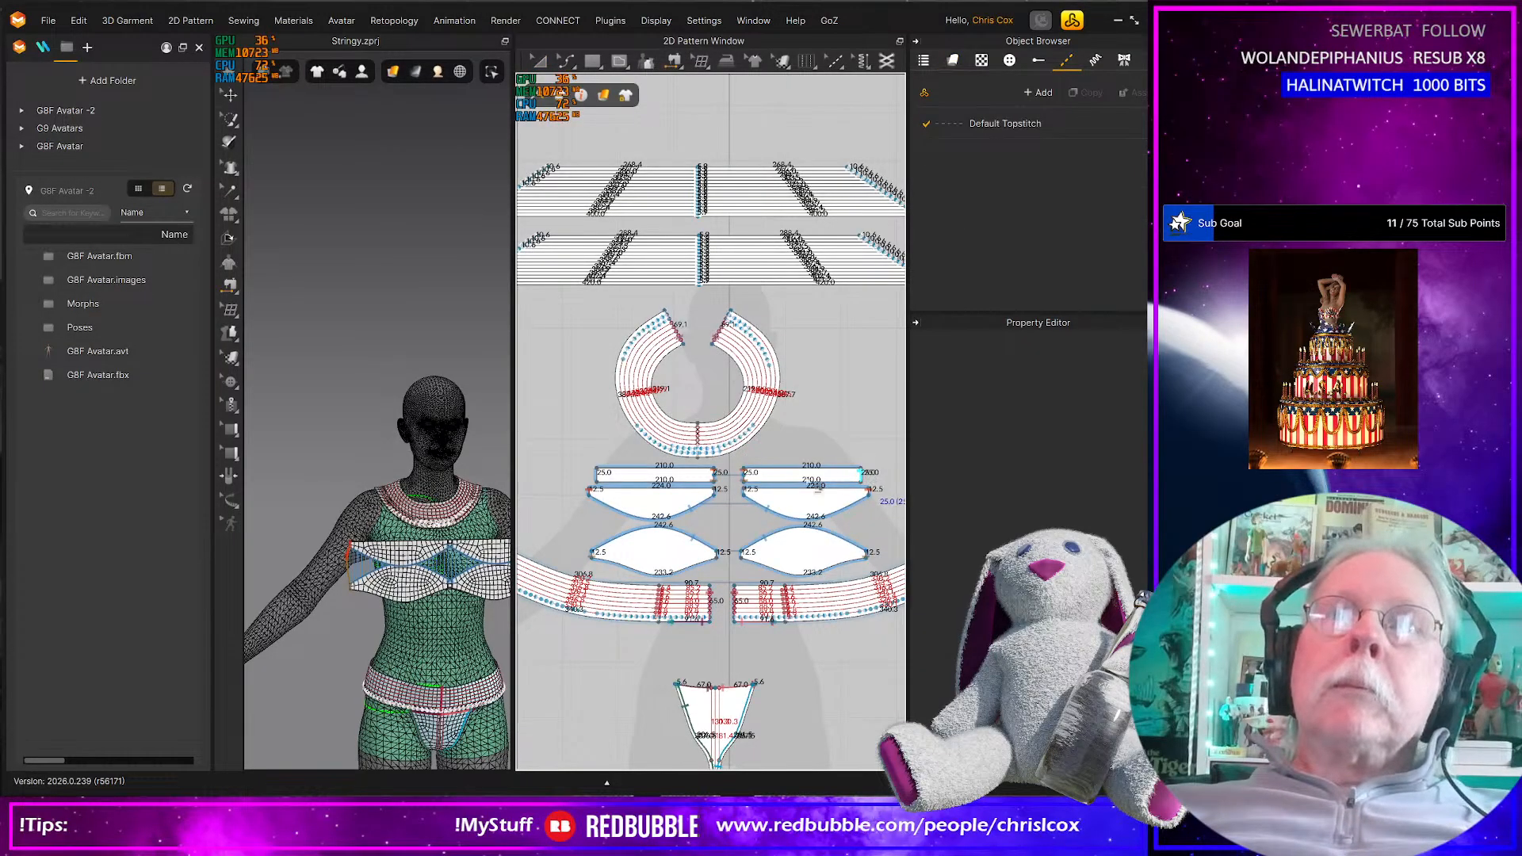
left_click(608, 485)
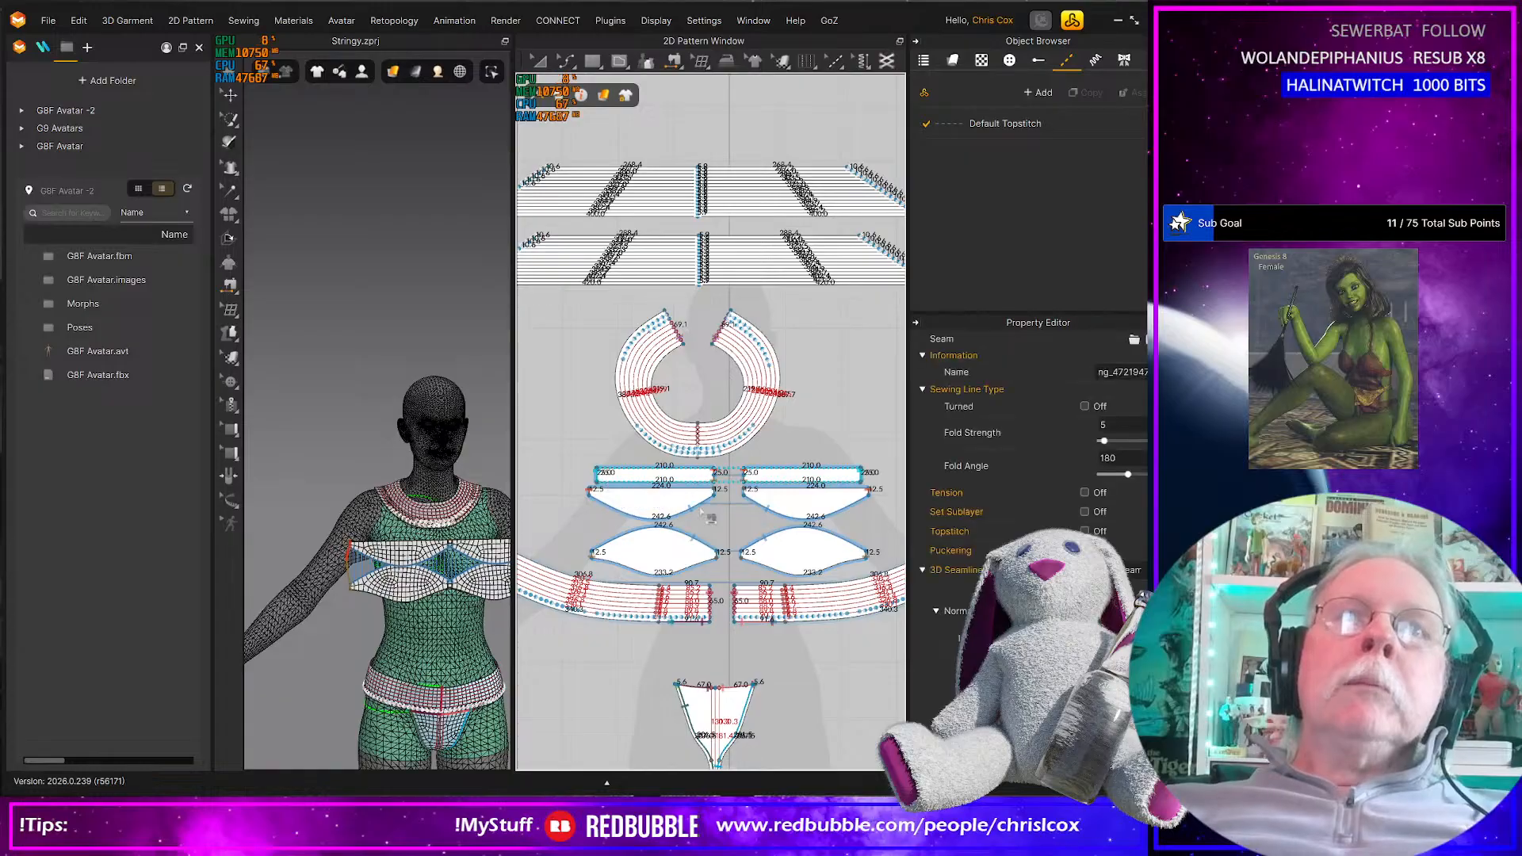
Sew the facing 12.5 mm inner edges together at the centre, upper cup to upper cup and lower cup to lower cup
scroll(726, 501, "up", 3)
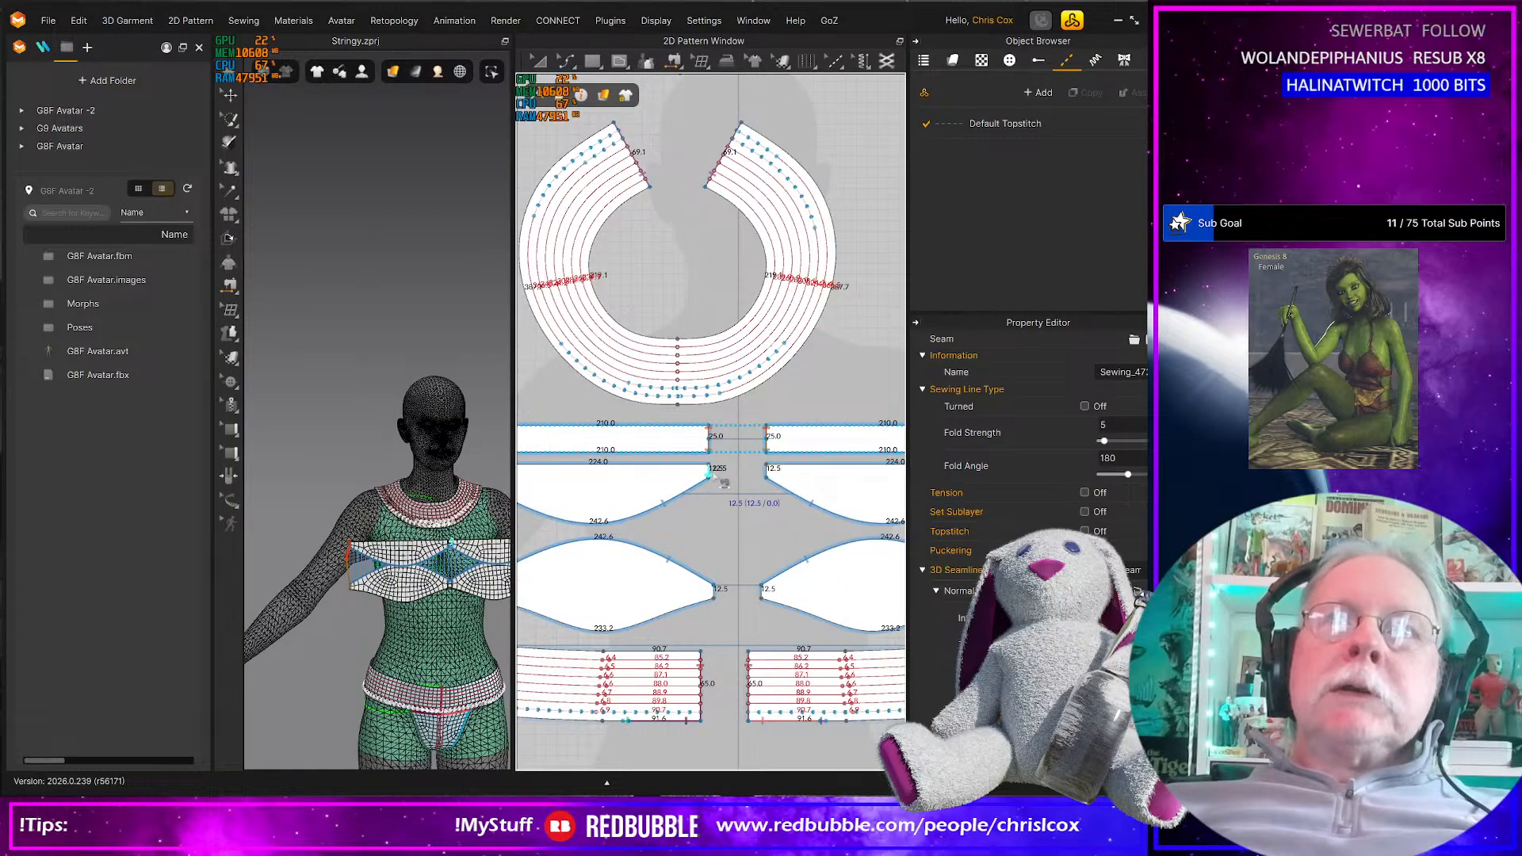
left_click(719, 480)
left_click(775, 484)
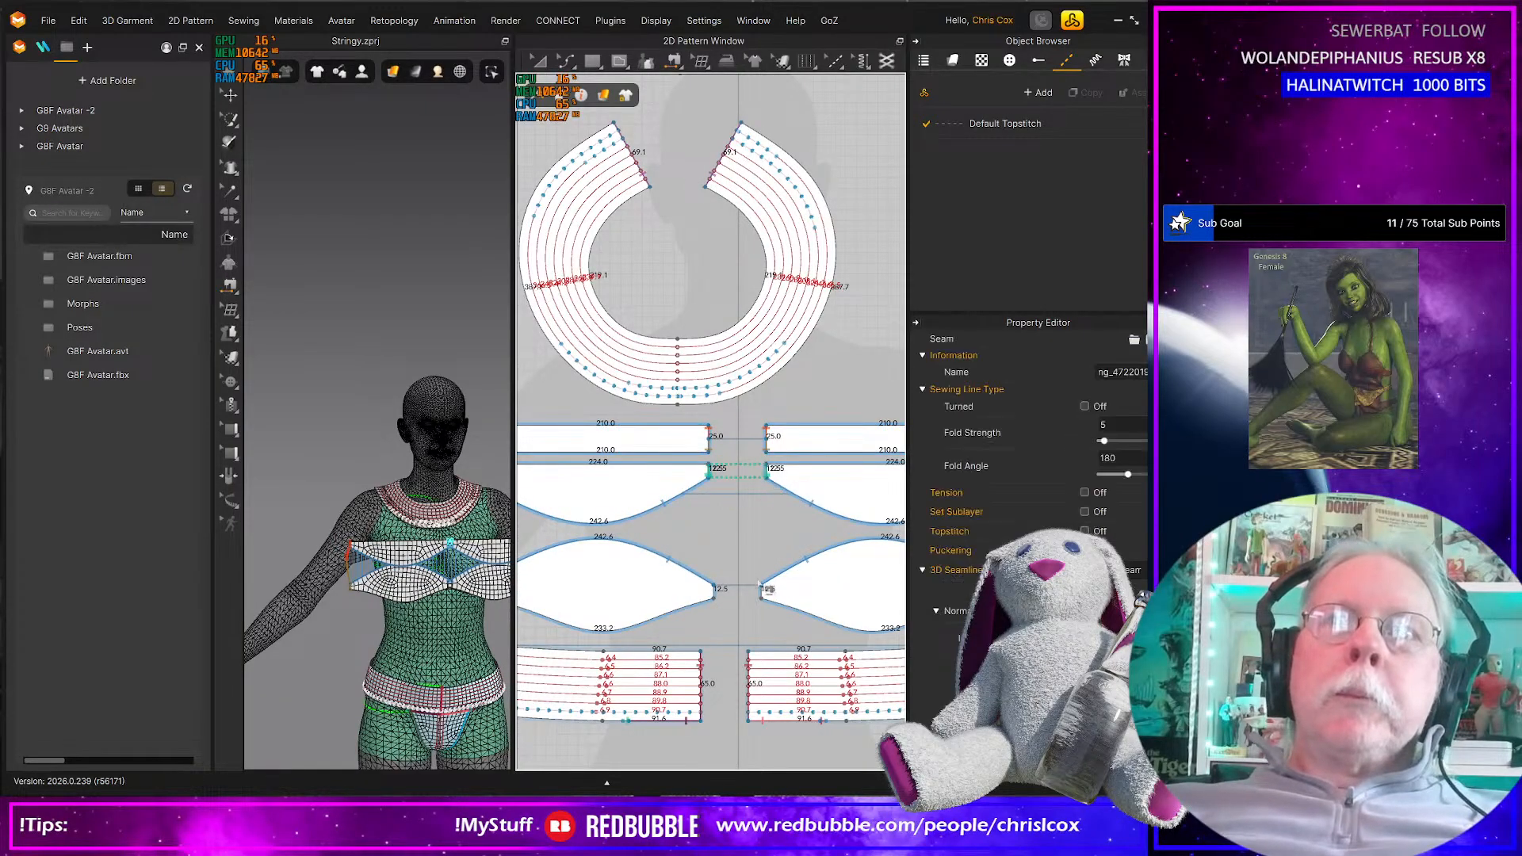
left_click(764, 593)
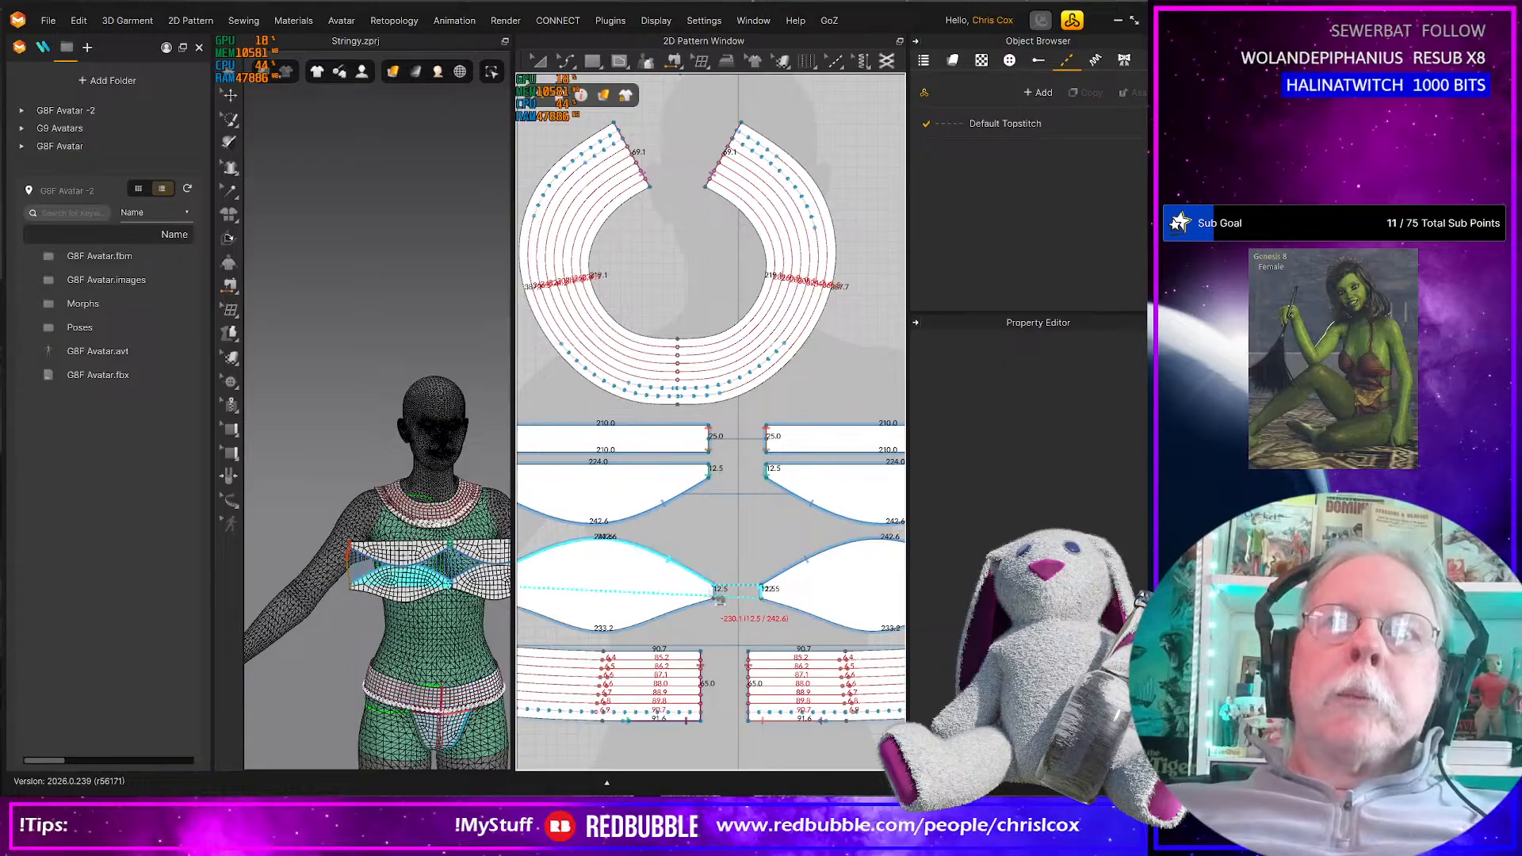
left_click(713, 593)
Run the simulation and pull the upper and lower cup pieces into place over the avatar's bust
key("space")
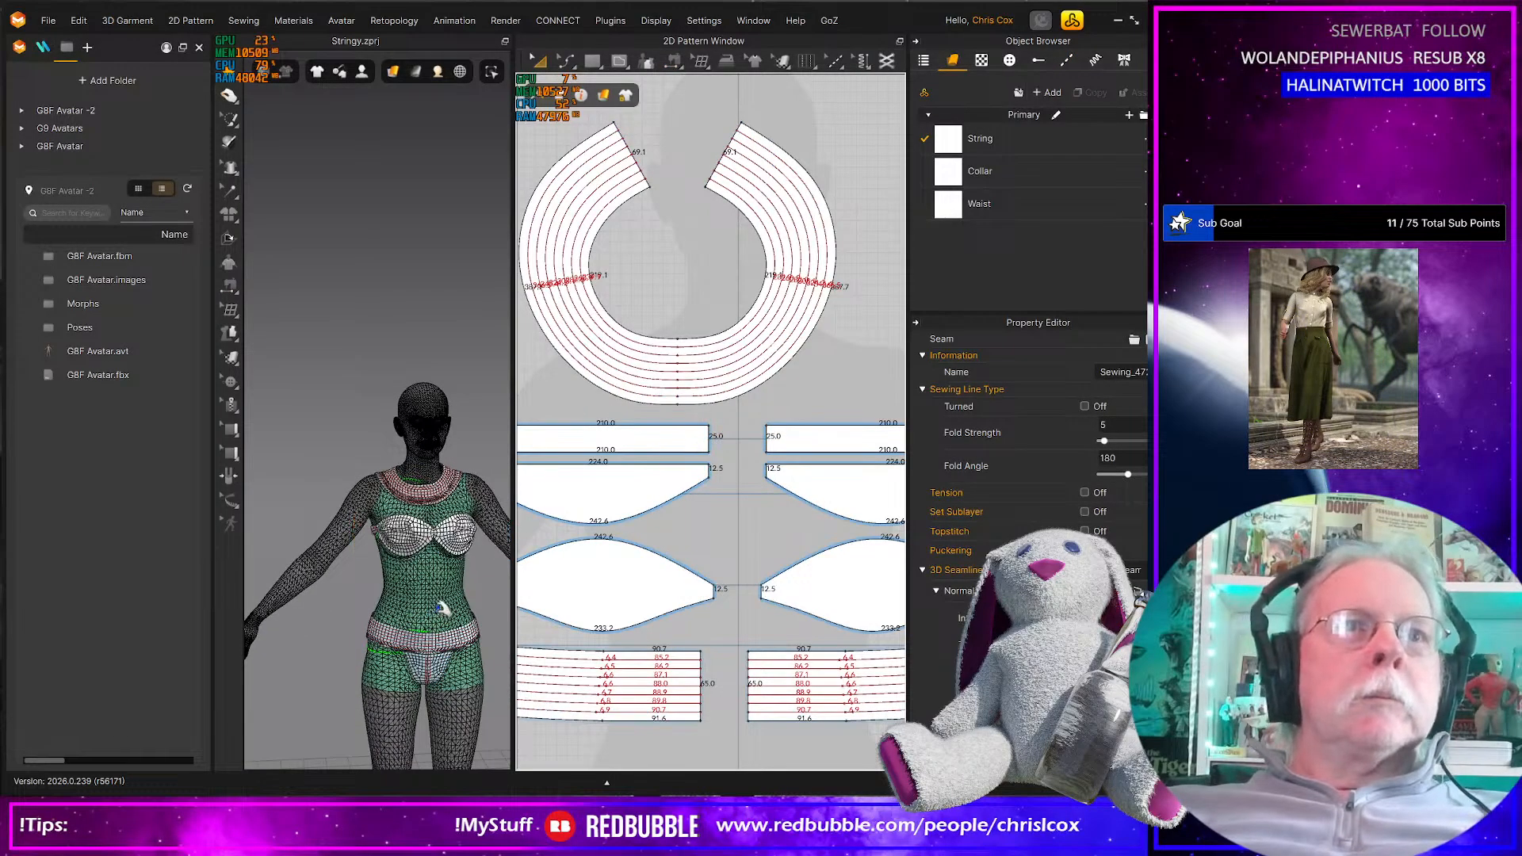
left_click(400, 544)
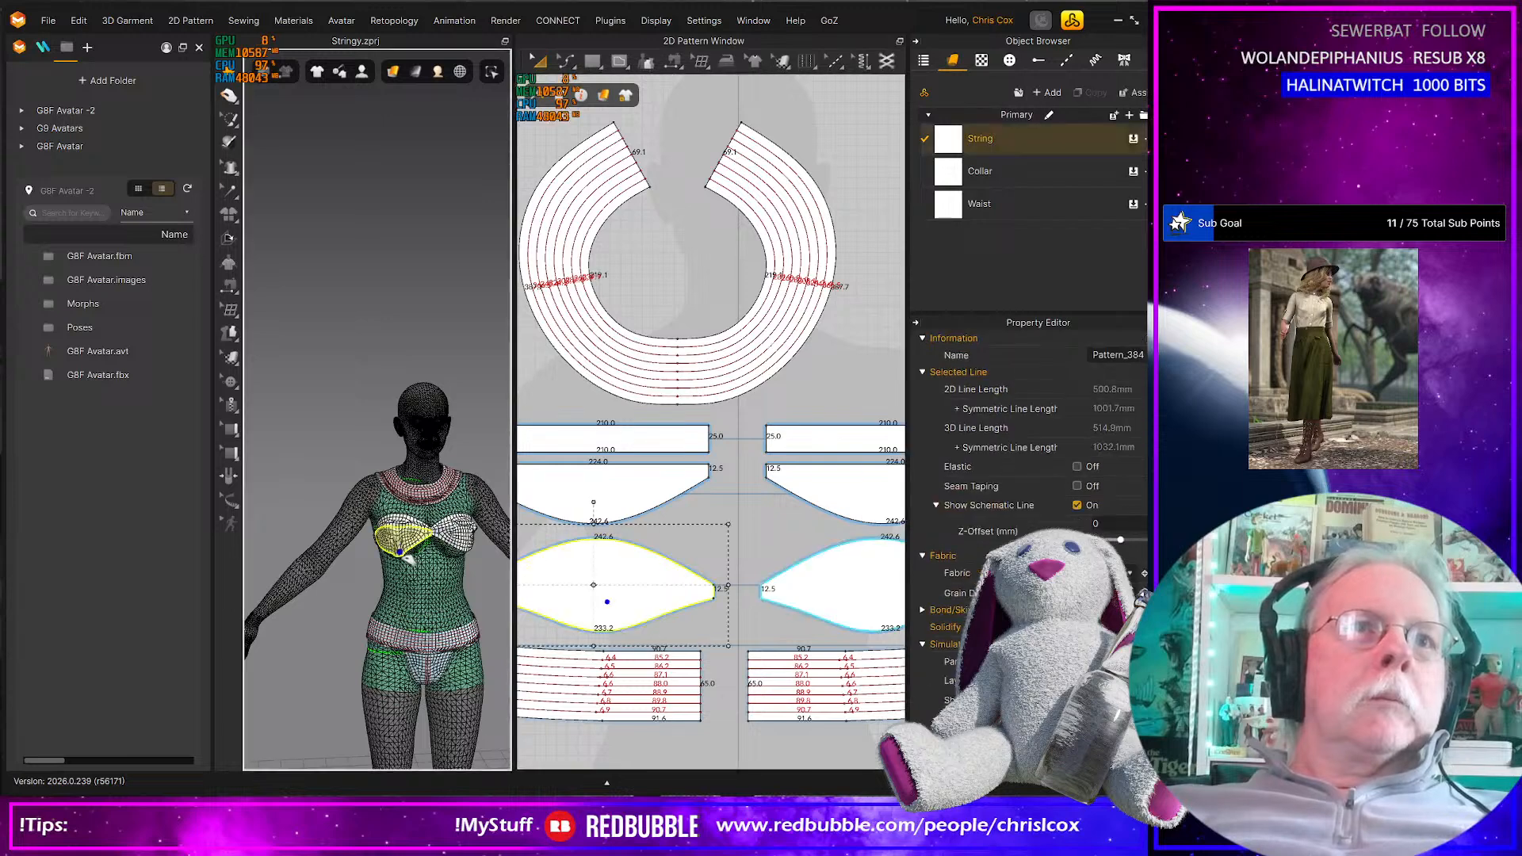
left_click(384, 533)
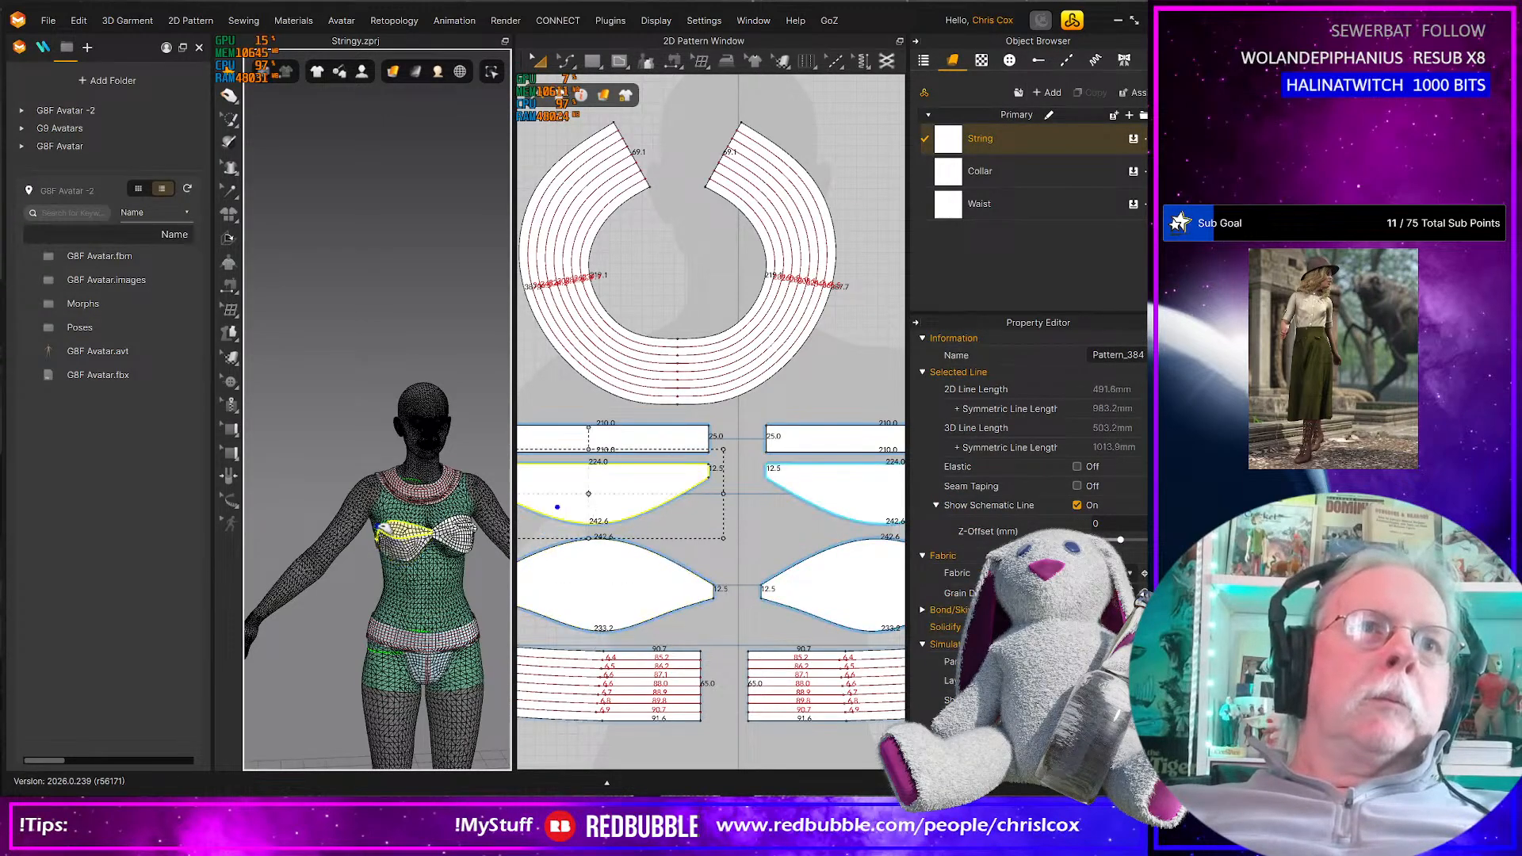
left_click(468, 547)
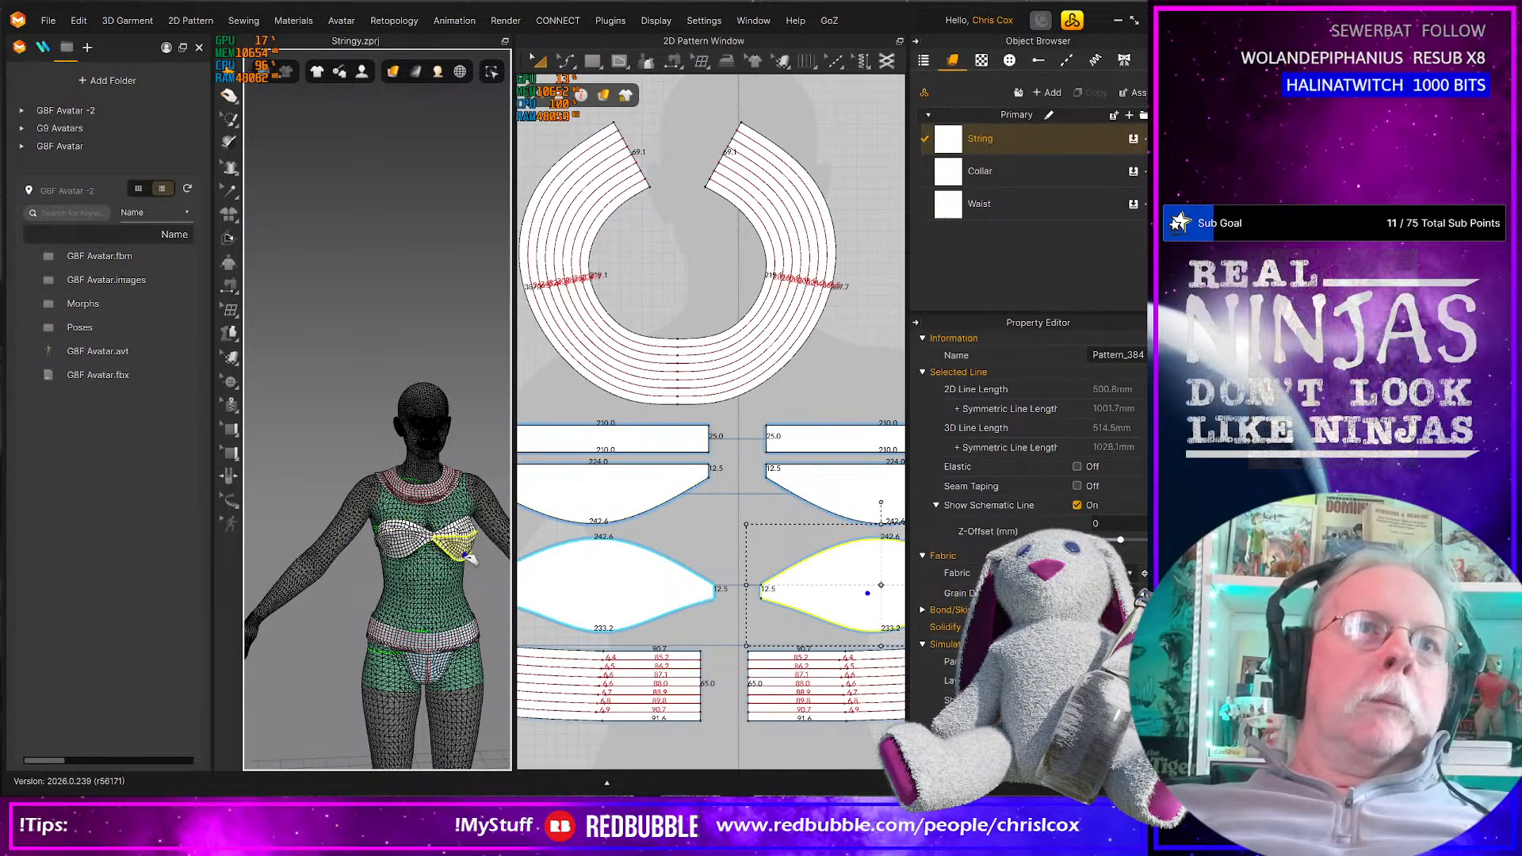
left_click(465, 525)
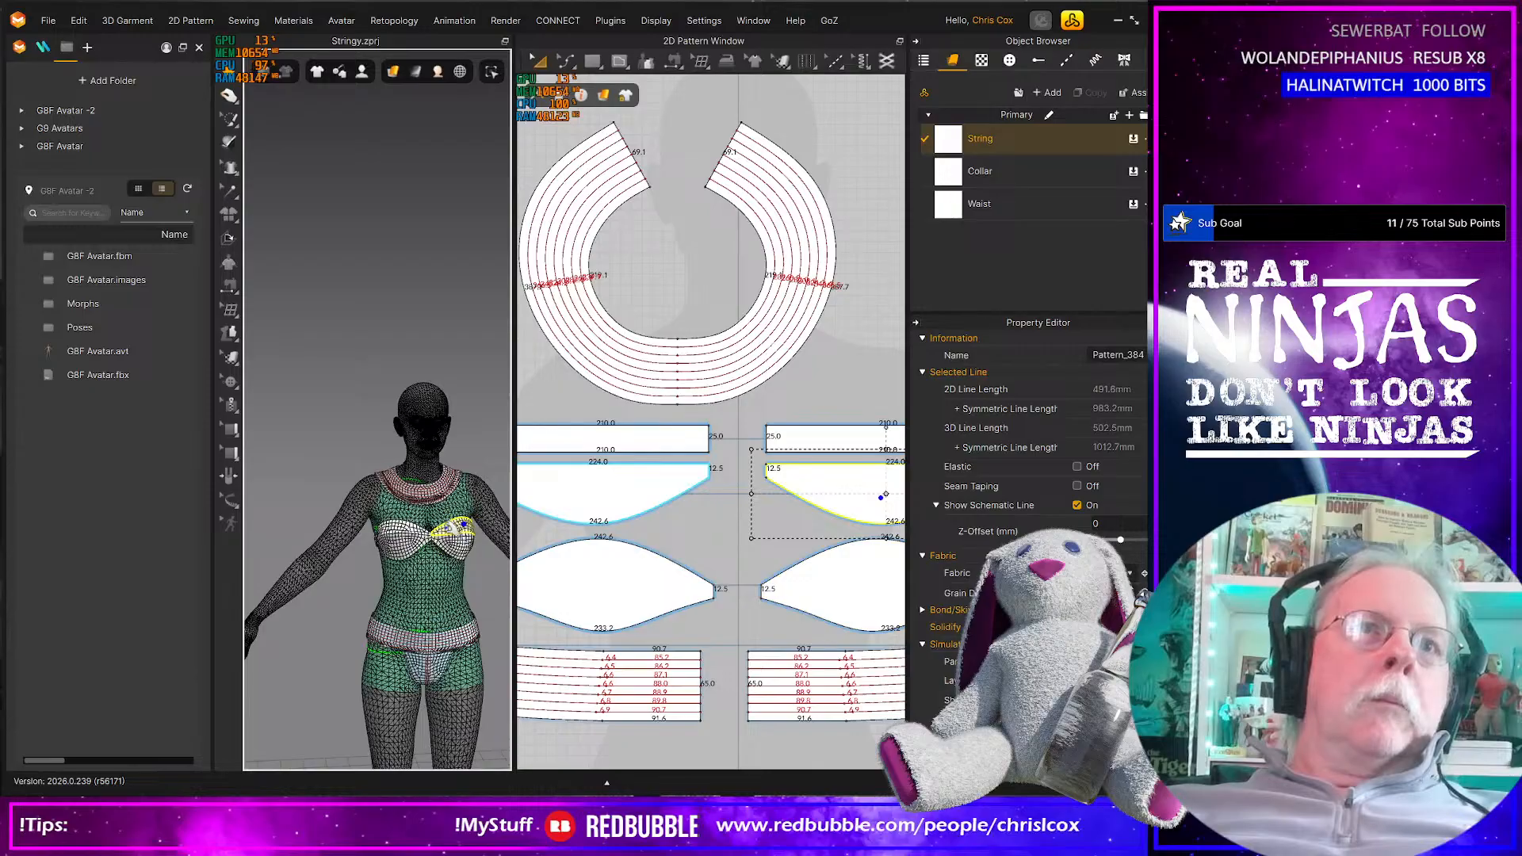
left_click(398, 529)
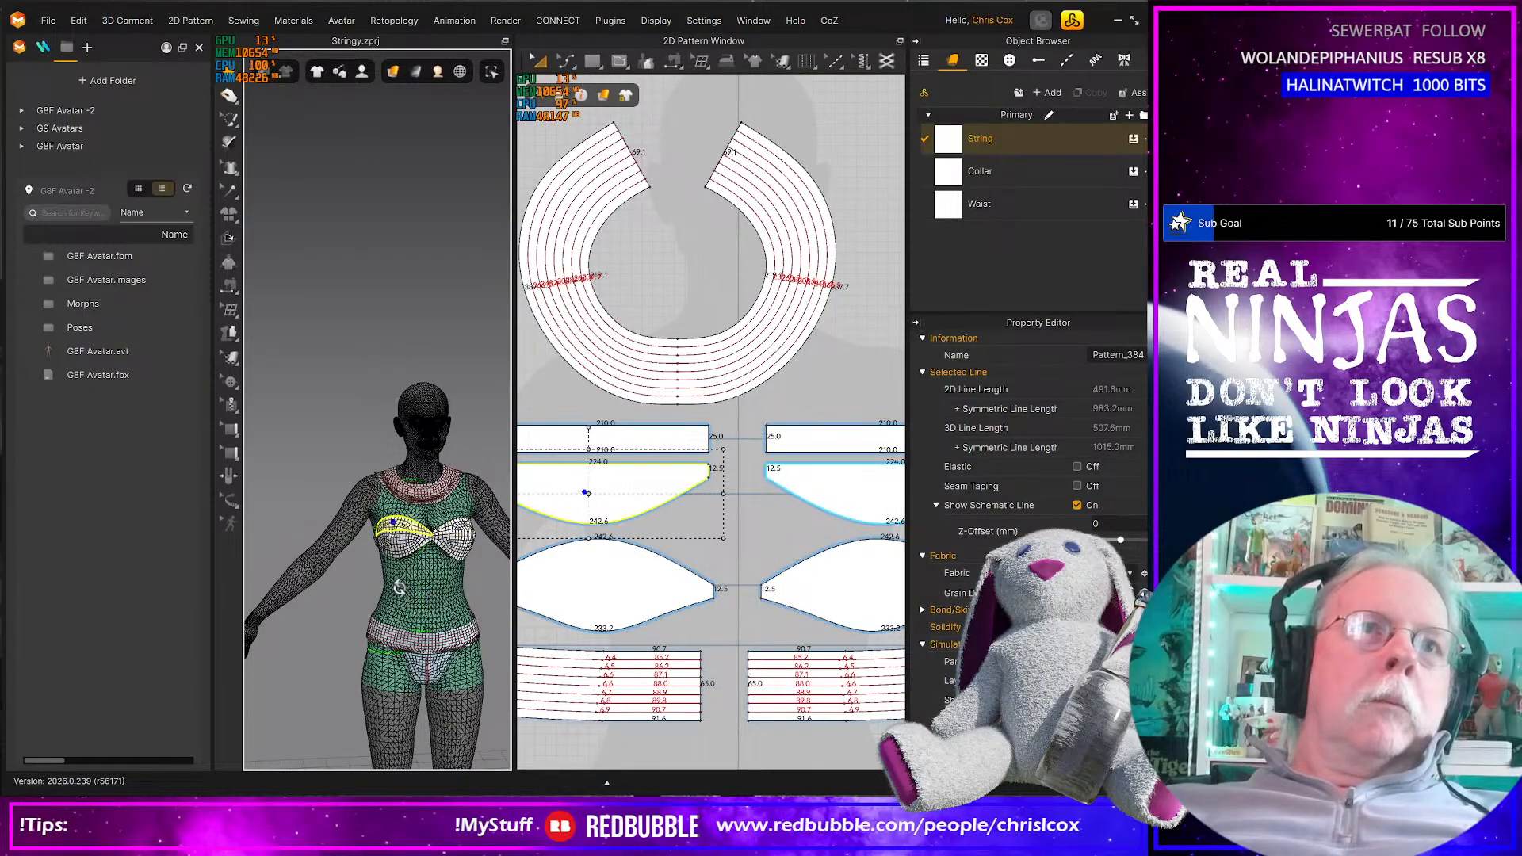
Adjust the rectangular band across the avatar's back while the simulation runs
right_click_drag(398, 529, 363, 546)
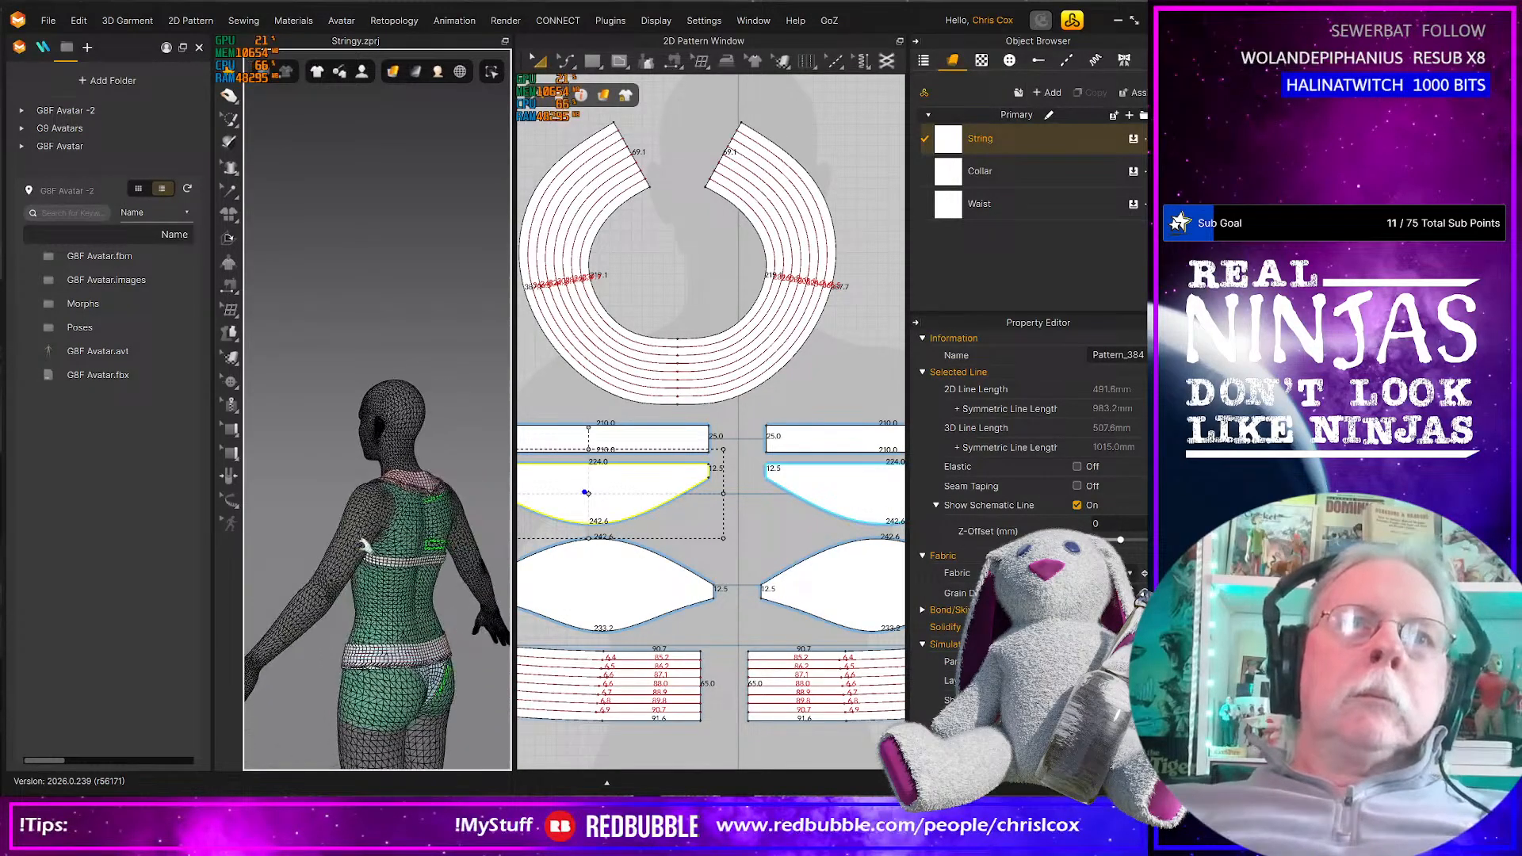
left_click(426, 561)
right_click_drag(440, 577, 347, 576)
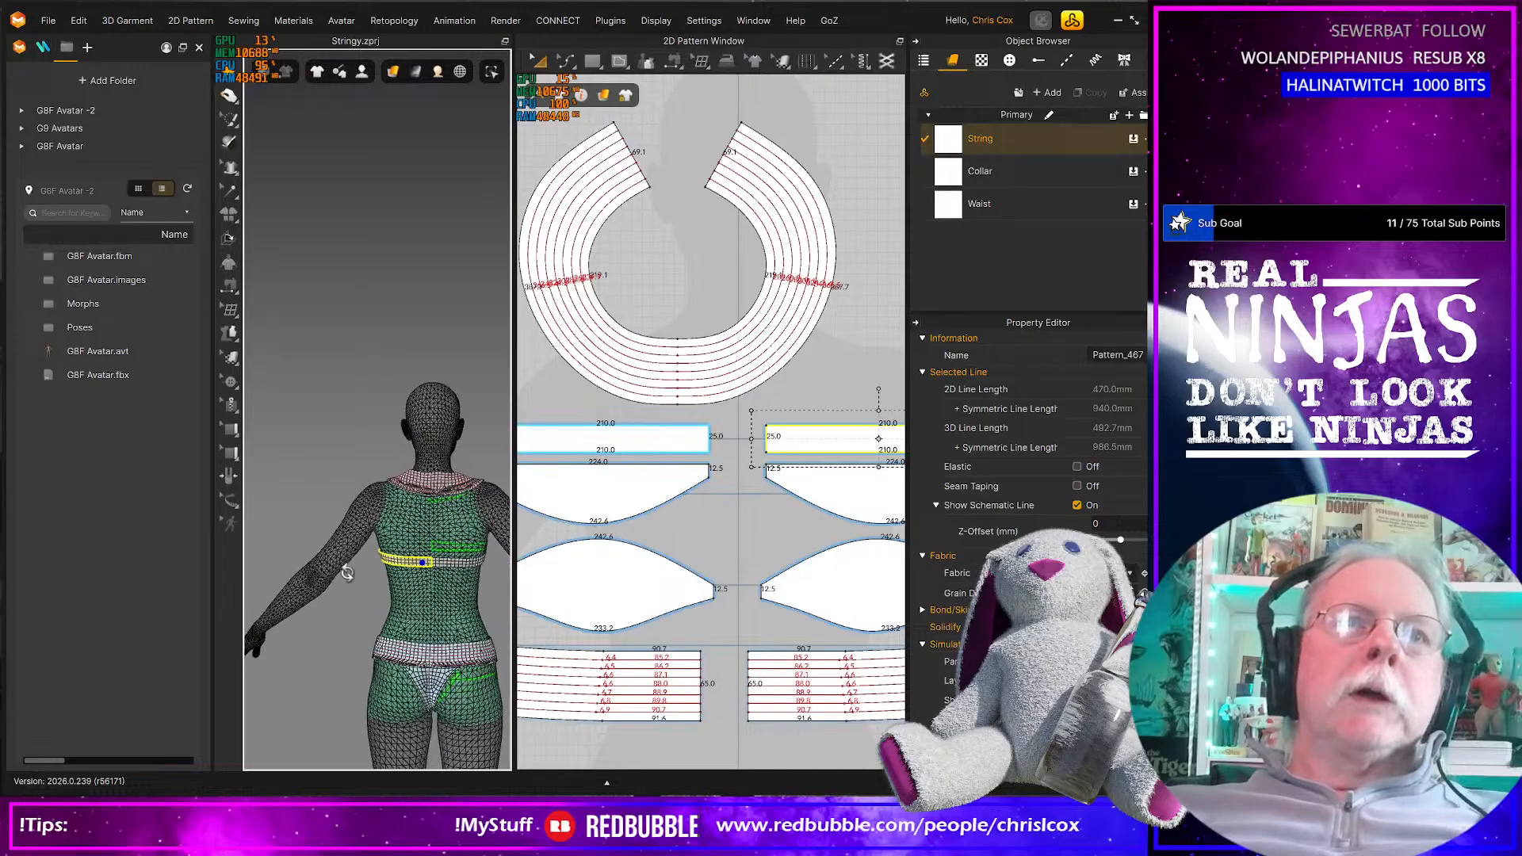
Tack the upper edge of the back band's right half to the avatar at several points above the band with Tack on Avatar
scroll(421, 592, "up", 4)
middle_click_drag(423, 591, 232, 394)
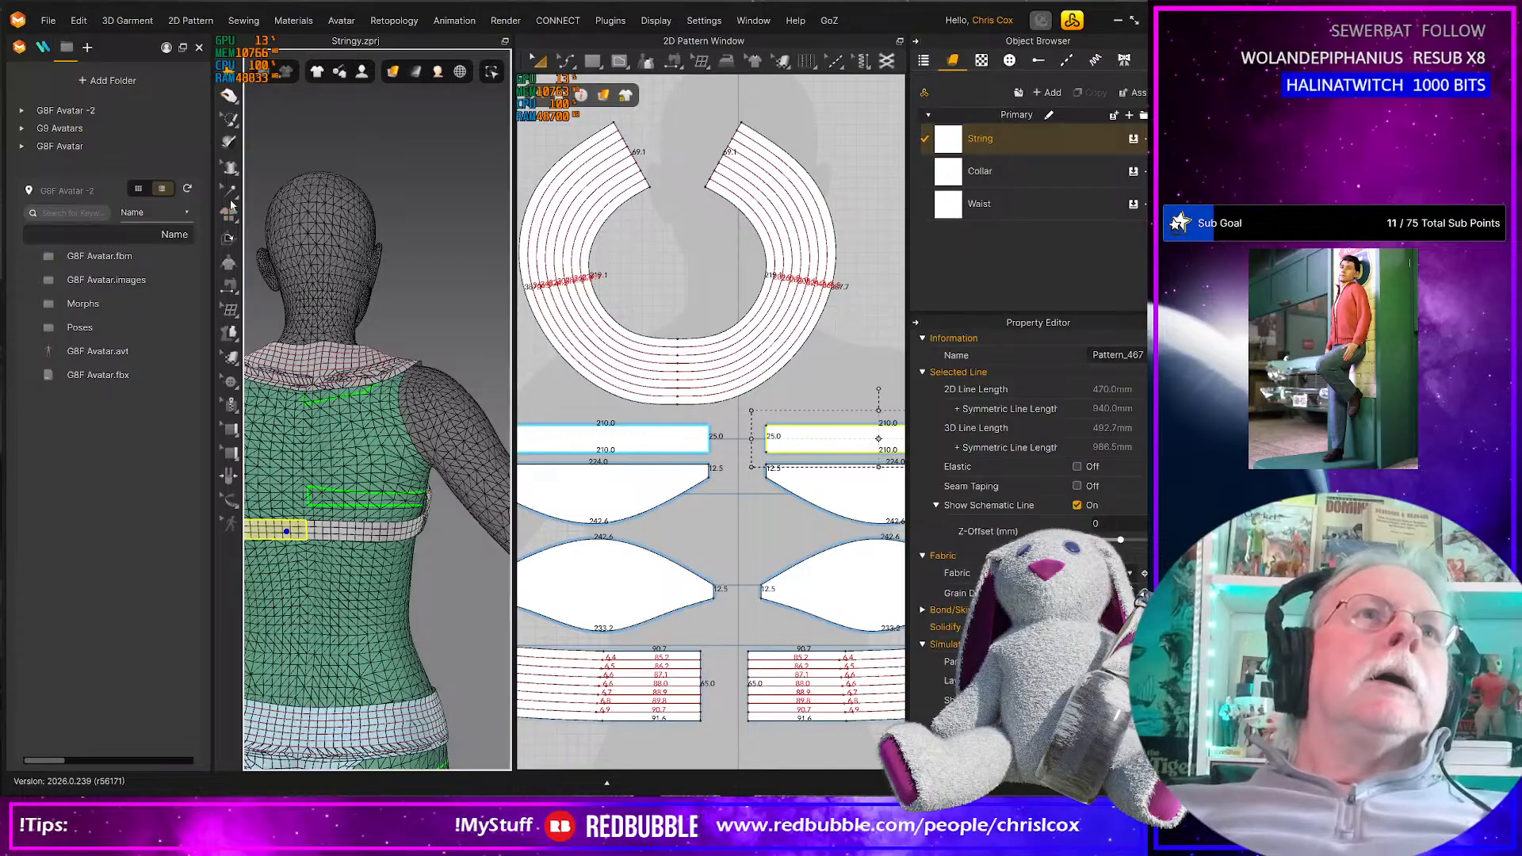
left_click(232, 203)
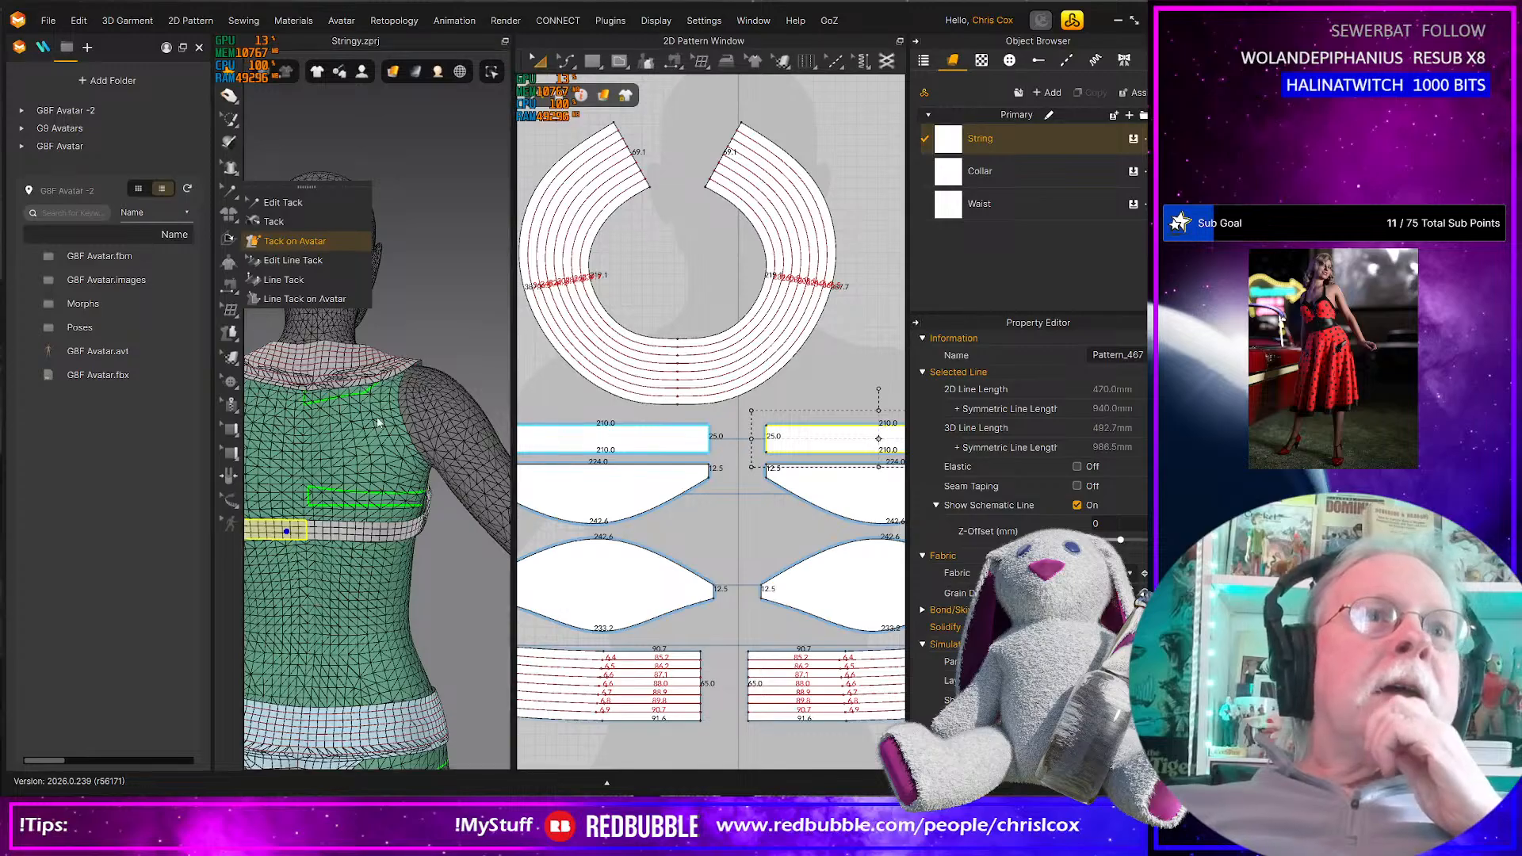
left_click(301, 241)
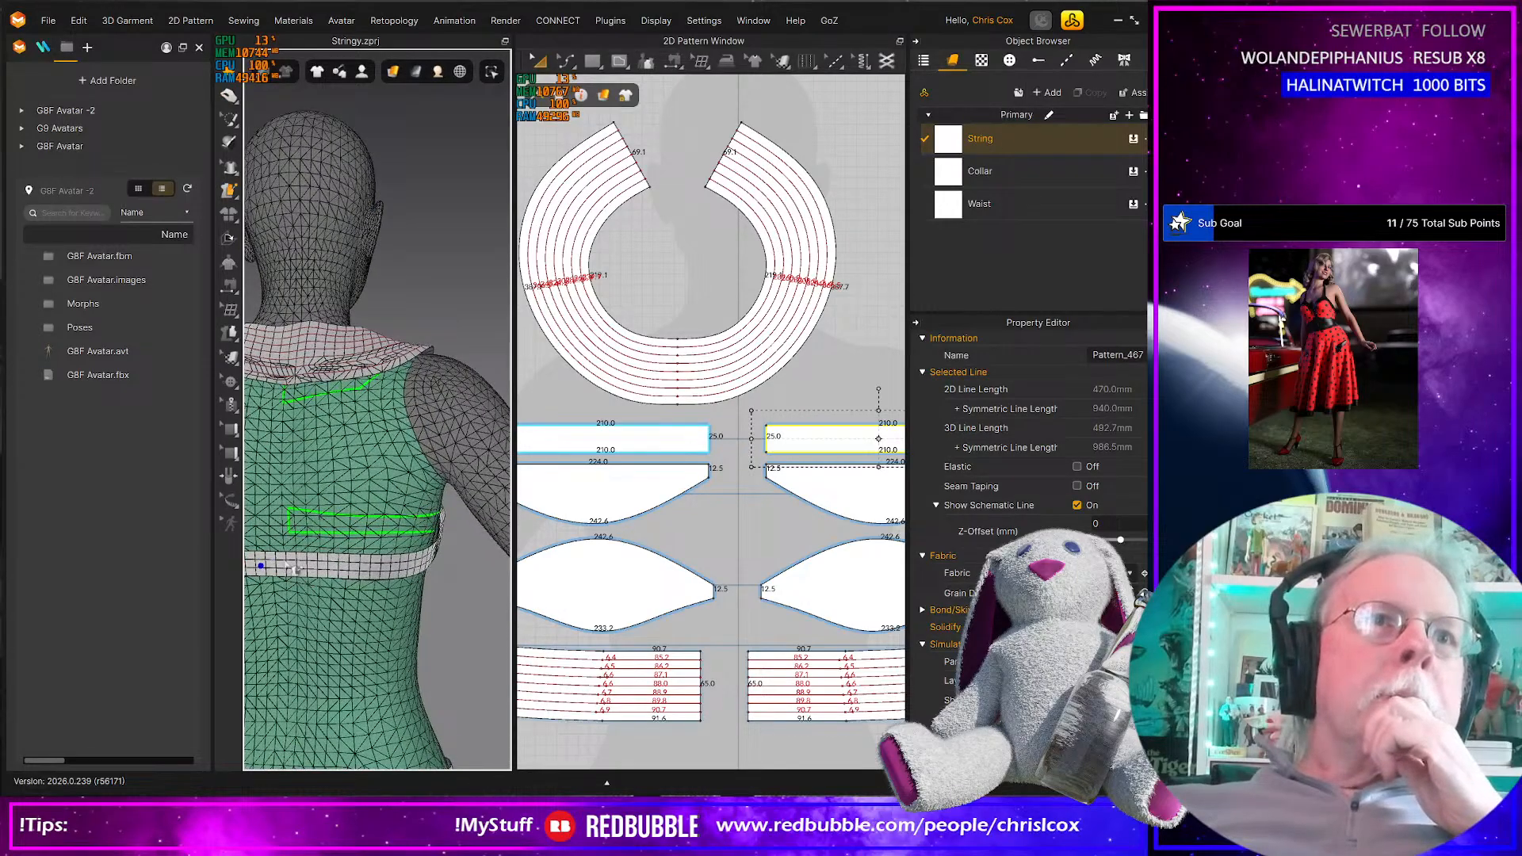
left_click(286, 556)
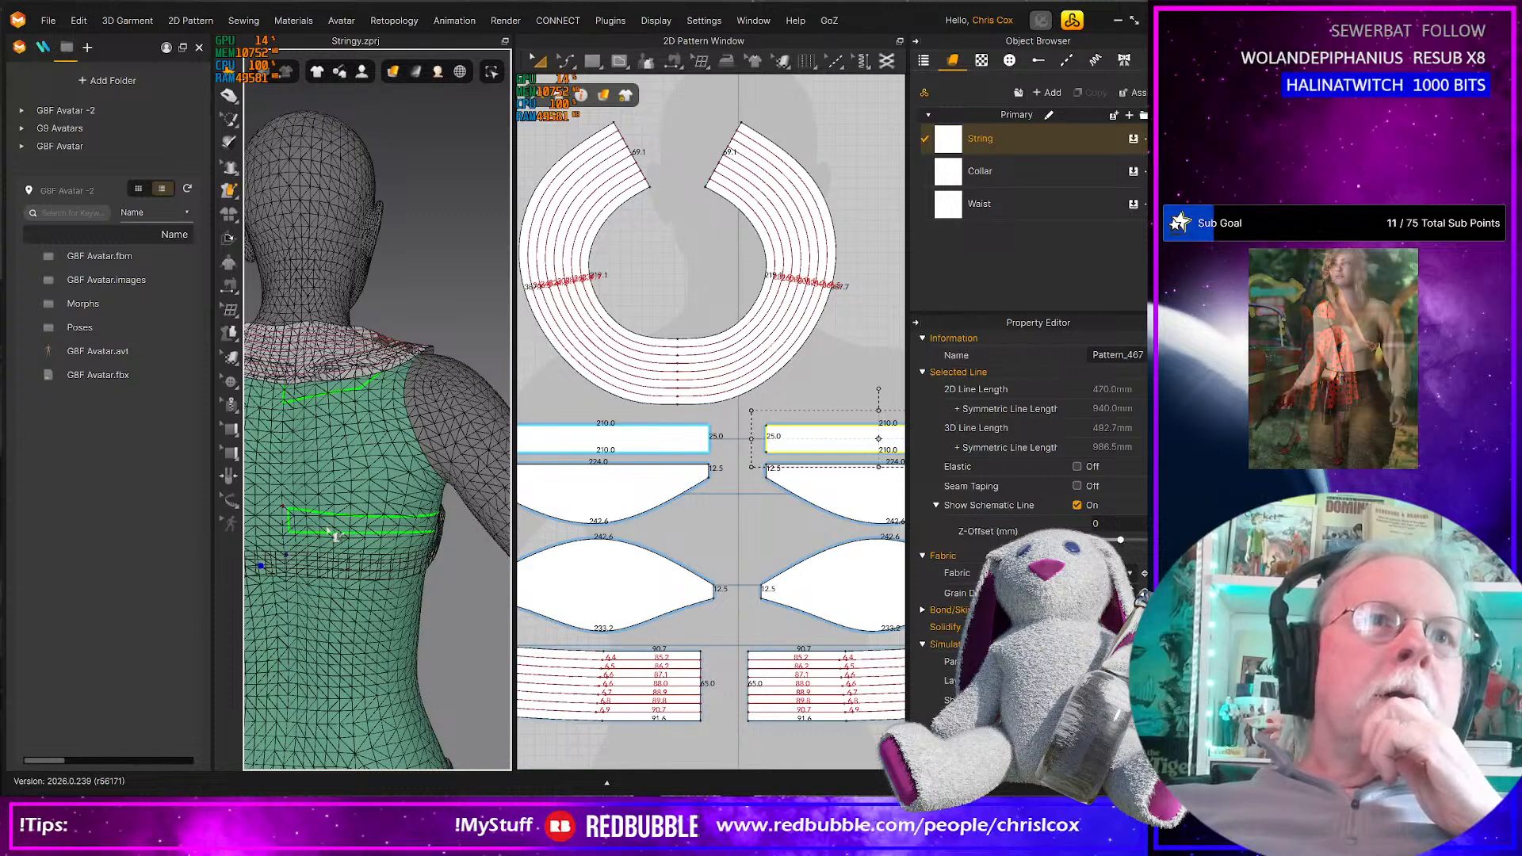
left_click(334, 564)
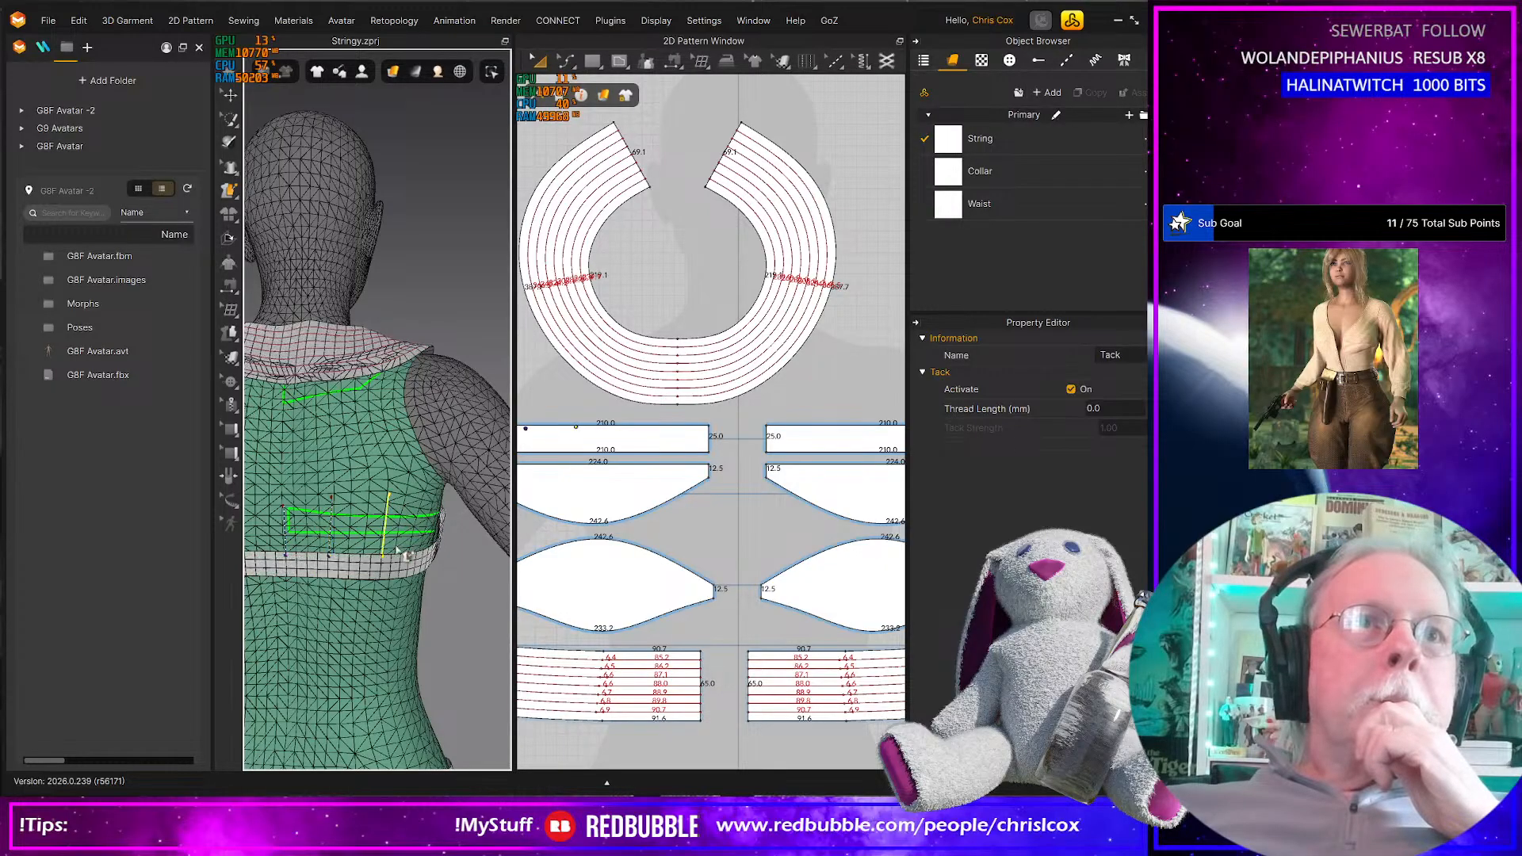
mouse_move(403, 549)
right_mouse_down()
mouse_move(281, 539)
mouse_move(398, 543)
right_mouse_up()
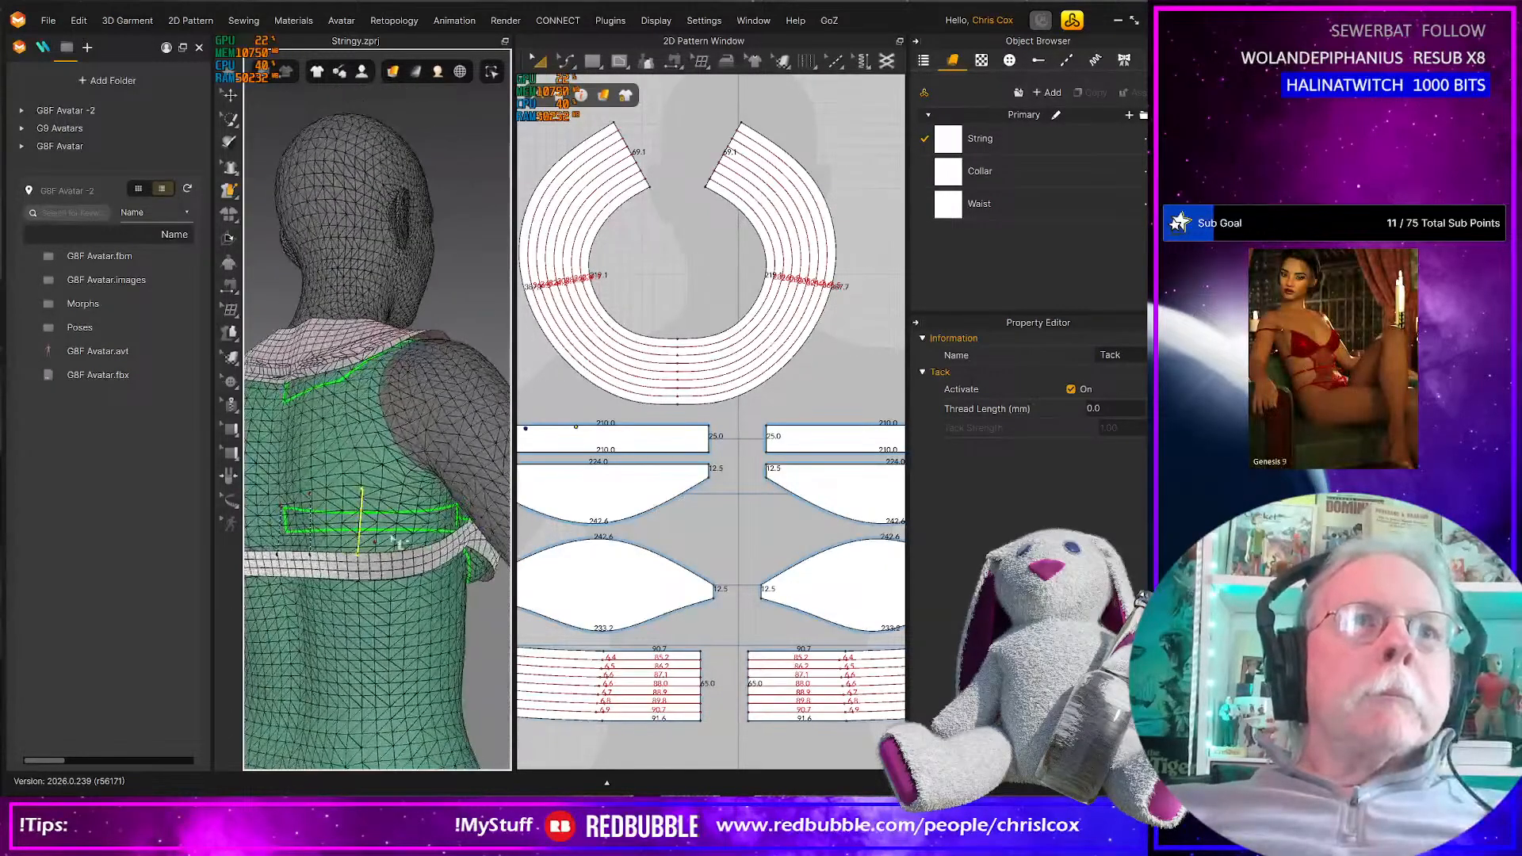
left_click(431, 495)
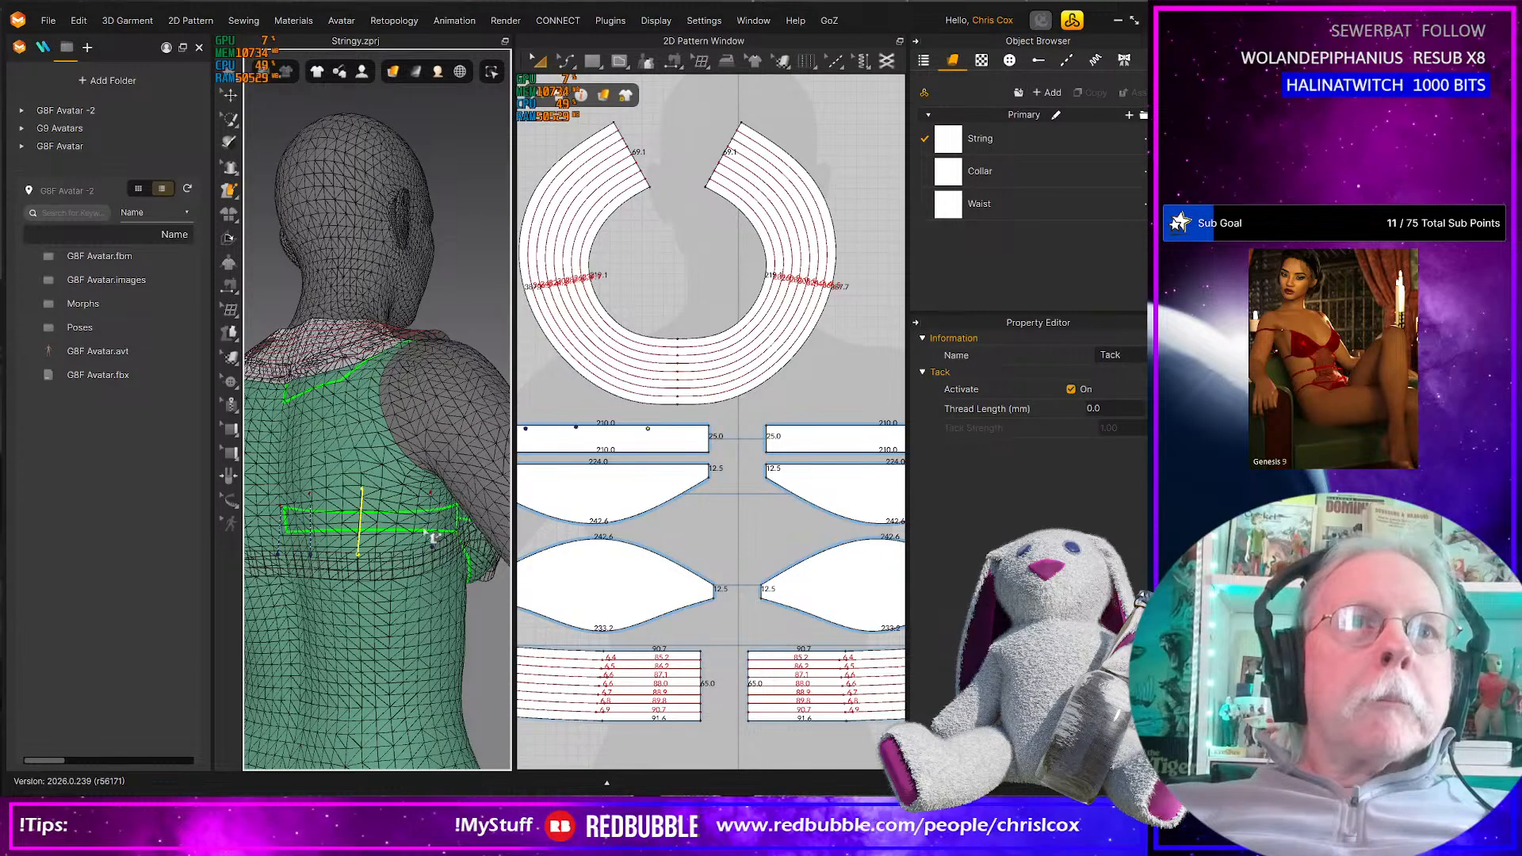
Simulate the tacked right half of the back band and pull it into shape, then undo the simulation
key("space")
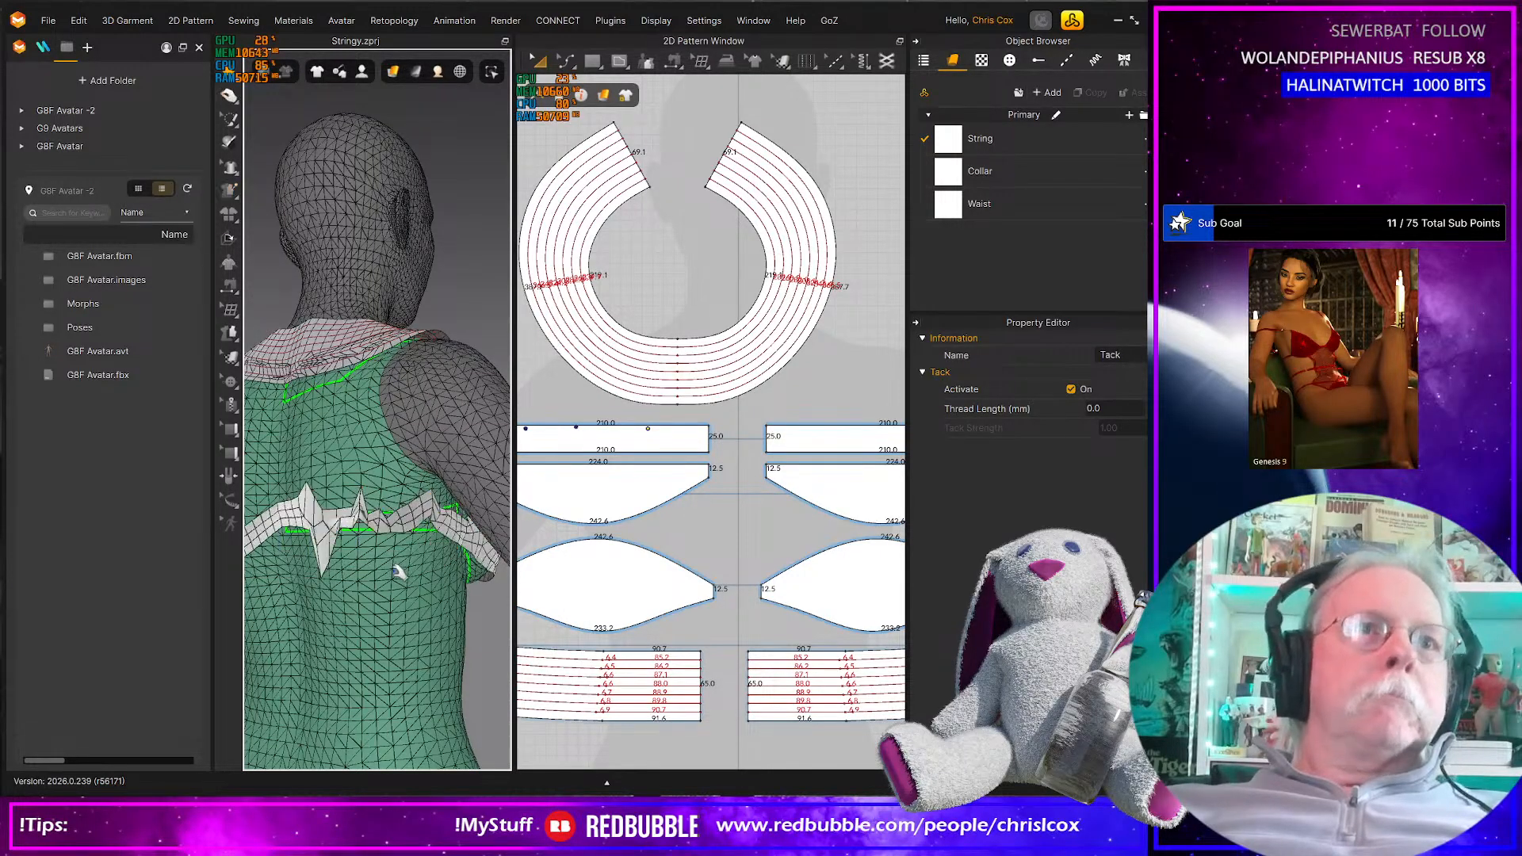
left_click(386, 514)
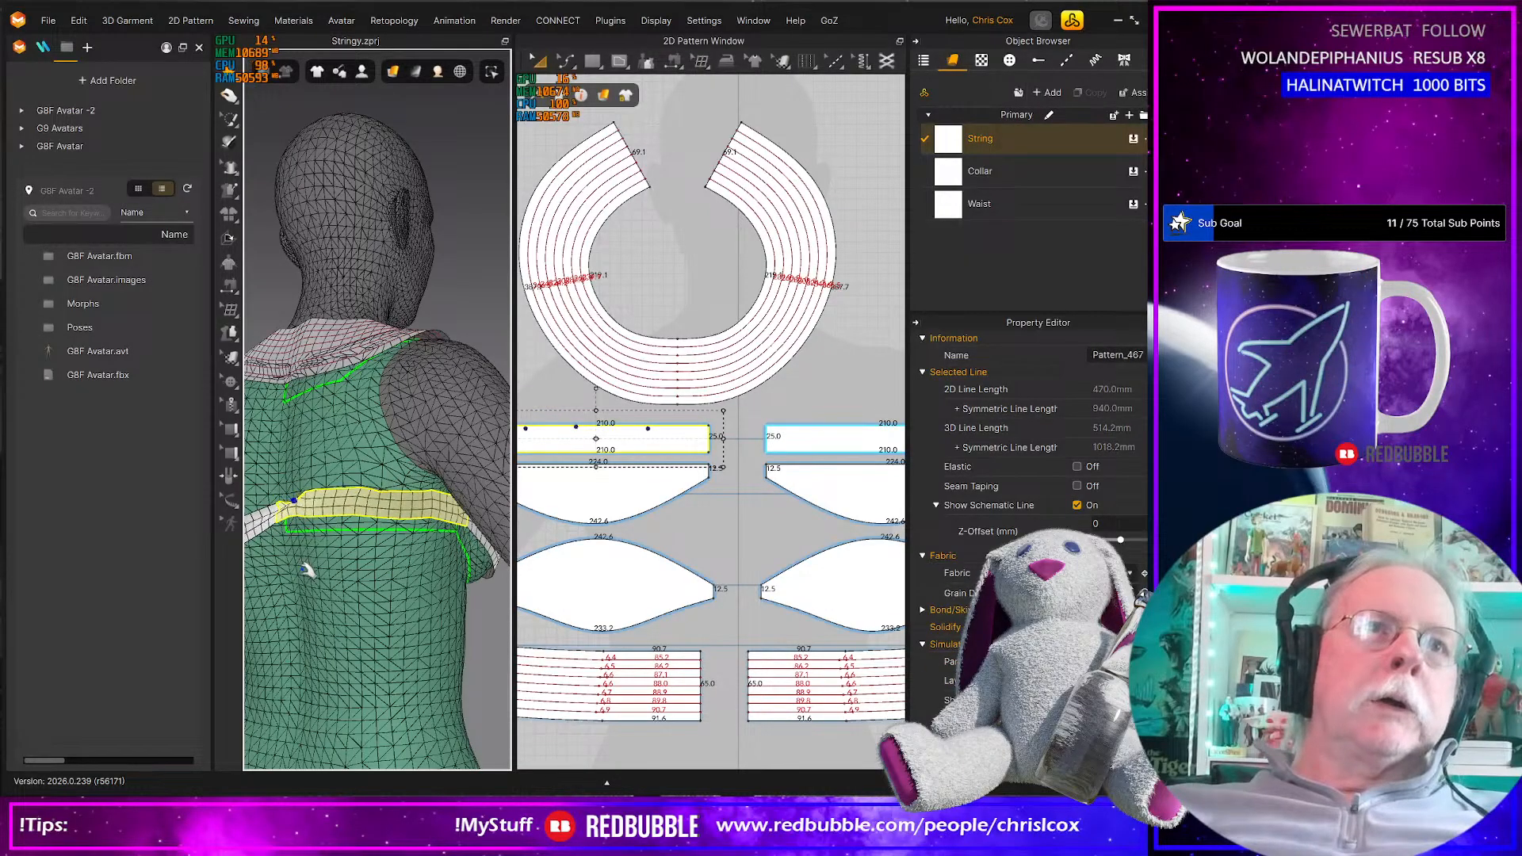
scroll(313, 569, "up", 2)
key("space")
right_click_drag(319, 570, 404, 529)
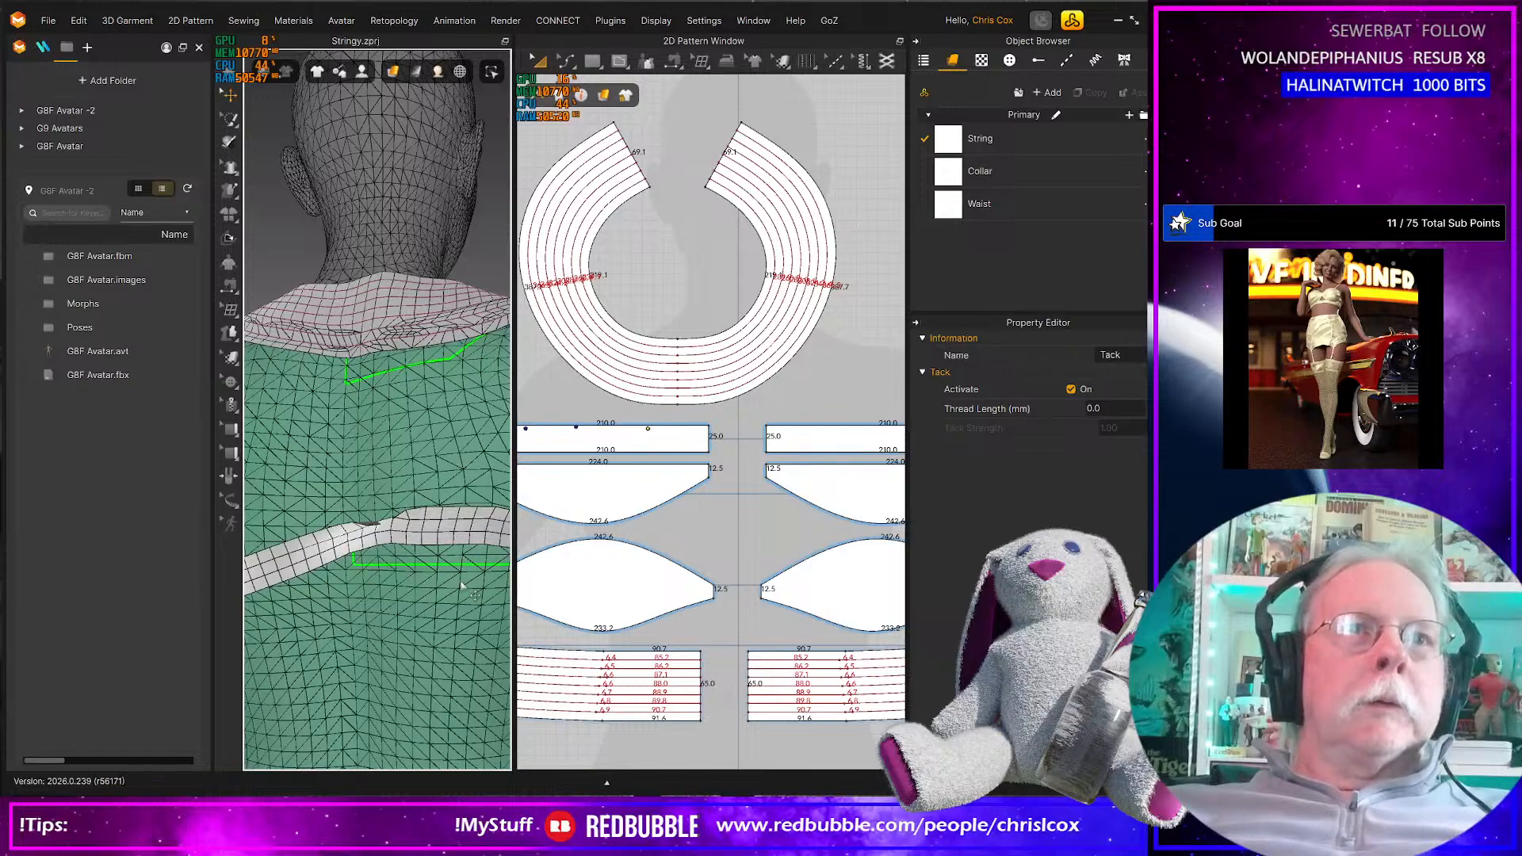
key("ctrl+z")
scroll(445, 593, "down", 1)
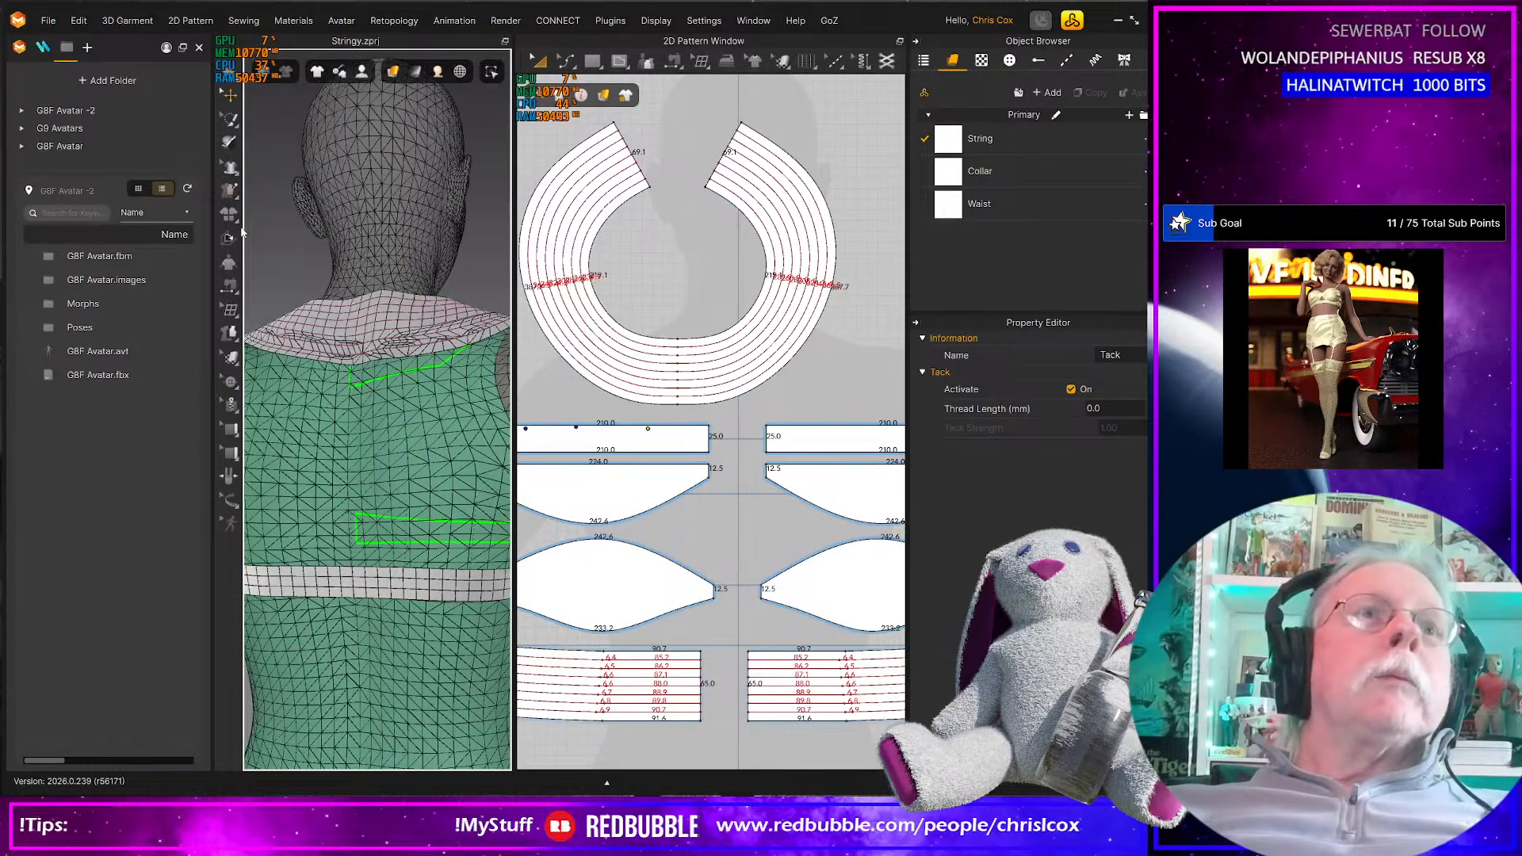
Tack the upper edge of the back band's left half to matching higher points across the avatar's back and side
left_click(231, 191)
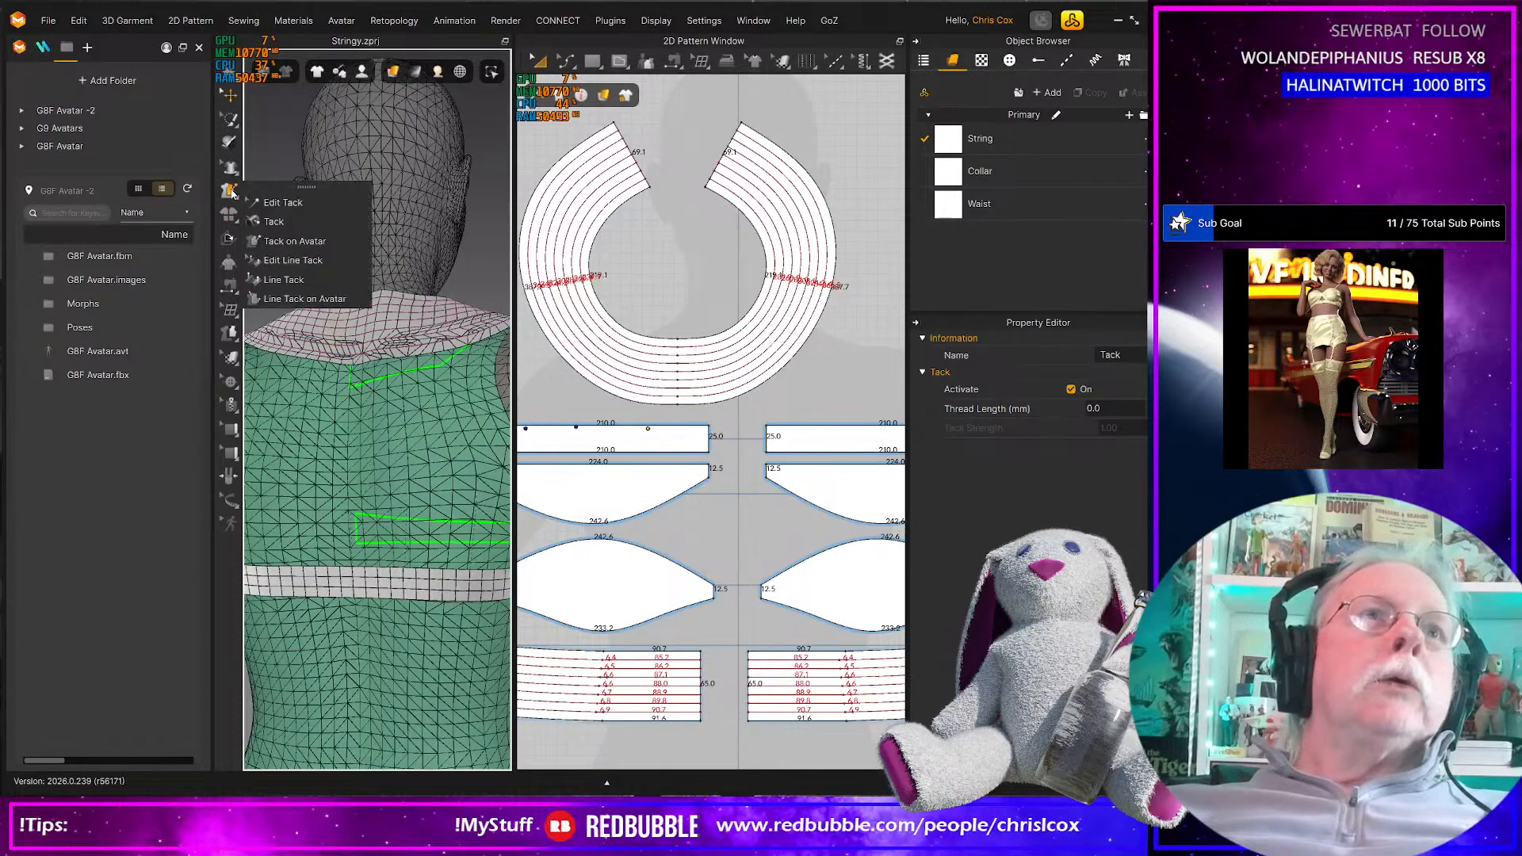
left_click(286, 241)
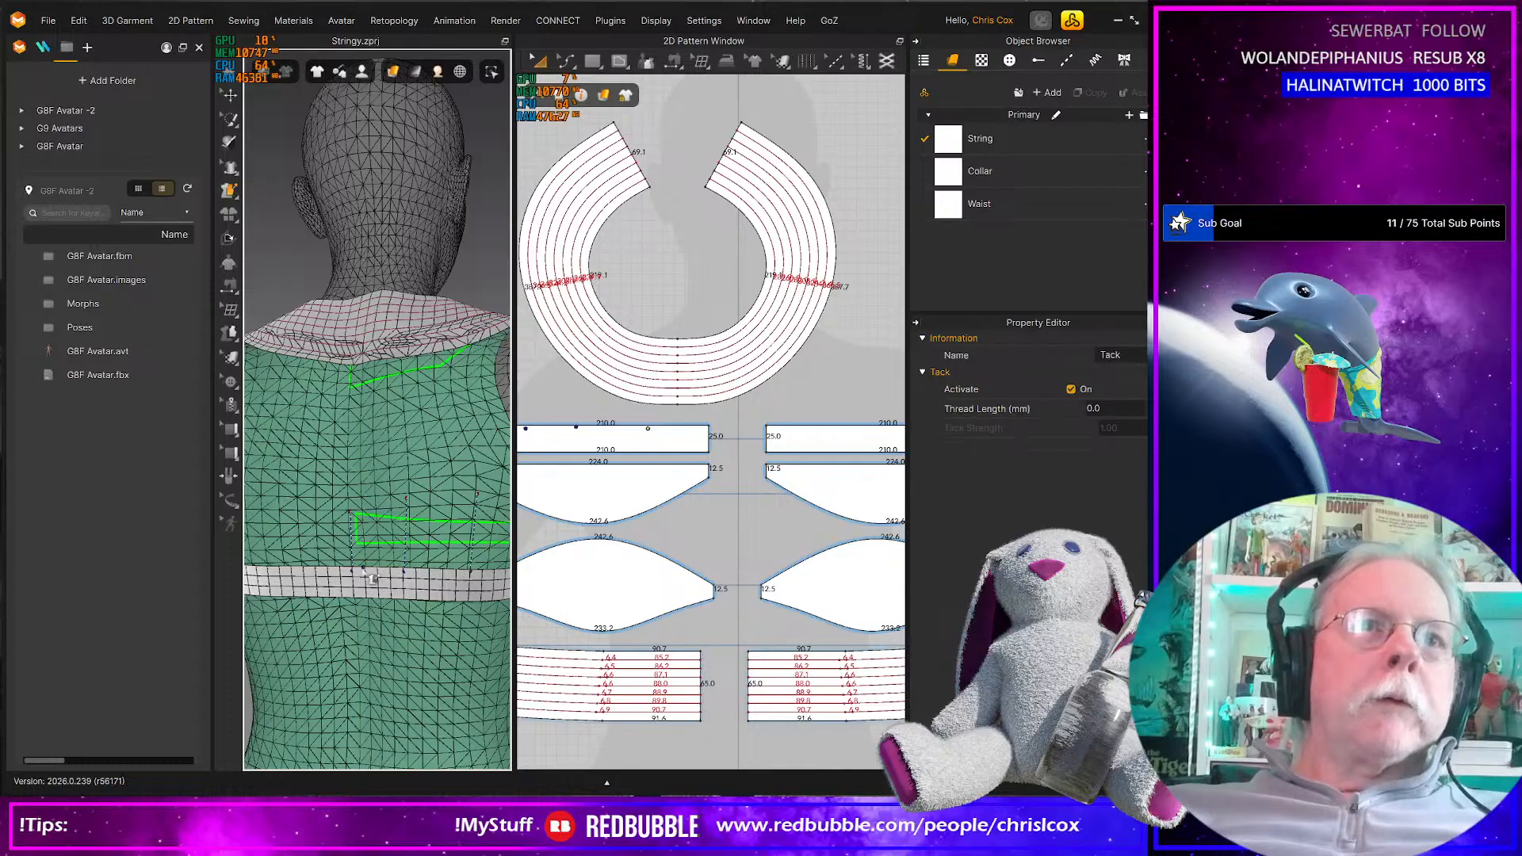
left_click(305, 567)
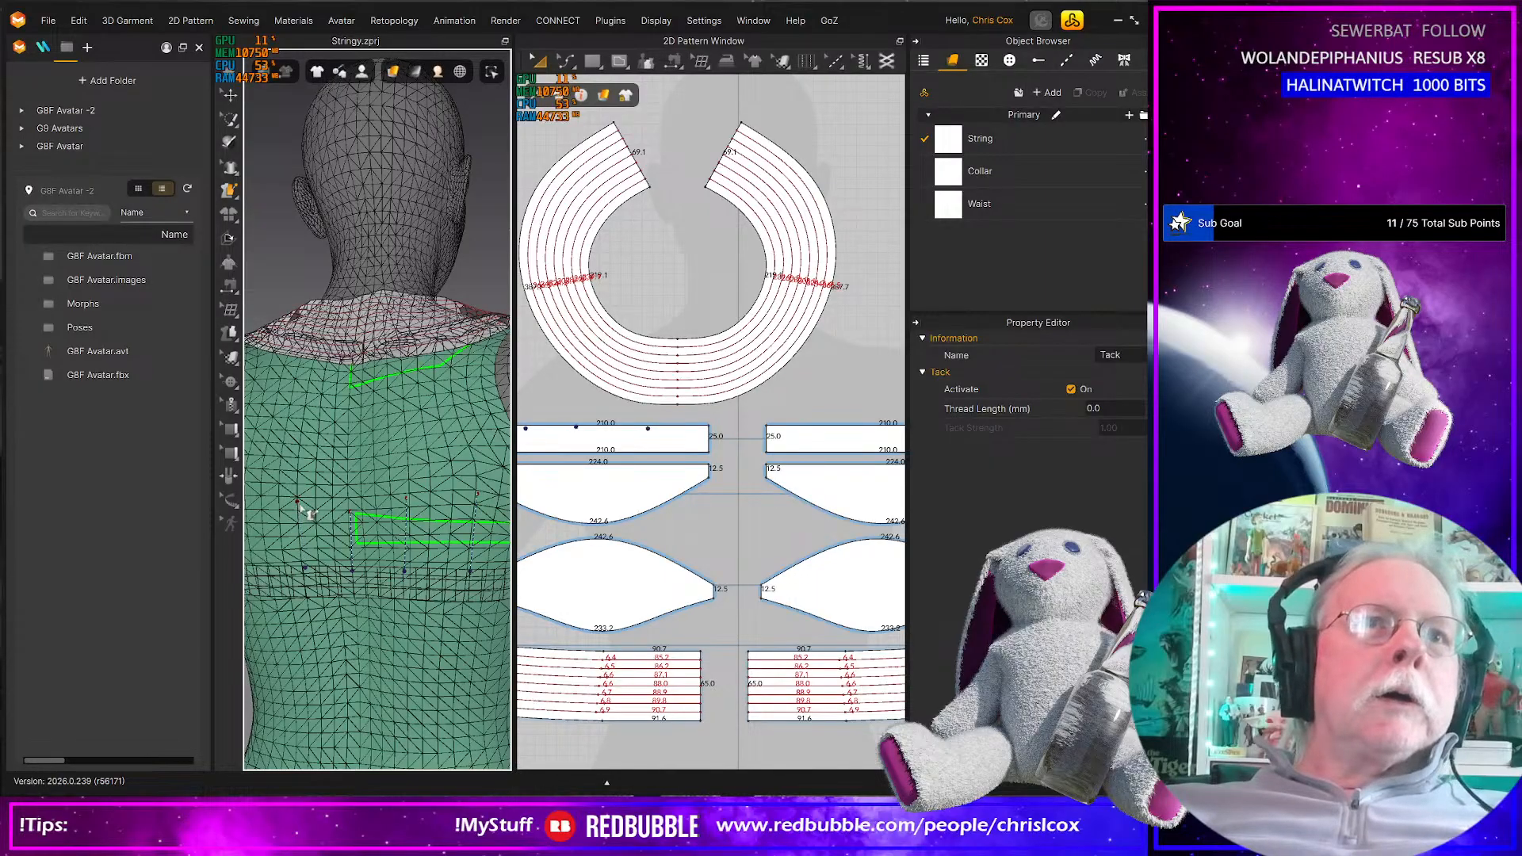
right_click_drag(311, 515, 394, 564)
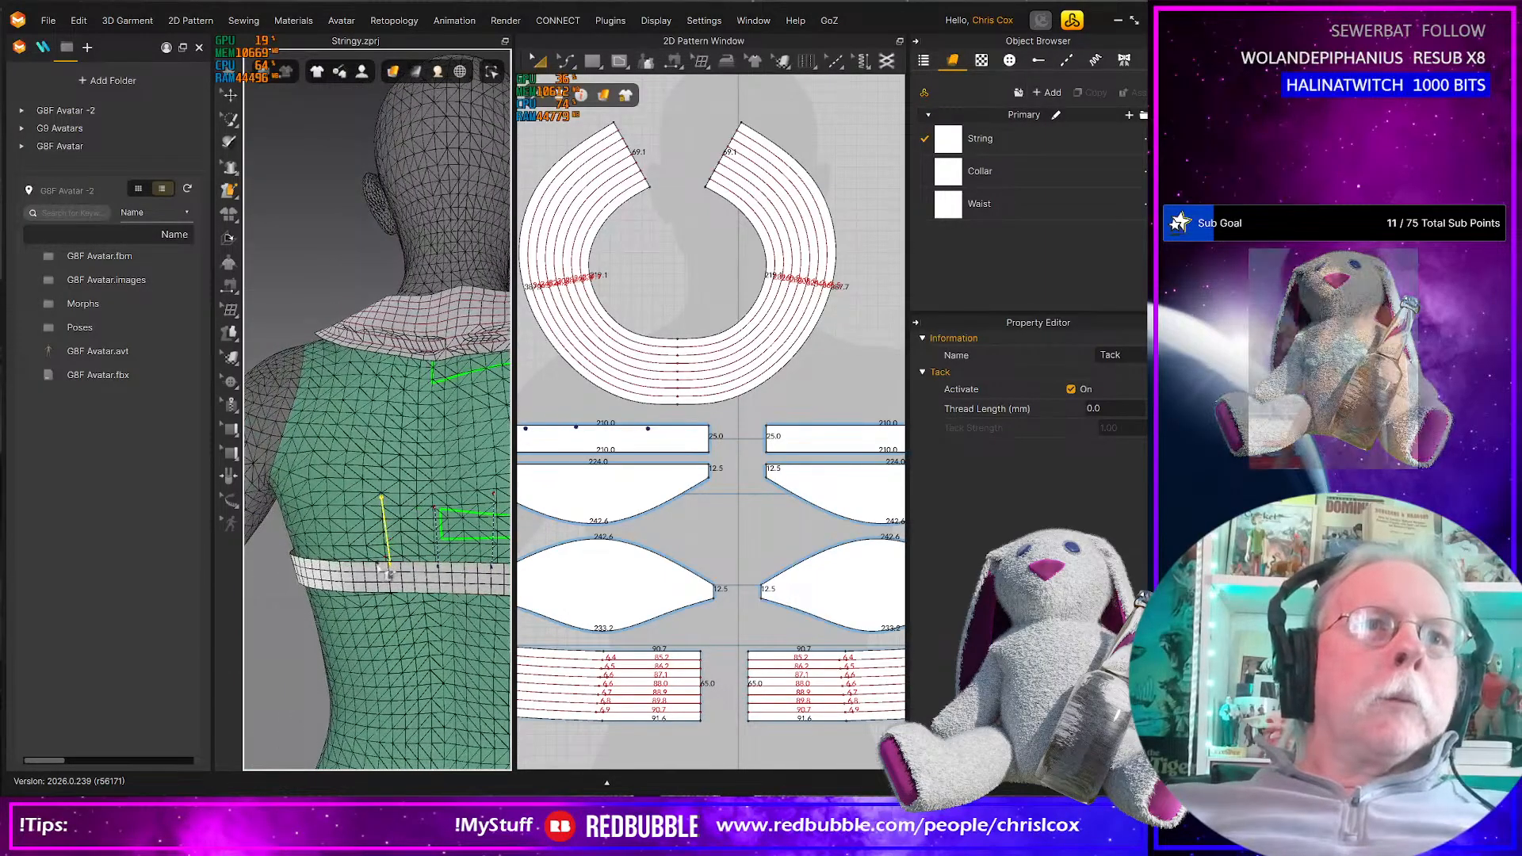
left_click(332, 565)
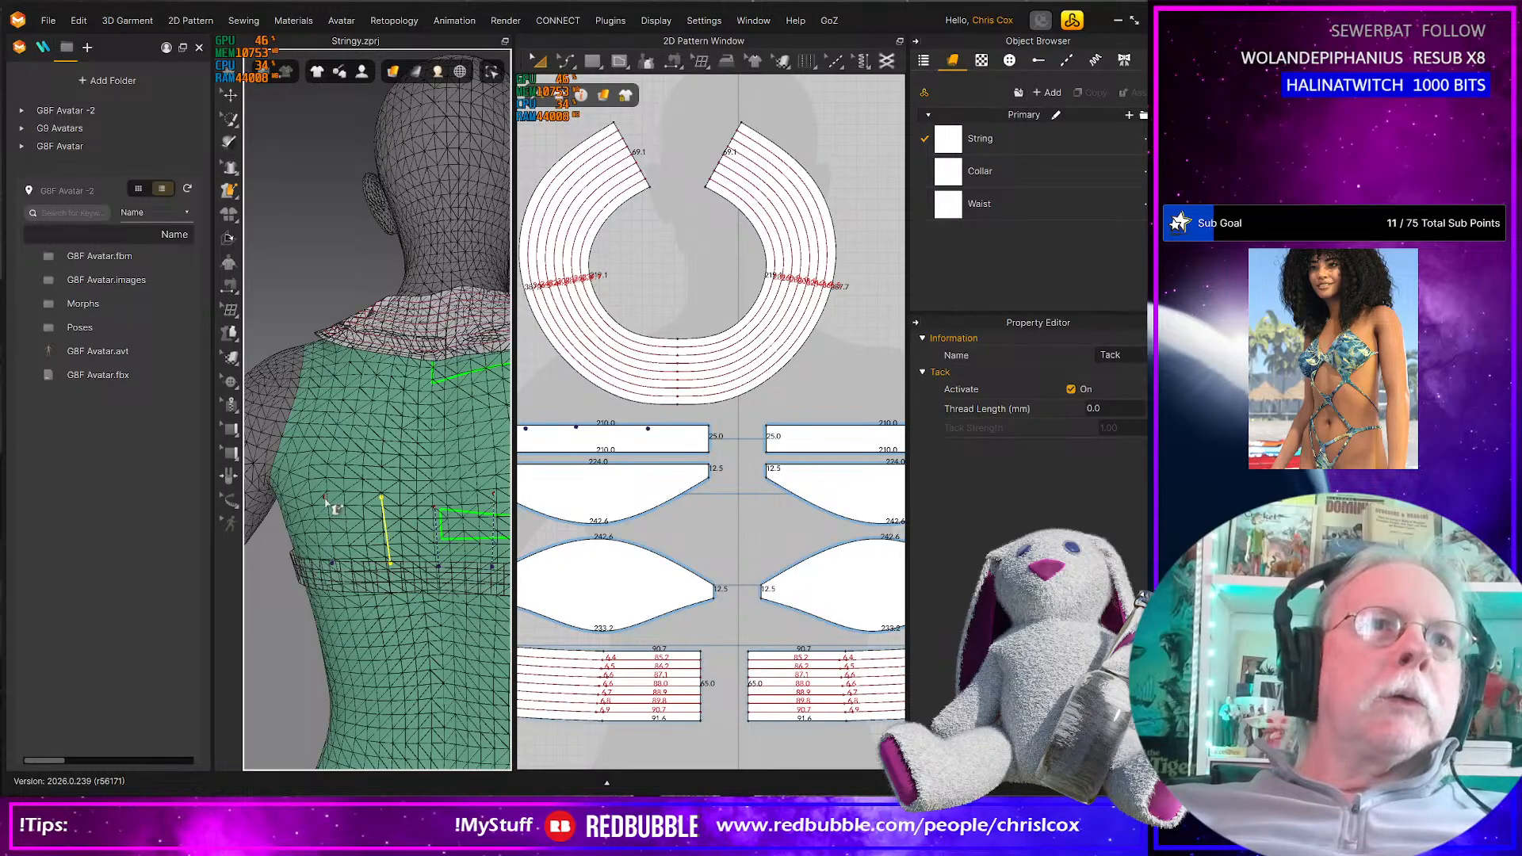
scroll(371, 532, "down", 3)
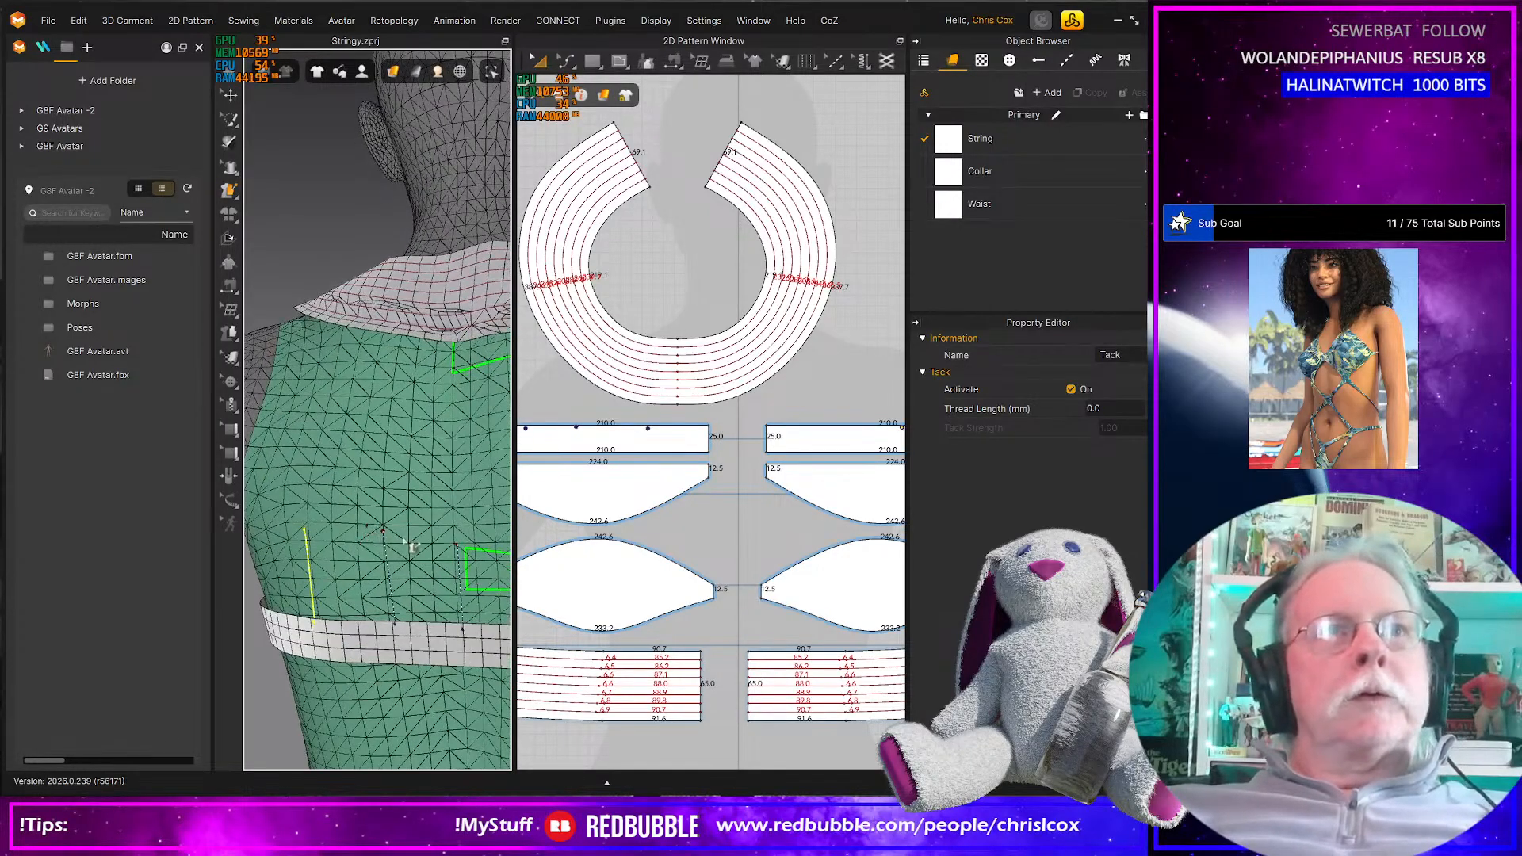
scroll(404, 544, "up", 5)
right_click_drag(405, 538, 461, 531)
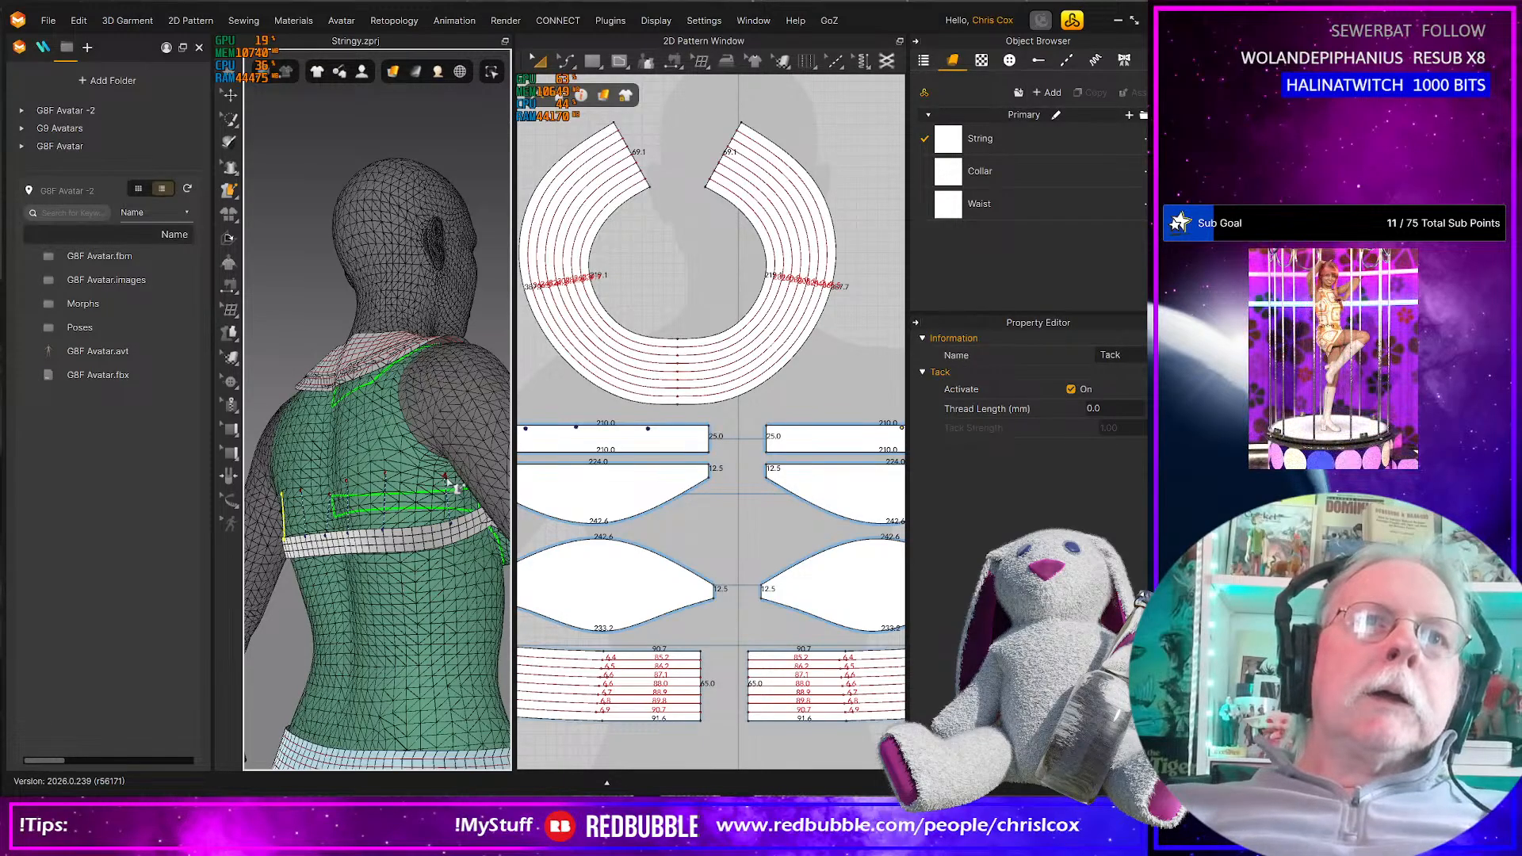
right_click_drag(372, 540, 426, 591)
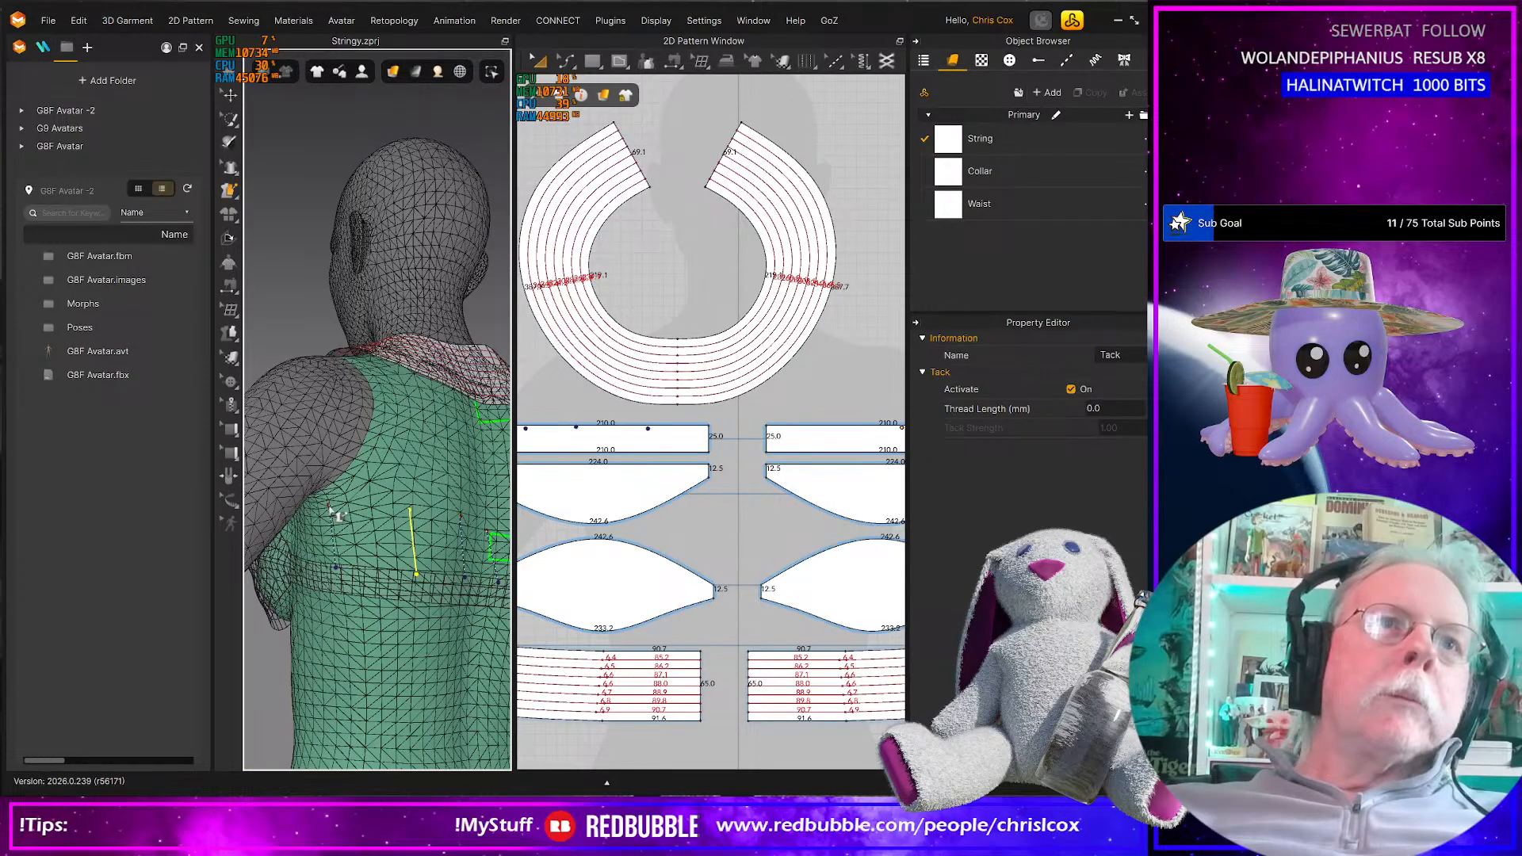
left_click(330, 511)
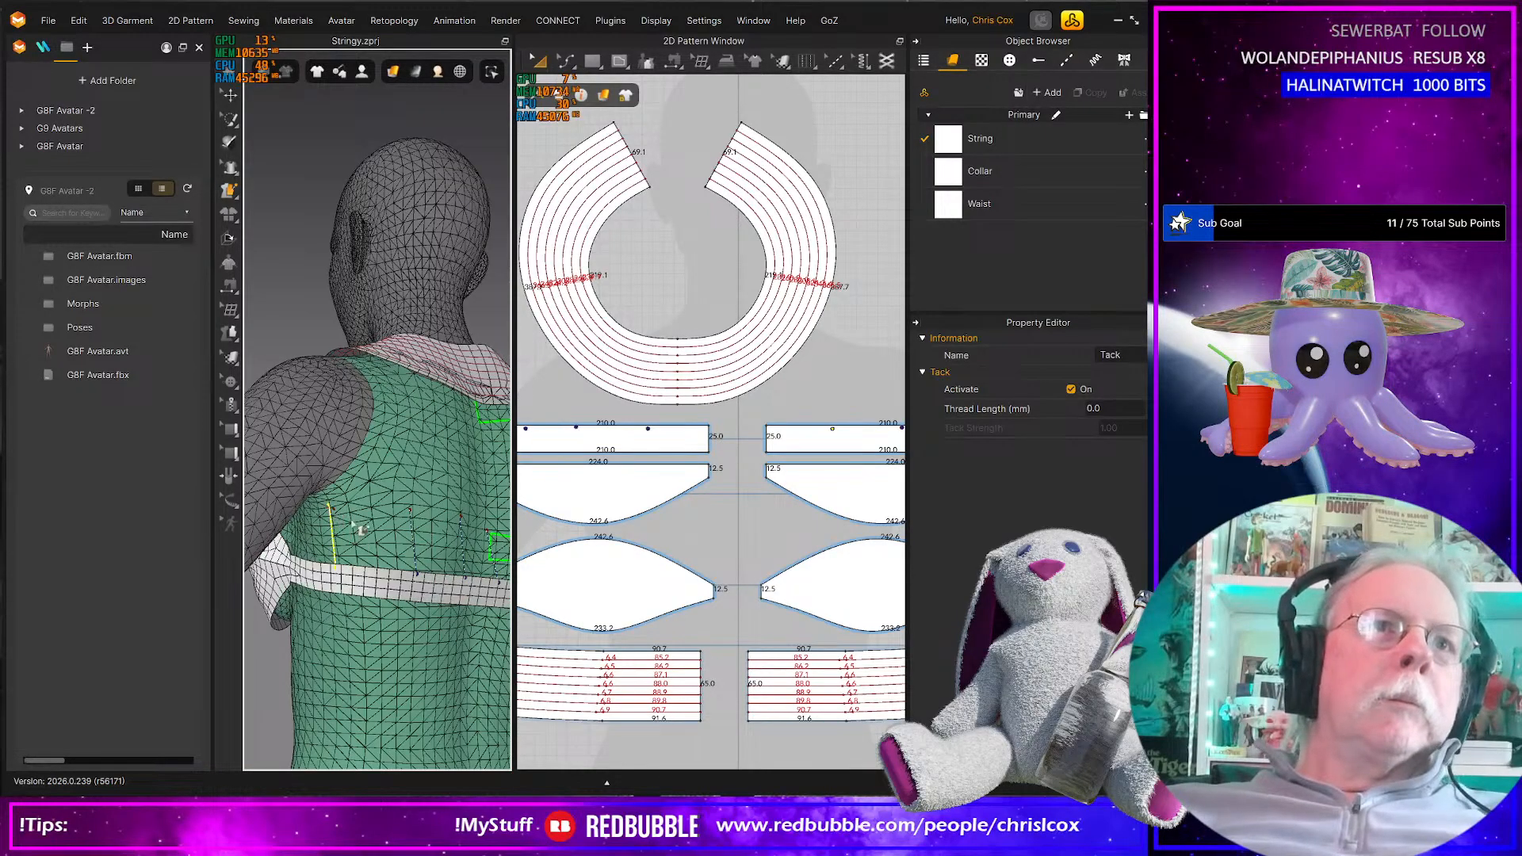
right_click_drag(359, 529, 387, 554)
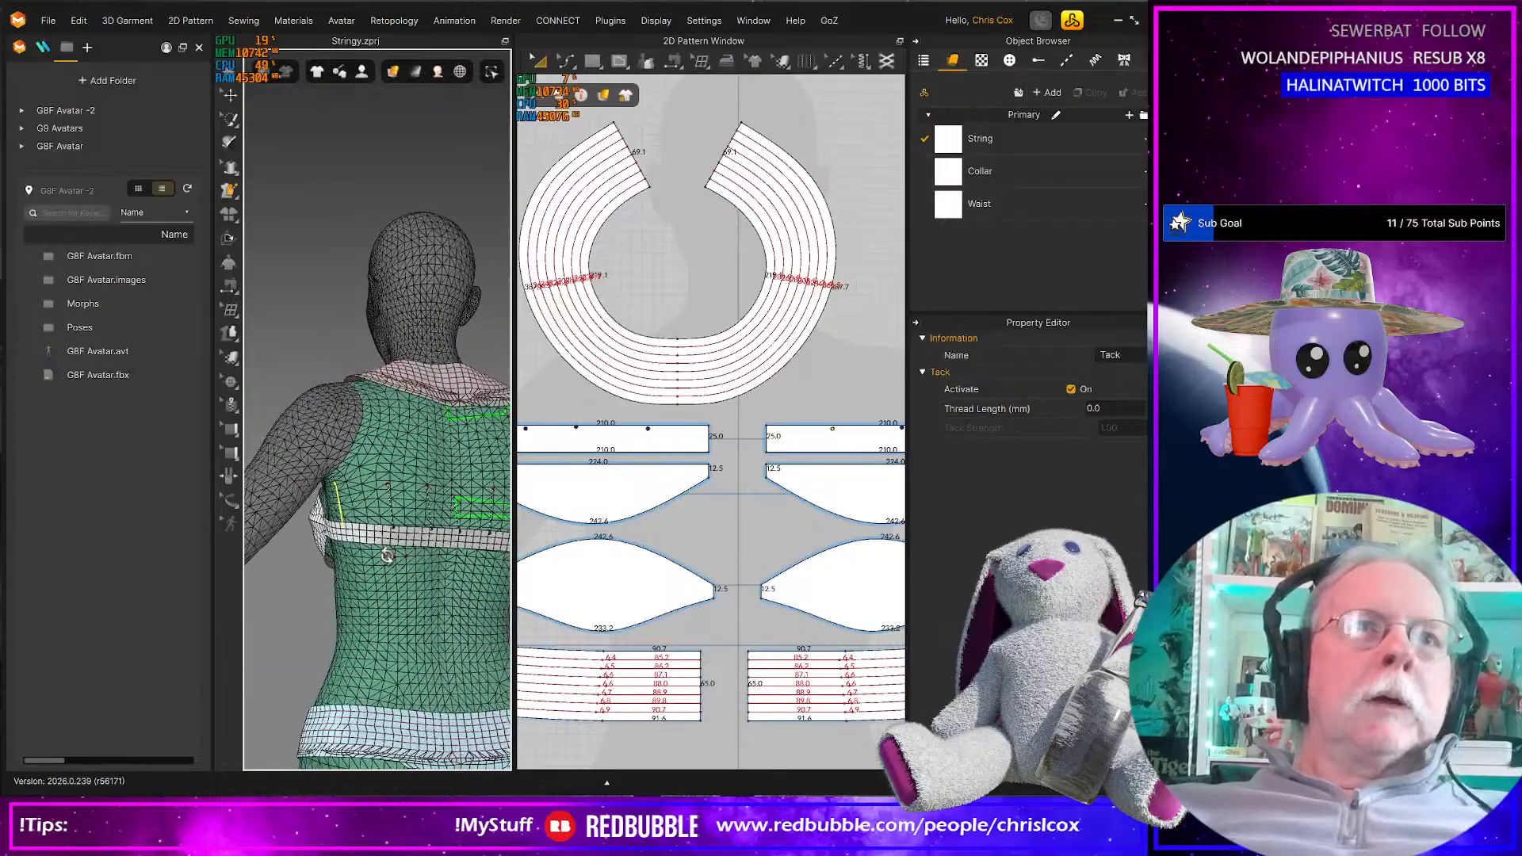
Simulate the fully tacked band and pull the upper and lower cups into place over the avatar's bust
key("space")
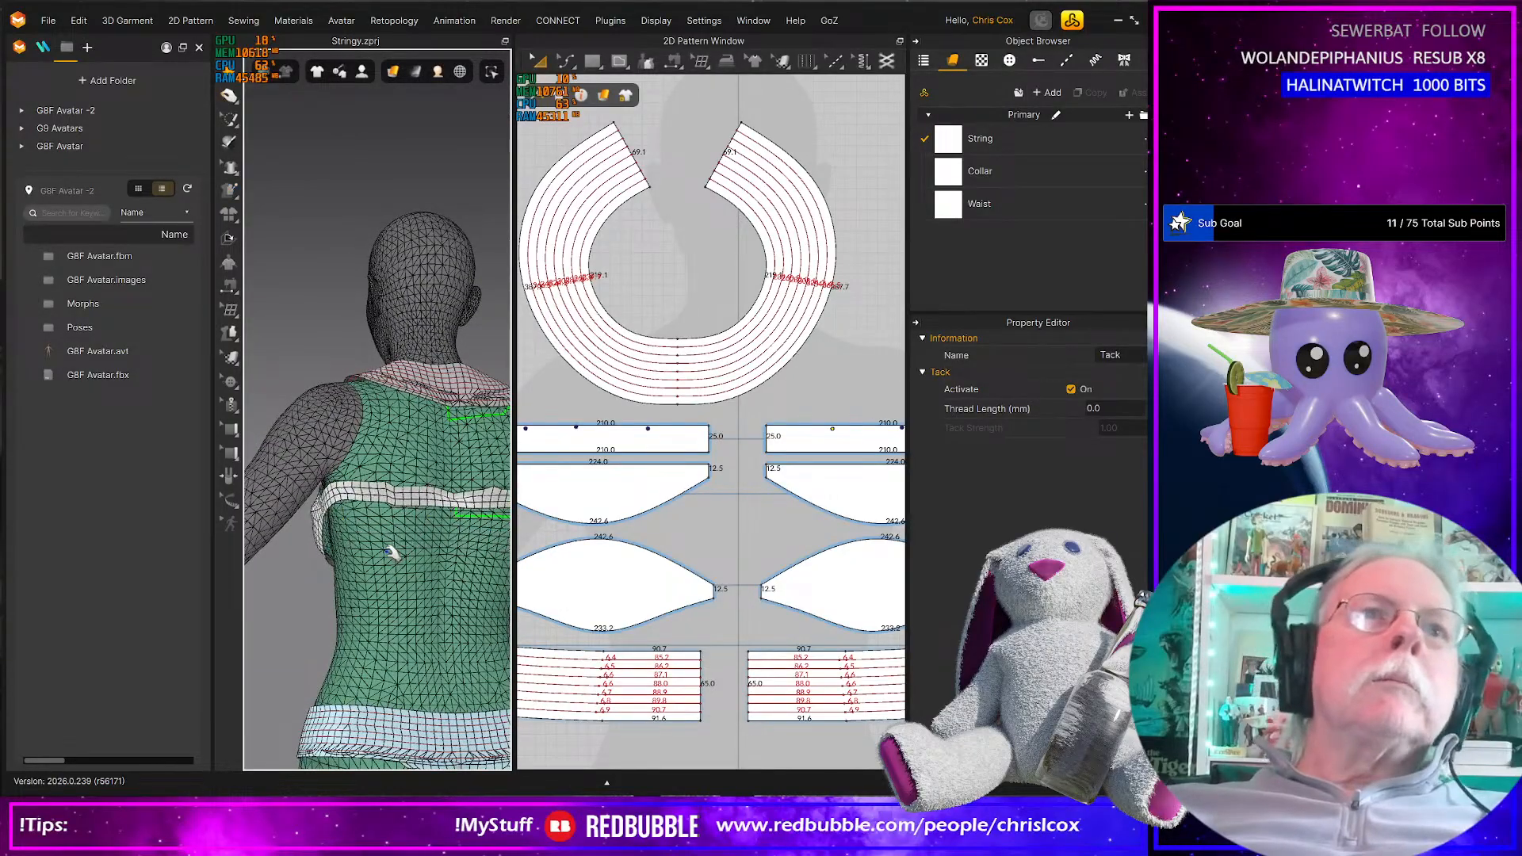
right_click_drag(384, 549, 421, 487)
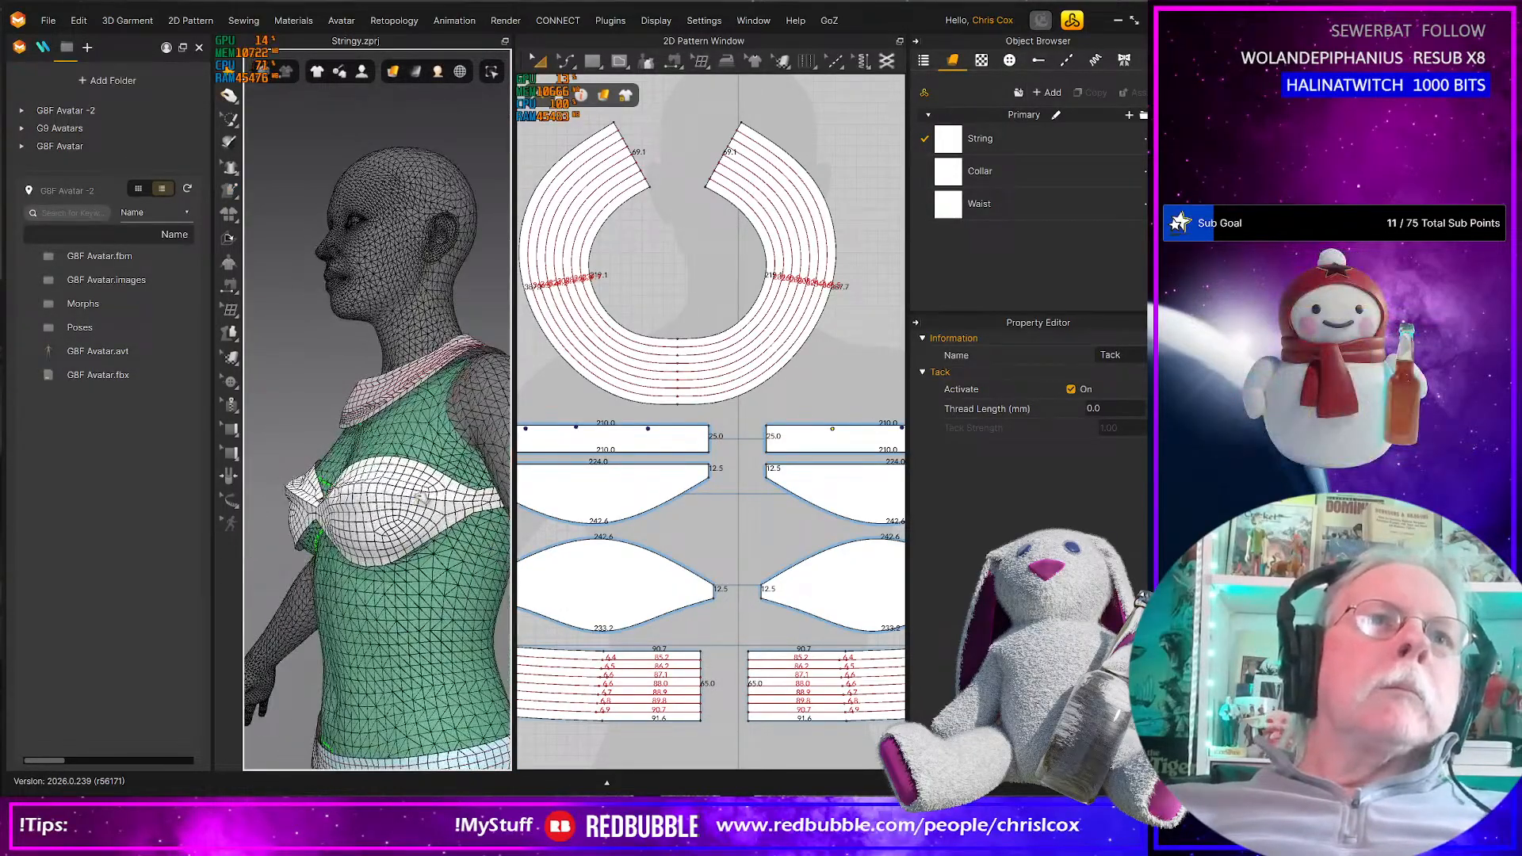
left_click(420, 486)
left_click(384, 478)
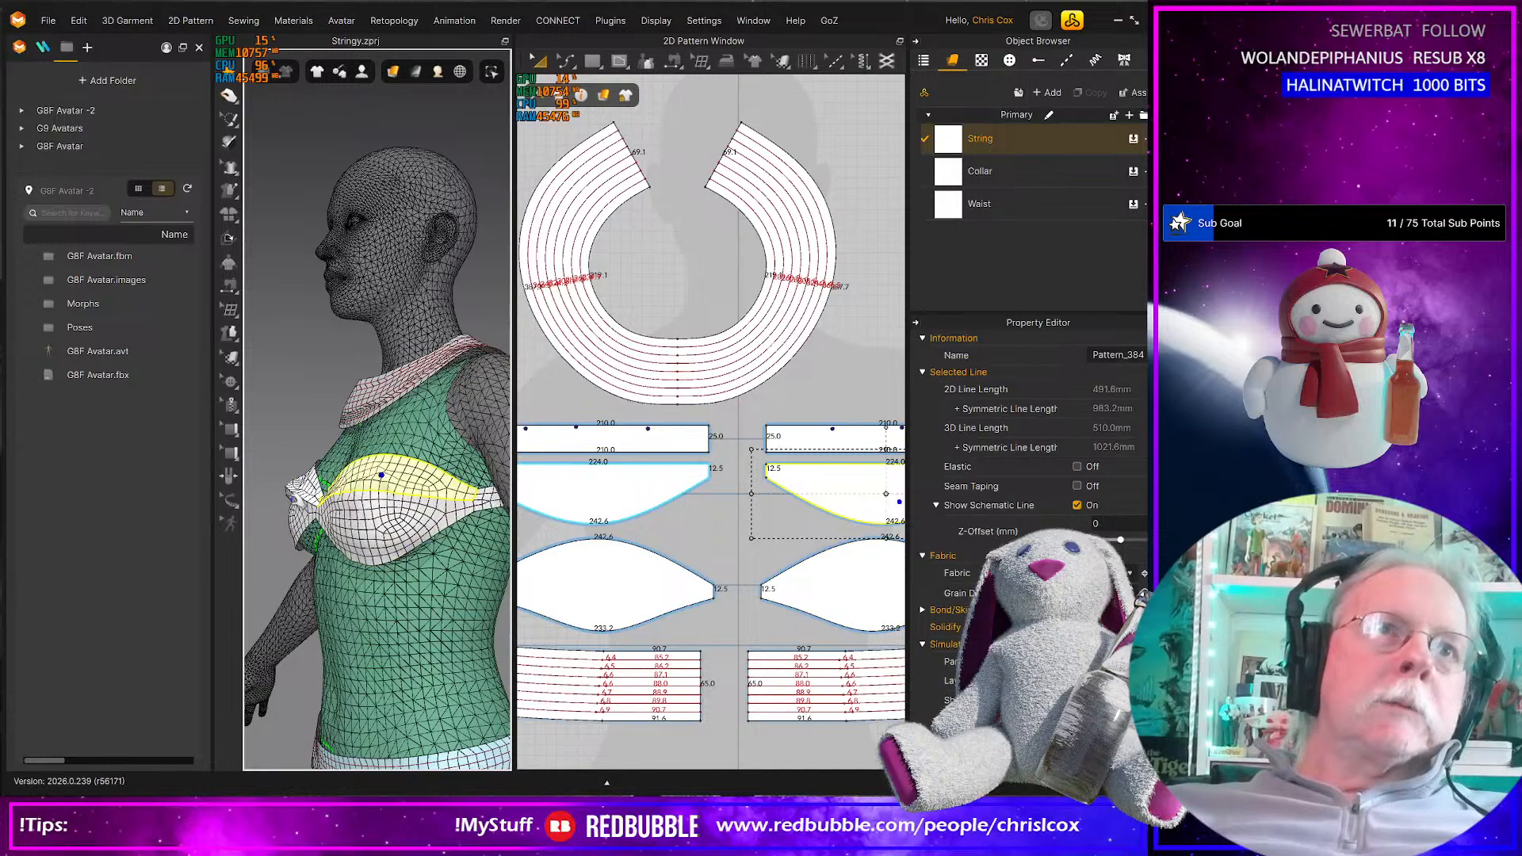
left_click_drag(298, 529, 333, 544)
left_click_drag(298, 496, 344, 501)
left_click(373, 473)
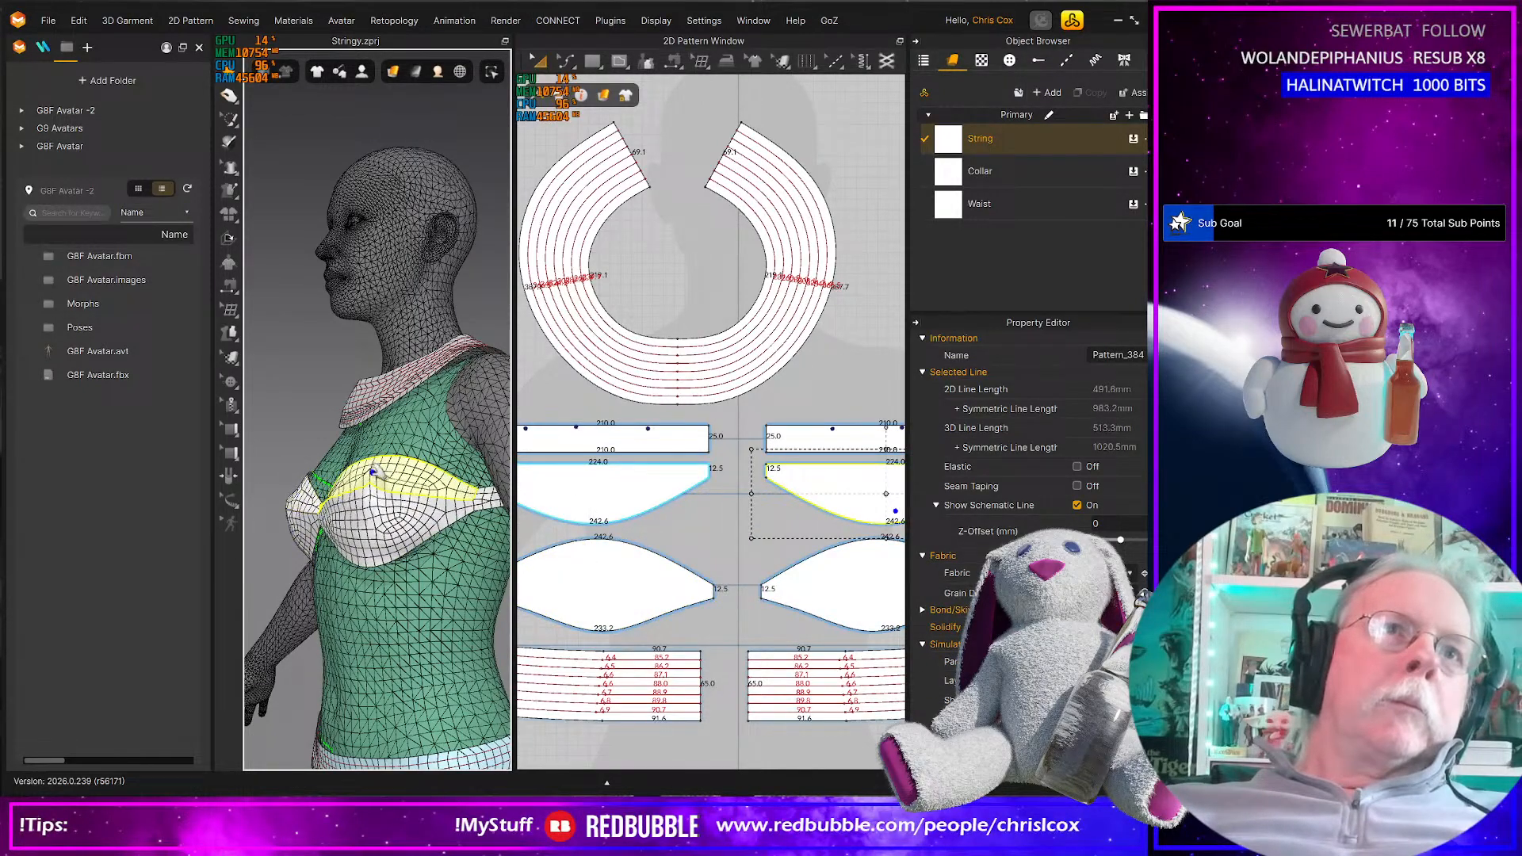
left_click(381, 543)
Stop the simulation and undo the draping and cup adjustments back to the unsimulated tacks
right_click_drag(414, 543, 287, 579)
scroll(265, 565, "down", 2)
scroll(265, 565, "down", 5)
scroll(288, 579, "up", 4)
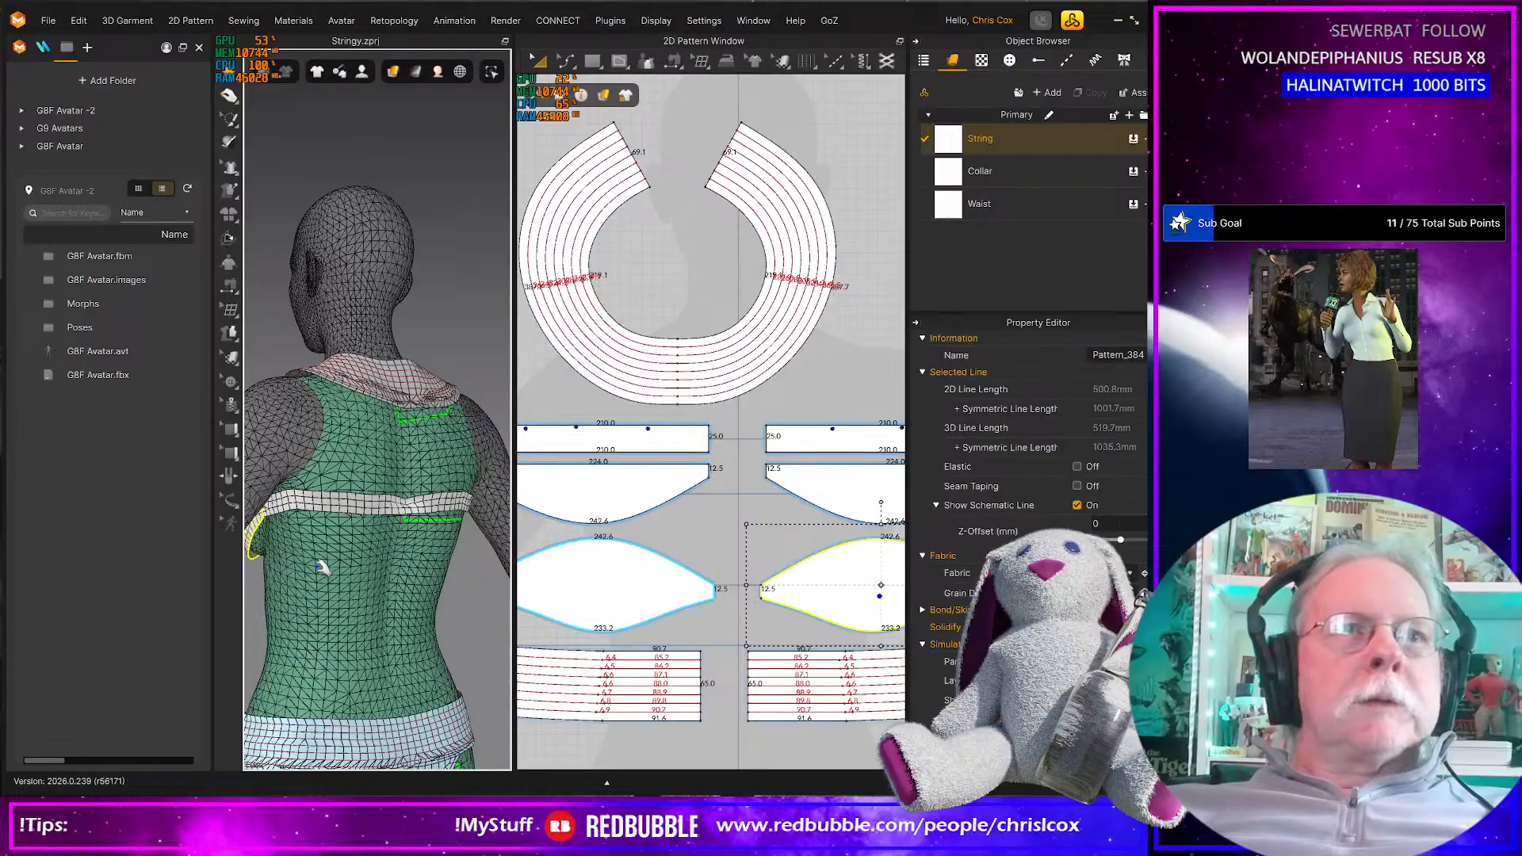
left_click(319, 568)
left_click(319, 567)
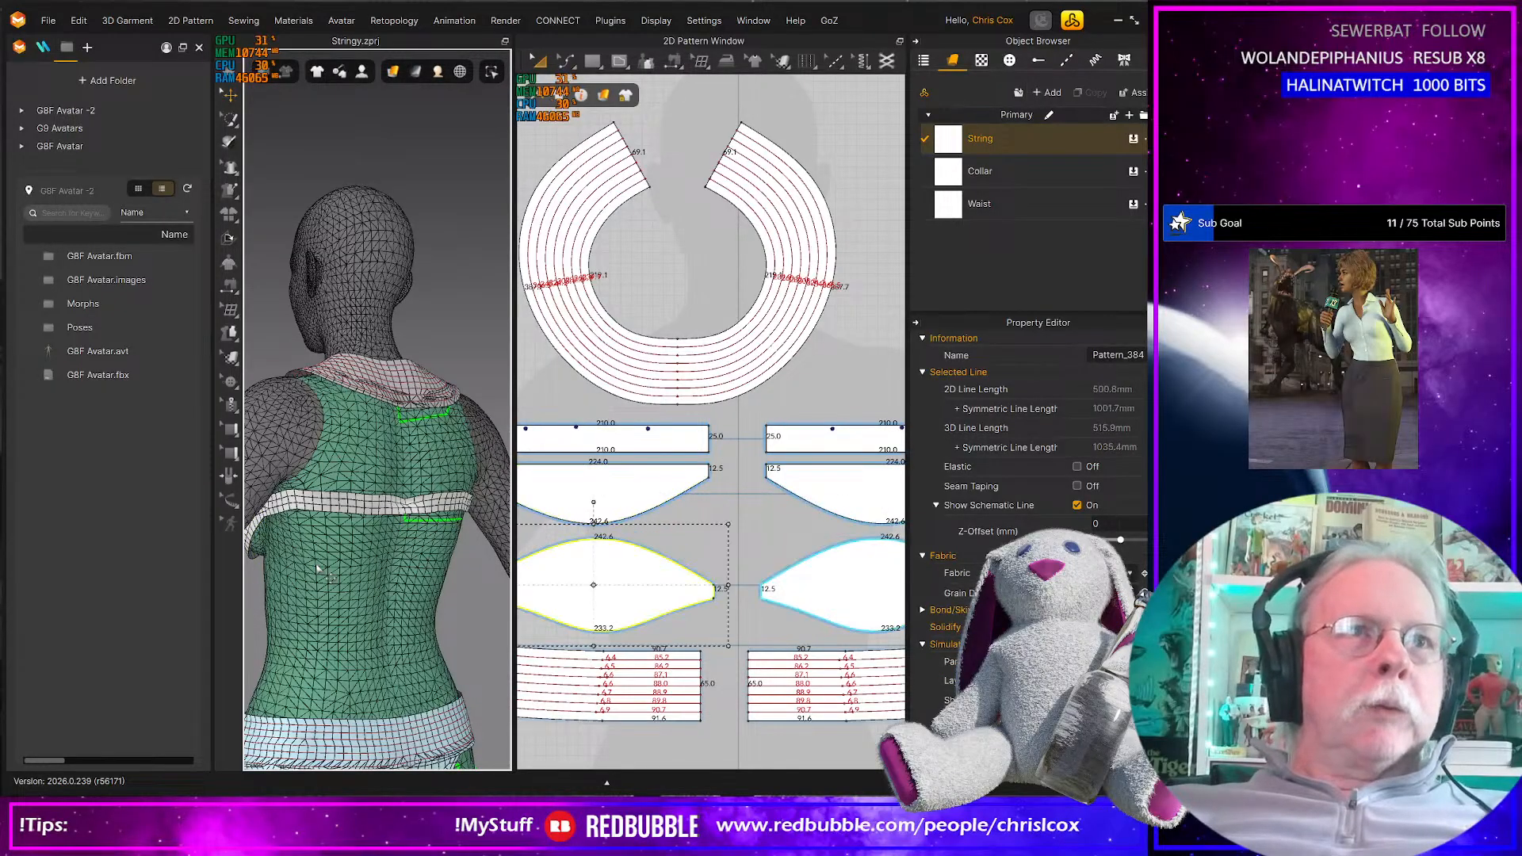
right_click_drag(320, 564, 321, 543)
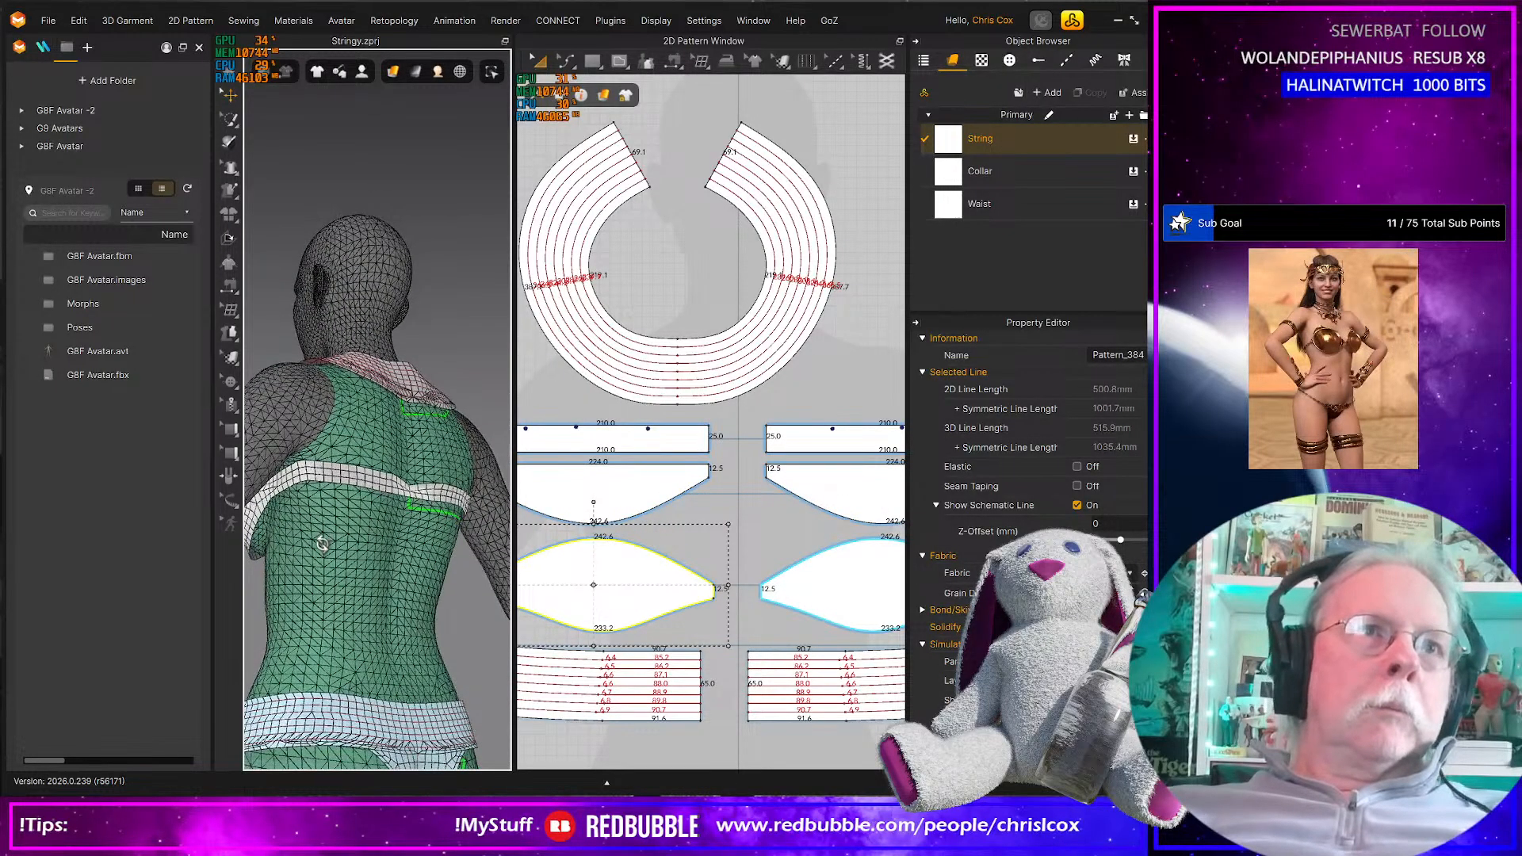
left_click(315, 537)
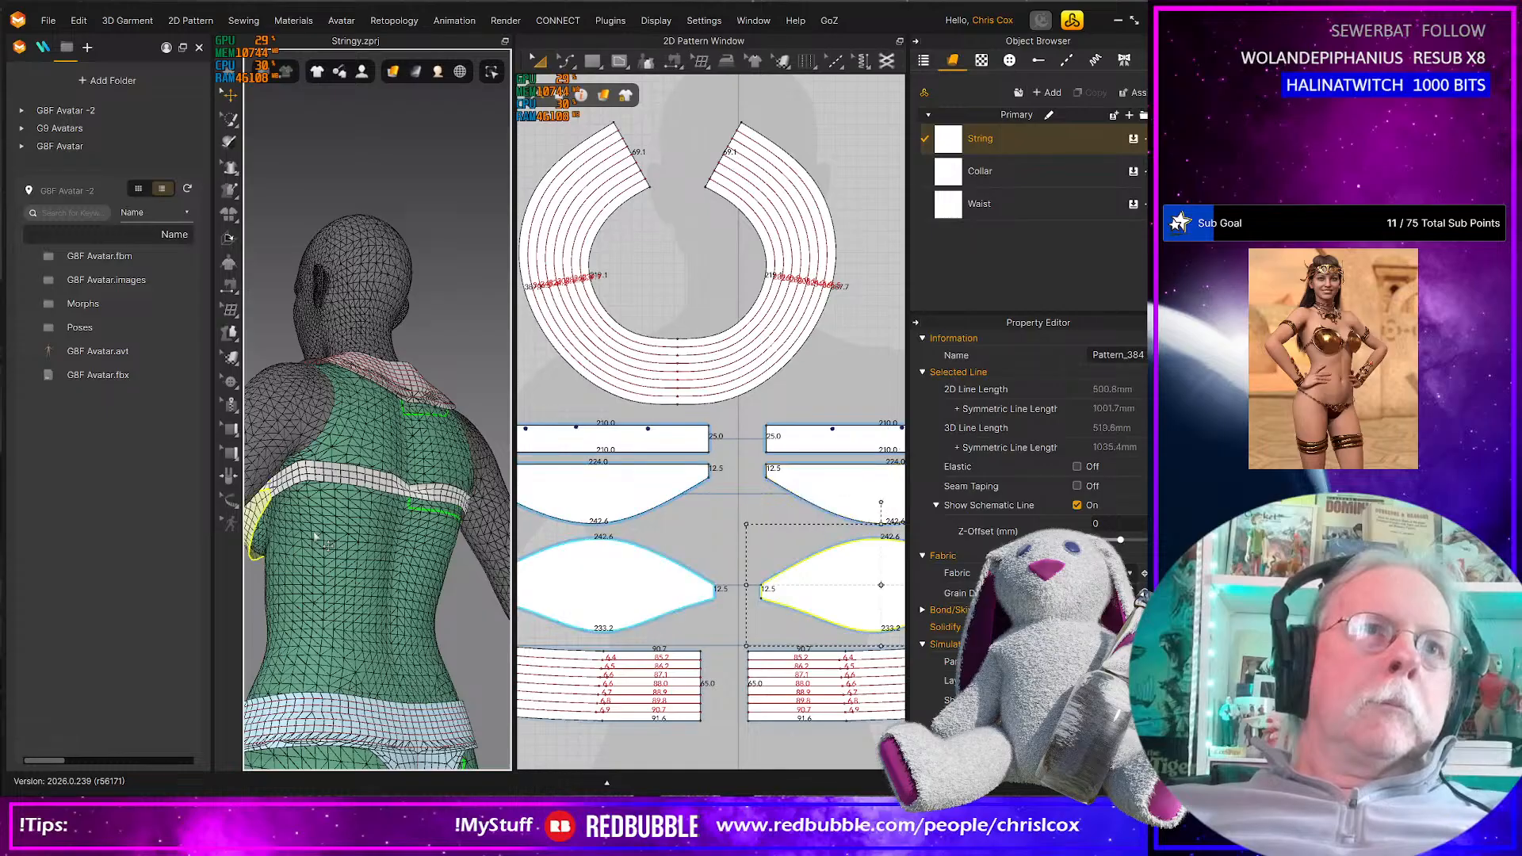
left_click(315, 536)
scroll(315, 537, "down", 2)
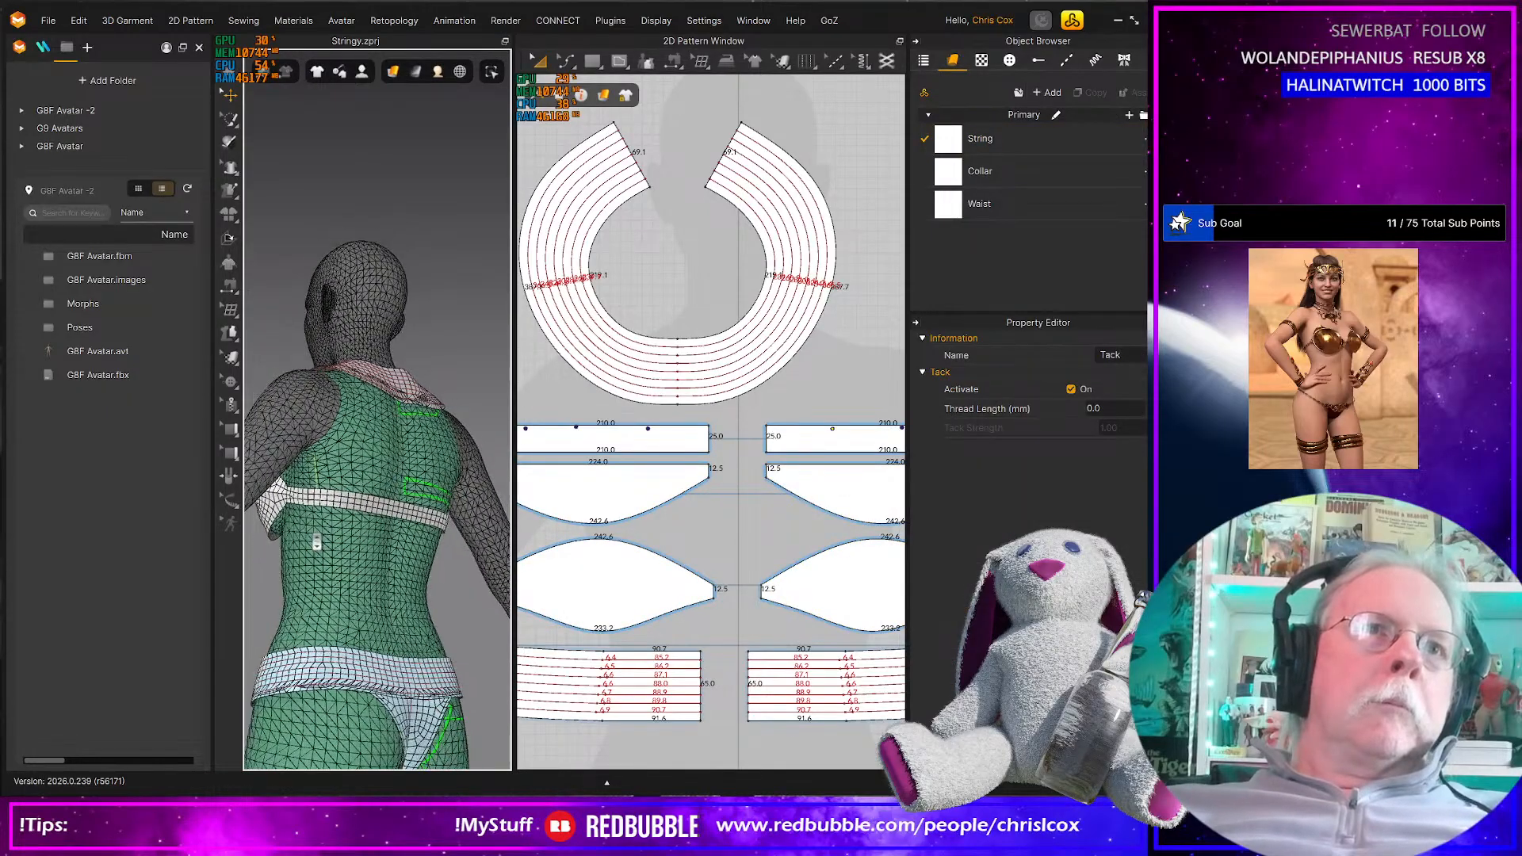
scroll(315, 537, "up", 3)
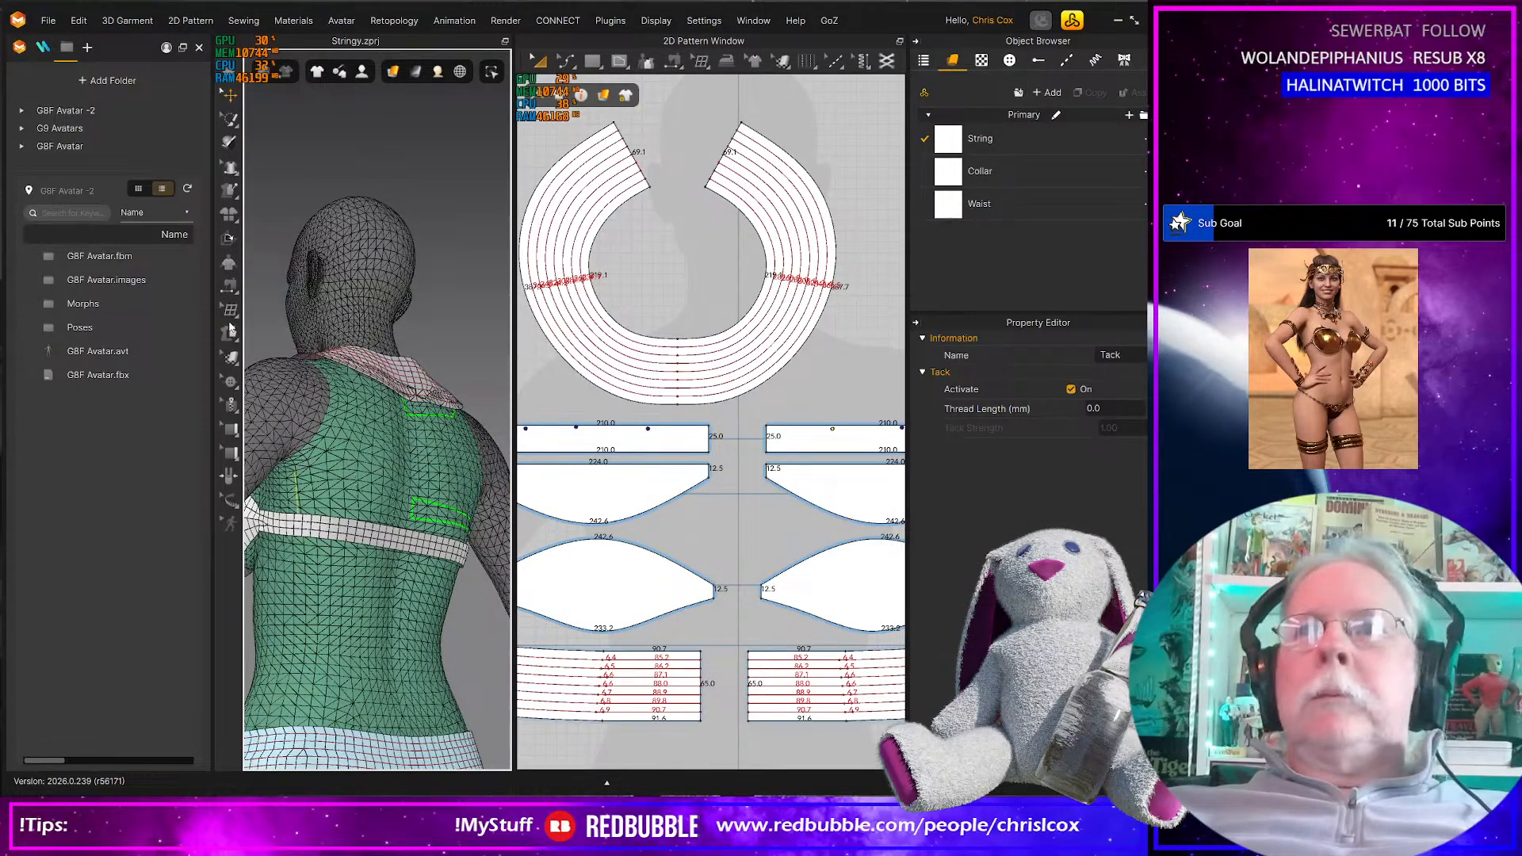
mouse_move(230, 333)
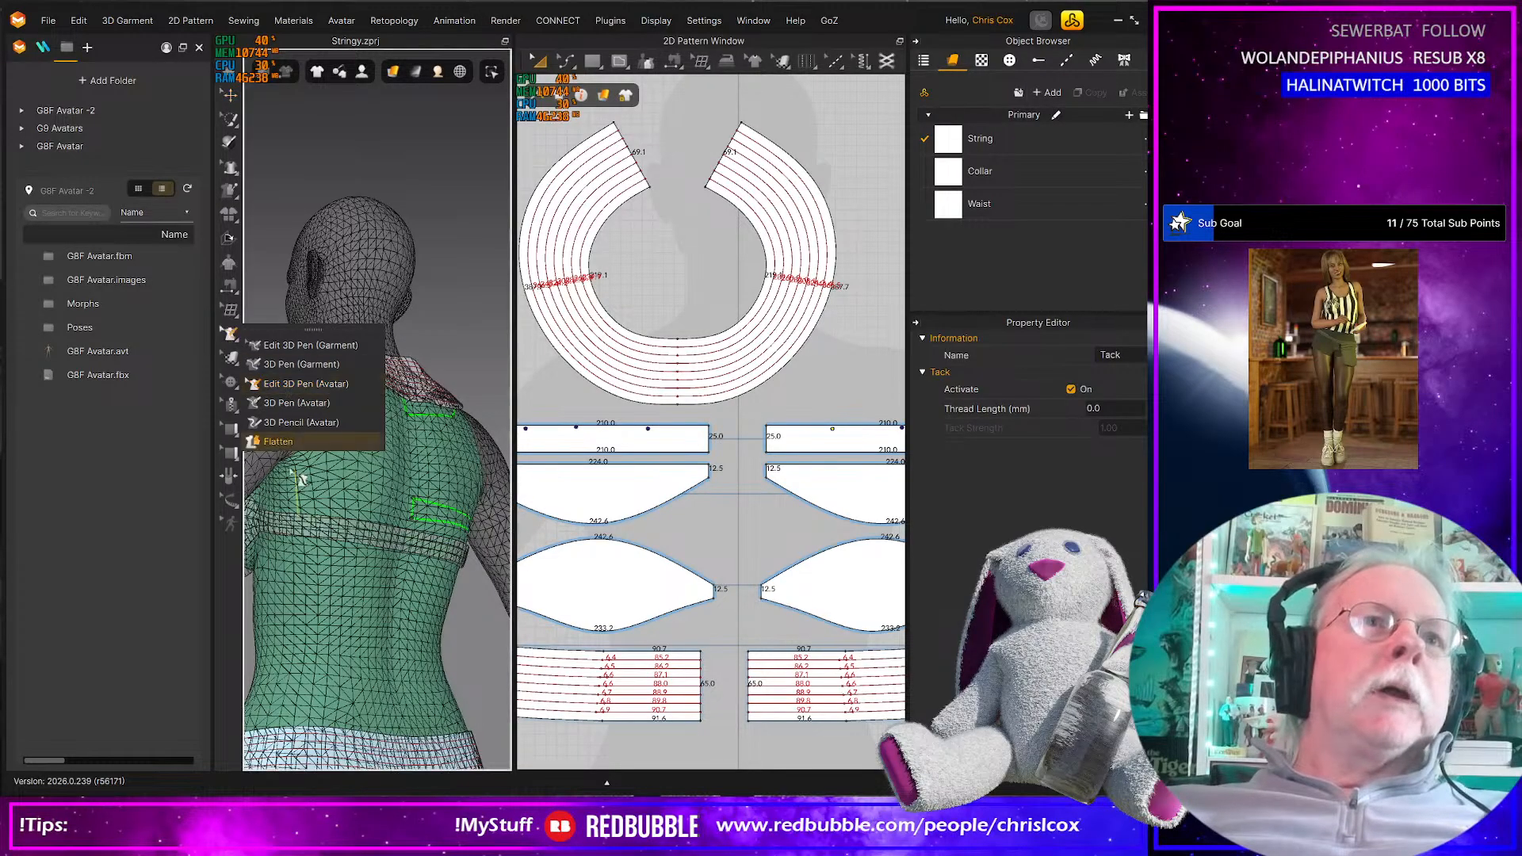
left_click(305, 383)
scroll(342, 453, "up", 5)
right_click_drag(342, 453, 407, 412)
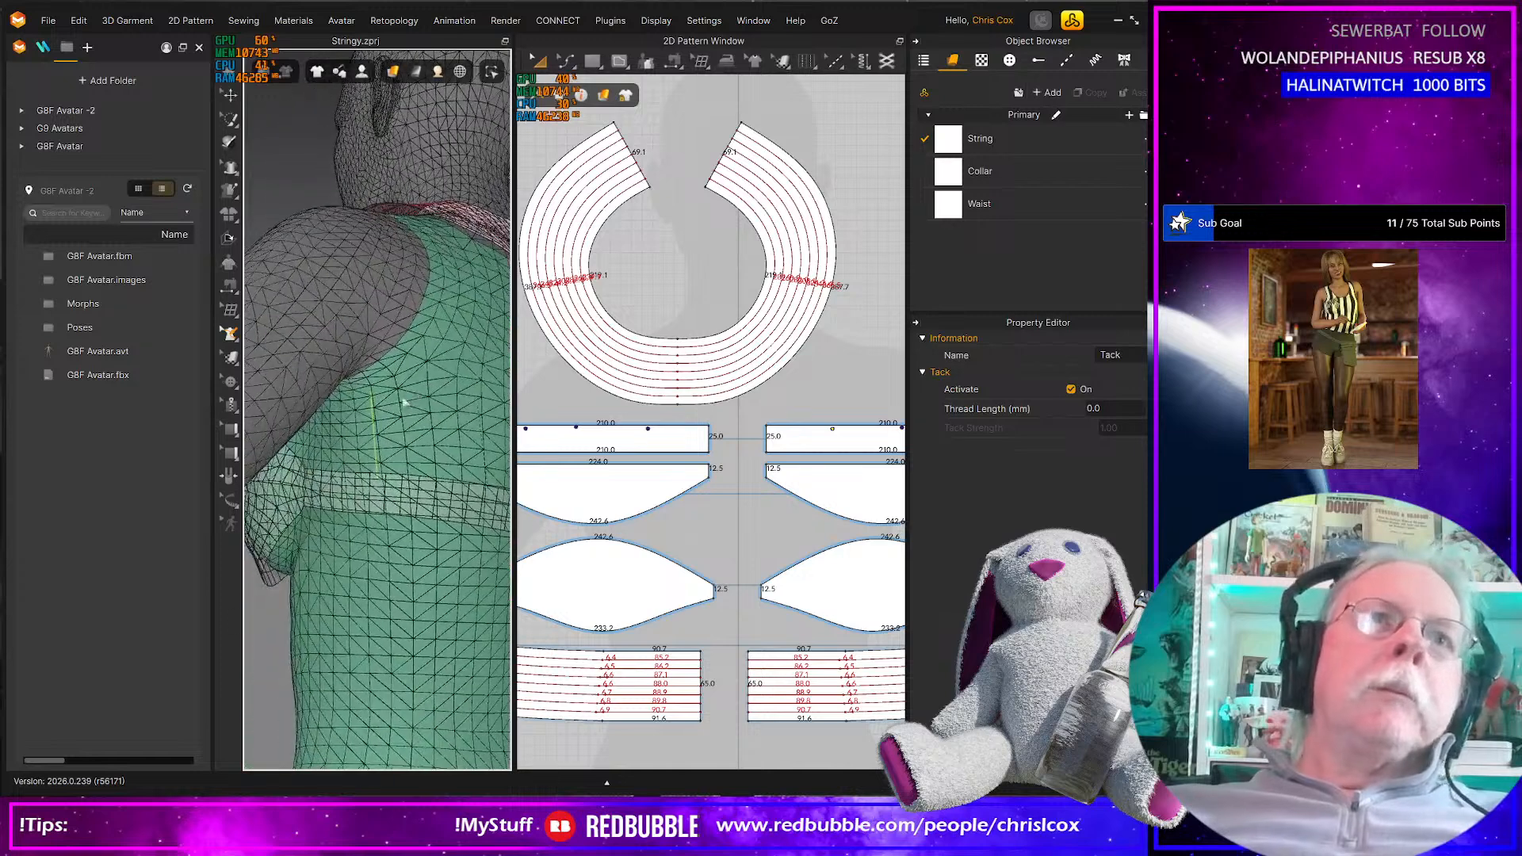
left_click(371, 394)
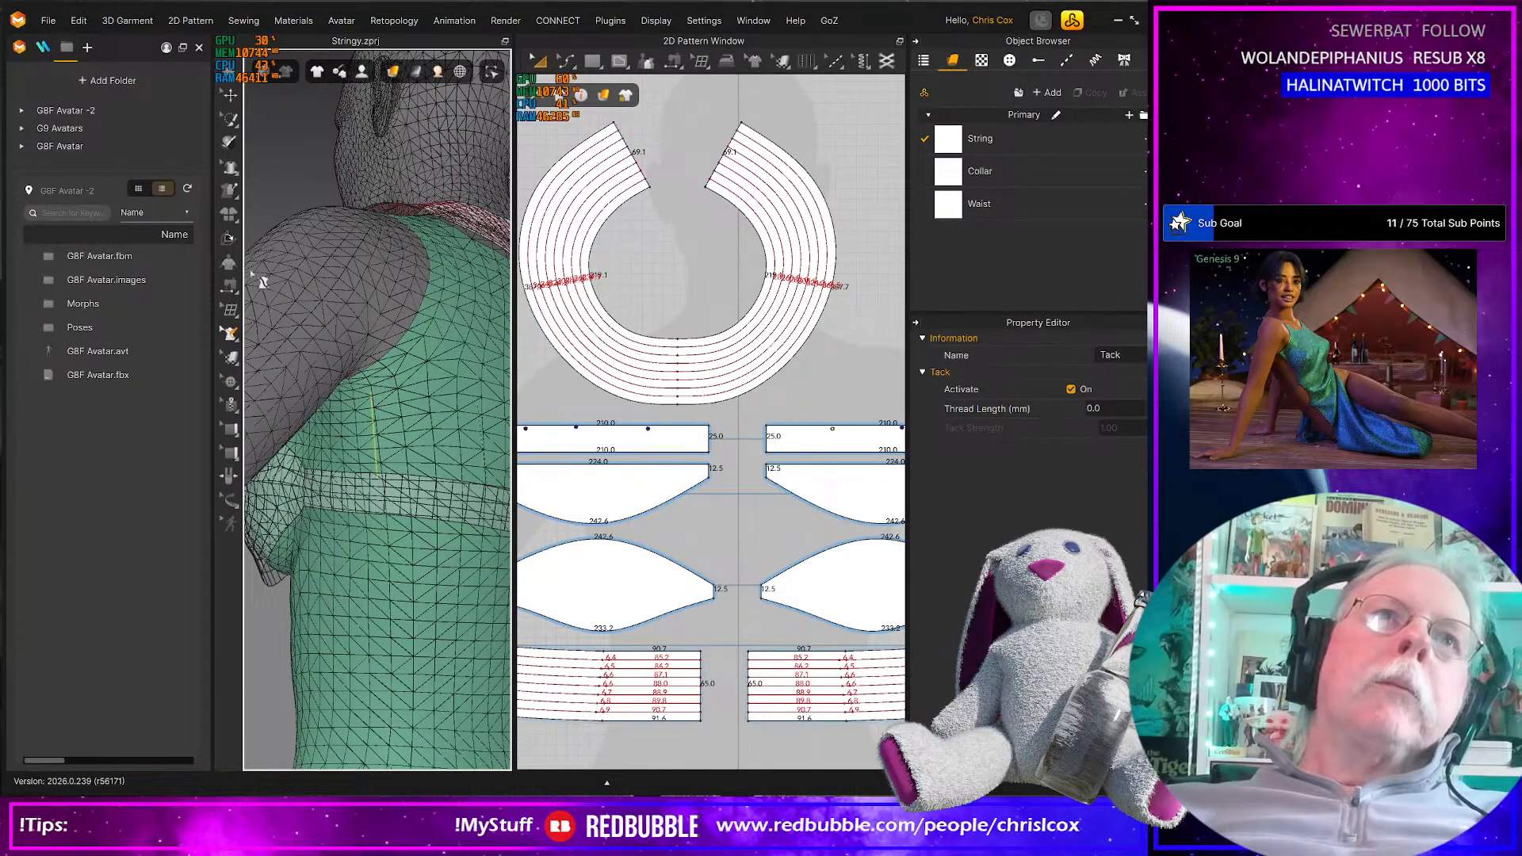
Use Edit Tack to reposition the avatar end of the back band's tack on the avatar's left side
left_click(229, 192)
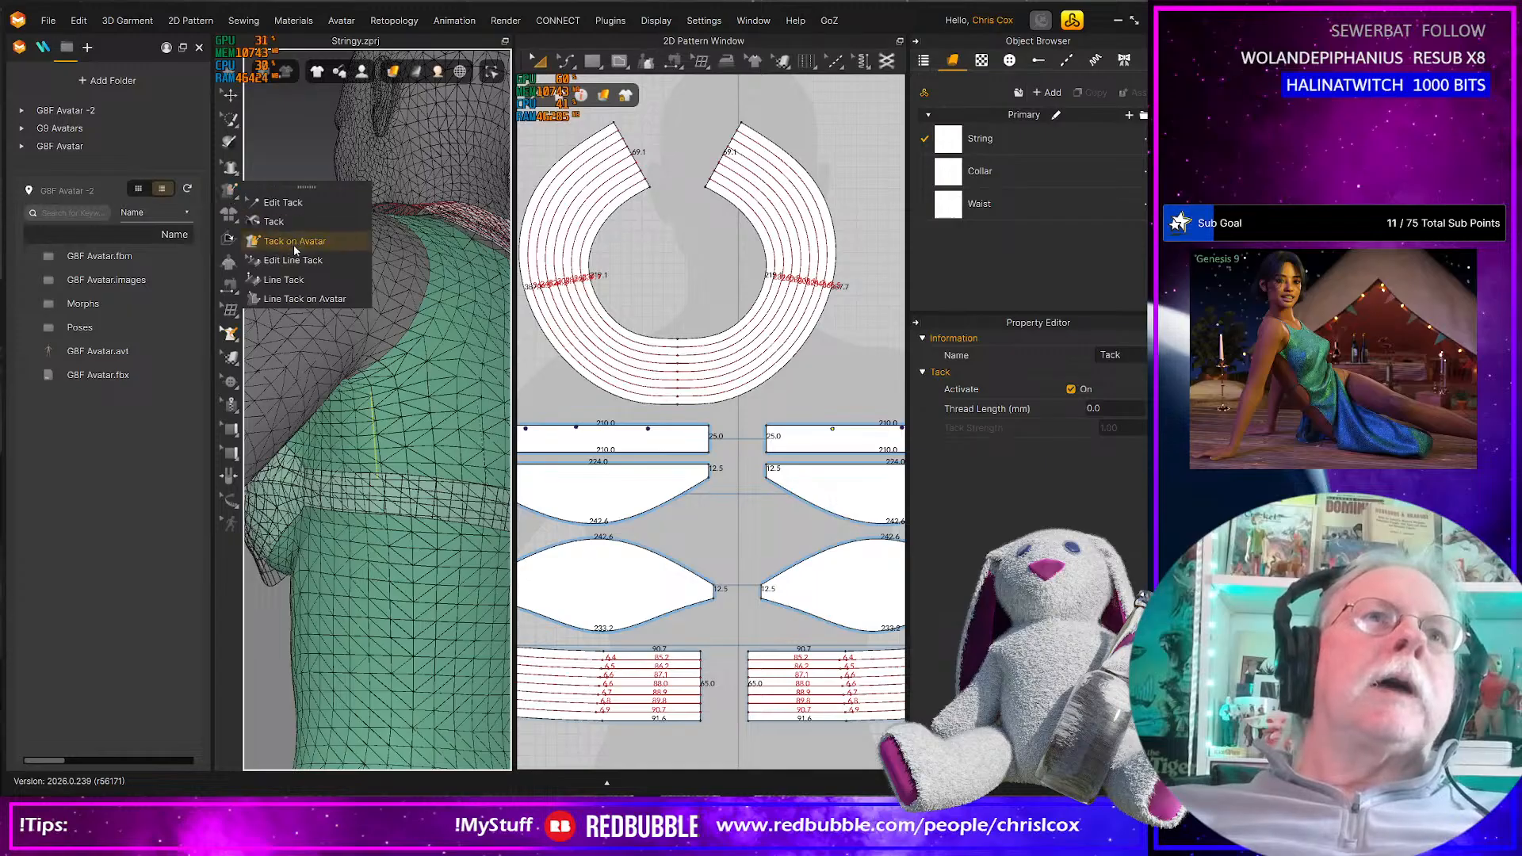
left_click(290, 204)
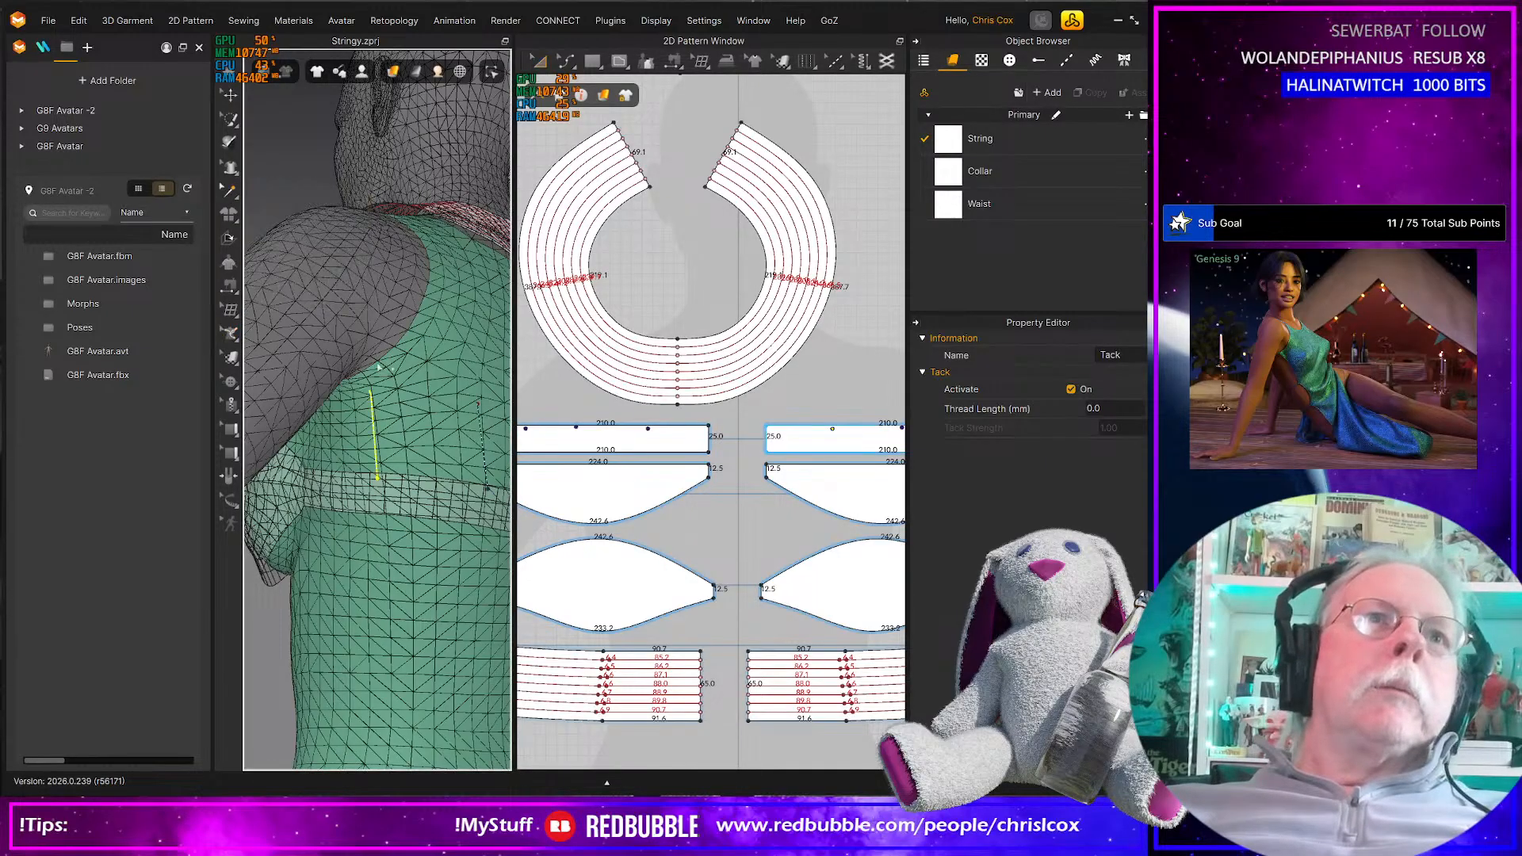
left_click(371, 394)
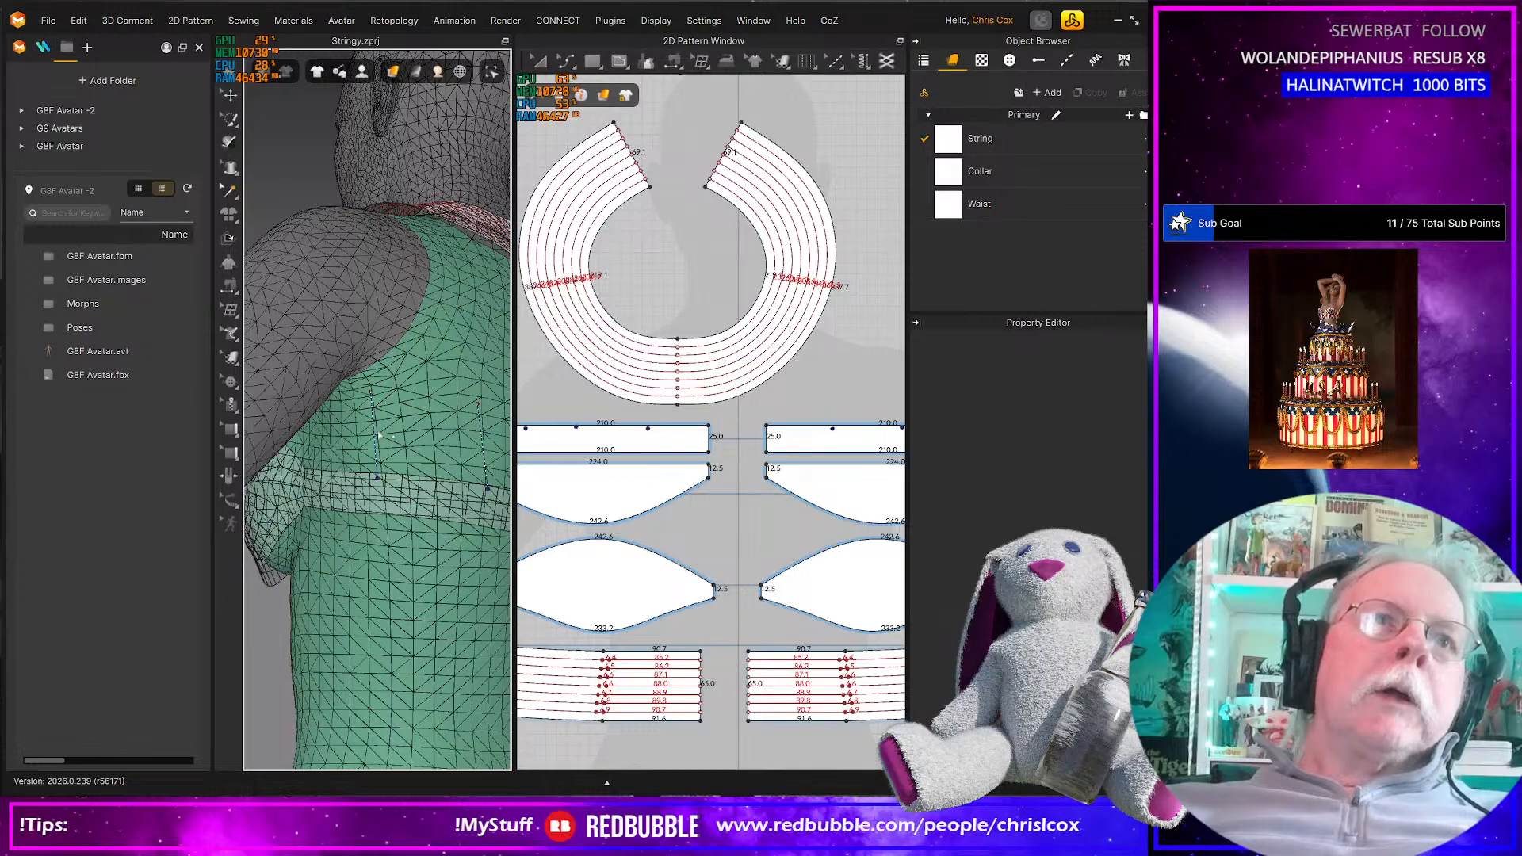
right_click_drag(379, 434, 376, 414)
left_click(374, 419)
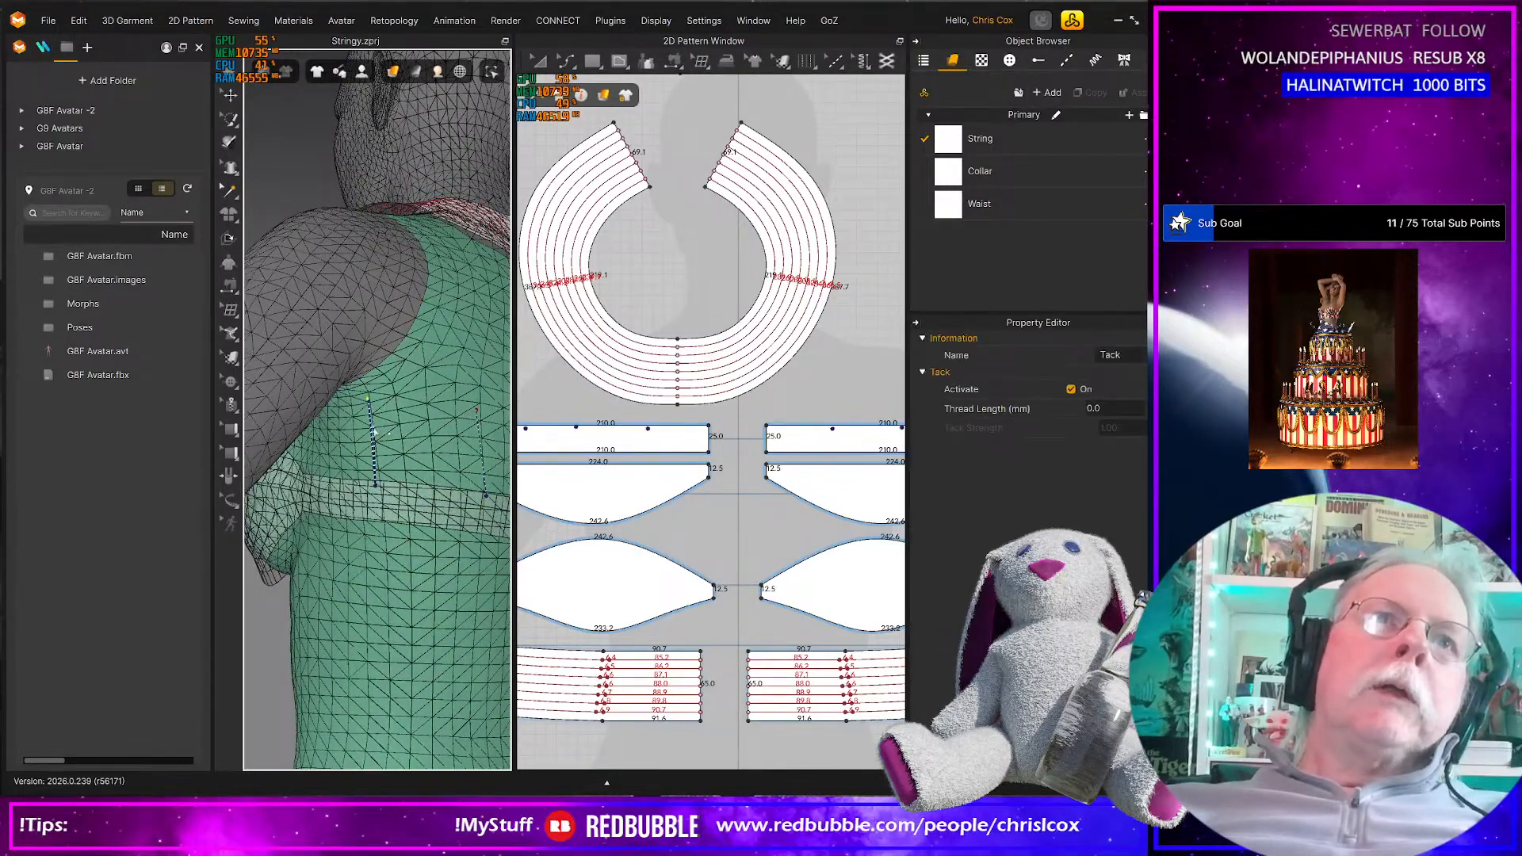
right_click_drag(419, 485, 366, 393)
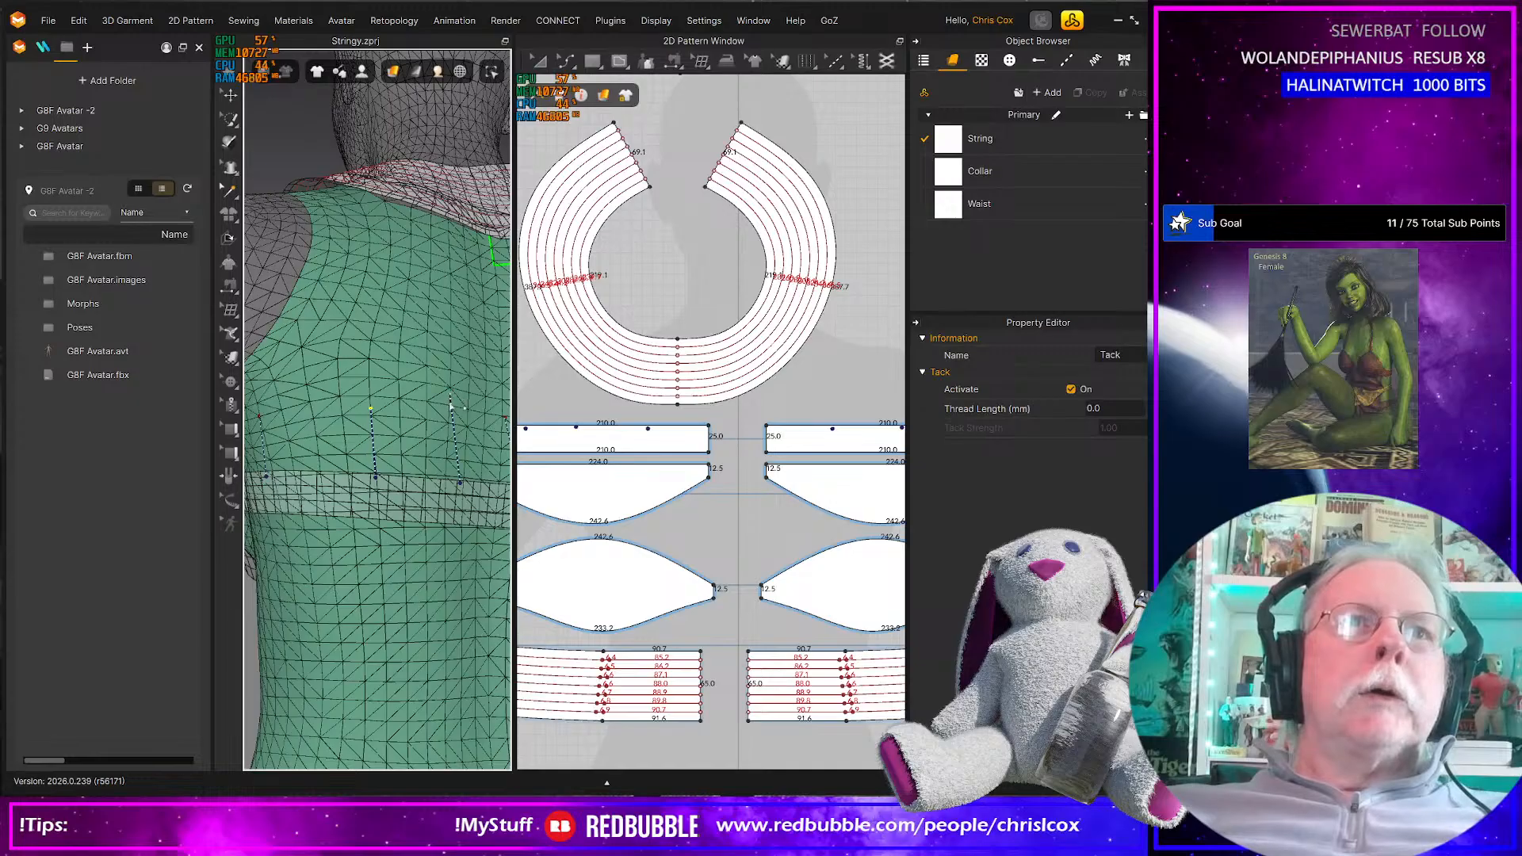
Adjust the avatar points of the remaining tacks across the middle and right half of the back
right_click_drag(449, 423, 419, 432)
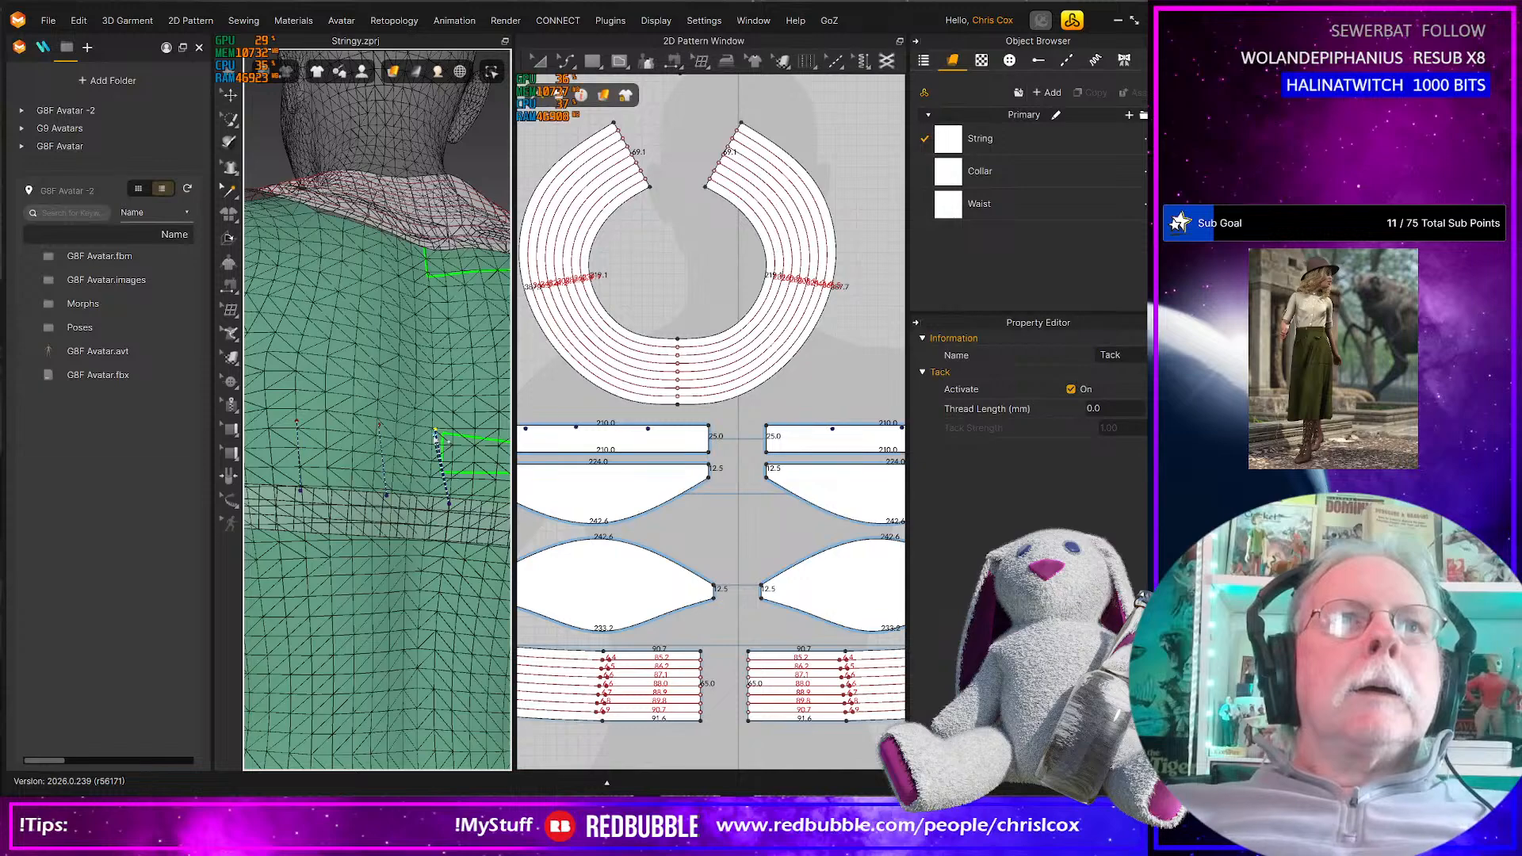
mouse_move(452, 468)
right_mouse_down()
mouse_move(392, 475)
mouse_move(470, 463)
right_mouse_up()
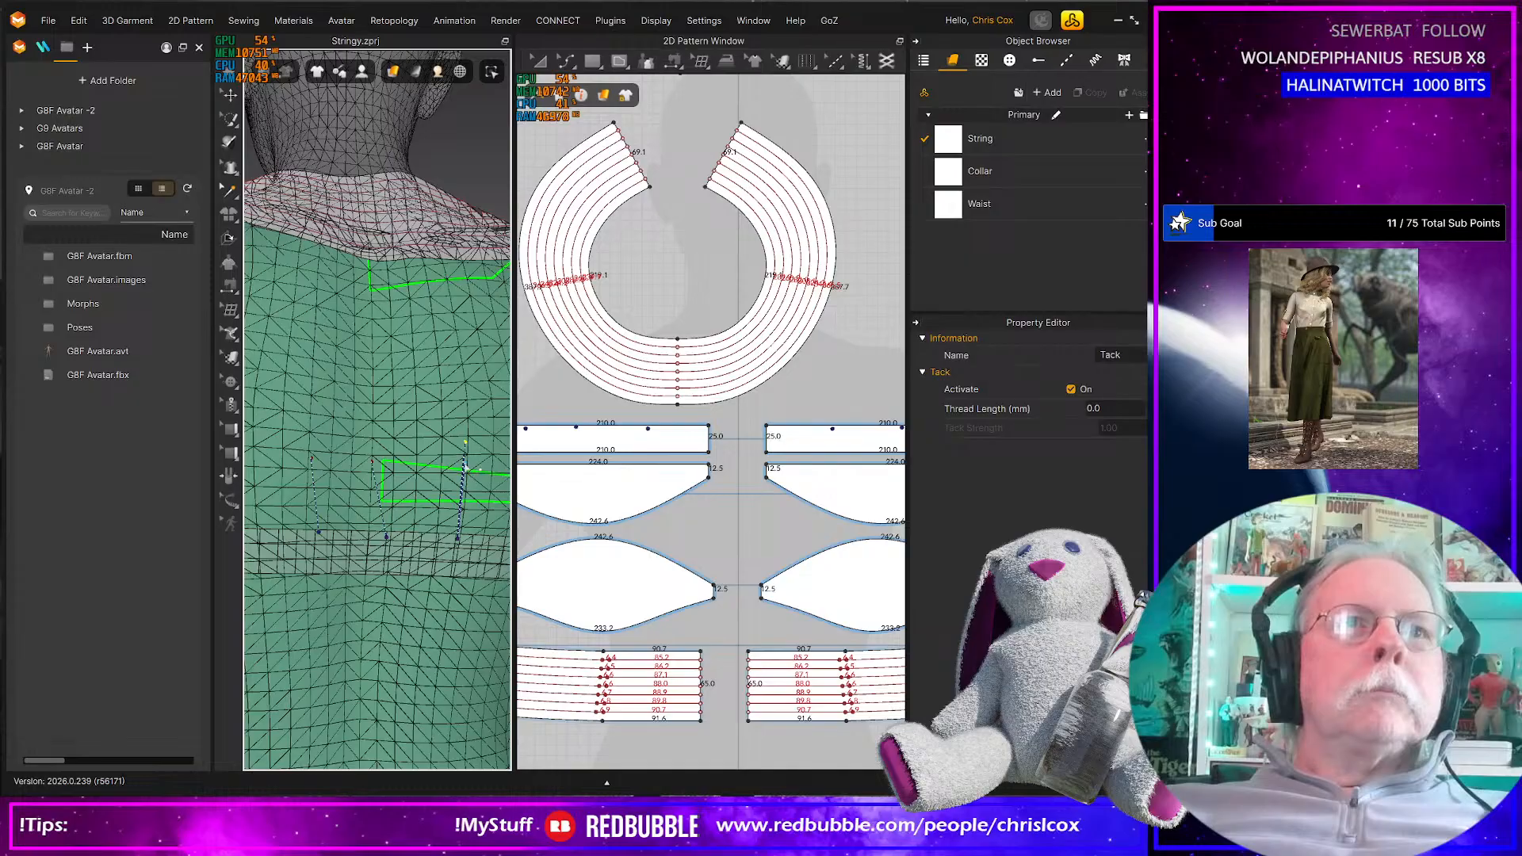
right_click_drag(466, 468, 380, 430)
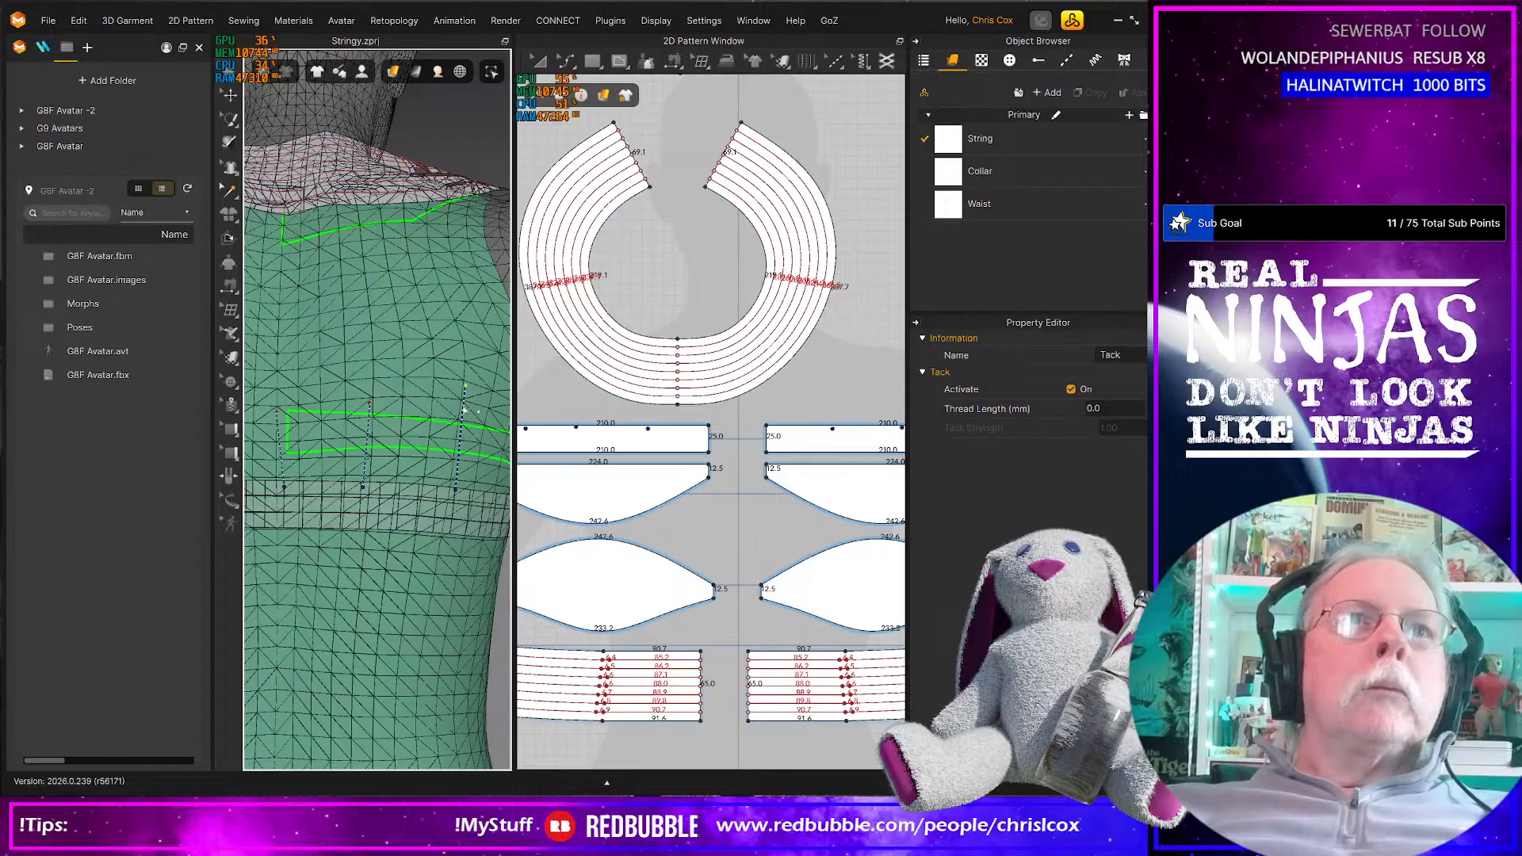
scroll(465, 412, "down", 5)
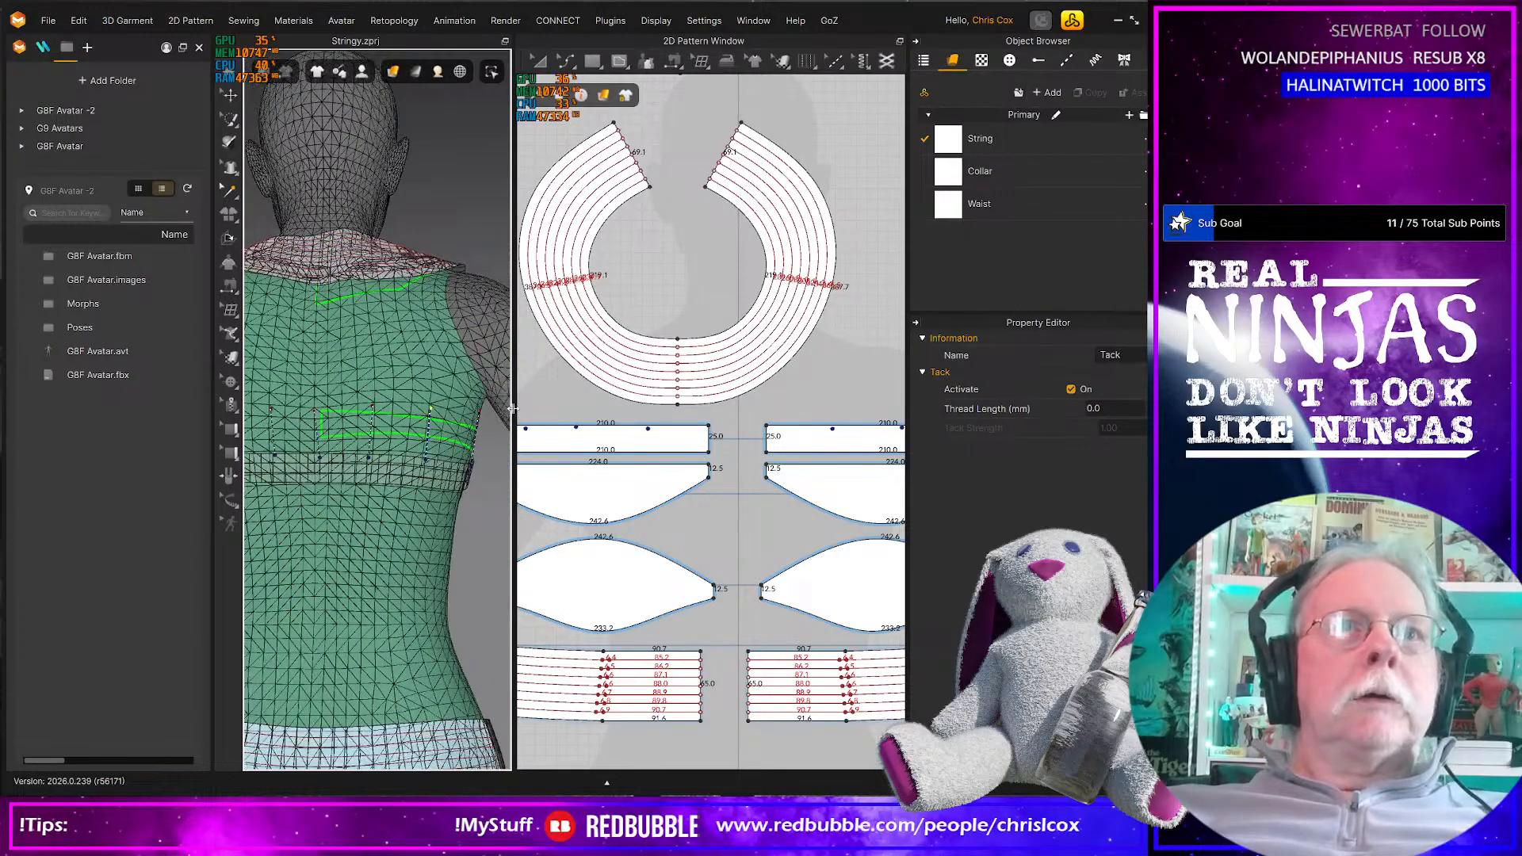
left_click_drag(594, 415, 739, 415)
right_click_drag(372, 468, 443, 480)
scroll(443, 479, "up", 2)
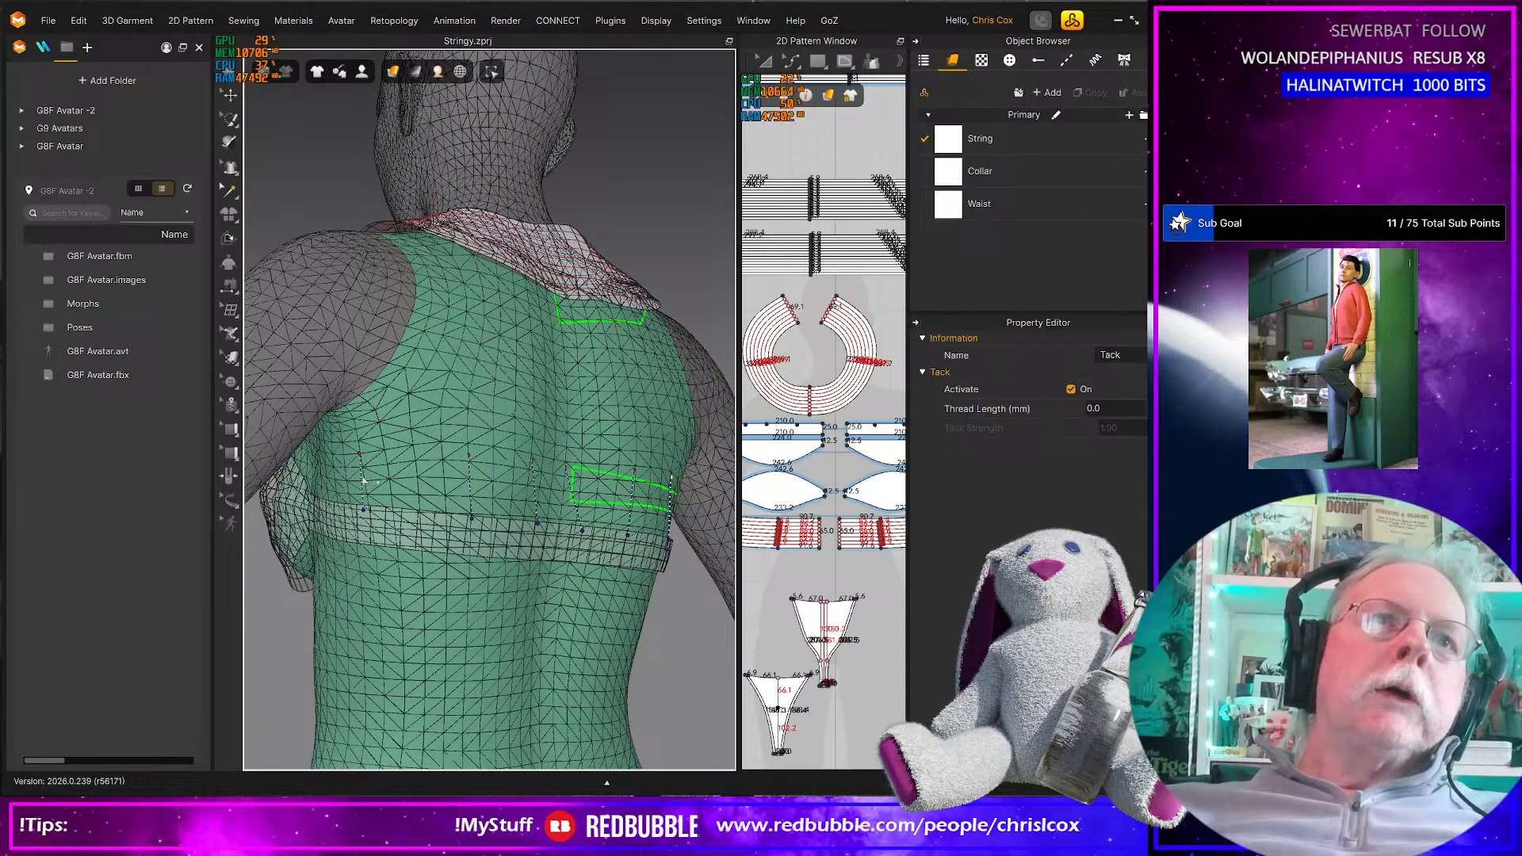
Lower the avatar point of the outermost back band tack under the avatar's right arm
right_click_drag(364, 481, 466, 493)
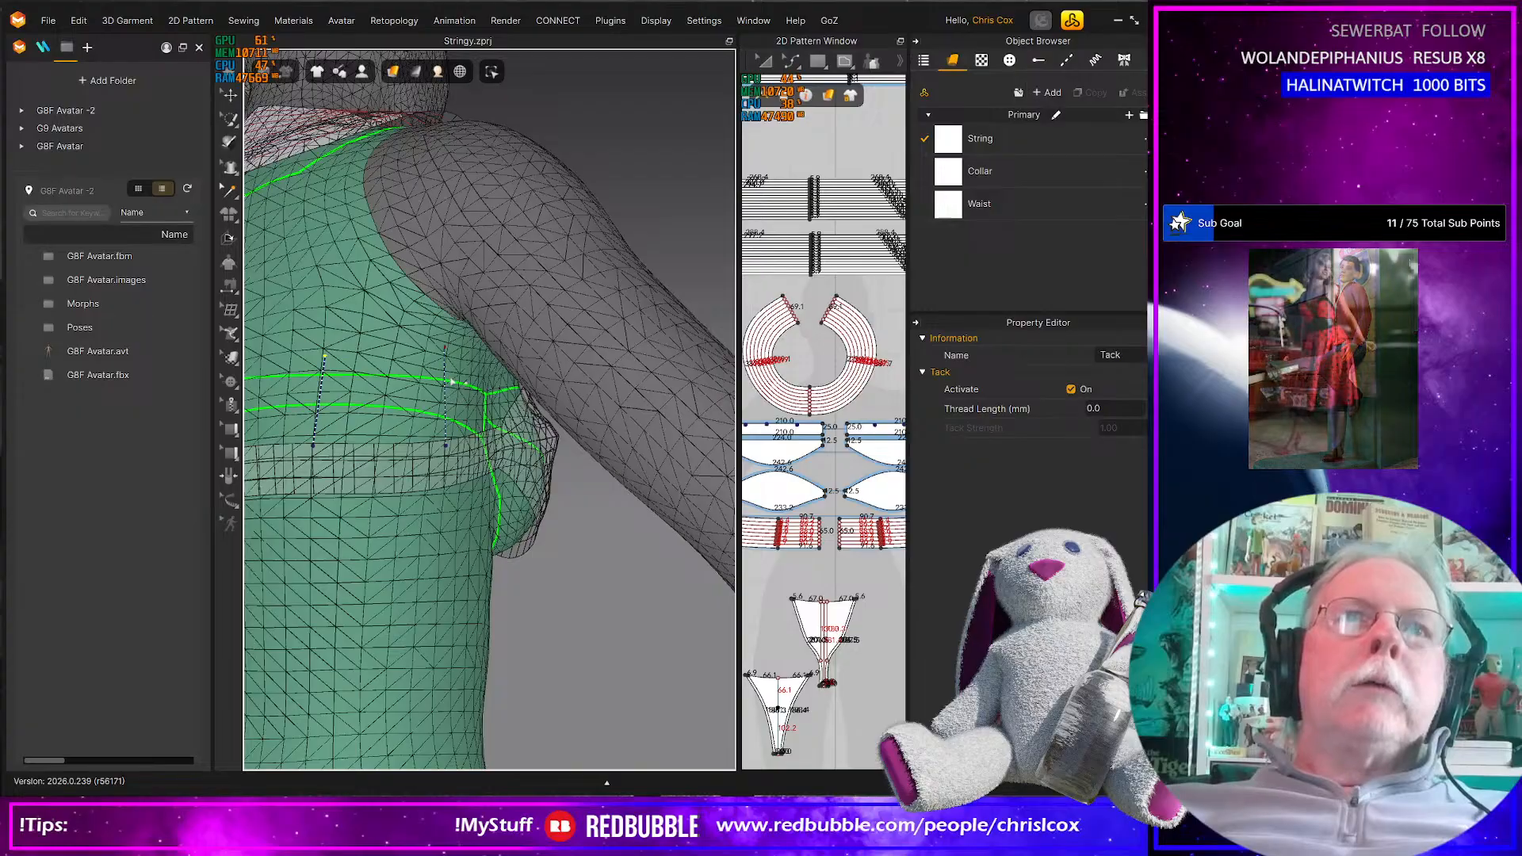
left_click(448, 361)
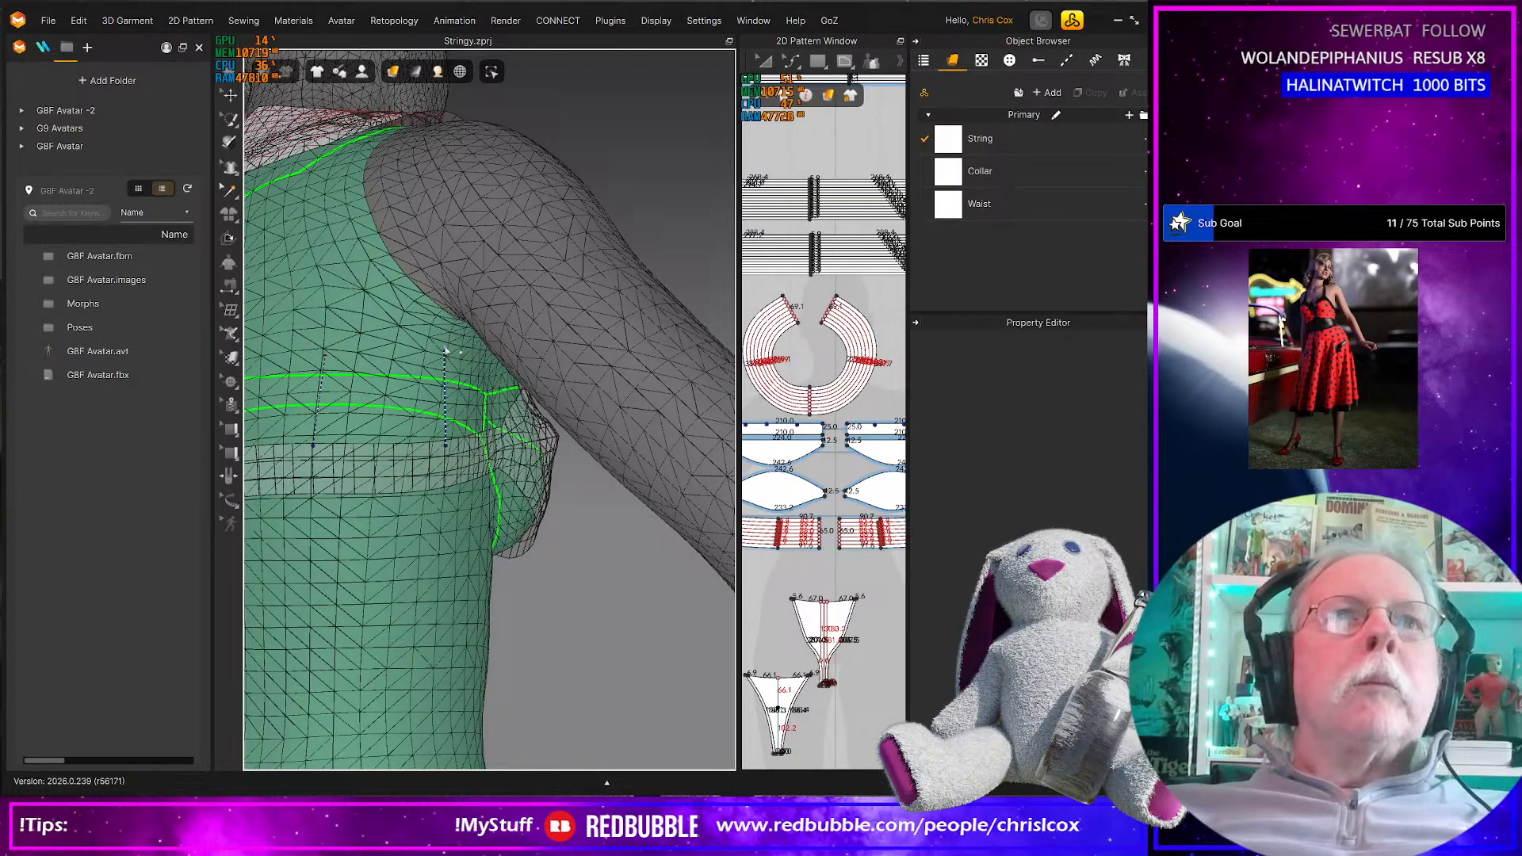
left_click(447, 353)
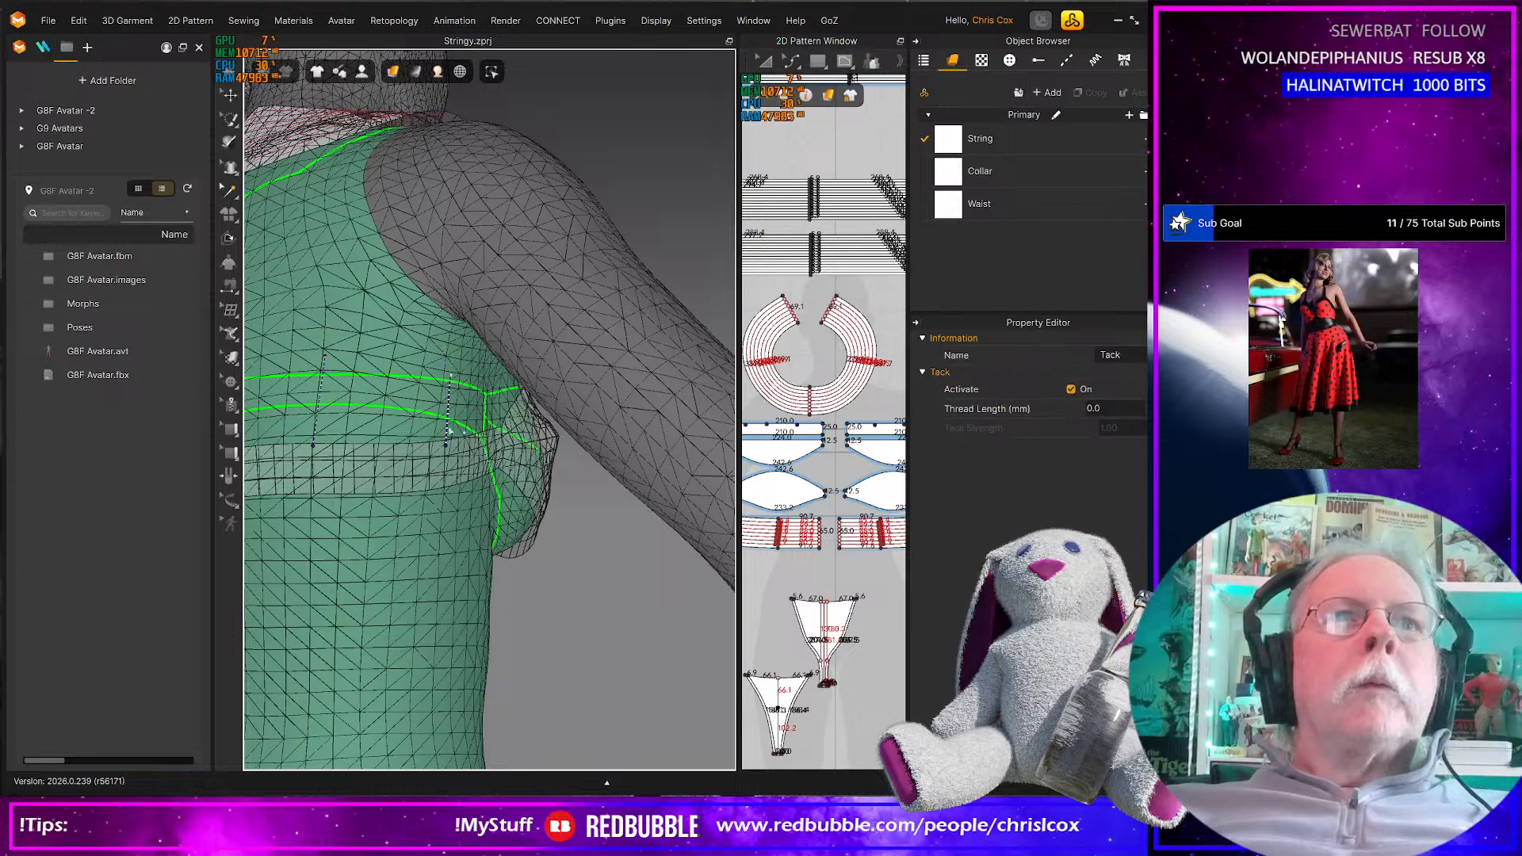
Simulate the garment with the adjusted tacks and pull the upper and lower cups into place on both breasts
right_click_drag(449, 381, 367, 484)
scroll(367, 484, "down", 5)
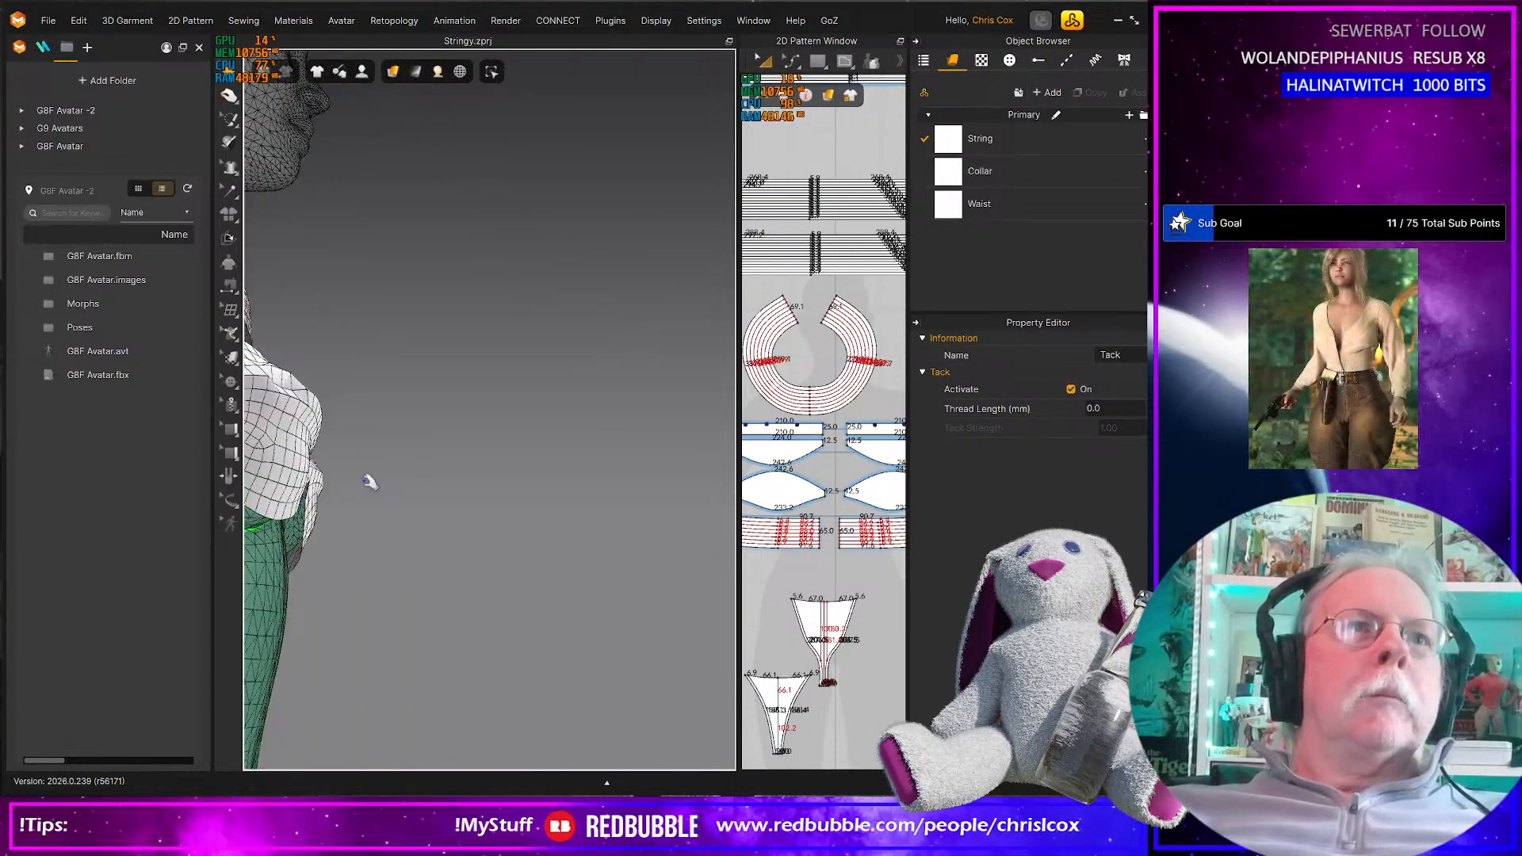
left_click(368, 469)
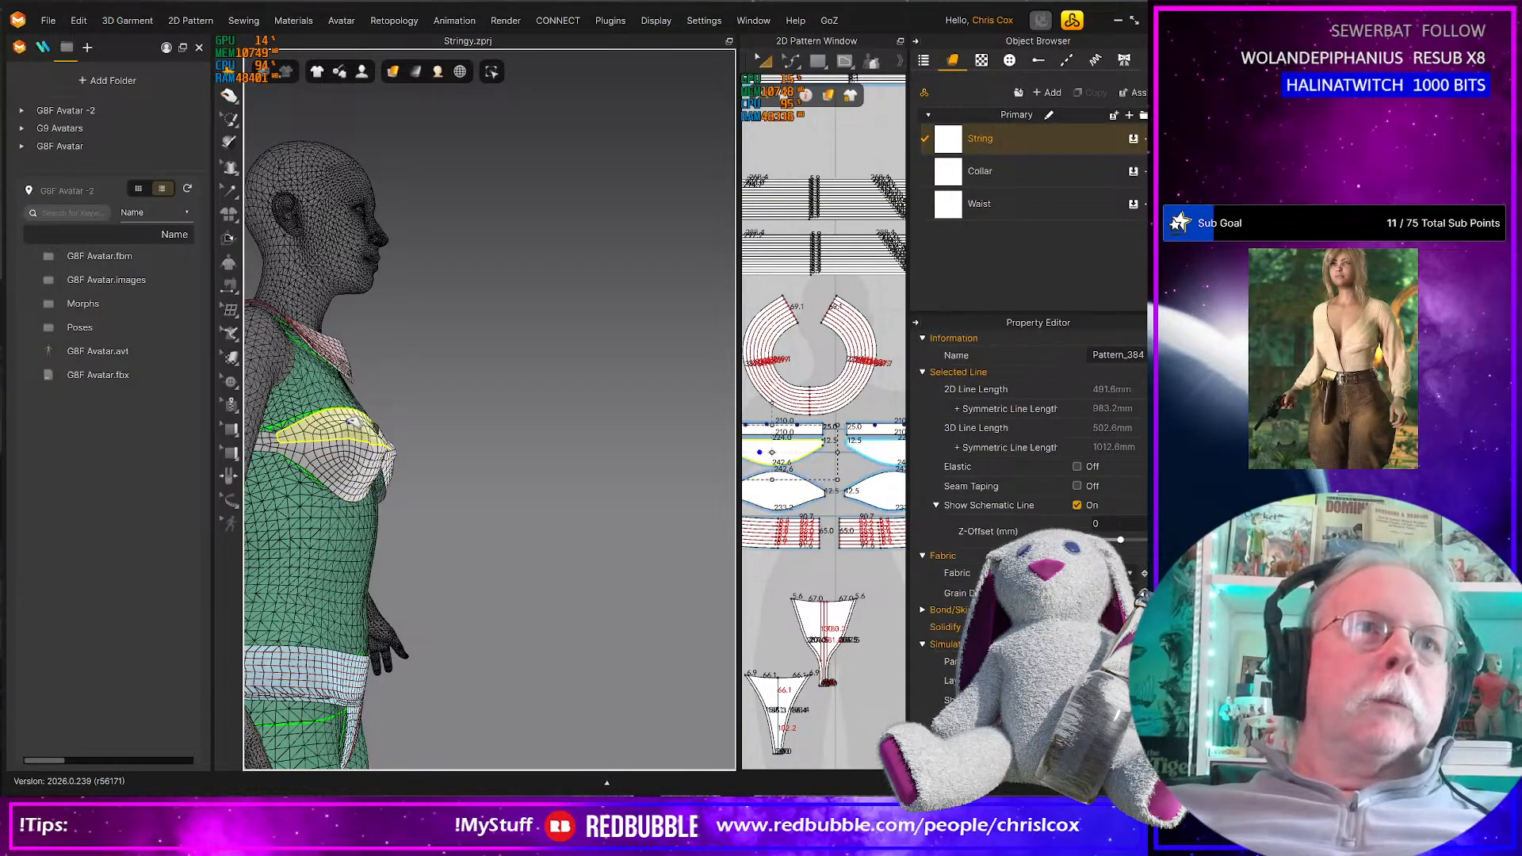
left_click(364, 412)
left_click(364, 414)
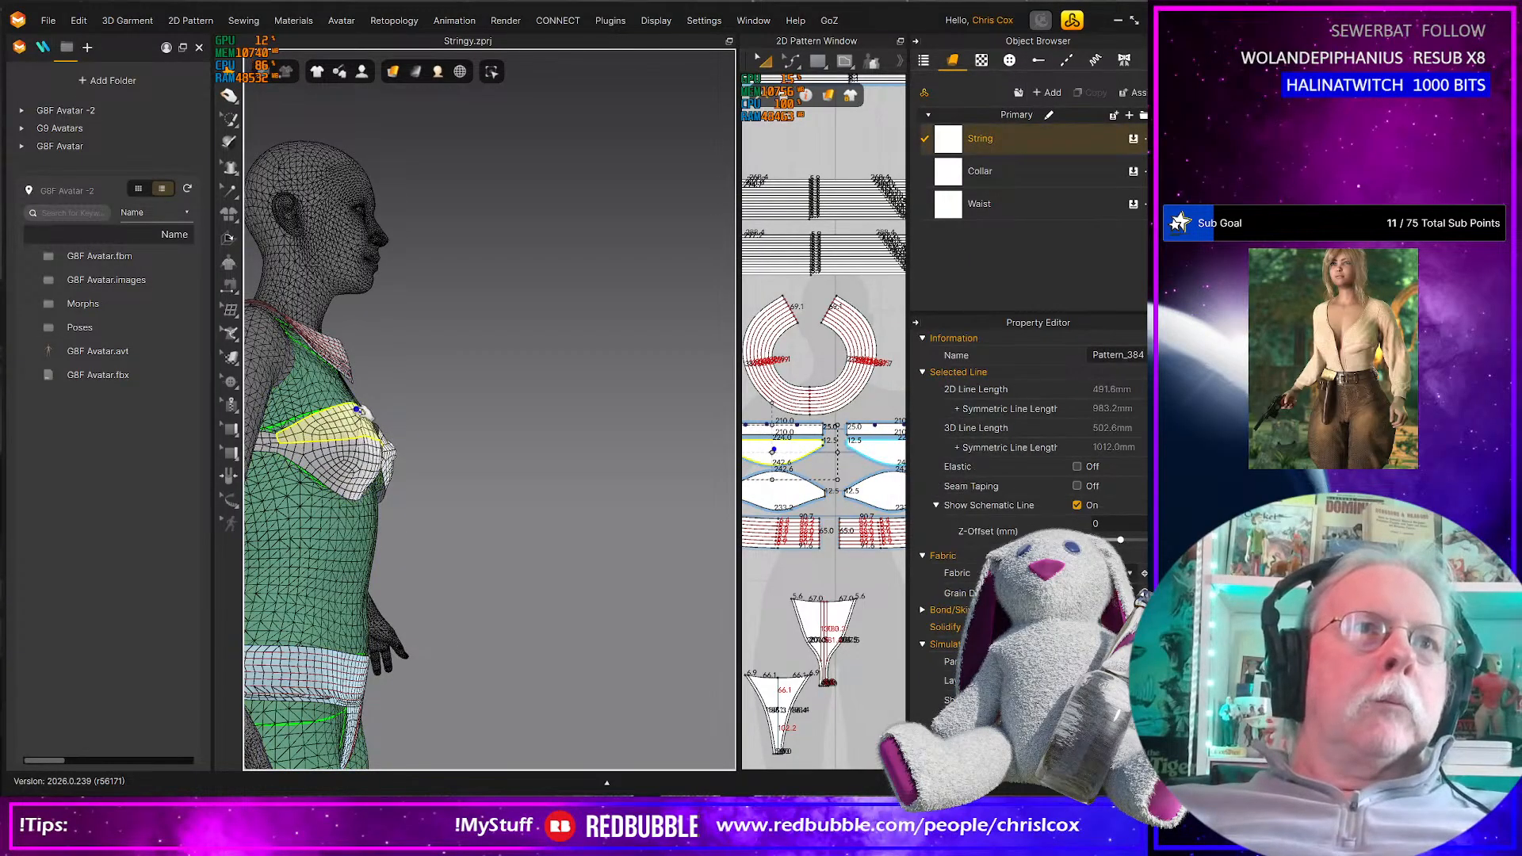
right_click_drag(369, 413, 513, 407)
left_click(480, 423)
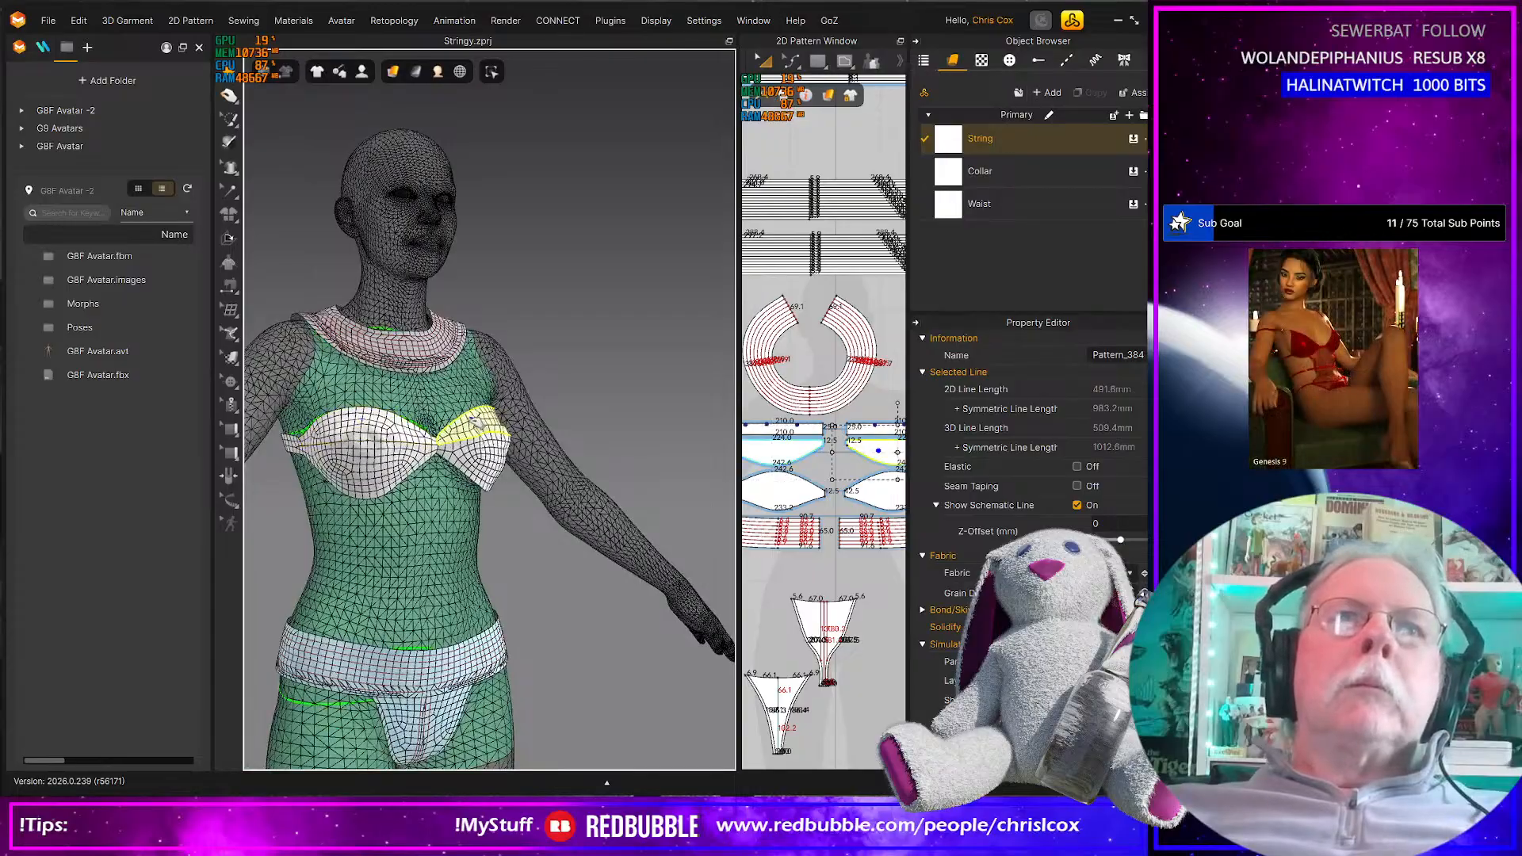
left_click(483, 467)
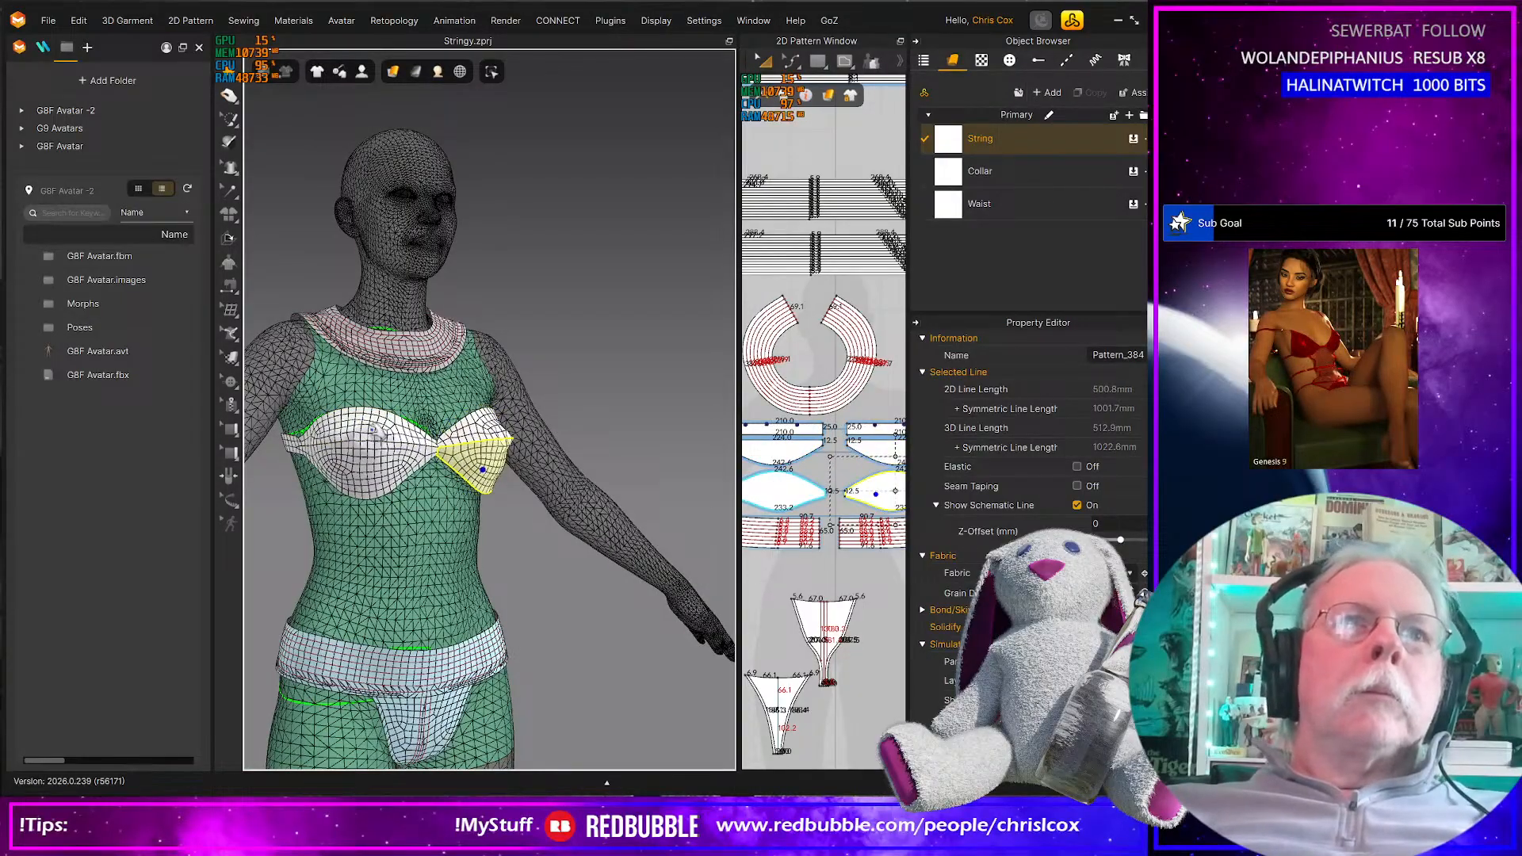
left_click(377, 427)
left_click(364, 458)
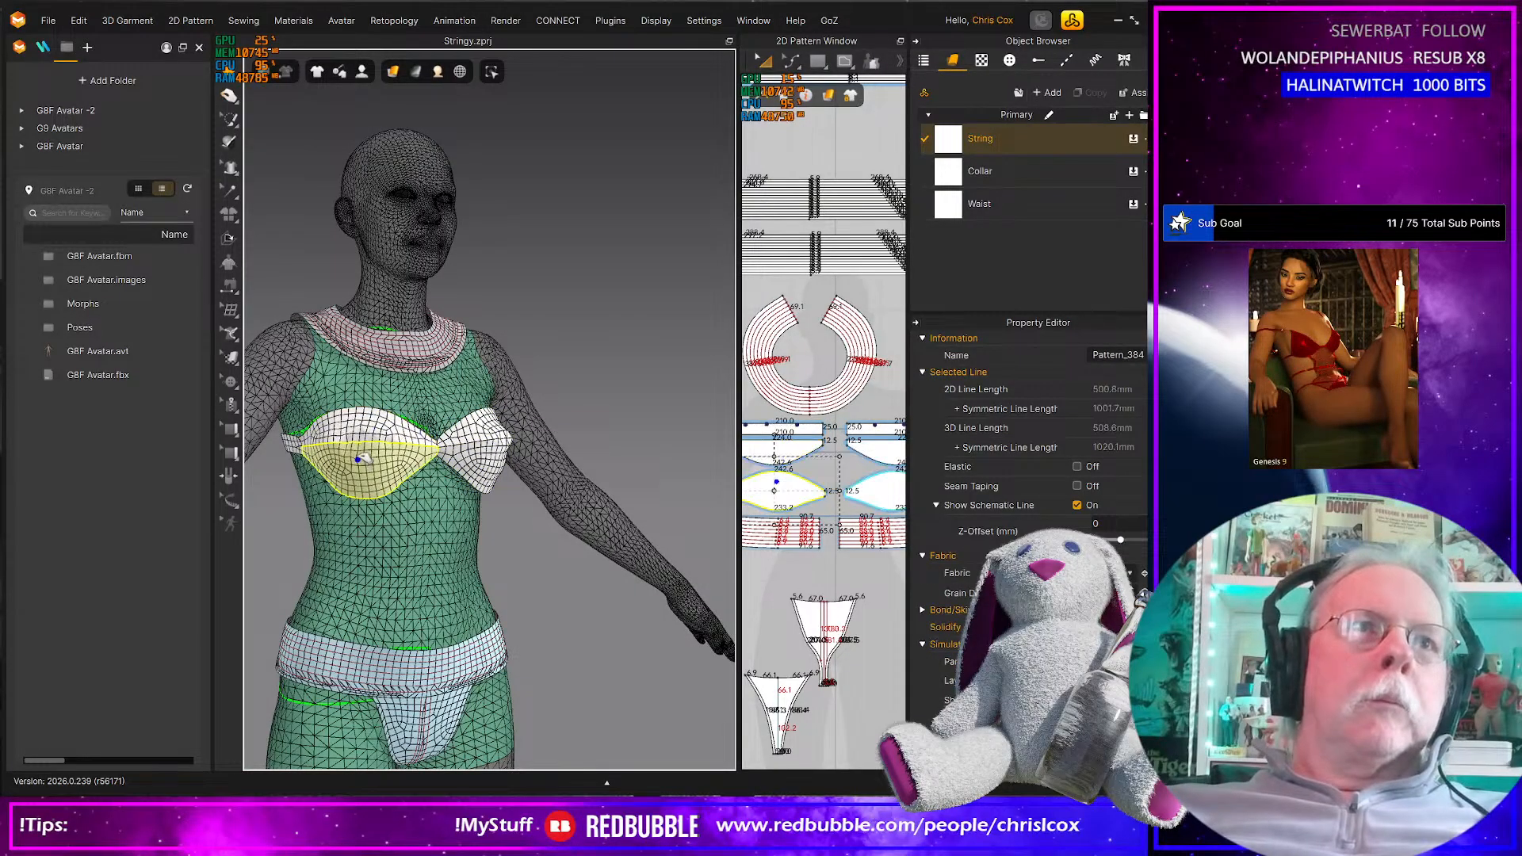
left_click(357, 425)
Refine the draping by pulling the left upper and lower cups and the right upper cup into shape over the bust
right_click_drag(357, 424, 291, 421)
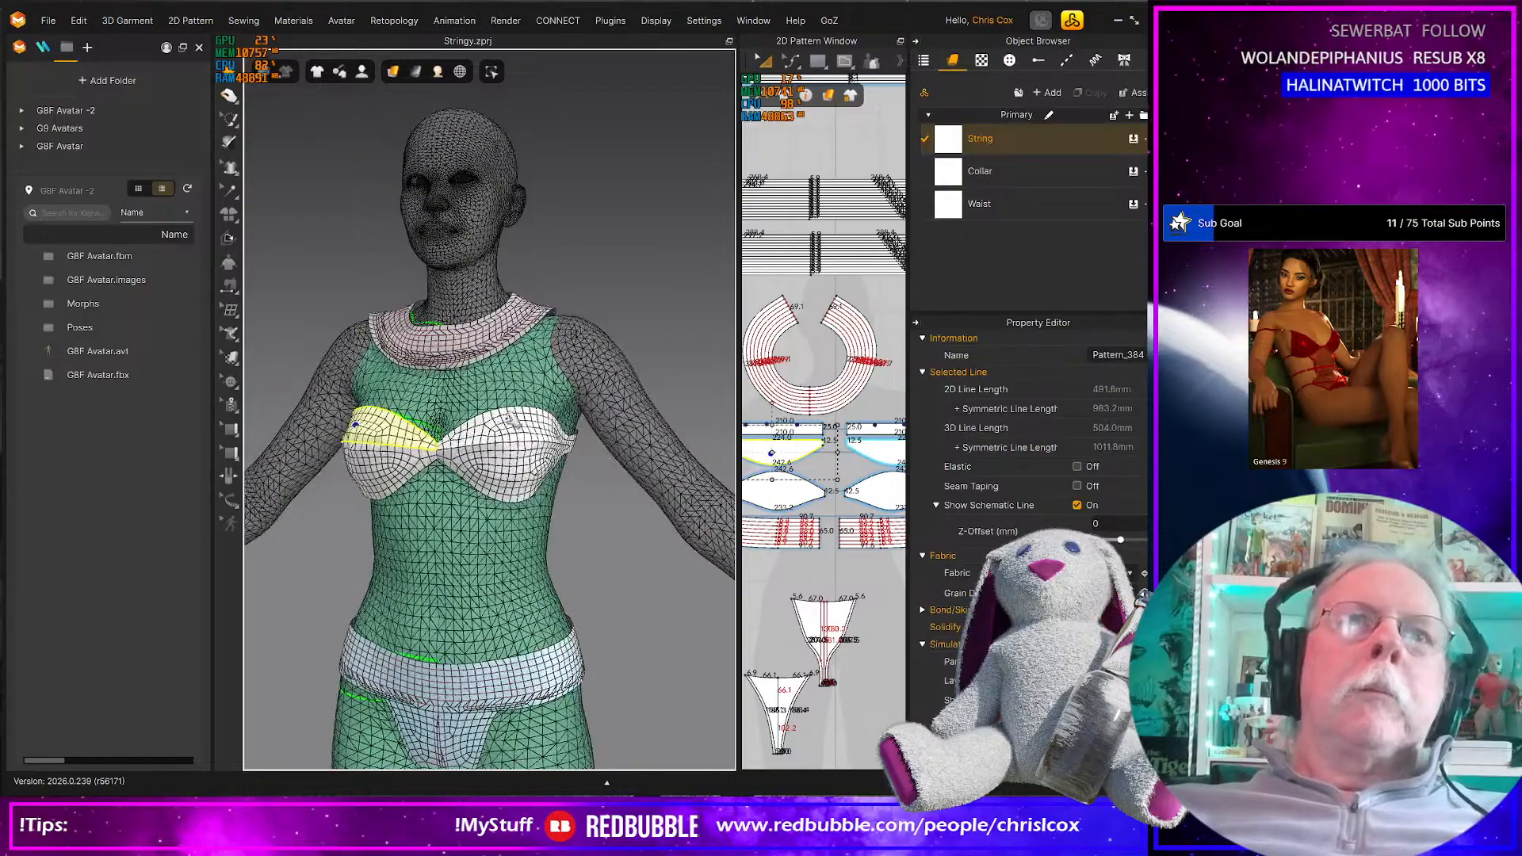
left_click(507, 414)
right_click_drag(512, 414, 467, 446)
left_click(449, 464)
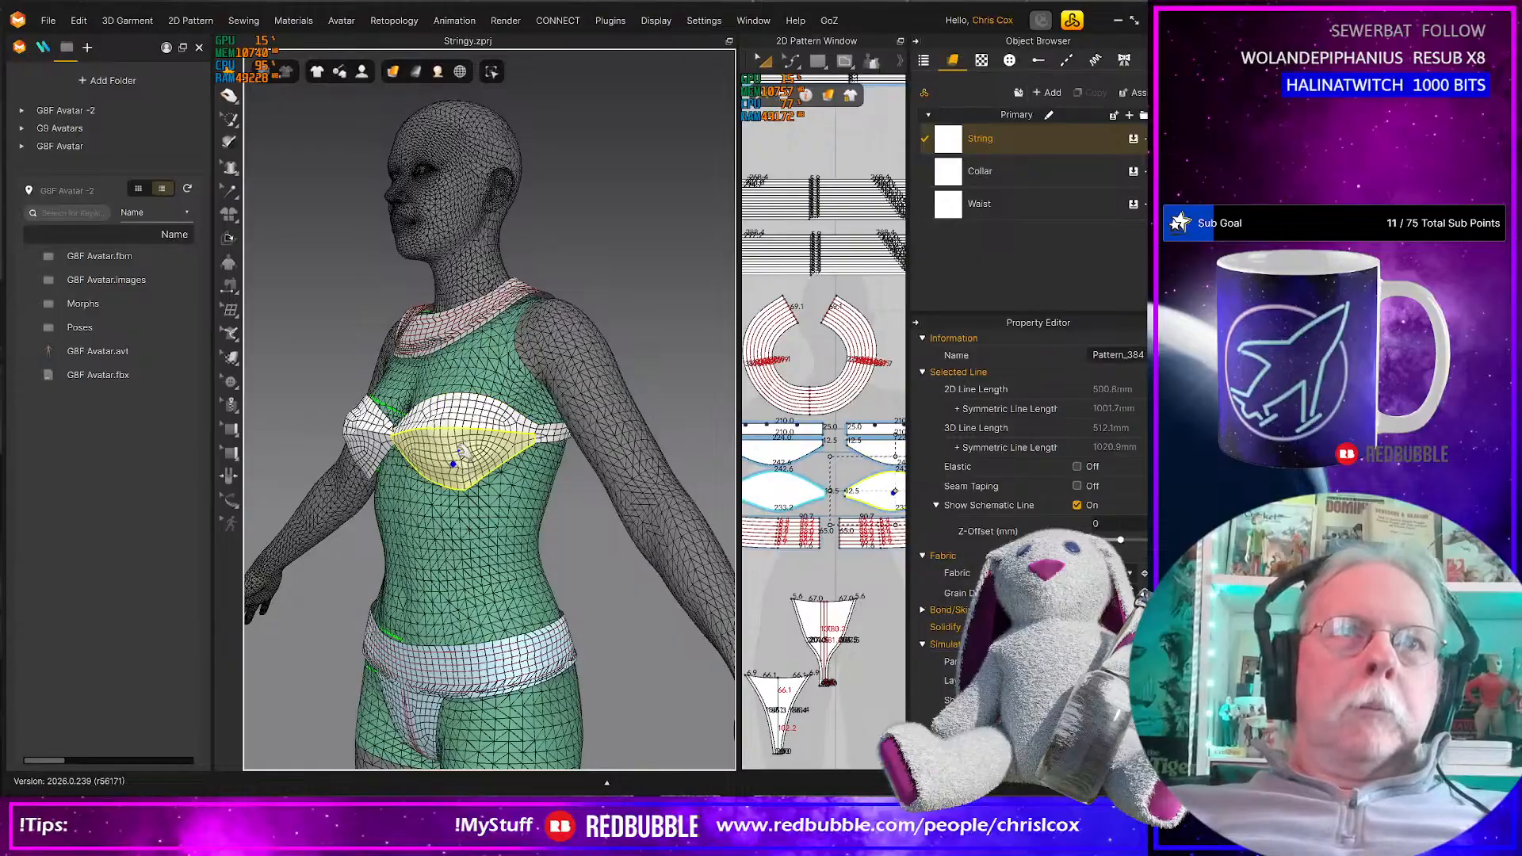
left_click(471, 407)
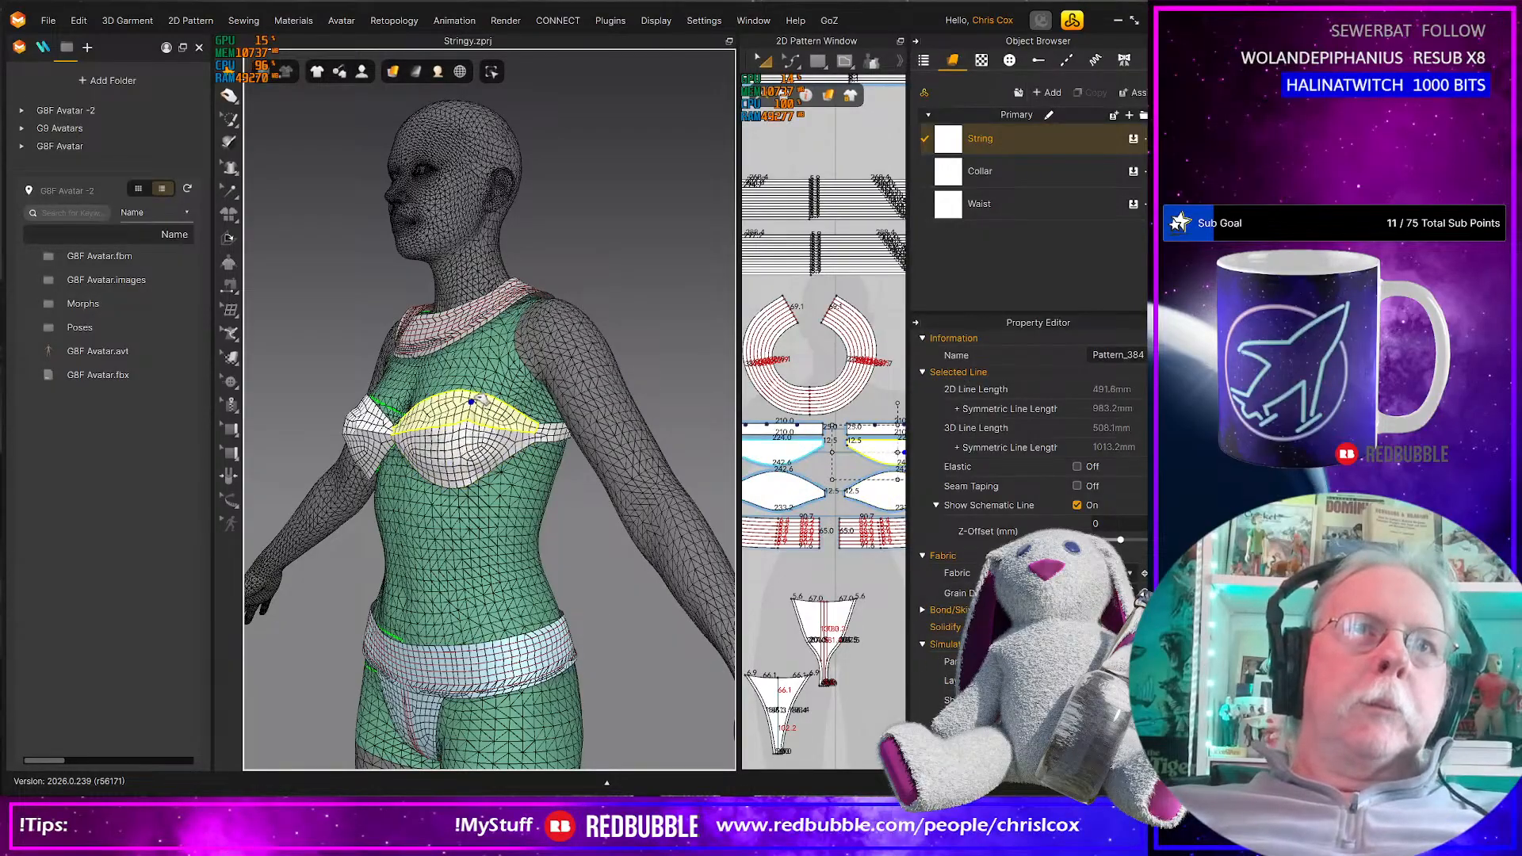
right_click_drag(566, 459, 525, 423)
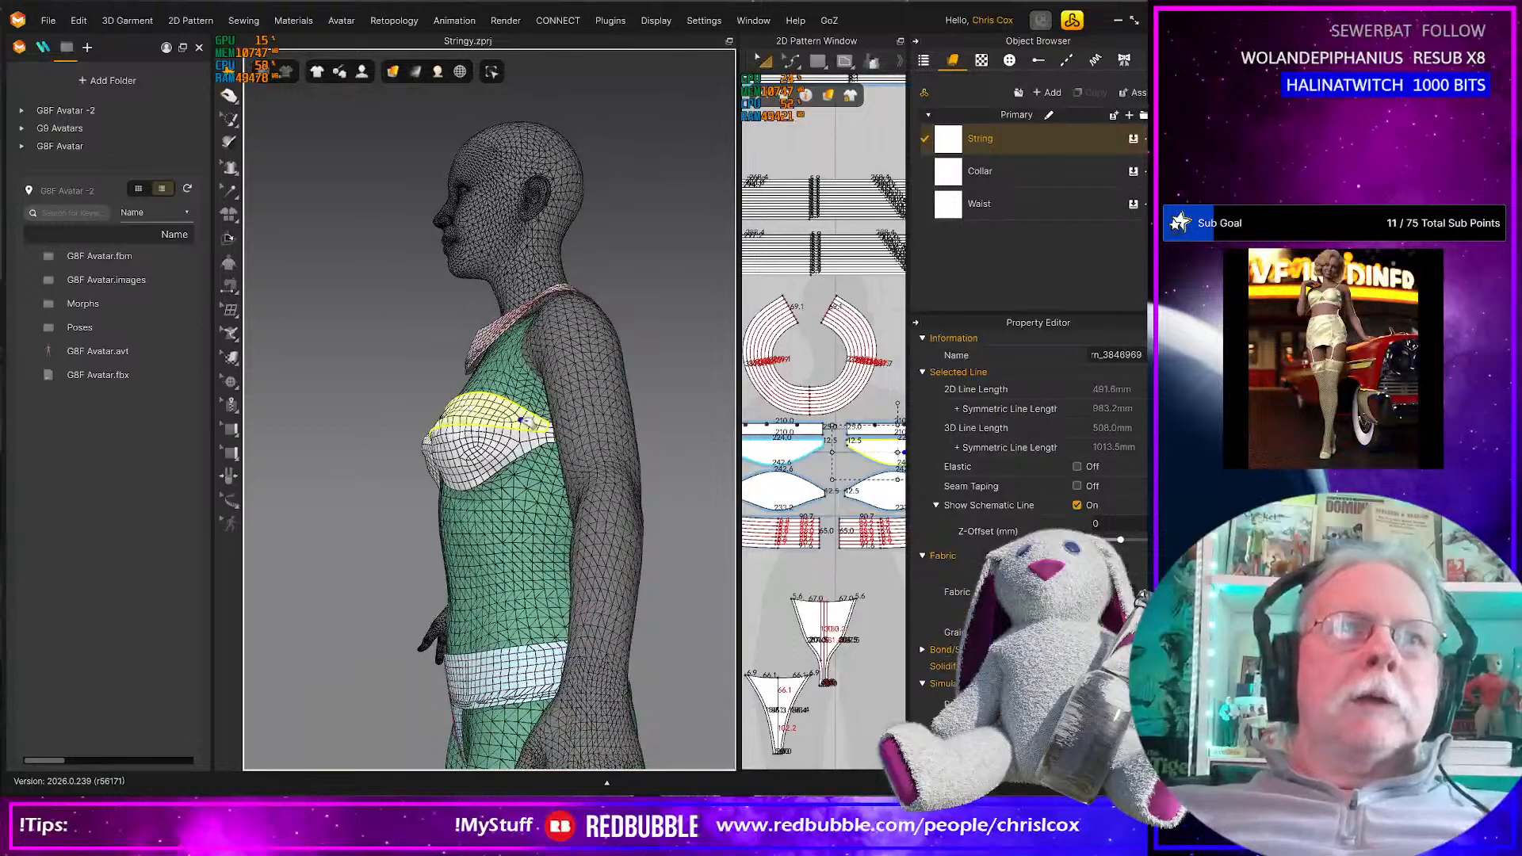
left_click_drag(473, 407, 481, 392)
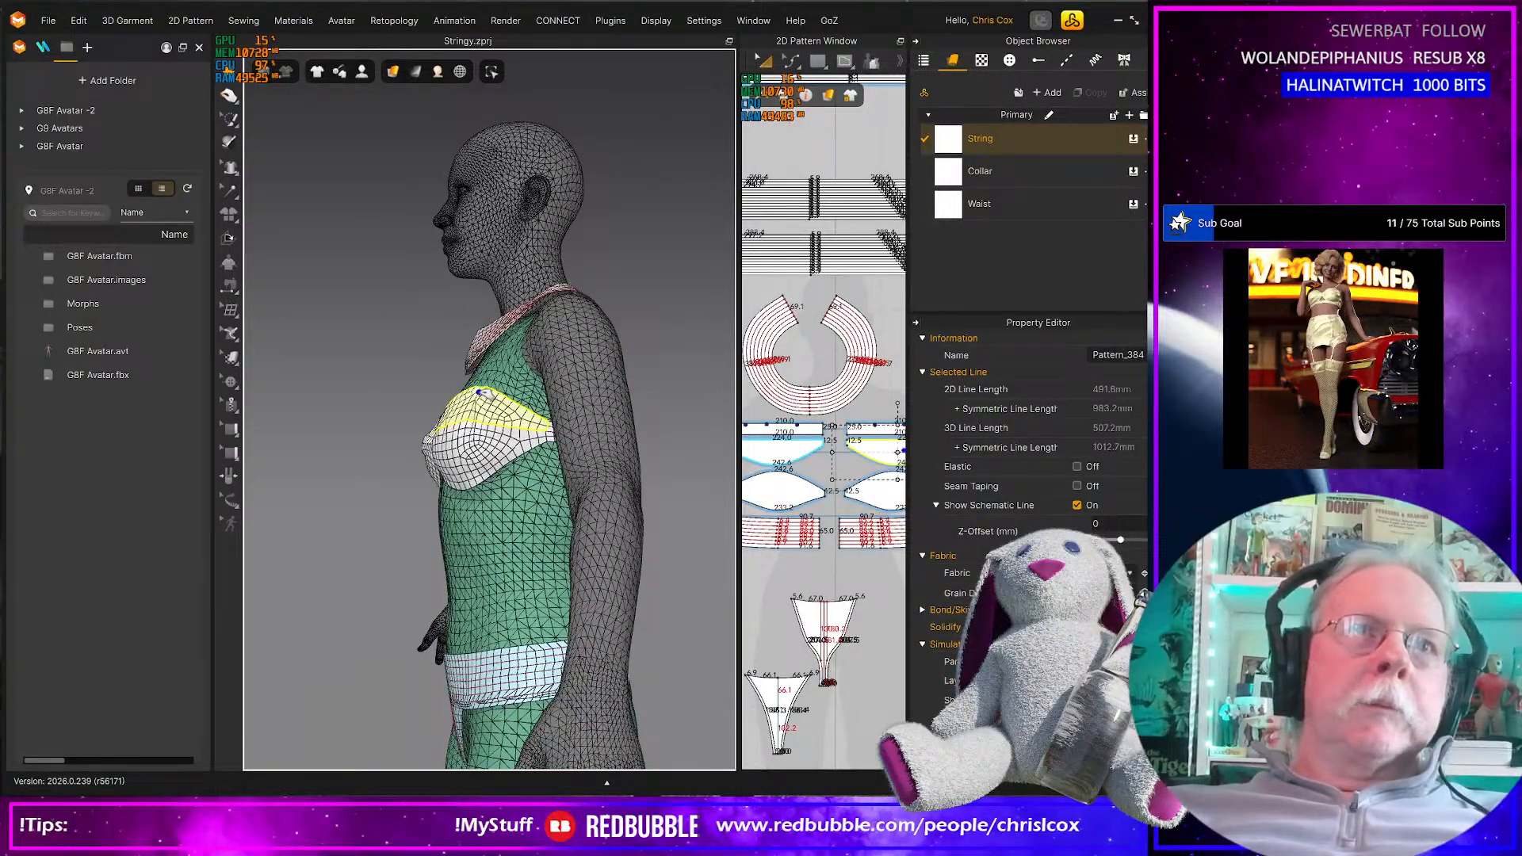
right_click_drag(381, 393, 458, 429)
left_click(353, 406)
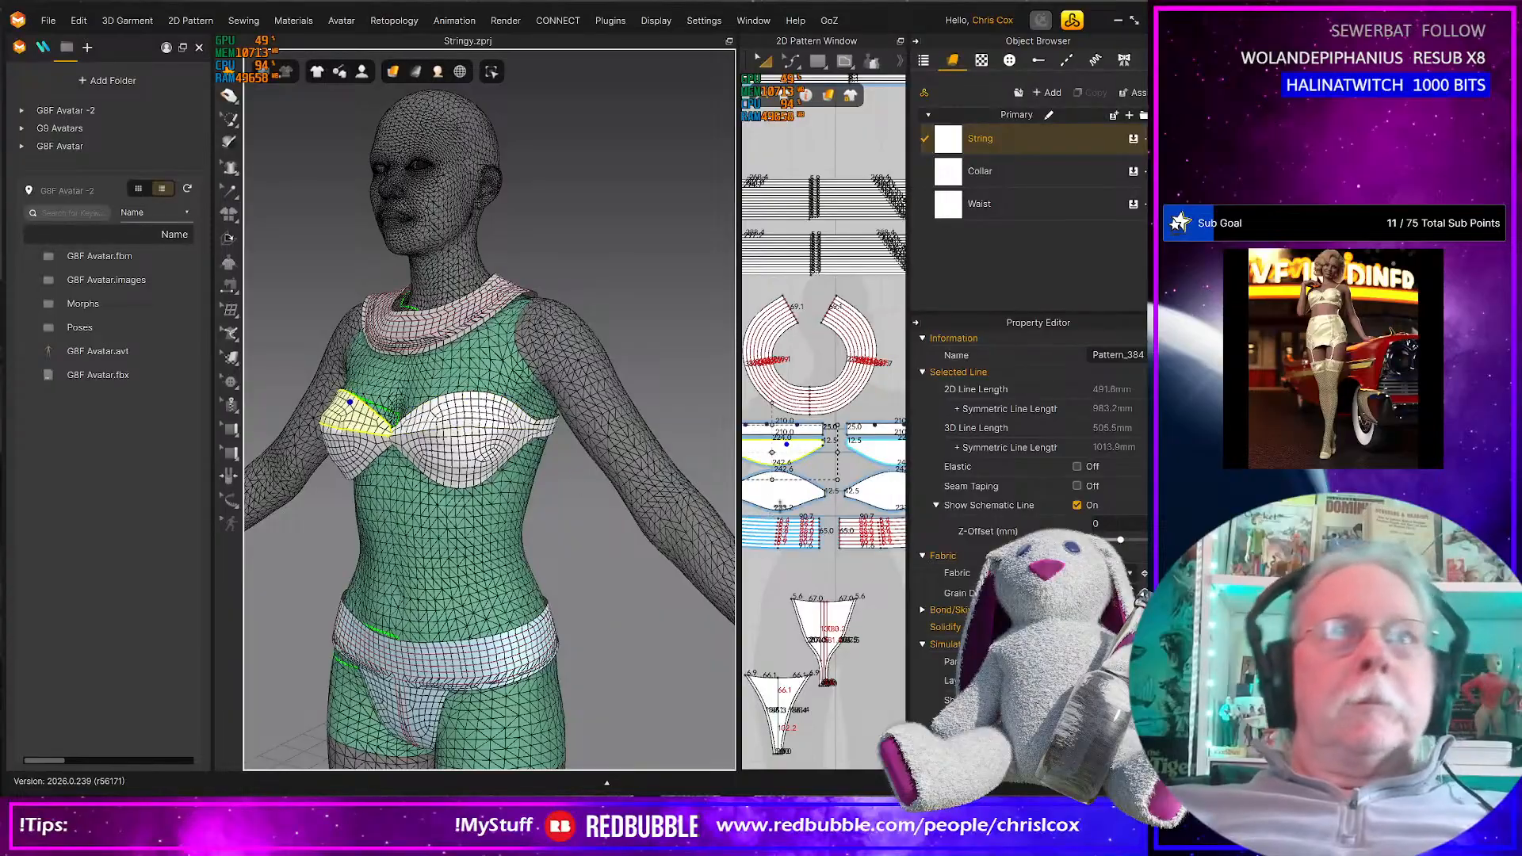
Flatten the lower cups' upper edge by moving its middle point down about 10 mm, making the curve about 235.2 mm long
left_click_drag(739, 498, 573, 500)
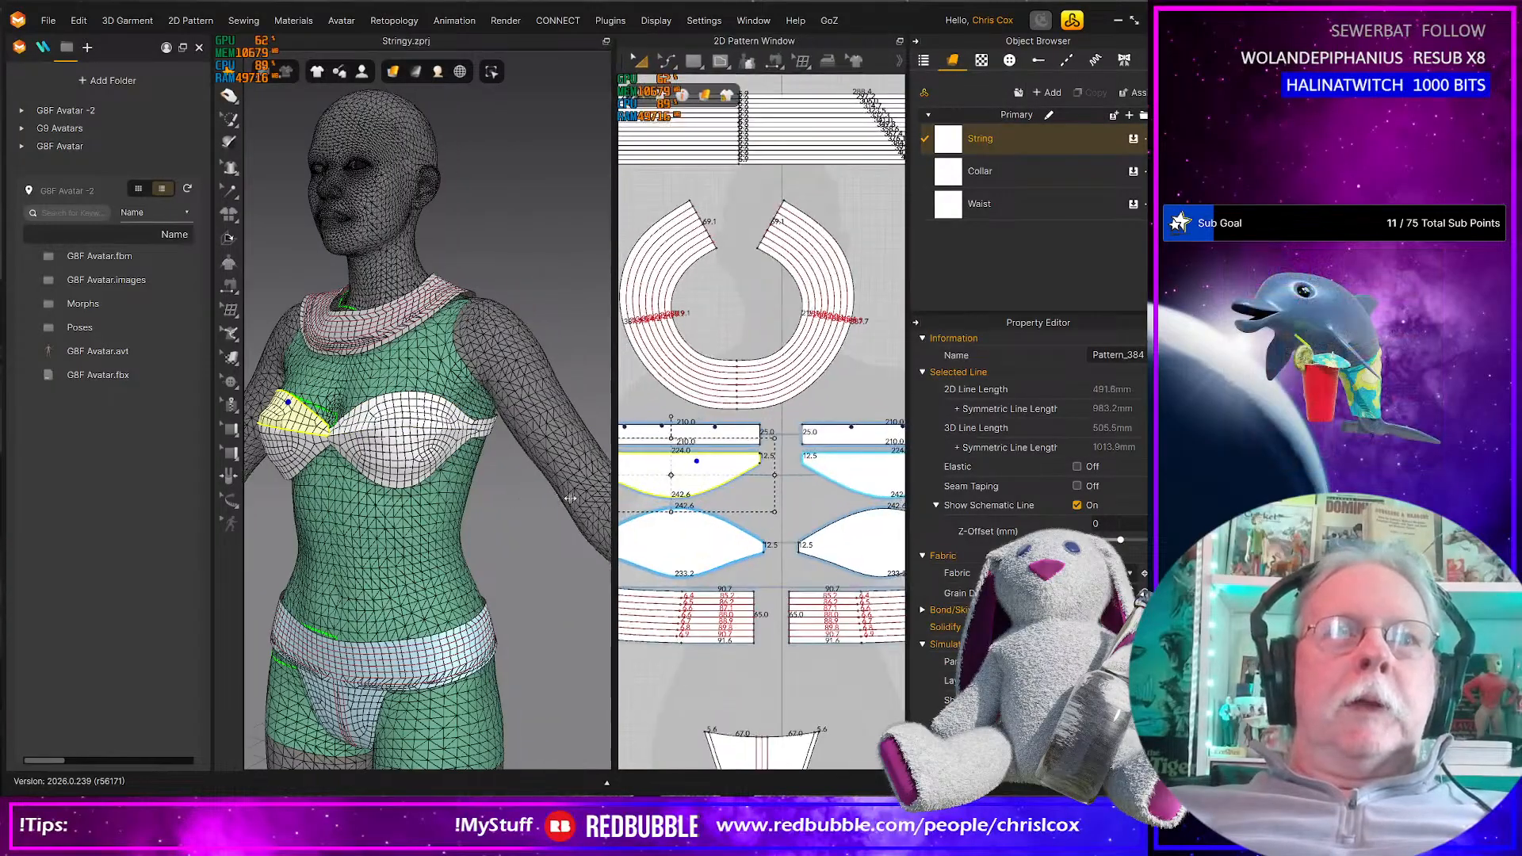
scroll(765, 505, "down", 3)
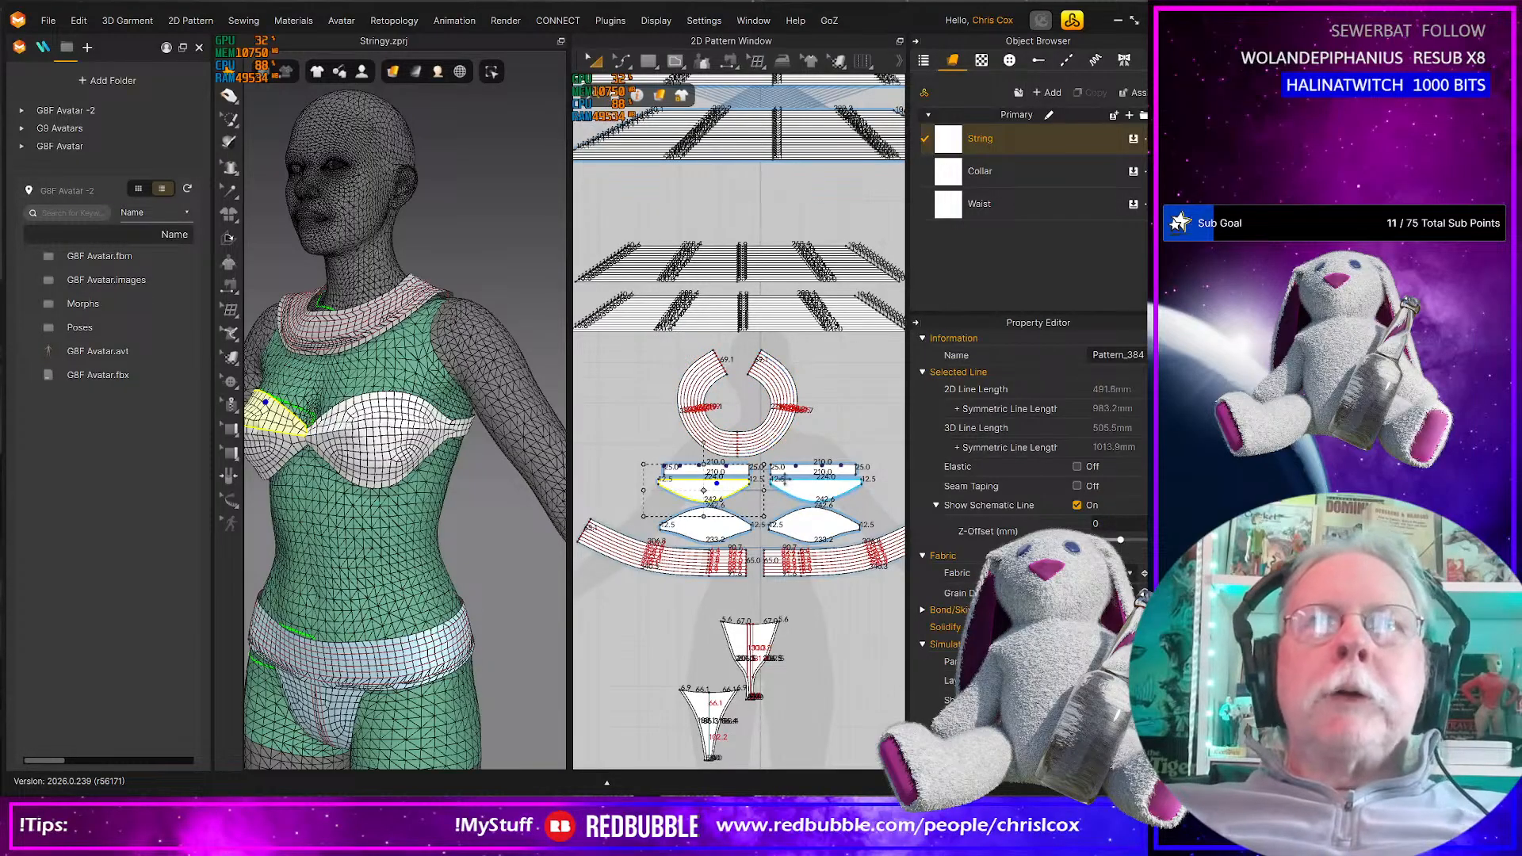
scroll(785, 488, "up", 3)
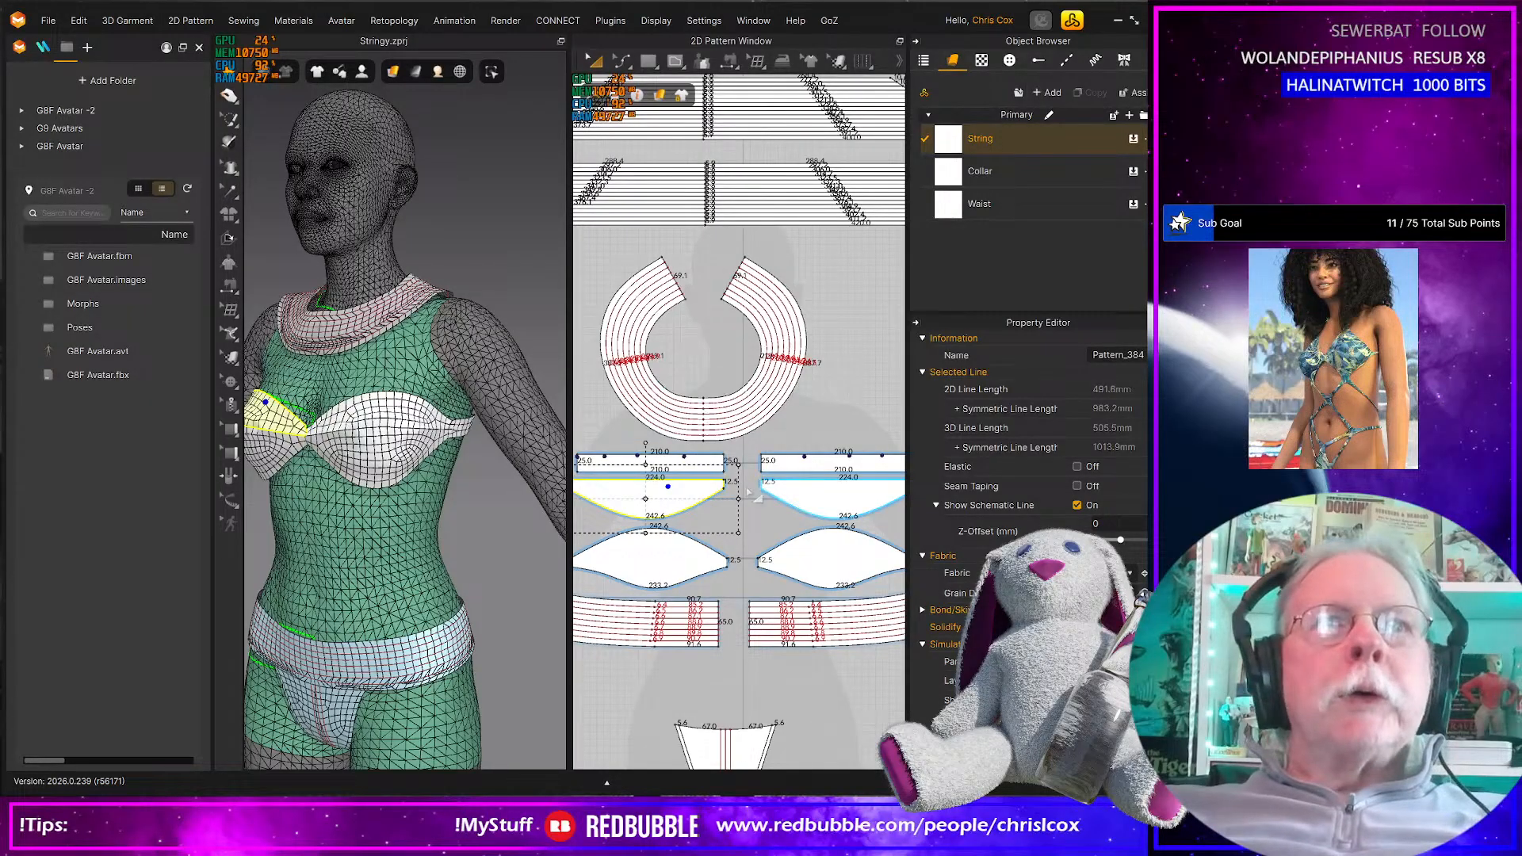
scroll(704, 541, "up", 5)
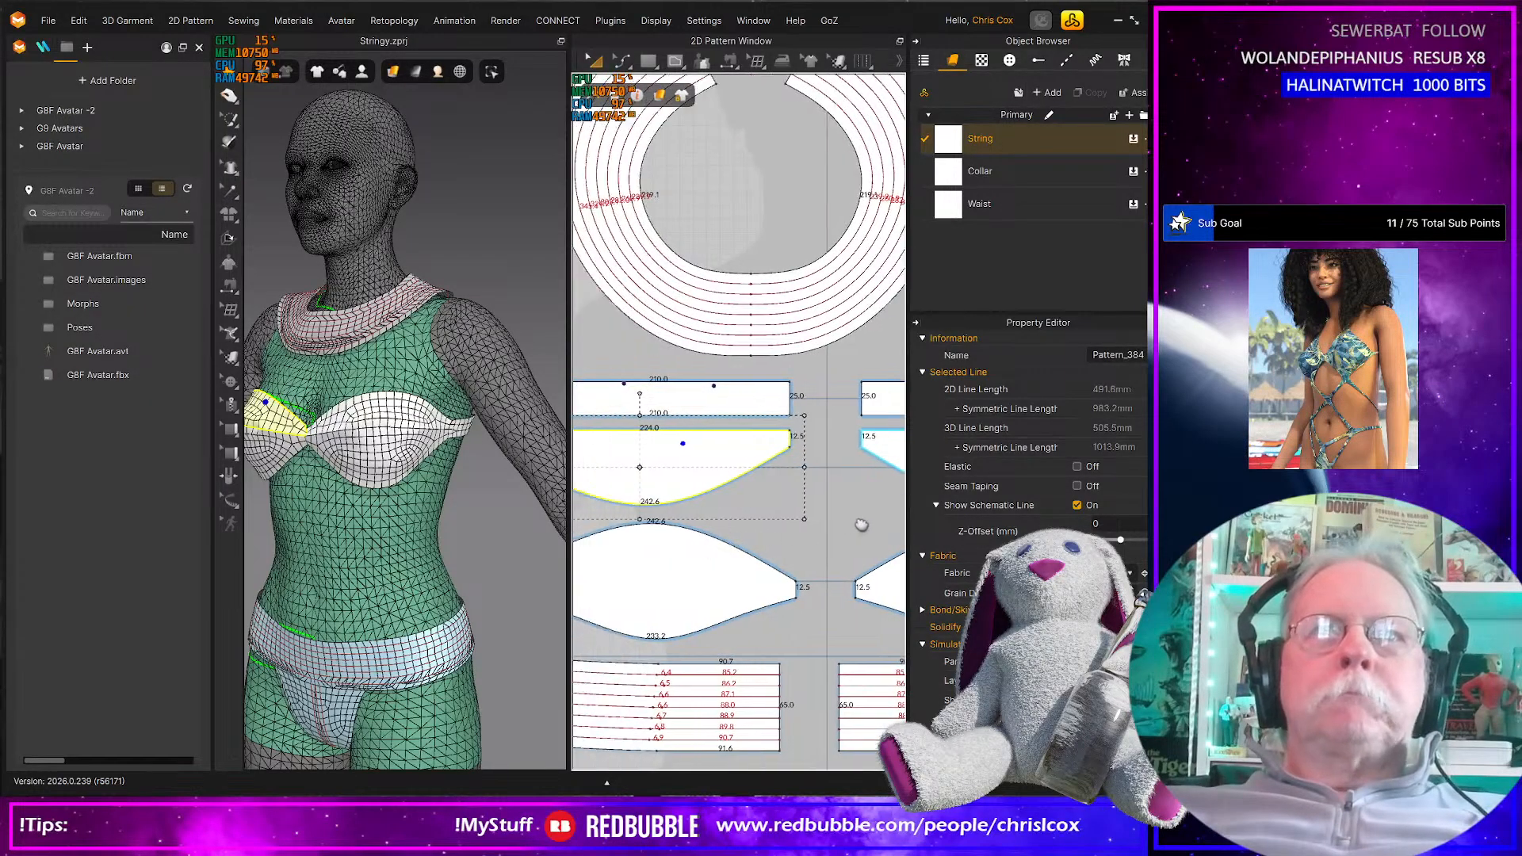
scroll(813, 537, "up", 2)
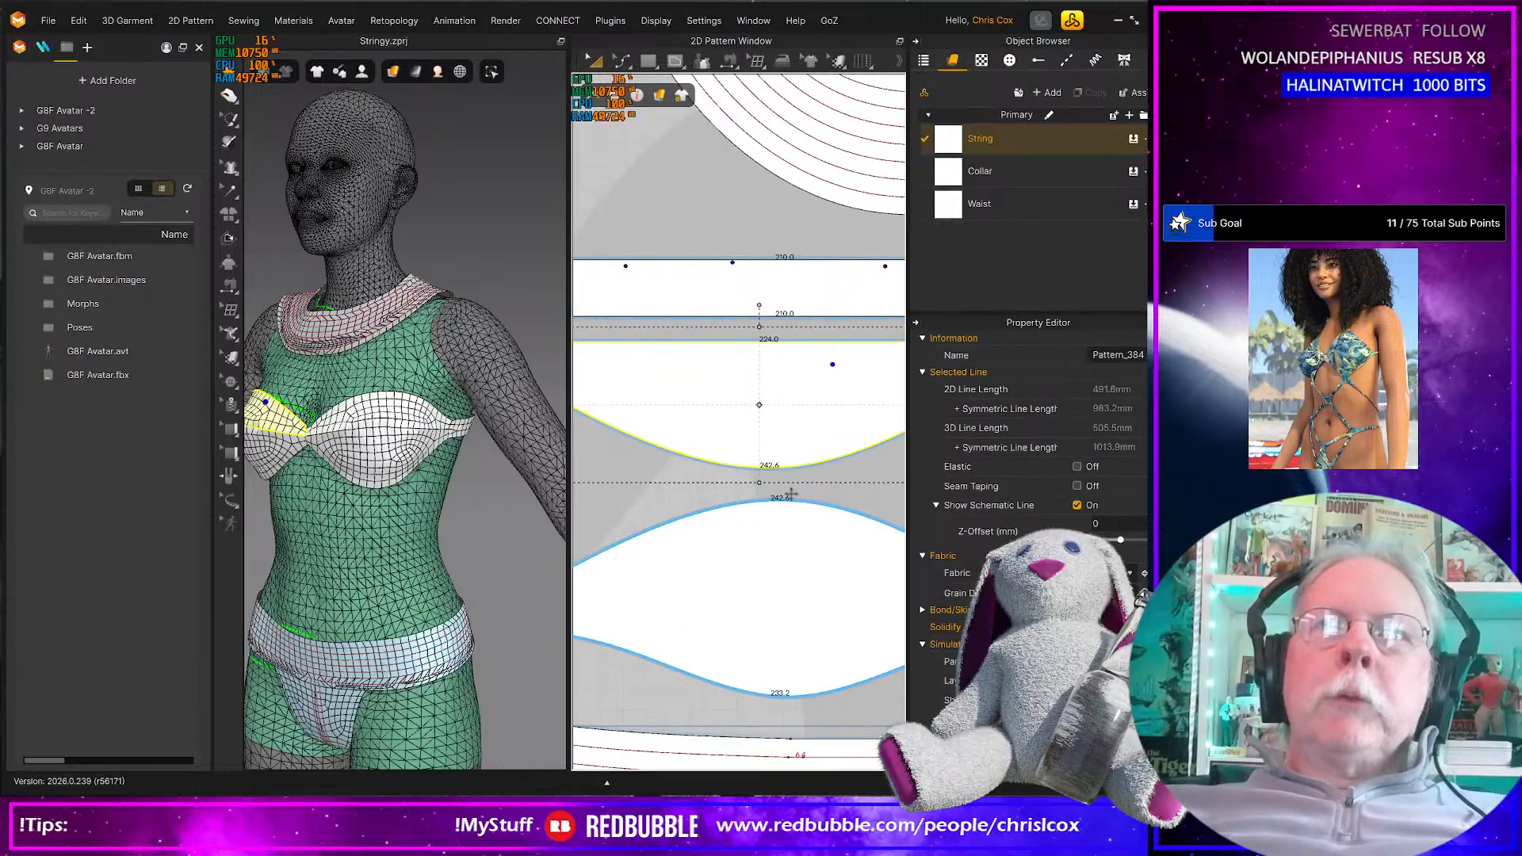
key("z")
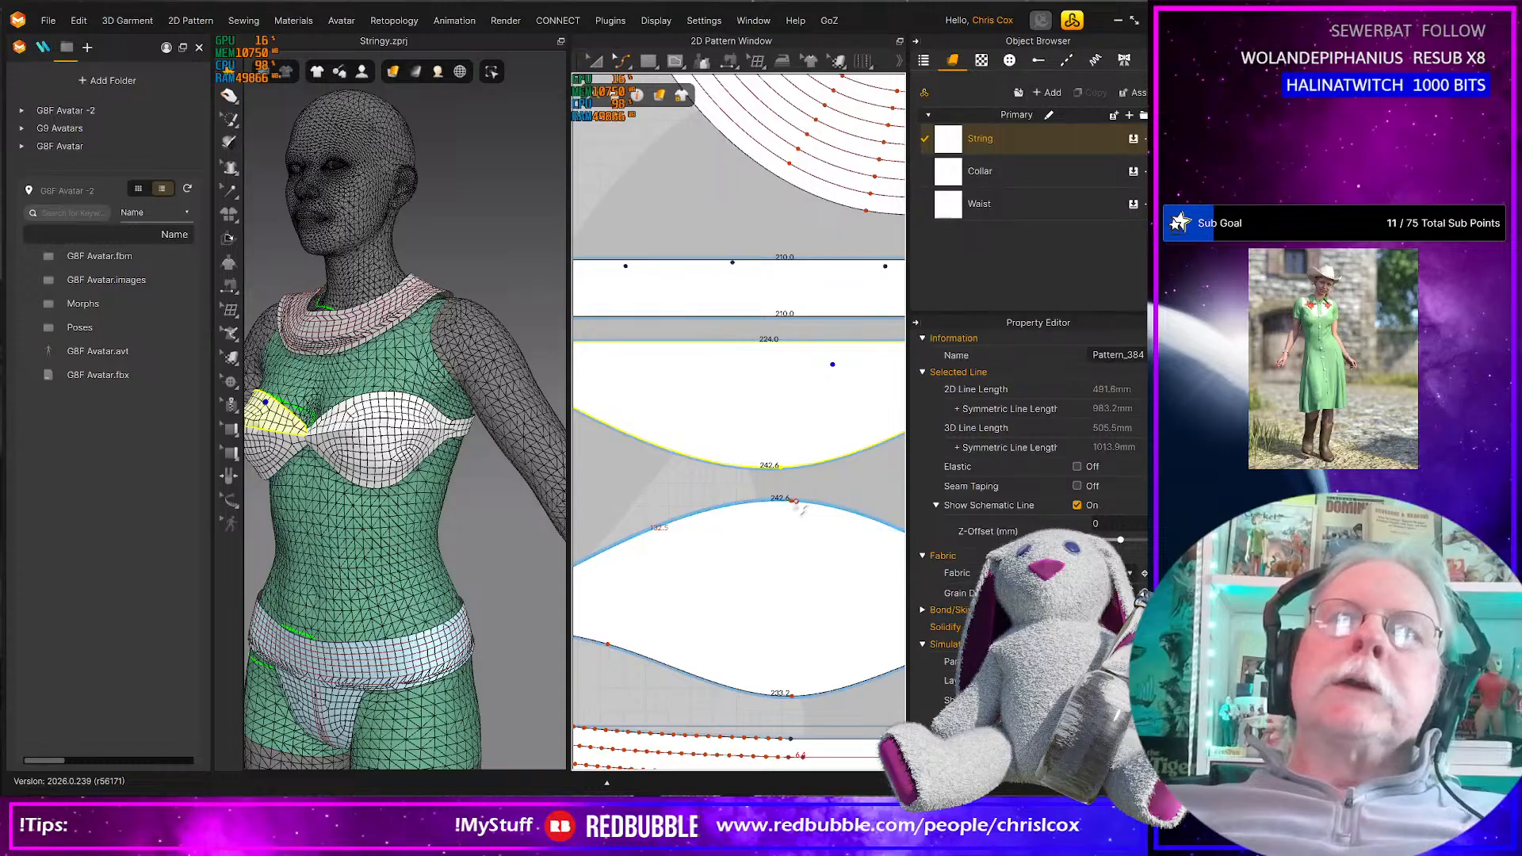
left_click_drag(795, 508, 799, 536)
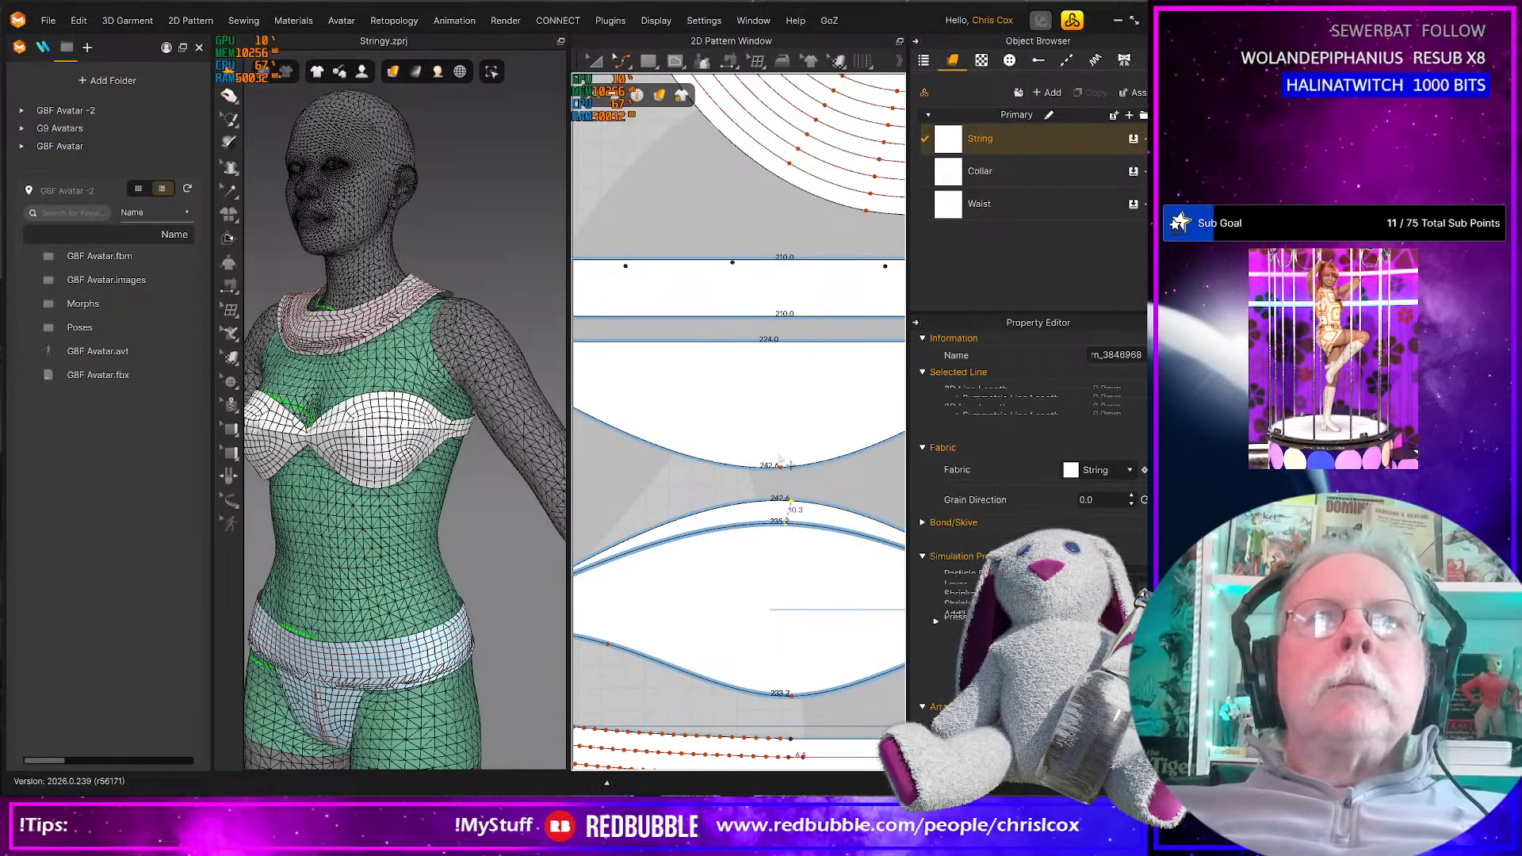
Flatten the upper cups' lower edge to a curve about 235.4 mm long, and simulate the reshaped cups
left_click_drag(780, 468, 780, 455)
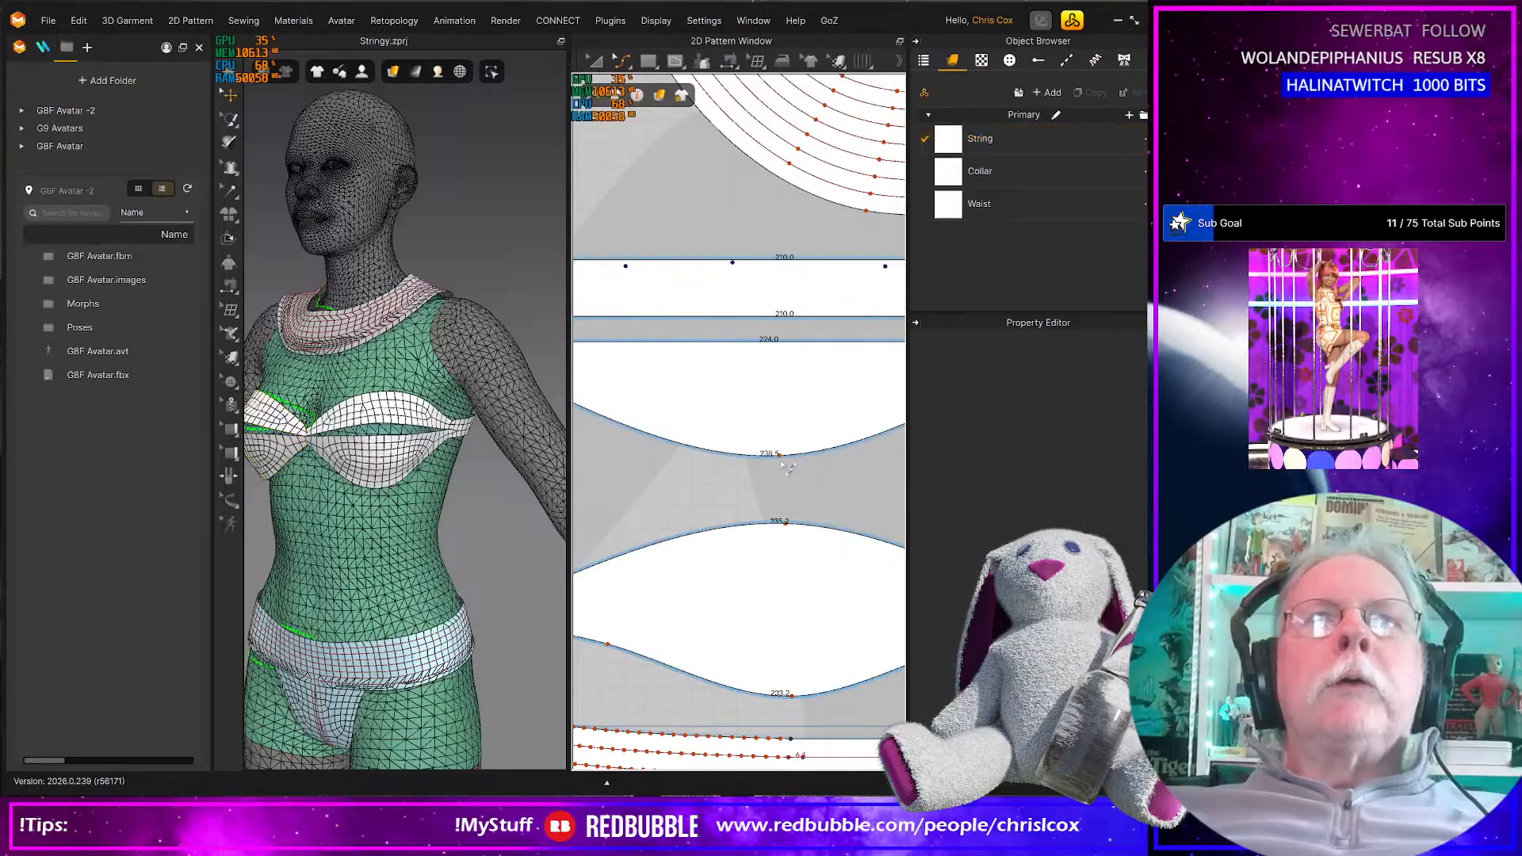
left_click(780, 455)
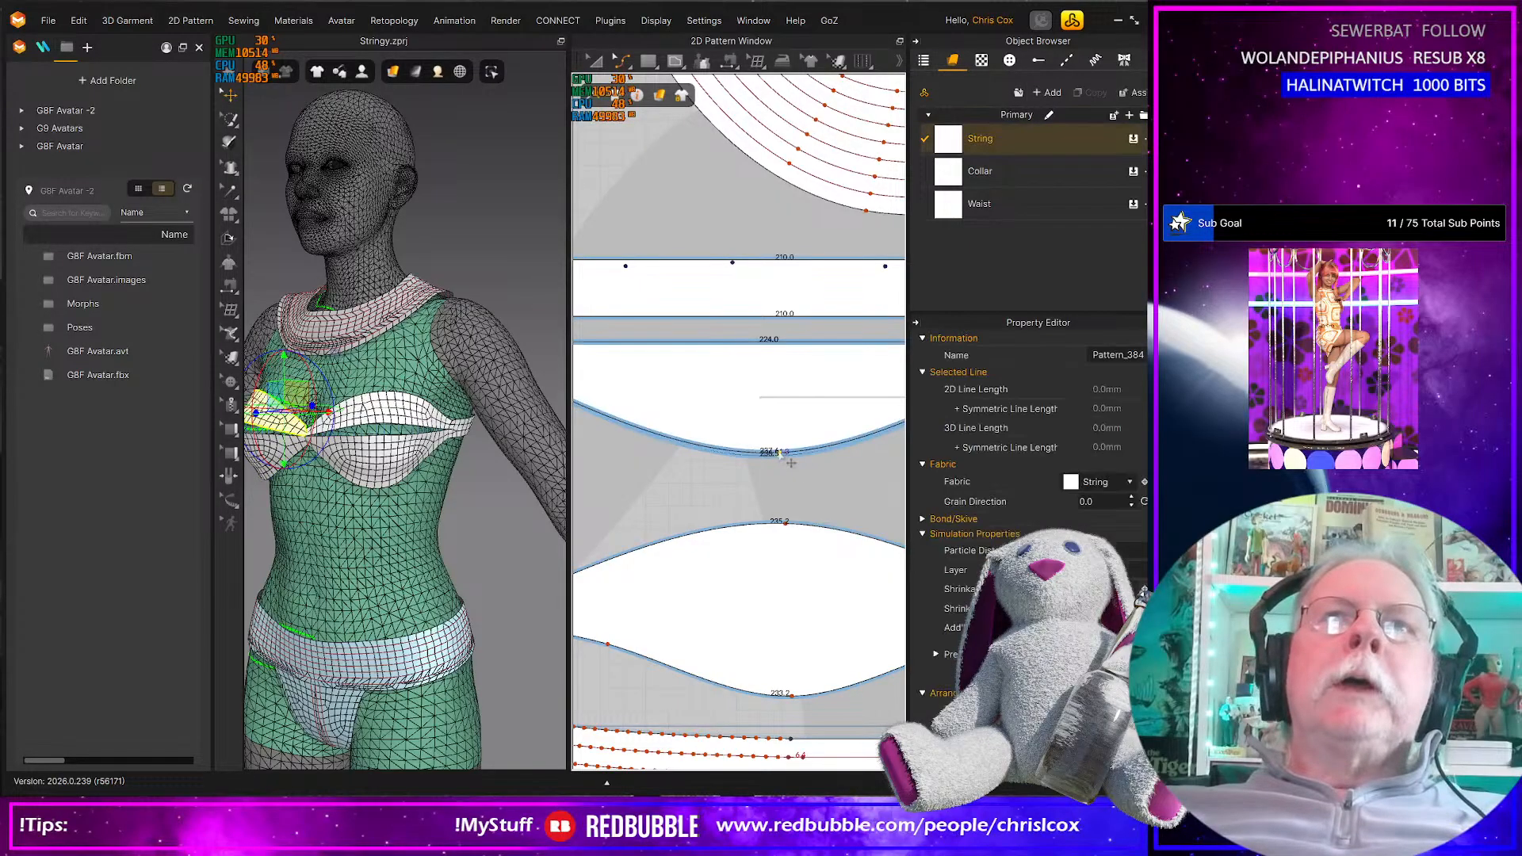
left_click_drag(780, 453, 786, 454)
key("space")
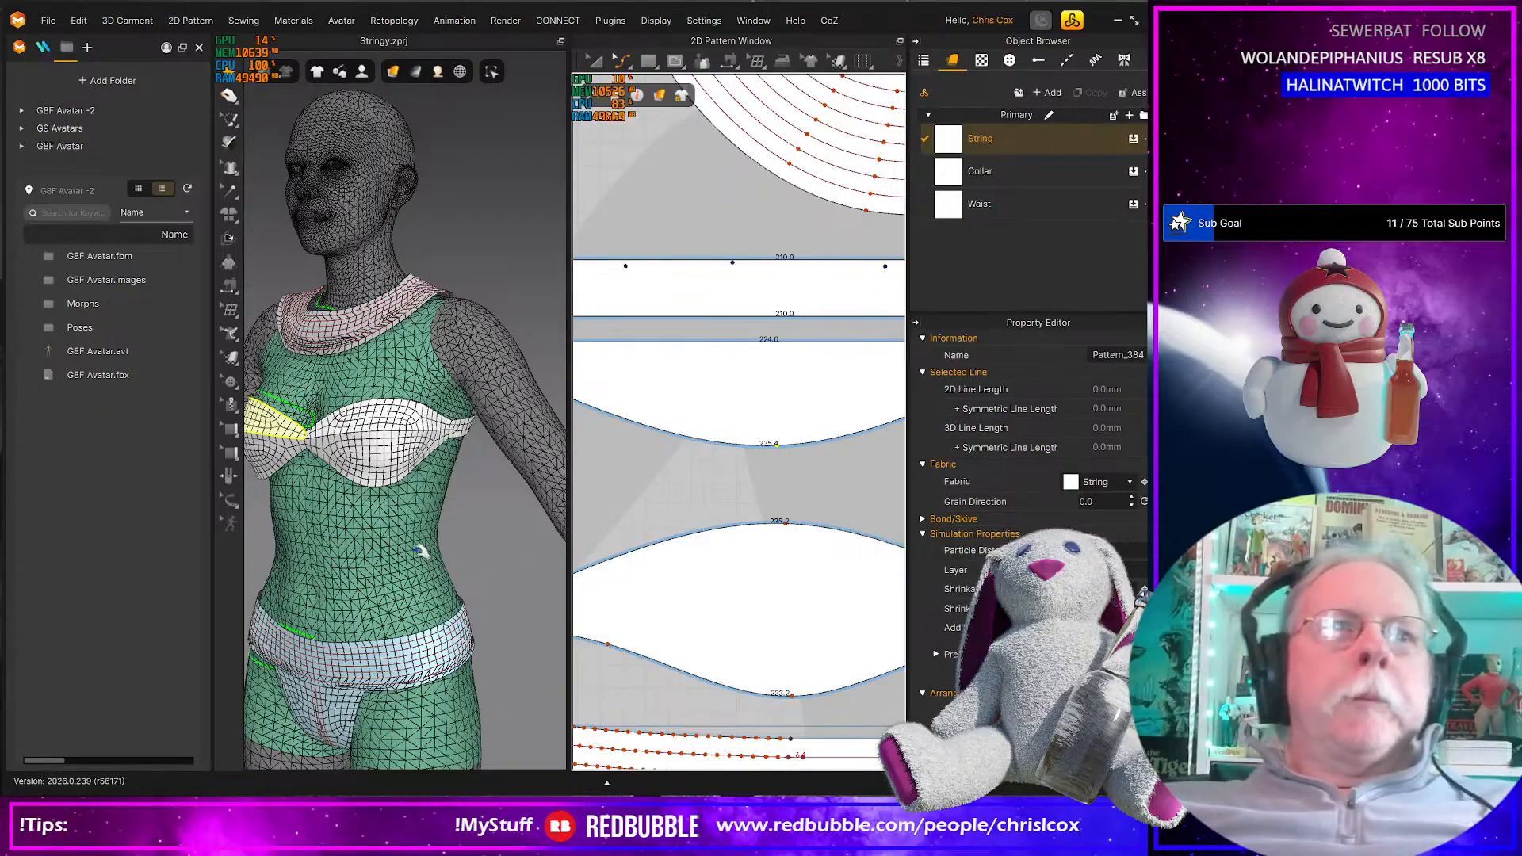
Select the back band, upper cup and lower cup pieces on both sides of the top and strengthen them
mouse_move(422, 551)
right_mouse_down()
mouse_move(539, 542)
mouse_move(394, 540)
right_mouse_up()
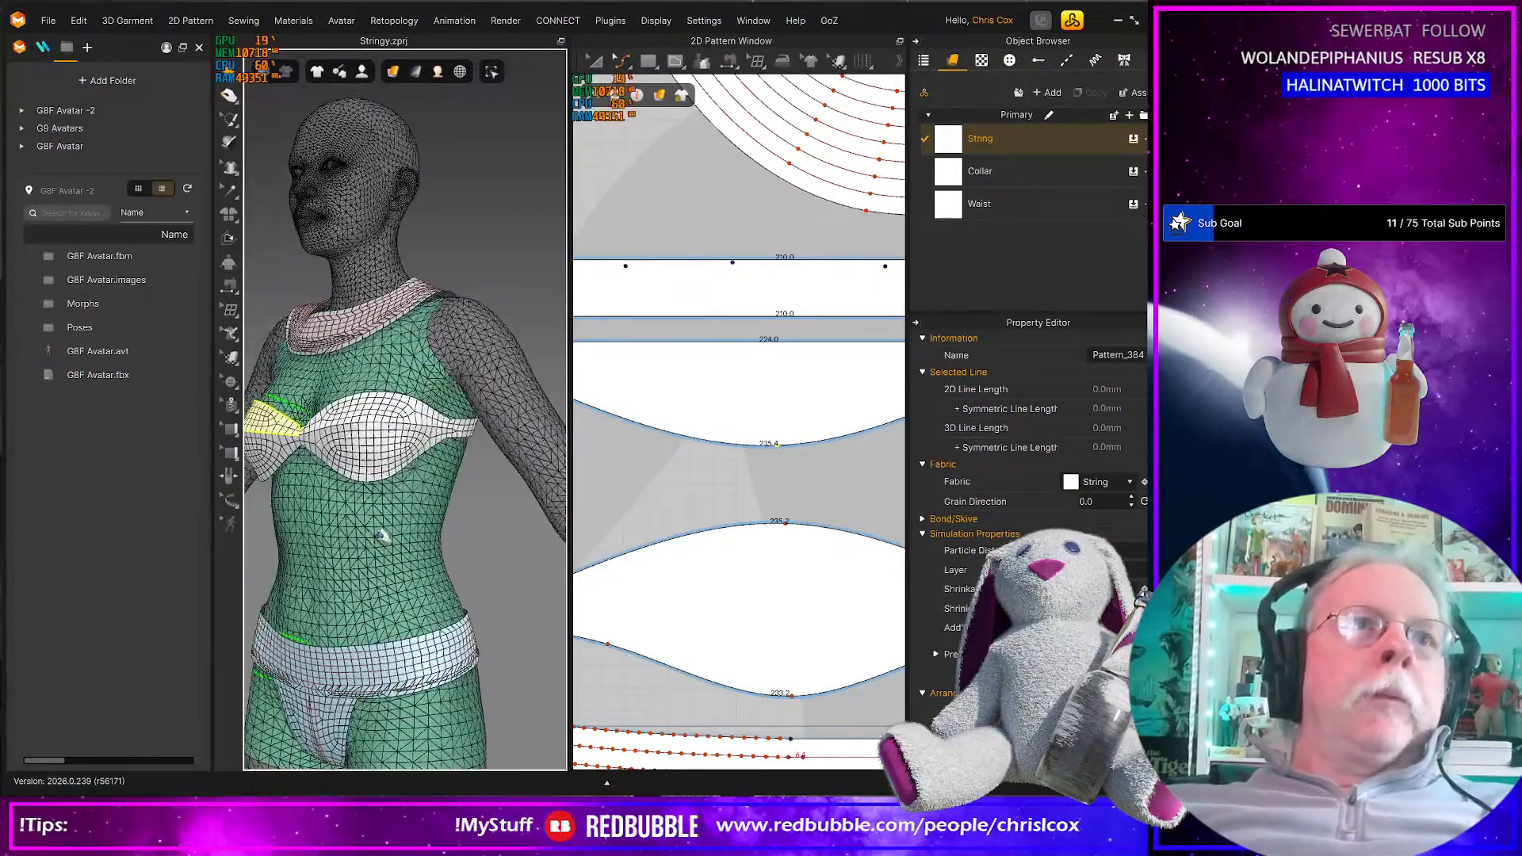
scroll(503, 435, "up", 2)
scroll(735, 578, "down", 3)
scroll(735, 580, "down", 5)
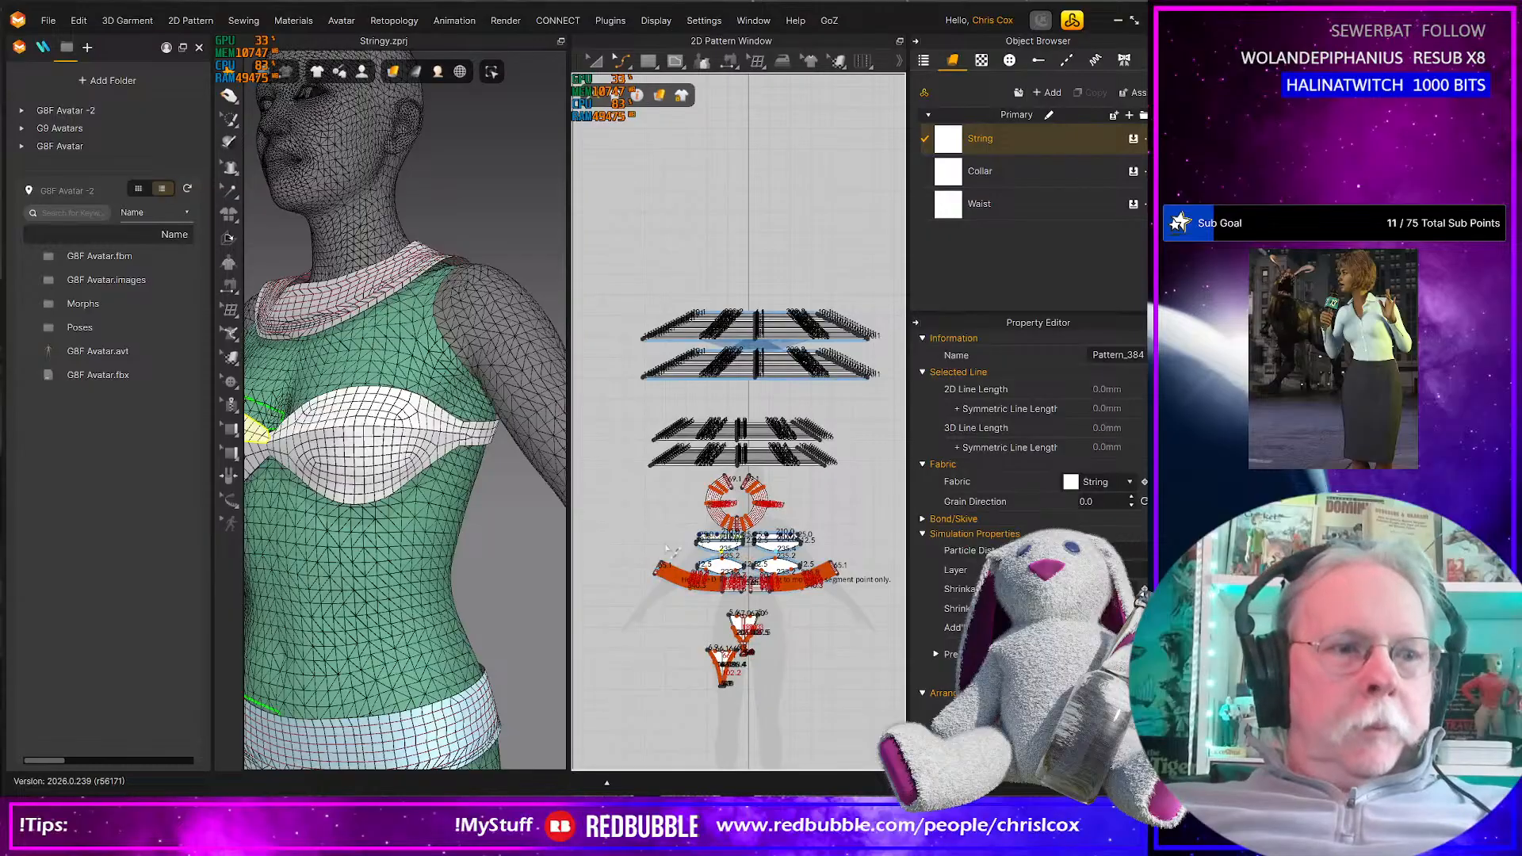
key("a")
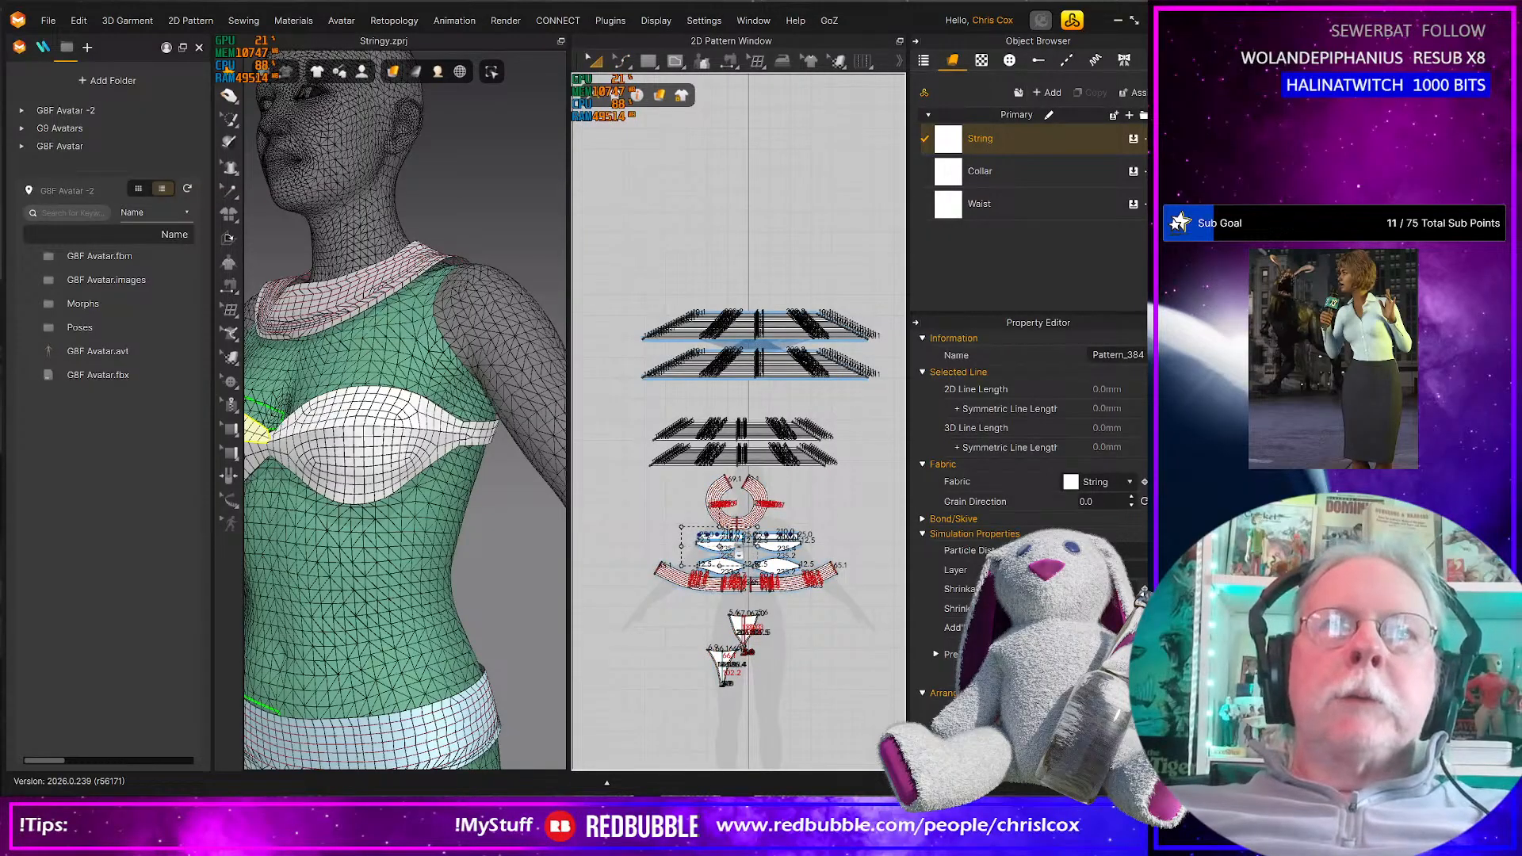
scroll(736, 542, "up", 5)
left_click(699, 521)
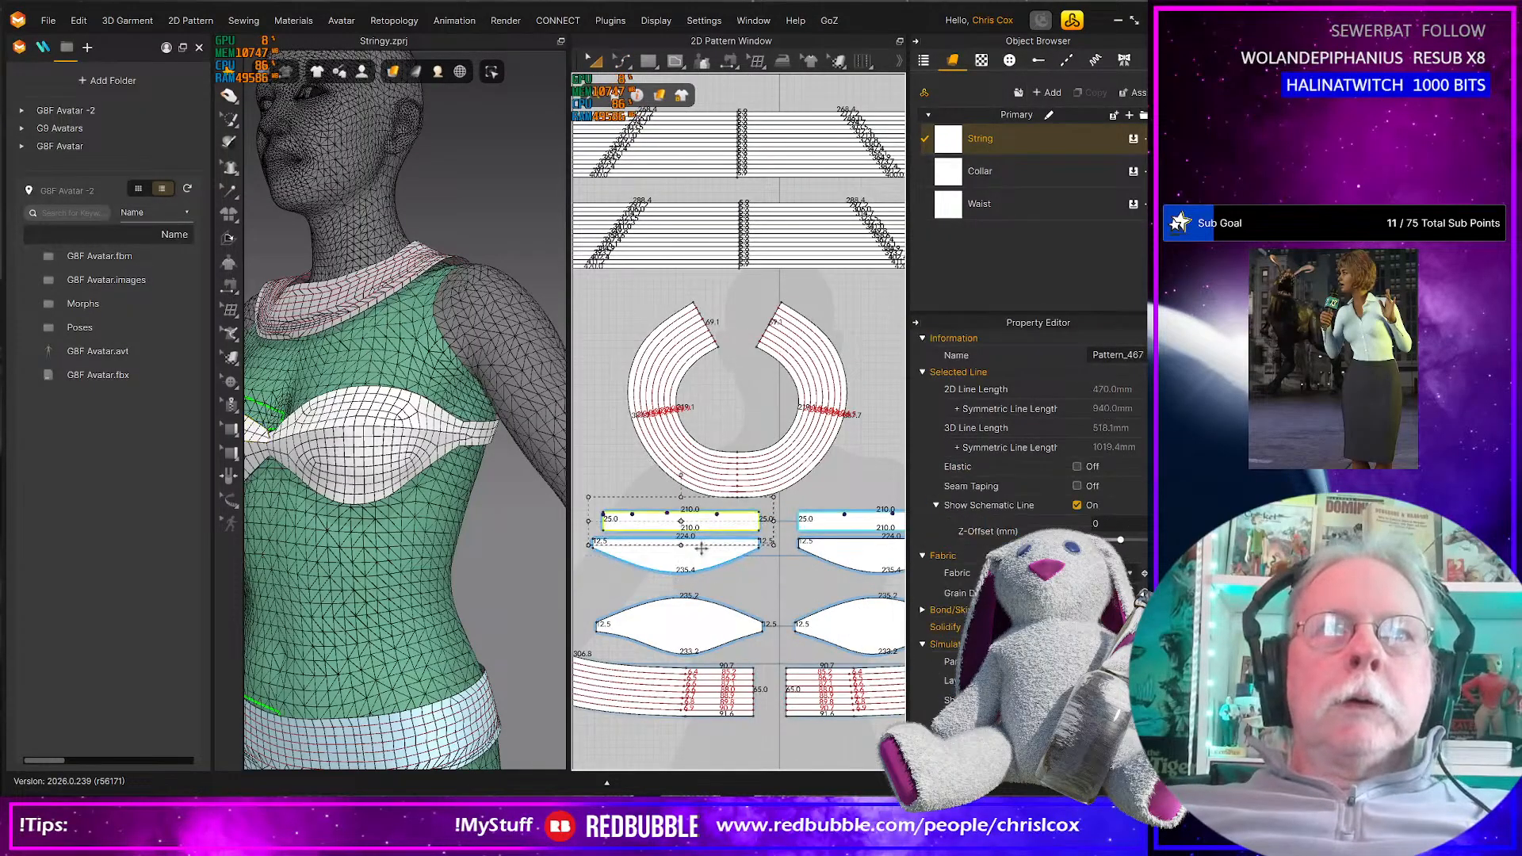
left_click(701, 548, "shift")
left_click(688, 616, "shift")
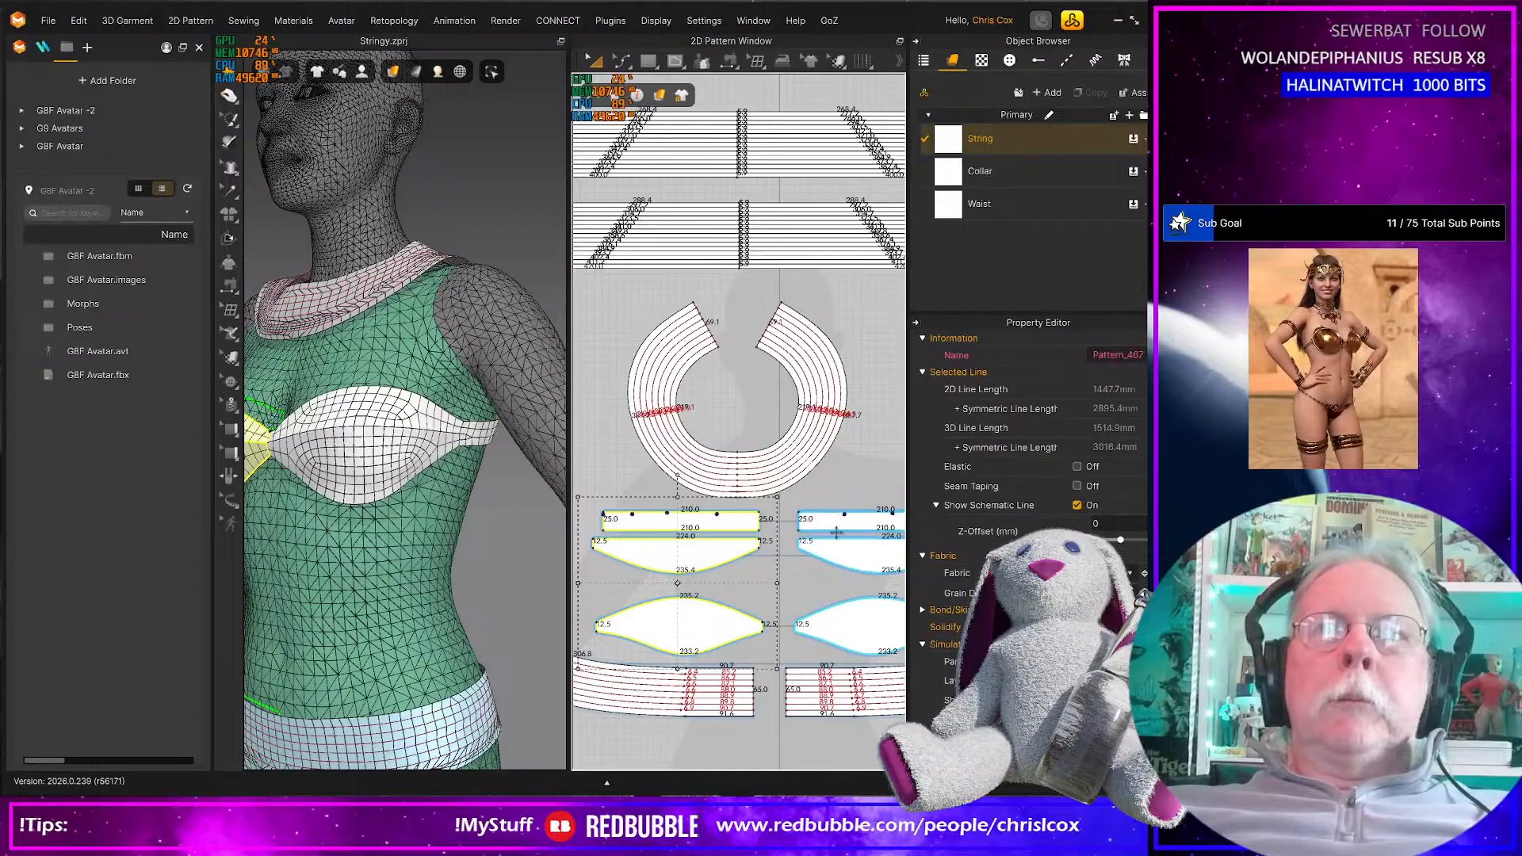
left_click(839, 554, "shift")
left_click(847, 605, "shift")
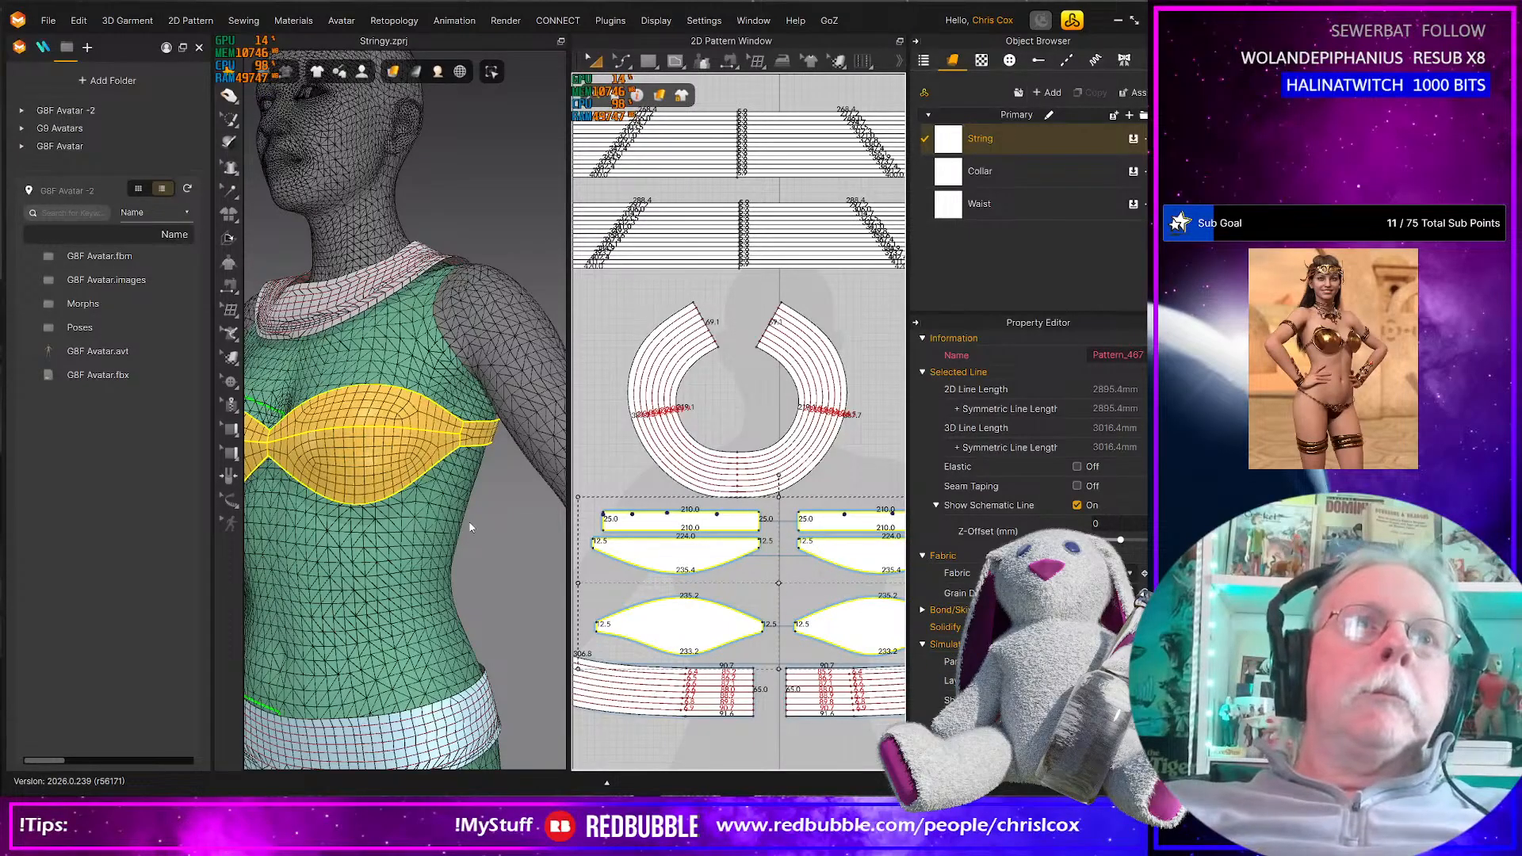
Pull the strengthened upper and lower cups into place over both breasts during simulation
right_click_drag(476, 523, 431, 411)
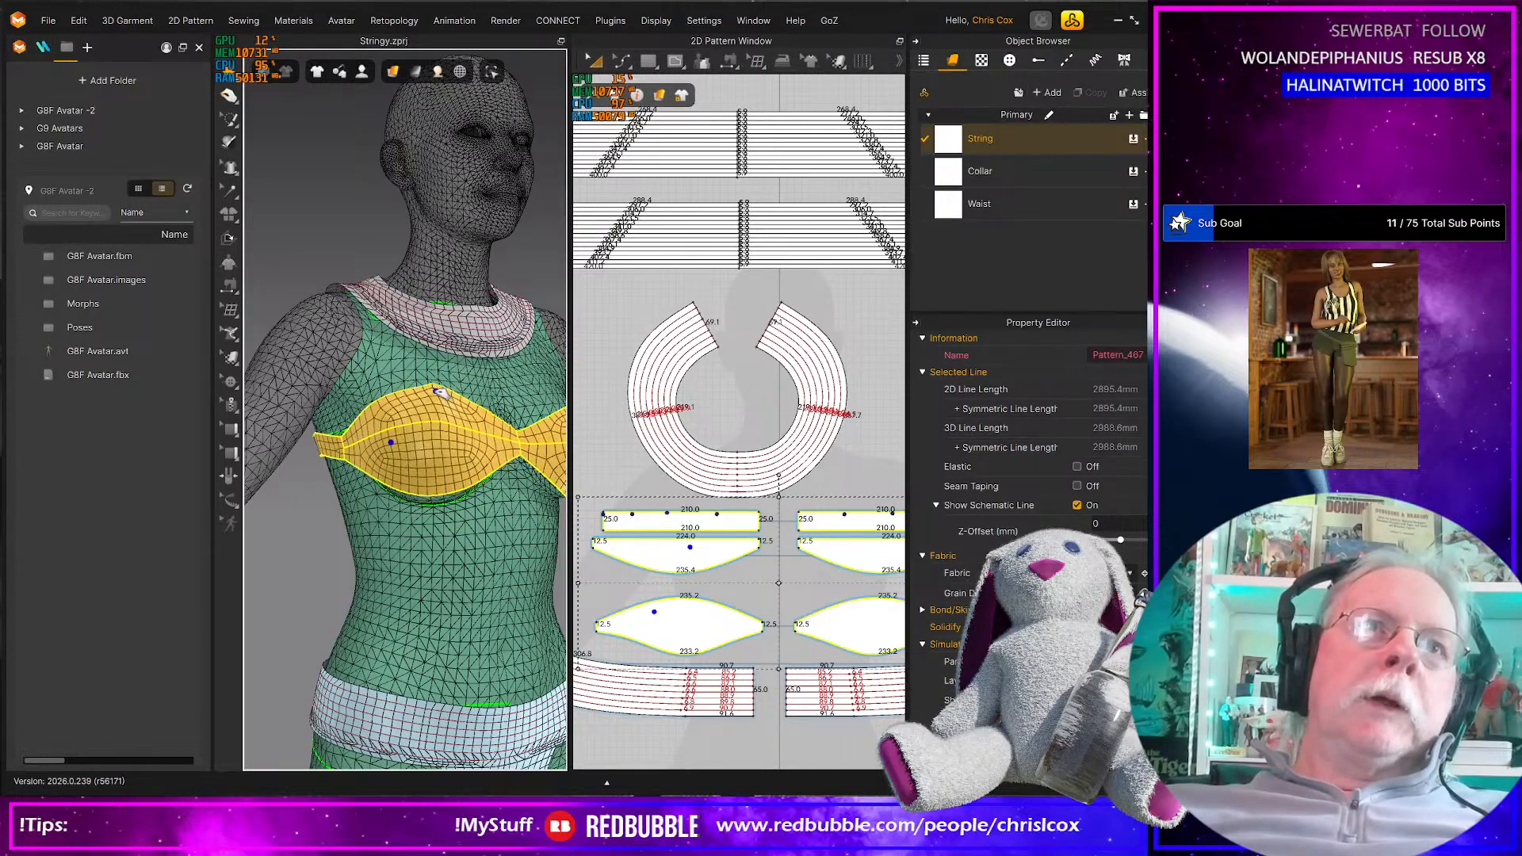
right_click_drag(466, 443, 601, 408)
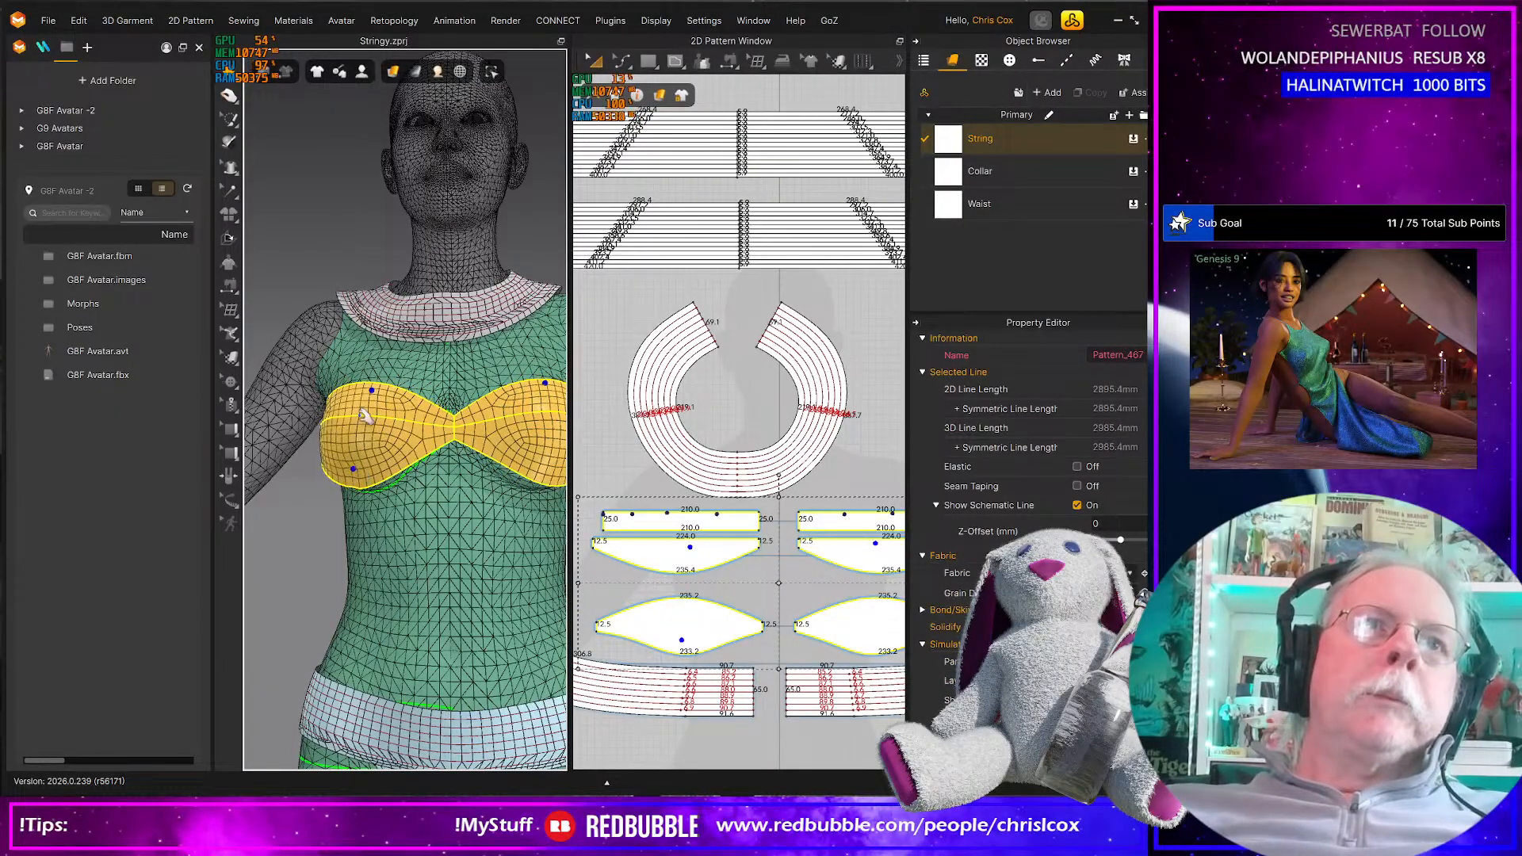
scroll(452, 440, "down", 3)
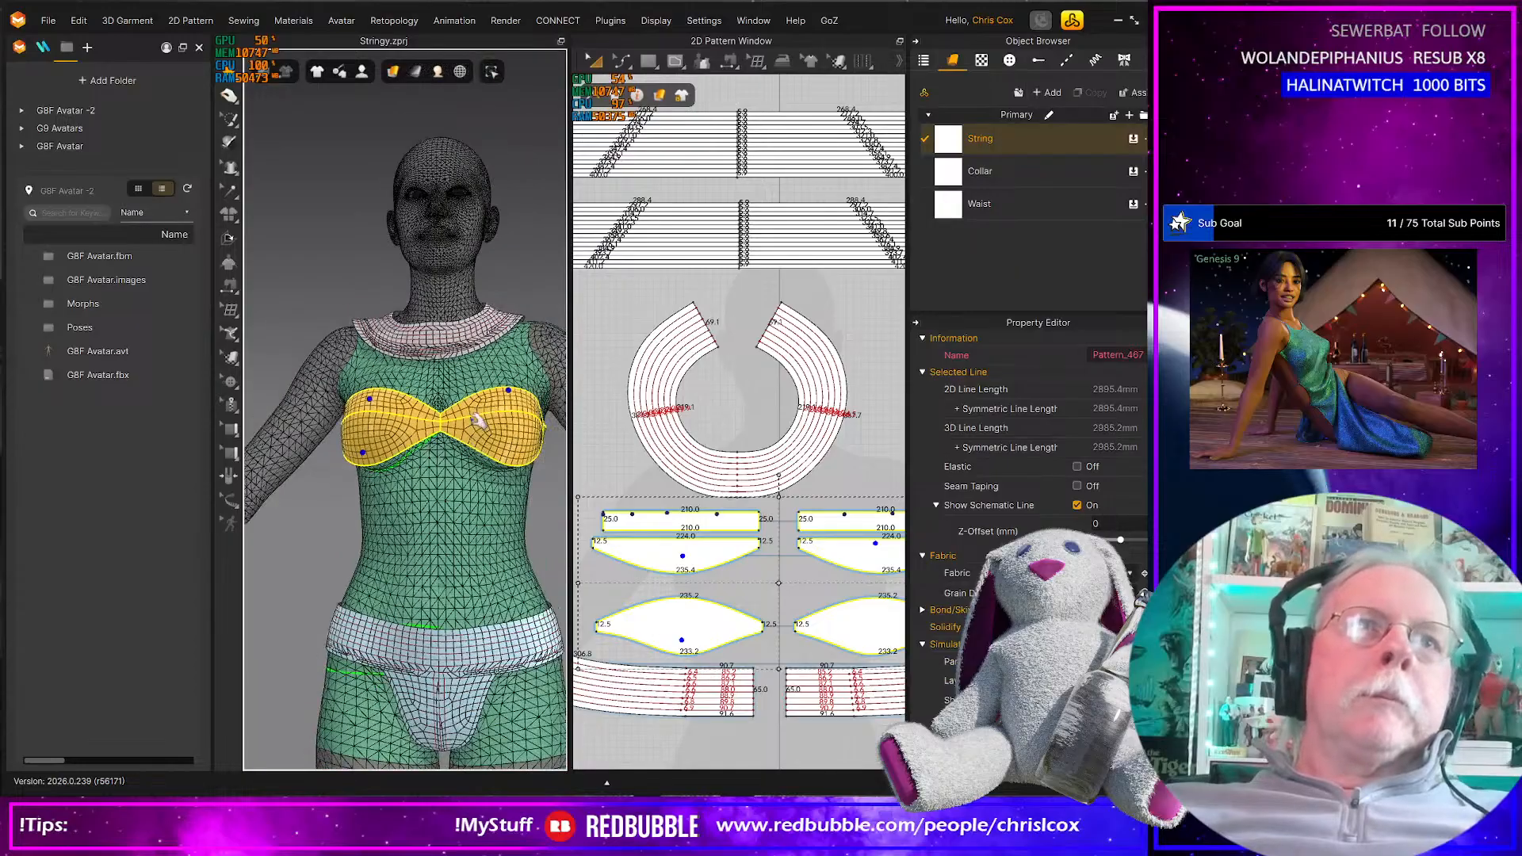
Straighten the back band by pulling its centre and kinked side section level across the back
right_click_drag(455, 418, 196, 513)
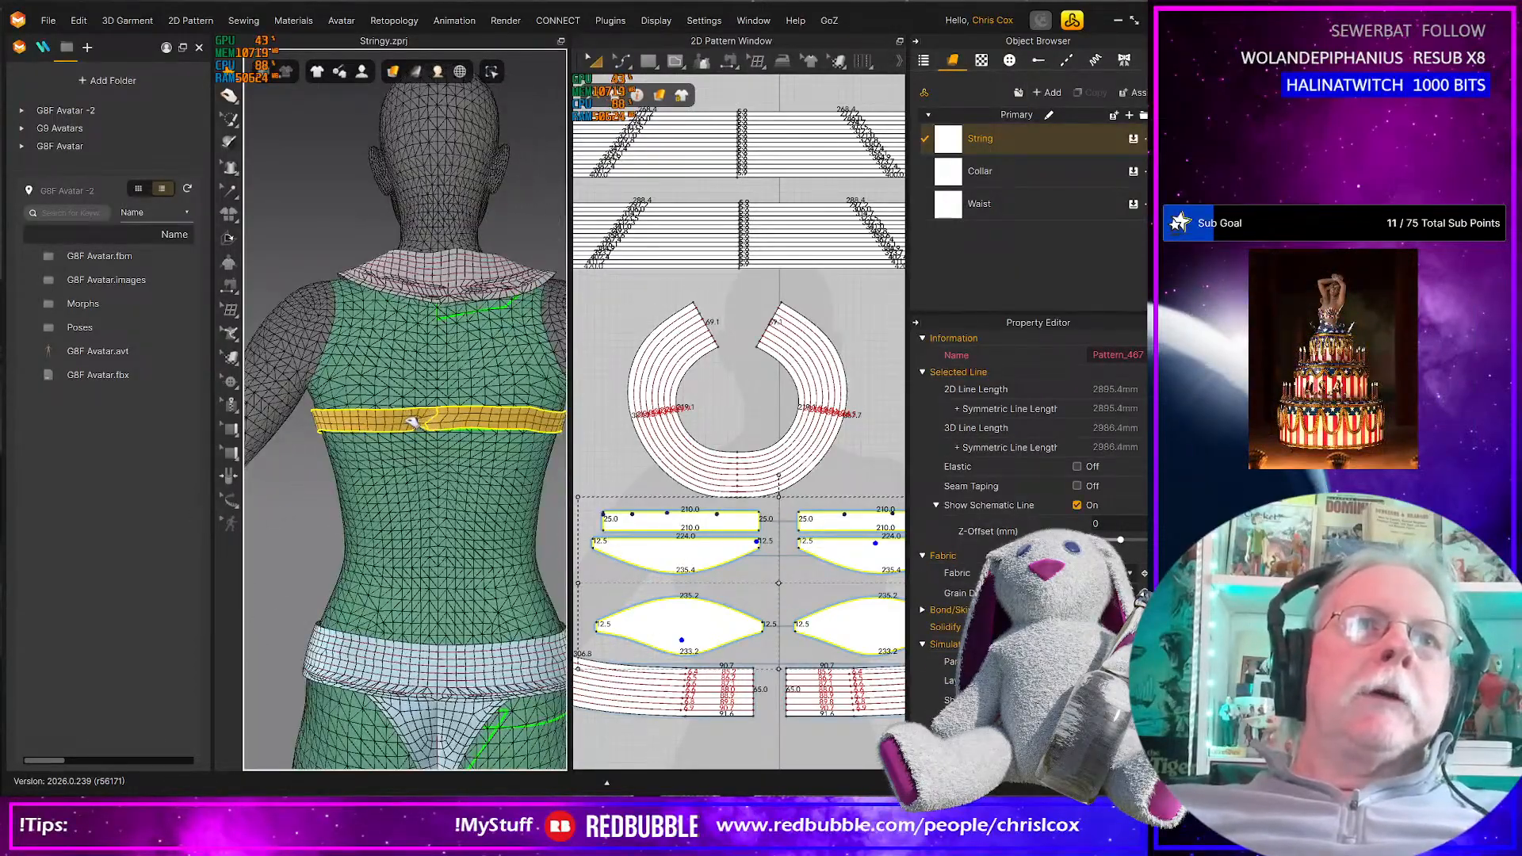
left_click(336, 408)
left_click(442, 425)
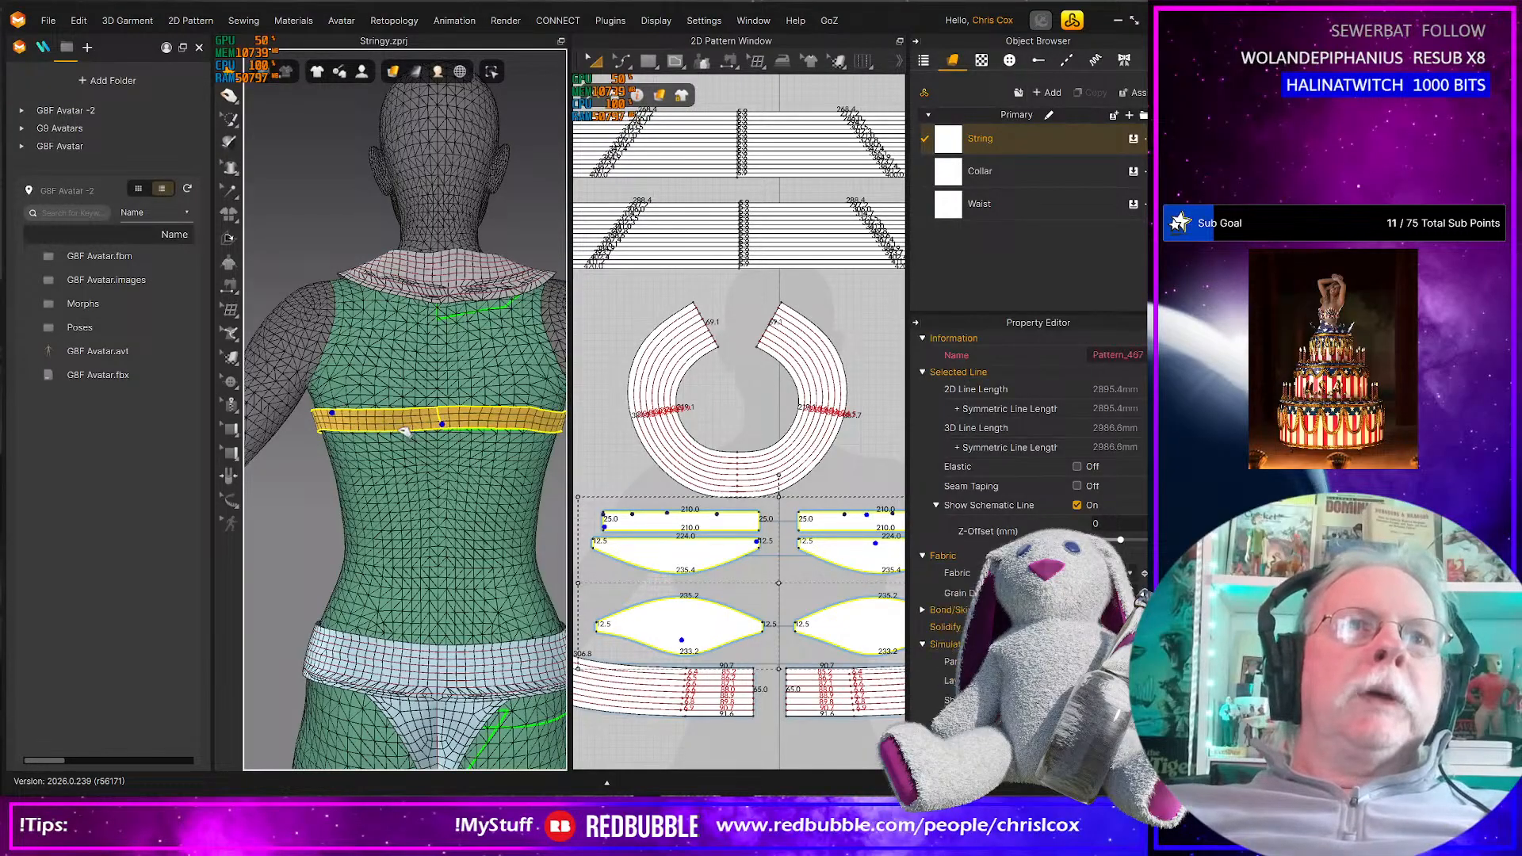
left_click_drag(415, 428, 456, 436)
left_click(437, 421)
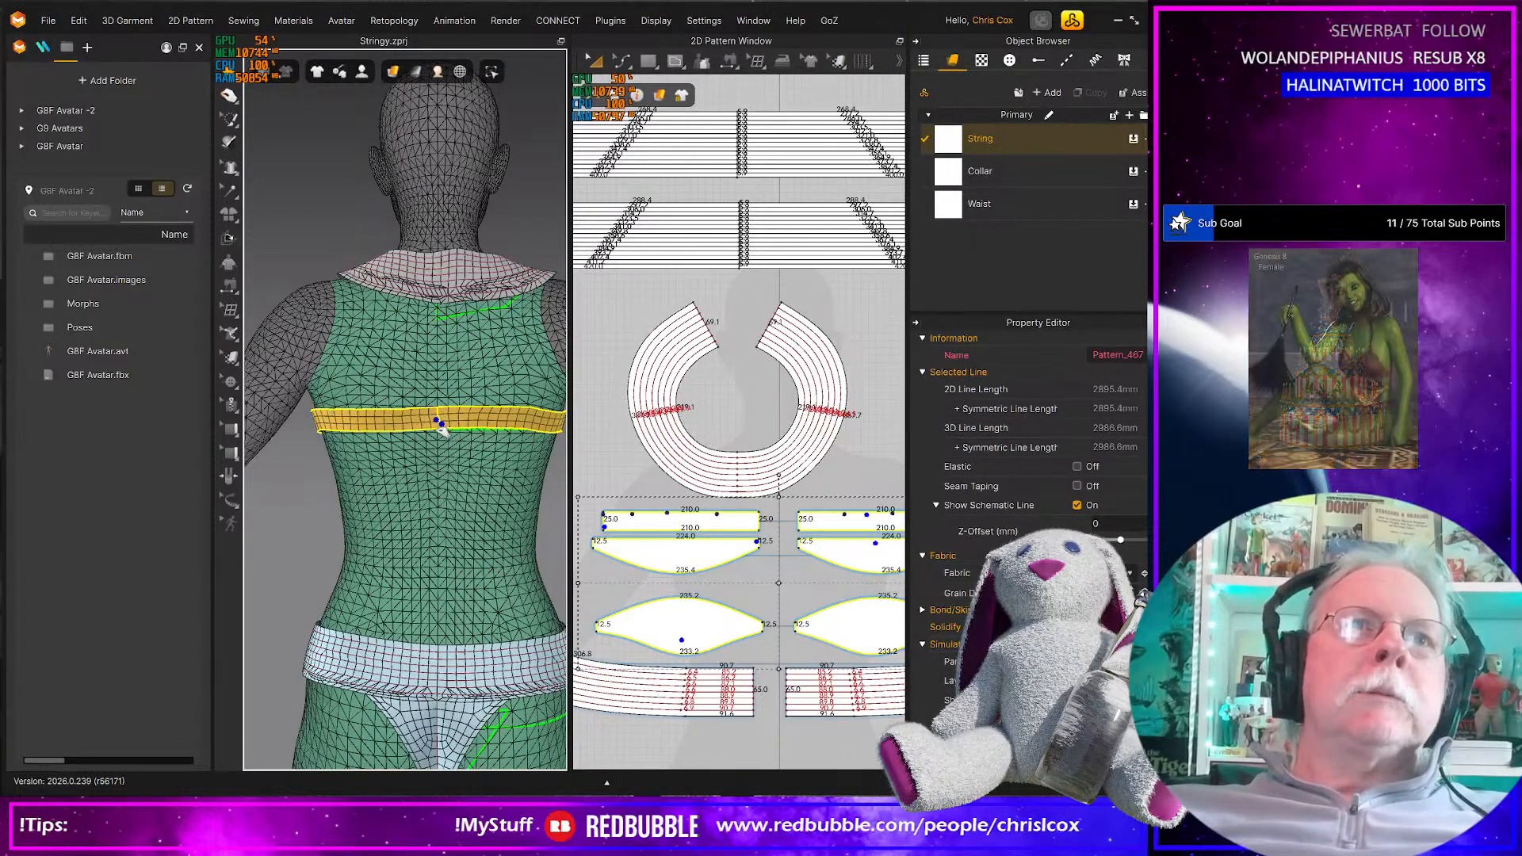
scroll(440, 446, "up", 2)
scroll(438, 424, "down", 2)
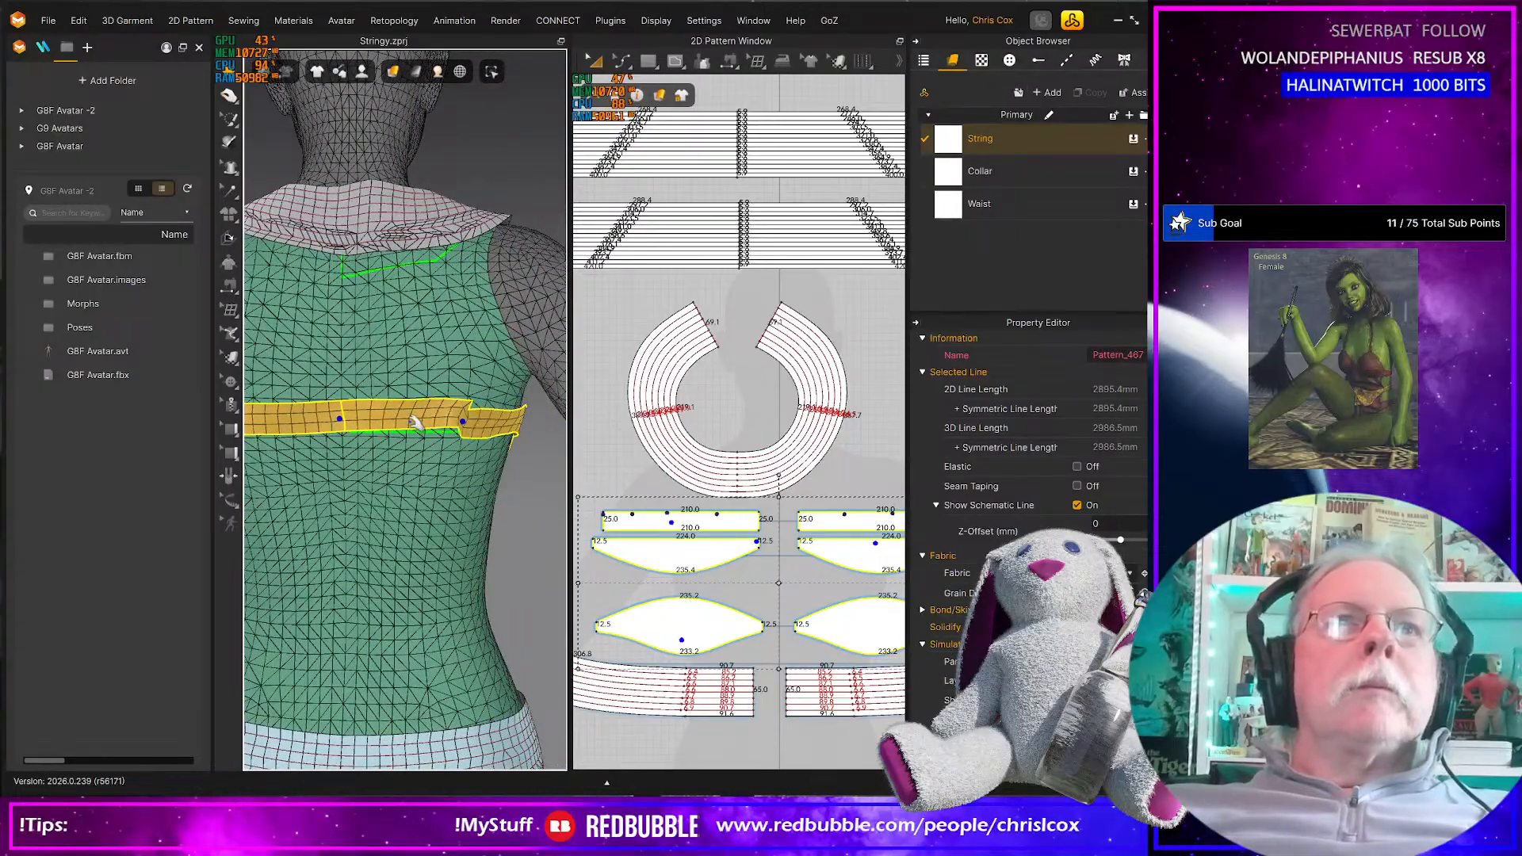
left_click_drag(412, 419, 344, 424)
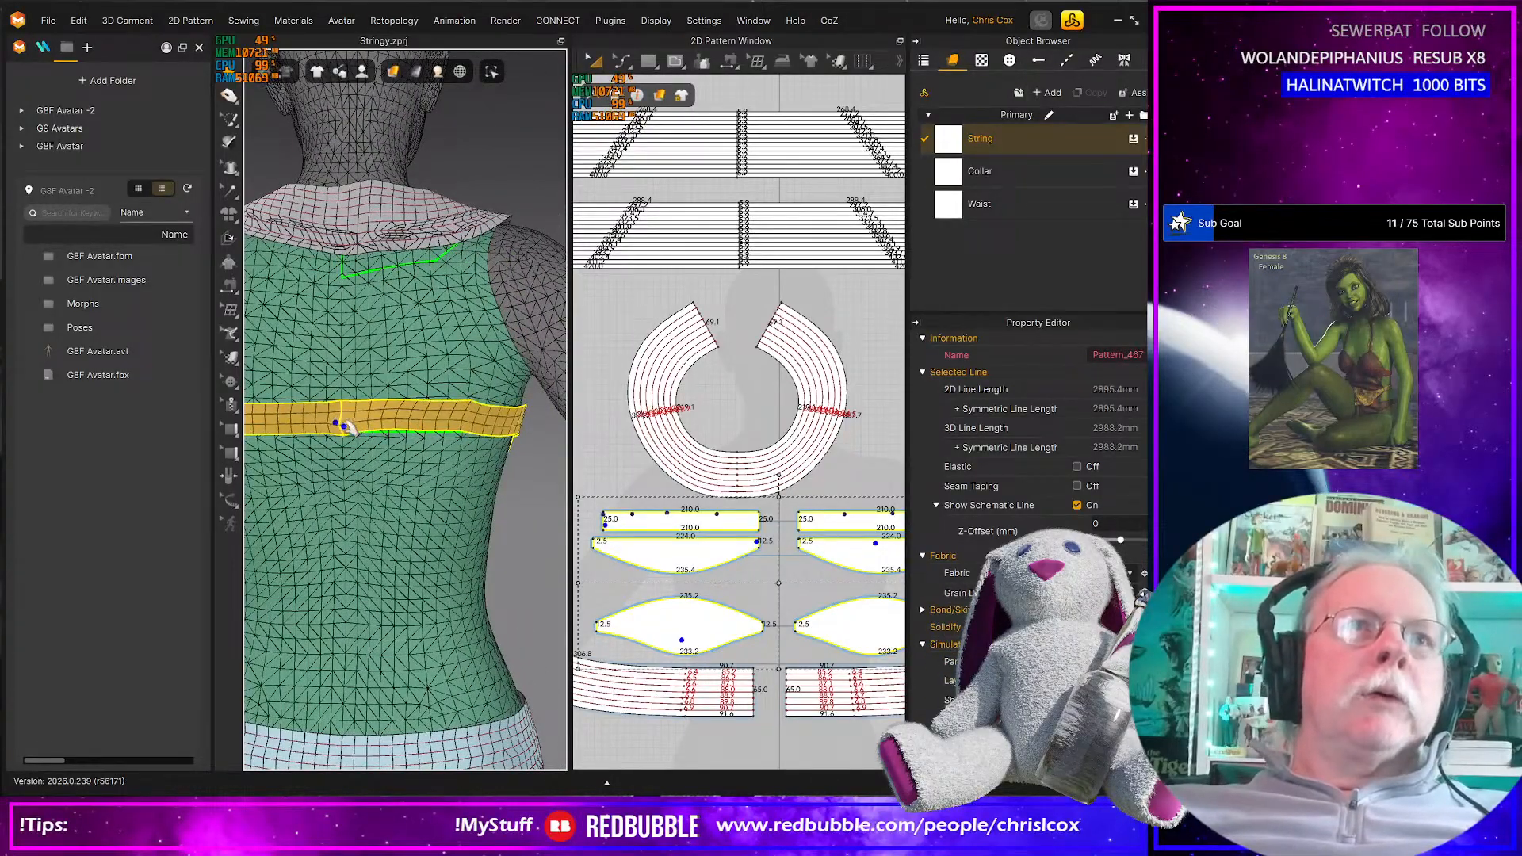
scroll(344, 424, "down", 3)
right_click_drag(401, 435, 274, 450)
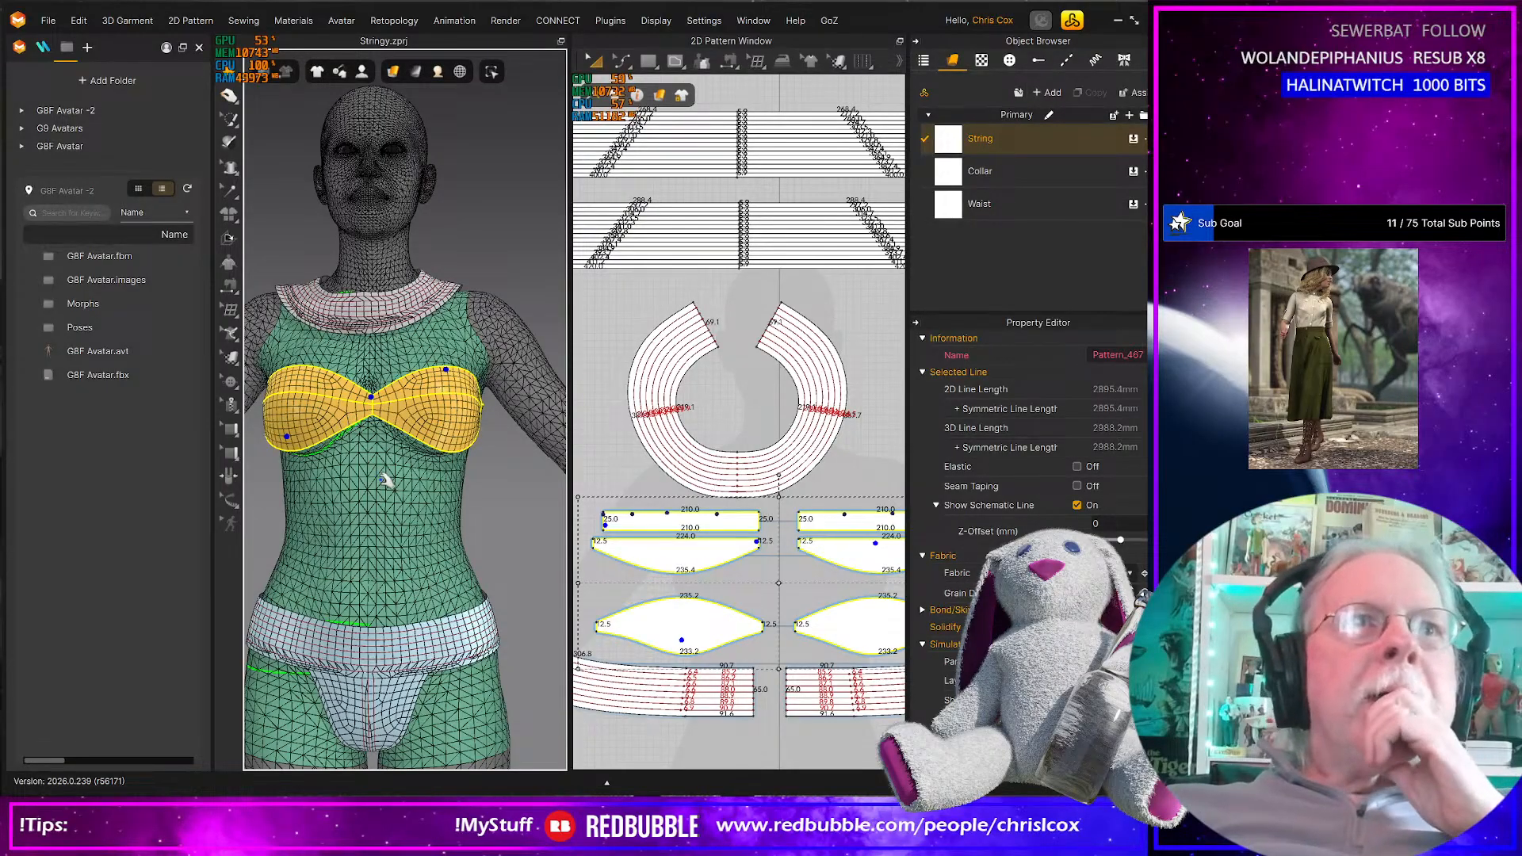
Select both long edges of the back band, the upper cup's upper edge and the lower cup's lower edge
scroll(850, 549, "up", 2)
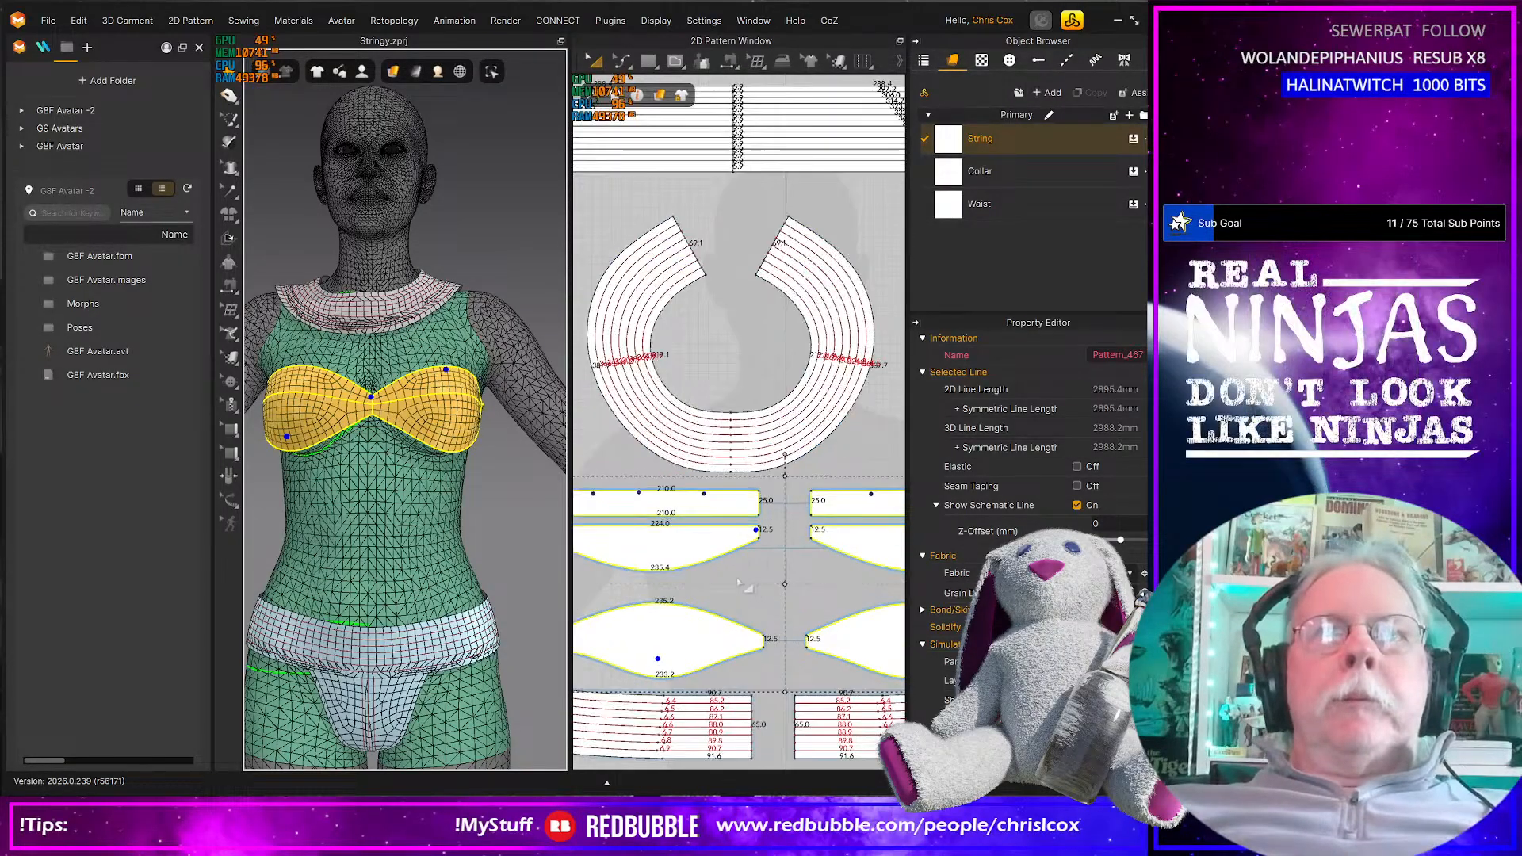
middle_click_drag(850, 549, 968, 514)
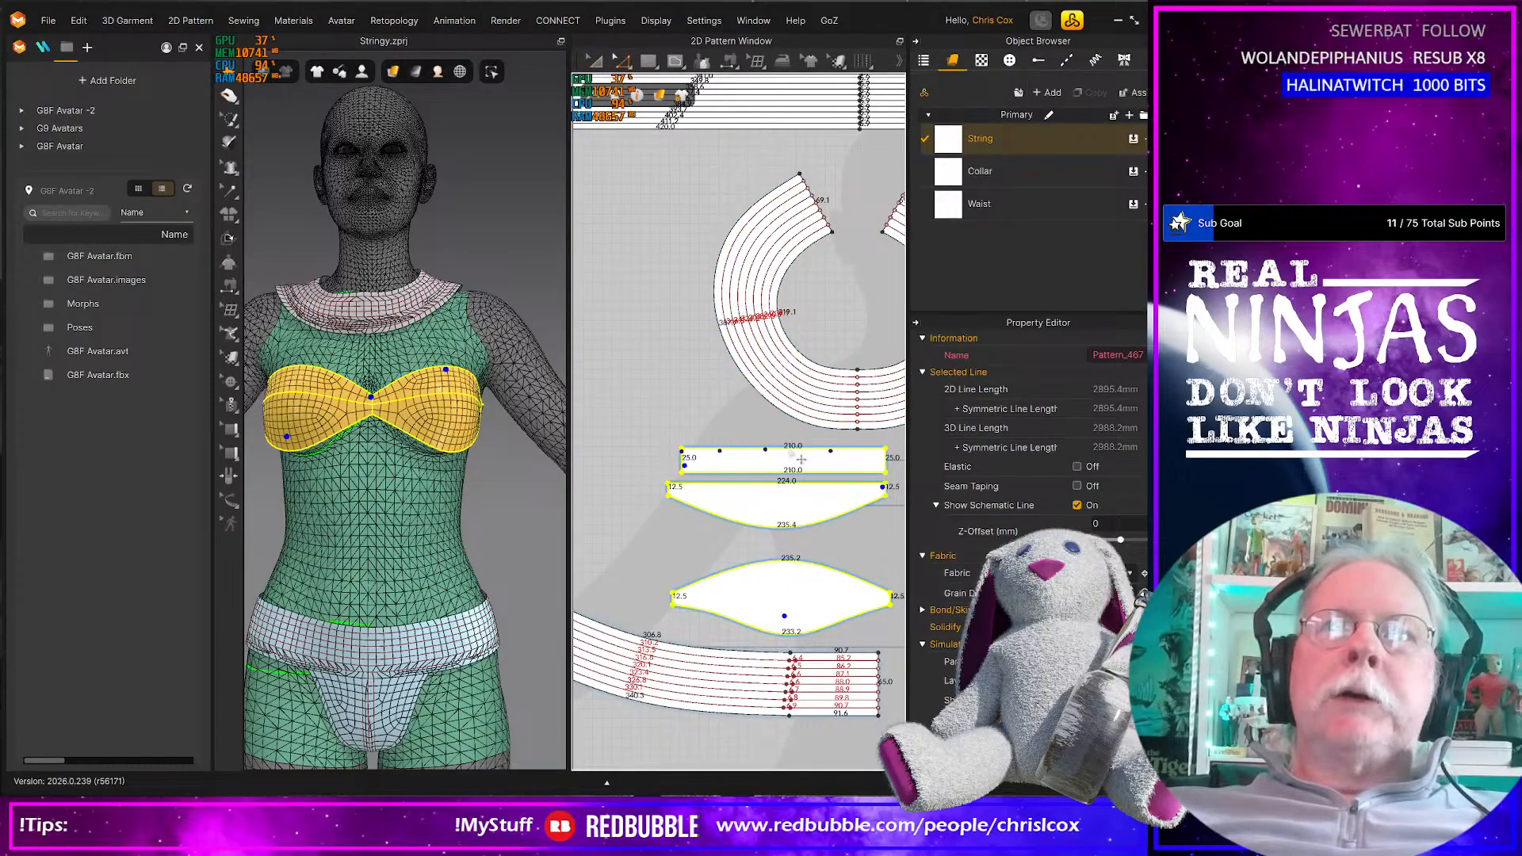
left_click(799, 473)
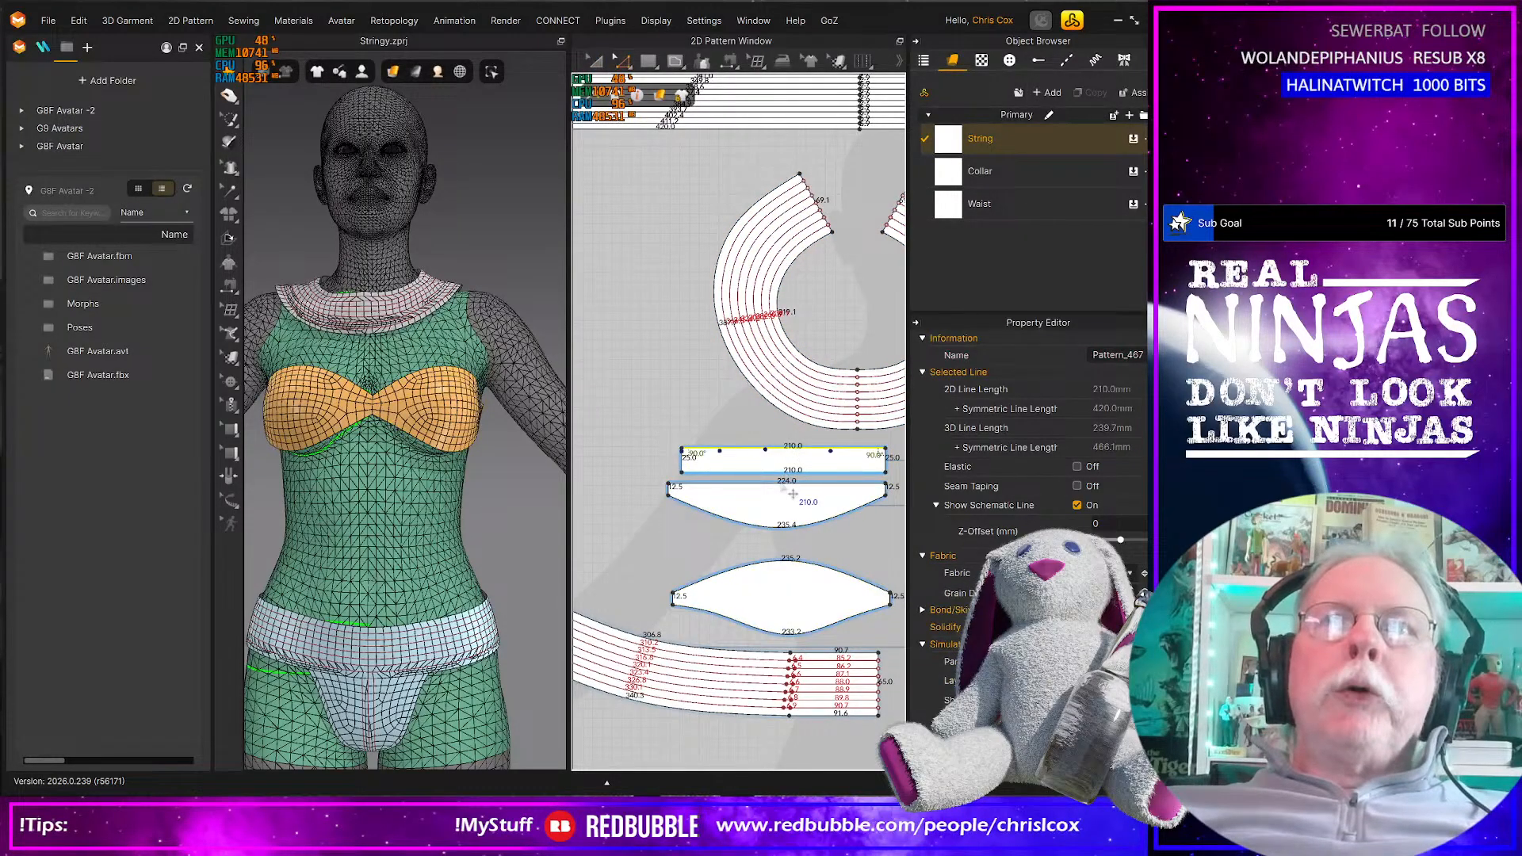
left_click(792, 486, "shift")
left_click(791, 484, "shift")
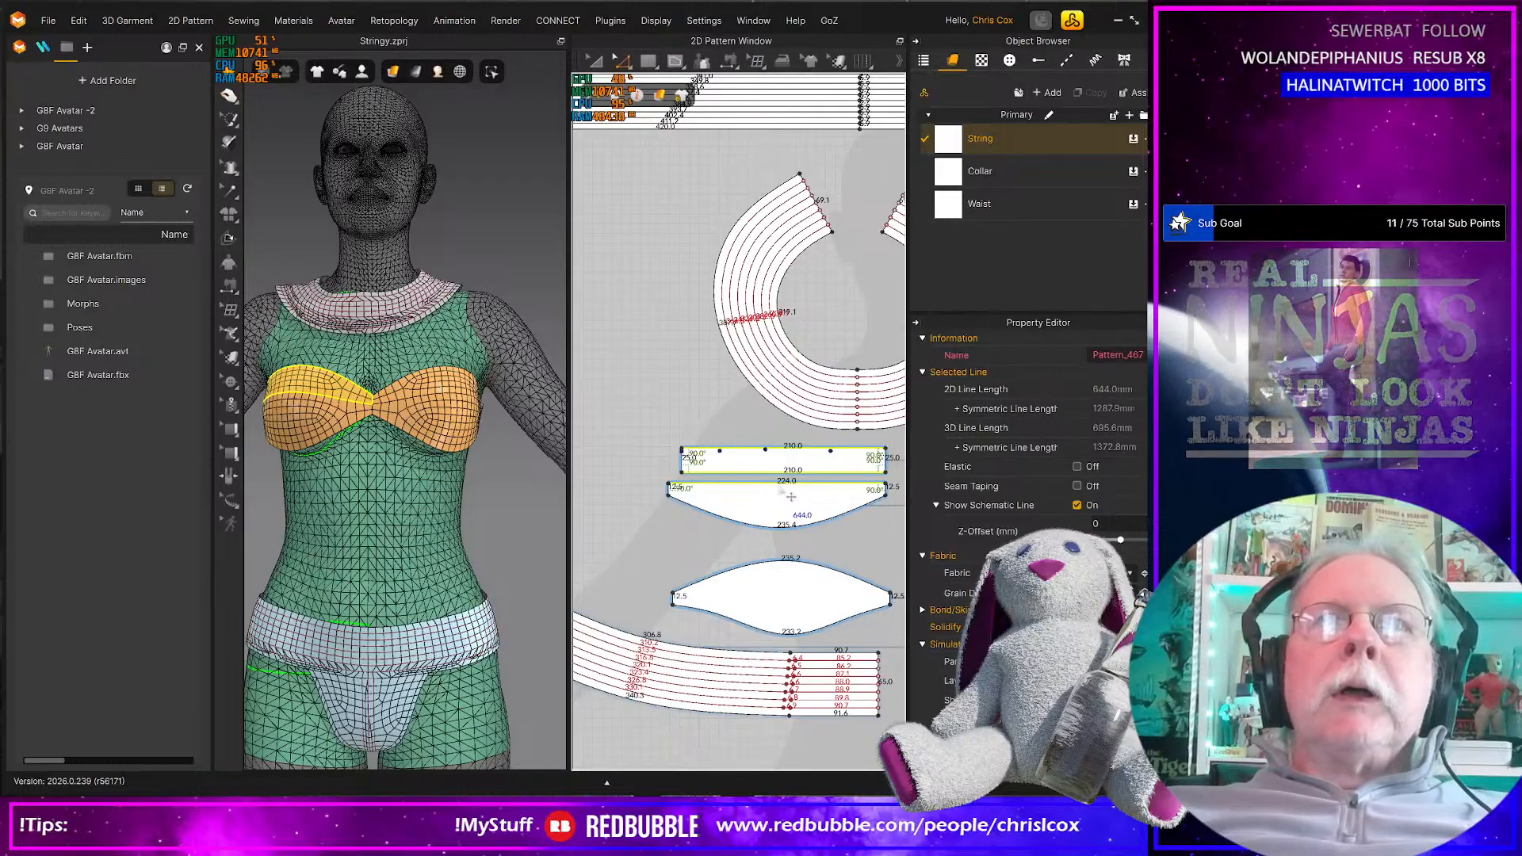
left_click(749, 631, "shift")
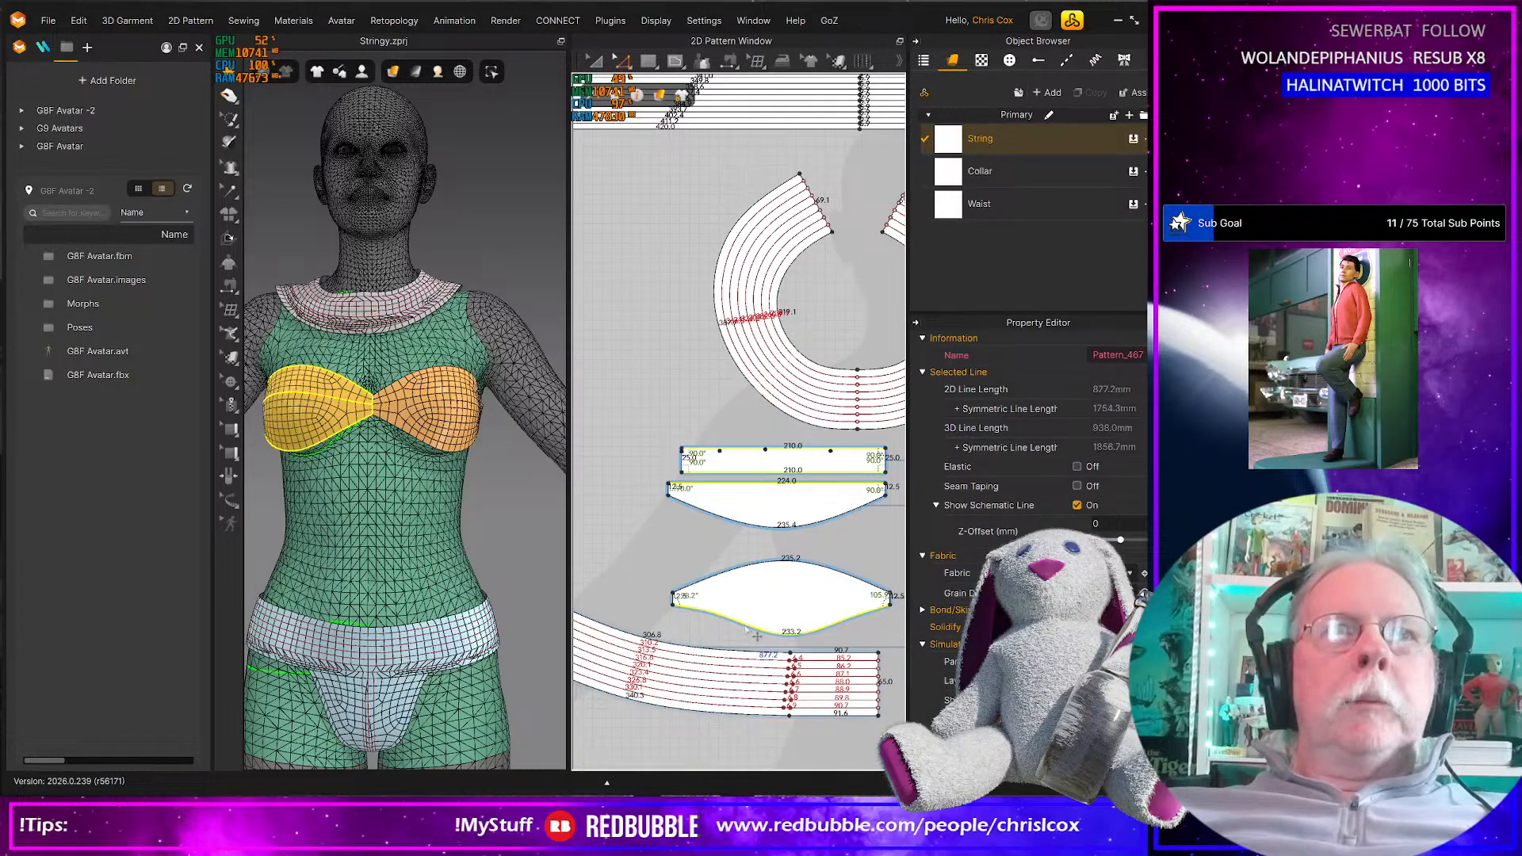
Try to offset the selected edges as one internal line at 5 mm with the direction reversed
right_click(745, 628)
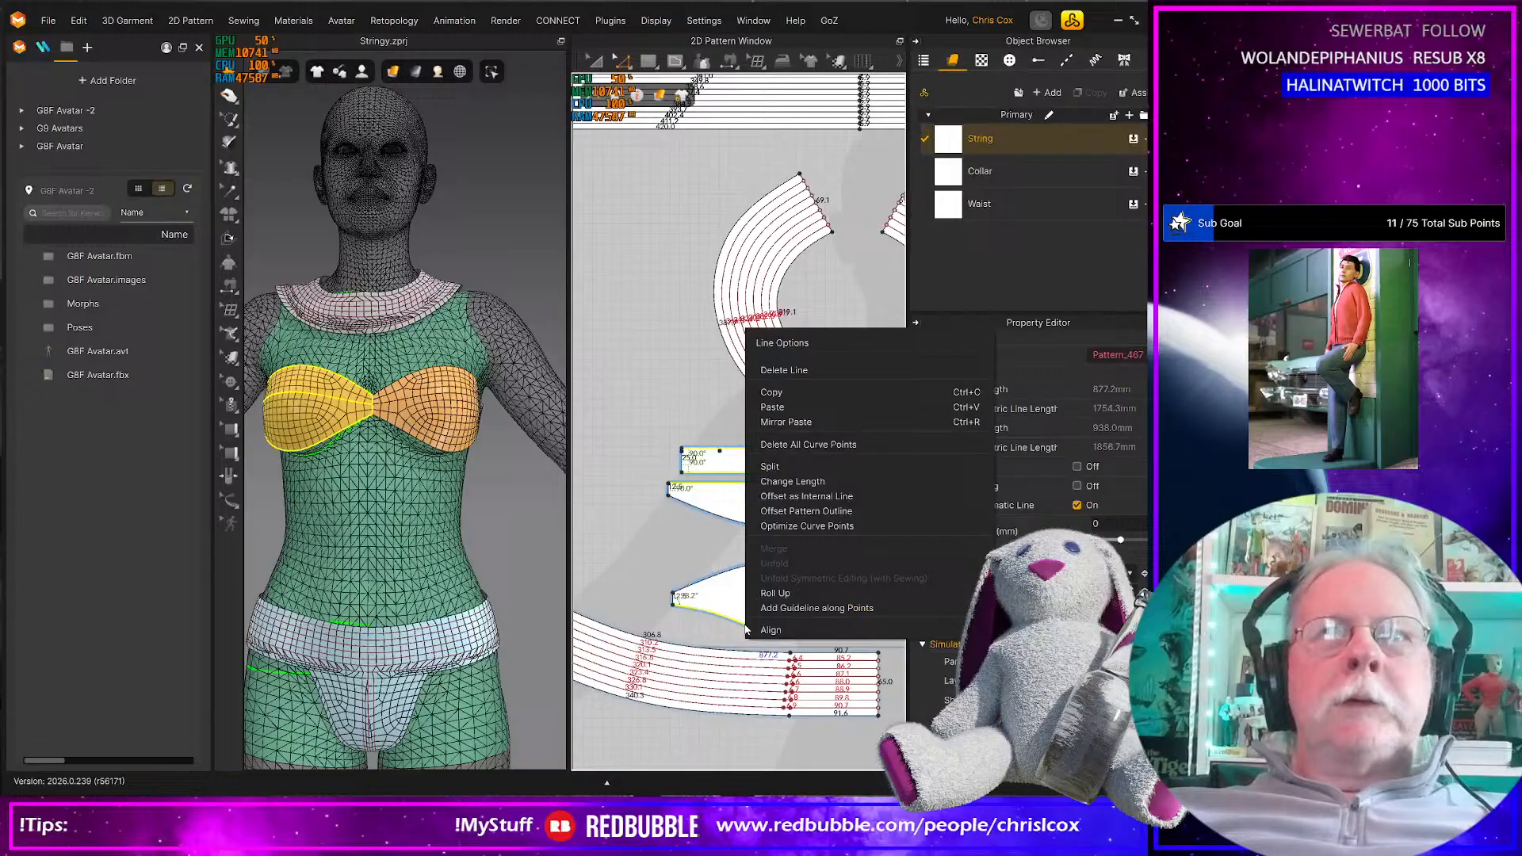
left_click(804, 496)
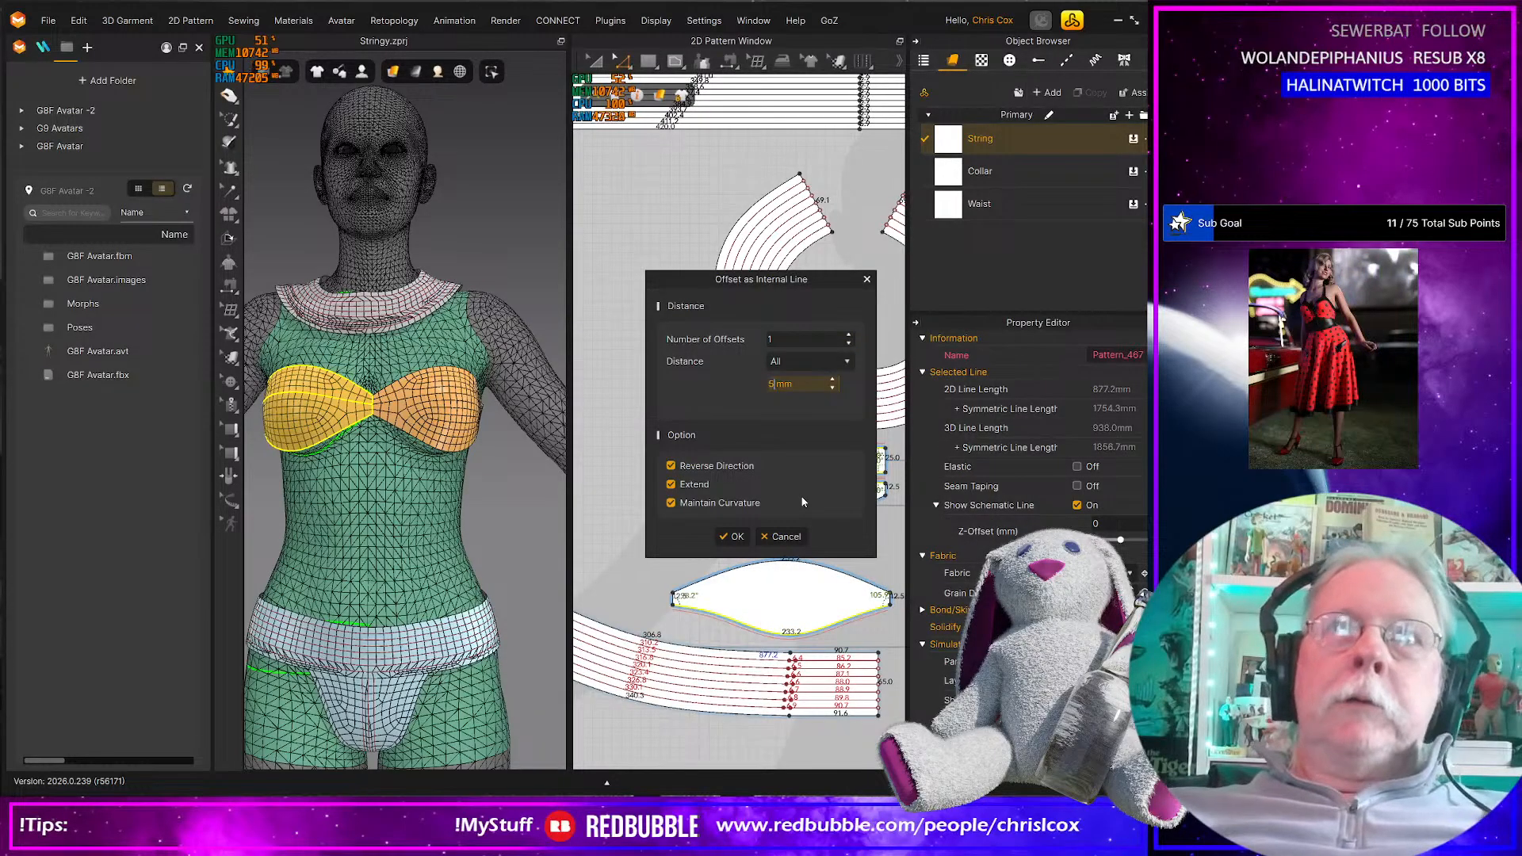
left_click(742, 536)
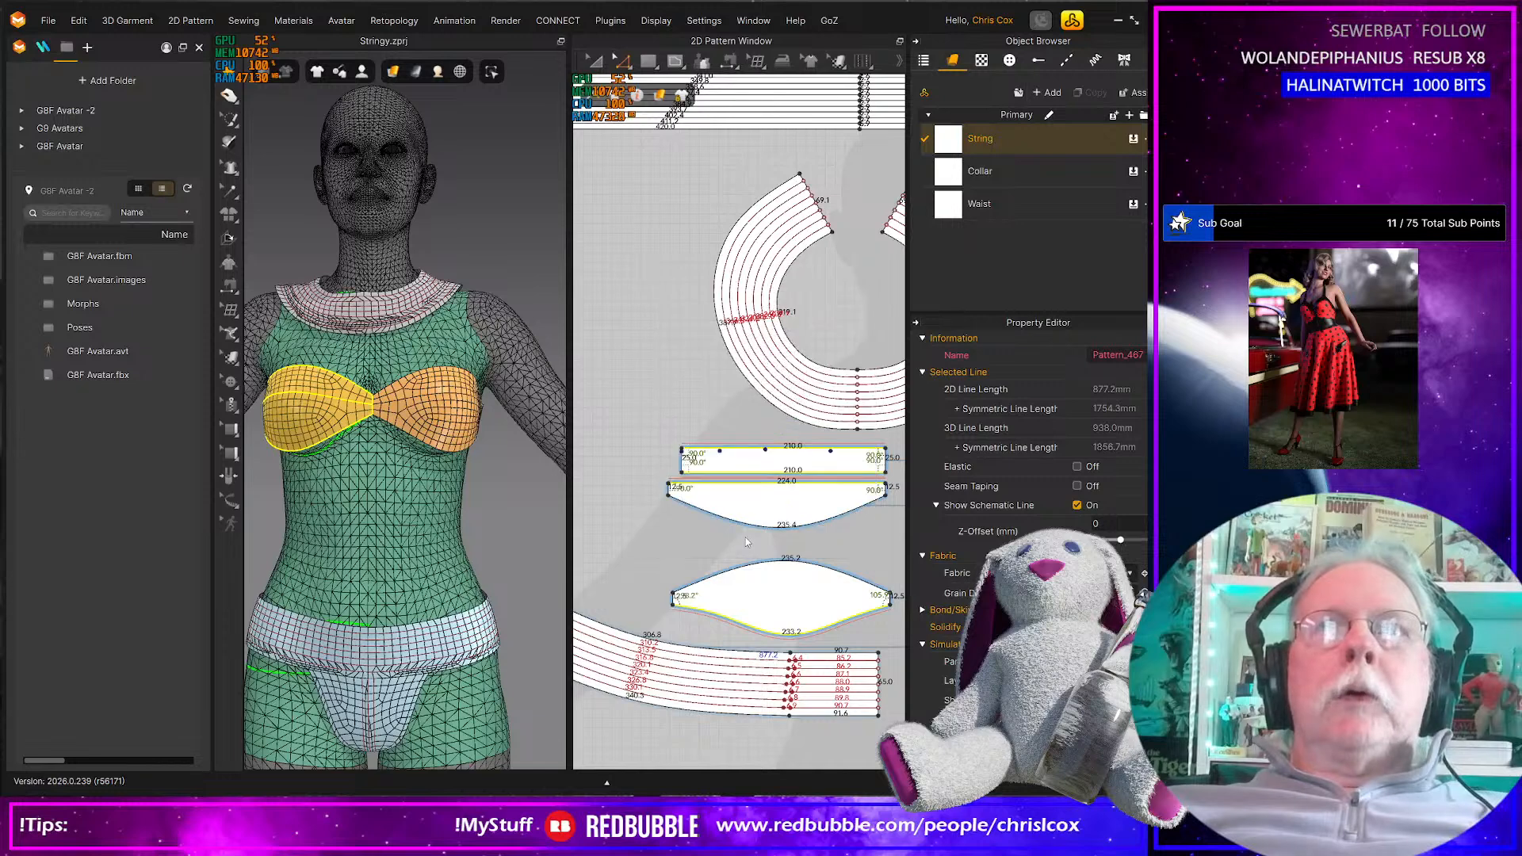
Offset the selected edges as one 5 mm internal line without reversing direction, and cut and sew the pieces along the new lines
left_click(815, 634)
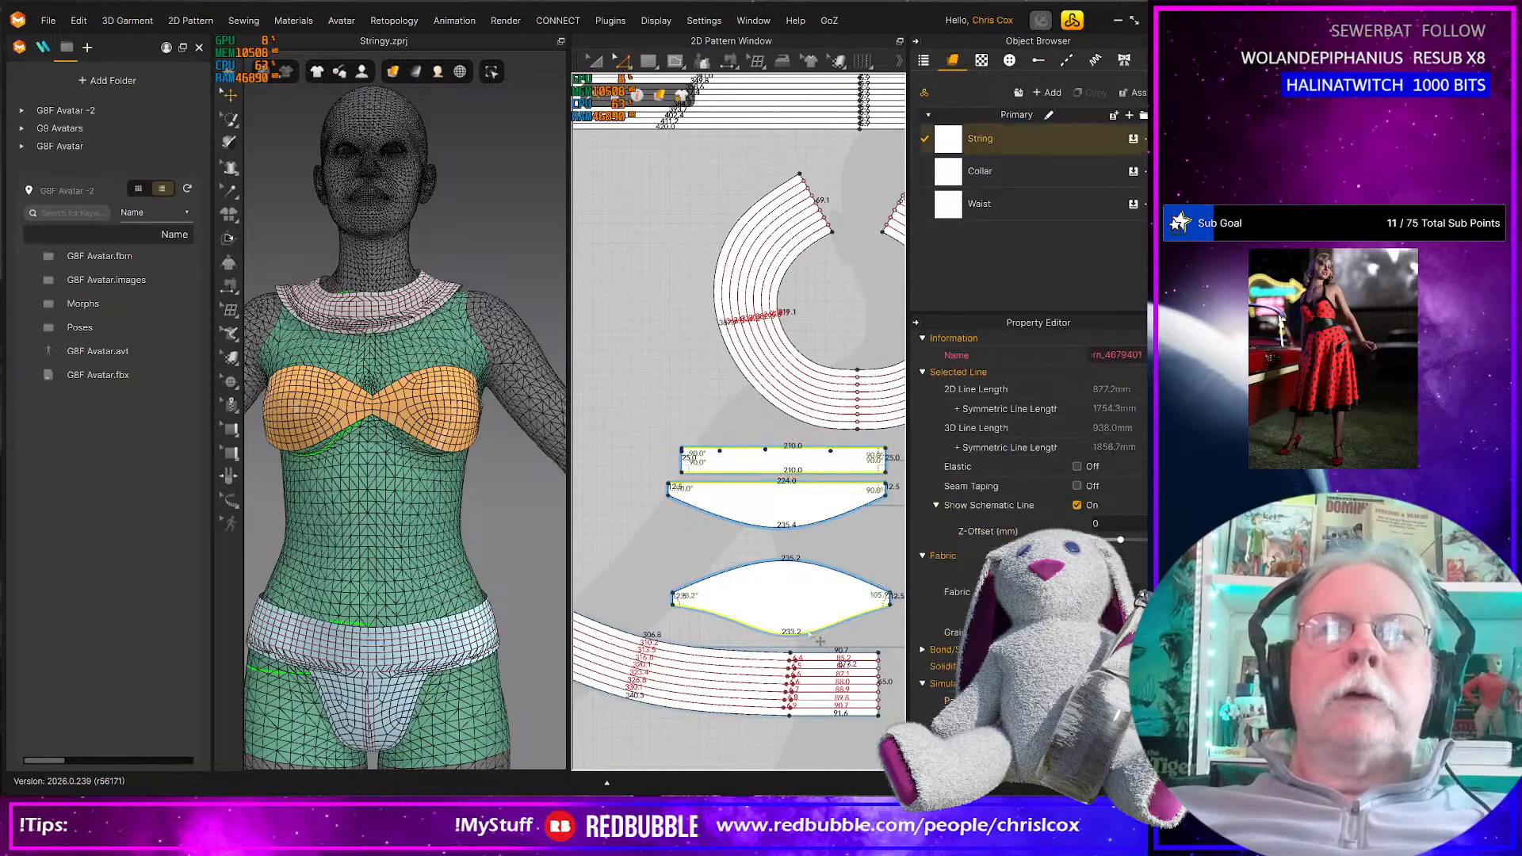
right_click(810, 631)
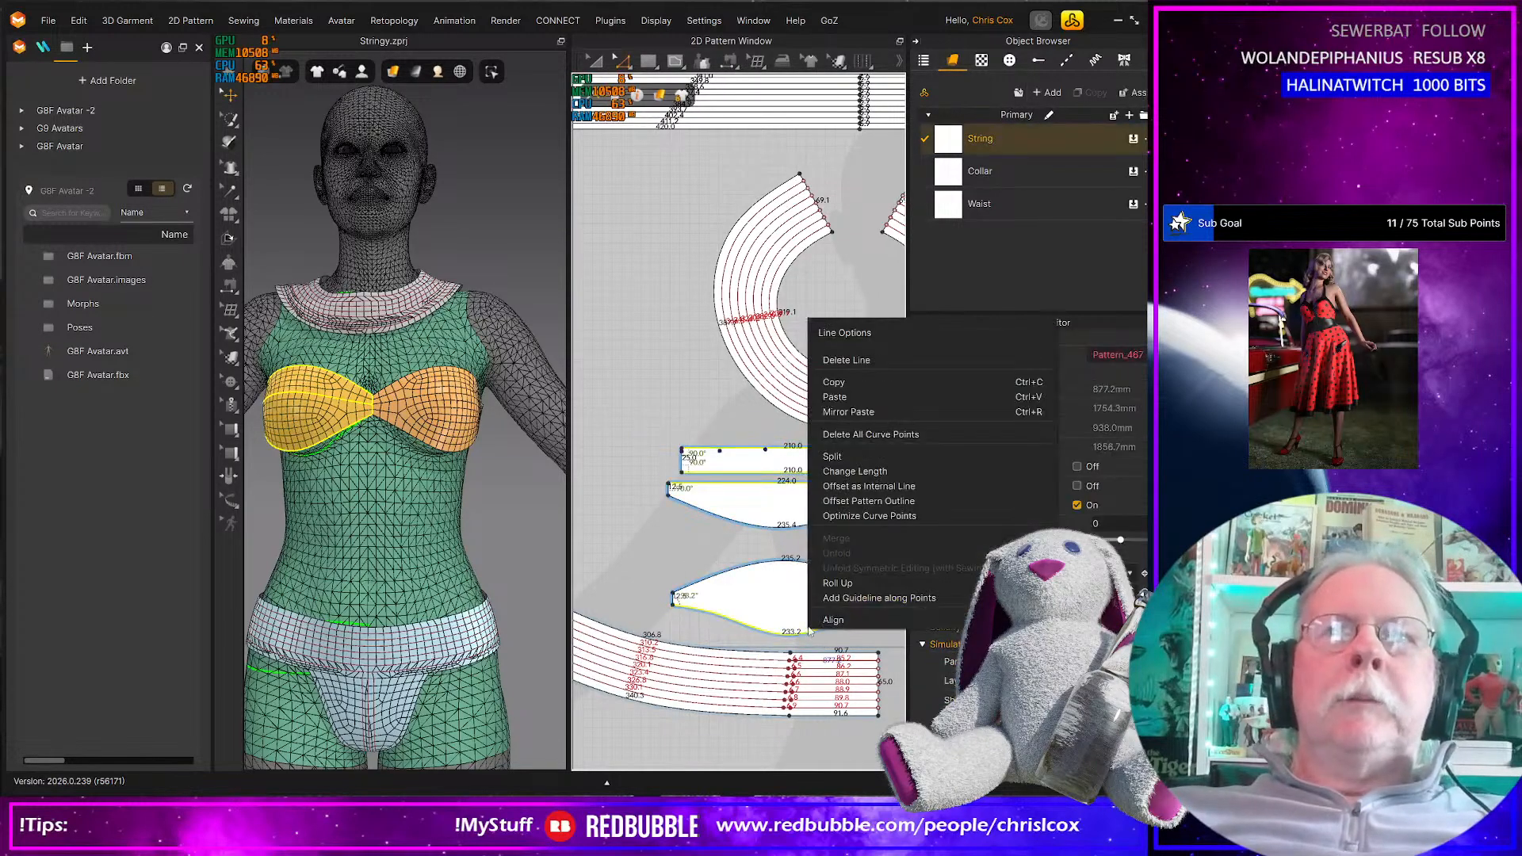
left_click(869, 486)
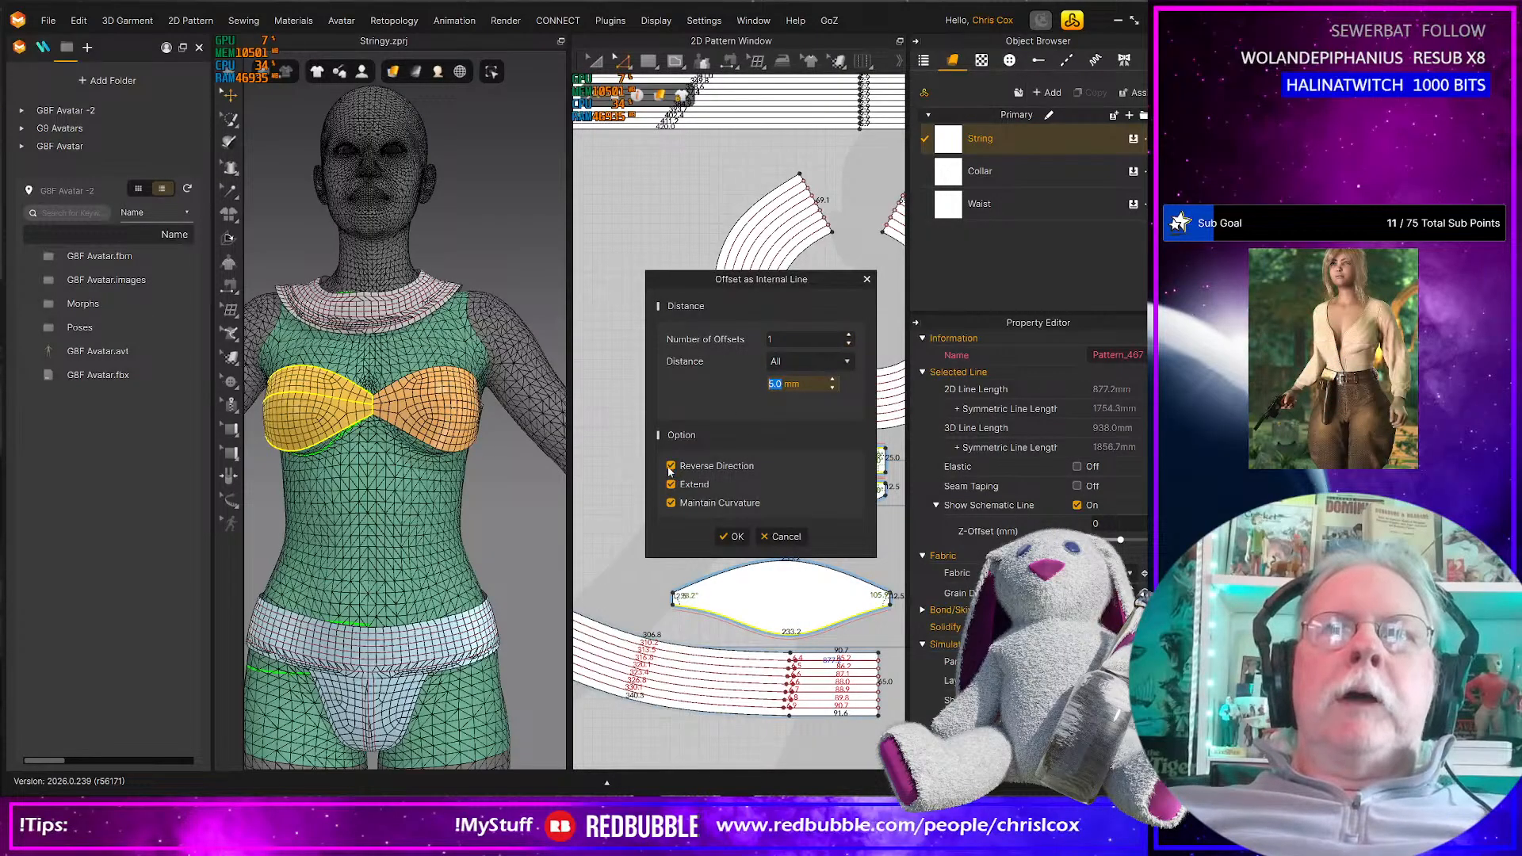
left_click(671, 466)
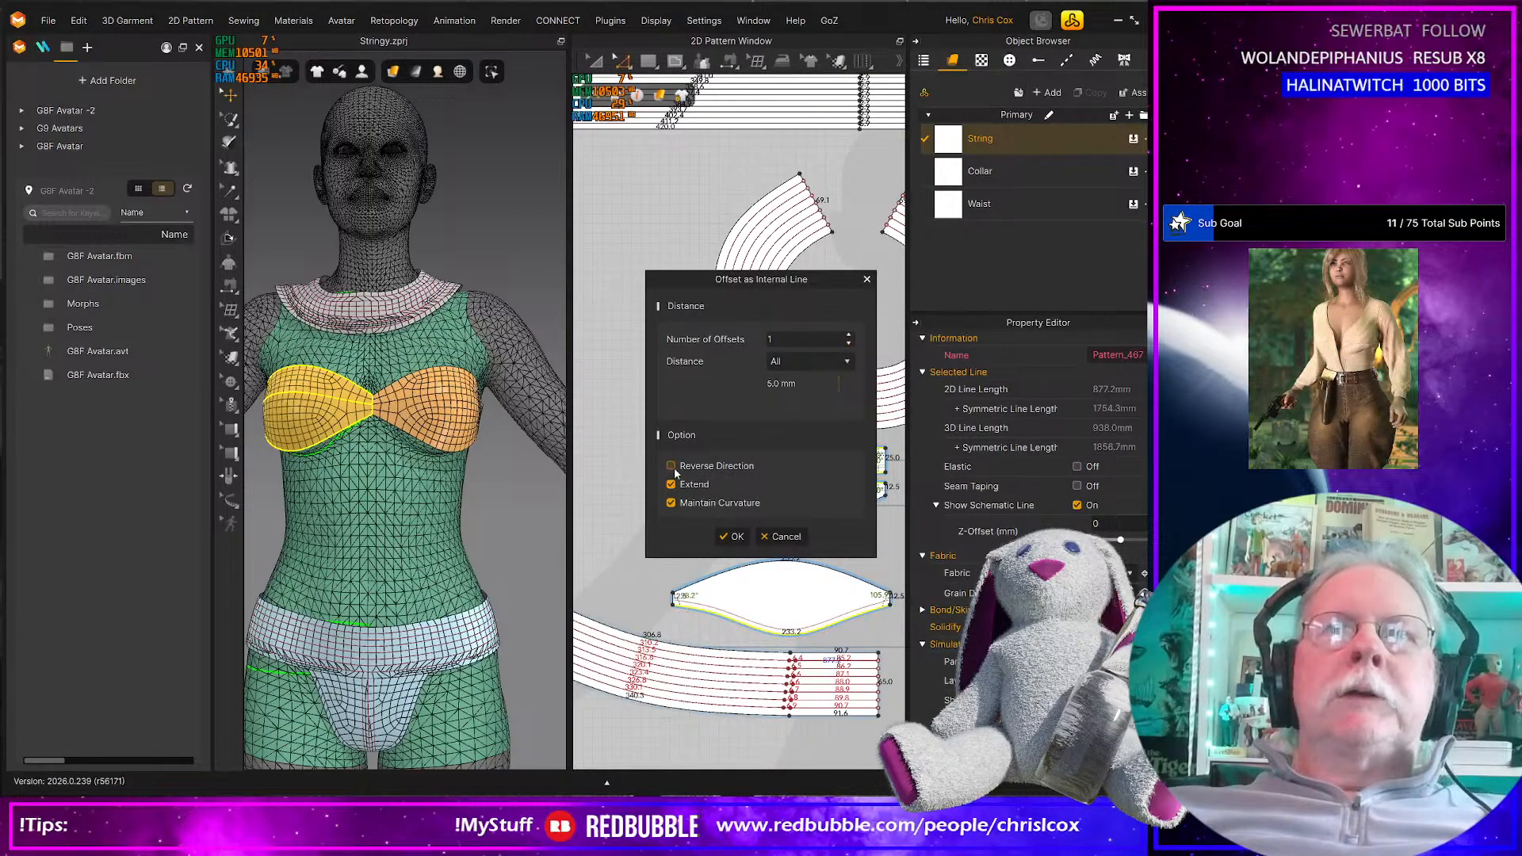
left_click(731, 536)
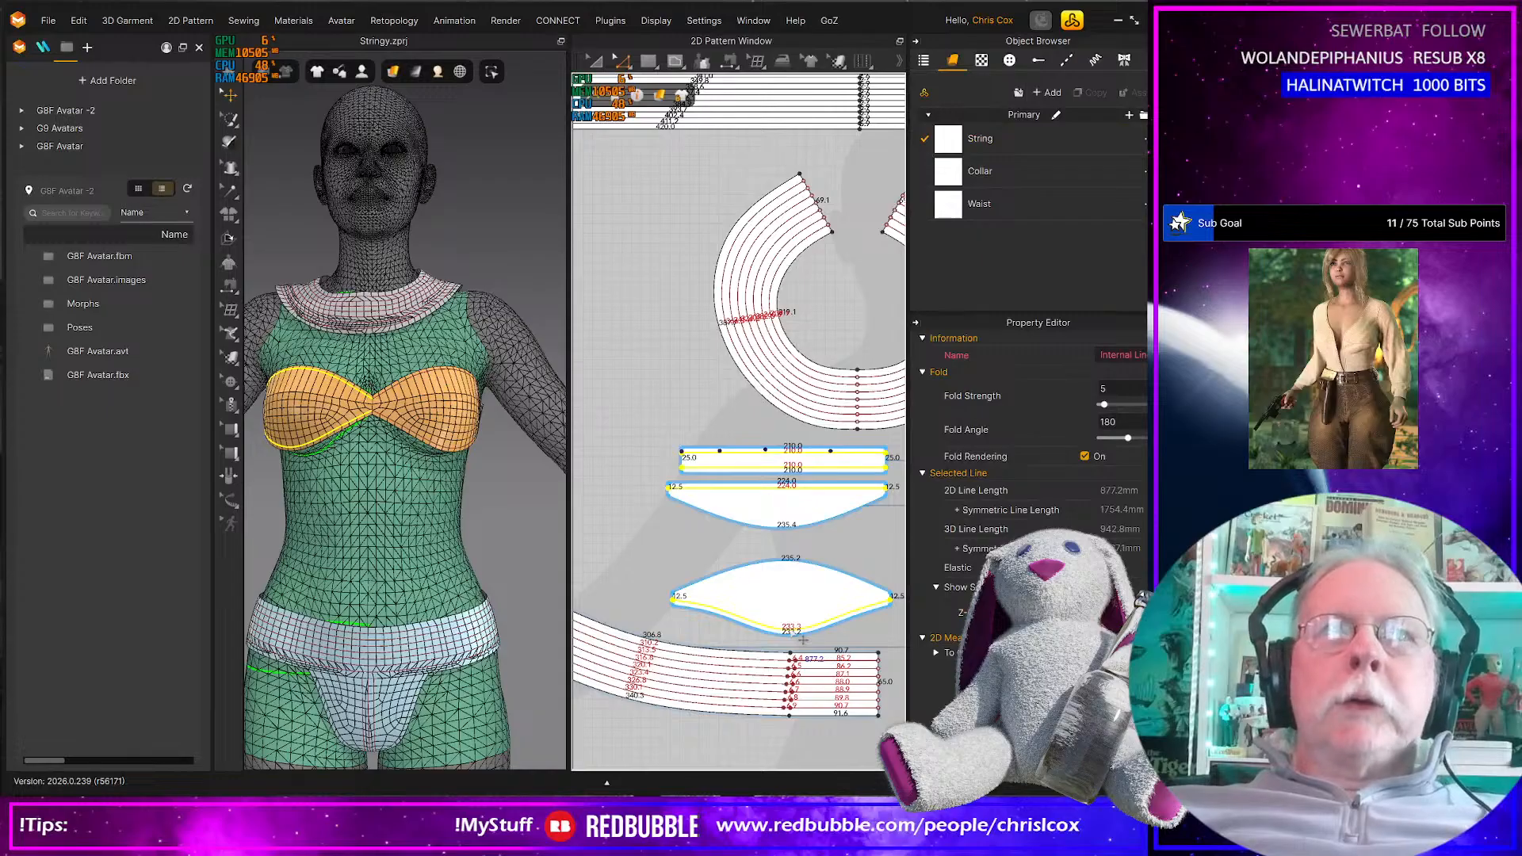
right_click(792, 632)
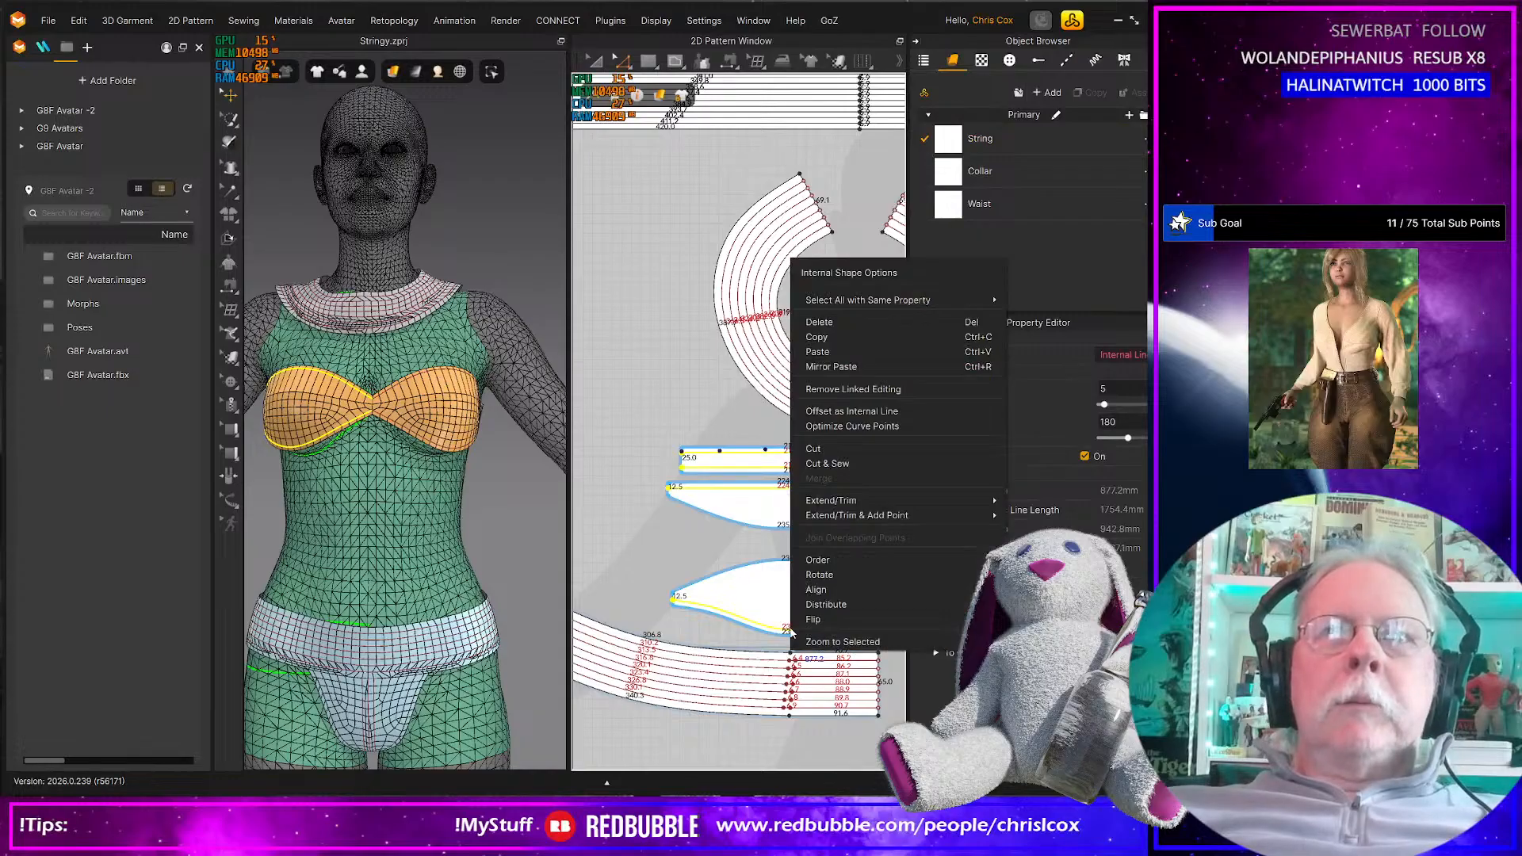
left_click(821, 468)
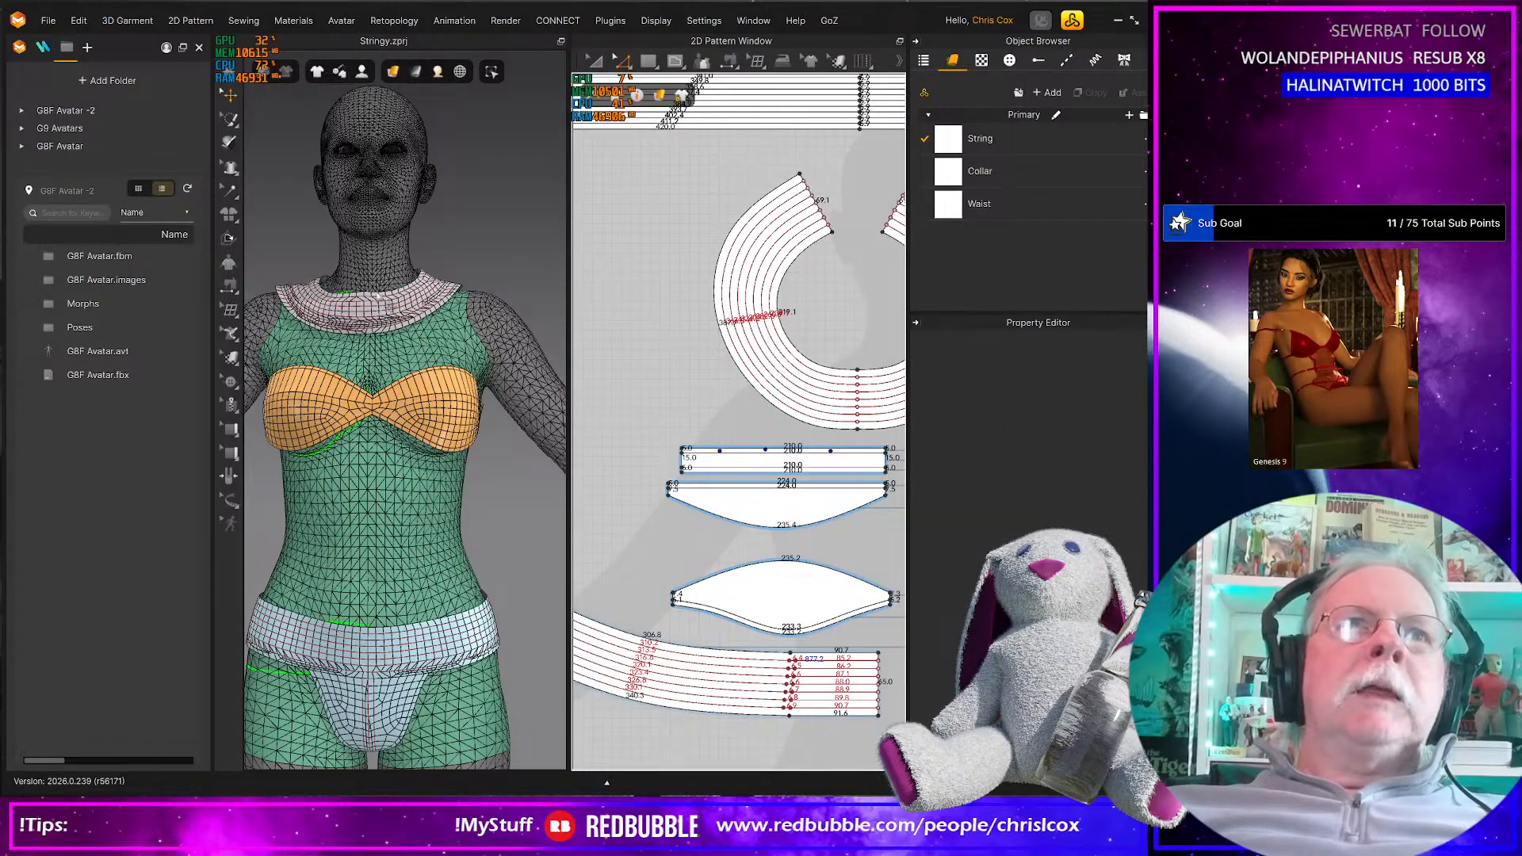
Select the collar's internal line nearest the neck opening and examine where it sits around the avatar's neck
middle_click_drag(818, 286, 809, 336)
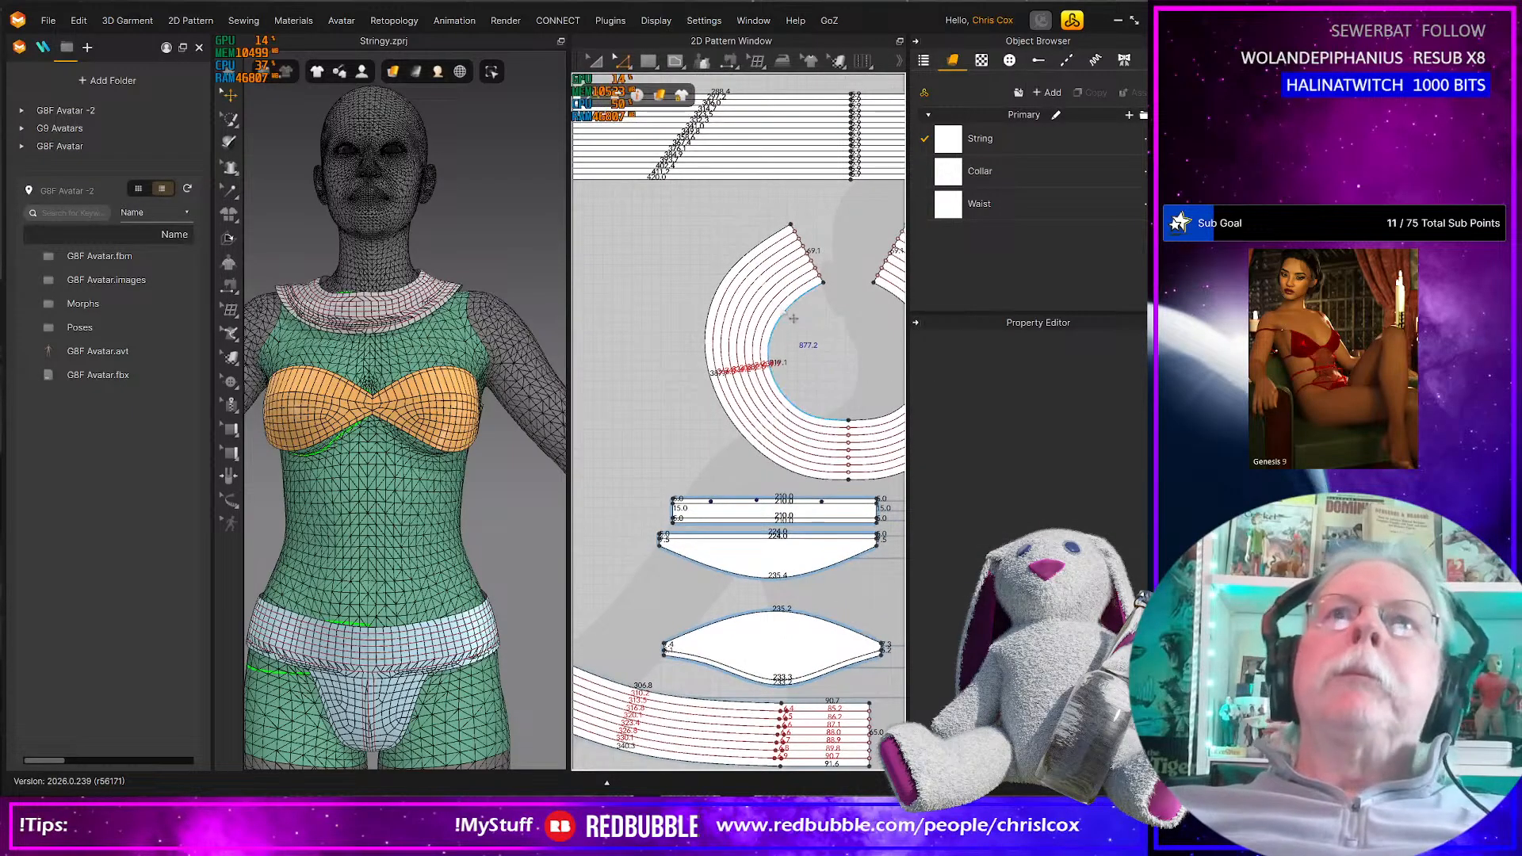
left_click(791, 317)
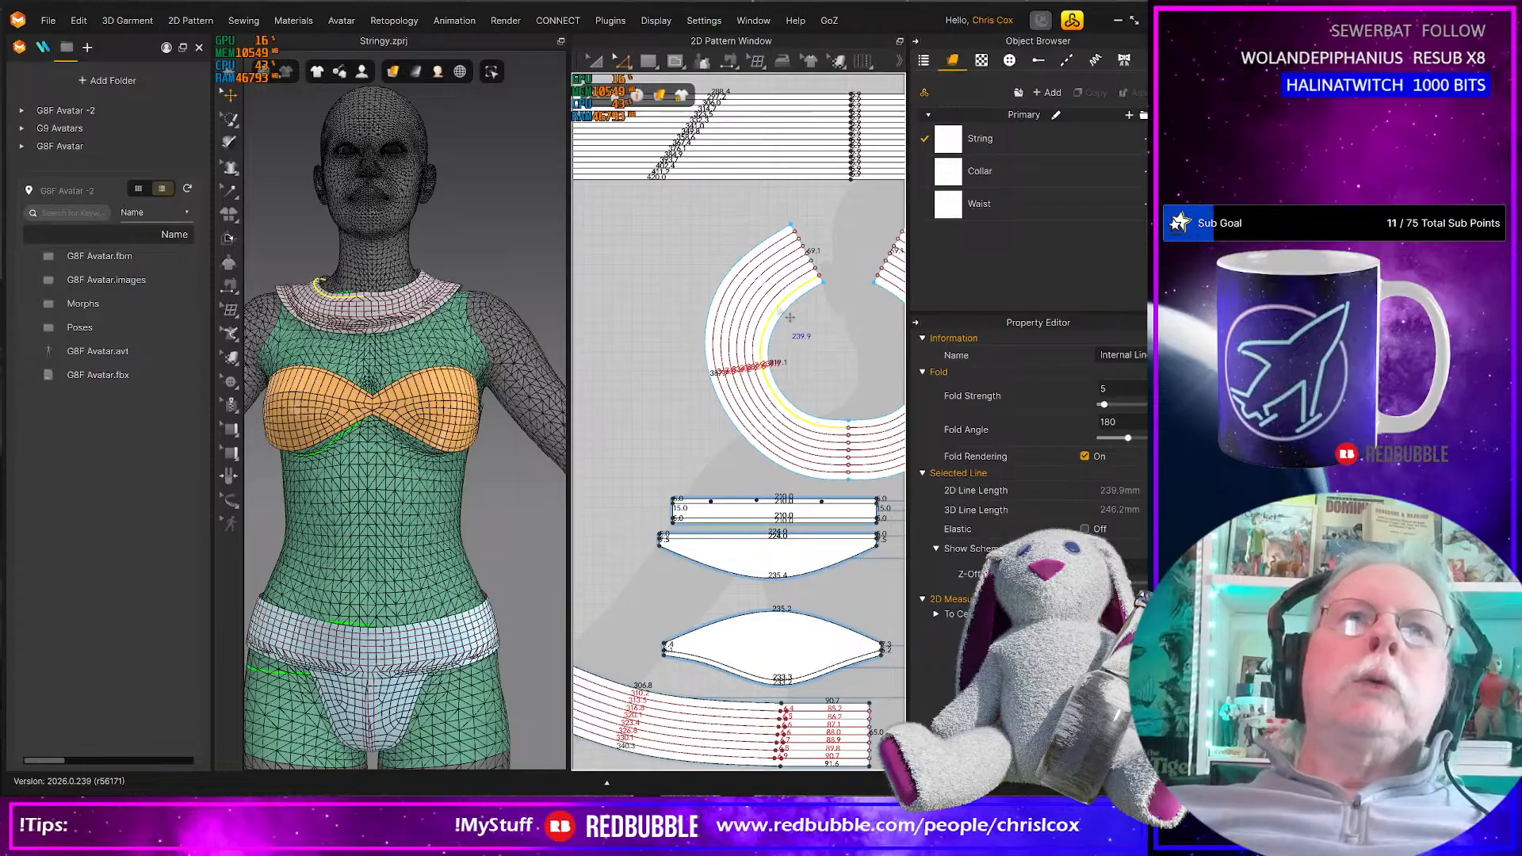
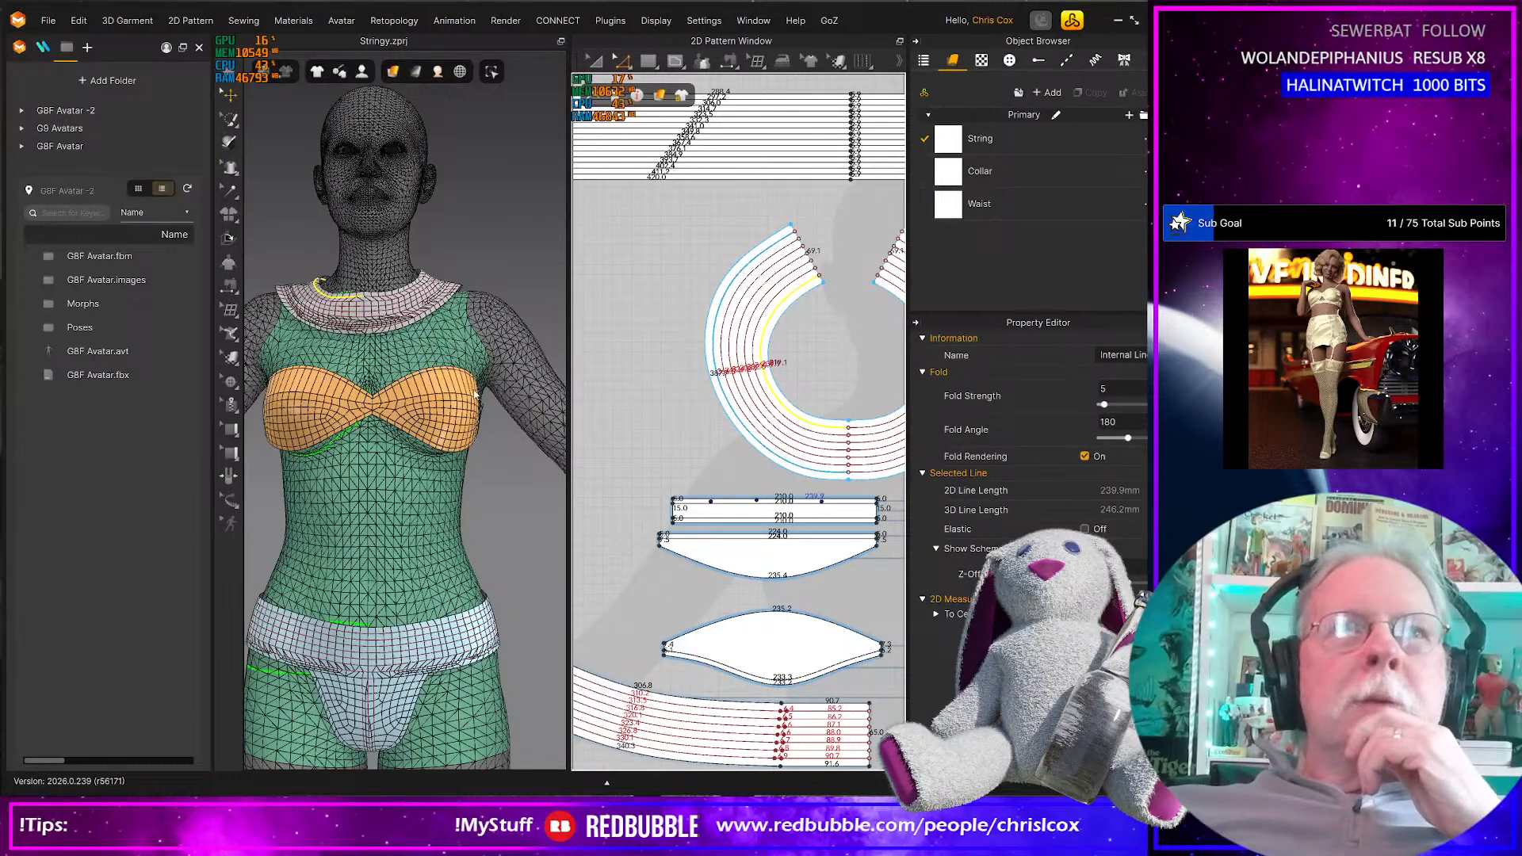
scroll(381, 337, "up", 3)
scroll(381, 337, "up", 4)
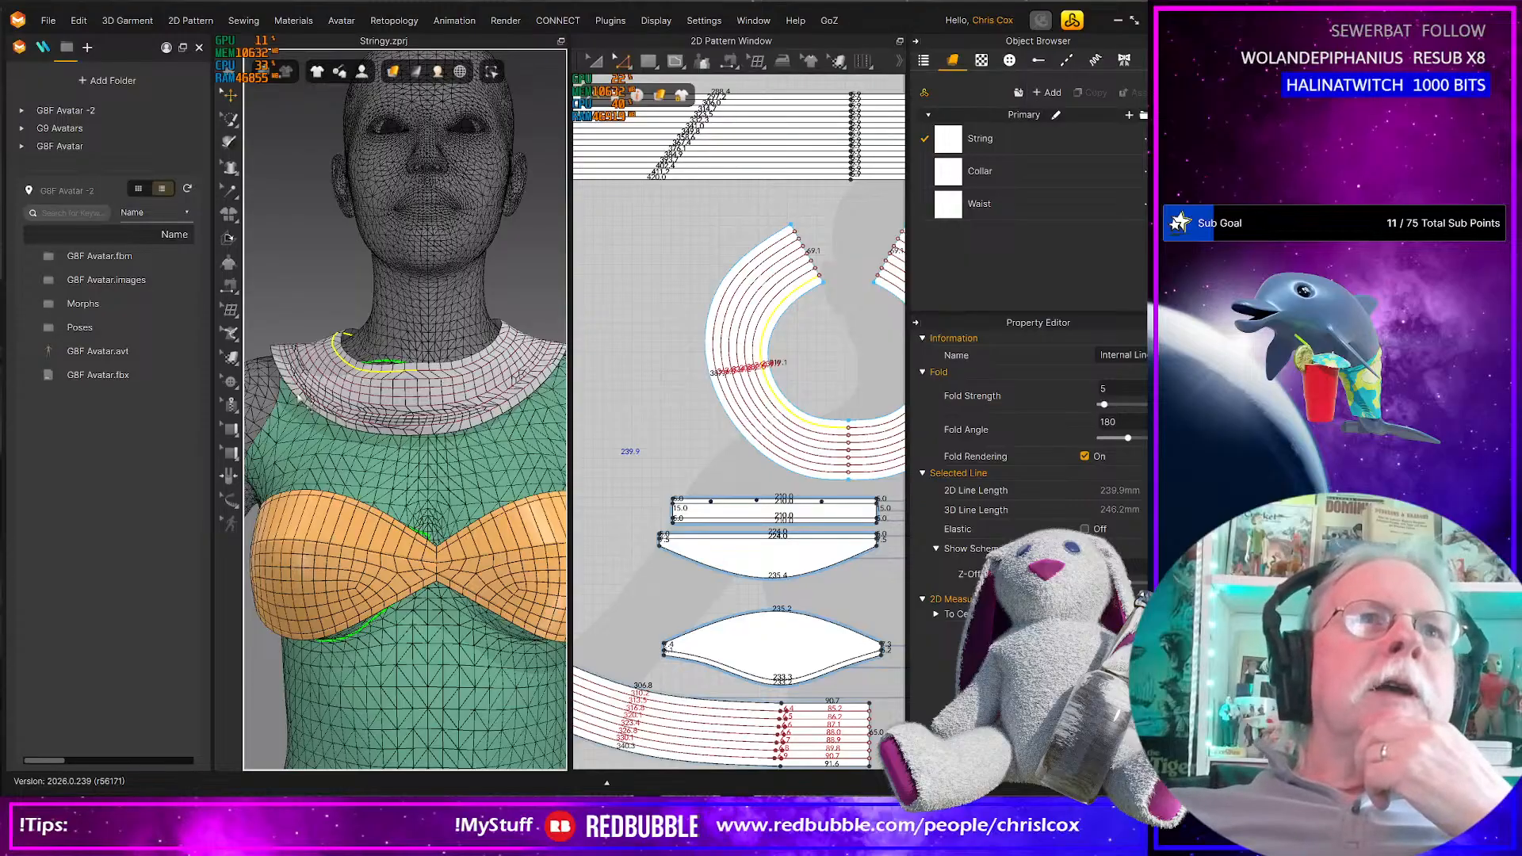
scroll(453, 422, "up", 3)
right_click_drag(367, 415, 392, 495)
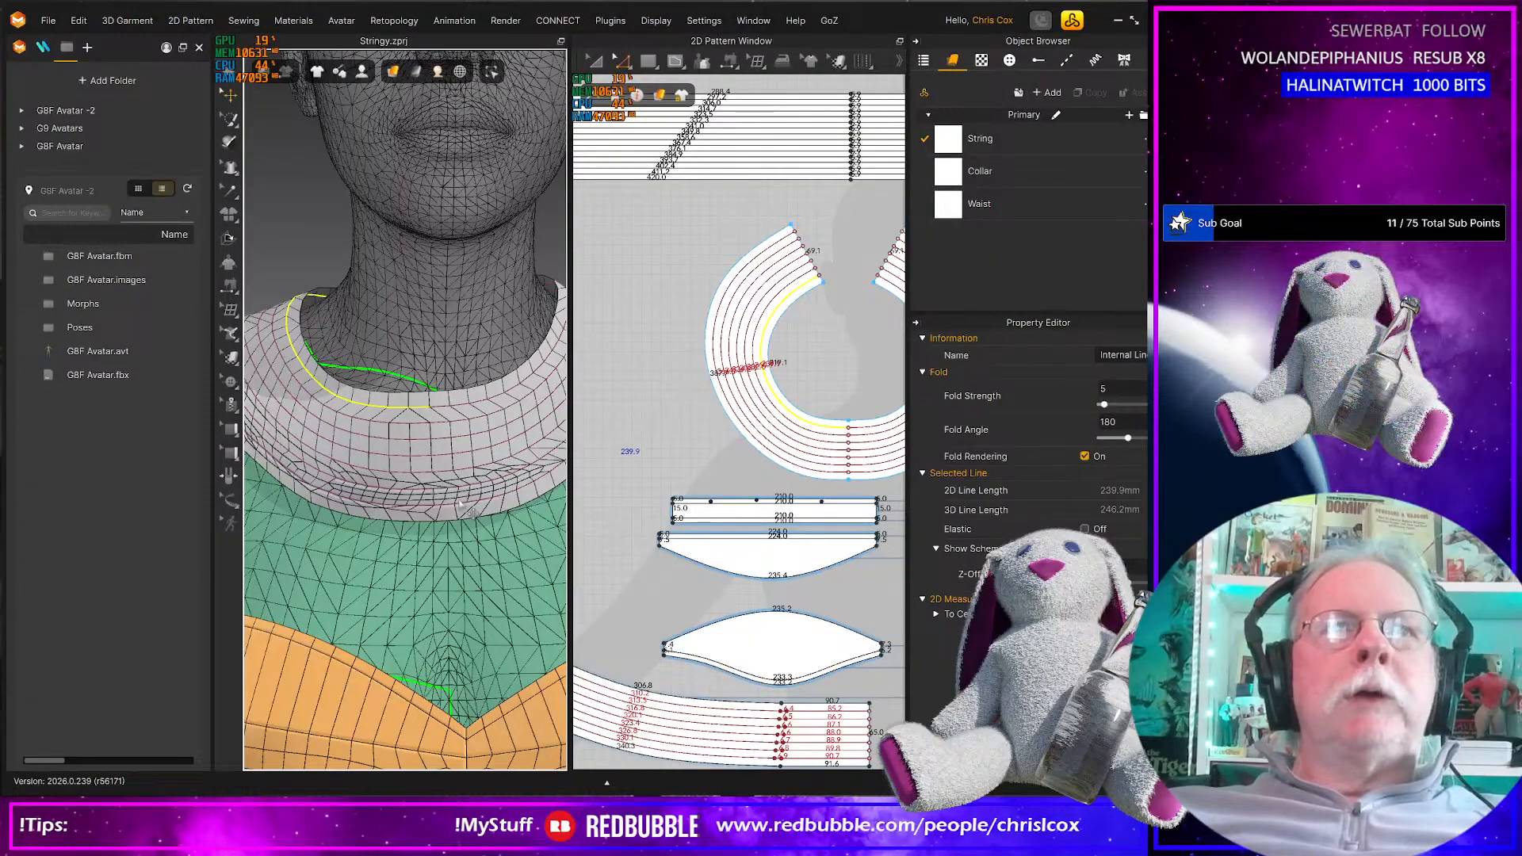
Examine the garment's fit on the avatar from the front, back and side, including the collar, bust band, waistband and briefs
right_click_drag(446, 533, 464, 521)
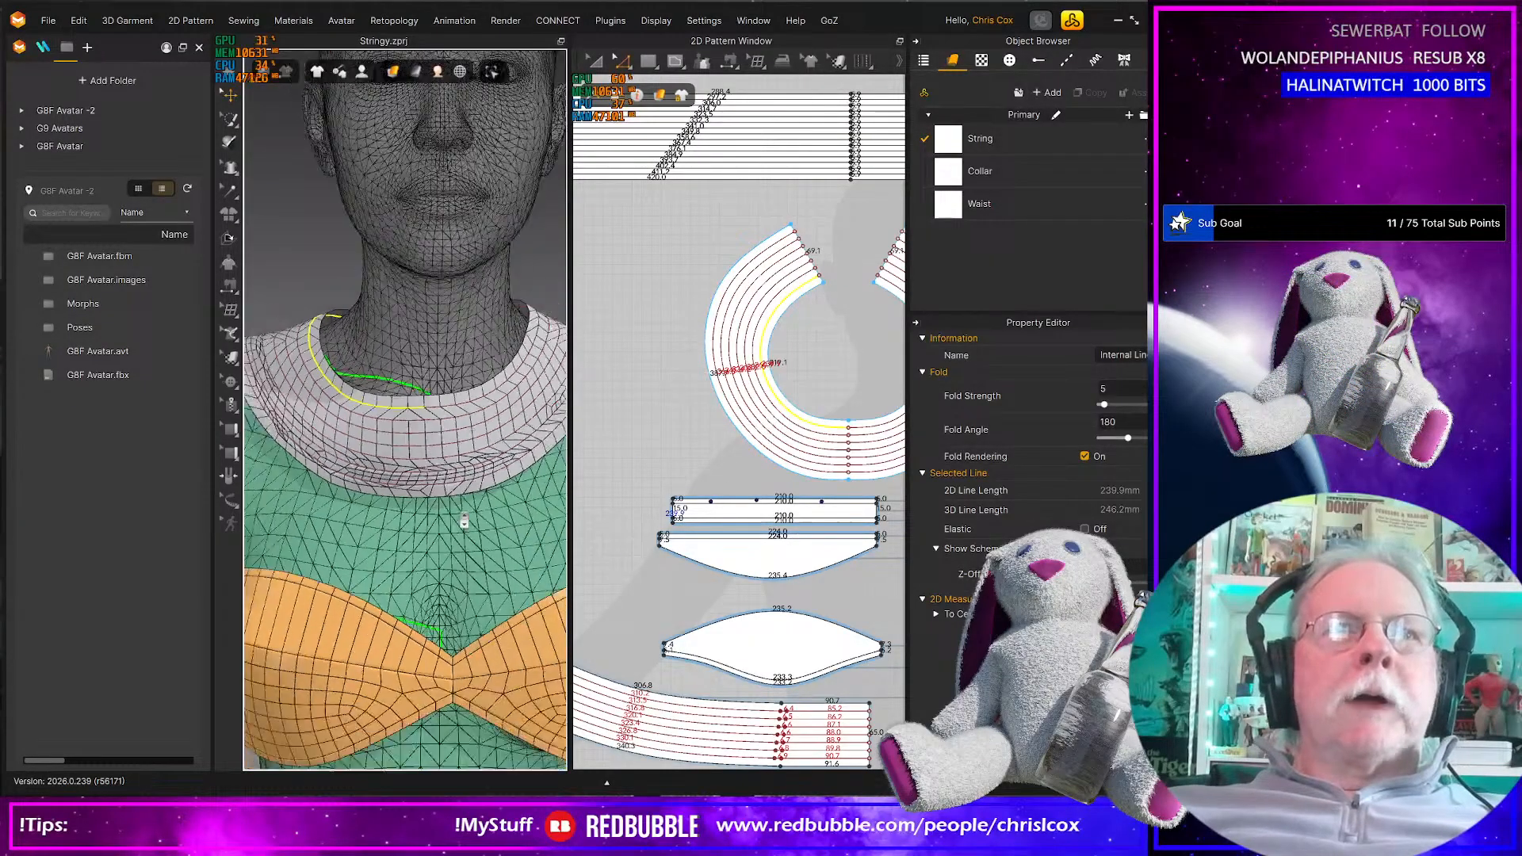
scroll(465, 520, "down", 8)
middle_click_drag(464, 521, 466, 443)
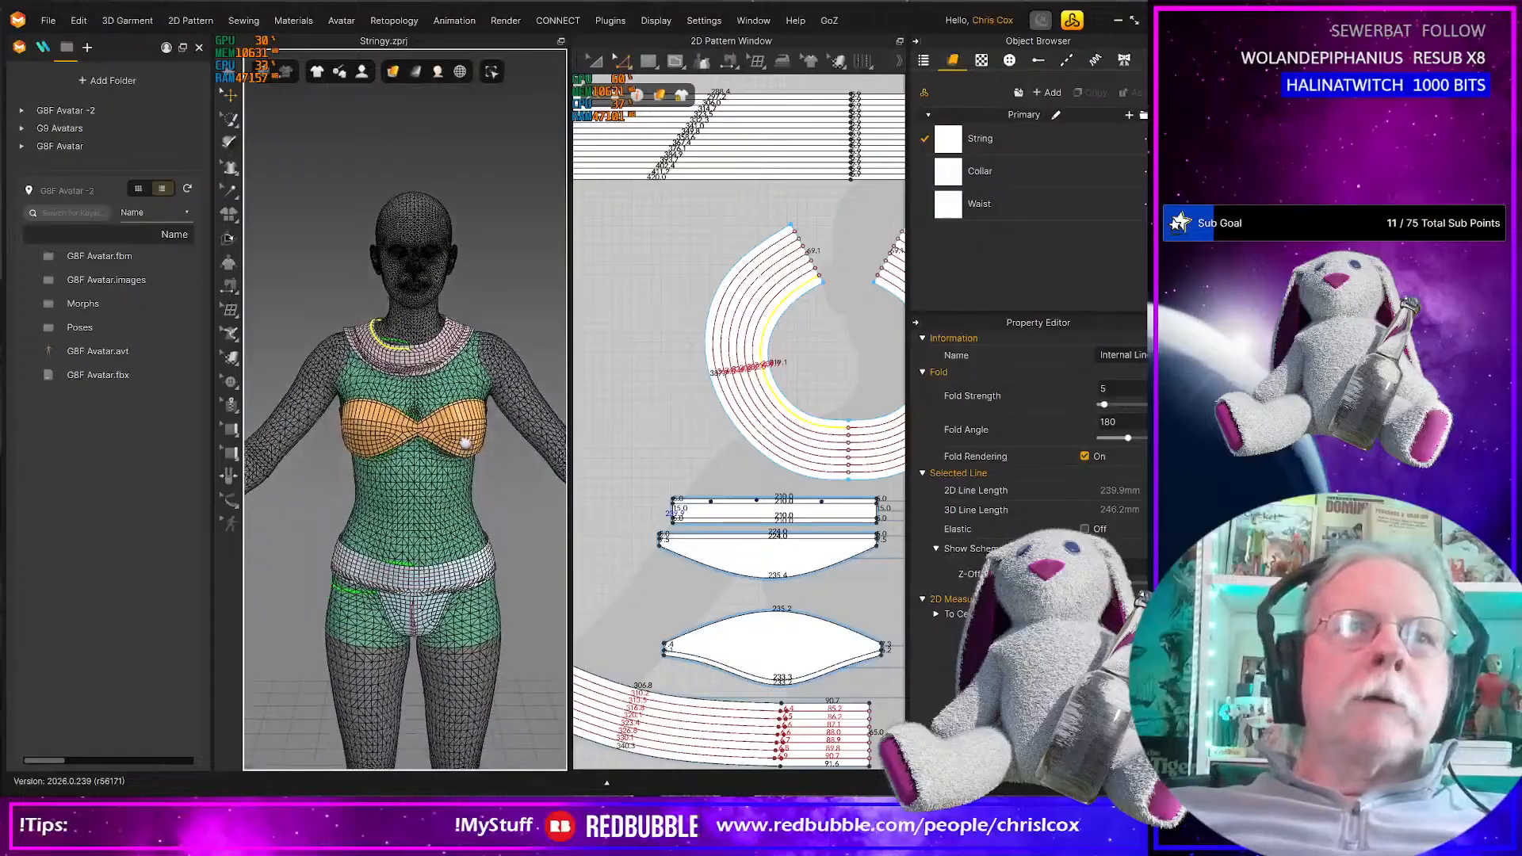
right_click_drag(465, 443, 302, 547)
scroll(304, 549, "up", 6)
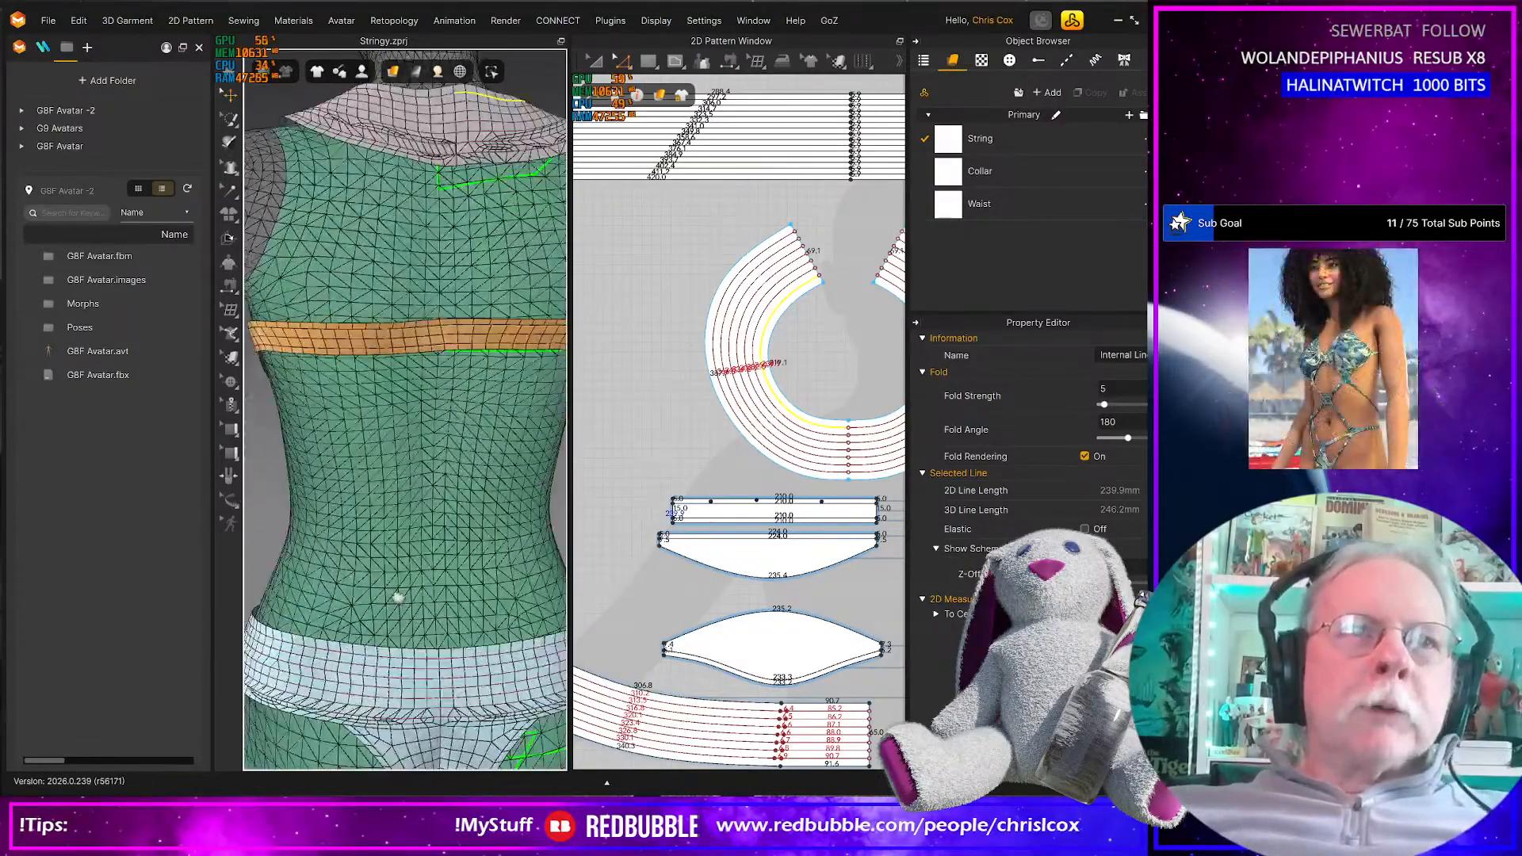
middle_click_drag(398, 597, 397, 450)
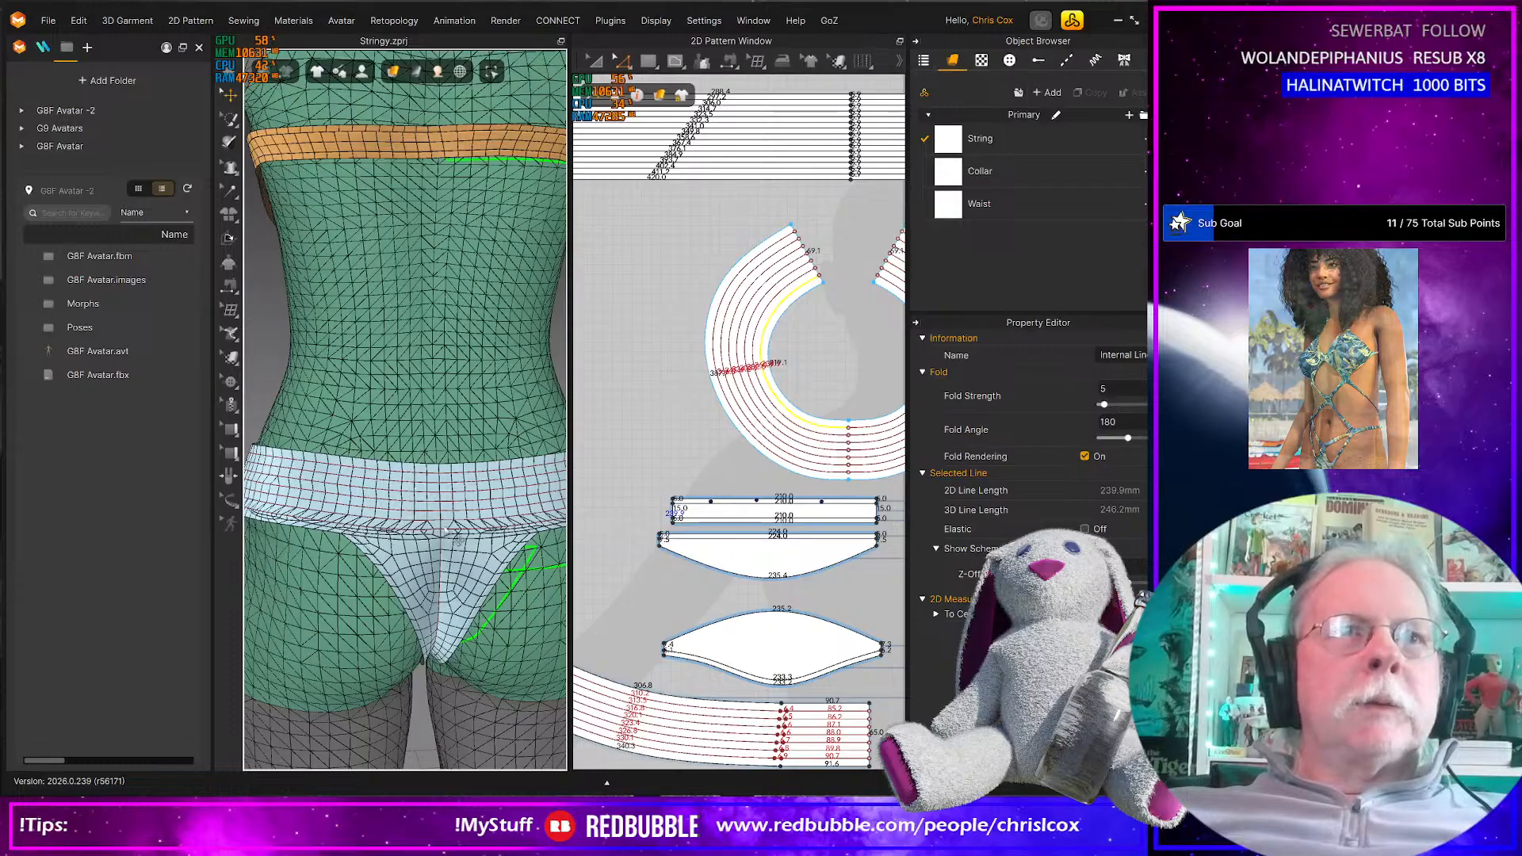
scroll(422, 559, "down", 6)
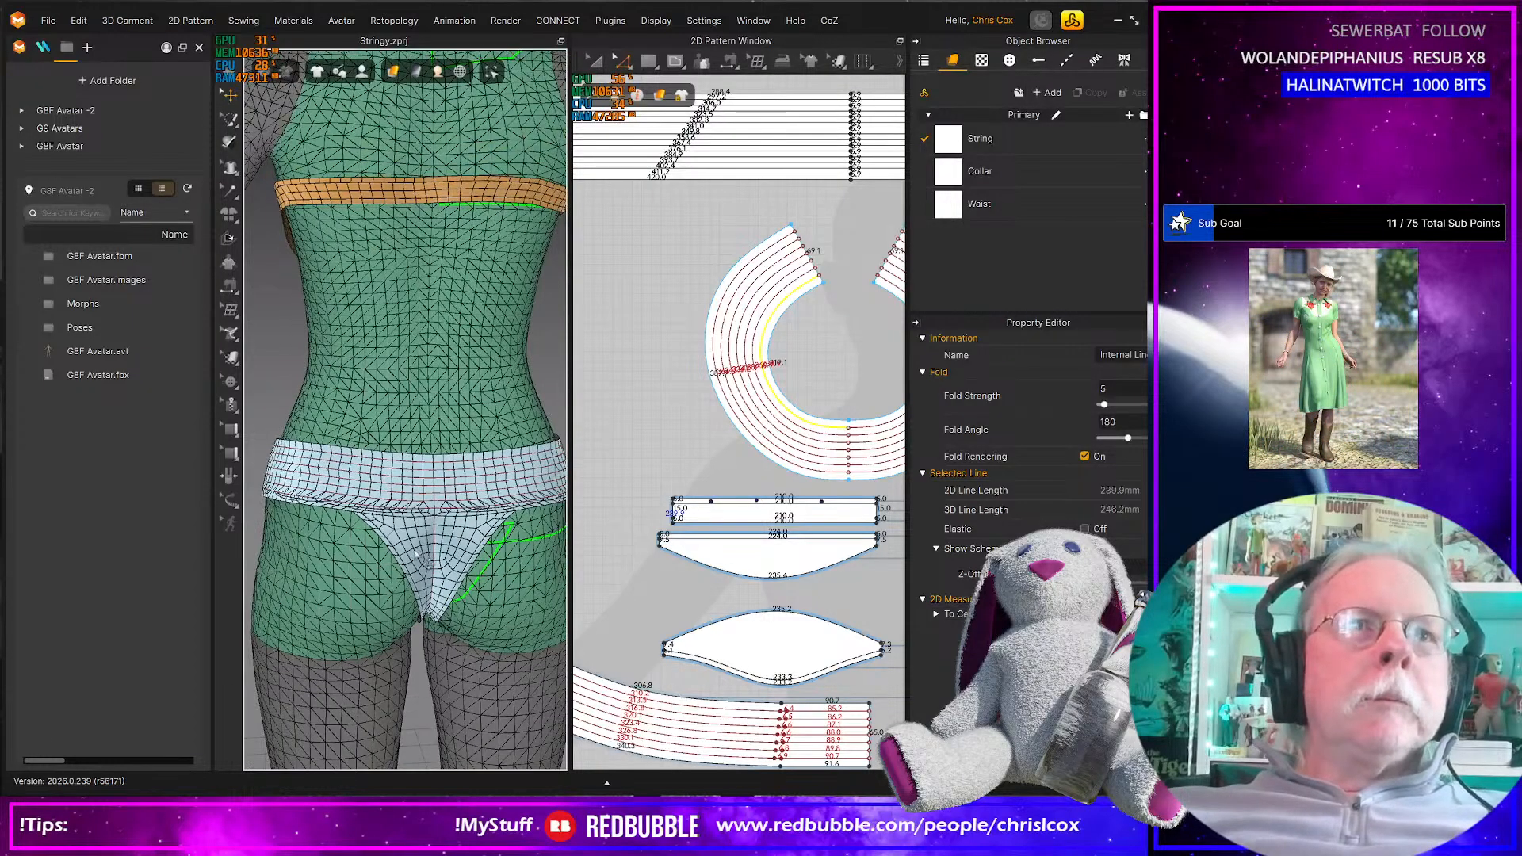
right_click_drag(422, 560, 204, 562)
scroll(405, 563, "up", 4)
scroll(443, 563, "down", 4)
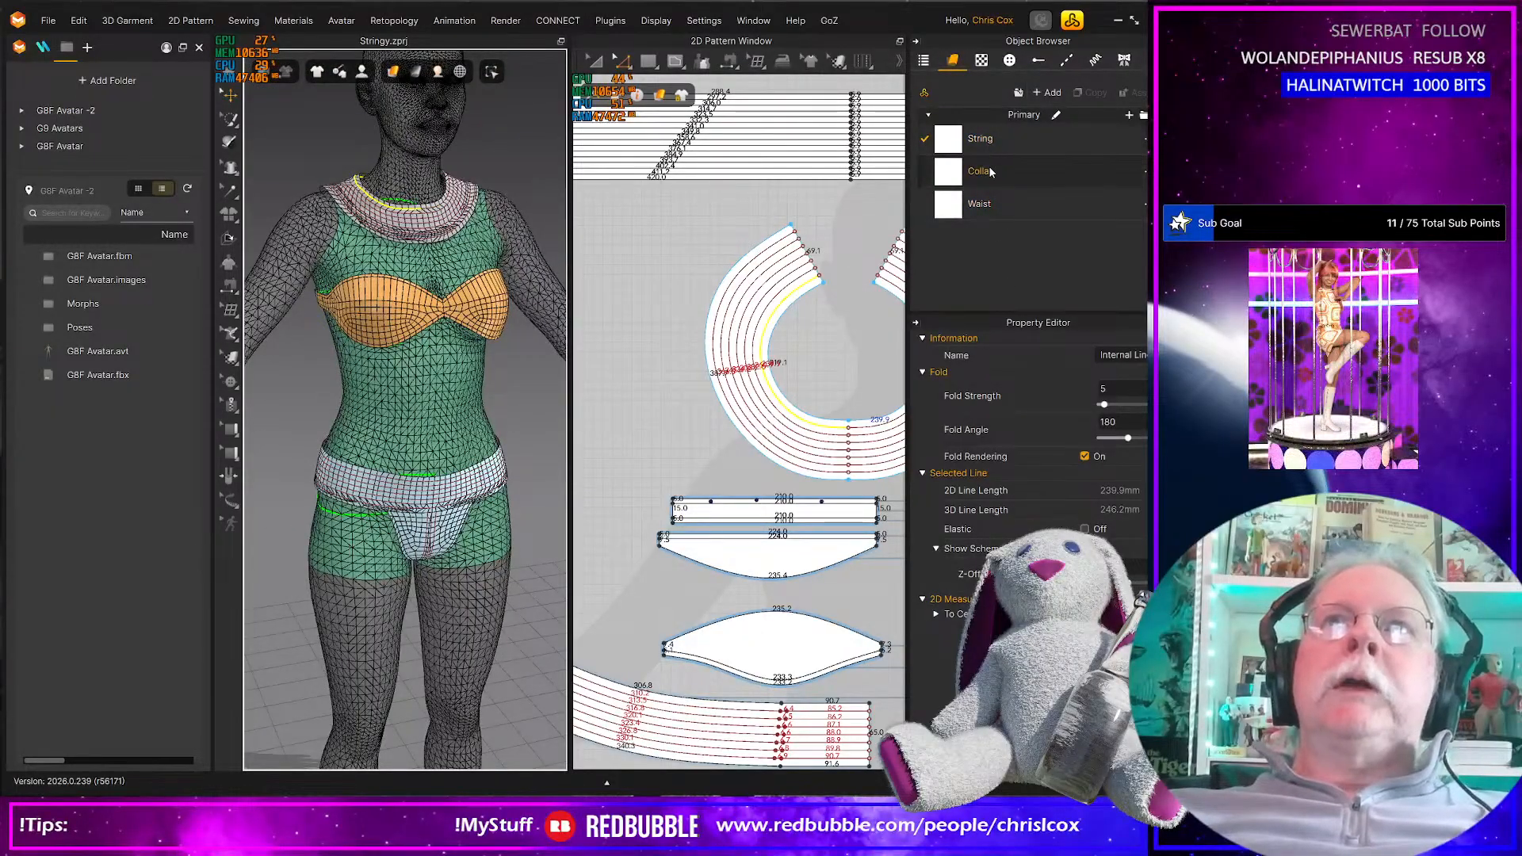
Check the Waist fabric's pieces, and cut and sew the collar along both halves of the internal line nearest the neck opening
left_click(1057, 208)
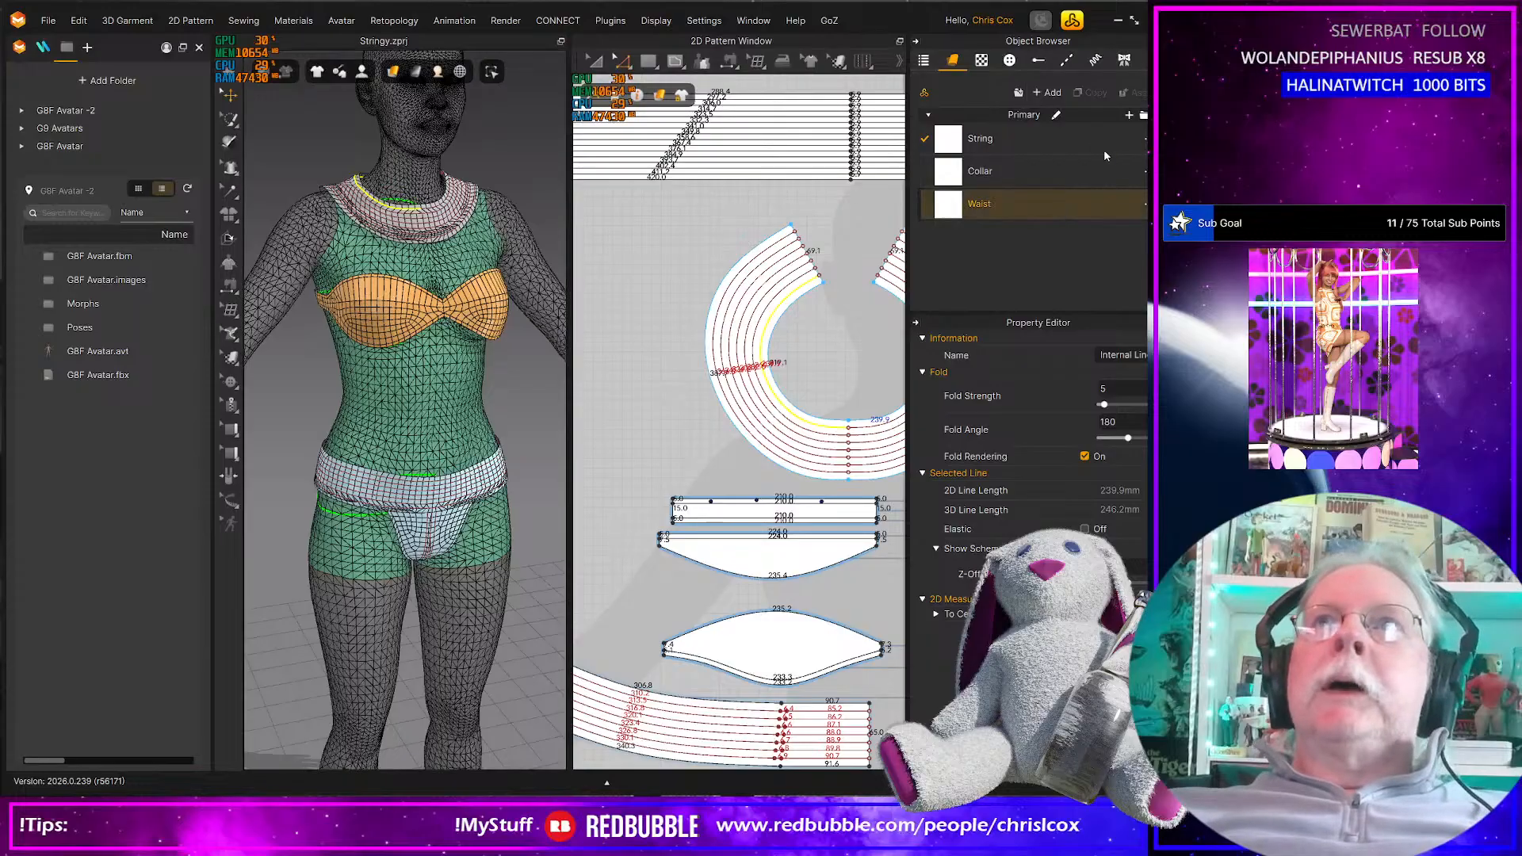
left_click(420, 480)
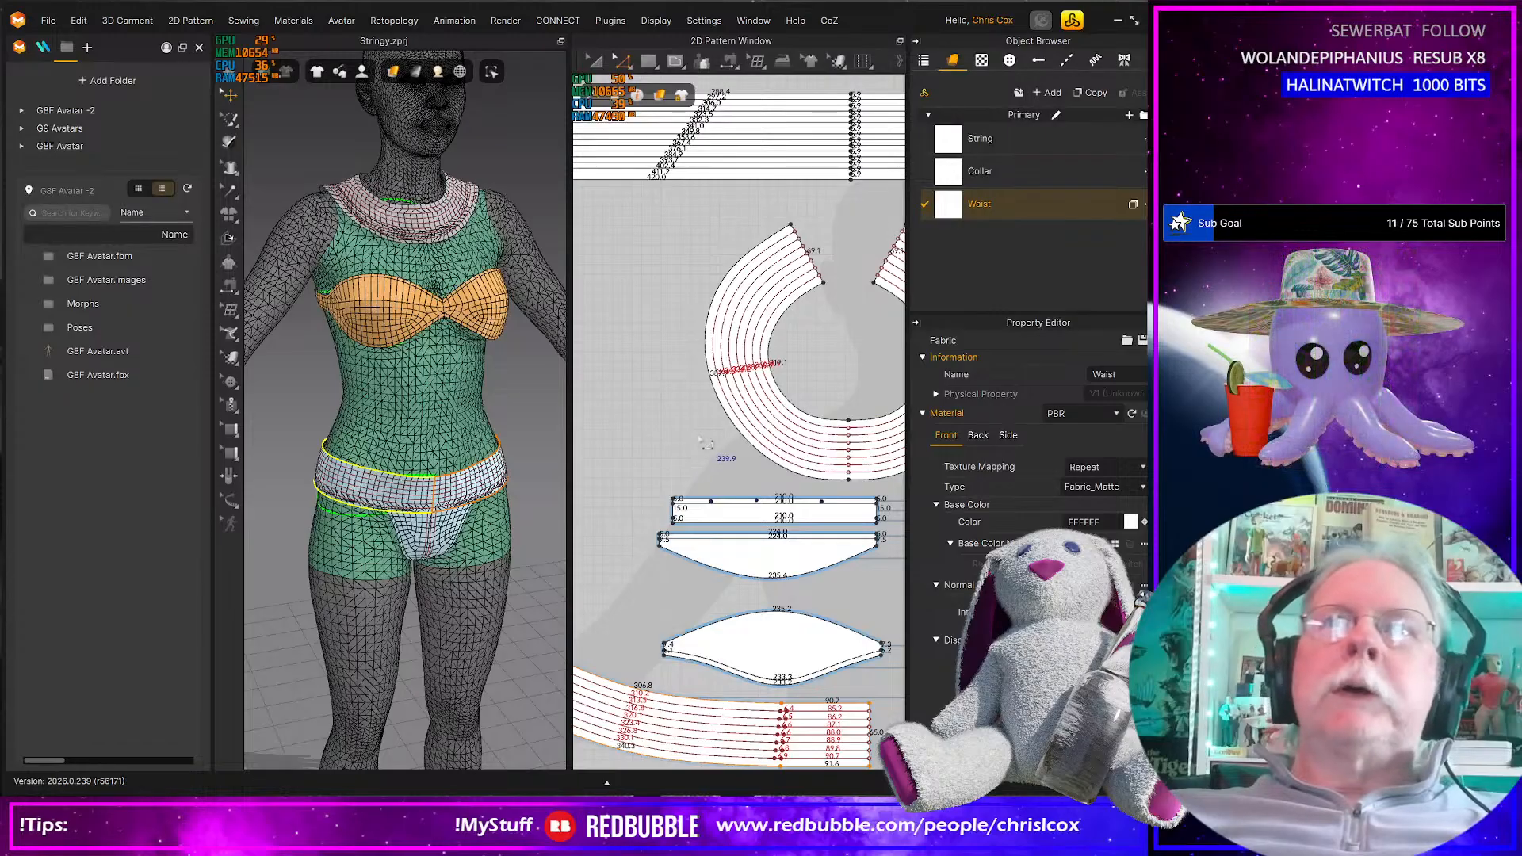
right_click_drag(714, 429, 662, 487)
scroll(713, 469, "up", 3)
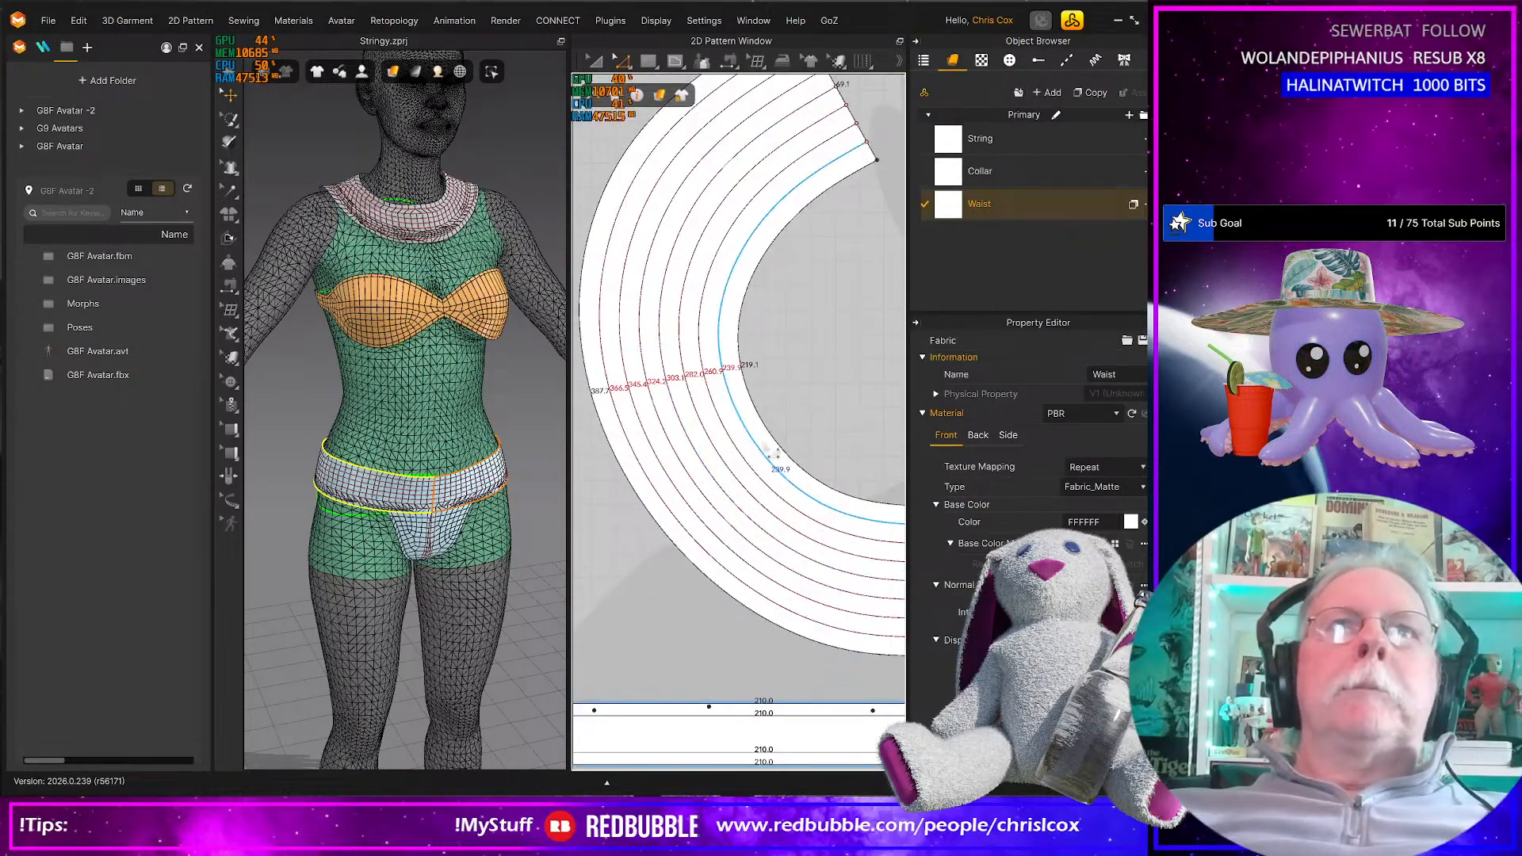
left_click(777, 465)
middle_click_drag(804, 428, 652, 412)
left_click(784, 502, "shift")
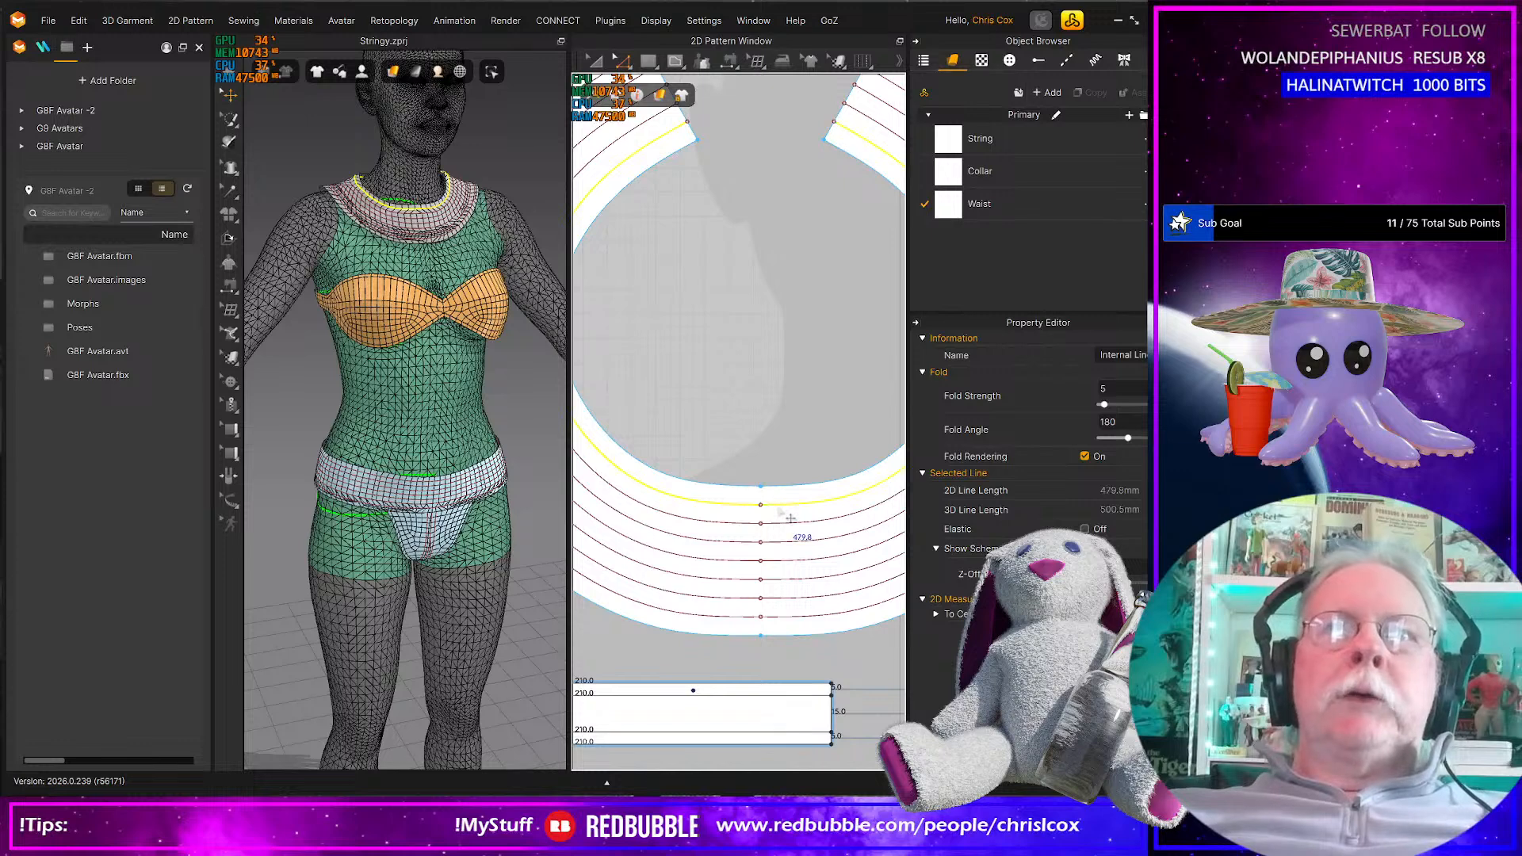
right_click(781, 505)
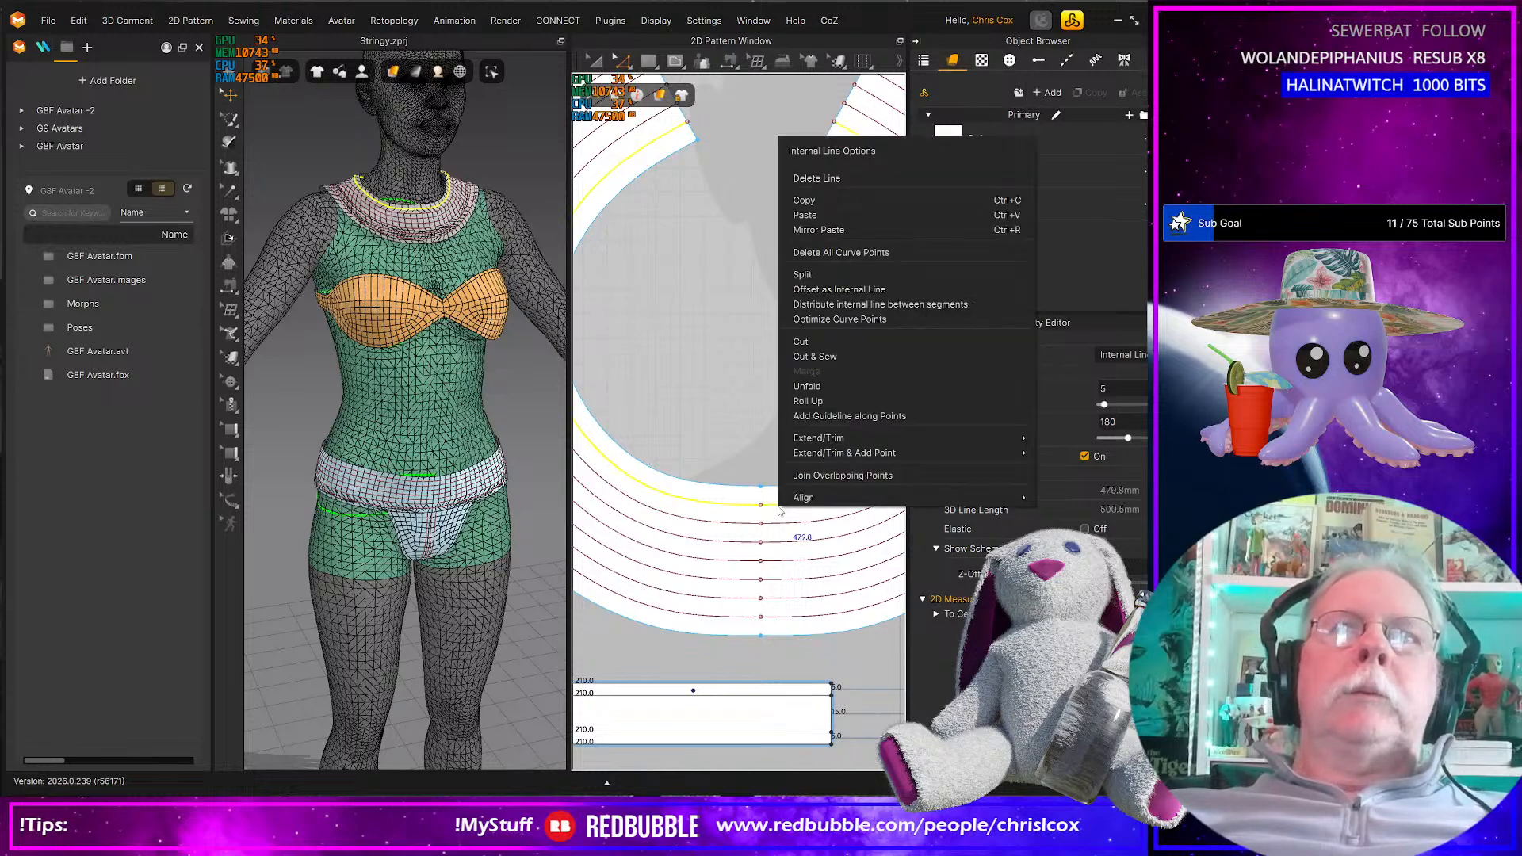
left_click(814, 361)
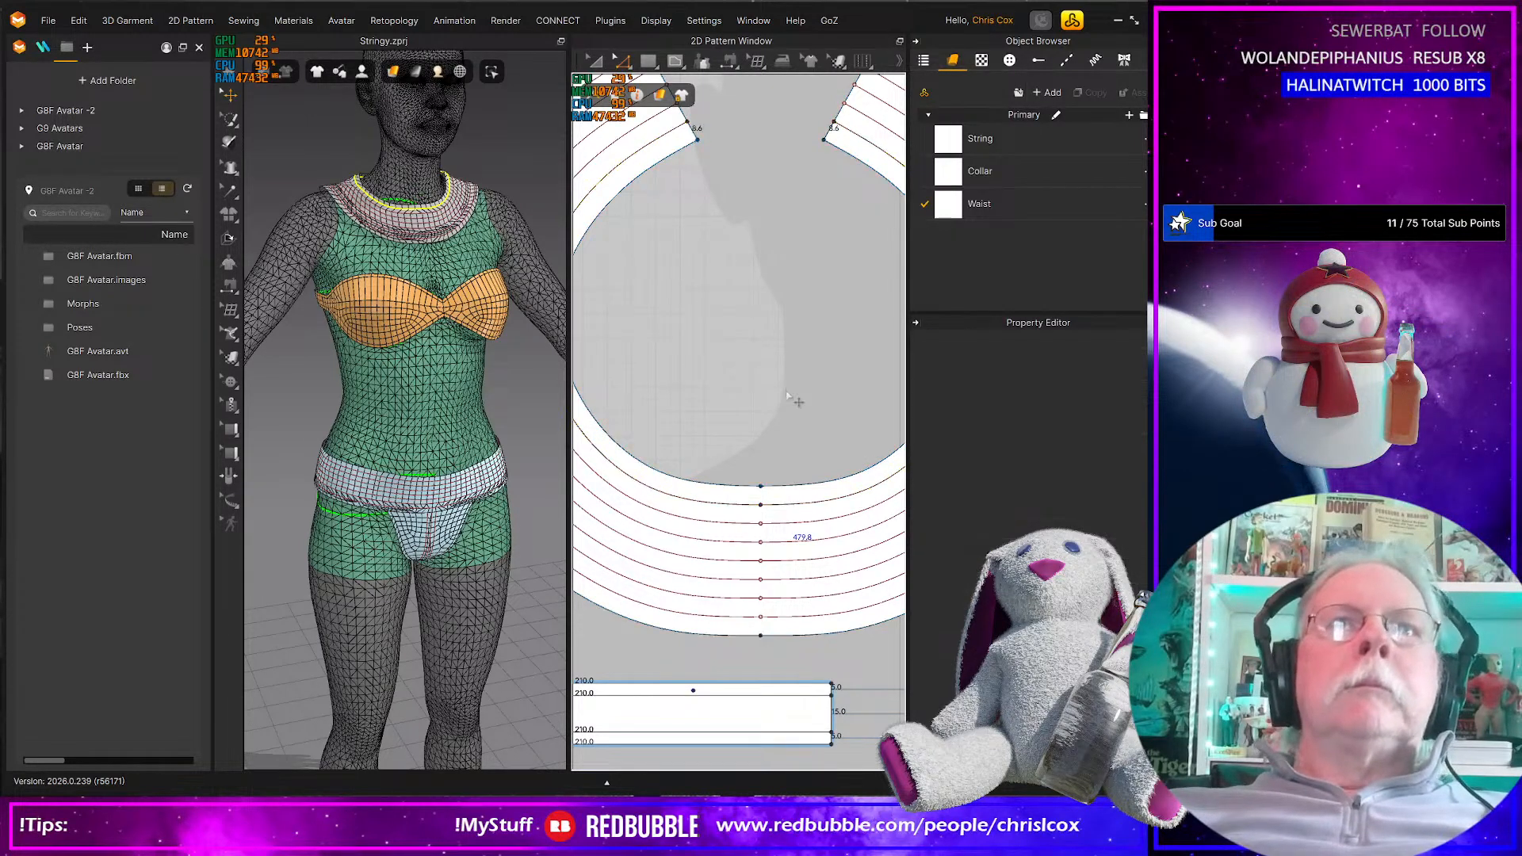
Add a new fabric and name it Collar_Trim
left_click(1028, 173)
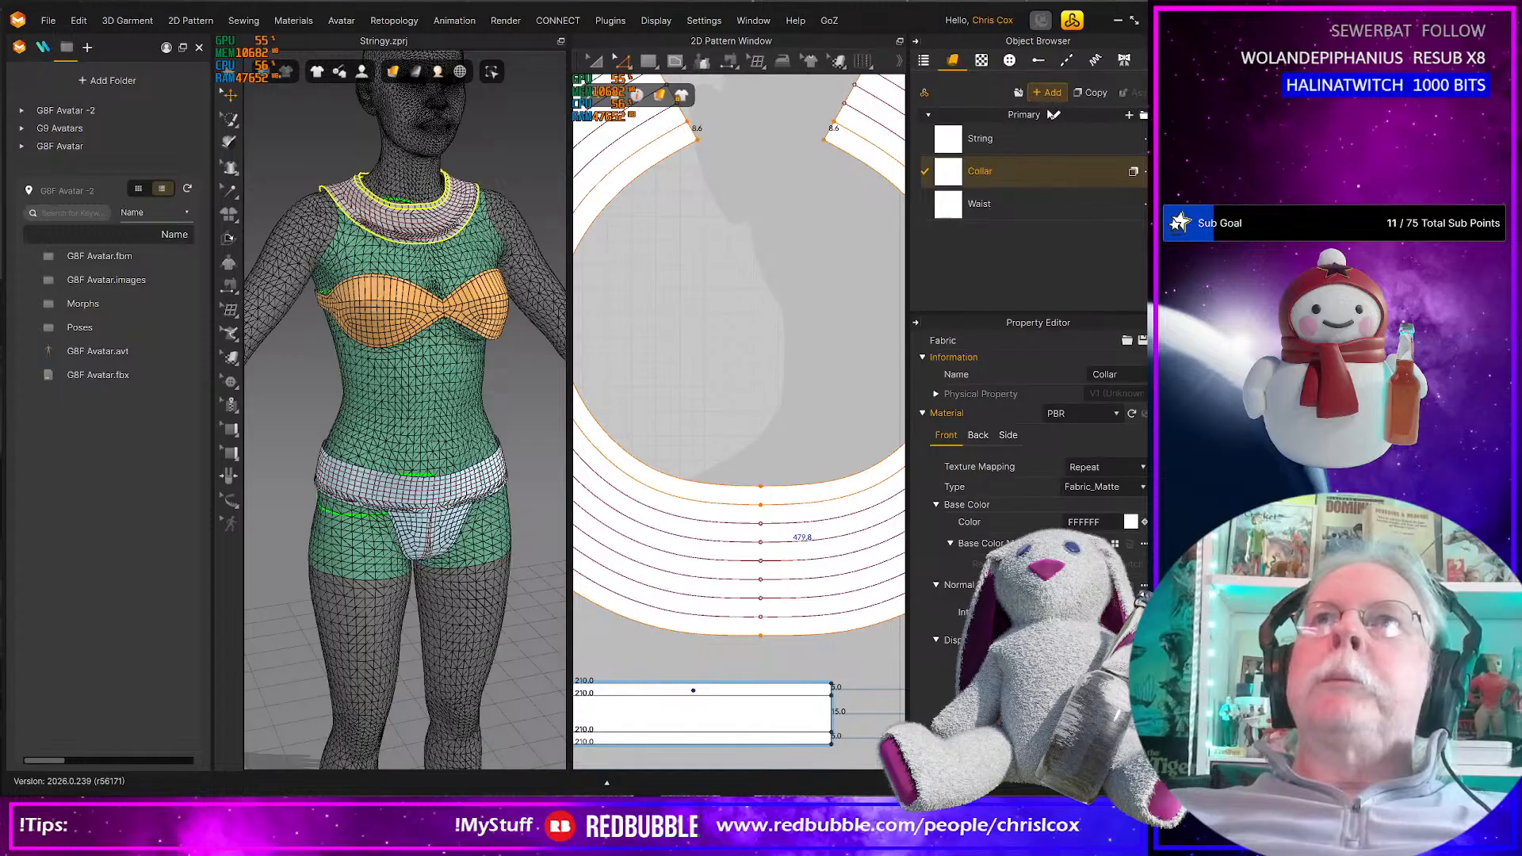
left_click(1047, 92)
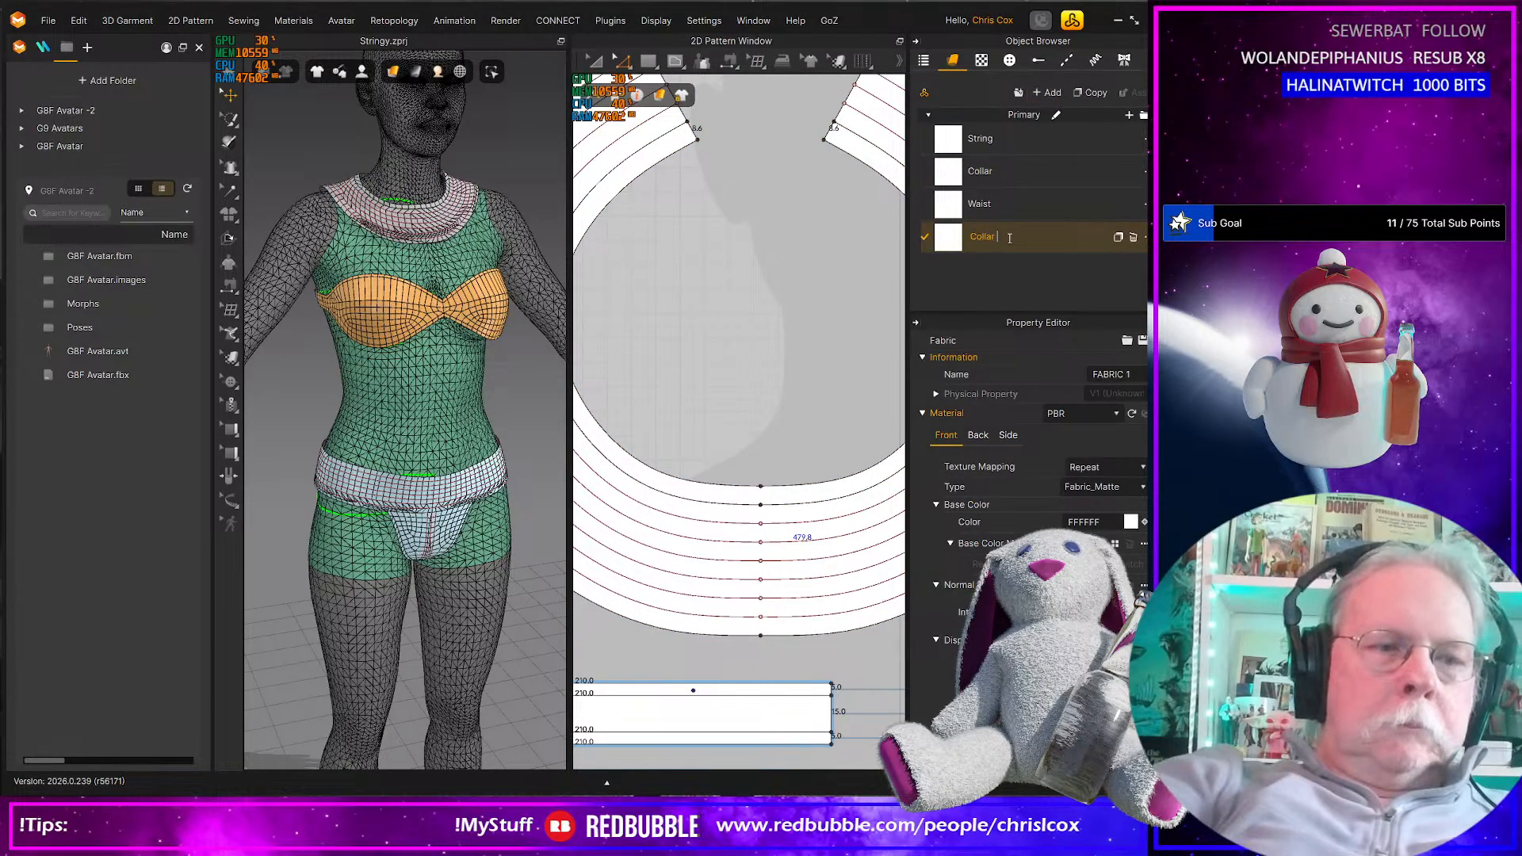
left_click(1010, 238)
type("Collar_Trim")
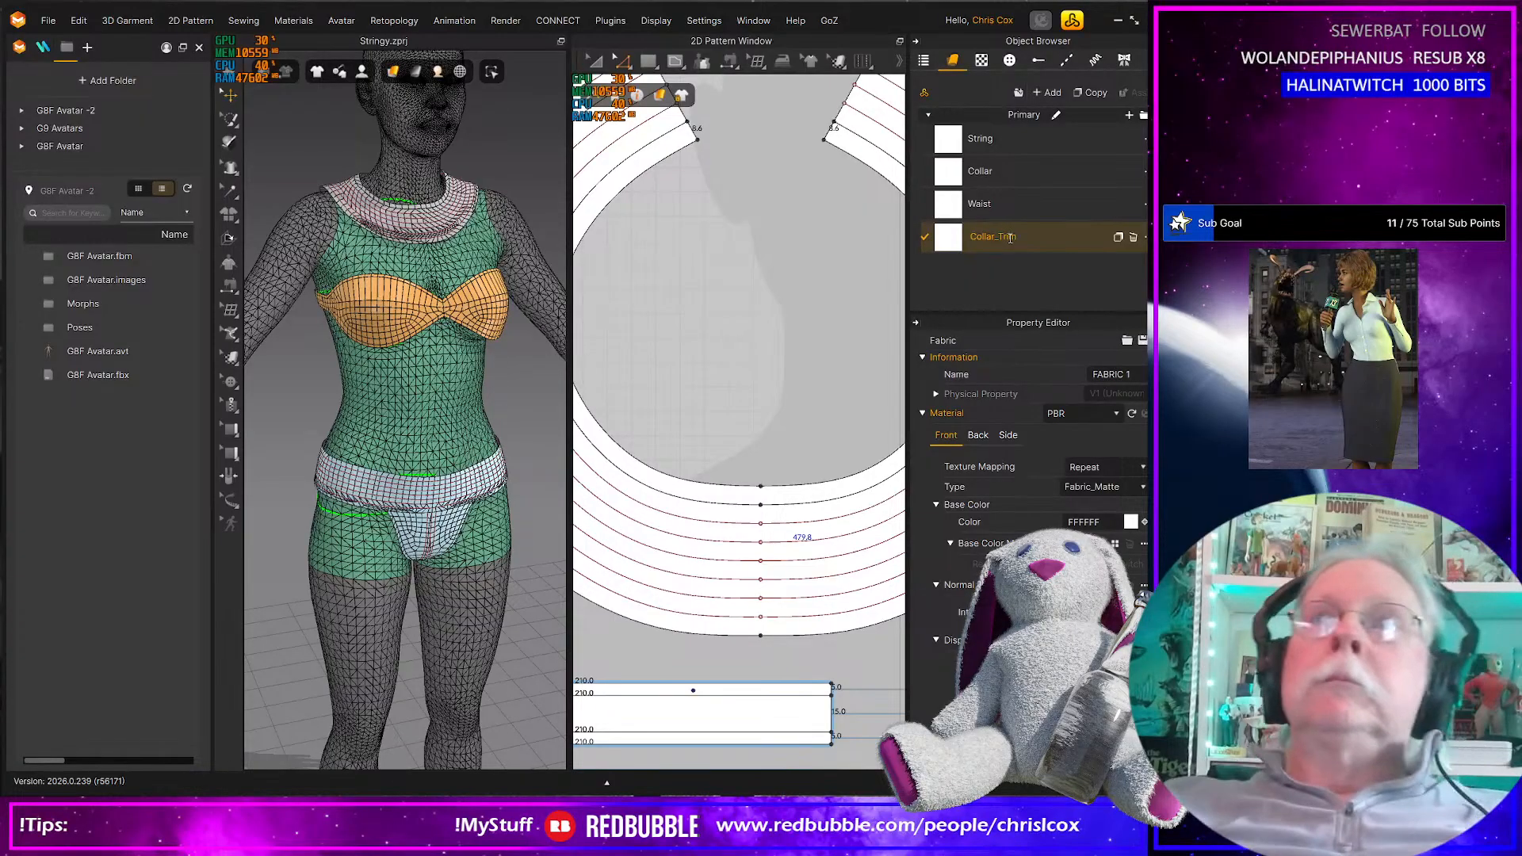
key("Return")
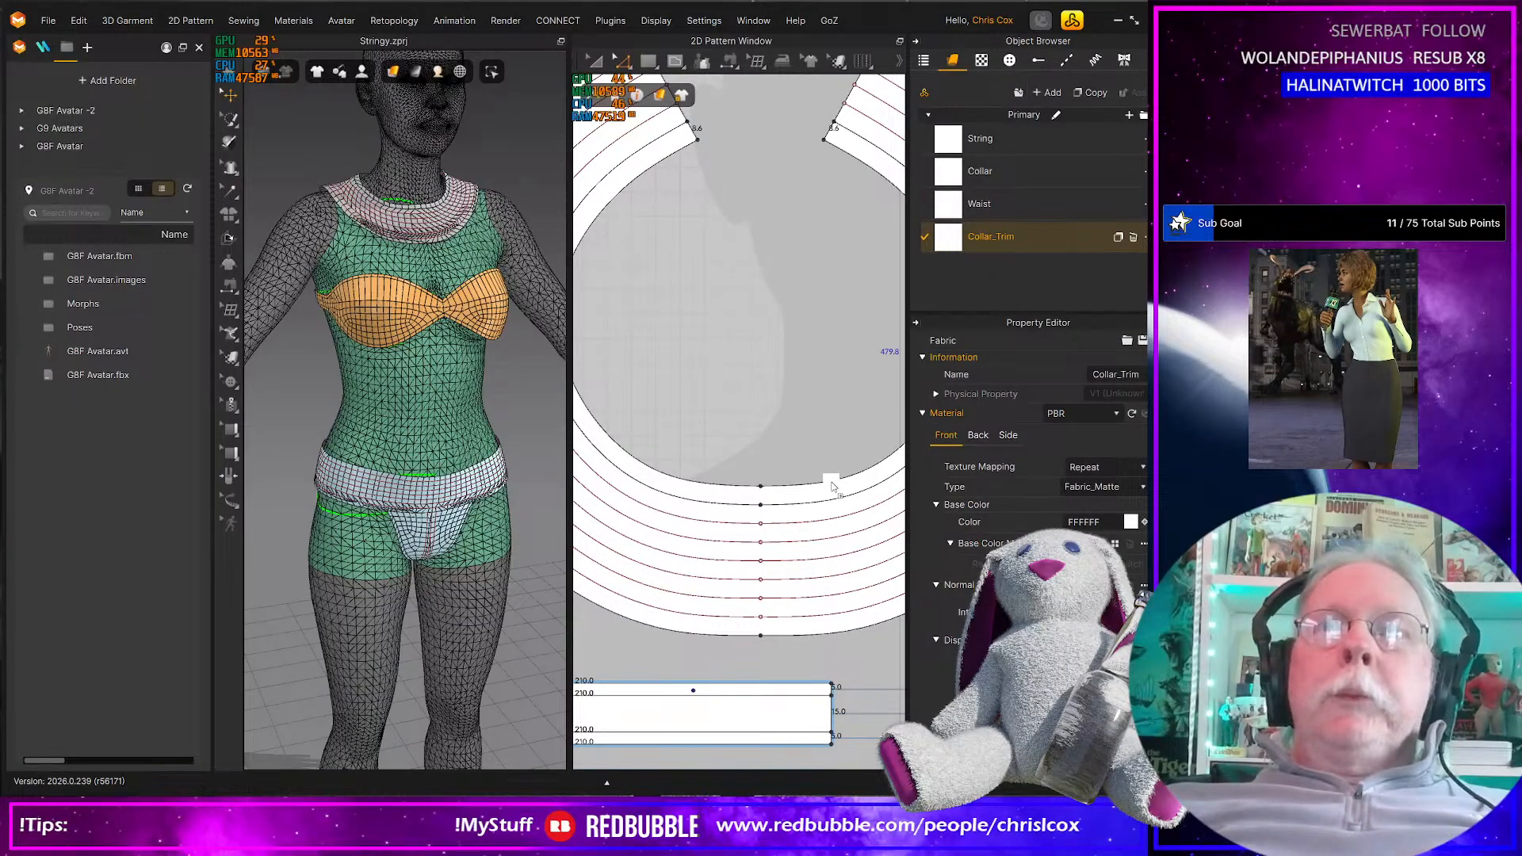
Assign the Collar_Trim fabric to the narrow strip around the neck opening and give the fabric list more height
left_click_drag(827, 492, 836, 497)
scroll(842, 487, "down", 3)
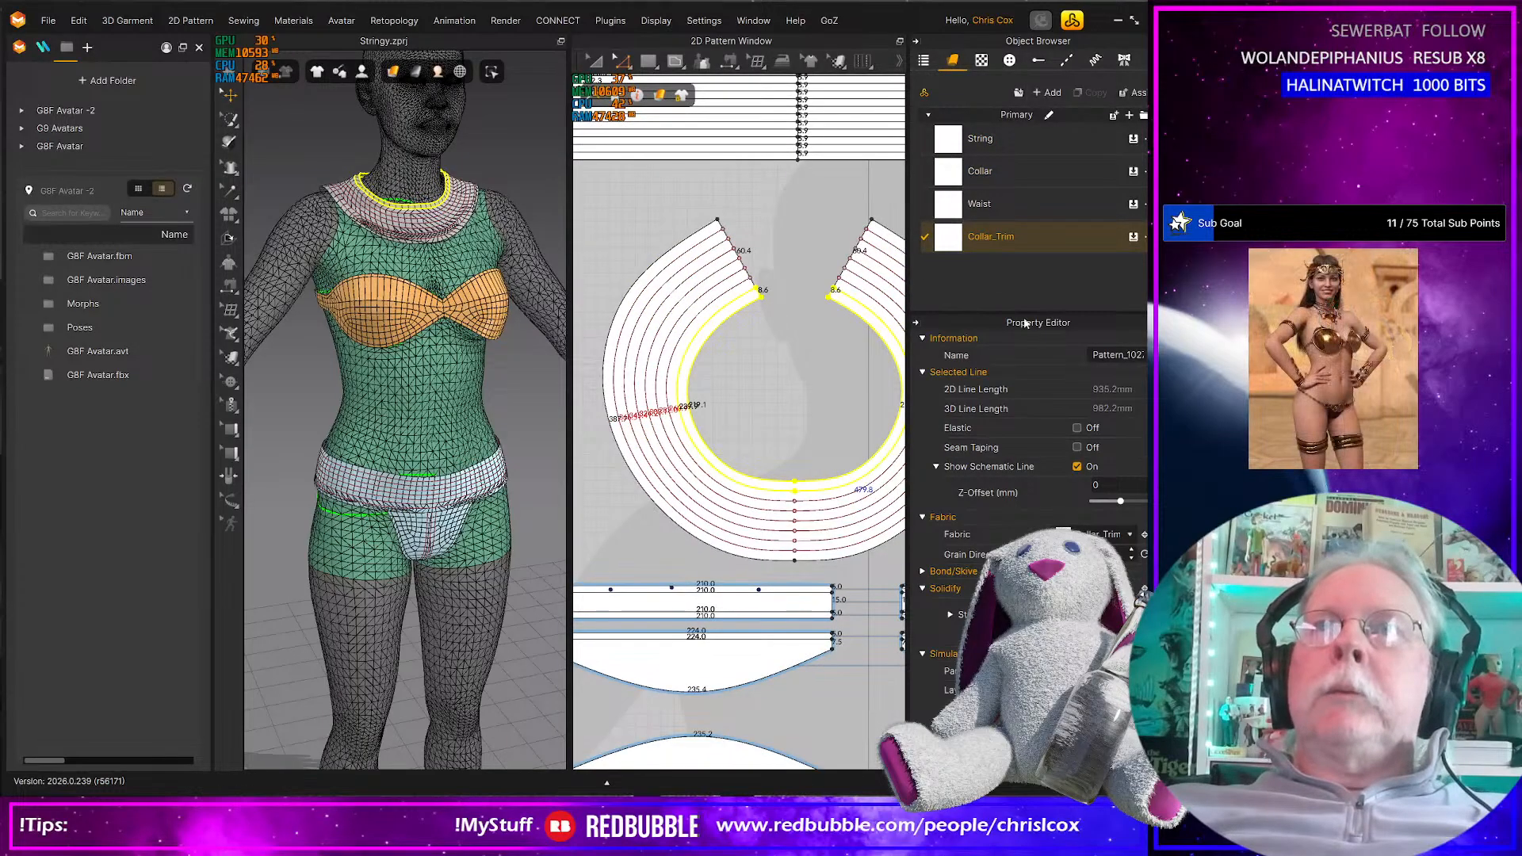
left_click_drag(1021, 315, 995, 459)
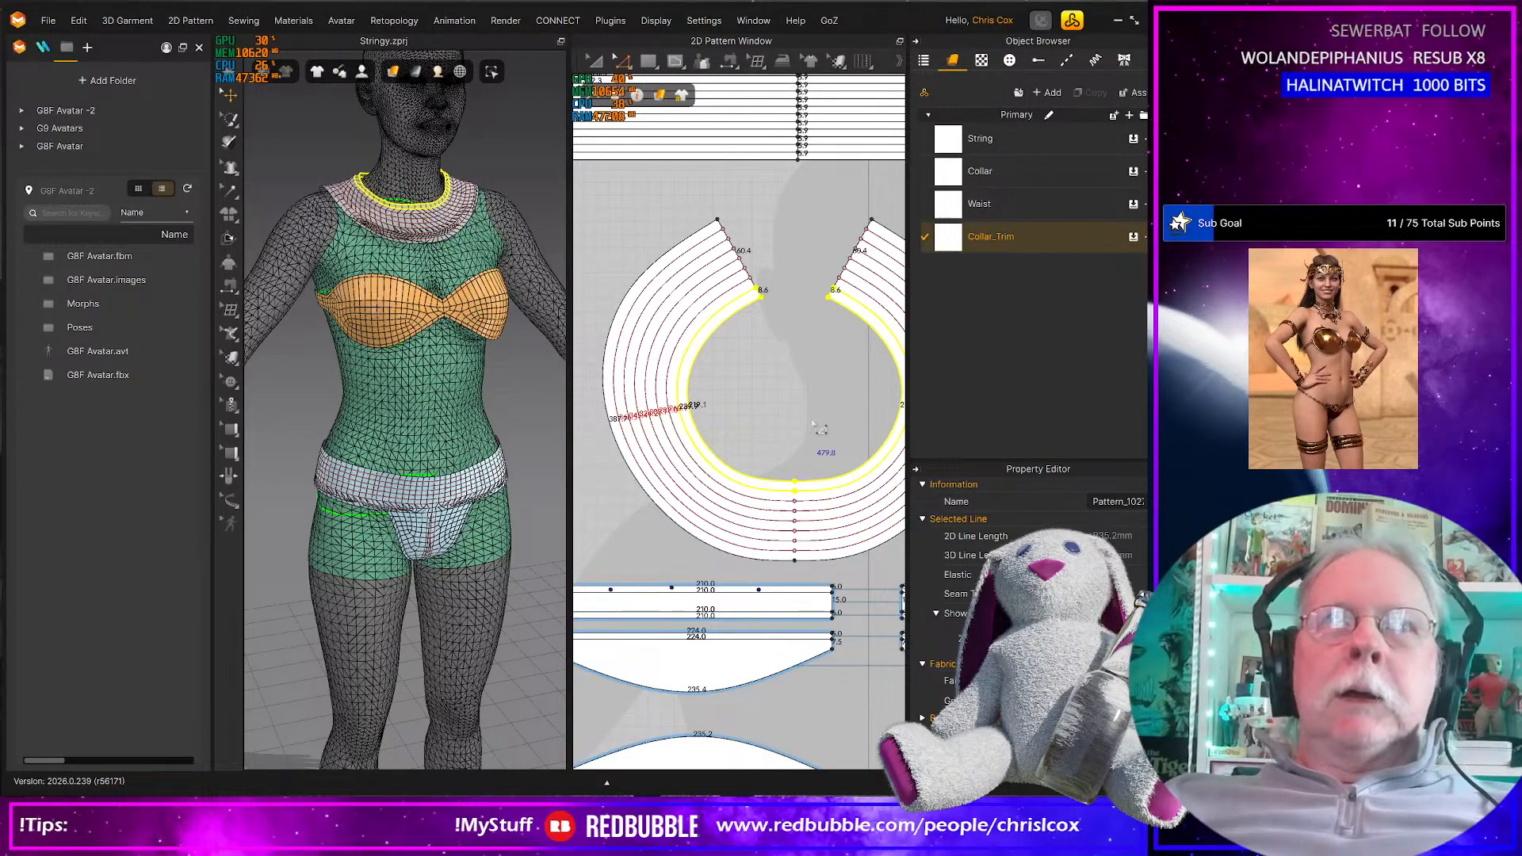
Simulate the garment and pull the collar to settle it around the avatar's neck and shoulders
scroll(536, 501, "down", 3)
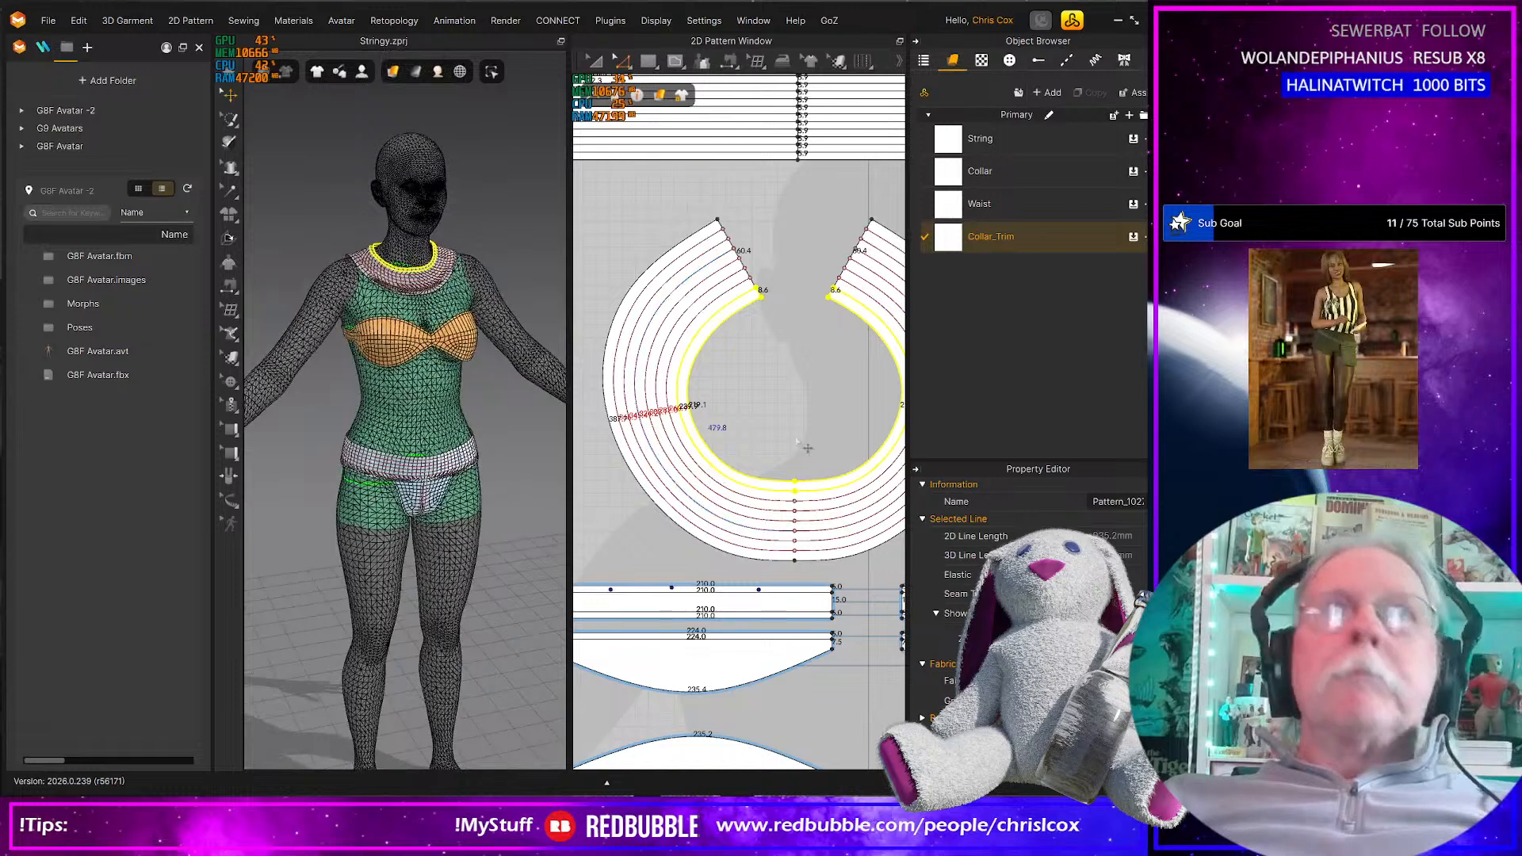
right_click_drag(463, 363, 488, 363)
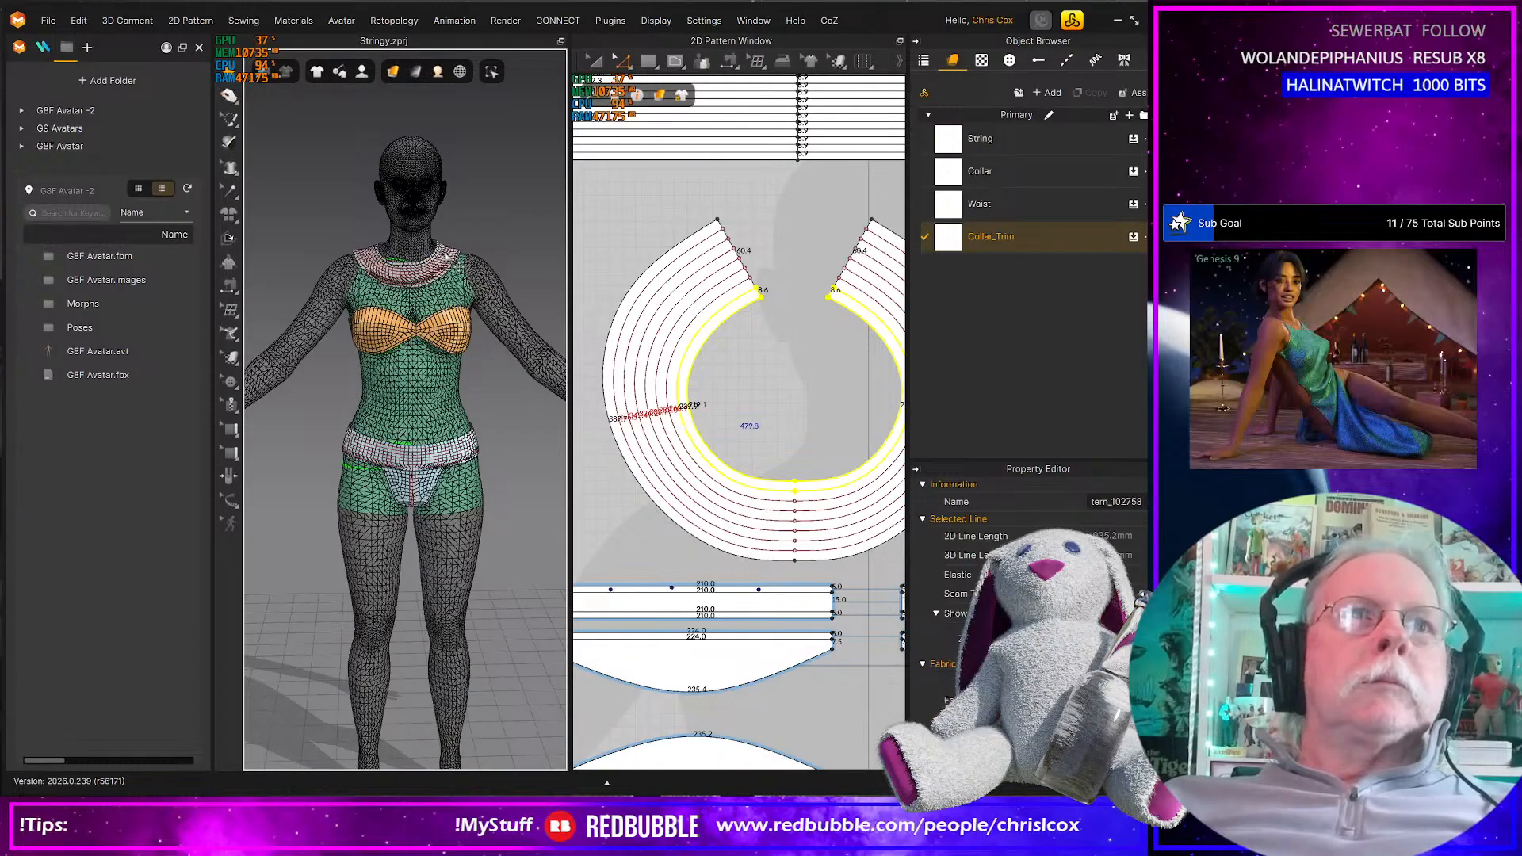
left_click(808, 359)
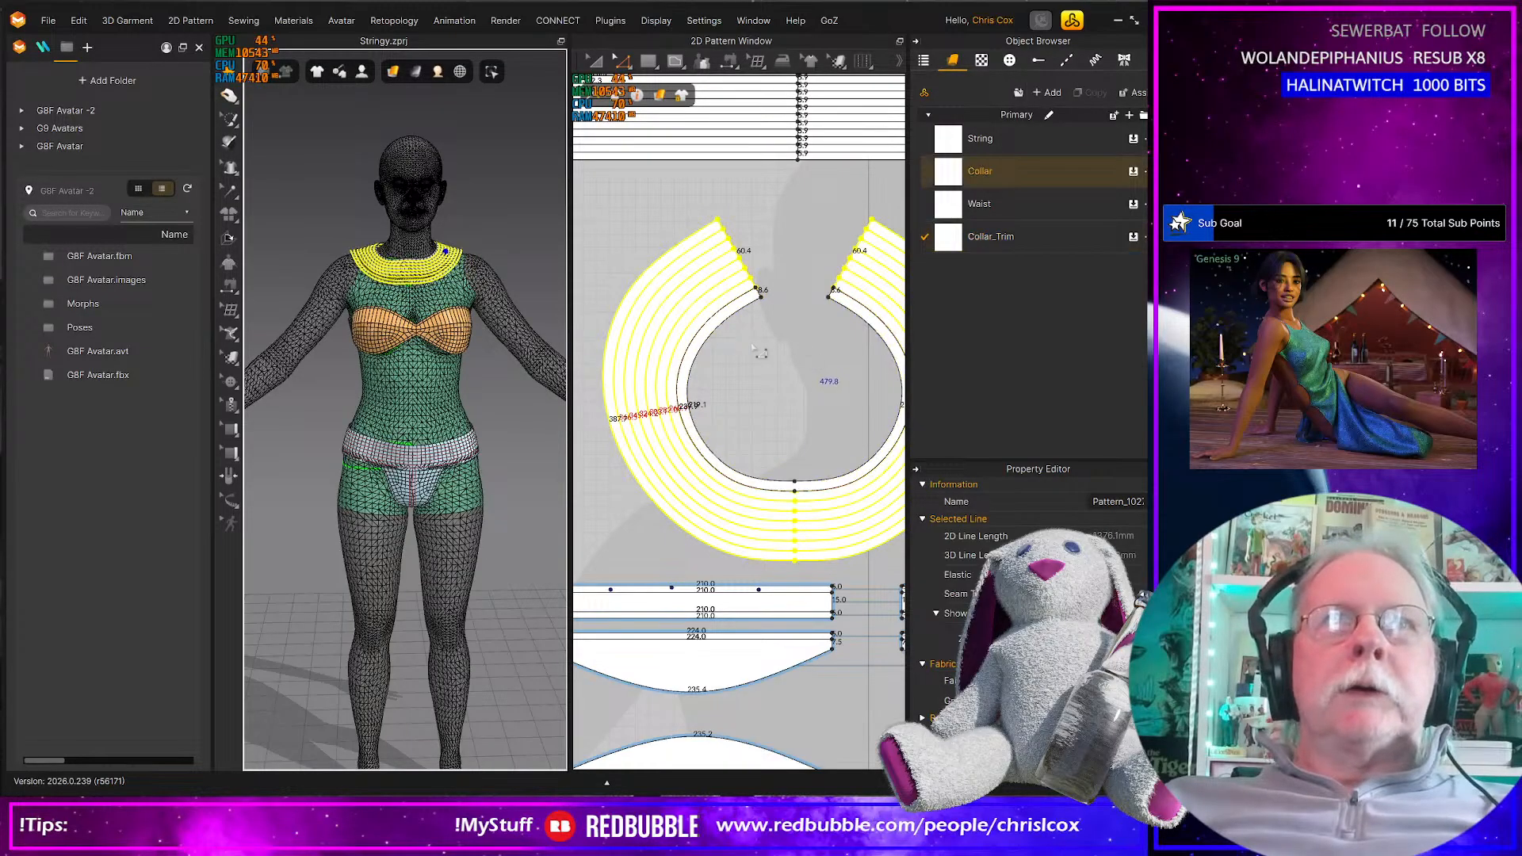
scroll(785, 355, "down", 2)
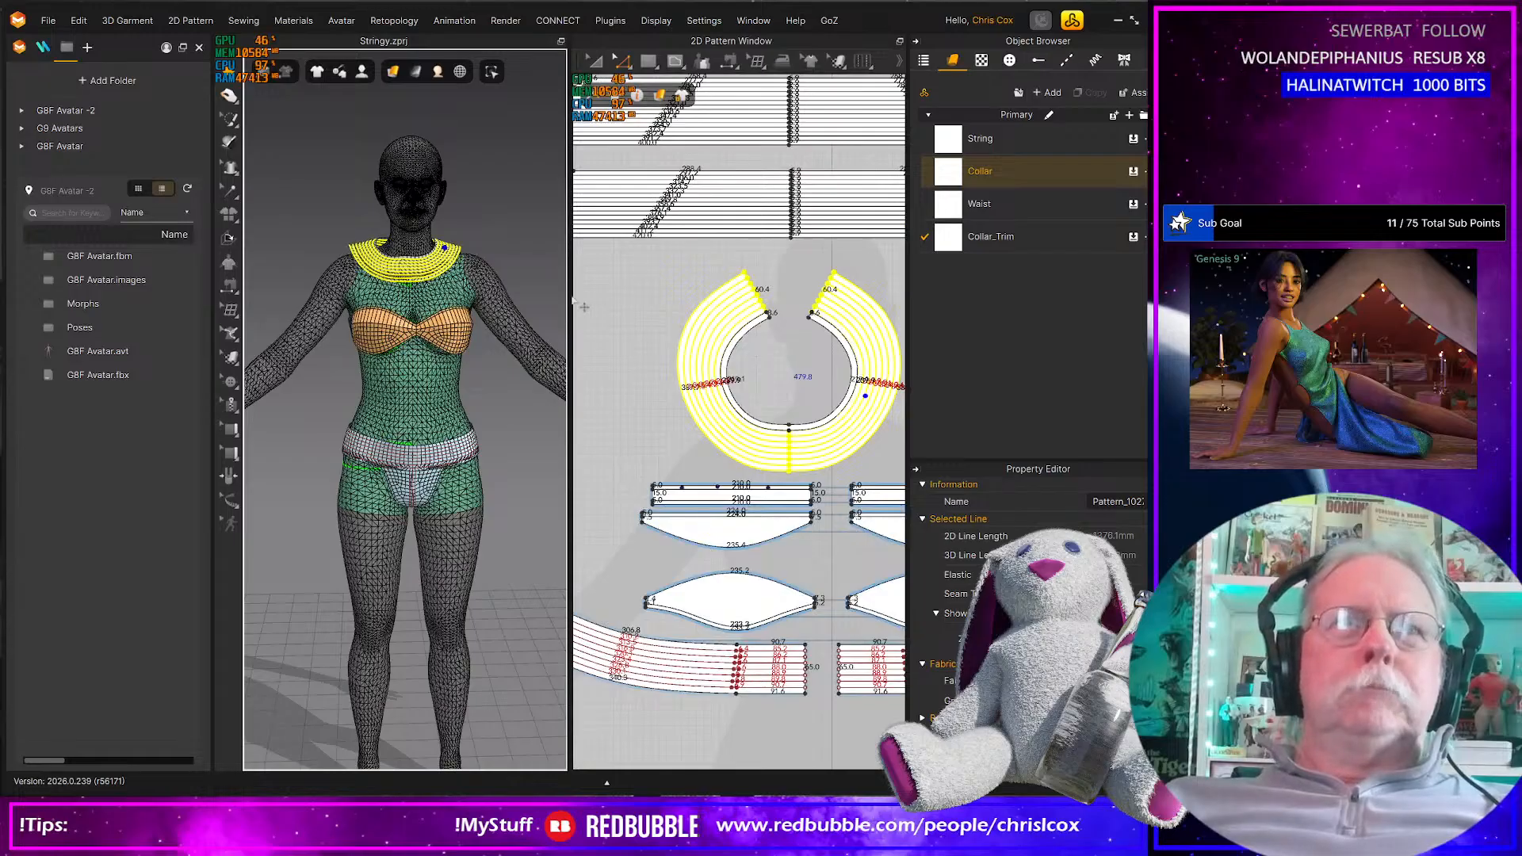
left_click_drag(450, 252, 469, 257)
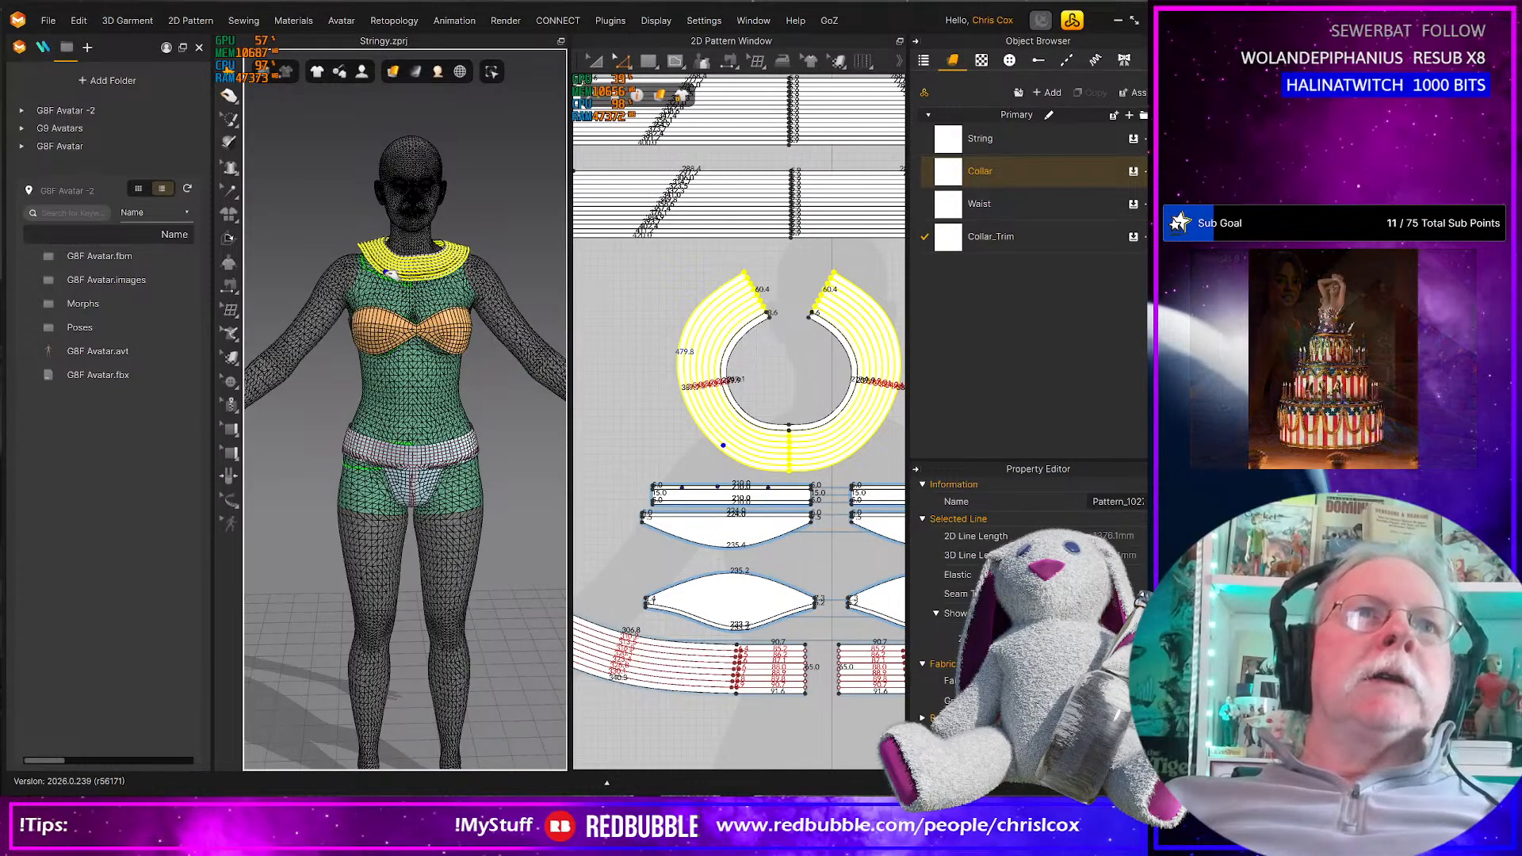
right_click(511, 258)
left_click(541, 221)
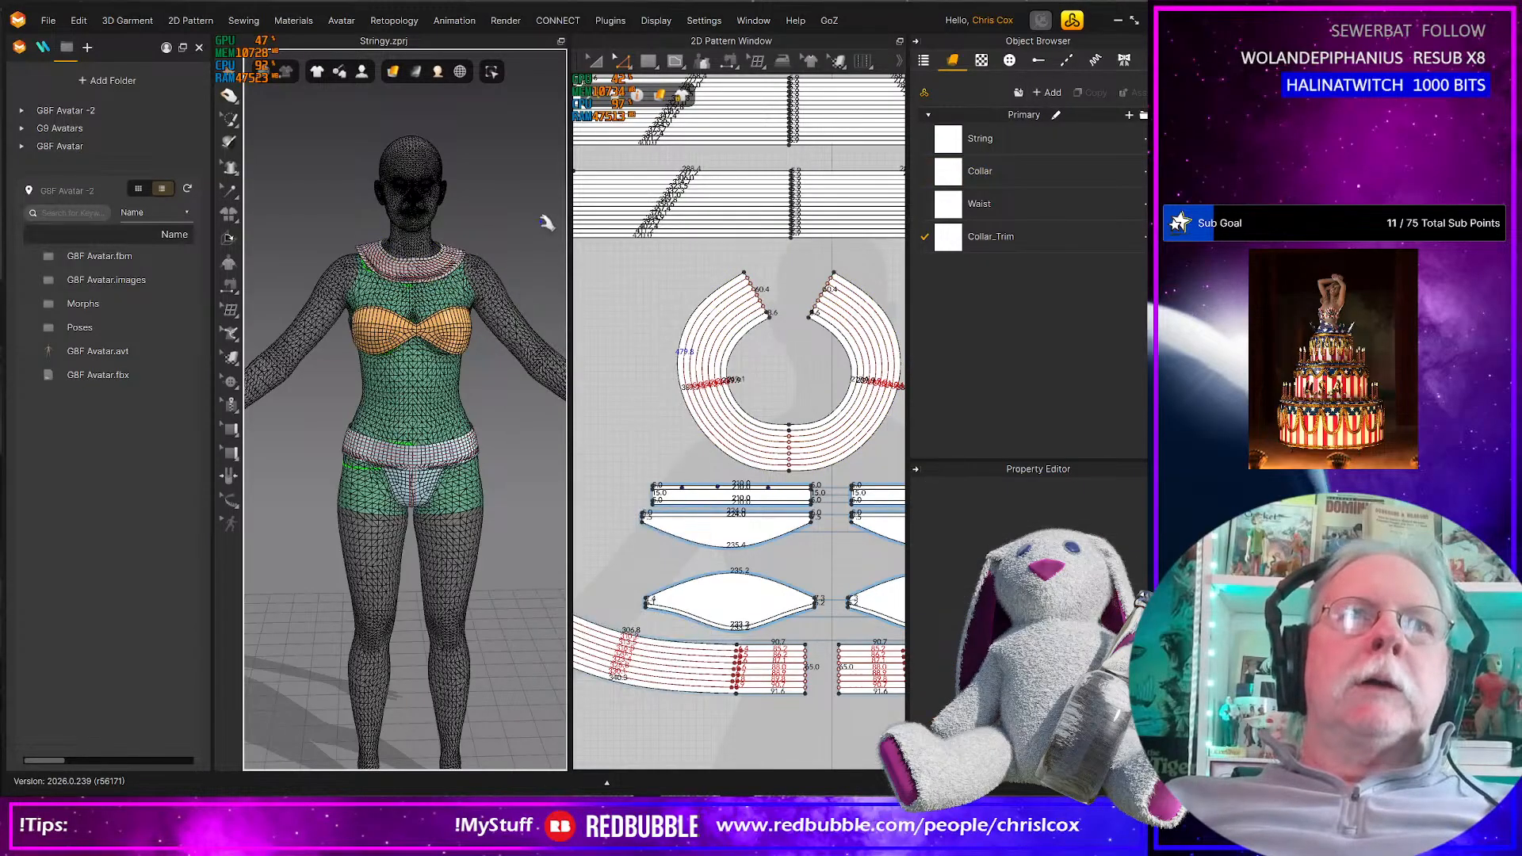
Show the simulation properties, restart the simulation and tug the collar into place again
right_click(541, 221)
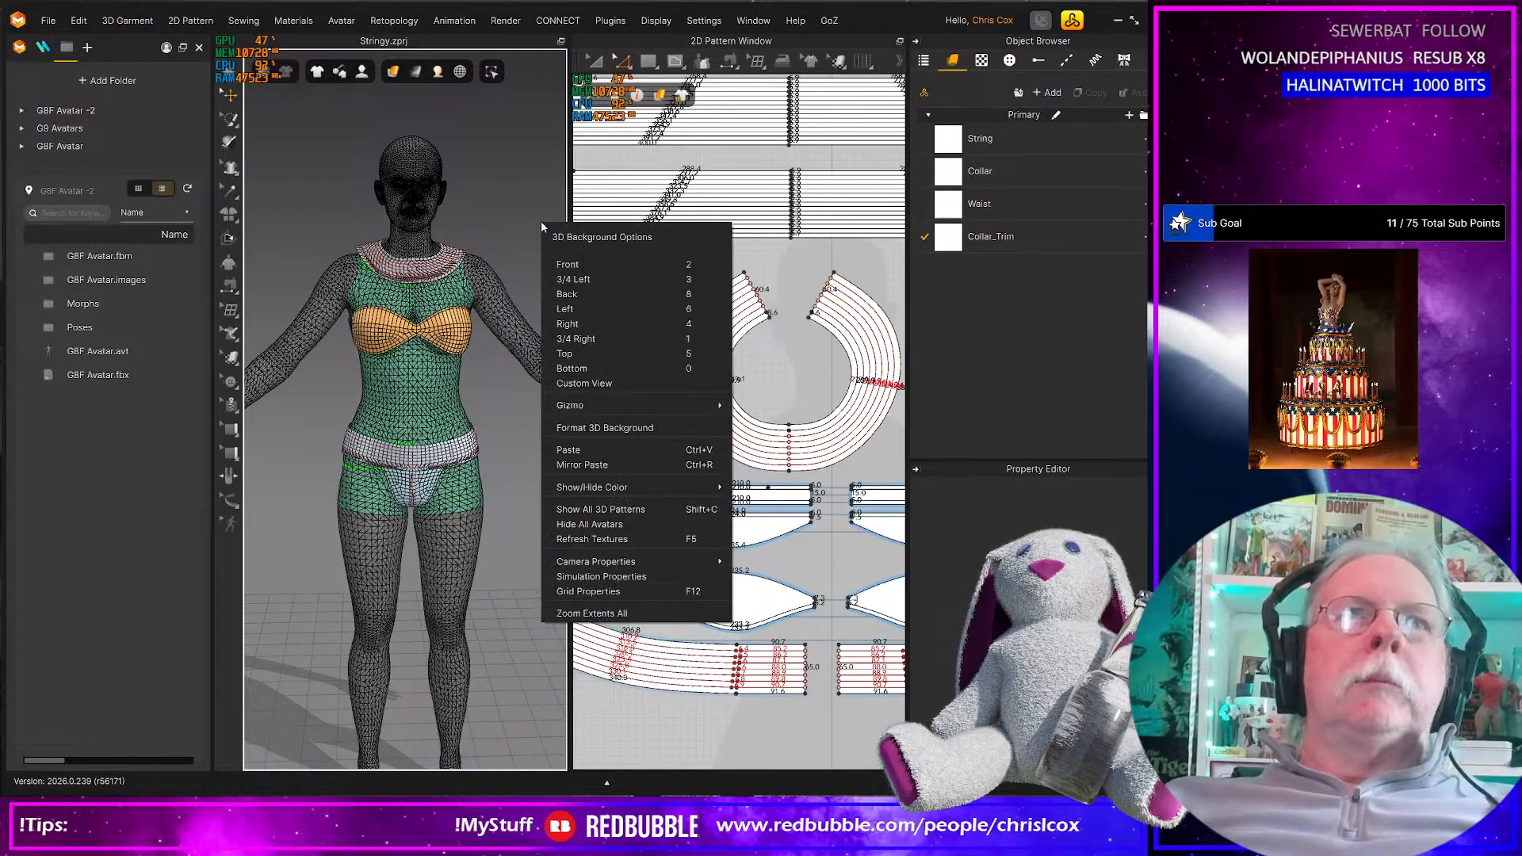
left_click(624, 576)
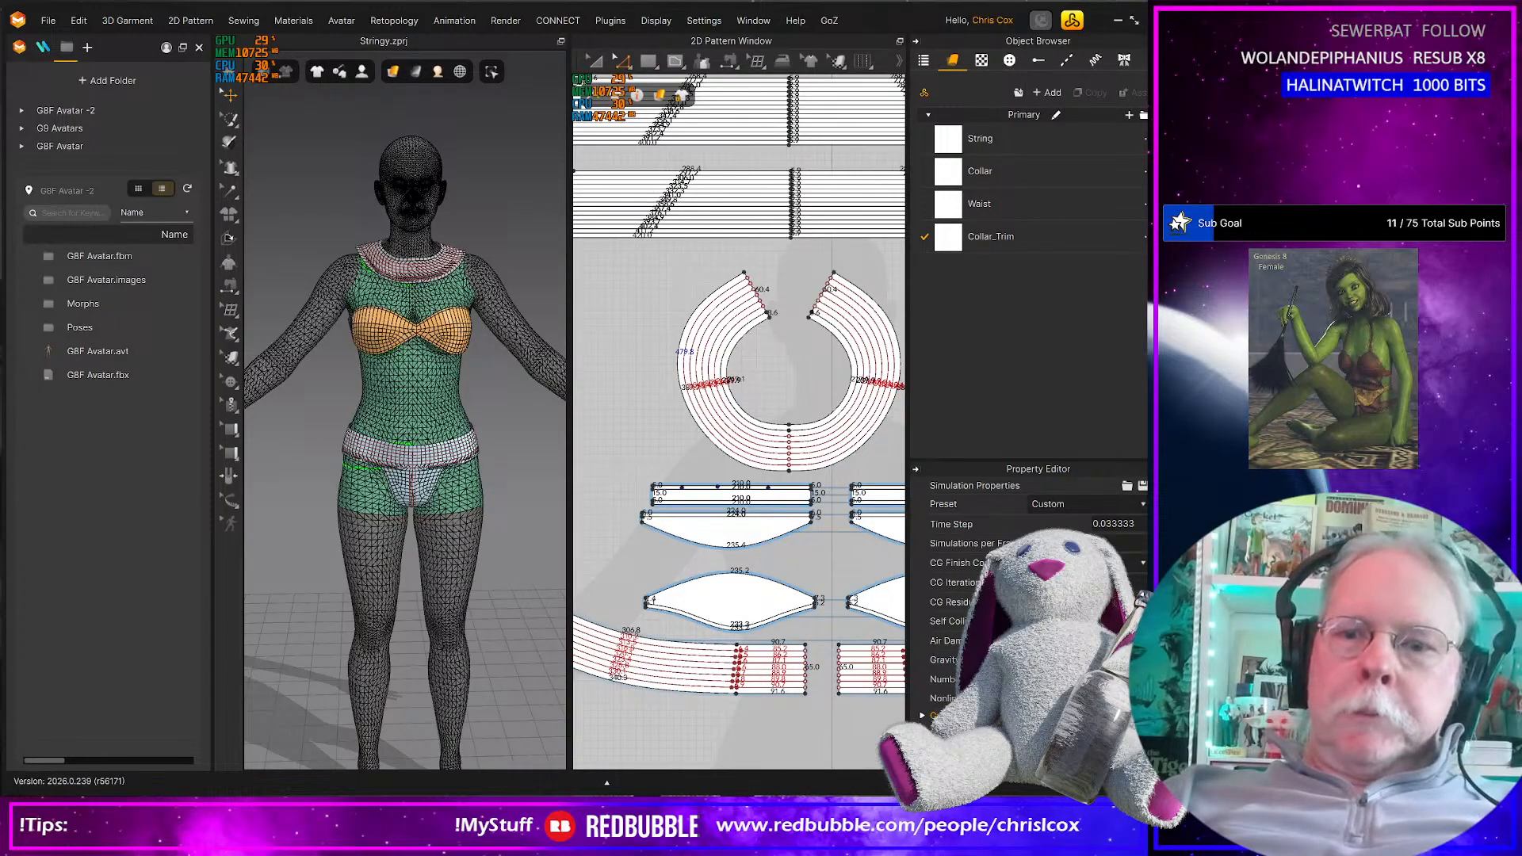
key("space")
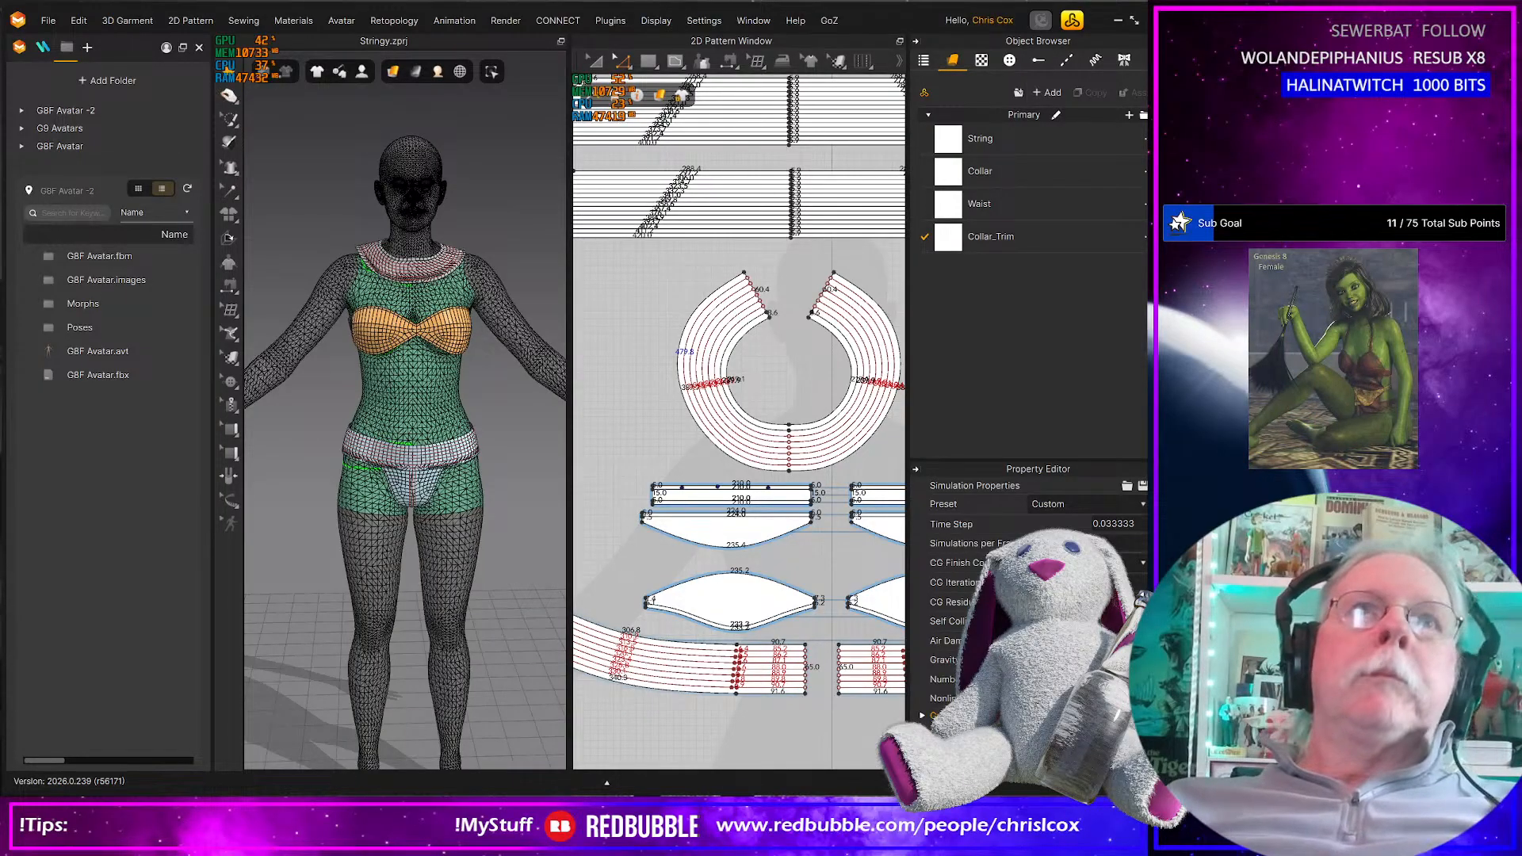
left_click_drag(382, 248, 379, 260)
left_click(377, 262)
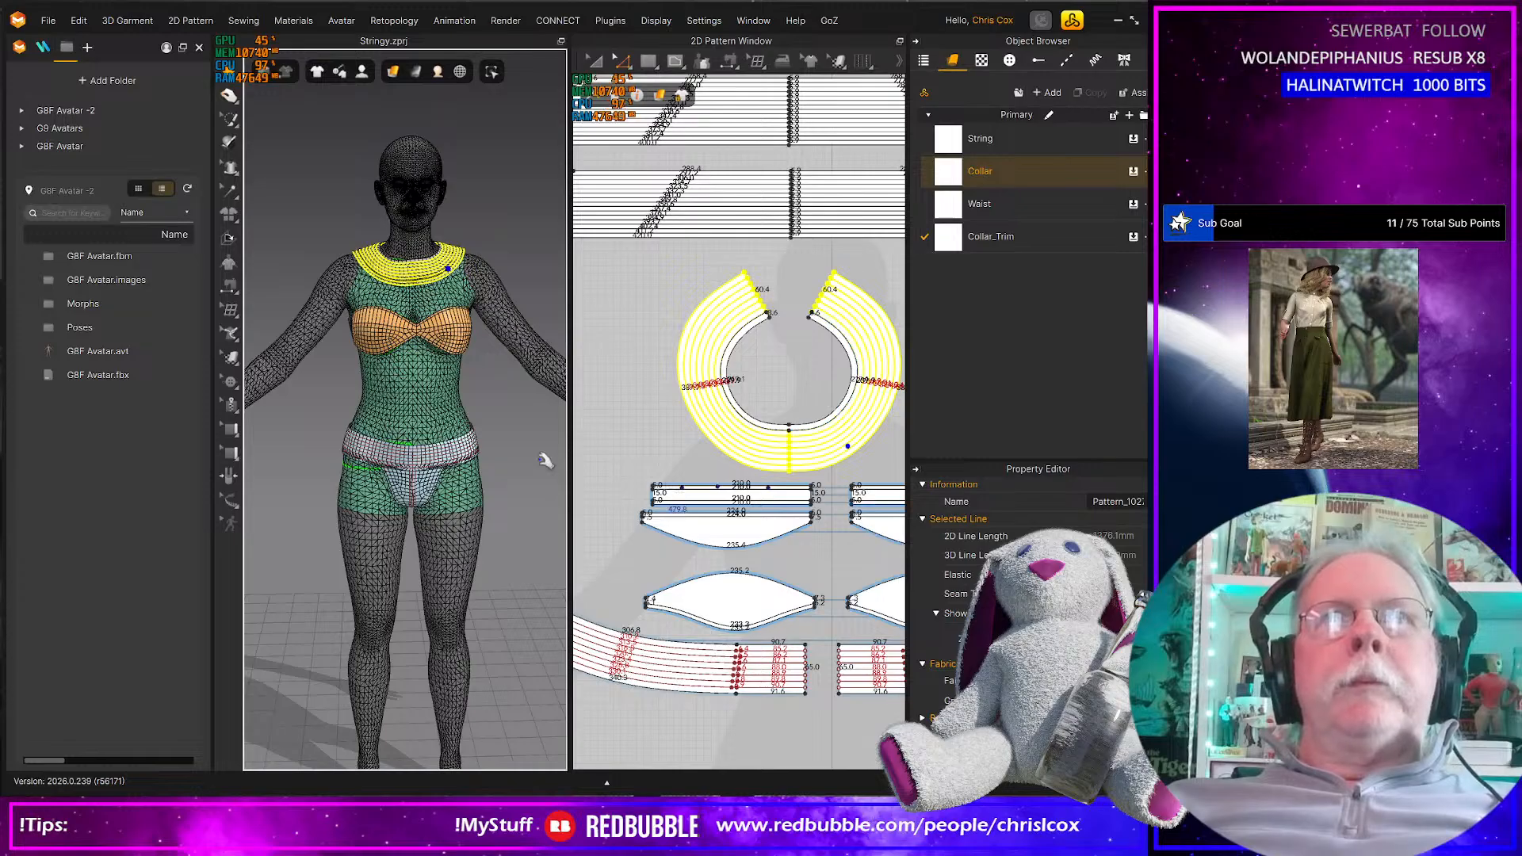
Check the String fabric's pieces and add a new fabric named Waist_Trim
scroll(817, 394, "up", 3)
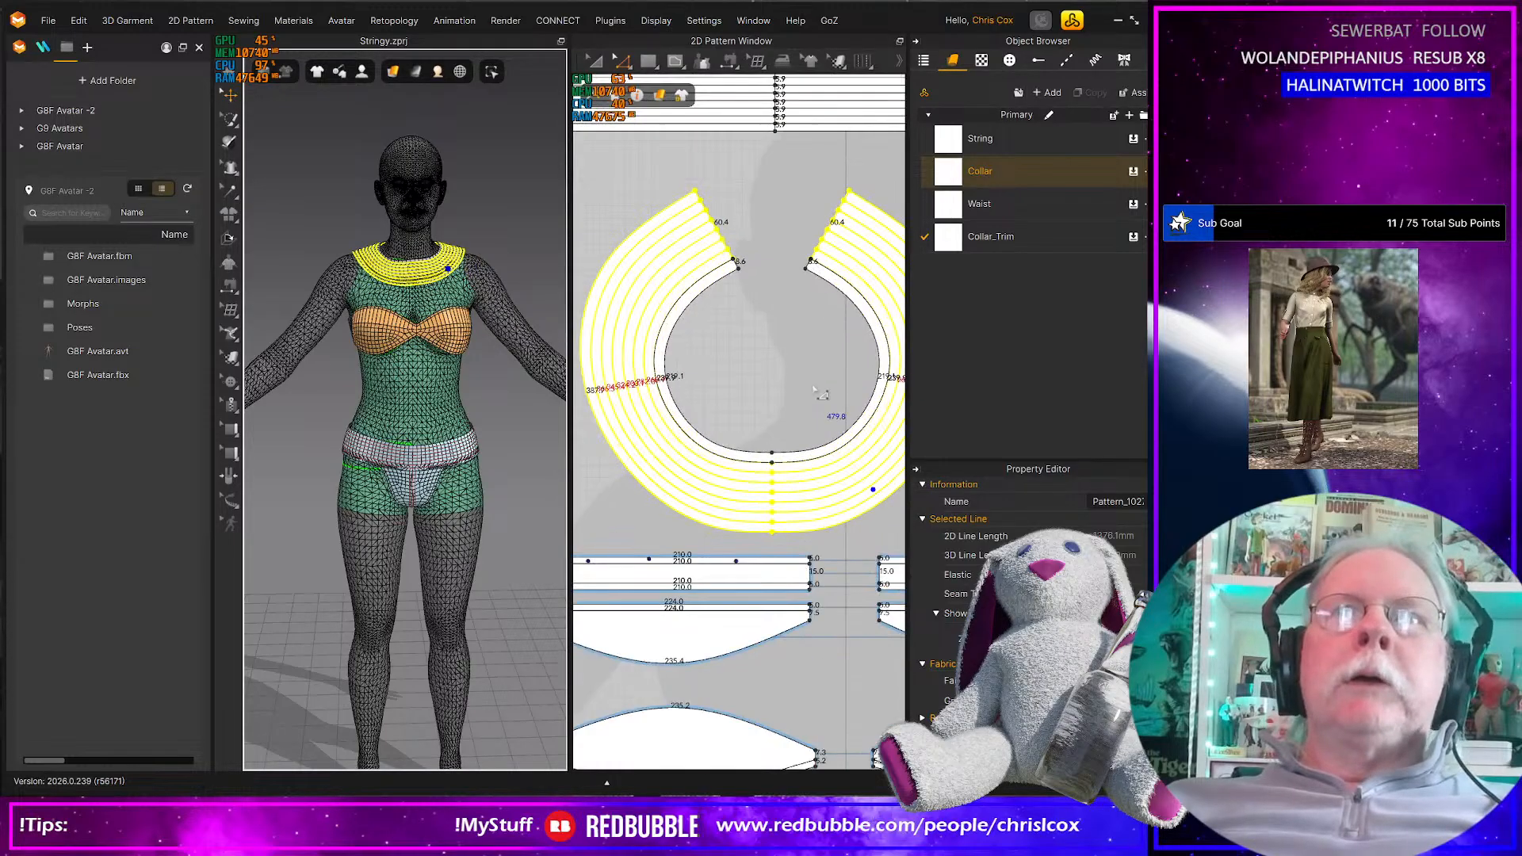
scroll(817, 394, "down", 4)
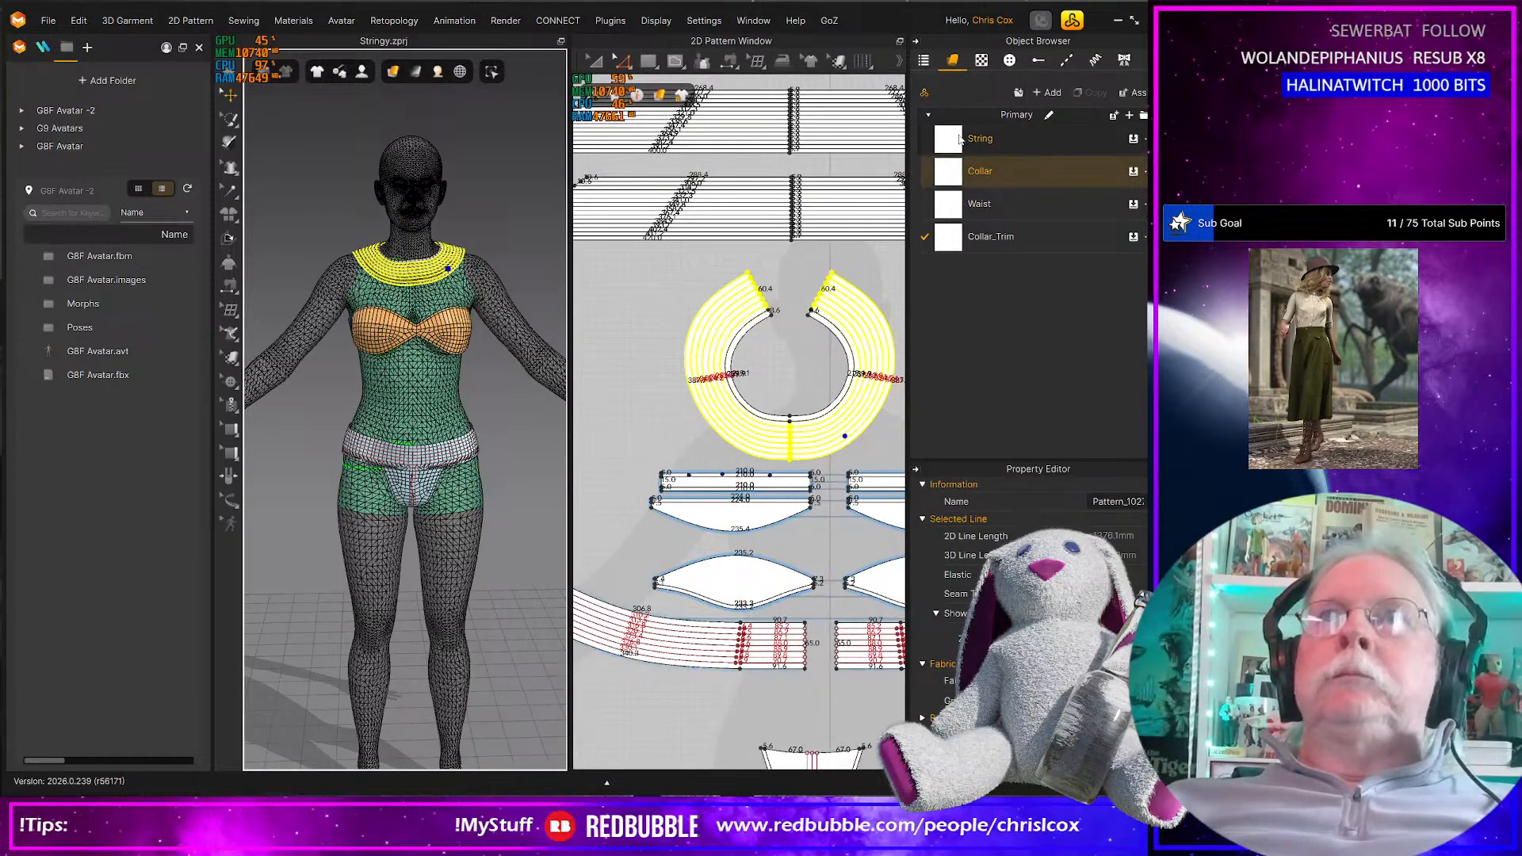
left_click(983, 139)
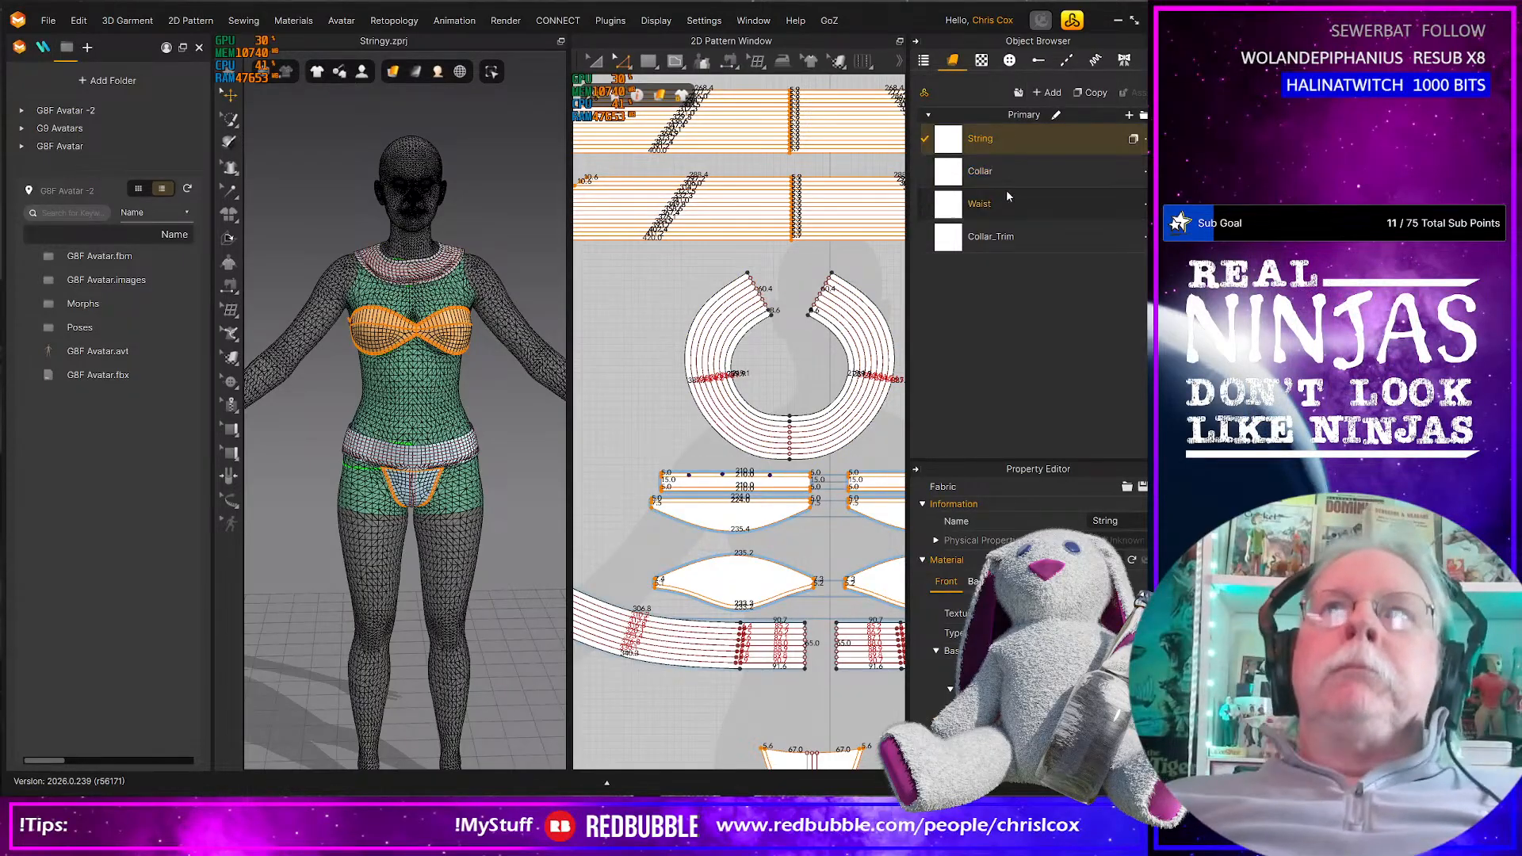
left_click(1010, 198)
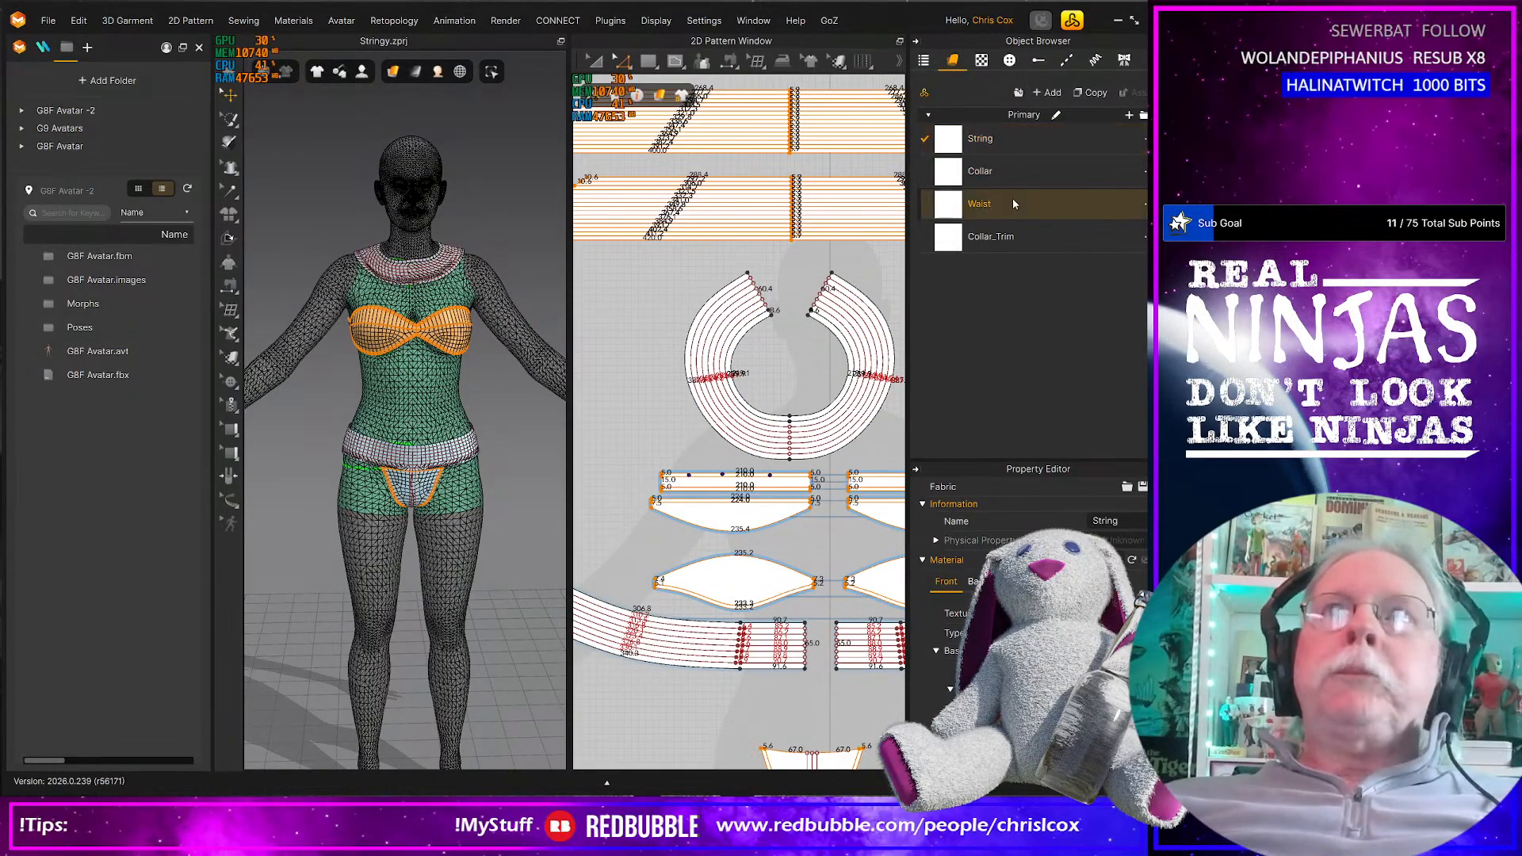
left_click(1050, 93)
double_click(1022, 270)
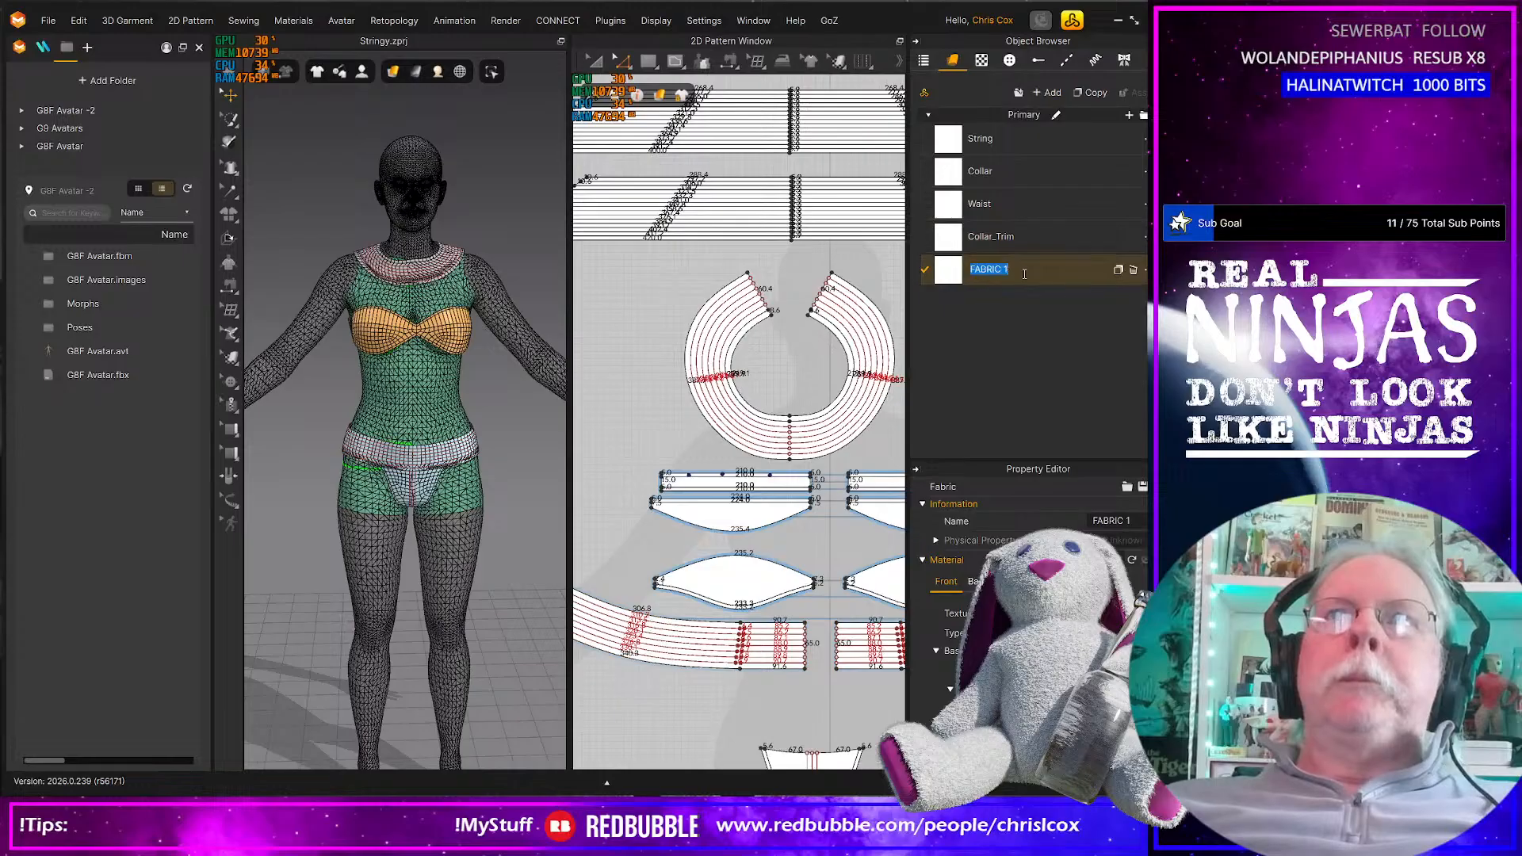
type("Waist ")
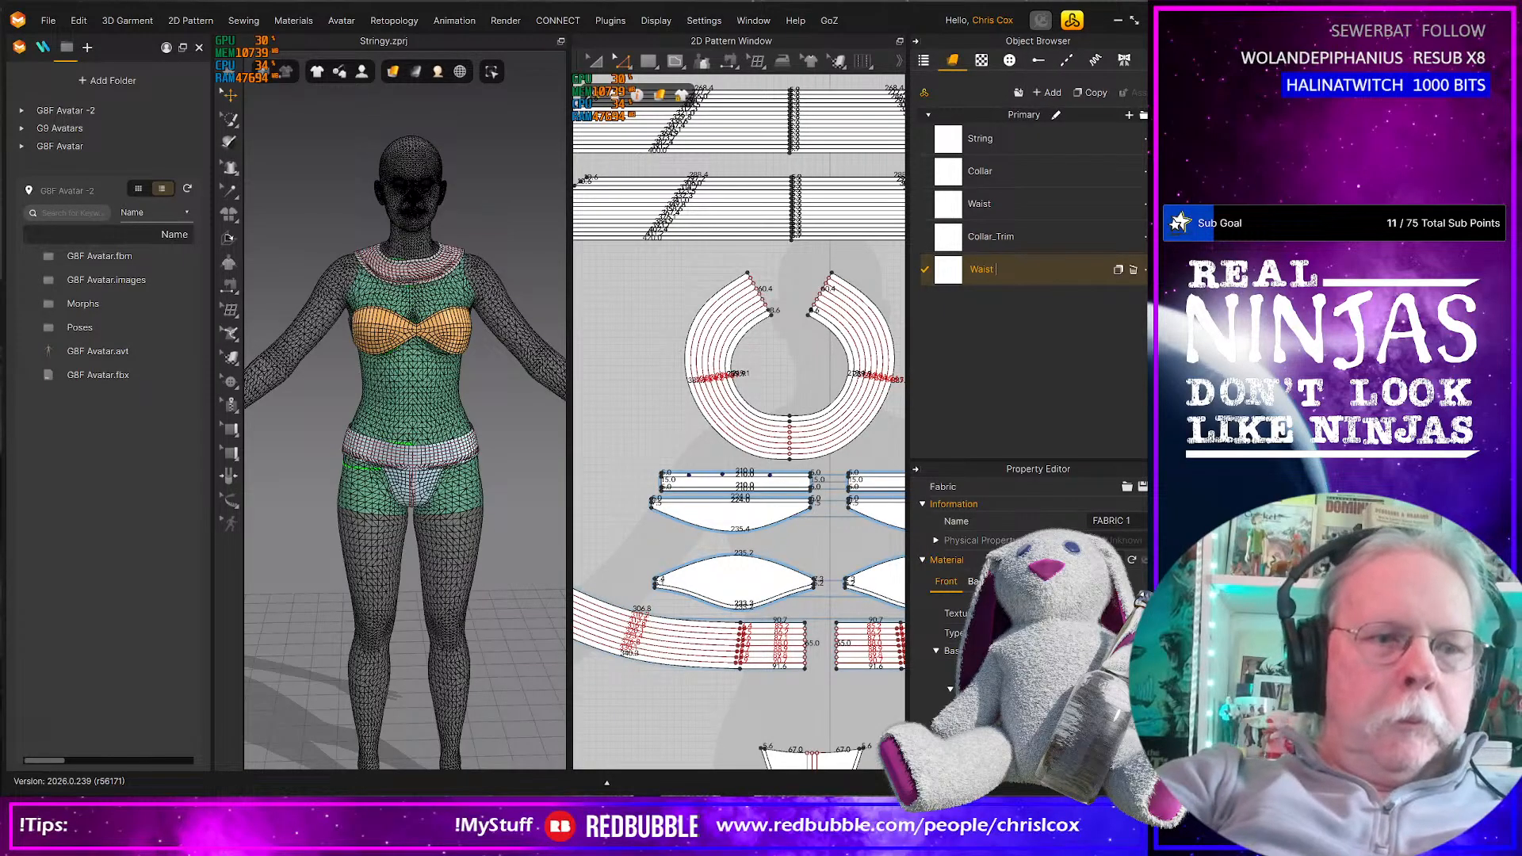
type("Trim")
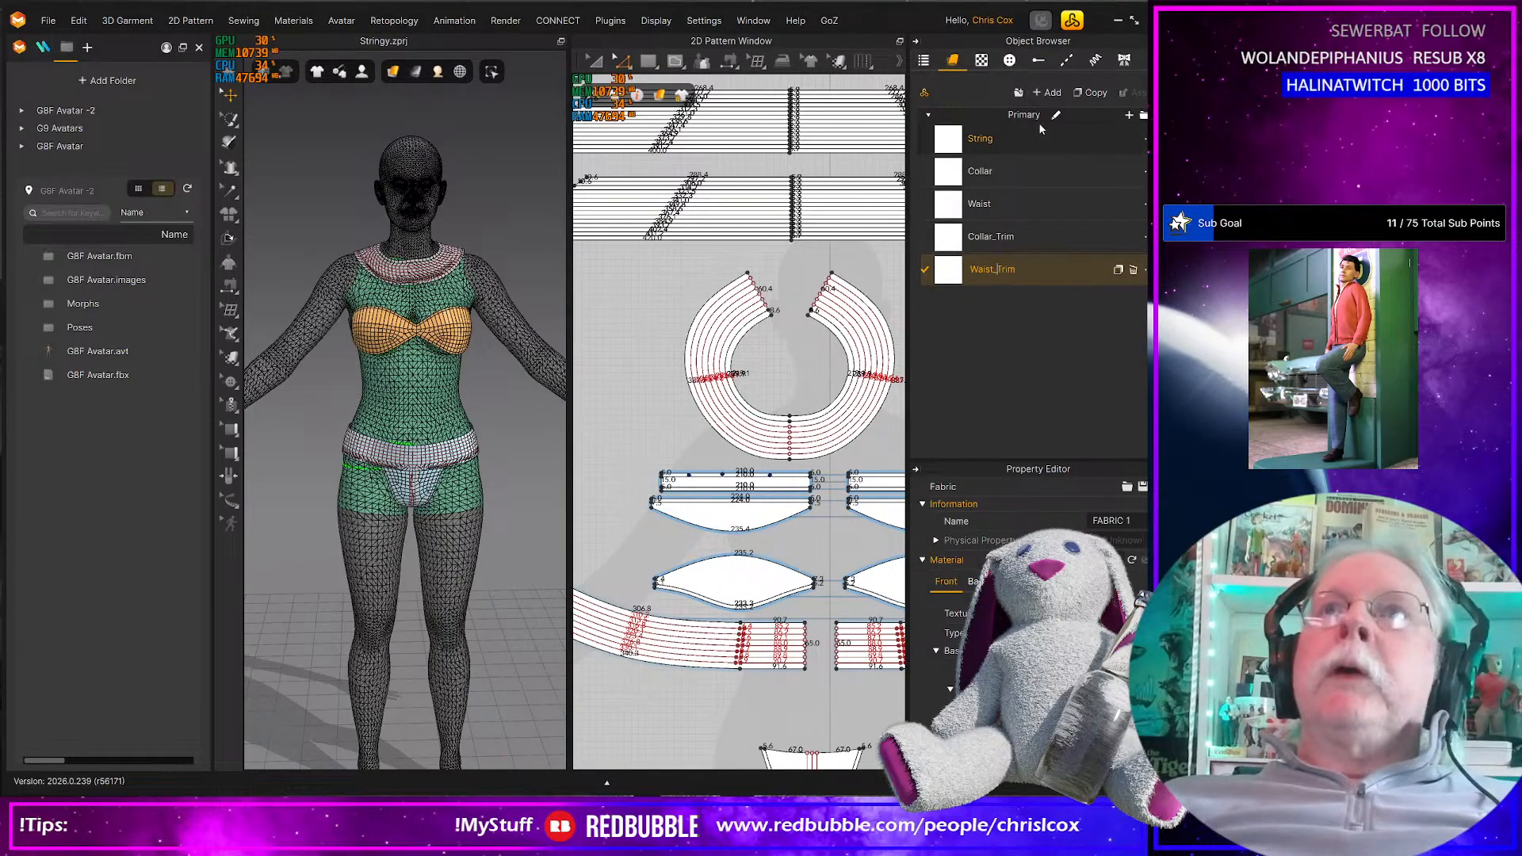
Add a new fabric named Bottom and duplicate it as a second fabric named Bottom_Trim
left_click(1051, 92)
double_click(986, 303)
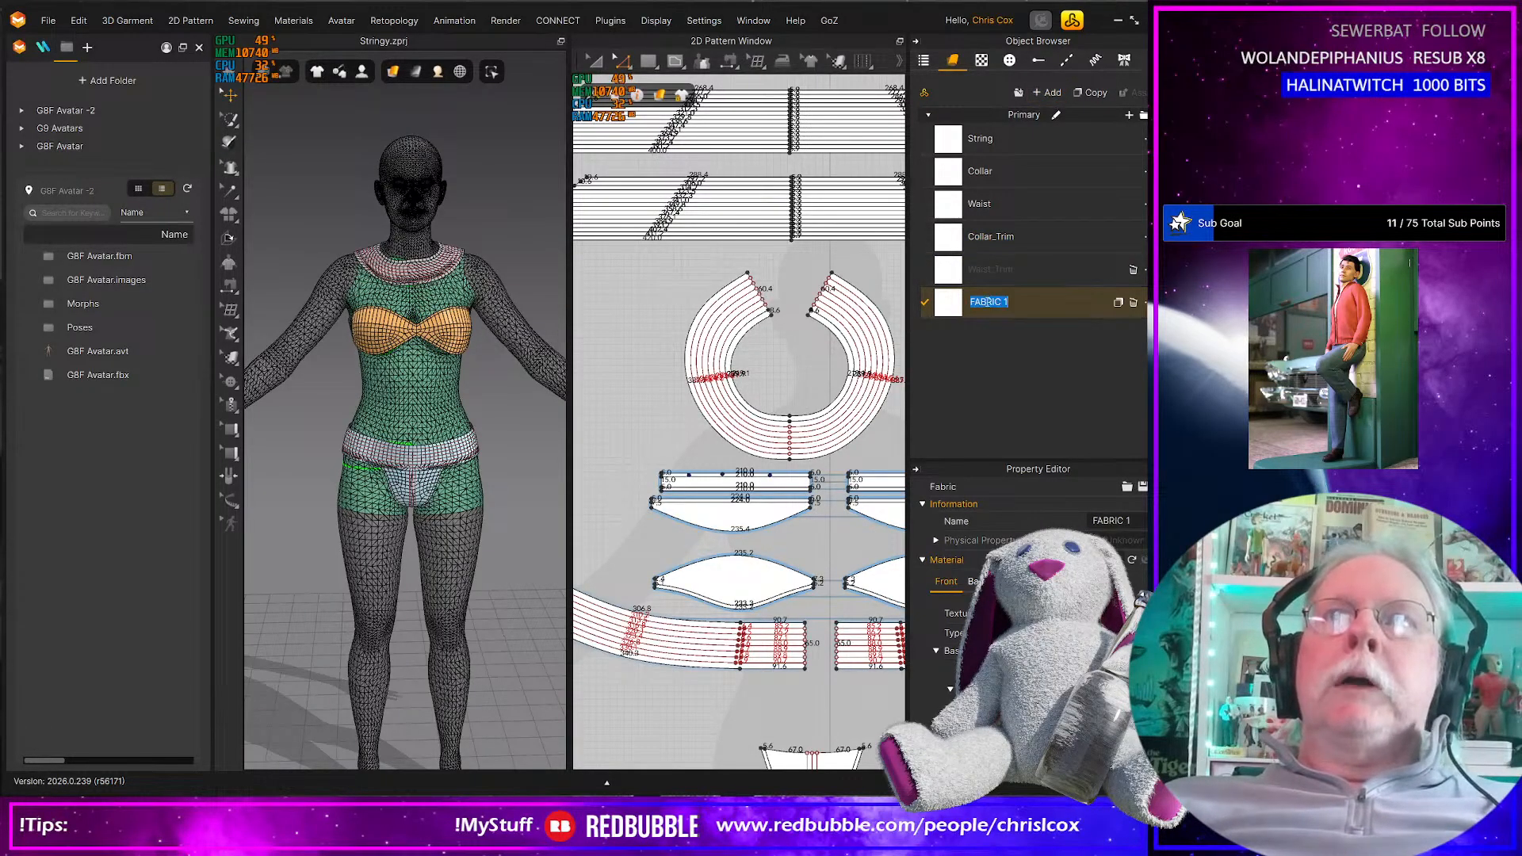
type("Bo")
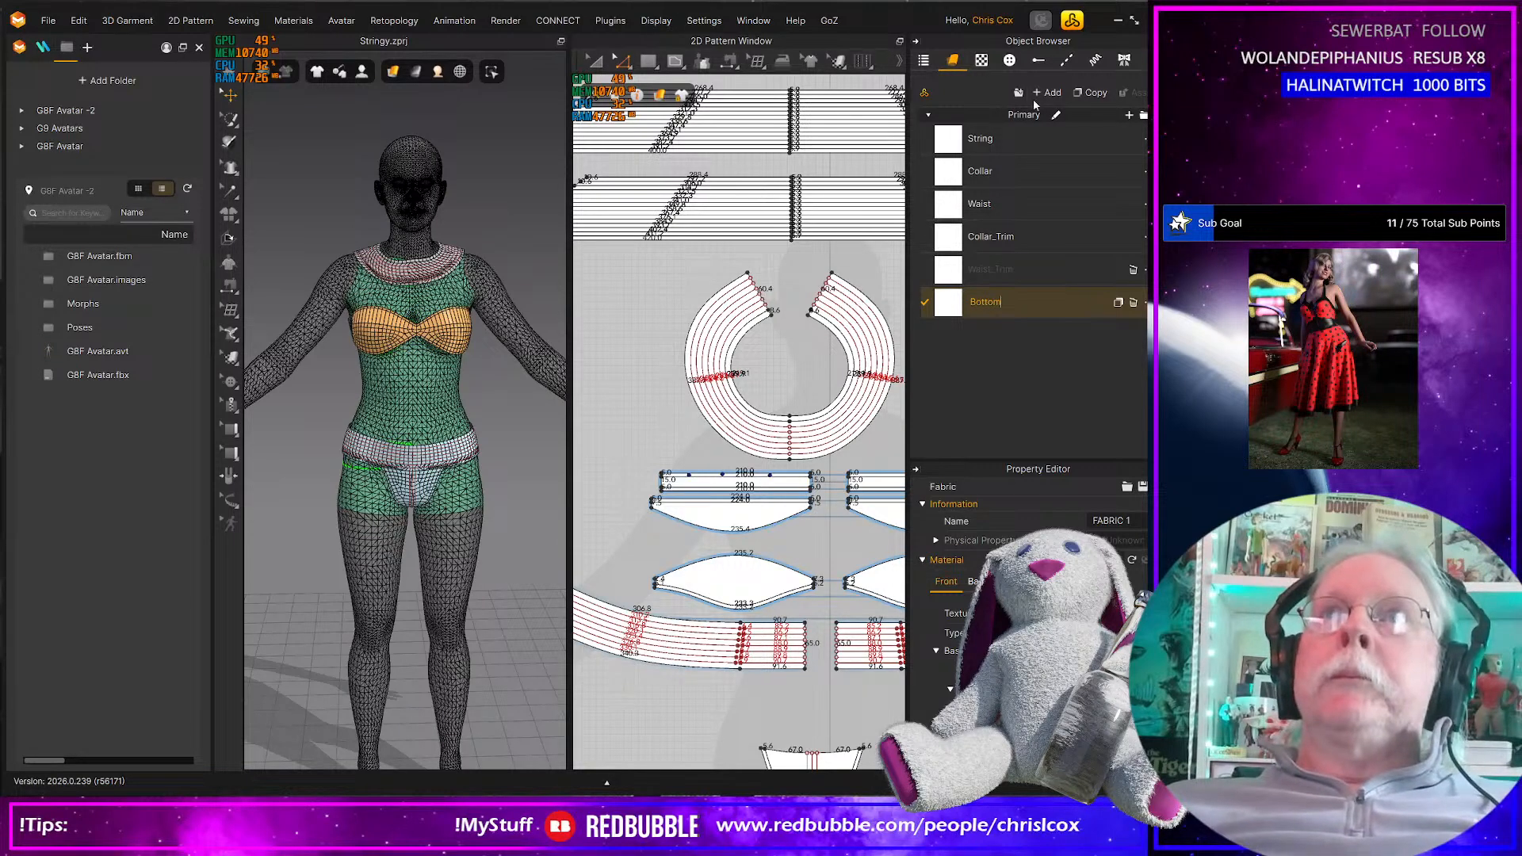
type("ttom")
left_click(1092, 93)
double_click(1007, 335)
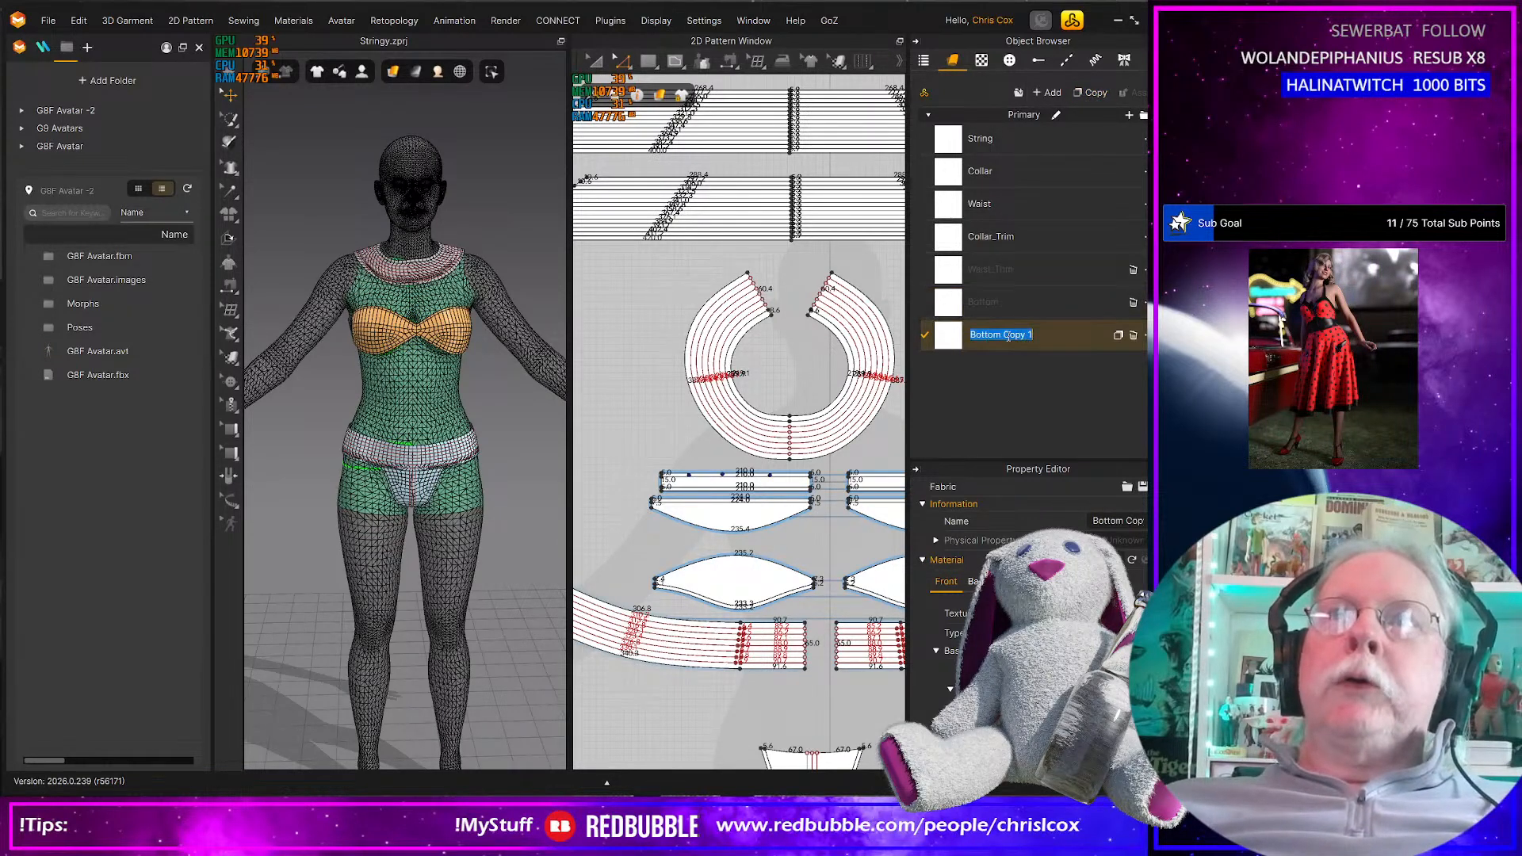
key("shift+End")
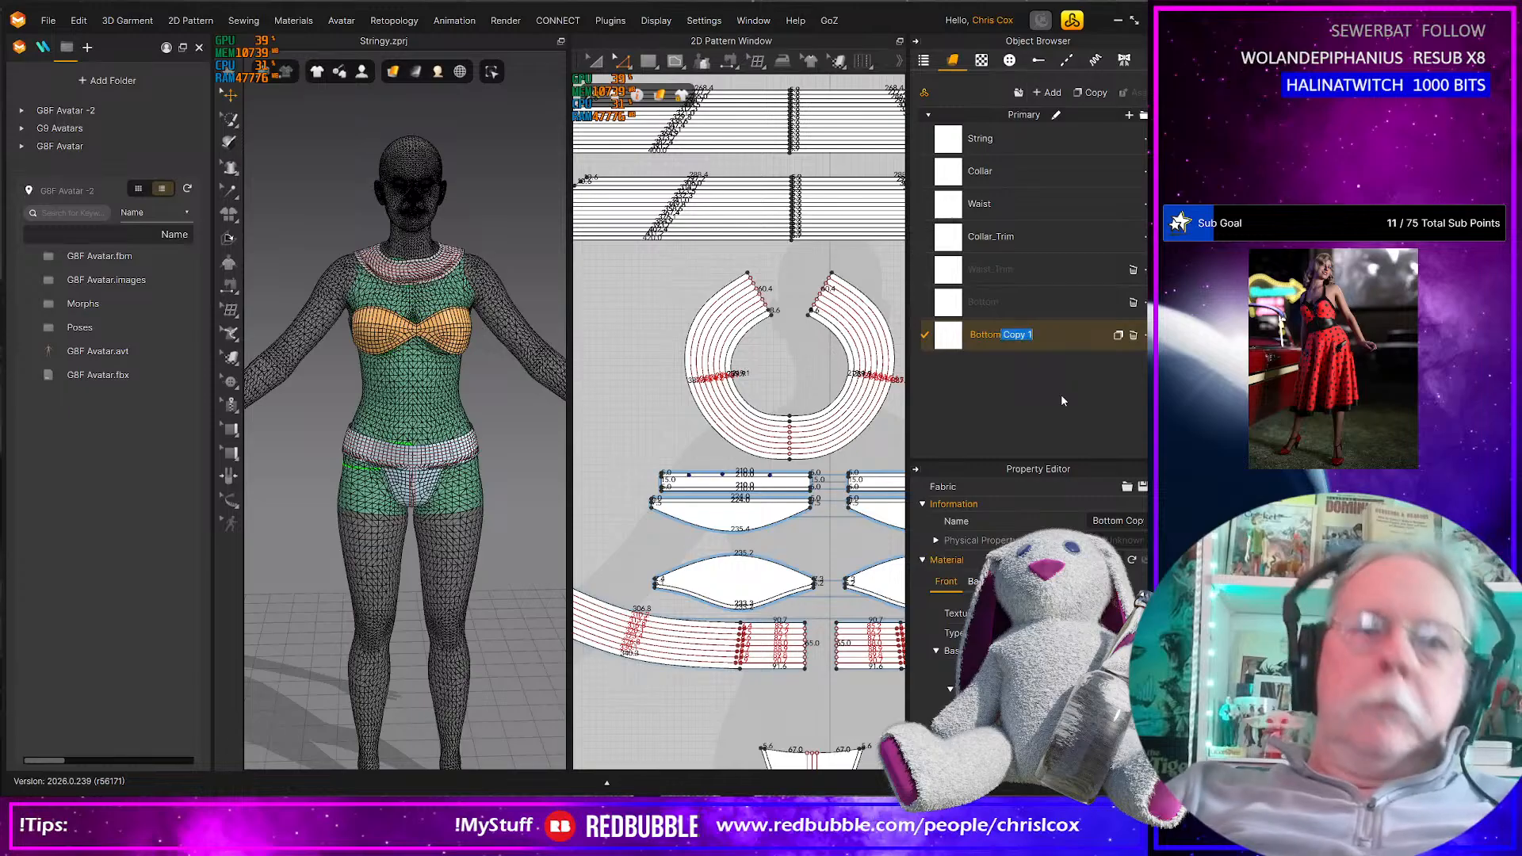
type("_Trim")
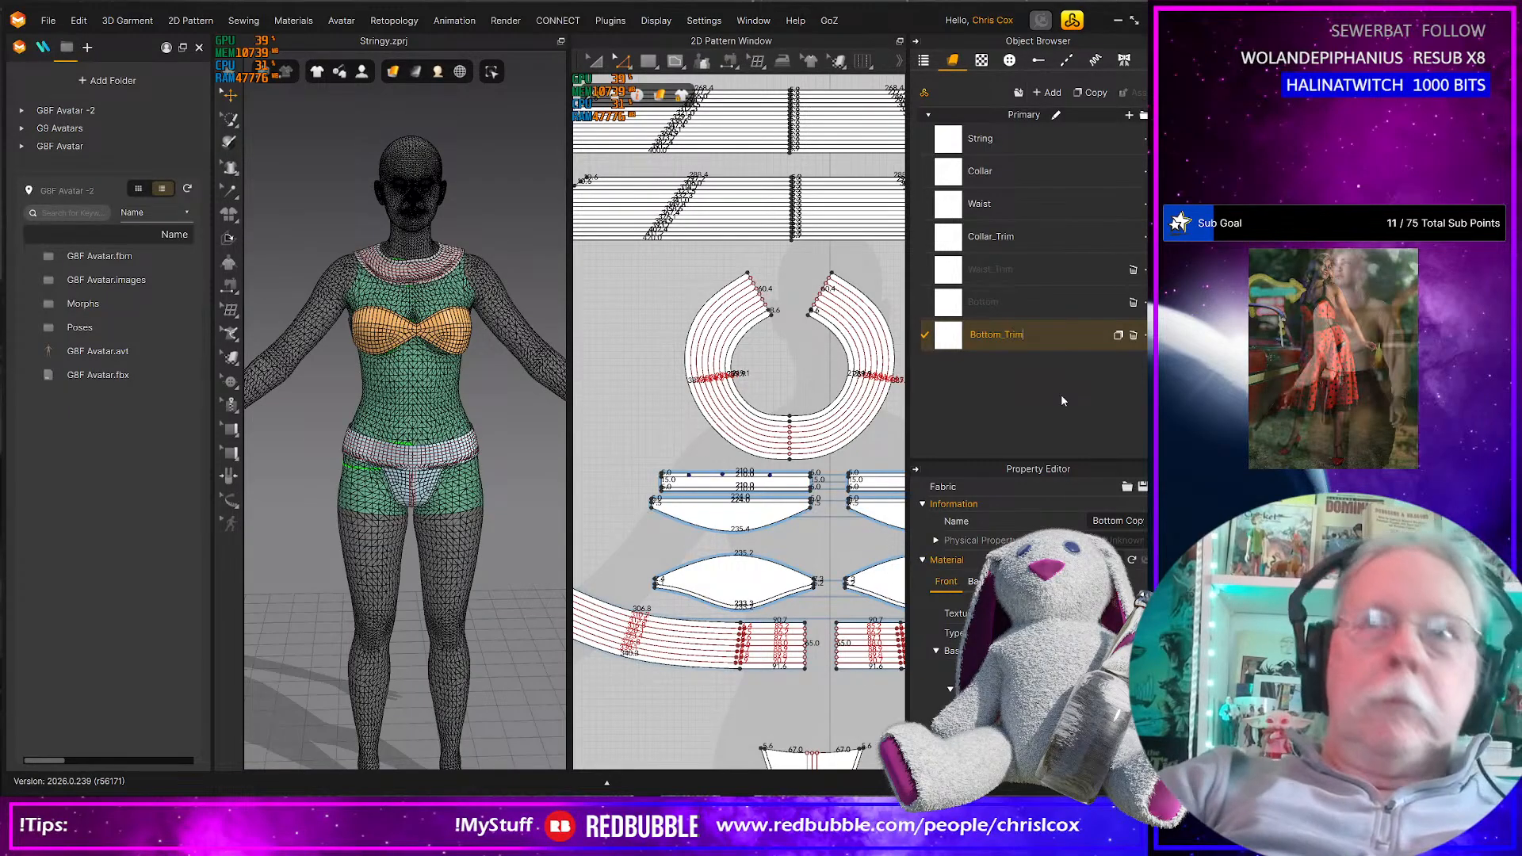
Add two more fabrics to the list, named Top and Top_Trim
left_click(1046, 92)
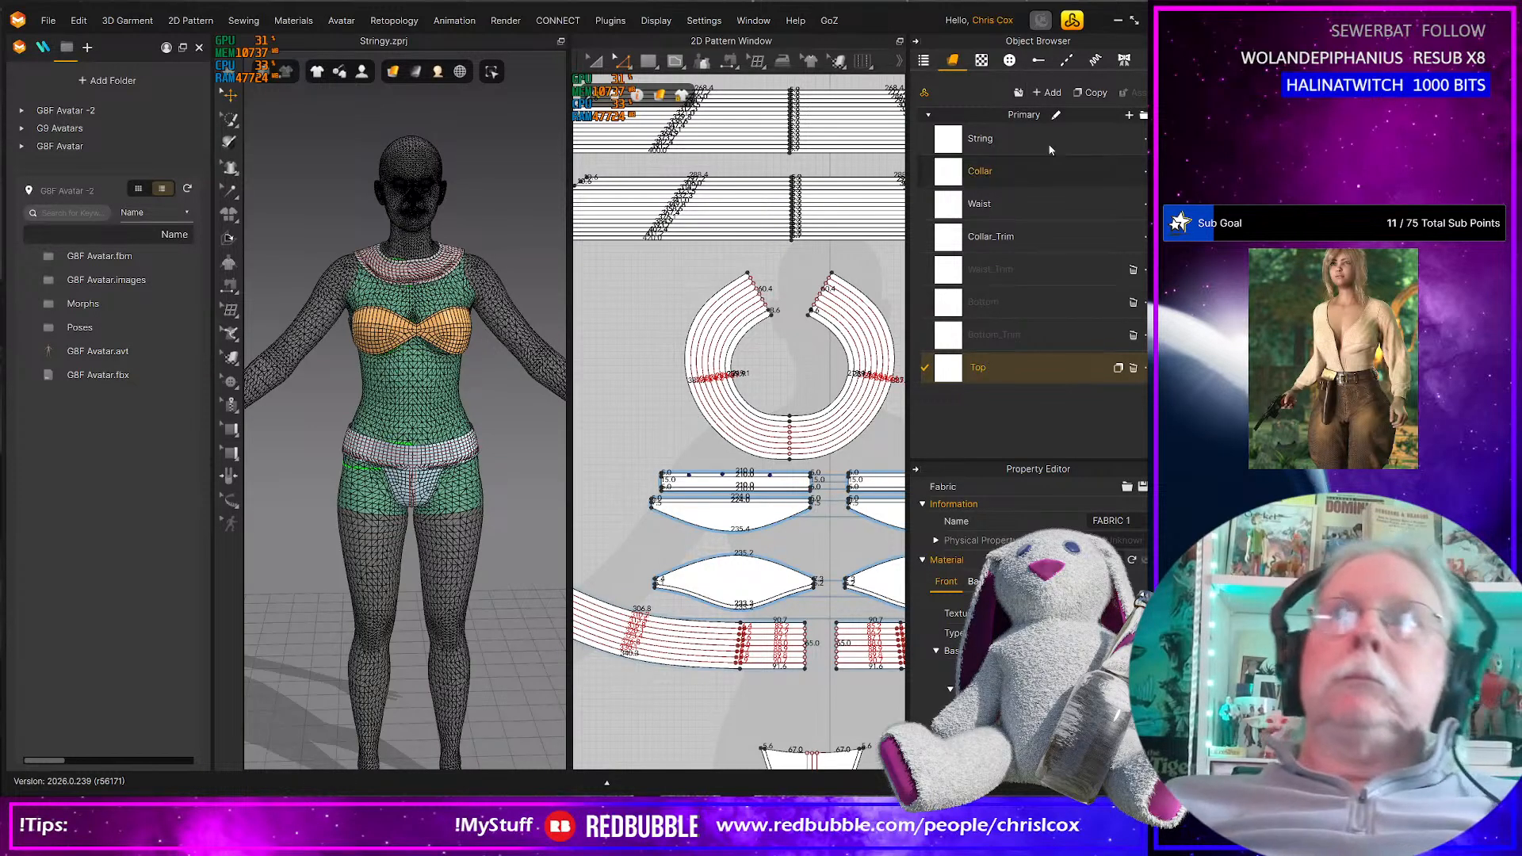
left_click(1046, 93)
double_click(990, 399)
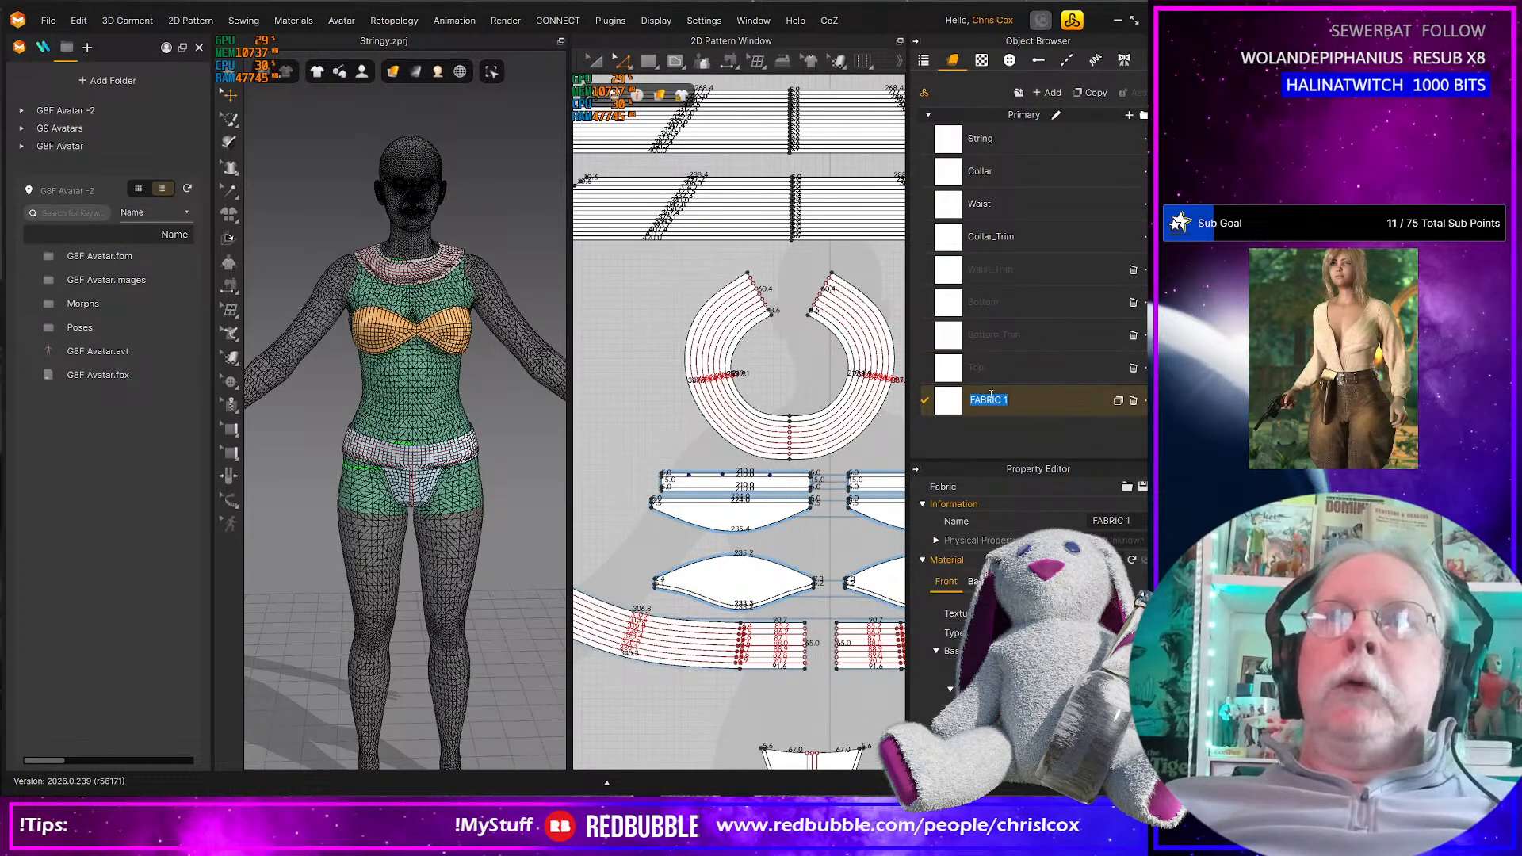
type("Top_Trim")
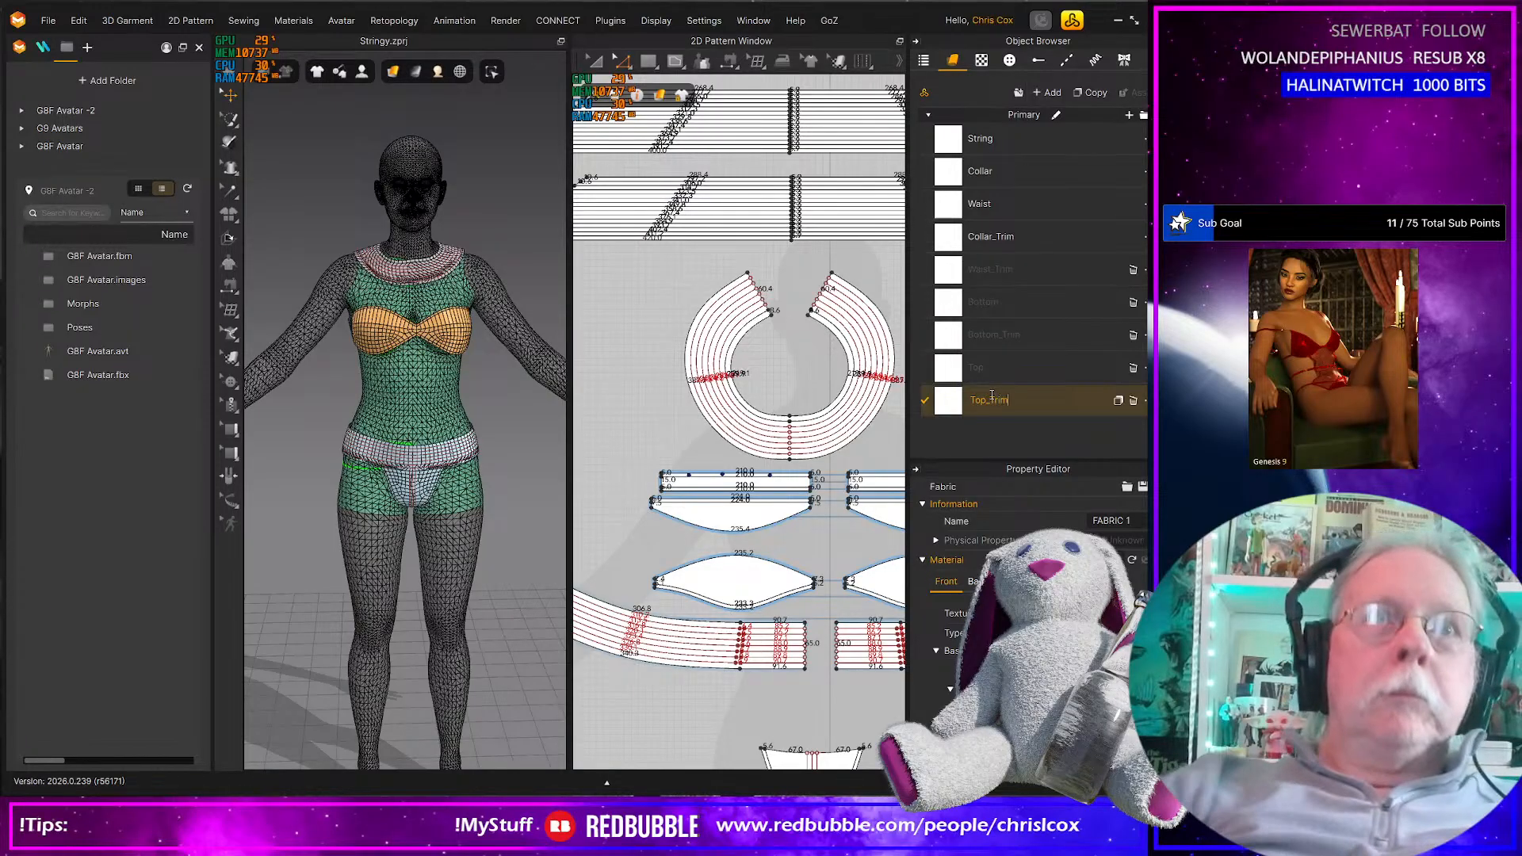
key("Return")
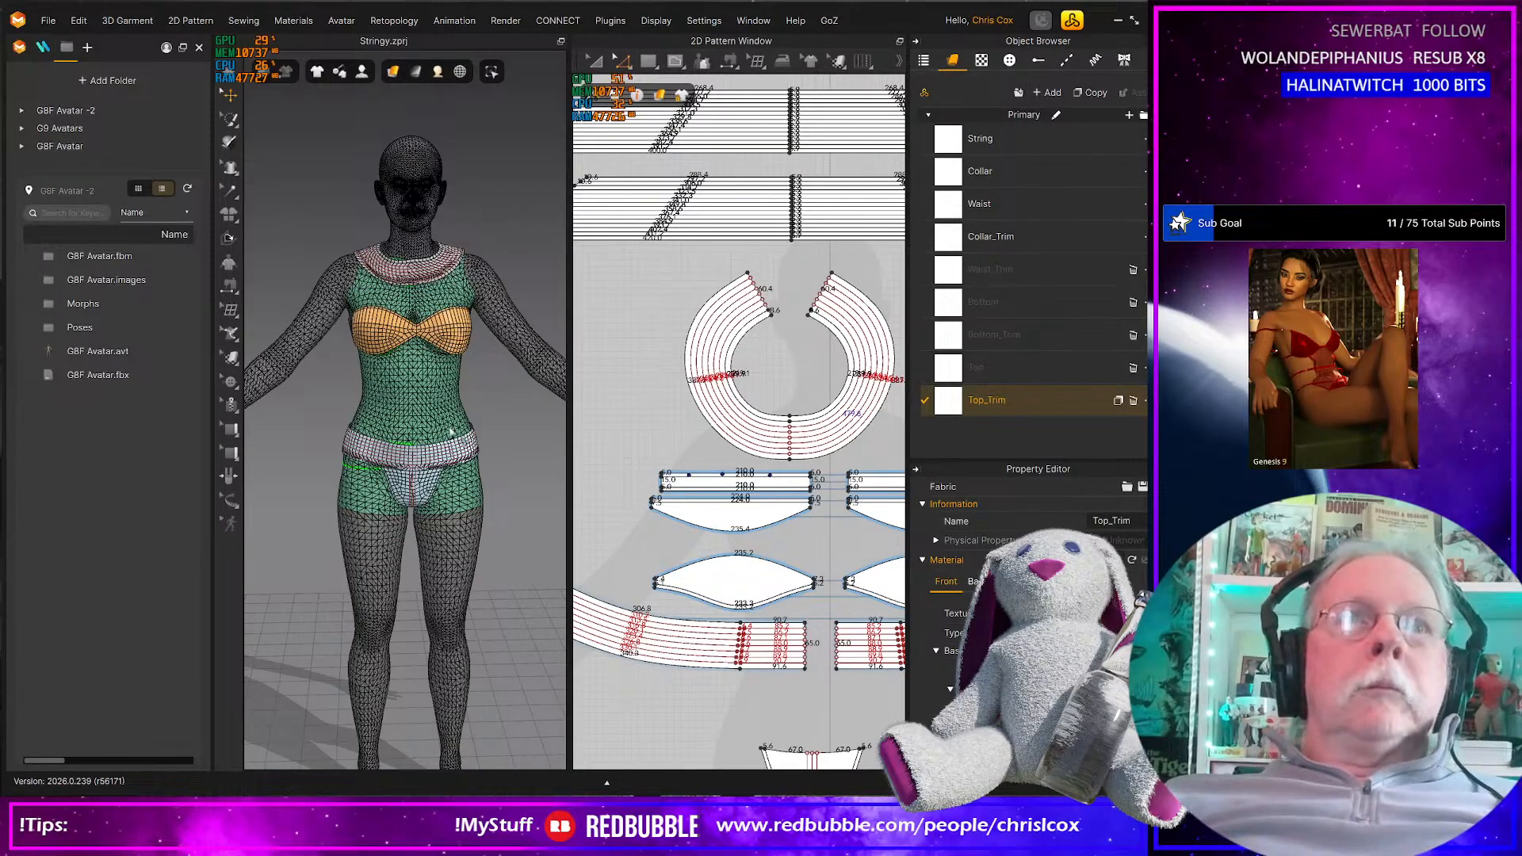
Set the String fabric's color to bright red, F50000
scroll(467, 452, "down", 2)
scroll(467, 452, "up", 2)
scroll(478, 450, "up", 1)
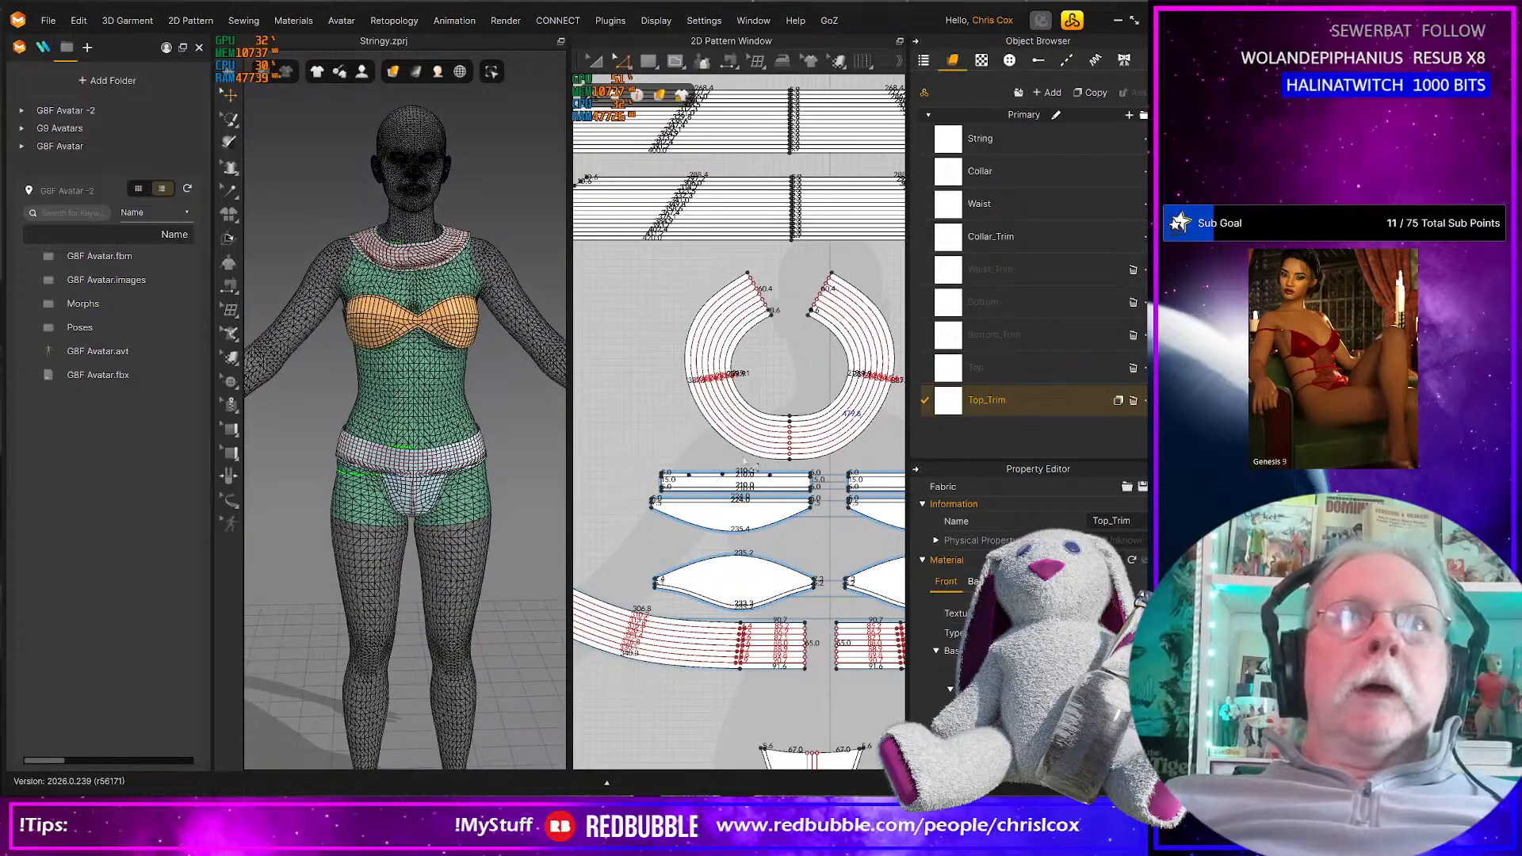
scroll(770, 320, "down", 4)
scroll(770, 320, "down", 1)
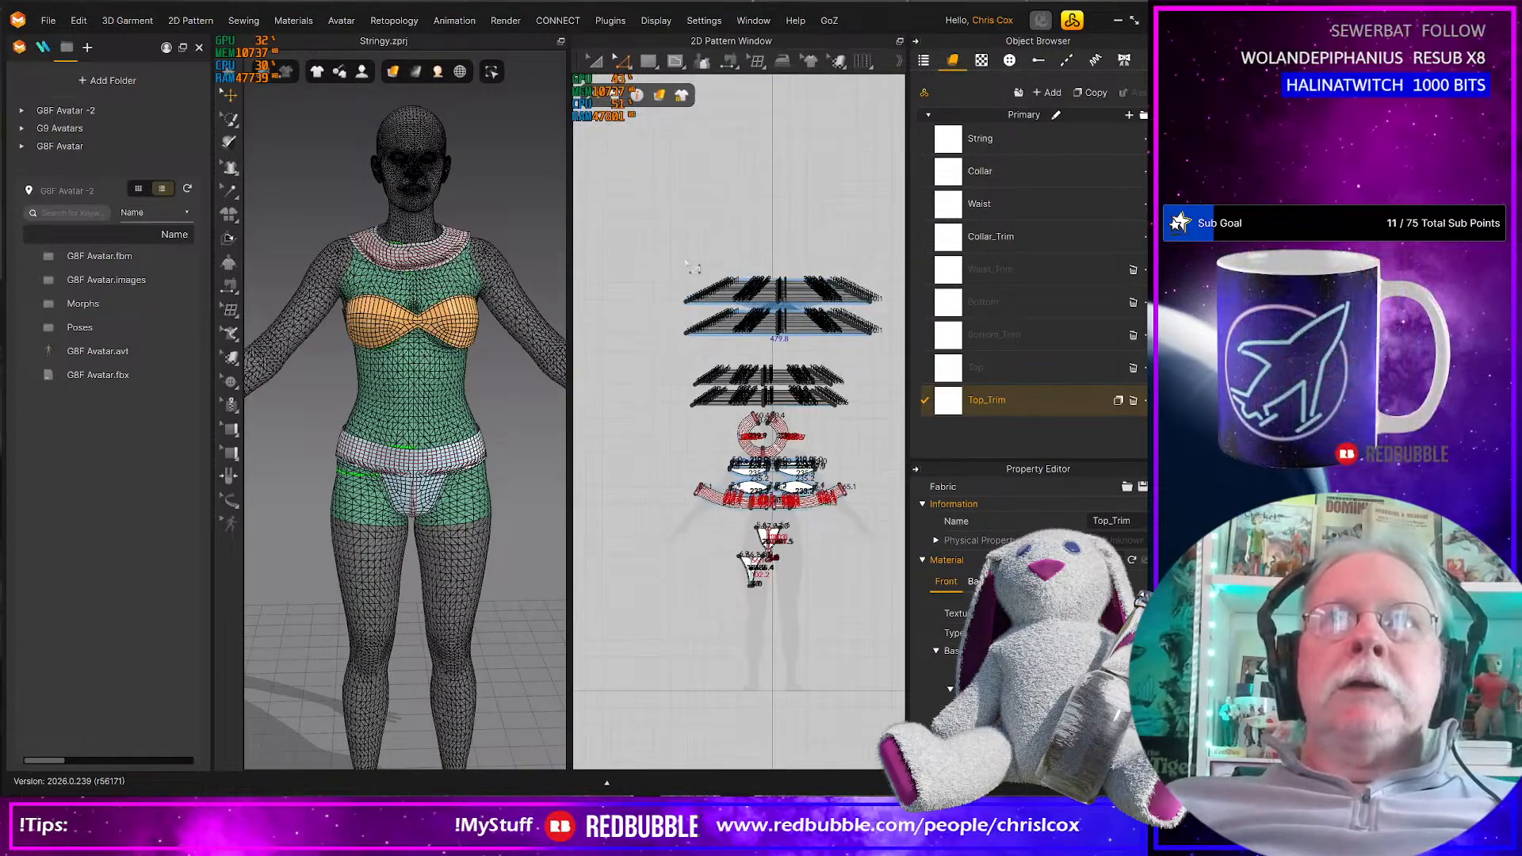
left_click_drag(881, 317, 639, 236)
left_click(945, 137)
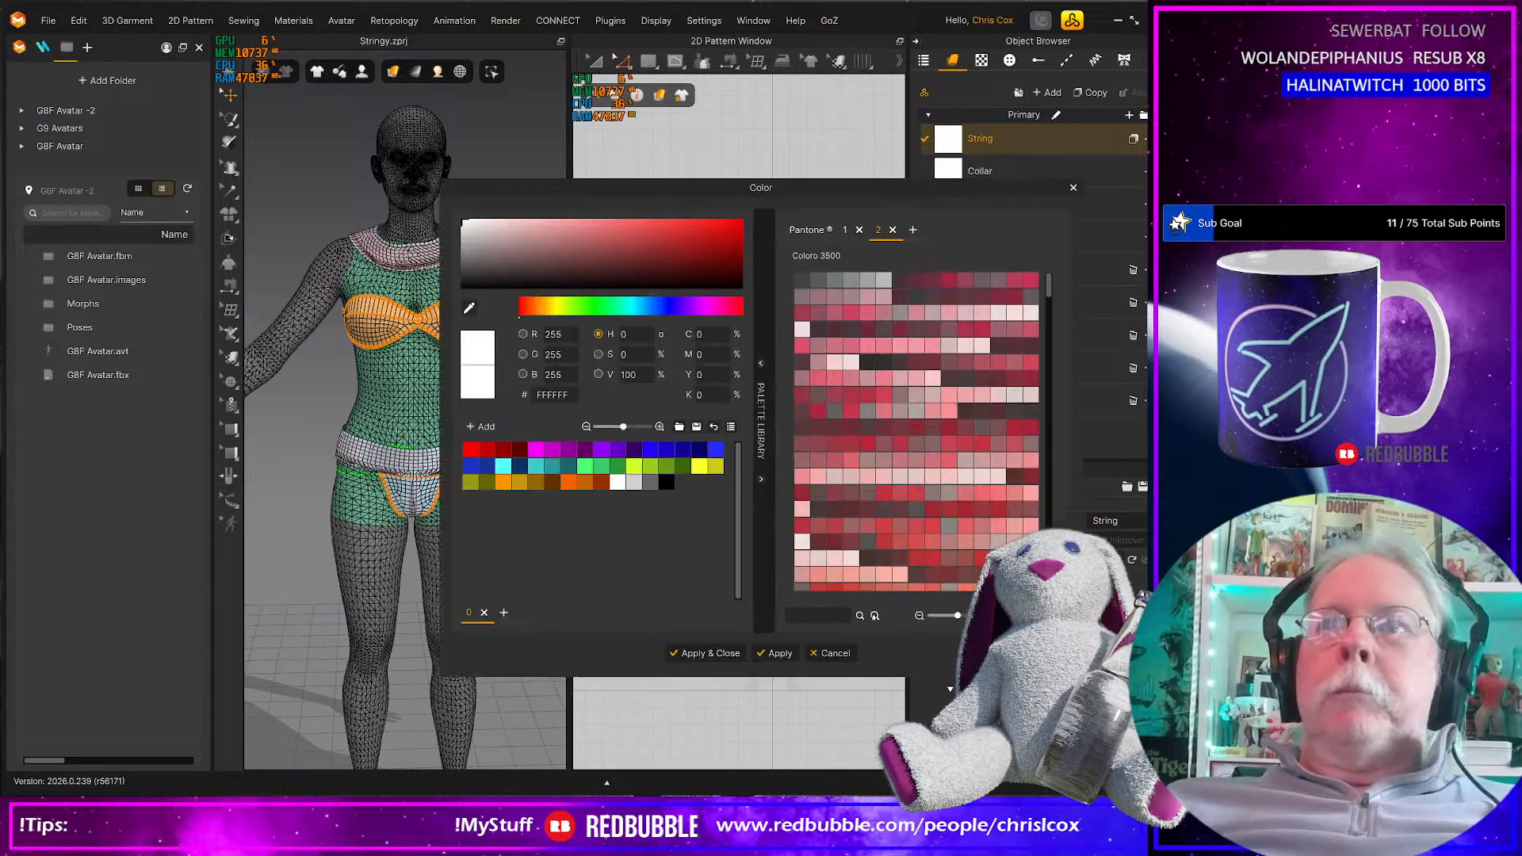
left_click_drag(706, 197, 452, 150)
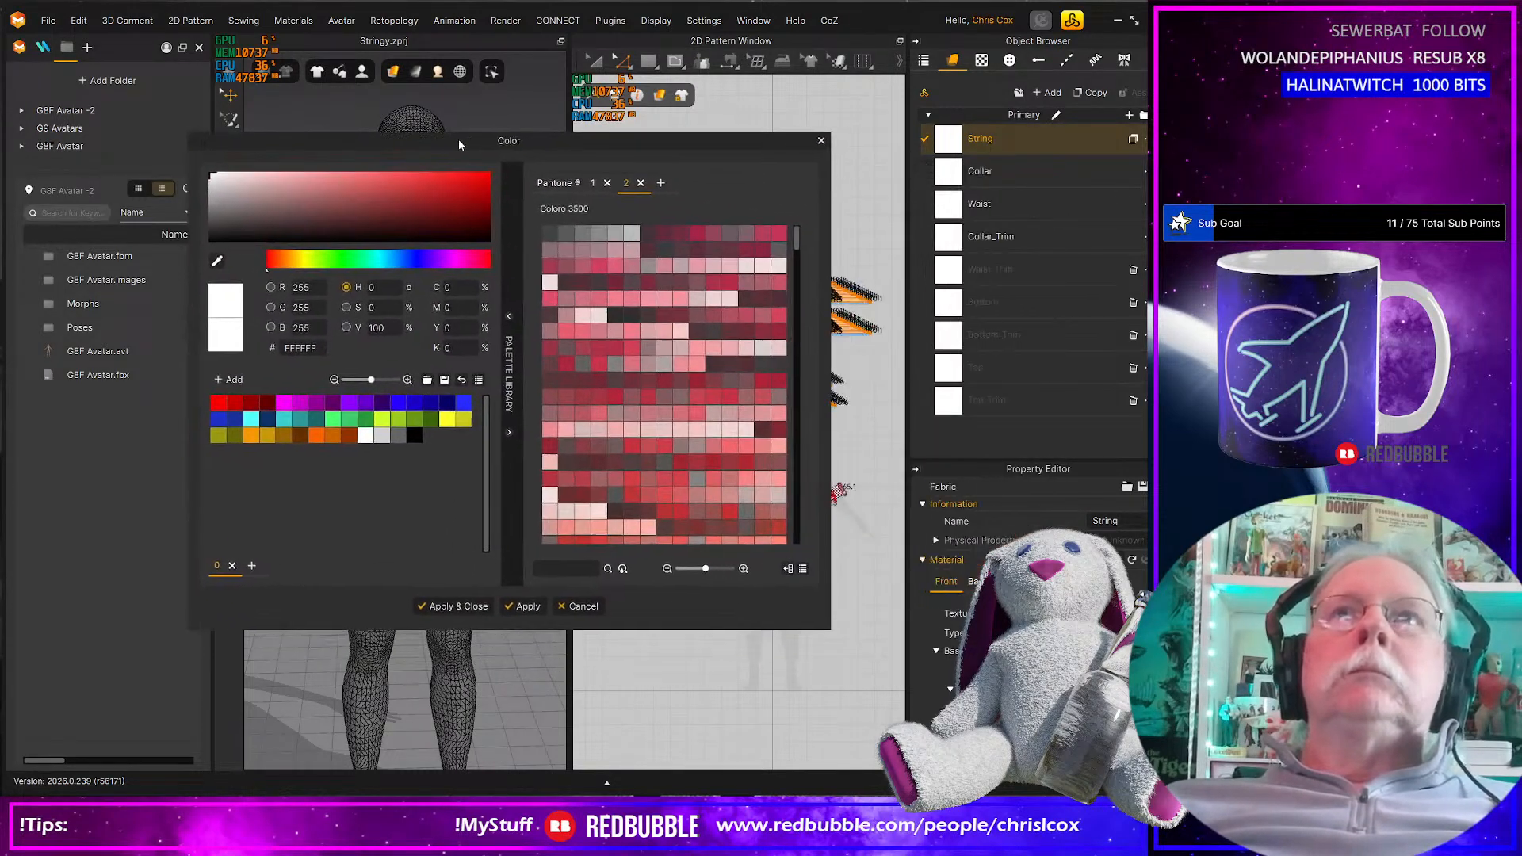
left_click(220, 405)
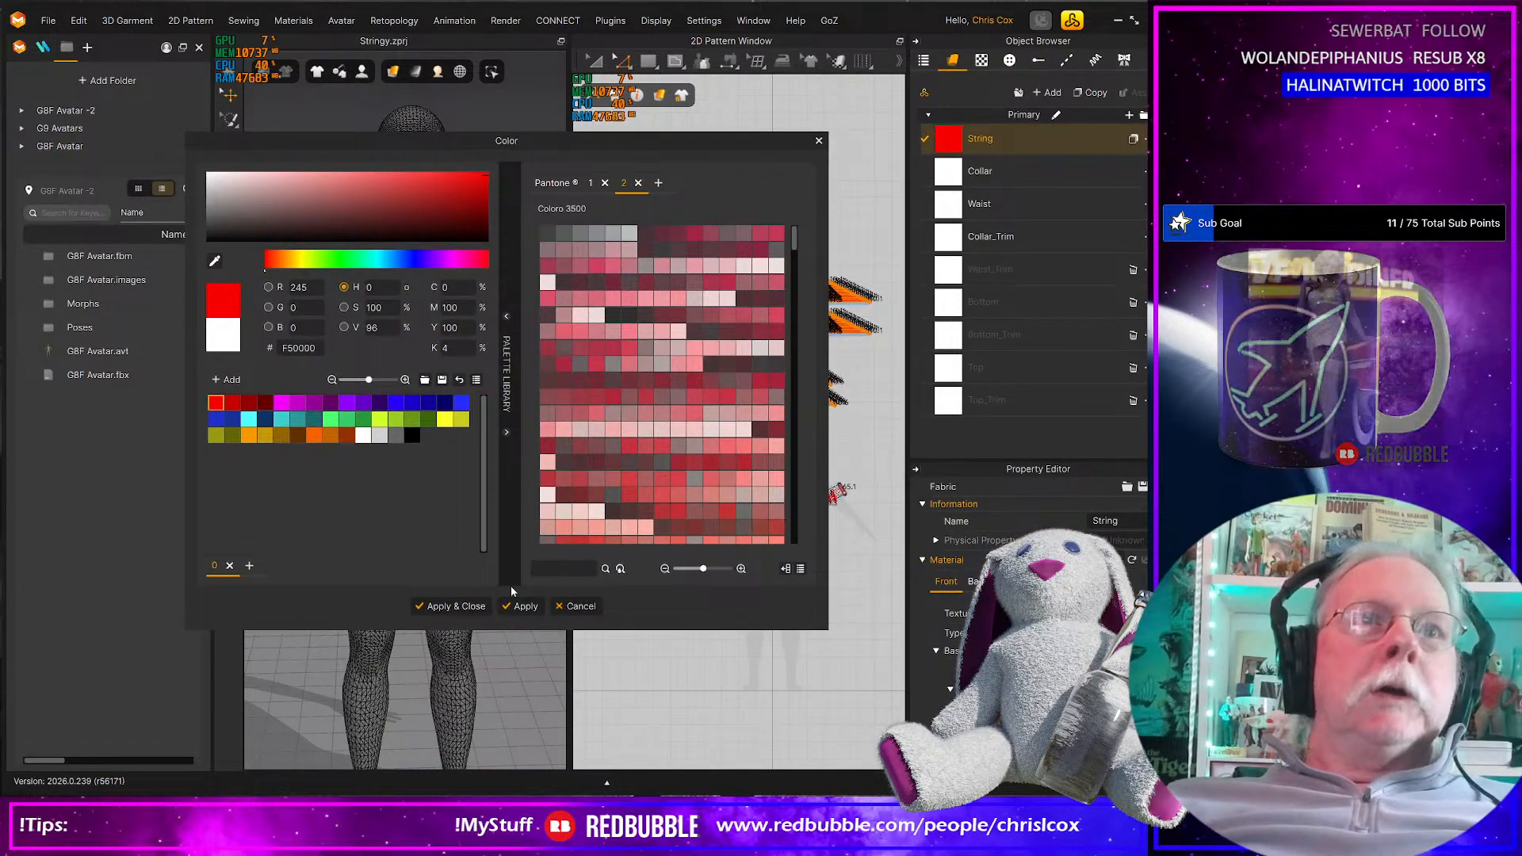
left_click(521, 605)
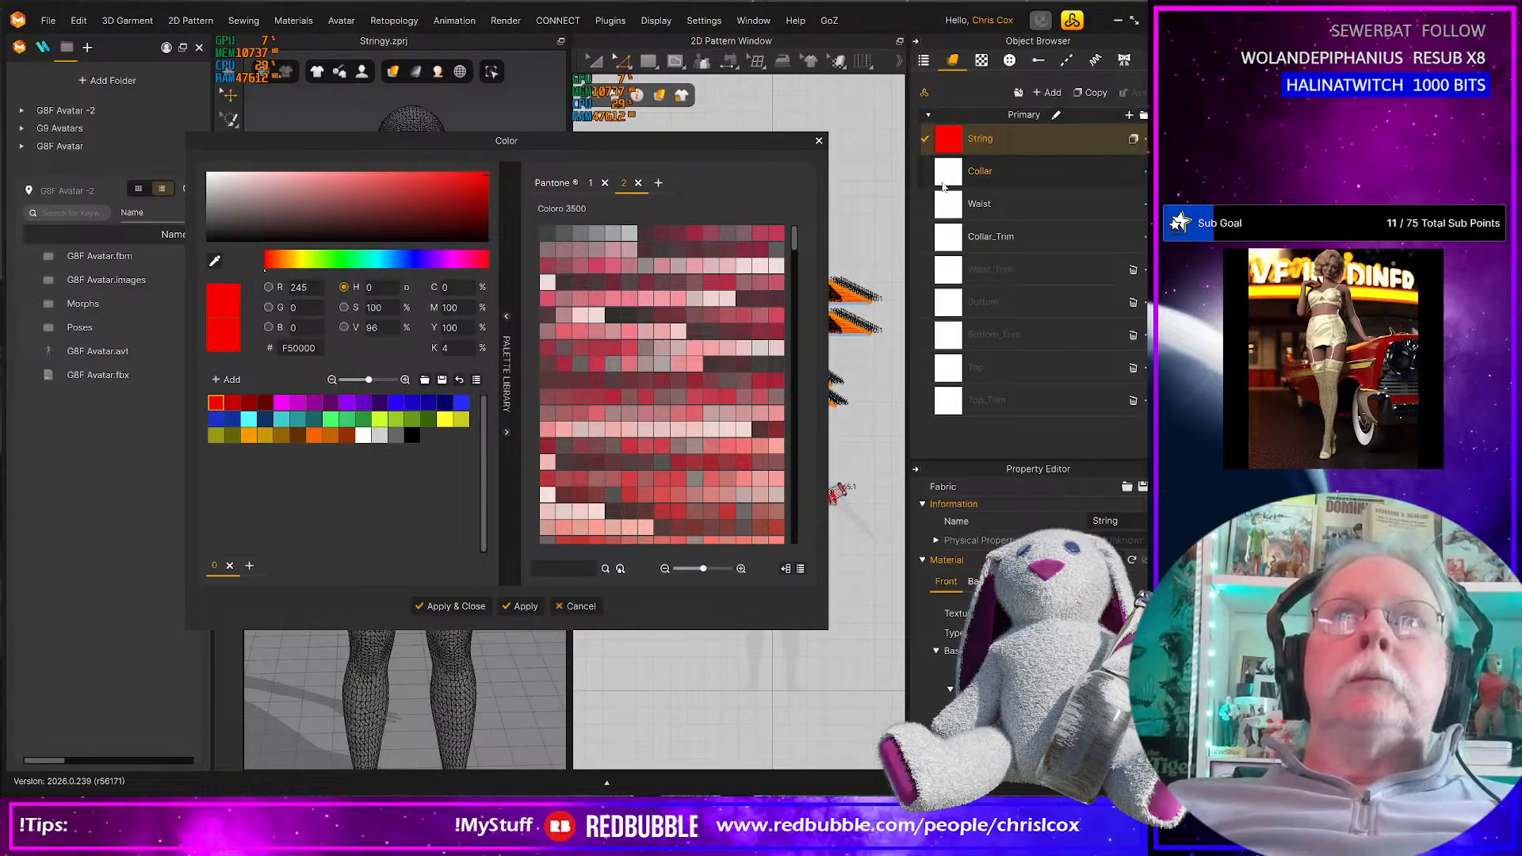
Color the Collar fabric cyan (51FFFF) and the Collar_Trim fabric dark blue (0F3365)
left_click(974, 170)
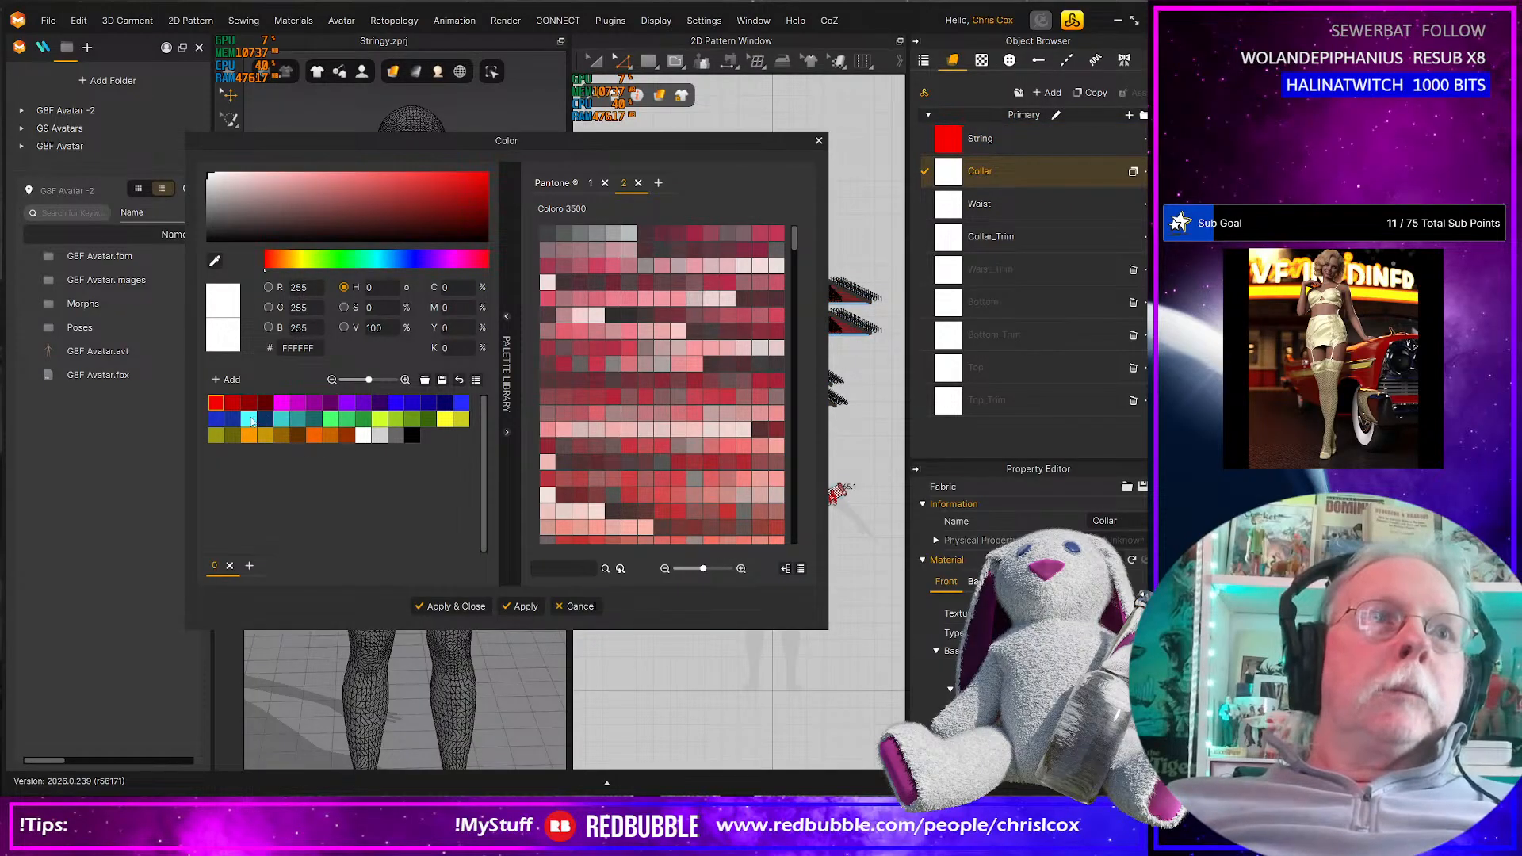
left_click(250, 419)
left_click(521, 606)
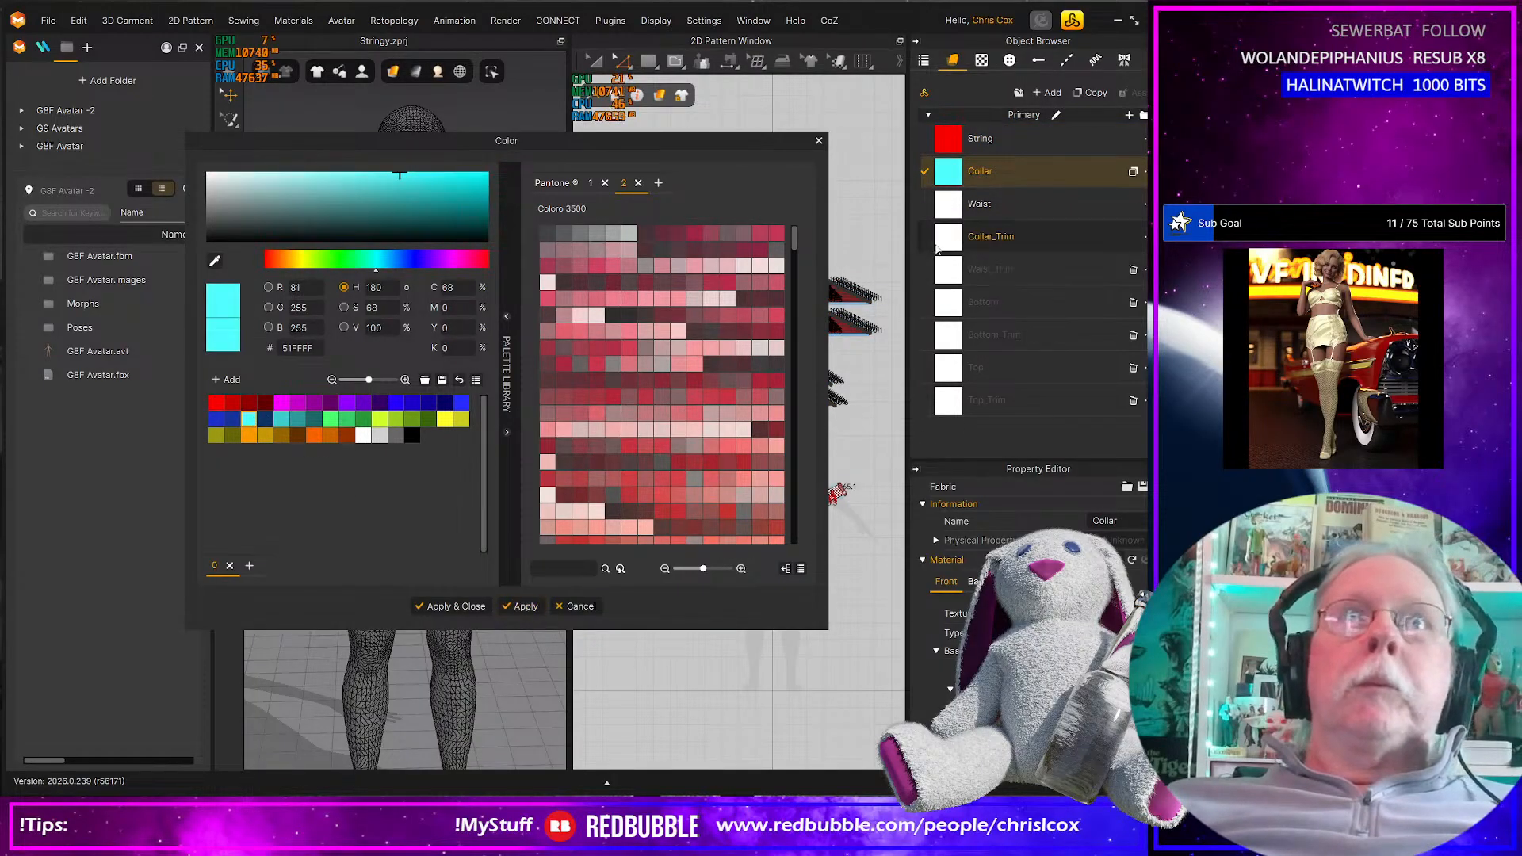
left_click(932, 248)
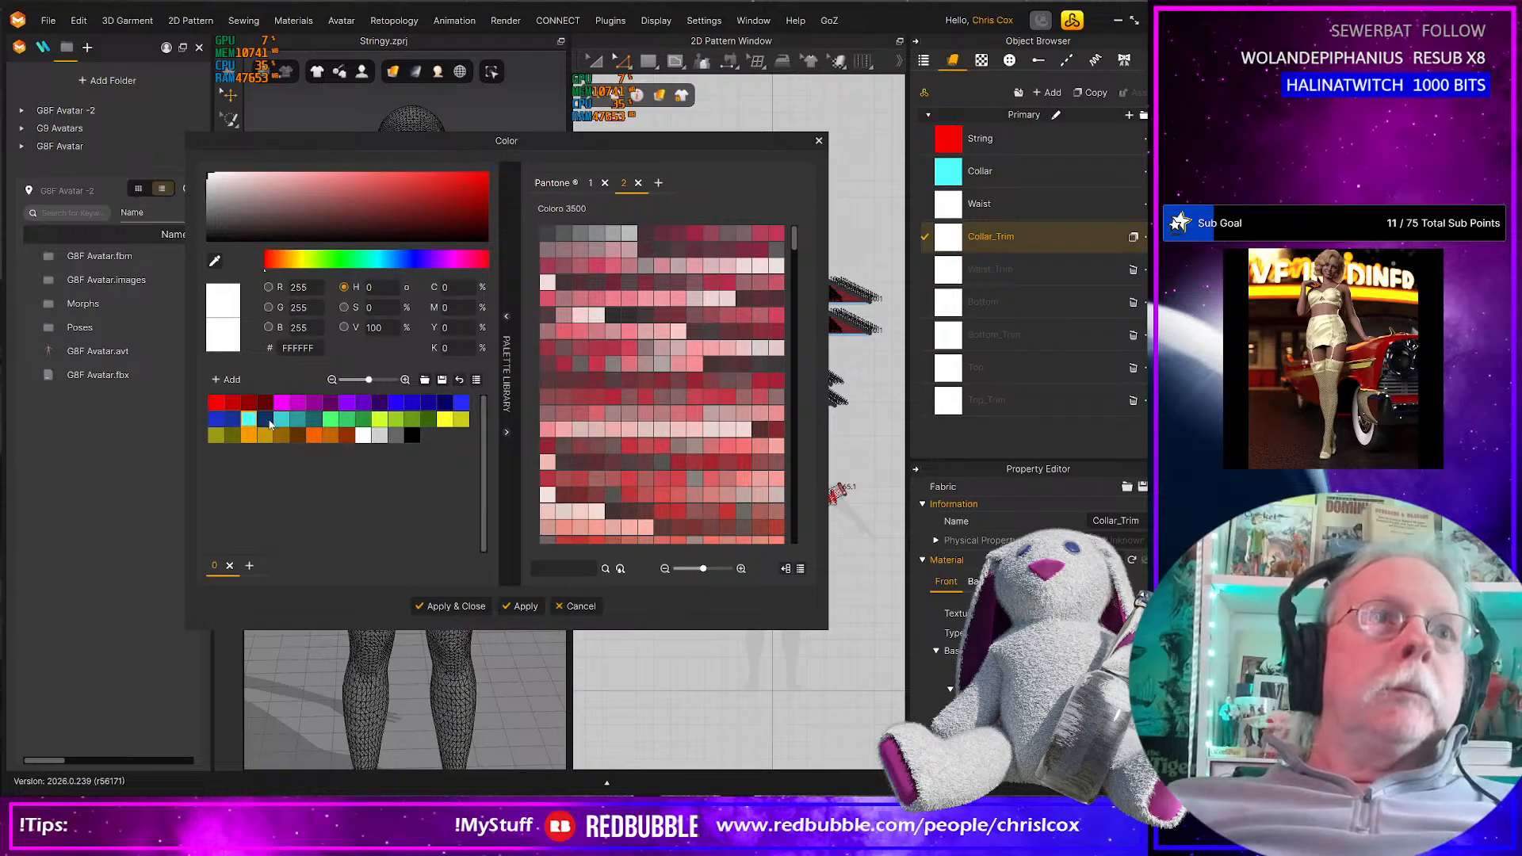
left_click(268, 422)
left_click(521, 606)
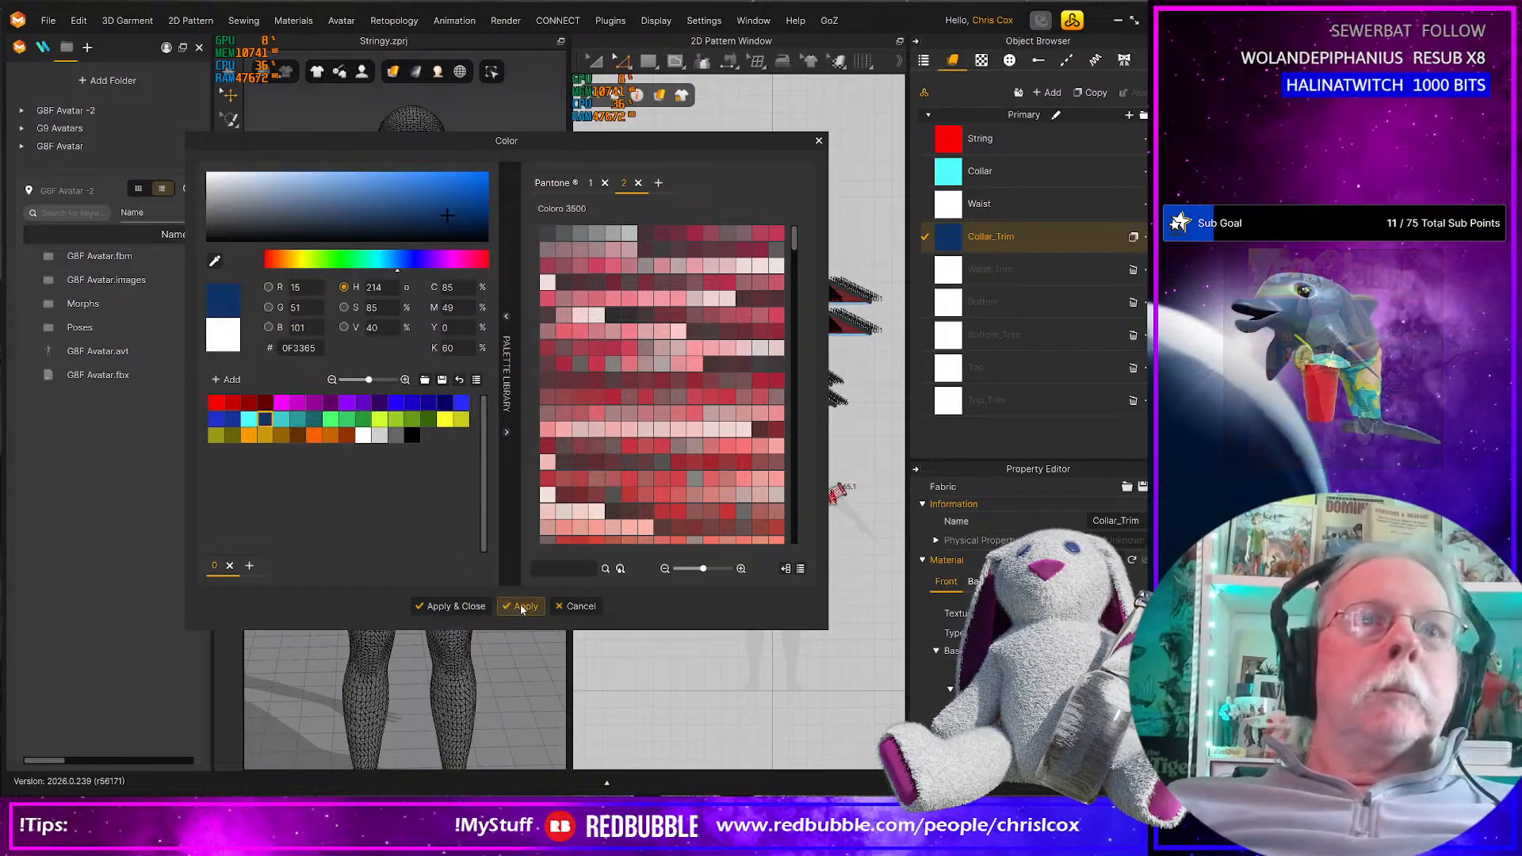
Color the Waist fabric light green (49FF6D) and the Waist_Trim fabric darker green (289A39)
left_click(938, 211)
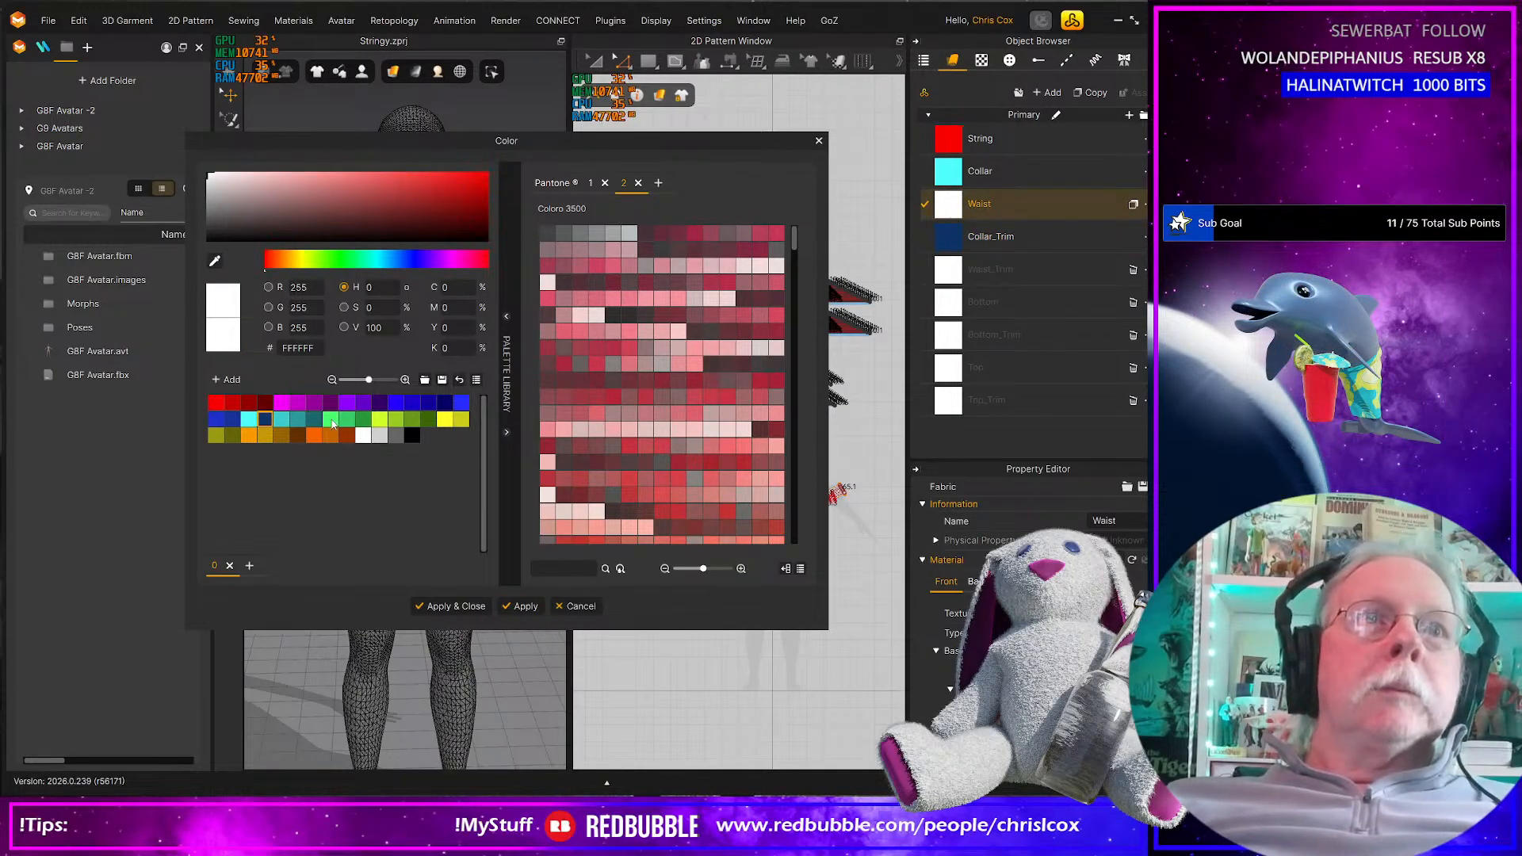
left_click(331, 420)
left_click(523, 605)
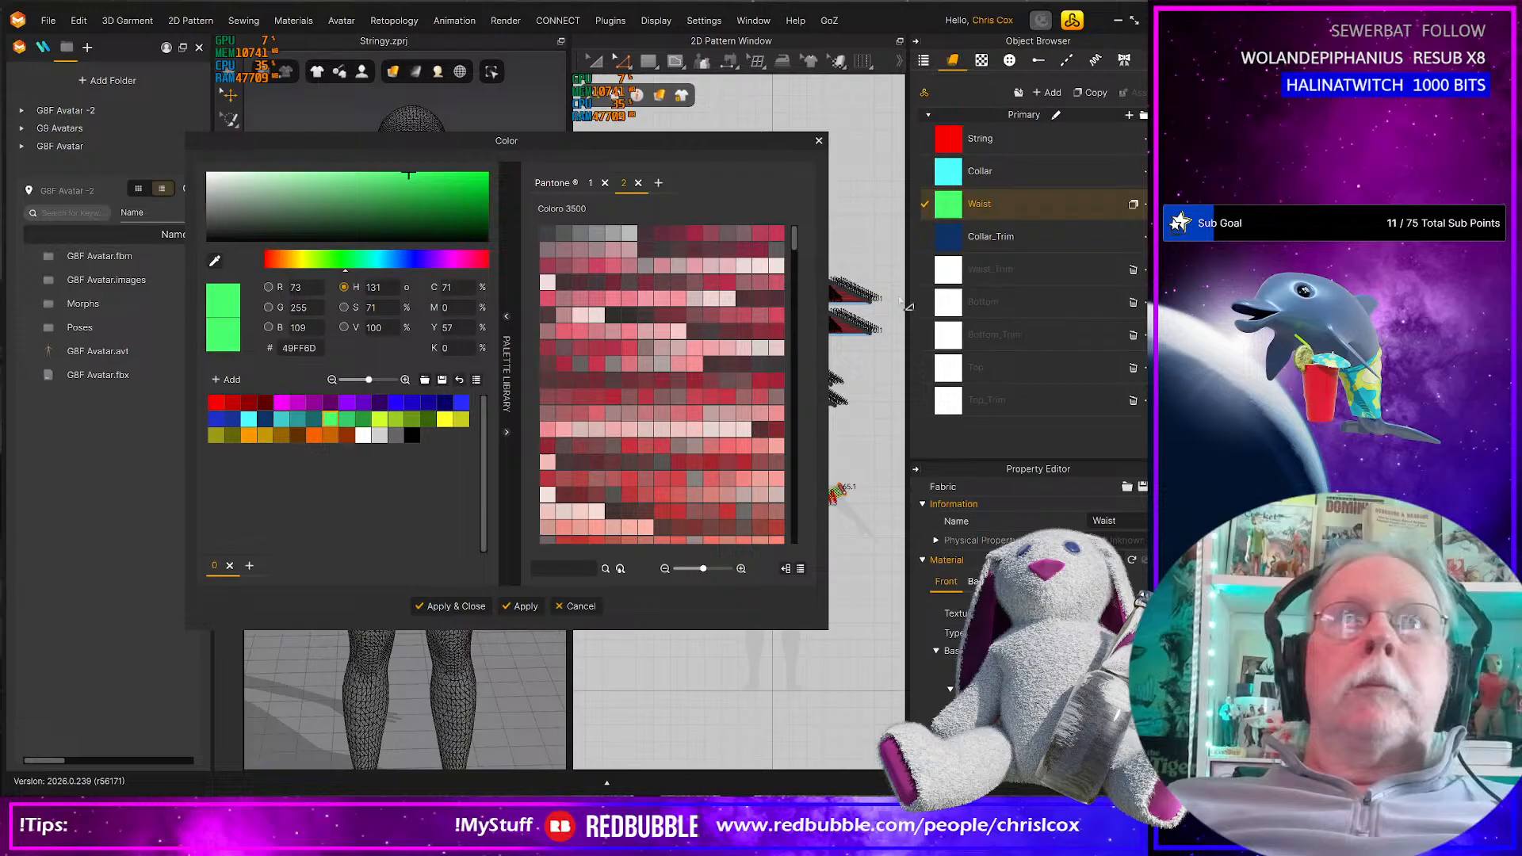
left_click(949, 272)
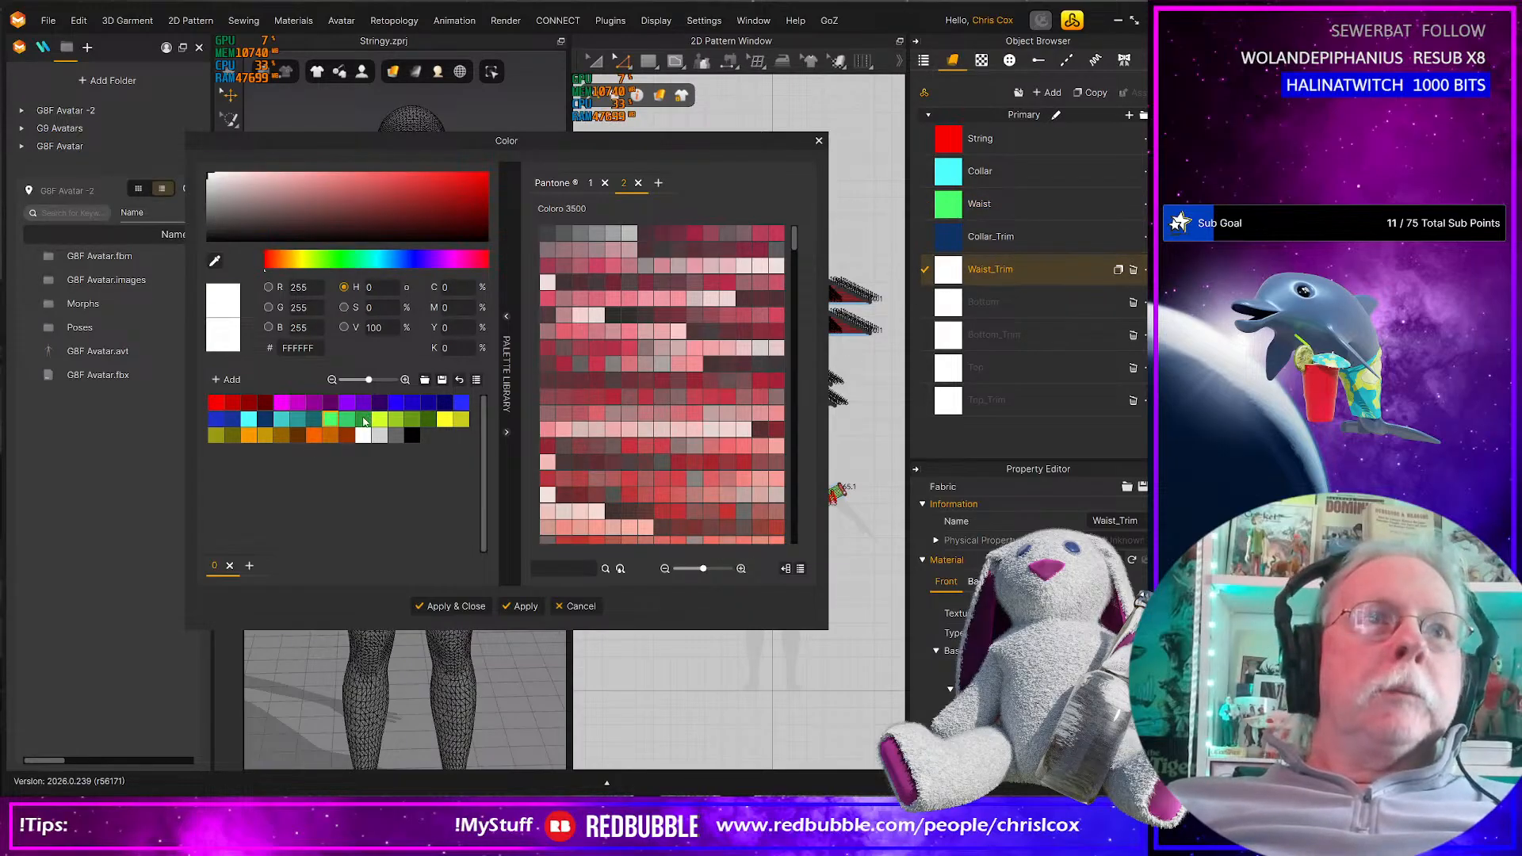
left_click(363, 420)
left_click(523, 606)
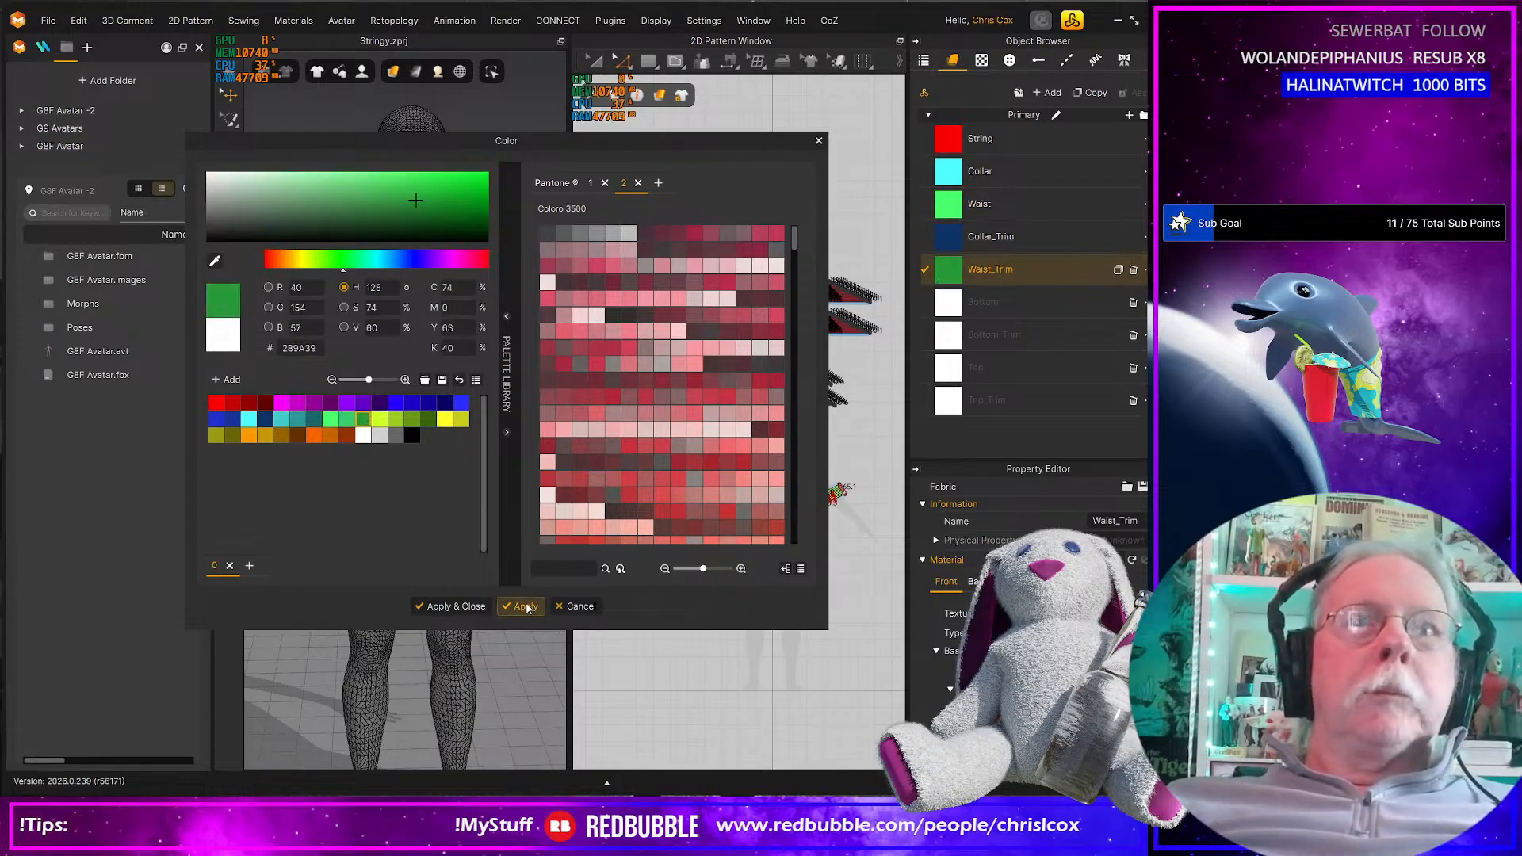
Color the Bottom fabric blue (2600FD) and the Bottom_Trim fabric pale violet (9389C7)
left_click(948, 307)
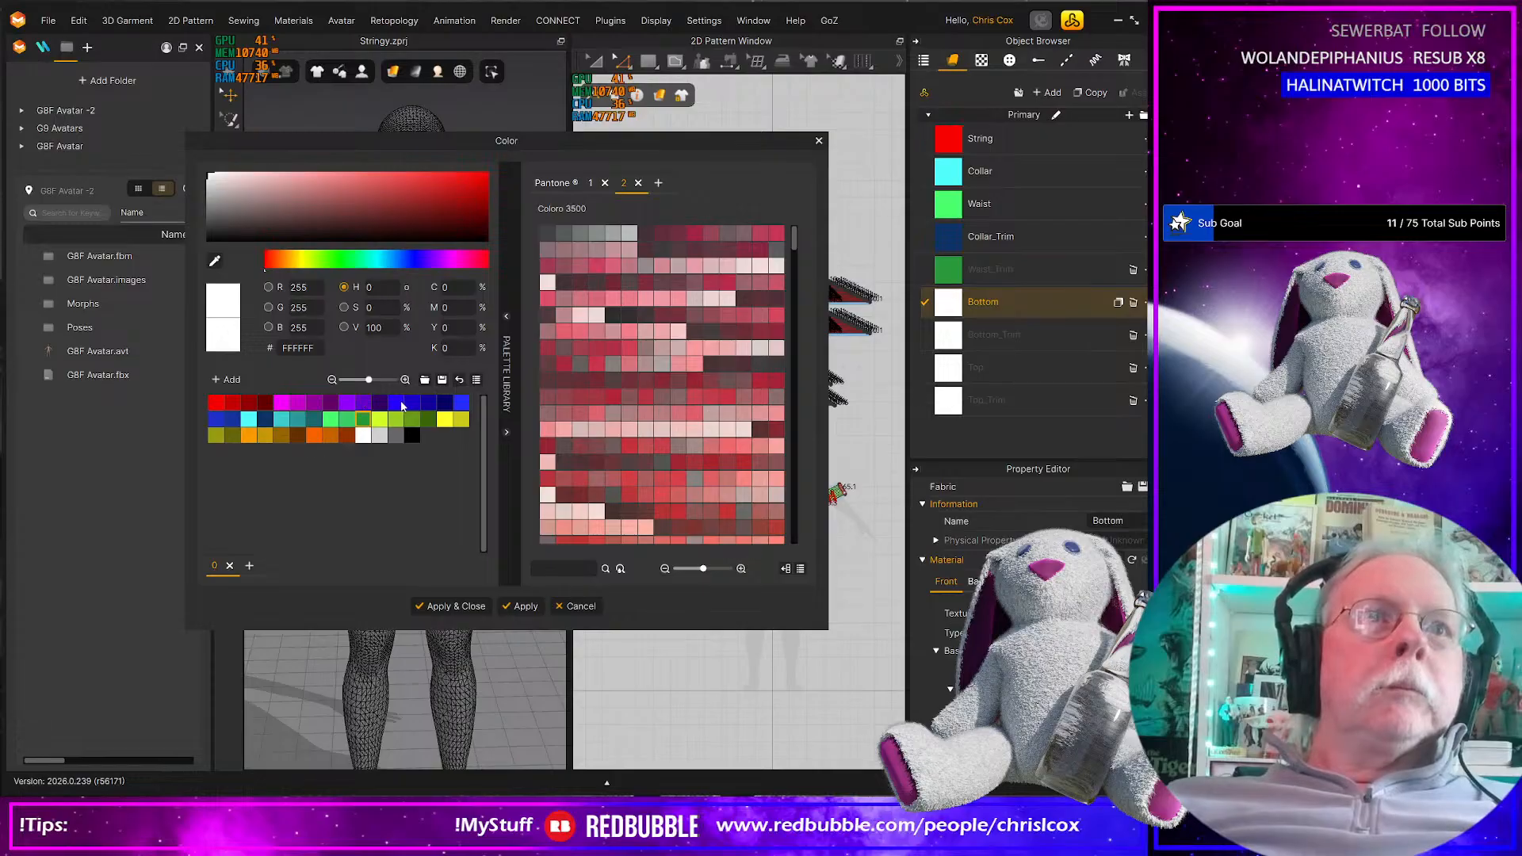
left_click(395, 405)
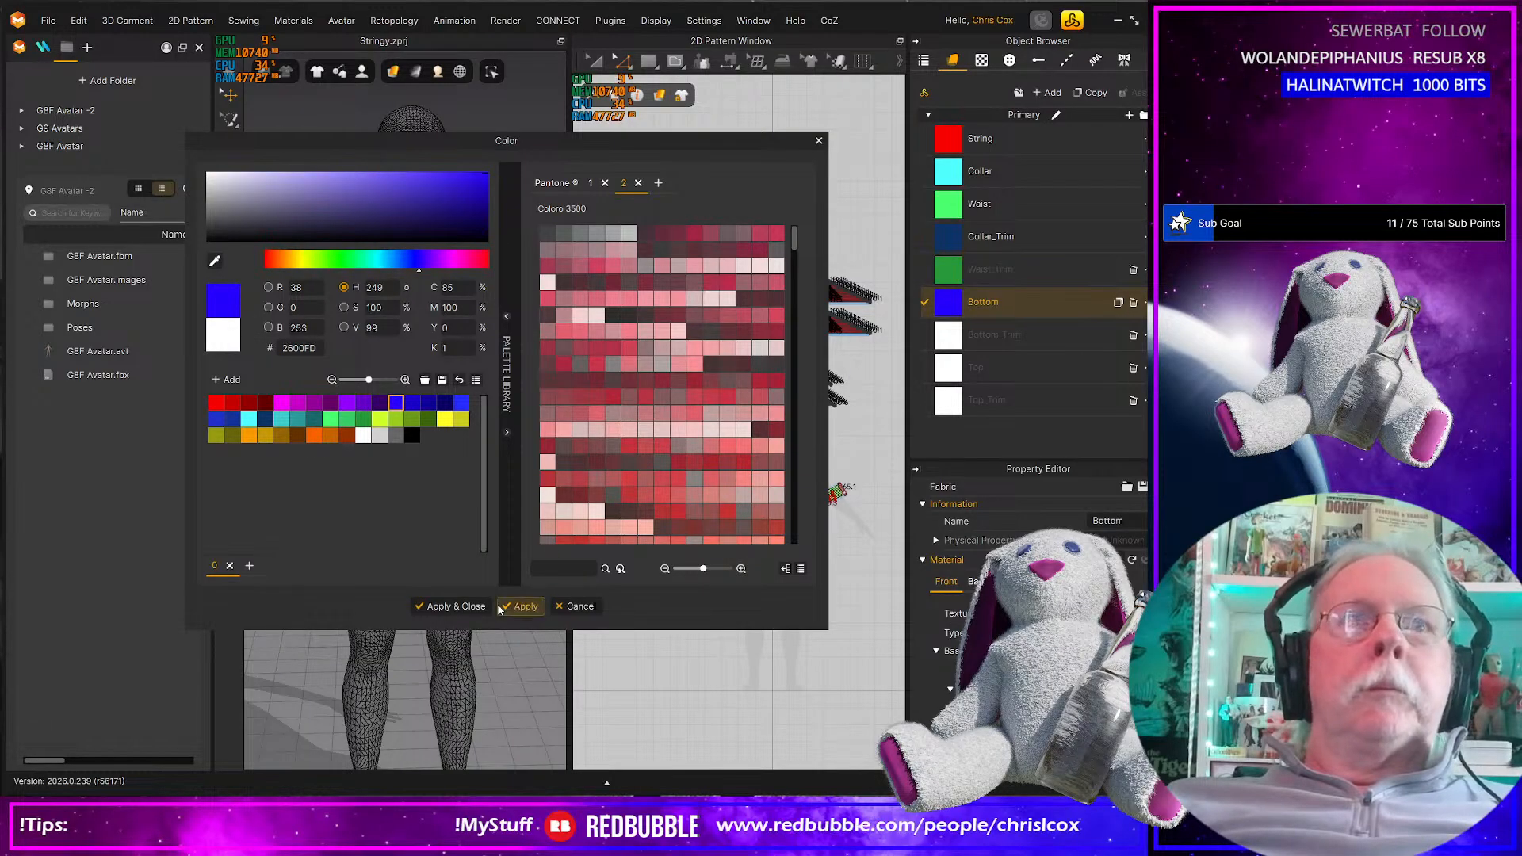
left_click(522, 607)
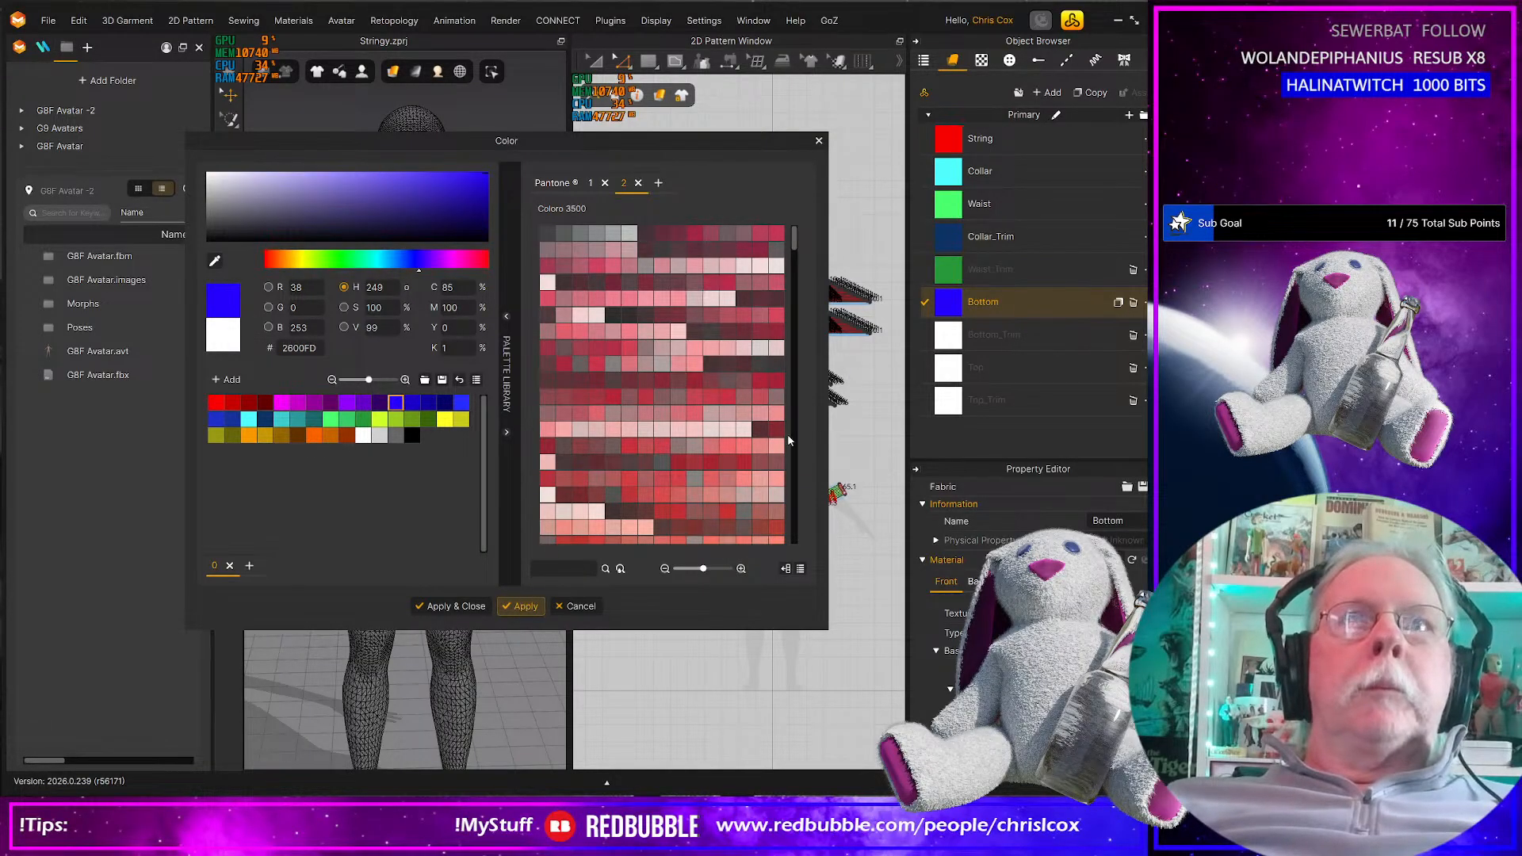
left_click(940, 336)
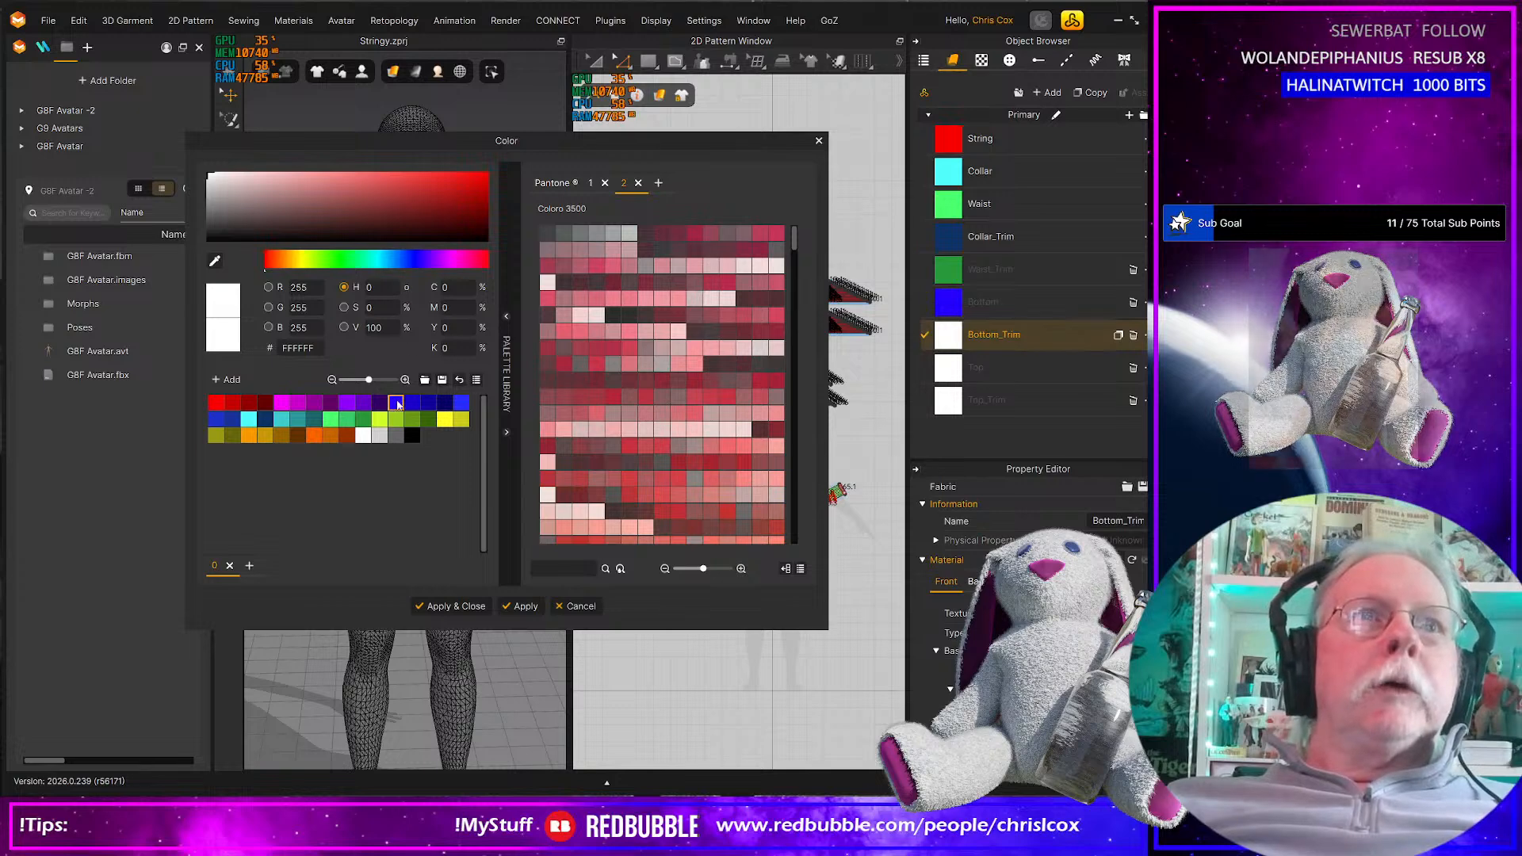
mouse_move(381, 239)
left_mouse_down()
mouse_move(407, 202)
mouse_move(474, 200)
left_mouse_up()
left_click(295, 188)
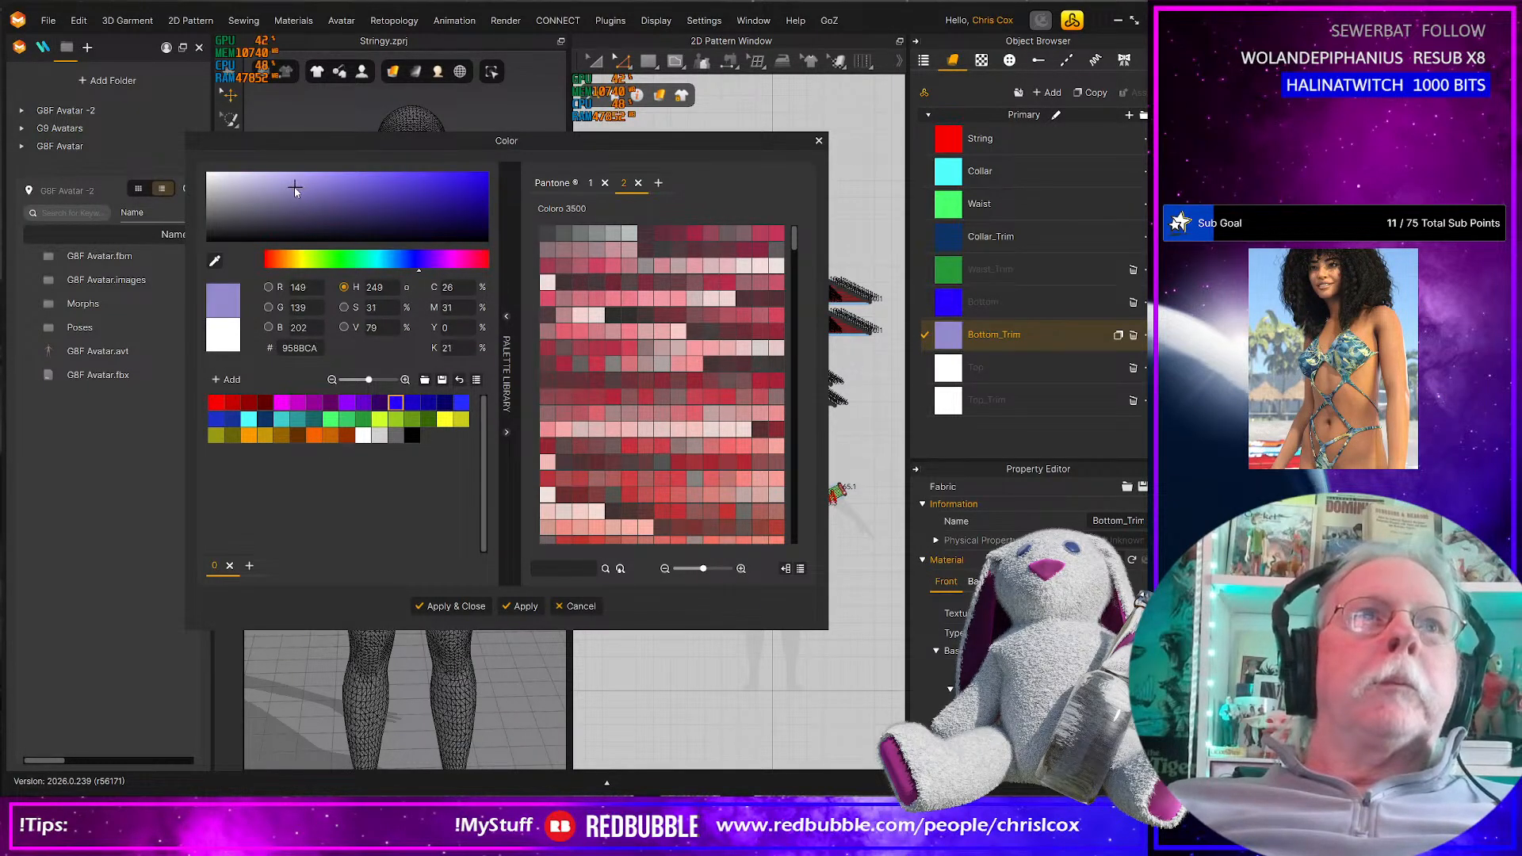
left_click(520, 606)
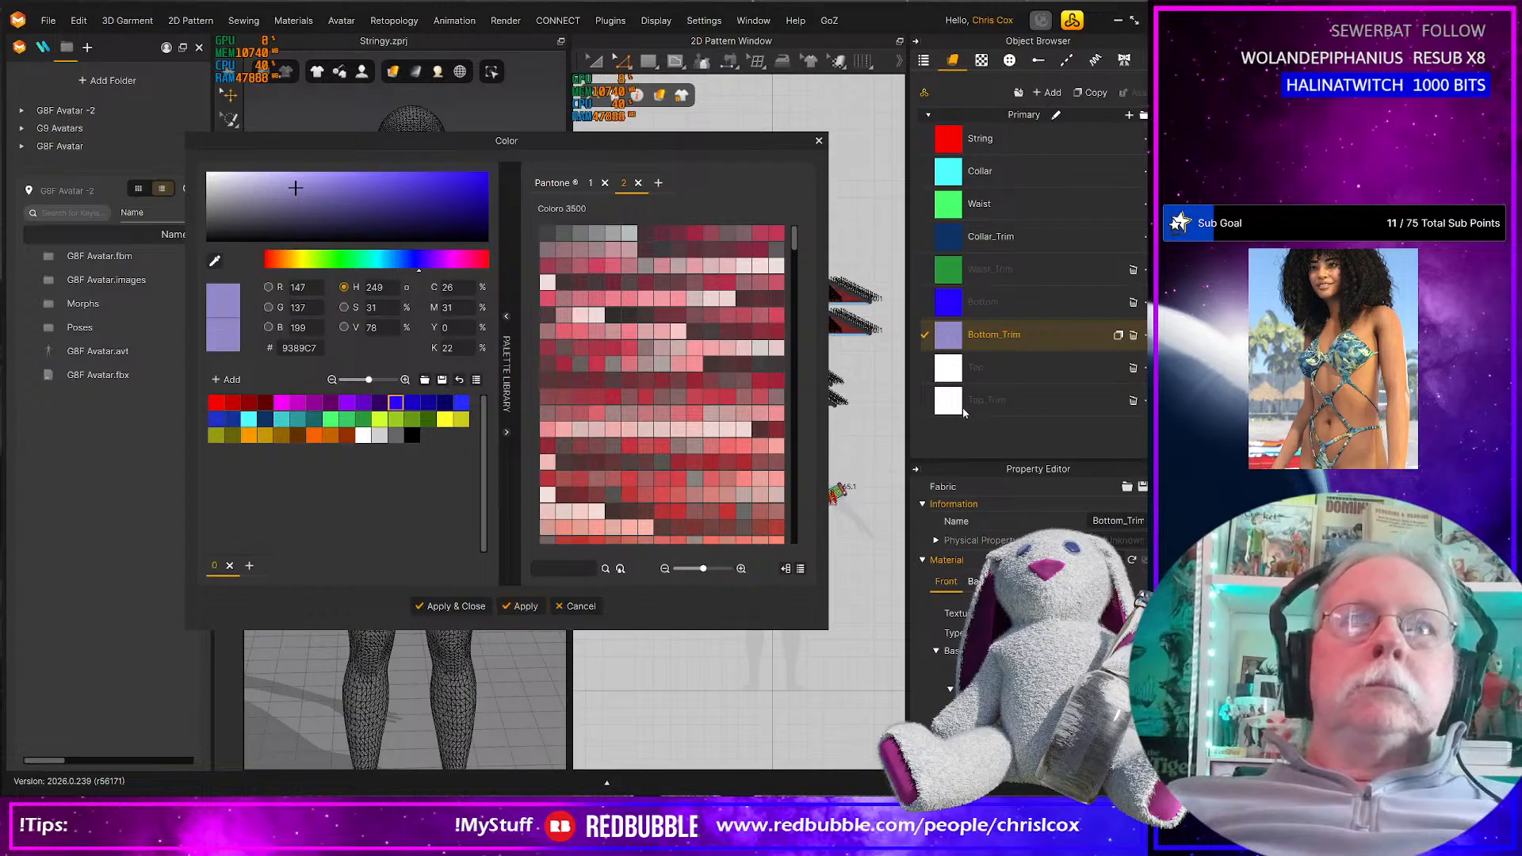
Color the Top fabric orange (F89900) and the Top_Trim fabric dark brown (633100), and close the color settings
left_click(975, 367)
left_click(251, 437)
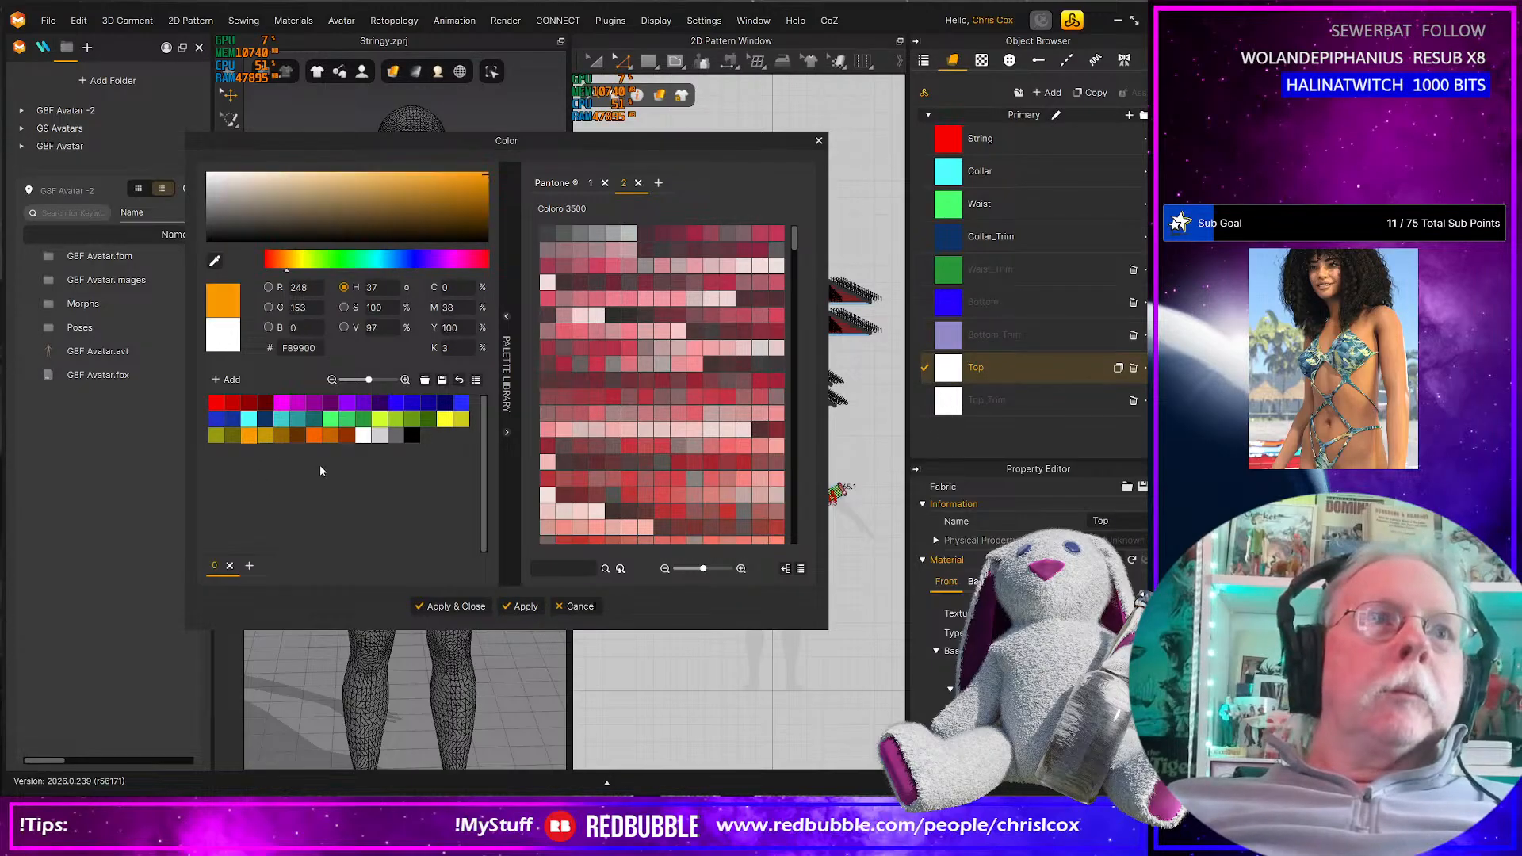
left_click(521, 605)
left_click(946, 407)
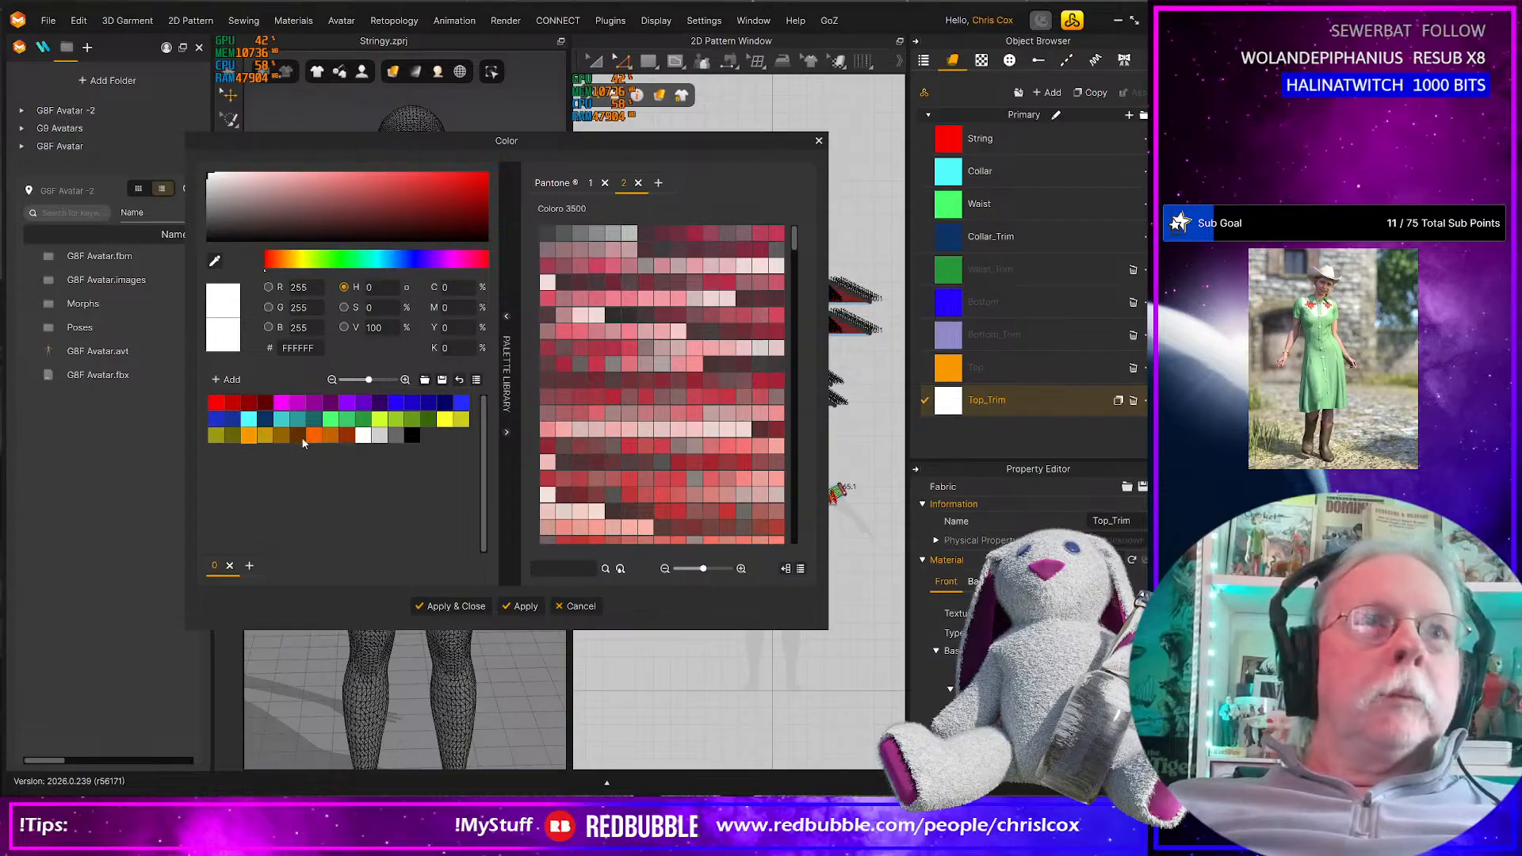
left_click(299, 437)
left_click(521, 605)
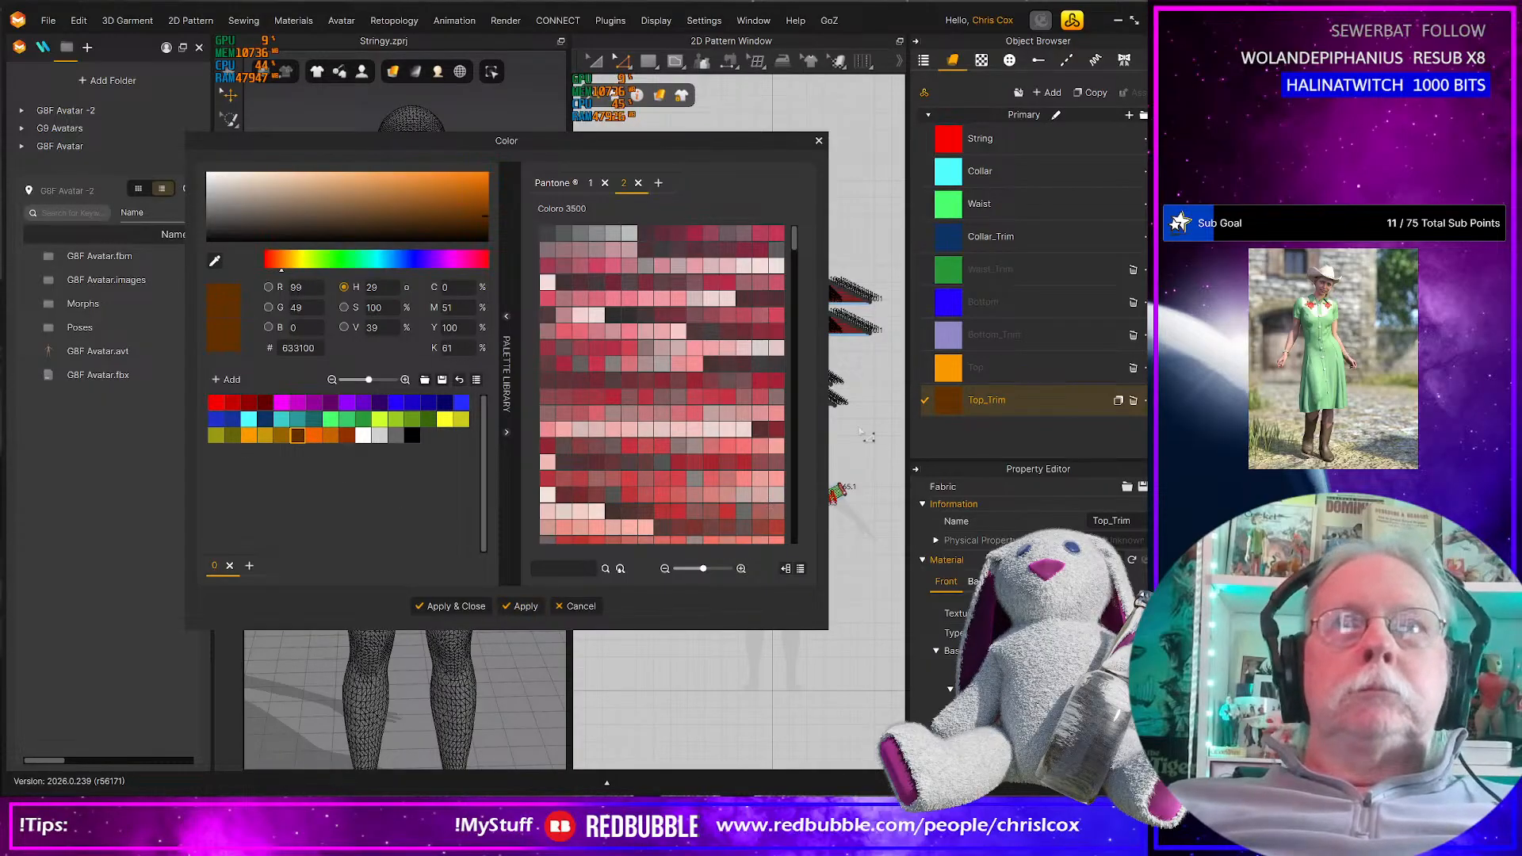
left_click(452, 606)
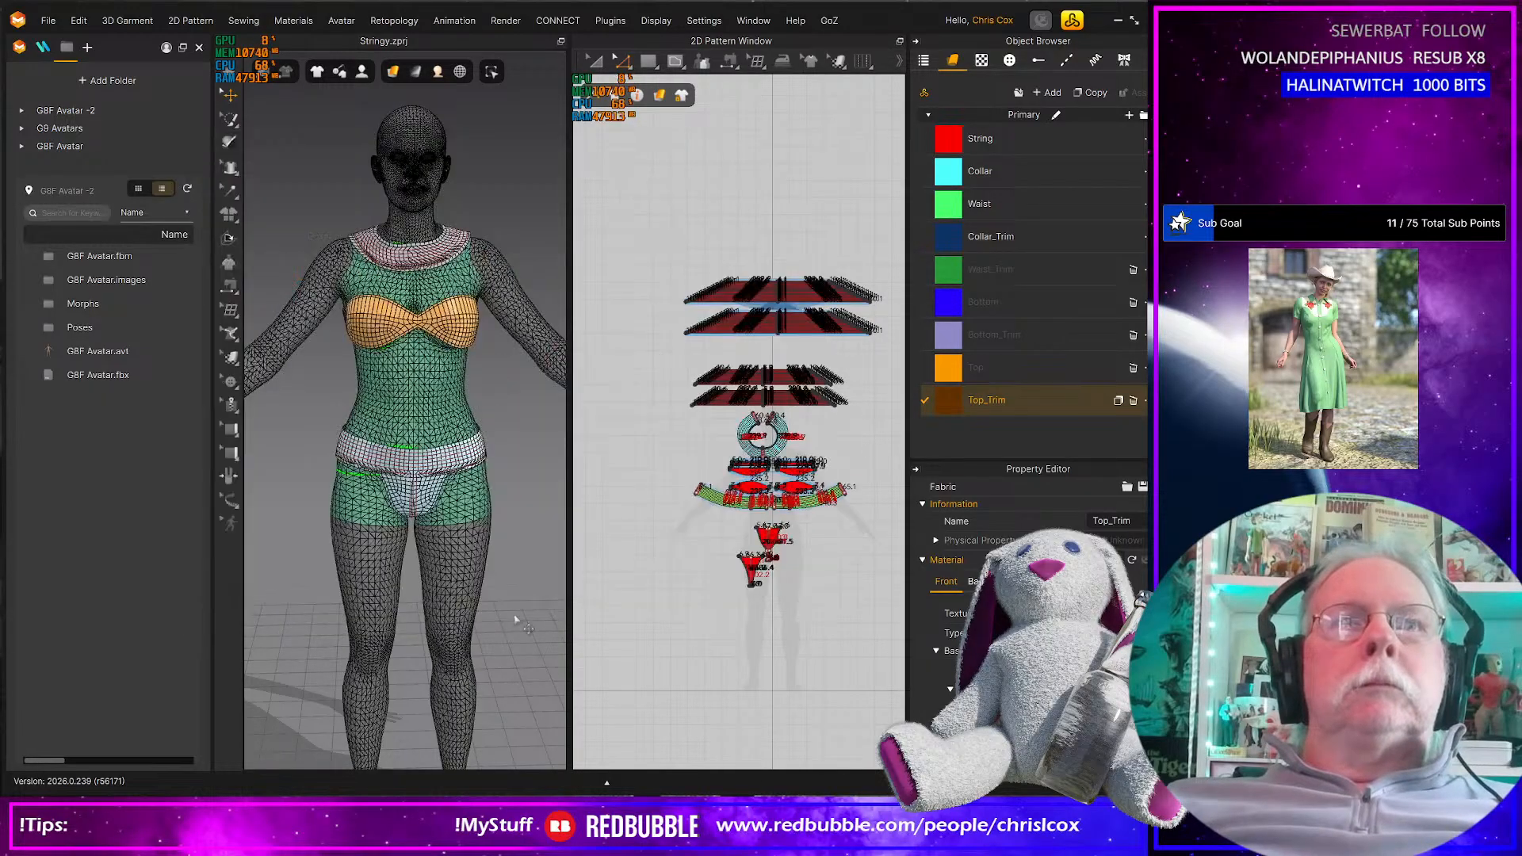
scroll(727, 449, "up", 3)
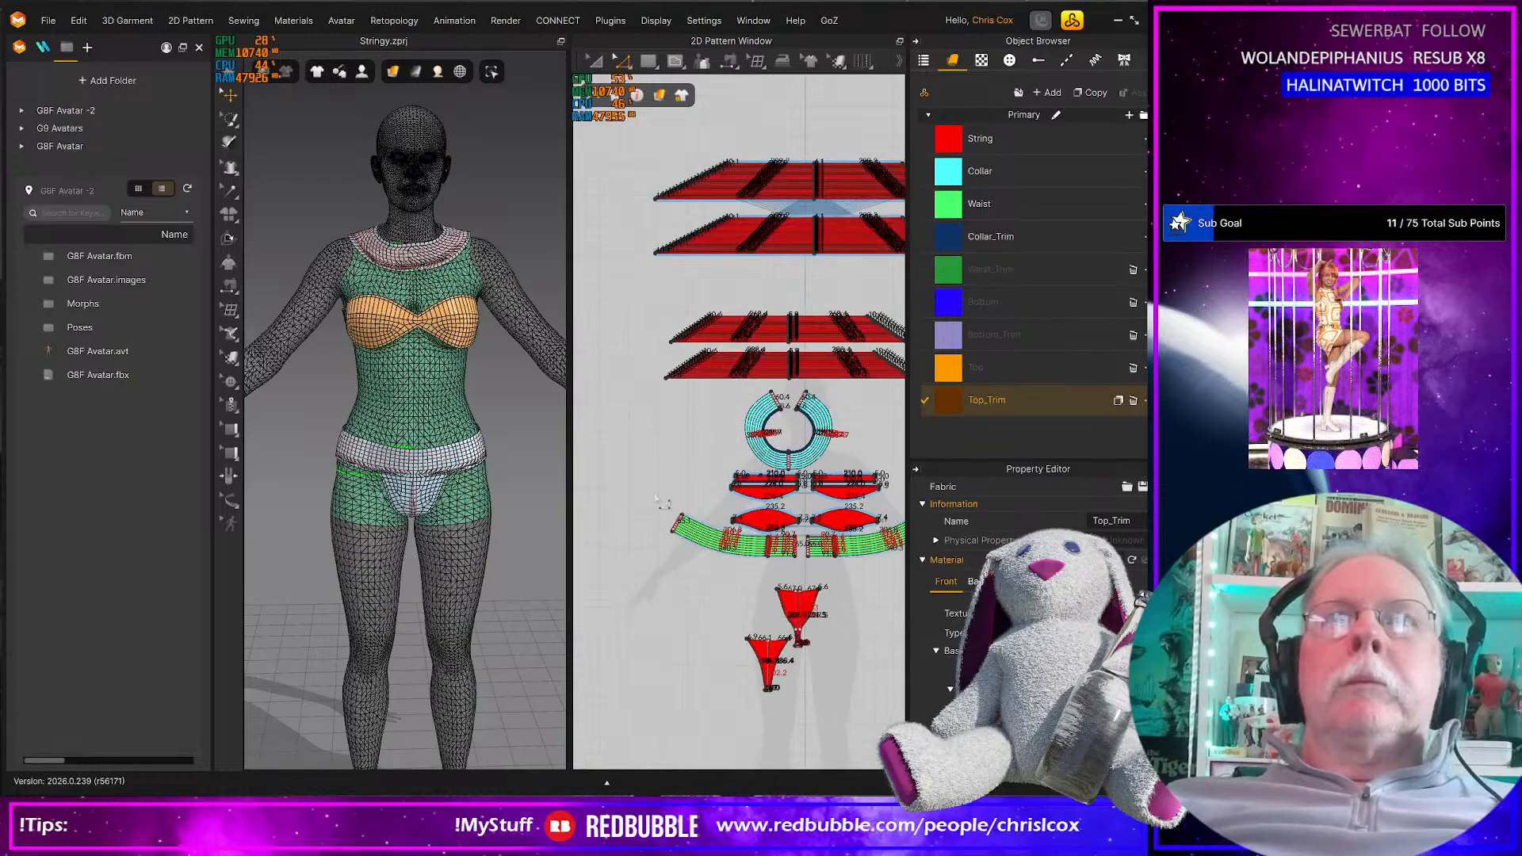
scroll(679, 499, "up", 5)
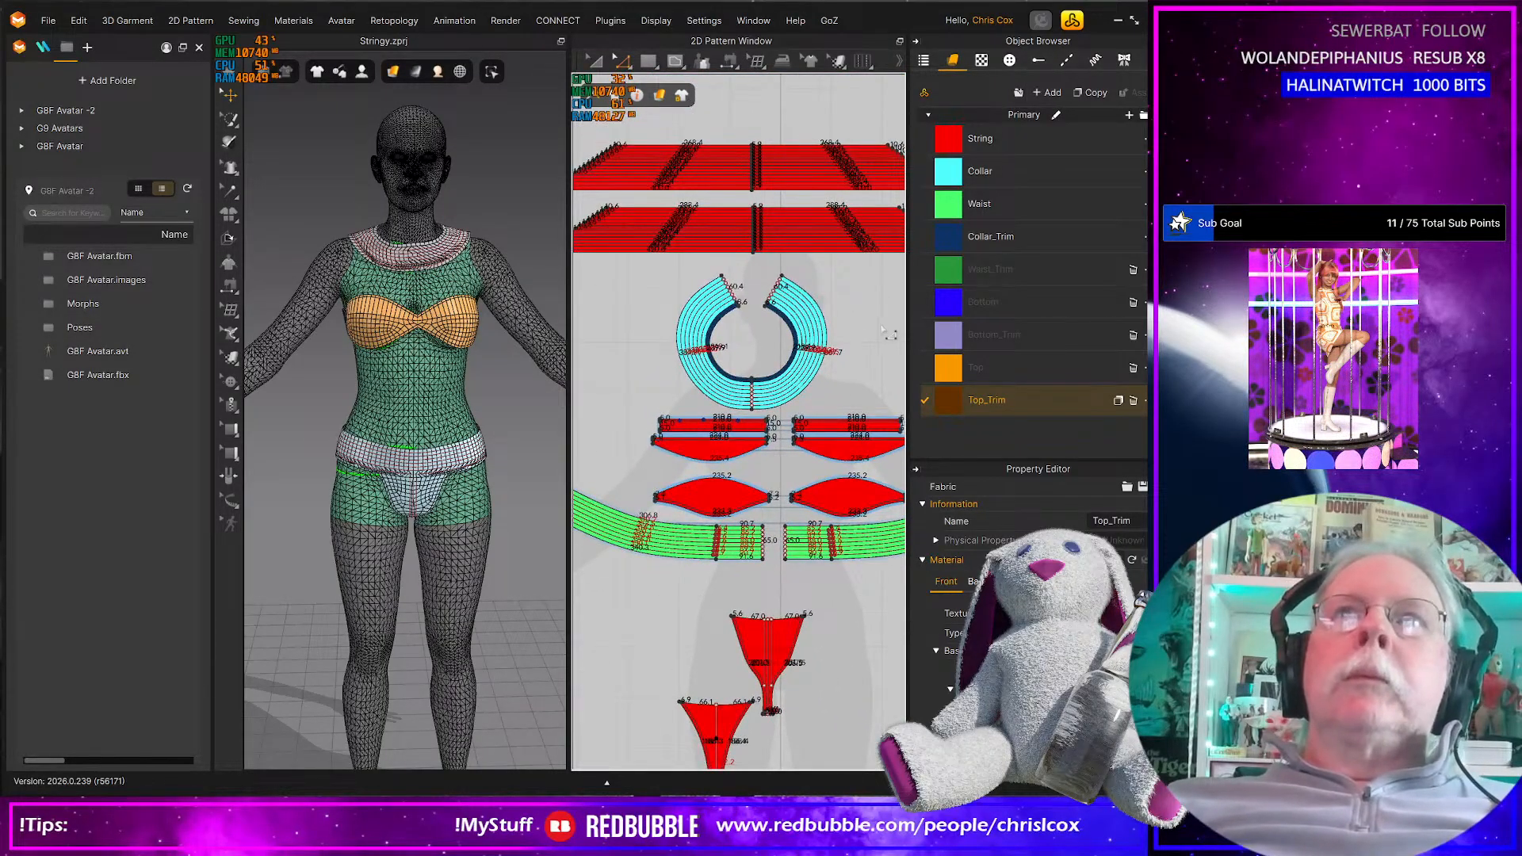
Assign the Top_Trim fabric to all the top's bands and cup pieces, including their trim strips
left_click(717, 362)
left_click_drag(830, 473, 913, 525)
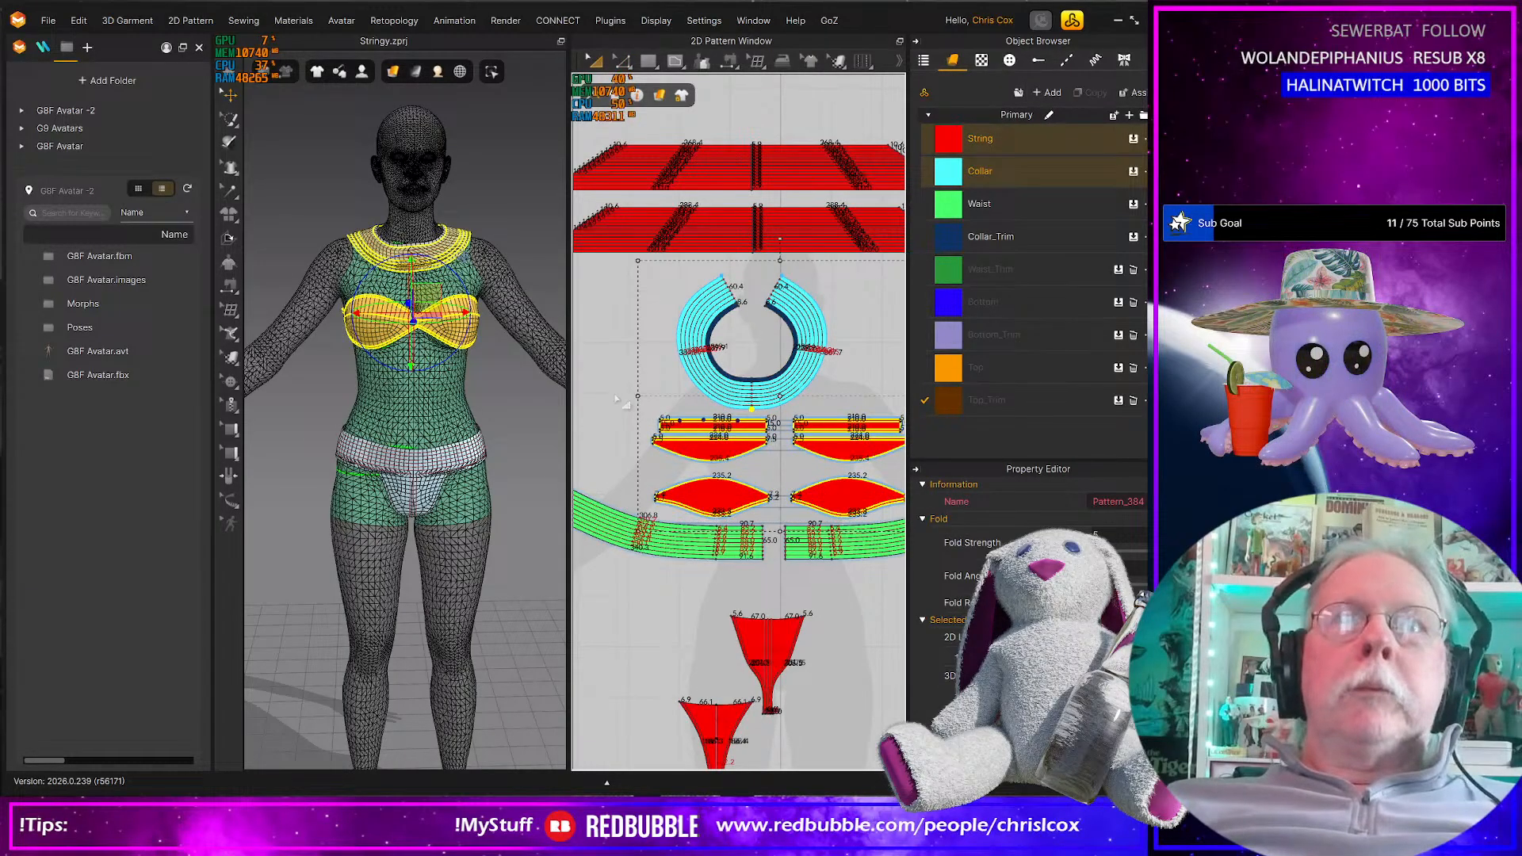
left_click(617, 400)
left_click_drag(621, 404, 916, 524)
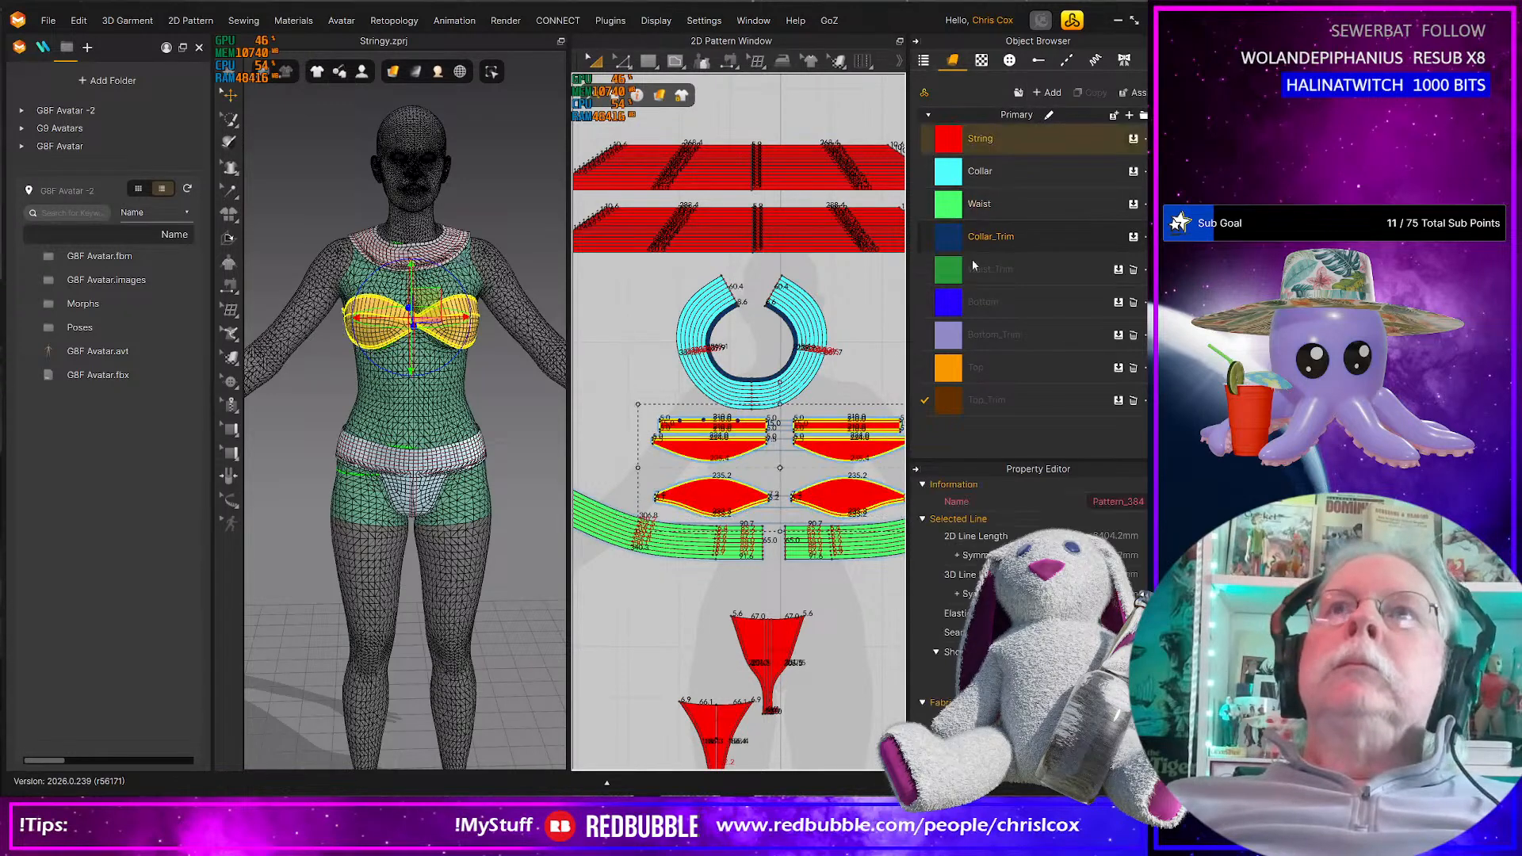
left_click_drag(949, 408, 848, 493)
scroll(826, 493, "down", 2)
scroll(840, 460, "up", 4)
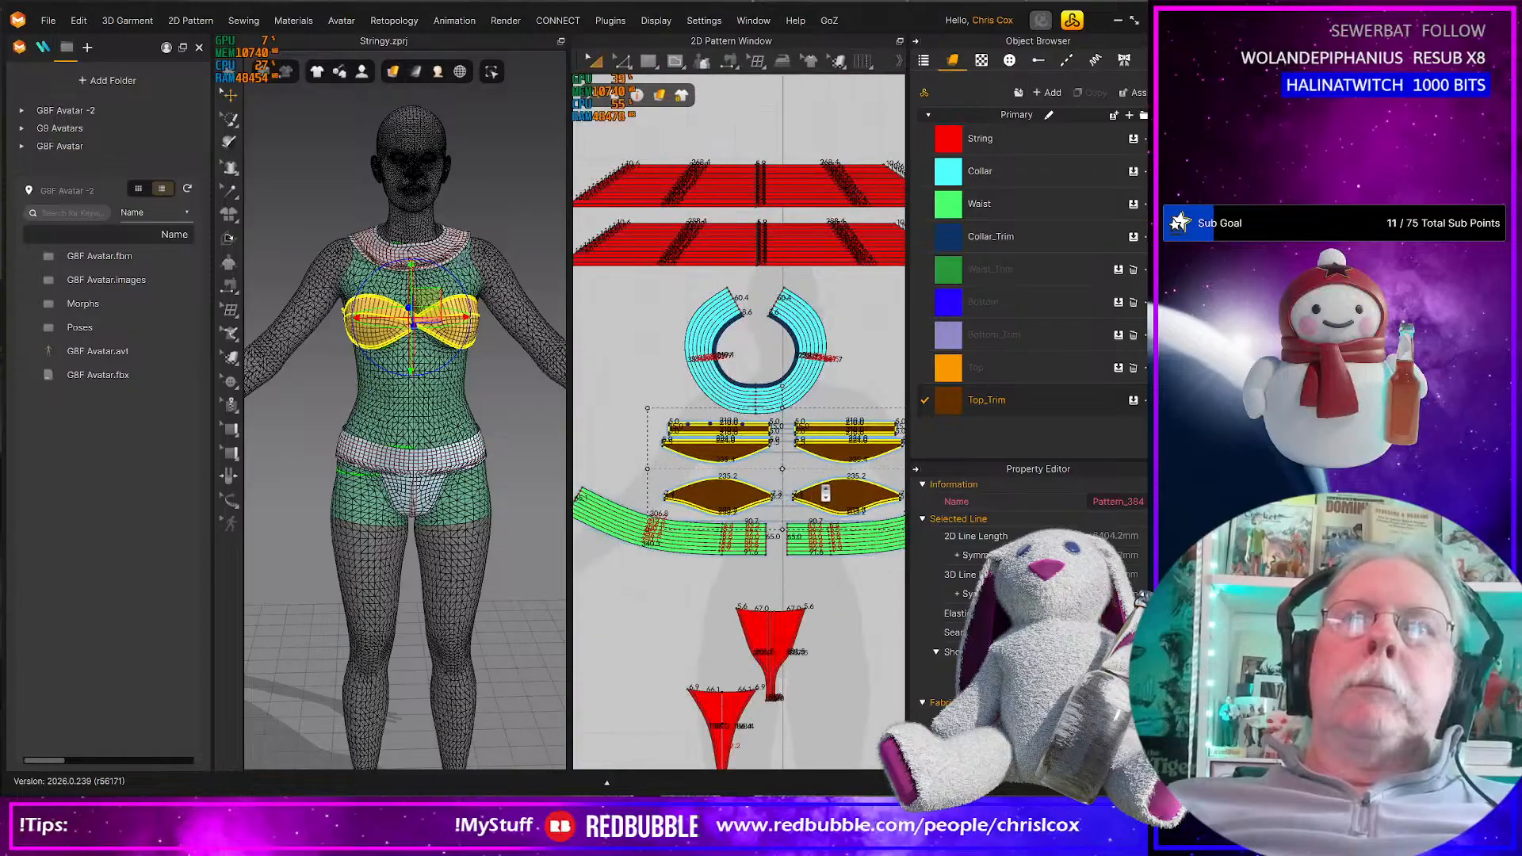
left_click(853, 409)
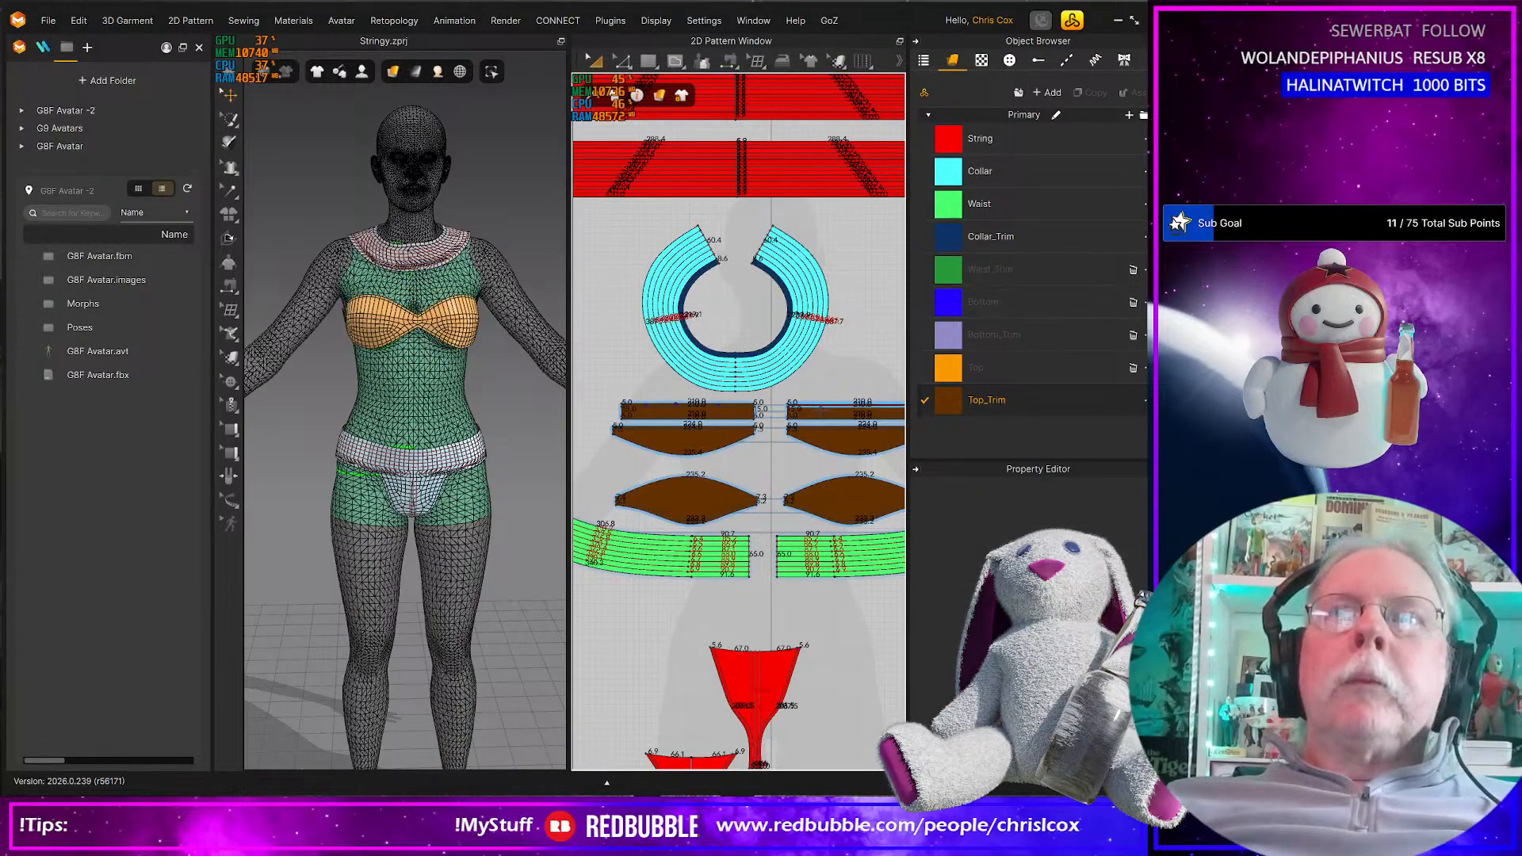
Assign the Top fabric to the main band and cup panels on both halves, leaving the narrow edge strips in Top_Trim
scroll(825, 423, "up", 2)
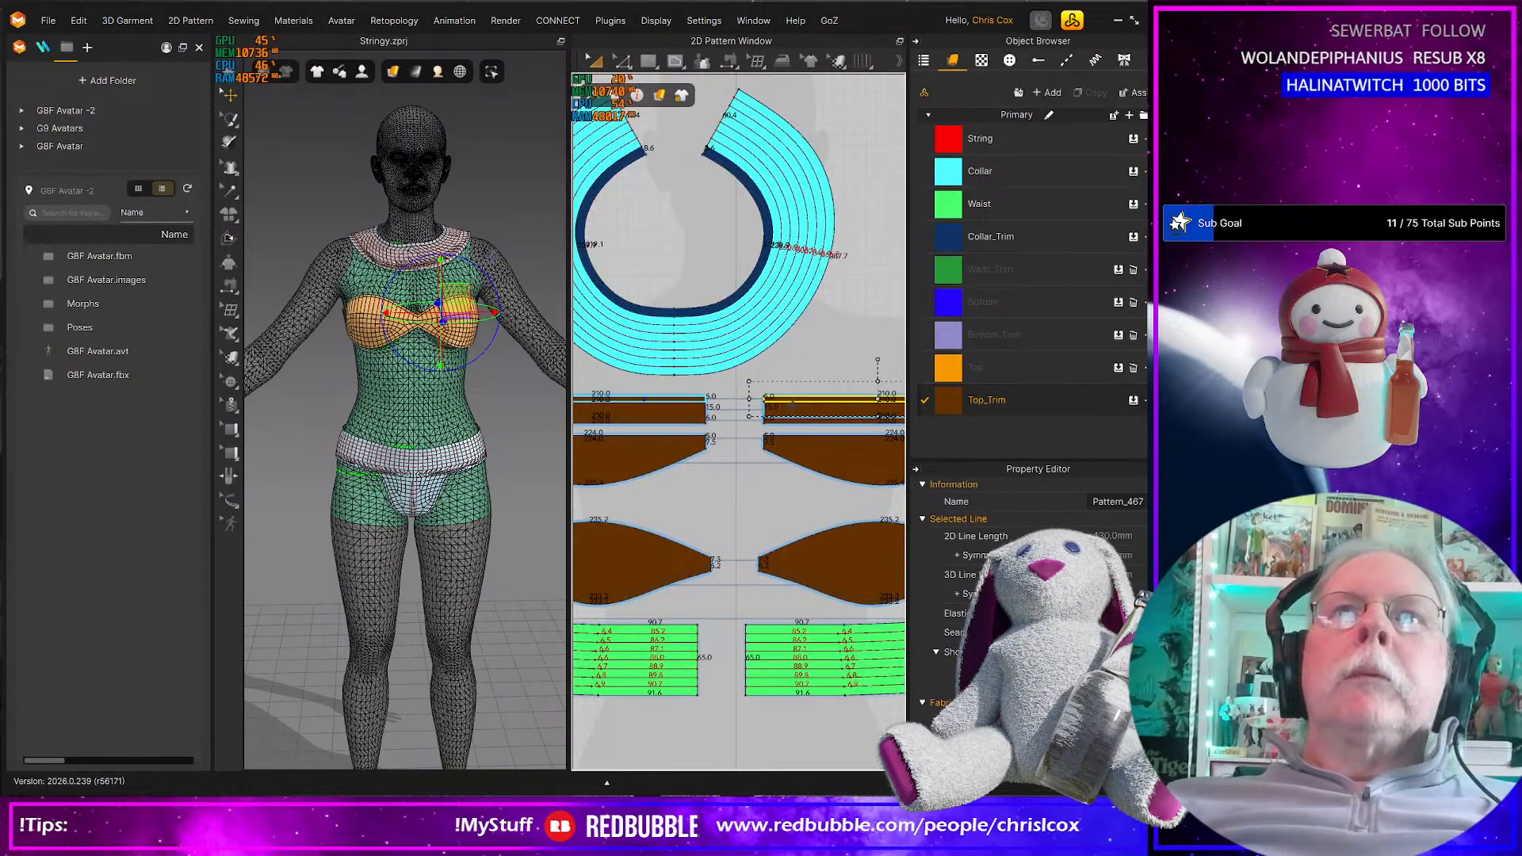
left_click_drag(923, 363, 907, 413)
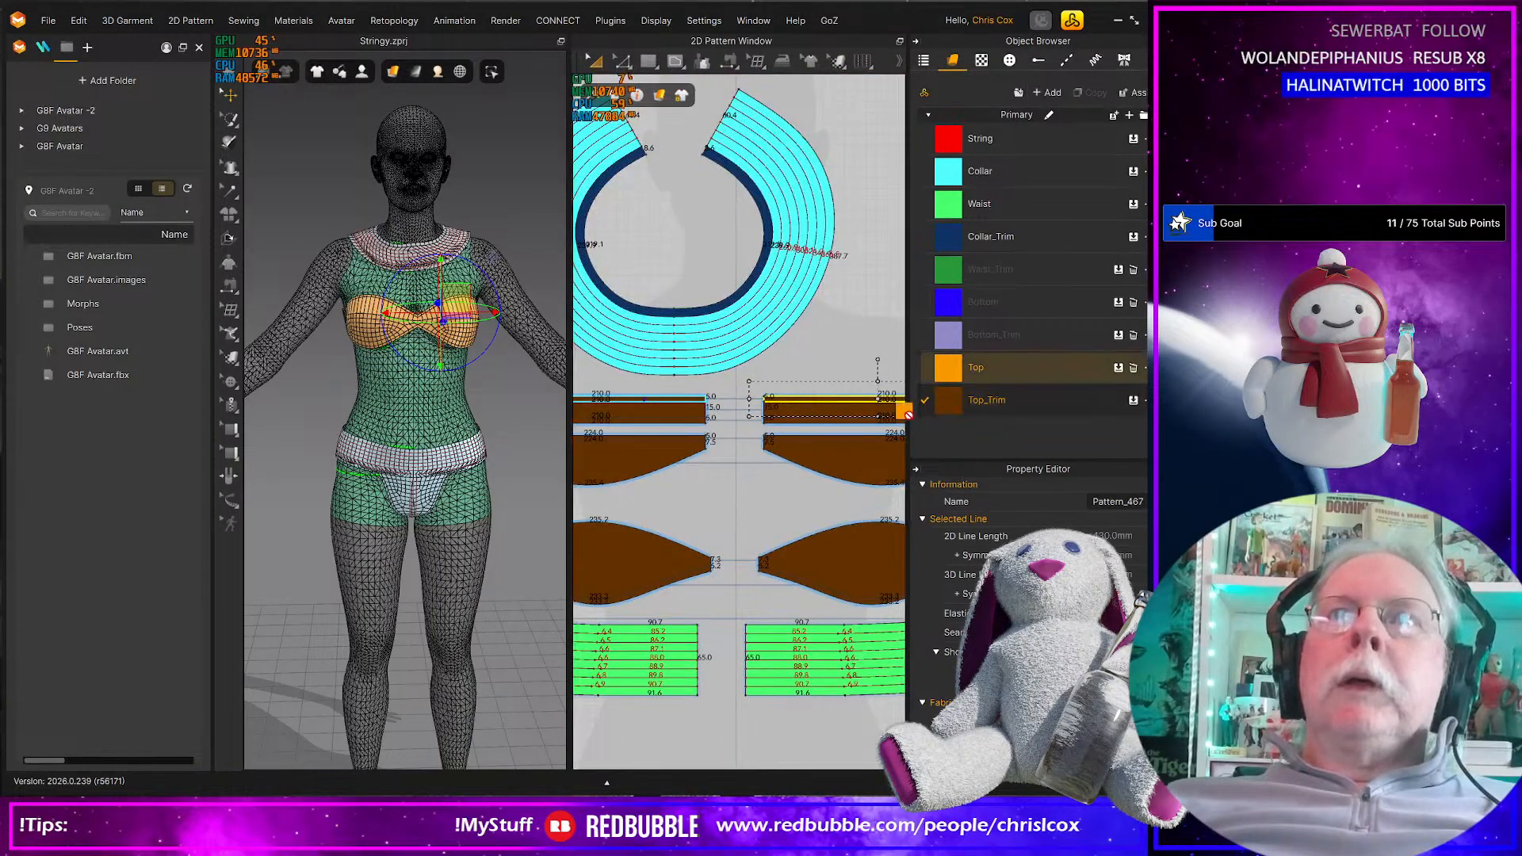
left_click(852, 412)
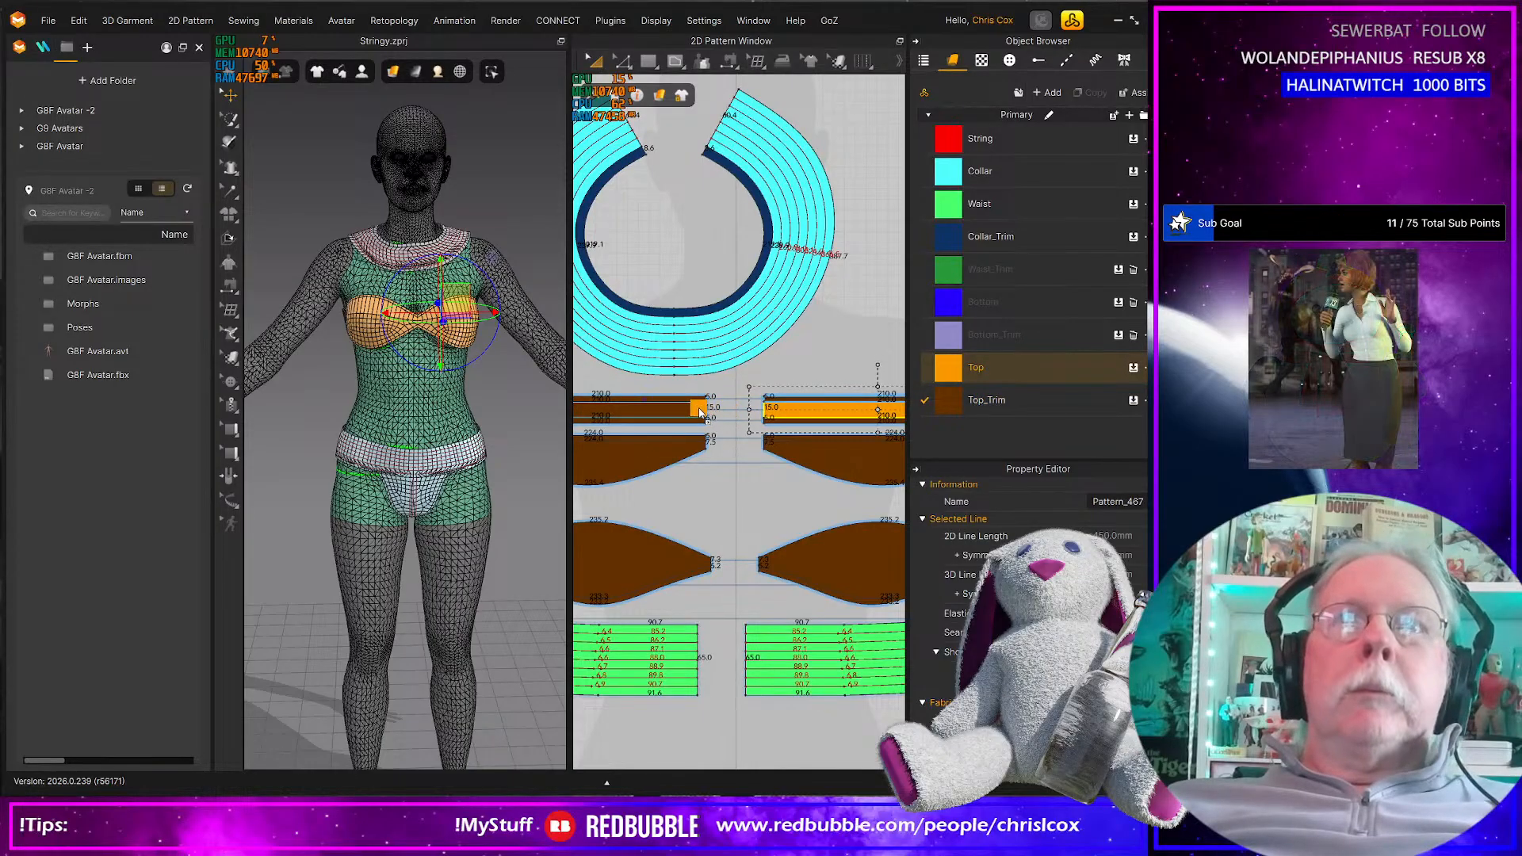
left_click_drag(699, 413, 699, 412)
left_click_drag(948, 367, 876, 547)
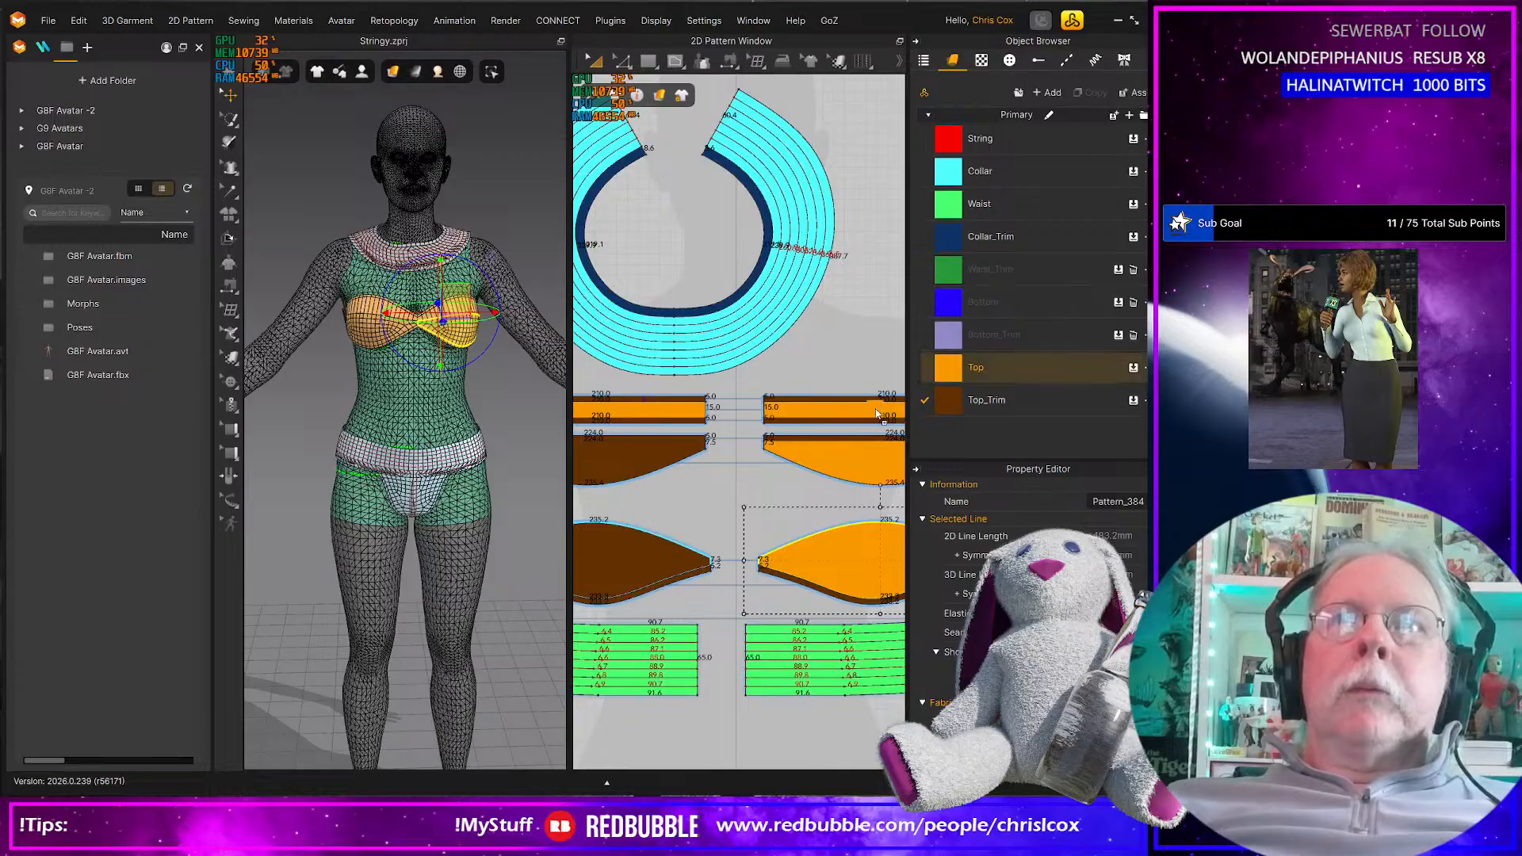
left_click_drag(630, 471, 630, 471)
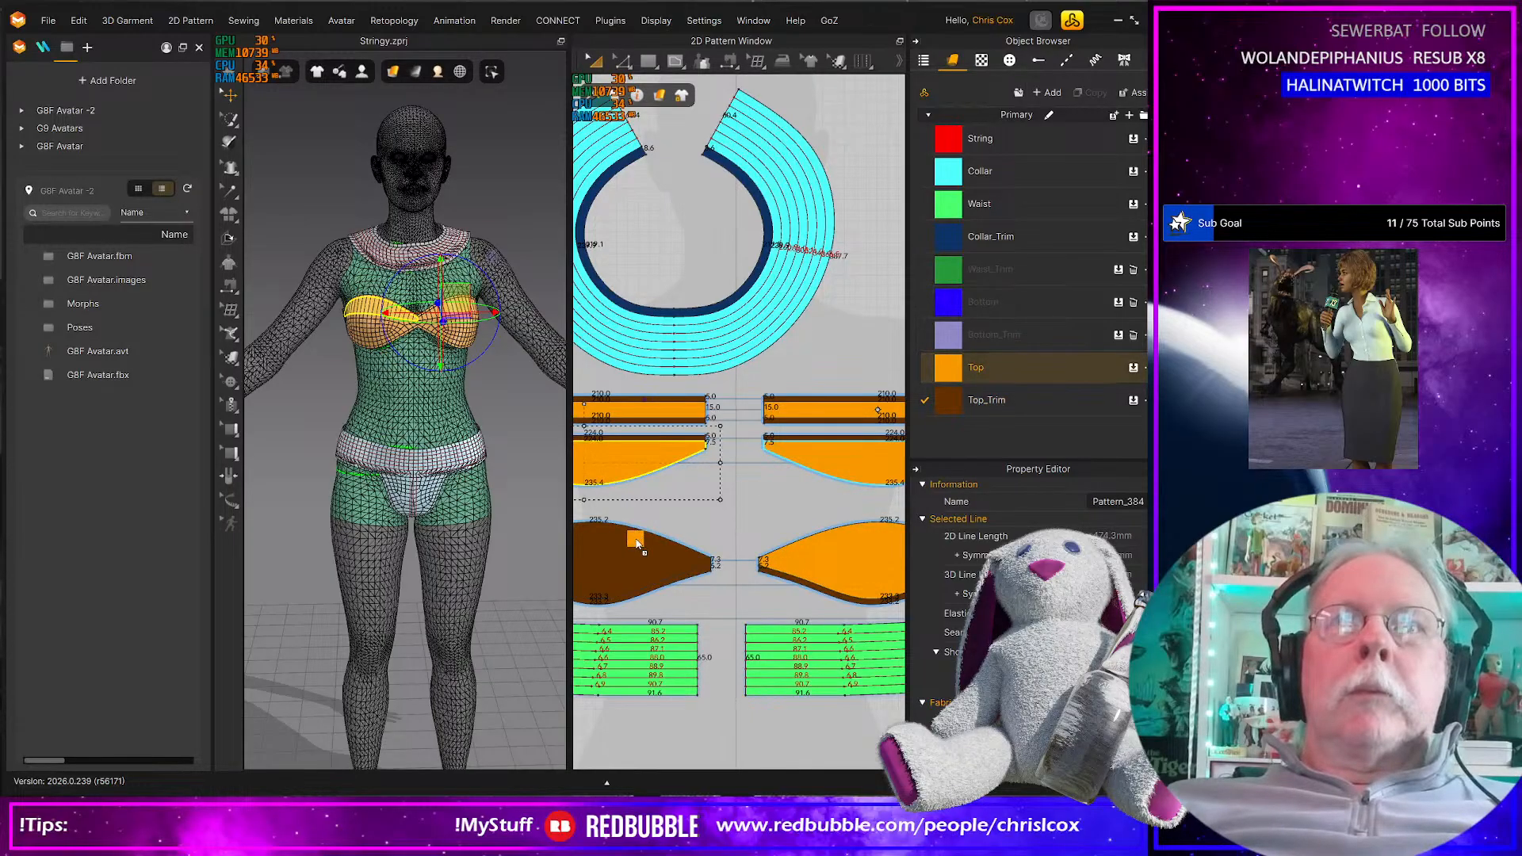
left_click_drag(637, 543, 637, 544)
Cut and sew the waistband along its uppermost internal line to separate a narrow upper trim strip
scroll(698, 543, "down", 6)
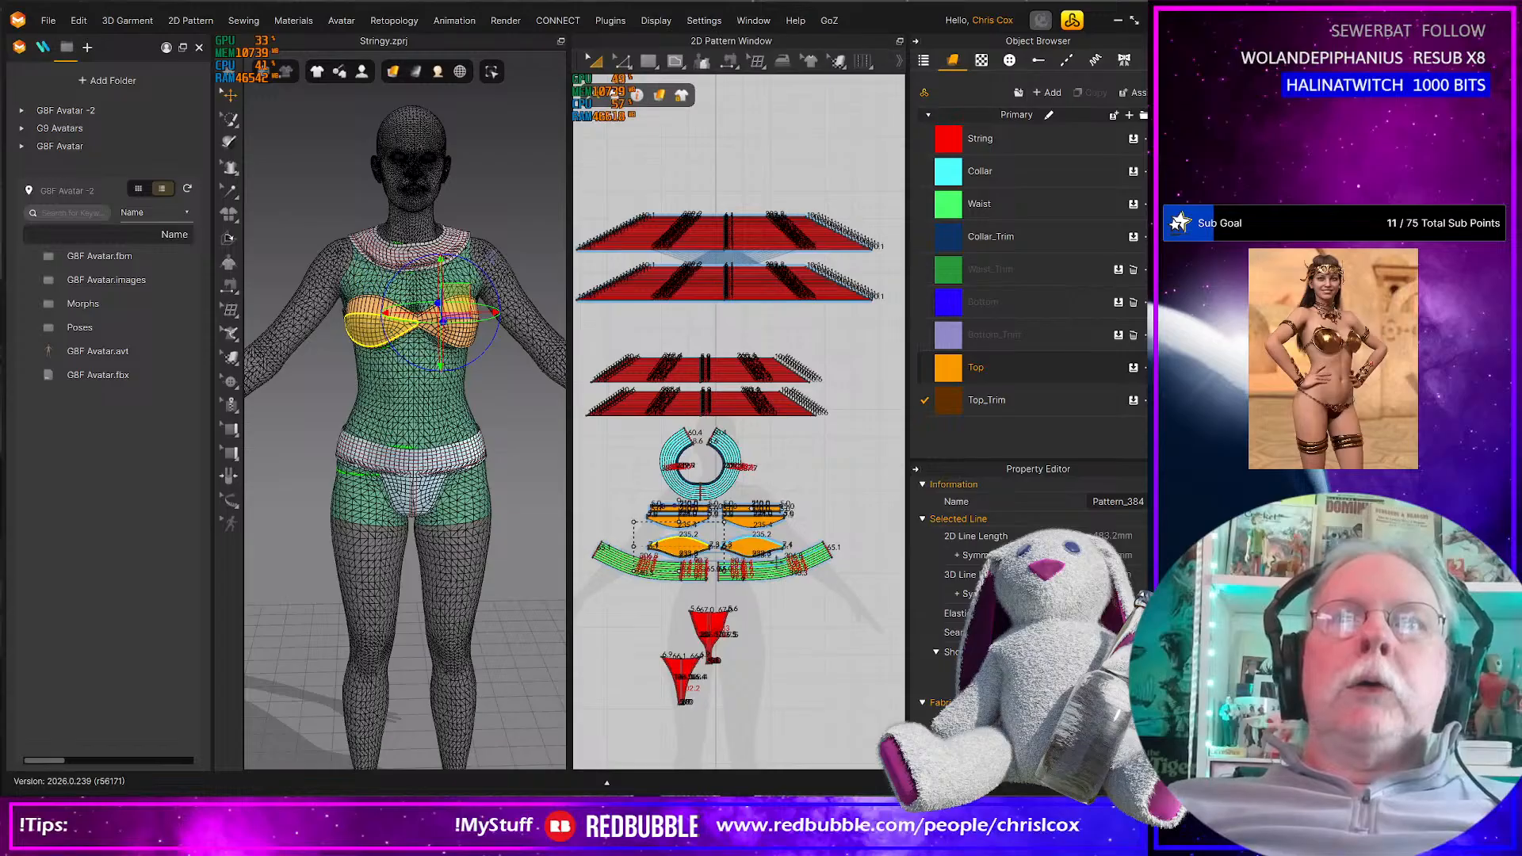
scroll(713, 570, "up", 5)
left_click(710, 569)
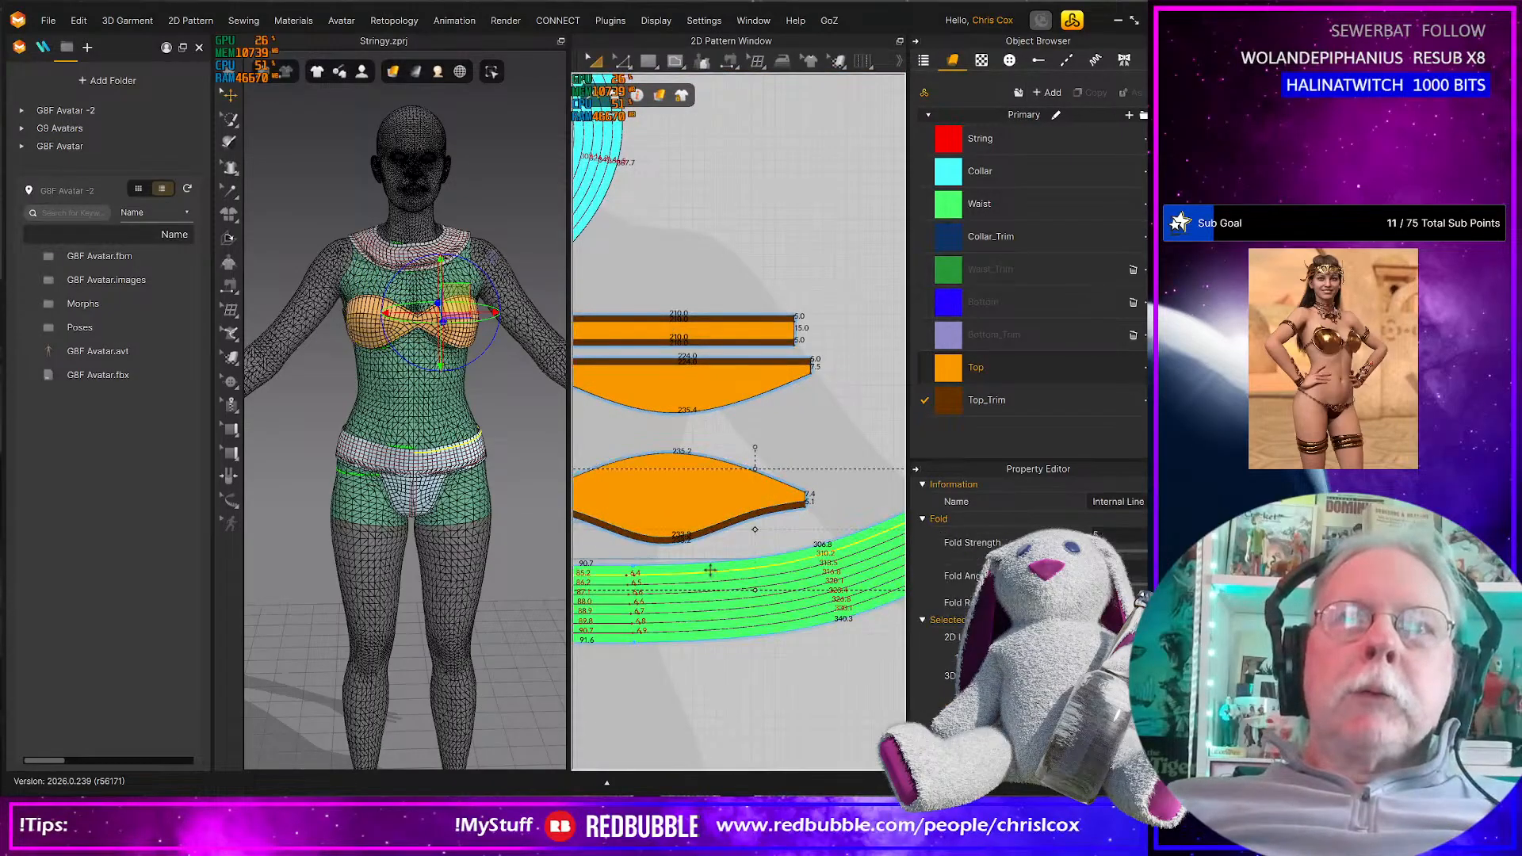
scroll(698, 555, "down", 3)
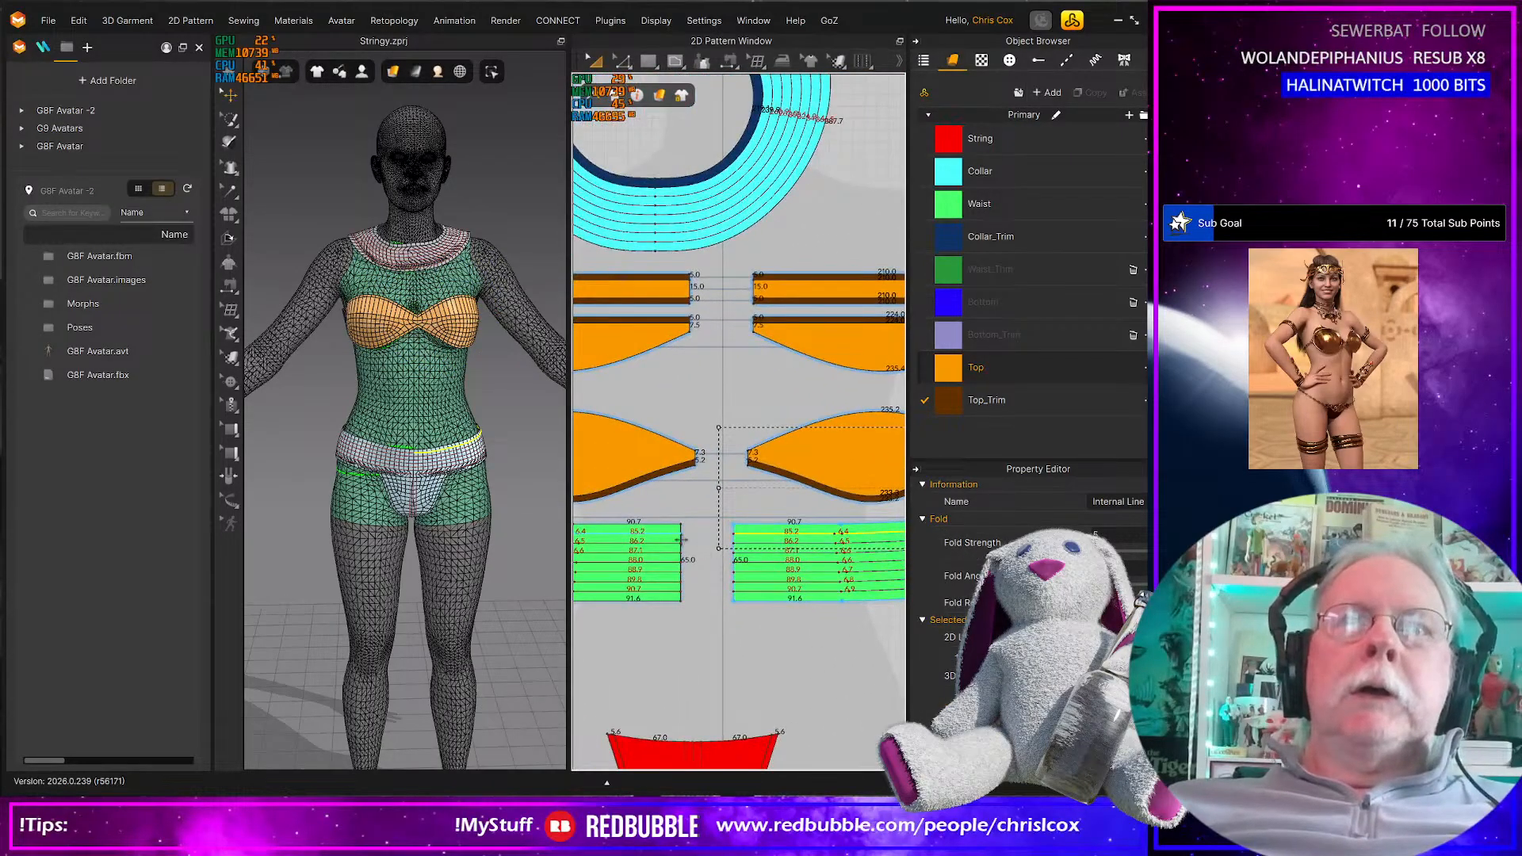
right_click(751, 539)
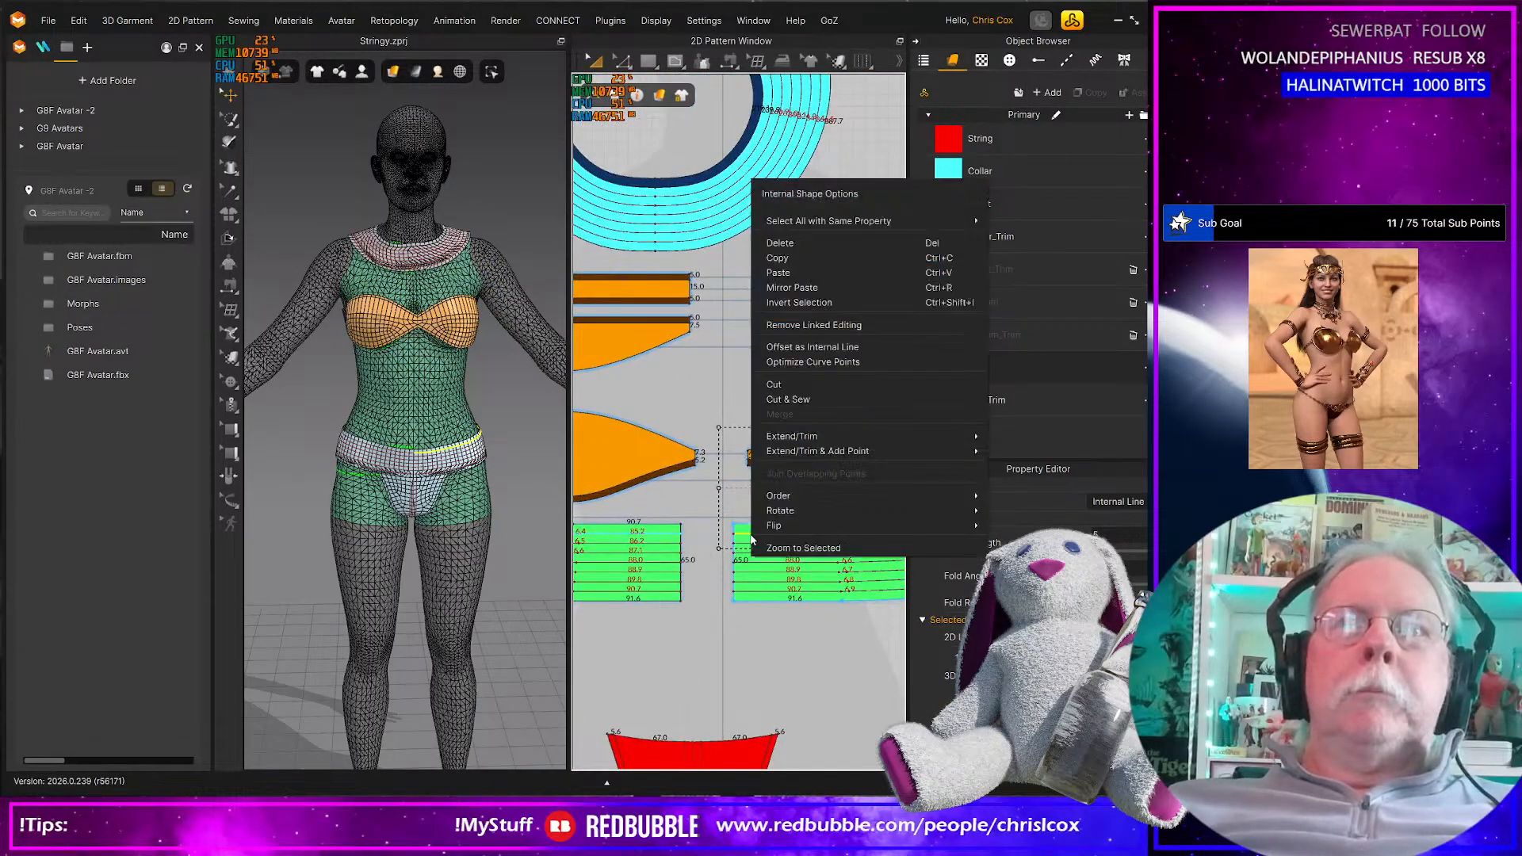
left_click(788, 399)
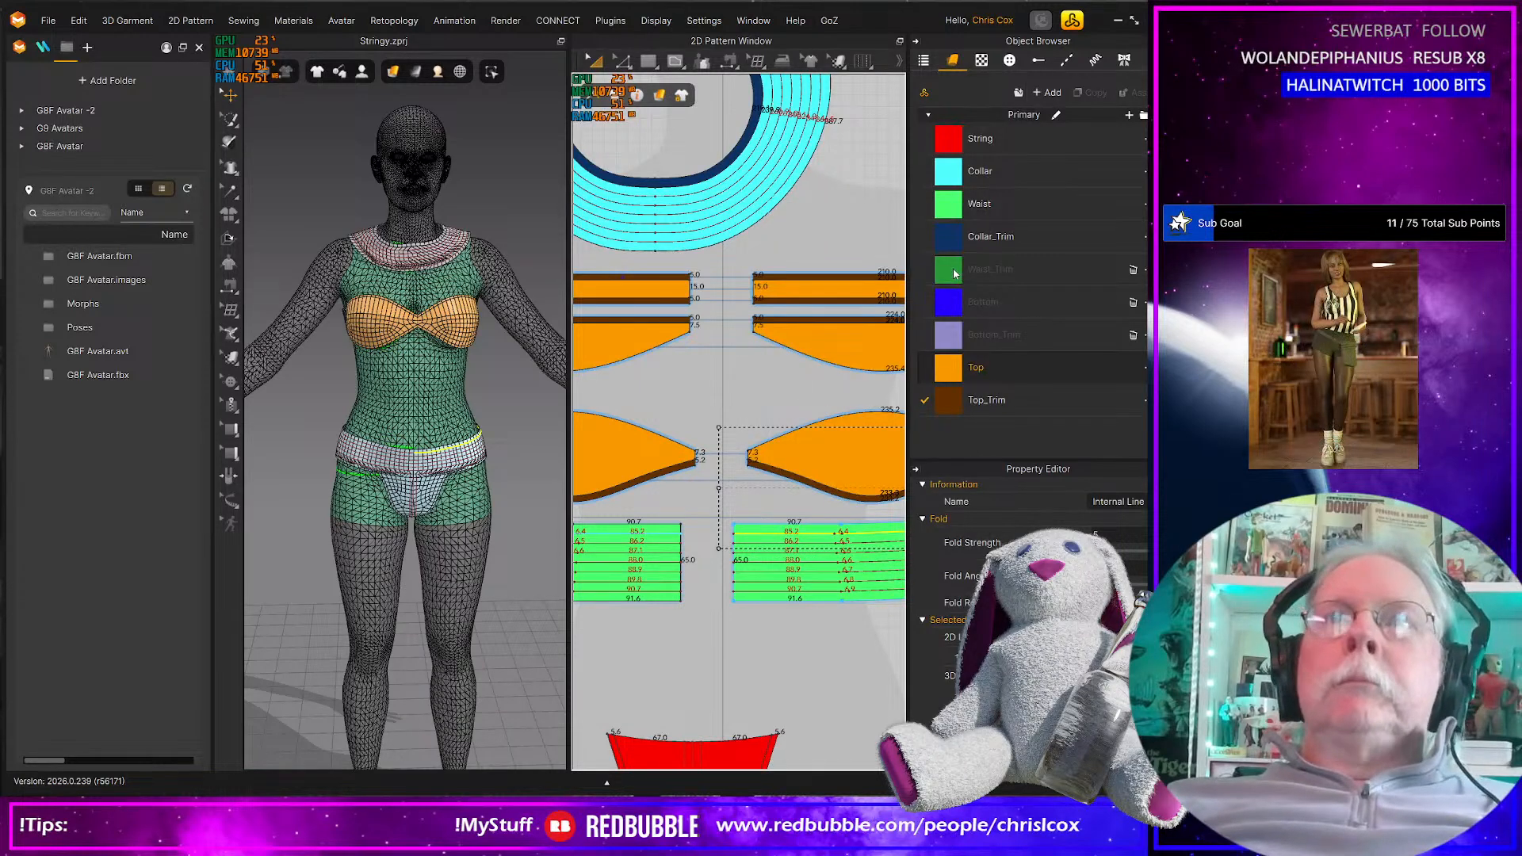
left_click(745, 508)
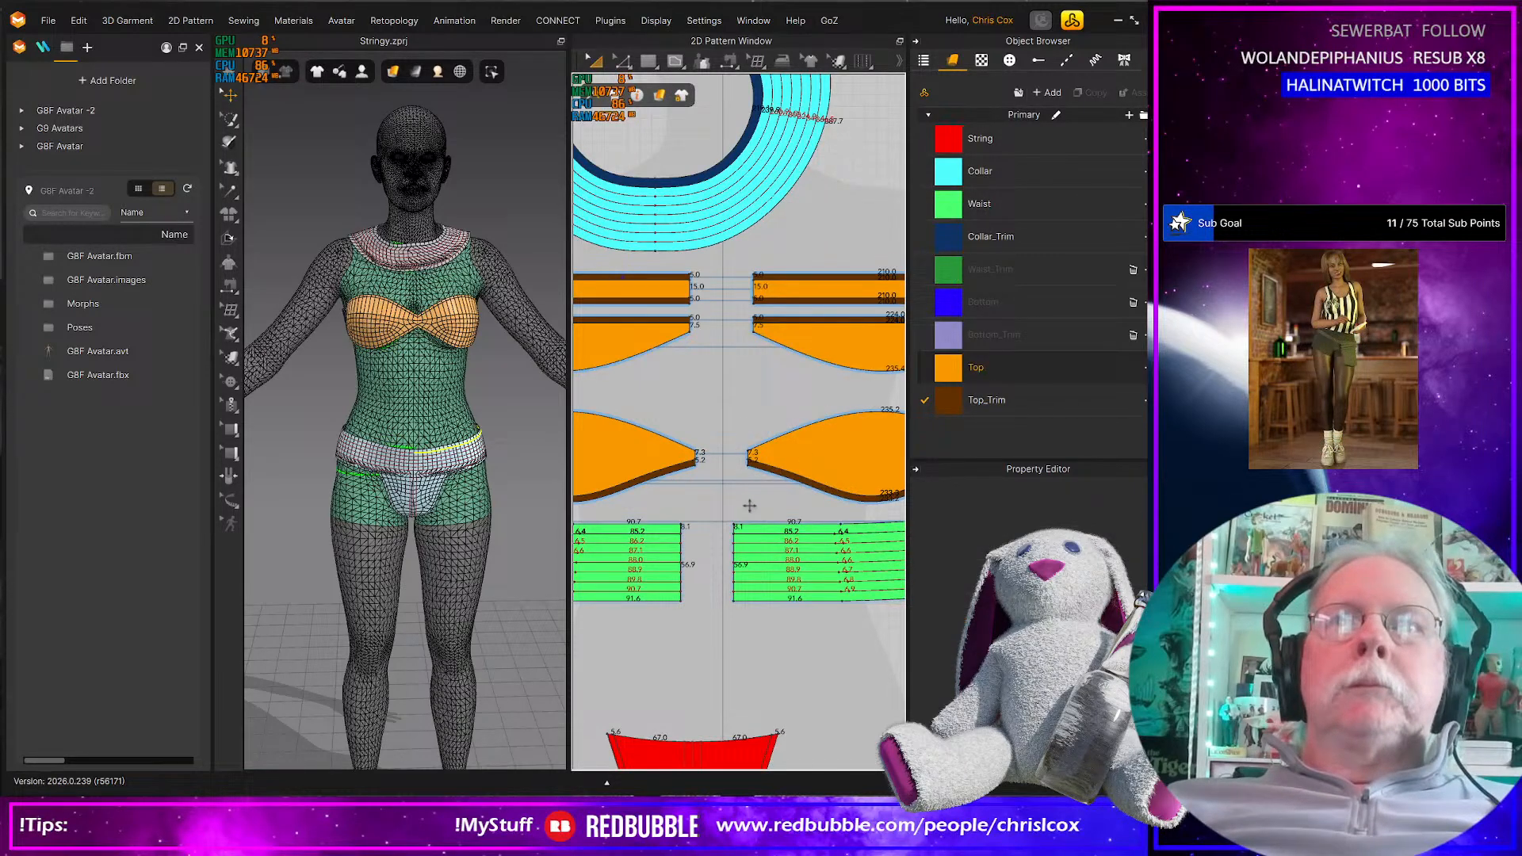
Assign the Waist_Trim fabric to the upper trim strips on both halves of the waistband
left_click(956, 270)
left_click_drag(764, 529, 766, 529)
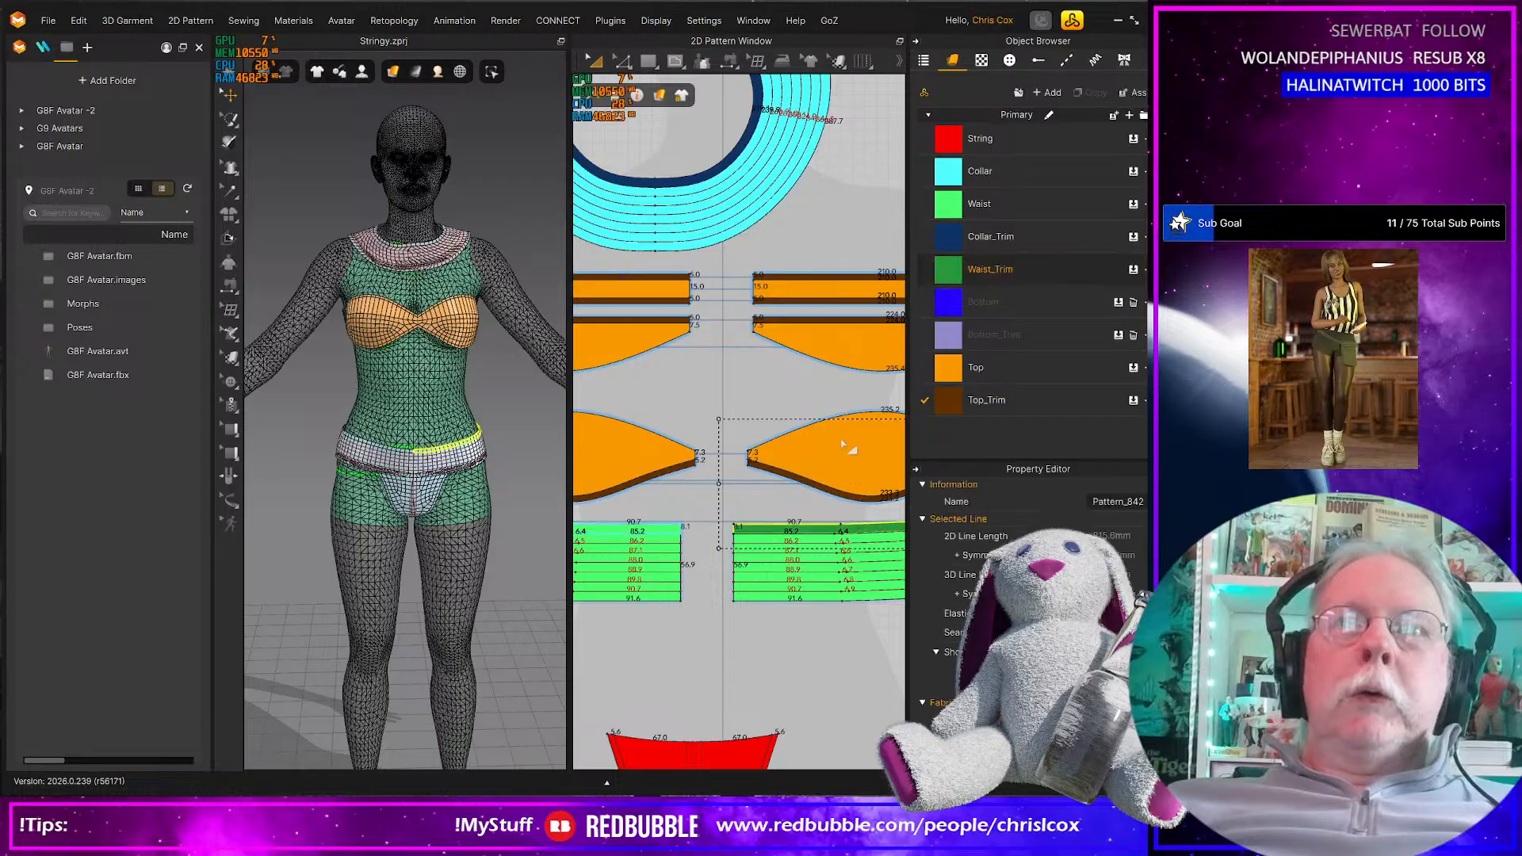
left_click_drag(949, 275, 704, 457)
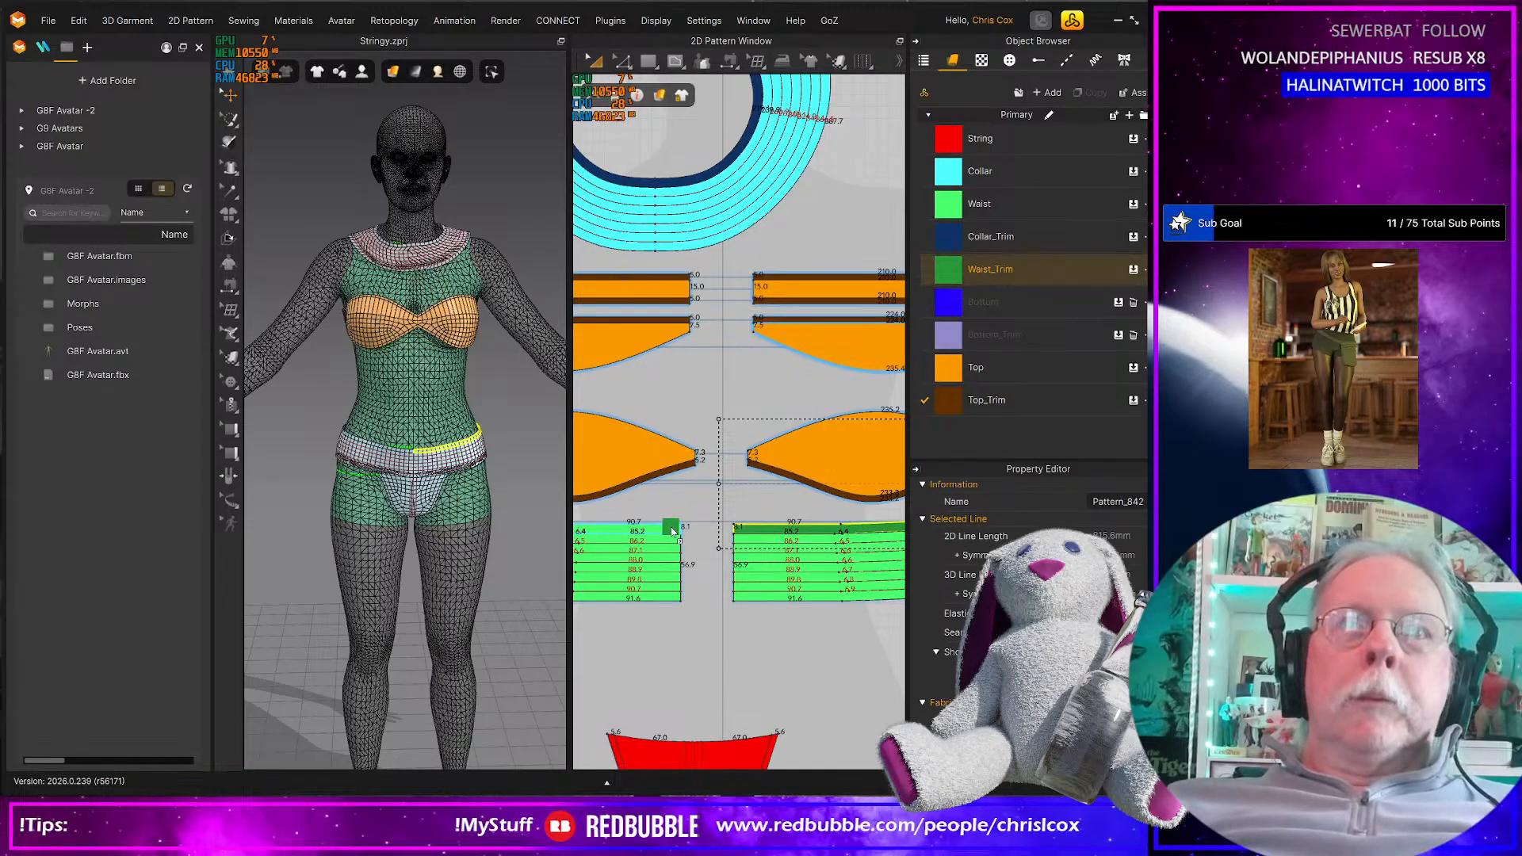
left_click_drag(672, 531, 671, 531)
Assign the Bottom_Trim fabric to all front and back pieces of the bikini bottom
scroll(744, 432, "down", 2)
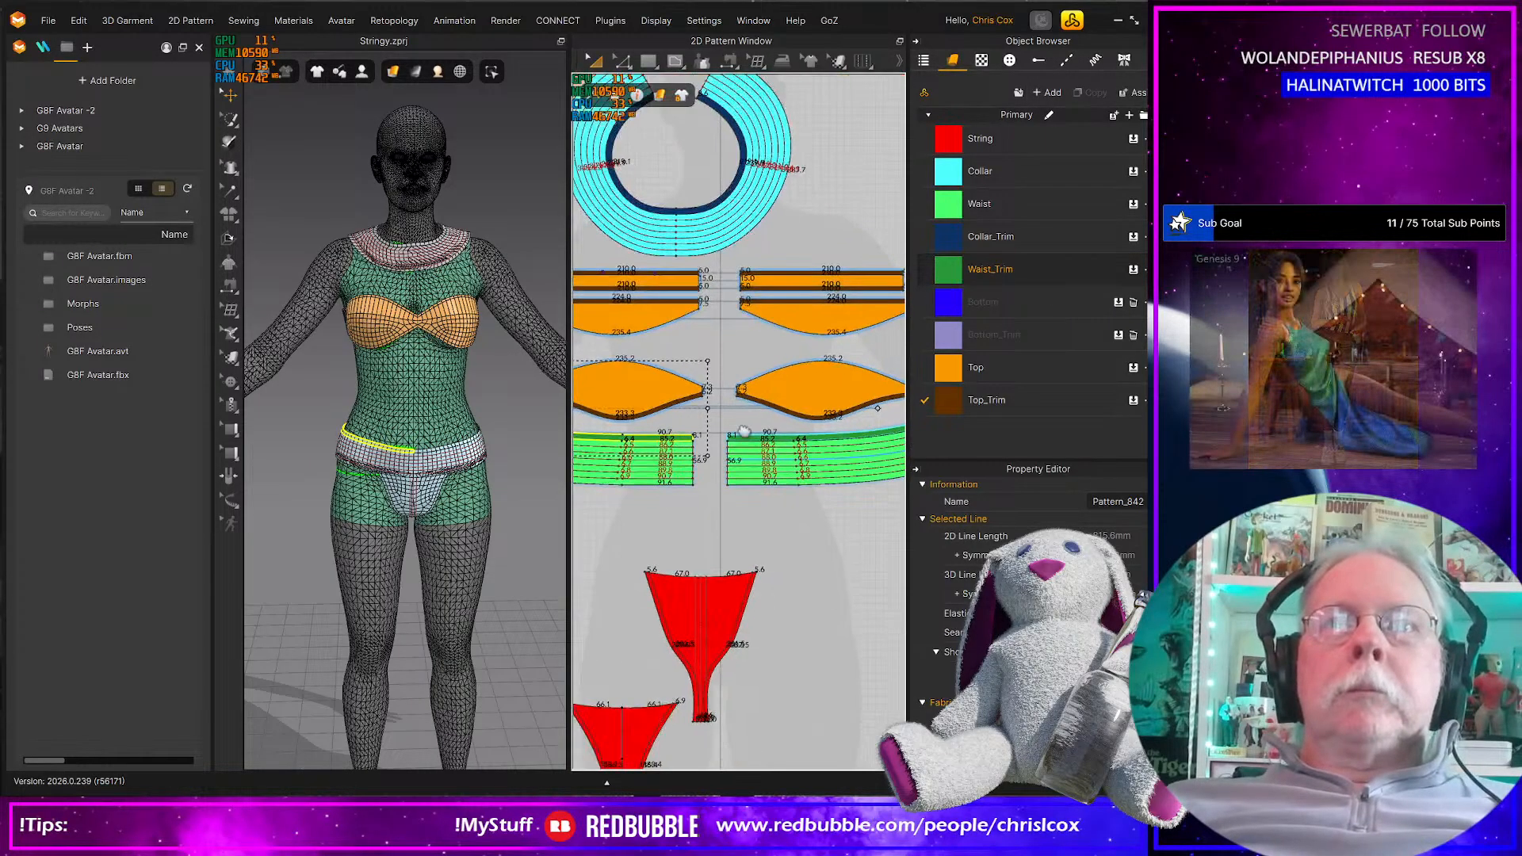
middle_click_drag(743, 431, 814, 328)
left_click_drag(622, 426, 845, 787)
left_click_drag(953, 308, 790, 518)
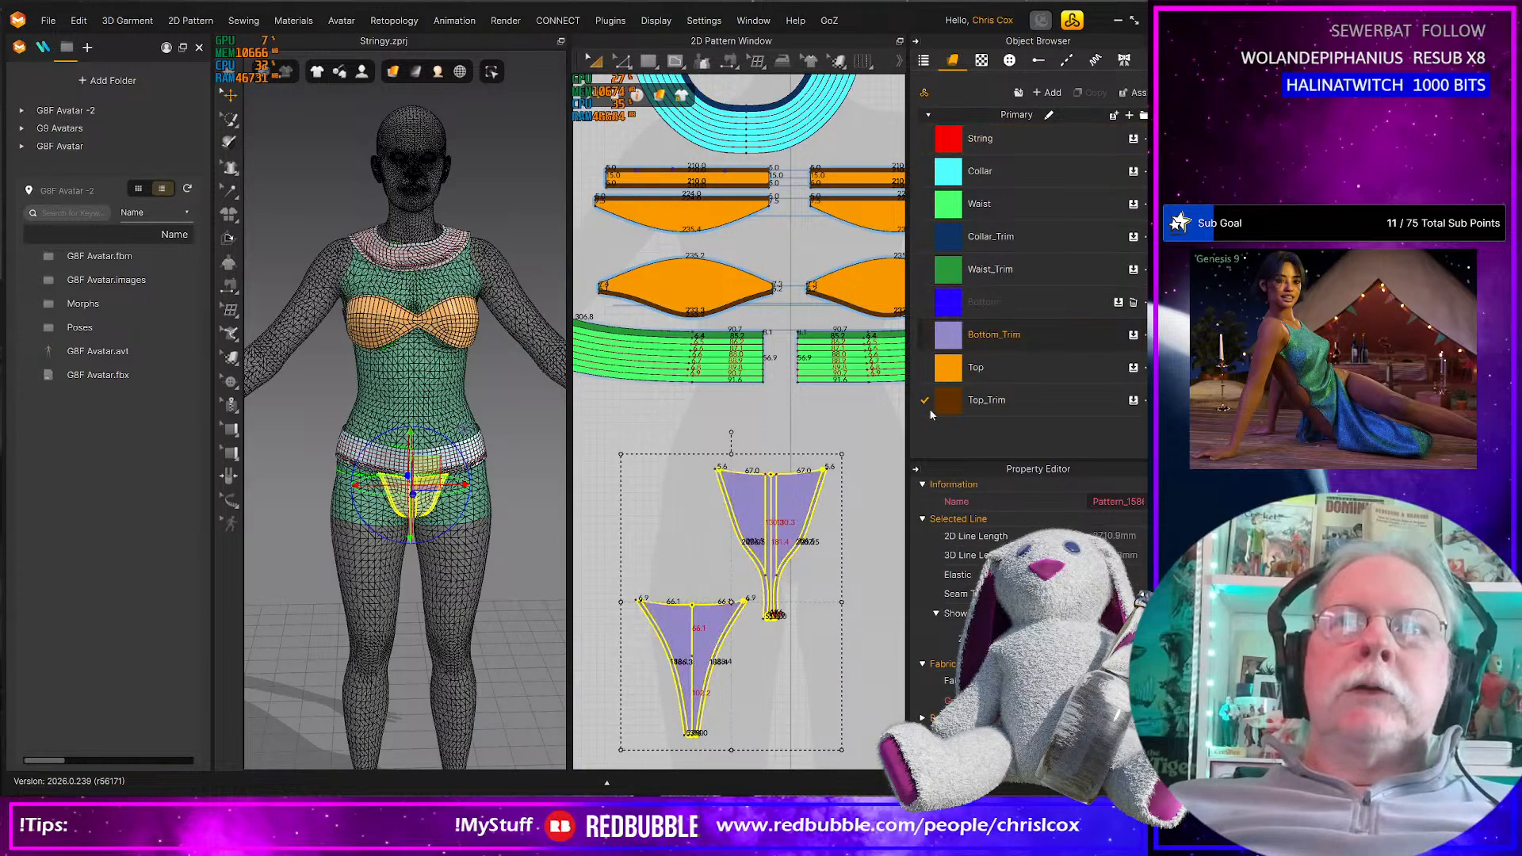
Assign the Bottom fabric to the main panels of both bikini bottom patterns, leaving the edge strips in Bottom_Trim
left_click(860, 499)
left_click_drag(951, 309, 884, 397)
left_click_drag(951, 305, 699, 632)
scroll(771, 665, "down", 5)
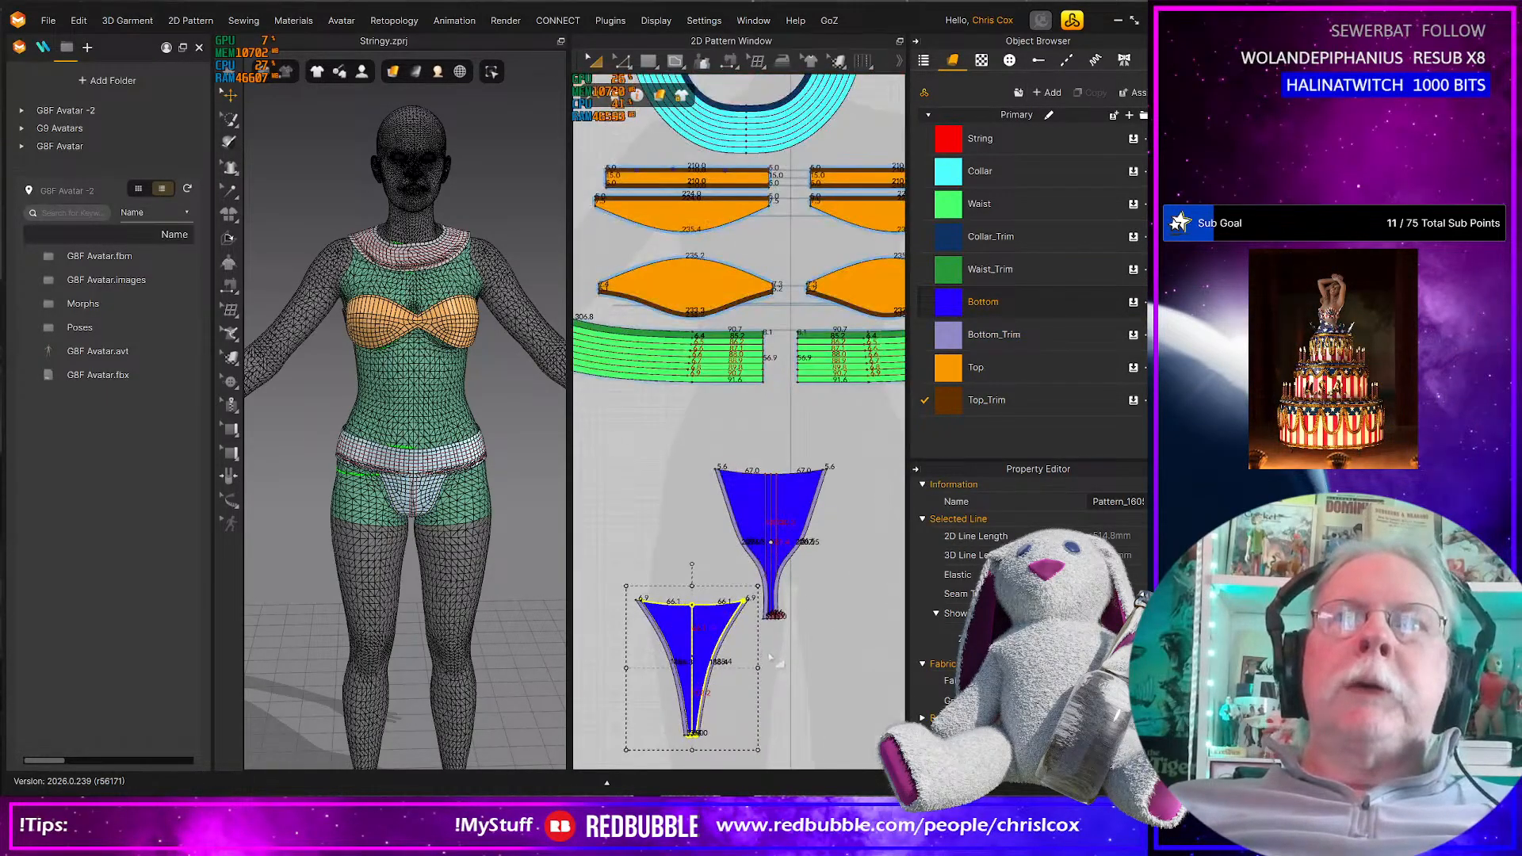
Move the two shorter sets of string patterns above the two longer sets in the 2D layout
scroll(781, 659, "down", 3)
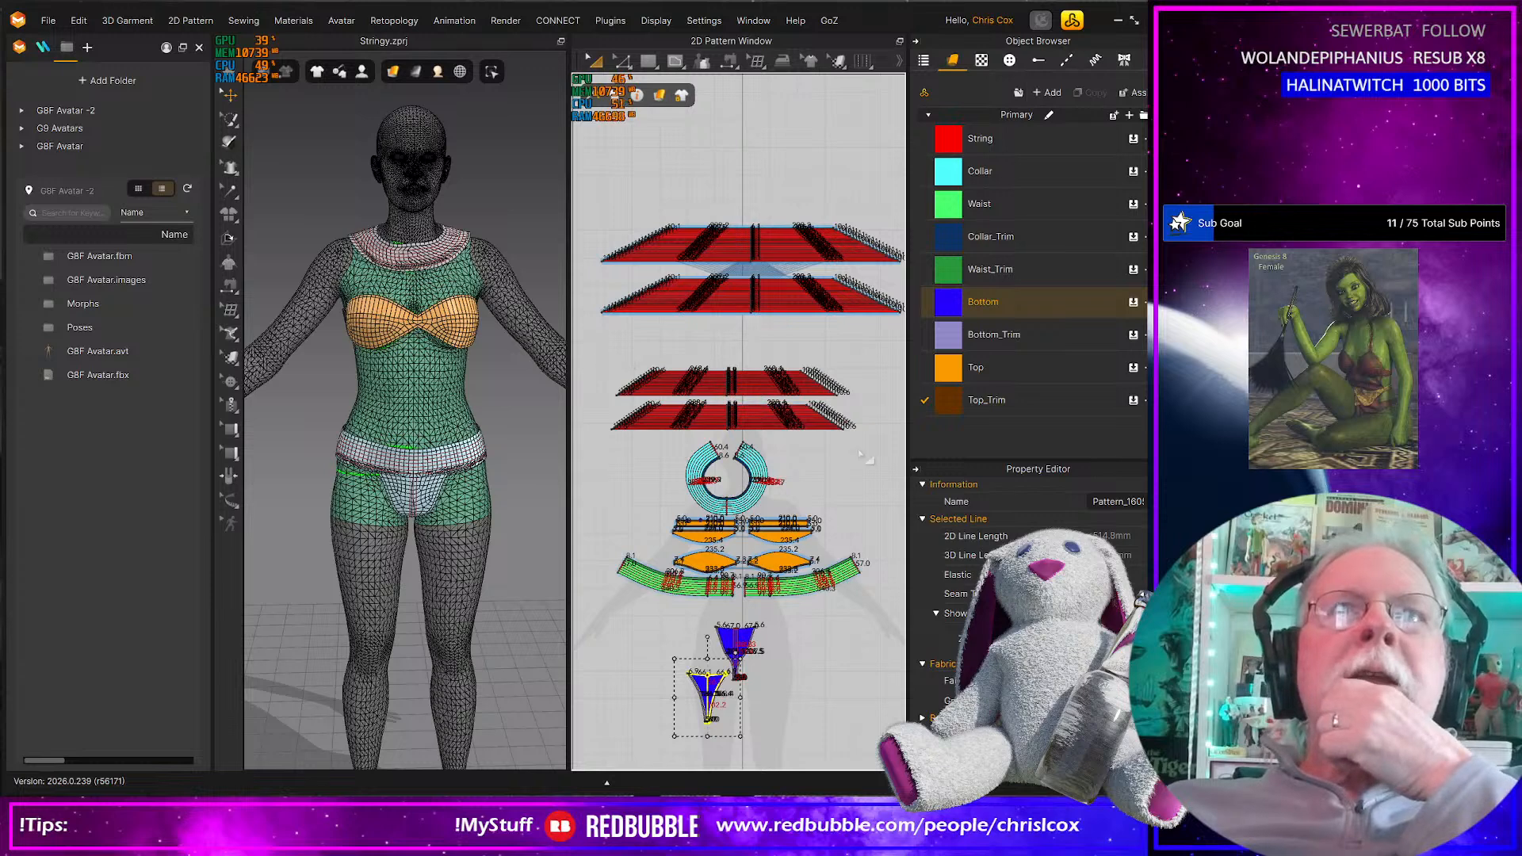
mouse_move(594, 354)
left_mouse_down()
mouse_move(890, 458)
mouse_move(891, 442)
left_mouse_up()
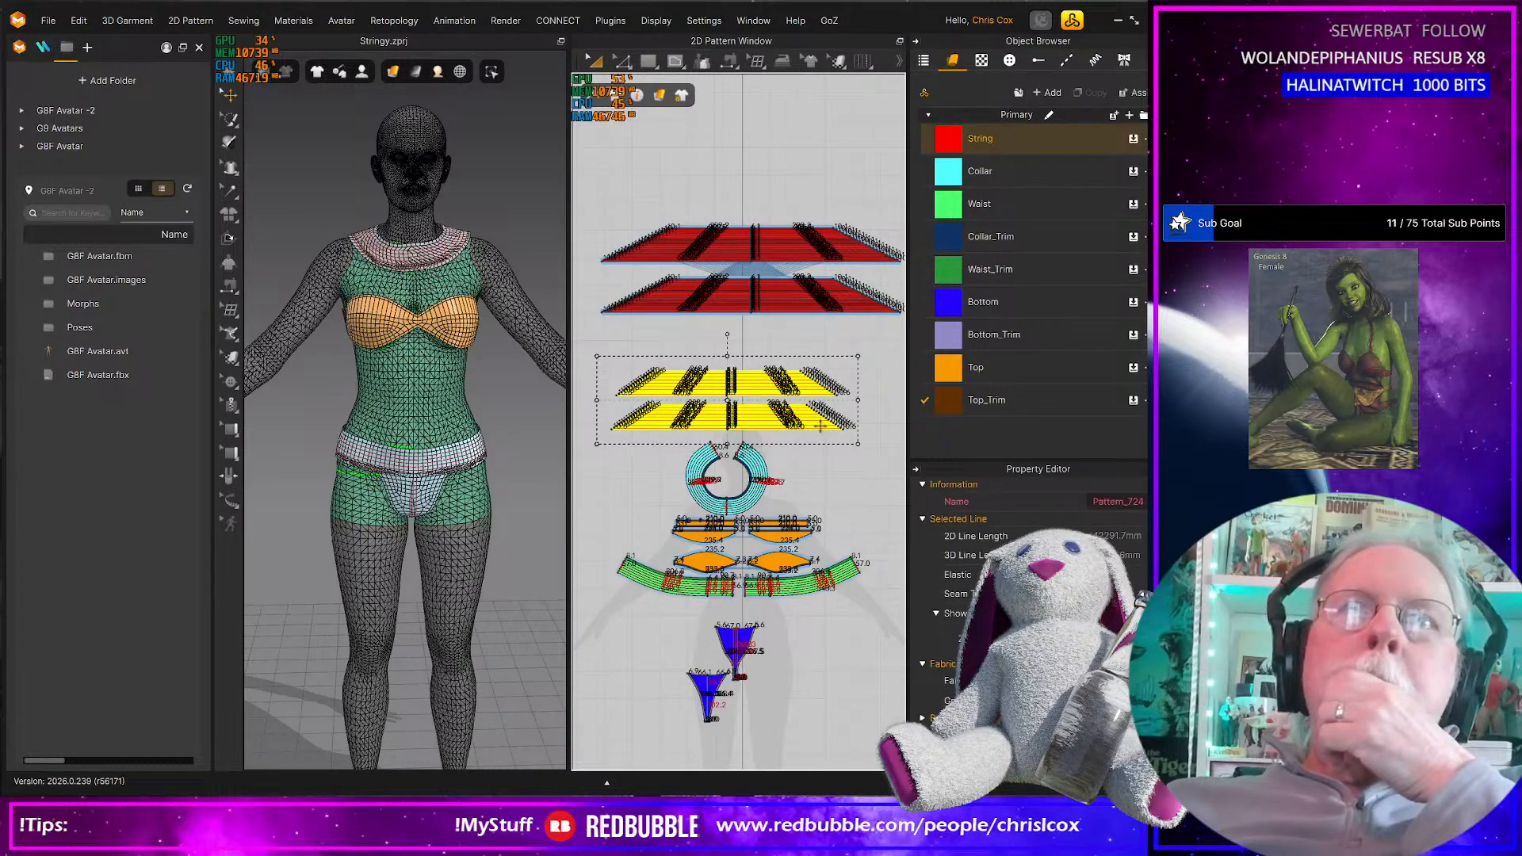
key("ctrl+v")
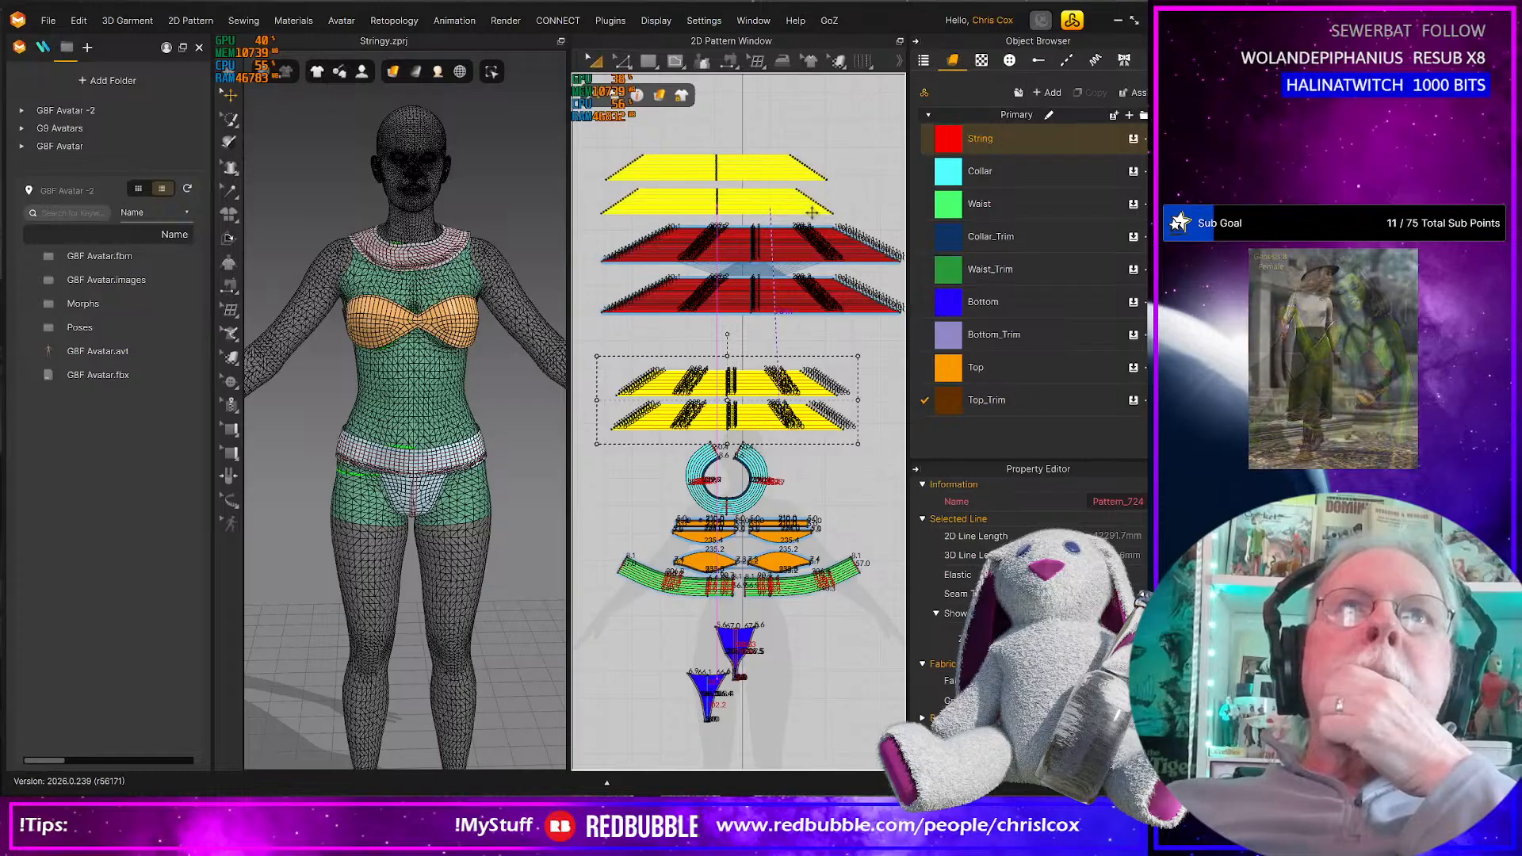
left_click(829, 323)
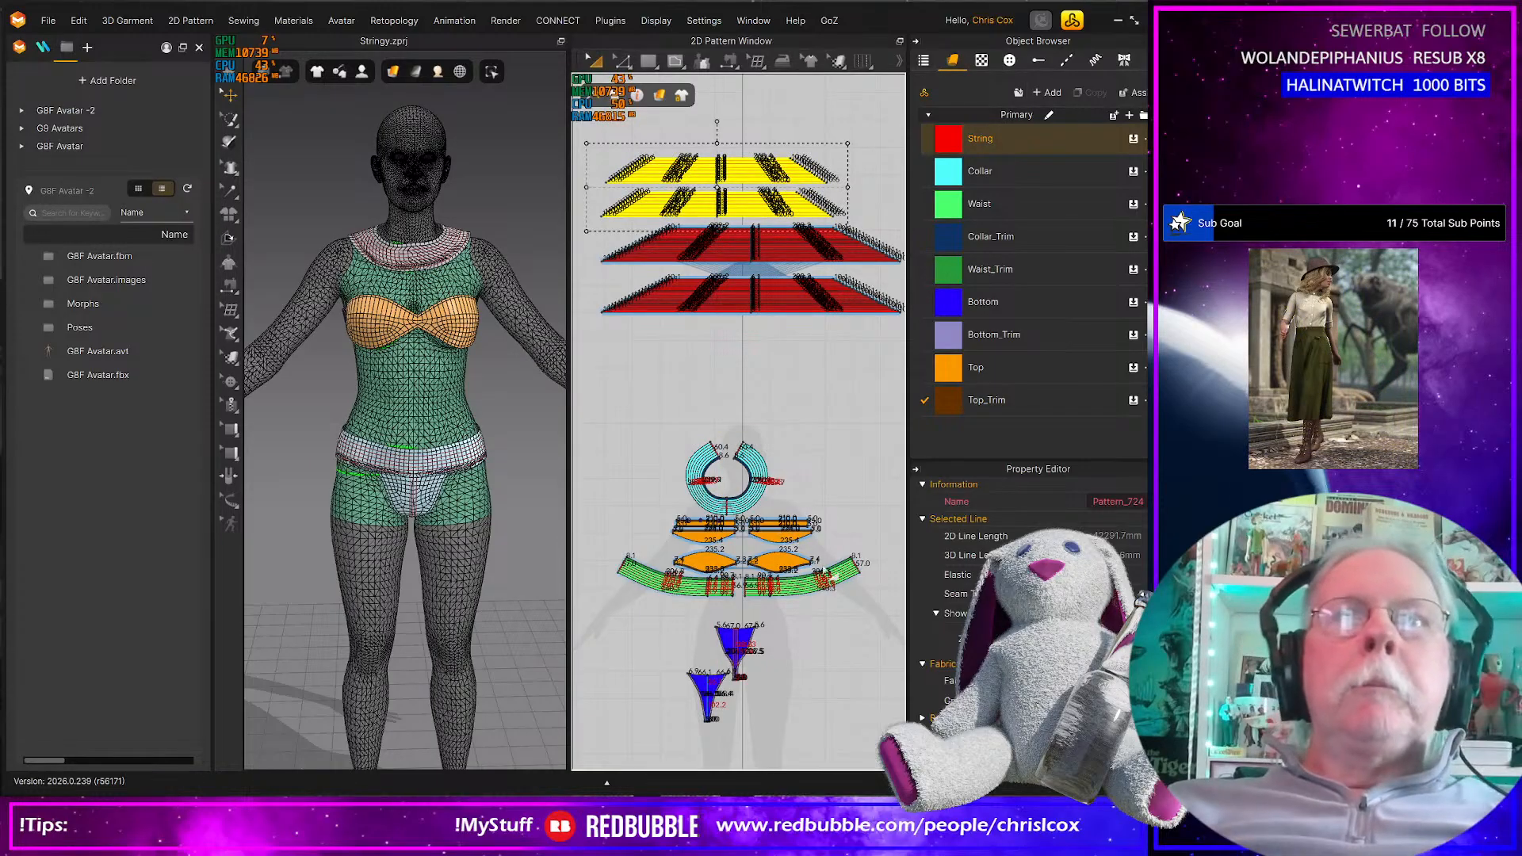
middle_click_drag(811, 435, 806, 460)
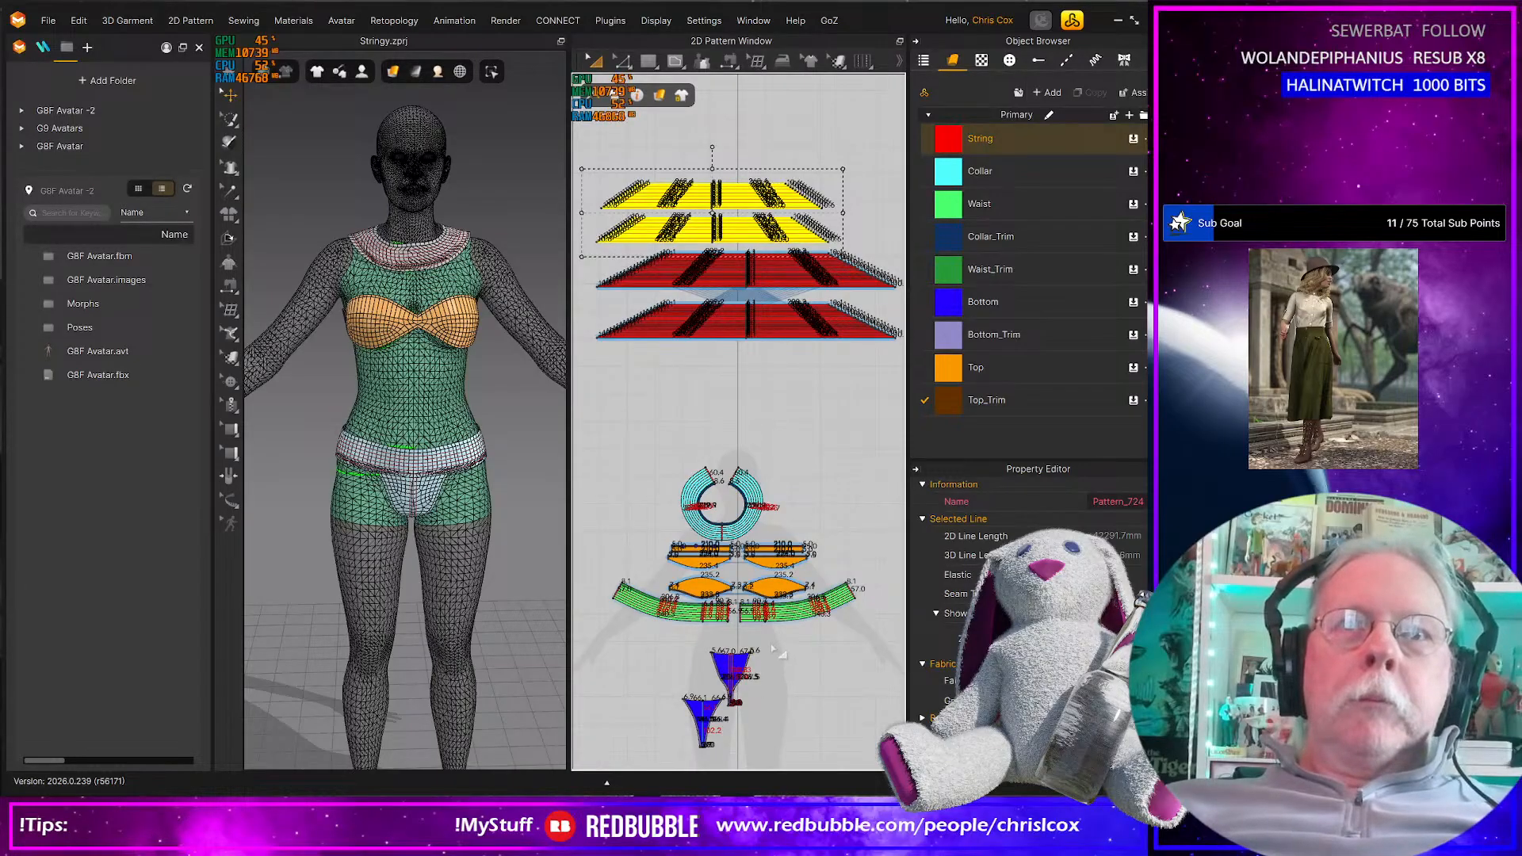
Move the front and back bikini bottom patterns above the string patterns in the 2D layout
left_click_drag(602, 768, 892, 189)
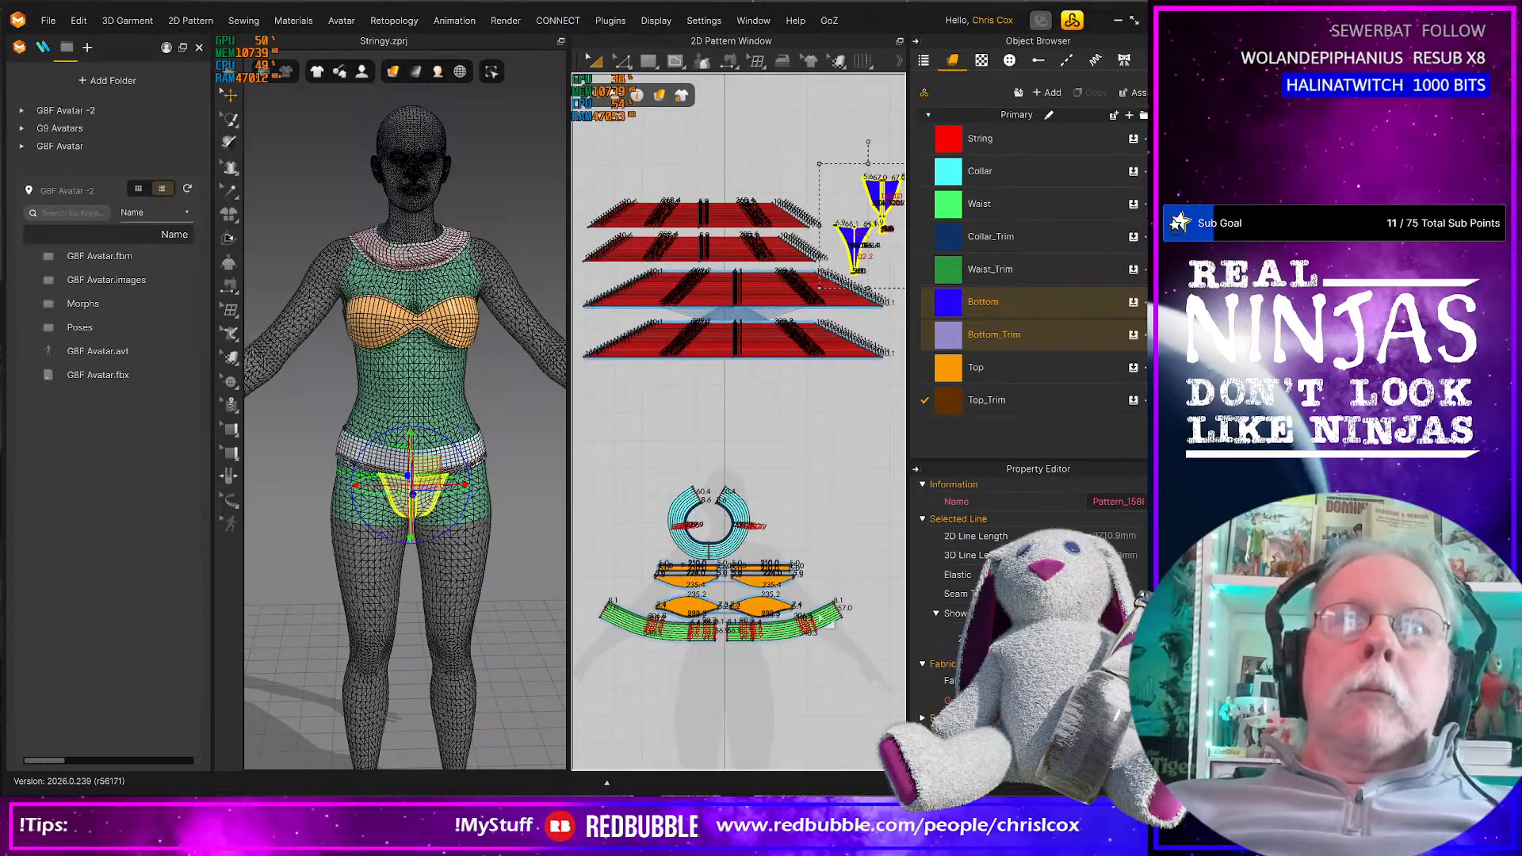
middle_click_drag(814, 697, 813, 704)
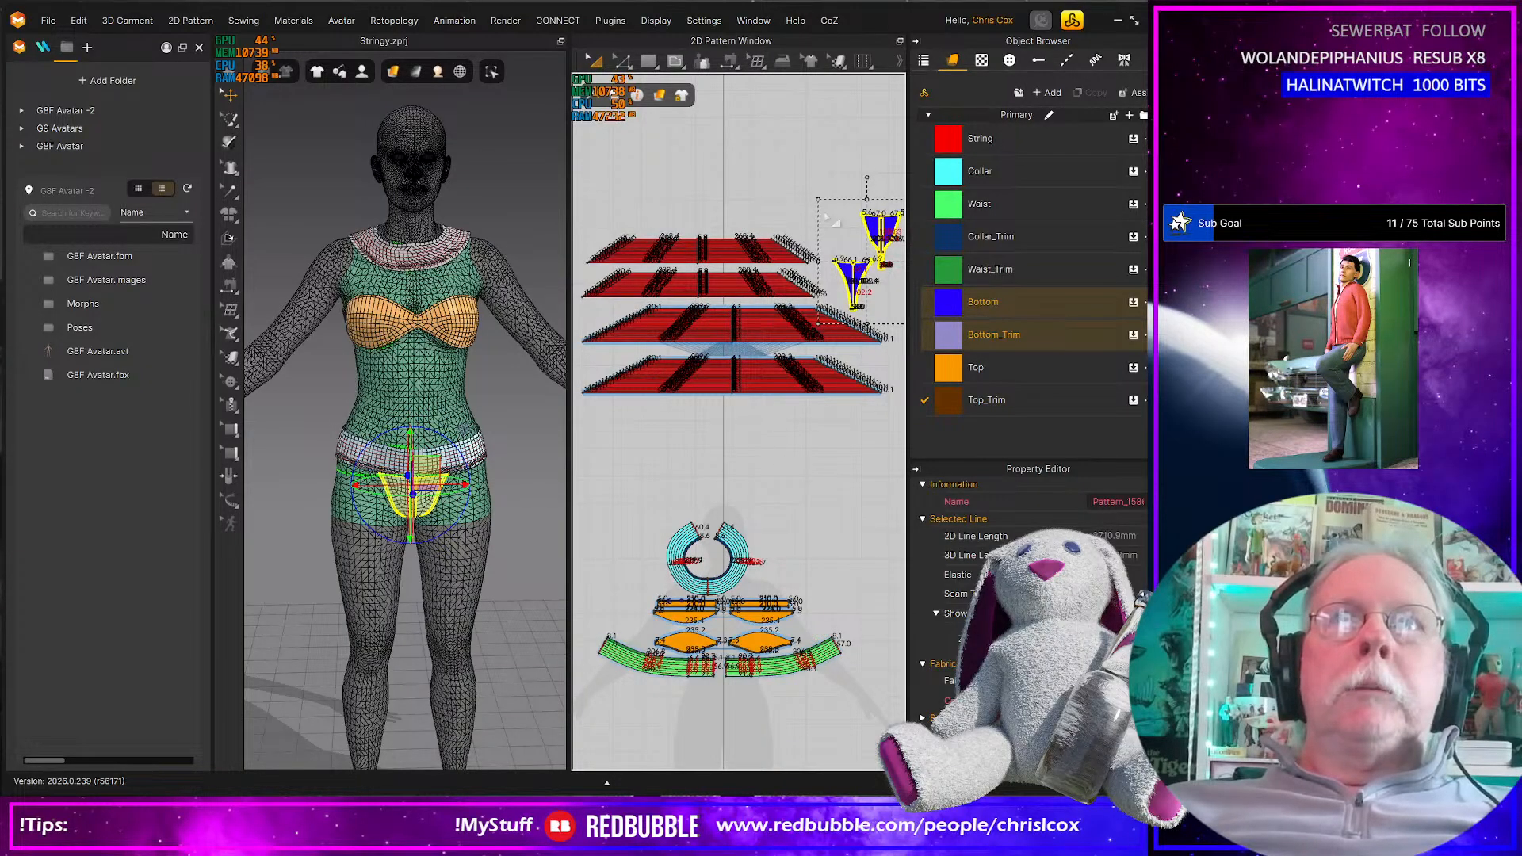
middle_click_drag(794, 266, 866, 241)
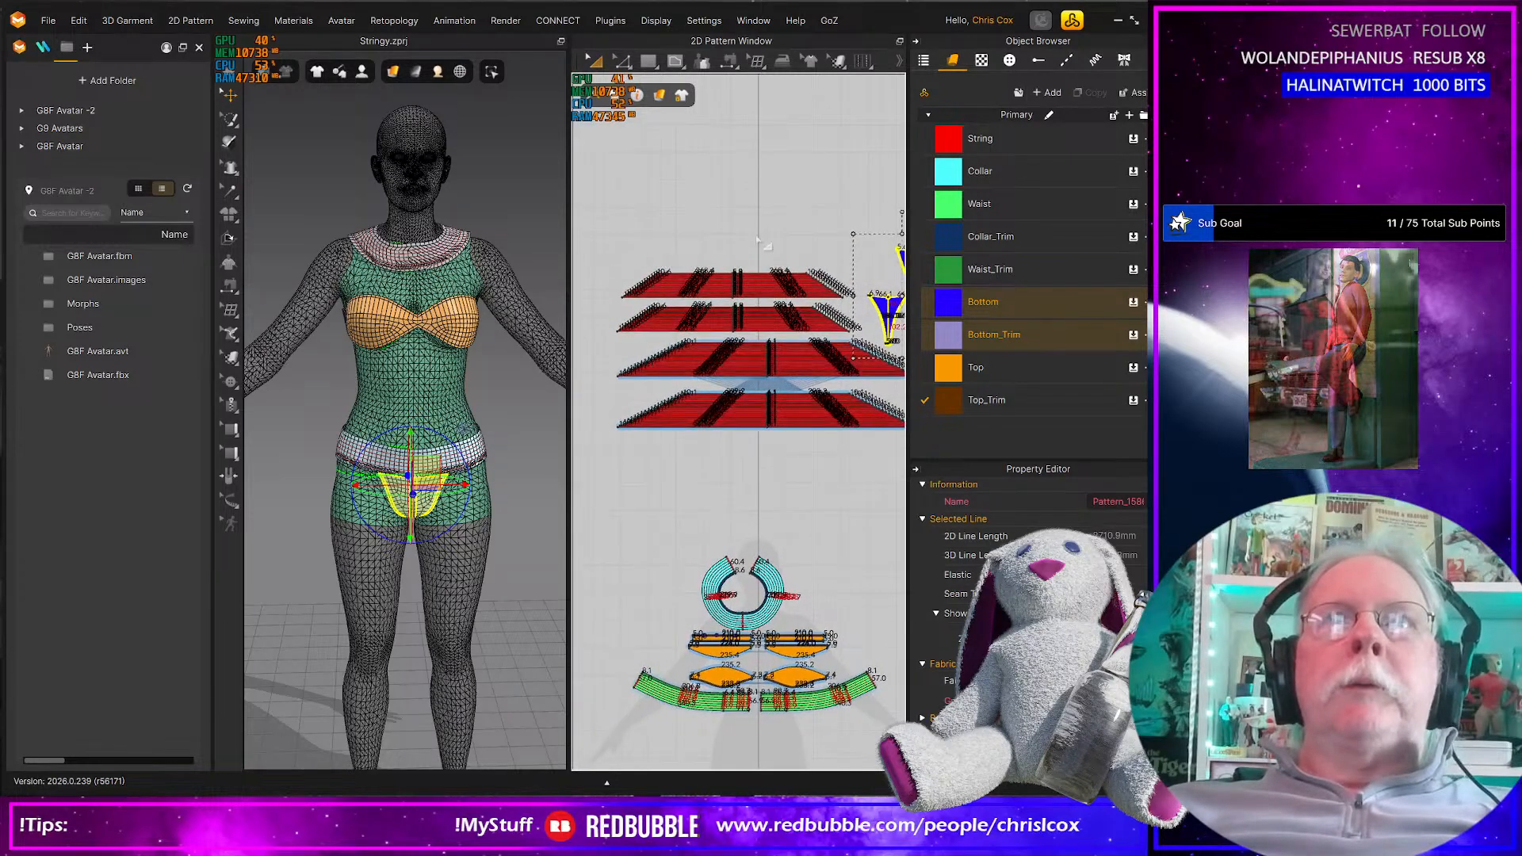
middle_click_drag(770, 245, 724, 247)
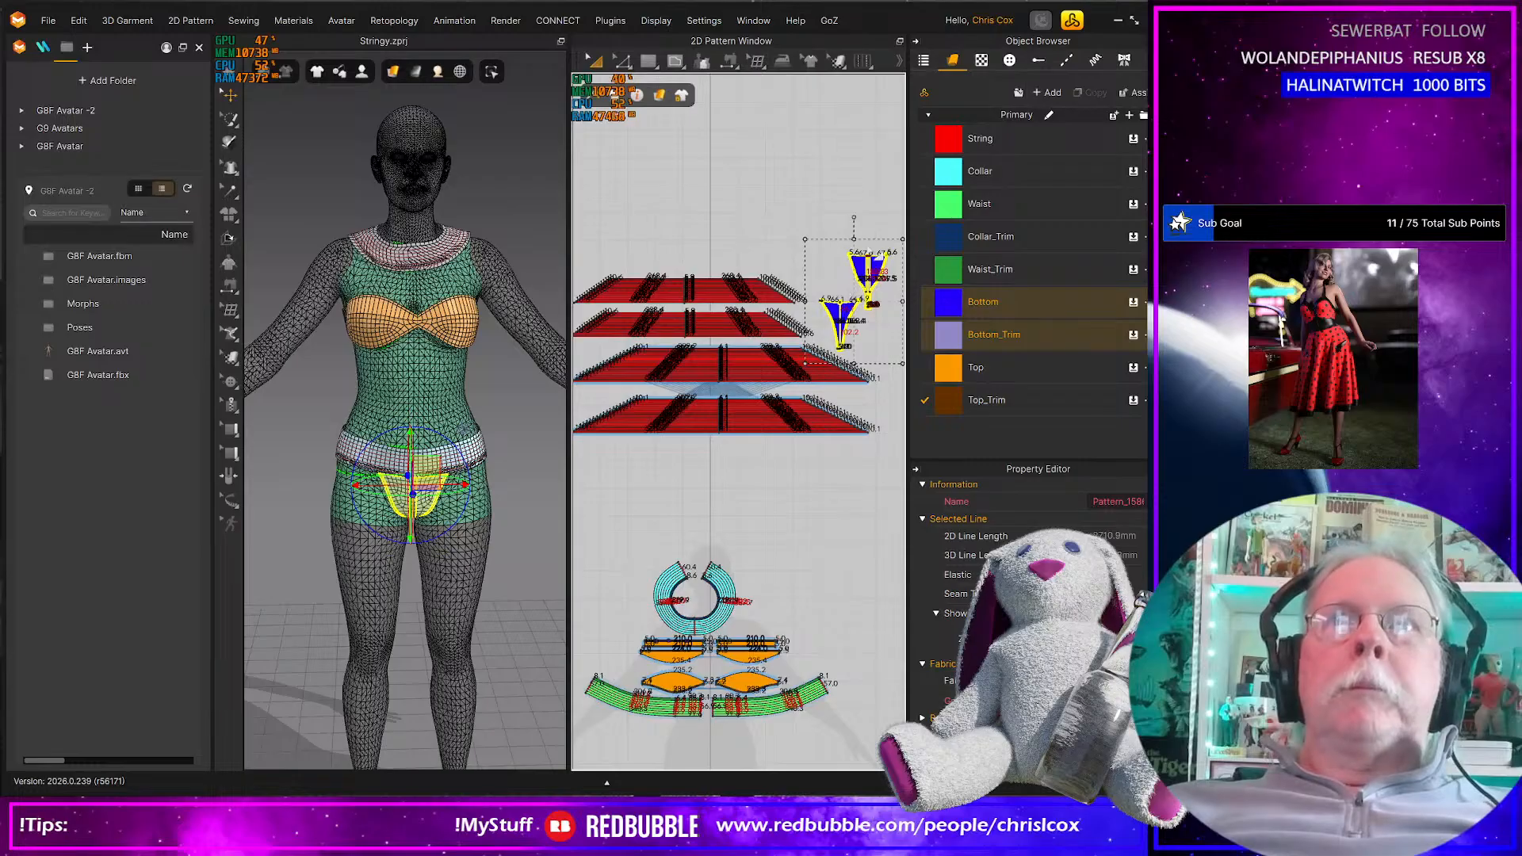
left_click_drag(864, 273, 785, 158)
Move the collar and its trim up to the shorter string patterns in the 2D layout
left_click(680, 574)
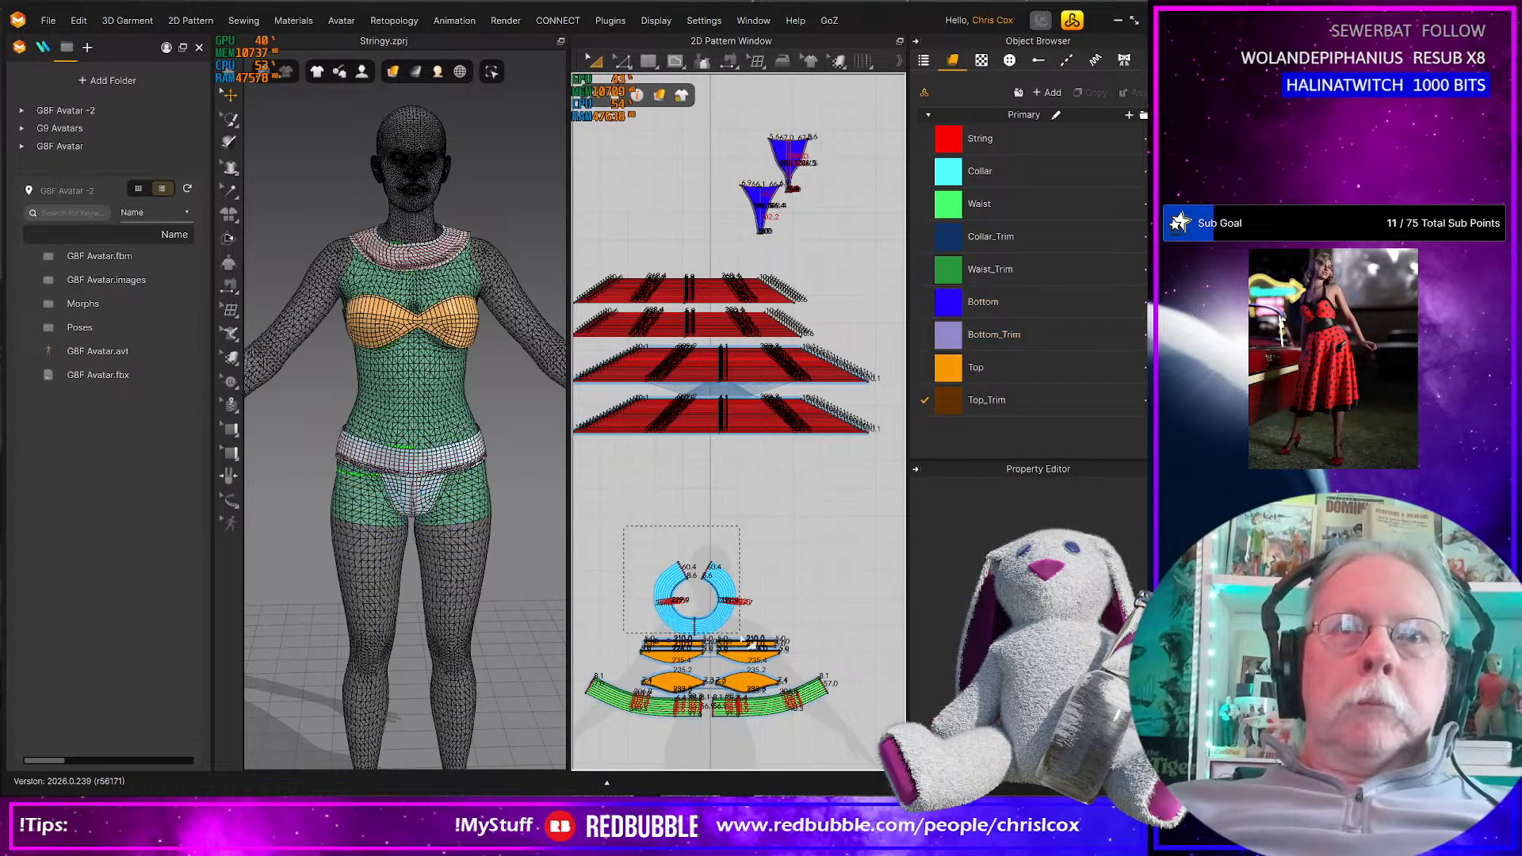
left_click_drag(743, 636, 711, 618)
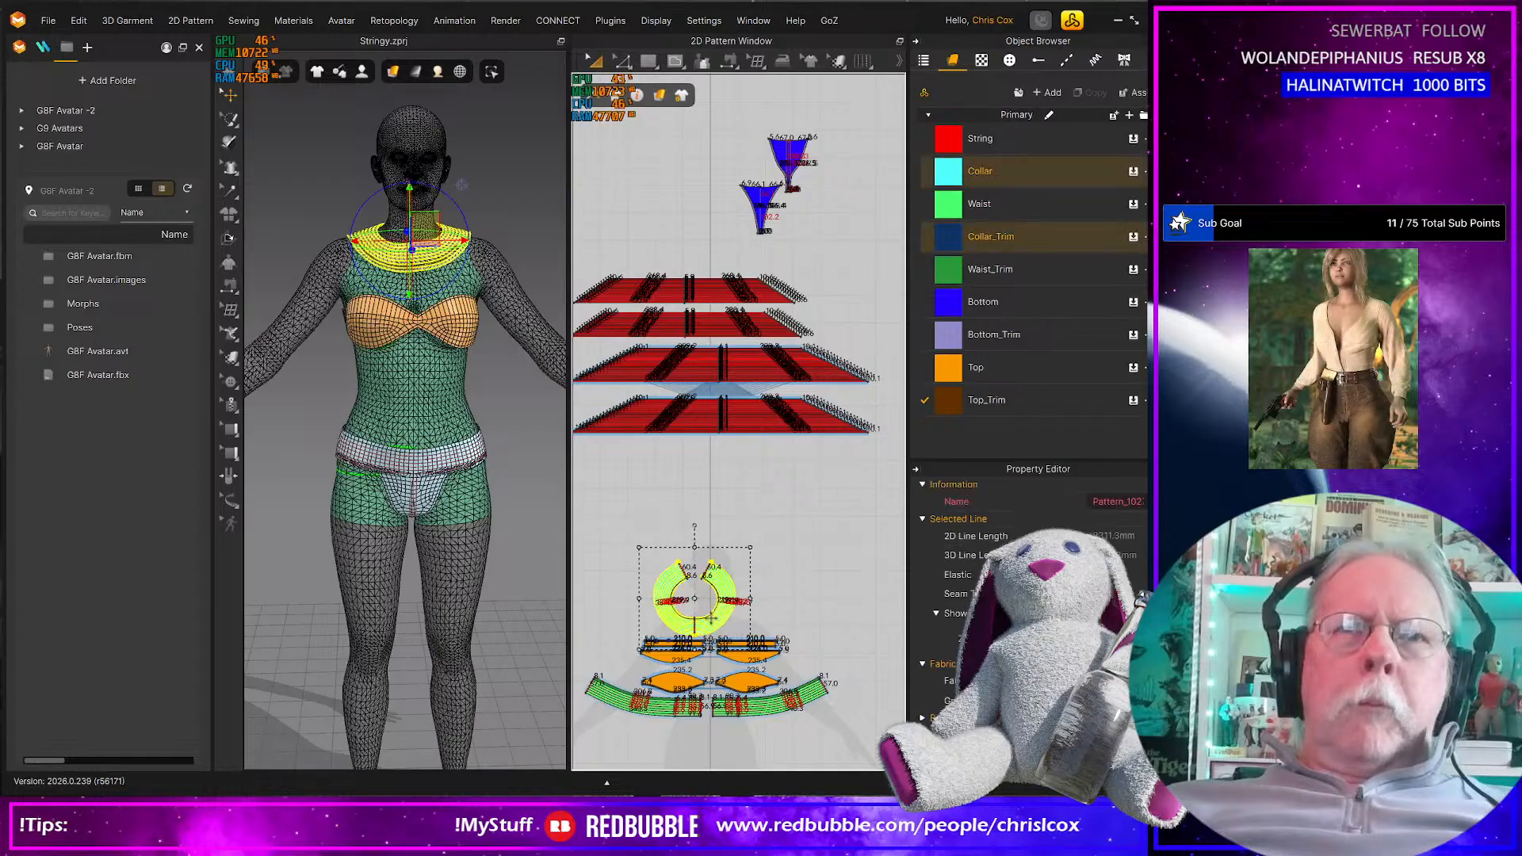
key("ctrl+v")
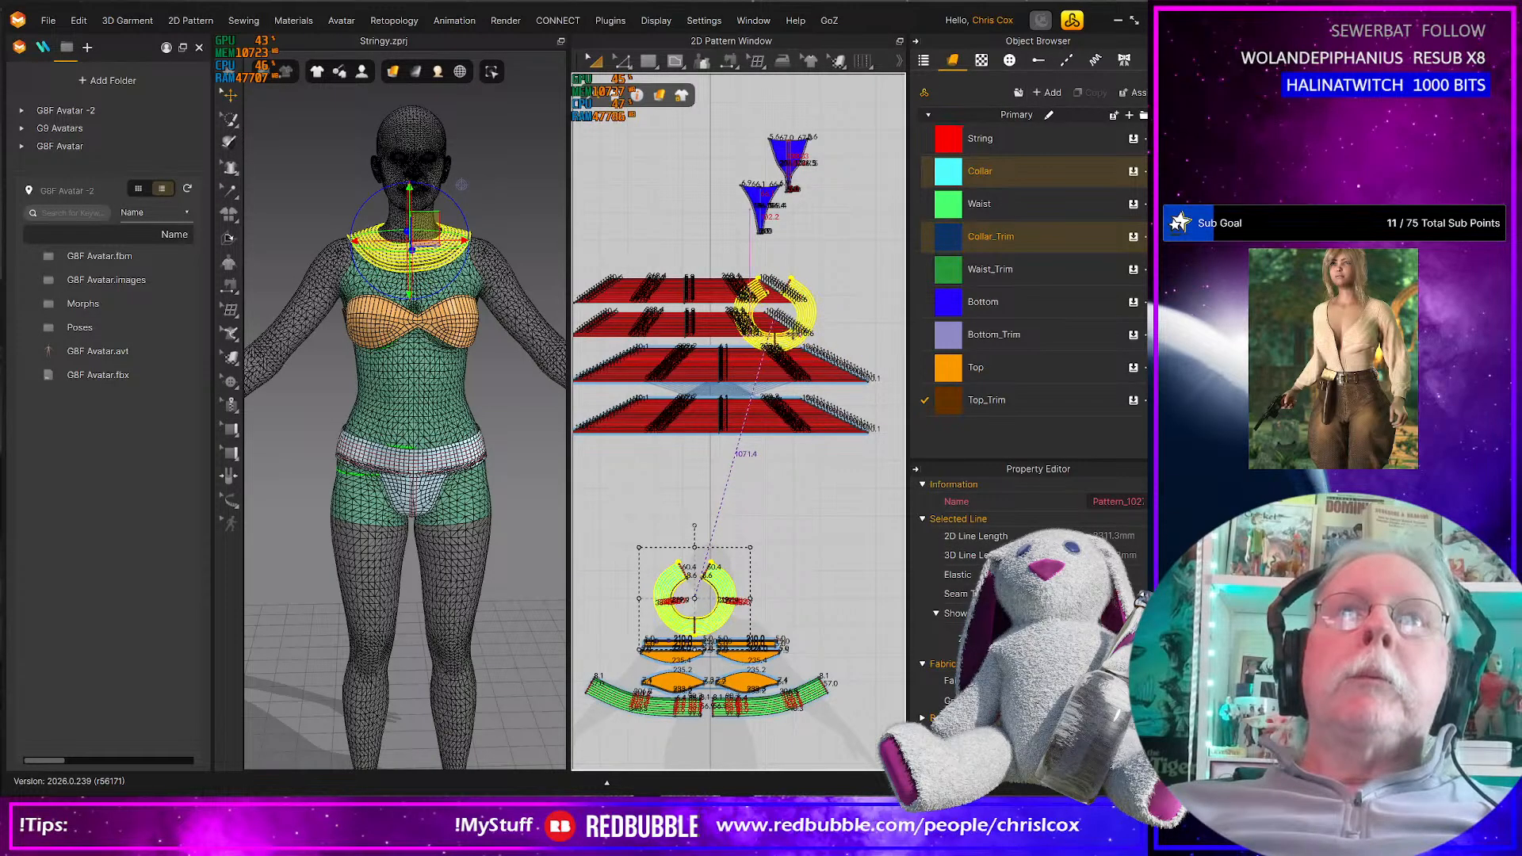
left_click(795, 337)
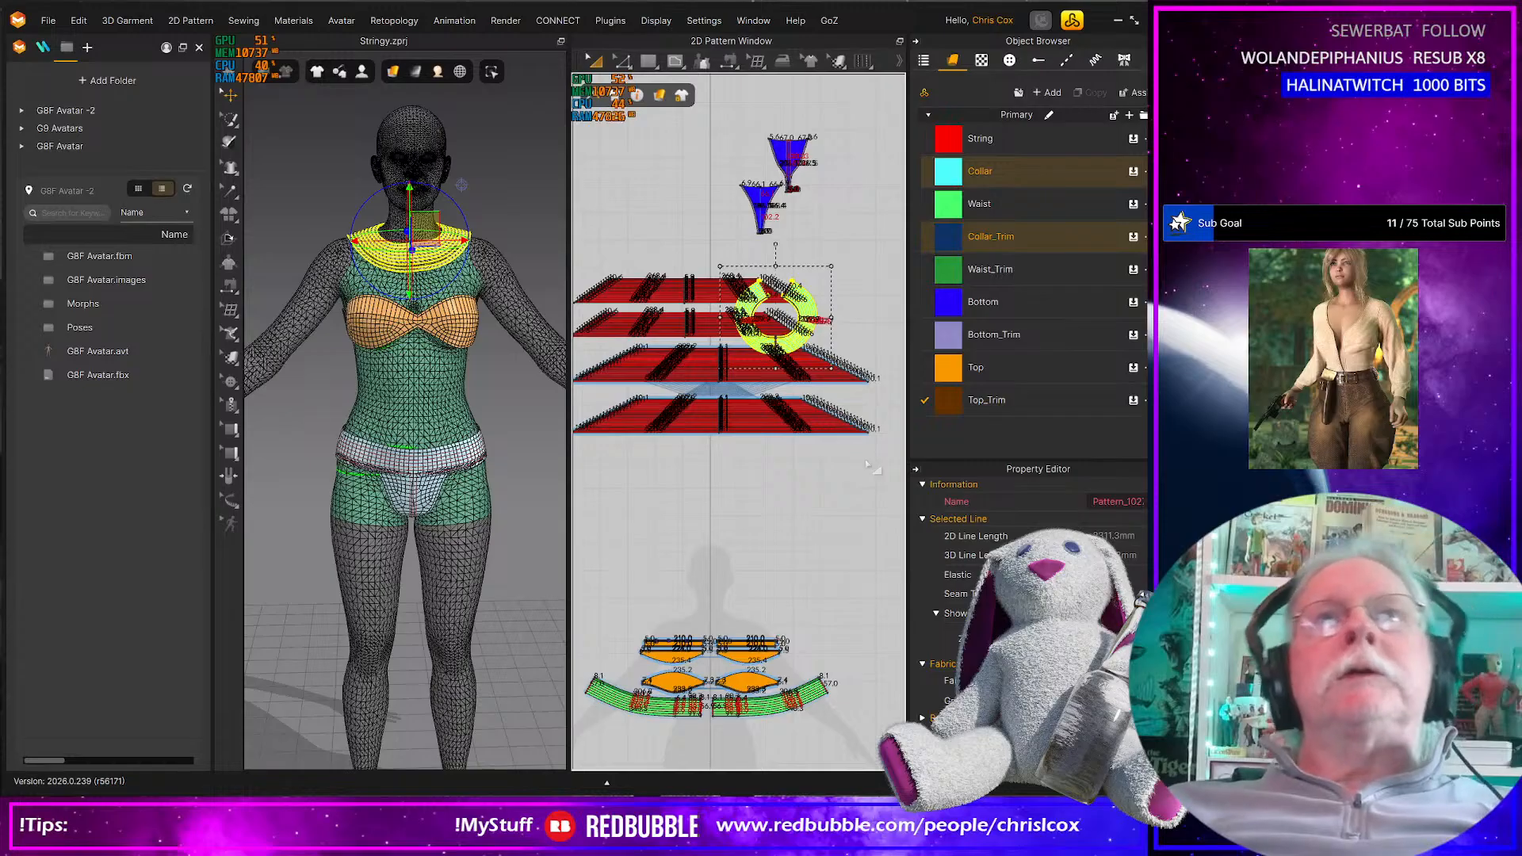
Nudge the collar patterns sideways toward the outer end of the string patterns
key("Right")
key("Right")
key("Right")
key("Right")
key("Right")
key("Right")
key("Right")
key("Right")
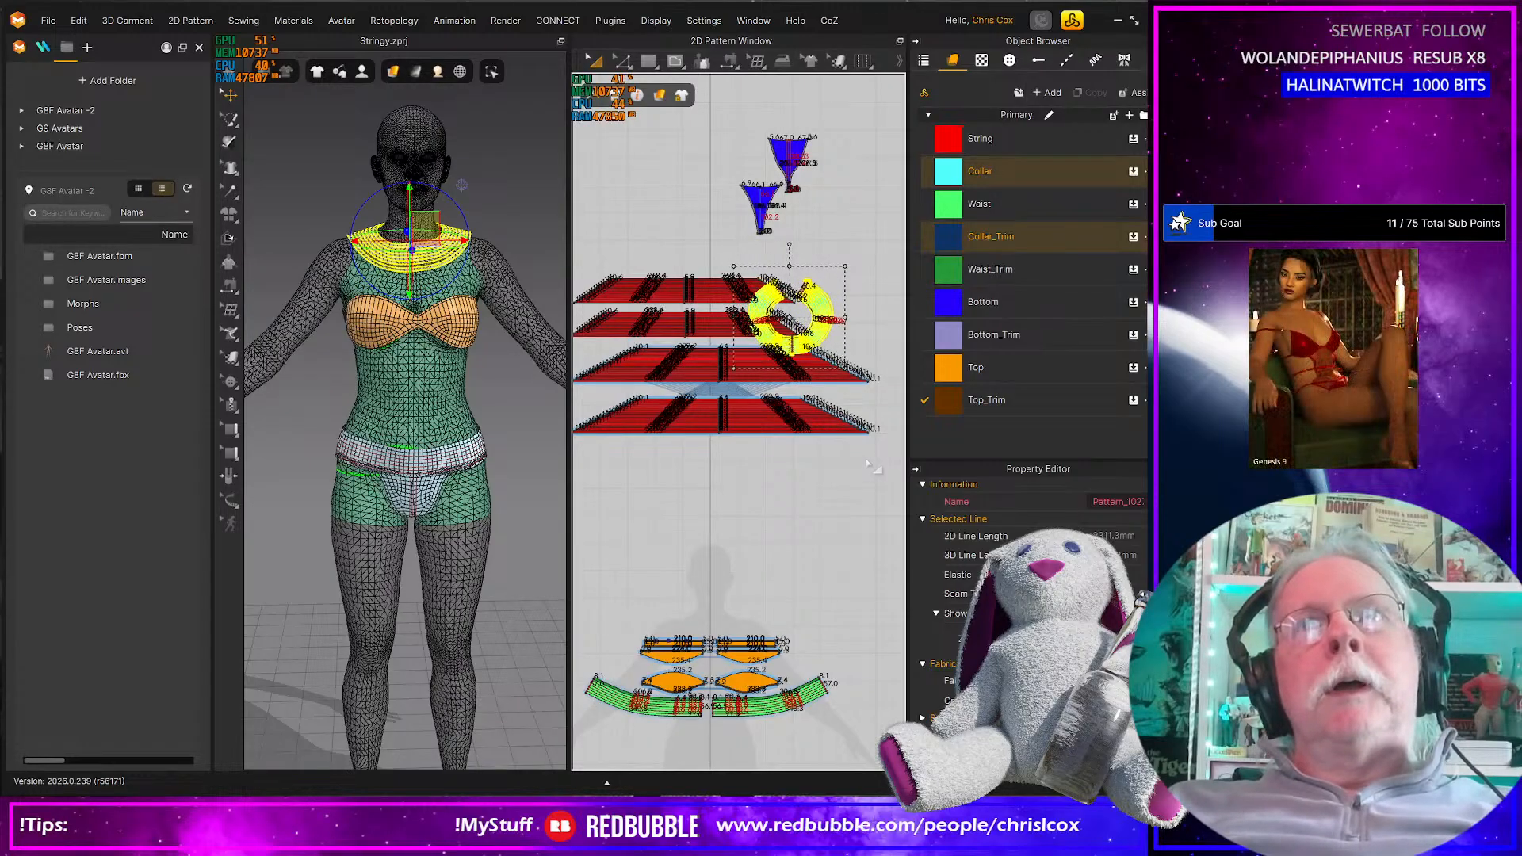
key("Right")
key("Right")
key("Right")
key("Right")
key("Right")
key("Right")
key("Right")
key("Right")
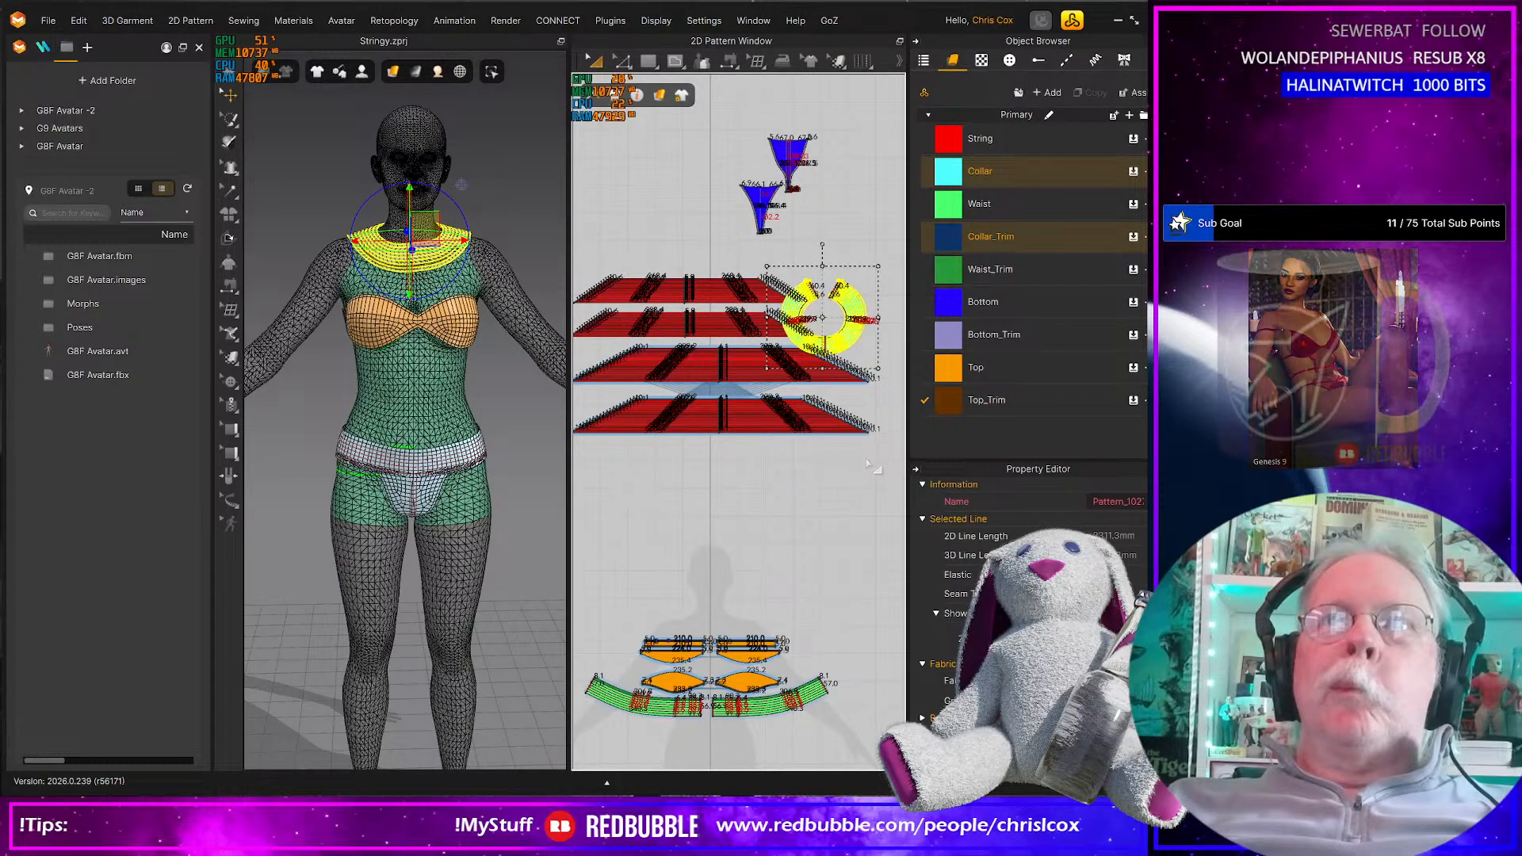
Nudge the round collar pattern right and upward, away from the red string patterns' slanted ends
key("Right")
key("Right")
key("Right")
key("Right")
key("Up")
key("Up")
key("Up")
key("Up")
key("Up")
key("Up")
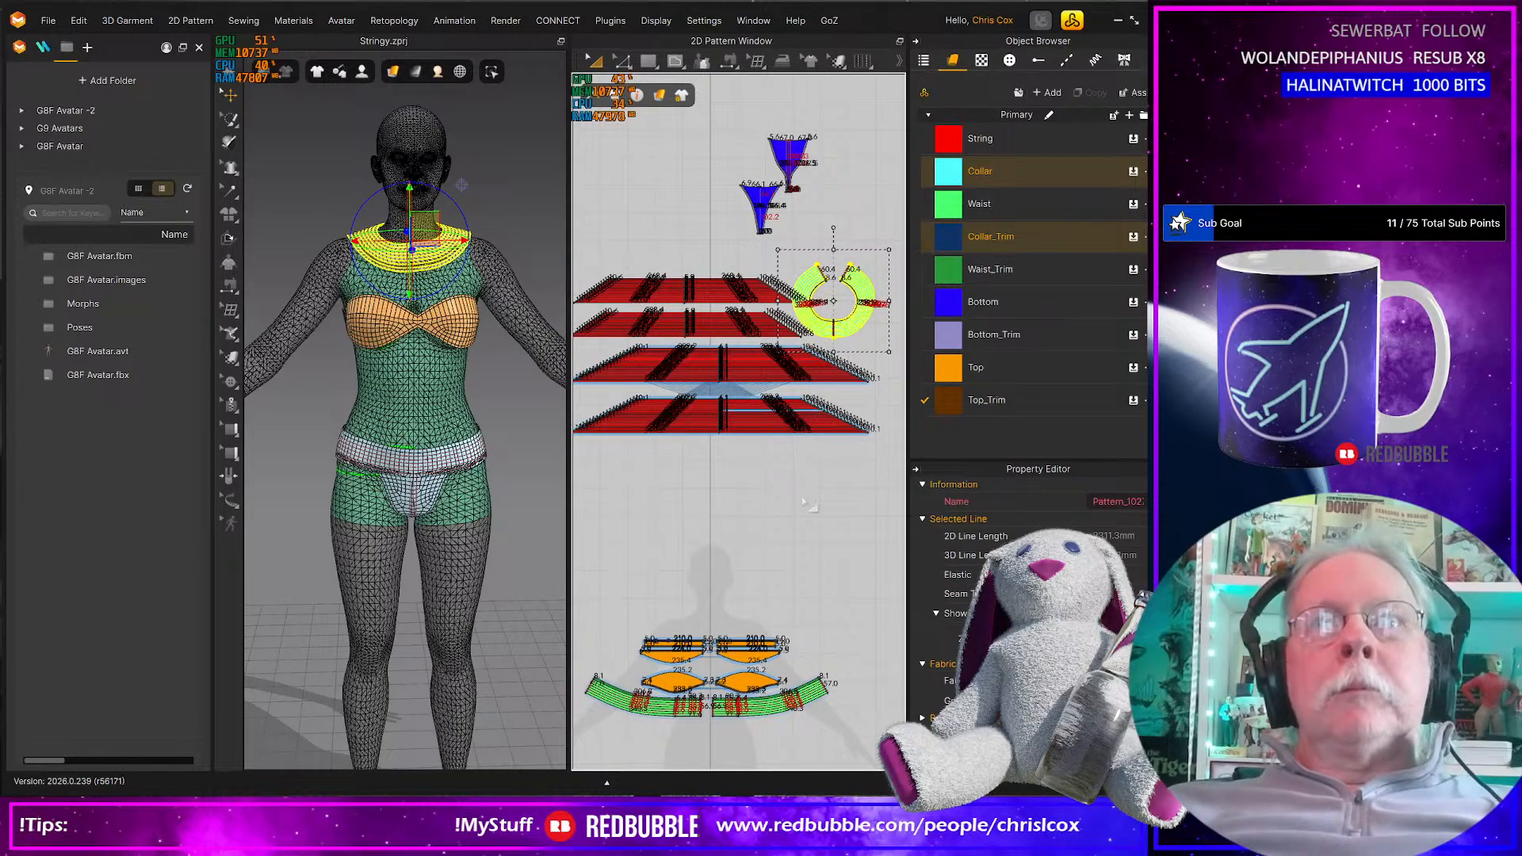
middle_click_drag(808, 504, 826, 470)
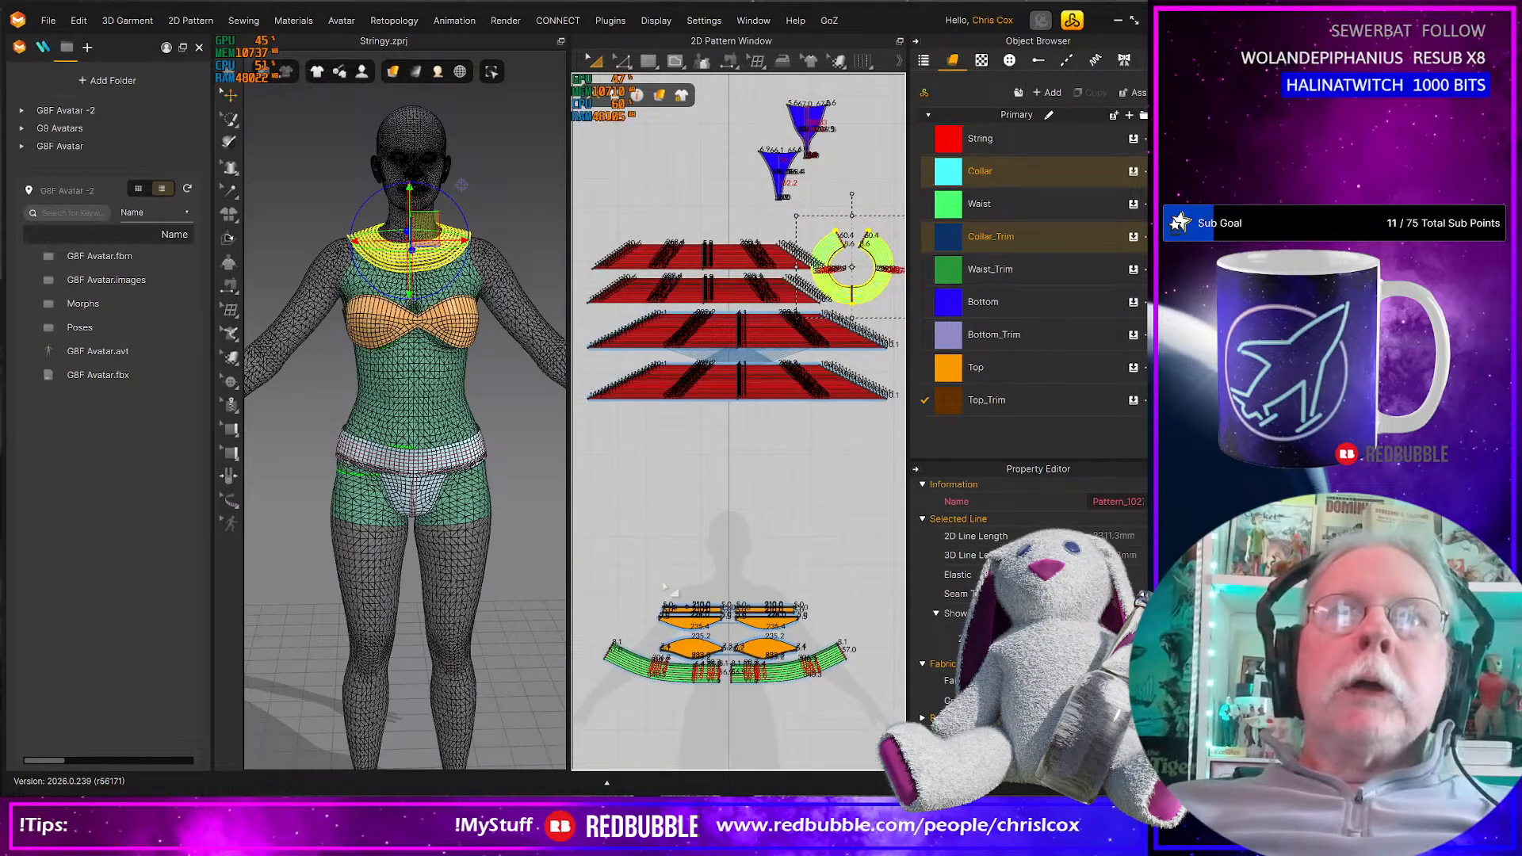
left_click_drag(609, 571, 809, 690)
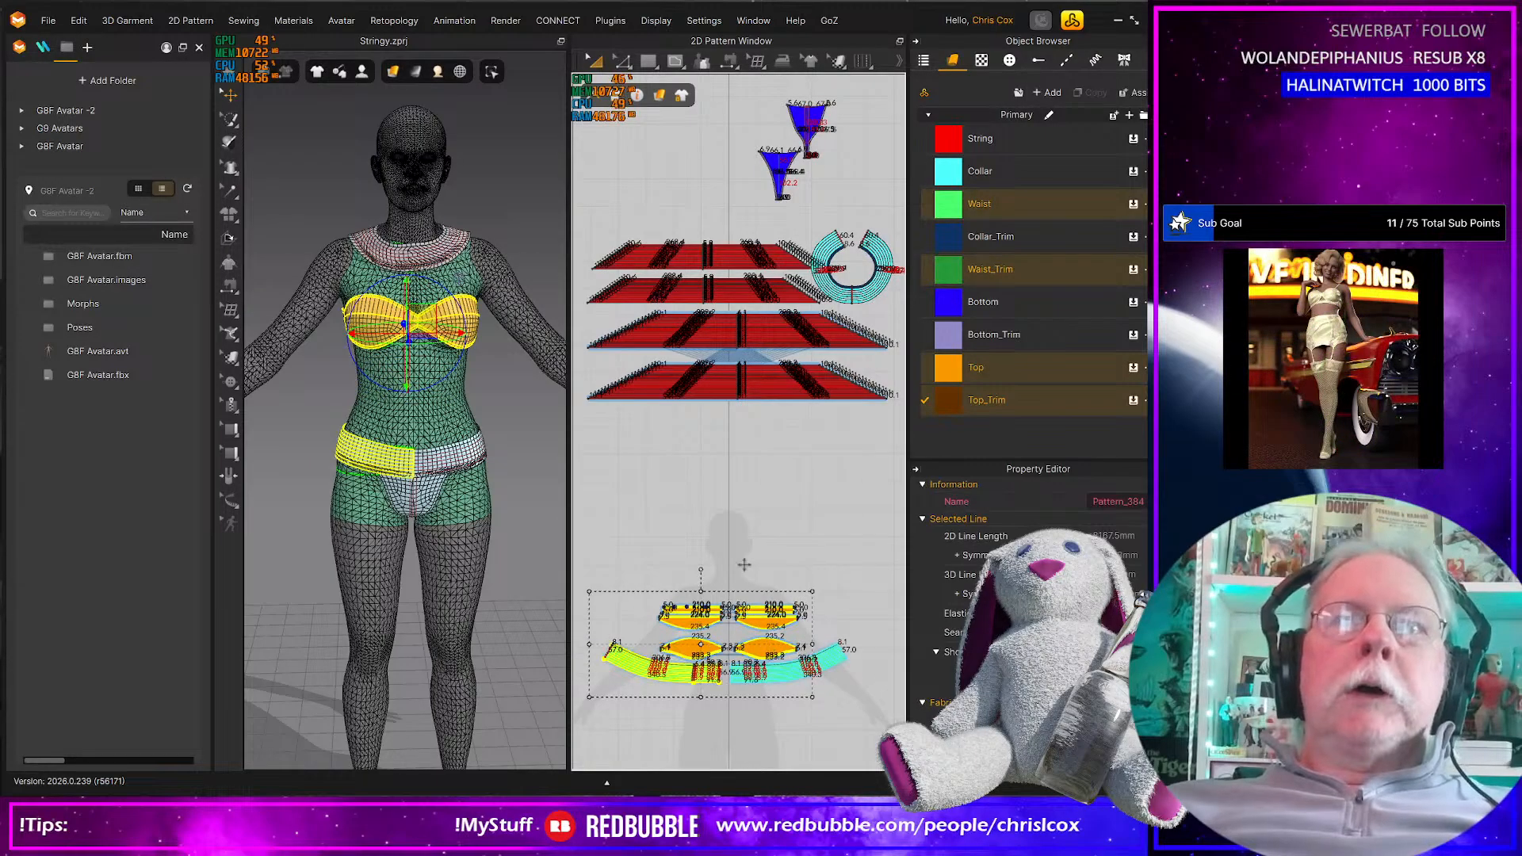
left_click_drag(744, 565, 714, 223)
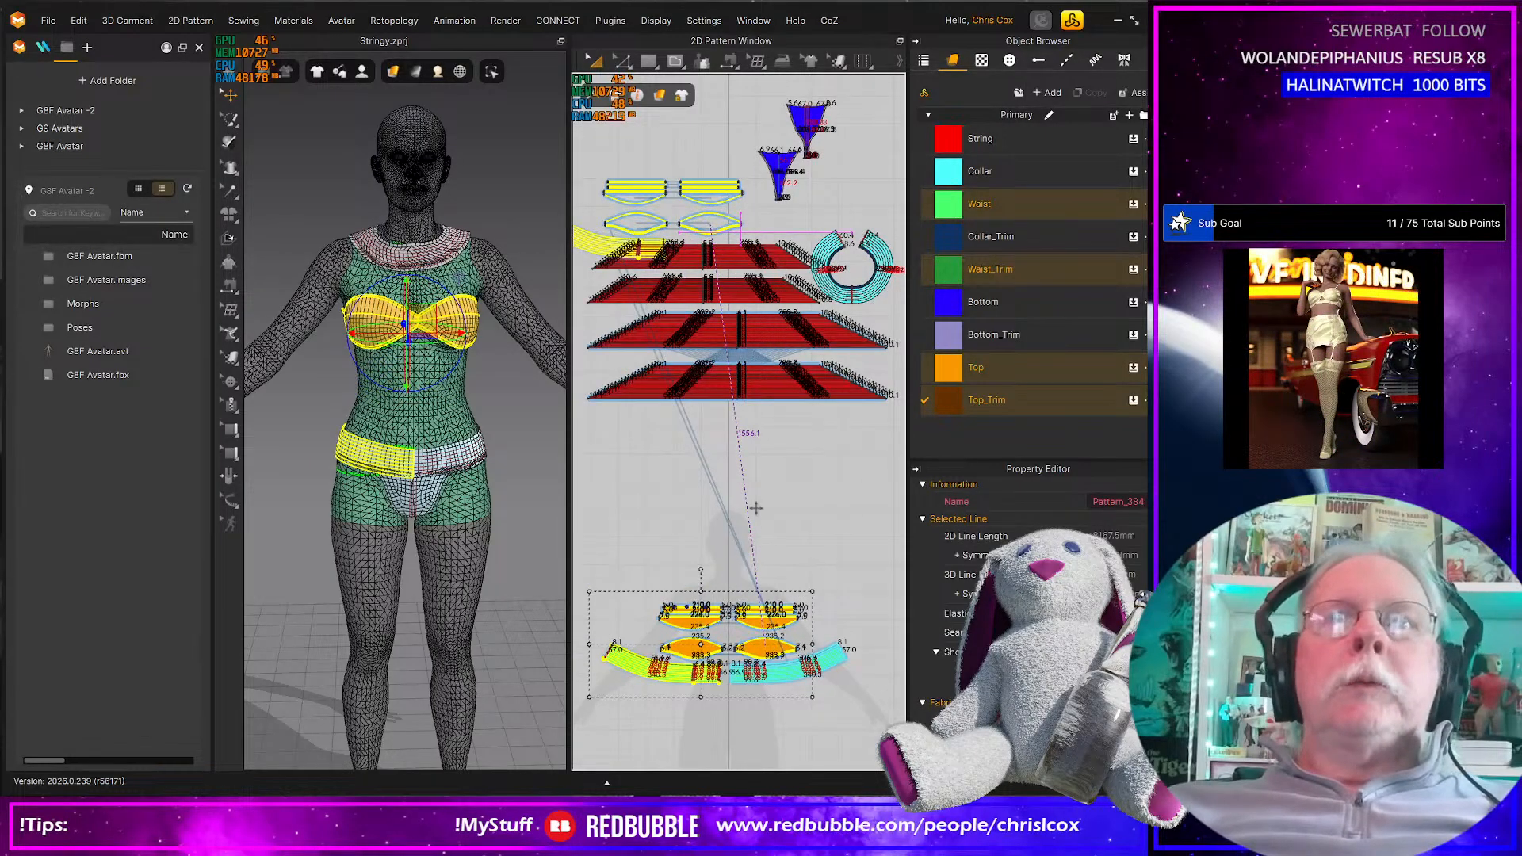
key("ctrl+z")
left_click(634, 572)
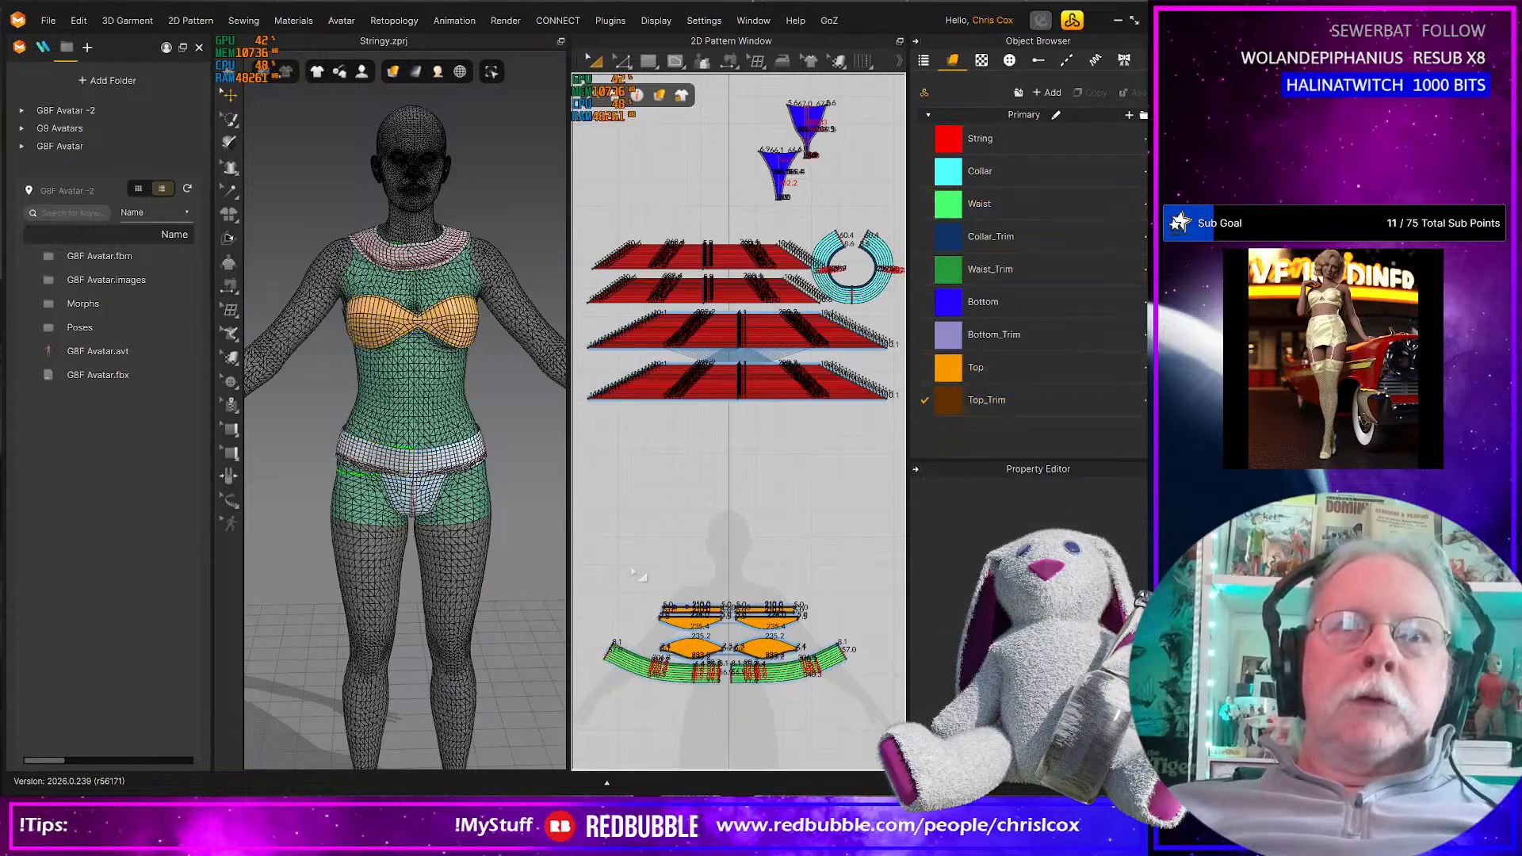
Move the orange top and top trim patterns together up to just above the stacked red string patterns
left_click_drag(630, 567, 805, 672)
left_click_drag(688, 608, 636, 208)
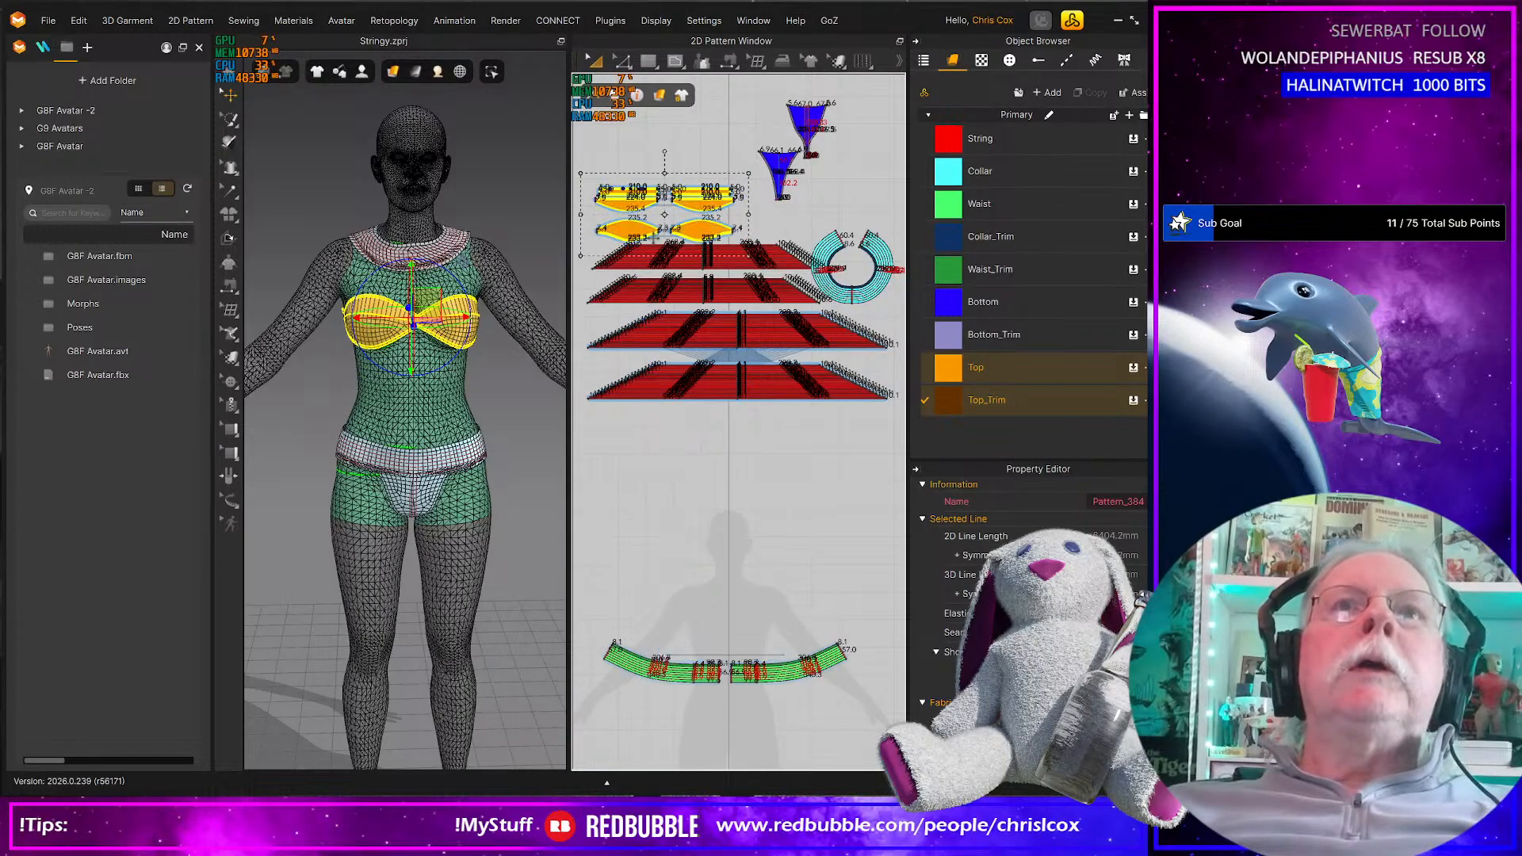
scroll(698, 298, "up", 5)
middle_click_drag(698, 298, 809, 376)
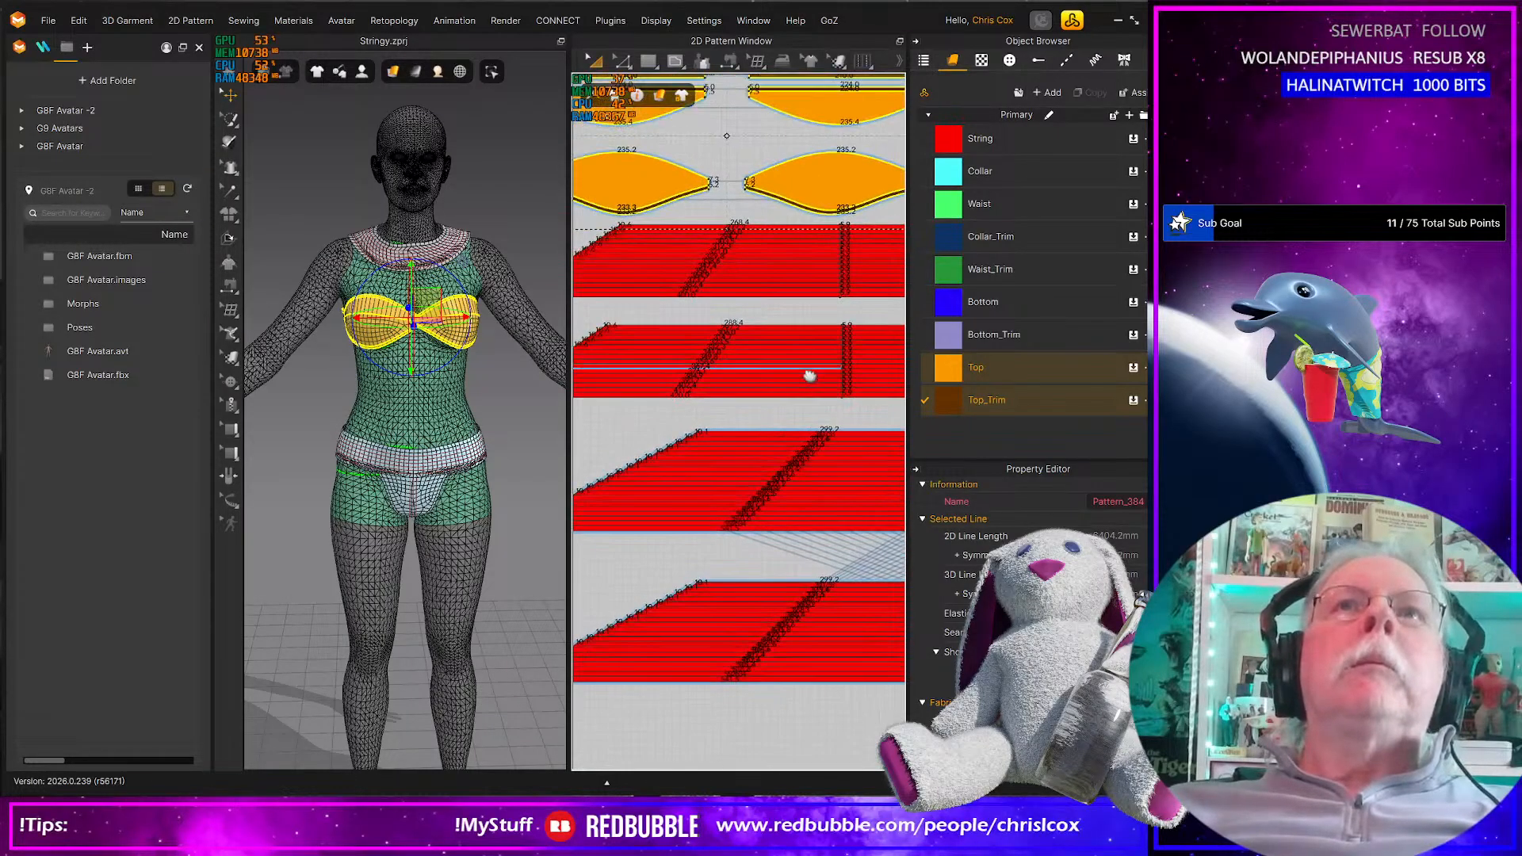
scroll(809, 379, "down", 5)
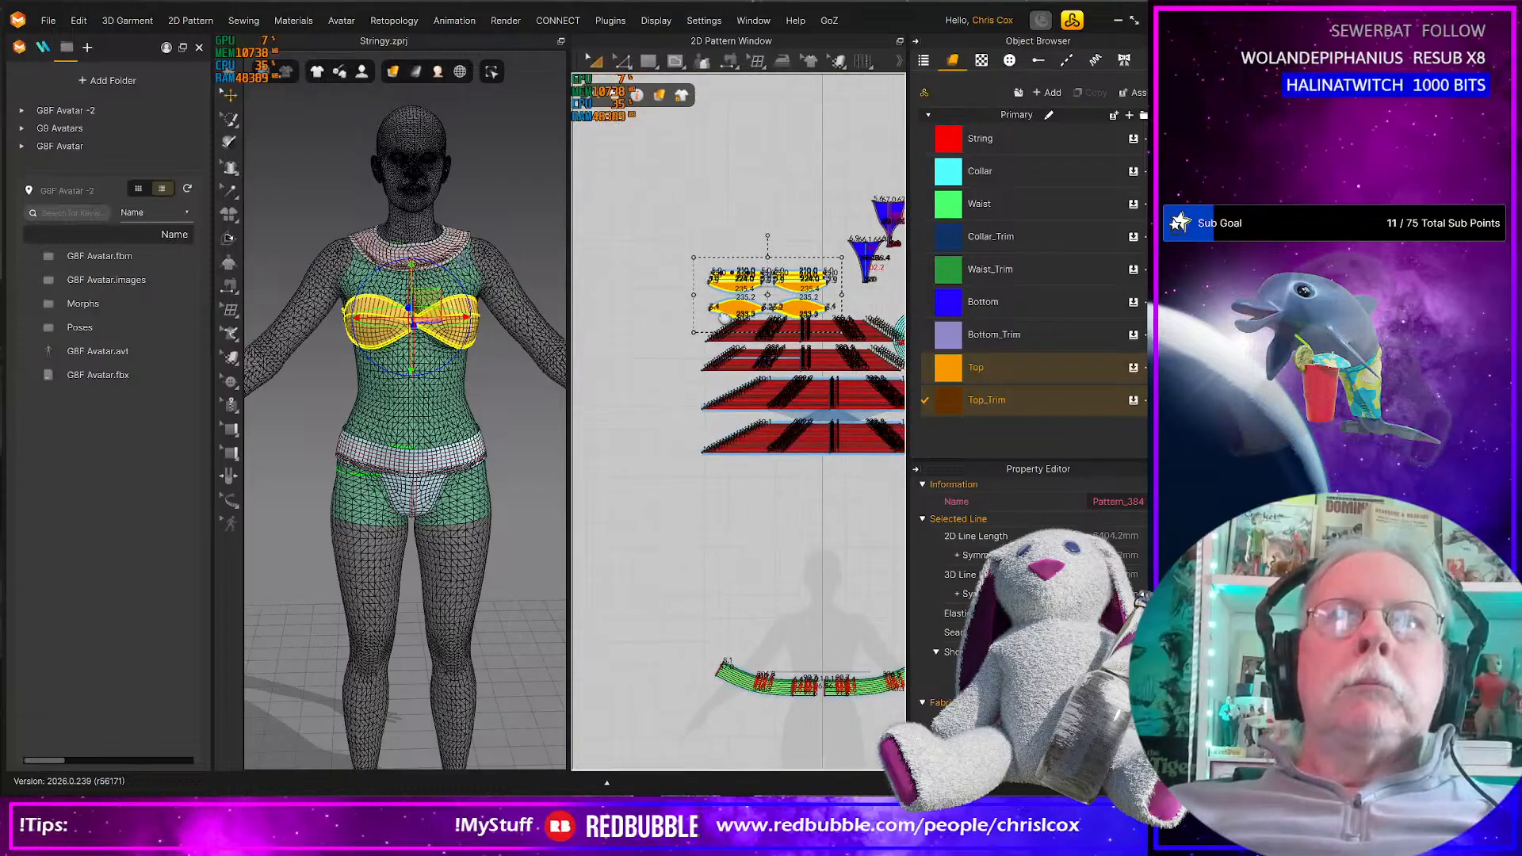
middle_click_drag(711, 314, 704, 324)
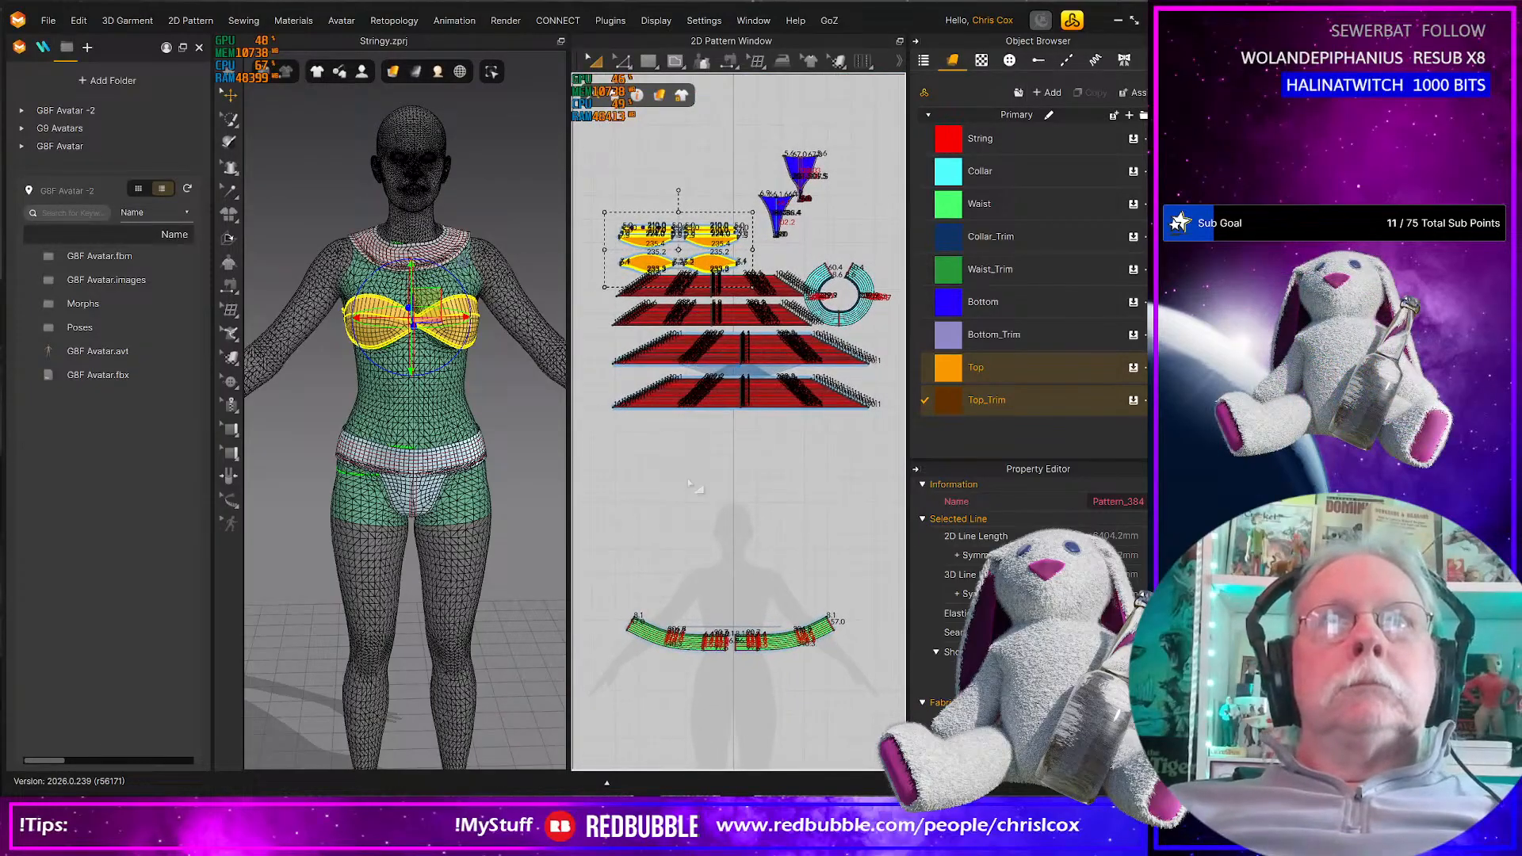
left_click(689, 481)
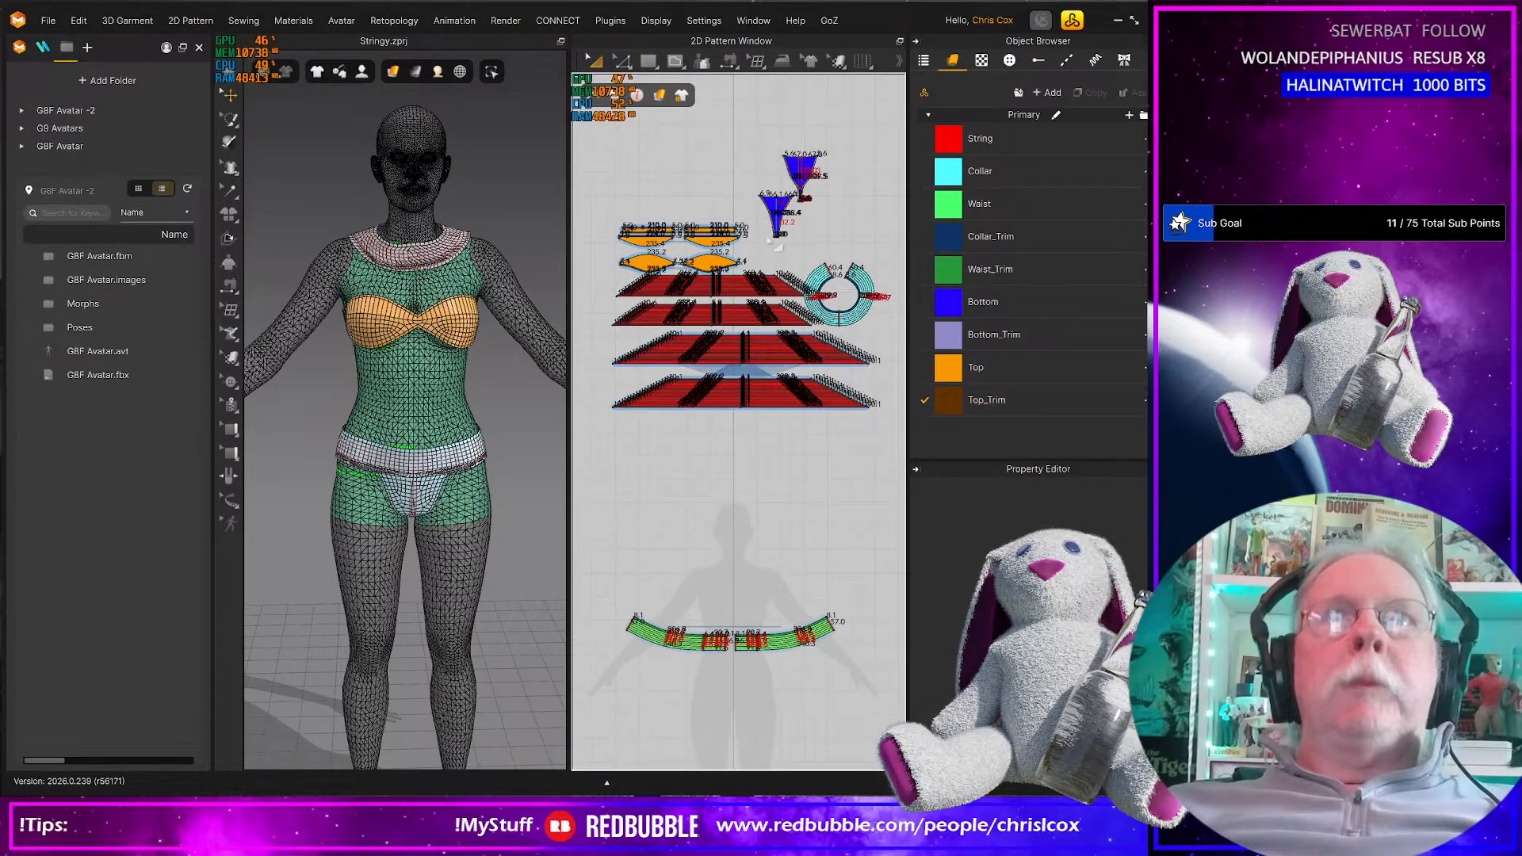
Place the two blue bottom patterns side by side in the space between the top patterns and the collar
scroll(774, 243, "up", 3)
scroll(774, 262, "down", 3)
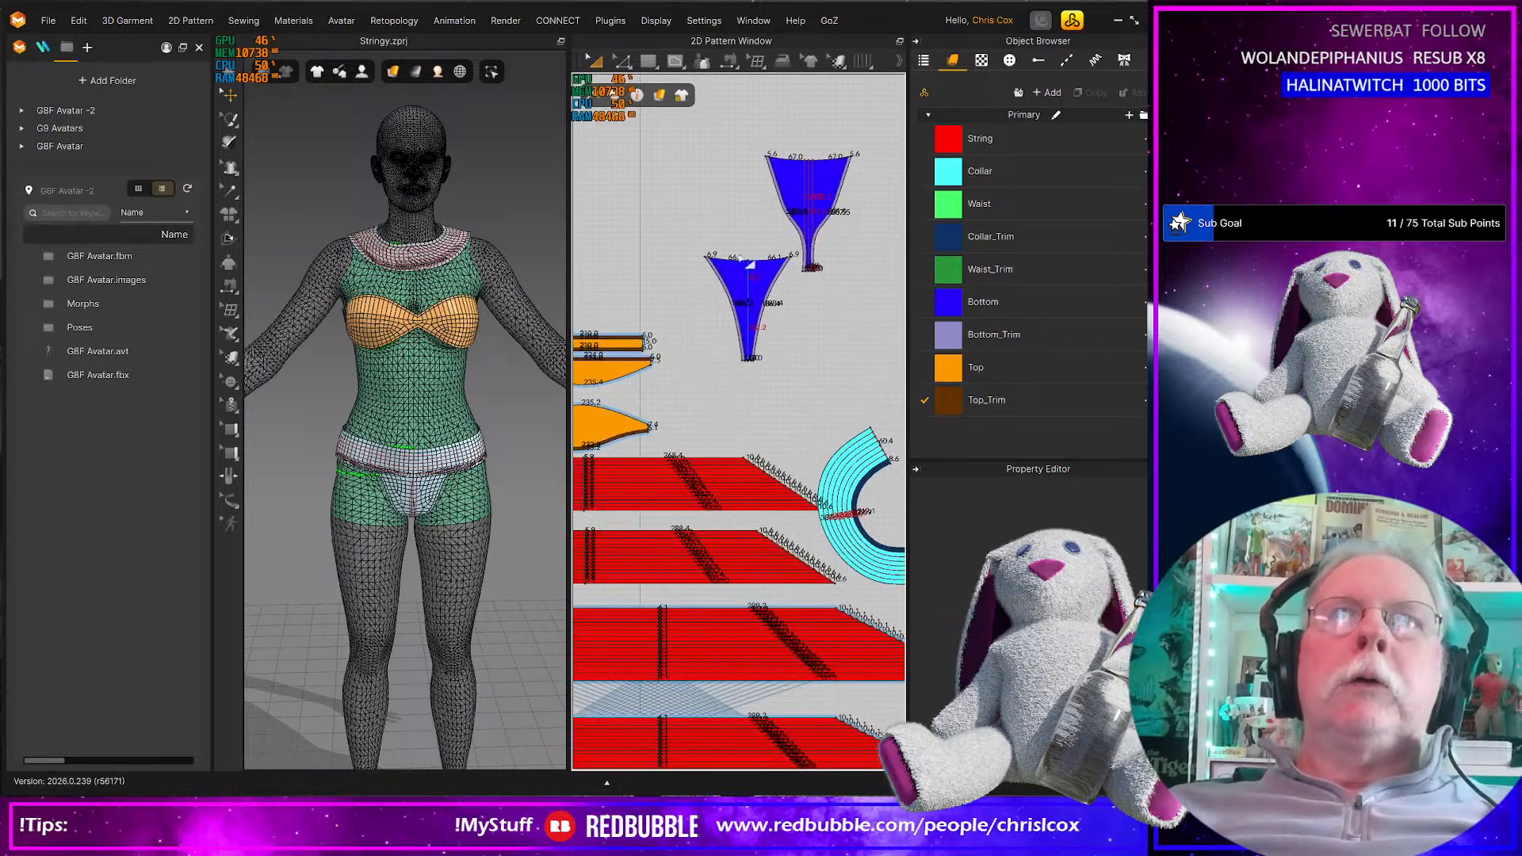
left_click(760, 273)
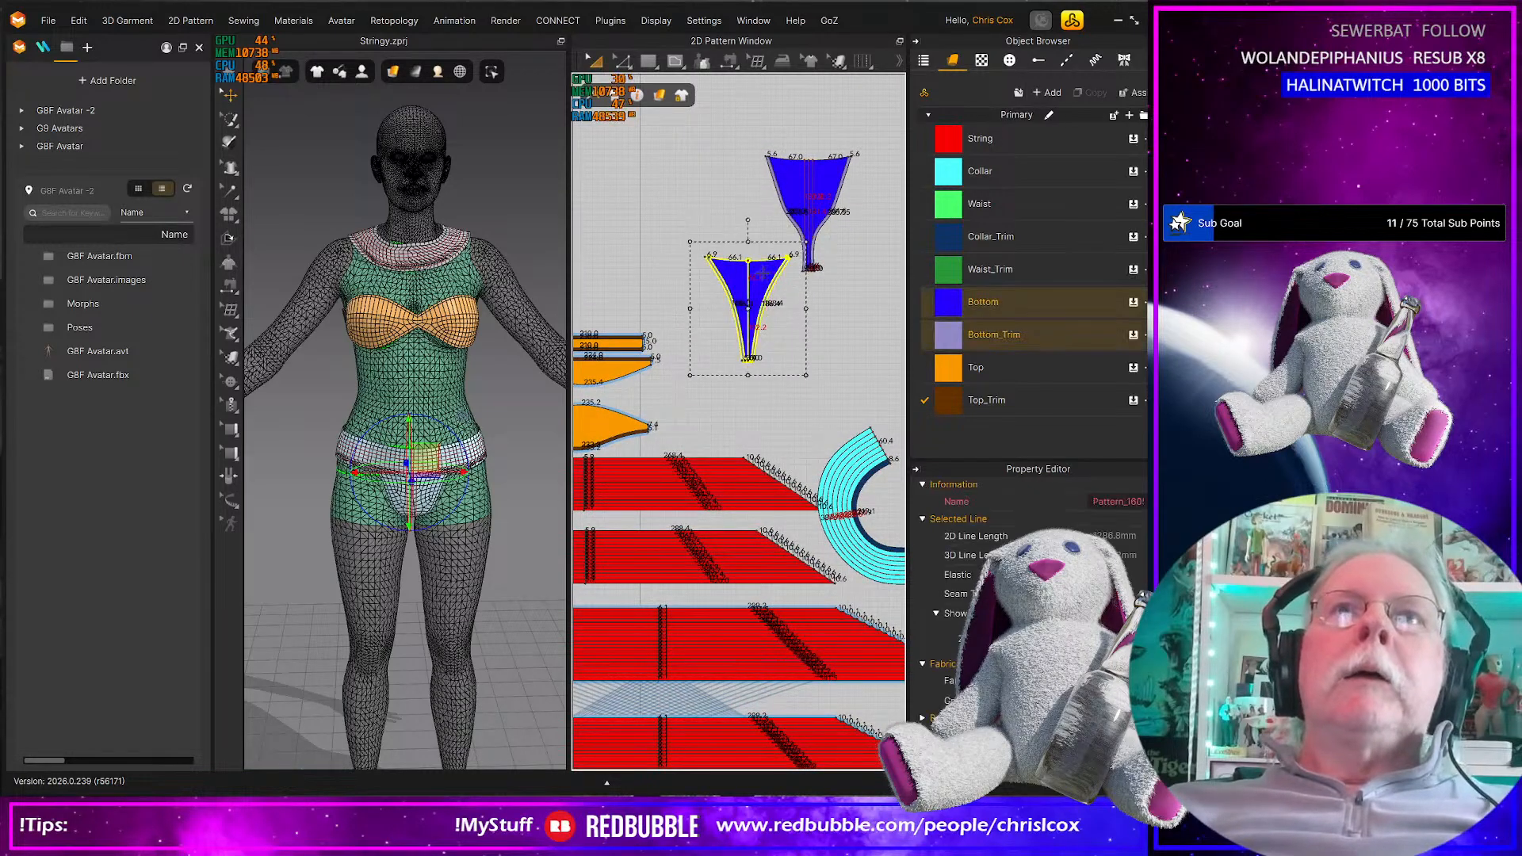
left_click_drag(760, 280, 809, 356)
left_click(814, 184)
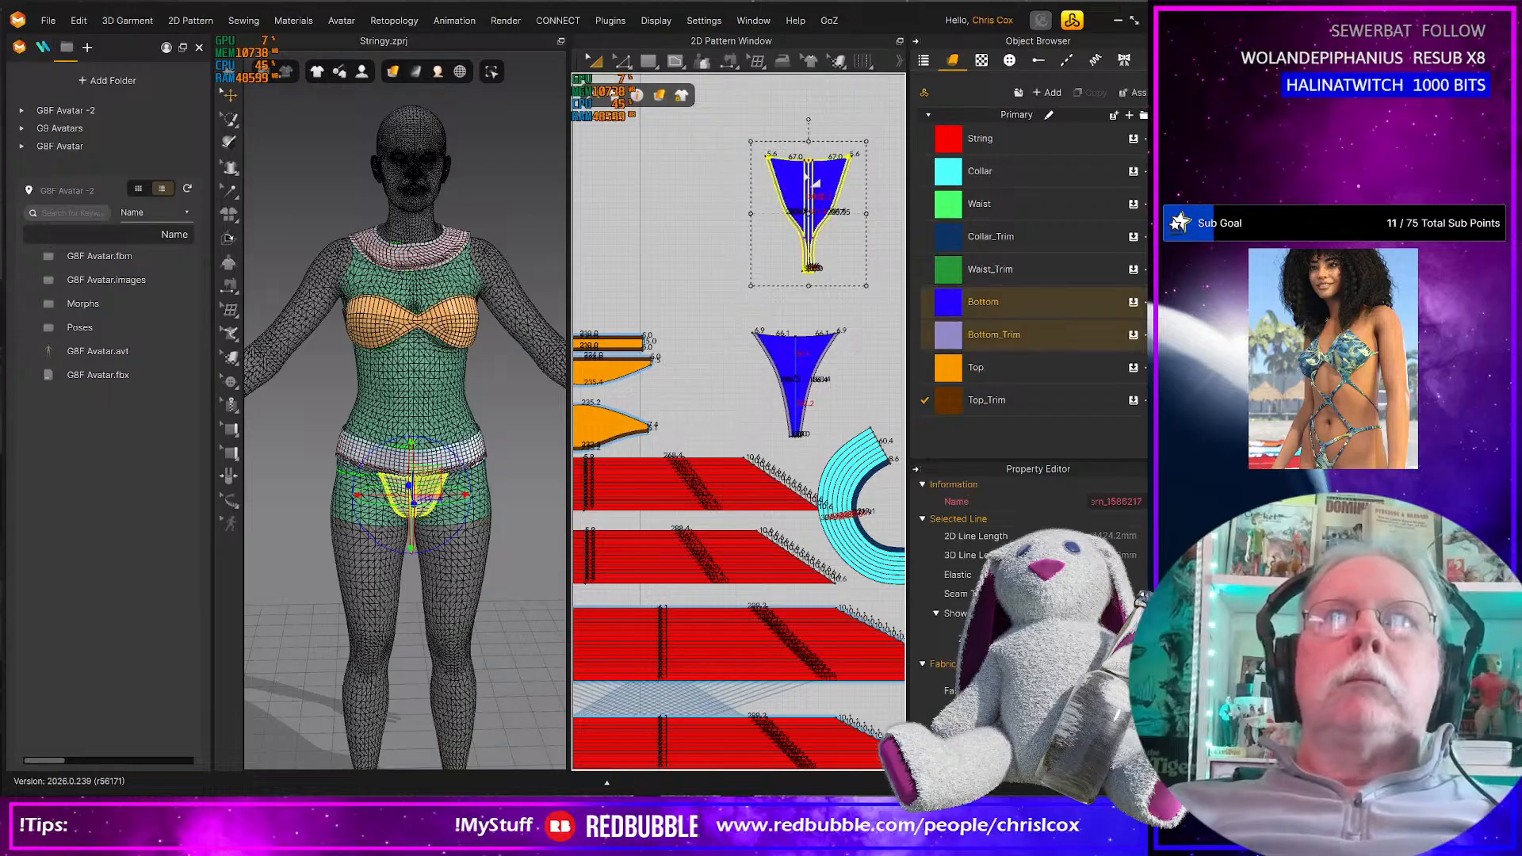
left_click_drag(821, 169, 715, 346)
Move the green waist and waist trim patterns from the avatar silhouette to above the top and bottom patterns
scroll(778, 445, "down", 10)
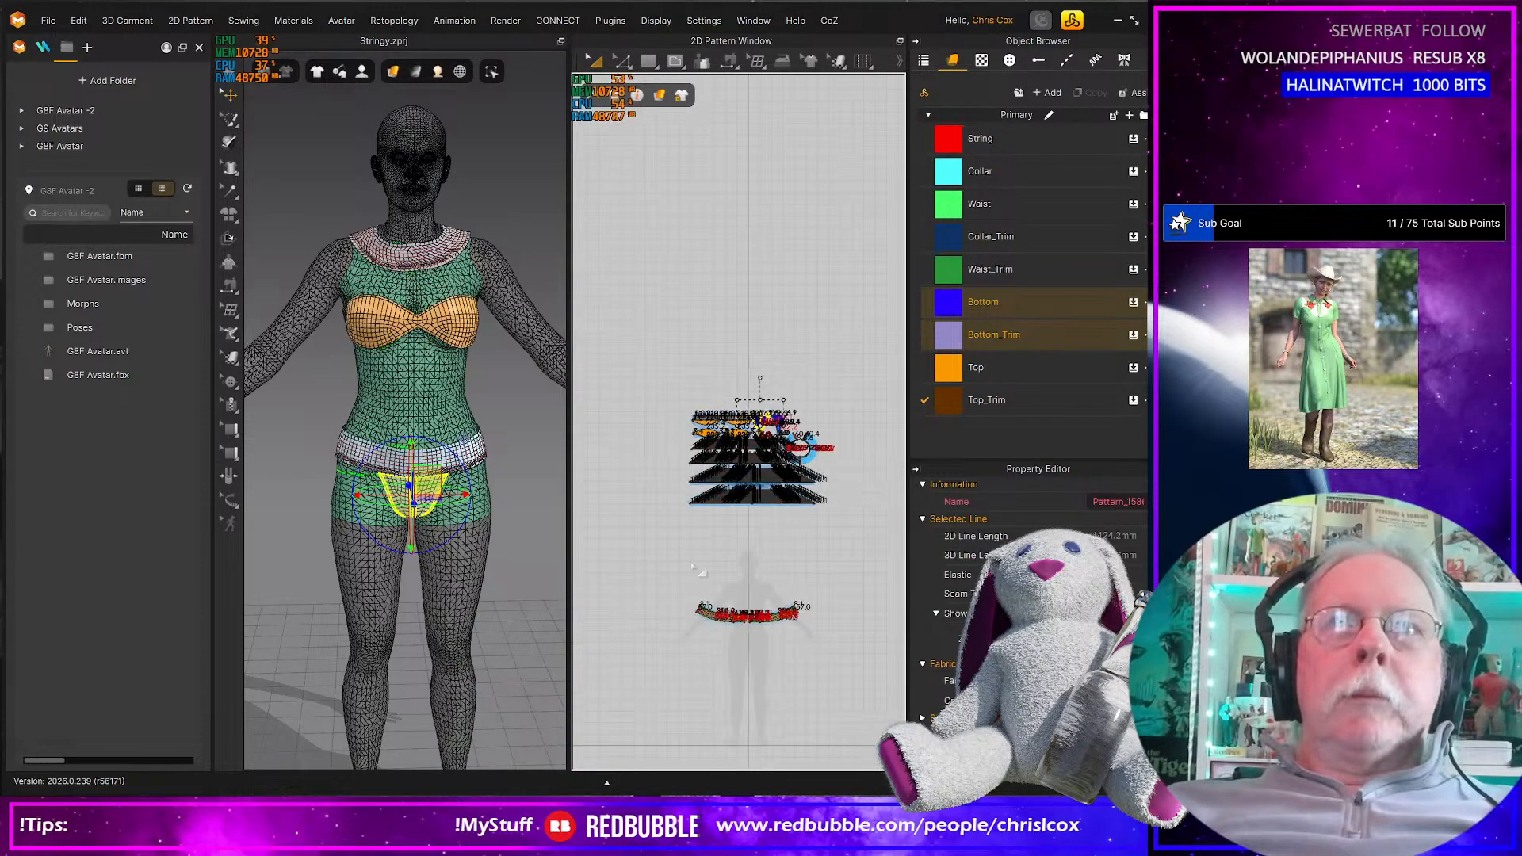
left_click_drag(684, 550, 853, 658)
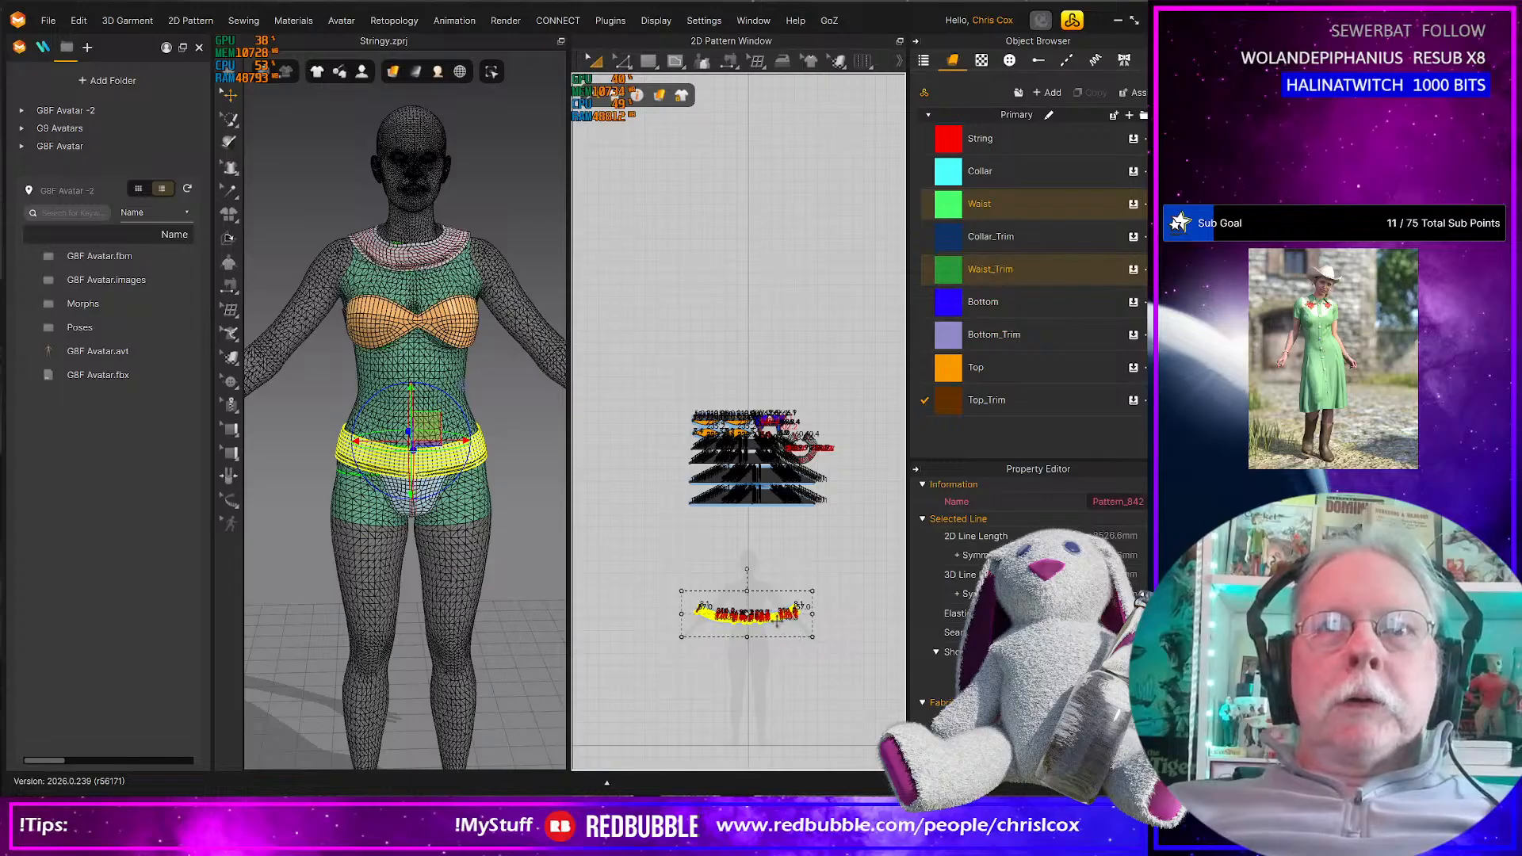
key("ctrl+v")
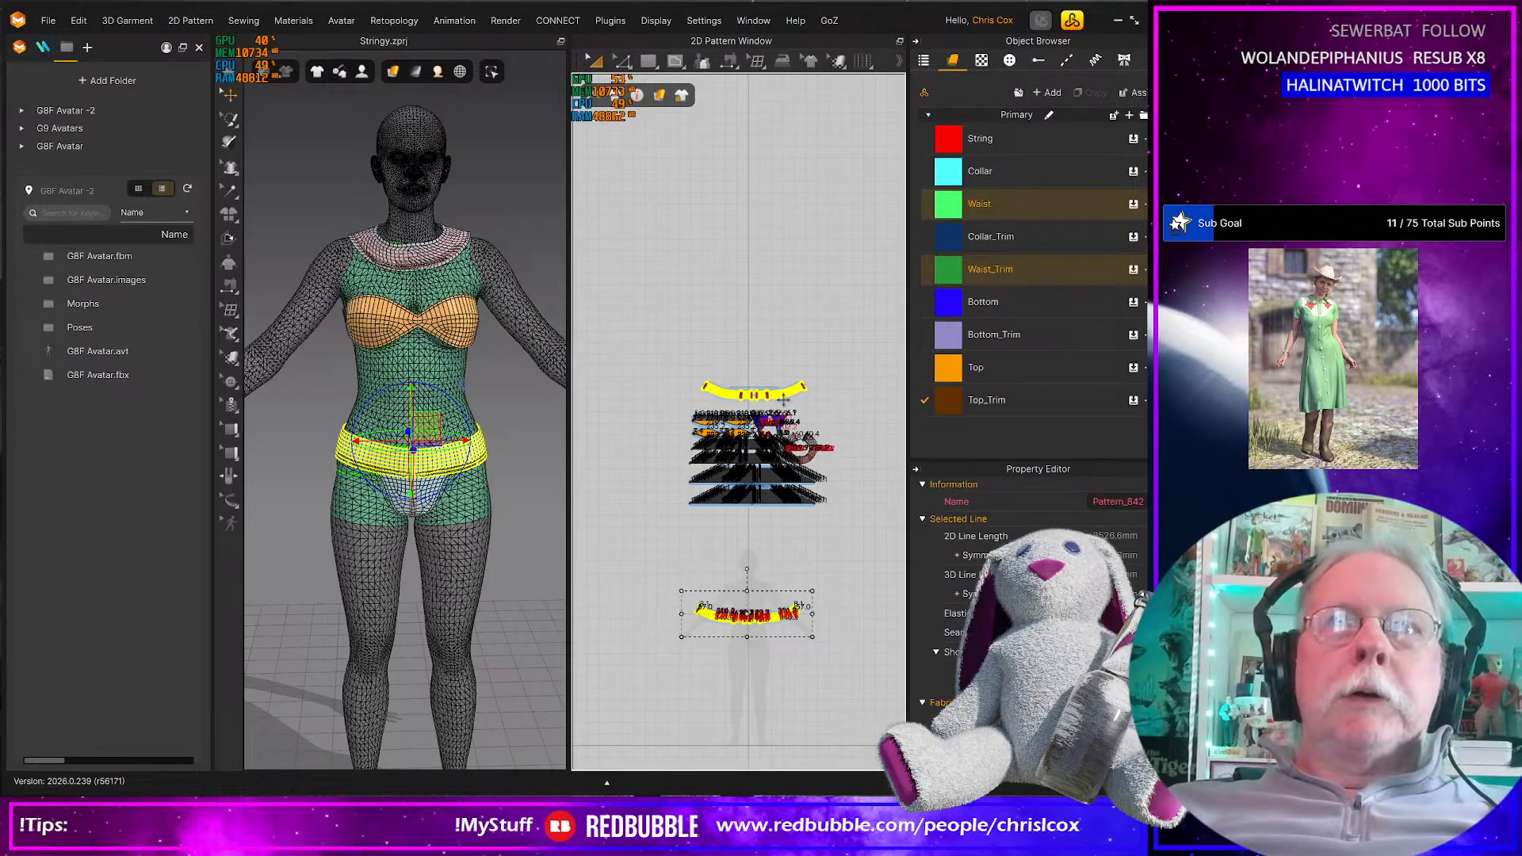
left_click_drag(785, 402, 786, 405)
scroll(780, 416, "up", 5)
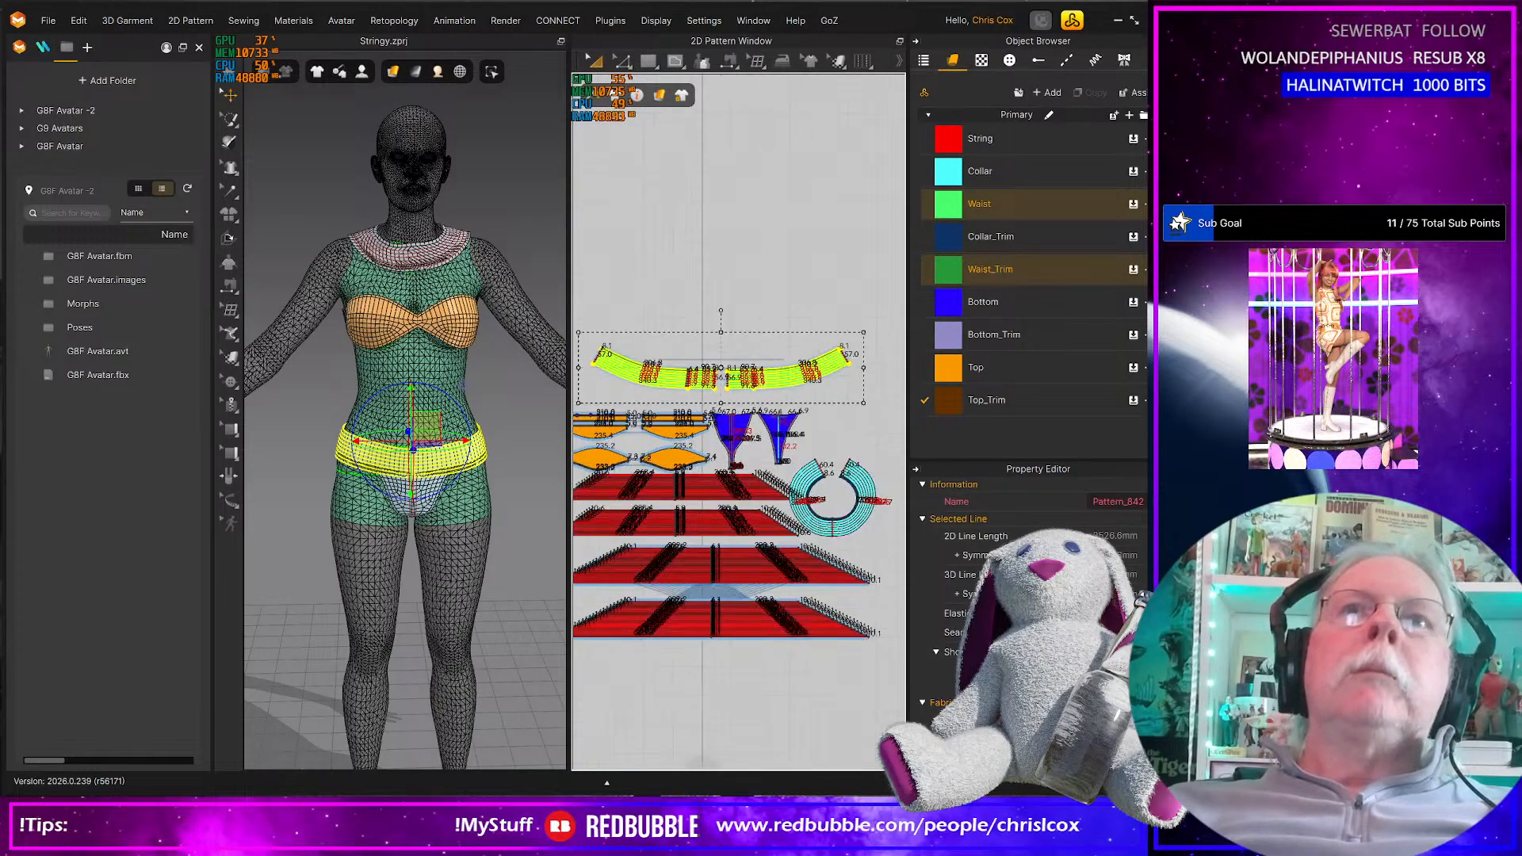
scroll(783, 401, "up", 2)
middle_click_drag(805, 424, 841, 455)
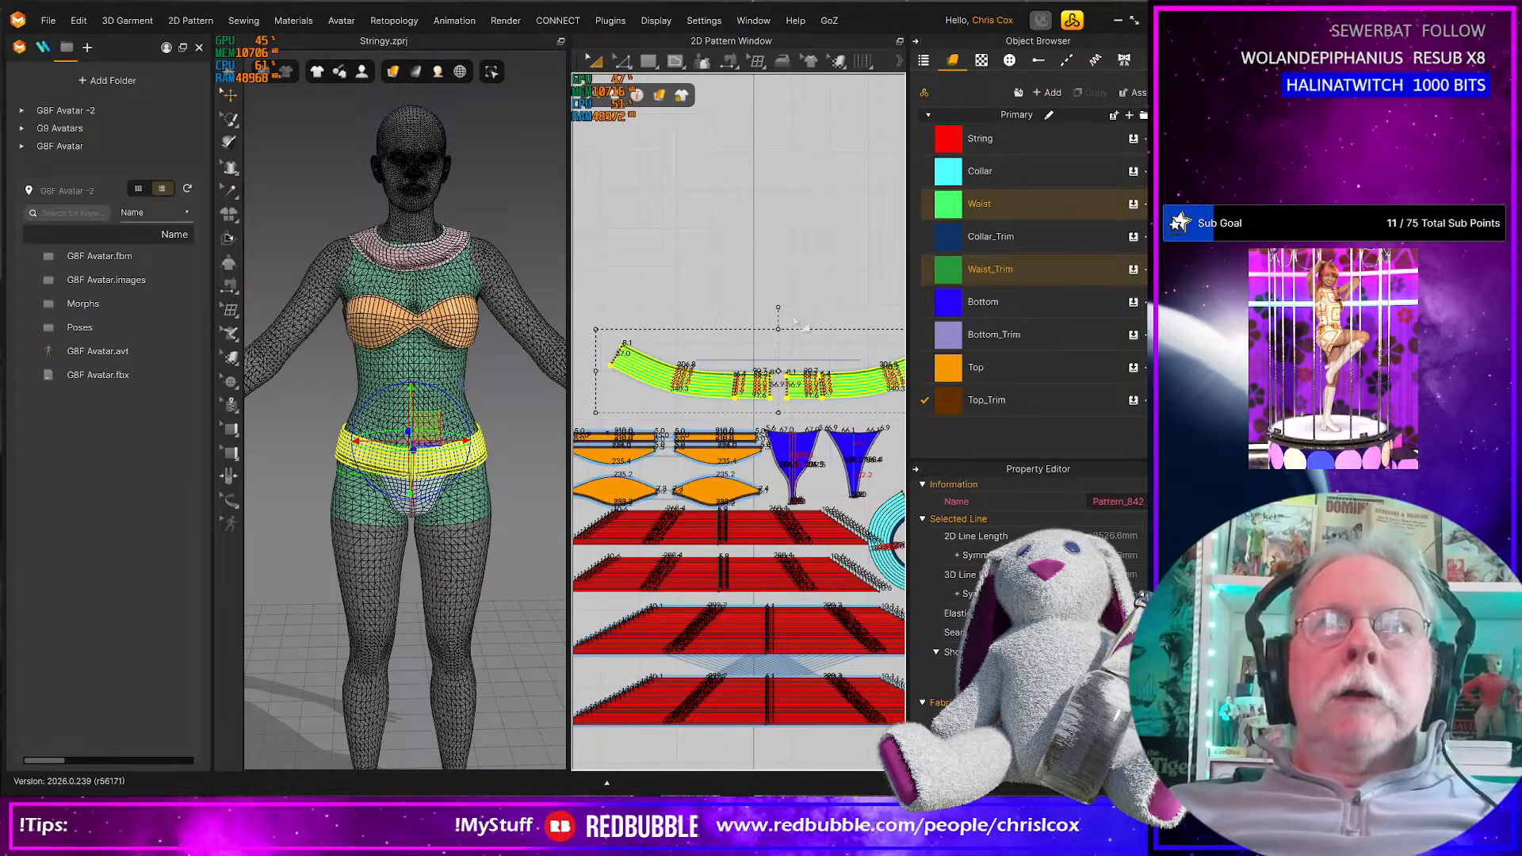
mouse_move(822, 397)
middle_mouse_down()
mouse_move(656, 388)
mouse_move(834, 391)
middle_mouse_up()
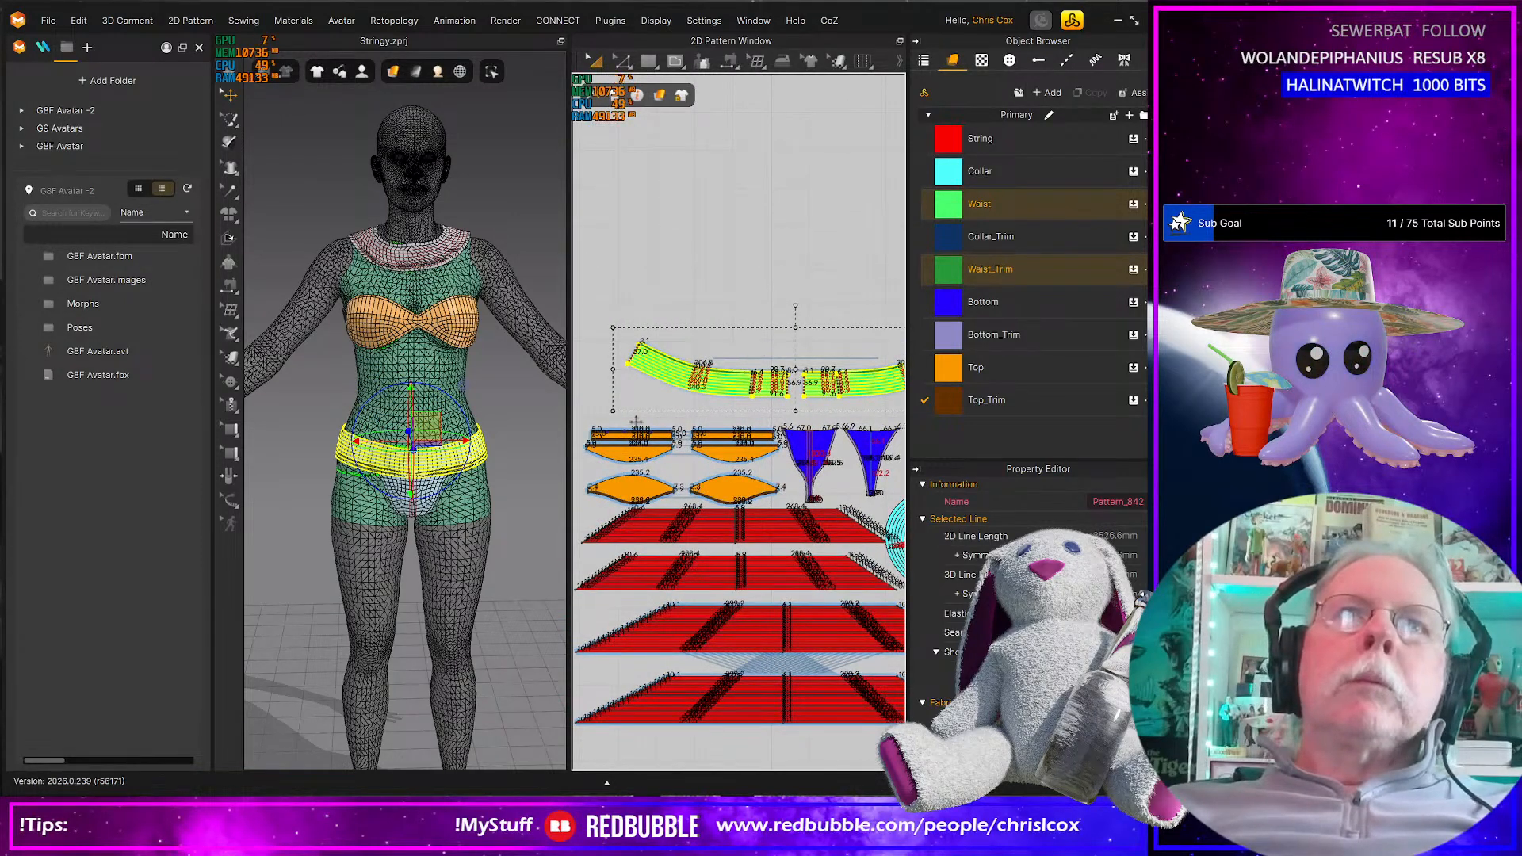
Reposition the waist patterns higher, leaving a wide gap above the top and bottom patterns
key("ctrl+v")
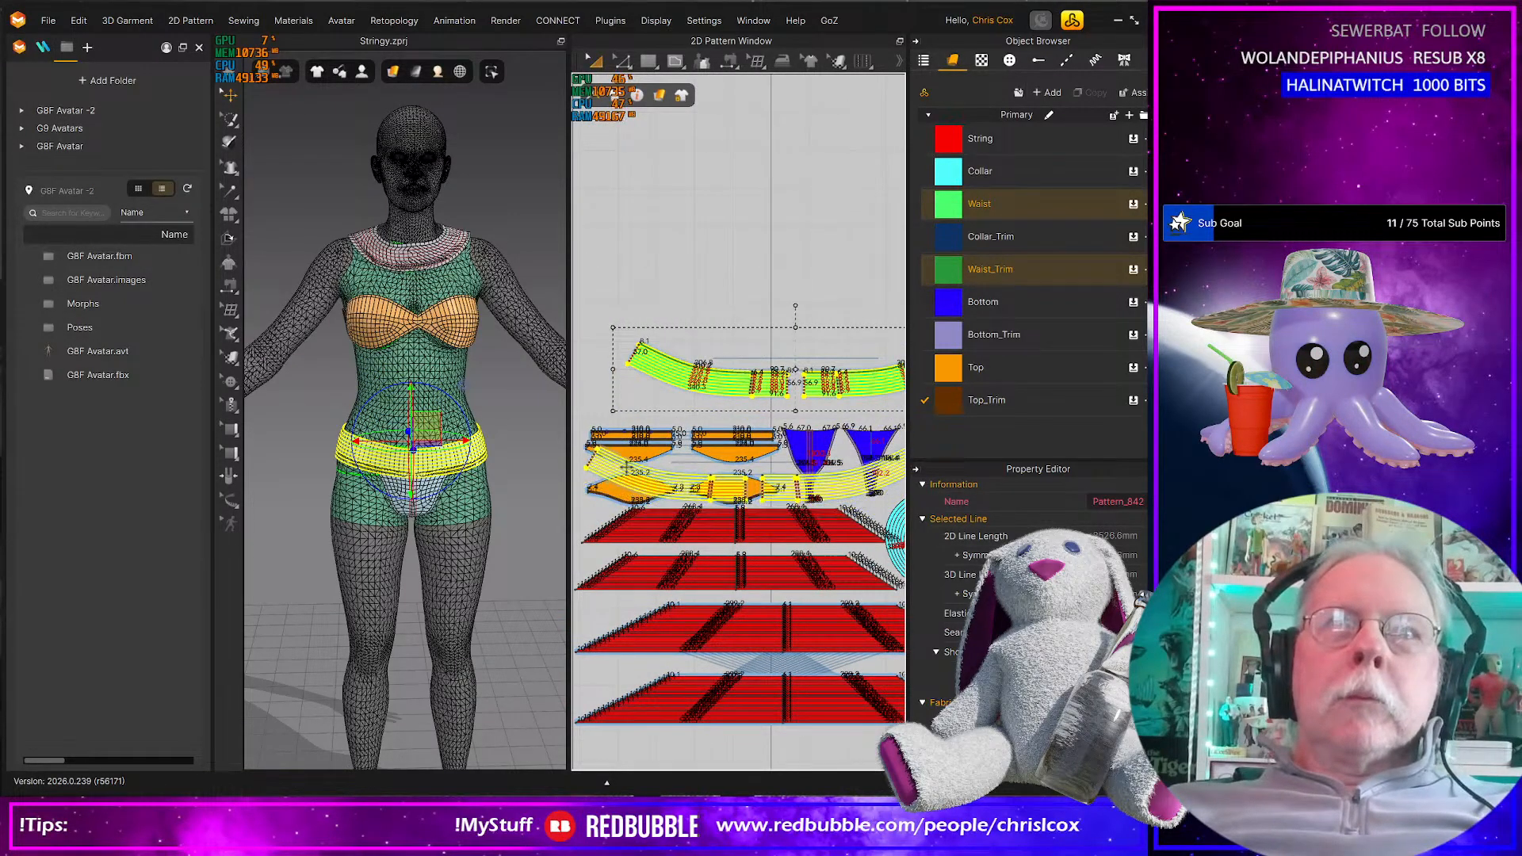
left_click(624, 468)
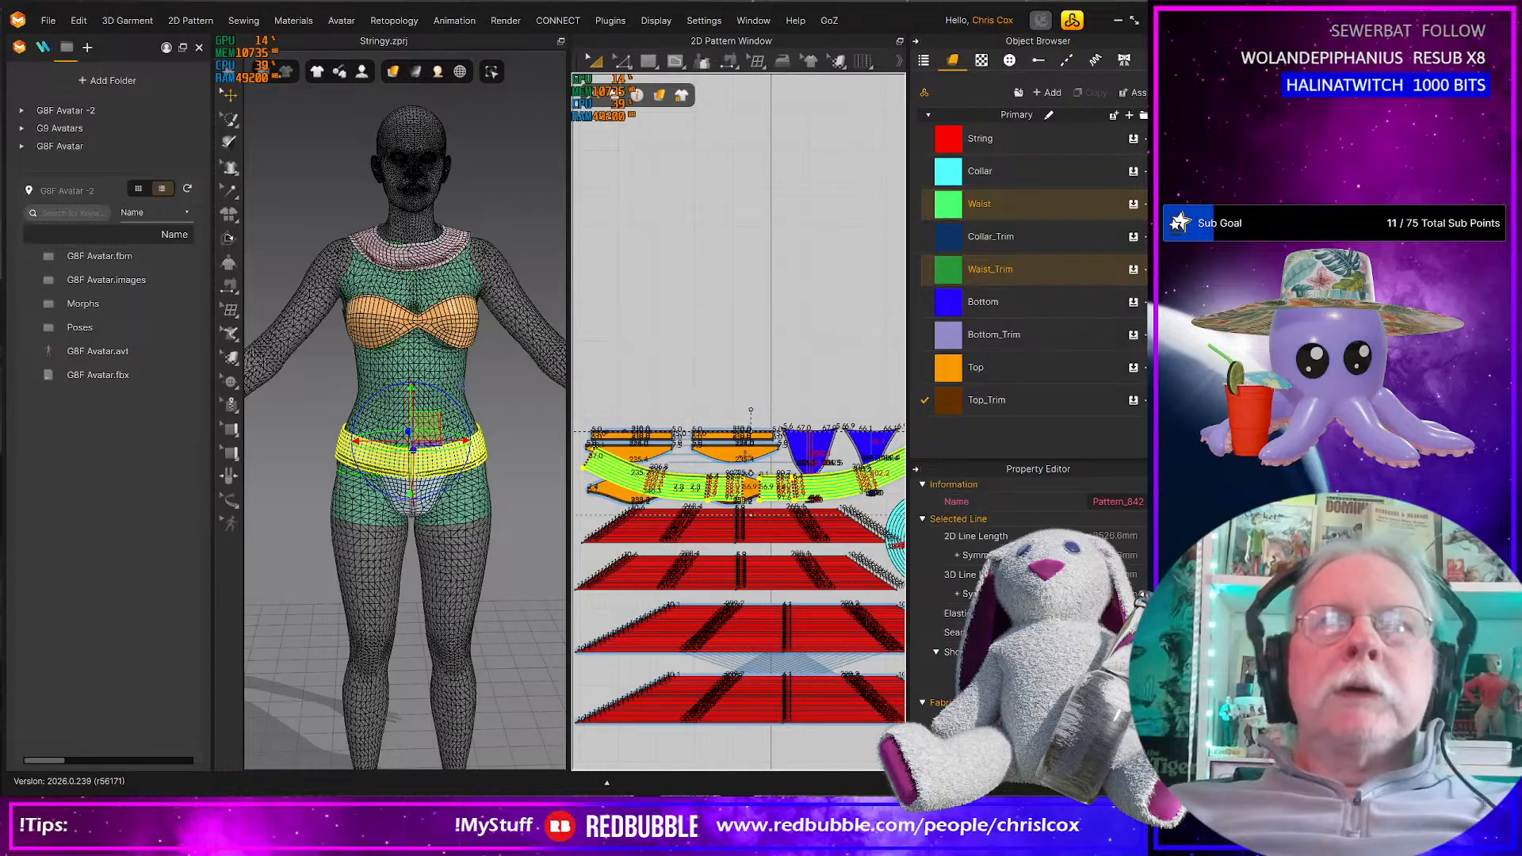
scroll(761, 467, "down", 5)
scroll(761, 467, "up", 6)
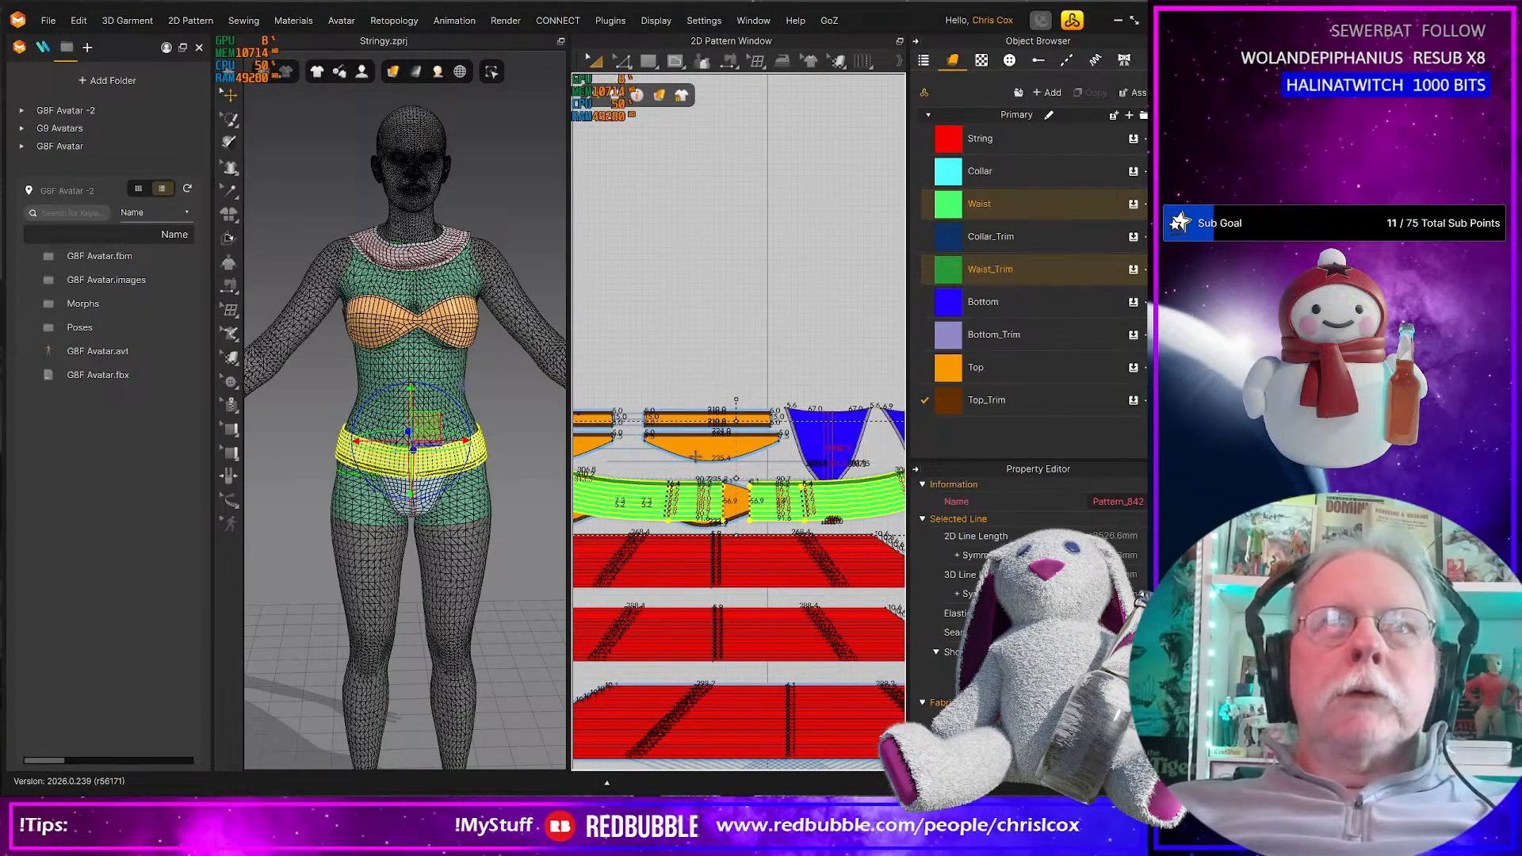
left_click_drag(695, 457, 723, 228)
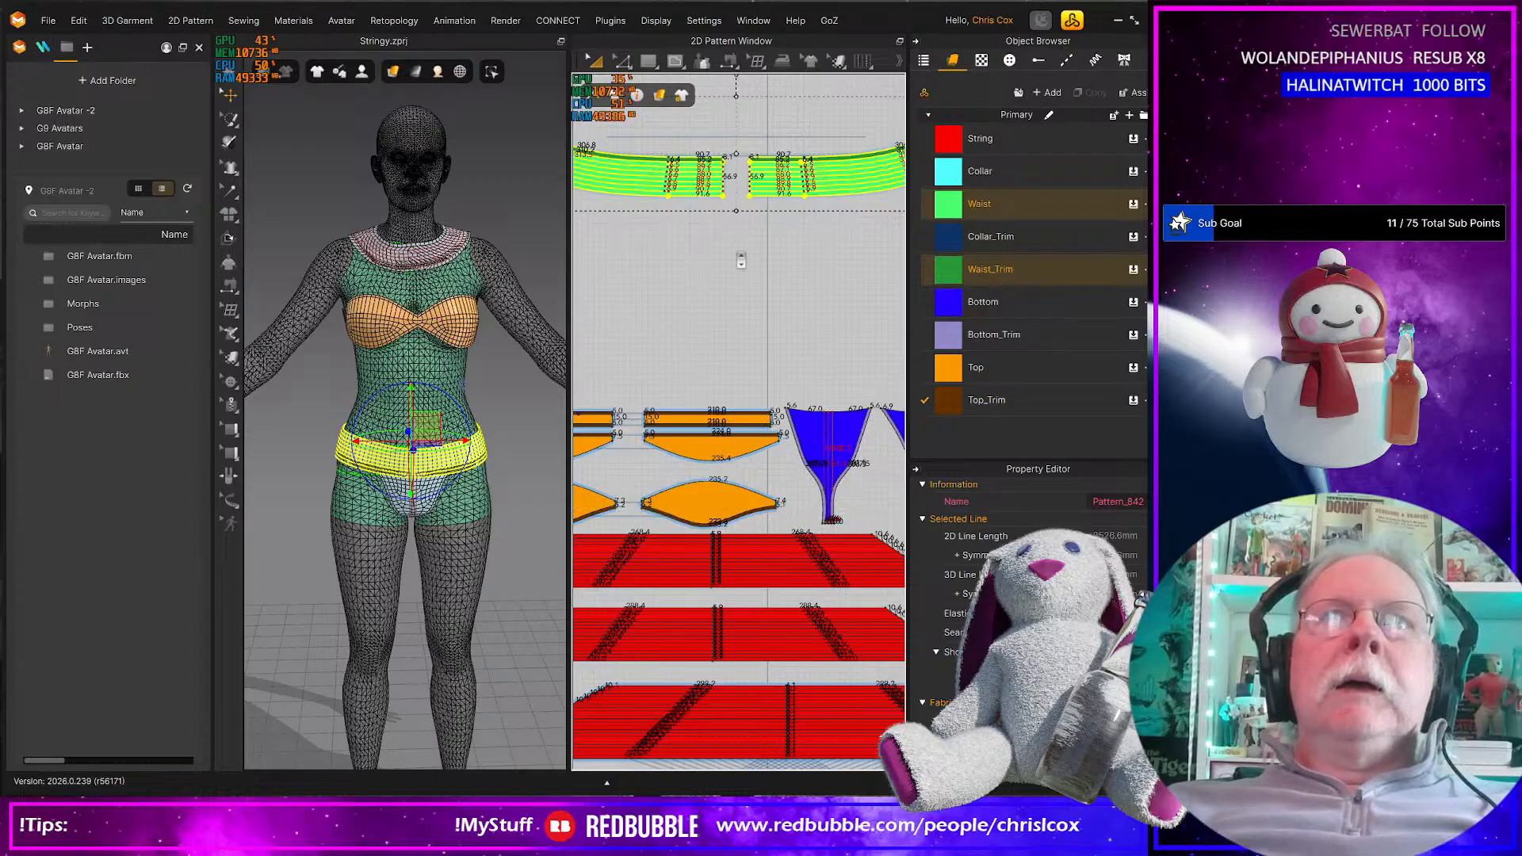
Move all the top and bottom patterns up as a group to just below the curved waist patterns
scroll(741, 260, "down", 3)
left_click_drag(611, 270, 833, 377)
key("ctrl+c")
key("ctrl+v")
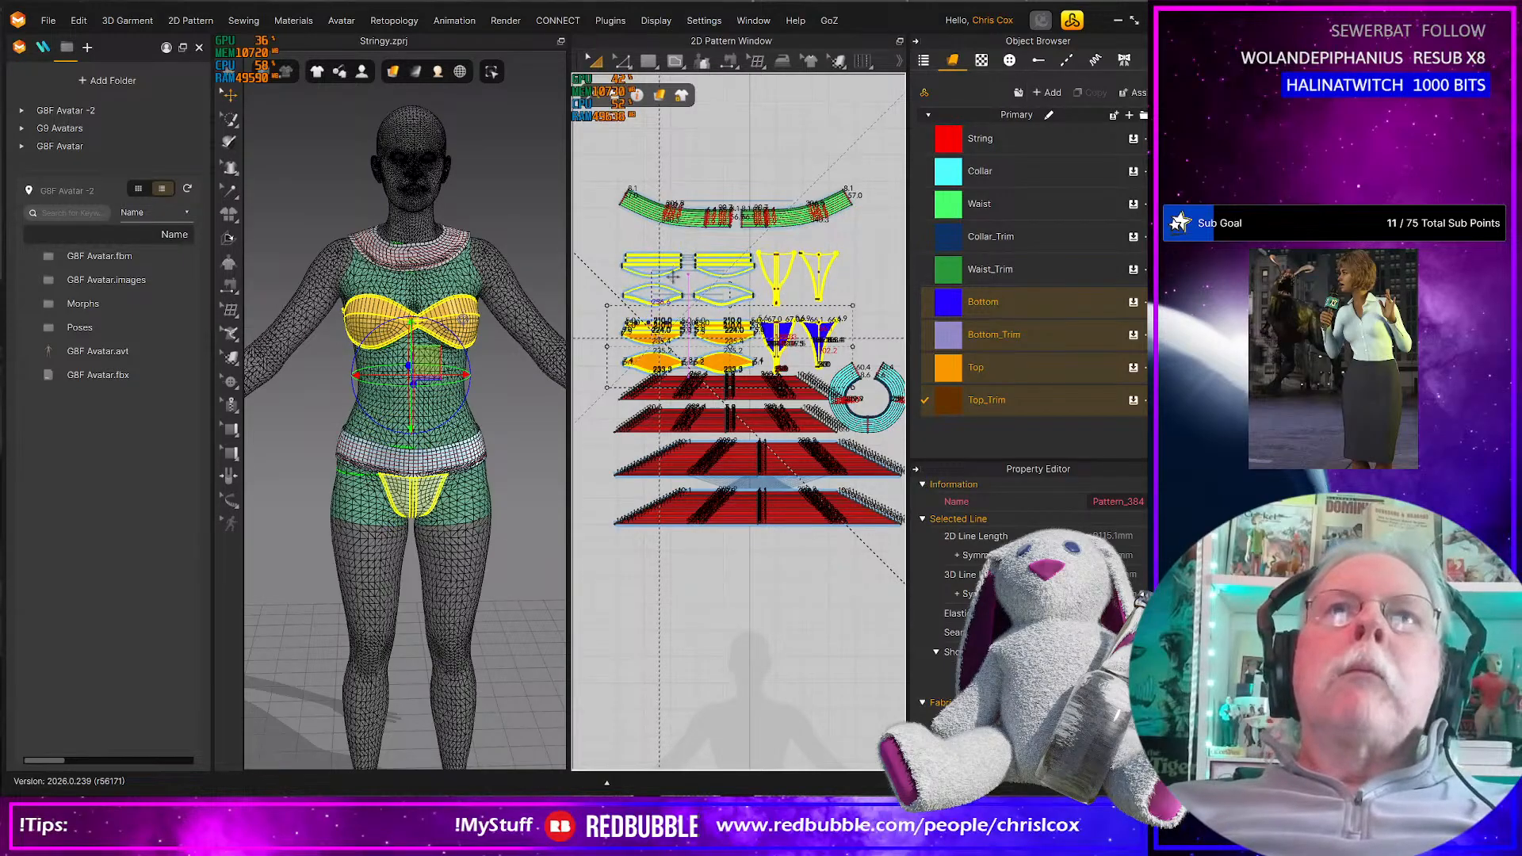
left_click(690, 276)
Move the curved waist patterns down into the gap directly above the uppermost red string pattern
left_click(824, 226)
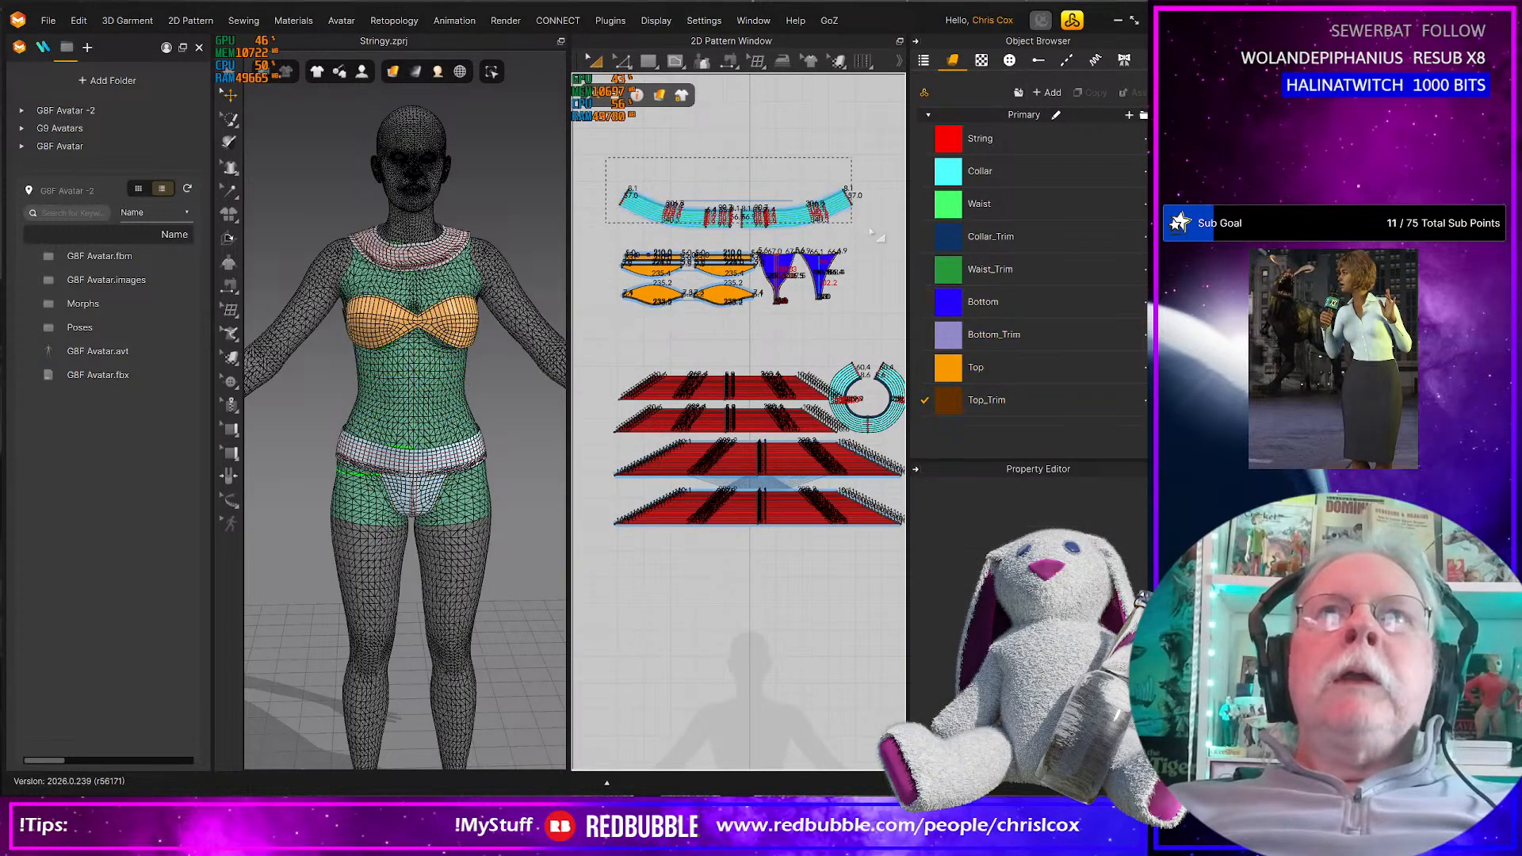
left_click(648, 203)
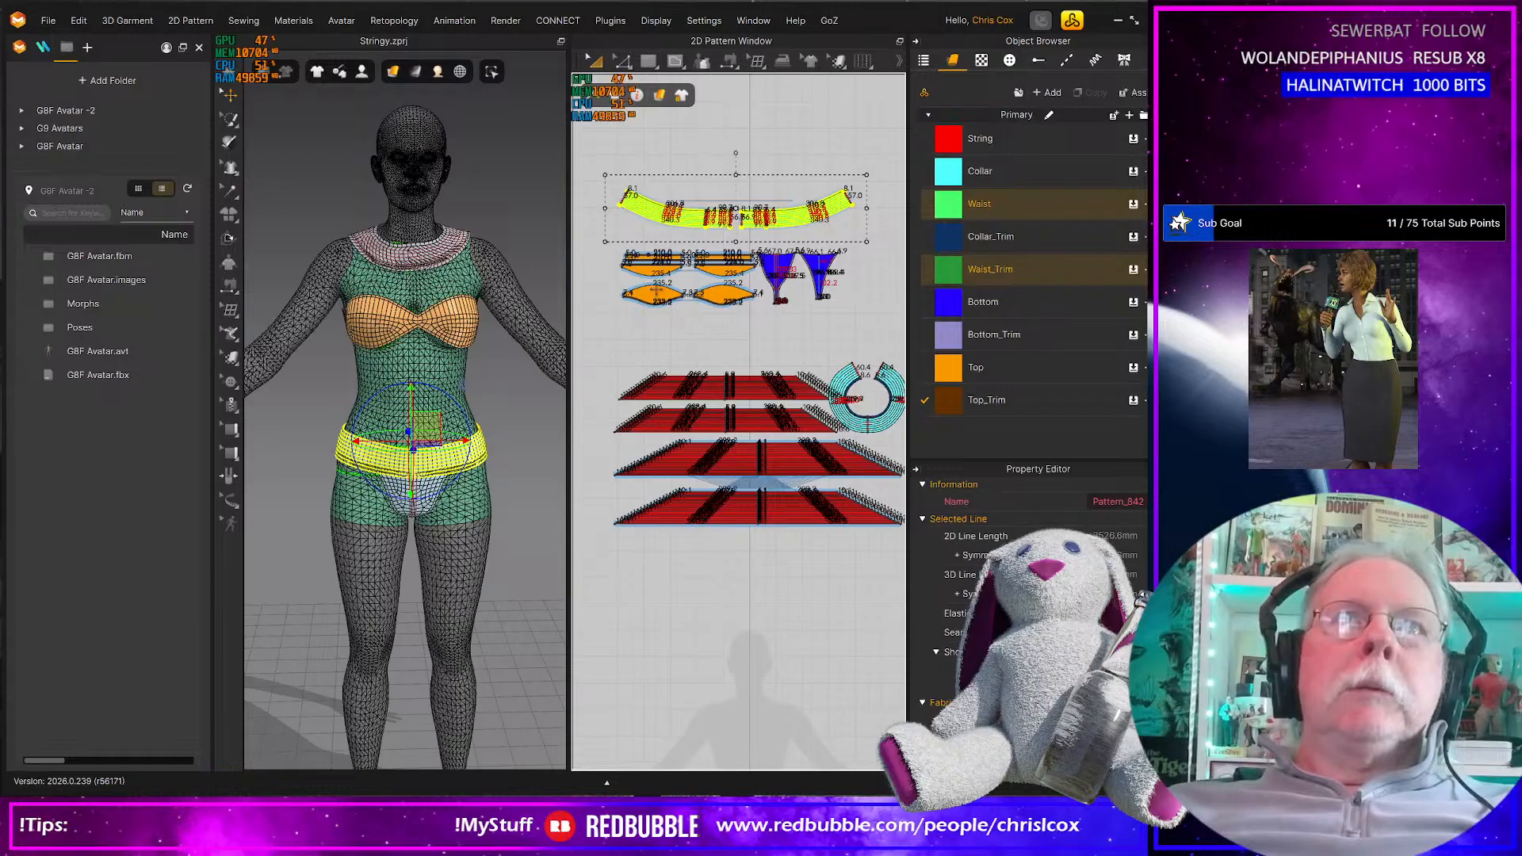
key("ctrl+c")
key("ctrl+v")
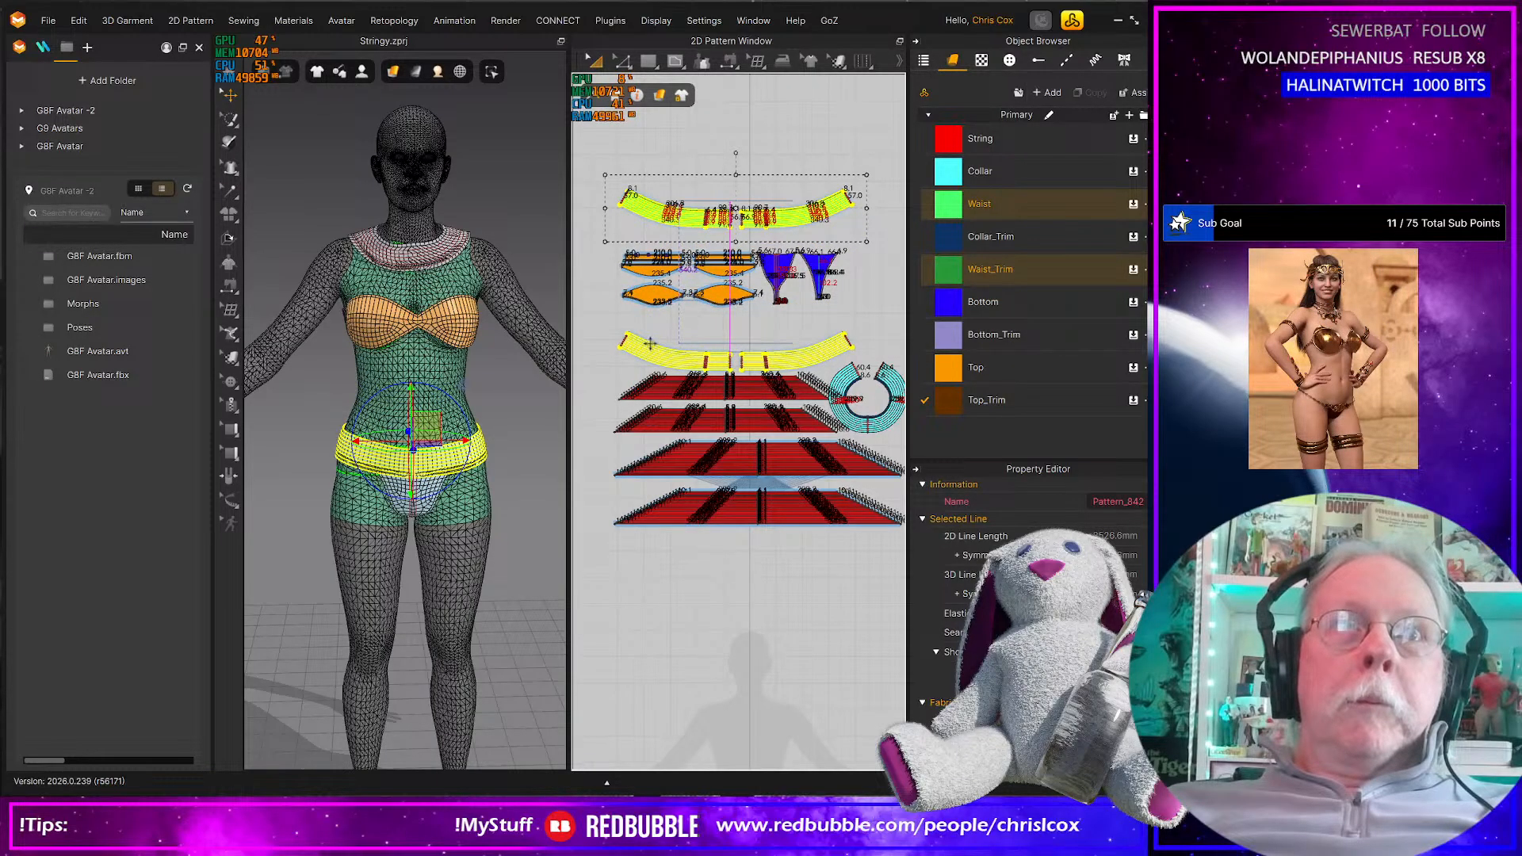
left_click(649, 342)
Move the top and bottom pattern group down to sit closely above the curved waist patterns
left_click_drag(611, 232, 889, 321)
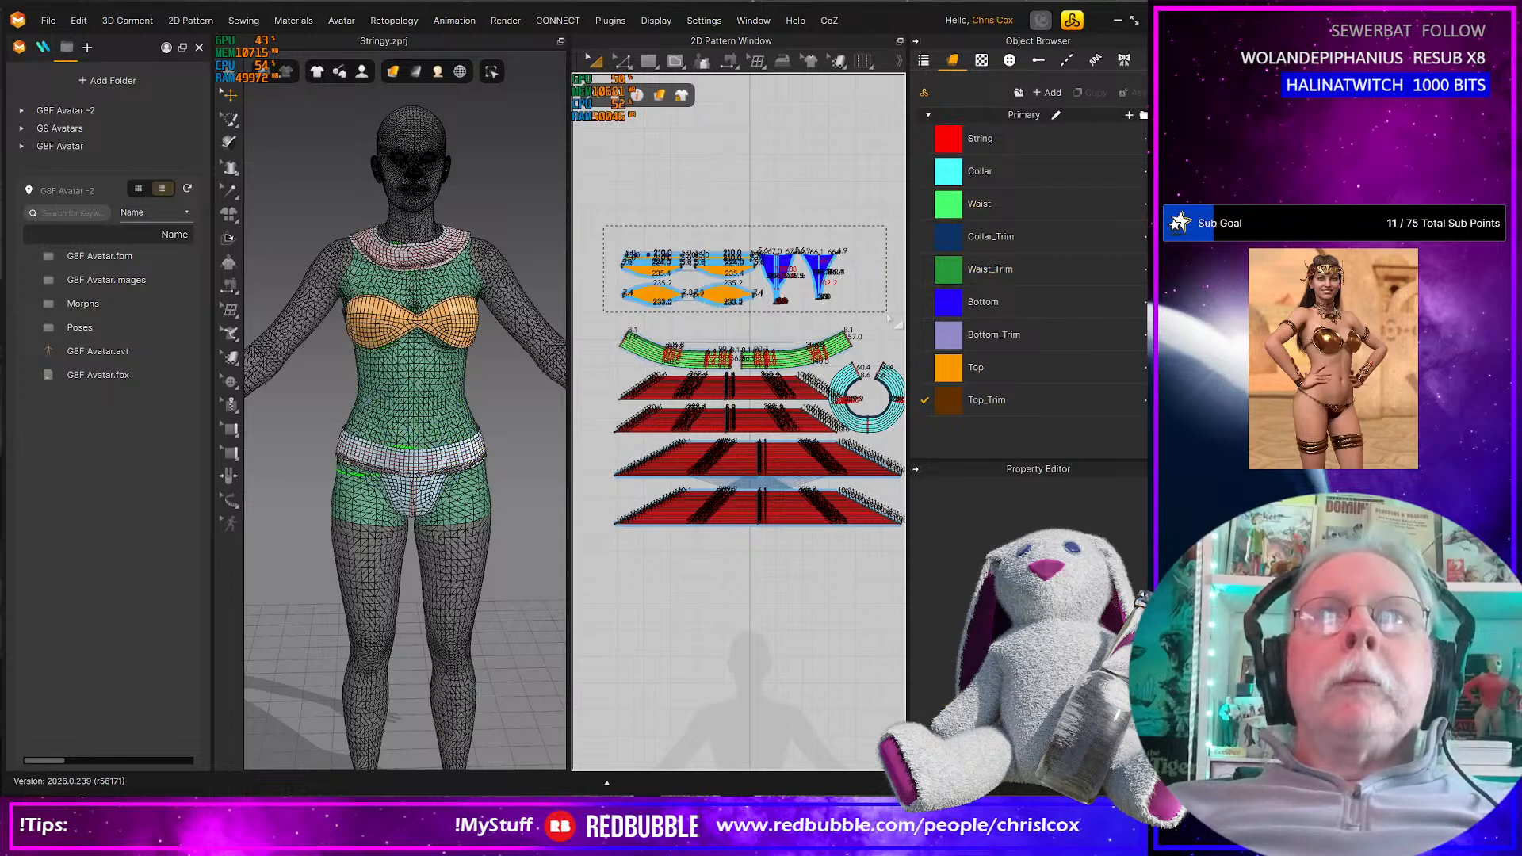
left_click_drag(673, 296, 682, 322)
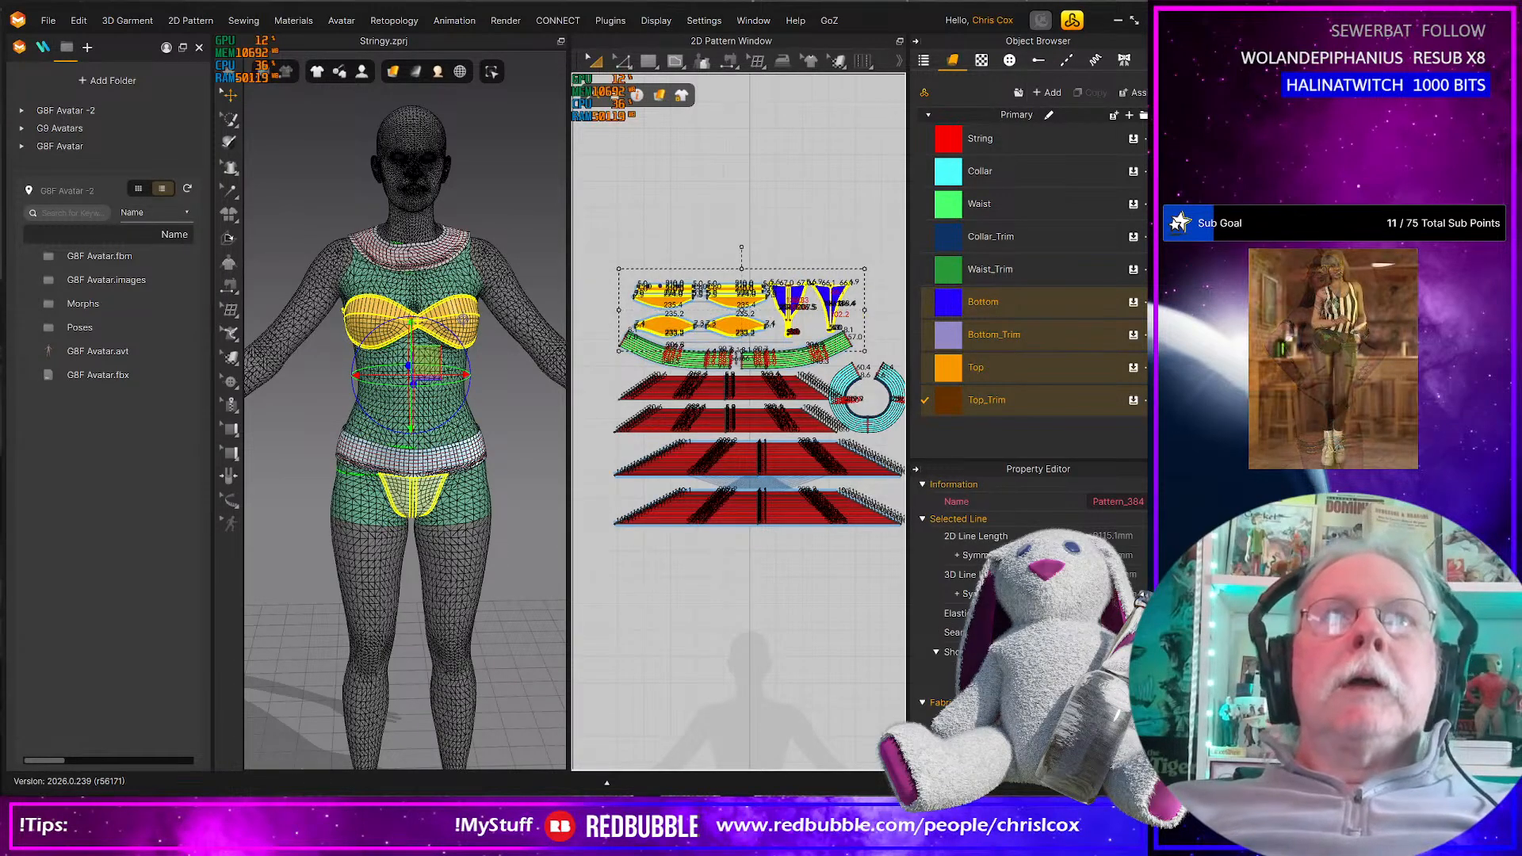
scroll(741, 368, "up", 1)
scroll(743, 366, "down", 2)
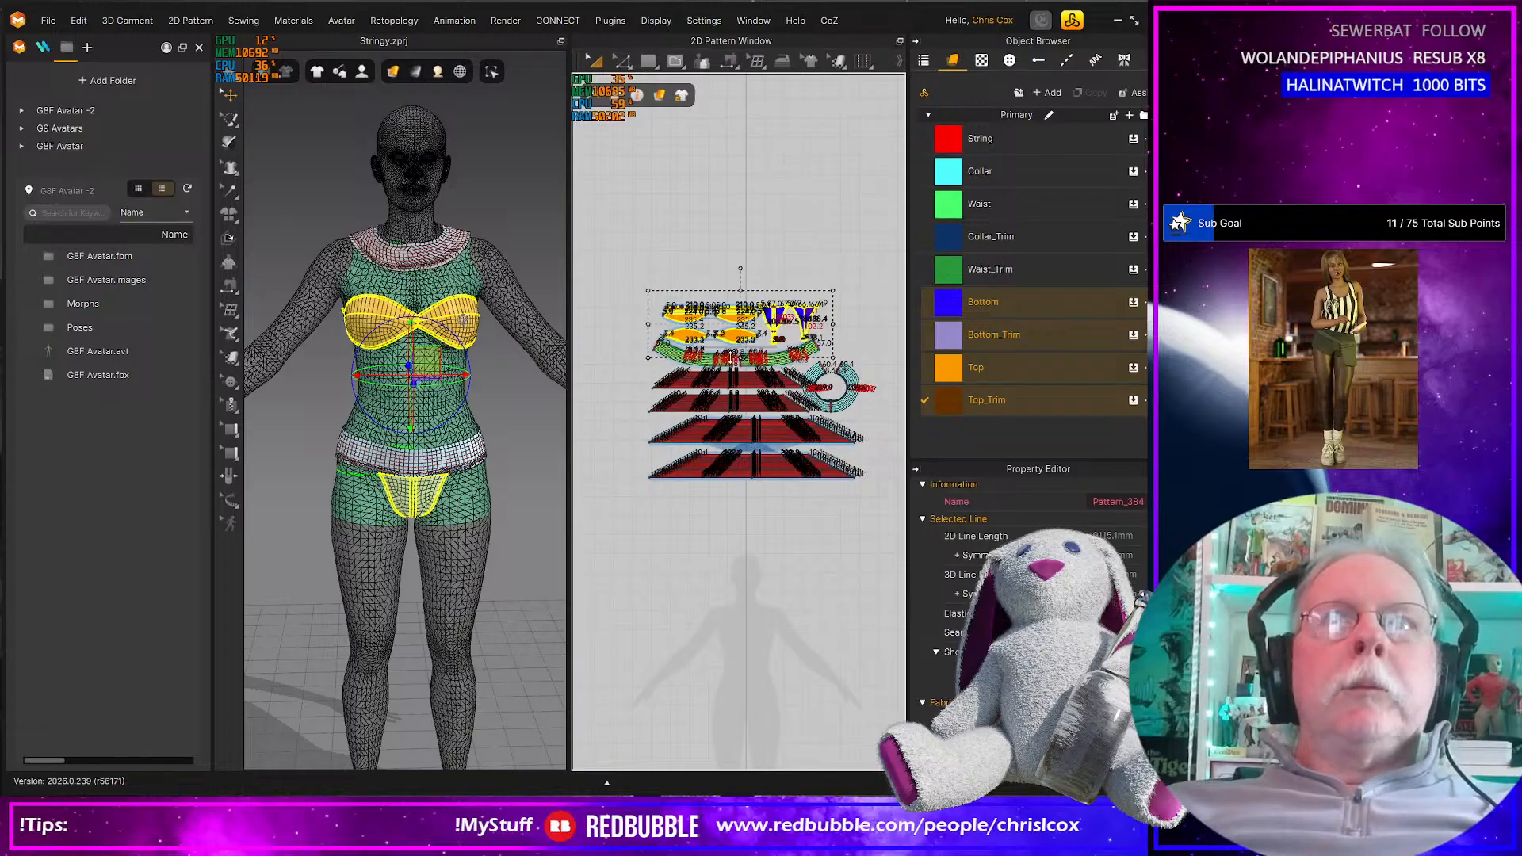
middle_click_drag(735, 359, 726, 356)
left_click(866, 418)
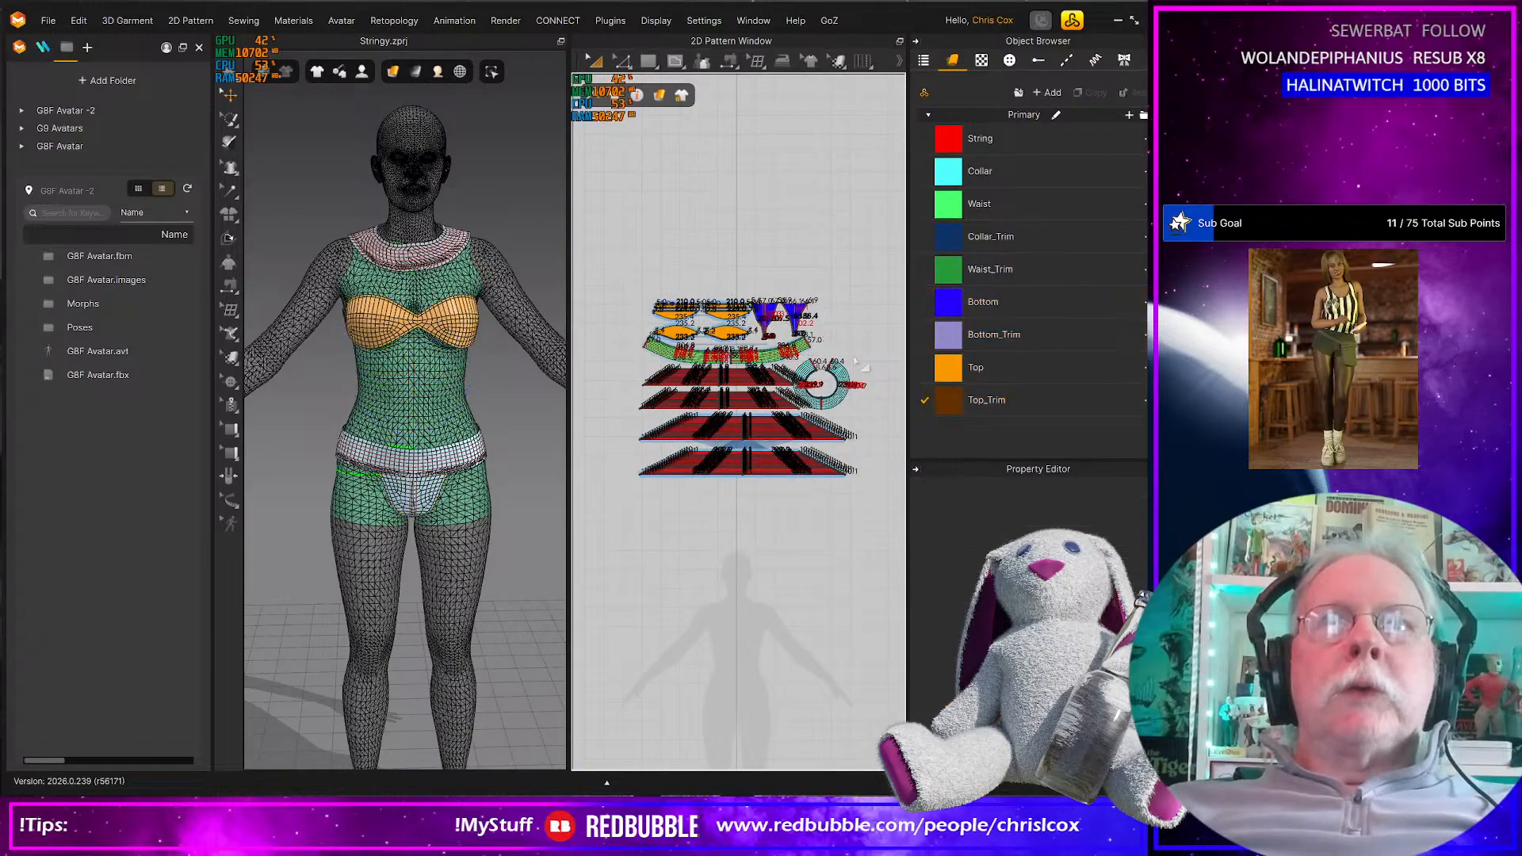
Select all the garment patterns and move the whole layout down as one group, roughly centred on the vertical axis
scroll(831, 442, "up", 3)
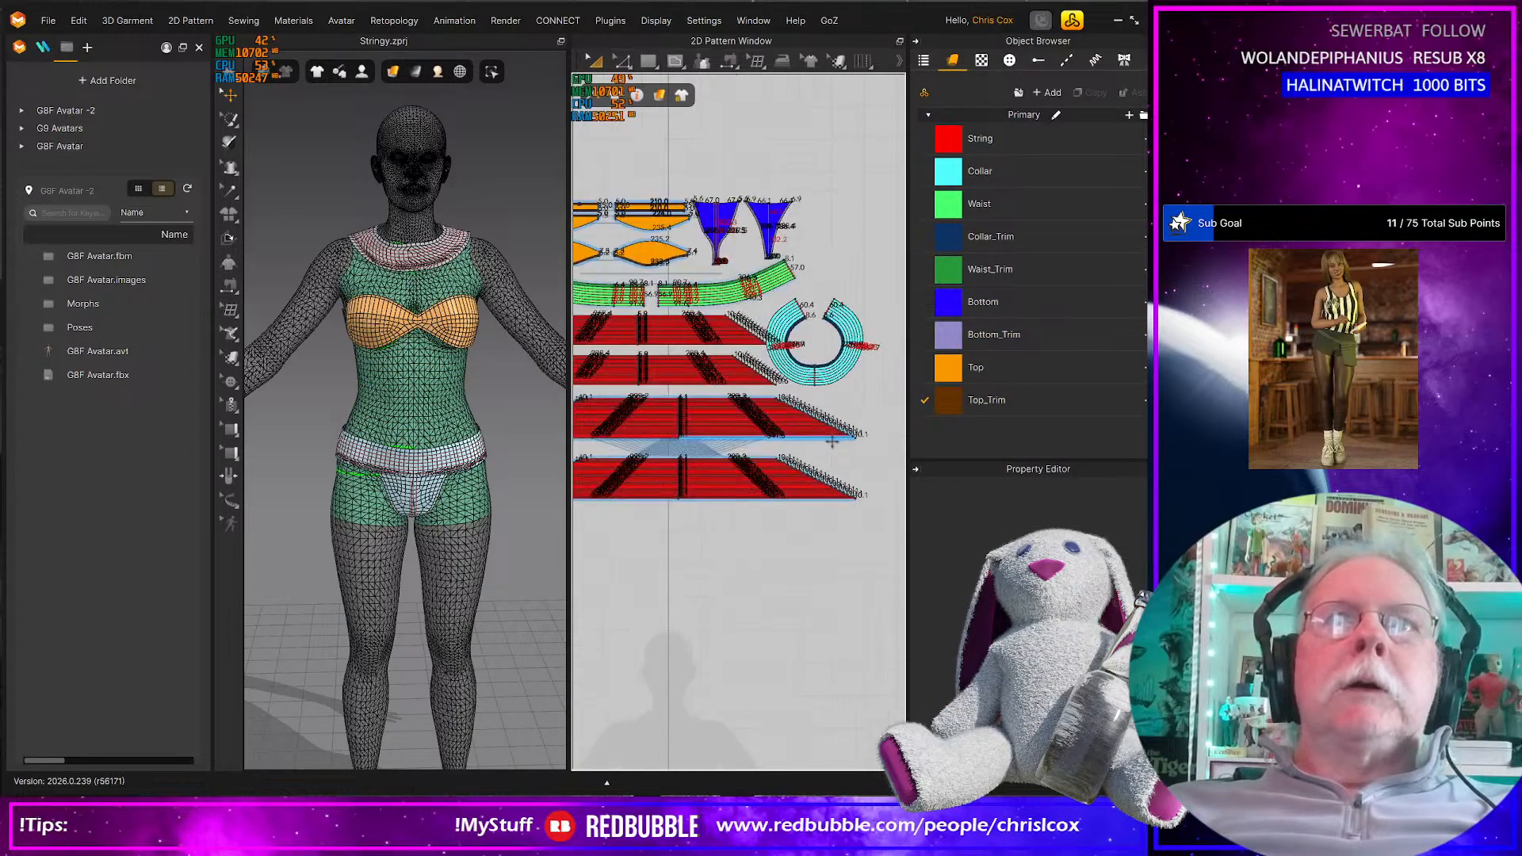
scroll(713, 449, "up", 2)
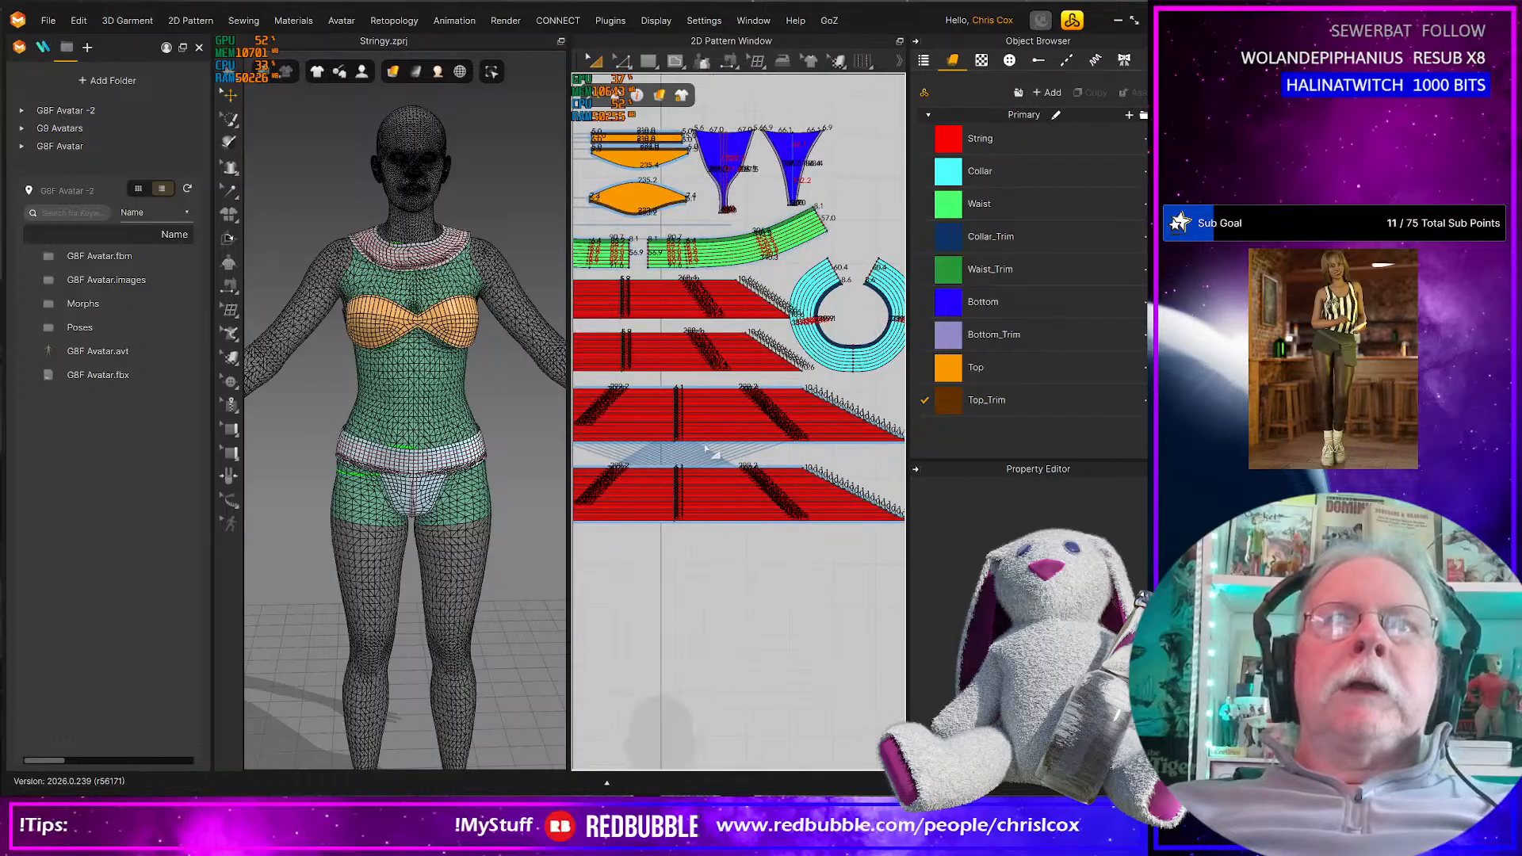
scroll(712, 449, "down", 6)
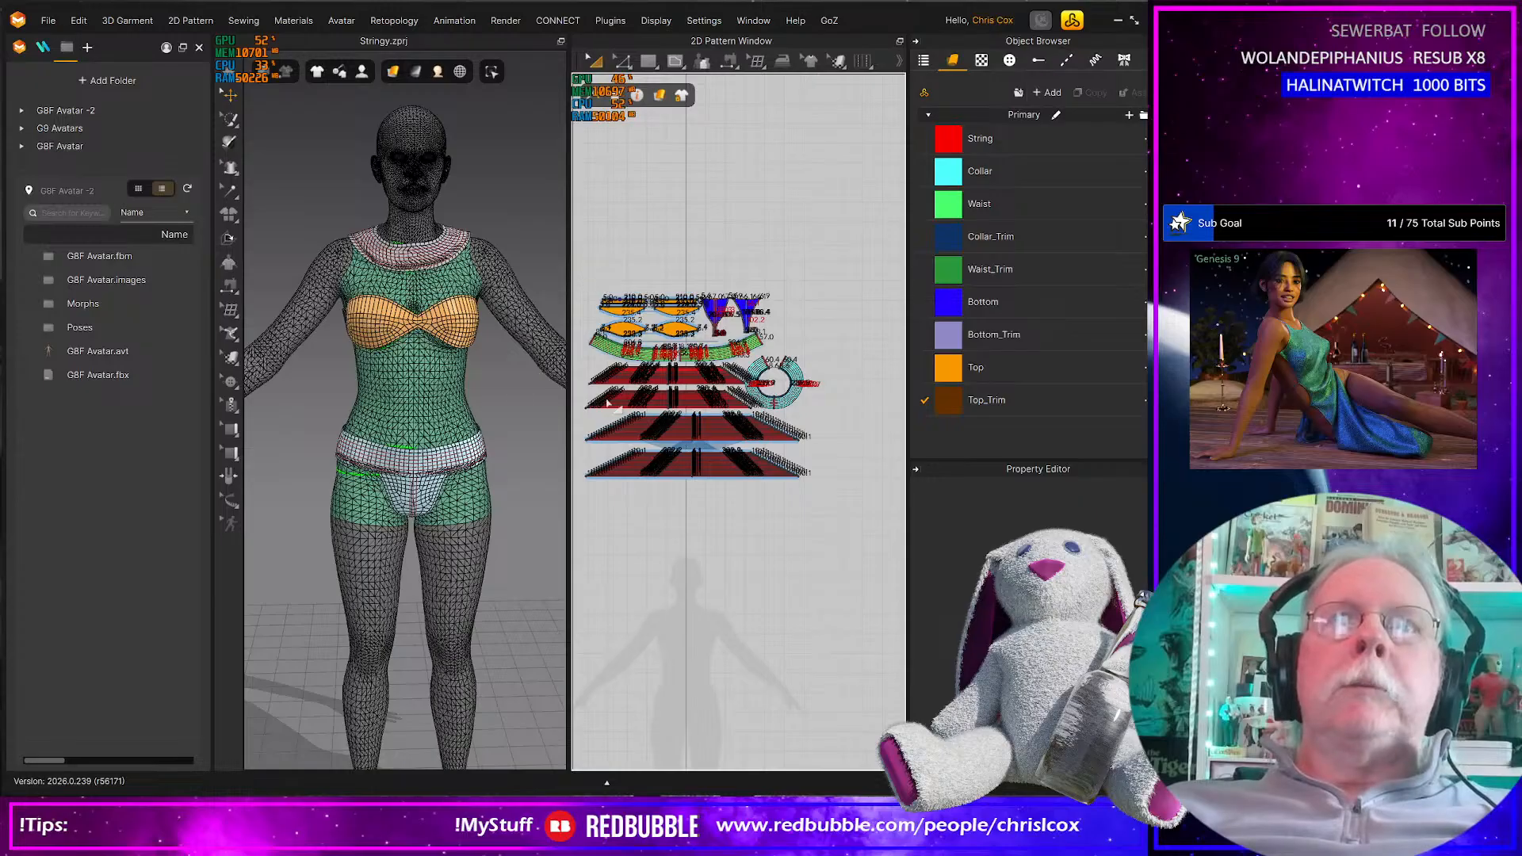
left_click_drag(866, 552, 854, 559)
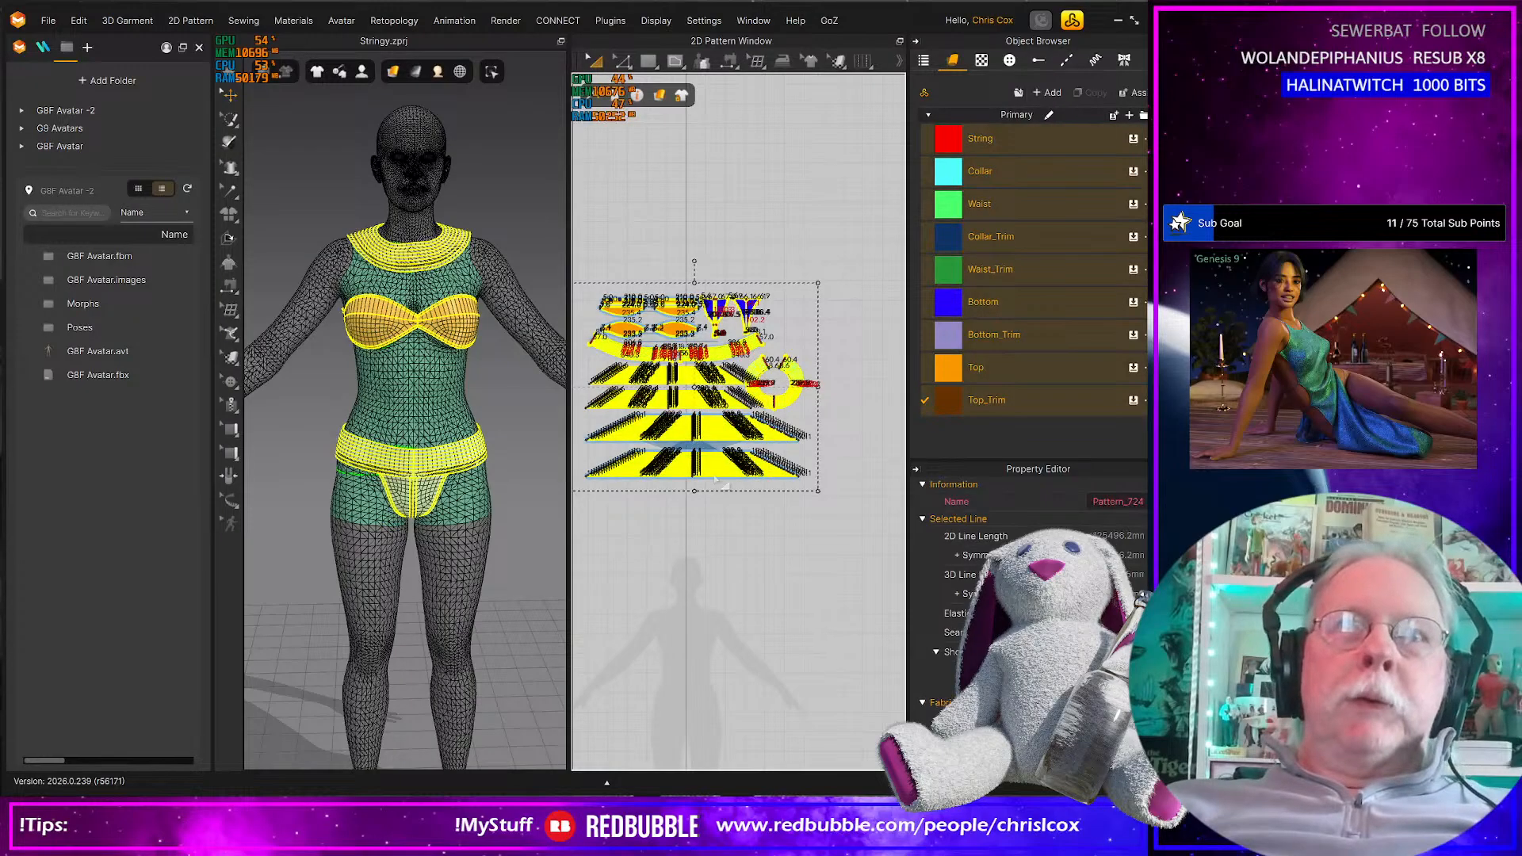
key("ctrl+v")
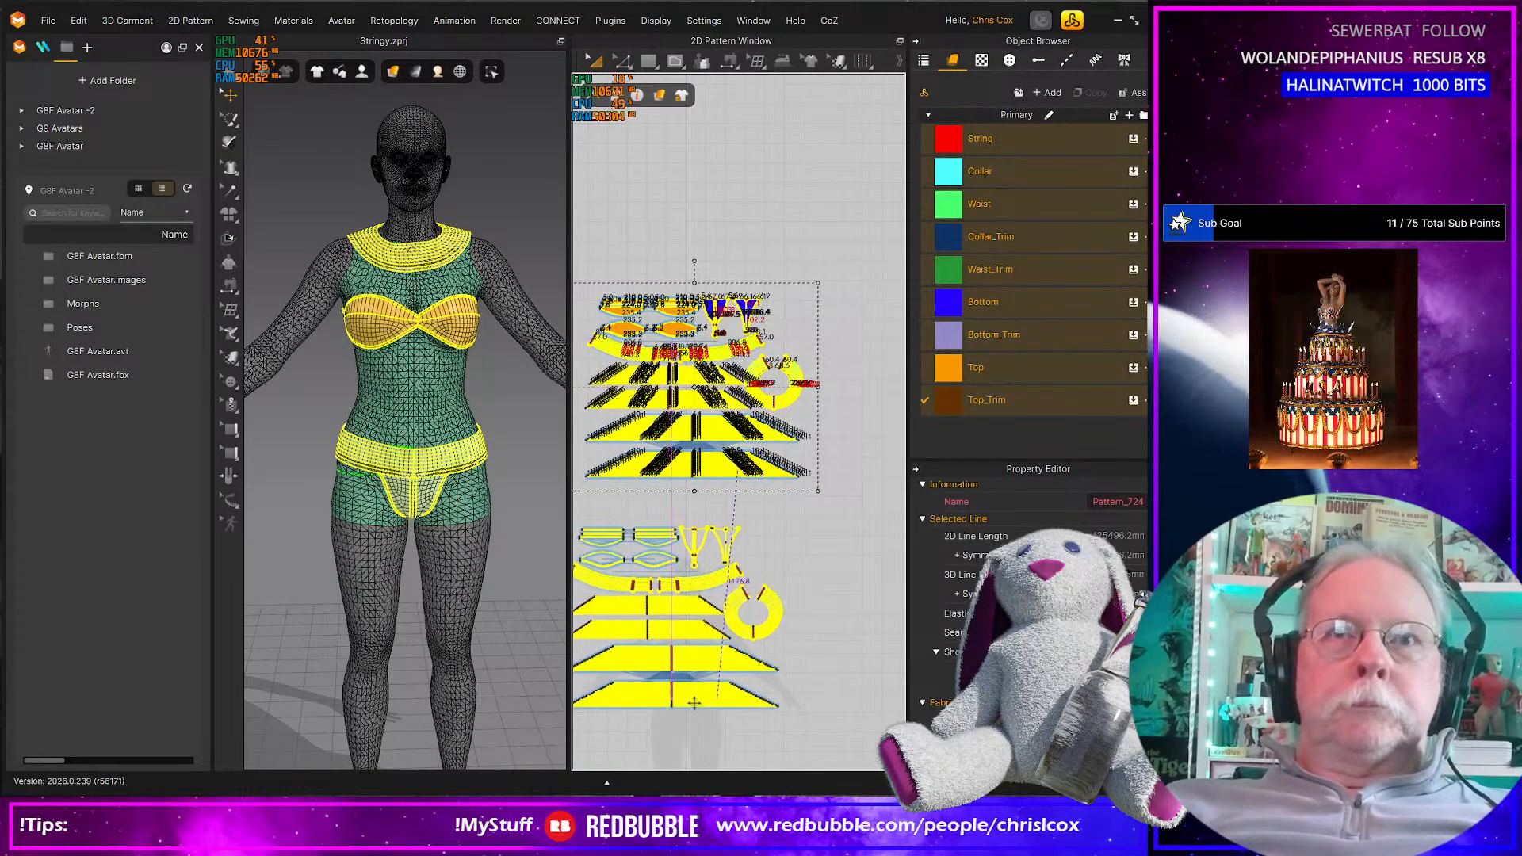
left_click_drag(696, 703, 705, 706)
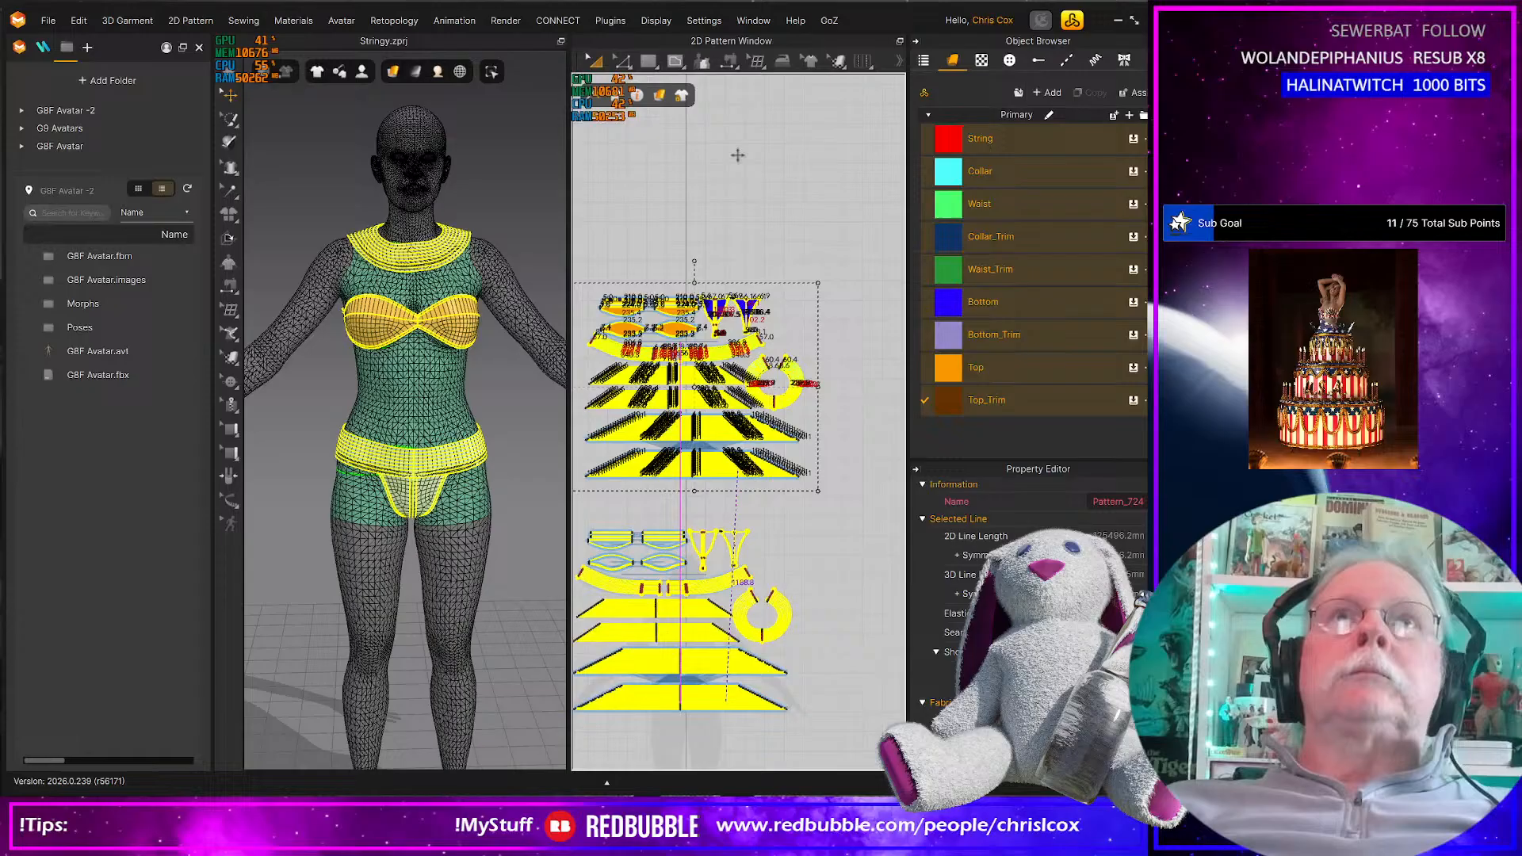
Switch the pattern view to the UV Editor and reset the UVs to the 2D arrangement
right_click(767, 38)
left_click(801, 73)
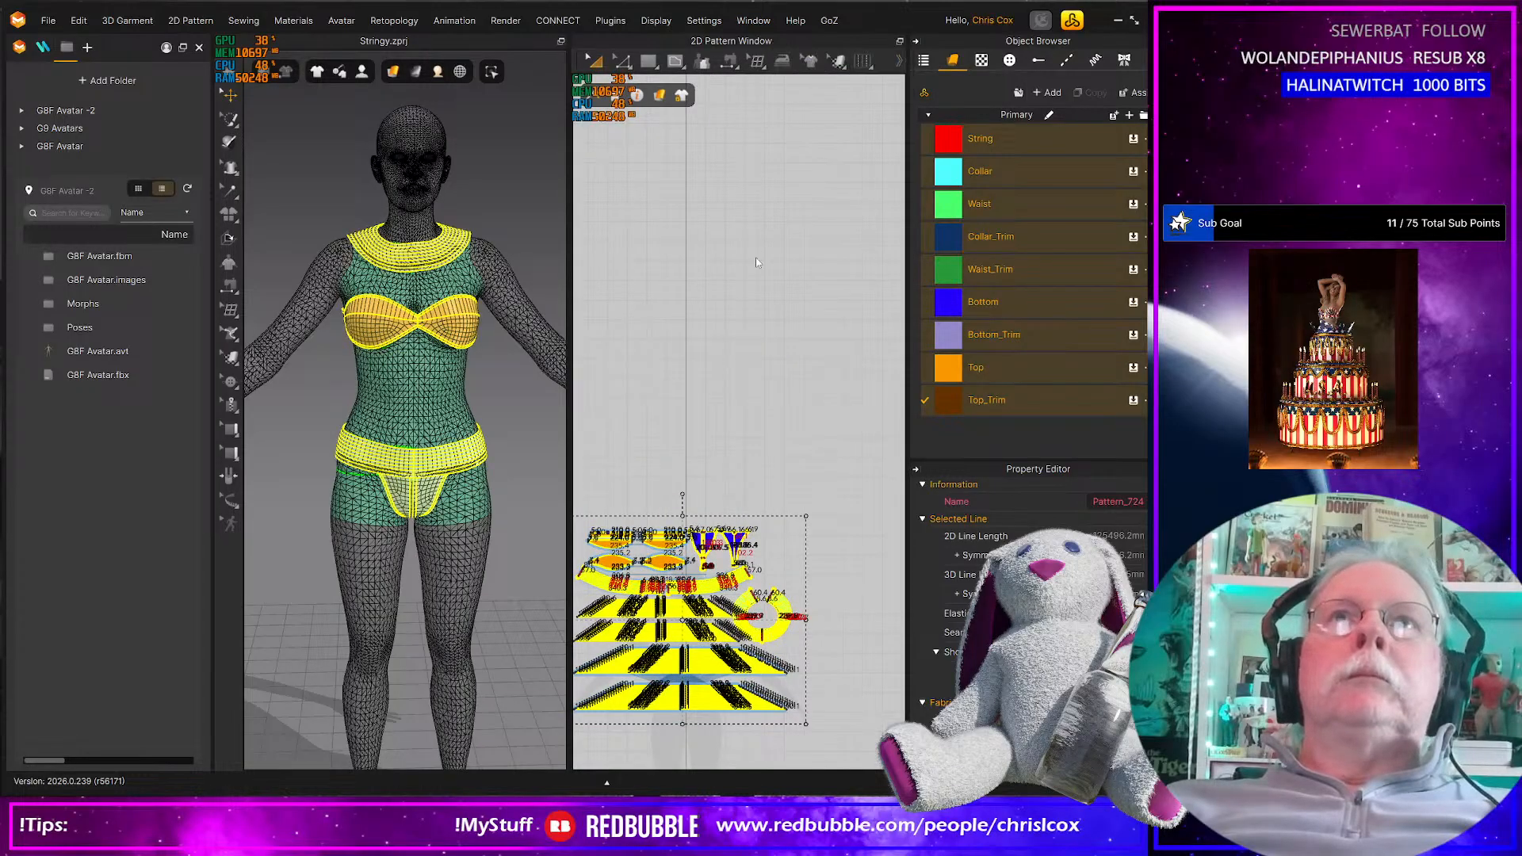
right_click(788, 481)
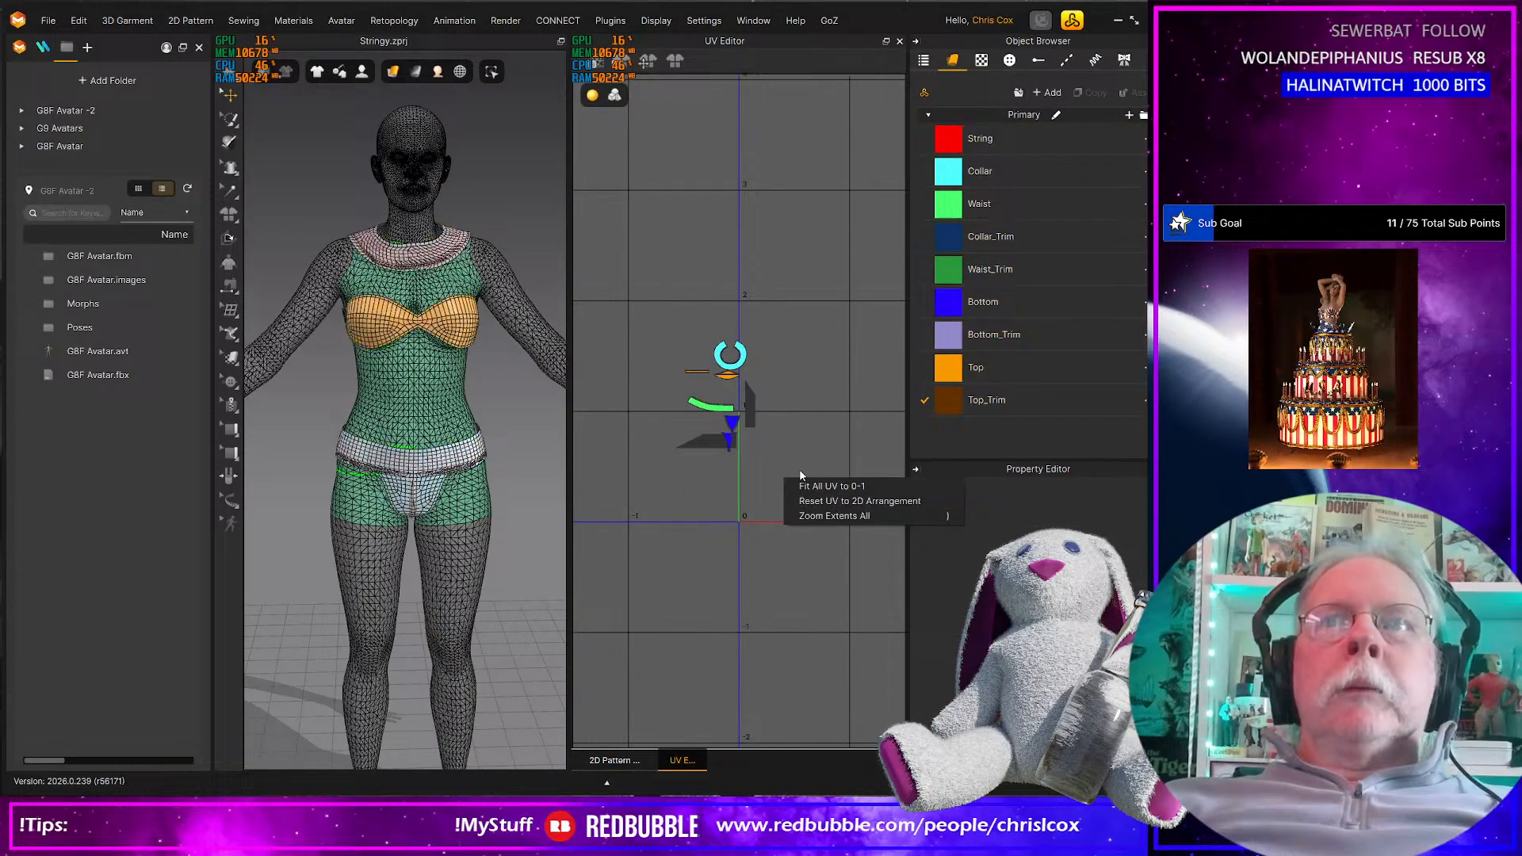
left_click(844, 503)
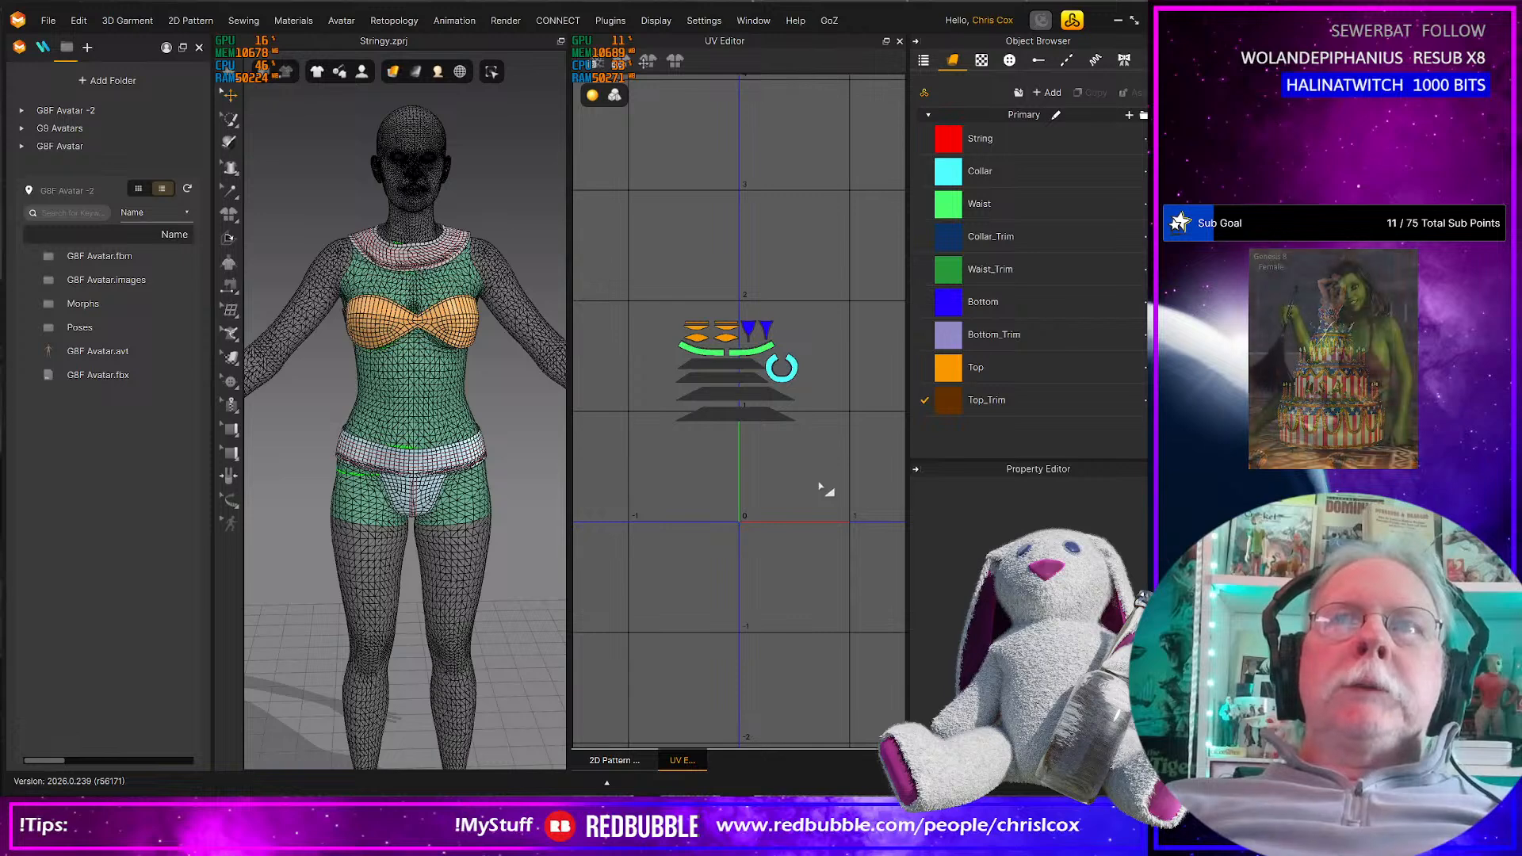
Fit all UVs to 0-1 and check the spacing between the string, collar and waist islands
right_click(821, 485)
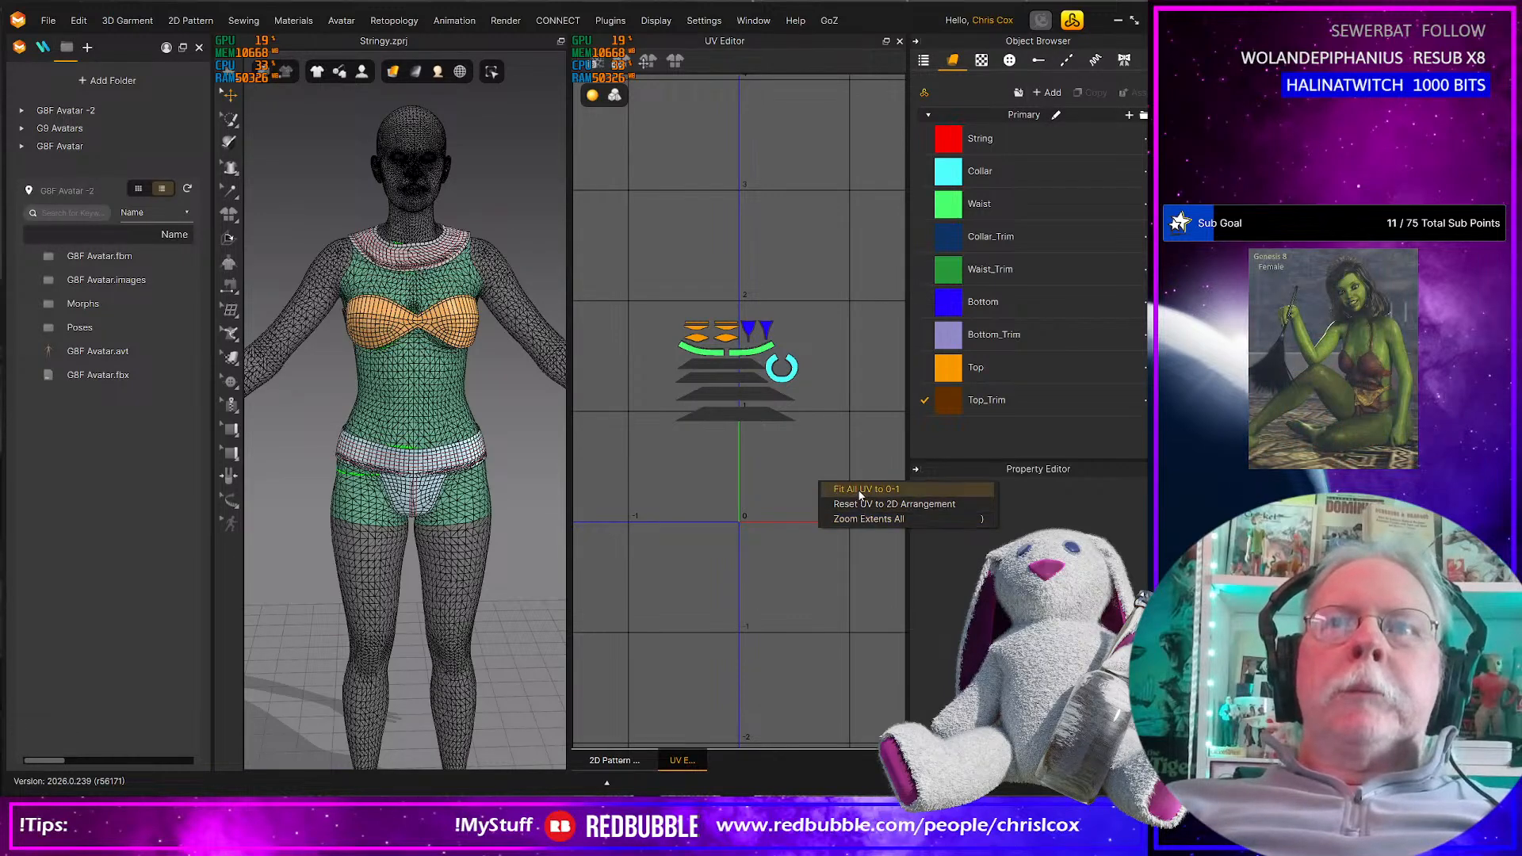
left_click(853, 489)
left_click(735, 488)
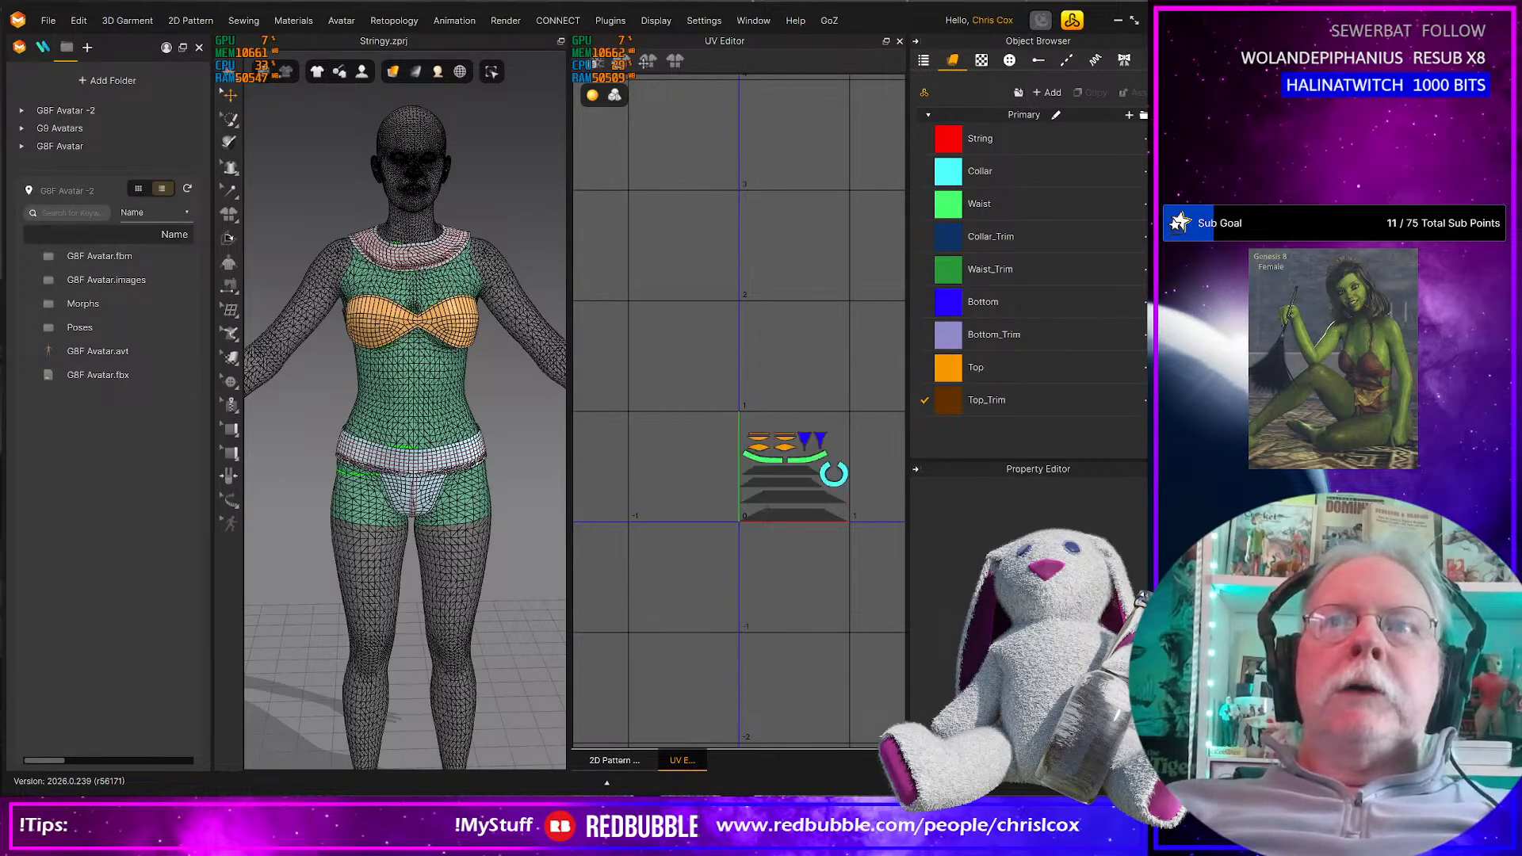
mouse_move(644, 518)
middle_mouse_down()
mouse_move(668, 526)
mouse_move(645, 516)
middle_mouse_up()
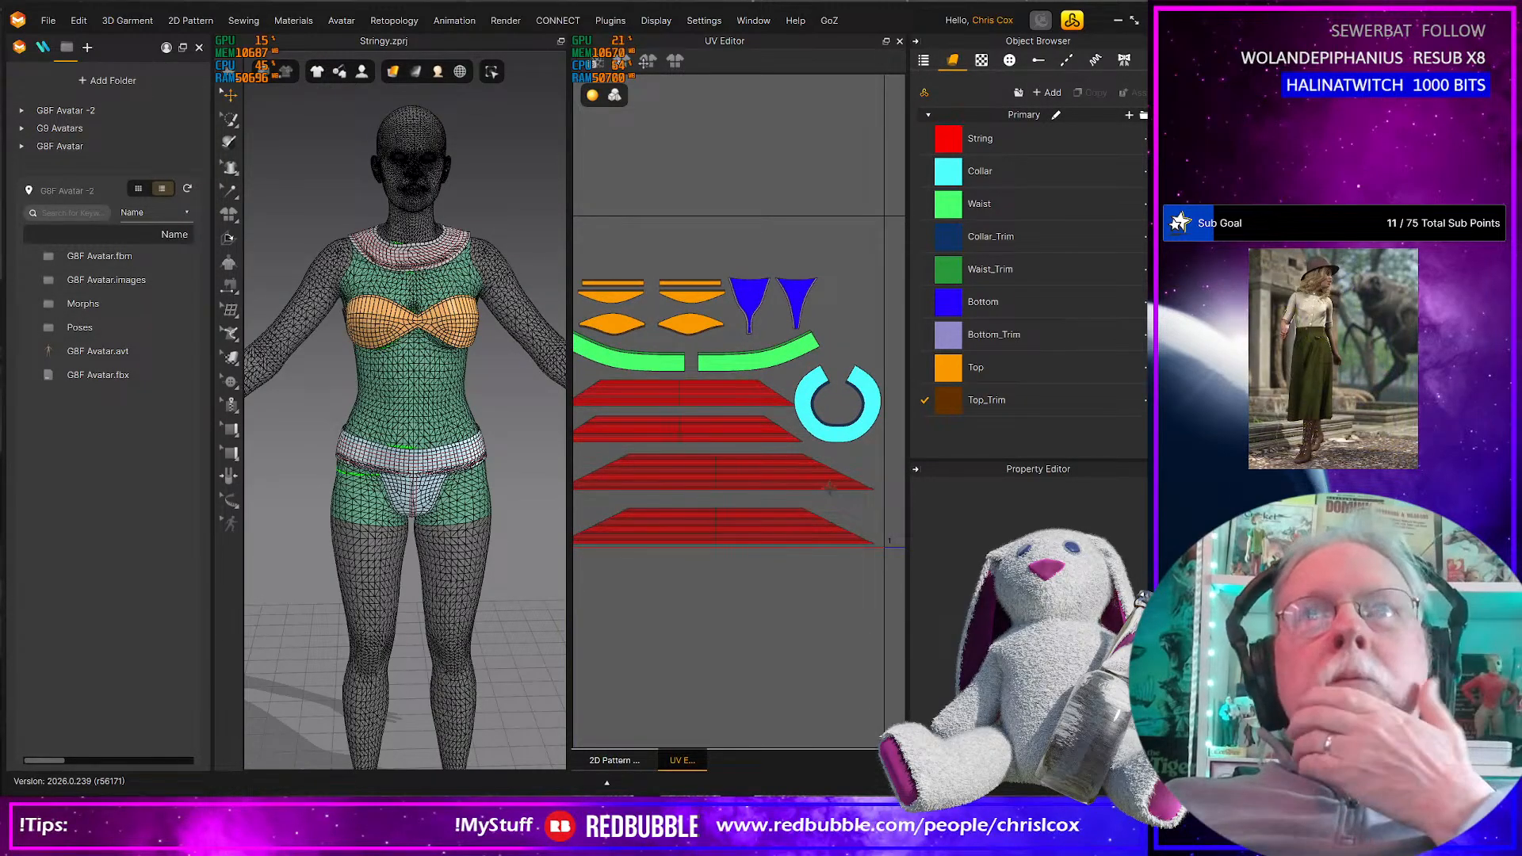
scroll(797, 431, "up", 2)
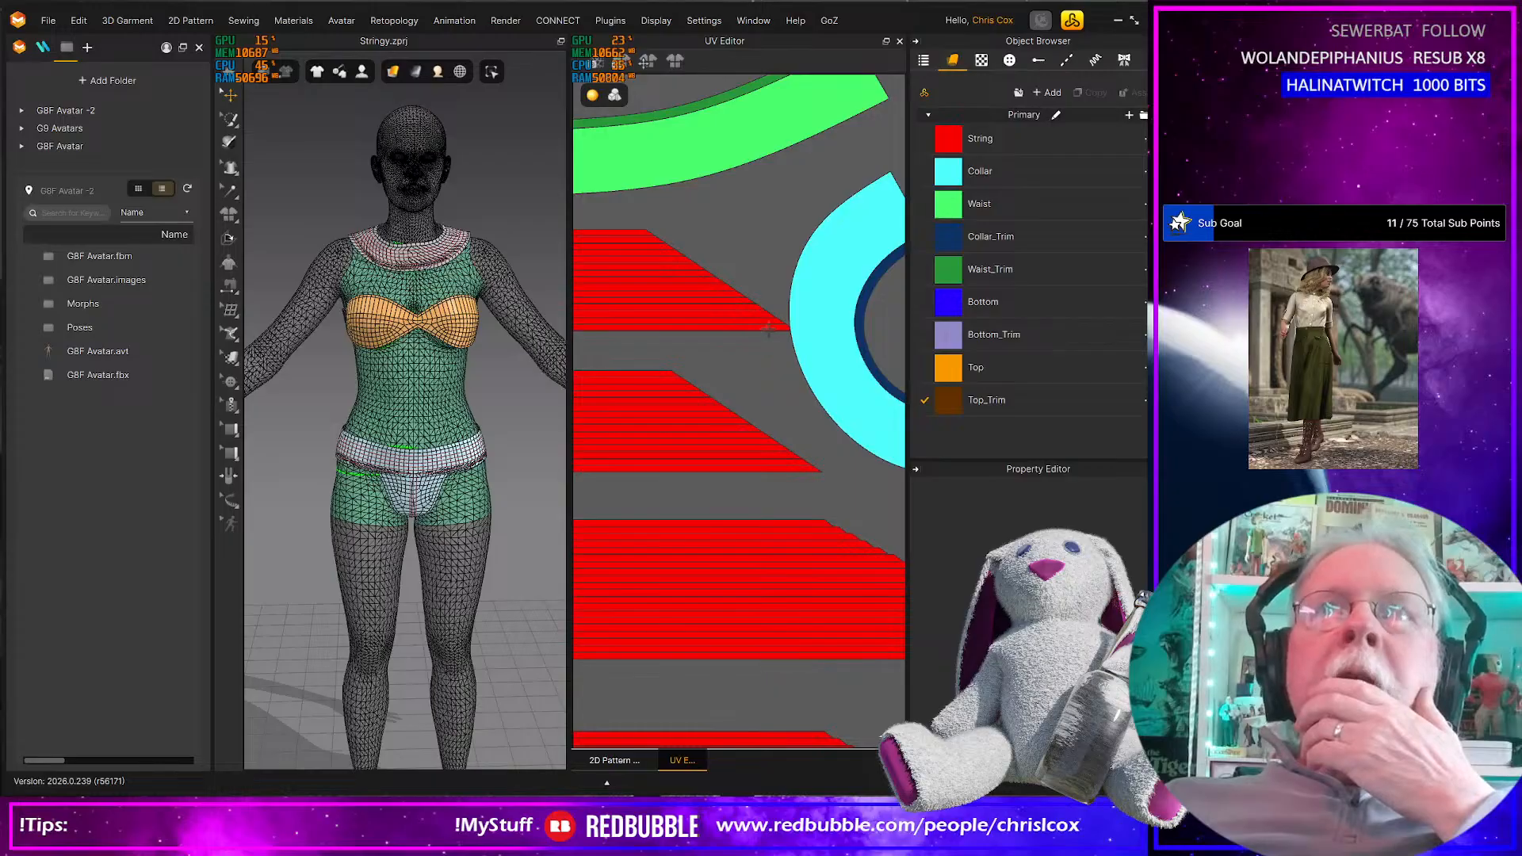
scroll(789, 398, "down", 5)
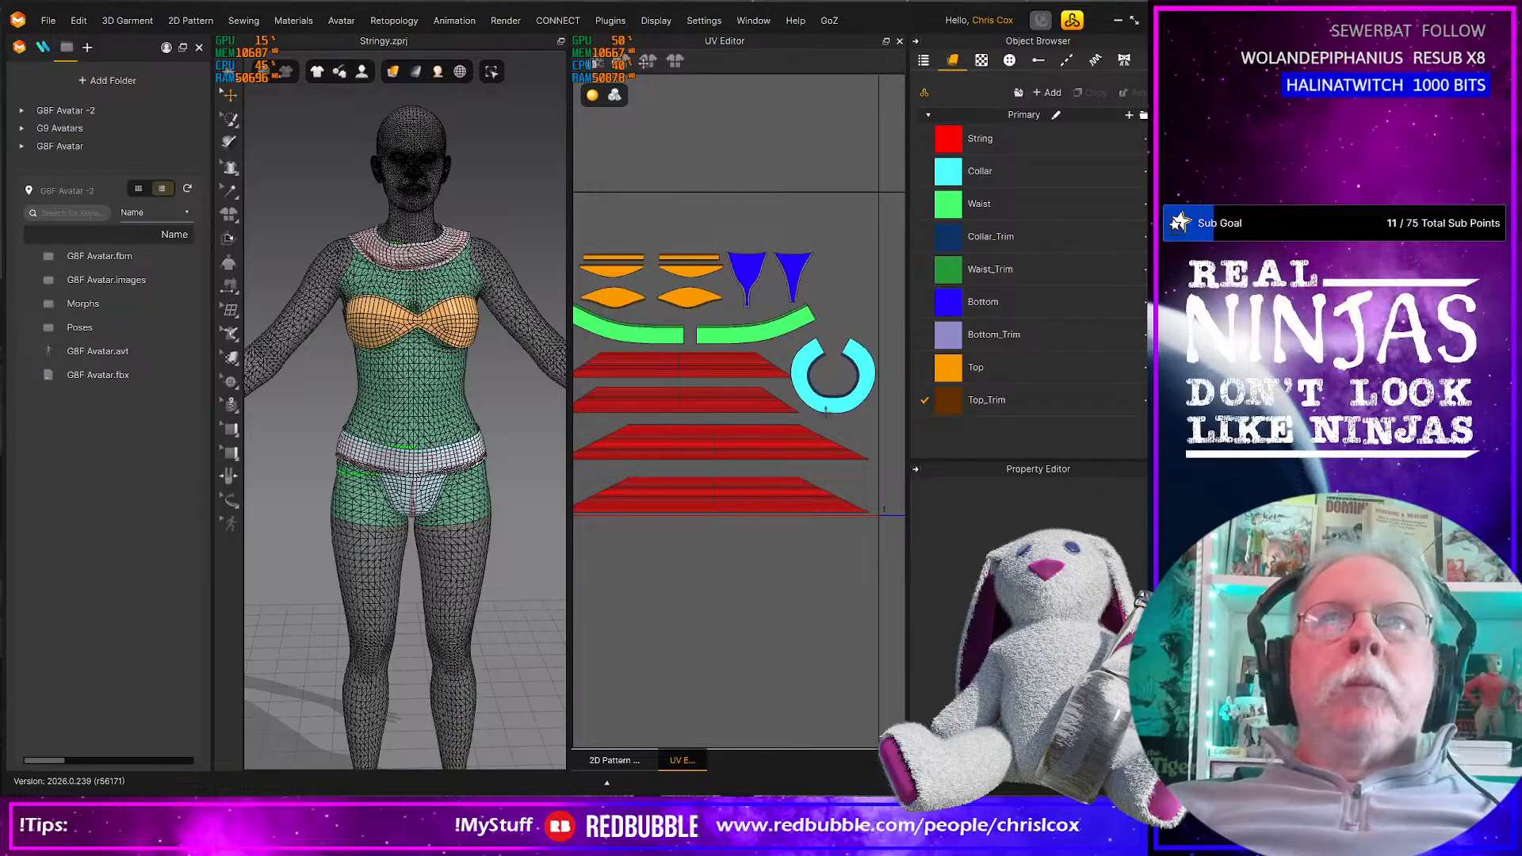
scroll(758, 391, "down", 2)
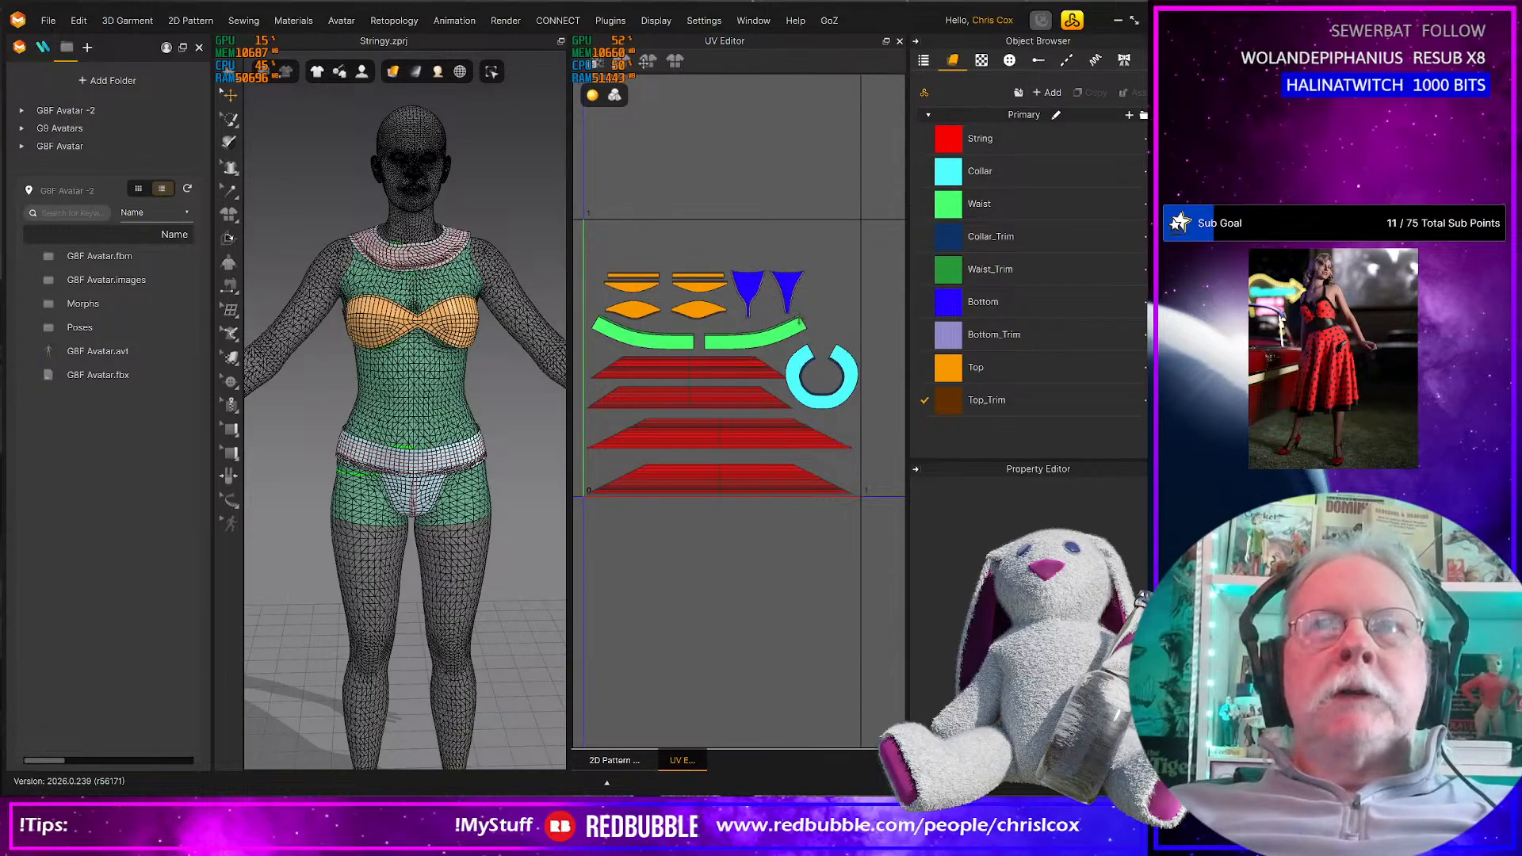
Return to the 2D Pattern window and widen it so the whole pattern layout fits
left_click(612, 760)
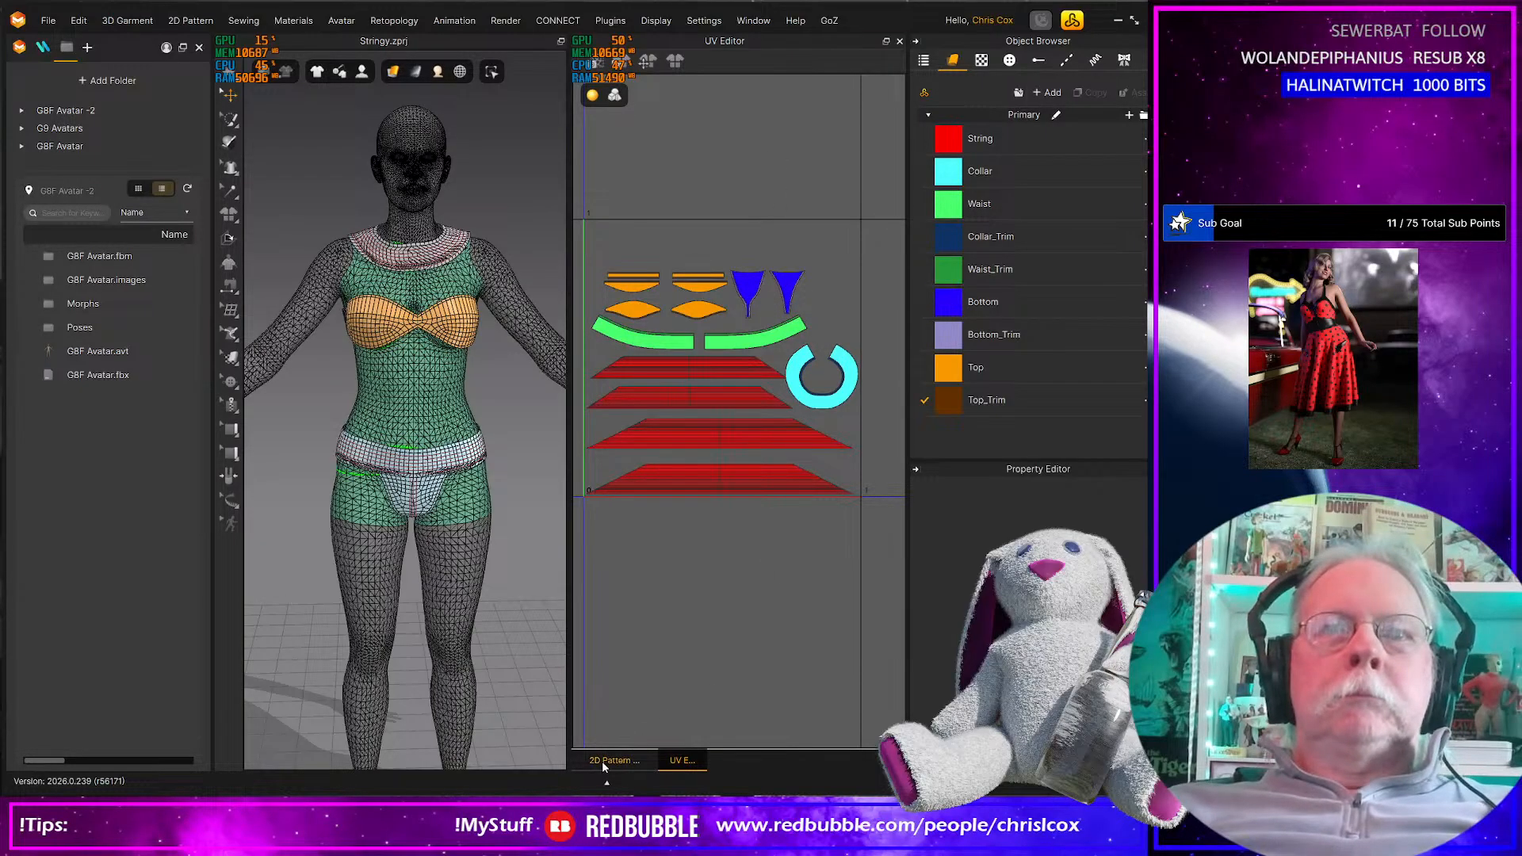
scroll(738, 638, "up", 4)
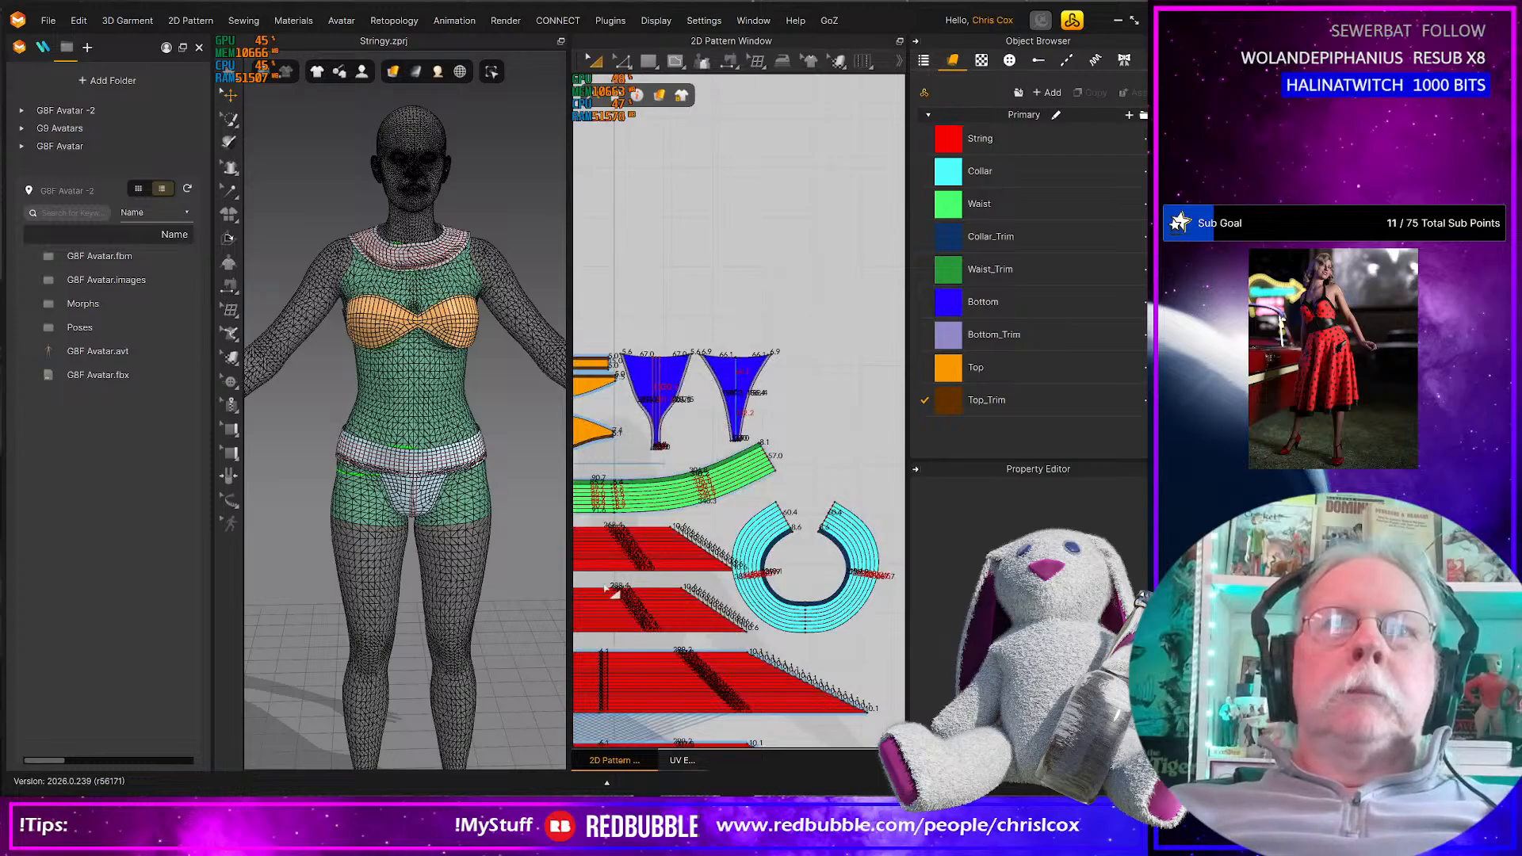
left_click_drag(571, 566, 401, 566)
scroll(640, 569, "down", 6)
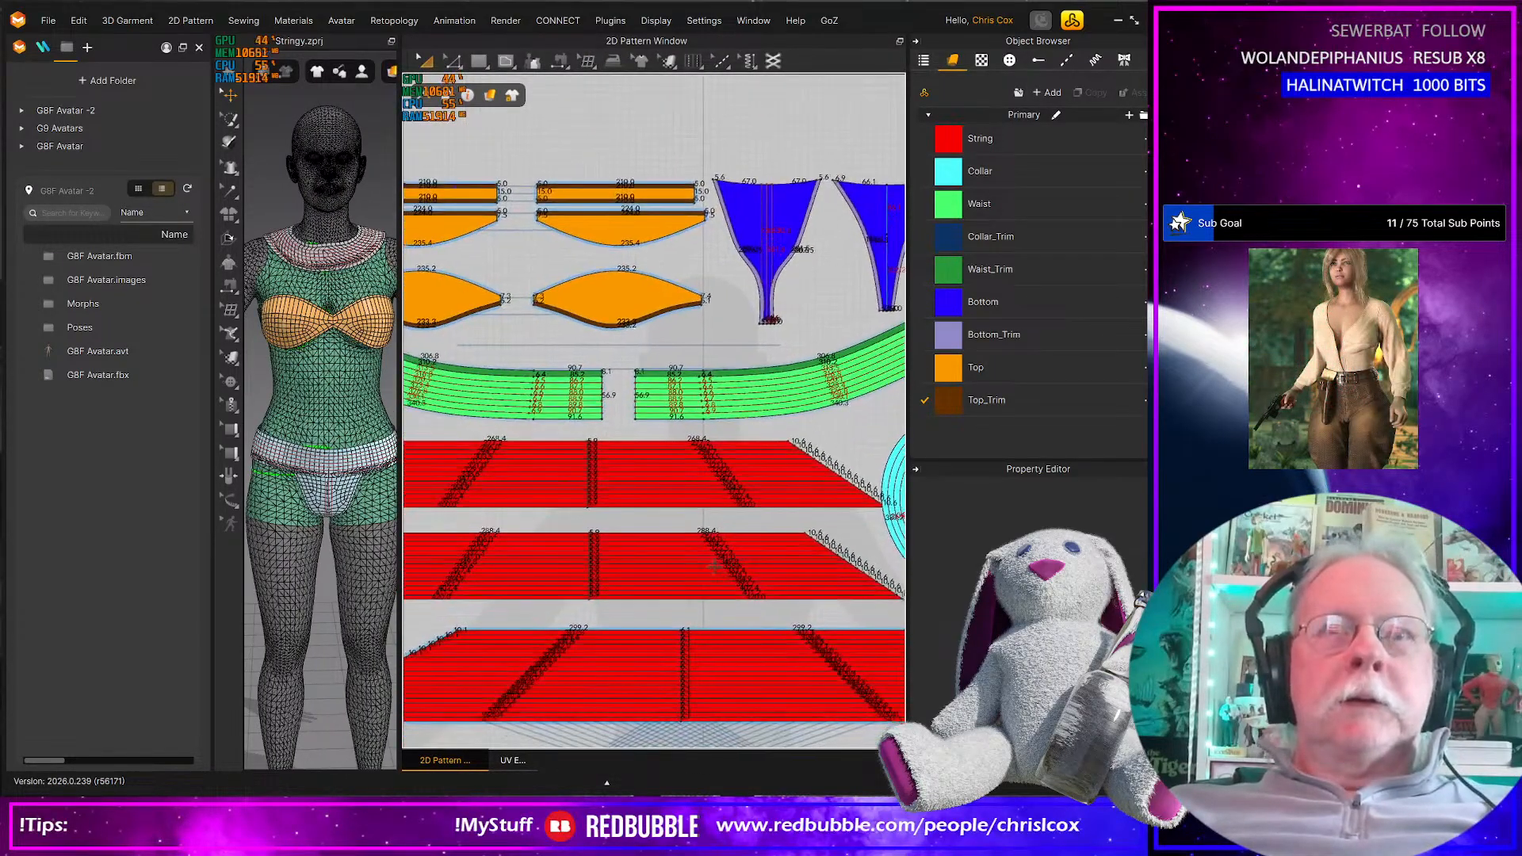
middle_click_drag(721, 572, 697, 525)
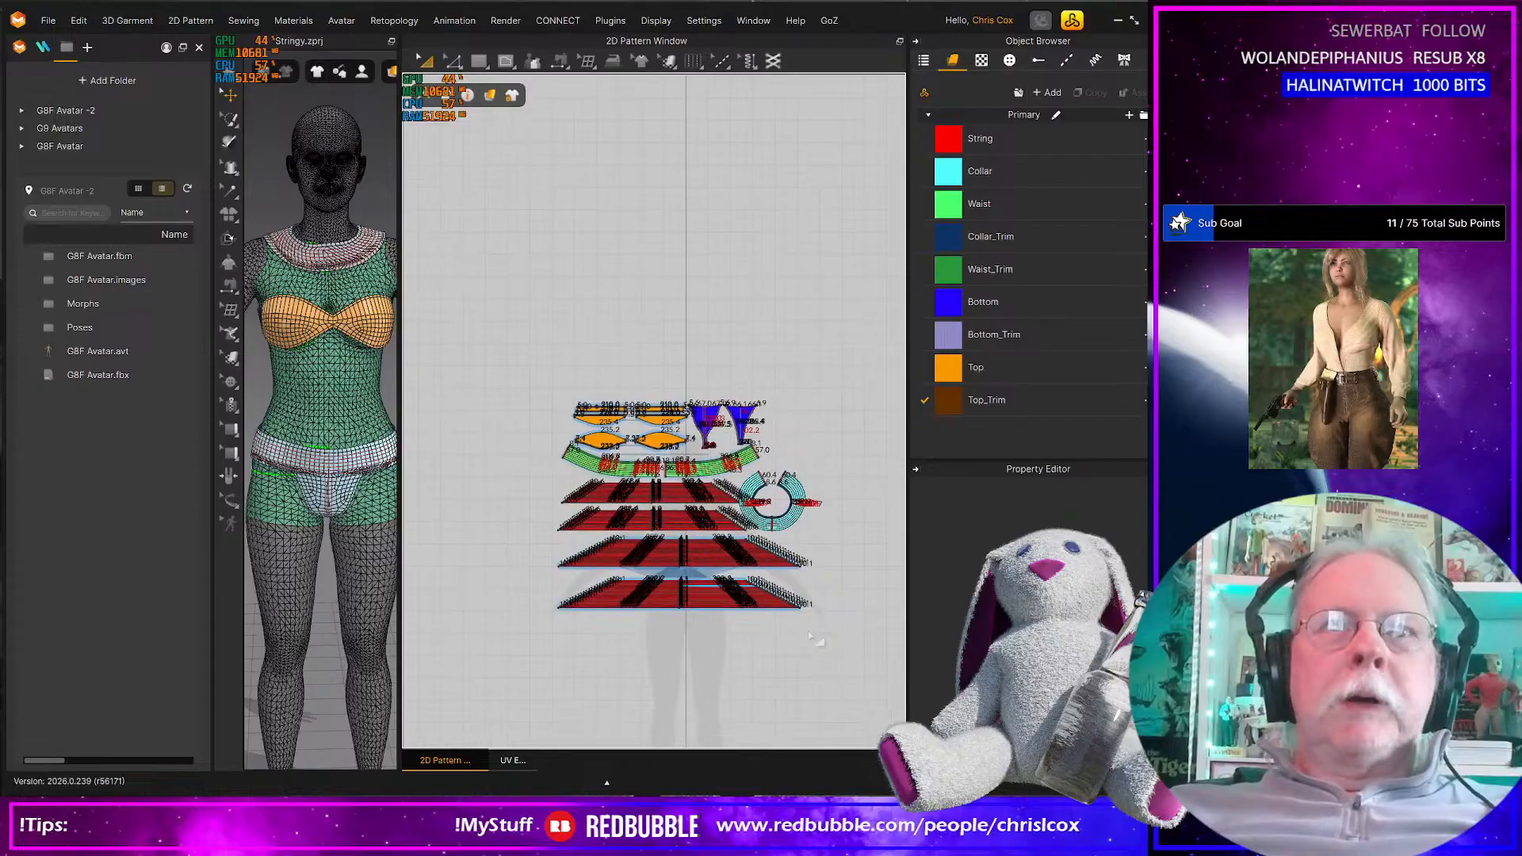
Move the lowest red string pattern group up until it sits just beneath the string group above it
left_click_drag(823, 630, 536, 584)
scroll(682, 723, "up", 5)
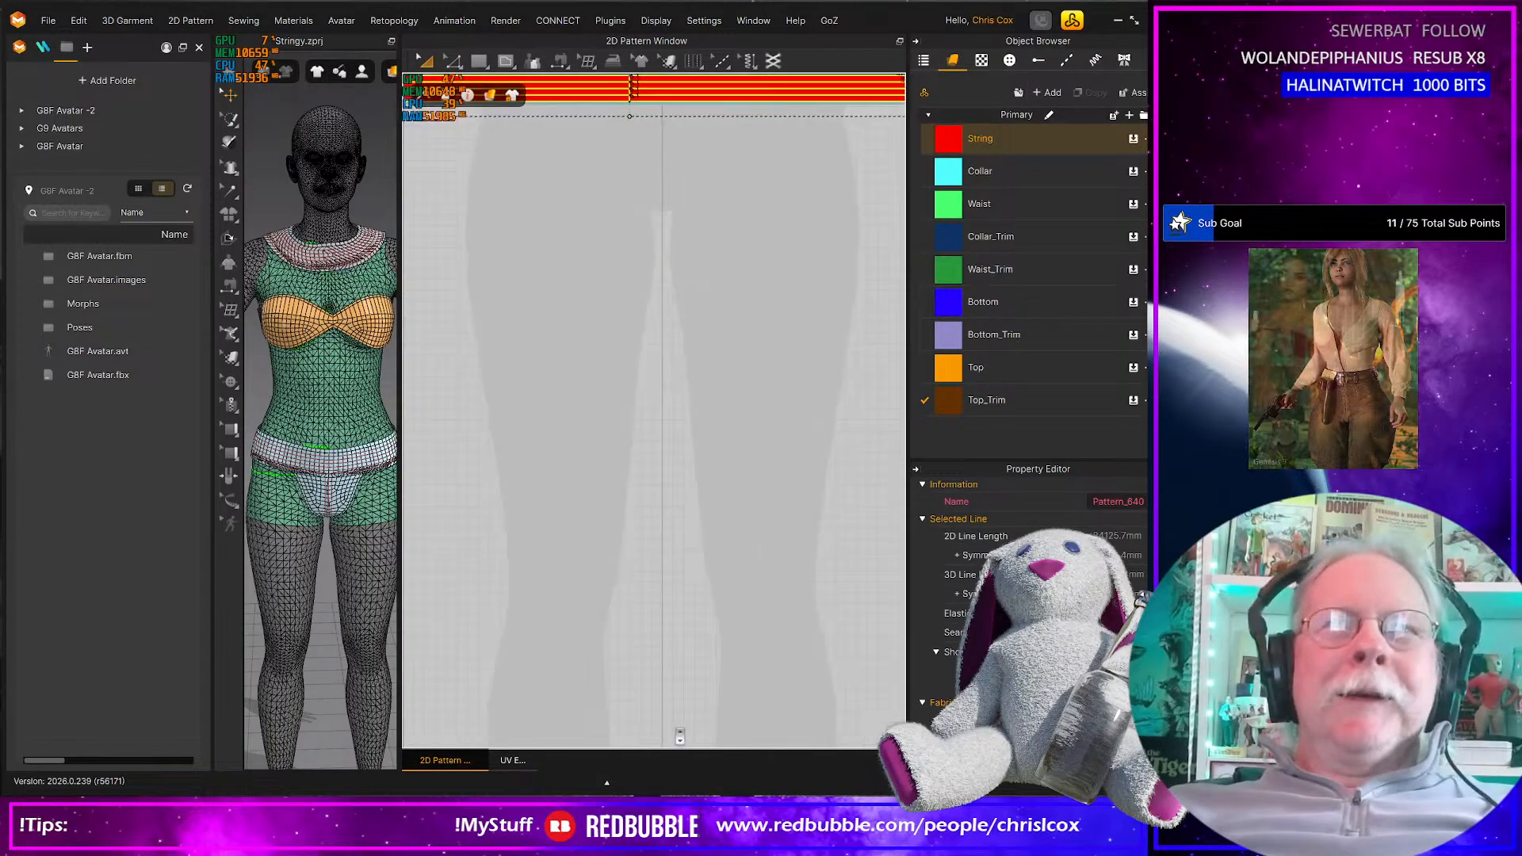
scroll(678, 720, "down", 2)
scroll(669, 654, "down", 3)
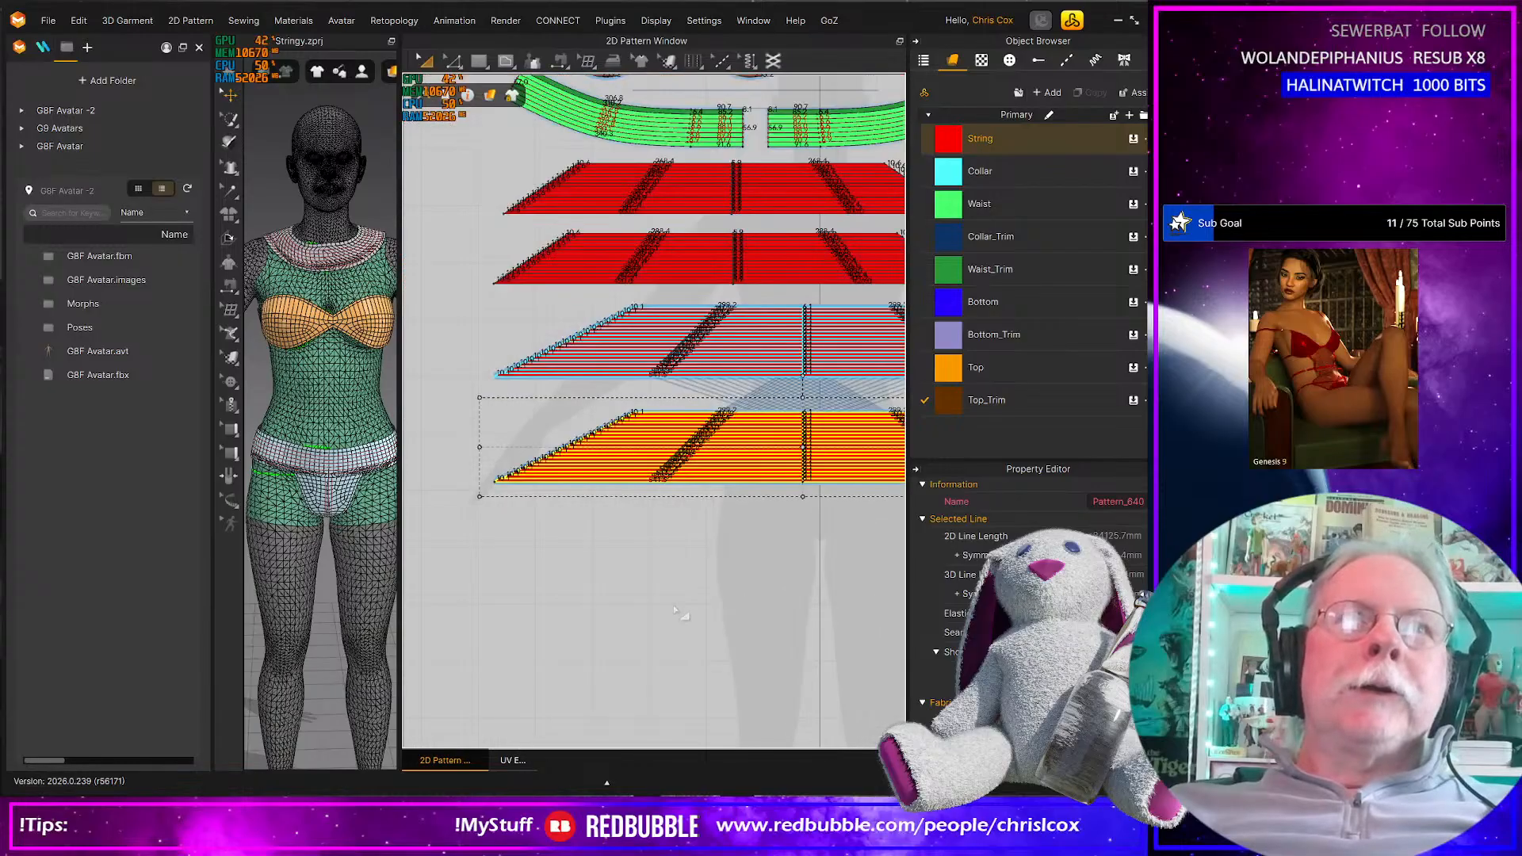
key("Up")
key("Up")
key("Up")
key("Up")
key("Up")
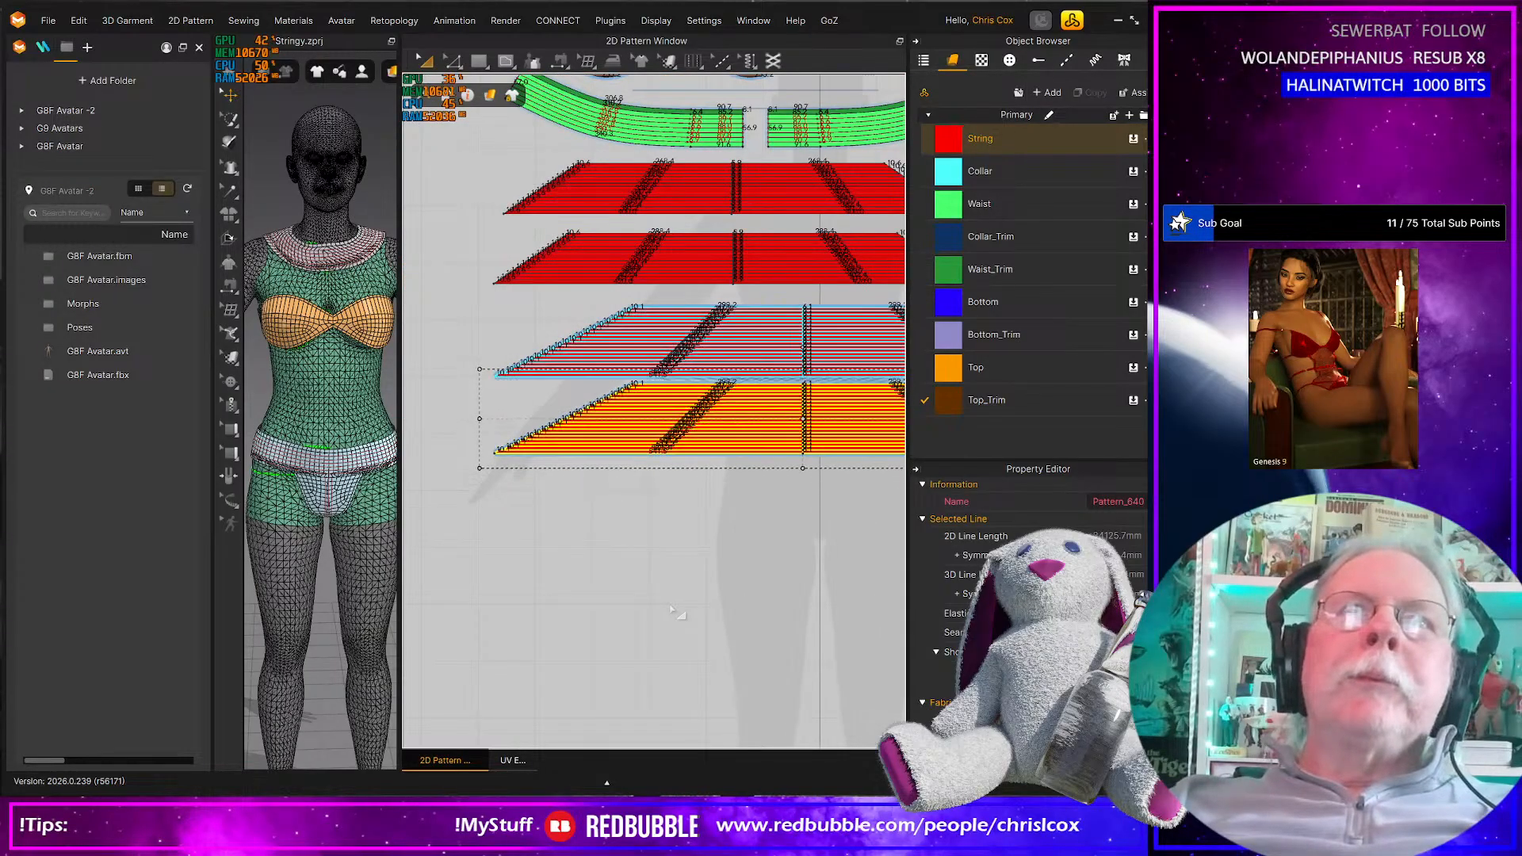
key("Down")
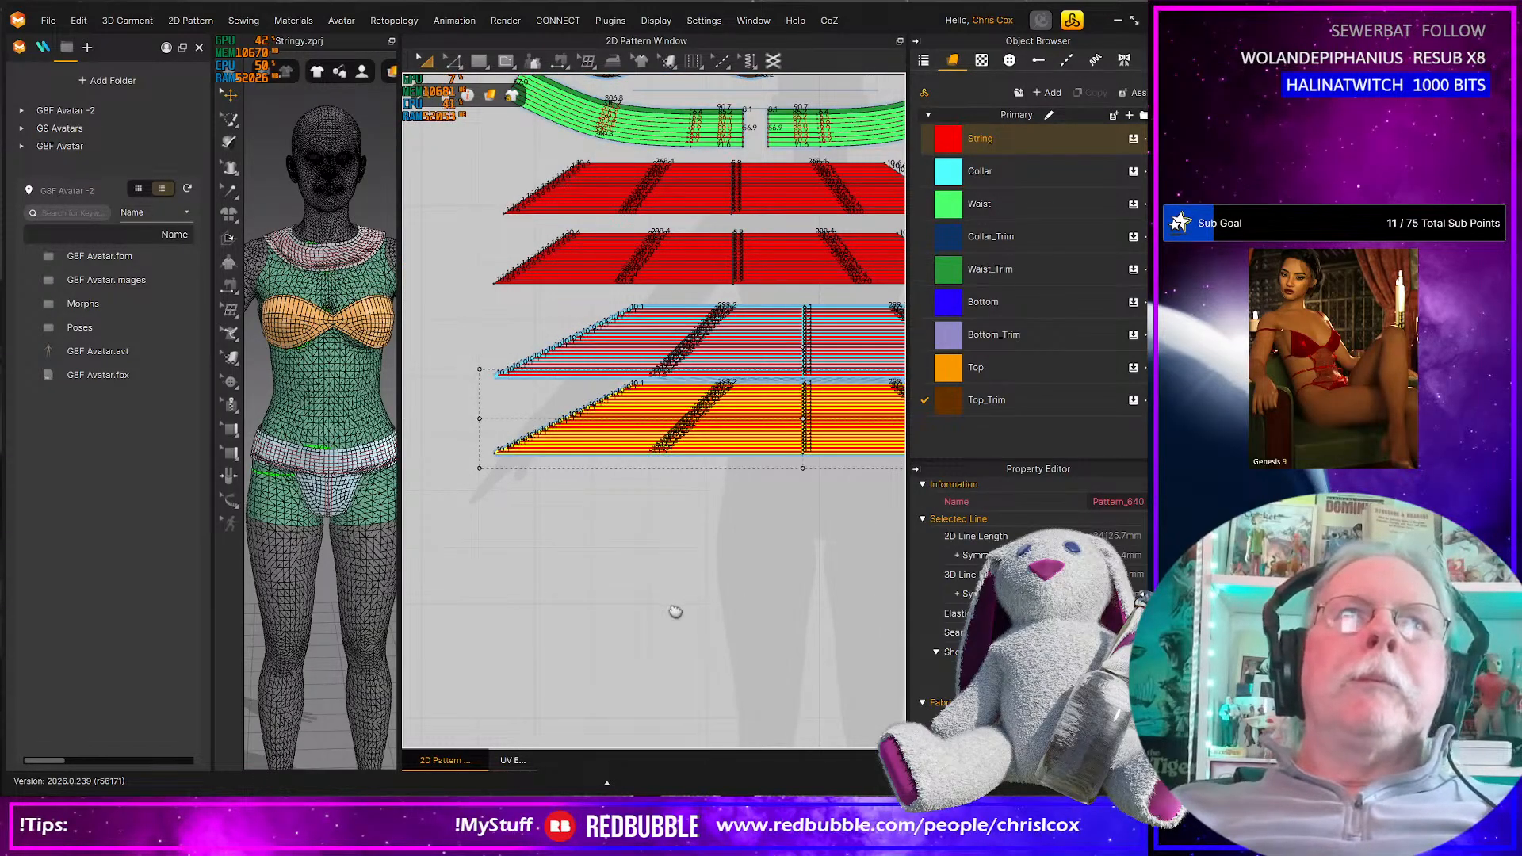
Select the two lowest string pattern groups together and move them up close beneath the second string group
middle_click_drag(676, 612, 594, 660)
scroll(609, 630, "down", 2)
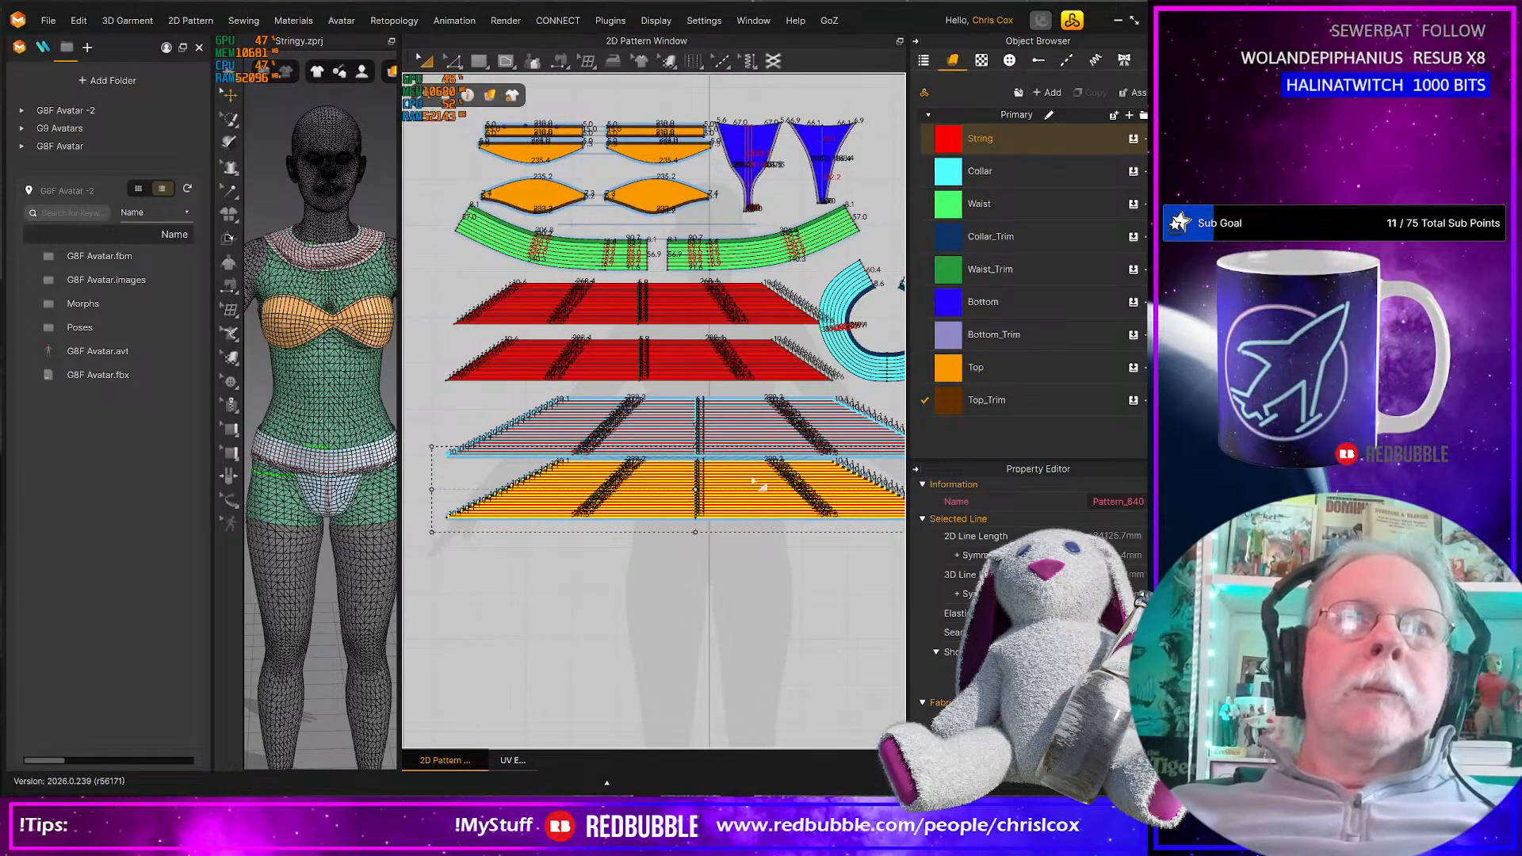
left_click_drag(415, 390, 976, 568)
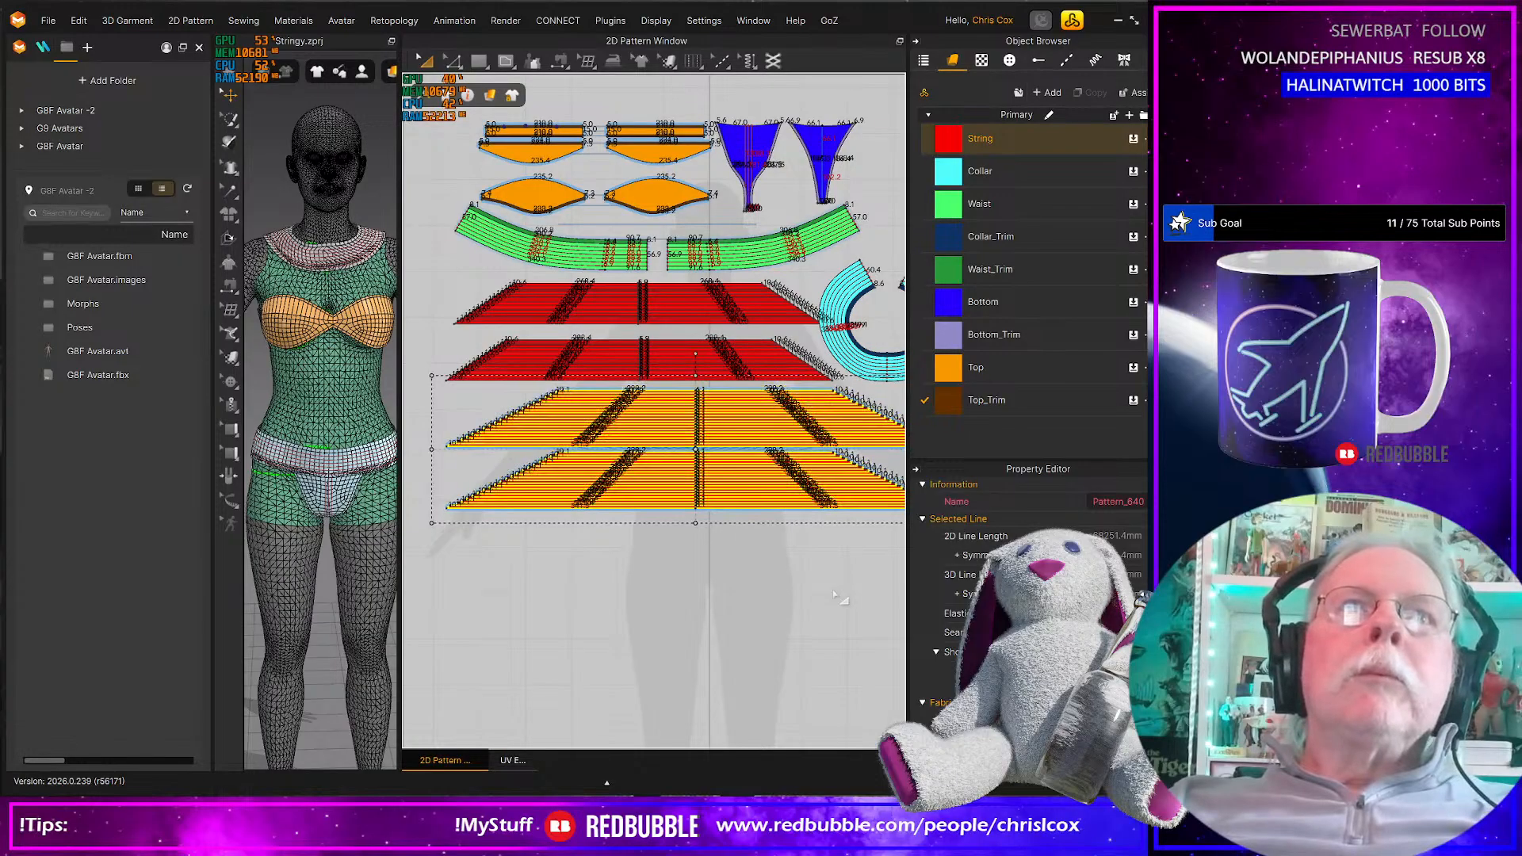
key("Up")
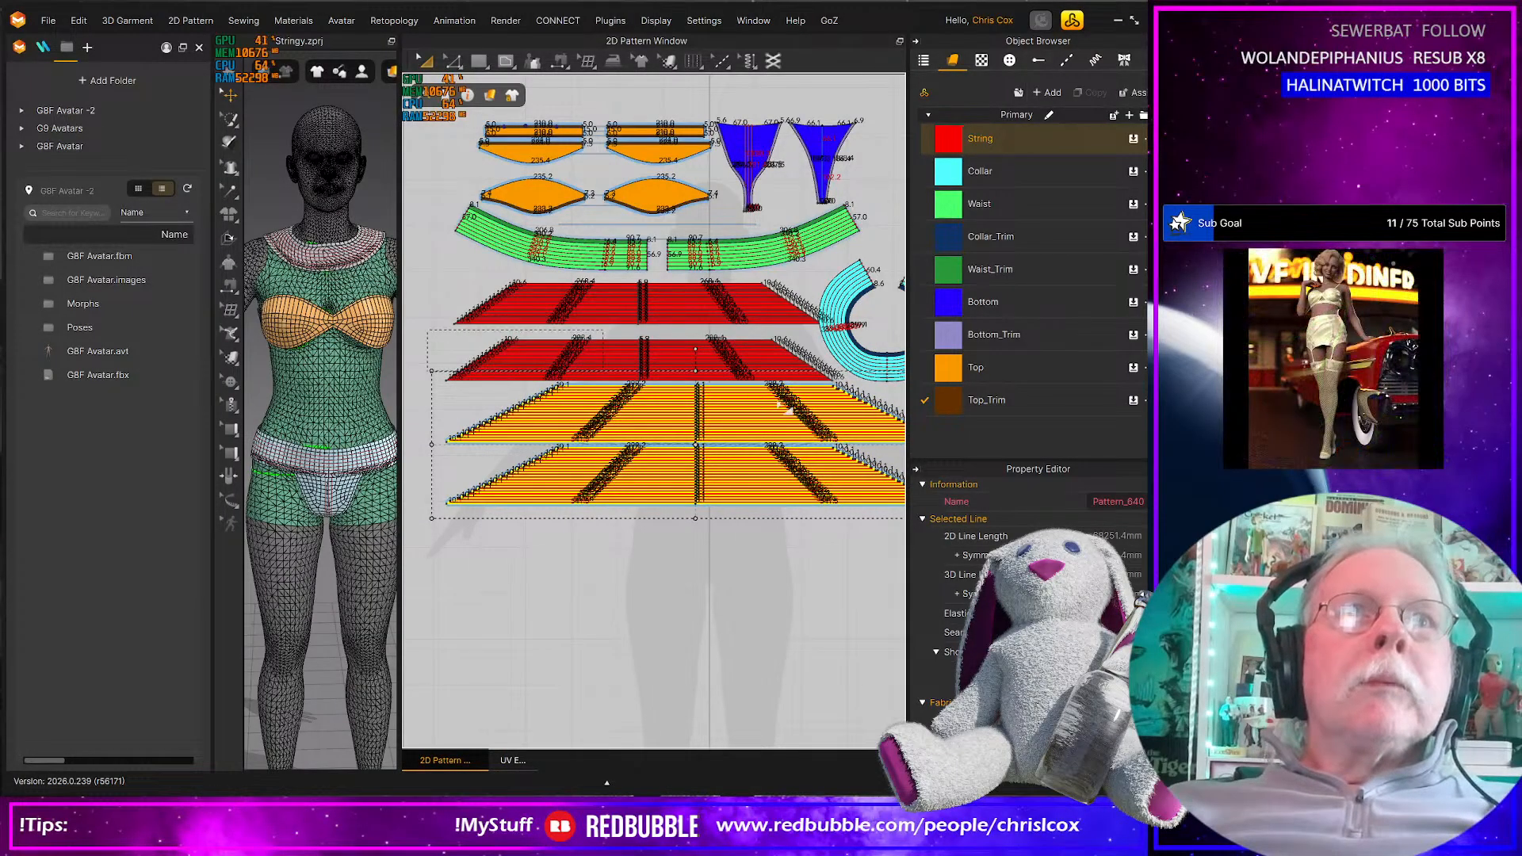
Add the second string group to the selection and move all three string groups up close beneath the uppermost one
left_click_drag(427, 330, 856, 399)
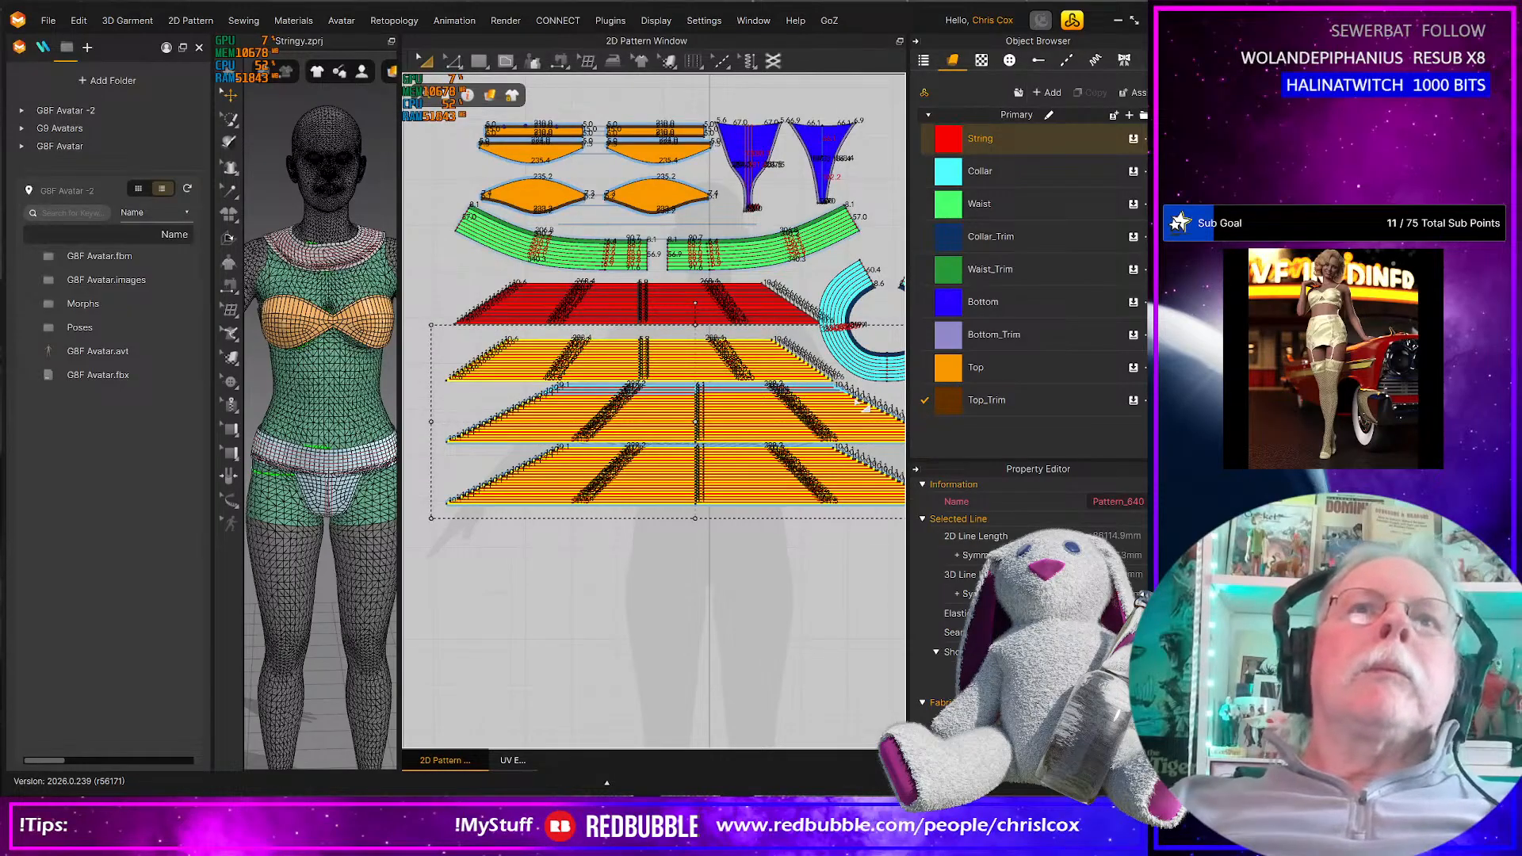
key("Up")
key("Up")
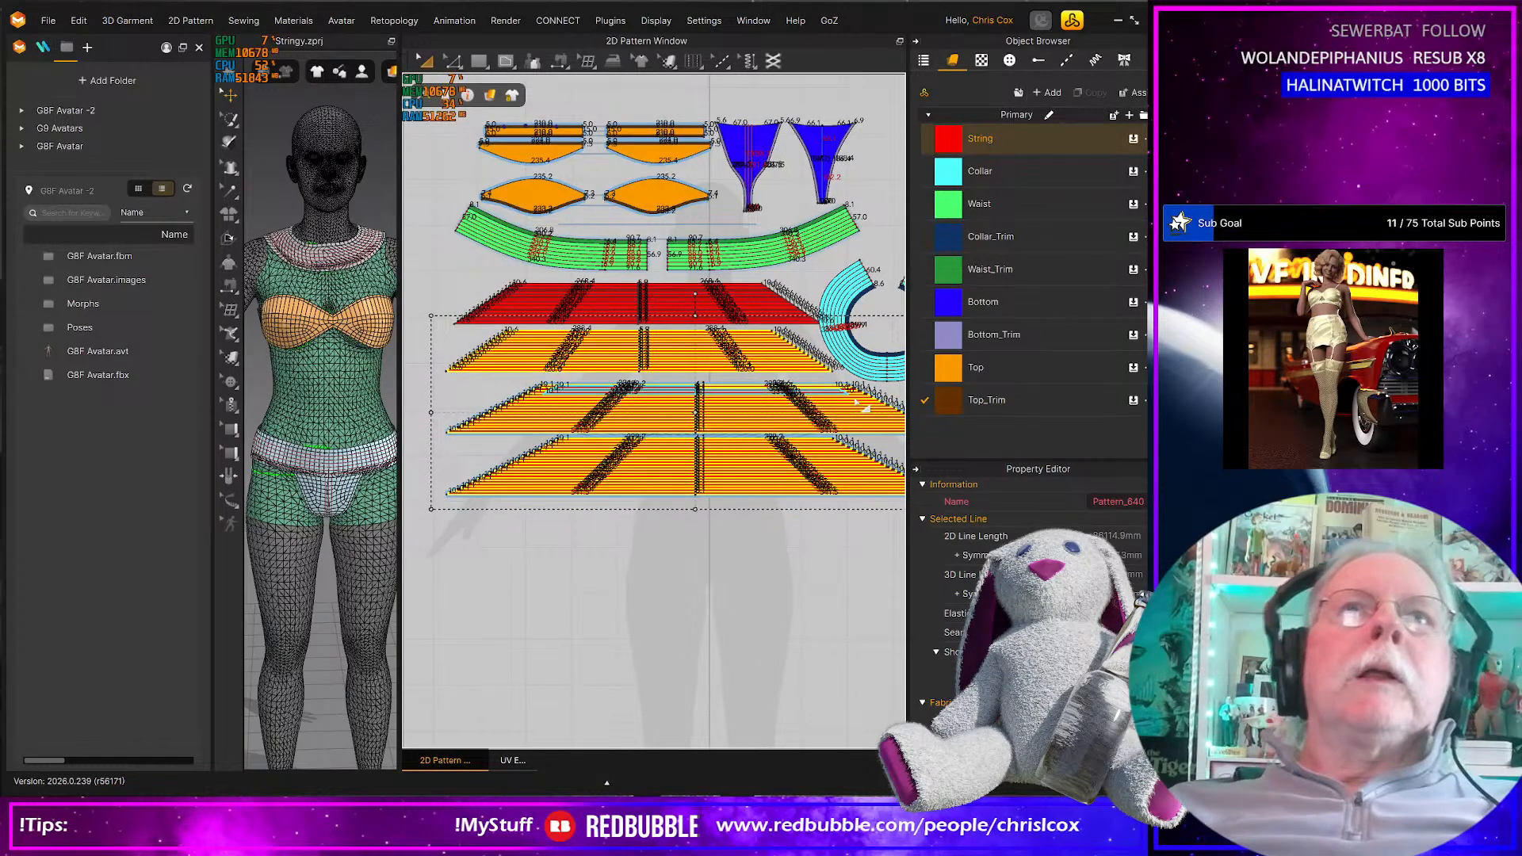
Move the wider blue bottom pattern up, clear of the right half of the green waist pattern
middle_click_drag(856, 401, 676, 439)
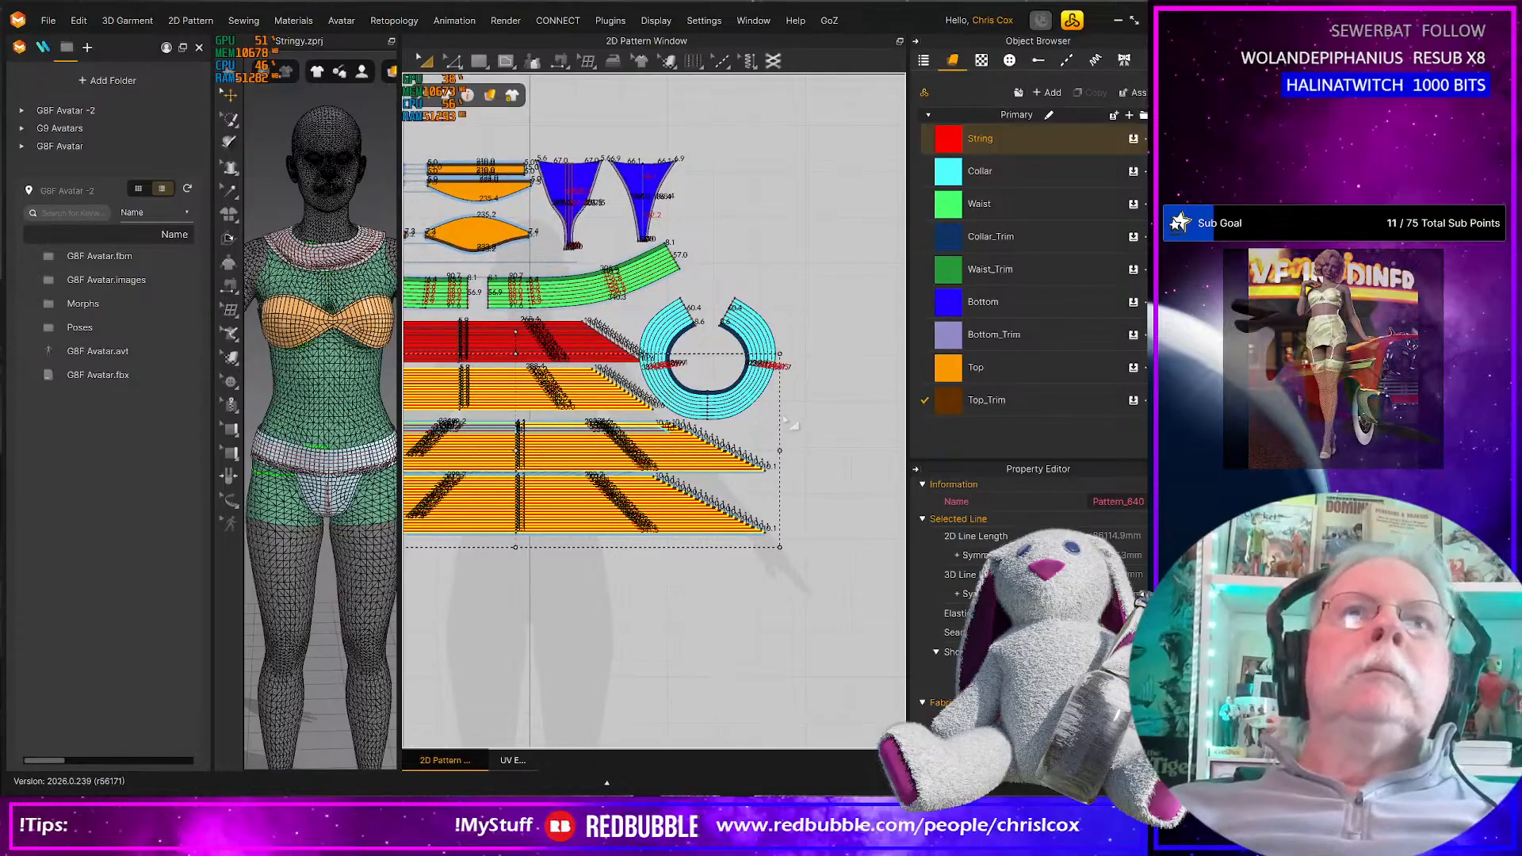
scroll(791, 426, "up", 4)
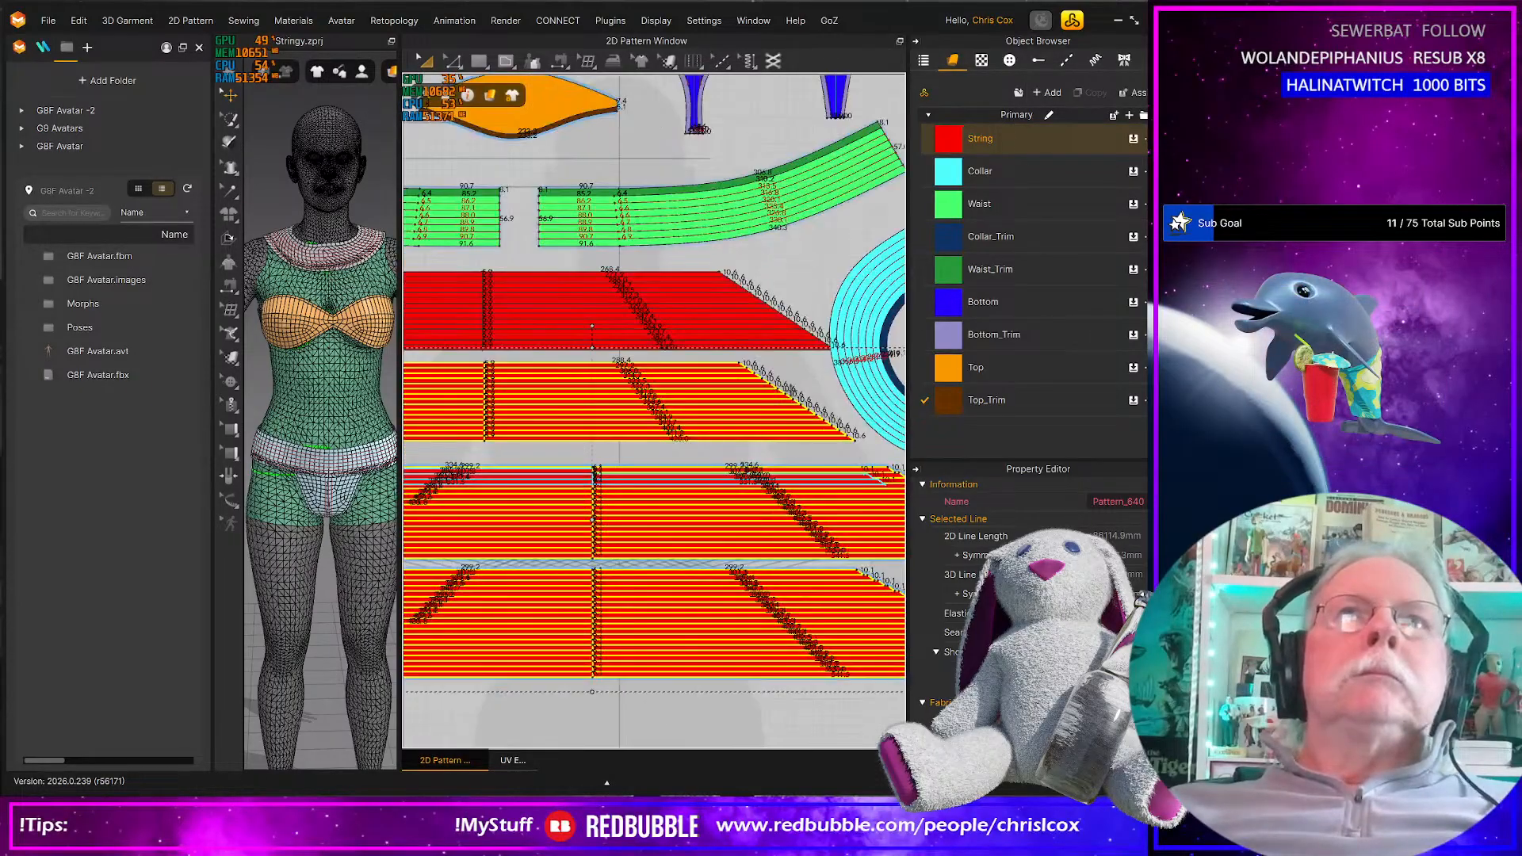
middle_click_drag(791, 389, 838, 545)
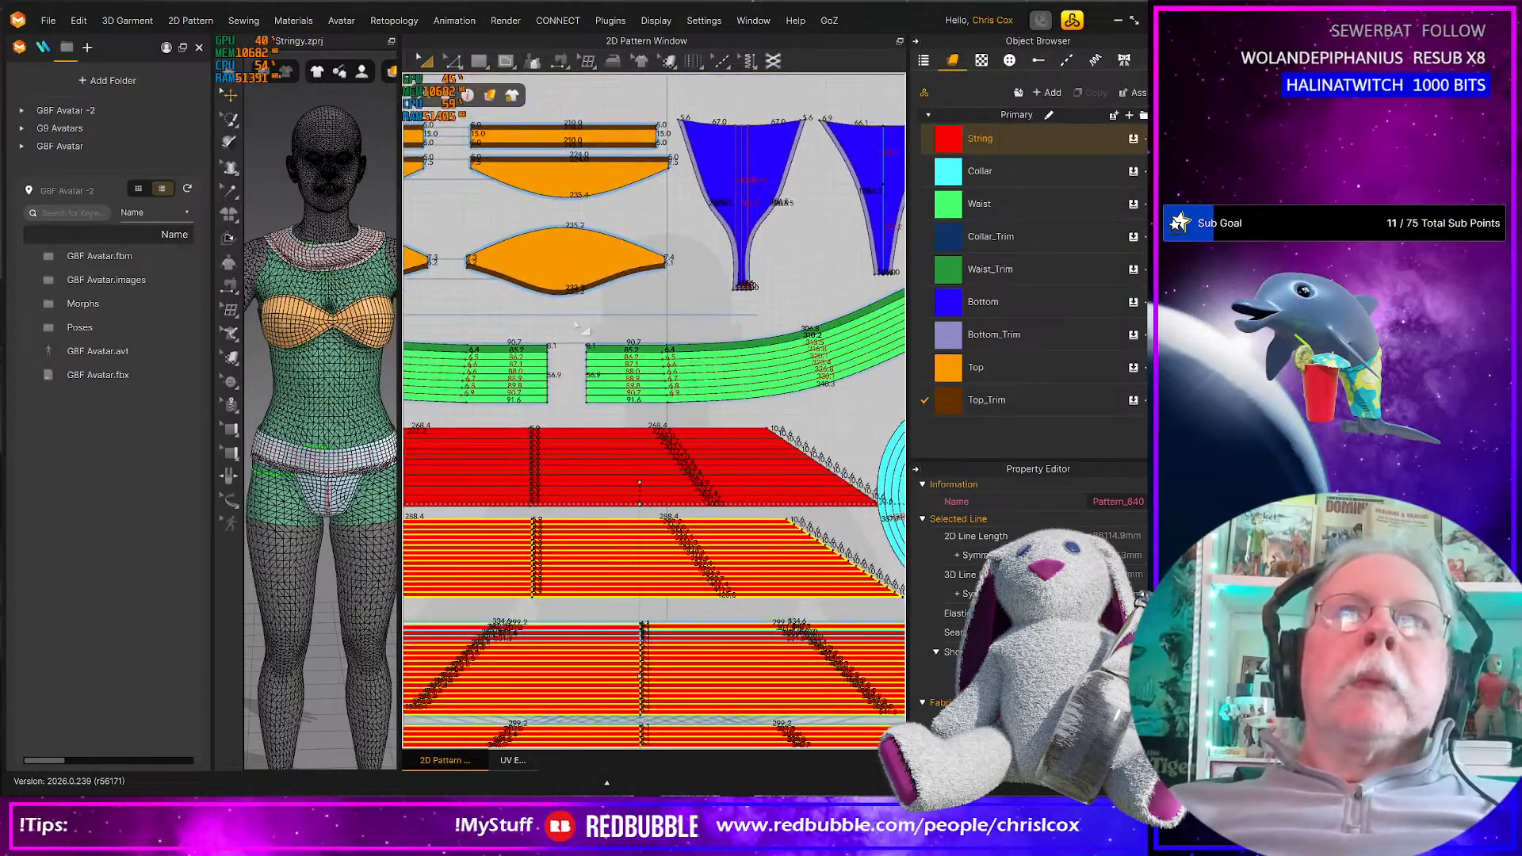
middle_click_drag(582, 322, 537, 338)
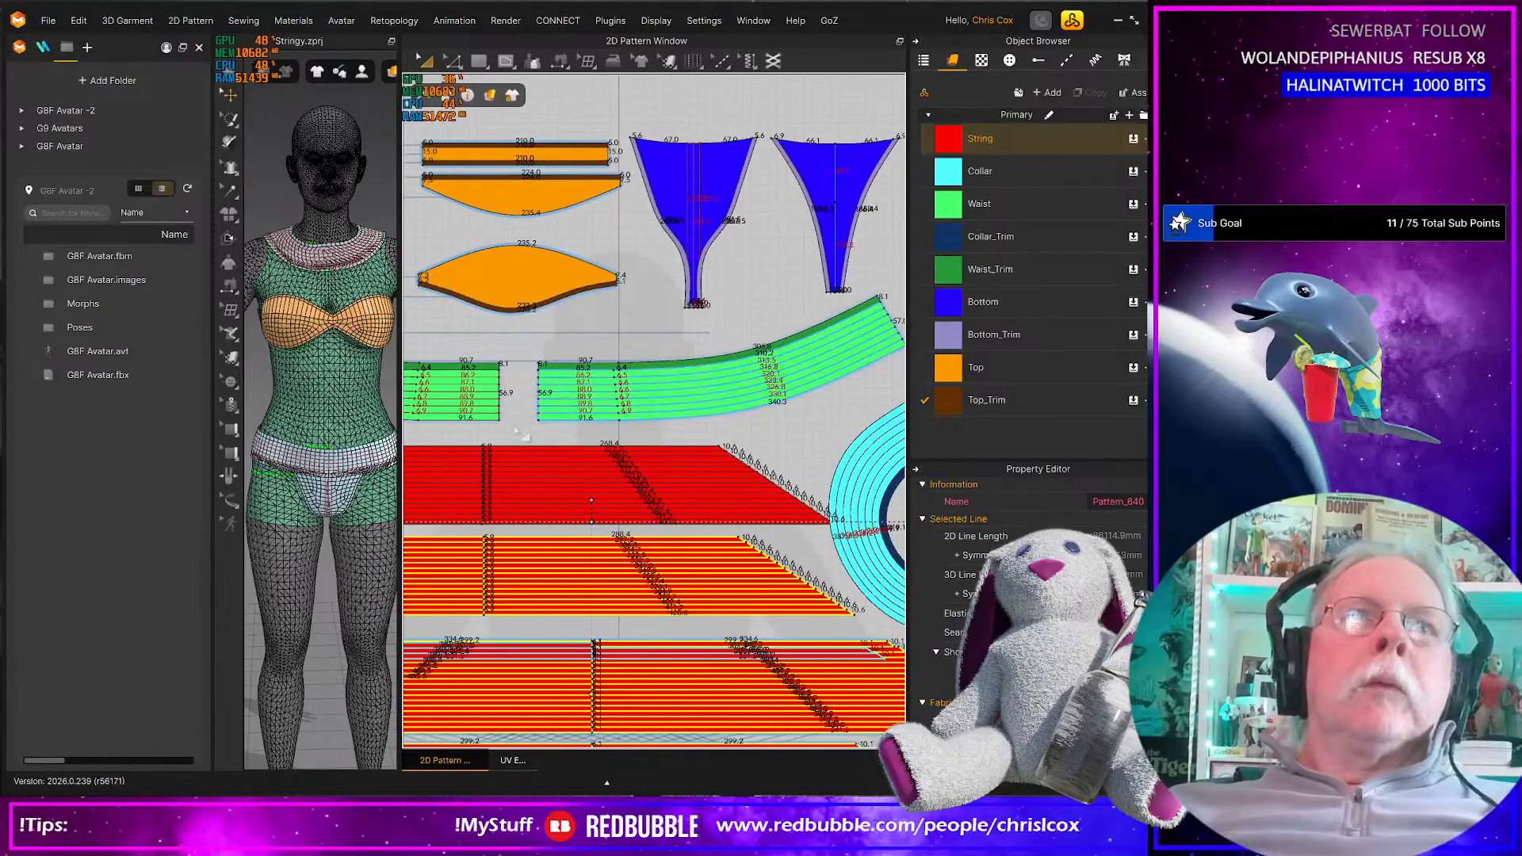
left_click_drag(539, 436, 916, 295)
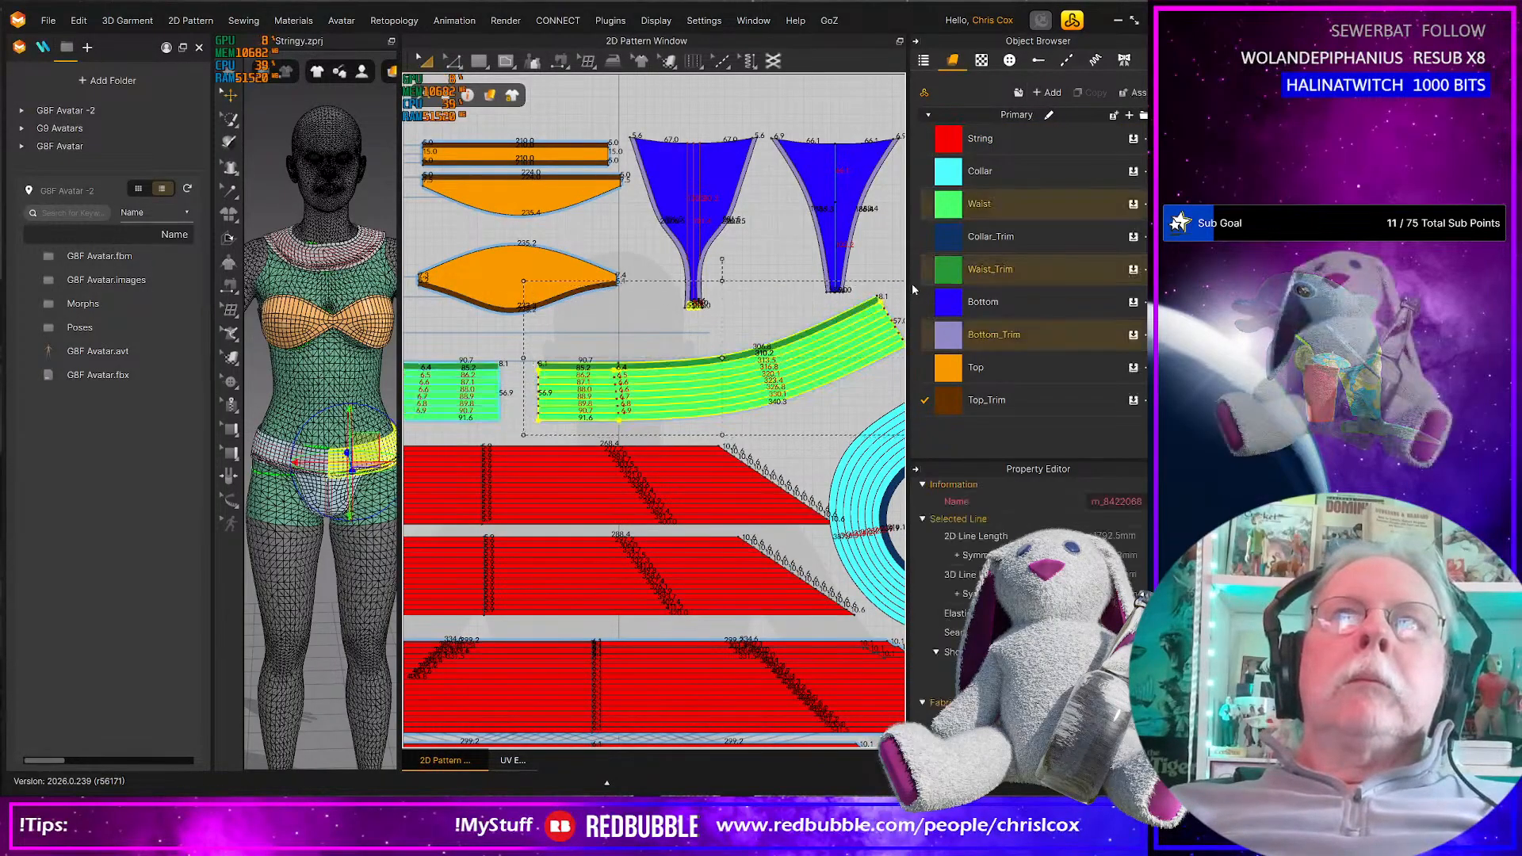
left_click(733, 336)
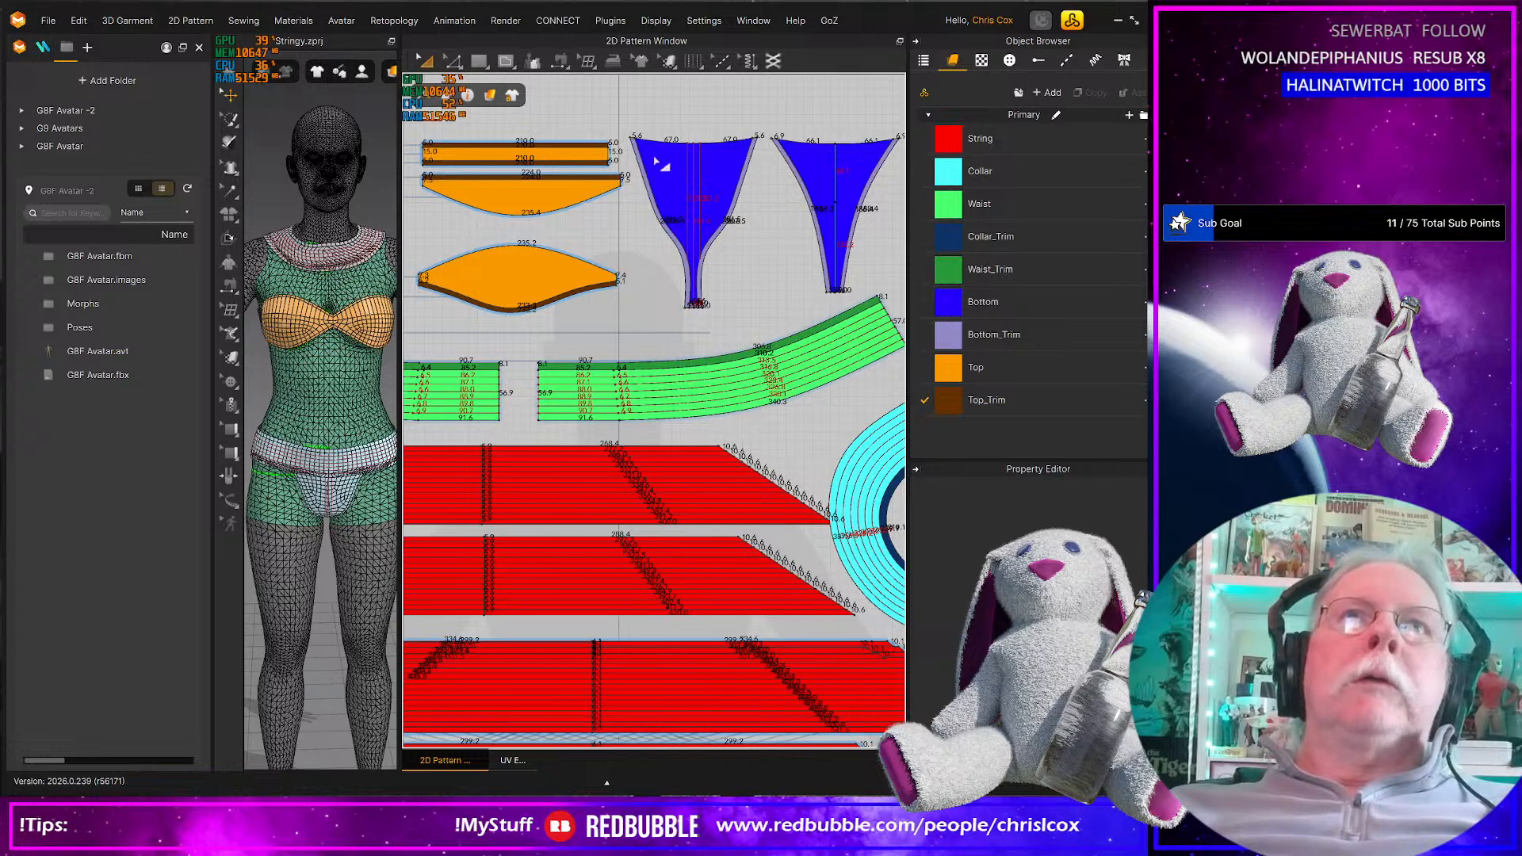
left_click(658, 162)
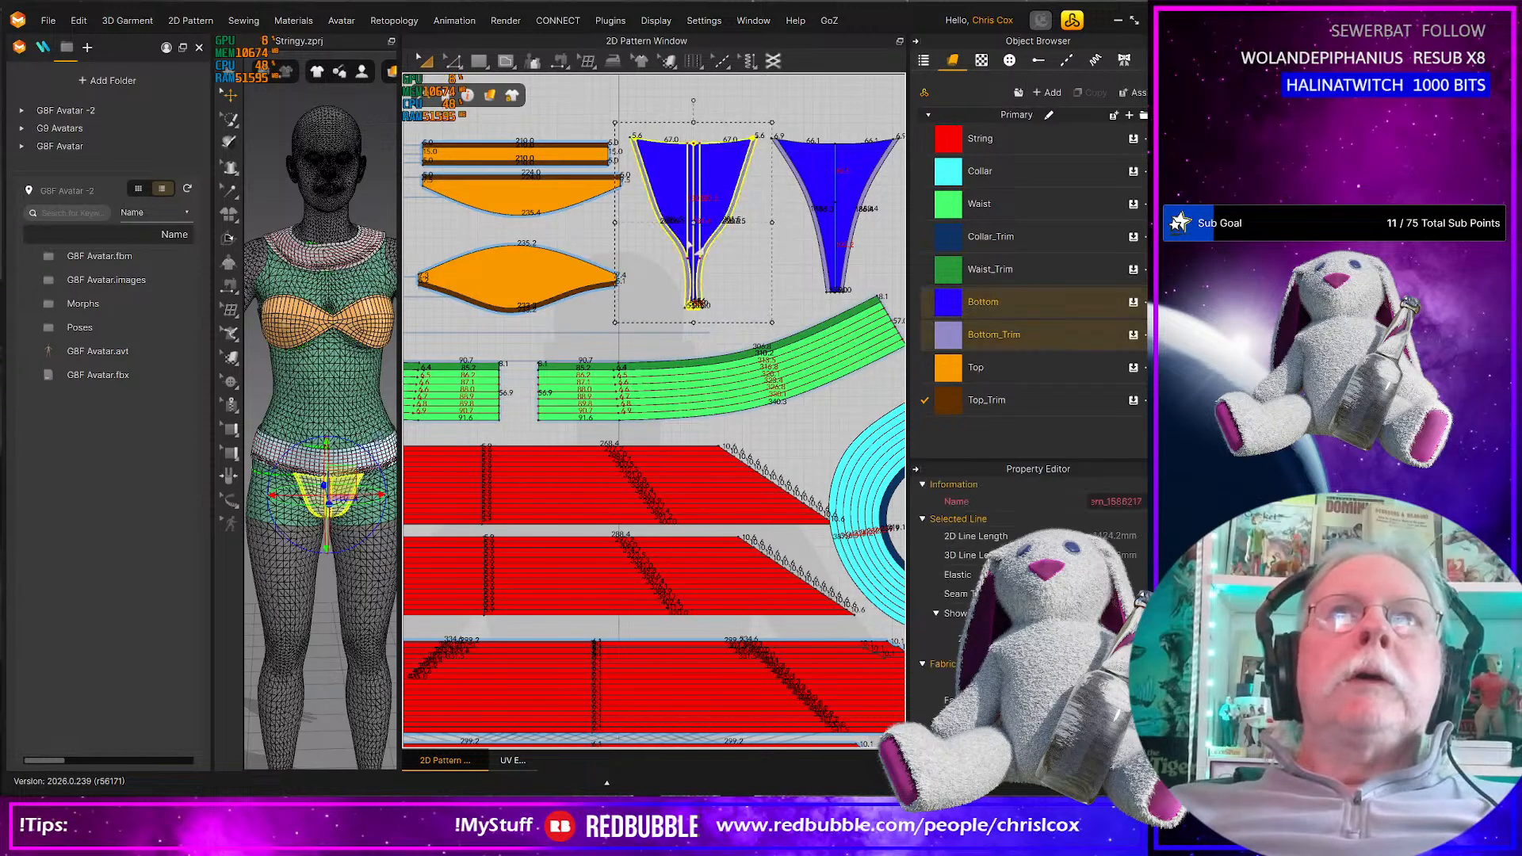
key("ctrl+v")
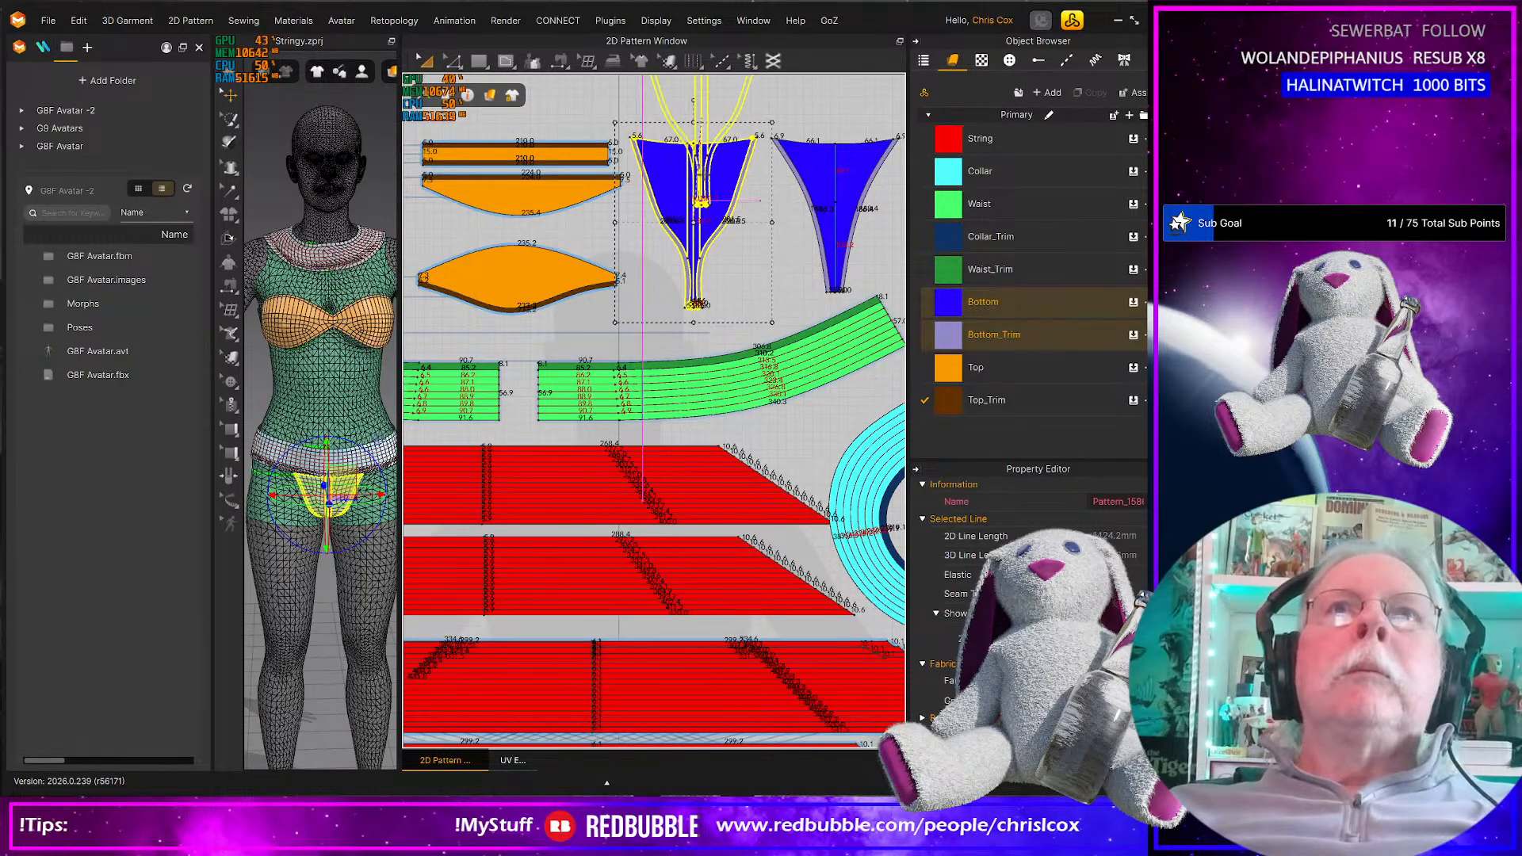
left_click(700, 203)
Try to move the right waist pattern sideways against the edge of the left waist pattern
left_click_drag(523, 428, 900, 283)
scroll(524, 395, "up", 4)
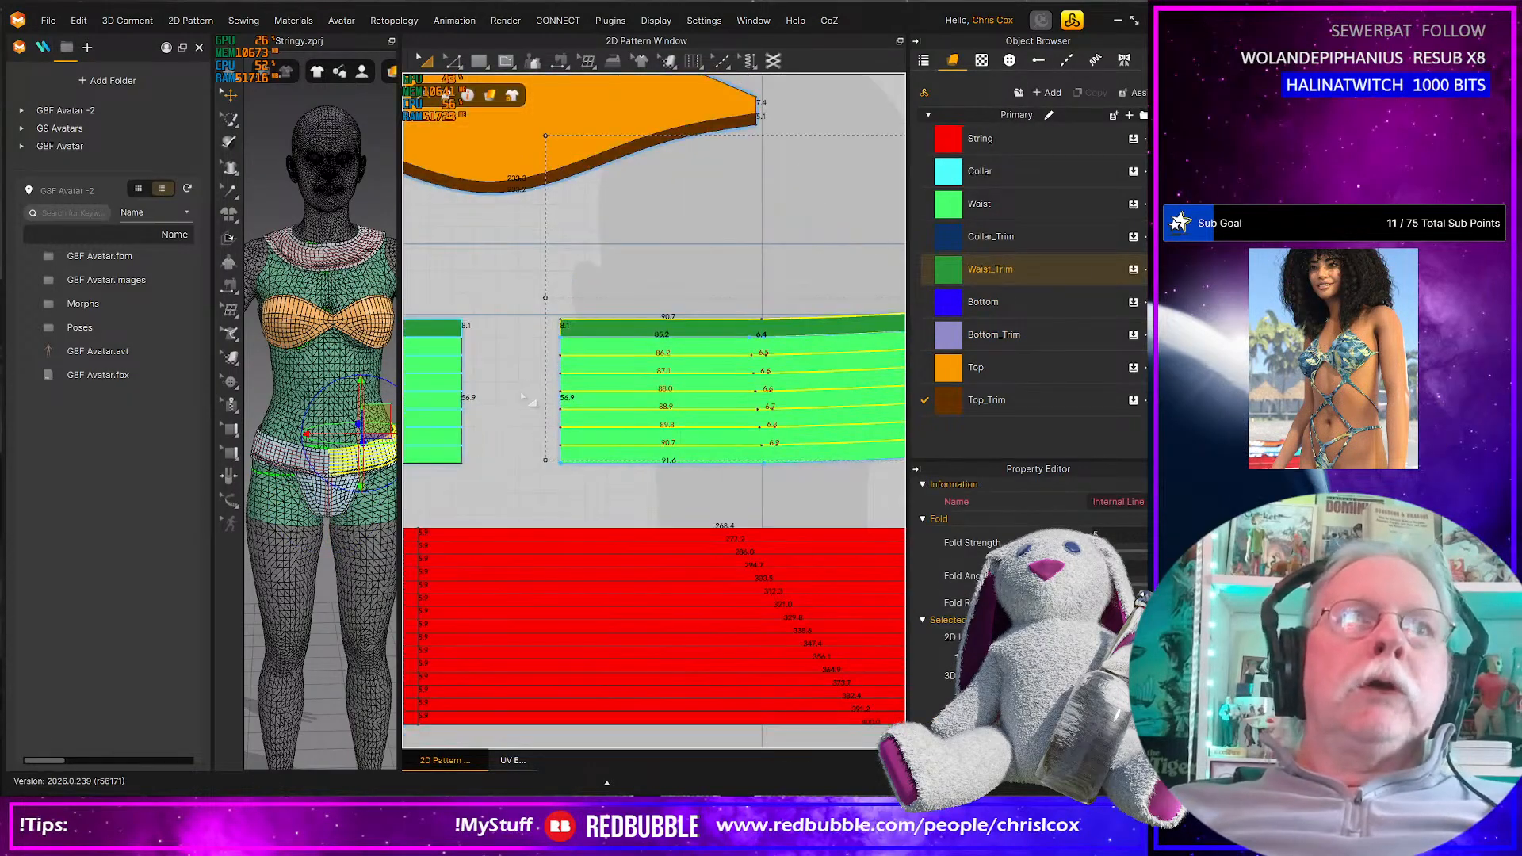
middle_click_drag(524, 395, 771, 474)
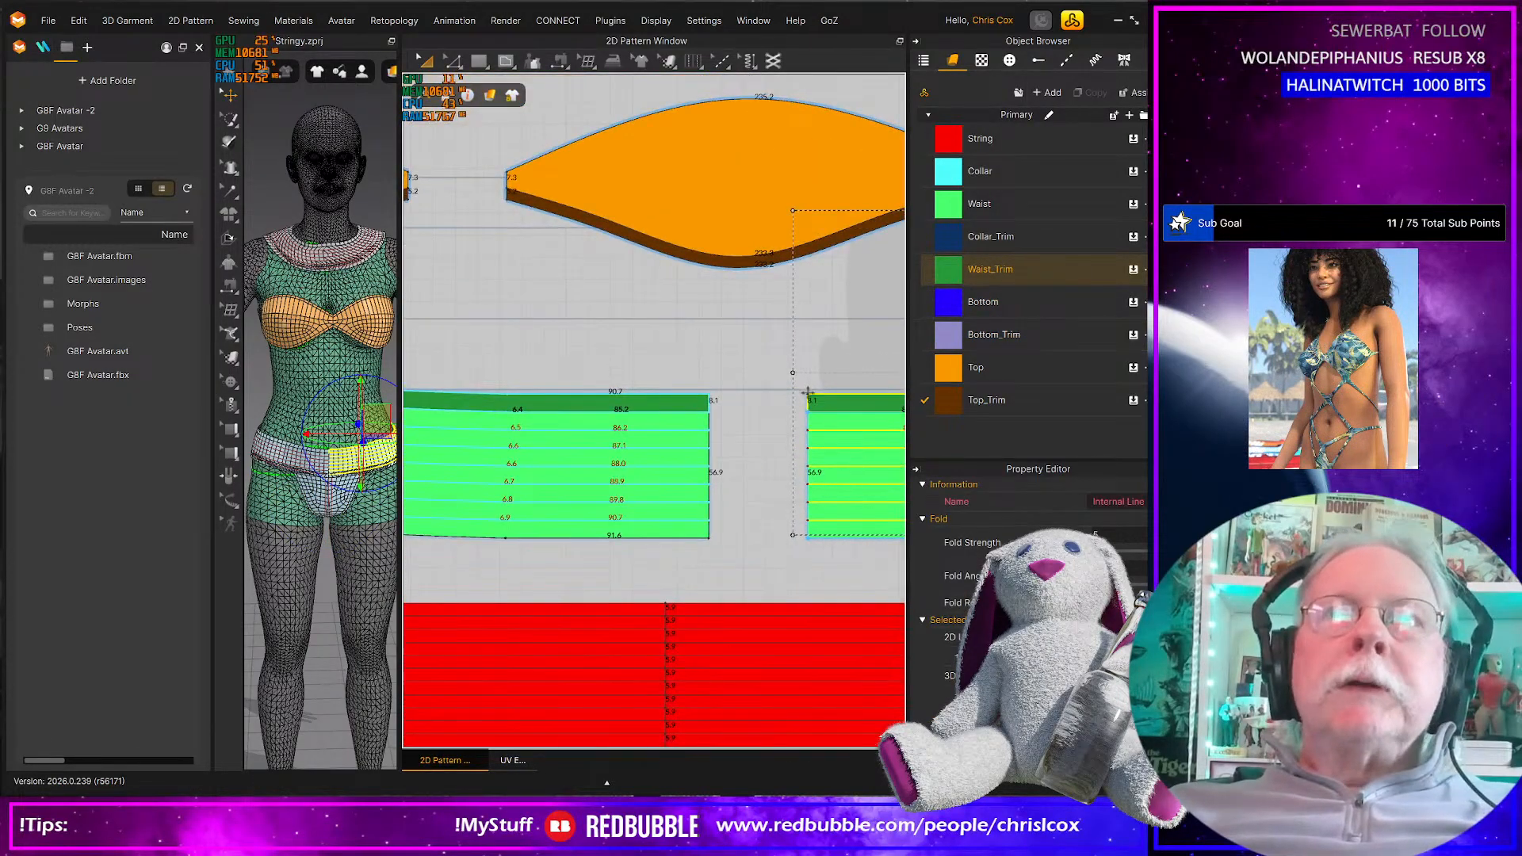
left_click_drag(805, 393, 721, 393)
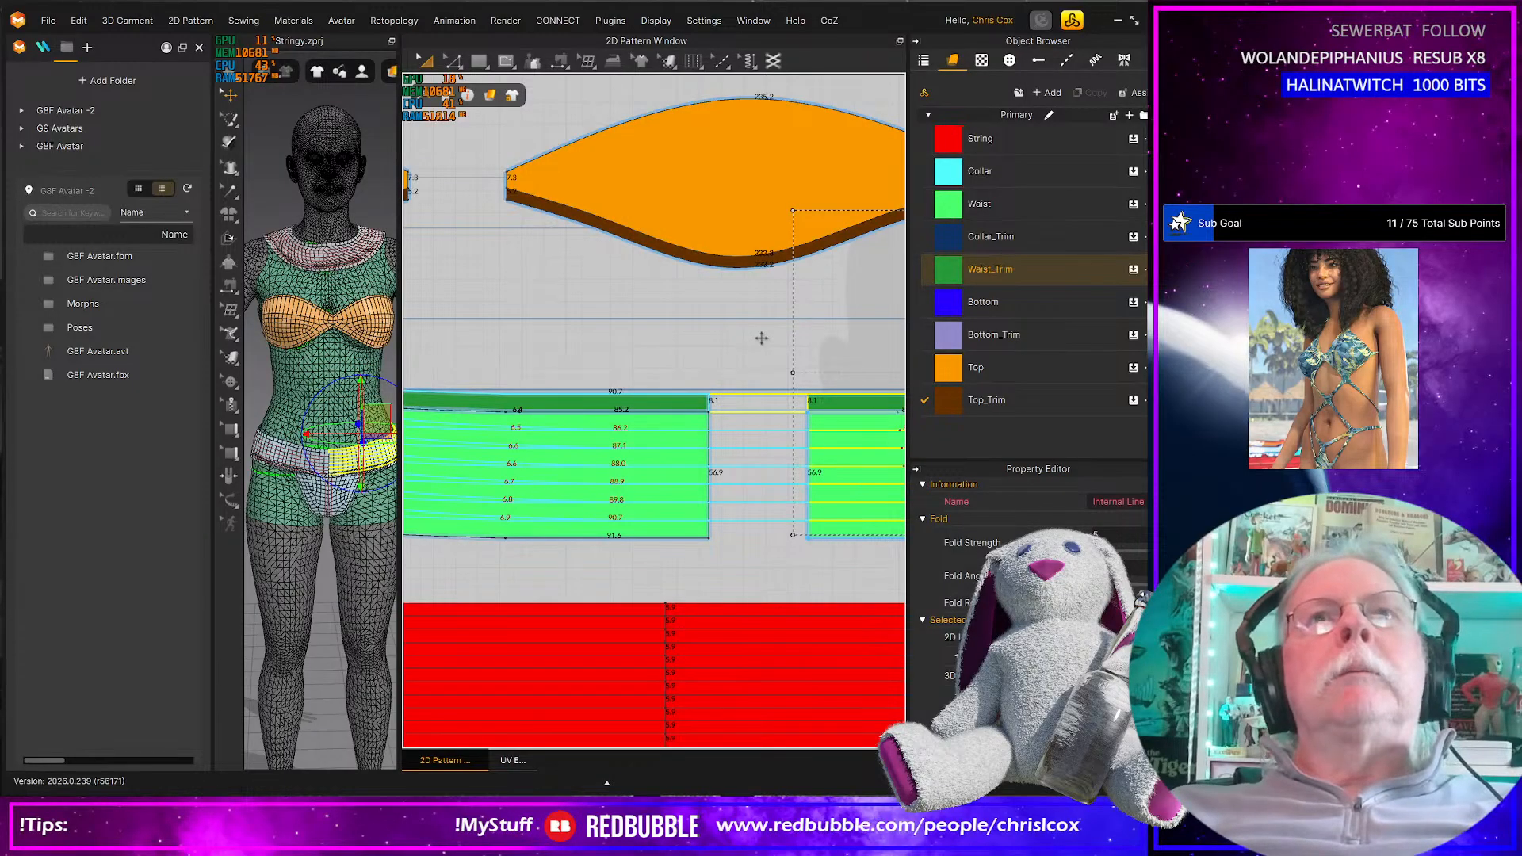
key("space")
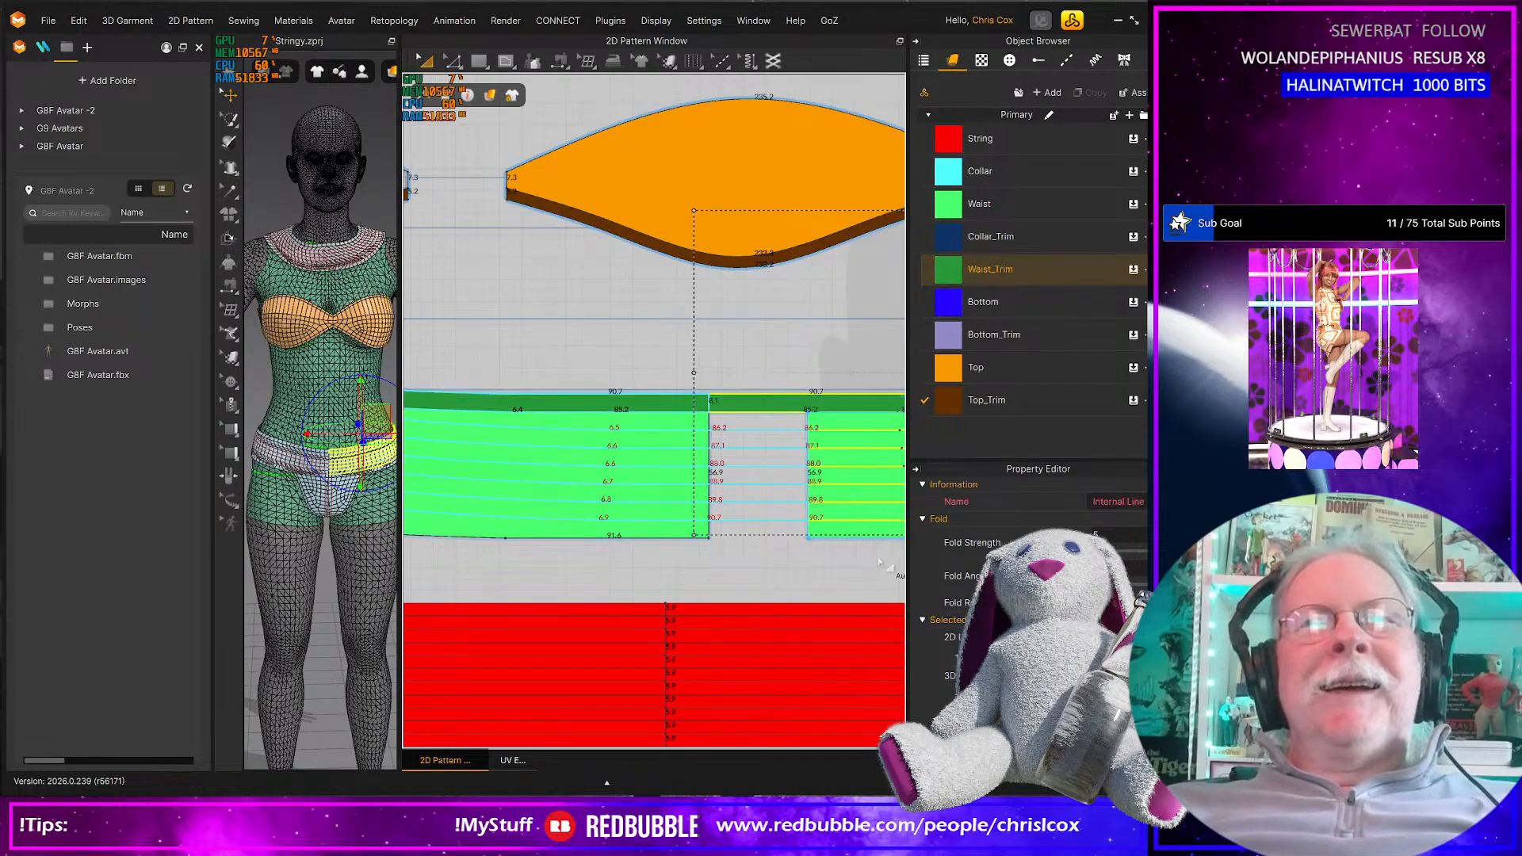
key("ctrl+z")
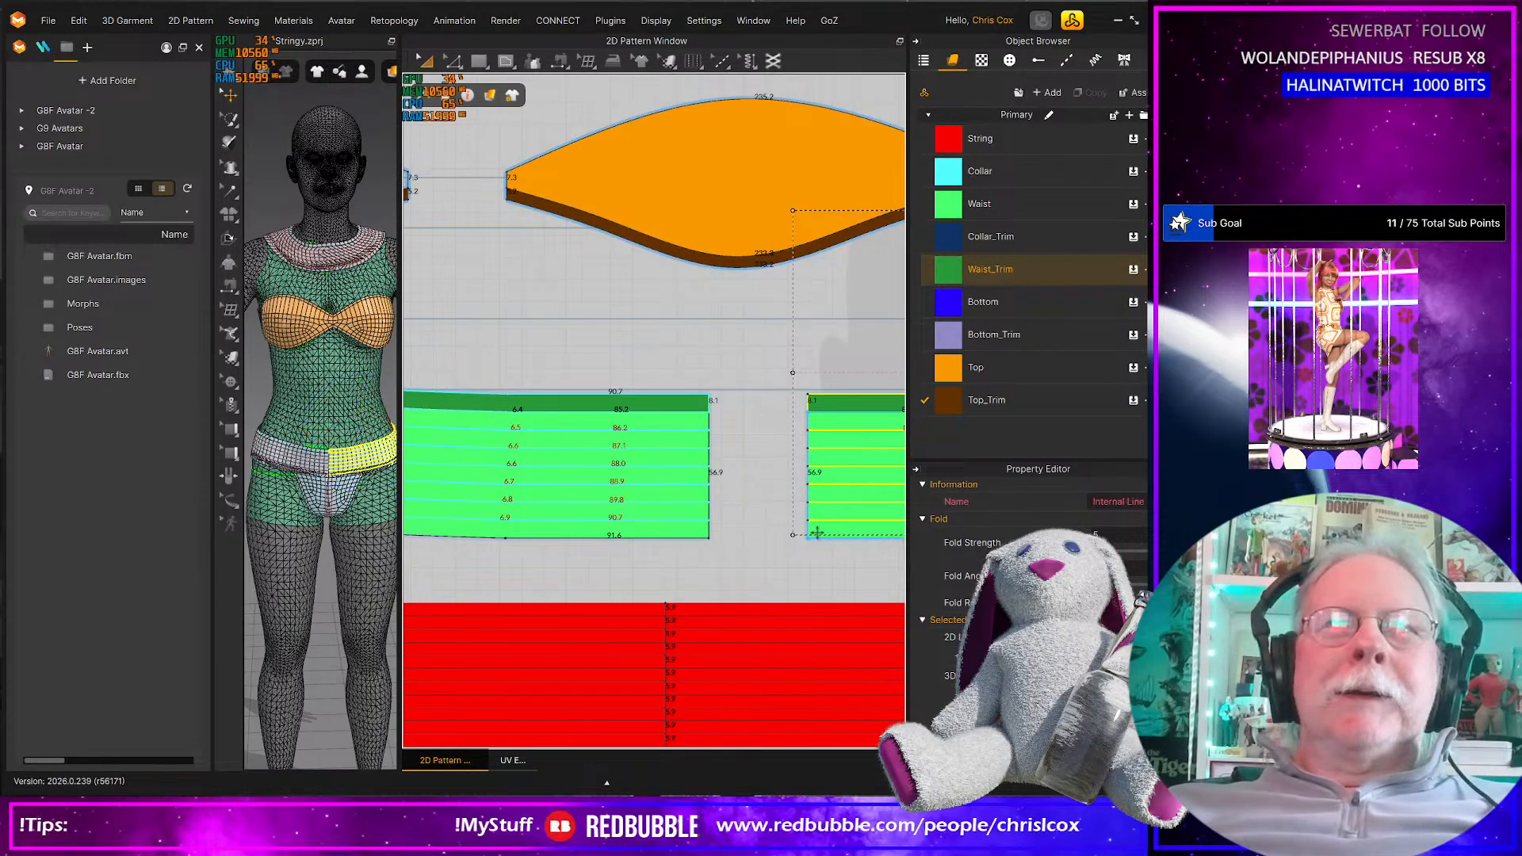
Move the complete right waist pattern, trim included, flush against the straight end of the left waist pattern
left_click(817, 536)
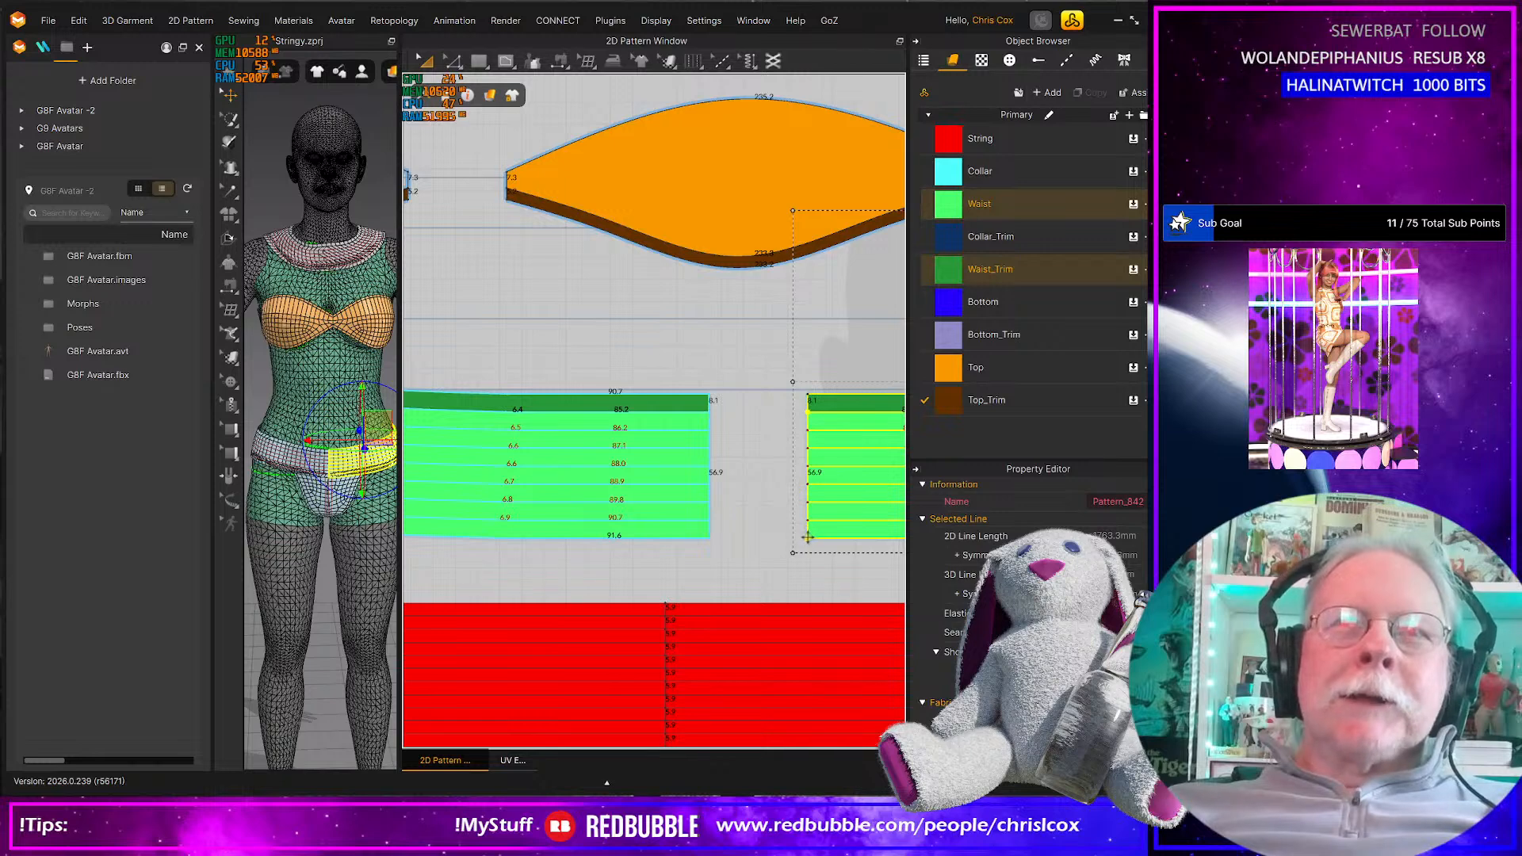
left_click_drag(808, 533, 714, 538)
scroll(753, 564, "up", 5)
scroll(753, 564, "down", 6)
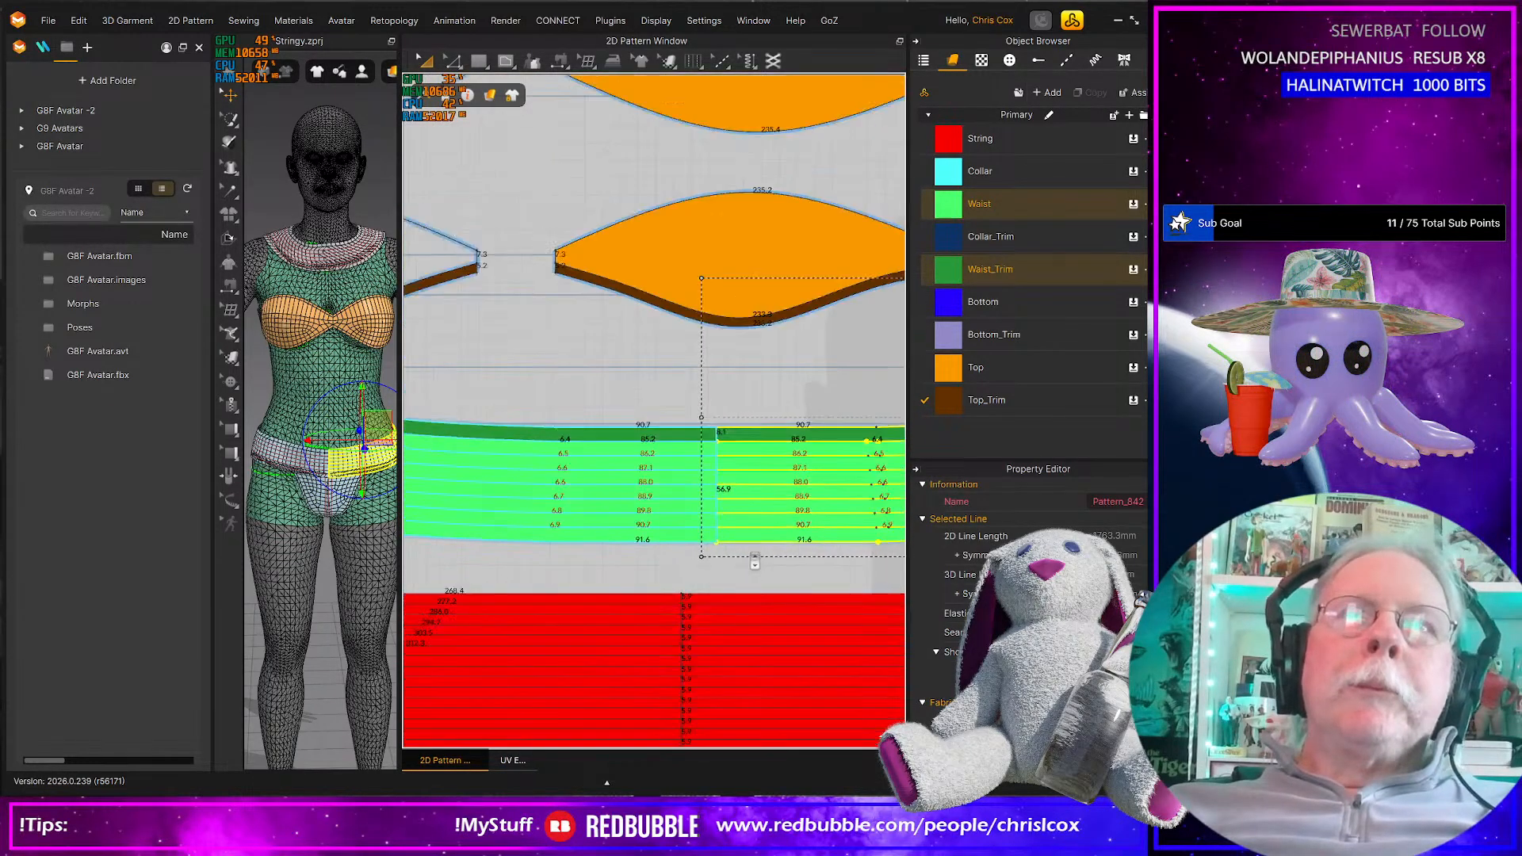
scroll(737, 556, "down", 4)
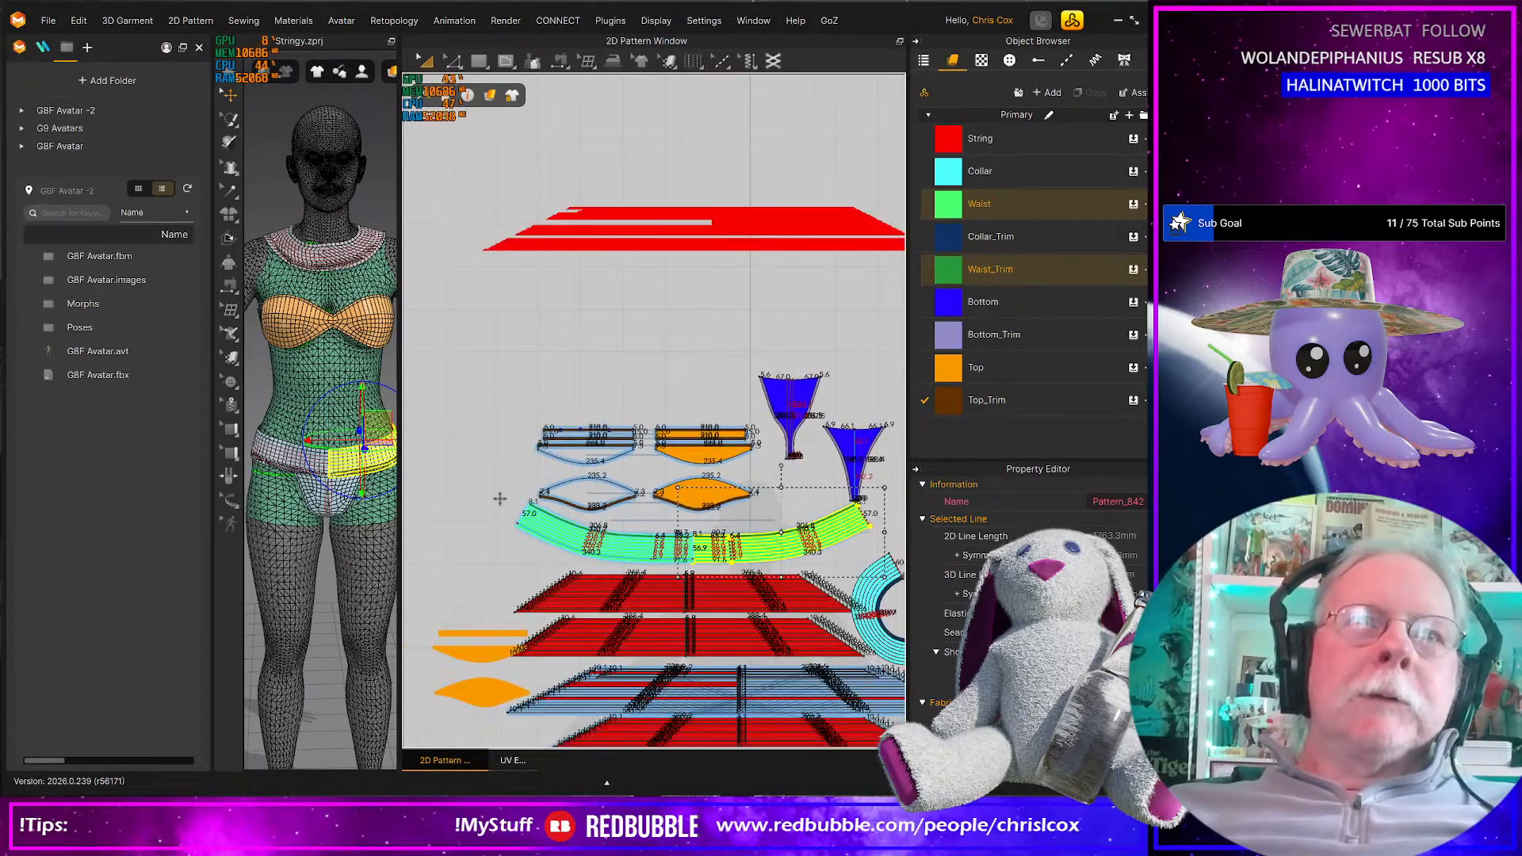
Select both waist halves together and move them down until their left end lines up with the left end of the string groups
scroll(495, 512, "up", 4)
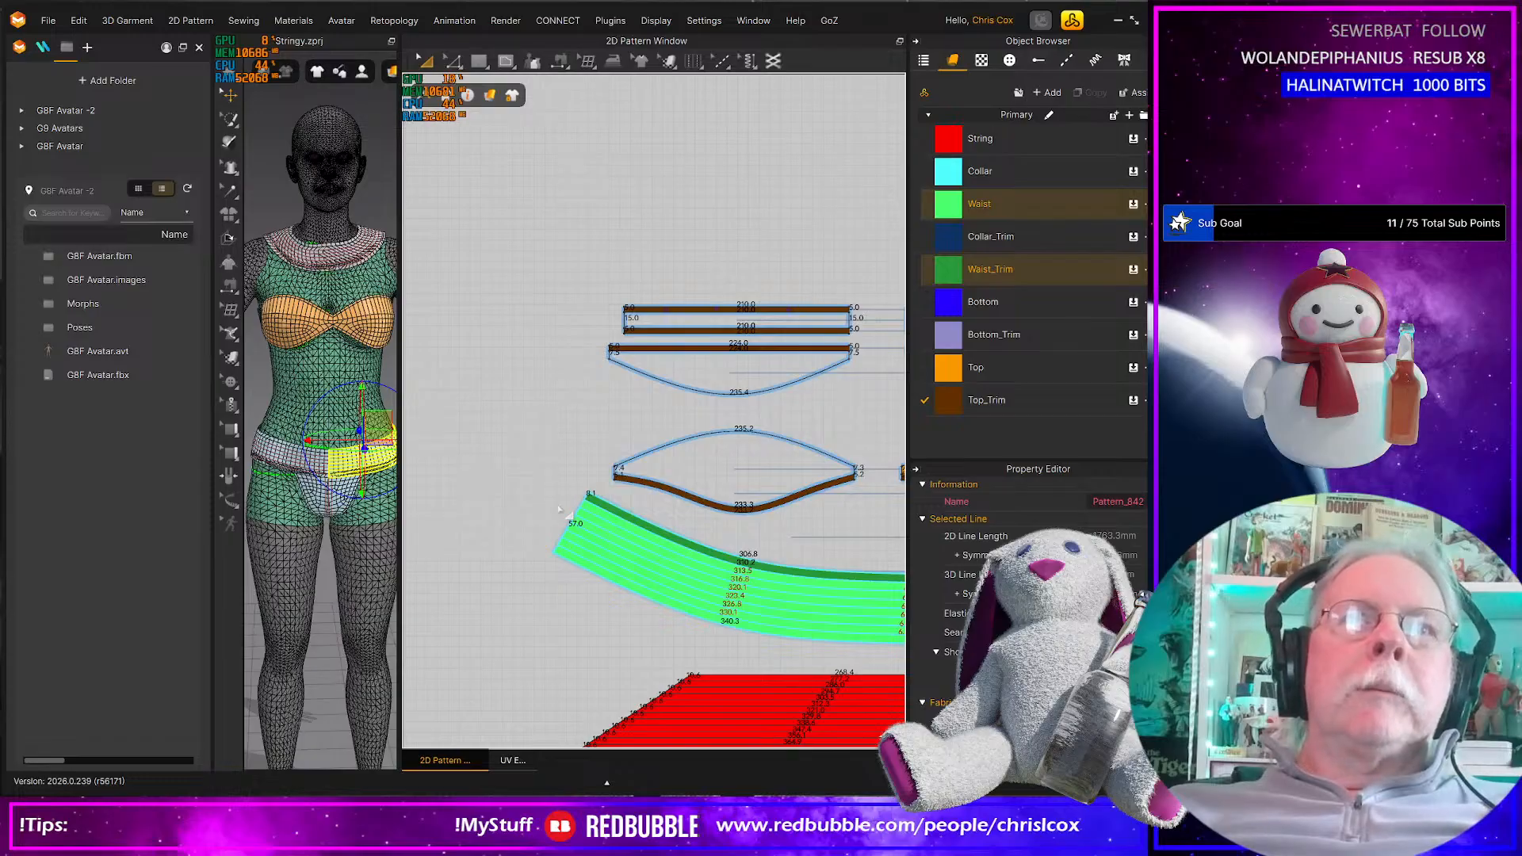
left_click_drag(545, 483, 576, 530)
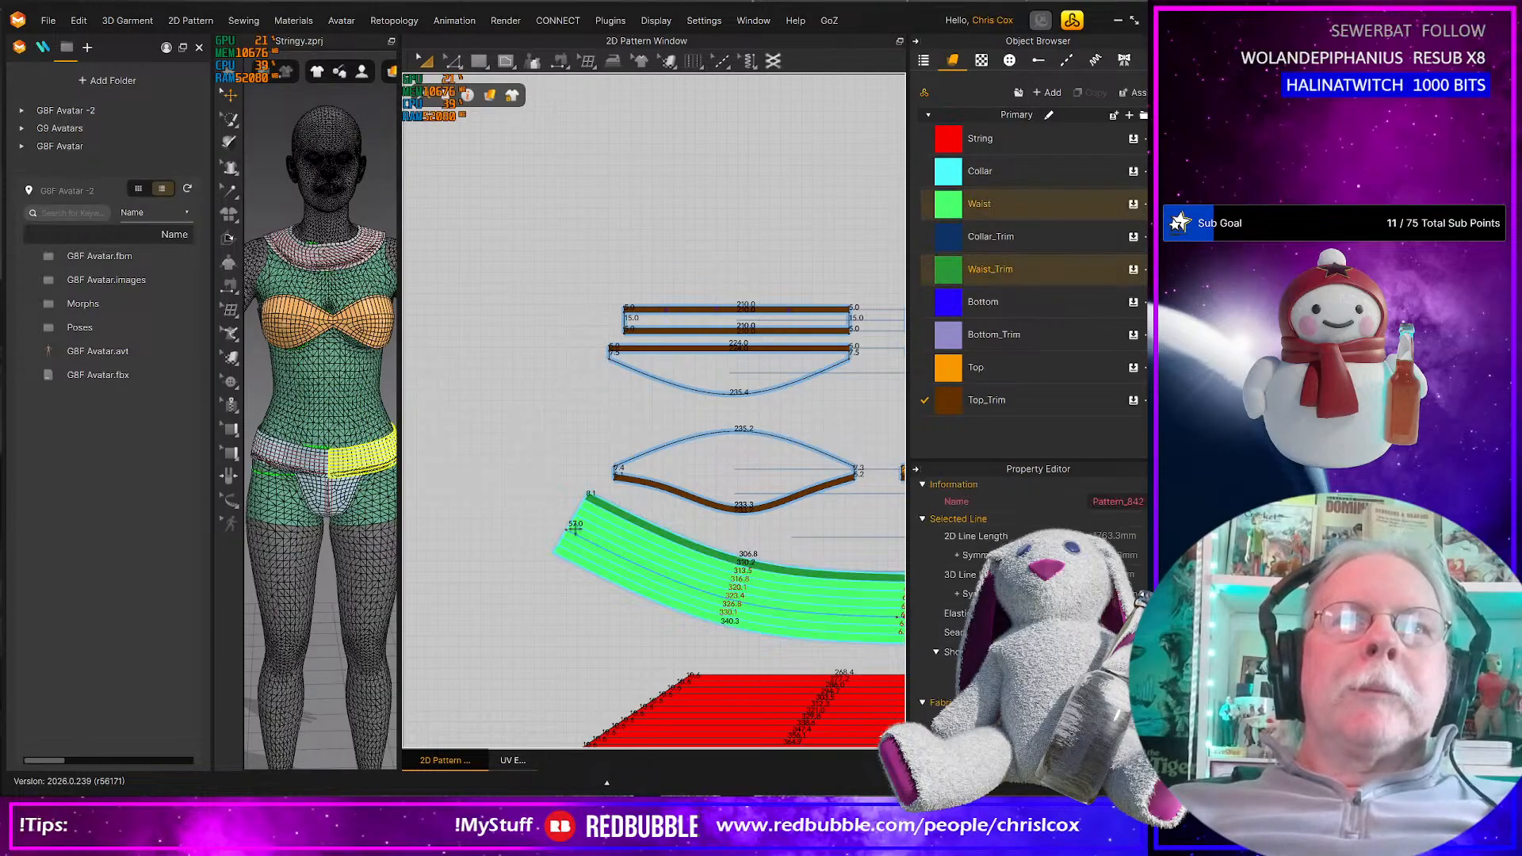
middle_click_drag(696, 549, 581, 533)
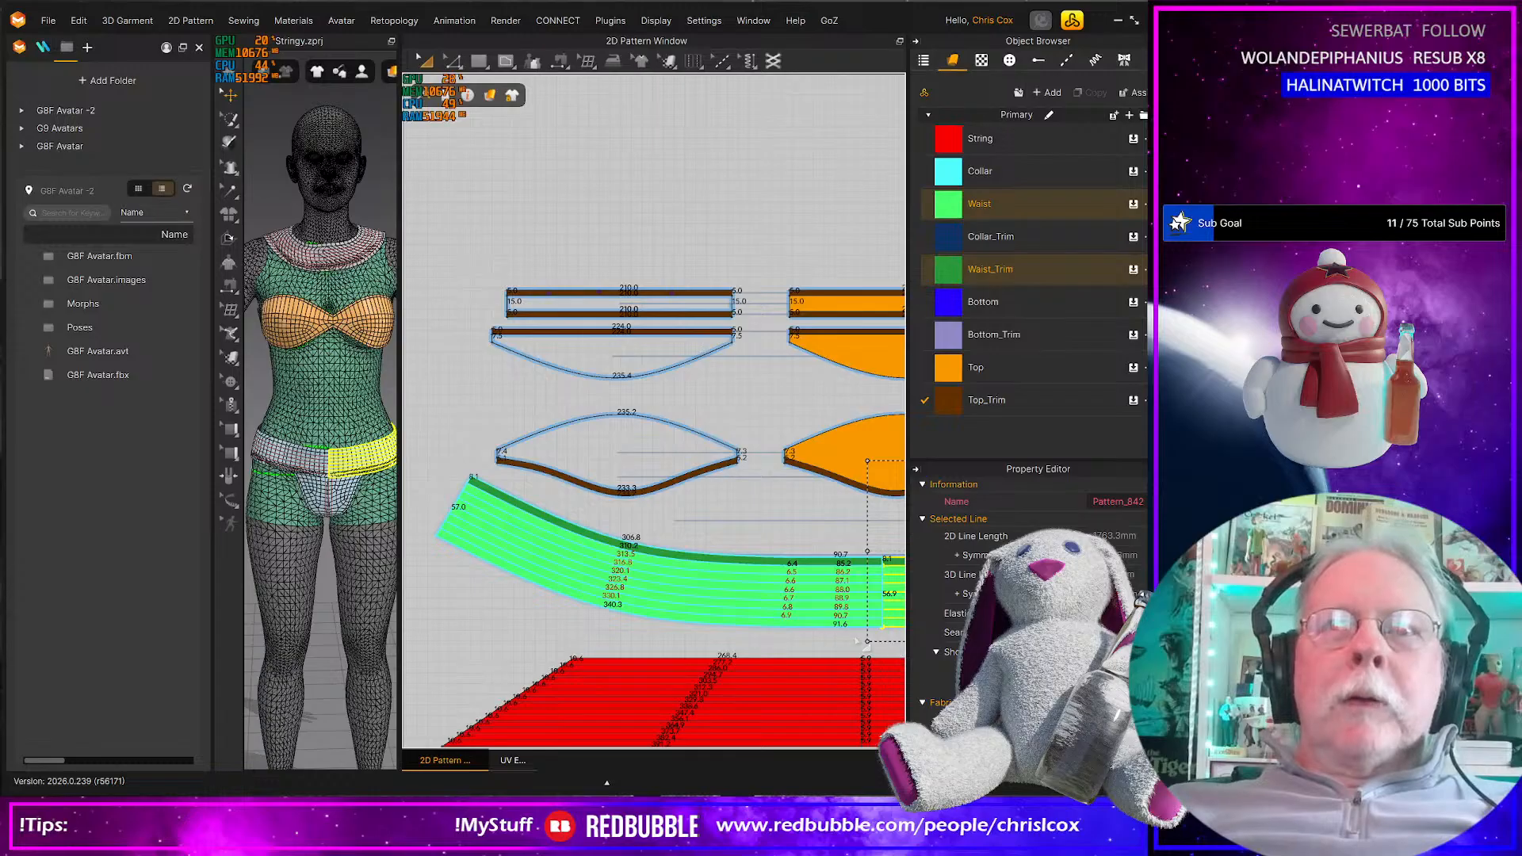
left_click_drag(555, 550, 428, 466)
scroll(575, 559, "up", 2)
scroll(575, 559, "down", 5)
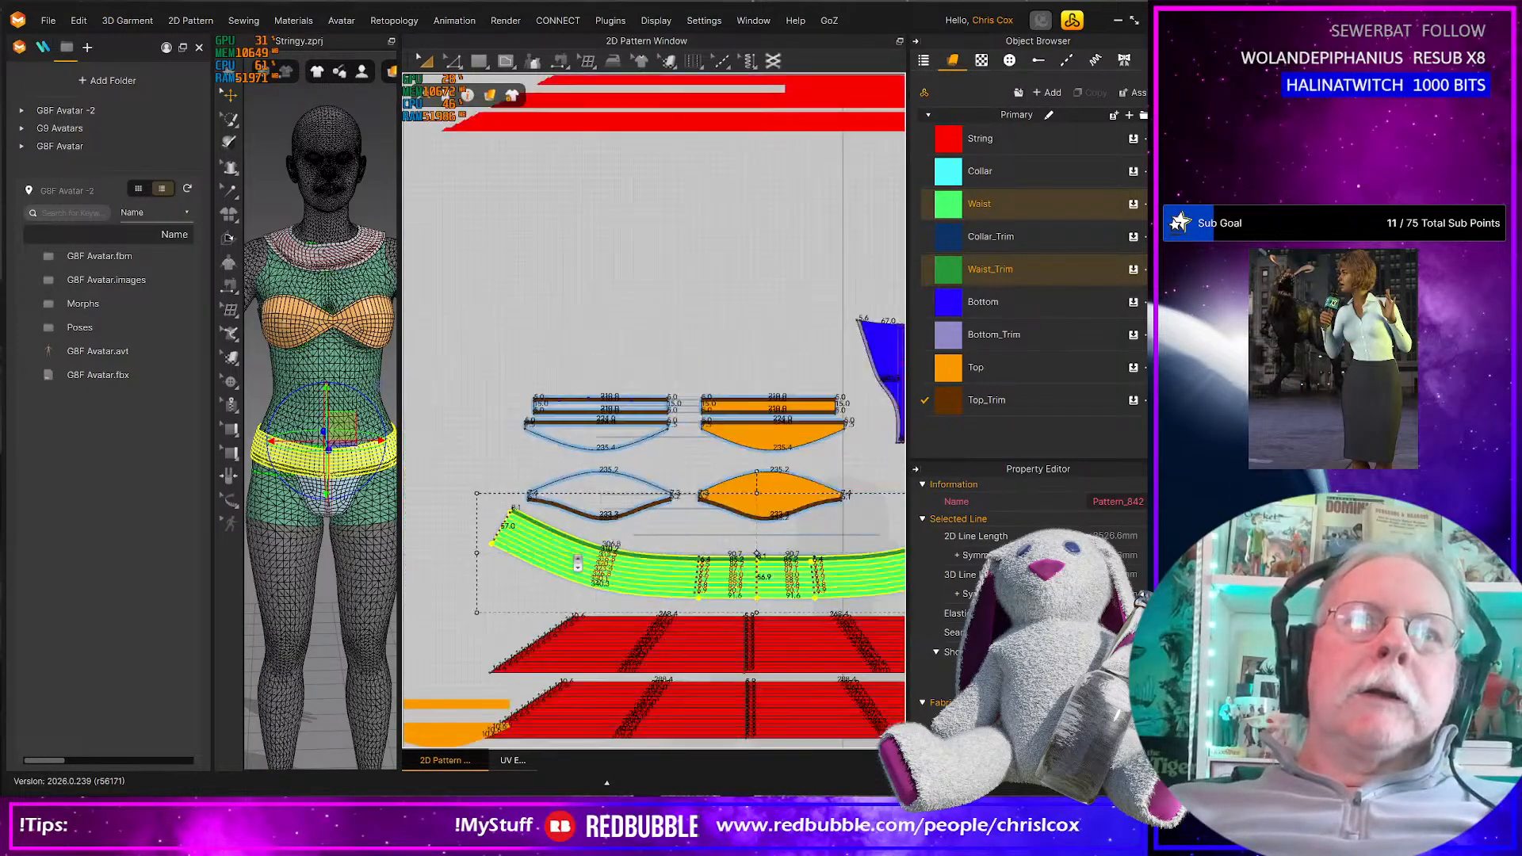
scroll(627, 561, "up", 4)
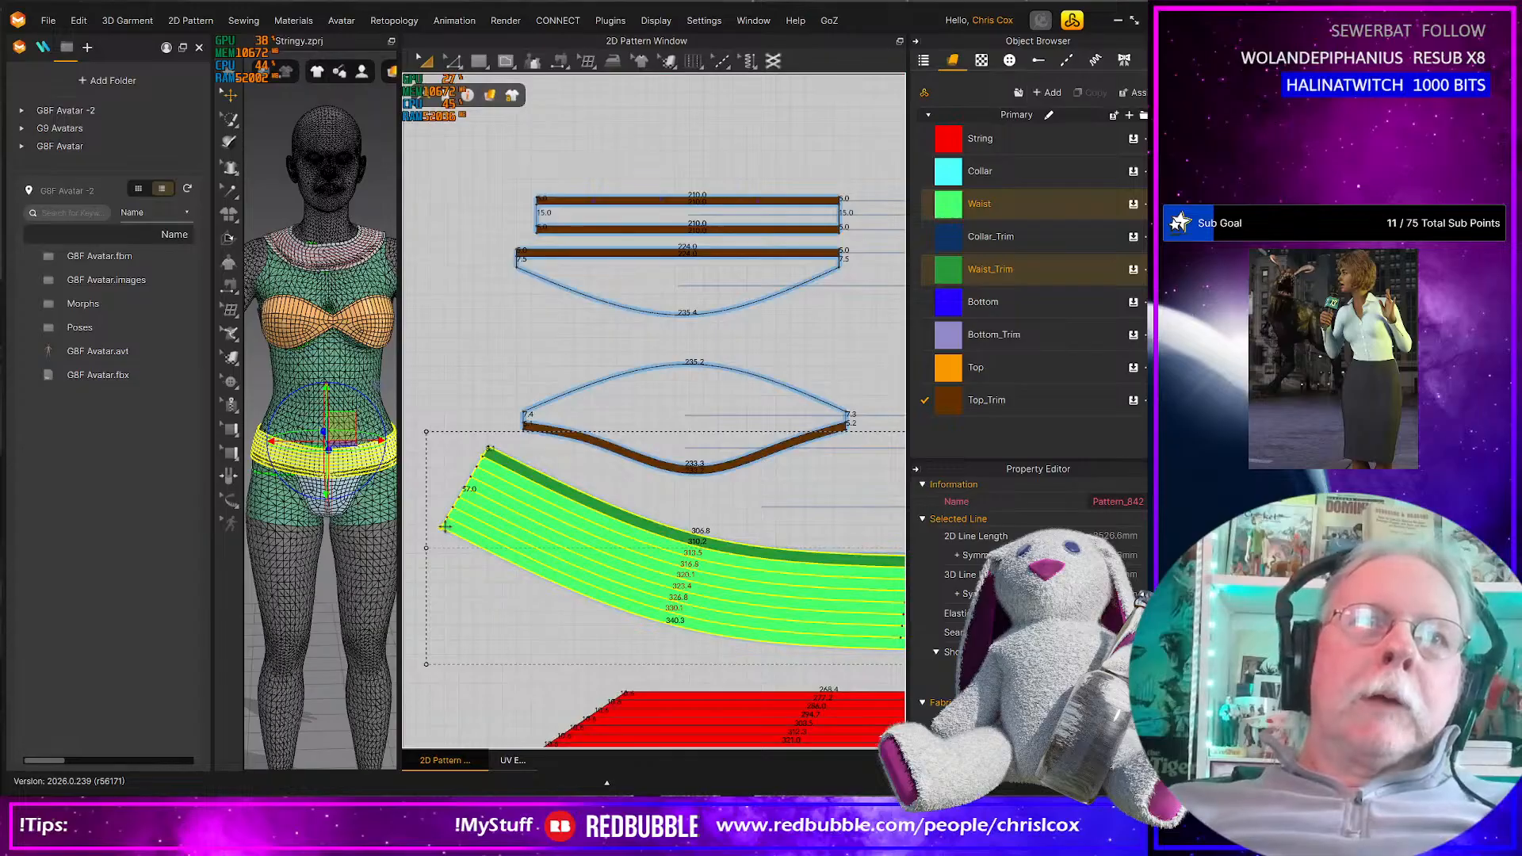
left_click_drag(445, 526, 477, 690)
middle_click_drag(518, 602, 609, 420)
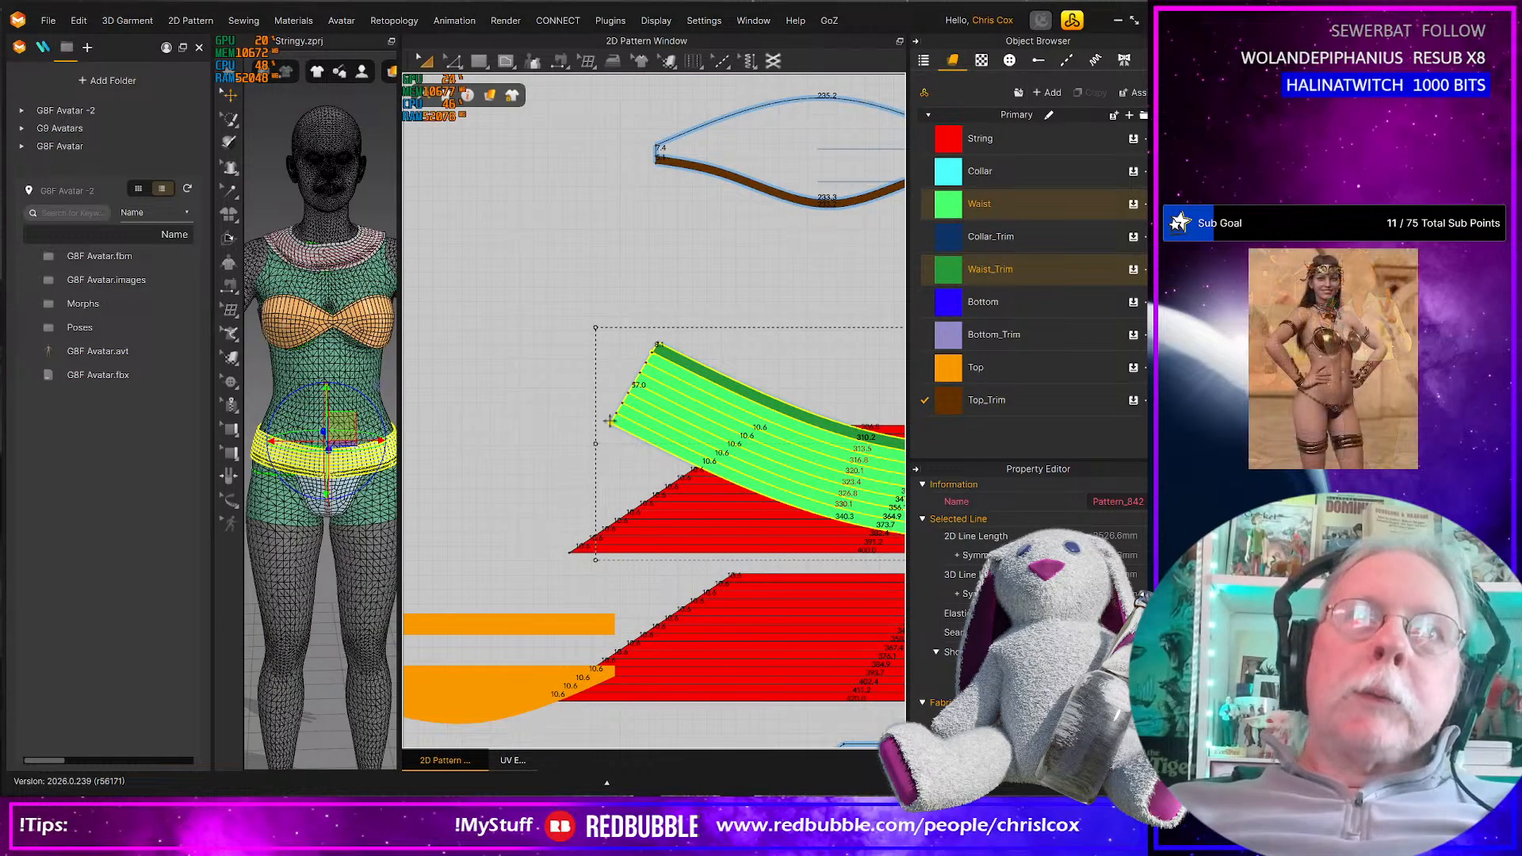
left_click_drag(608, 420, 568, 441)
Nudge the joined waist patterns straight up until they sit just above the uppermost string group
scroll(568, 441, "down", 6)
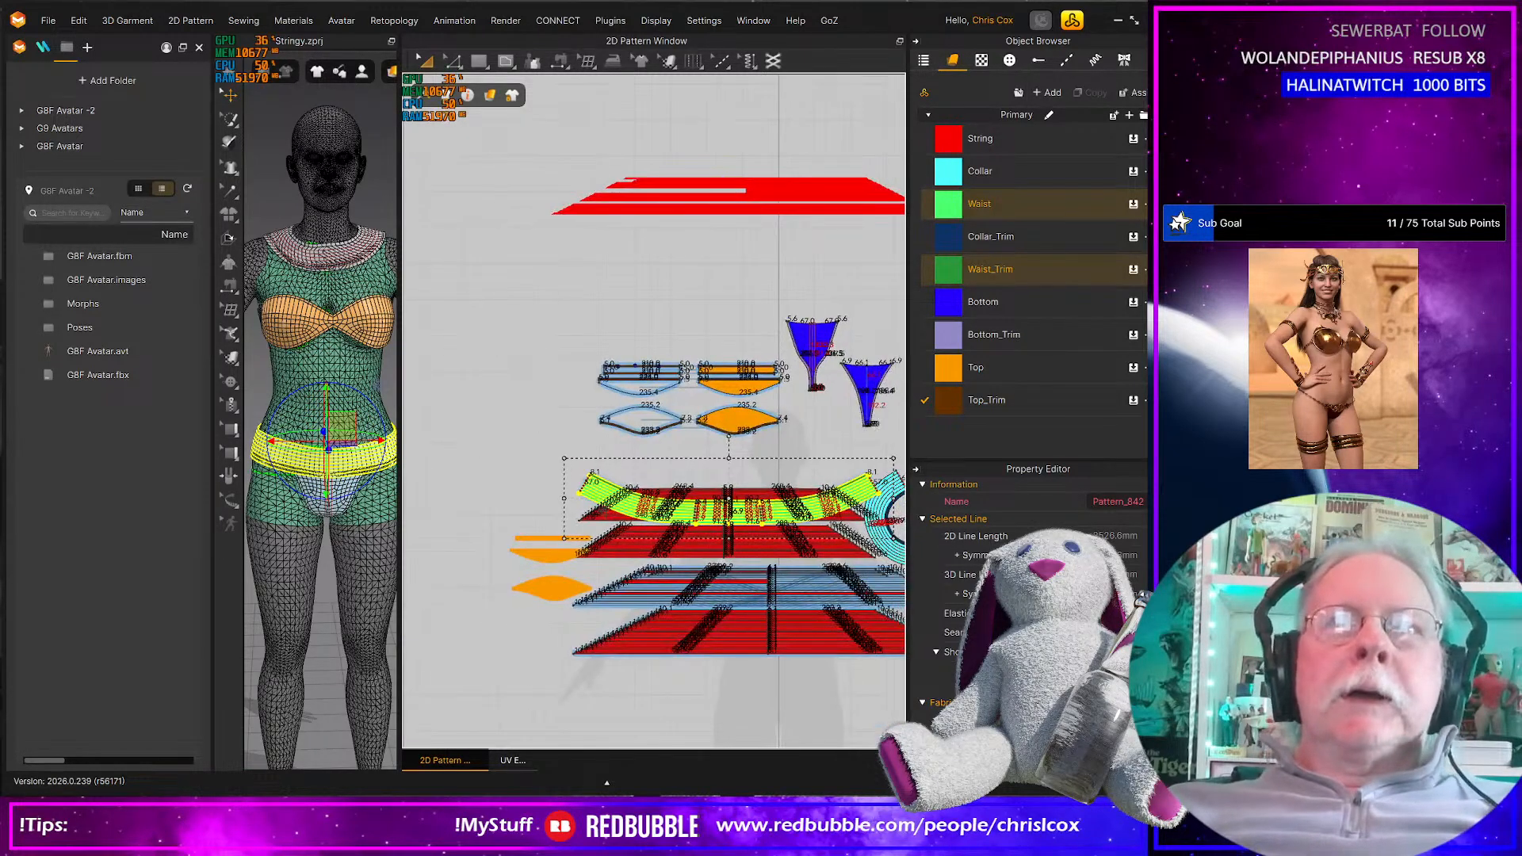
key("Up")
key("Up")
key("Up")
key("Up")
key("Up")
key("Up")
key("Up")
key("Up")
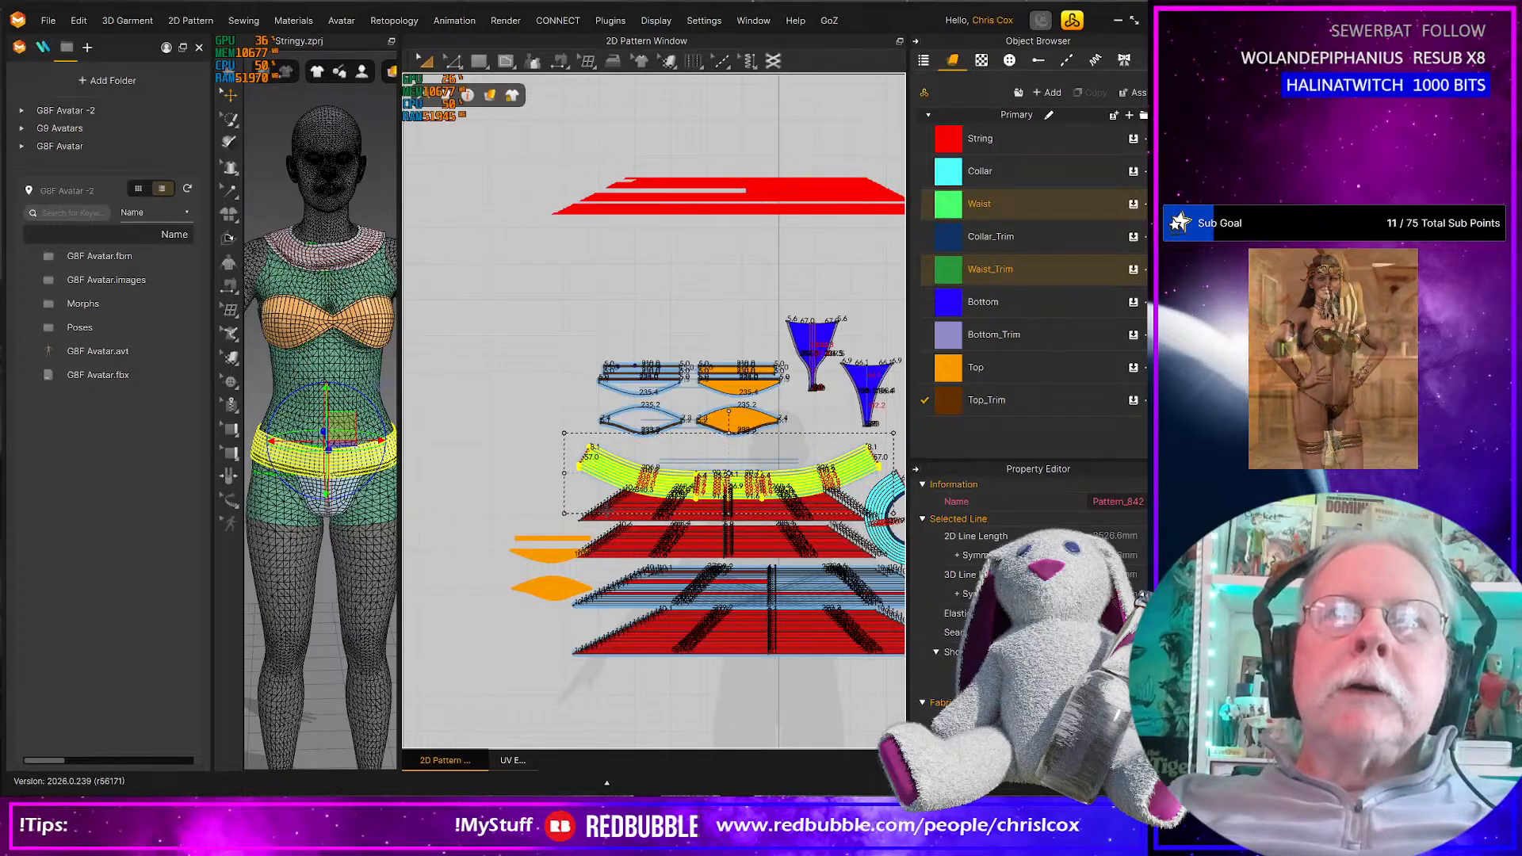
key("Up")
key("Up")
key("Up")
key("Up")
key("Up")
key("Up")
key("Up")
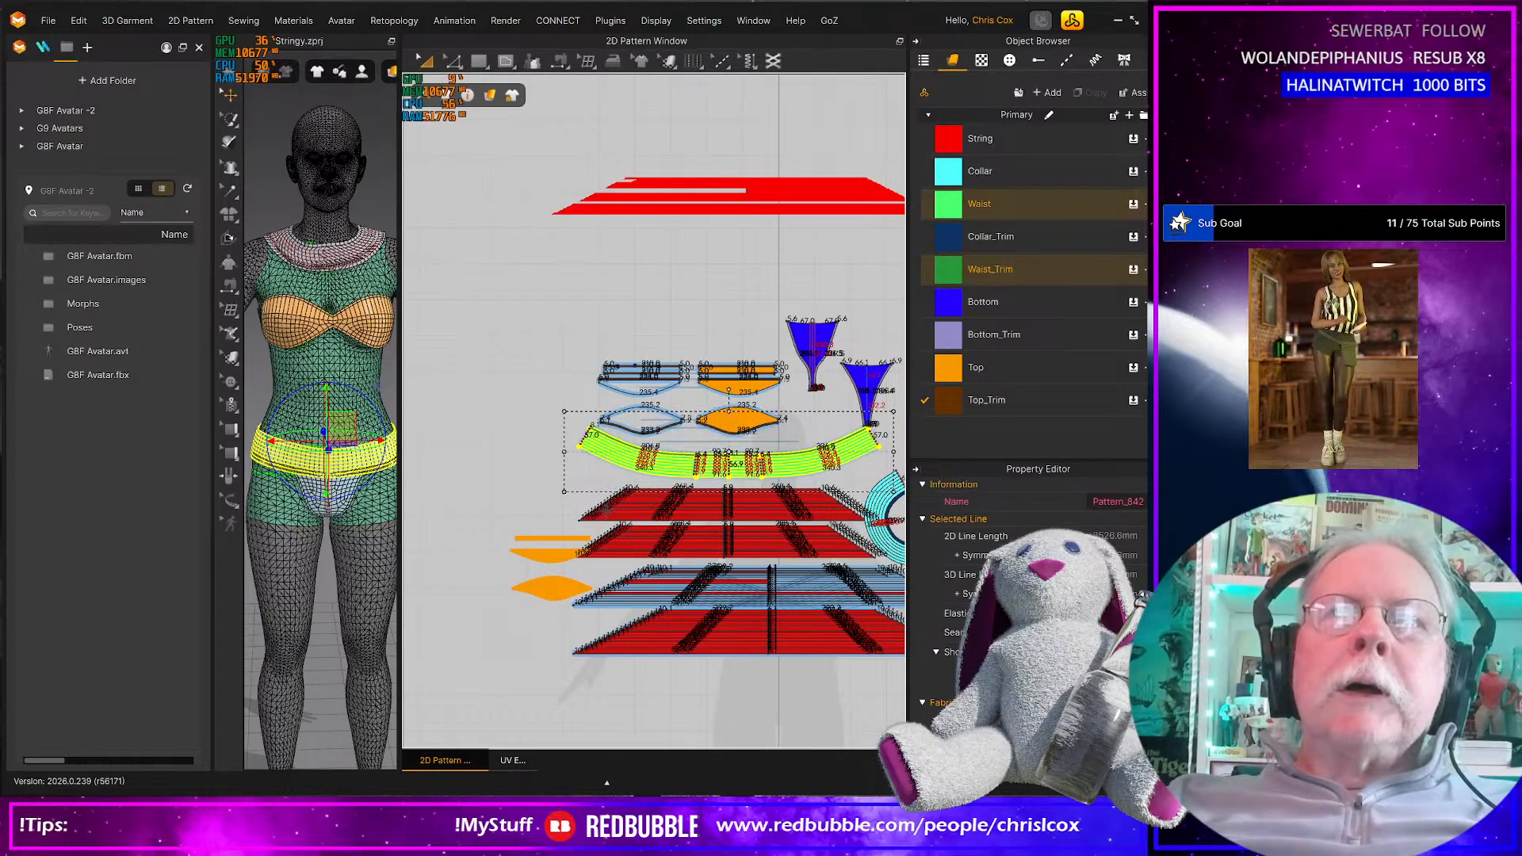
key("Up")
scroll(627, 503, "up", 5)
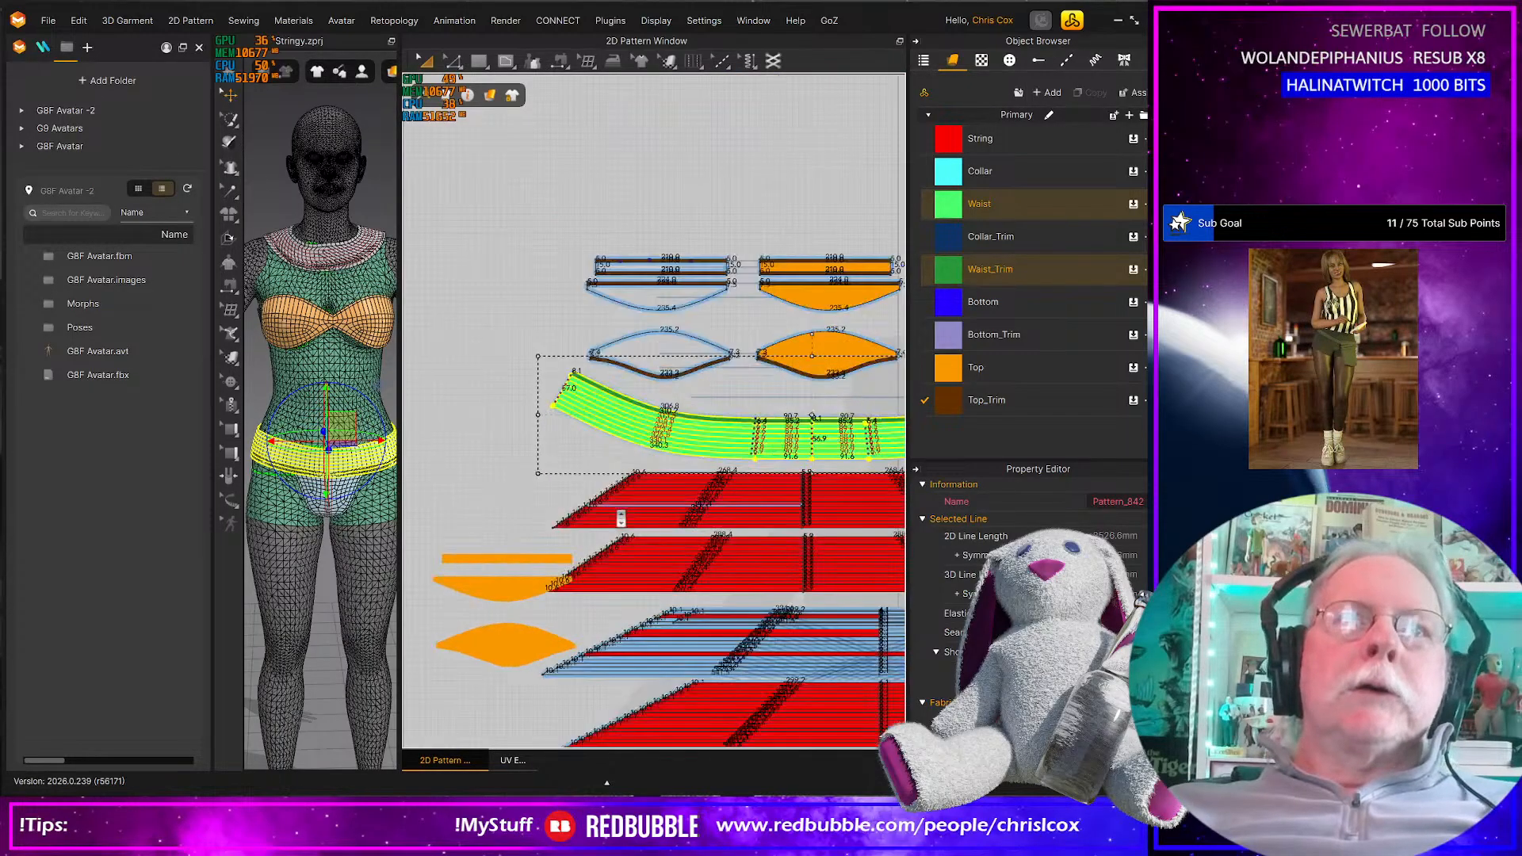
scroll(627, 503, "down", 4)
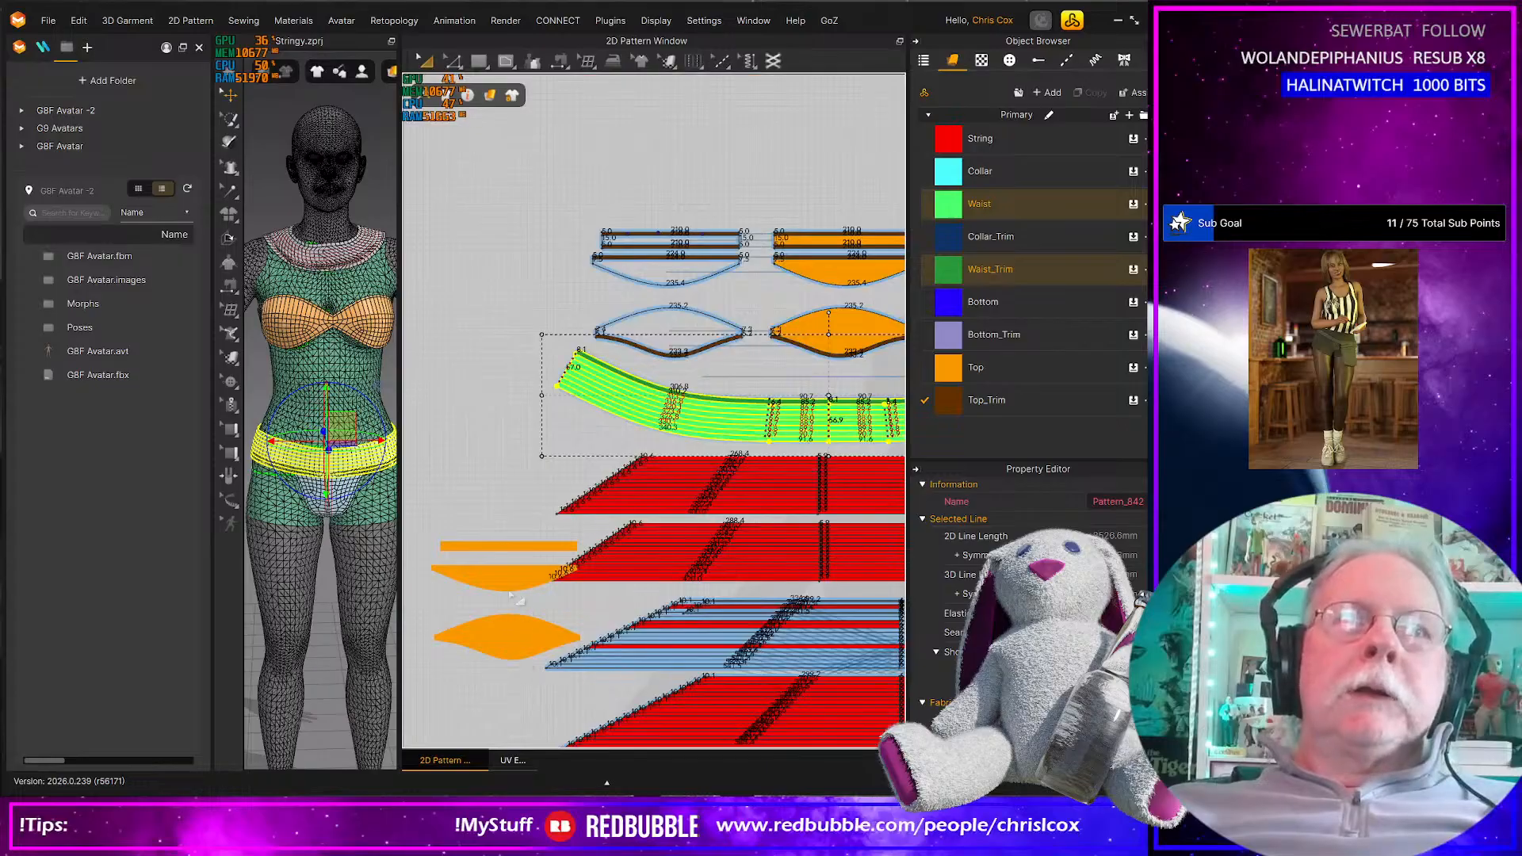
Select the left-end points of the left top patterns for editing and undo their slight shift to redraw the displaced fill
scroll(762, 400, "up", 3)
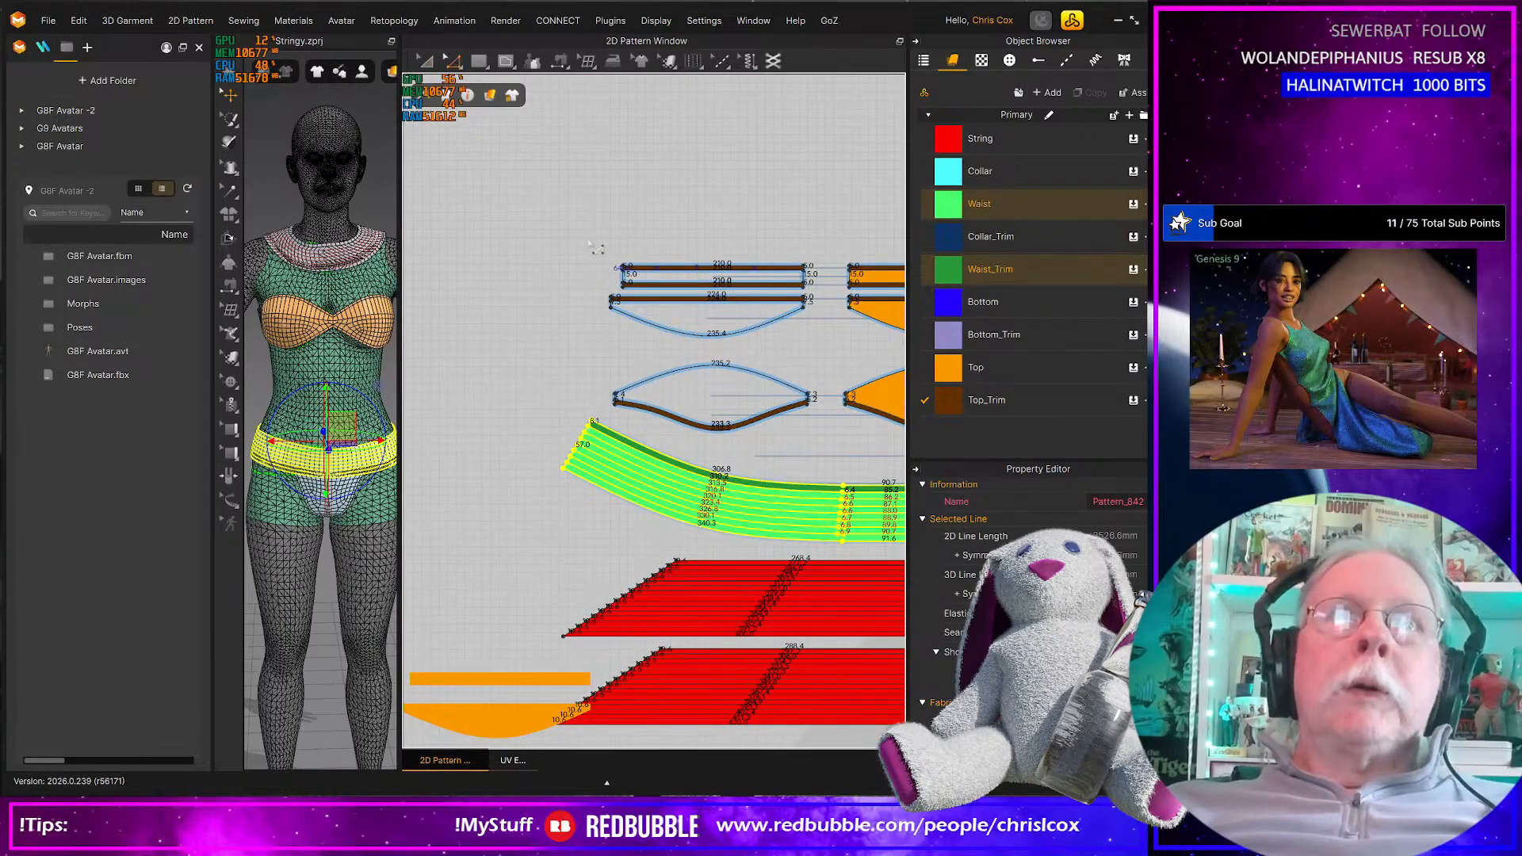
left_click_drag(588, 236, 643, 422)
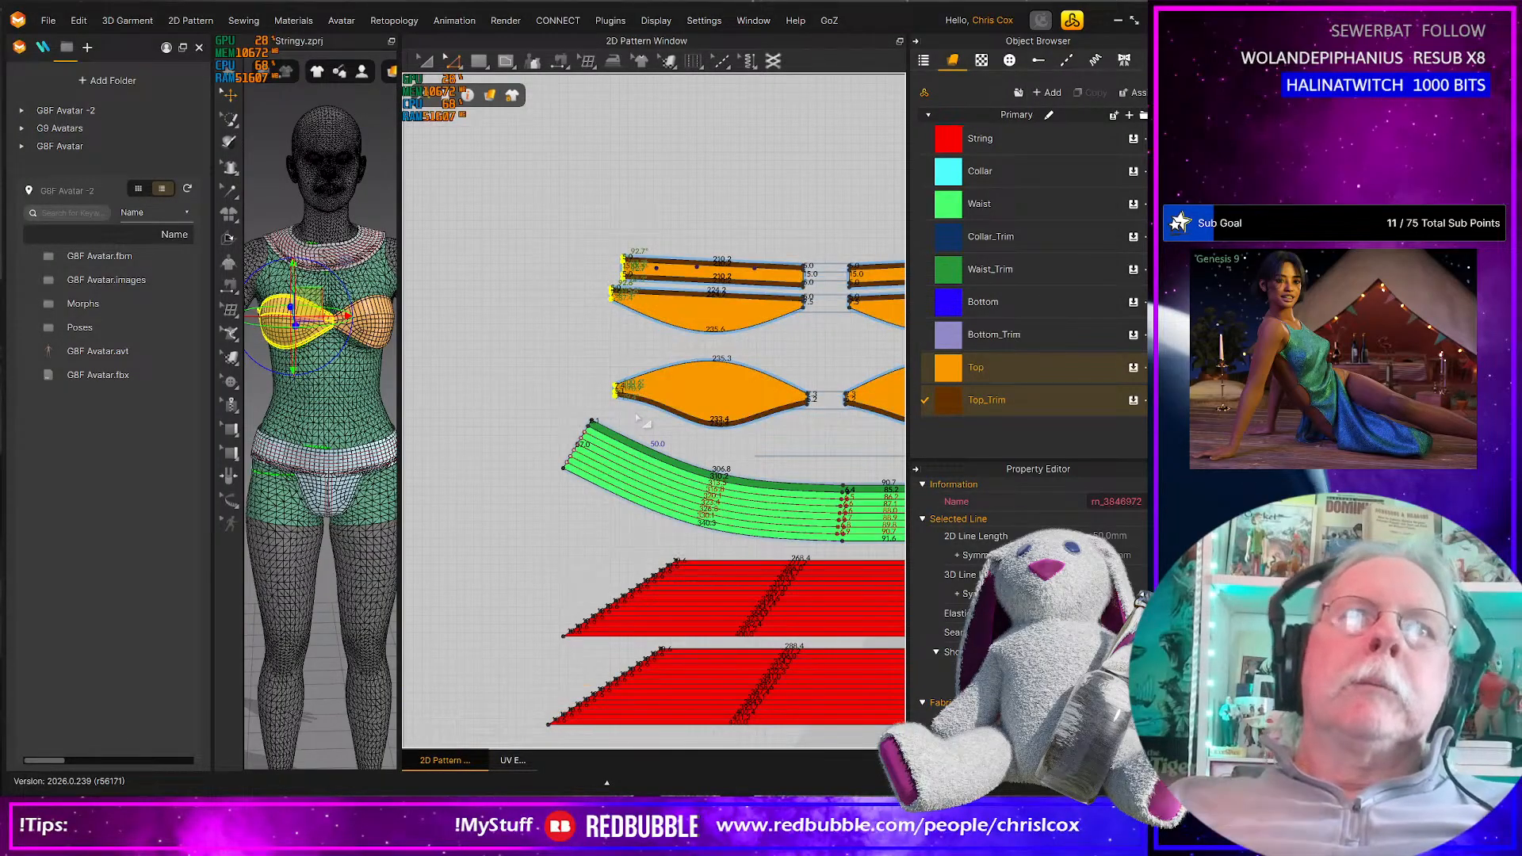
key("ctrl+z")
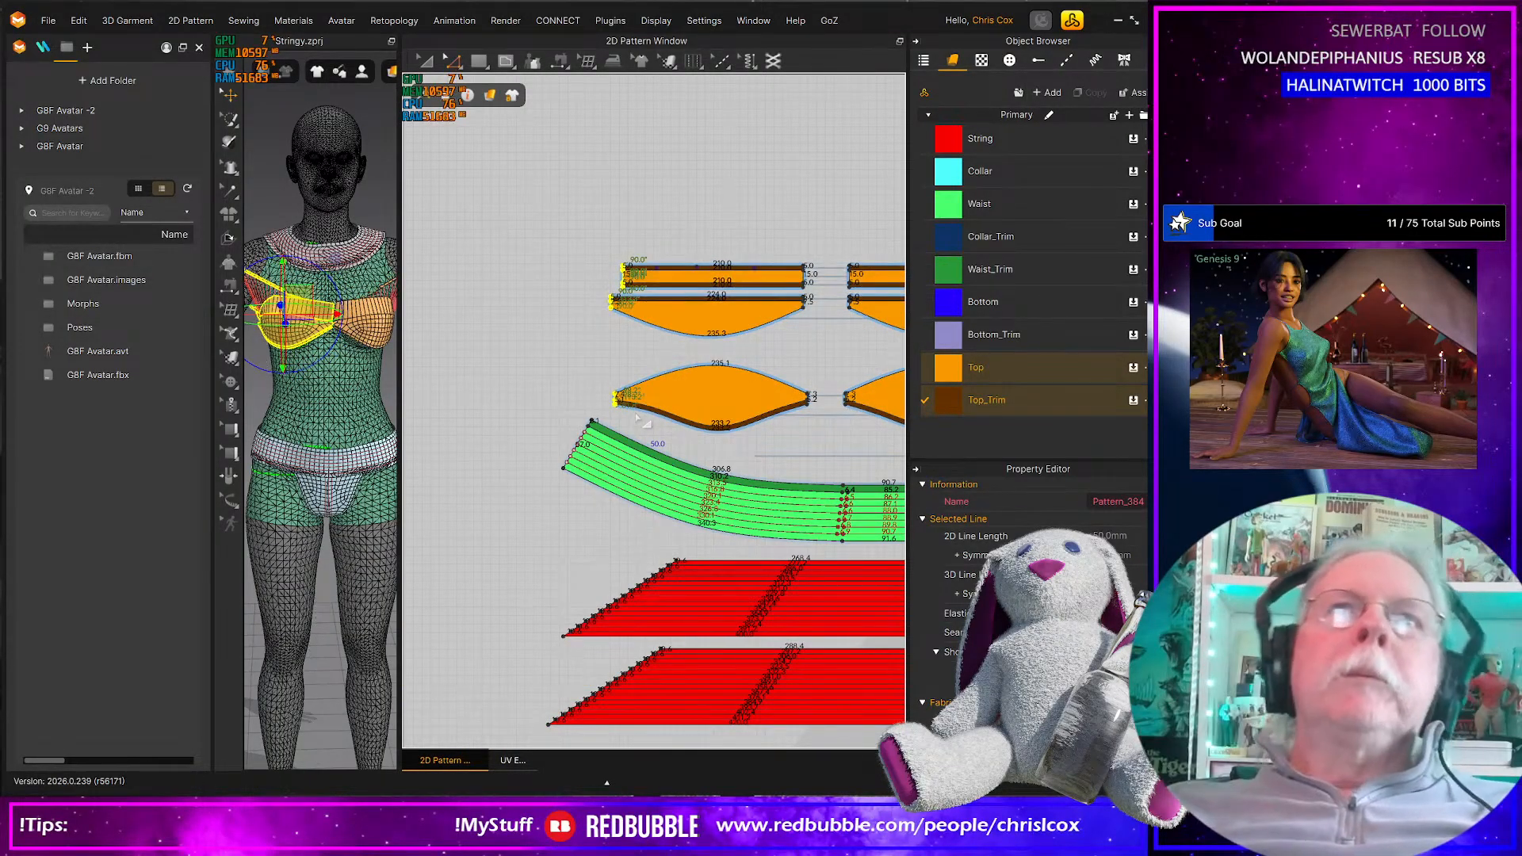
middle_click_drag(690, 431, 477, 406)
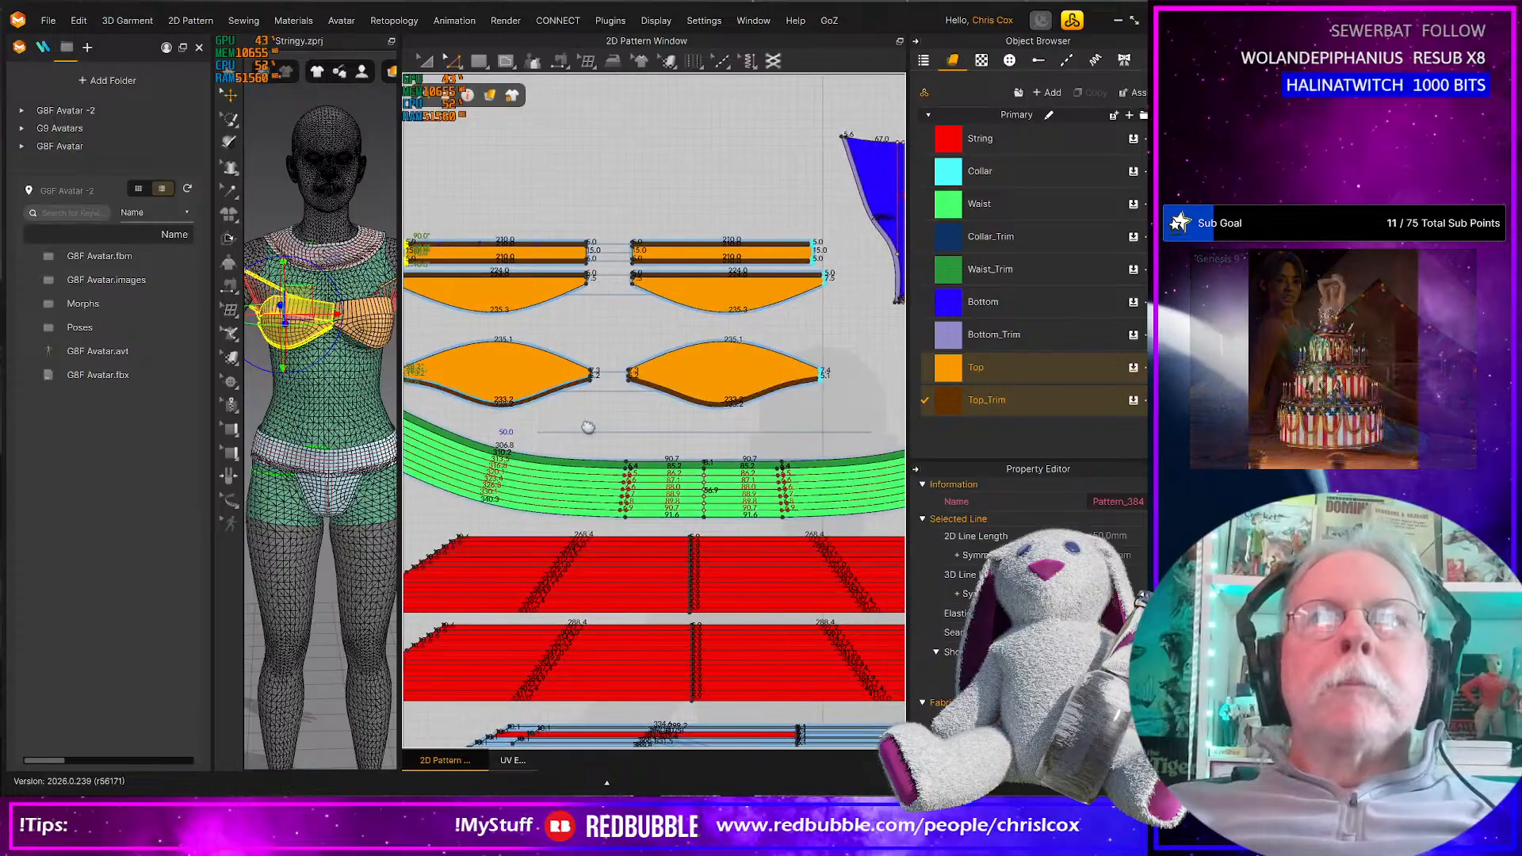
scroll(661, 464, "down", 5)
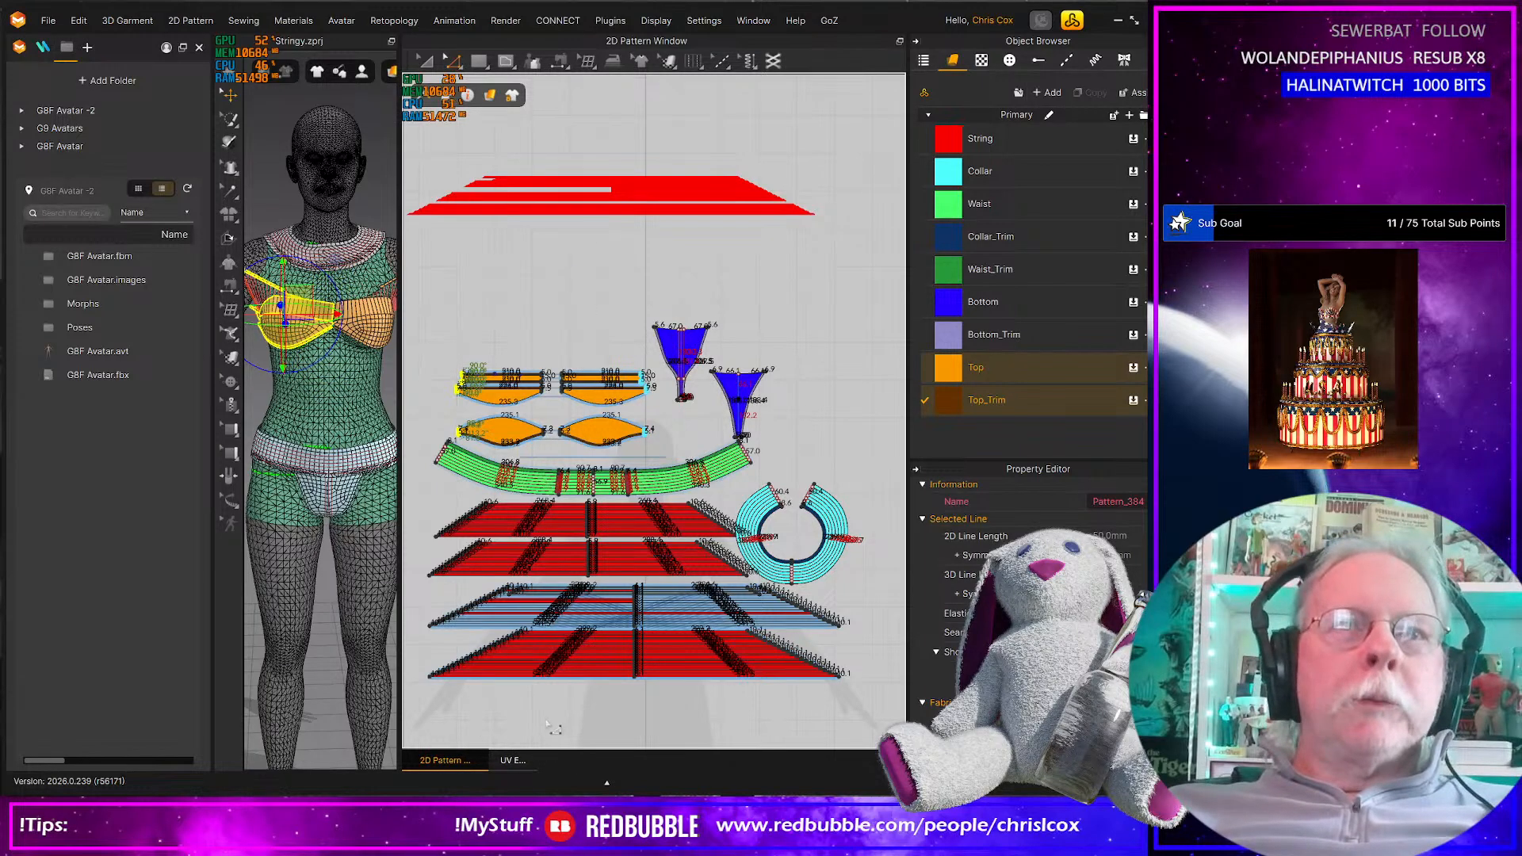
Select the left-end points of the two lowest string groups to redraw their displaced fill, and clear the selection
left_click_drag(532, 722, 417, 591)
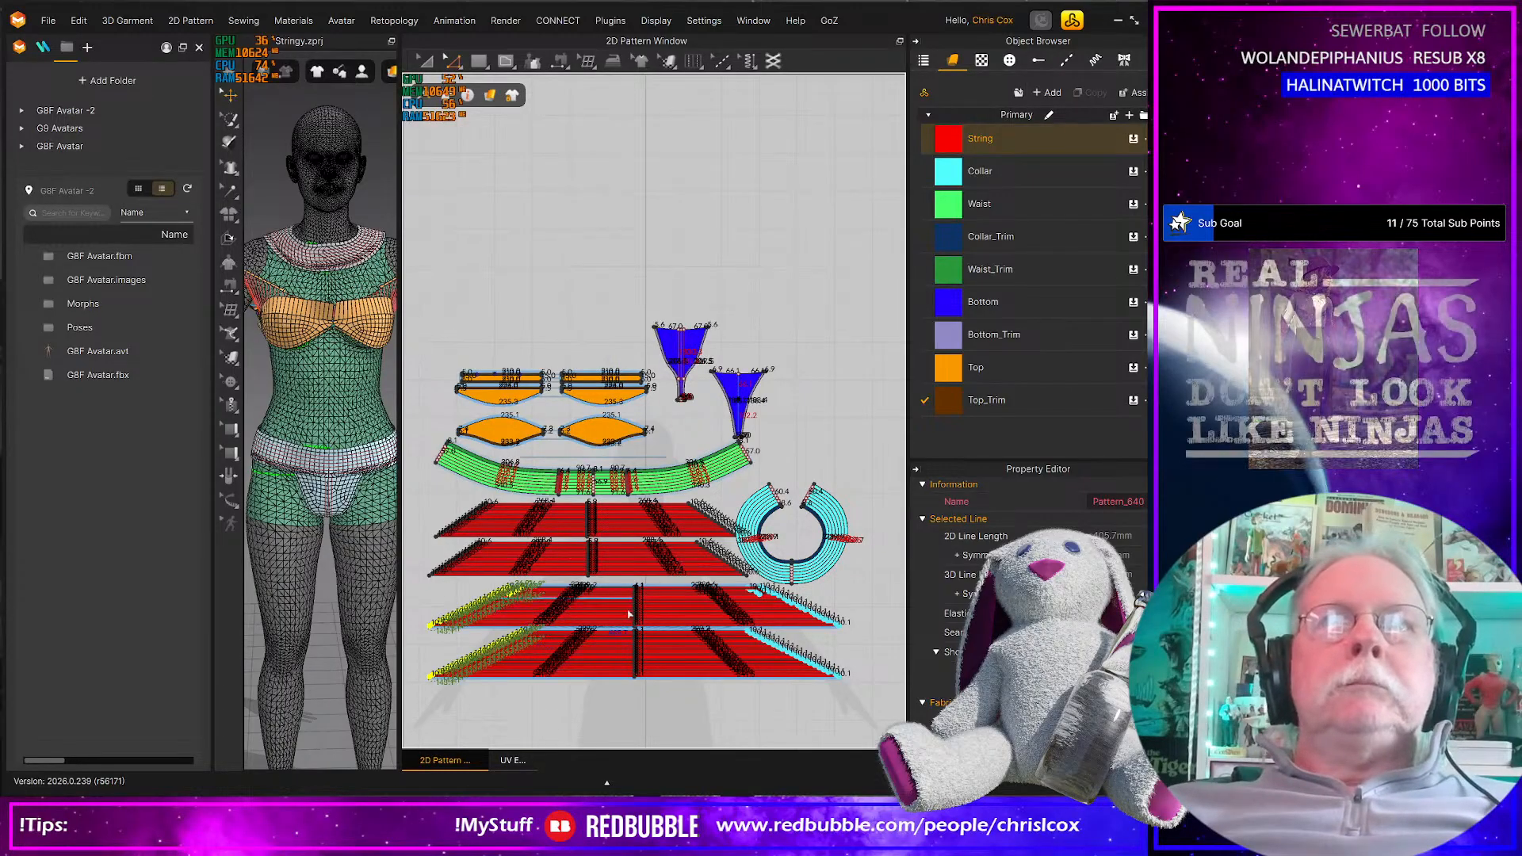
scroll(609, 610, "up", 3)
middle_click_drag(607, 568, 498, 553)
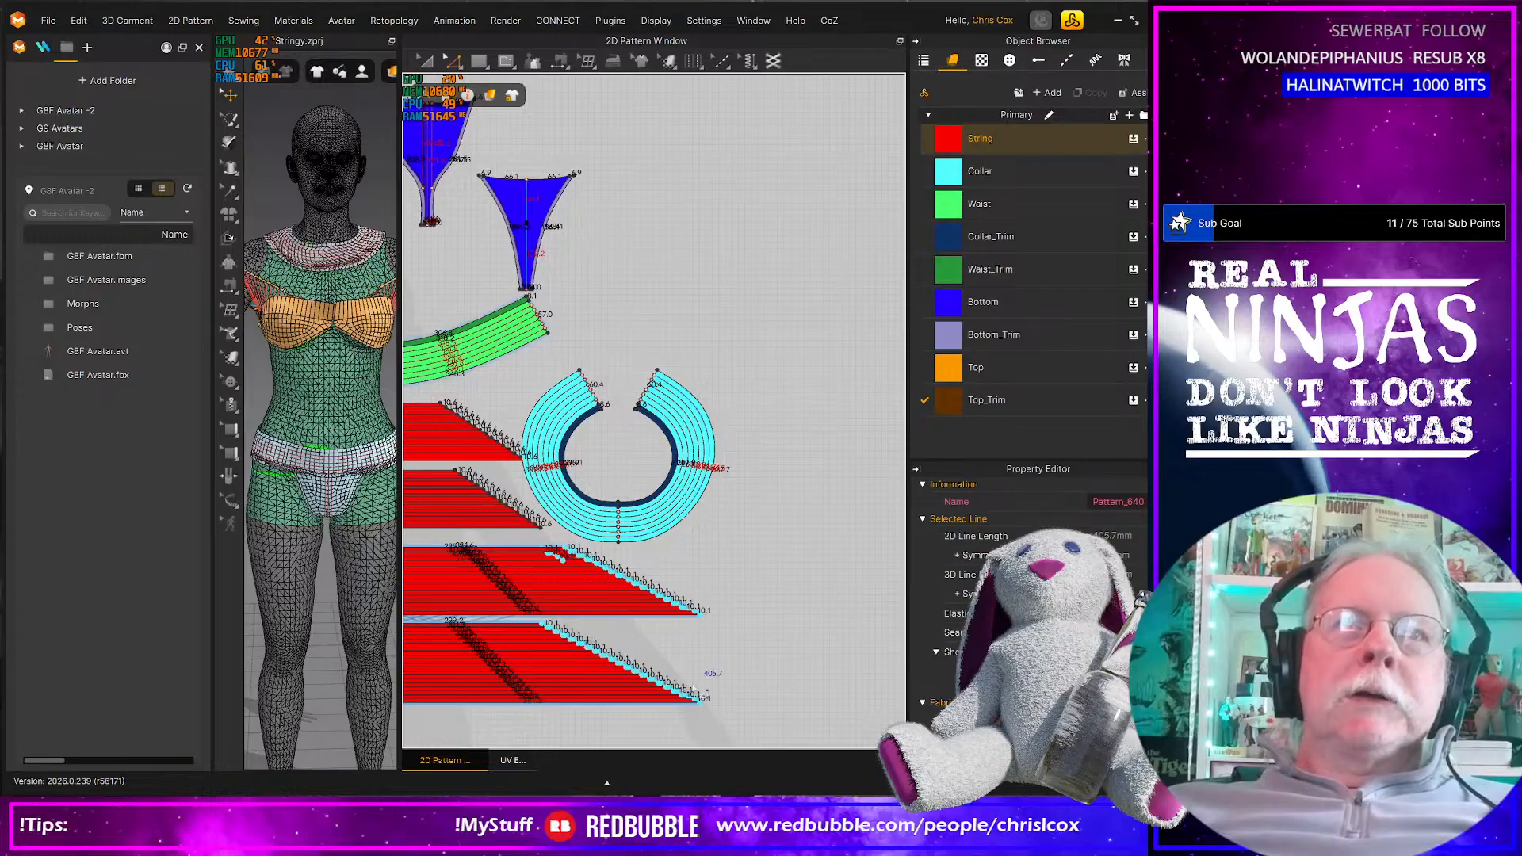
left_click(735, 552)
scroll(600, 566, "up", 4)
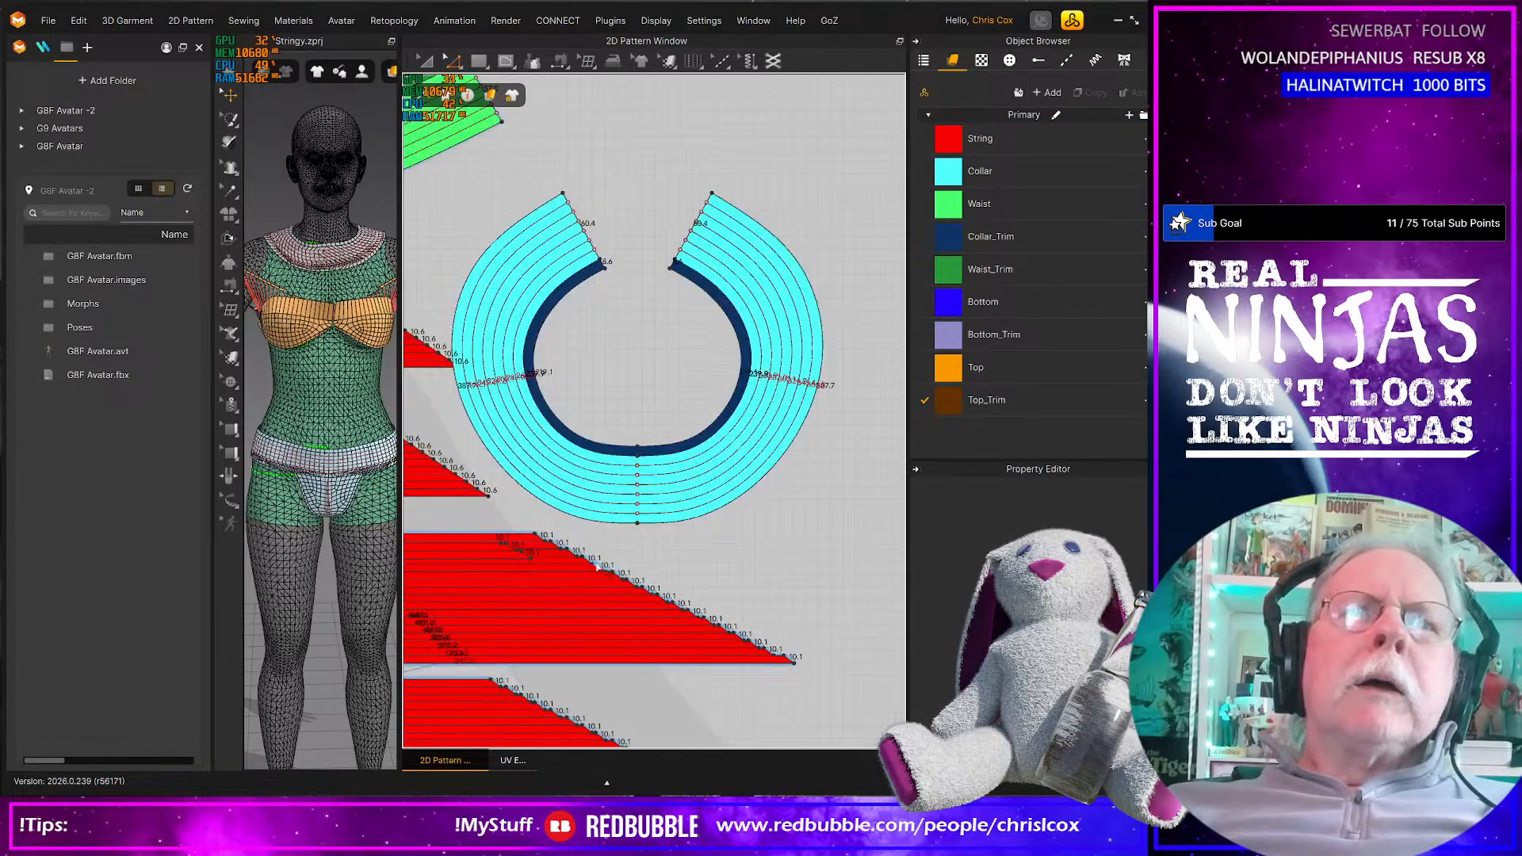
Select the displaced strings inside the right half of the third string group and nudge them up to its stepped upper edge
middle_click_drag(603, 566, 872, 527)
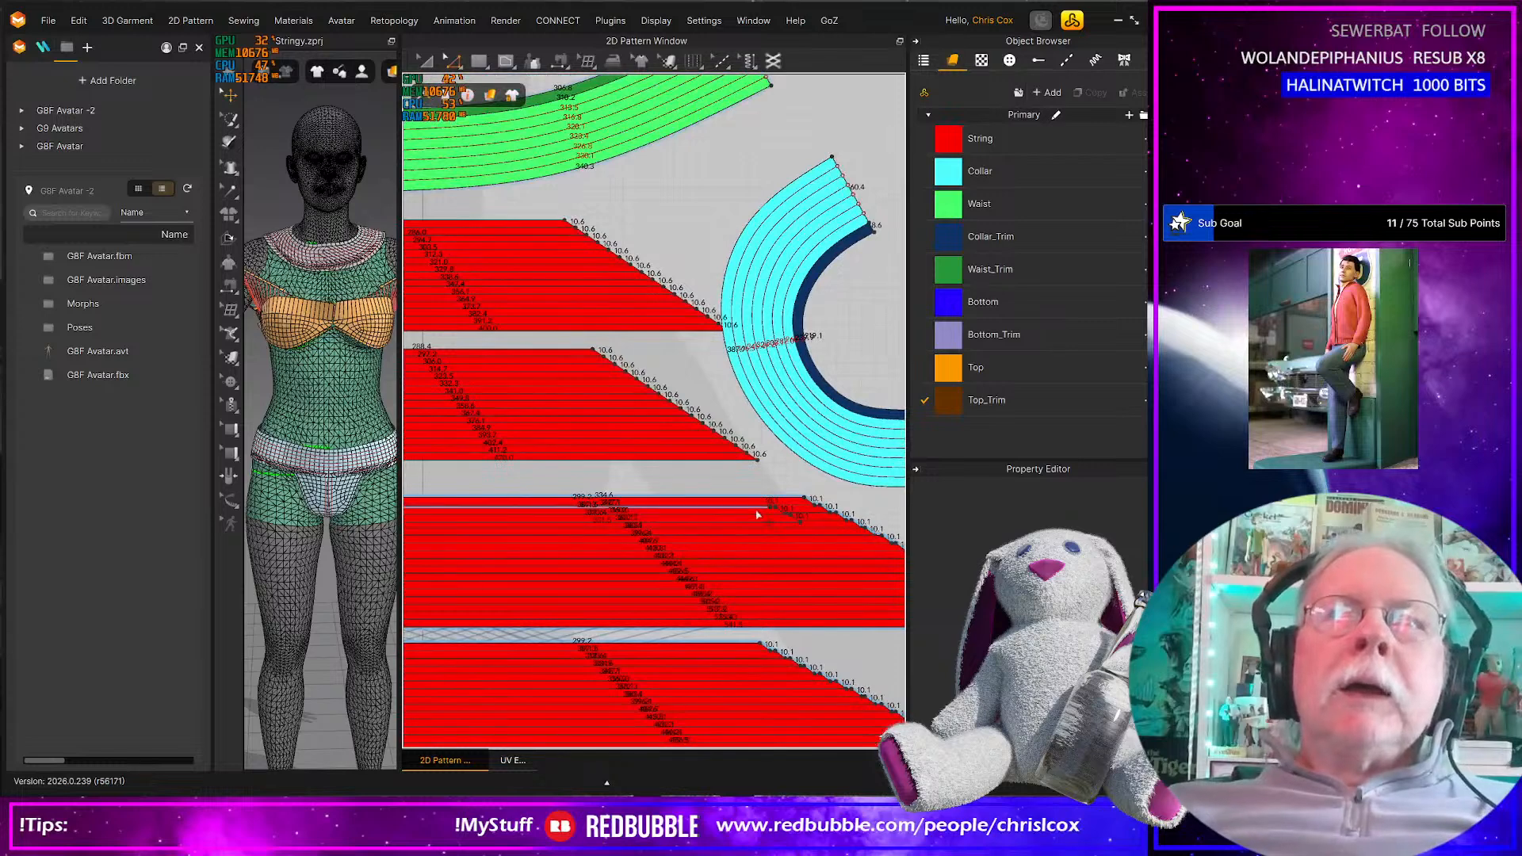
scroll(754, 516, "up", 3)
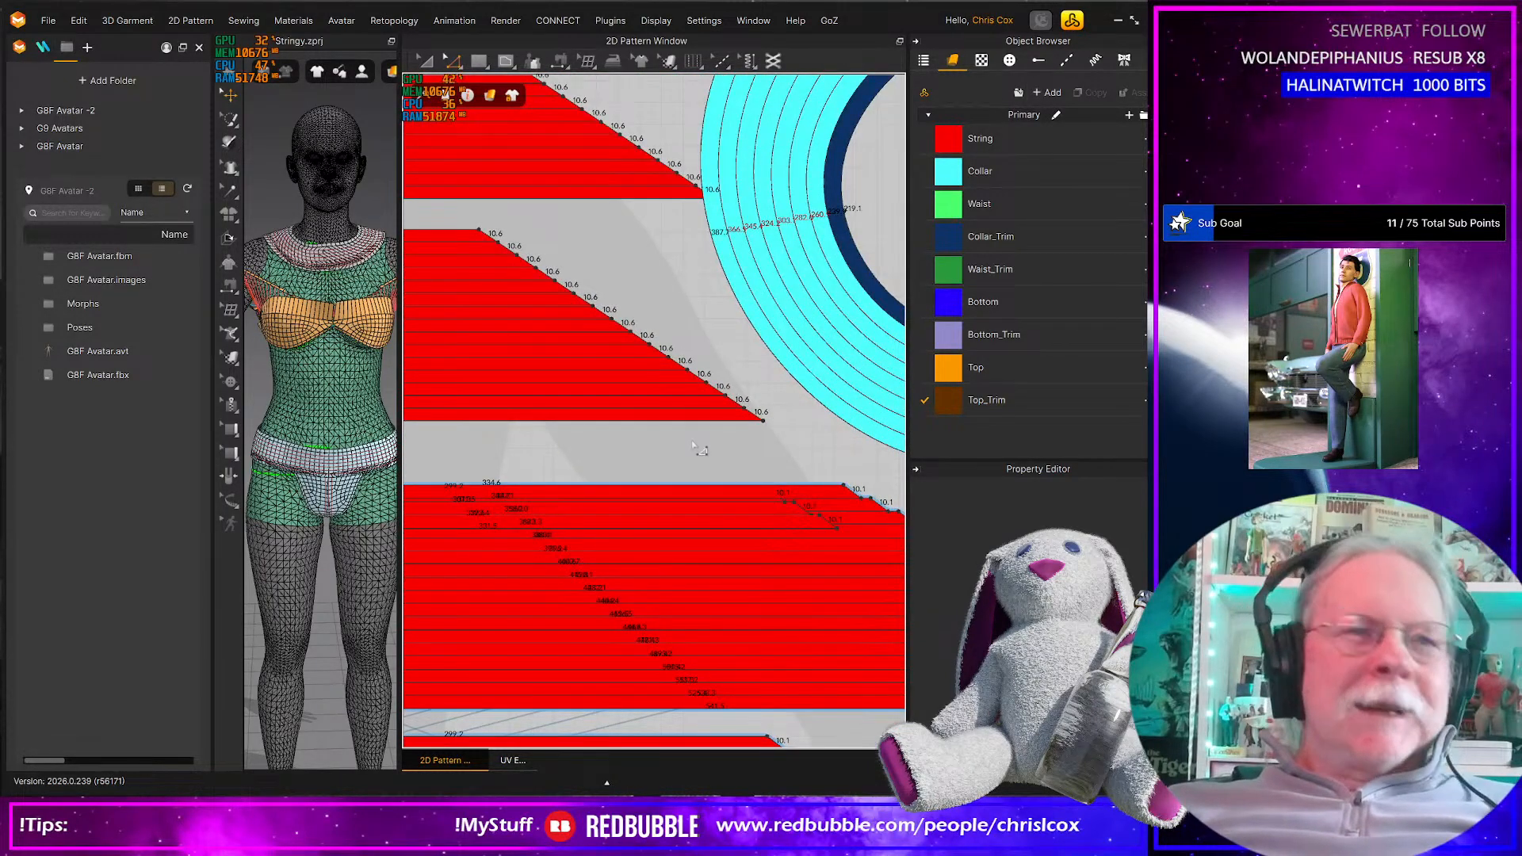
left_click(723, 512)
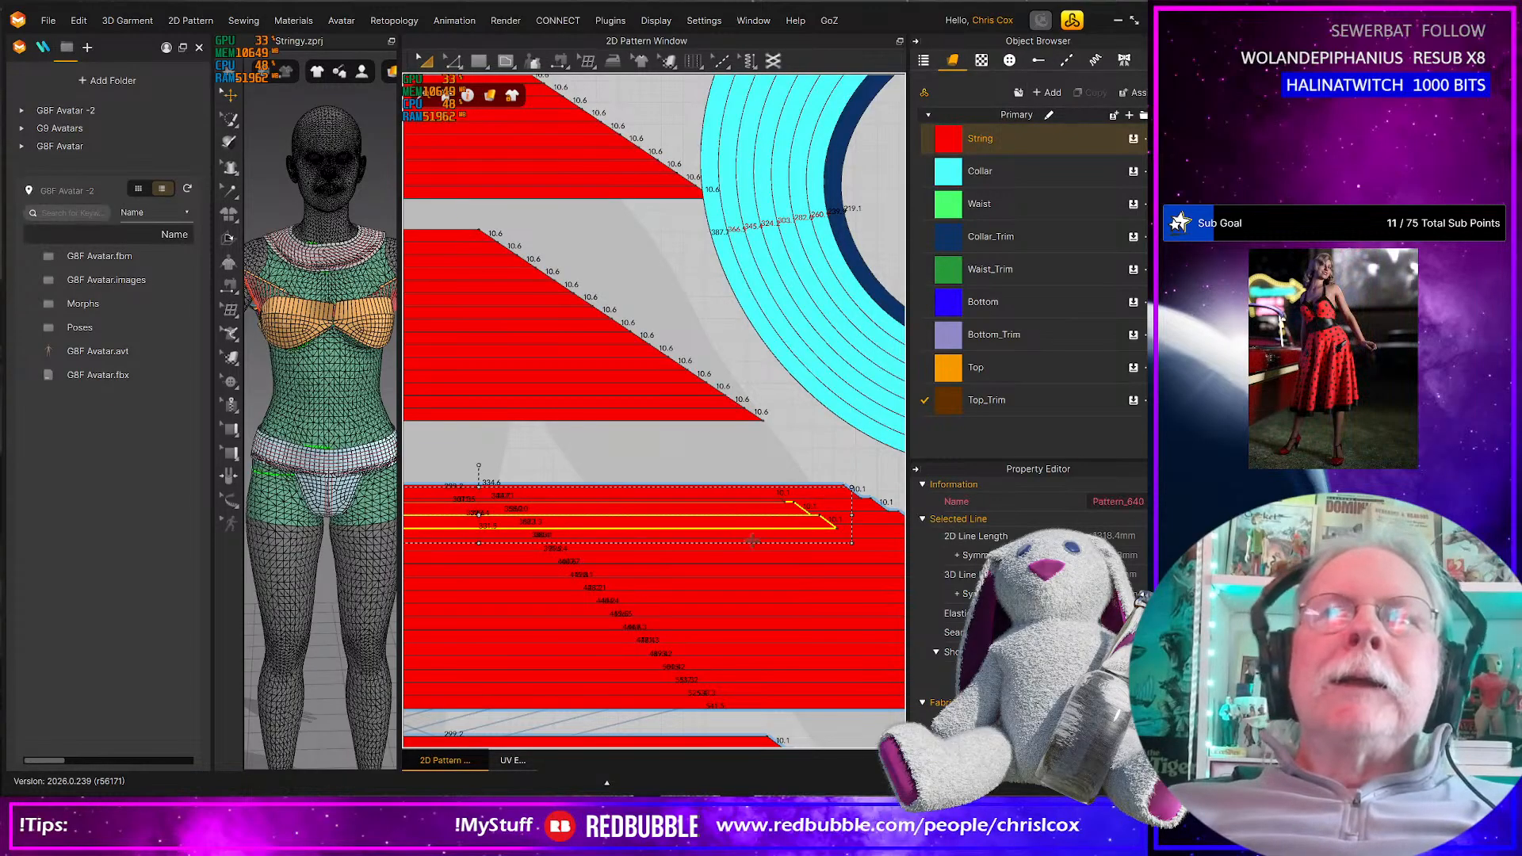
key("Up")
key("Up")
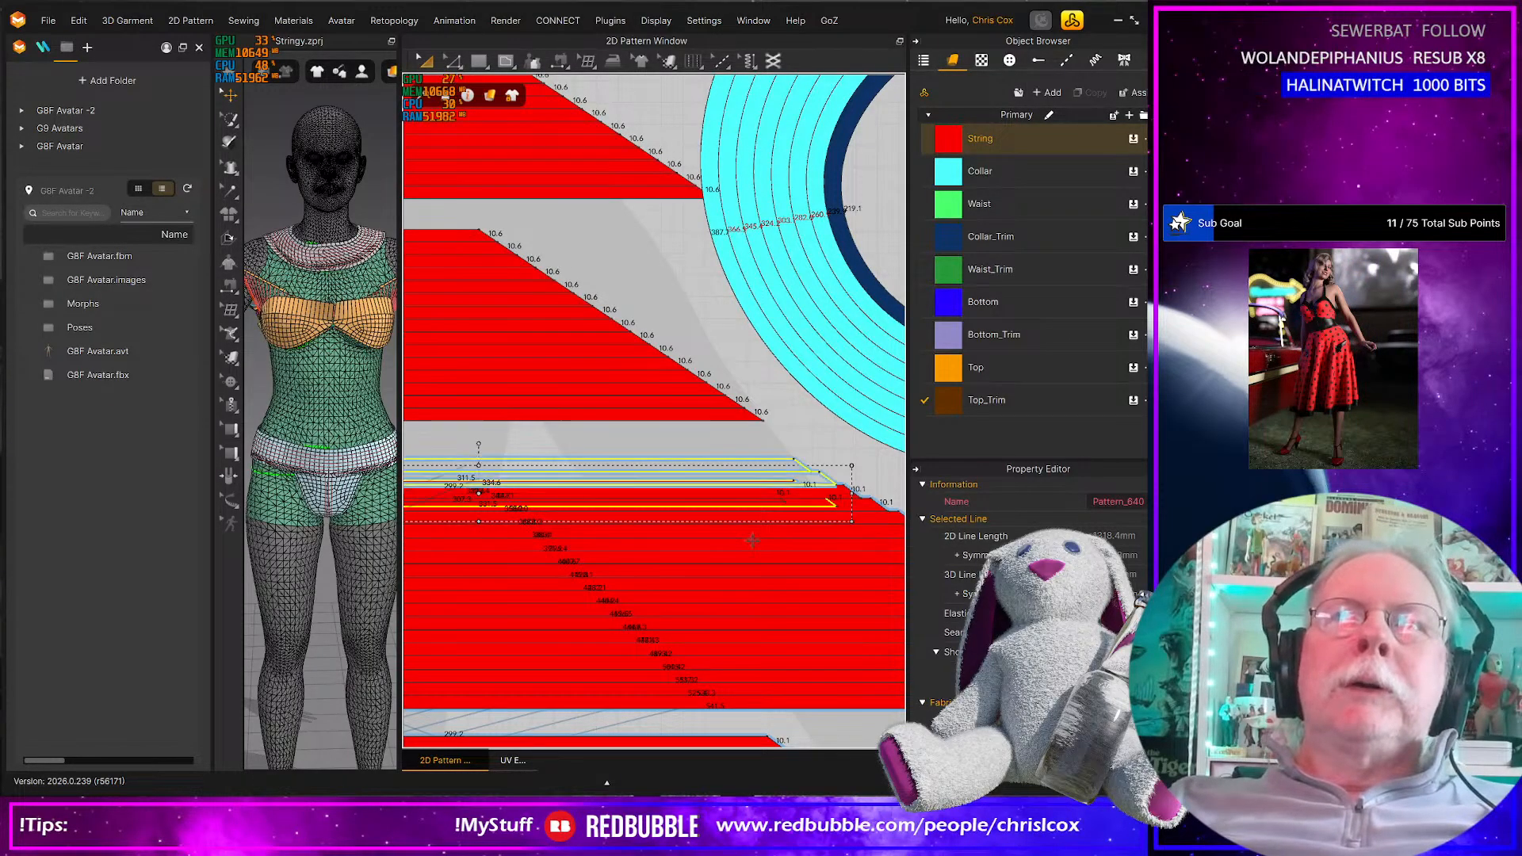
Select the remaining displaced string in the third group's right half and nudge it up to form the group's topmost strip
scroll(752, 543, "up", 4)
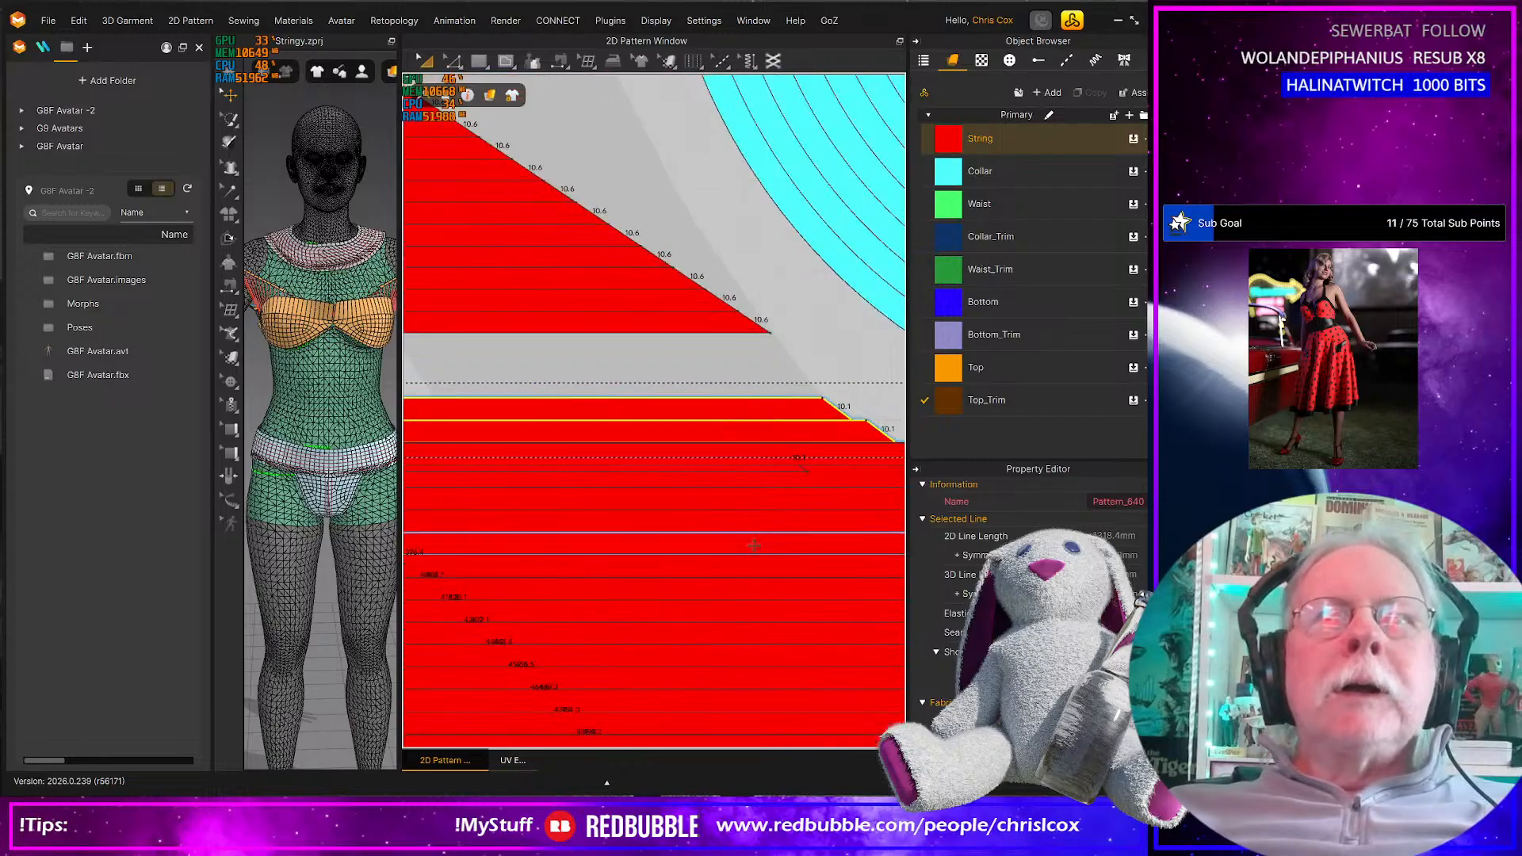
left_click(794, 479)
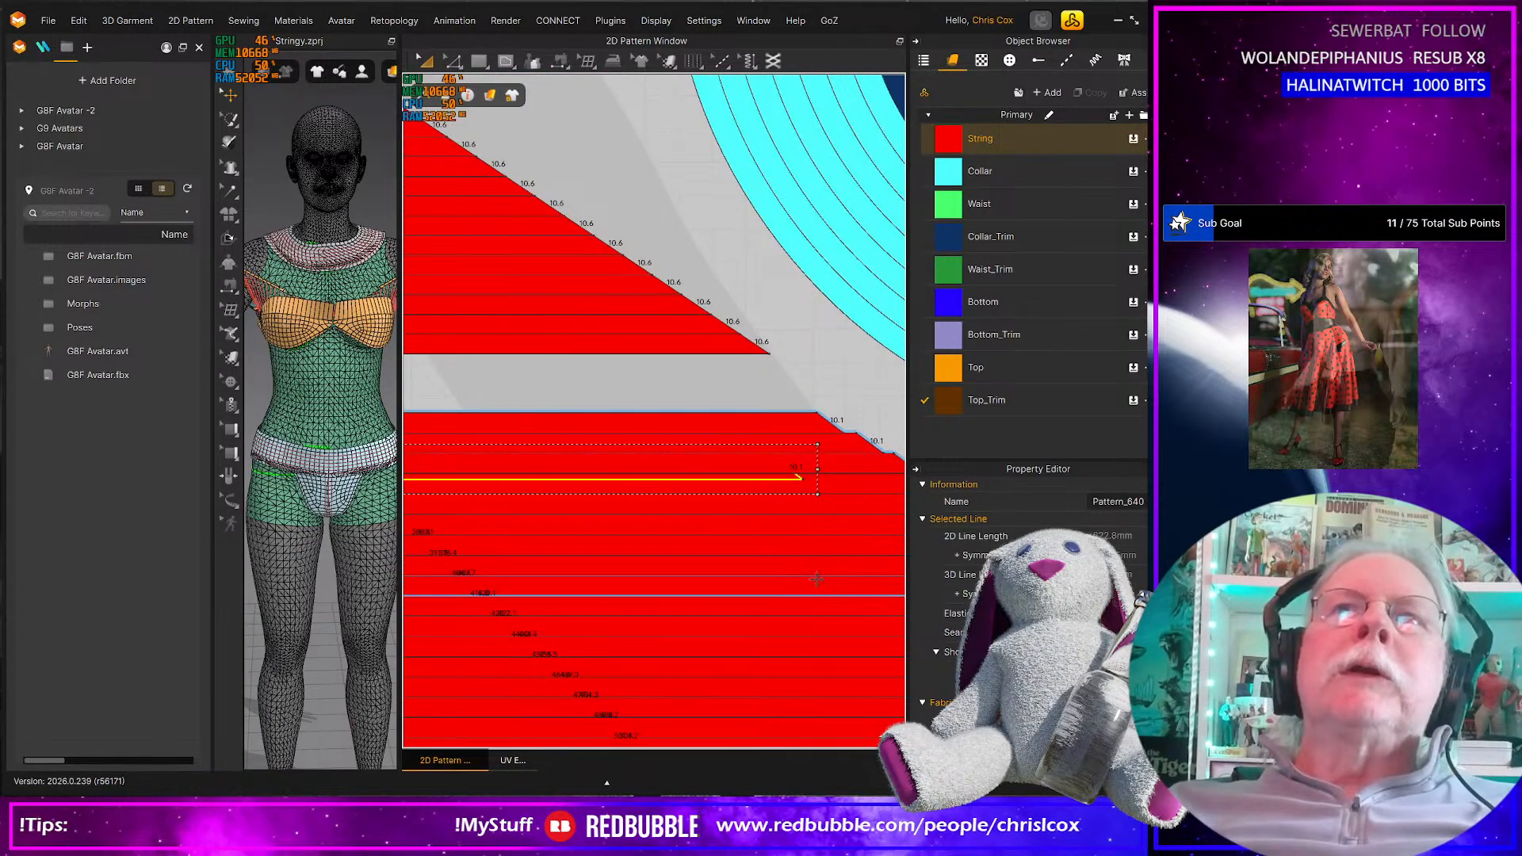
key("Up")
key("Up")
key("Up")
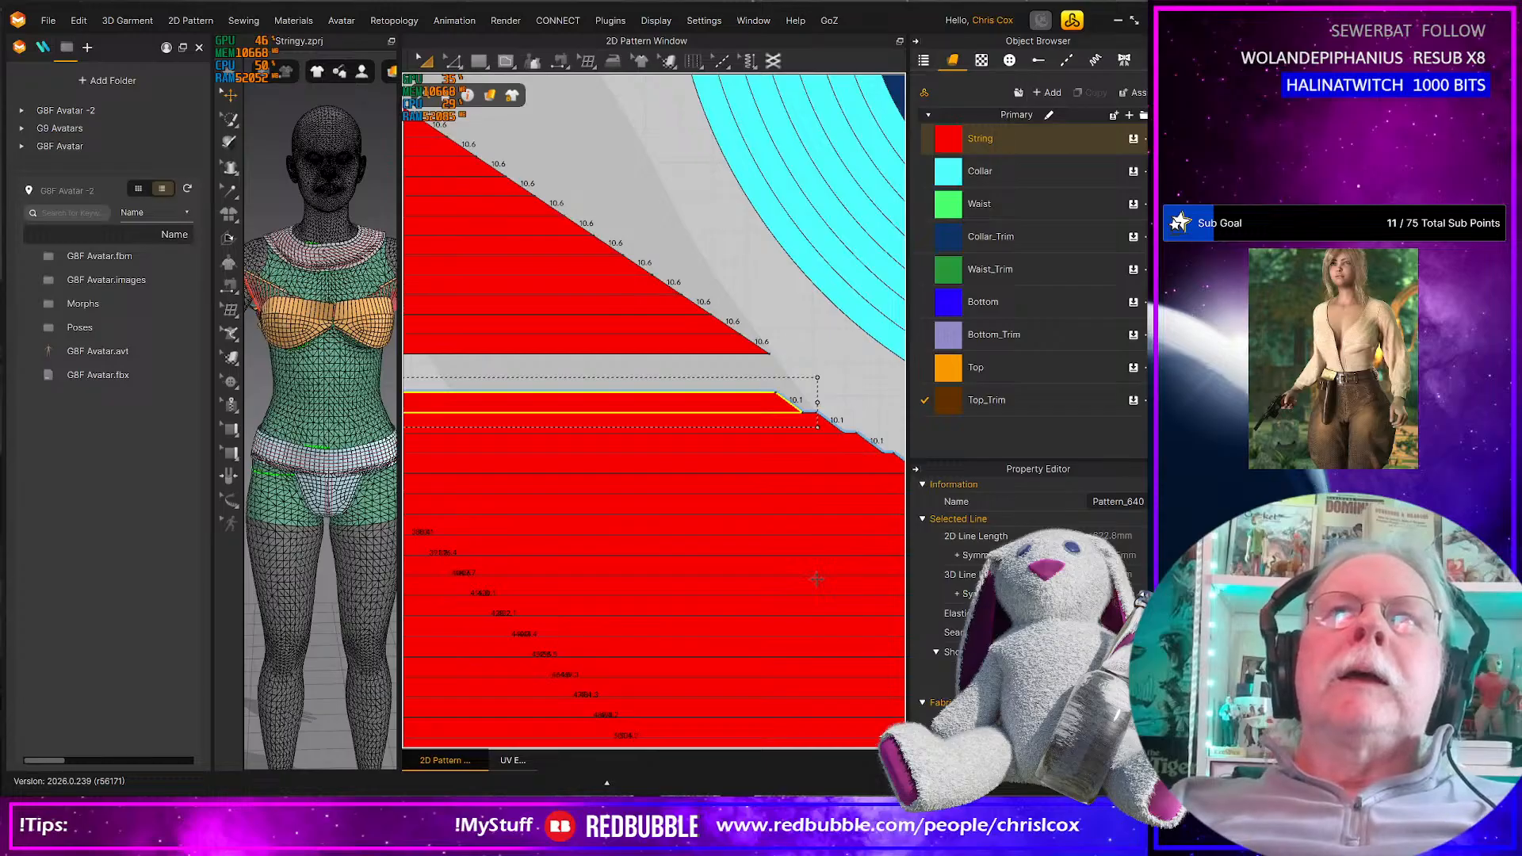
Select the displaced strings in the third string group's left half together and nudge them up to continue the slanted left end
scroll(816, 580, "down", 6)
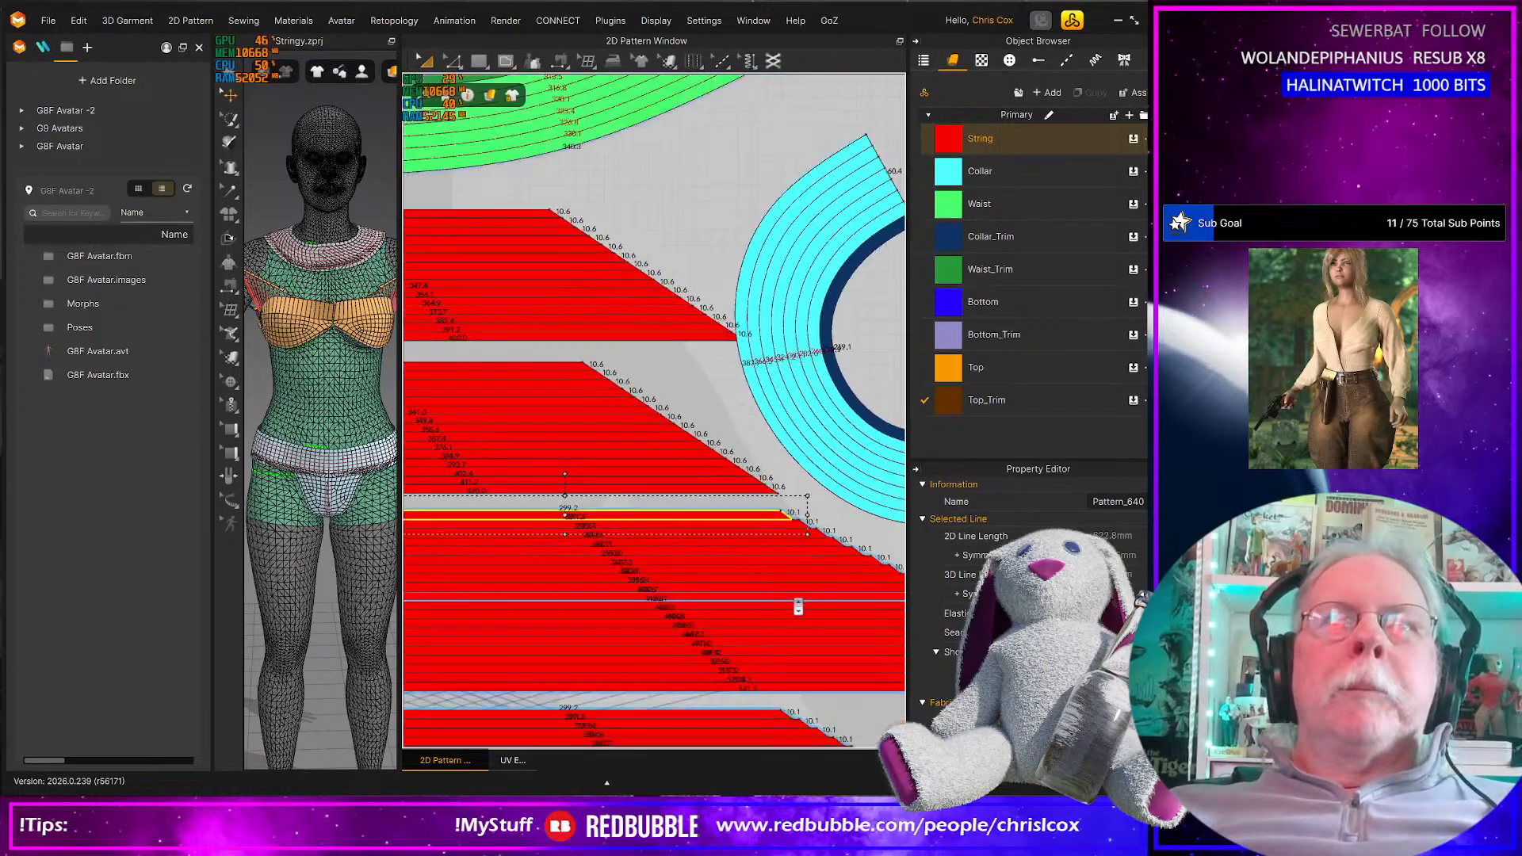
middle_click_drag(781, 612, 961, 615)
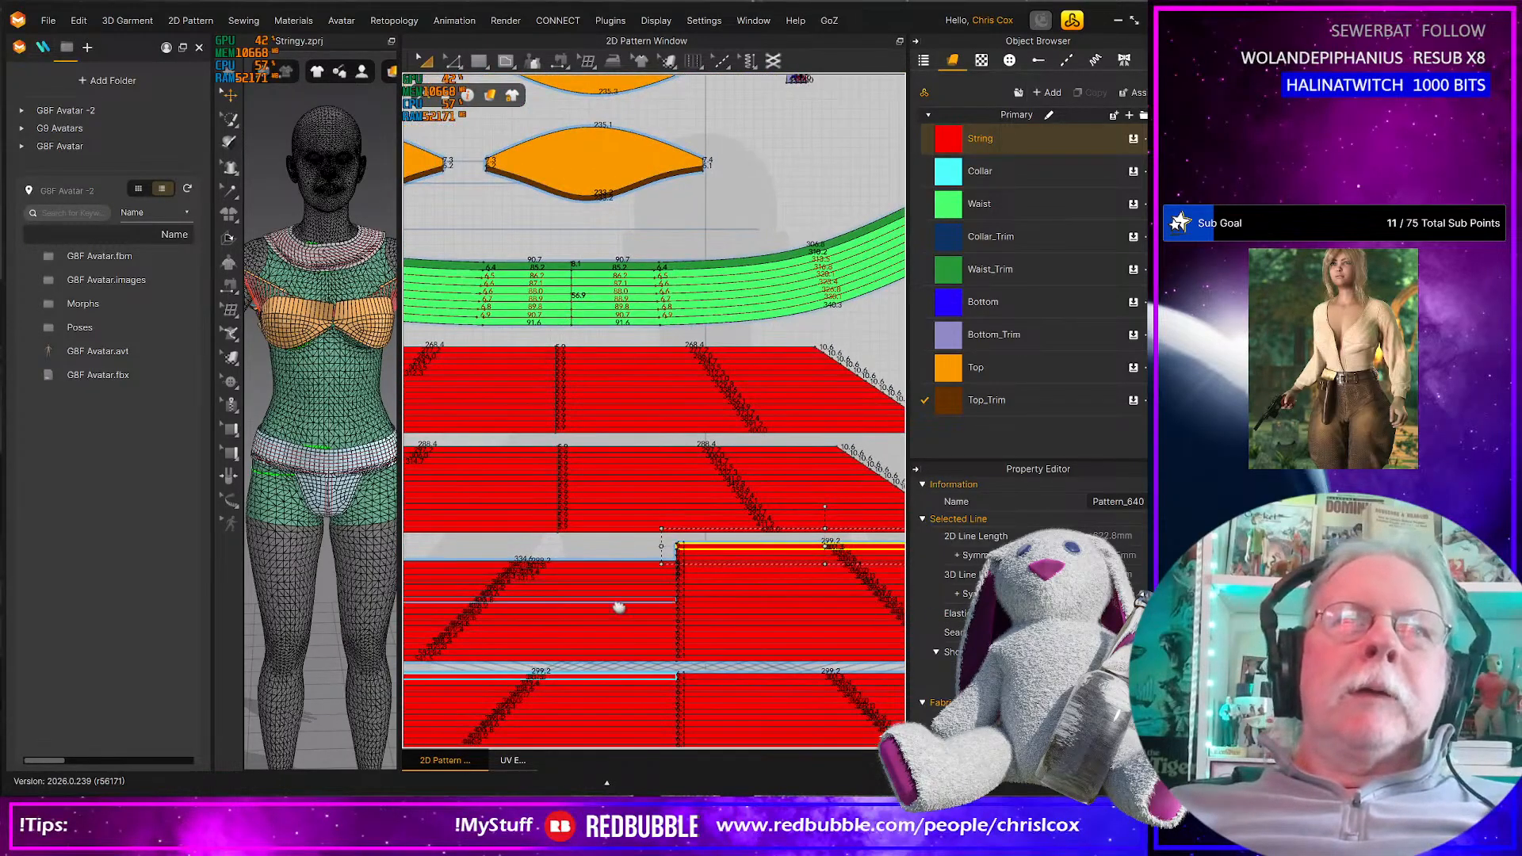
middle_click_drag(524, 602, 696, 586)
scroll(696, 586, "up", 5)
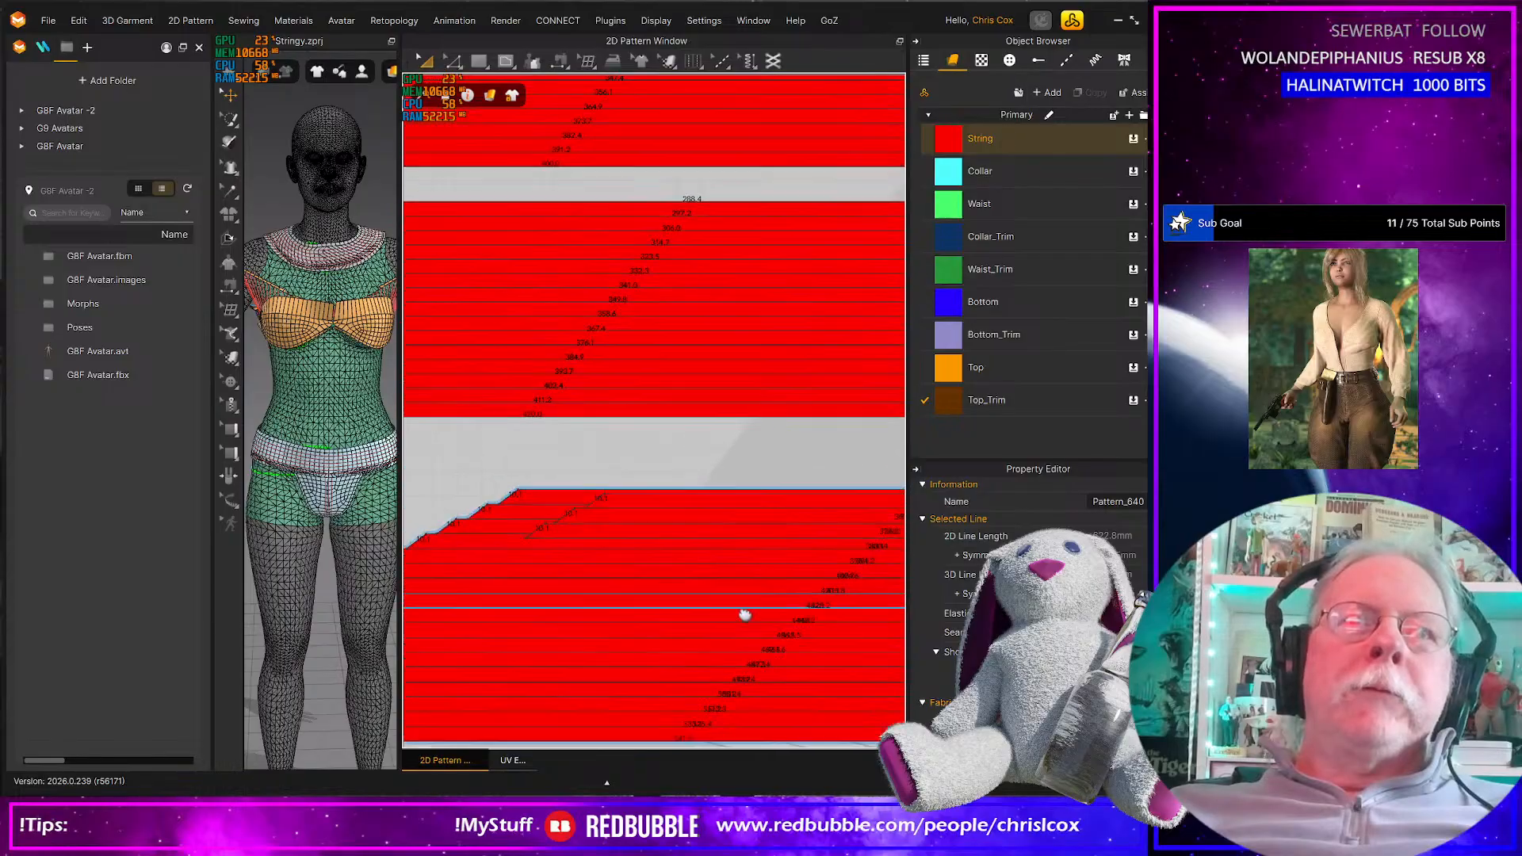
left_click(615, 517)
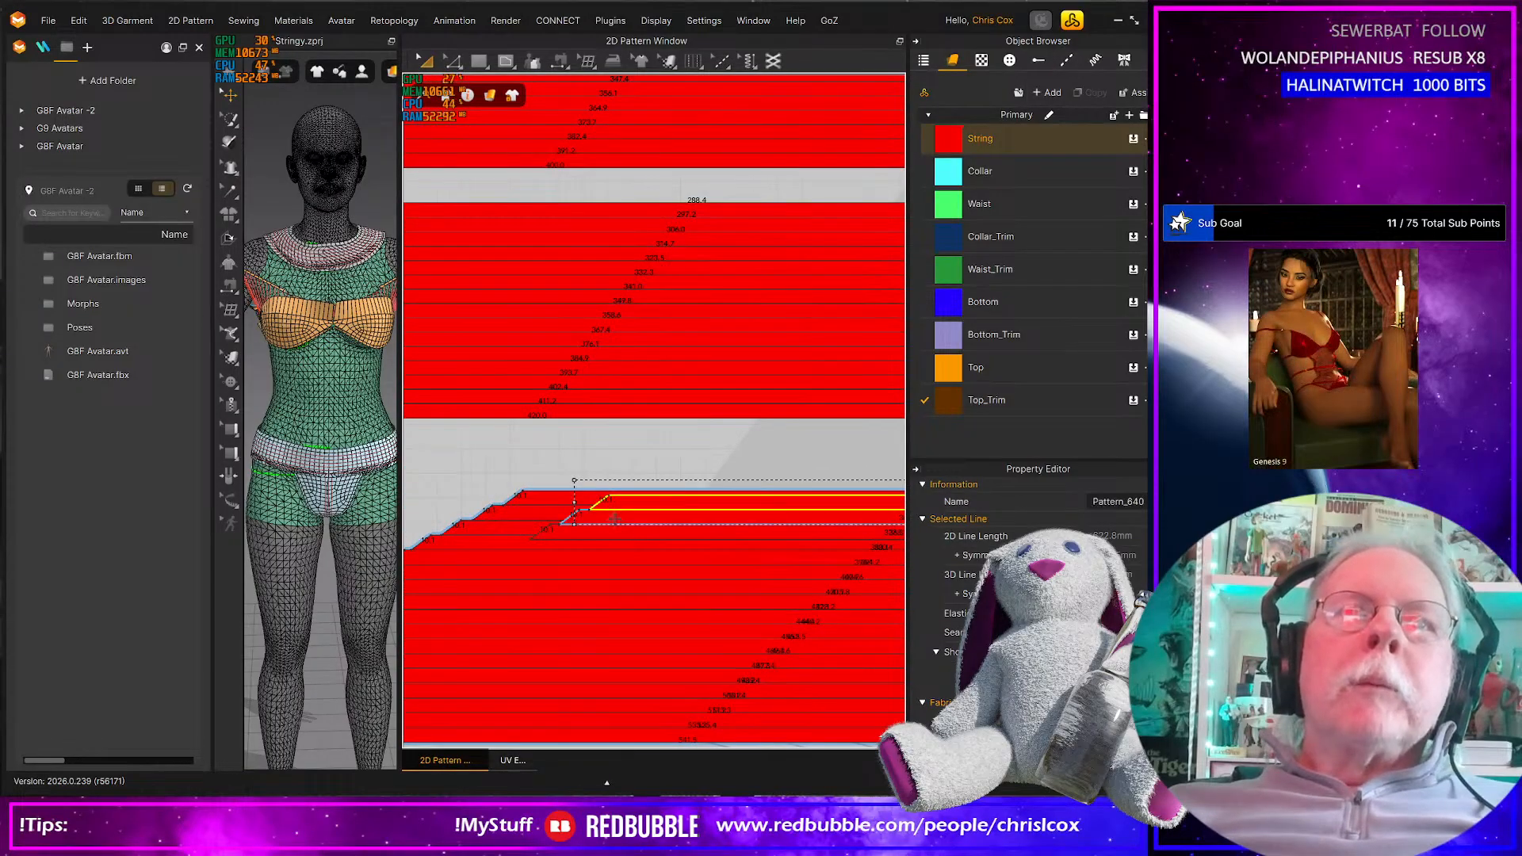
left_click(615, 519, "shift")
left_click(627, 533, "shift")
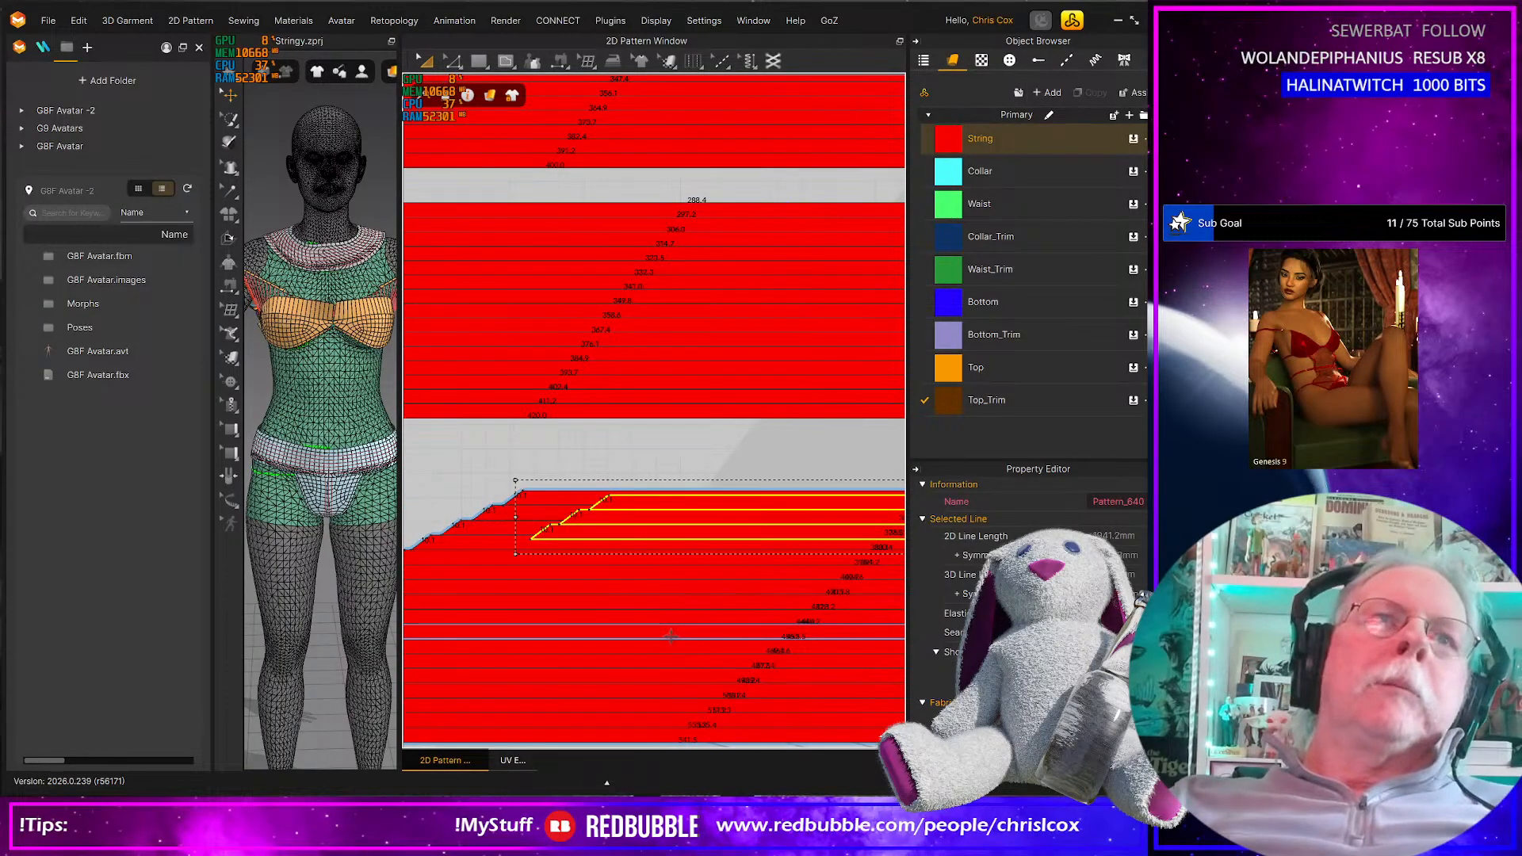
key("Up")
key("Up")
key("Up")
key("Up")
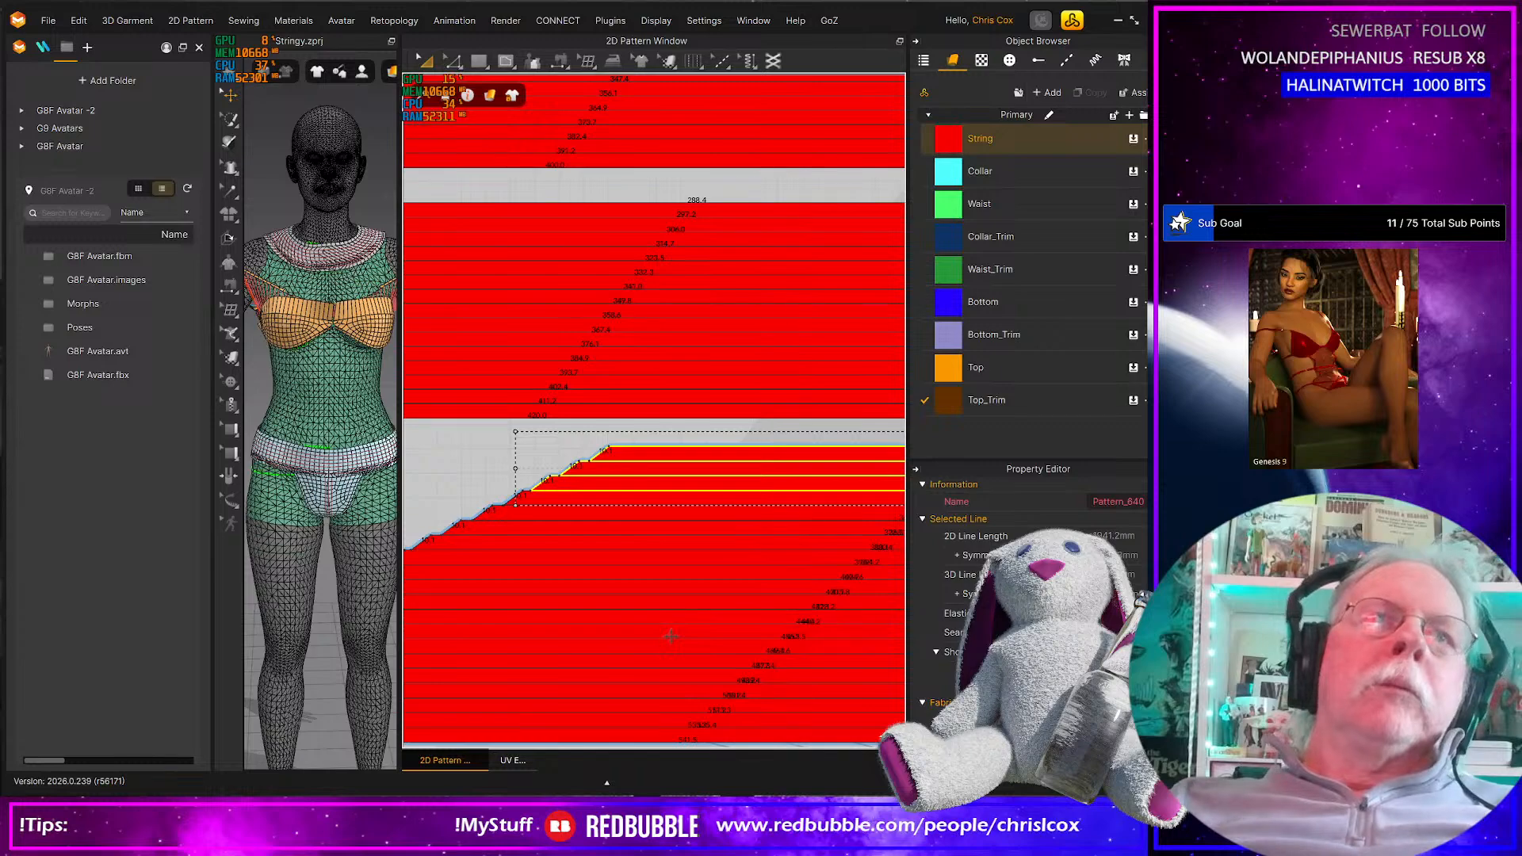
Select the collar with its trim and move it down until its right edge lines up with the right tip of the string groups
scroll(706, 642, "down", 5)
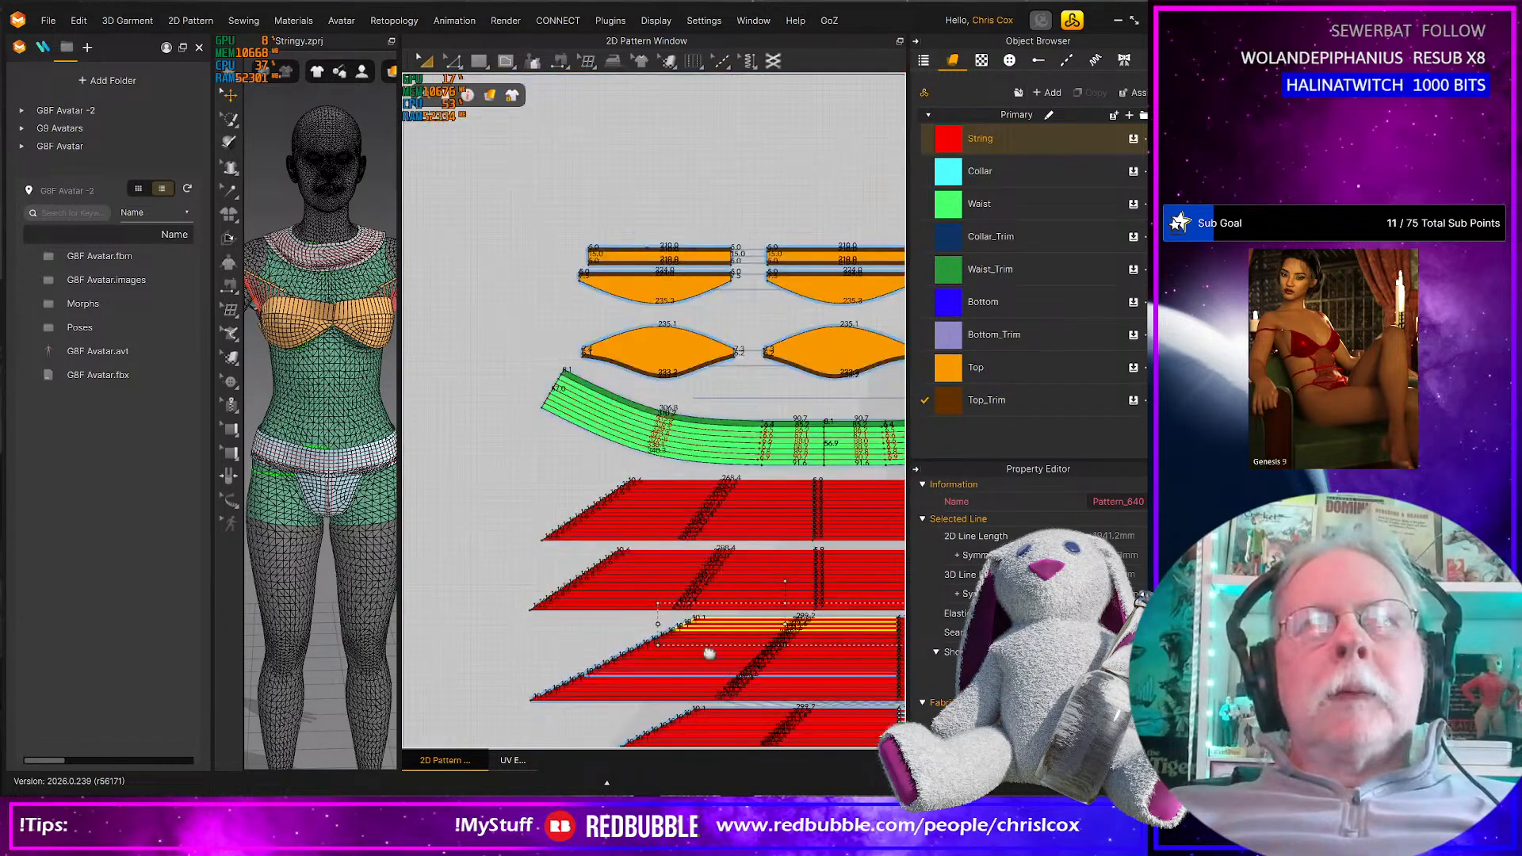
middle_click_drag(709, 654, 611, 505)
middle_click_drag(697, 629, 584, 614)
middle_click_drag(726, 520, 515, 638)
scroll(642, 555, "up", 2)
left_click_drag(851, 280, 559, 631)
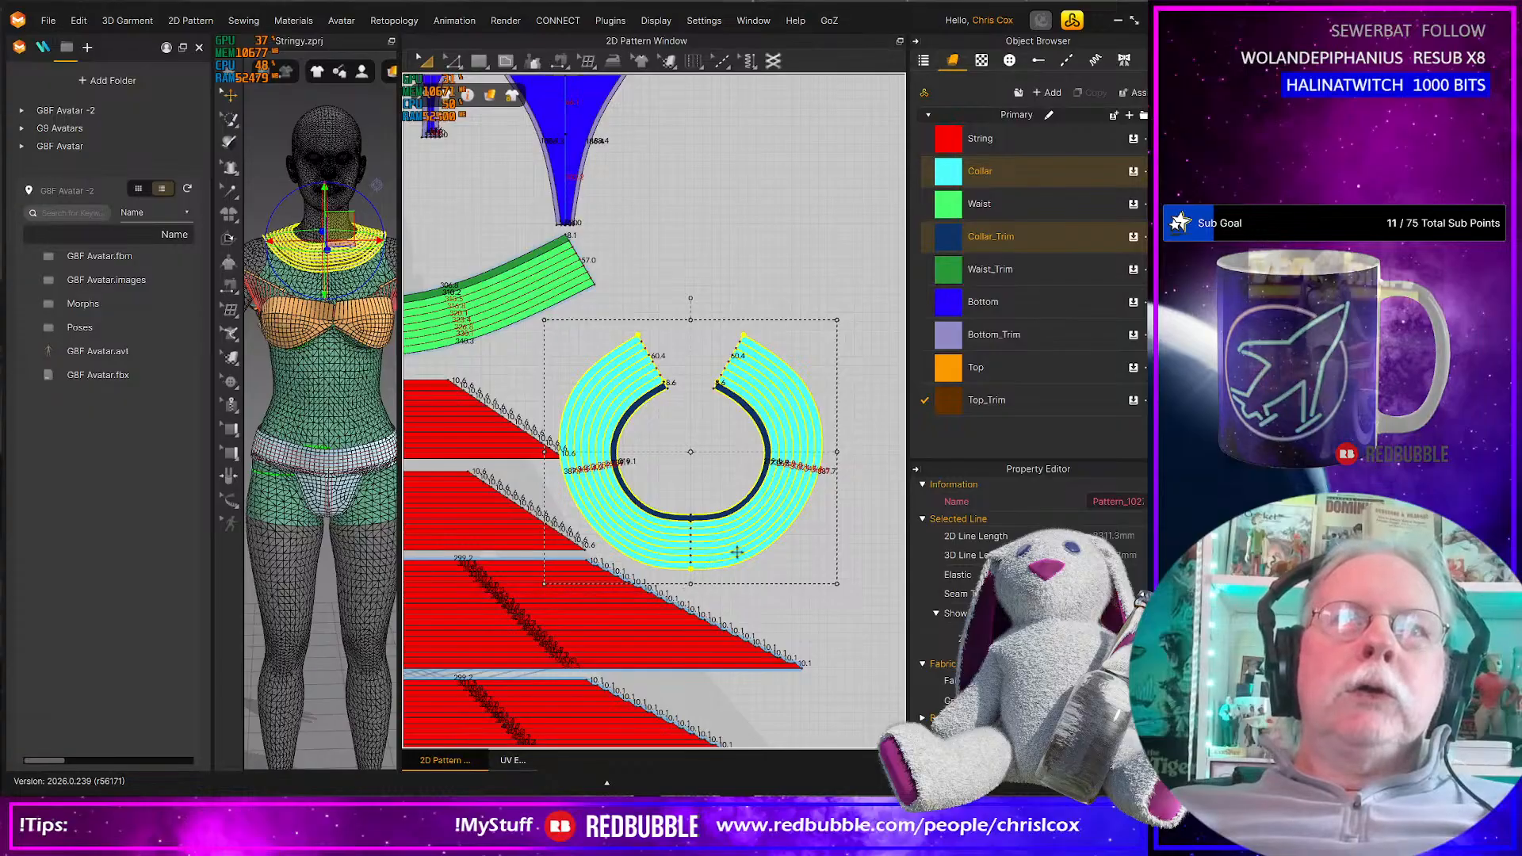
scroll(843, 559, "up", 2)
scroll(843, 557, "down", 2)
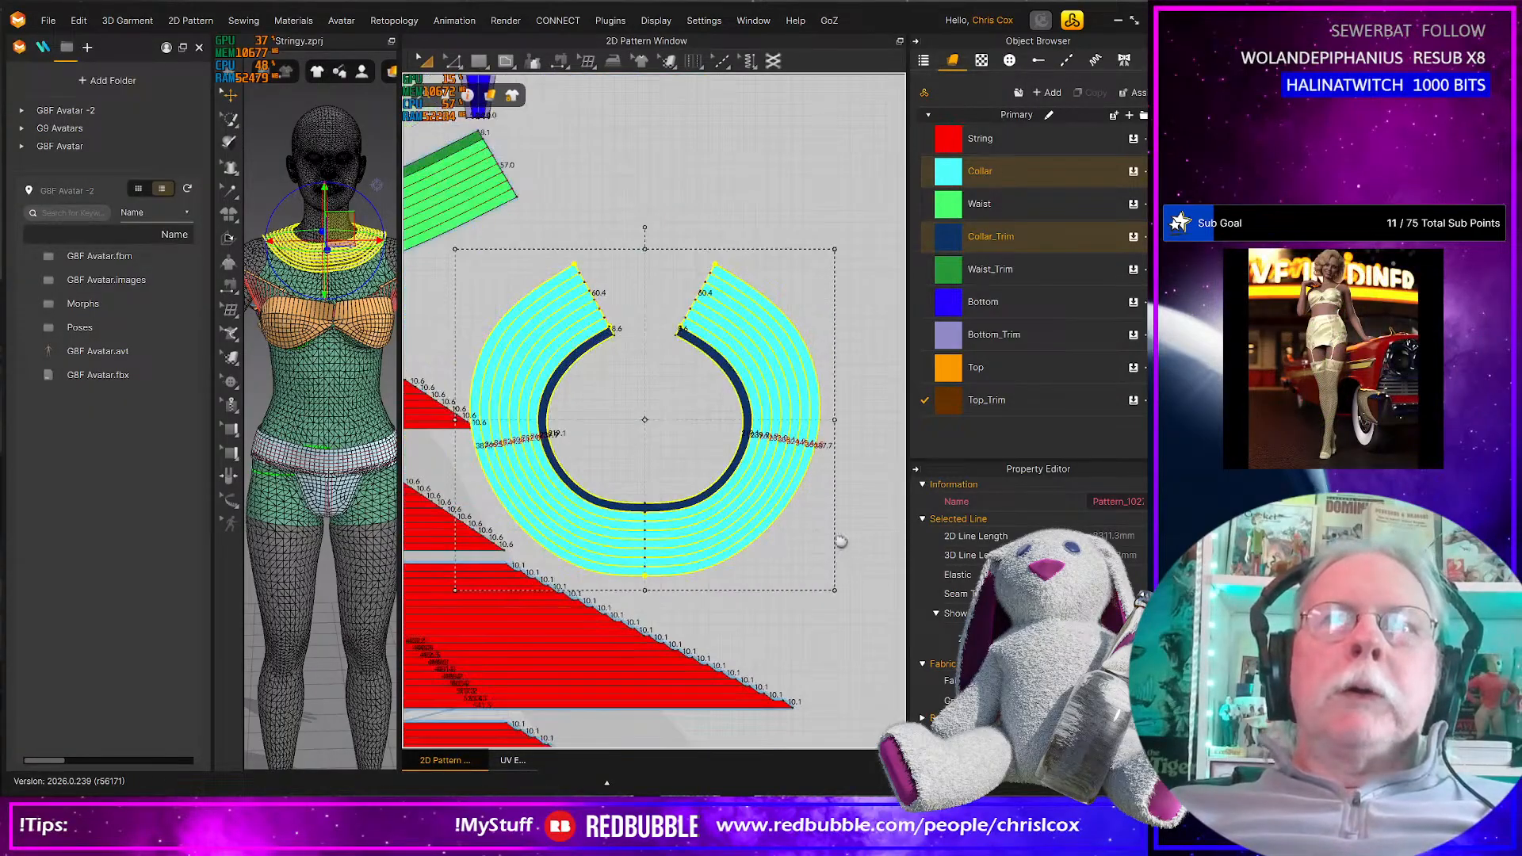
middle_click_drag(840, 533, 826, 420)
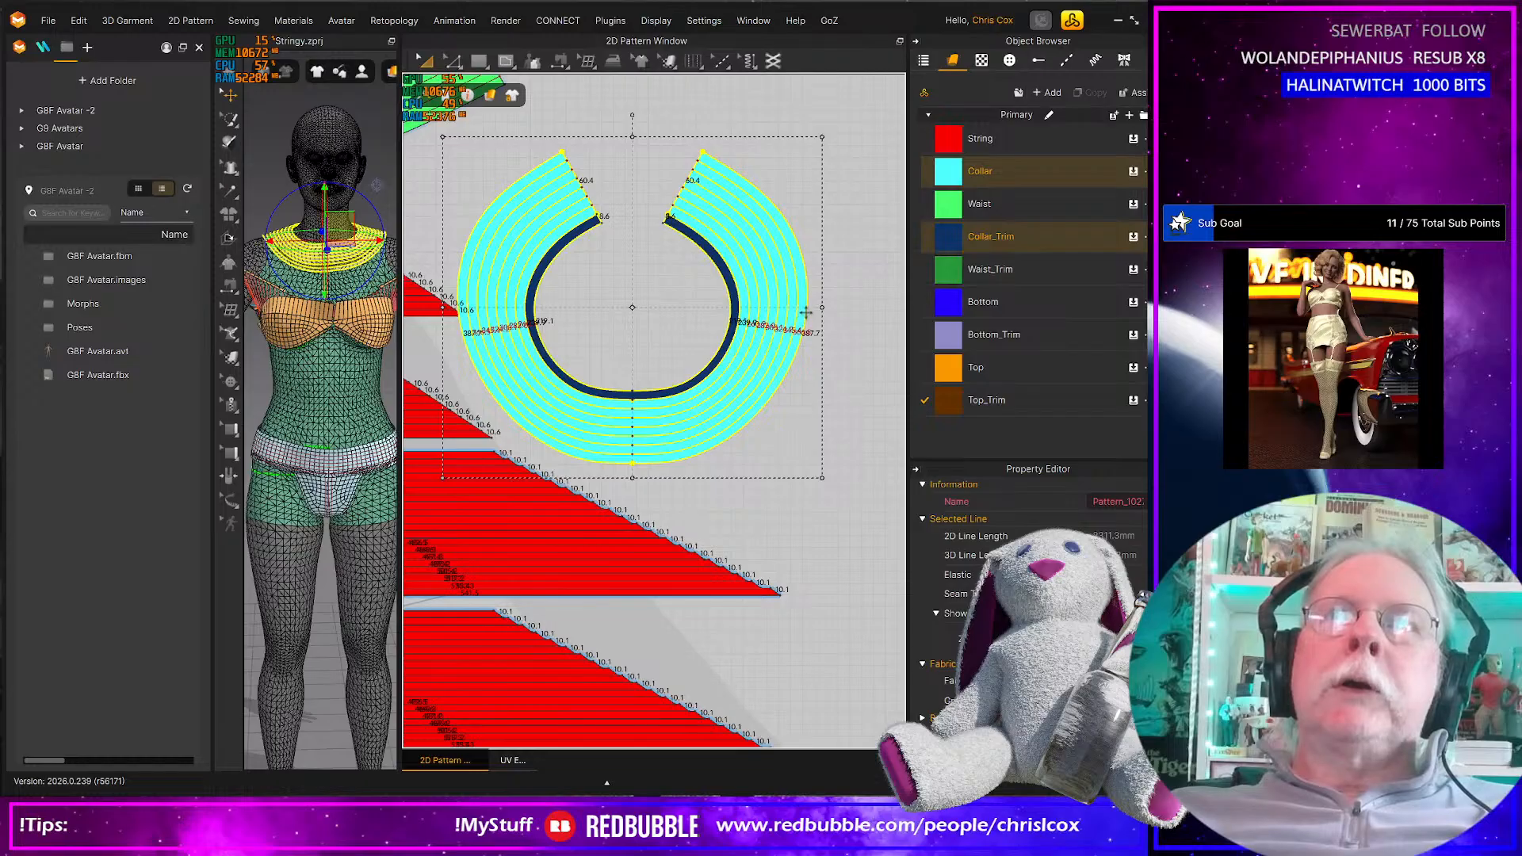
left_click_drag(791, 386, 762, 668)
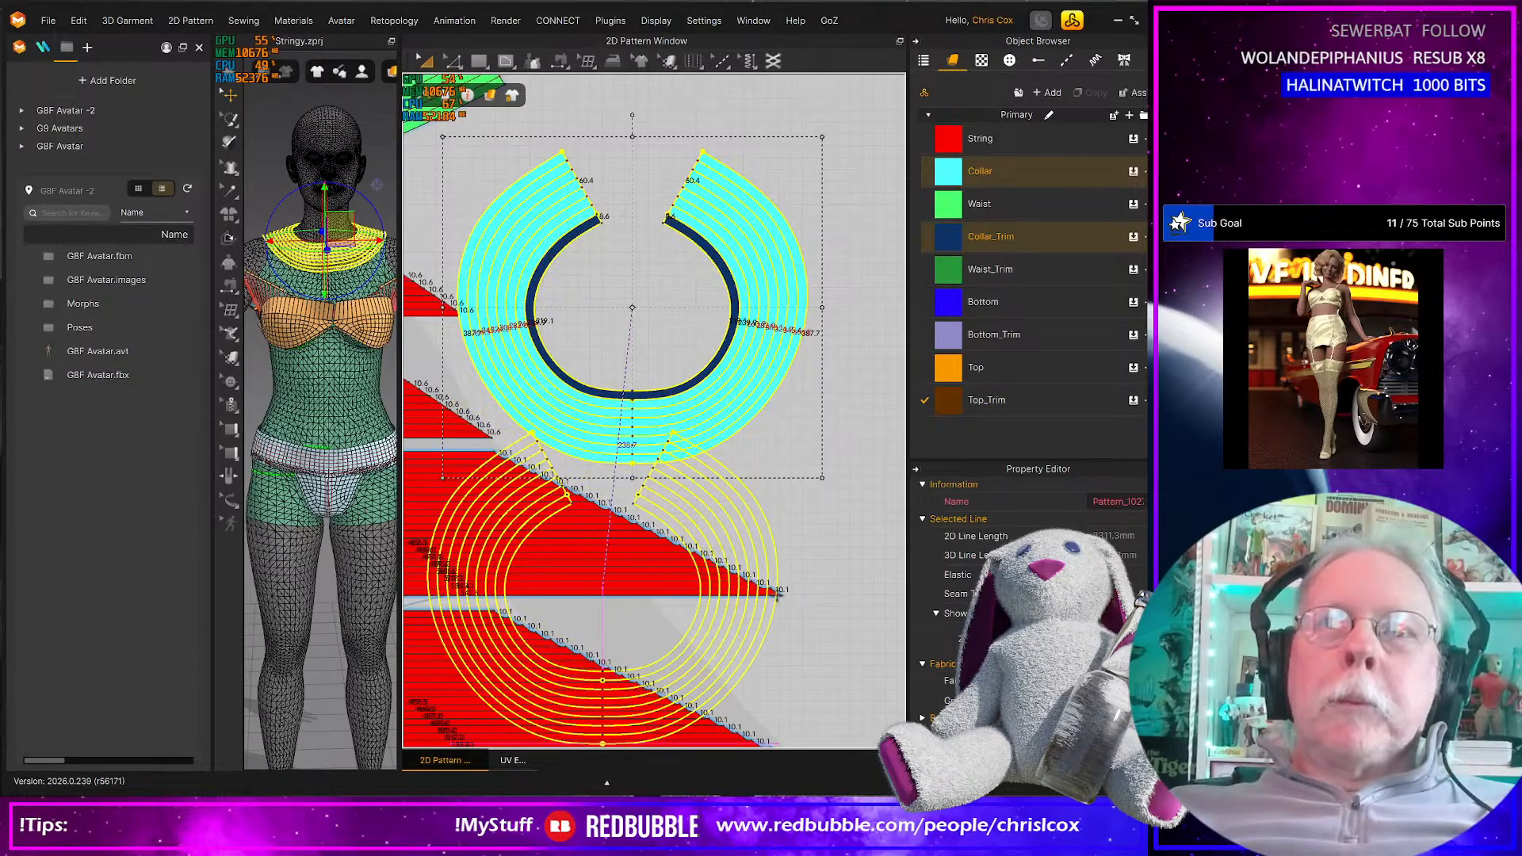
left_click_drag(777, 594, 780, 669)
Nudge the collar and its trim straight up until they clear the string, waist and bottom patterns
scroll(797, 671, "down", 4)
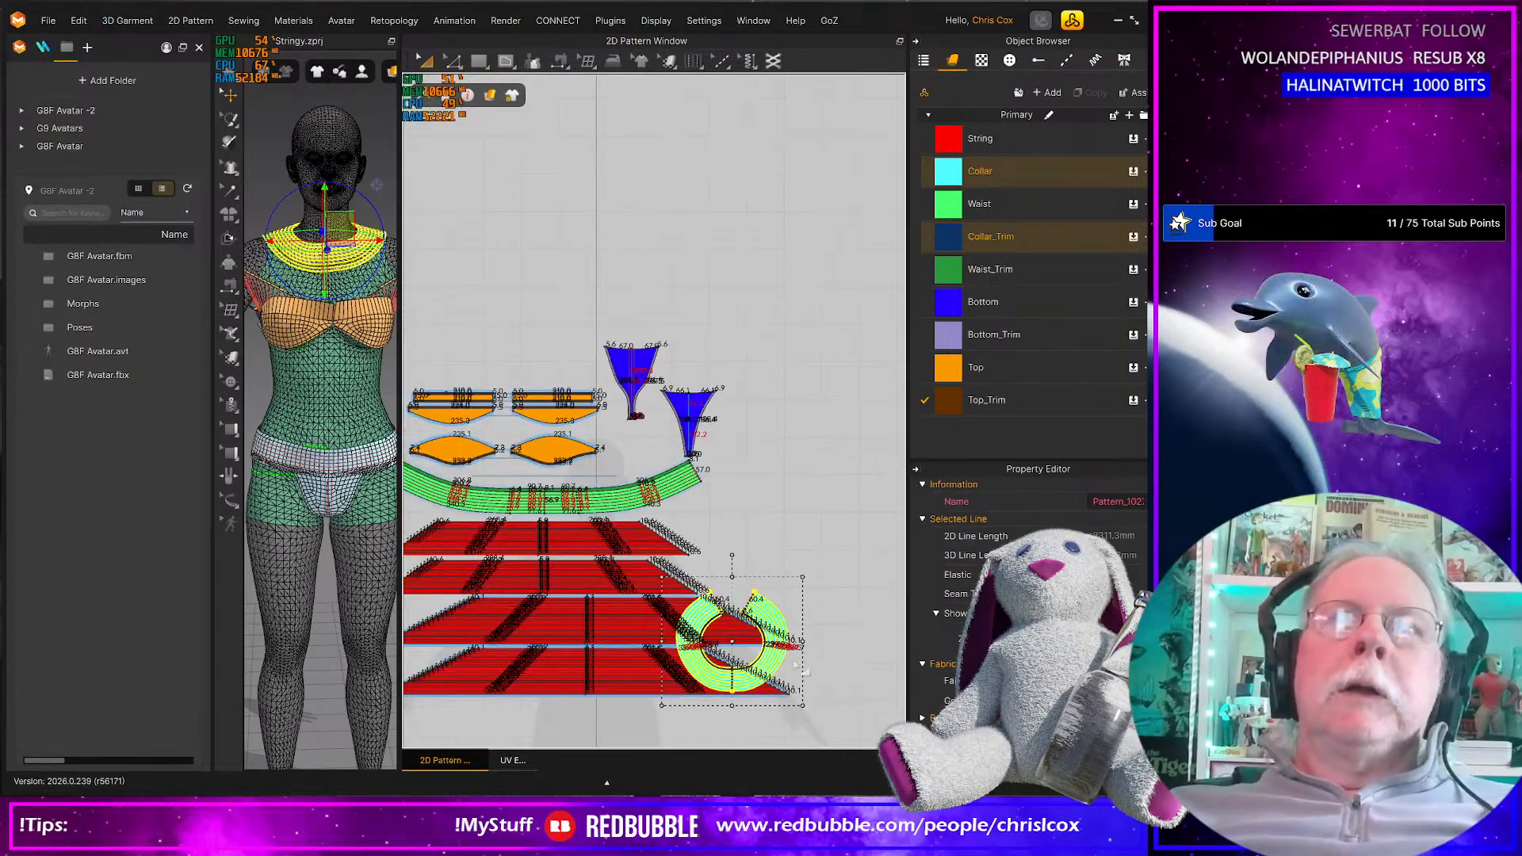
key("Up")
key("Up")
key("Up")
key("Up")
key("Up")
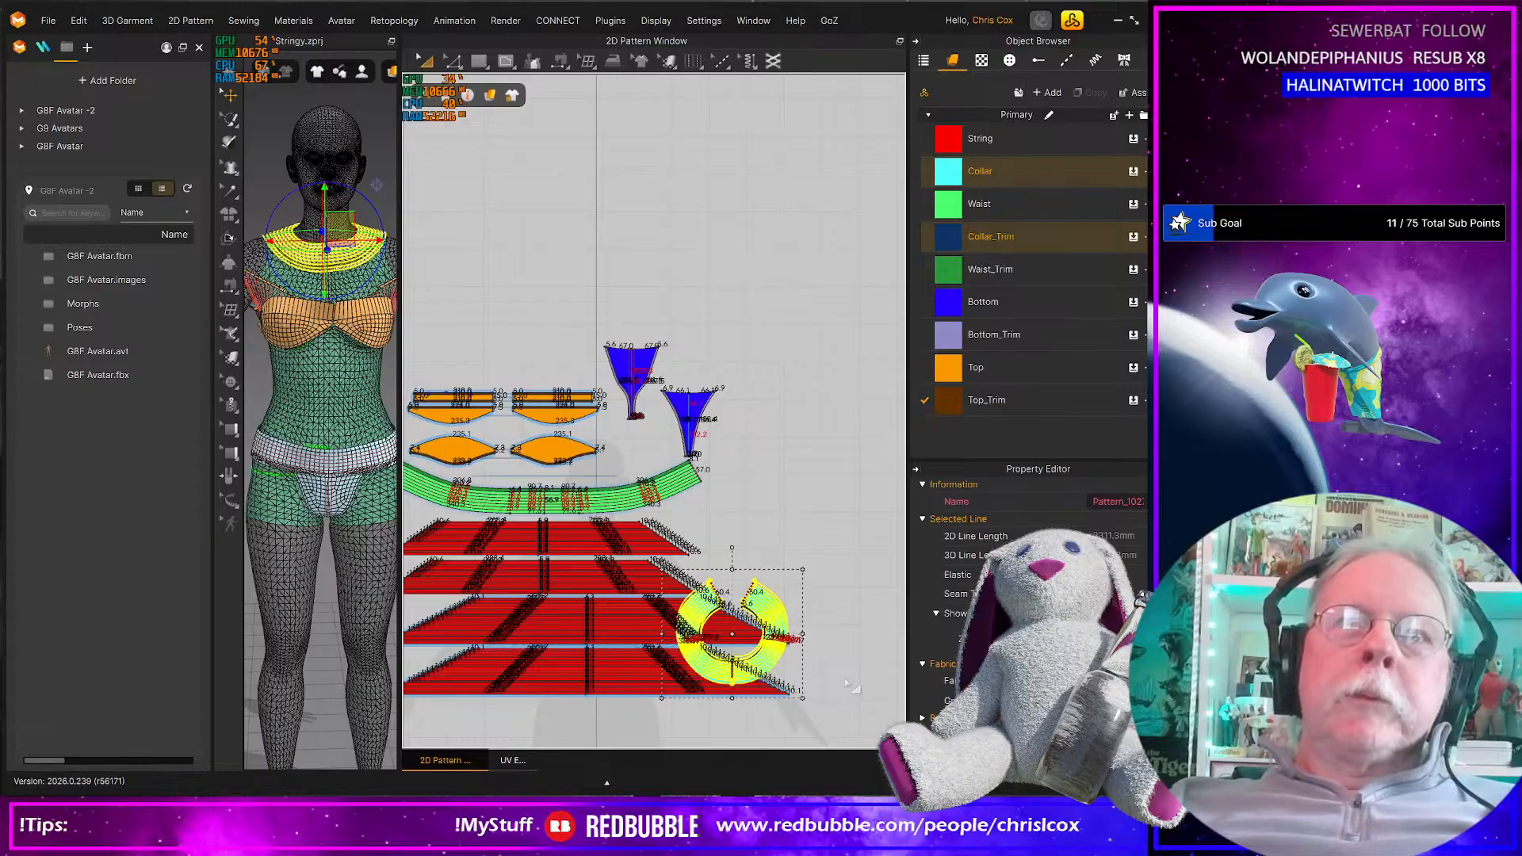
key("Up")
key("Up")
key("Up")
key("Up")
key("Up")
key("Up")
key("Up")
key("Up")
key("Up")
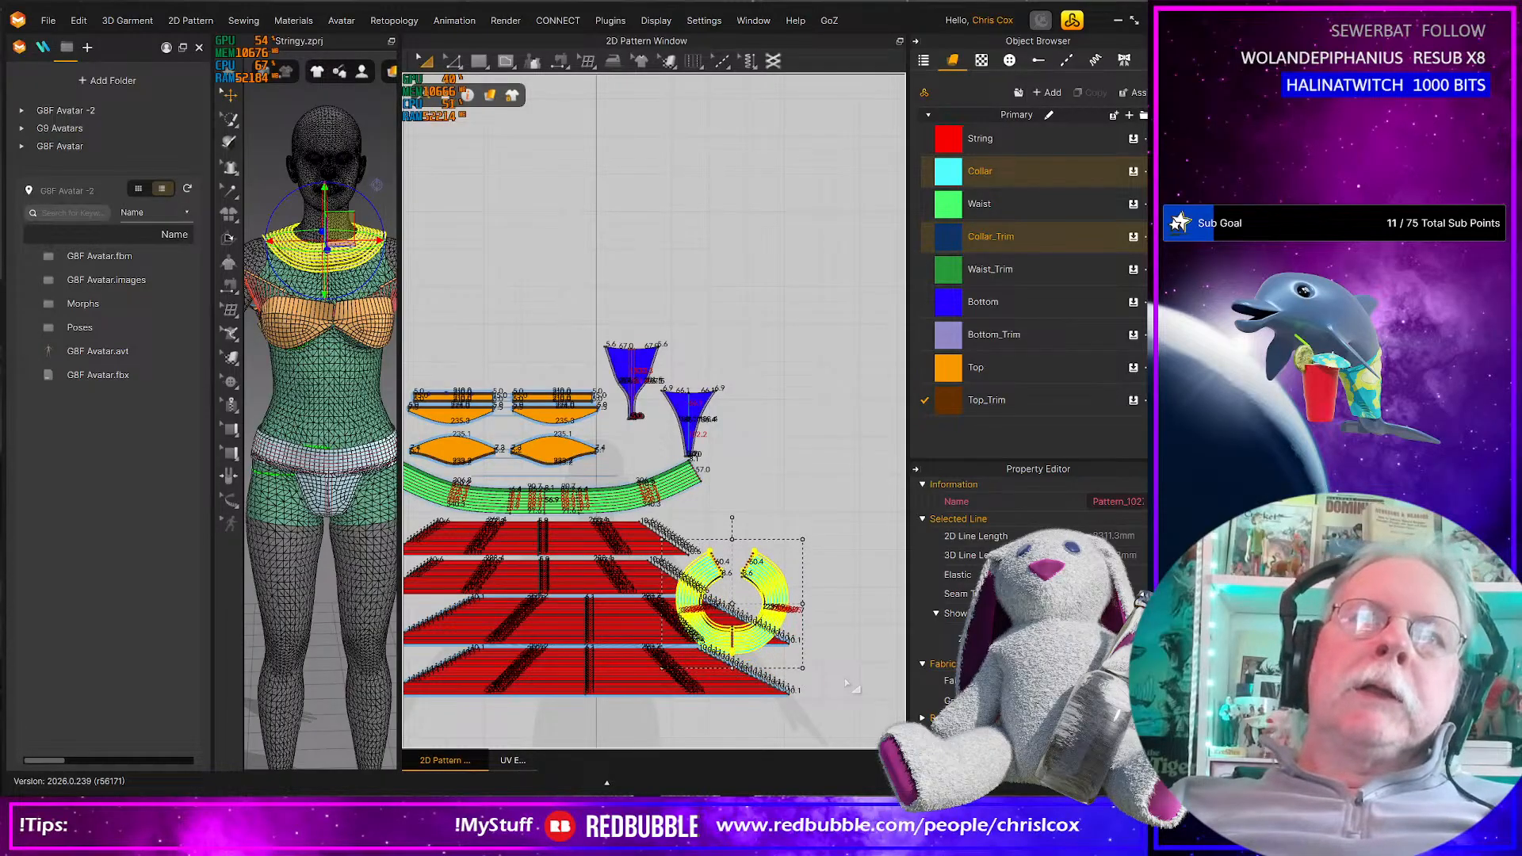
key("Up")
key("Up")
key("Up")
key("Up")
key("Up")
key("Up")
key("Up")
key("Up")
key("Up")
key("Up")
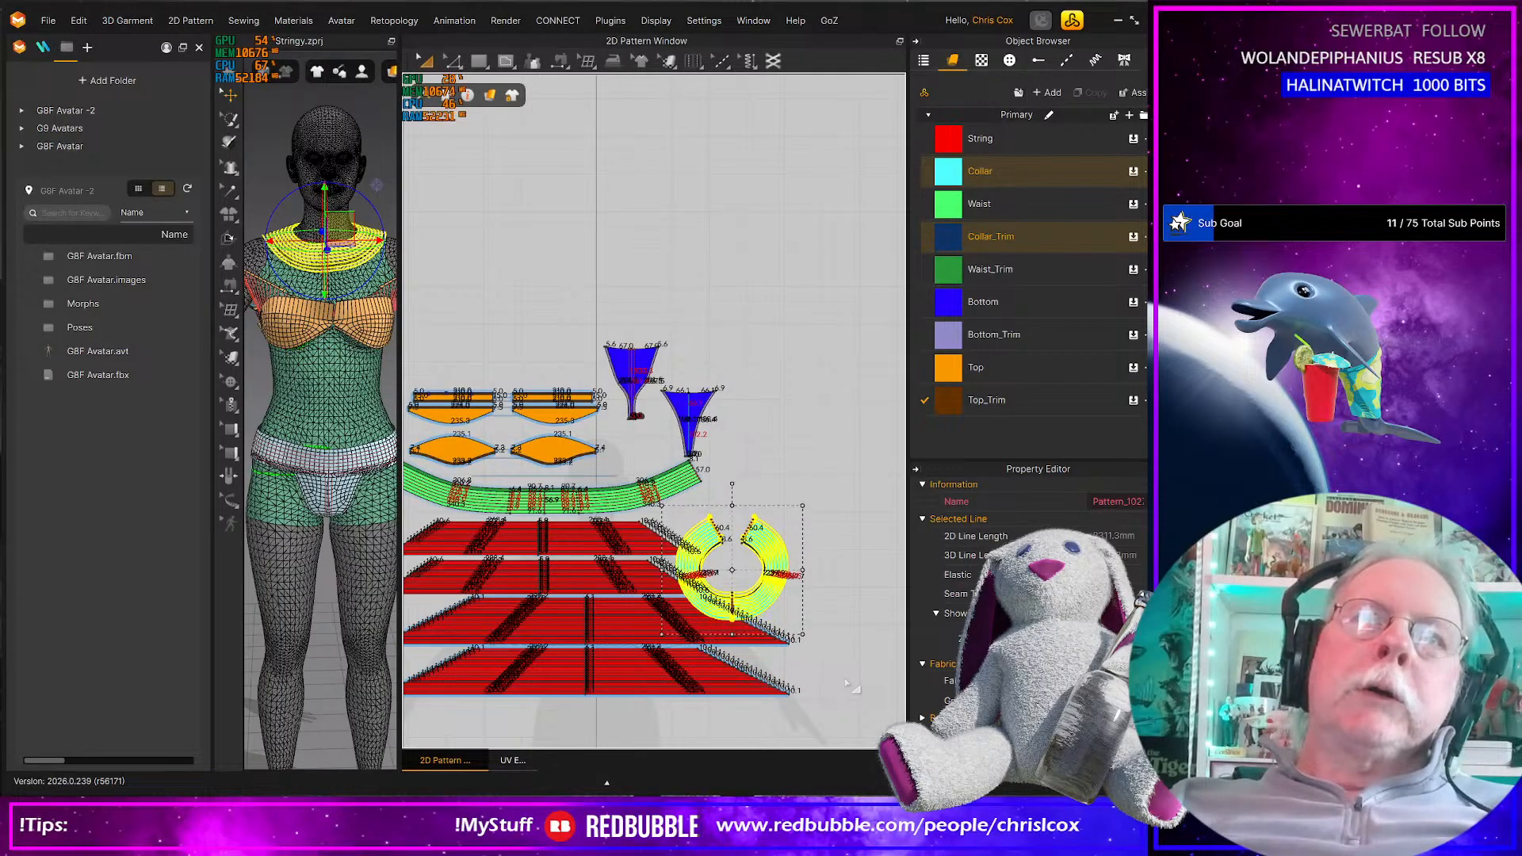
key("Up")
key("Up")
key("Up")
key("Up")
key("Up")
key("Up")
key("Up")
key("Up")
key("Up")
key("Up")
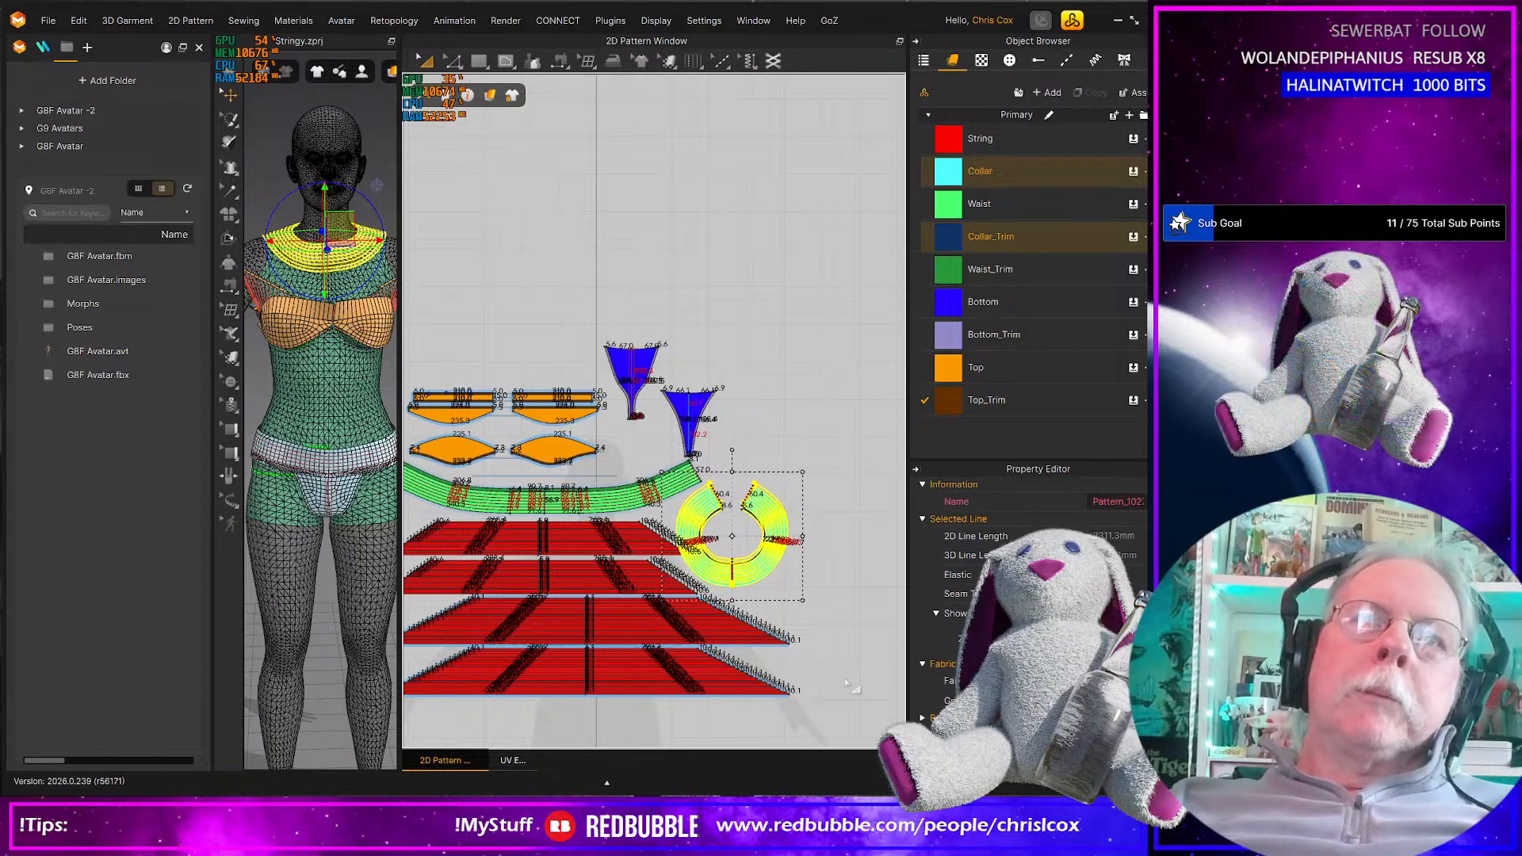
key("Up")
key("Up")
key("Up")
key("Up")
key("Up")
key("Up")
key("Up")
key("Up")
key("Up")
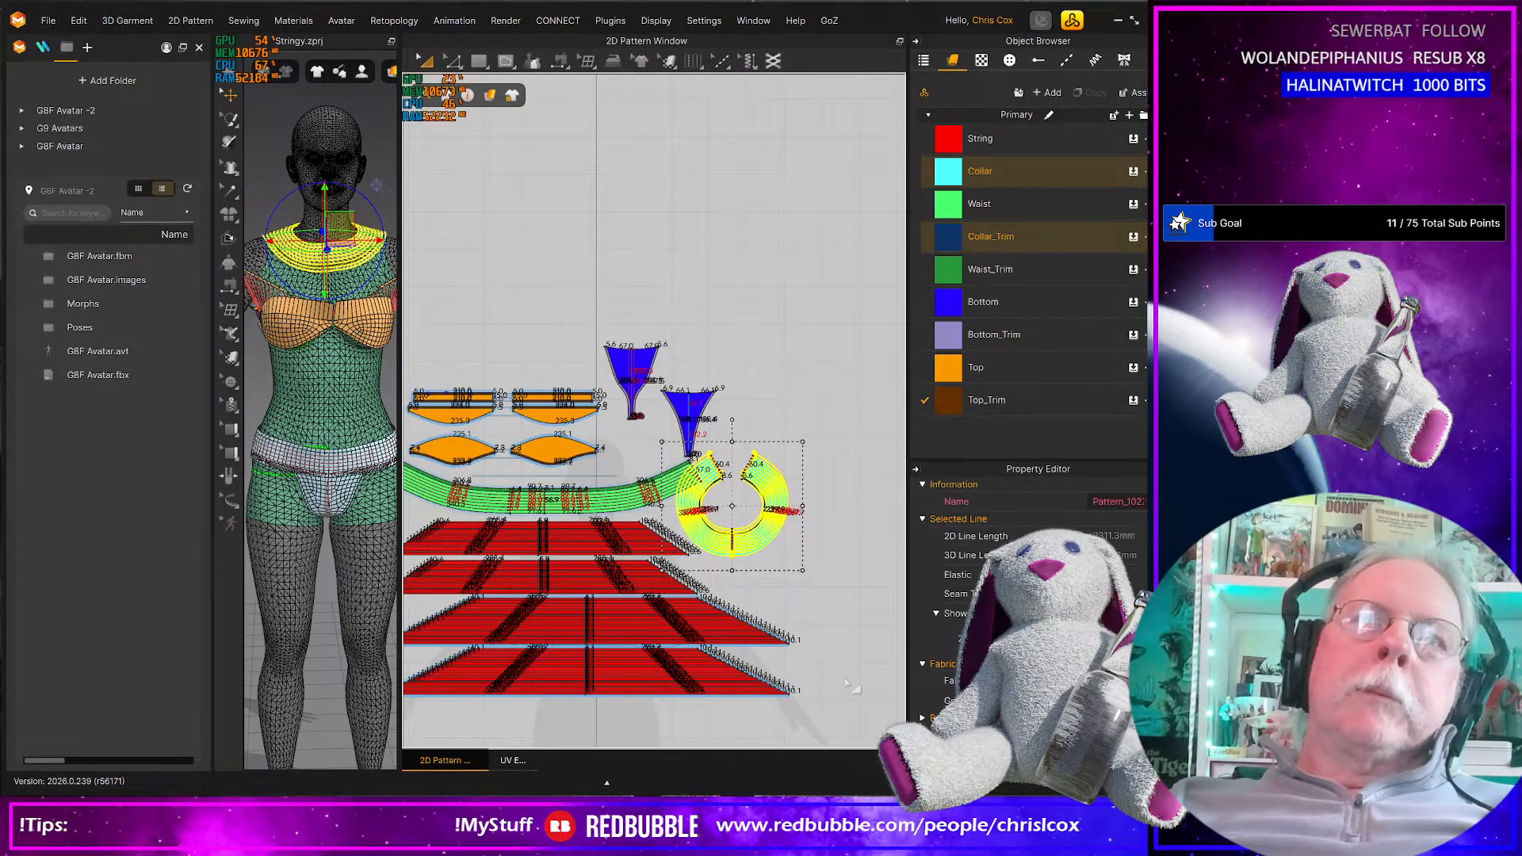
key("Up")
key("Up")
key("Up")
key("Up")
key("Up")
key("Up")
key("Up")
key("Up")
key("Up")
key("Up")
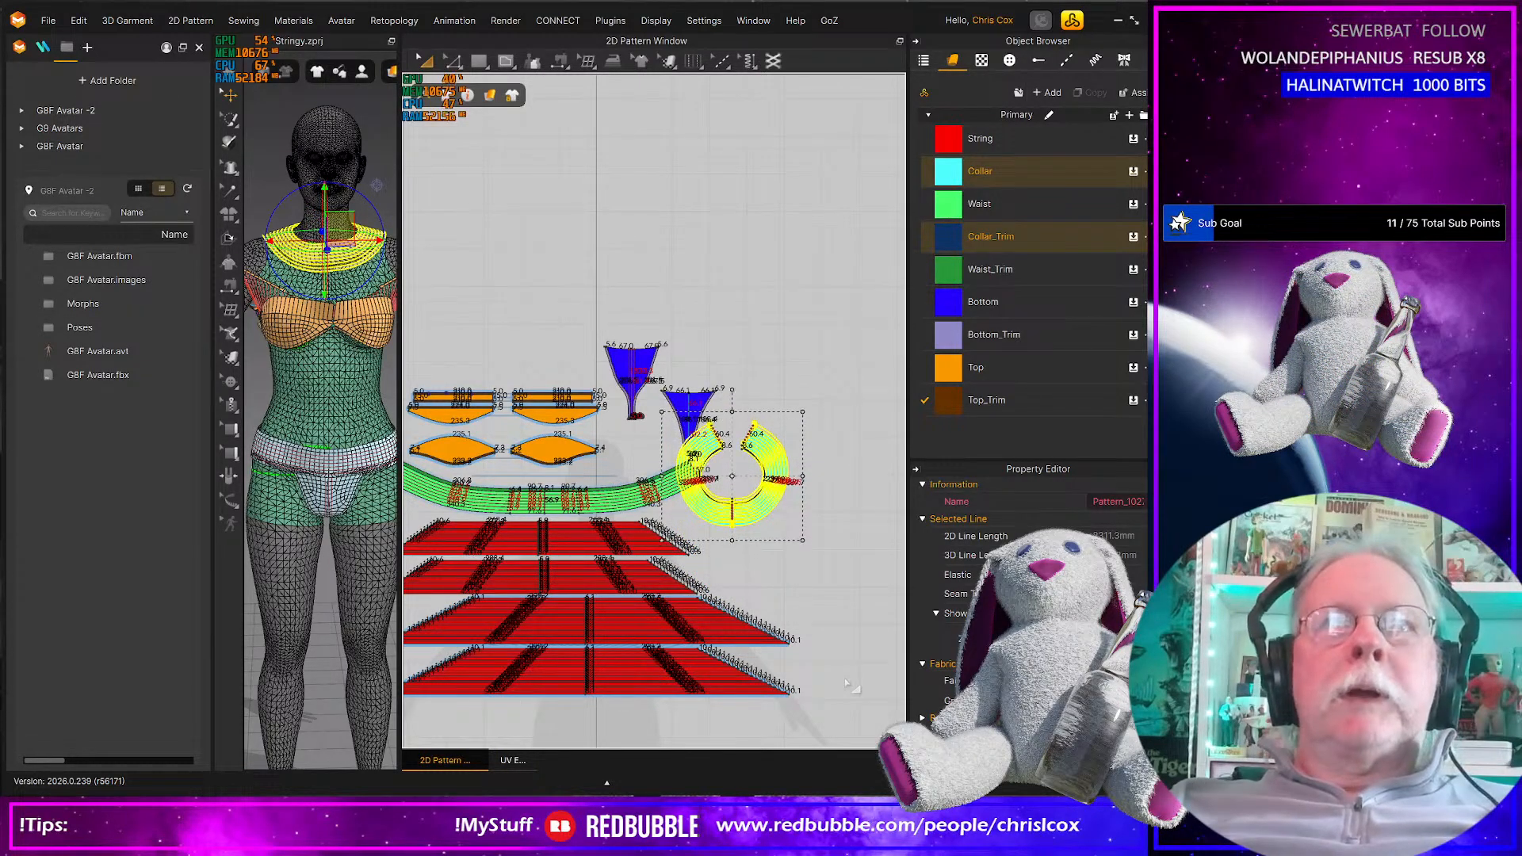
key("Up")
key("Up")
key("Up")
key("Up")
key("Up")
key("Up")
key("Up")
key("Up")
key("Up")
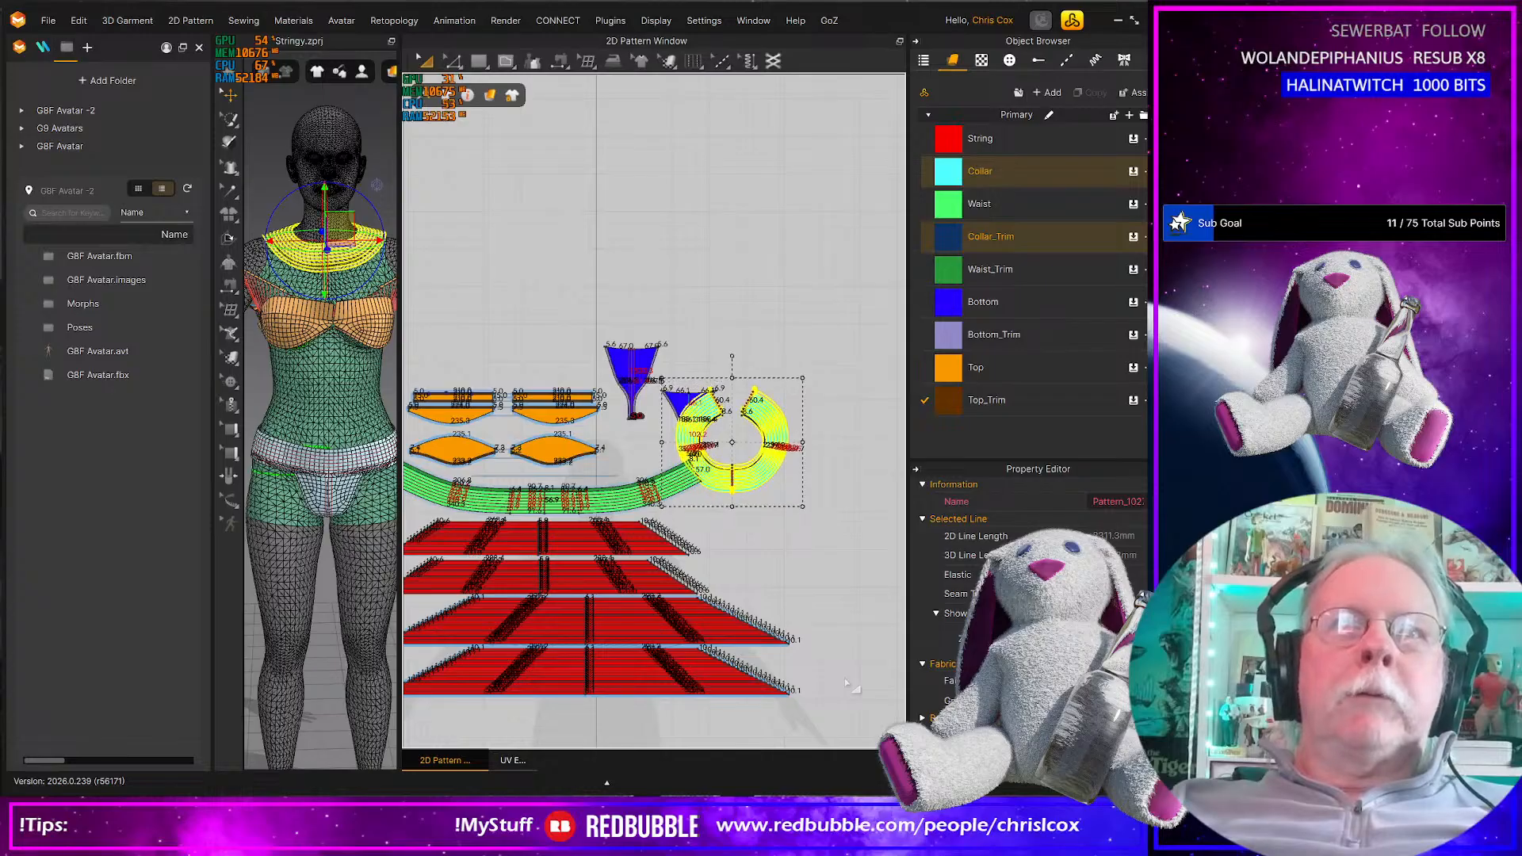
key("Up")
key("Up")
key("Up")
key("Up")
key("Up")
key("Up")
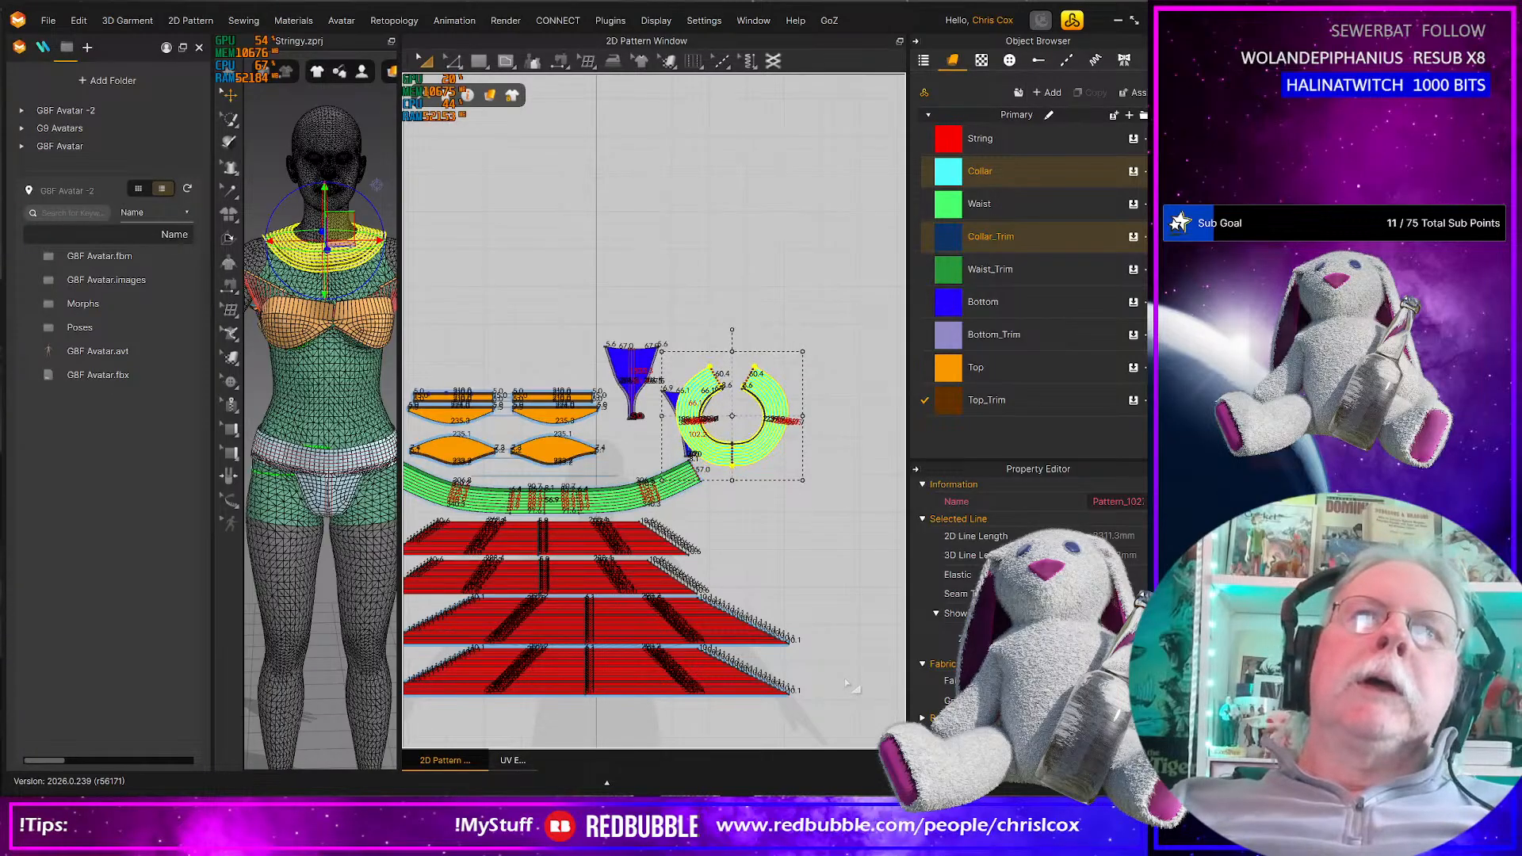
key("Up")
key("Up")
key("Up")
key("Up")
key("Up")
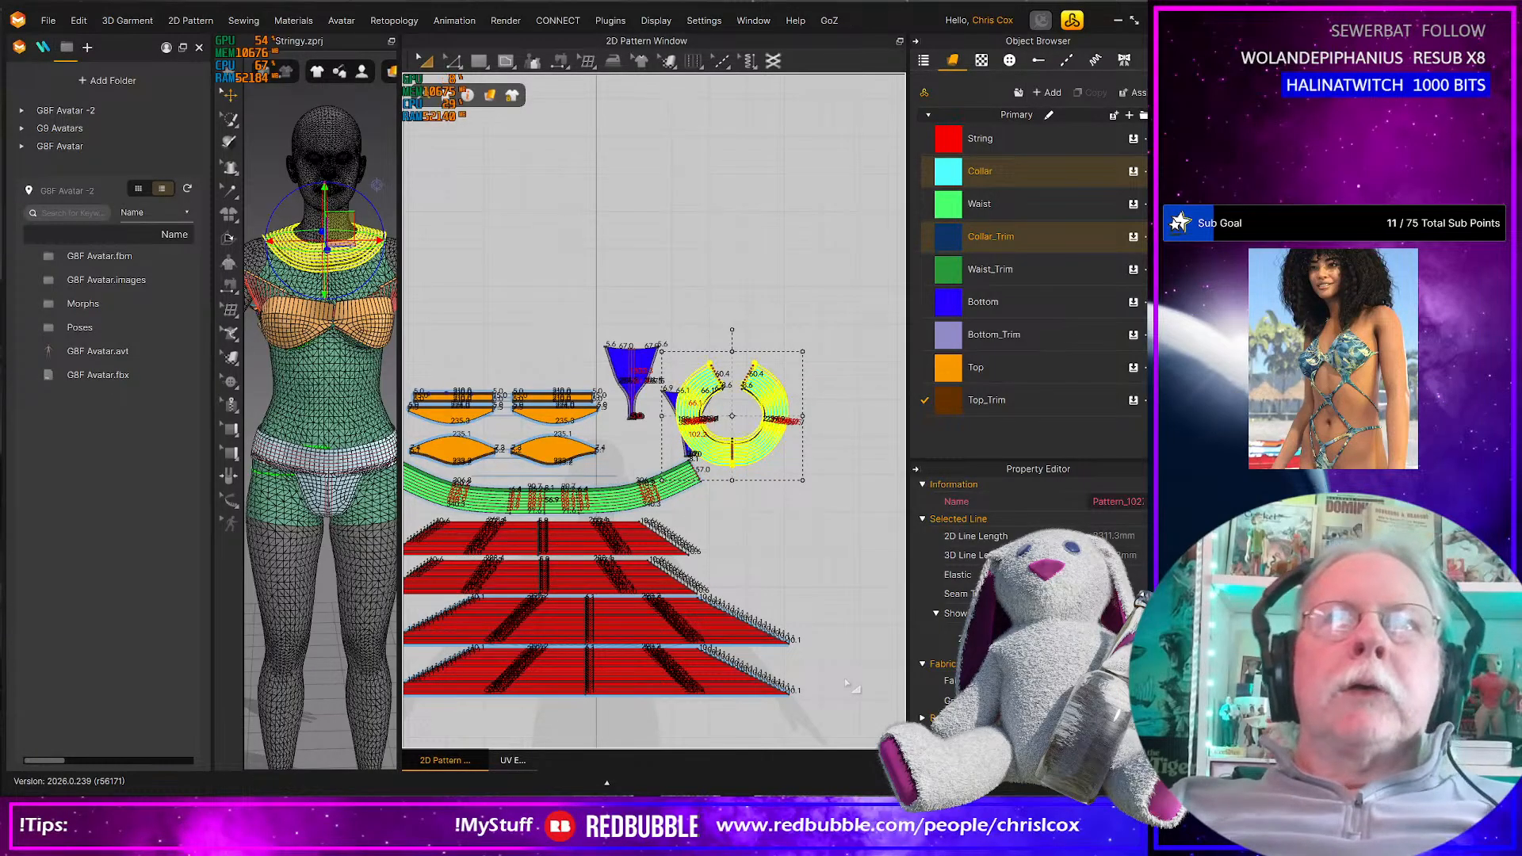
key("Up")
key("Up")
key("Up")
key("Up")
key("Up")
key("Up")
key("Up")
key("Up")
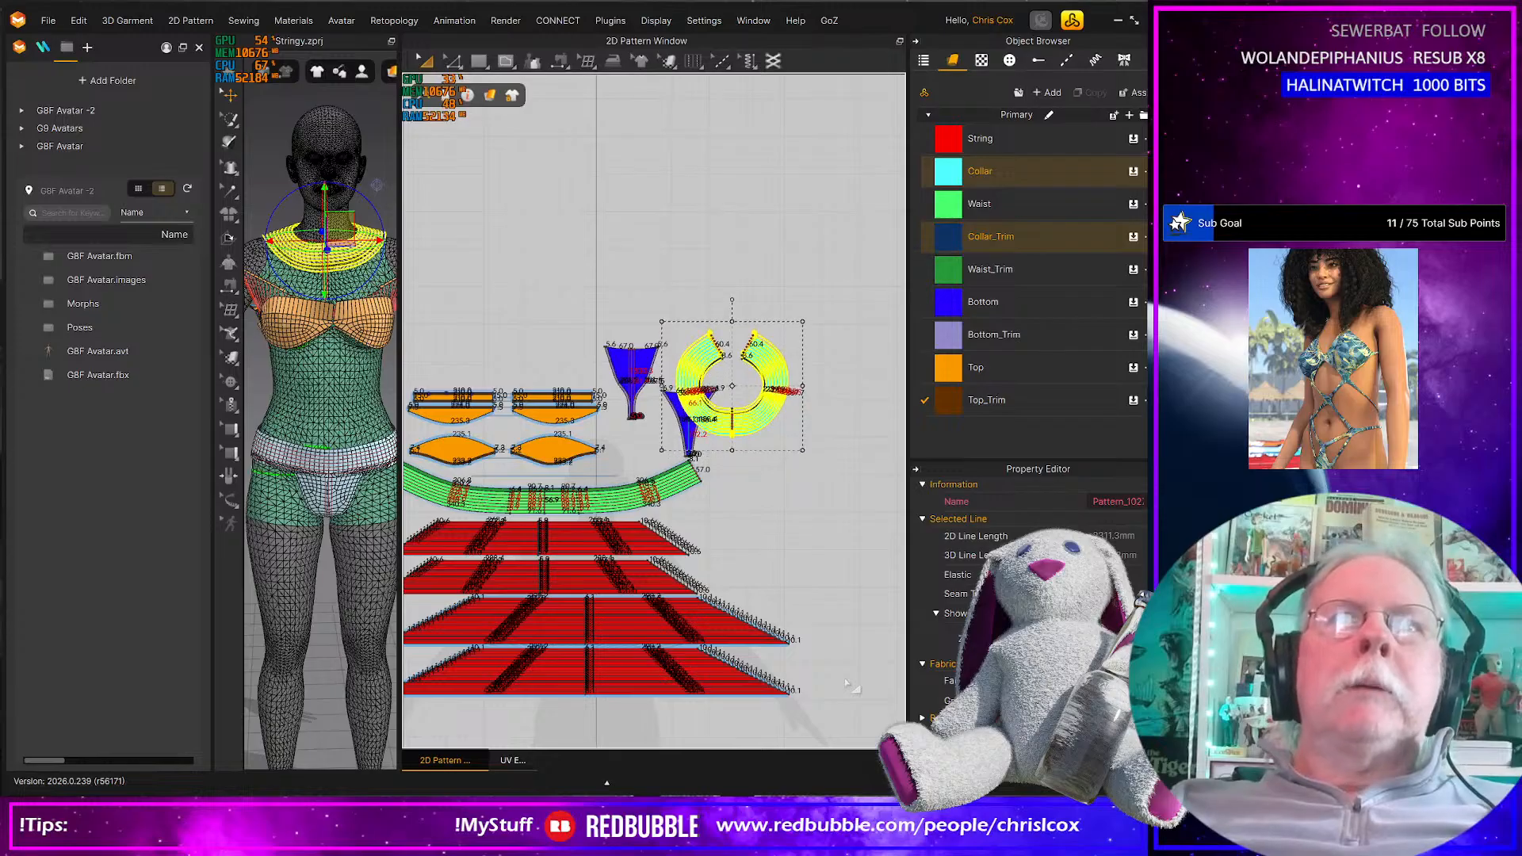
key("Up")
key("Up")
key("Up")
key("Up")
key("Up")
key("Up")
key("Up")
key("Up")
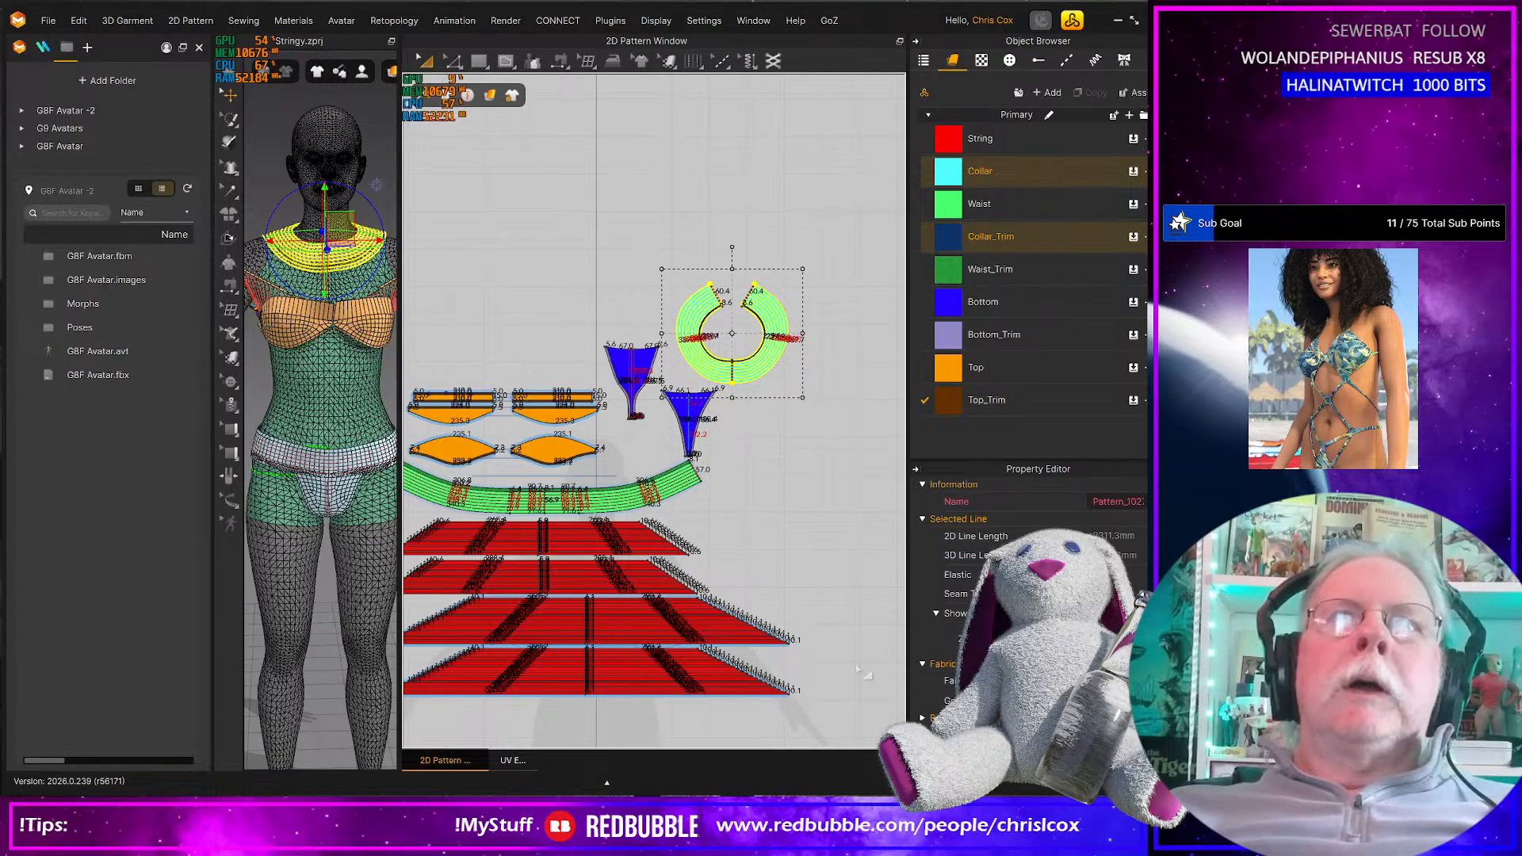
Select the upper row of top patterns on both halves and nudge it down close to the lower cup patterns
middle_click_drag(670, 497, 773, 523)
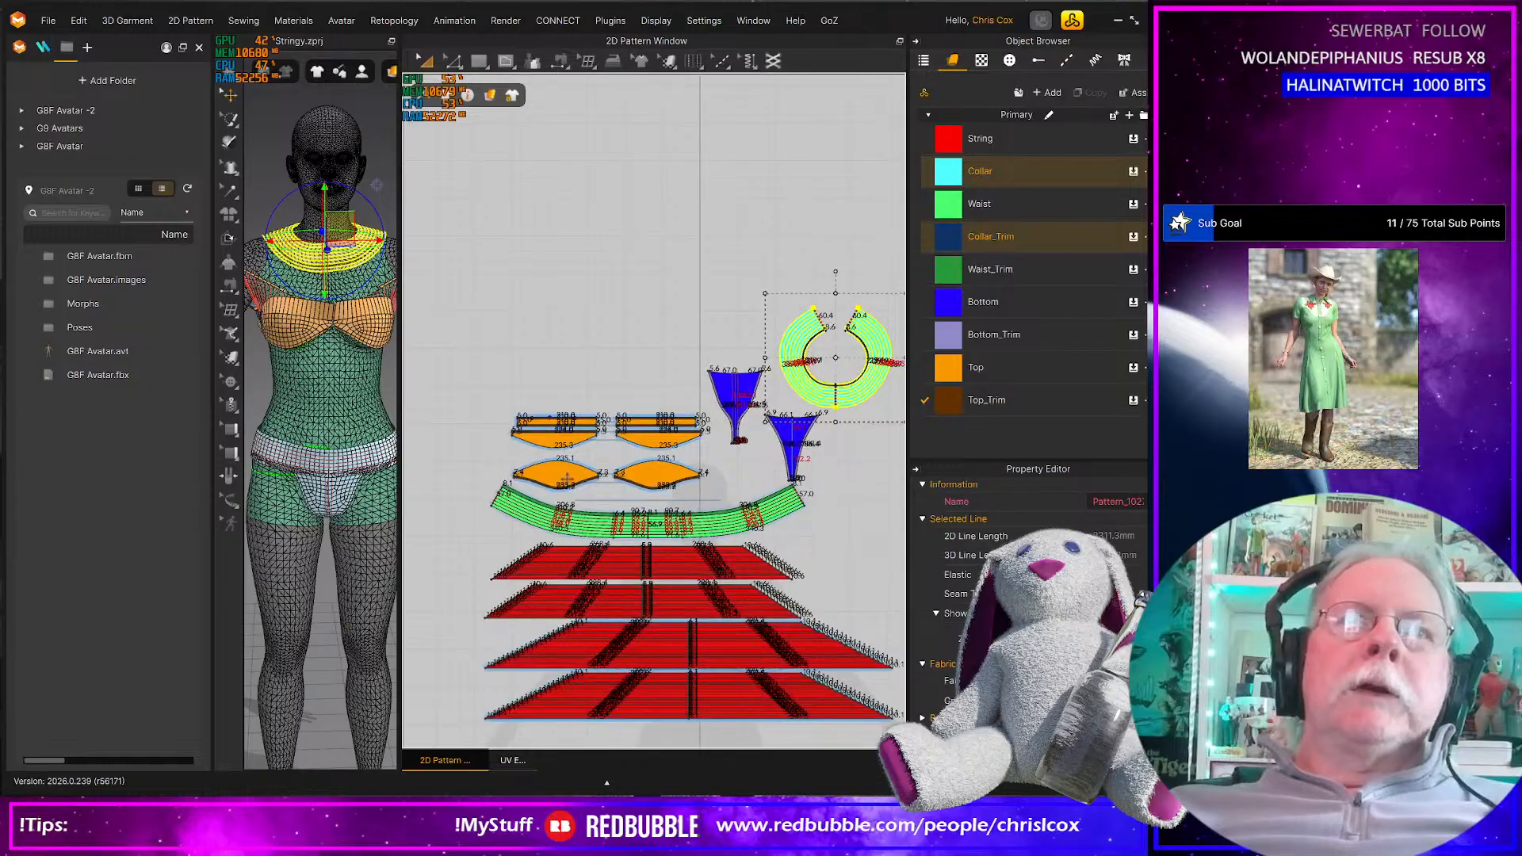
scroll(571, 479, "up", 3)
middle_click_drag(659, 500, 758, 518)
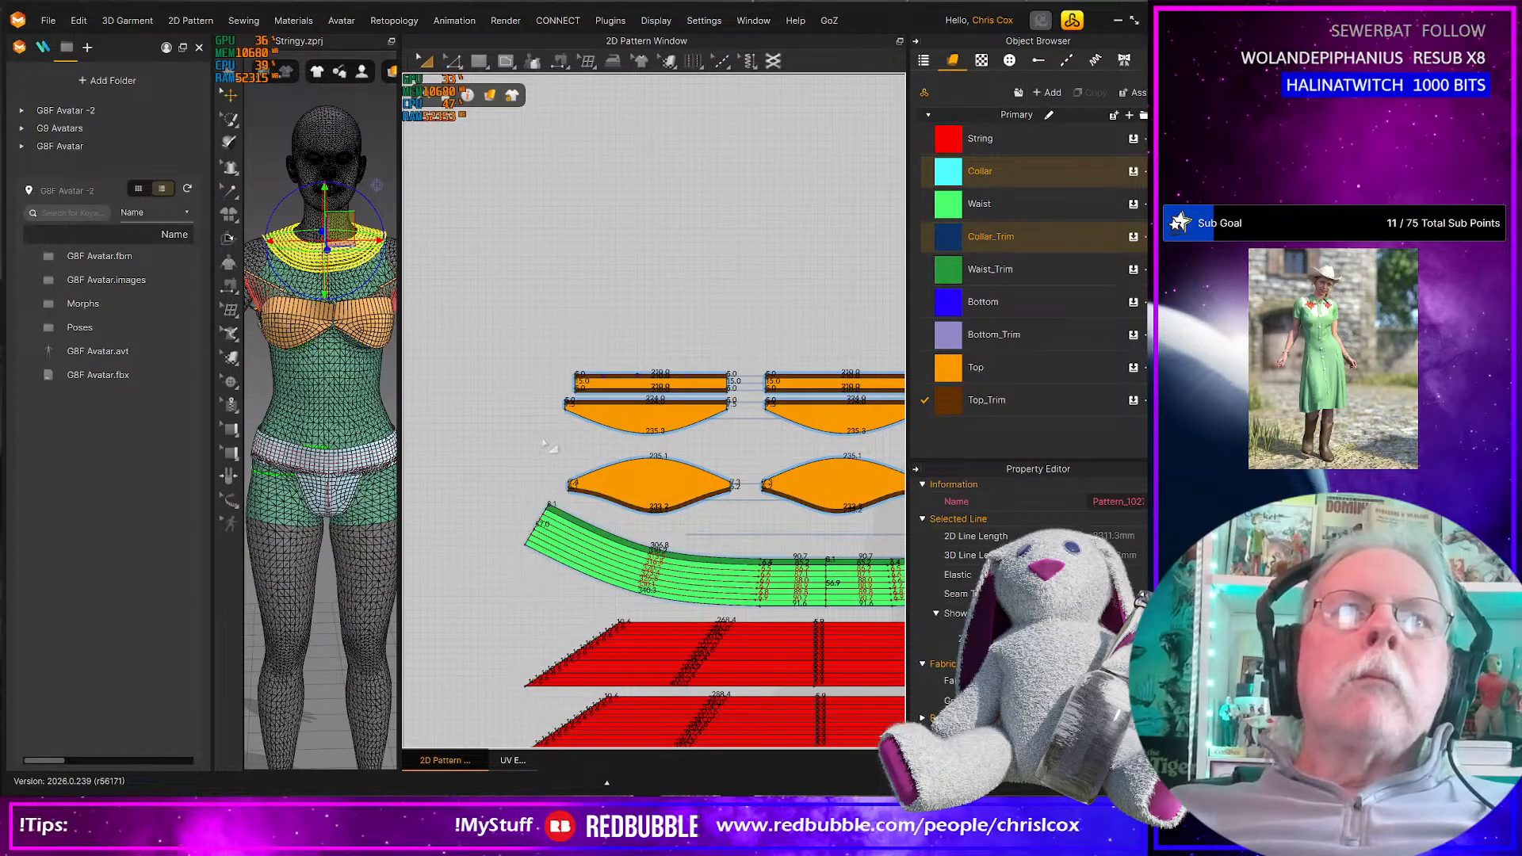
left_click_drag(536, 363, 888, 464)
middle_click_drag(882, 369, 716, 383)
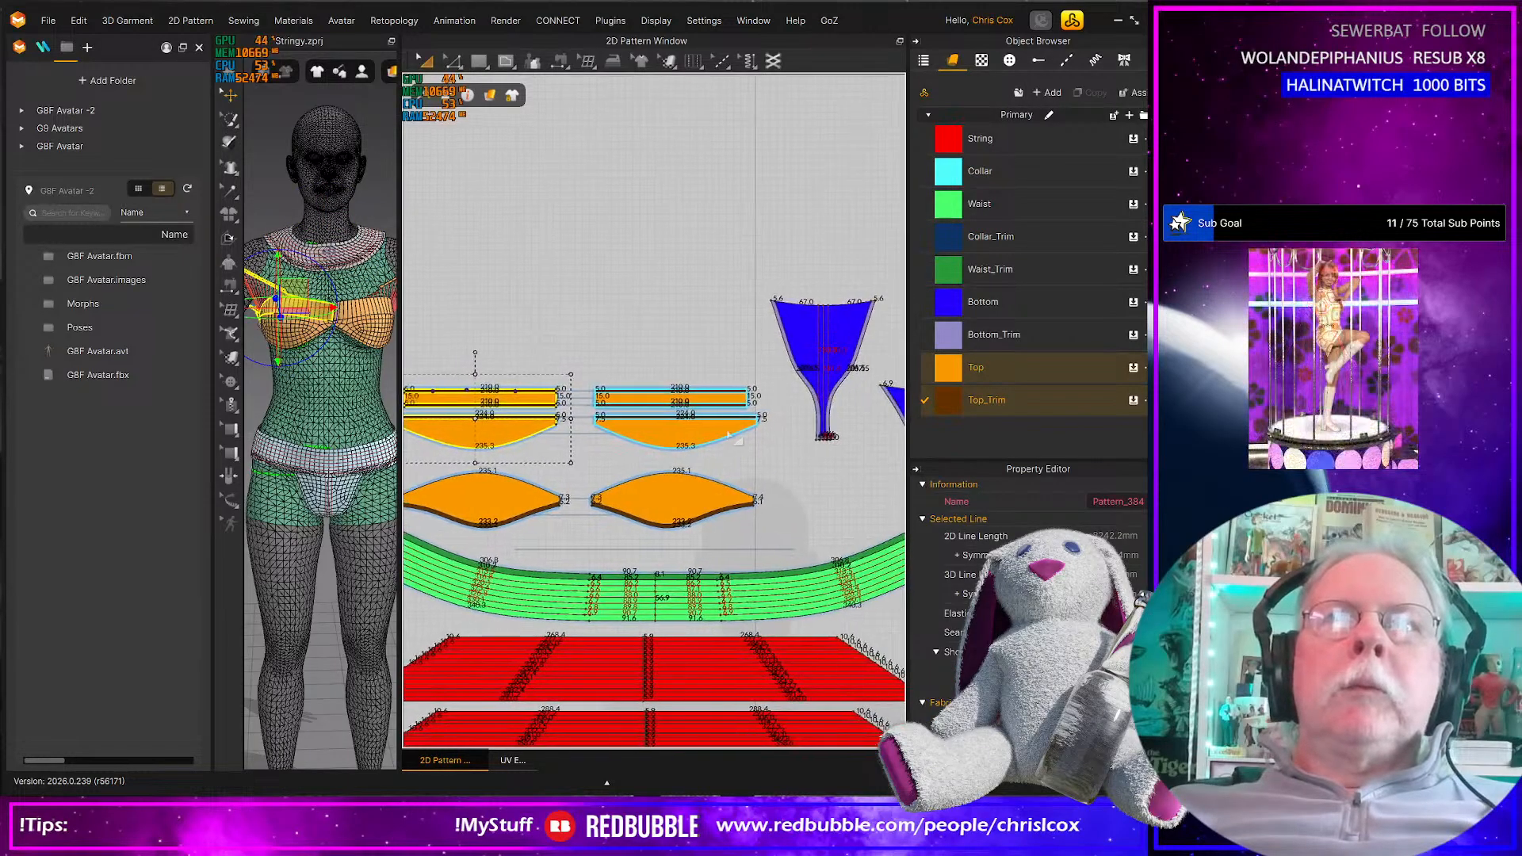
middle_click_drag(805, 451, 845, 462)
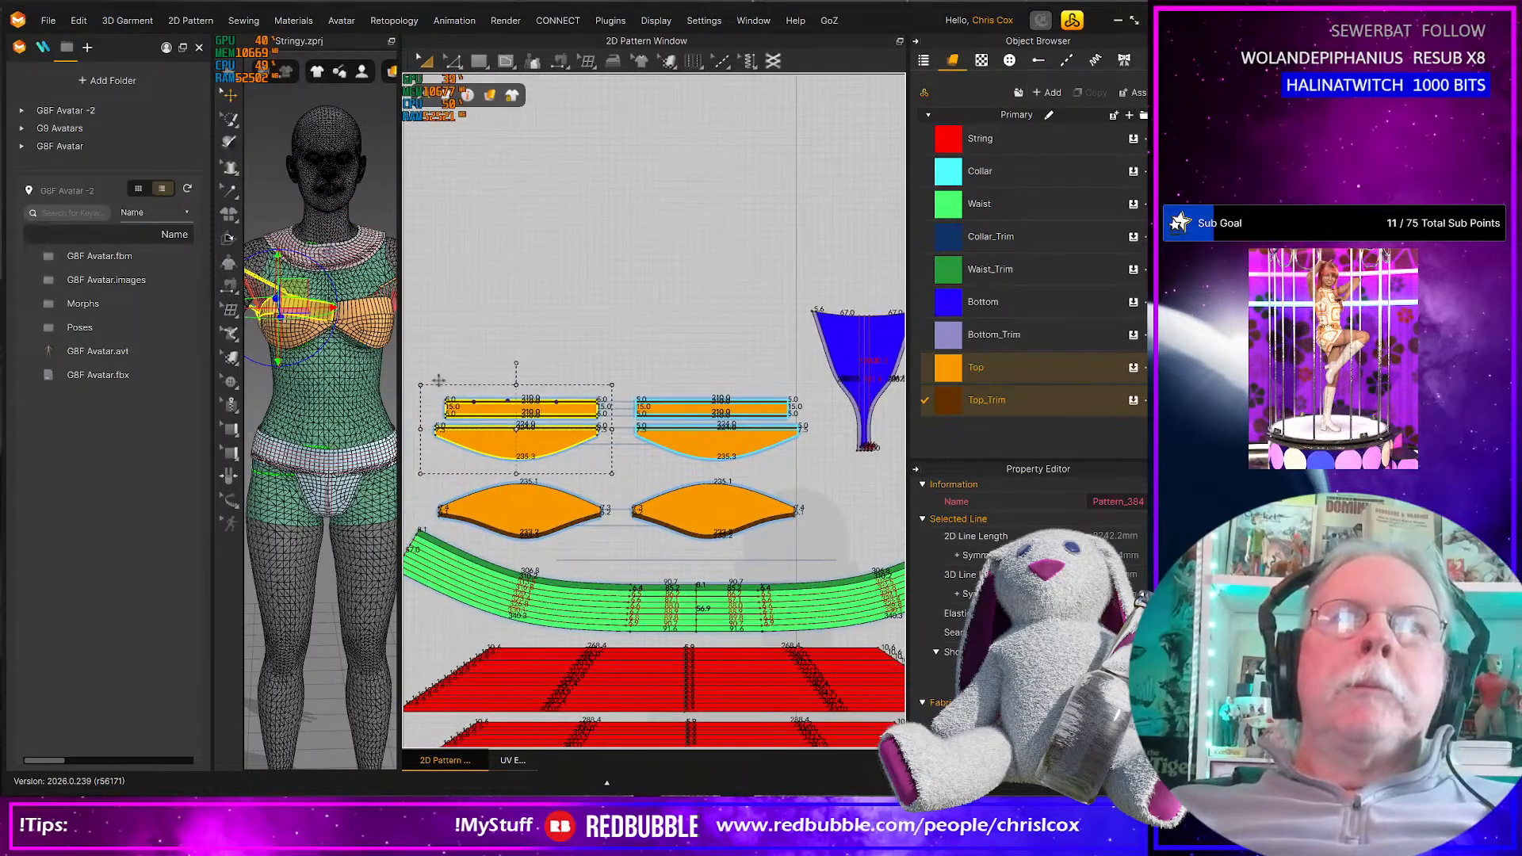
left_click_drag(428, 379, 822, 480)
key("Down")
key("Down")
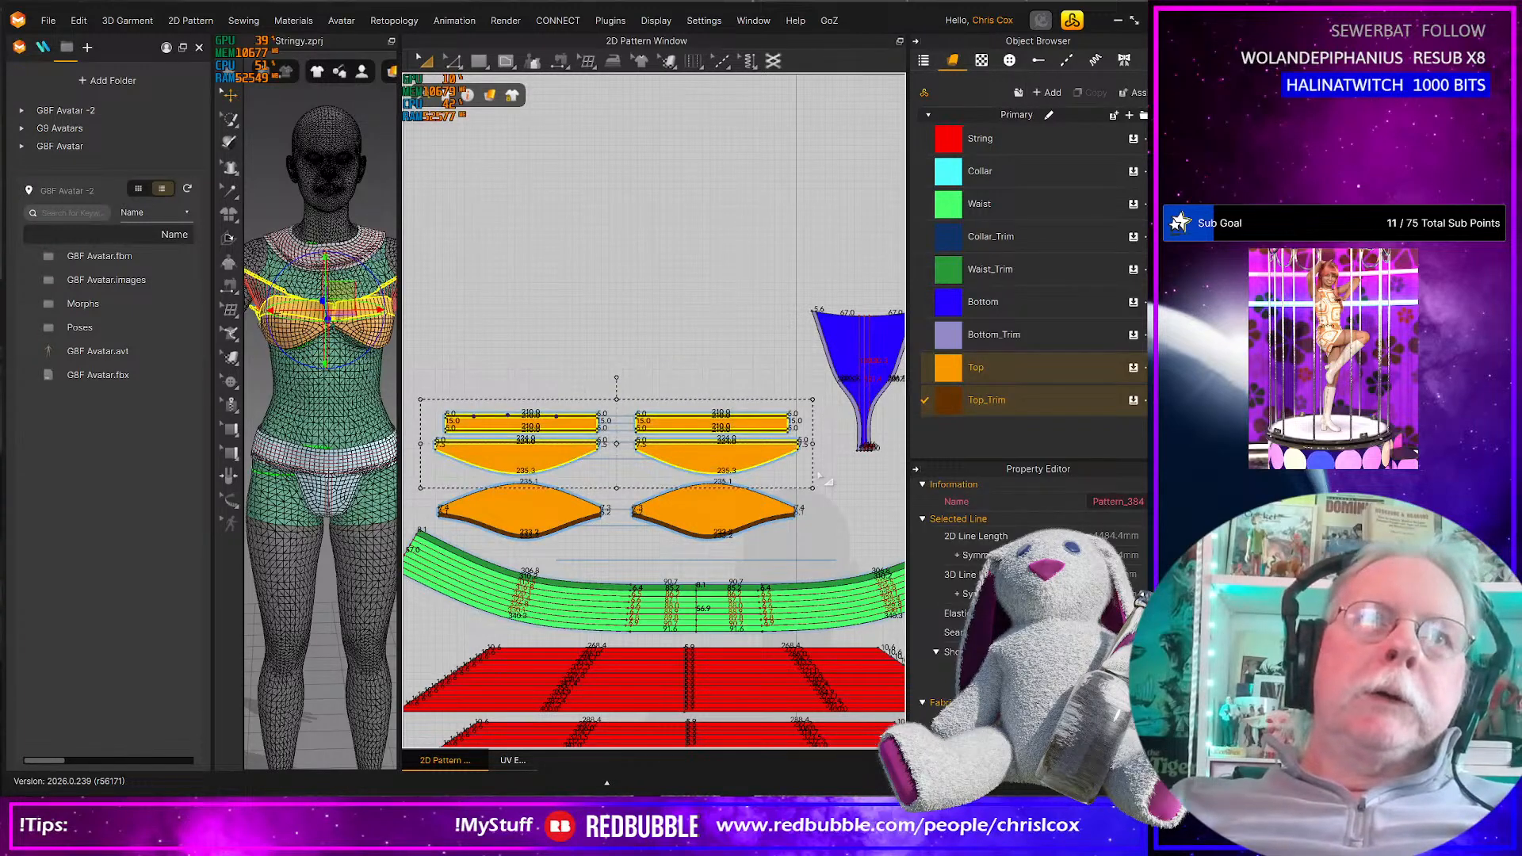
Select the right-hand set of top patterns and nudge it left until it sits close beside the left-hand set
left_click_drag(626, 389, 820, 560)
key("Left")
key("Left")
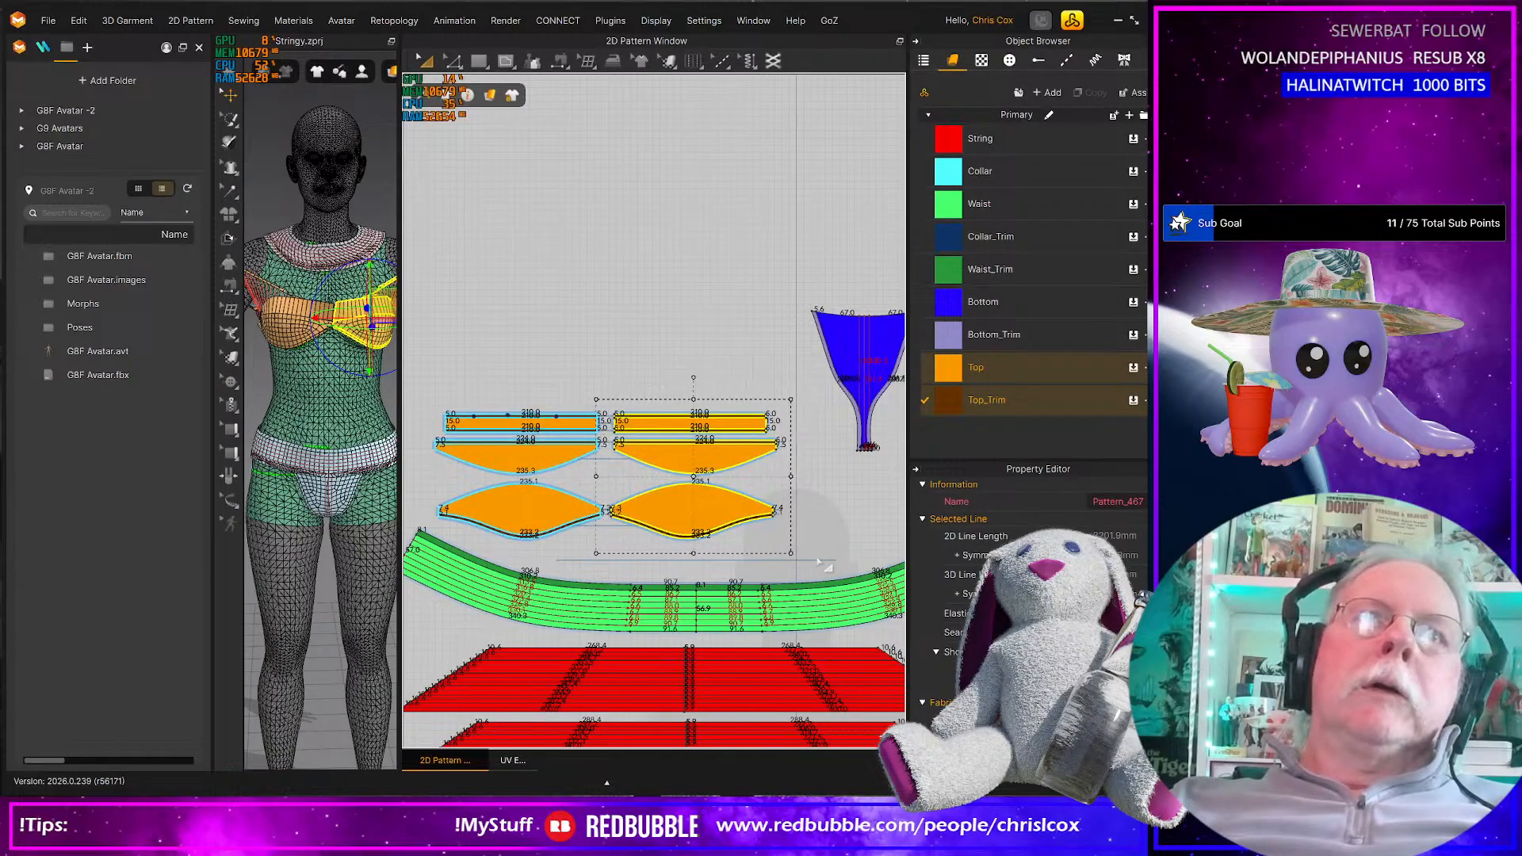
Select all the top patterns on both halves and nudge them left to line up with the waist pattern's left end
middle_click_drag(644, 535, 768, 533)
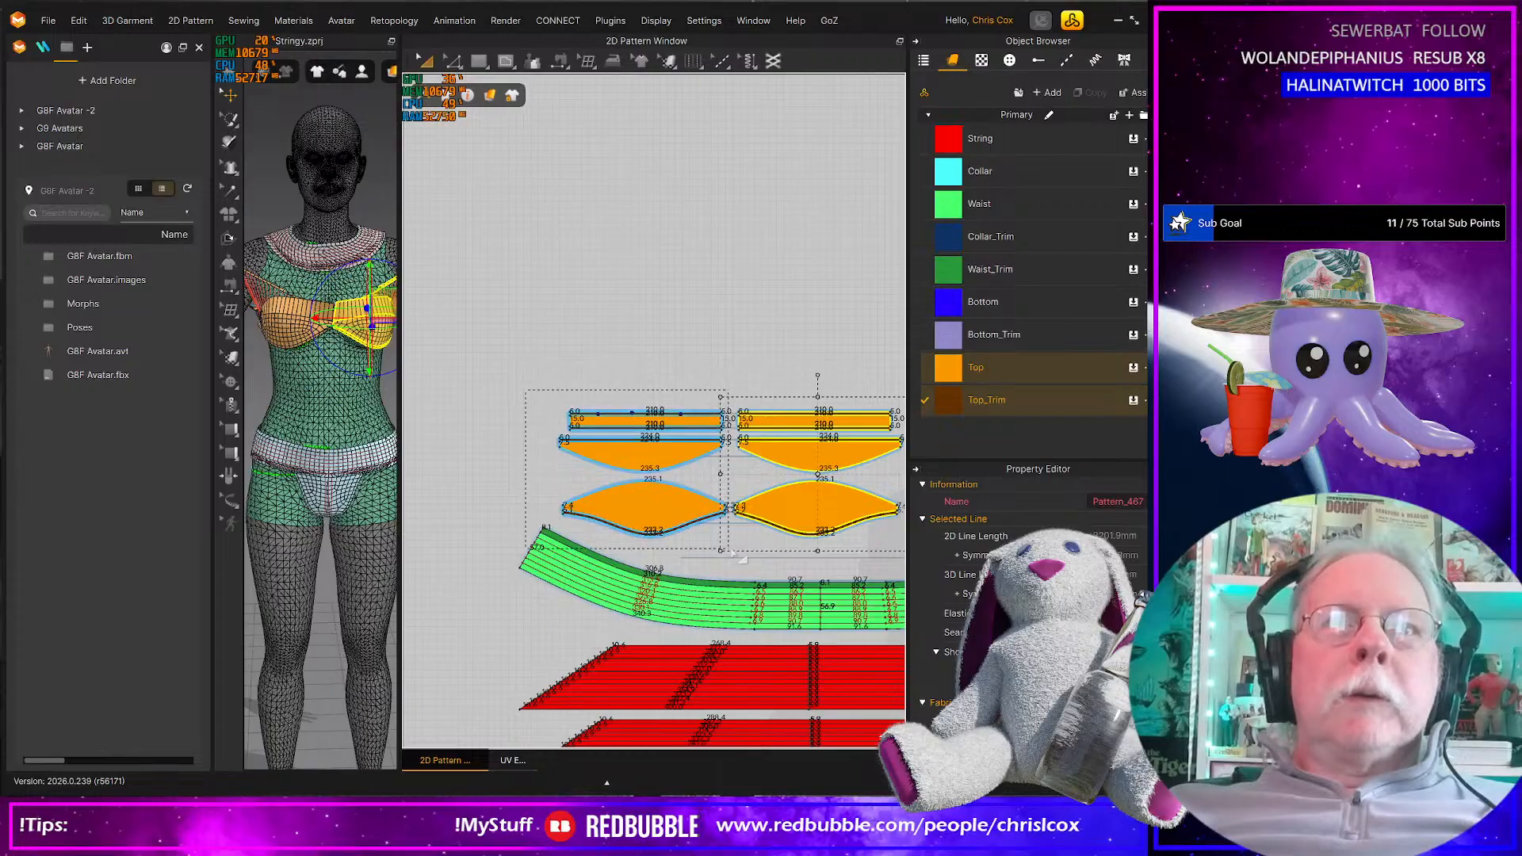
left_click_drag(732, 549, 735, 550, "shift")
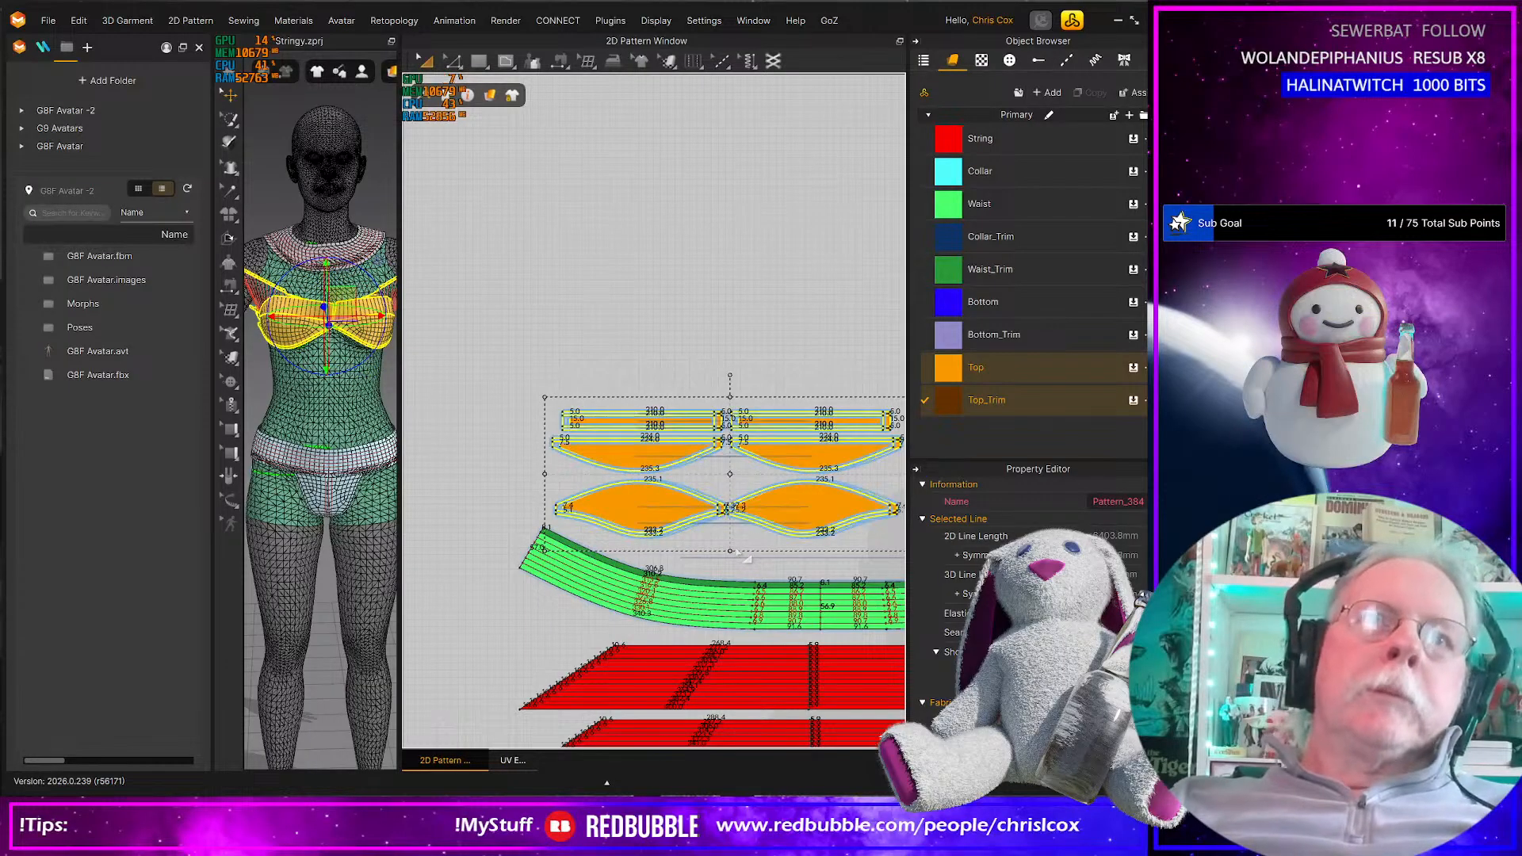
key("Left")
key("Left")
key("Left")
key("Left")
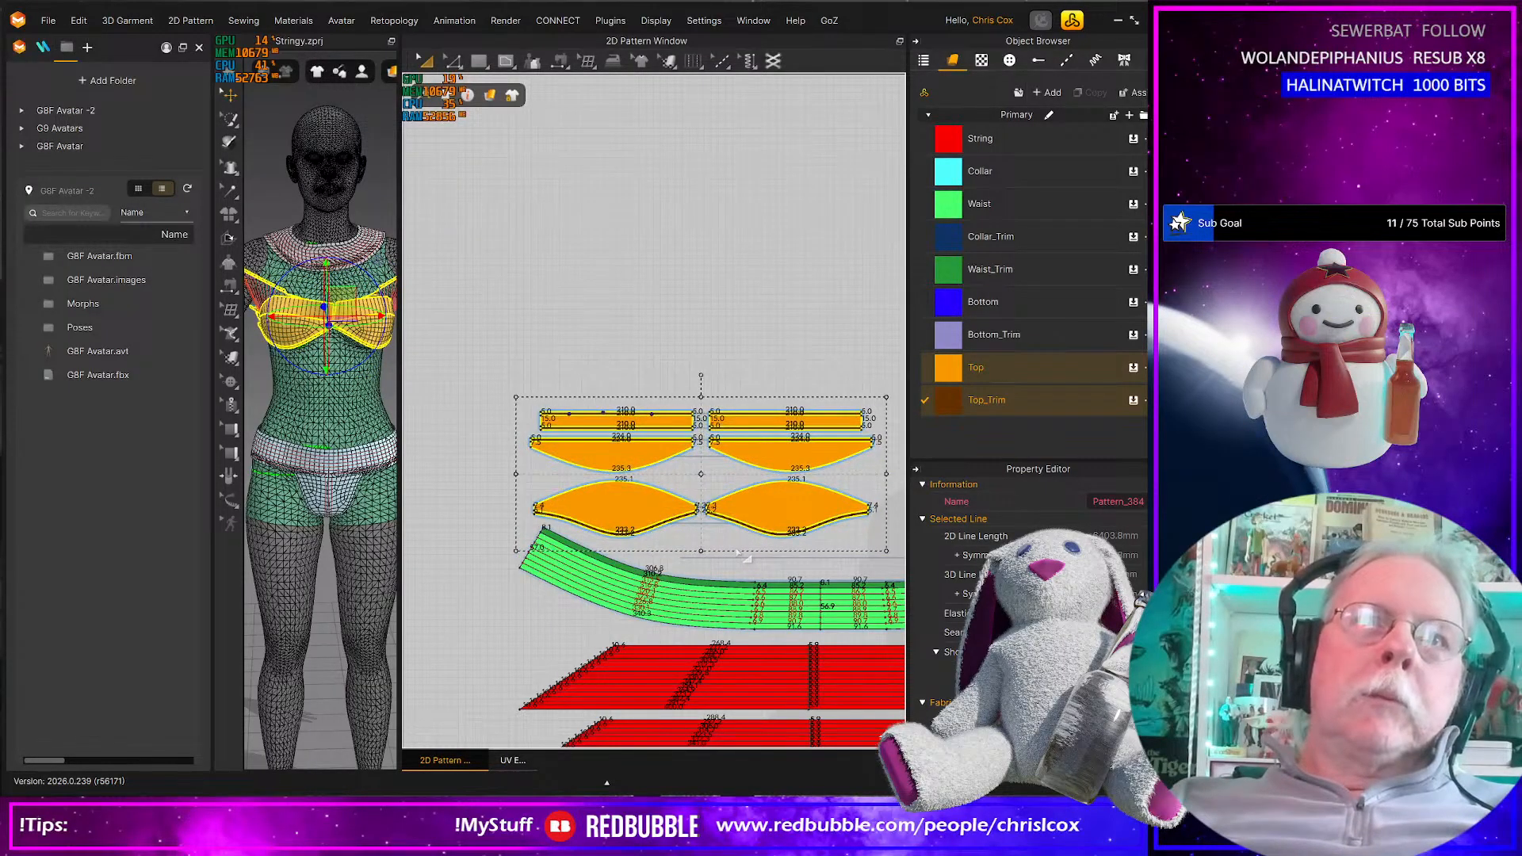
middle_click_drag(737, 553, 682, 552)
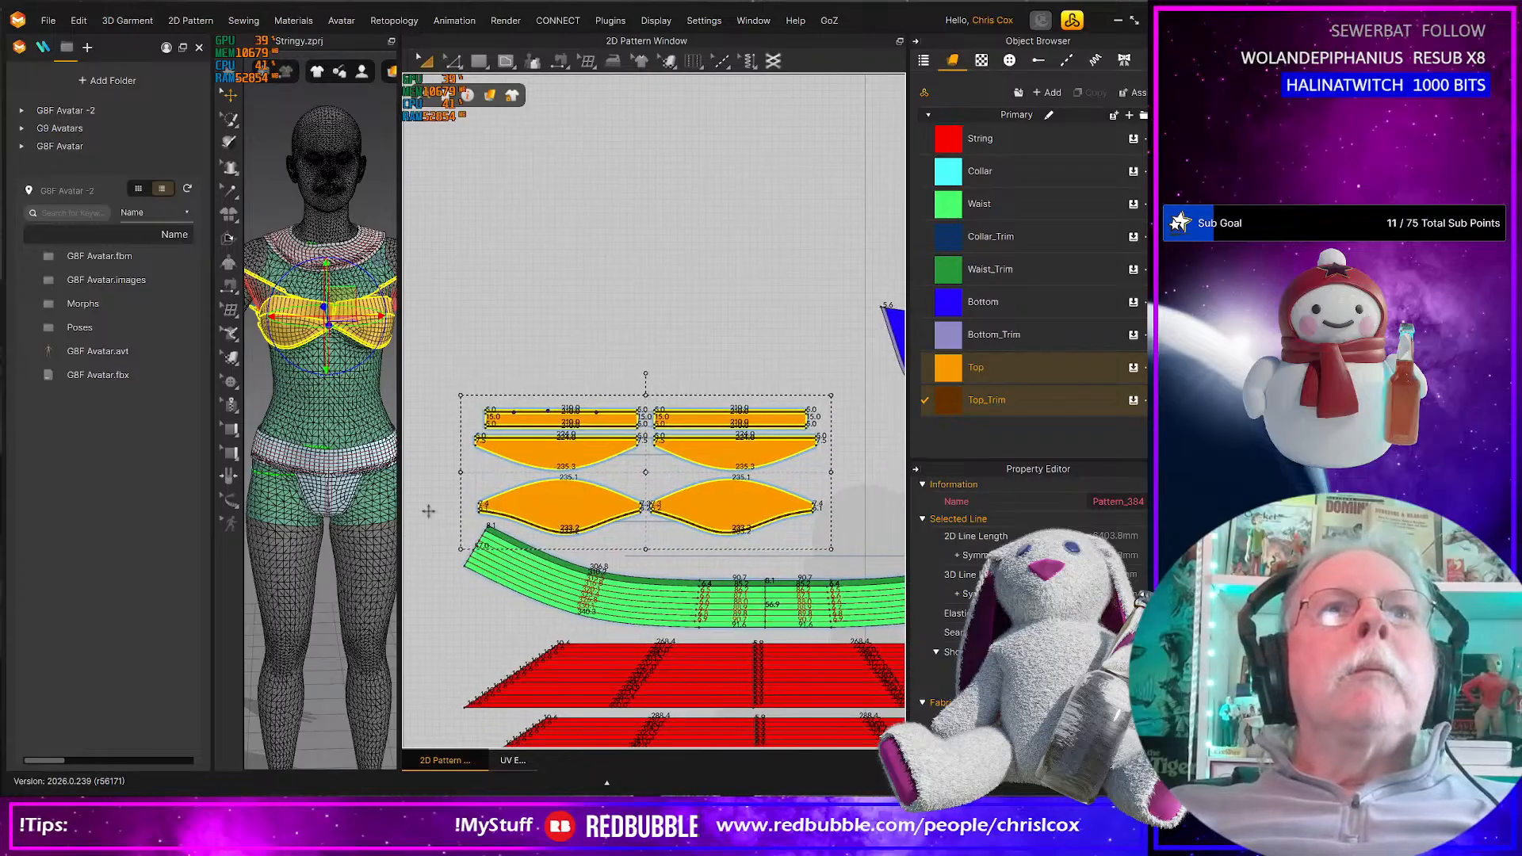
Move the wider bottom pattern with its trim down beside the top patterns, just above the waist pattern
middle_click_drag(323, 446, 358, 565)
mouse_move(368, 572)
right_mouse_down()
mouse_move(295, 554)
mouse_move(356, 547)
right_mouse_up()
middle_click_drag(802, 524, 614, 522)
left_click(782, 427)
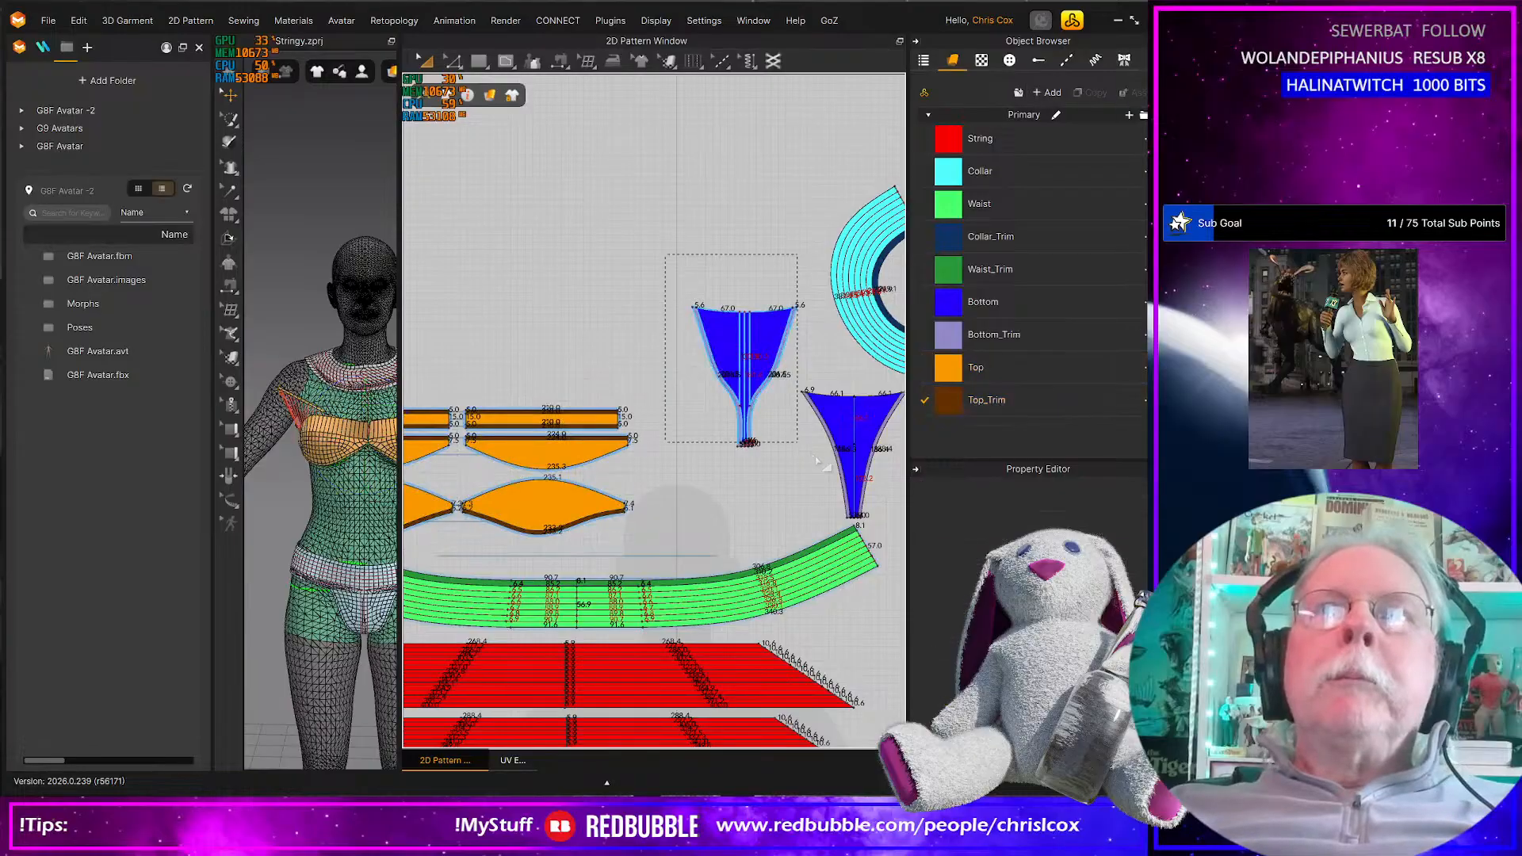
left_click_drag(822, 465, 790, 399)
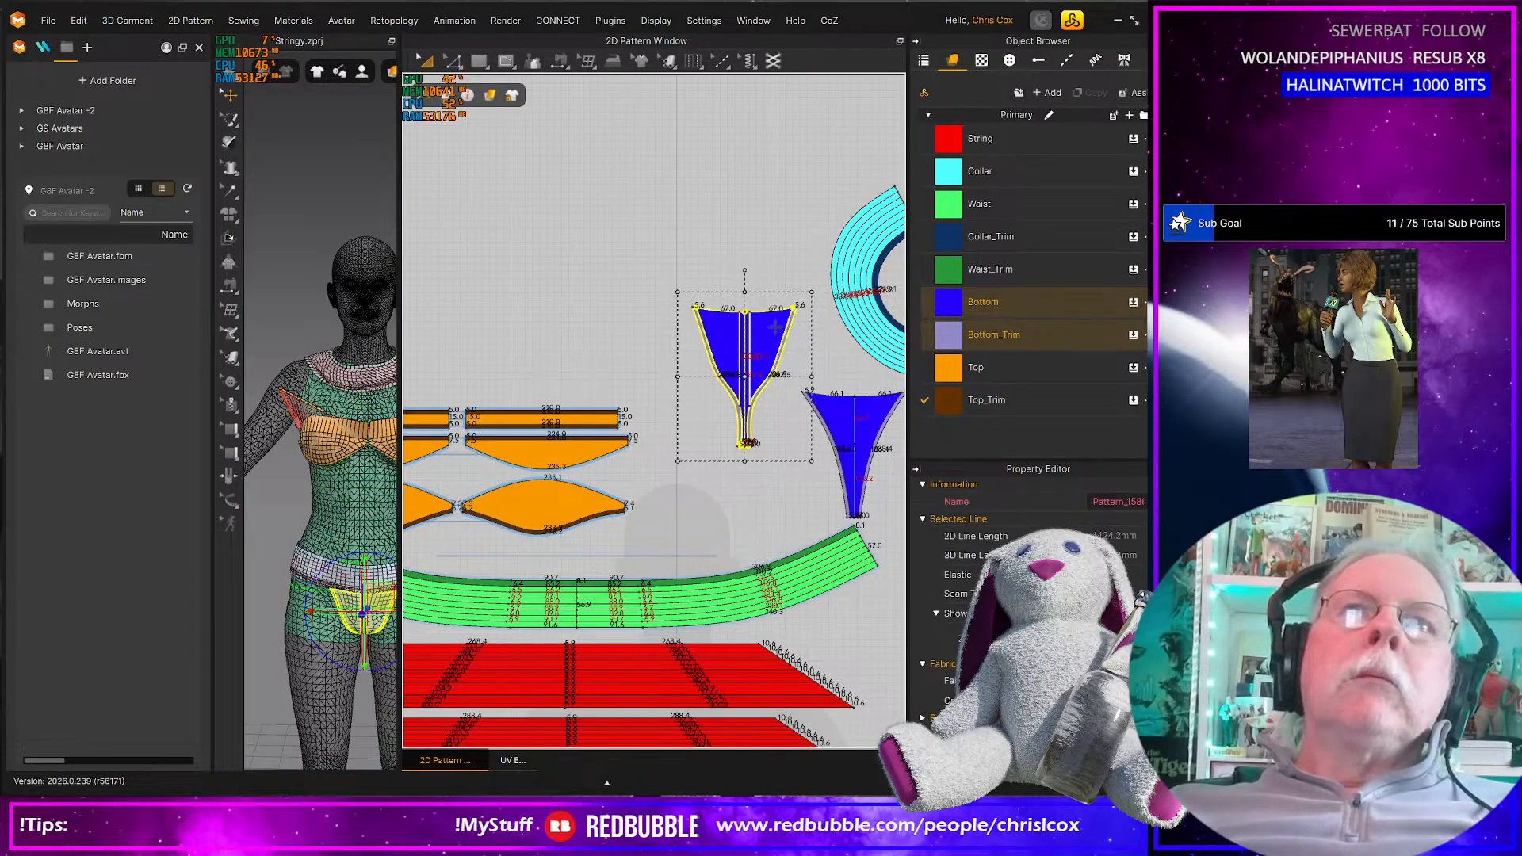
left_click_drag(773, 325, 706, 428)
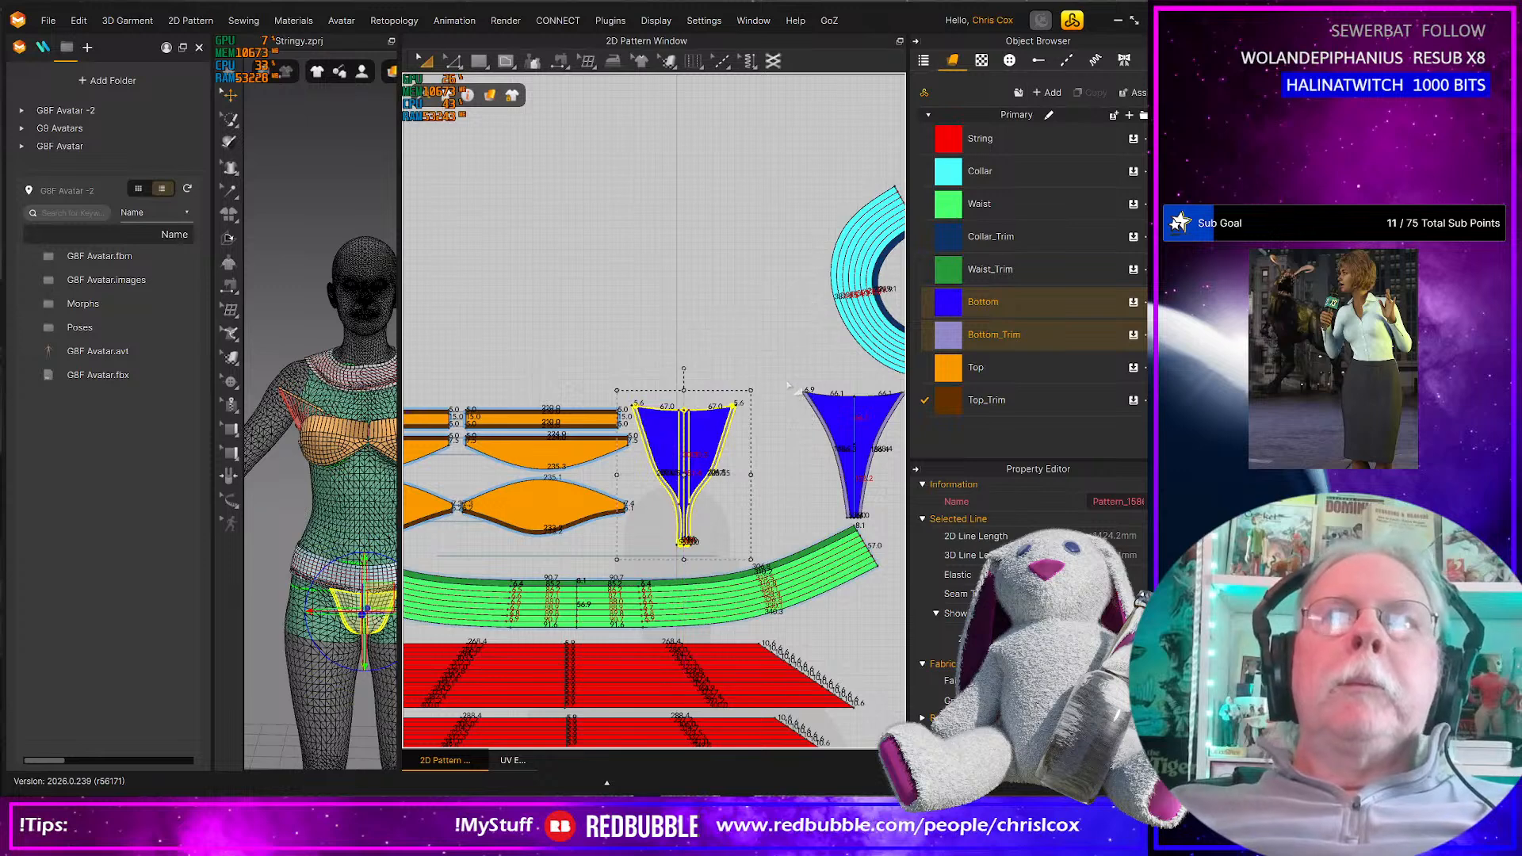
Move the narrower bottom pattern with its trim close beside the wider one, above the waist pattern's right end
middle_click_drag(773, 390, 697, 405)
left_click_drag(699, 392, 856, 551)
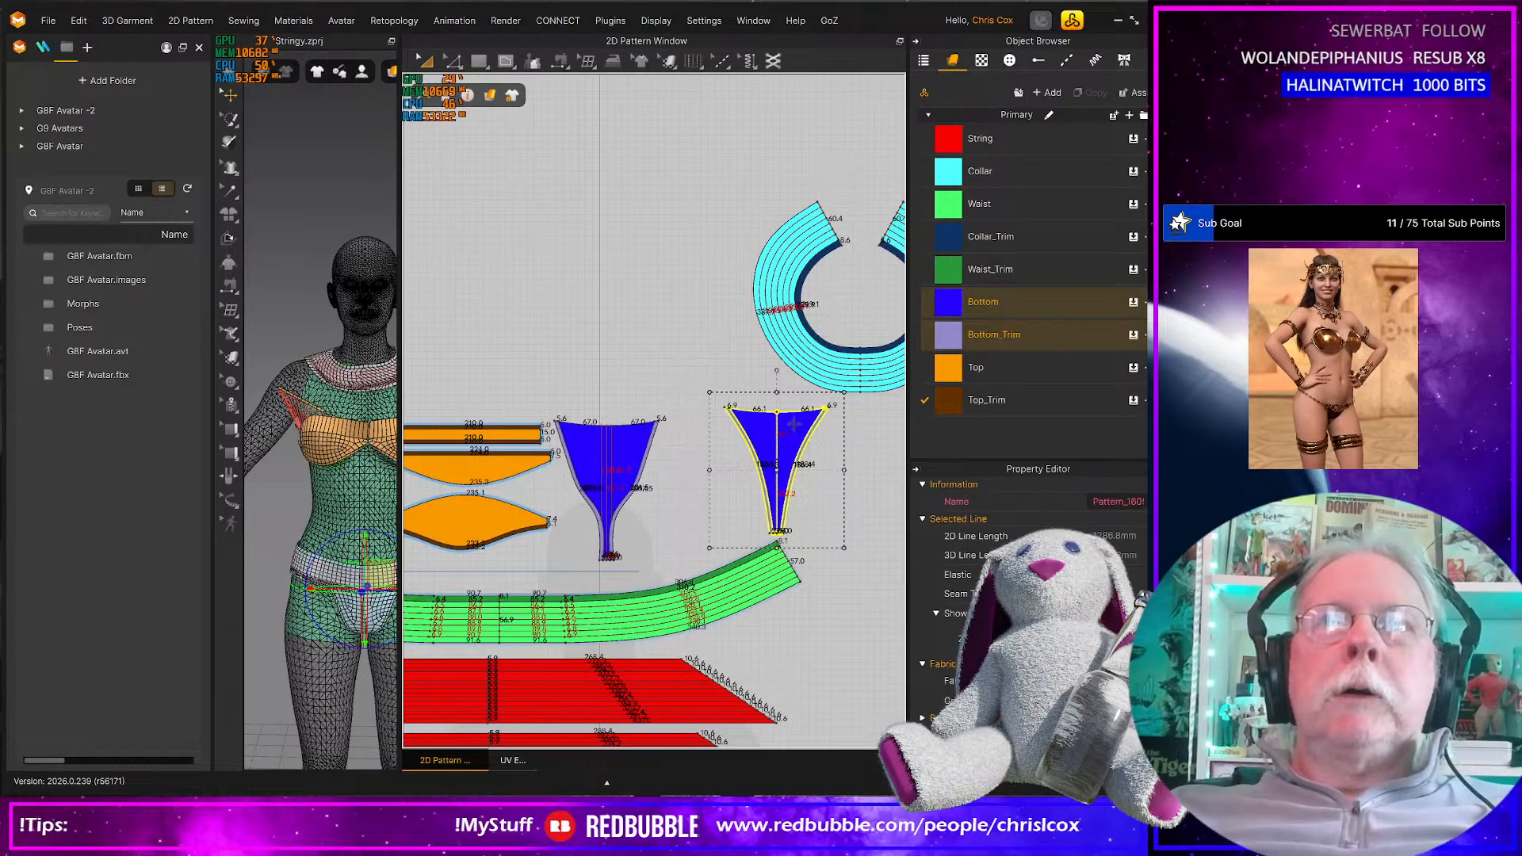
left_click_drag(794, 424, 748, 446)
middle_click_drag(810, 462, 660, 485)
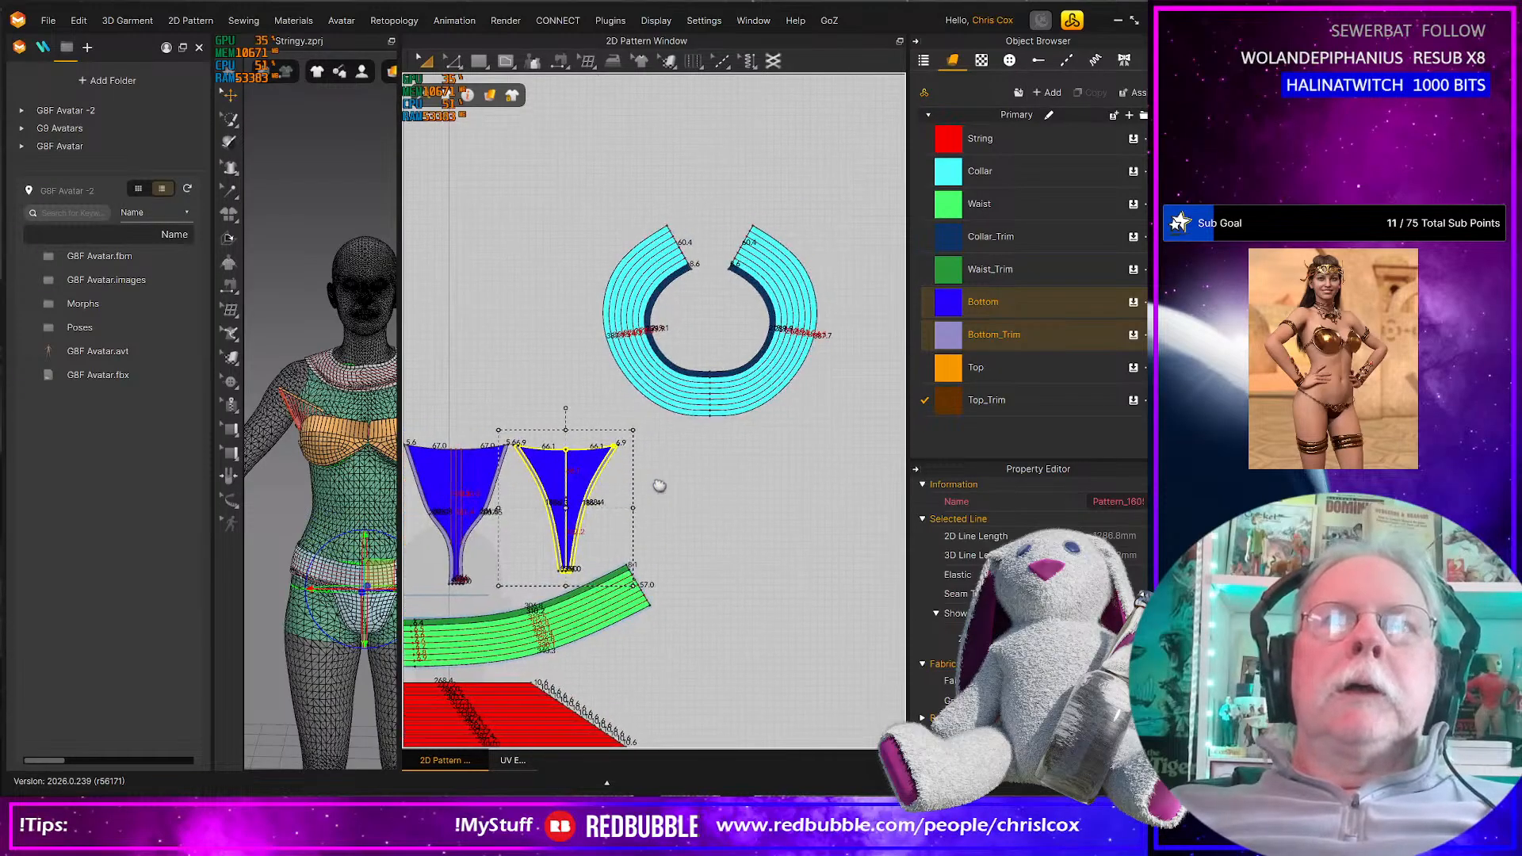
Select the collar with its trim and nudge it straight down until it sits beside the bottom patterns
left_click_drag(596, 224, 844, 432)
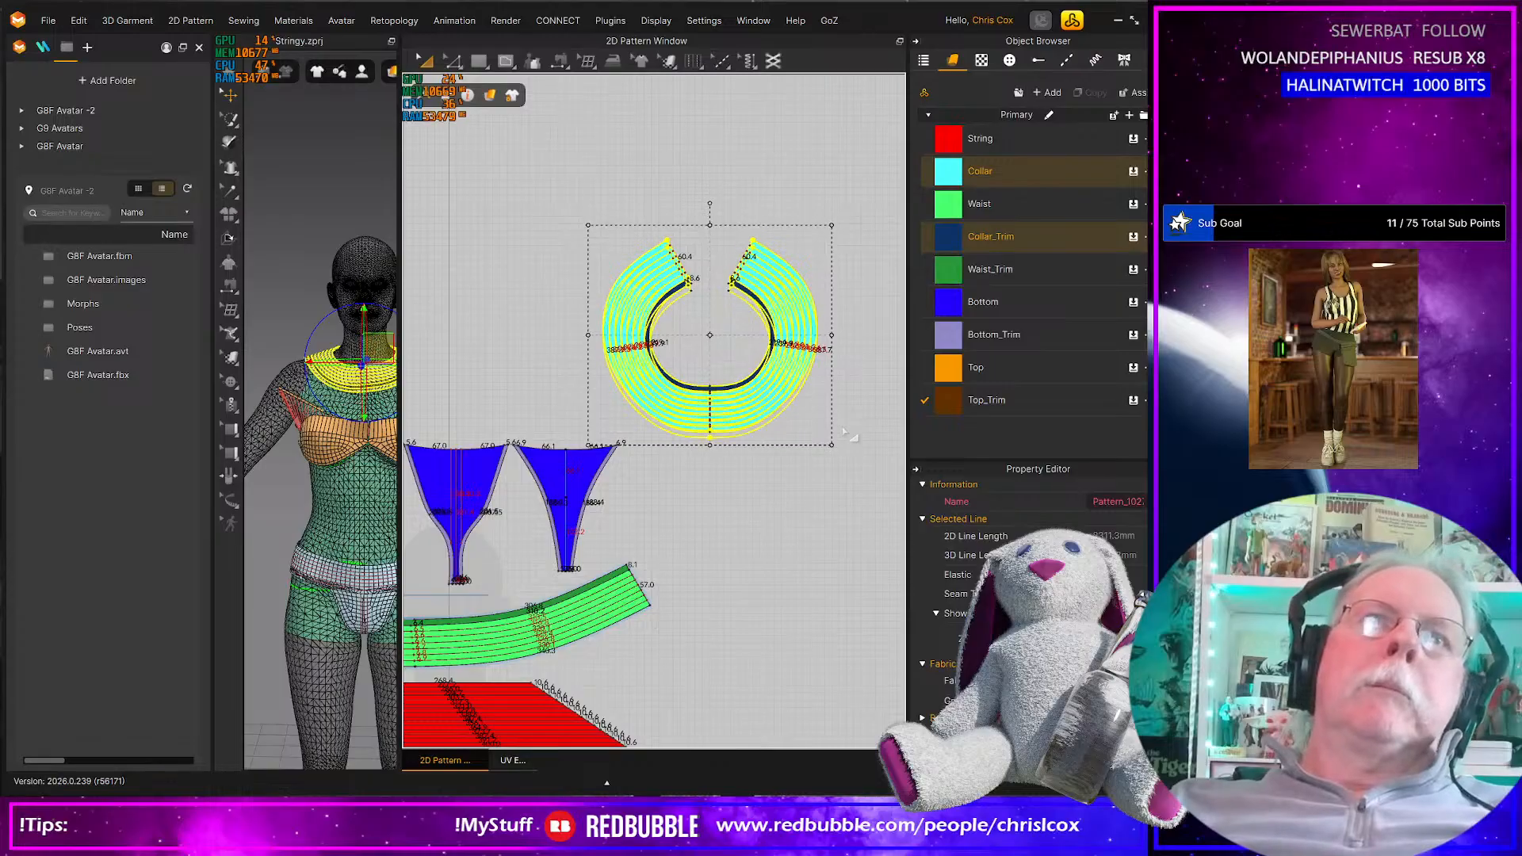
key("Down")
key("Down")
key("Down")
key("Down")
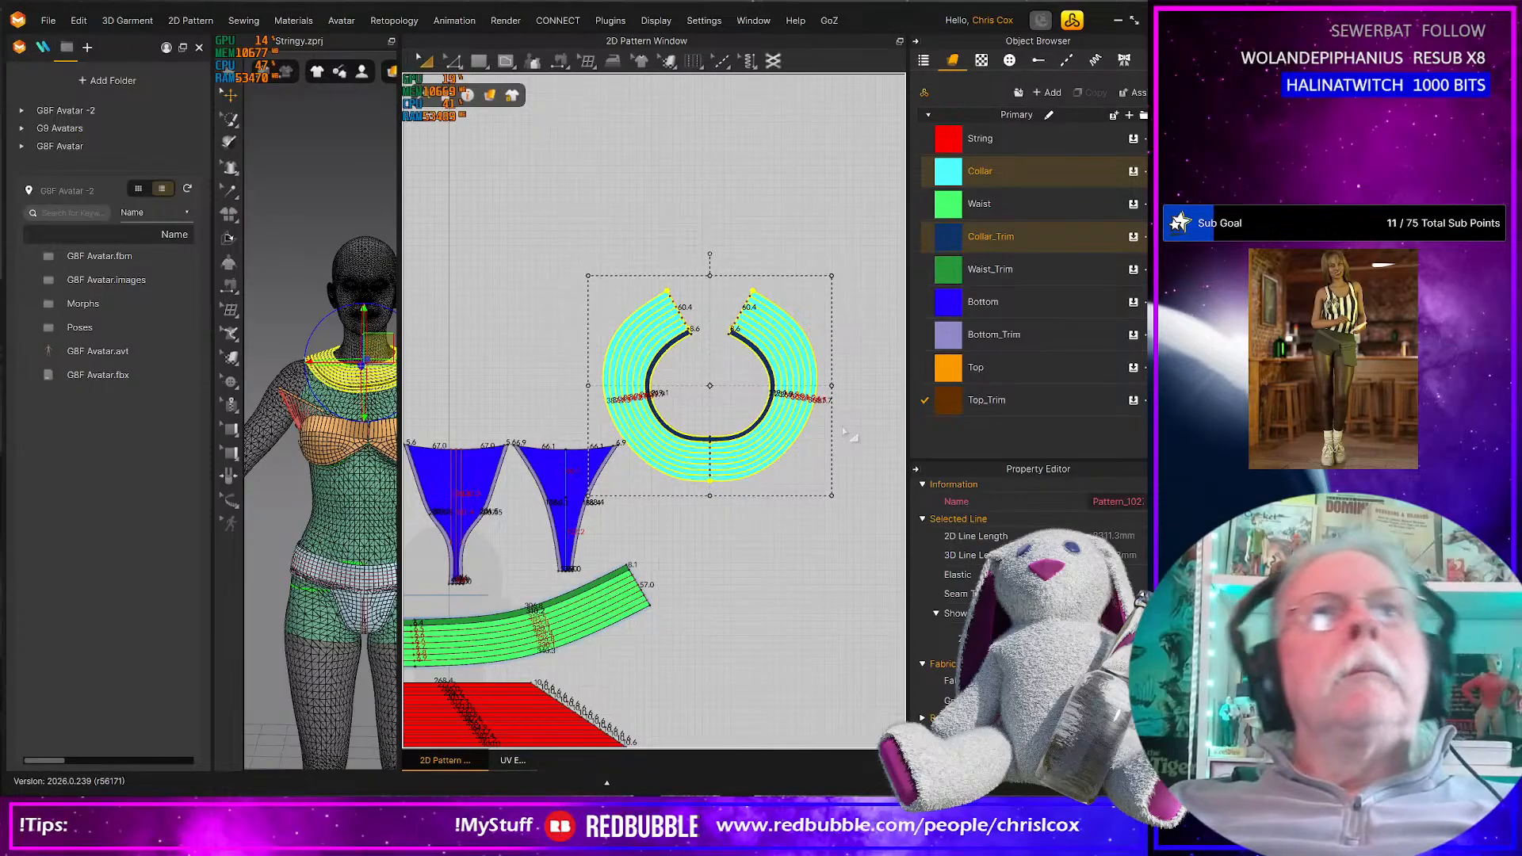
key("Down")
key("Down")
key("Down")
key("Down")
key("Down")
key("Down")
key("Down")
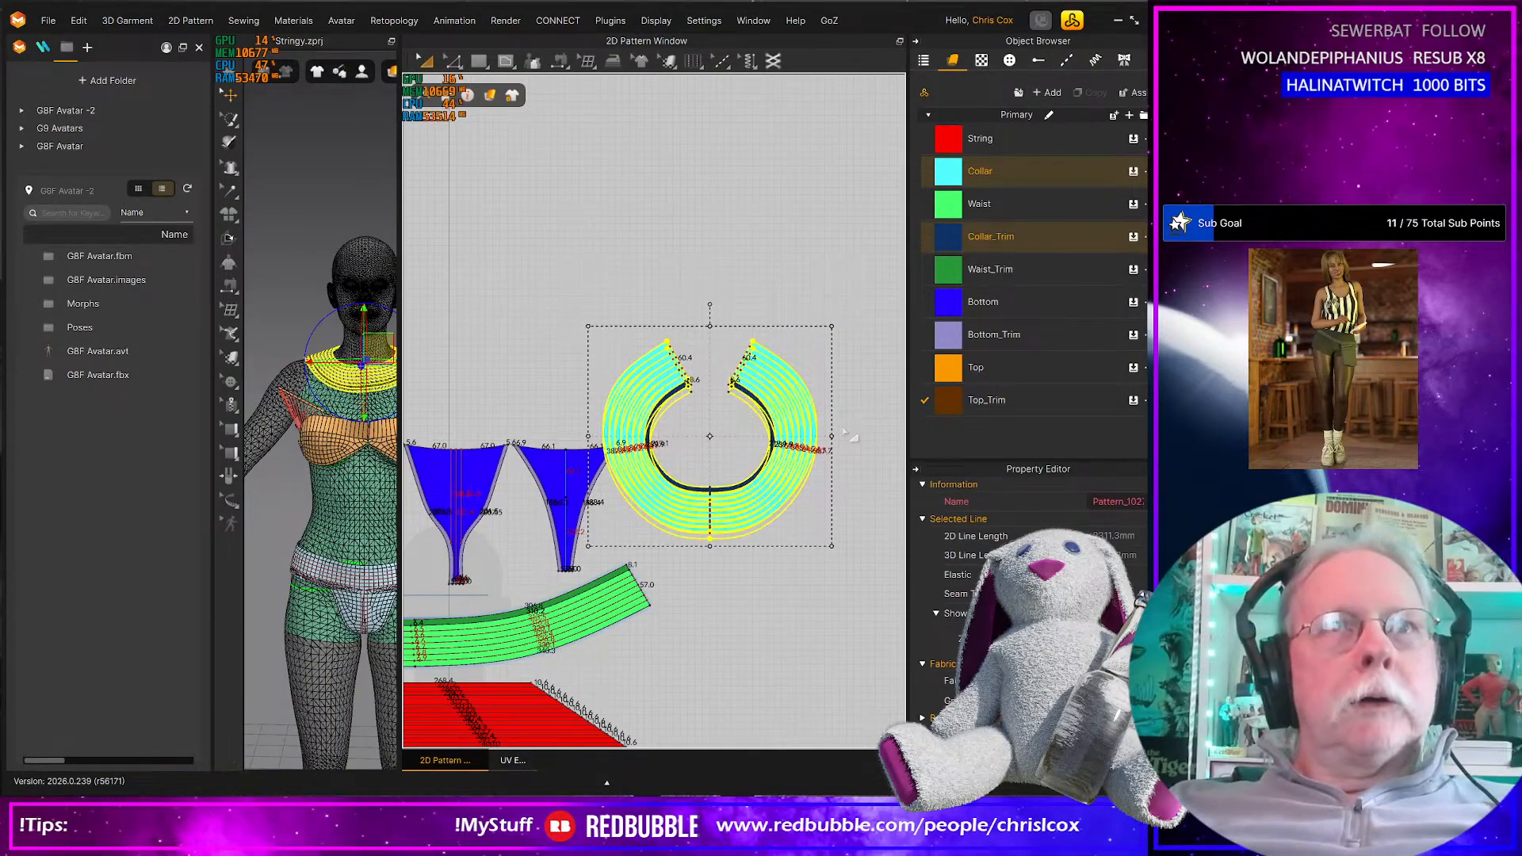
key("Down")
key("Down")
key("Down")
key("Down")
key("Down")
key("Down")
key("Down")
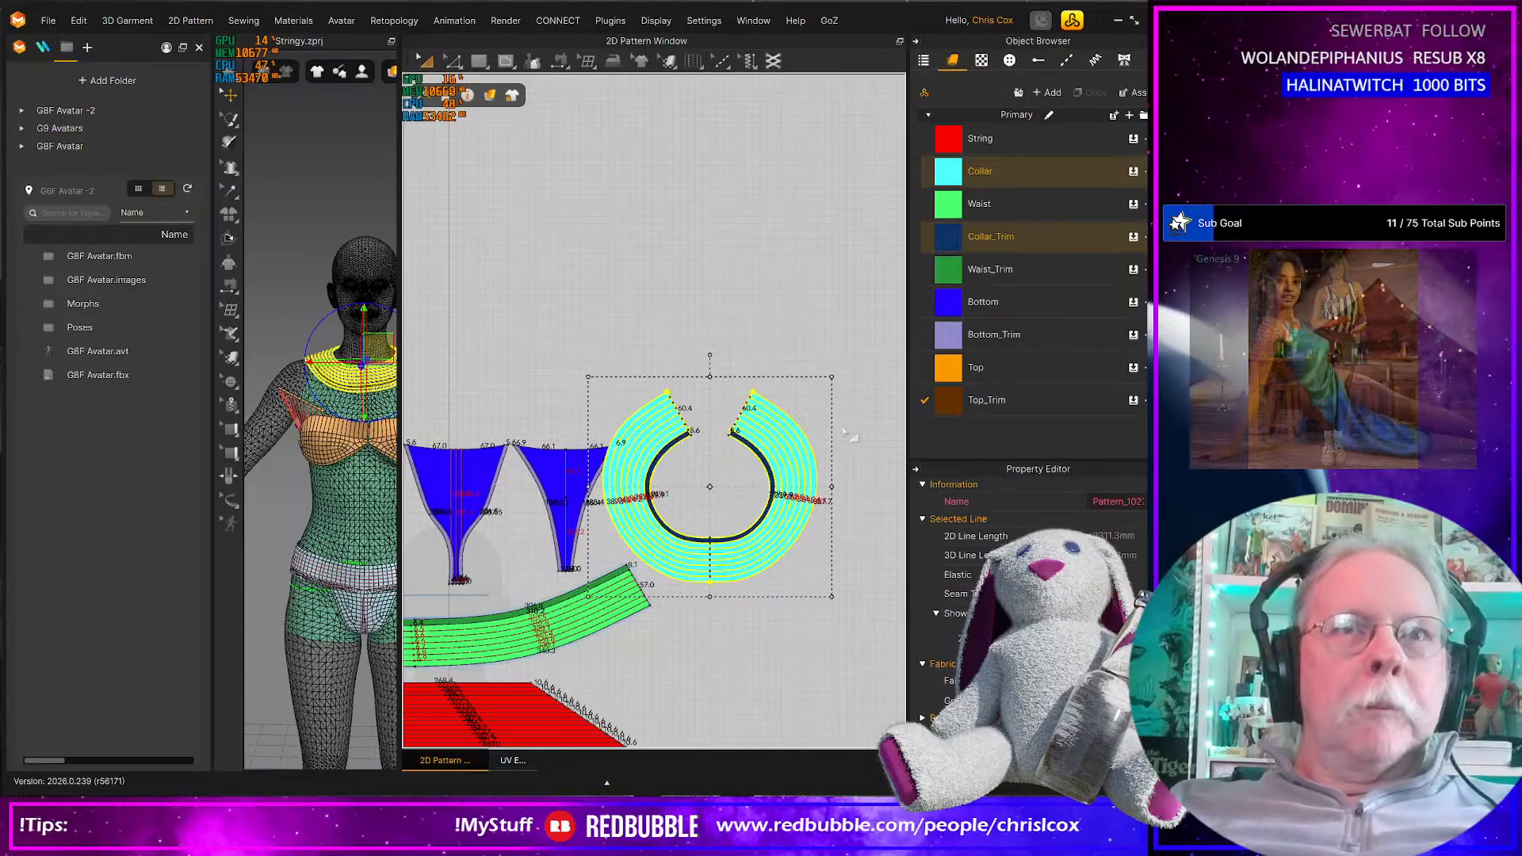
Try to select both bottom patterns together with their trims, dismissing the framebuffer message
middle_click_drag(650, 413, 754, 420)
left_click_drag(475, 391, 726, 606)
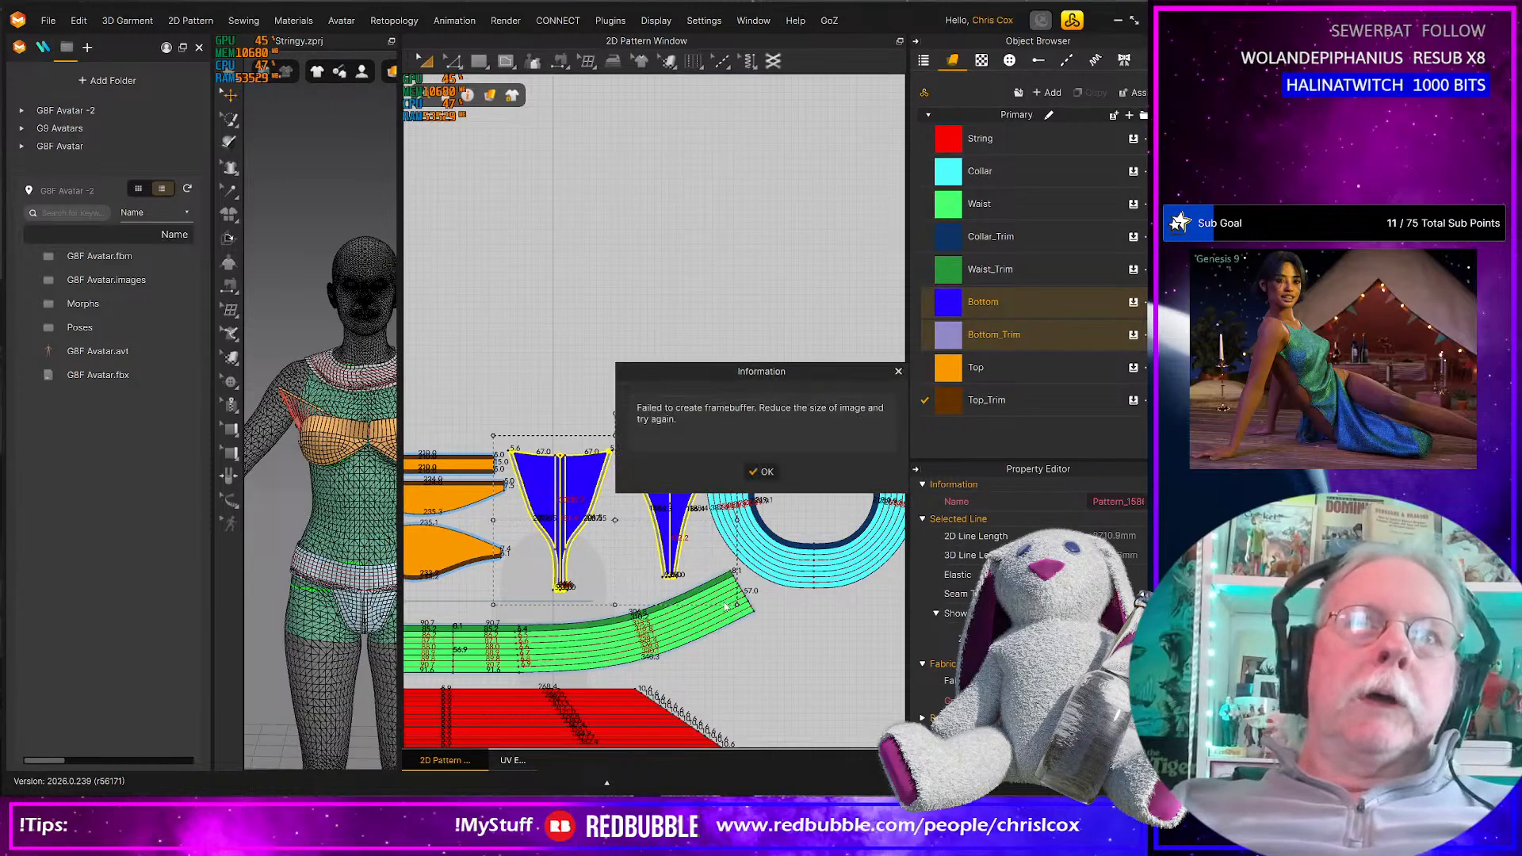
left_click(759, 472)
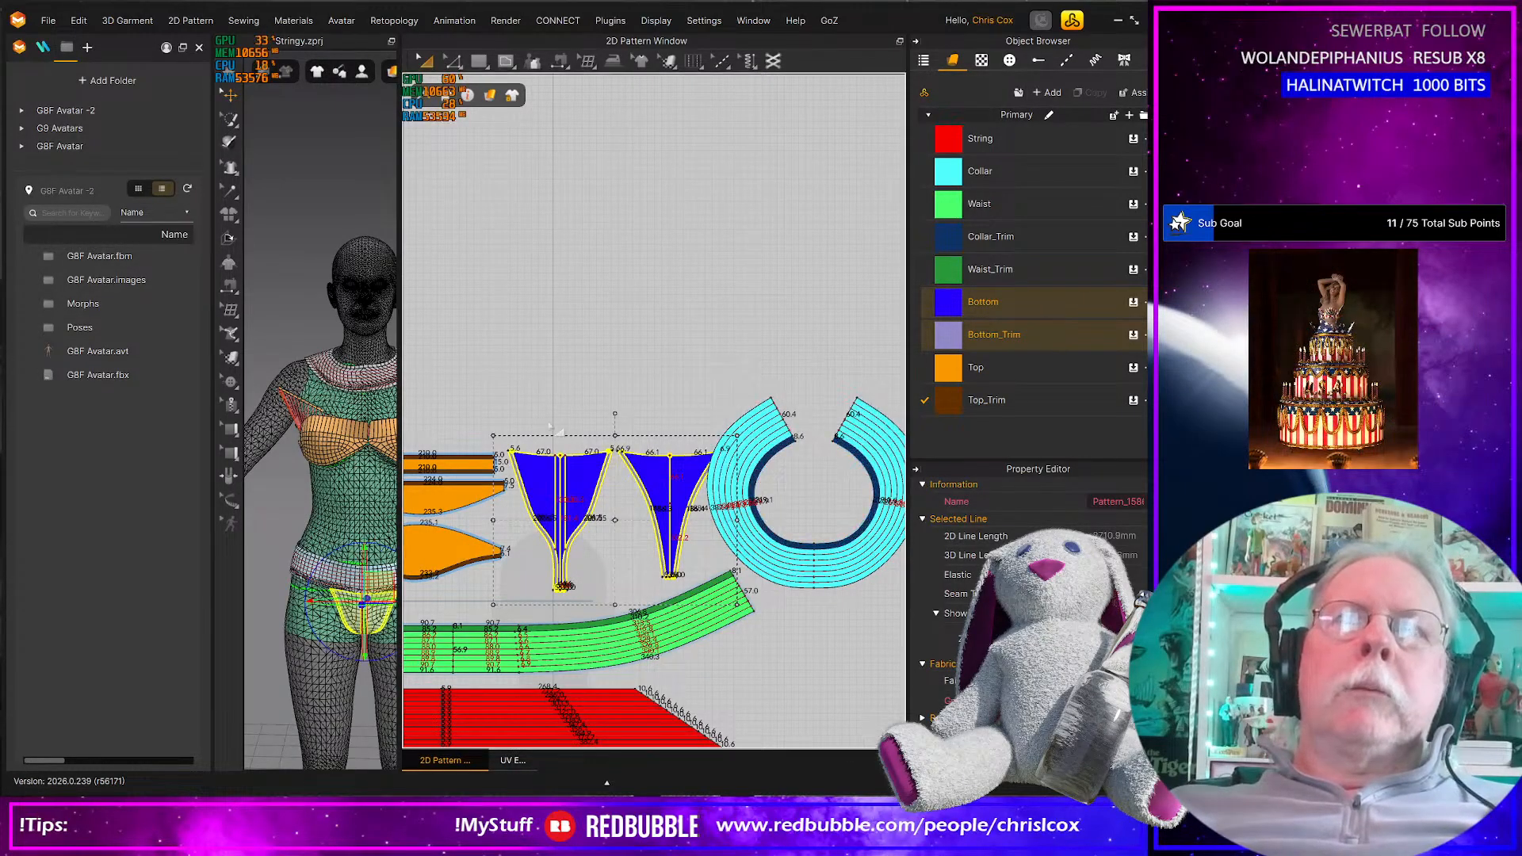
left_click(495, 405)
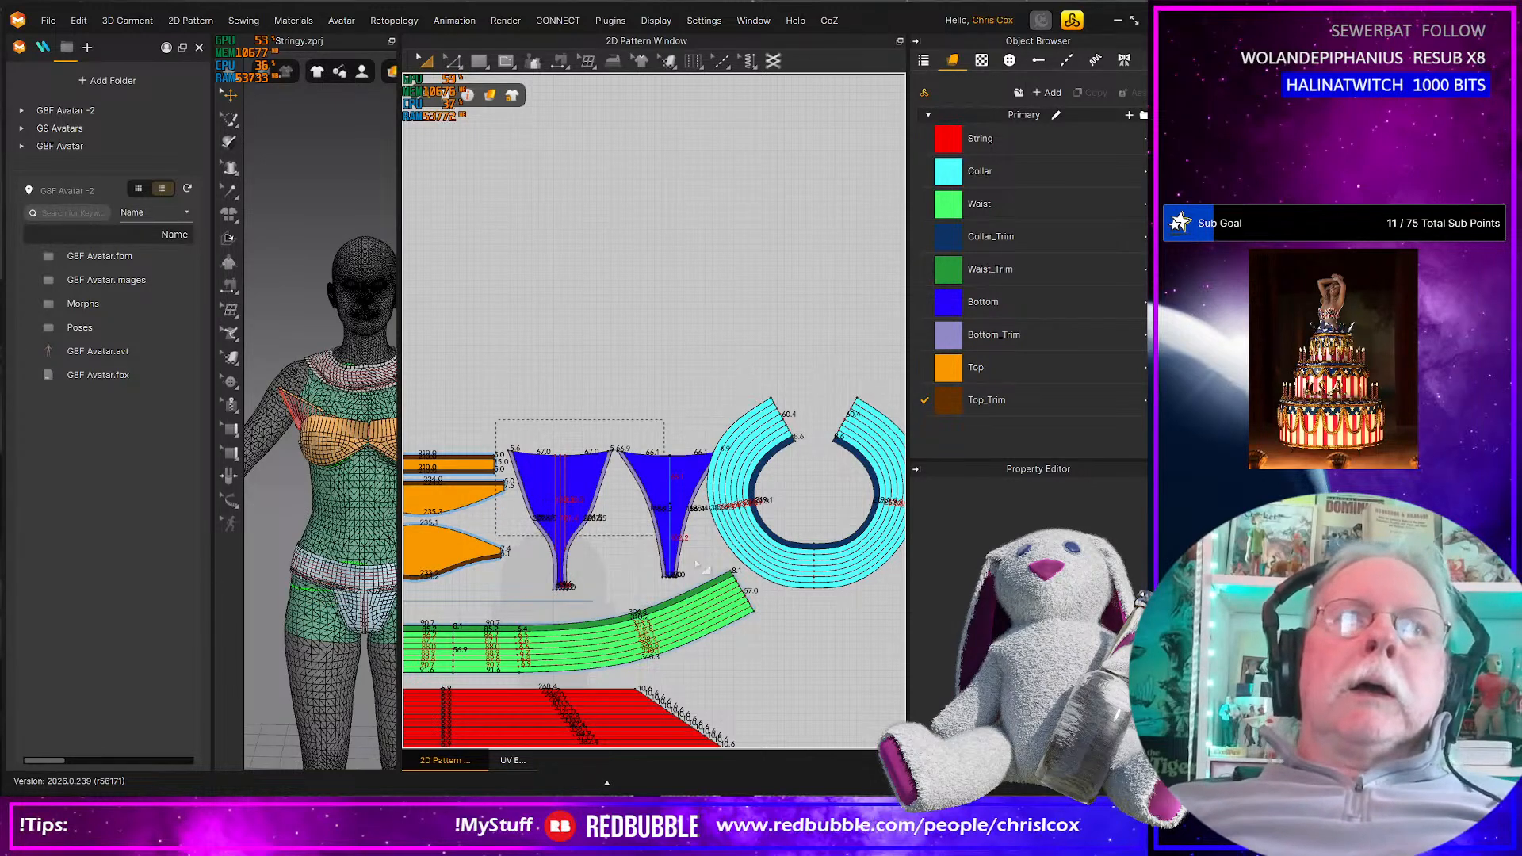
left_click_drag(697, 565, 721, 583)
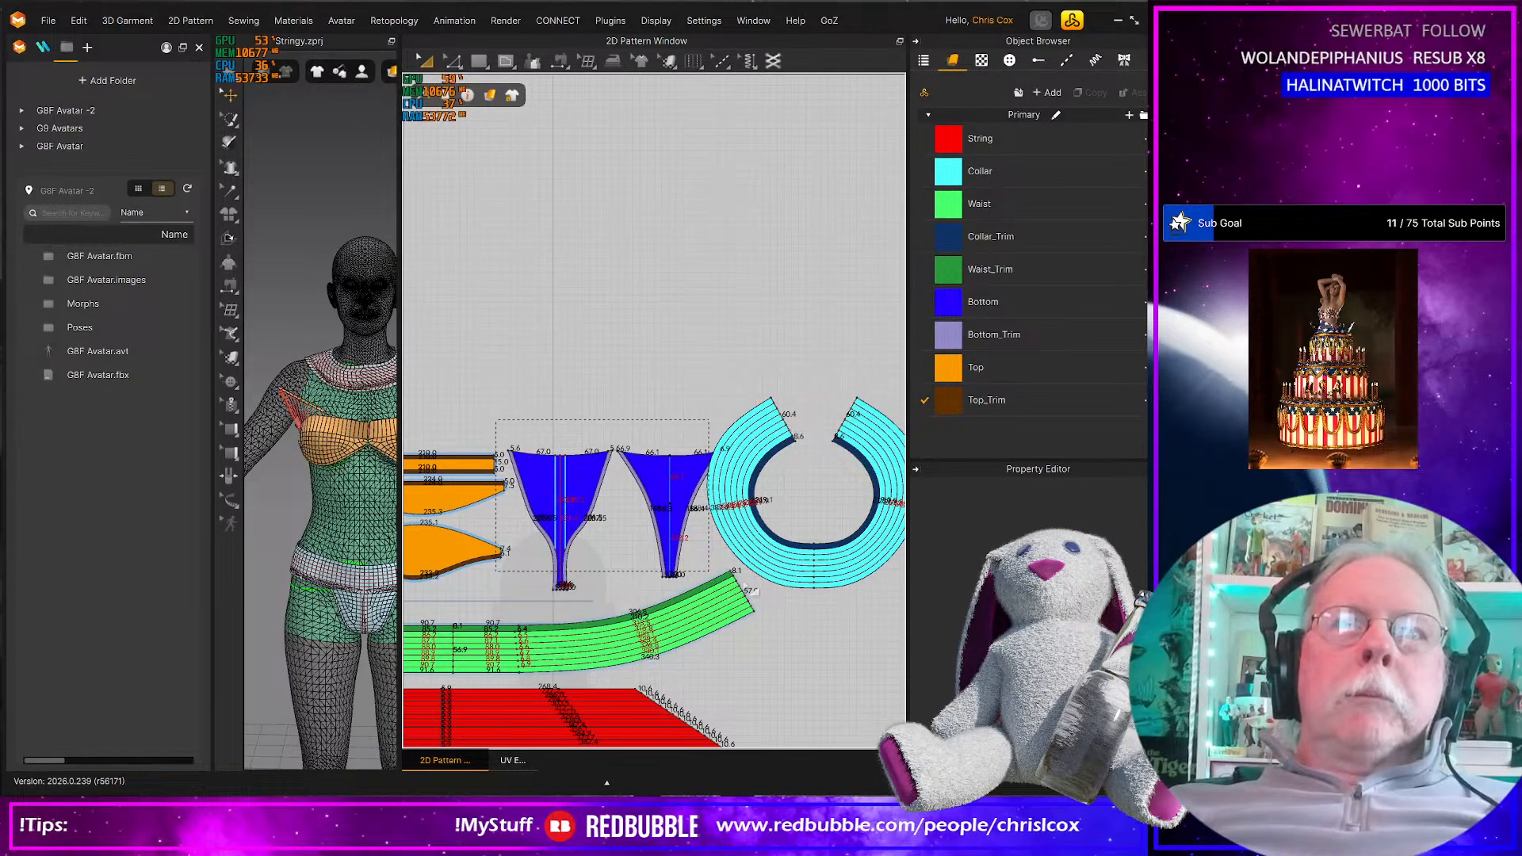
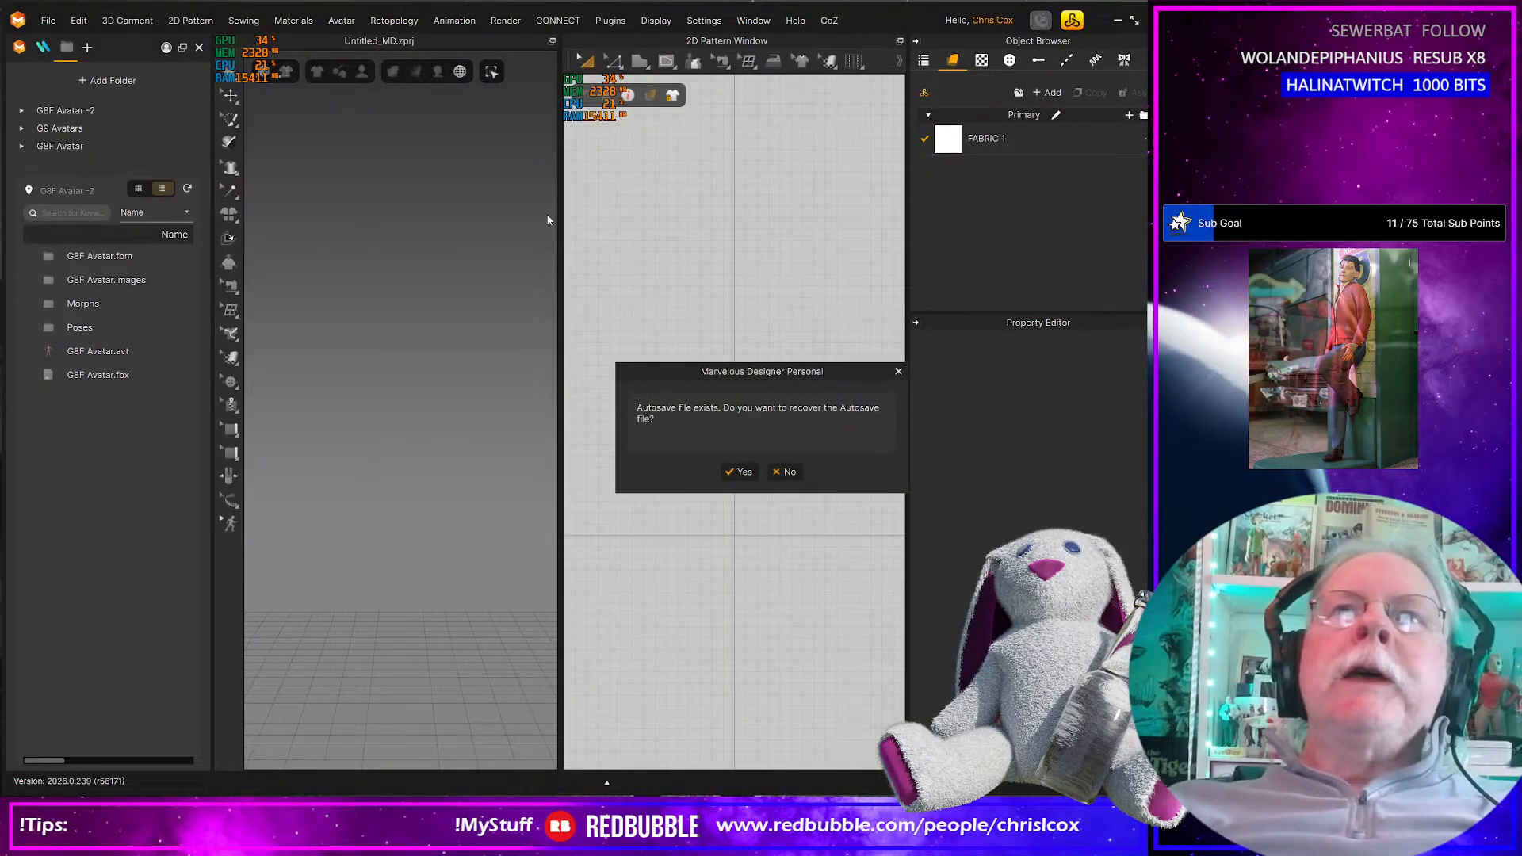
Recover the autosaved project and bring its 2D patterns into view
left_click(739, 471)
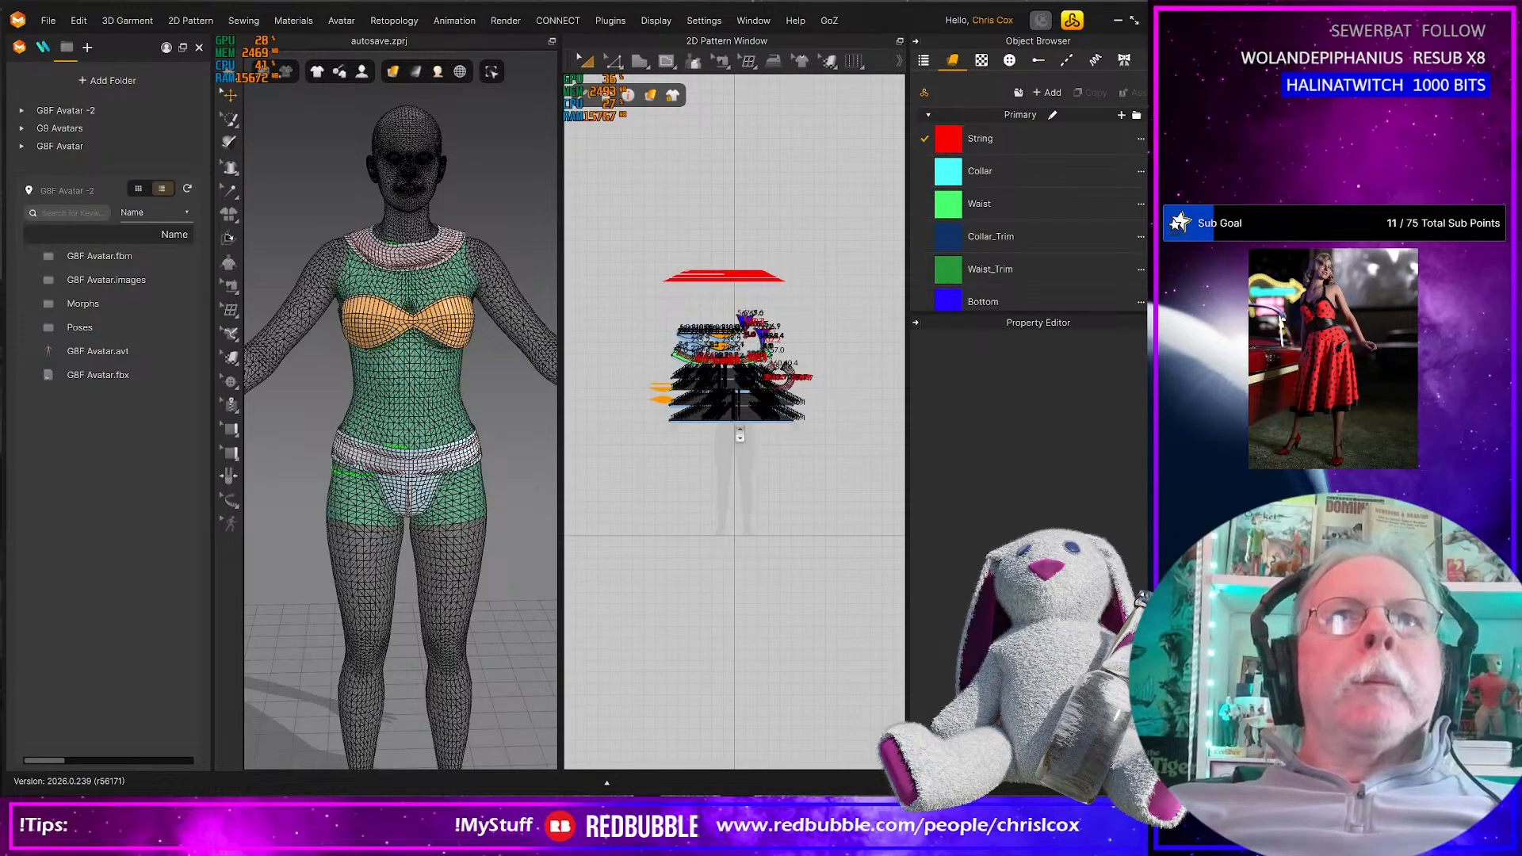
scroll(740, 435, "up", 5)
scroll(740, 434, "down", 4)
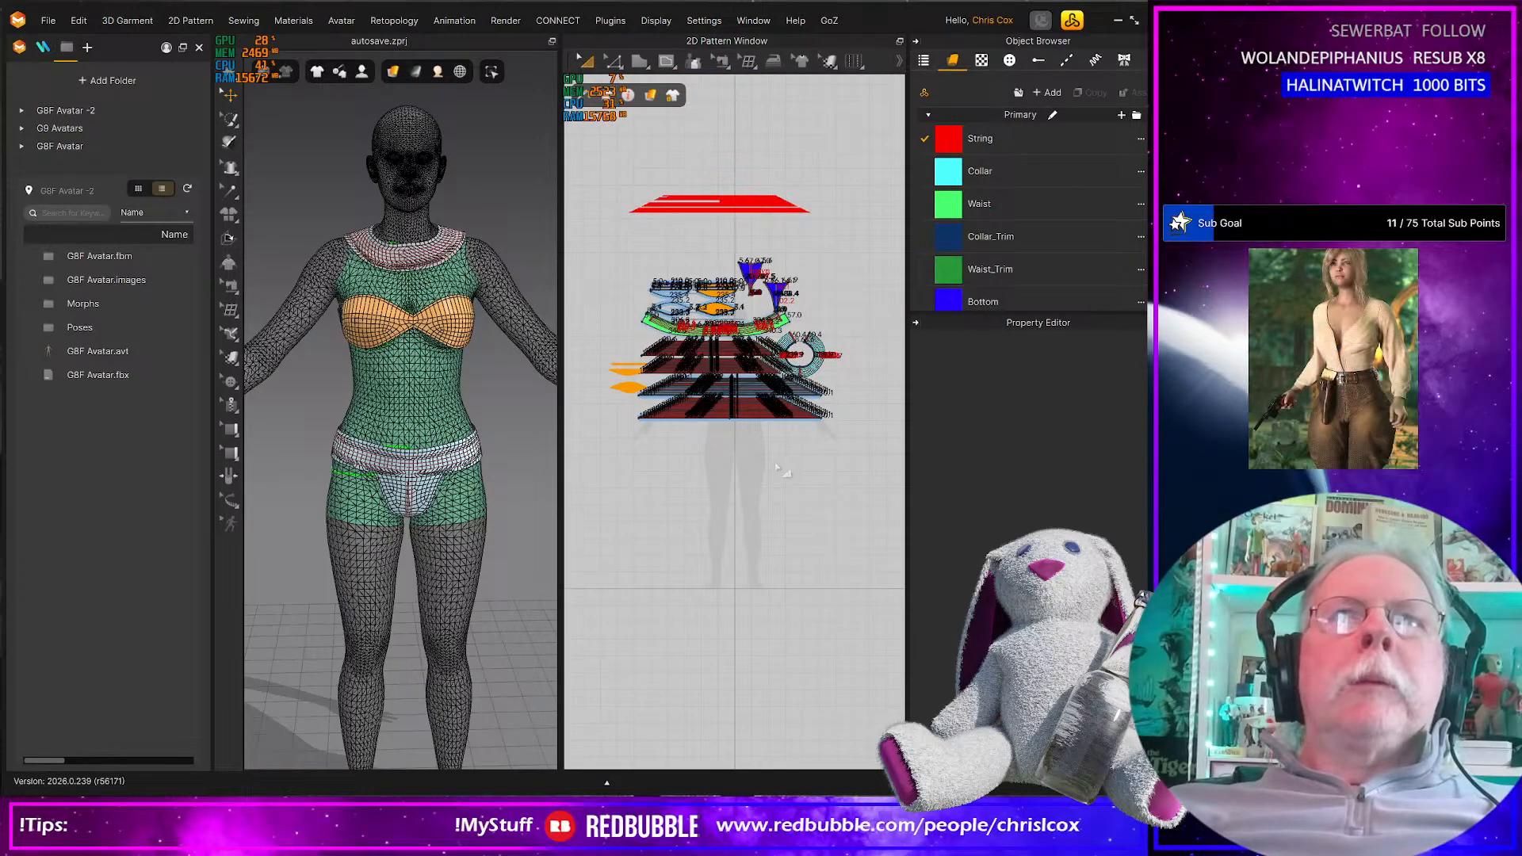
Start saving the recovered project as a new project file and go to the Projects folder
left_click(49, 21)
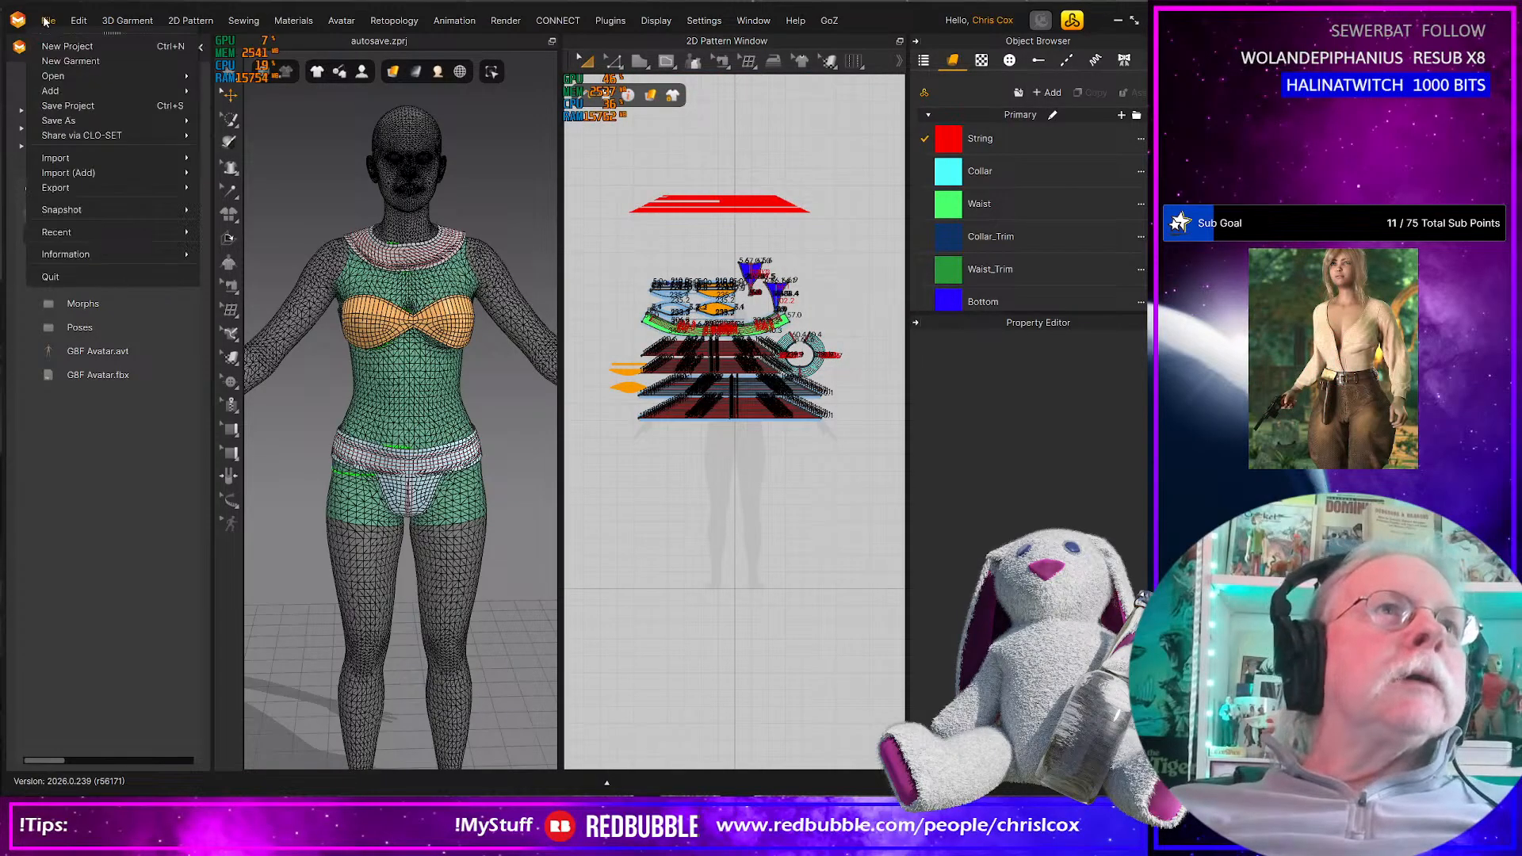
mouse_move(74, 191)
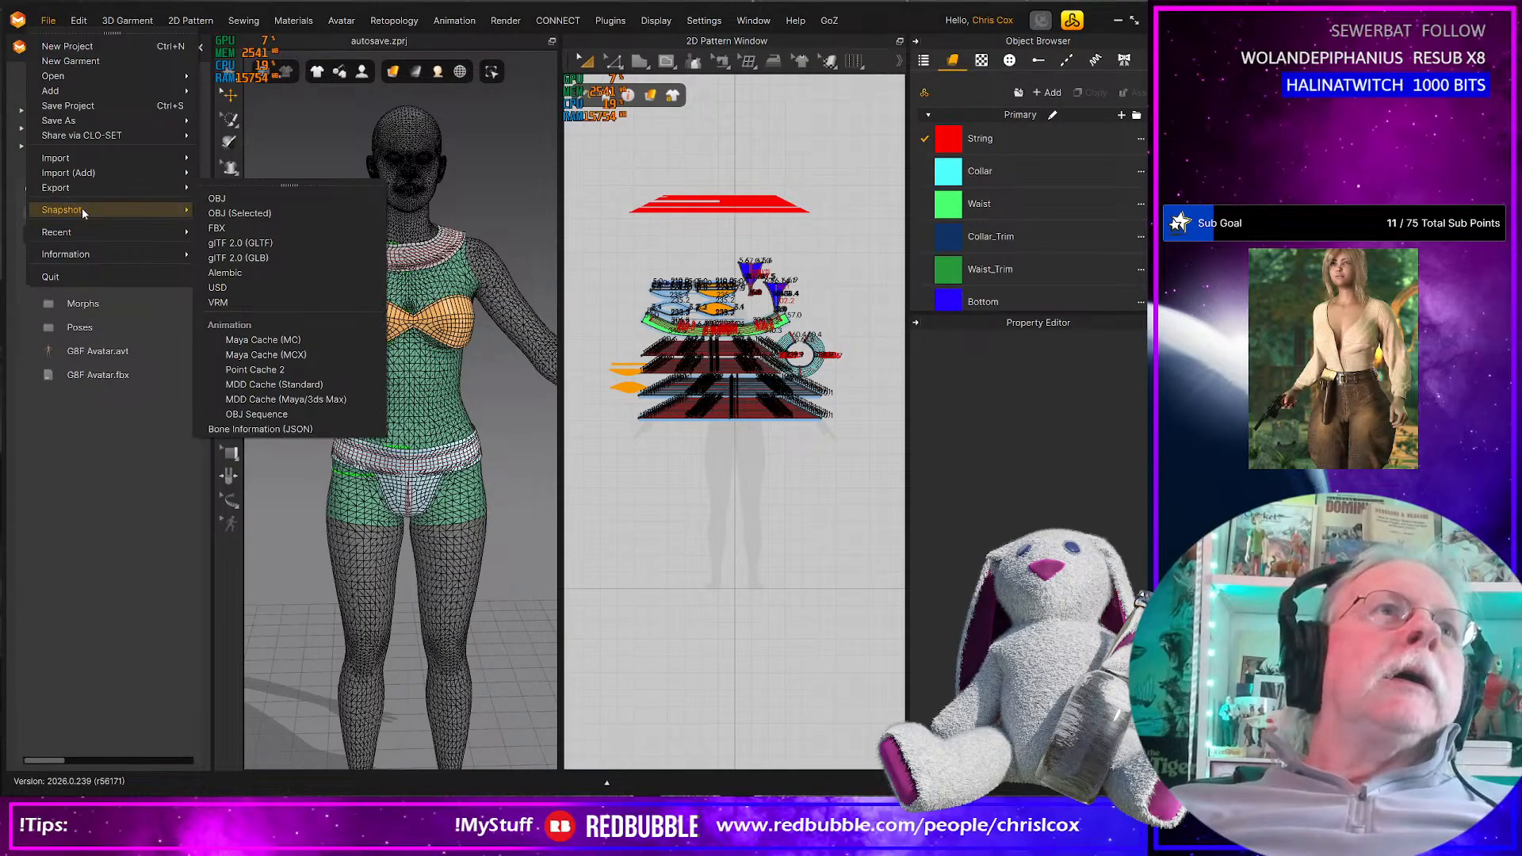
mouse_move(182, 121)
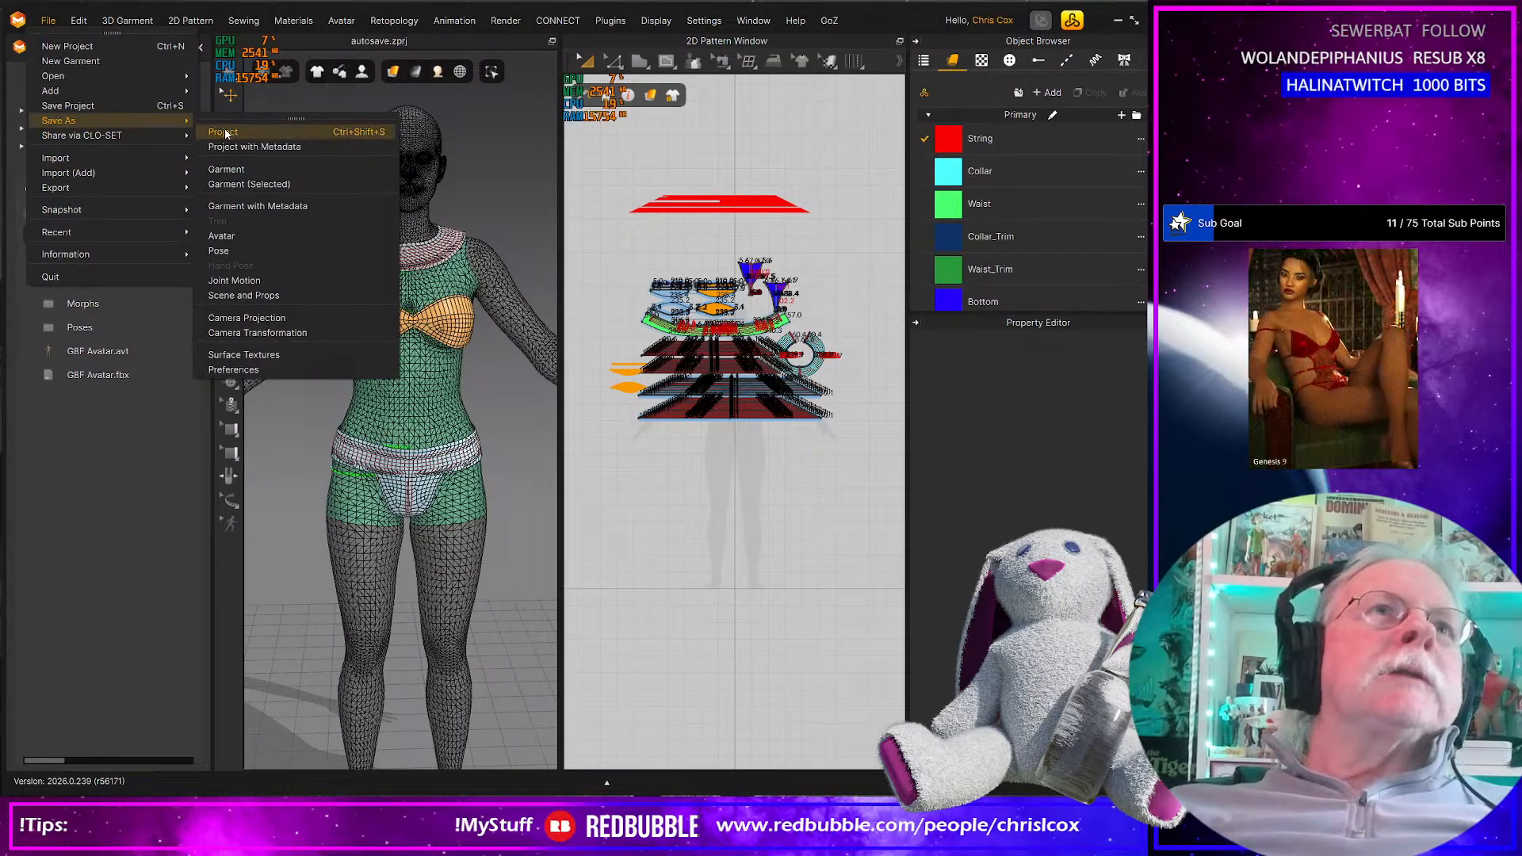
left_click(224, 131)
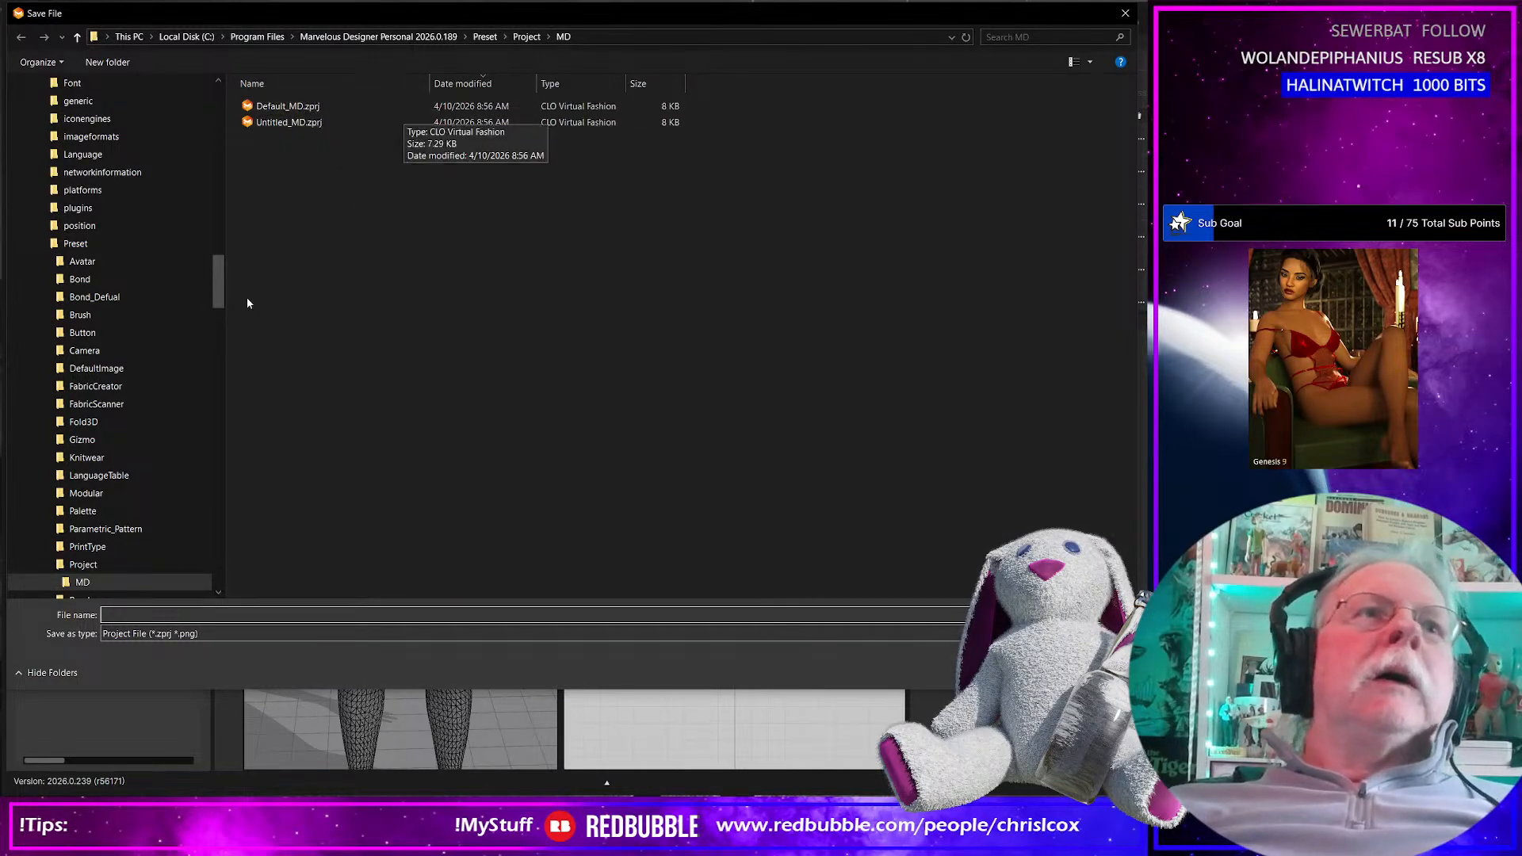
scroll(196, 183, "up", 15)
scroll(197, 184, "up", 10)
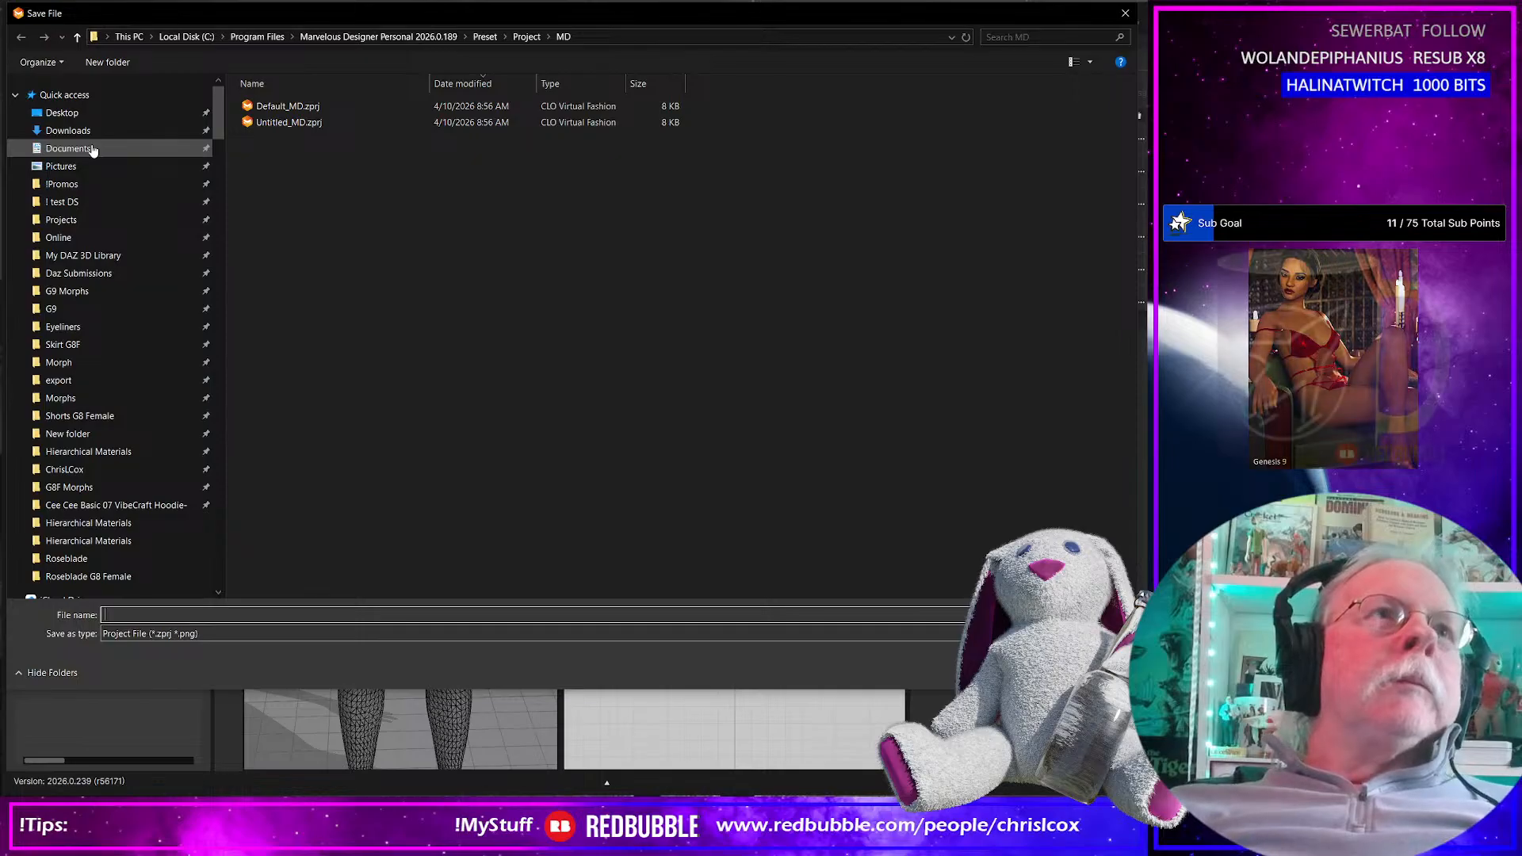
left_click(79, 222)
Open the Dresses folder inside Projects as the save location for the recovered project
scroll(363, 384, "down", 9)
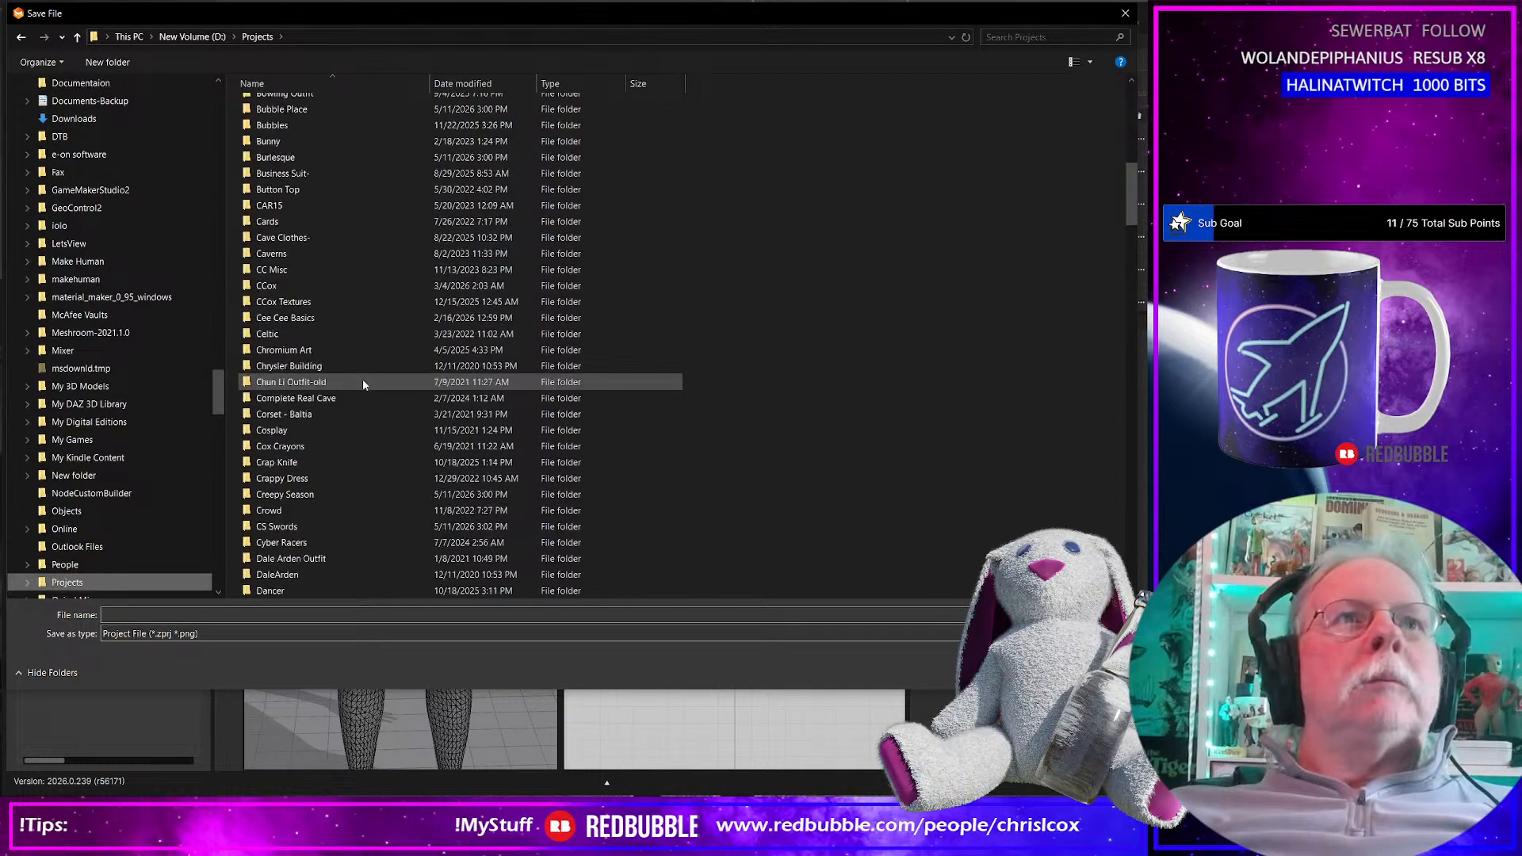
scroll(363, 382, "down", 18)
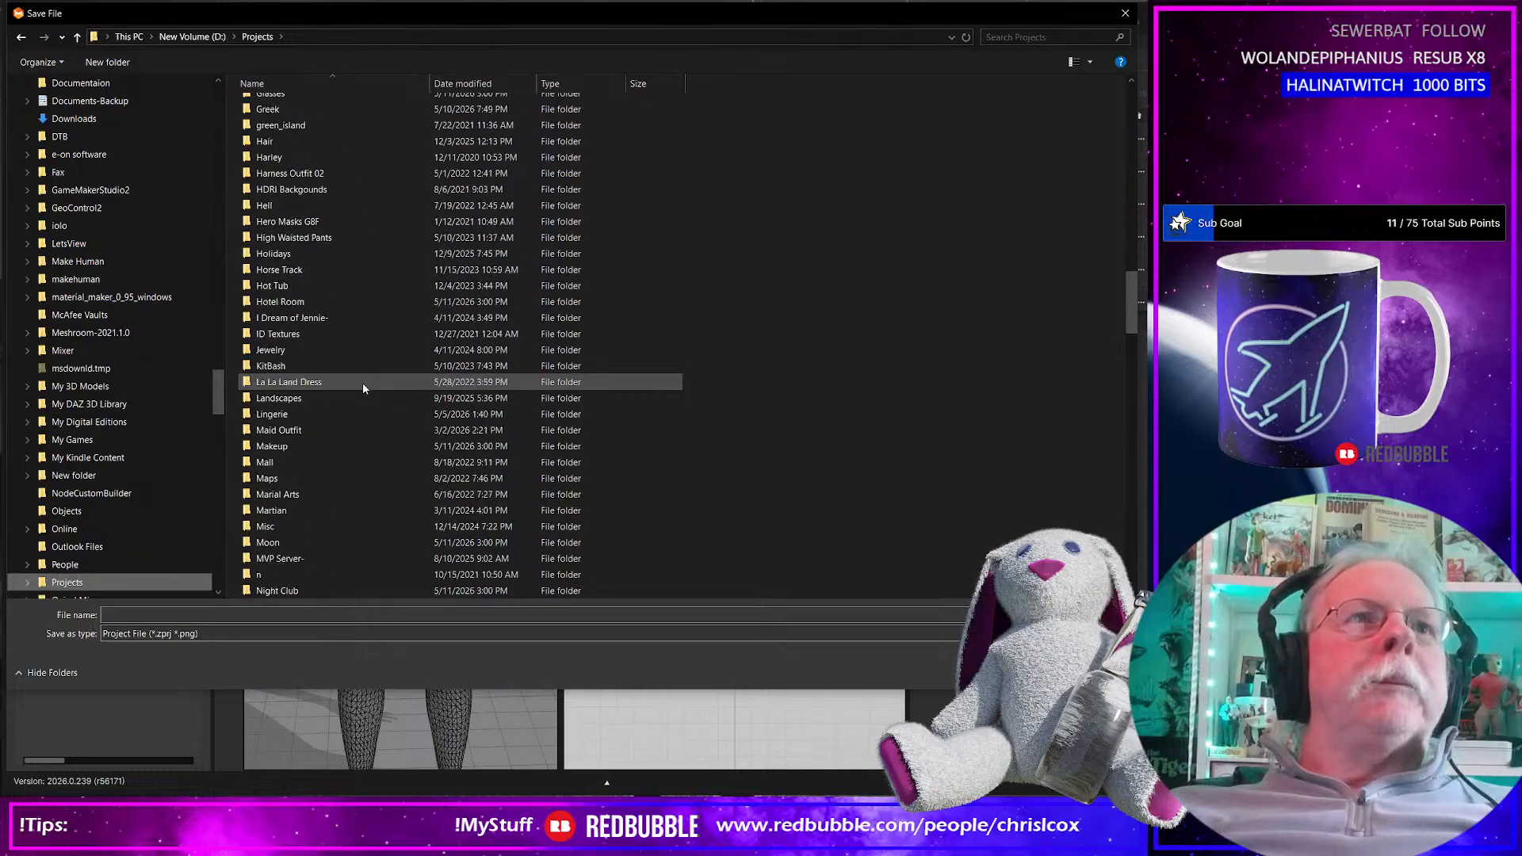
scroll(363, 383, "up", 5)
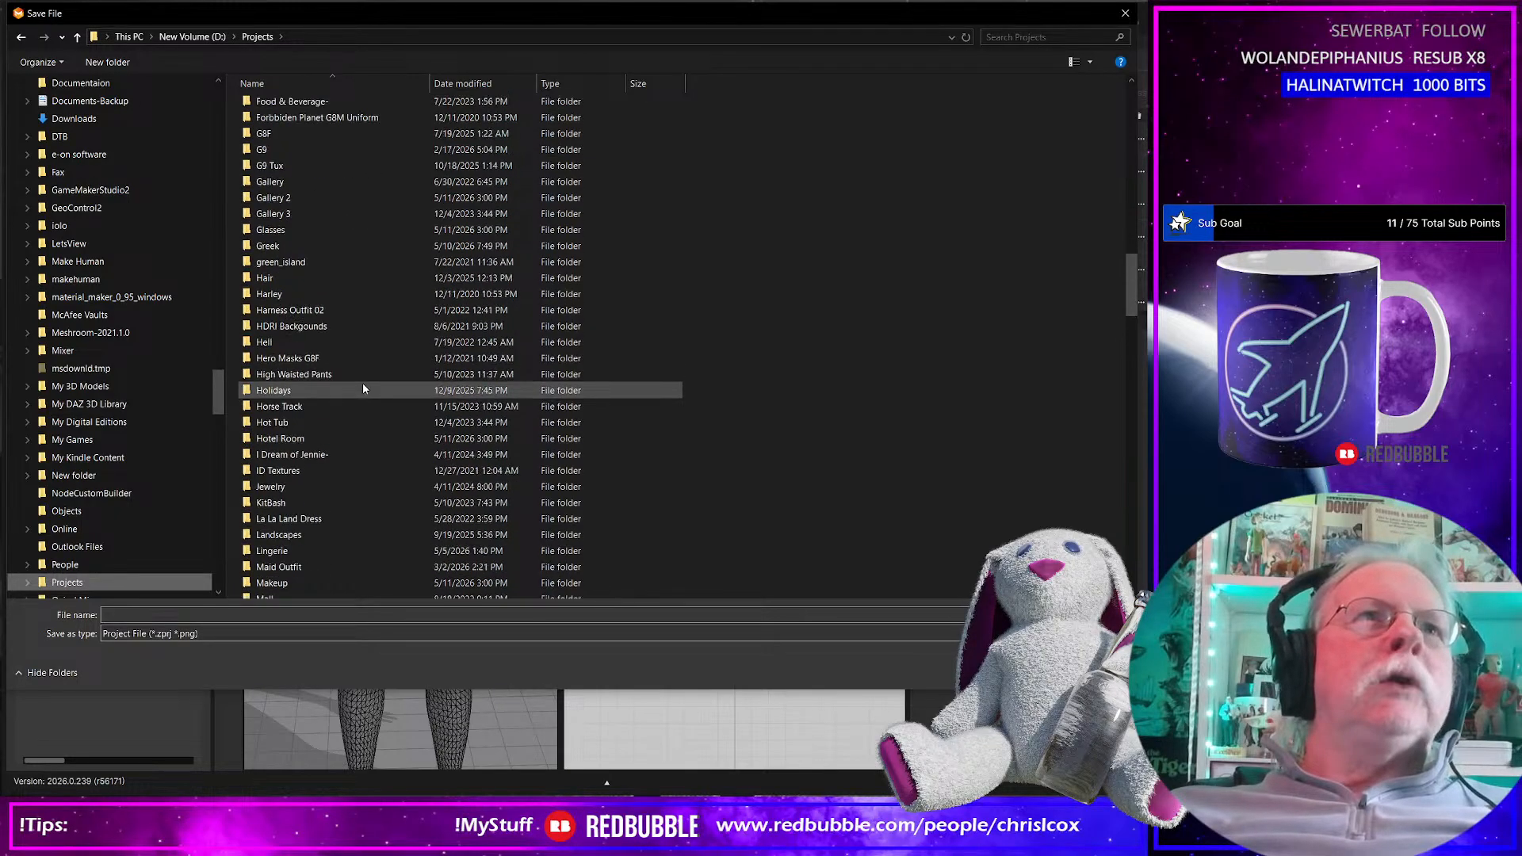
scroll(363, 389, "up", 2)
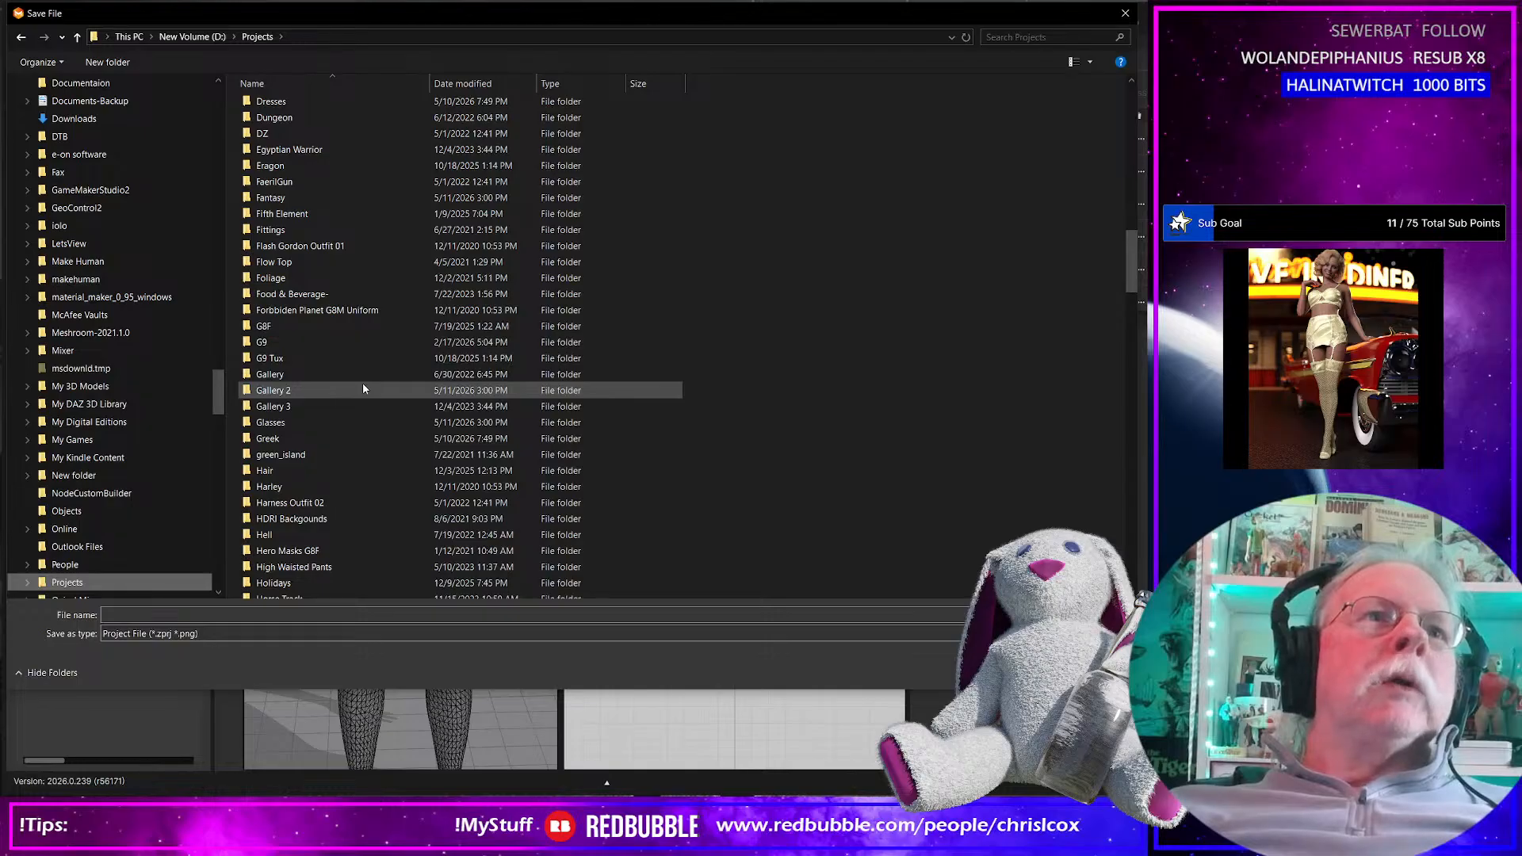
scroll(363, 388, "down", 7)
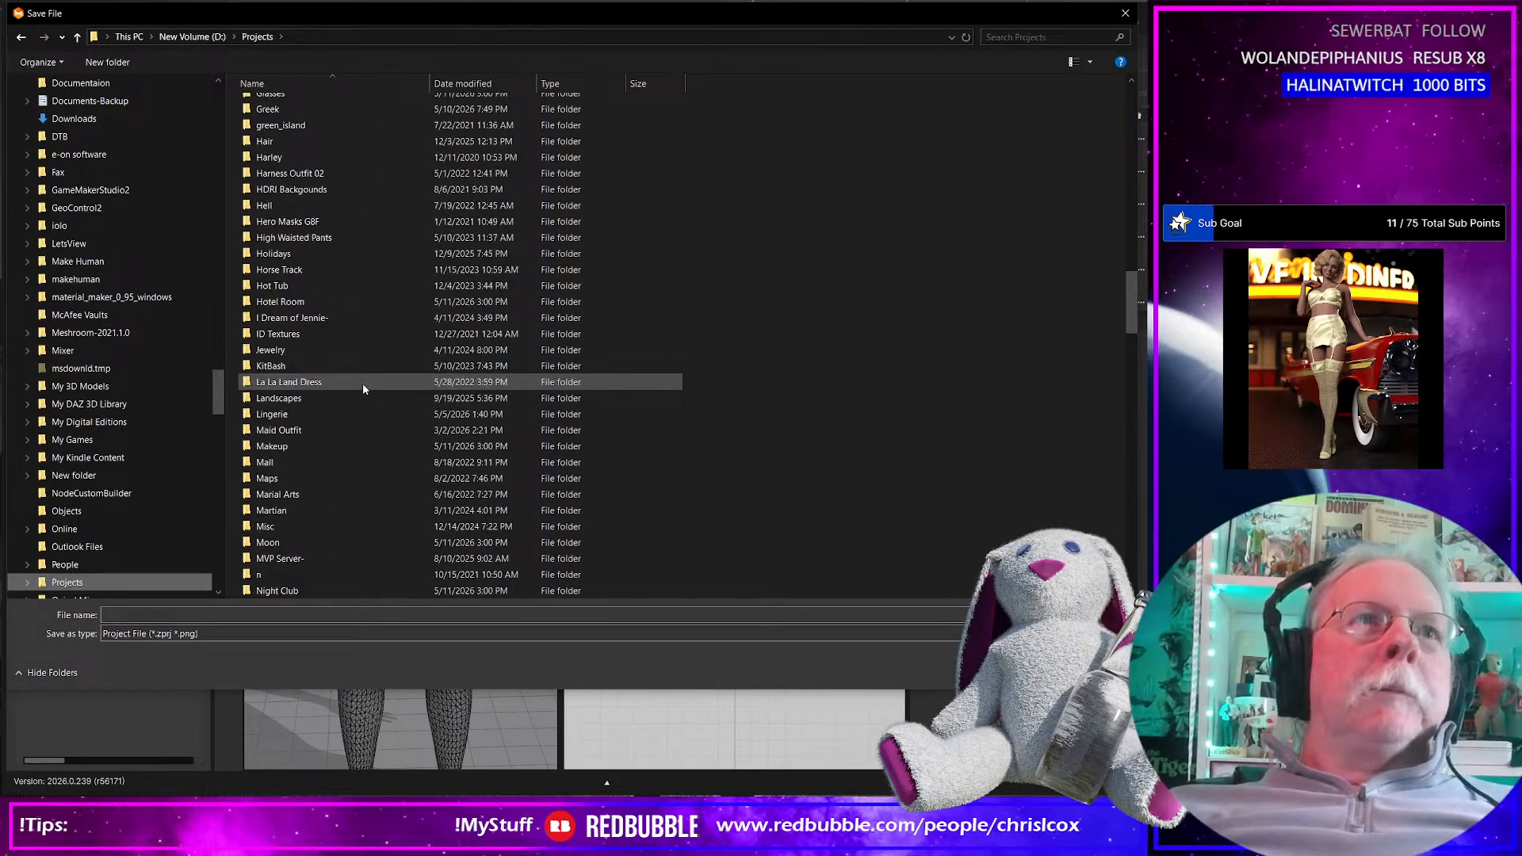
scroll(363, 388, "down", 2)
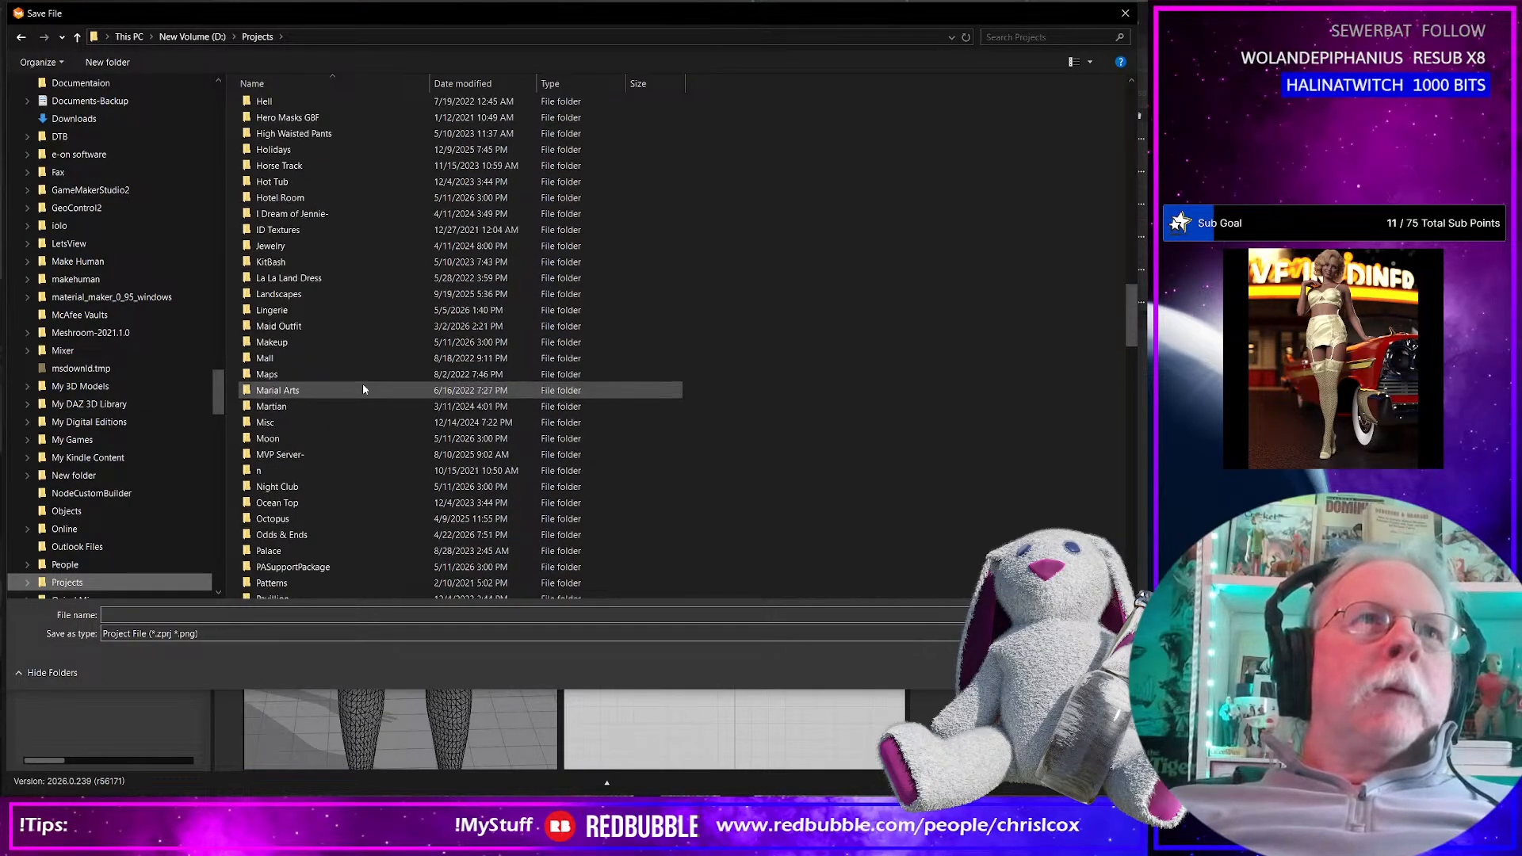
scroll(363, 389, "up", 15)
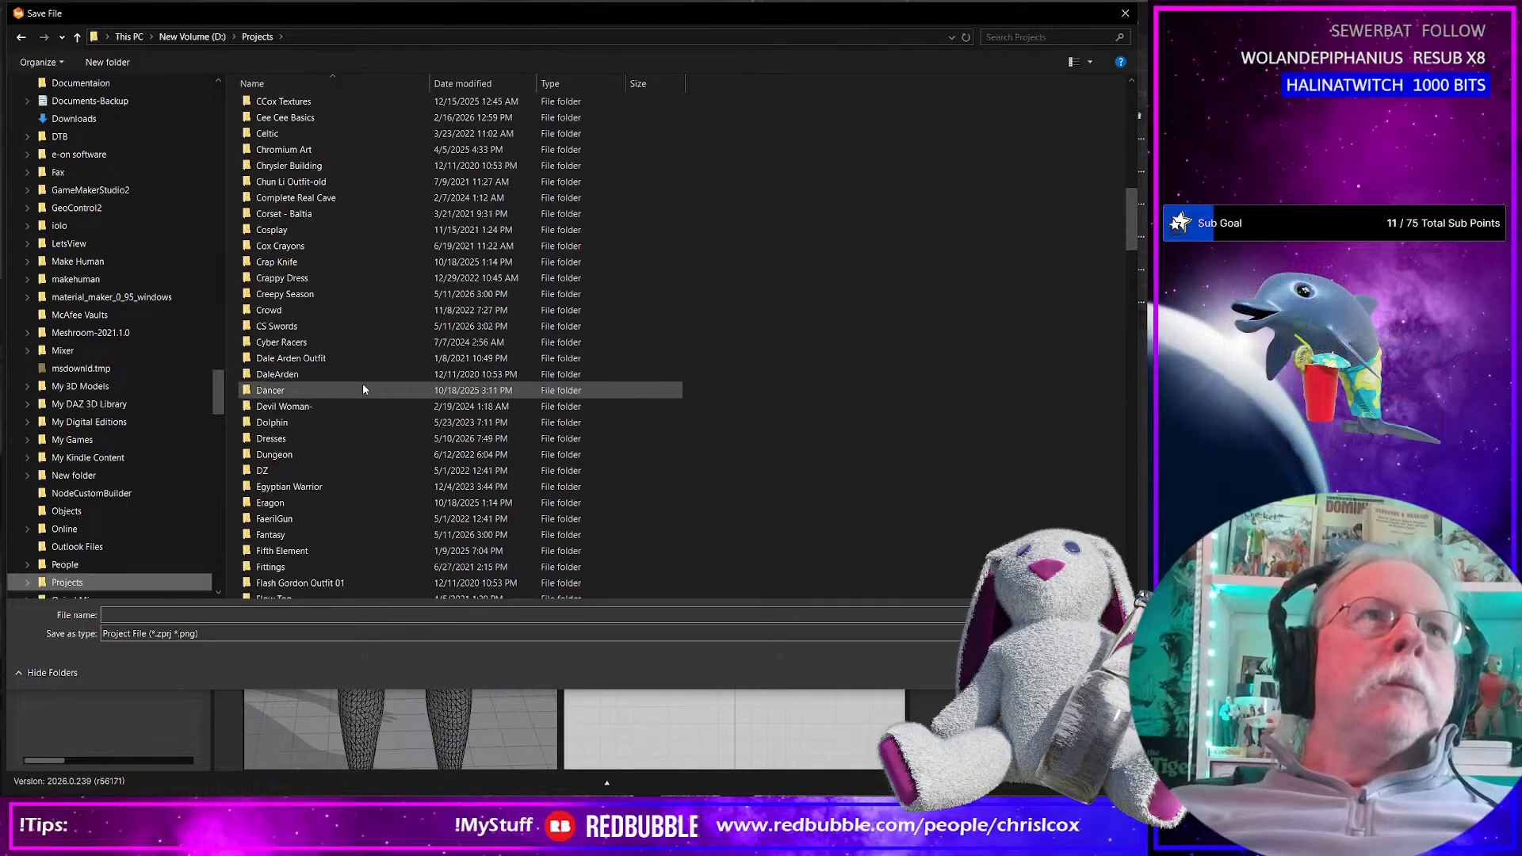
scroll(363, 383, "down", 5)
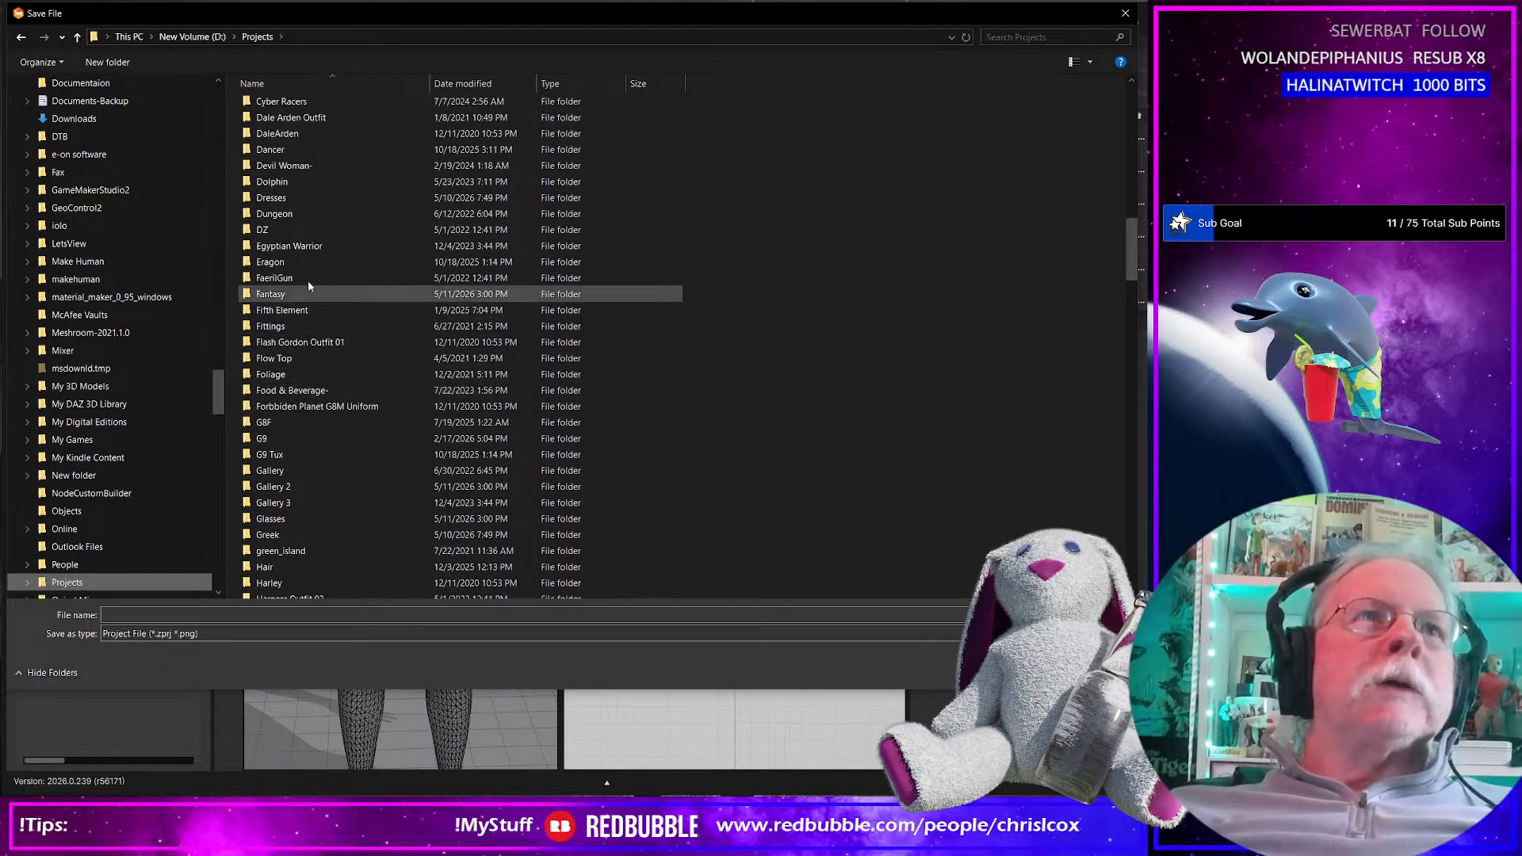
double_click(277, 198)
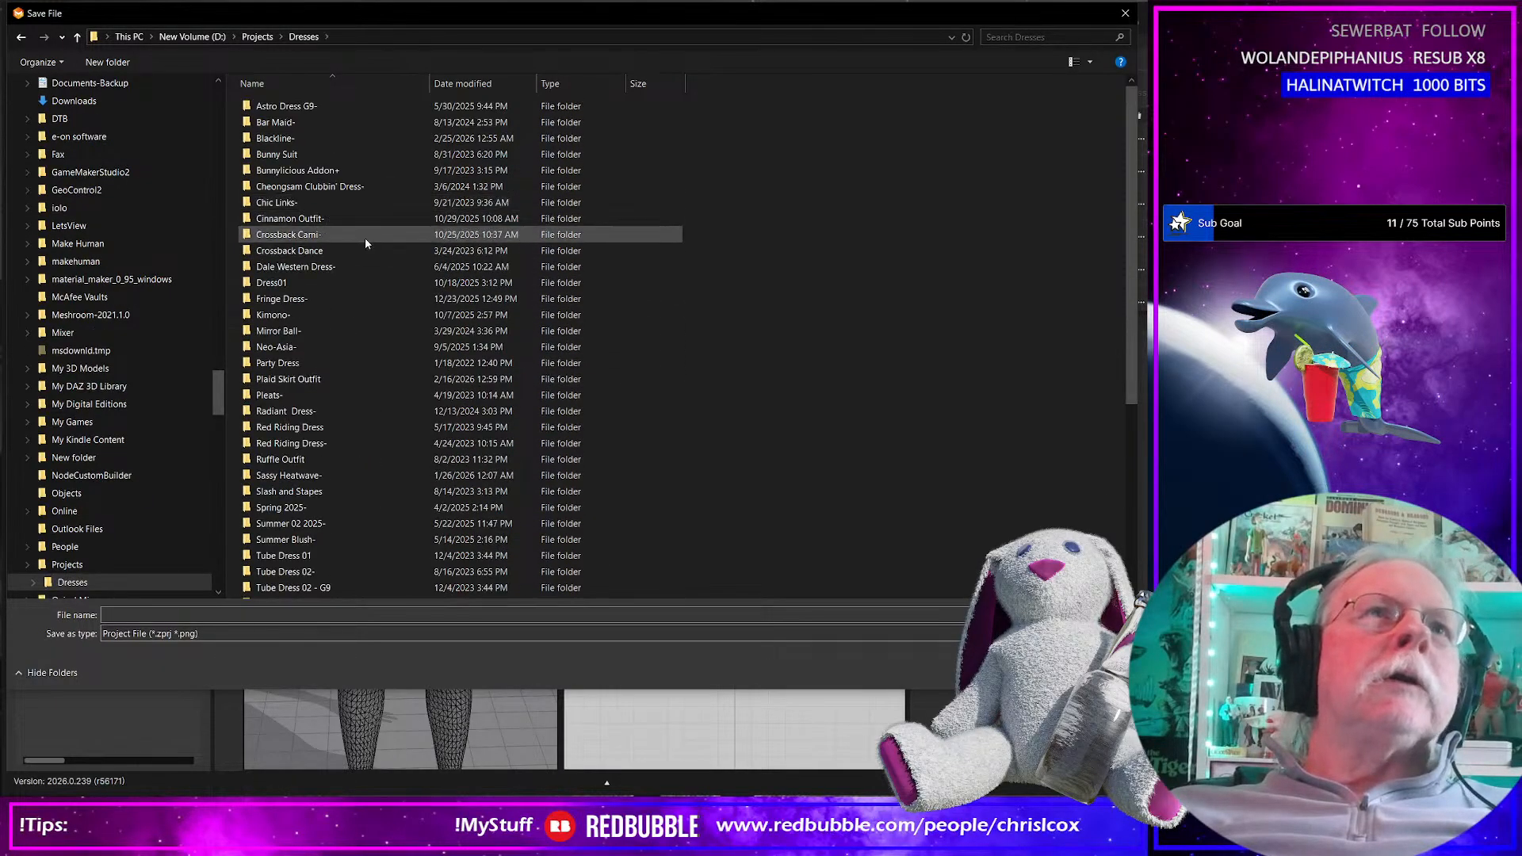
Save the recovered project in the Dresses folder as Stringy Stringy.zprj, based on the existing Stringy.zprj file name
scroll(359, 386, "down", 6)
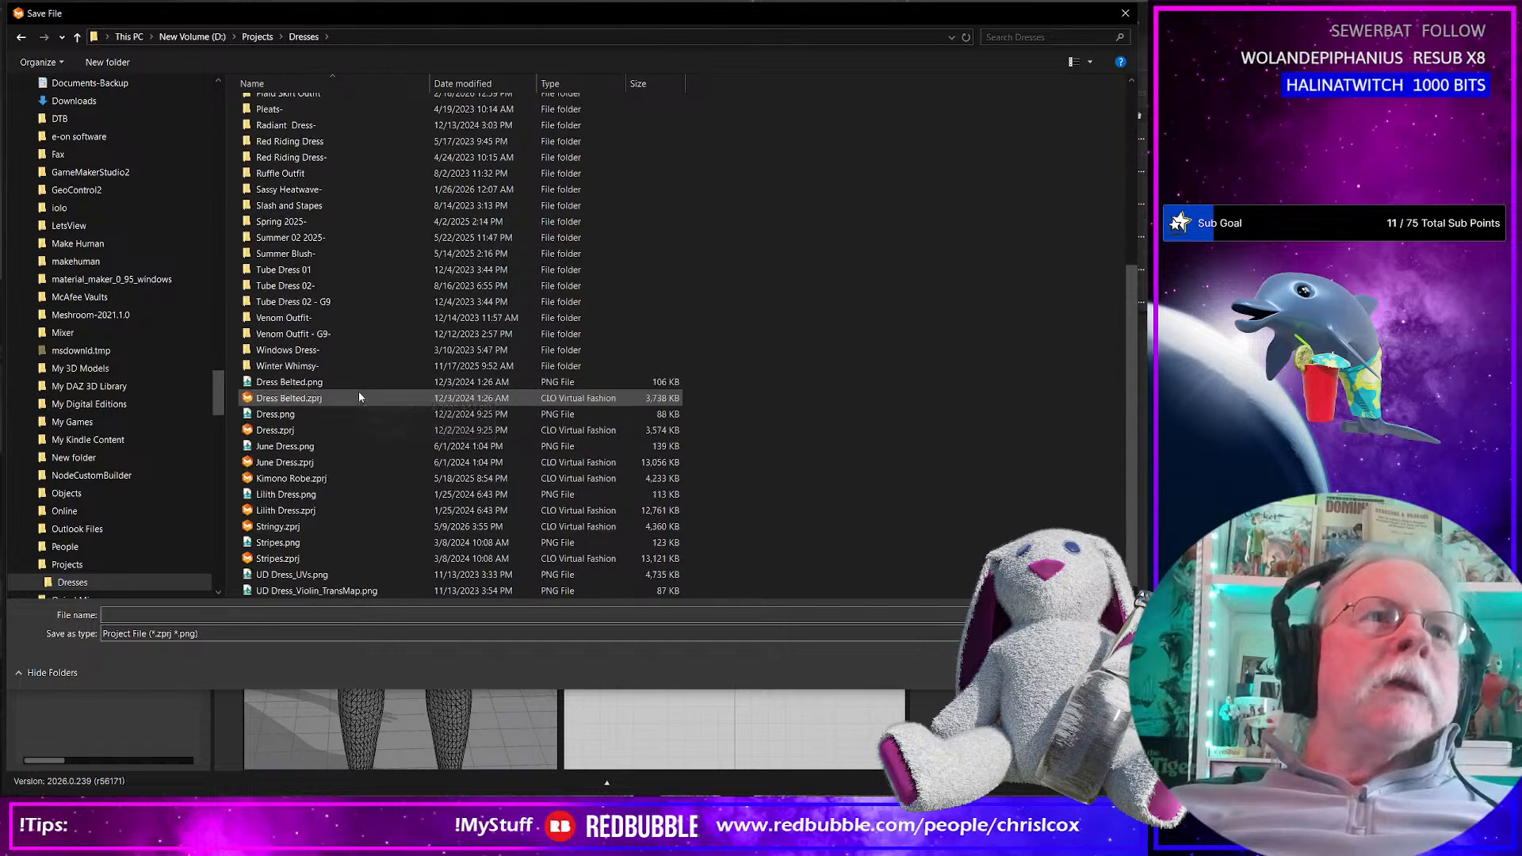
left_click(279, 524)
left_click(204, 615)
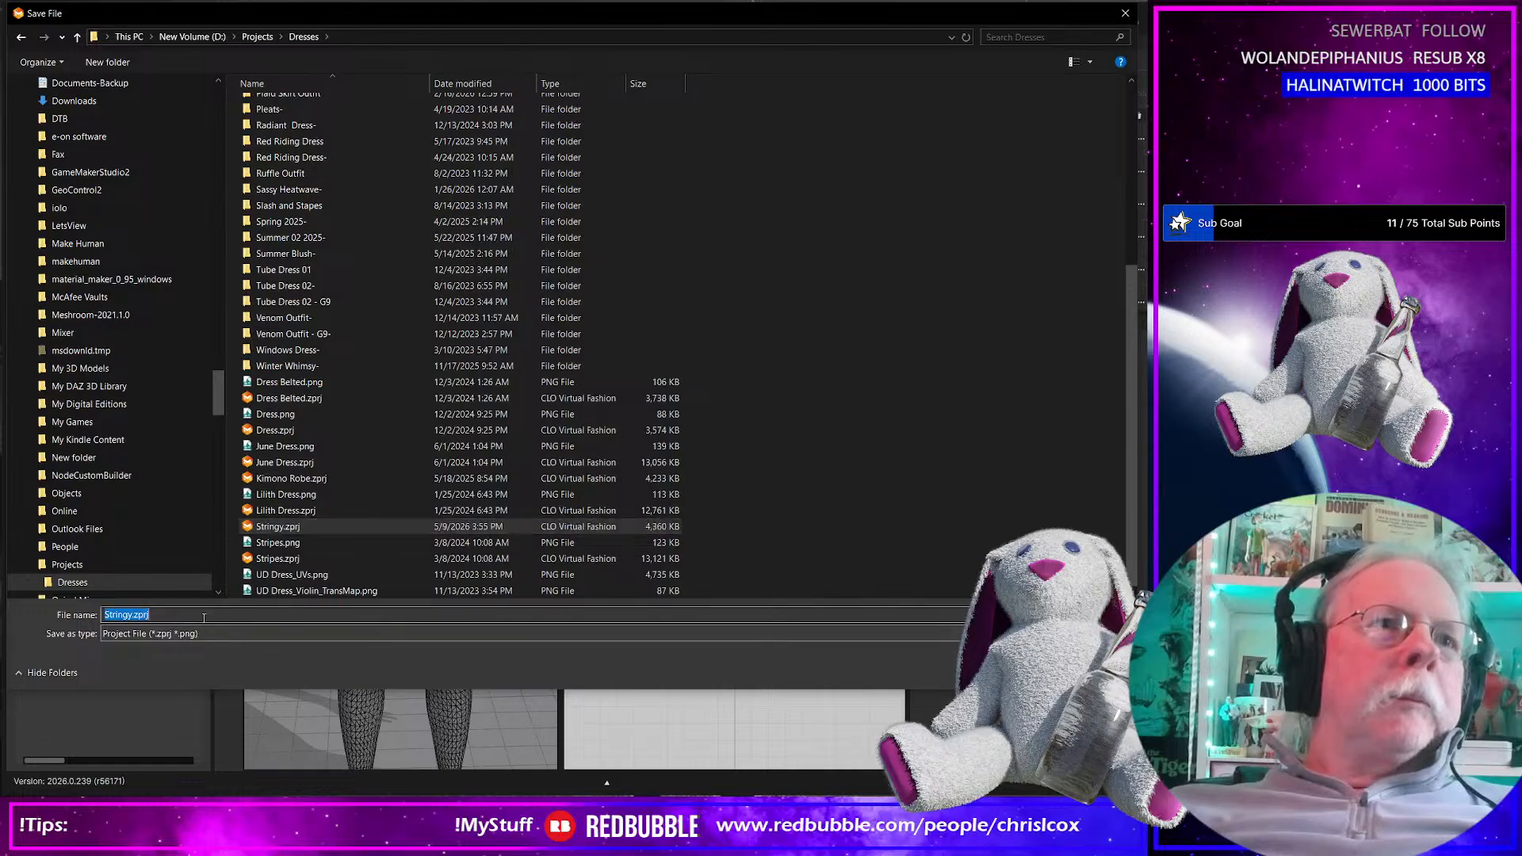
left_click(204, 616)
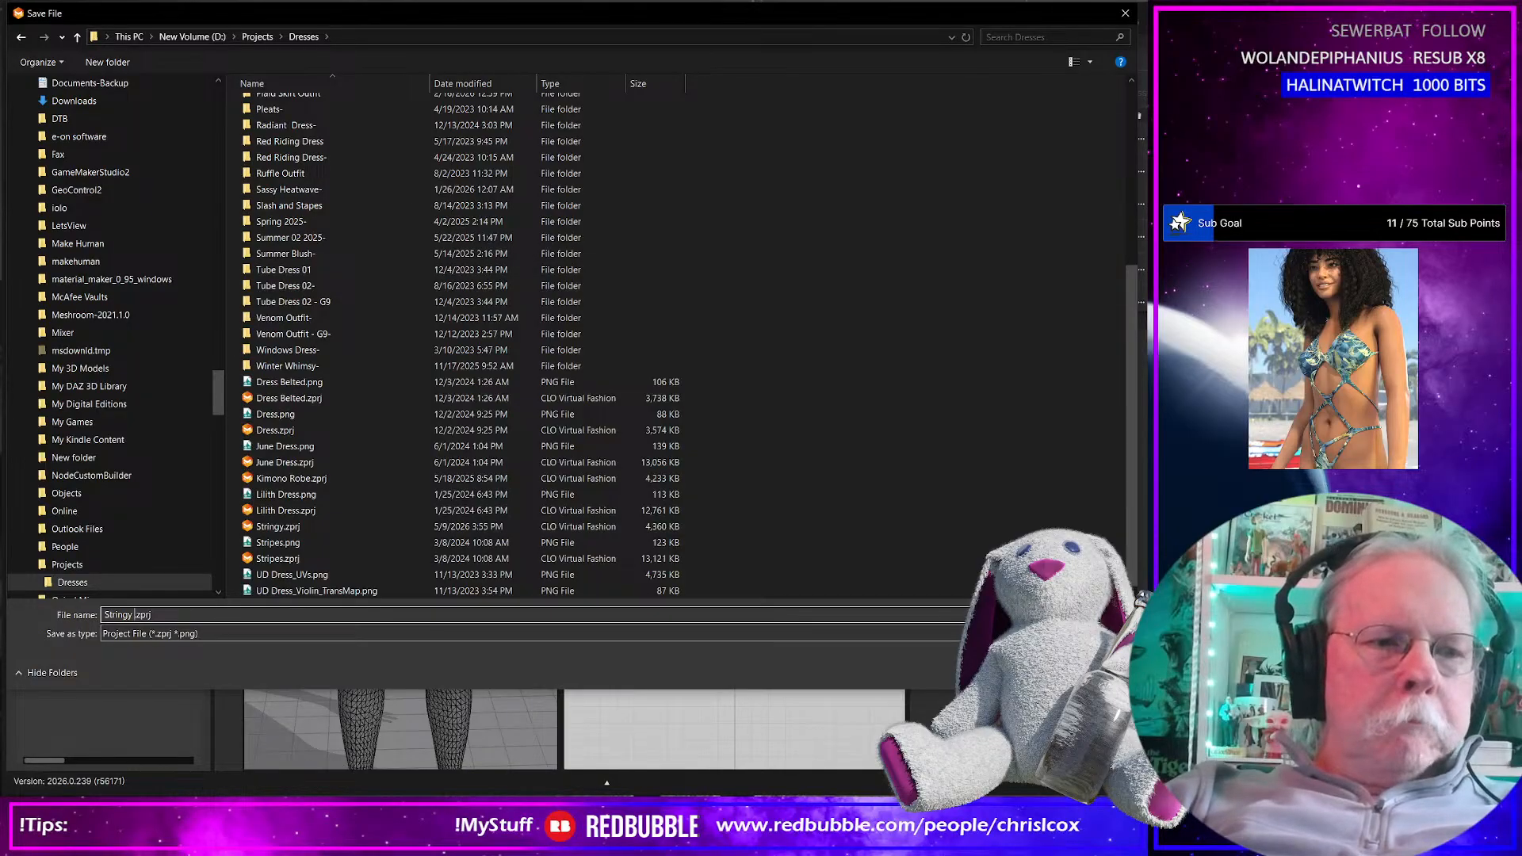
type("Stri")
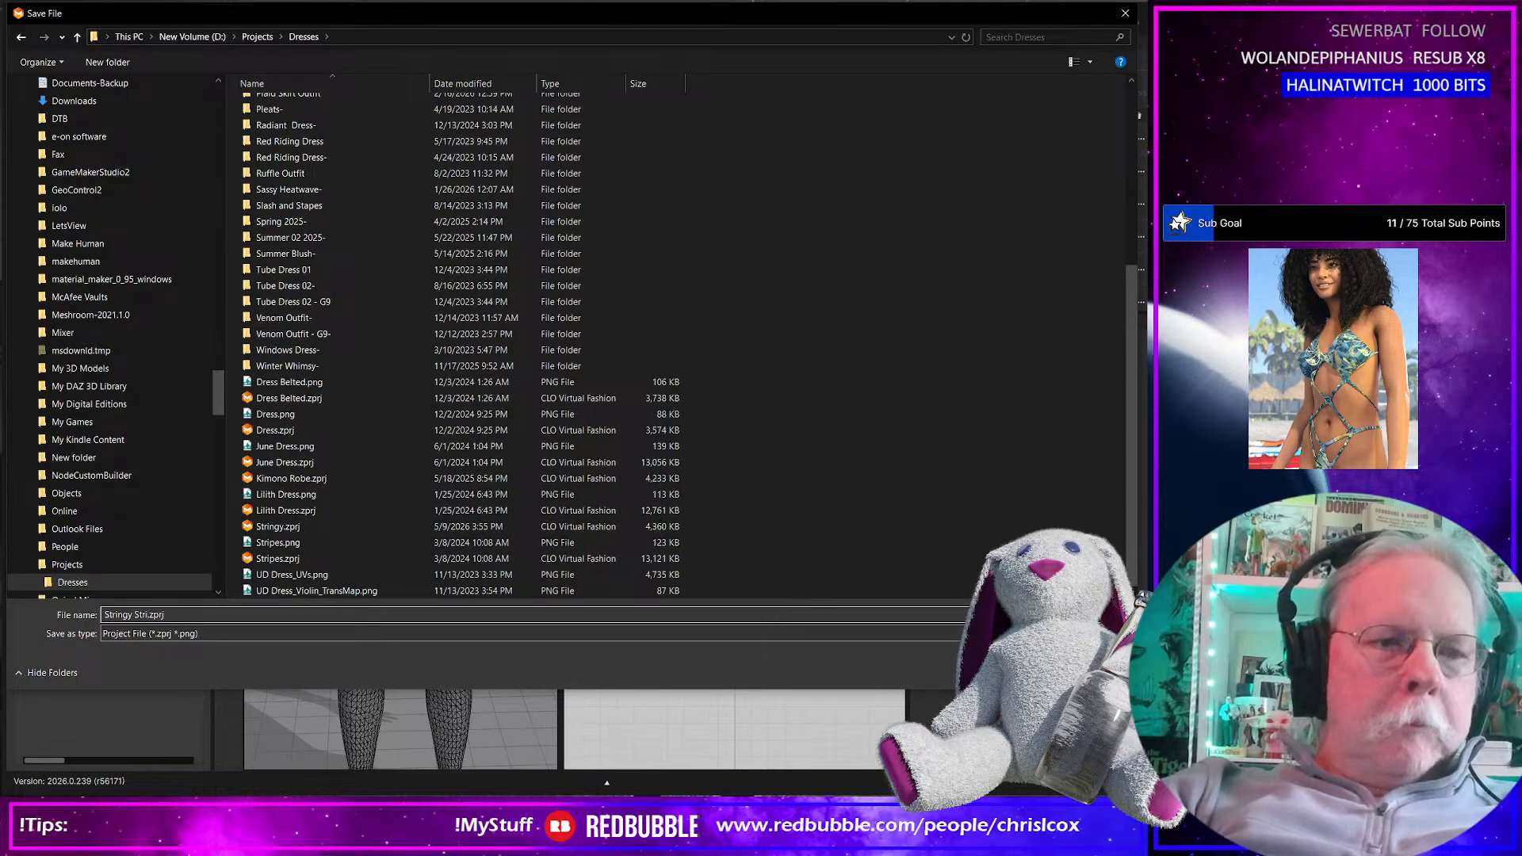
type("ngy")
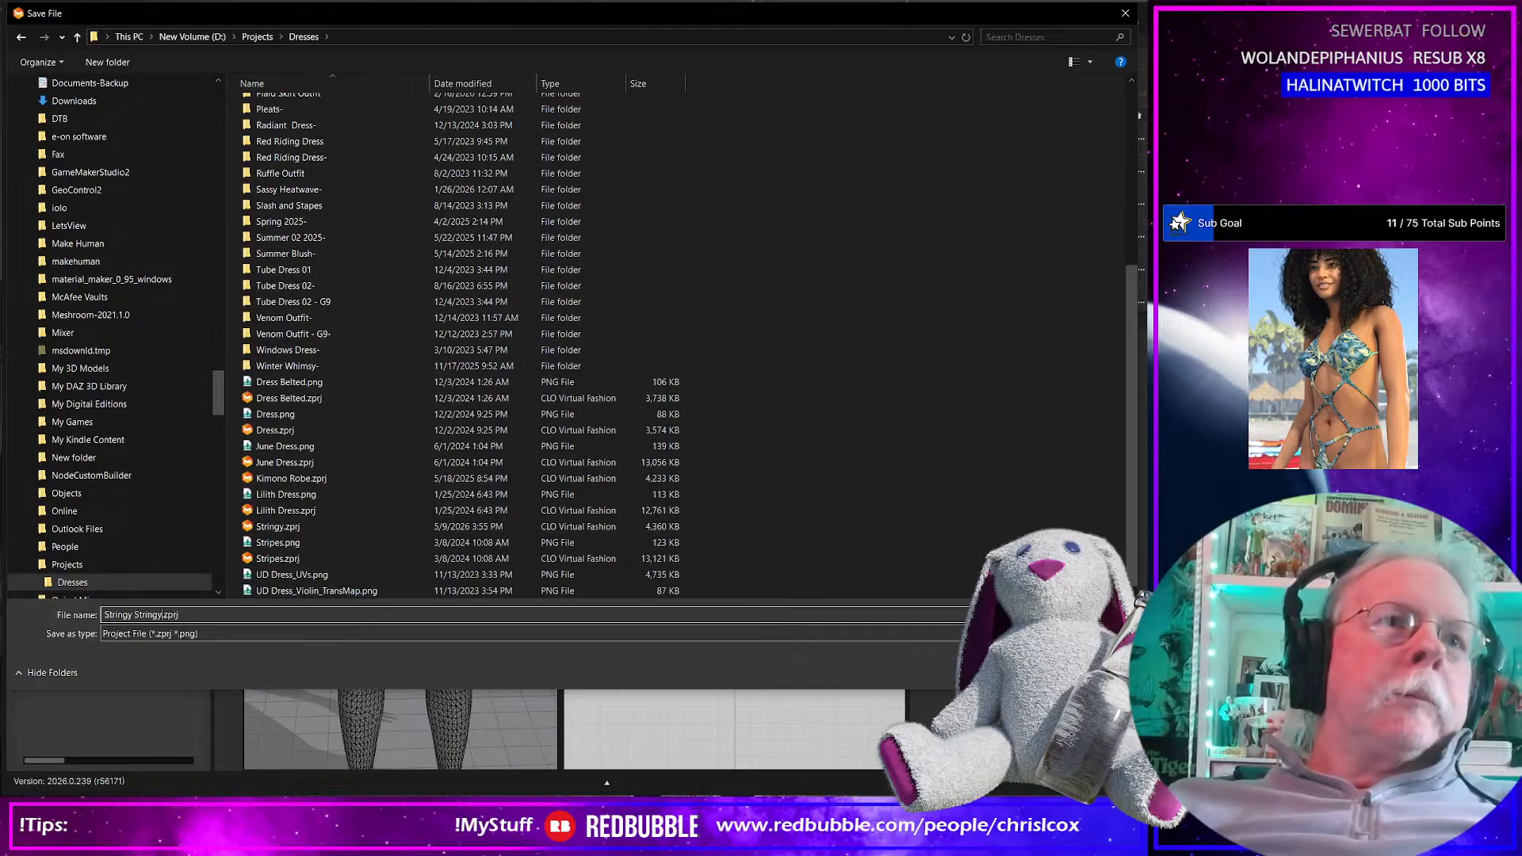
key("Return")
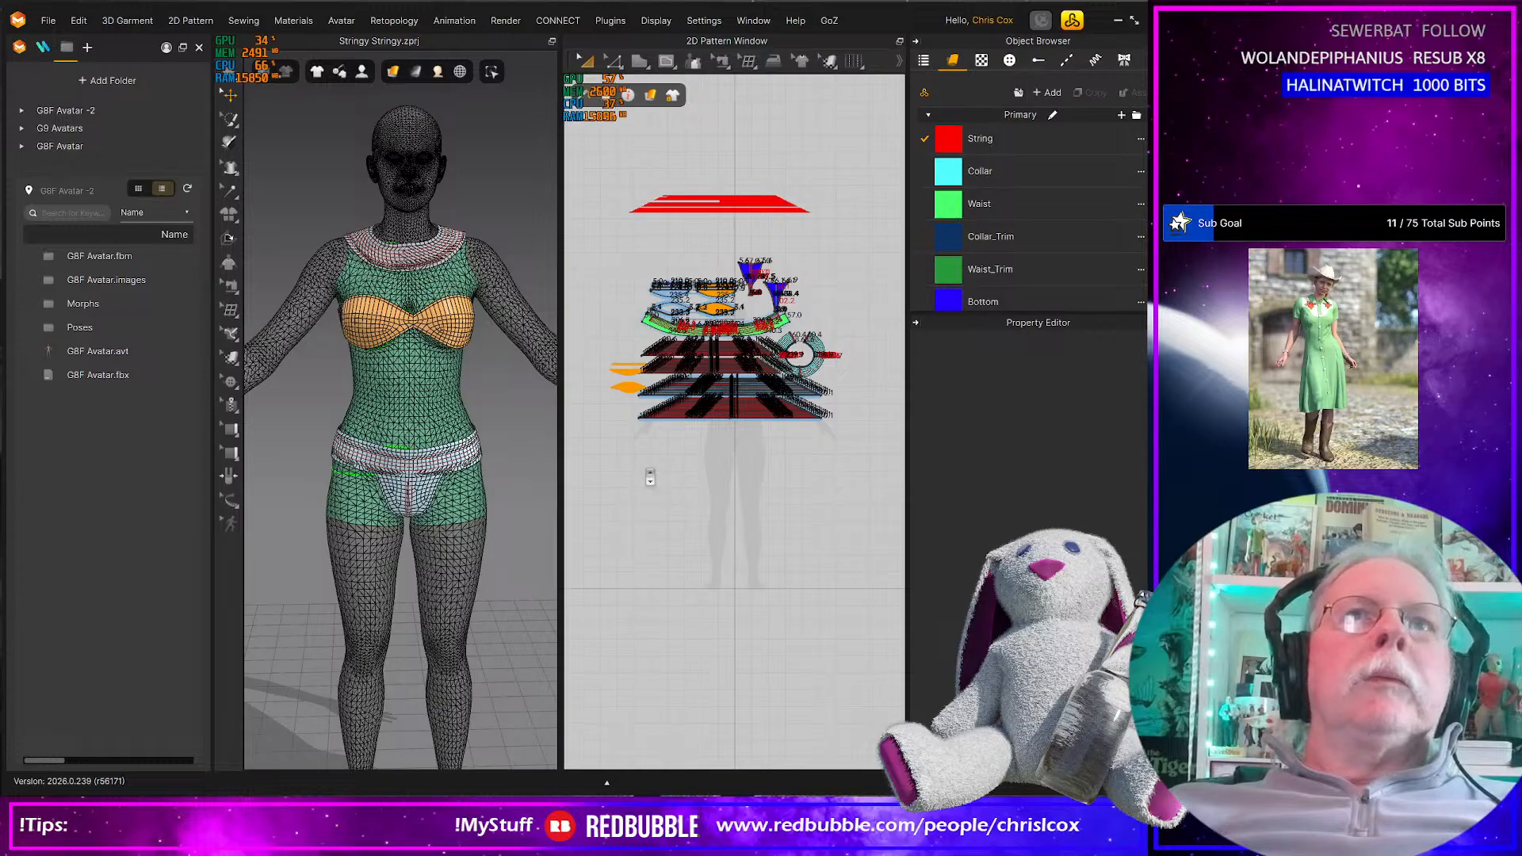
Move the right waist pattern straight toward the left one until their inner edges meet with no gap
scroll(649, 476, "up", 1)
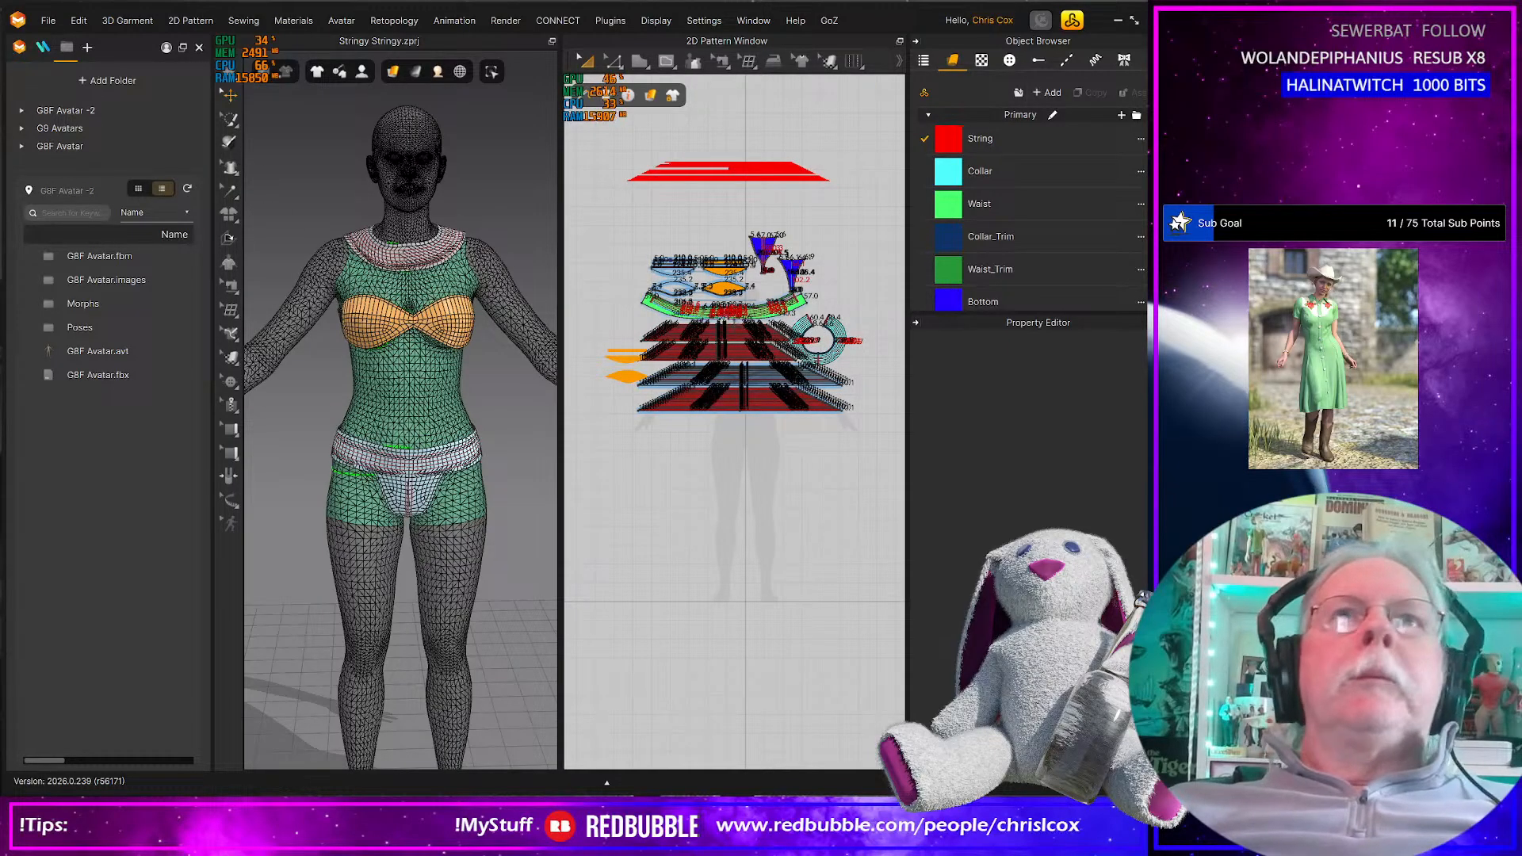
scroll(739, 333, "up", 3)
scroll(740, 333, "down", 5)
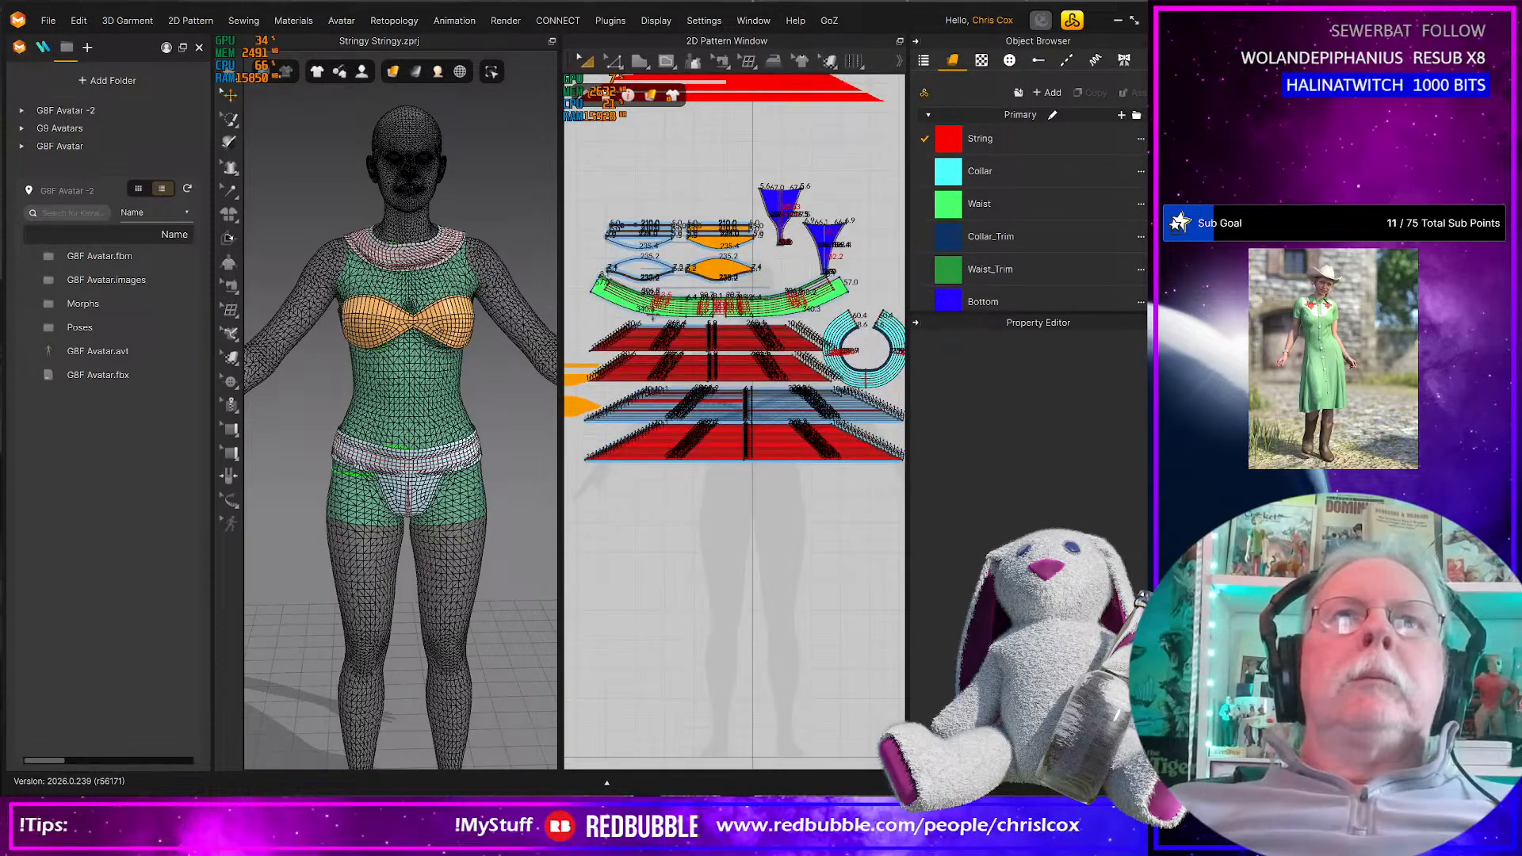
scroll(722, 348, "up", 2)
scroll(722, 349, "up", 2)
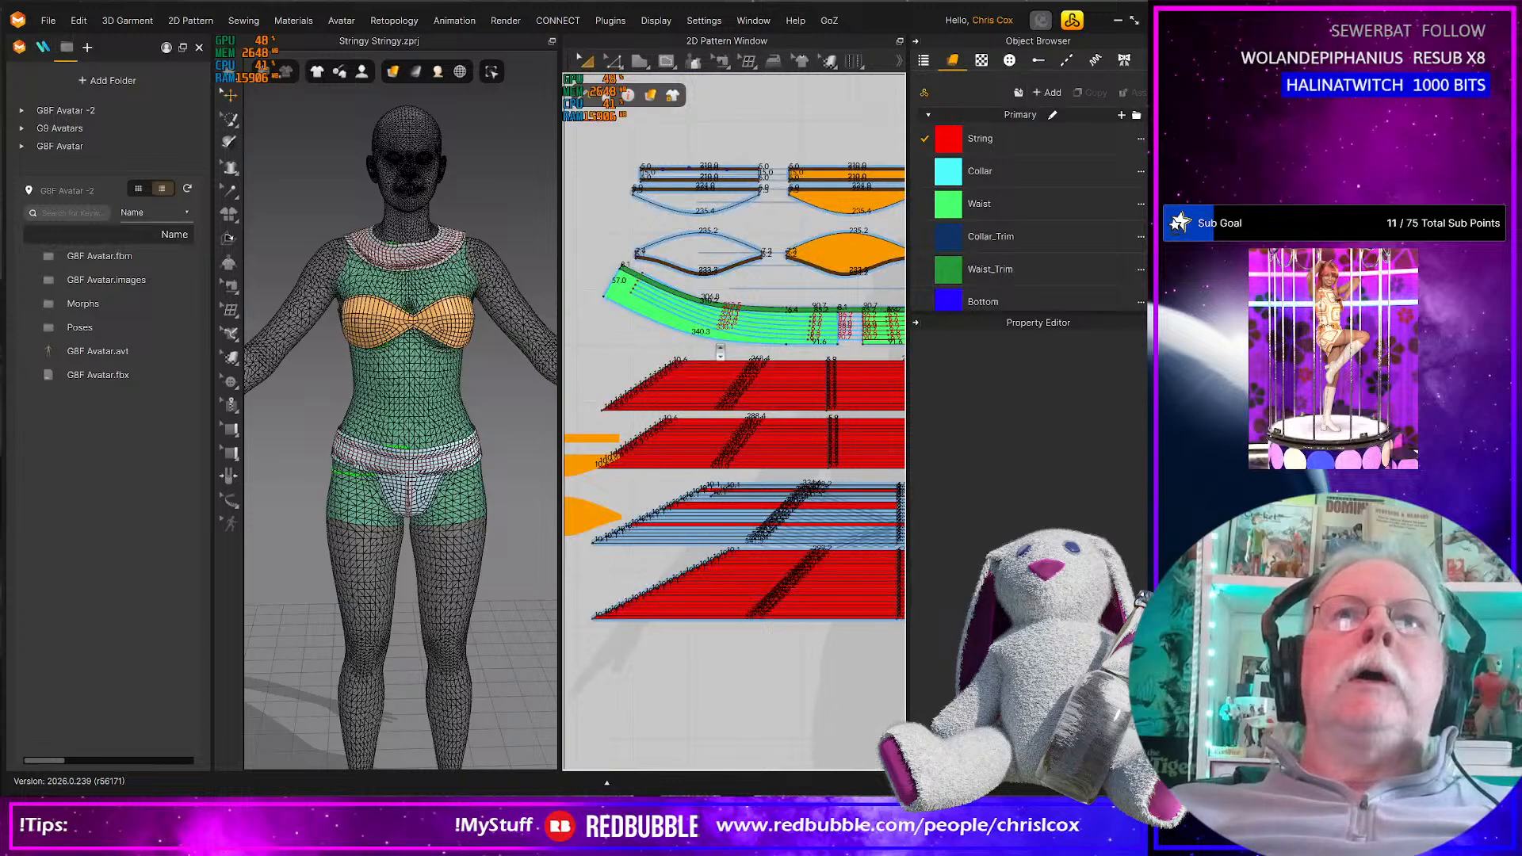
scroll(673, 418, "up", 2)
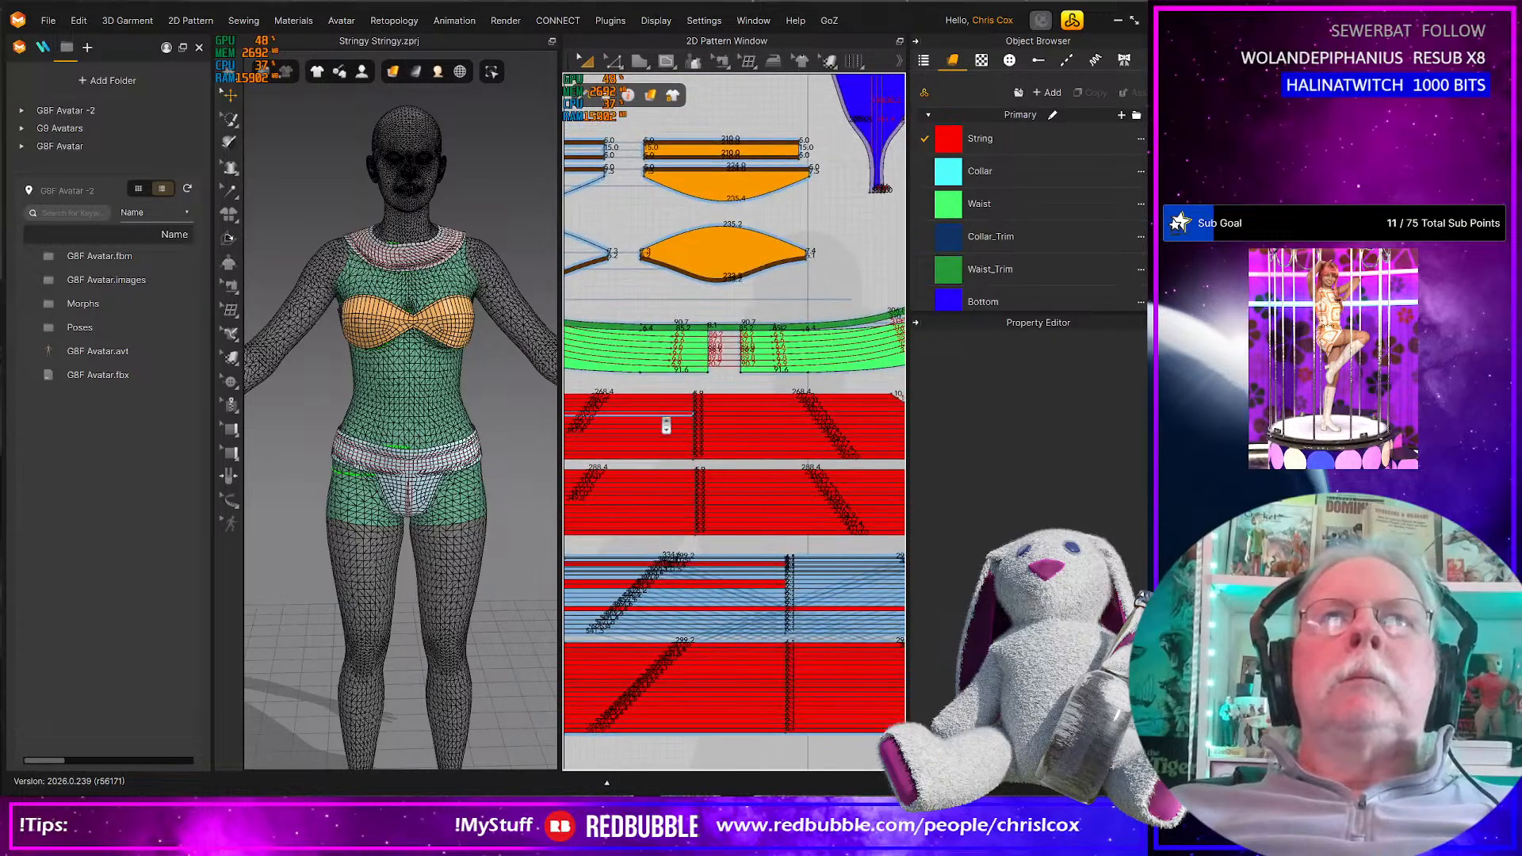
scroll(665, 426, "up", 2)
left_click(744, 345)
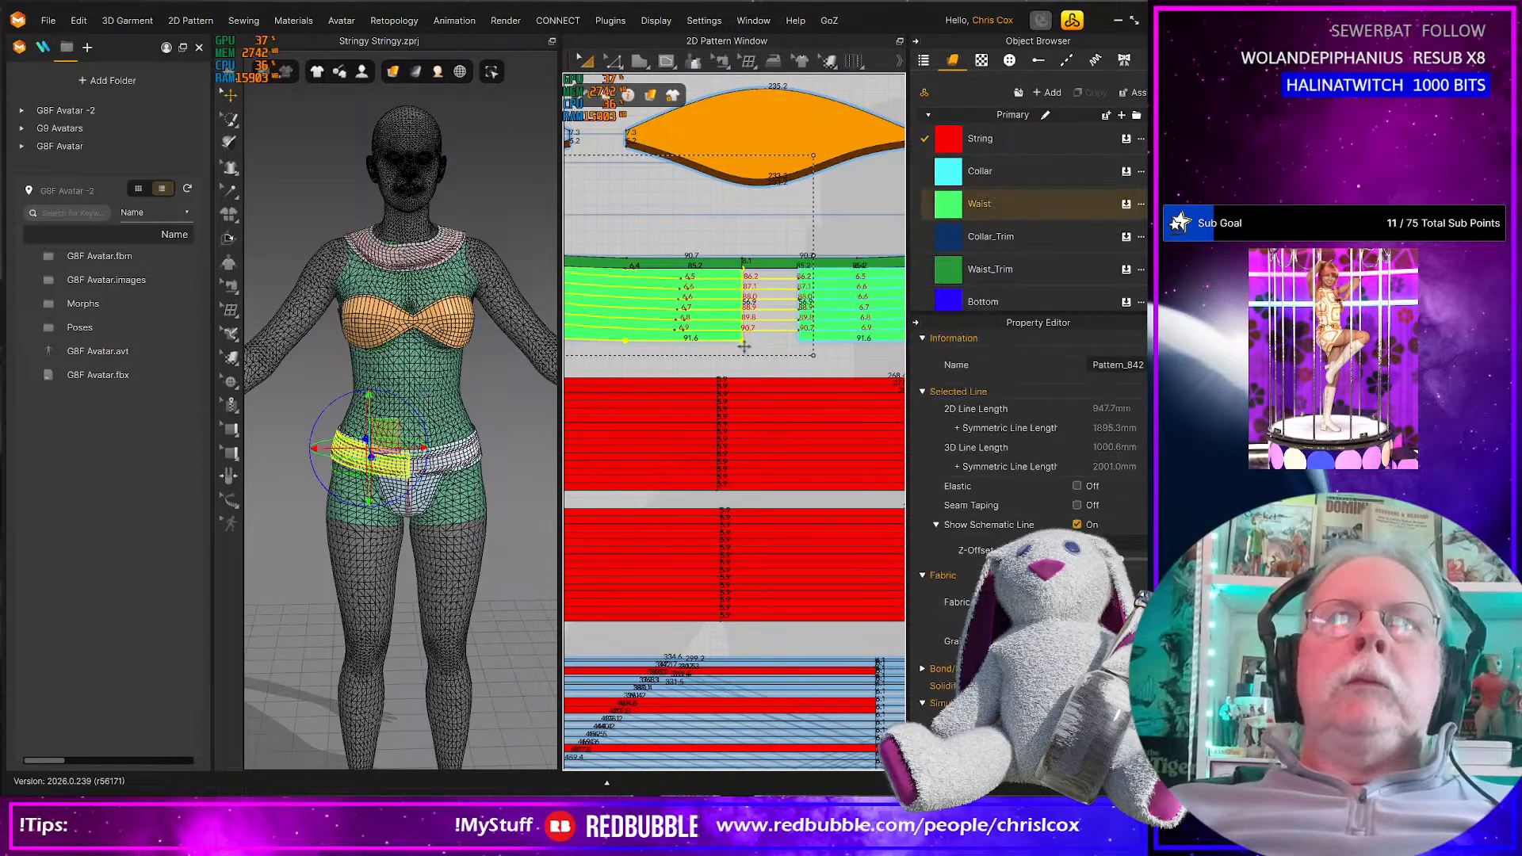
scroll(744, 346, "up", 3)
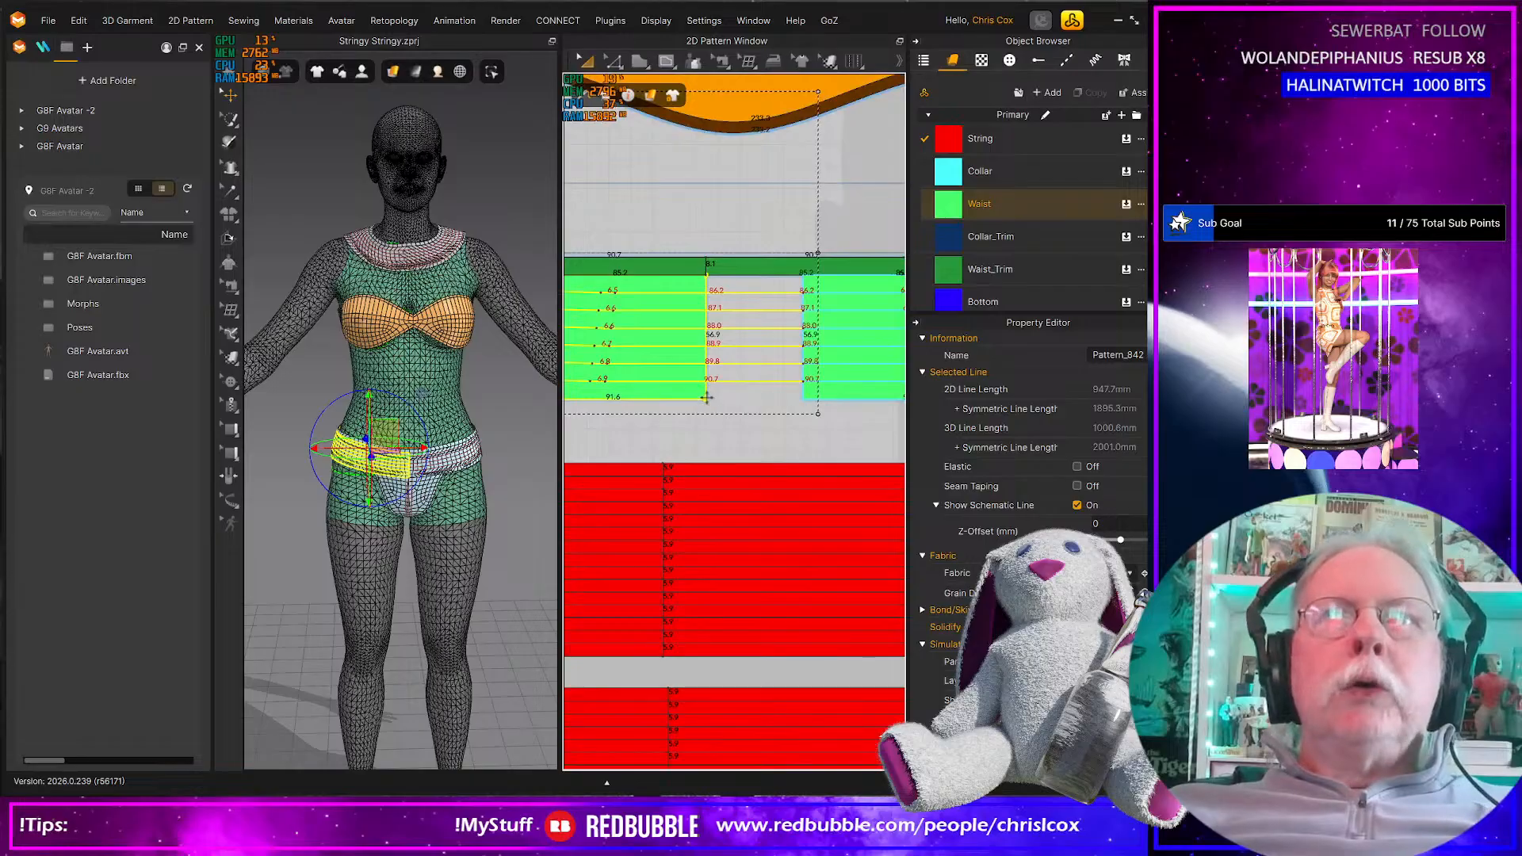
scroll(828, 422, "down", 3)
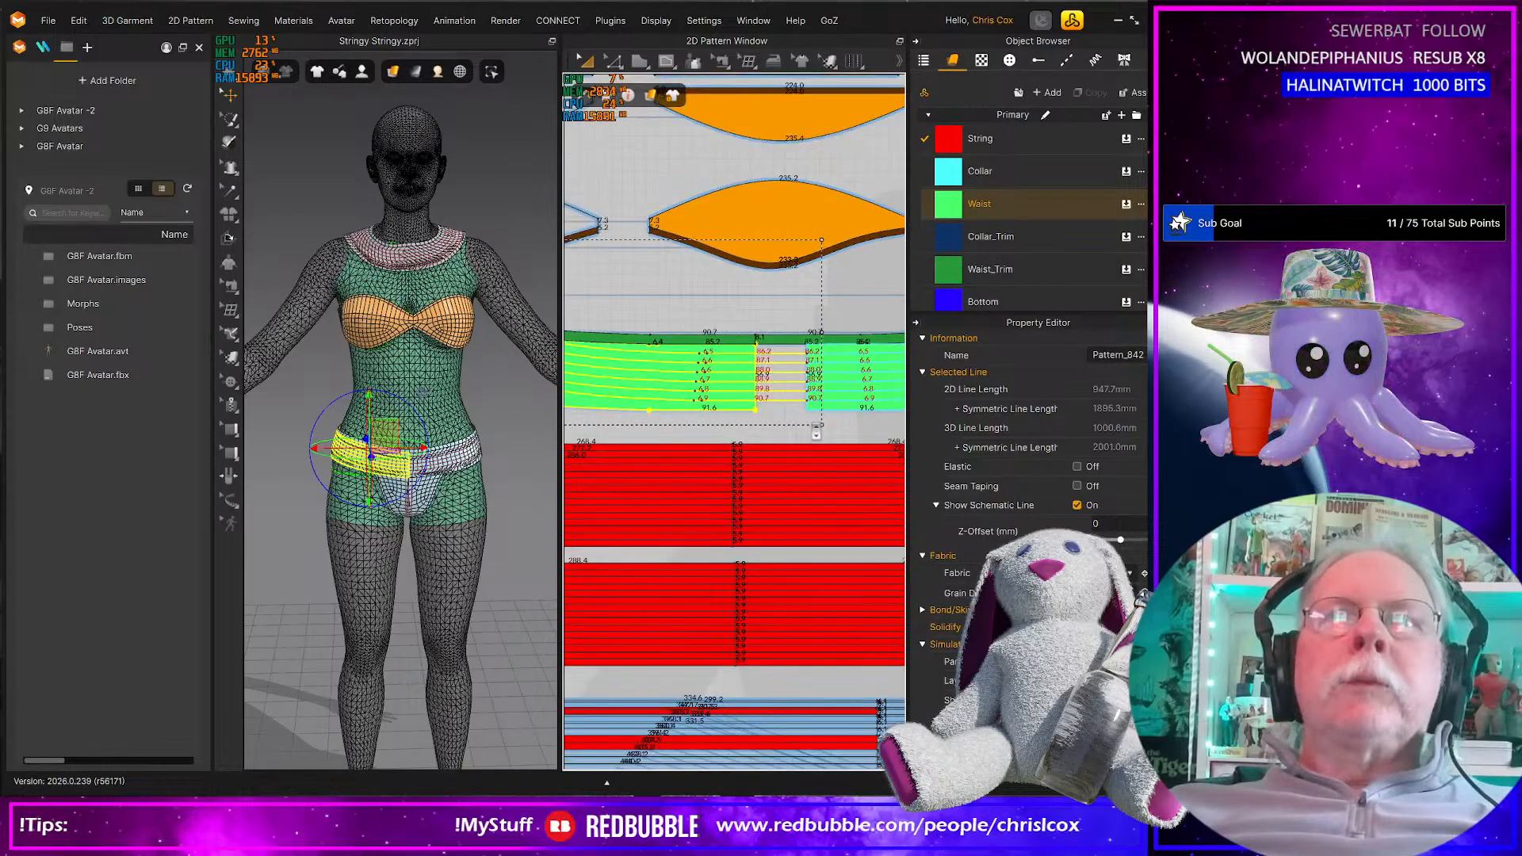
left_click(809, 406)
scroll(809, 406, "up", 3)
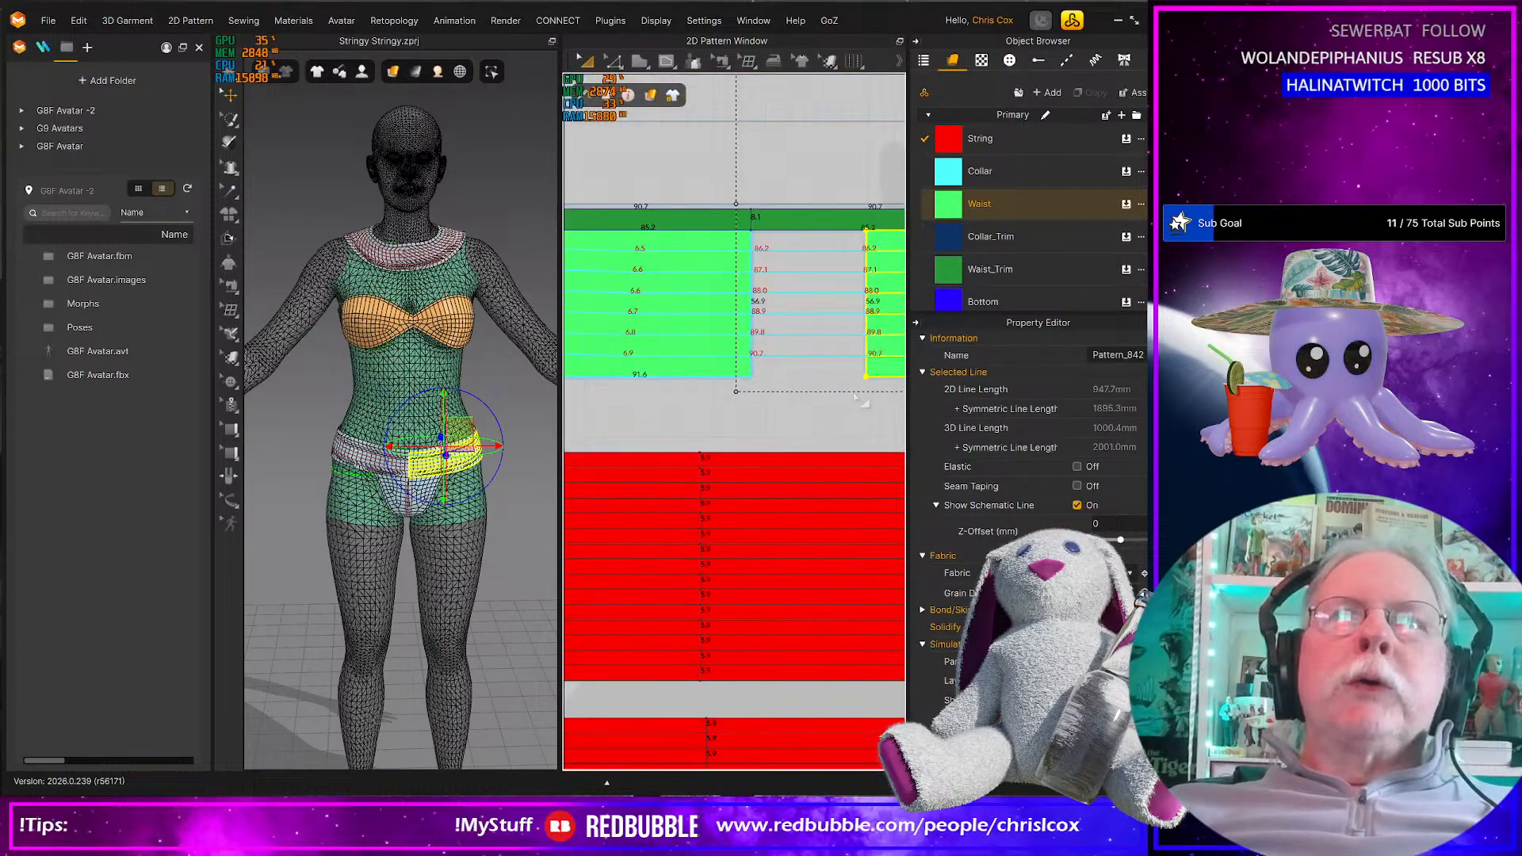
left_click(758, 371, "shift")
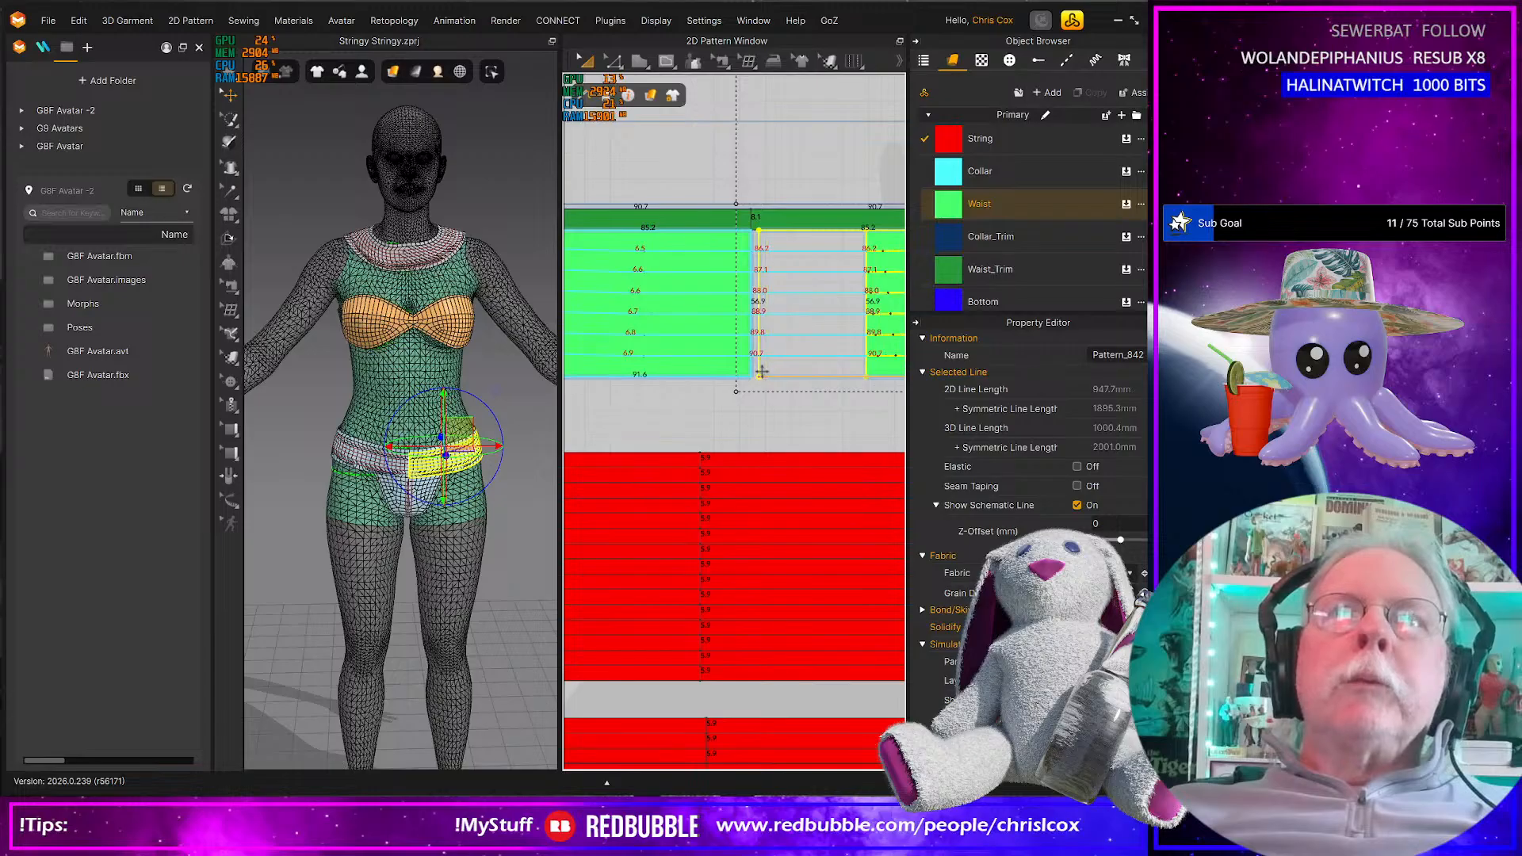
scroll(761, 388, "up", 5)
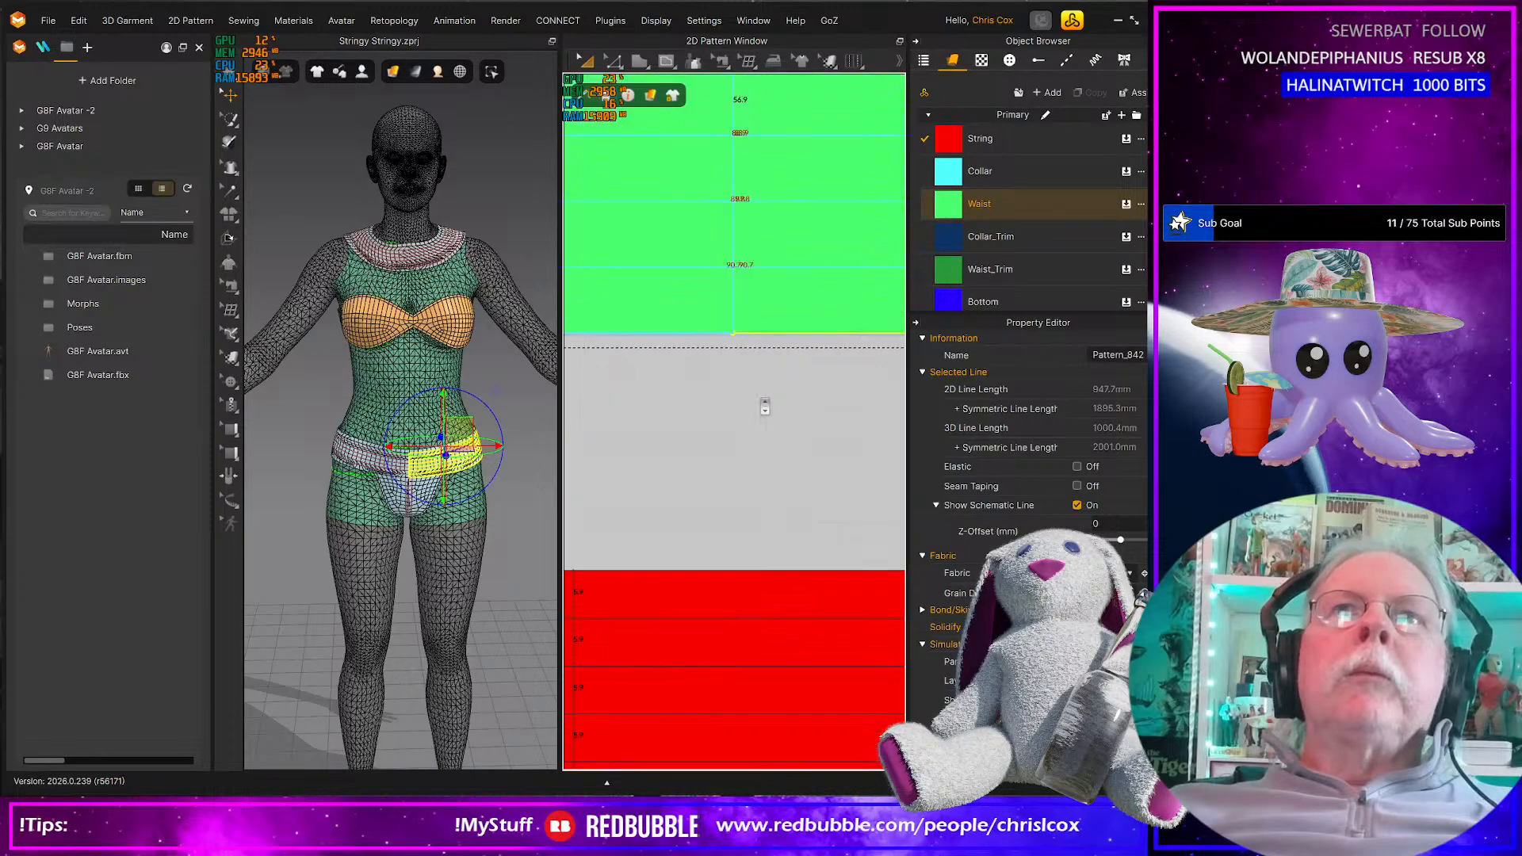
scroll(765, 407, "down", 5)
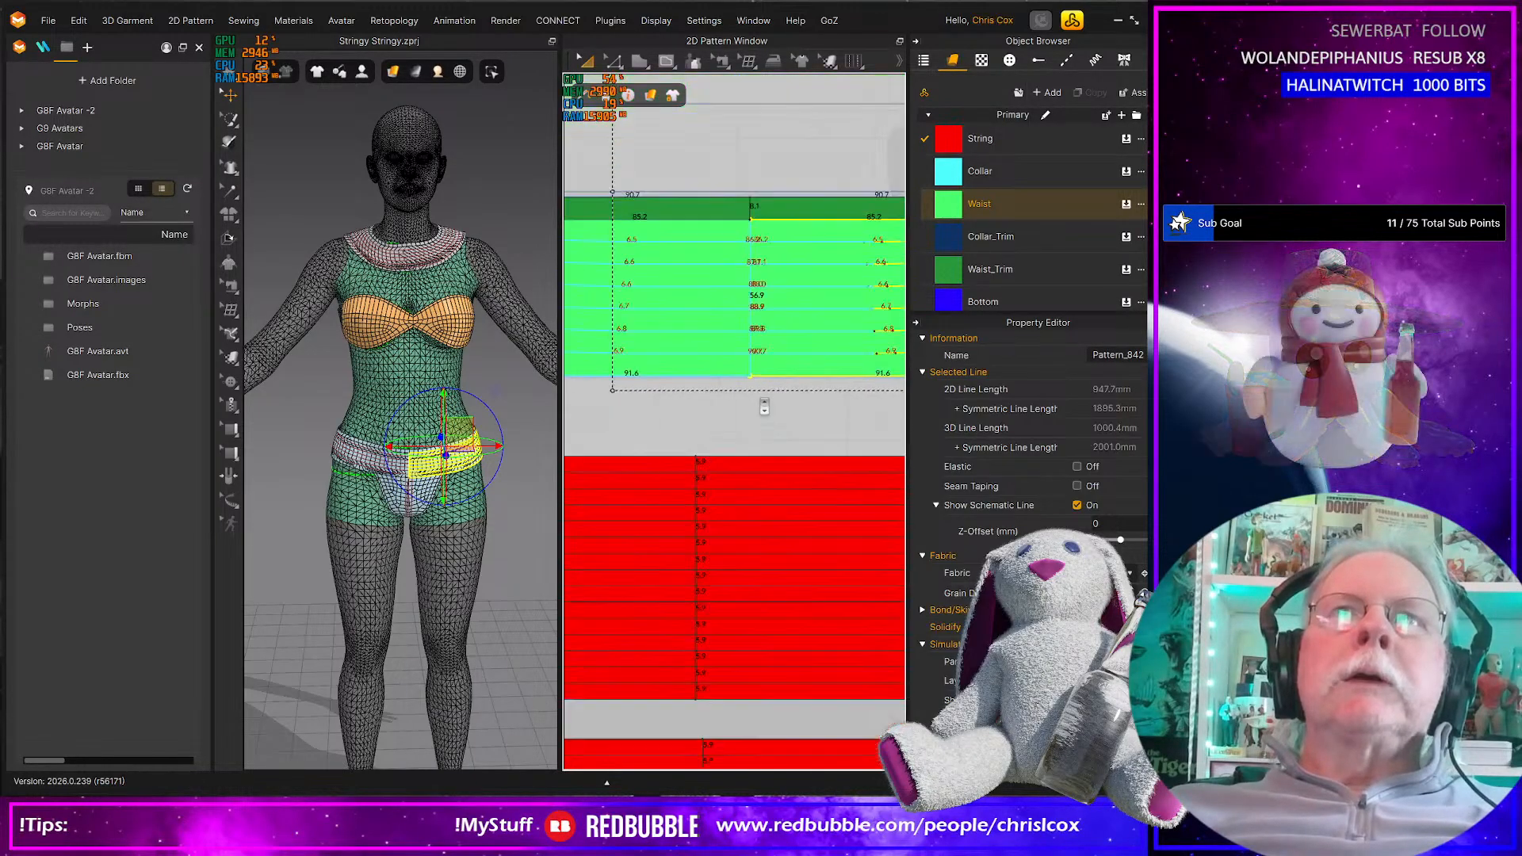
Box-select the left end points of the top patterns with the Edit Pattern tool
scroll(764, 407, "down", 5)
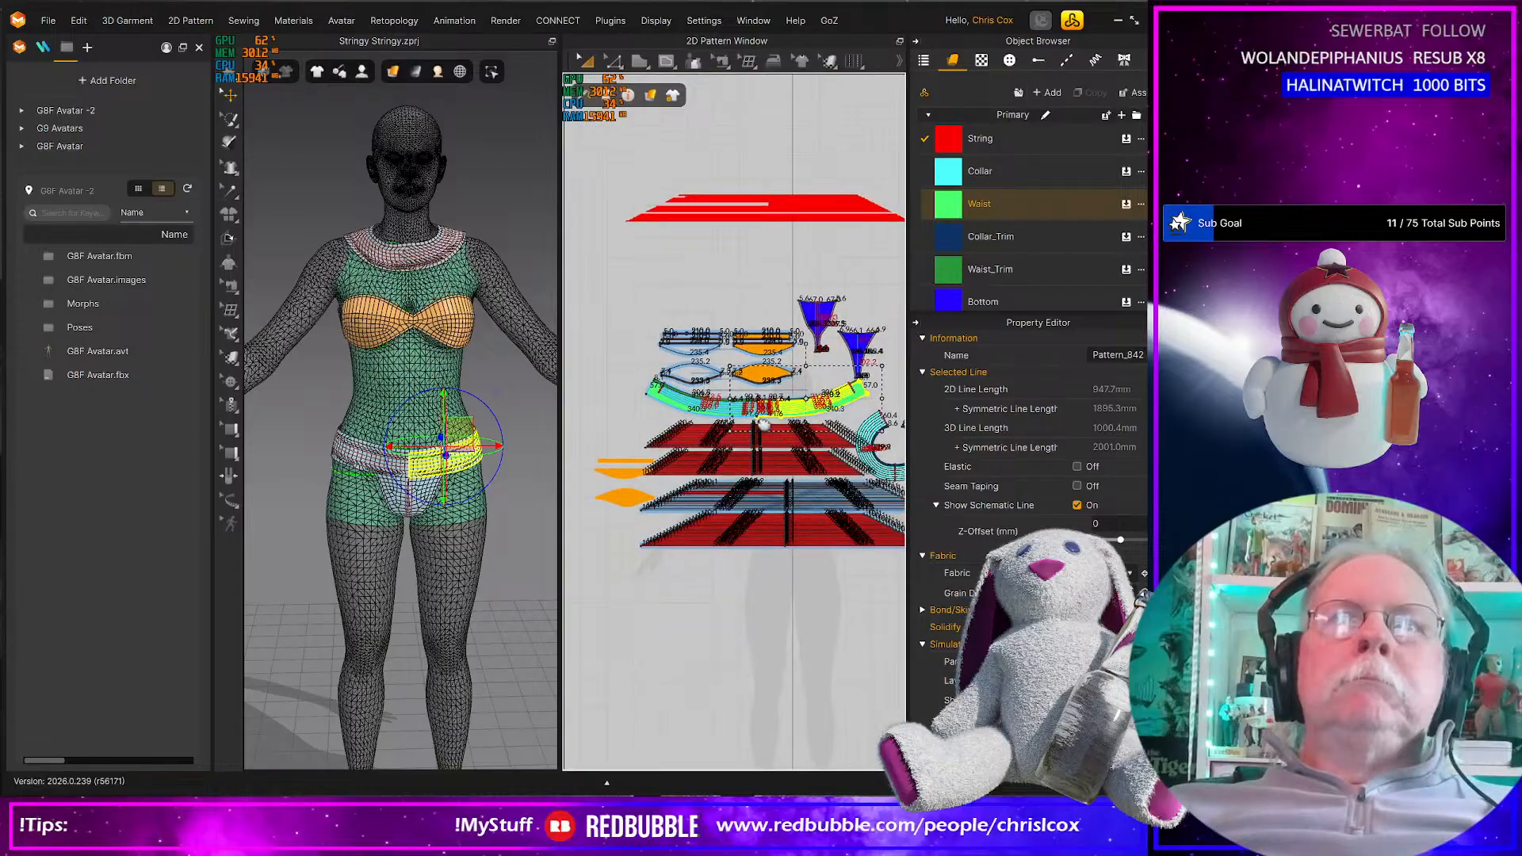
scroll(765, 524, "up", 3)
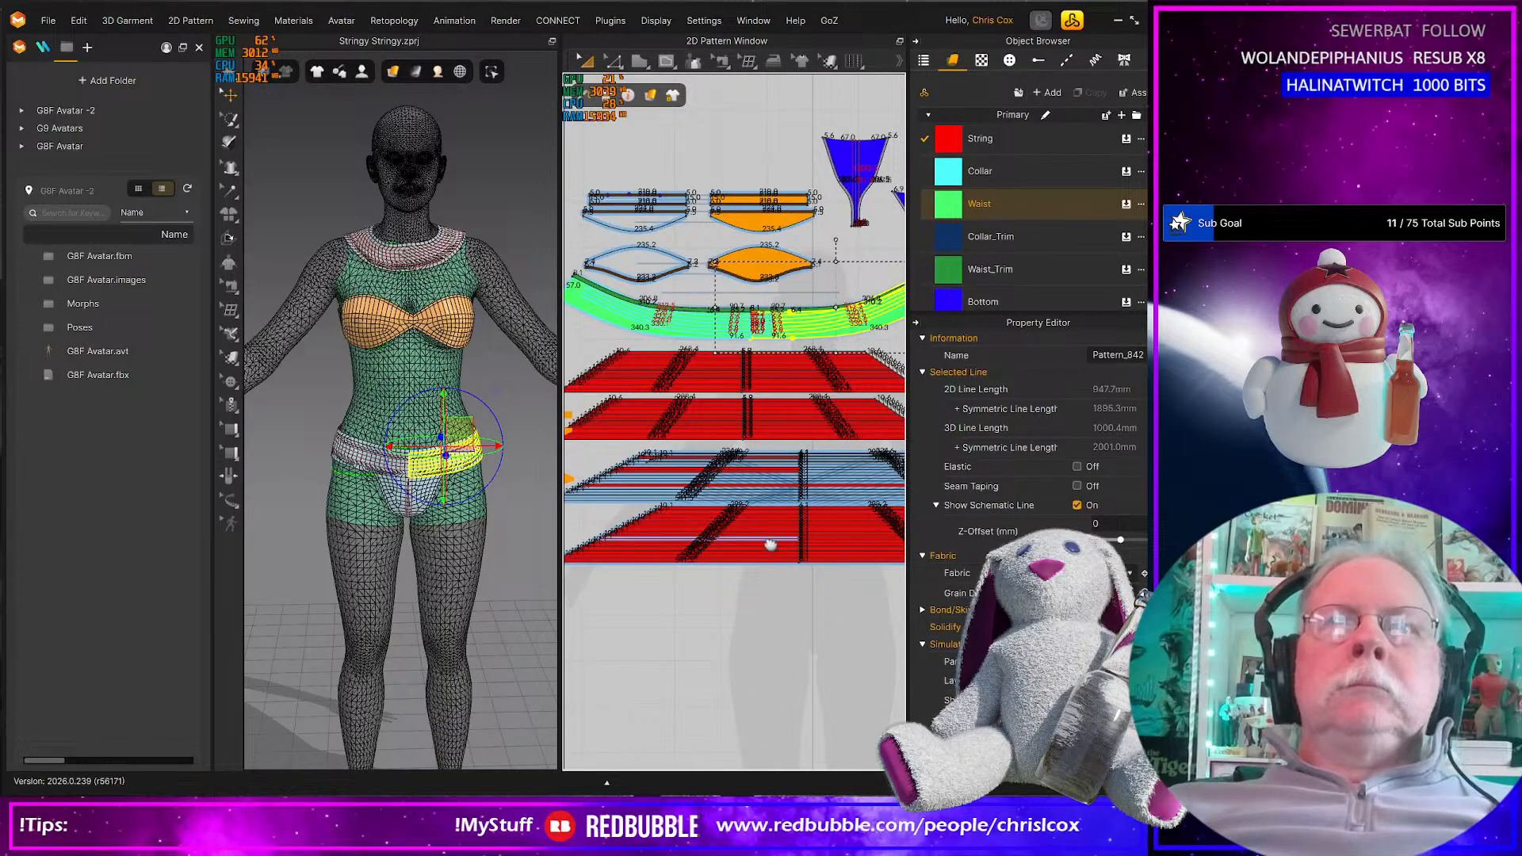
scroll(800, 539, "up", 1)
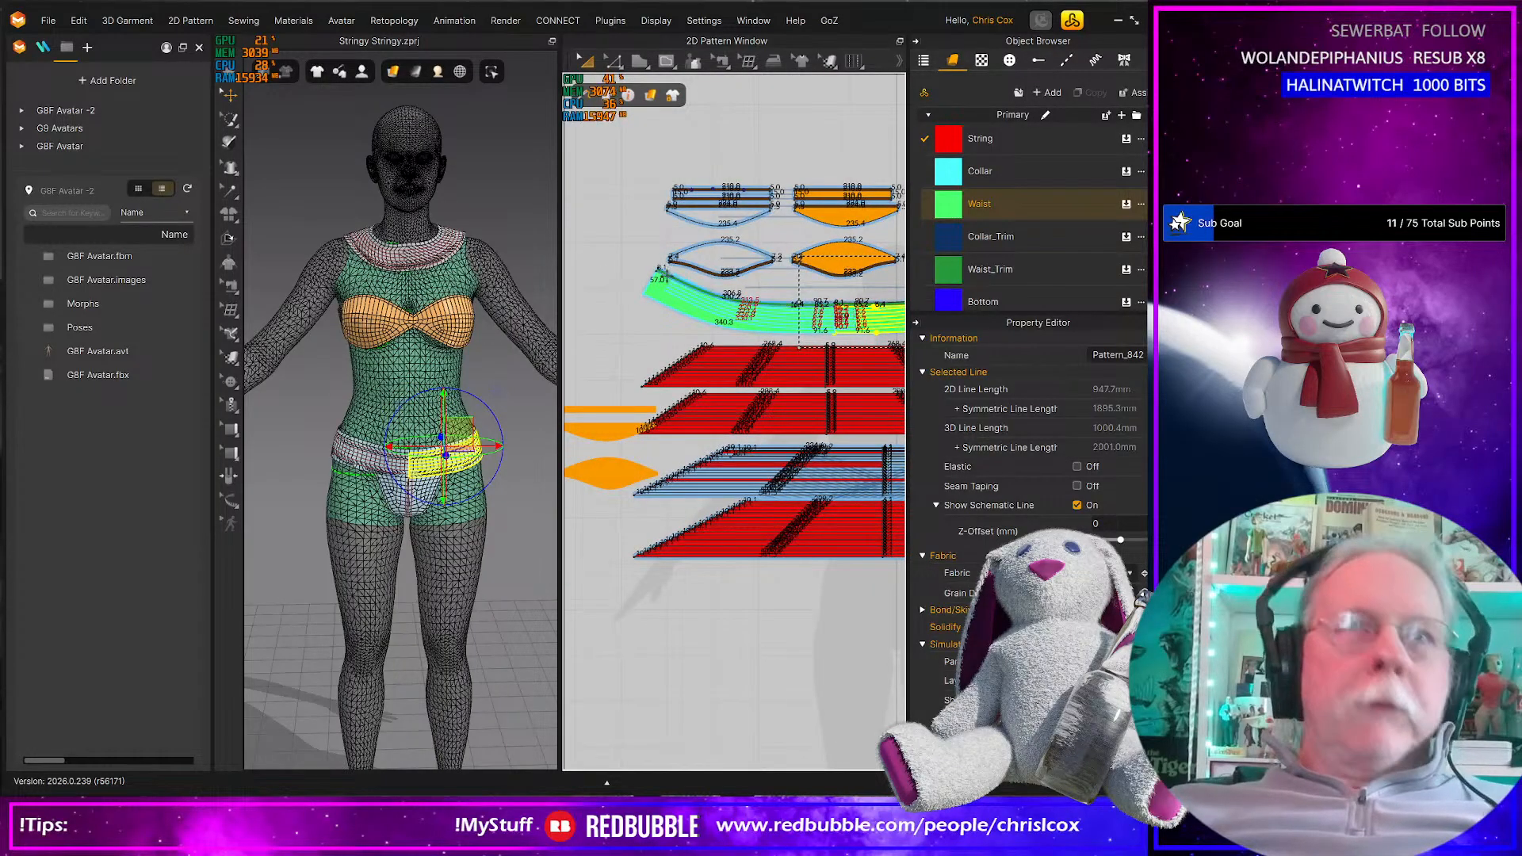
key("z")
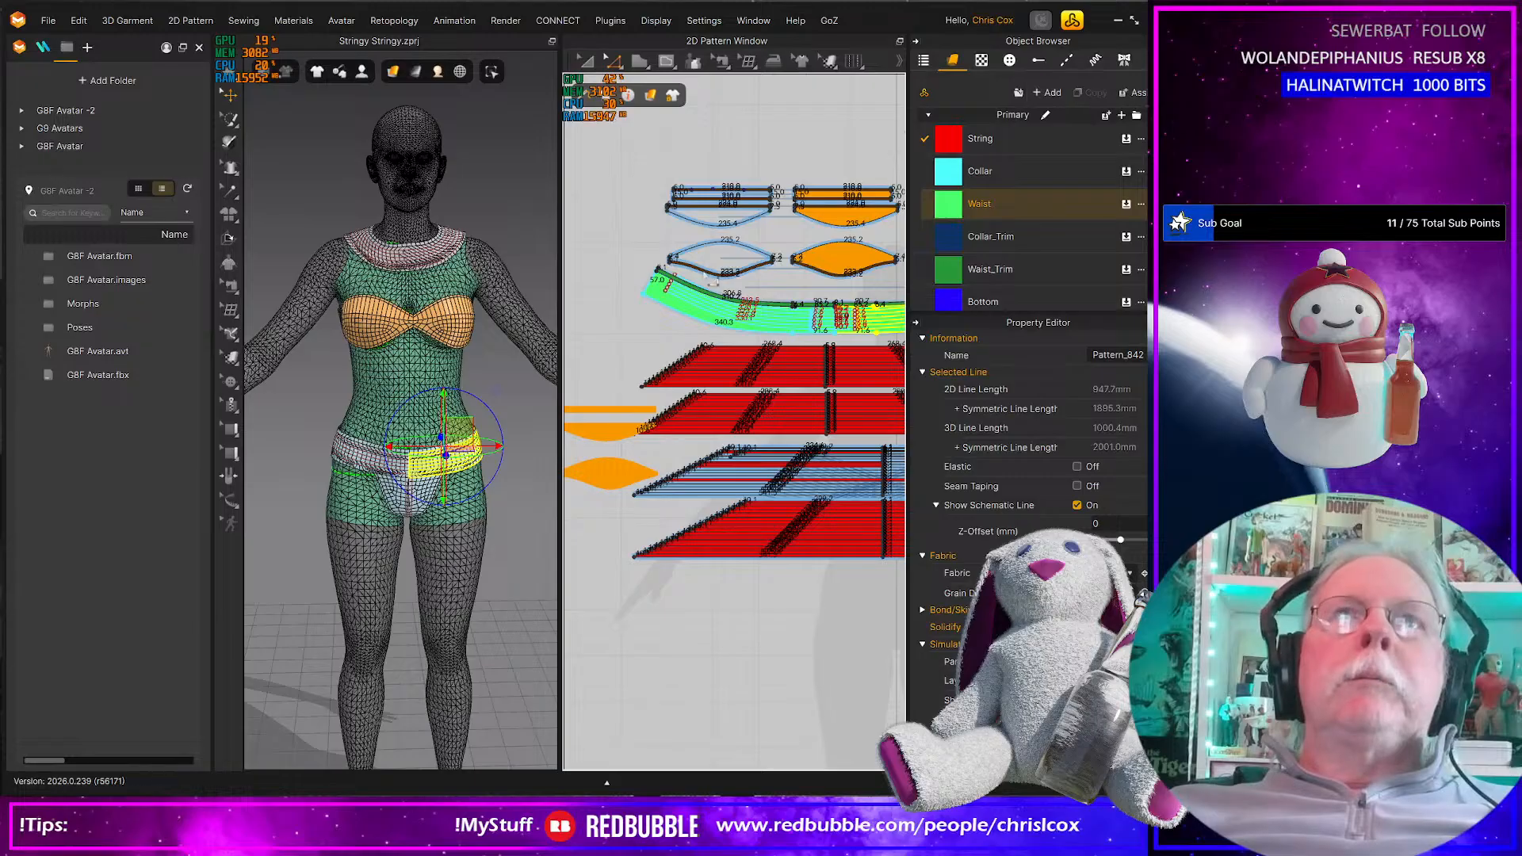
left_click_drag(637, 162, 705, 278)
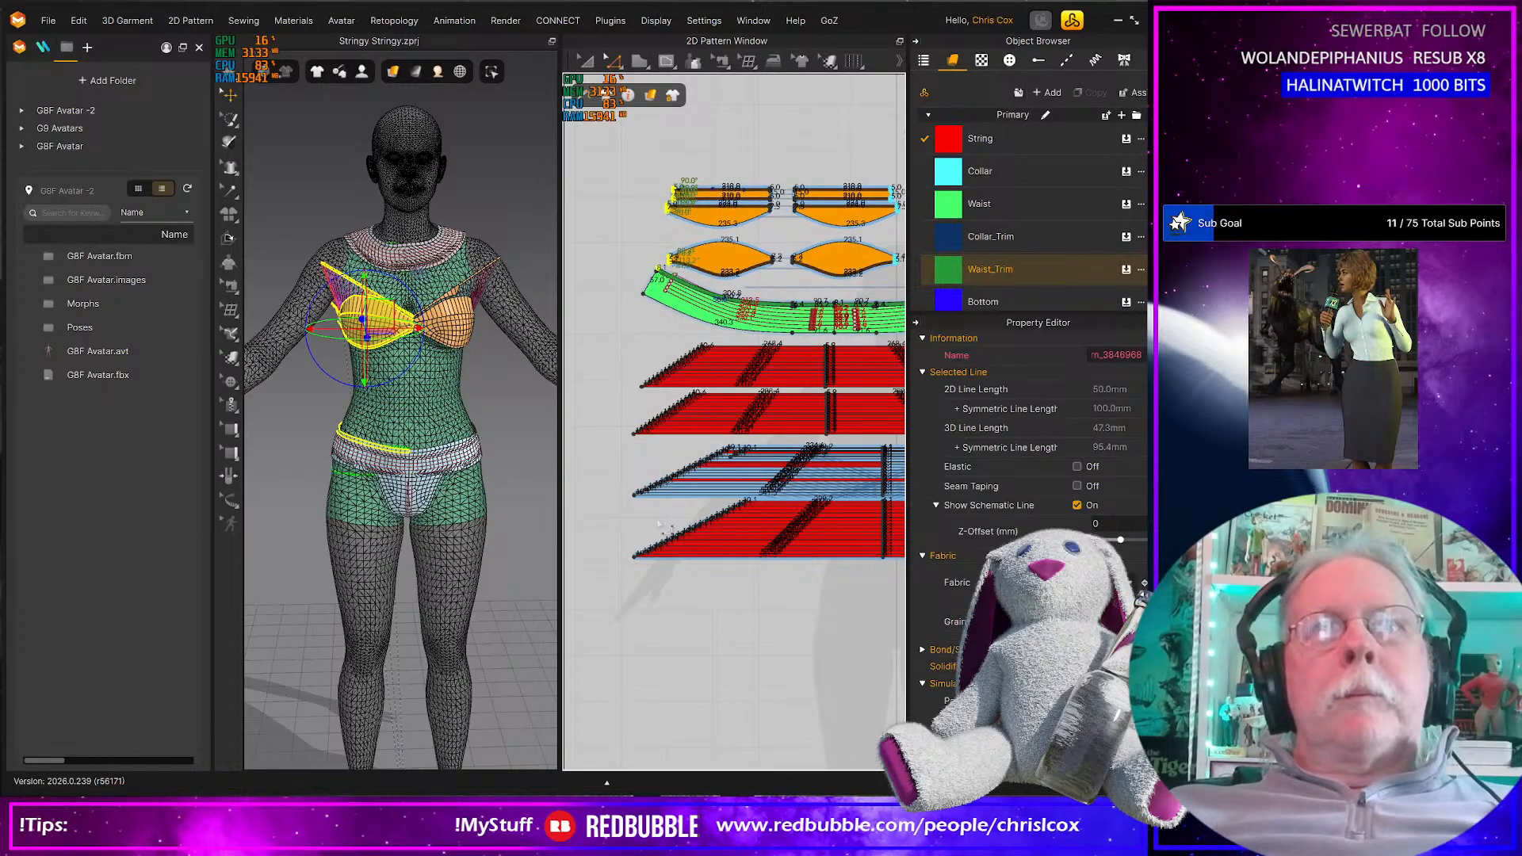
Box-select the left end points of the lower two string groups, and clear the selection beside their right ends
left_click_drag(597, 514, 753, 442)
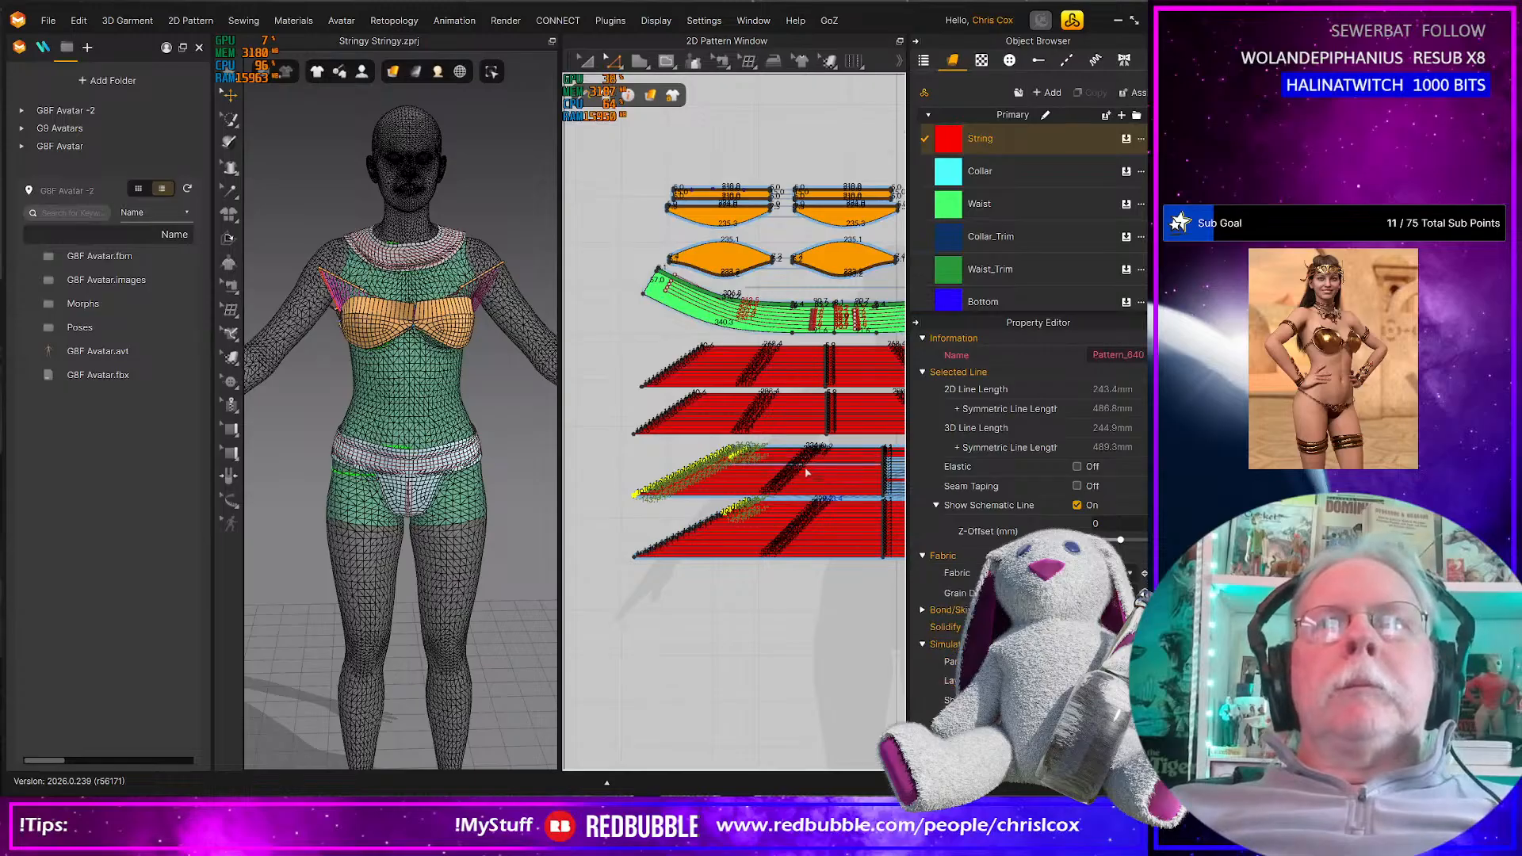
middle_click_drag(815, 472, 603, 468)
scroll(650, 474, "down", 5)
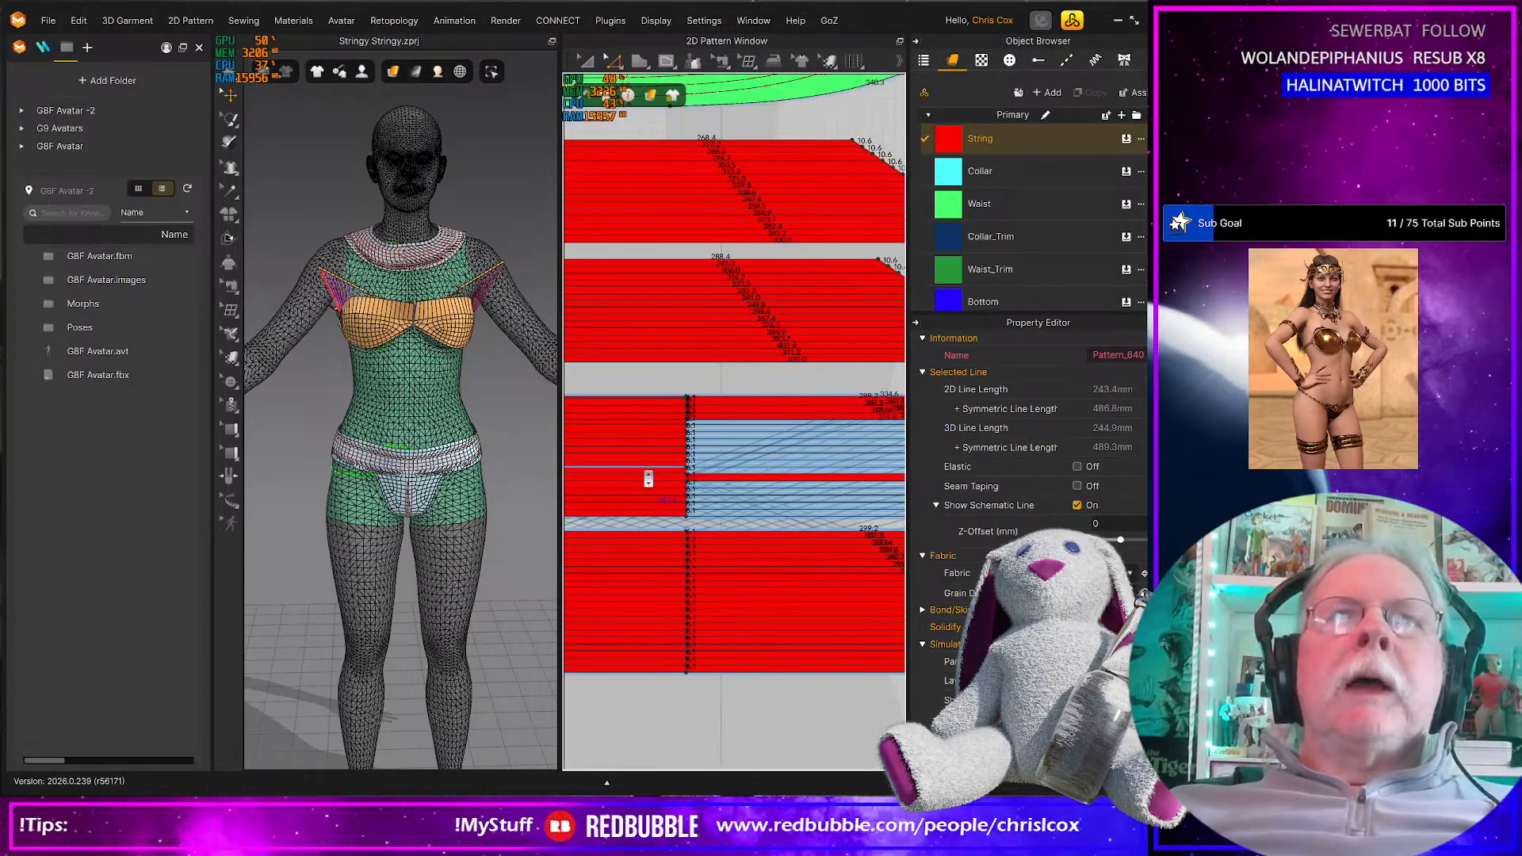
middle_click_drag(731, 464, 555, 489)
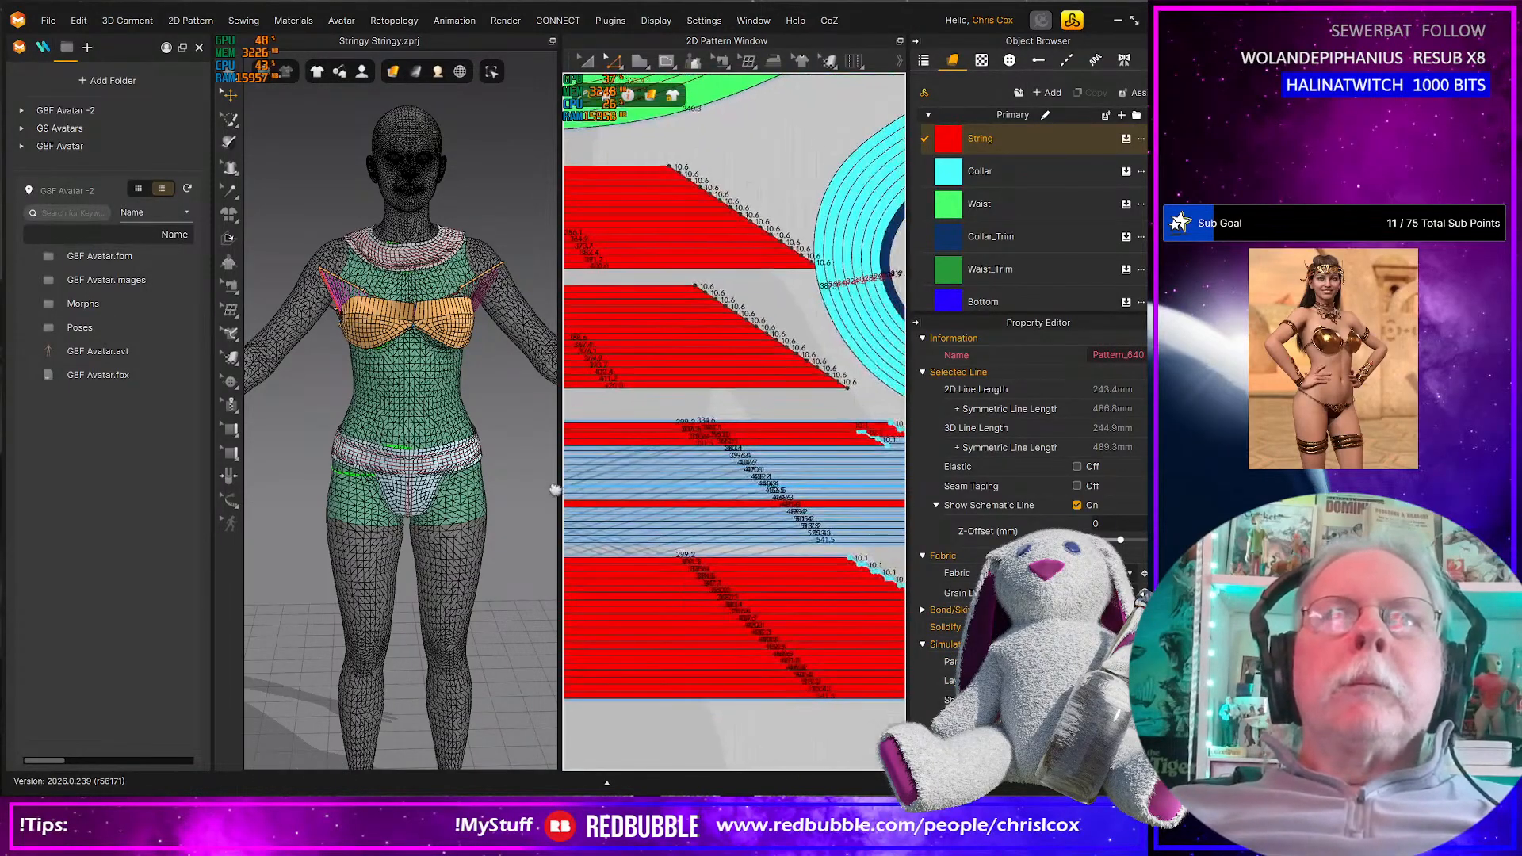
left_click(779, 406)
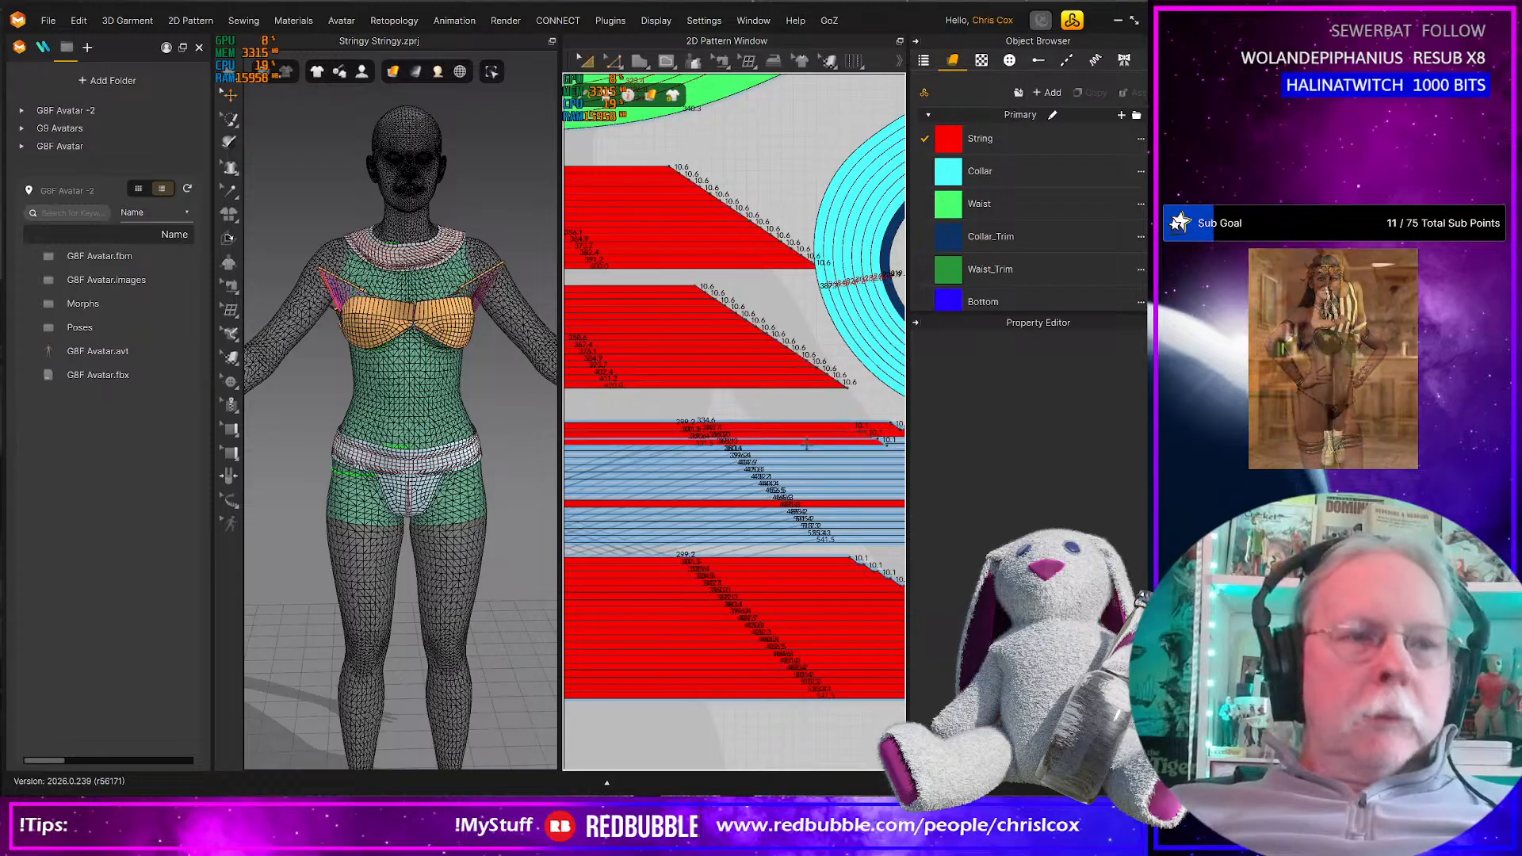
Move the displaced strings near the right end of the third string group up into line with the group's upper strings
scroll(806, 444, "down", 3)
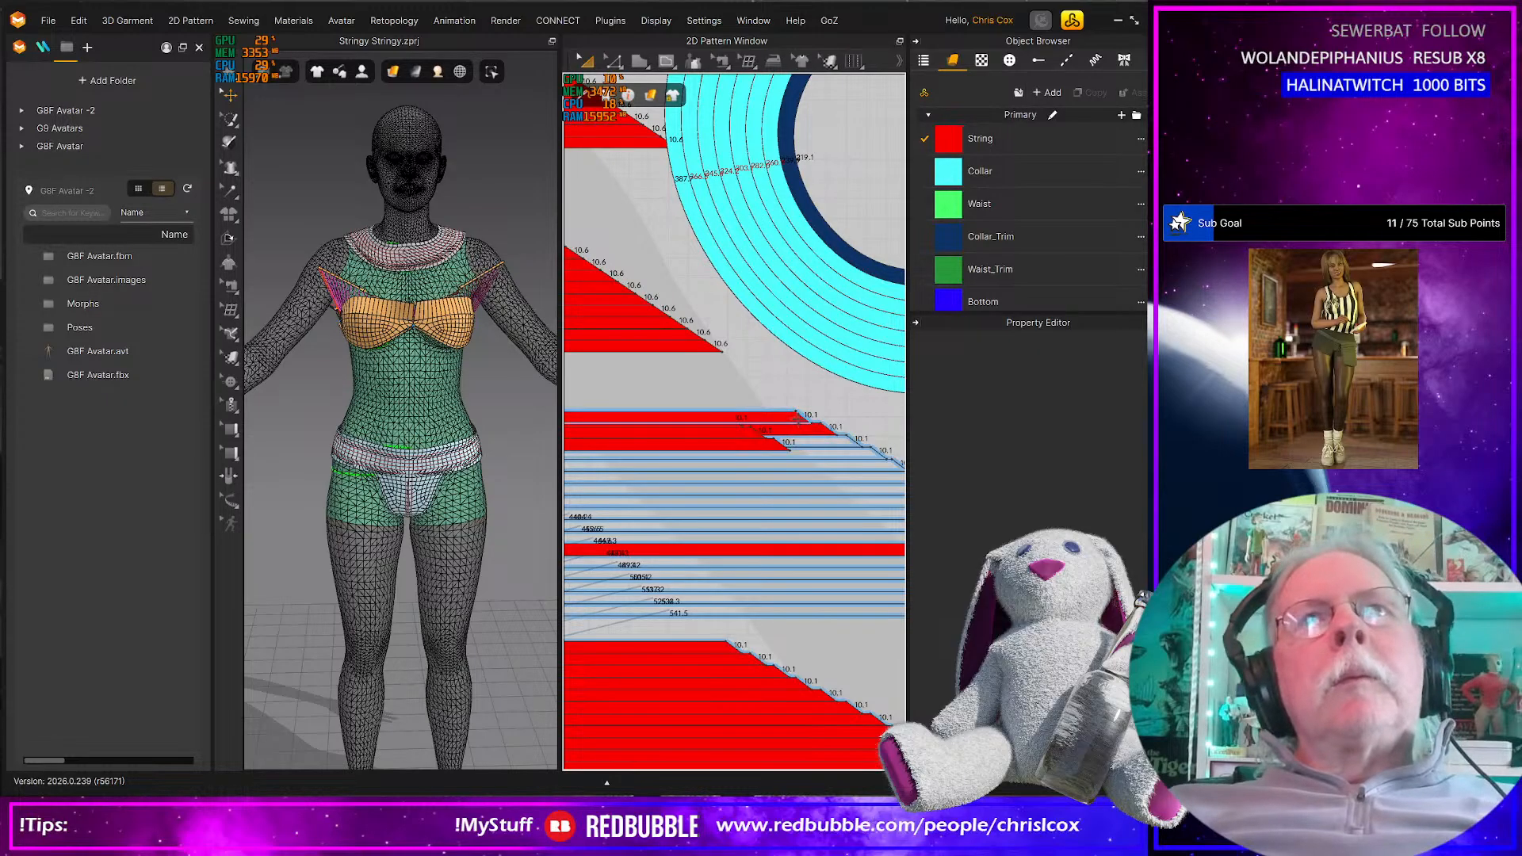
left_click(745, 432)
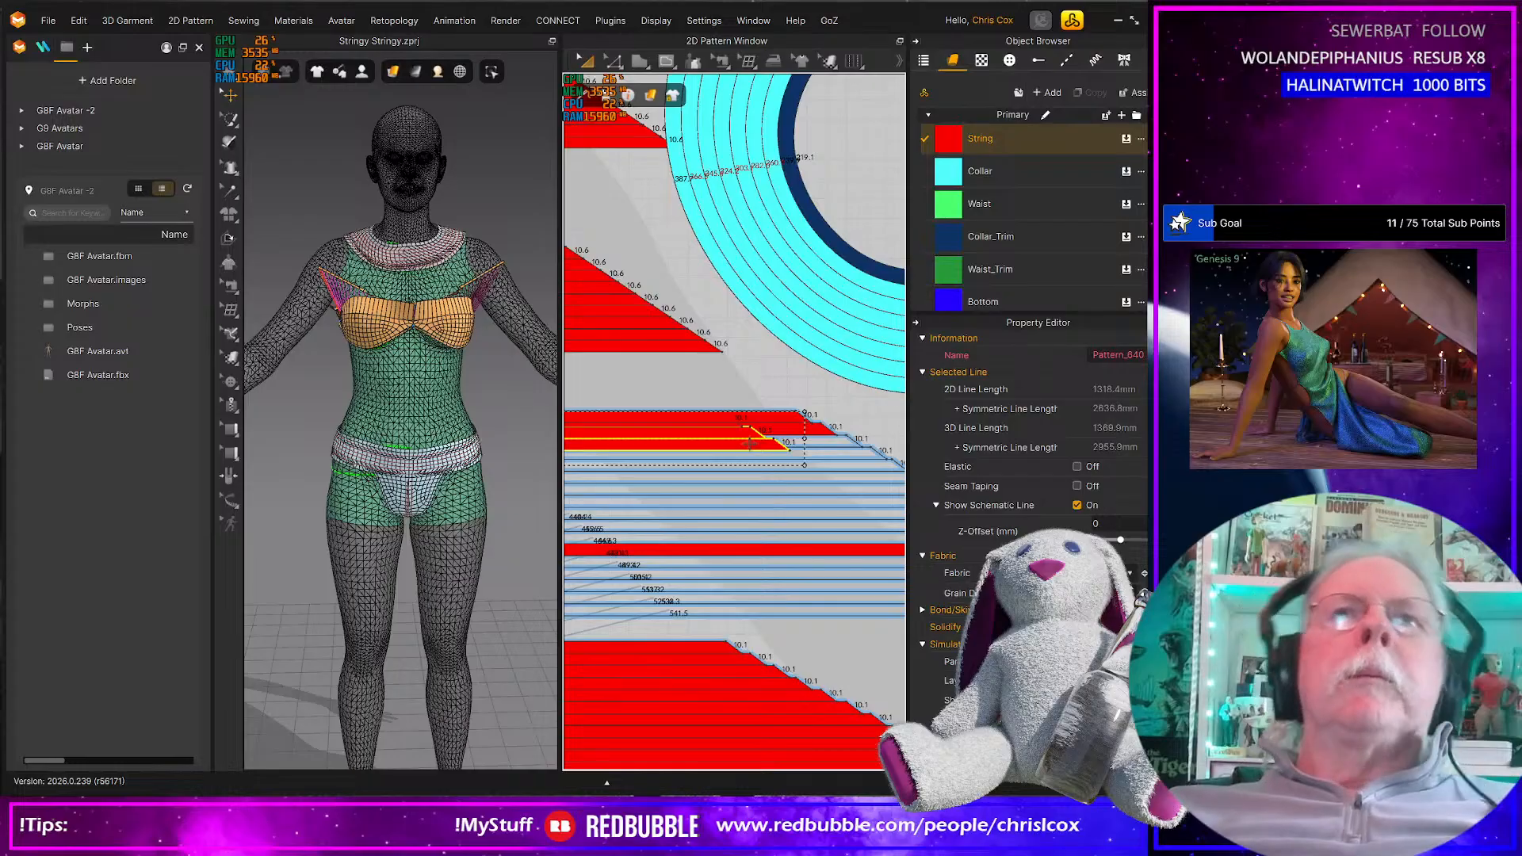
key("Up")
key("Up")
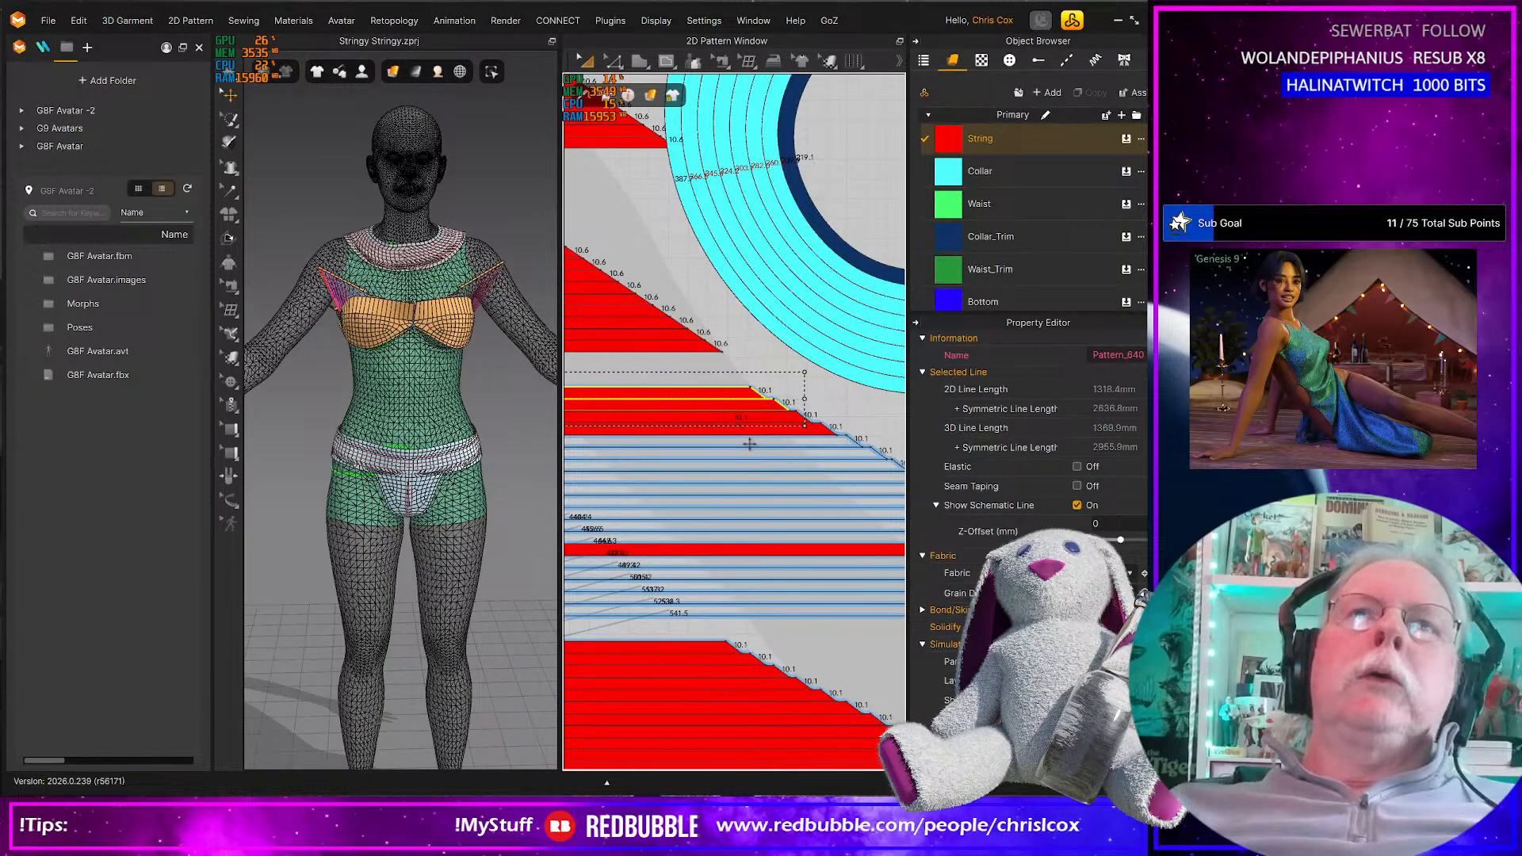
left_click(839, 412)
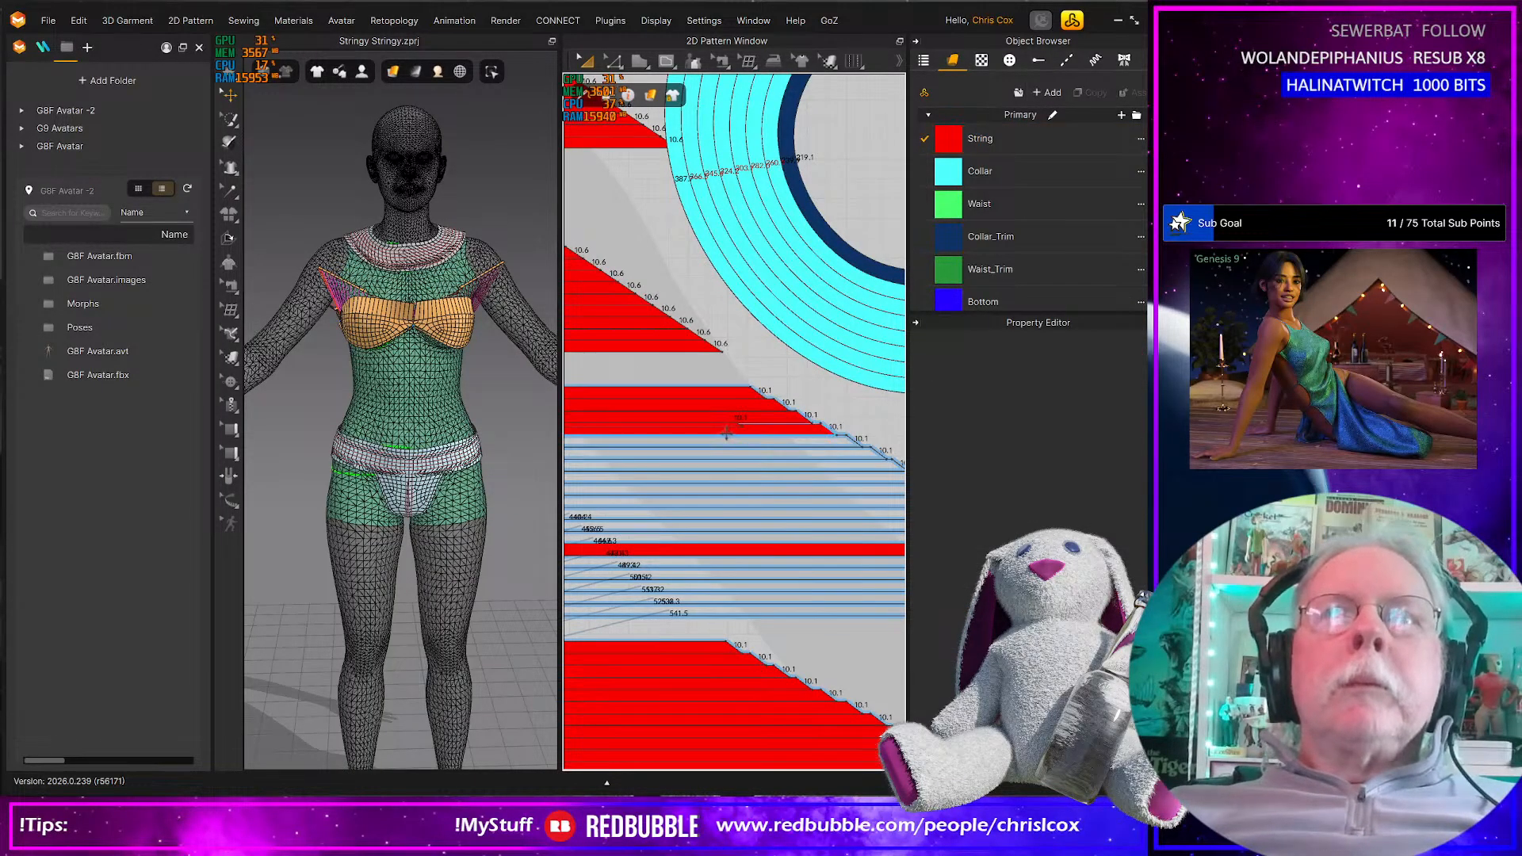
left_click(726, 431)
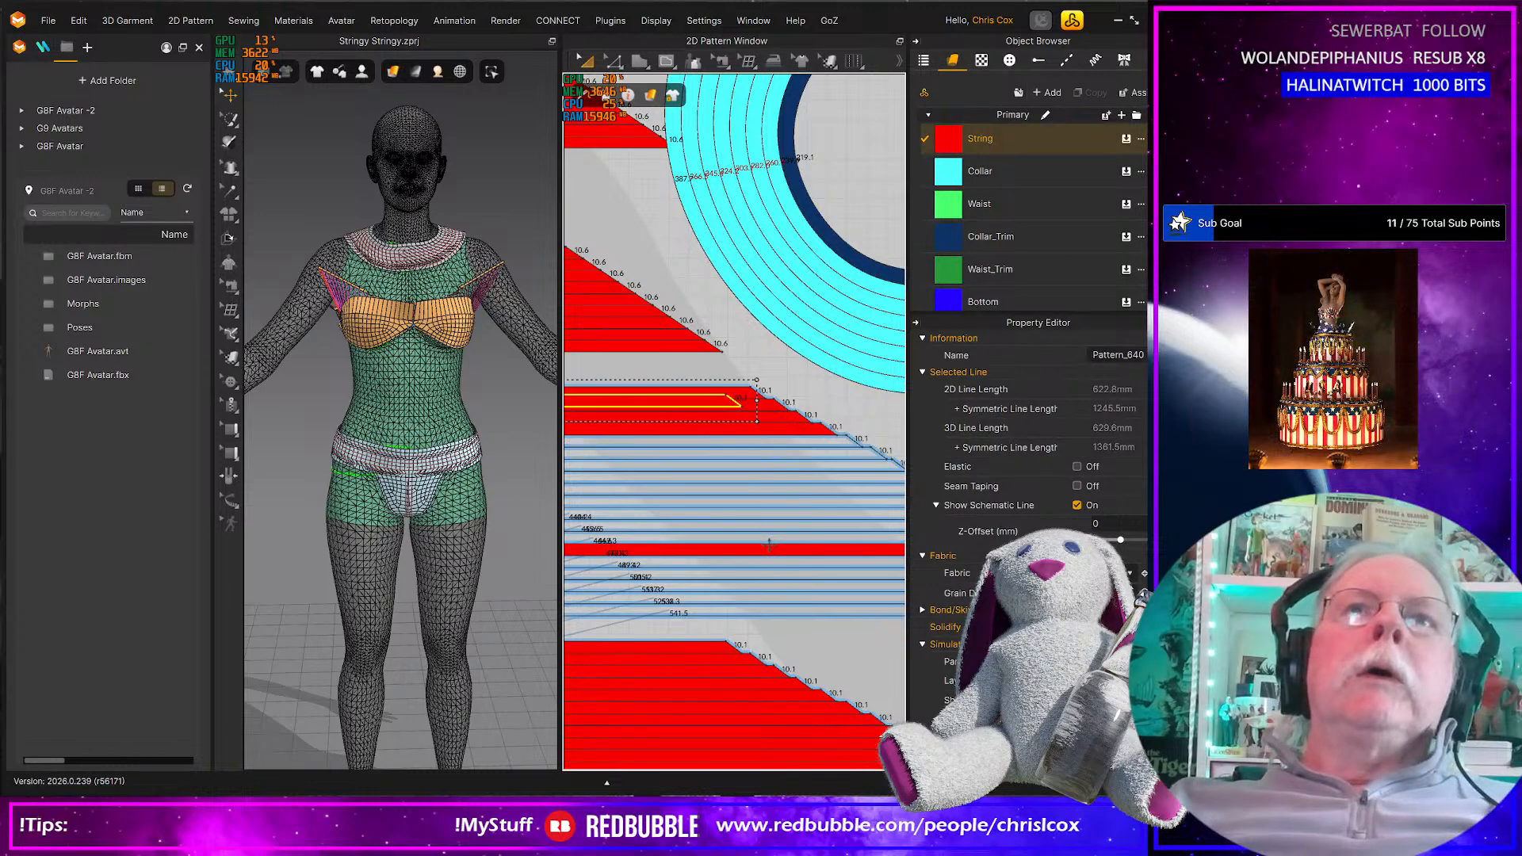
key("Up")
Select the displaced strings at the left end of the third string group together and align them with the group's stepped top edge
middle_click_drag(736, 516, 907, 497)
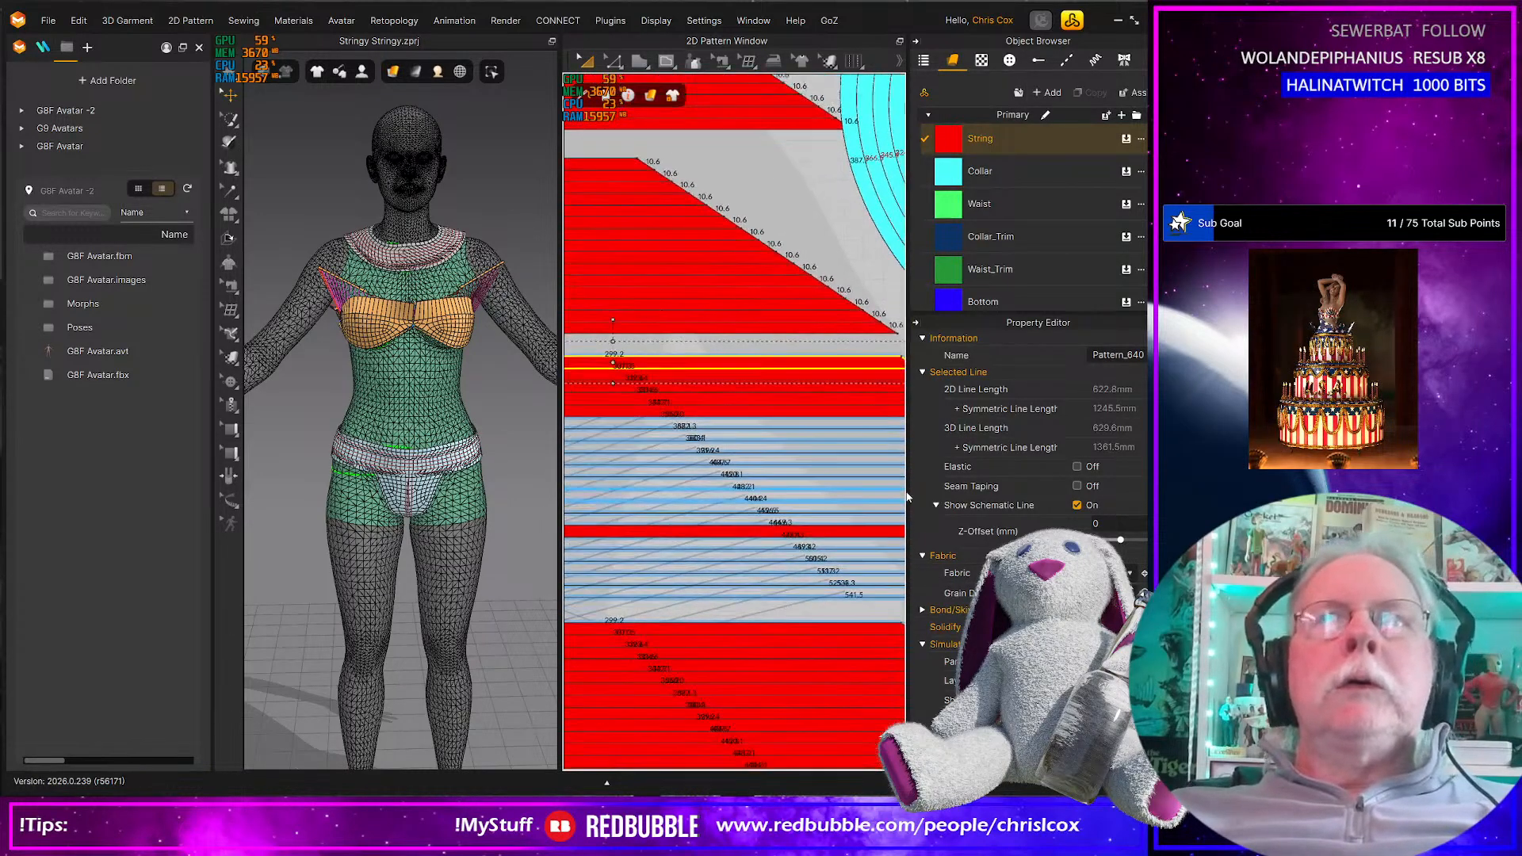
middle_click_drag(637, 490, 883, 497)
middle_click_drag(706, 500, 889, 509)
middle_click_drag(753, 511, 899, 511)
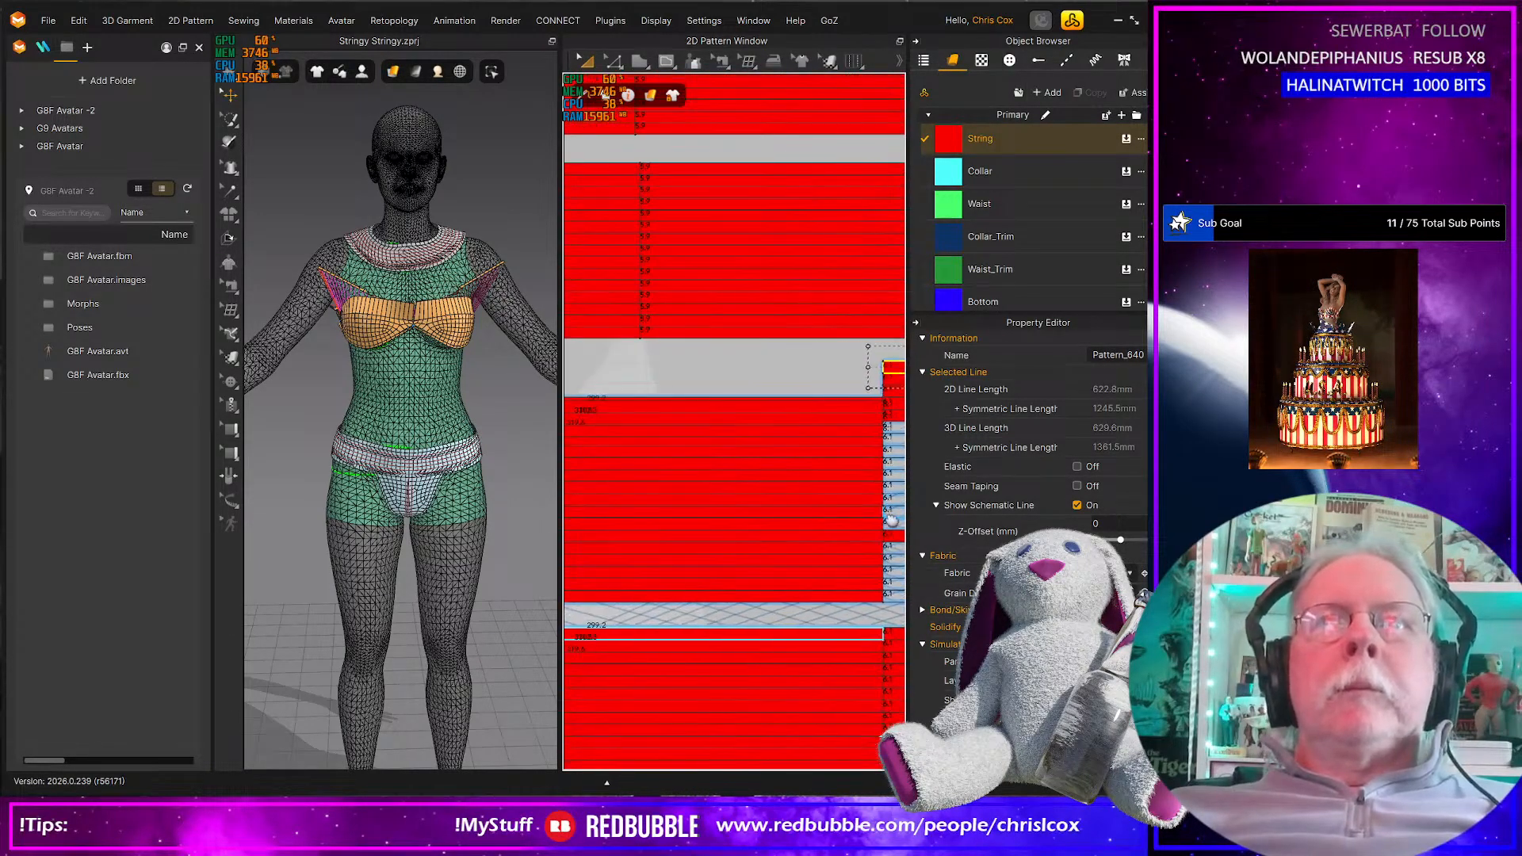
mouse_move(737, 500)
middle_mouse_down()
mouse_move(902, 514)
mouse_move(785, 516)
middle_mouse_up()
left_click(669, 450)
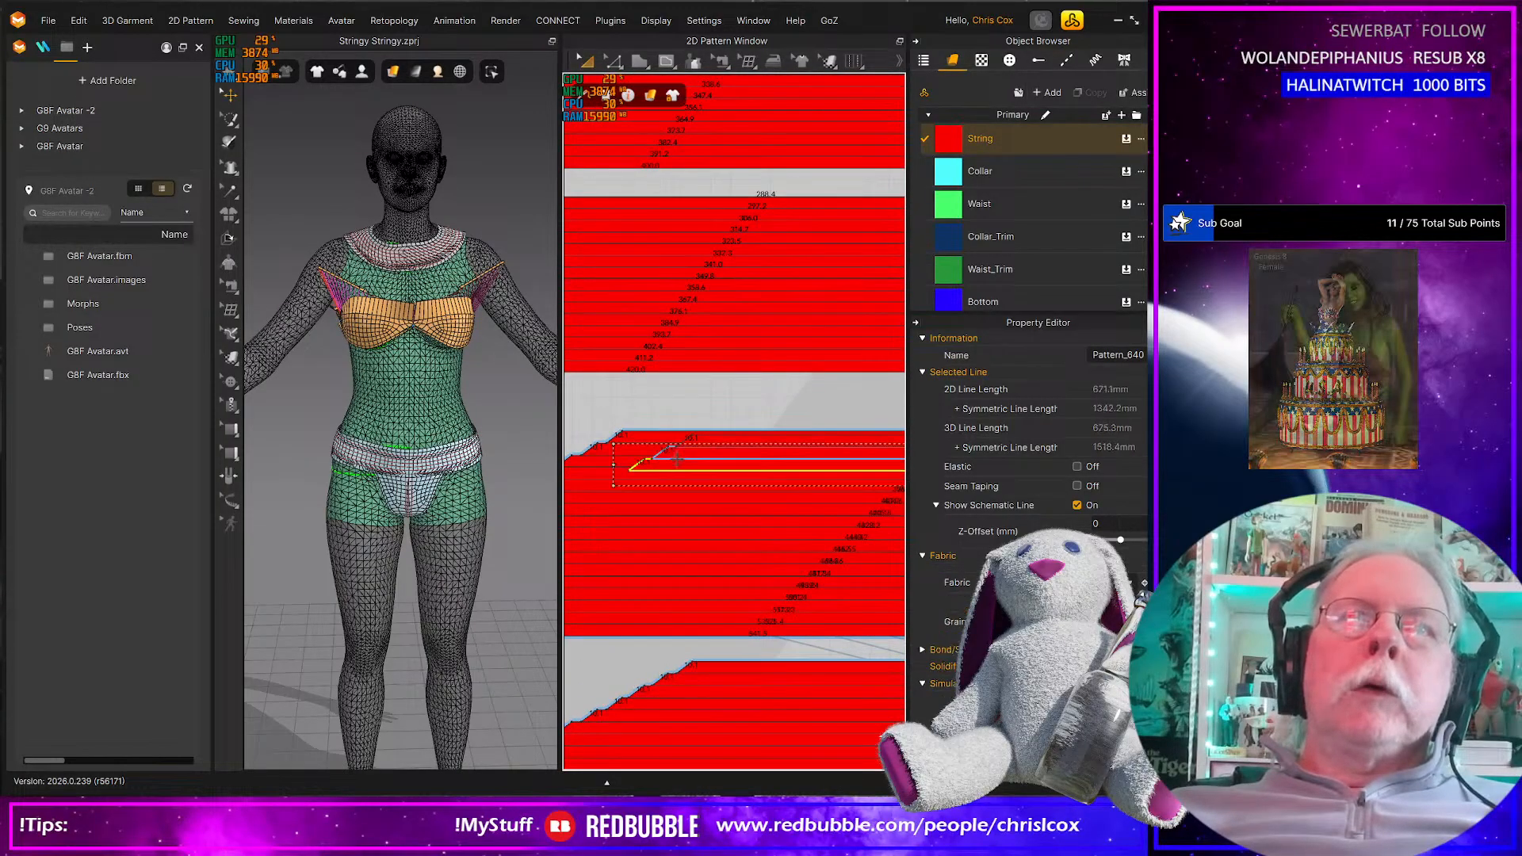
left_click(702, 444, "shift")
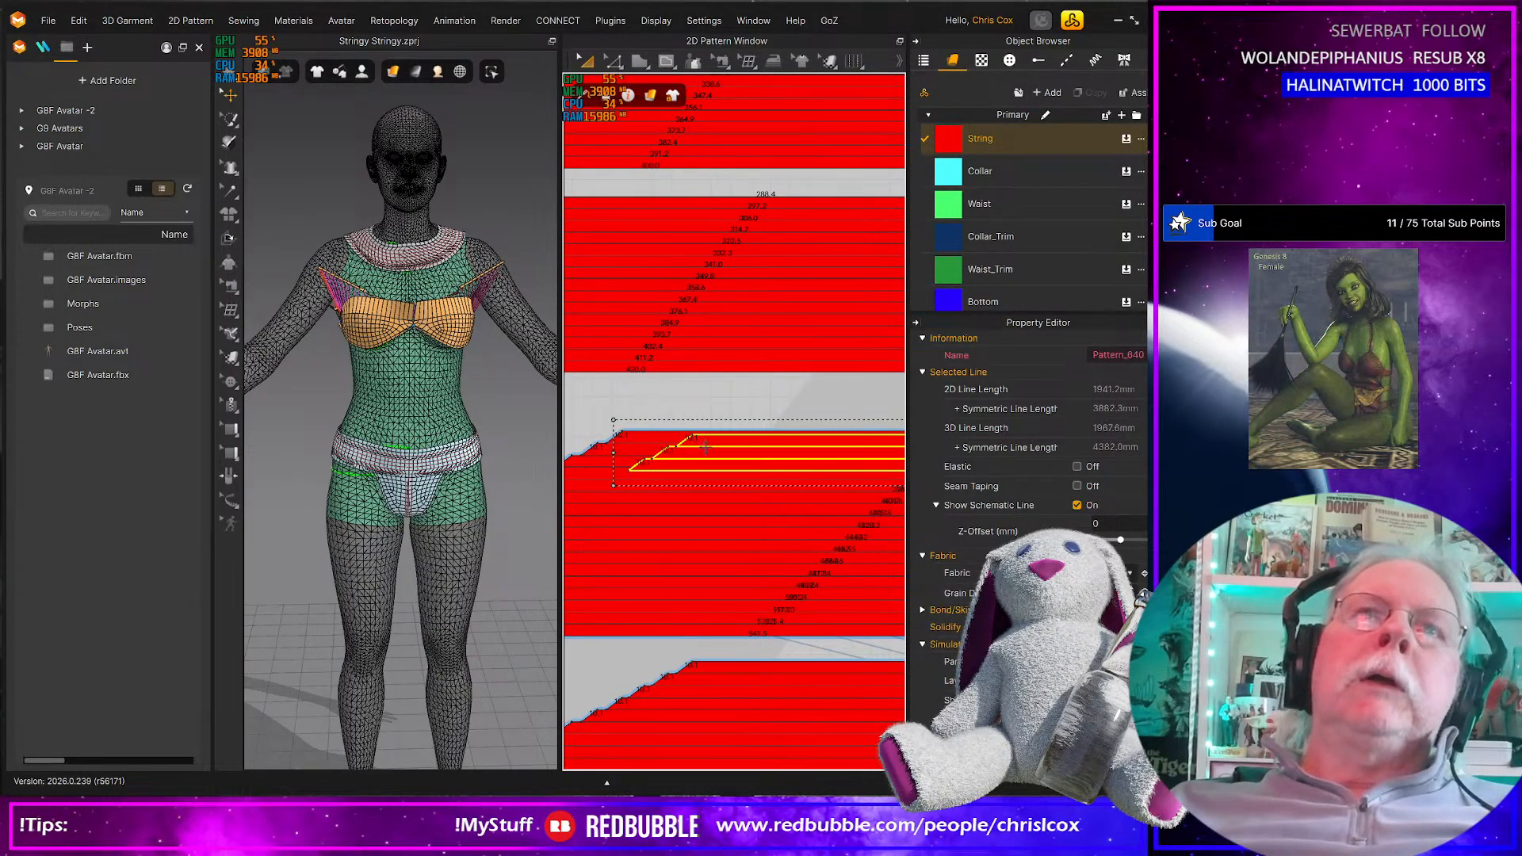
scroll(713, 458, "up", 2)
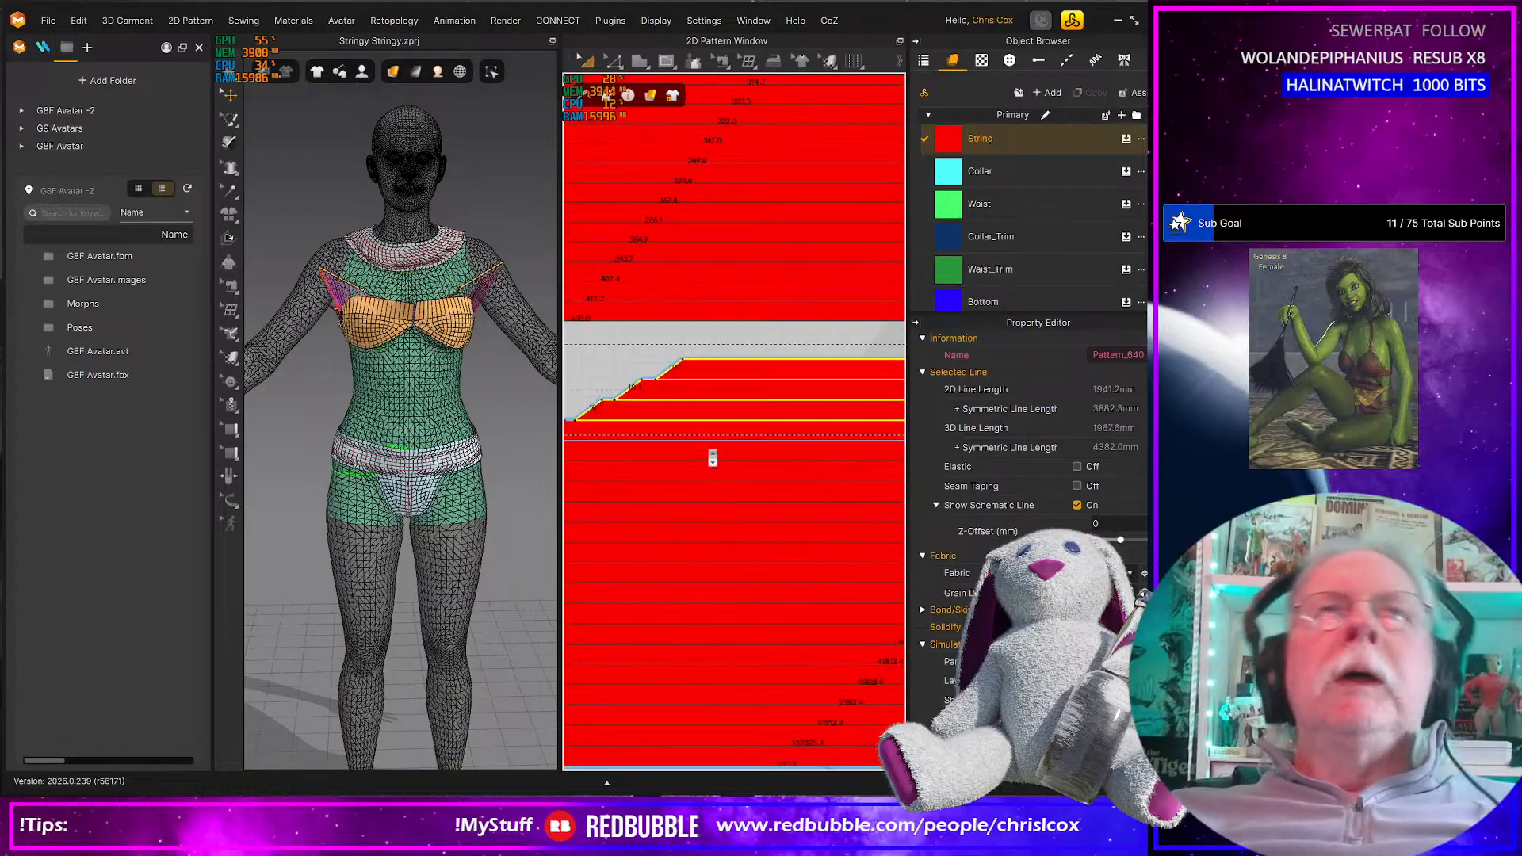
scroll(712, 458, "down", 5)
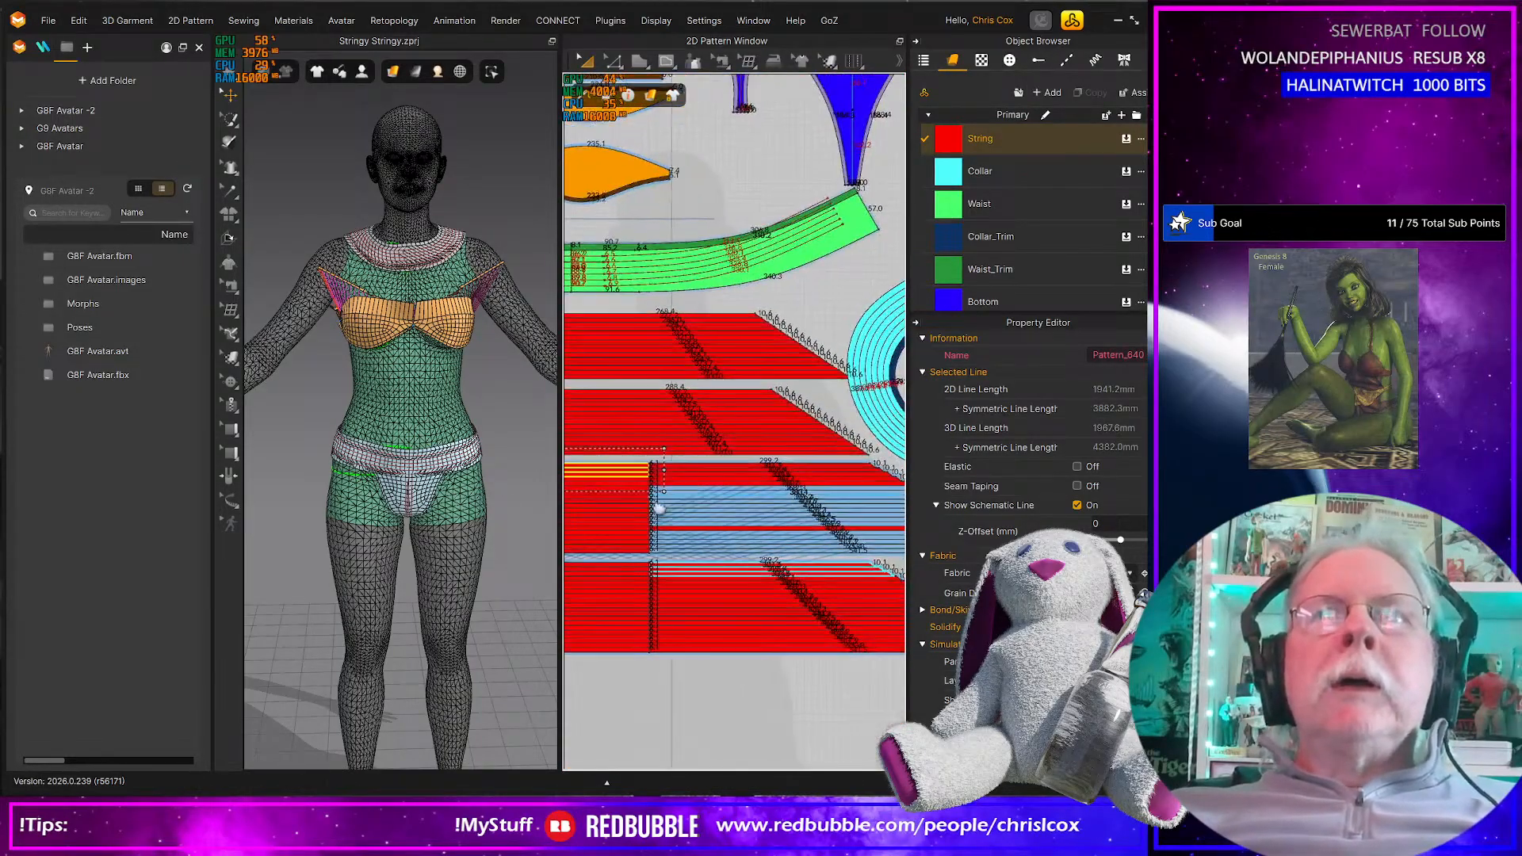
Box-select the right end points of the third string group together with the collar's lowest points and nudge them up once
middle_click_drag(658, 509, 560, 523)
middle_click_drag(842, 578, 762, 581)
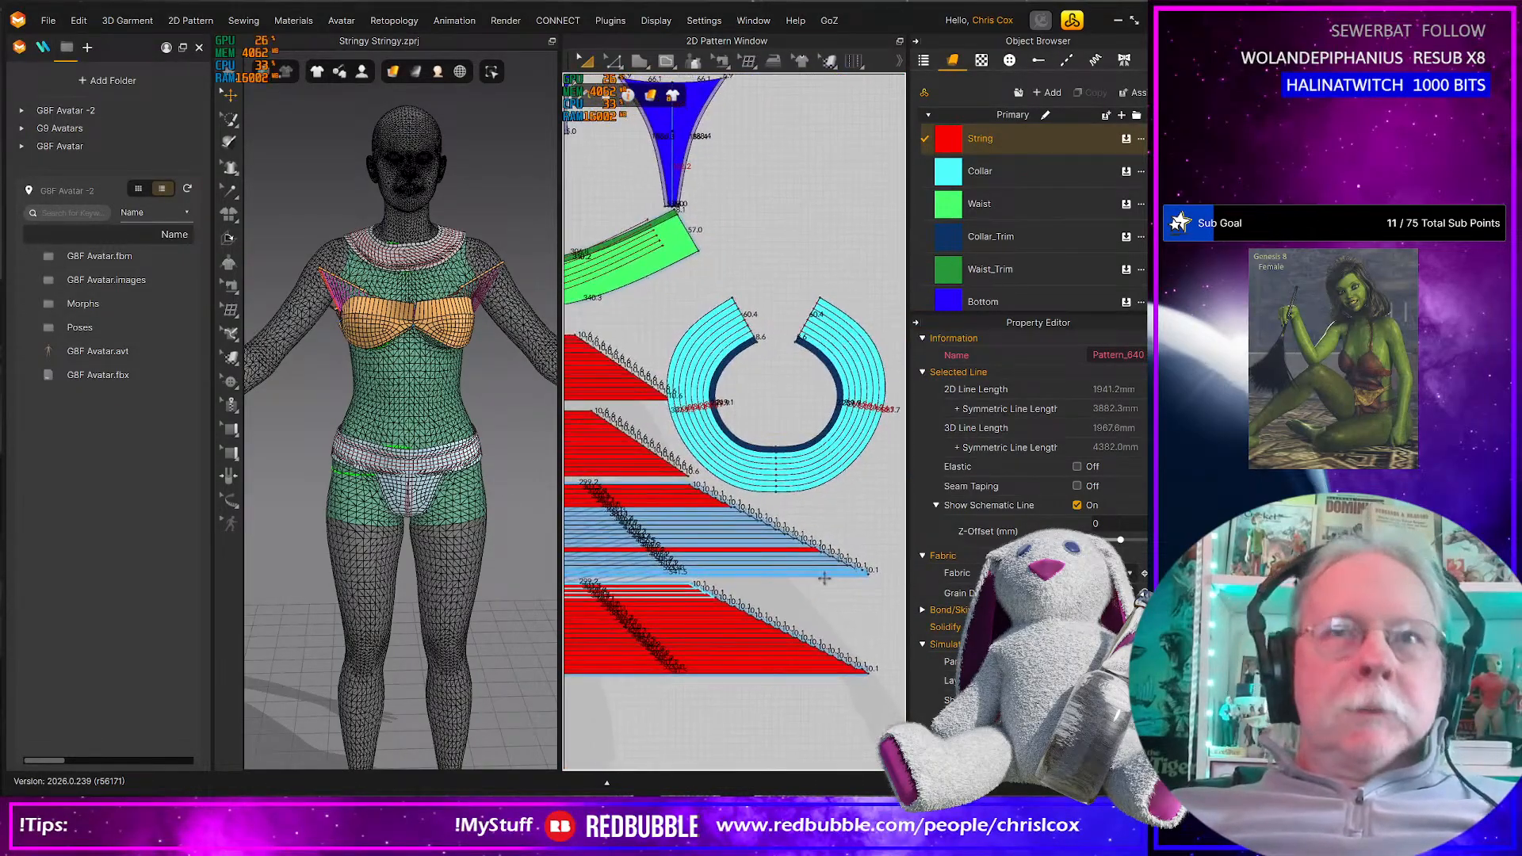
left_click_drag(881, 585, 688, 480)
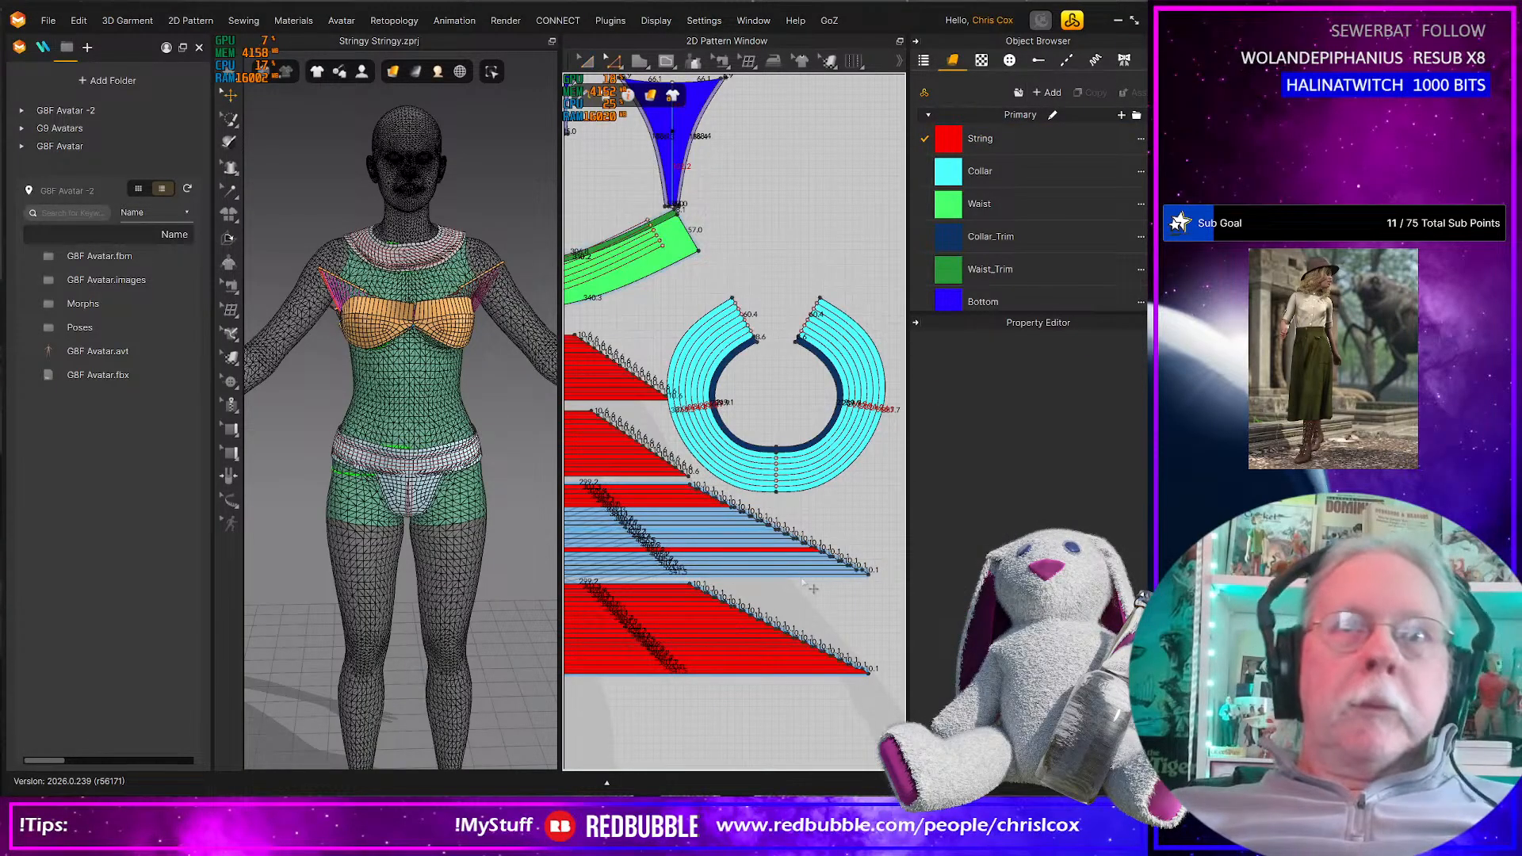
left_click_drag(880, 583, 685, 492)
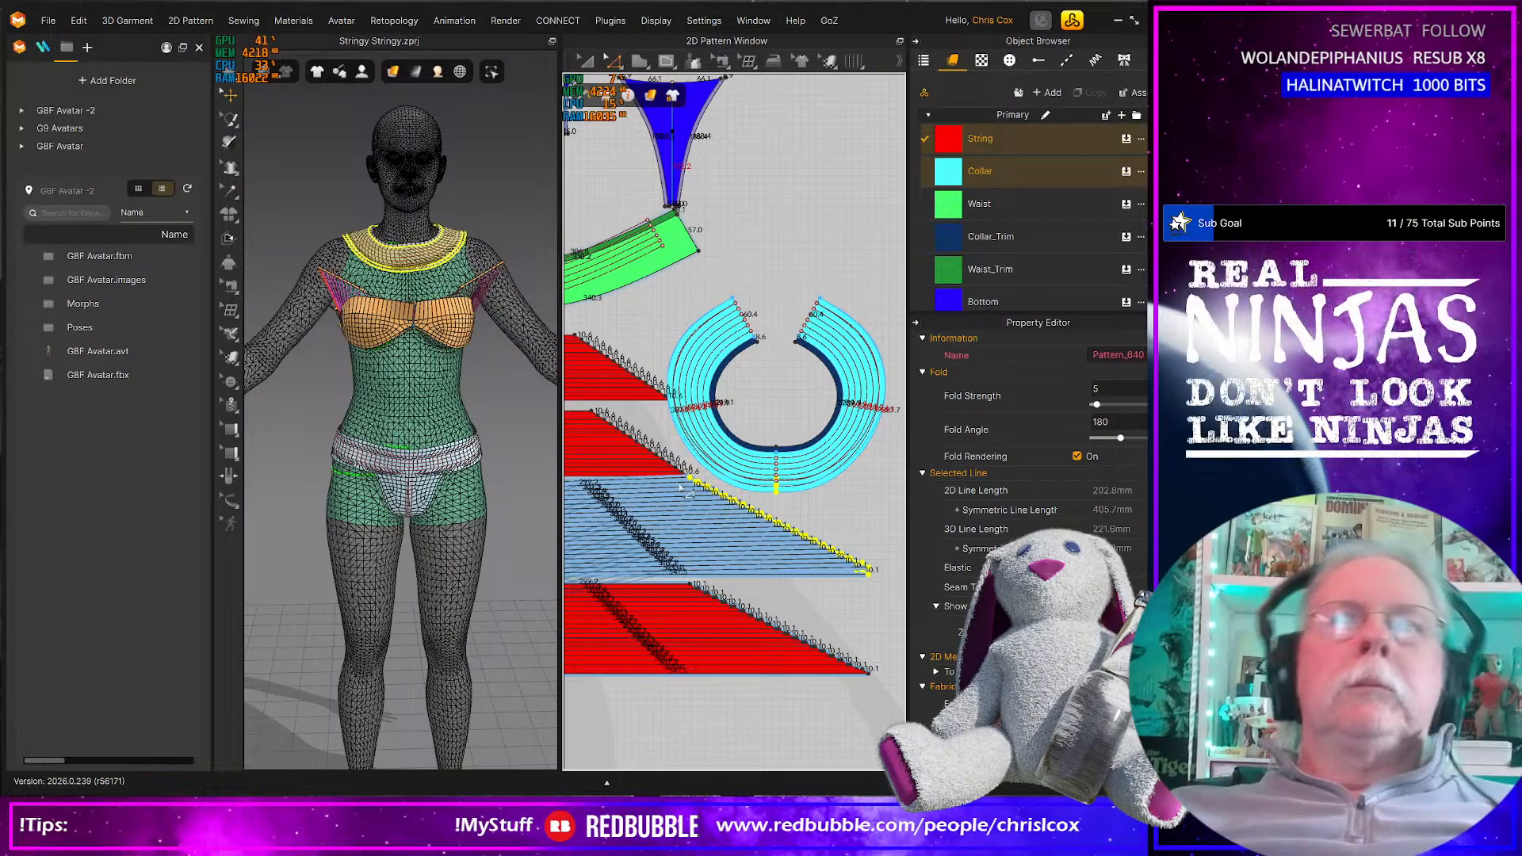
key("Up")
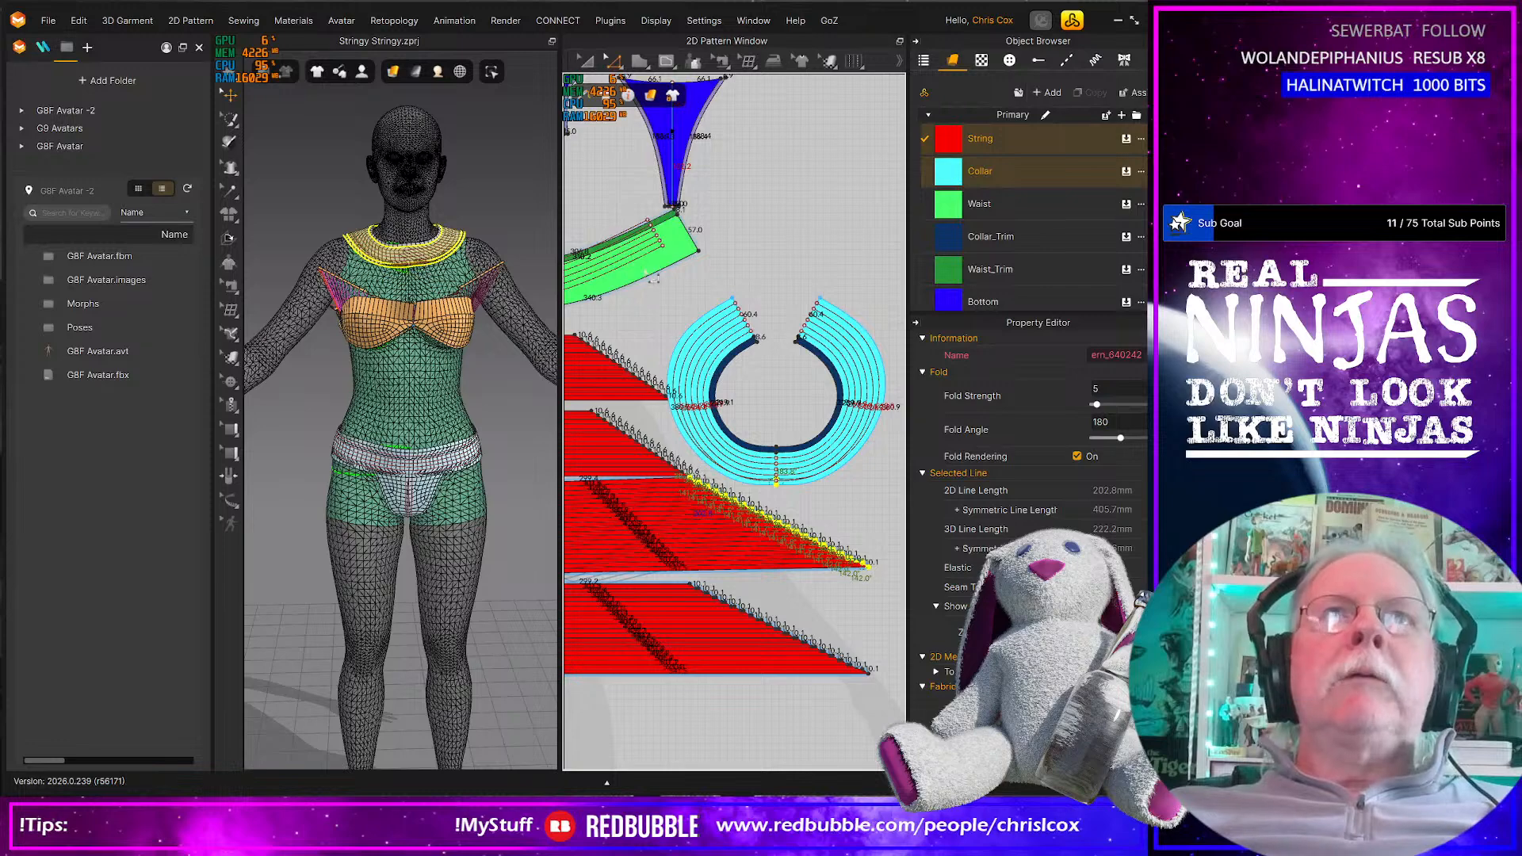
Clear the selection, select the internal lines on the left waist pattern together, and shift them right until their ends reach the centre edge
scroll(680, 325, "up", 3)
middle_click_drag(764, 353, 565, 386)
middle_click_drag(726, 384, 557, 408)
scroll(809, 384, "up", 2)
scroll(802, 385, "up", 2)
scroll(653, 441, "up", 2)
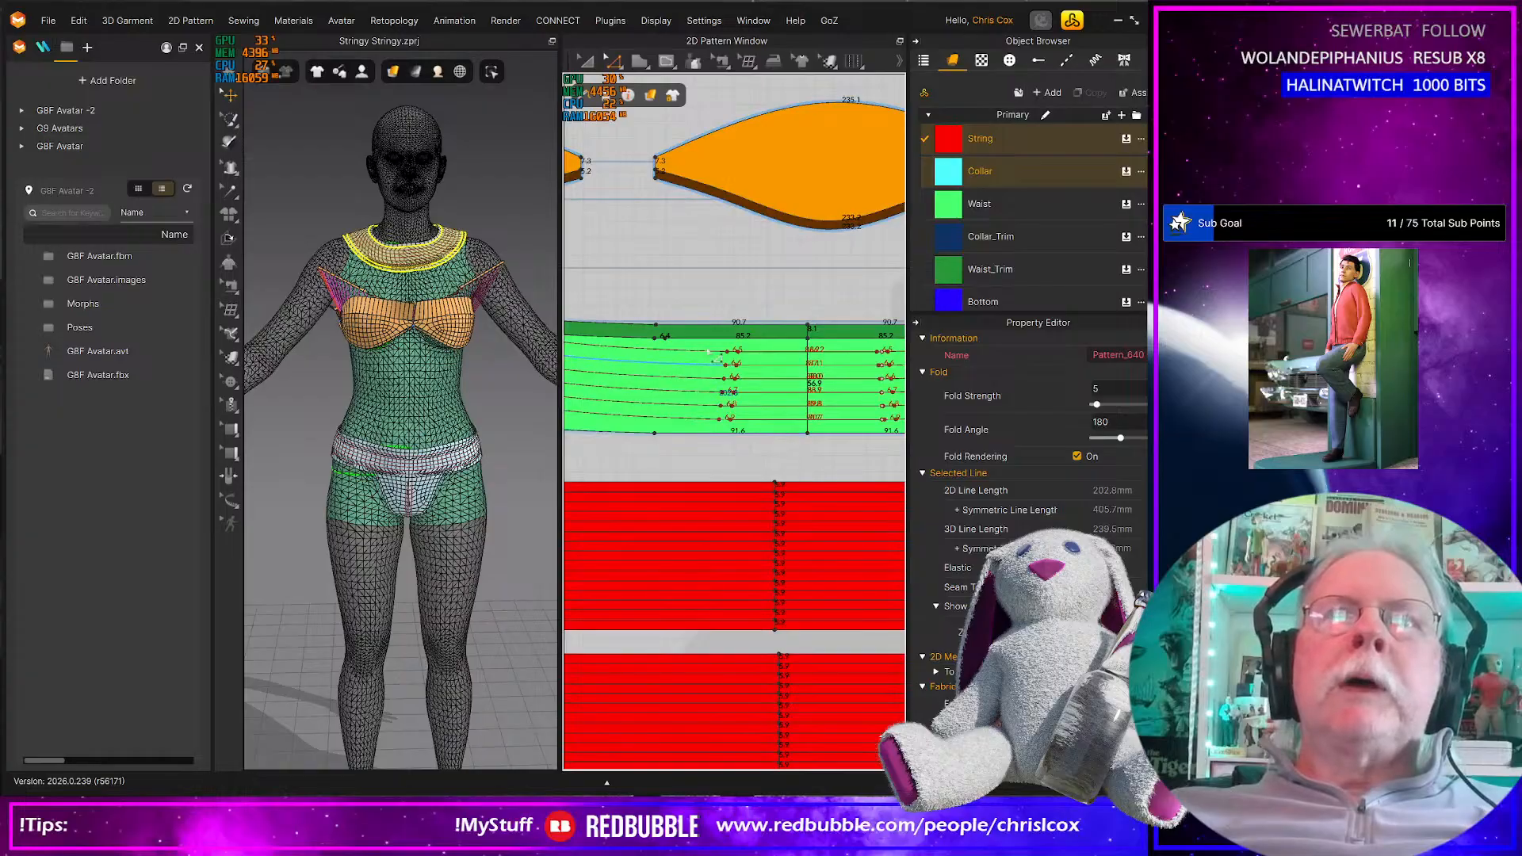
key("Escape")
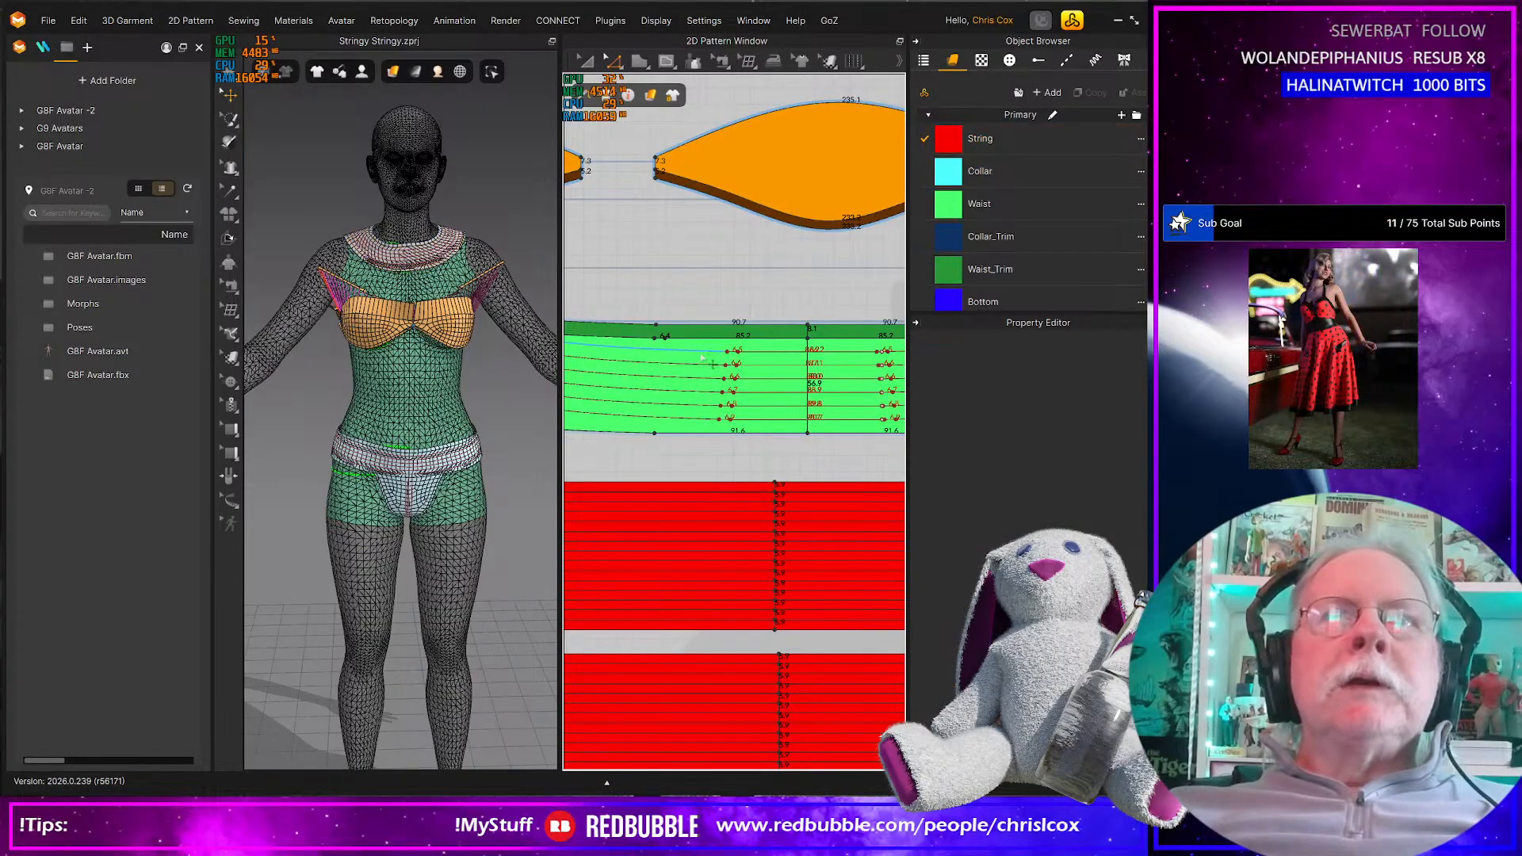
left_click(702, 356)
left_click_drag(752, 353, 758, 365)
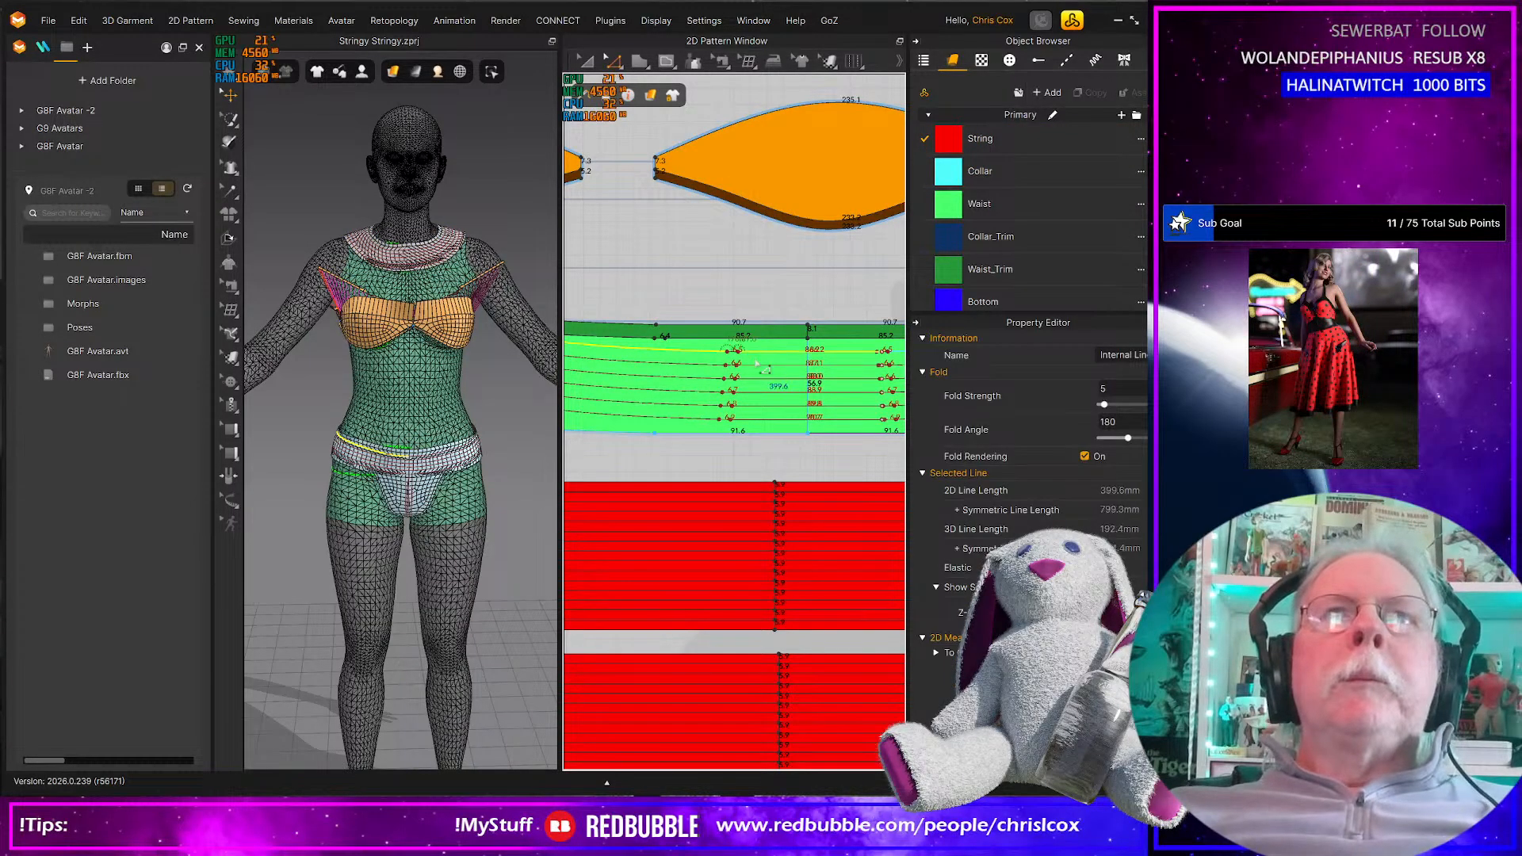
left_click(686, 363, "shift")
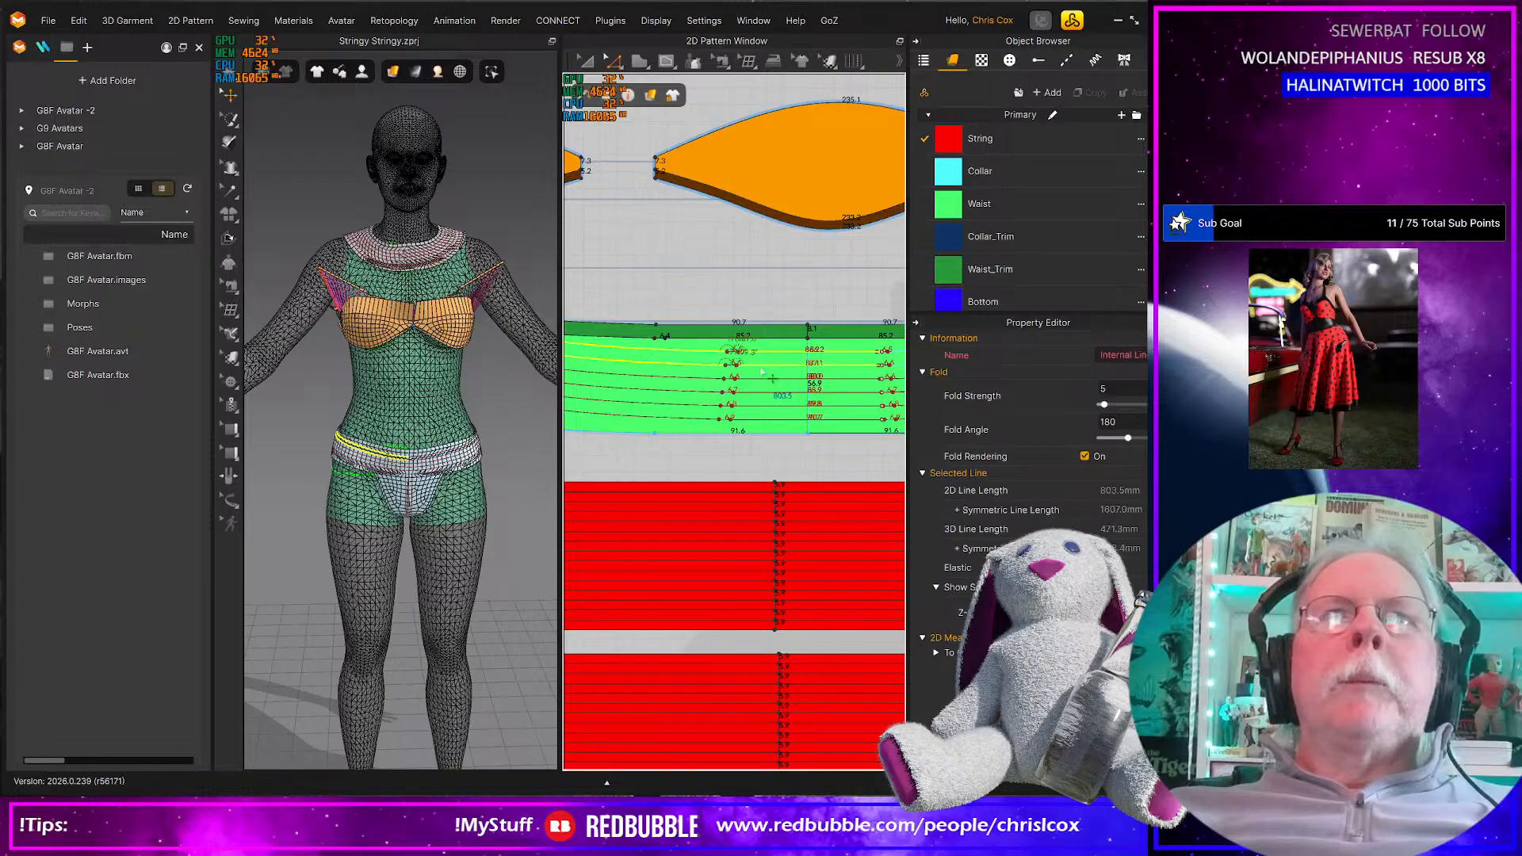
left_click(695, 381, "shift")
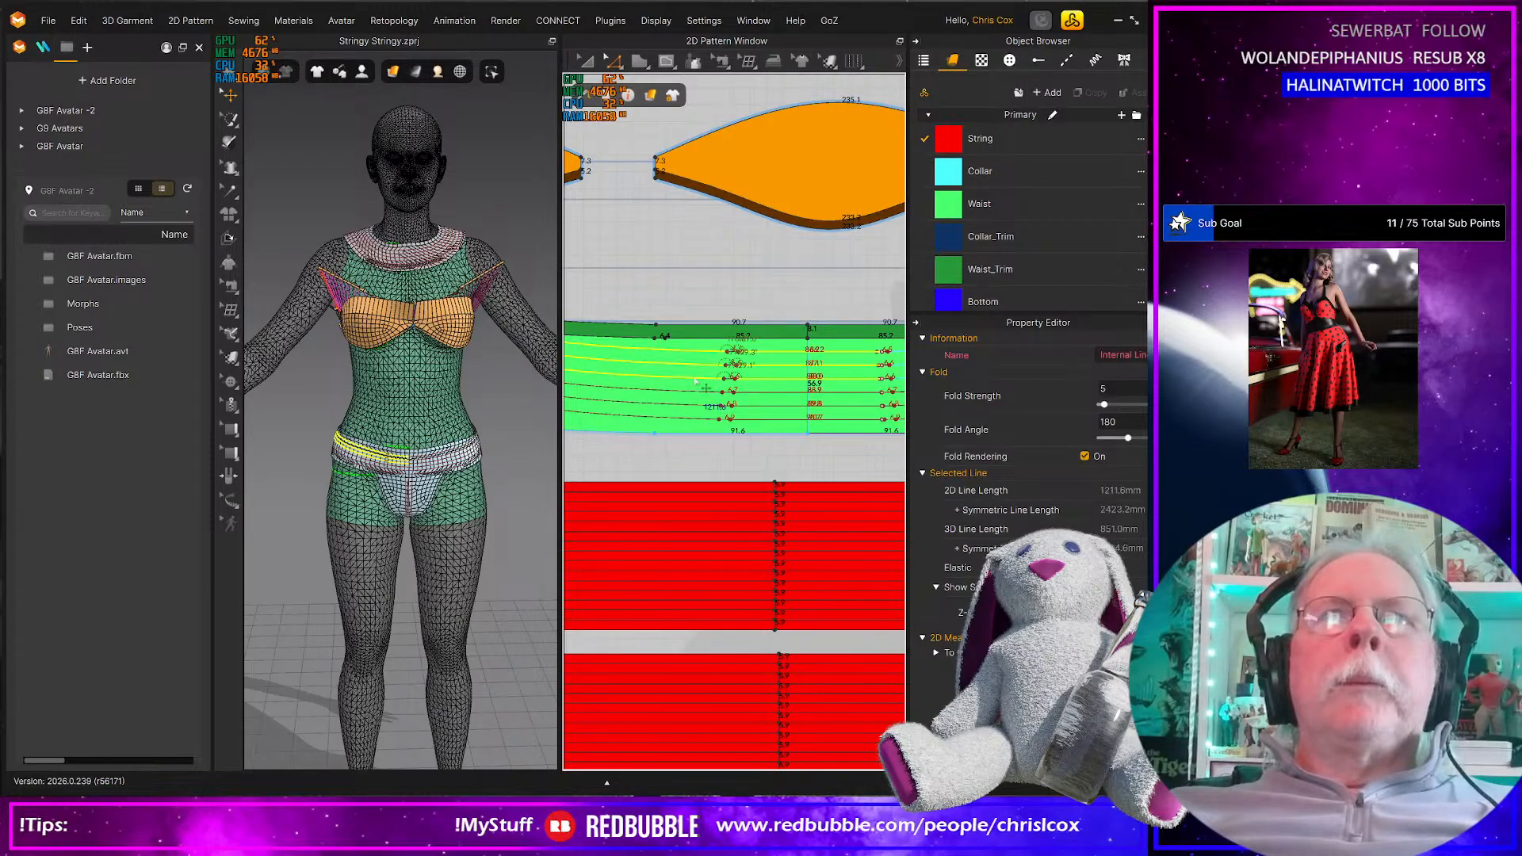
left_click(763, 394, "shift")
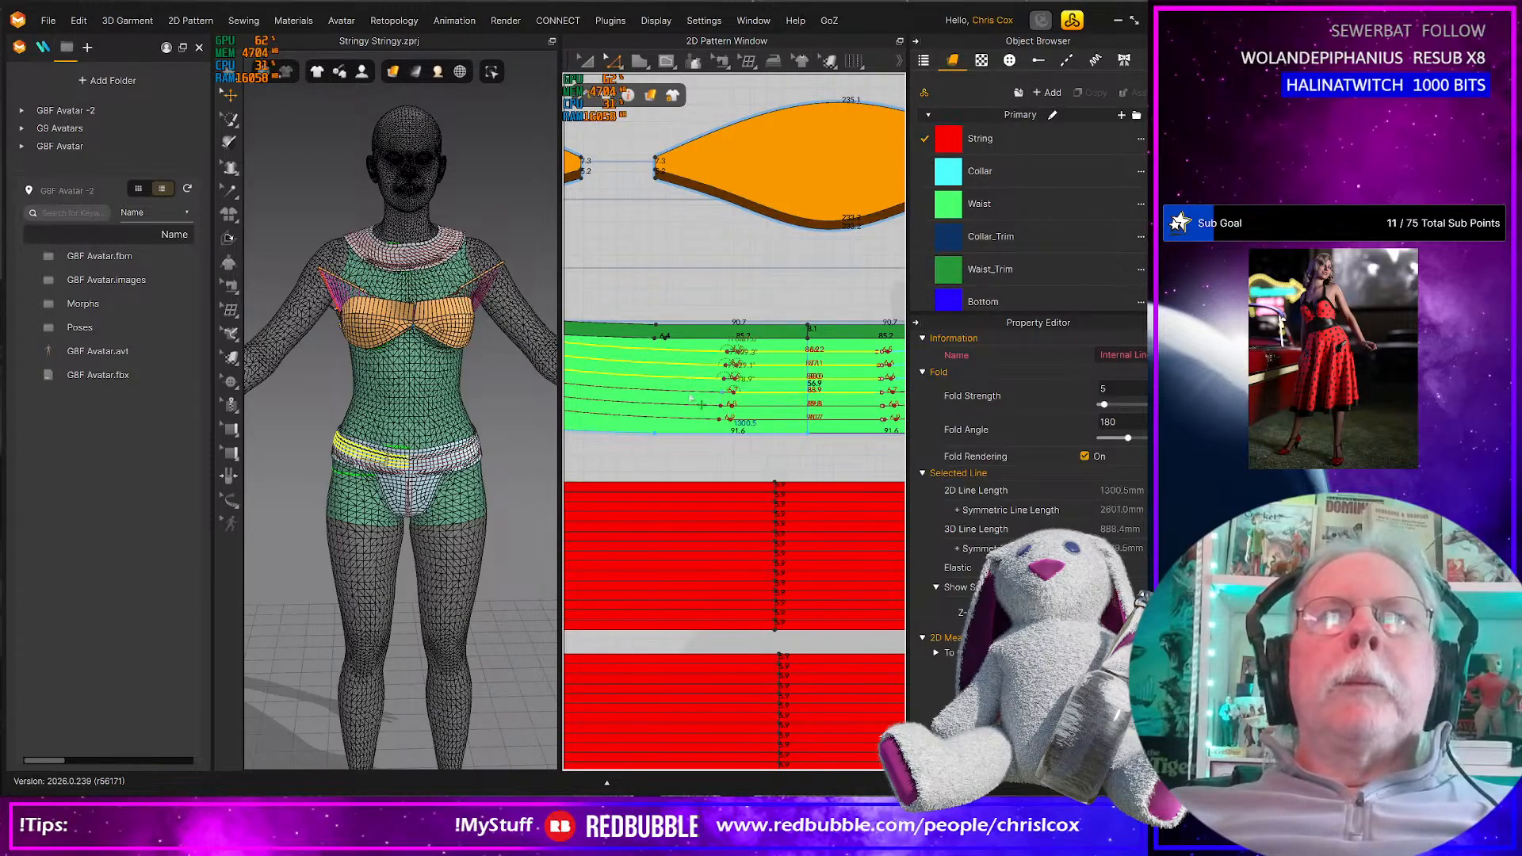
left_click(761, 420, "shift")
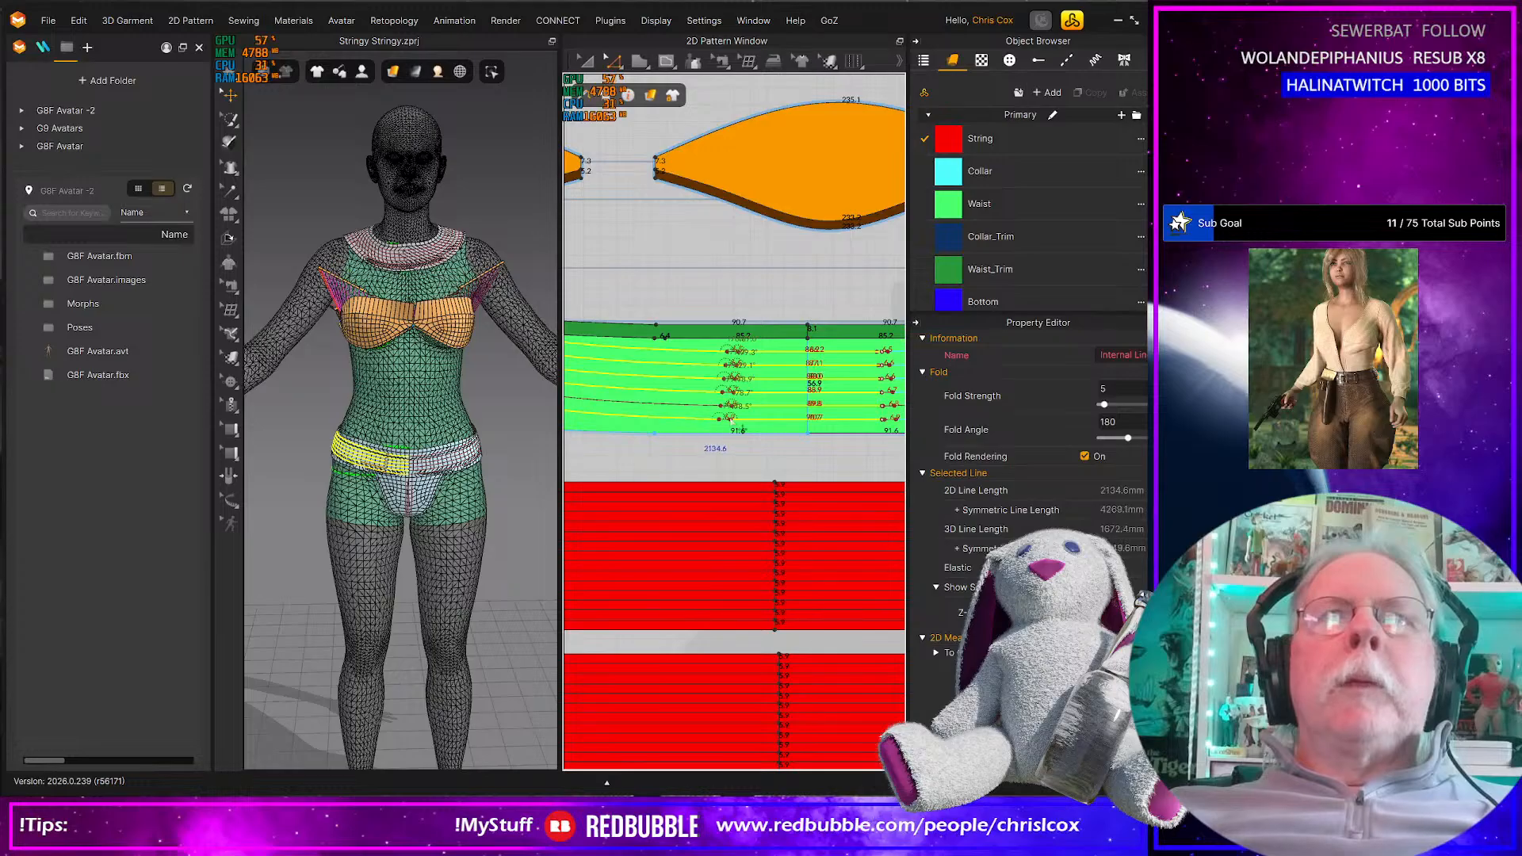
left_click_drag(776, 418, 708, 426)
Try to move the centre end point of the lowest internal line on the left waist pattern
scroll(844, 439, "up", 3)
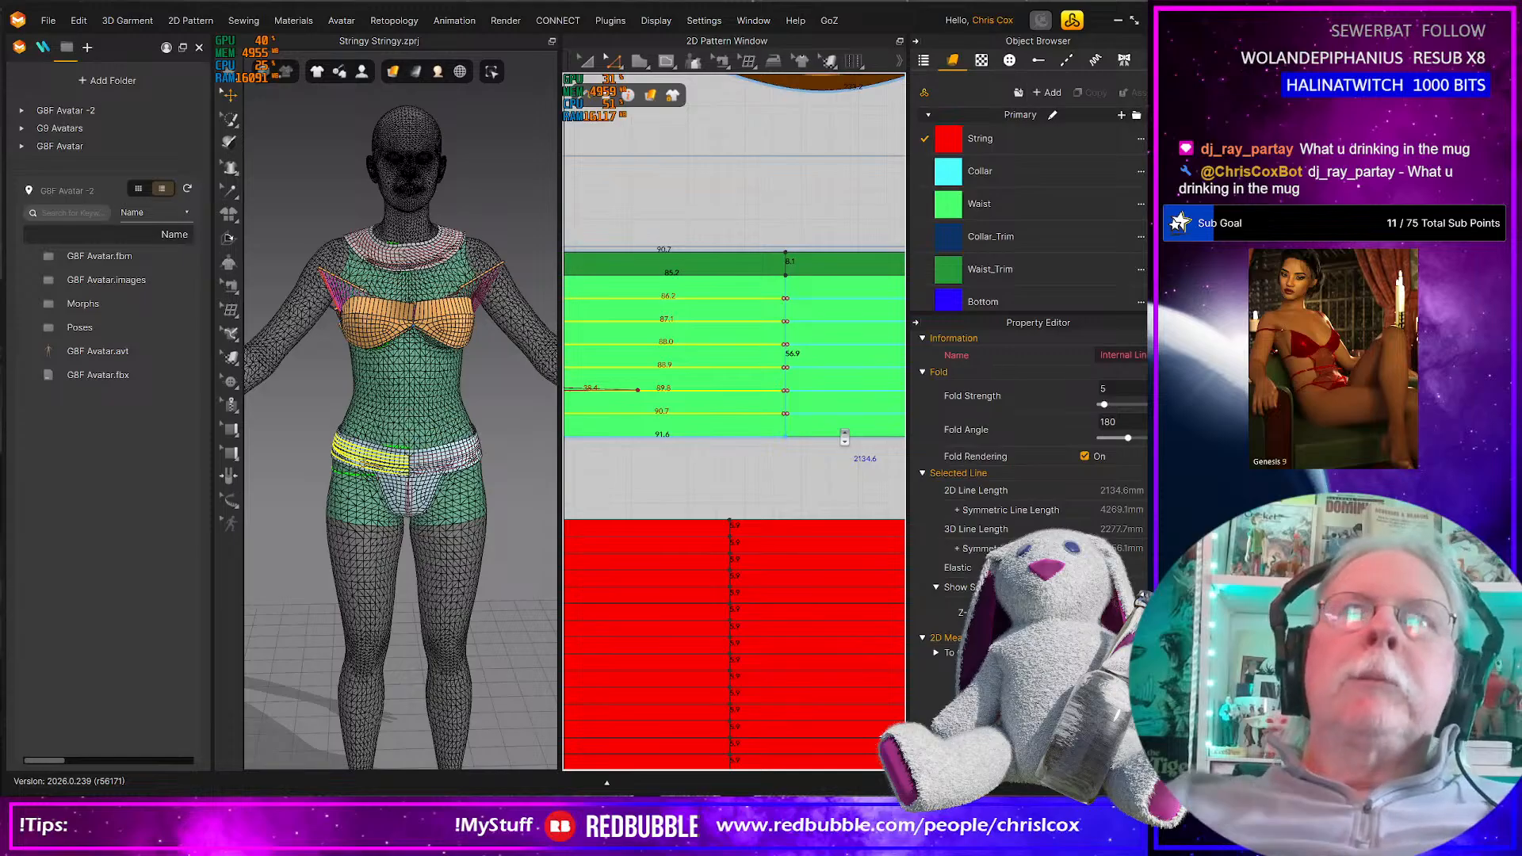
scroll(832, 438, "up", 3)
scroll(826, 437, "up", 3)
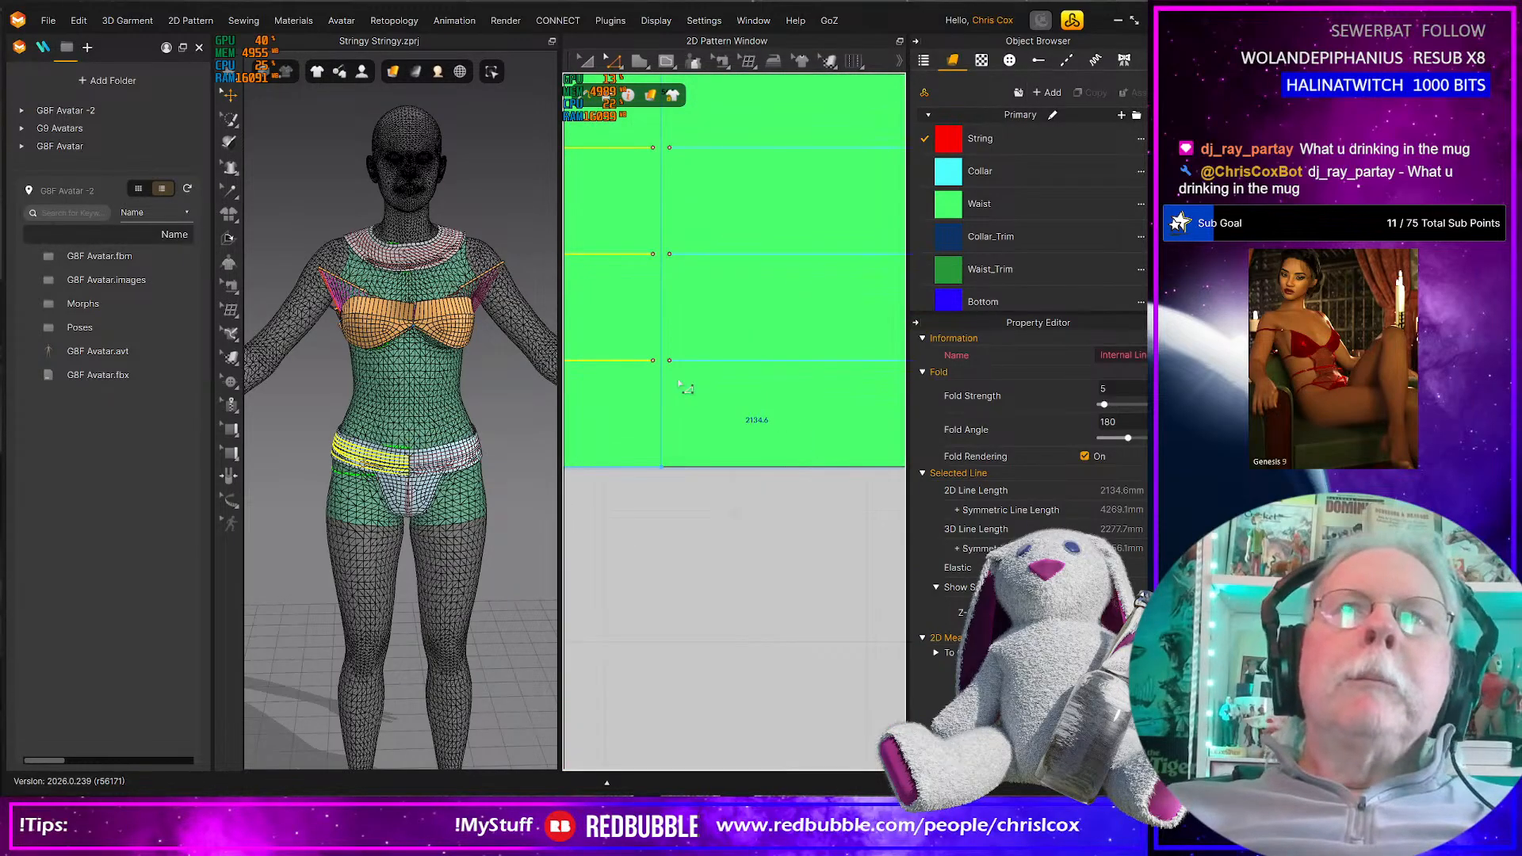
left_click(661, 361)
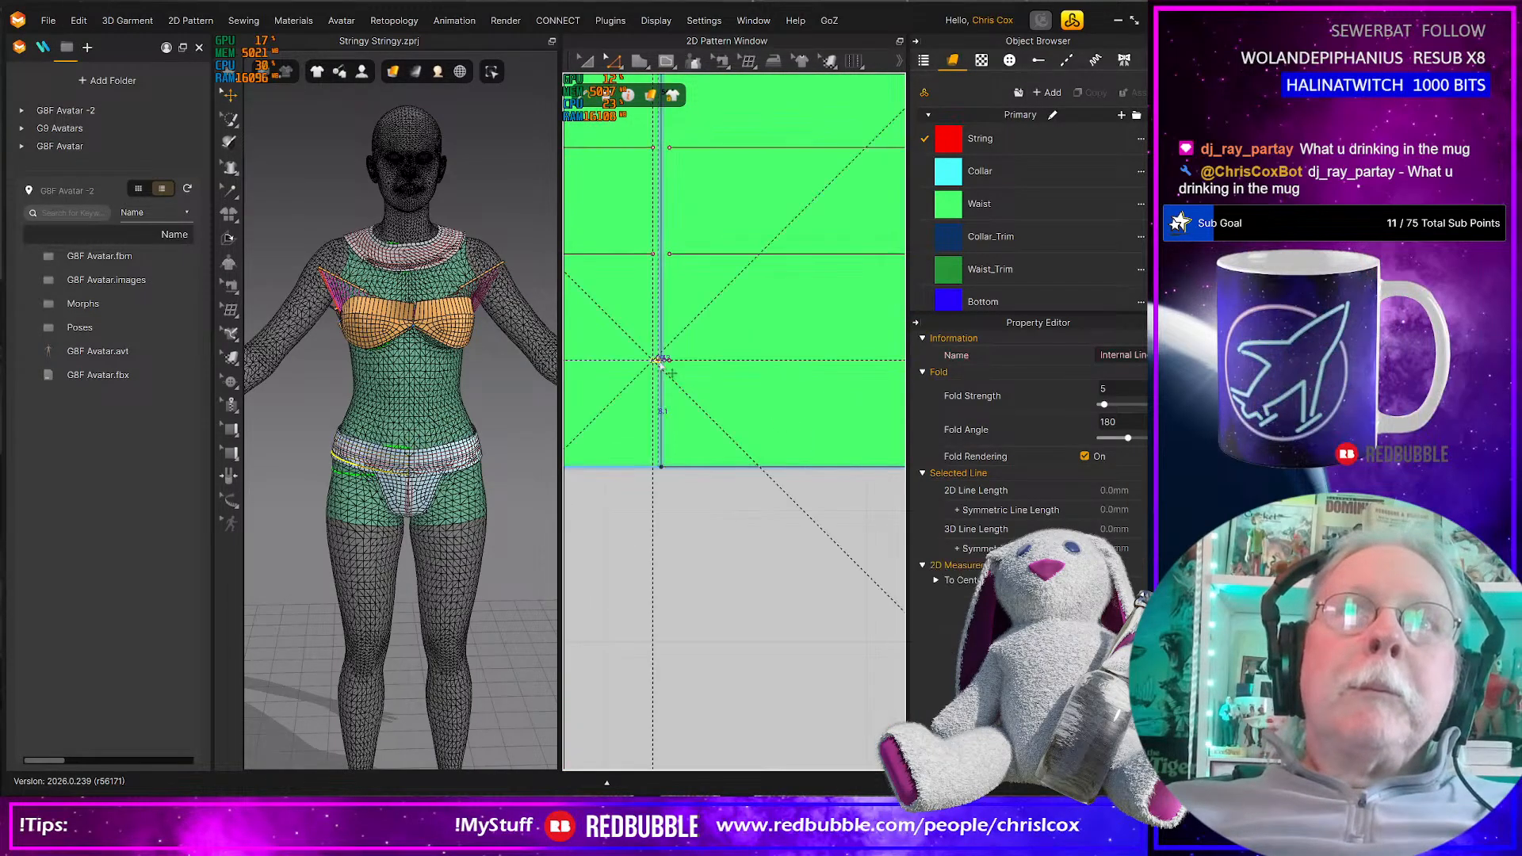
left_click_drag(690, 422, 708, 441)
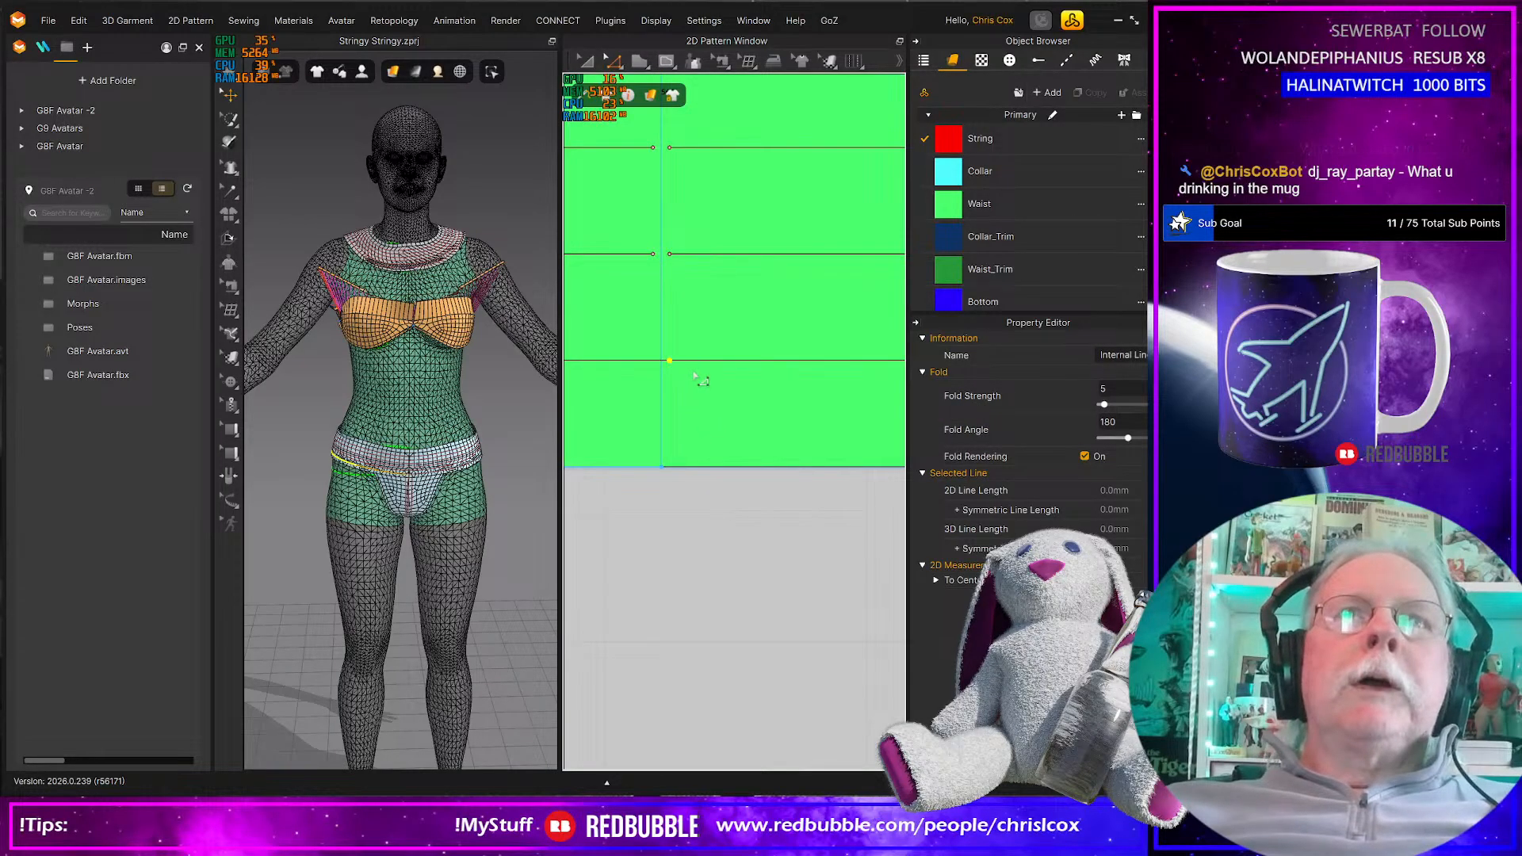
scroll(754, 514, "up", 2)
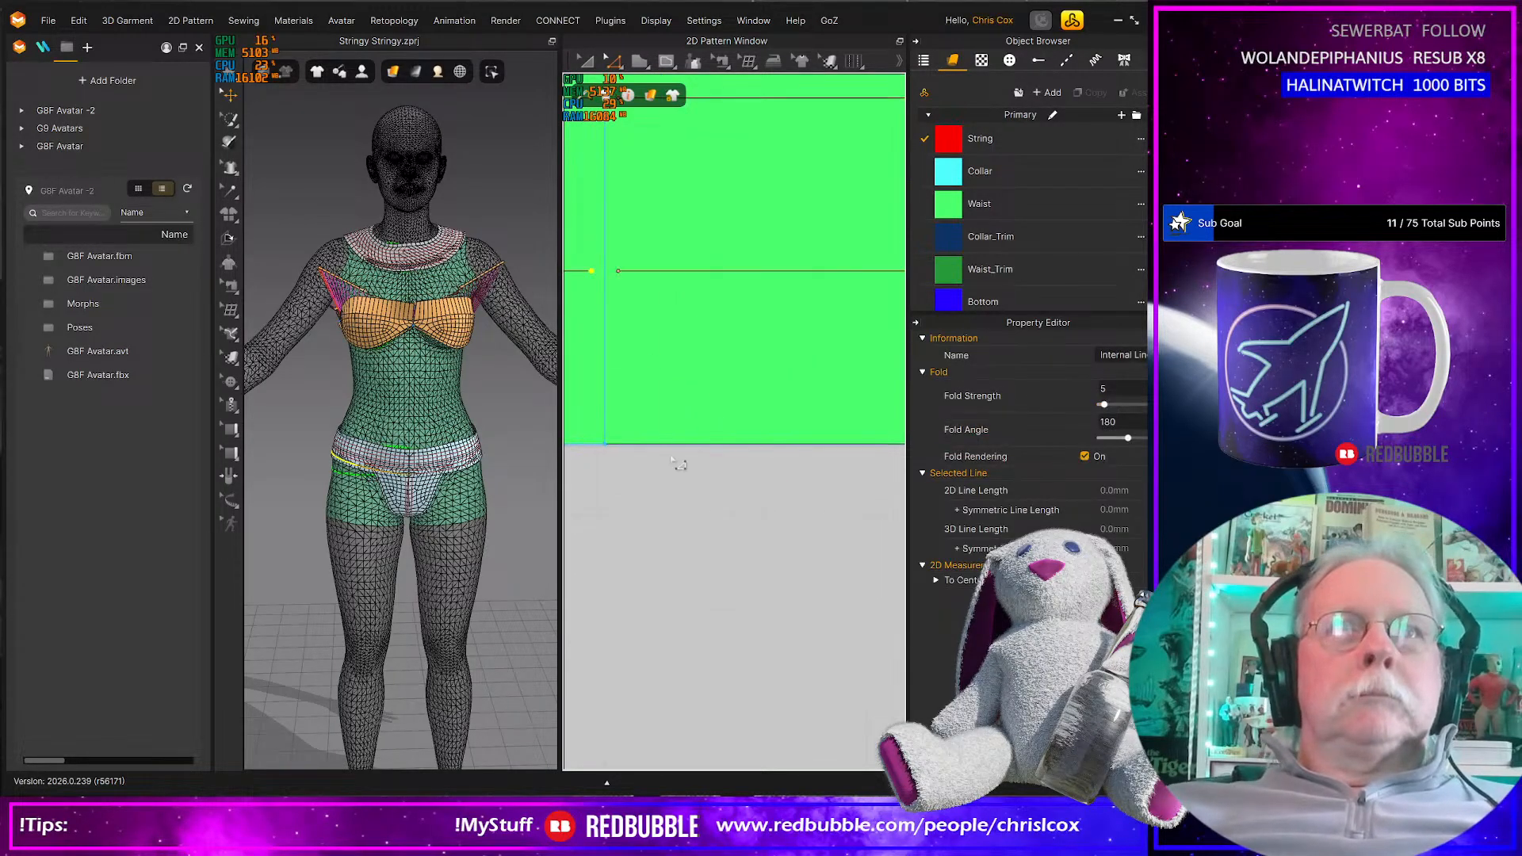
scroll(694, 385, "down", 3)
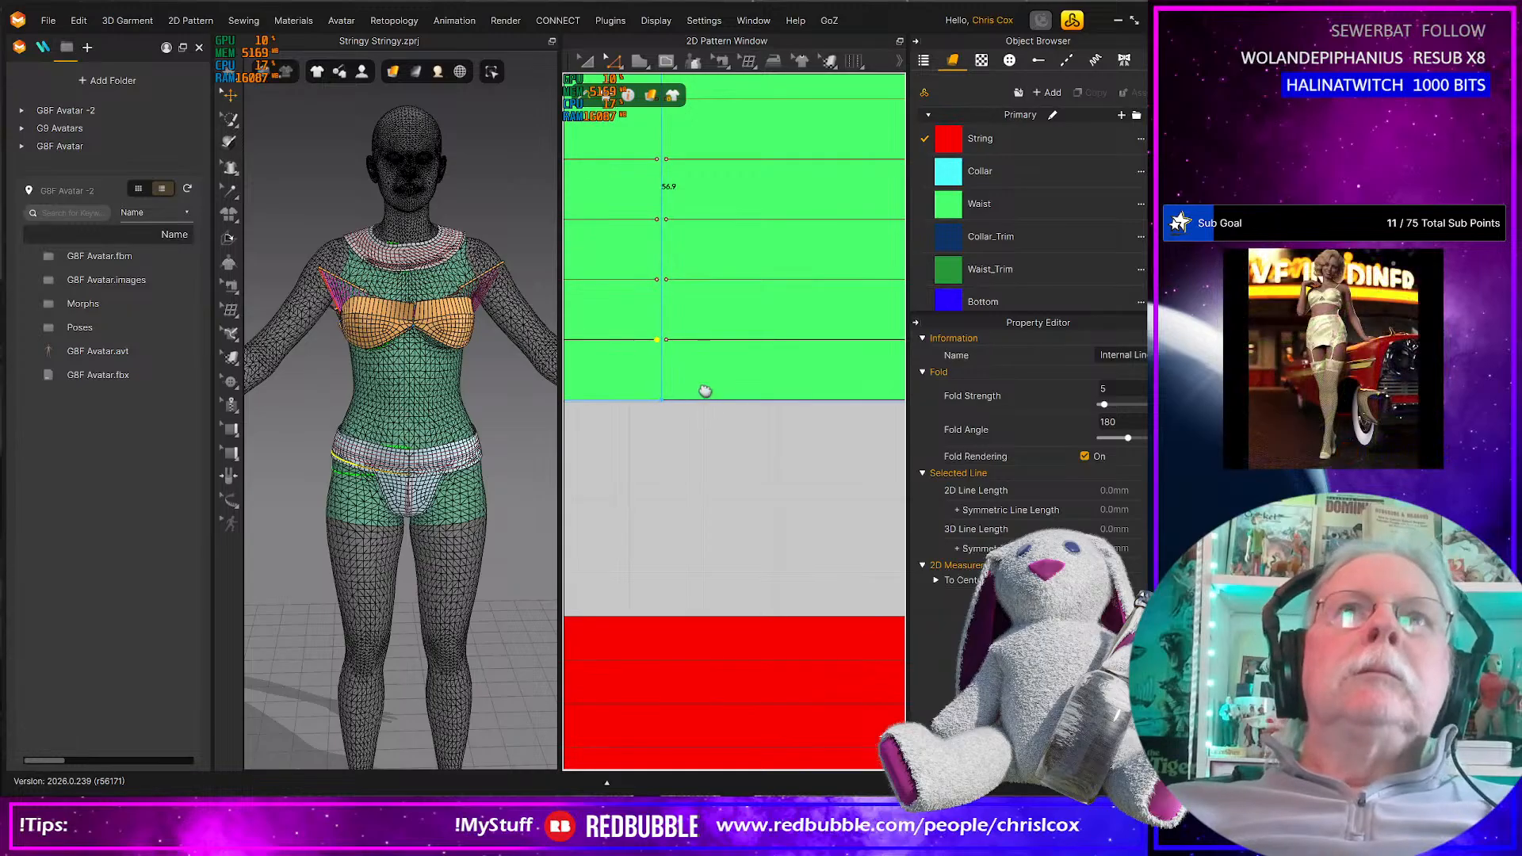
middle_click_drag(700, 387, 755, 514)
scroll(750, 493, "up", 2)
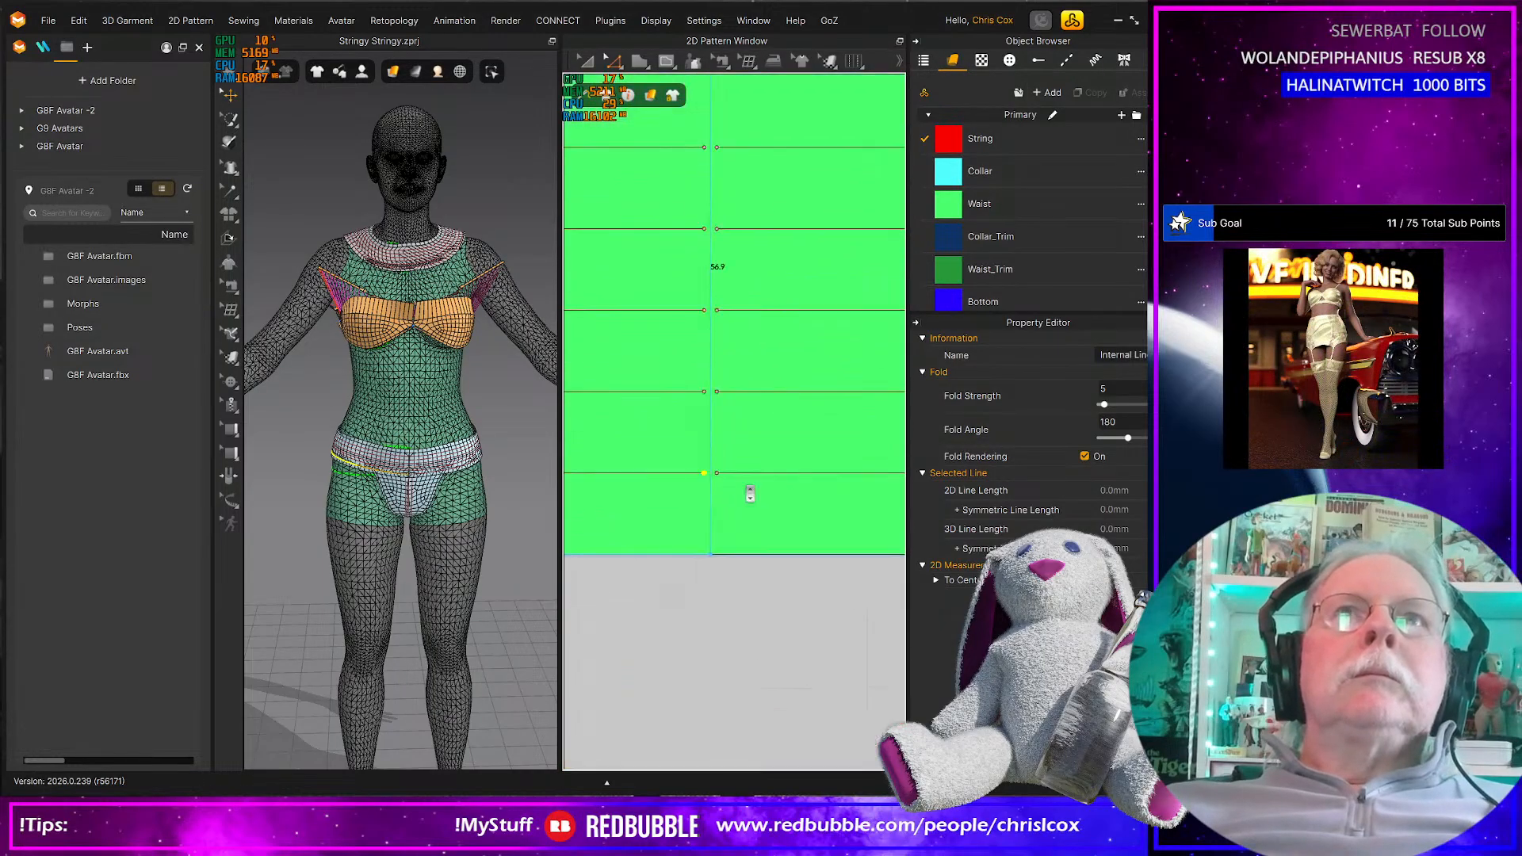
Move the right waist pattern to the right, leaving a gap between it and the left waist pattern
left_click(749, 180)
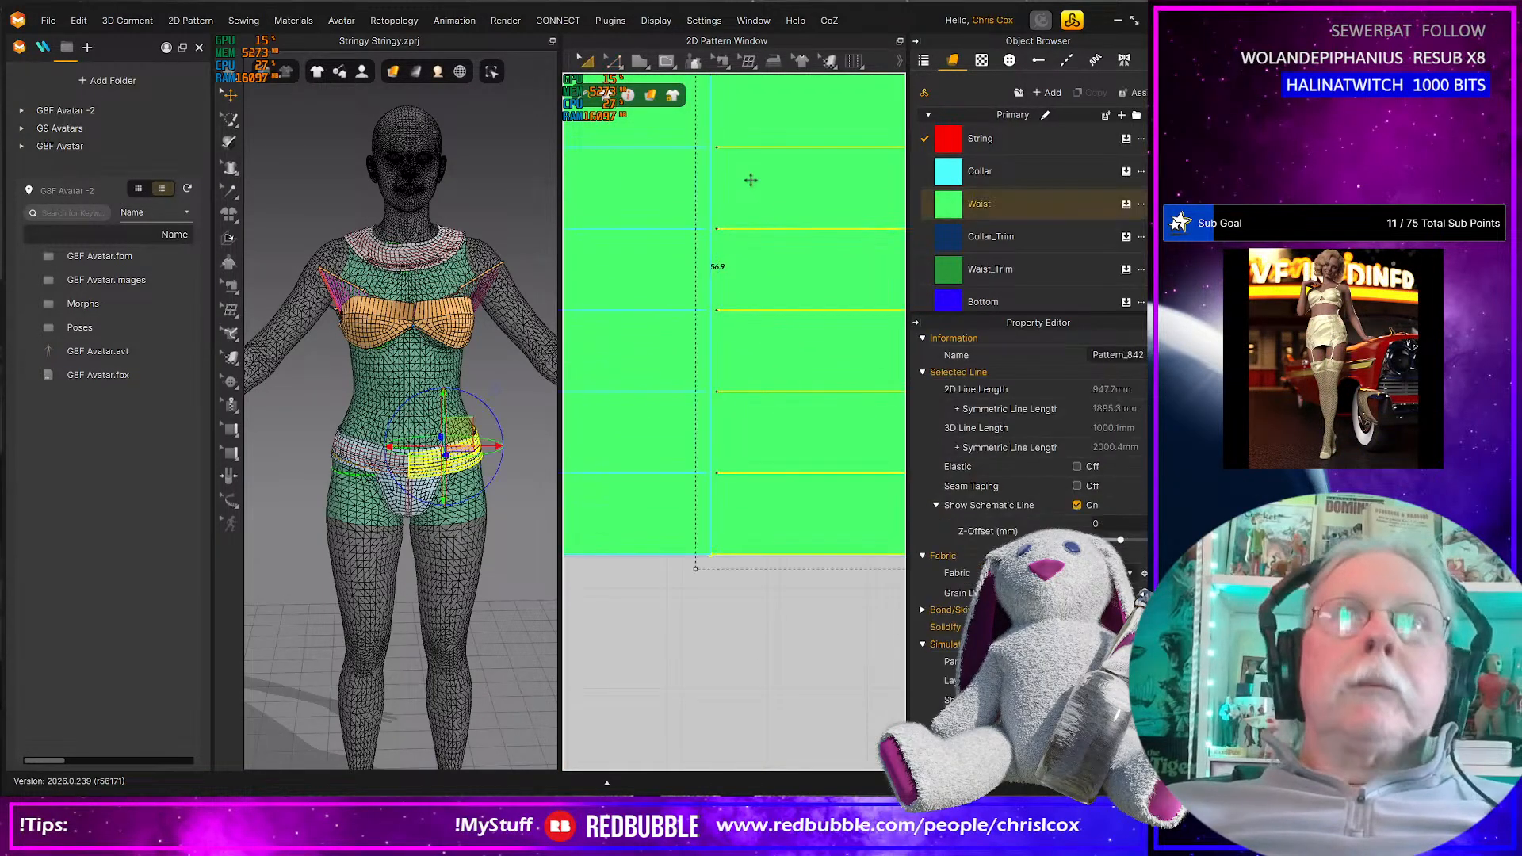
key("Right")
scroll(742, 188, "up", 2)
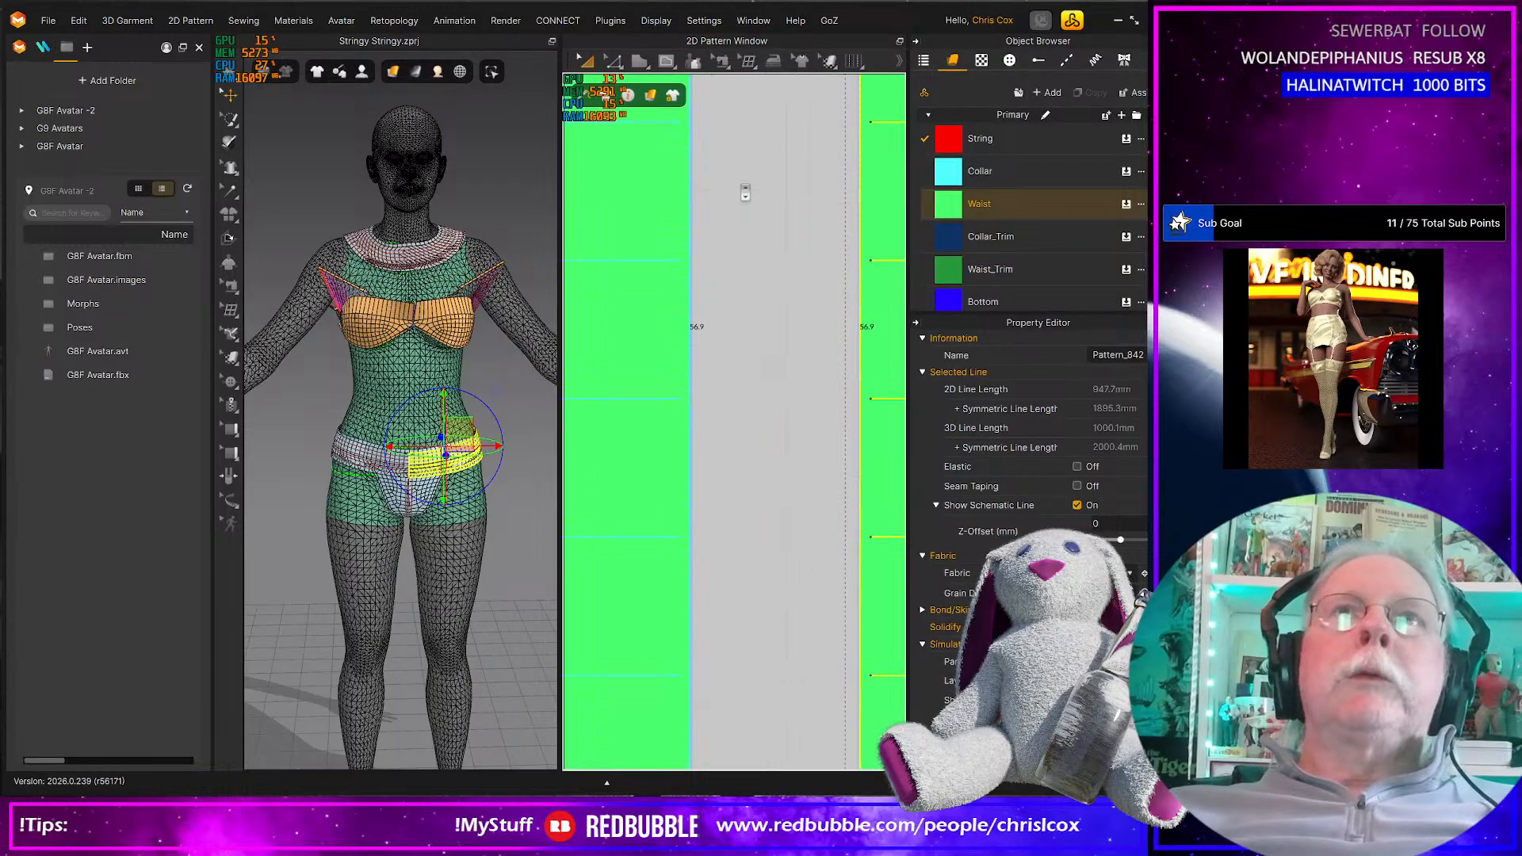
scroll(739, 198, "down", 2)
Try to move the second-lowest internal line on the left waist pattern
left_click(669, 480)
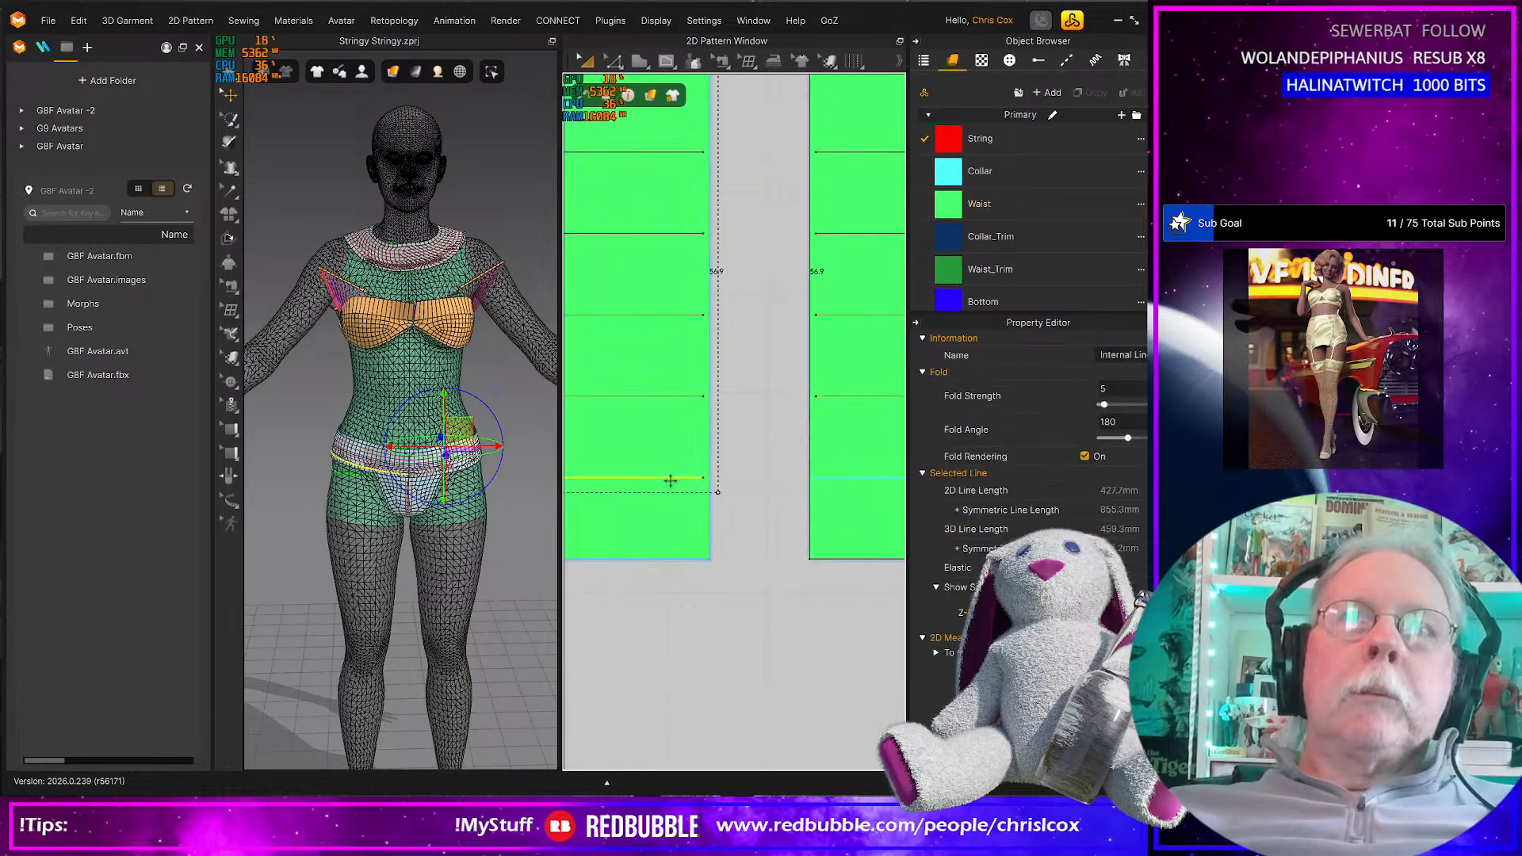
scroll(683, 466, "down", 2)
scroll(683, 466, "down", 5)
middle_click_drag(729, 467, 860, 467)
middle_click_drag(616, 470, 1144, 490)
middle_click_drag(844, 434, 243, 428)
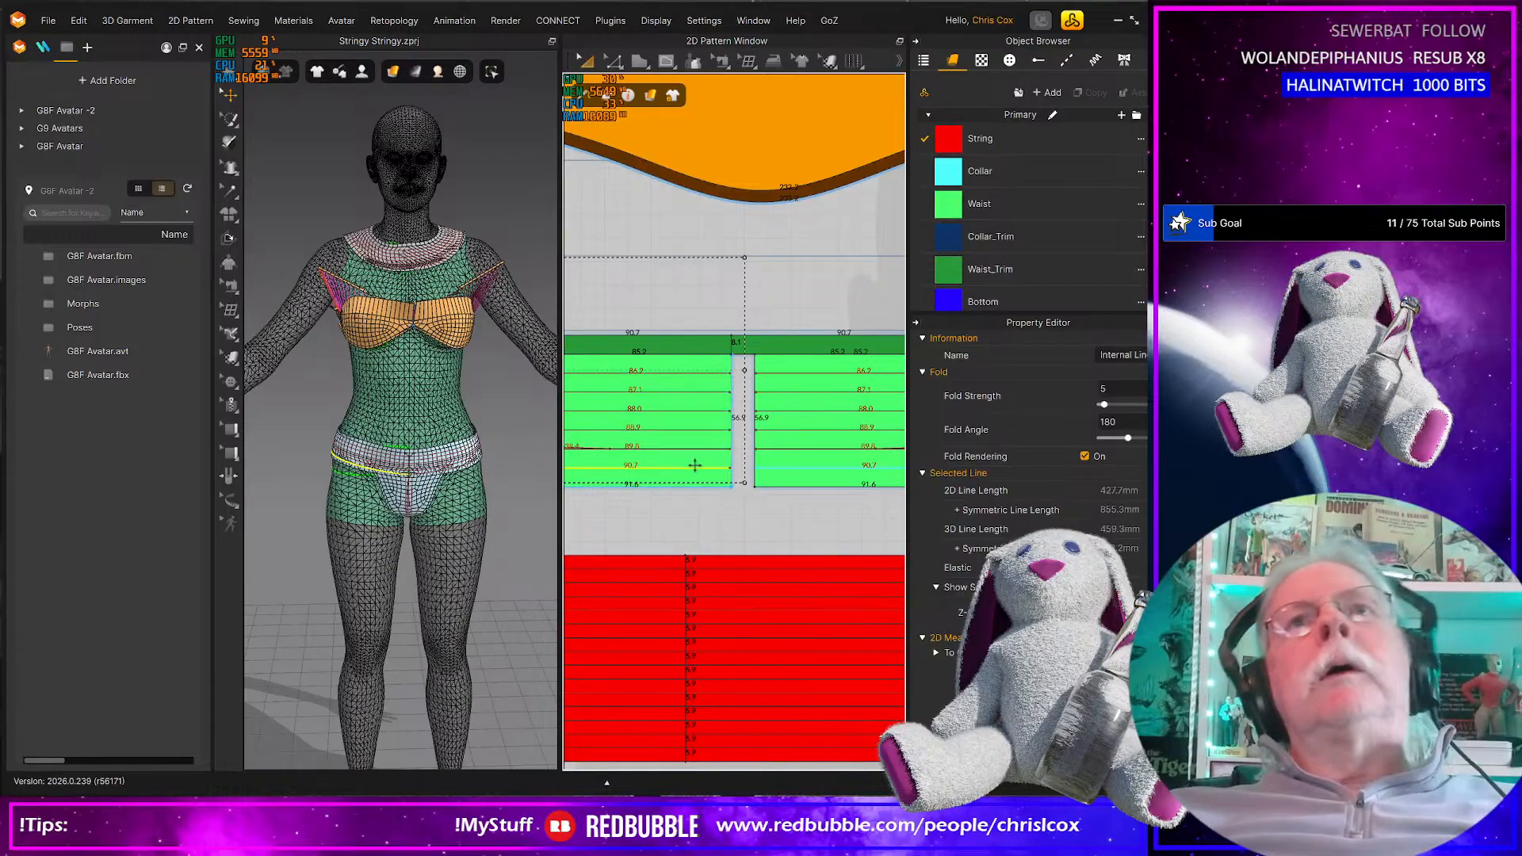
middle_click_drag(710, 482, 838, 471)
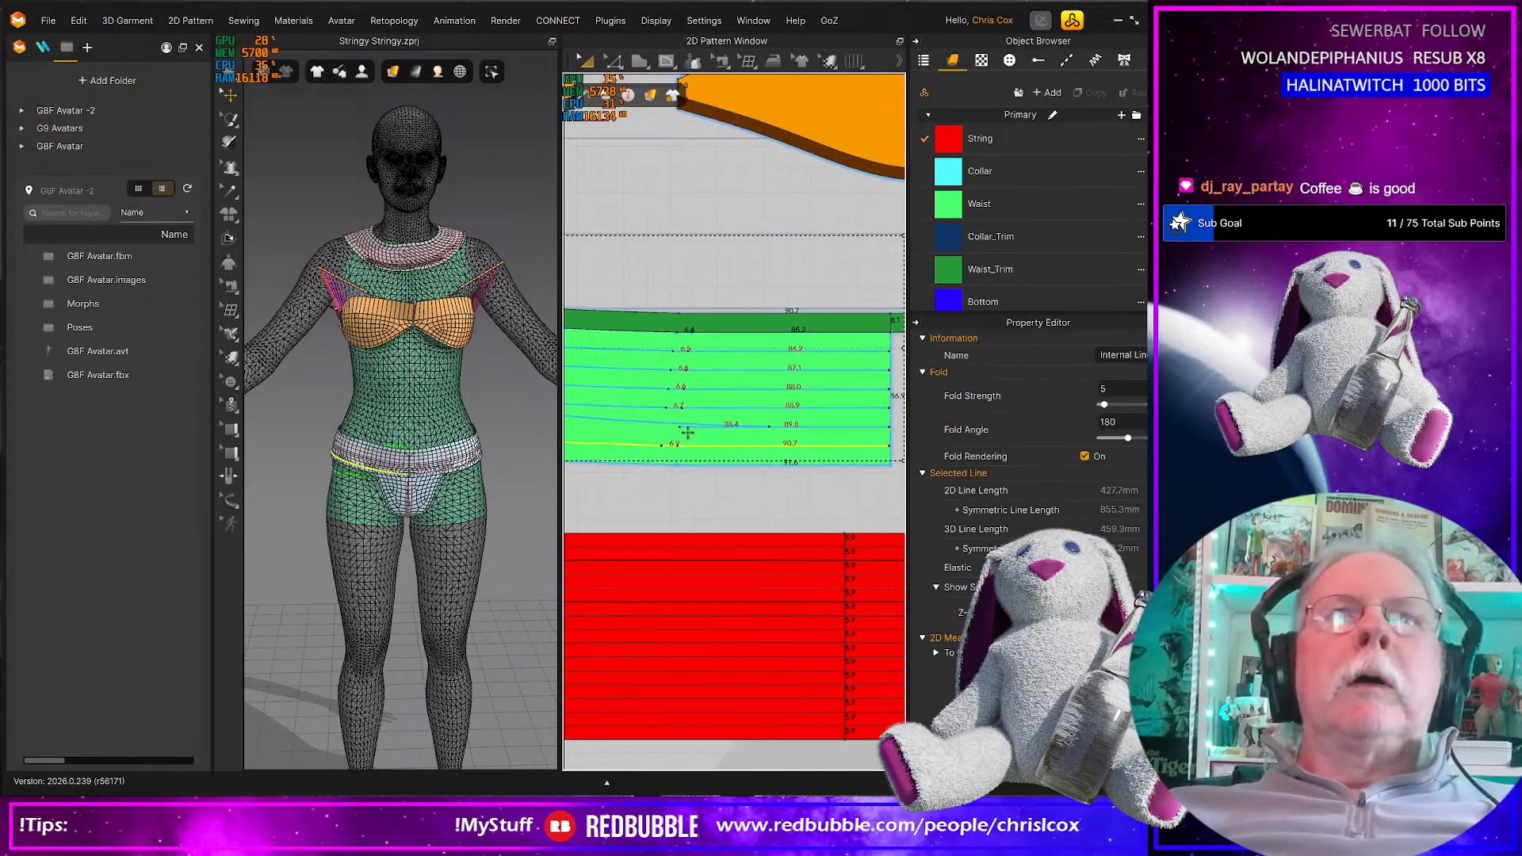
left_click_drag(670, 425, 538, 425)
scroll(733, 476, "up", 3)
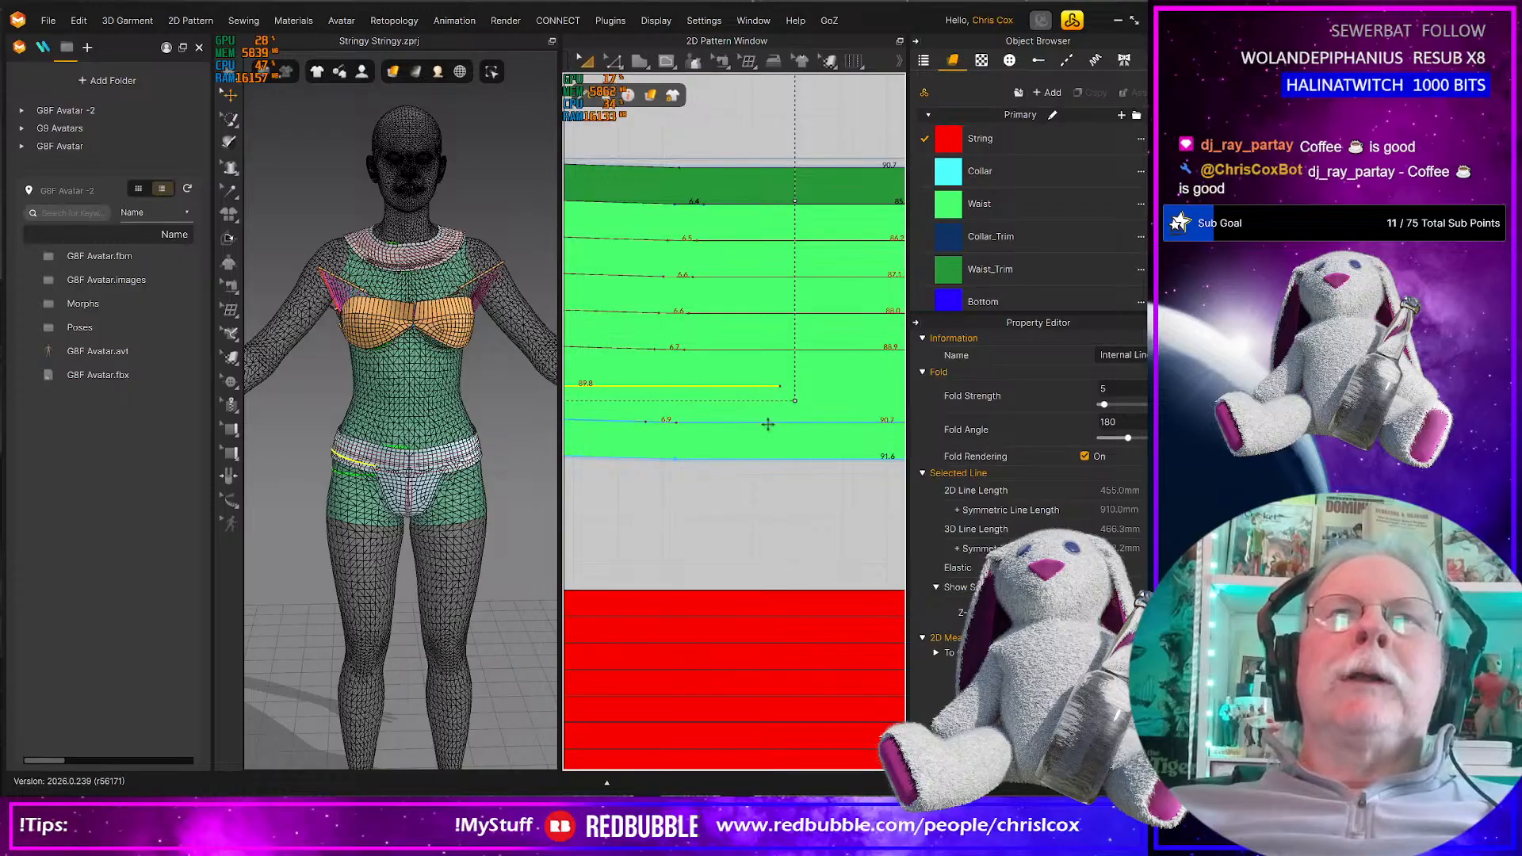
scroll(767, 424, "down", 2)
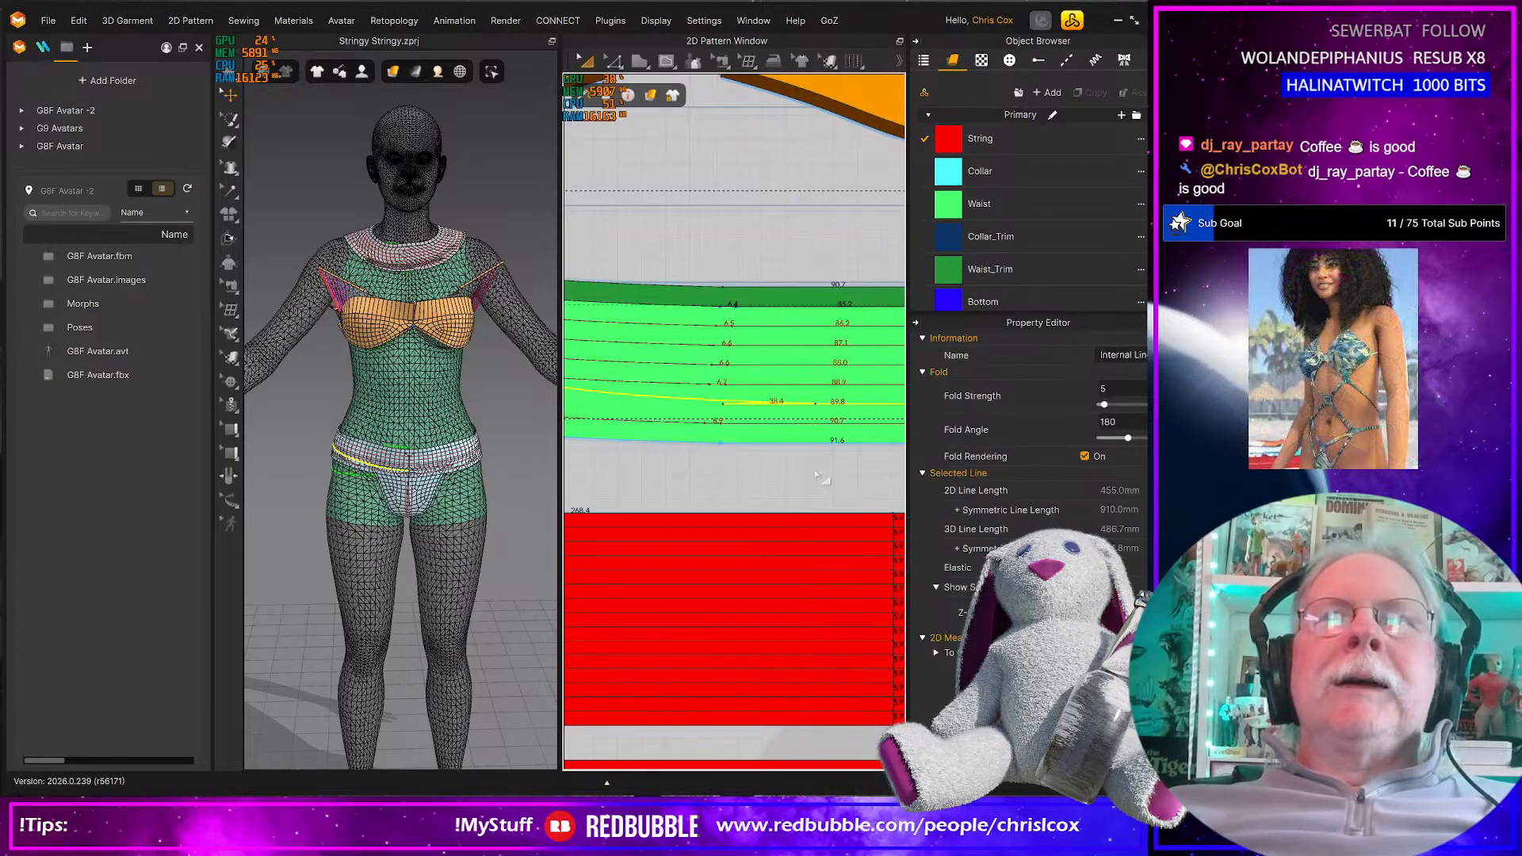
left_click(814, 470)
left_click(679, 401)
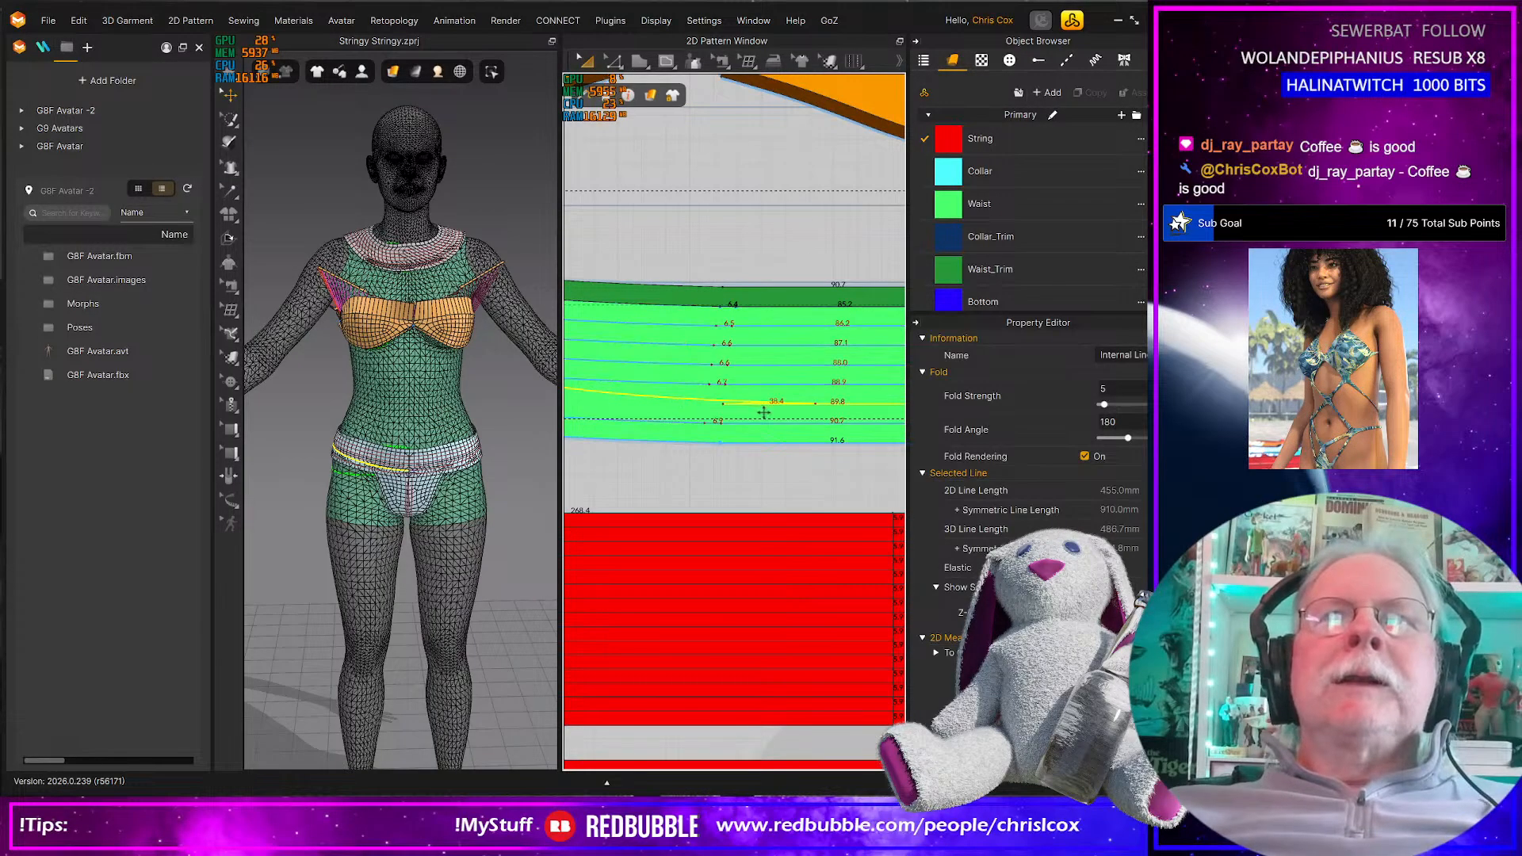
scroll(798, 439, "down", 3)
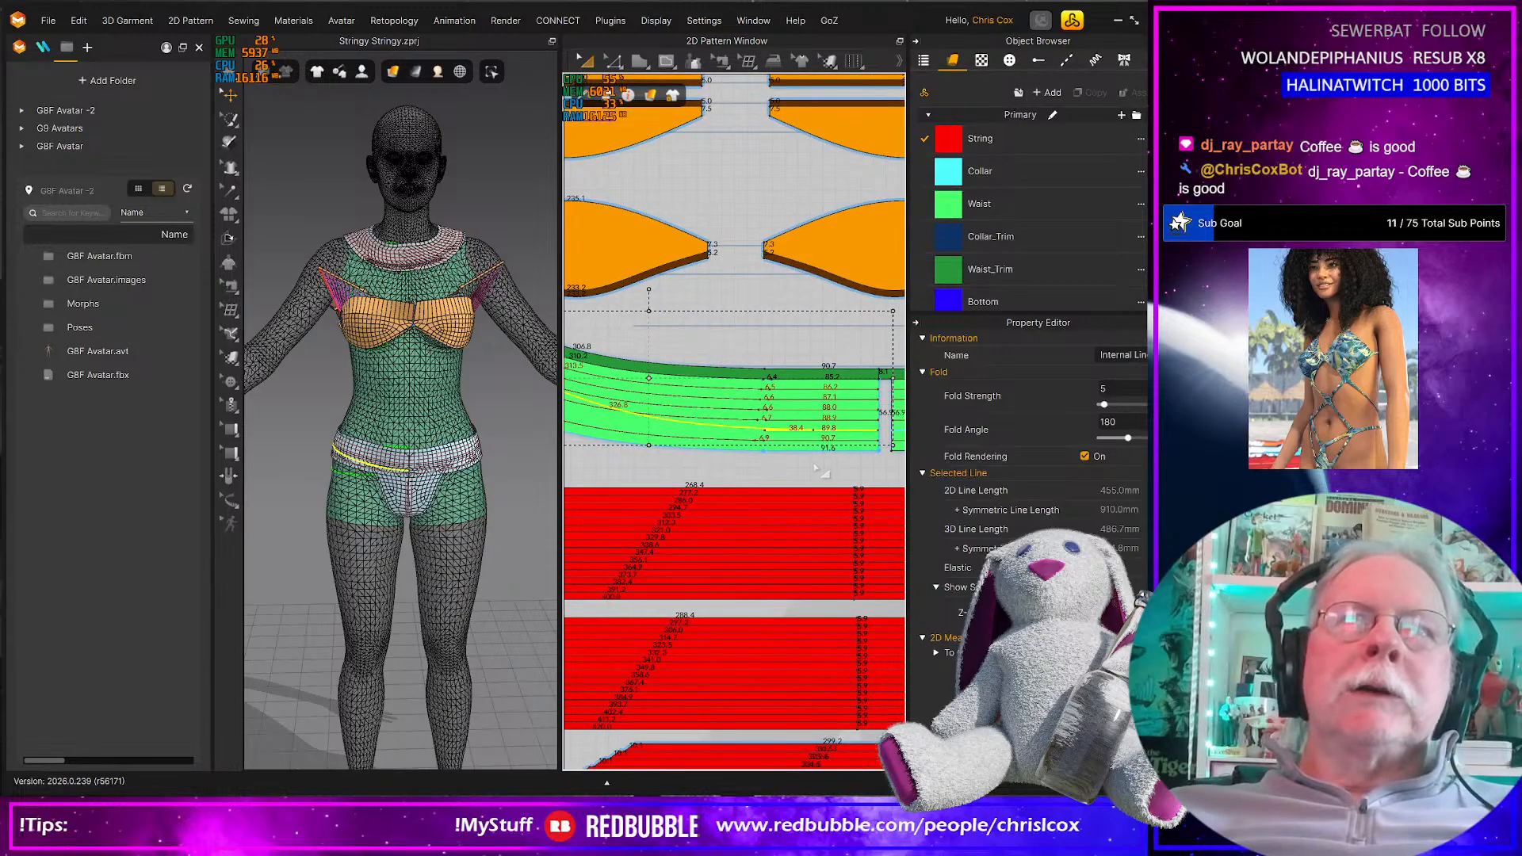
middle_click_drag(756, 466, 750, 465)
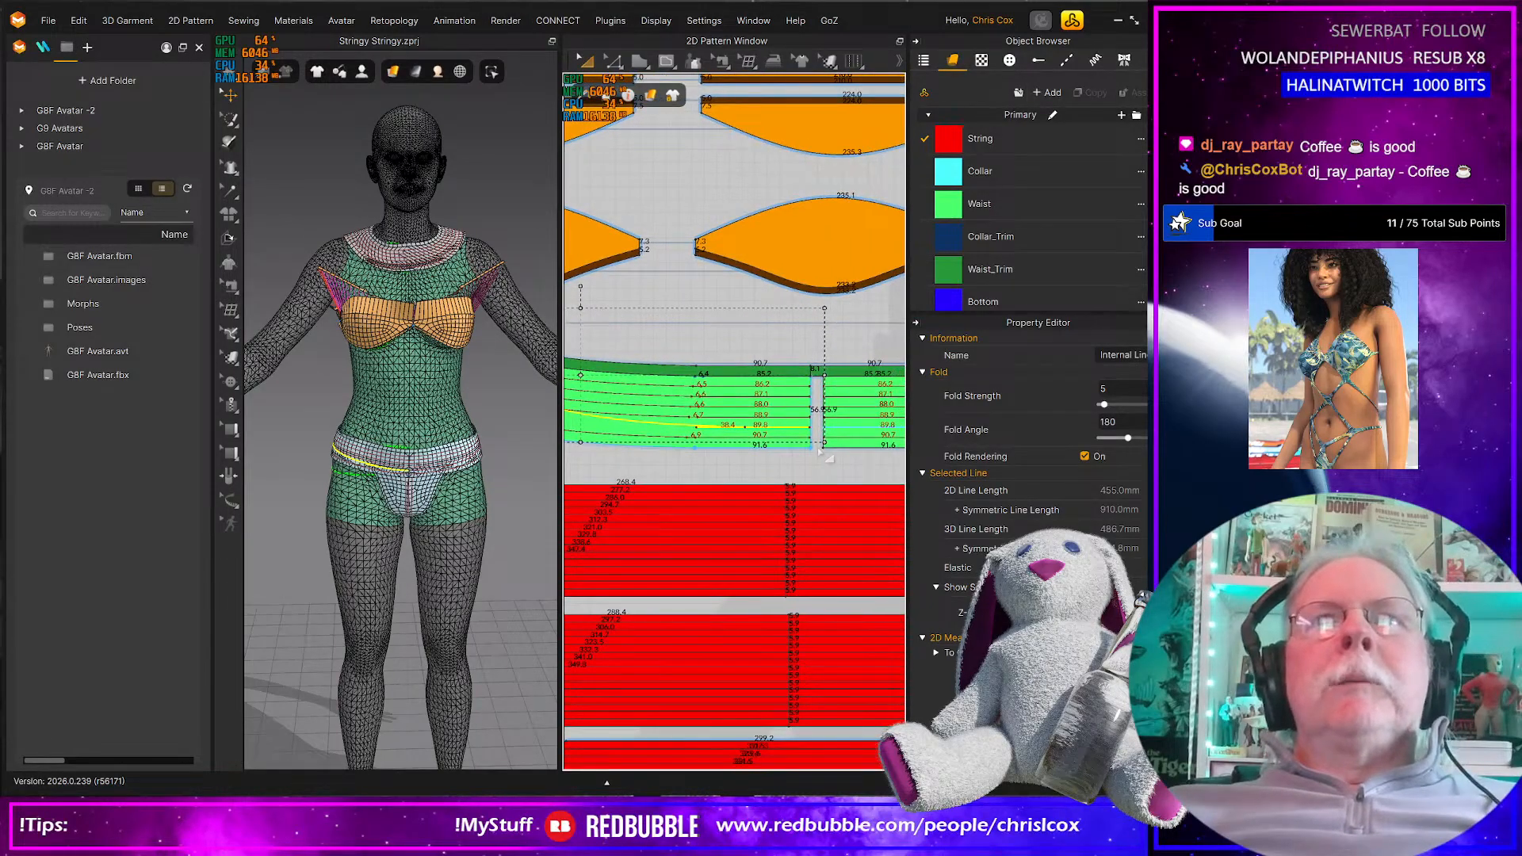
Undo the separation of the waist patterns and the earlier shifts of the left waist pattern's internal lines
key("ctrl+z")
key("ctrl+z")
key("ctrl+z")
key("ctrl+z")
key("ctrl+z")
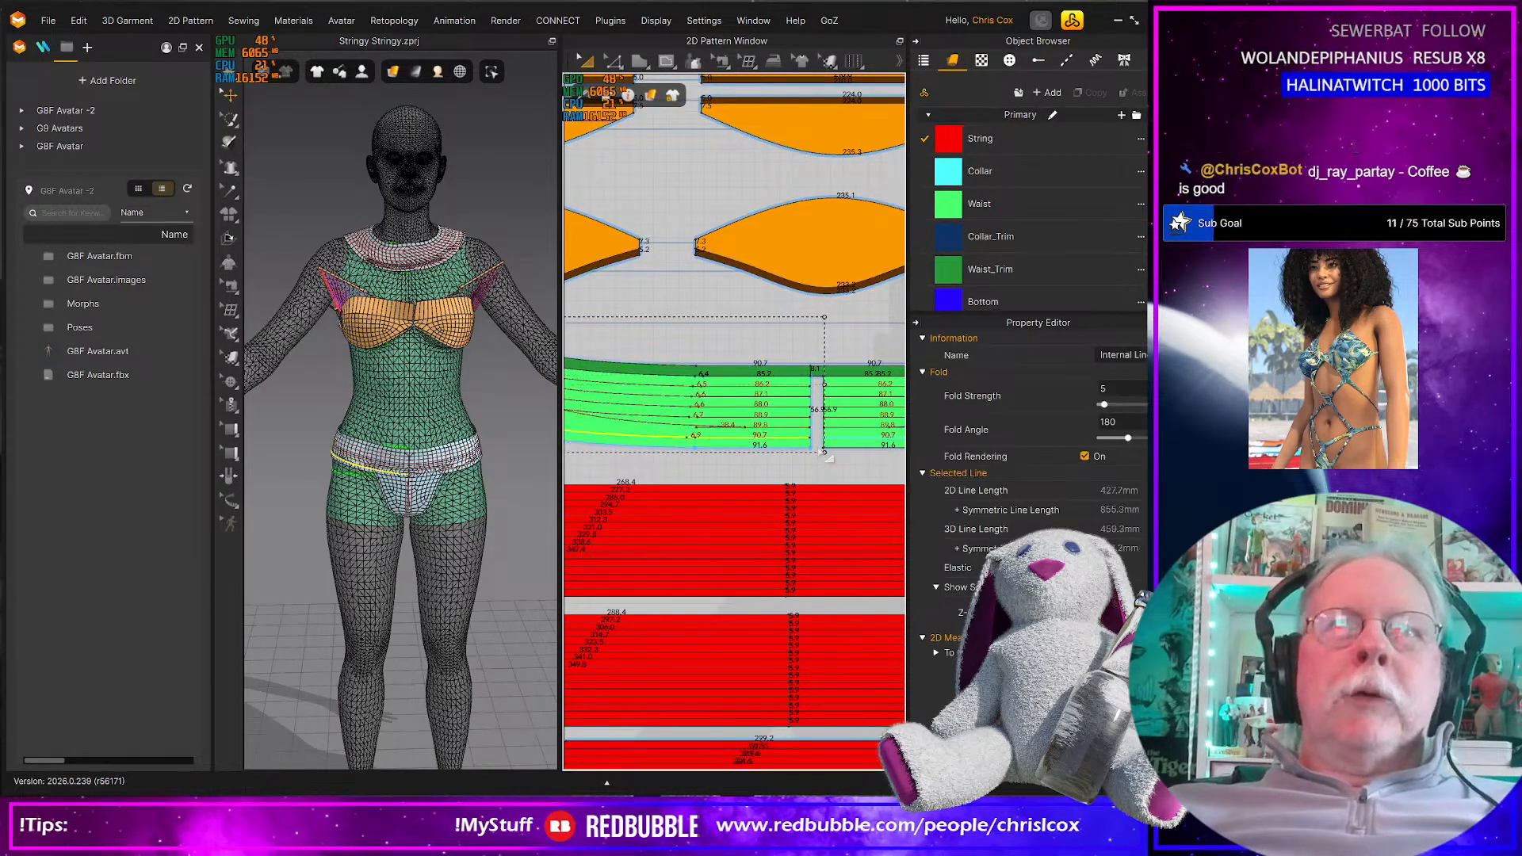
key("ctrl+z")
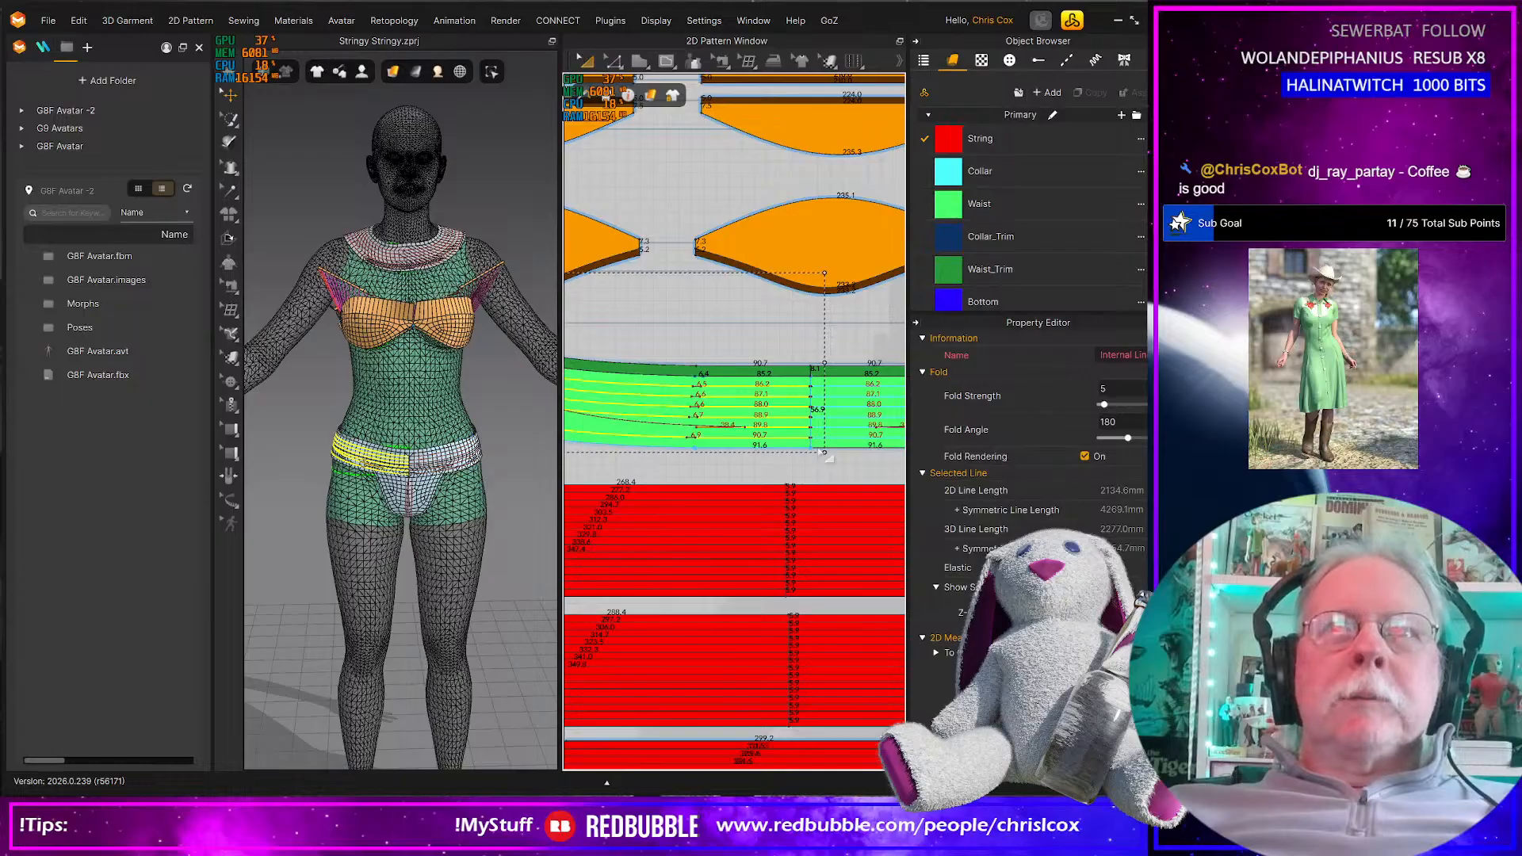
key("ctrl+z")
key("ctrl+z")
key("ctrl+z")
key("ctrl+z")
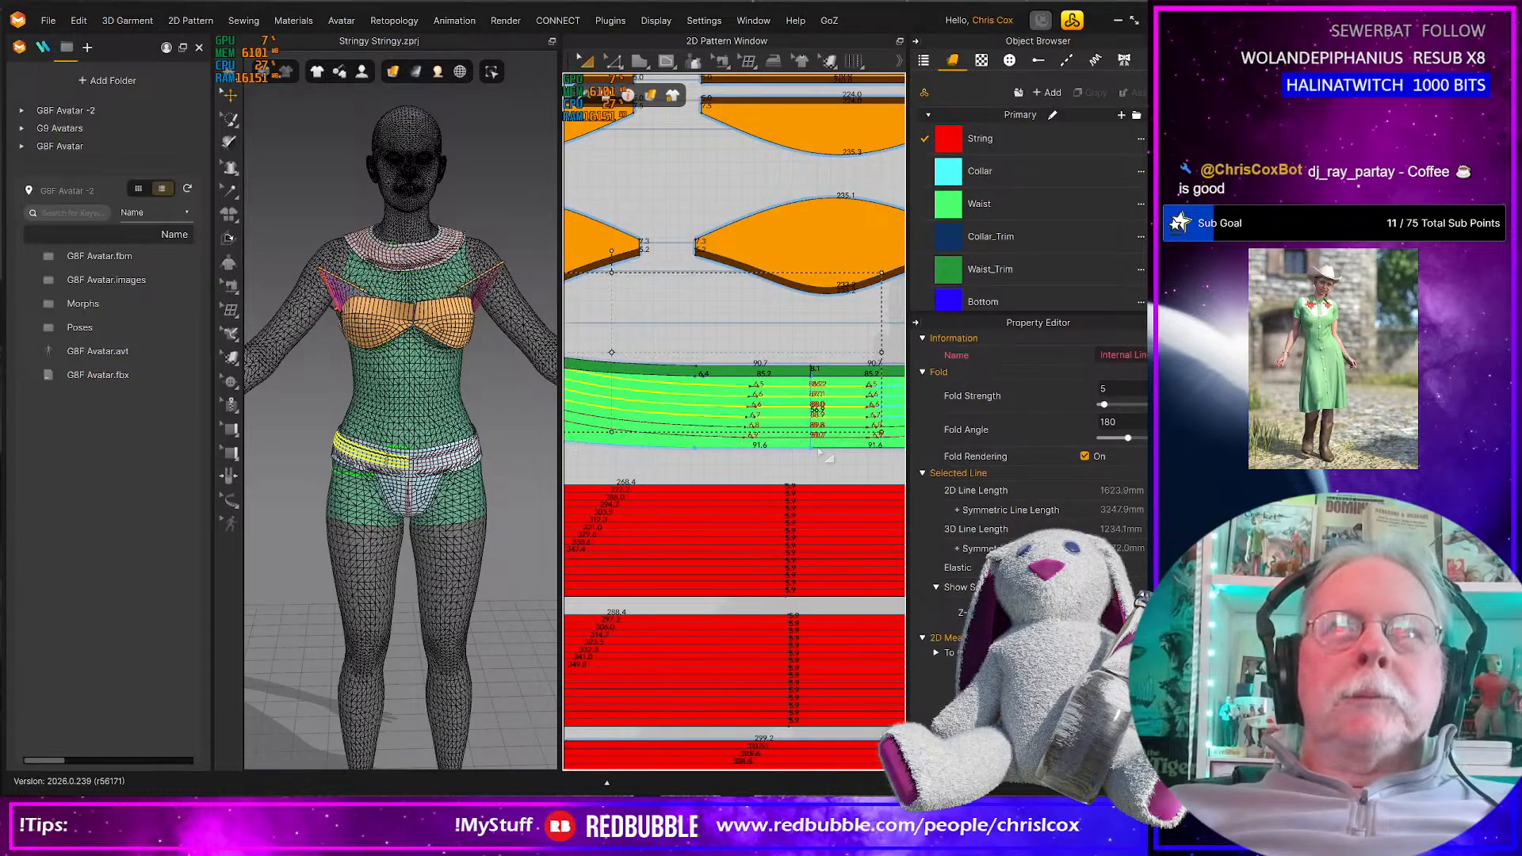
key("ctrl+z")
key("ctrl+z")
key("ctrl+z")
key("ctrl+z")
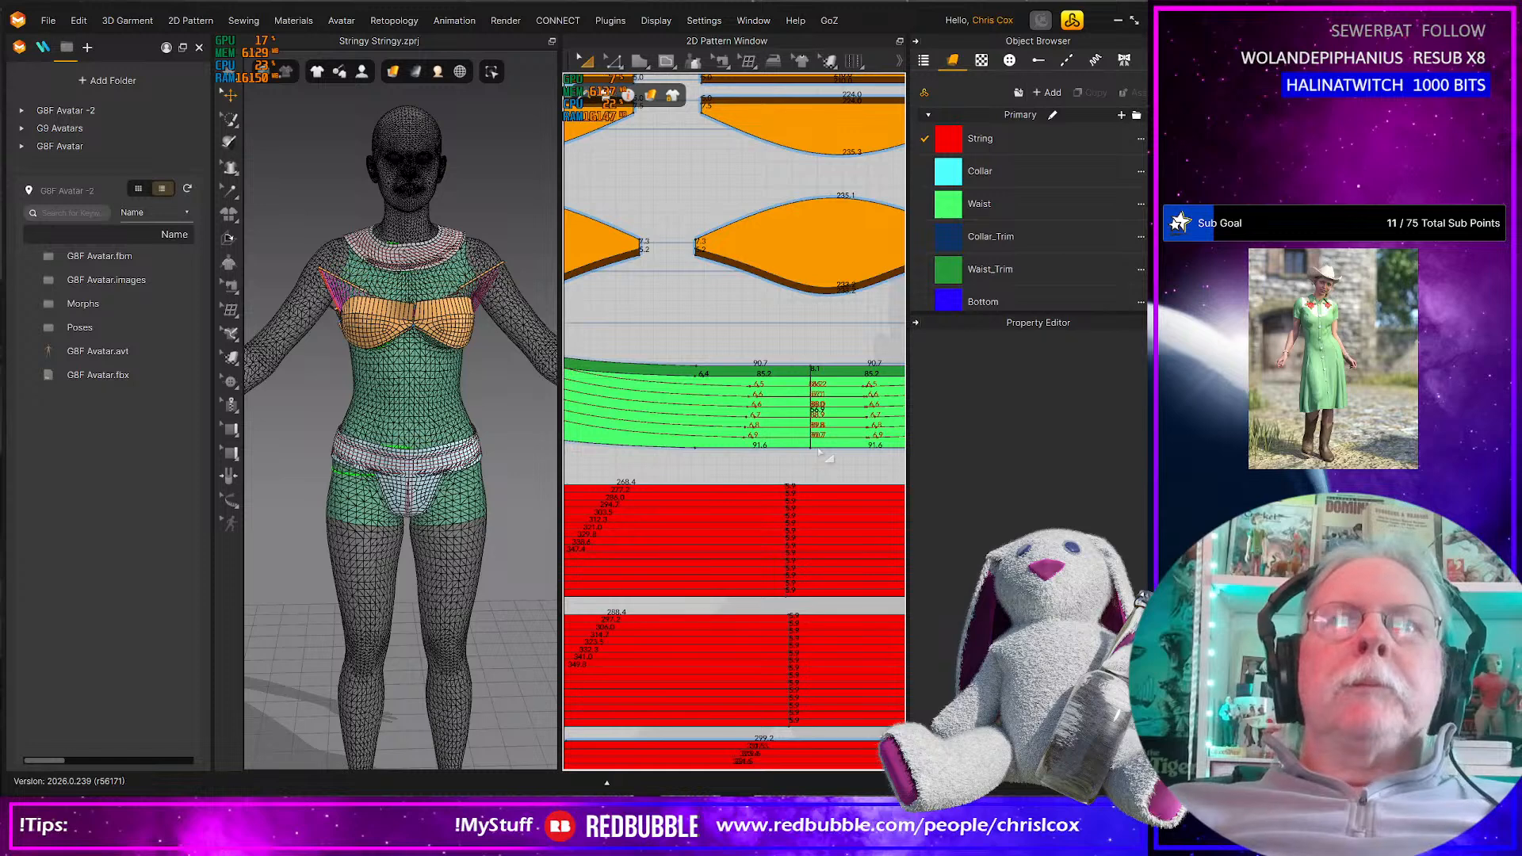
Select all six internal lines on the left waist pattern together and shift them left until their right ends lie near the centre edge
scroll(764, 380, "up", 1)
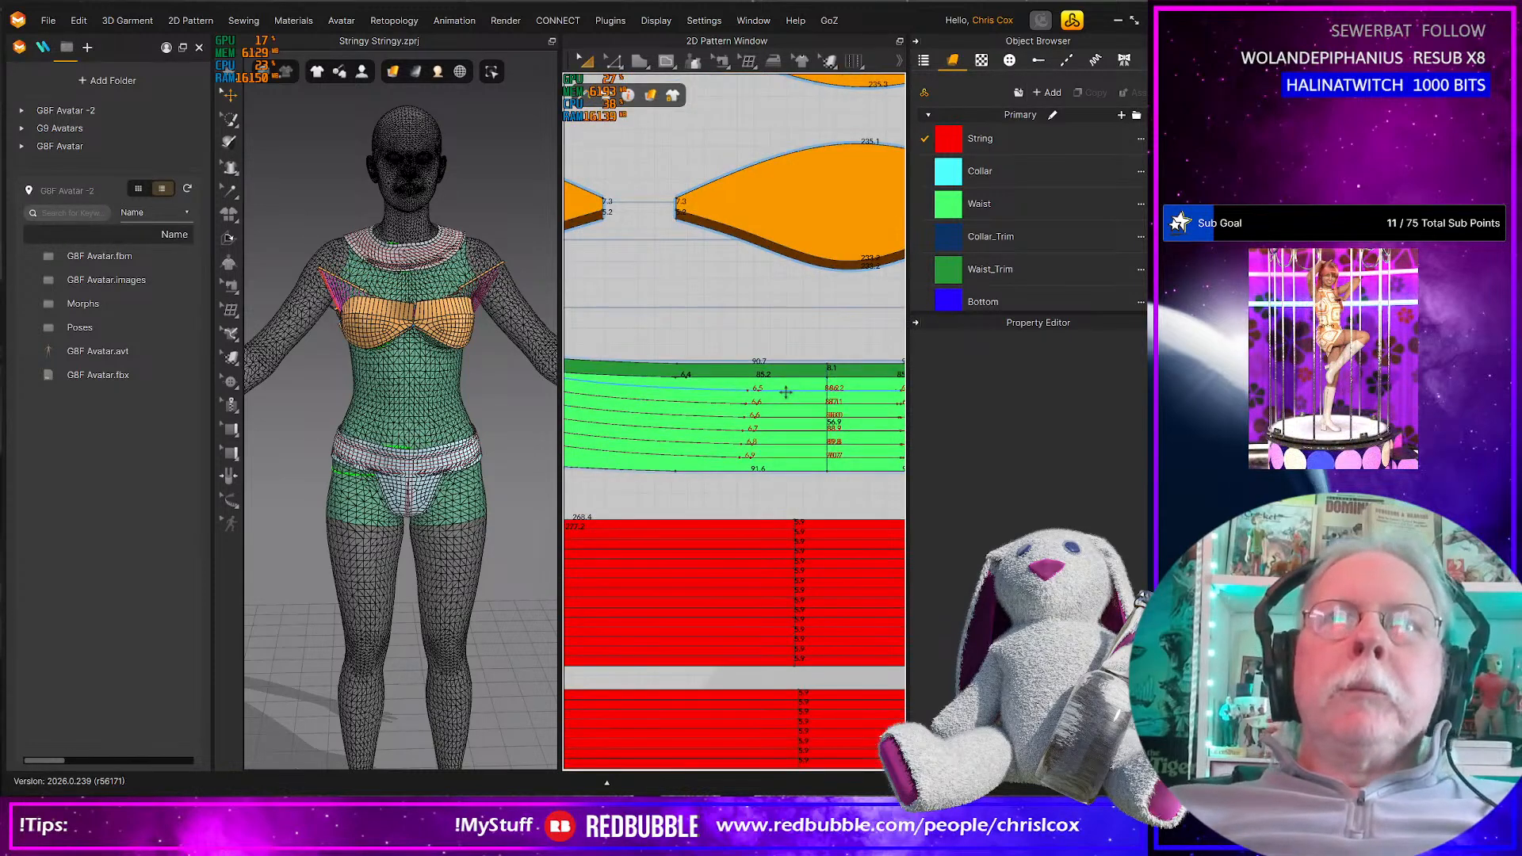
left_click(786, 391)
left_click(785, 404, "shift")
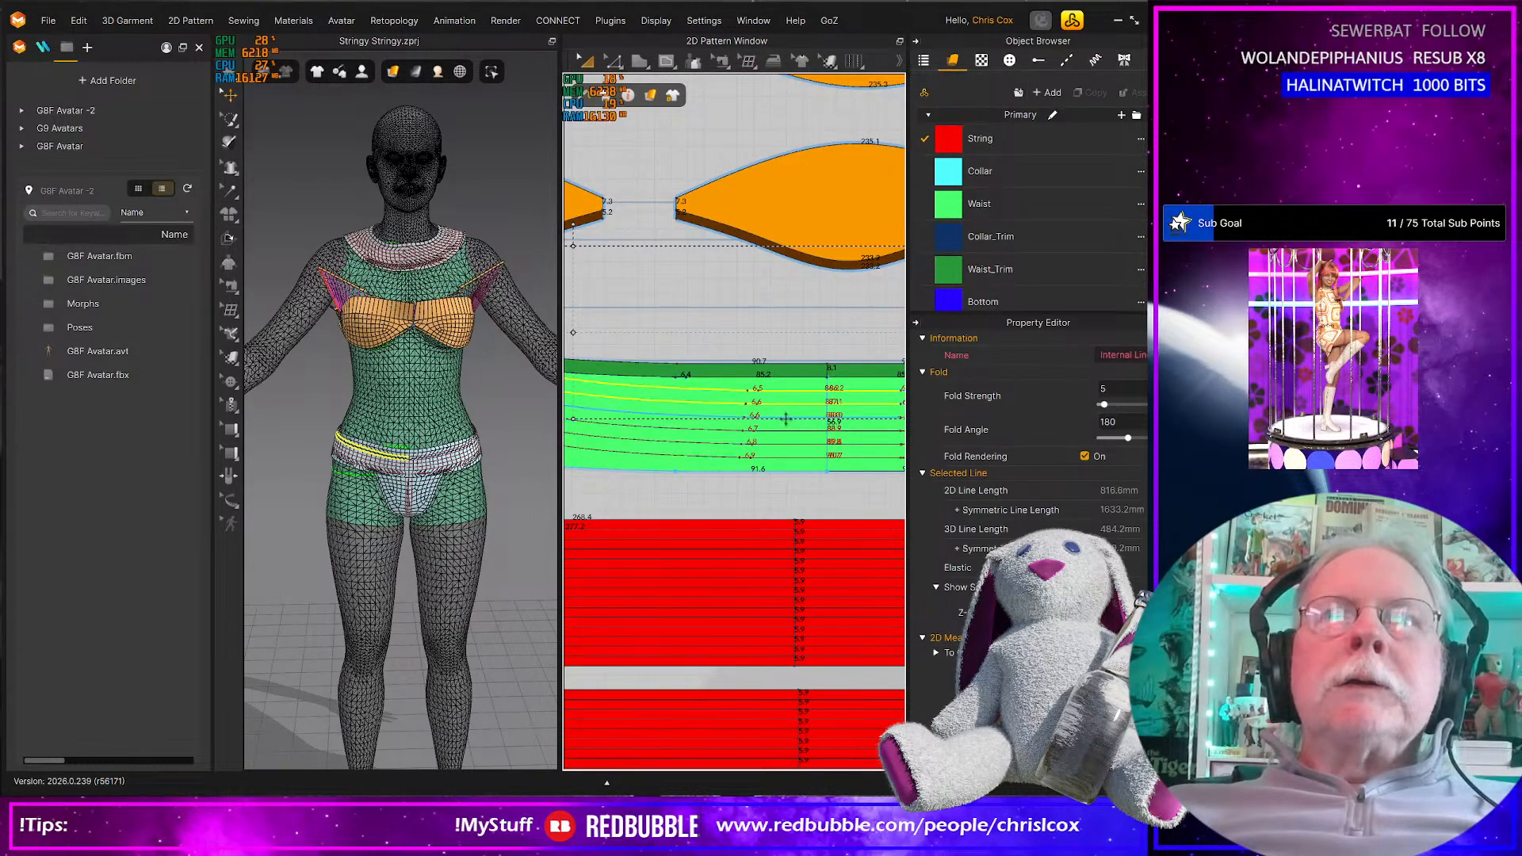
left_click(787, 422, "shift")
left_click(787, 437, "shift")
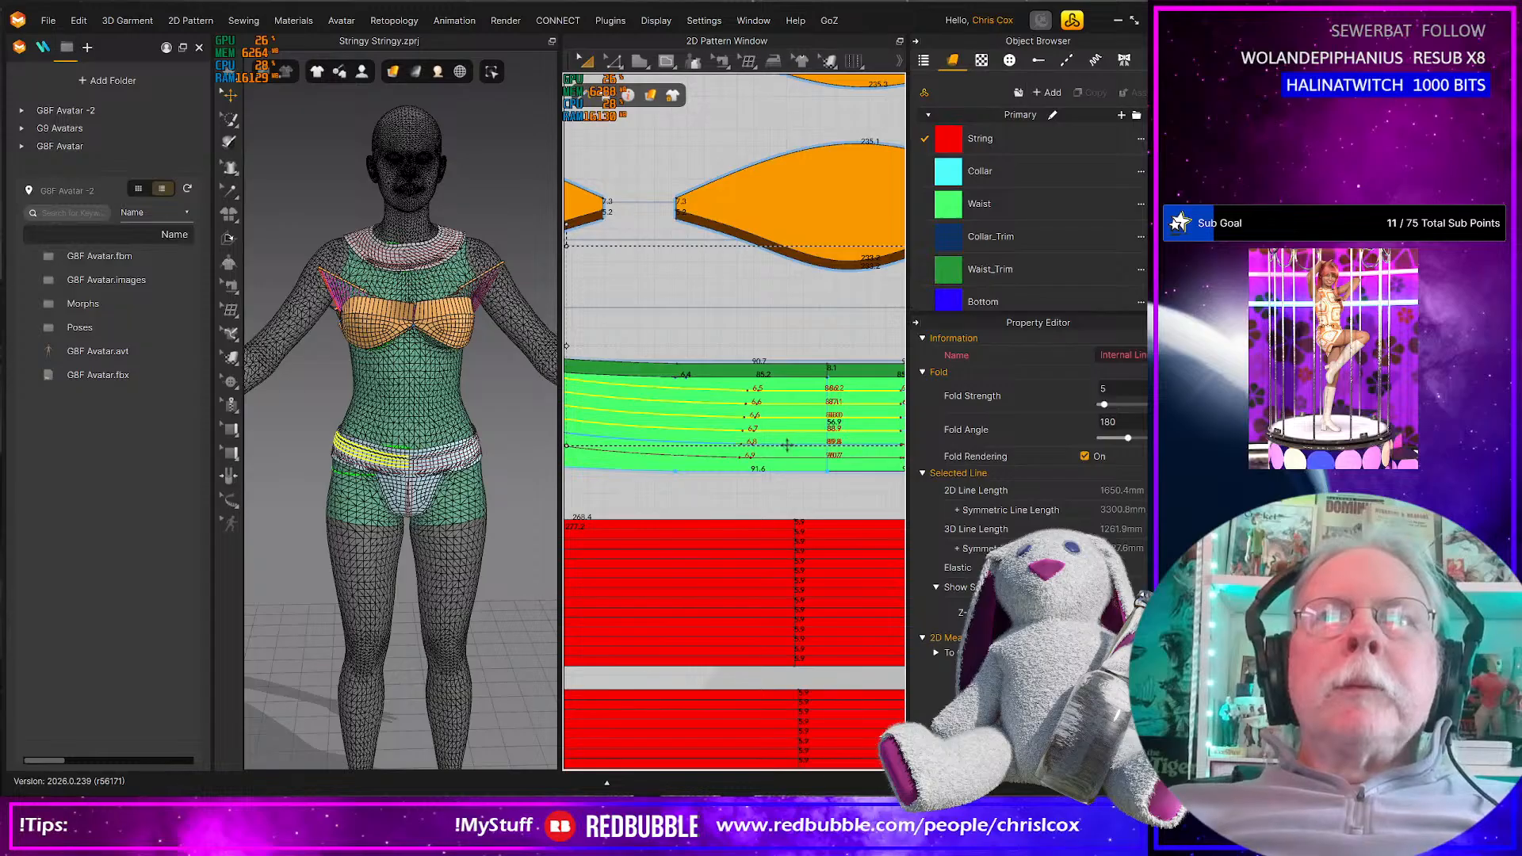
left_click(787, 444, "shift")
left_click(788, 458, "shift")
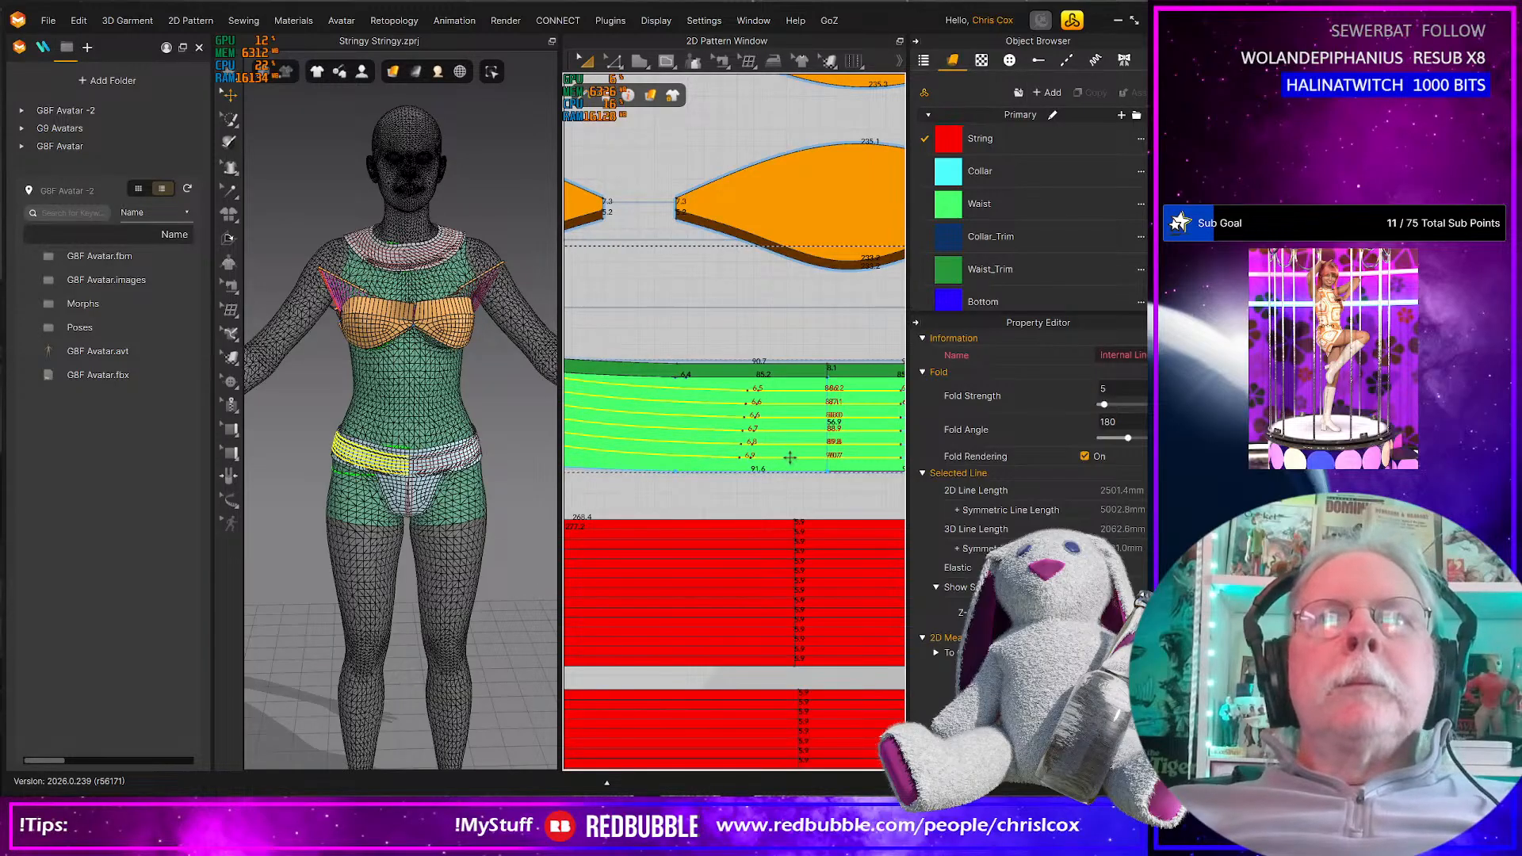
left_click_drag(790, 457, 714, 457)
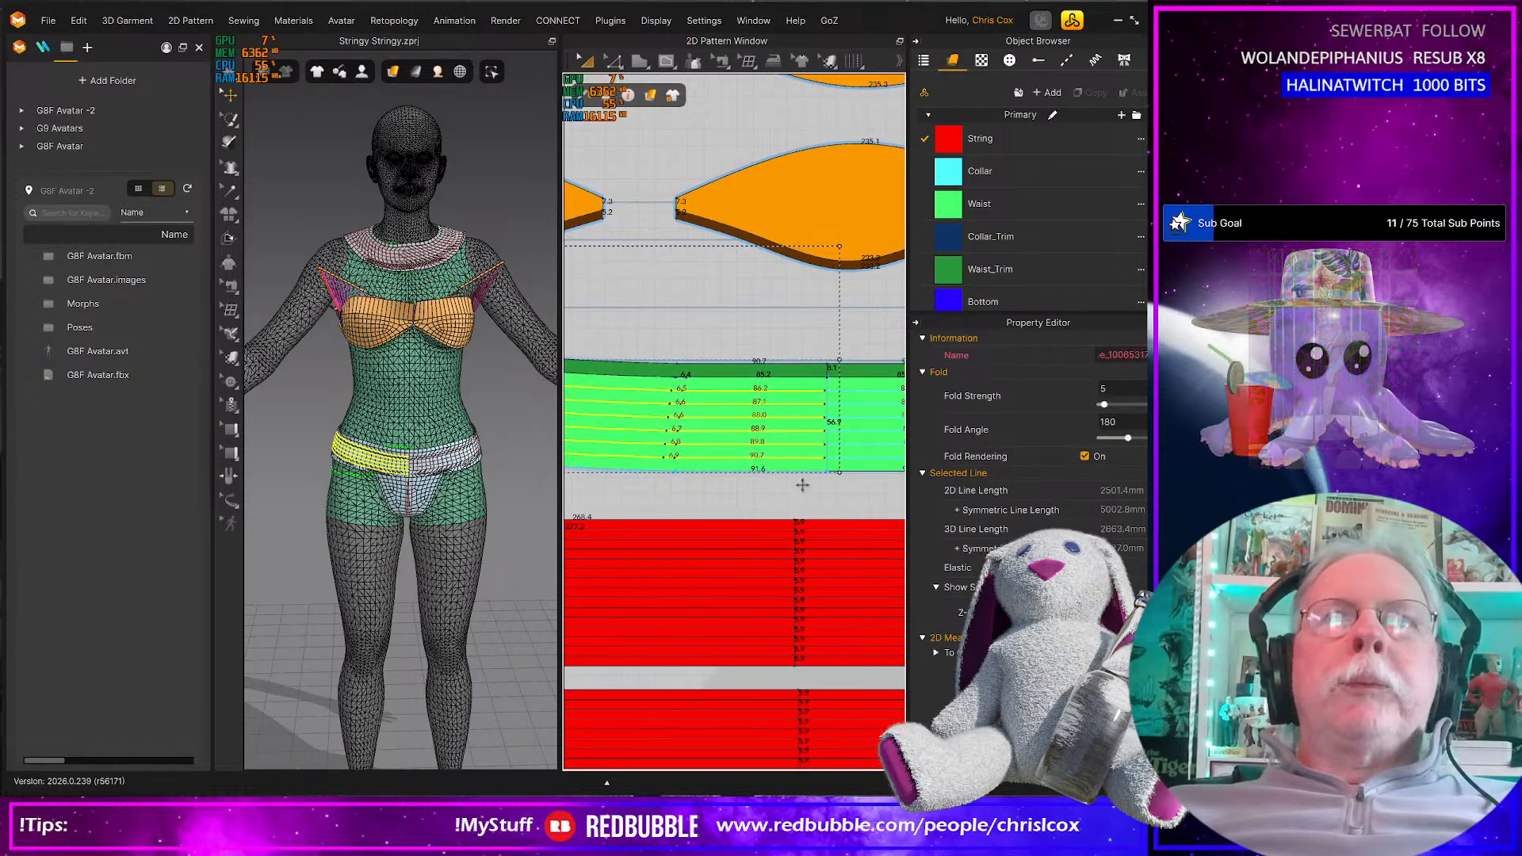
Fine-adjust the selected waist internal lines to the right so their ends meet the centre edge exactly
middle_click_drag(760, 499, 552, 475)
scroll(619, 474, "up", 3)
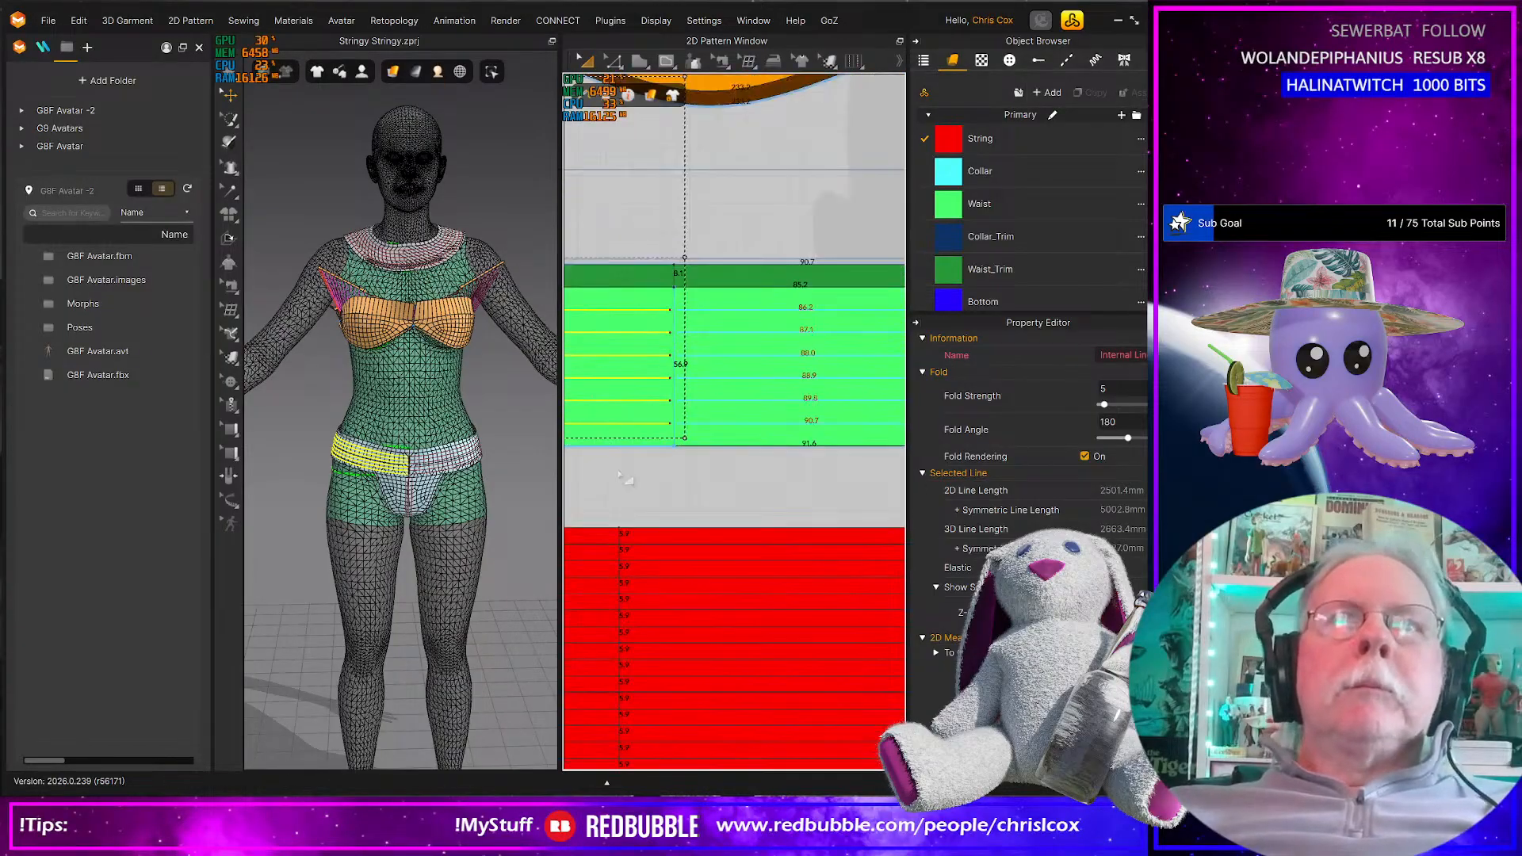
scroll(620, 471, "up", 5)
middle_click_drag(709, 428, 592, 644)
left_click_drag(718, 440, 748, 442)
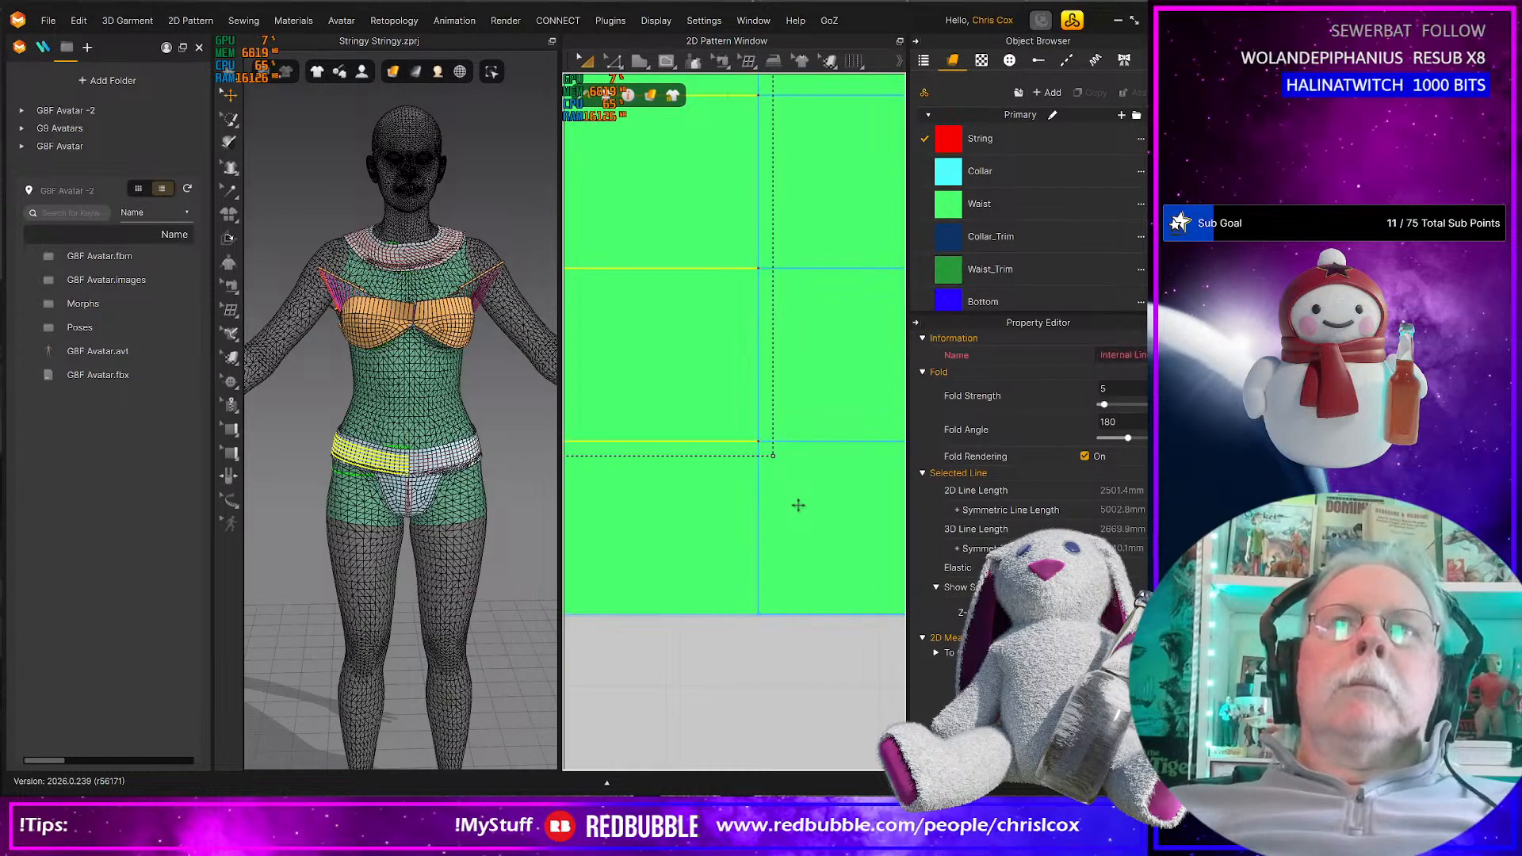
scroll(800, 505, "down", 5)
scroll(803, 511, "down", 4)
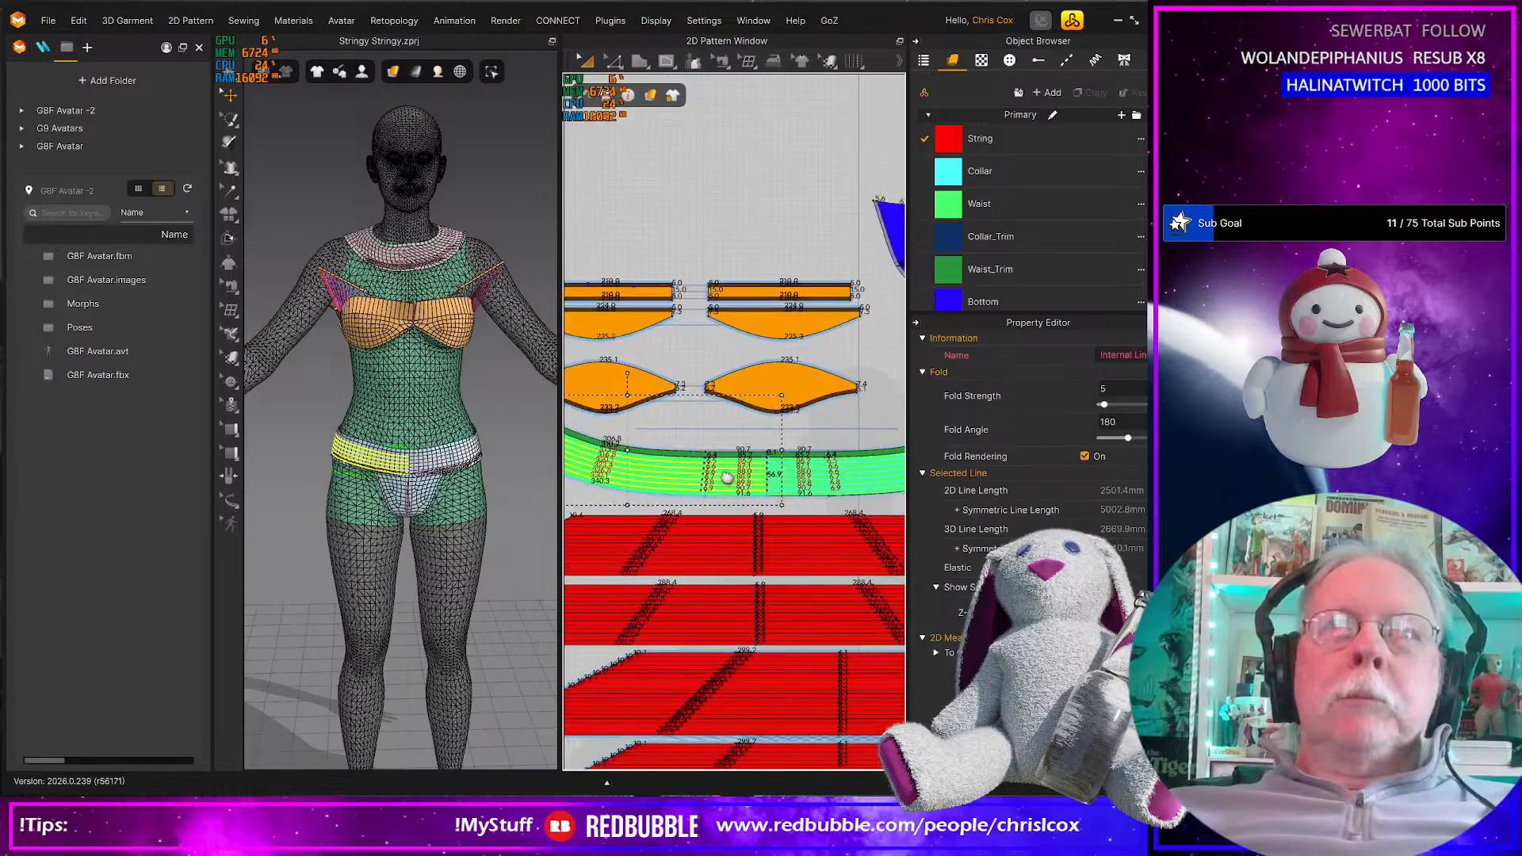
Box-select the narrower bottom pattern and move it up, level with the wider bottom pattern beside it
scroll(810, 501, "up", 6)
middle_click_drag(810, 501, 683, 614)
scroll(744, 383, "up", 5)
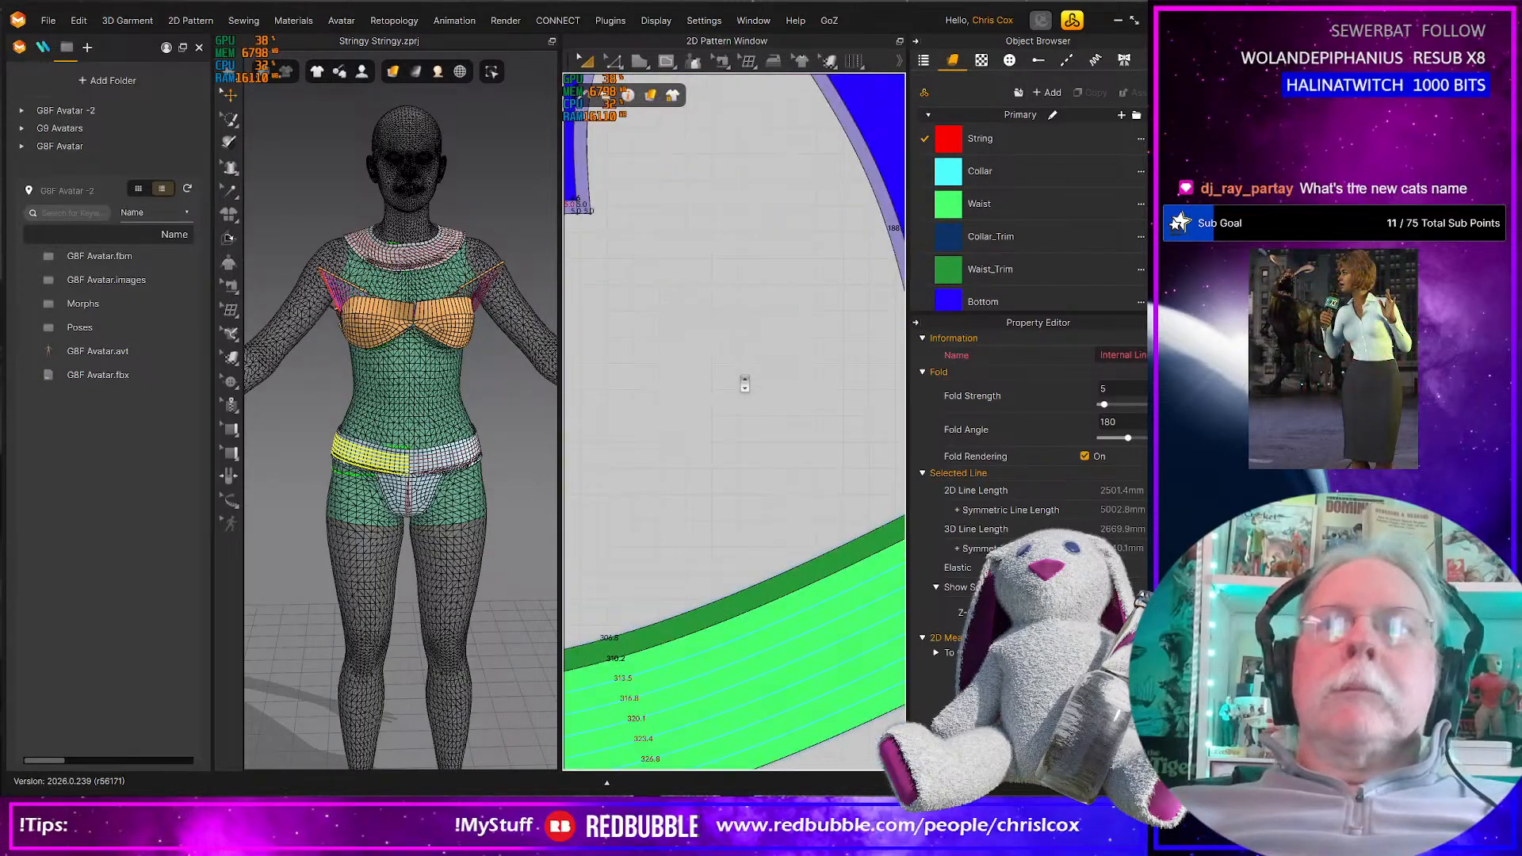
scroll(745, 383, "down", 7)
middle_click_drag(681, 401, 595, 423)
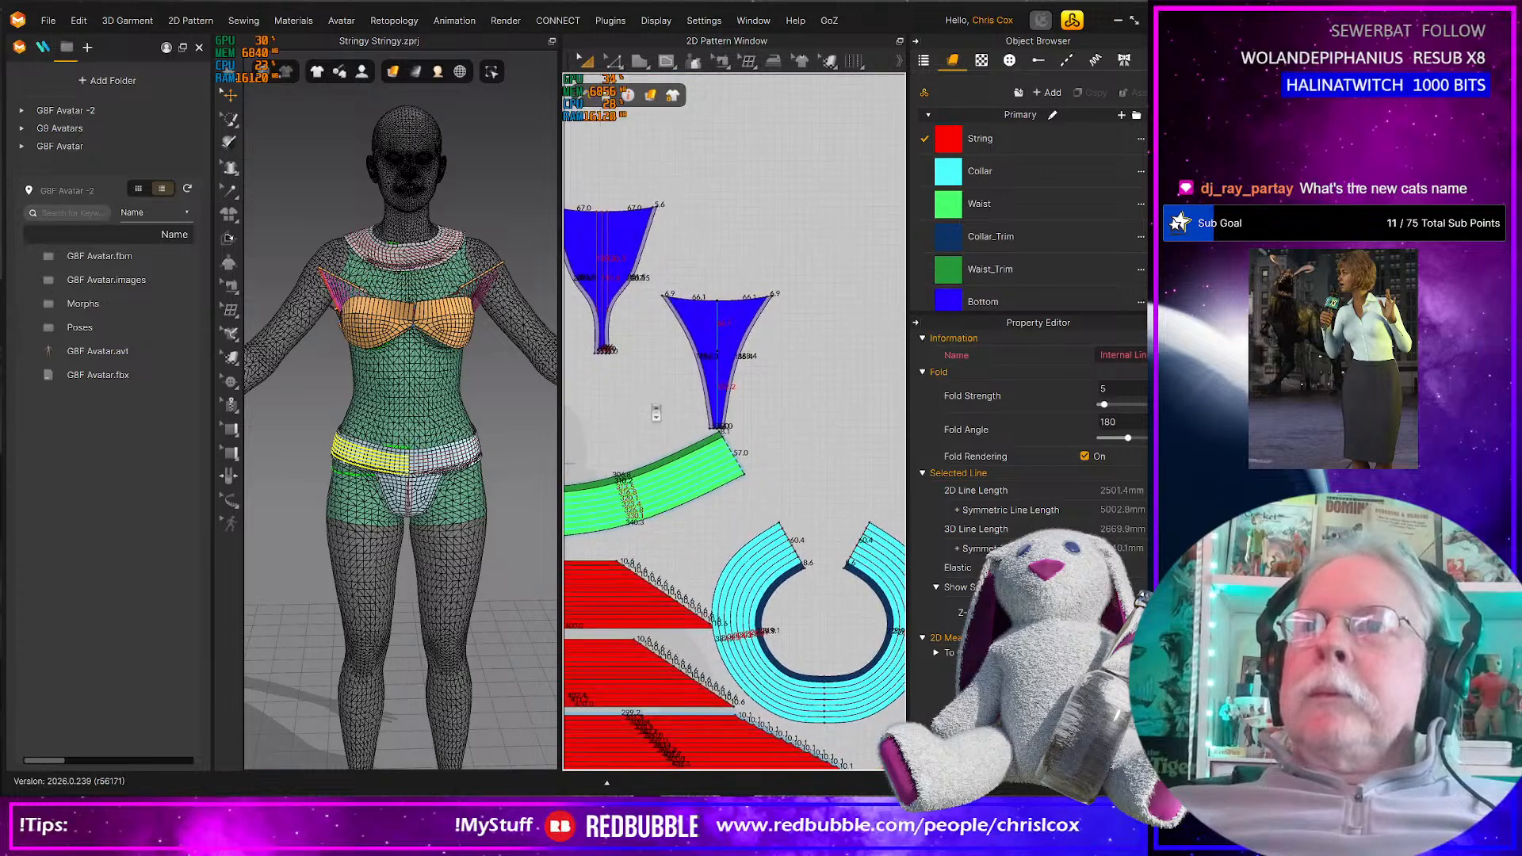
scroll(646, 410, "down", 2)
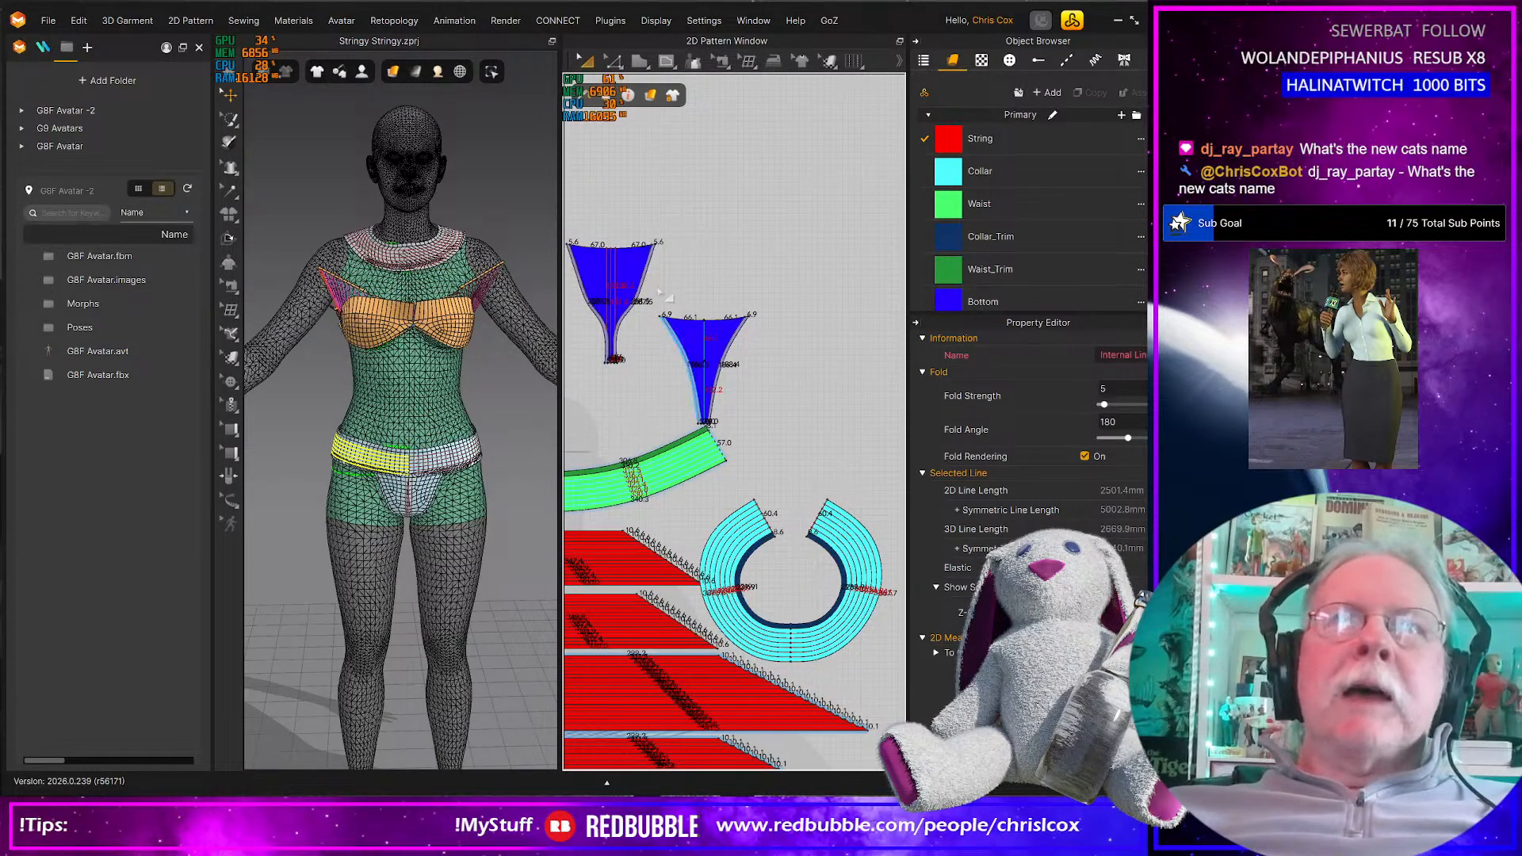
left_click_drag(650, 300, 772, 441)
left_click_drag(682, 320, 688, 258)
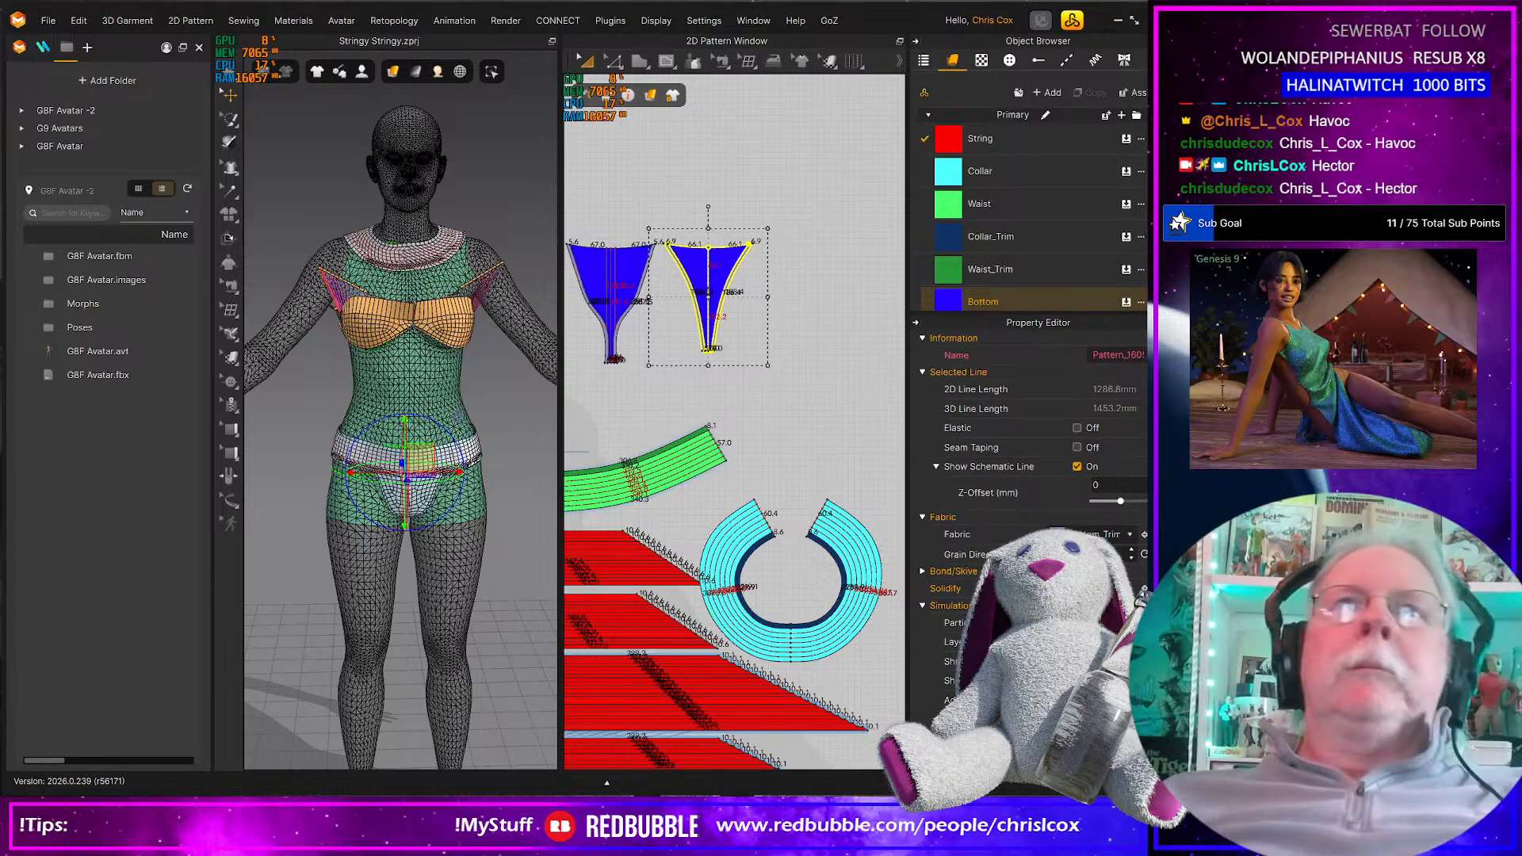
Box-select both bottom patterns and nudge them up about fifteen steps to open space above the waist pattern
scroll(807, 543, "down", 2)
scroll(804, 539, "up", 4)
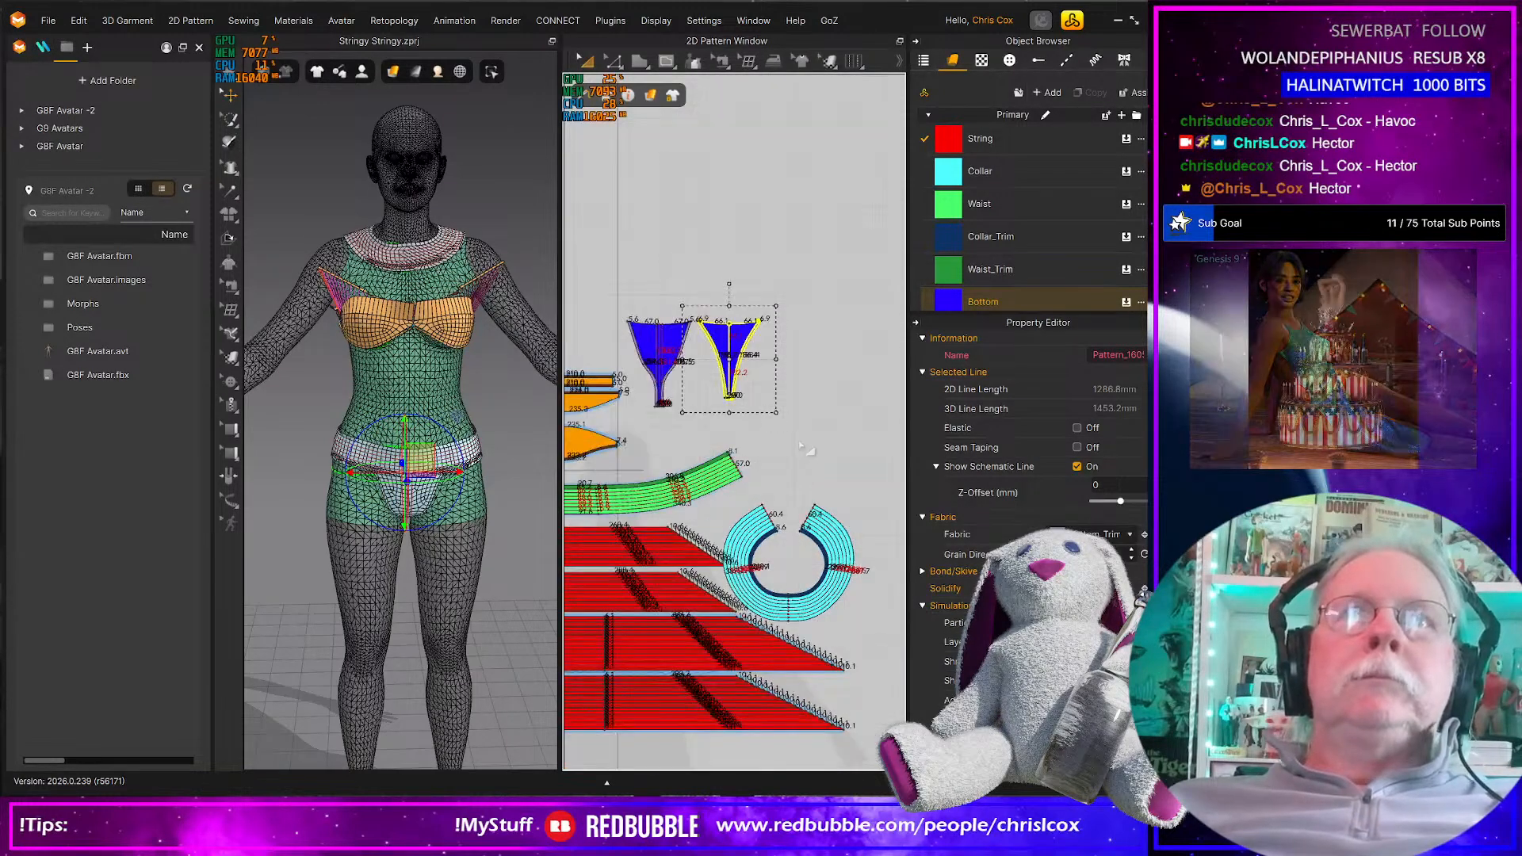
scroll(802, 446, "down", 2)
left_click_drag(662, 318, 829, 427)
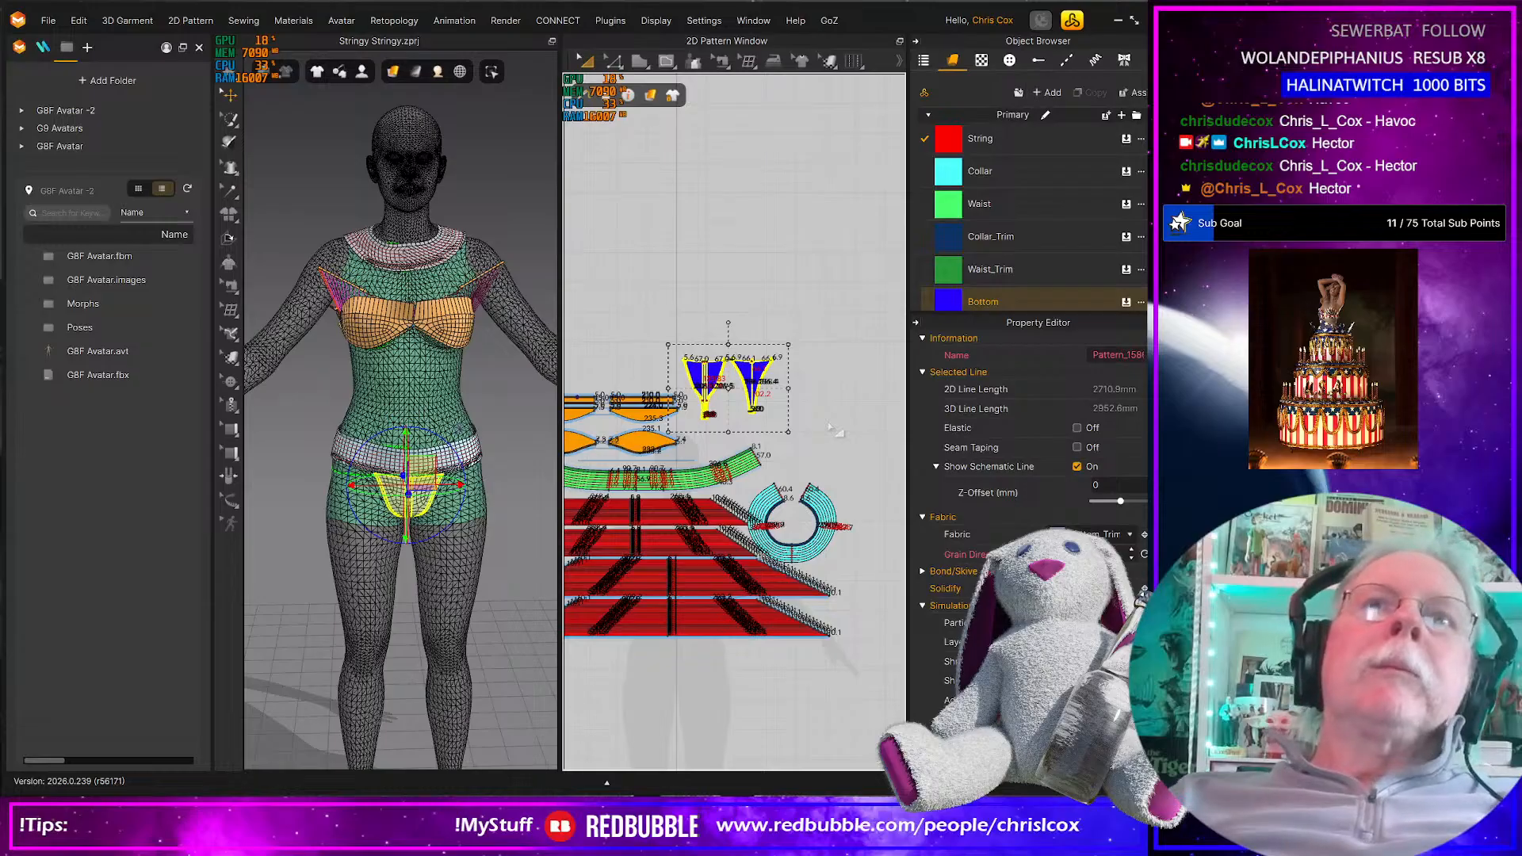
key("Up")
key("Up")
key("Up")
key("Up")
key("Up")
key("Up")
key("Up")
key("Up")
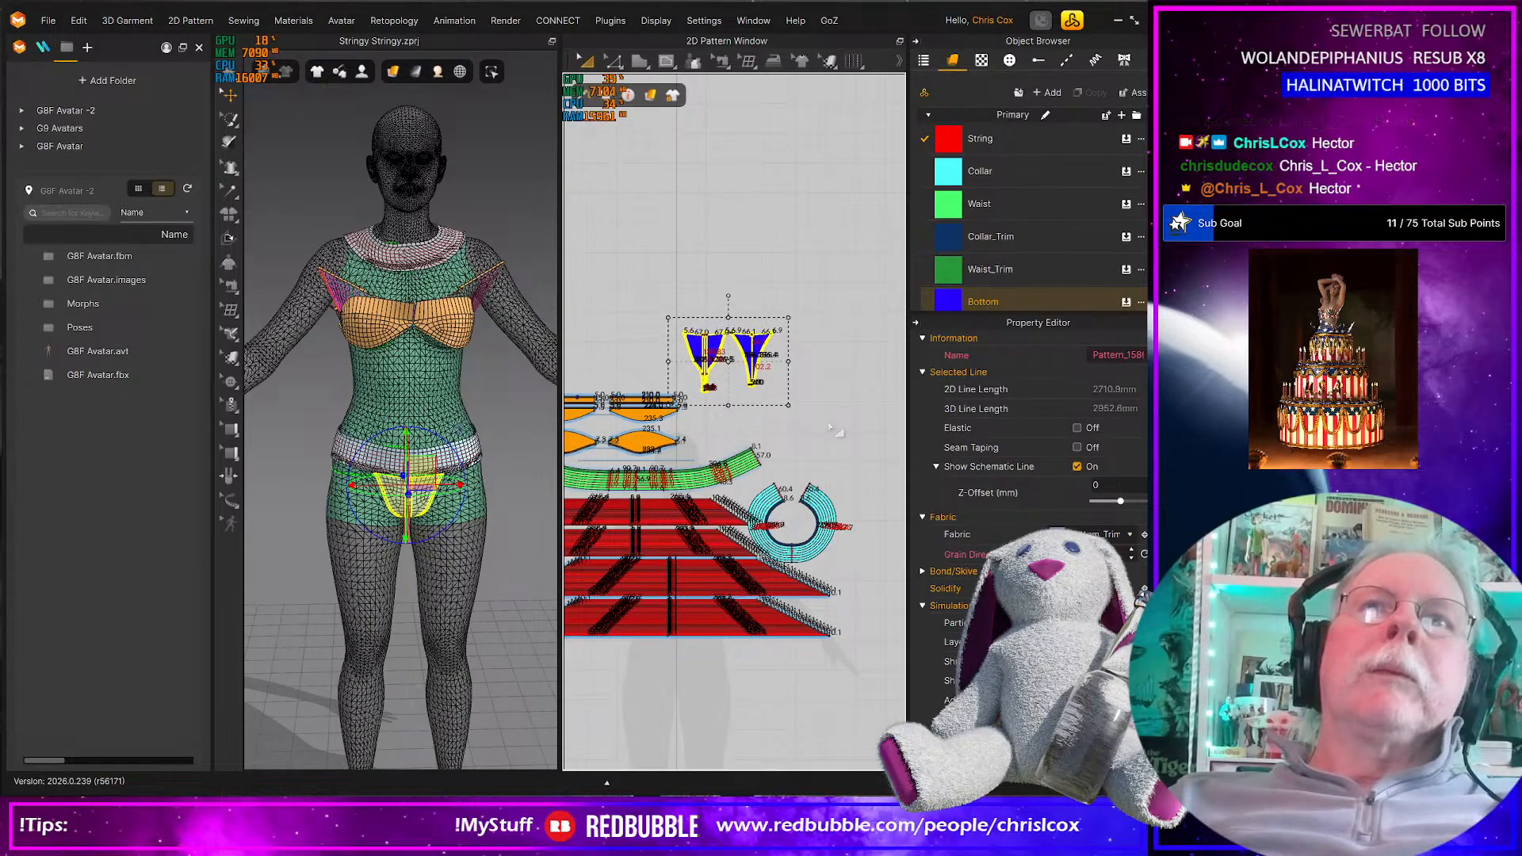
key("Up")
key("Up")
key("Up")
key("Up")
key("Up")
key("Up")
key("Up")
Box-select the collar with its trim and move it up into the space near the bottom patterns
scroll(846, 500, "up", 3)
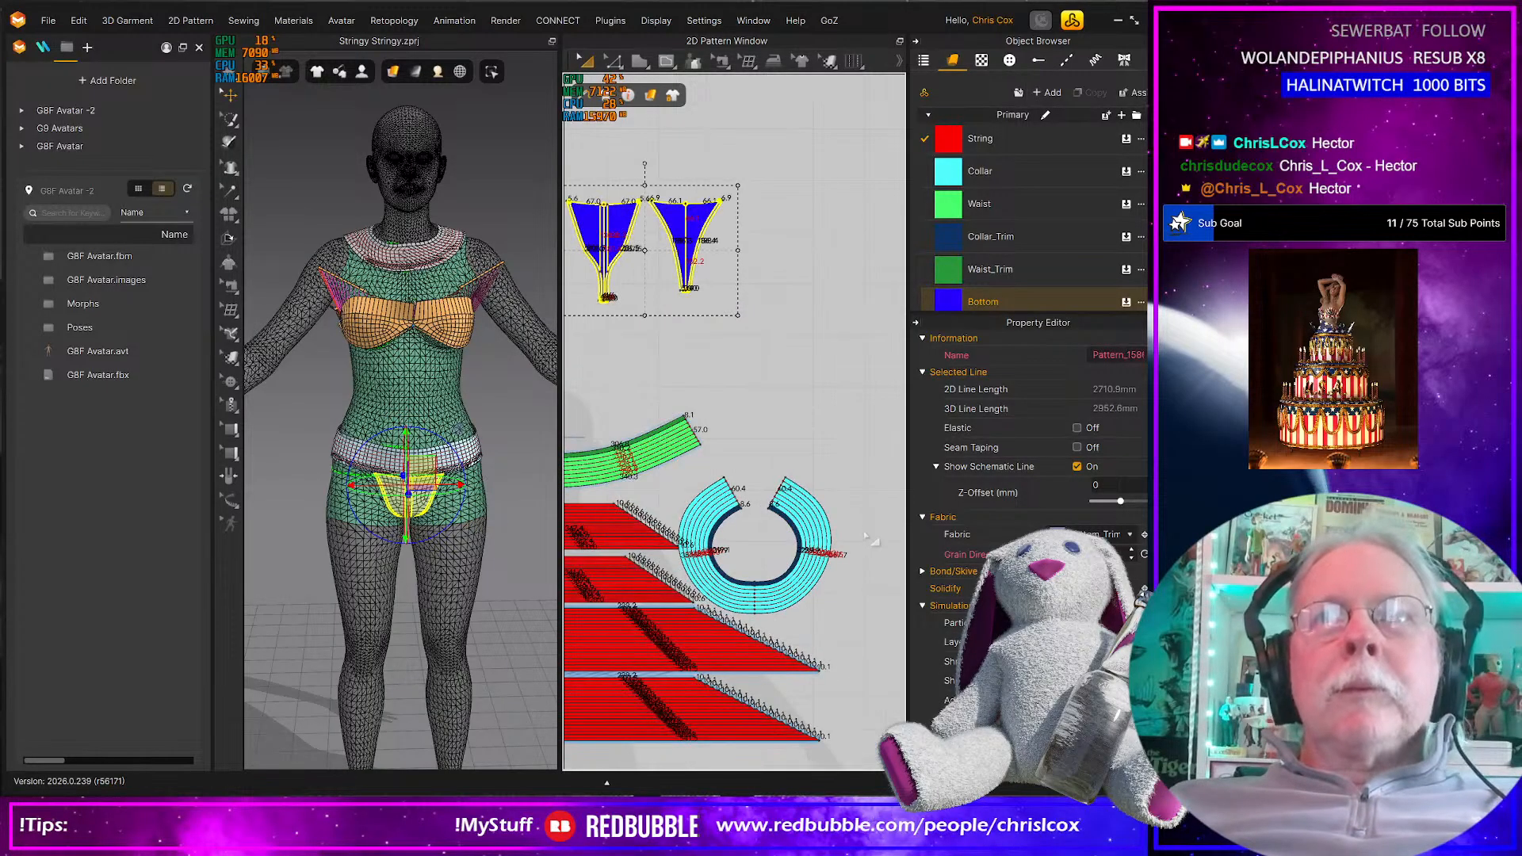
left_click_drag(857, 418, 671, 640)
left_click_drag(832, 561, 807, 321)
Box-select the upper top patterns and their straps on both sides and nudge them down two steps towards the lower top patterns
middle_click_drag(785, 348, 896, 415)
middle_click_drag(868, 509, 844, 529)
scroll(817, 533, "down", 3)
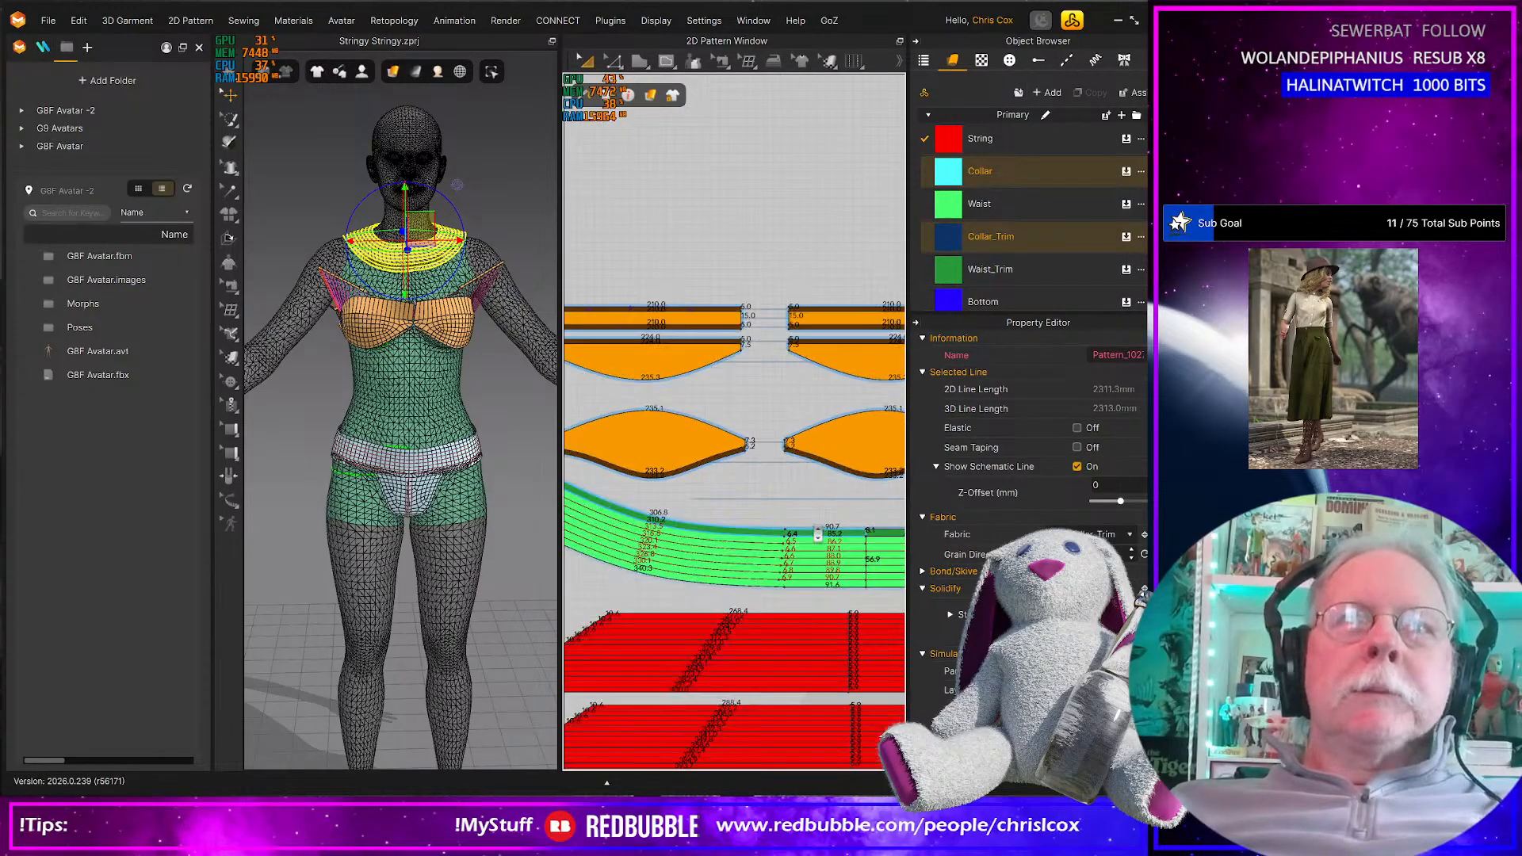
scroll(900, 523, "up", 5)
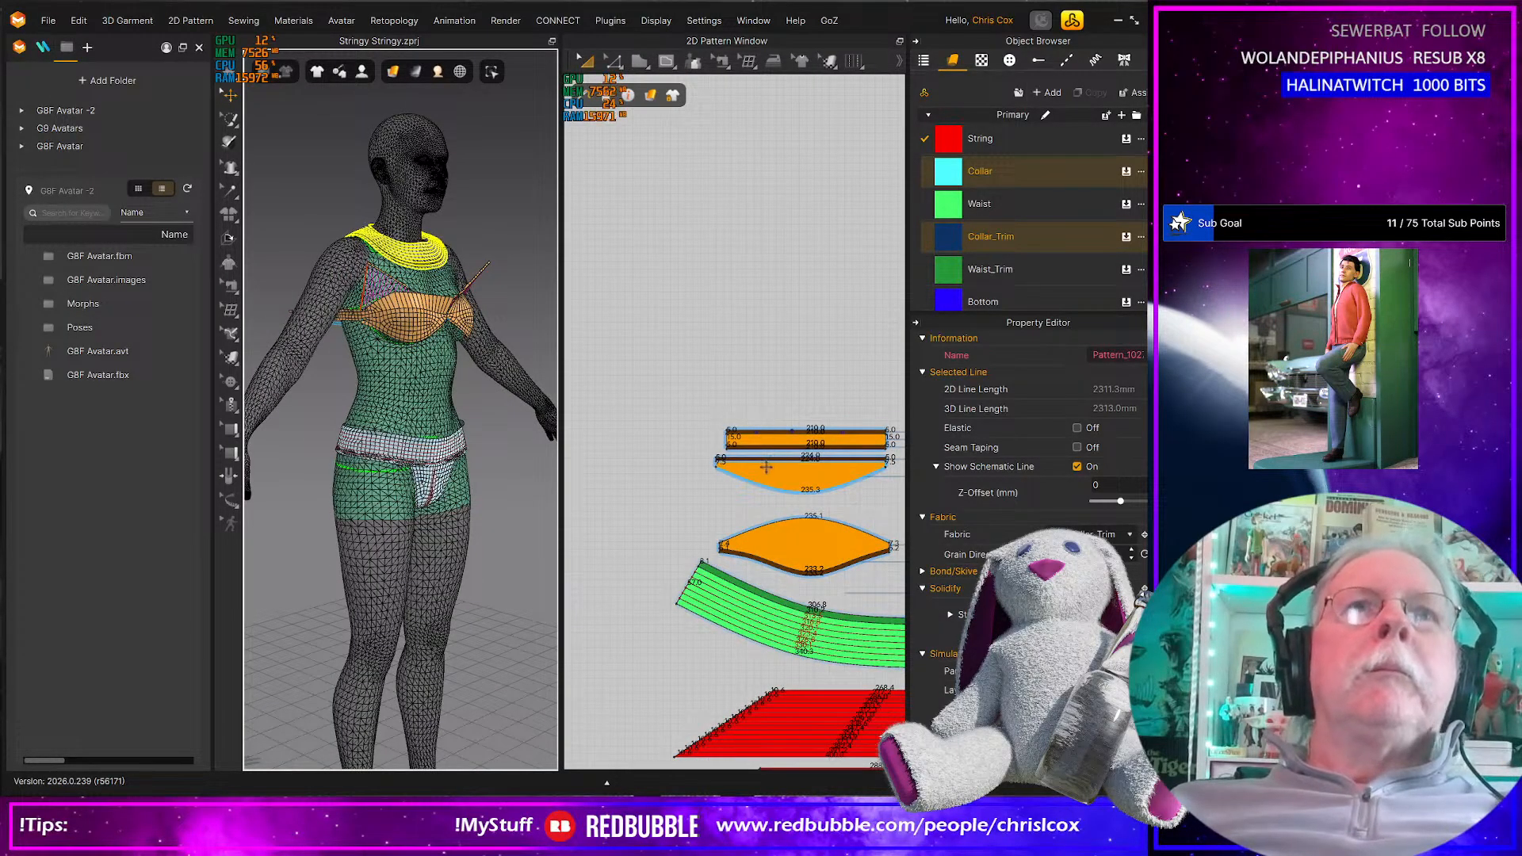
scroll(766, 467, "up", 3)
scroll(789, 490, "down", 2)
middle_click_drag(792, 492, 707, 466)
left_click_drag(591, 365, 868, 487)
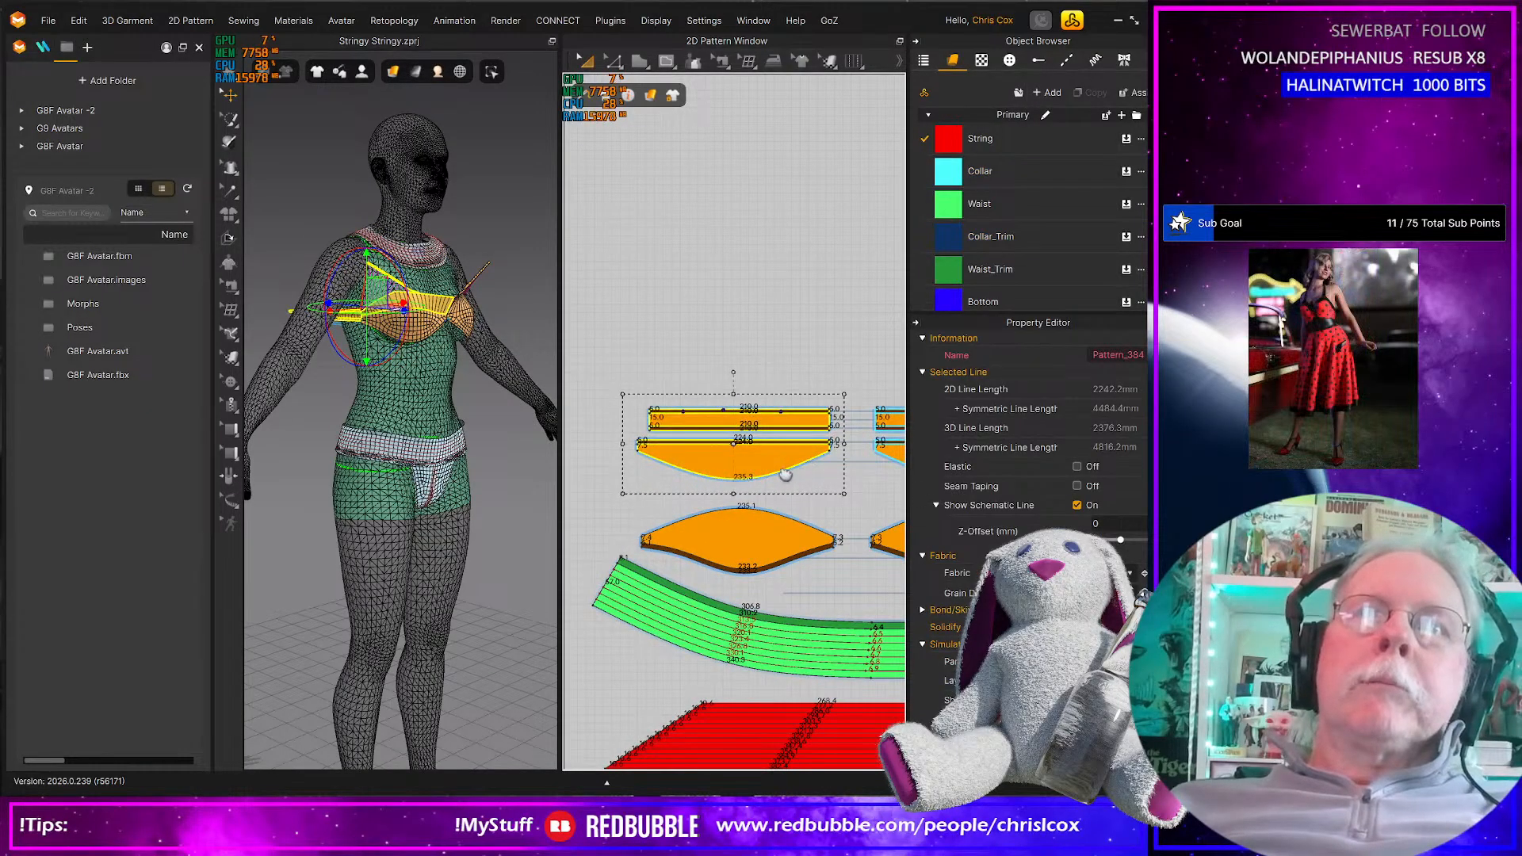
middle_click_drag(785, 474, 590, 465)
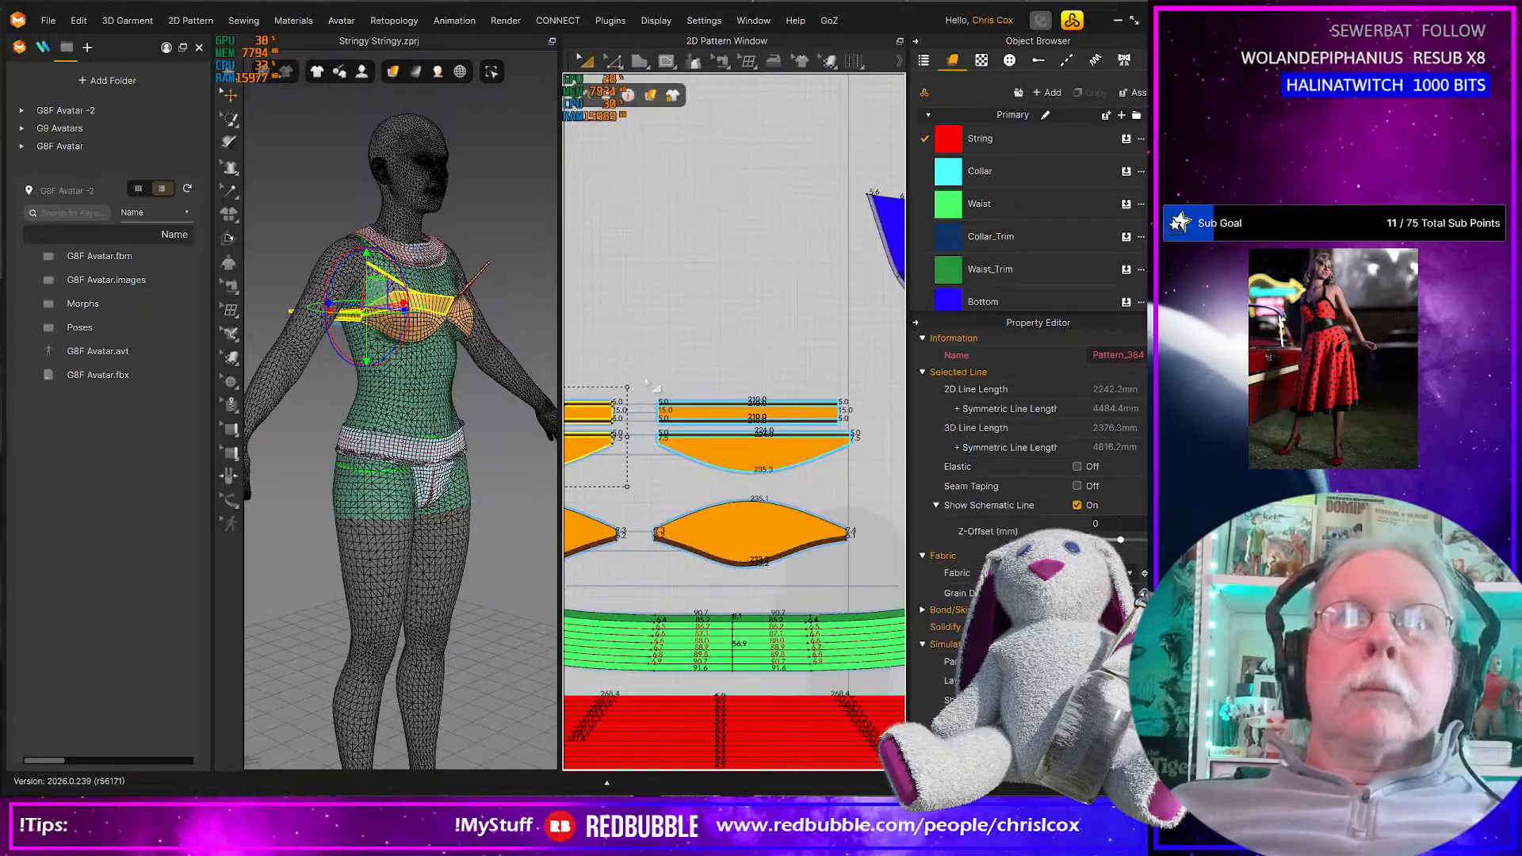
left_click_drag(655, 387, 879, 493, "shift")
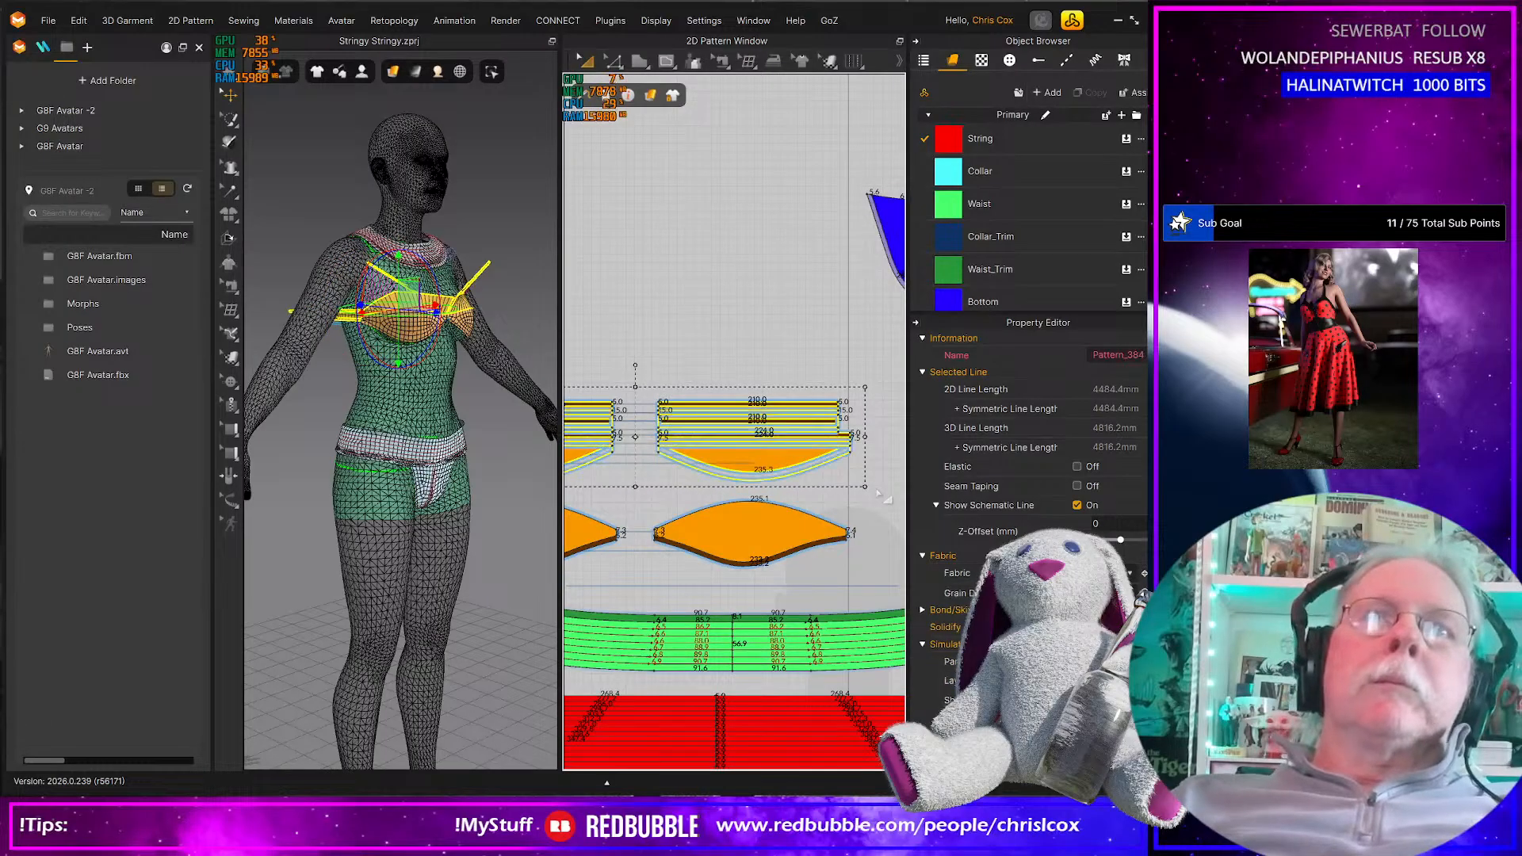
key("Down")
key("Down")
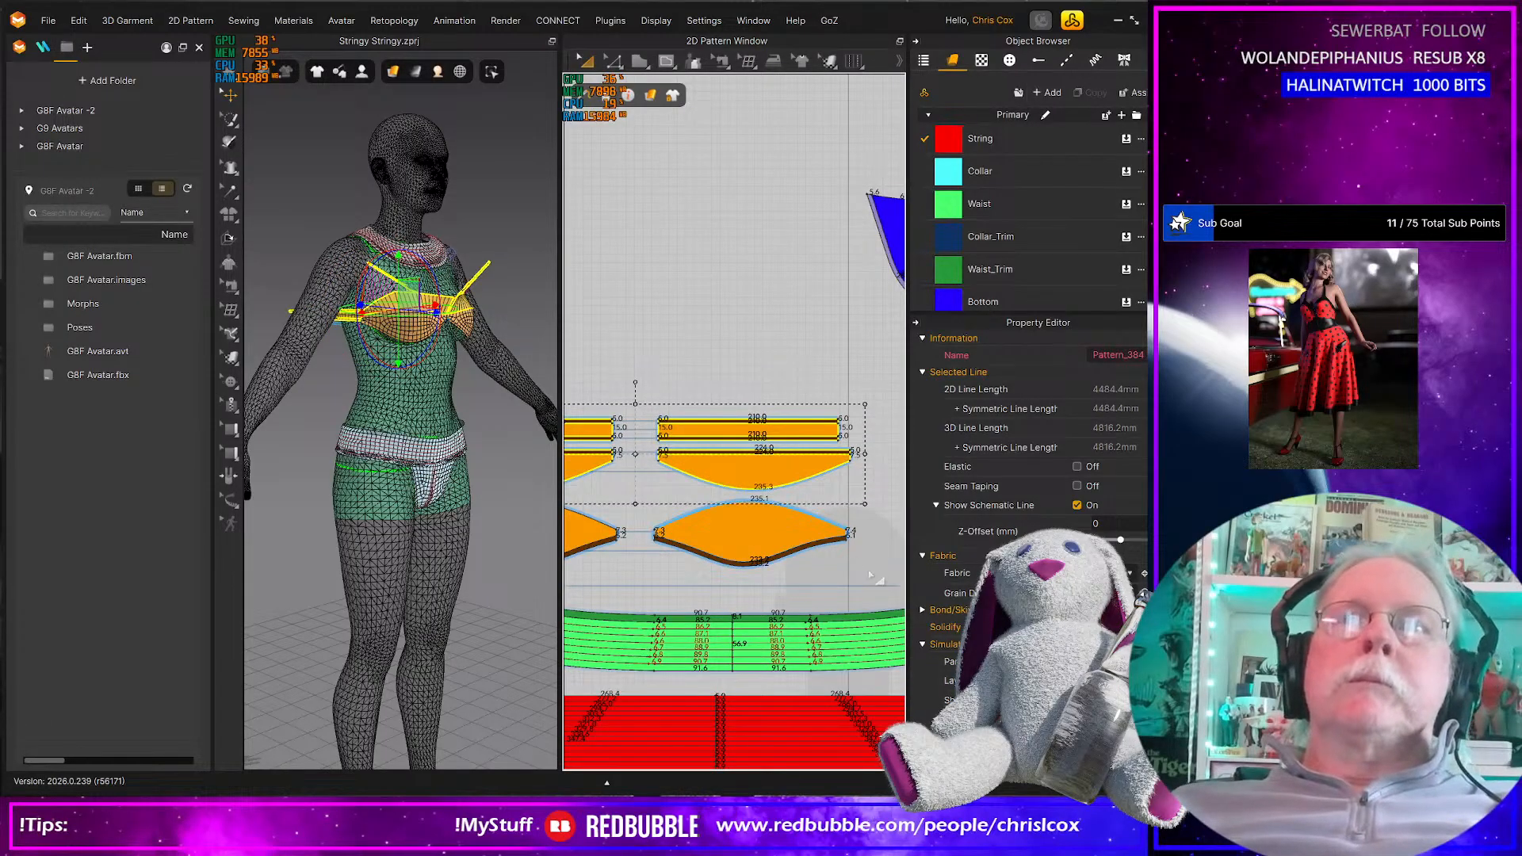
Box-select the second set of top patterns with their straps and nudge it two steps left towards the first set
left_click_drag(882, 573, 629, 395)
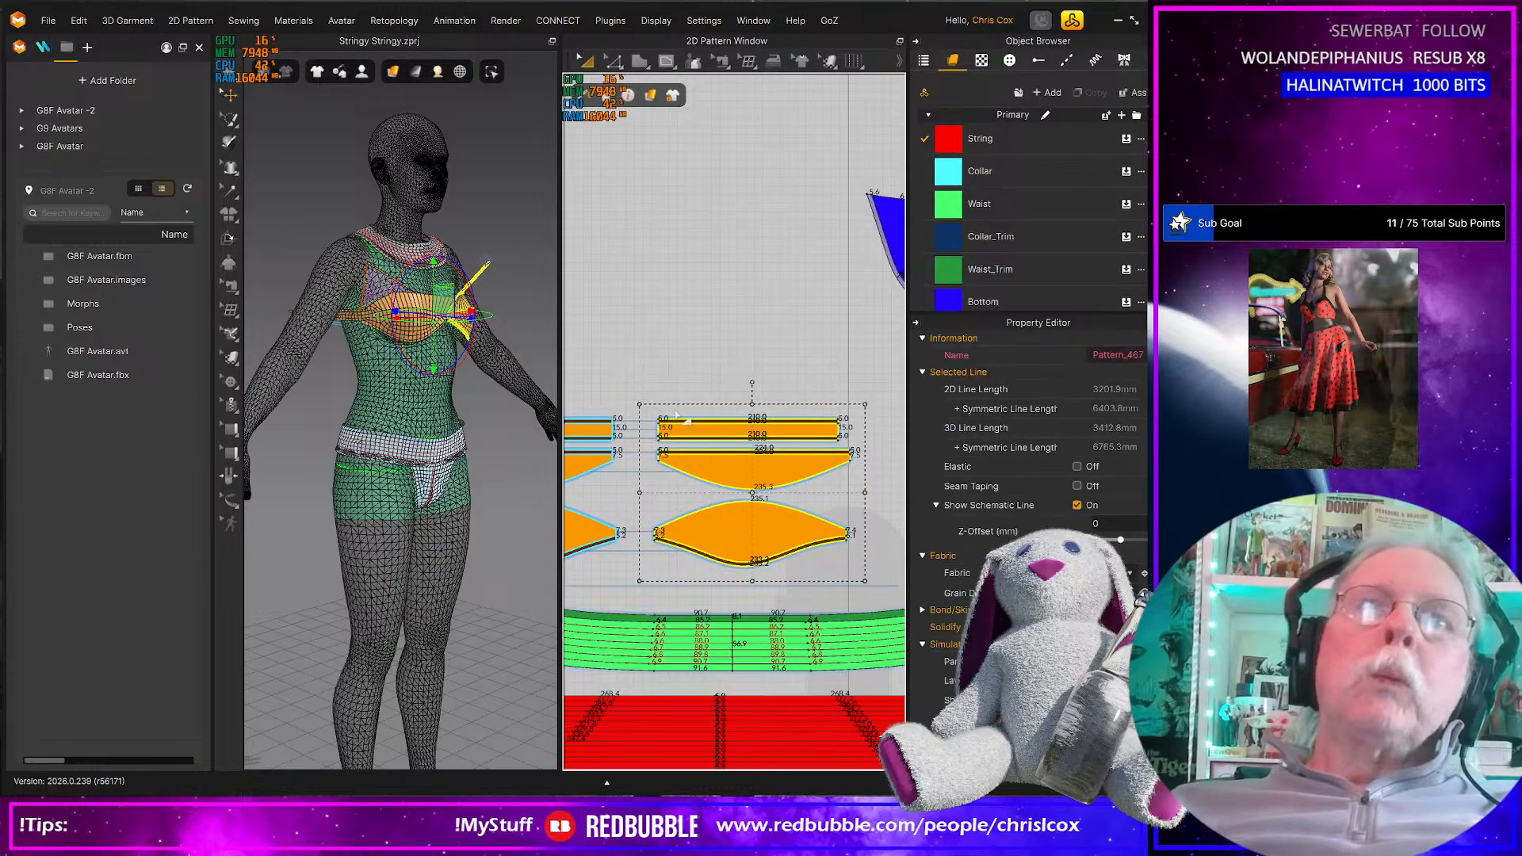
key("Left")
key("Left")
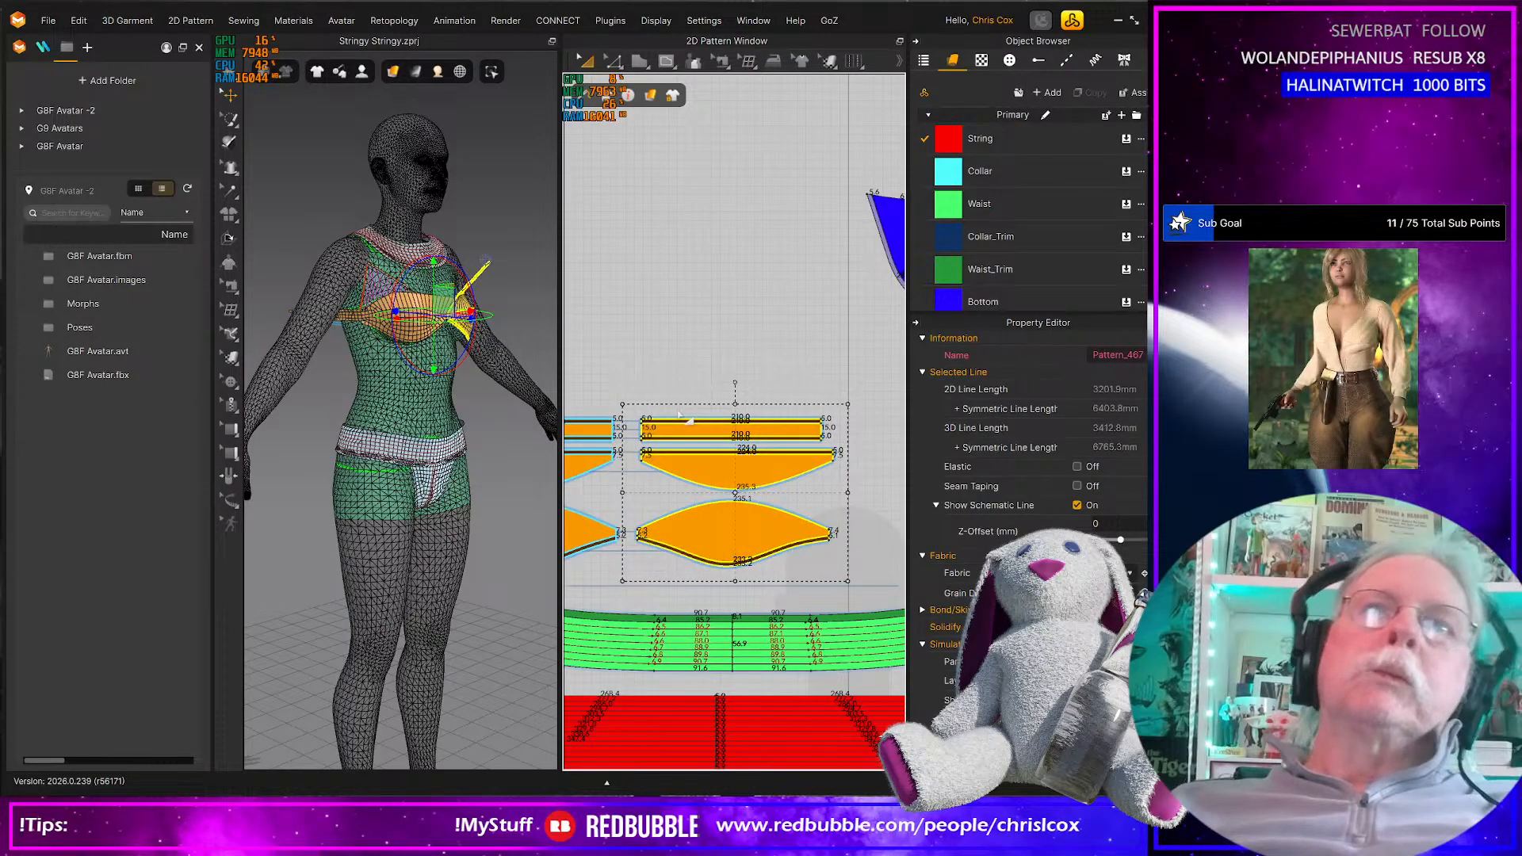
Box-select both sets of top patterns with their straps and nudge them five steps left and one step up above the waist pattern
middle_click_drag(699, 425, 915, 420)
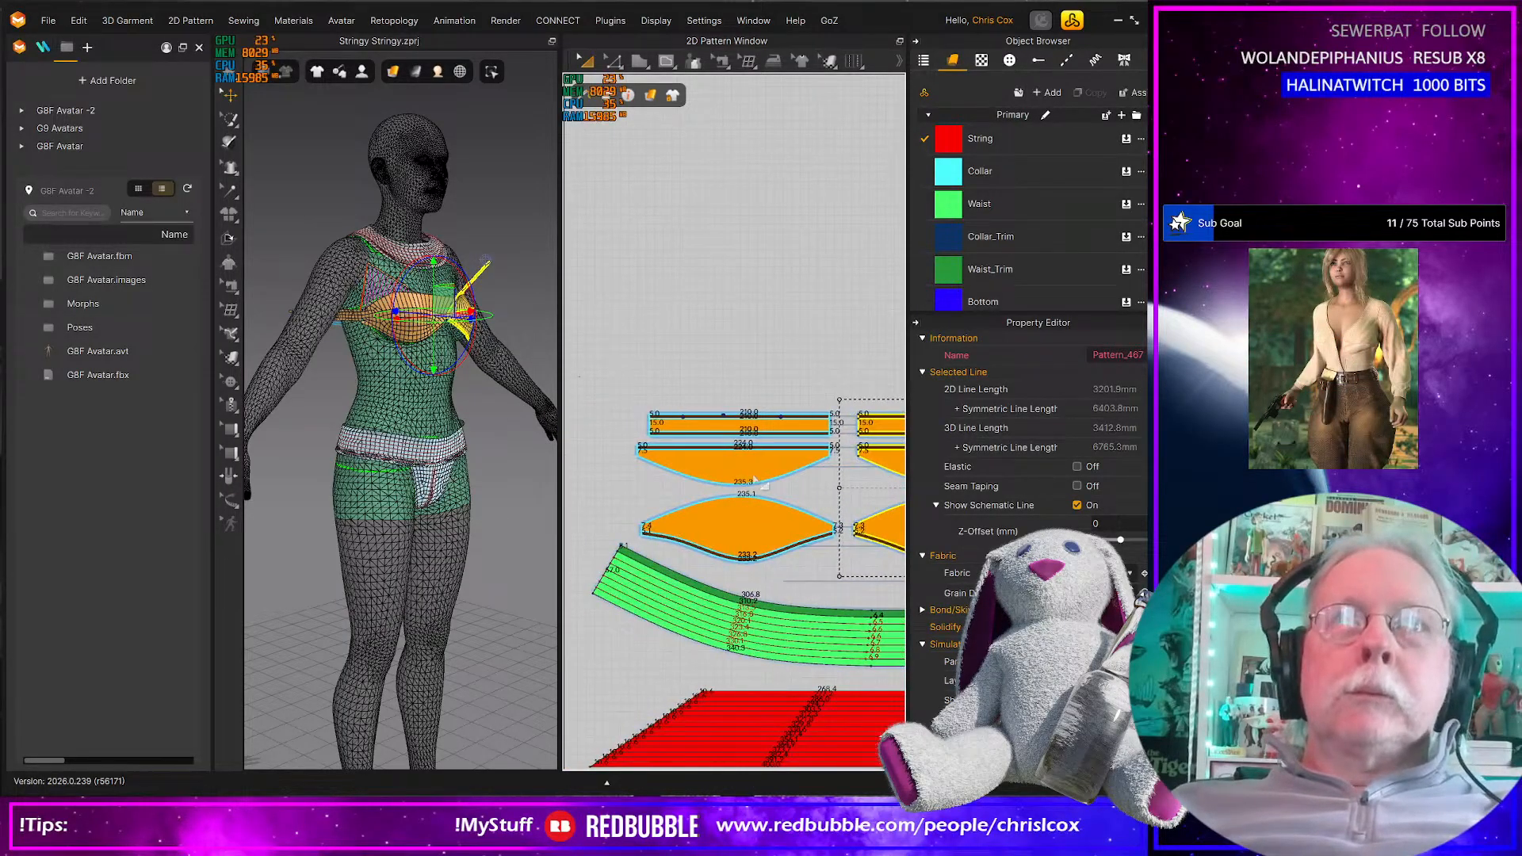
left_click_drag(578, 374, 851, 563)
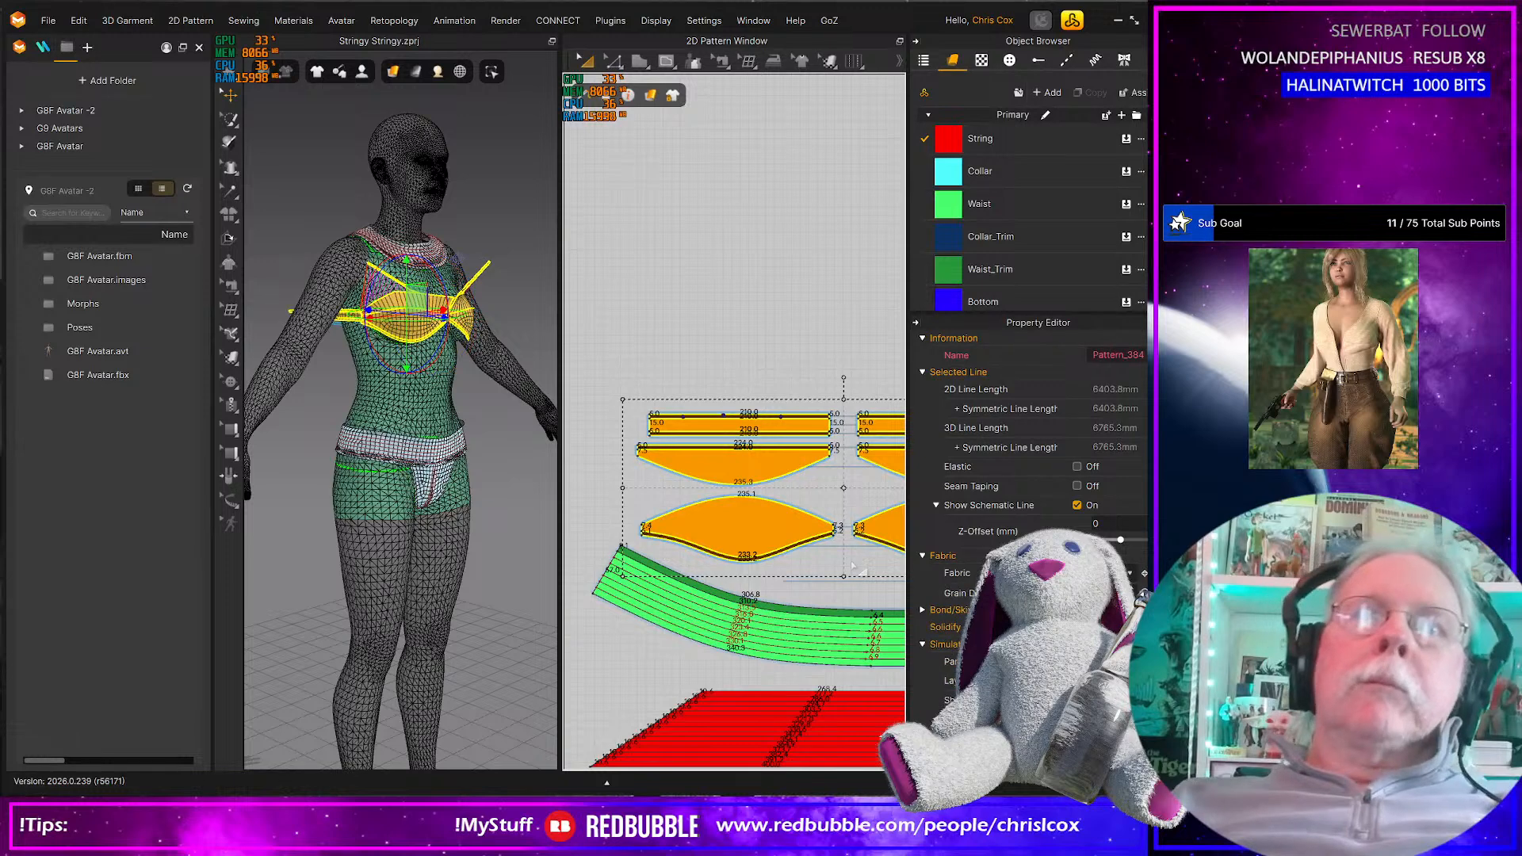
key("Left")
key("Left")
key("Left")
key("Left")
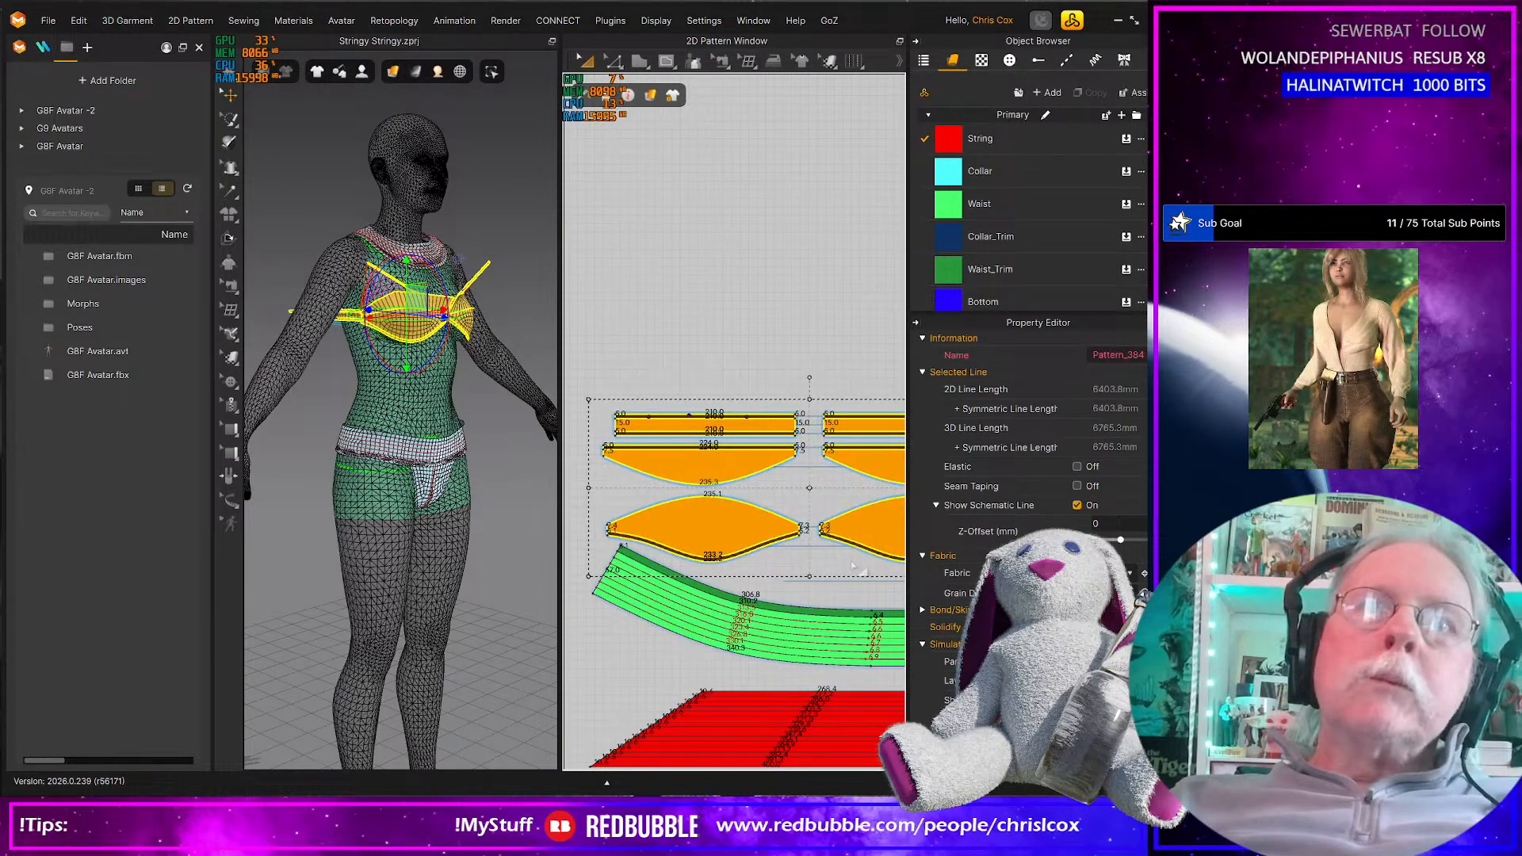
key("Up")
key("Left")
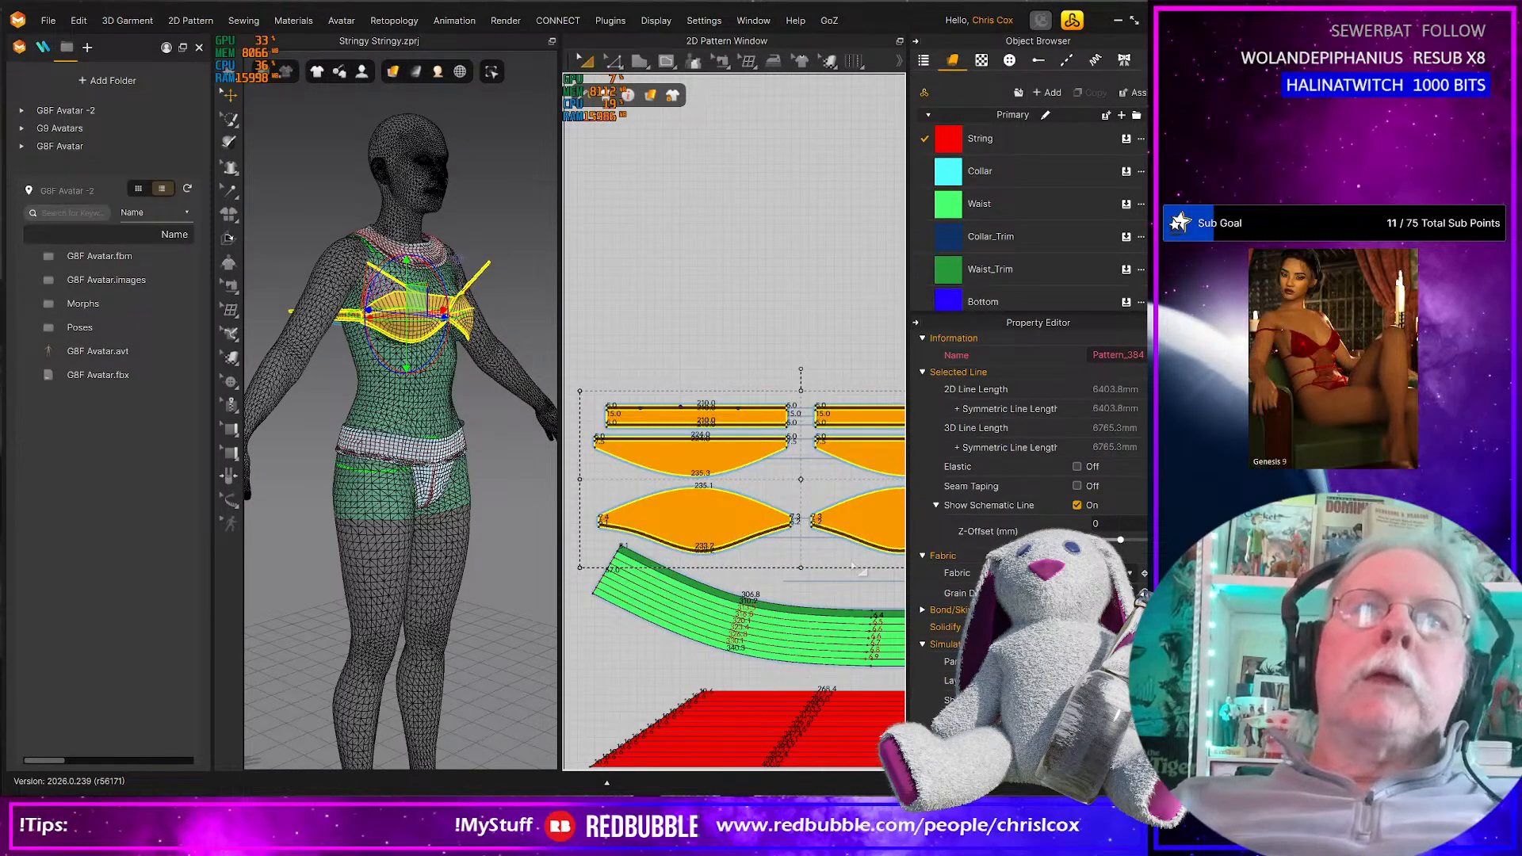
Box-select both bottom patterns and move them down and left into the gap between the top patterns and the collar
middle_click_drag(852, 564, 524, 562)
middle_click_drag(688, 519, 496, 560)
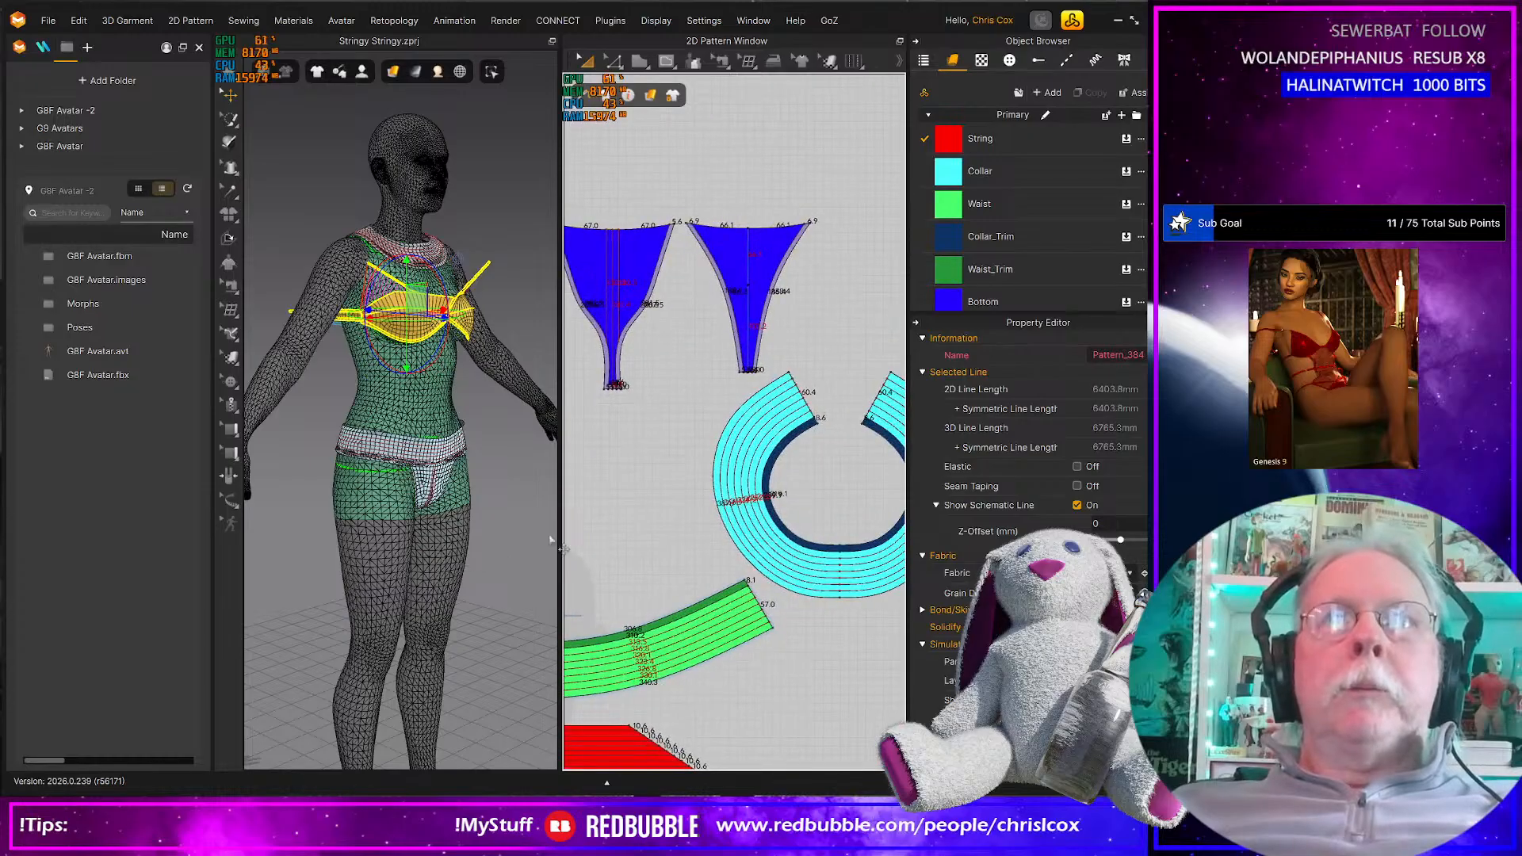
middle_click_drag(627, 537, 831, 552)
middle_click_drag(737, 400, 620, 456)
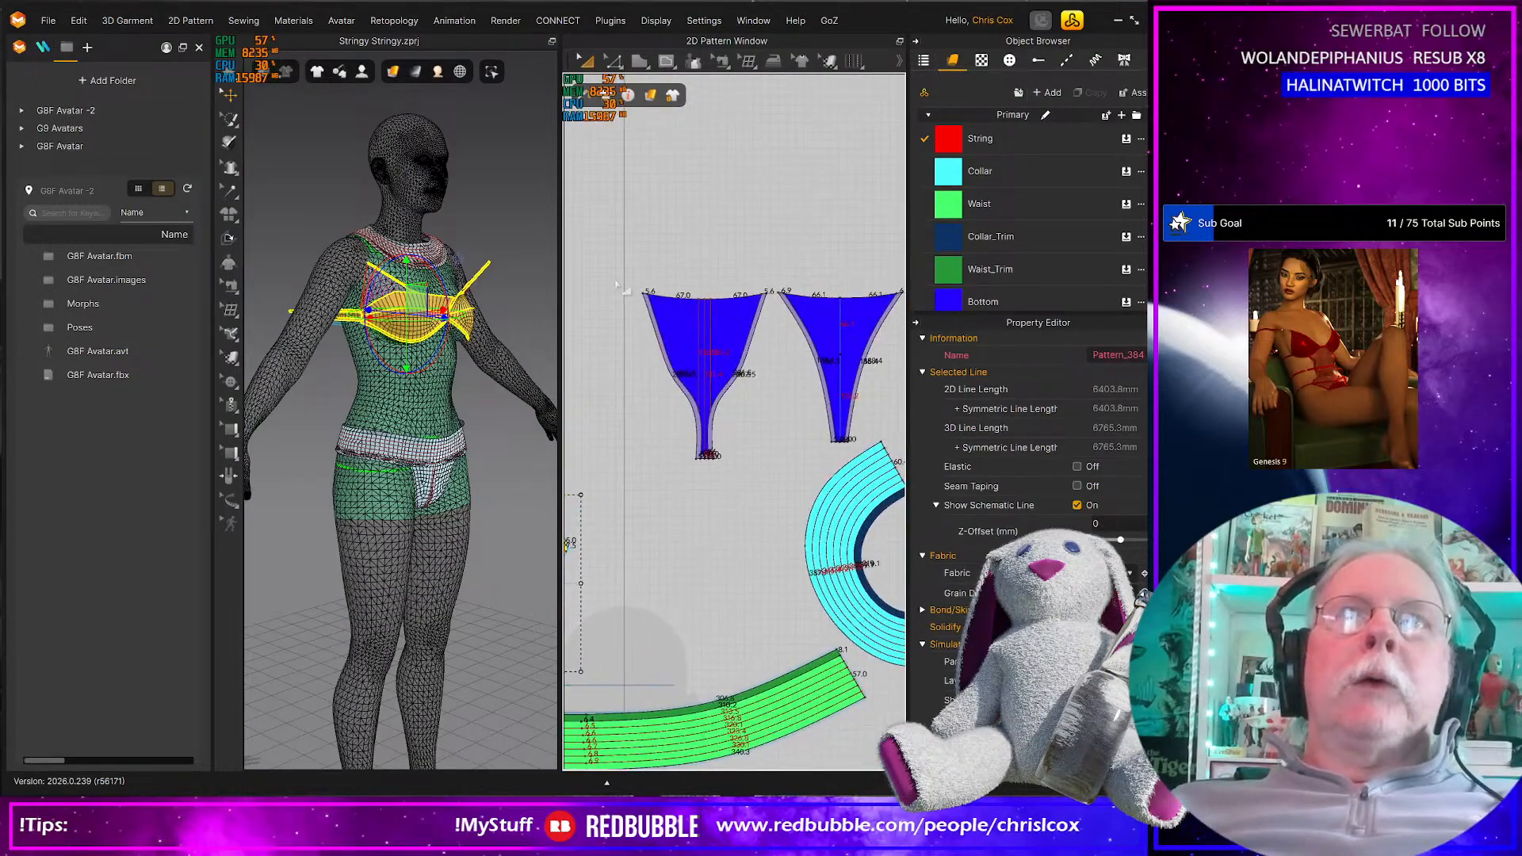
left_click_drag(605, 248, 906, 489)
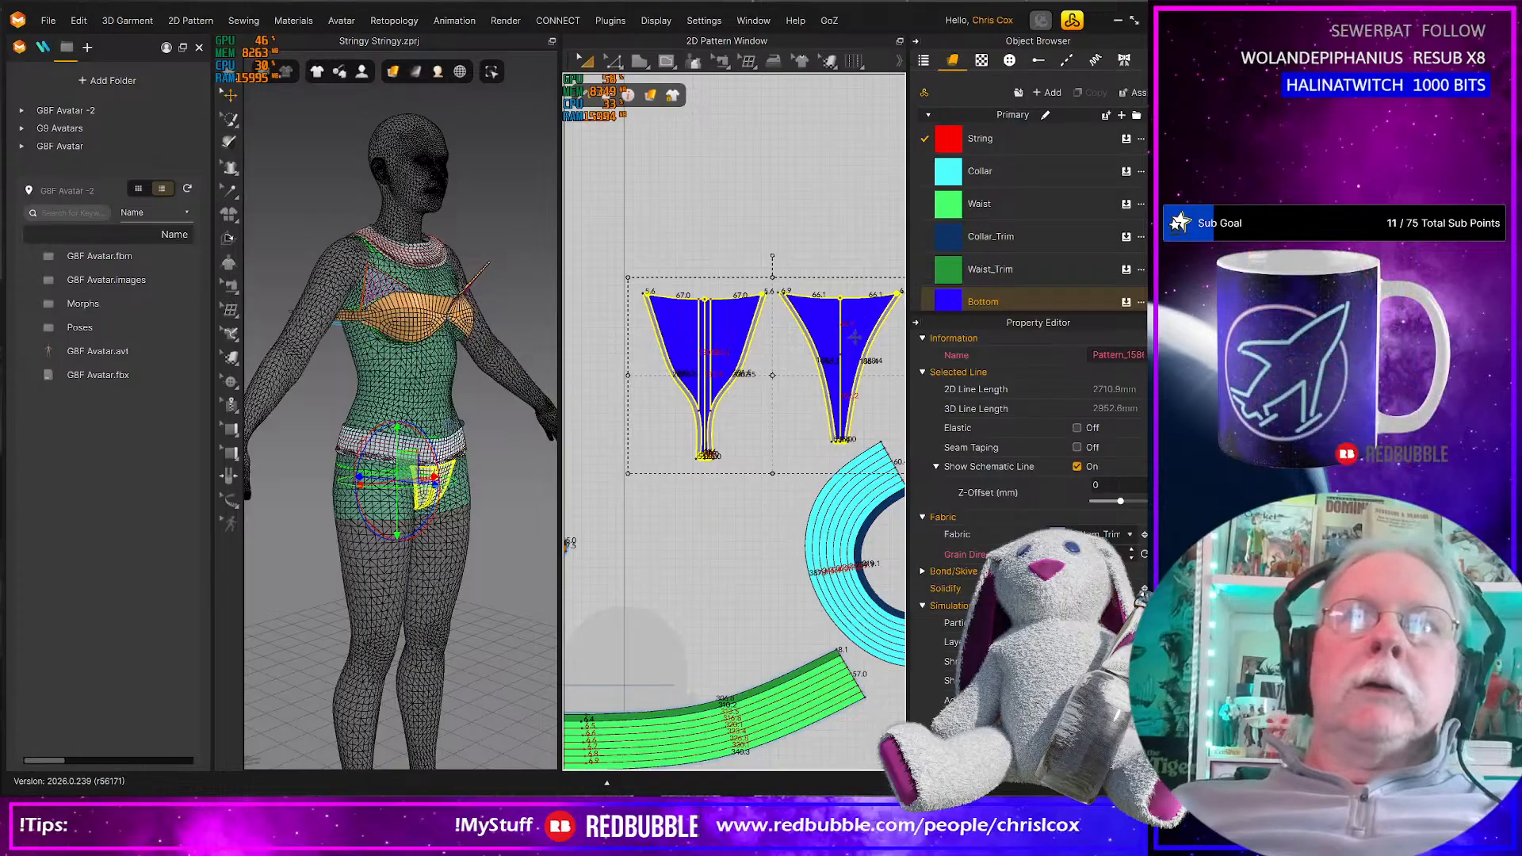
key("ctrl+v")
left_click_drag(776, 481, 773, 494)
middle_click_drag(810, 533, 843, 530)
scroll(842, 530, "down", 5)
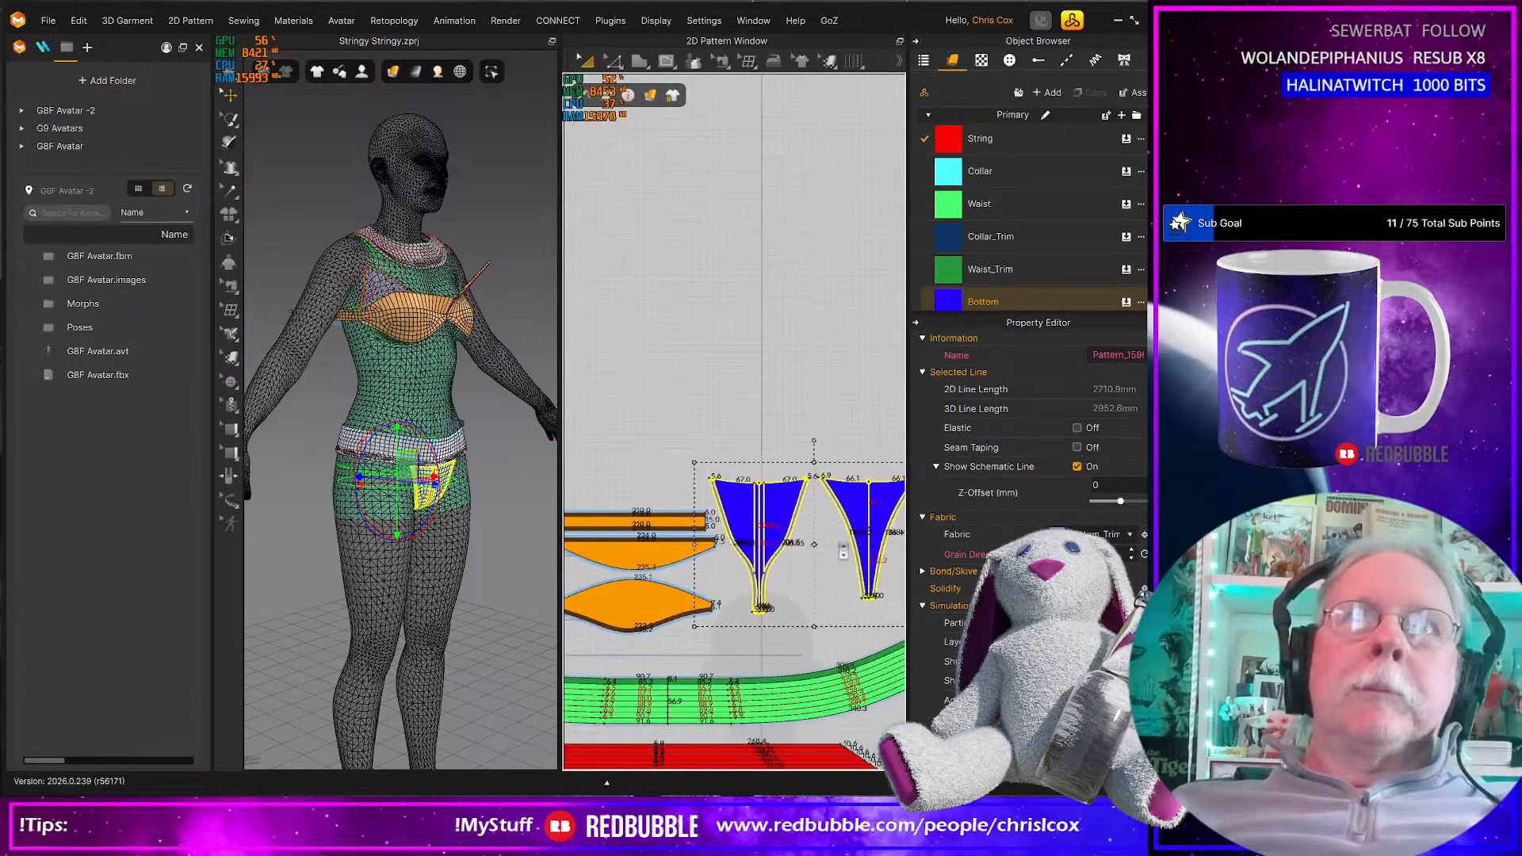
scroll(844, 550, "down", 5)
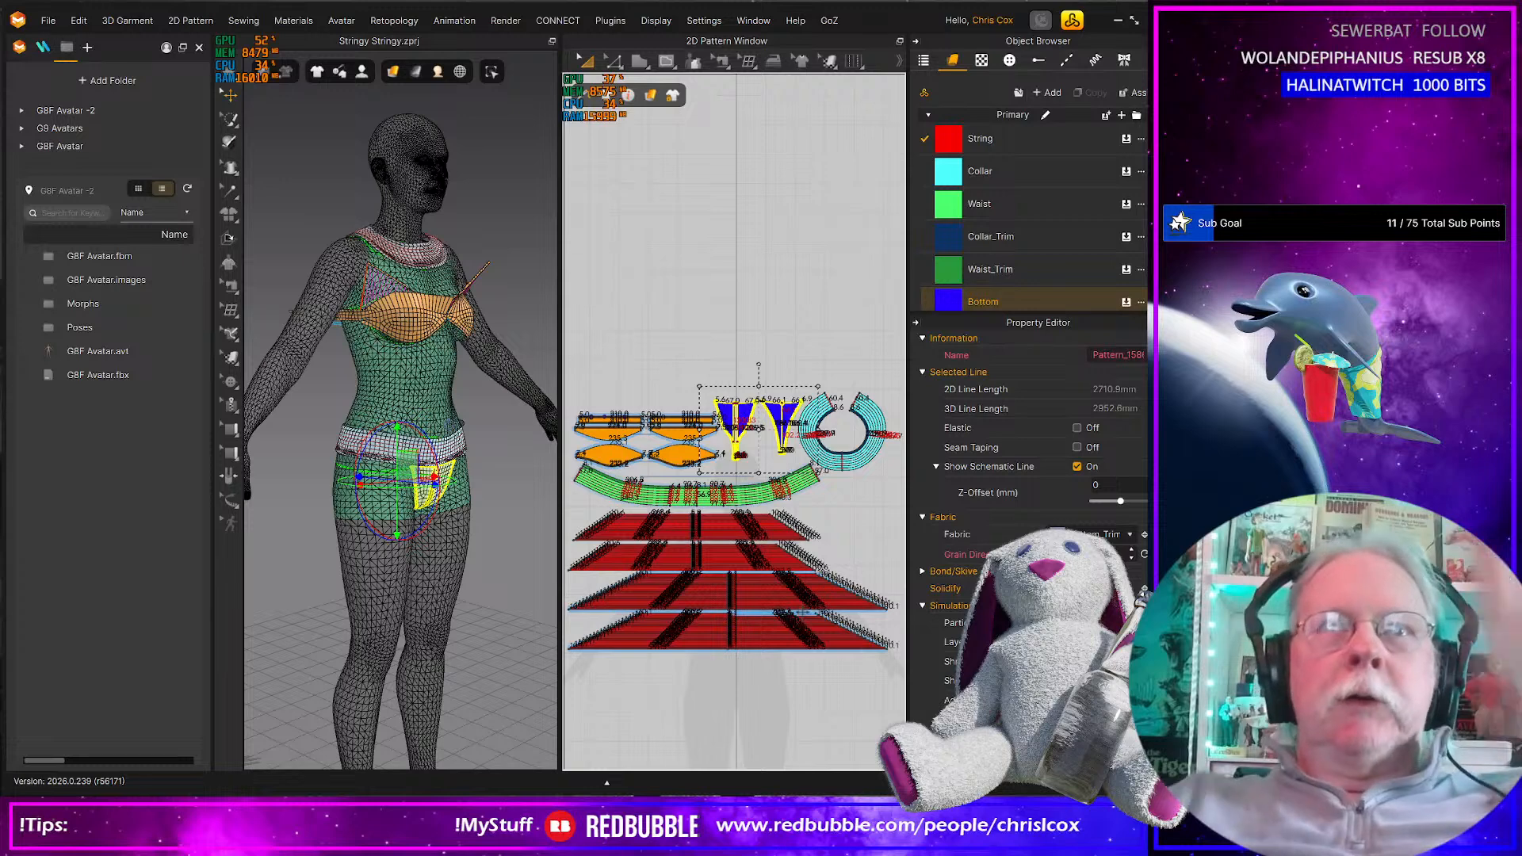
Clear the pattern selection and save the Stringy Stringy project
right_click(840, 530)
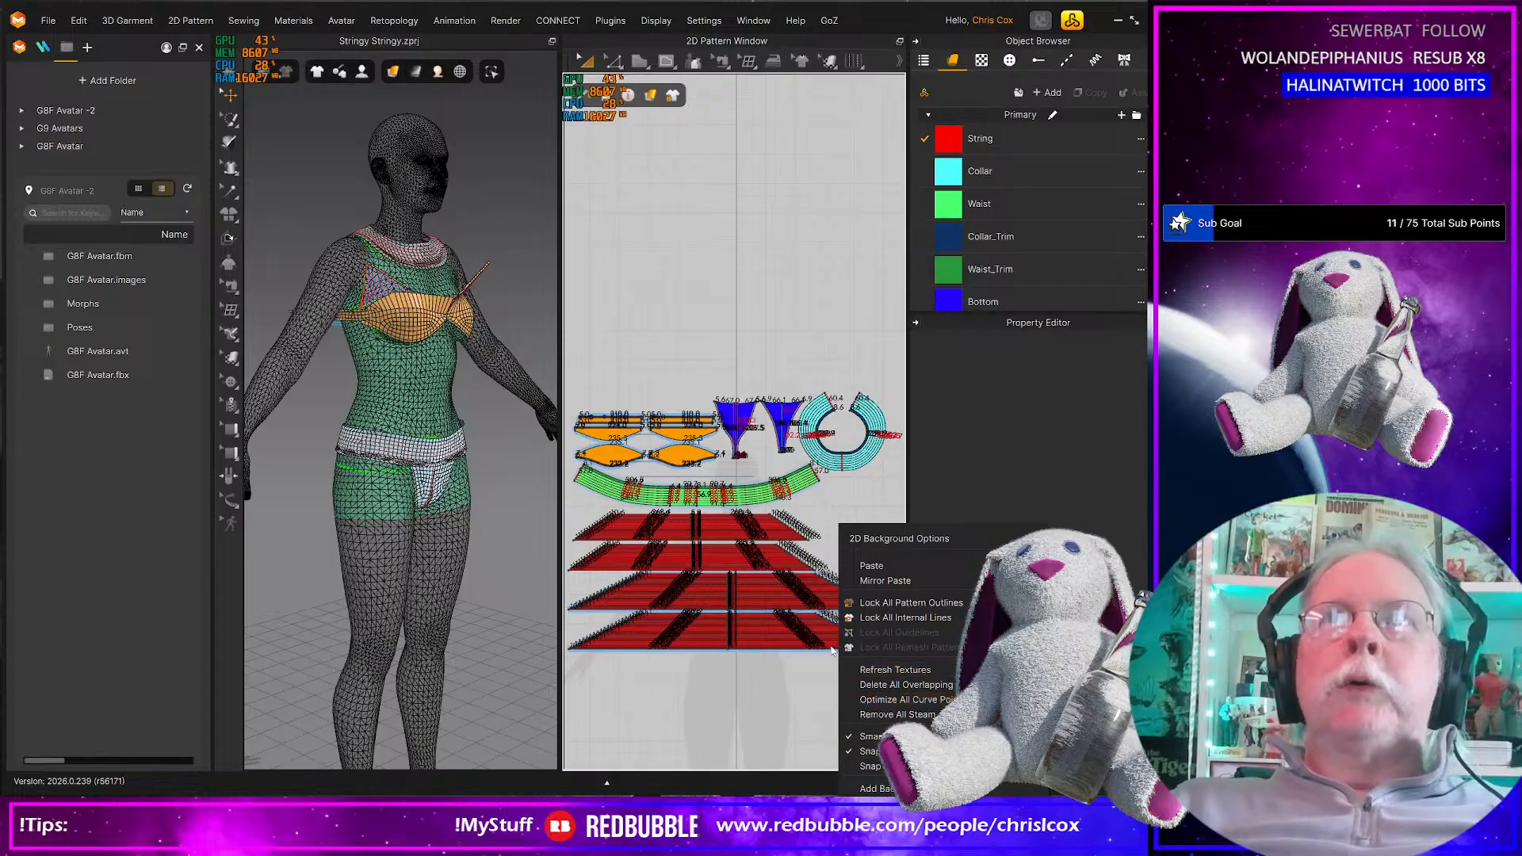
left_click(747, 714)
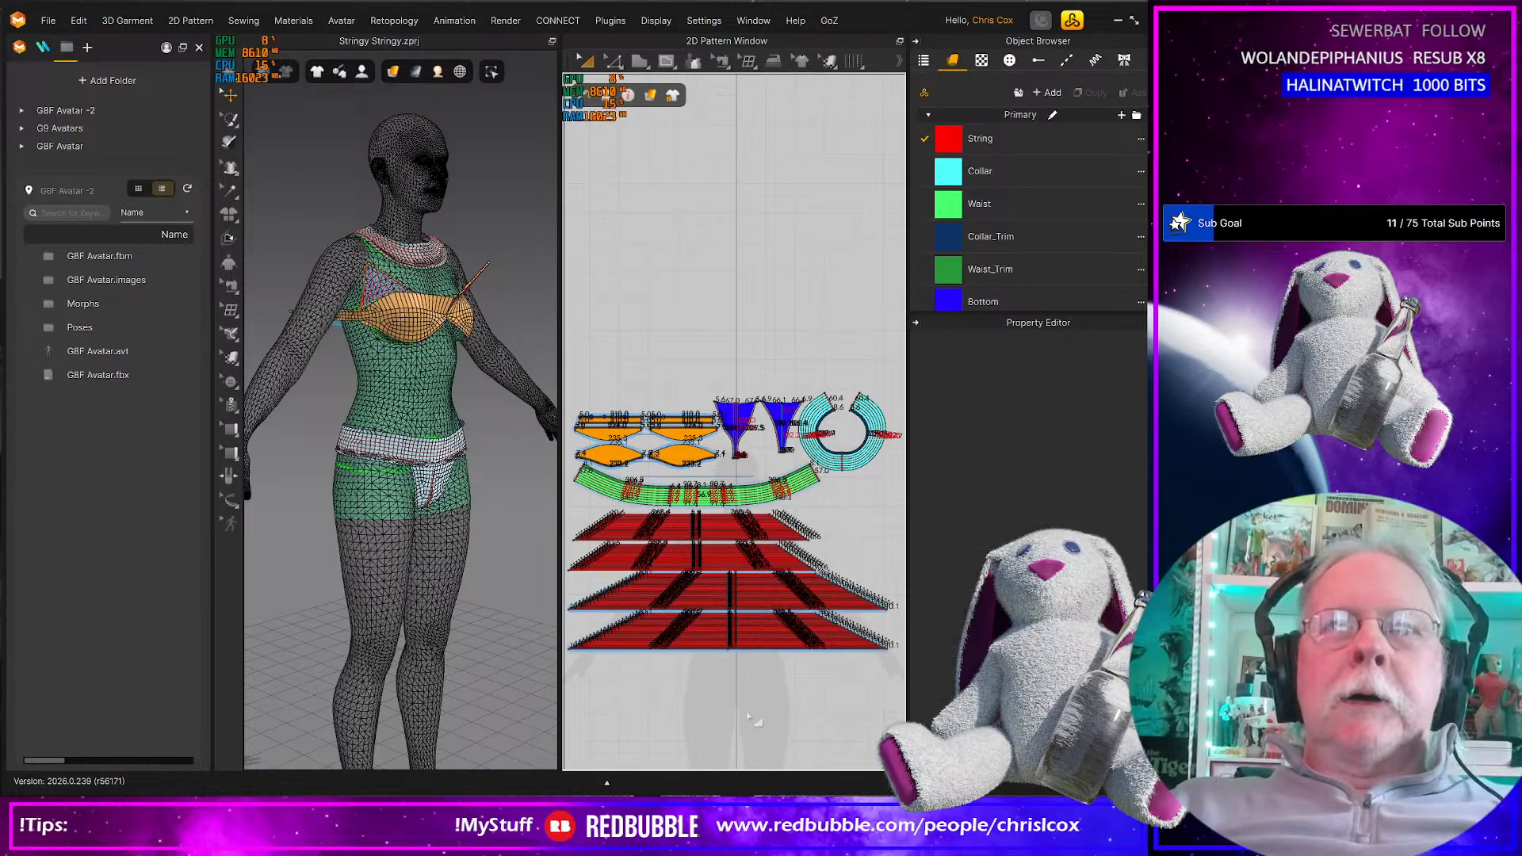
key("ctrl+s")
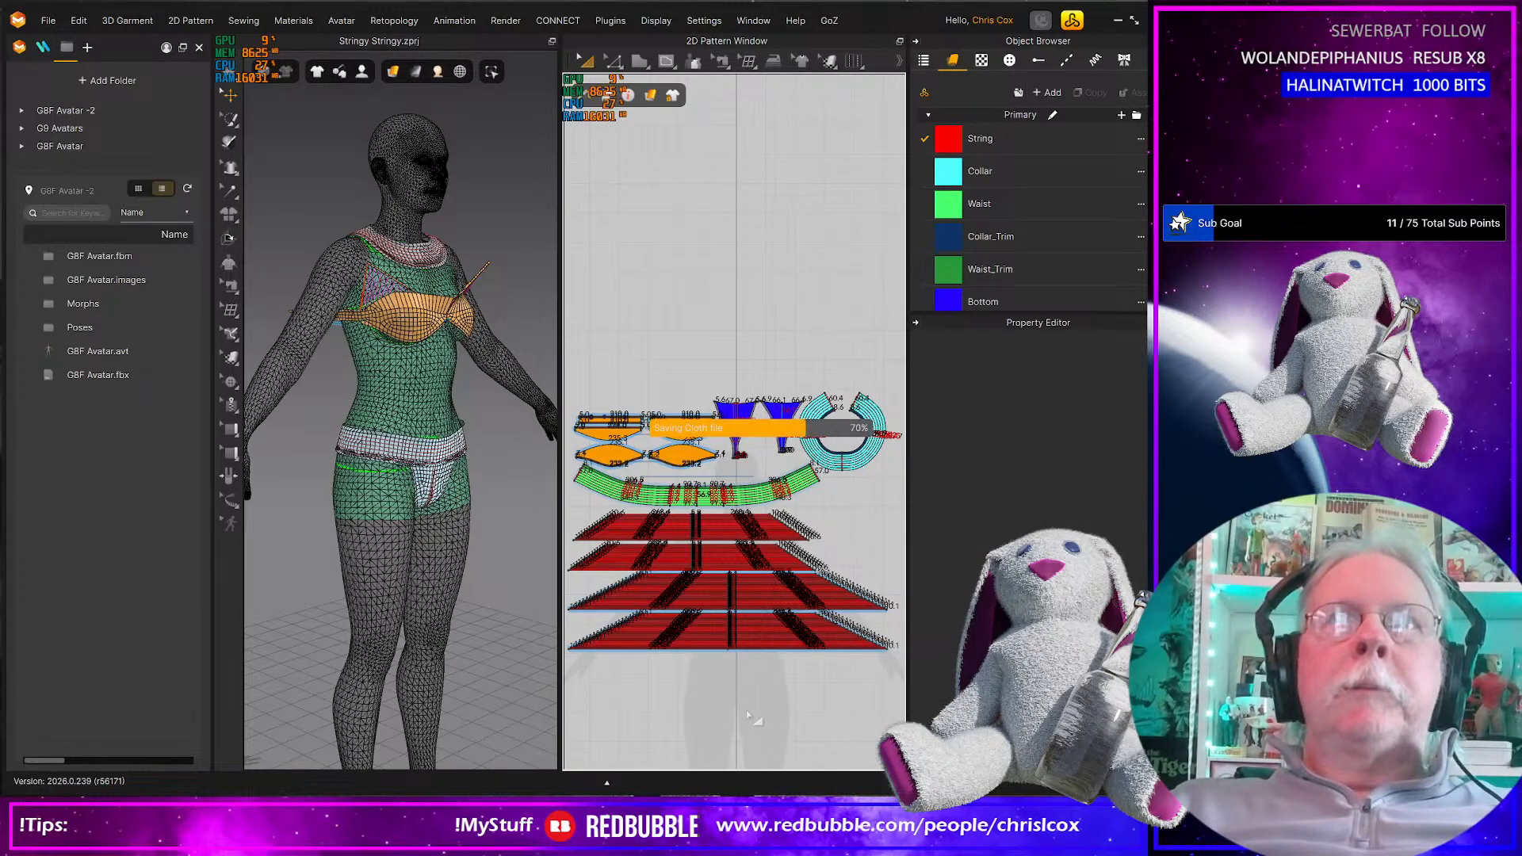
Switch the pattern view to the UV Editor and reset the UVs to the 2D arrangement
right_click(744, 39)
left_click(760, 75)
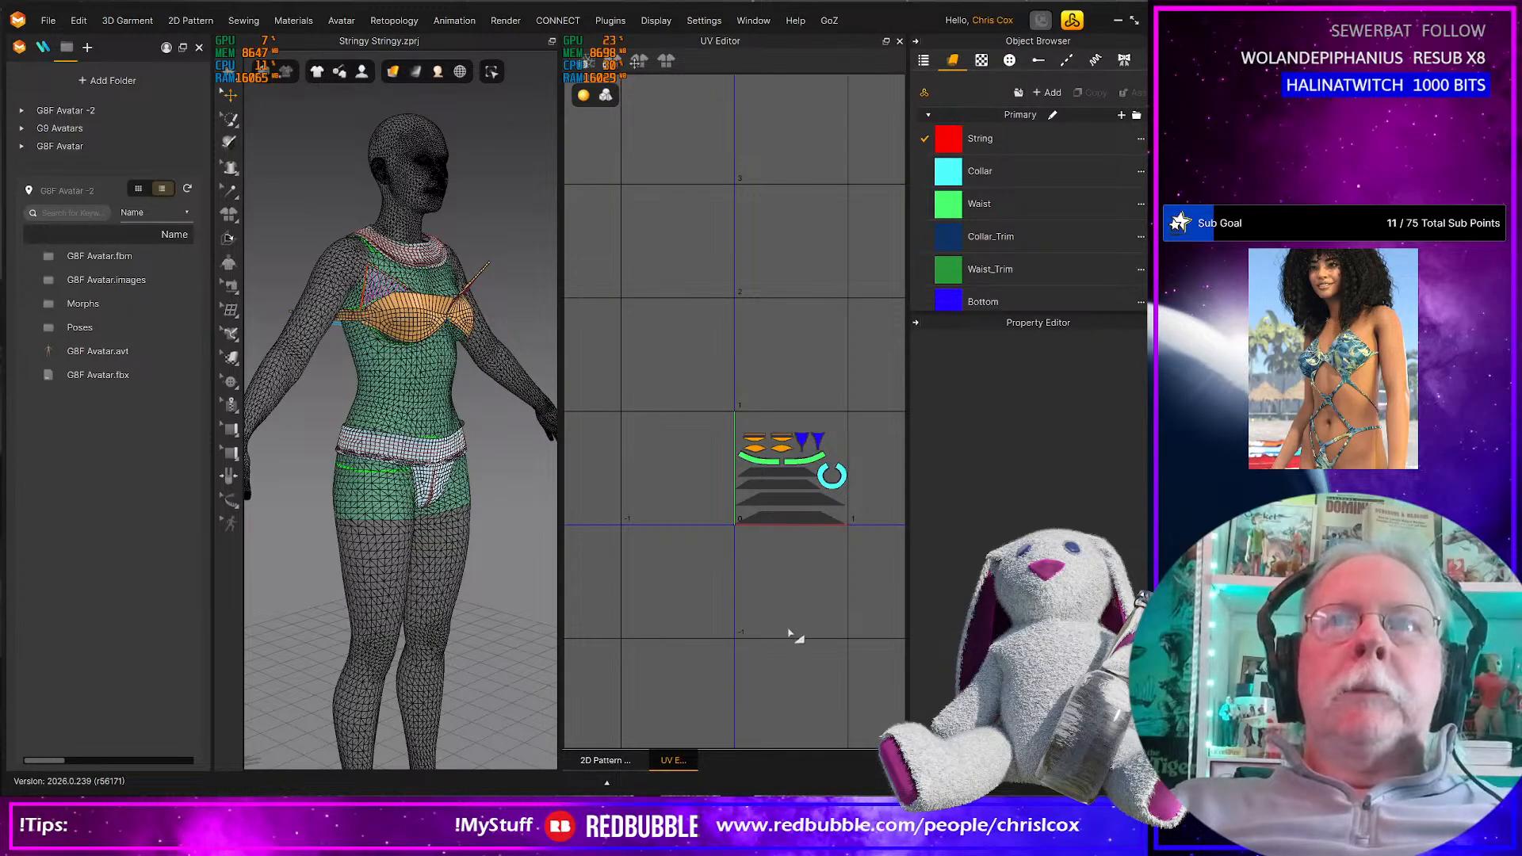
right_click(789, 633)
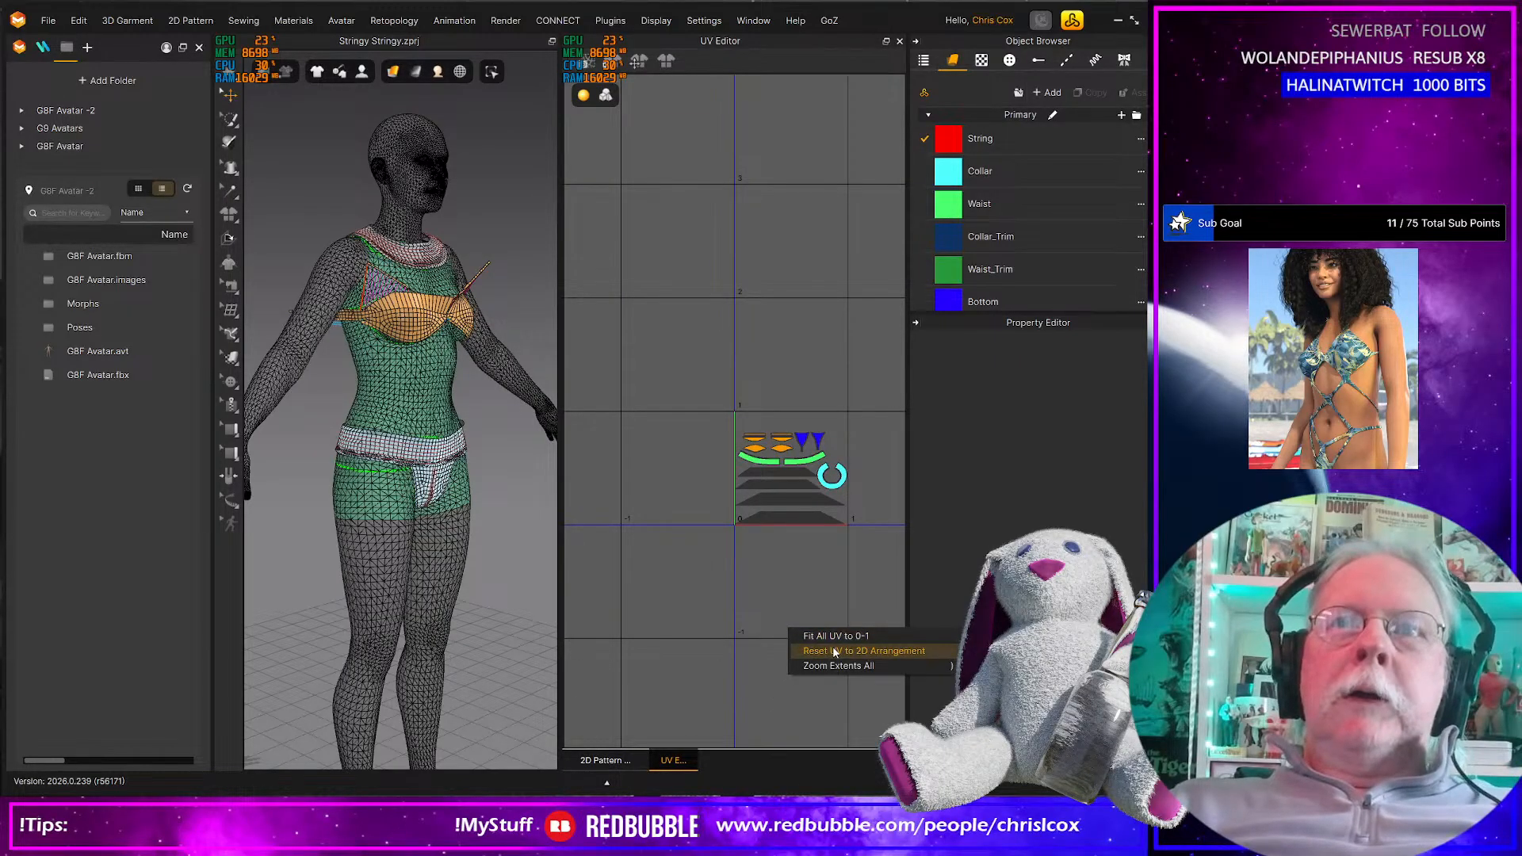
left_click(835, 651)
Fit all UVs to 0-1 using the relative UV coordinate option with a value of 0.010
right_click(797, 640)
left_click(834, 650)
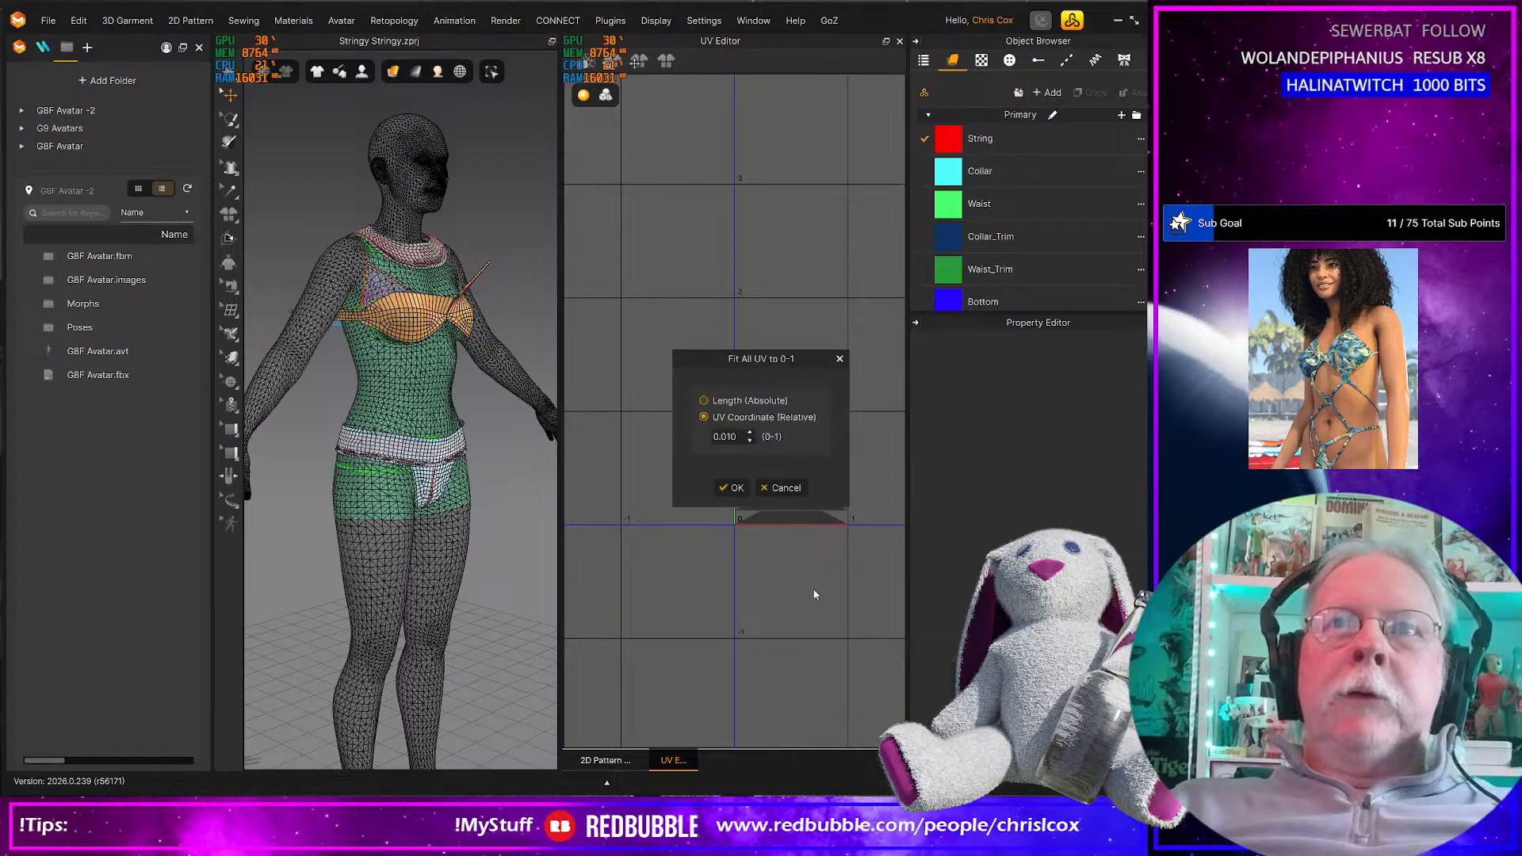
left_click(737, 488)
scroll(787, 527, "up", 6)
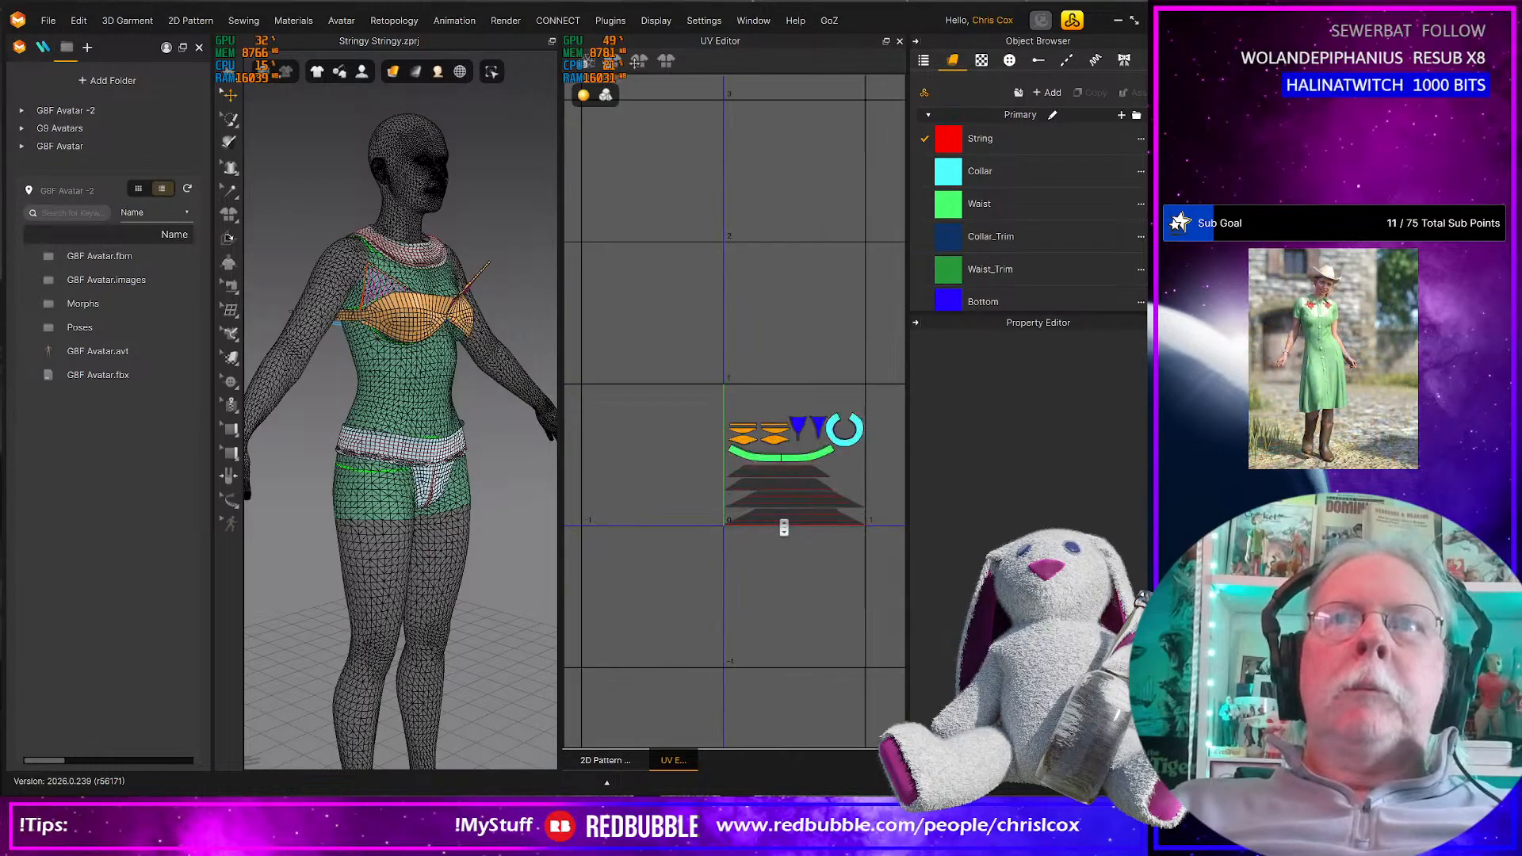
middle_click_drag(784, 527, 703, 547)
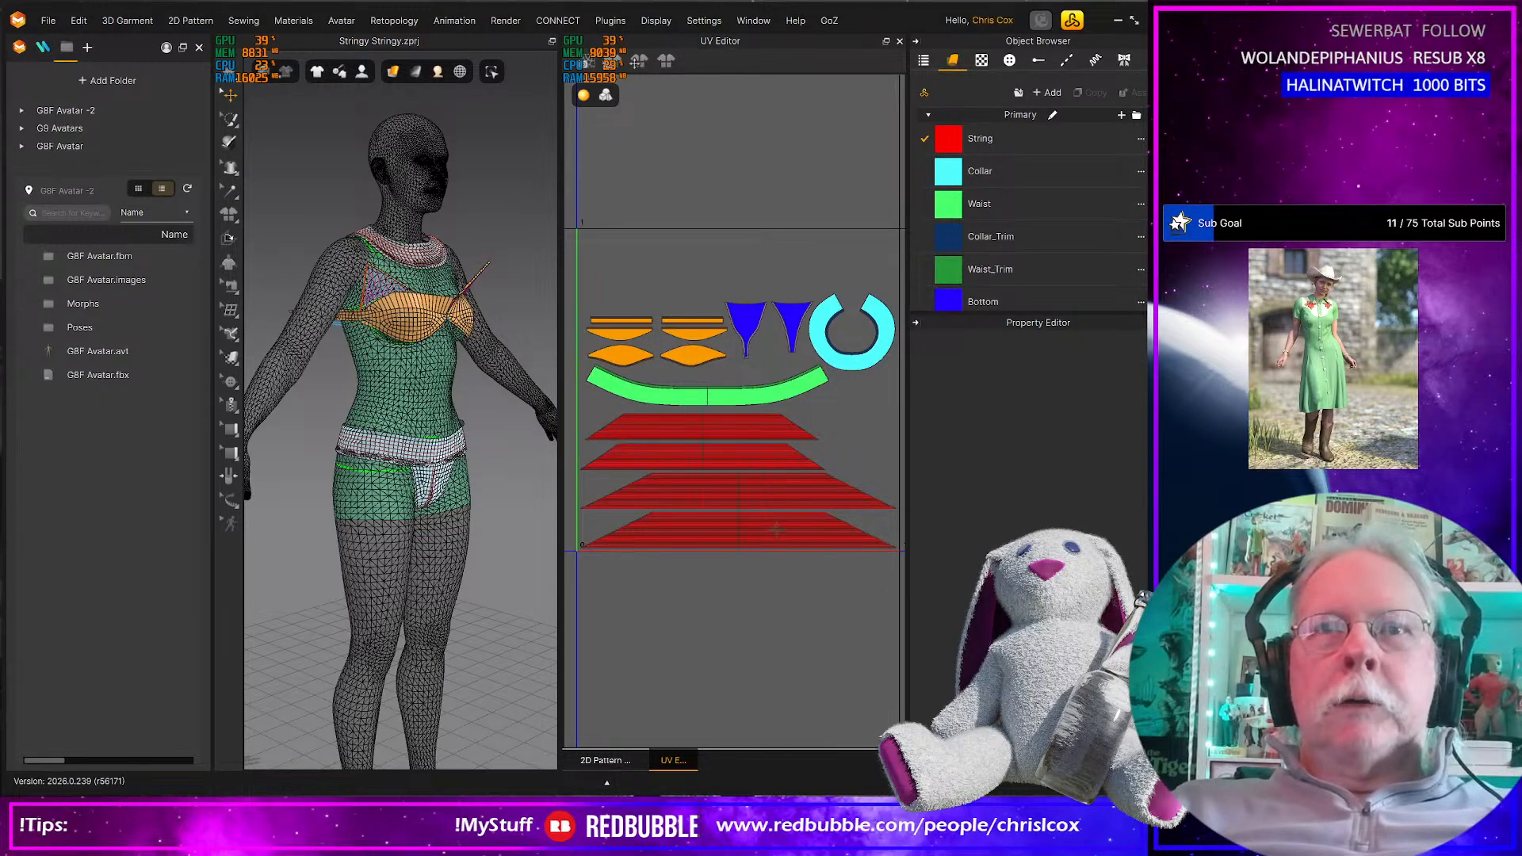
scroll(730, 608, "down", 2)
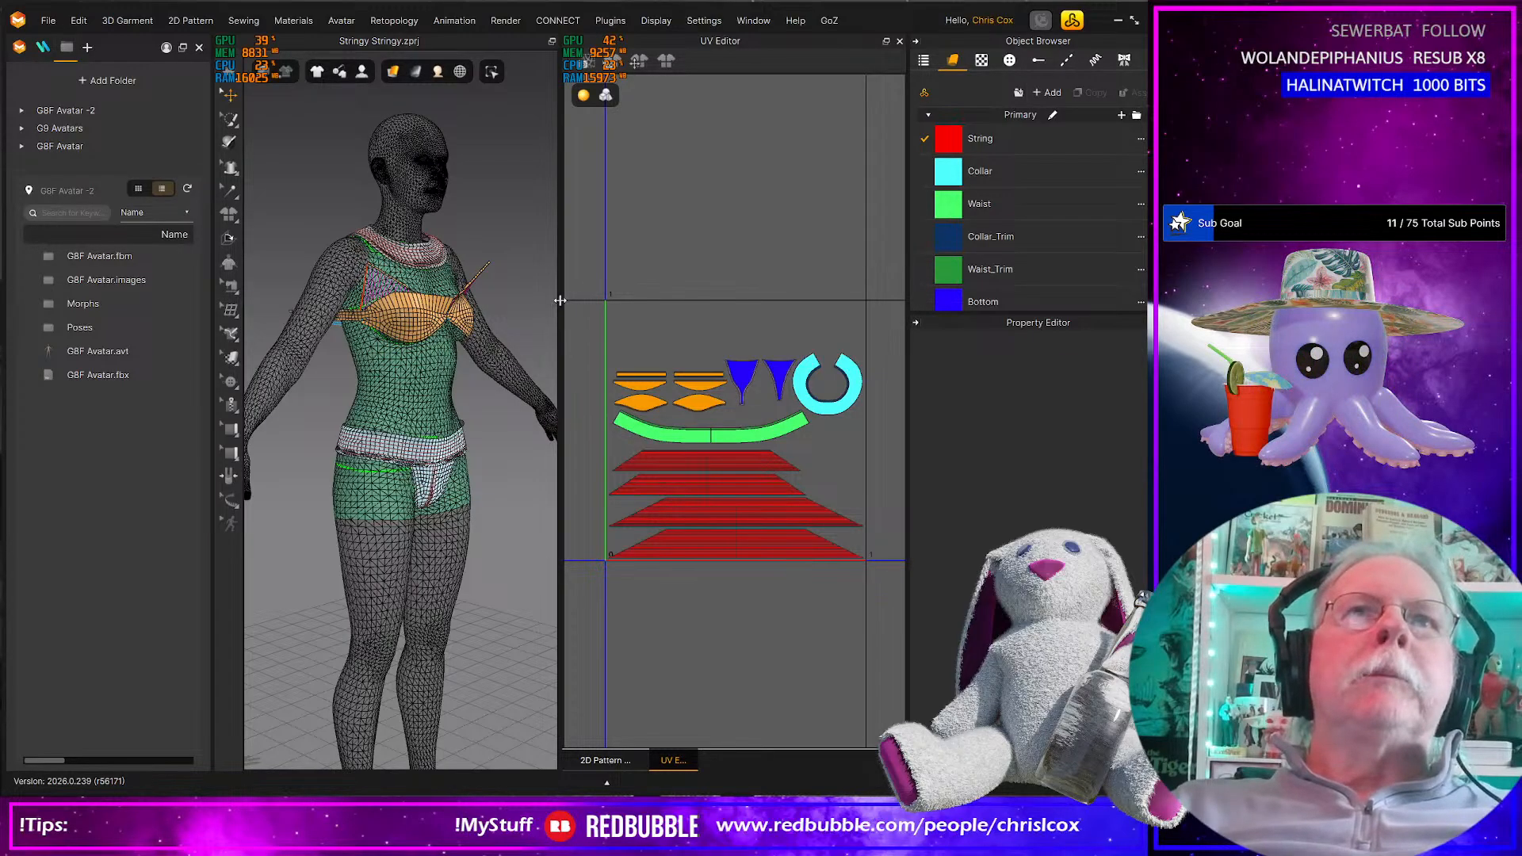
Widen the 3D view and turn off the wireframe display on both the avatar and the garment
left_click_drag(561, 298, 686, 298)
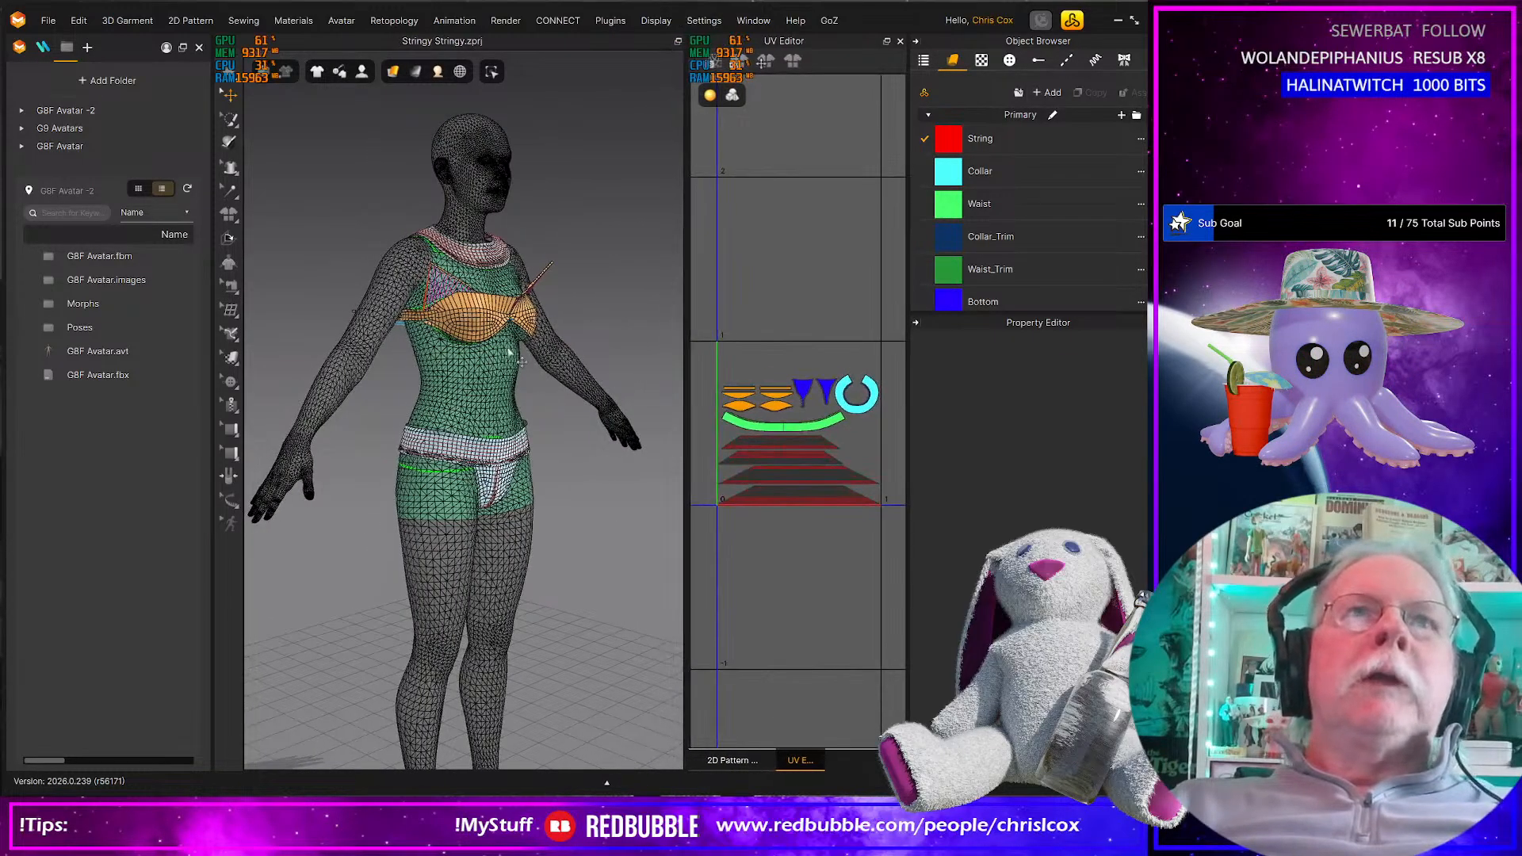
left_click(439, 78)
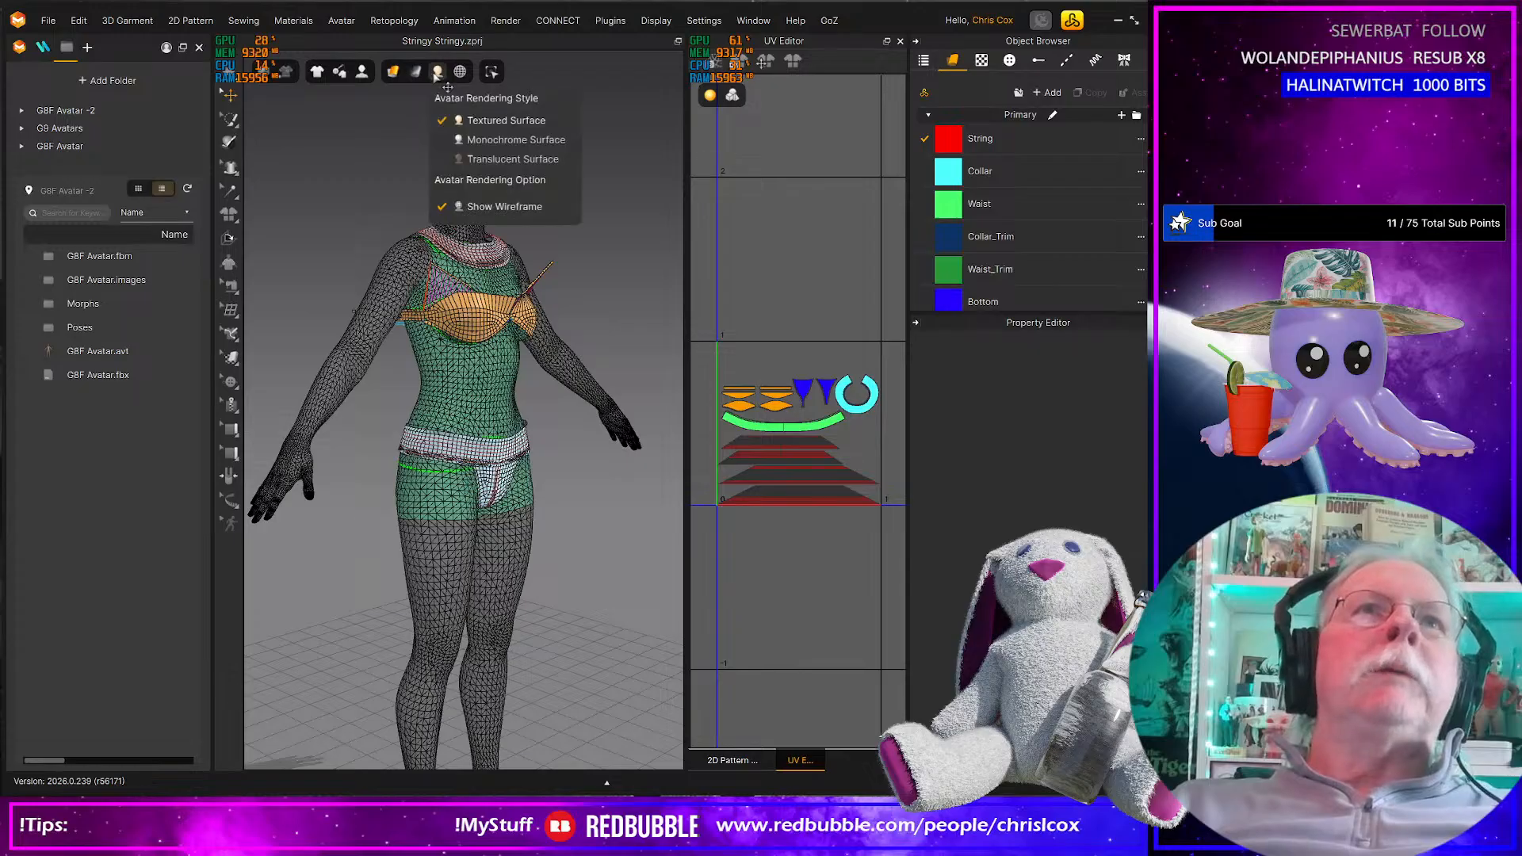
left_click(485, 211)
right_click_drag(567, 433, 515, 394)
mouse_move(411, 73)
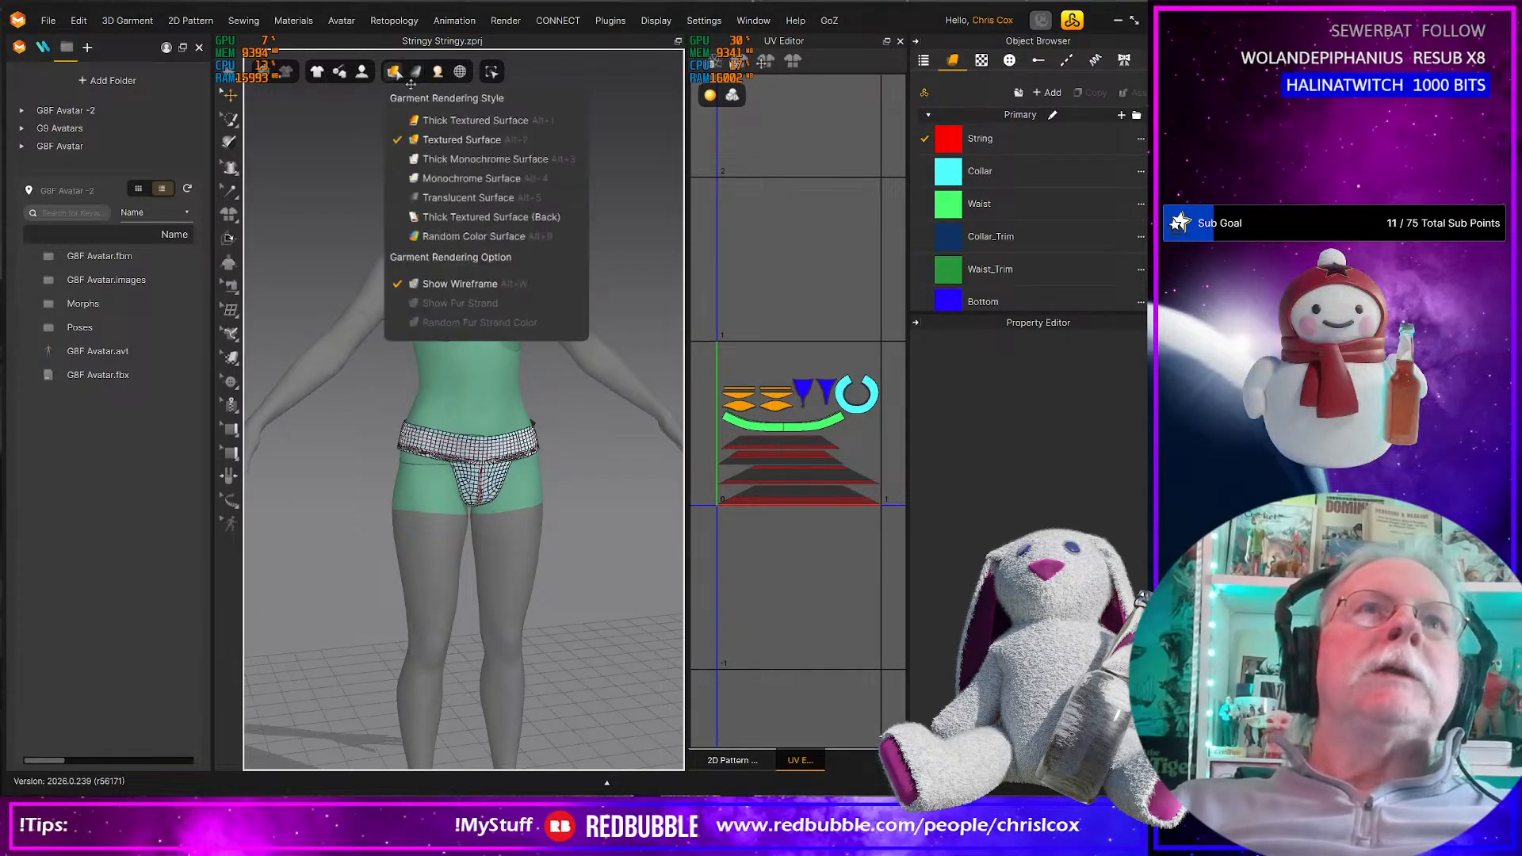
left_click(450, 283)
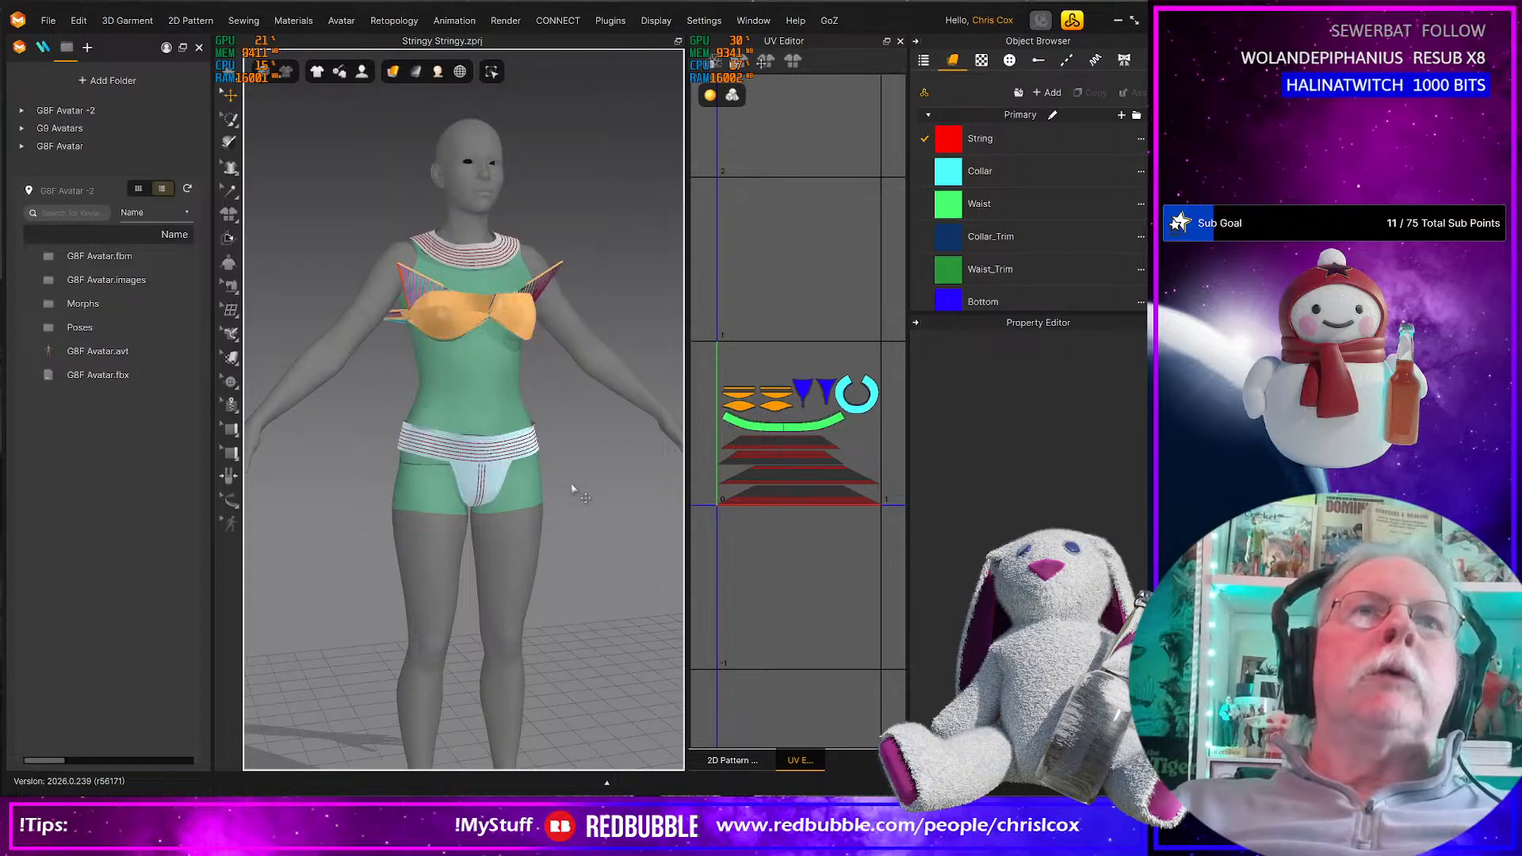
Run the garment simulation and grab one bra cup to test how the top settles on the avatar
scroll(574, 493, "up", 2)
scroll(573, 495, "down", 4)
right_click_drag(576, 487, 521, 388)
key("space")
left_click(504, 282)
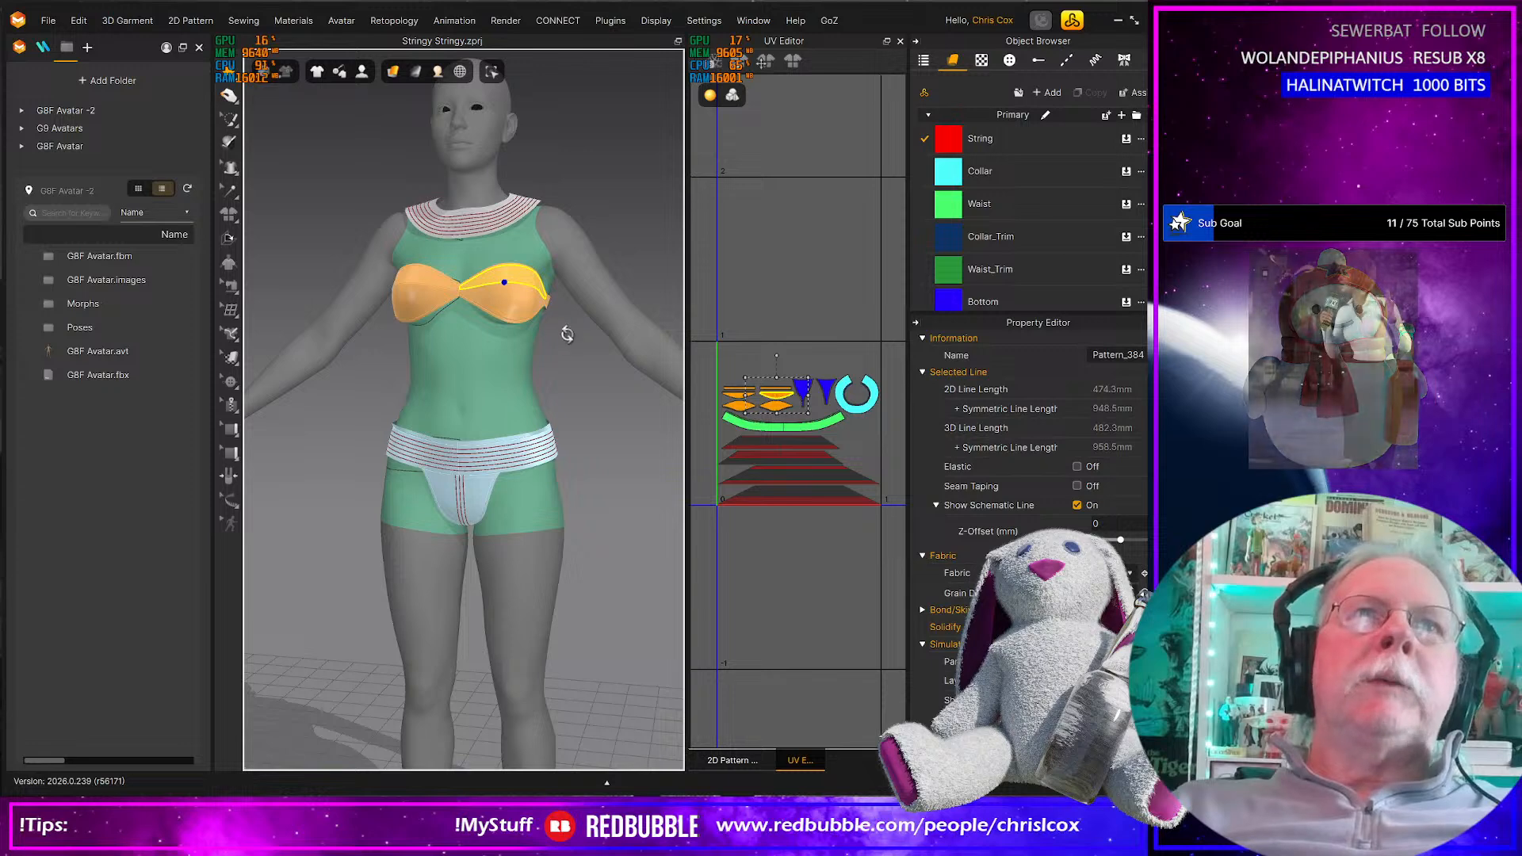
From behind the avatar, select and tug both back strap pieces of the top during simulation to straighten the band
right_click_drag(560, 333, 309, 339)
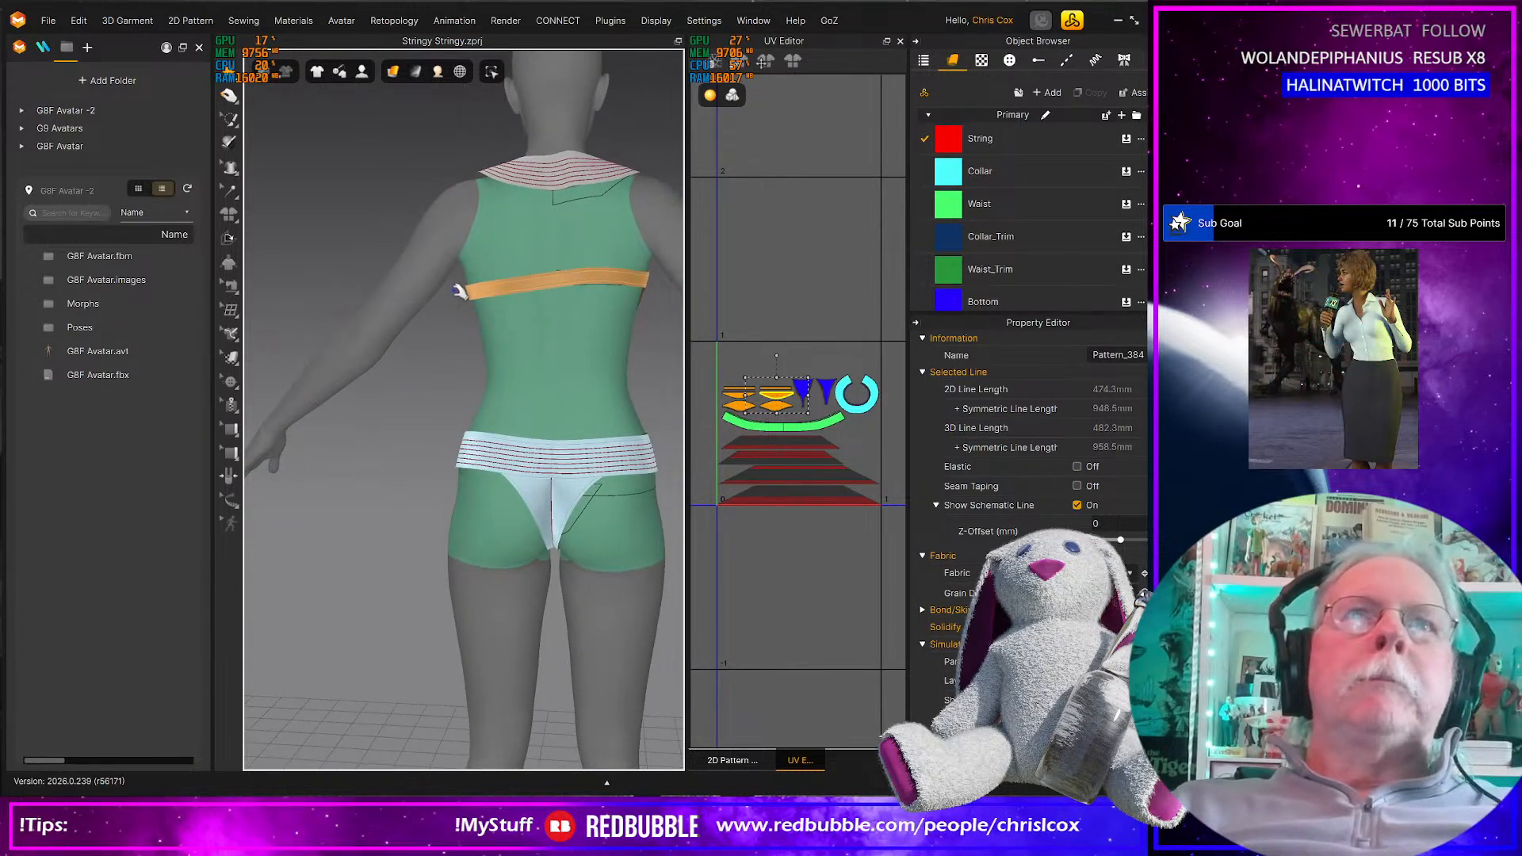
left_click(472, 279)
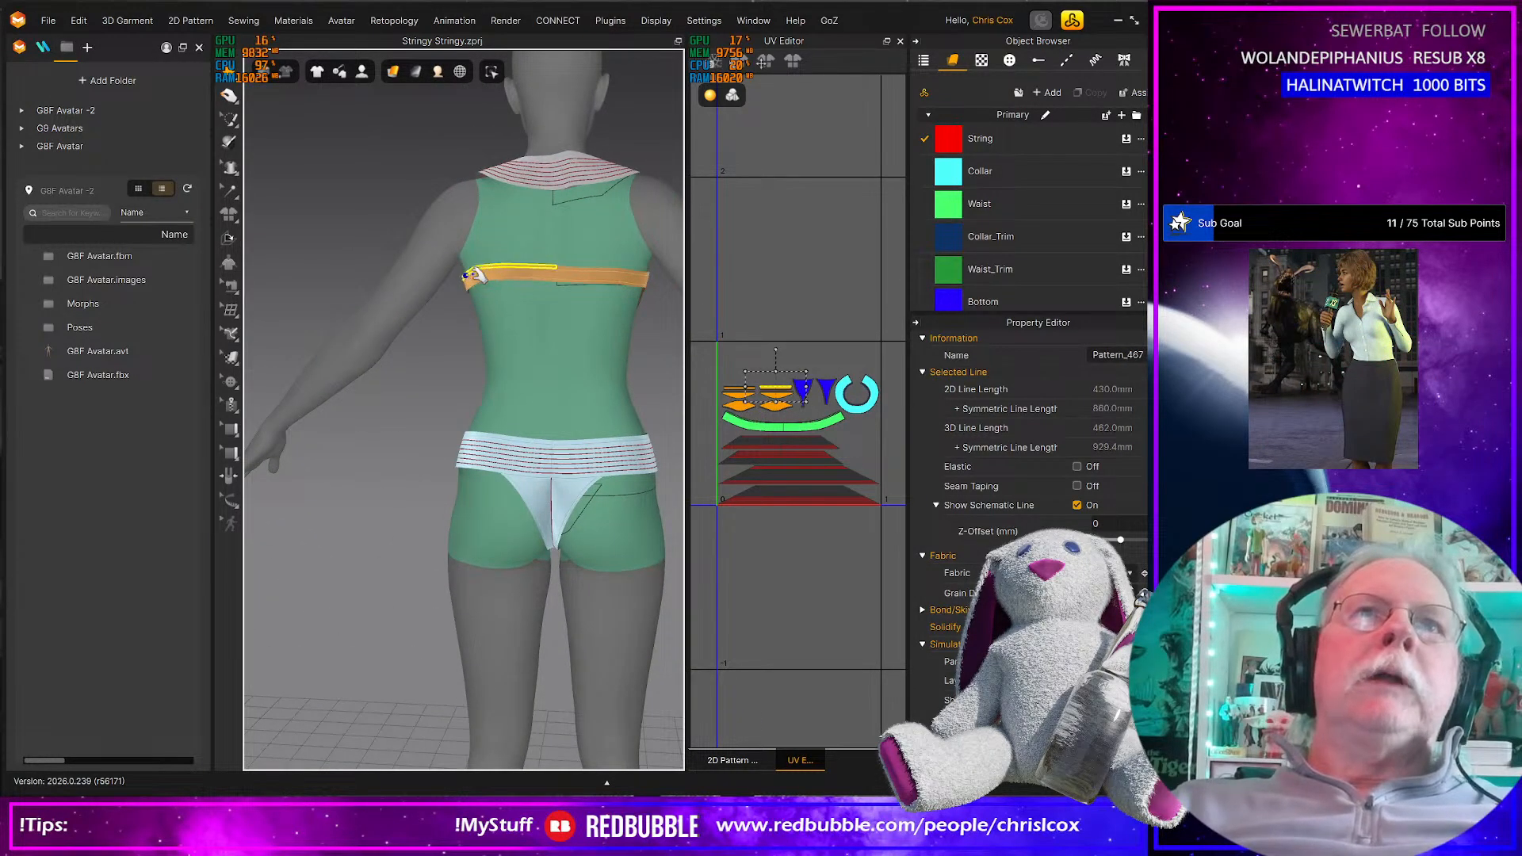
left_click(634, 285)
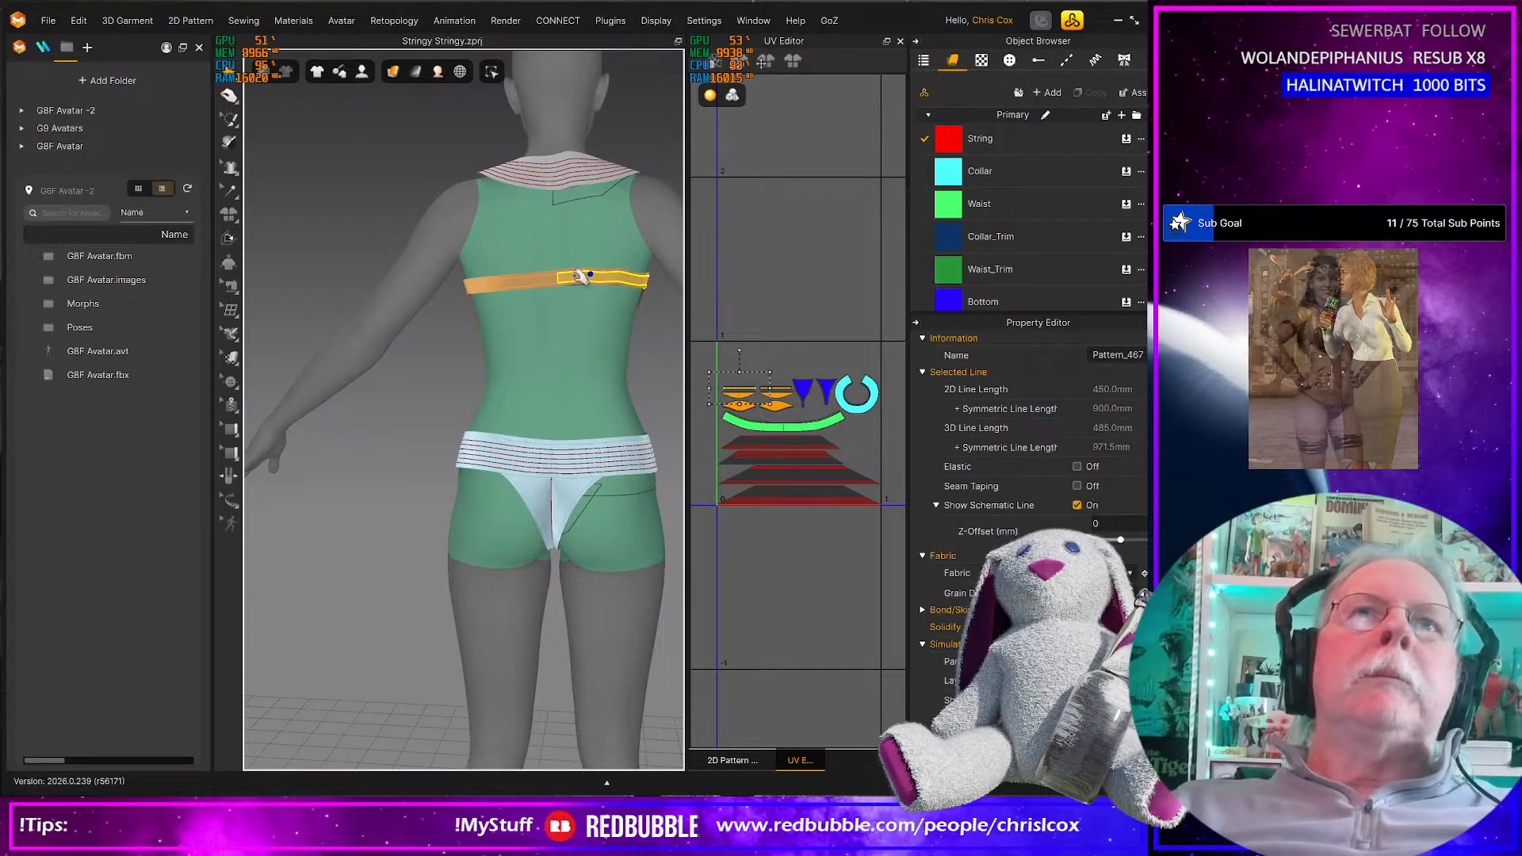
left_click(490, 275)
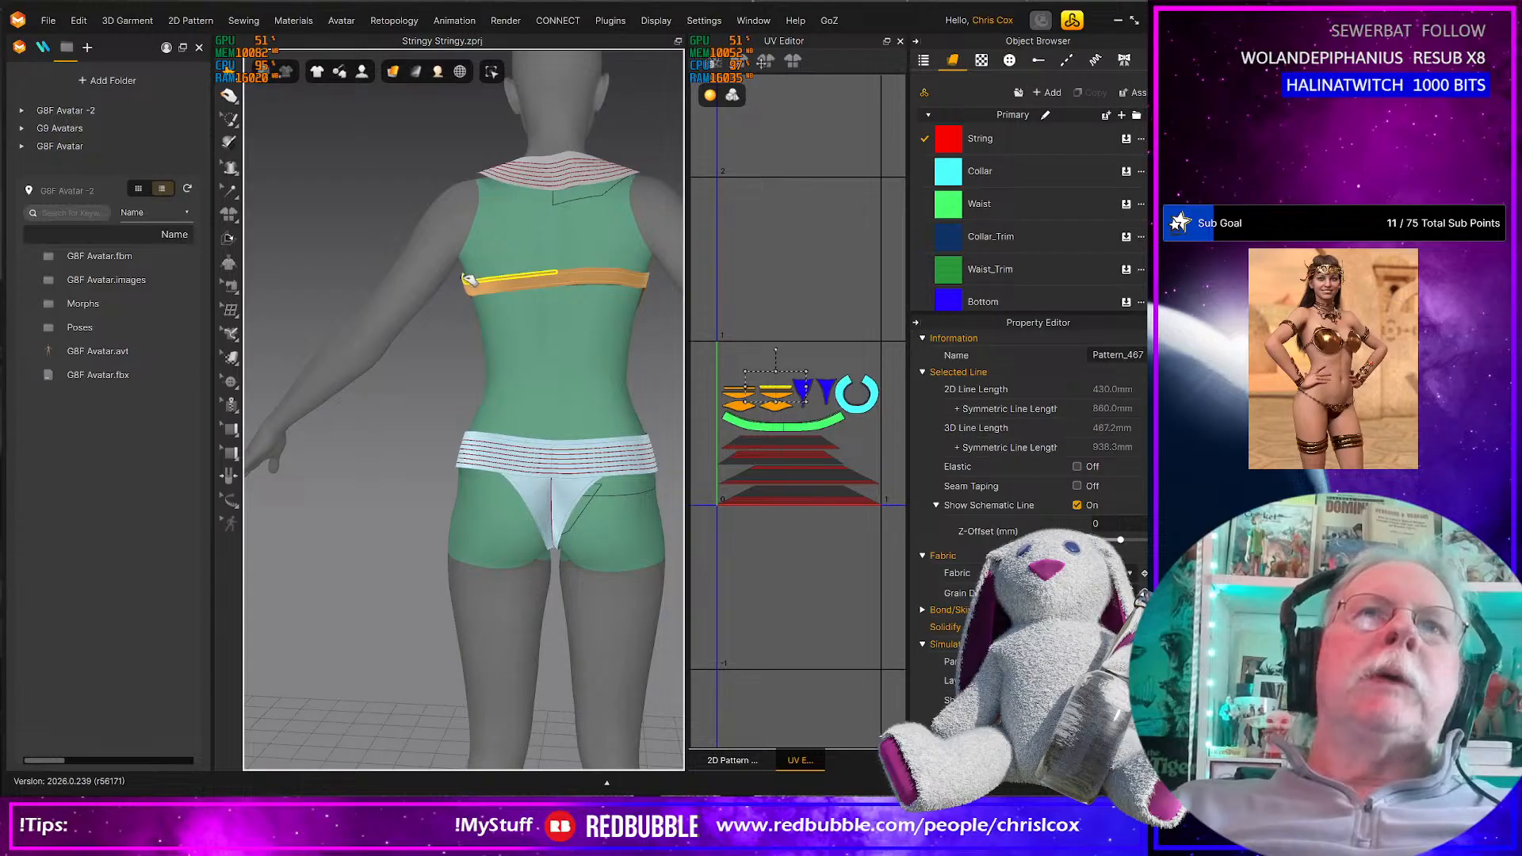
left_click_drag(490, 280, 478, 284)
right_click_drag(478, 284, 761, 357)
Inspect the top pieces in the UV layout, return to the 2D Pattern Window and widen it against the 3D view
scroll(773, 382, "up", 5)
middle_click_drag(772, 382, 871, 349)
scroll(824, 357, "down", 3)
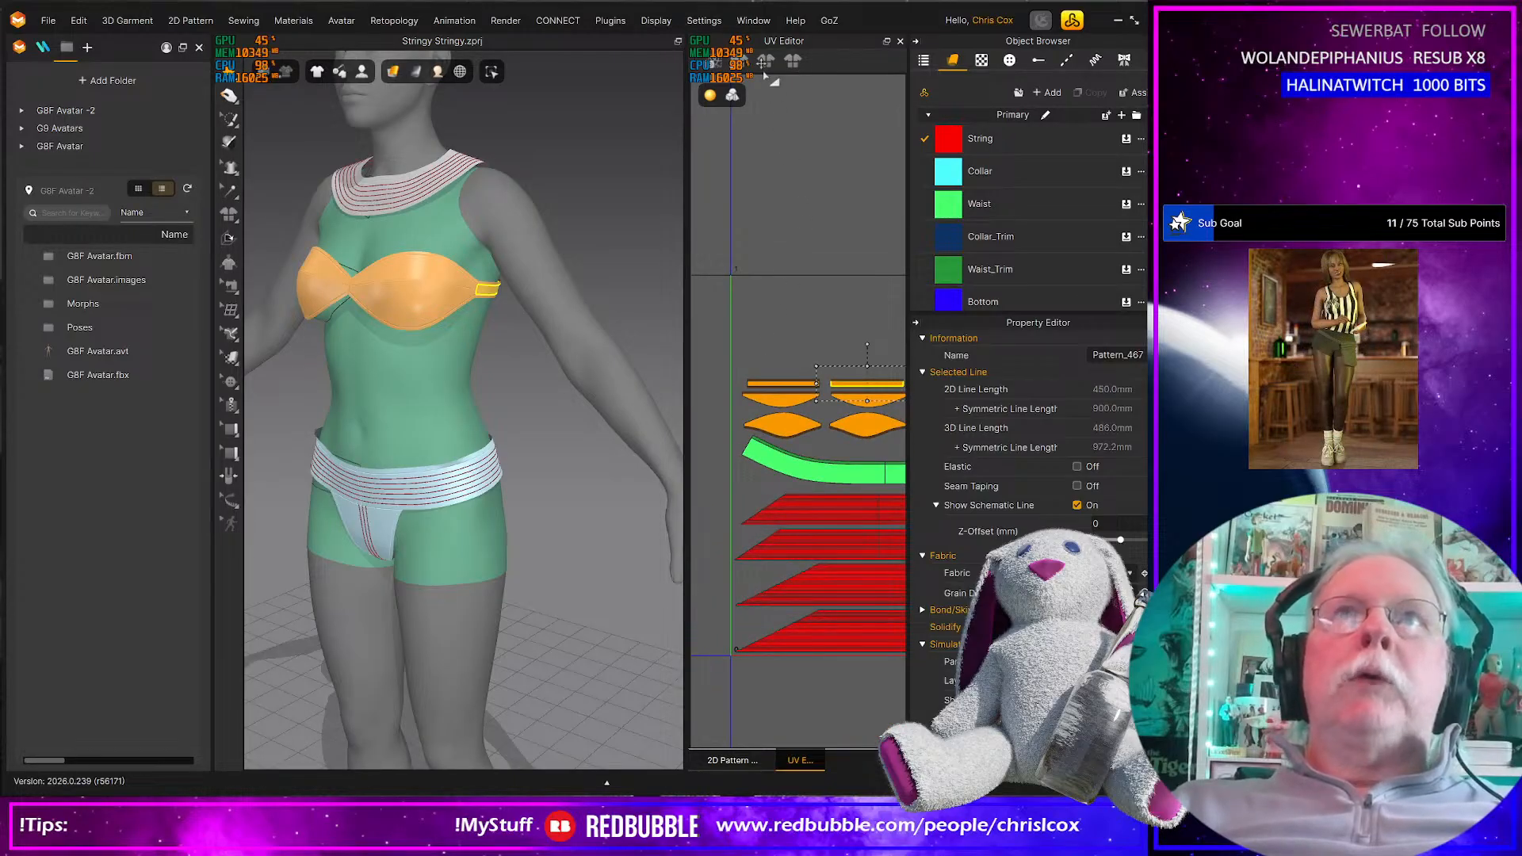
left_click(733, 759)
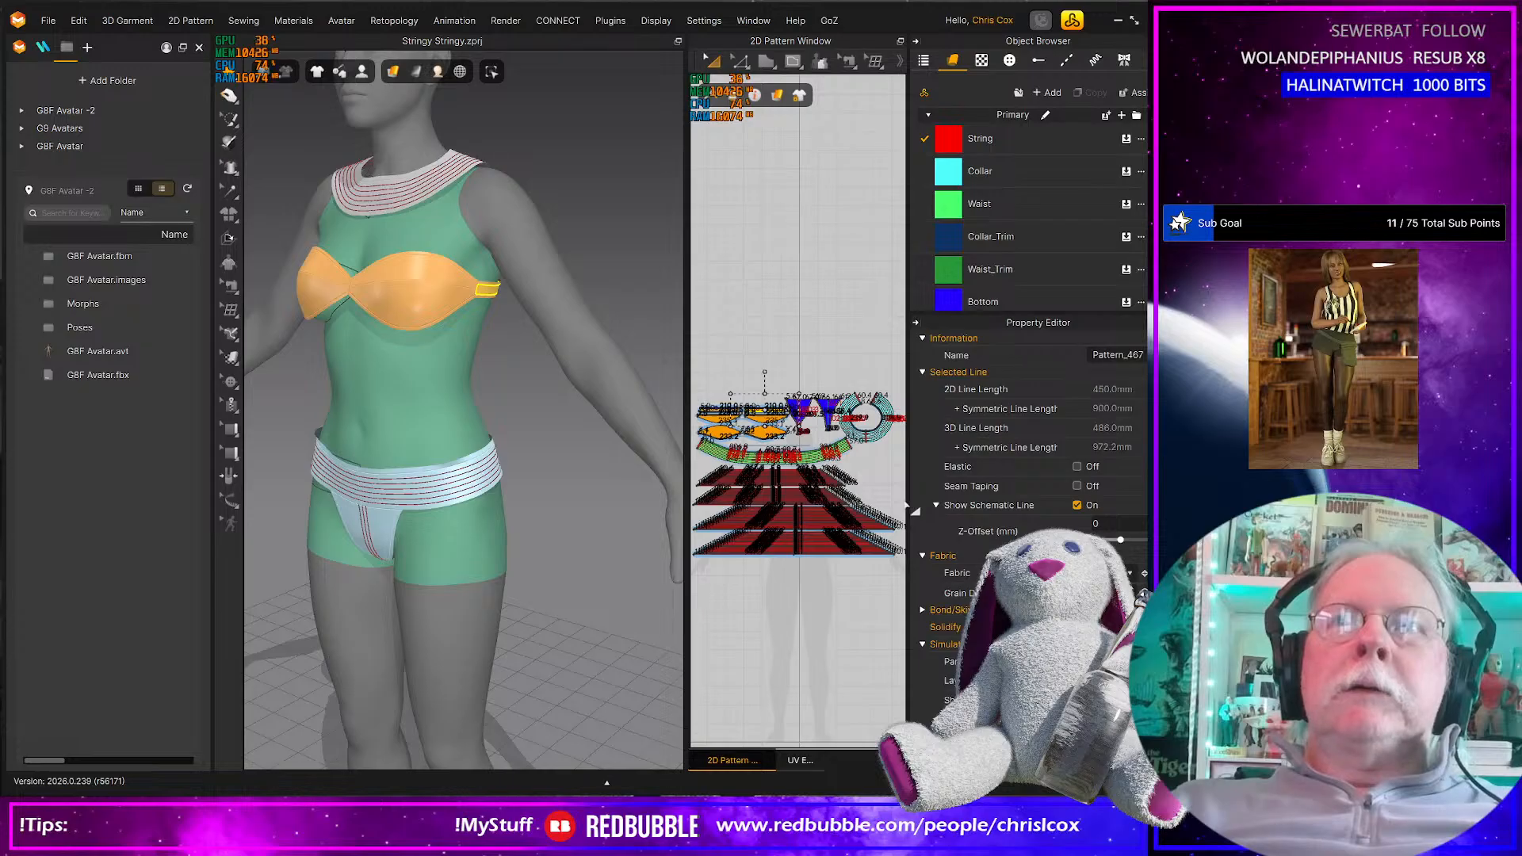
left_click(906, 504)
left_click_drag(909, 504, 1117, 512)
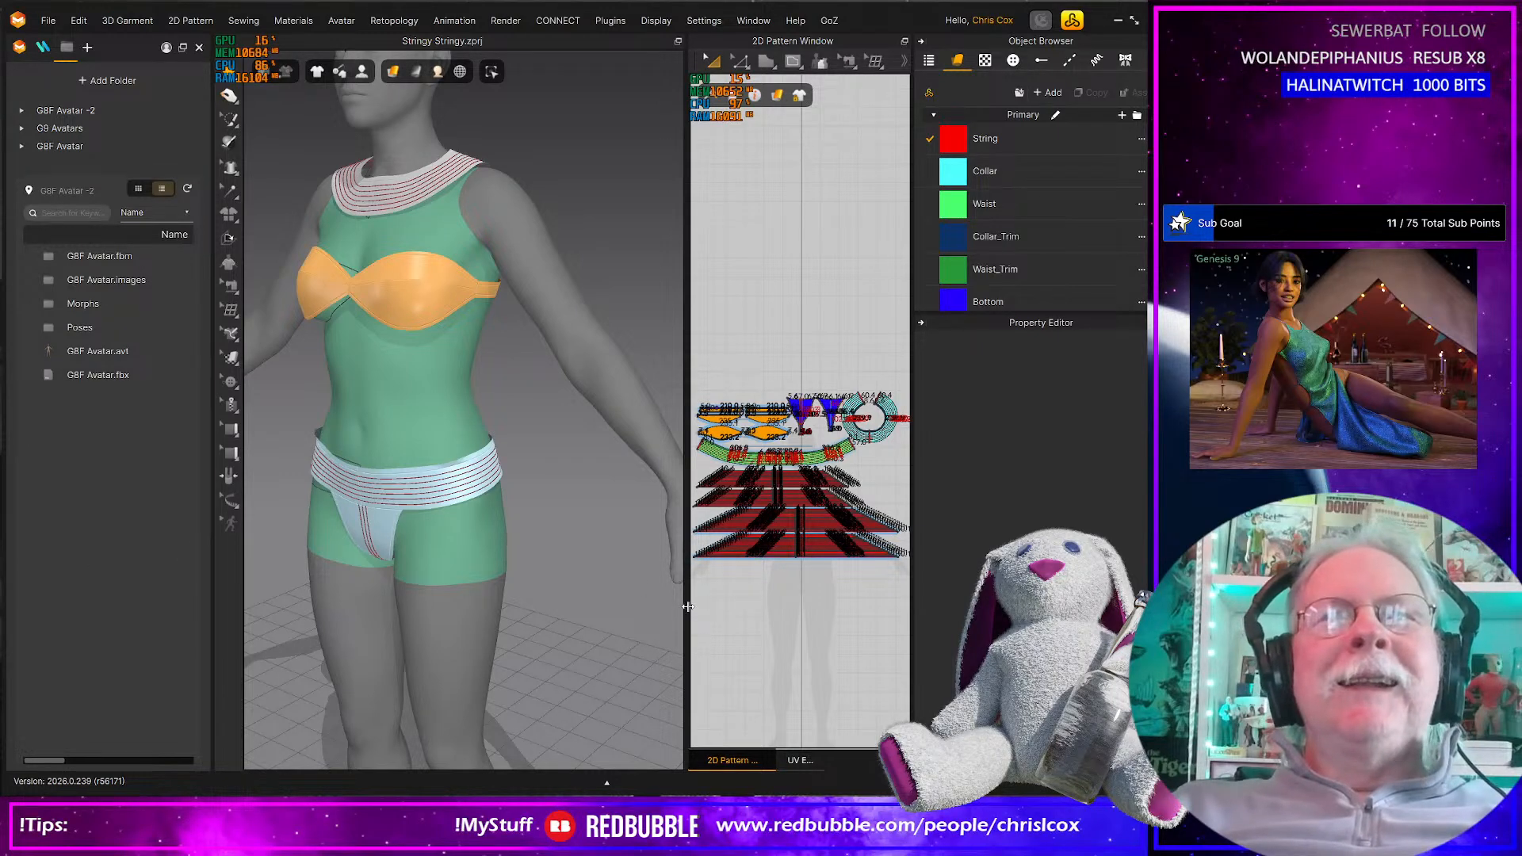
left_click_drag(687, 606, 575, 584)
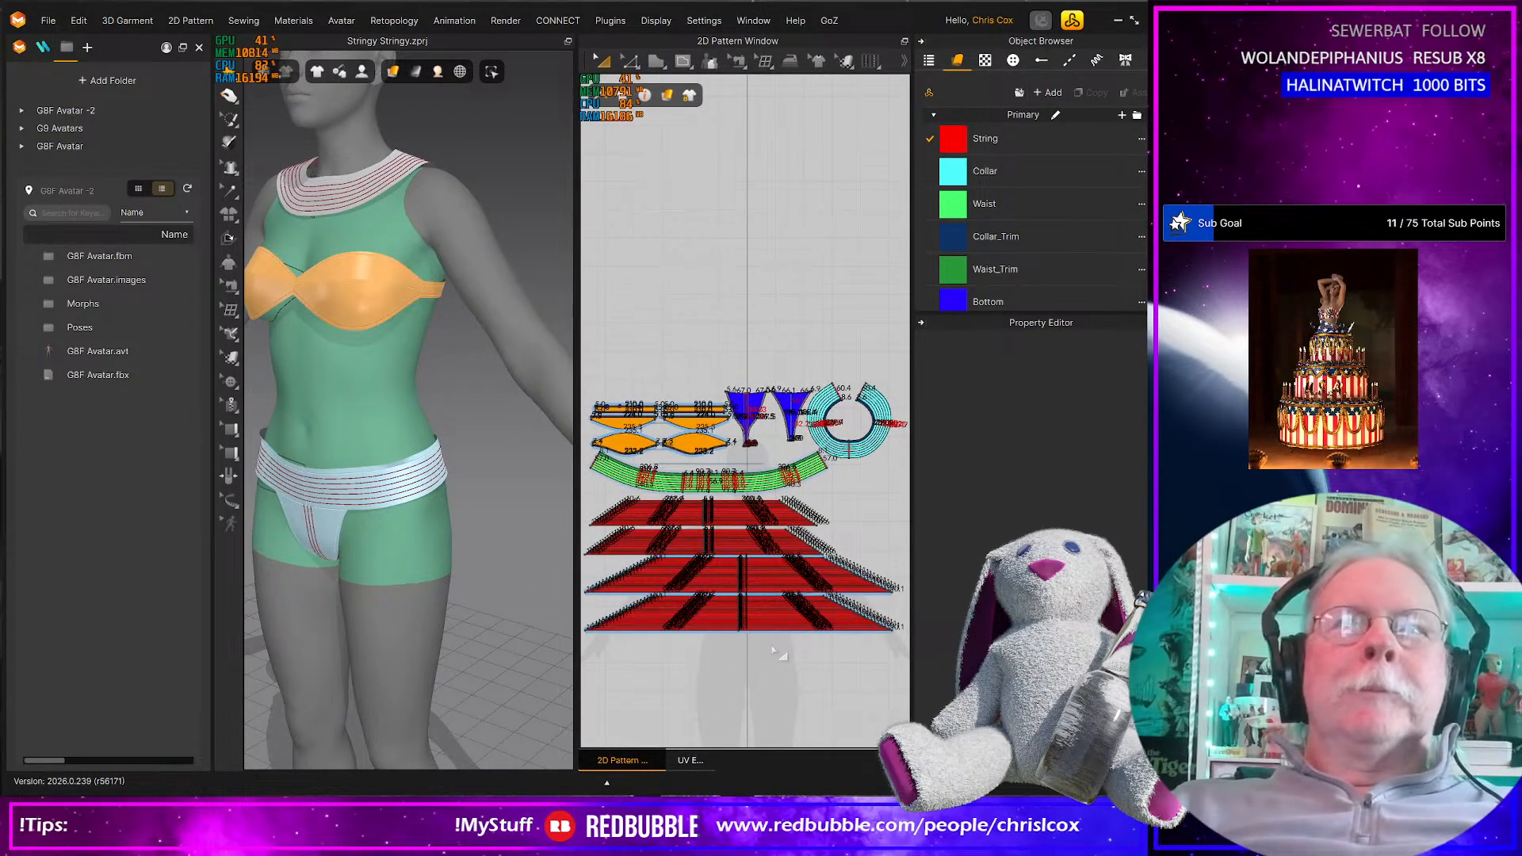
scroll(776, 654, "down", 2)
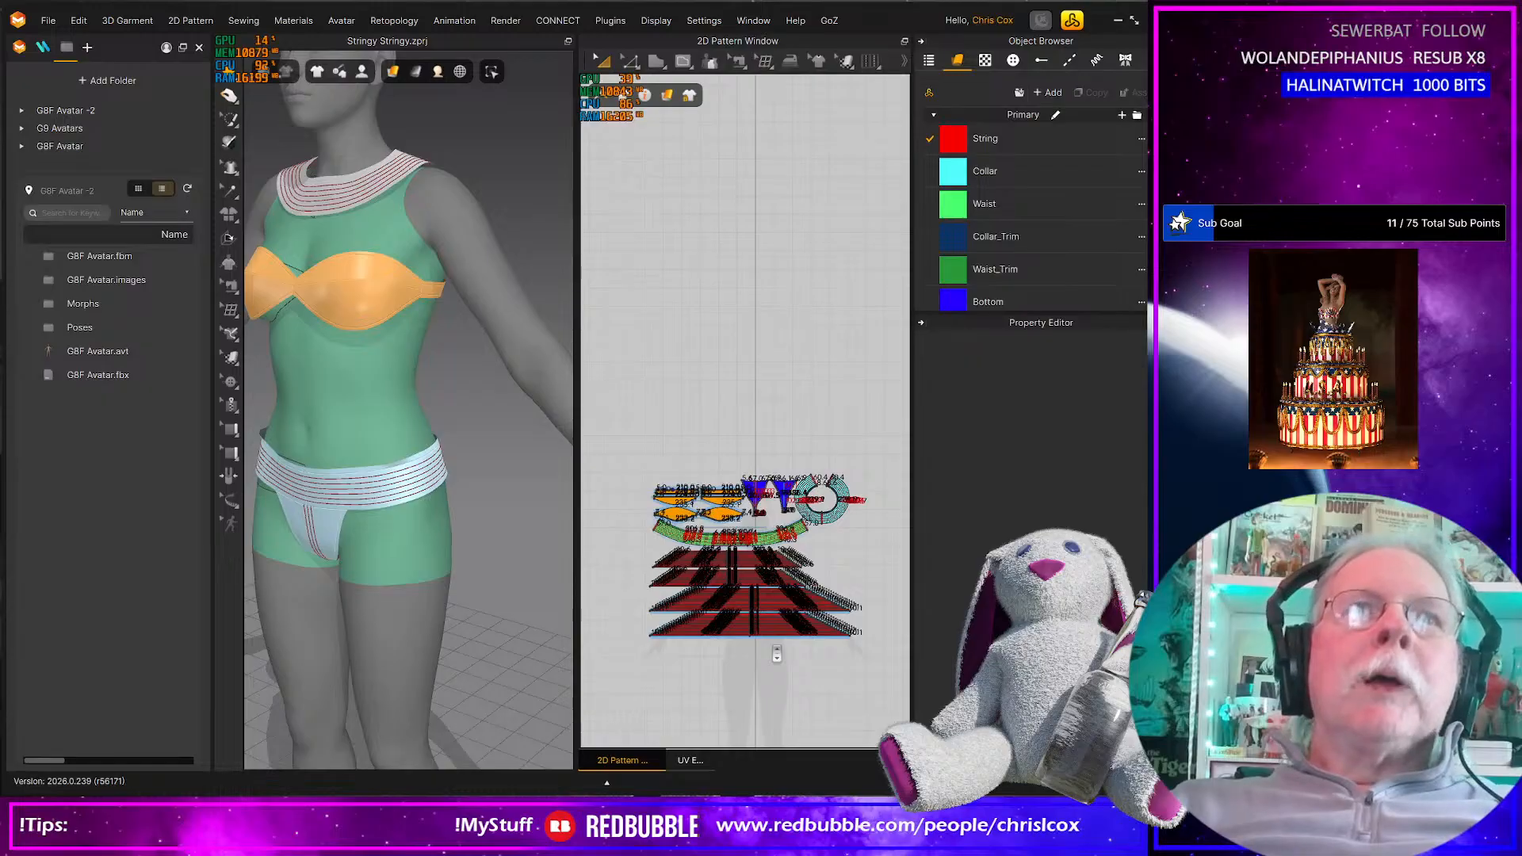
scroll(646, 472, "up", 2)
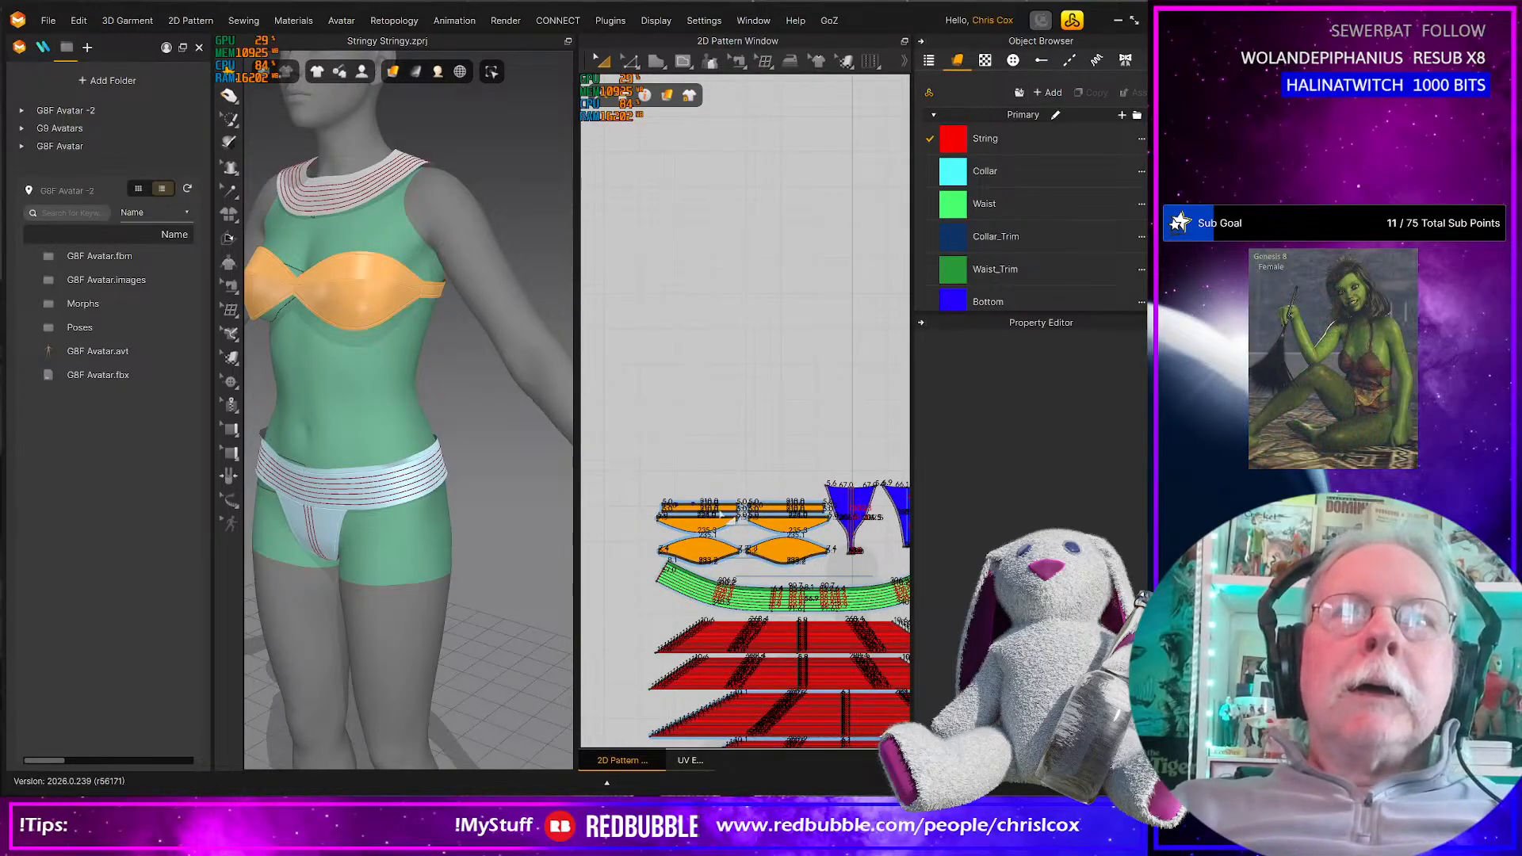
Freeze the bra top pieces, and select the bottoms, waistband and collar patterns to make sure they are frozen too
left_click_drag(622, 455, 832, 572)
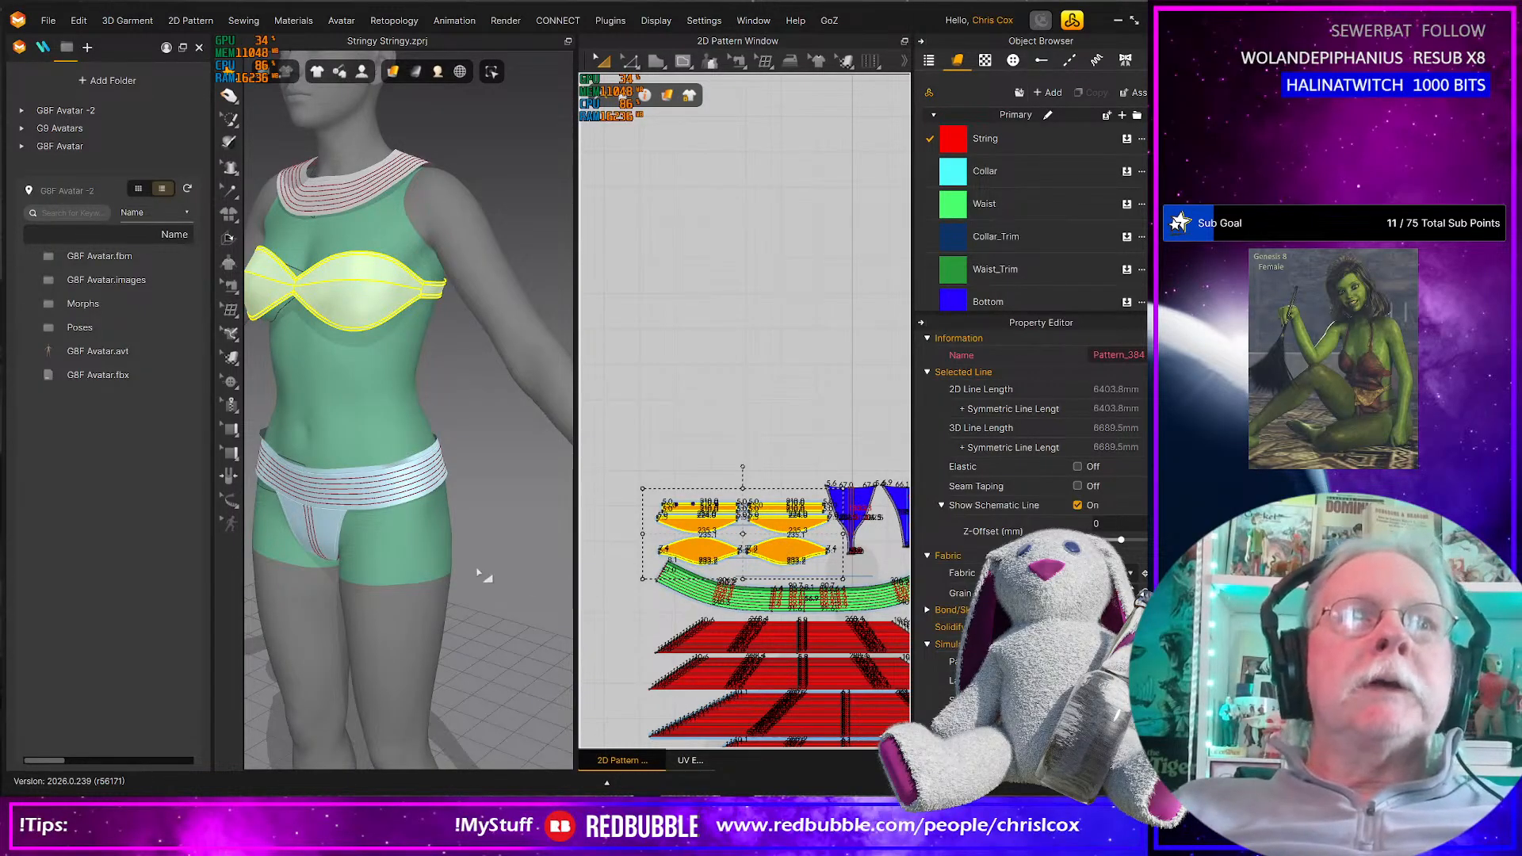
scroll(440, 541, "down", 5)
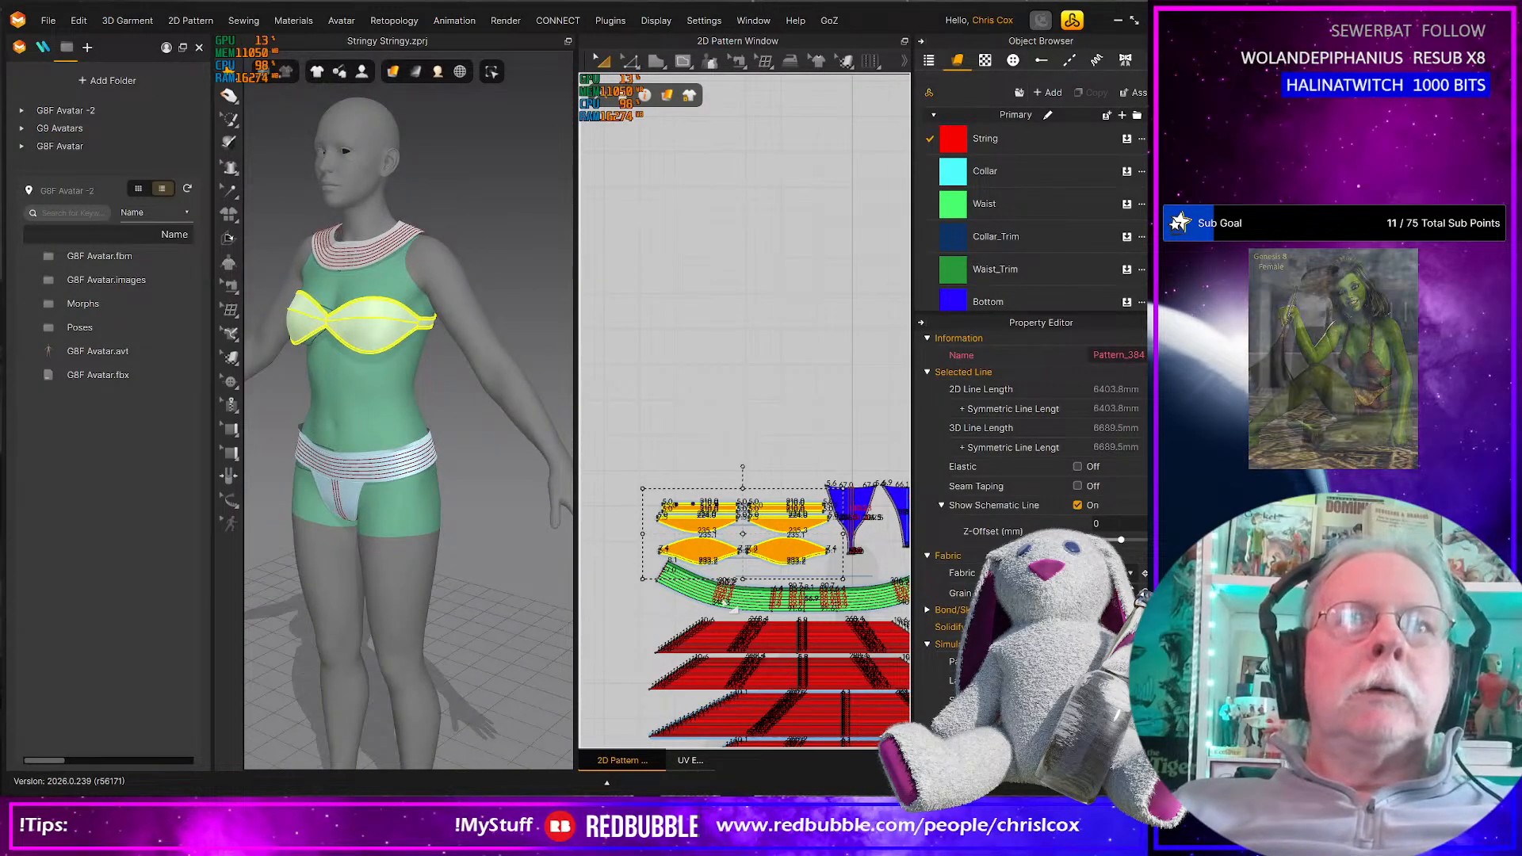
middle_click_drag(695, 536, 656, 461)
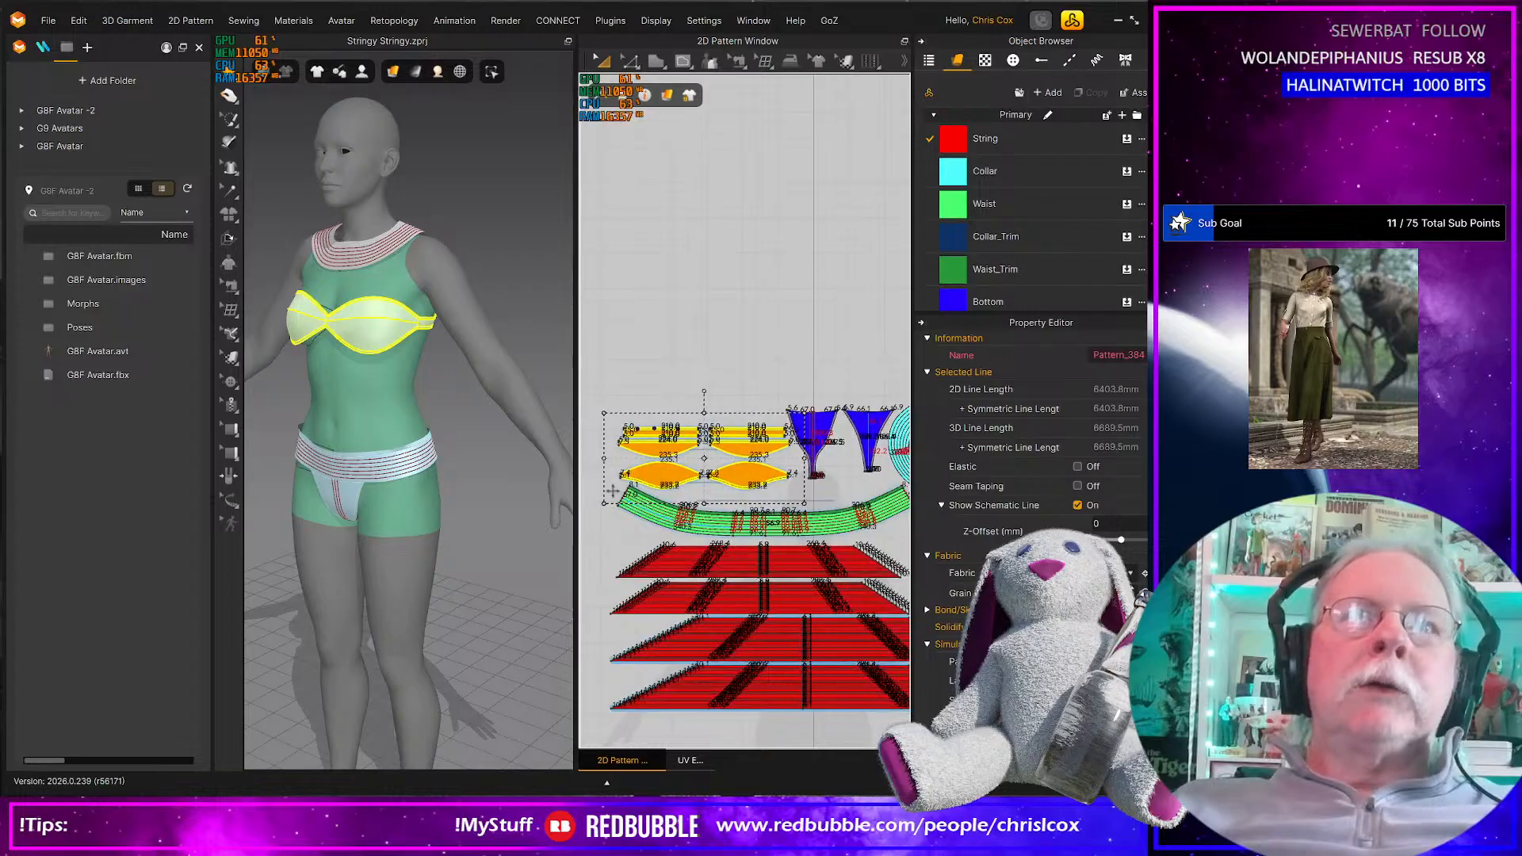
left_click_drag(771, 374, 901, 482)
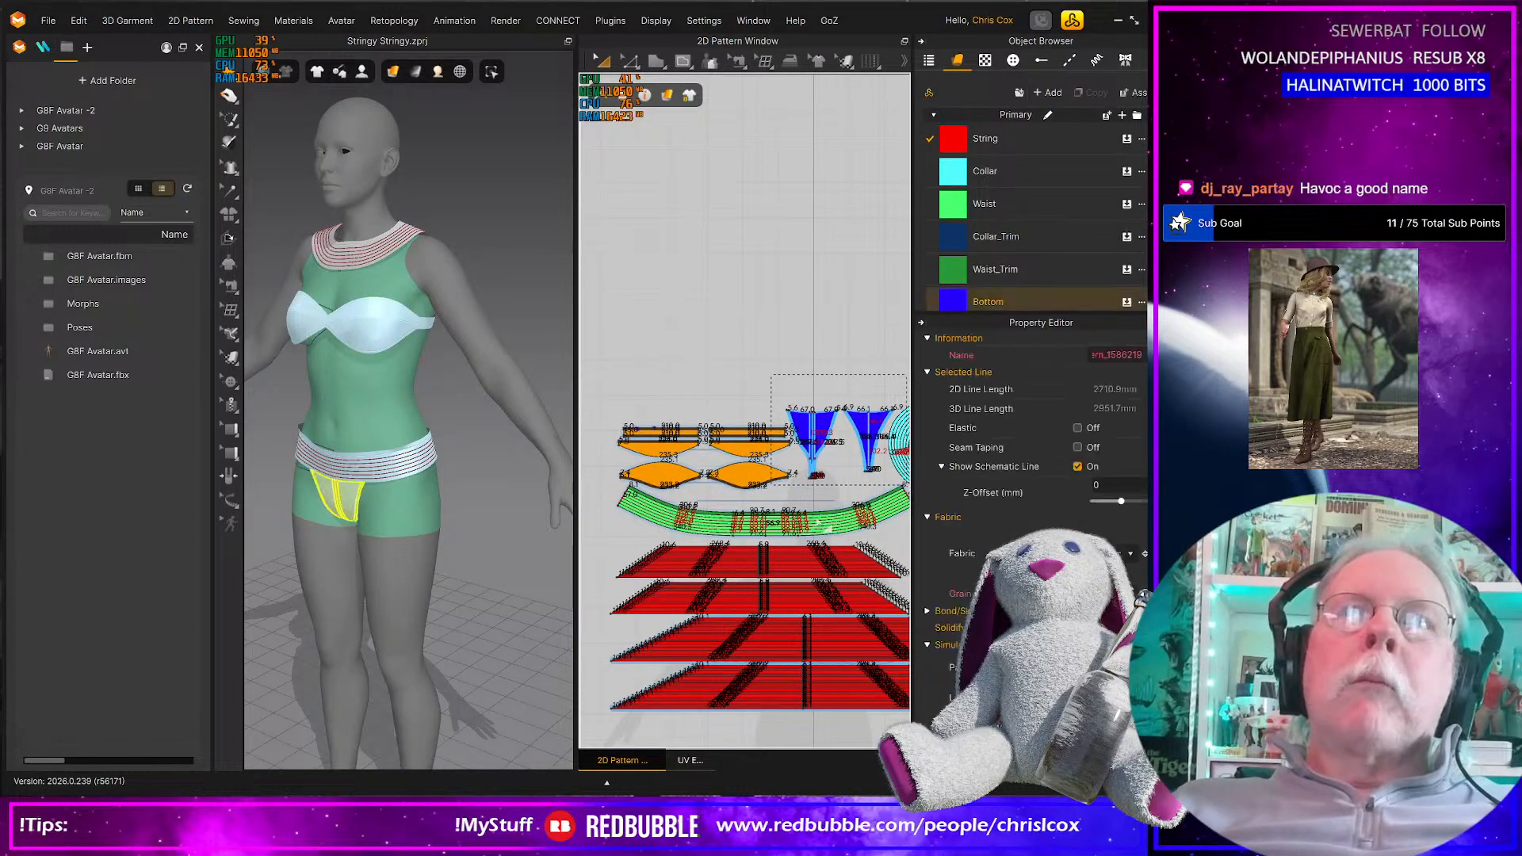
left_click_drag(605, 485, 913, 545)
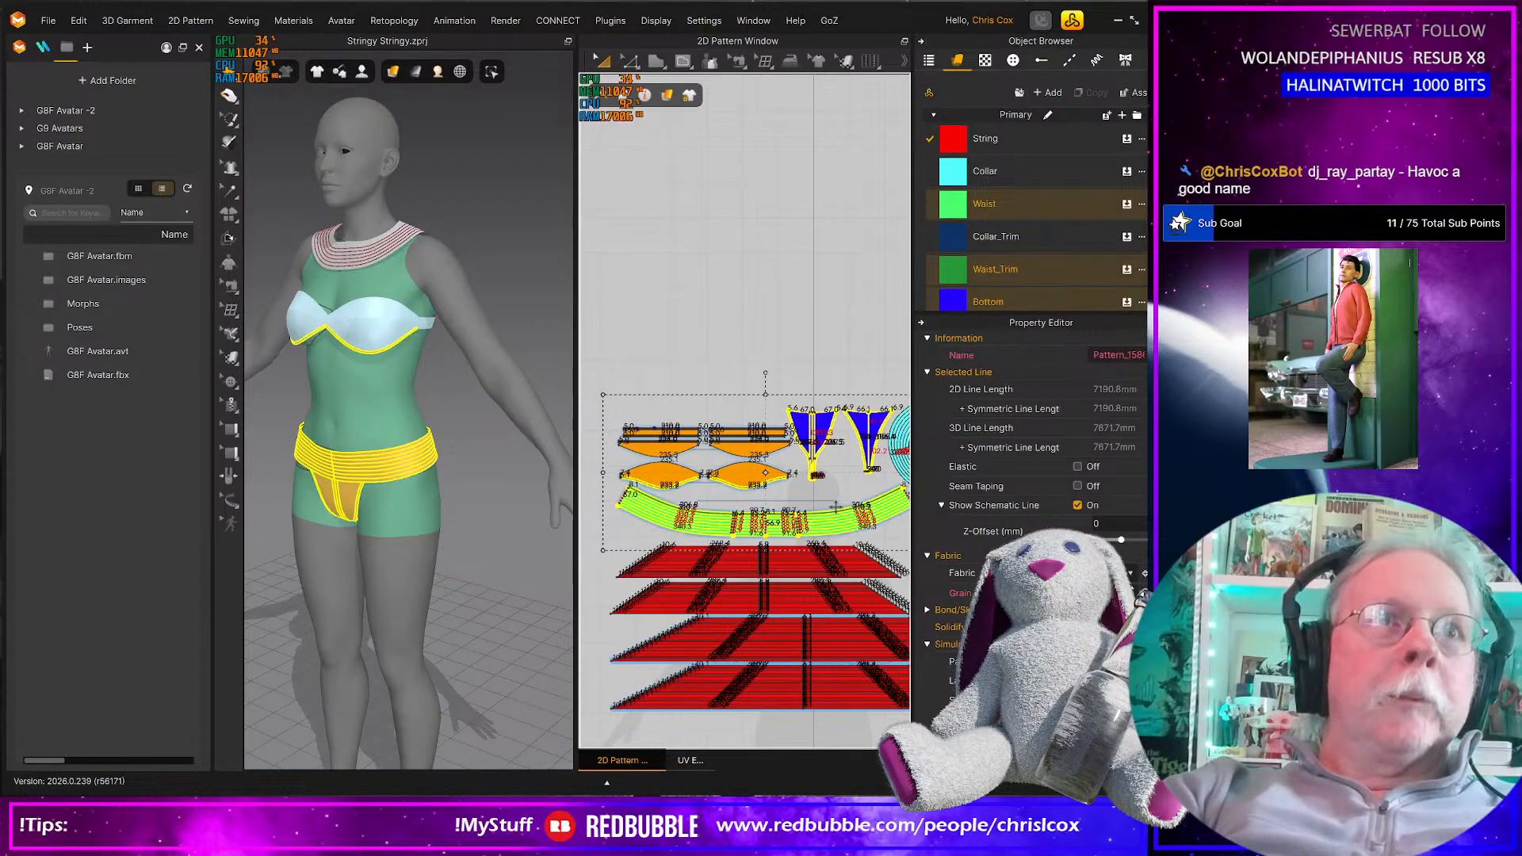
right_click_drag(402, 541, 485, 520)
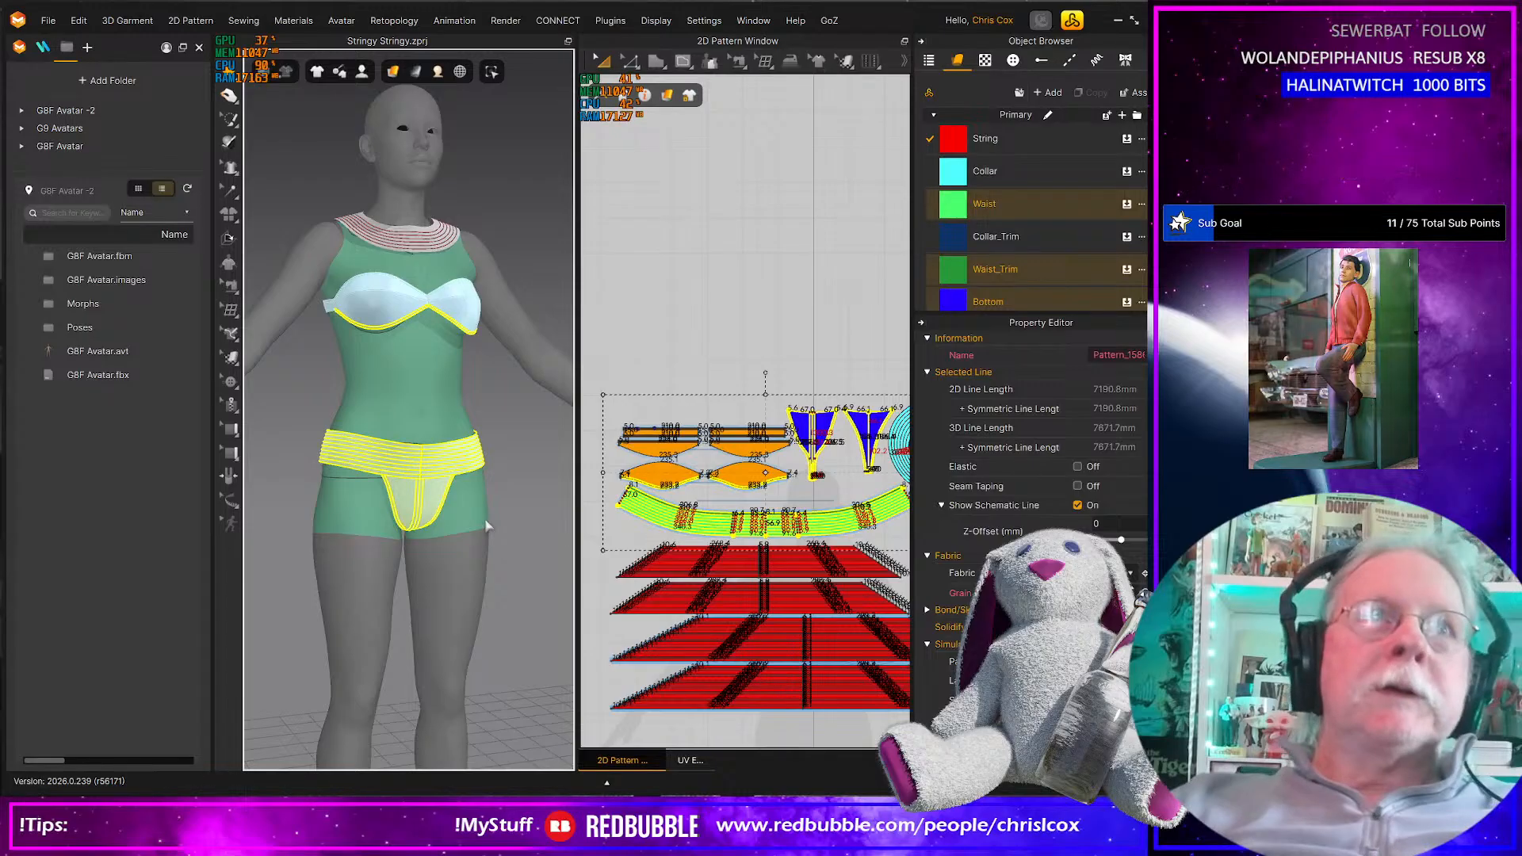
left_click(434, 242)
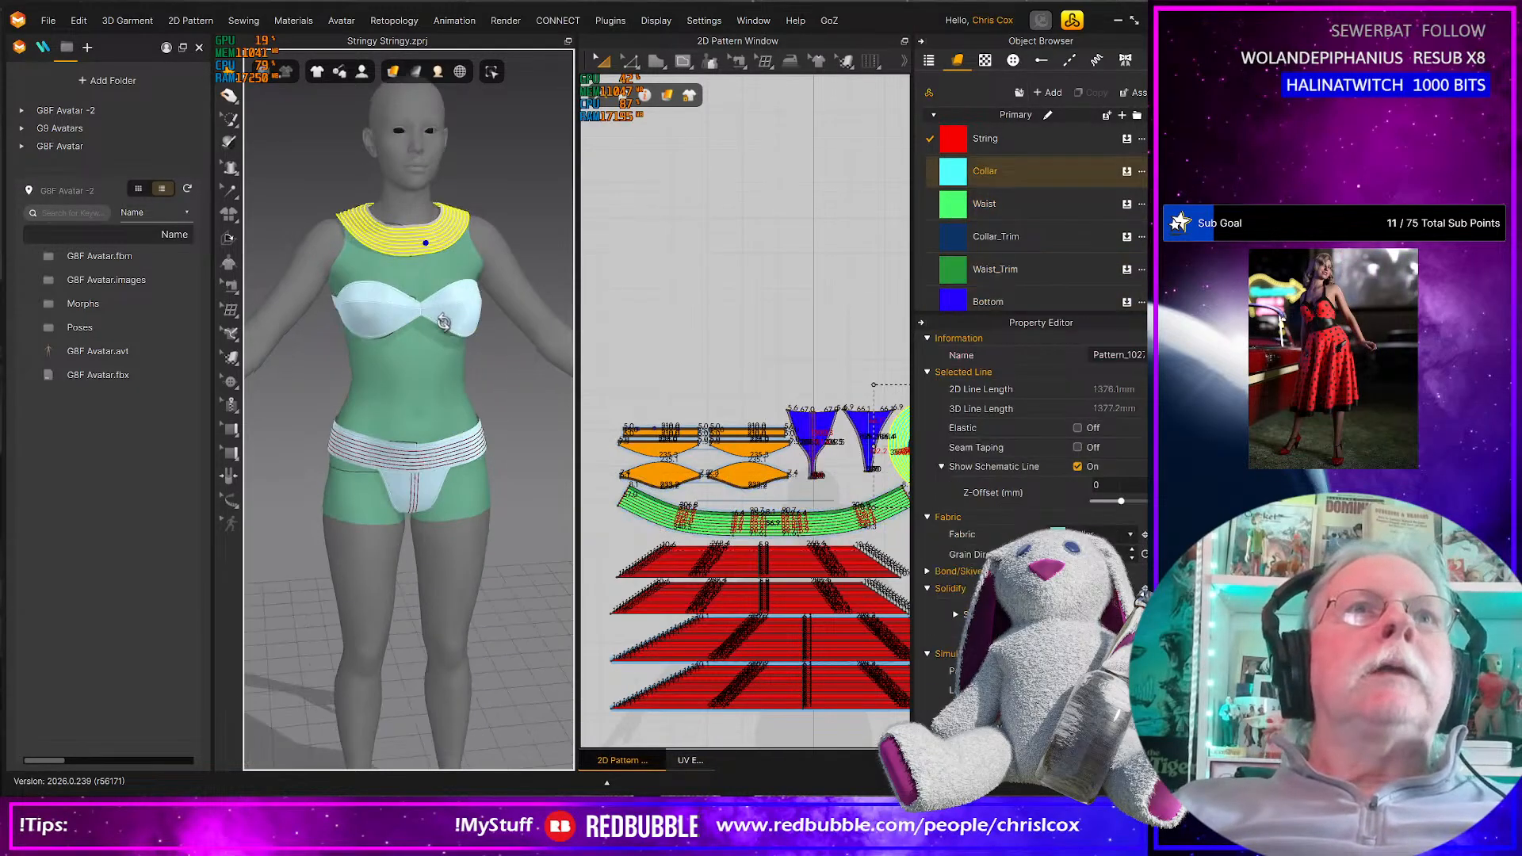
right_click_drag(428, 245, 435, 320)
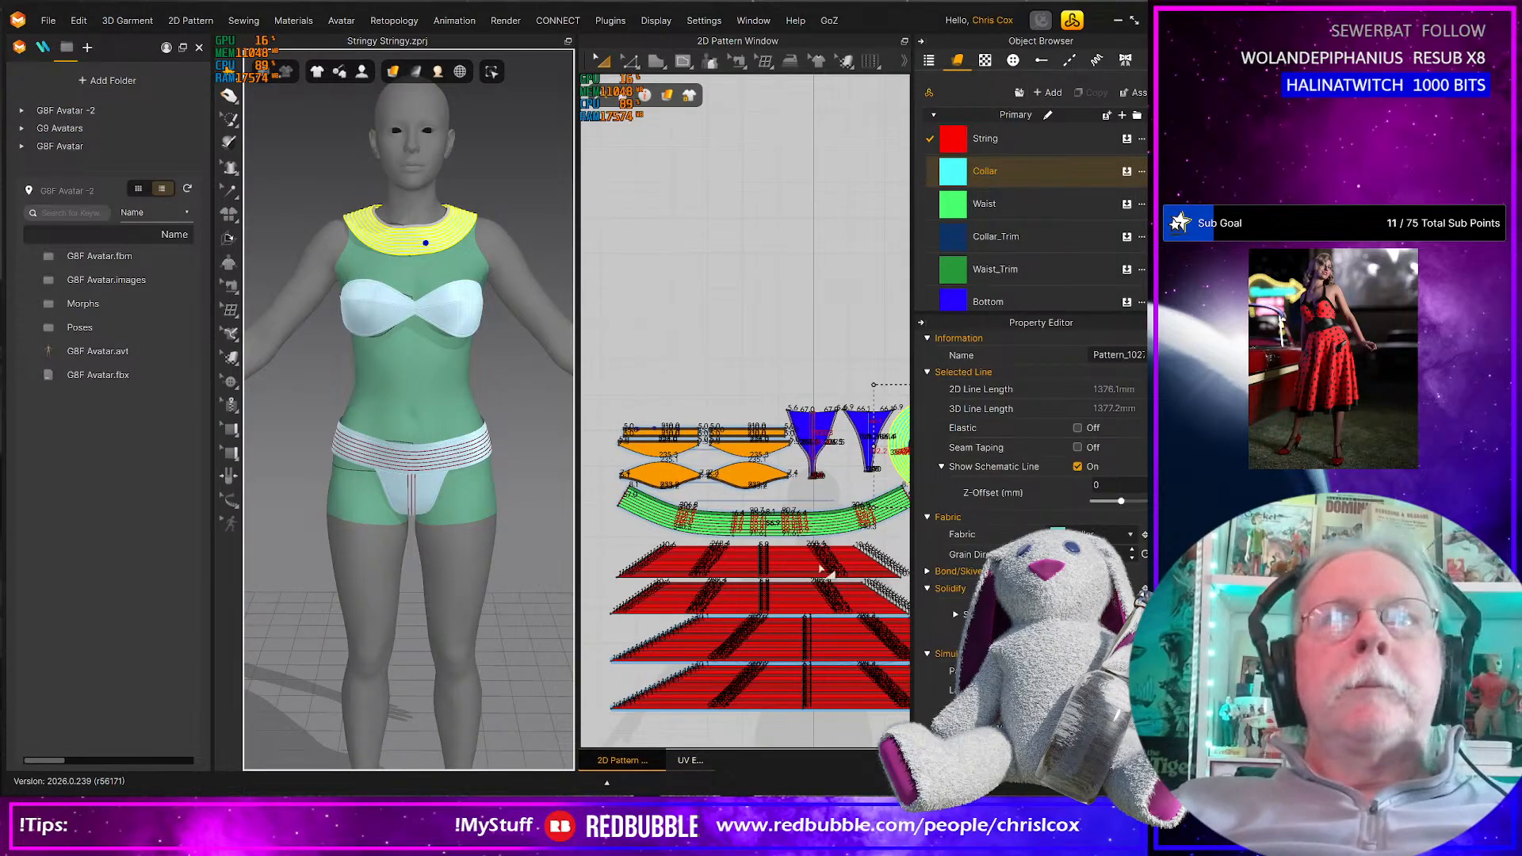
Select all four rows of String patterns, show them on the avatar in 3D and activate them
scroll(688, 524, "down", 2)
scroll(688, 524, "down", 3)
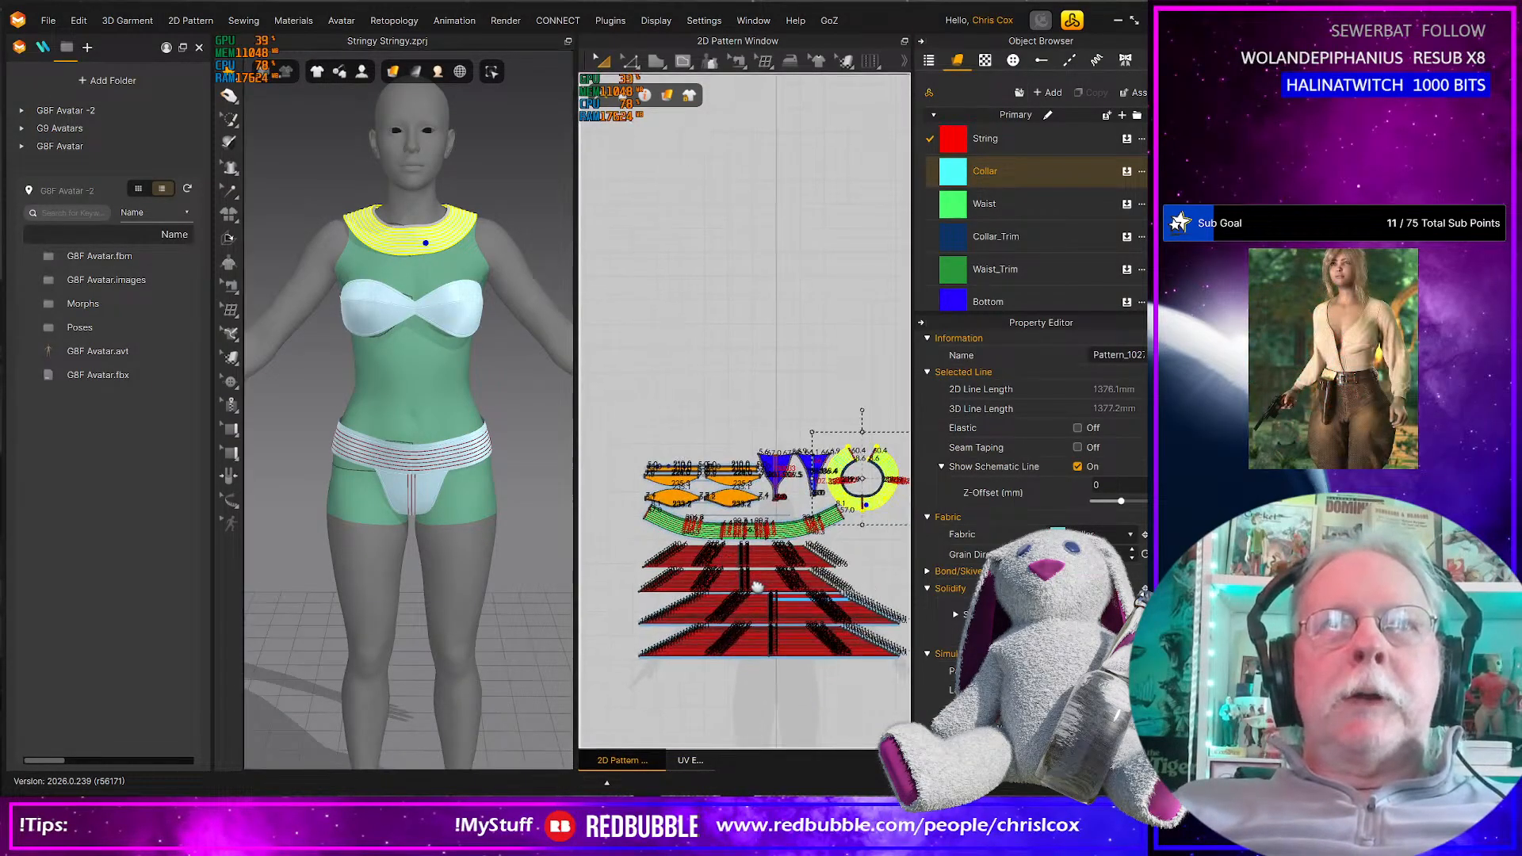
mouse_move(882, 644)
left_mouse_down()
mouse_move(634, 555)
mouse_move(632, 540)
left_mouse_up()
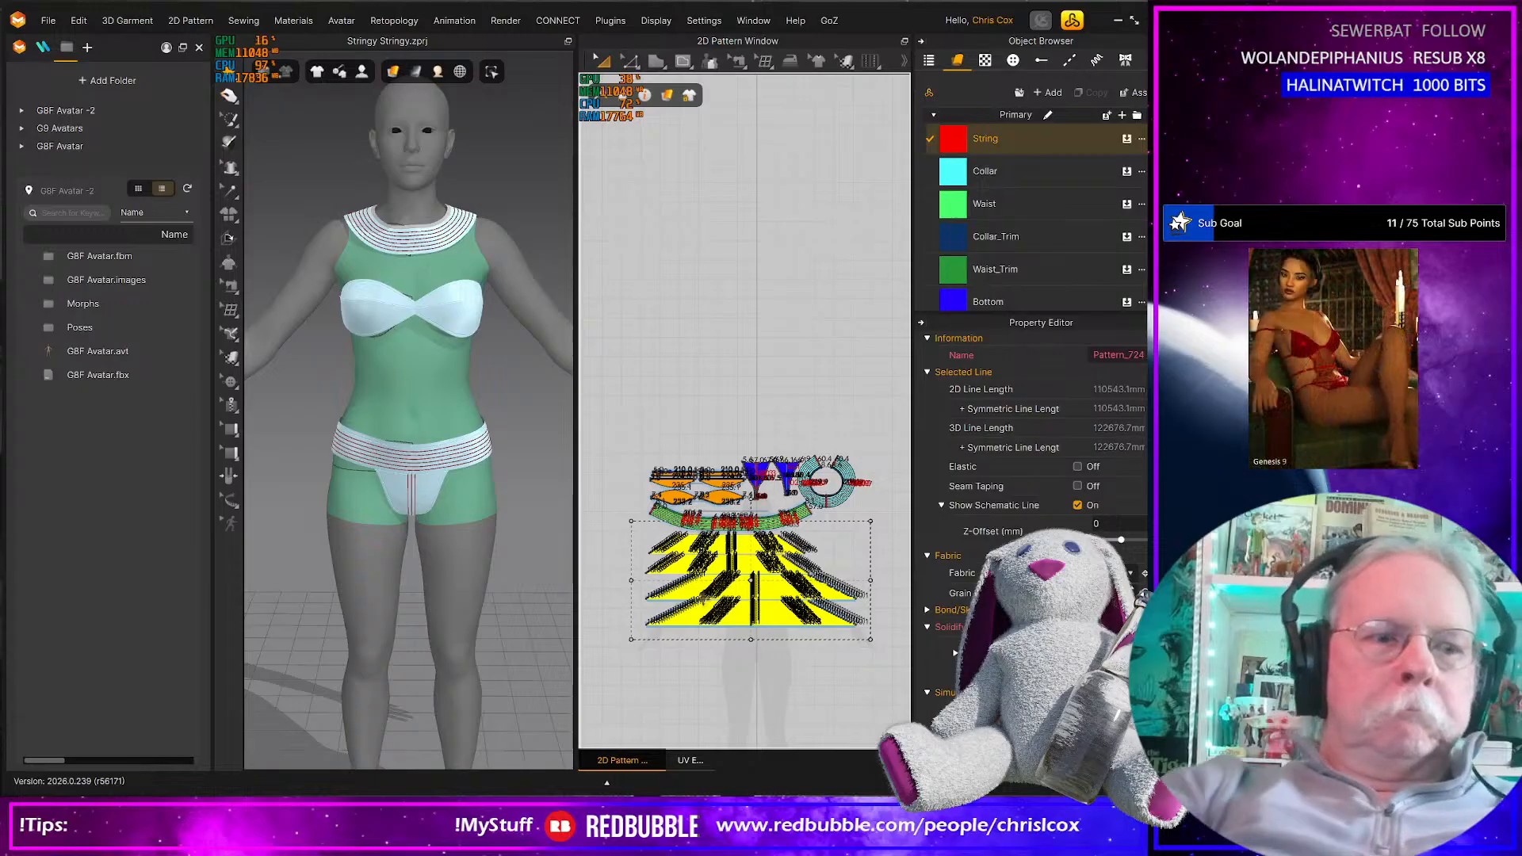
key("shift+q")
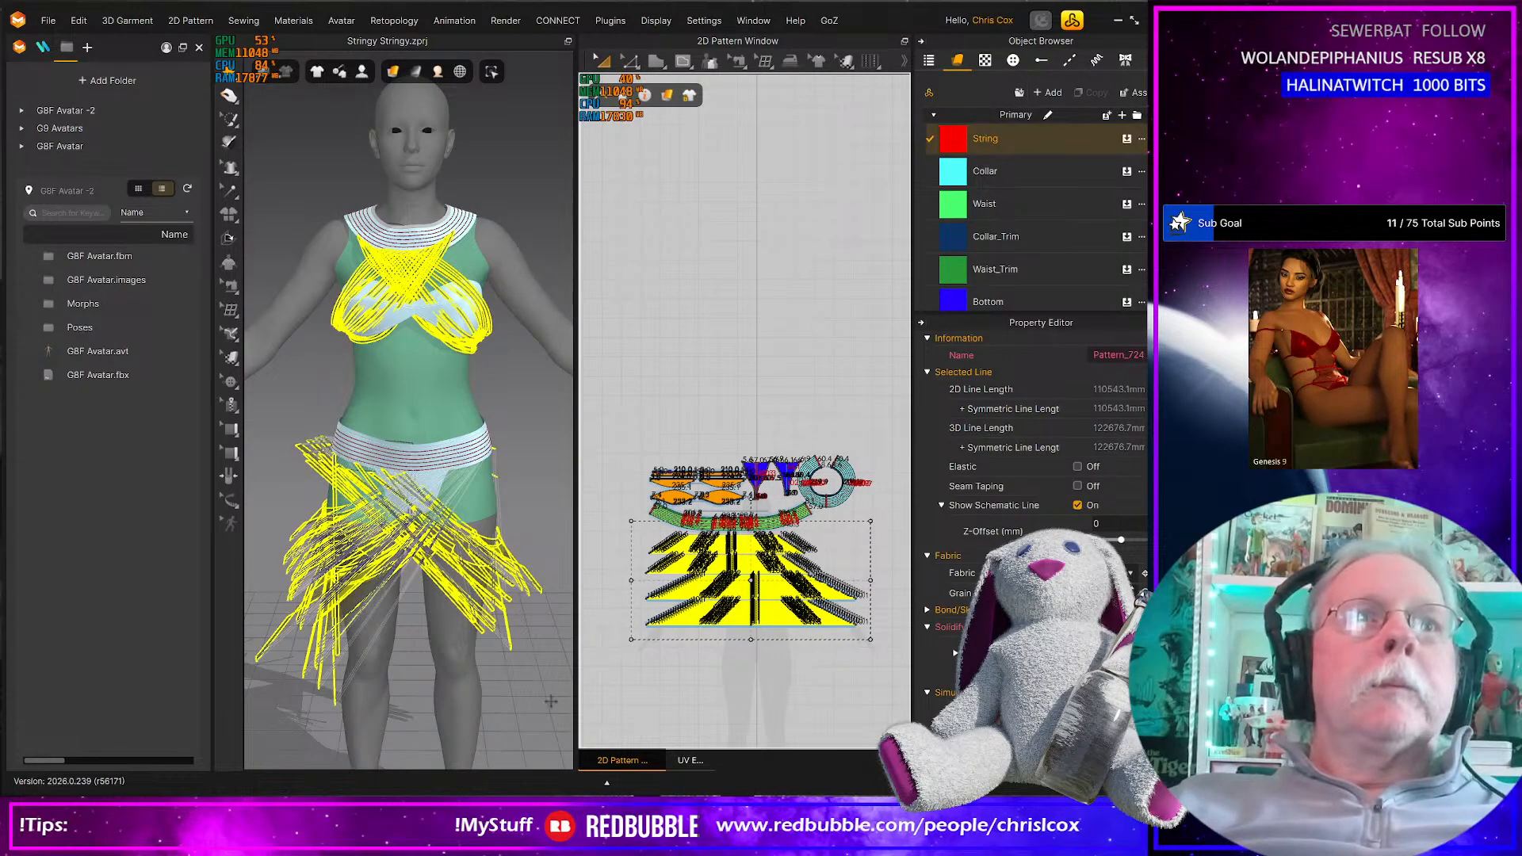
right_click_drag(457, 675, 535, 675)
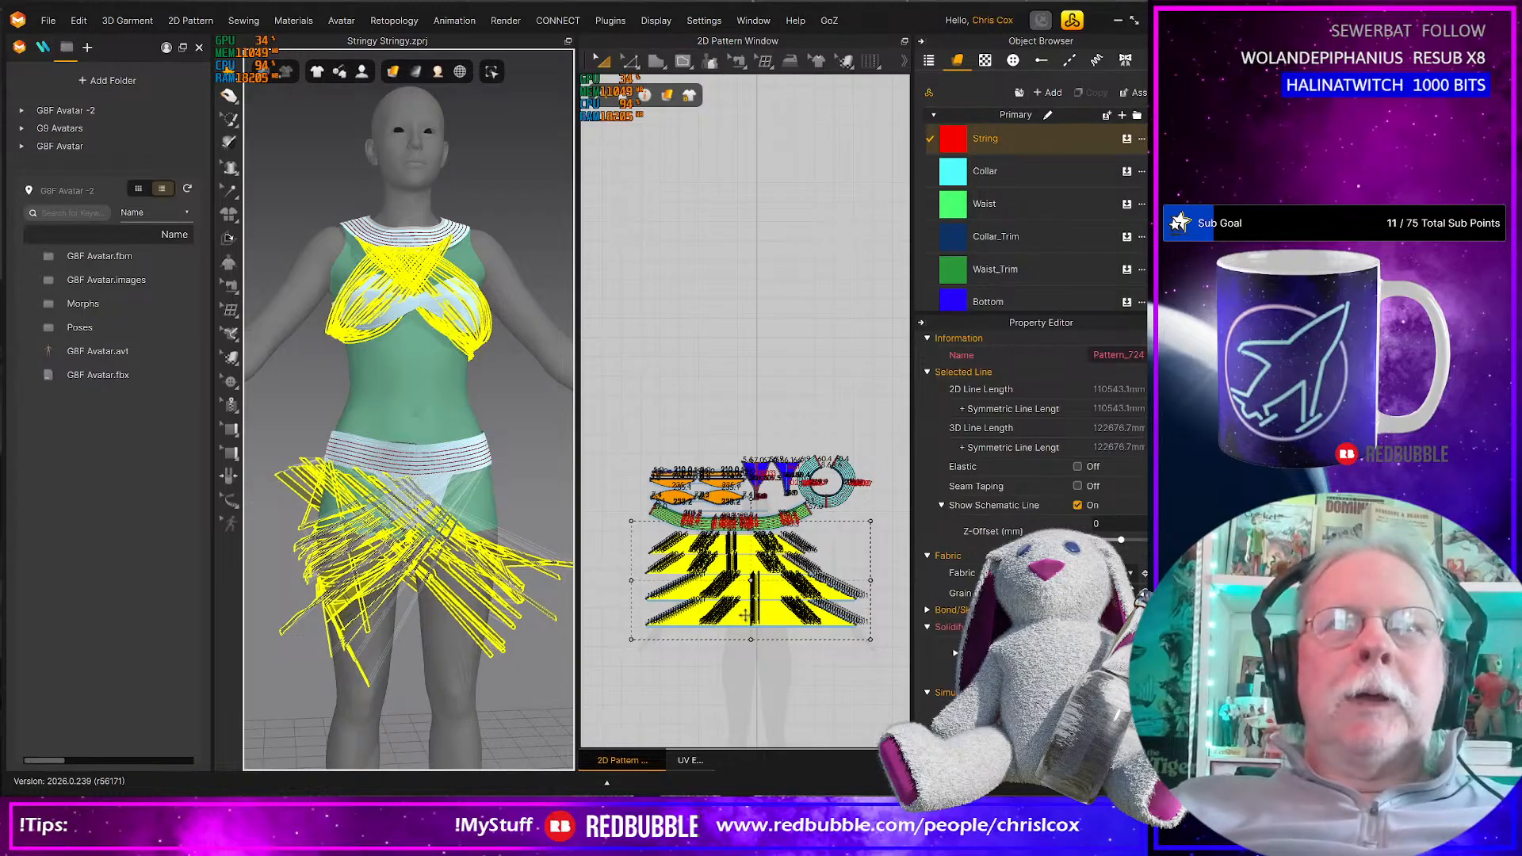
right_click(745, 617)
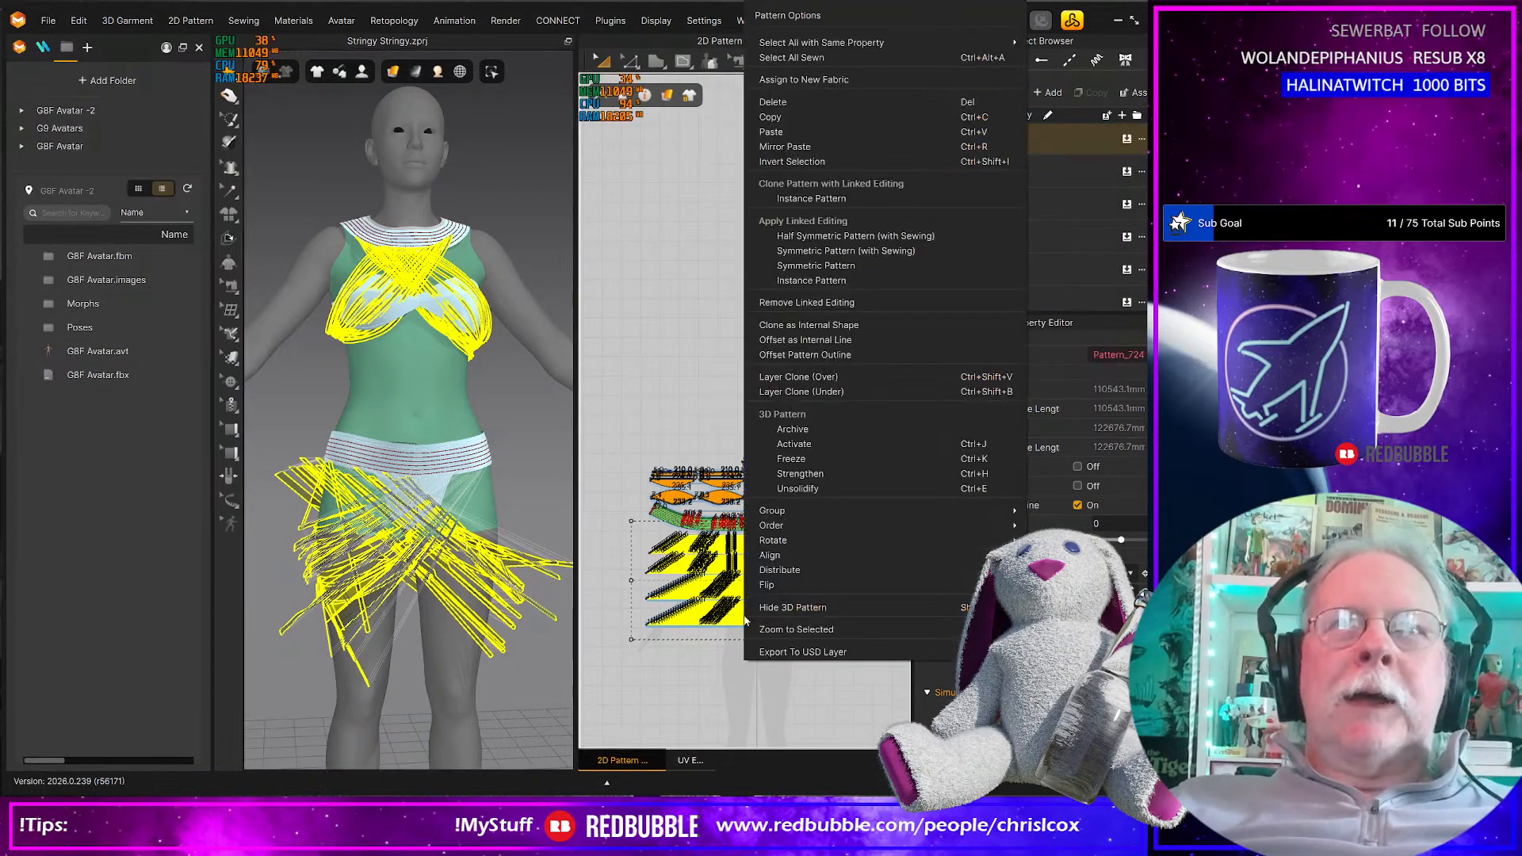
left_click(793, 444)
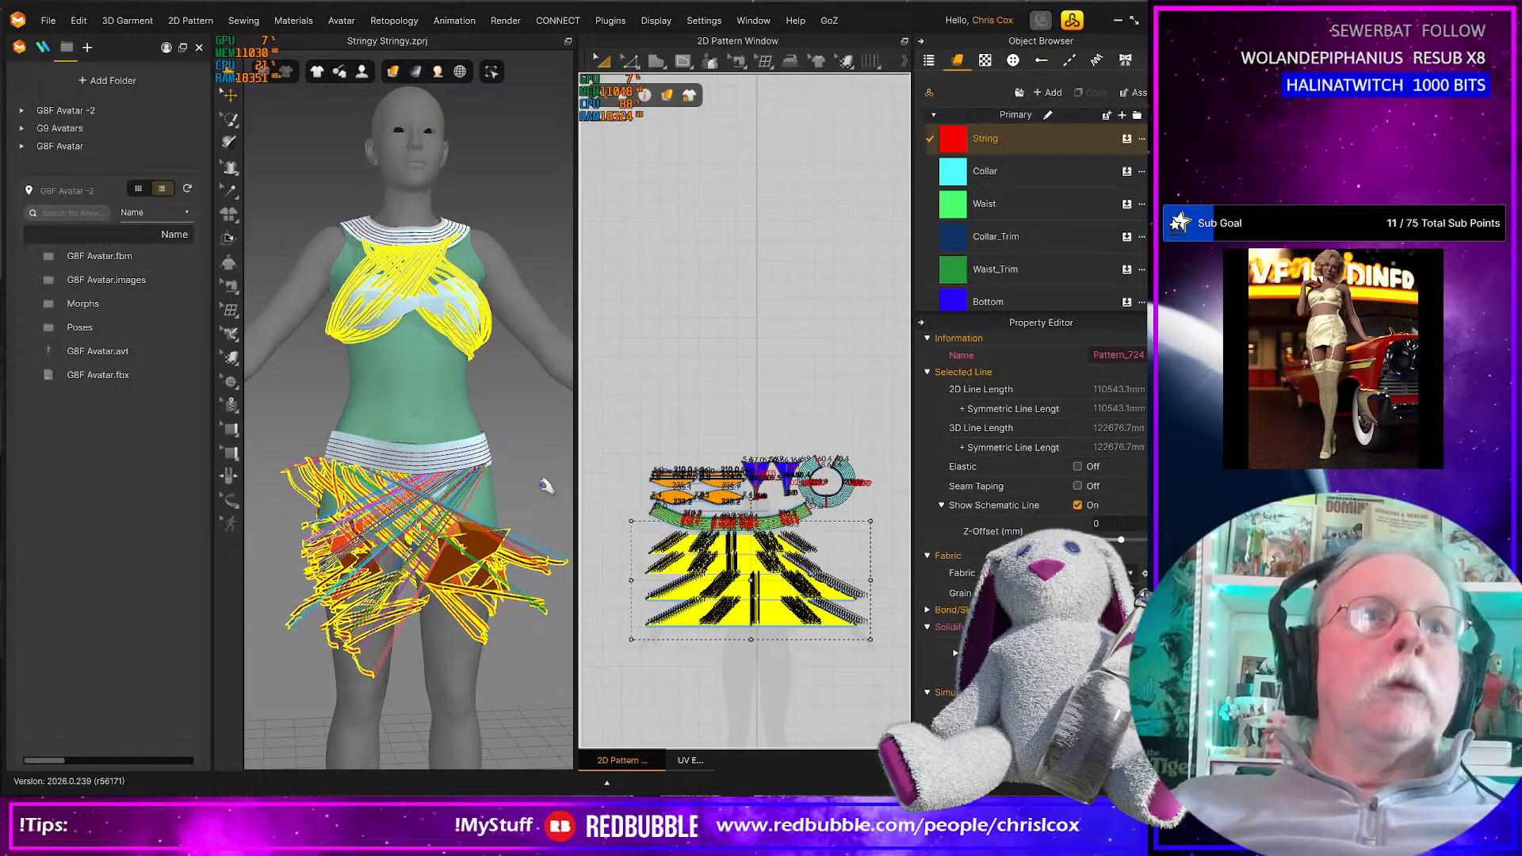
Simulate the activated strings, and run the simulation again with the bra top pieces selected to see how the strings drape
key("space")
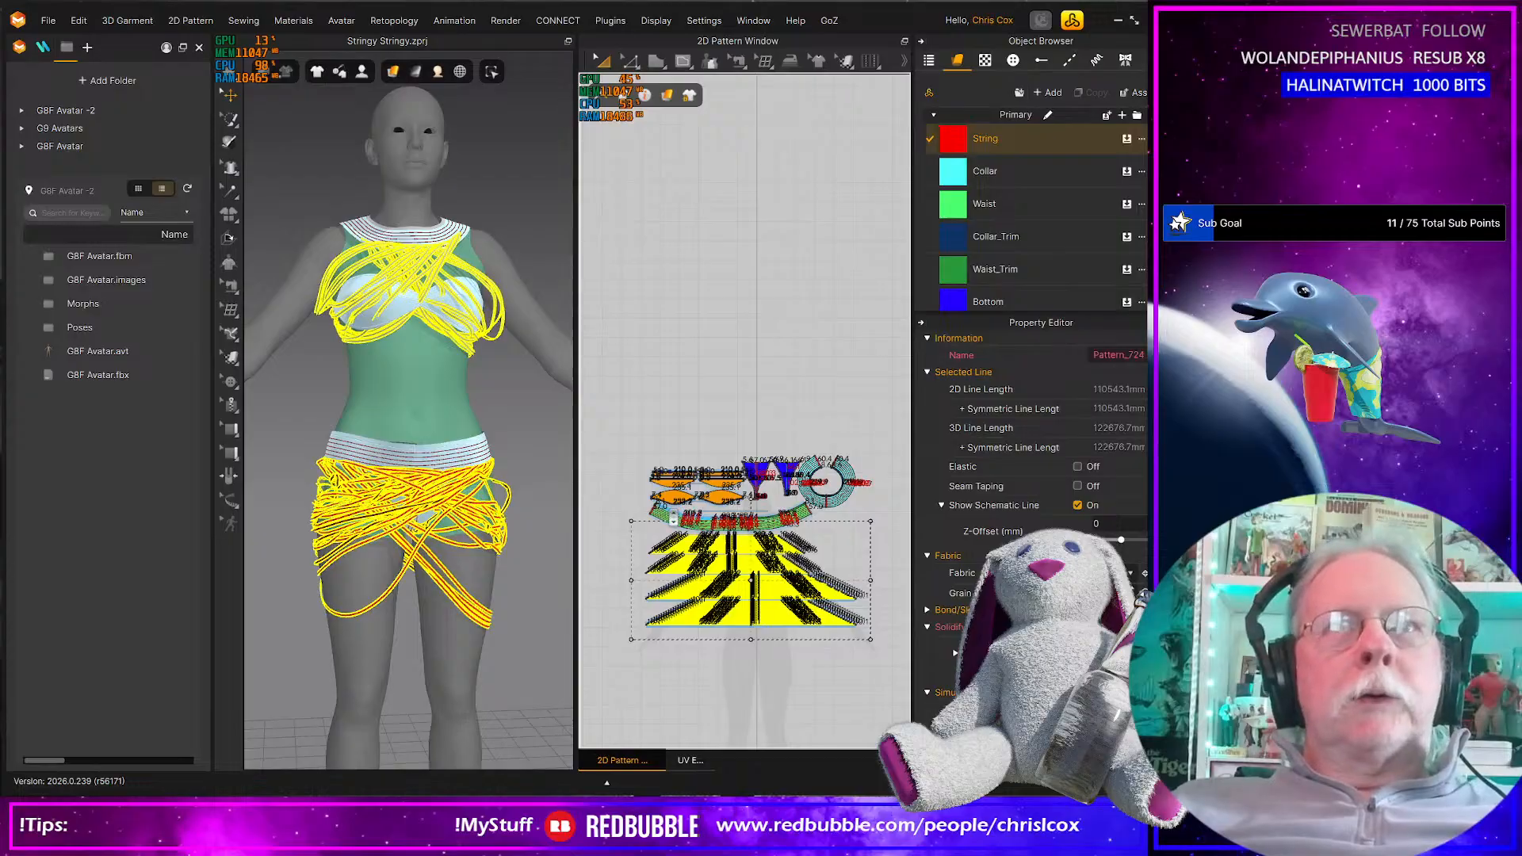
scroll(600, 393, "up", 3)
left_click(600, 393)
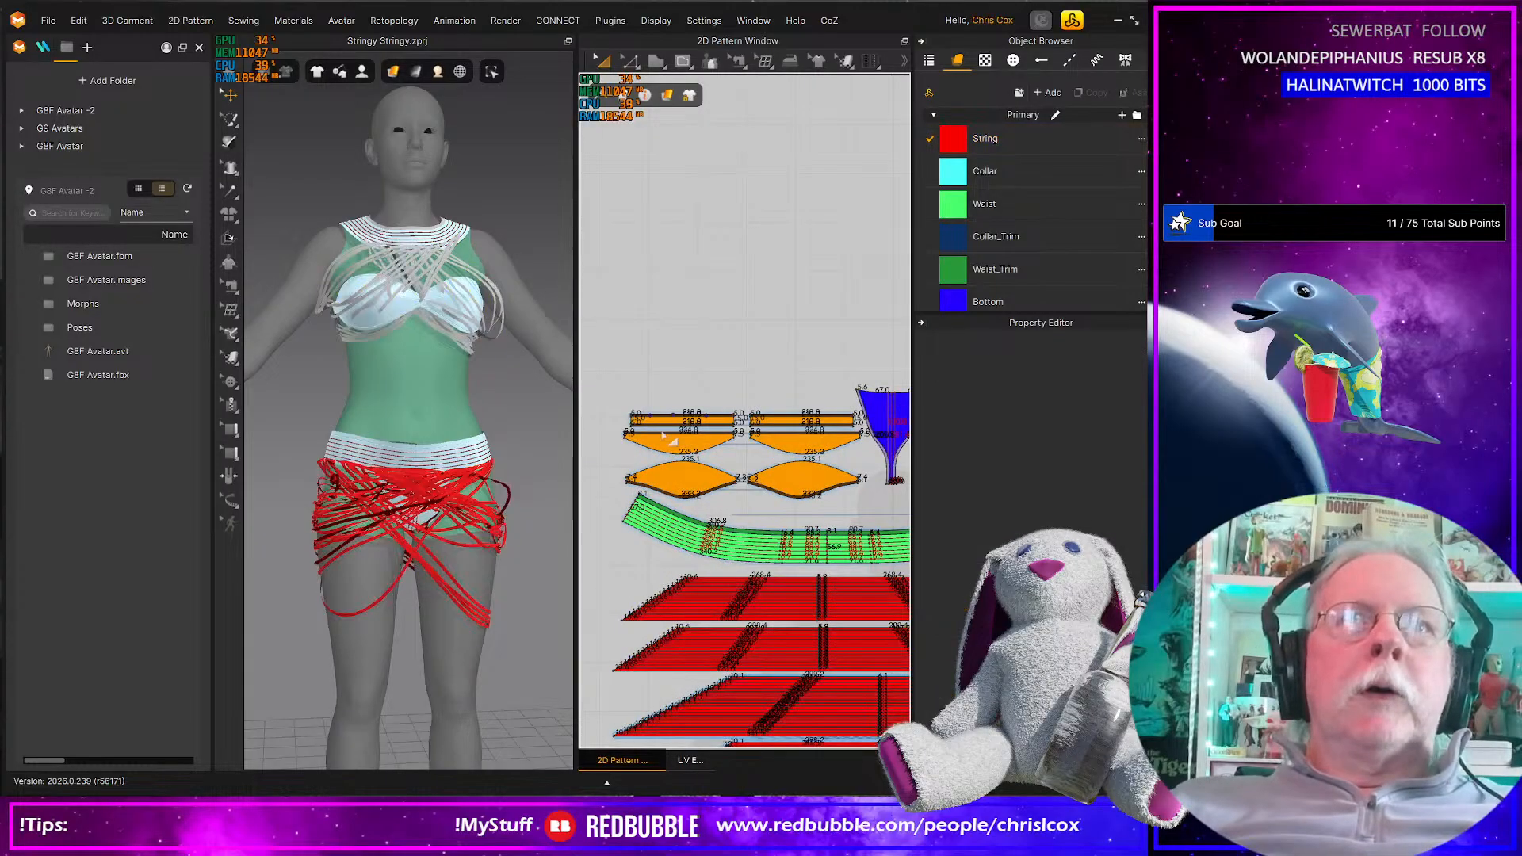
left_click_drag(664, 435, 881, 513)
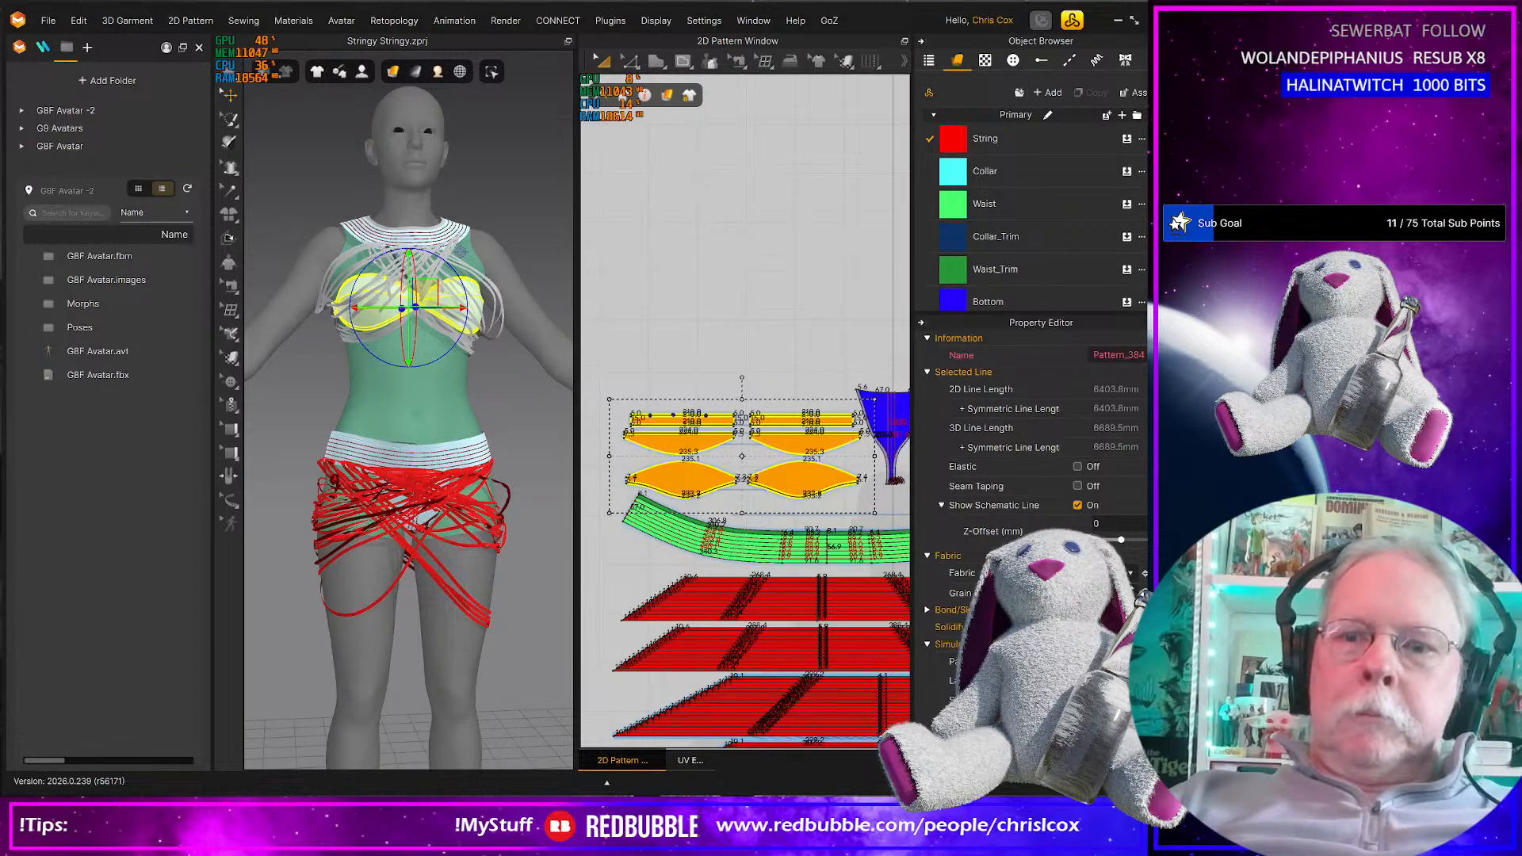
key("space")
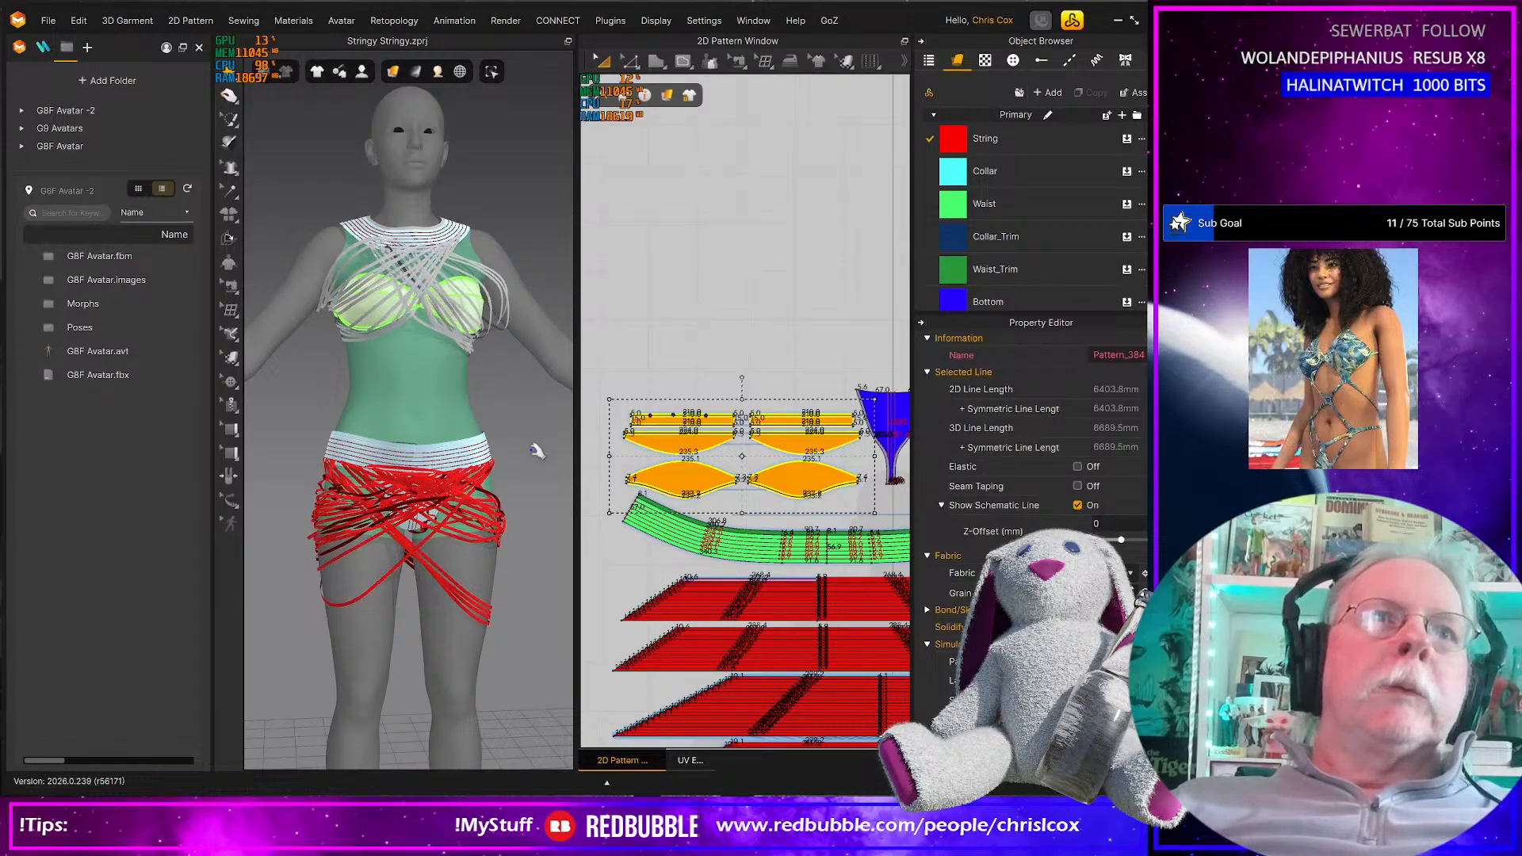
right_click_drag(531, 456, 505, 473)
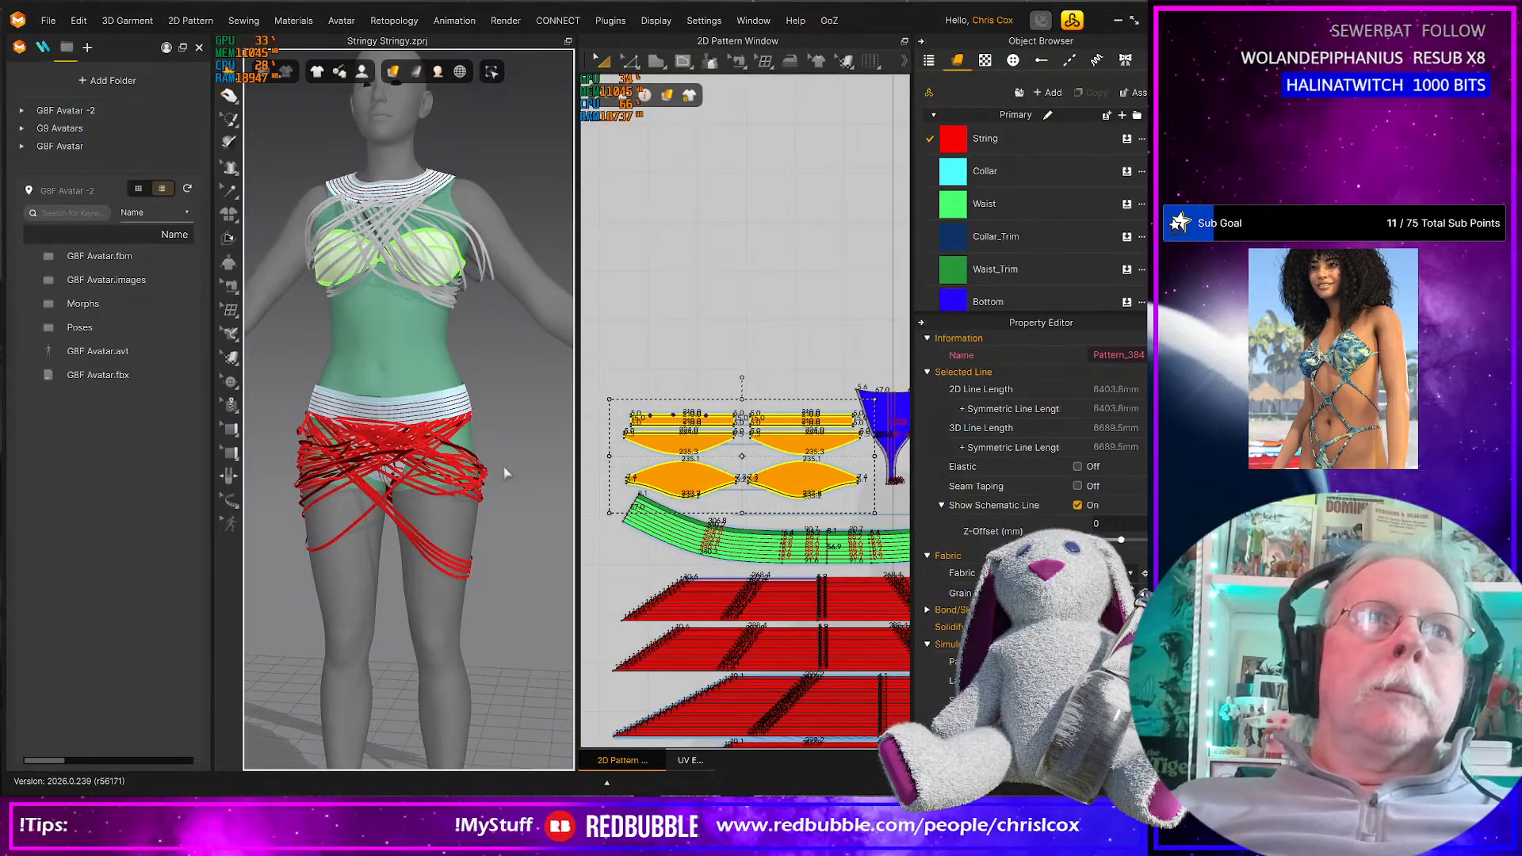
Open the simulation properties from the 3D background options and go to the gravity value
right_click(523, 392)
right_click(503, 344)
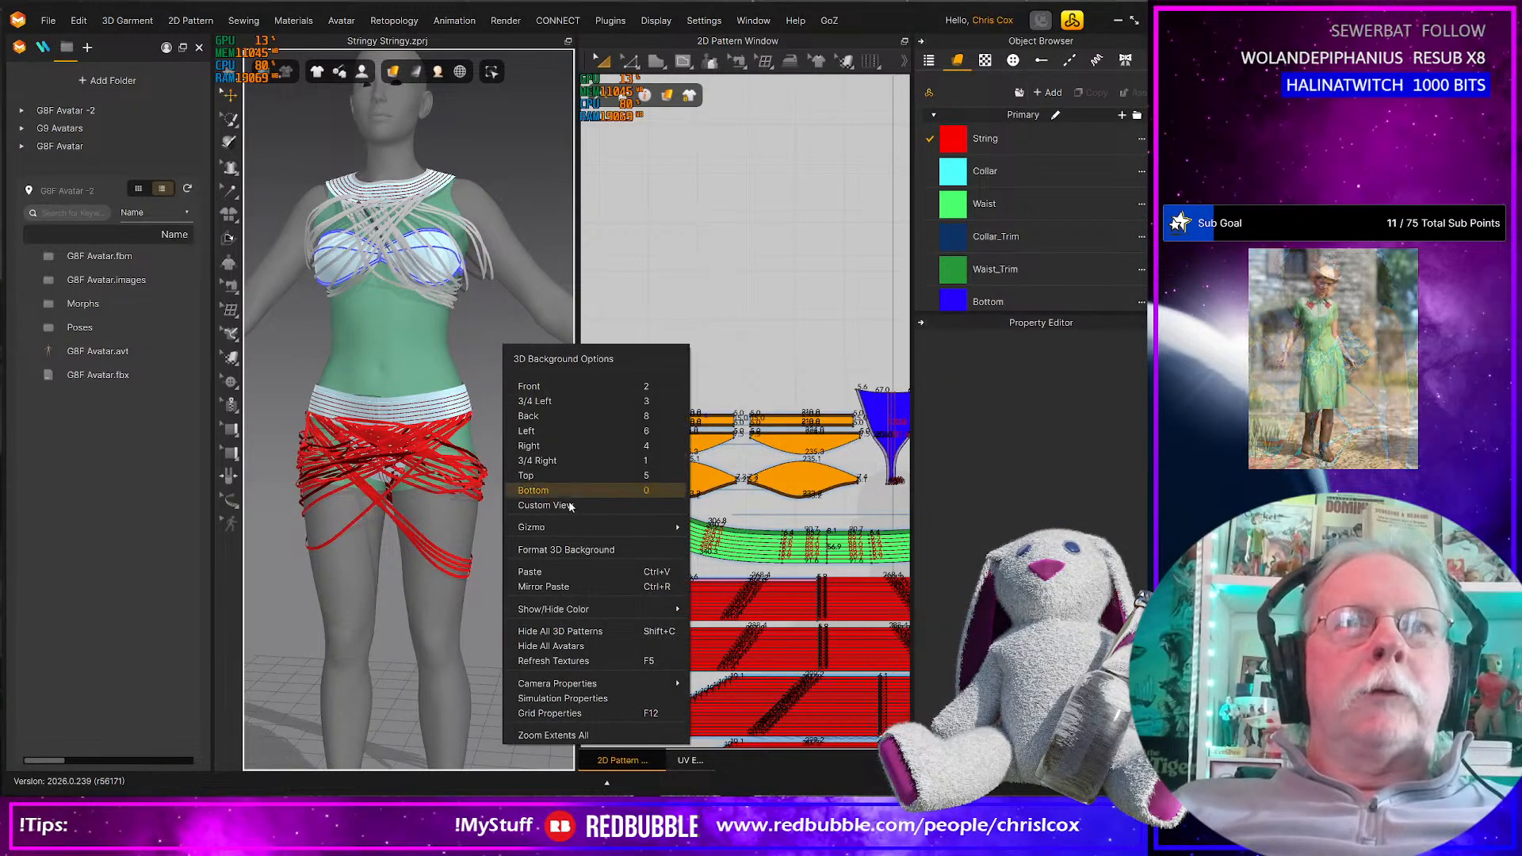
left_click(563, 697)
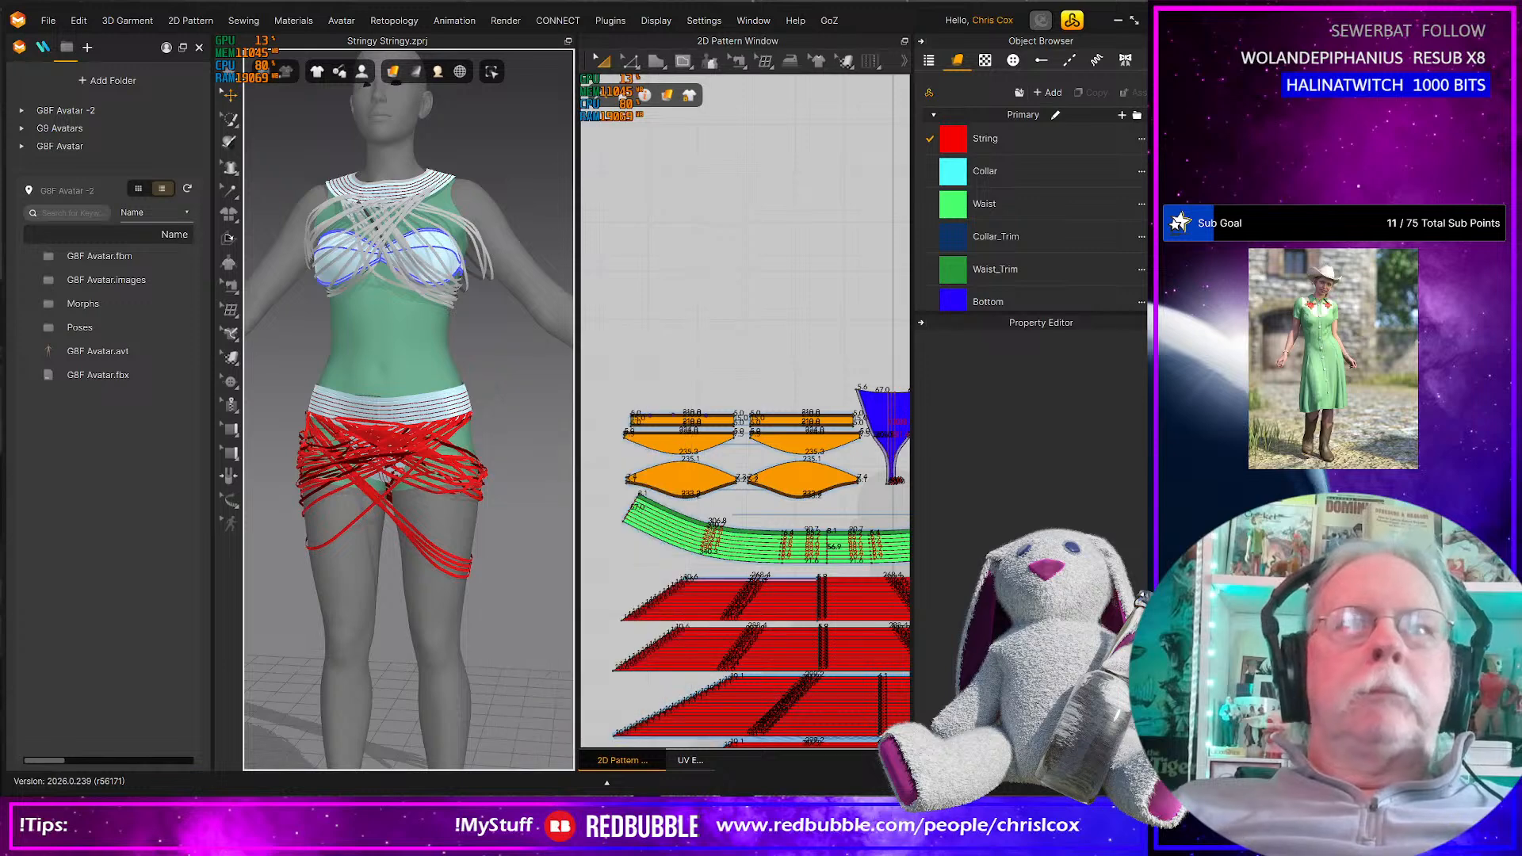
left_click(1125, 514)
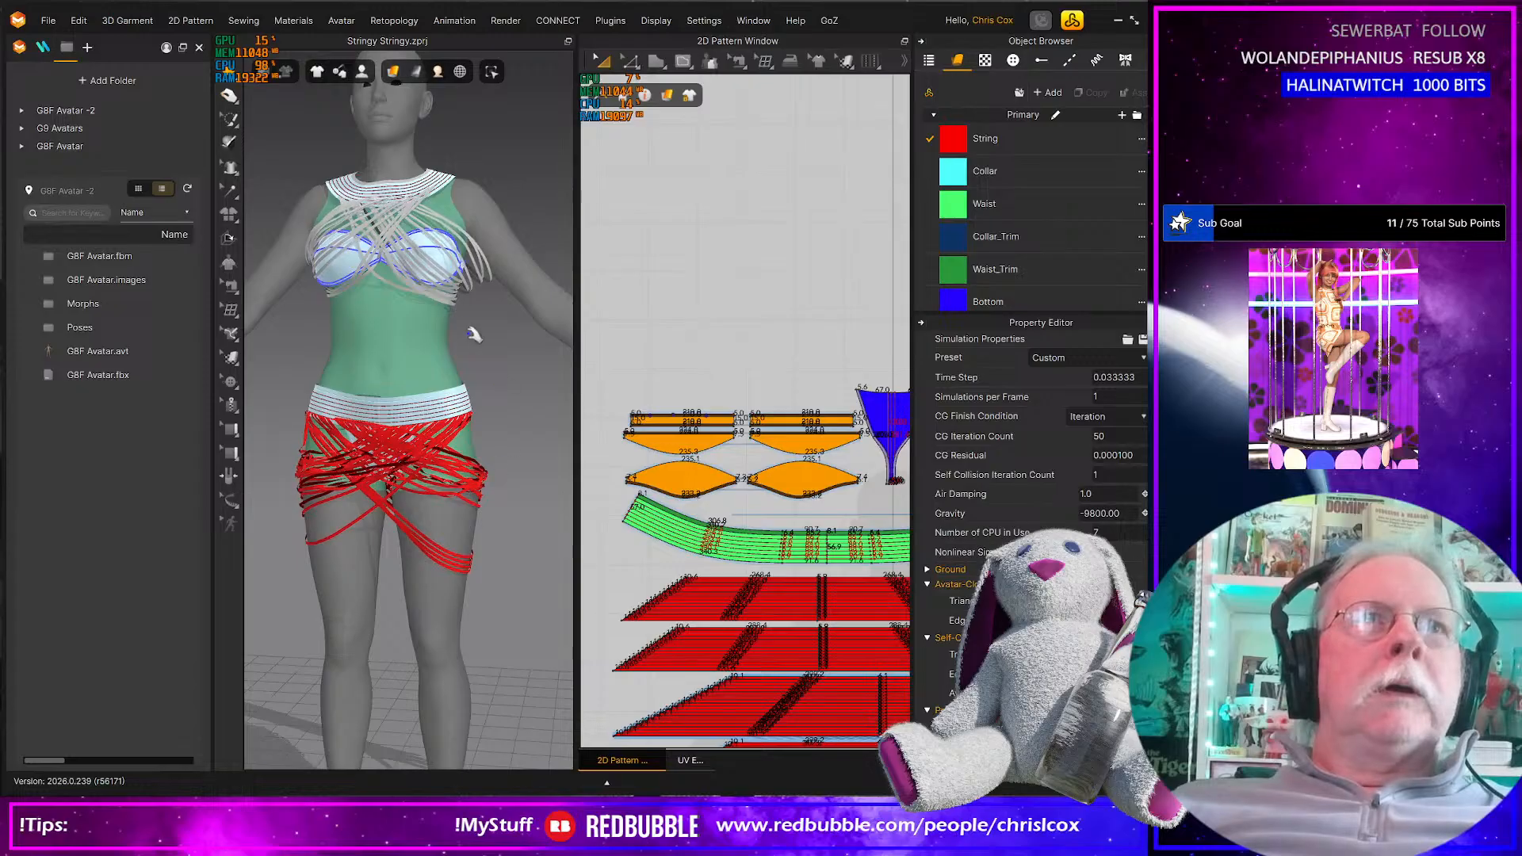
Reset the 3D arrangement of the left half of the lowest string row and move those strings straight out behind the avatar
scroll(814, 644, "down", 5)
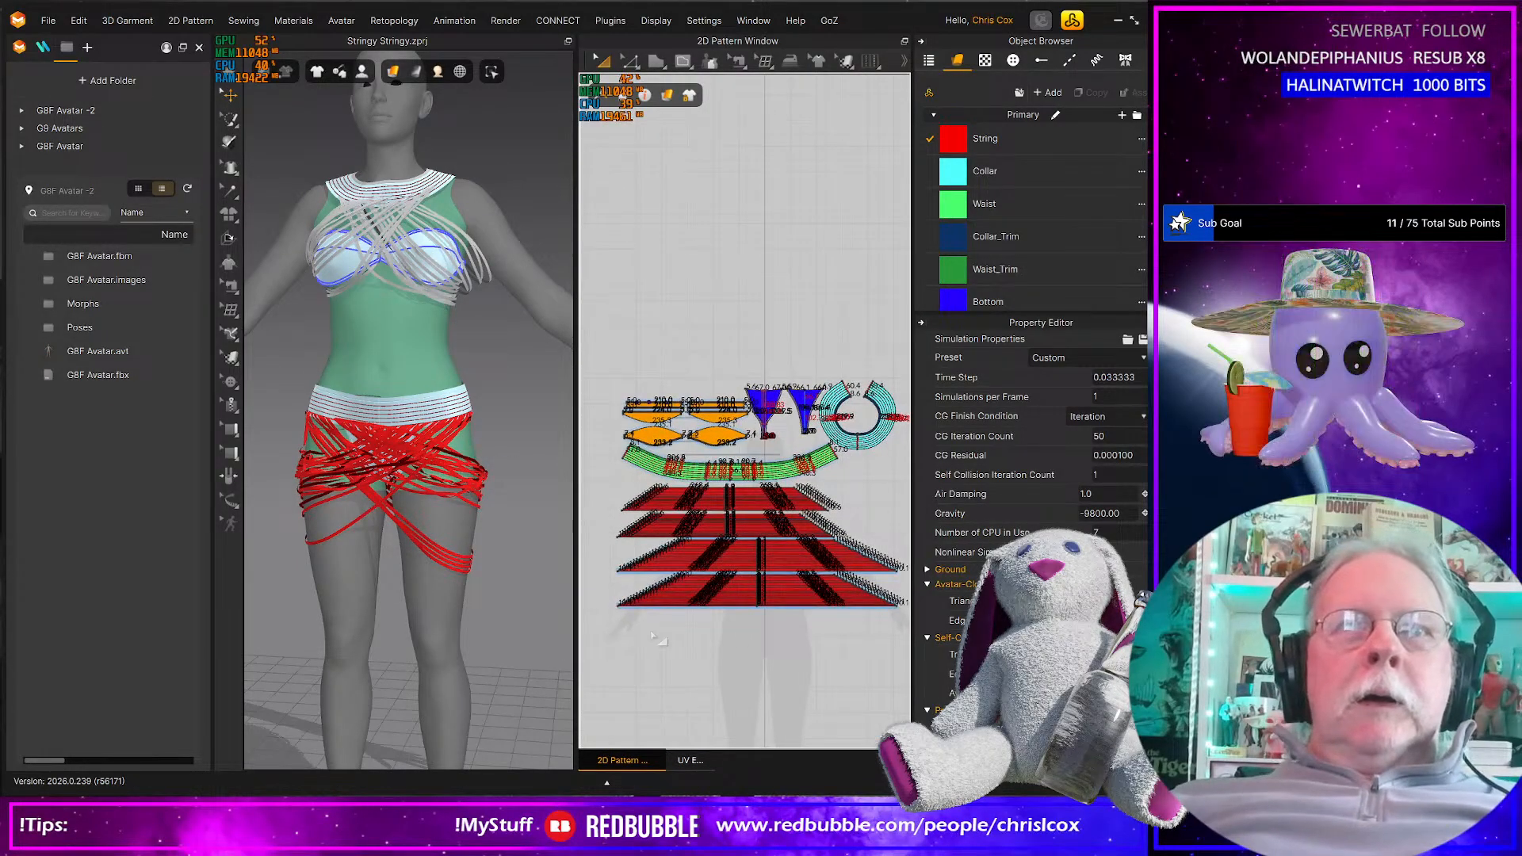
left_click_drag(600, 630, 921, 540)
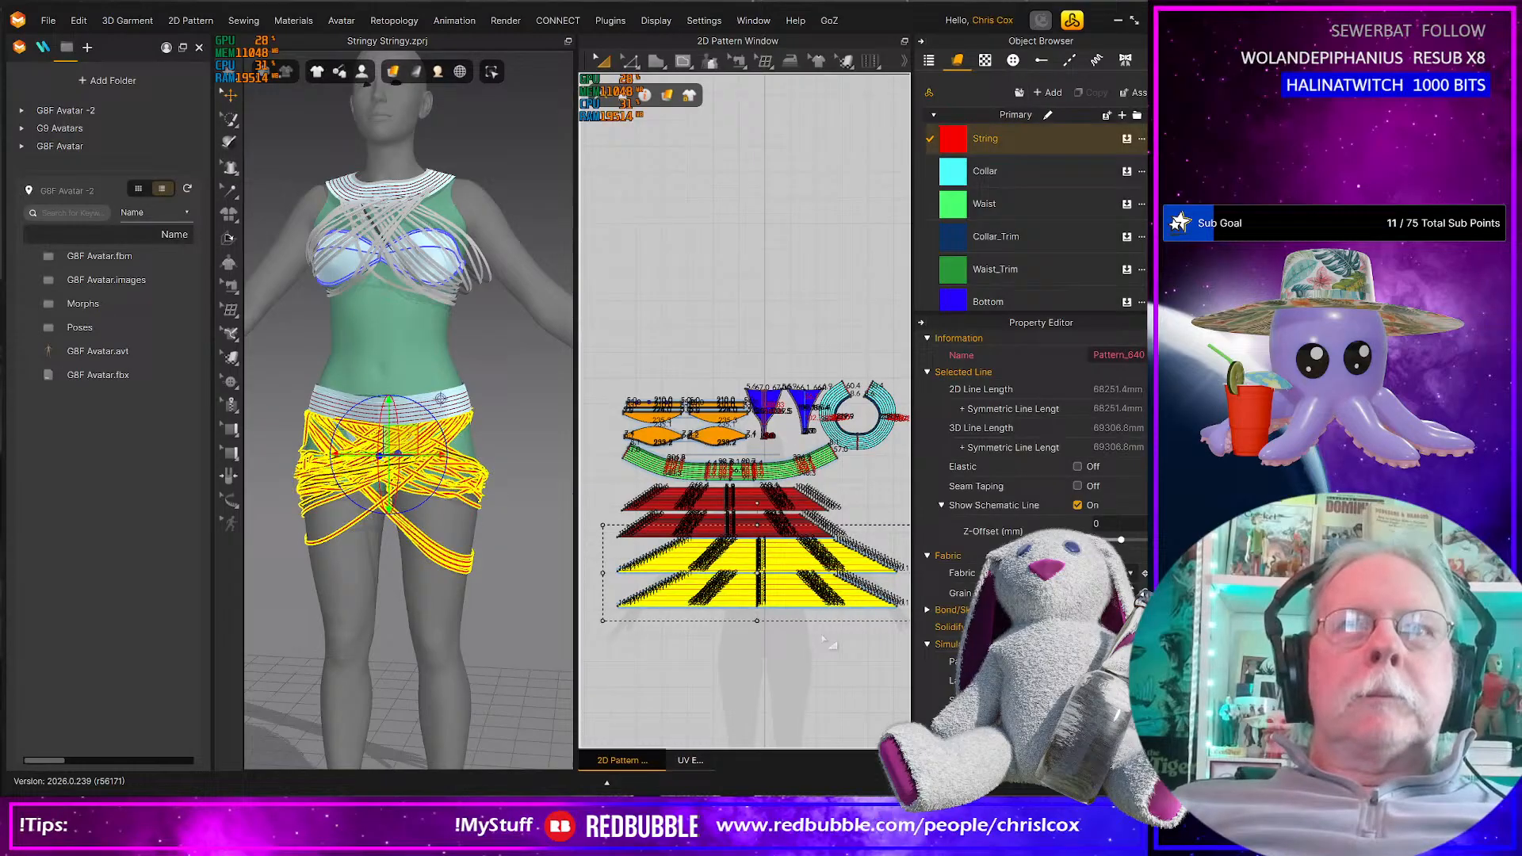
left_click(686, 654)
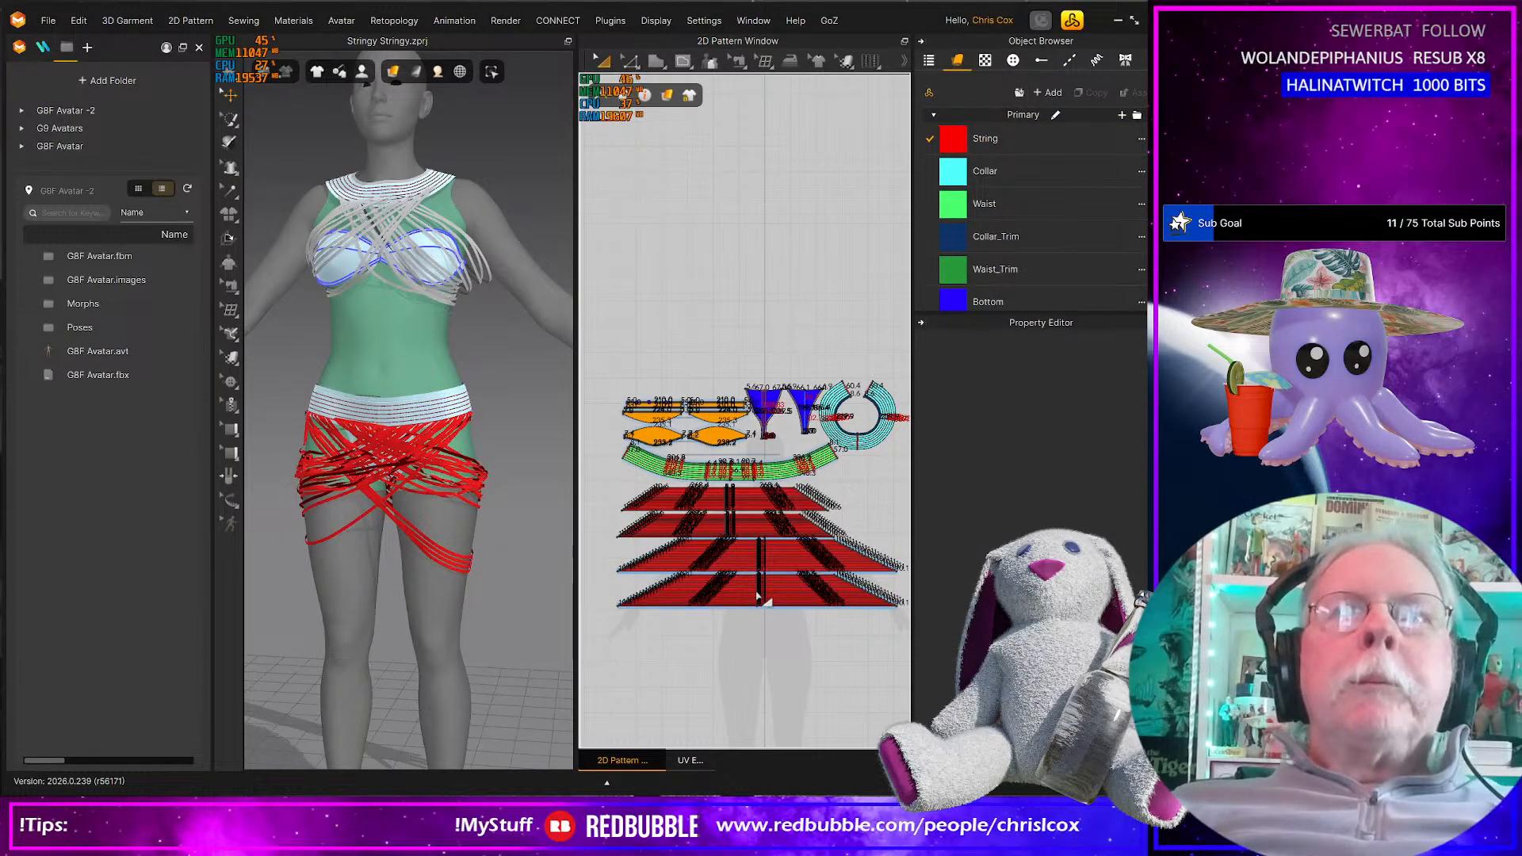
left_click_drag(594, 645, 779, 576)
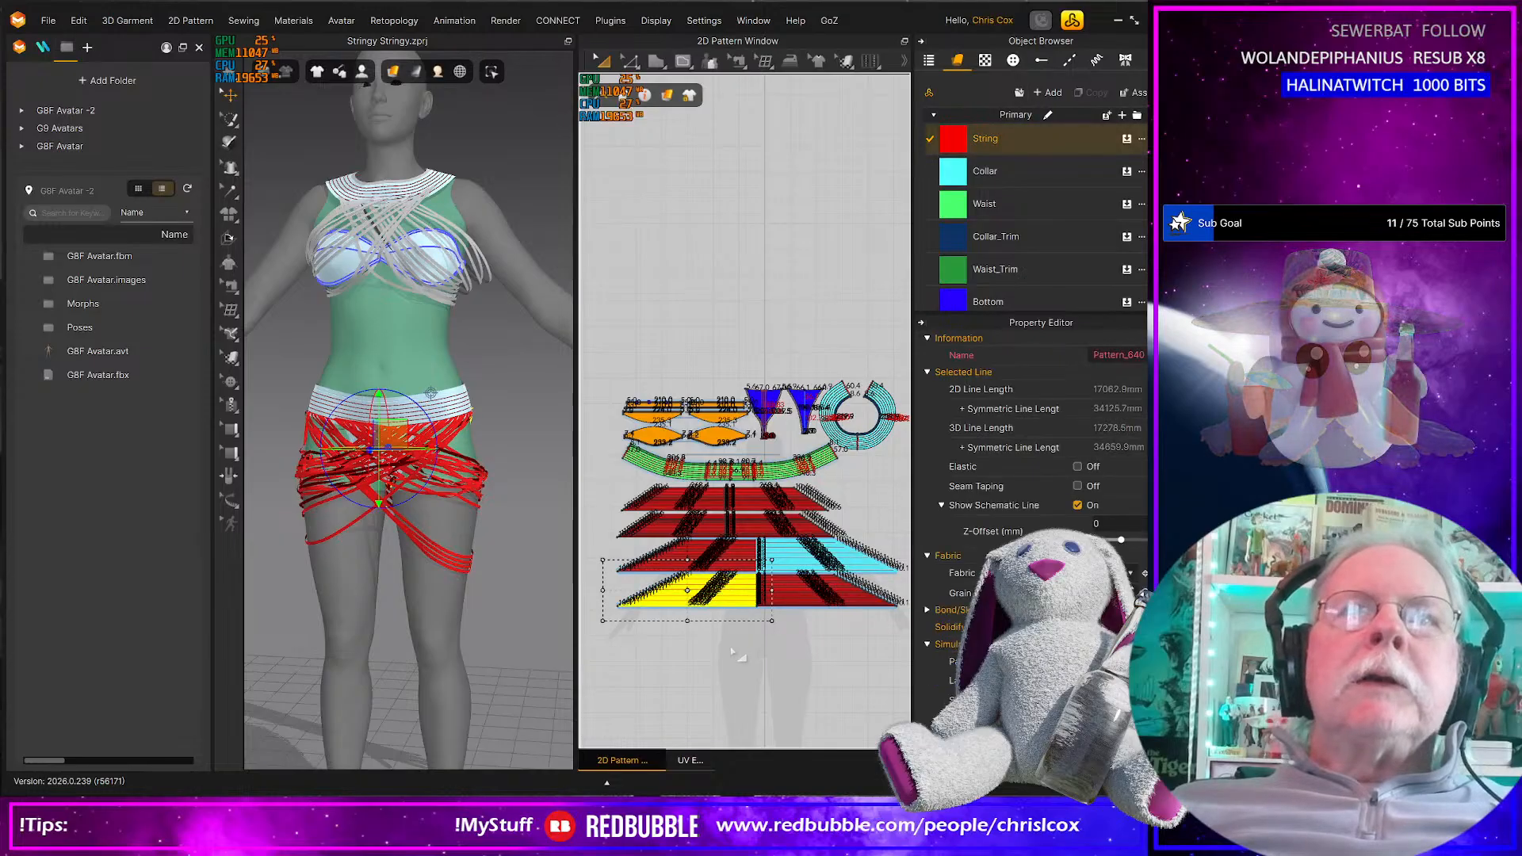
scroll(731, 646, "up", 5)
right_click_drag(799, 644, 856, 645)
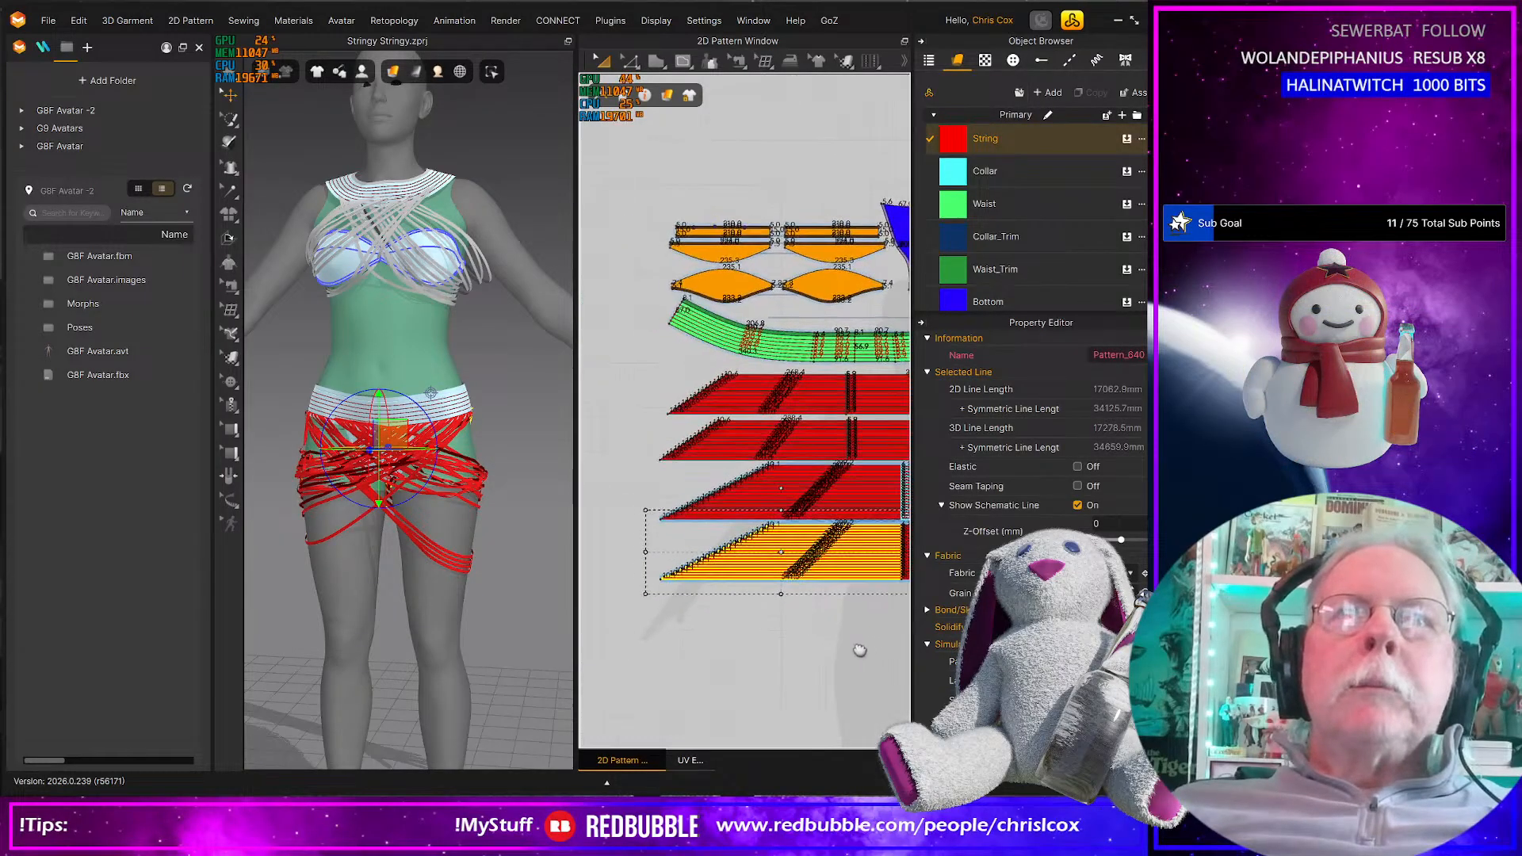
scroll(849, 653, "up", 3)
scroll(842, 651, "down", 2)
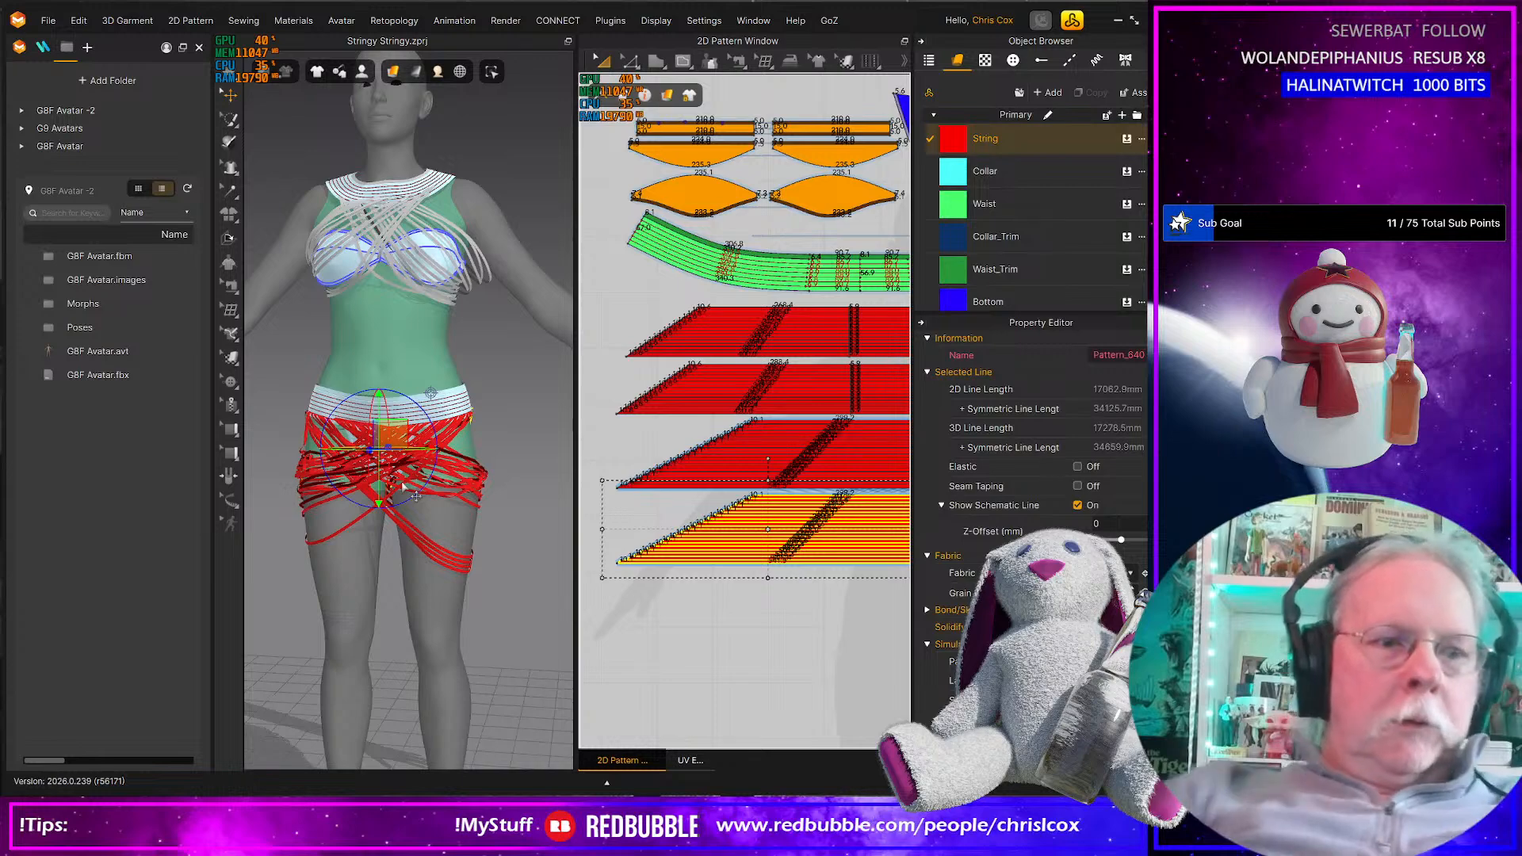
key("ctrl+f")
right_click_drag(415, 486, 513, 553)
left_click_drag(497, 487, 607, 507)
mouse_move(532, 507)
right_mouse_down()
mouse_move(294, 493)
mouse_move(510, 516)
mouse_move(298, 488)
mouse_move(516, 498)
right_mouse_up()
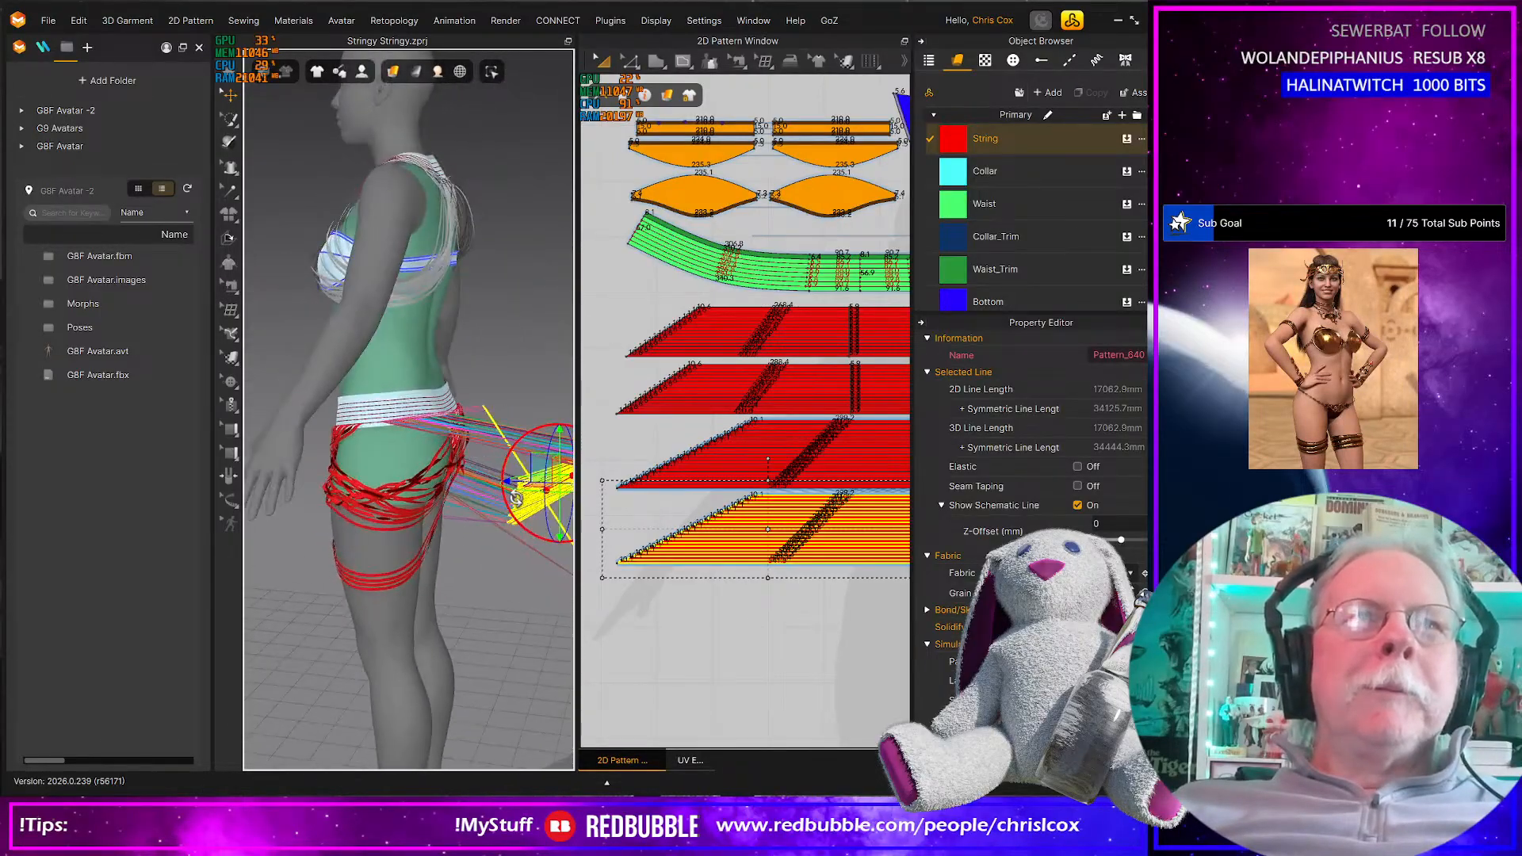
Reset the 3D arrangement of the right half of the lowest string row and move those strings straight out in front of the avatar
scroll(722, 556, "down", 5)
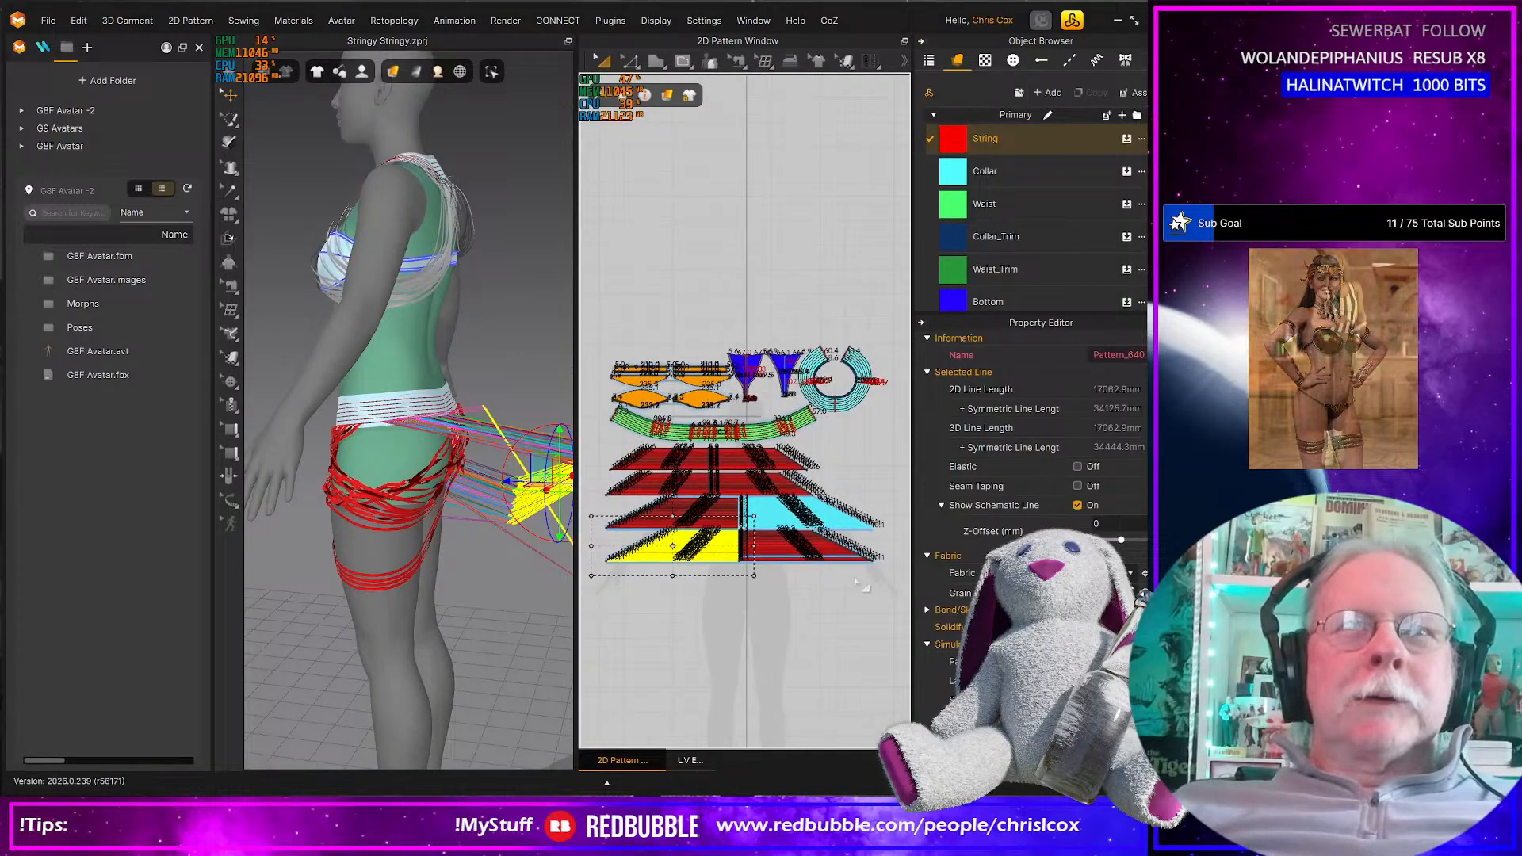
left_click(757, 553)
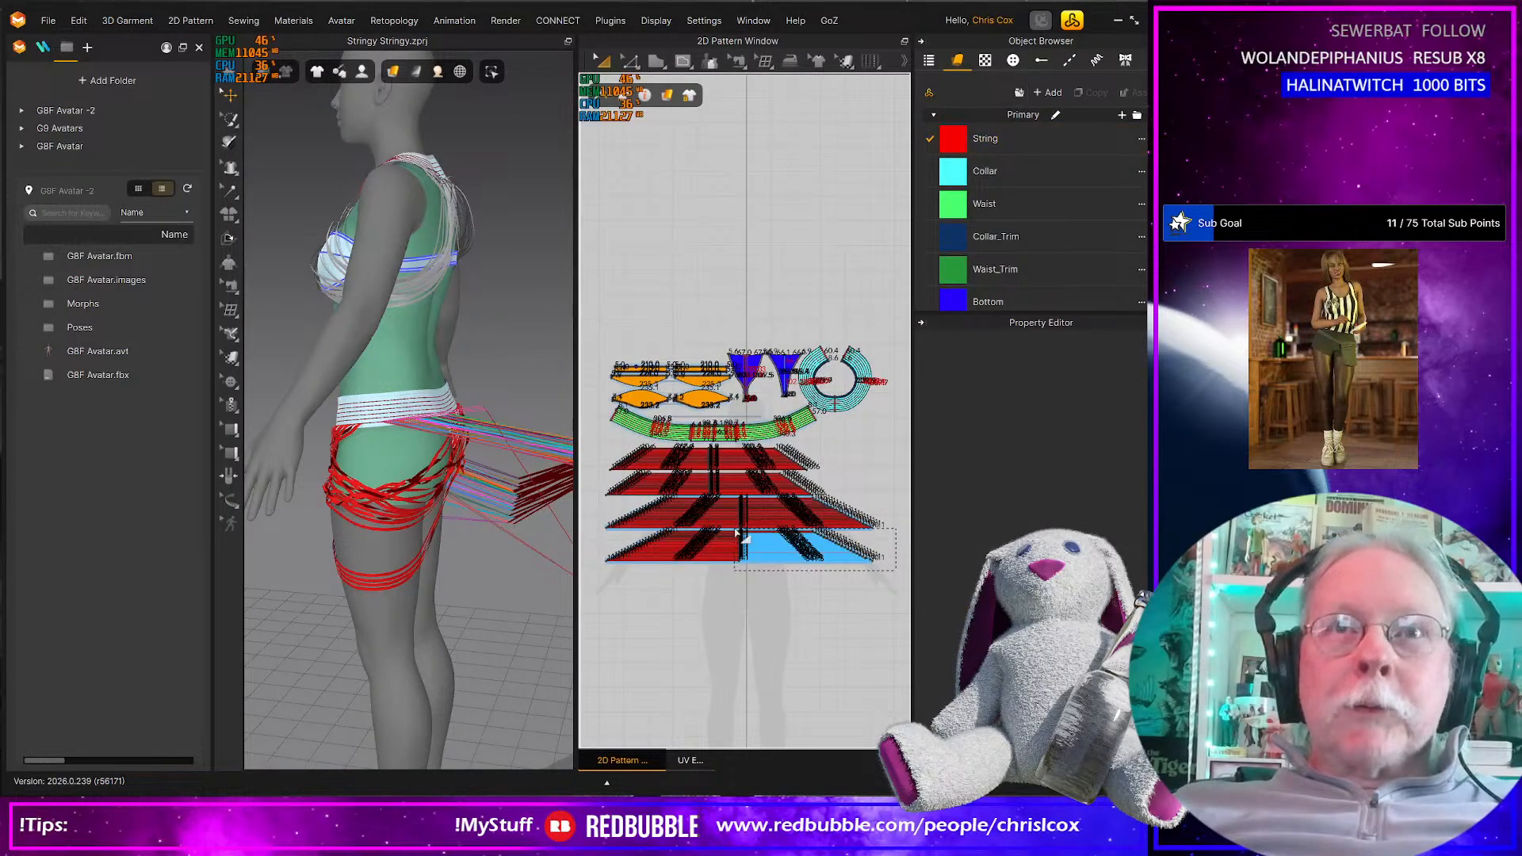
left_click(748, 553)
scroll(757, 559, "up", 5)
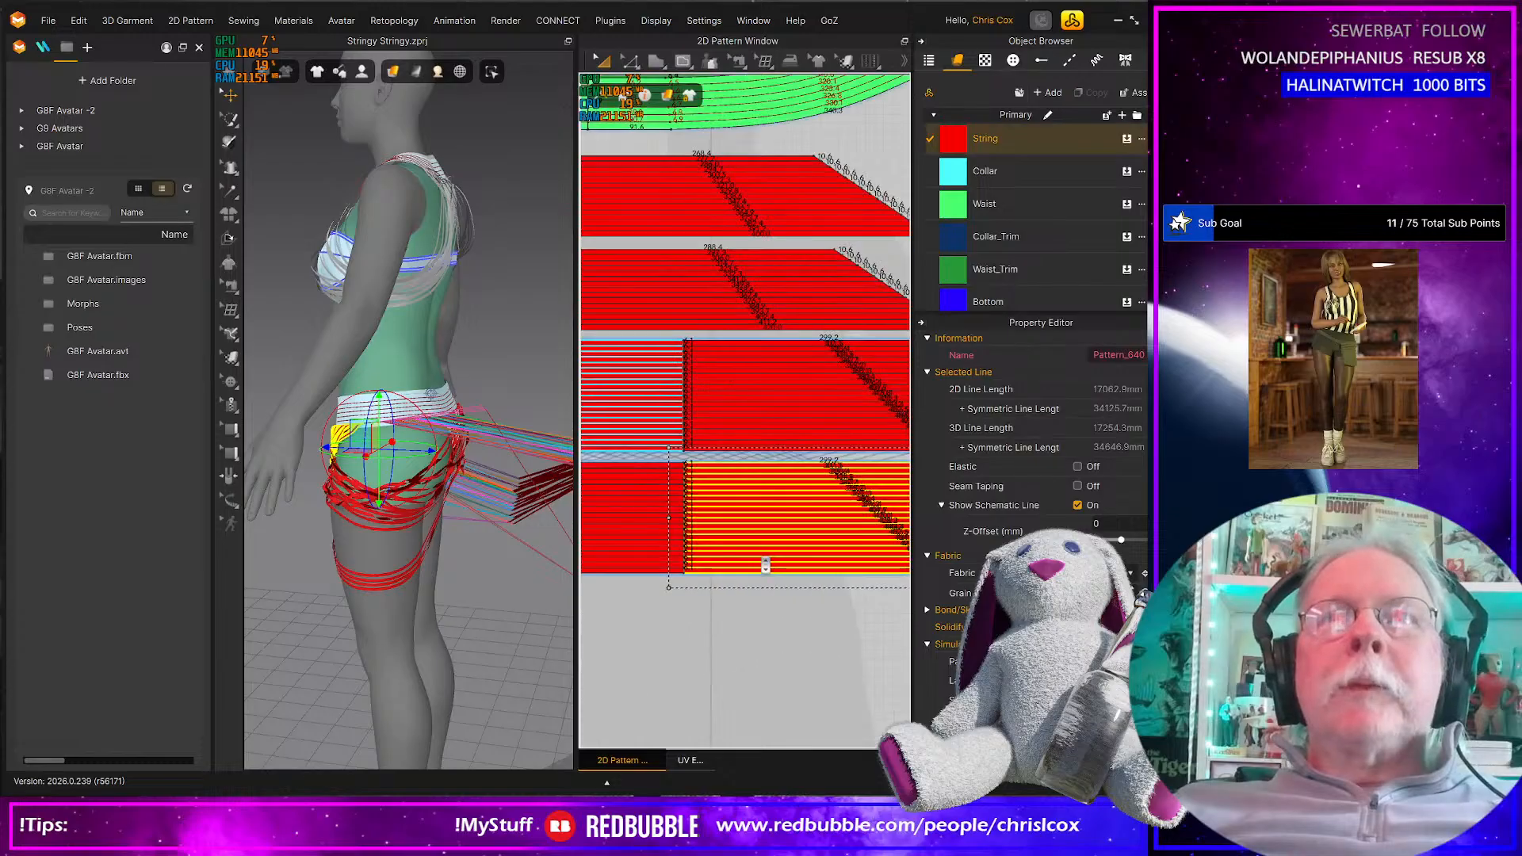
right_click_drag(510, 546, 365, 557)
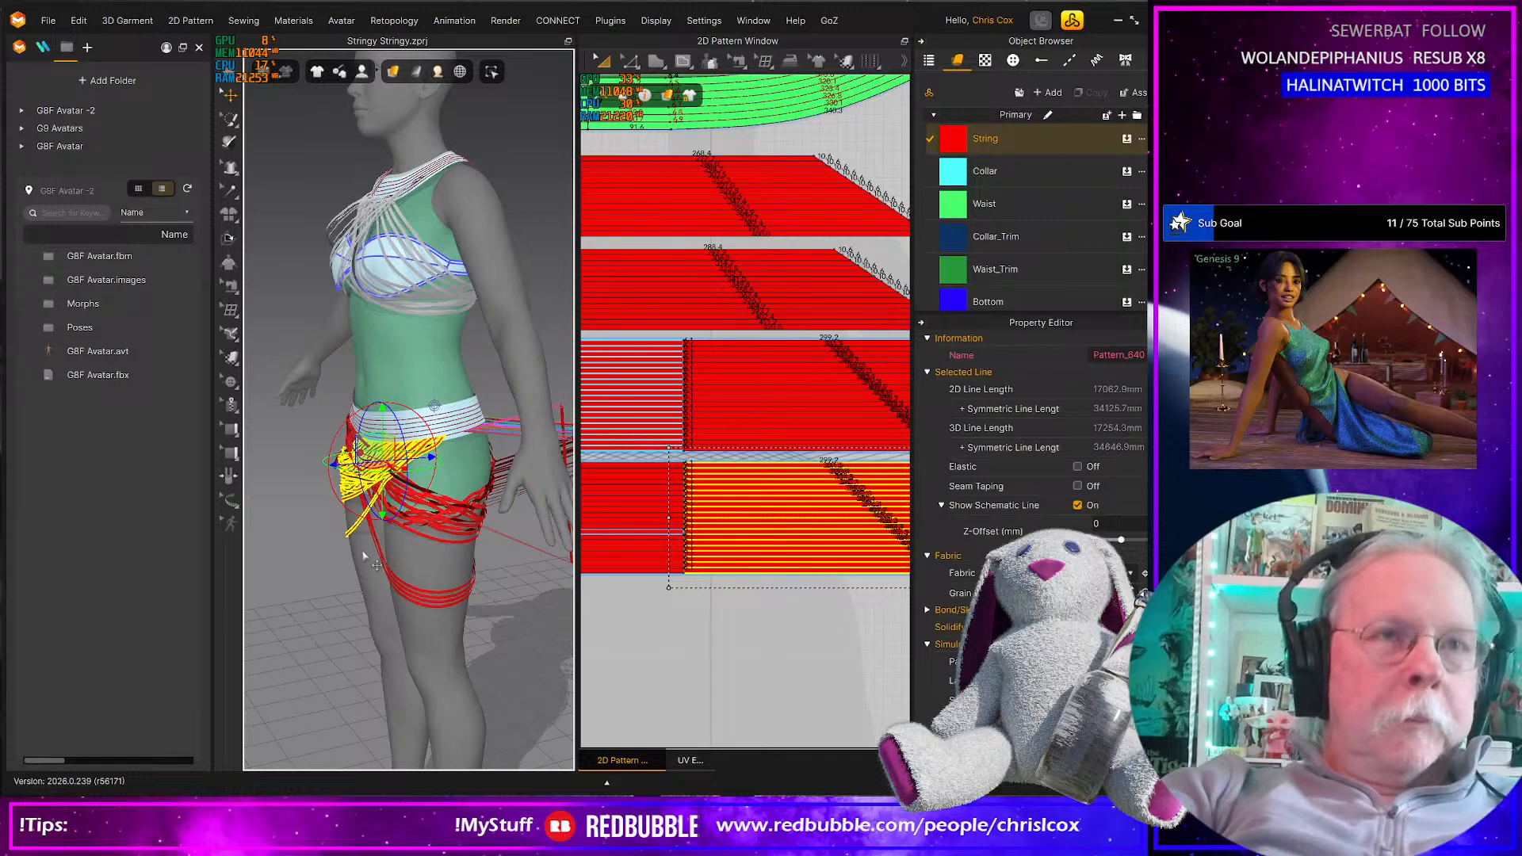
right_click_drag(329, 554, 306, 556)
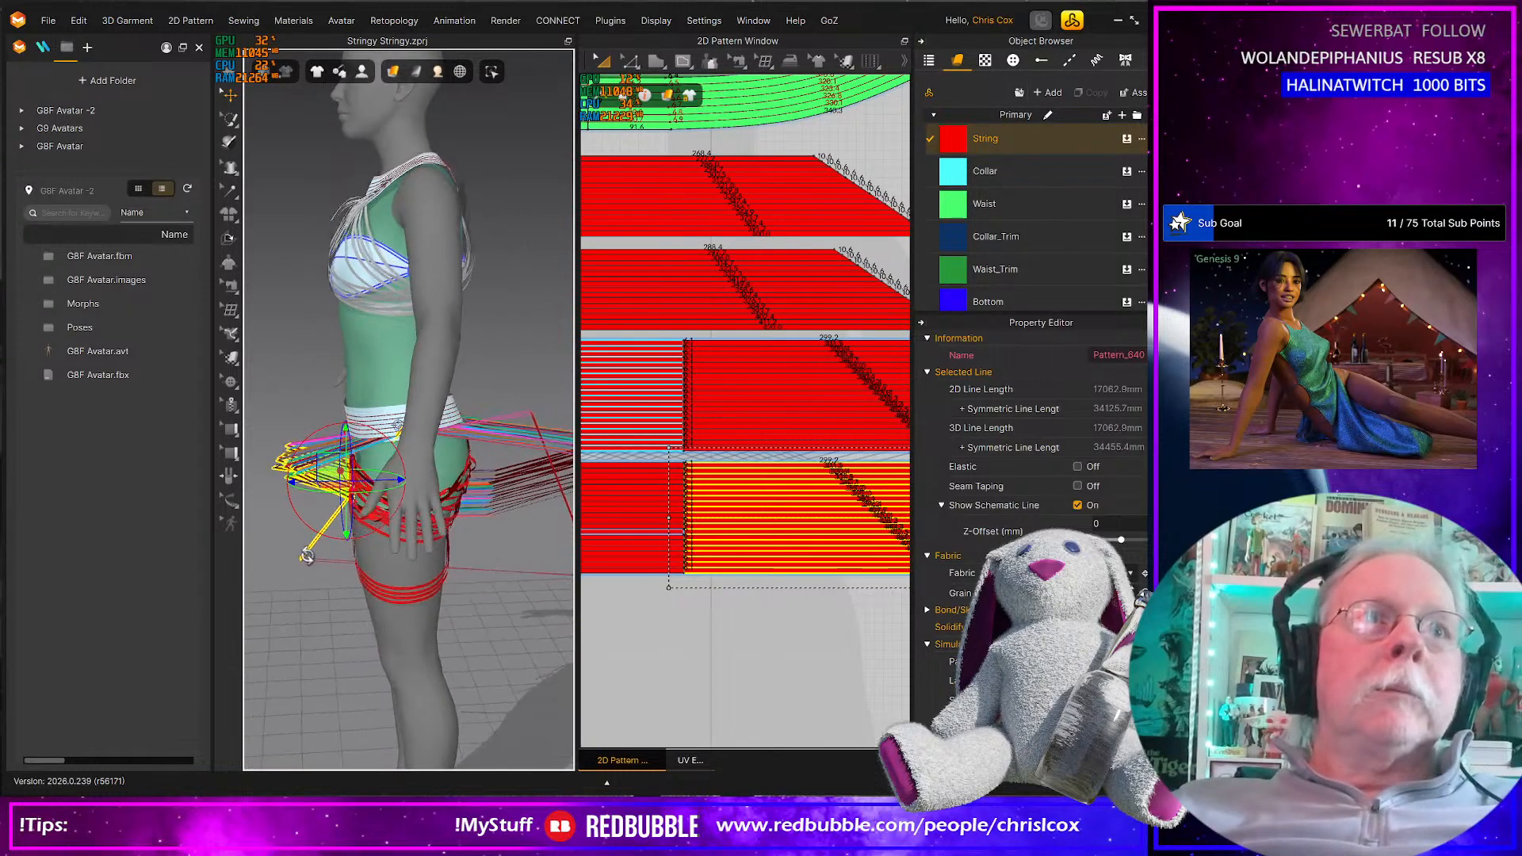
left_click_drag(381, 478, 245, 472)
scroll(812, 576, "down", 8)
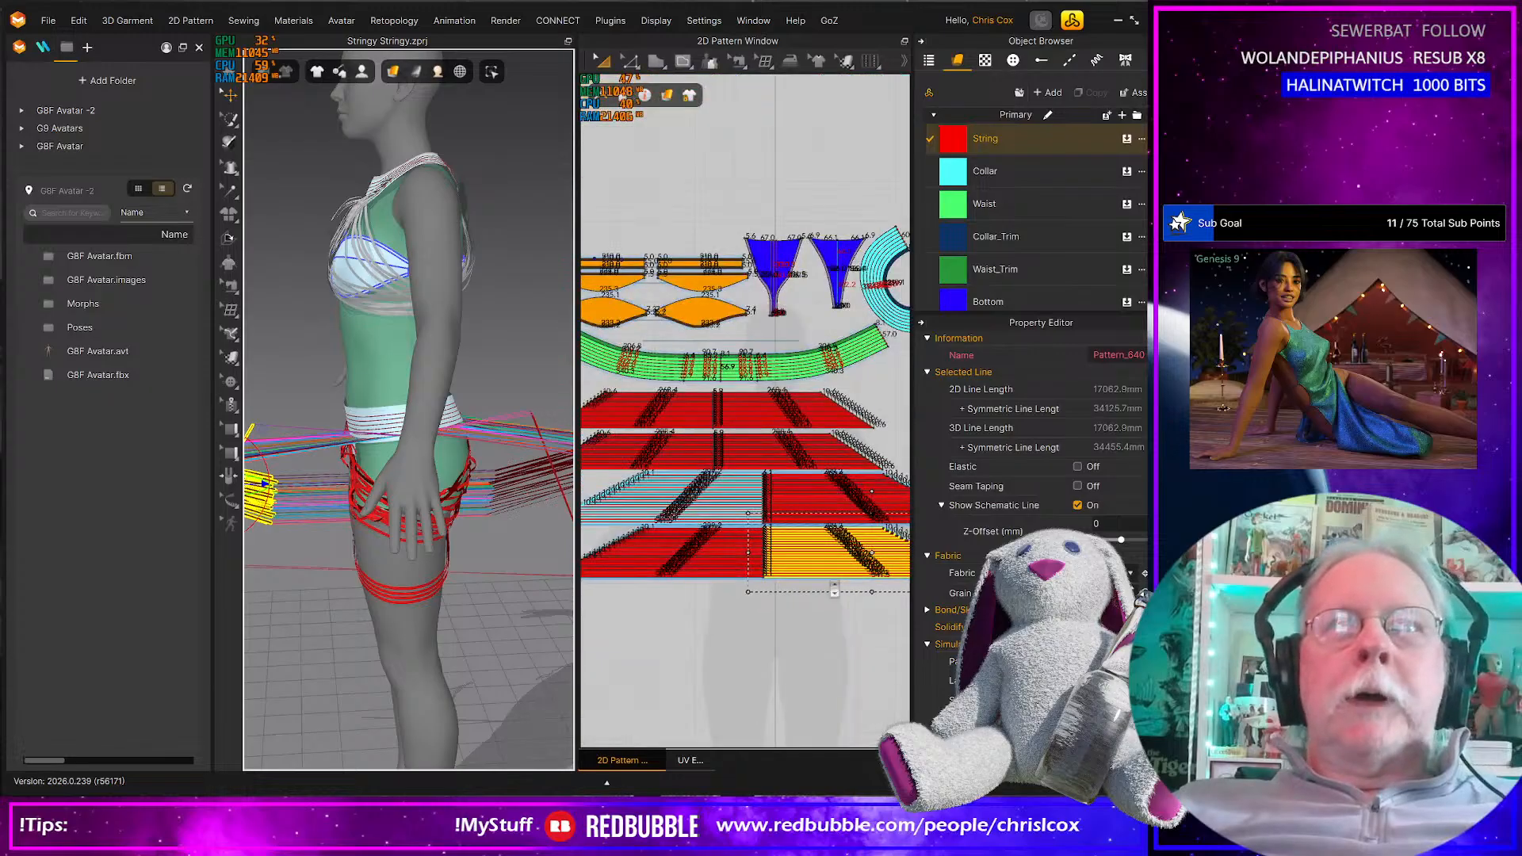
Select both halves of the lowest string row and hide those strings from the 3D view
scroll(910, 587, "up", 1)
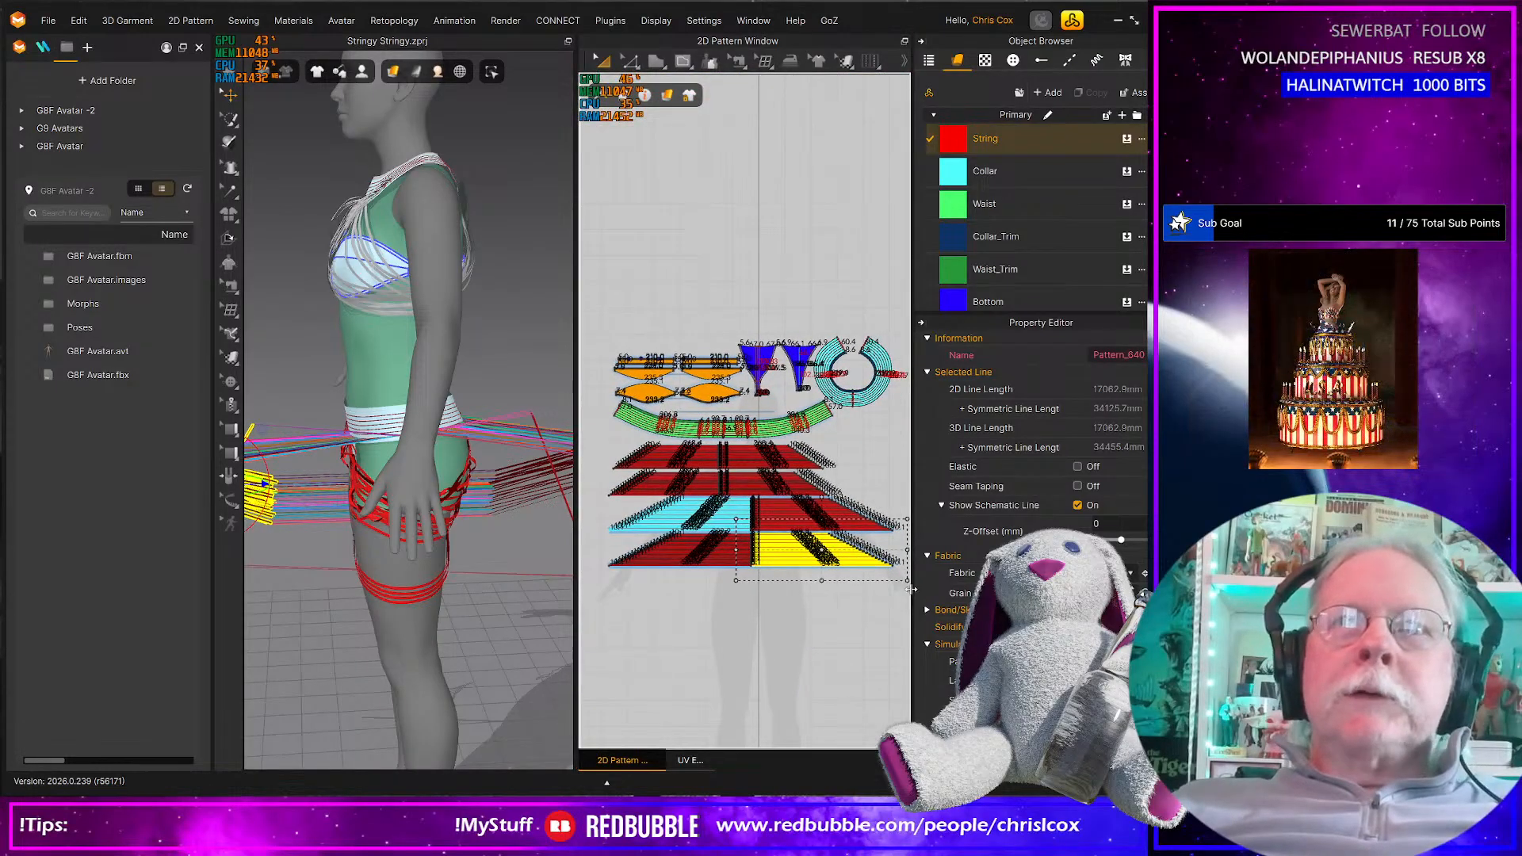
left_click_drag(903, 592, 594, 532)
scroll(544, 547, "up", 5)
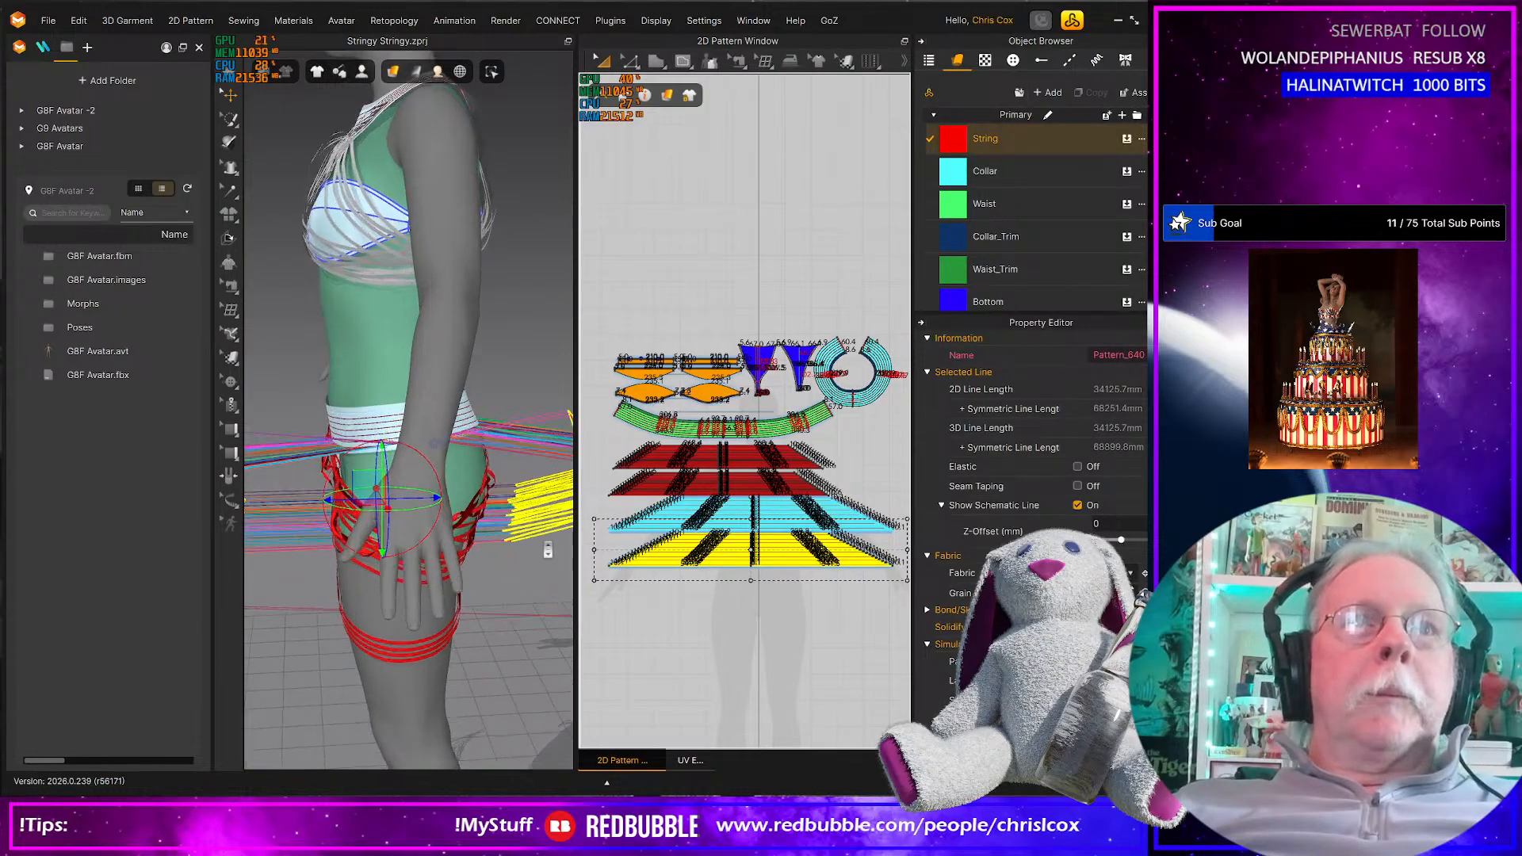
scroll(701, 553, "up", 10)
scroll(701, 553, "down", 5)
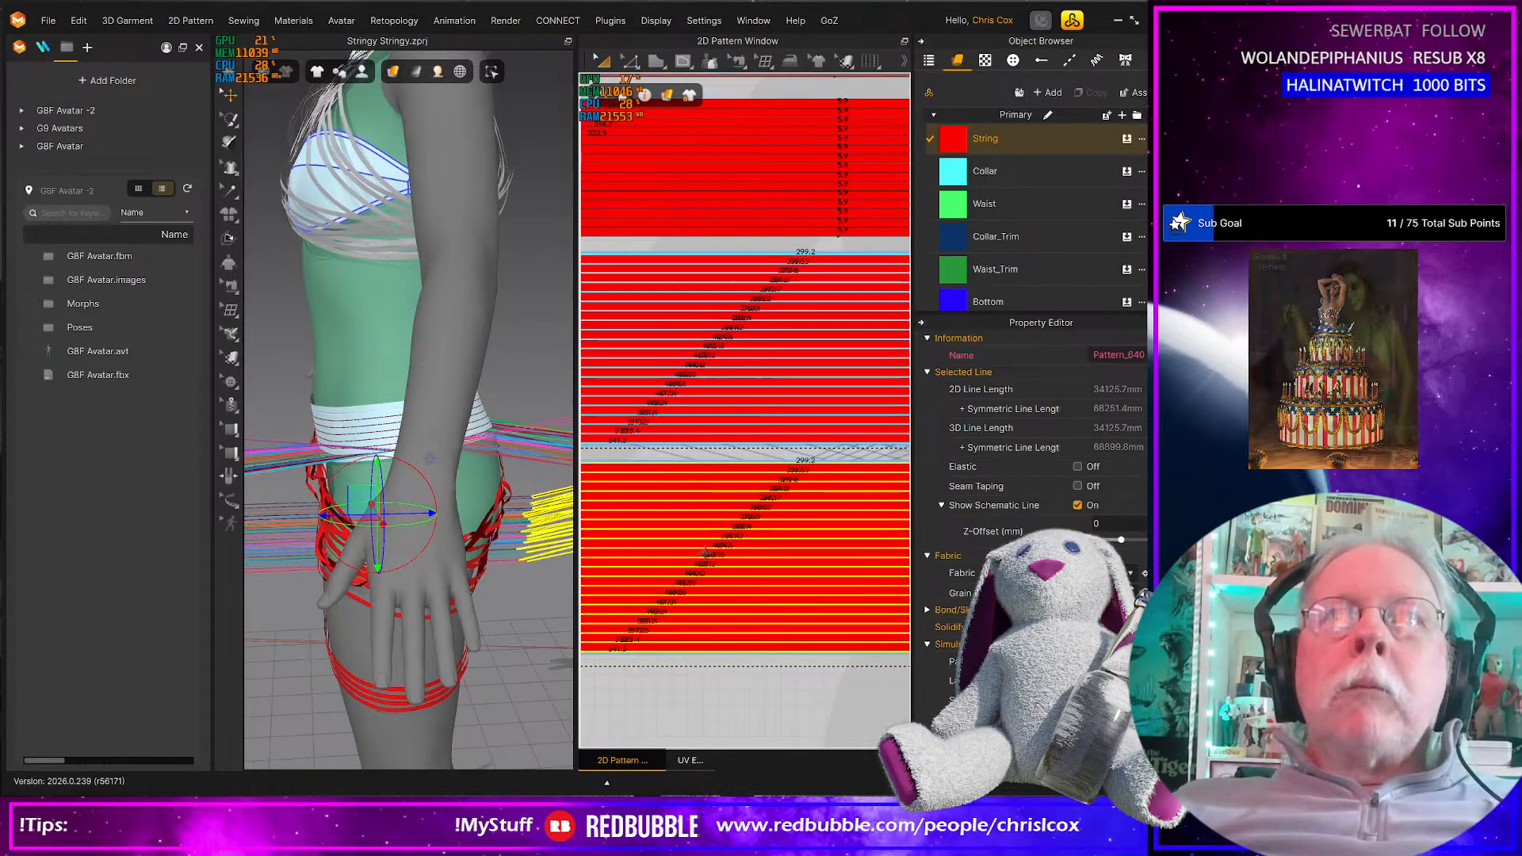
right_click(713, 552)
left_click(803, 465)
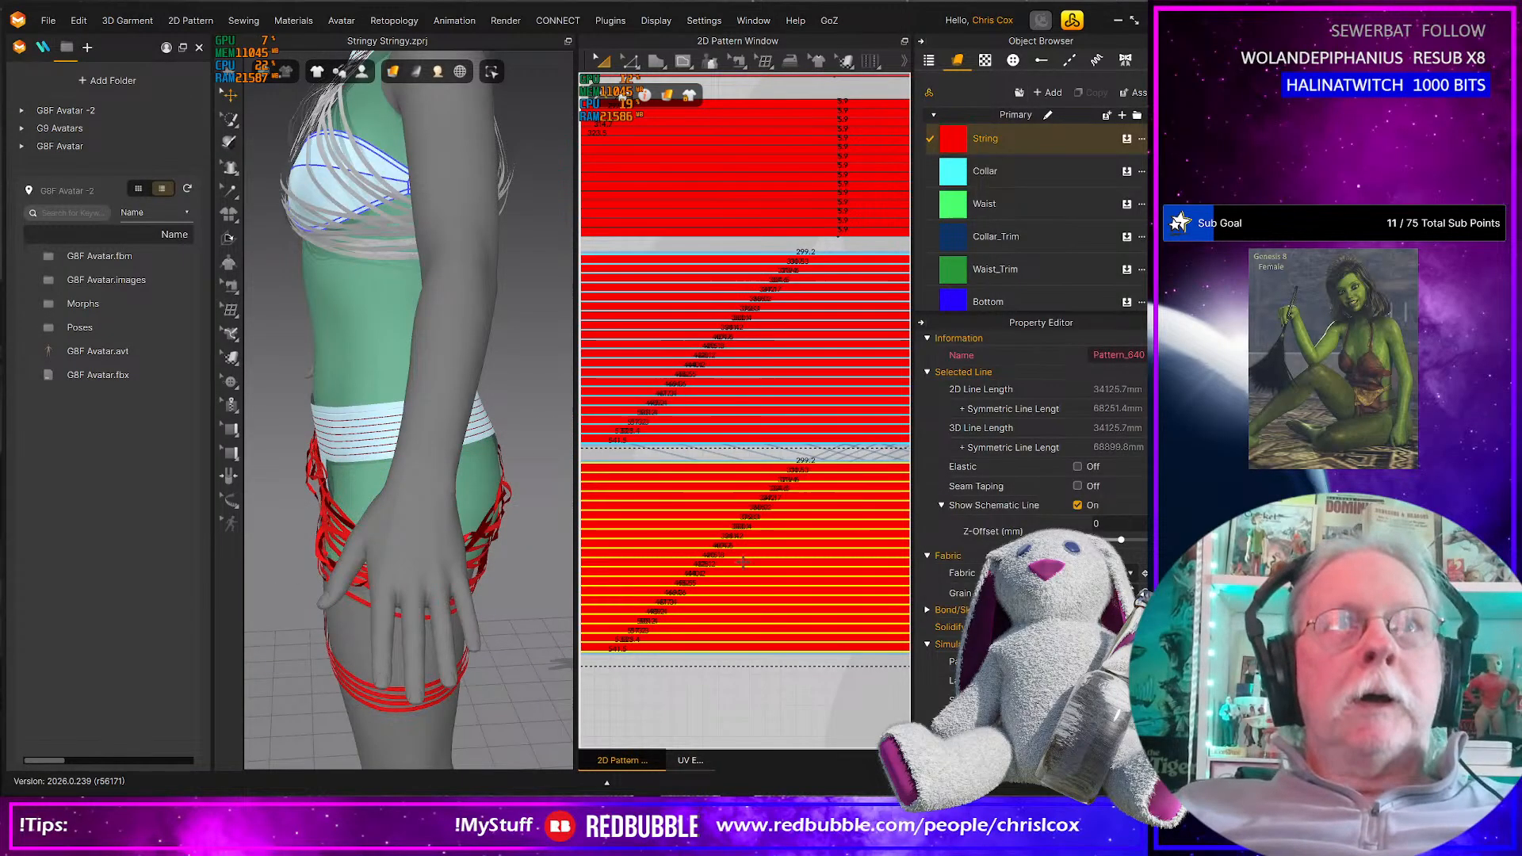
Select the left half of the string row just above the lowest one and reset its 3D arrangement
scroll(743, 562, "down", 5)
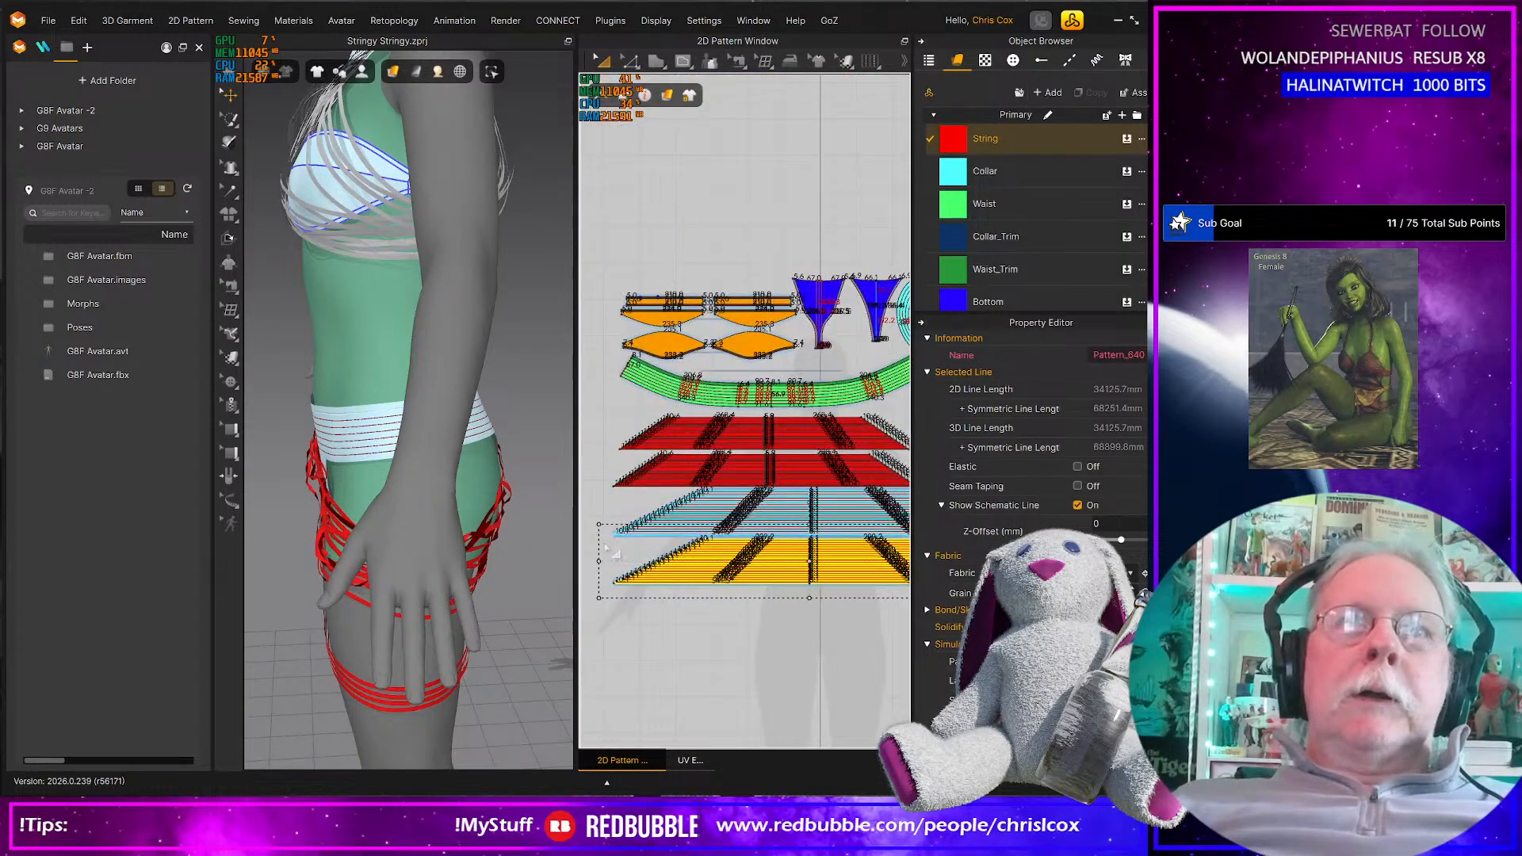
left_click(605, 547)
left_click_drag(819, 509, 824, 493)
right_click_drag(460, 590, 388, 590)
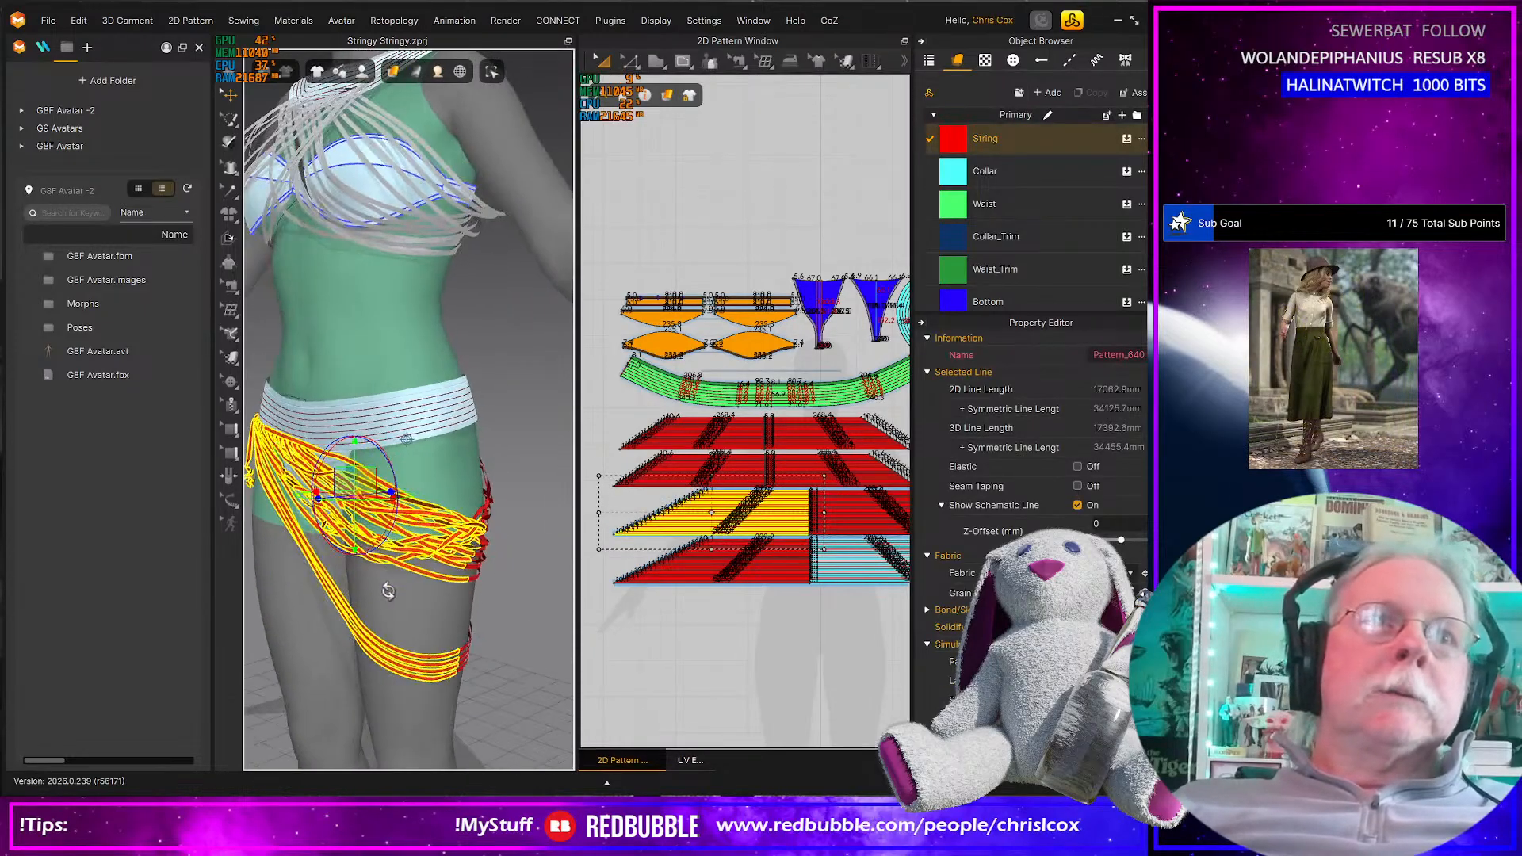
right_click(396, 551)
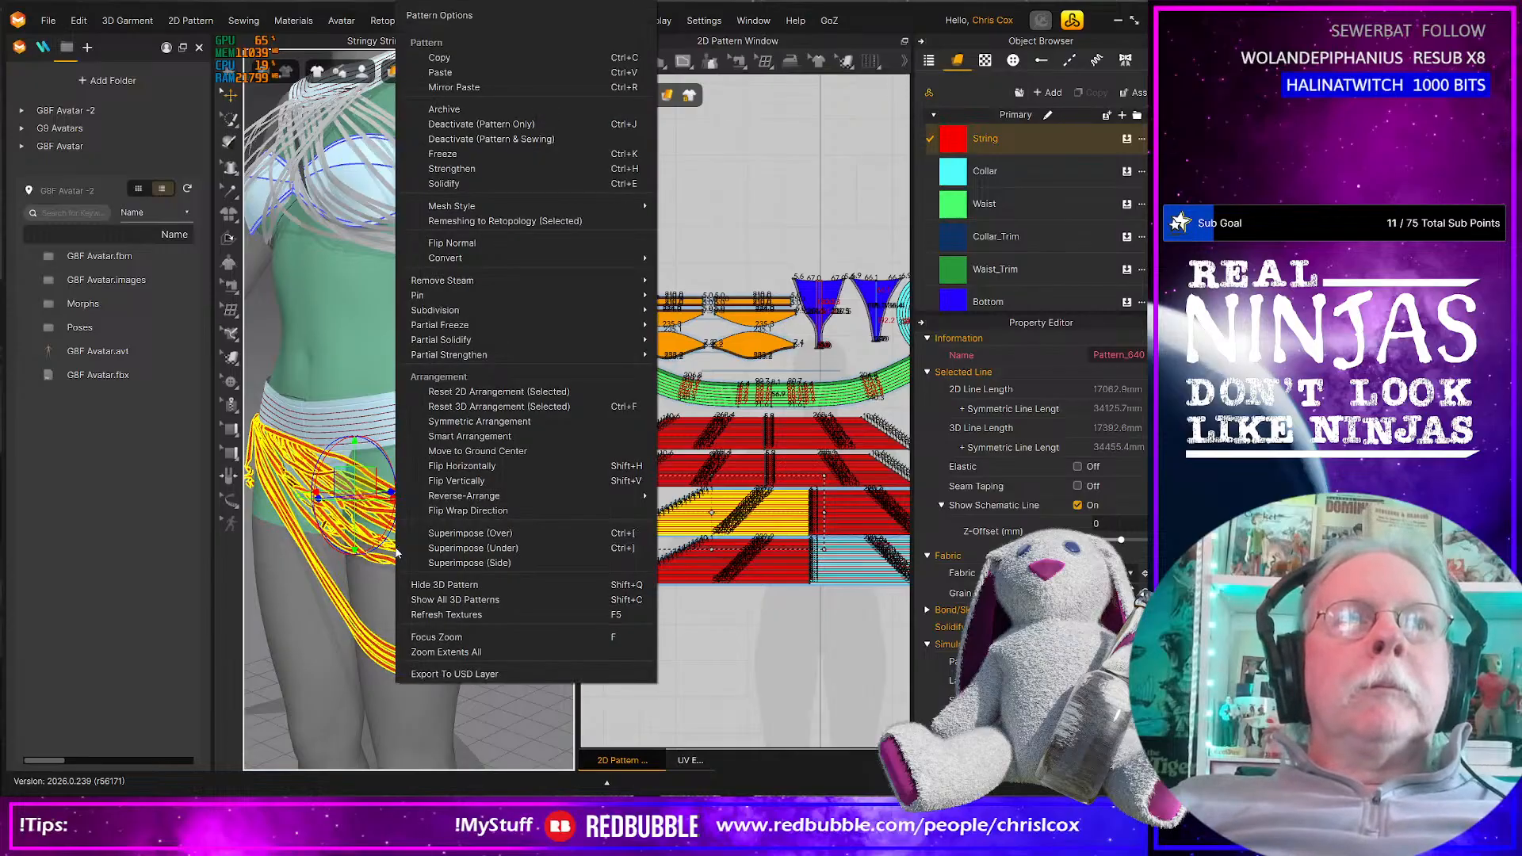
left_click(622, 407)
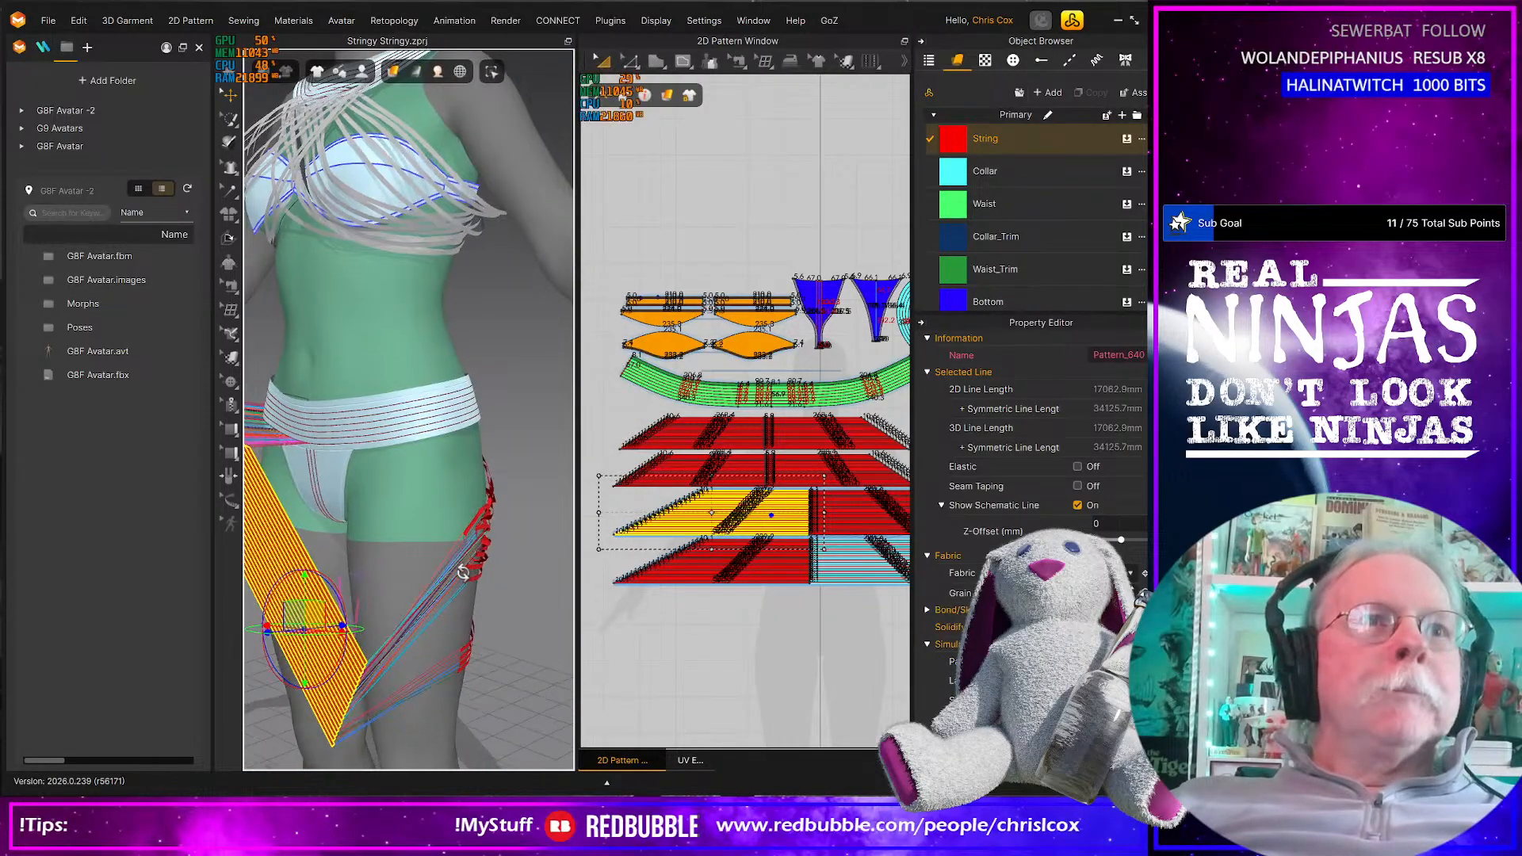
Widen the 2D pattern view, select the right half of the third string row and reset its 3D arrangement
right_click_drag(547, 572, 333, 598)
mouse_move(333, 598)
middle_mouse_down()
mouse_move(405, 609)
mouse_move(317, 581)
middle_mouse_up()
middle_click_drag(790, 604, 580, 613)
scroll(827, 561, "up", 3)
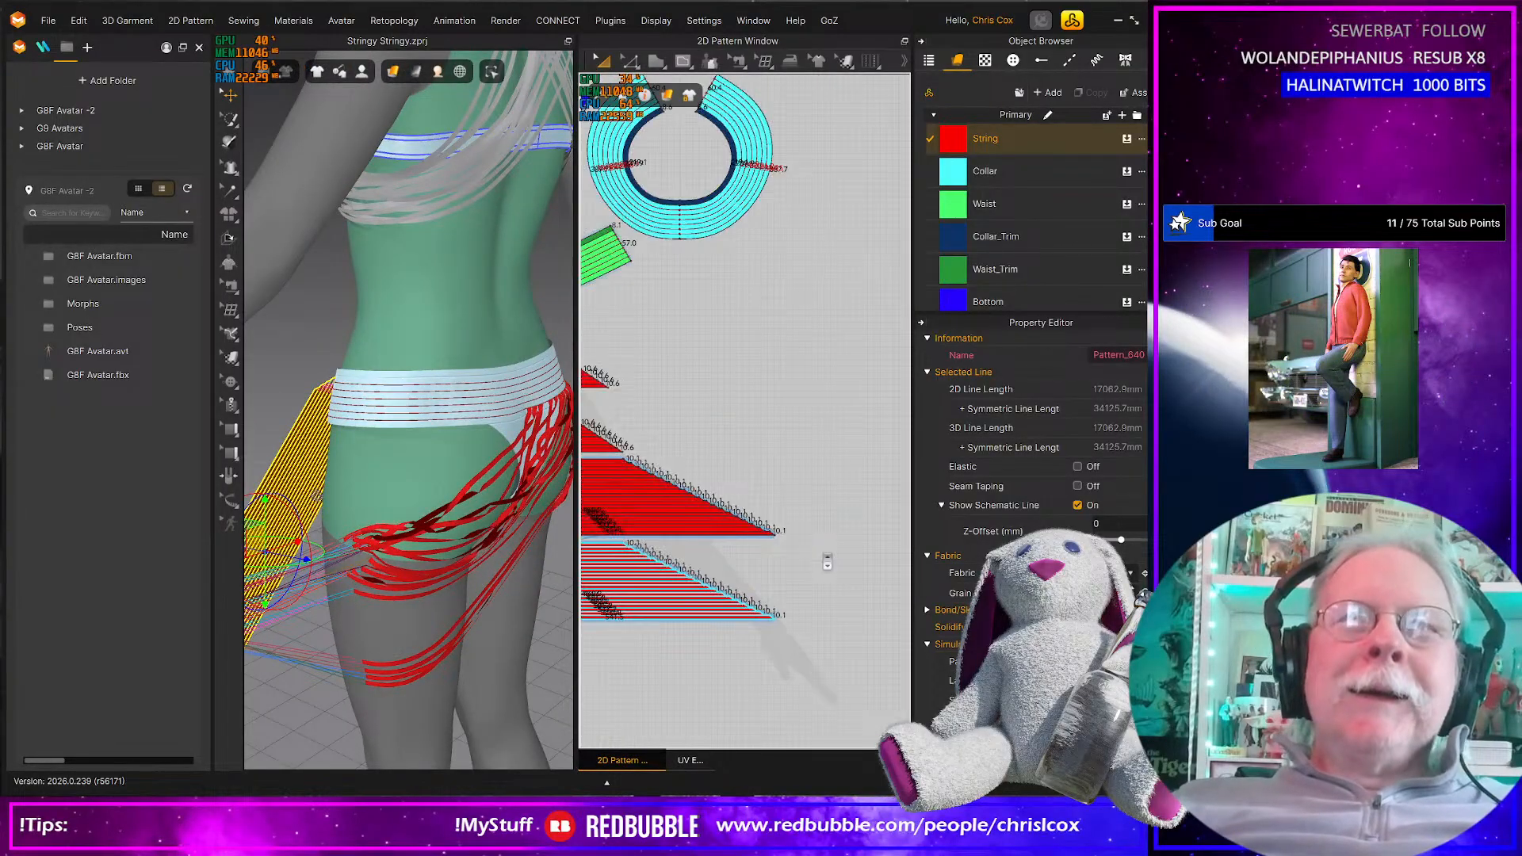
middle_click_drag(793, 563, 910, 577)
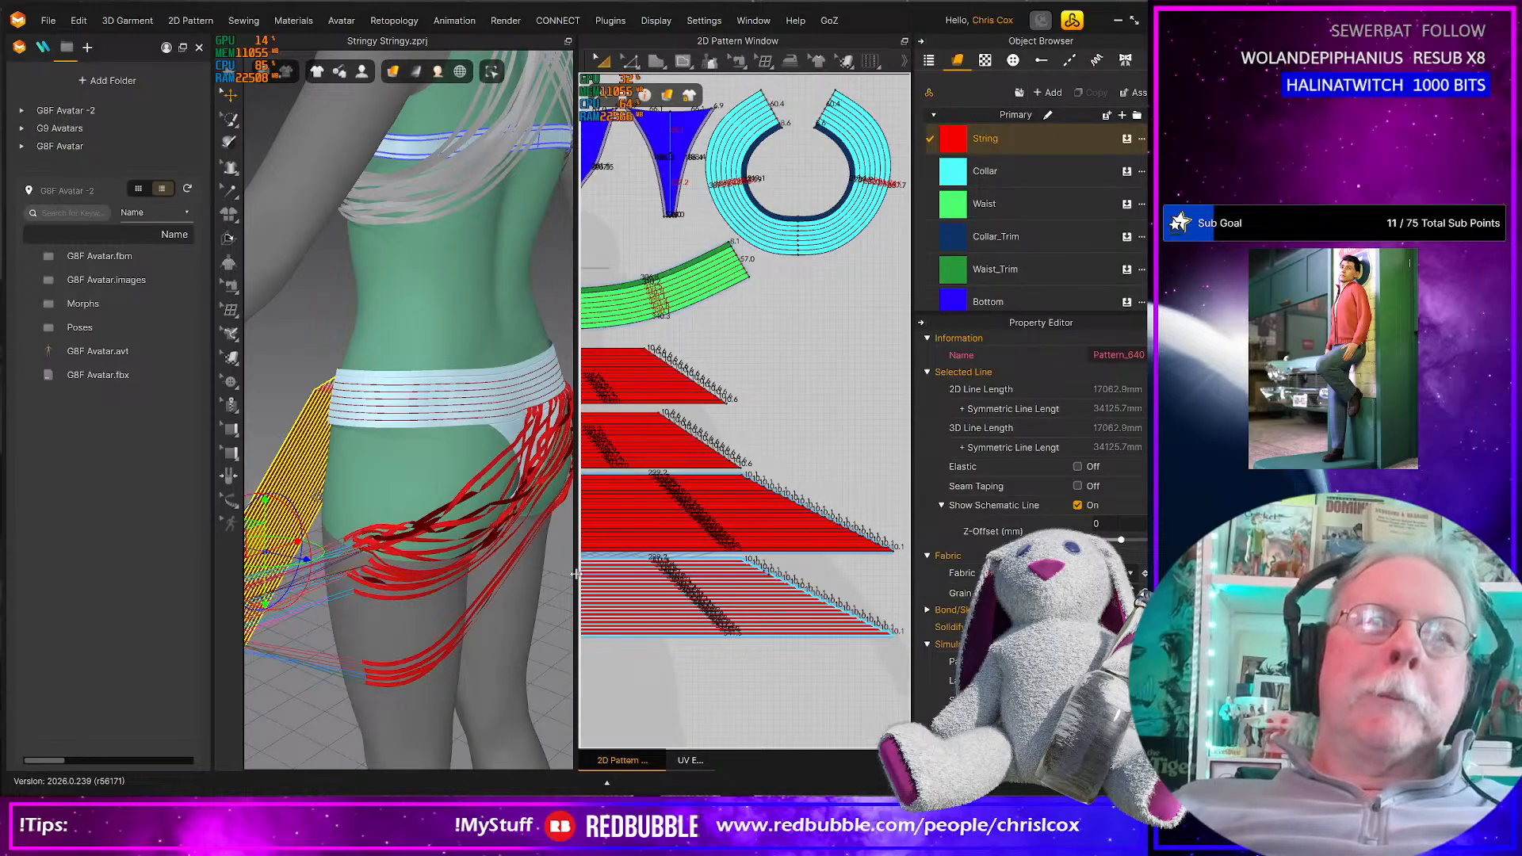
left_click_drag(576, 574, 493, 574)
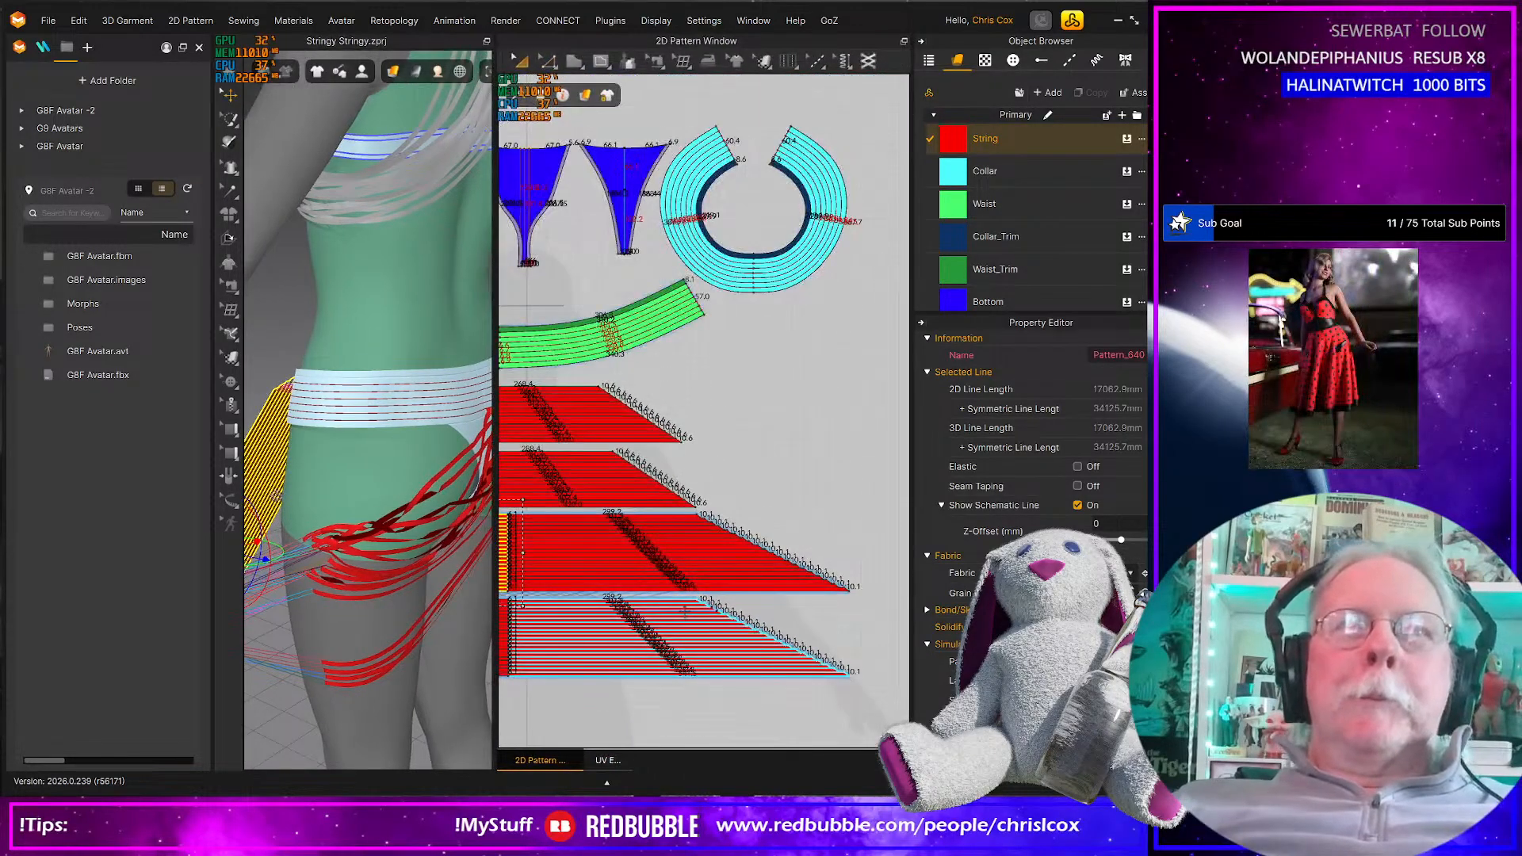
scroll(684, 612, "down", 2)
left_click(884, 600)
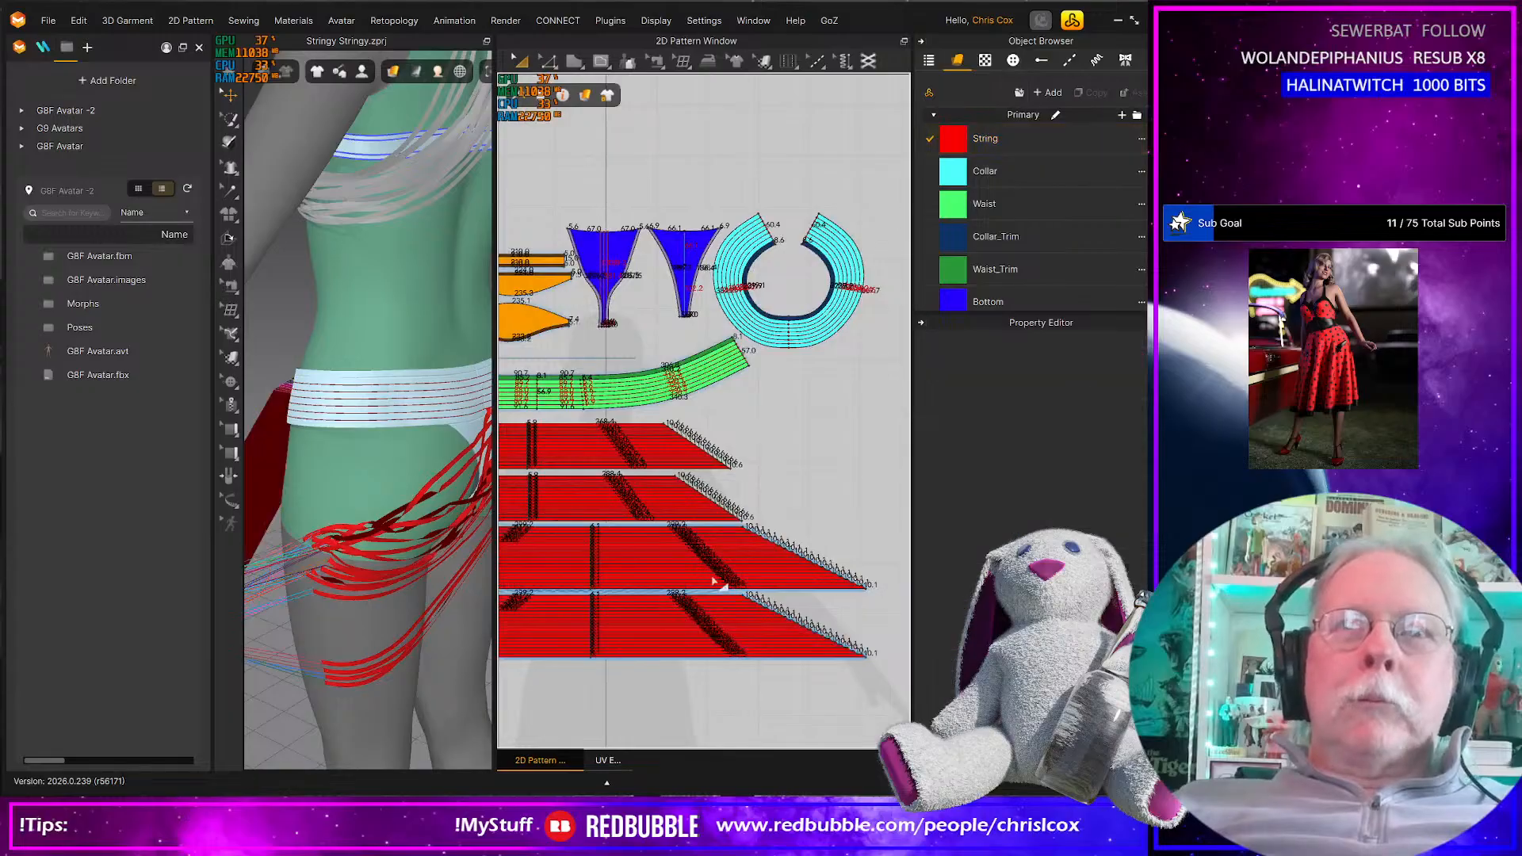
left_click(592, 528)
left_click(594, 528)
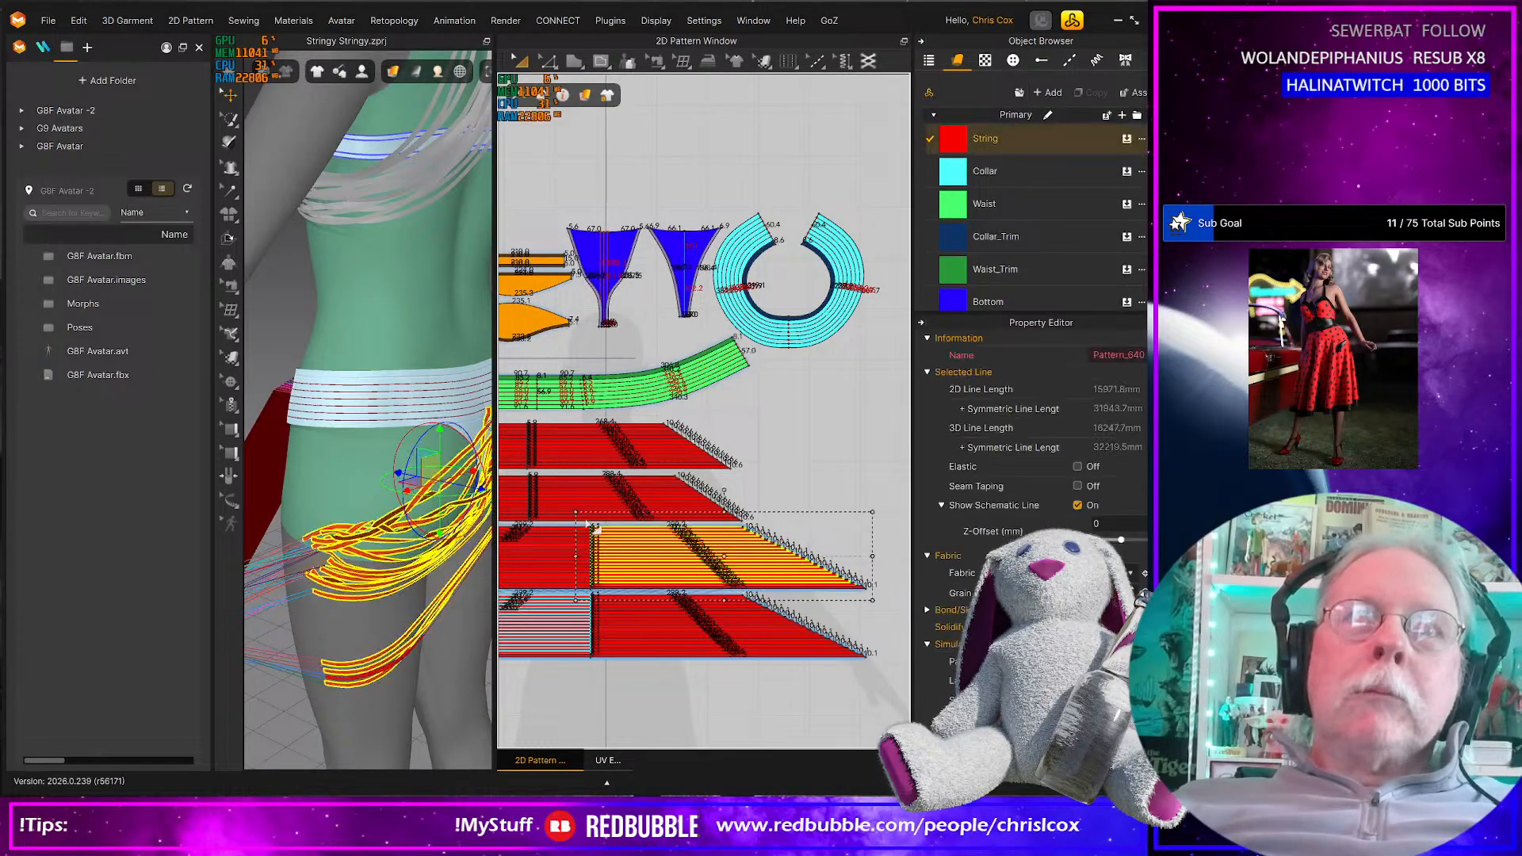
scroll(856, 609, "up", 3)
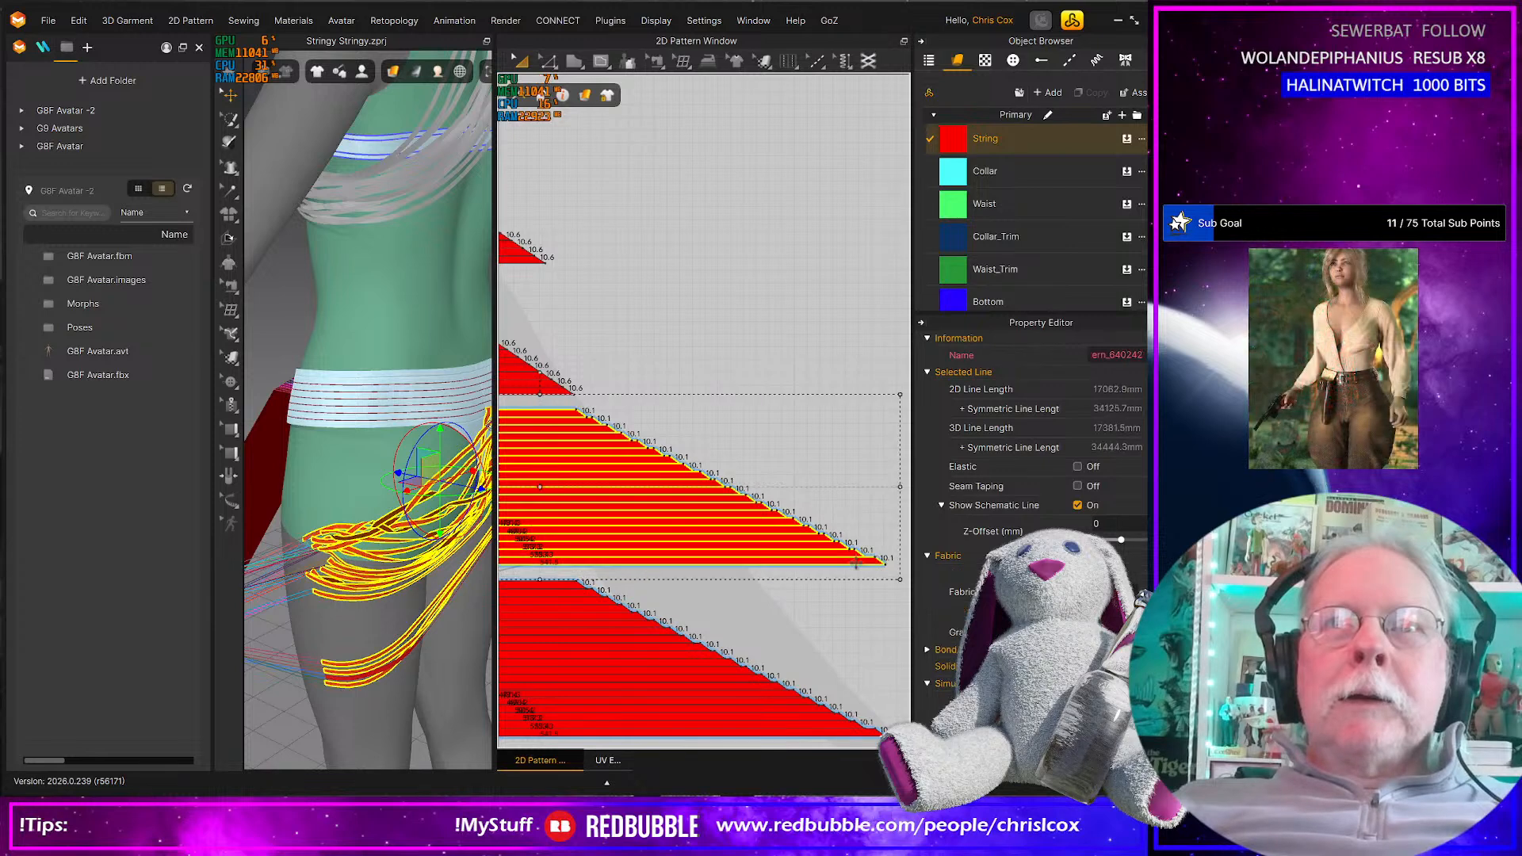
scroll(841, 607, "up", 2)
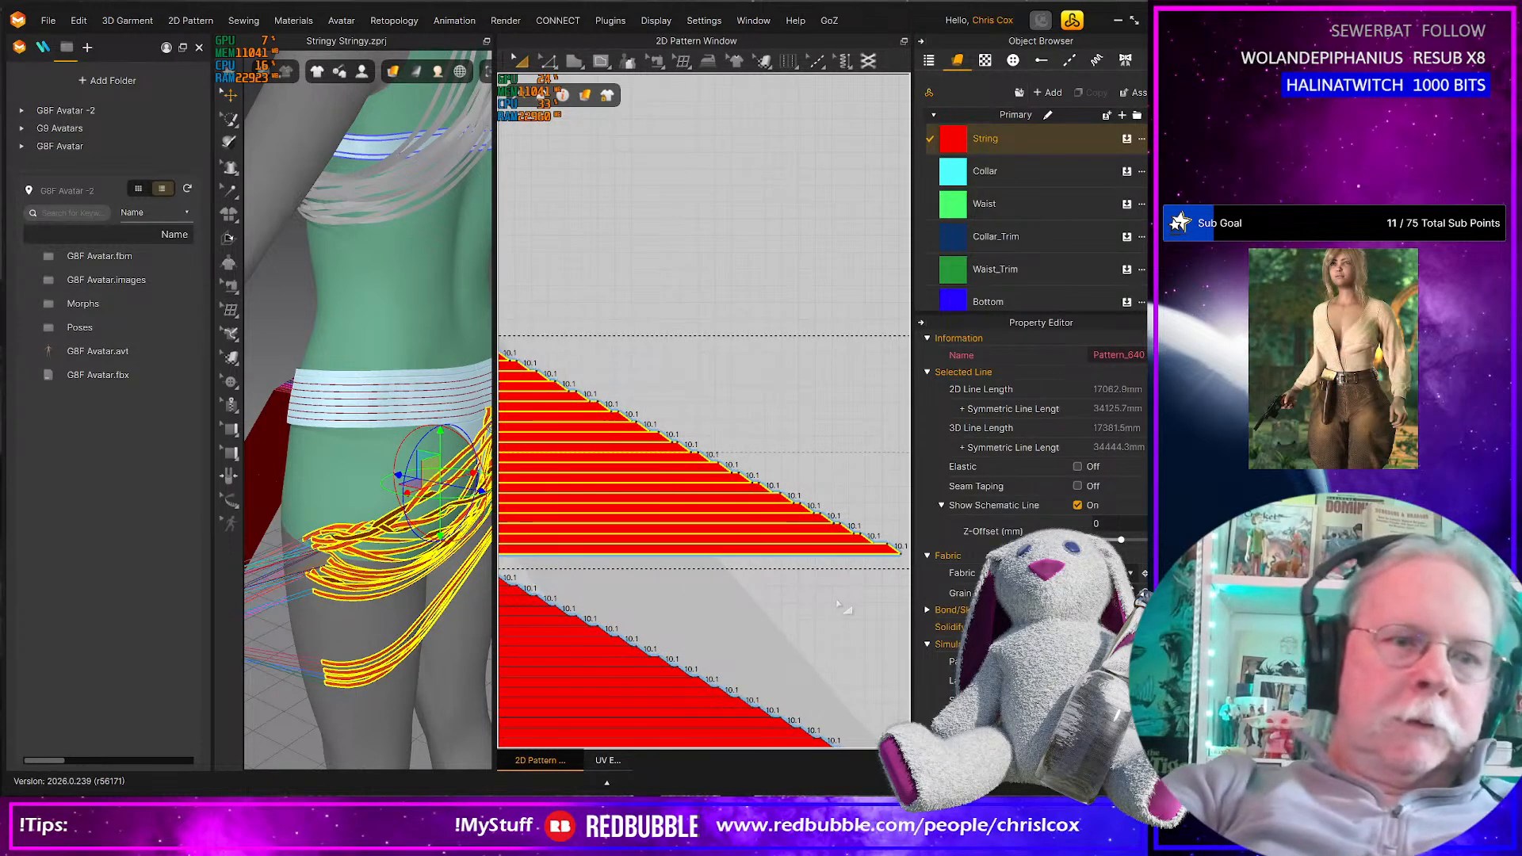
key("ctrl+f")
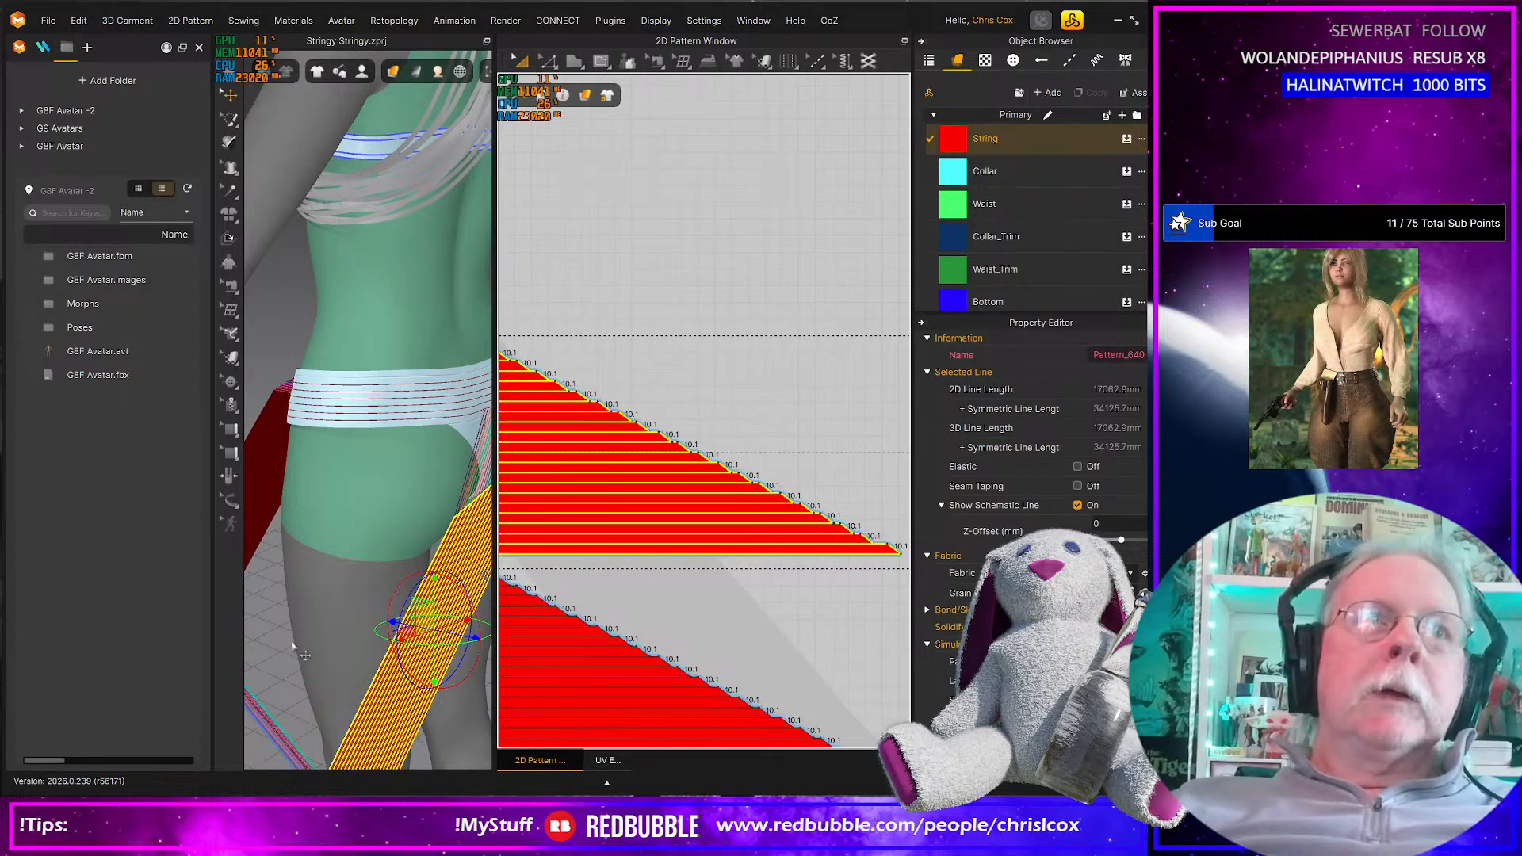
Simulate the third string row until it drapes around the hips, check it from back and front, and stop the simulation
scroll(314, 607, "up", 2)
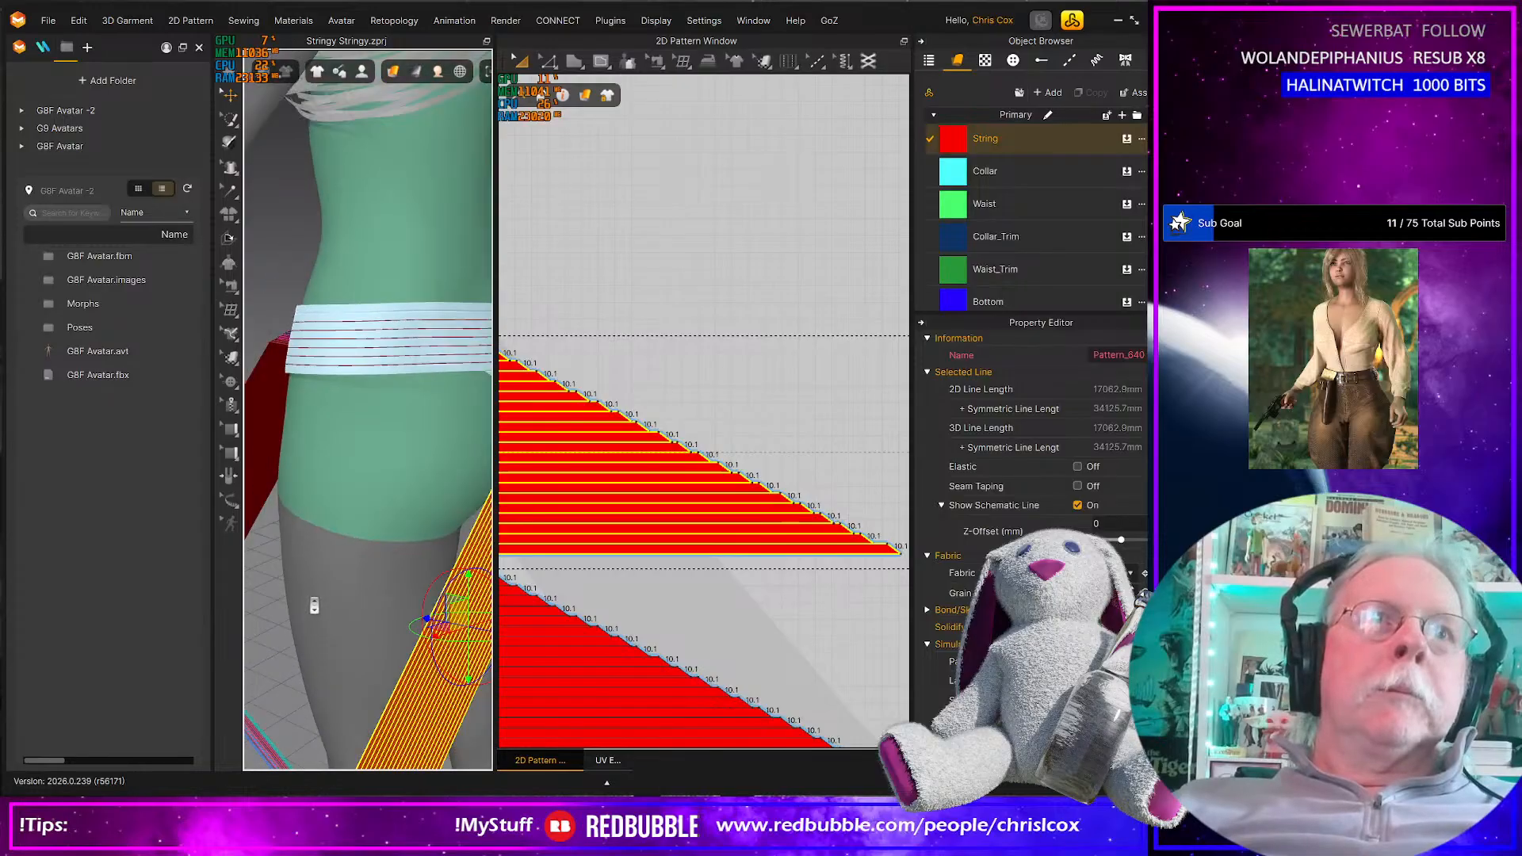
scroll(314, 605, "down", 2)
right_click_drag(314, 605, 268, 593)
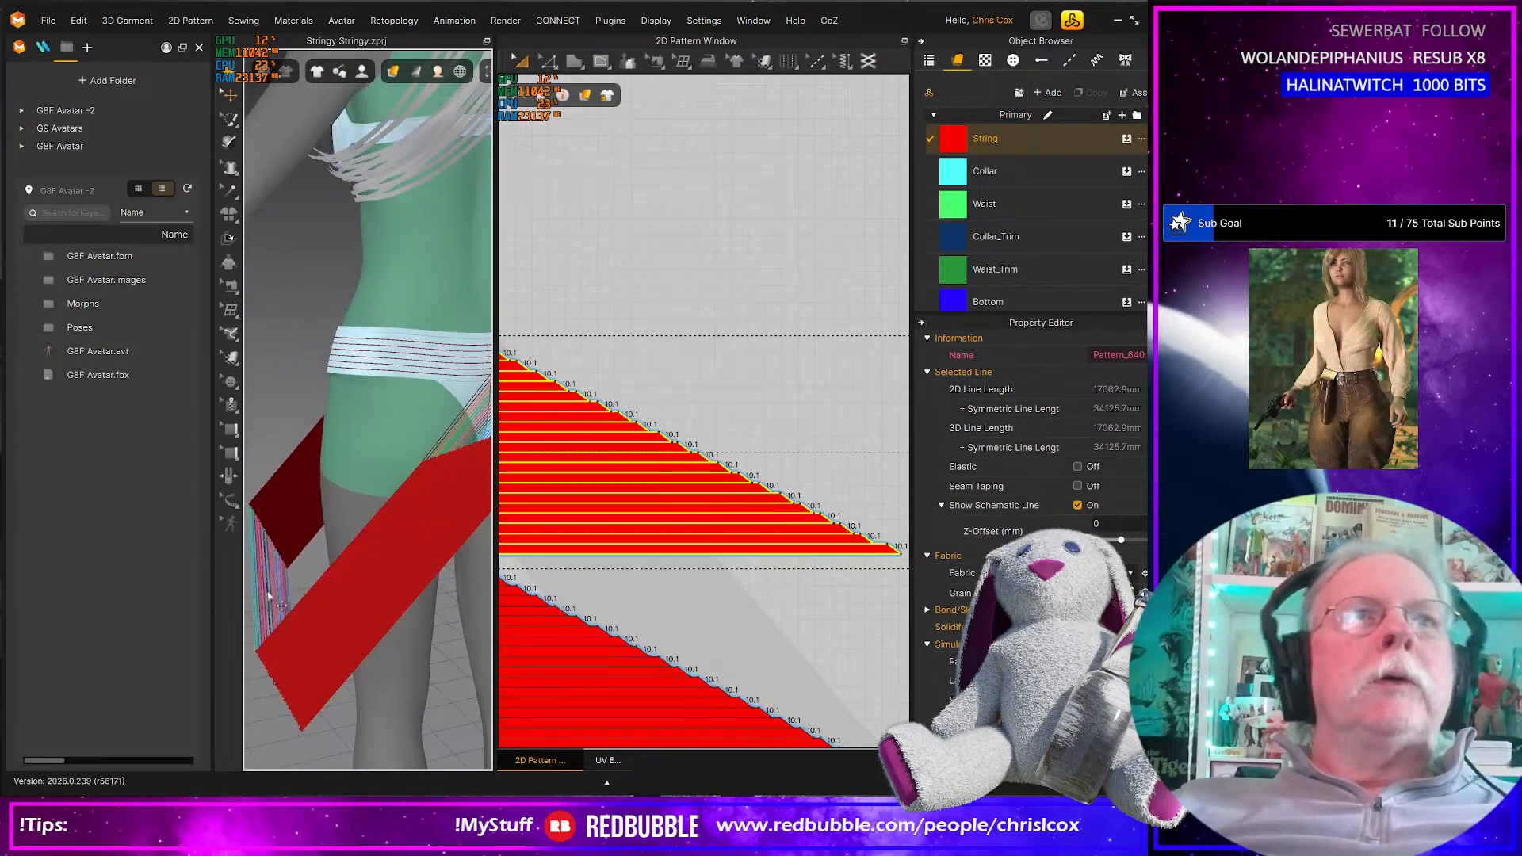
key("space")
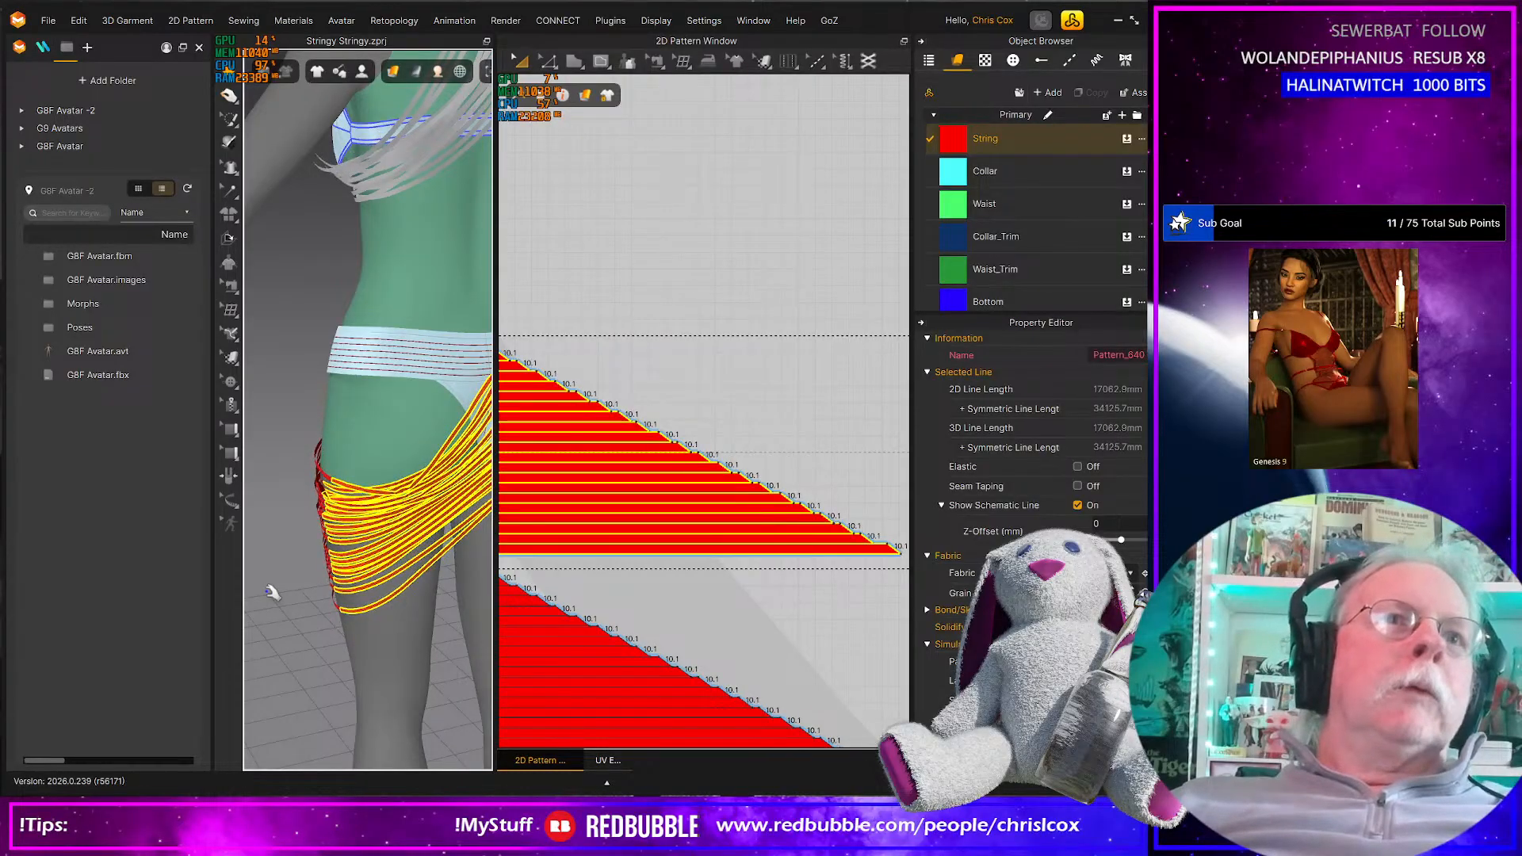
right_click_drag(254, 599, 440, 610)
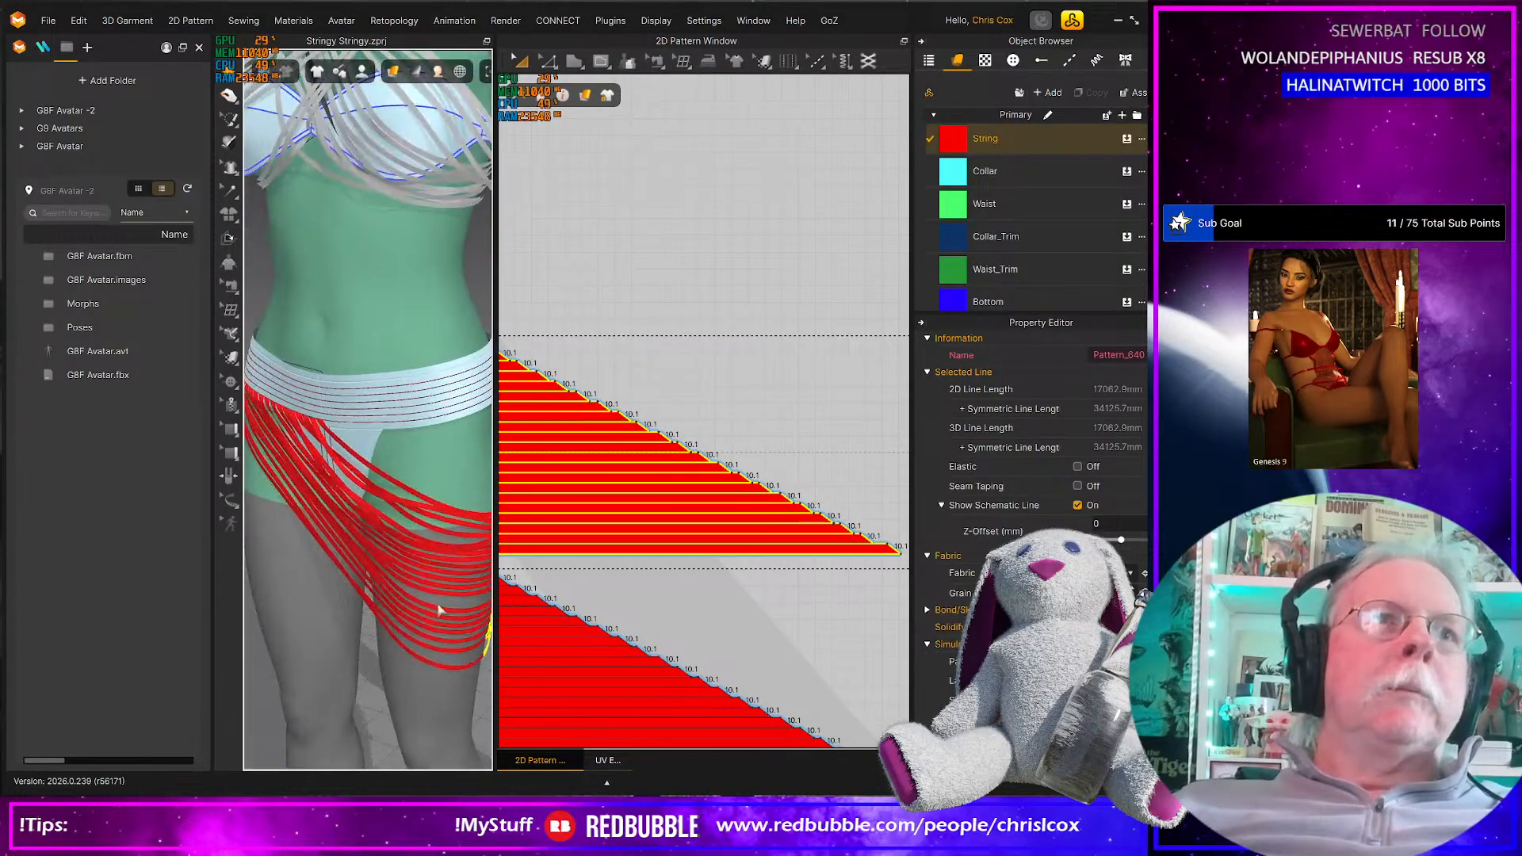
scroll(440, 610, "down", 6)
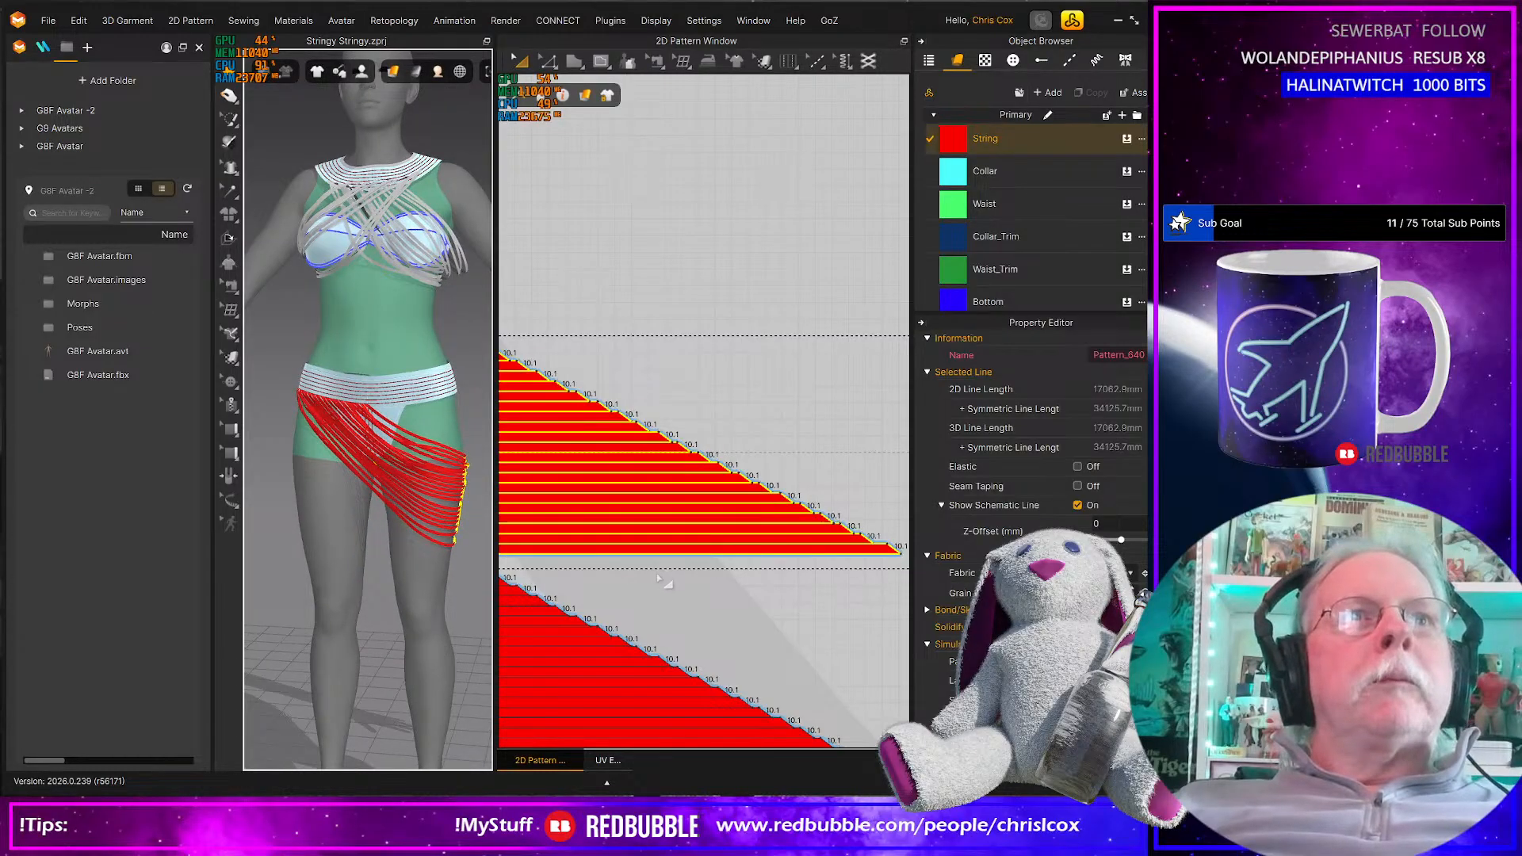
key("space")
Select the entire third string row in the 2D patterns and freeze its draped strings
scroll(658, 581, "down", 5)
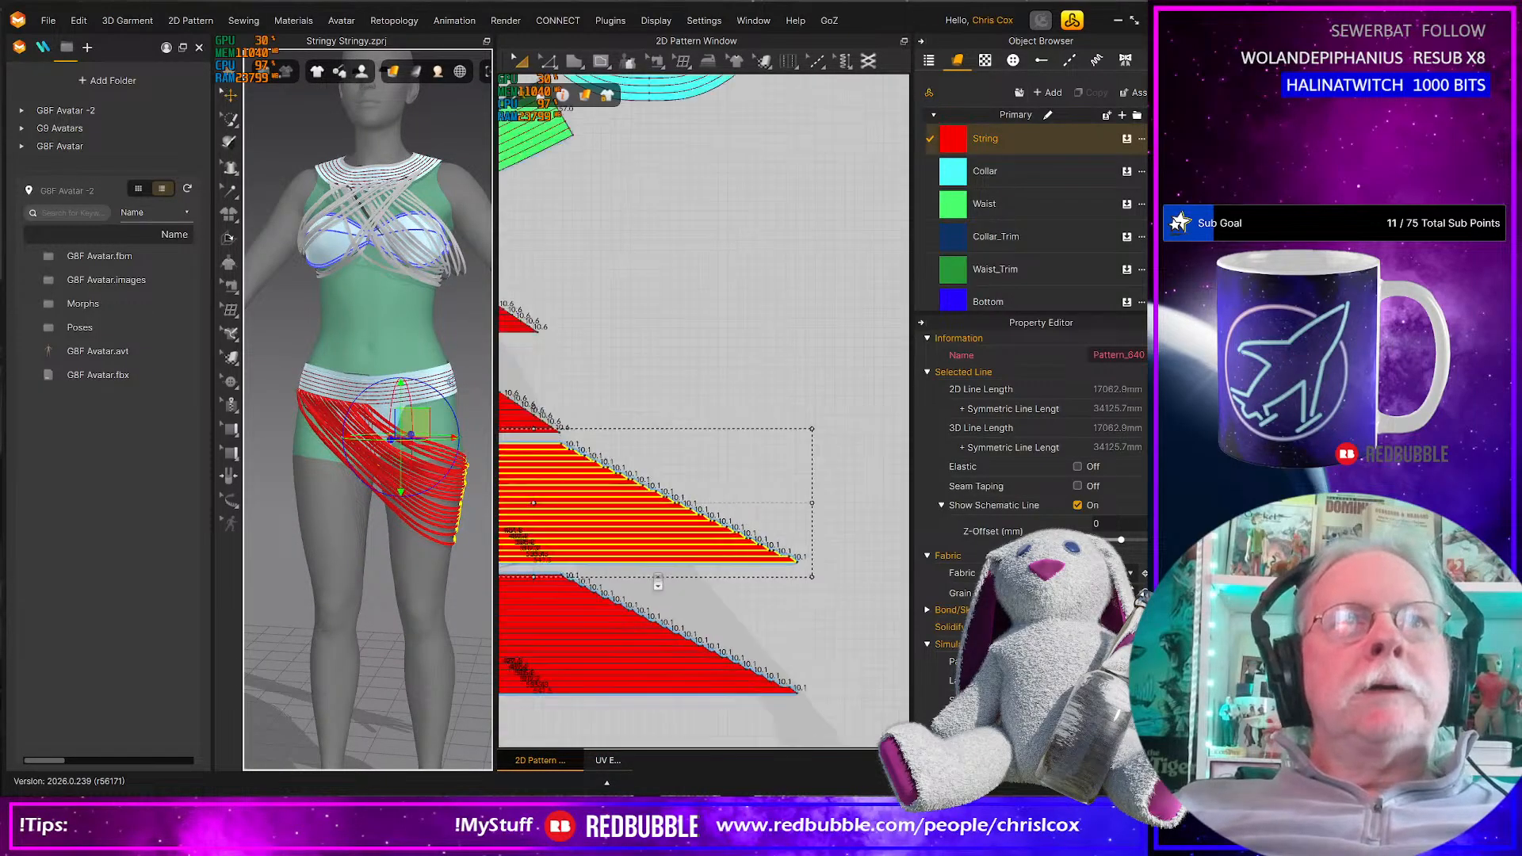
middle_click_drag(658, 581, 865, 555)
scroll(783, 579, "down", 2)
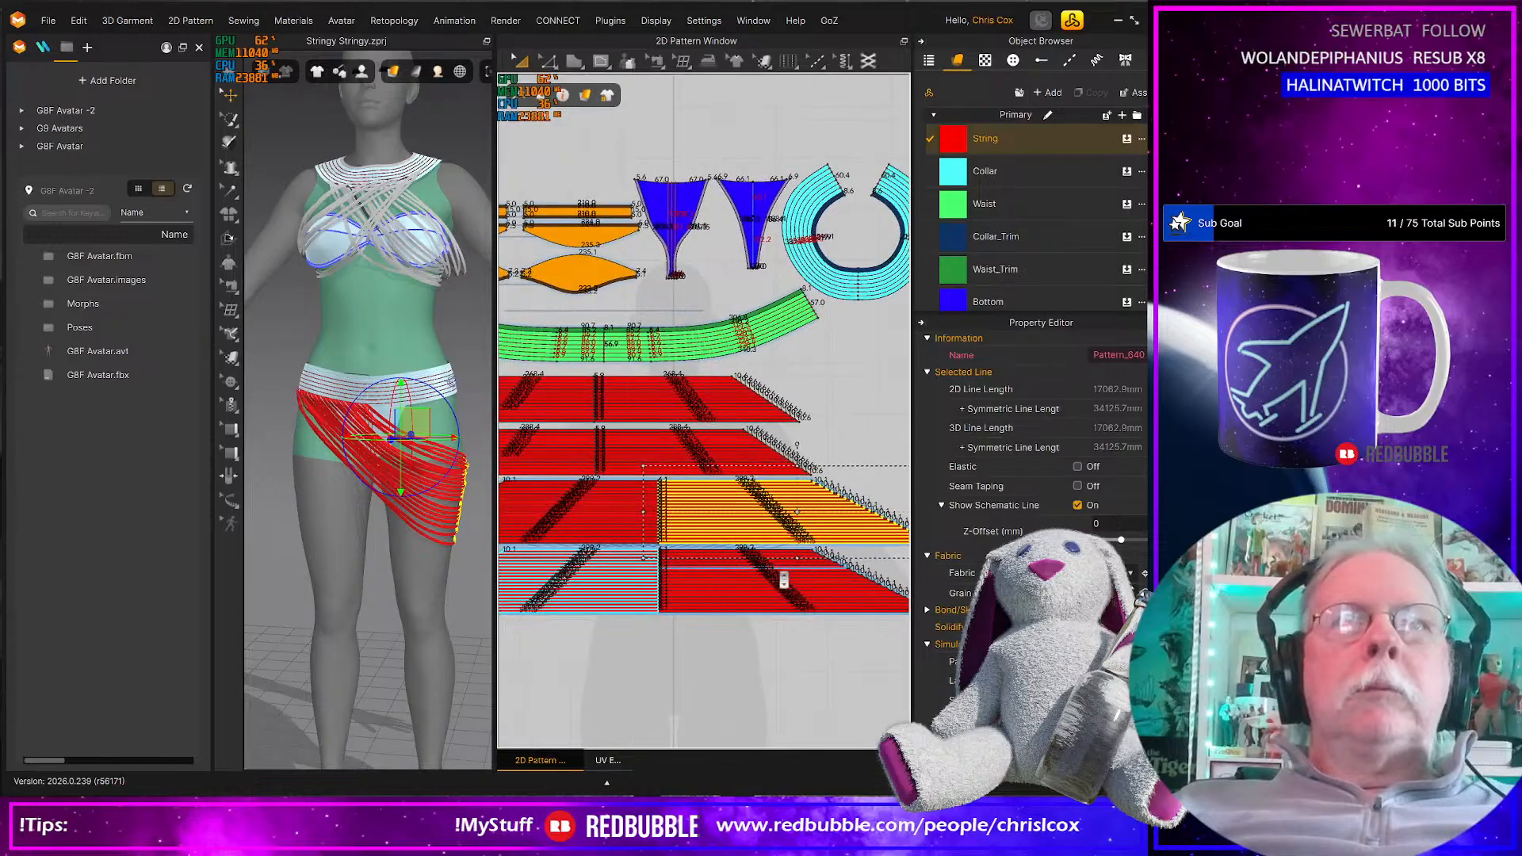
scroll(844, 578, "up", 3)
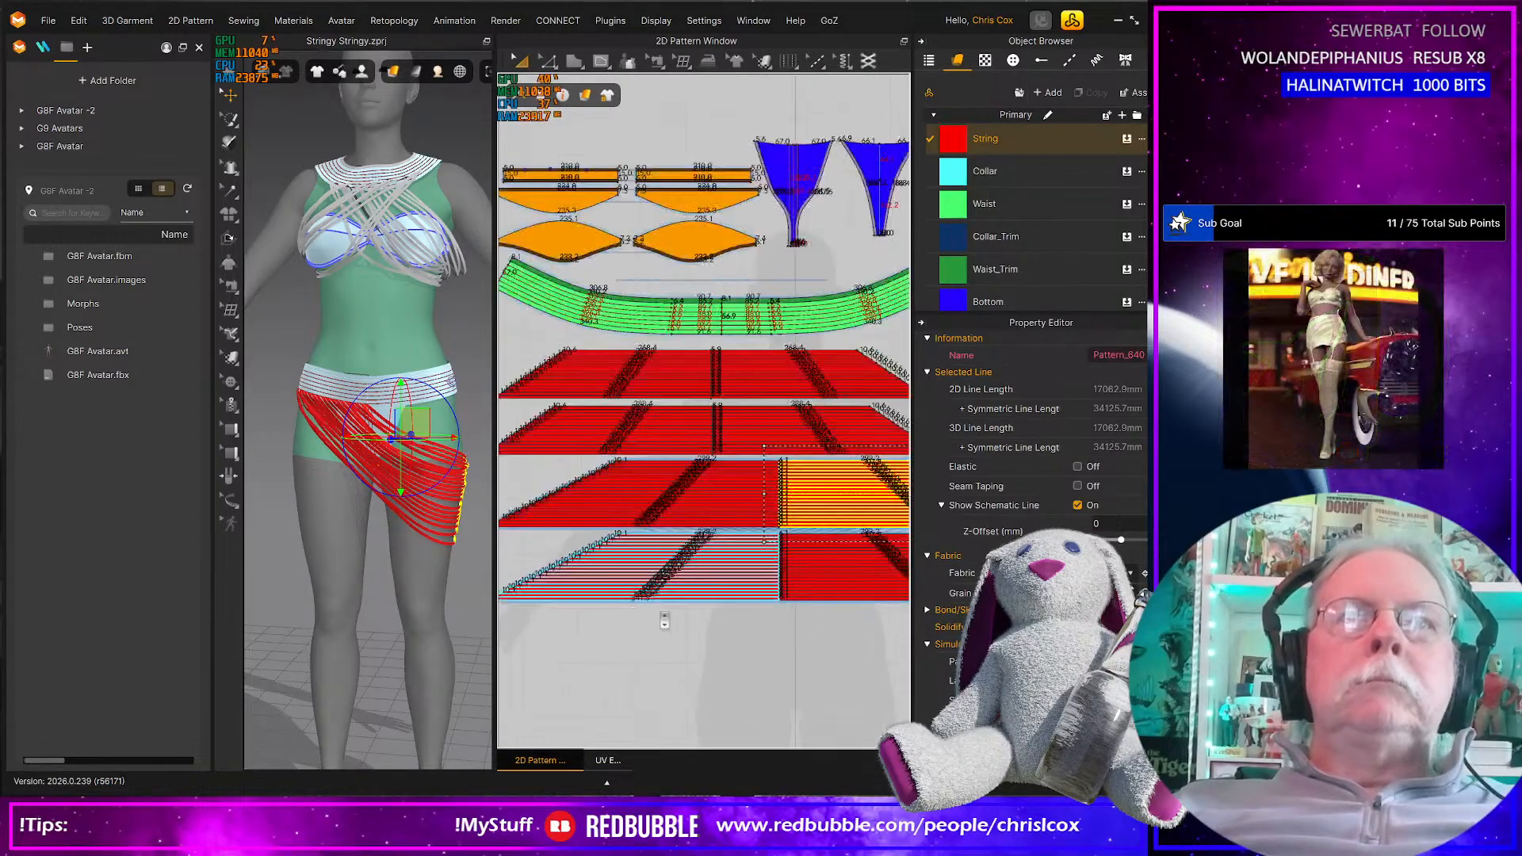
scroll(768, 634, "up", 2)
middle_click_drag(769, 635, 770, 636)
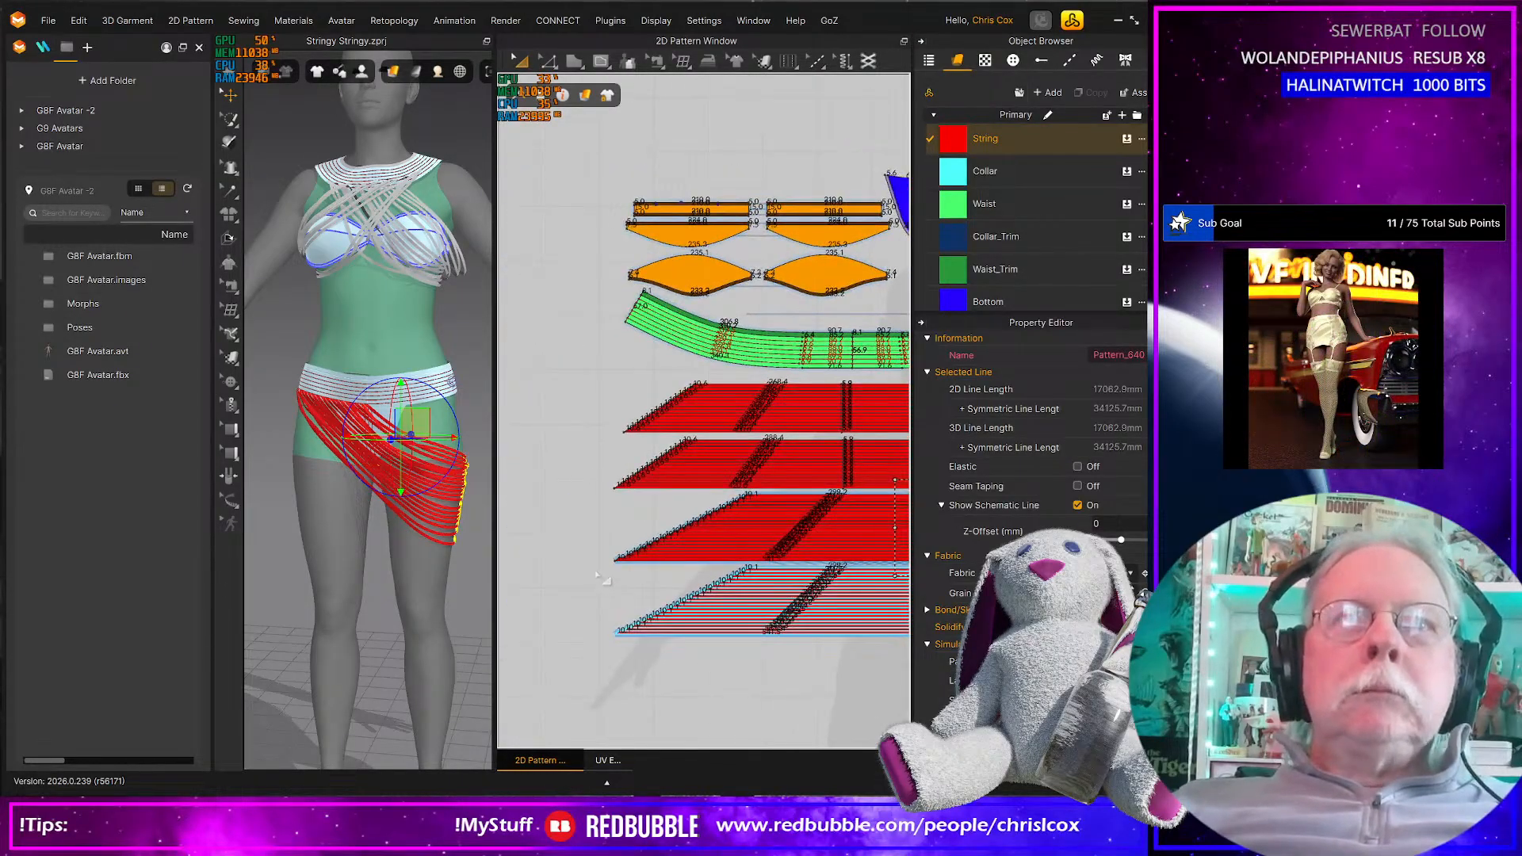
left_click_drag(910, 552, 934, 492)
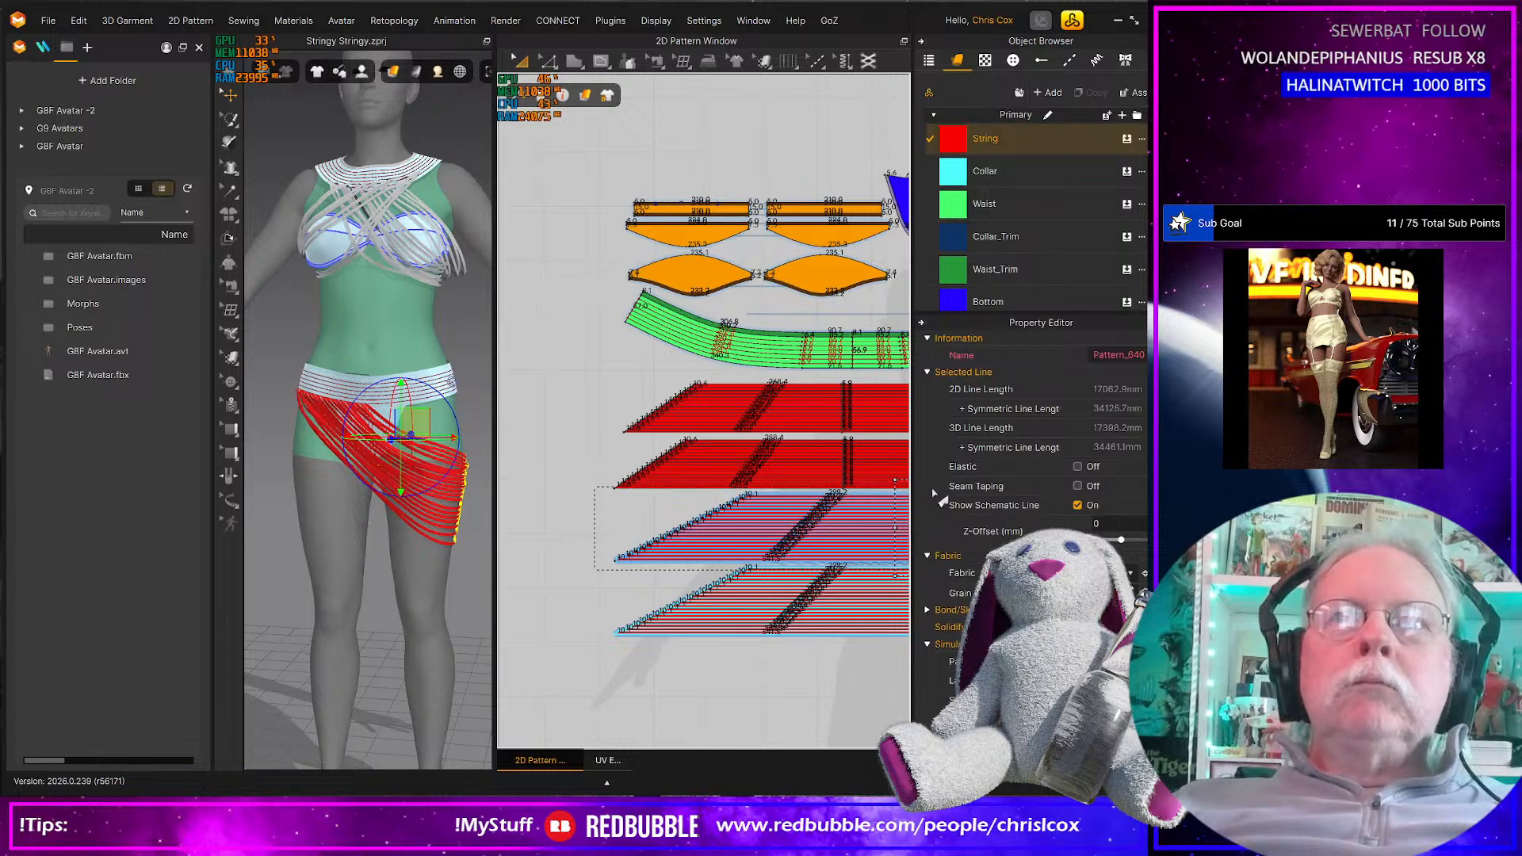
left_click_drag(922, 493, 922, 492)
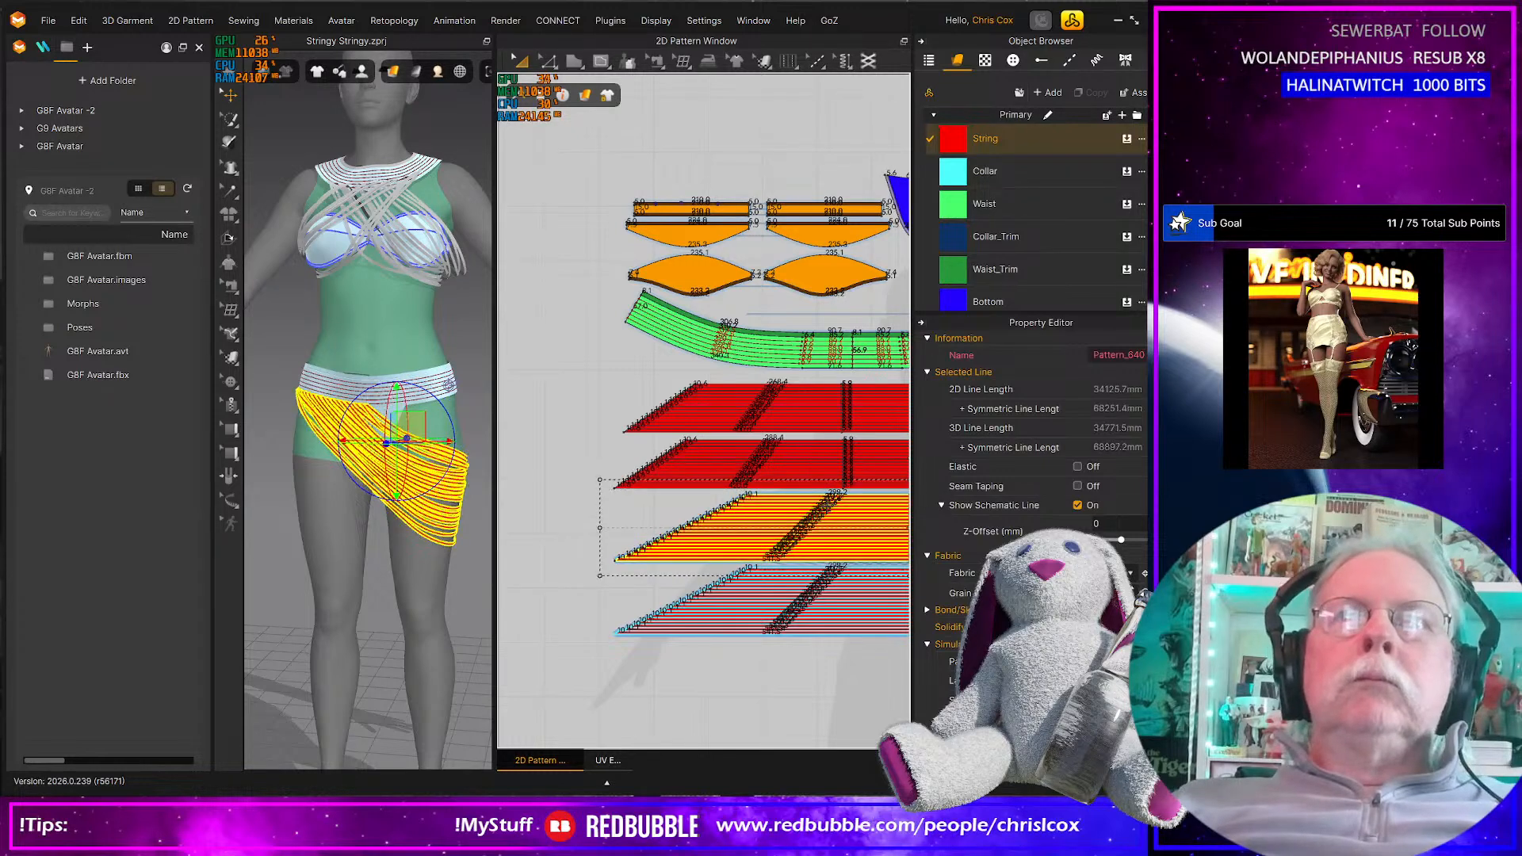
middle_click_drag(834, 513, 702, 503)
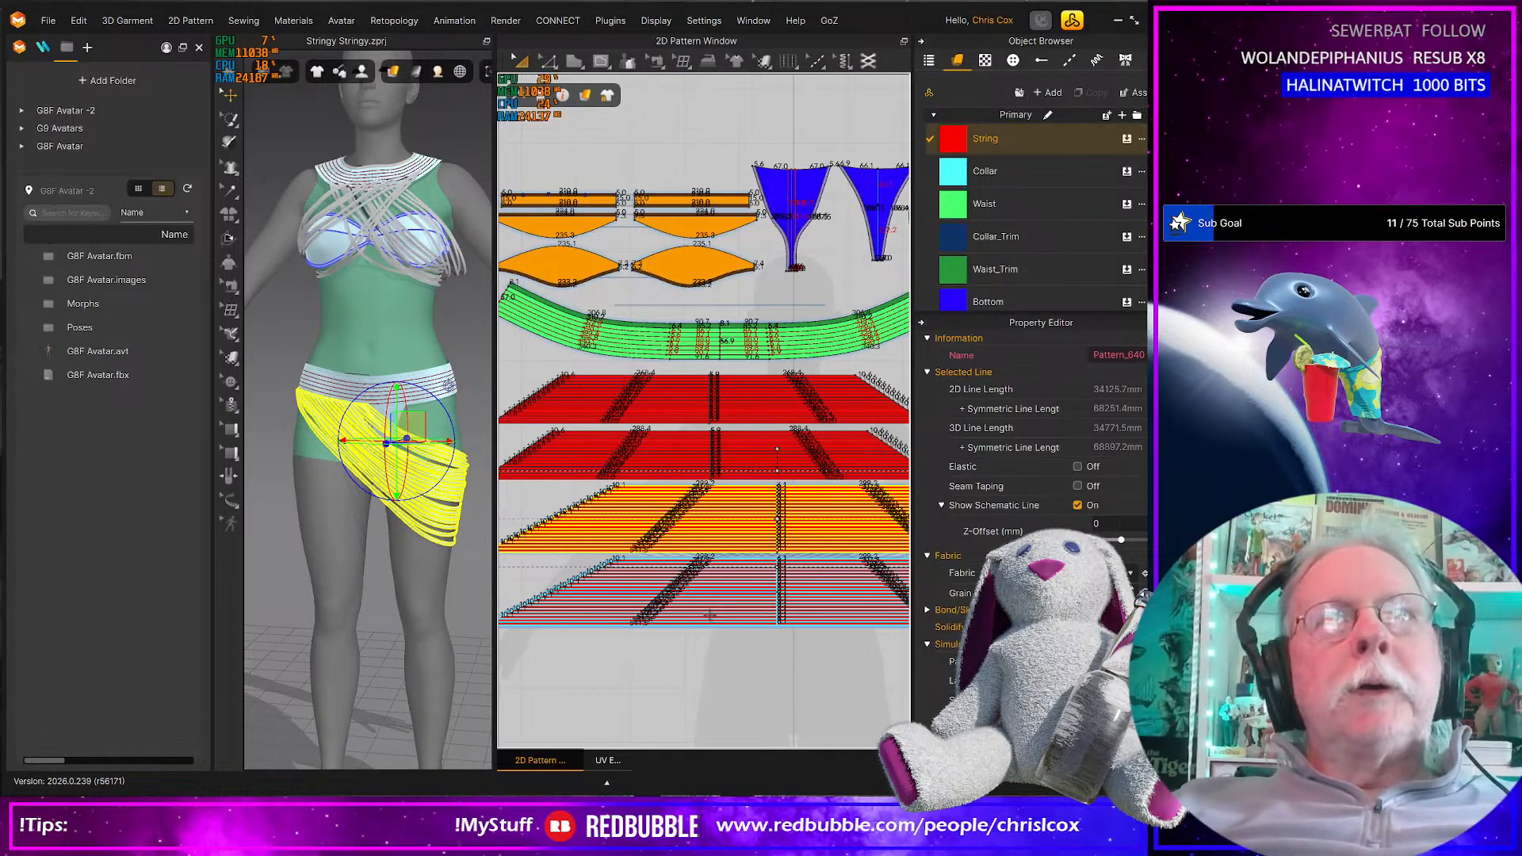
scroll(794, 675, "up", 3)
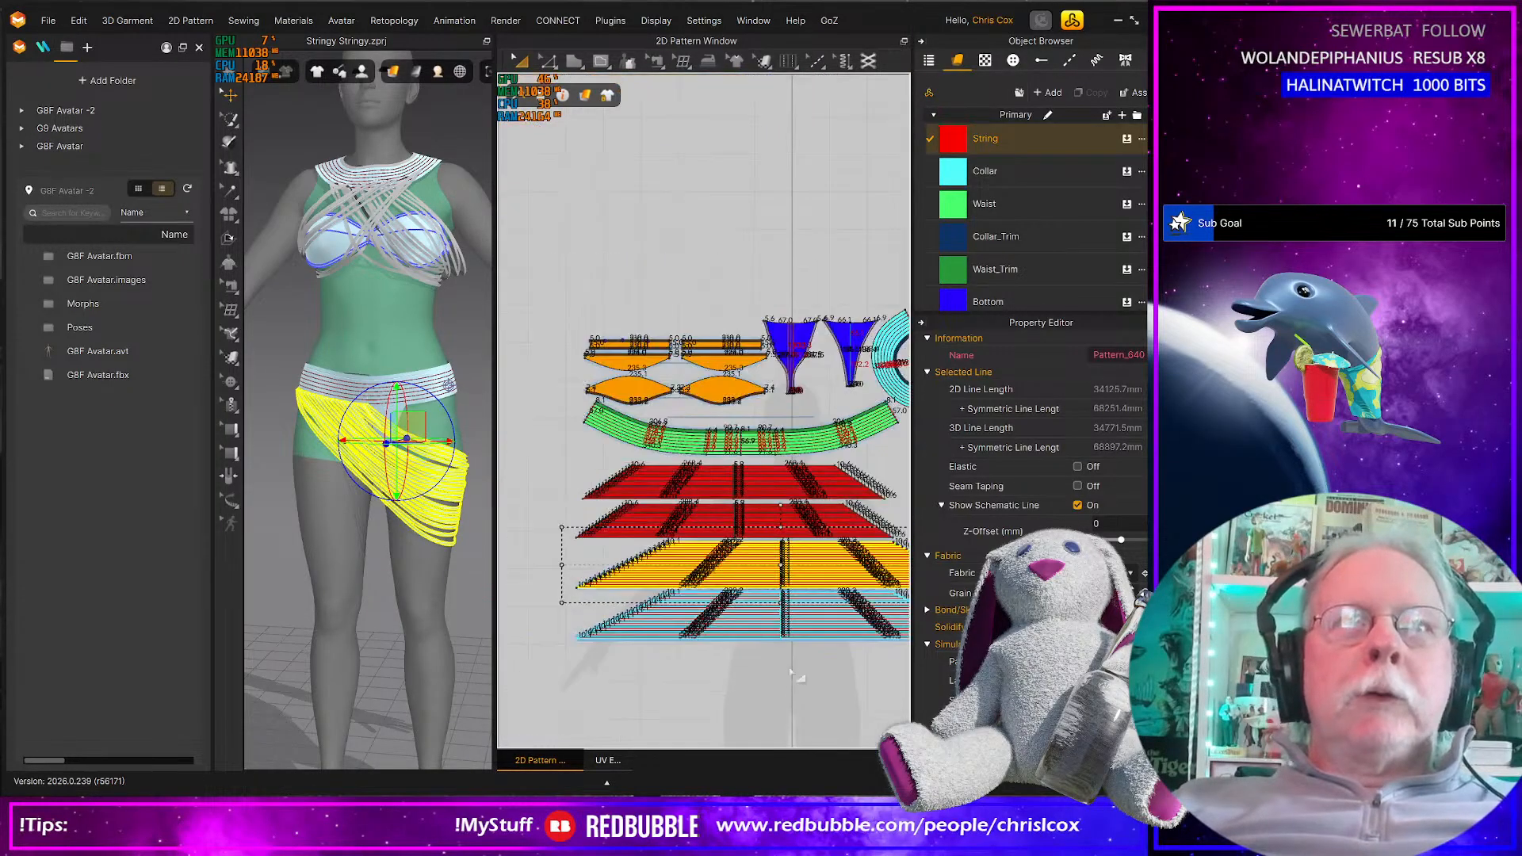
middle_click_drag(796, 675, 748, 648)
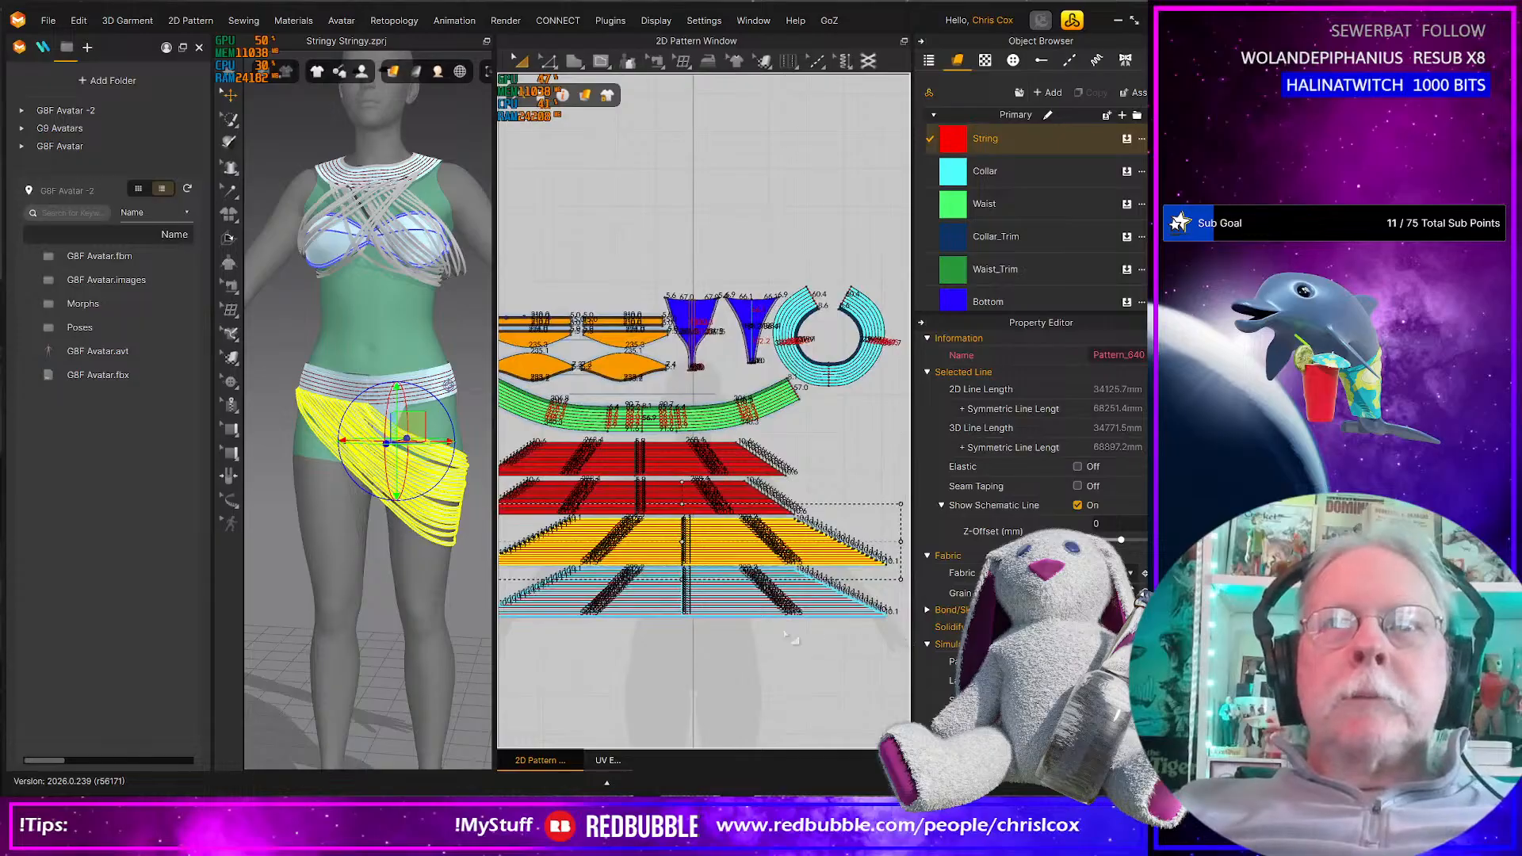
left_click_drag(901, 632, 514, 569)
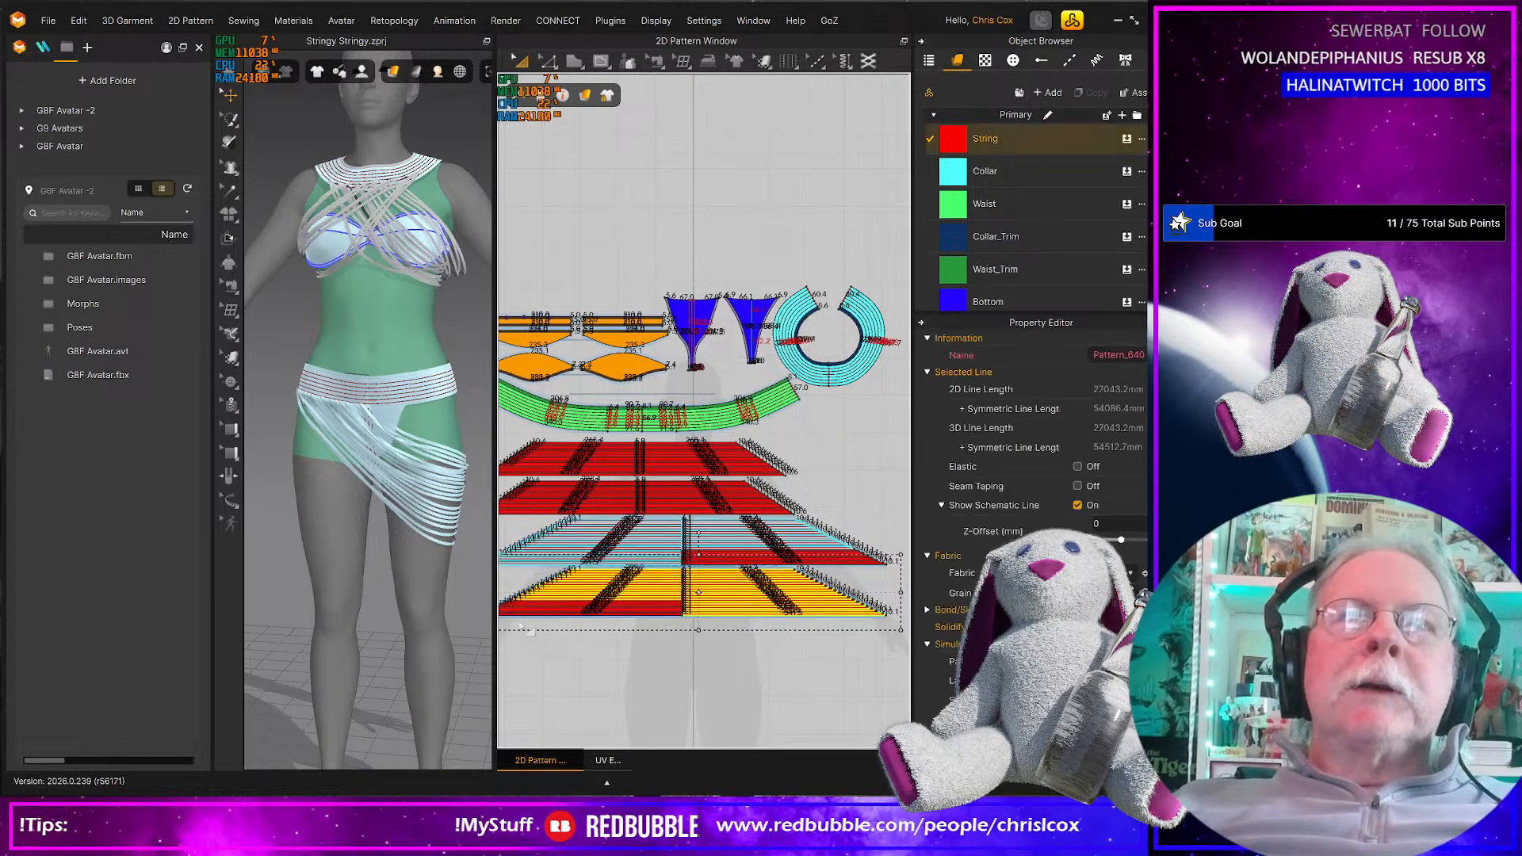
middle_click_drag(567, 674, 674, 674)
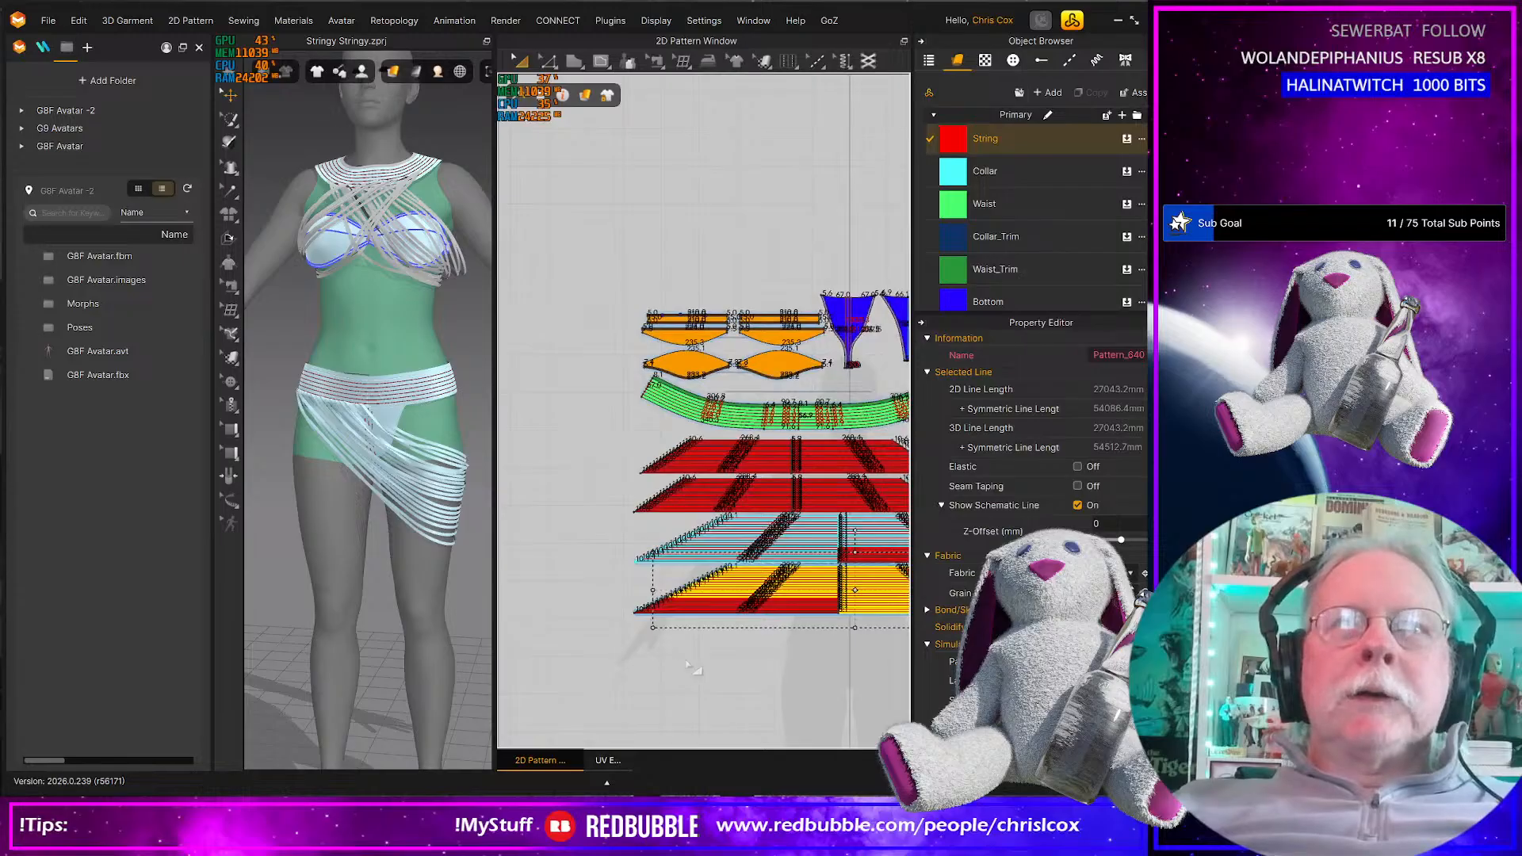
scroll(694, 666, "up", 5)
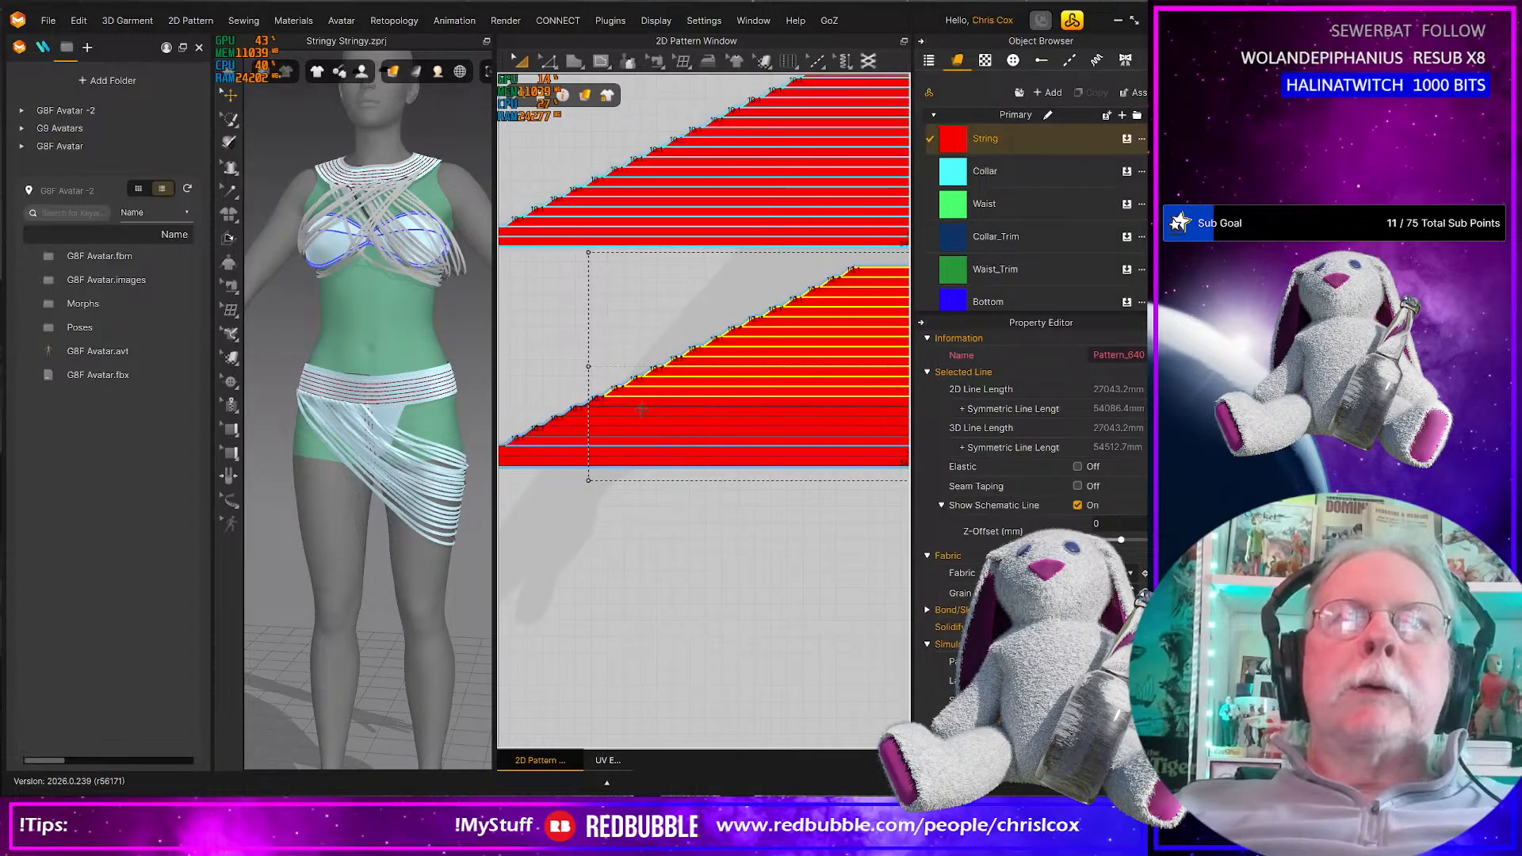
scroll(741, 570, "down", 5)
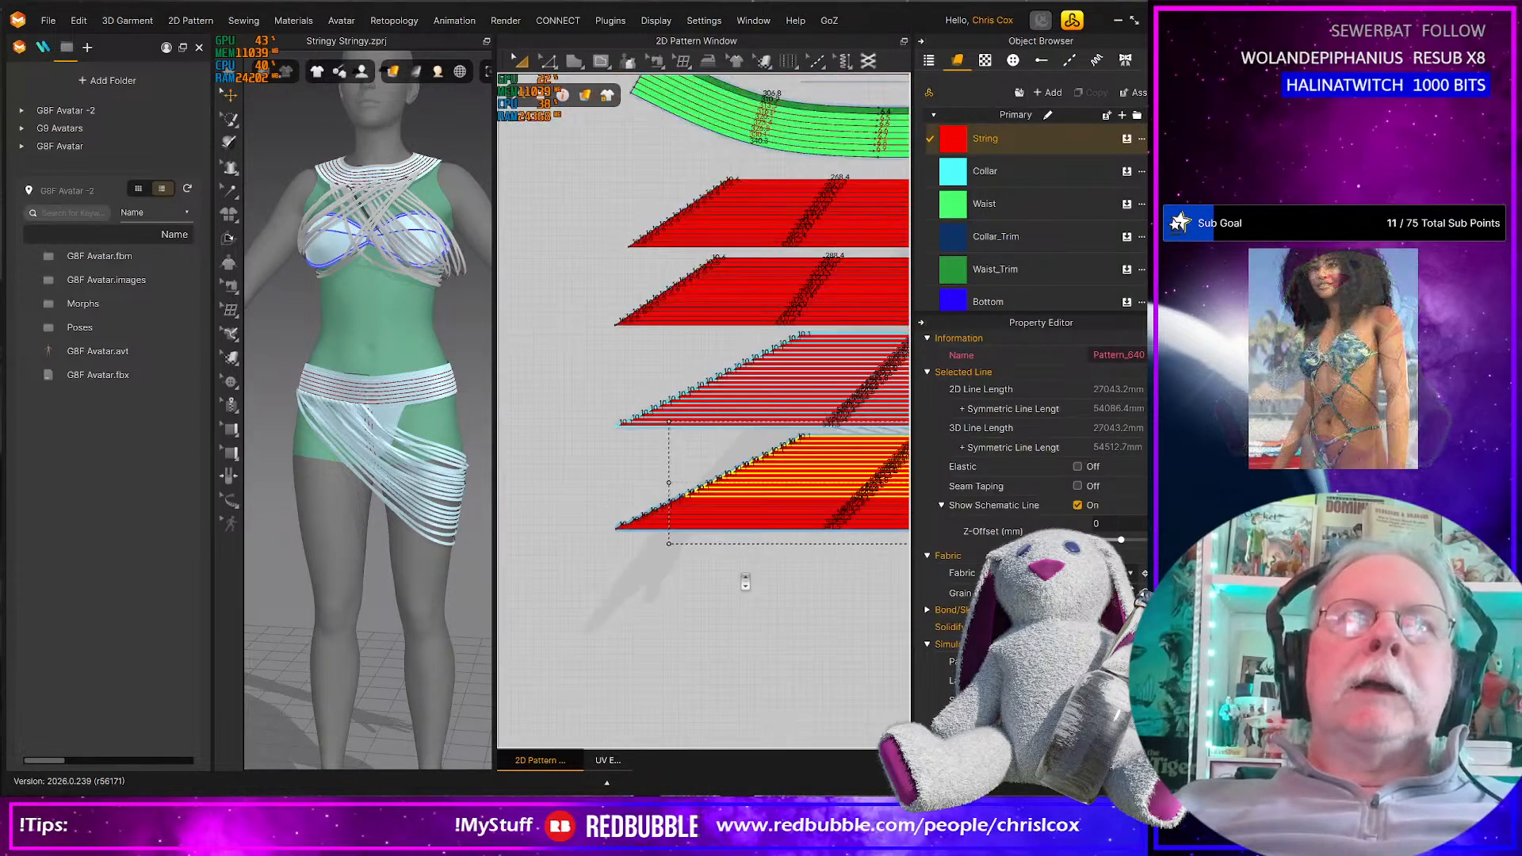
middle_click_drag(757, 576, 487, 575)
scroll(548, 590, "down", 3)
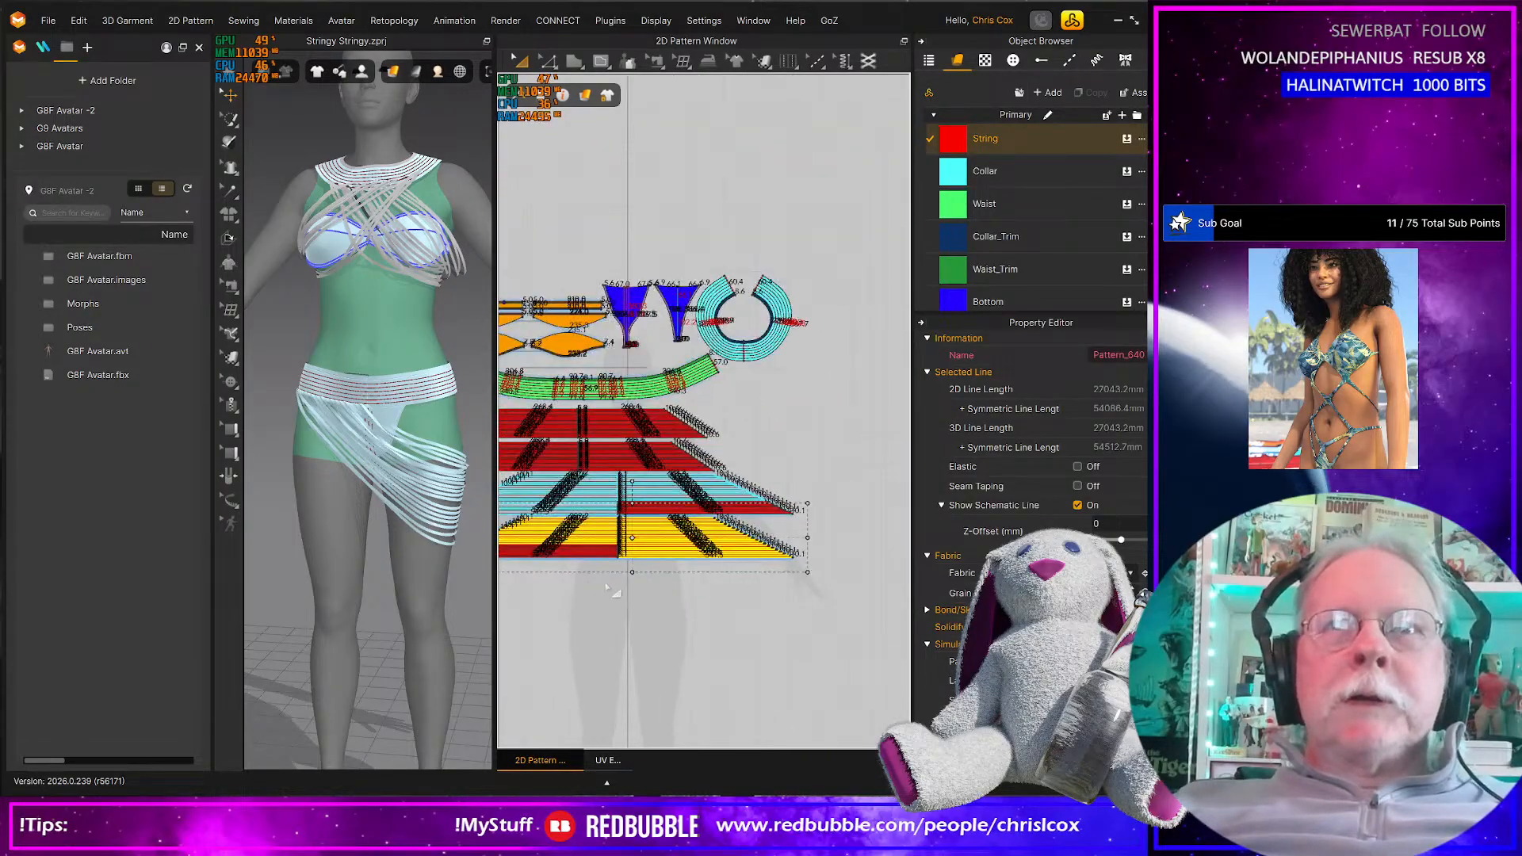
middle_click_drag(619, 591, 705, 594)
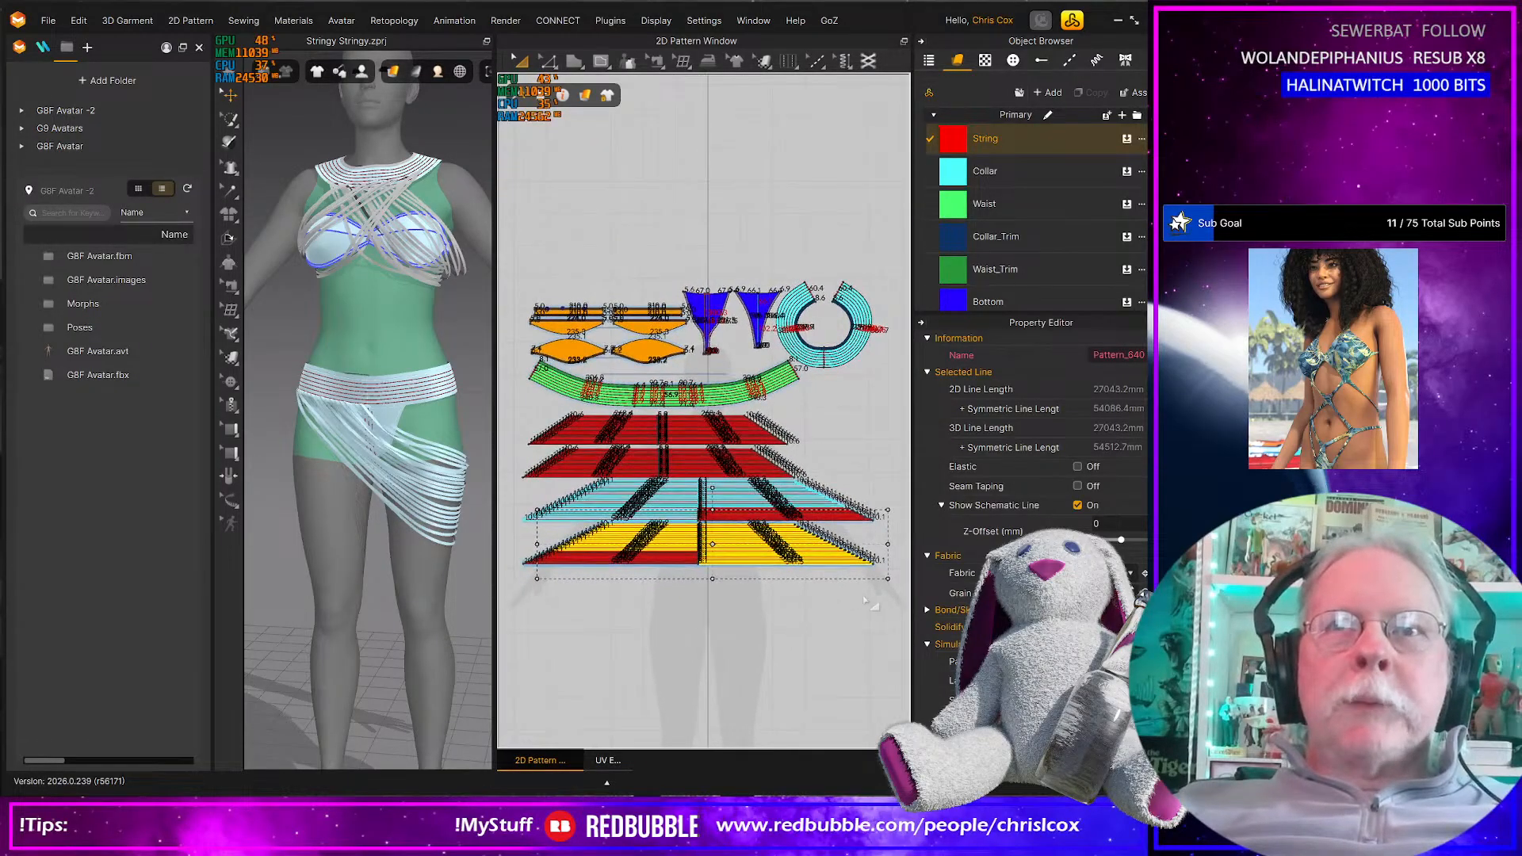
Select both halves of the lowest string row in the 2D patterns and activate its strings
left_click(892, 593)
left_click_drag(889, 587, 688, 557)
scroll(748, 605, "down", 3)
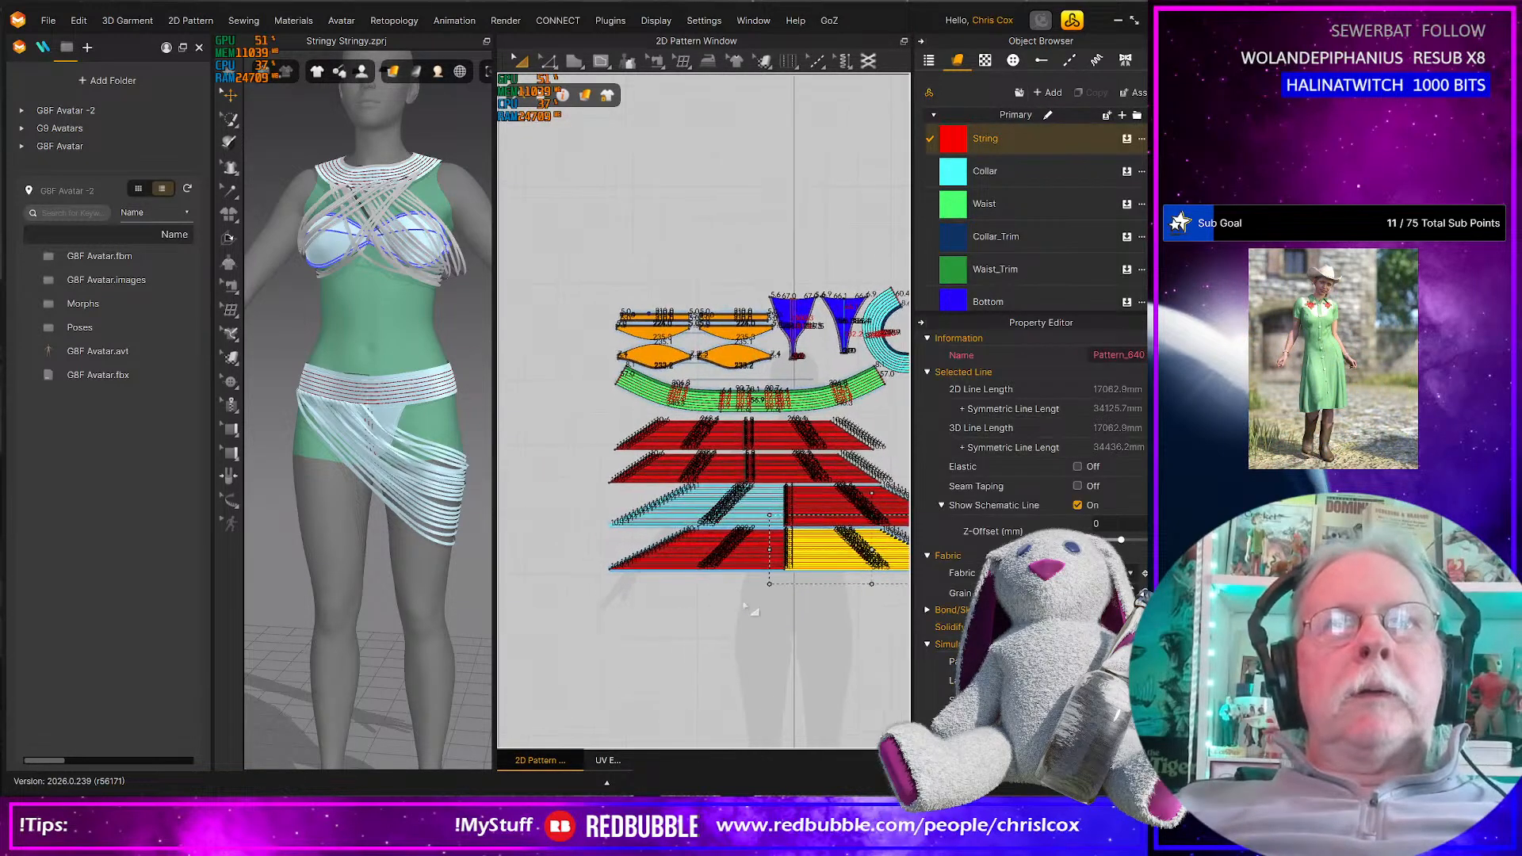
scroll(747, 606, "up", 5)
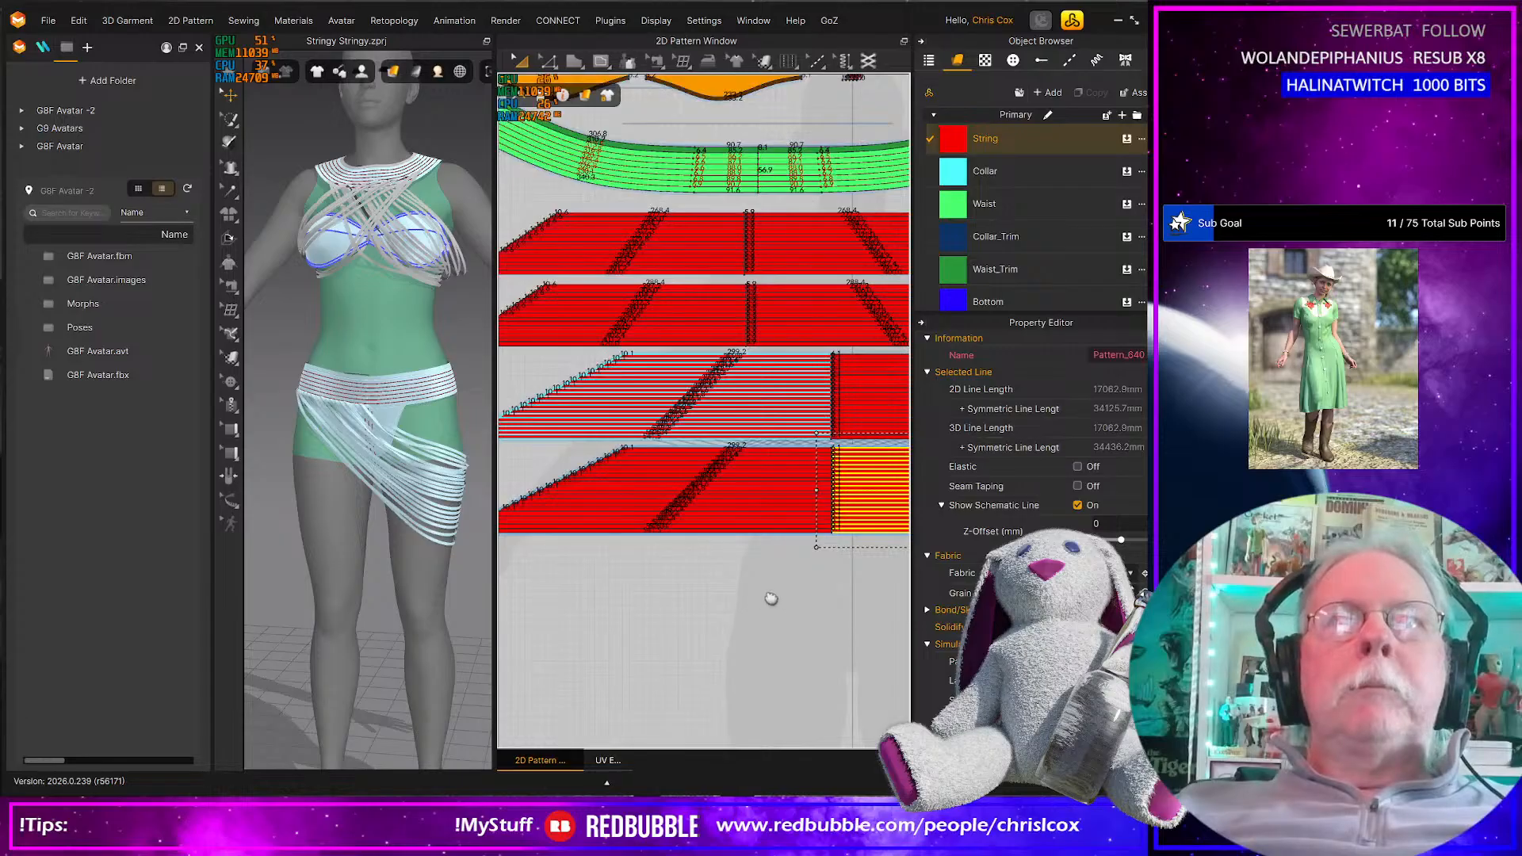
middle_click_drag(770, 599, 837, 609)
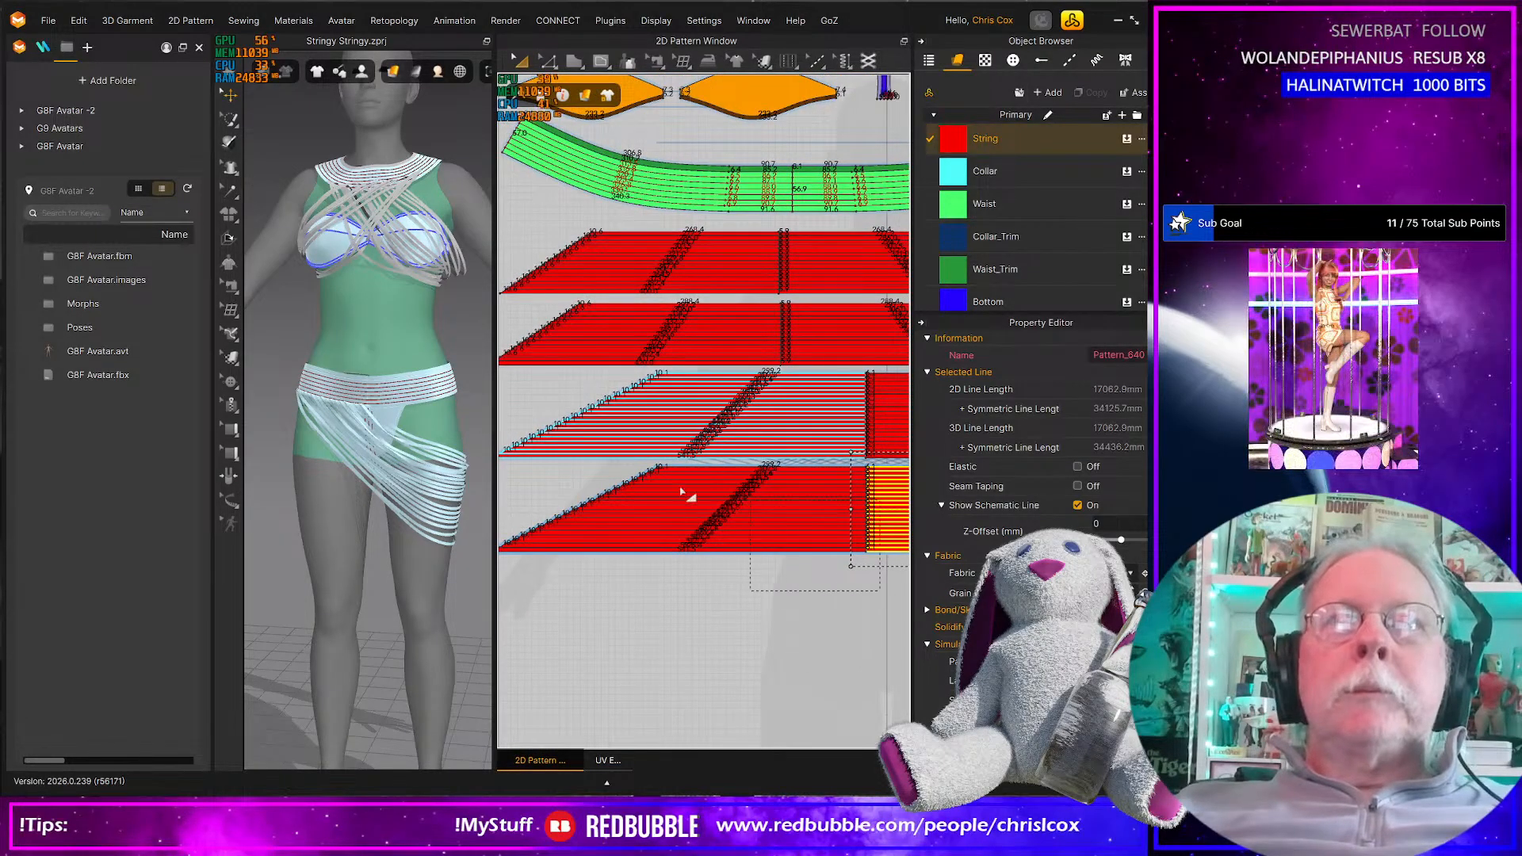
left_click_drag(680, 492, 486, 474)
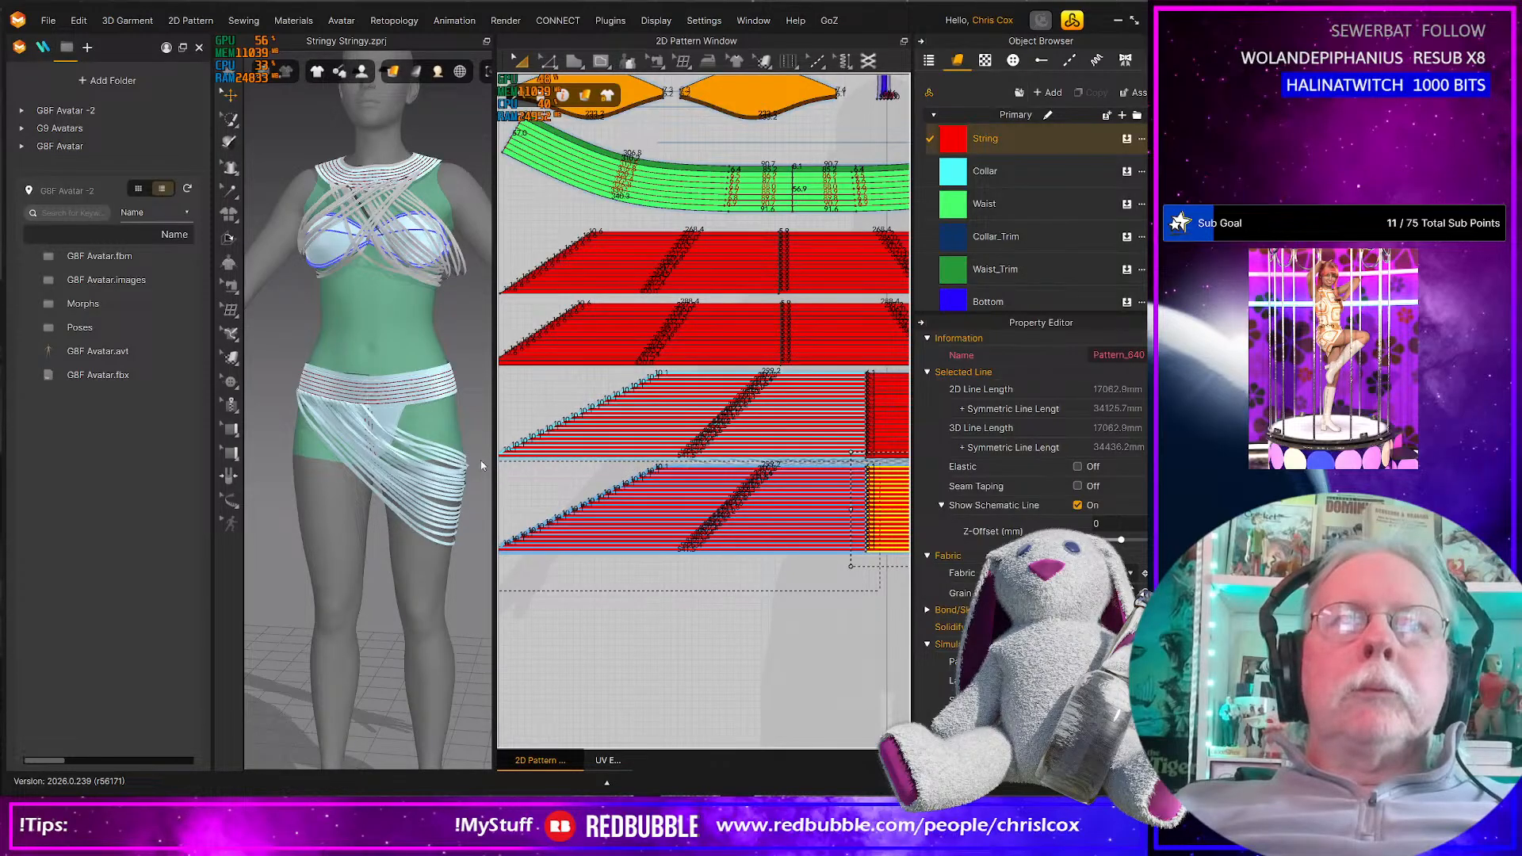
left_click(623, 515)
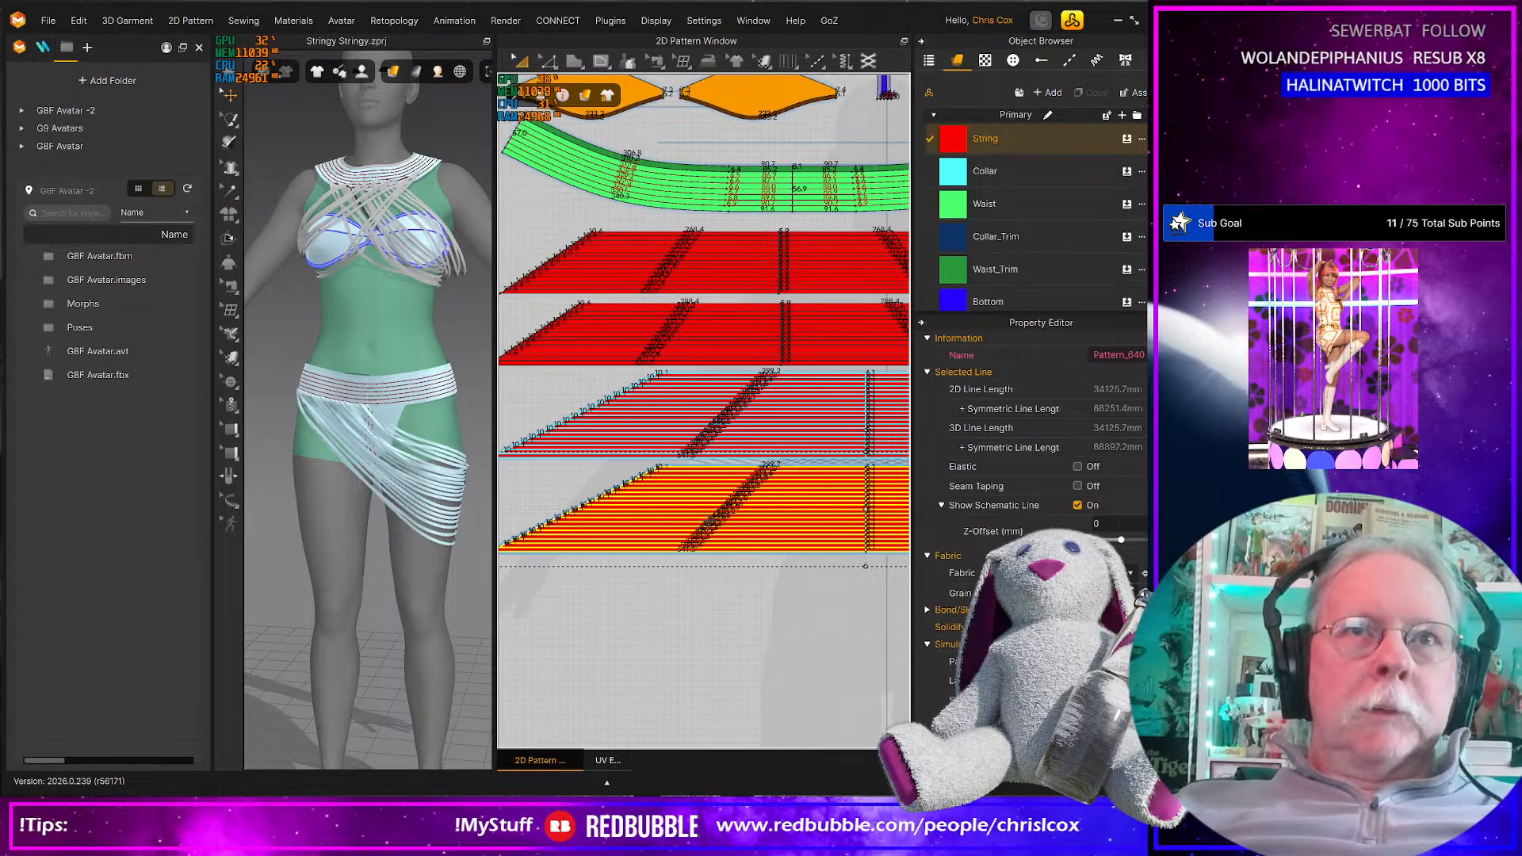
right_click(707, 520)
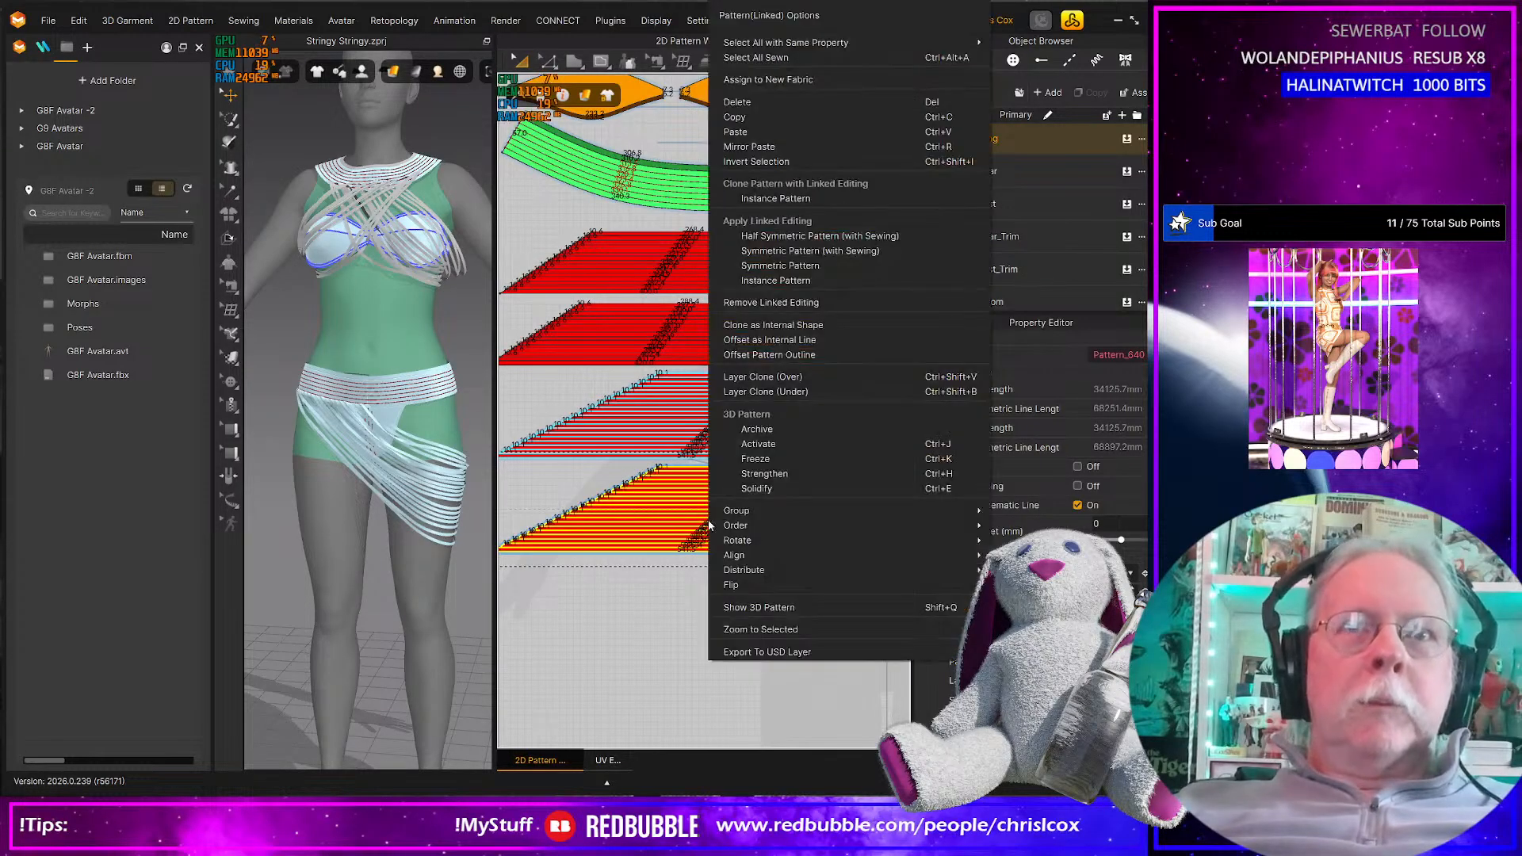
left_click(762, 442)
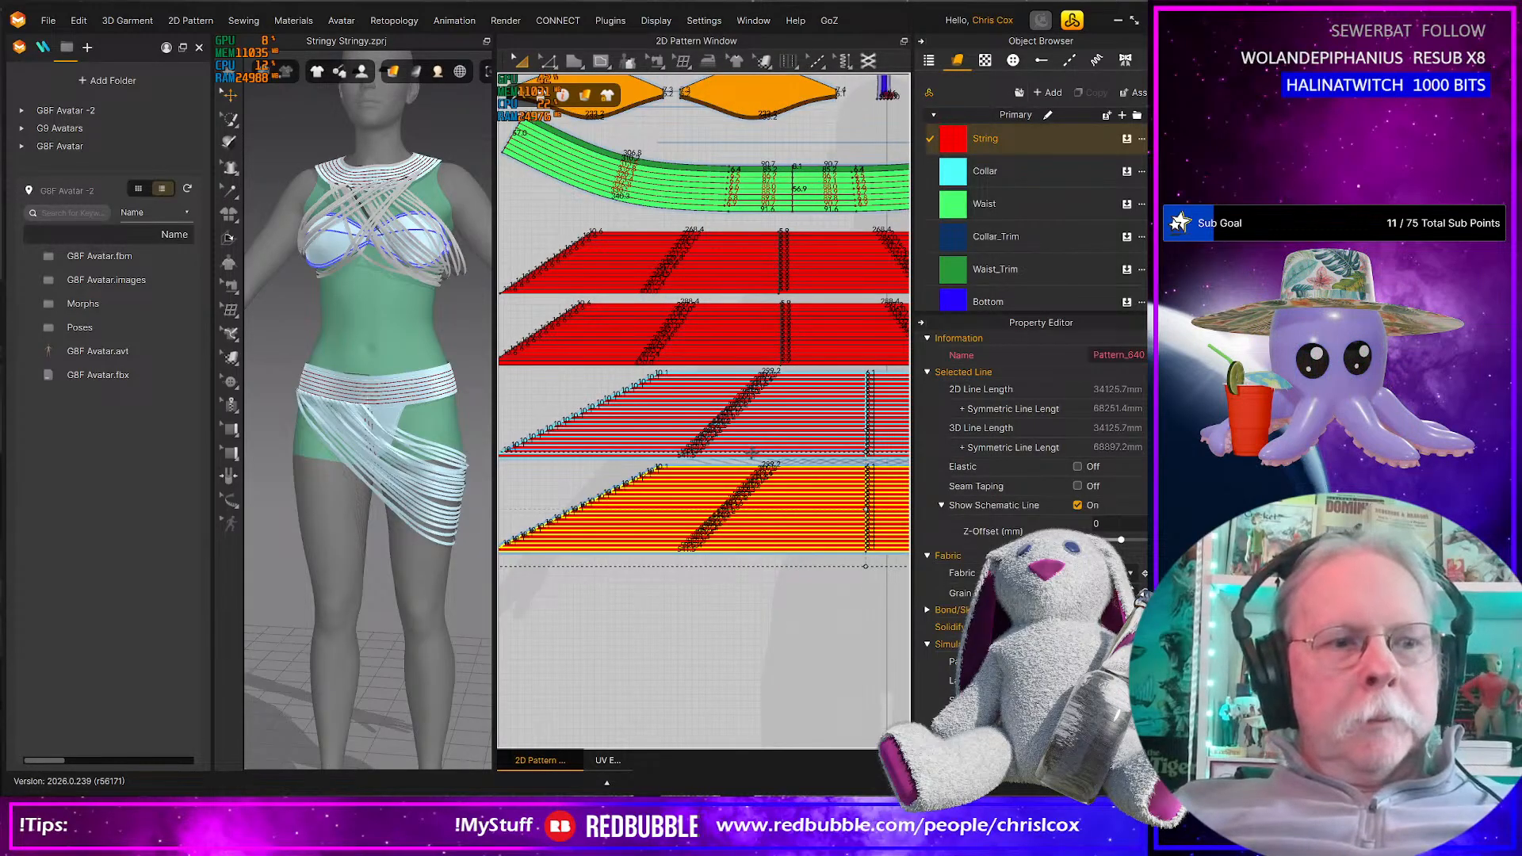
Simulate the lowest string row until it drapes around the hips, check it from the front and side, and stop the simulation
right_click_drag(381, 537, 325, 544)
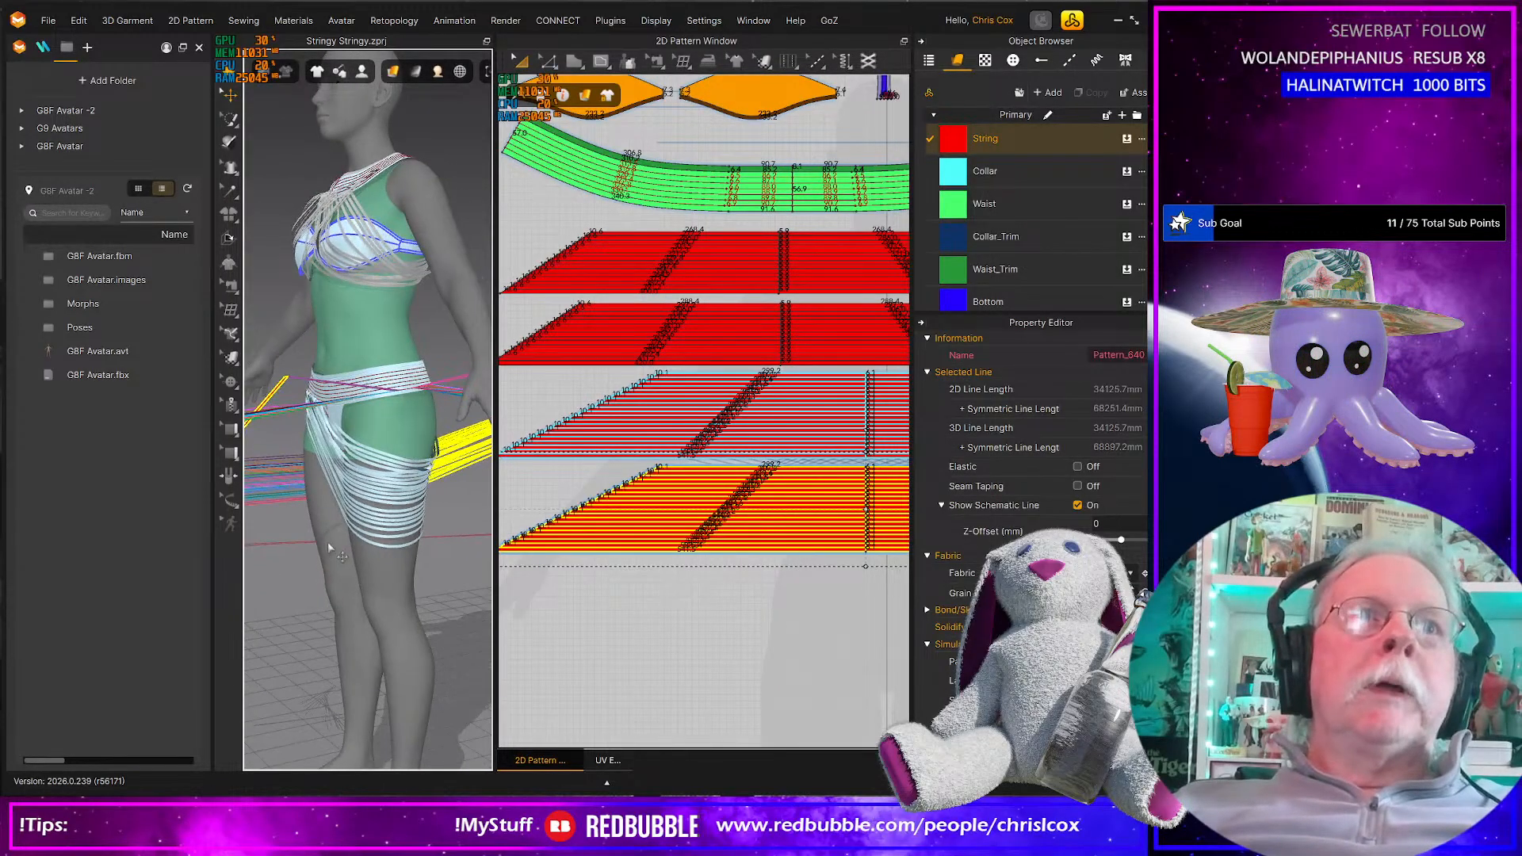
key("space")
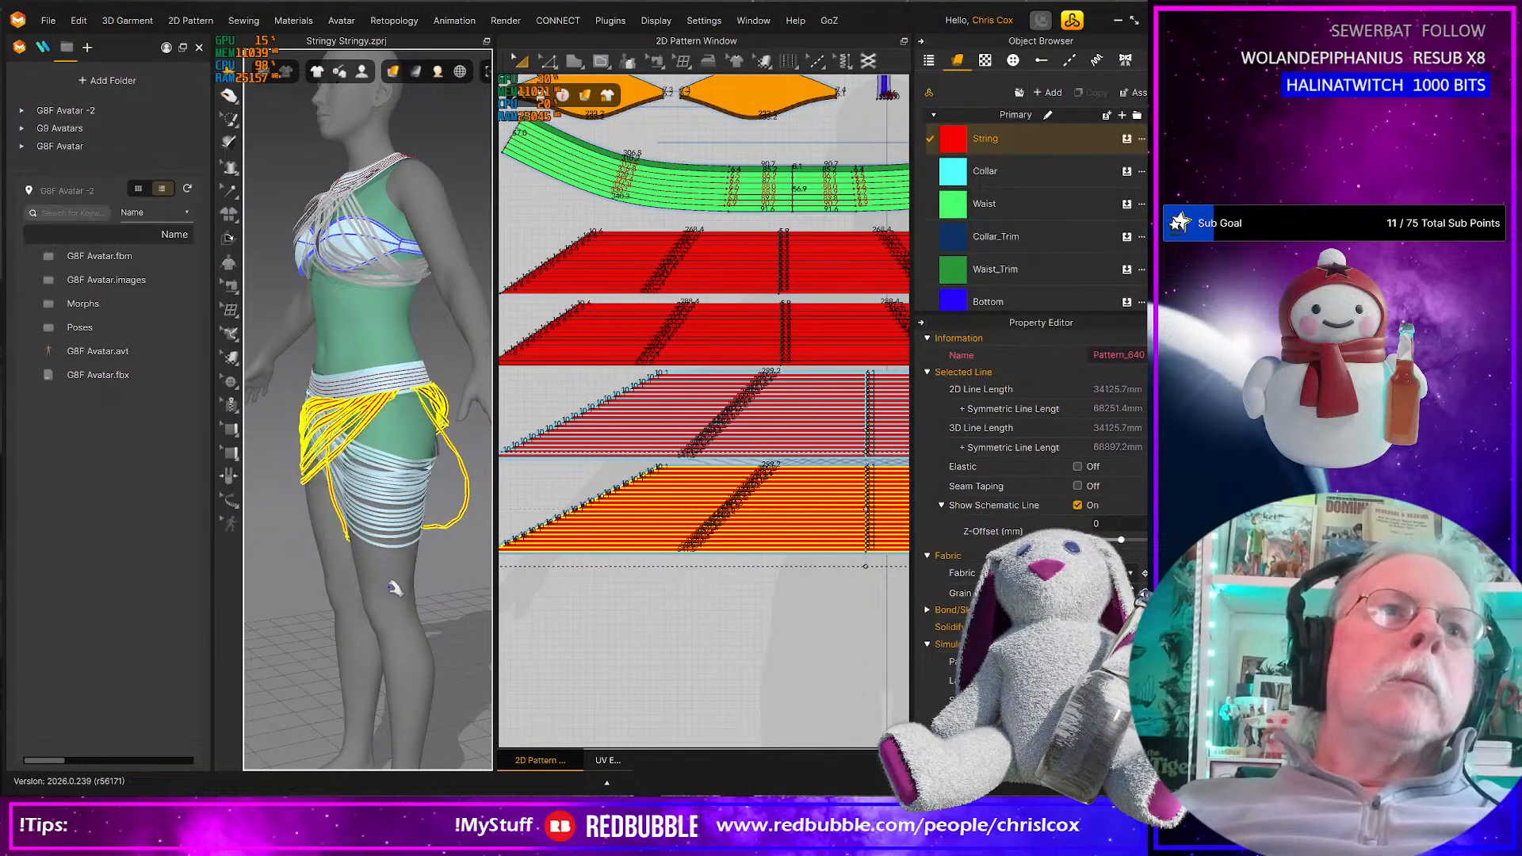
key("2")
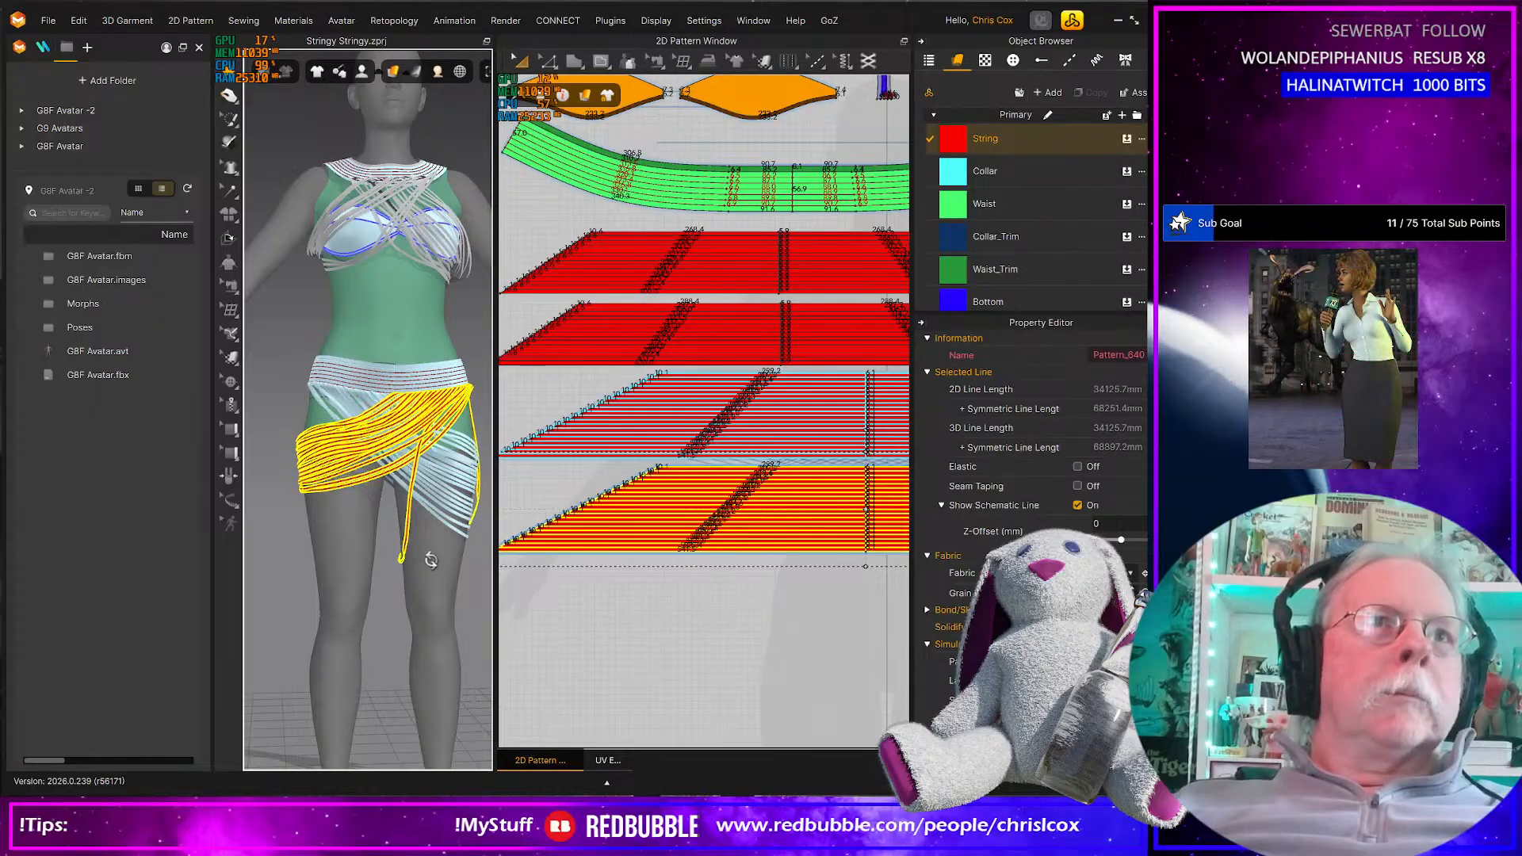
right_click_drag(409, 548, 358, 573)
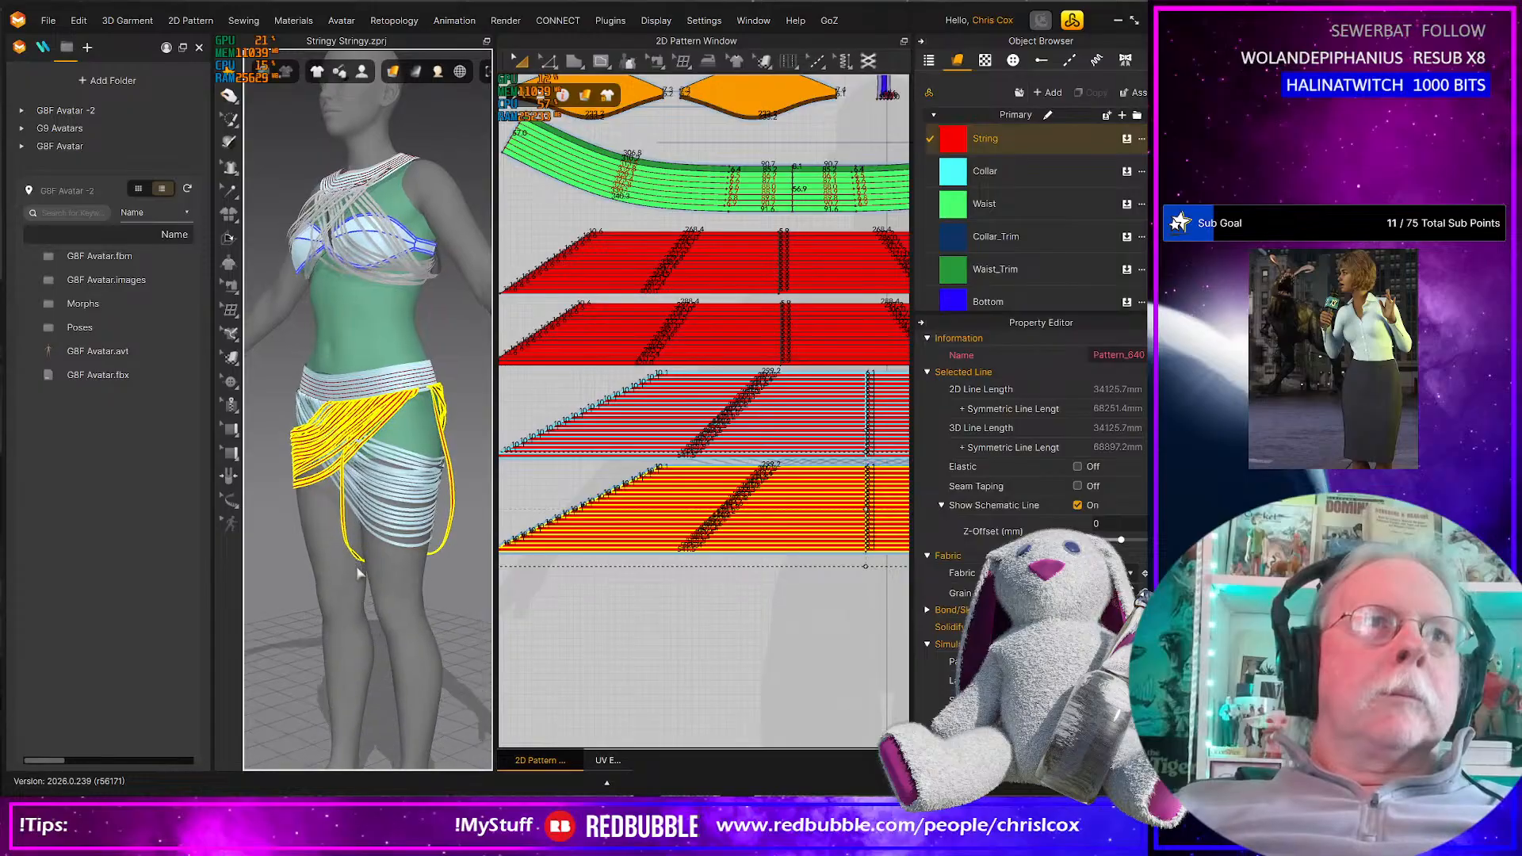
left_click(440, 516)
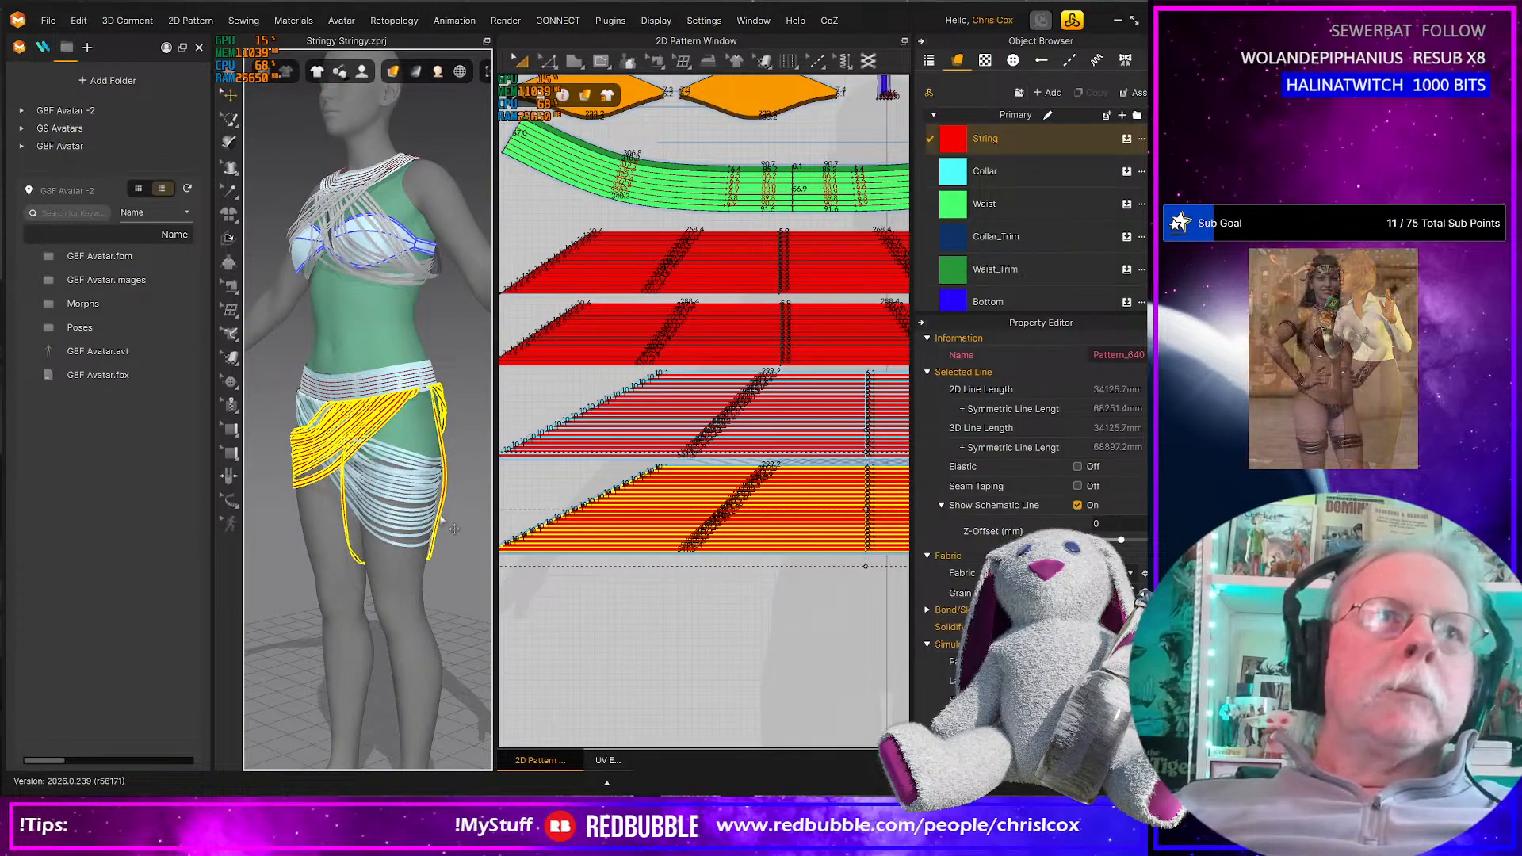
Clear the row selection and select the two stray strings hanging loose below the hip drape on the avatar
left_click(449, 543)
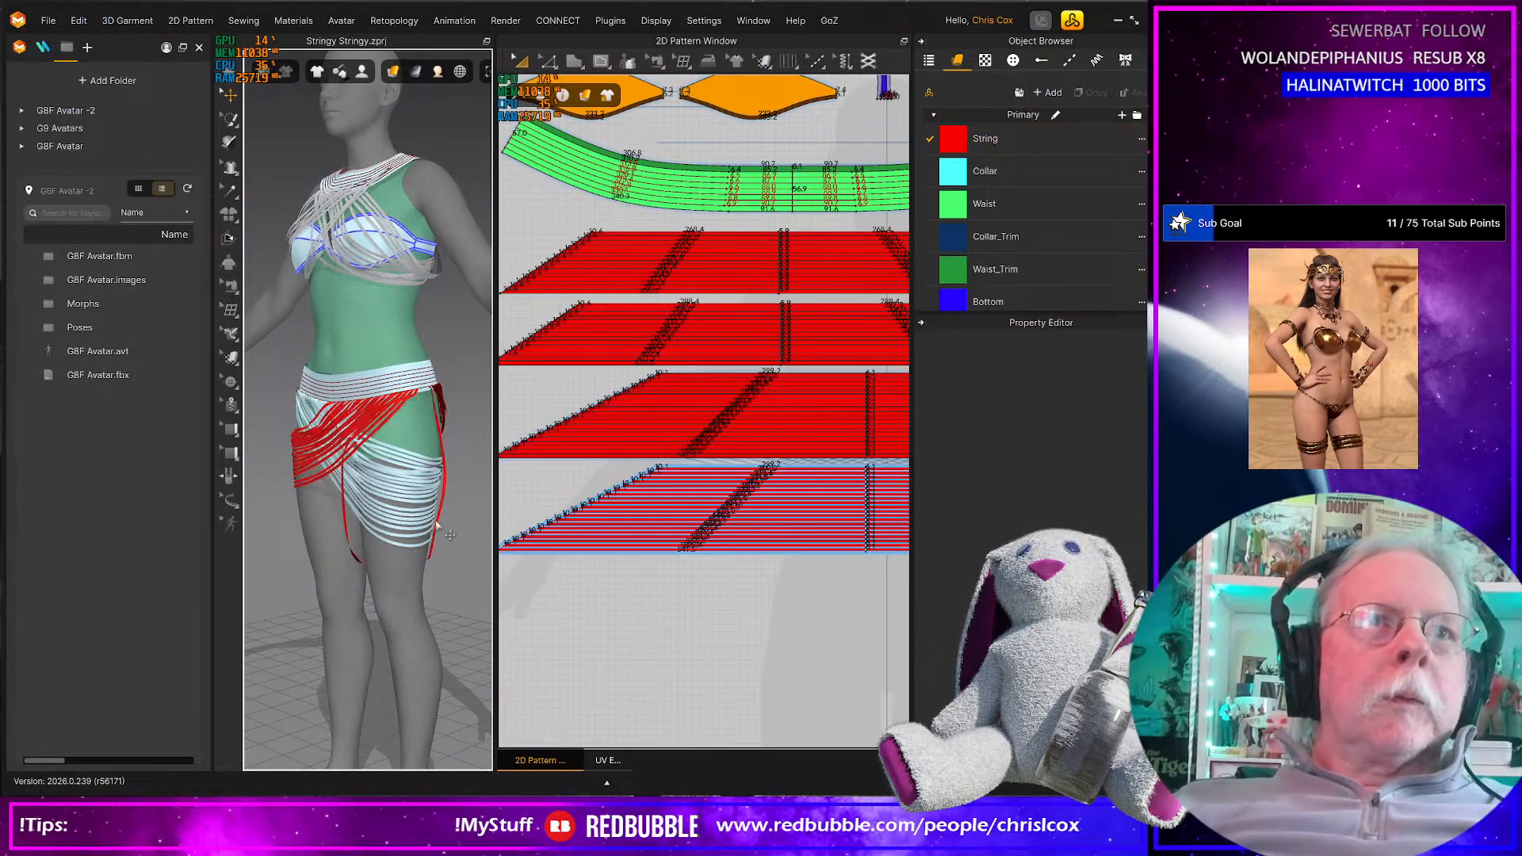
left_click(436, 523)
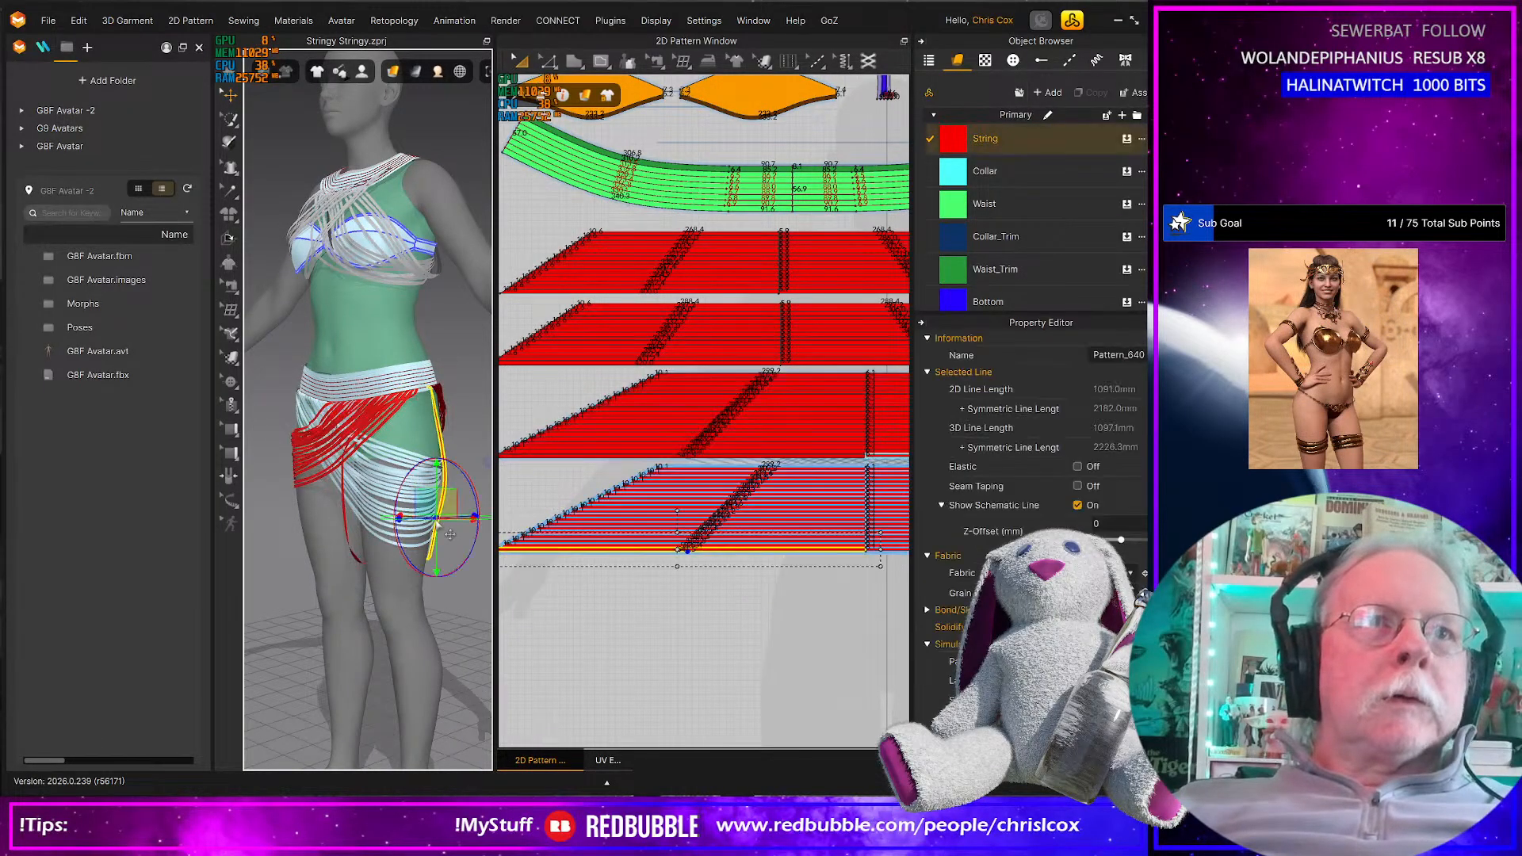
left_click(346, 528, "shift")
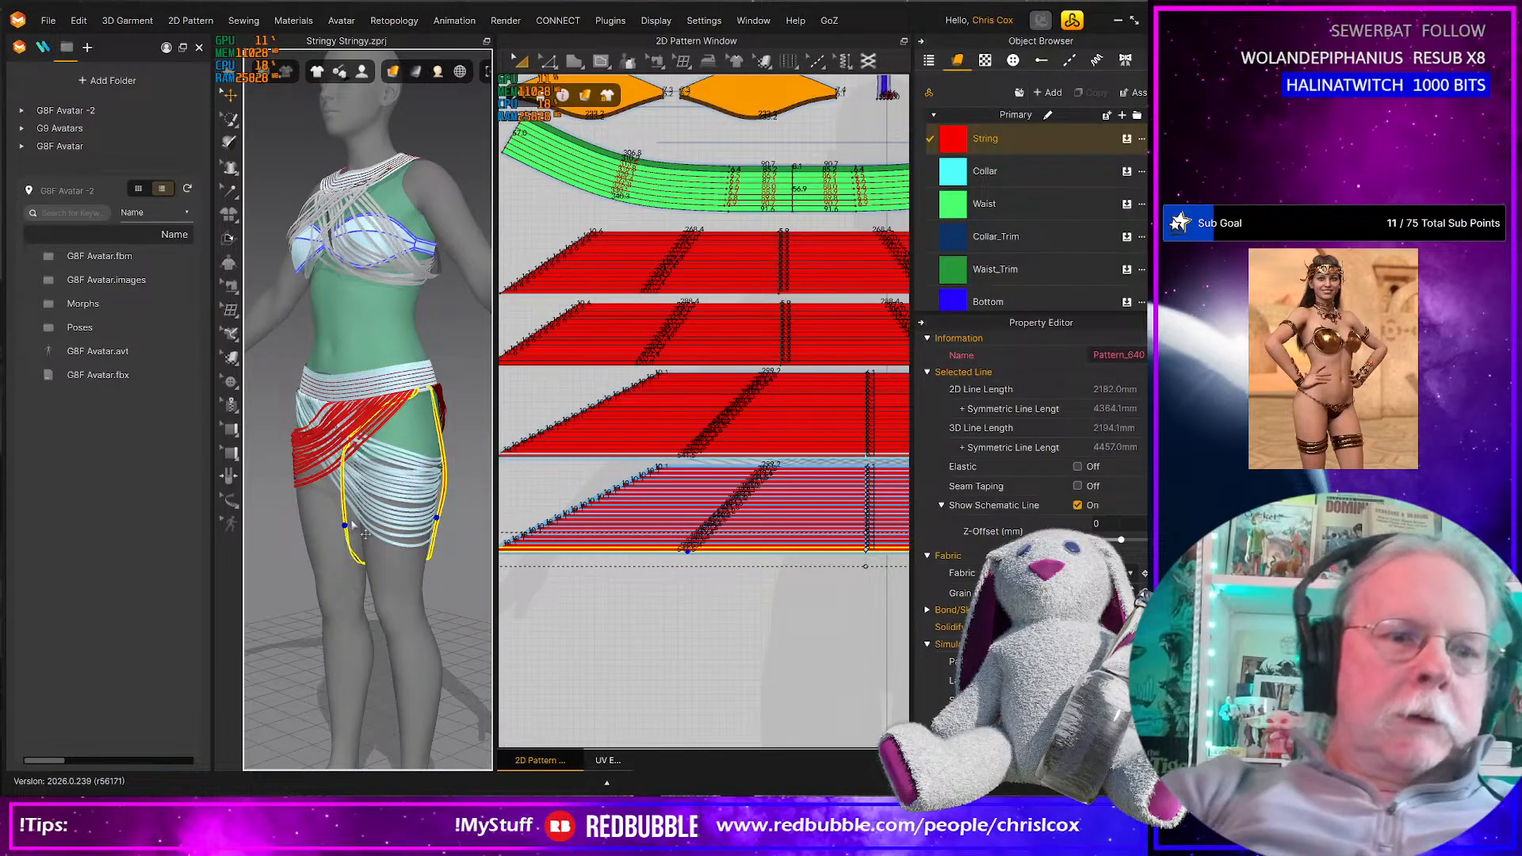
Reset the selected string in the bottom row to its flat arrangement, reposition it around the hips and simulate it
key("ctrl+f")
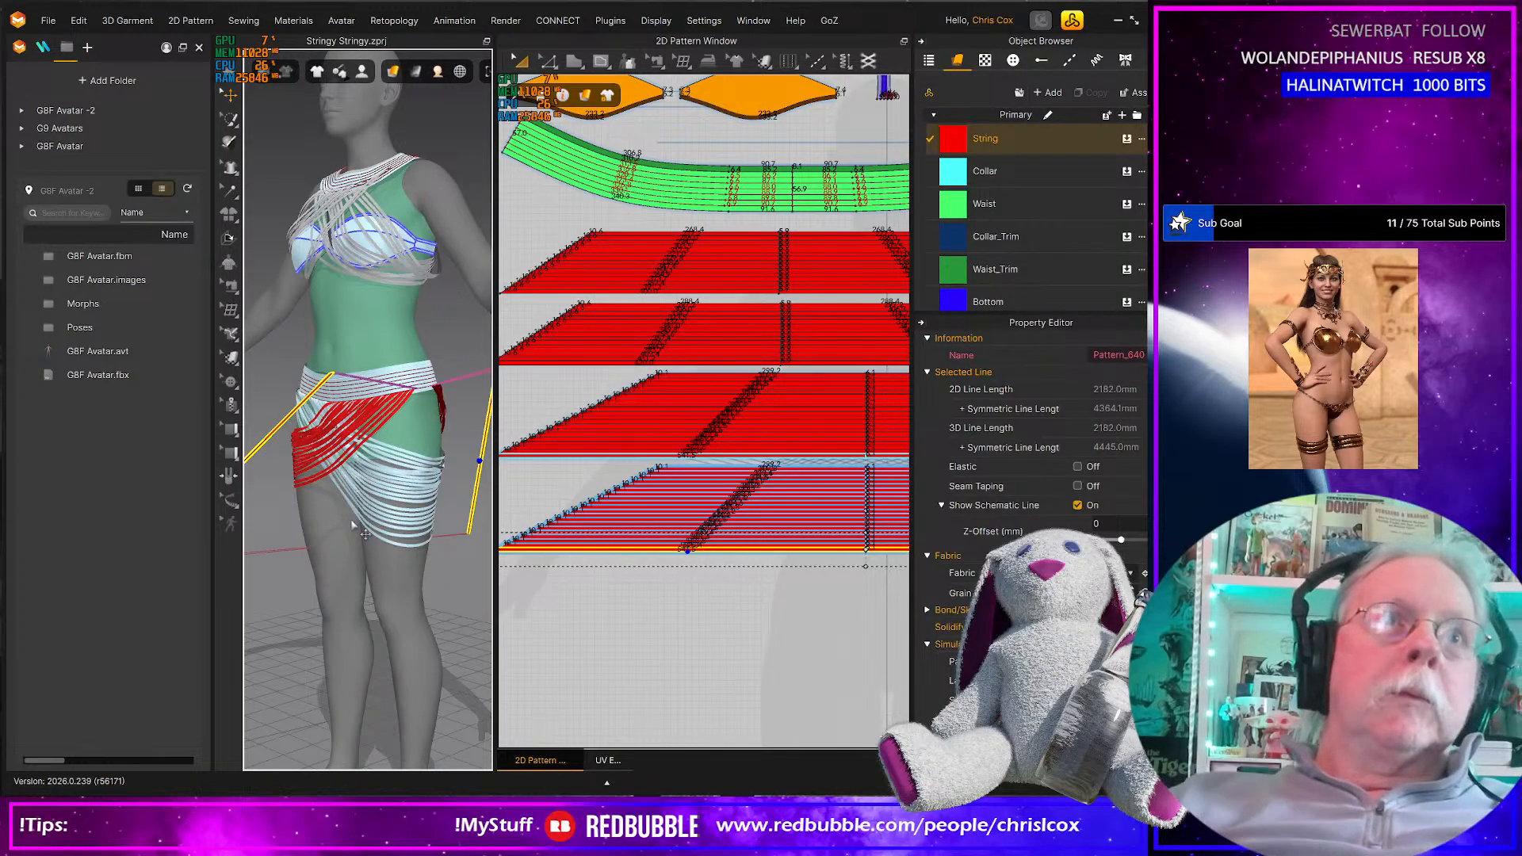
scroll(353, 524, "up", 5)
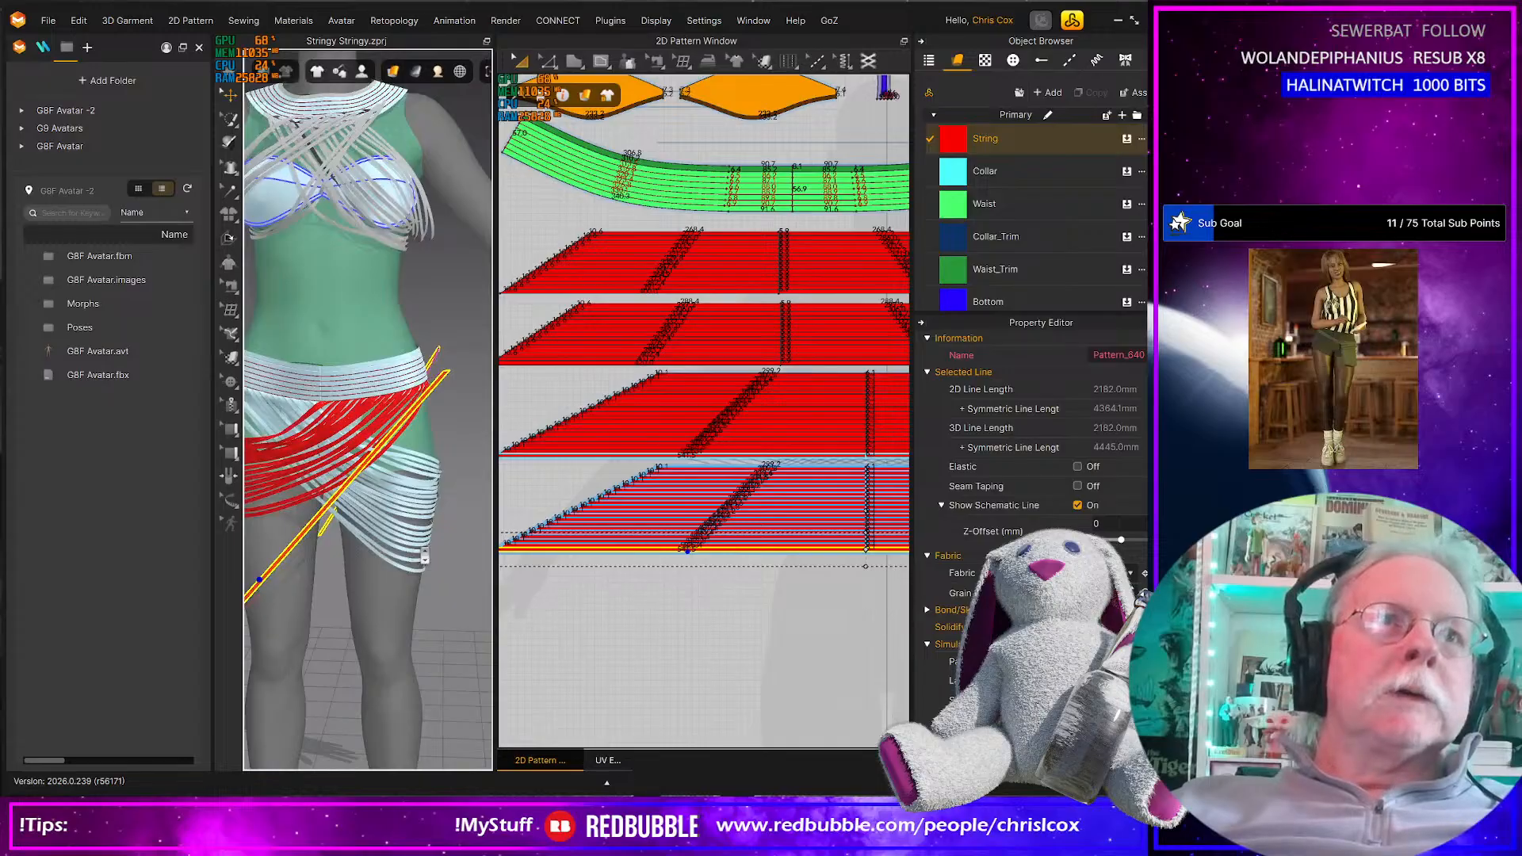
scroll(424, 555, "down", 5)
right_click_drag(424, 555, 190, 551)
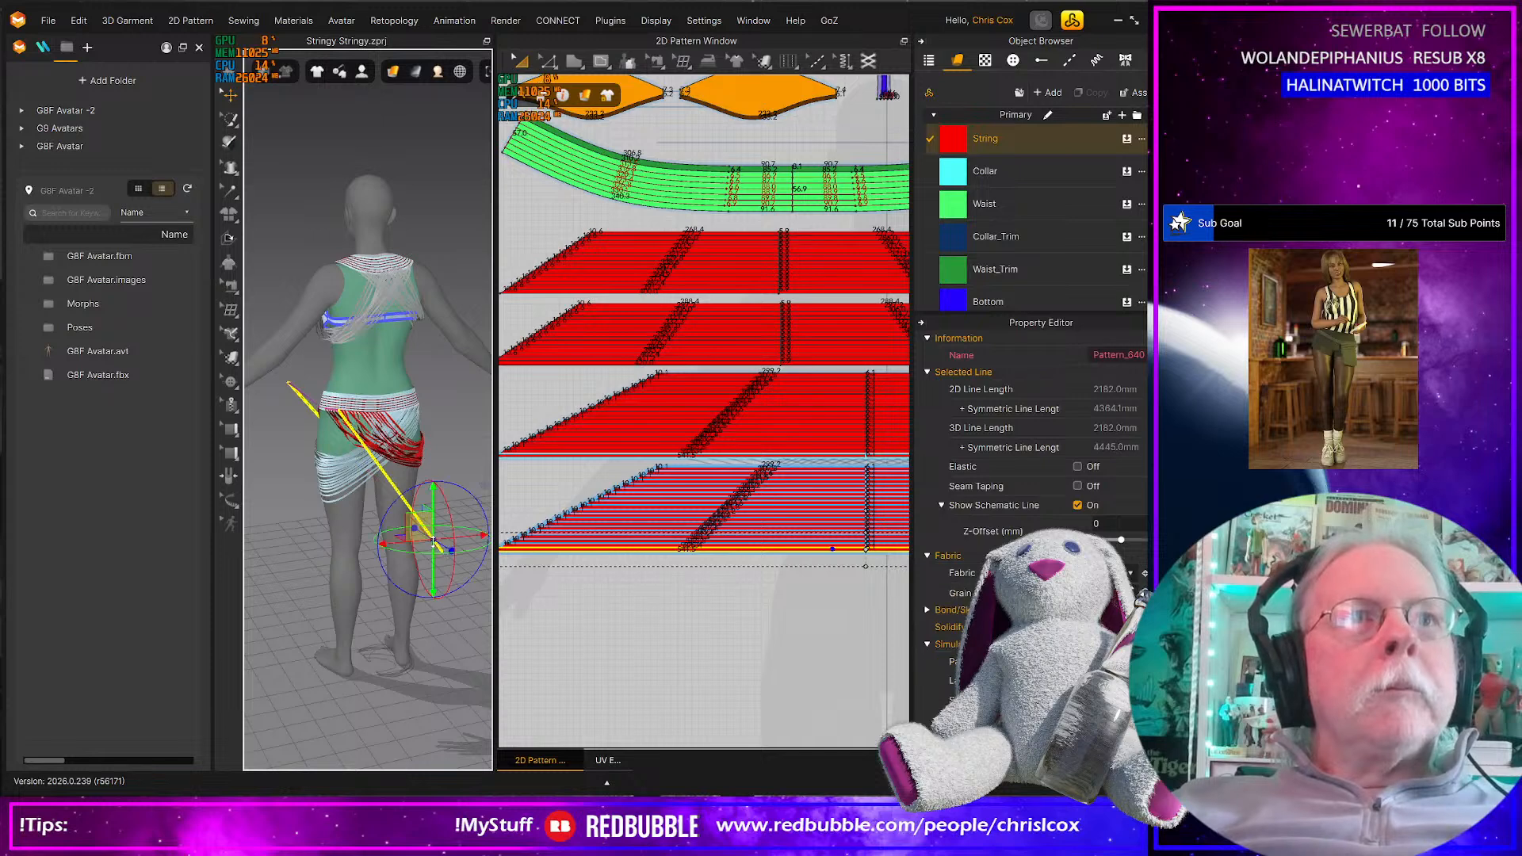
right_click_drag(432, 542, 403, 542)
mouse_move(450, 485)
left_mouse_down()
mouse_move(426, 481)
mouse_move(449, 506)
mouse_move(475, 487)
left_mouse_up()
right_click_drag(348, 555, 408, 575)
left_click(414, 579)
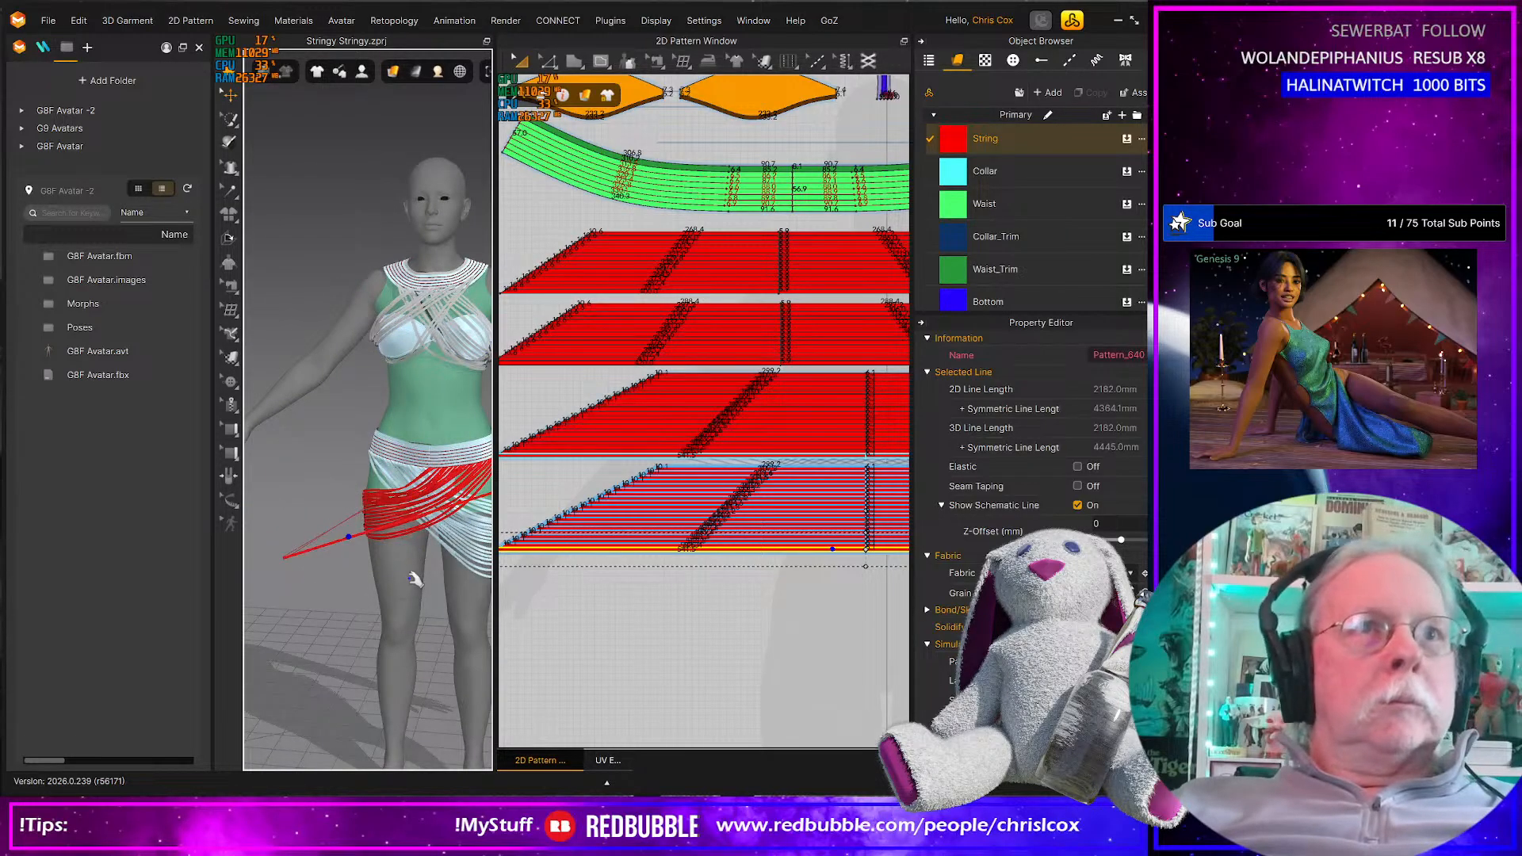
key("space")
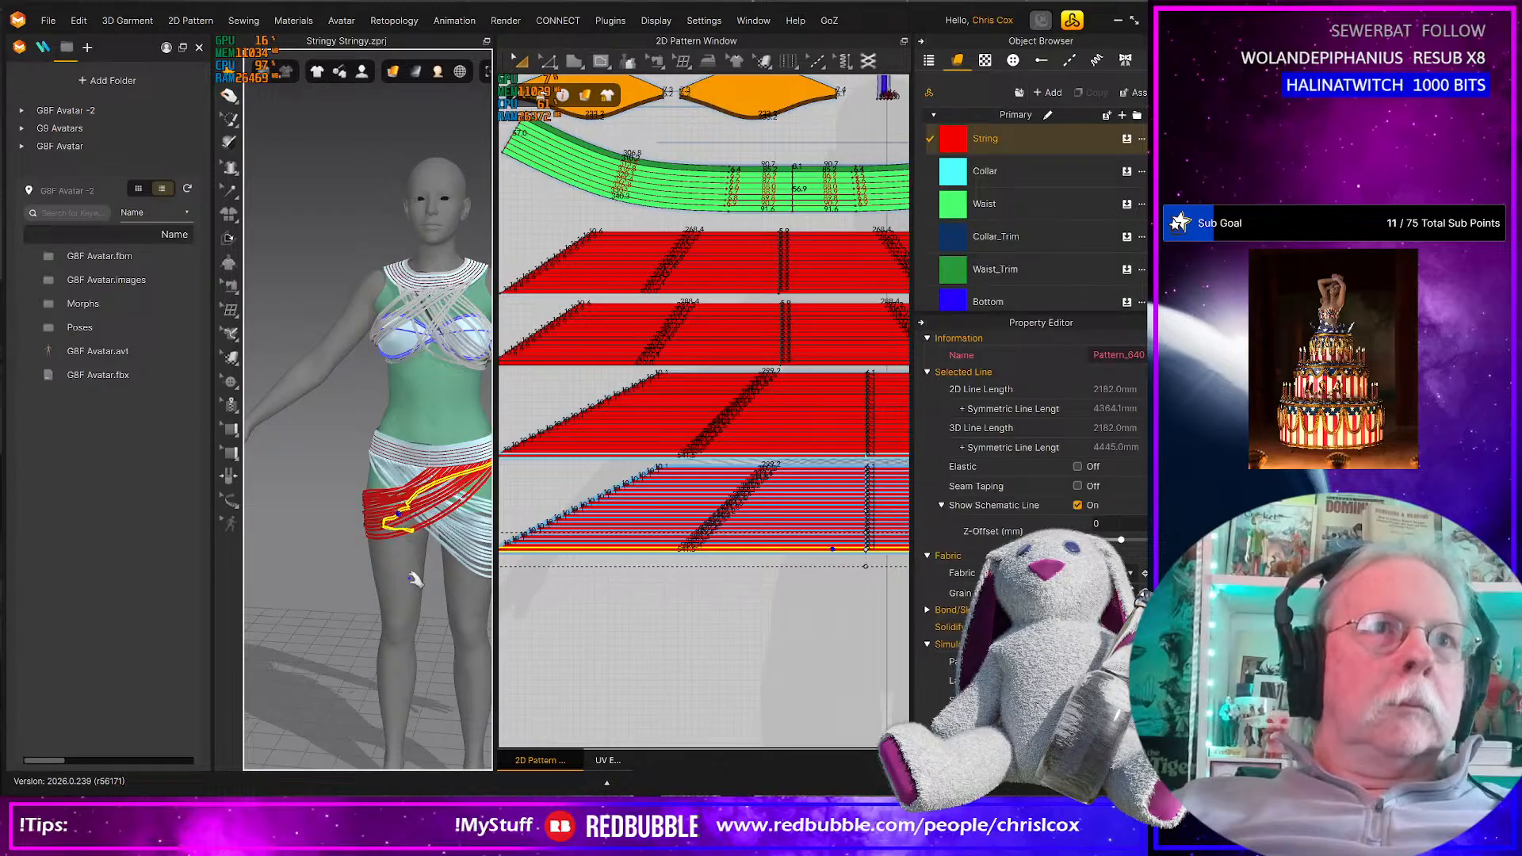
key("space")
Rotate the front half of the bottommost string and move it close to the avatar's hip
right_click_drag(414, 579, 485, 576)
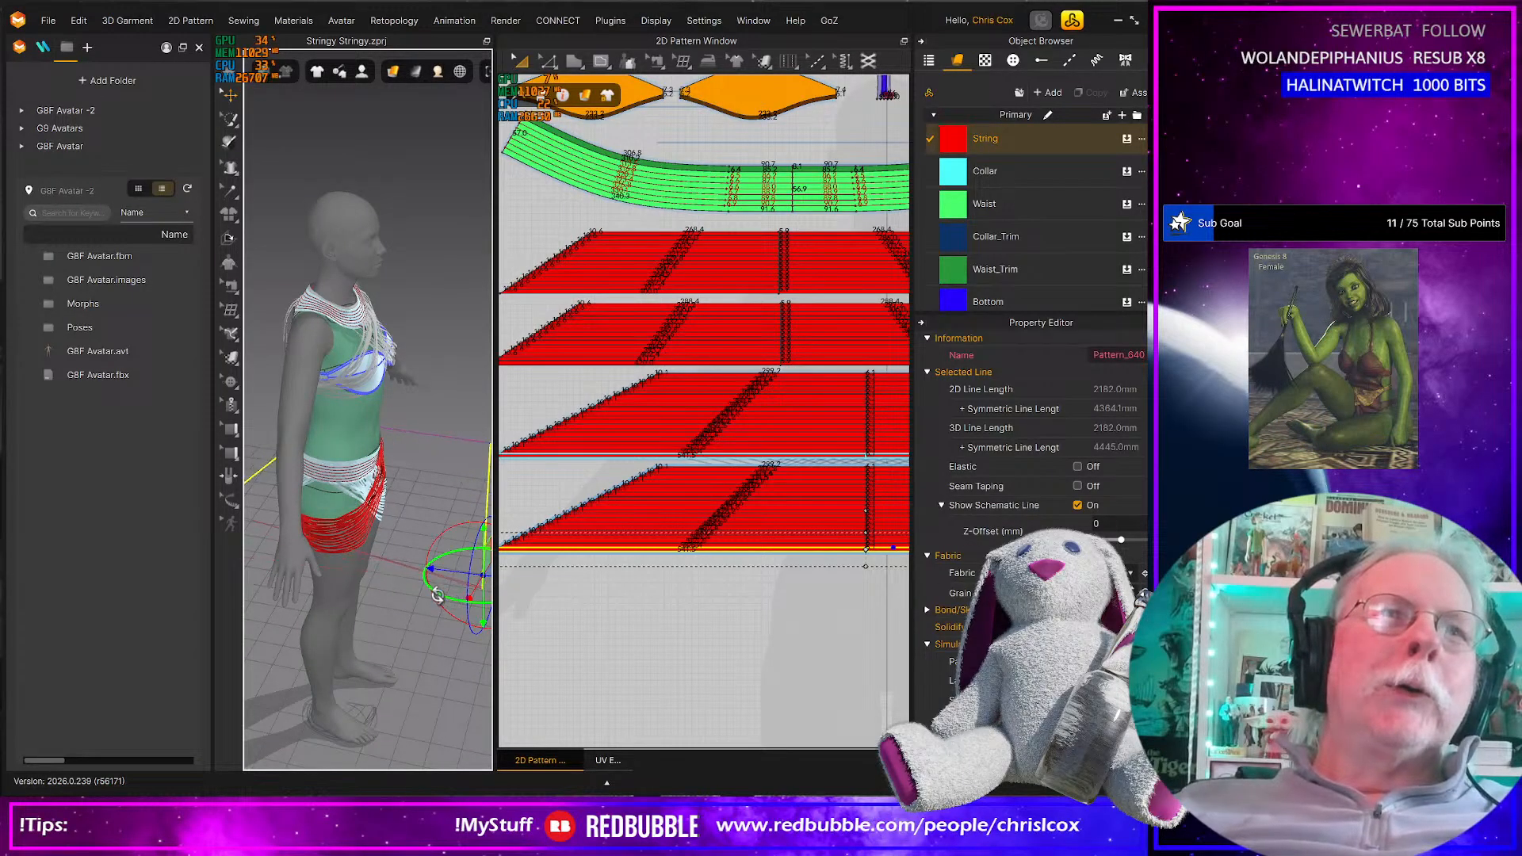
right_click_drag(436, 595, 462, 650)
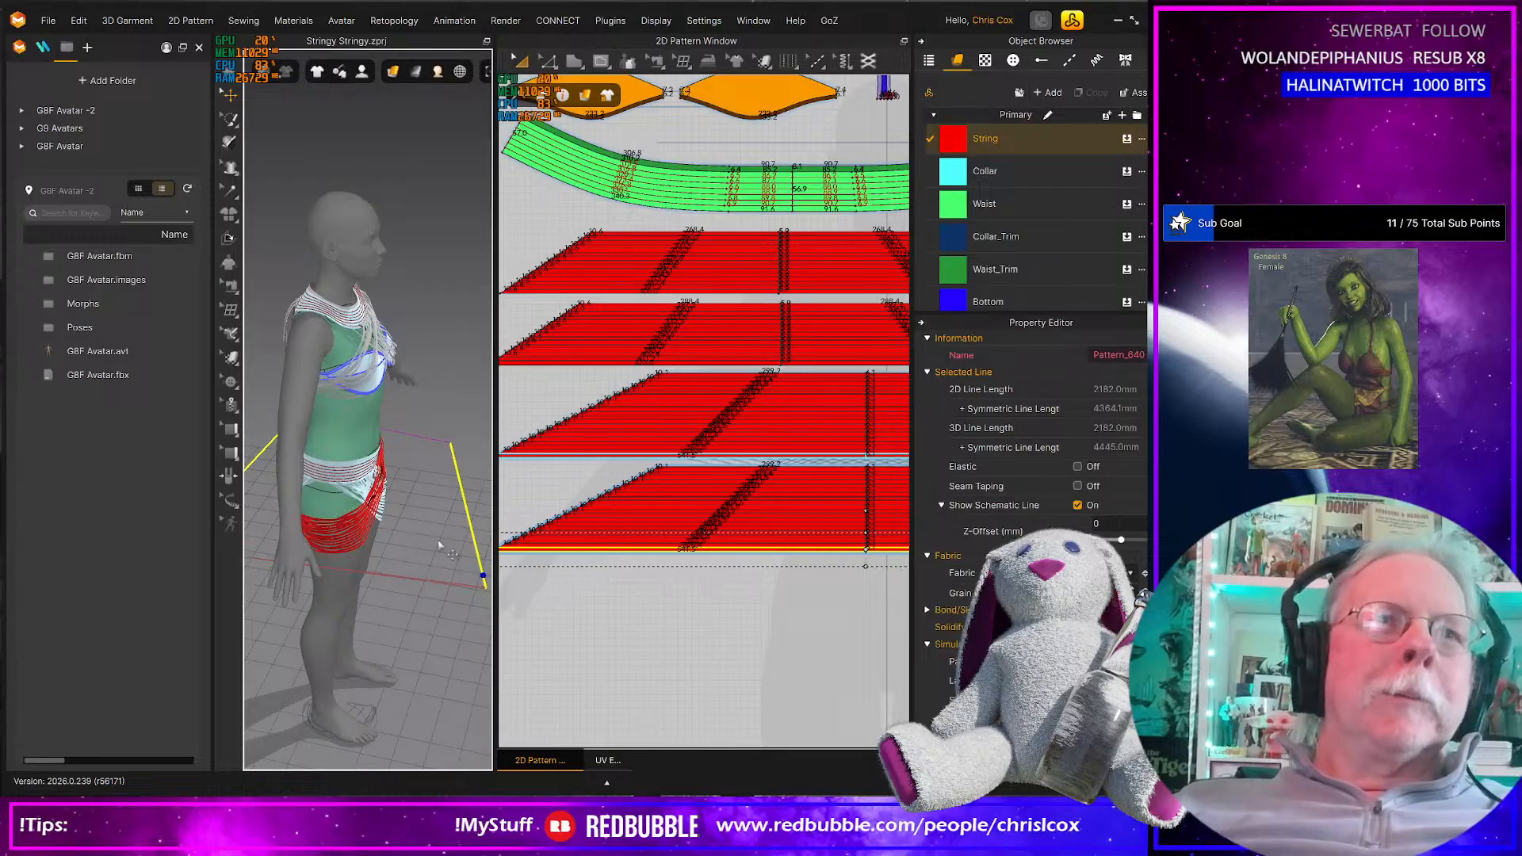
left_click(479, 546)
left_click(479, 549)
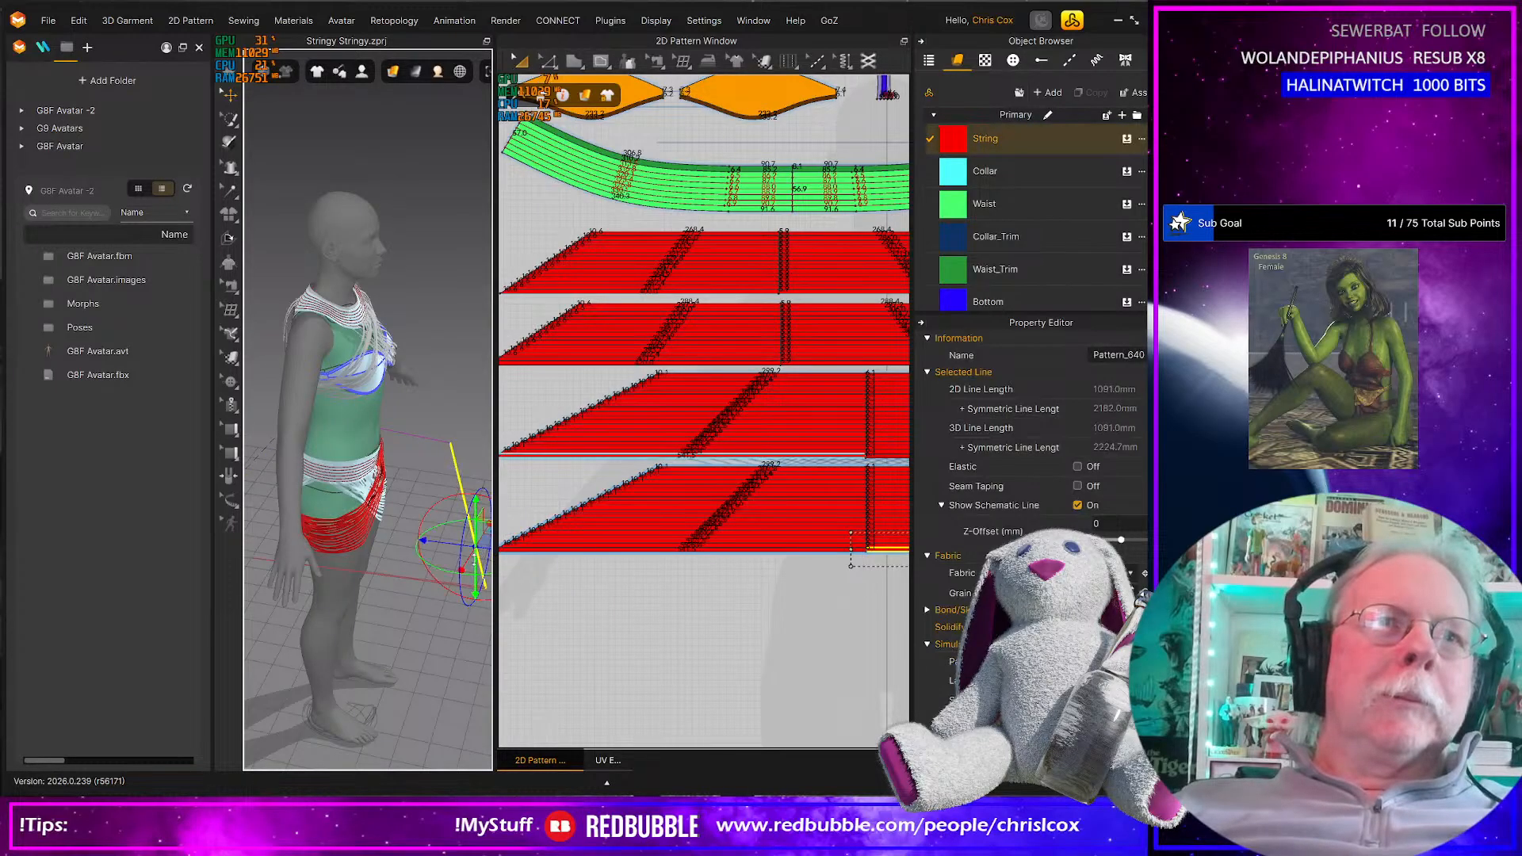
left_click_drag(447, 574, 420, 565)
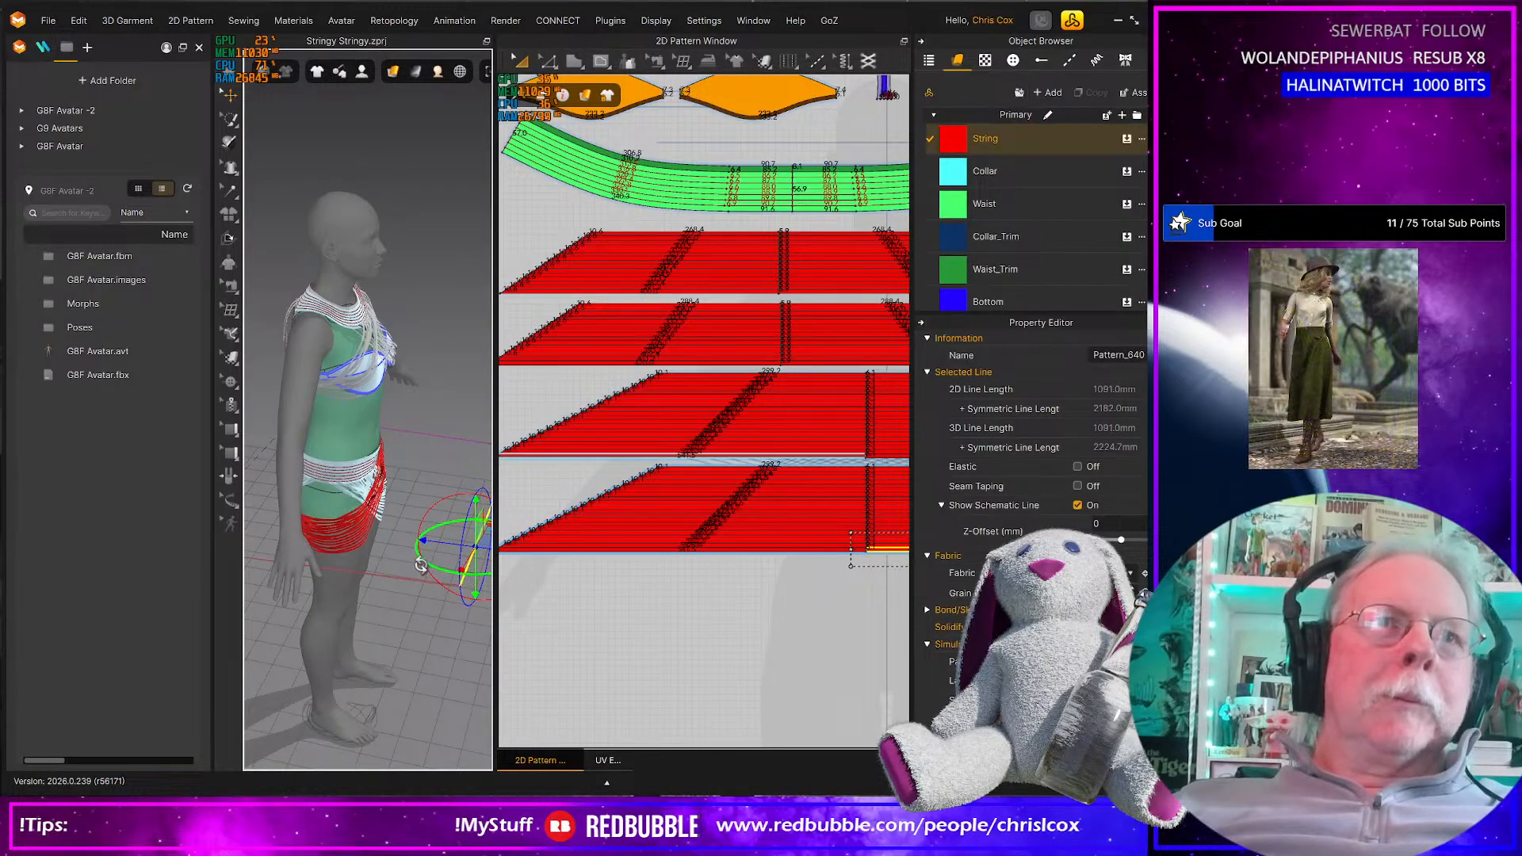
right_click_drag(428, 602, 420, 578)
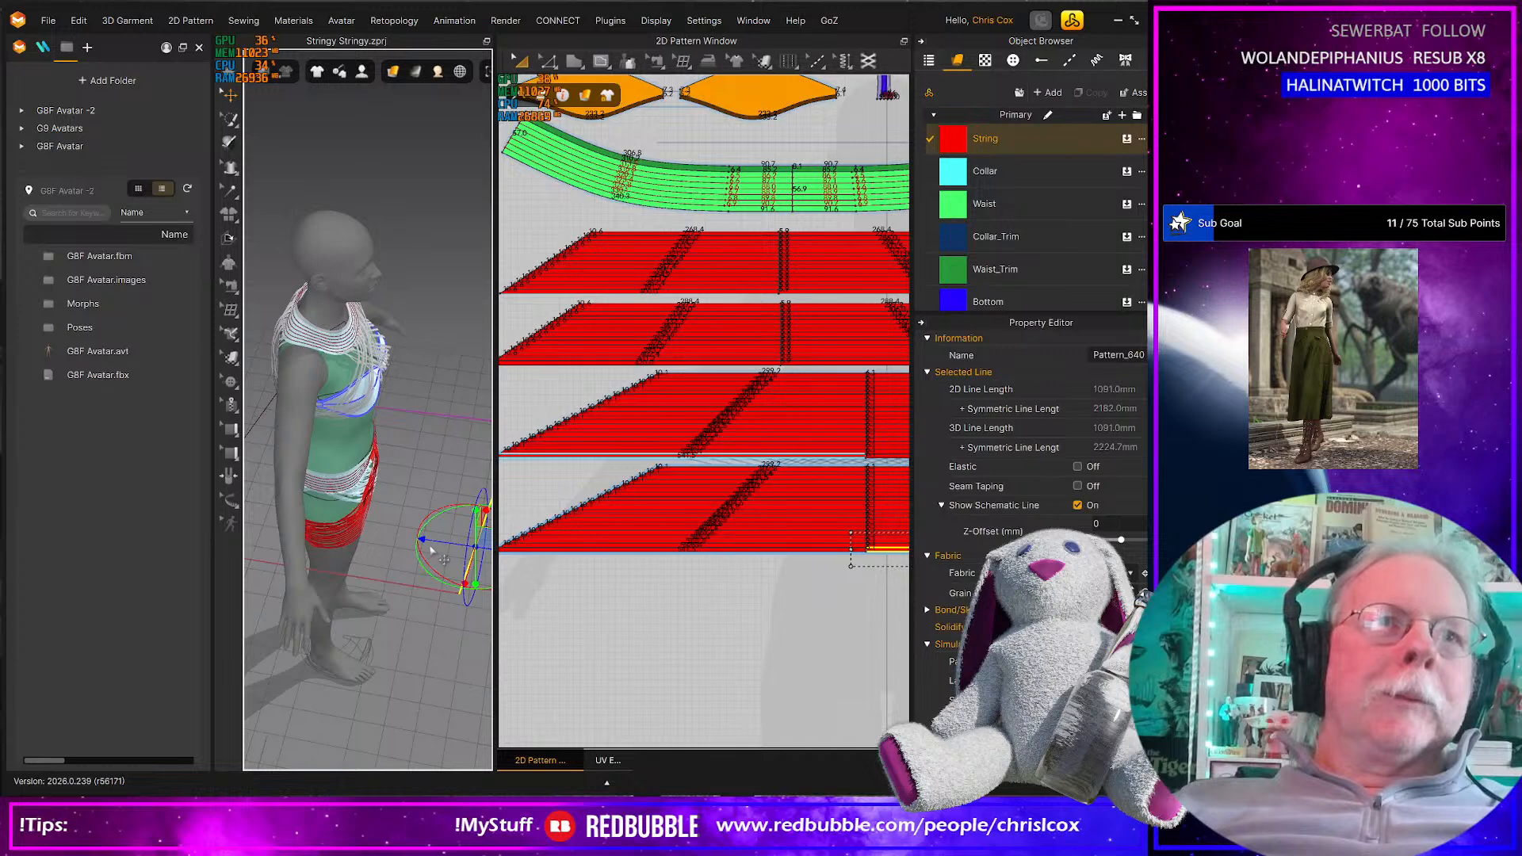
left_click_drag(390, 542, 336, 540)
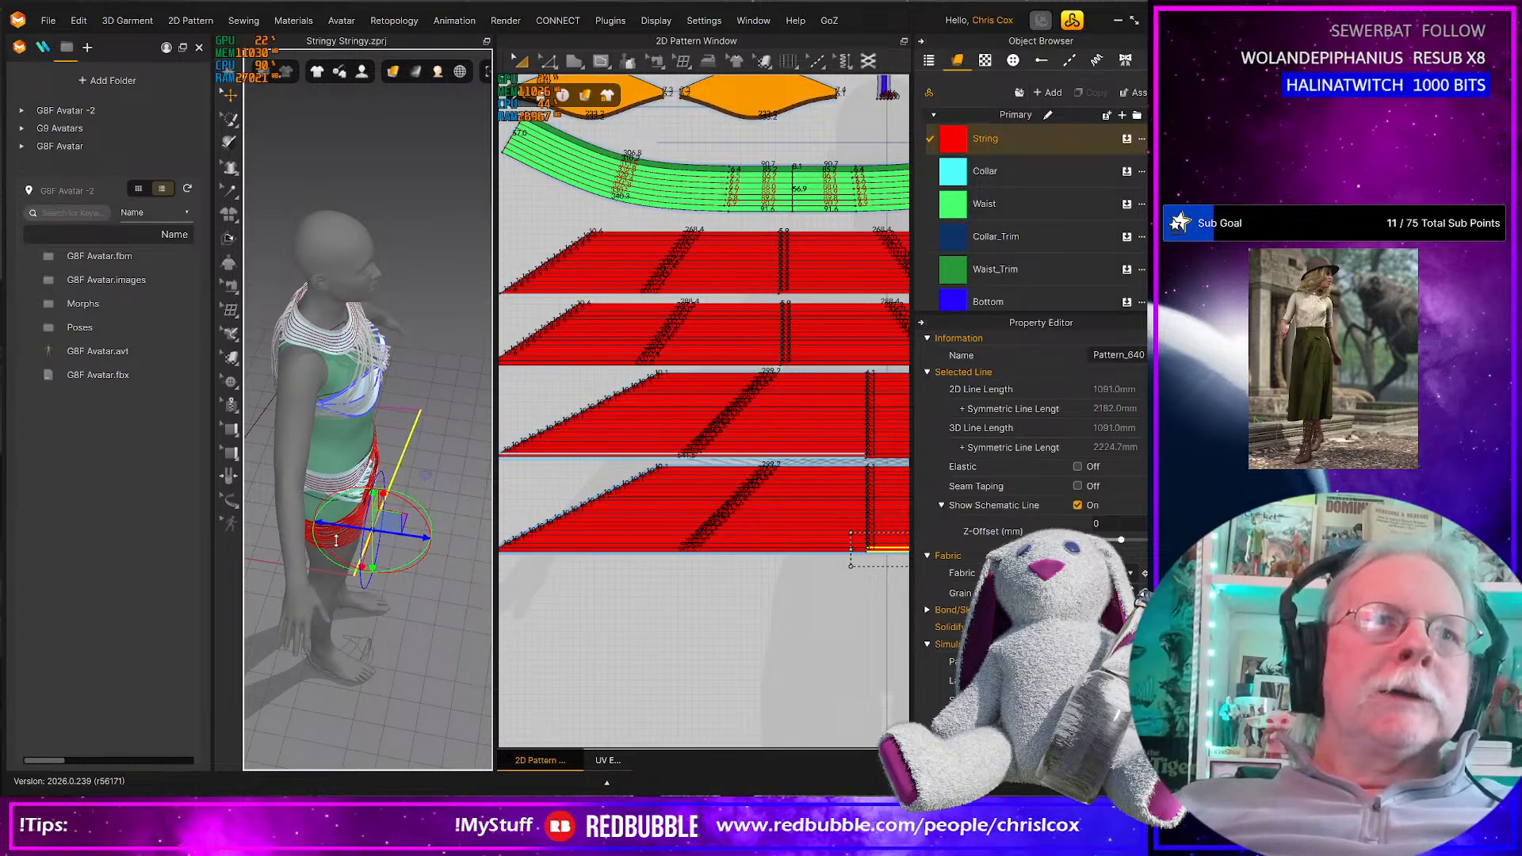
Rotate the back half of the bottommost string toward the avatar's hip and start the simulation
mouse_move(385, 587)
right_mouse_down()
mouse_move(289, 550)
mouse_move(490, 550)
mouse_move(363, 563)
mouse_move(385, 585)
right_mouse_up()
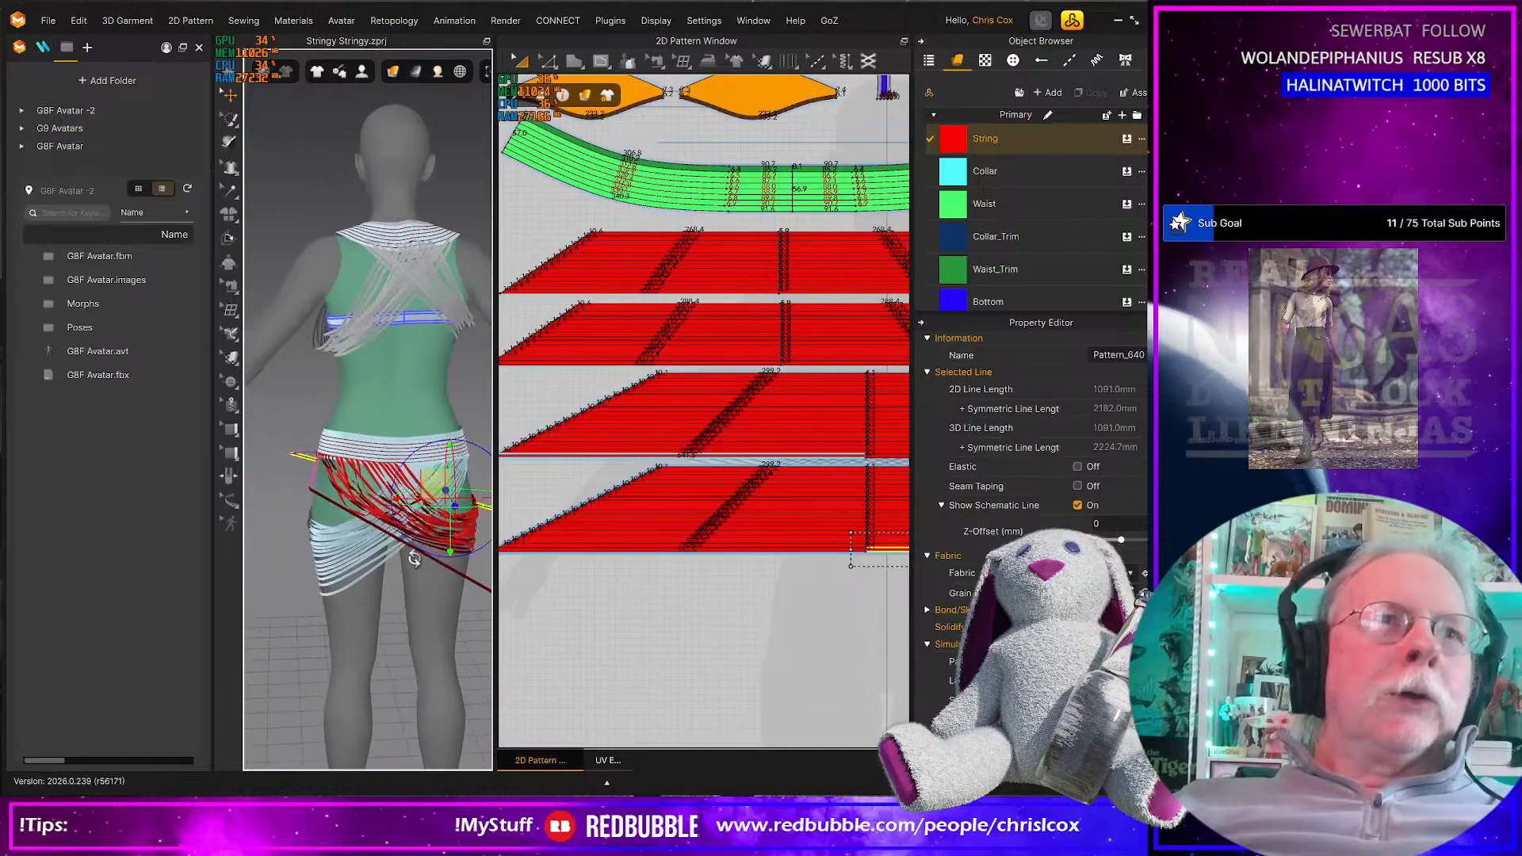
middle_click_drag(384, 585, 318, 557)
left_click(470, 569)
right_click_drag(318, 557, 285, 585)
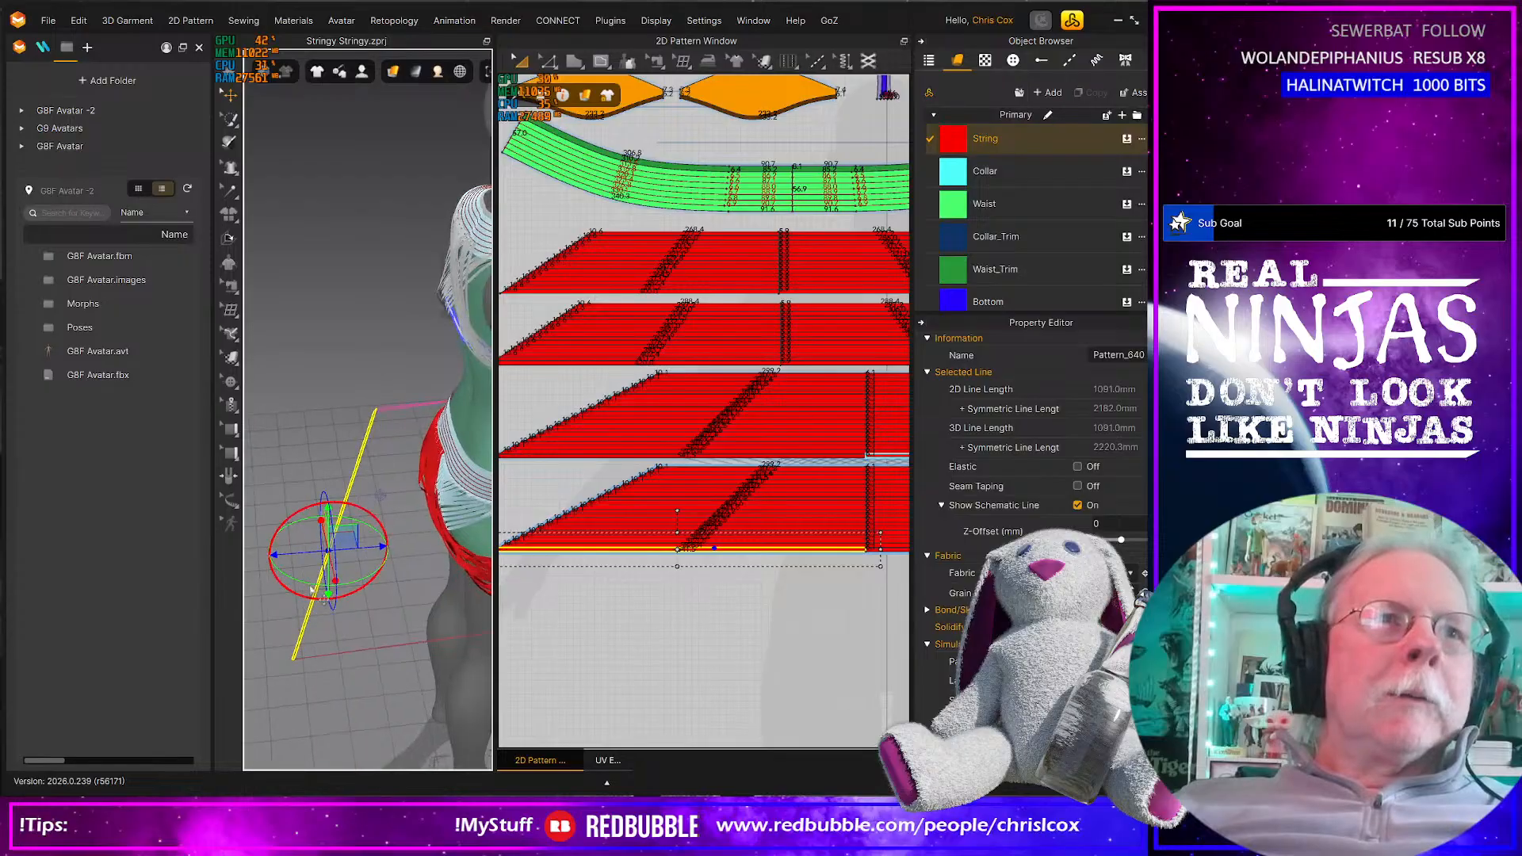
left_click_drag(313, 585, 468, 539)
key("space")
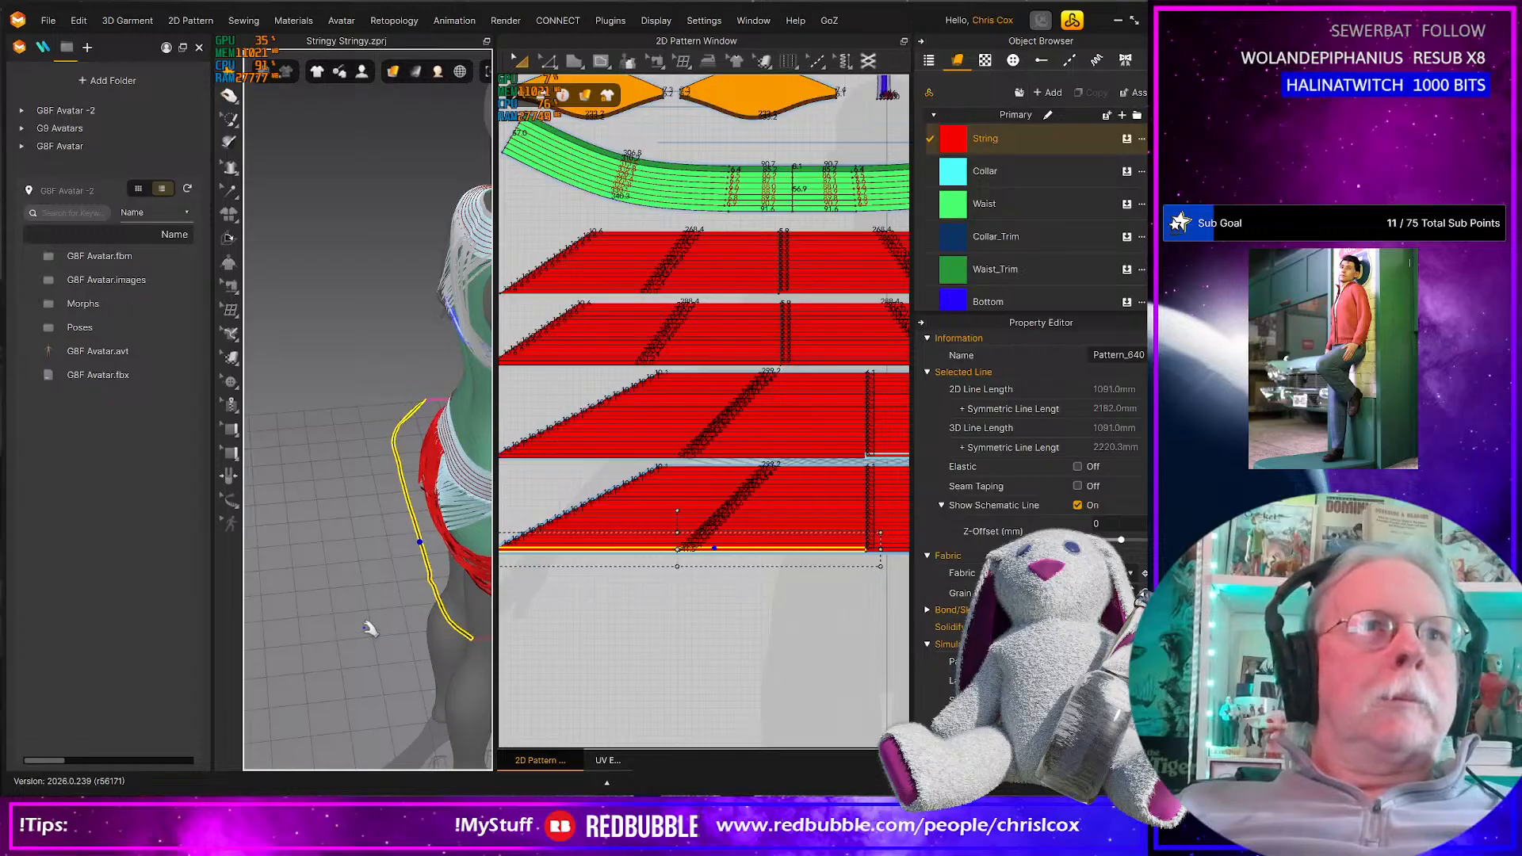
Pull the simulating bottommost string downward at the back of the hip
key("8")
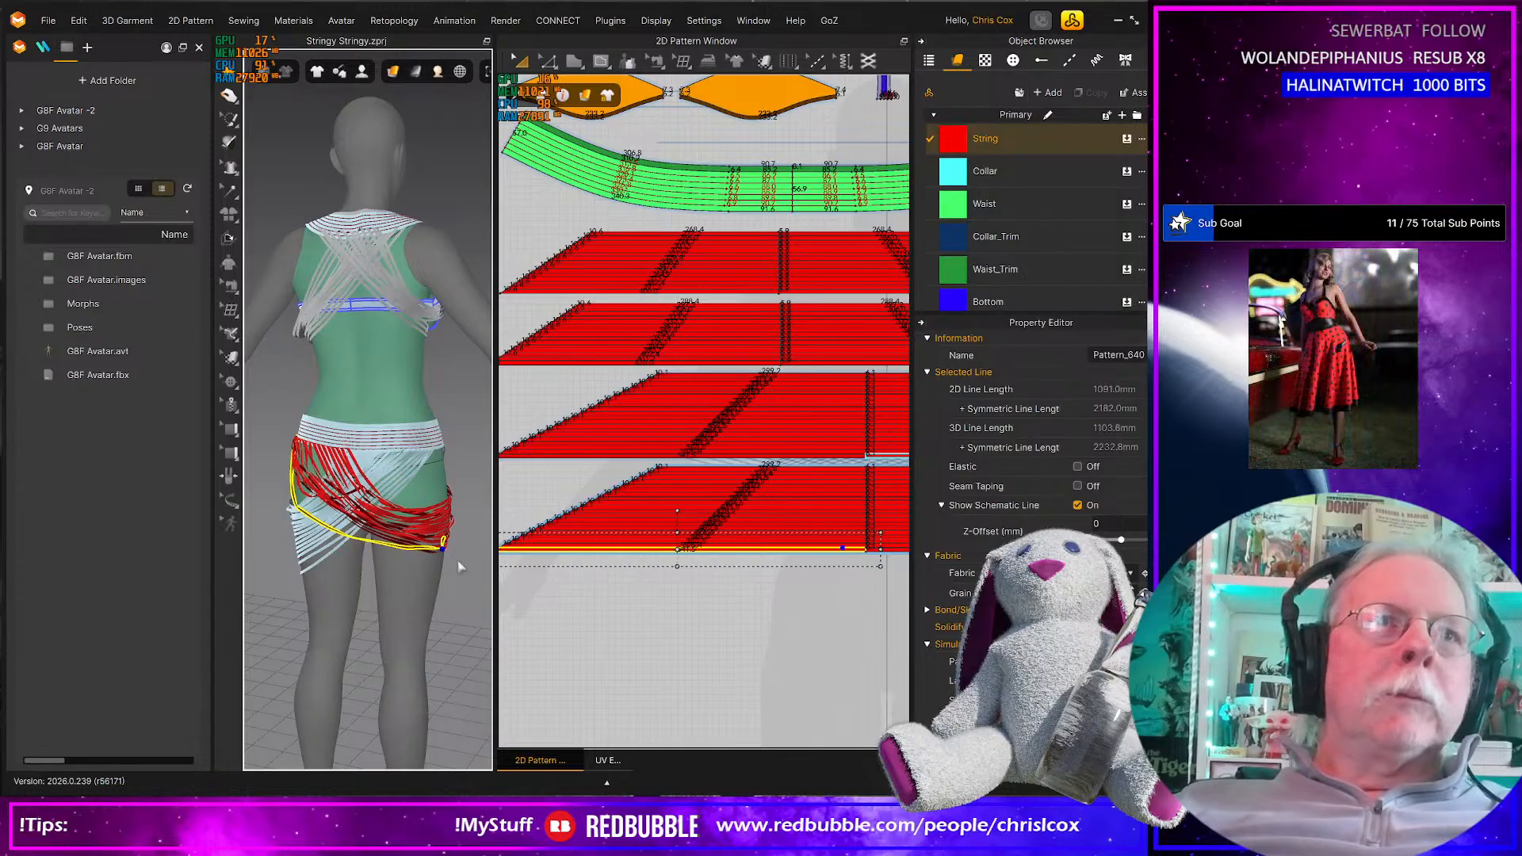
left_click_drag(481, 585, 483, 590)
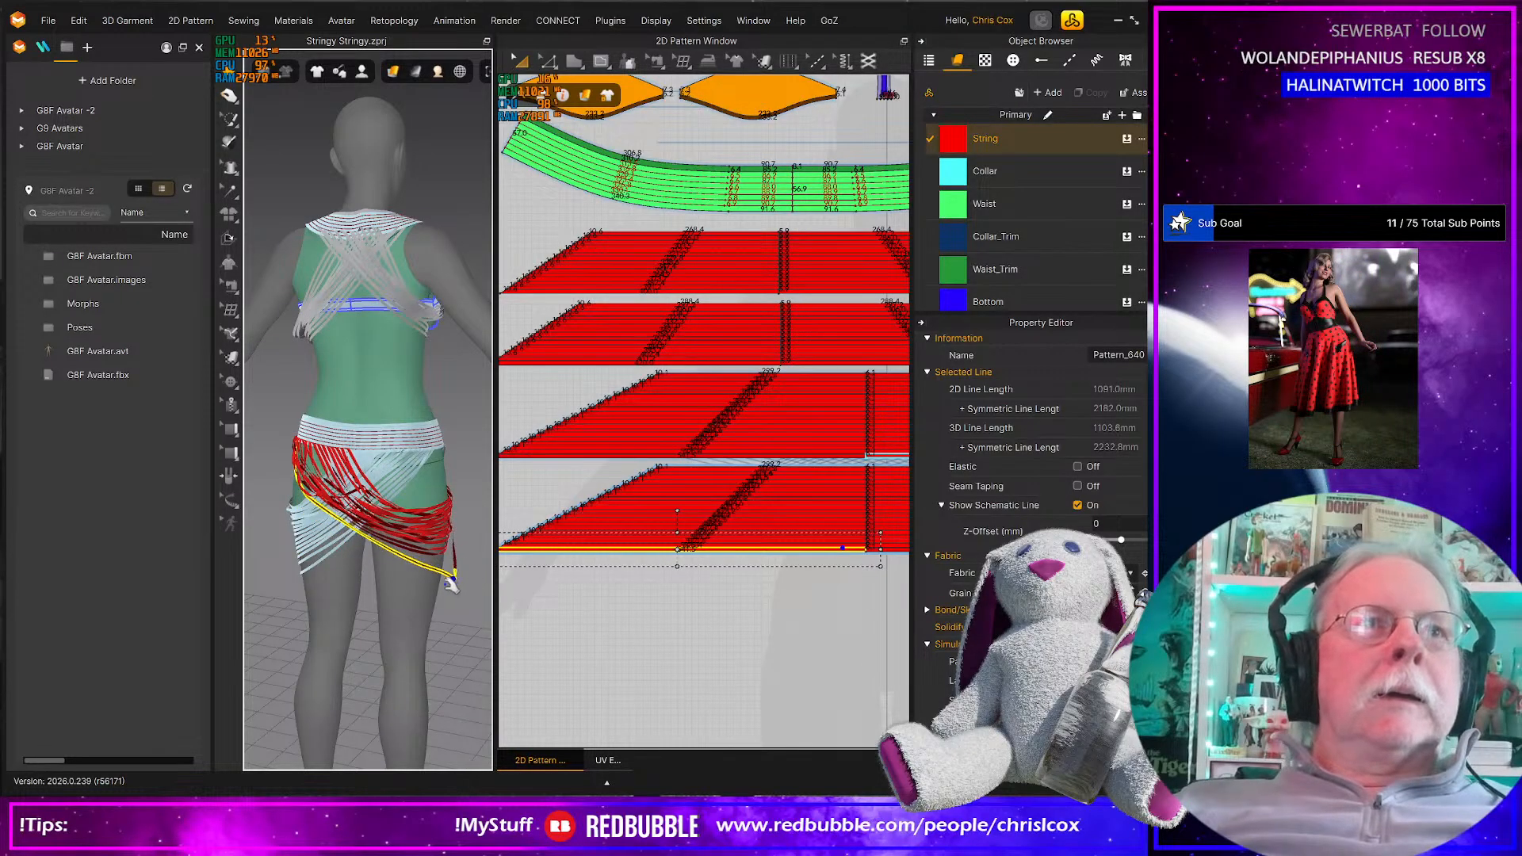
right_click_drag(380, 523, 187, 529)
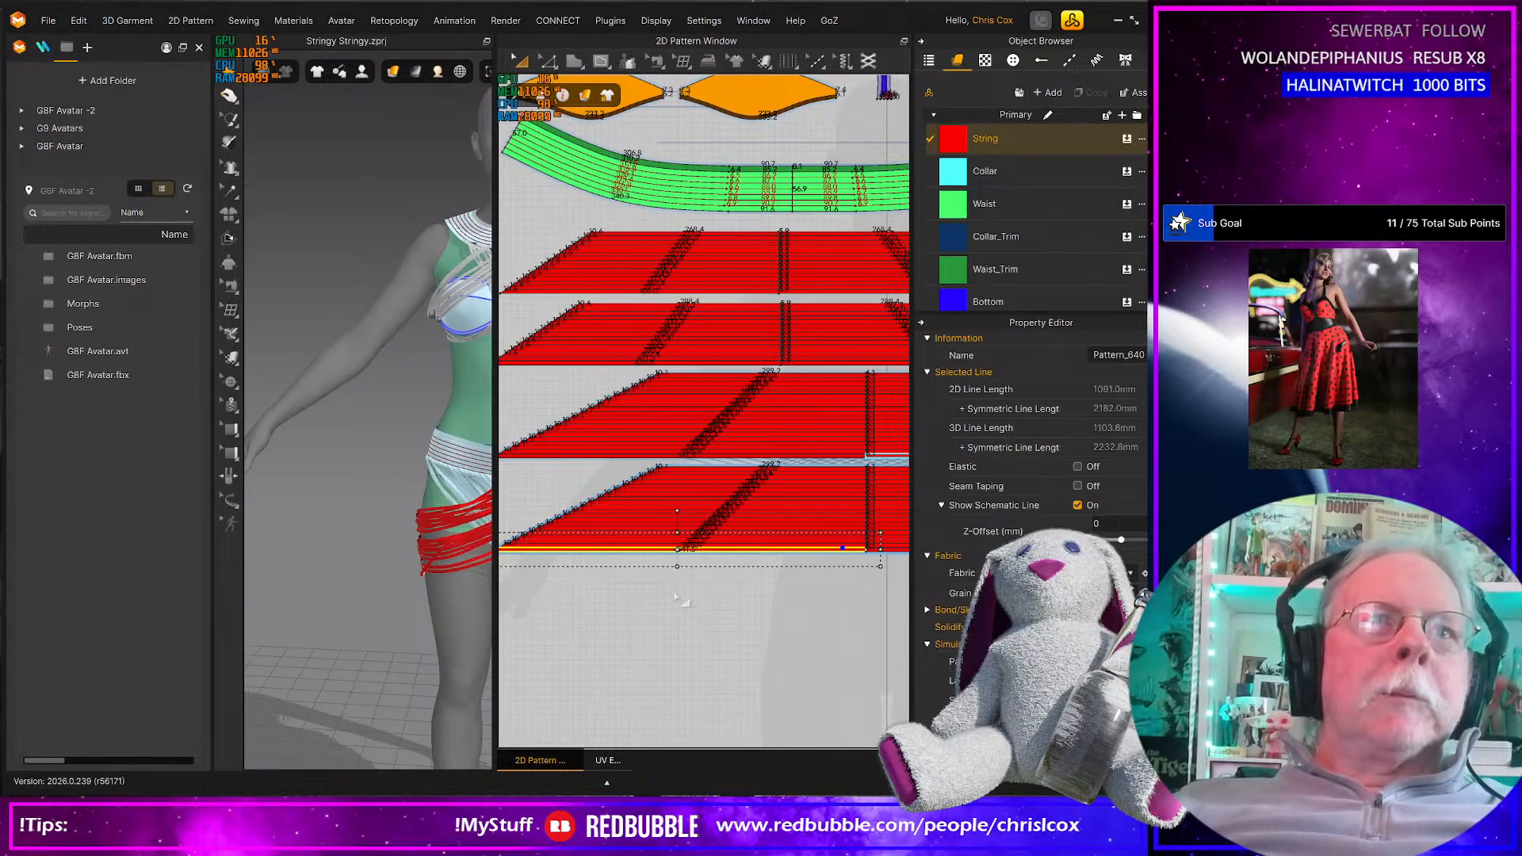
Select the whole bottom row of strings and inspect its drape around the hips from the front and back
scroll(733, 598, "down", 3)
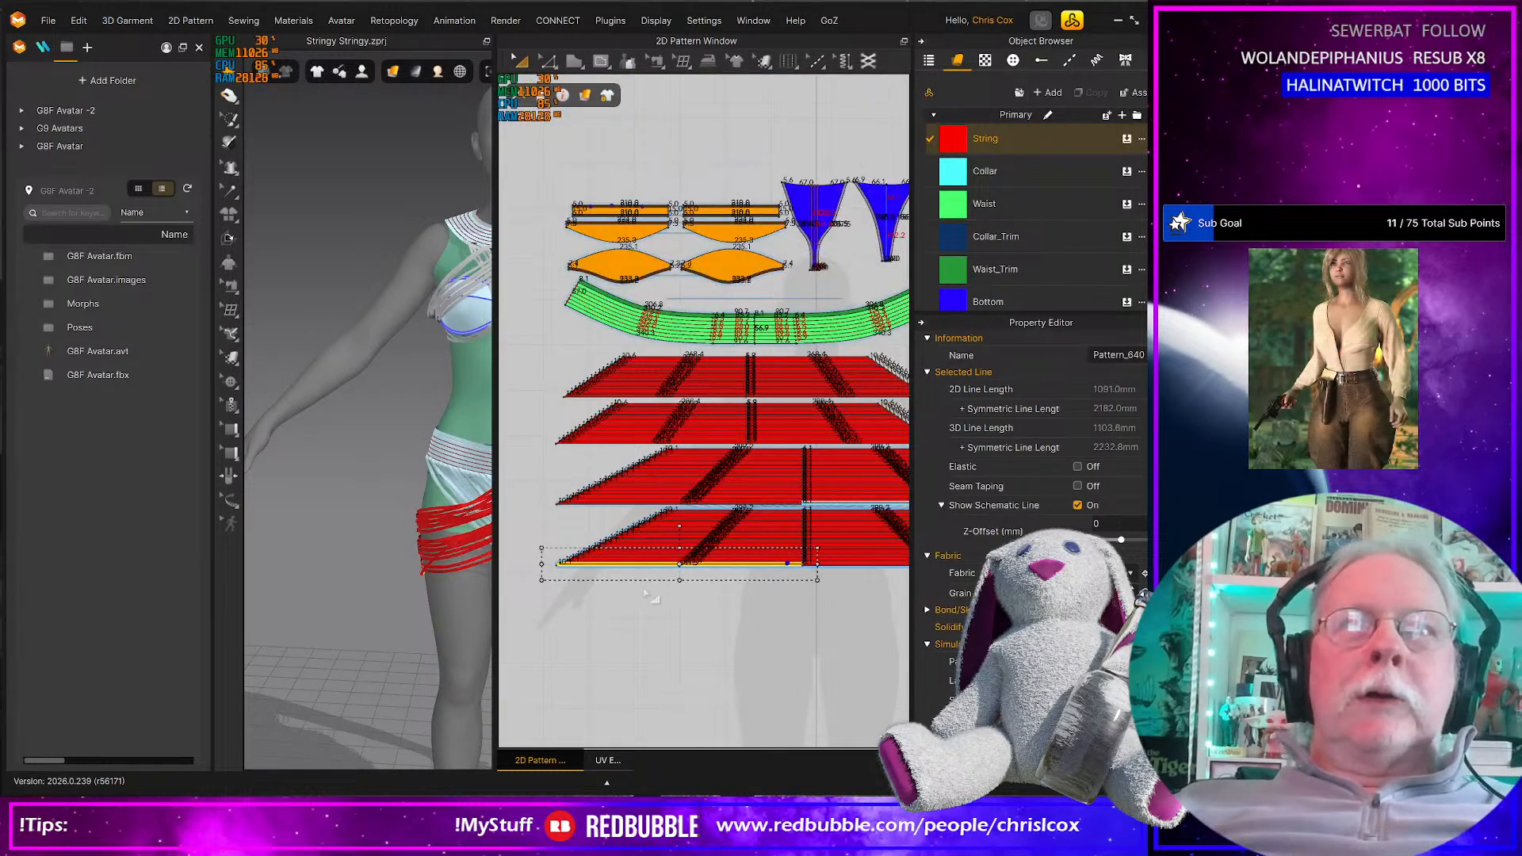
scroll(644, 593, "down", 2)
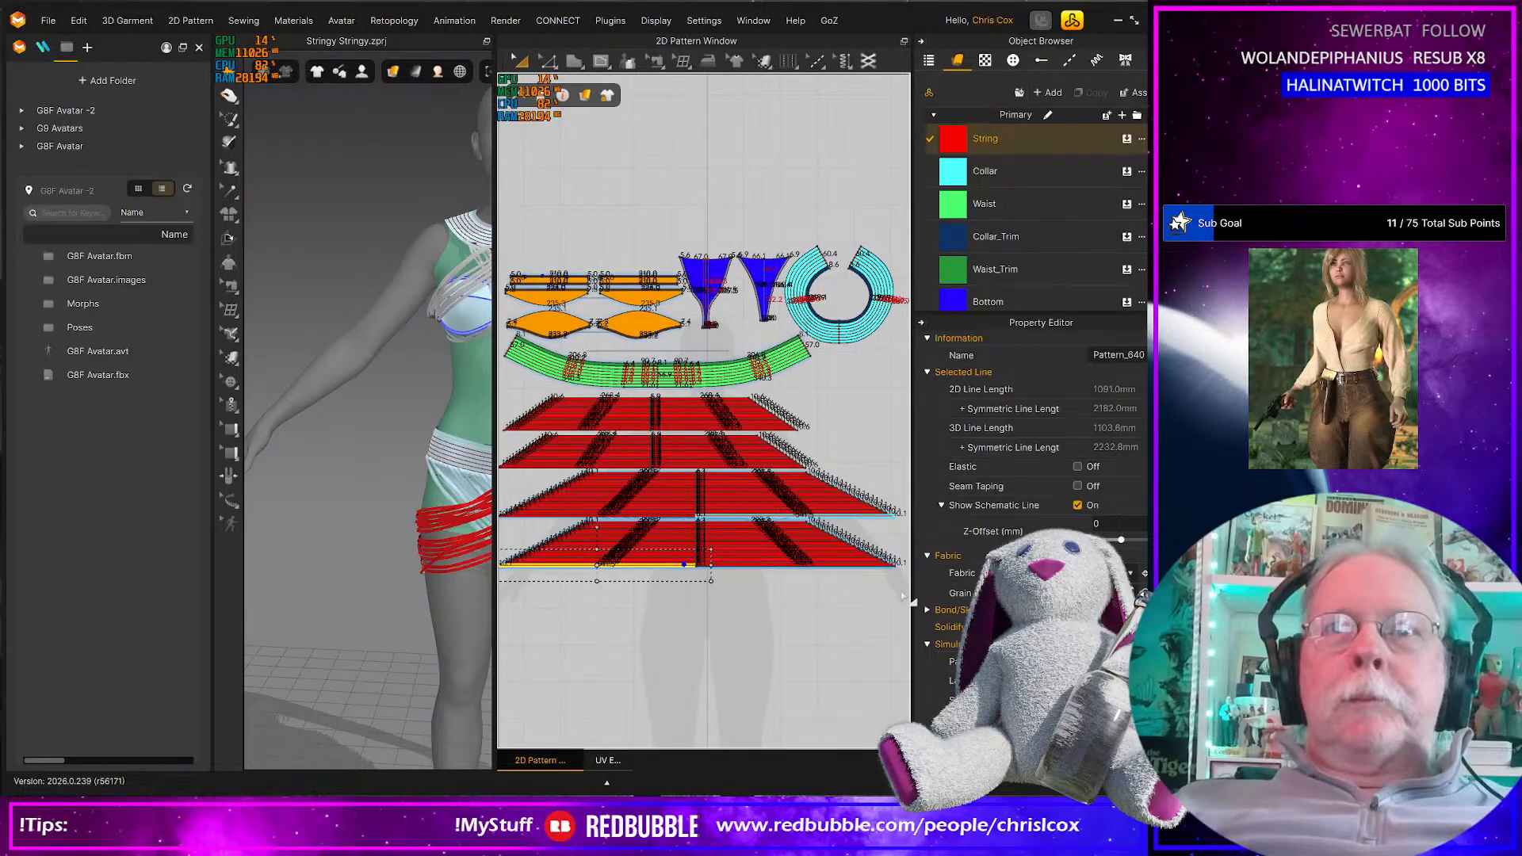
left_click(500, 530)
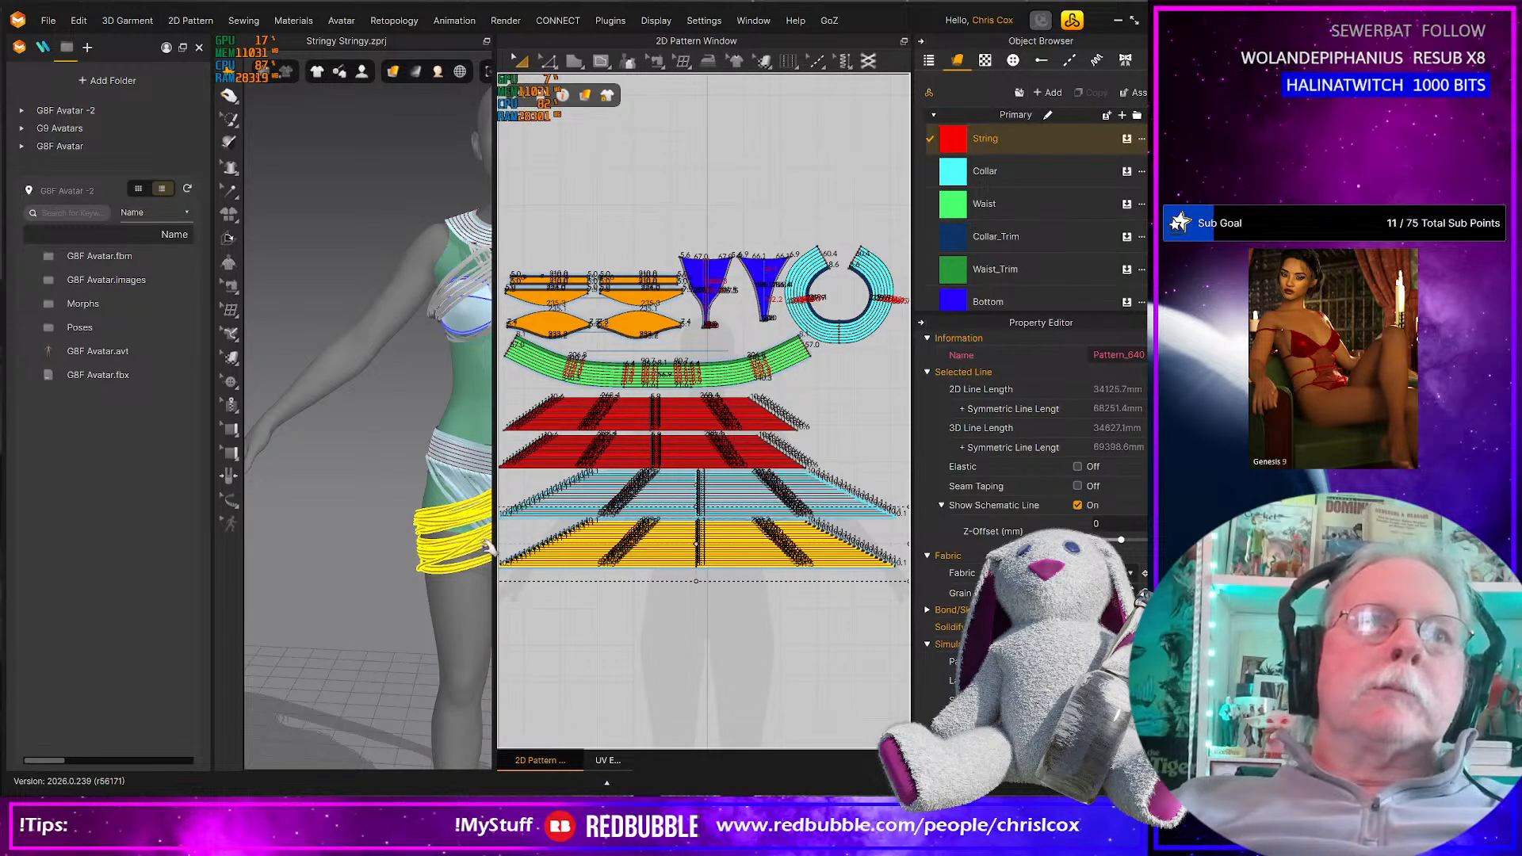
left_click_drag(493, 549, 592, 558)
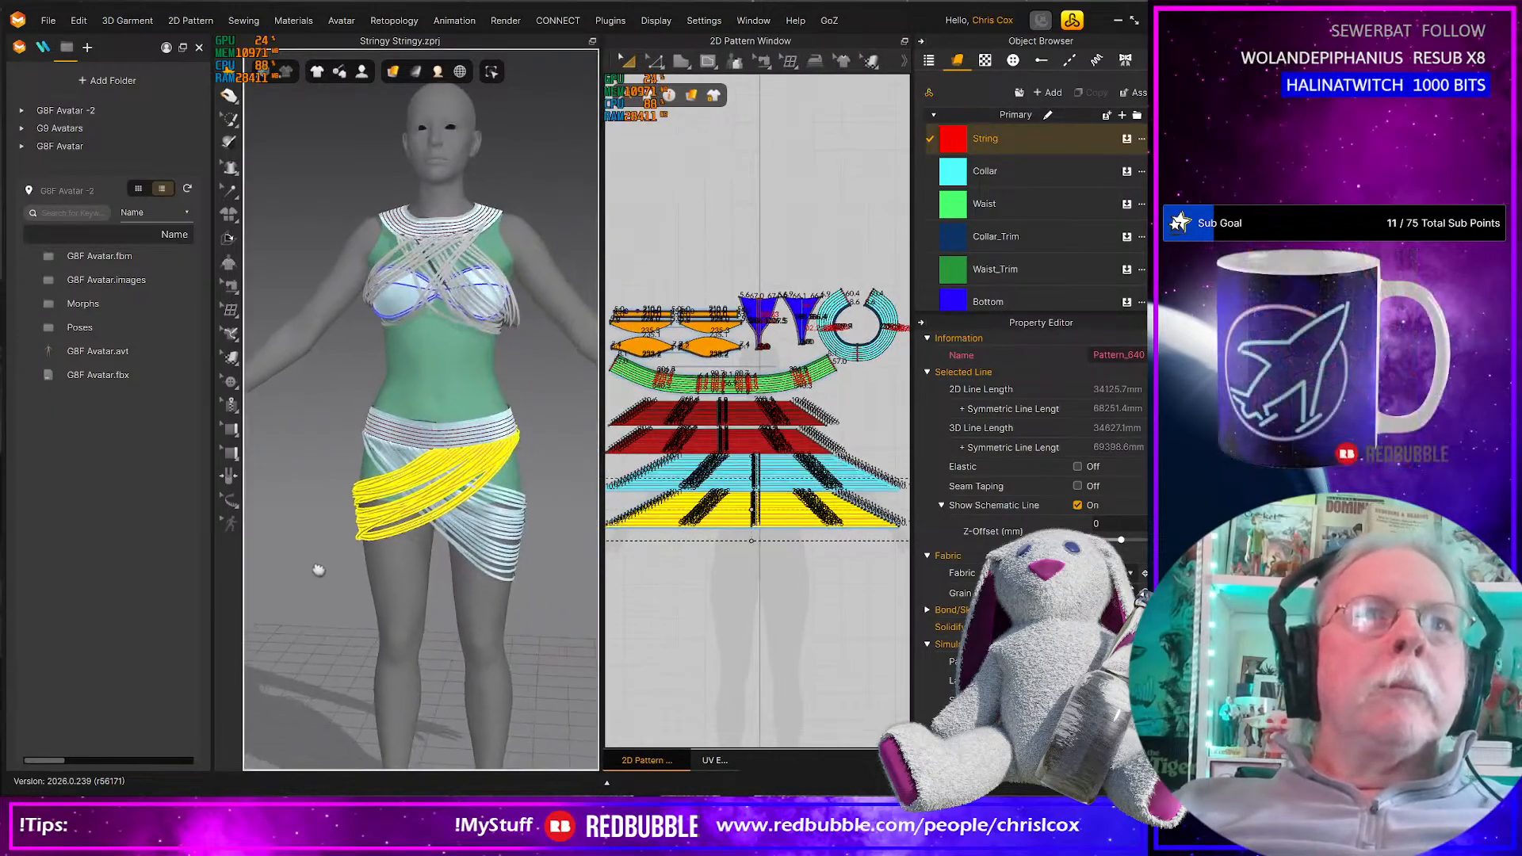
right_click_drag(309, 569, 560, 577)
scroll(401, 571, "up", 6)
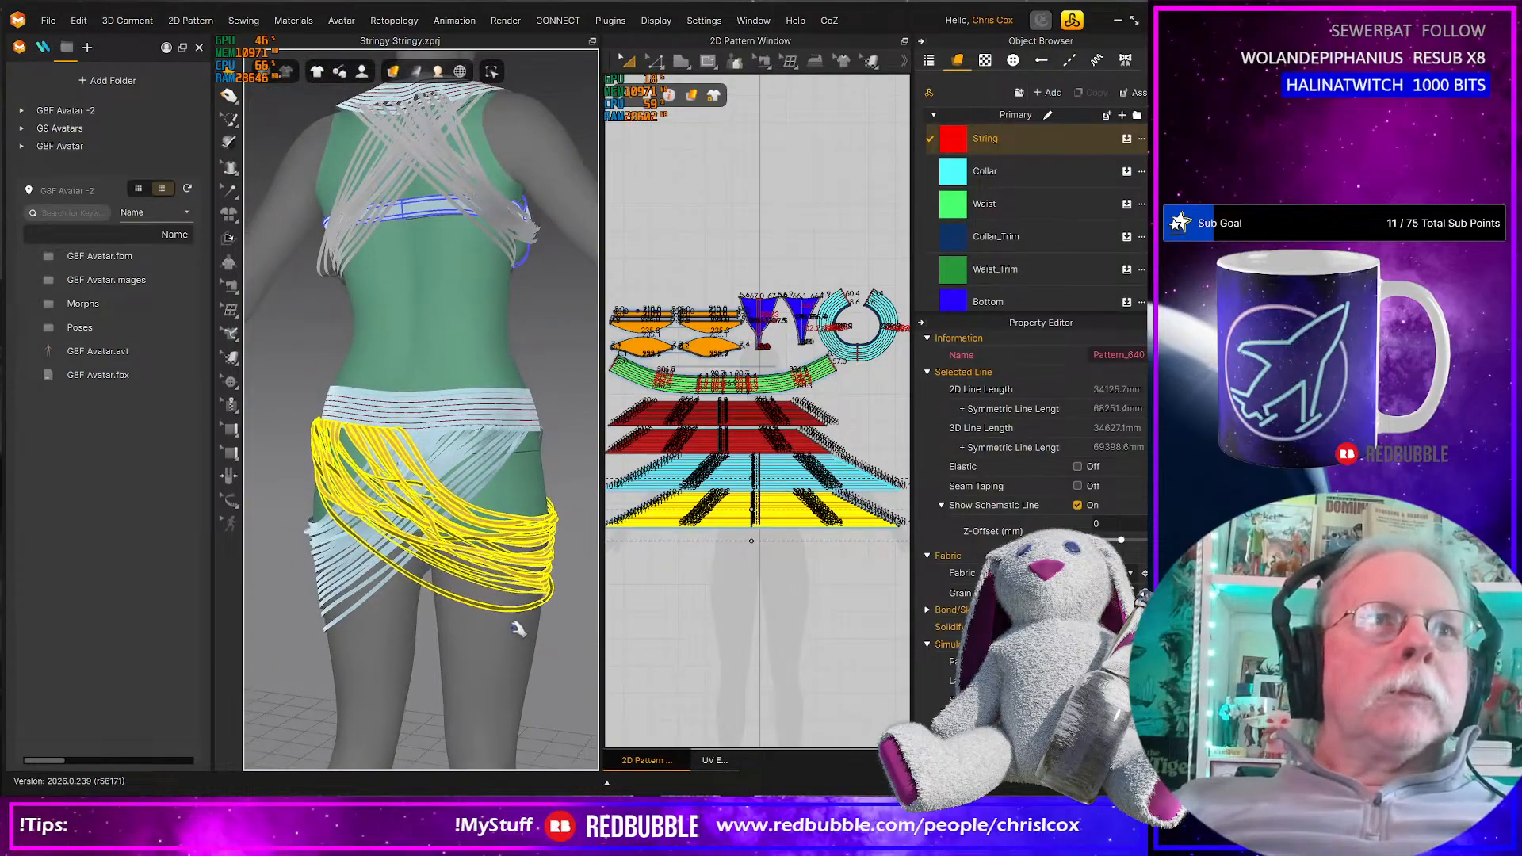
right_click_drag(519, 627, 538, 620)
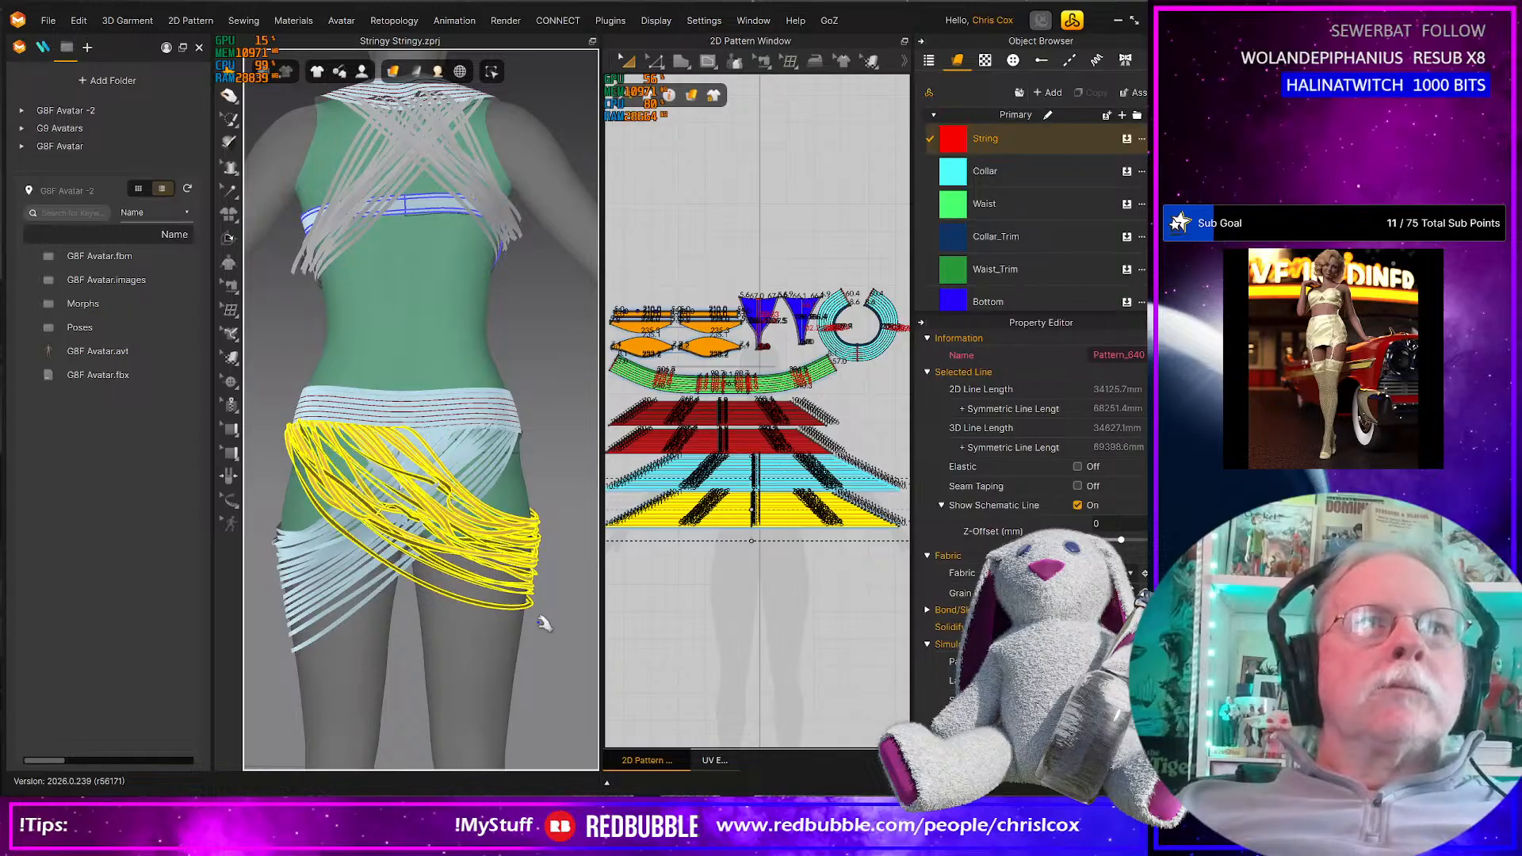
right_click_drag(544, 624, 382, 655)
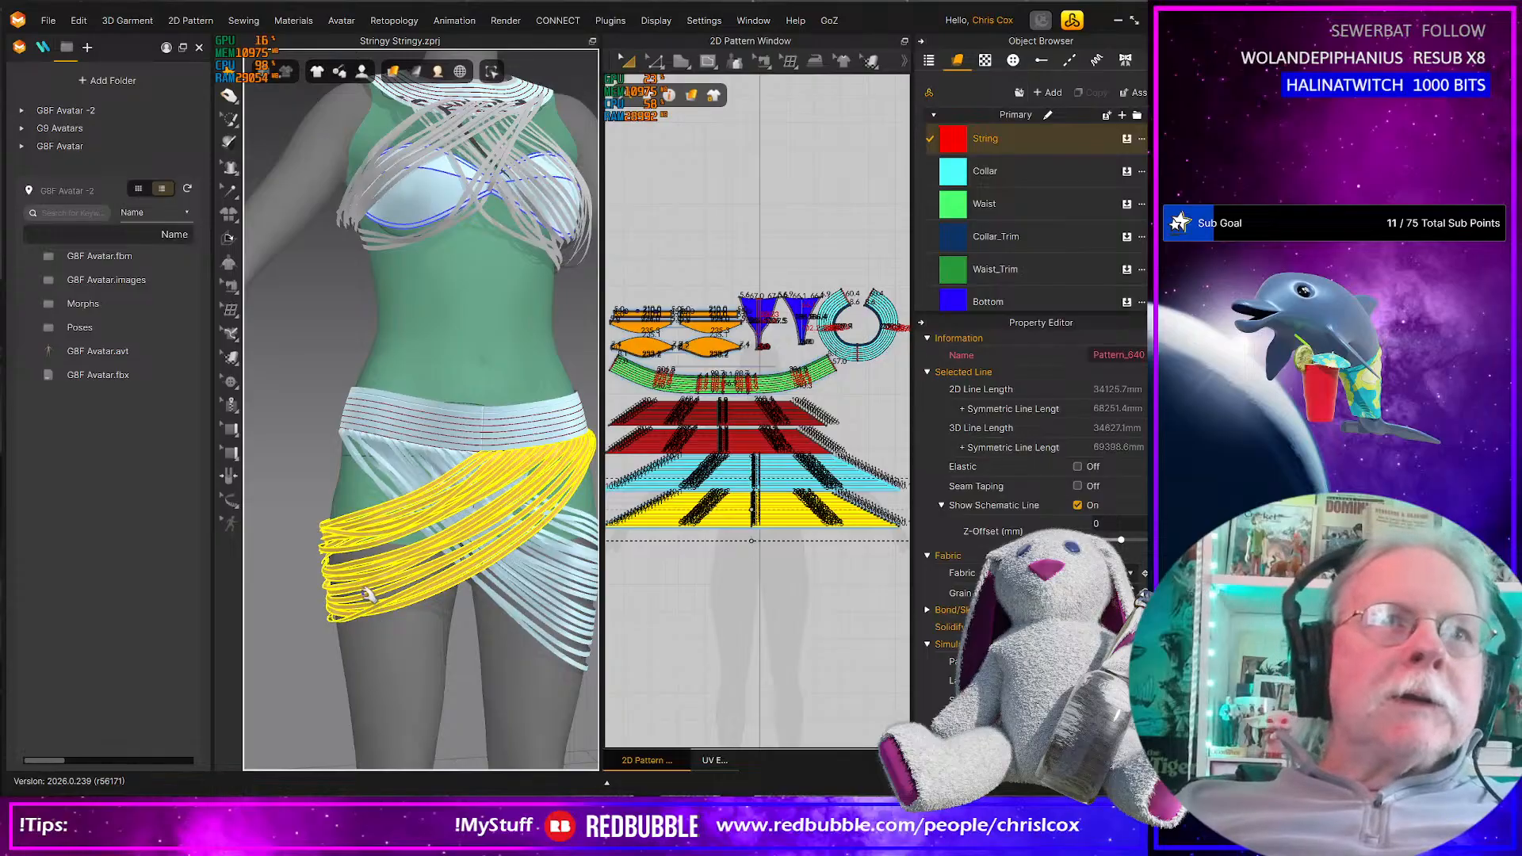
right_click_drag(368, 597, 603, 607)
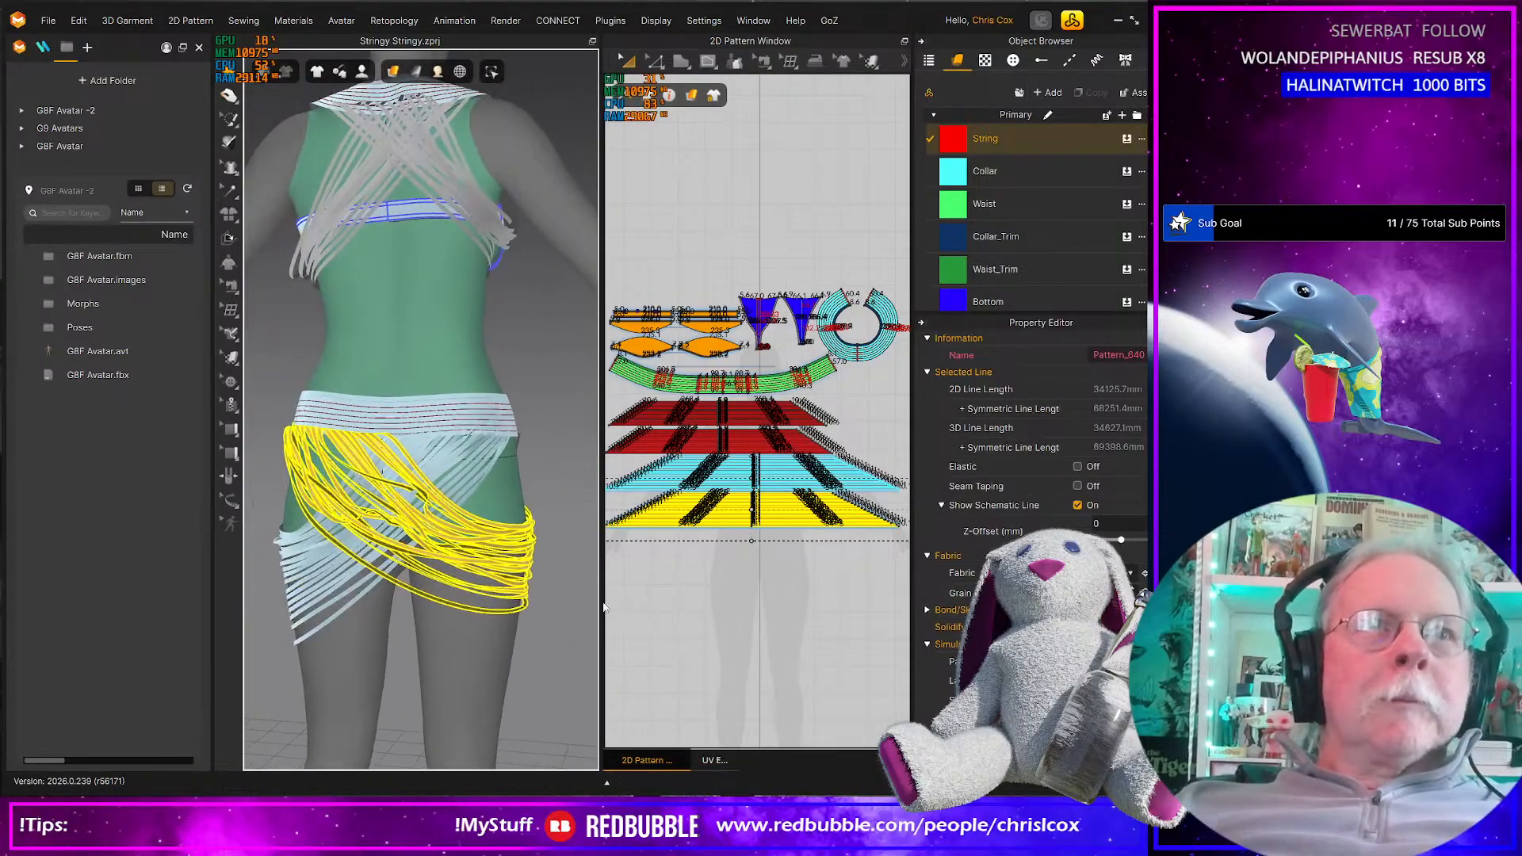
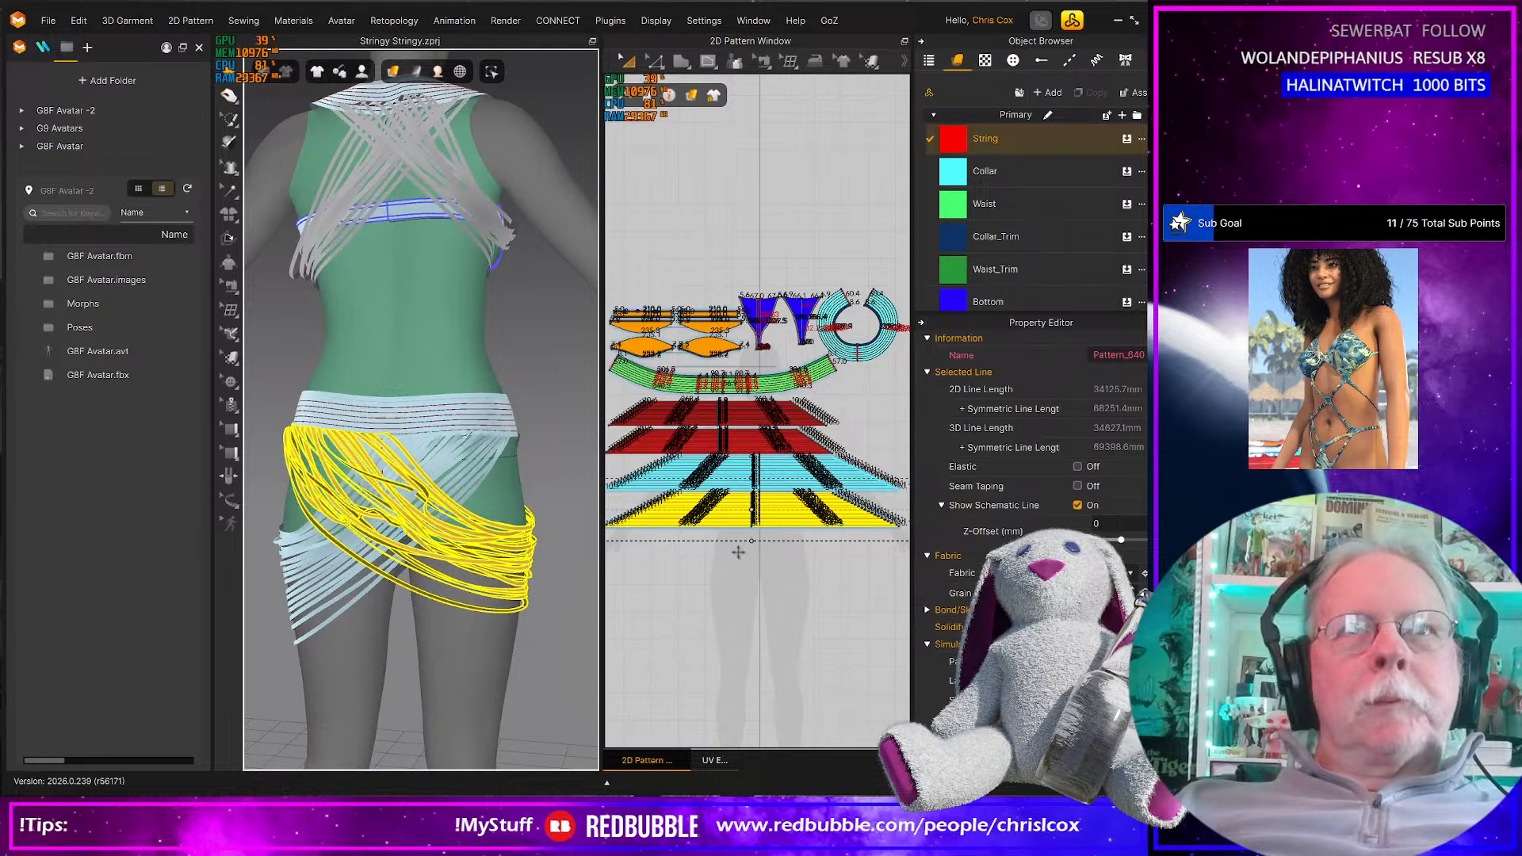
Stop the simulation and delete the selected bottom row of strings
key("space")
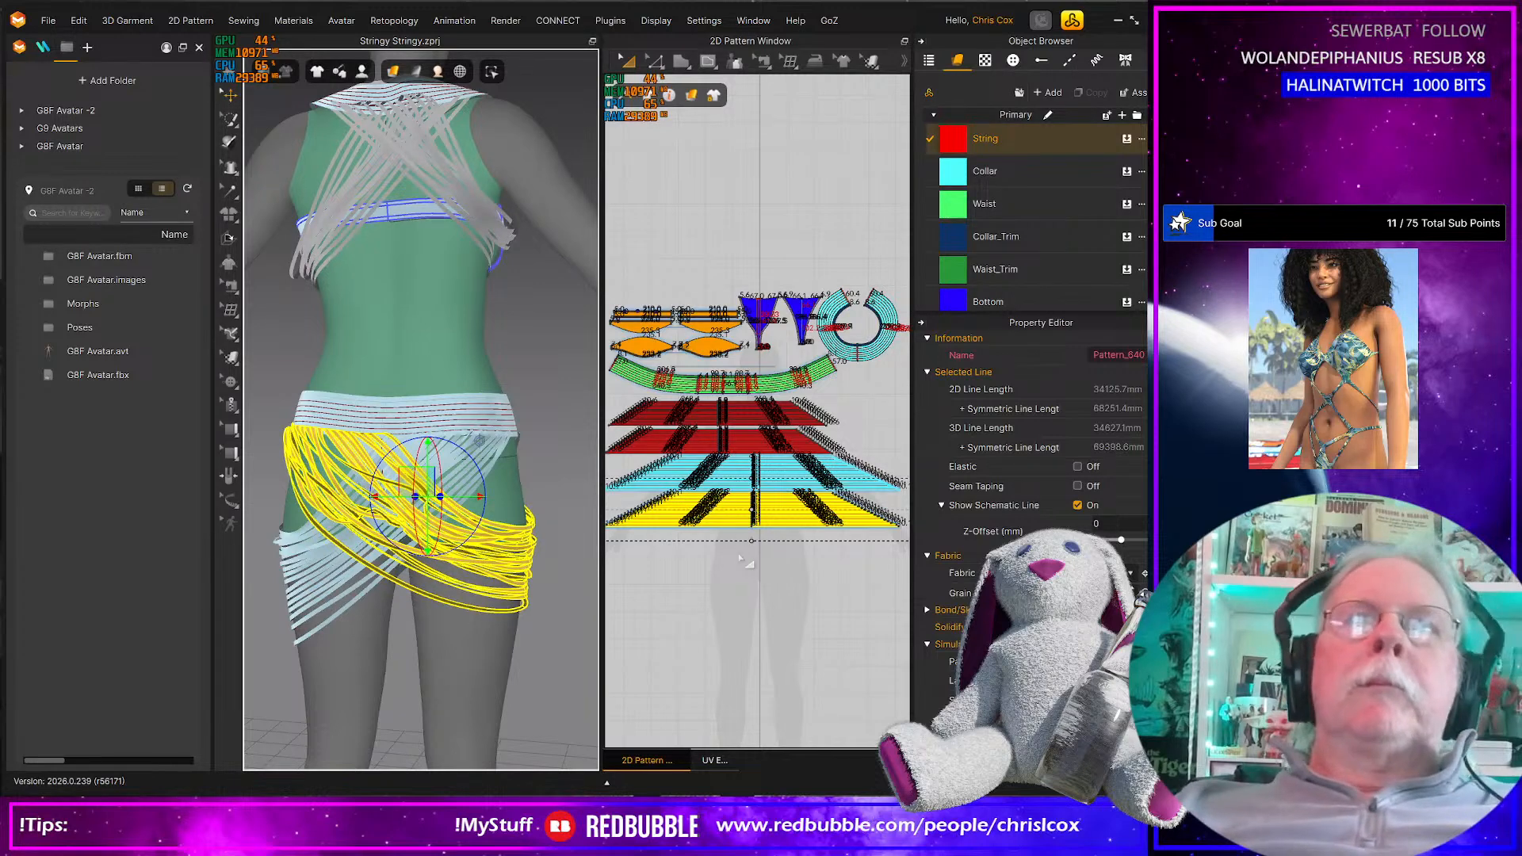
key("space")
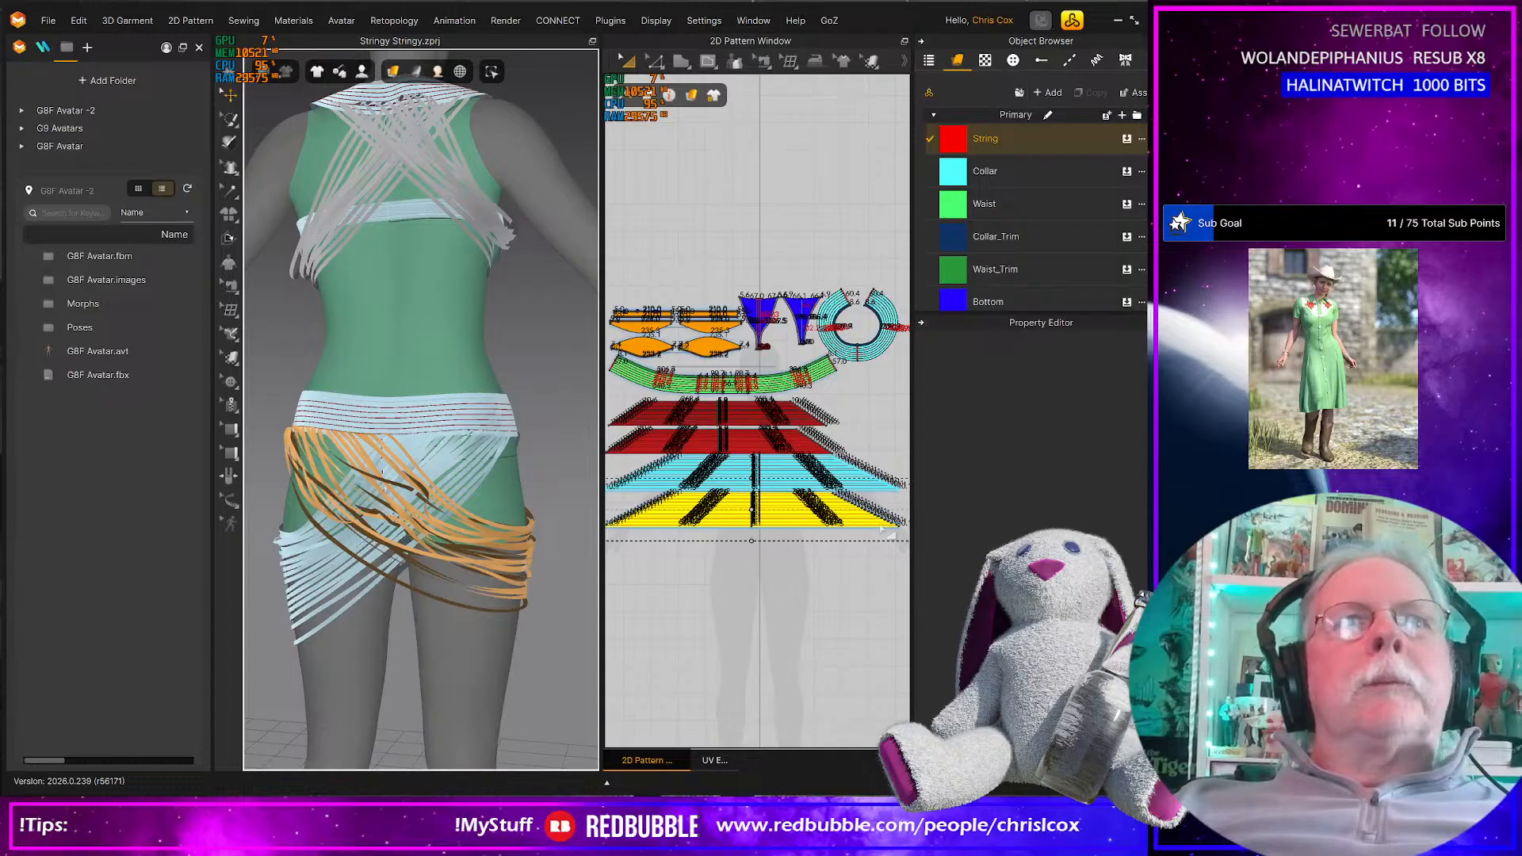
key("Delete")
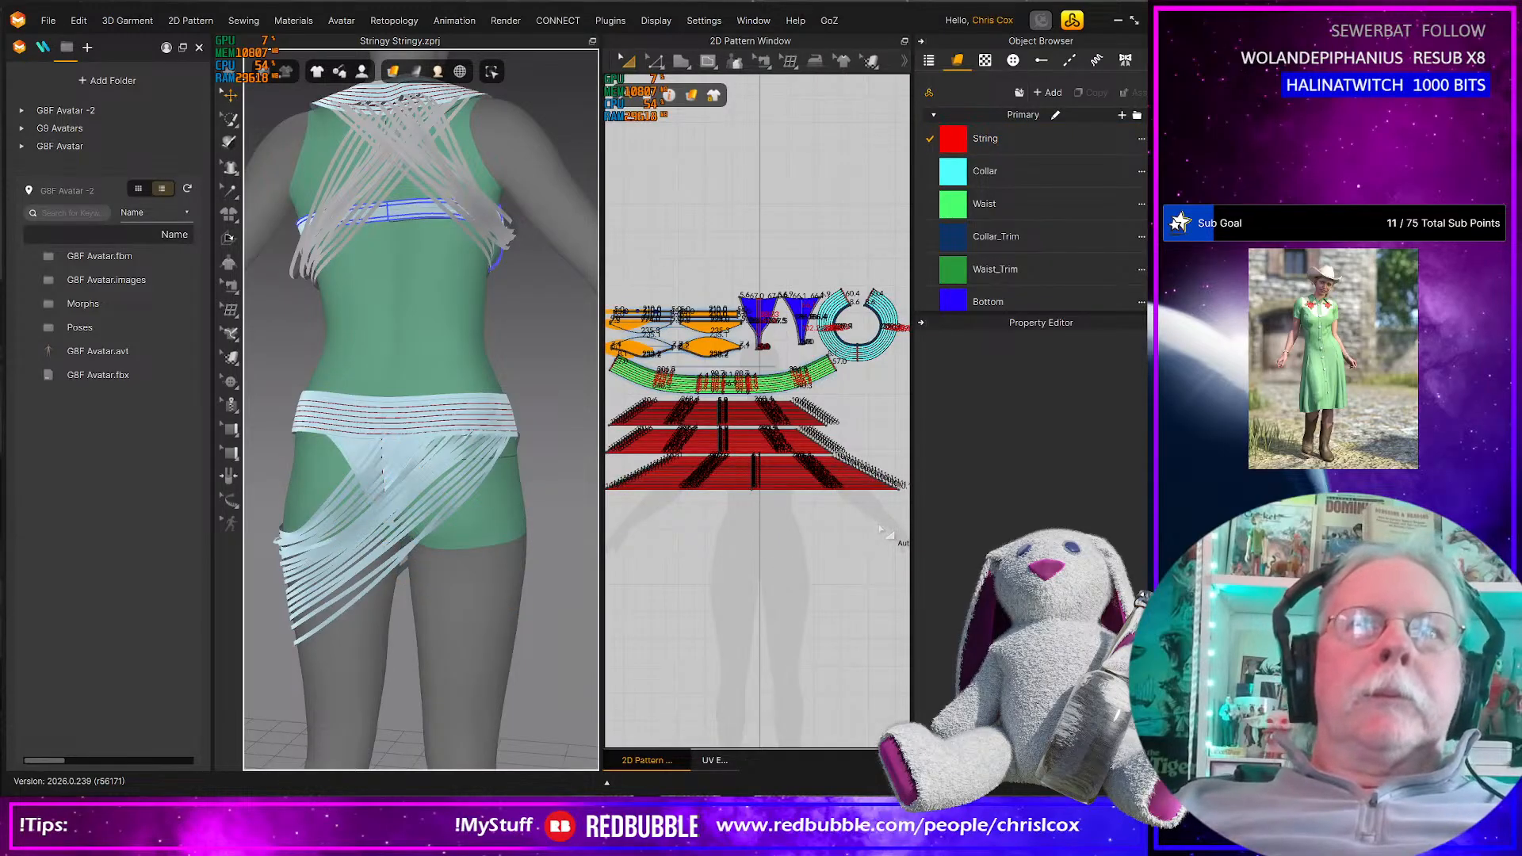
Select the lowest remaining row of red strings and paste a copy of it directly below
right_click_drag(450, 583, 405, 582)
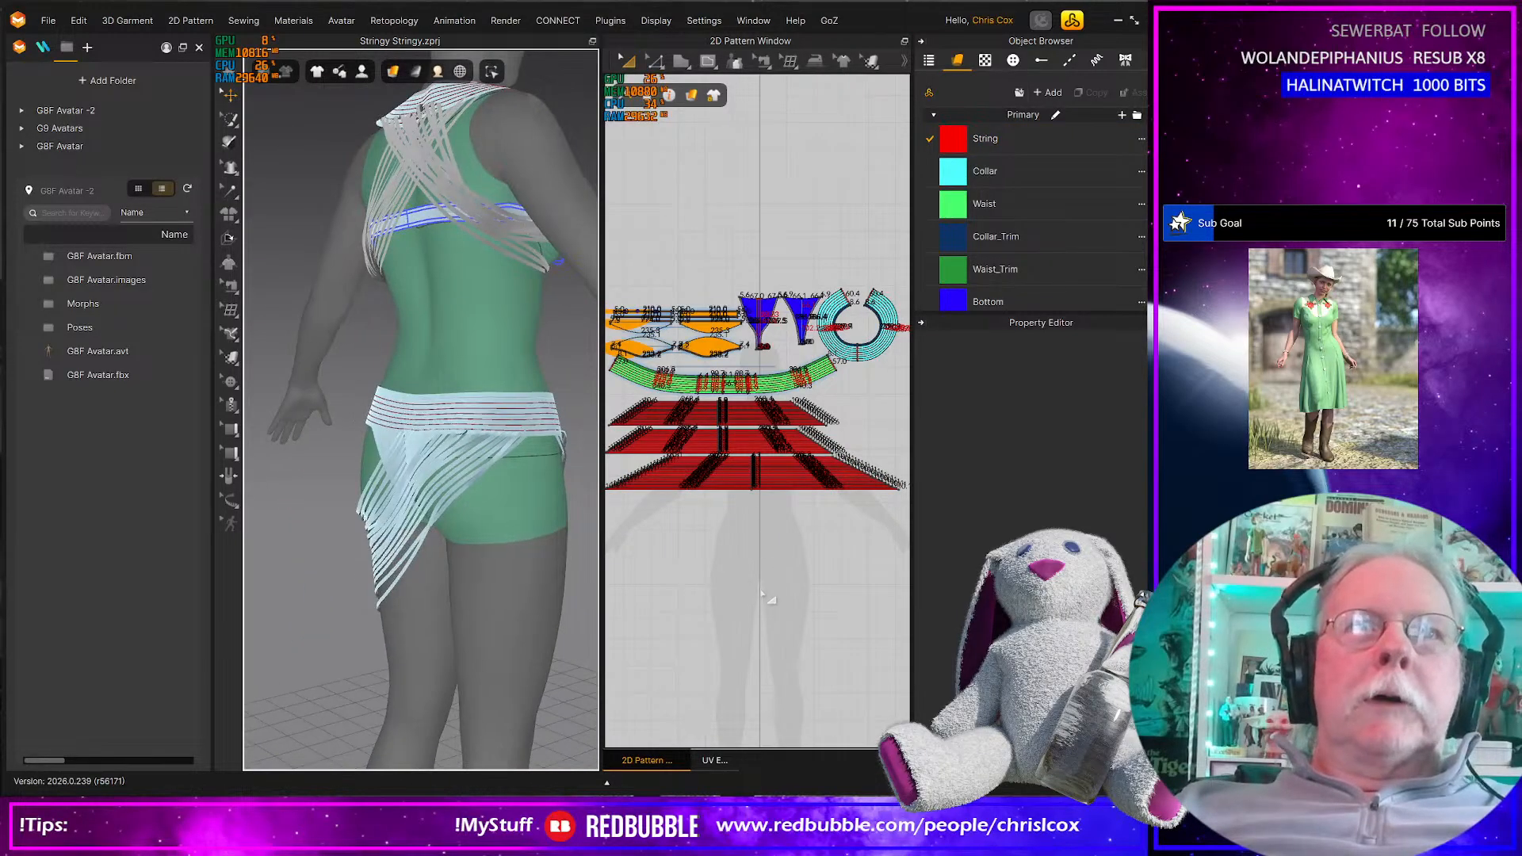
middle_click_drag(769, 585, 779, 635)
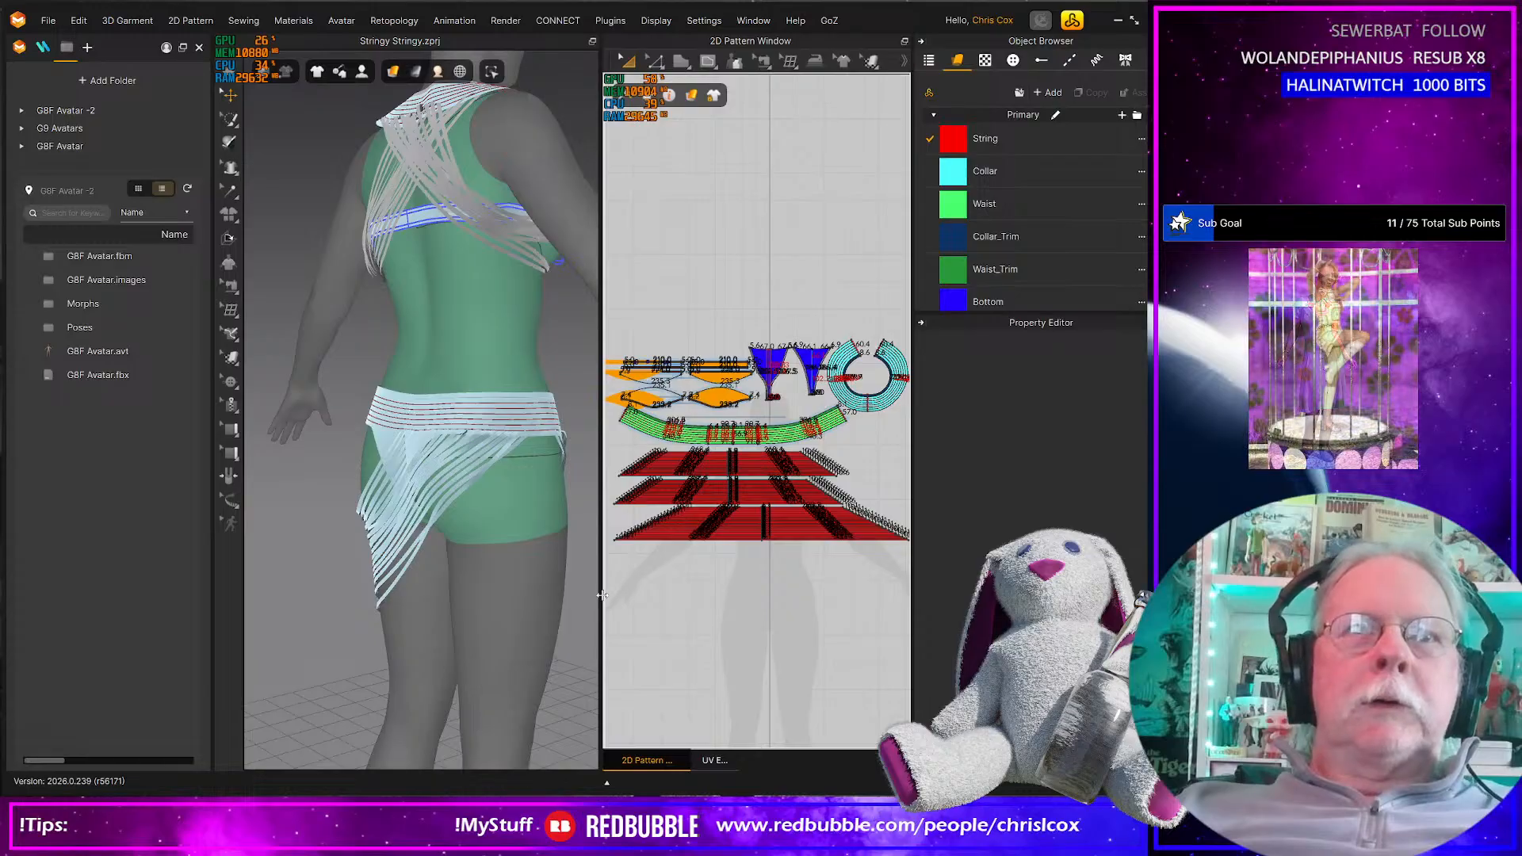
left_click_drag(599, 593, 473, 593)
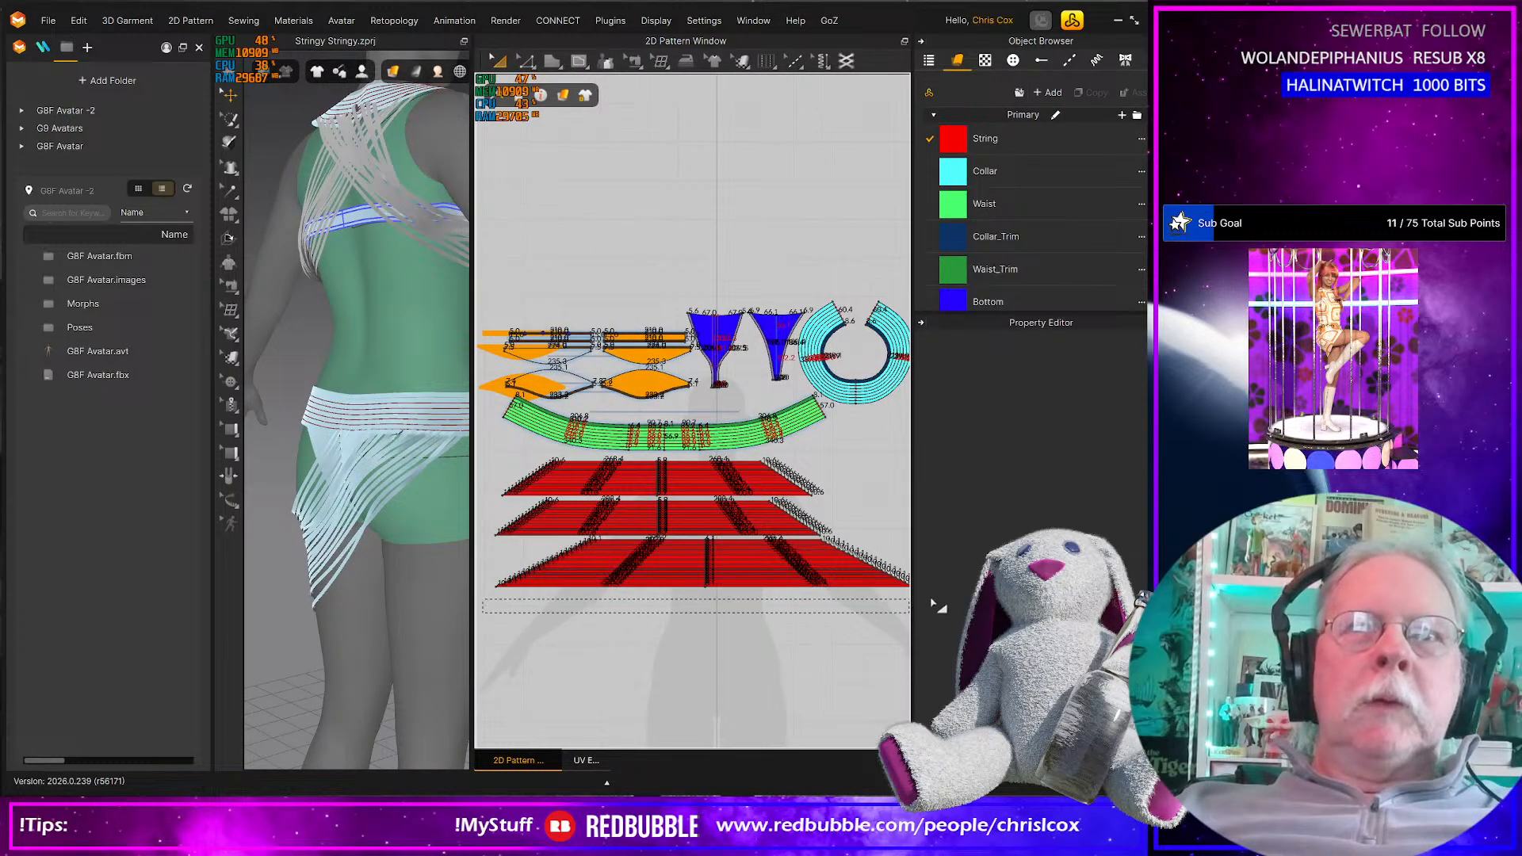
left_click_drag(946, 569, 944, 535)
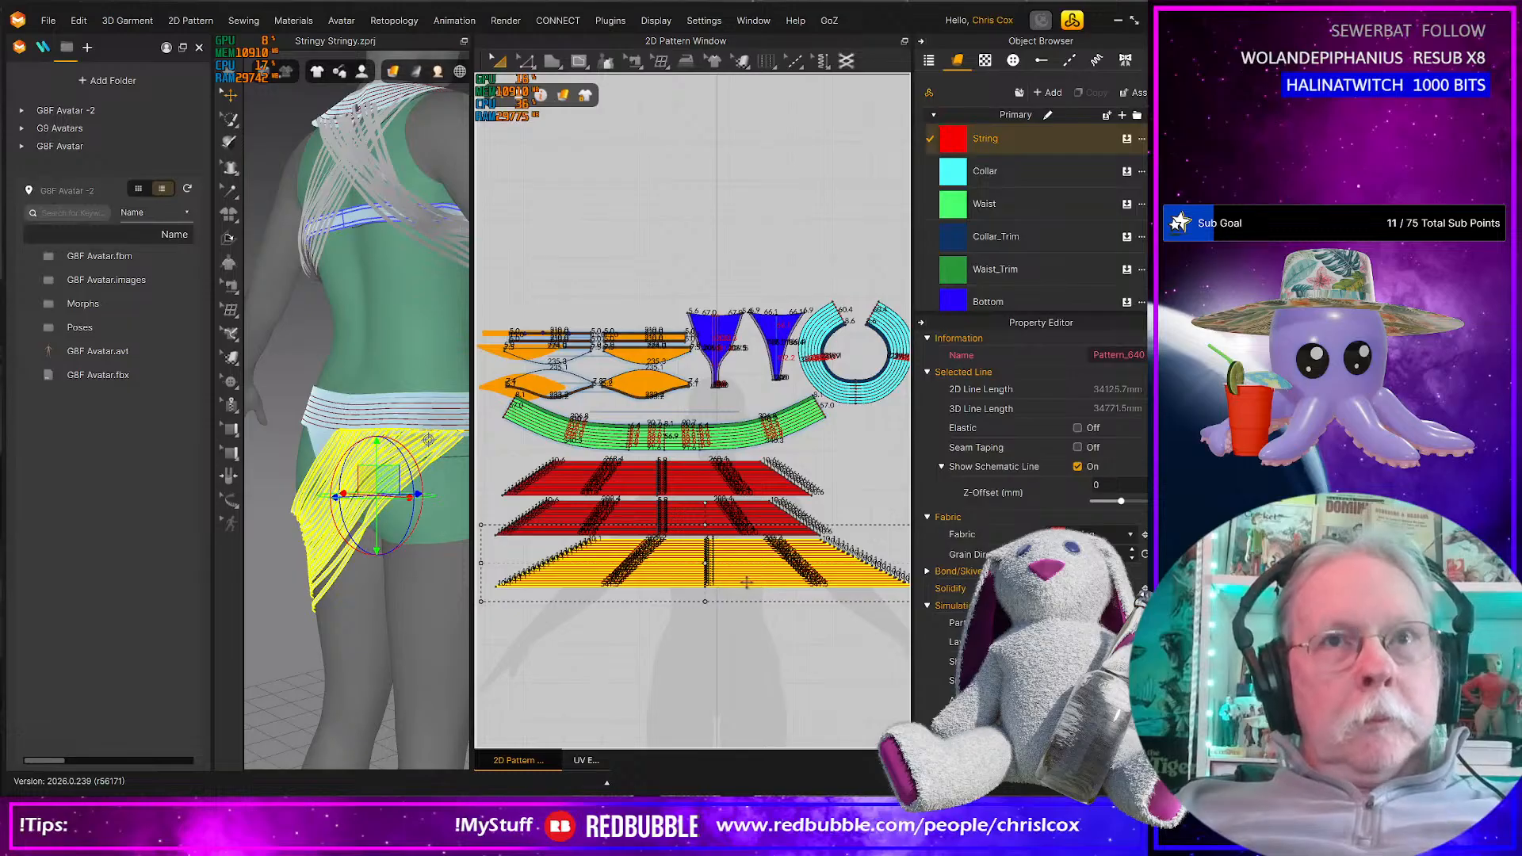
key("ctrl+v")
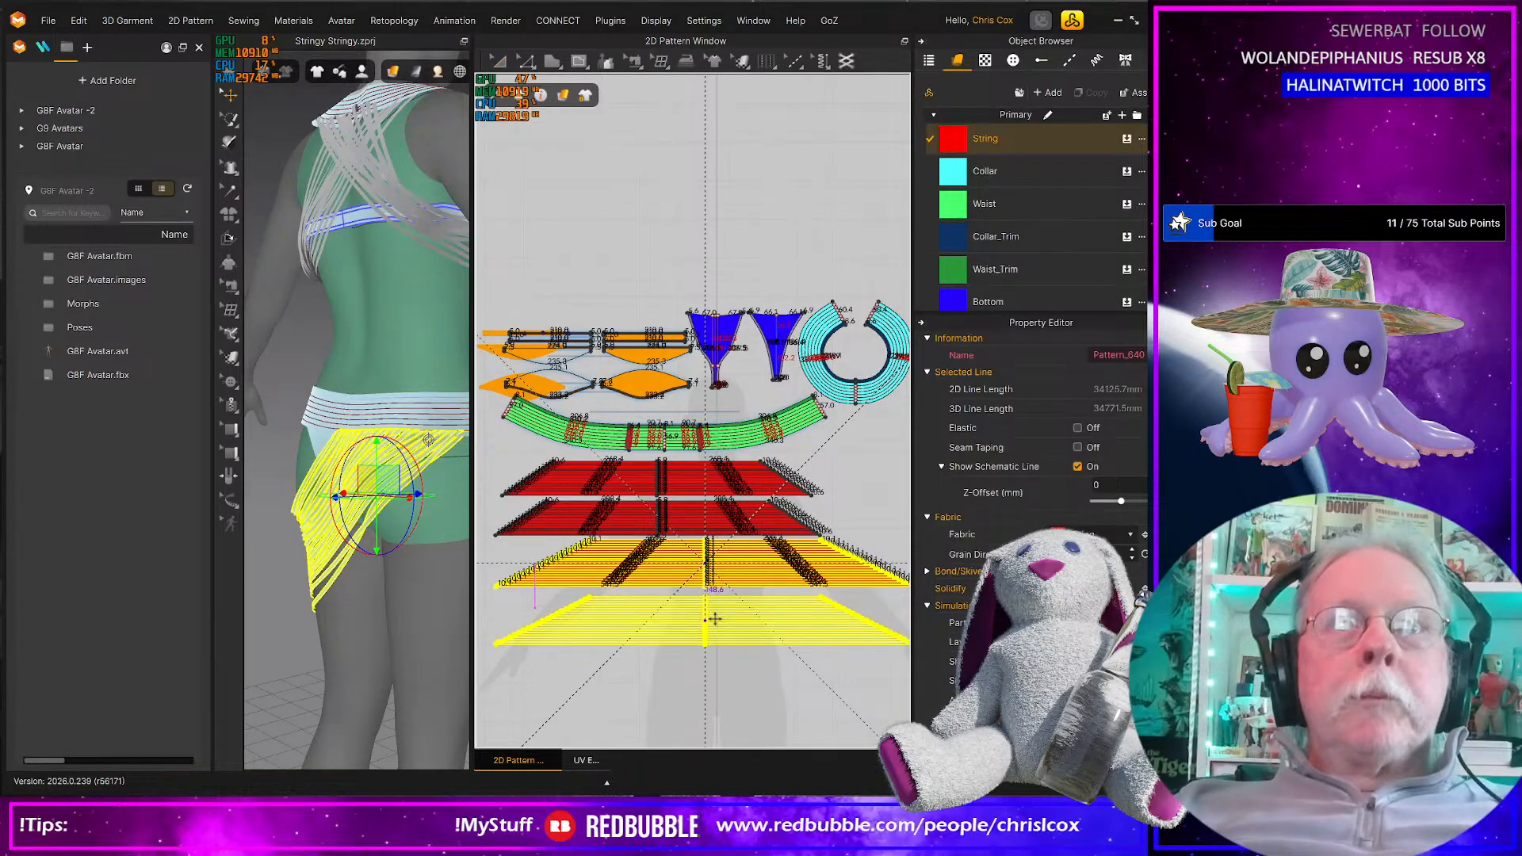
left_click(714, 616)
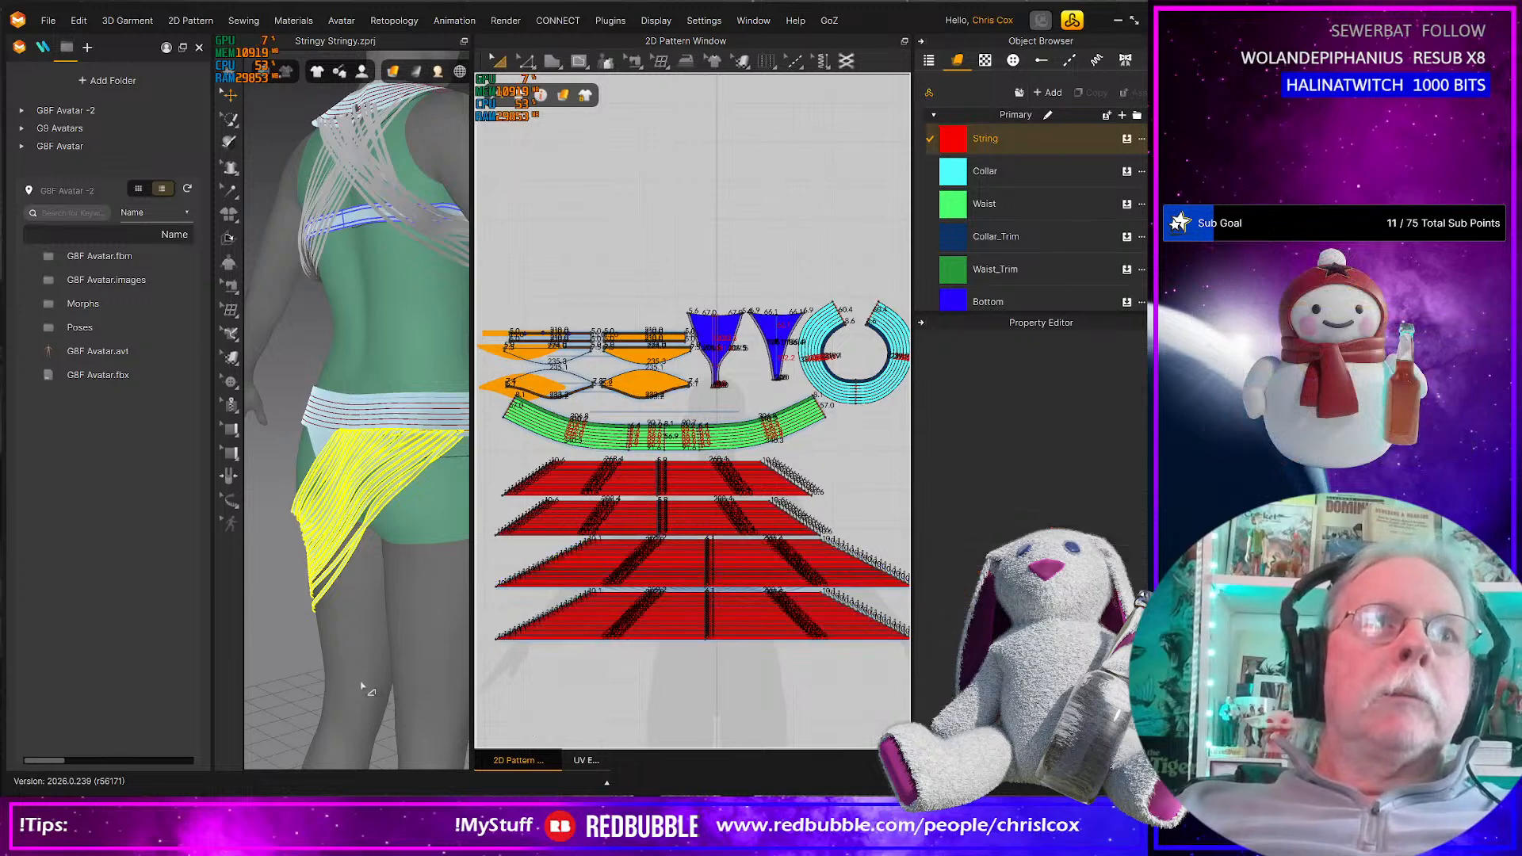
Select the left half of the copied bottom row of strings and move it outward behind the hips
right_click_drag(360, 685, 425, 679)
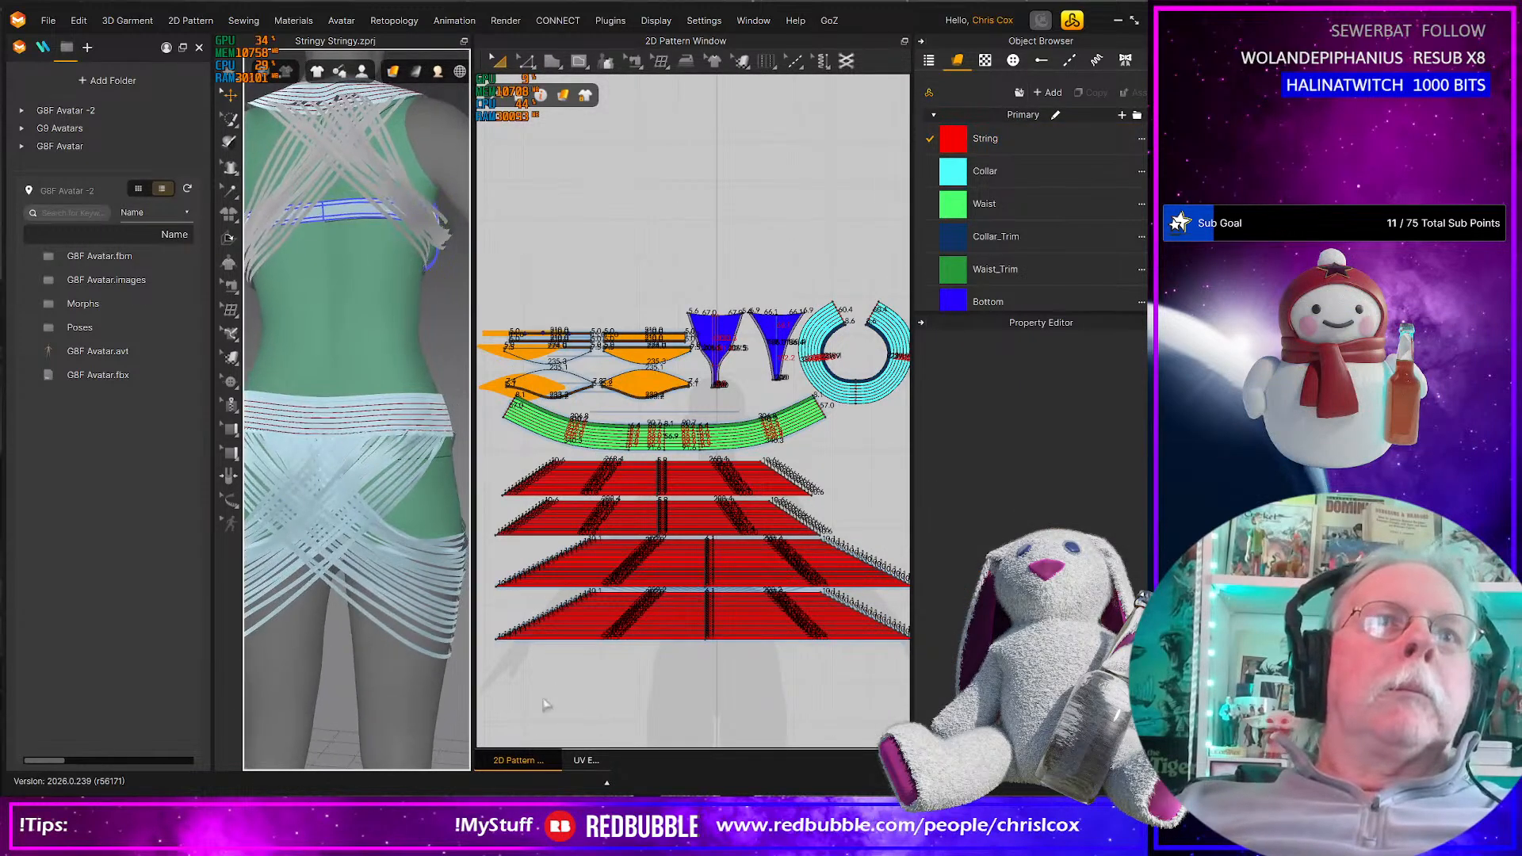
left_click_drag(734, 678, 498, 588)
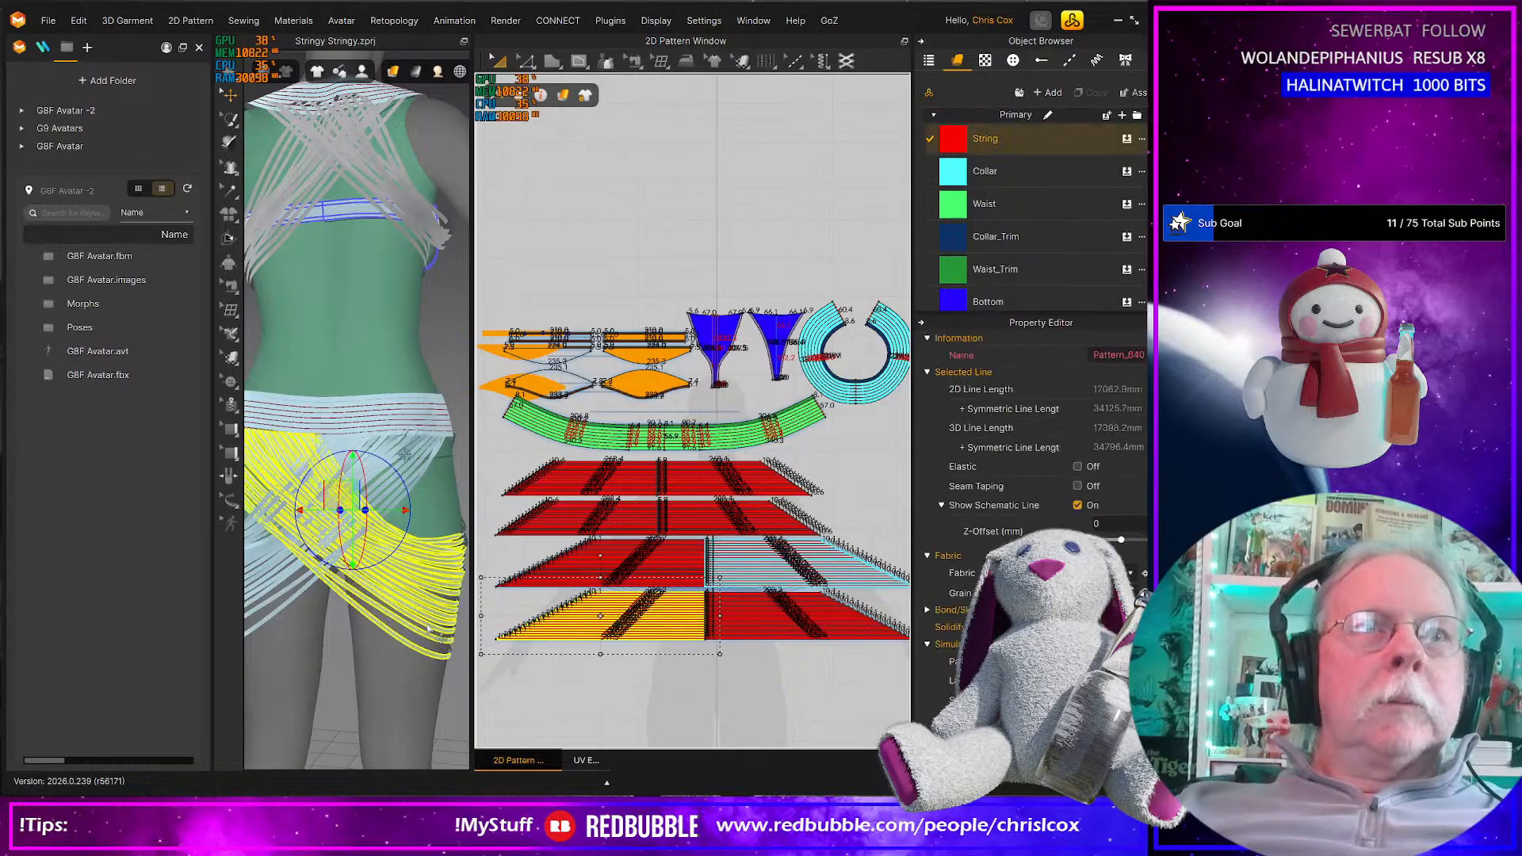
right_click_drag(421, 638, 325, 639)
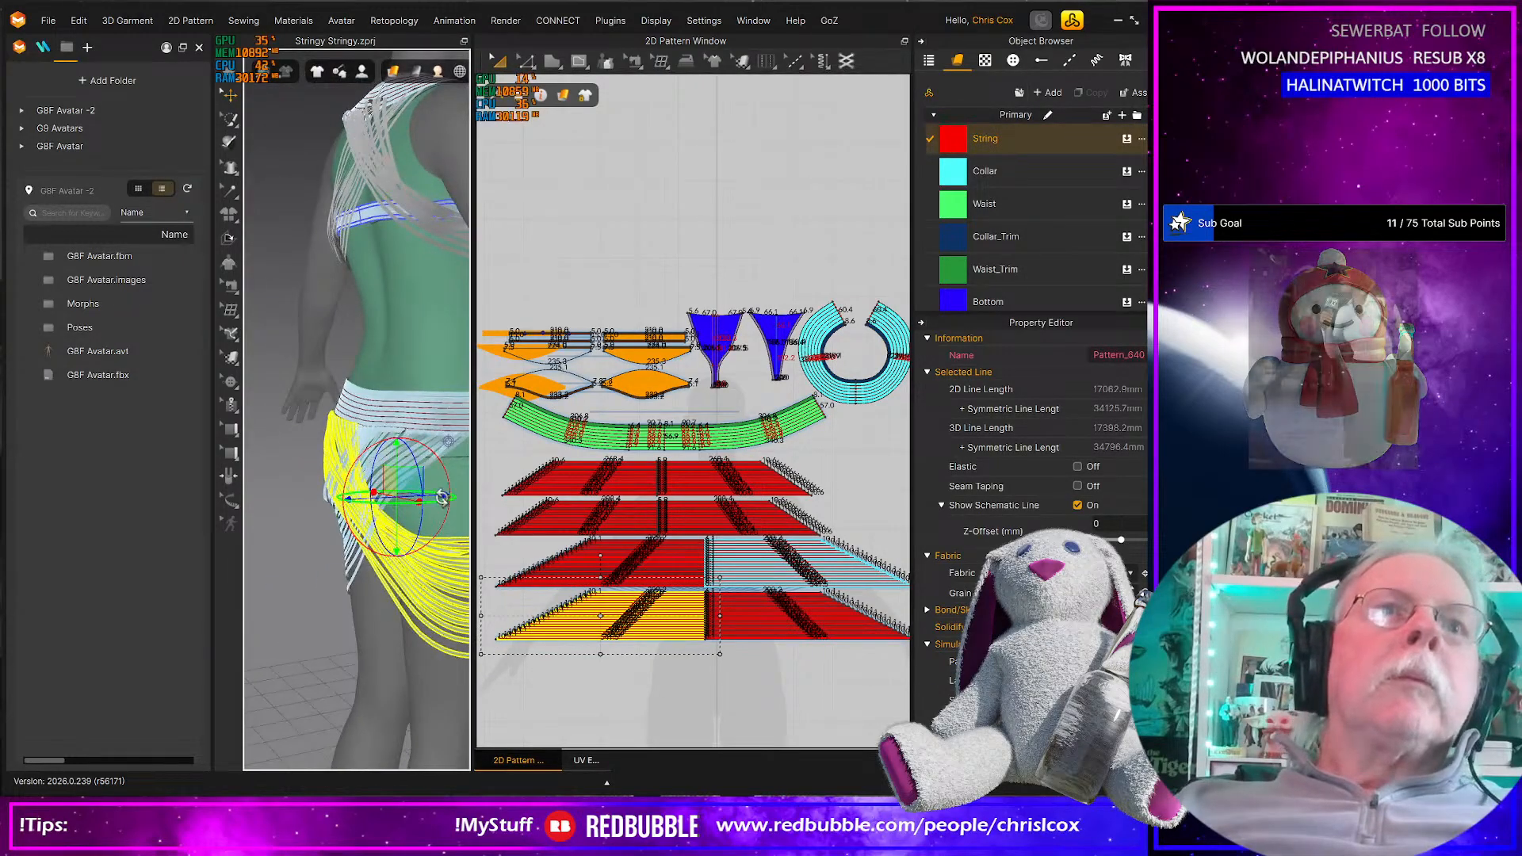
left_click_drag(435, 496, 418, 496)
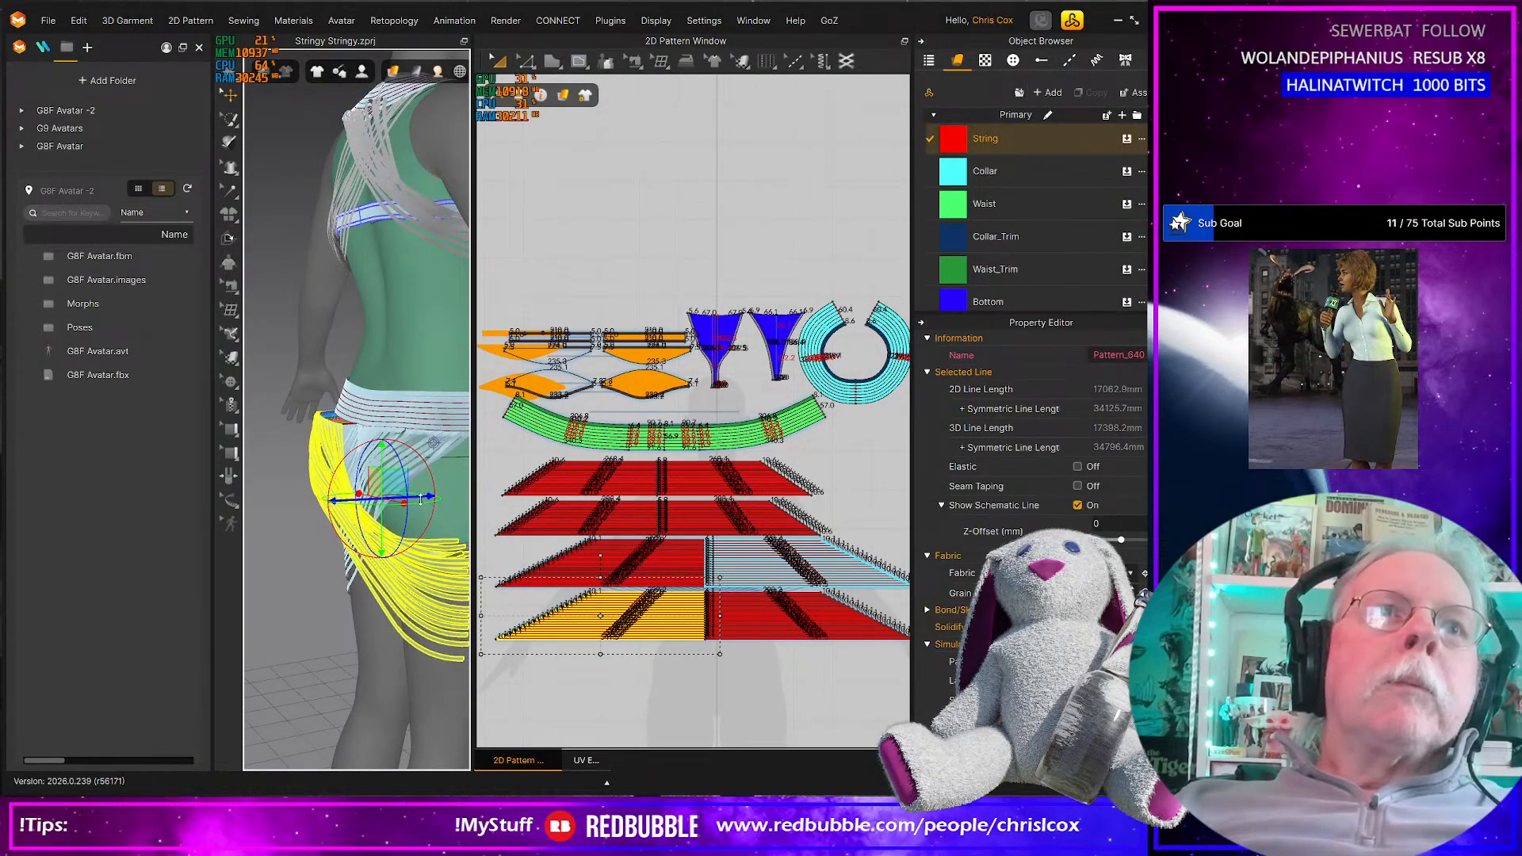
Select the right half of the bottom row of strings and move it outward in front of the hips
right_click_drag(683, 696, 586, 690)
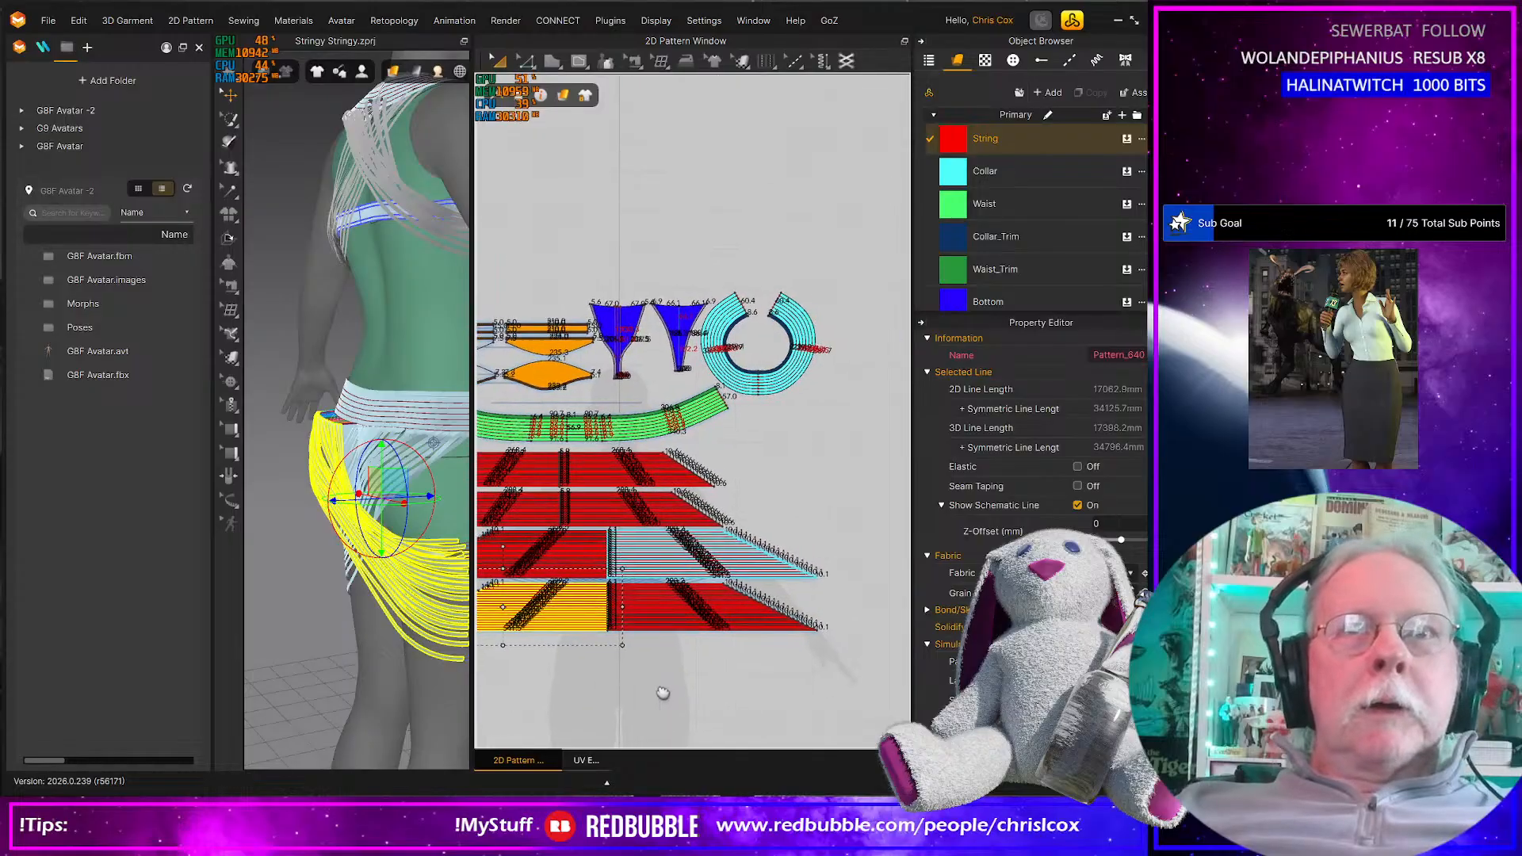
left_click_drag(848, 654, 608, 586)
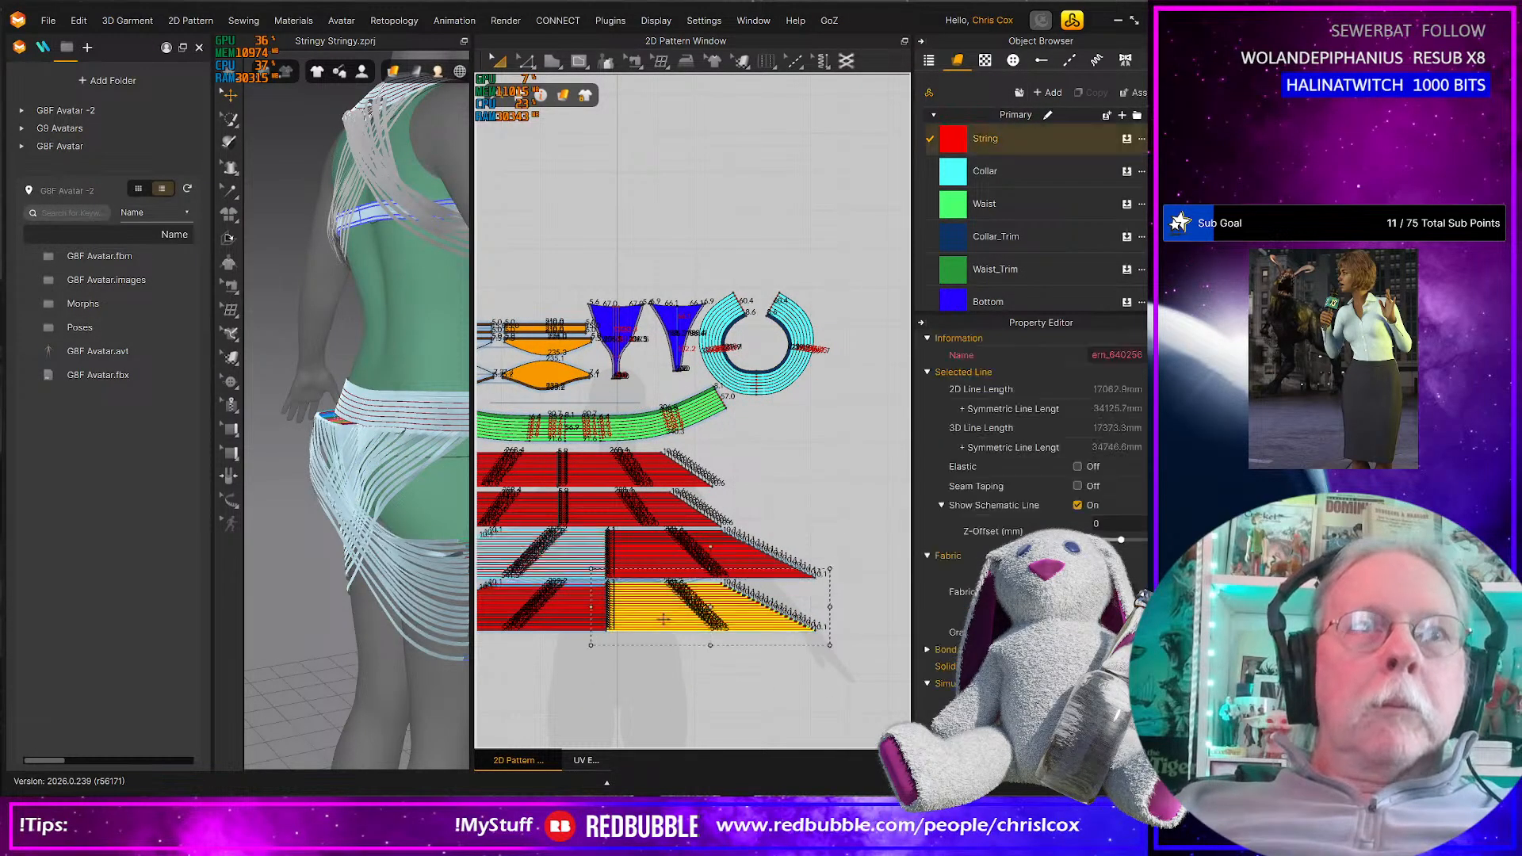
right_click_drag(434, 640, 319, 631)
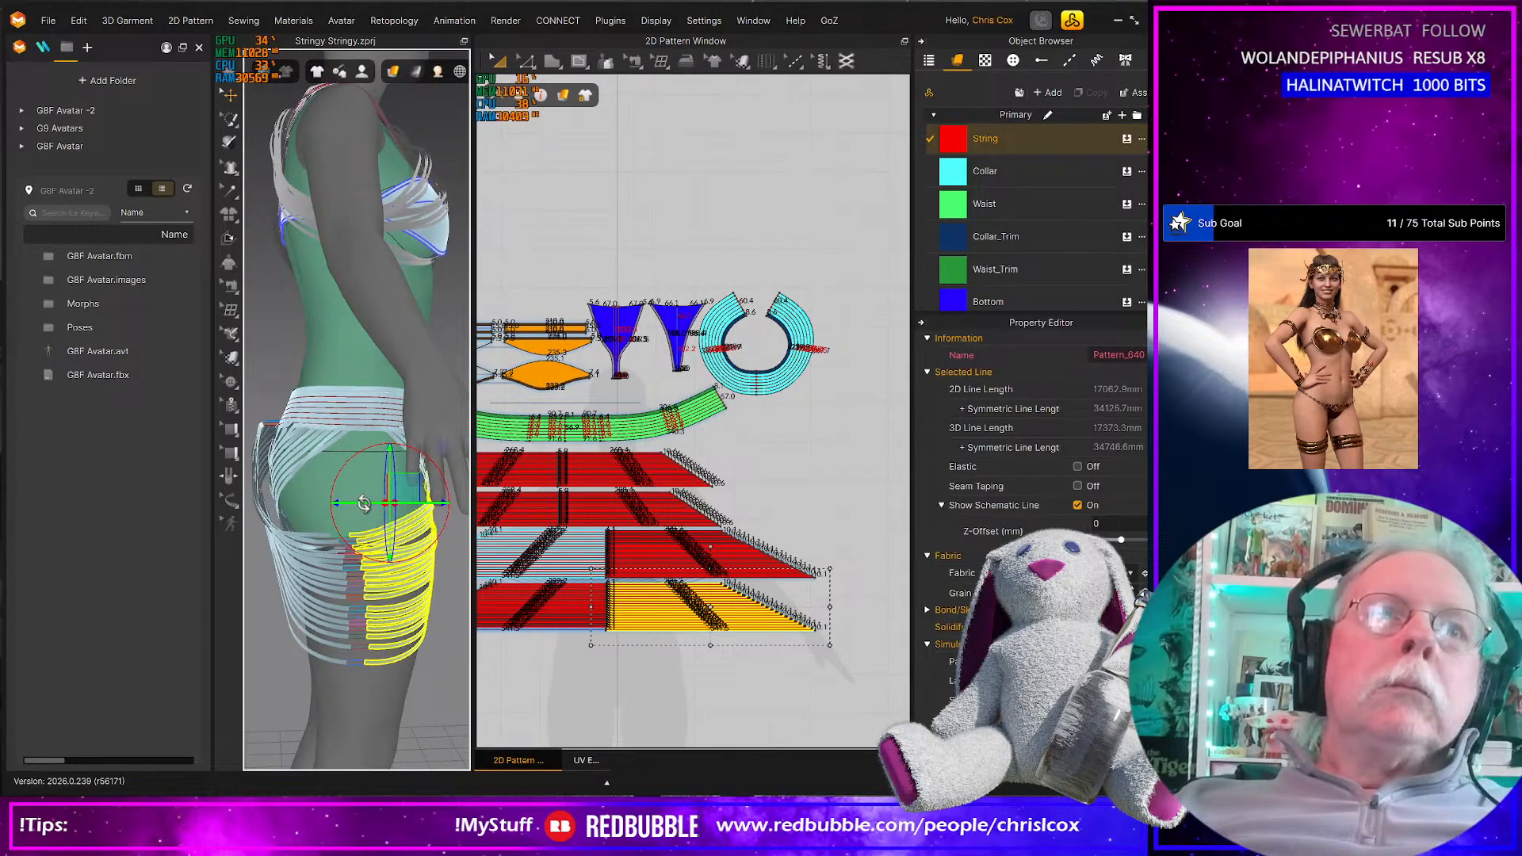
left_click_drag(364, 504, 381, 504)
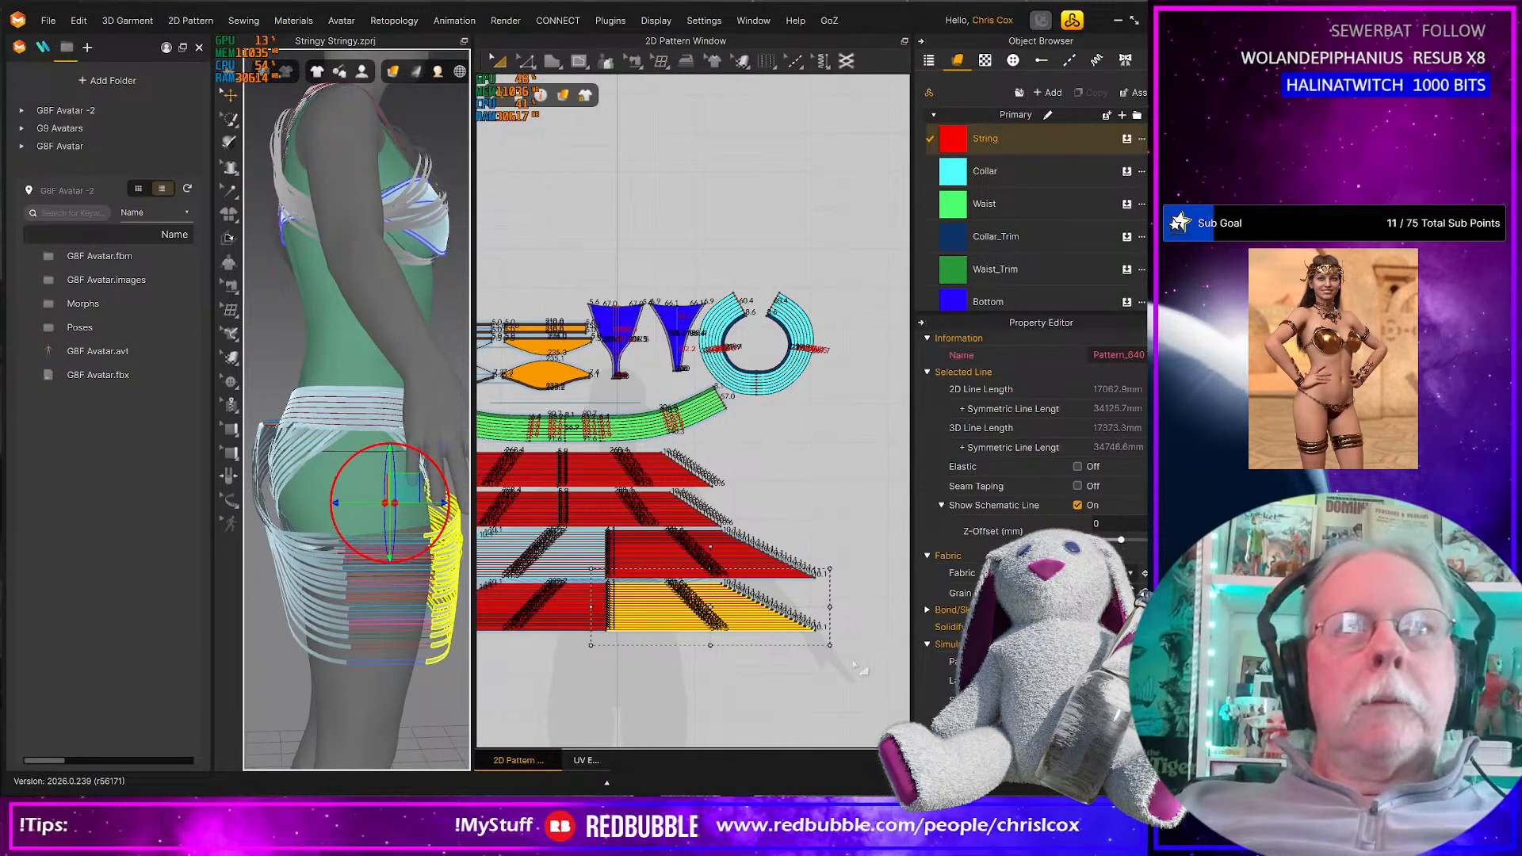
Strengthen the whole bottom row of strings and simulate its drape around the hips
right_click_drag(825, 672, 866, 664)
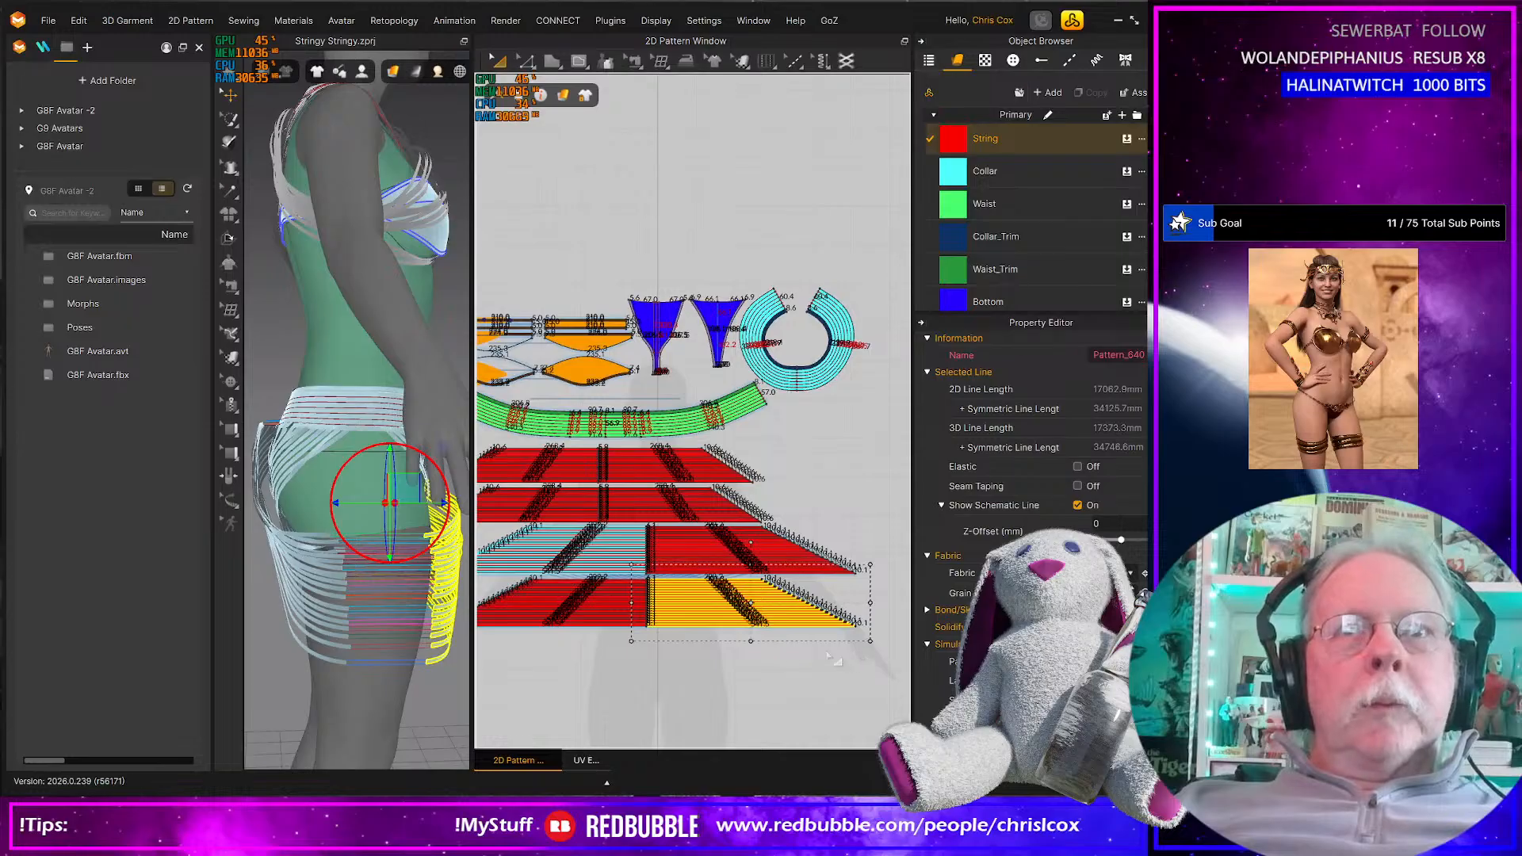
left_click_drag(880, 655, 444, 577)
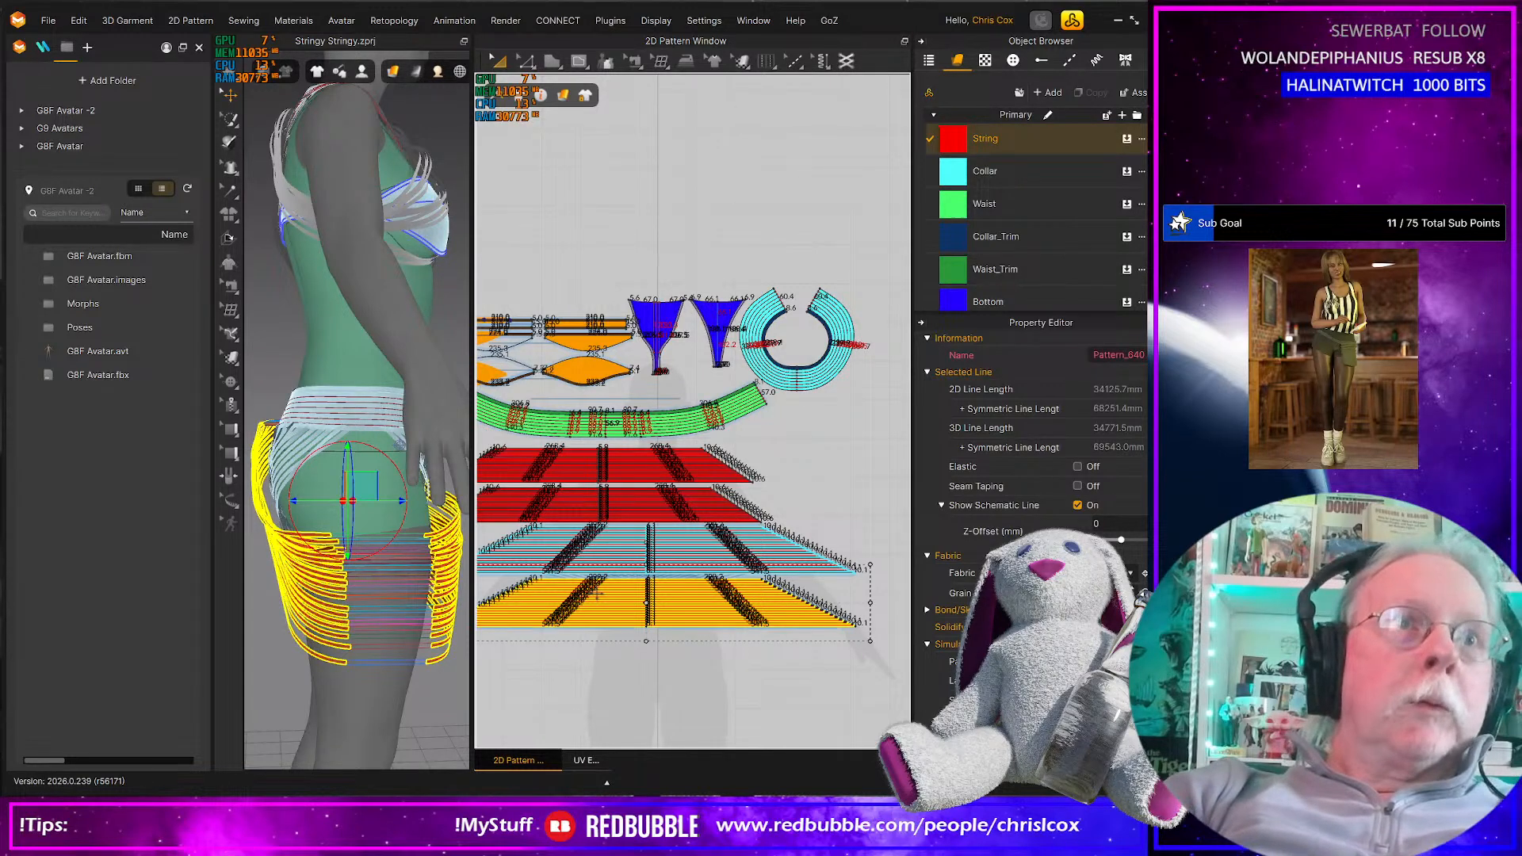
key("ctrl+h")
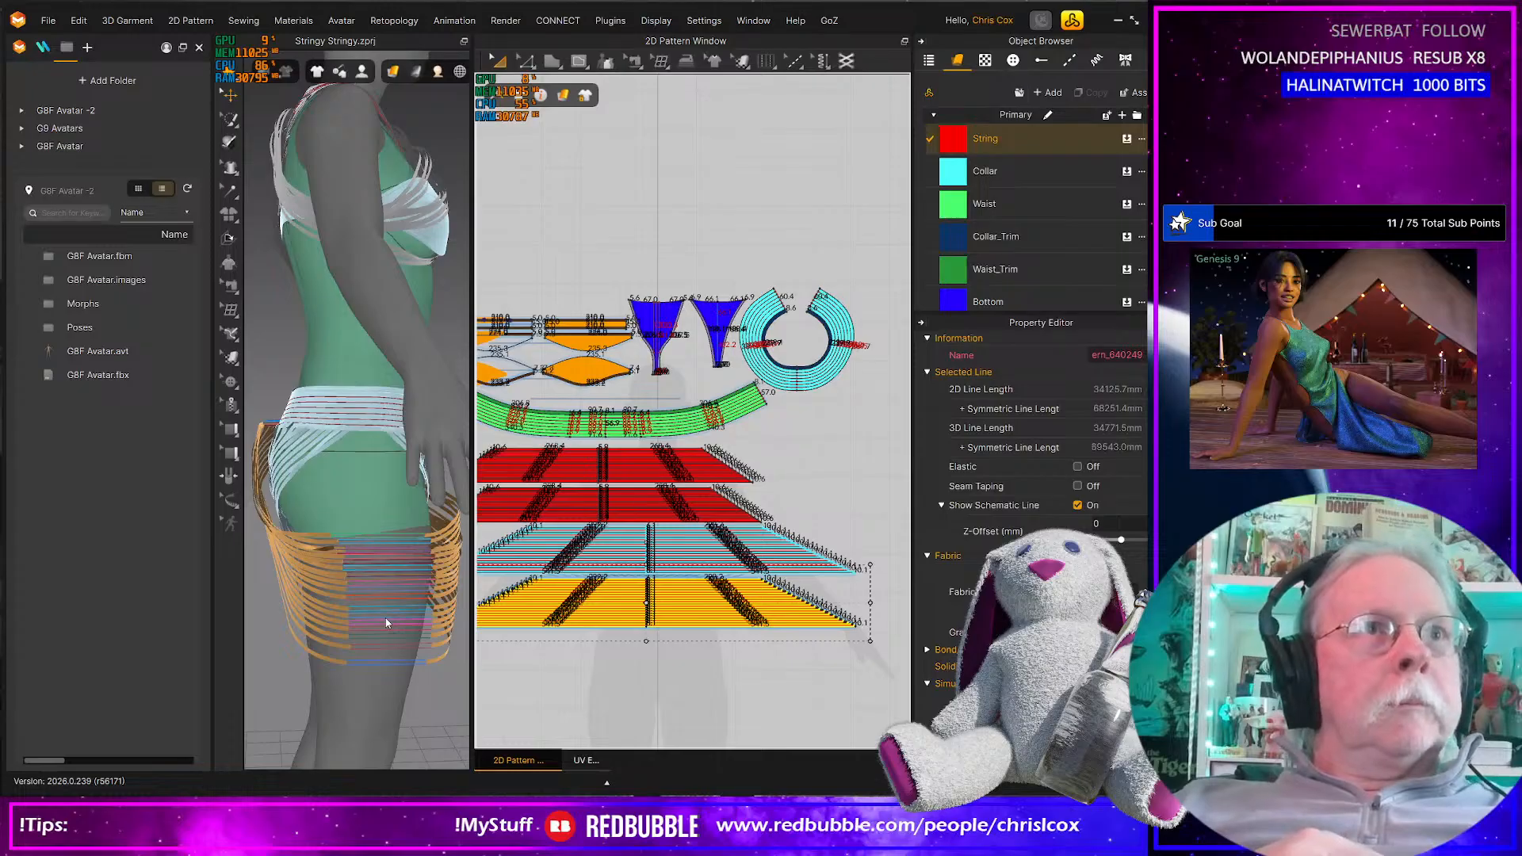
key("space")
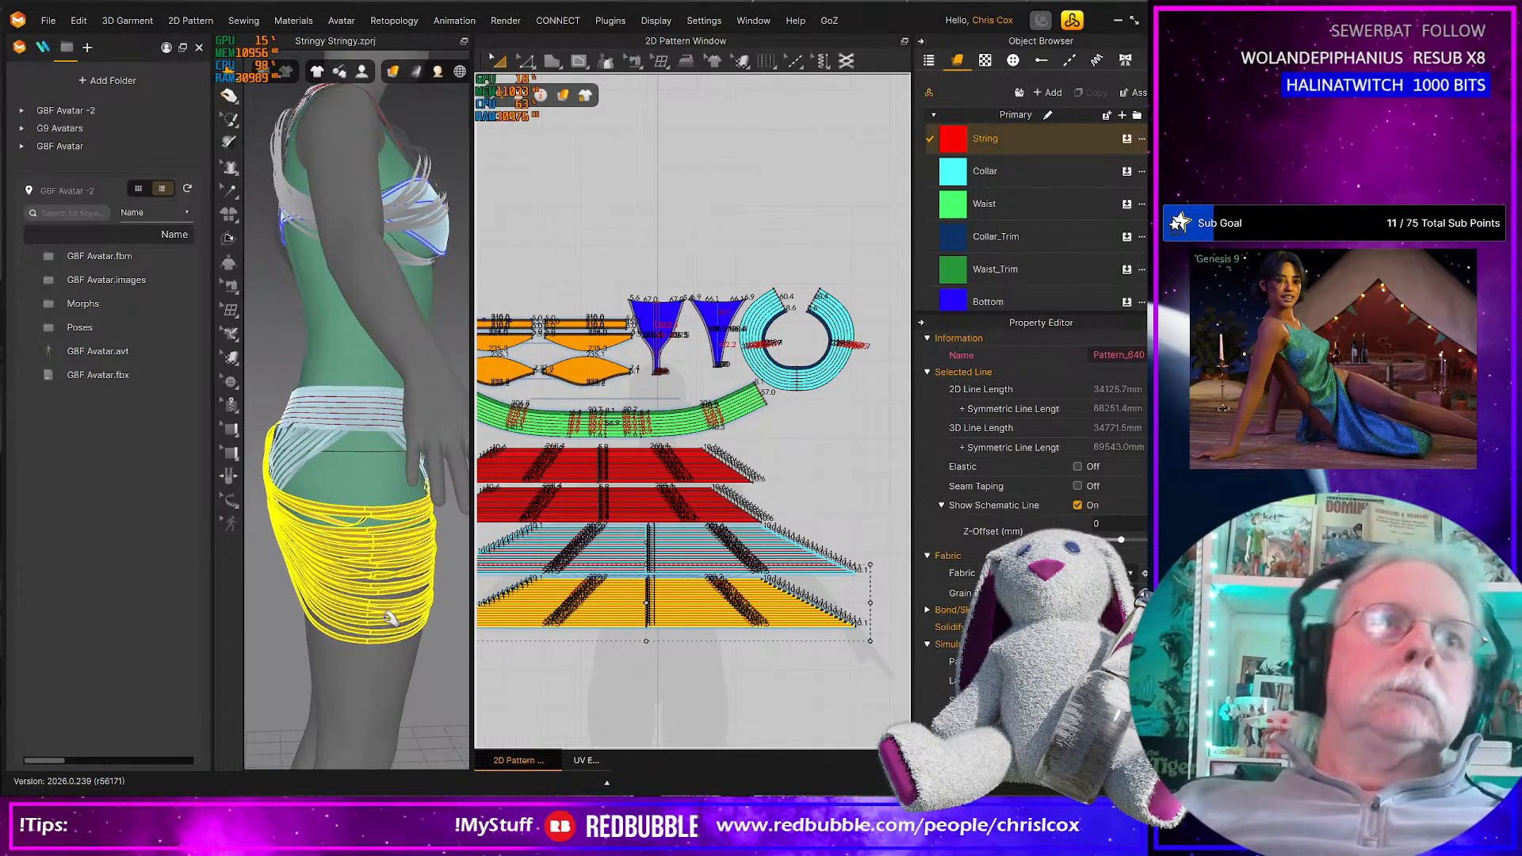
mouse_move(390, 618)
right_mouse_down()
mouse_move(480, 617)
mouse_move(400, 616)
right_mouse_up()
scroll(399, 617, "up", 1)
scroll(399, 617, "up", 2)
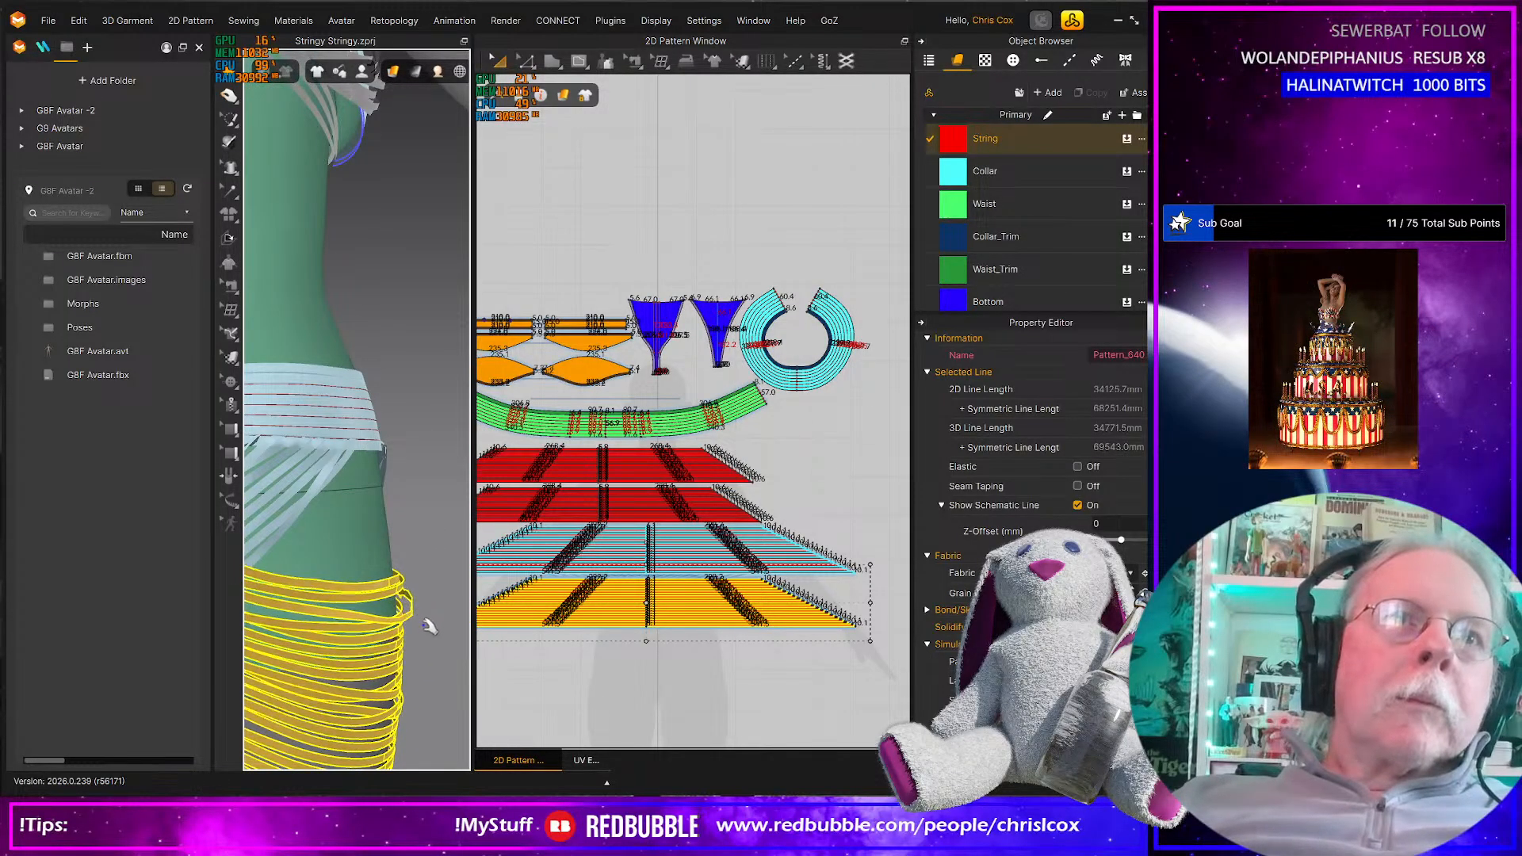
right_click_drag(424, 621, 340, 608)
scroll(304, 604, "down", 2)
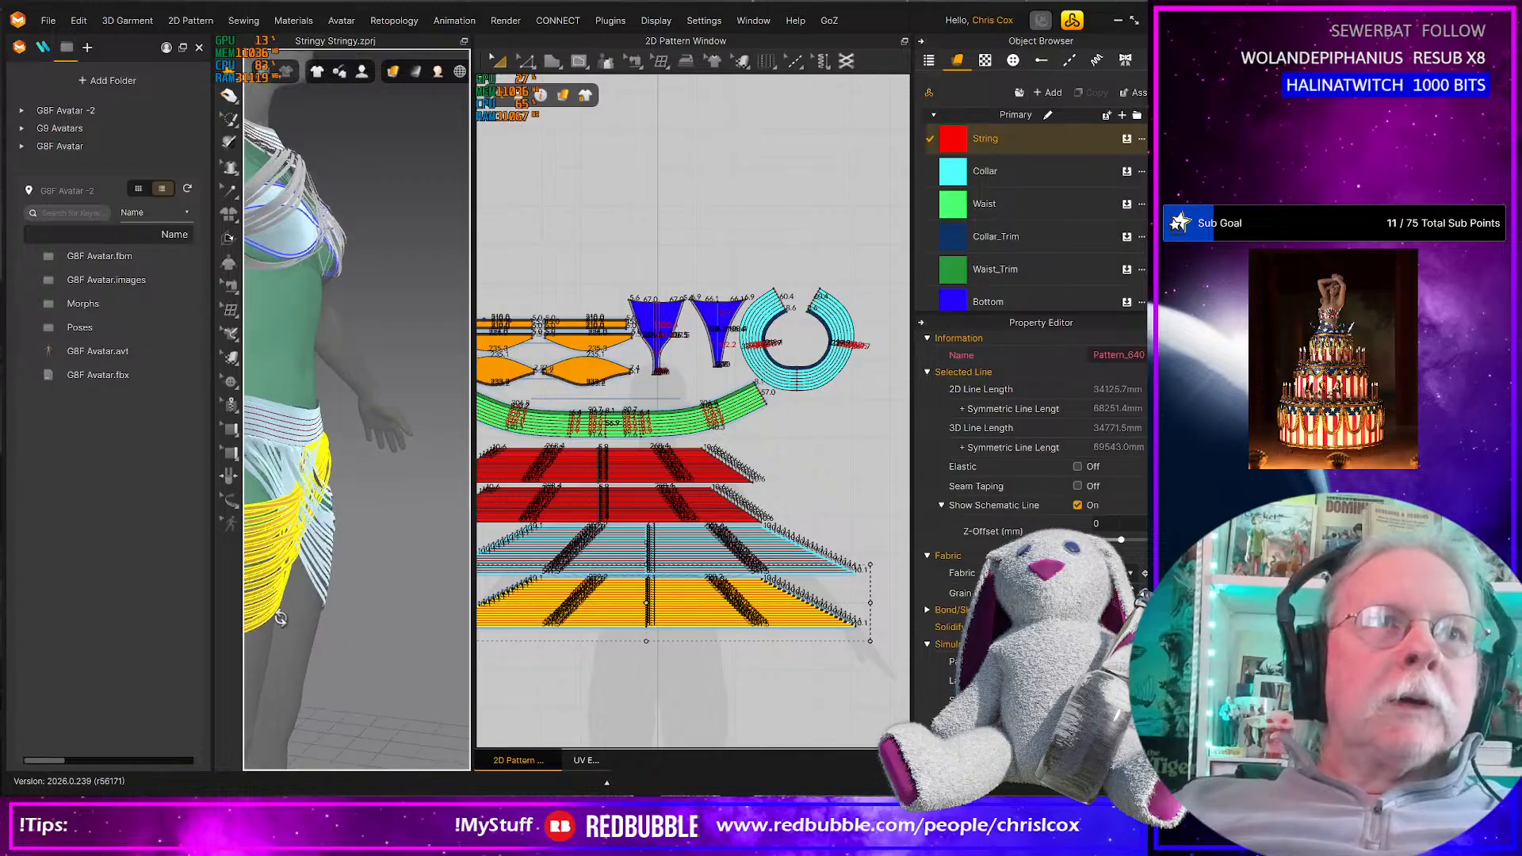
middle_click_drag(304, 602, 426, 573)
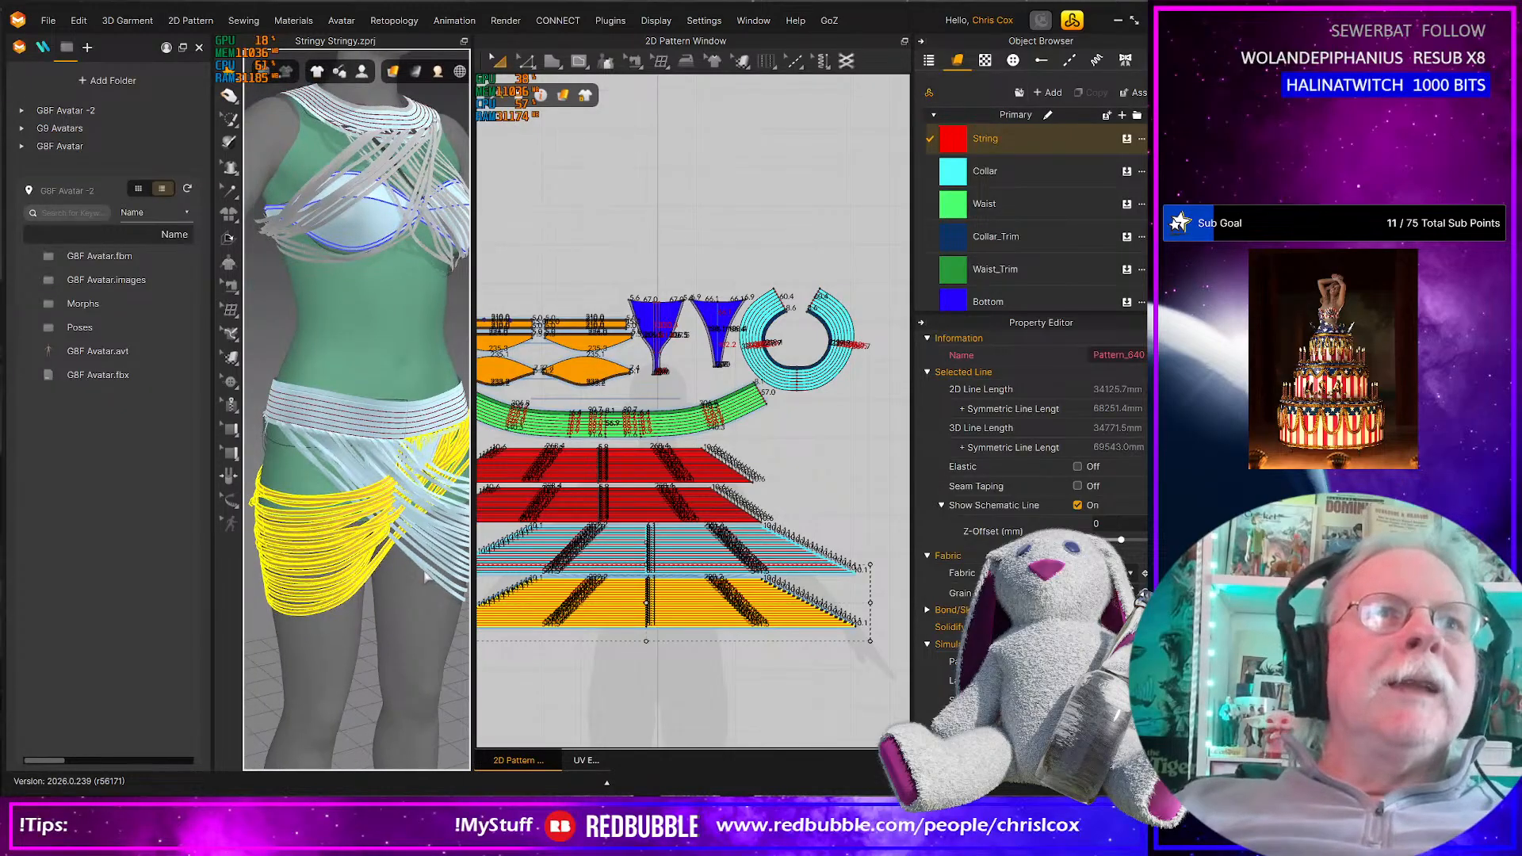
key("space")
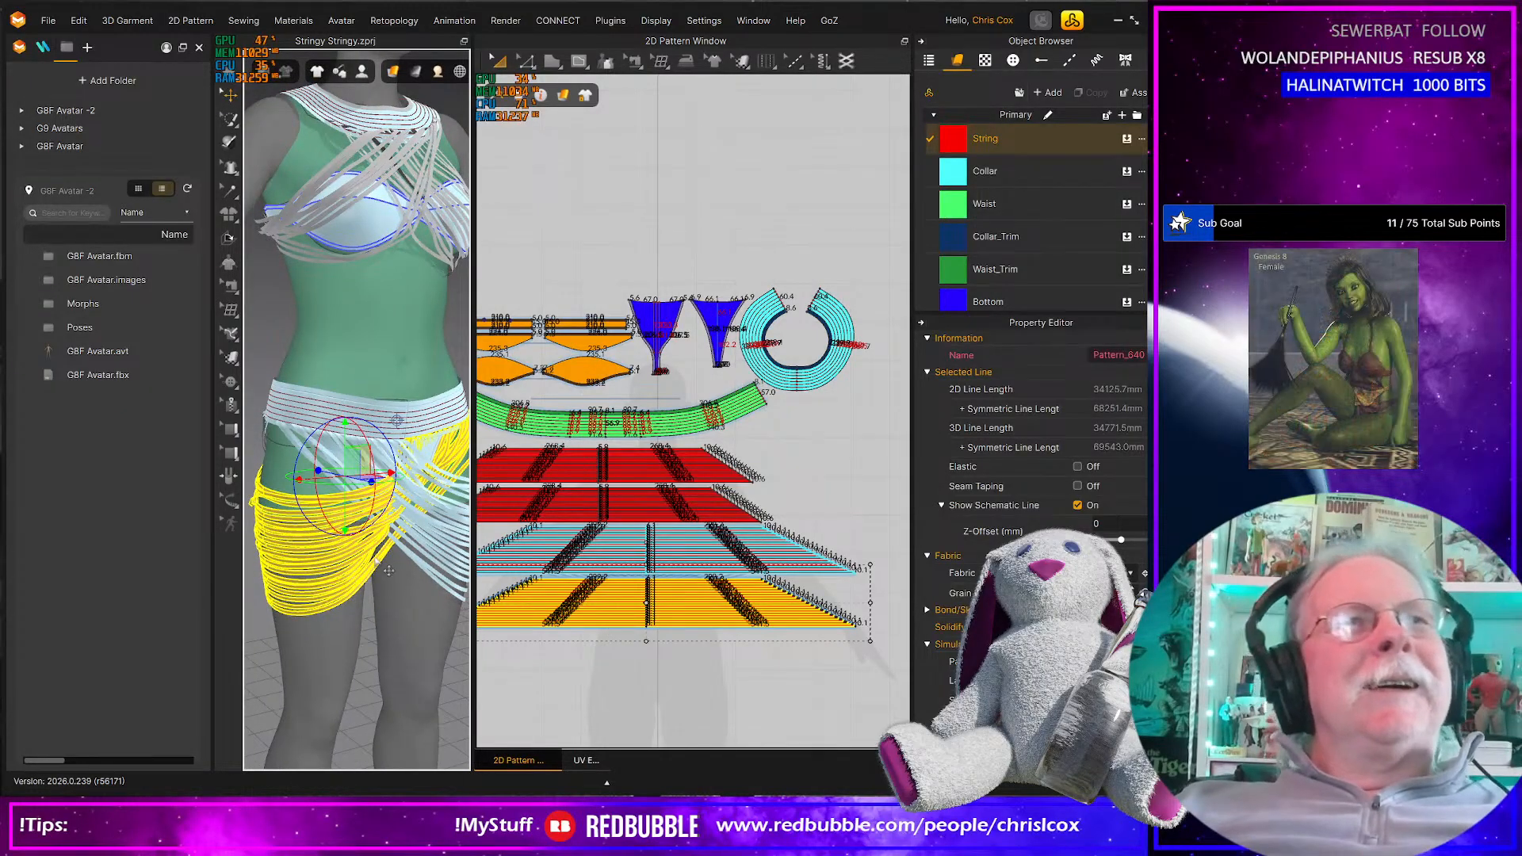
middle_click_drag(341, 545, 324, 538)
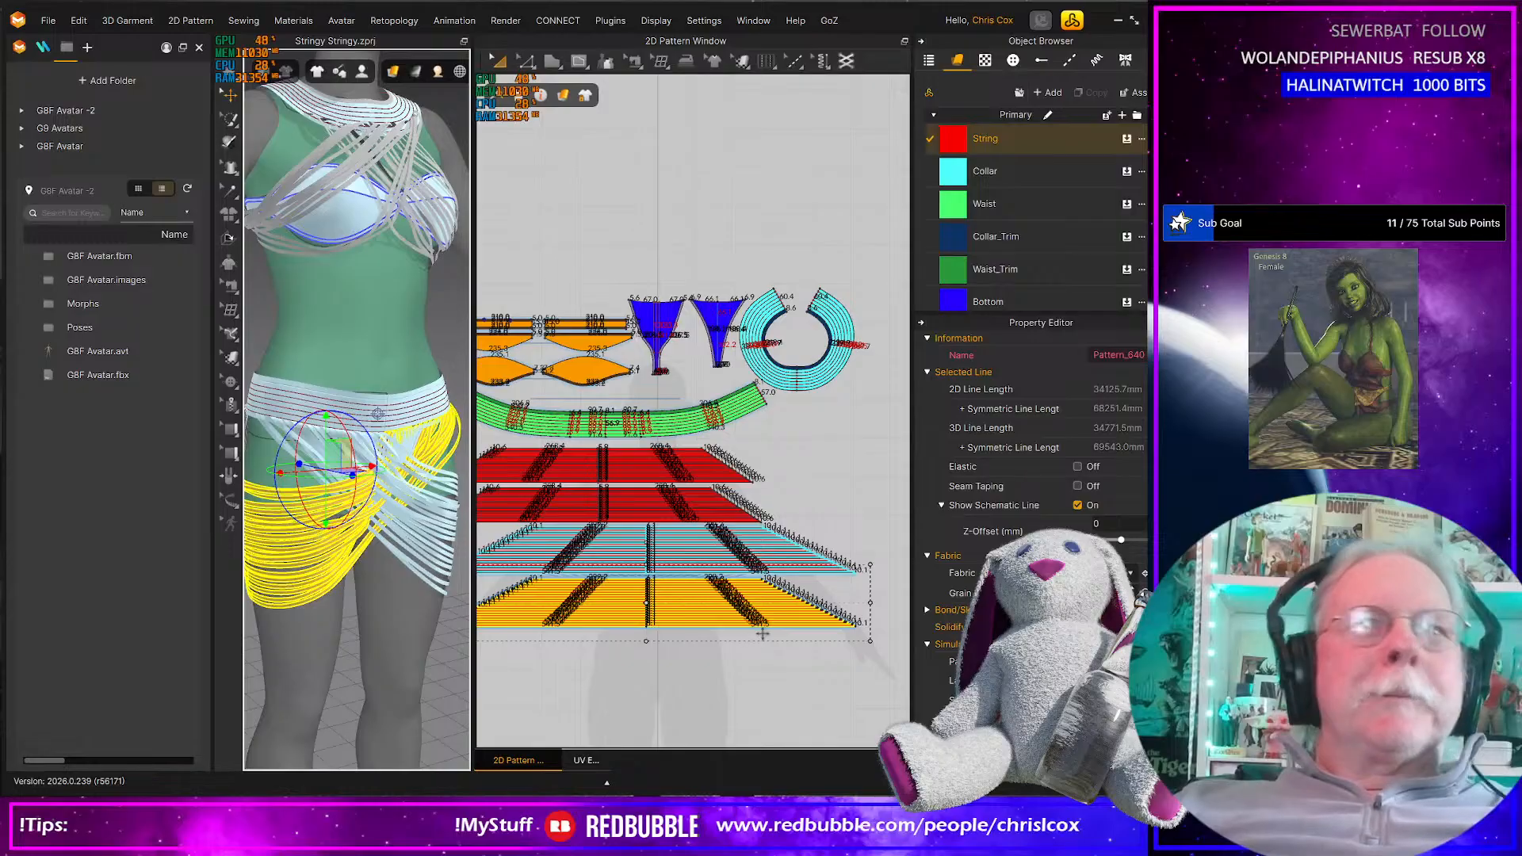
Pull the right half of the bottom row outward from the front of the hips and simulate it over the crossing strings
left_click(809, 662)
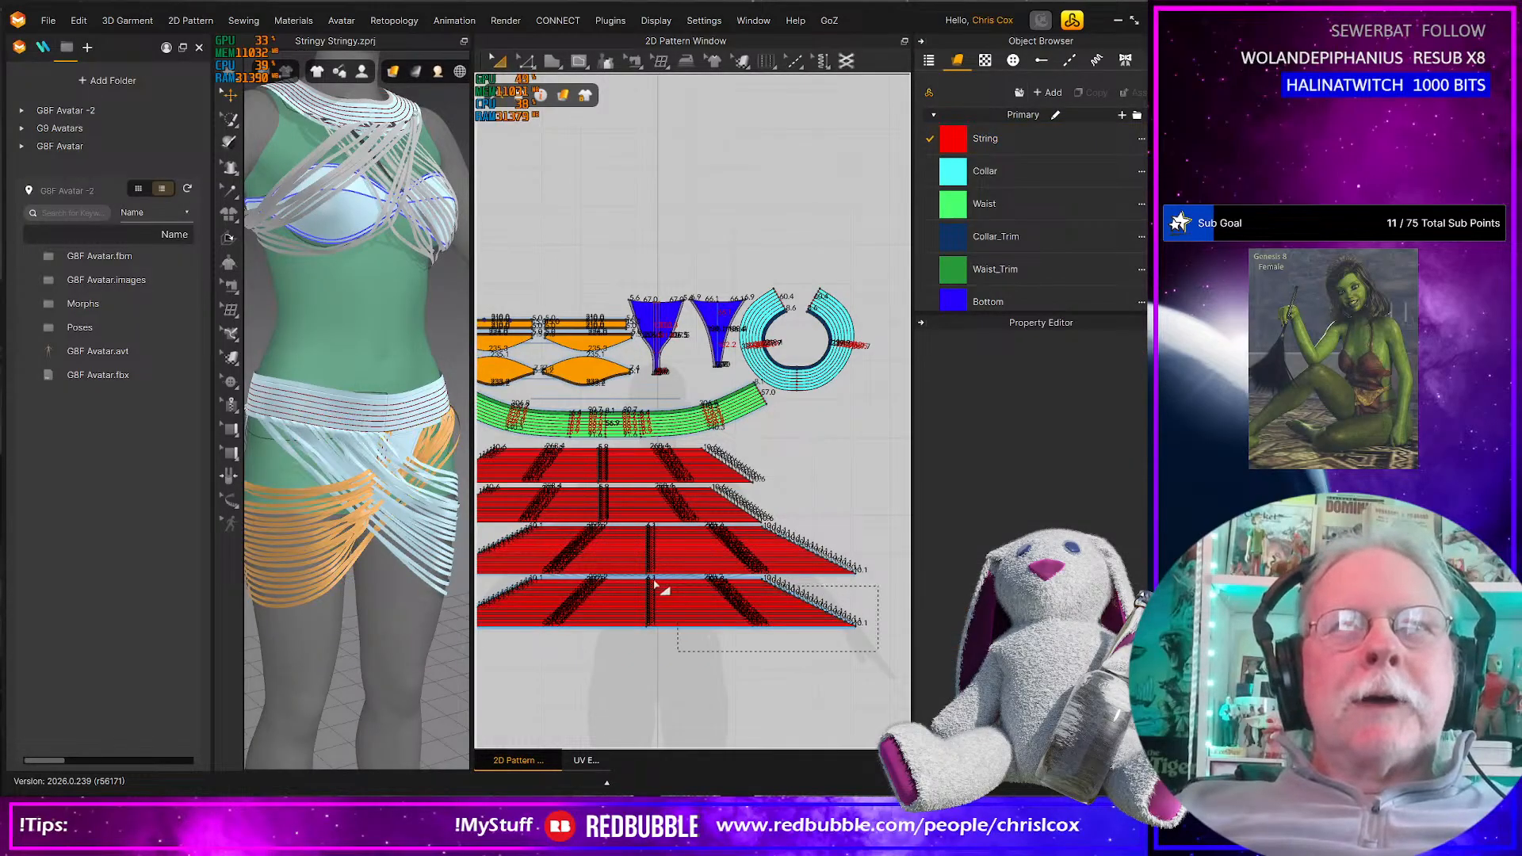
left_click_drag(656, 585, 646, 579)
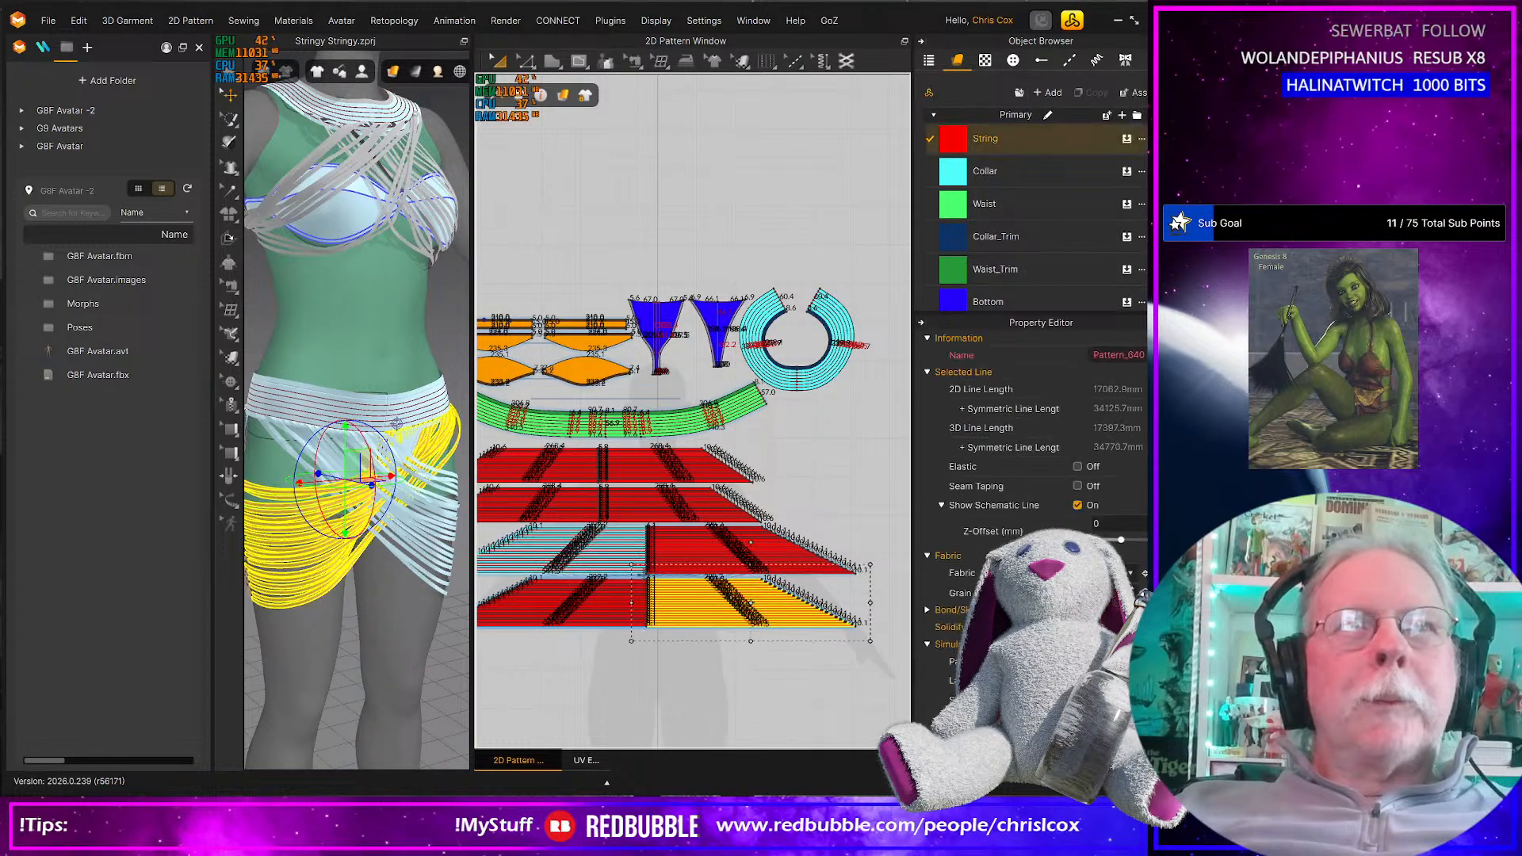
right_click(686, 654)
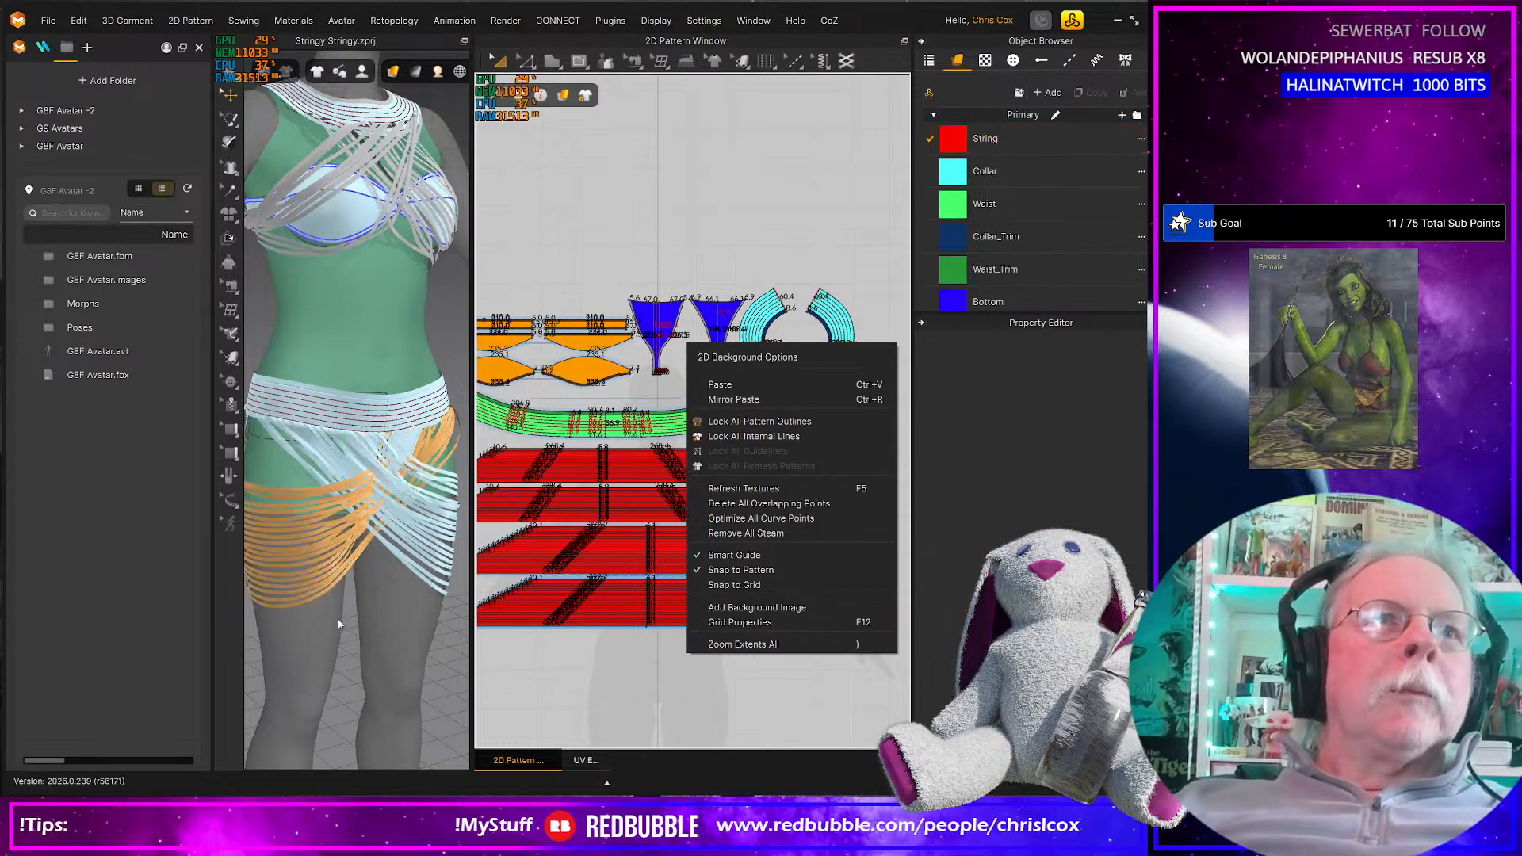
right_click_drag(340, 621, 373, 624)
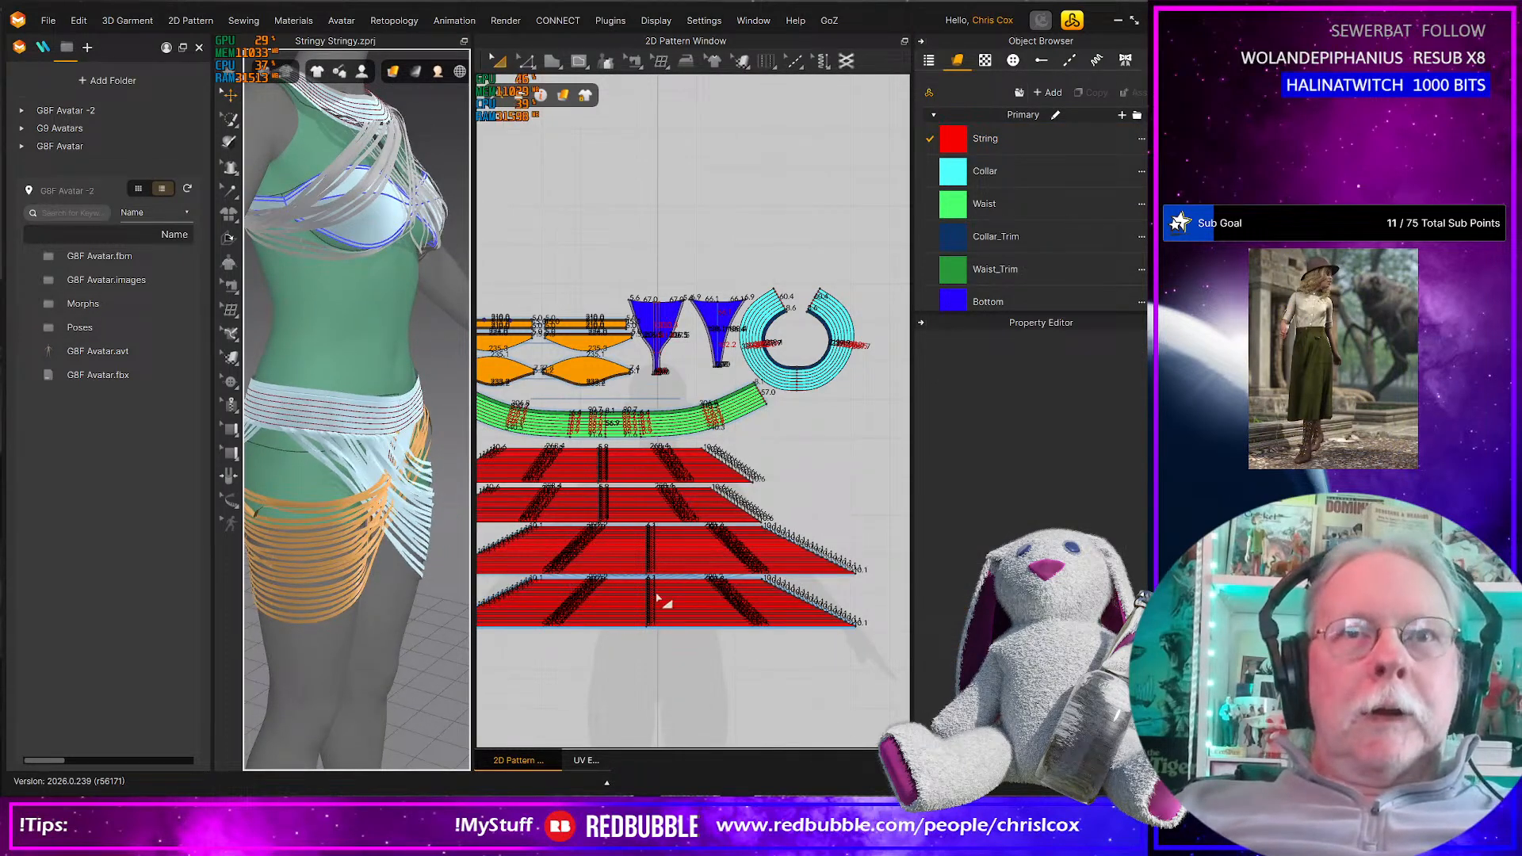
left_click_drag(874, 642, 644, 581)
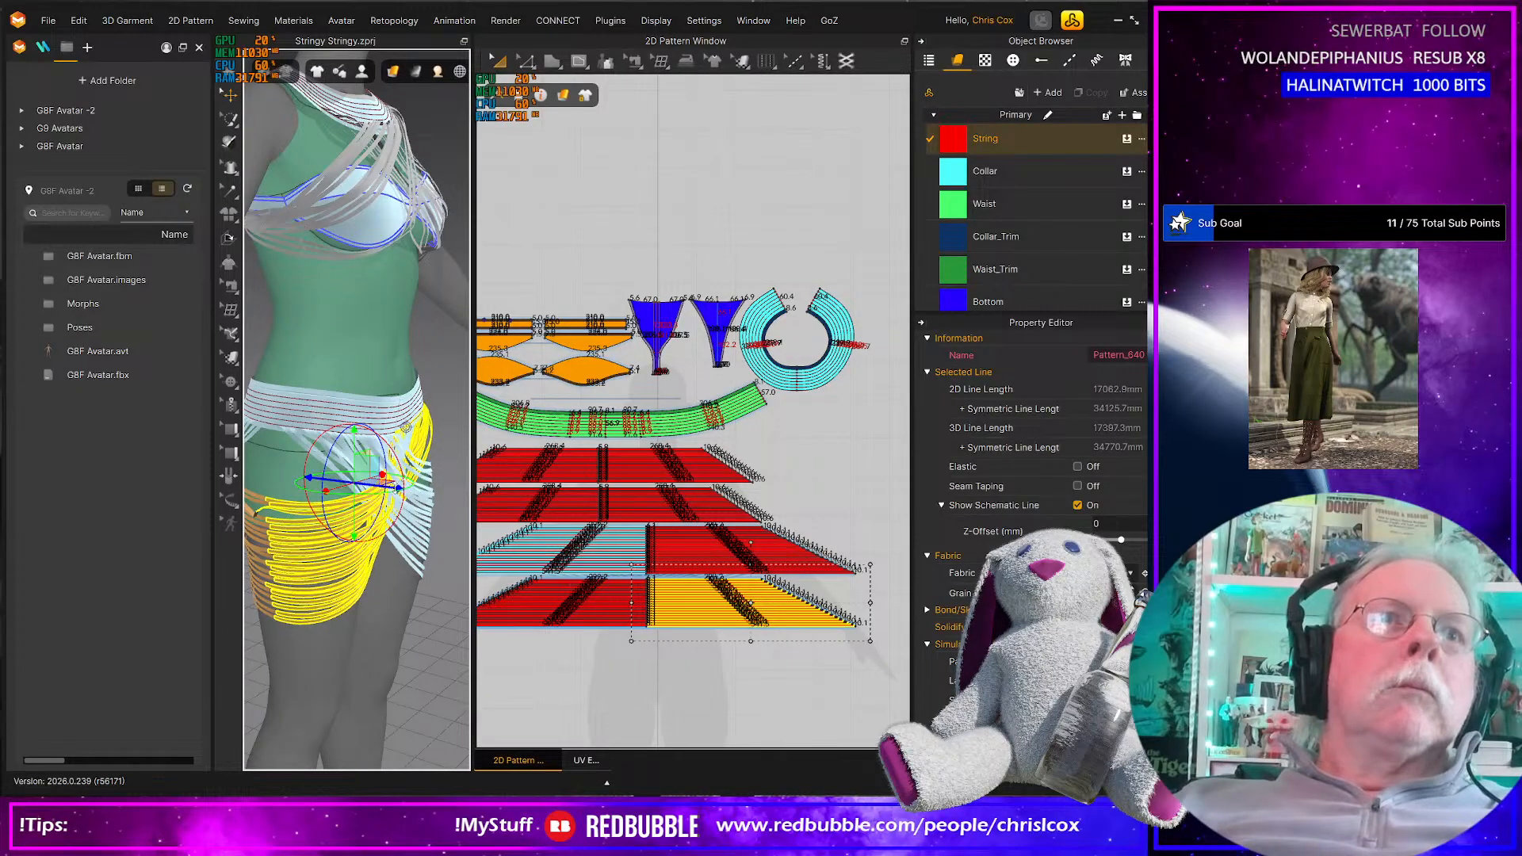
left_click_drag(400, 487, 446, 514)
key("space")
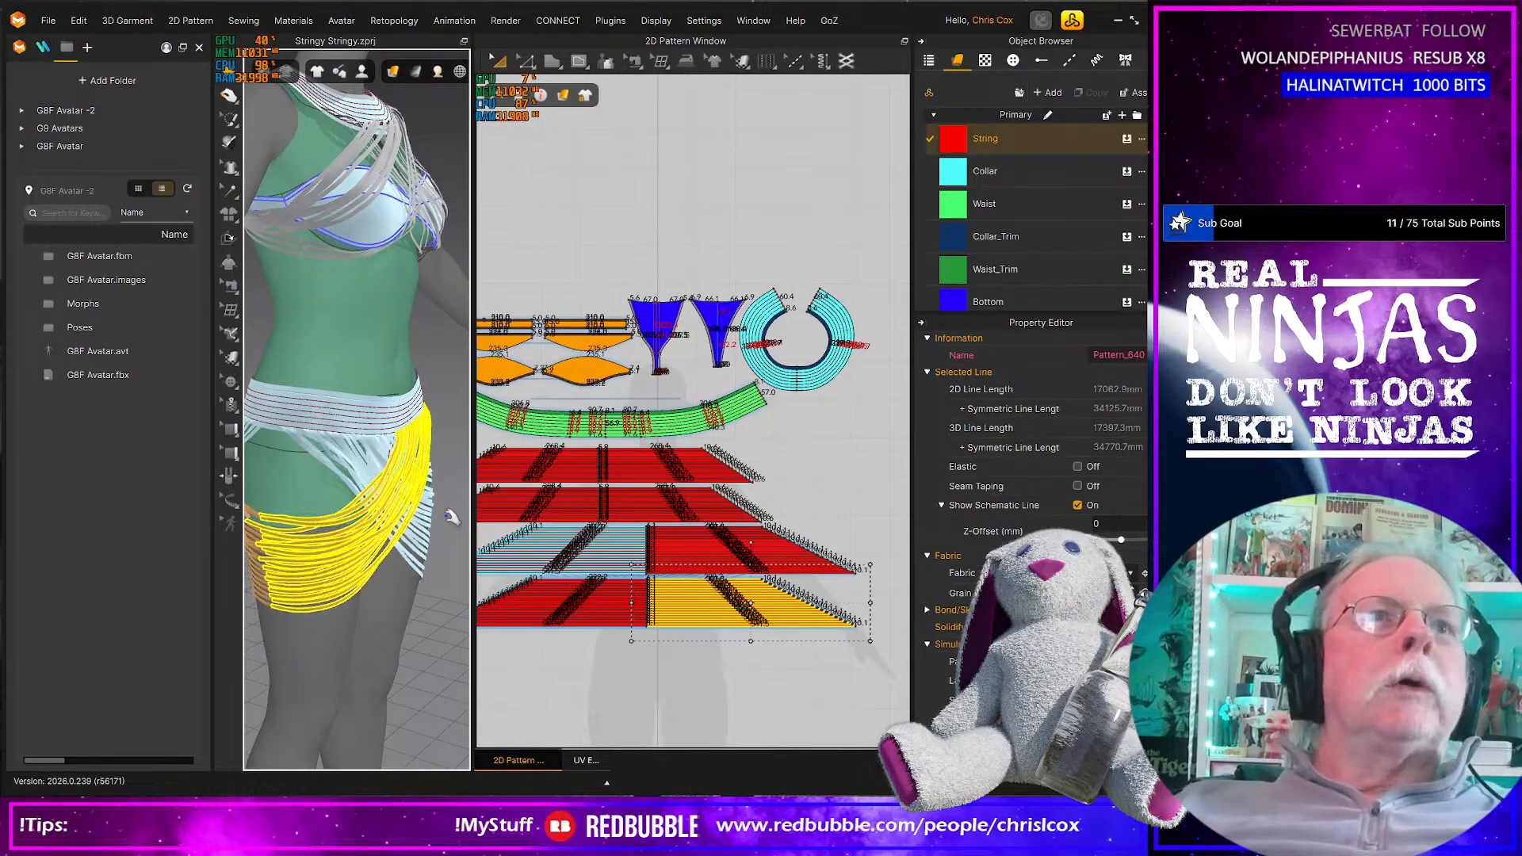
mouse_move(344, 547)
right_mouse_down()
mouse_move(330, 544)
mouse_move(588, 553)
mouse_move(358, 561)
right_mouse_up()
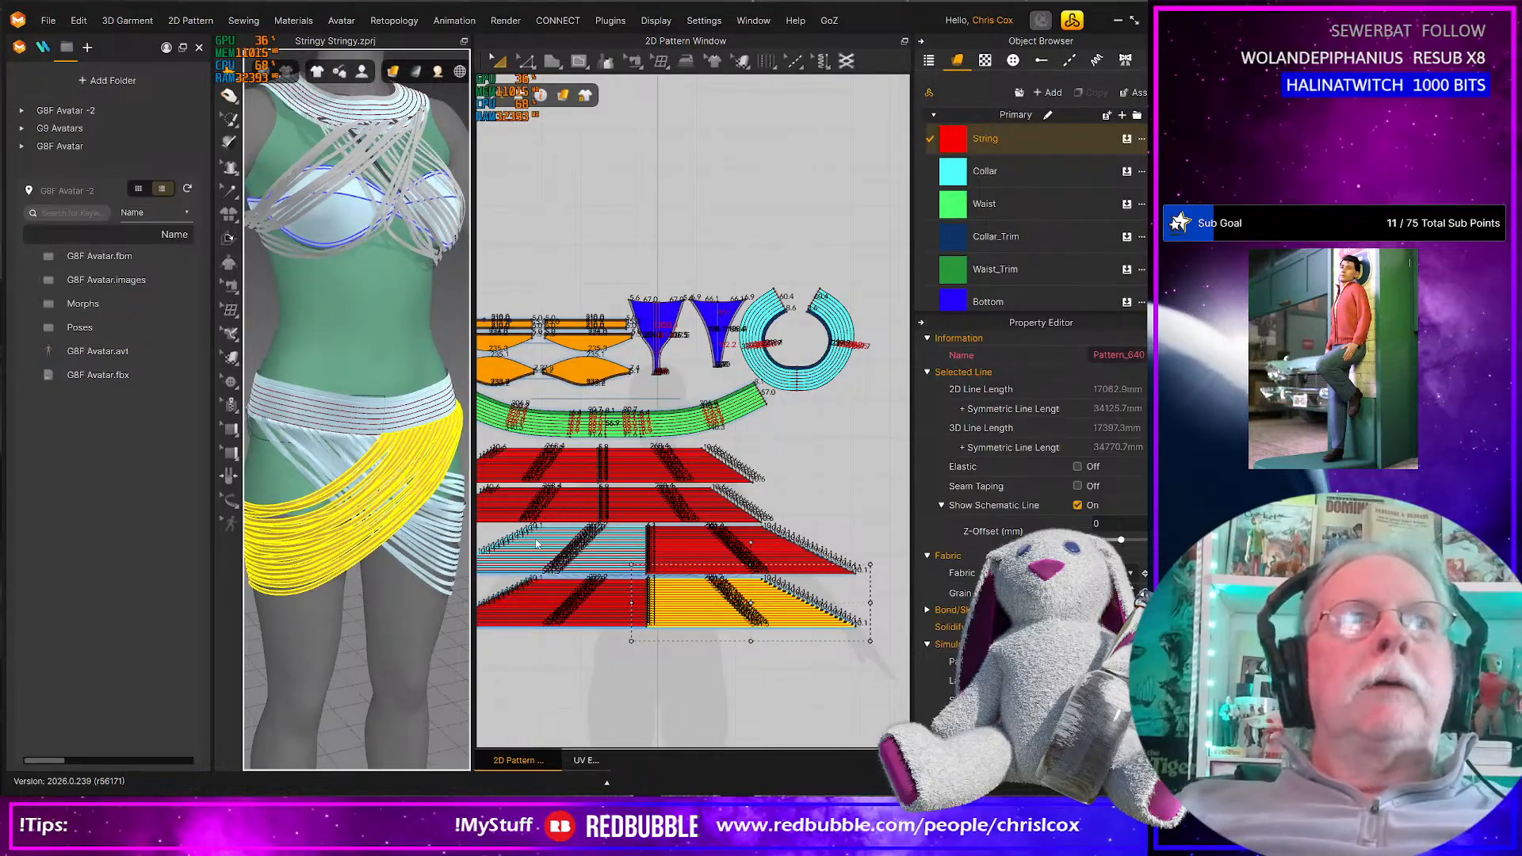
key("space")
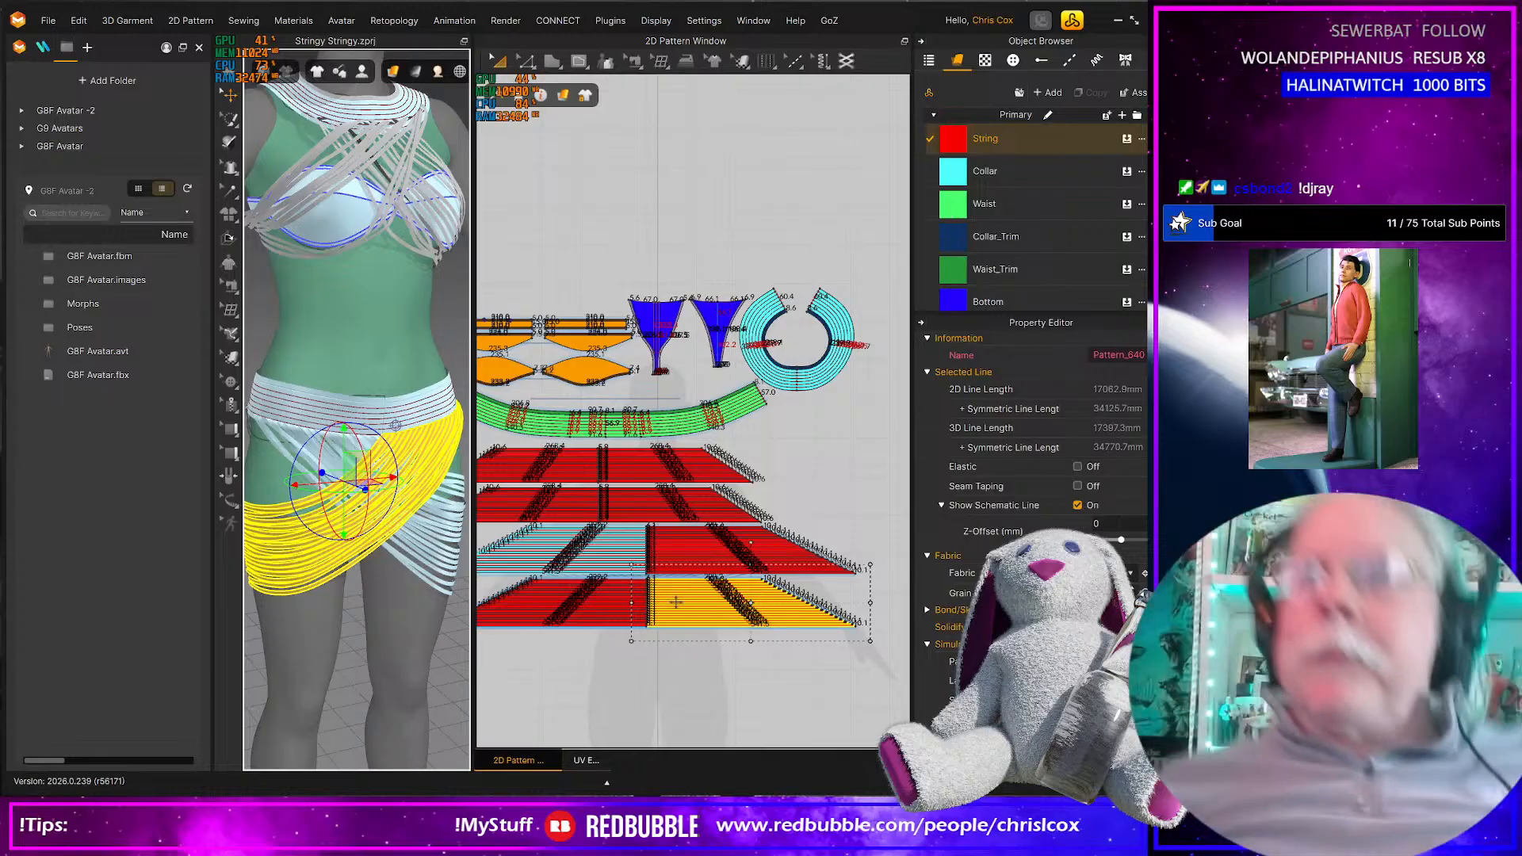
Select the whole bottom row of strings and remove its strengthening
middle_click_drag(720, 565, 816, 568)
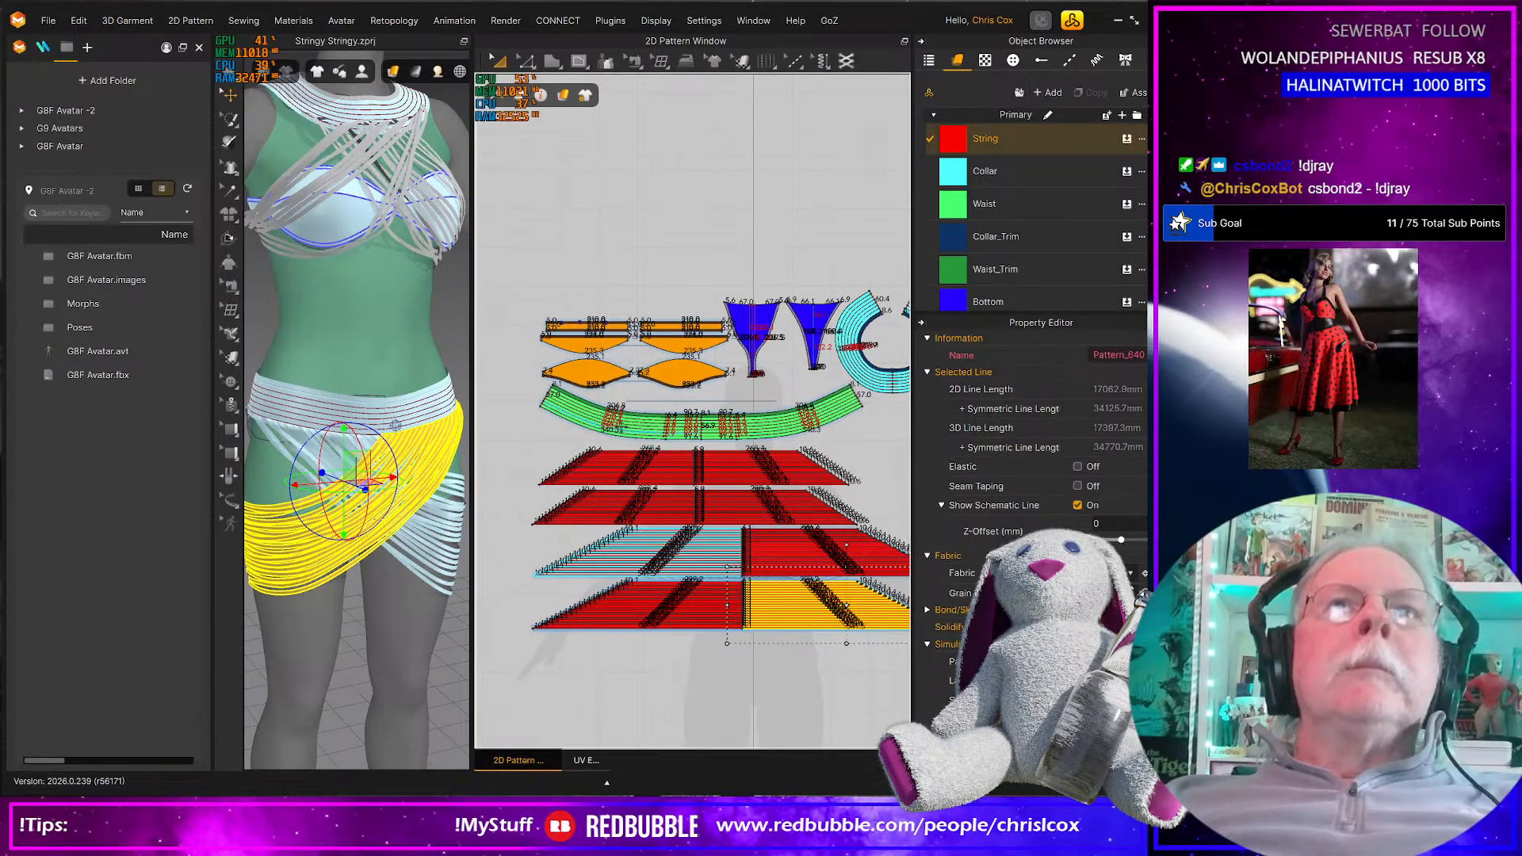
scroll(789, 630, "down", 3)
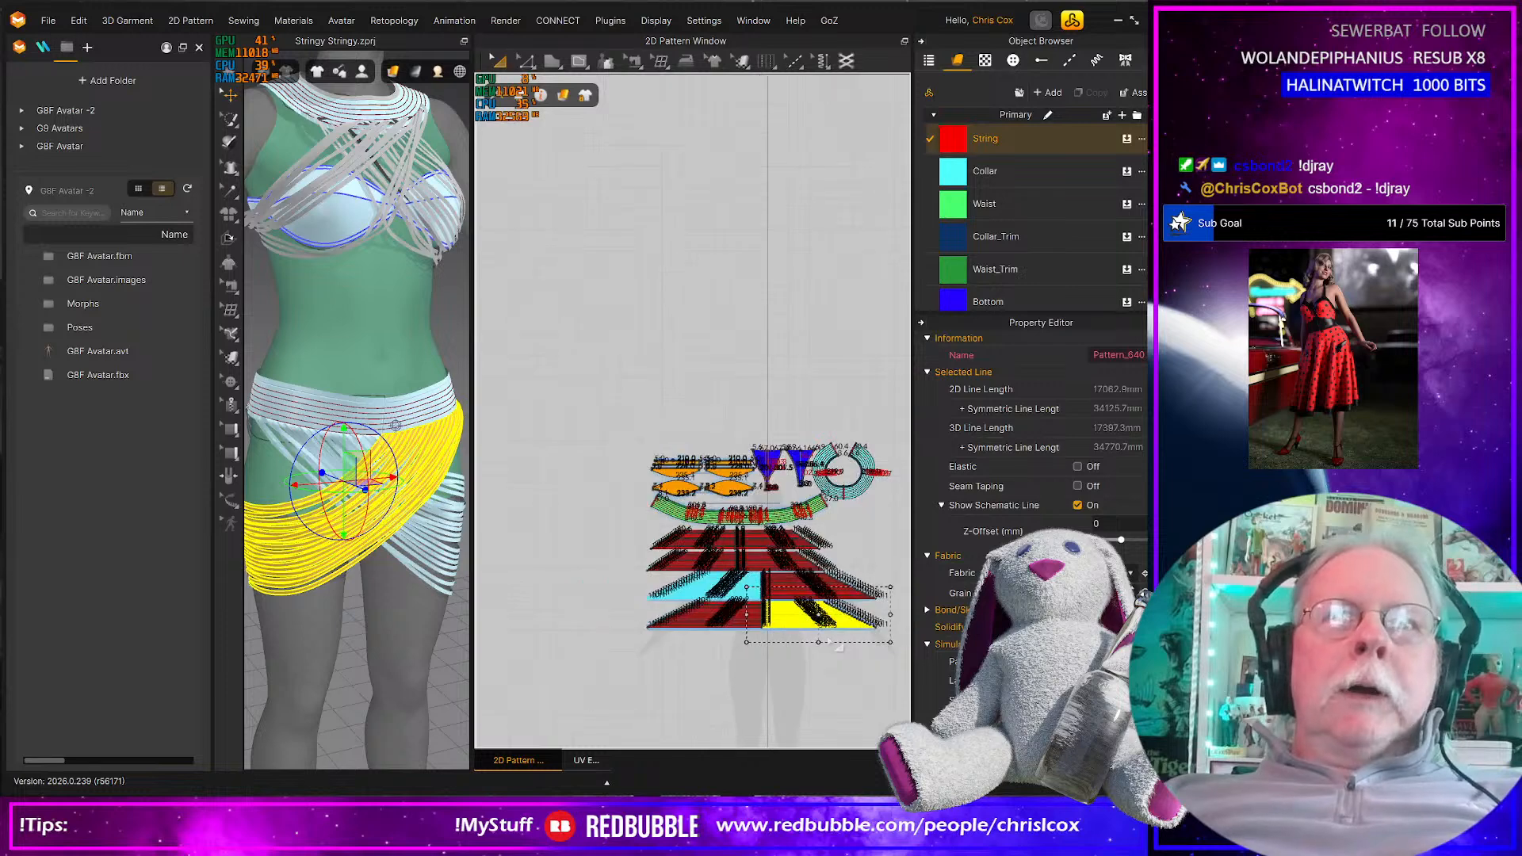
left_click_drag(893, 652, 636, 607)
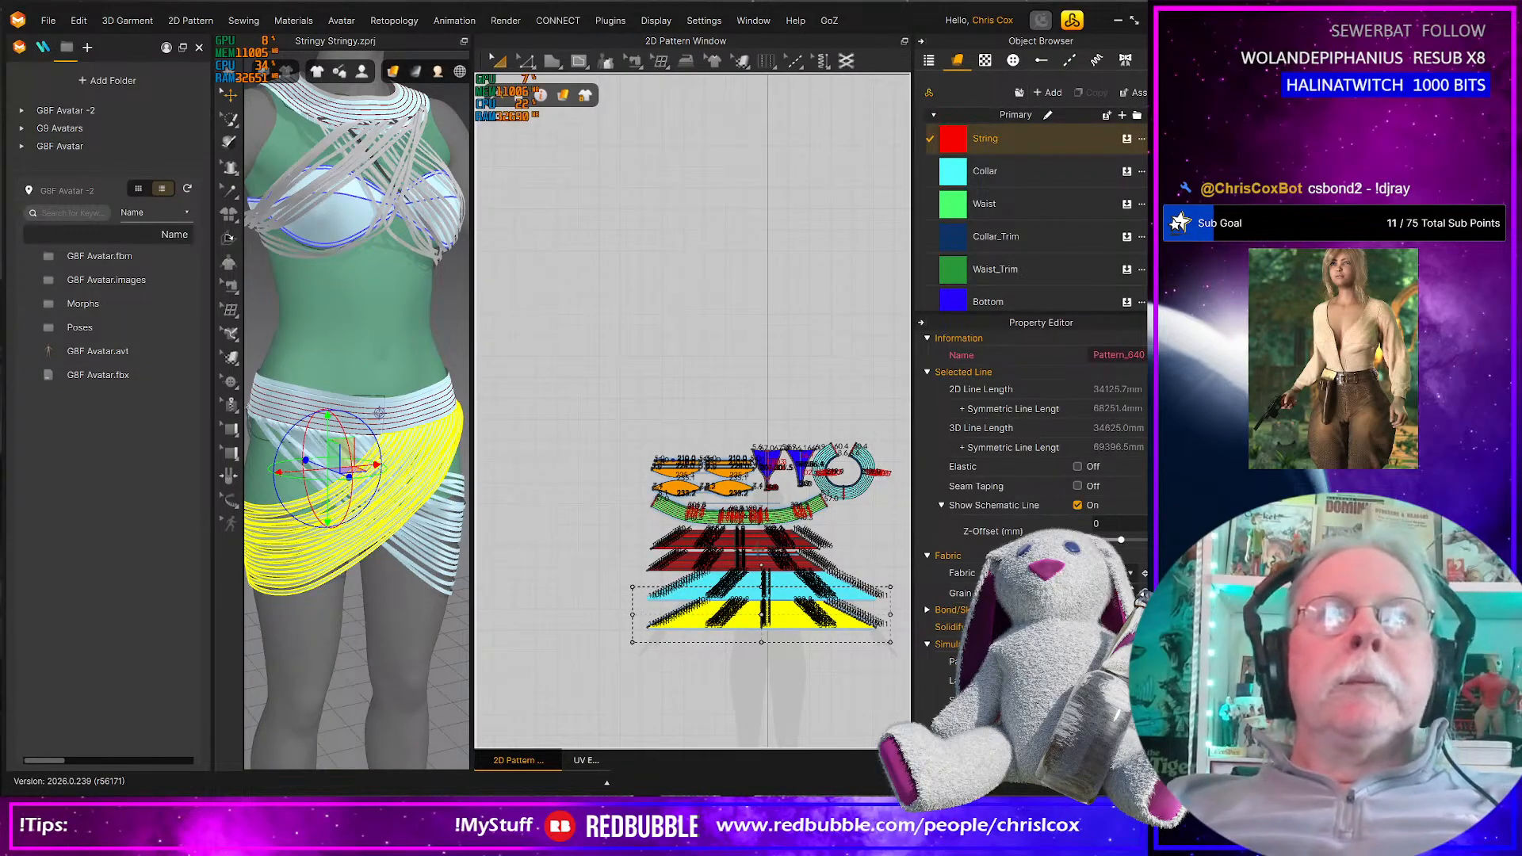
Select the left half of the top row of red strings and reset its 3D arrangement
scroll(762, 556, "up", 2)
middle_click_drag(823, 502, 792, 522)
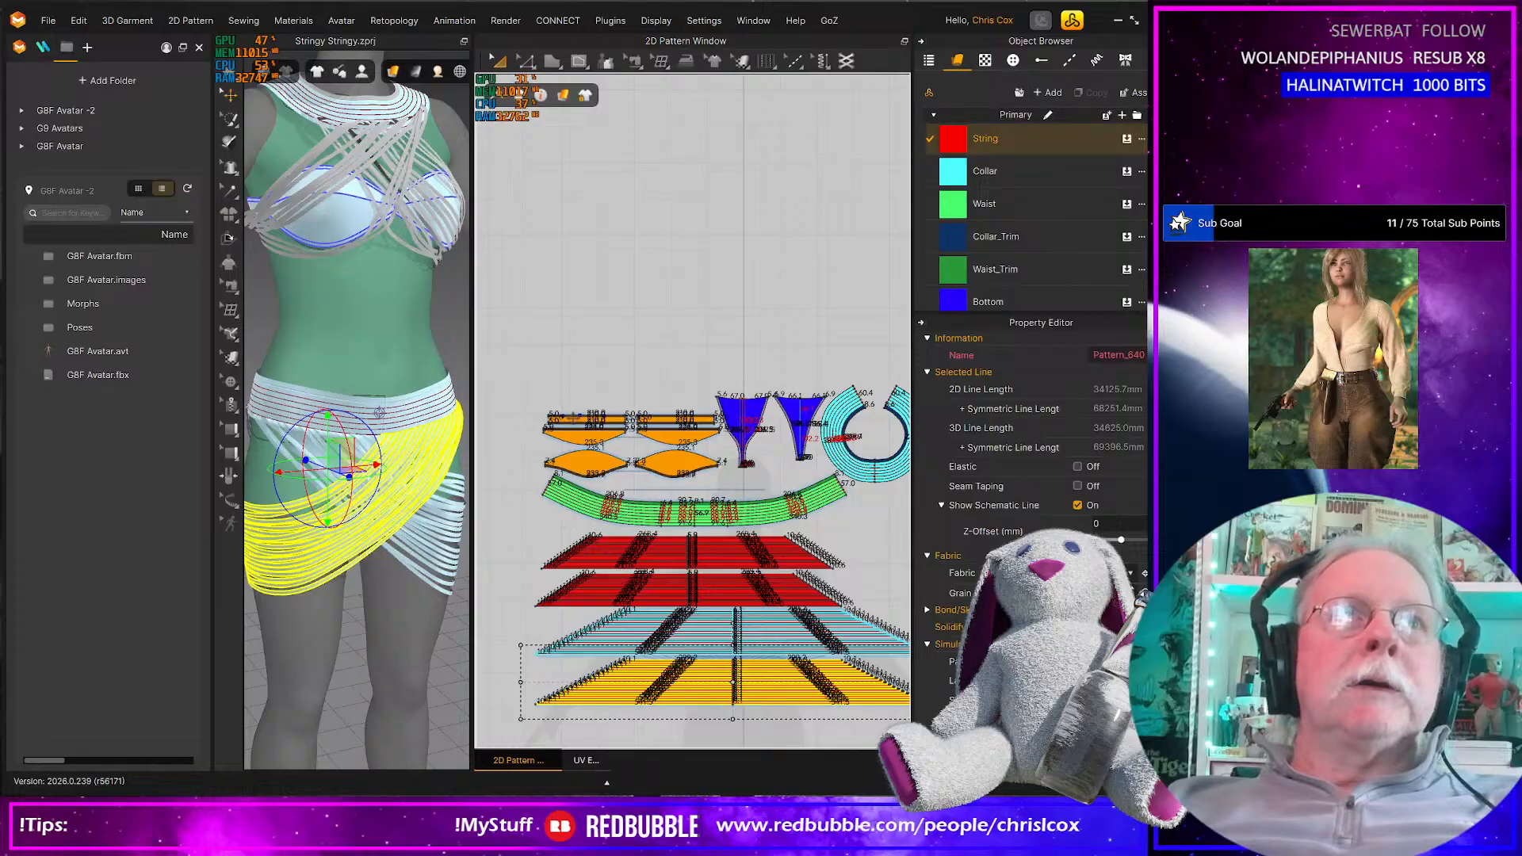
middle_click_drag(612, 420, 676, 413)
scroll(668, 521, "up", 2)
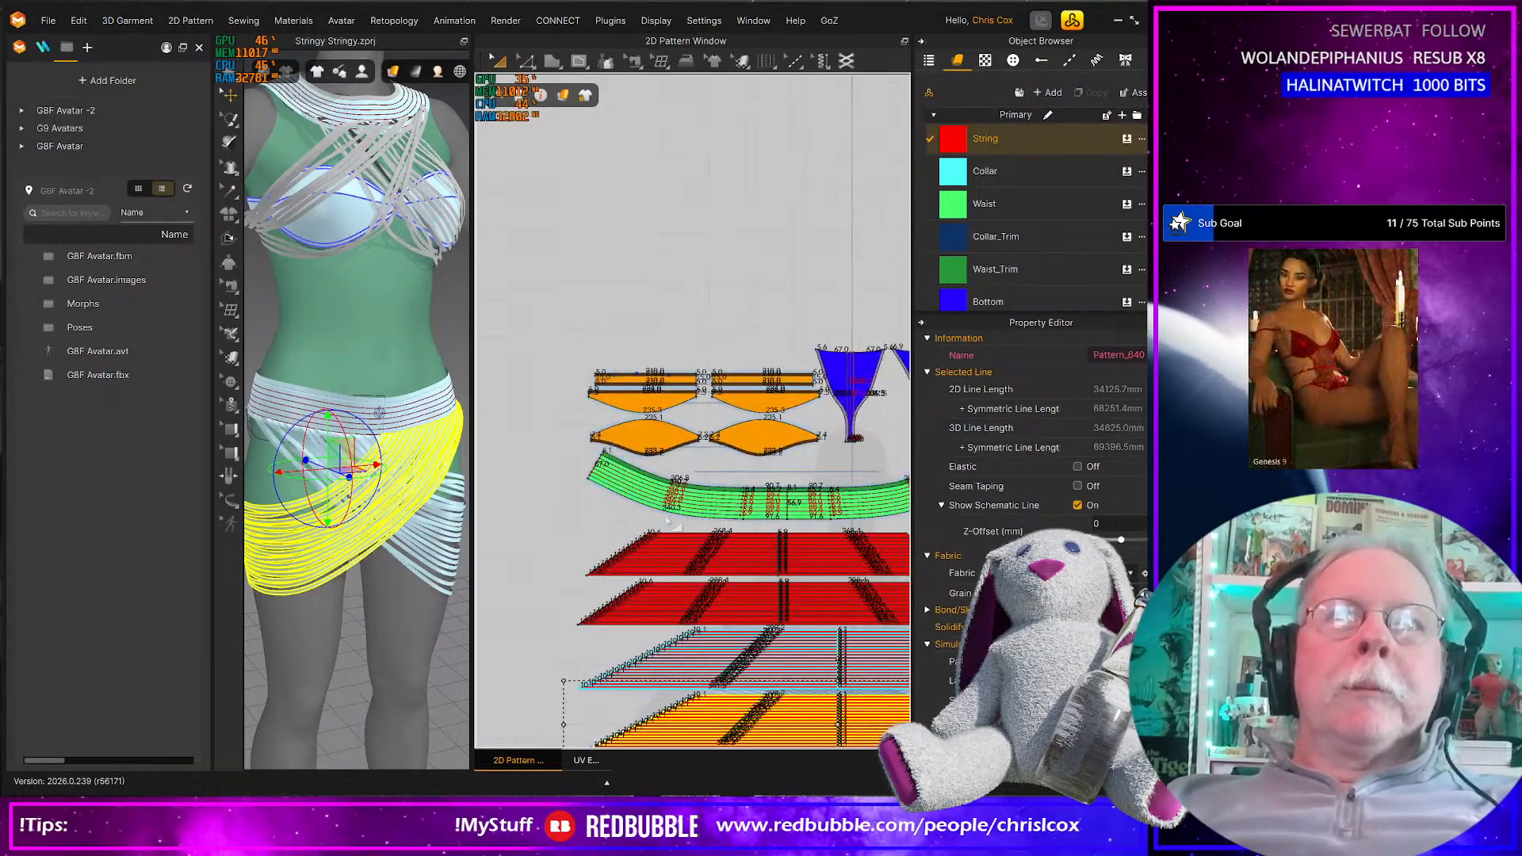
left_click_drag(564, 514, 785, 585)
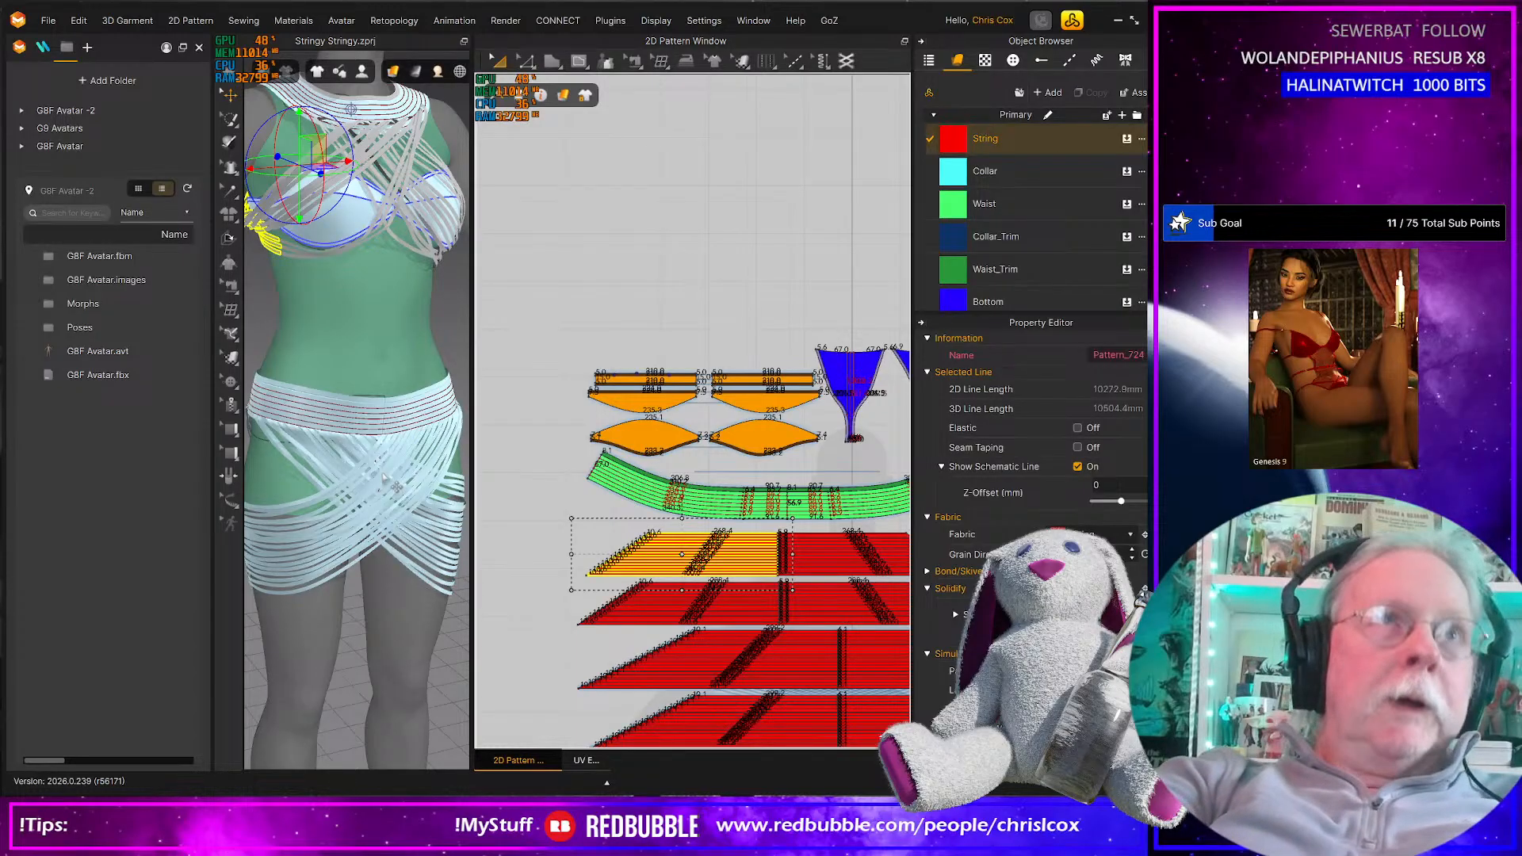
scroll(333, 360, "down", 2)
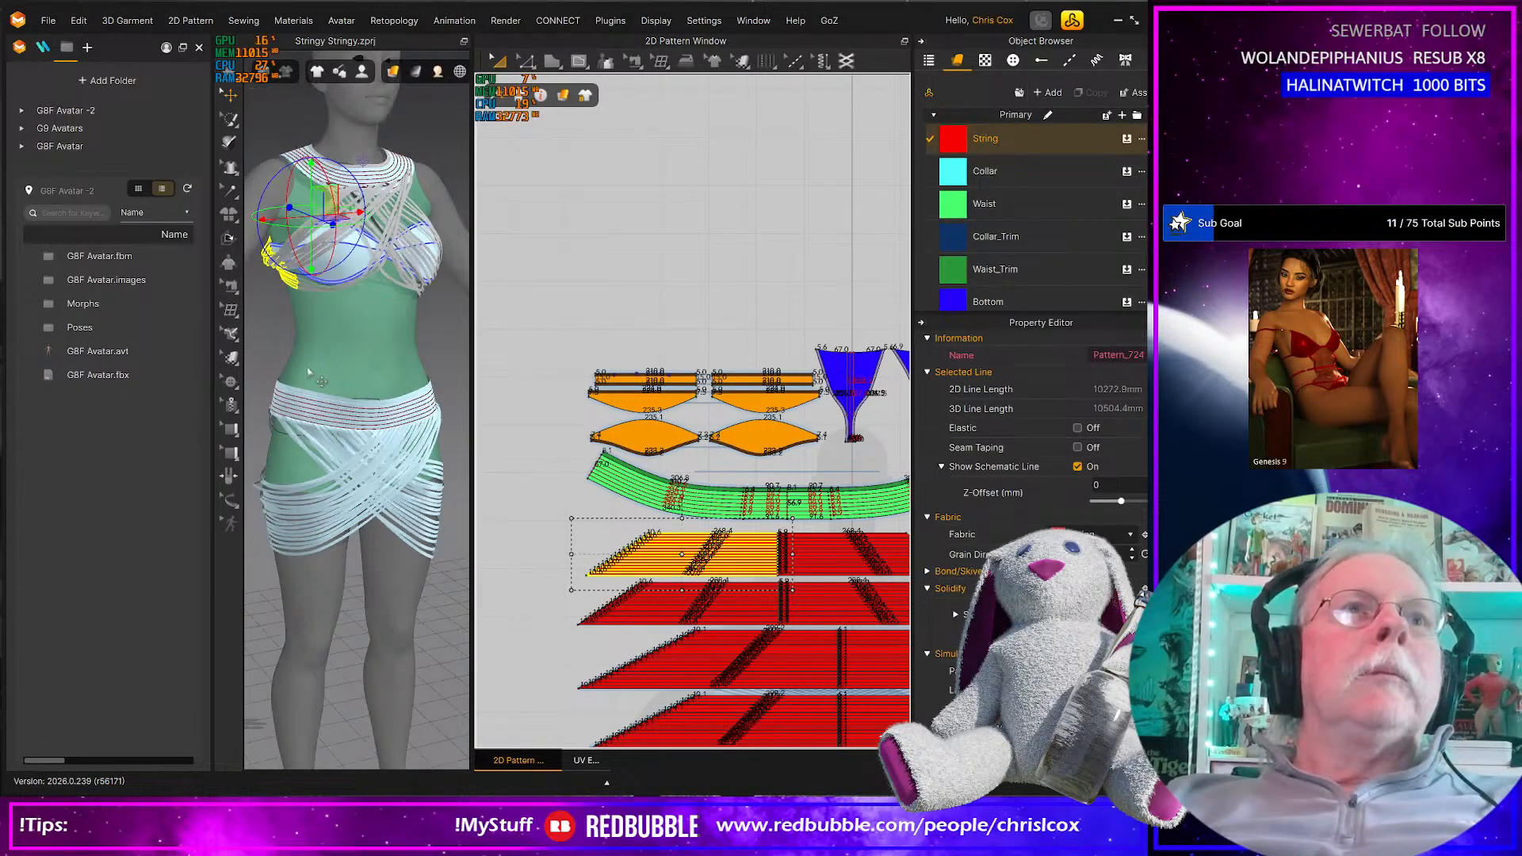
right_click_drag(309, 372, 388, 374)
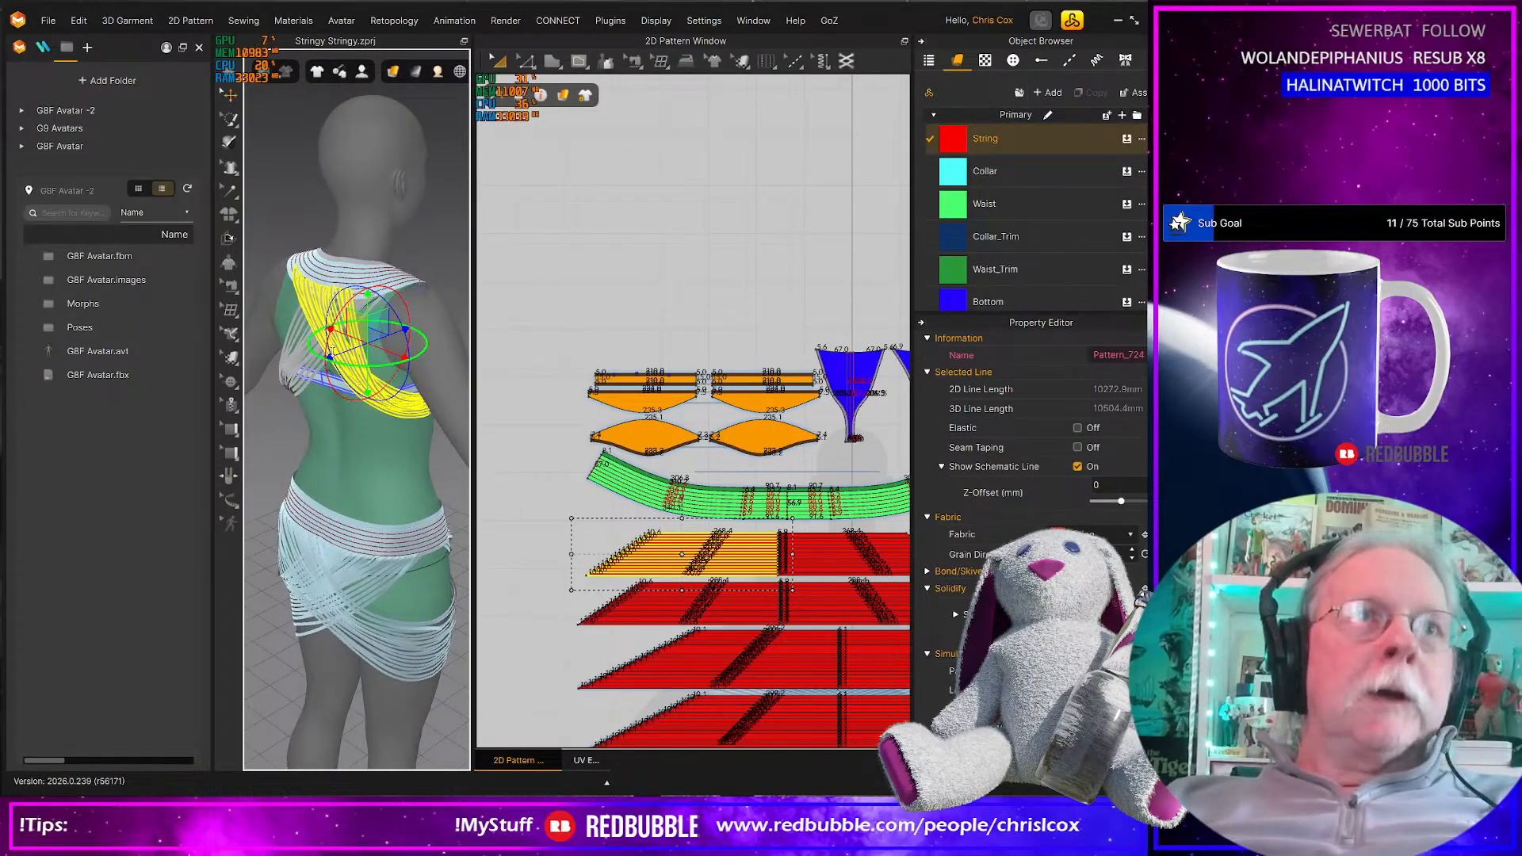
right_click(352, 359)
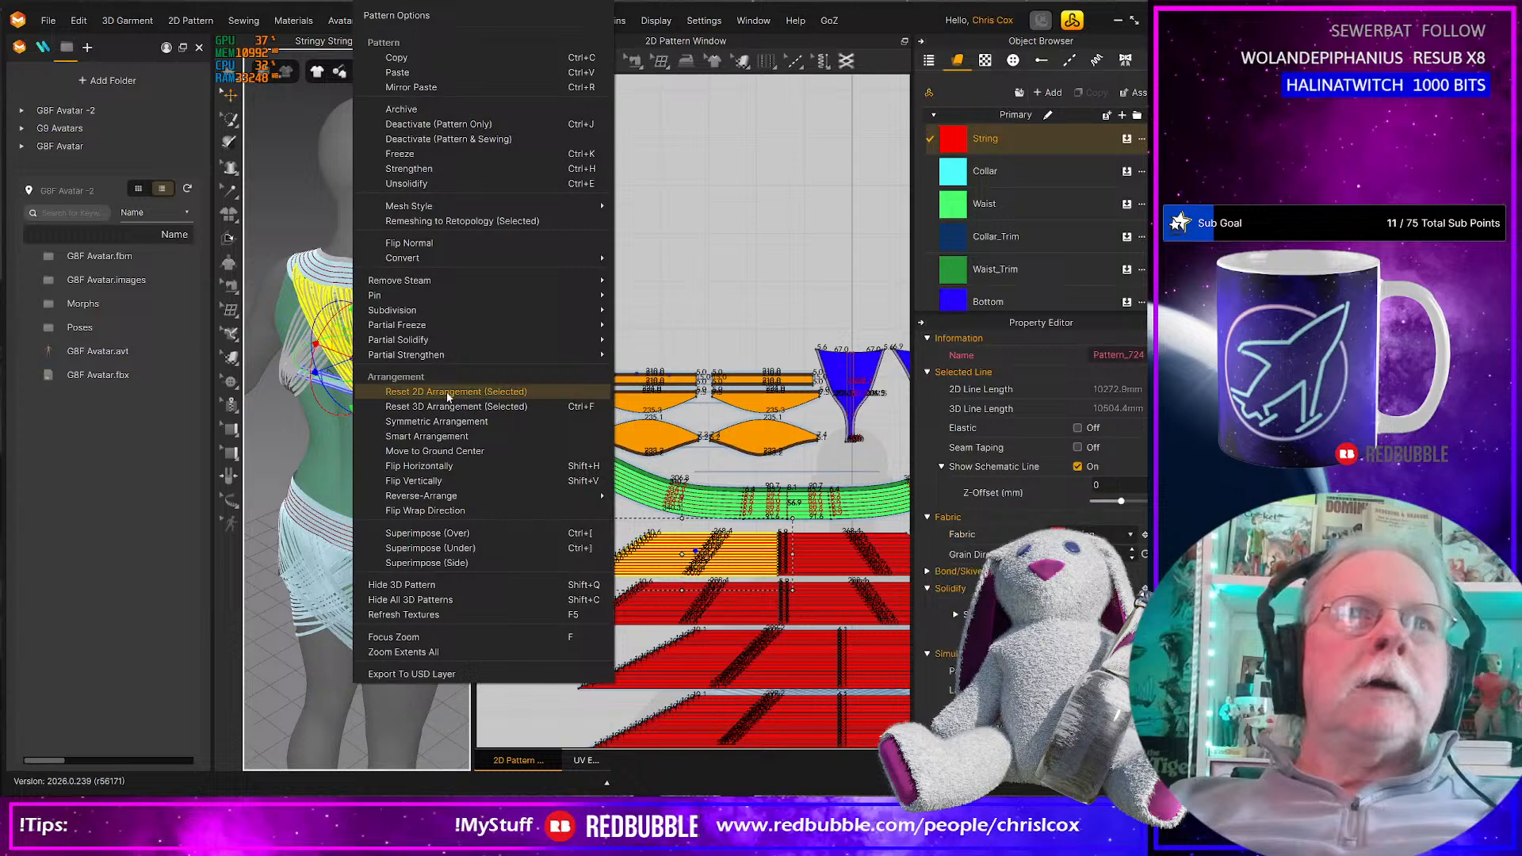
left_click(525, 407)
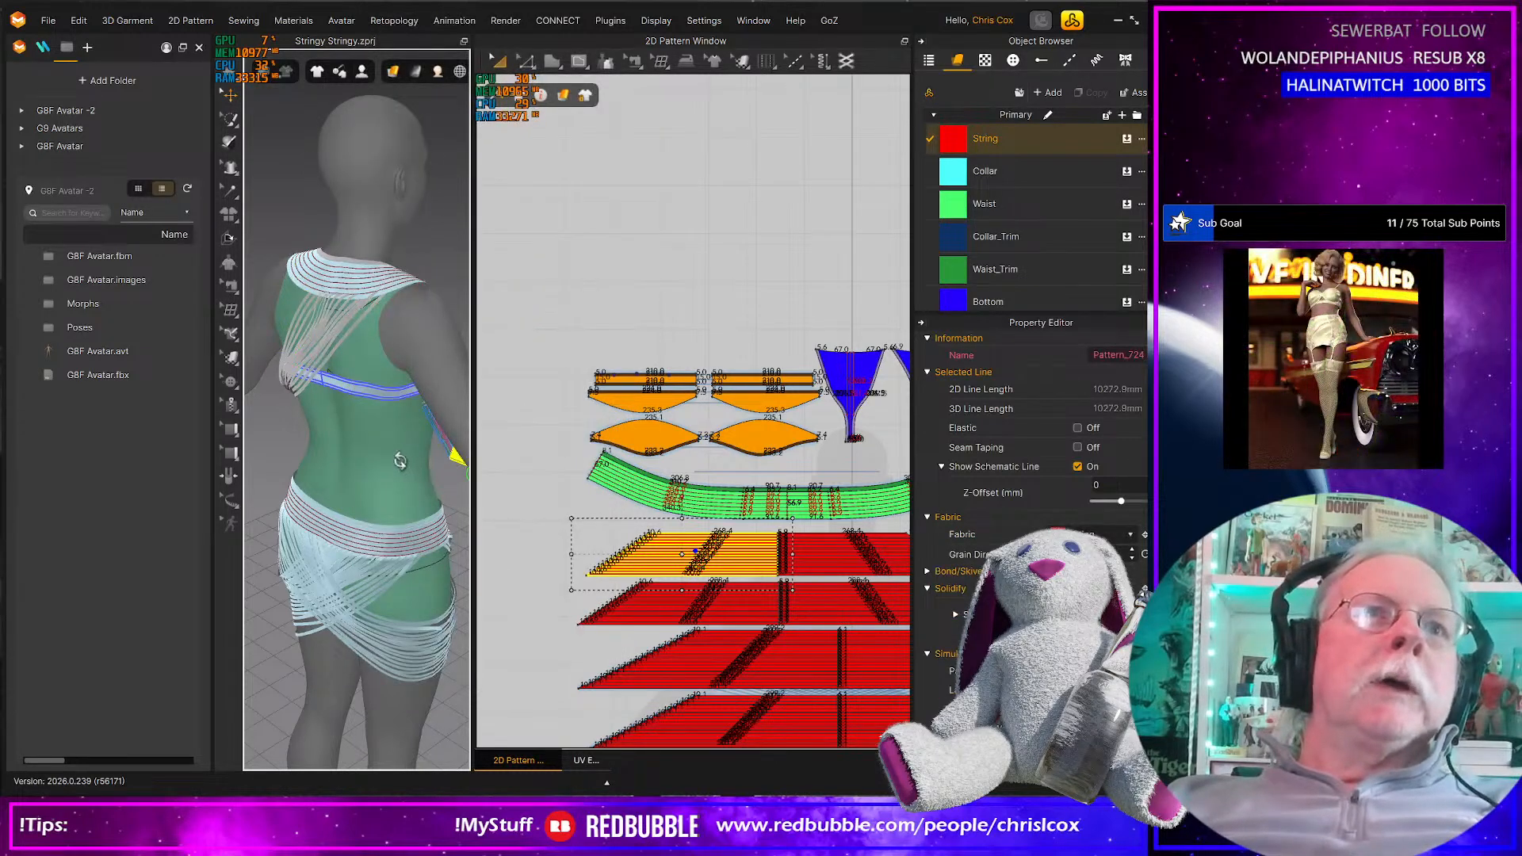
Move the left half of the top row of strings behind the avatar's upper back and slant it diagonally
right_click_drag(400, 460, 354, 480)
scroll(316, 455, "down", 5)
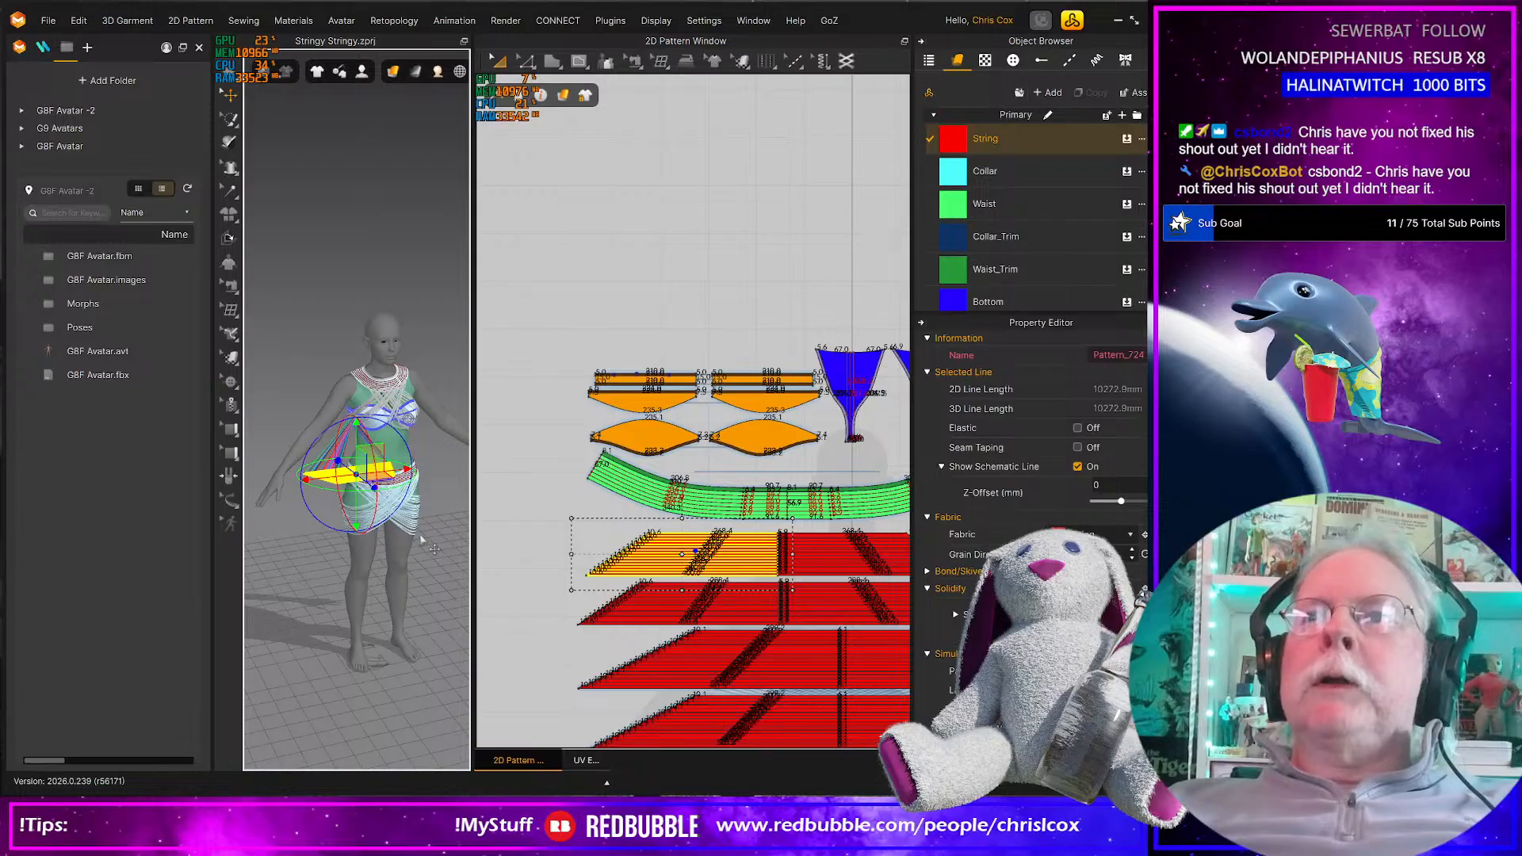
right_click_drag(377, 540, 342, 415)
left_click_drag(357, 418, 341, 533)
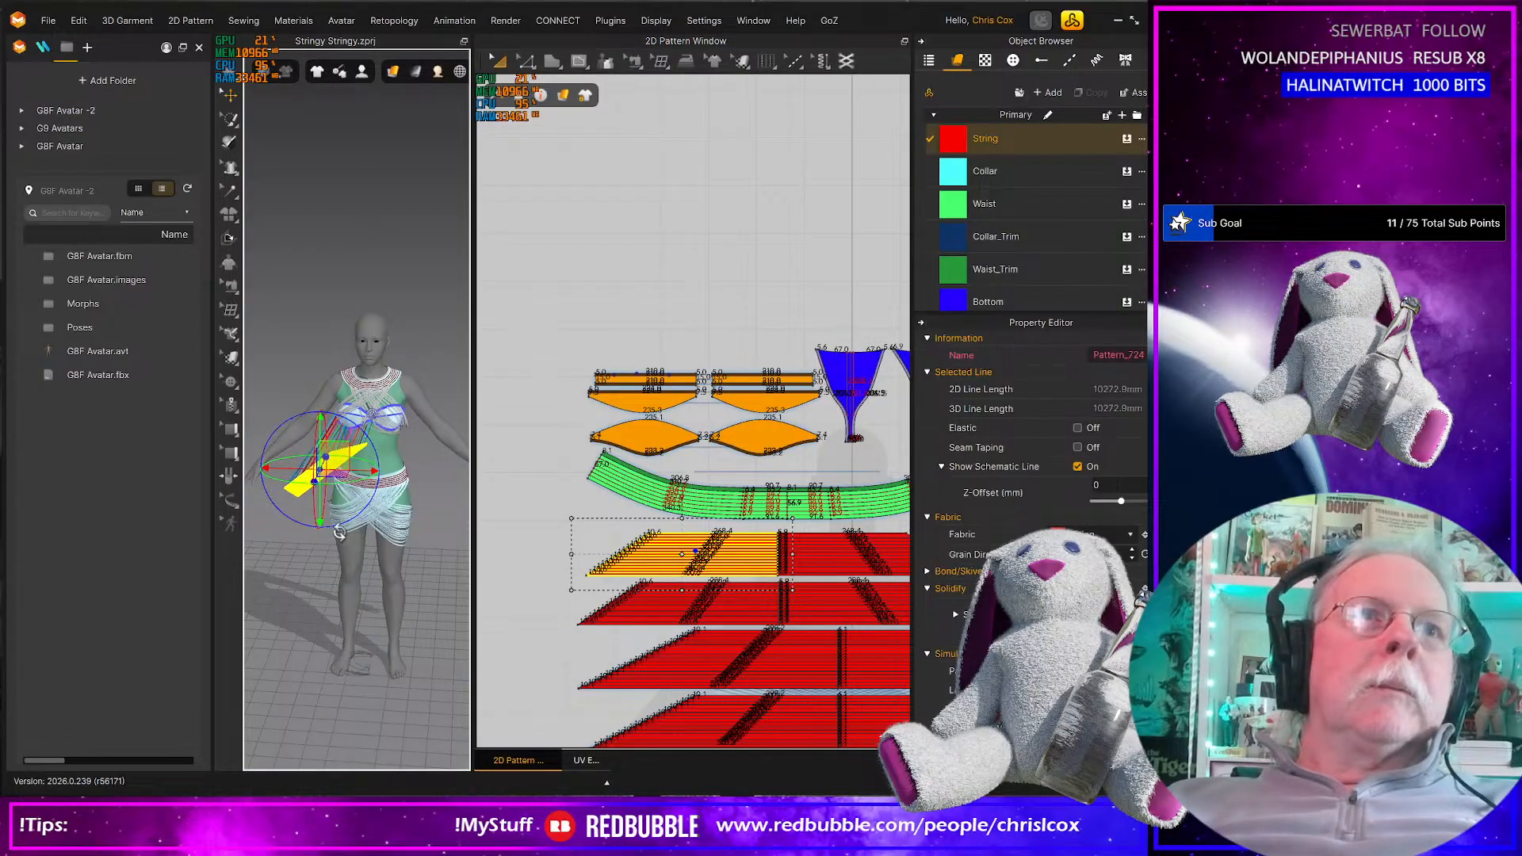
right_click_drag(341, 533, 501, 545)
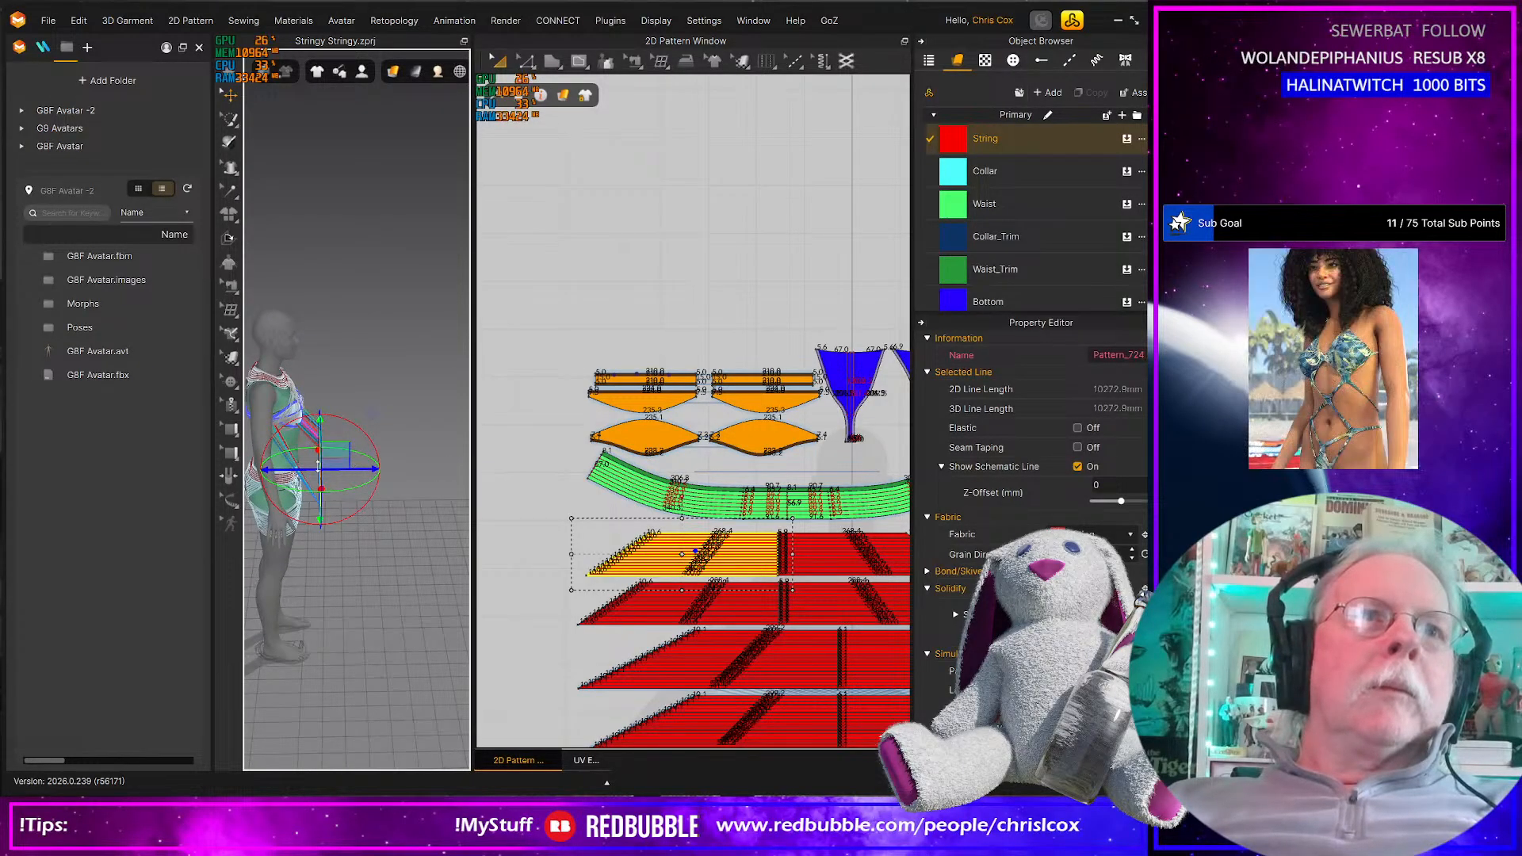
left_click_drag(317, 465, 247, 453)
right_click_drag(278, 461, 396, 474)
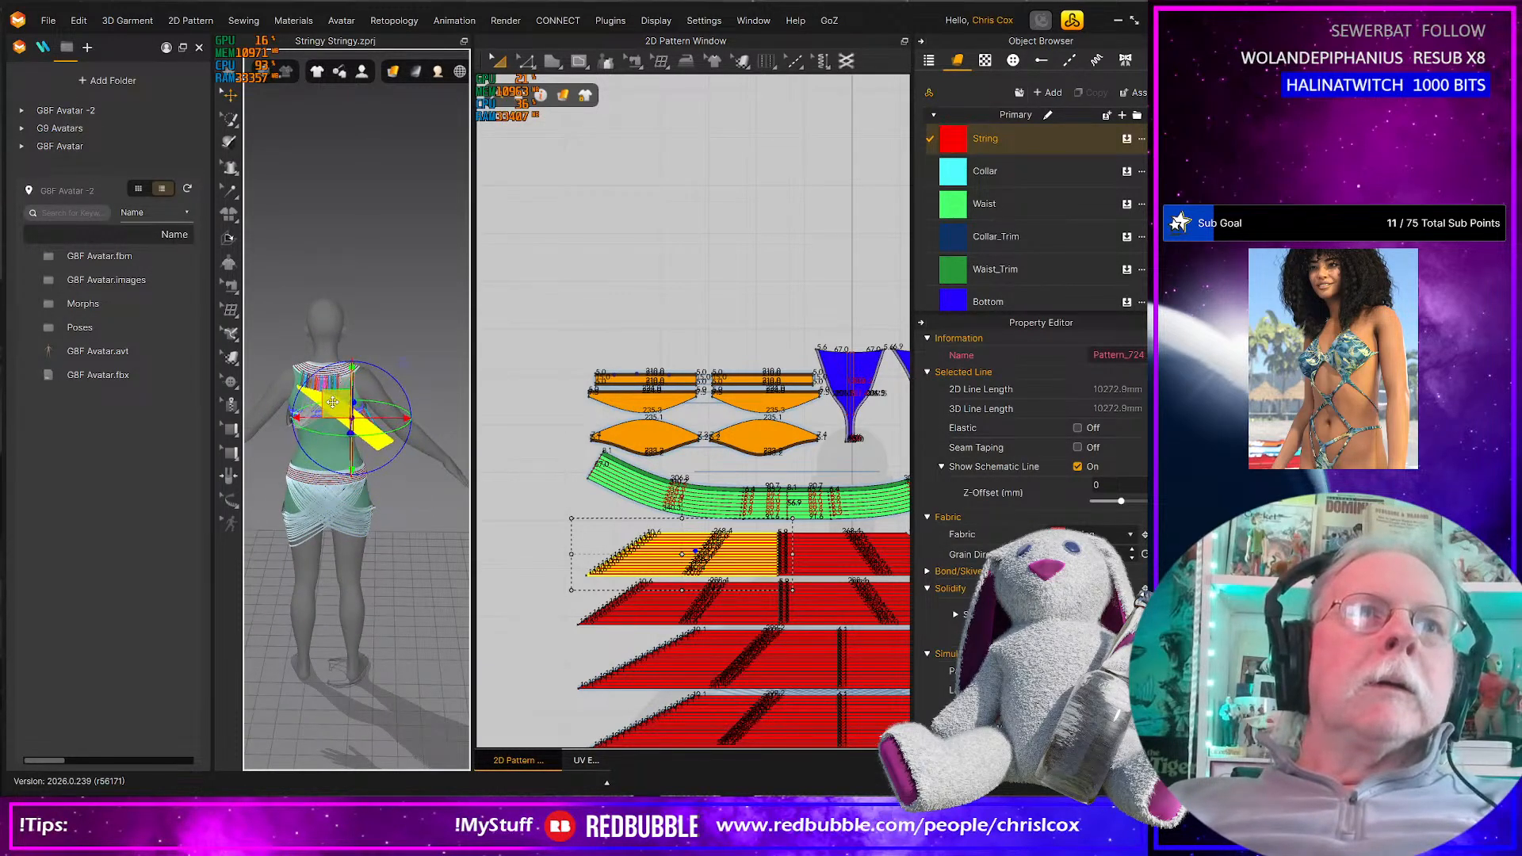
right_click_drag(402, 486, 245, 508)
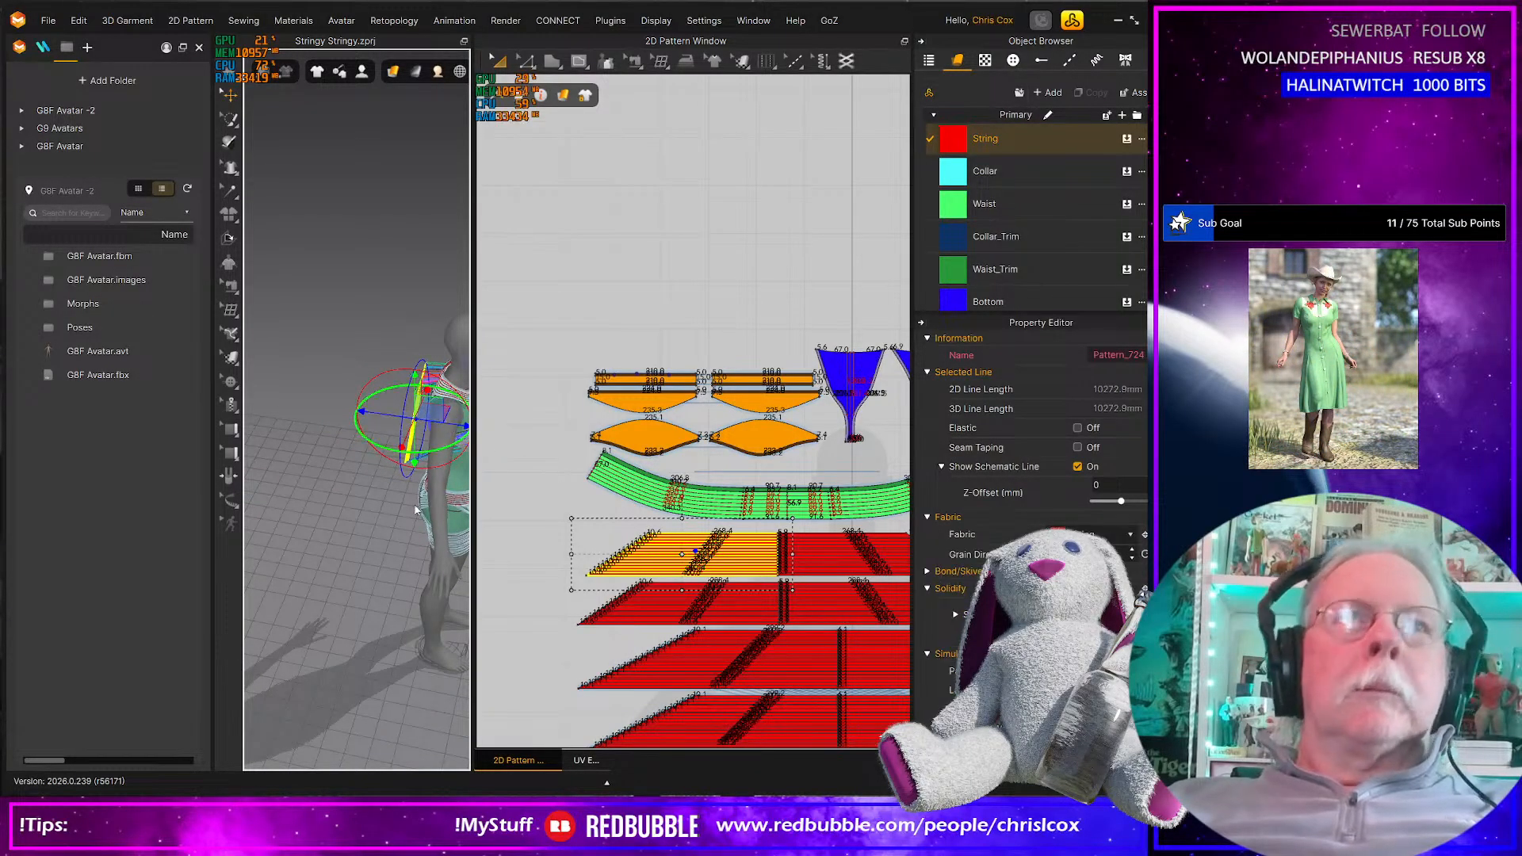
middle_click_drag(415, 509, 295, 488)
right_click_drag(321, 503, 300, 495)
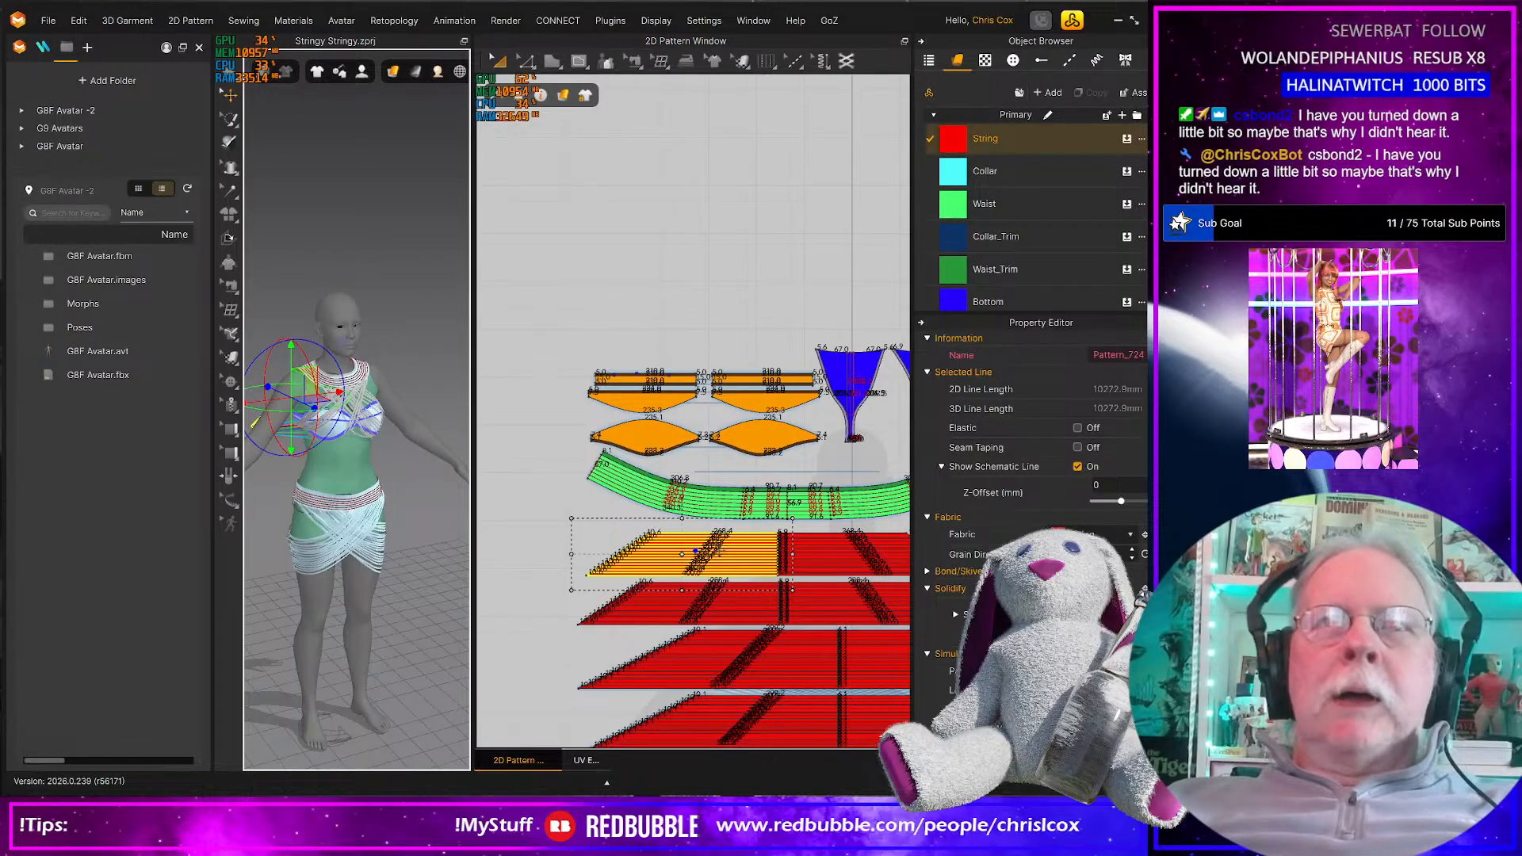
Select the right half of the top row of red strings and reset its 3D arrangement
middle_click_drag(732, 546, 600, 528)
left_click_drag(858, 564, 649, 516)
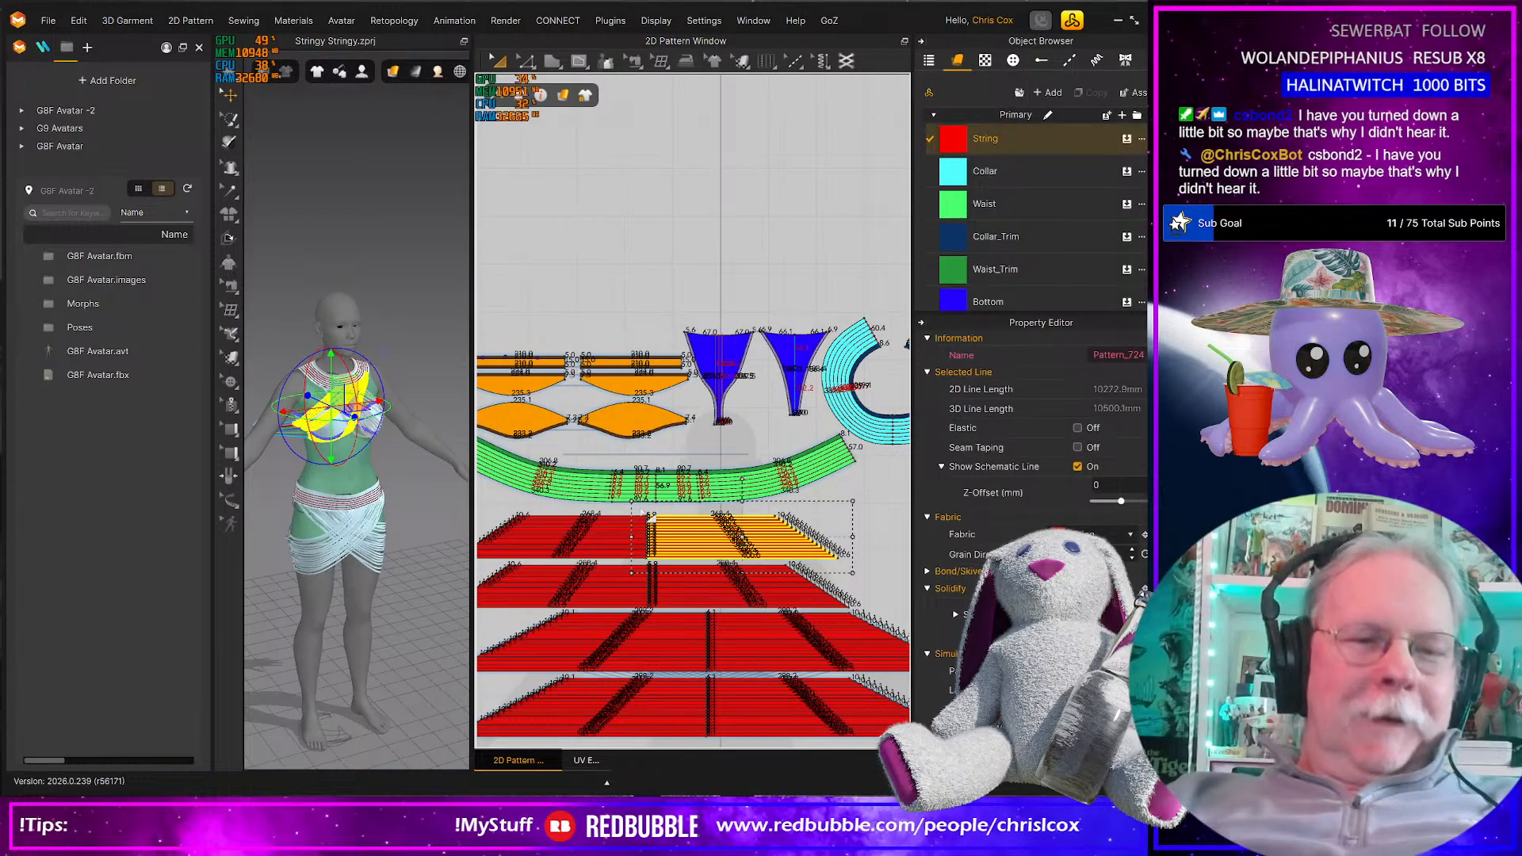
key("ctrl+f")
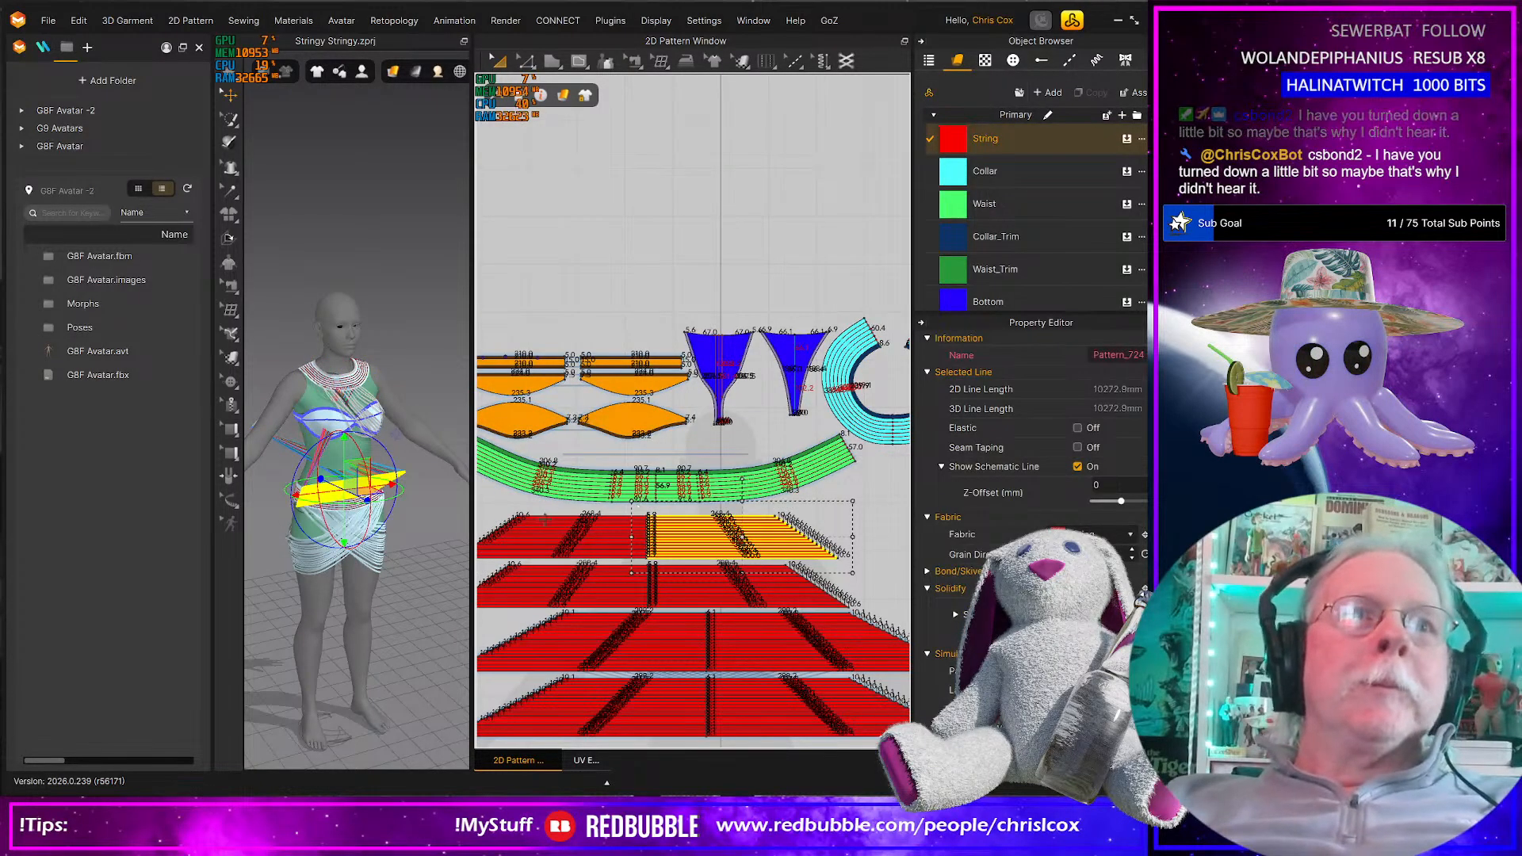
Move the right half of the top row out in front of the avatar's torso and turn it upright
left_click_drag(321, 517, 326, 524)
right_click_drag(326, 524, 329, 426)
scroll(317, 429, "up", 8)
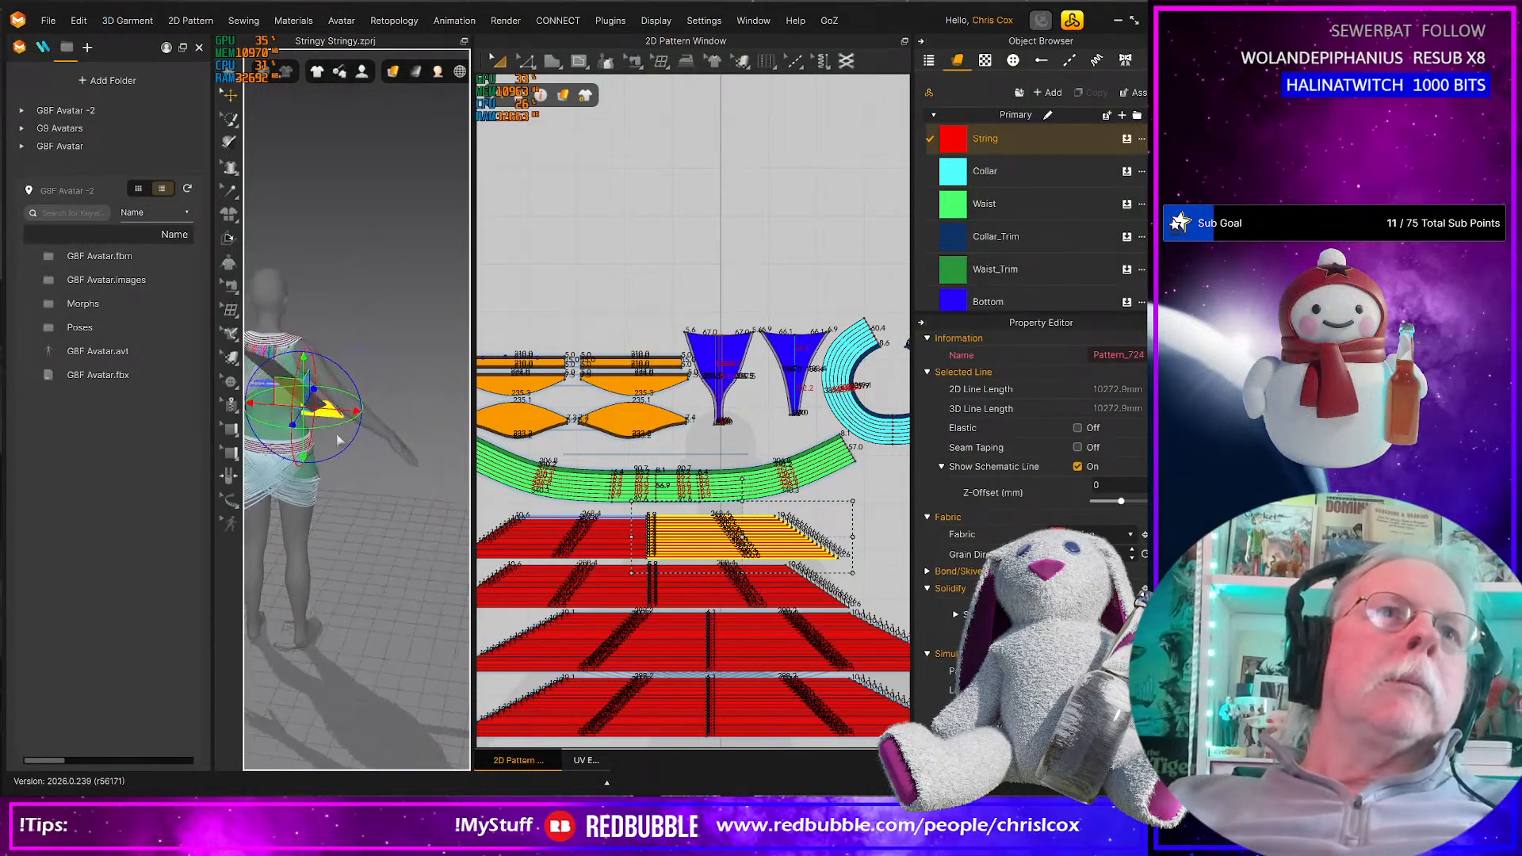
right_click_drag(289, 424, 288, 475)
middle_click_drag(286, 472, 125, 448)
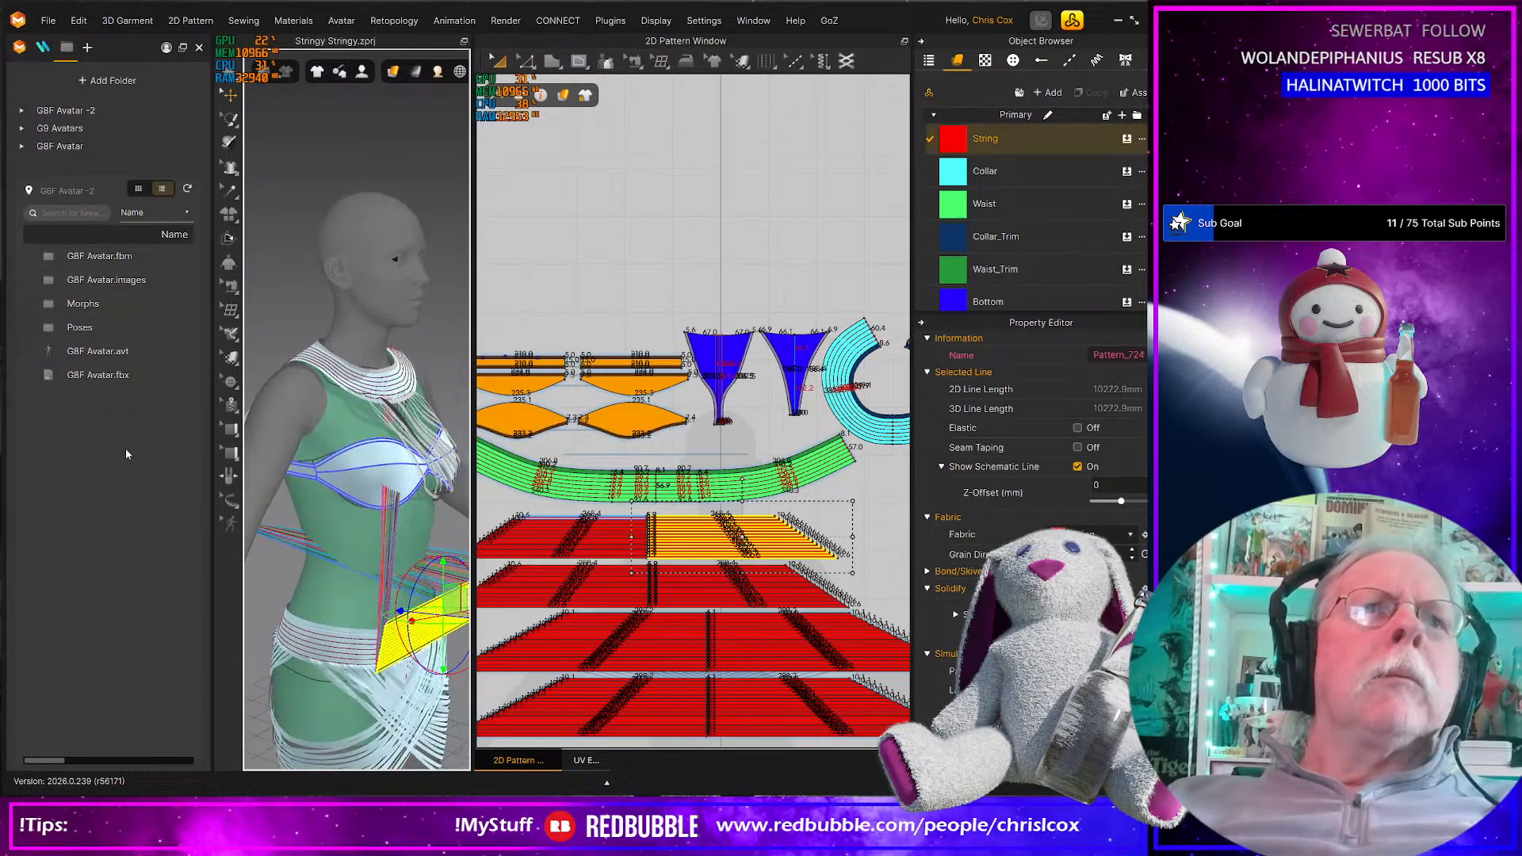
right_click_drag(407, 529, 341, 534)
middle_click_drag(388, 537, 452, 497)
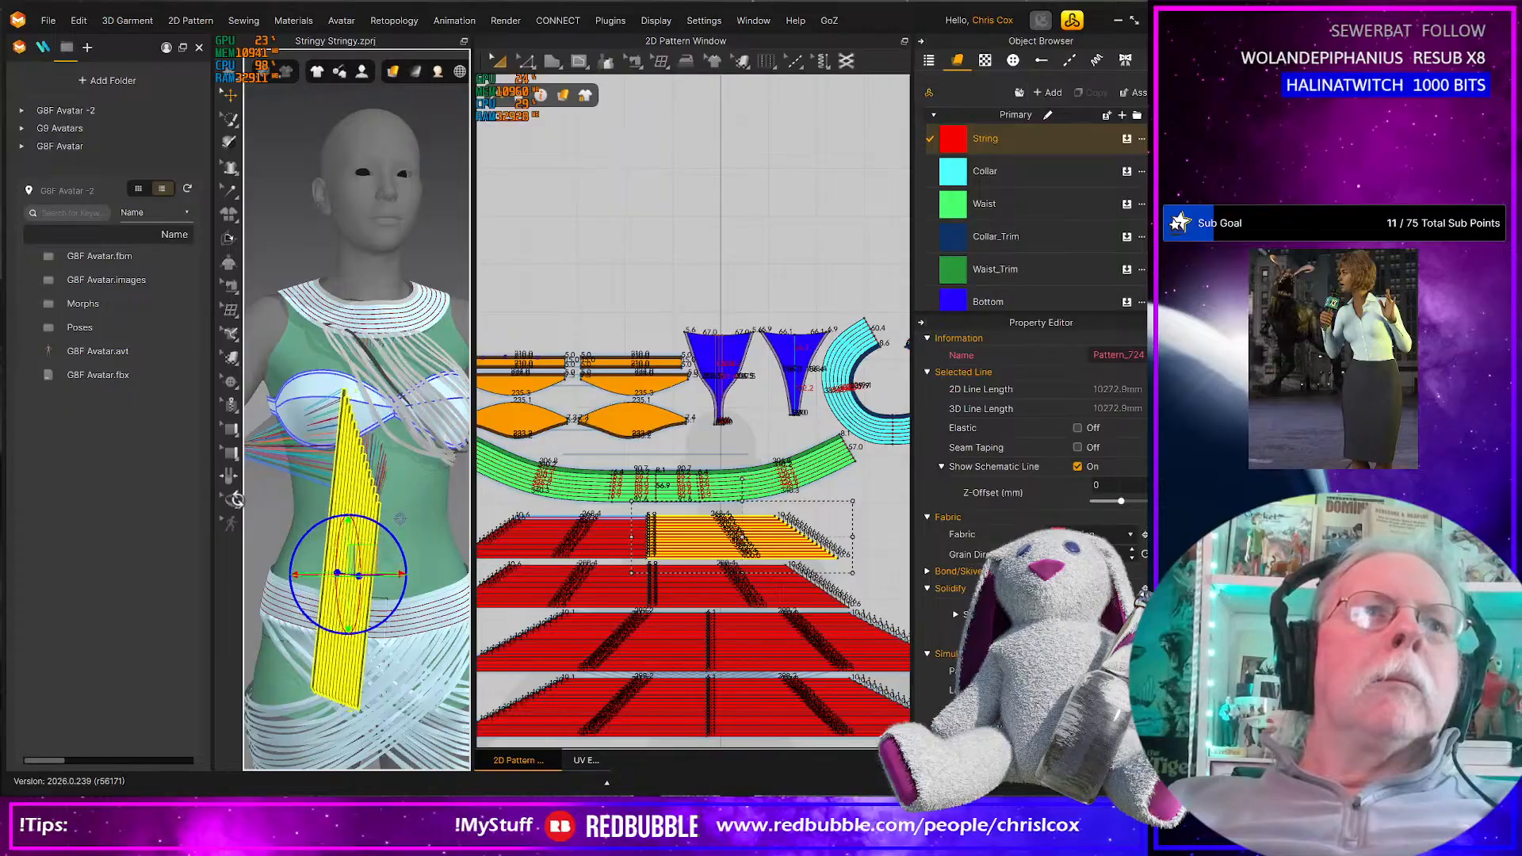
Tilt the right half of the top row so it runs diagonally across the front of the waist and hips
right_click_drag(288, 501, 353, 523)
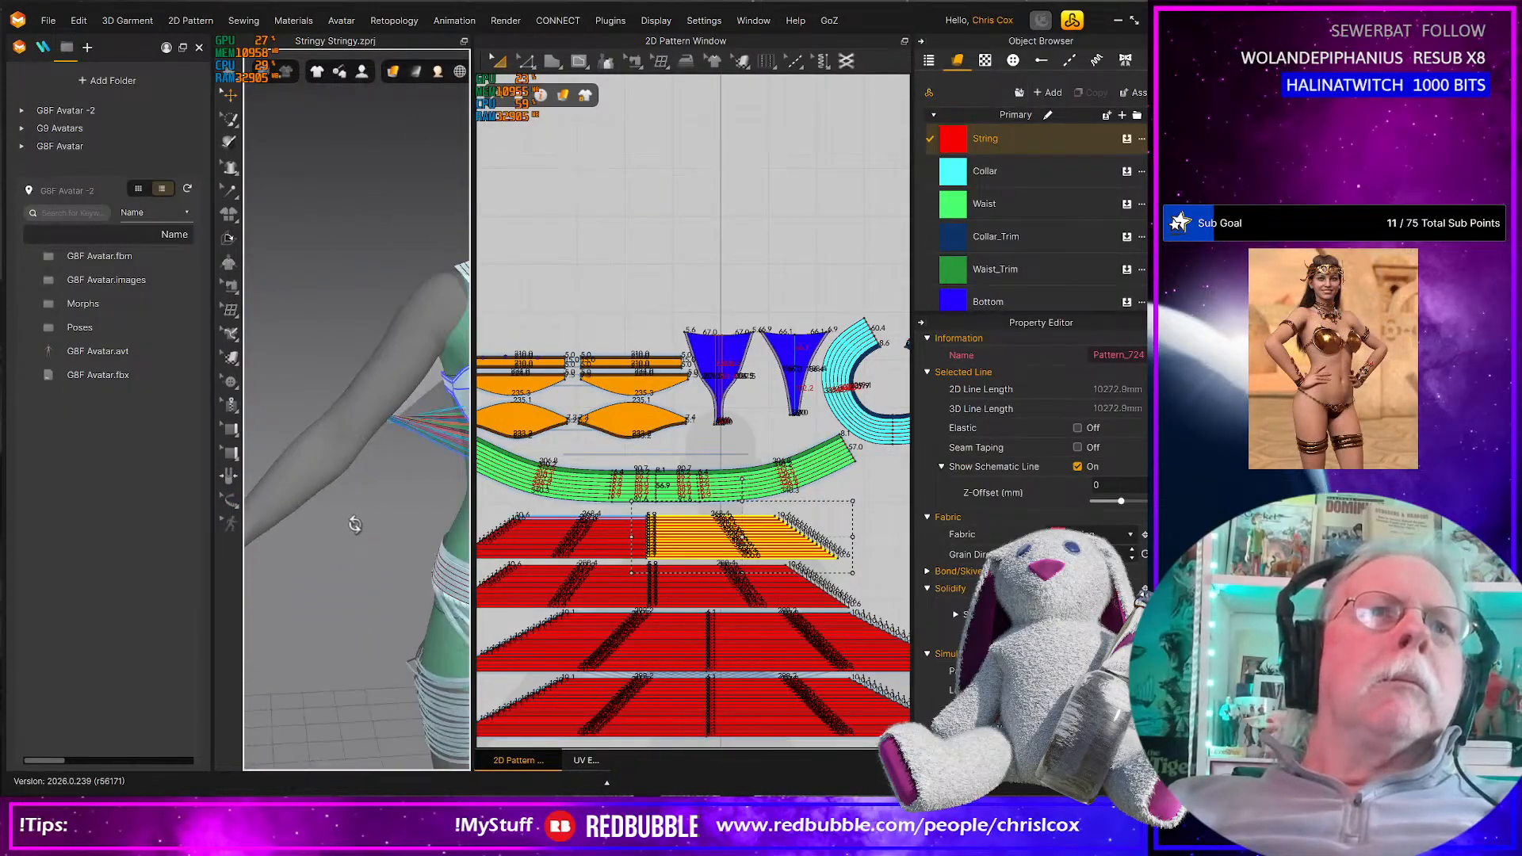
middle_click_drag(354, 523, 197, 525)
mouse_move(342, 517)
right_mouse_down()
mouse_move(254, 526)
mouse_move(334, 516)
right_mouse_up()
scroll(334, 516, "up", 5)
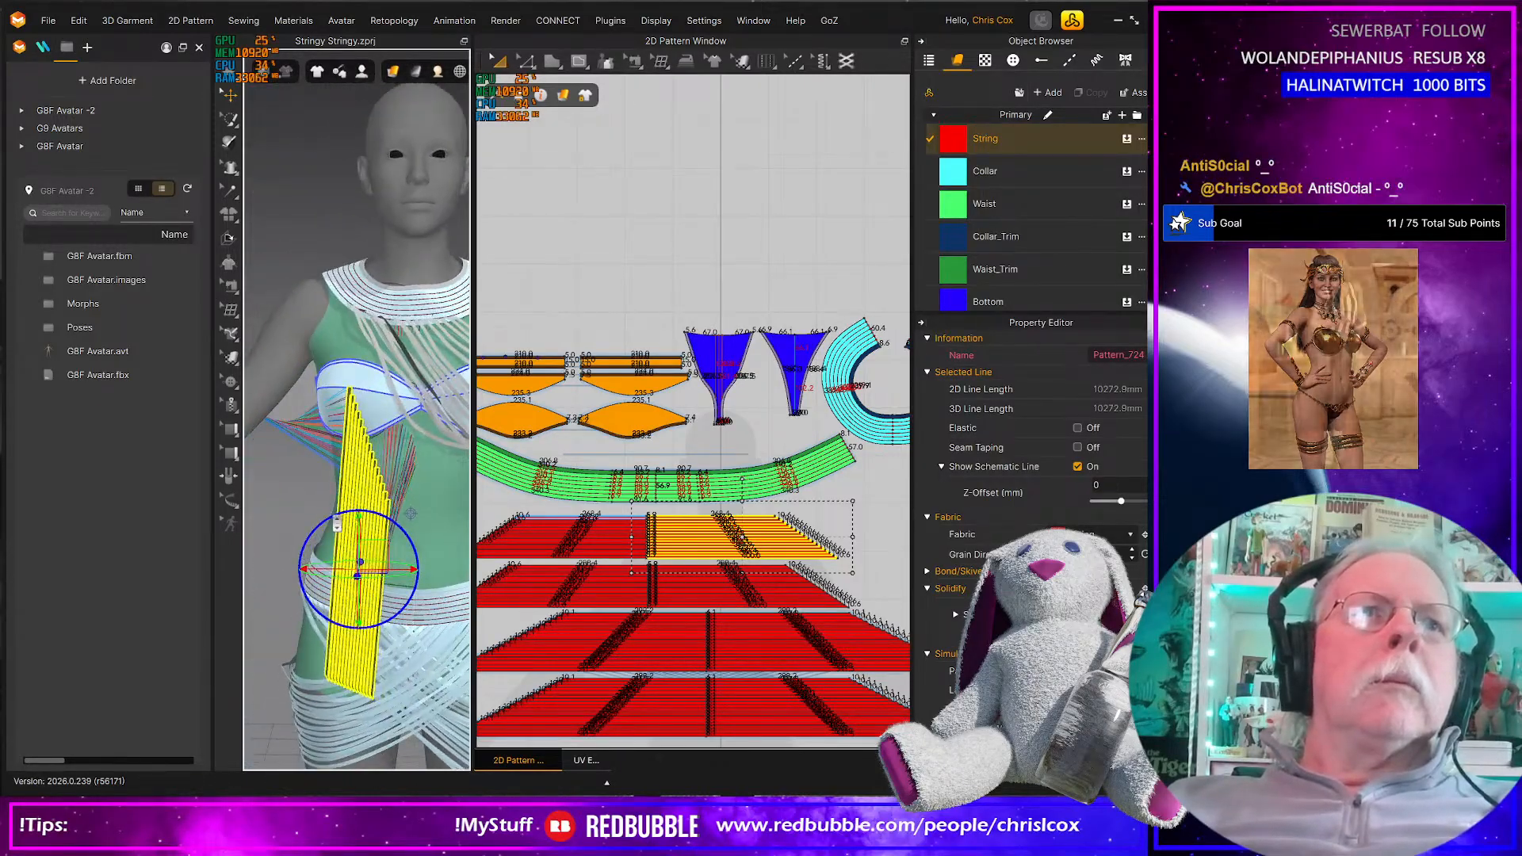
scroll(335, 520, "down", 5)
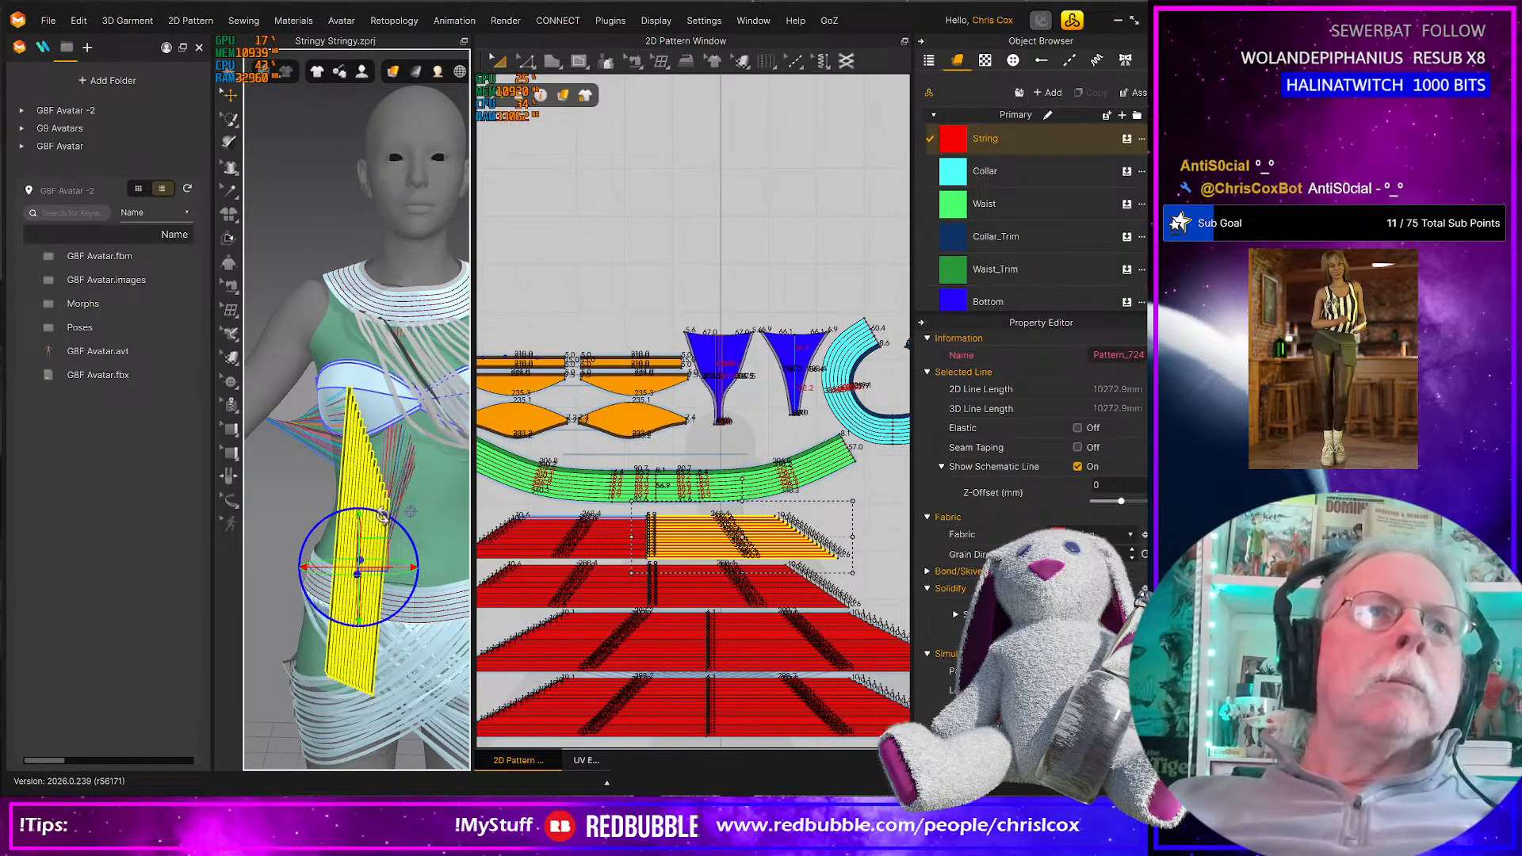
left_click_drag(383, 515, 326, 585)
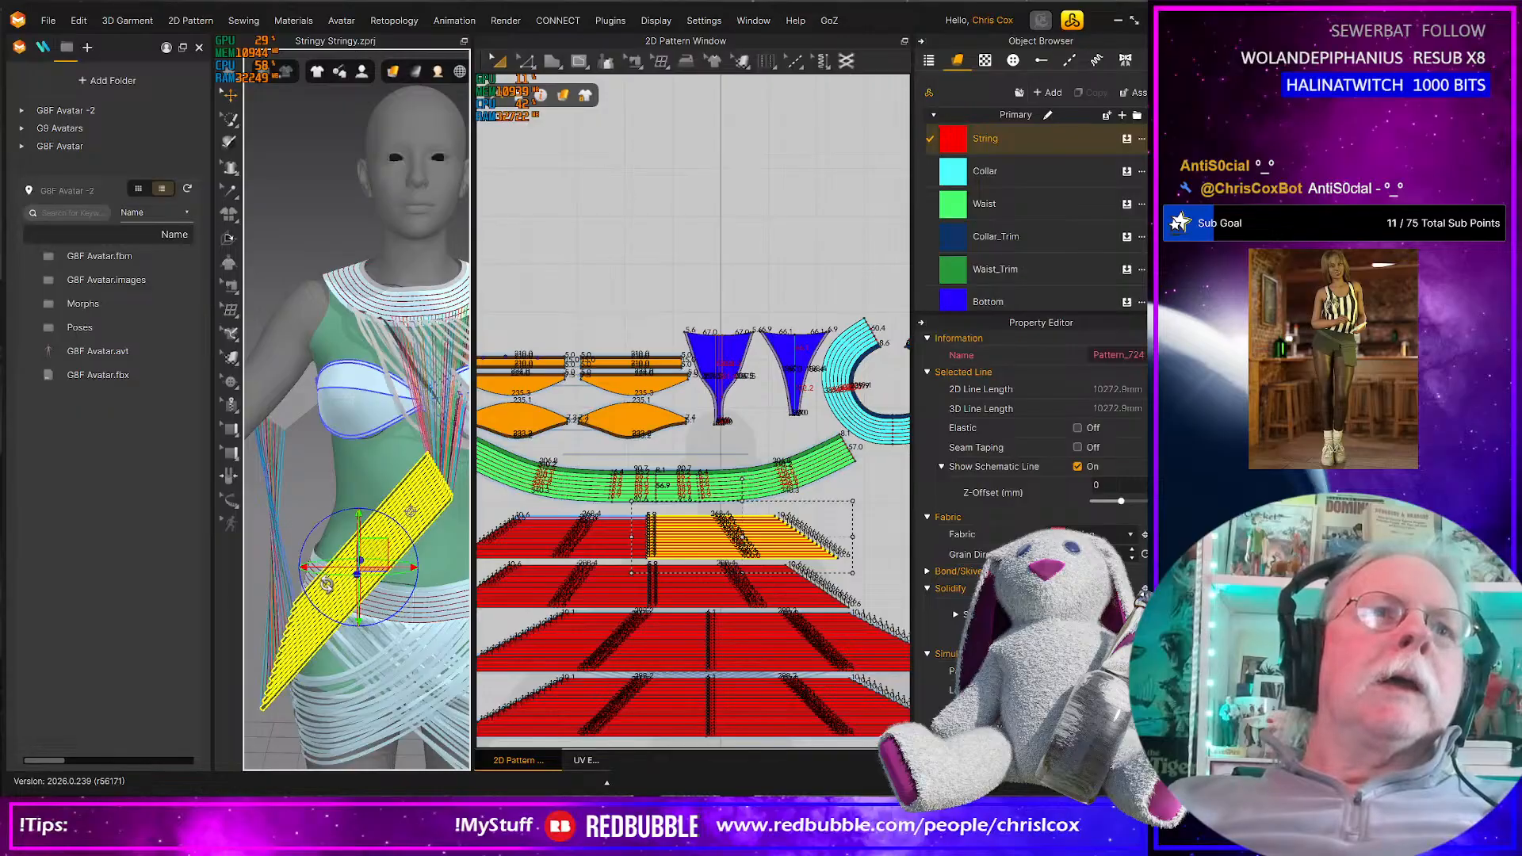
right_click_drag(326, 585, 567, 570)
scroll(574, 568, "down", 1)
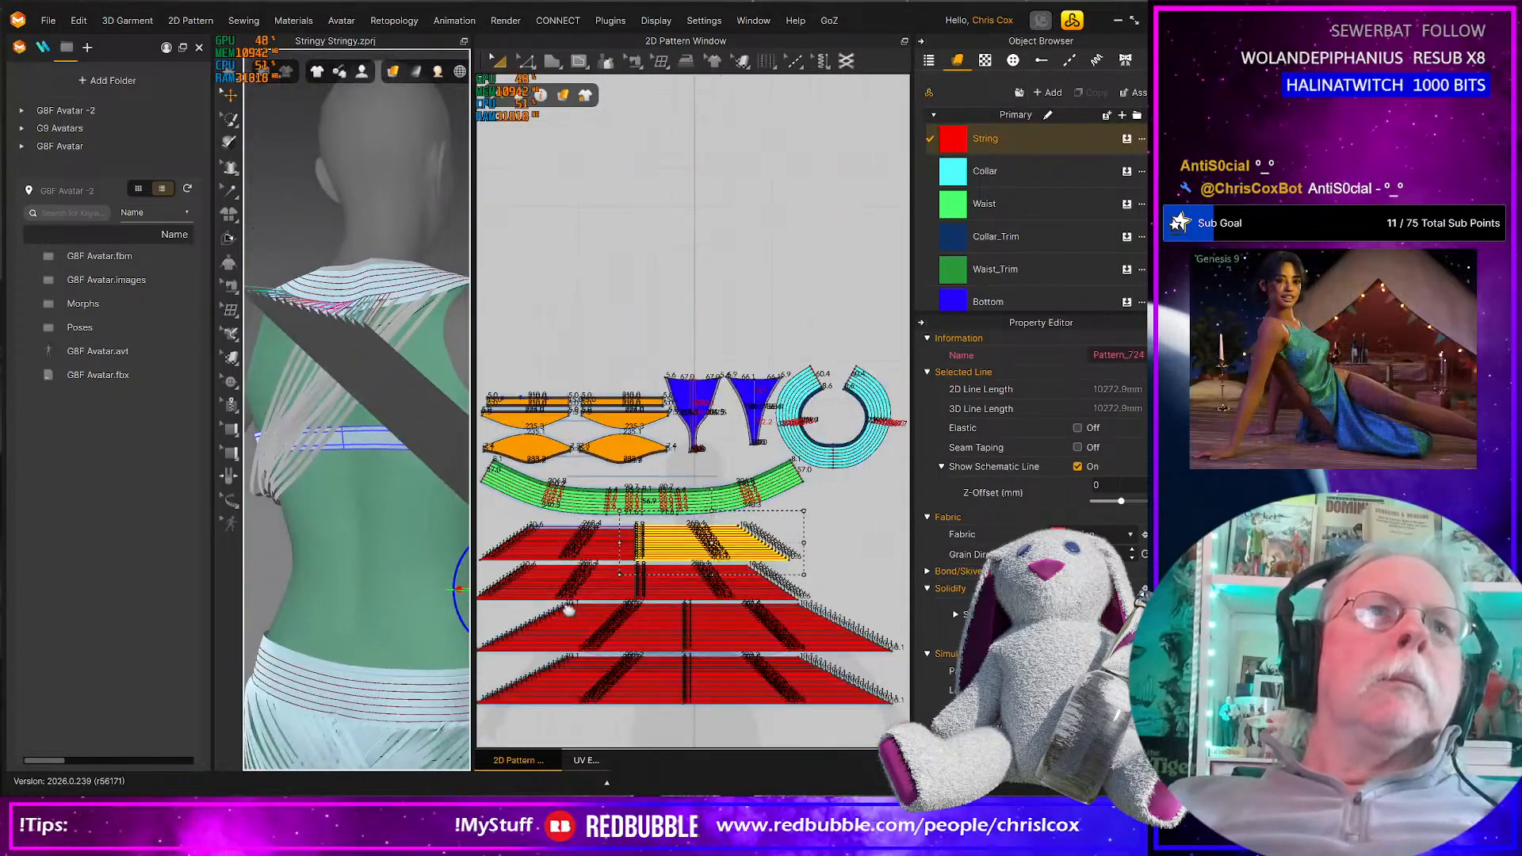
middle_click_drag(447, 482, 432, 507)
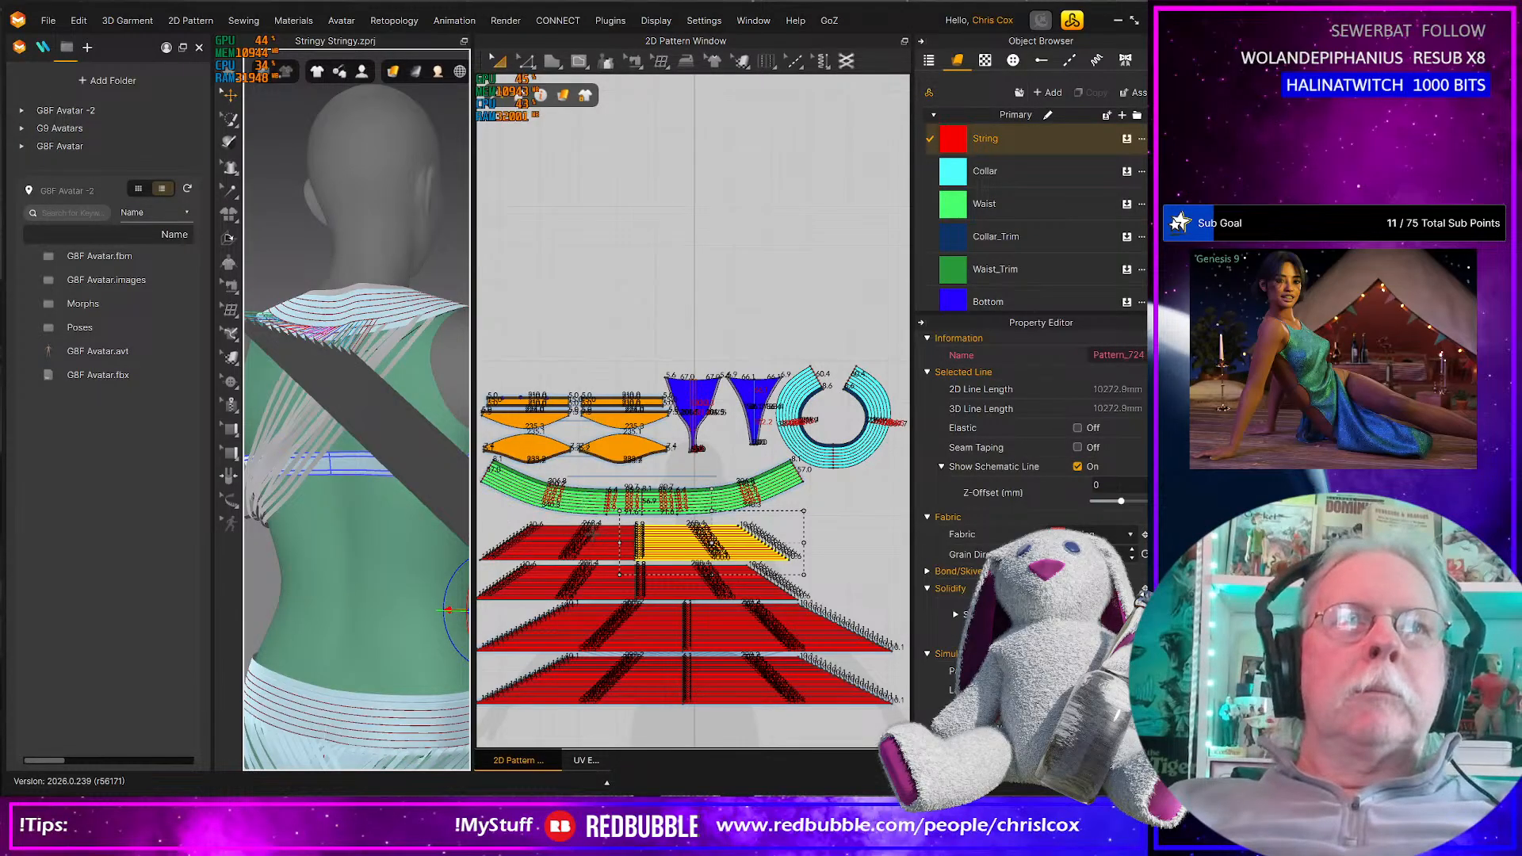
Select only the left half of the top row of strings, leaving out the row beneath it
middle_click_drag(537, 536, 627, 540)
left_click_drag(539, 561, 741, 529)
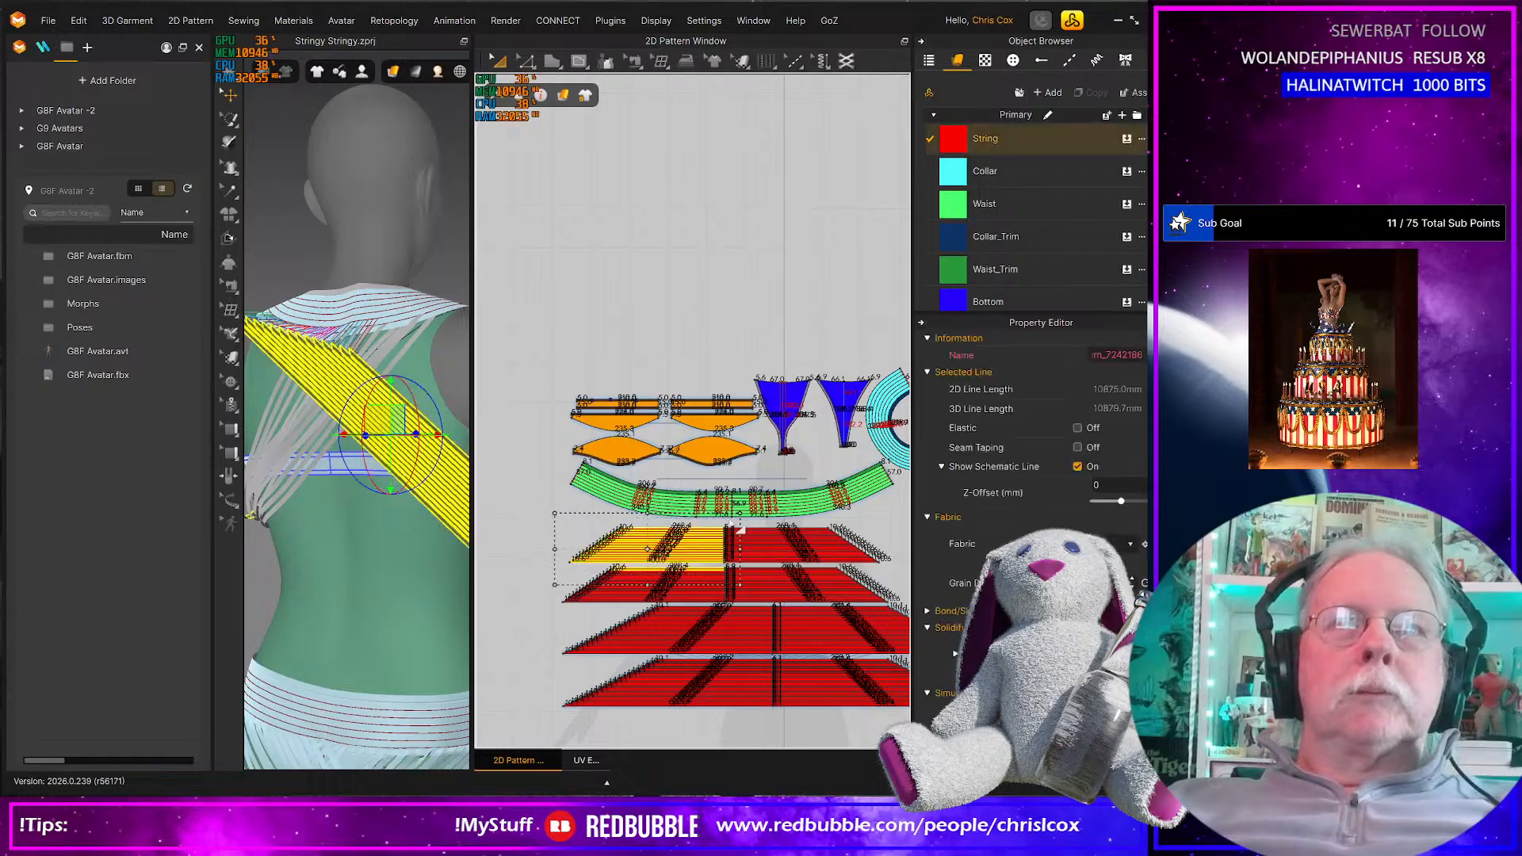
scroll(717, 541, "up", 4)
middle_click_drag(835, 538, 909, 527)
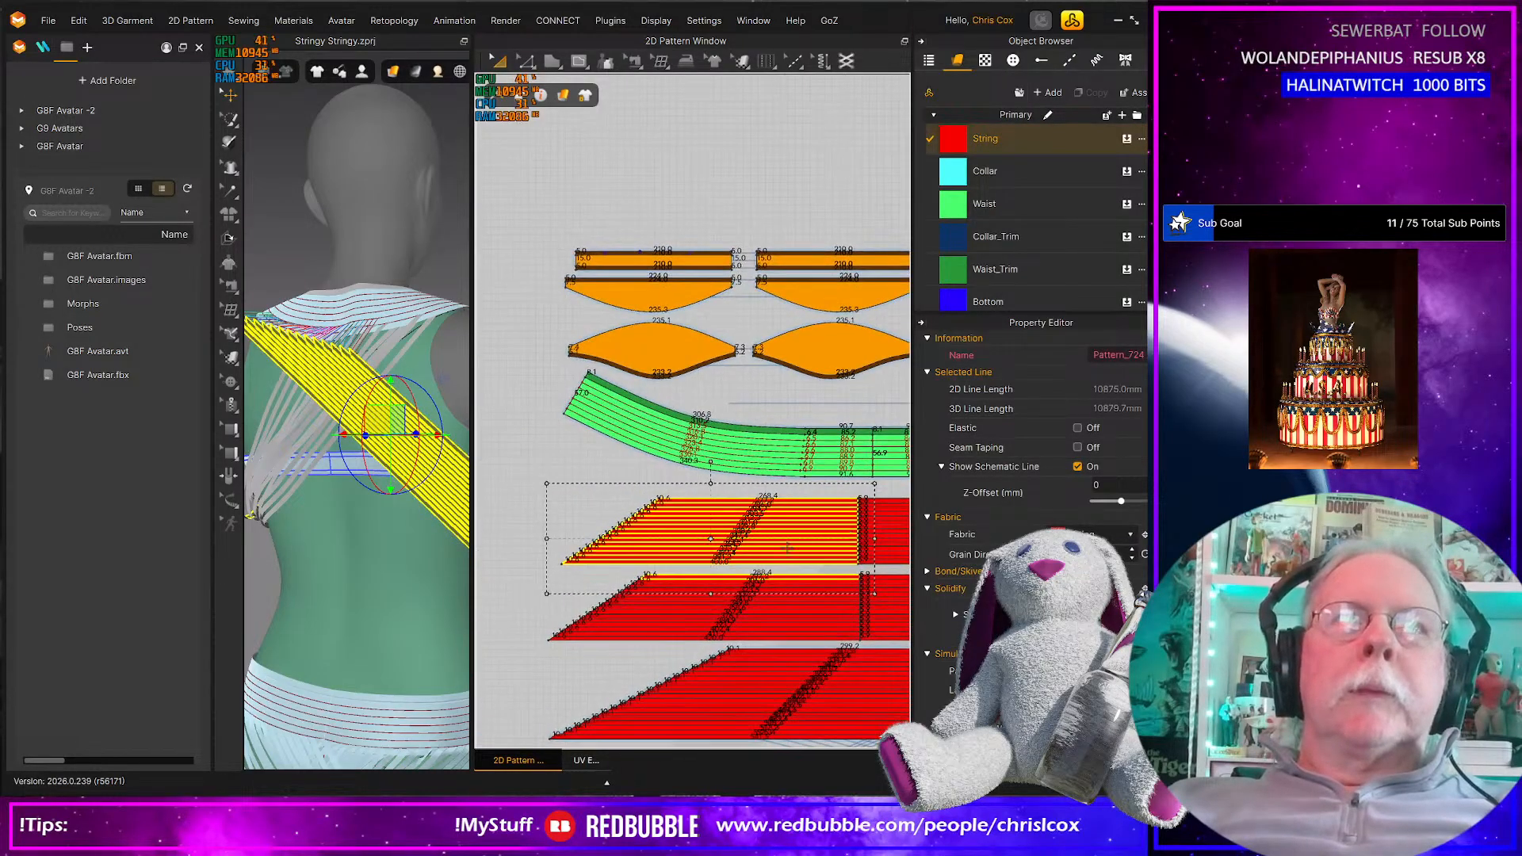
left_click(534, 585)
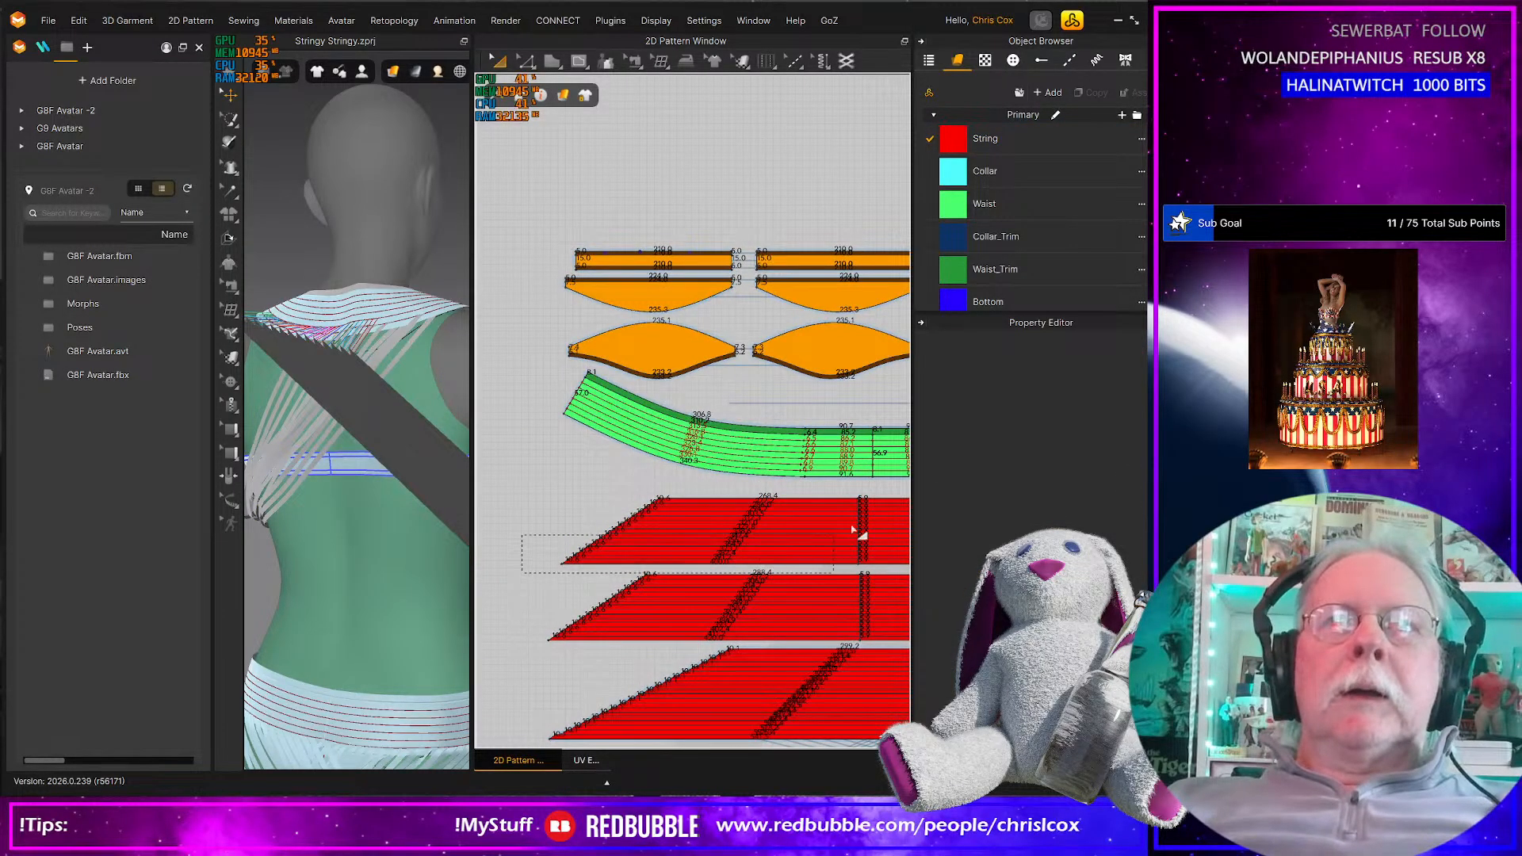
left_click_drag(853, 529, 870, 491)
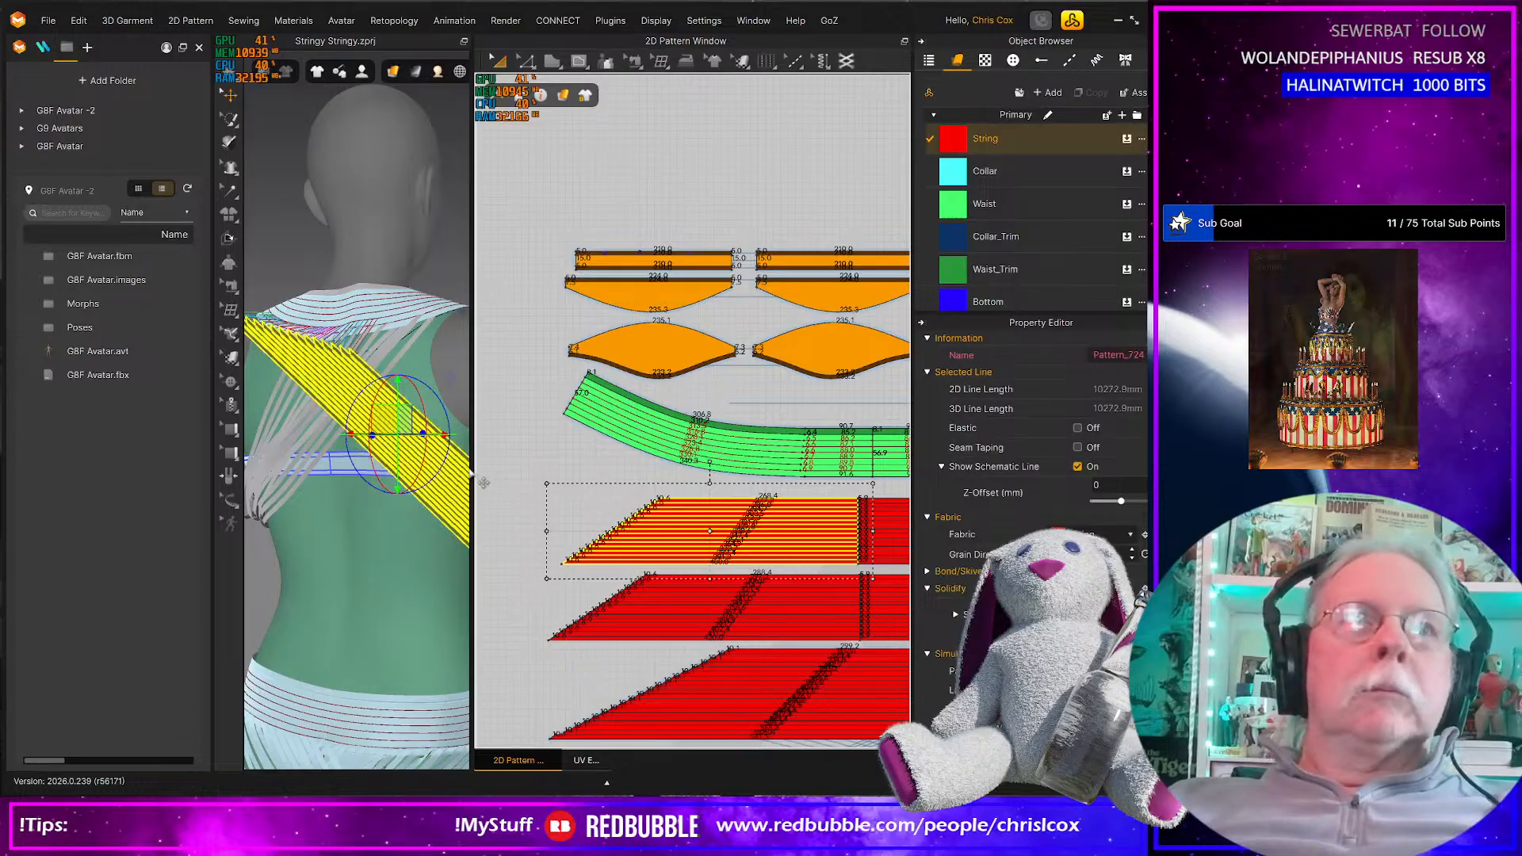
Rotate and reposition the left half of the top row so it runs steeply from the shoulder across the back
right_click_drag(467, 486, 446, 491)
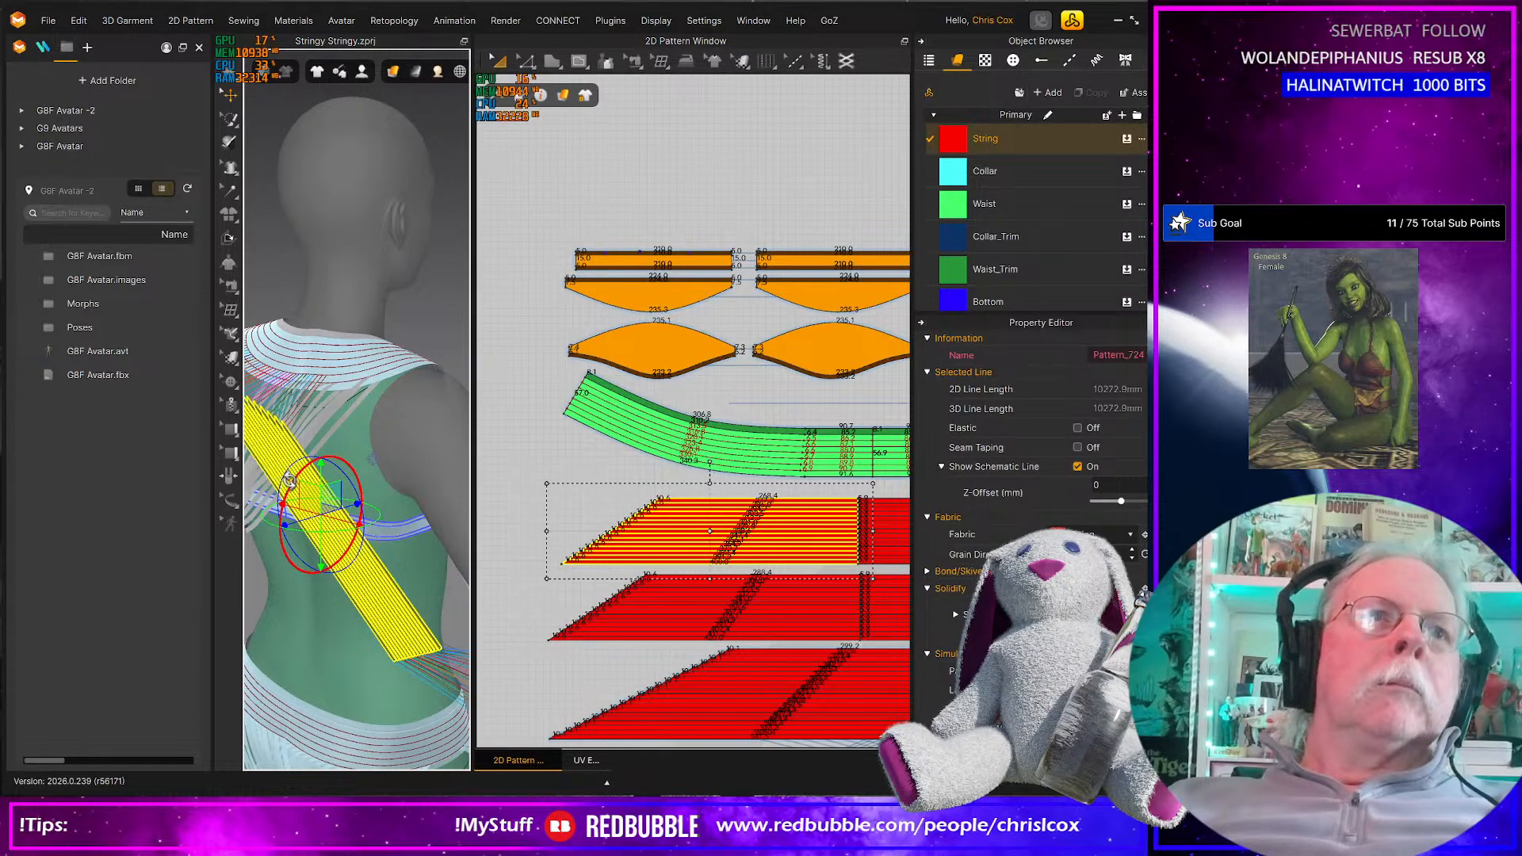
left_click_drag(289, 481, 379, 559)
right_click_drag(373, 515, 320, 468)
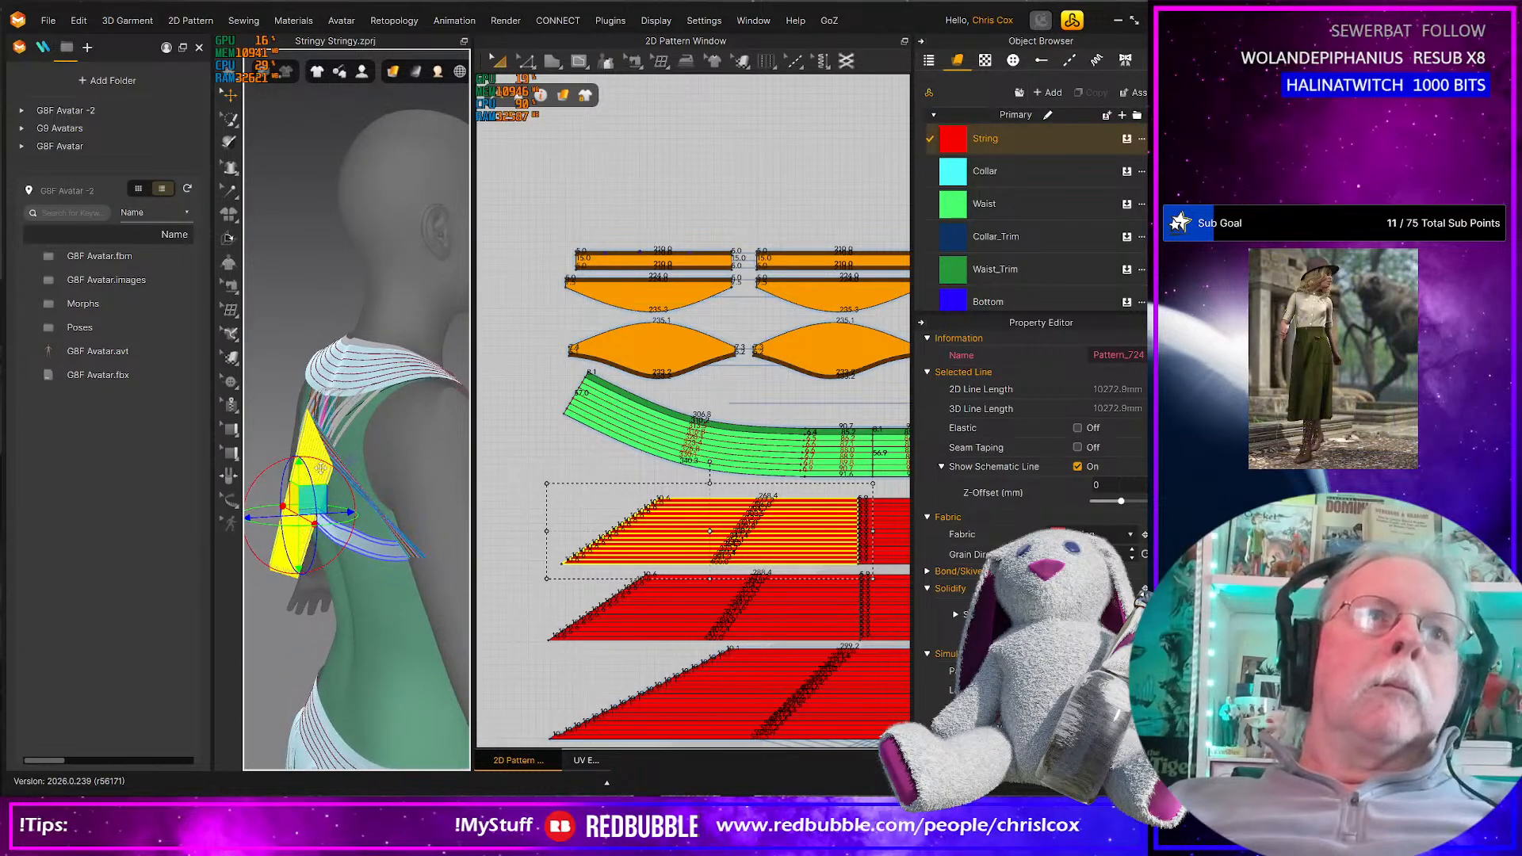
left_click_drag(323, 459, 327, 466)
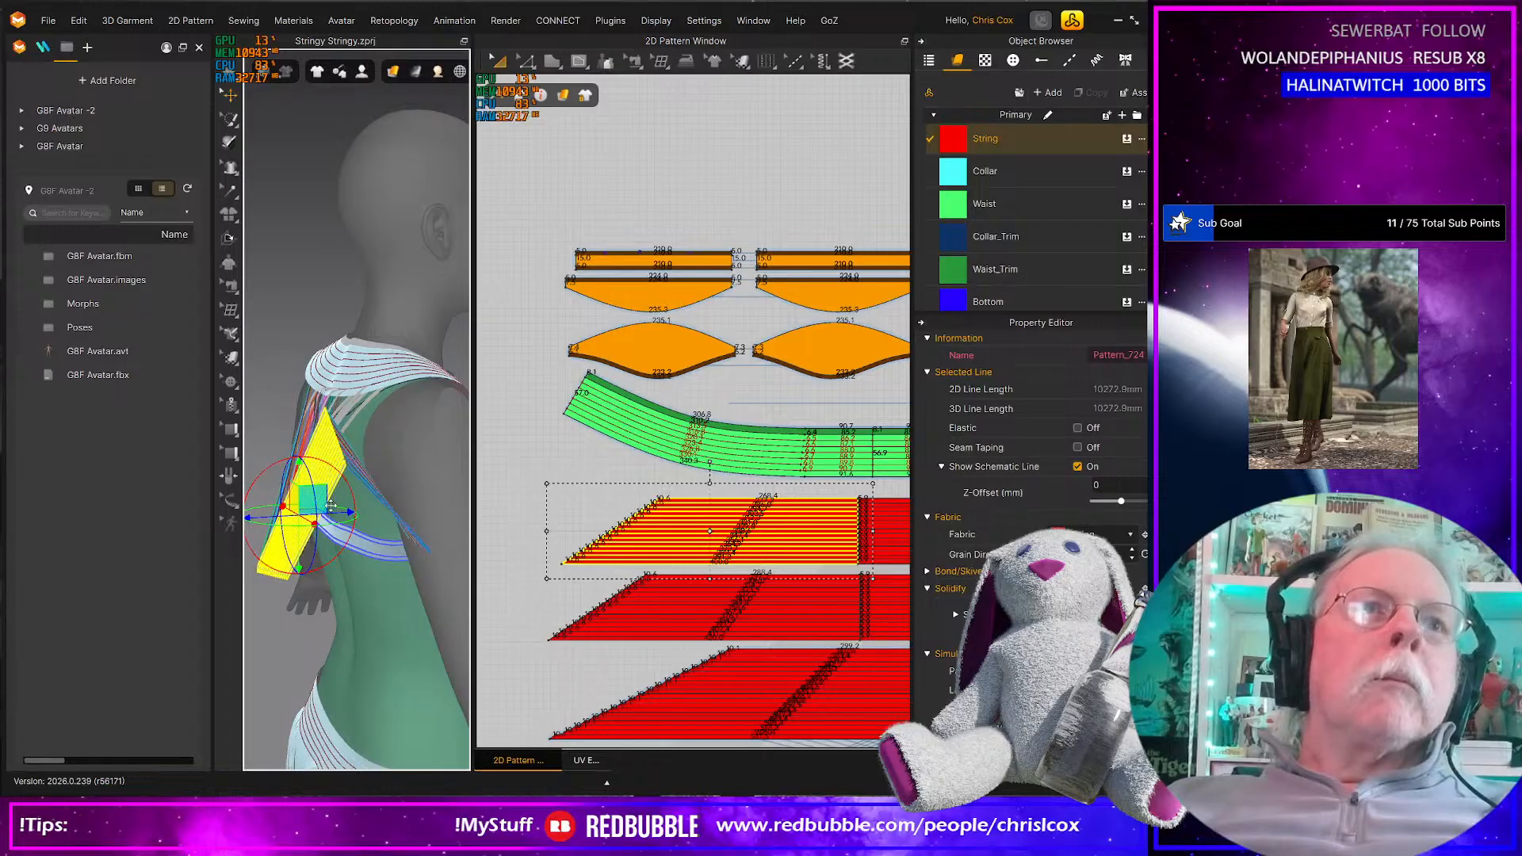
right_click_drag(331, 505, 366, 468)
left_click_drag(361, 453, 361, 527)
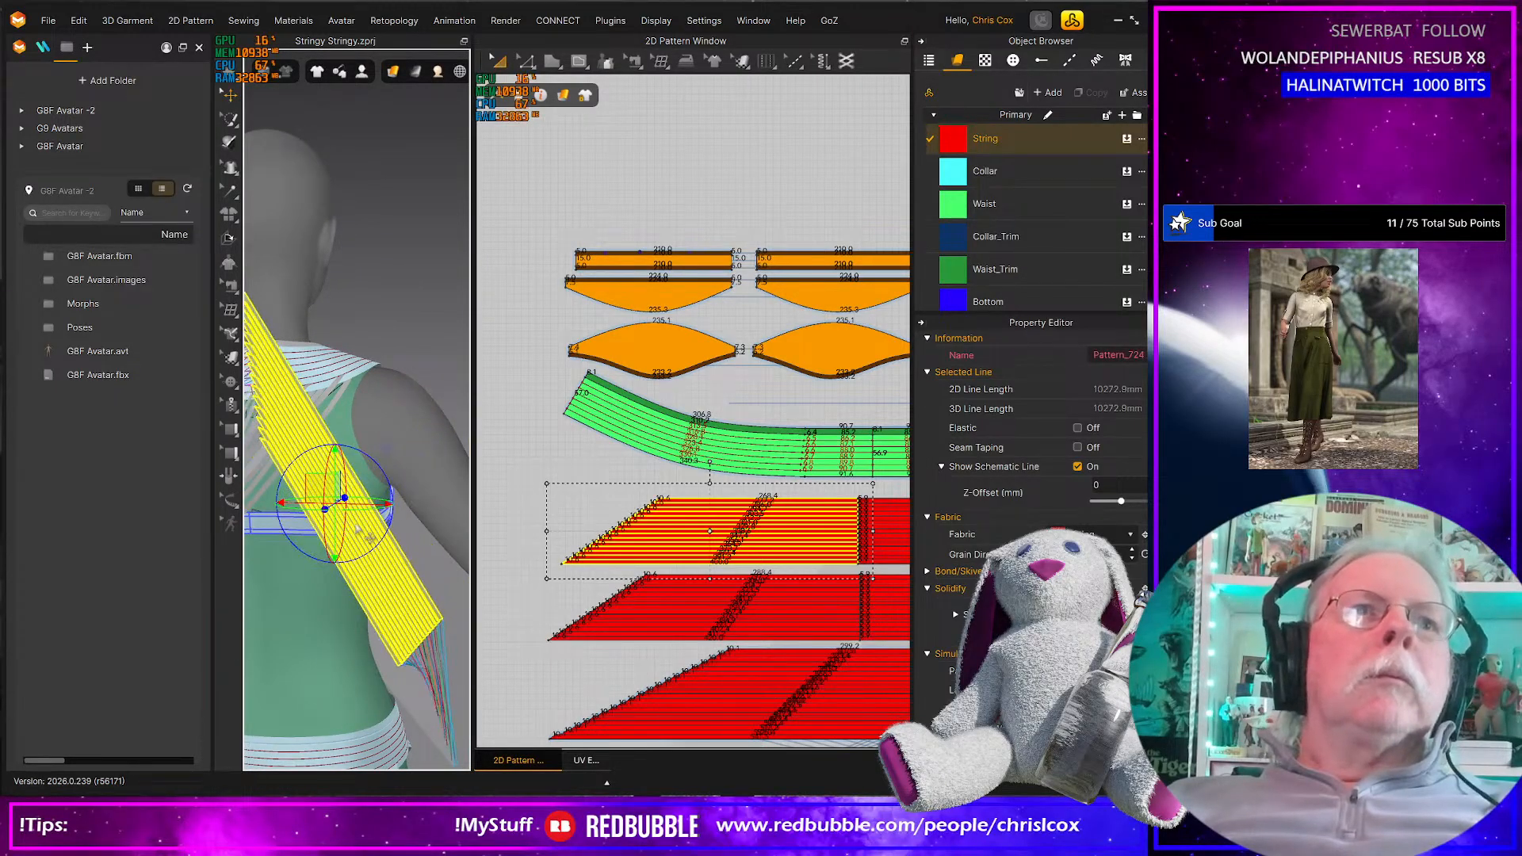
middle_click_drag(363, 531, 407, 544)
scroll(407, 544, "down", 3)
right_click_drag(408, 543, 360, 531)
scroll(788, 638, "down", 3)
Select the second row of strings with the adjoining upper strings of the third row and hide them in the 3D view
middle_click_drag(780, 636, 666, 582)
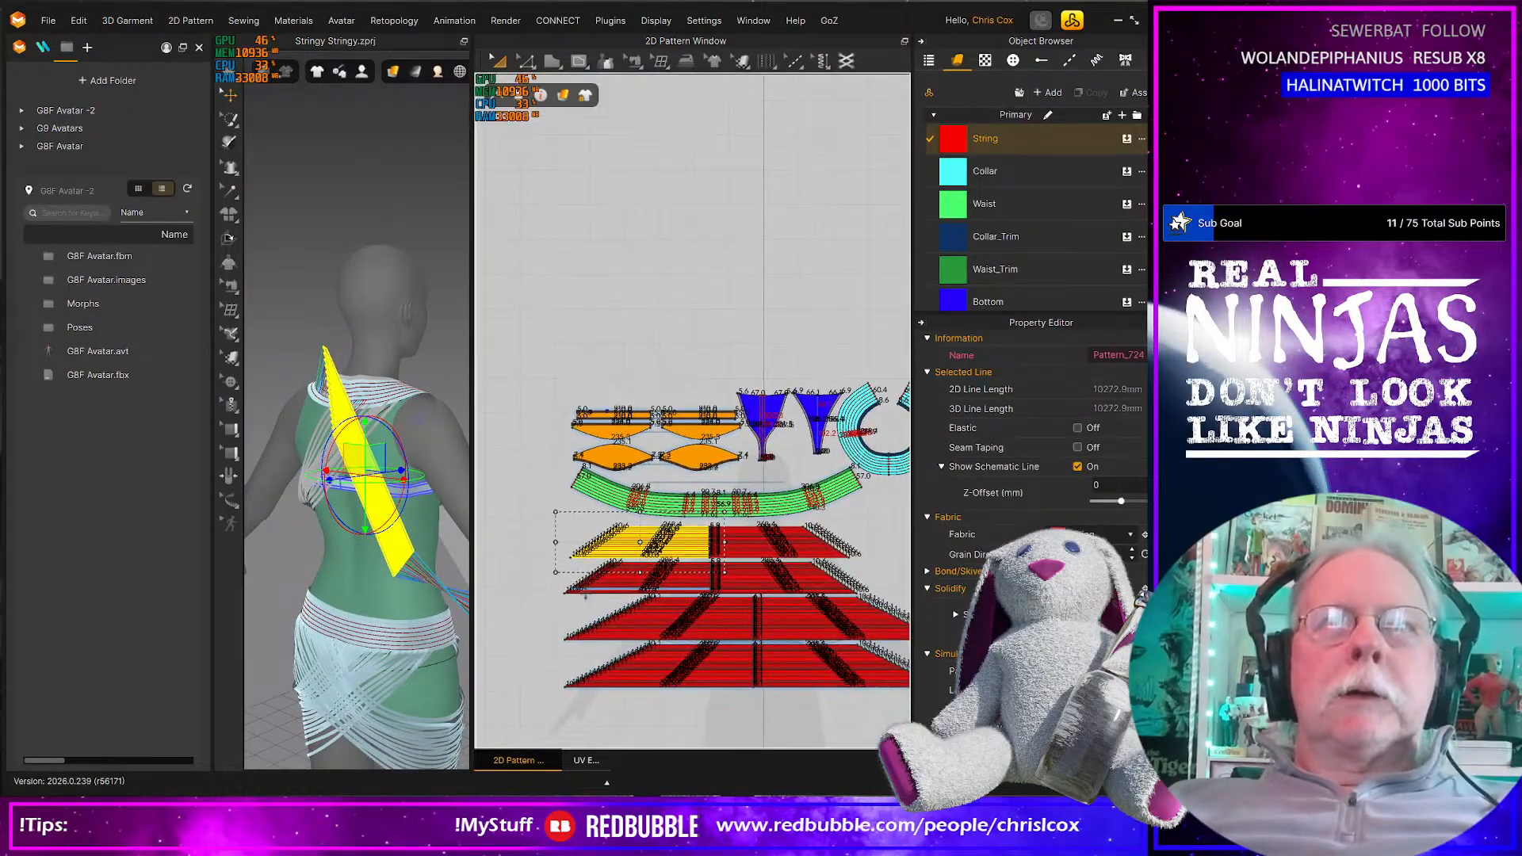
left_click_drag(543, 593, 753, 612)
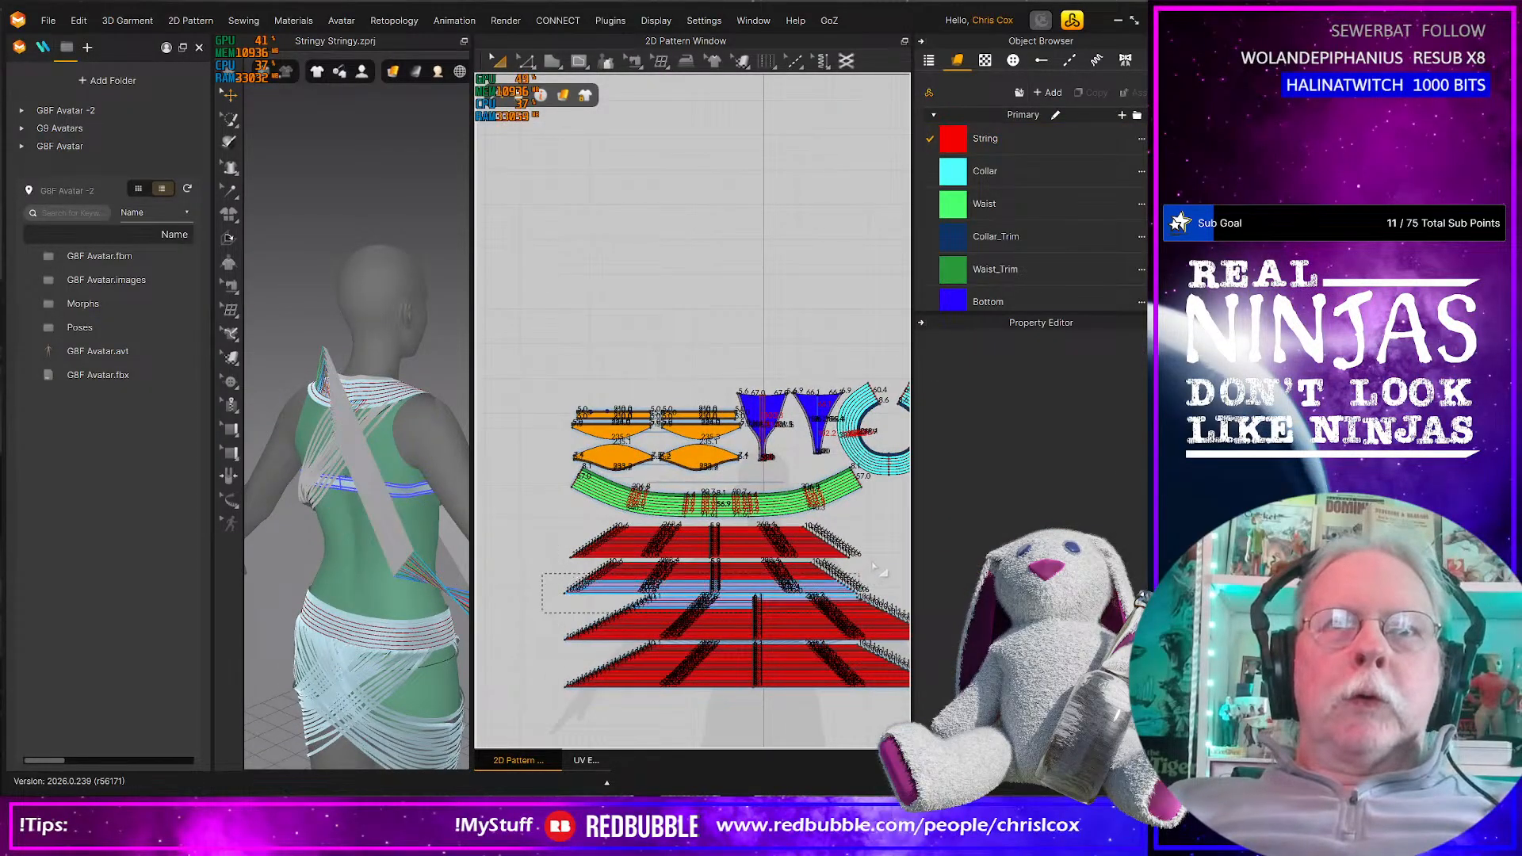
left_click_drag(874, 565, 875, 564)
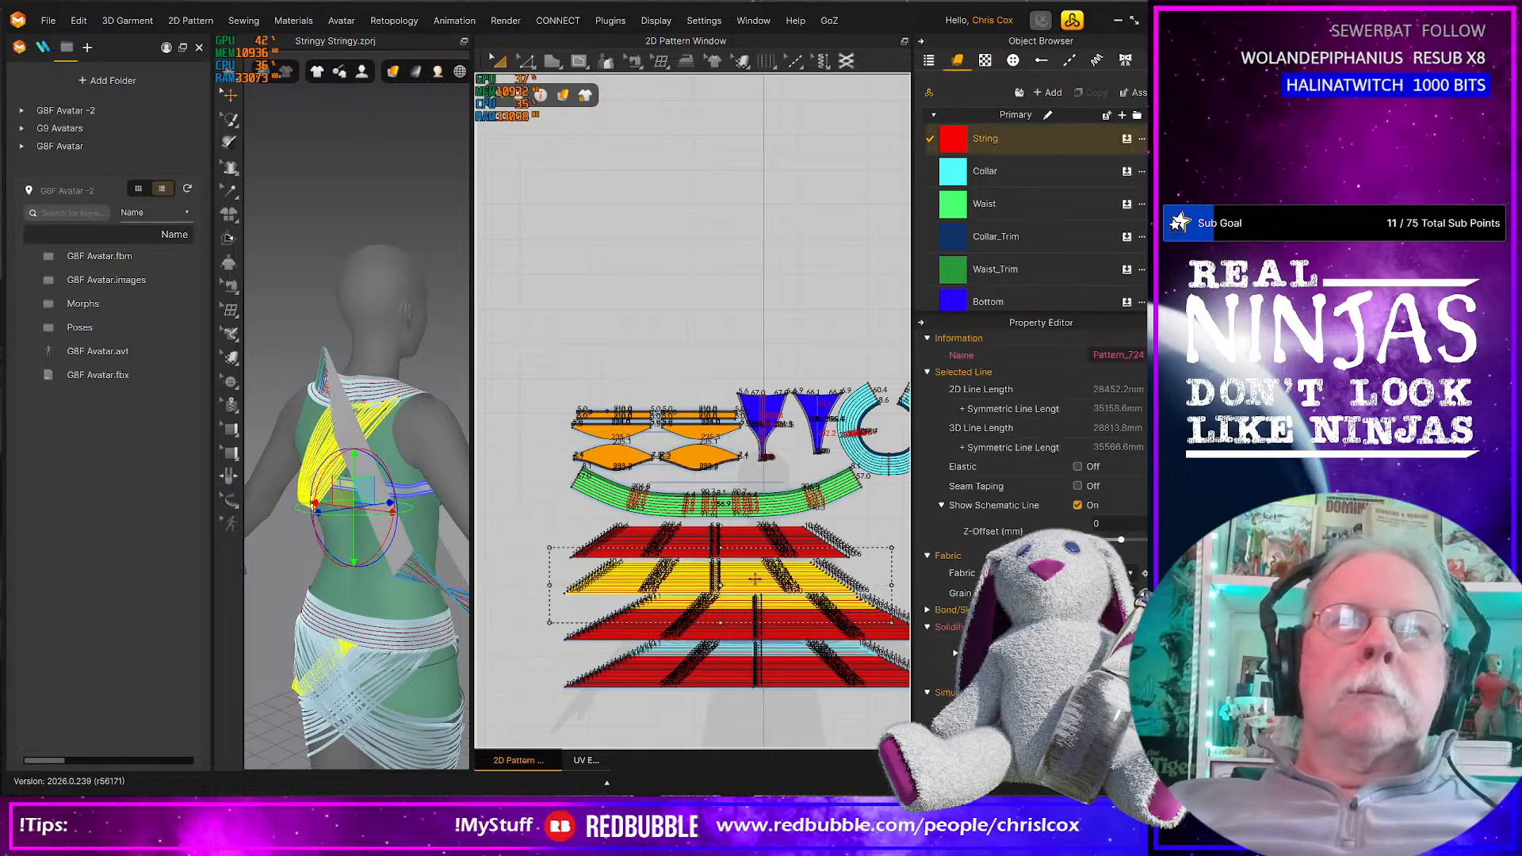
right_click(753, 579)
left_click(826, 459)
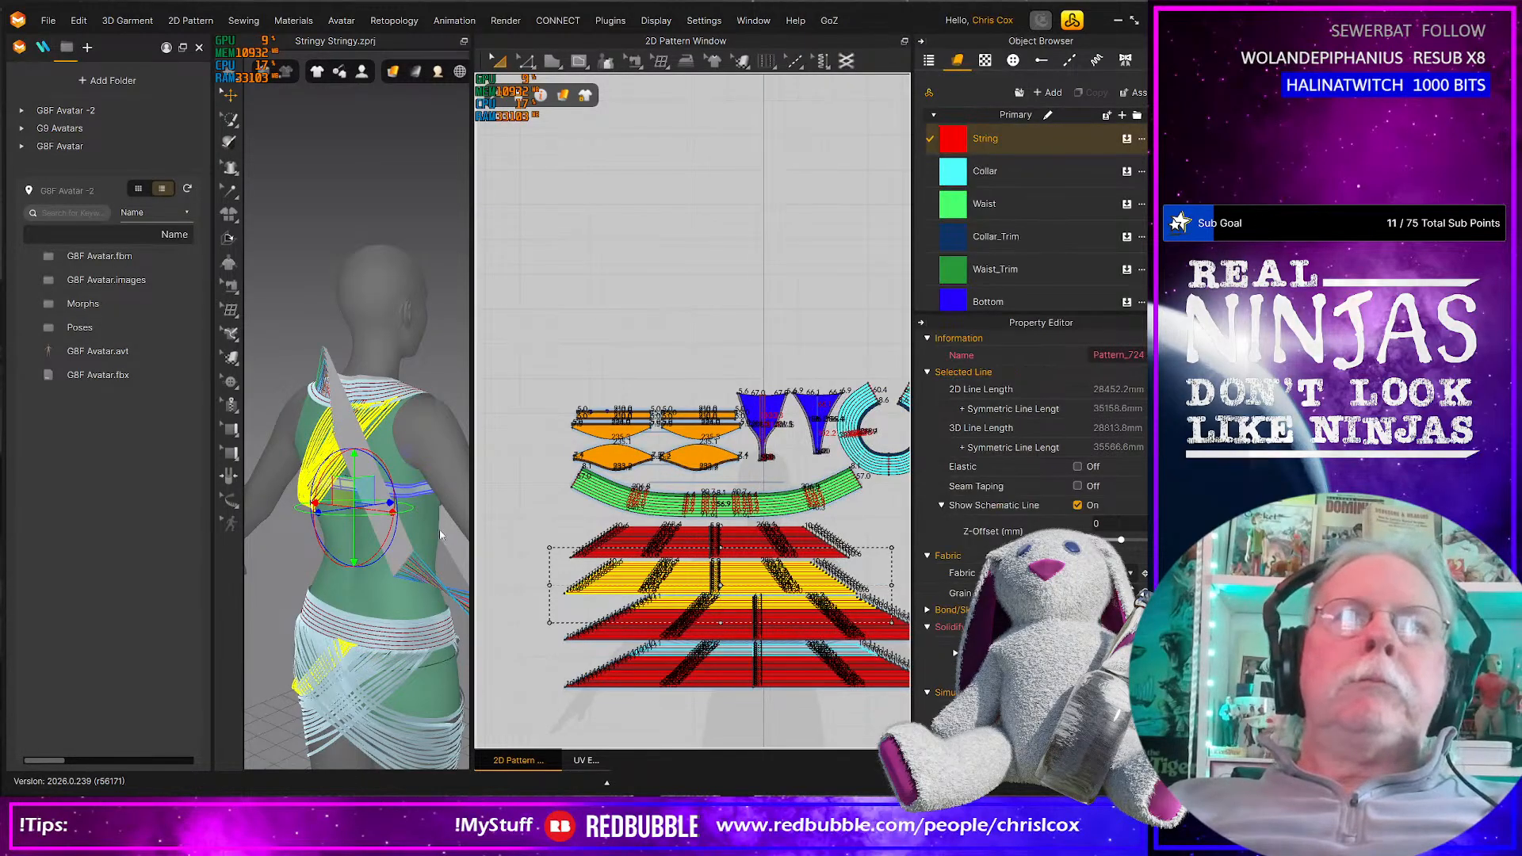
Try simulating the drape of the top row of strings over the upper body and undo the result
scroll(301, 572, "down", 2)
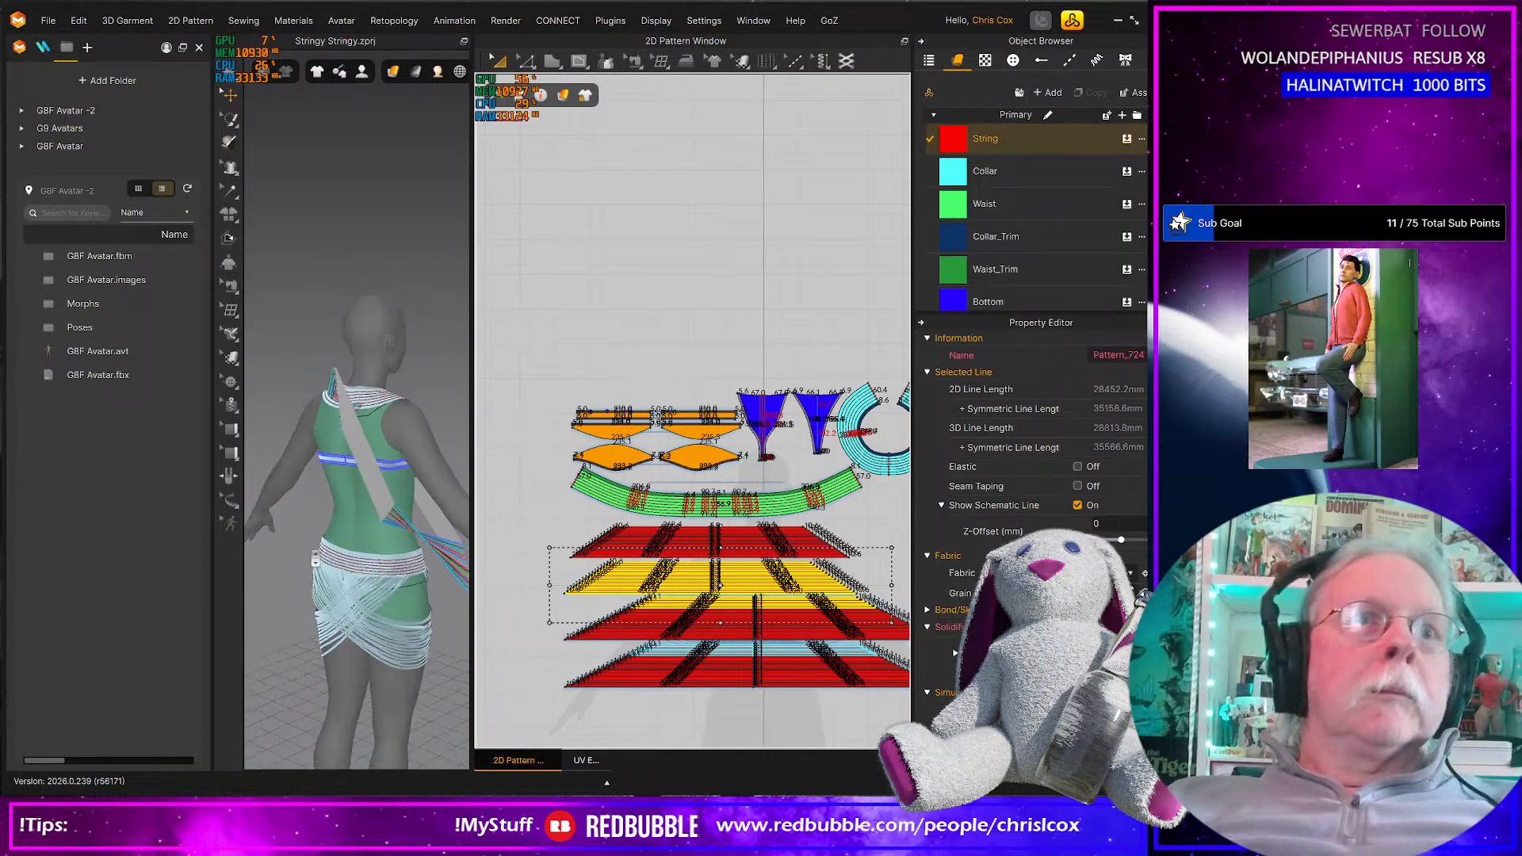
scroll(315, 553, "up", 4)
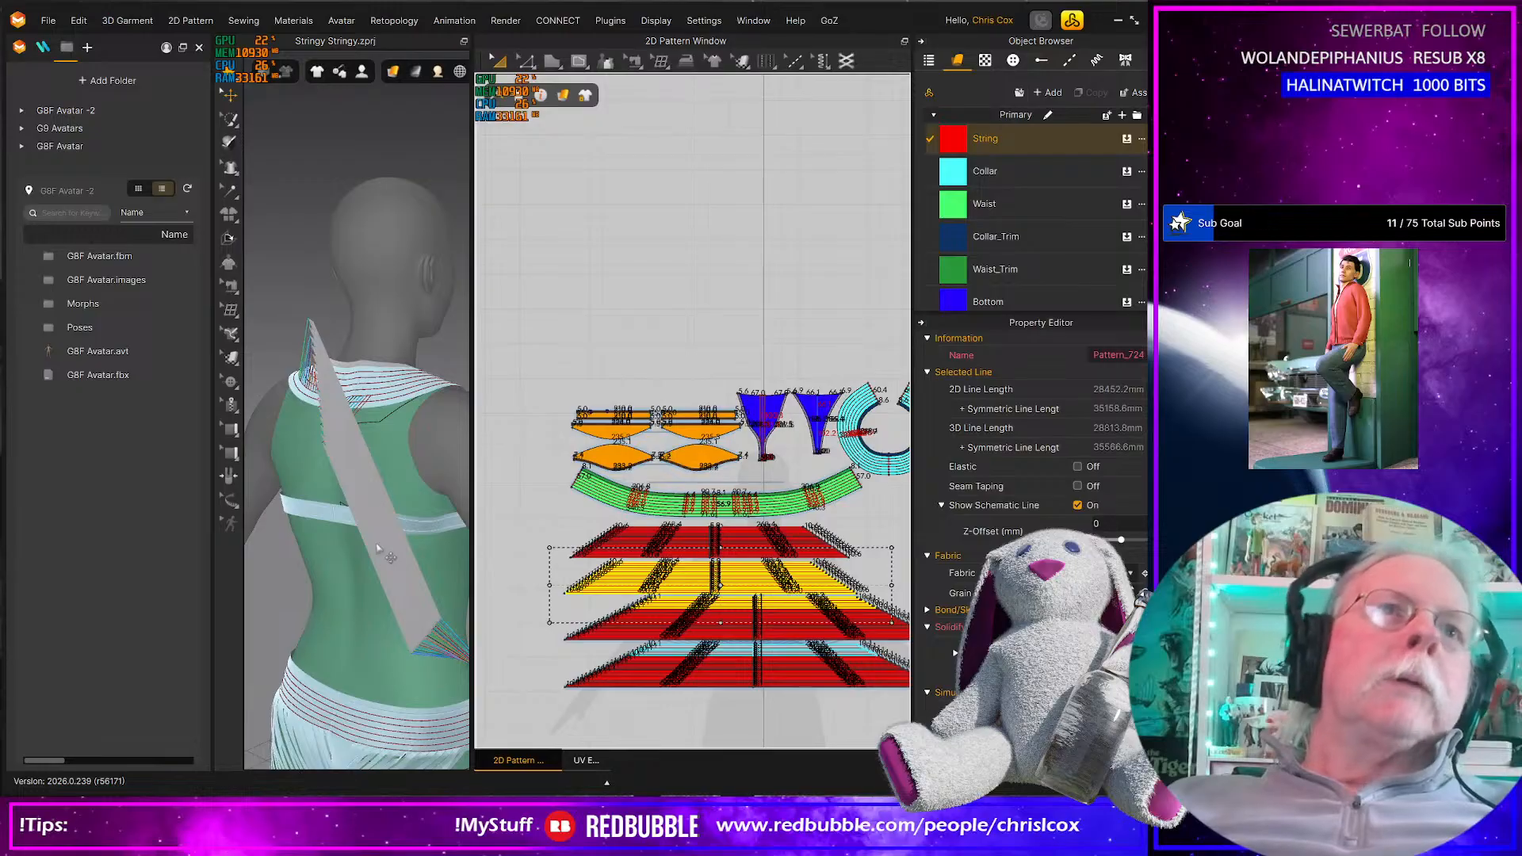
key("space")
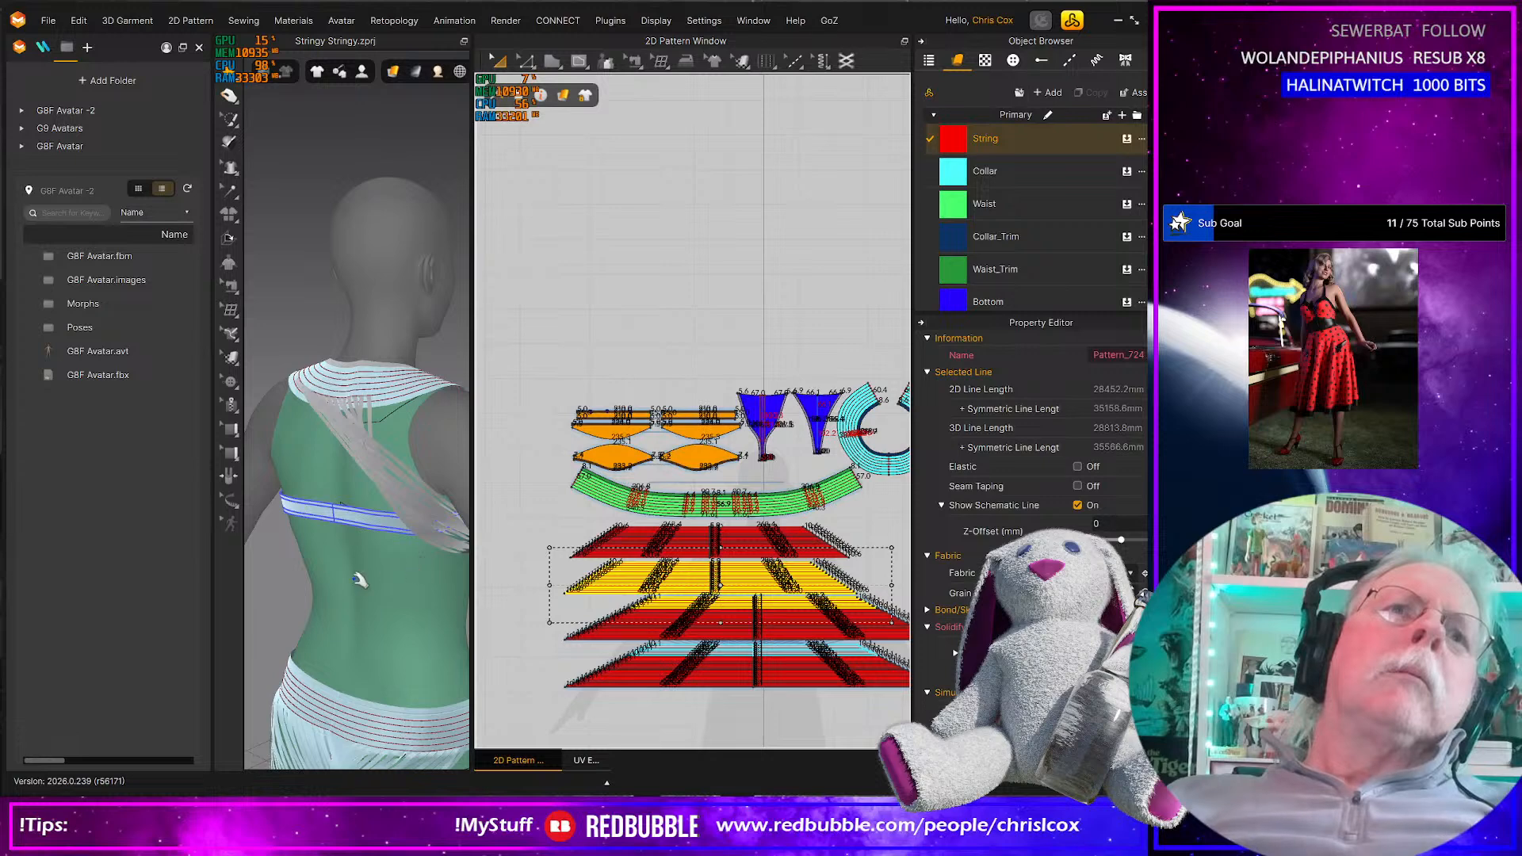
right_click_drag(359, 581, 214, 560)
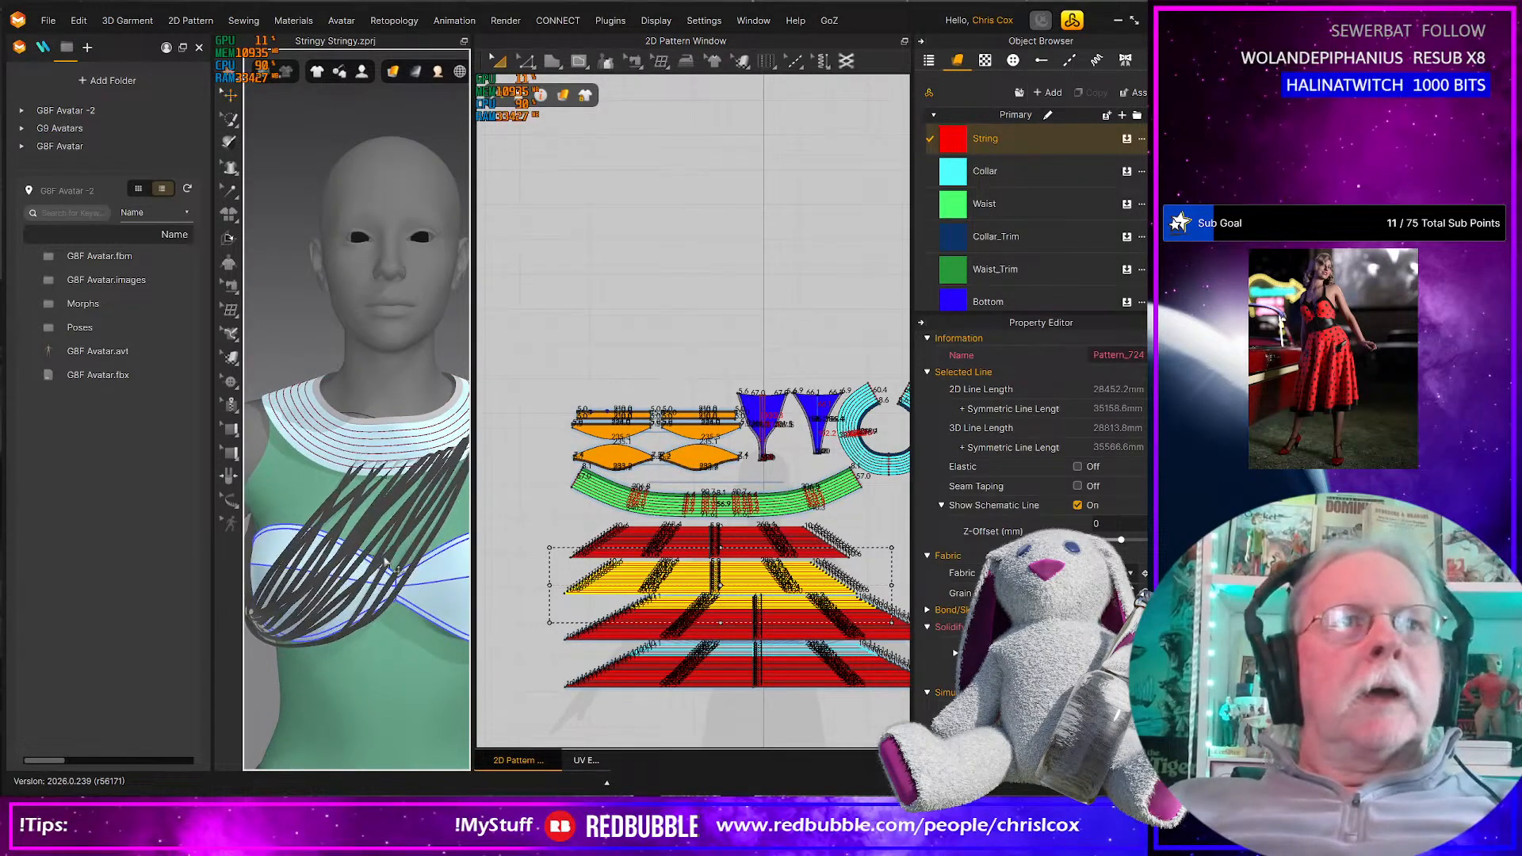
key("ctrl+z")
Select the right half of the top row of strings and position it diagonally across the front of the chest
scroll(368, 579, "down", 4)
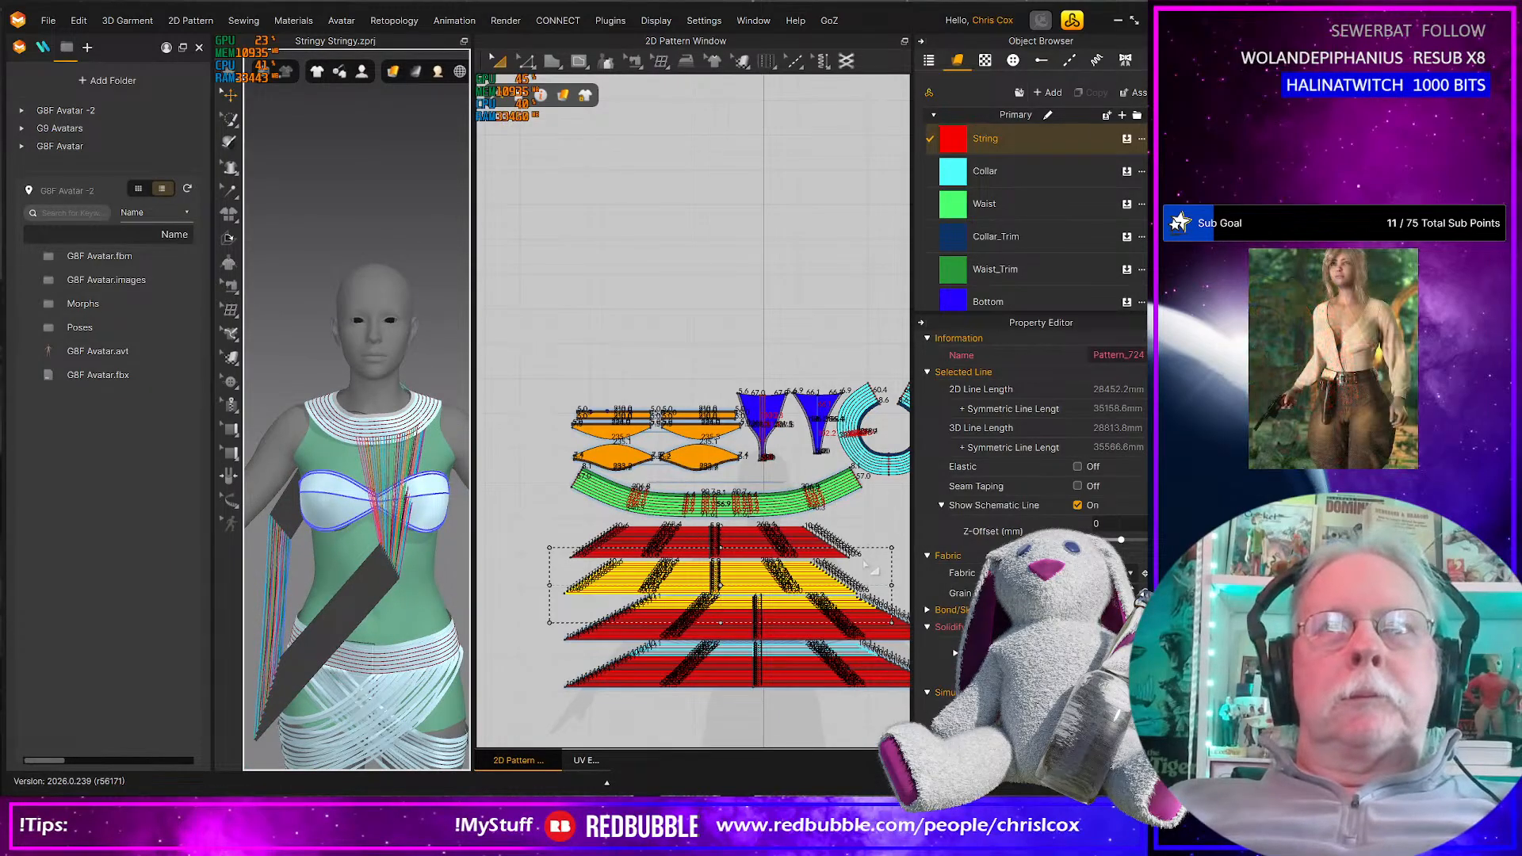
left_click(872, 566)
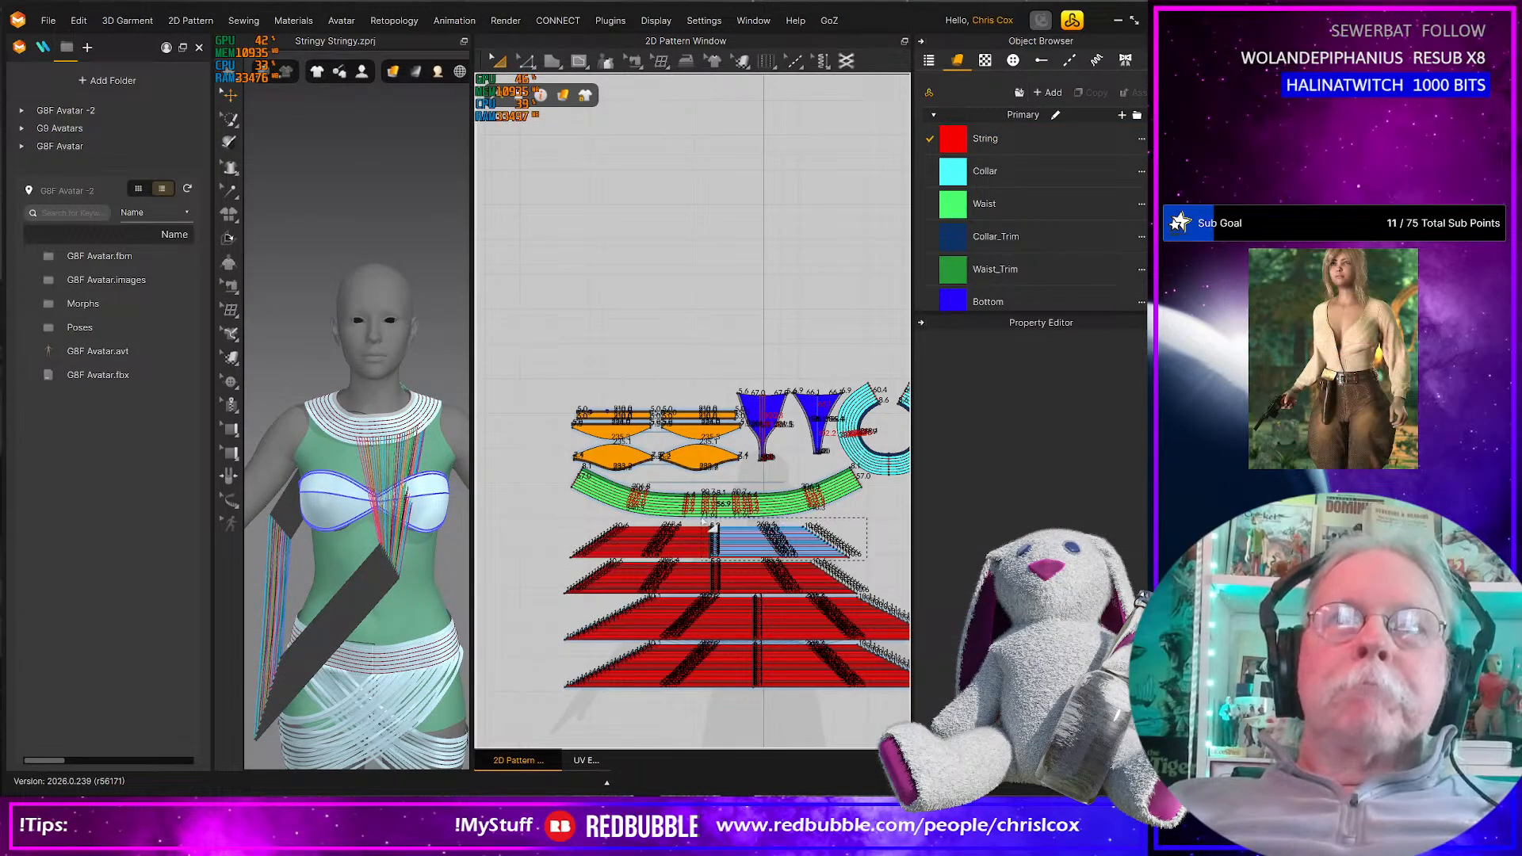
left_click_drag(701, 520, 696, 523)
right_click_drag(340, 614, 392, 590)
left_click_drag(393, 591, 398, 596)
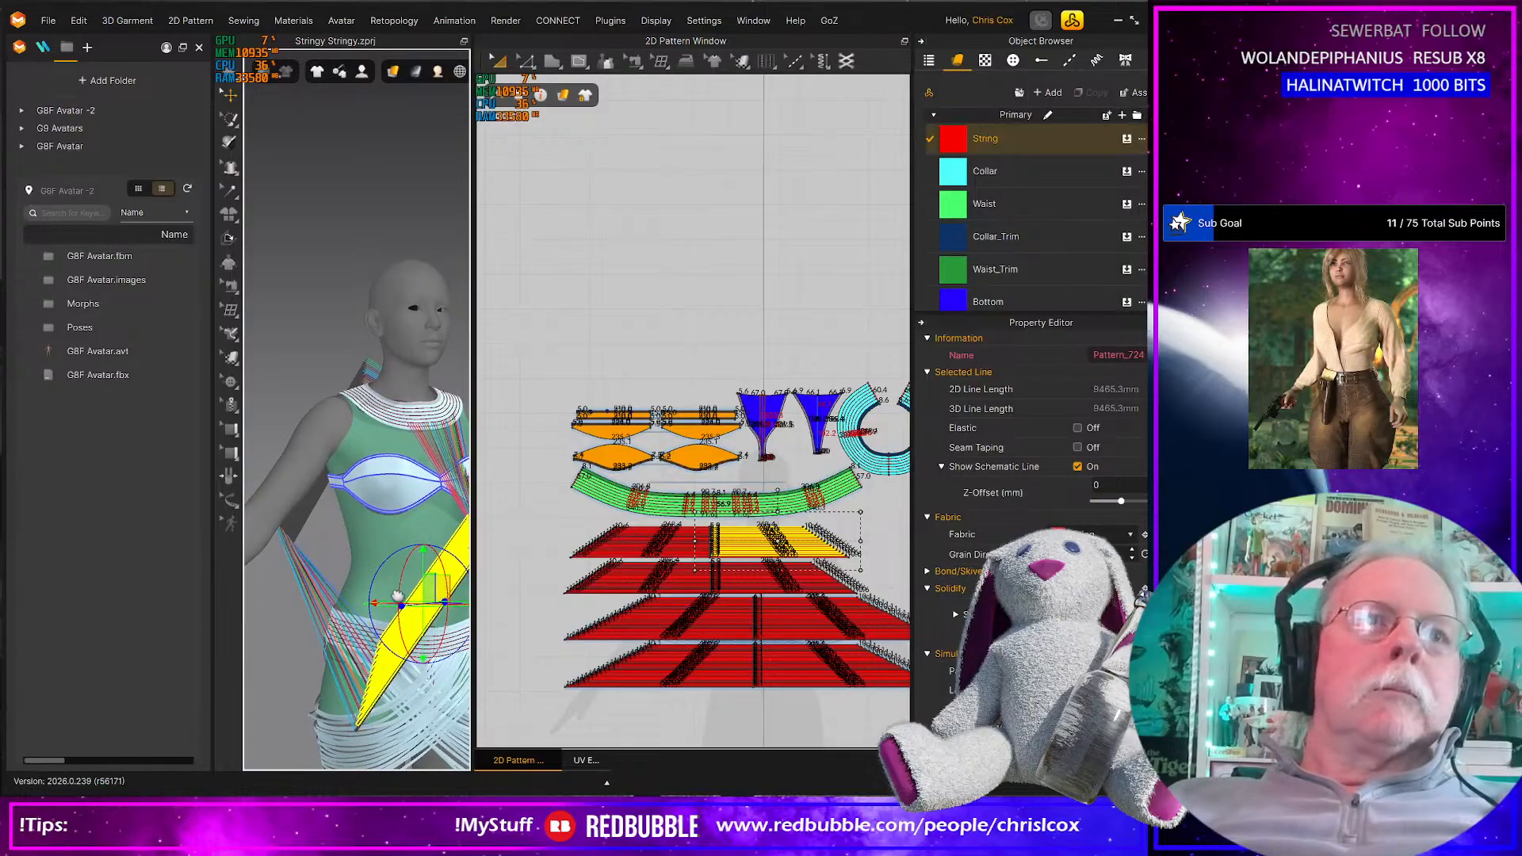
right_click_drag(398, 596, 410, 482)
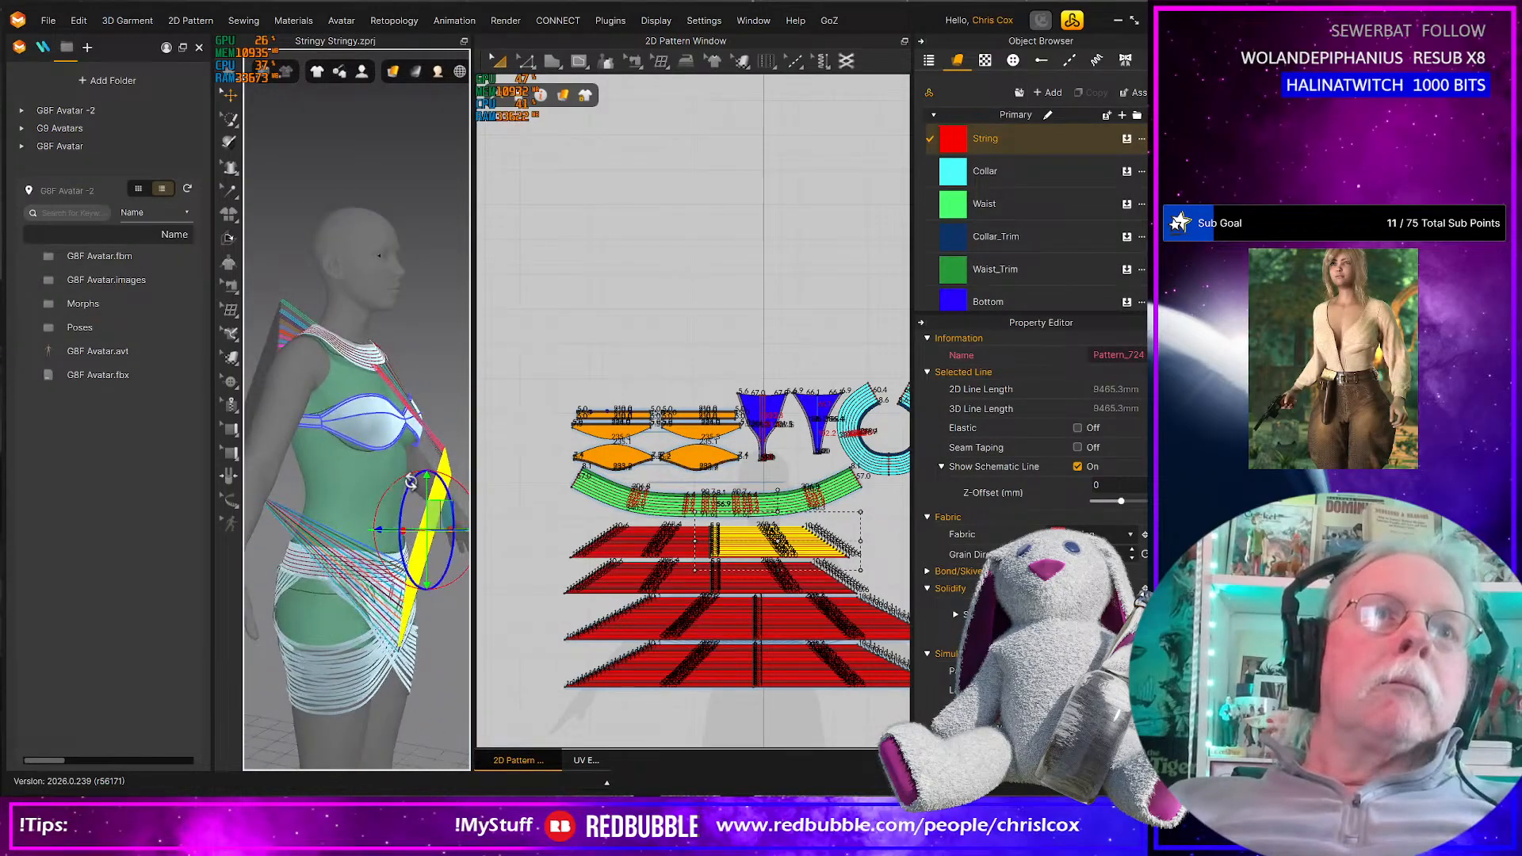
left_click_drag(420, 474, 454, 576)
right_click_drag(449, 579, 370, 536)
left_click_drag(447, 477, 393, 526)
right_click_drag(393, 526, 285, 531)
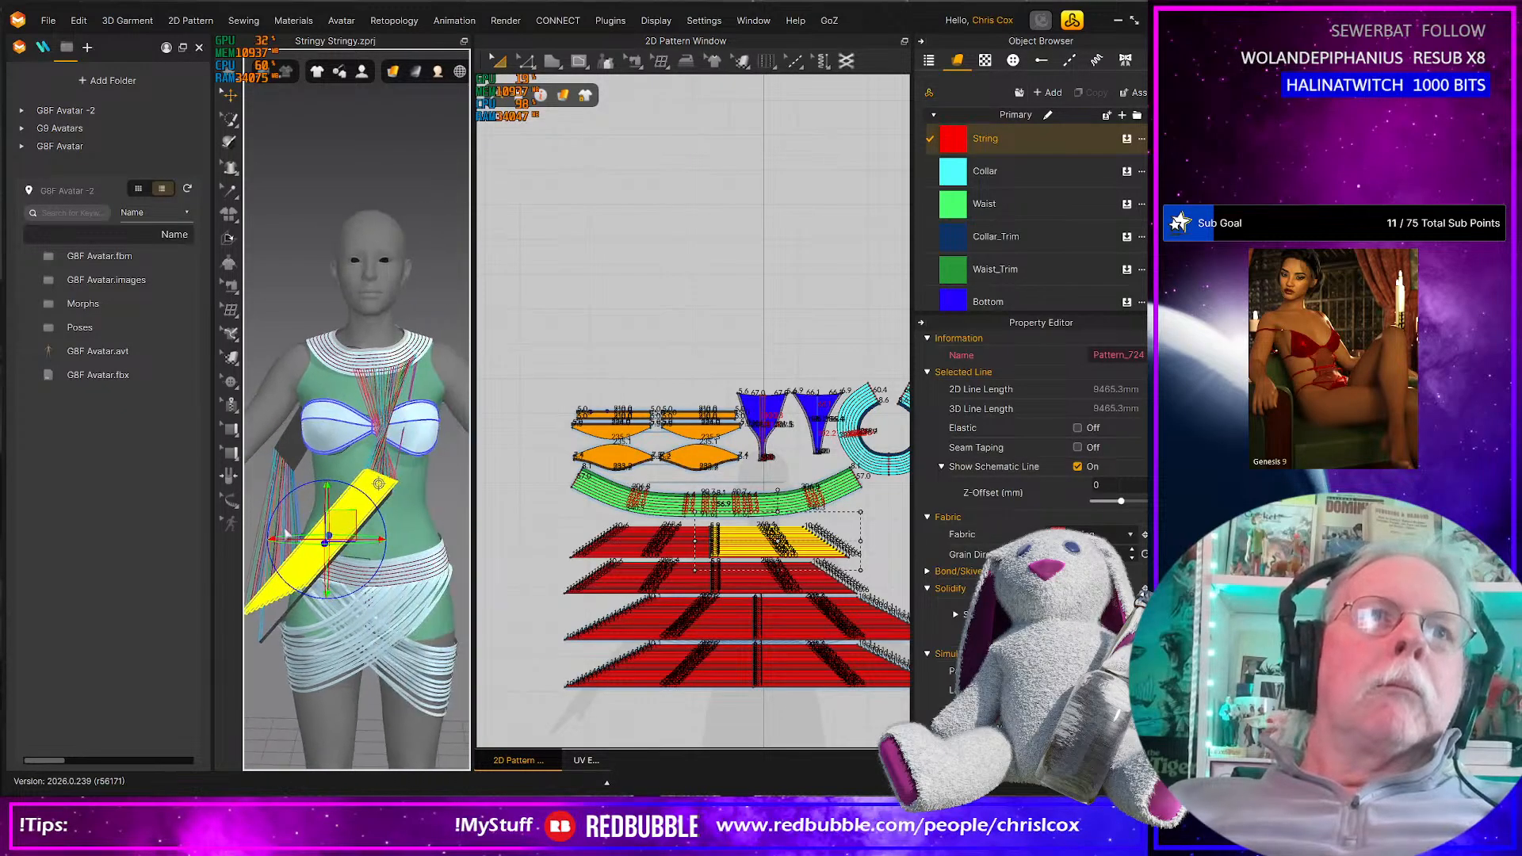
left_click_drag(344, 497, 330, 448)
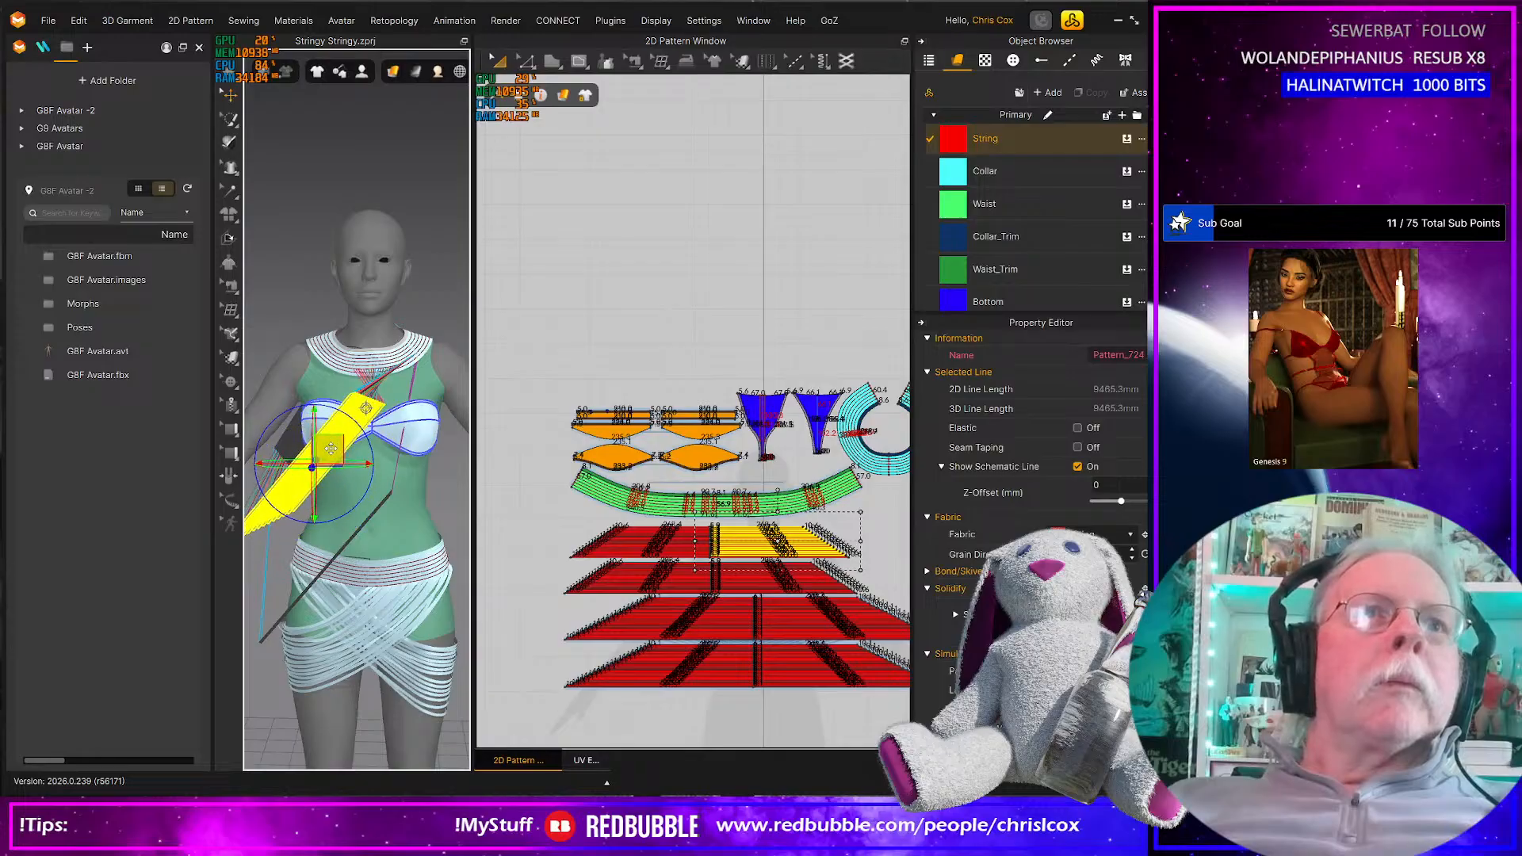
Try simulating the drape of the right half across the chest, inspect it from the side, and undo the result
right_click_drag(333, 453, 355, 474)
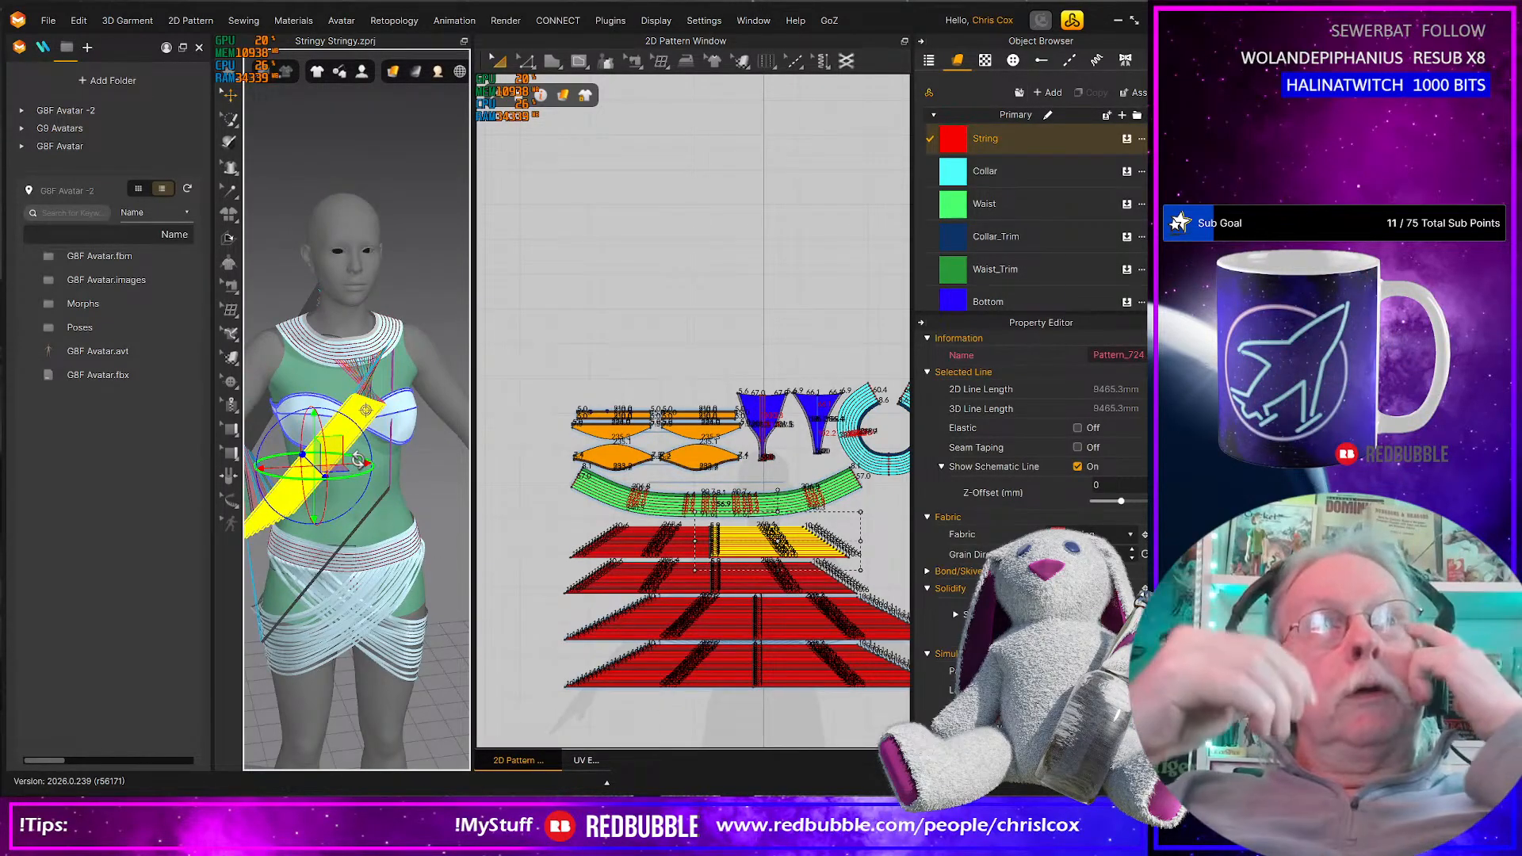
key("space")
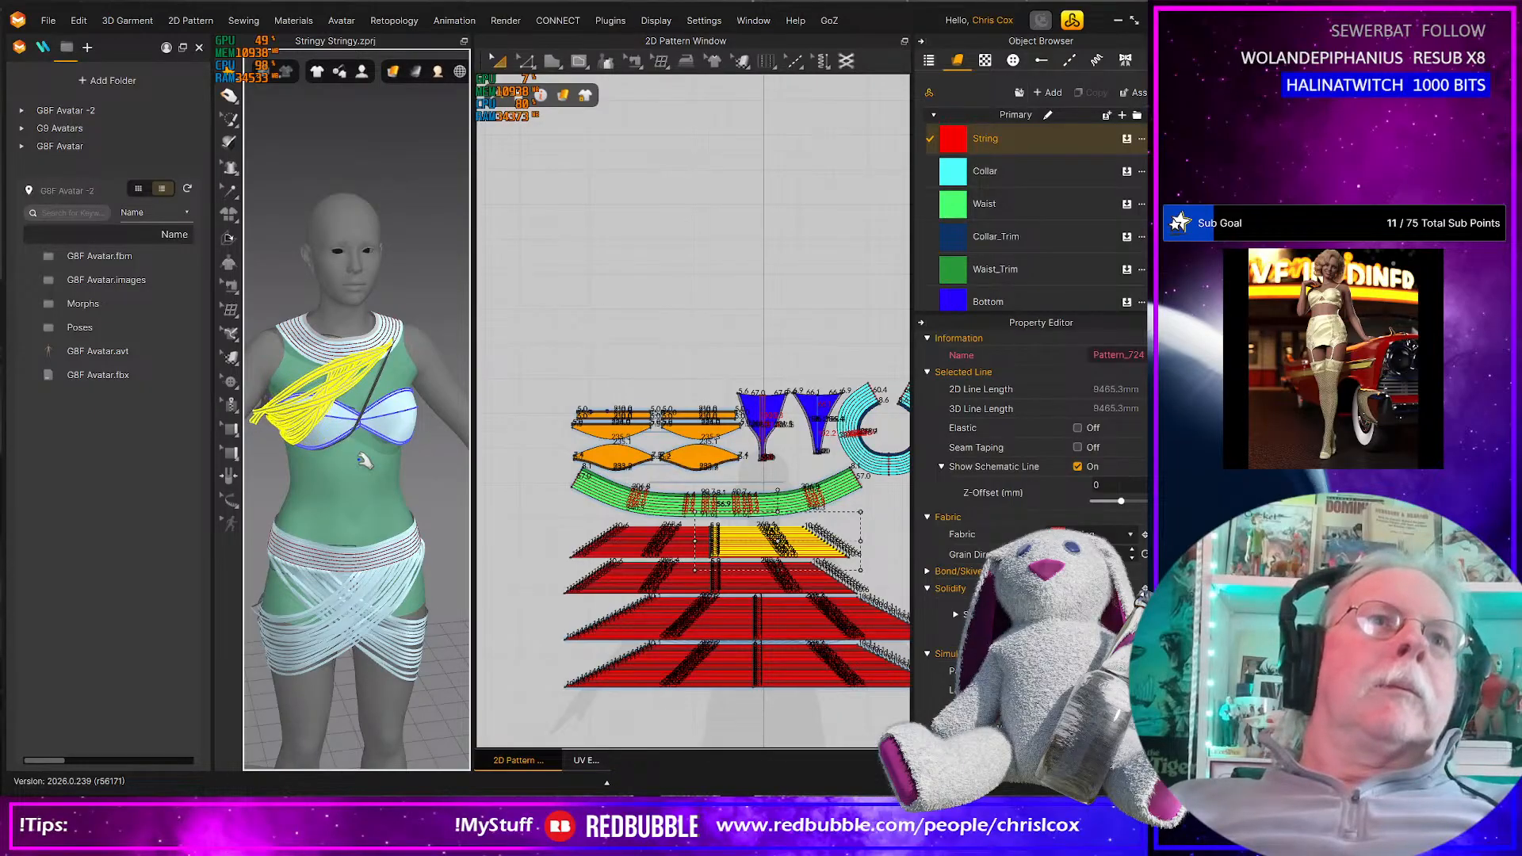
right_click_drag(292, 481, 365, 520)
scroll(363, 519, "up", 5)
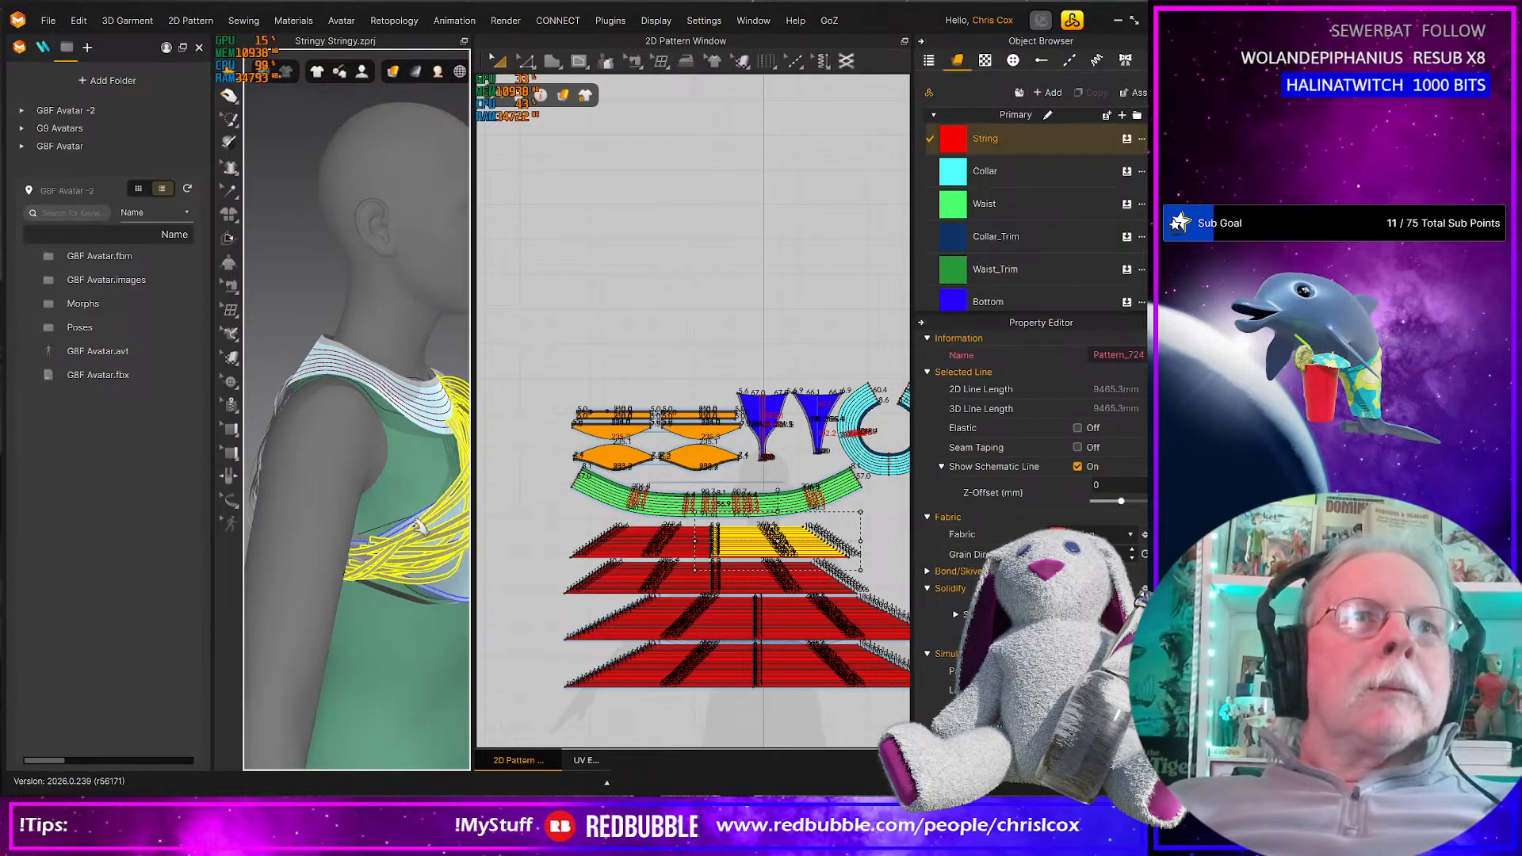
right_click_drag(421, 528, 201, 521)
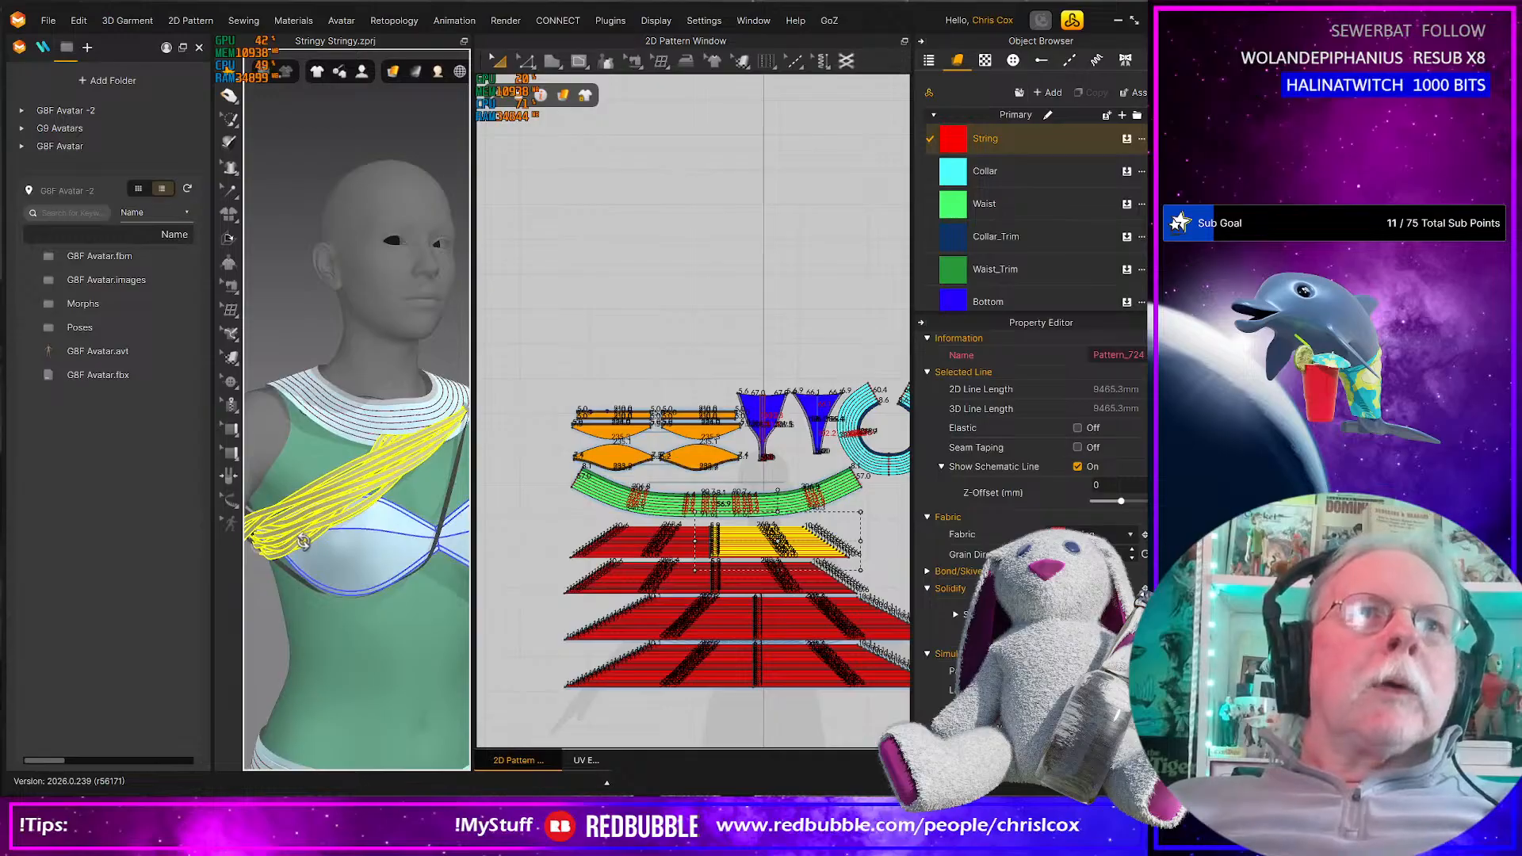
right_click_drag(303, 541, 363, 539)
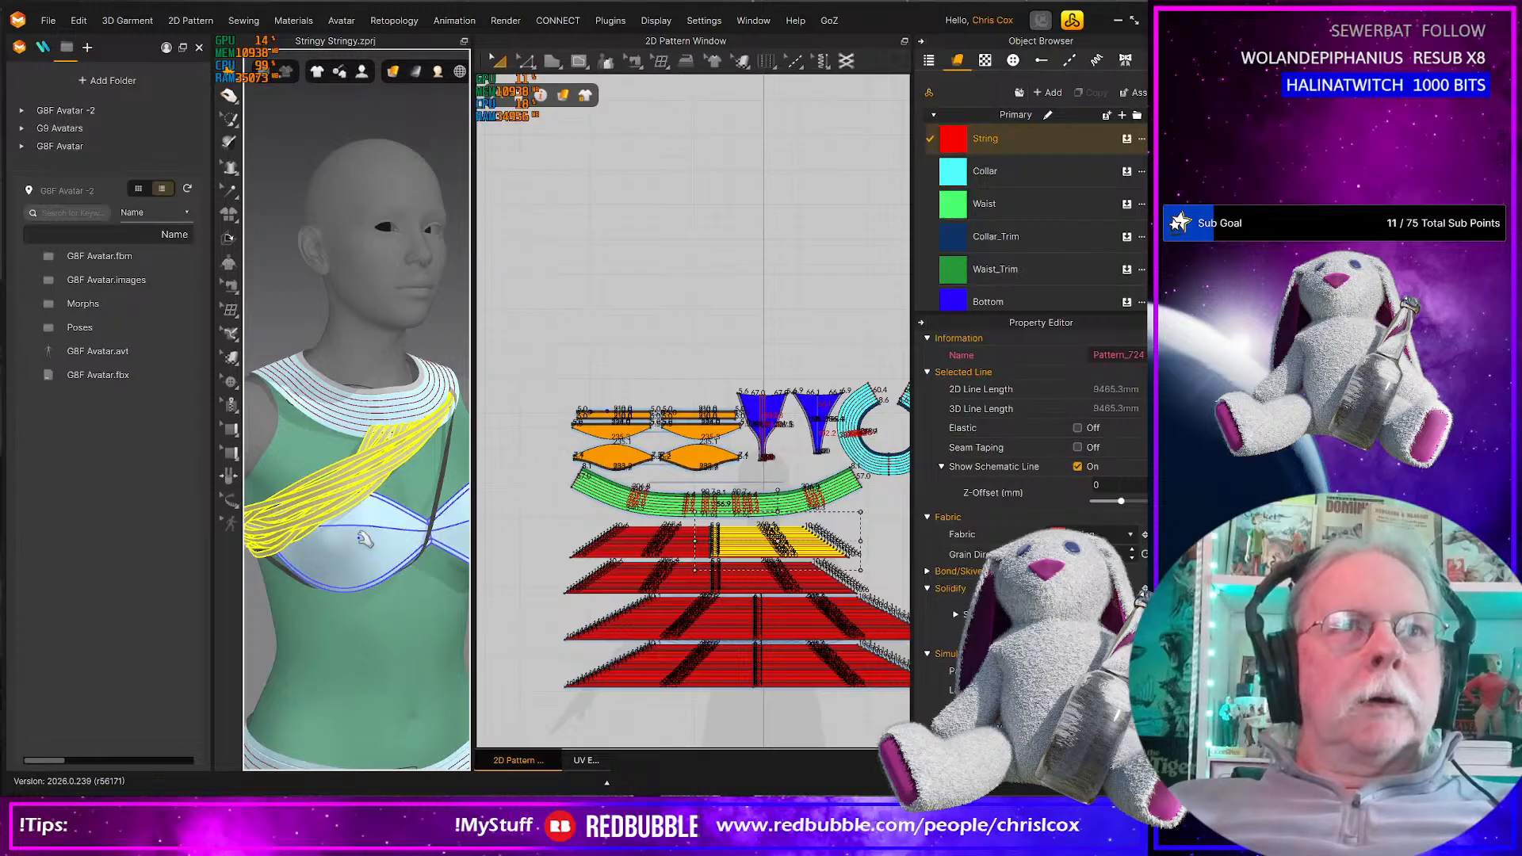
key("space")
scroll(364, 539, "down", 4)
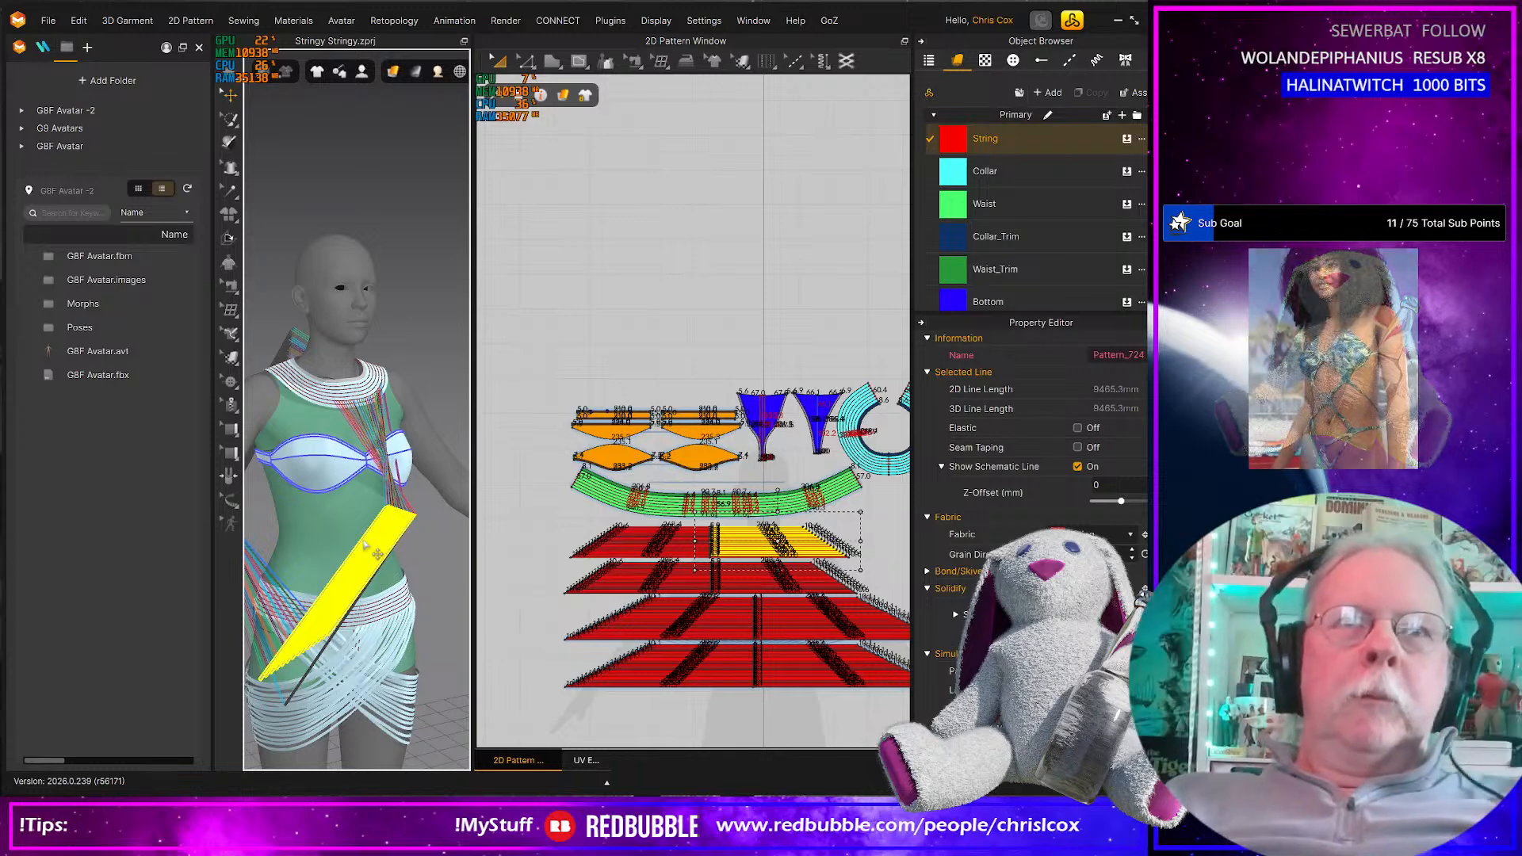
right_click_drag(379, 561, 361, 628)
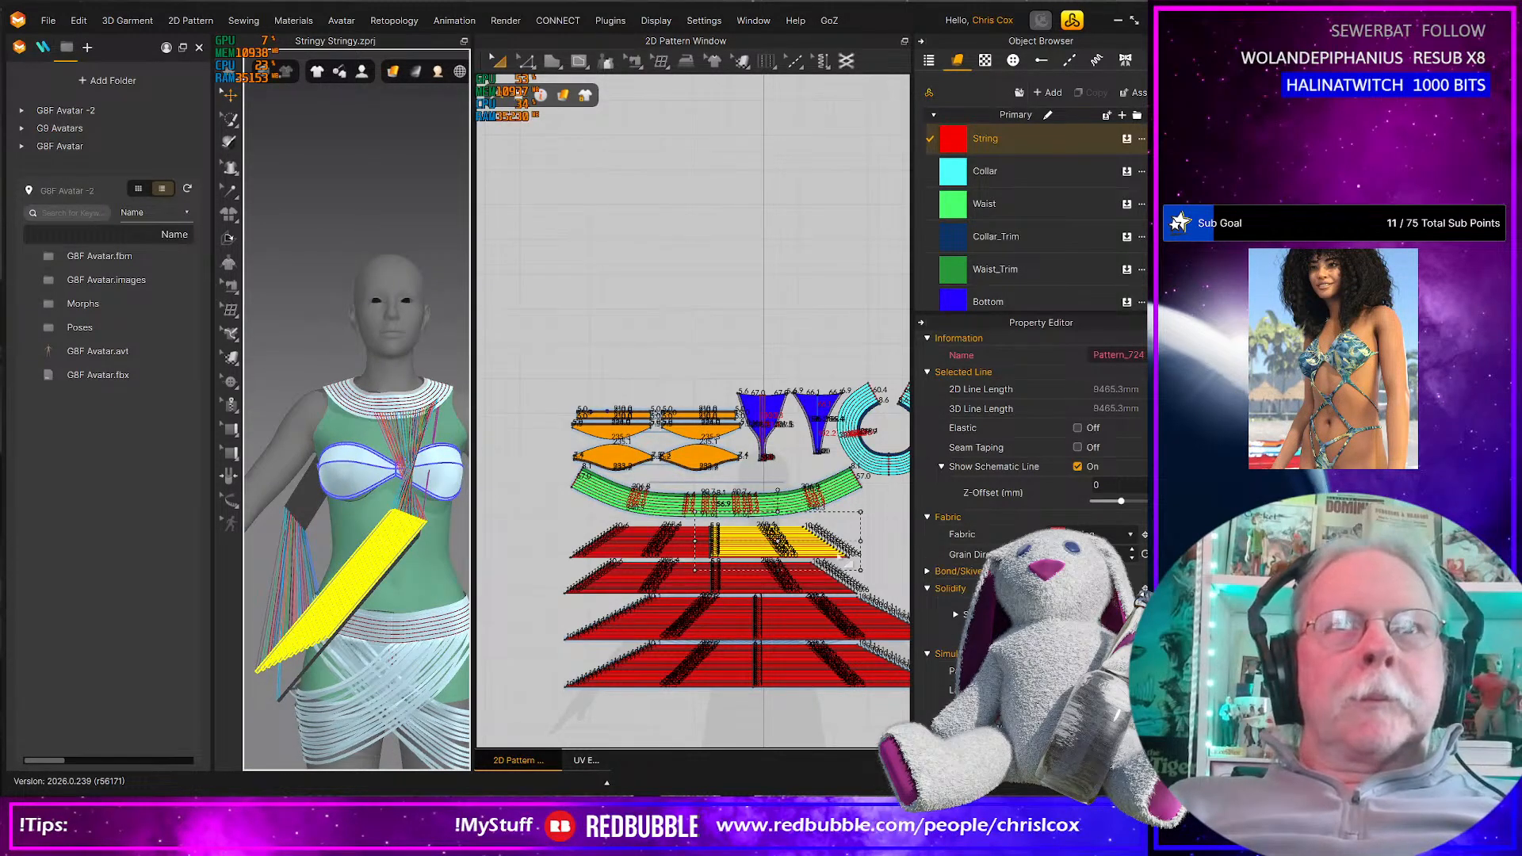
Select the complete right half of the top row of strings and reset its 3D arrangement
left_click(880, 566)
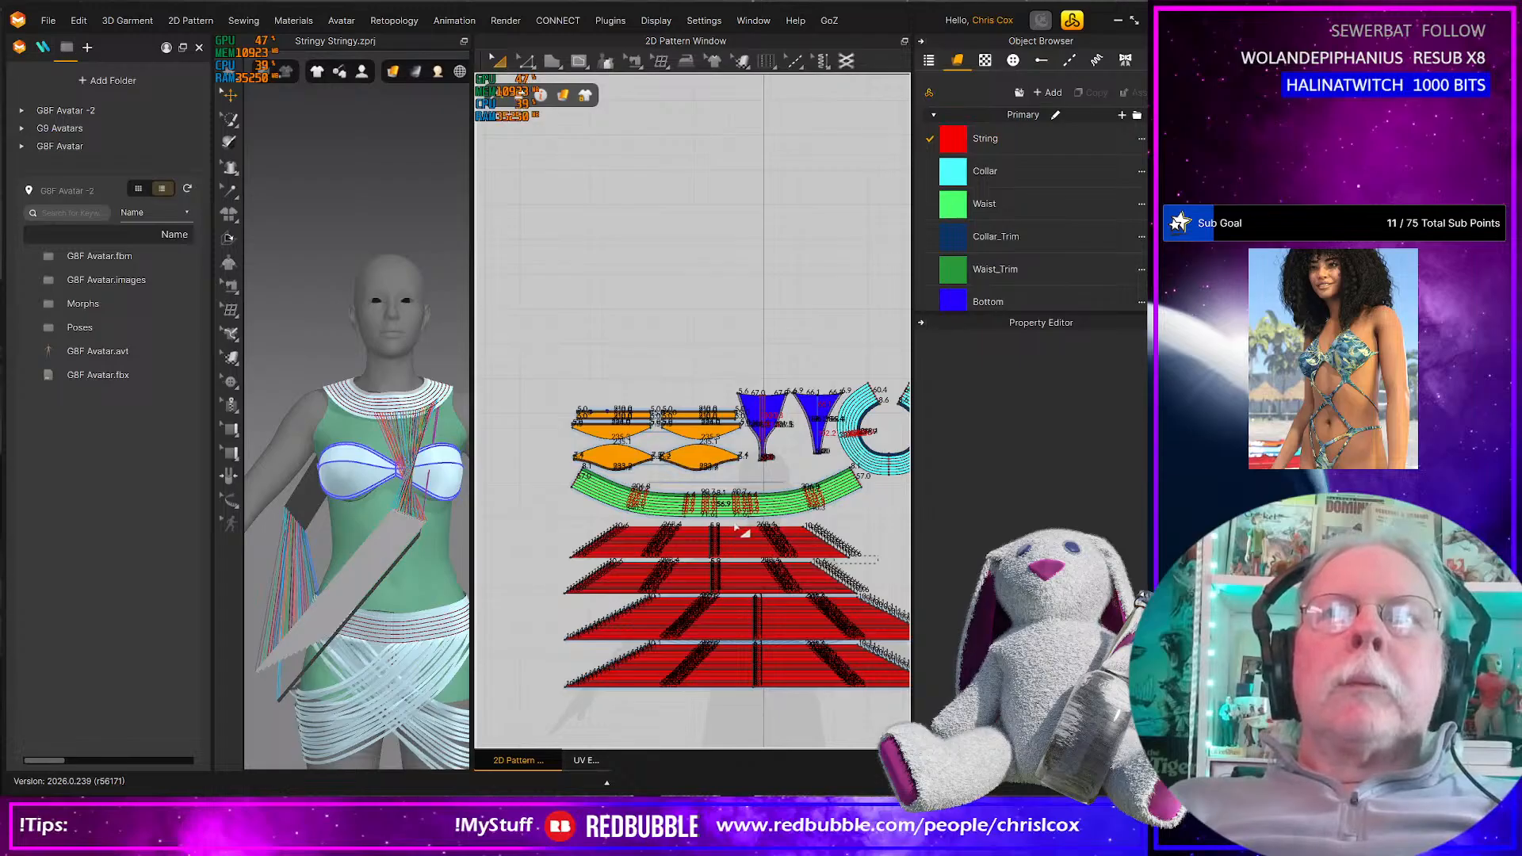
left_click_drag(716, 529, 702, 520)
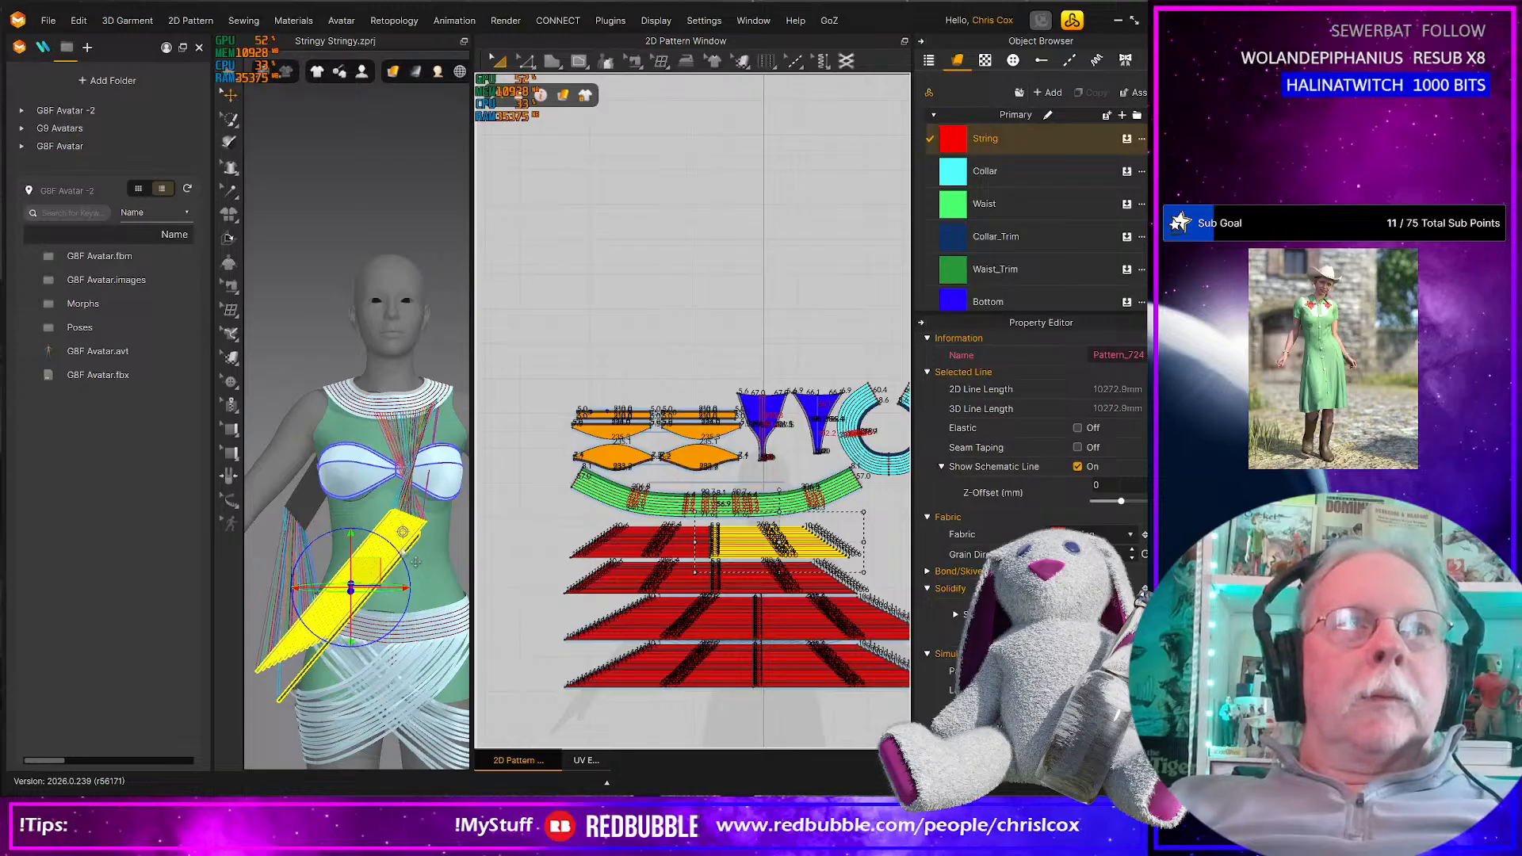
right_click(372, 547)
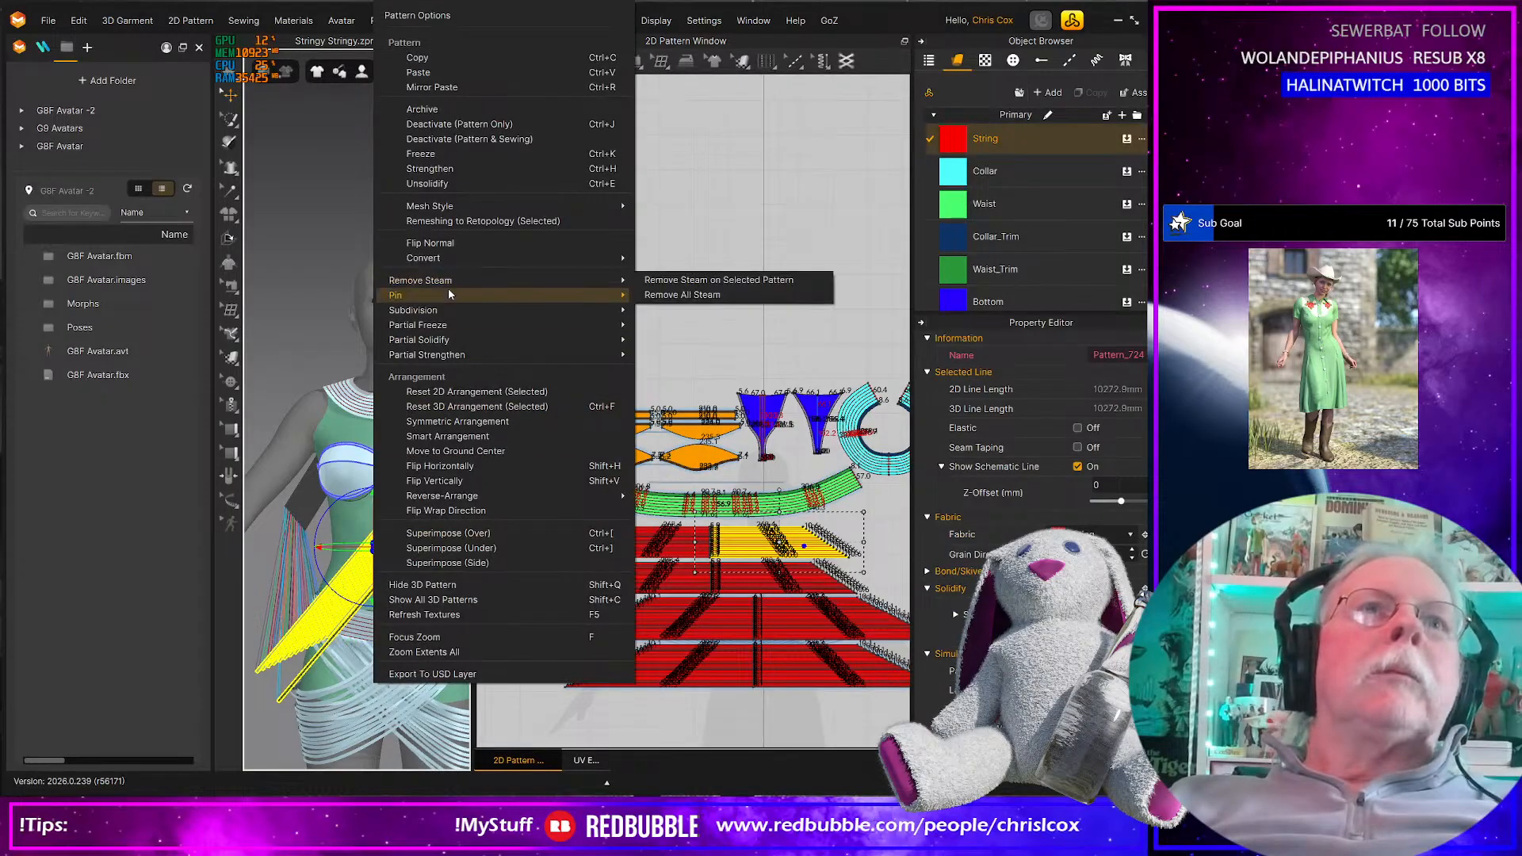
left_click(510, 406)
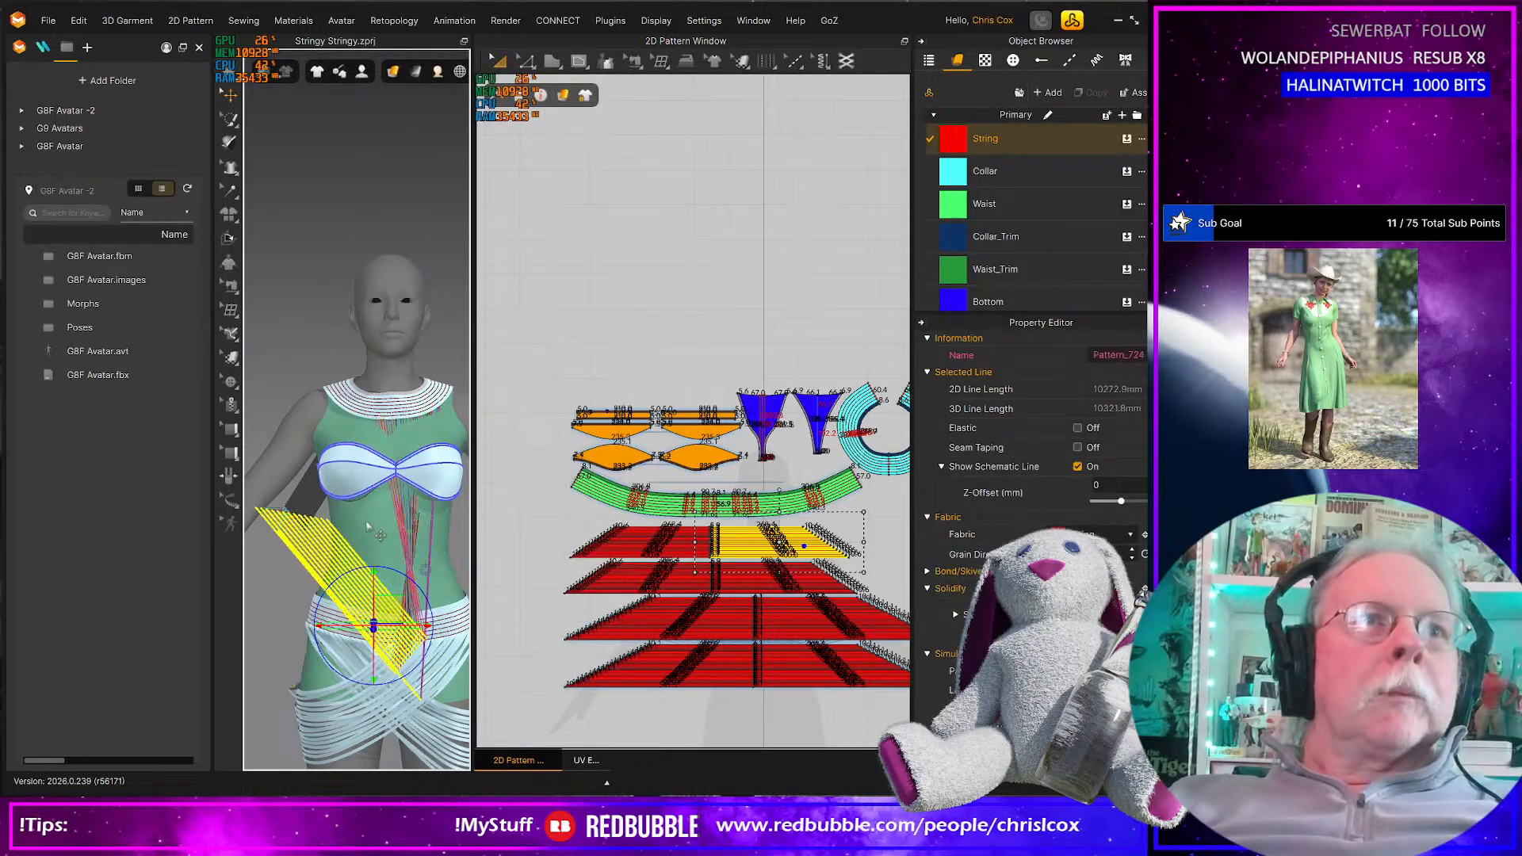
Rotate the flattened right-half strings to slope the opposite way and raise them so they run diagonally up over the bust
scroll(364, 541, "down", 2)
middle_click_drag(364, 541, 362, 394)
right_click_drag(381, 425, 374, 432)
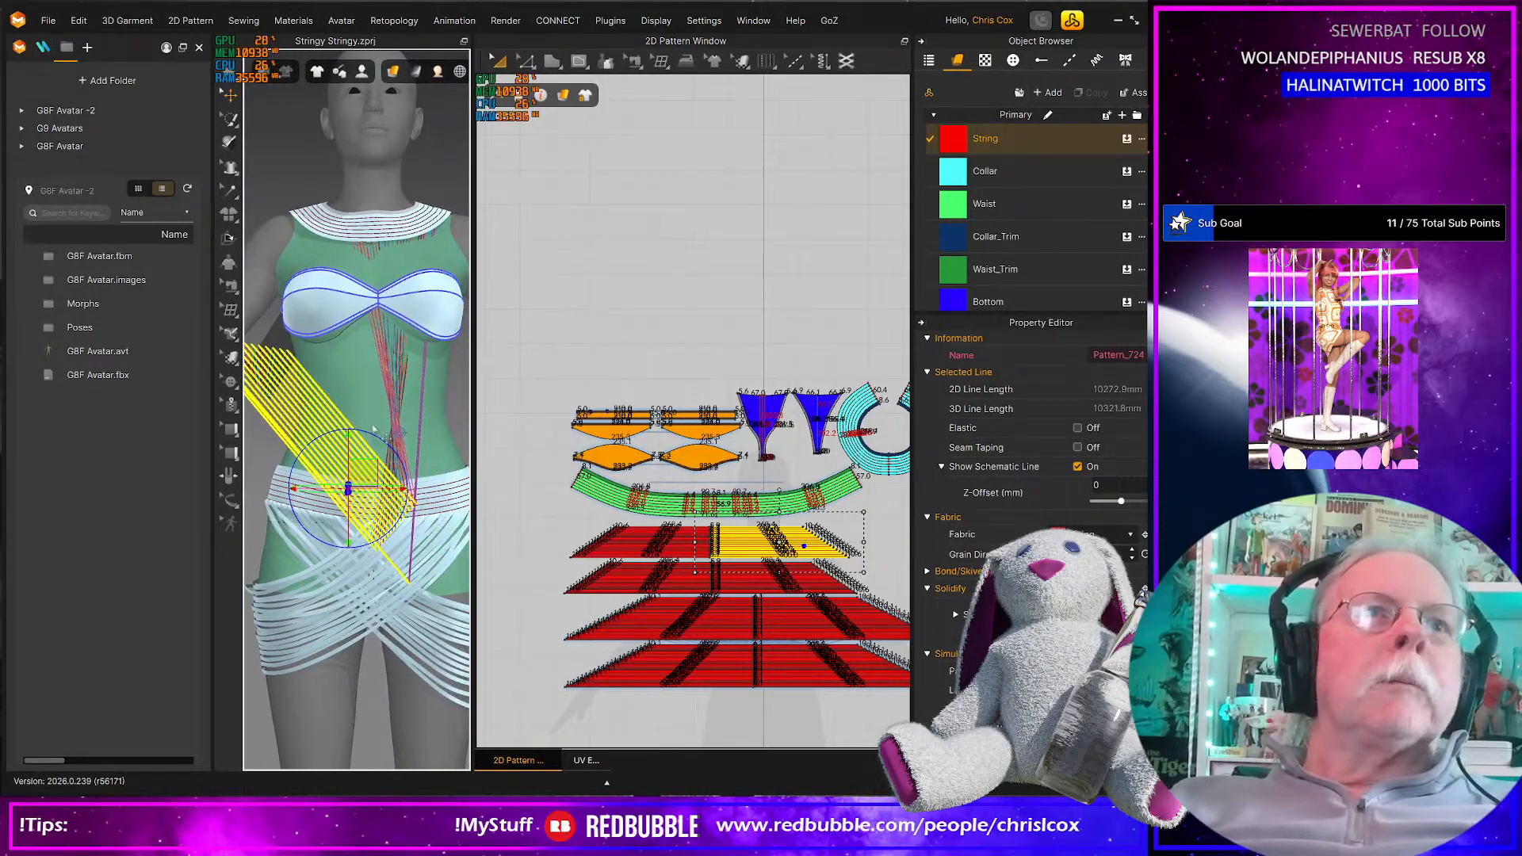
left_click_drag(356, 420, 265, 454)
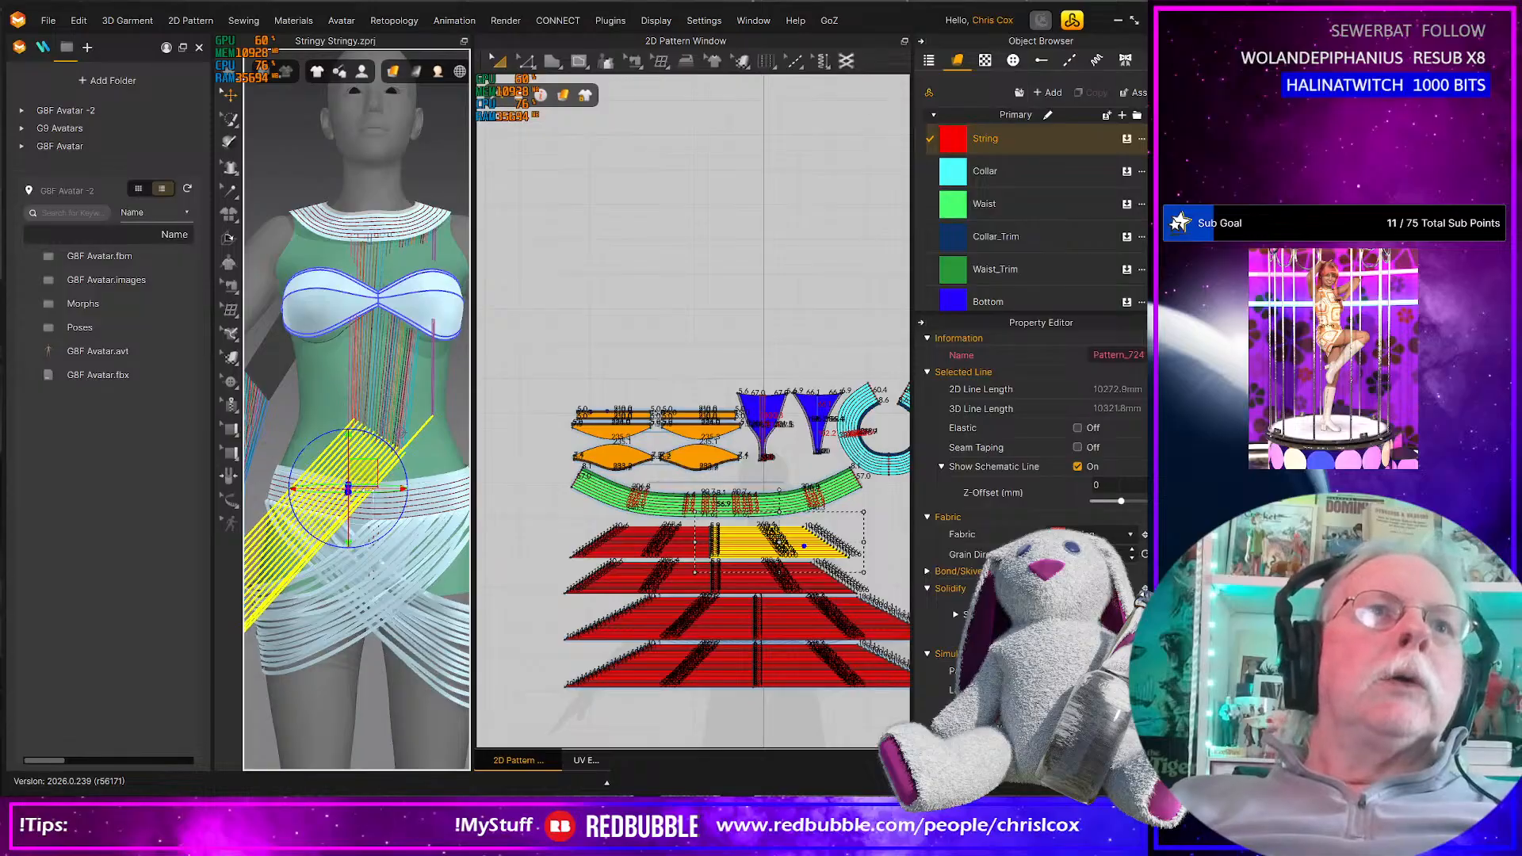
left_click_drag(363, 471, 368, 317)
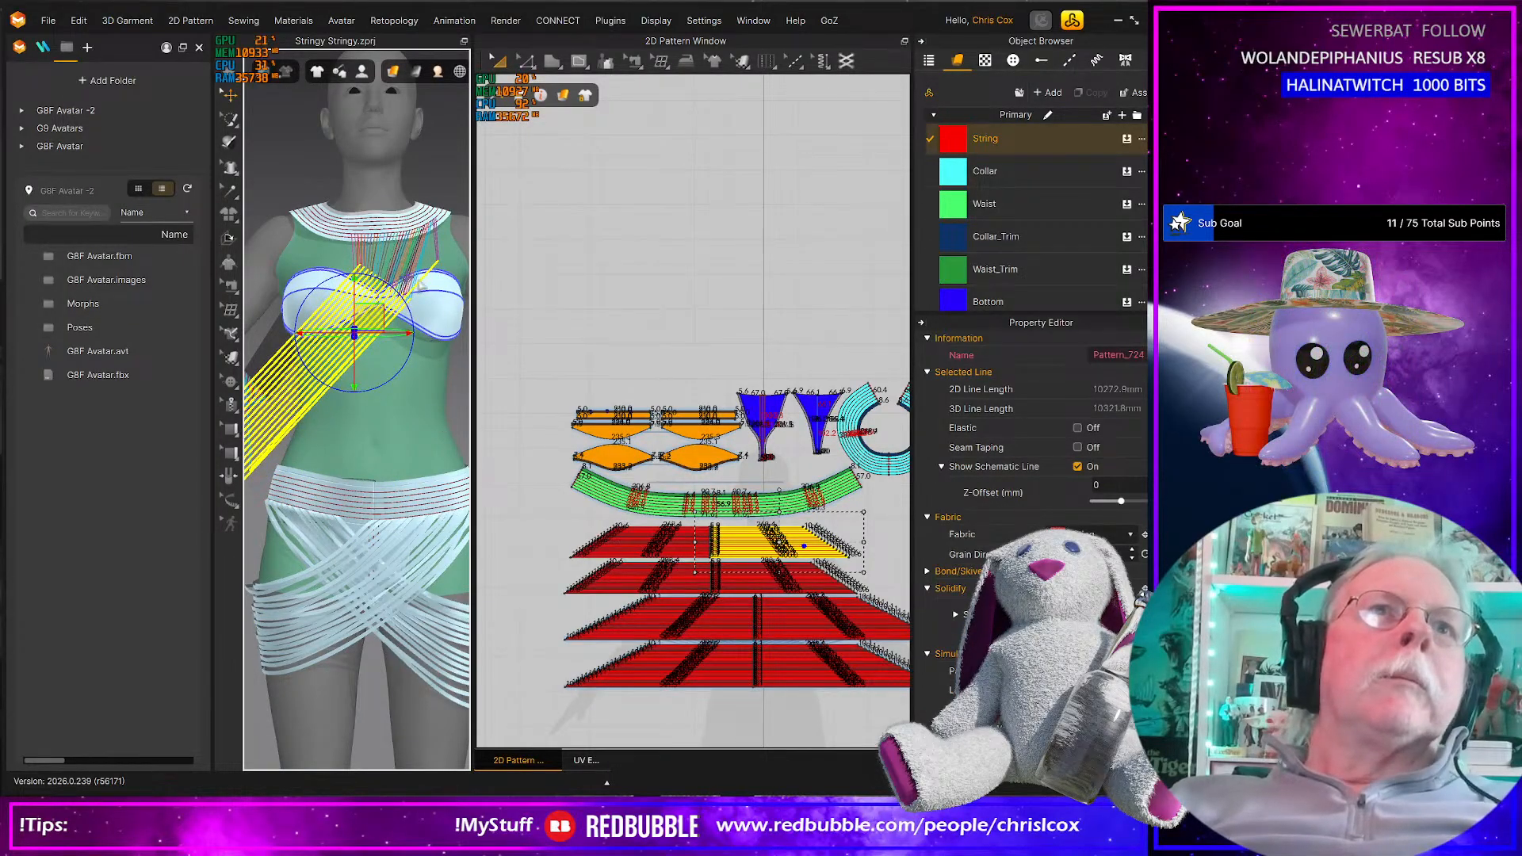
Try simulating the rearranged right-half strings over the bust, then undo the result and clear the selection
key("space")
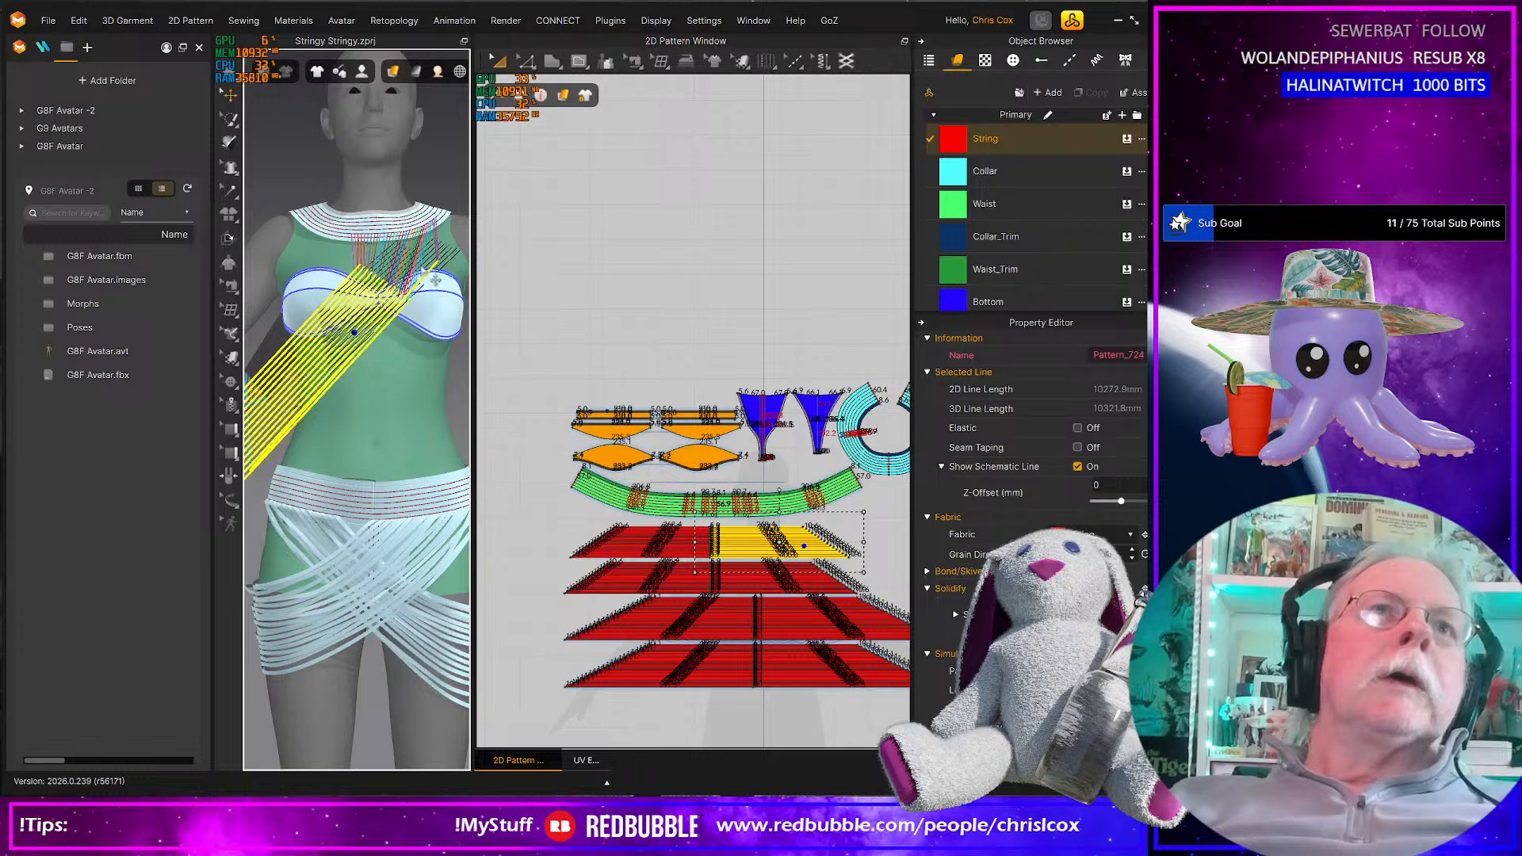
left_click(412, 303)
key("ctrl+z")
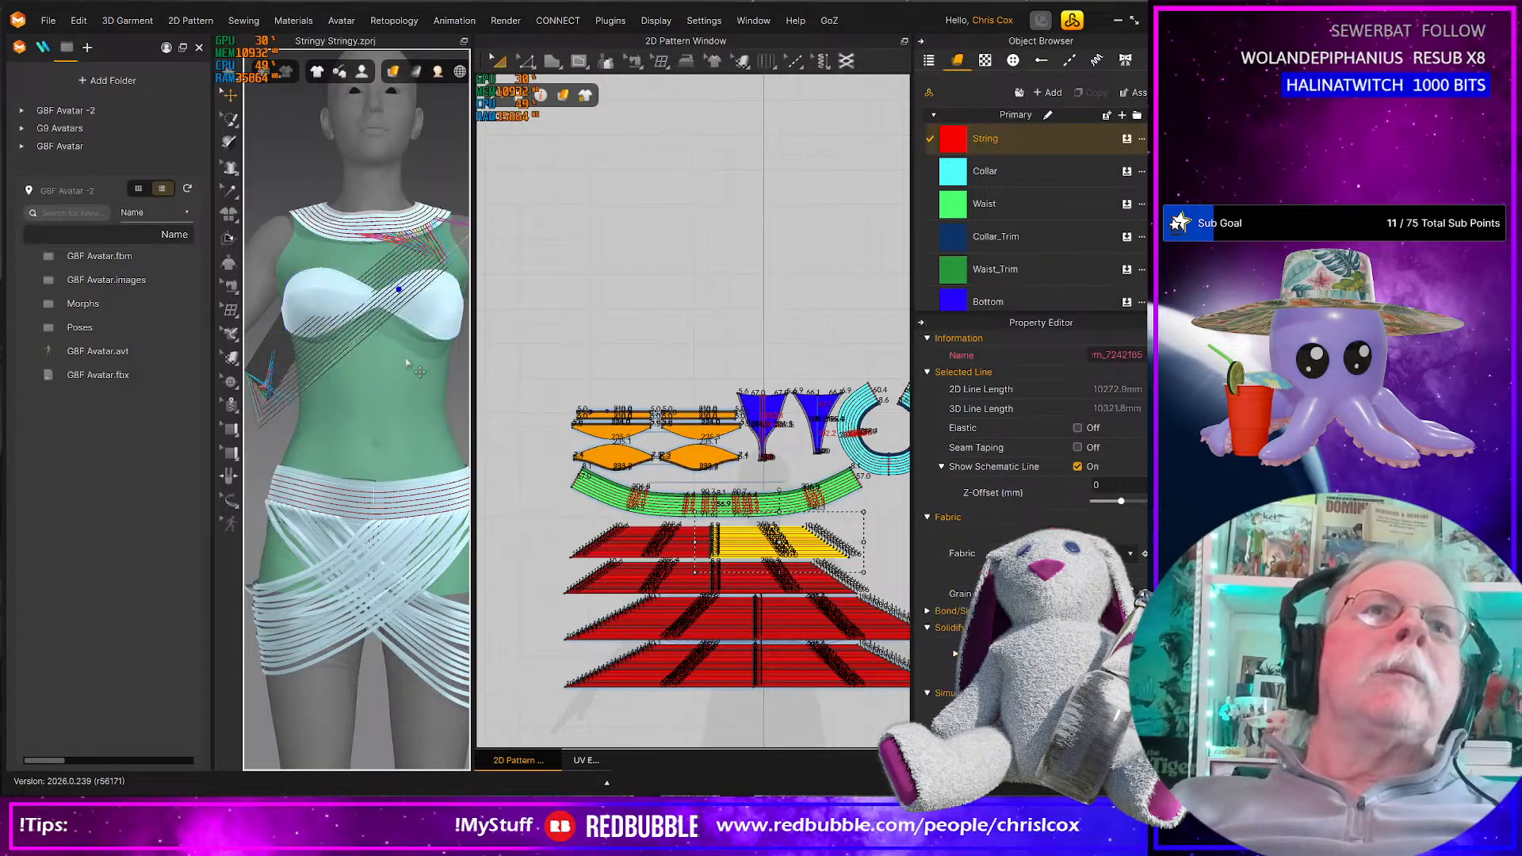
left_click(454, 255)
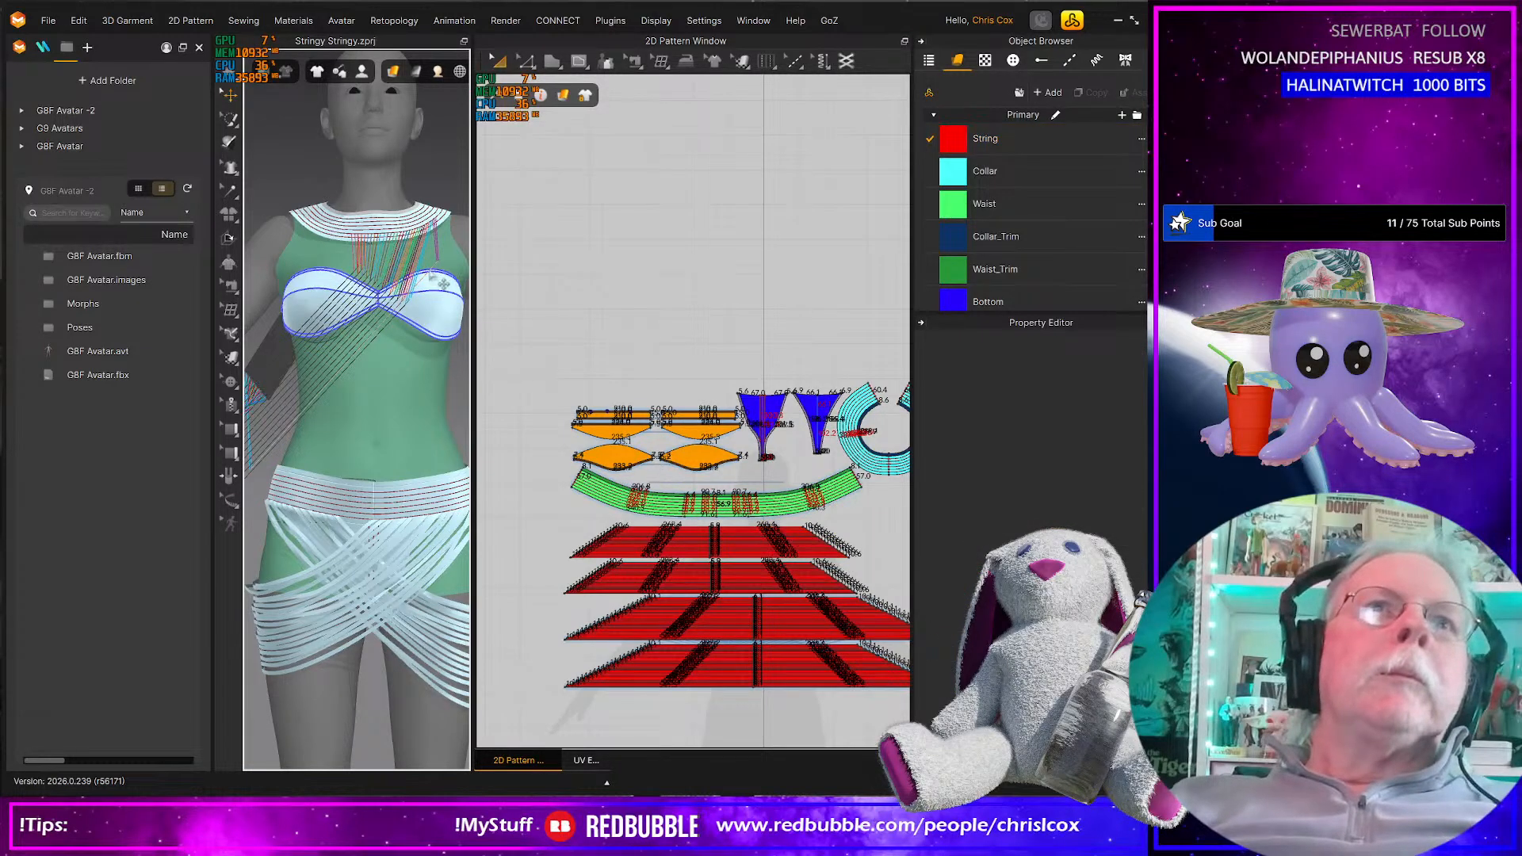
Select the left half of the top row of strings behind the avatar and reset its 3D arrangement
right_click_drag(429, 283, 704, 452)
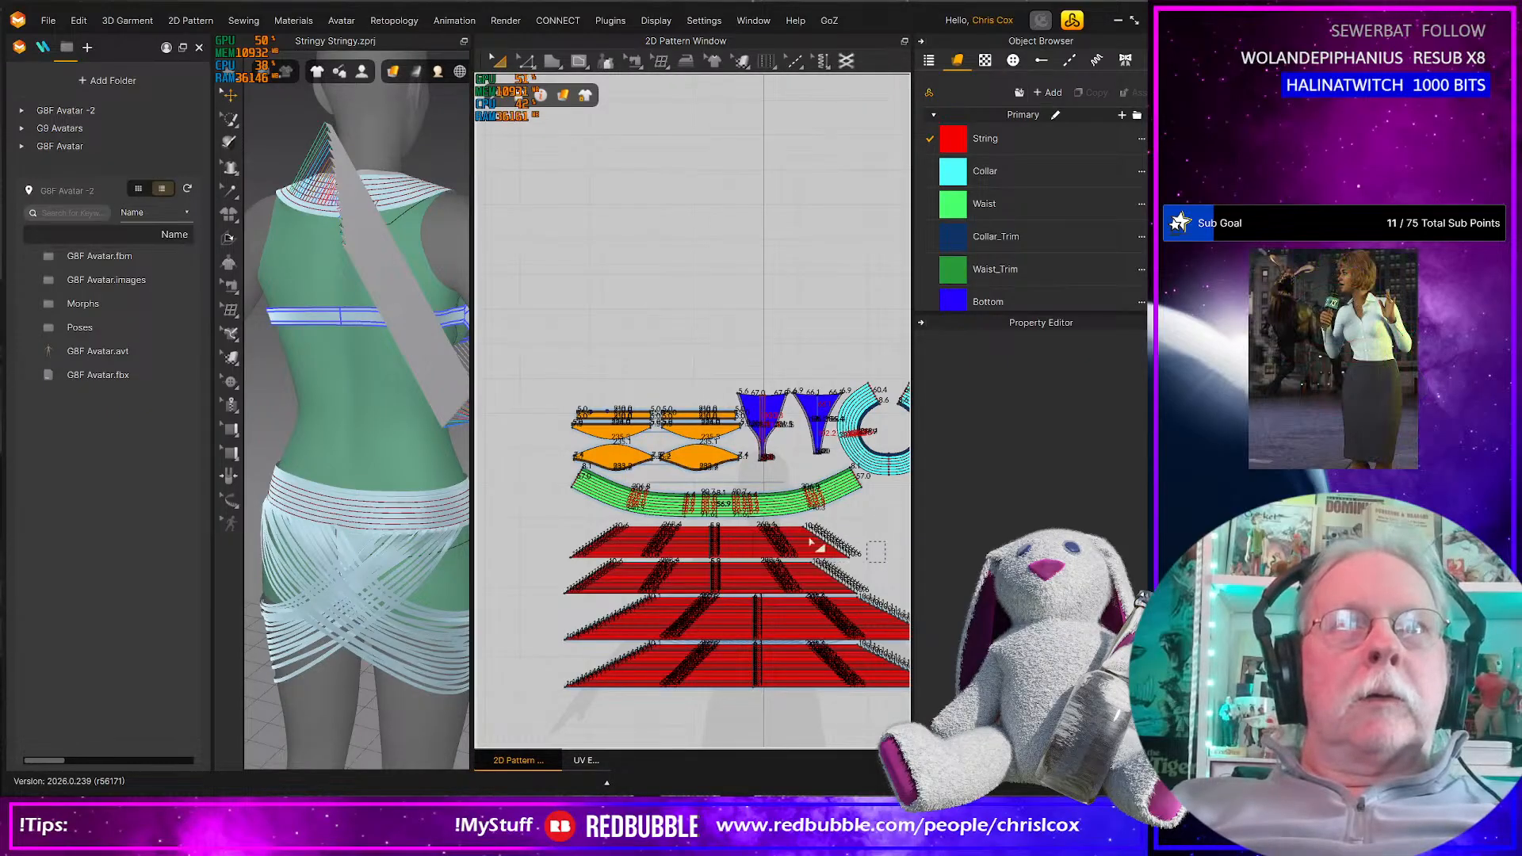
left_click_drag(748, 554, 748, 526)
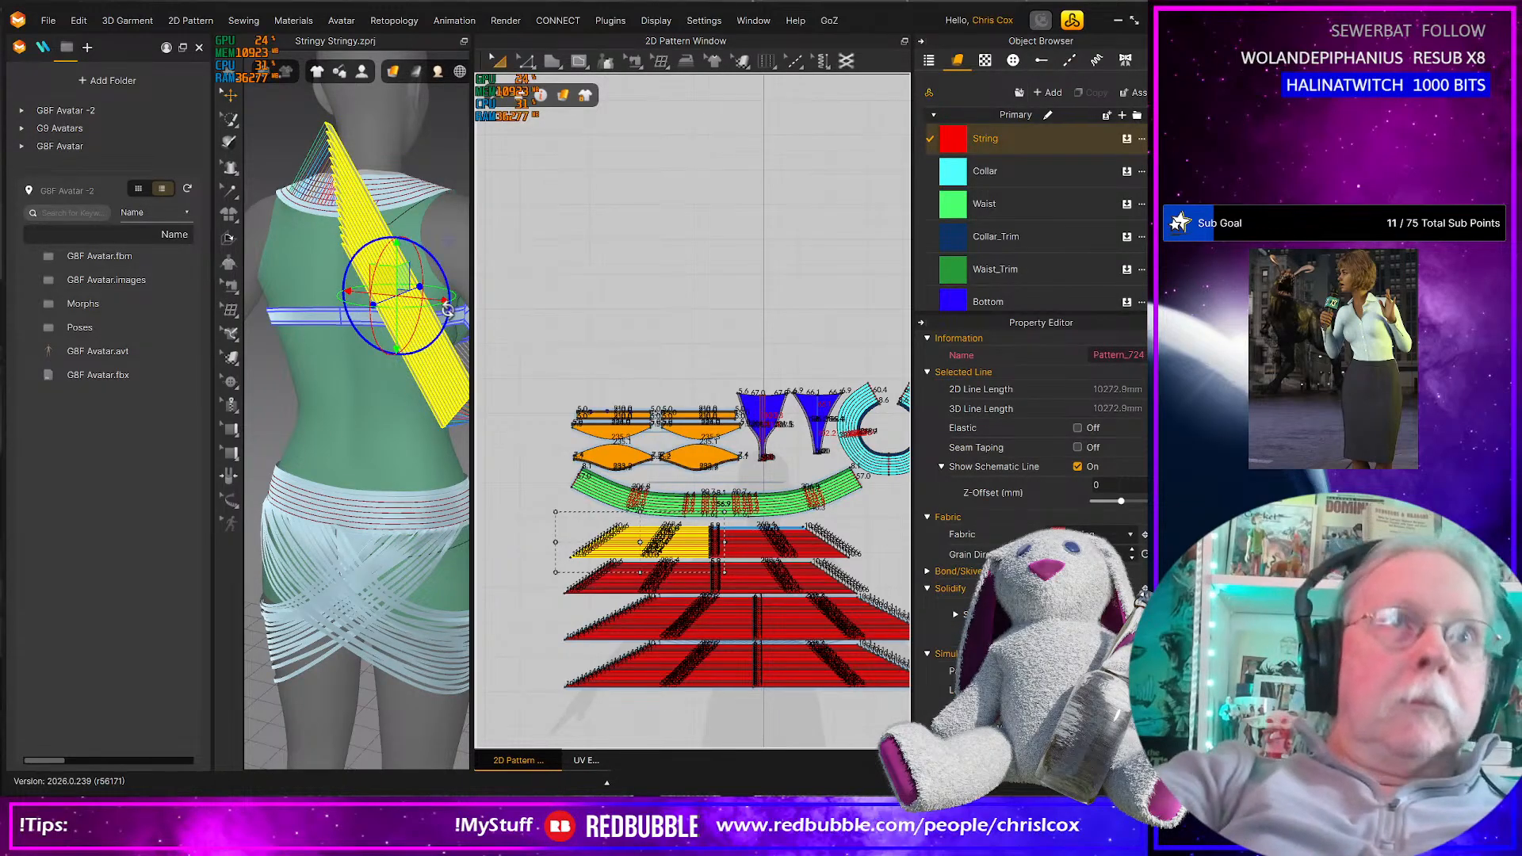
right_click(416, 332)
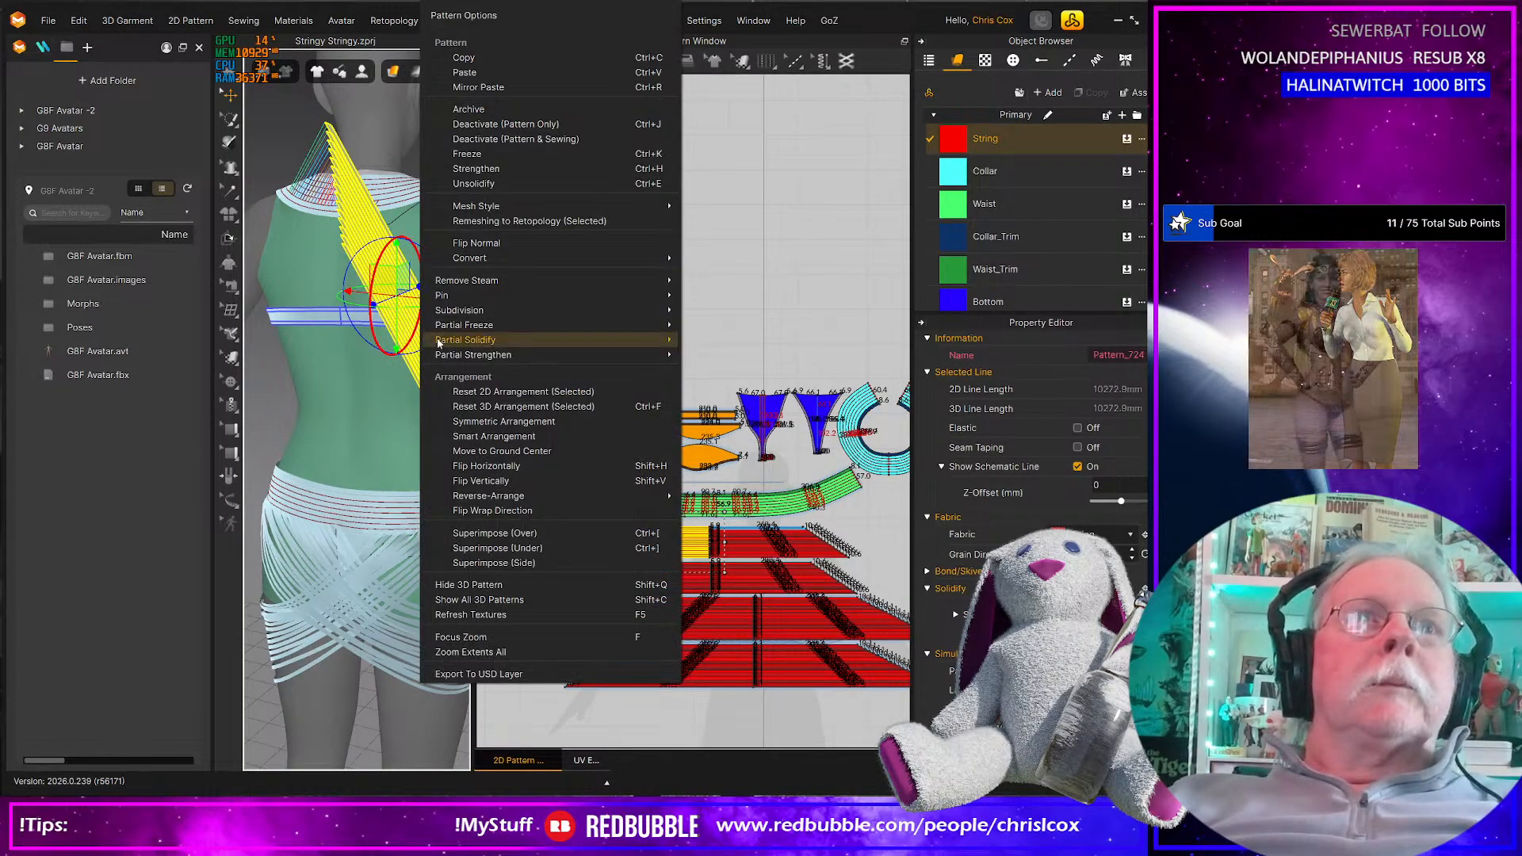
left_click(547, 407)
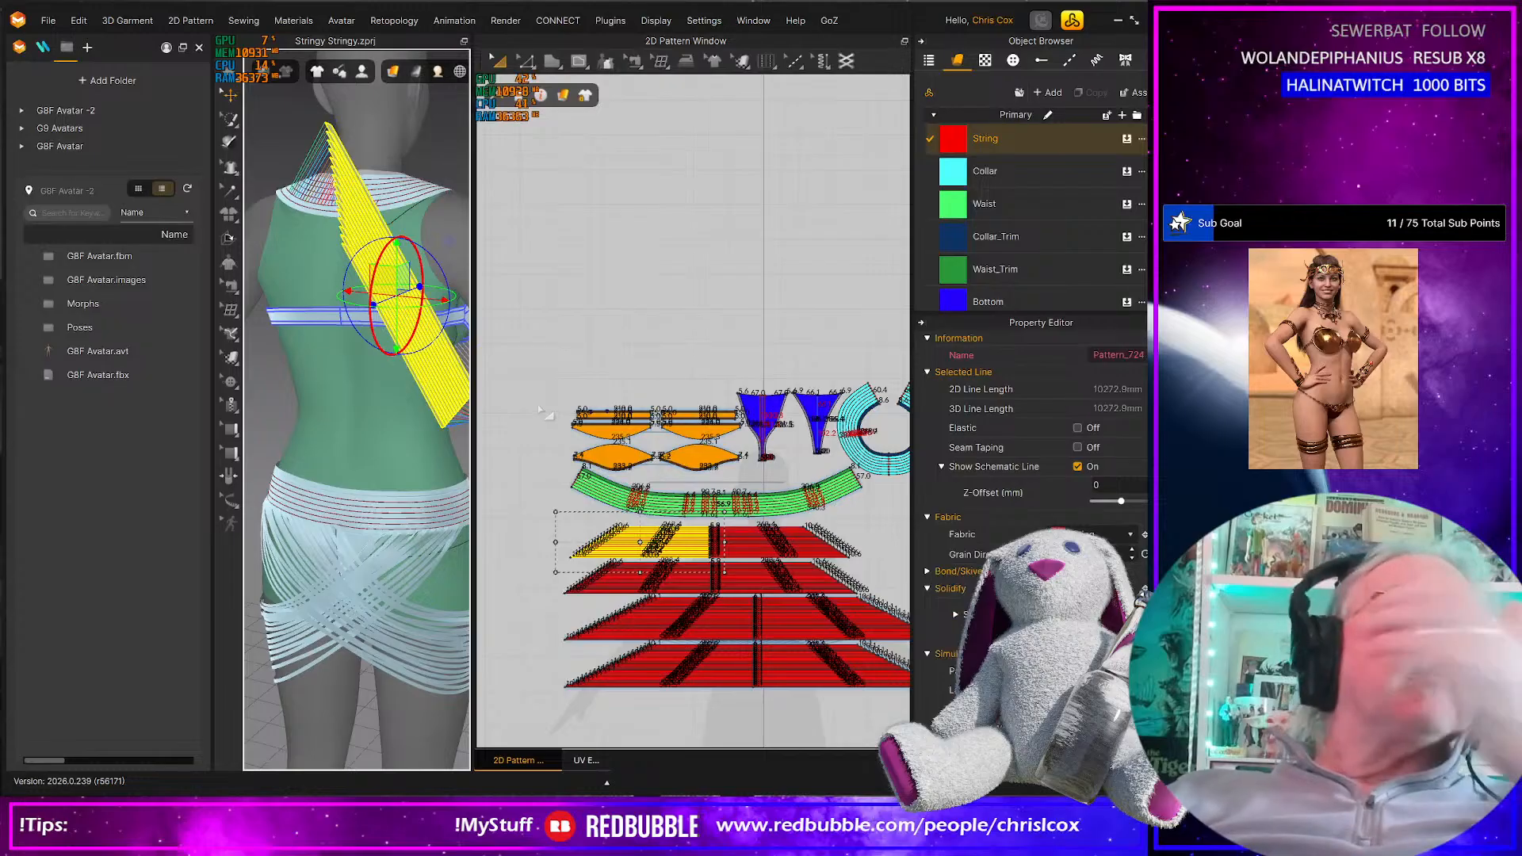
Move the two uppermost strings behind the neck individually down onto the upper back, placing them side by side
middle_click_drag(409, 370, 335, 364)
right_click_drag(336, 364, 431, 445)
scroll(432, 445, "up", 4)
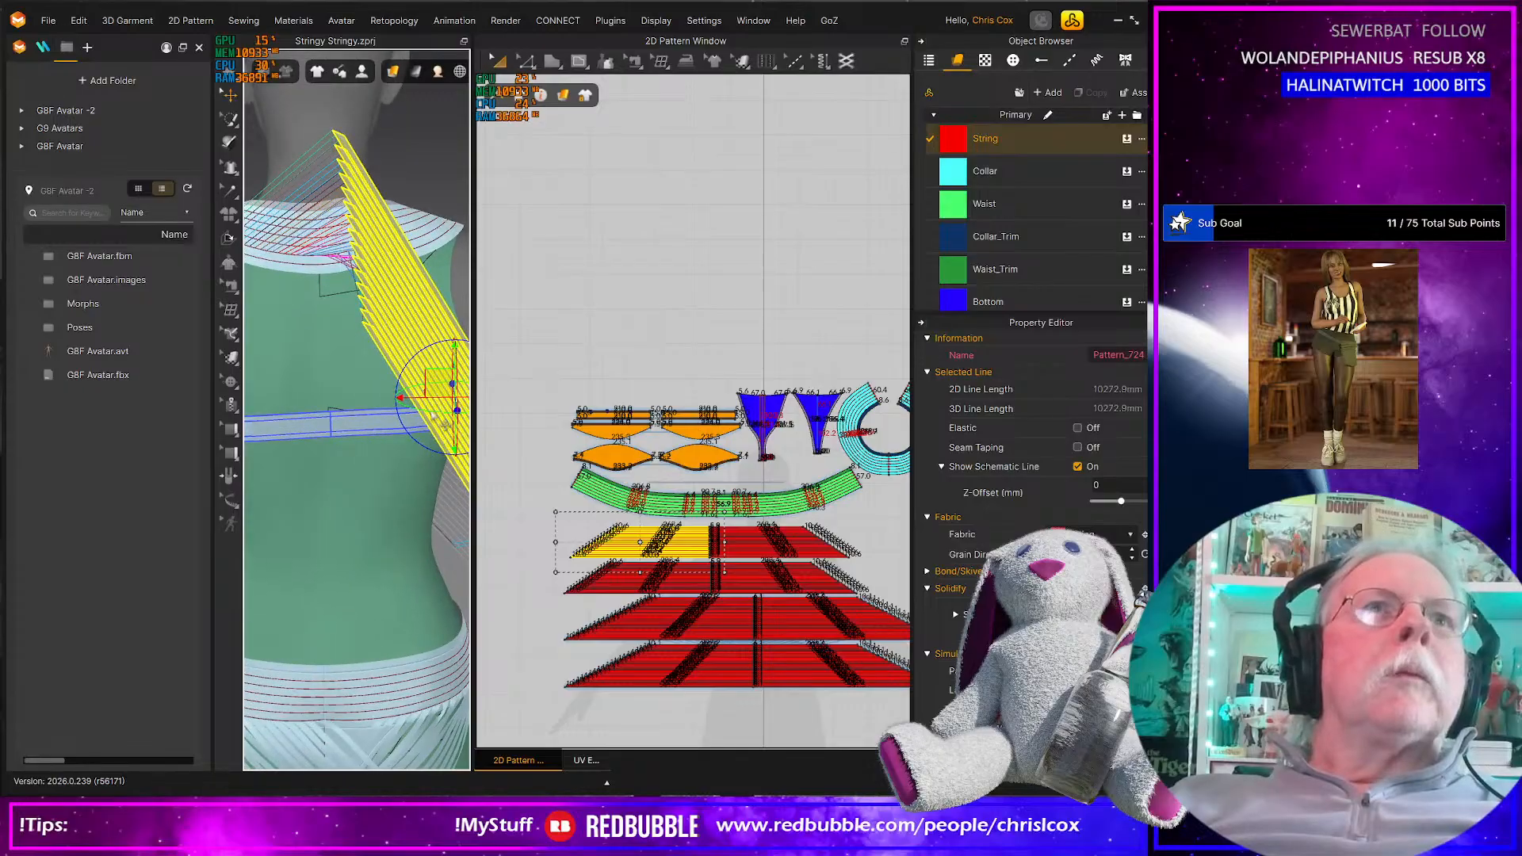
left_click(398, 153)
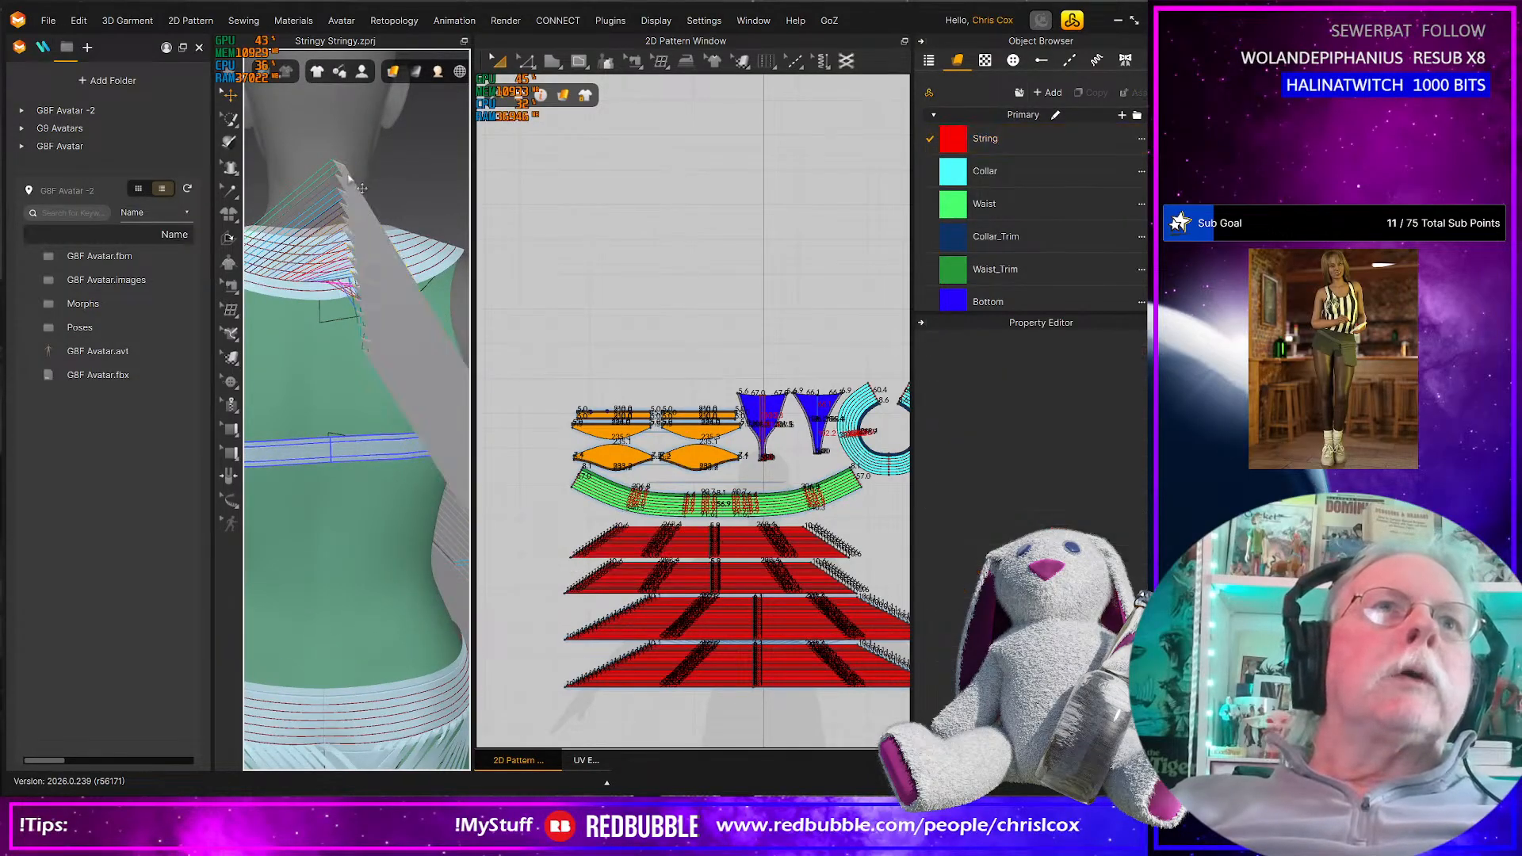
left_click(346, 177)
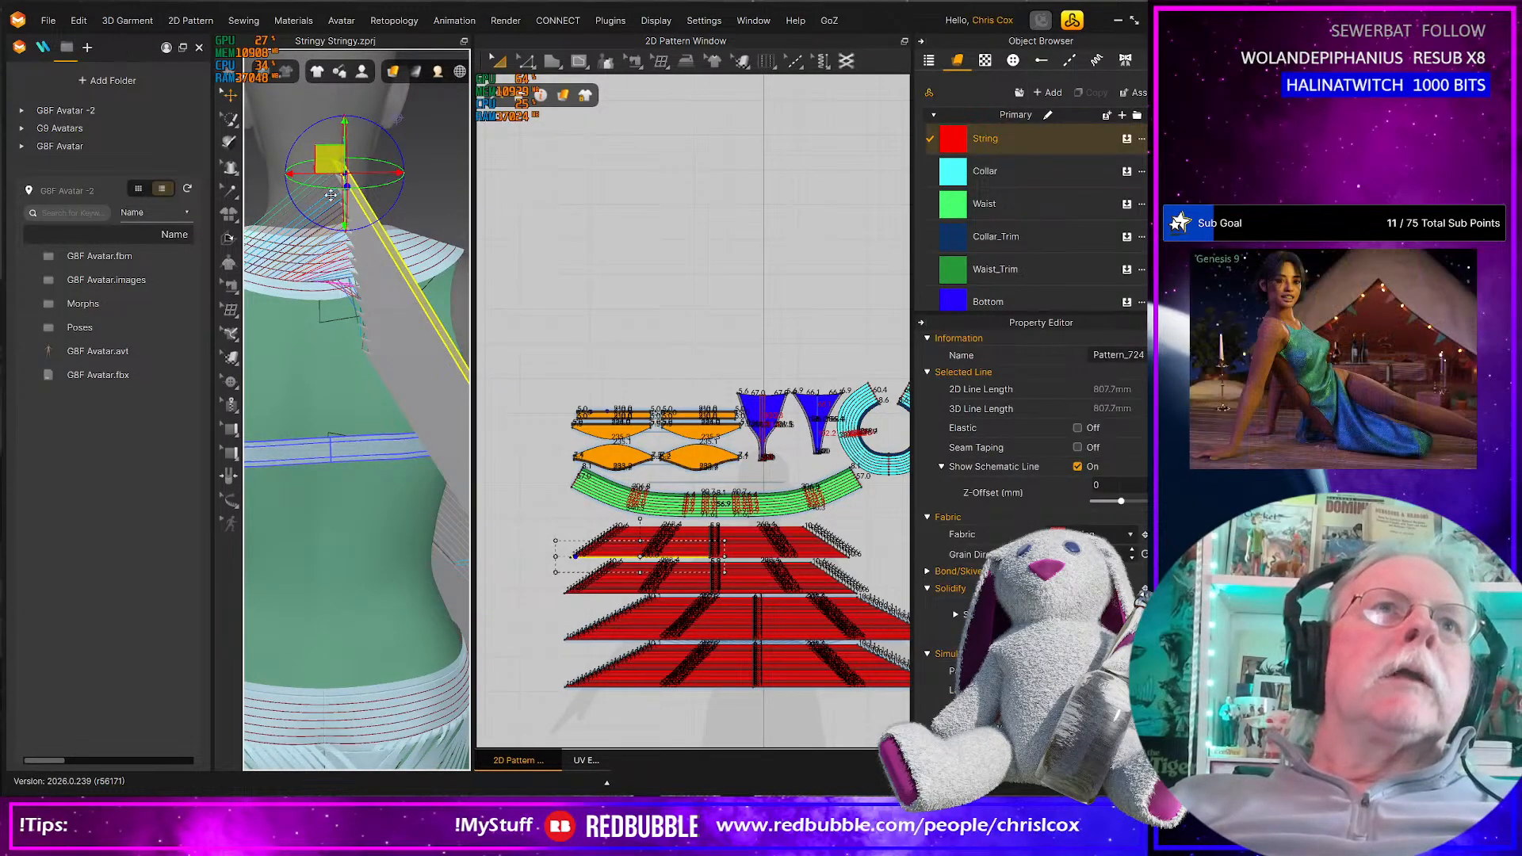
left_click_drag(344, 179, 255, 293)
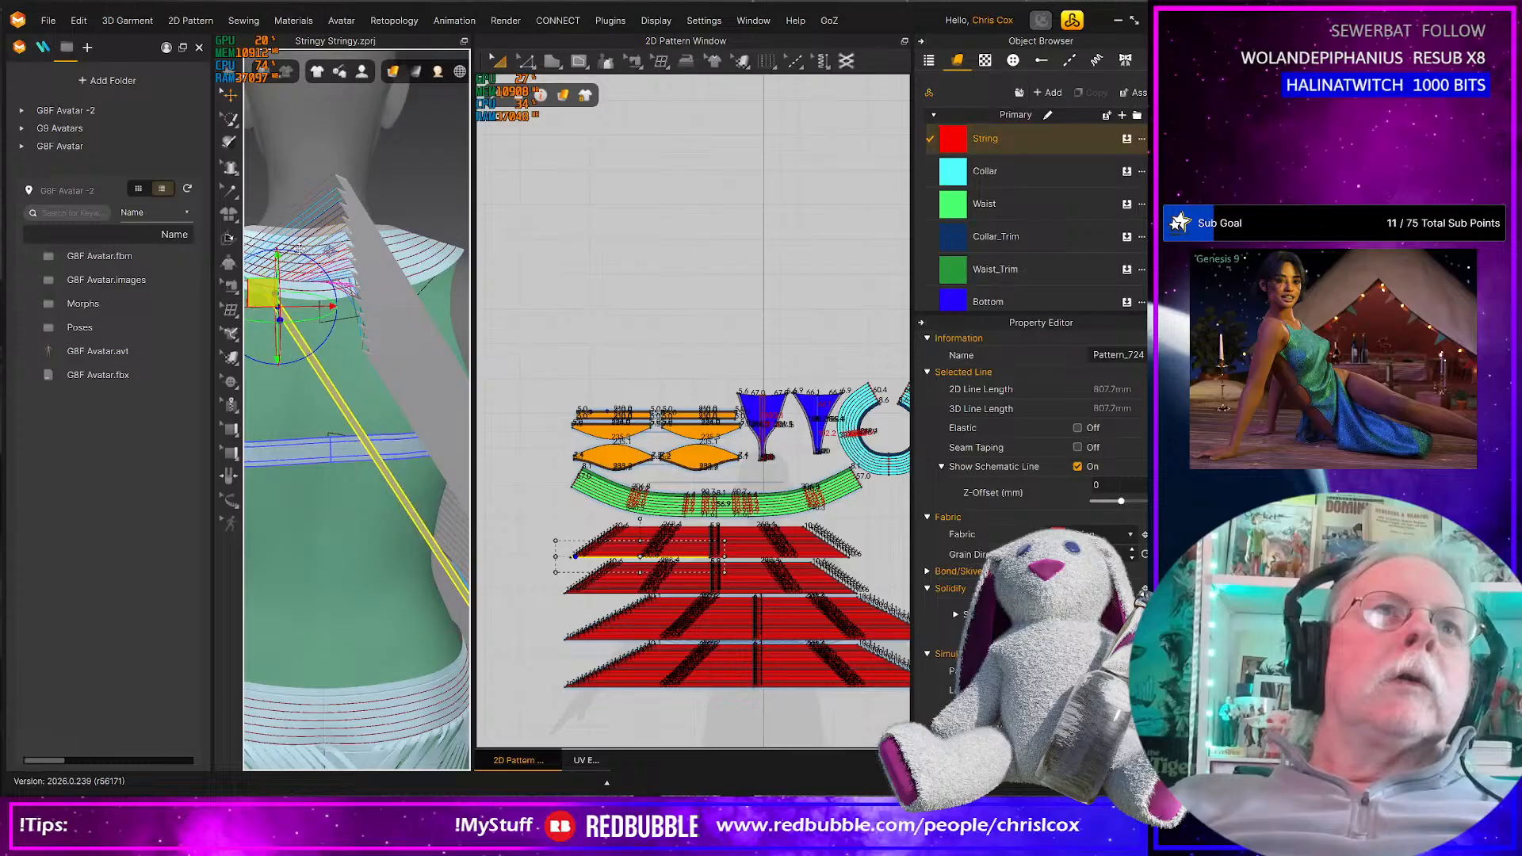
left_click(346, 181)
left_click_drag(333, 174, 274, 278)
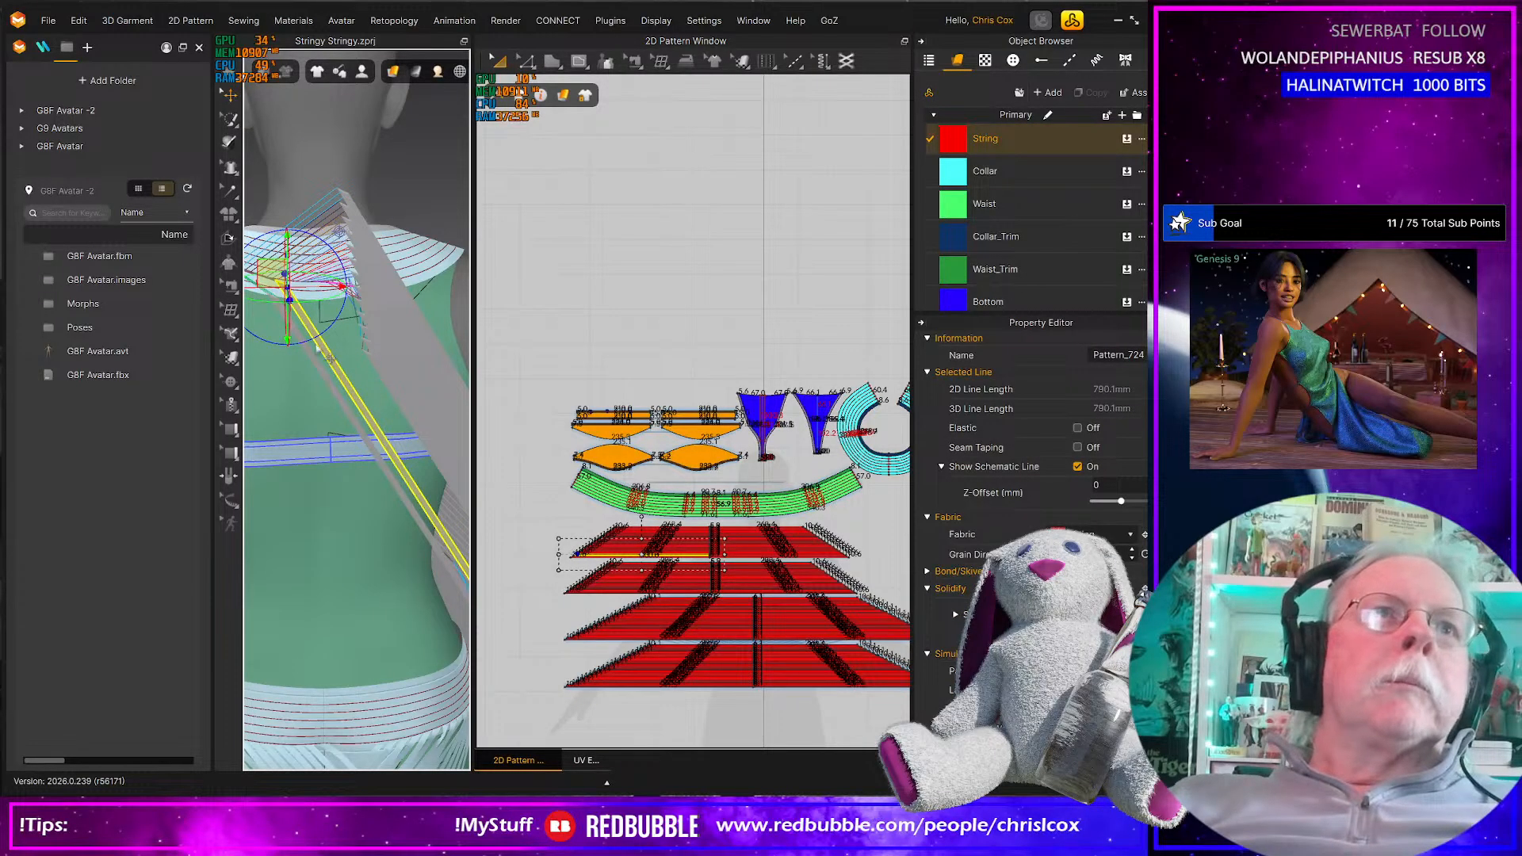
Select both separated strings on the back together and shift them farther down and away from the remaining strings
left_click(322, 372)
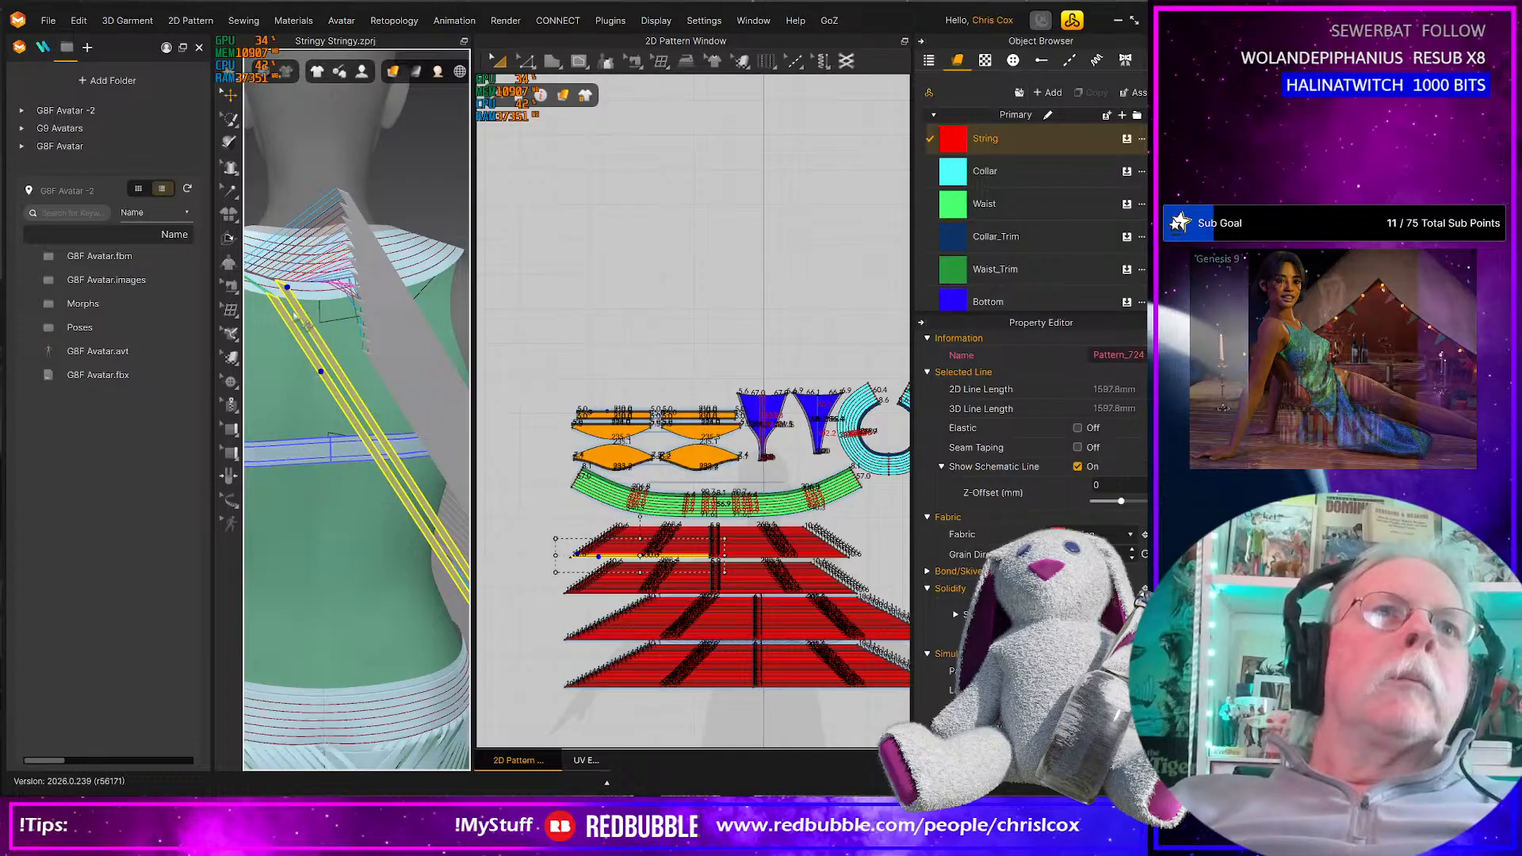
left_click(325, 337)
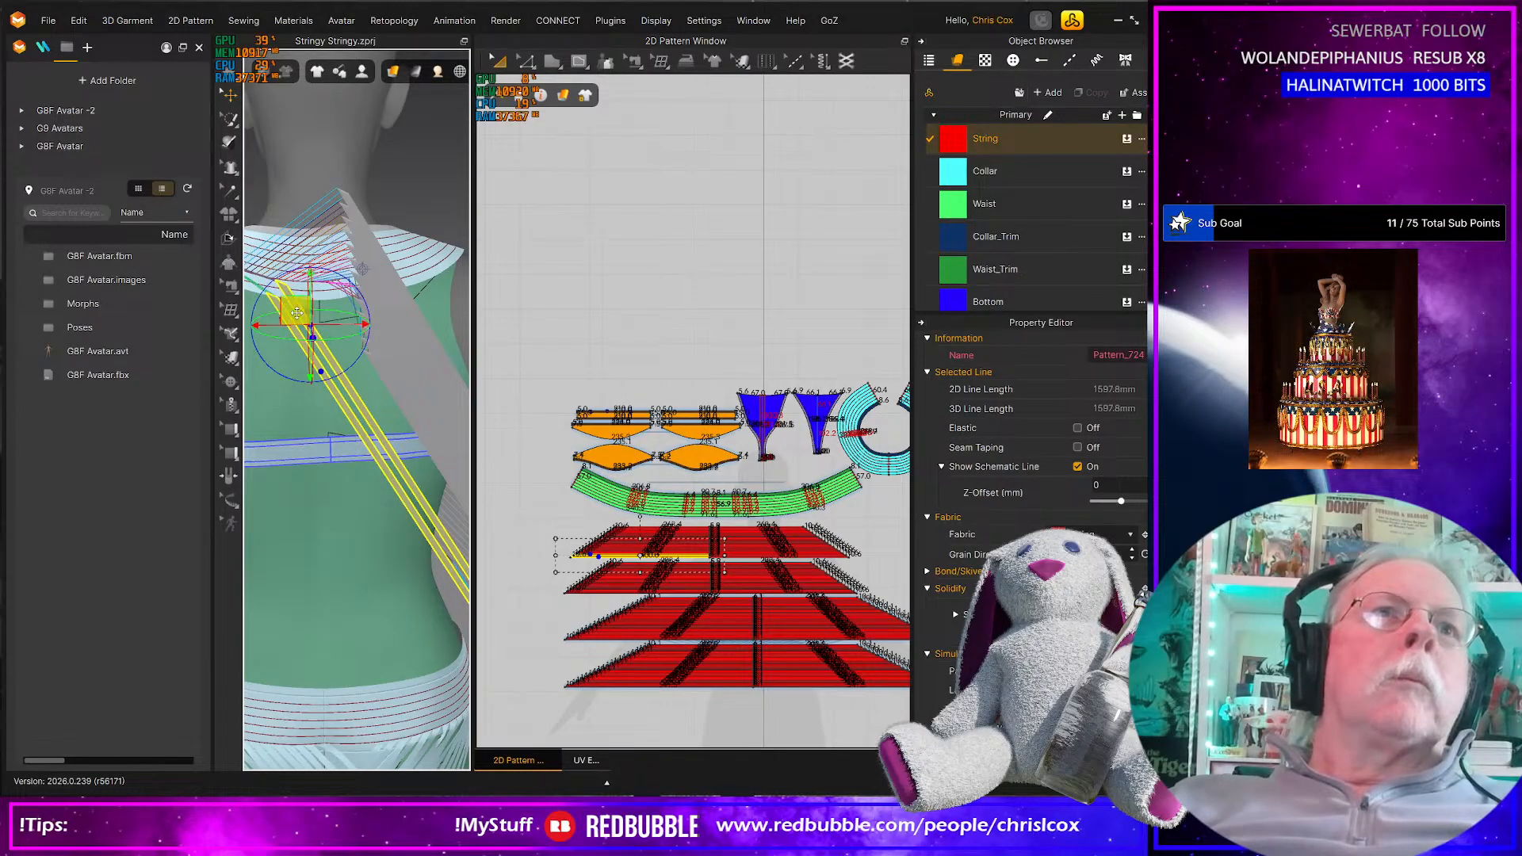
left_click_drag(281, 316, 244, 334)
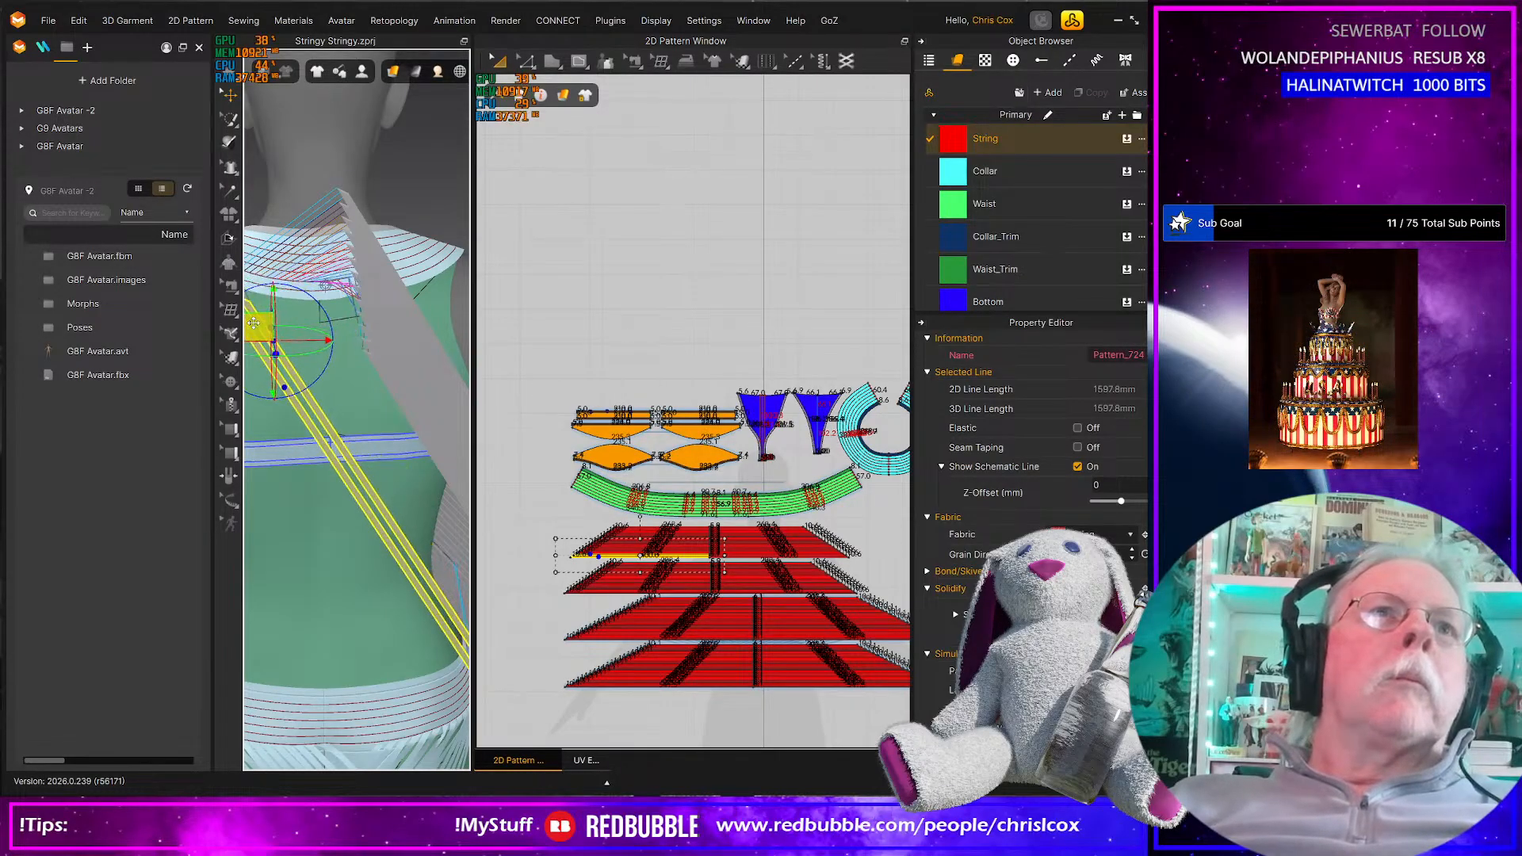
Move the next four strings from behind the neck one by one down onto the upper back, lining them up beside the separated ones
left_click(356, 208)
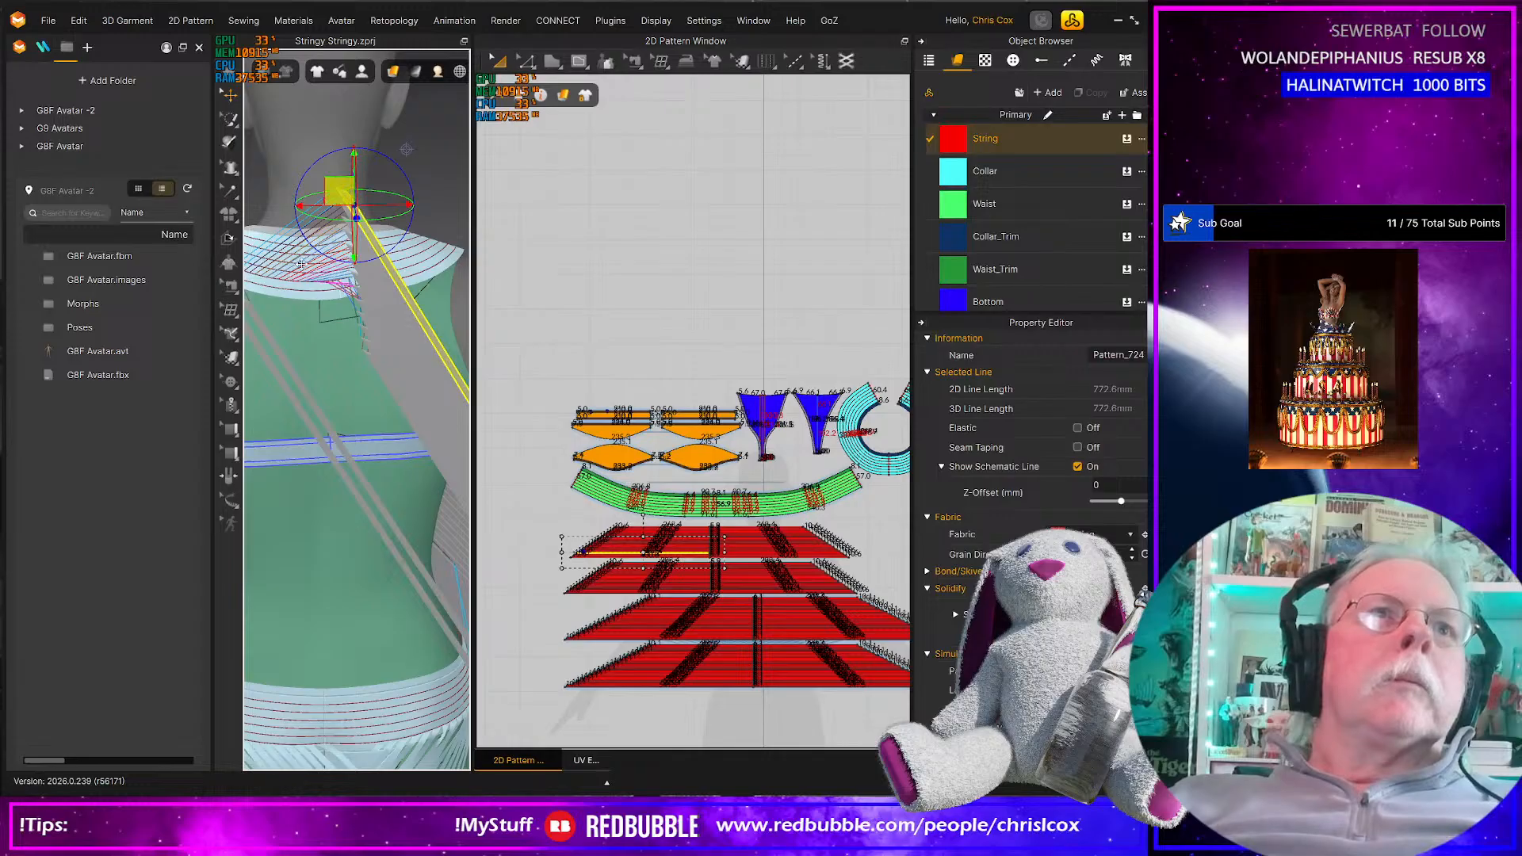
mouse_move(301, 264)
left_mouse_down()
mouse_move(294, 241)
mouse_move(283, 260)
left_mouse_up()
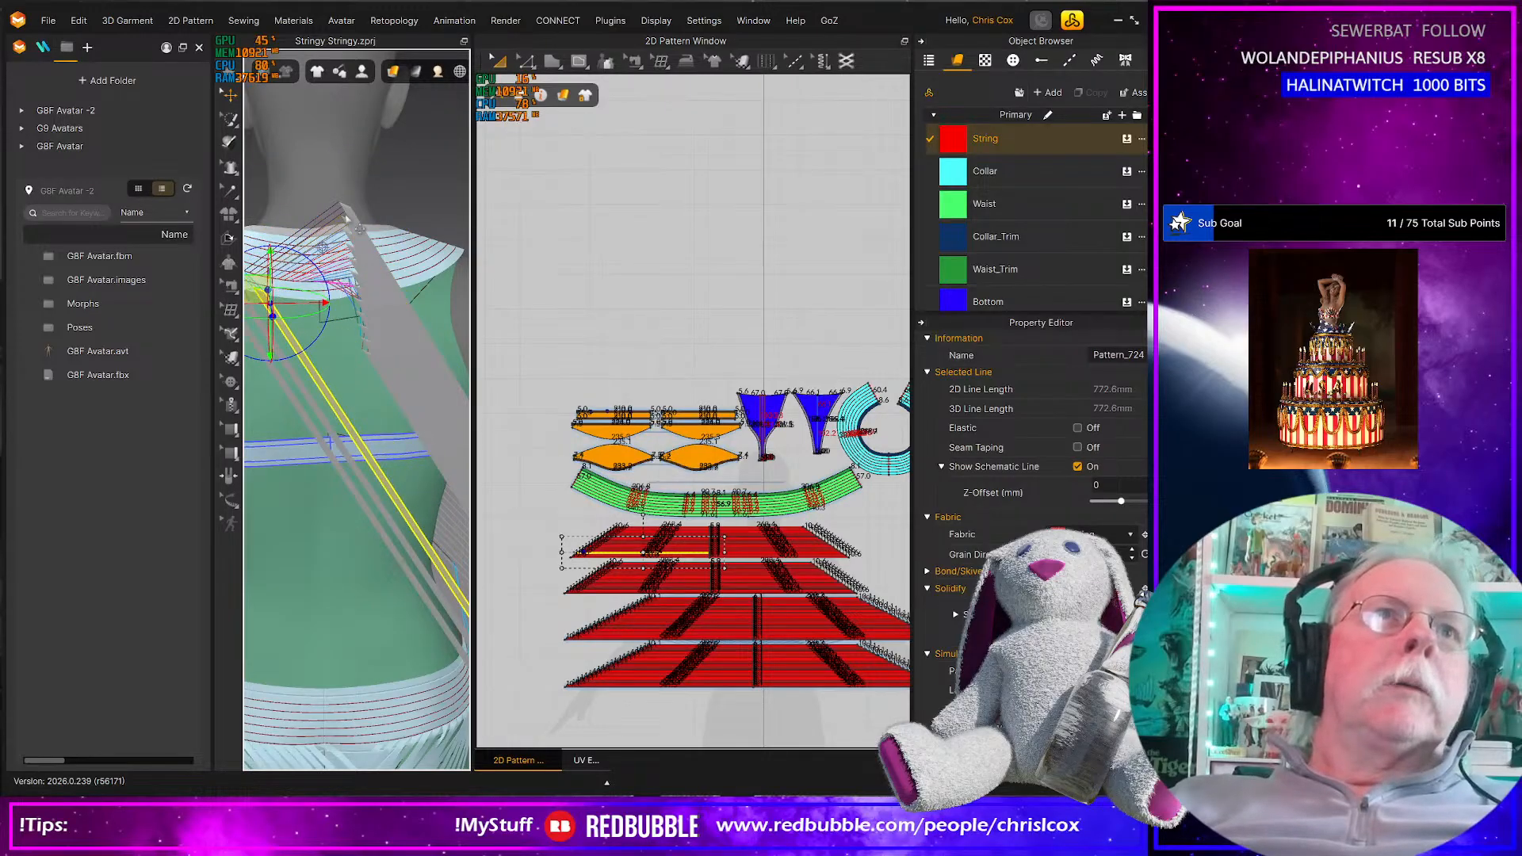
left_click(351, 212)
left_click_drag(337, 208, 295, 316)
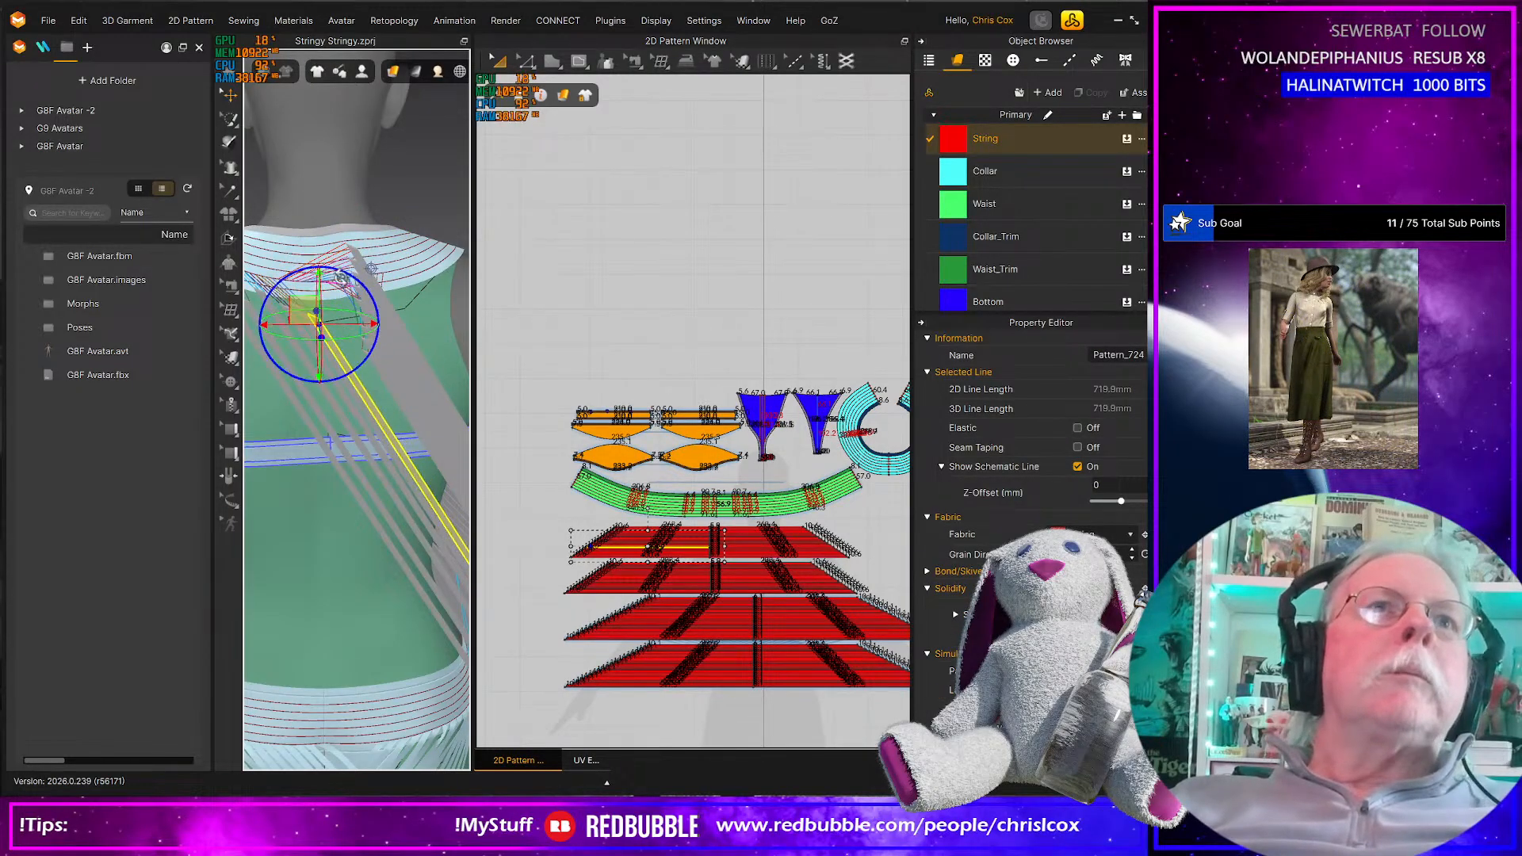
left_click(364, 259)
scroll(364, 259, "down", 3)
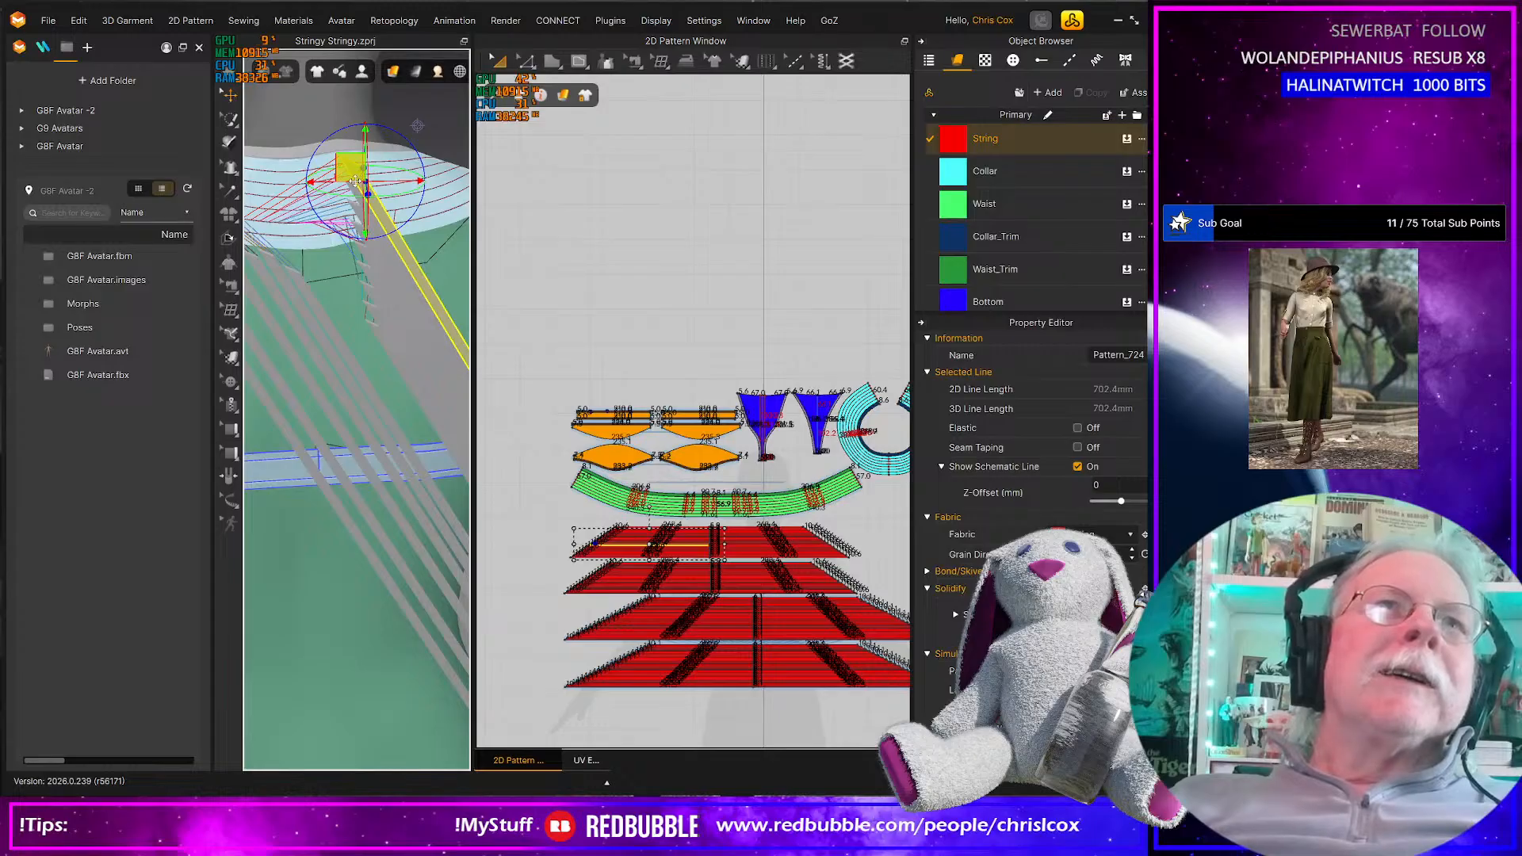
left_click_drag(349, 167, 320, 294)
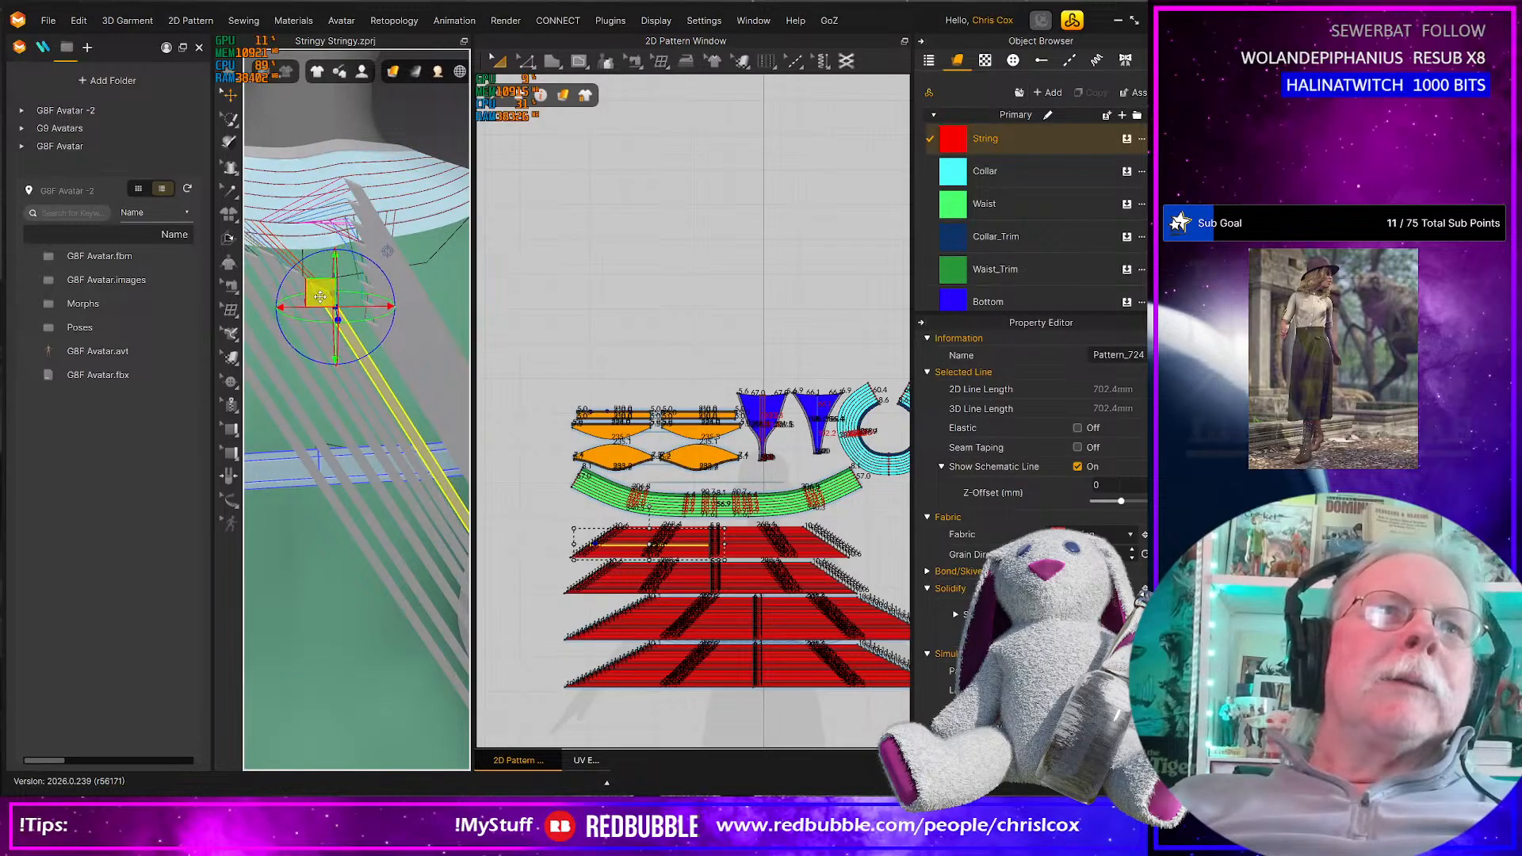
left_click(361, 194)
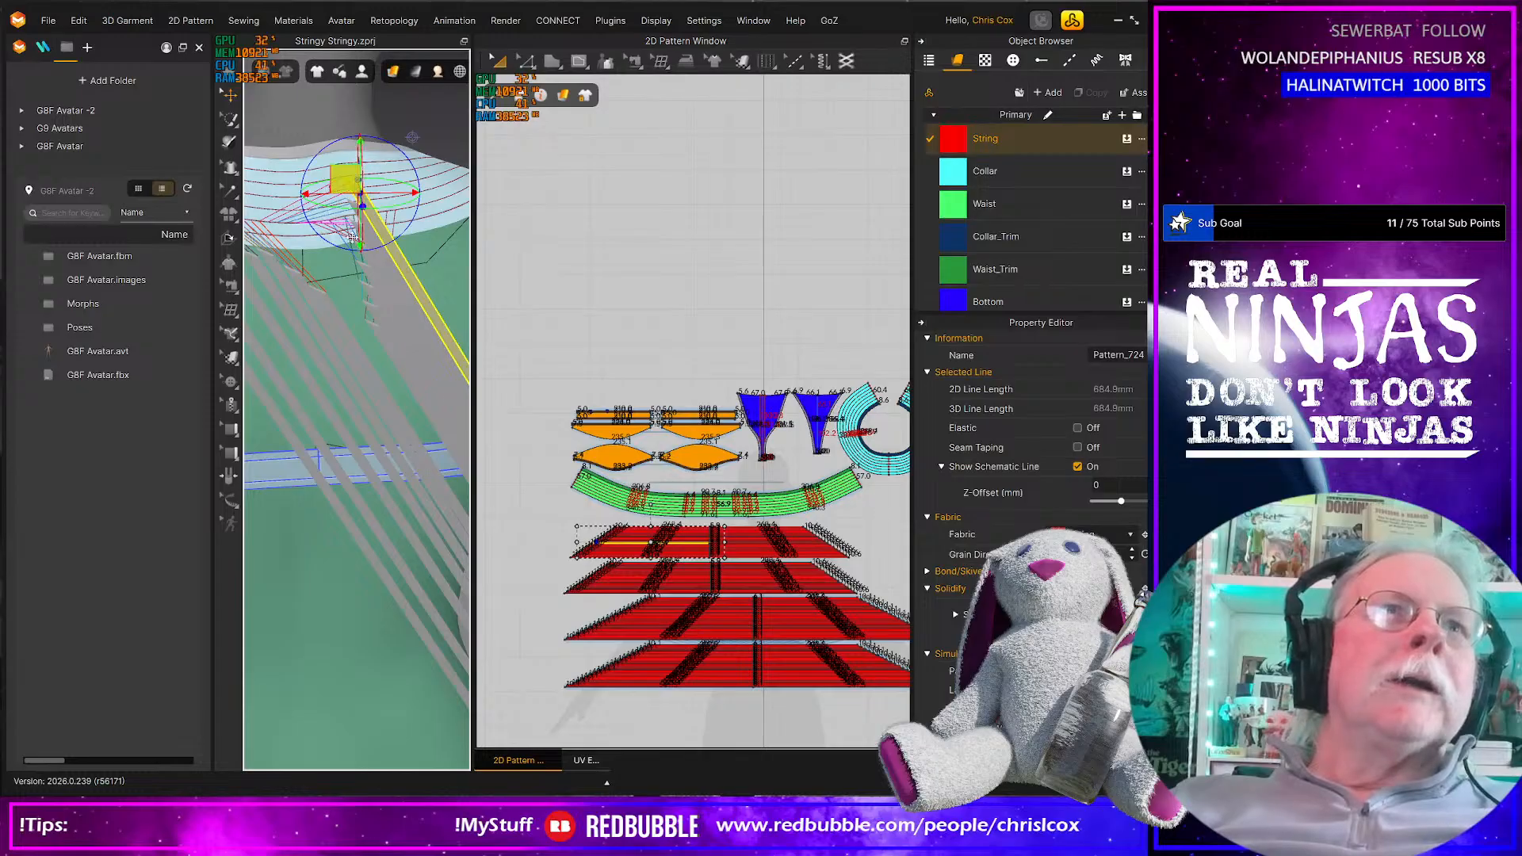
left_click_drag(352, 236, 333, 296)
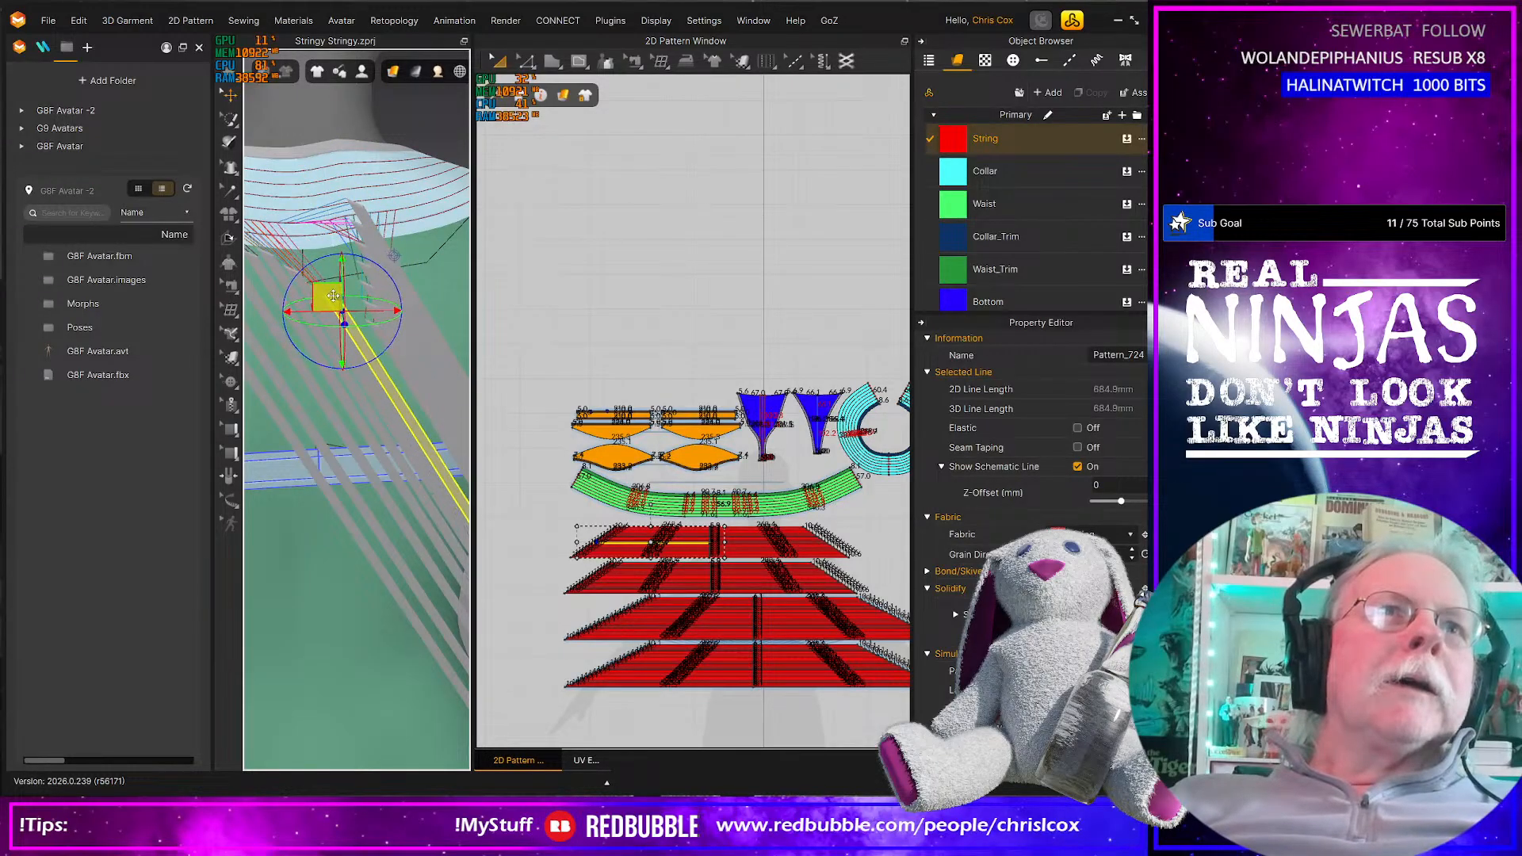
Move the two shortest strings of the remaining bundle individually outward across the upper back toward the avatar's right shoulder
left_click(402, 366)
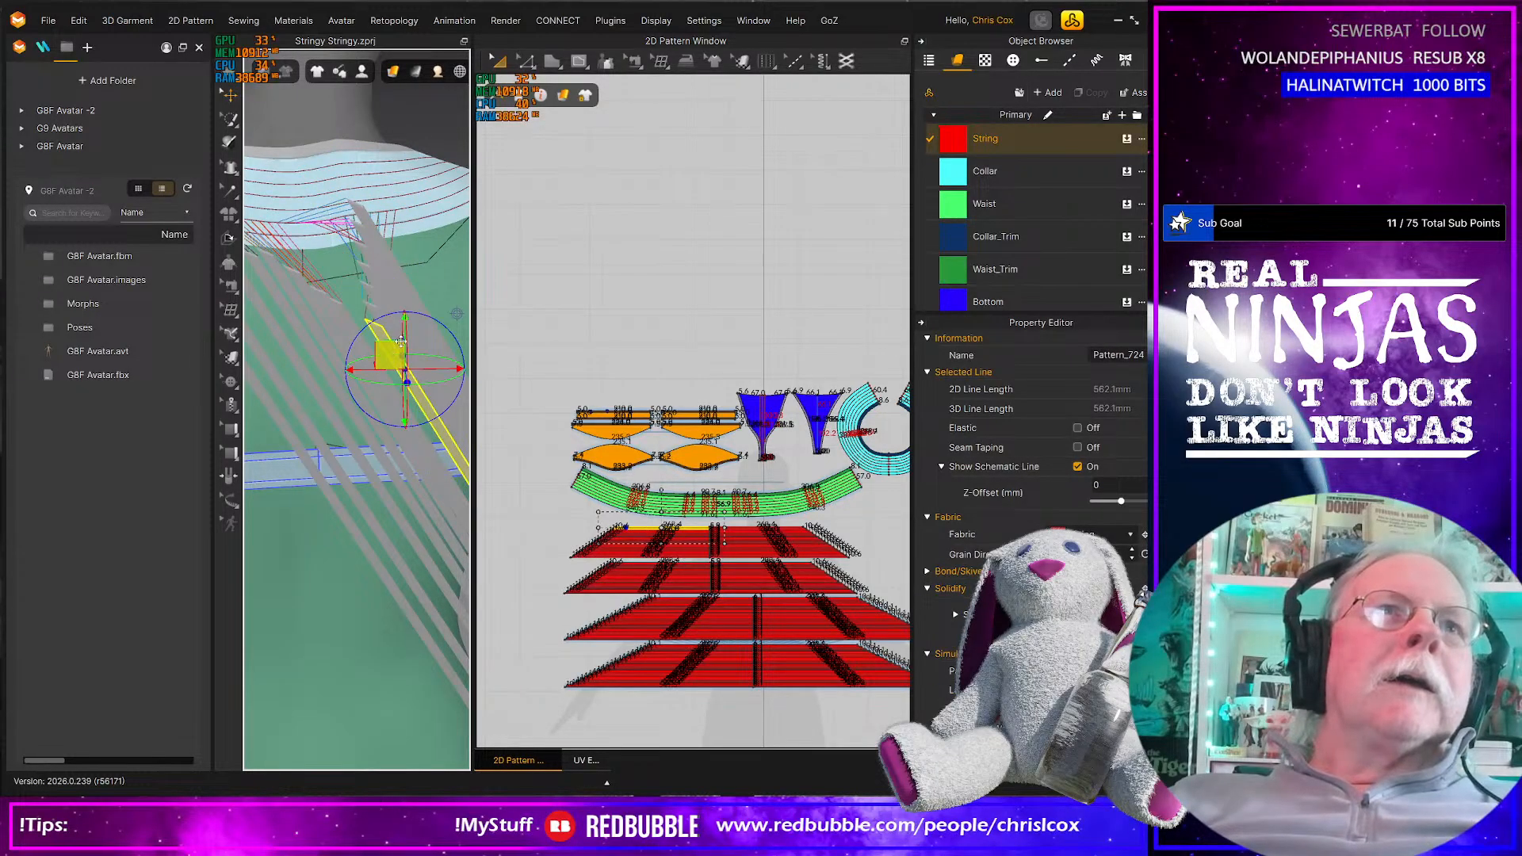
left_click_drag(400, 341, 463, 323)
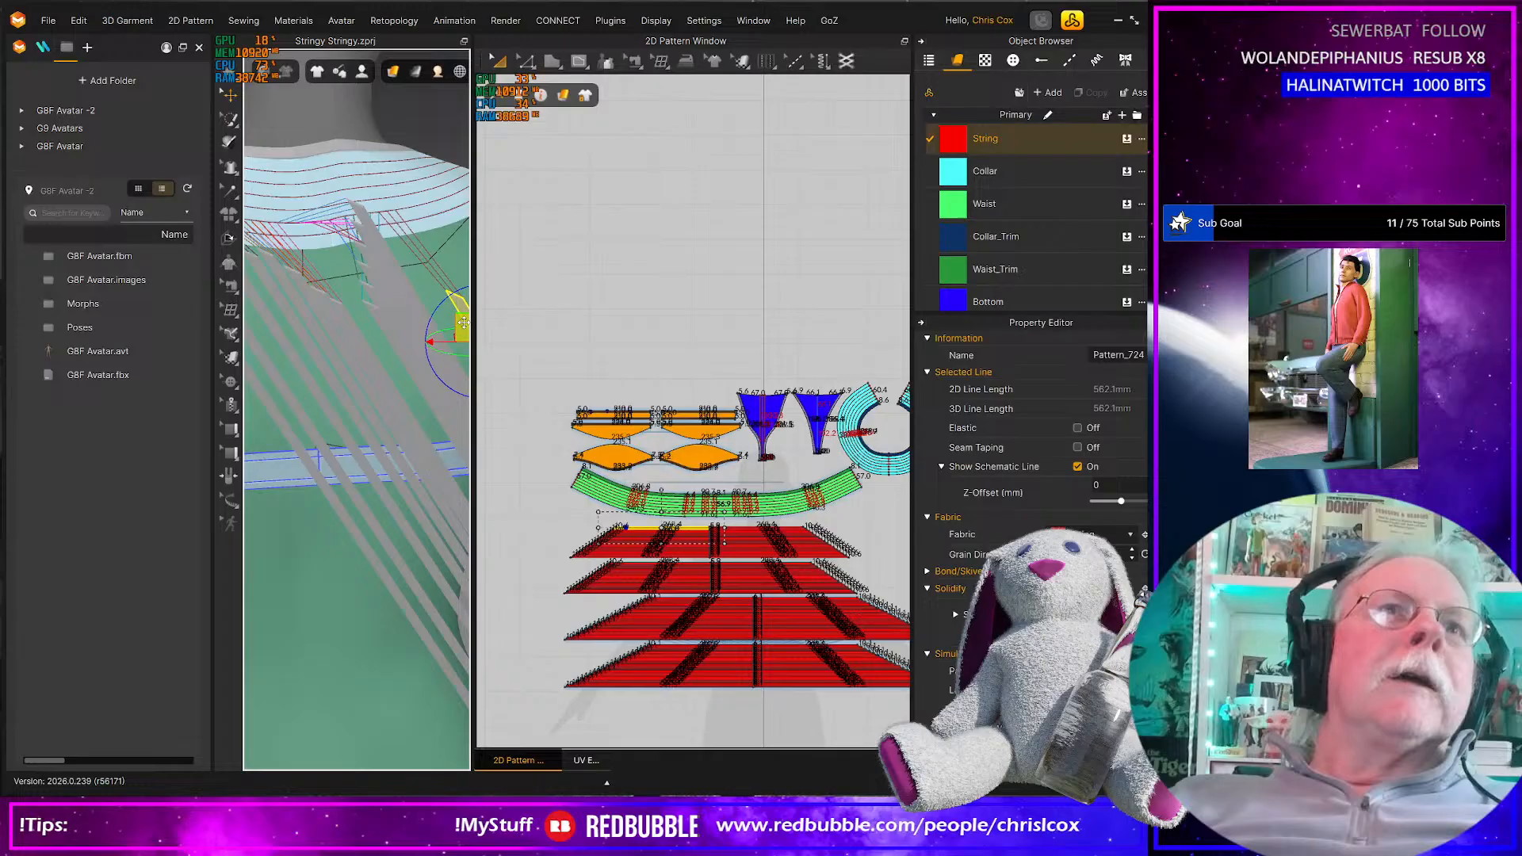
left_click(389, 256)
left_click_drag(373, 240, 425, 298)
left_click(373, 314)
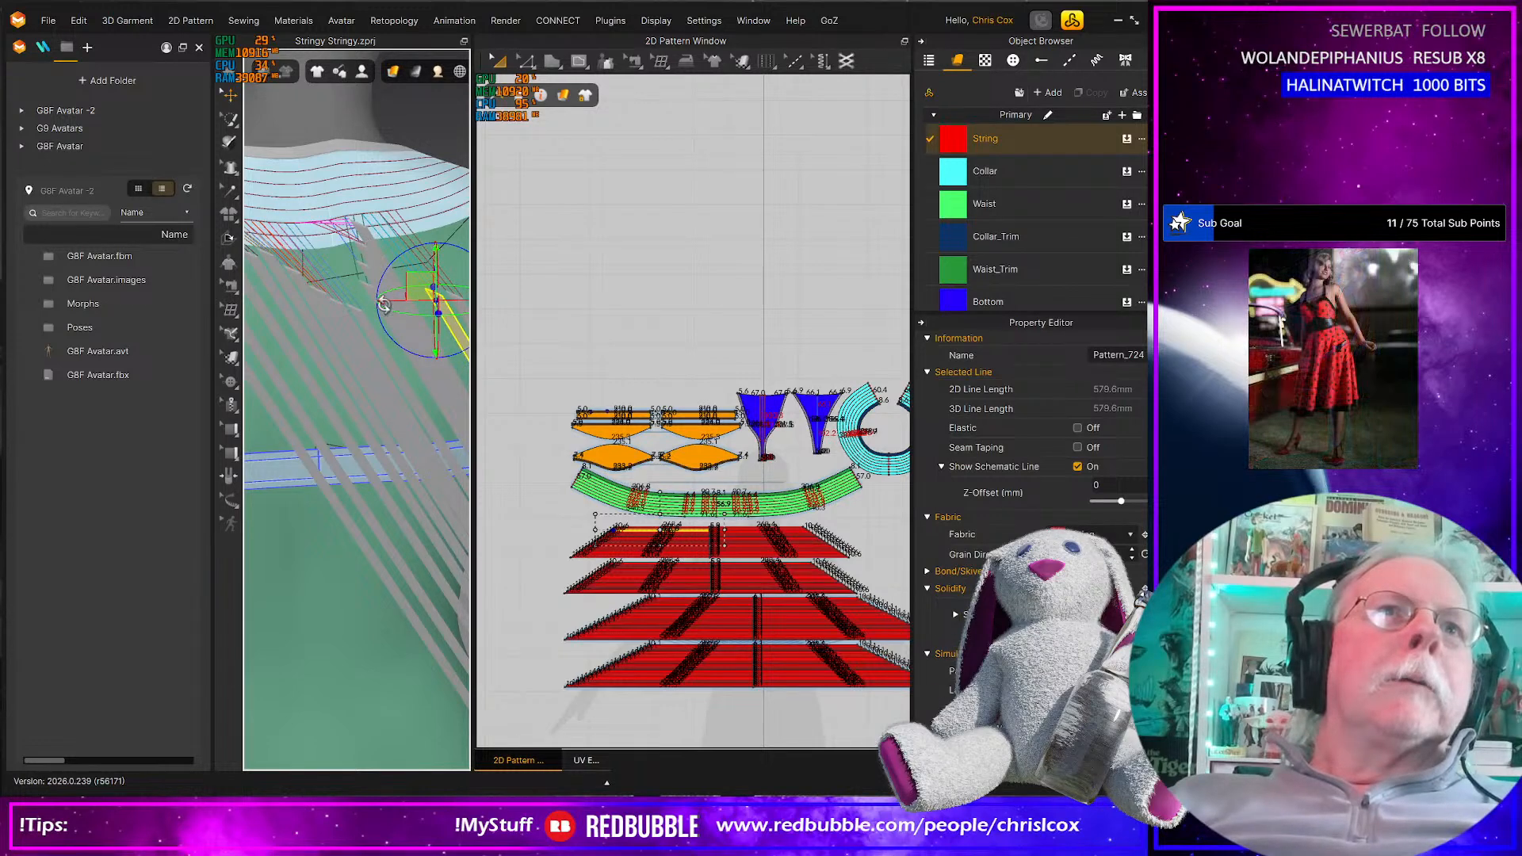
Reposition the remaining middle strings on the upper back individually so the whole set lies evenly side by side
scroll(391, 323, "down", 2)
right_click_drag(394, 321, 353, 291)
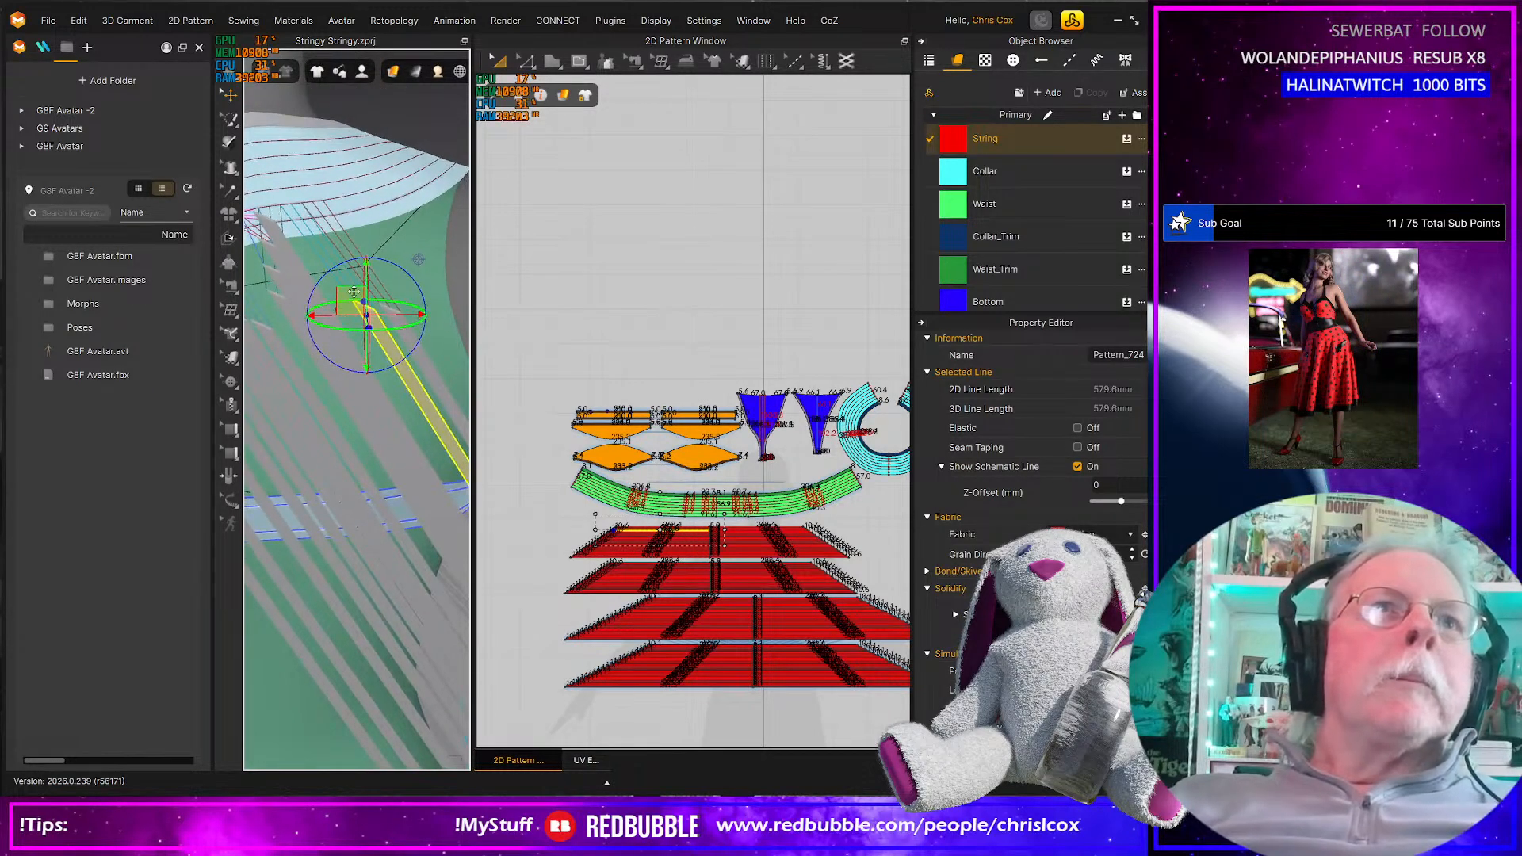
left_click(296, 327)
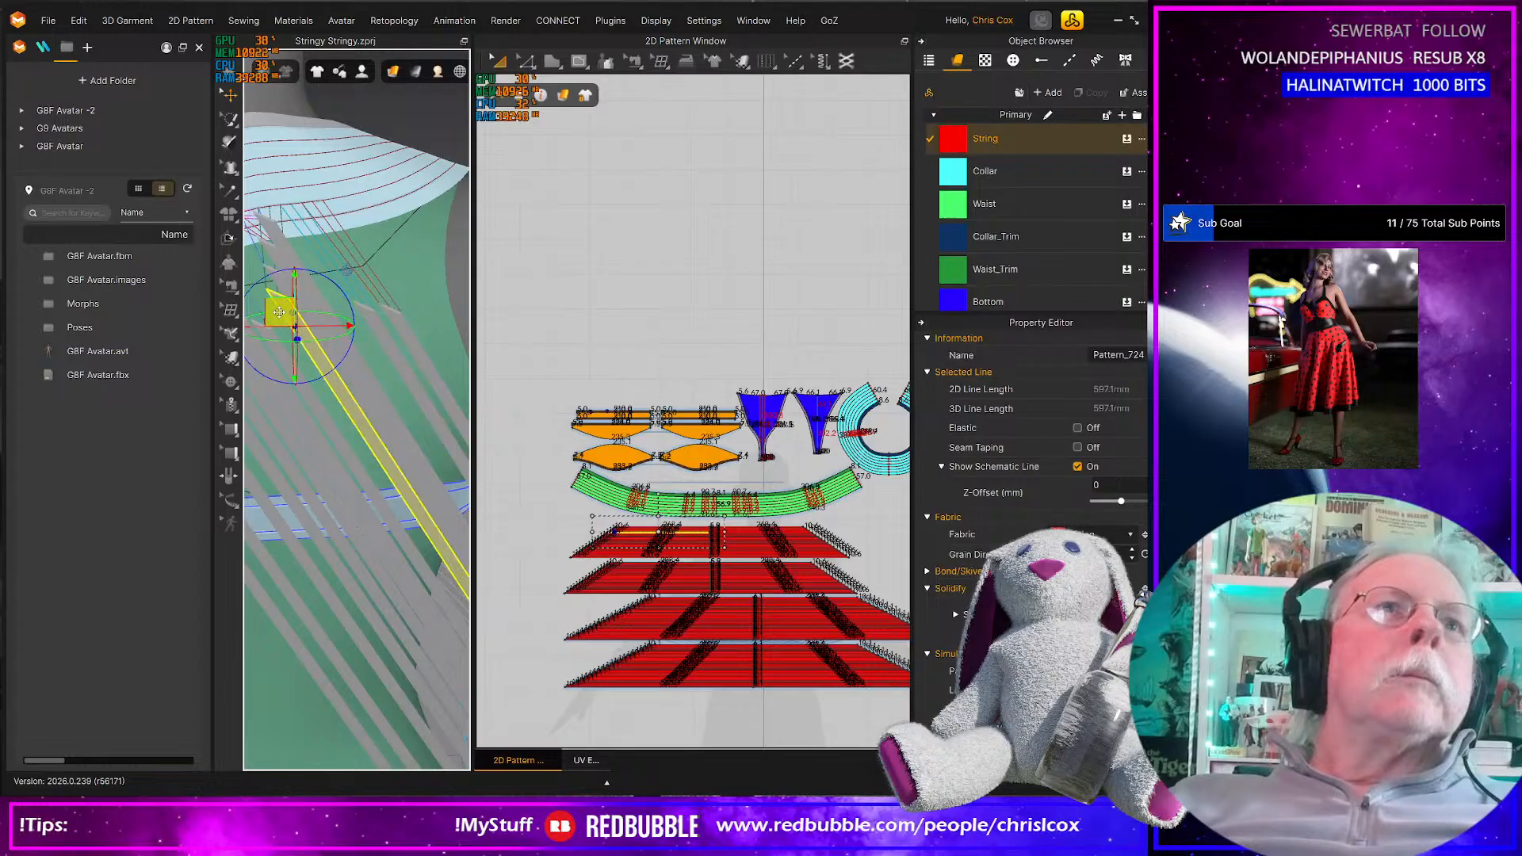
mouse_move(280, 311)
left_mouse_down()
mouse_move(330, 309)
mouse_move(297, 301)
left_mouse_up()
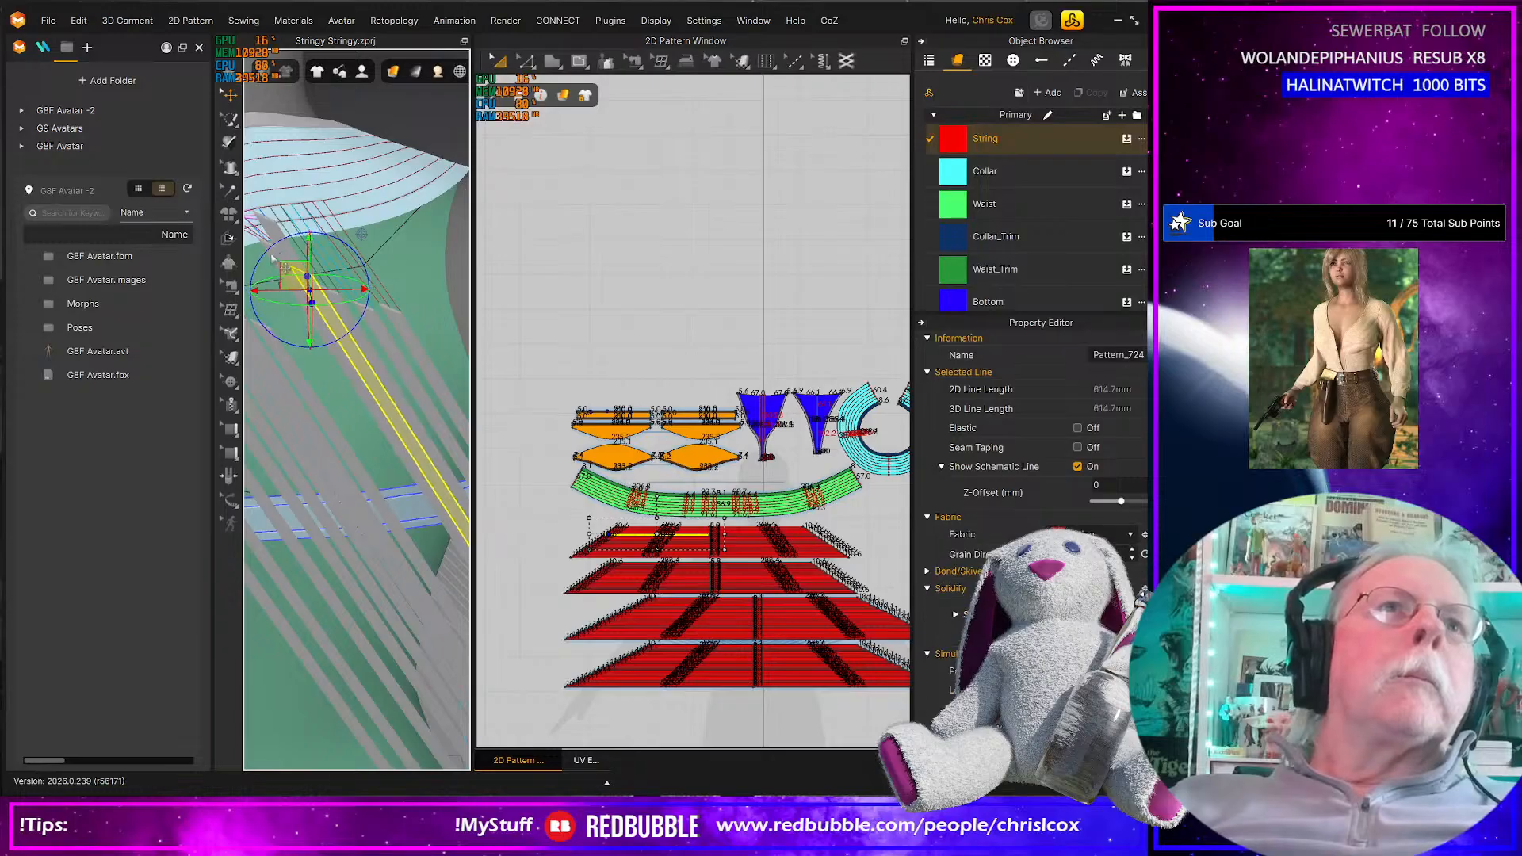
left_click_drag(290, 246, 279, 226)
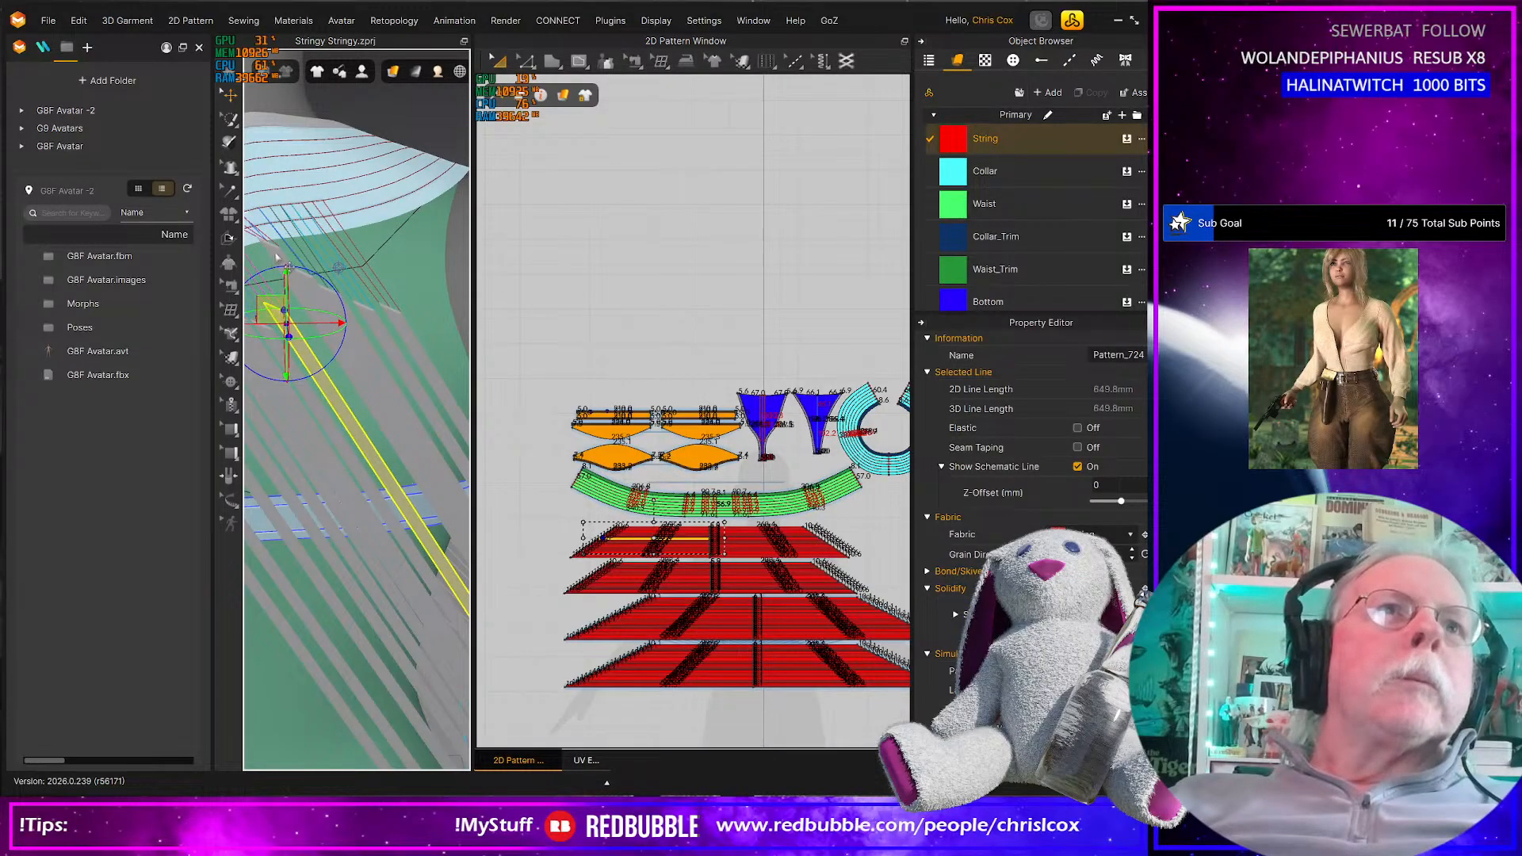
left_click_drag(274, 309, 268, 245)
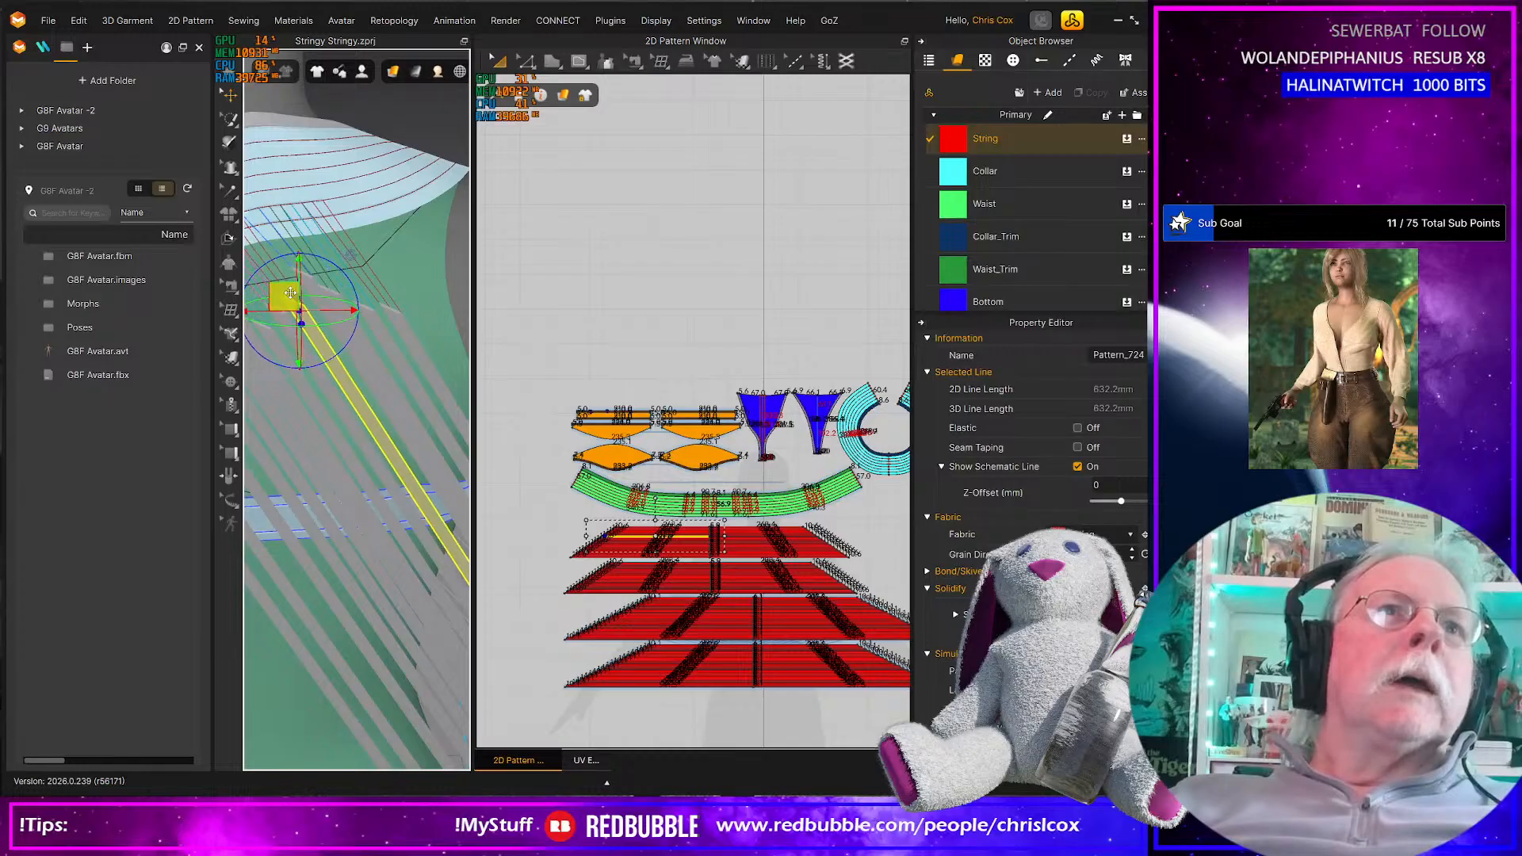
Try simulating the separated strings while viewing the avatar's front, then stop and undo the simulation
scroll(357, 340, "down", 8)
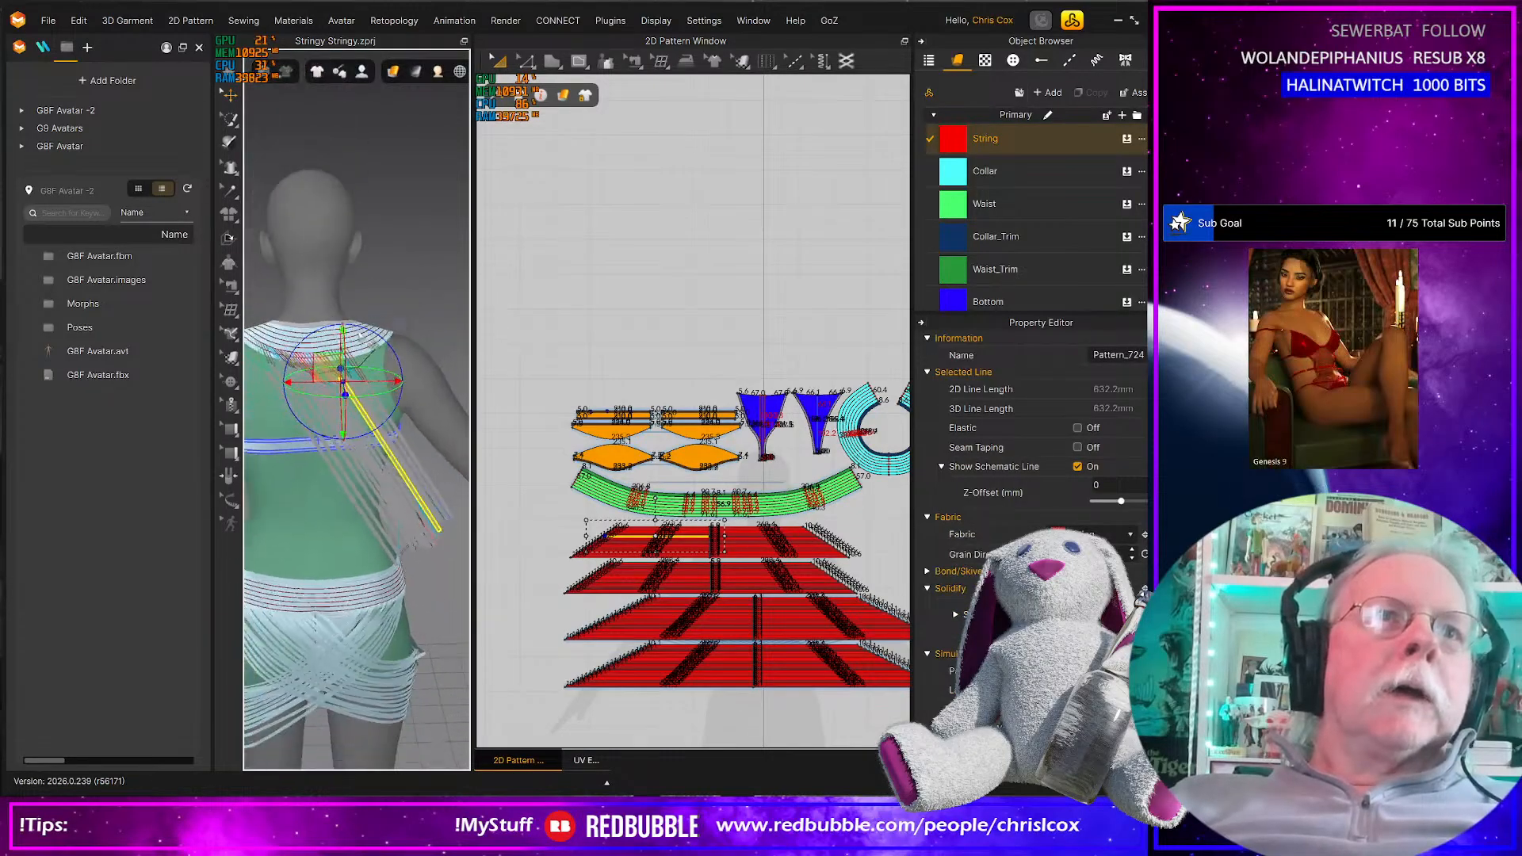
right_click_drag(360, 332, 158, 325)
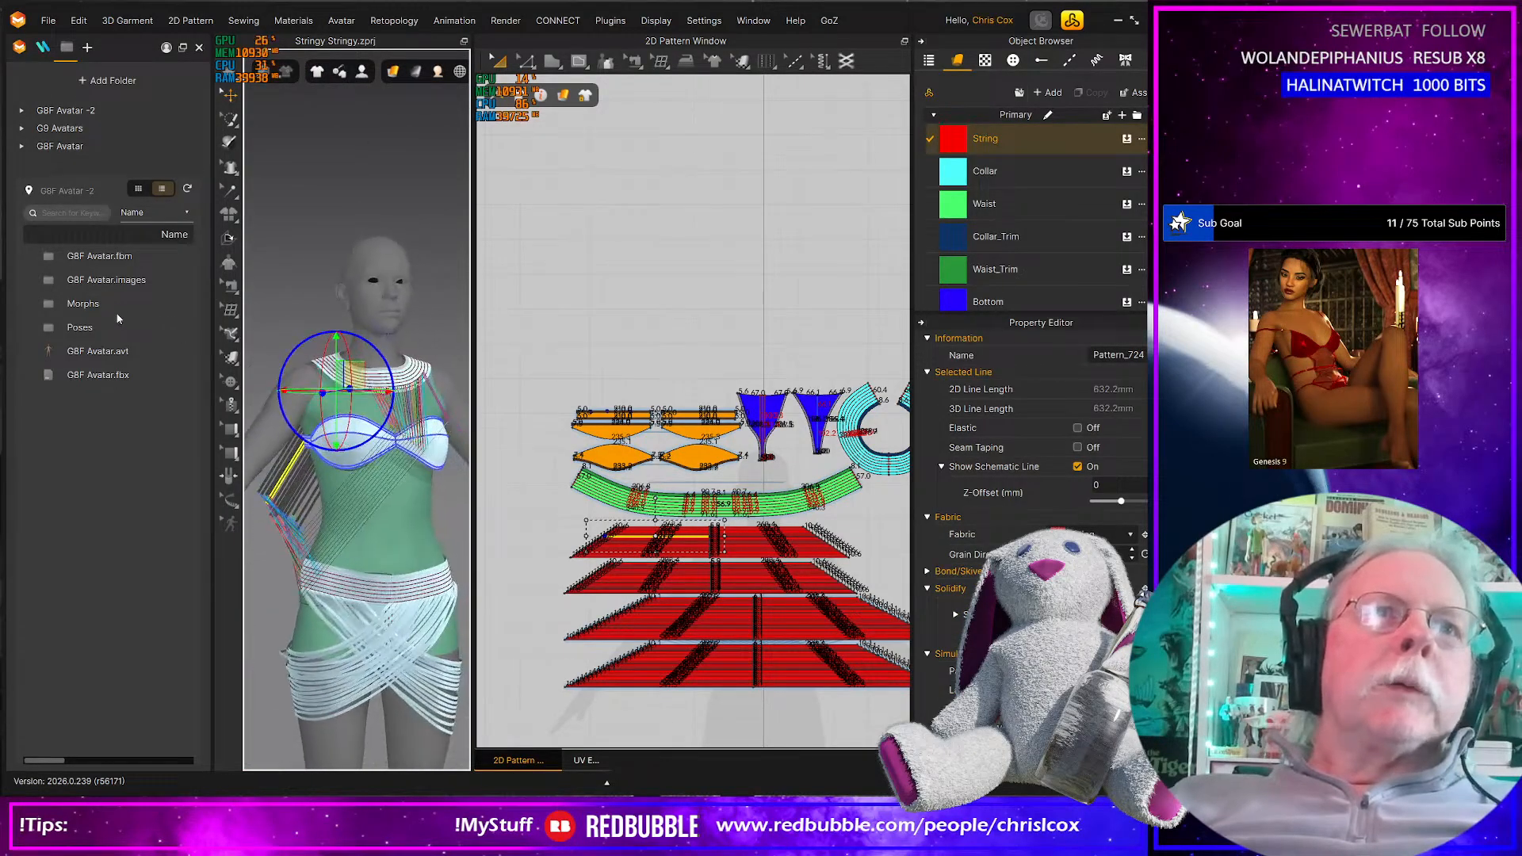
right_click_drag(310, 435, 211, 383)
middle_click_drag(373, 380, 436, 373)
scroll(271, 414, "up", 3)
right_click_drag(435, 373, 231, 403)
left_click(231, 405)
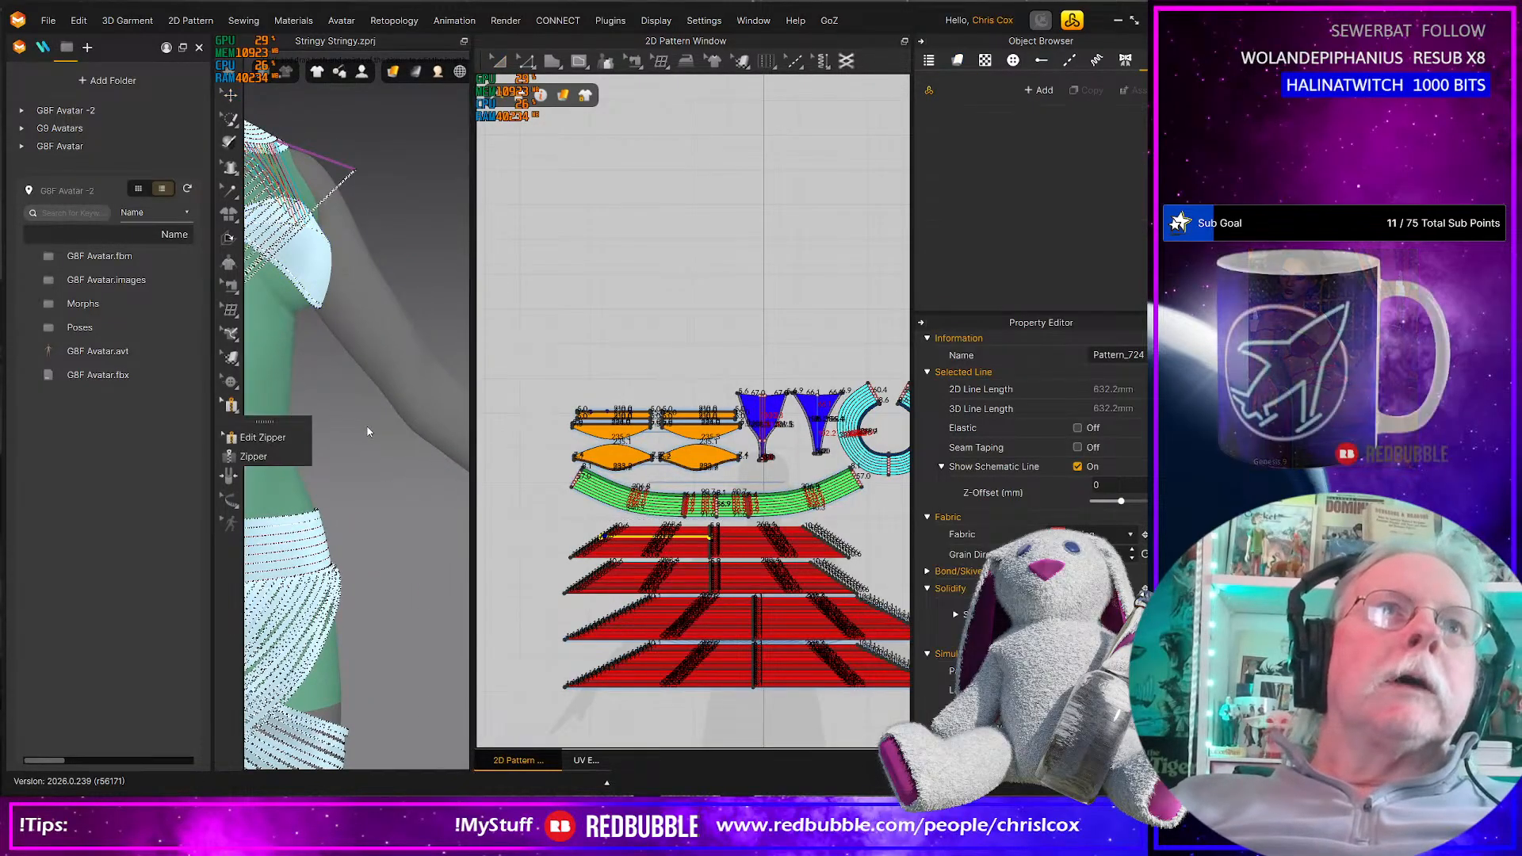
right_click_drag(426, 442, 363, 387)
middle_click_drag(363, 387, 384, 402)
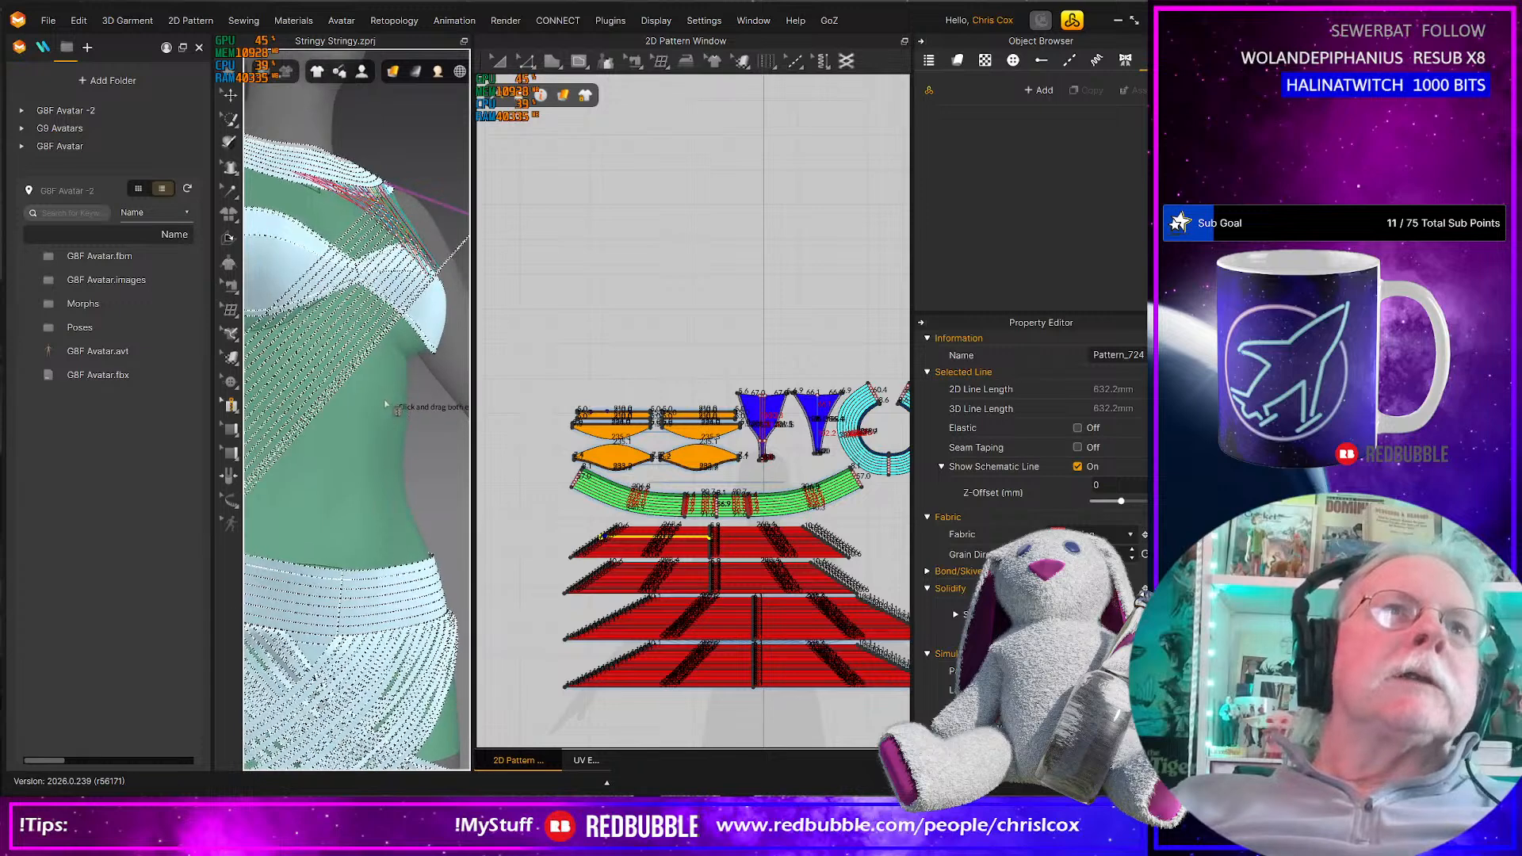
right_click_drag(385, 404, 363, 428)
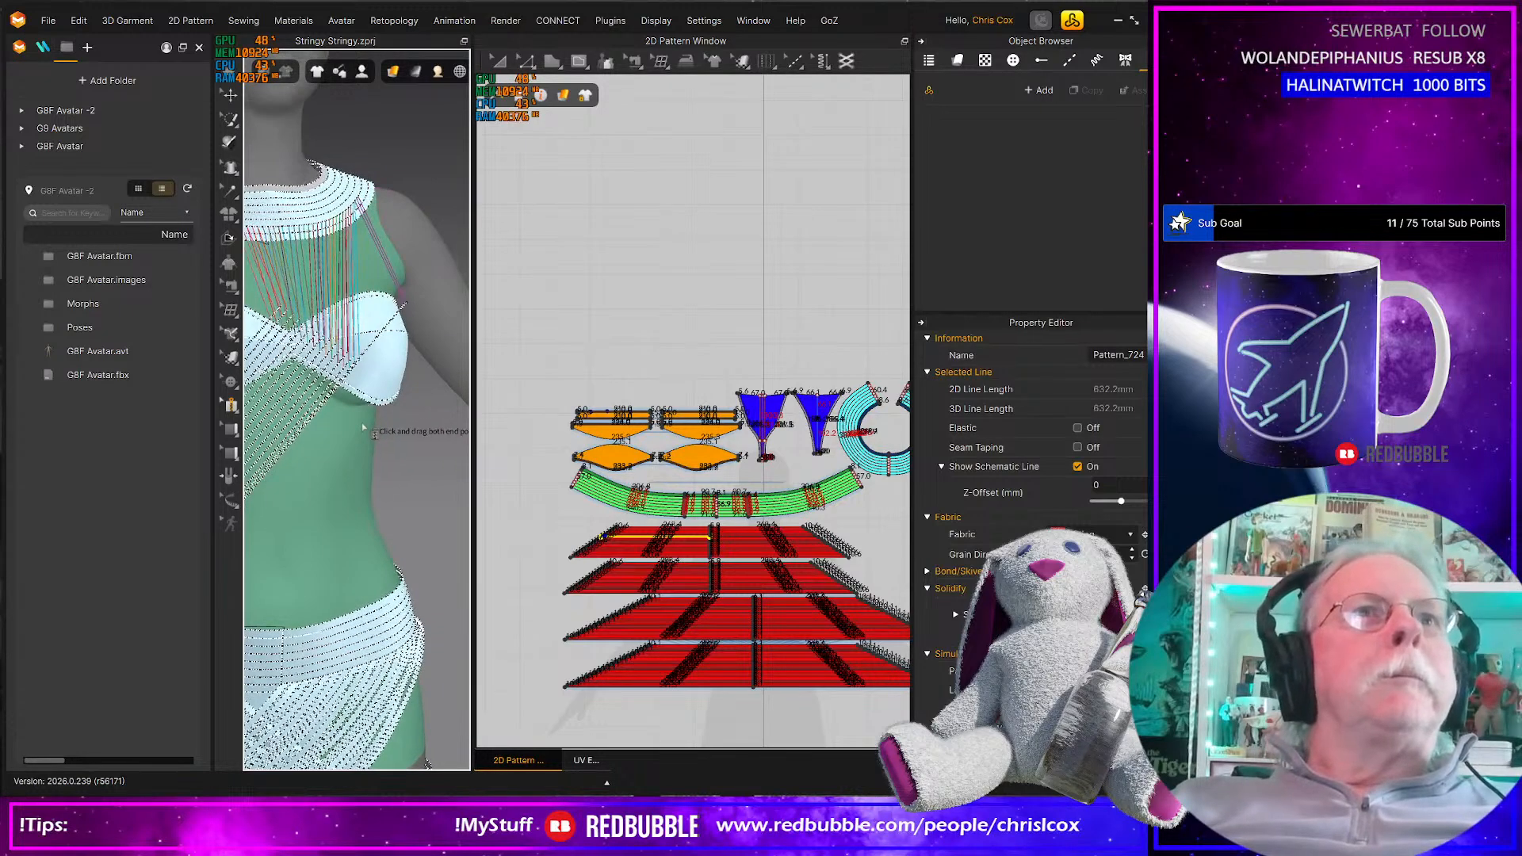
key("q")
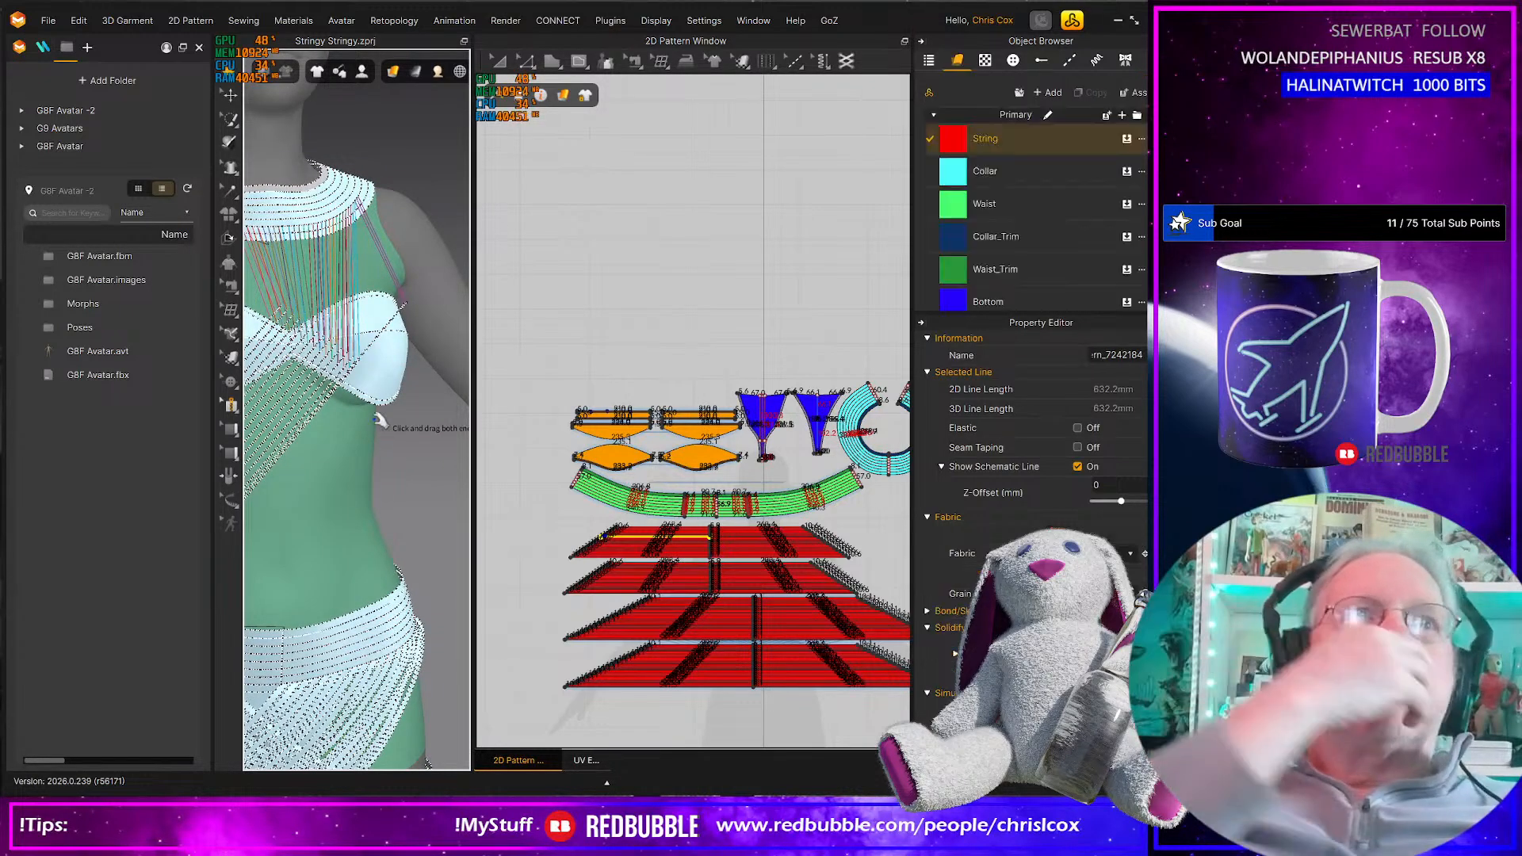
key("space")
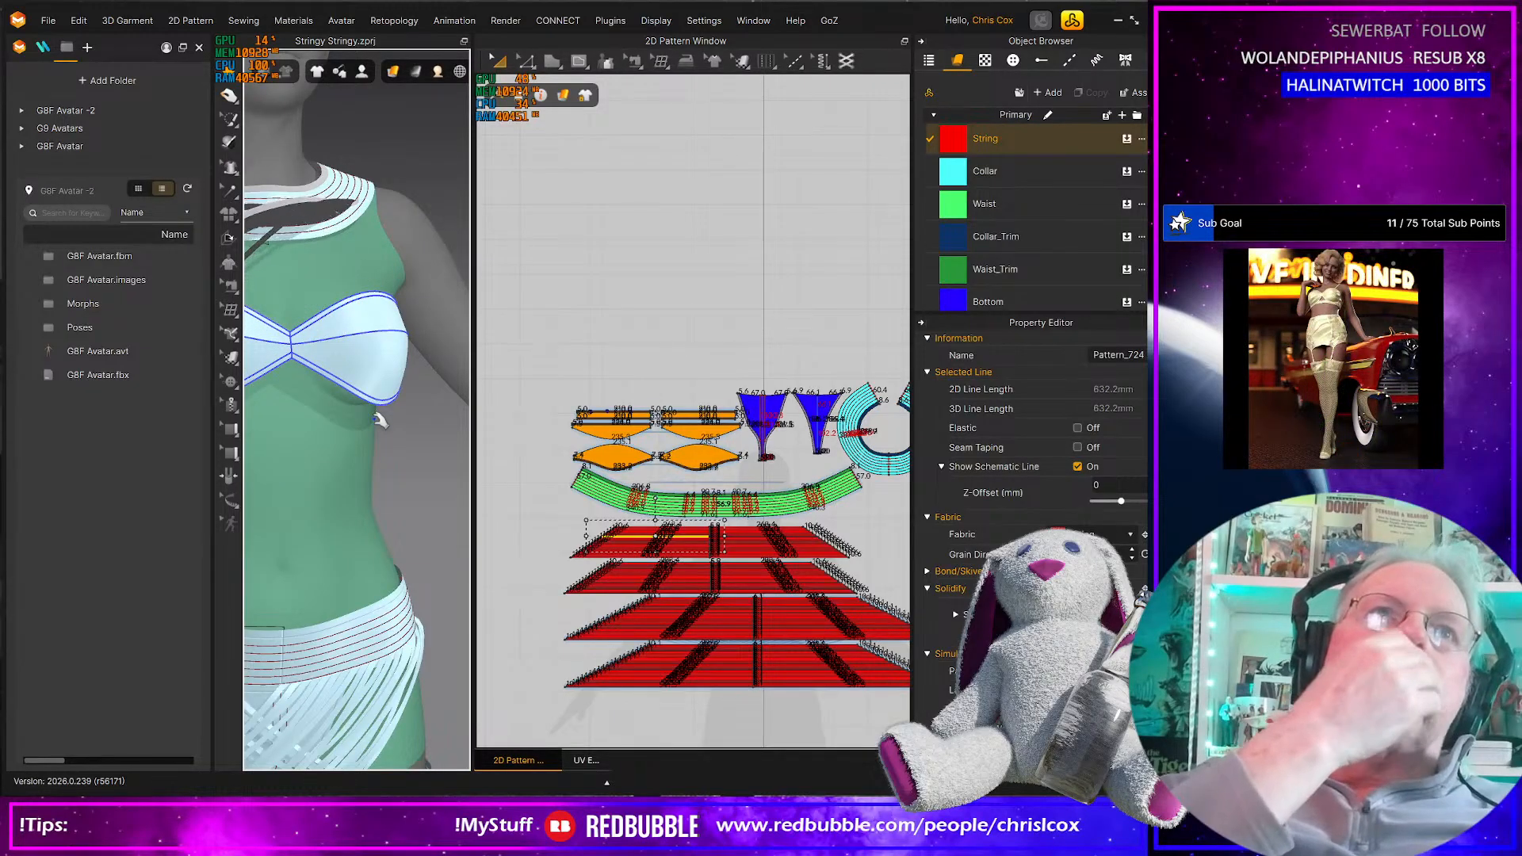
key("space")
key("ctrl+z")
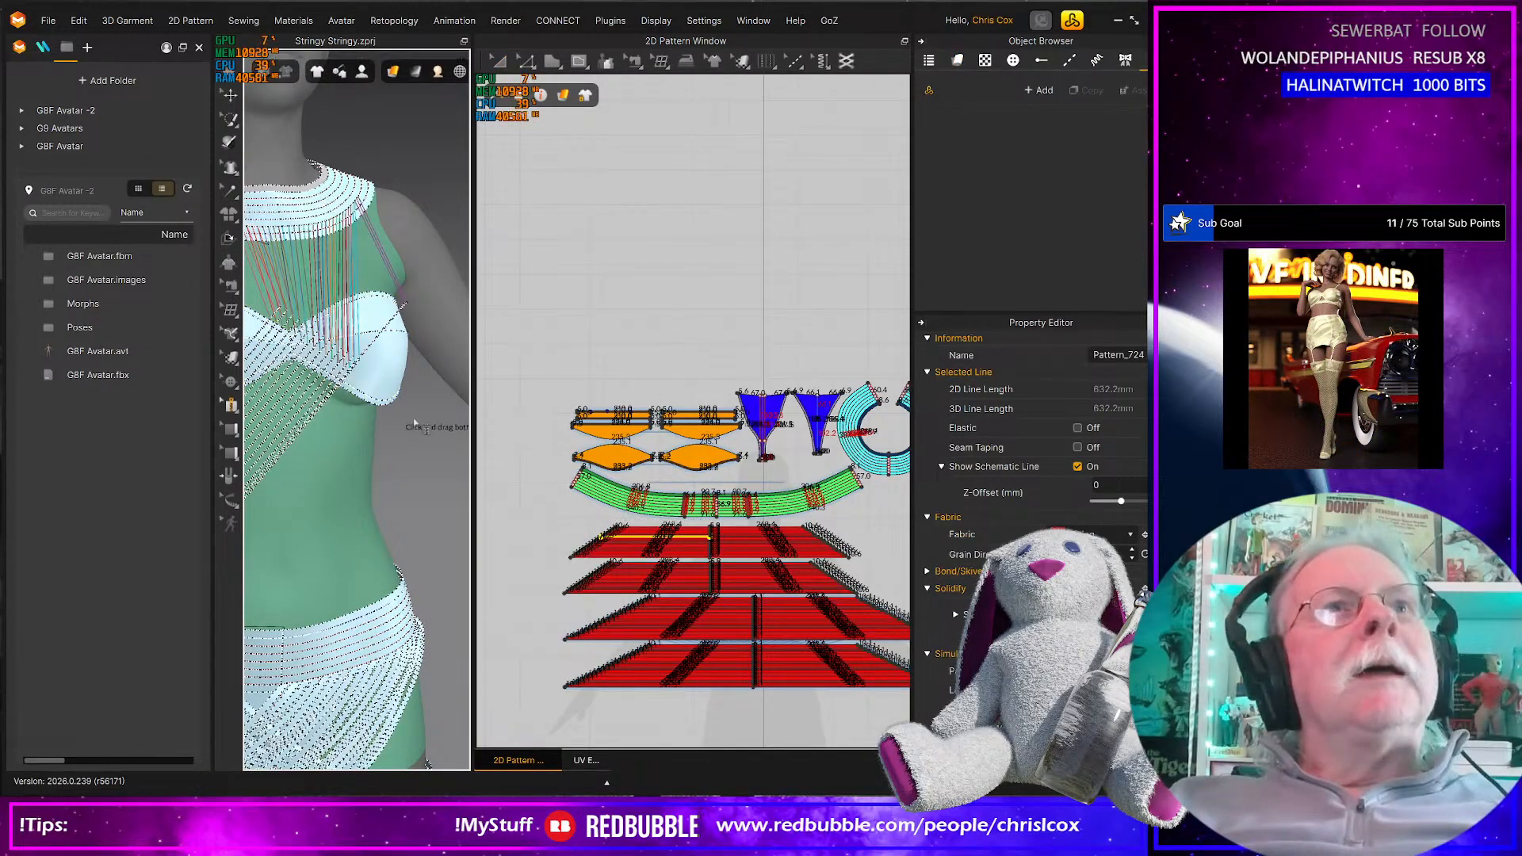
Select the right half of the top row of strings and rotate them nearly vertical in front of the avatar's torso
scroll(414, 425, "down", 2)
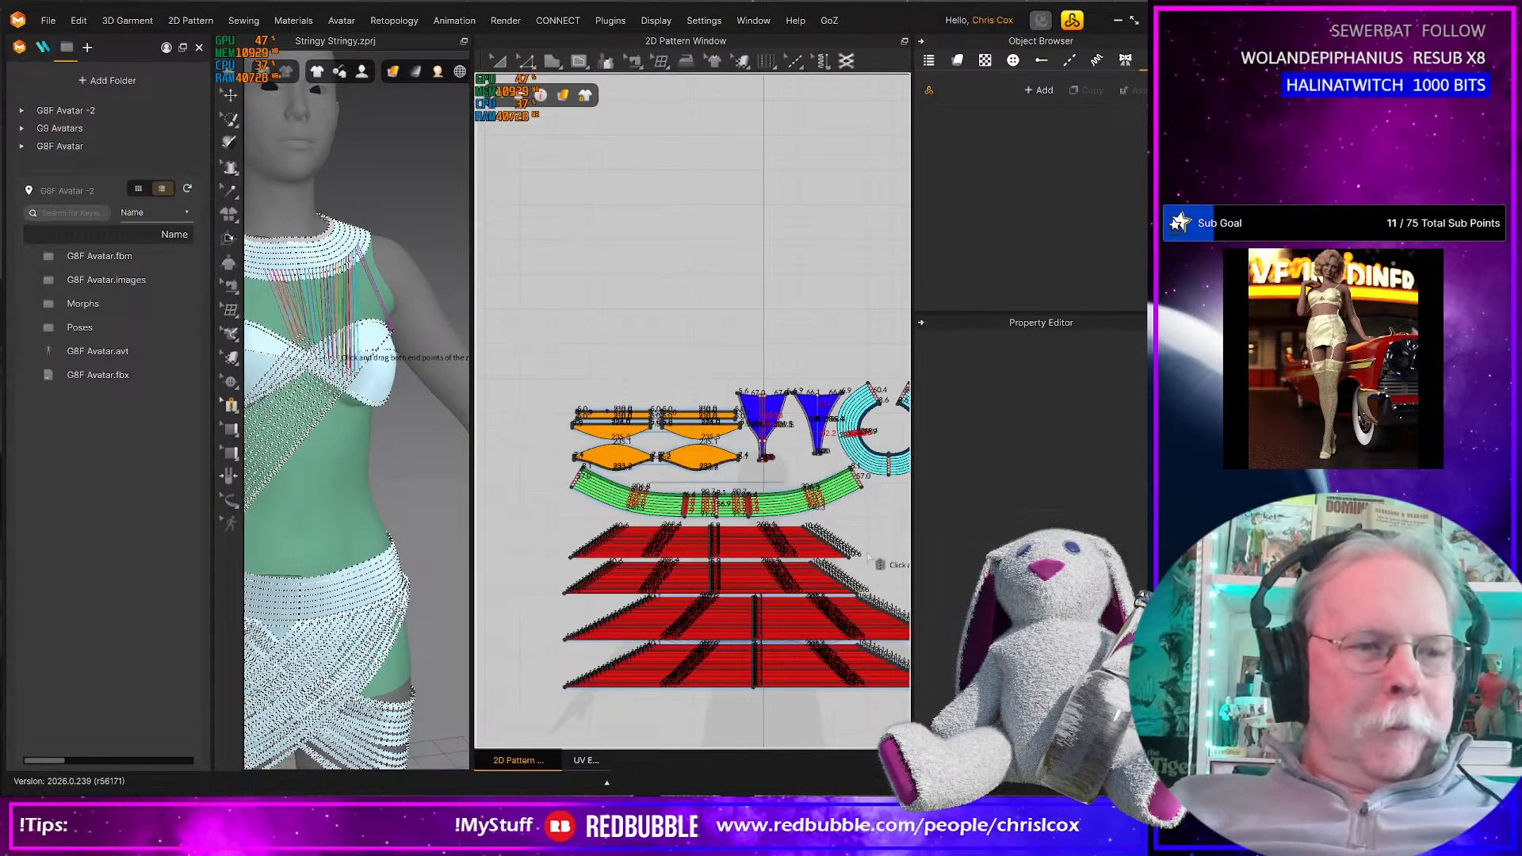
key("a")
left_click_drag(870, 561, 713, 529)
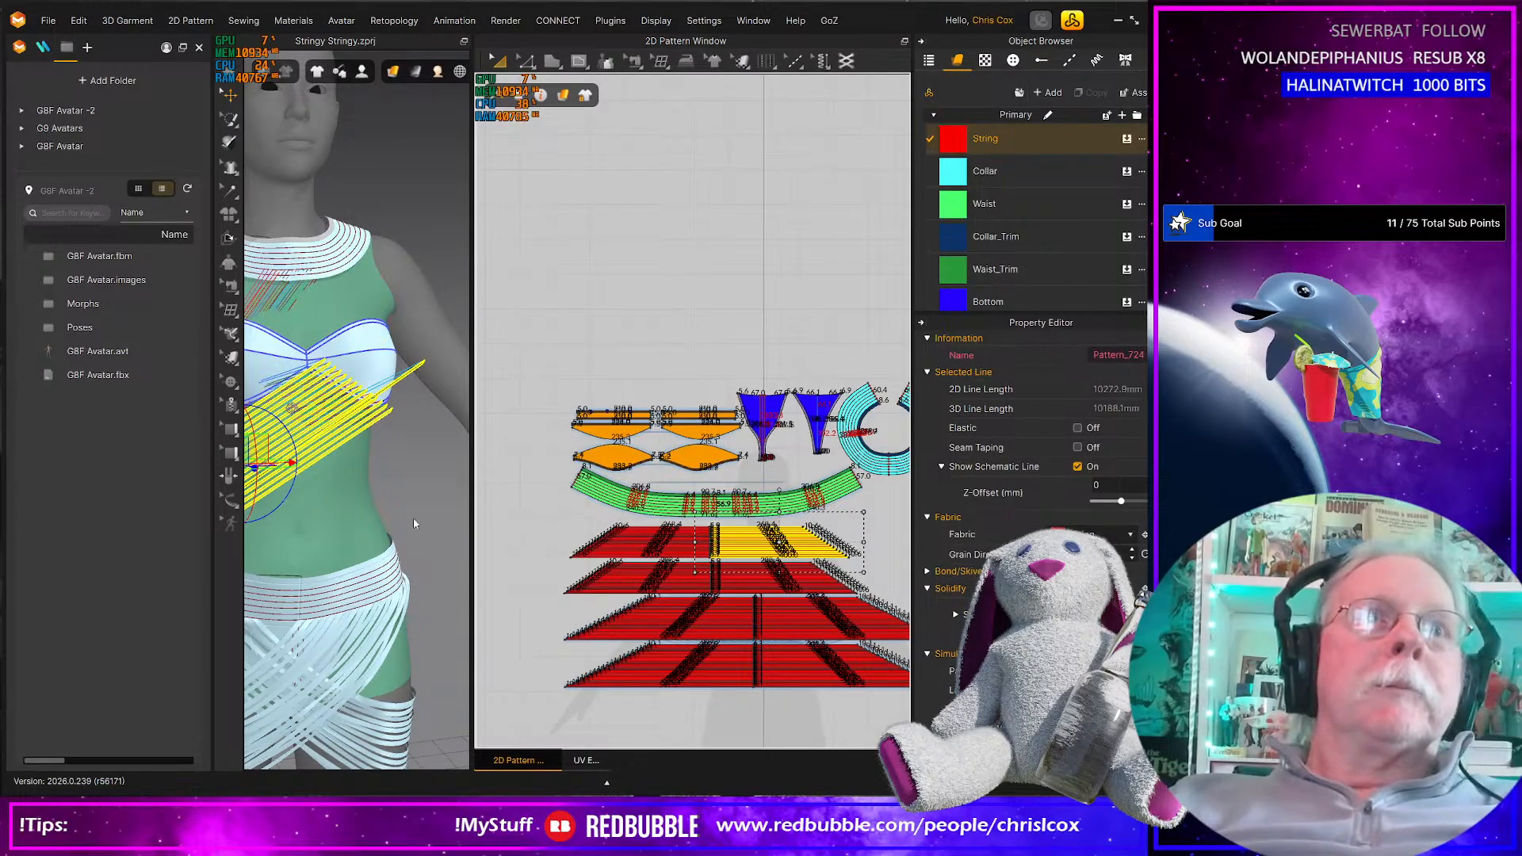
right_click_drag(351, 504, 392, 517)
scroll(393, 515, "down", 4)
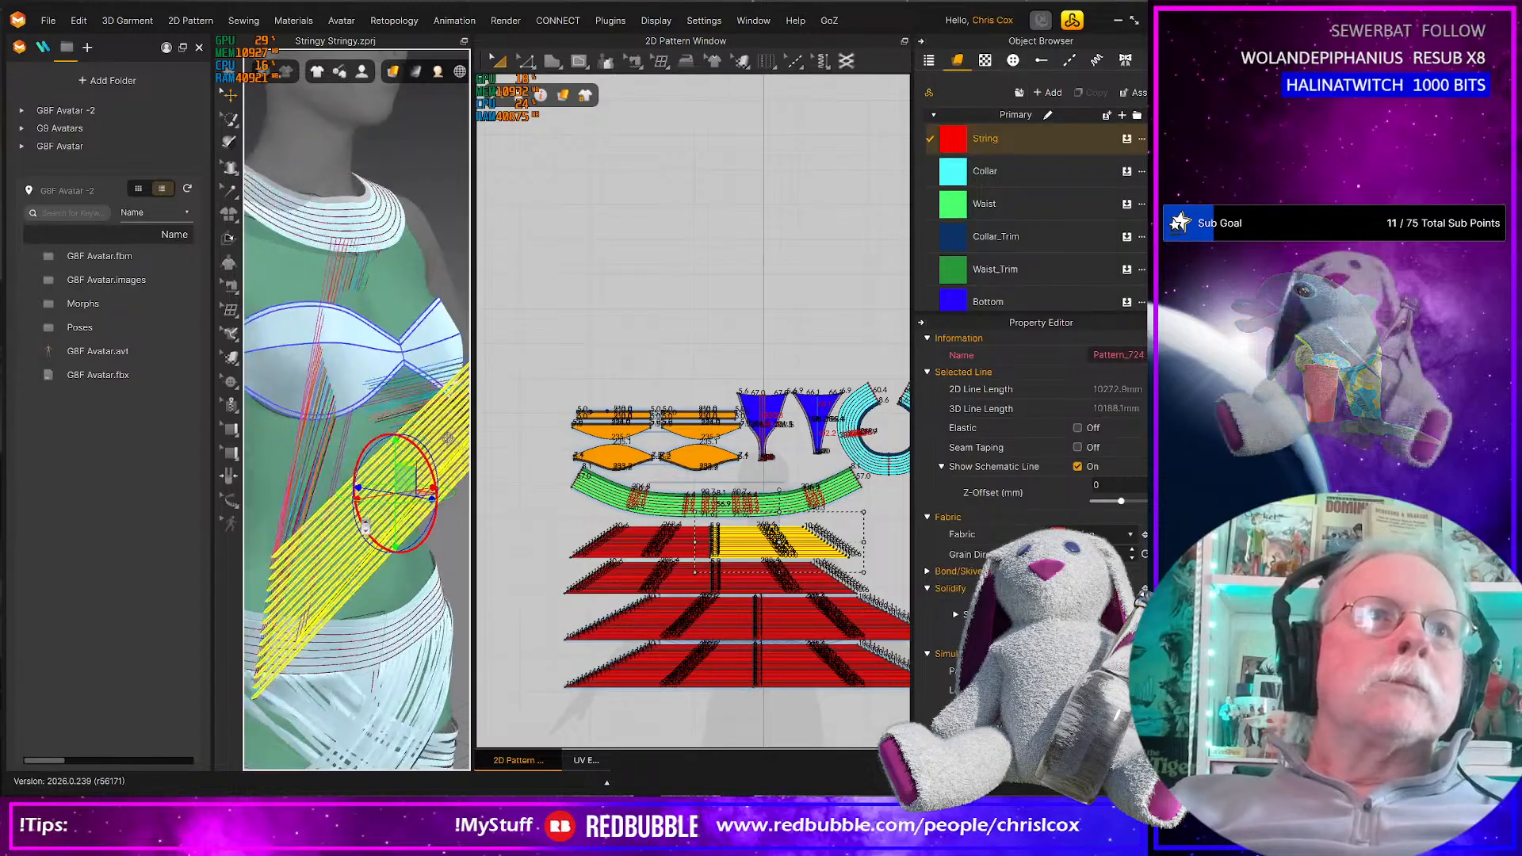
middle_click_drag(437, 516, 393, 473)
right_click_drag(393, 472, 466, 420)
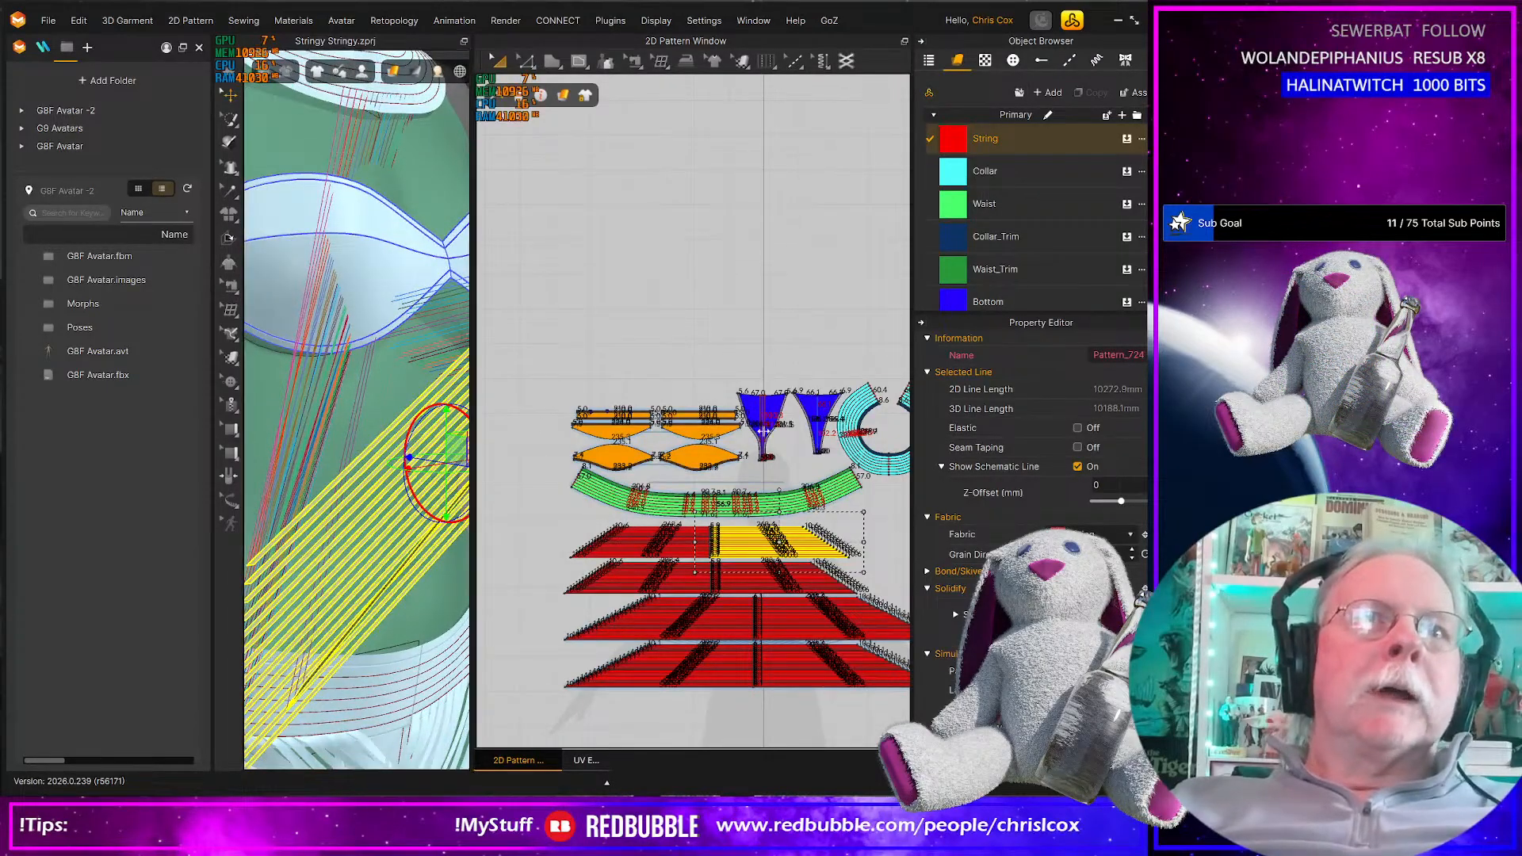
left_click_drag(472, 423, 783, 422)
scroll(667, 505, "down", 2)
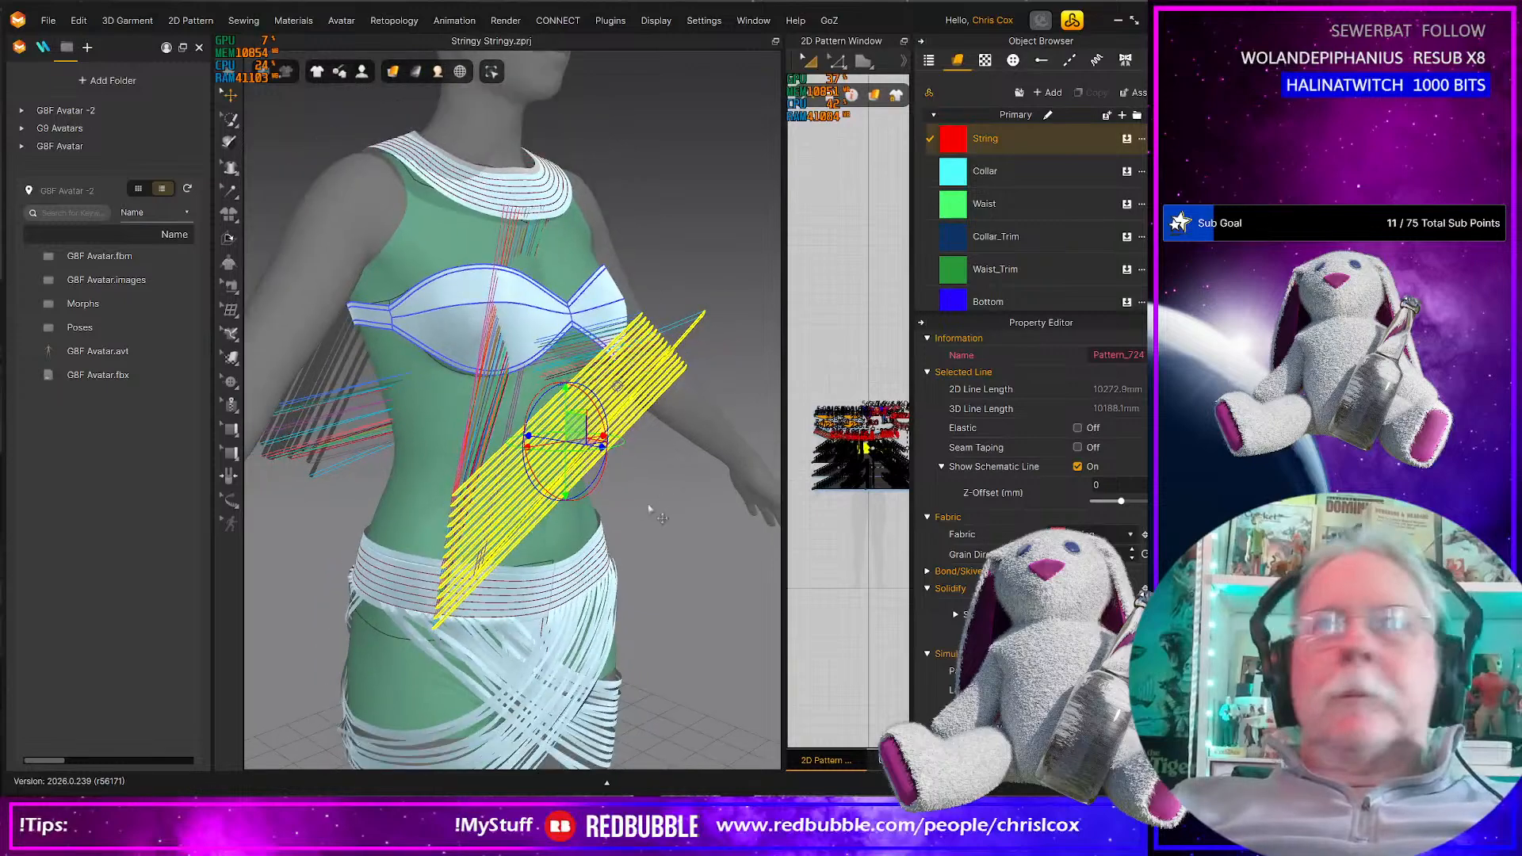
right_click_drag(667, 505, 565, 513)
middle_click_drag(571, 497, 700, 449)
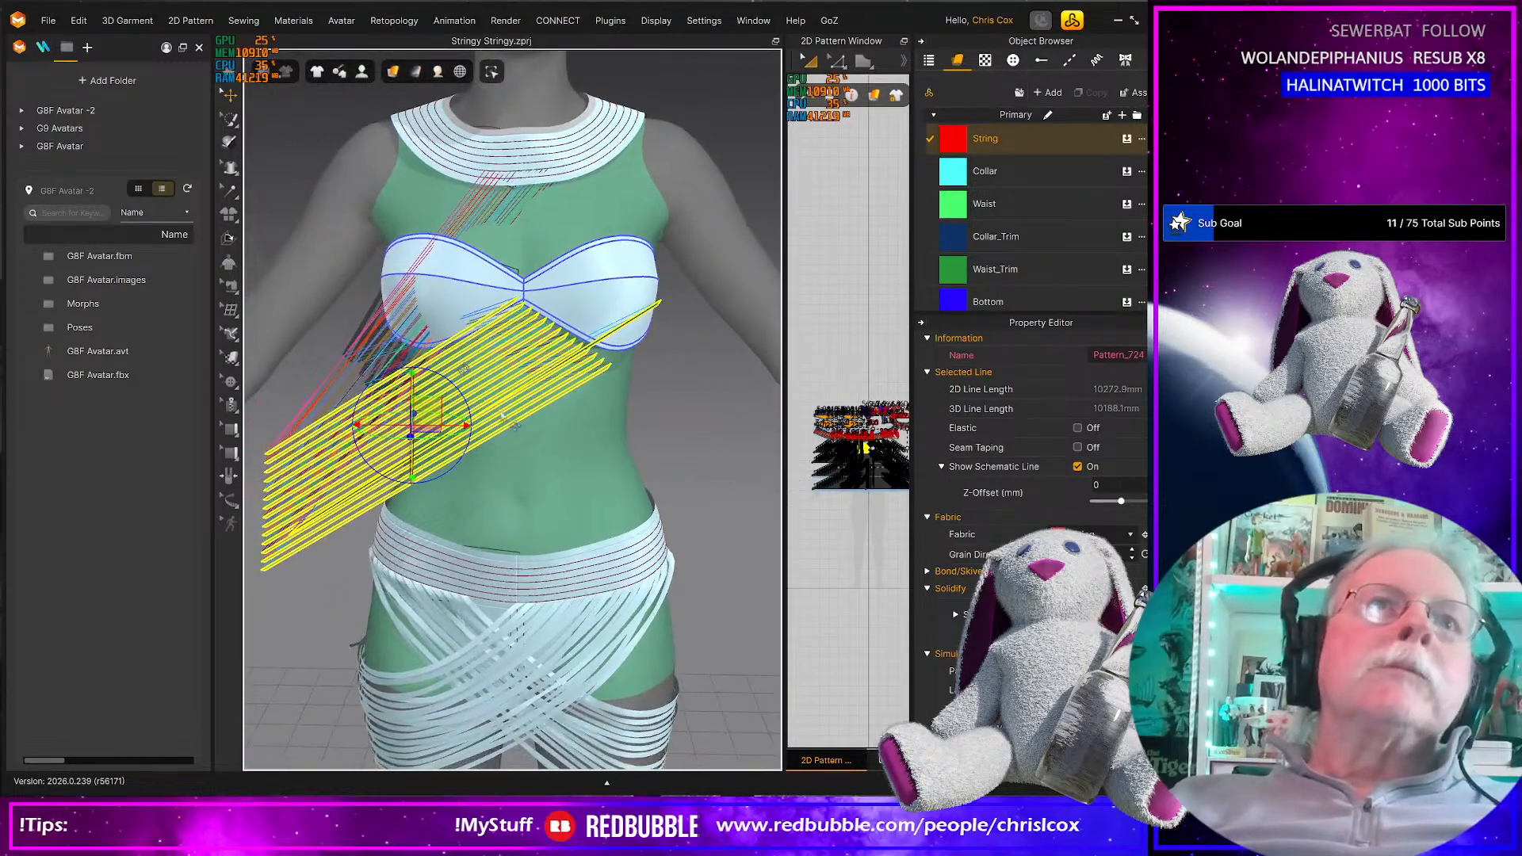
left_click_drag(436, 371, 431, 430)
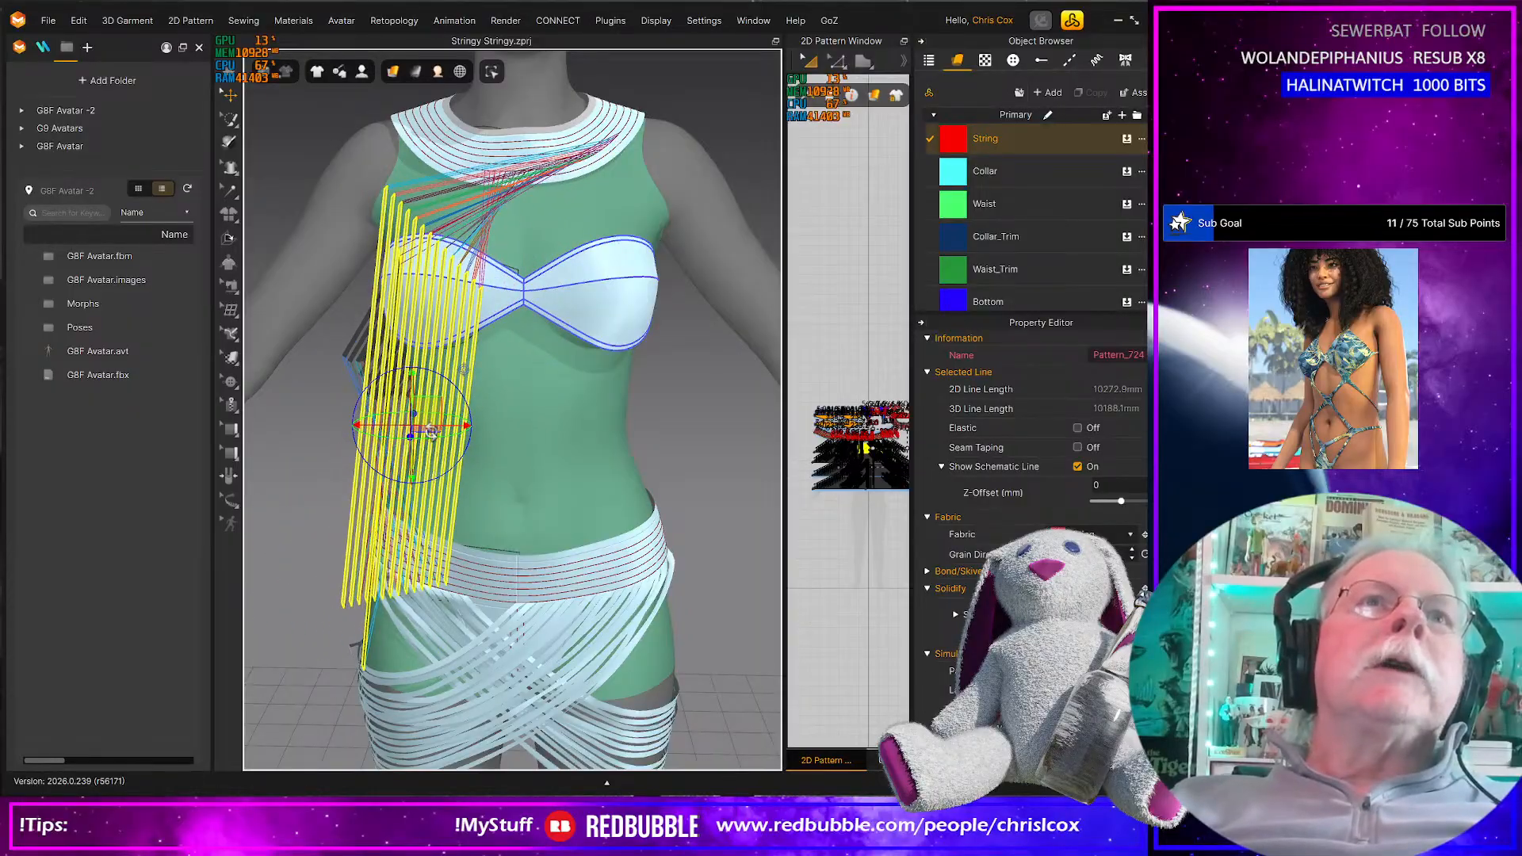
Move the two outermost long strings individually from the avatar's right side across to the left side of the chest
scroll(642, 446, "up", 2)
middle_click_drag(628, 422, 607, 439)
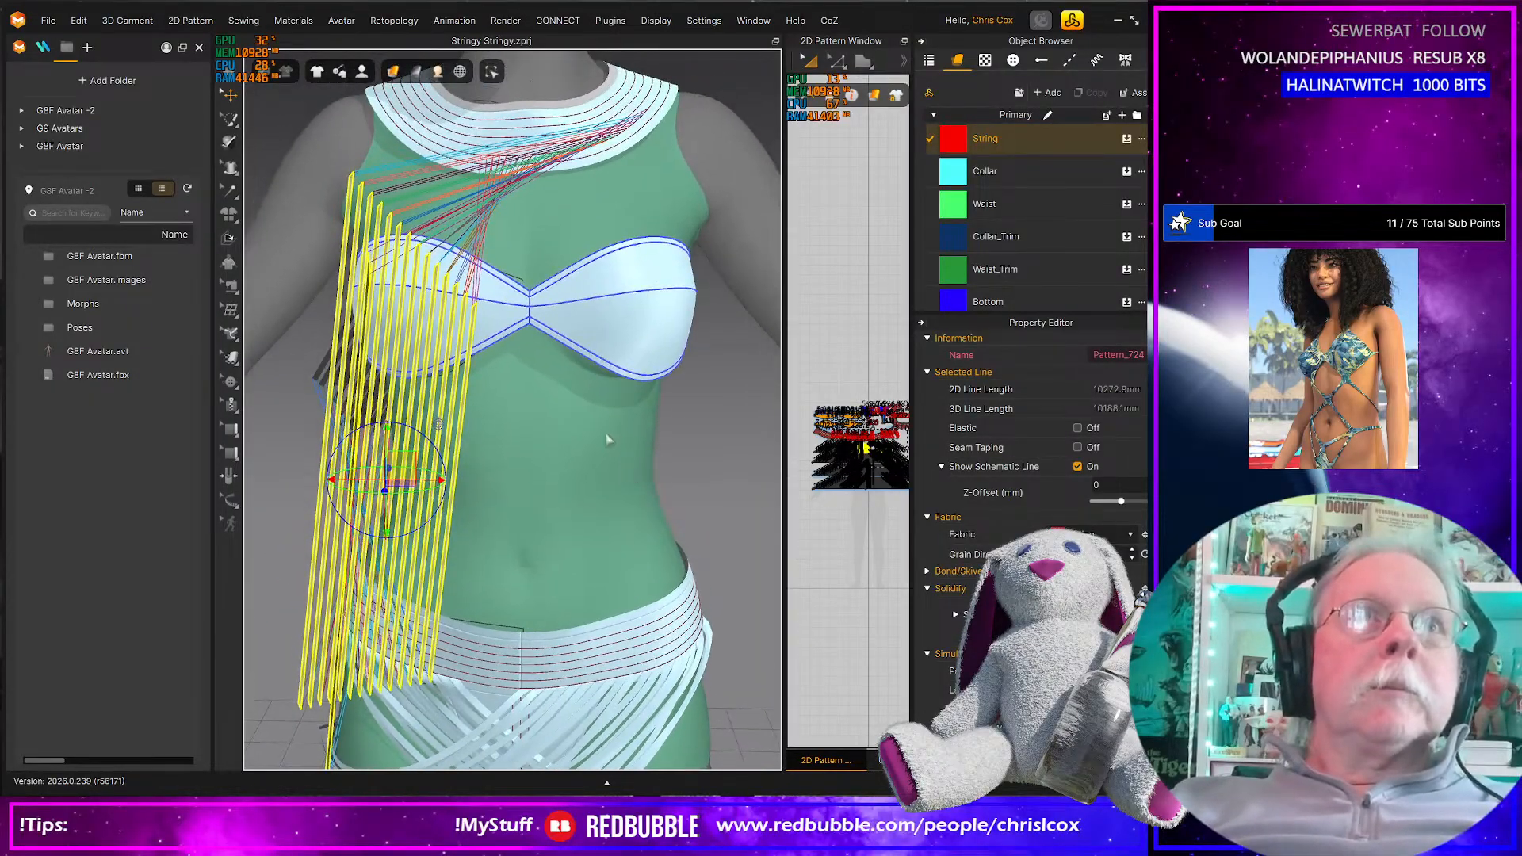
left_click(279, 469)
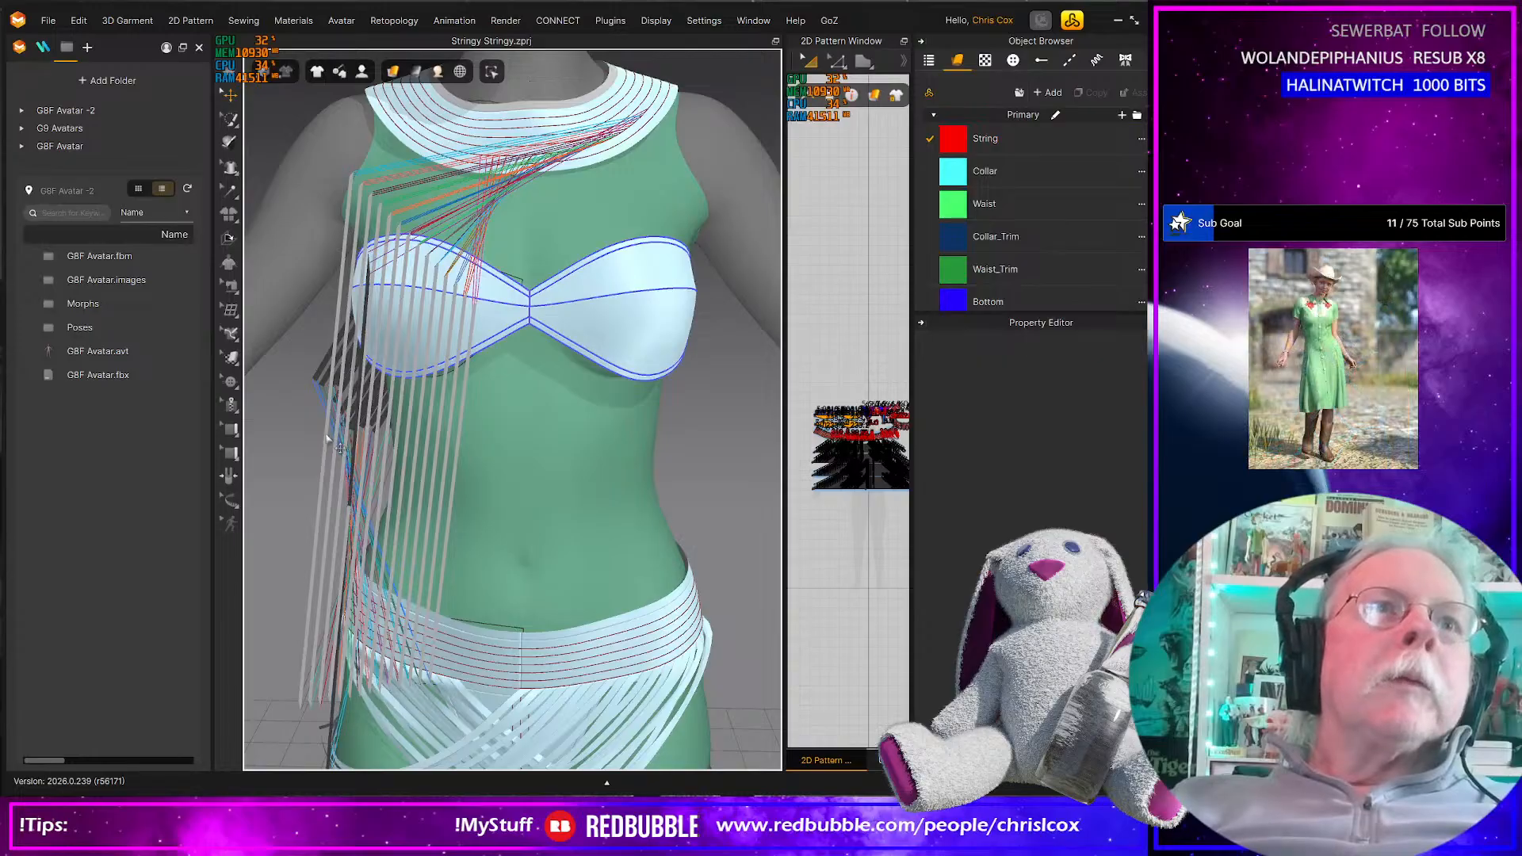
left_click(325, 436)
left_click_drag(334, 427, 603, 421)
left_click(346, 366)
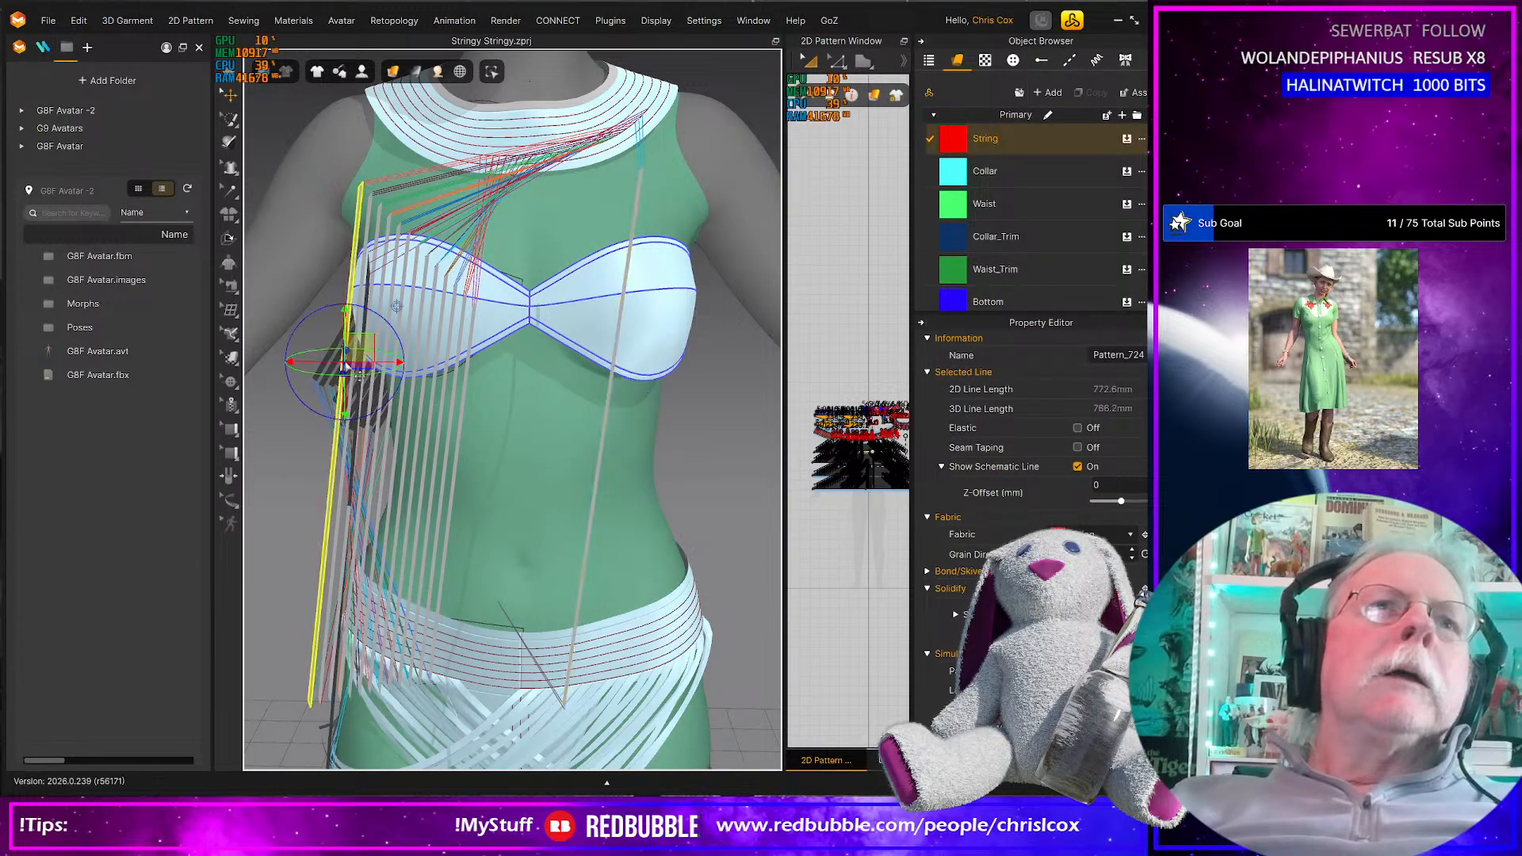
left_click_drag(358, 358, 601, 357)
Move the next four strings individually across the torso, placing each beside the previous one below the left side of the collar
left_click(359, 351)
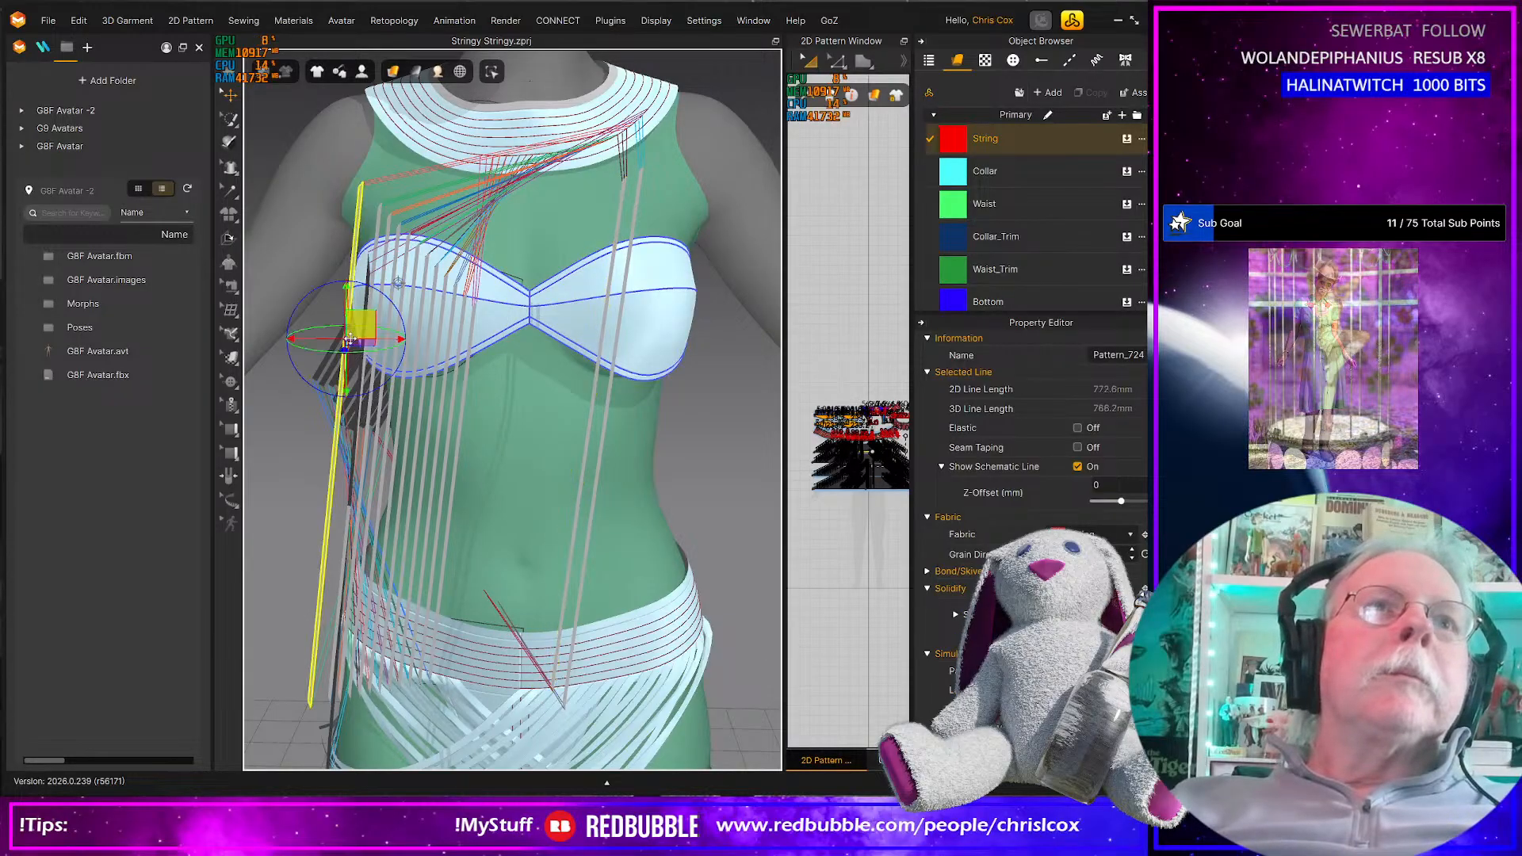
left_click_drag(368, 321, 606, 338)
left_click(371, 321)
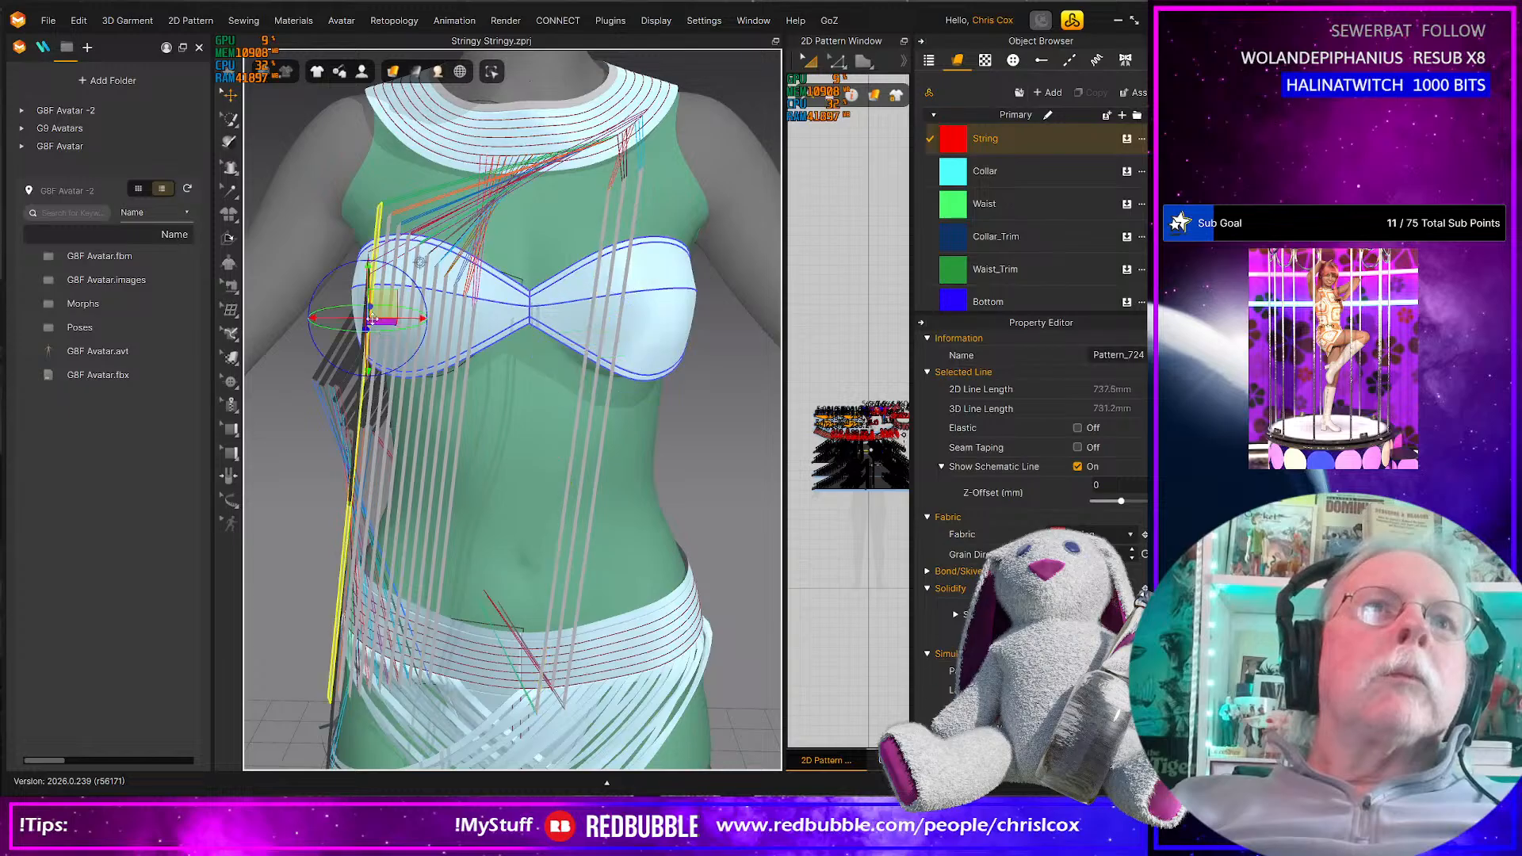
left_click_drag(379, 309, 588, 304)
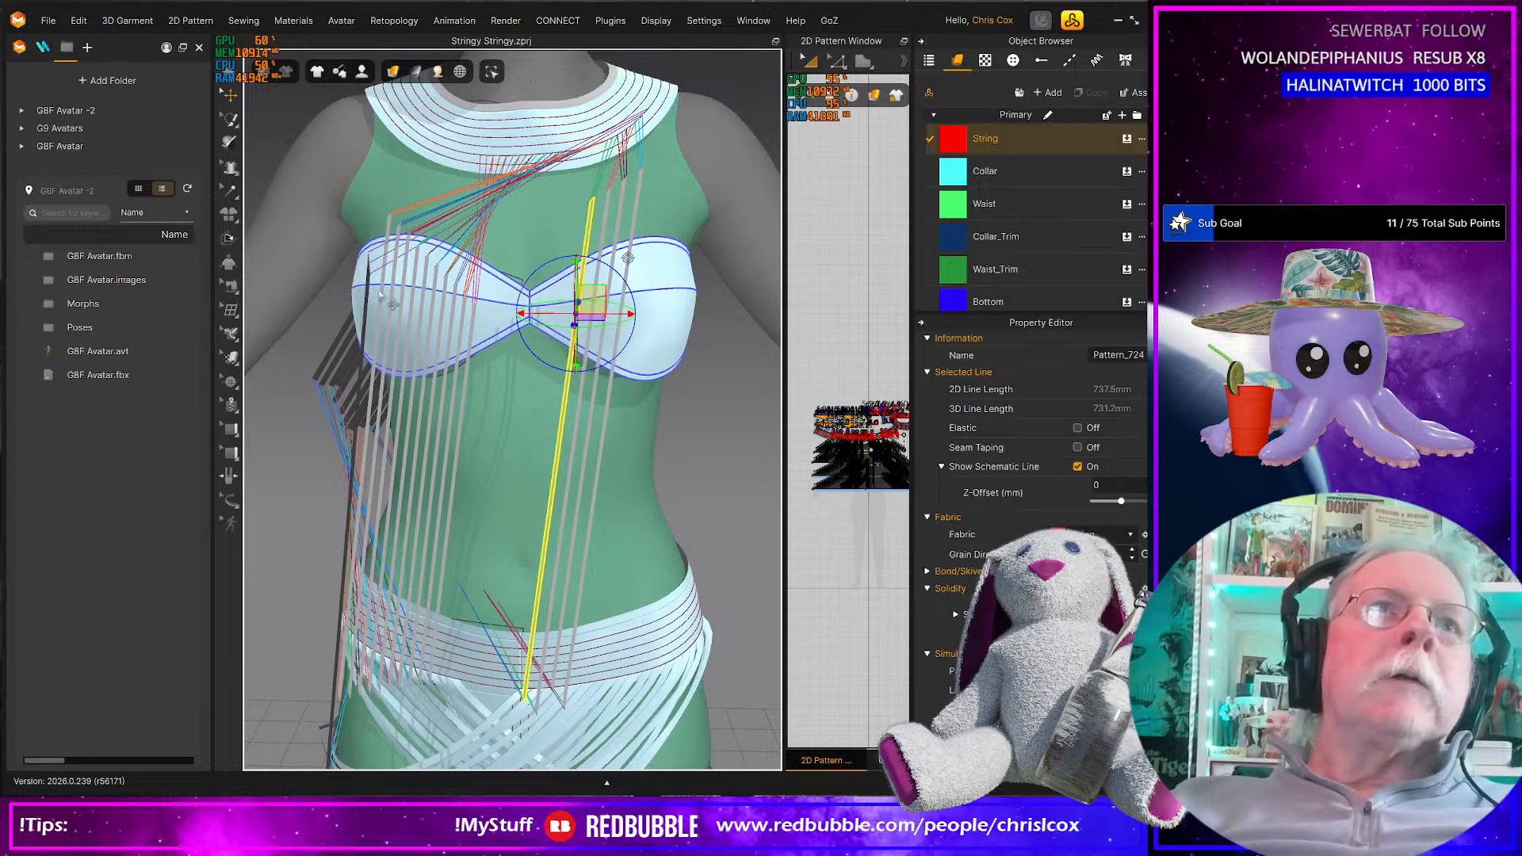
key("ctrl+z")
left_click_drag(389, 279, 570, 272)
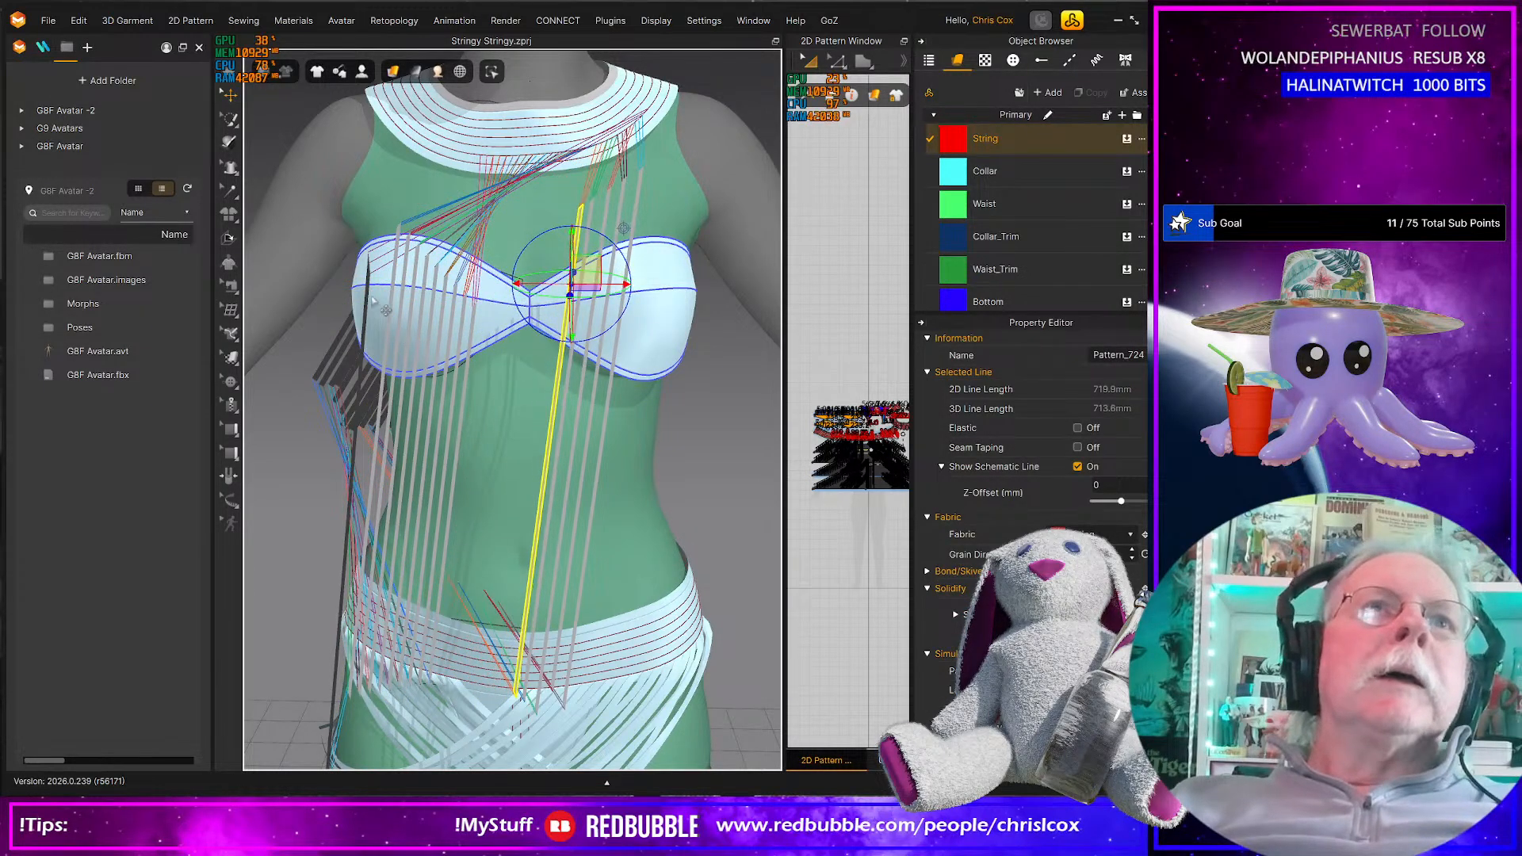
key("ctrl+z")
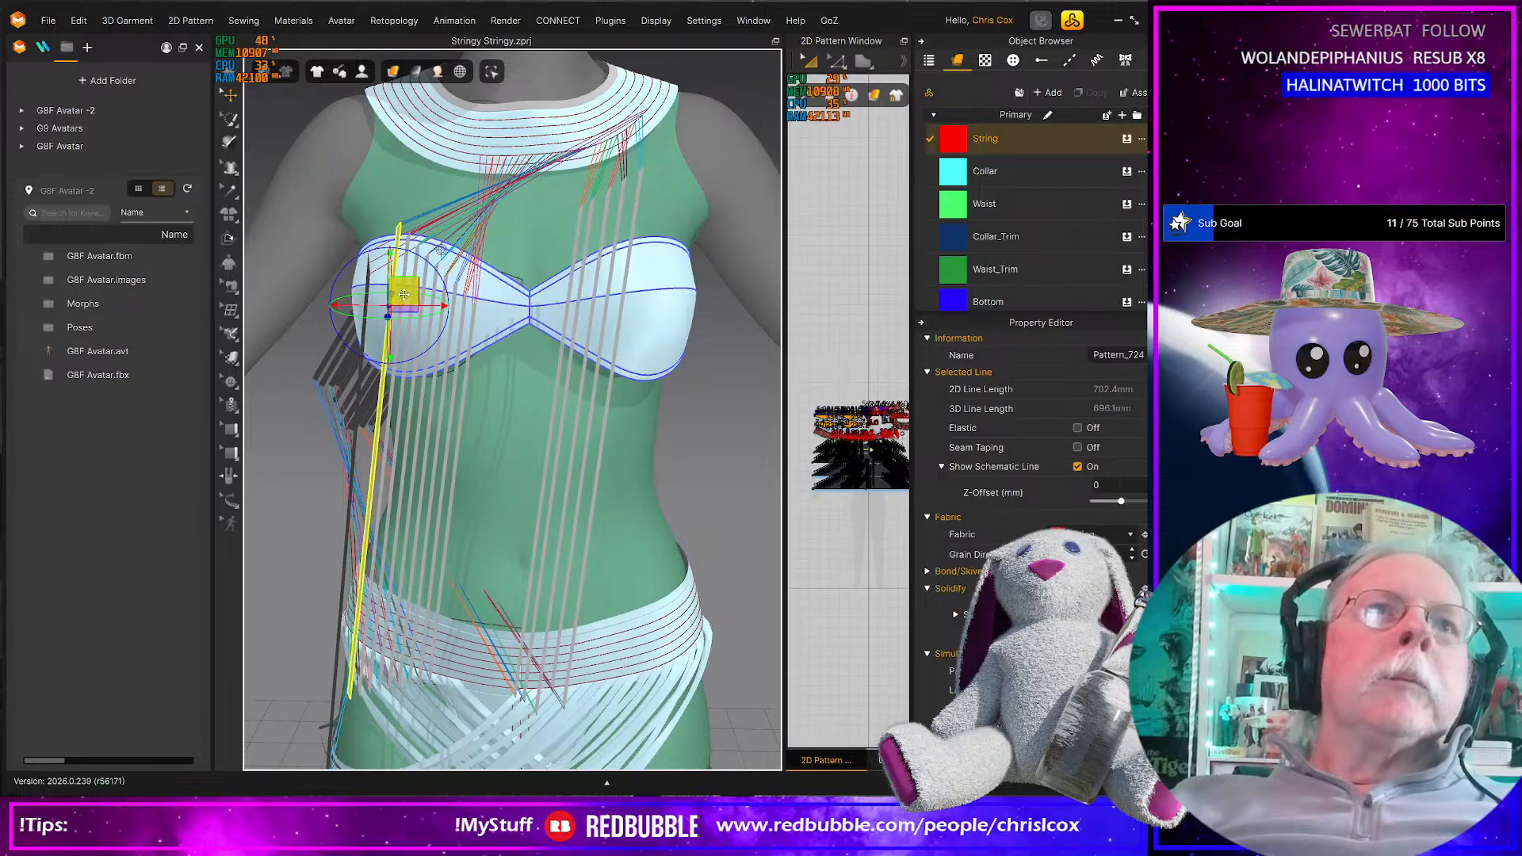
left_click_drag(403, 294, 574, 279)
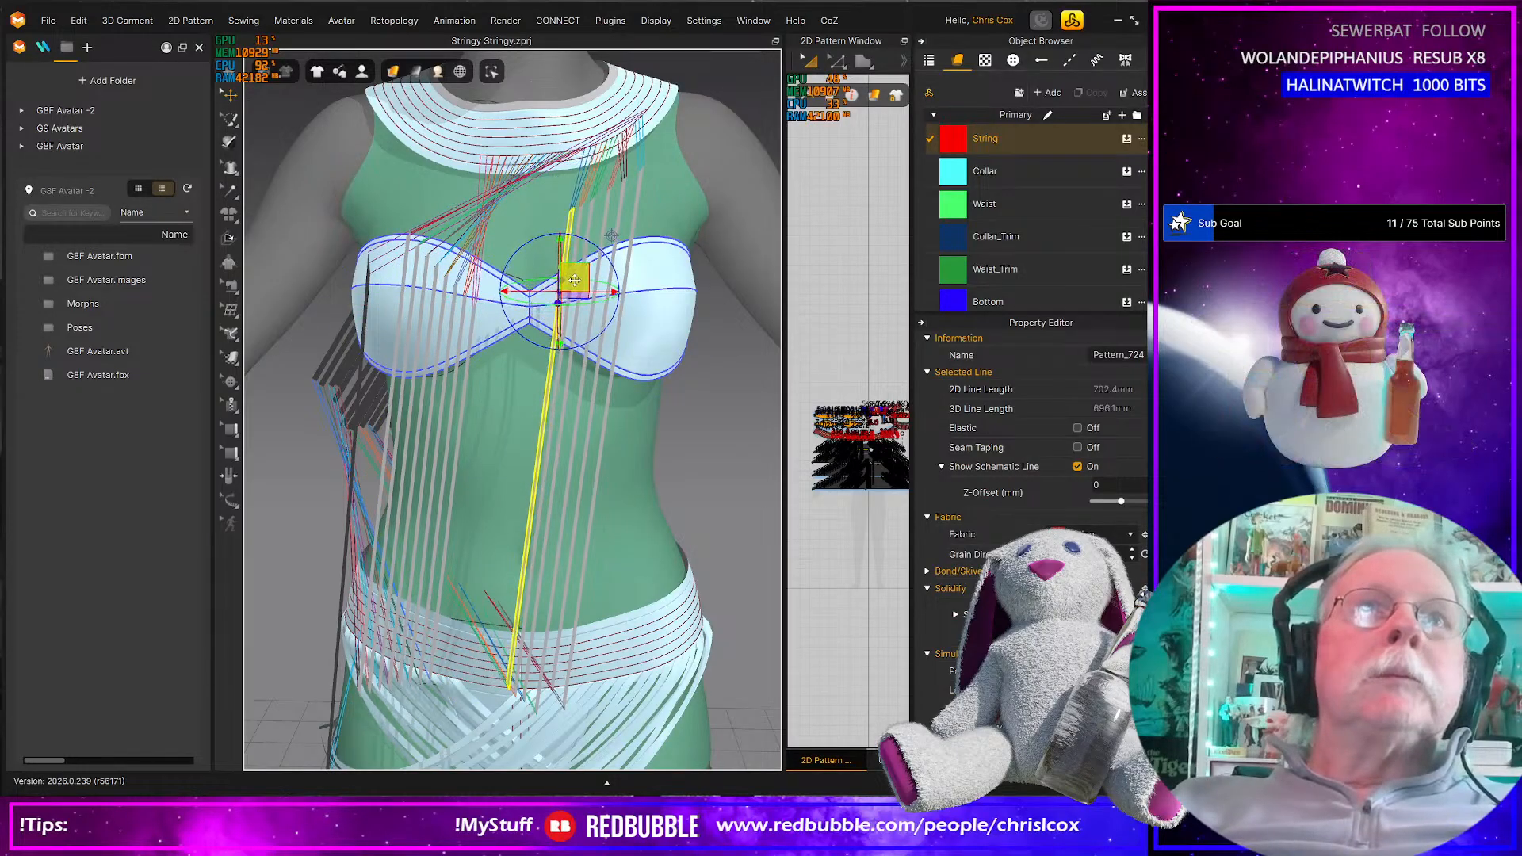
left_click(377, 348)
left_click_drag(371, 324, 623, 271)
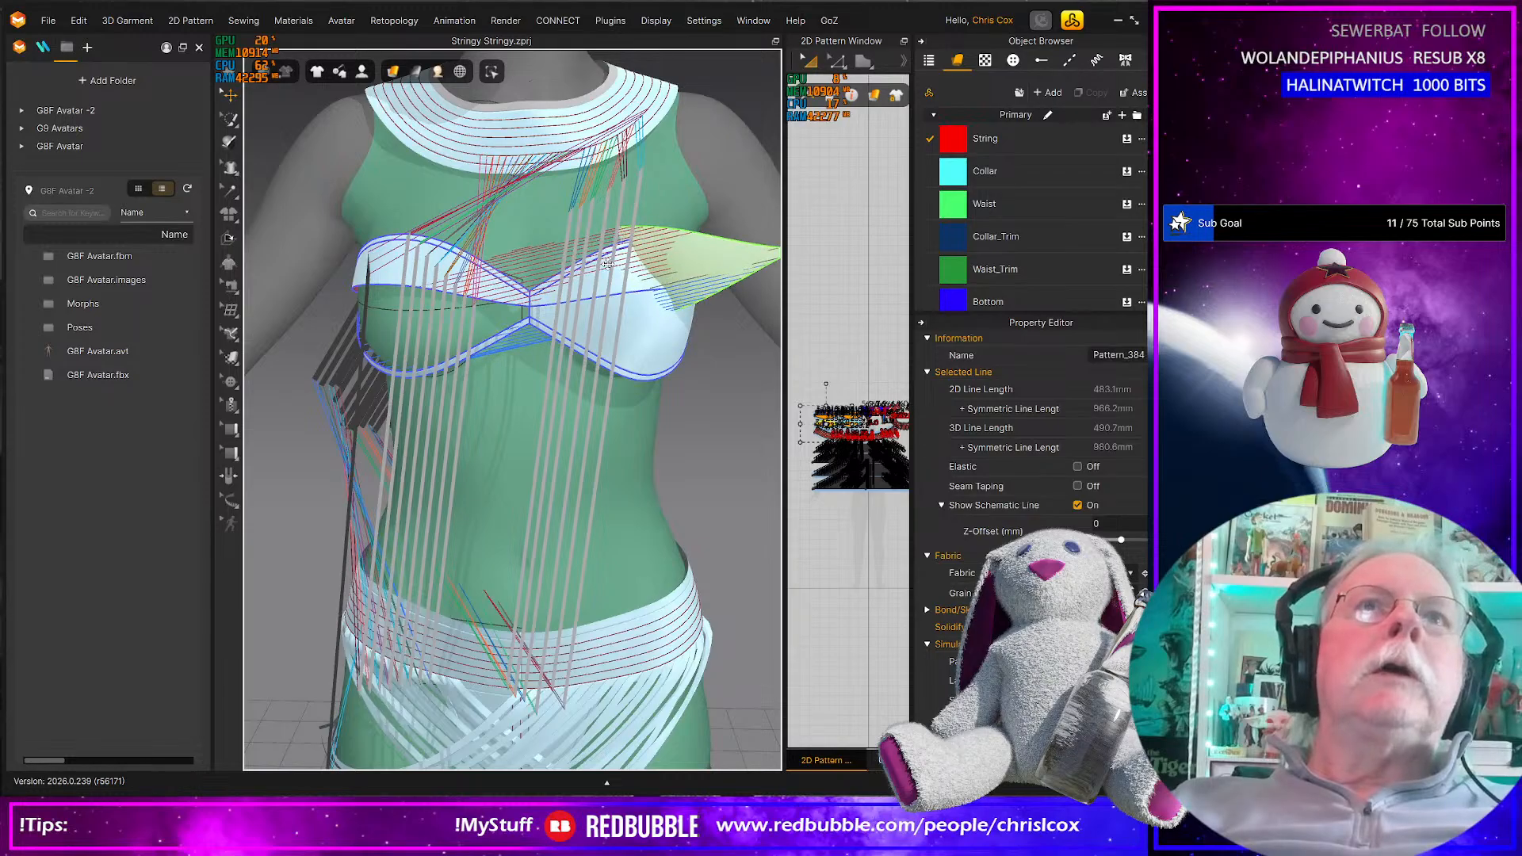
key("ctrl+z")
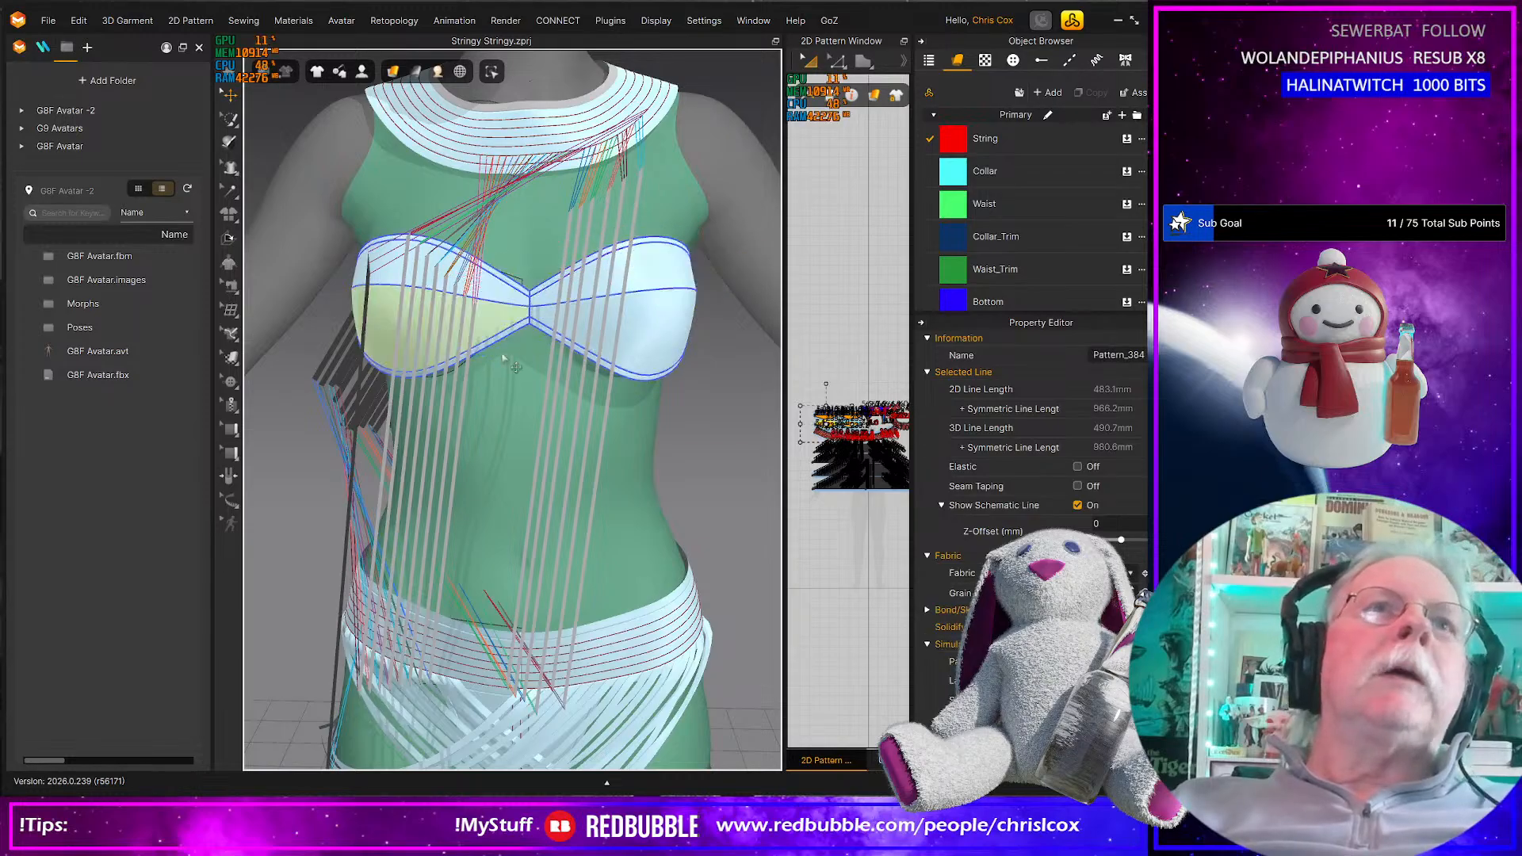
Move the longest string from the avatar's right side to the outer end of the set on the left chest
left_click(358, 388)
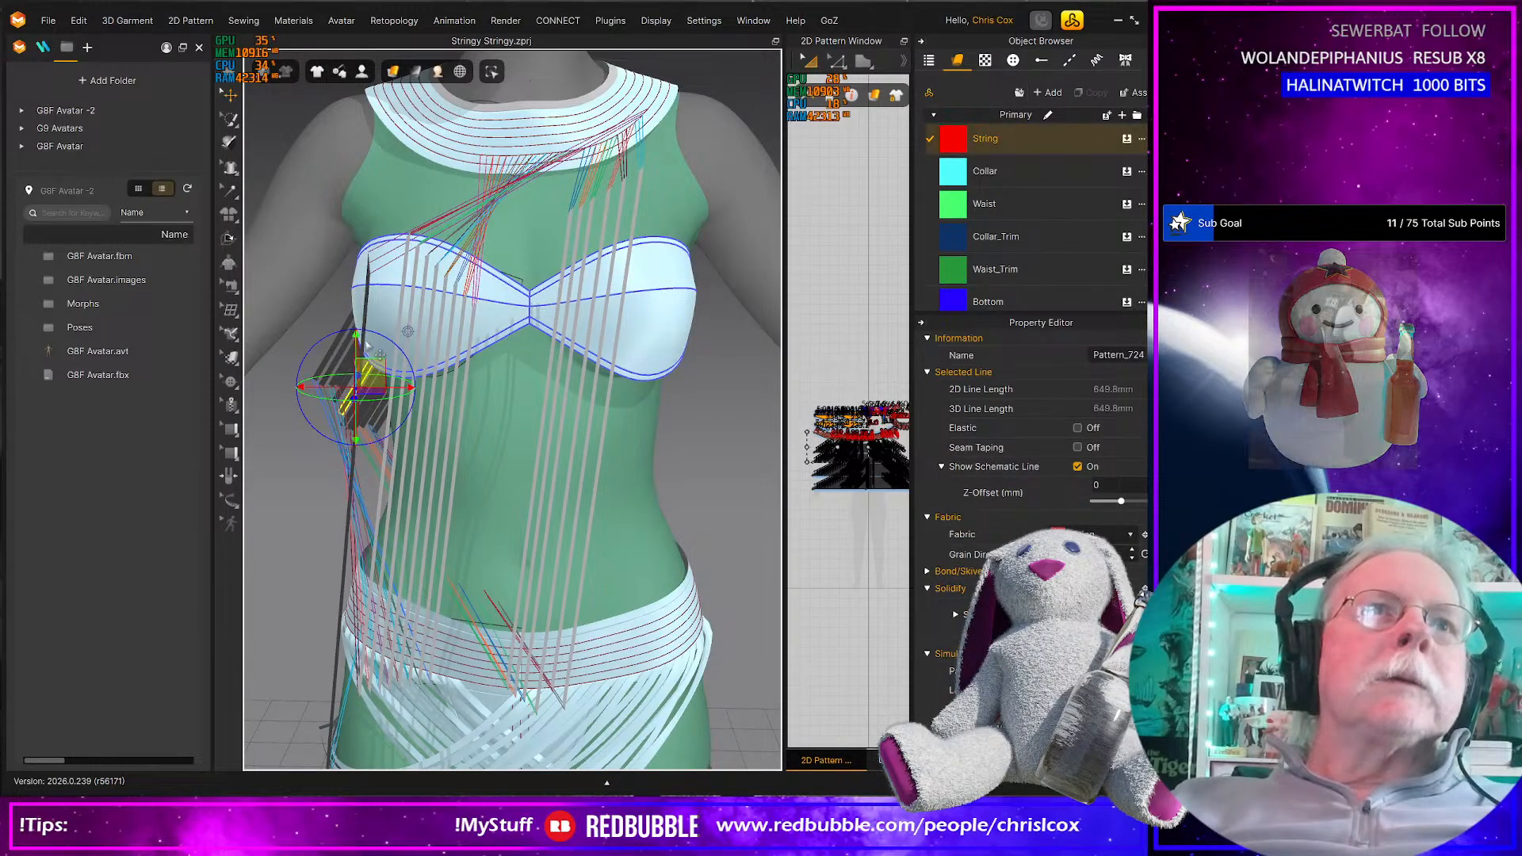
left_click_drag(378, 333, 381, 332)
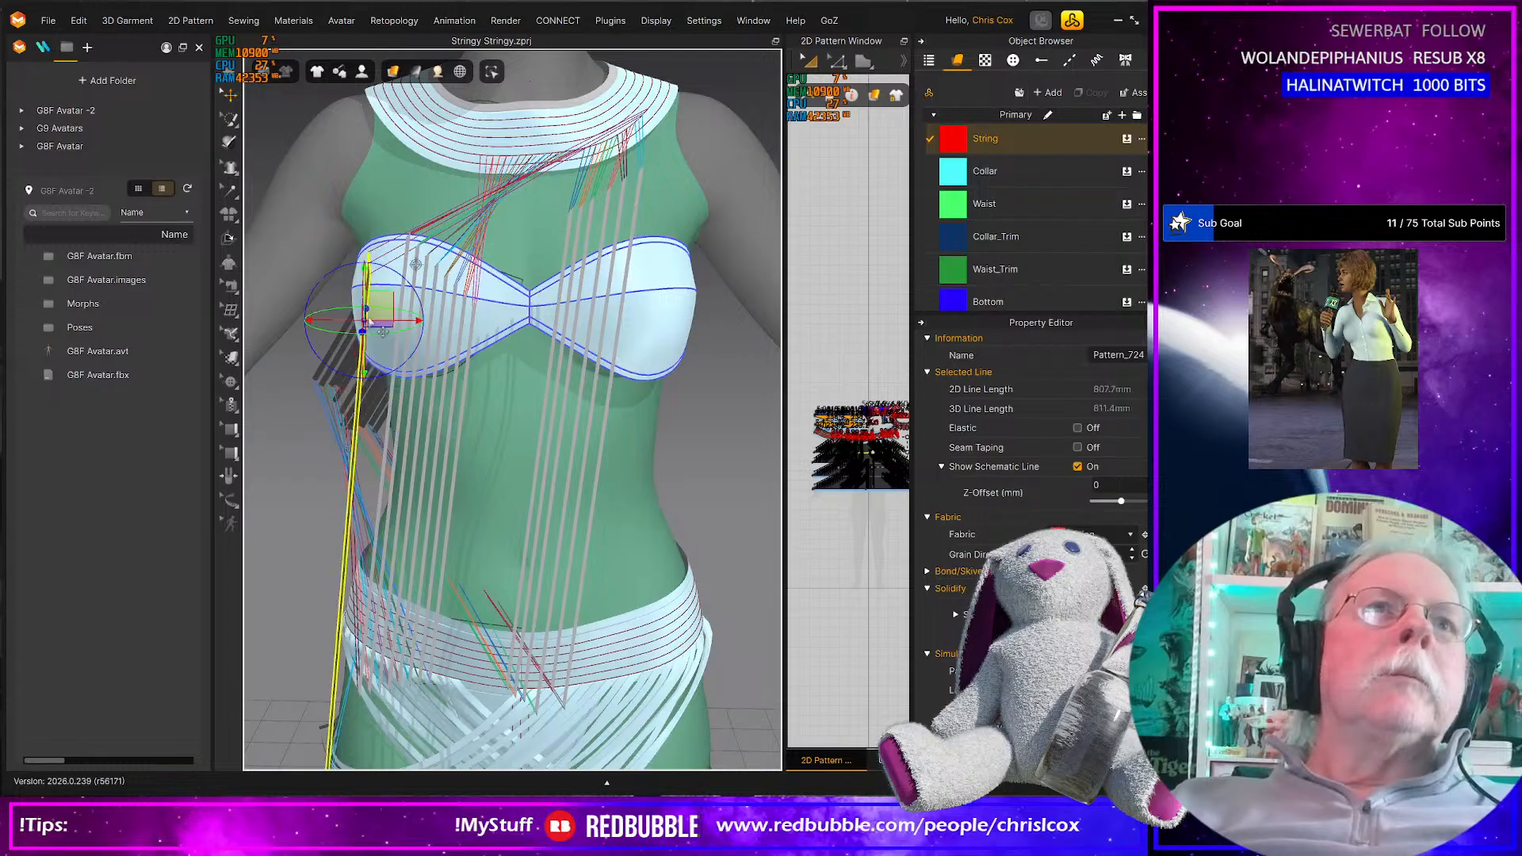
left_click(449, 307)
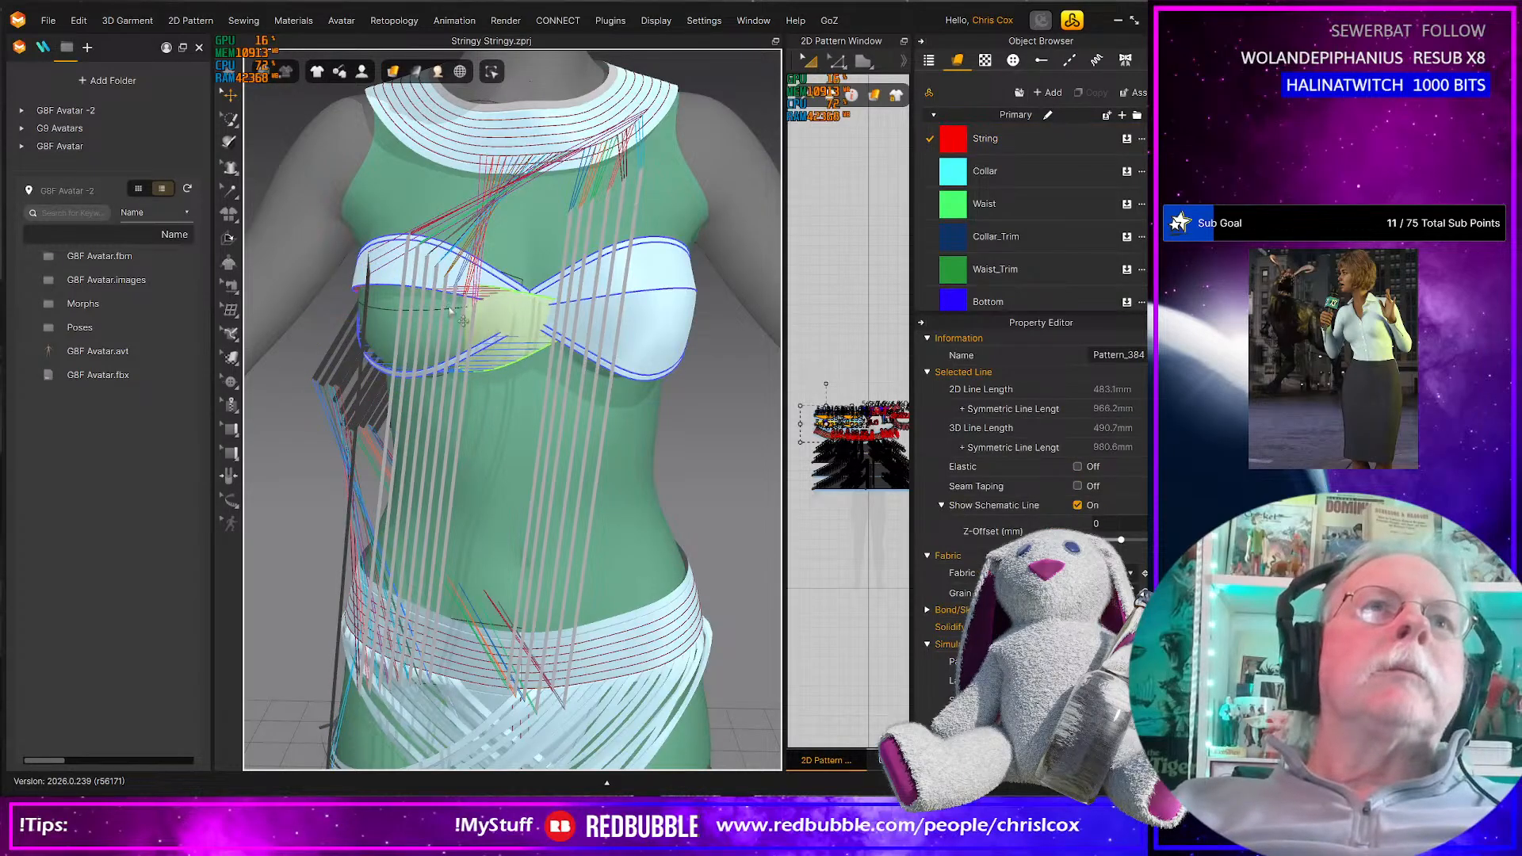
key("ctrl+z")
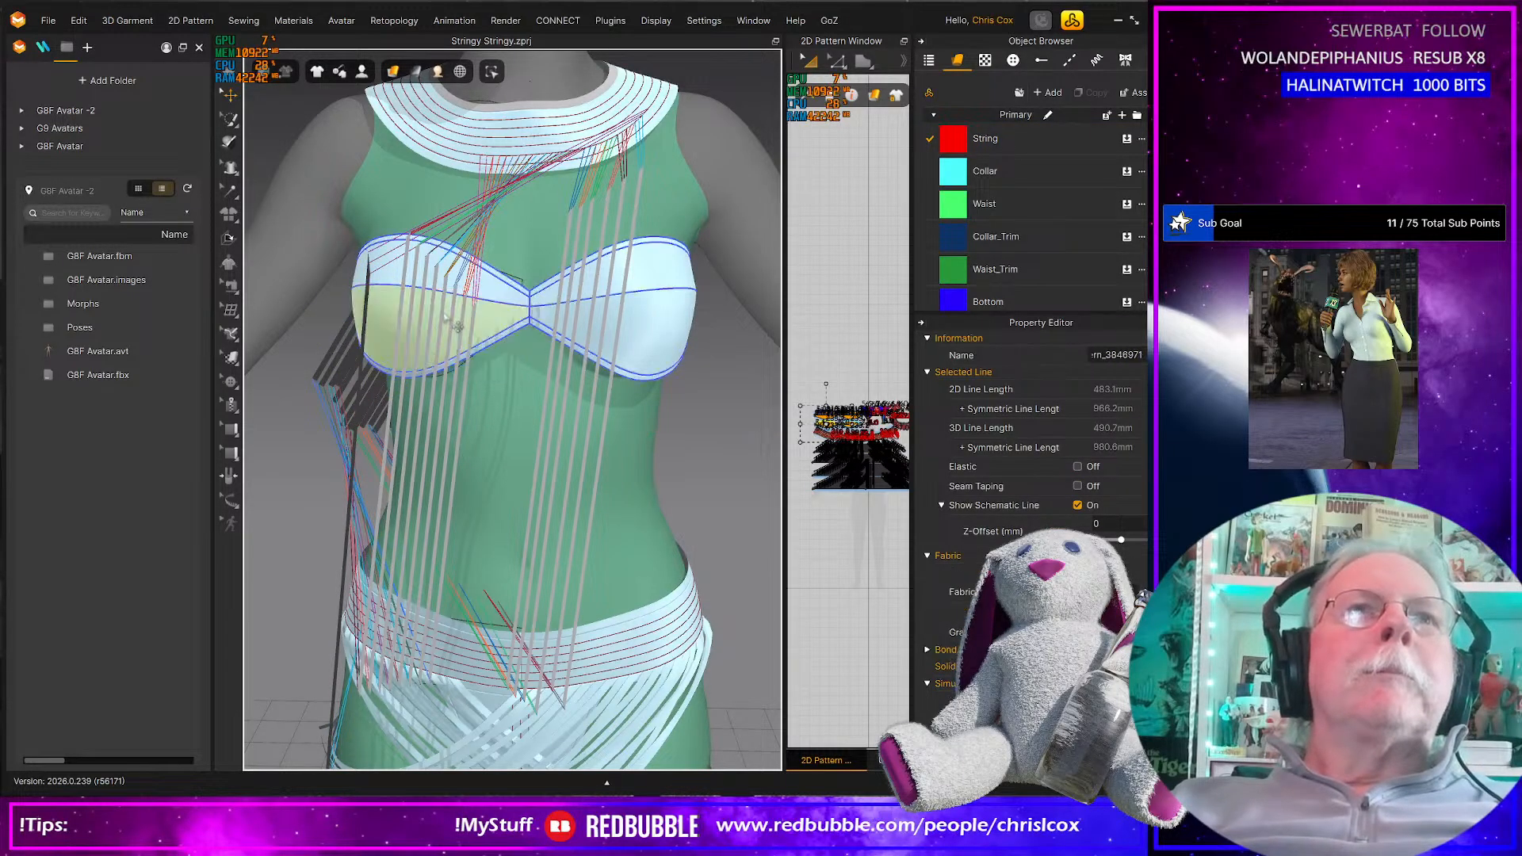
left_click(406, 507)
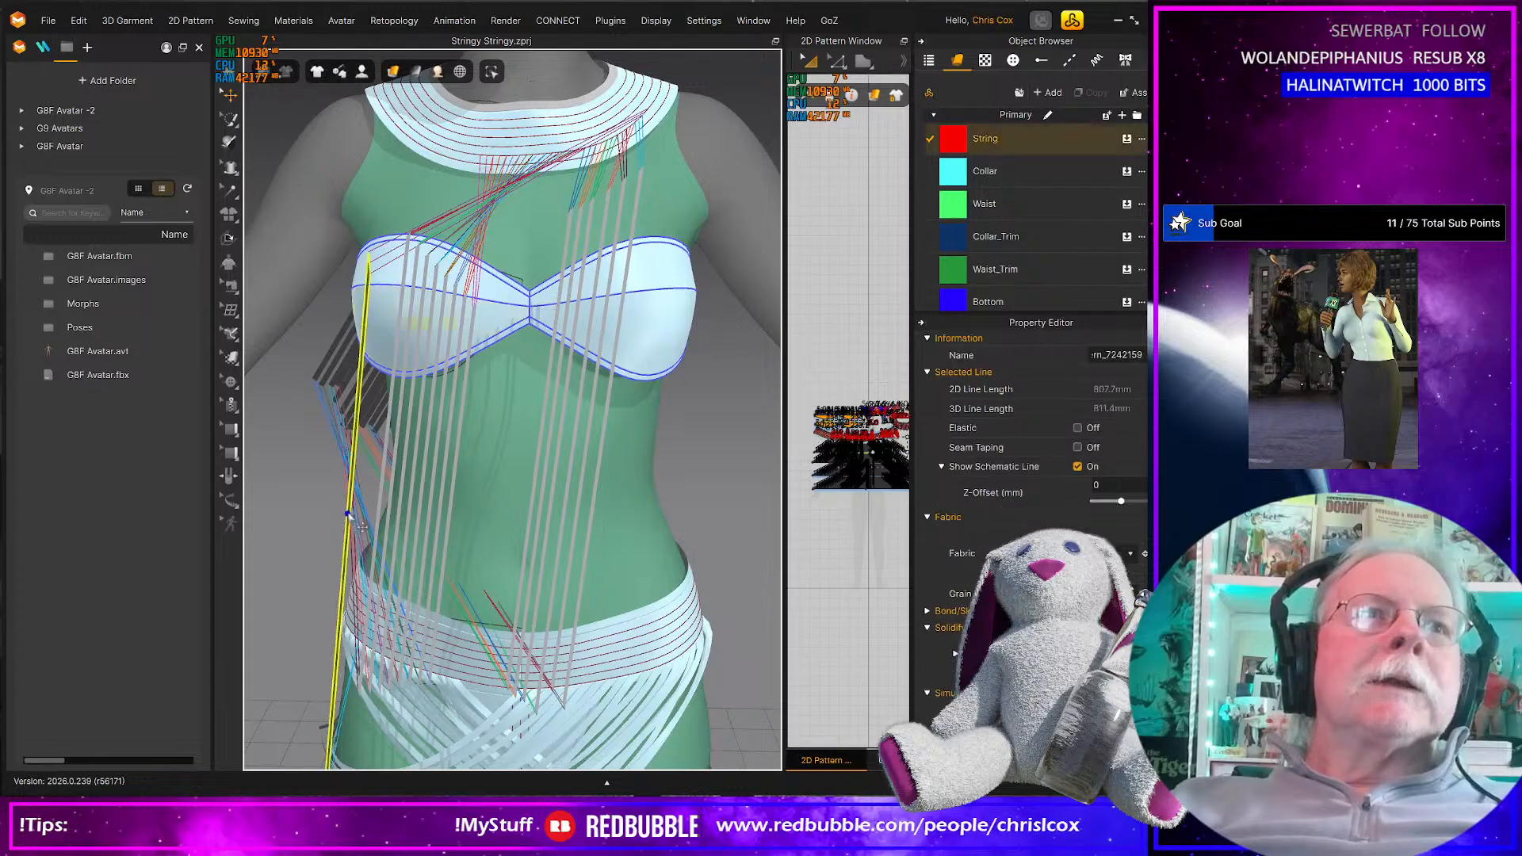
left_click_drag(421, 481, 610, 421)
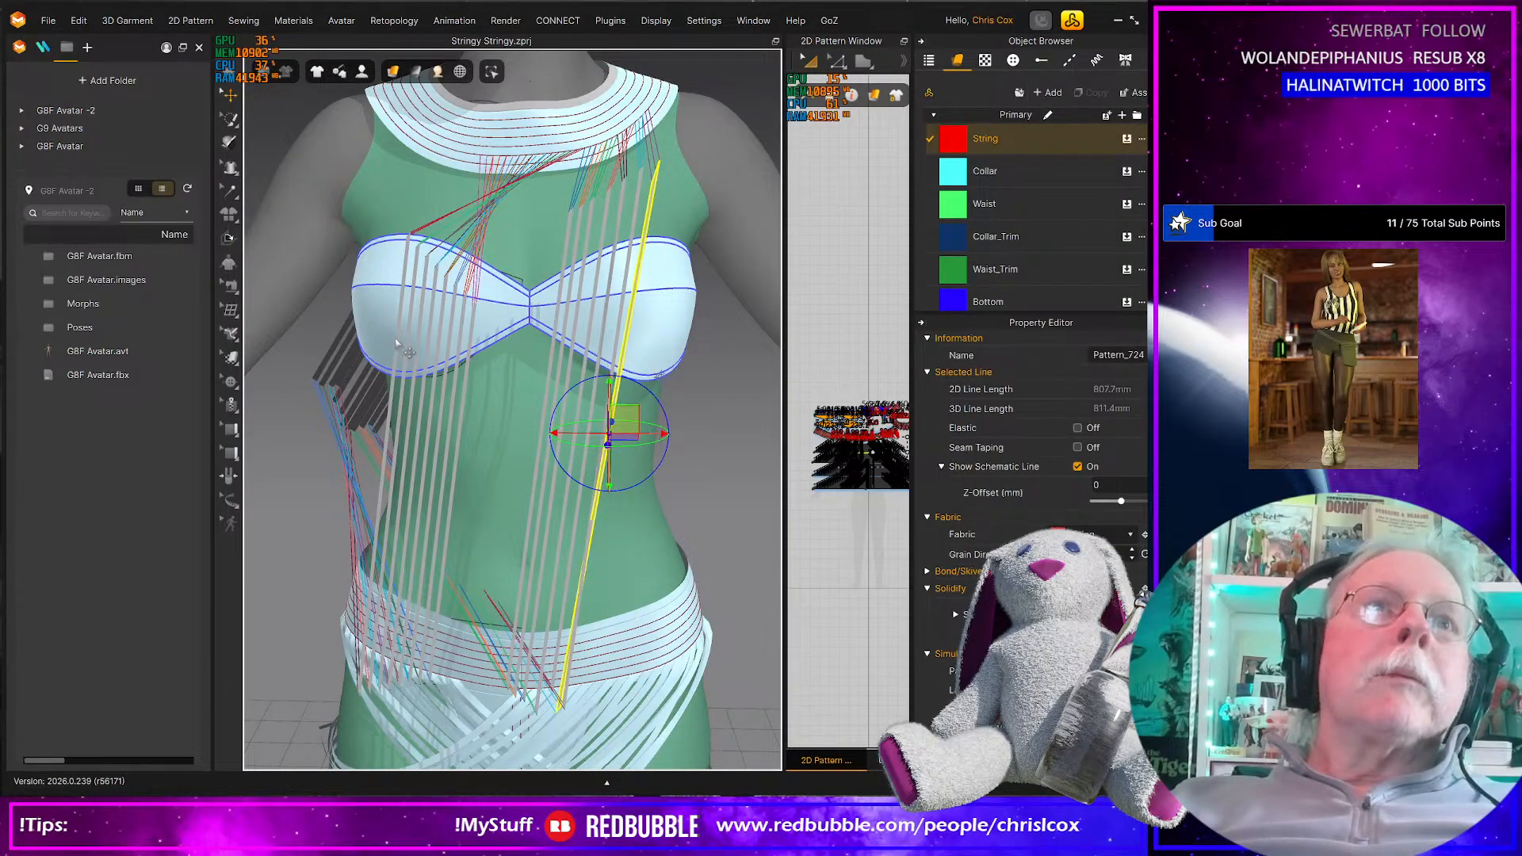
Move the next three strings individually toward the centre of the chest, continuing the evenly spaced row
left_click(397, 342)
left_click_drag(404, 330, 557, 317)
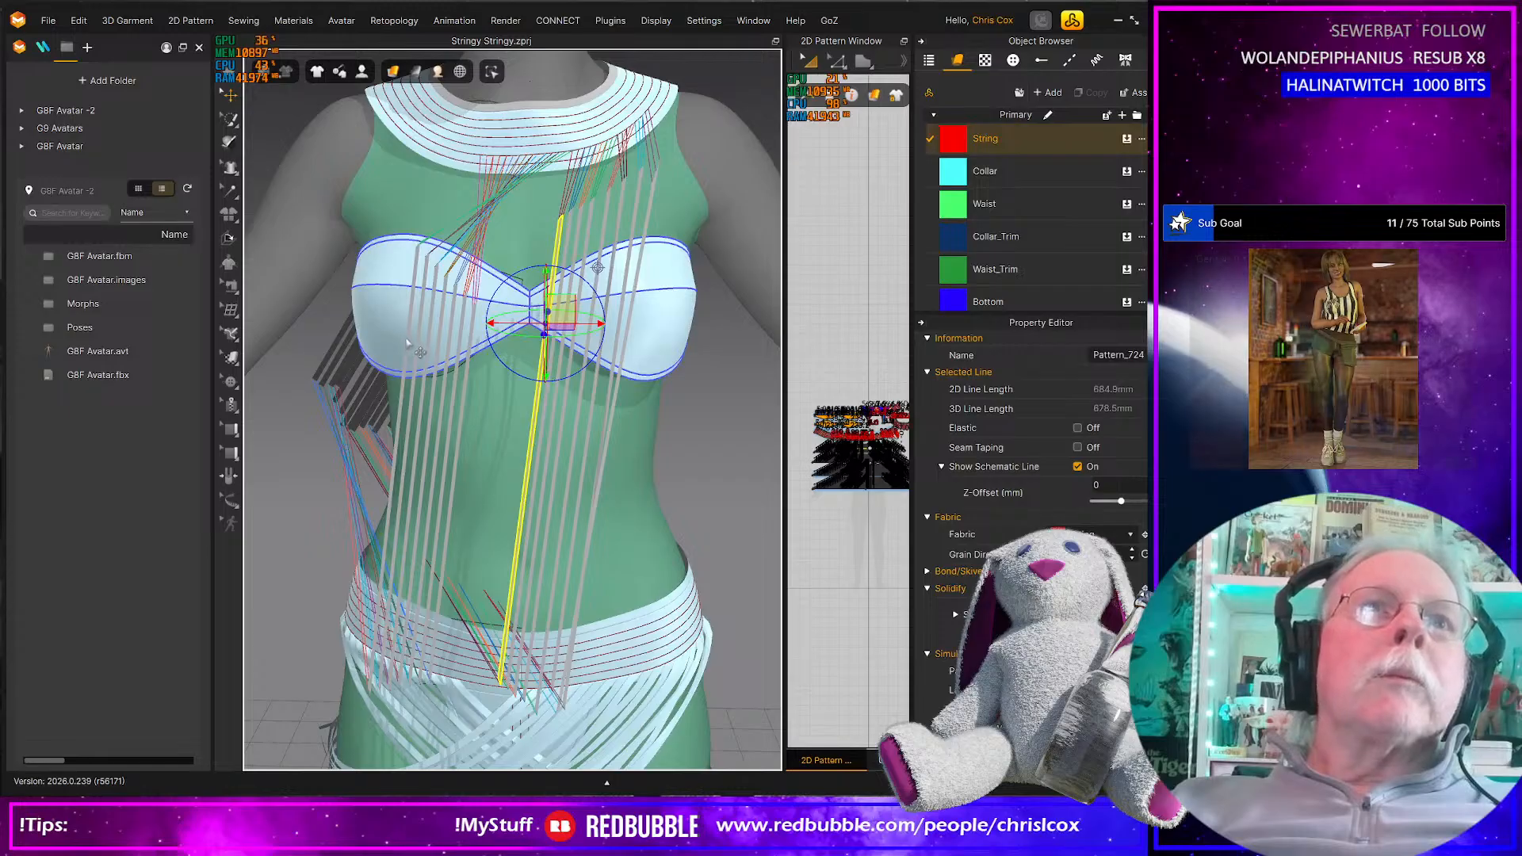
key("ctrl+z")
left_click_drag(442, 331, 538, 309)
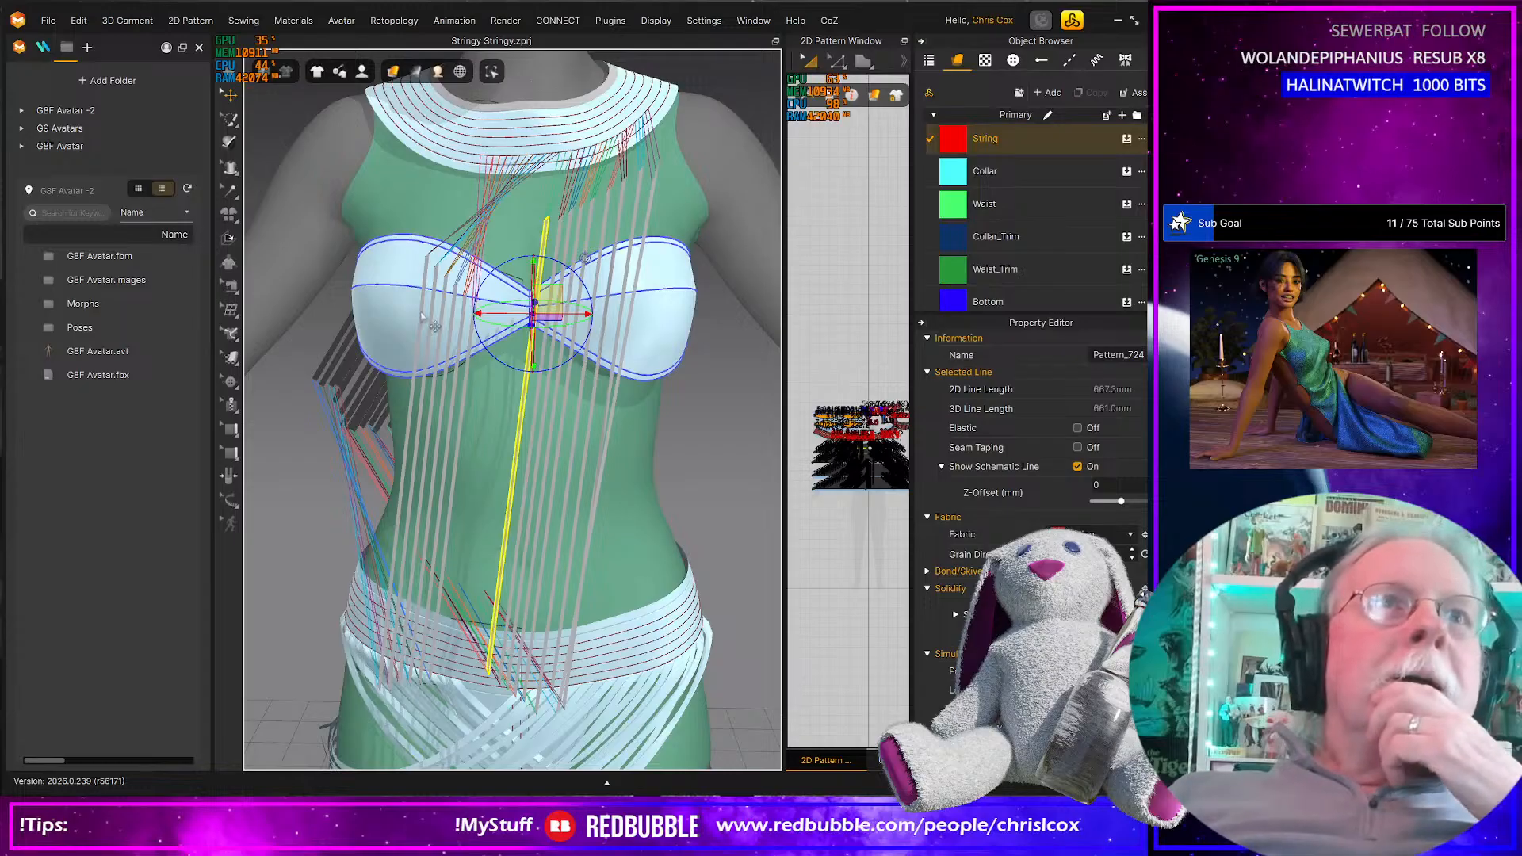
key("ctrl+z")
left_click_drag(448, 310, 536, 282)
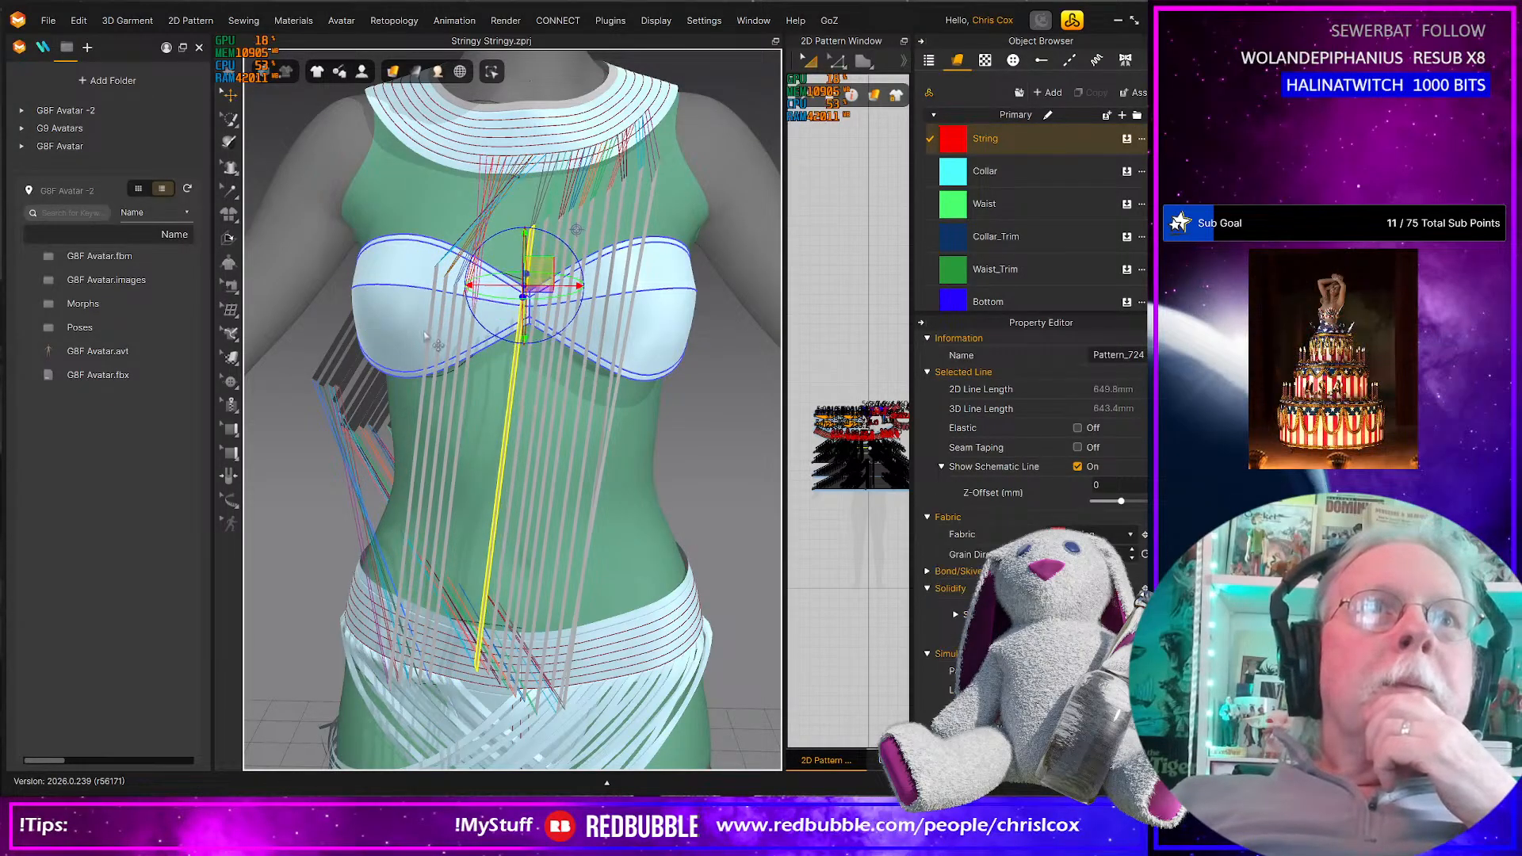
key("ctrl+z")
Move two more of the shorter strings individually up beside the row at the centre of the bandeau
left_click(499, 304)
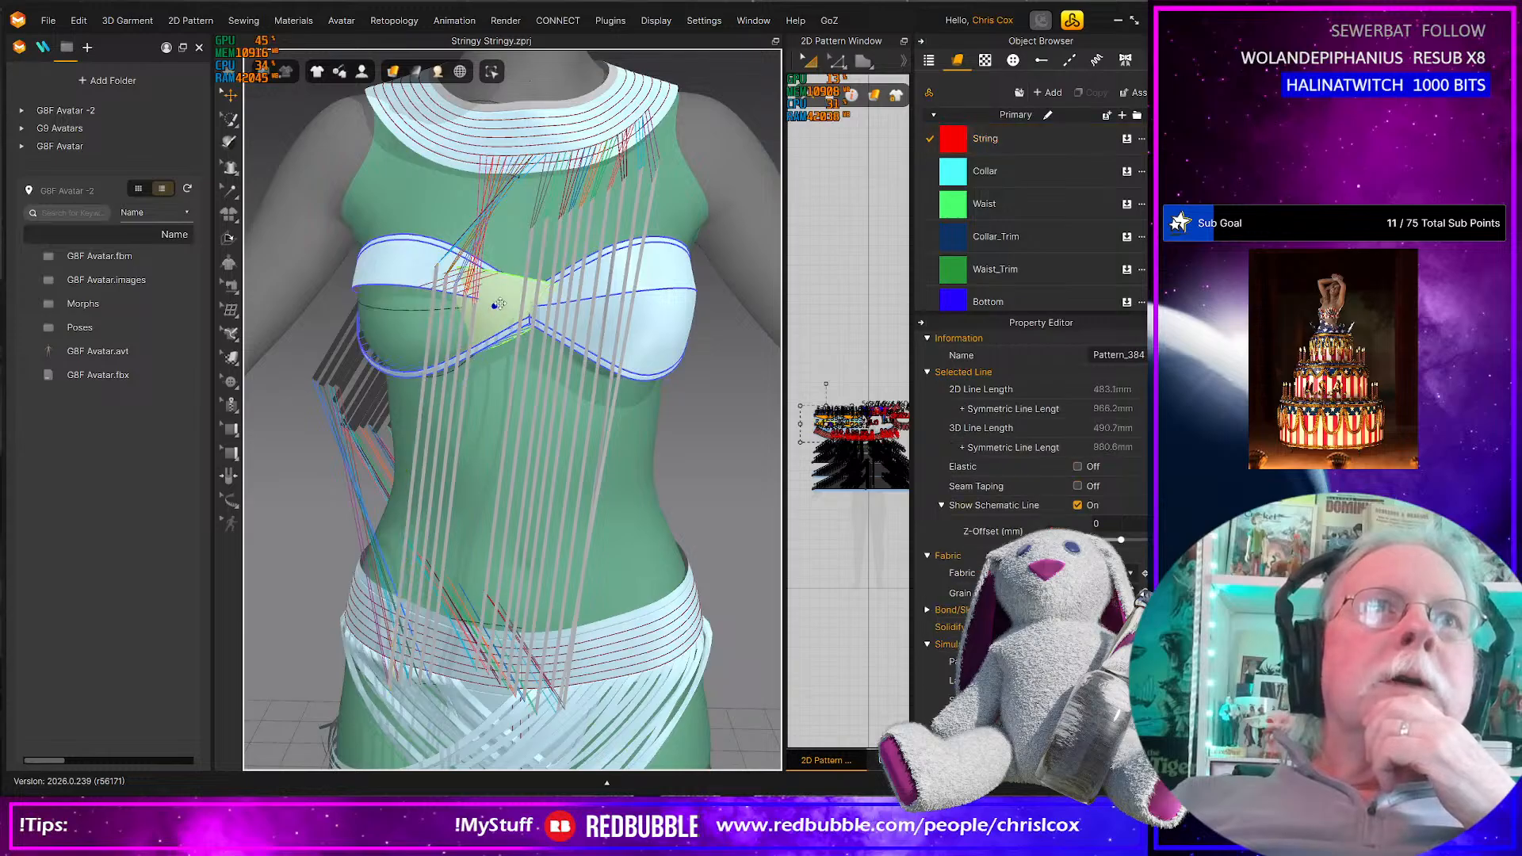
key("ctrl+z")
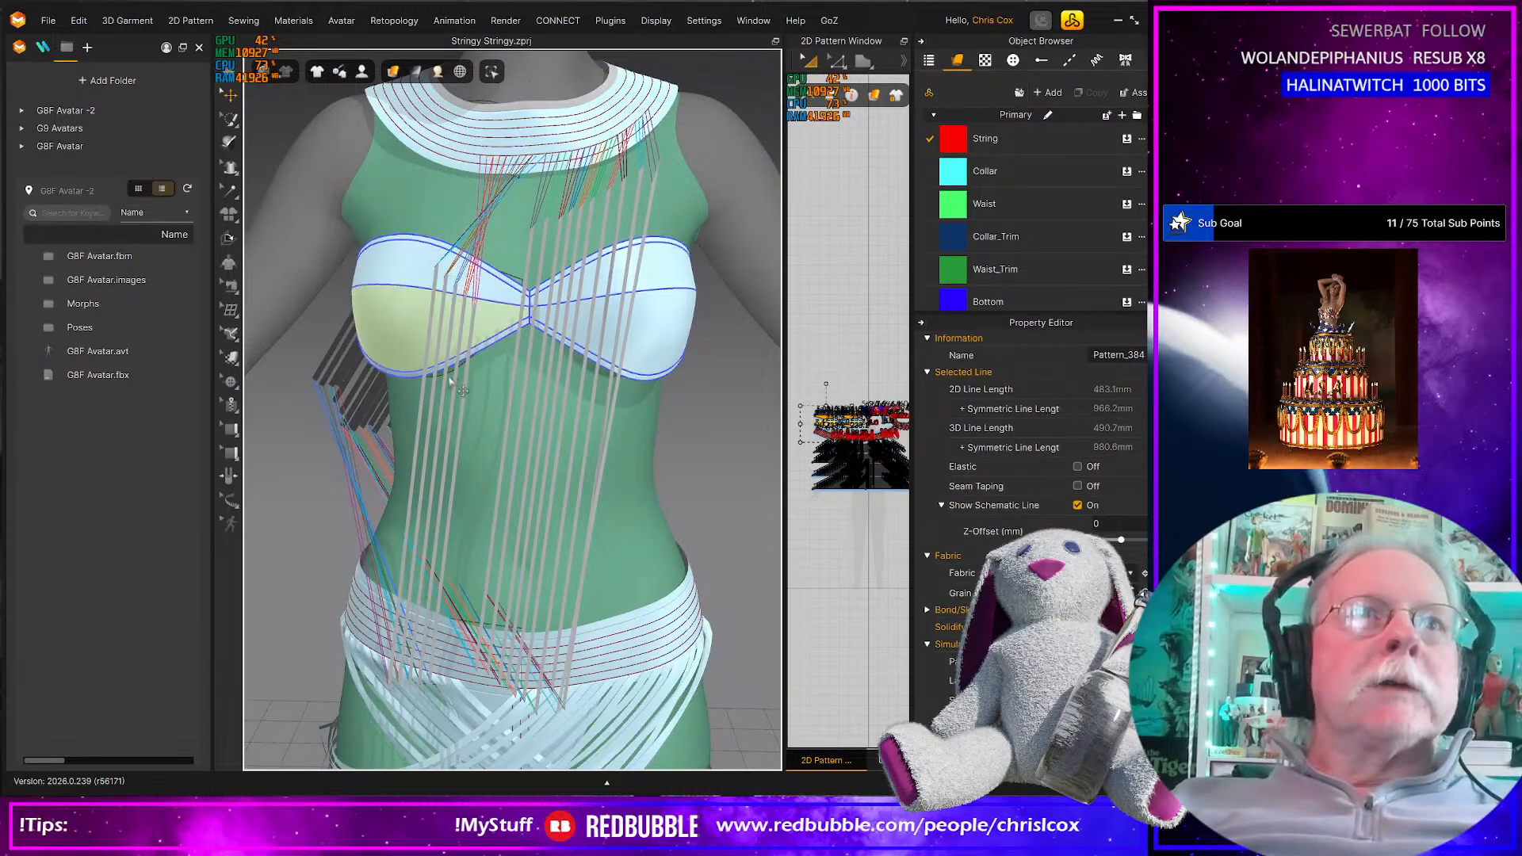
left_click(424, 390)
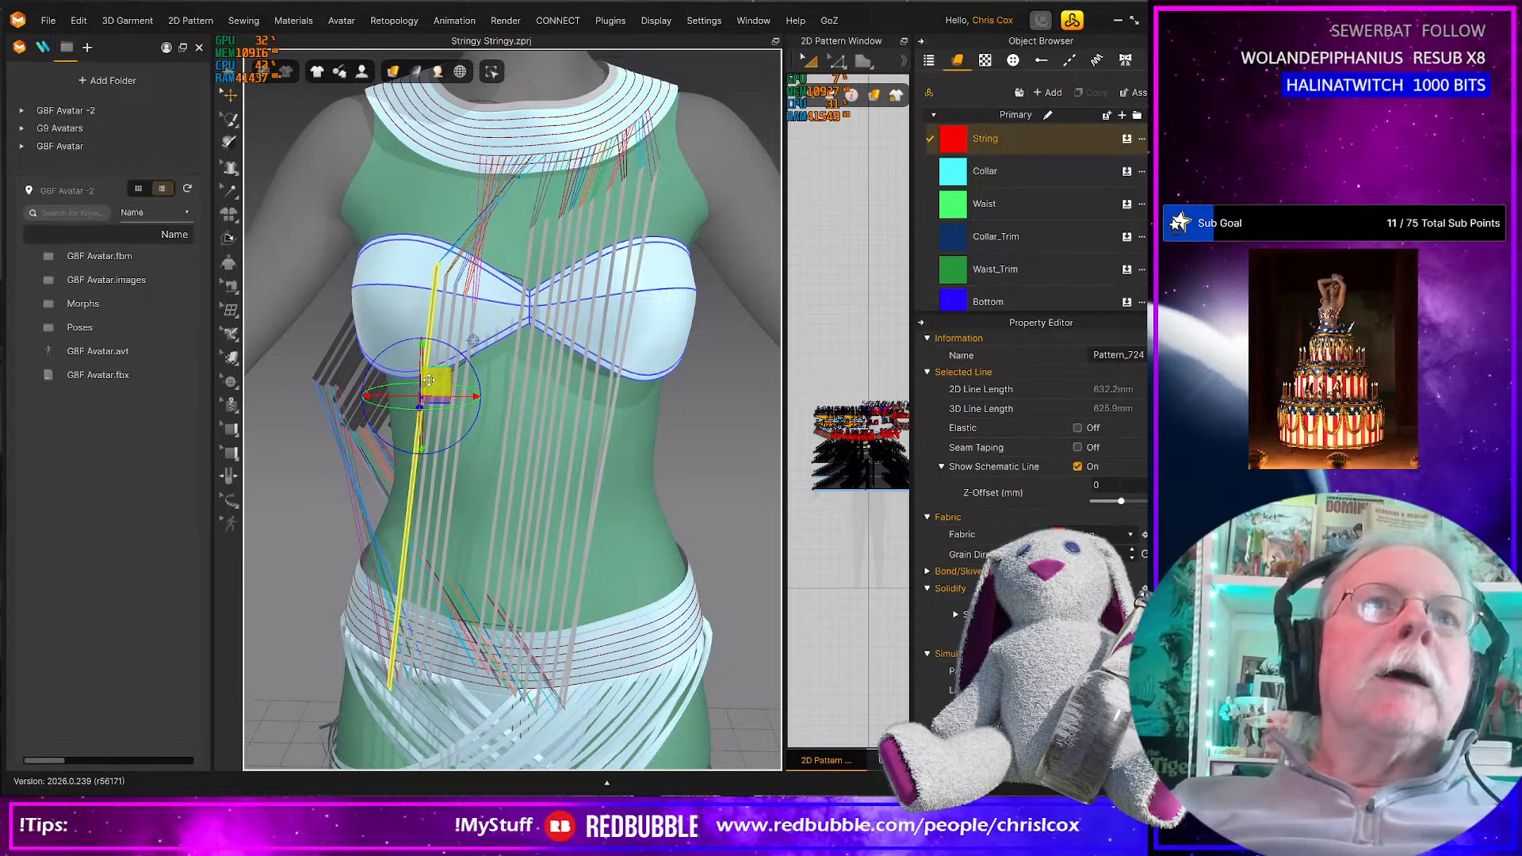
left_click_drag(428, 379, 507, 304)
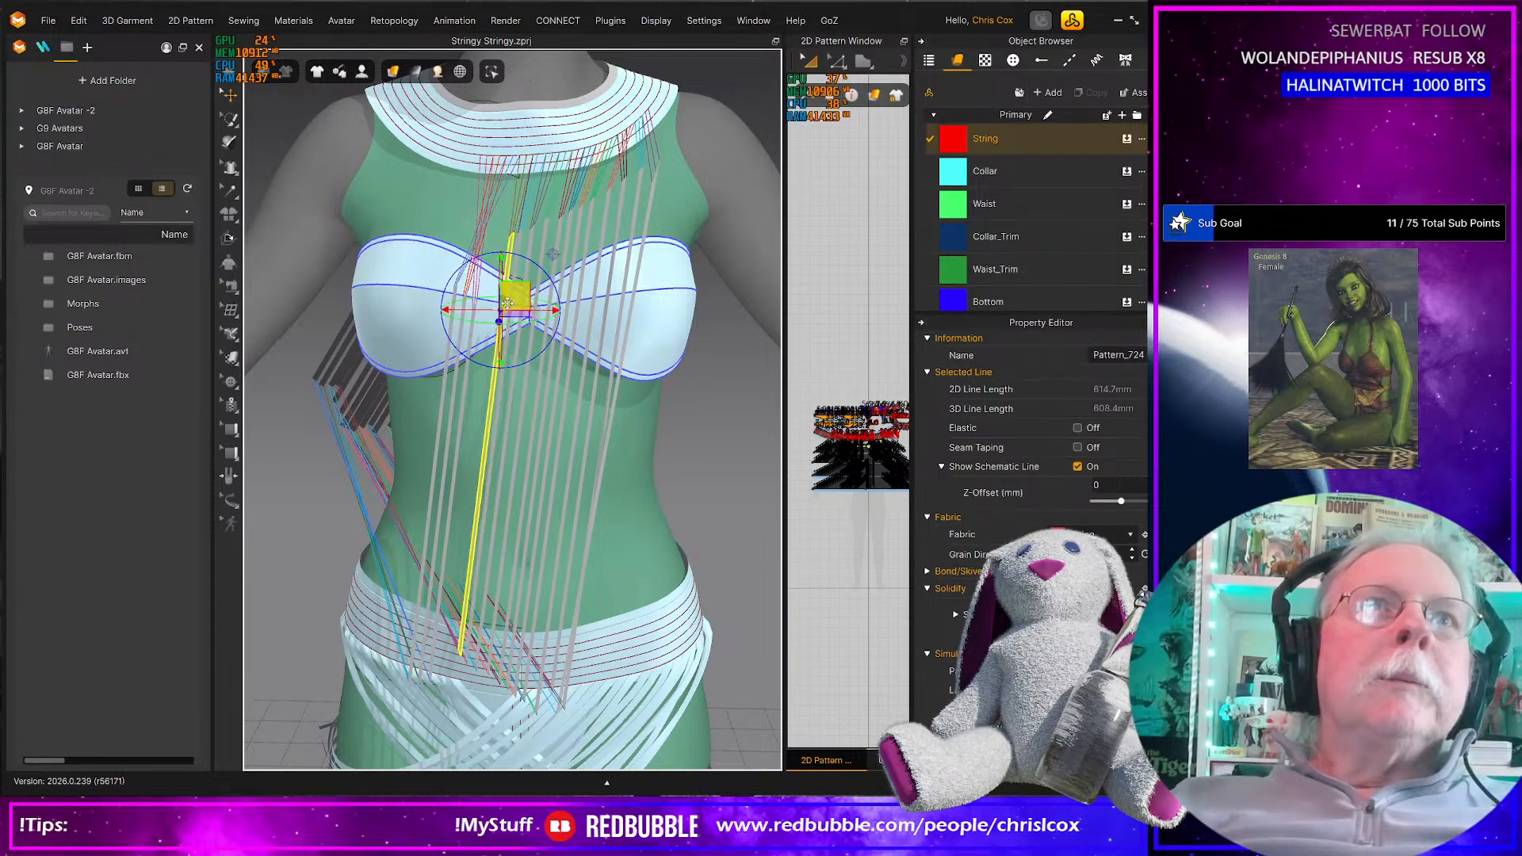
left_click(447, 364)
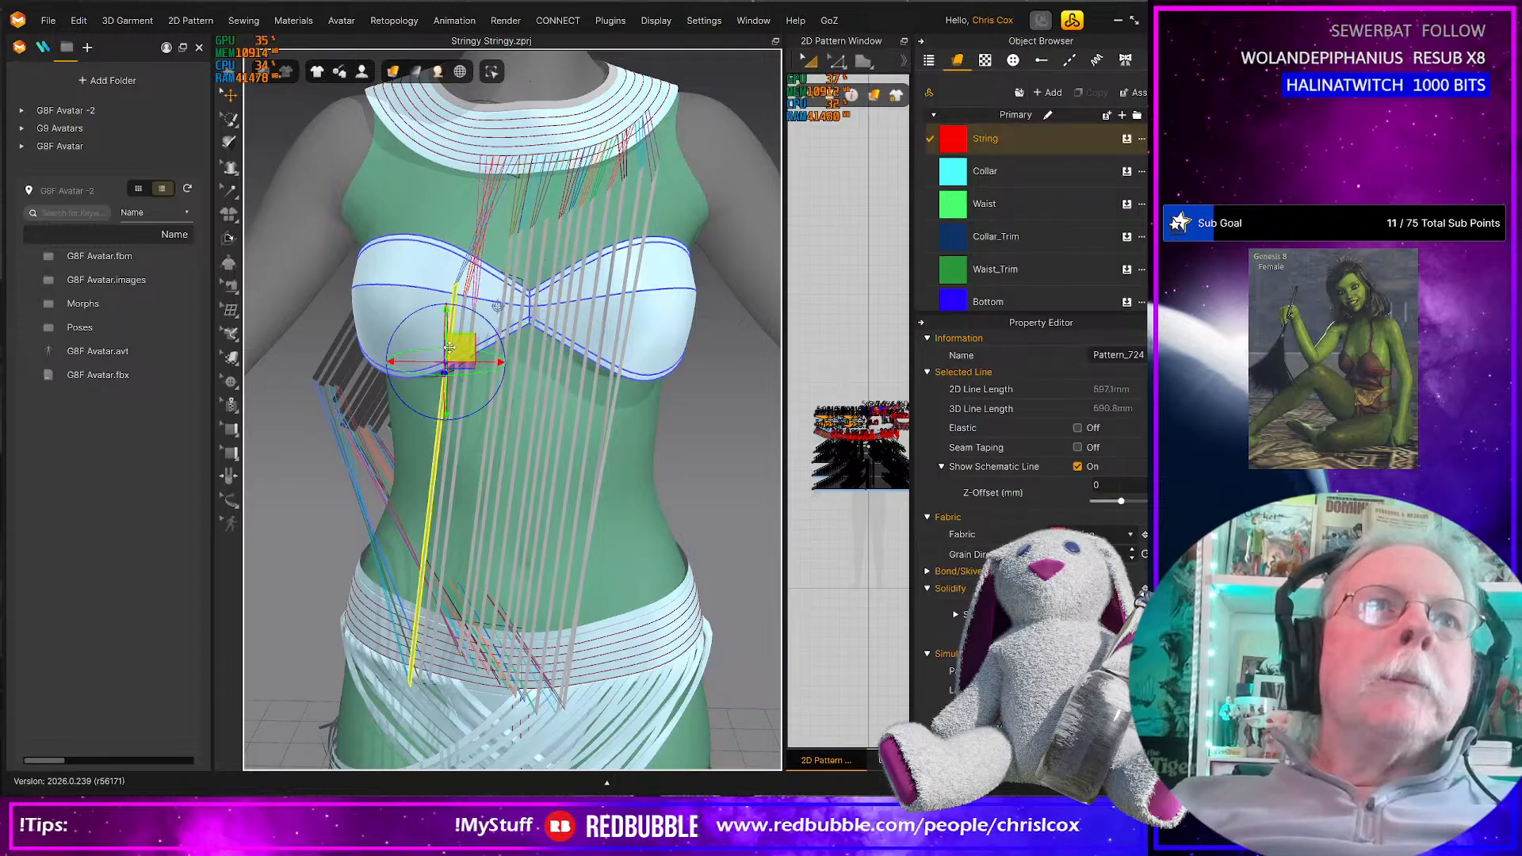
left_click_drag(452, 346, 496, 304)
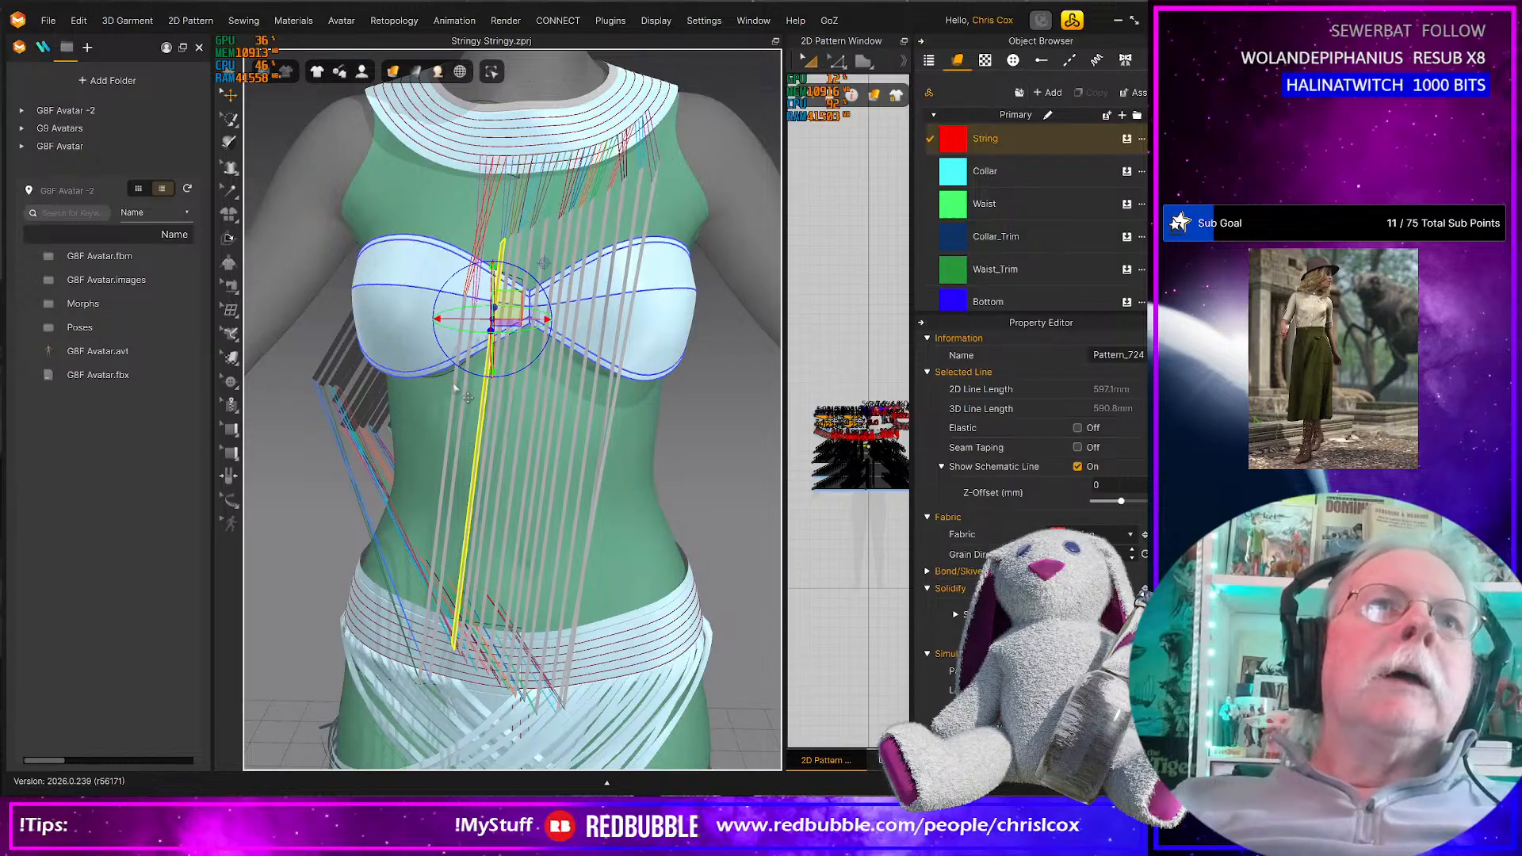
Save the project and move the shortest remaining string up beside the others to complete the row
left_click(557, 448)
scroll(557, 448, "up", 1)
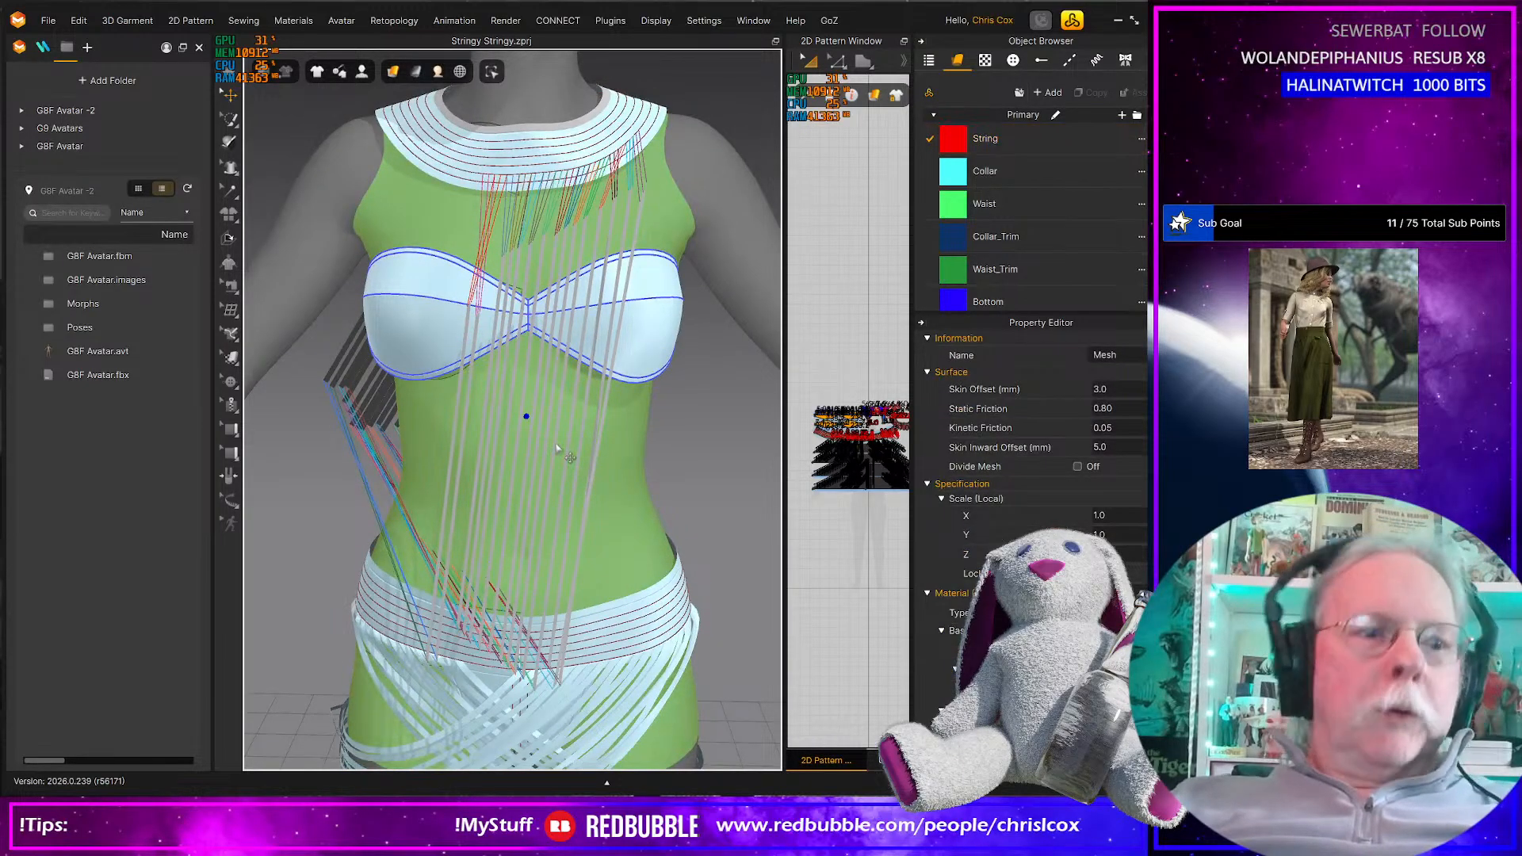
key("ctrl+s")
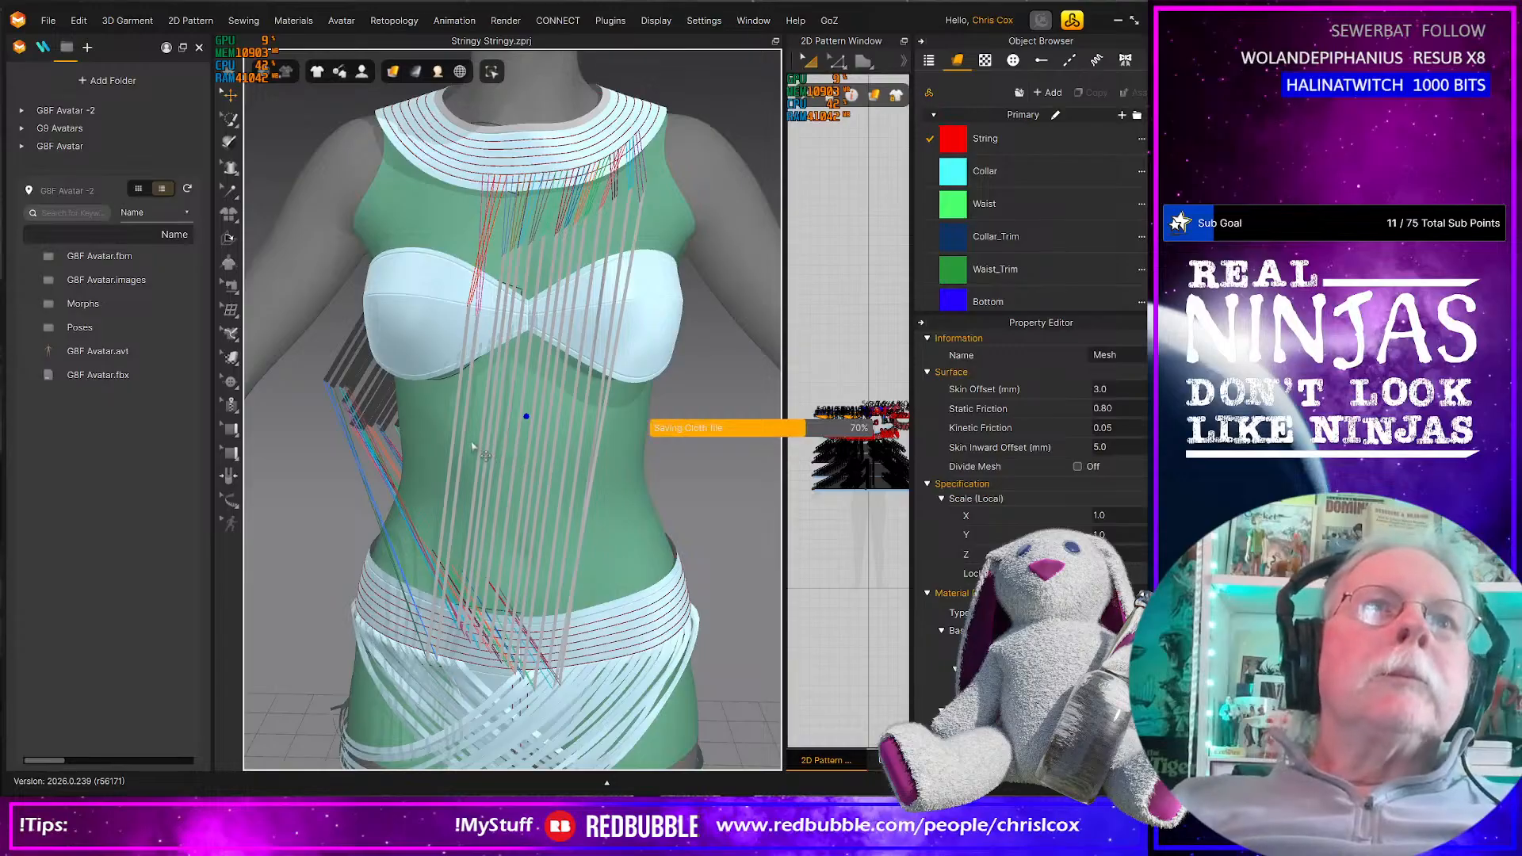
left_click(453, 442)
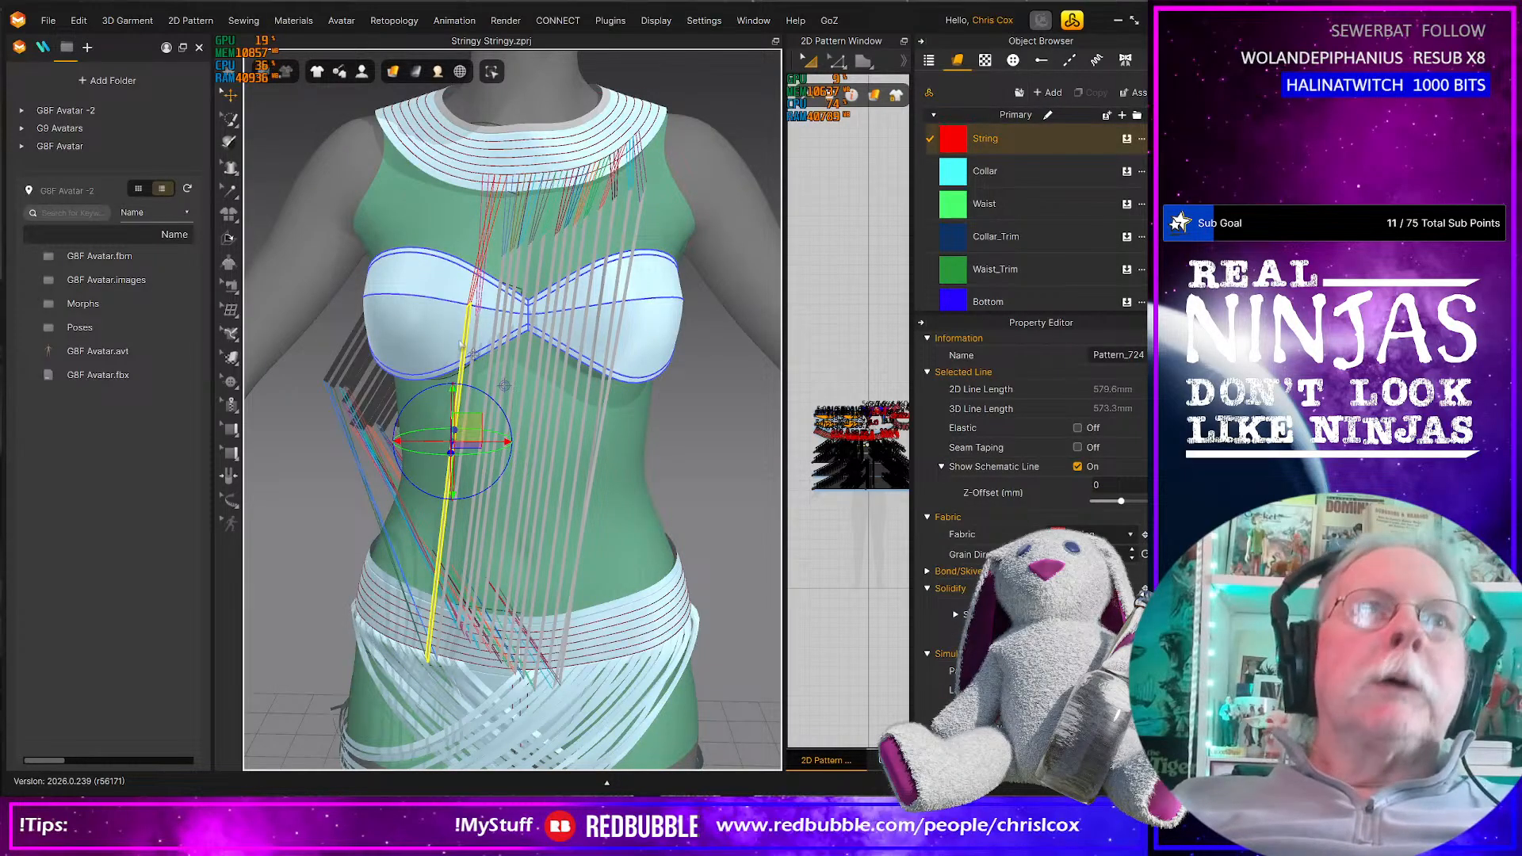
left_click_drag(468, 418, 491, 391)
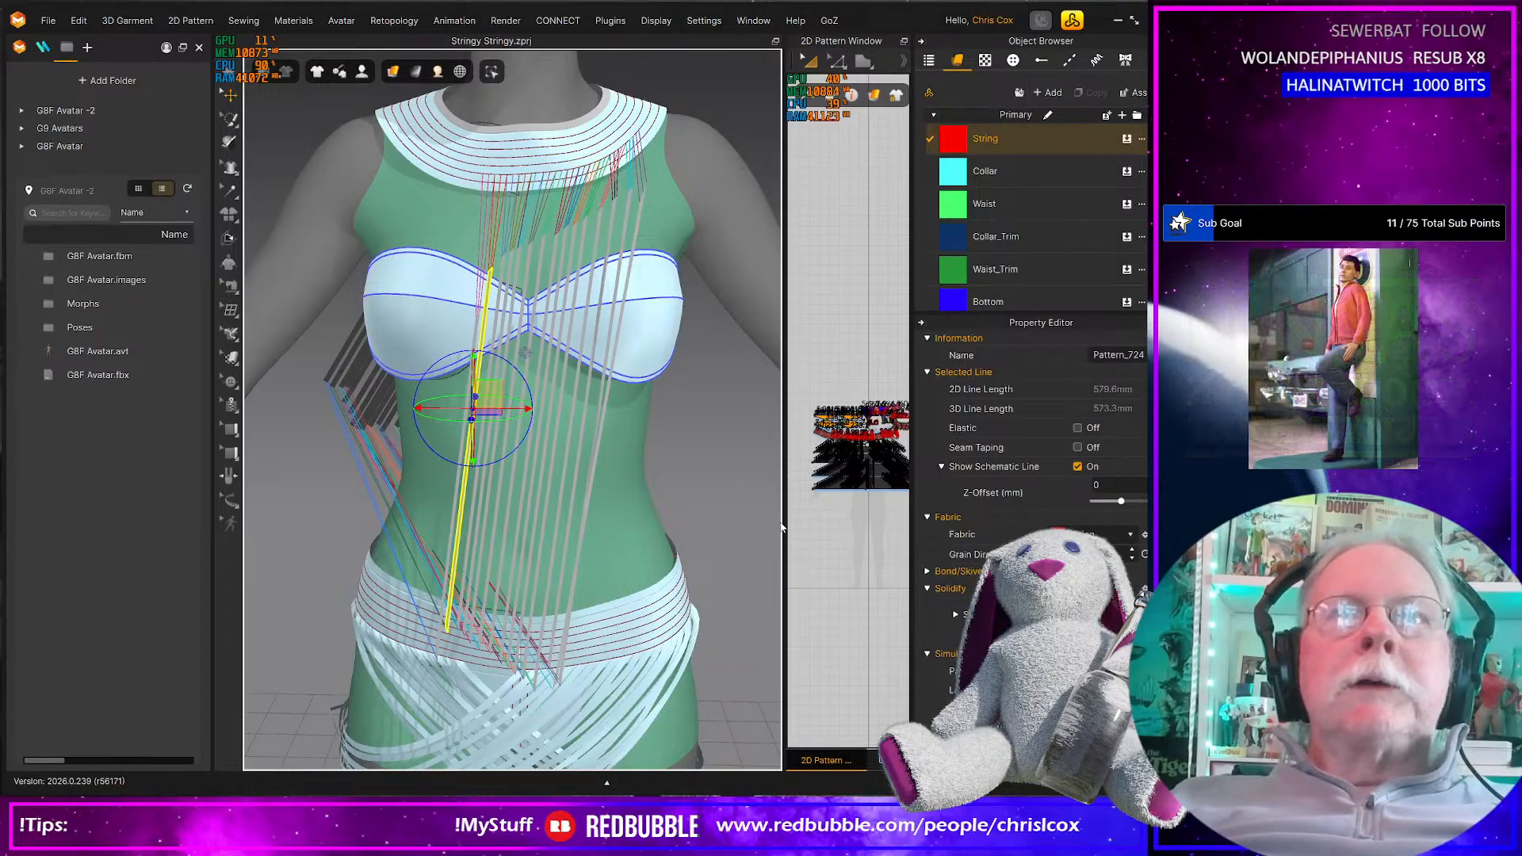
Widen the 2D pattern view, select the right half of the top row of strings, and rotate them diagonally across the avatar's chest
left_click_drag(784, 526, 583, 333)
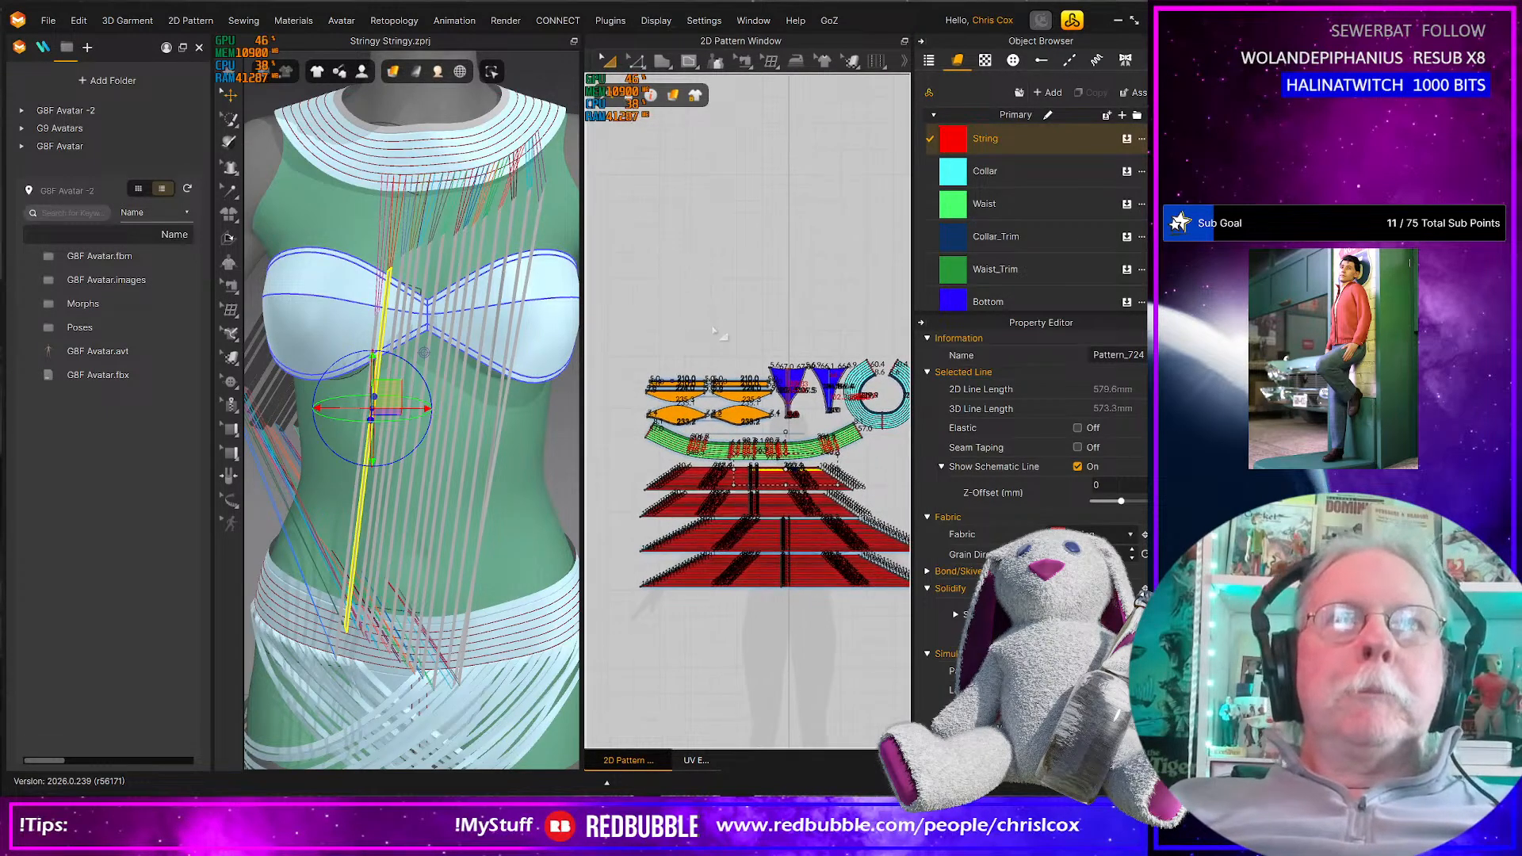
scroll(736, 390, "up", 3)
middle_click_drag(789, 412, 698, 241)
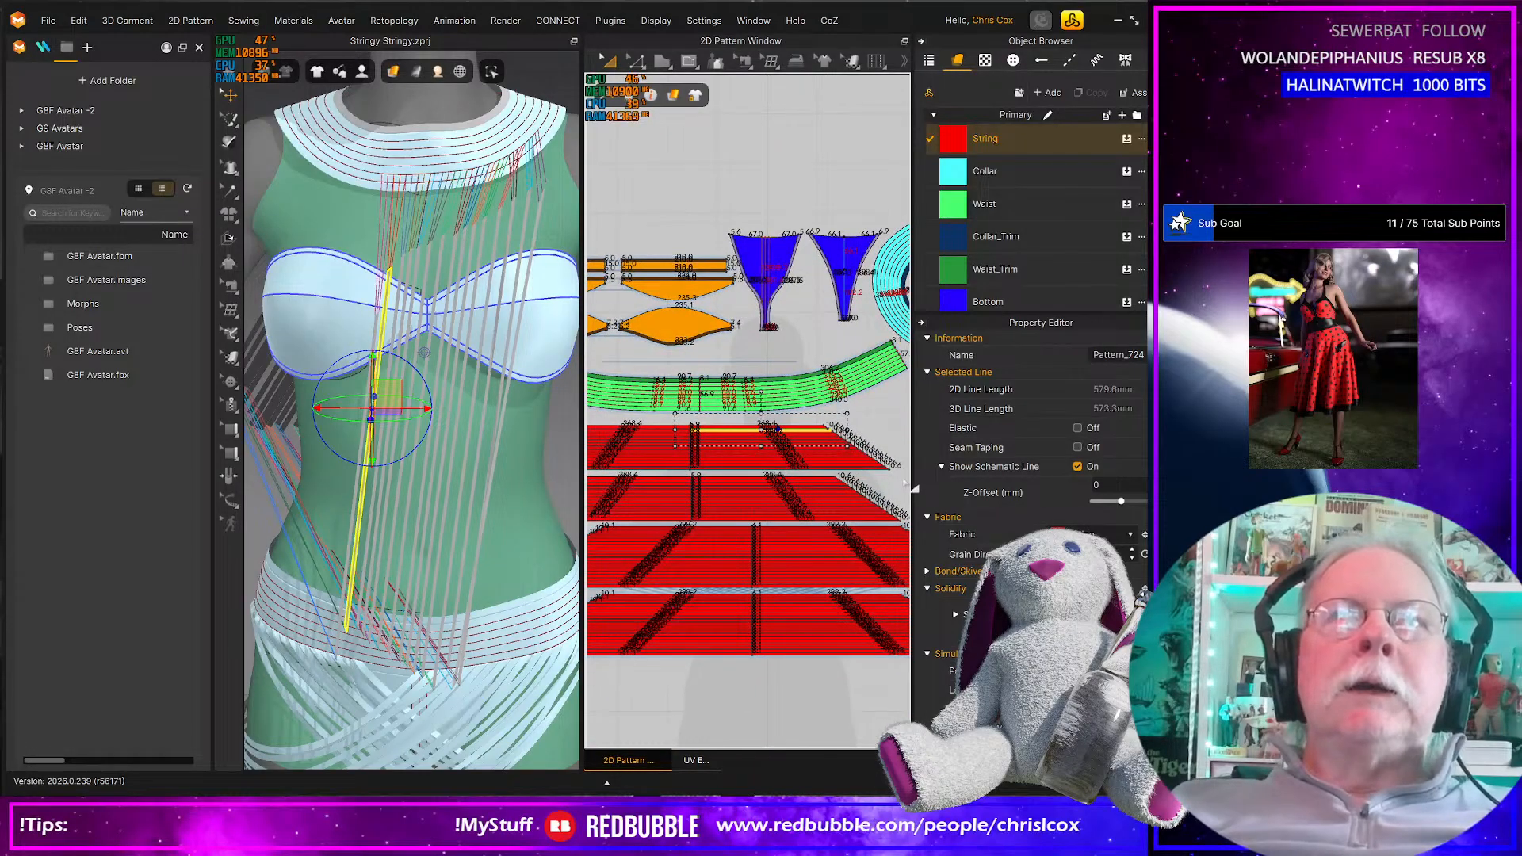
left_click(896, 477)
left_click(696, 427)
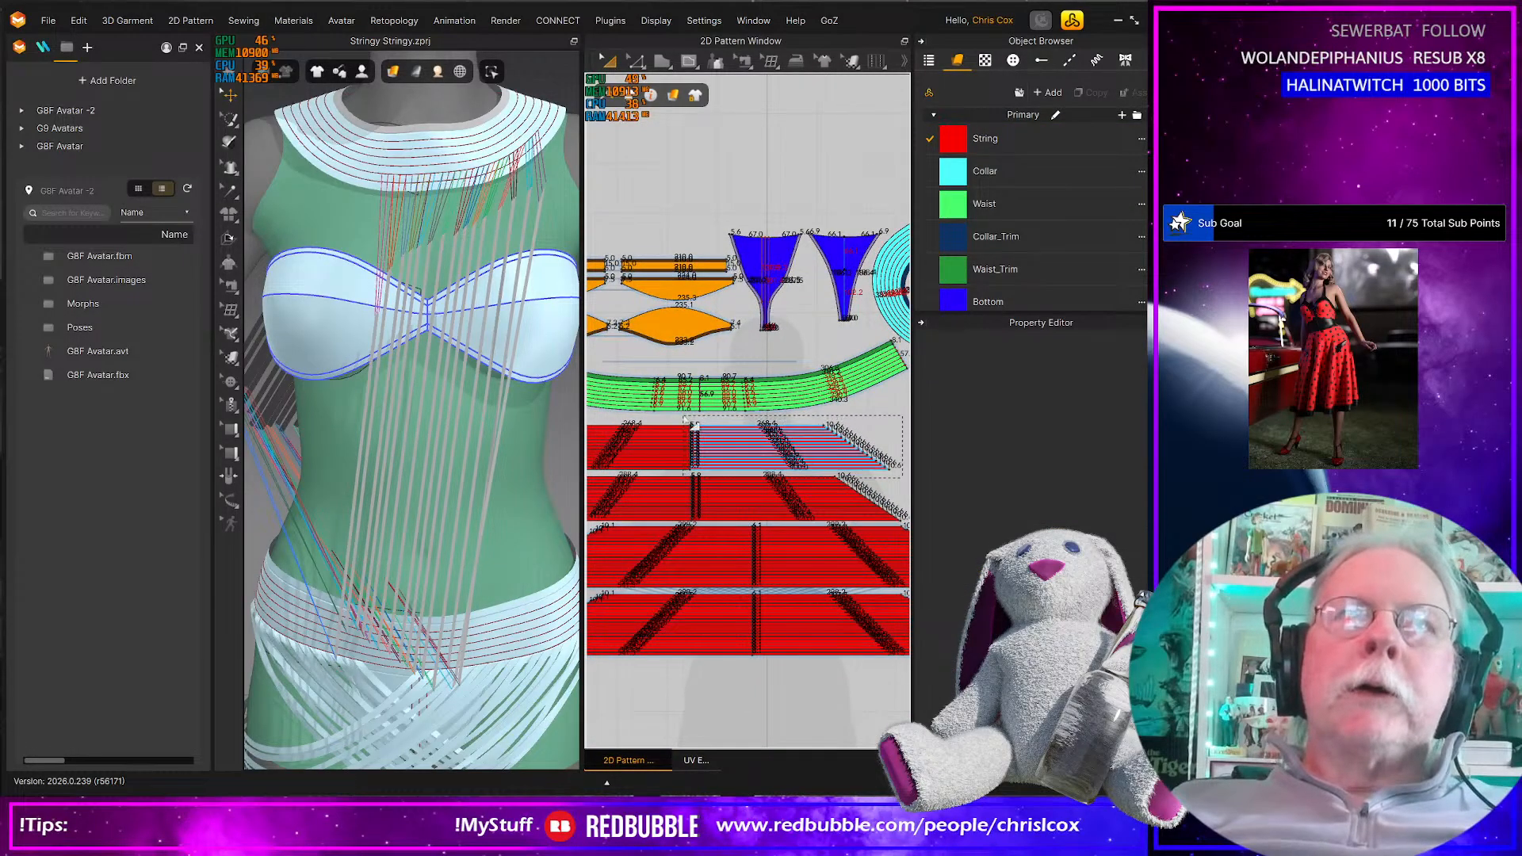
left_click_drag(684, 416, 682, 415)
left_click_drag(438, 396, 392, 388)
scroll(394, 391, "up", 4)
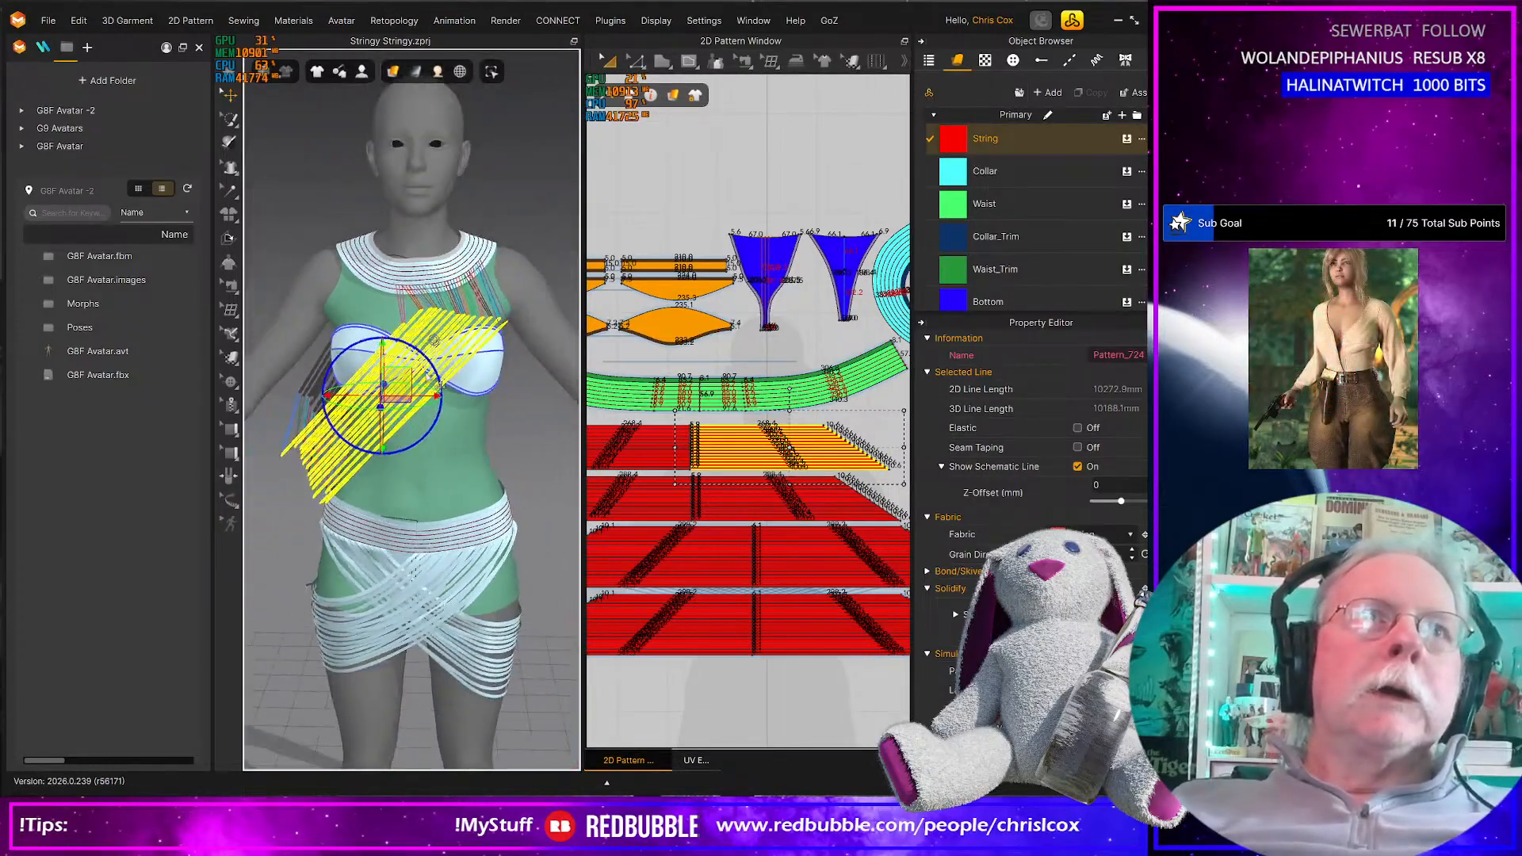
right_click_drag(394, 391, 500, 384)
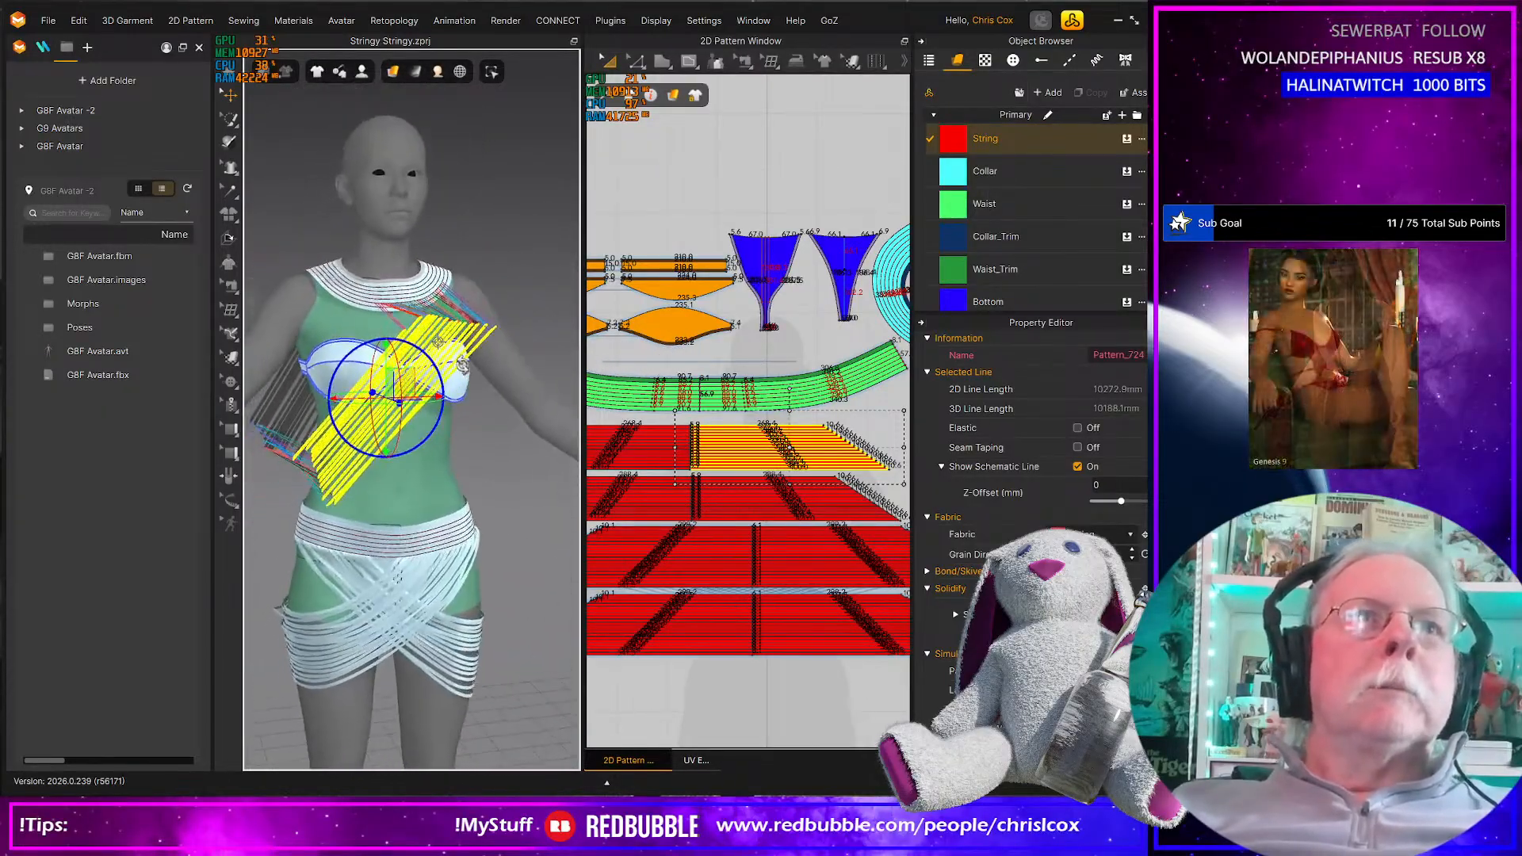
Save the project and clear the selection of the diagonally rotated strings
key("ctrl+s")
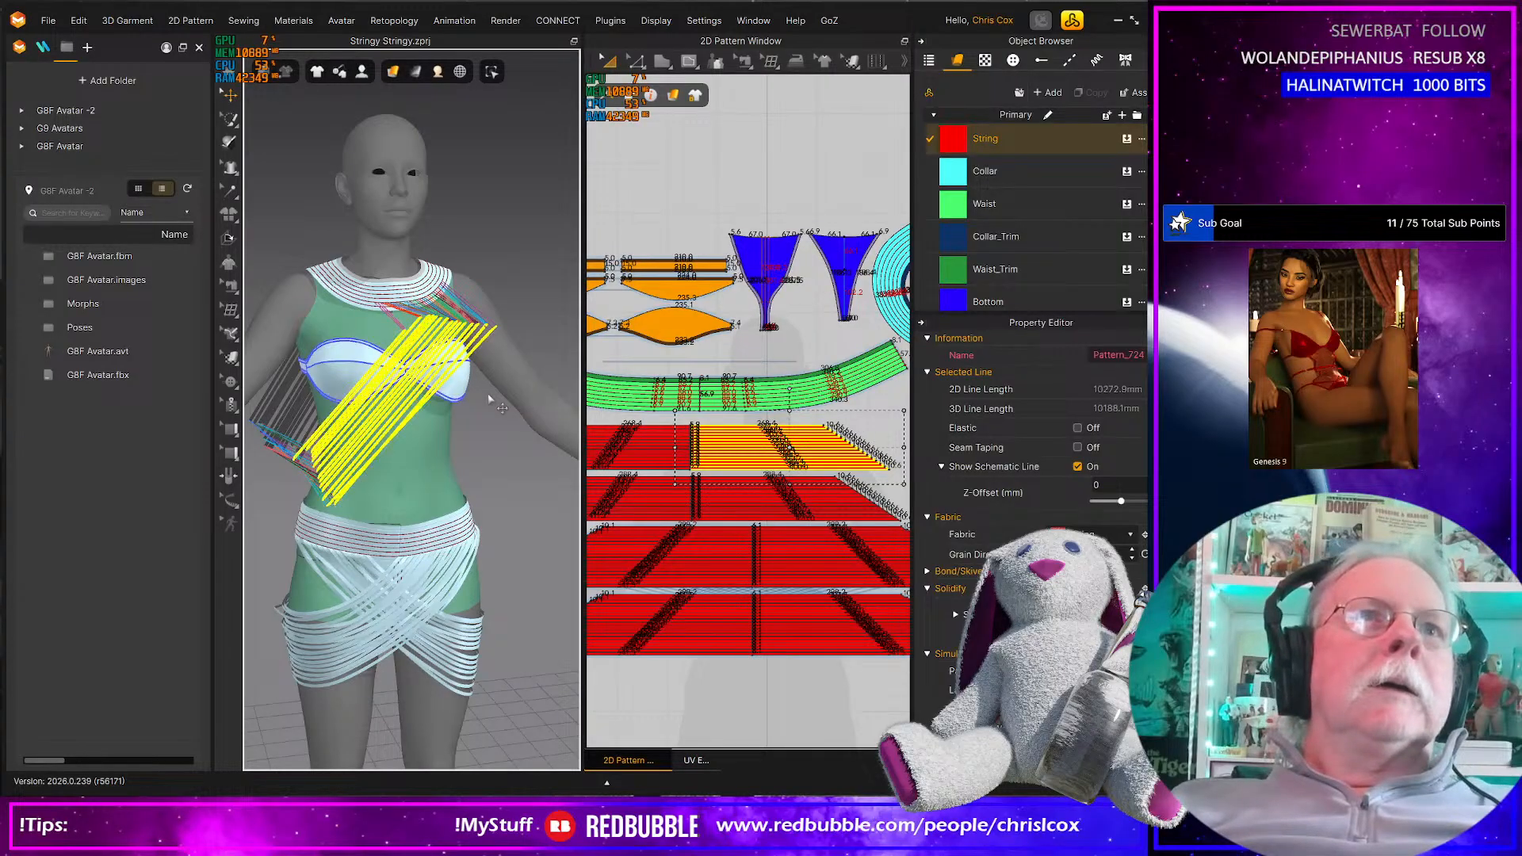
key("space")
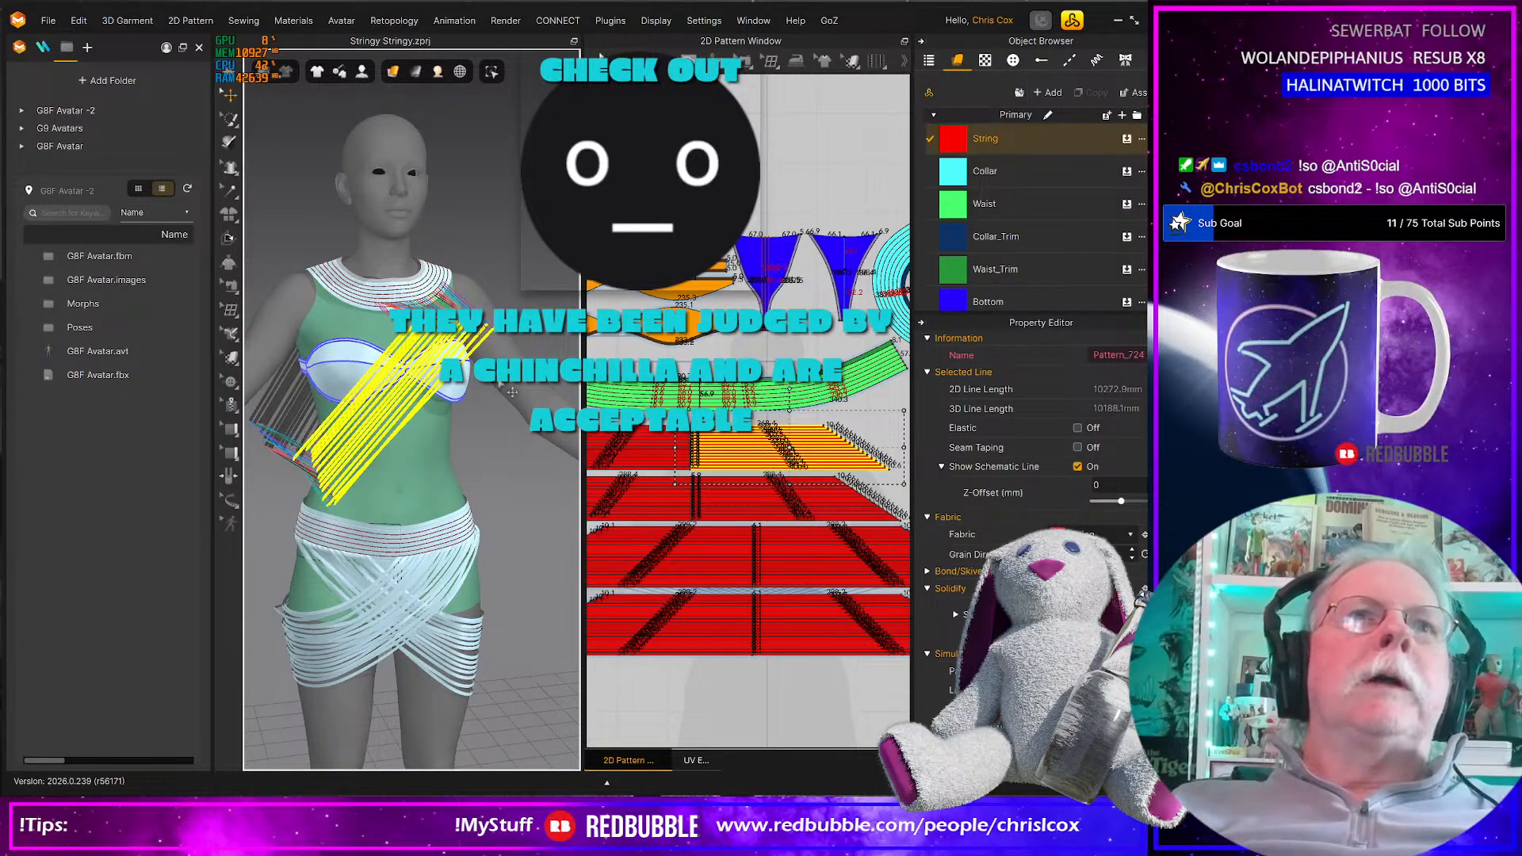
right_click_drag(485, 425, 579, 454)
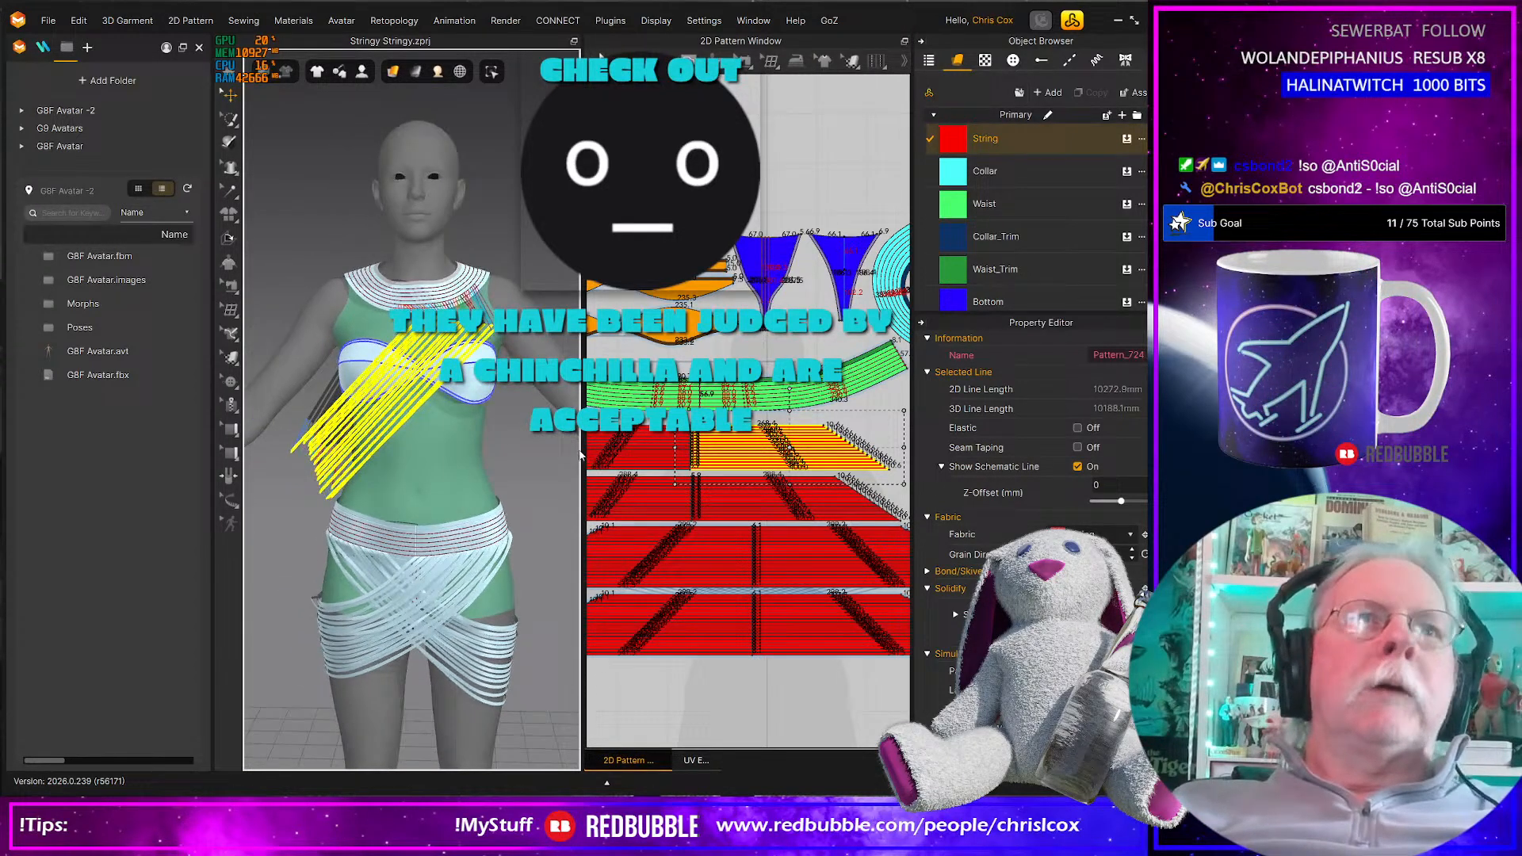
right_click(516, 439)
left_click(615, 790)
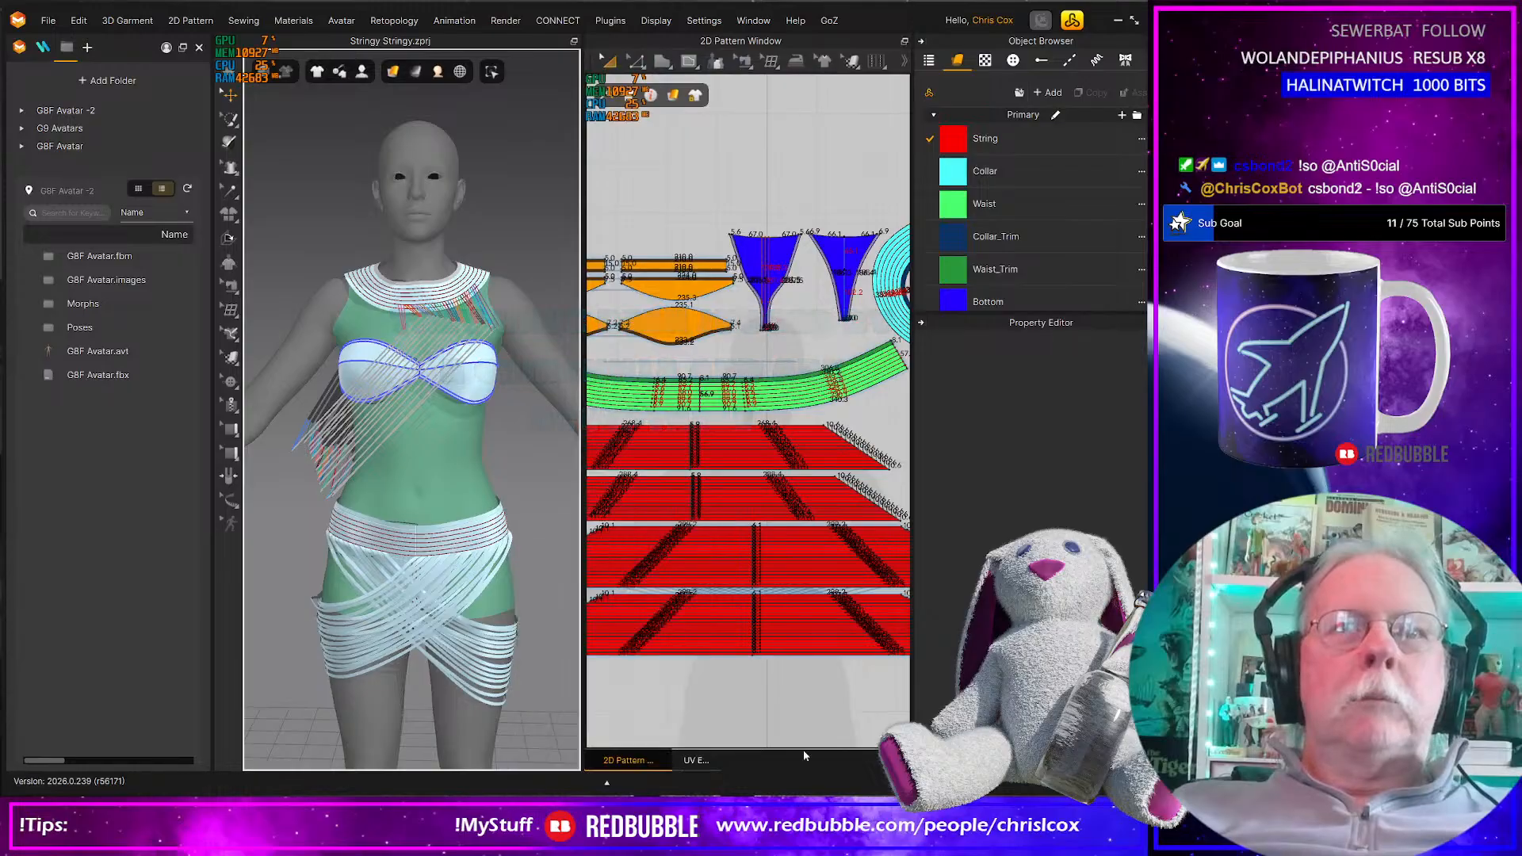
Select the right half of the top row of strings and move it closer to the avatar's chest
mouse_move(373, 558)
right_mouse_down()
mouse_move(502, 550)
mouse_move(380, 558)
right_mouse_up()
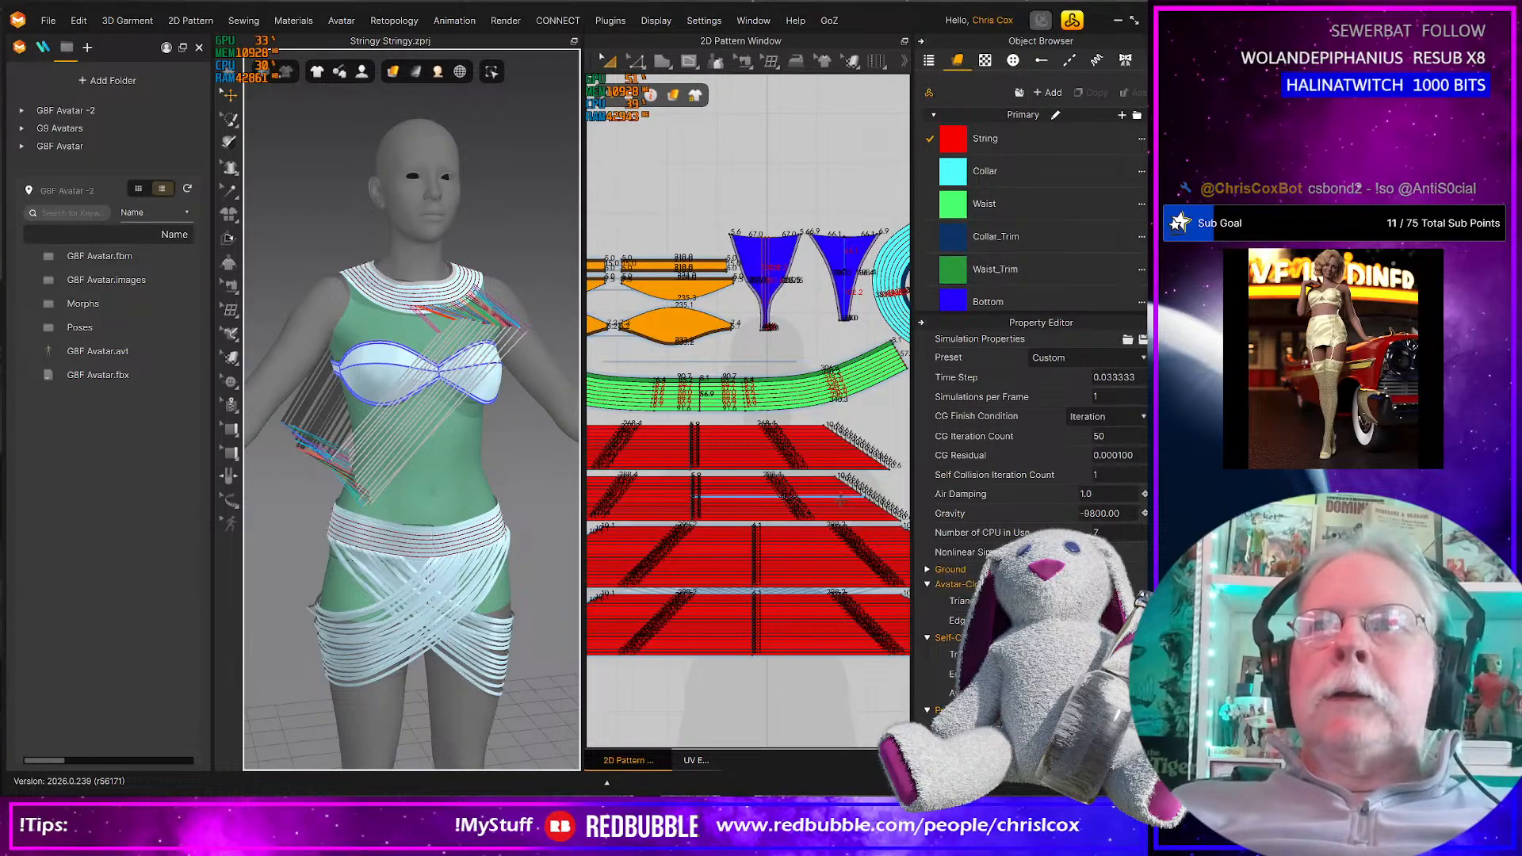
middle_click_drag(846, 503, 805, 508)
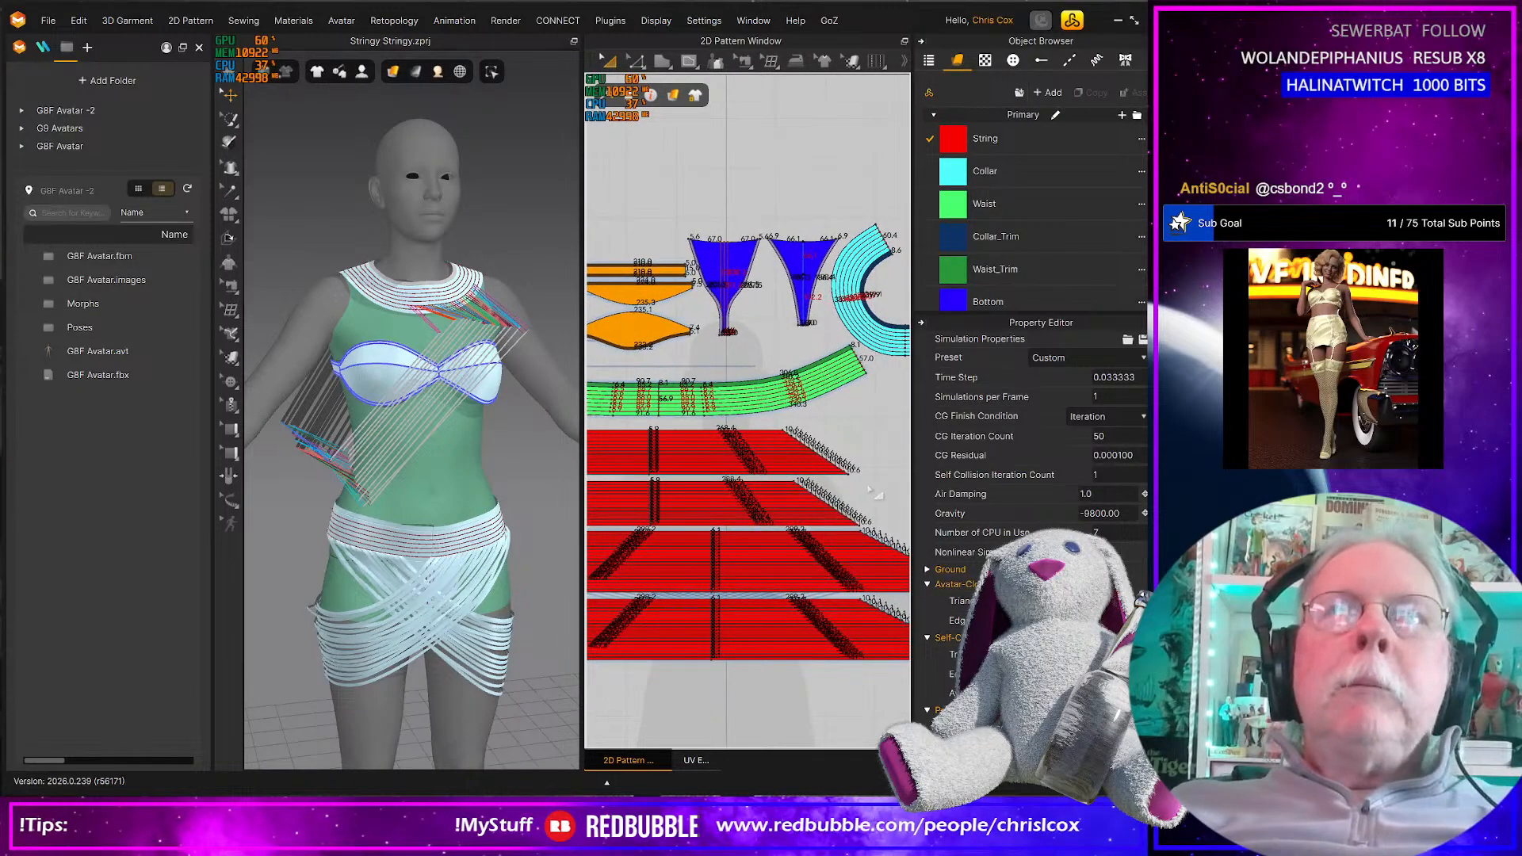
left_click(643, 450)
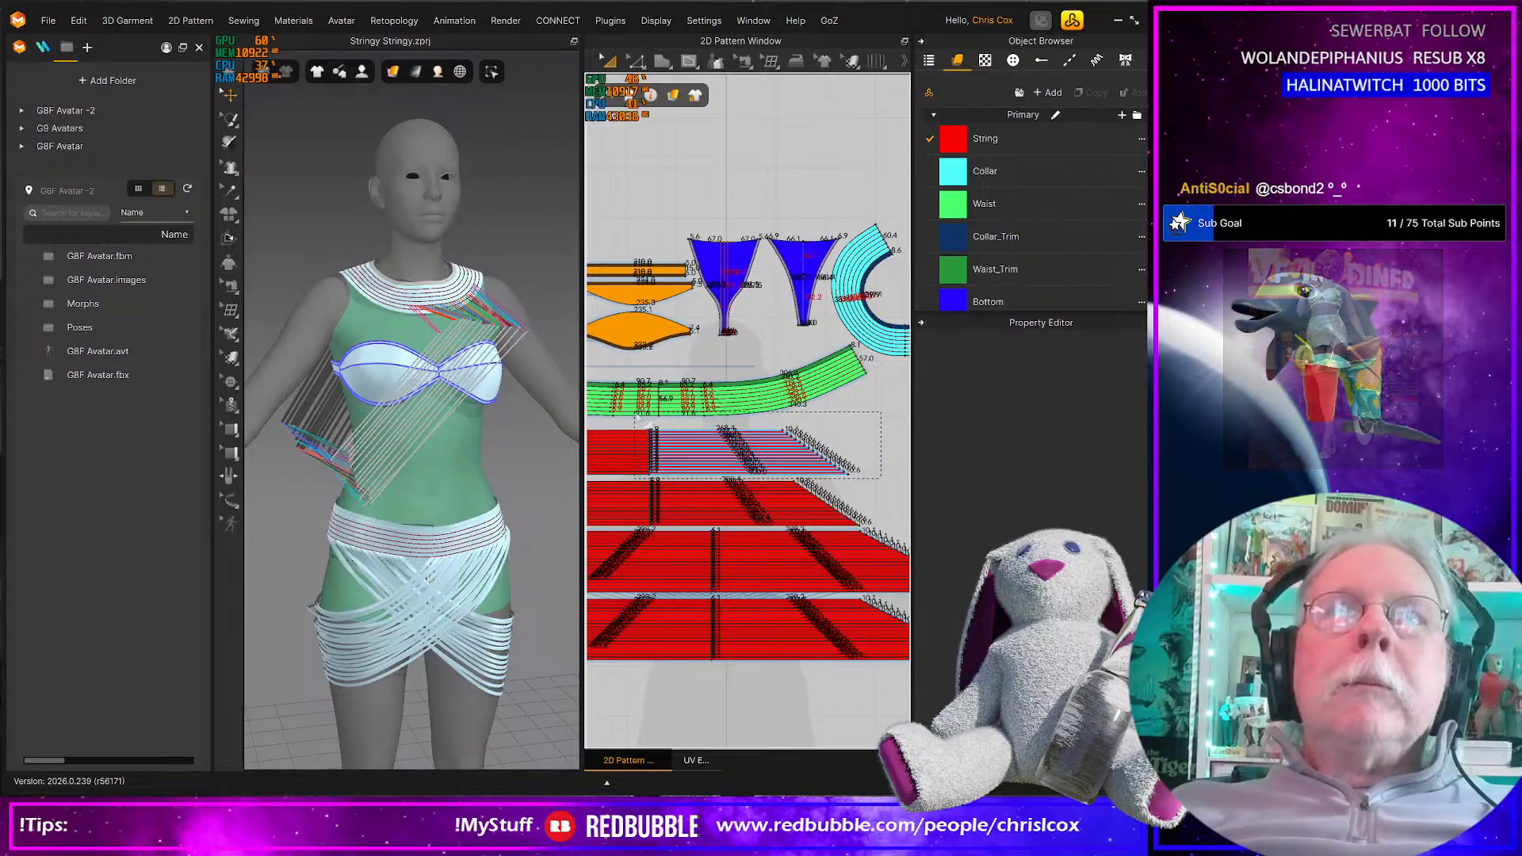
right_click_drag(308, 505, 454, 462)
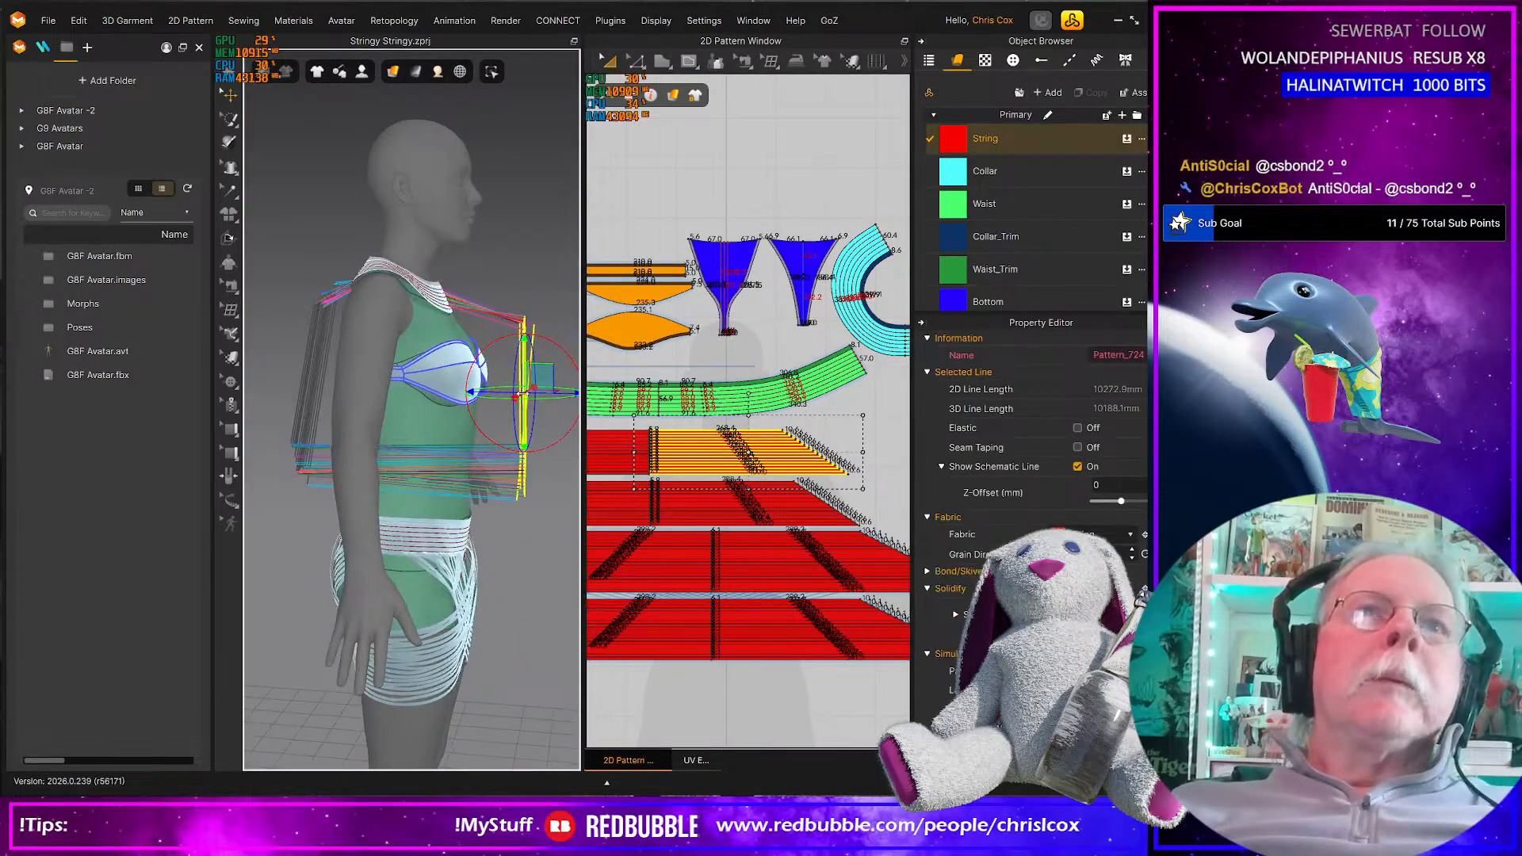
left_click_drag(542, 379, 504, 394)
Select the left half of the top row of strings and move it closer to the avatar's back
middle_click_drag(876, 494, 1066, 470)
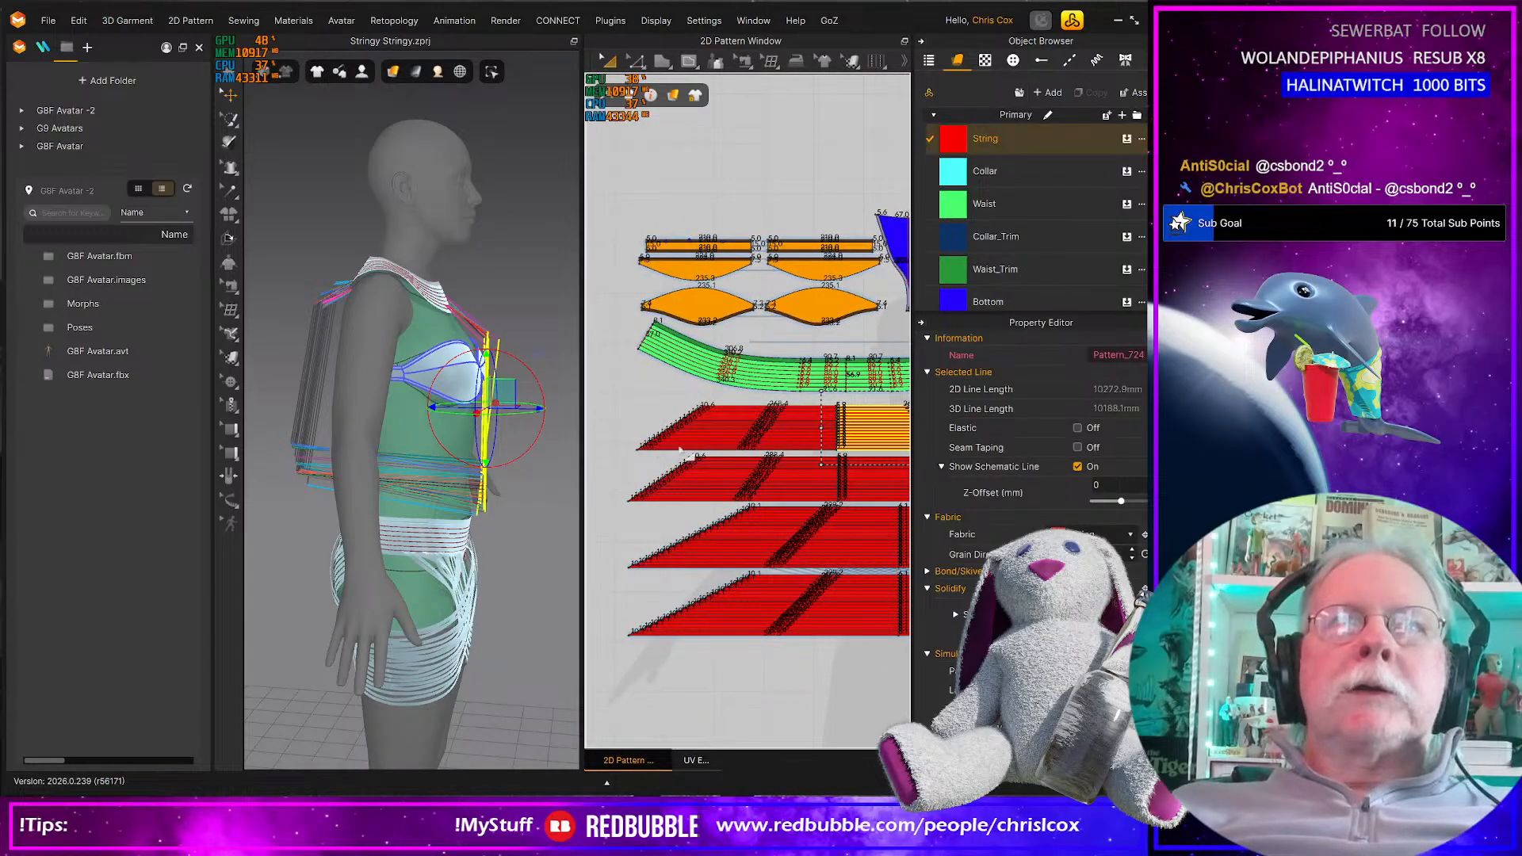
left_click_drag(609, 458, 861, 411)
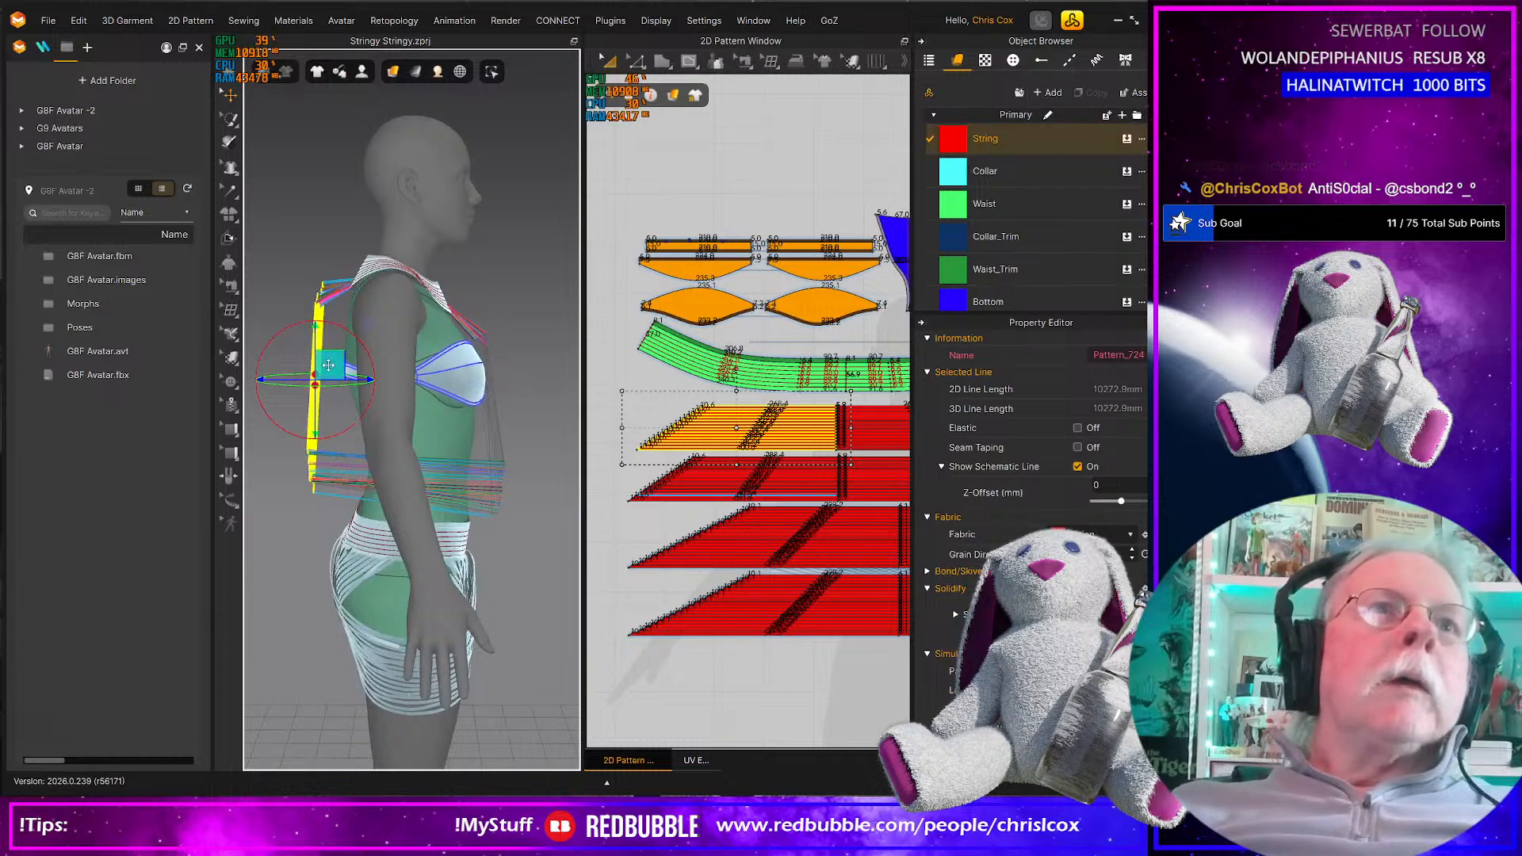
left_click_drag(328, 365, 349, 376)
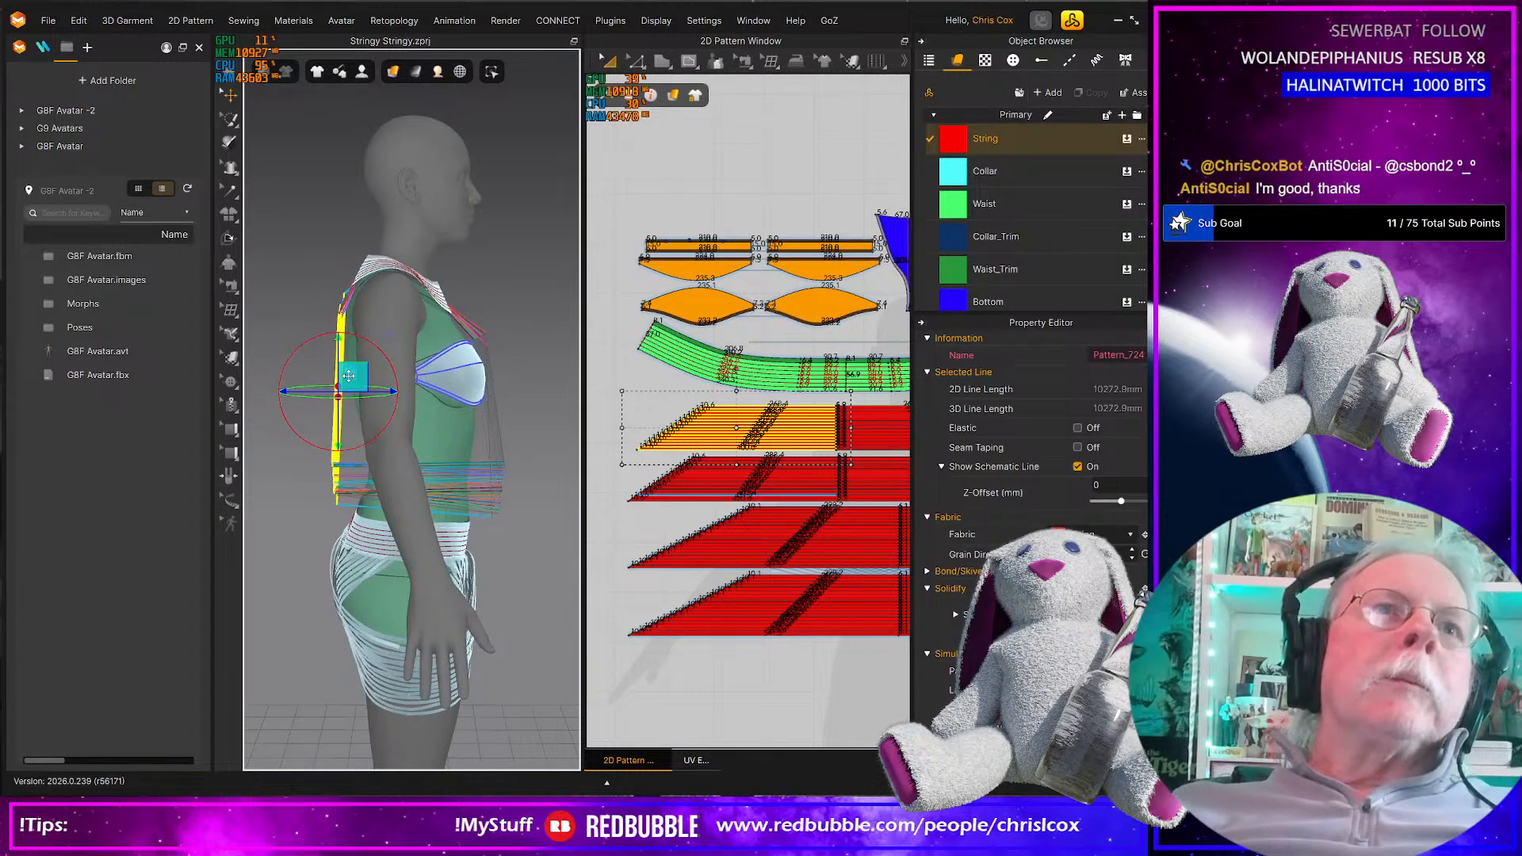
Simulate the garment to drape the diagonal strings onto the body and inspect them at the back and front
right_click_drag(348, 376, 390, 450)
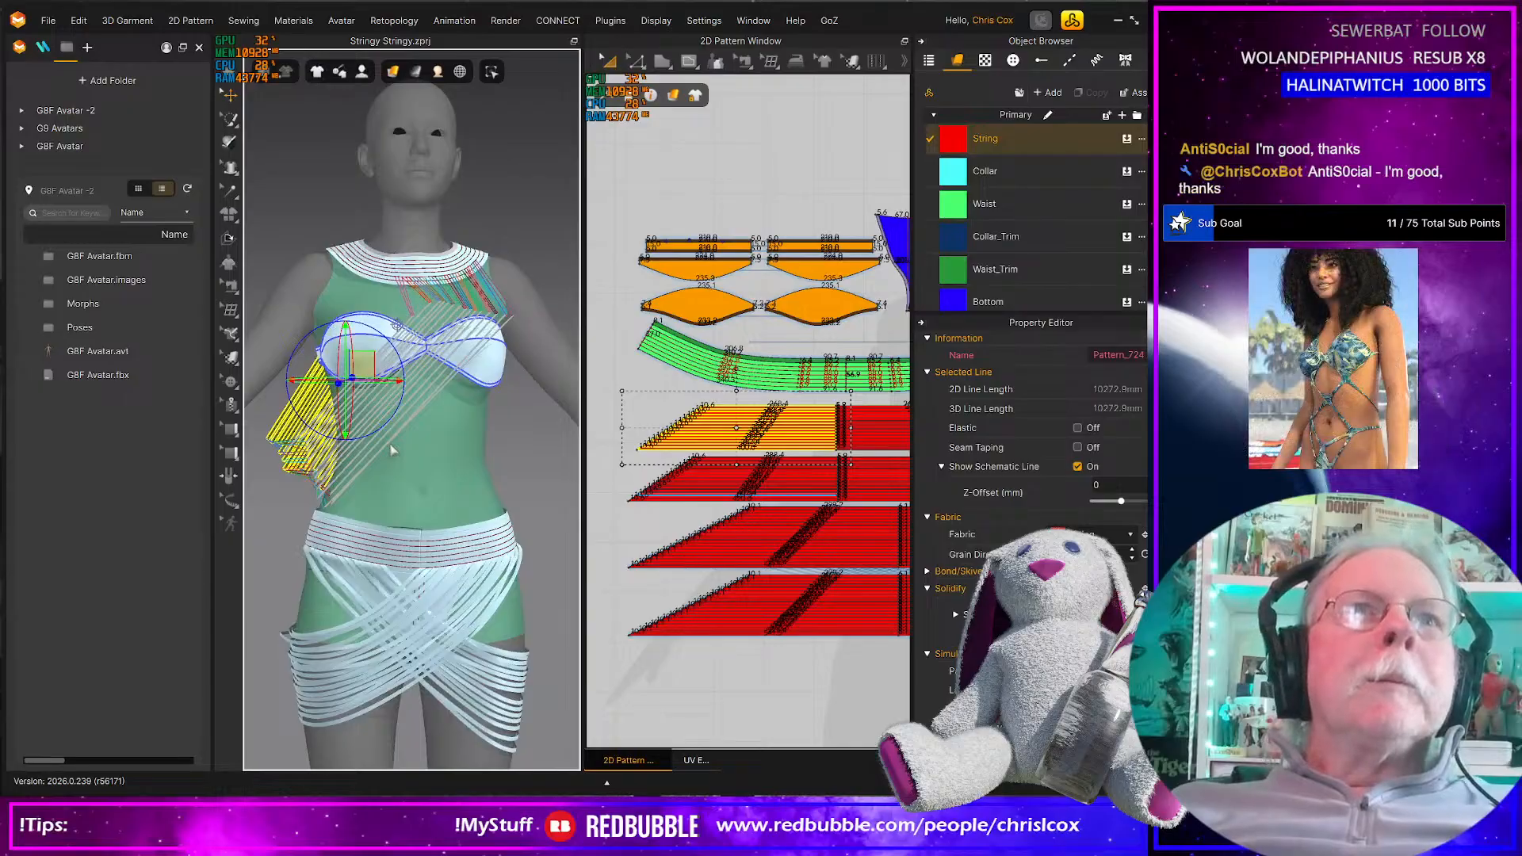
left_click(391, 450)
key("space")
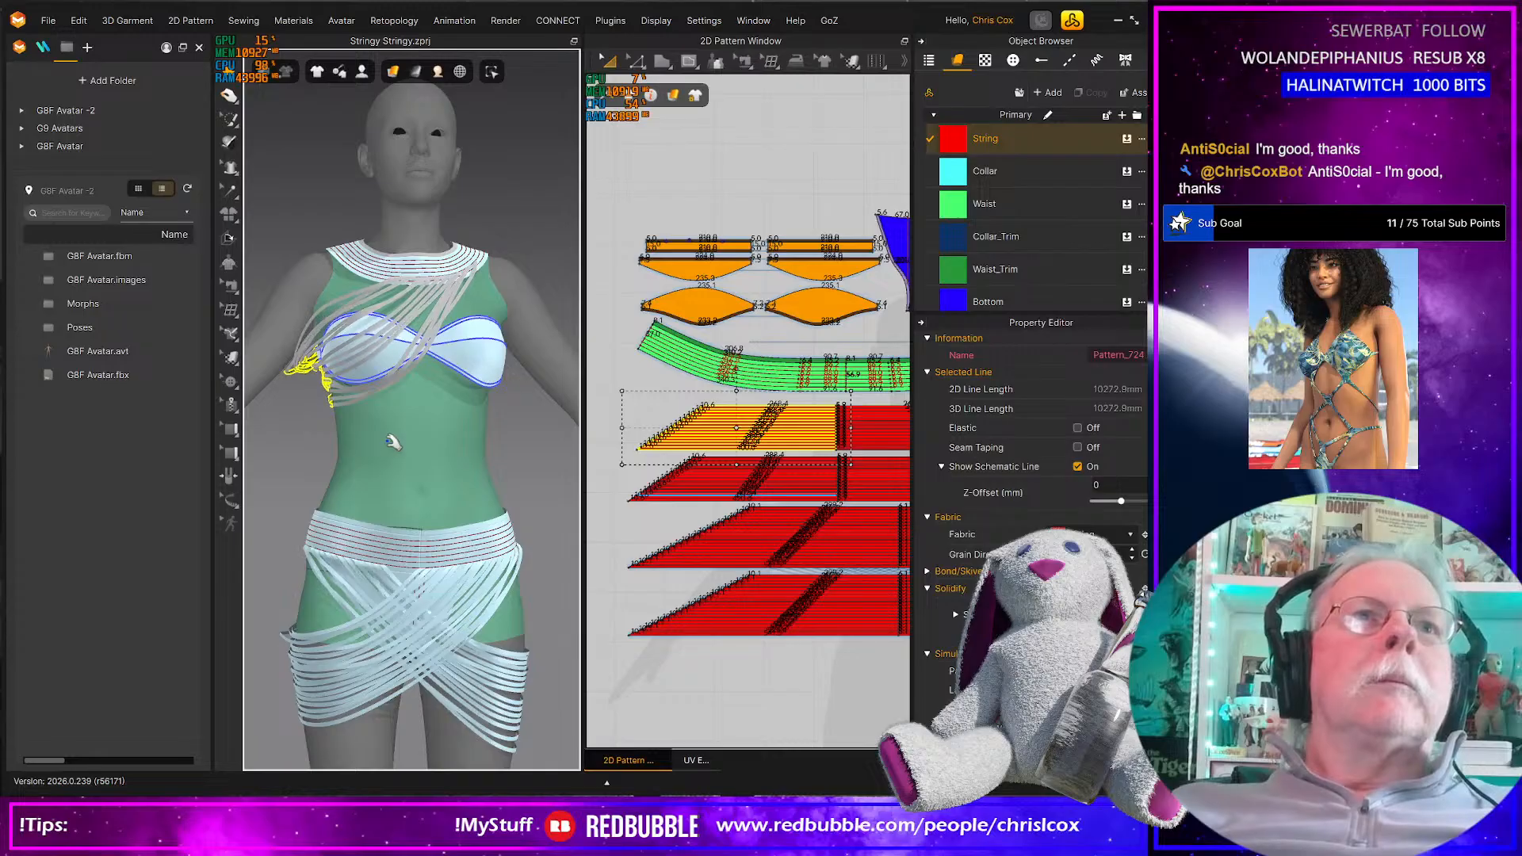
right_click_drag(331, 465, 519, 430)
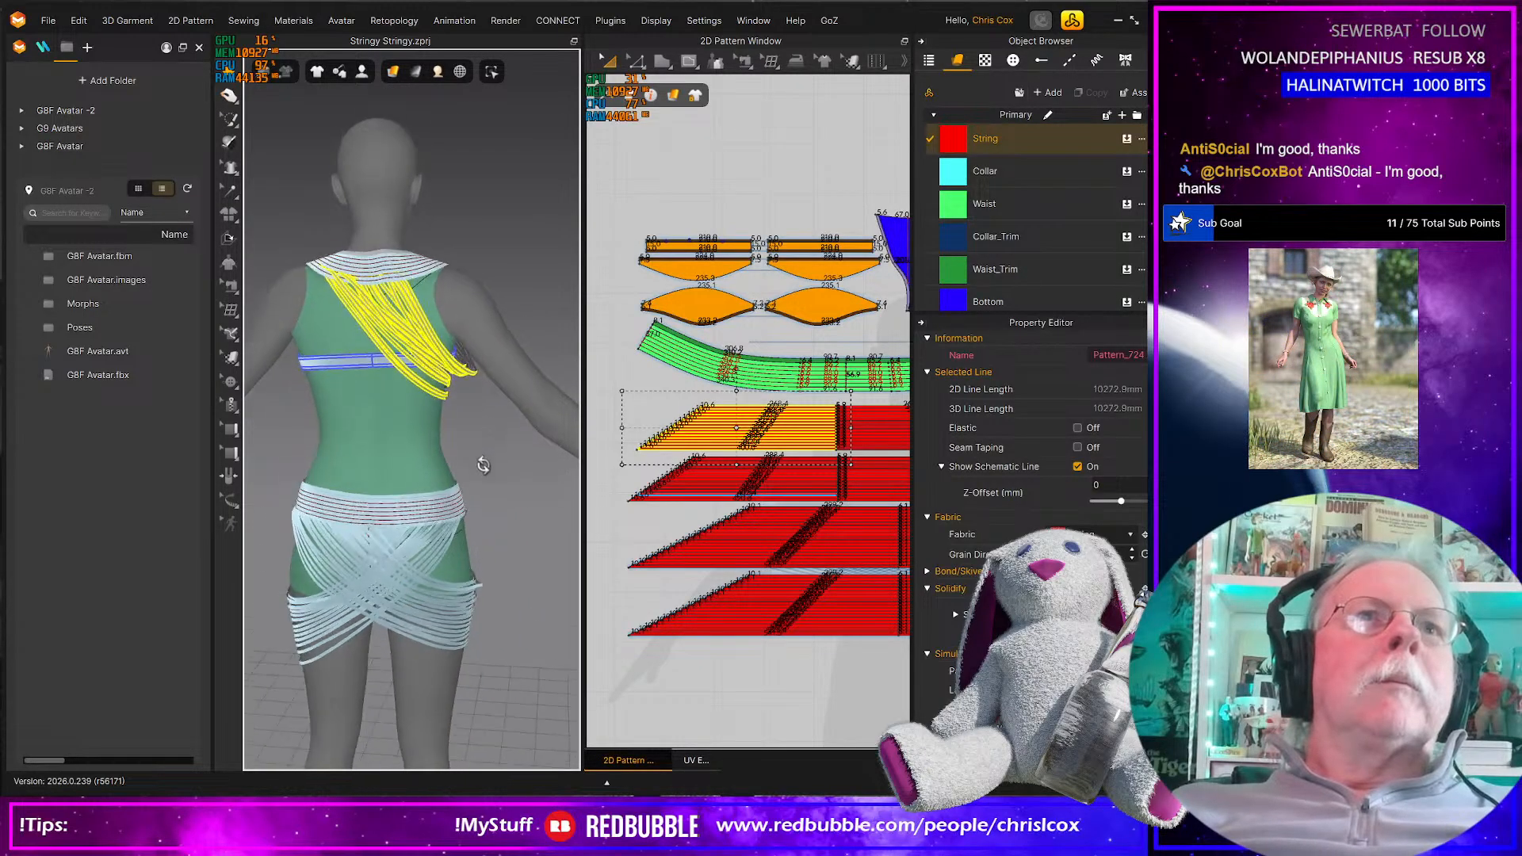
scroll(432, 392, "up", 5)
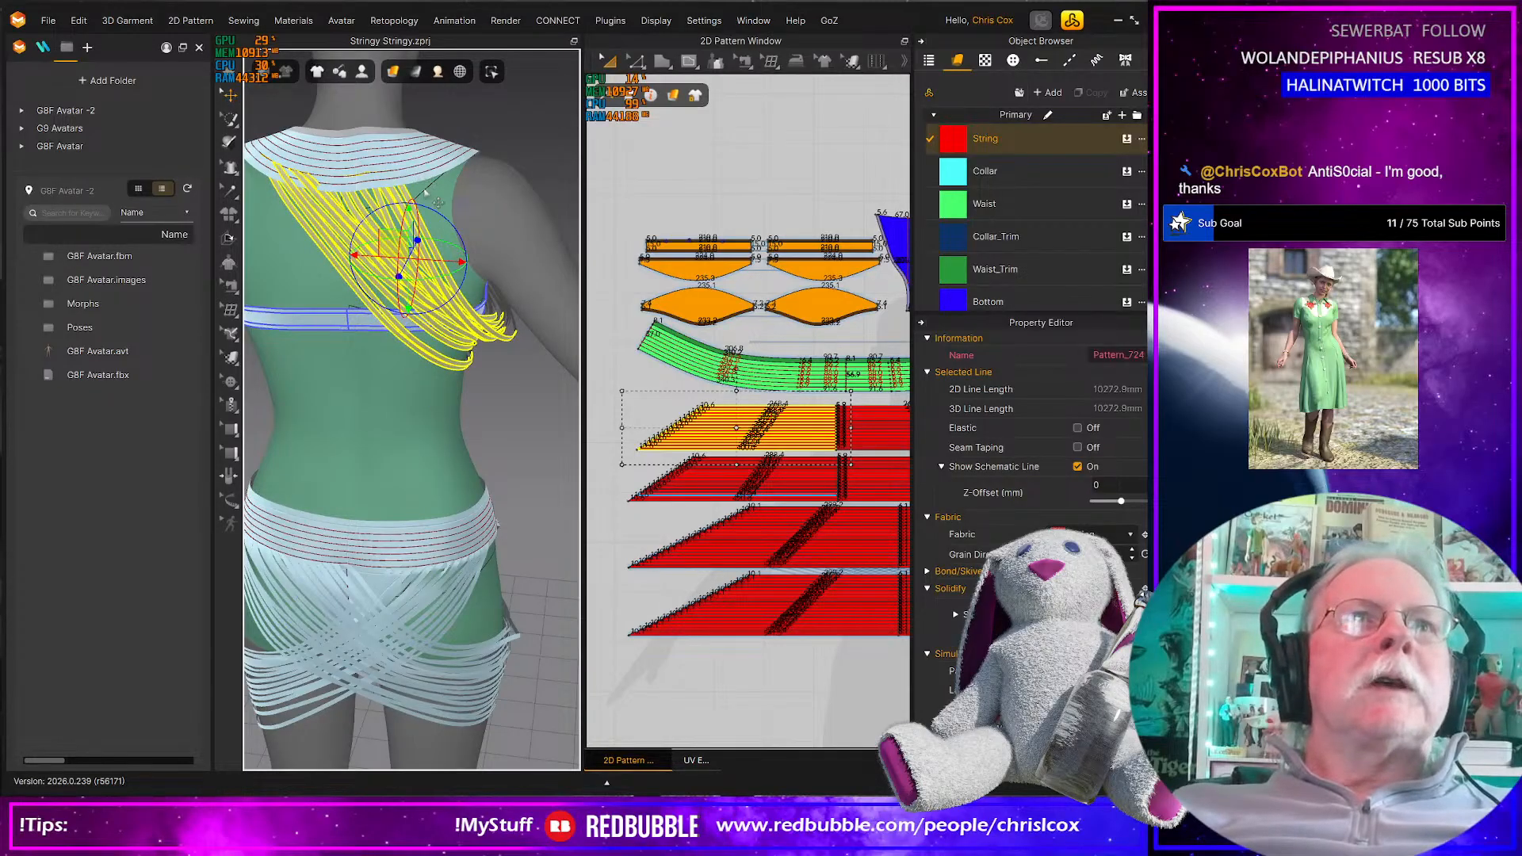
right_click_drag(500, 414, 258, 390)
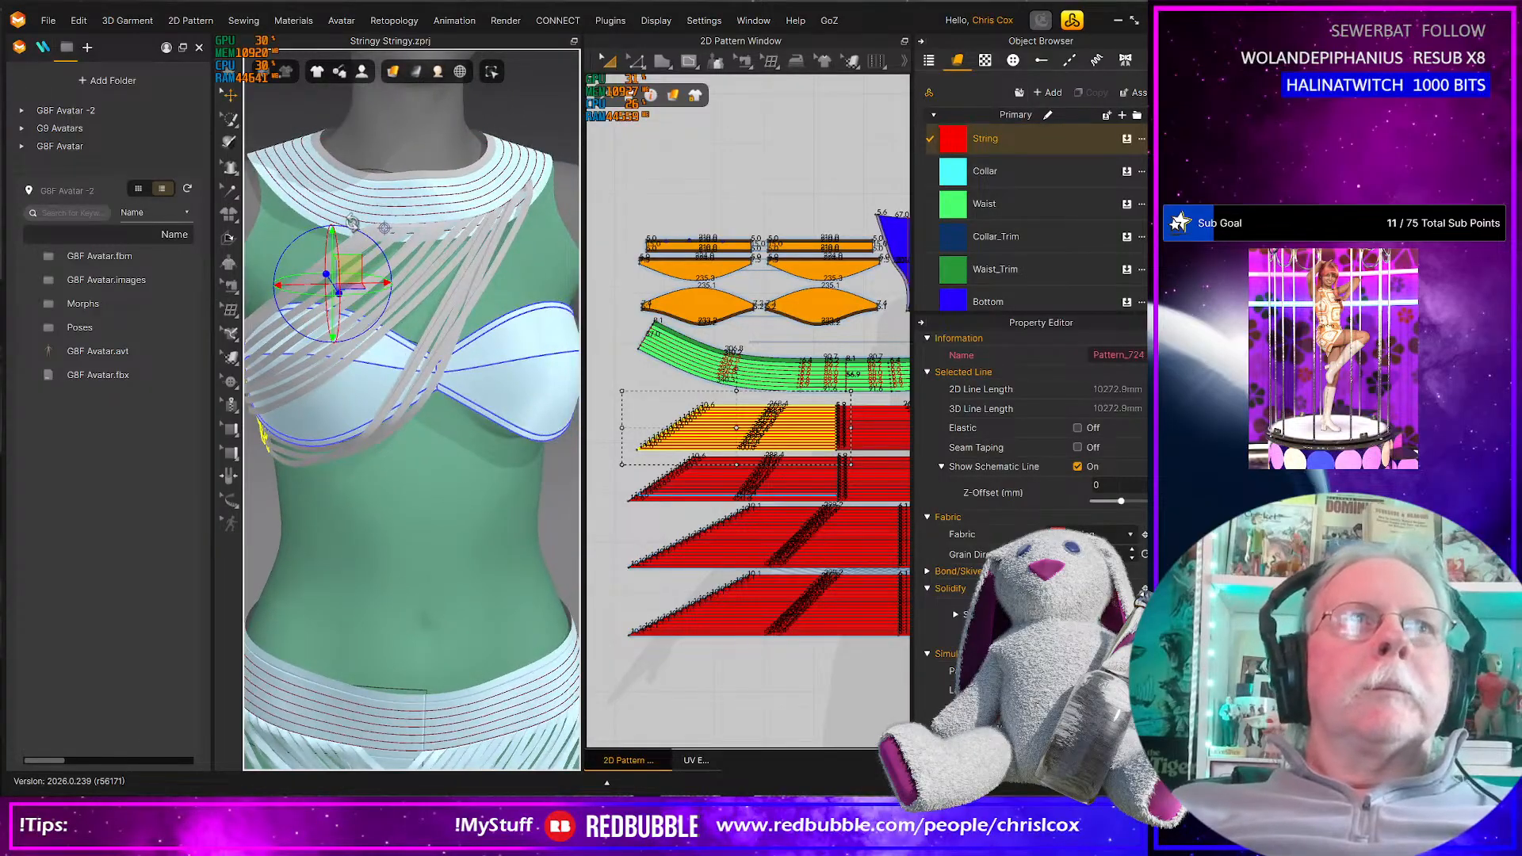
left_click(310, 216)
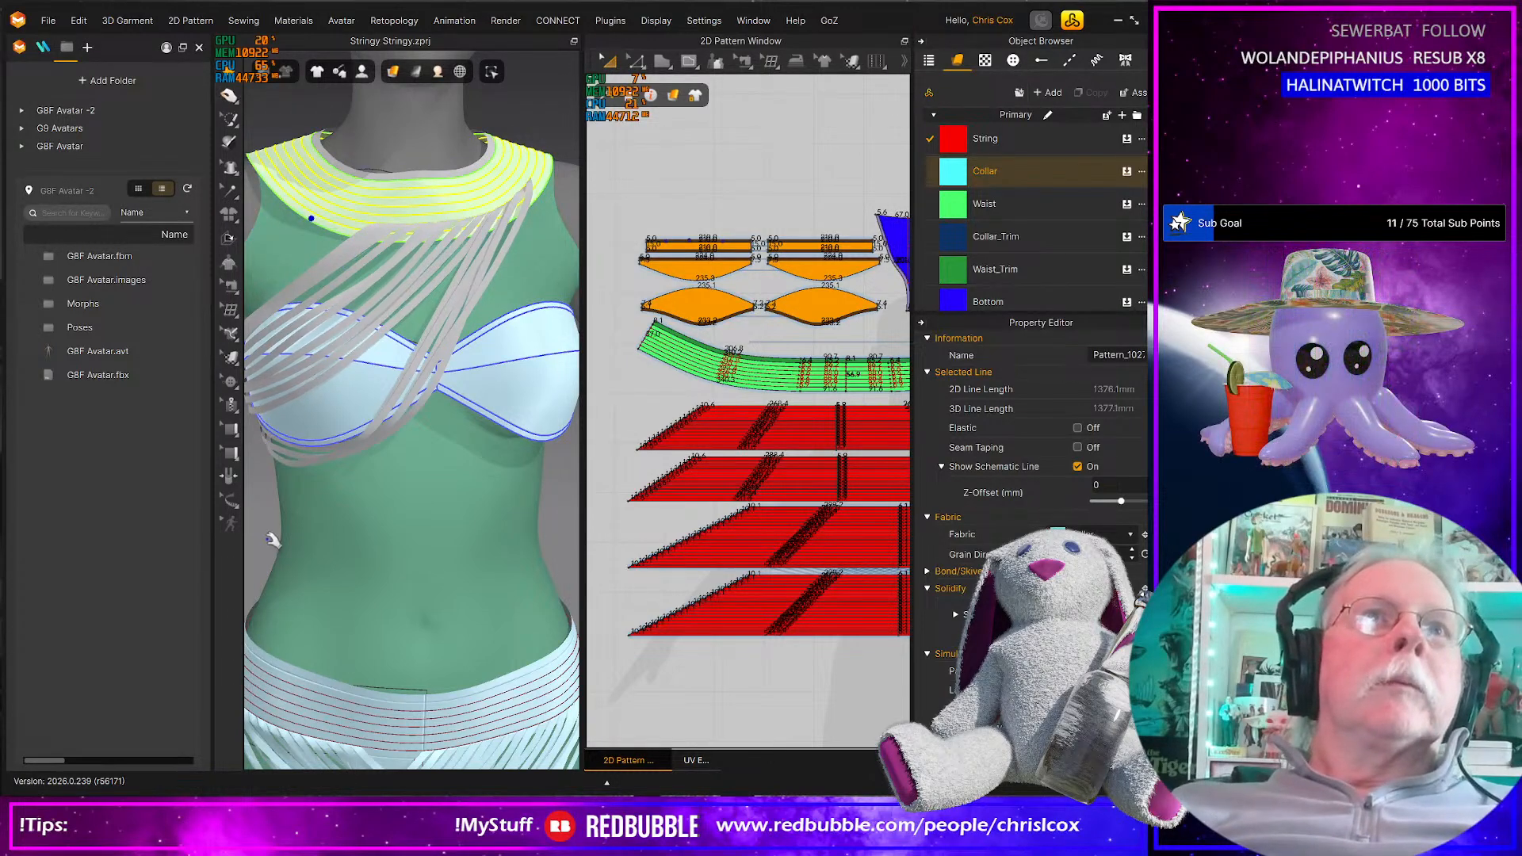
Pull one of the diagonal strings at the avatar's back outward between the collar and the armpit
right_click_drag(264, 542, 410, 460)
scroll(472, 525, "down", 4)
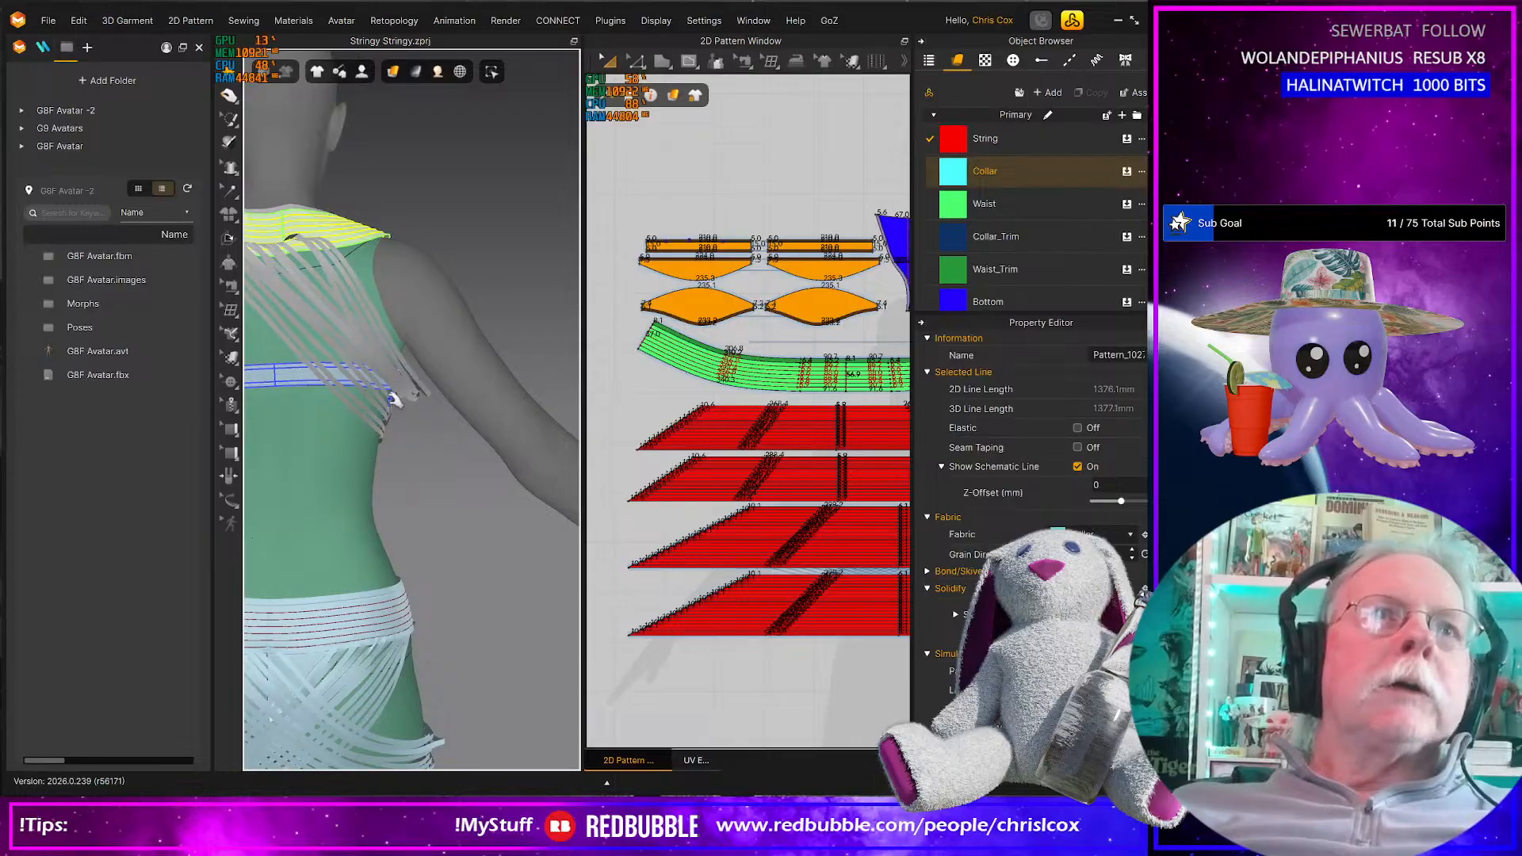
left_click(409, 386)
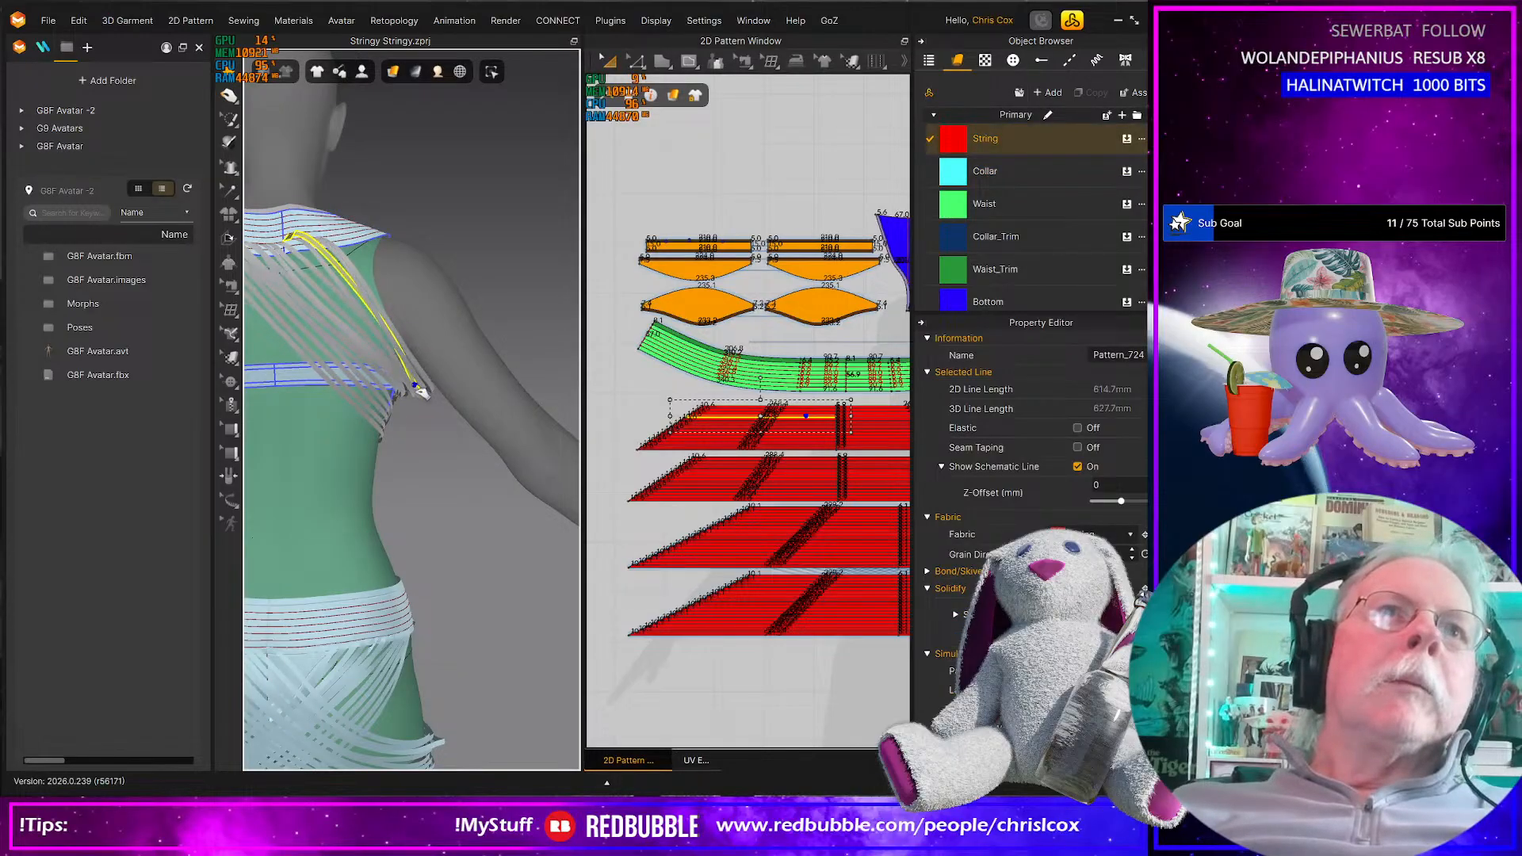
right_click_drag(413, 388, 459, 410)
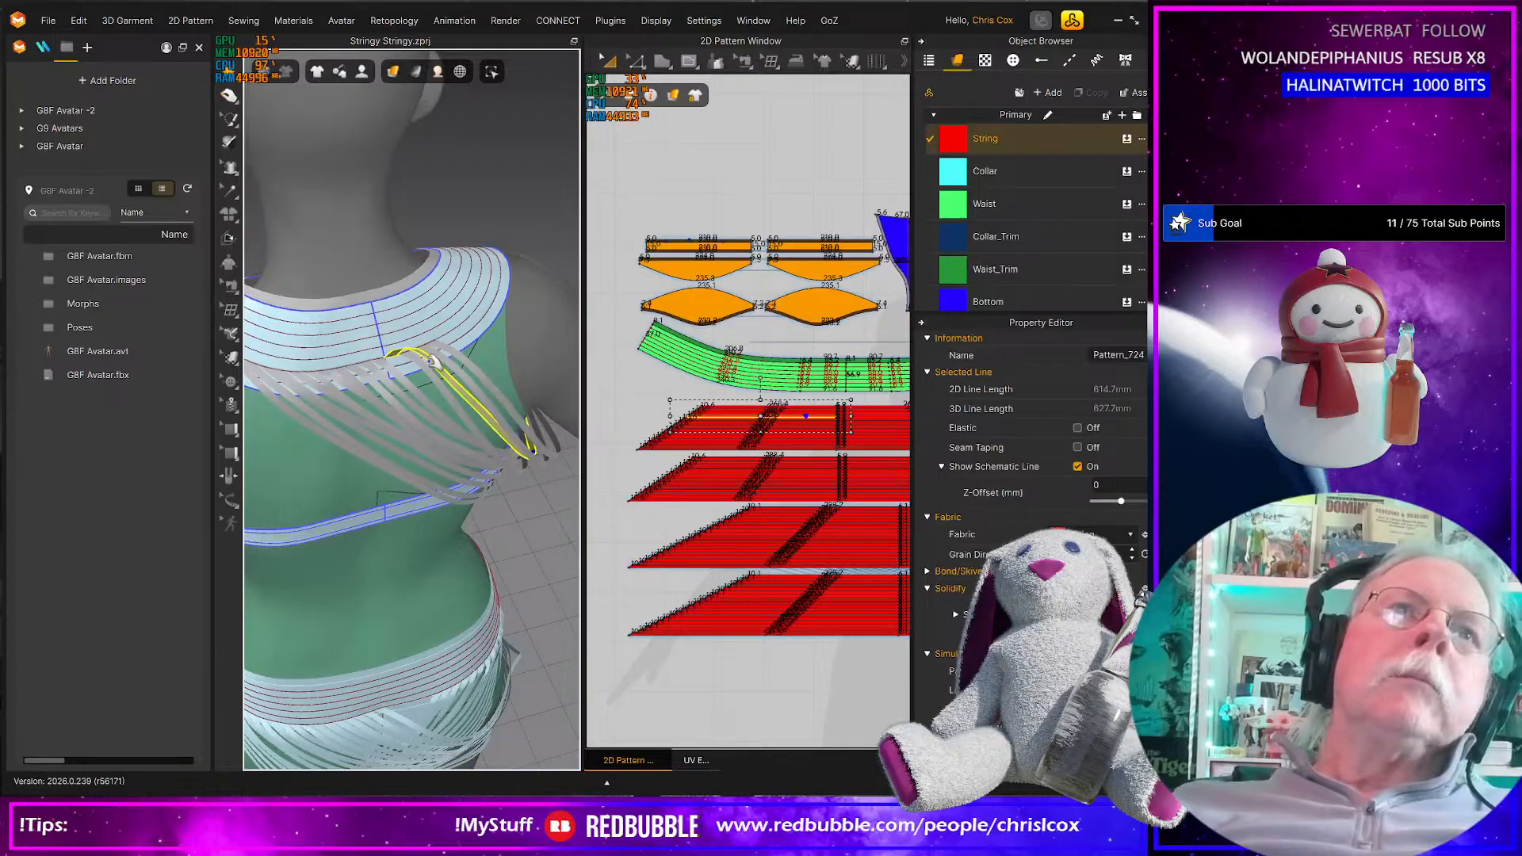
left_click_drag(444, 369, 485, 406)
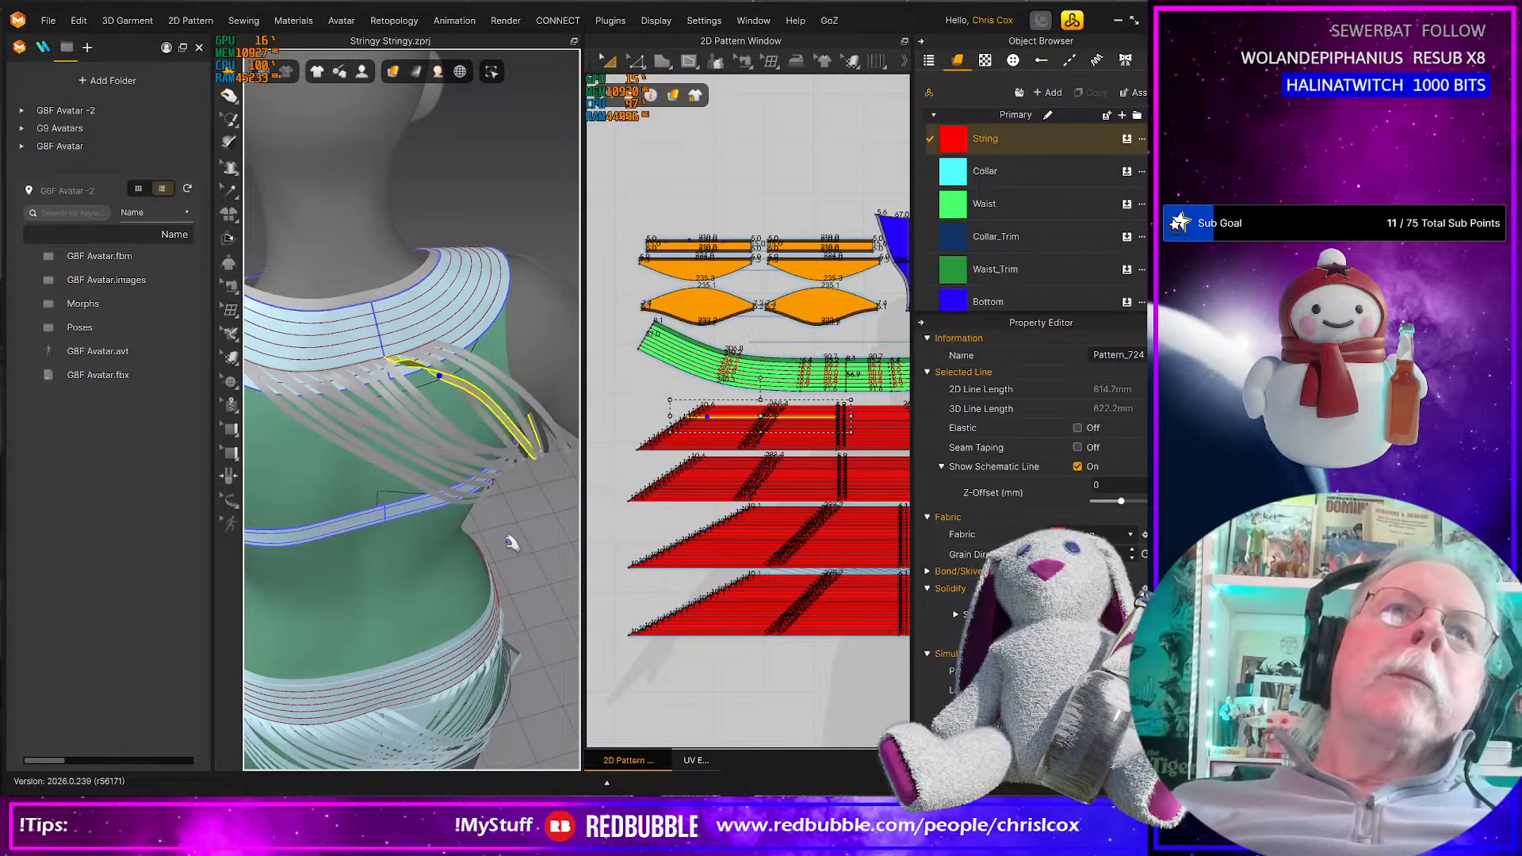
Pull the same back string's upper part up over the collar edge and its lower part outward below the armpit
right_click_drag(507, 491, 521, 458)
scroll(421, 432, "up", 4)
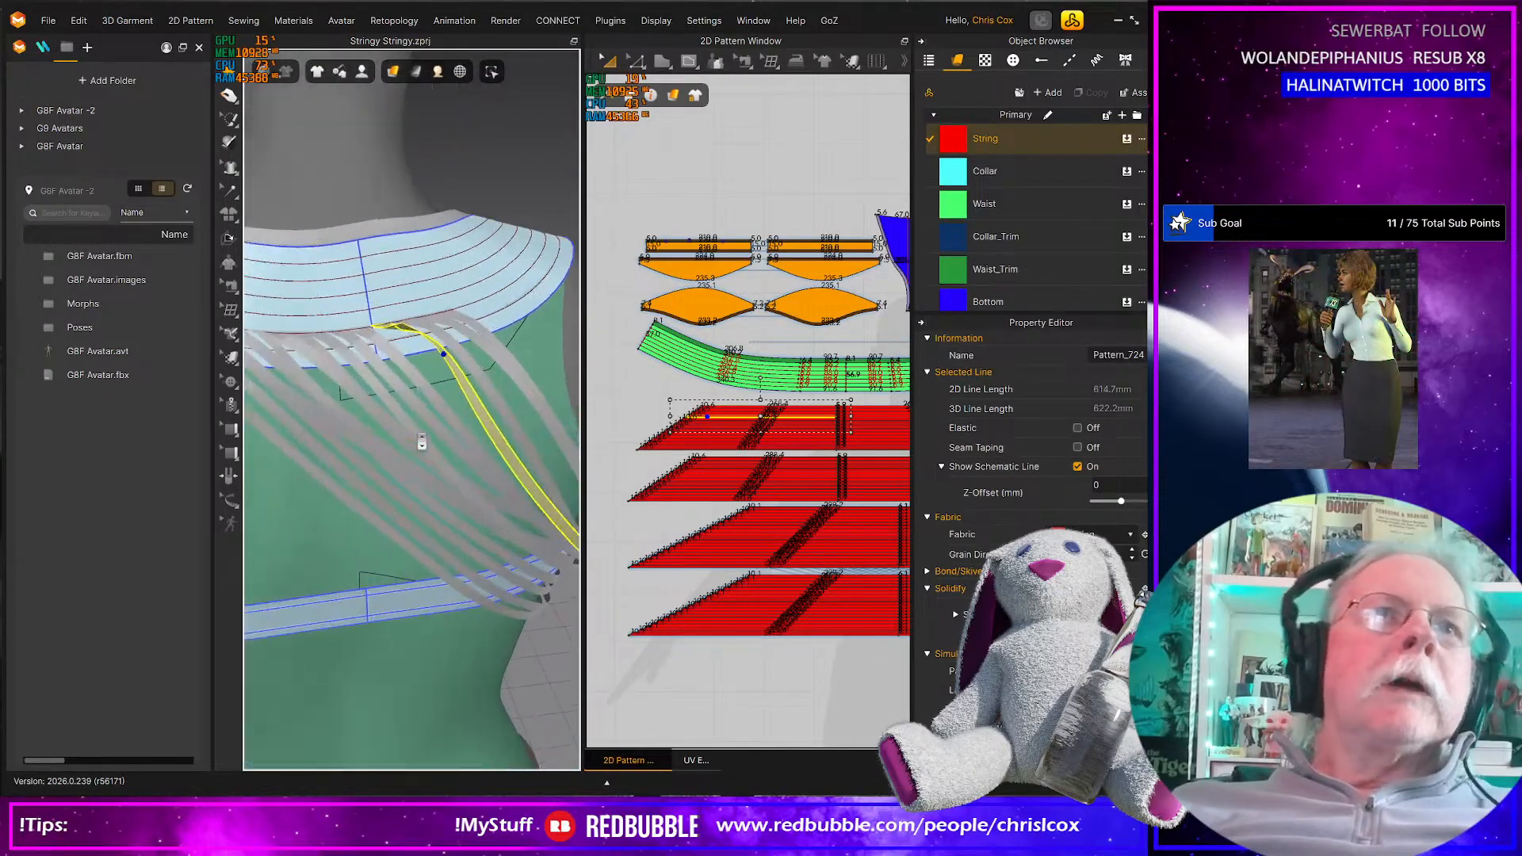
left_click_drag(413, 300, 393, 272)
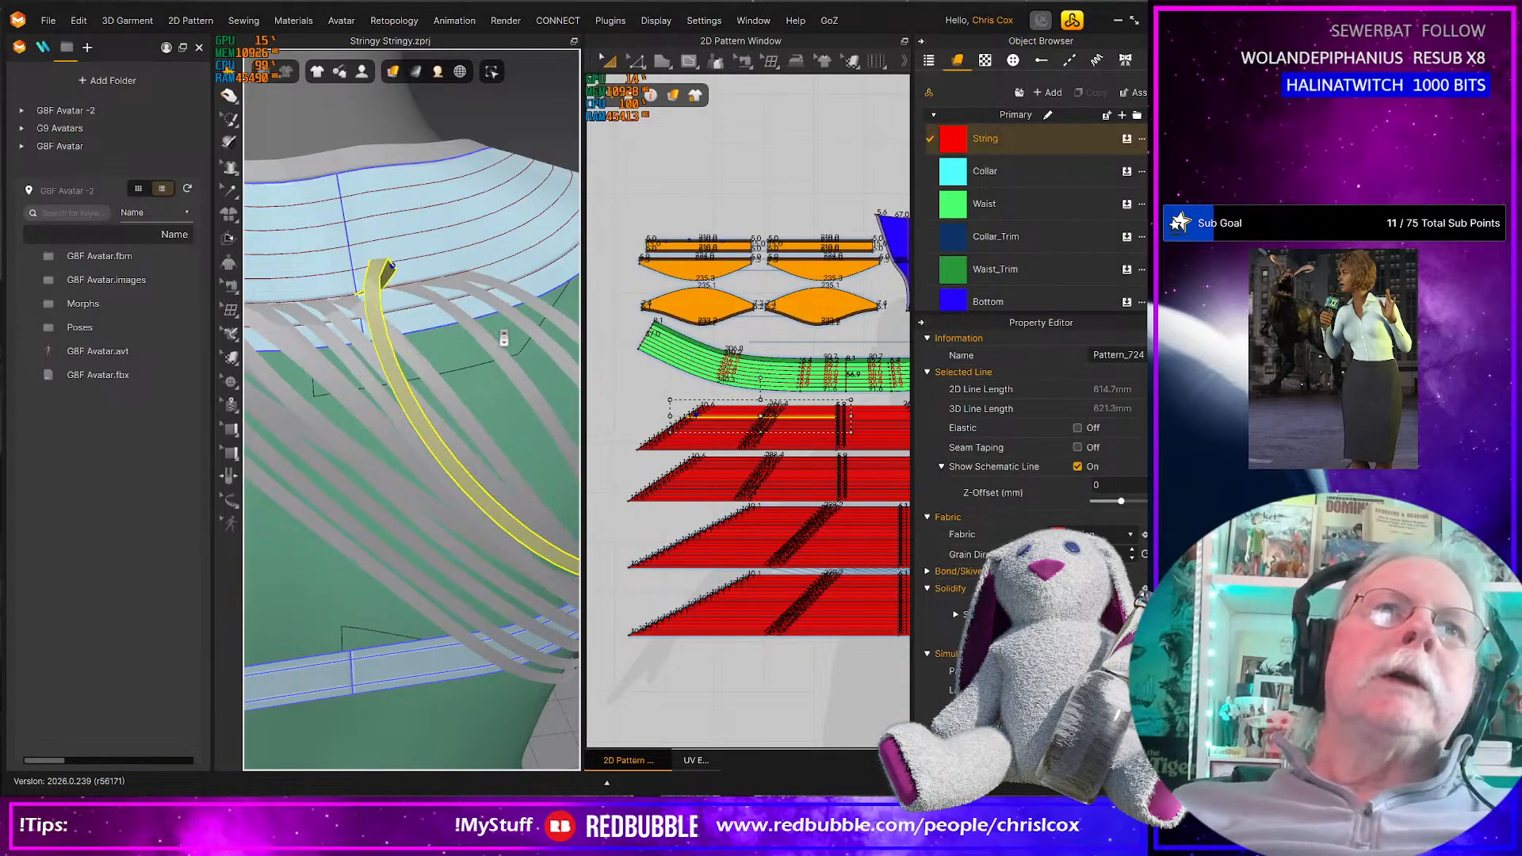
right_click_drag(499, 325, 416, 474)
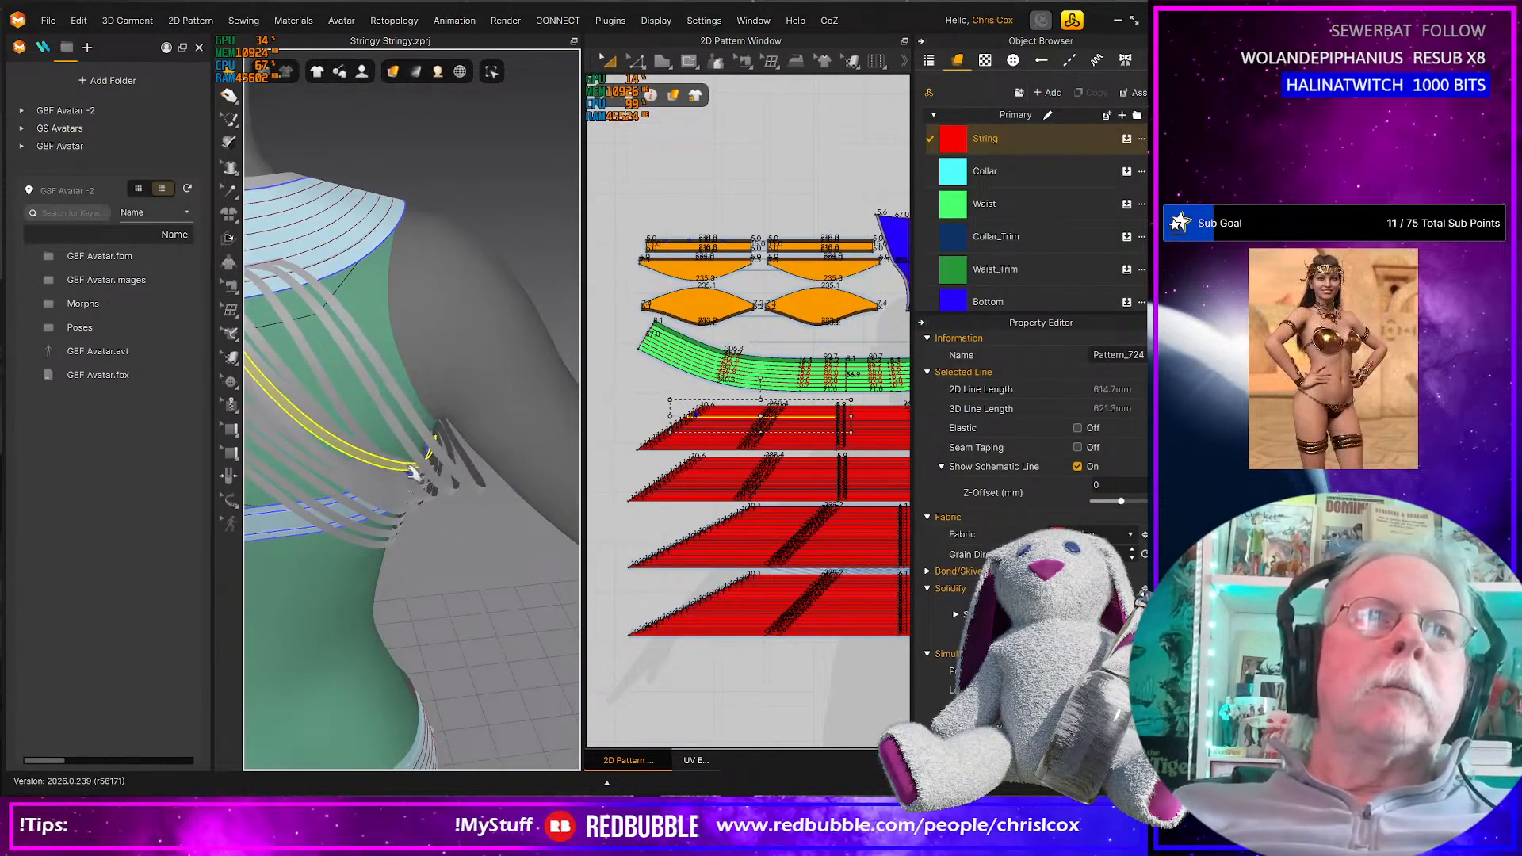
left_click_drag(404, 467, 461, 517)
right_click_drag(478, 577, 292, 557)
right_click_drag(459, 610, 523, 591)
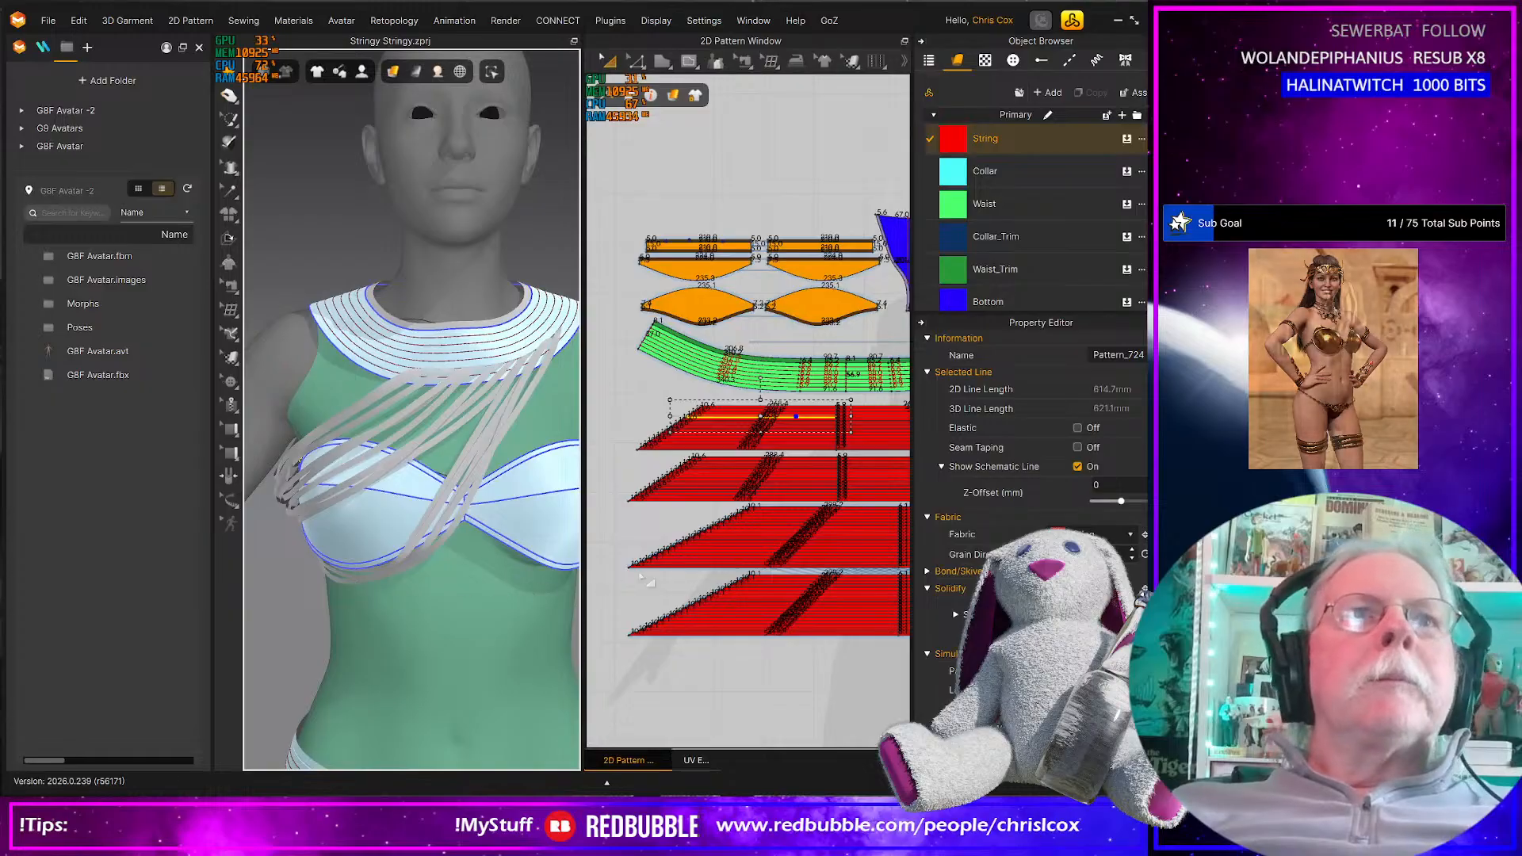
Select the whole top row of strings, strengthen them, and run the simulation again
scroll(634, 468, "down", 4)
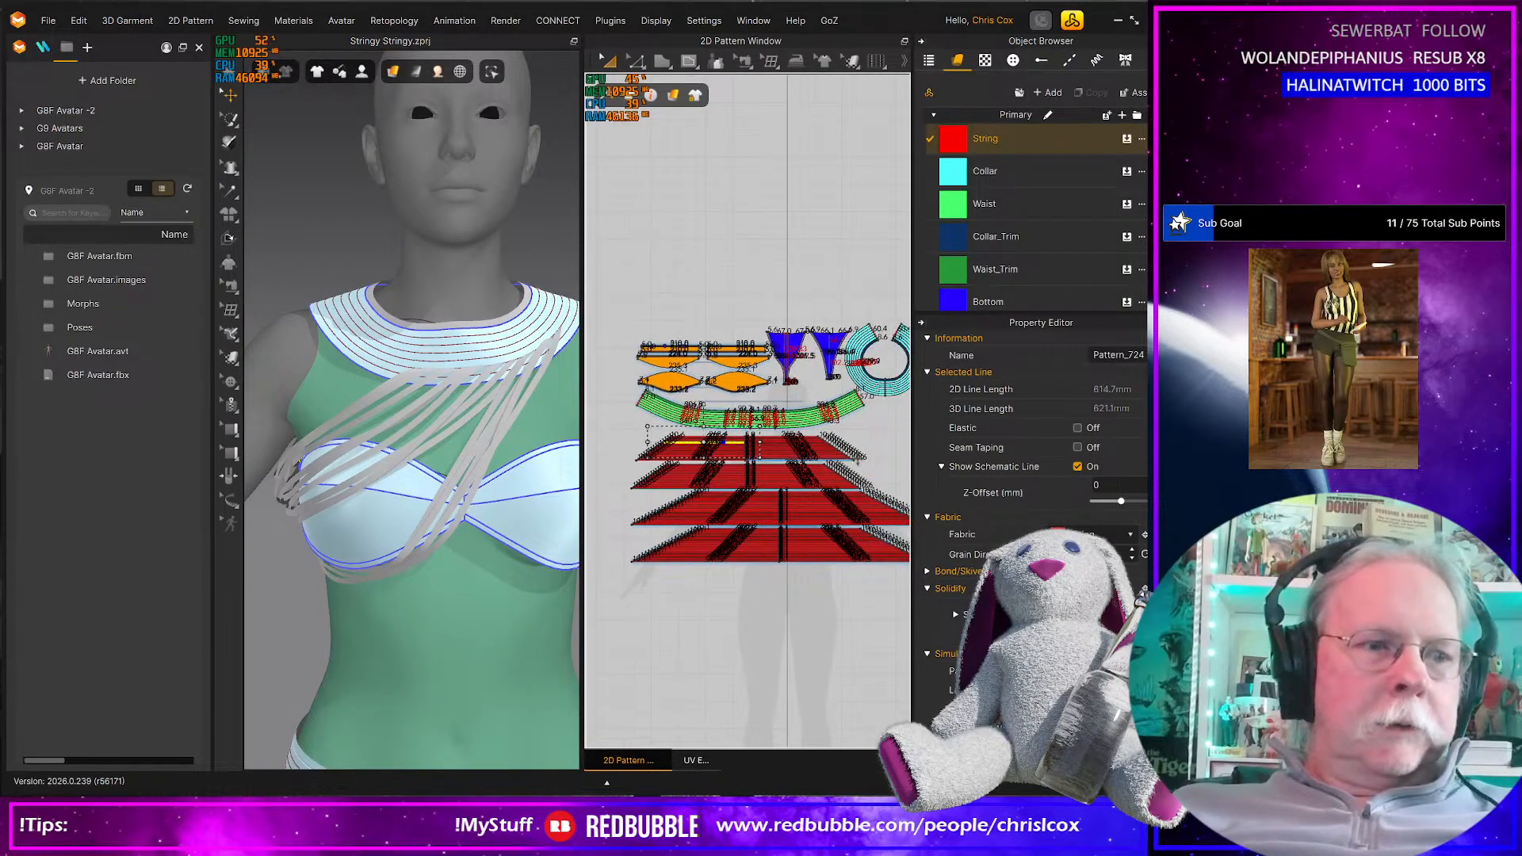
left_click_drag(878, 468, 625, 432)
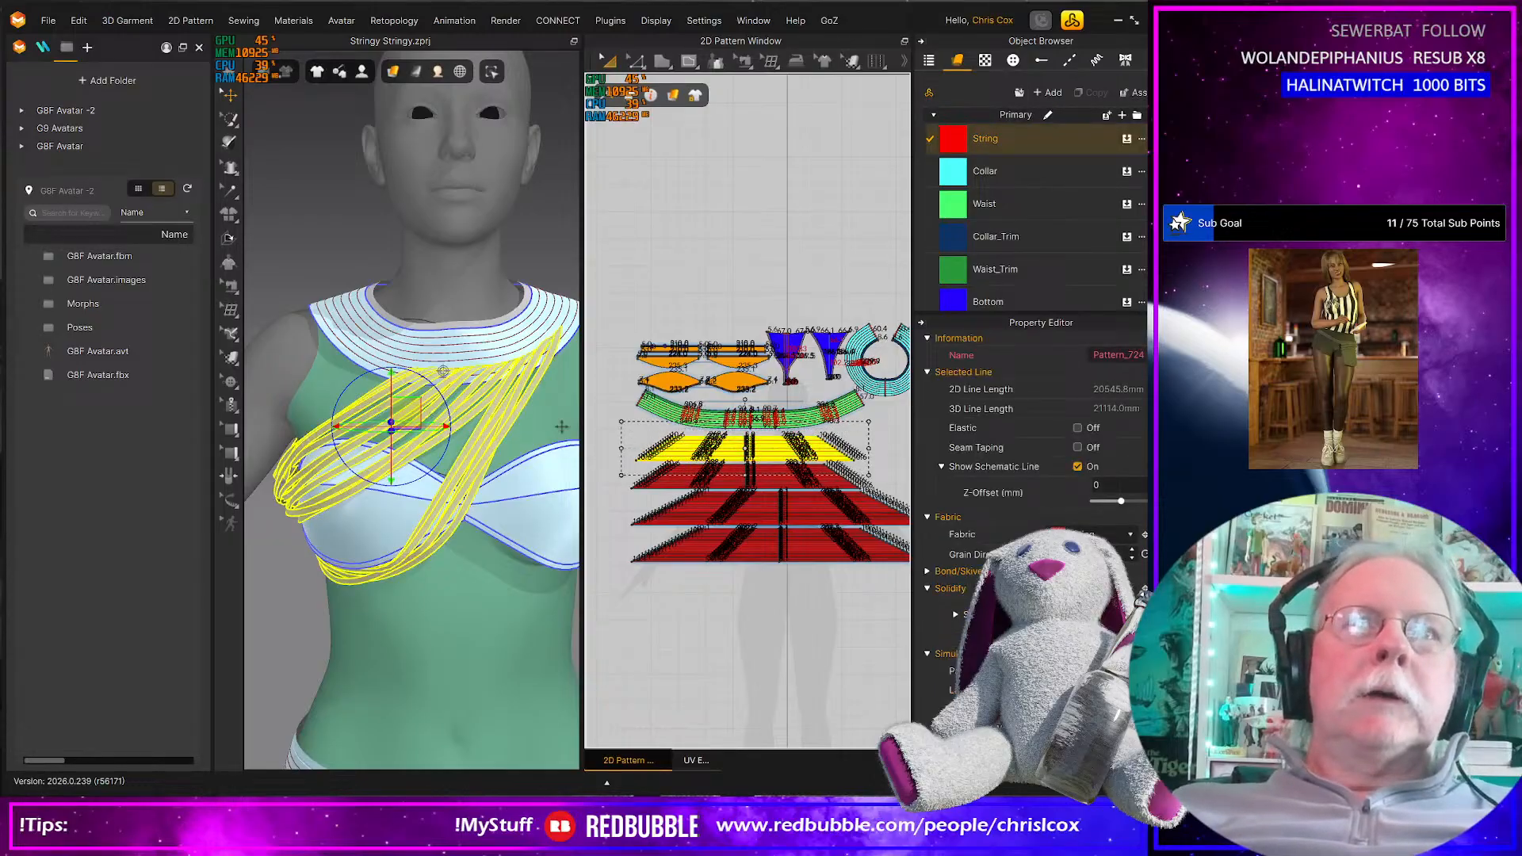
right_click(508, 420)
left_click(582, 184)
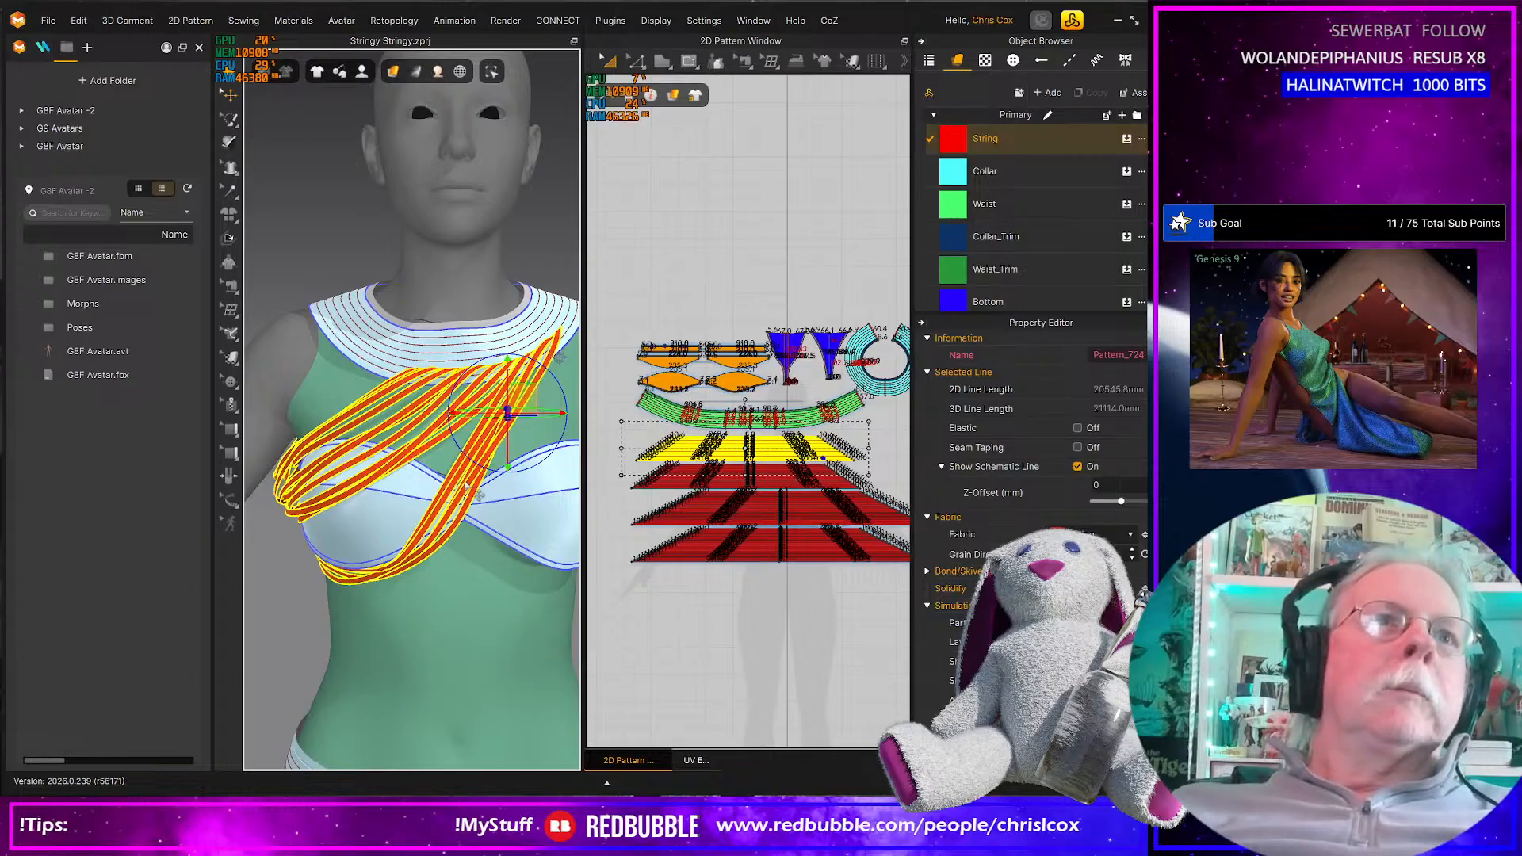
key("space")
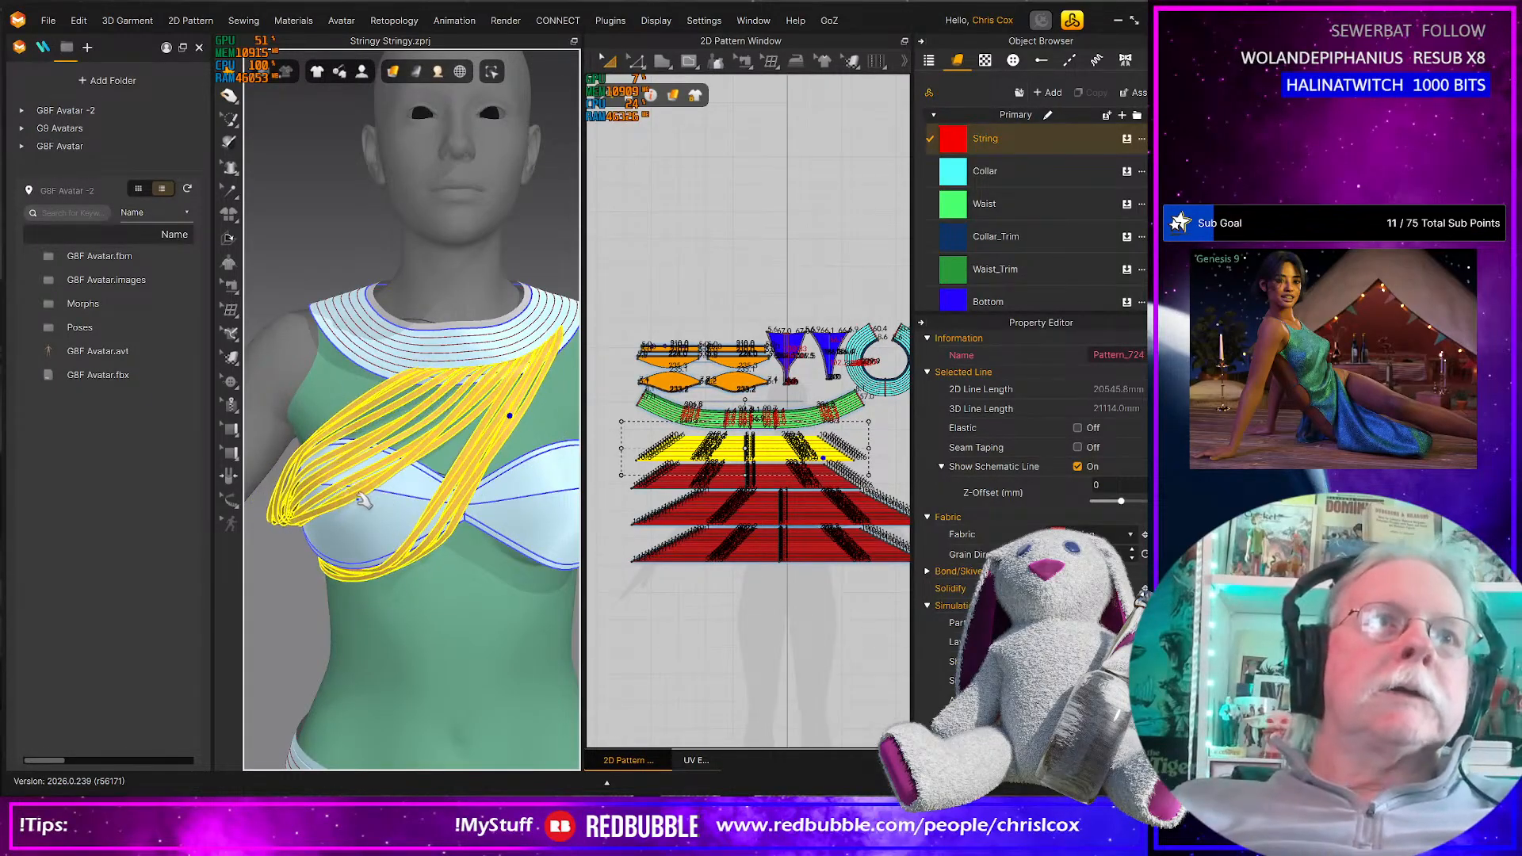
Pull the diagonal strings individually down across the bandeau cup and below the armpit to spread them during the simulation
left_click(321, 520)
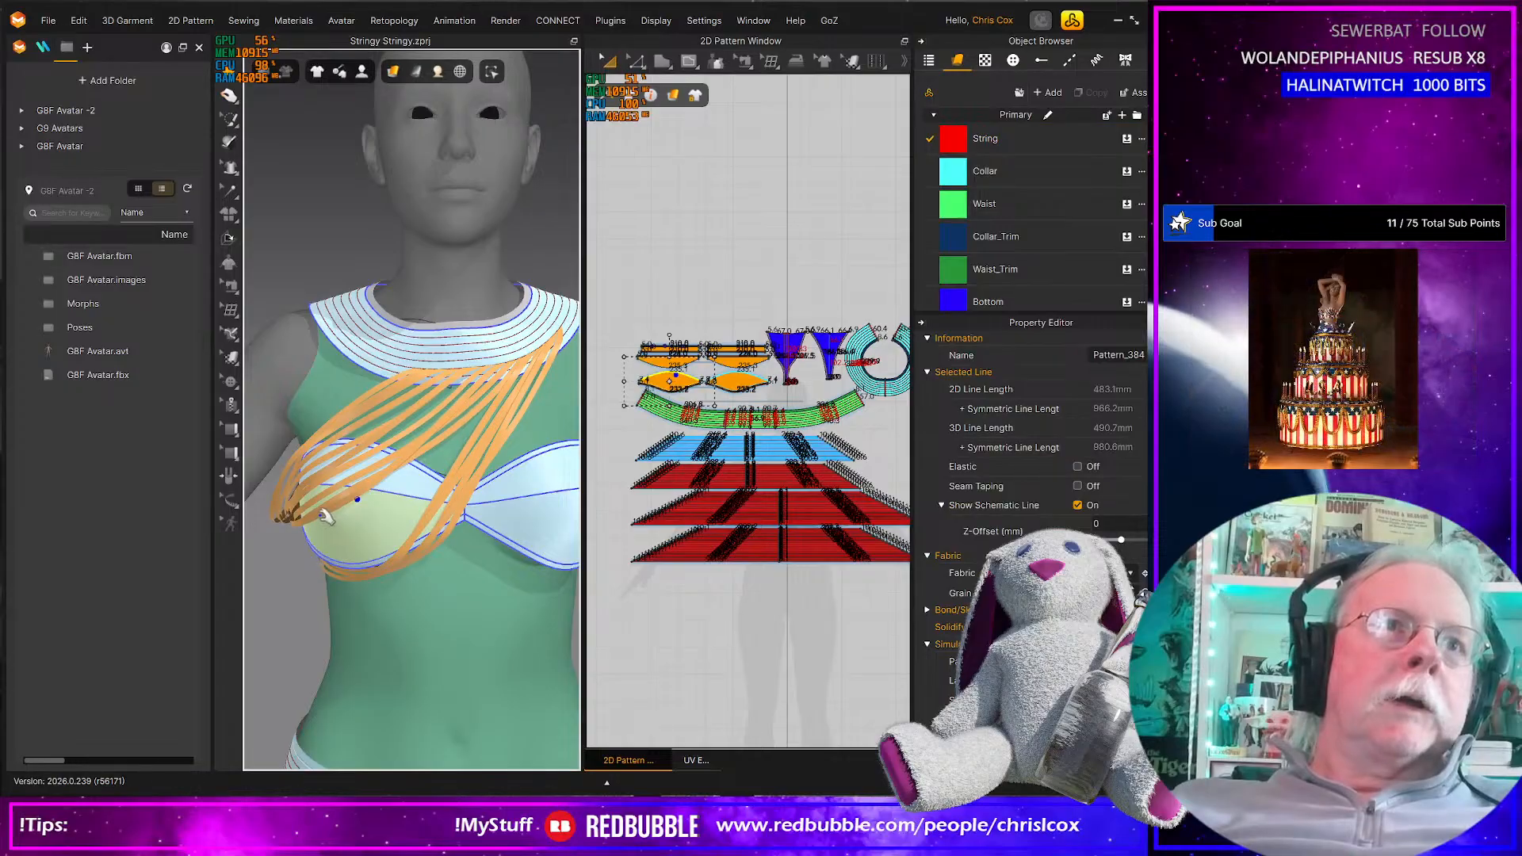
left_click(317, 547)
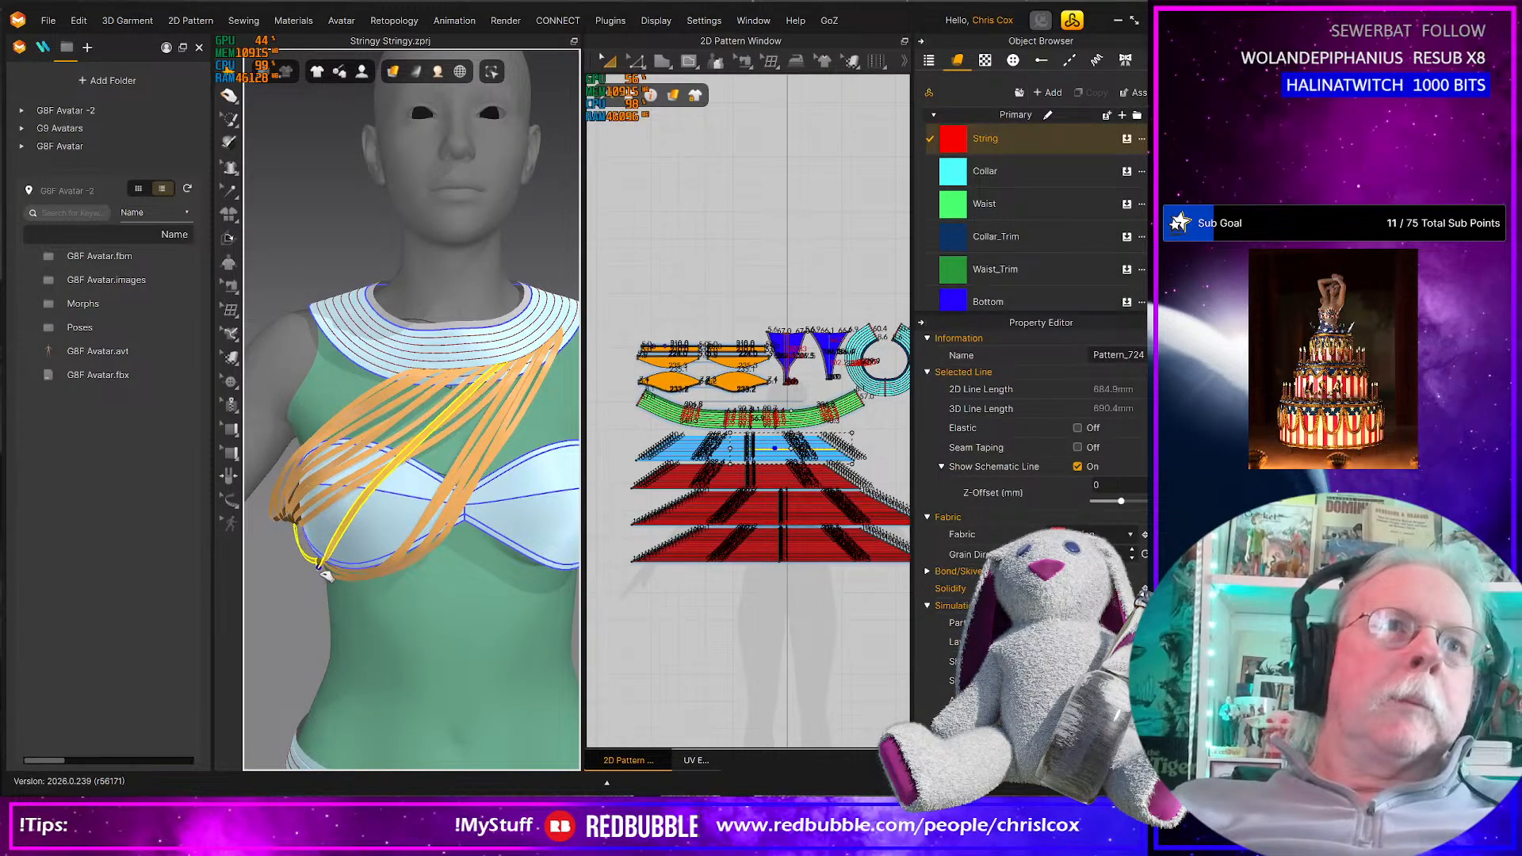
right_click_drag(325, 559, 466, 533)
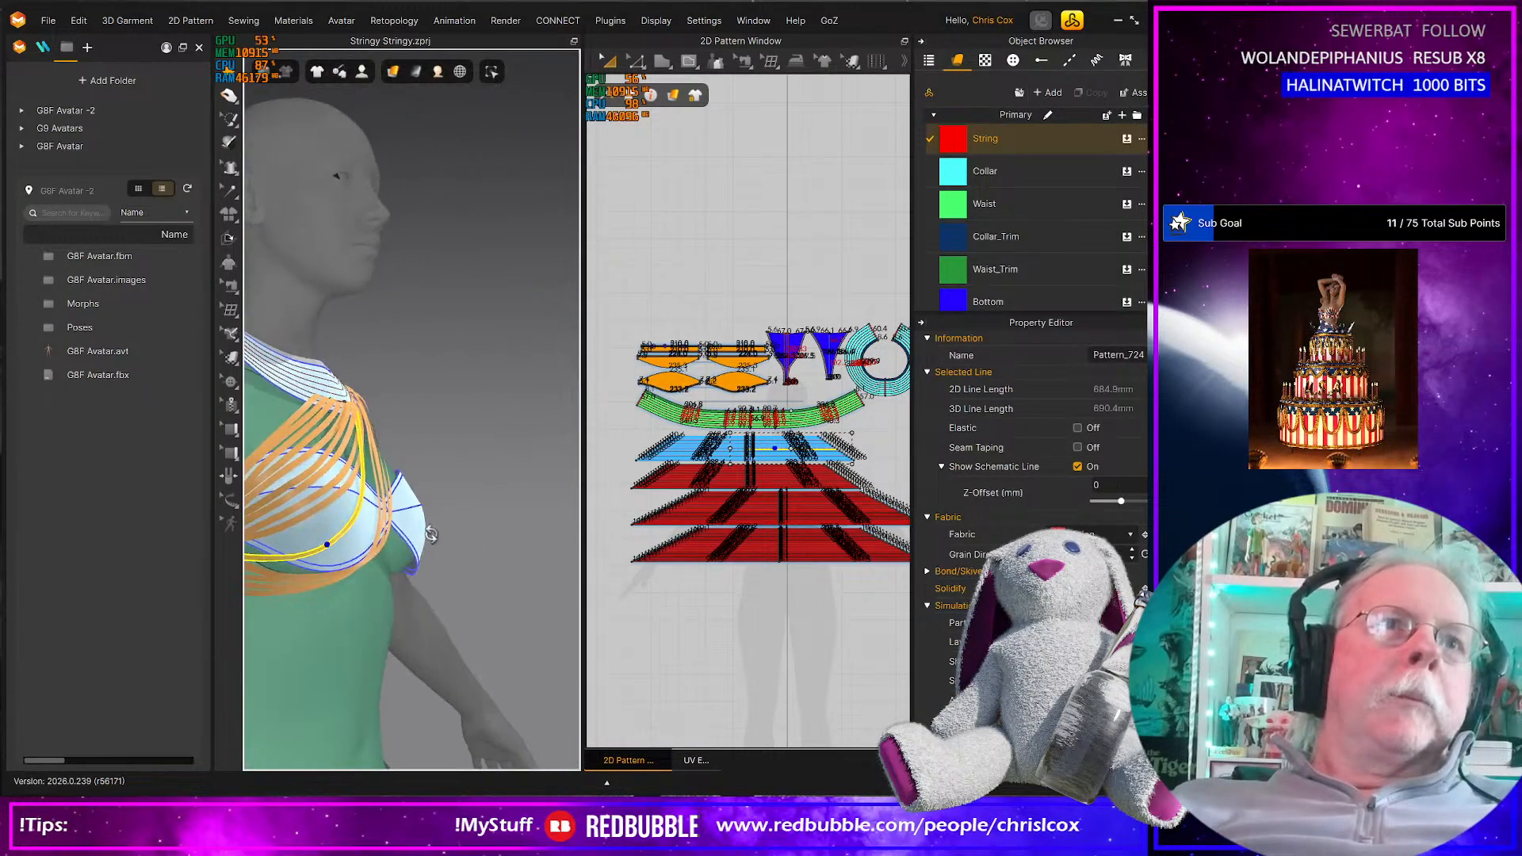
right_click_drag(601, 532, 452, 544)
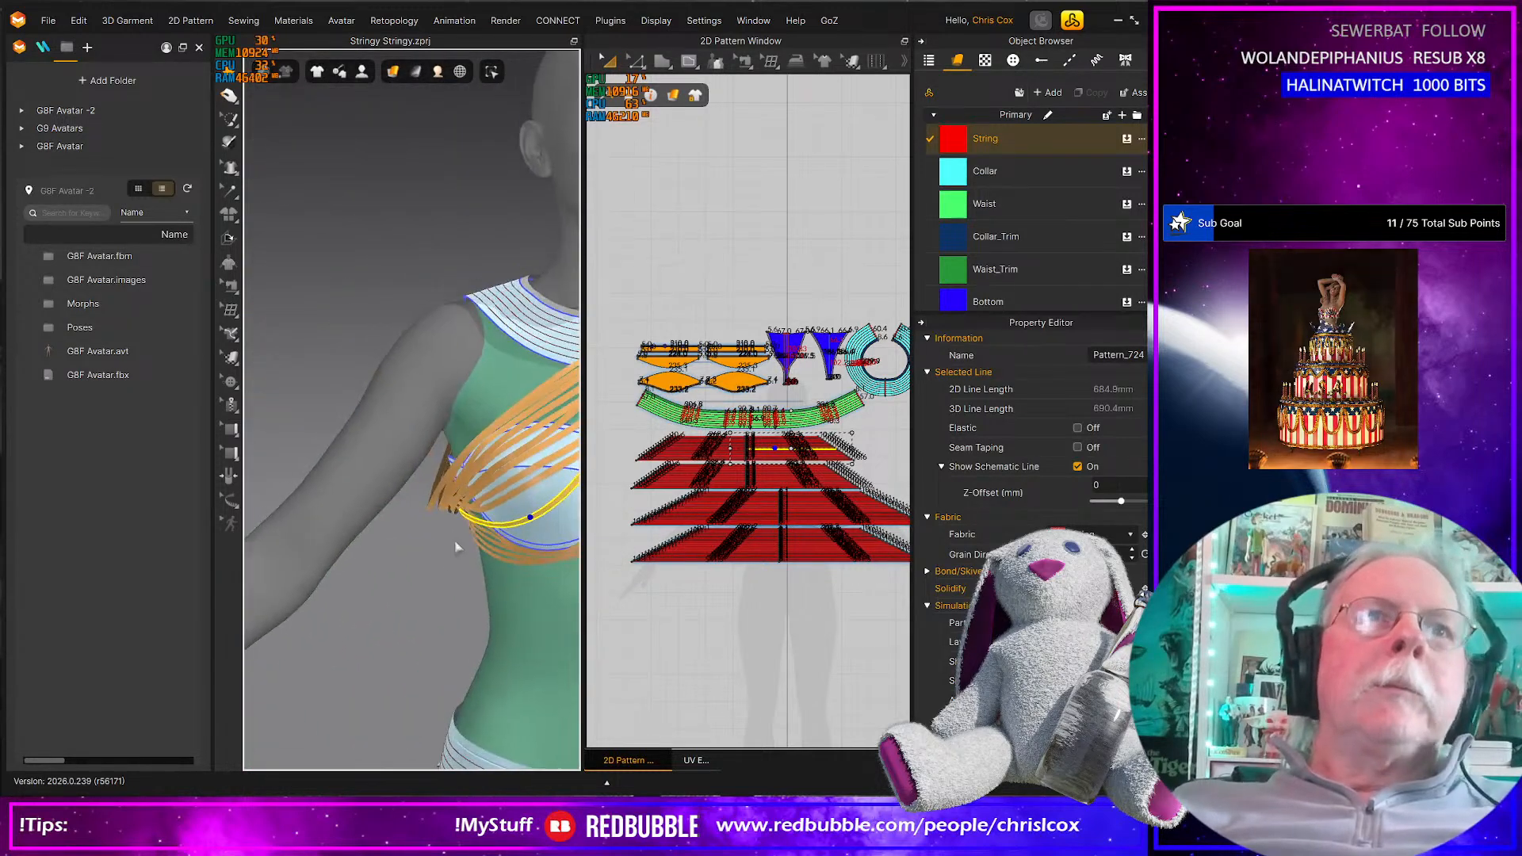
left_click_drag(502, 512, 503, 533)
right_click_drag(521, 521, 415, 485)
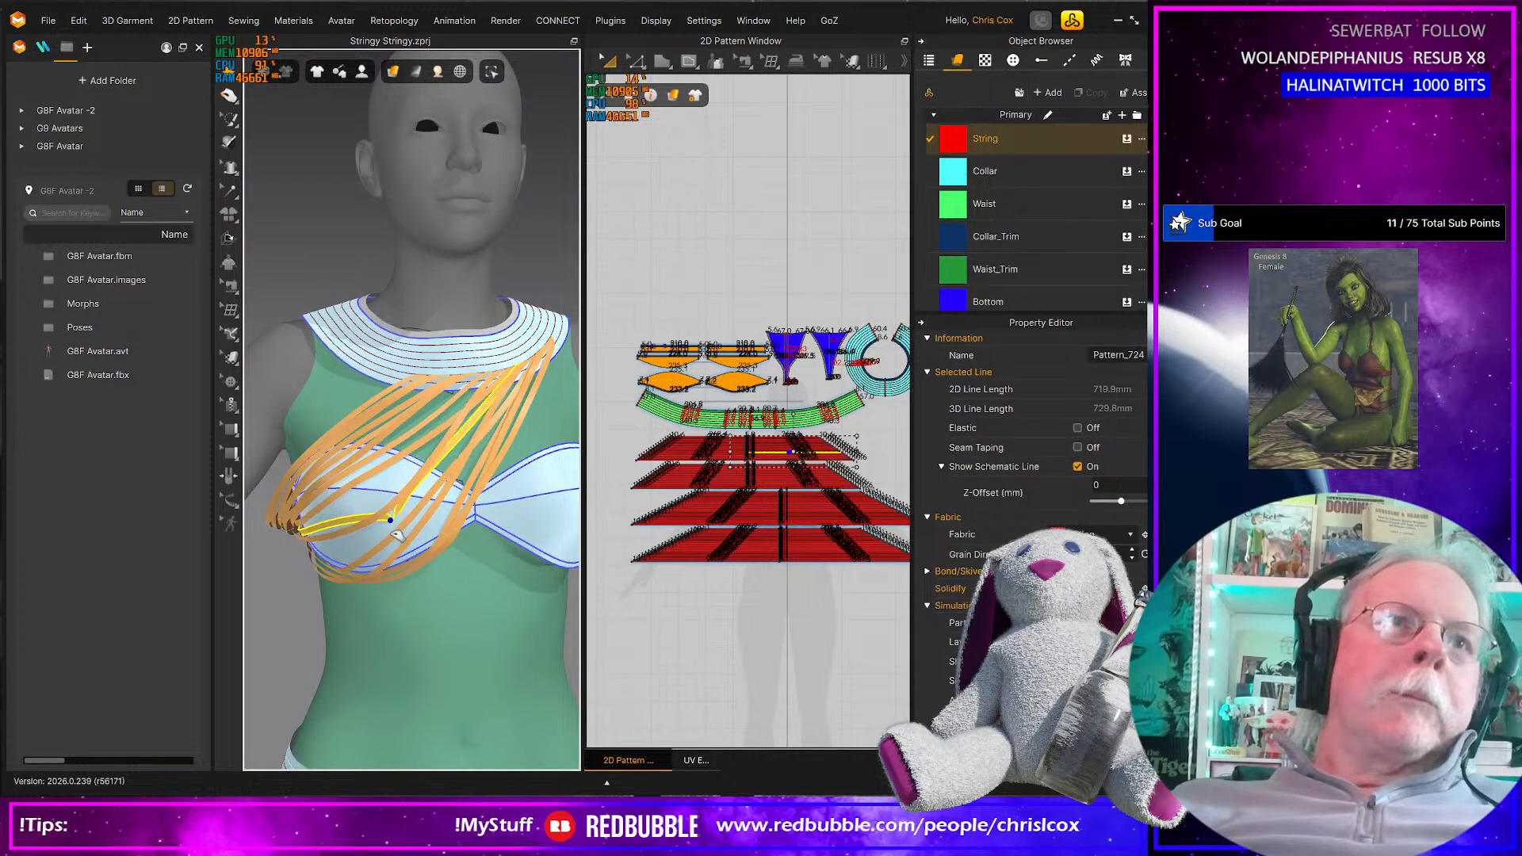
left_click_drag(399, 543, 398, 547)
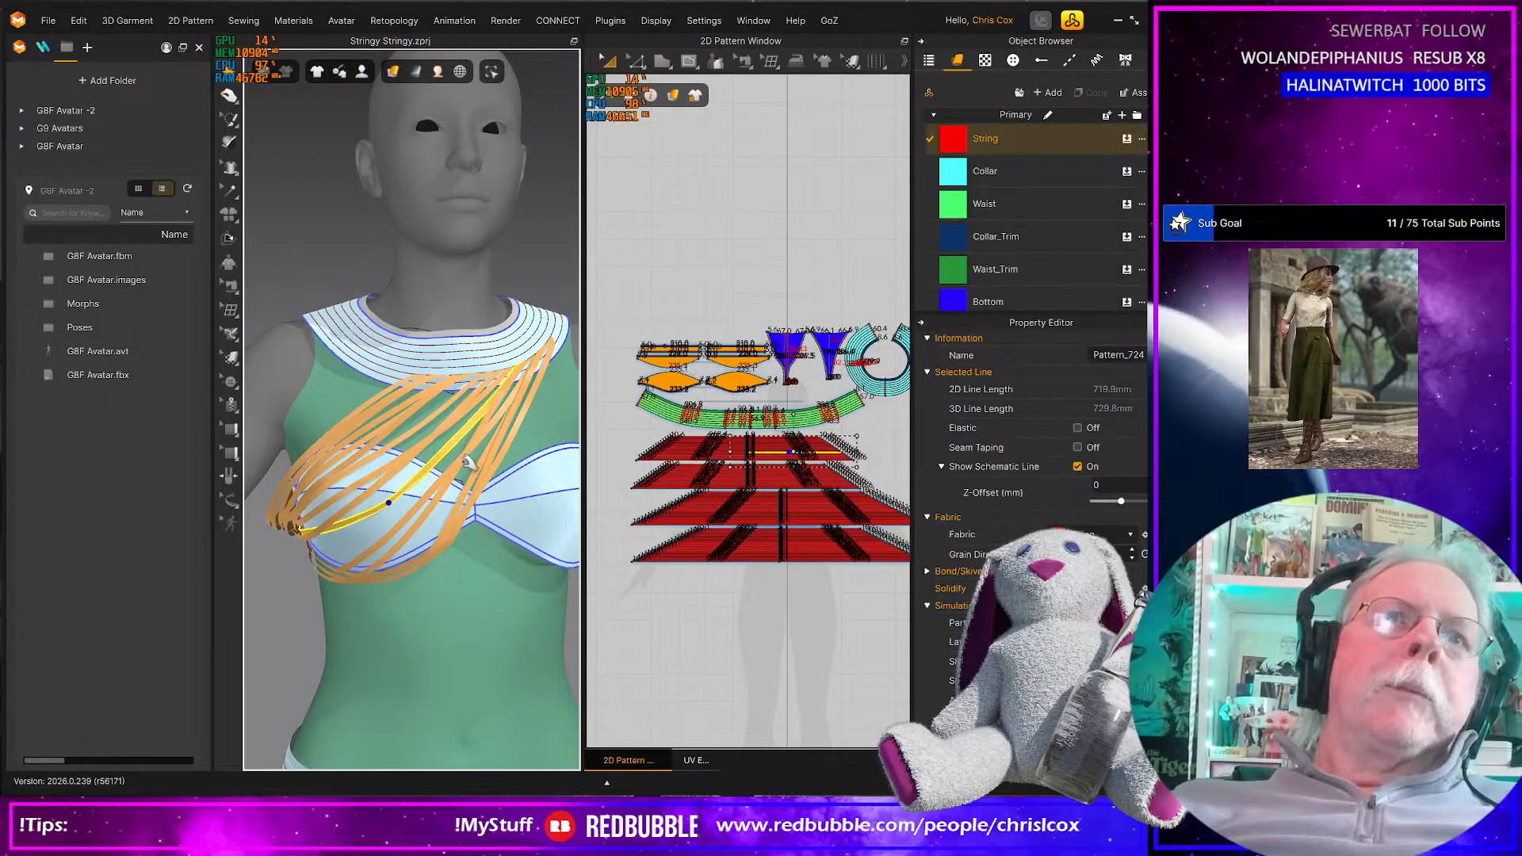
Examine how the diagonal strings lie at the avatar's back and front, and compare them with the string rows in the 2D patterns
right_click_drag(475, 476, 415, 601)
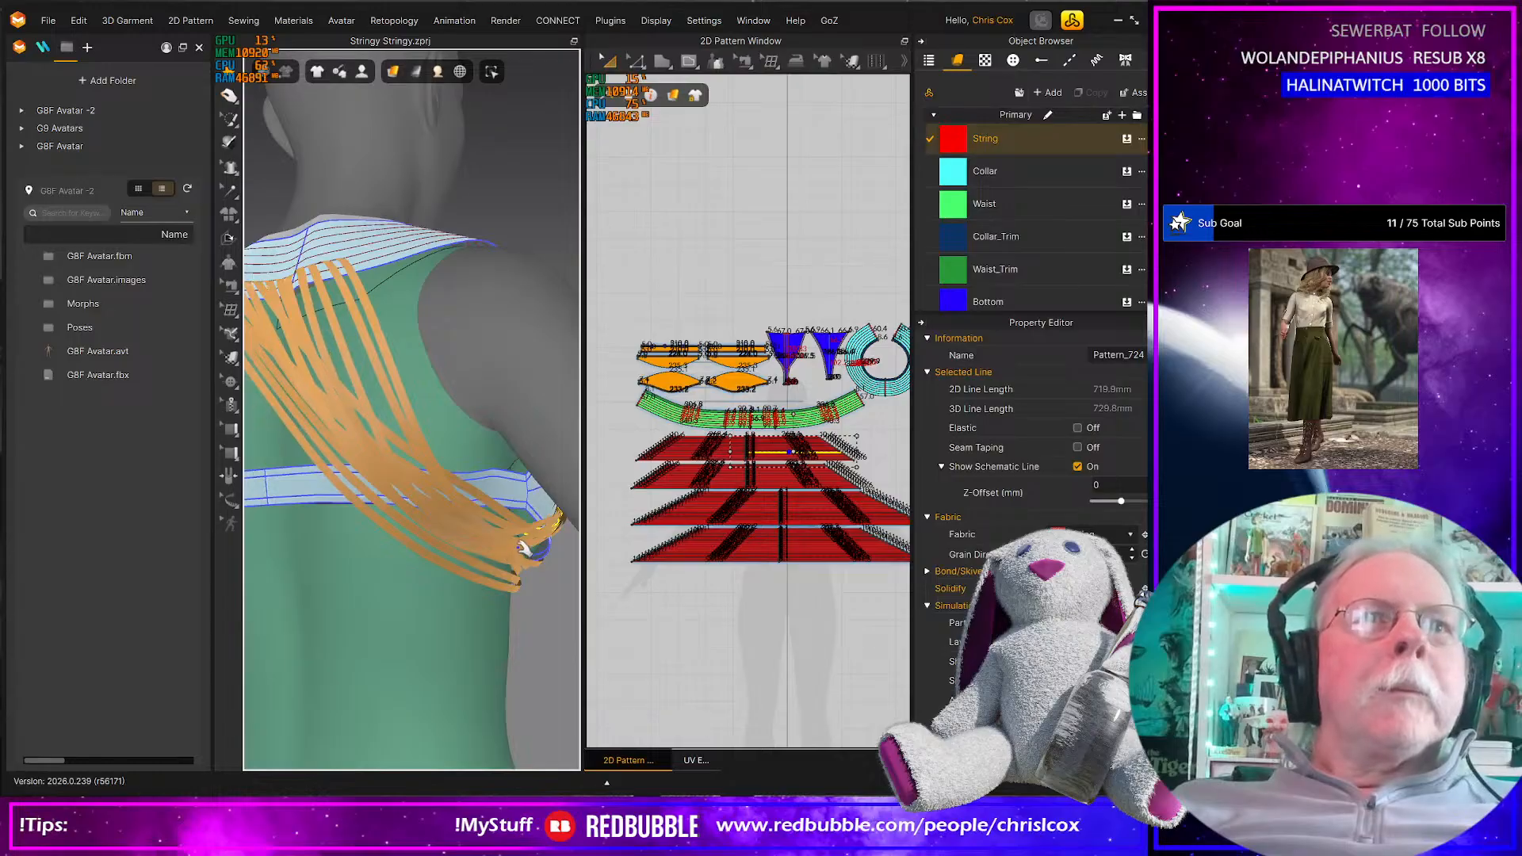
scroll(512, 561, "down", 4)
right_click_drag(509, 560, 413, 552)
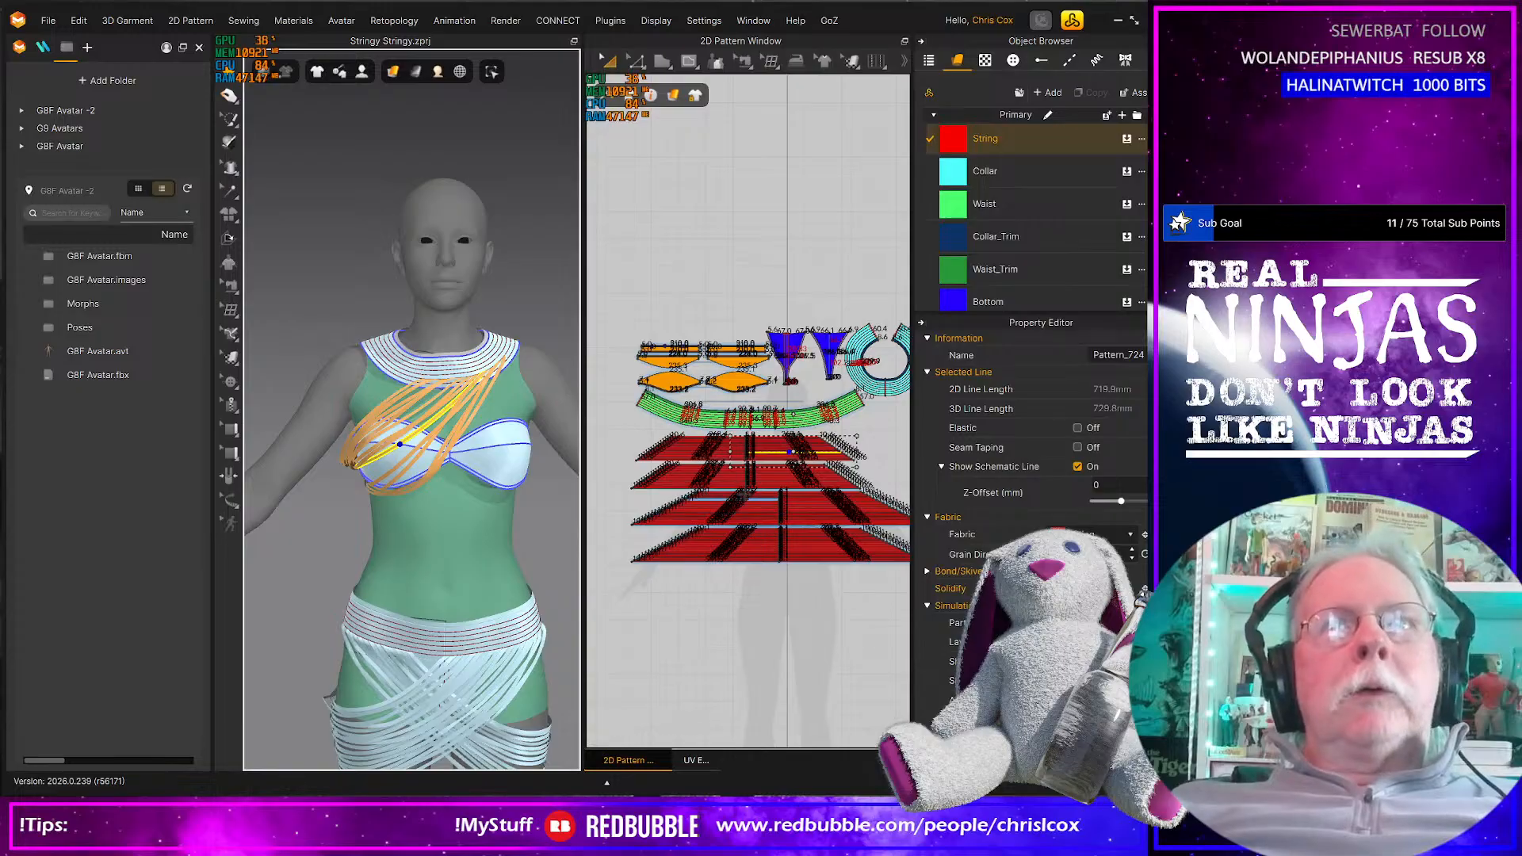
scroll(764, 487, "up", 3)
middle_click_drag(771, 476, 739, 492)
scroll(741, 490, "up", 3)
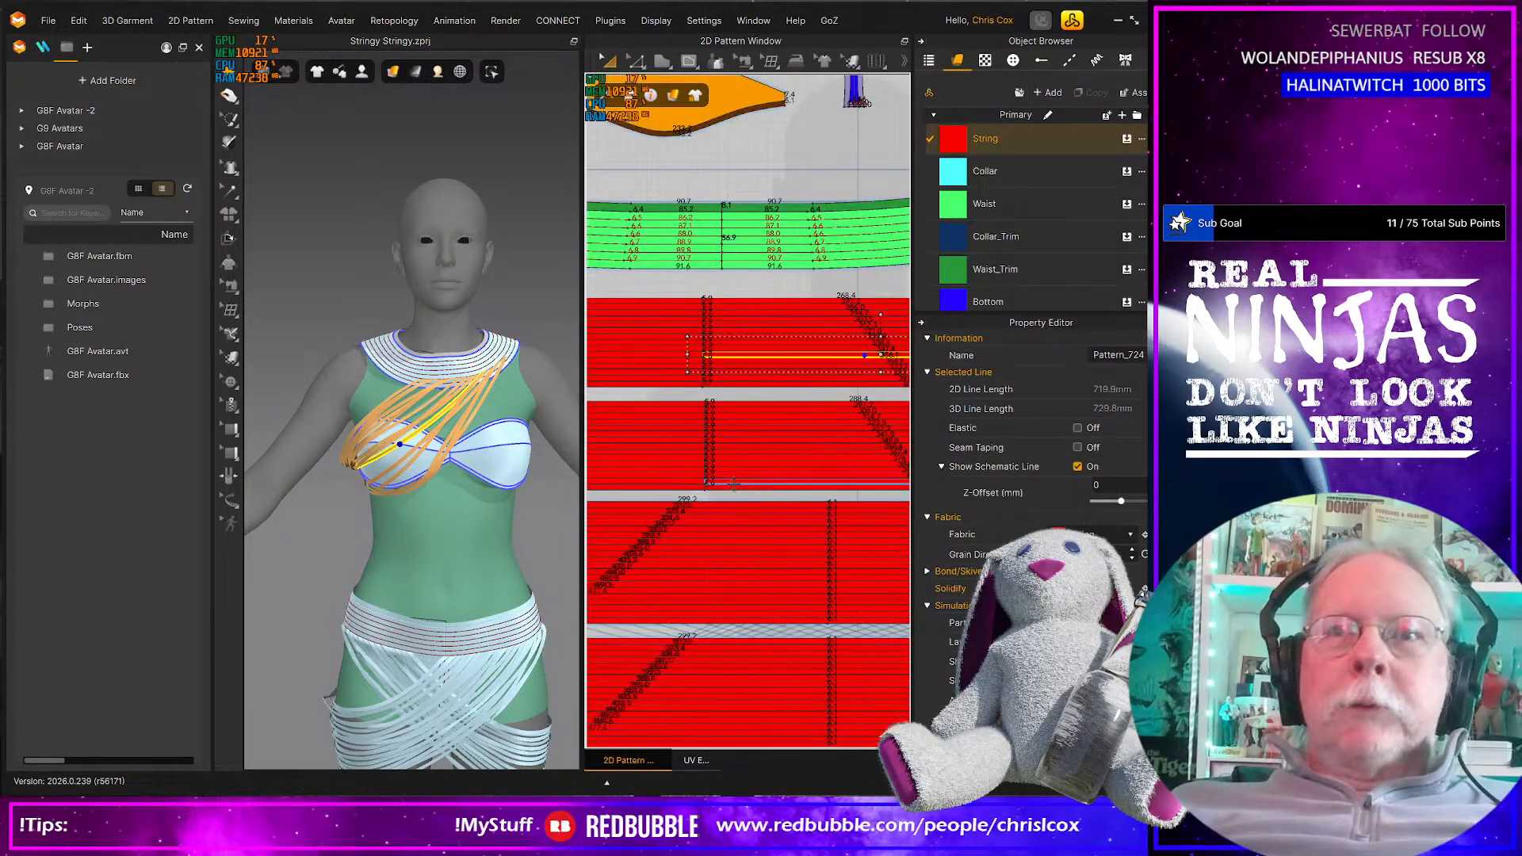
scroll(745, 485, "down", 2)
scroll(748, 484, "down", 5)
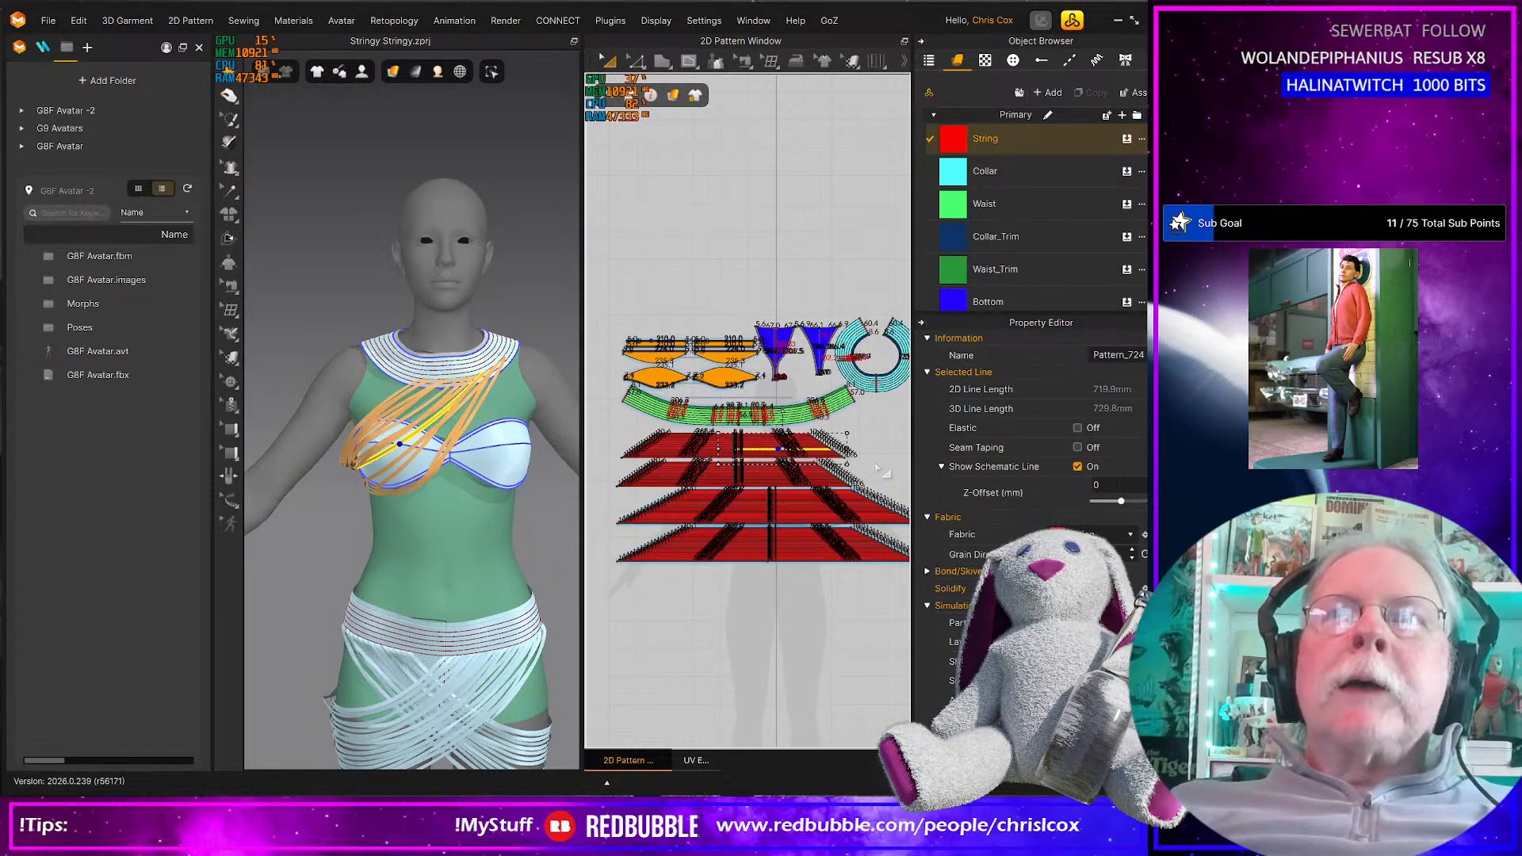
Select the top row of strings in the 2D patterns, save the project, and clear the selection
left_click_drag(875, 463, 613, 432)
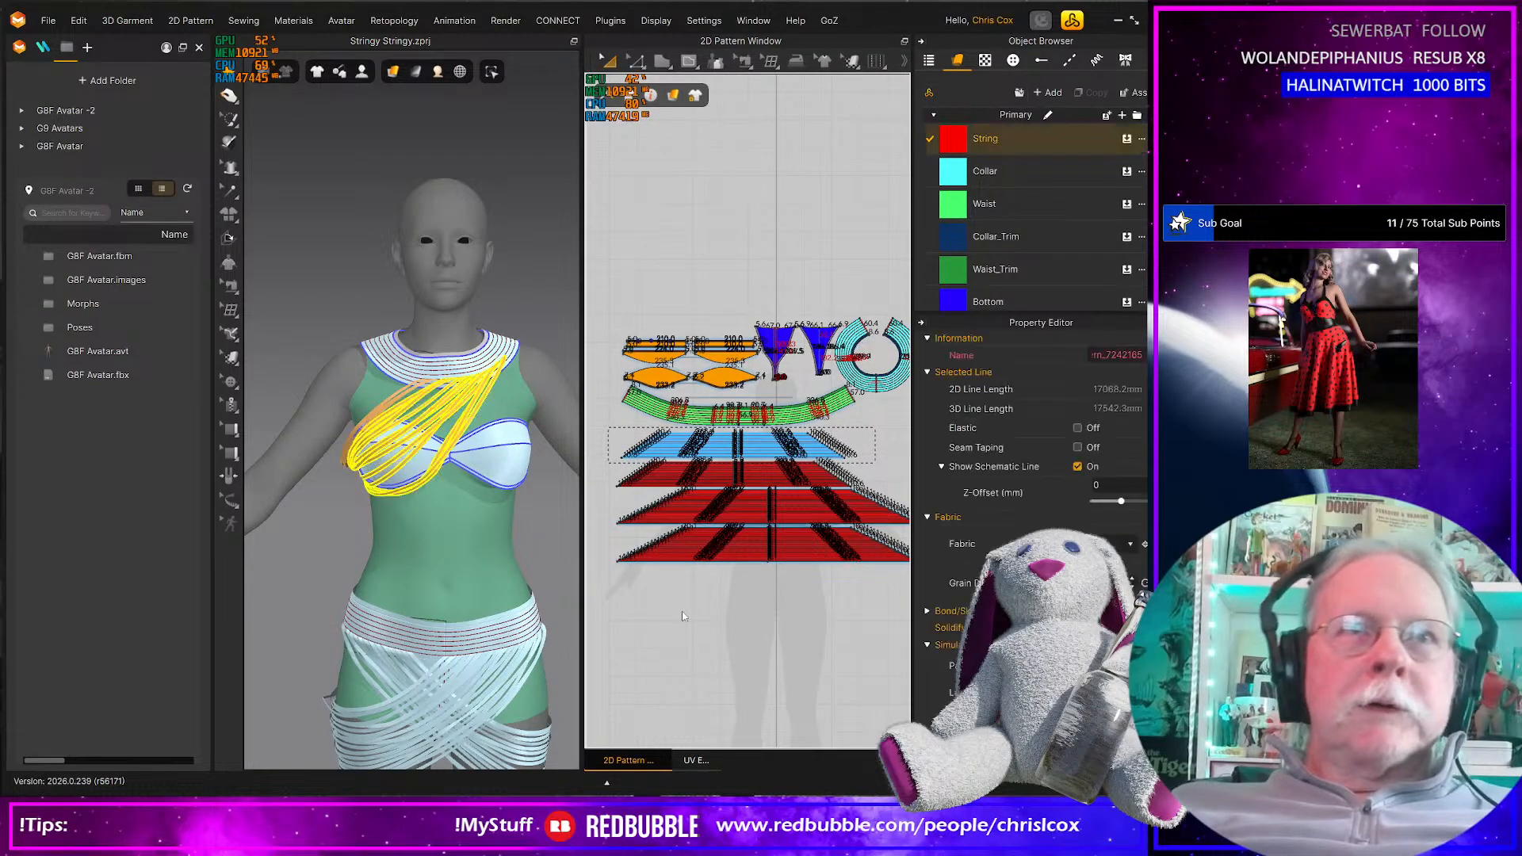
scroll(729, 562, "up", 3)
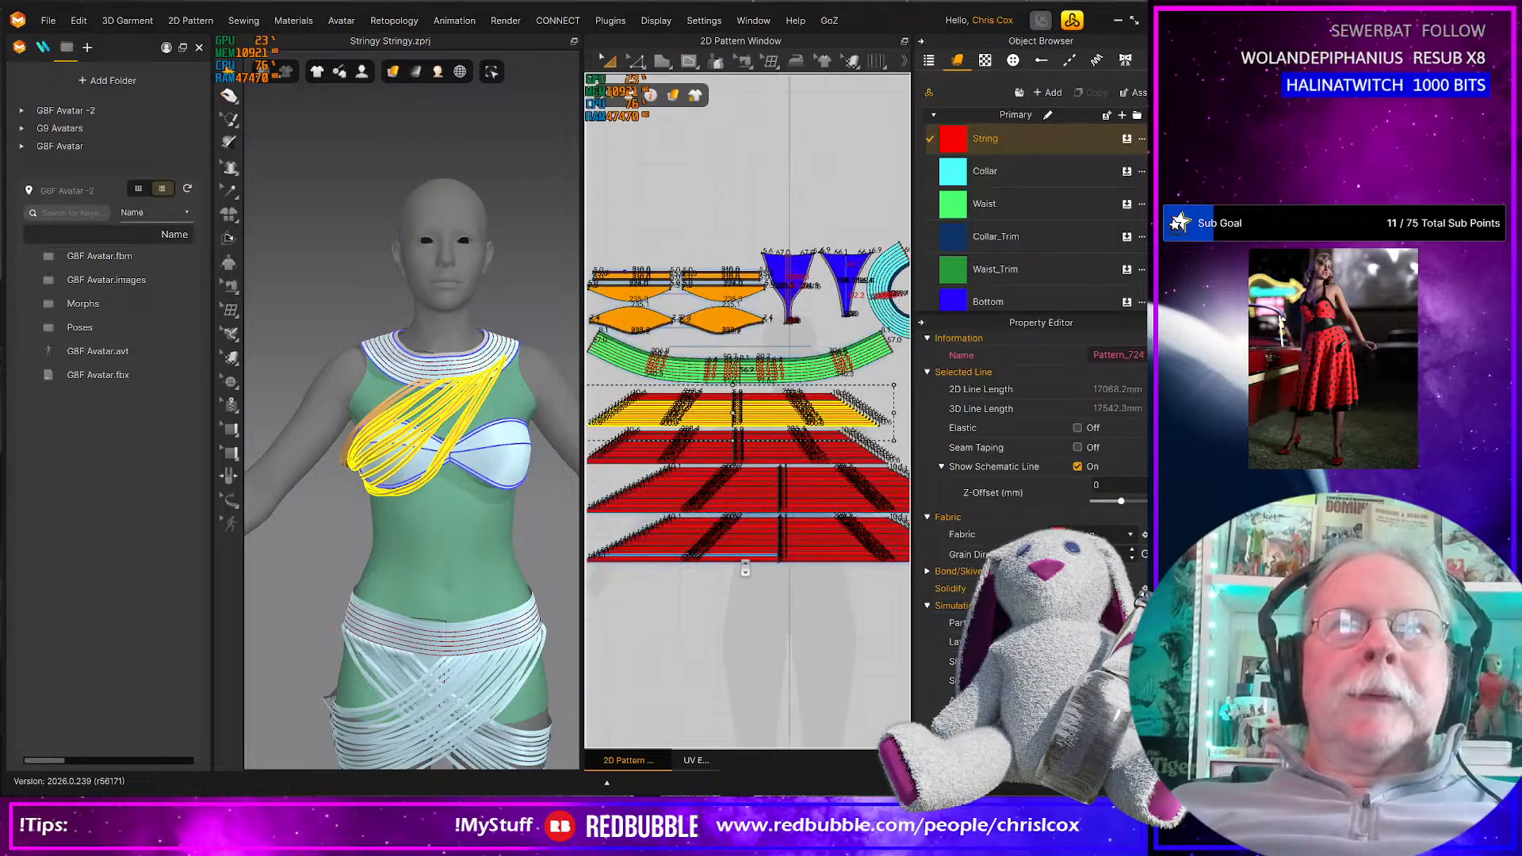
scroll(768, 513, "down", 2)
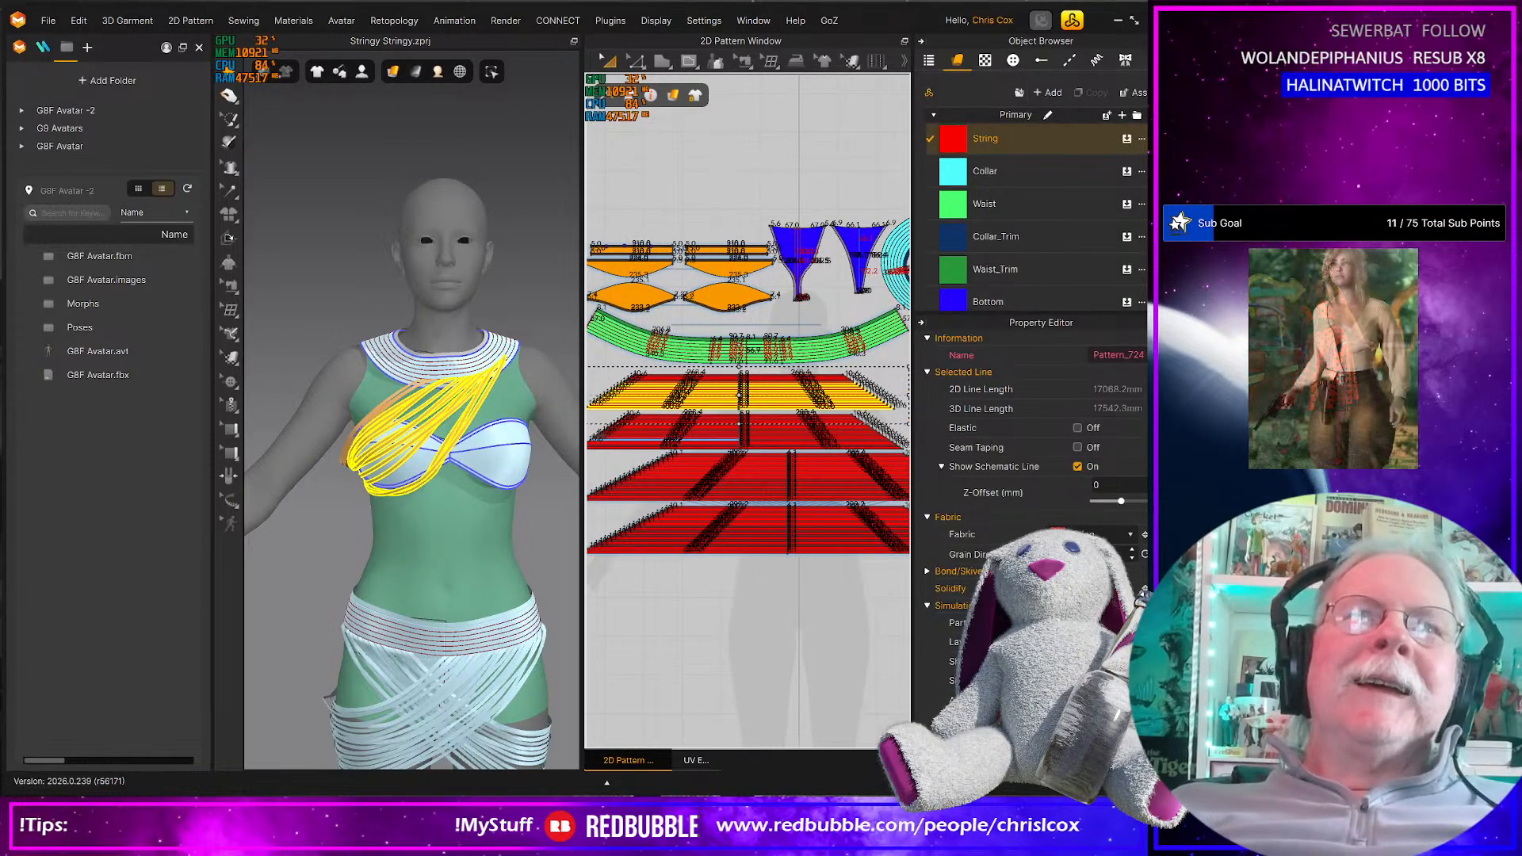
key("ctrl+s")
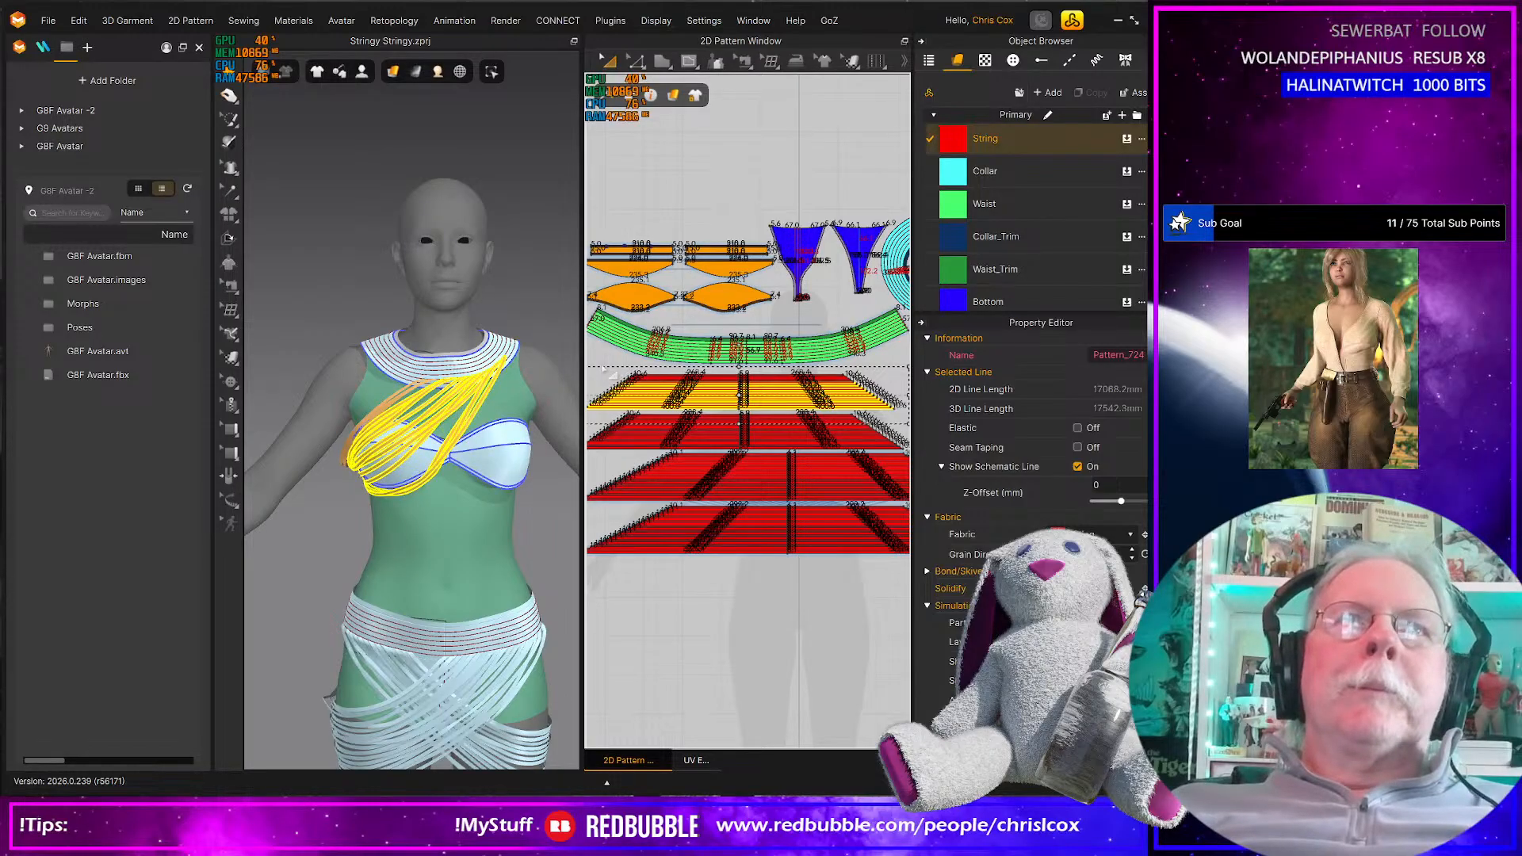
scroll(618, 373, "down", 2)
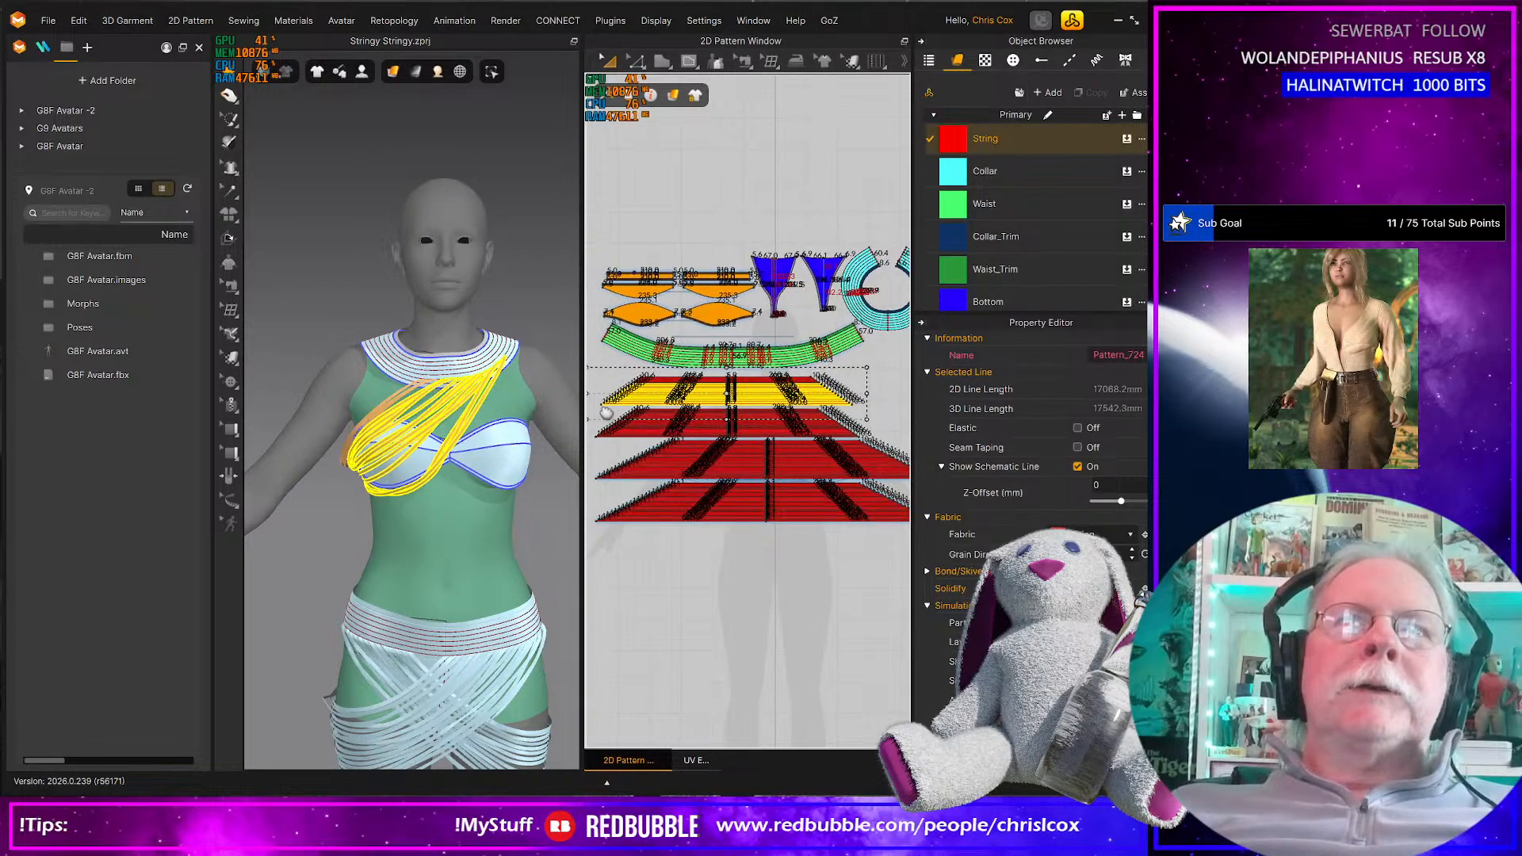
left_click(898, 373)
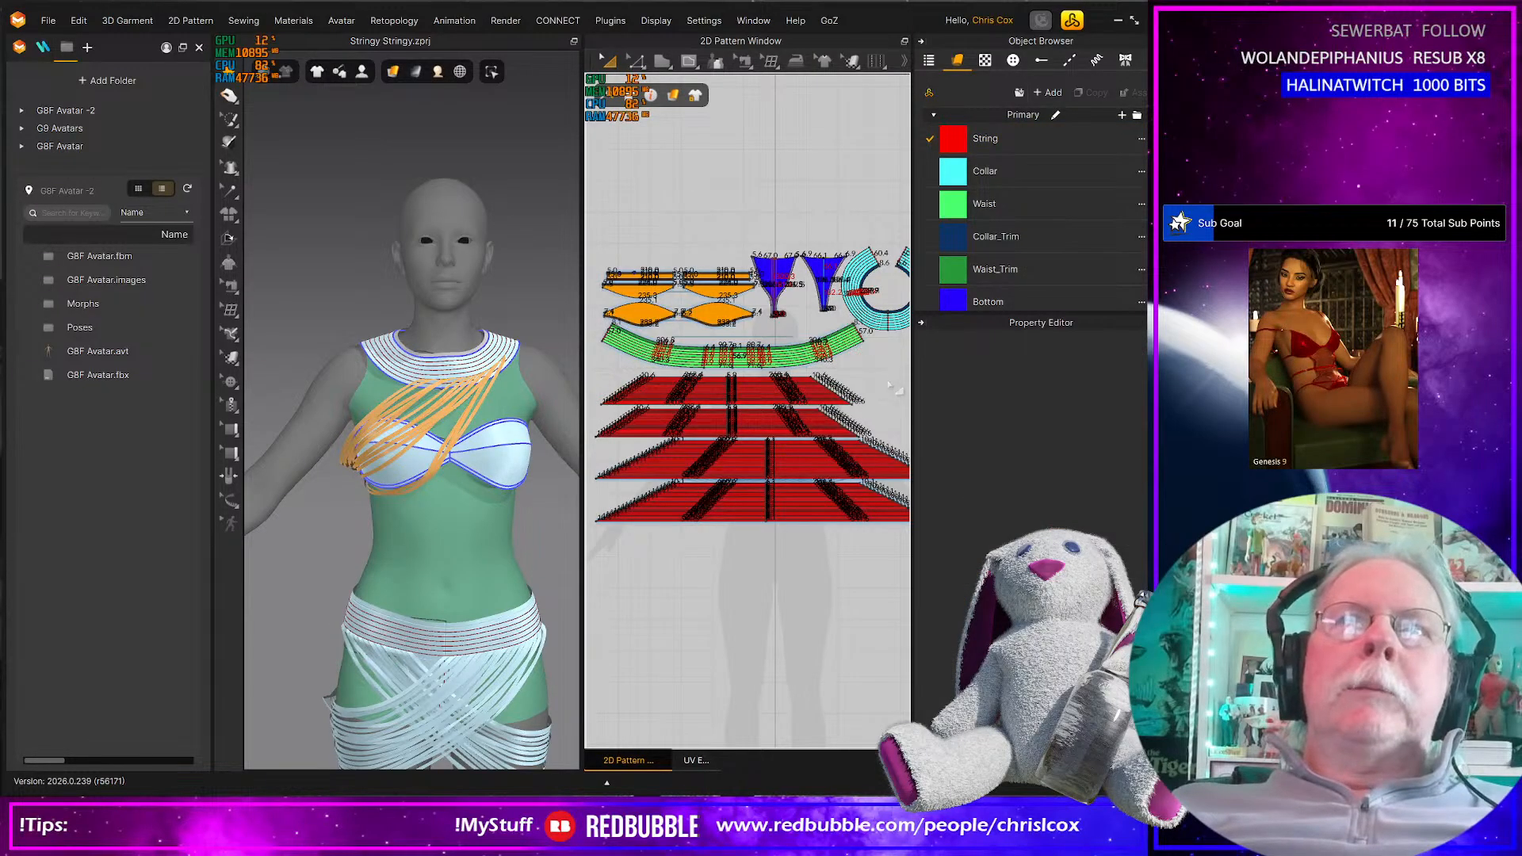
Select every string of the top row, including those the selection box missed, and remove their strengthening
left_click_drag(895, 365, 593, 411)
scroll(604, 406, "up", 5)
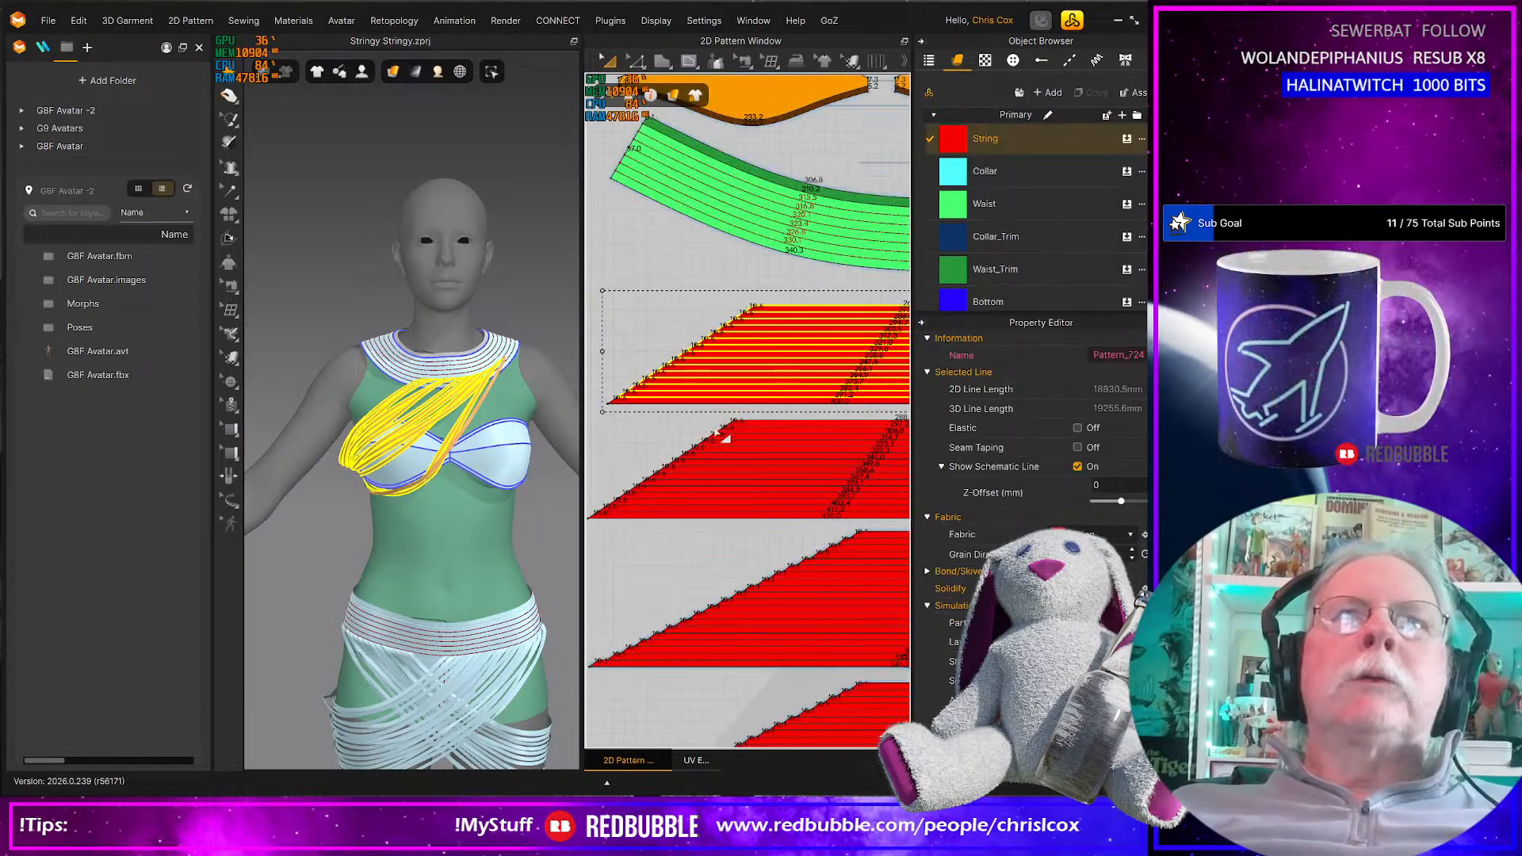
left_click(820, 404, "shift")
middle_click_drag(872, 431, 551, 468)
left_click(757, 437, "shift")
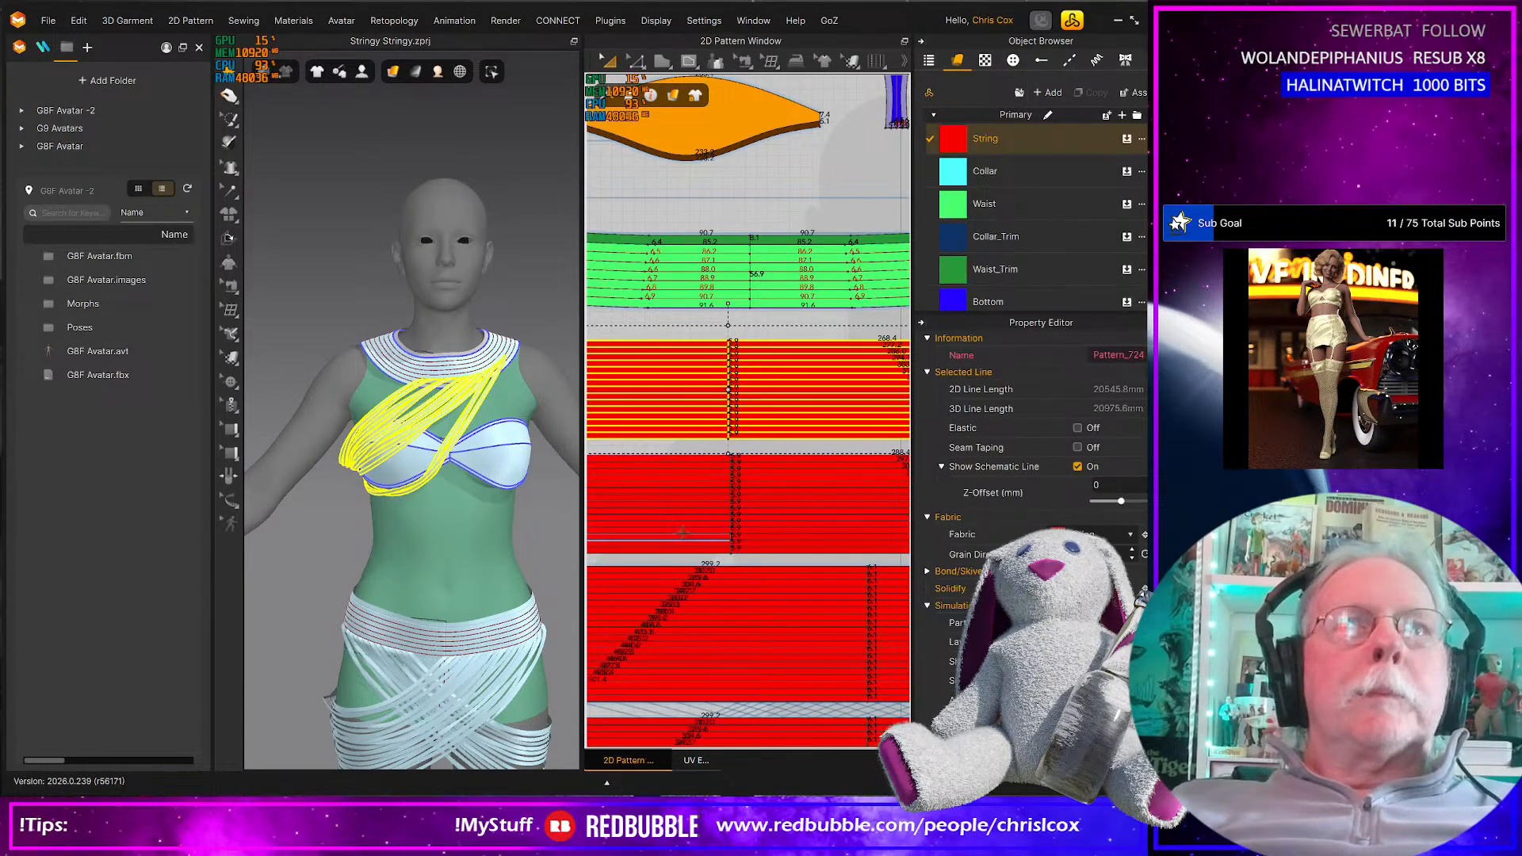
scroll(684, 530, "down", 2)
scroll(684, 529, "down", 5)
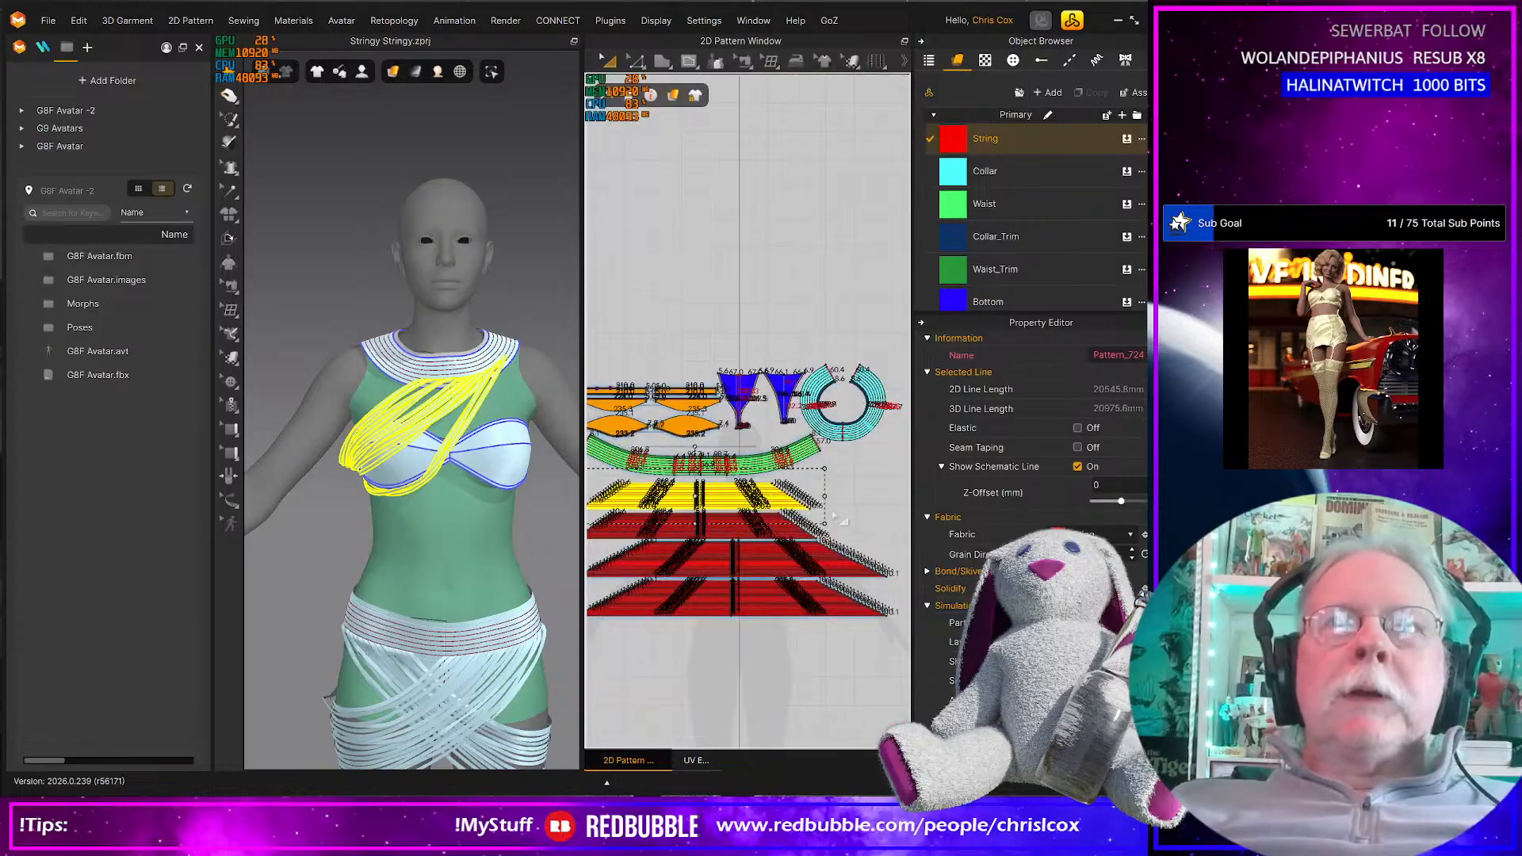
left_click(841, 519)
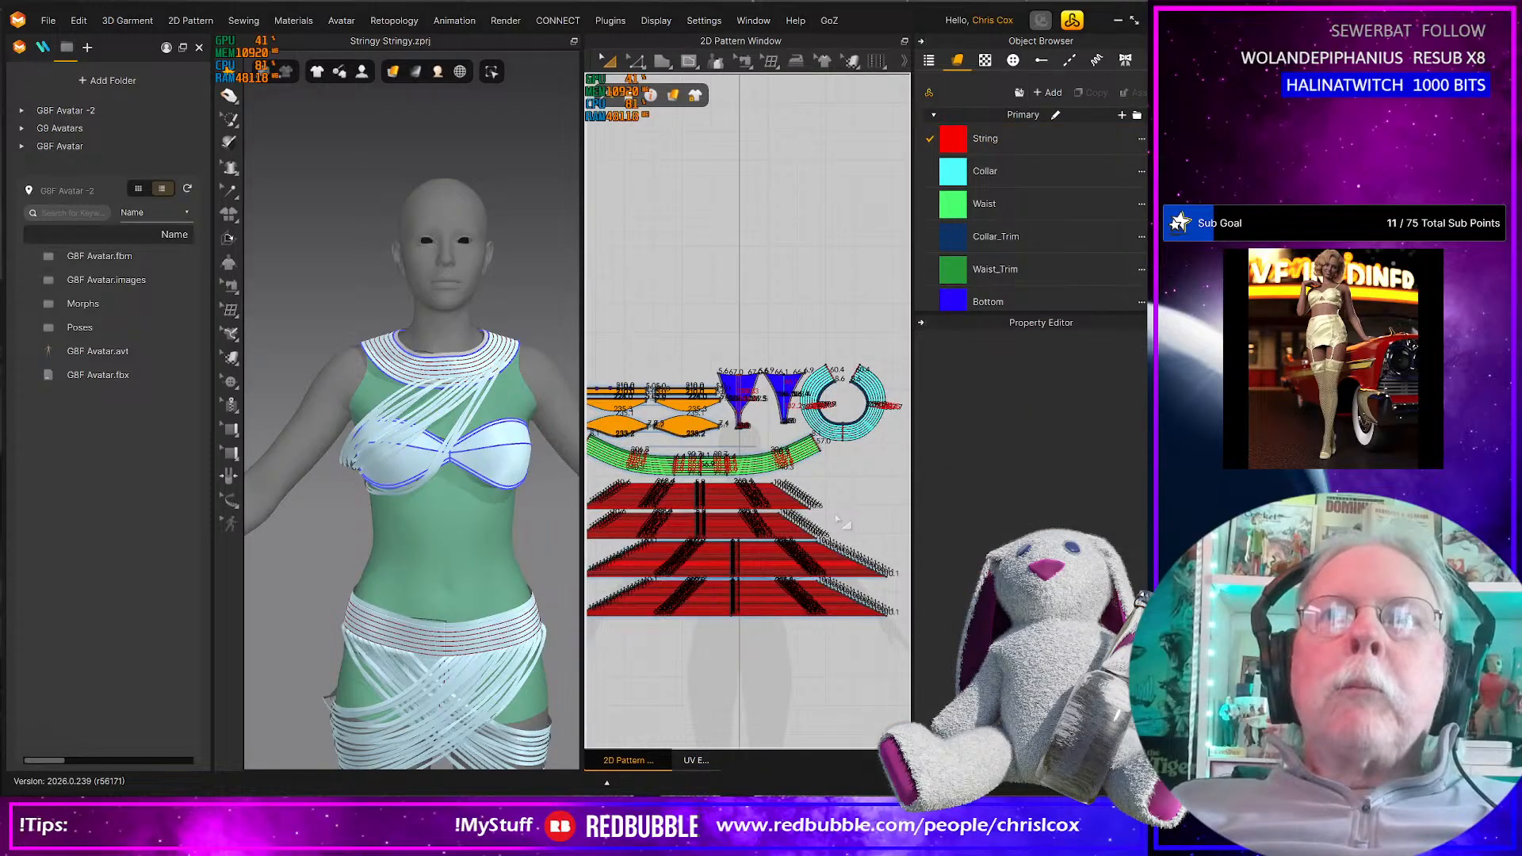
Select every string of the second row, show them on the avatar in 3D, and solidify them
left_click_drag(835, 513, 558, 484)
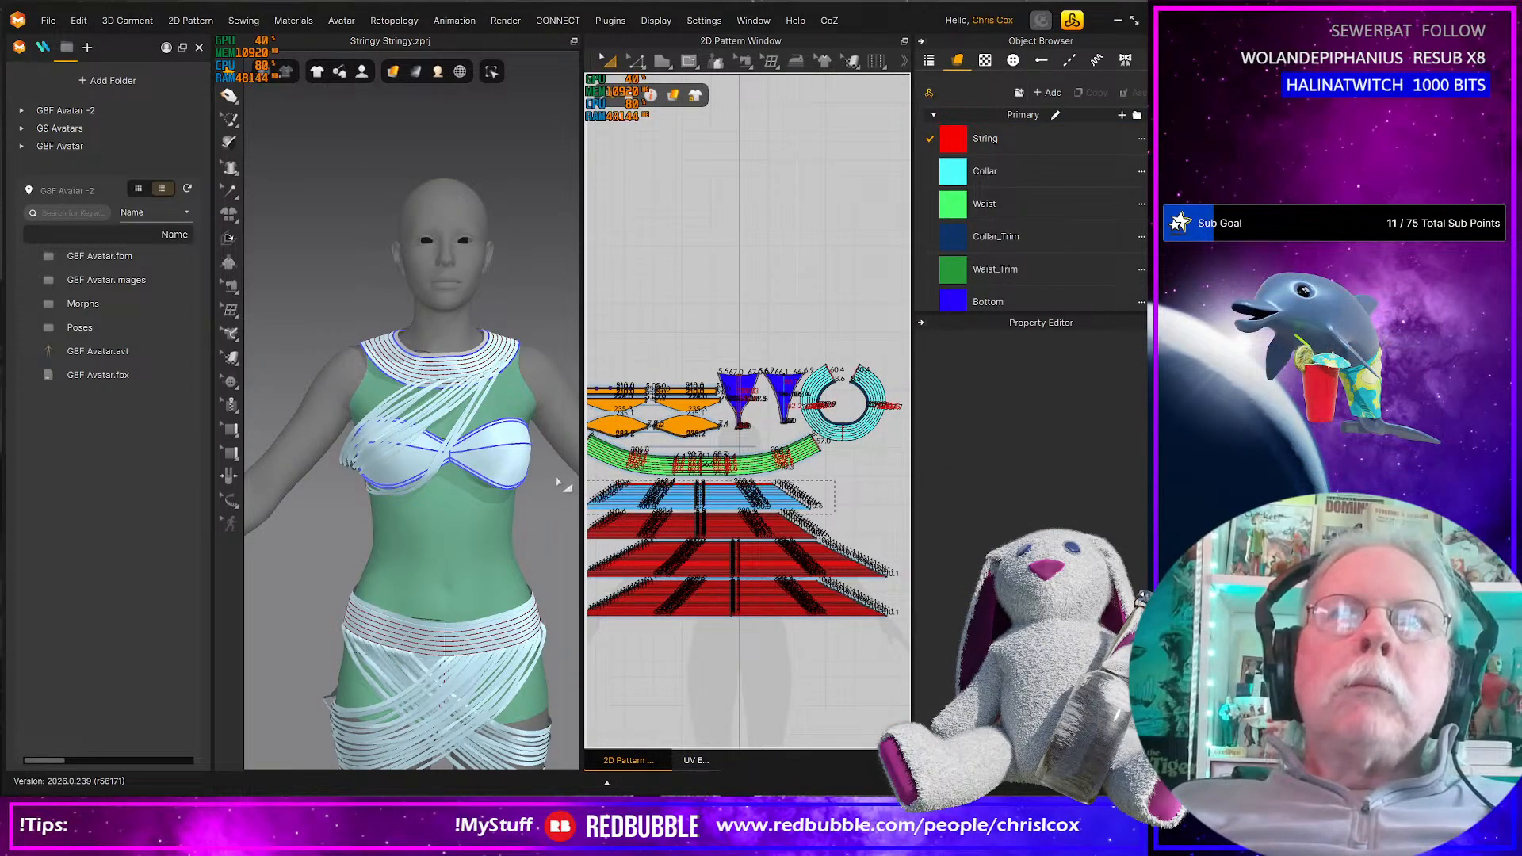
left_click(736, 504)
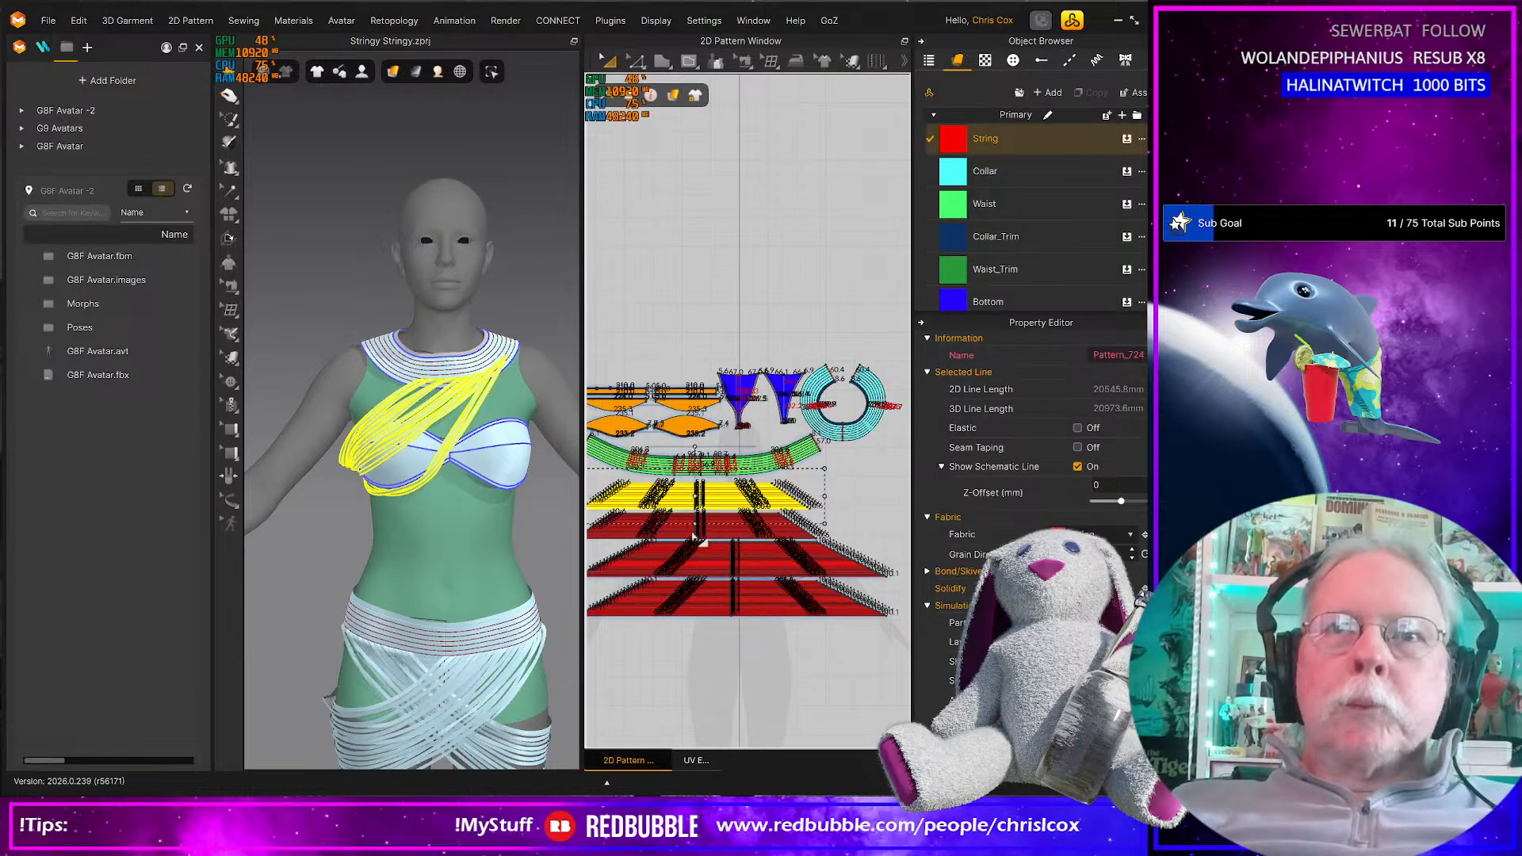
left_click_drag(693, 536, 543, 516)
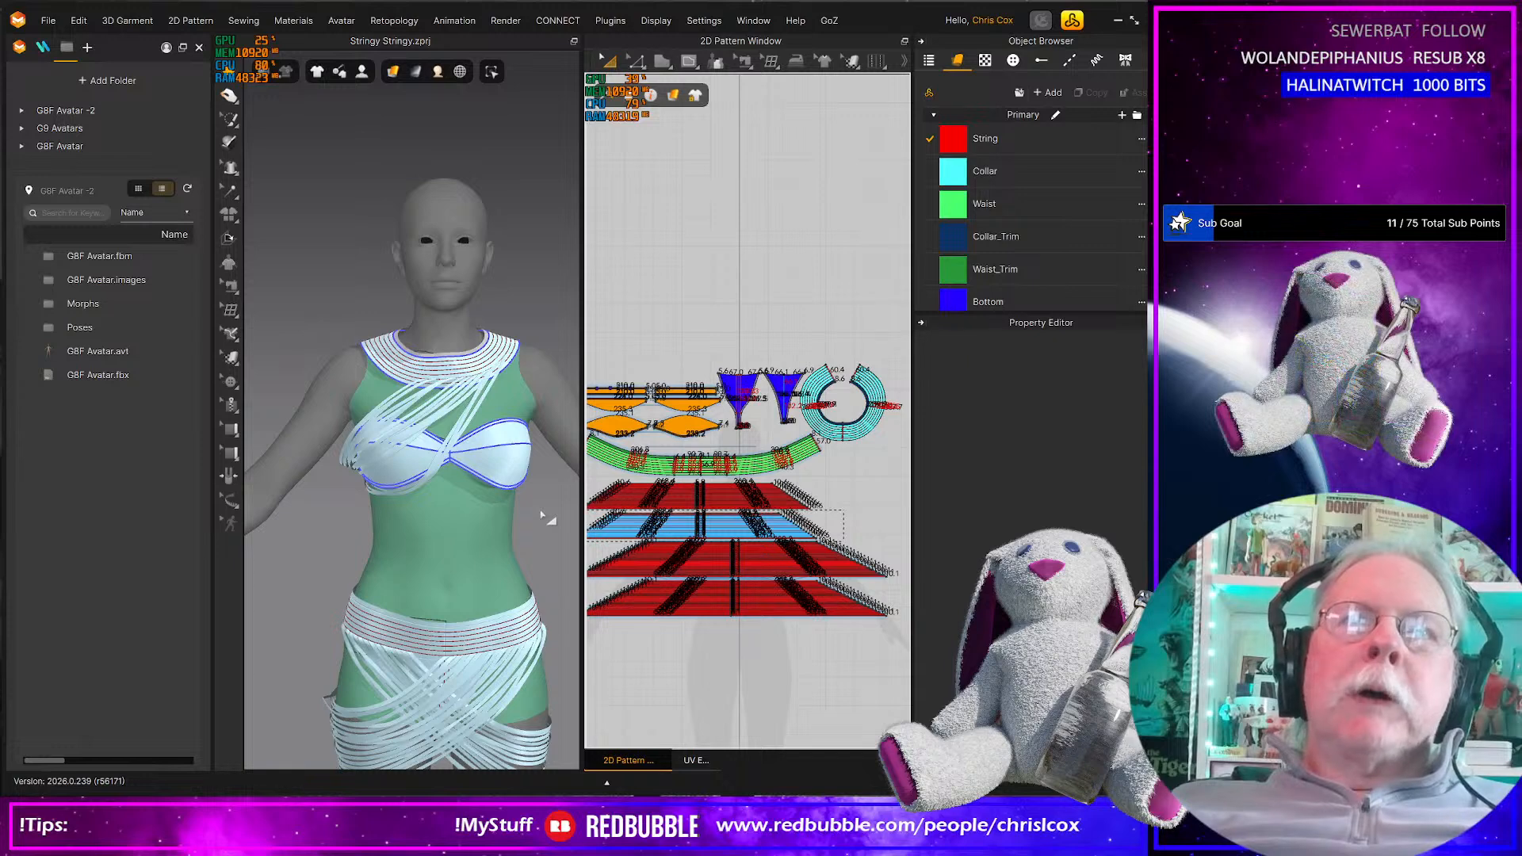
left_click(680, 517)
left_click(680, 517)
scroll(707, 538, "up", 6)
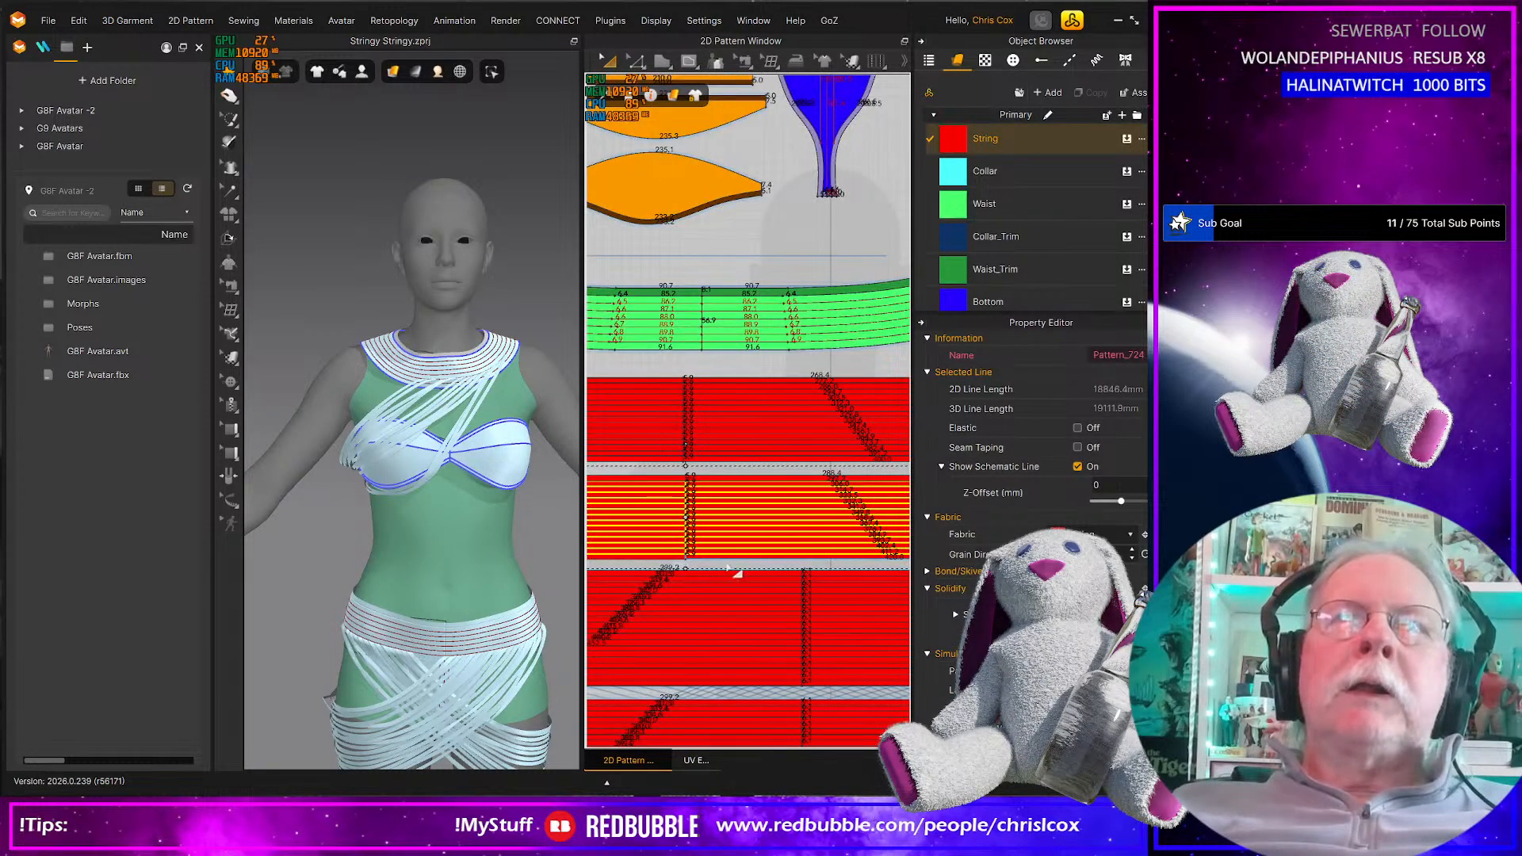
left_click(722, 563)
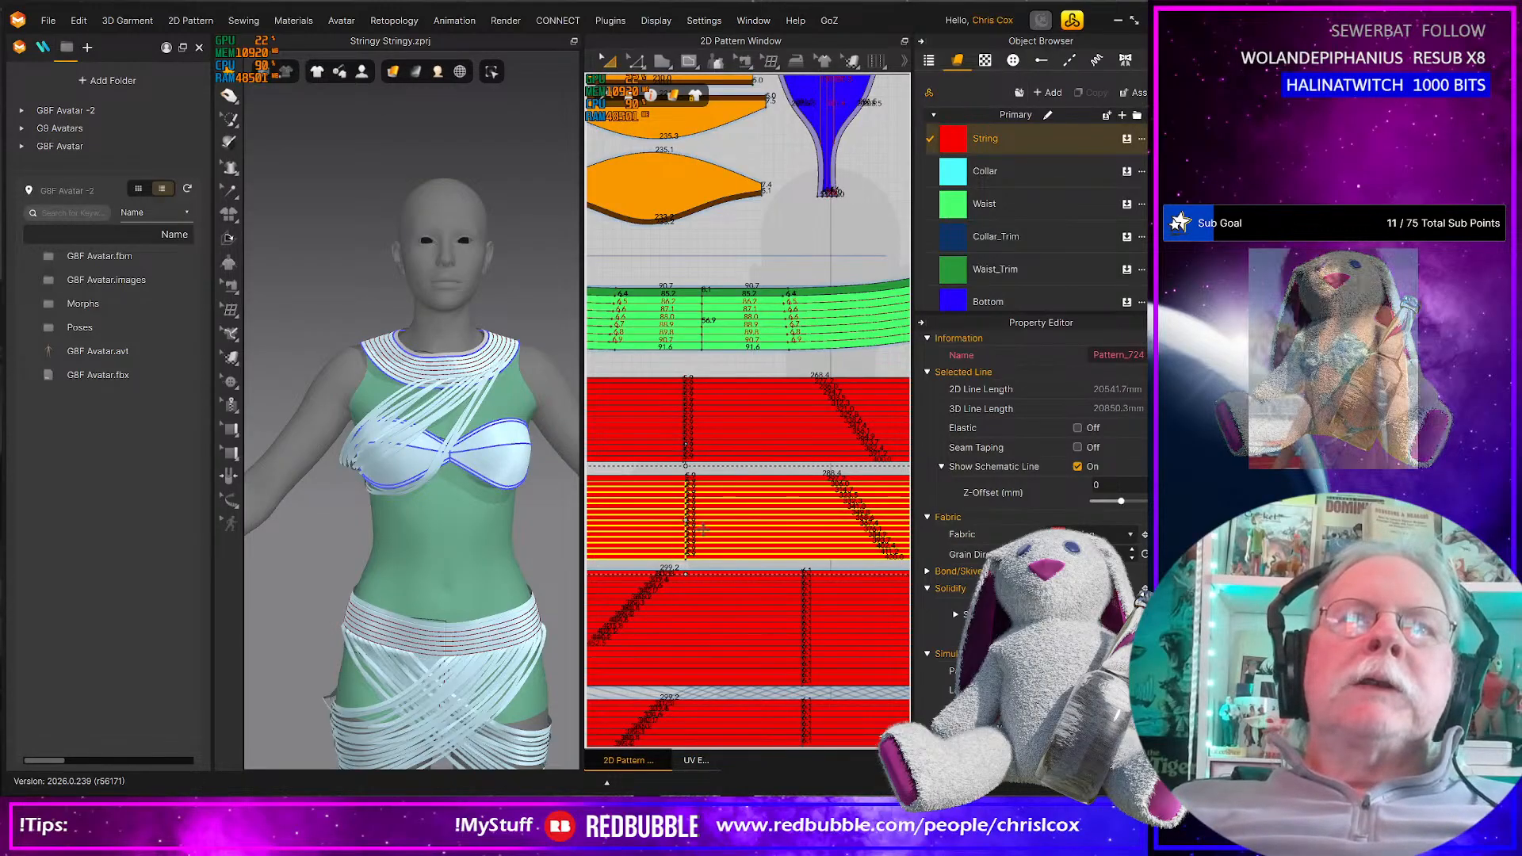
scroll(702, 529, "up", 3)
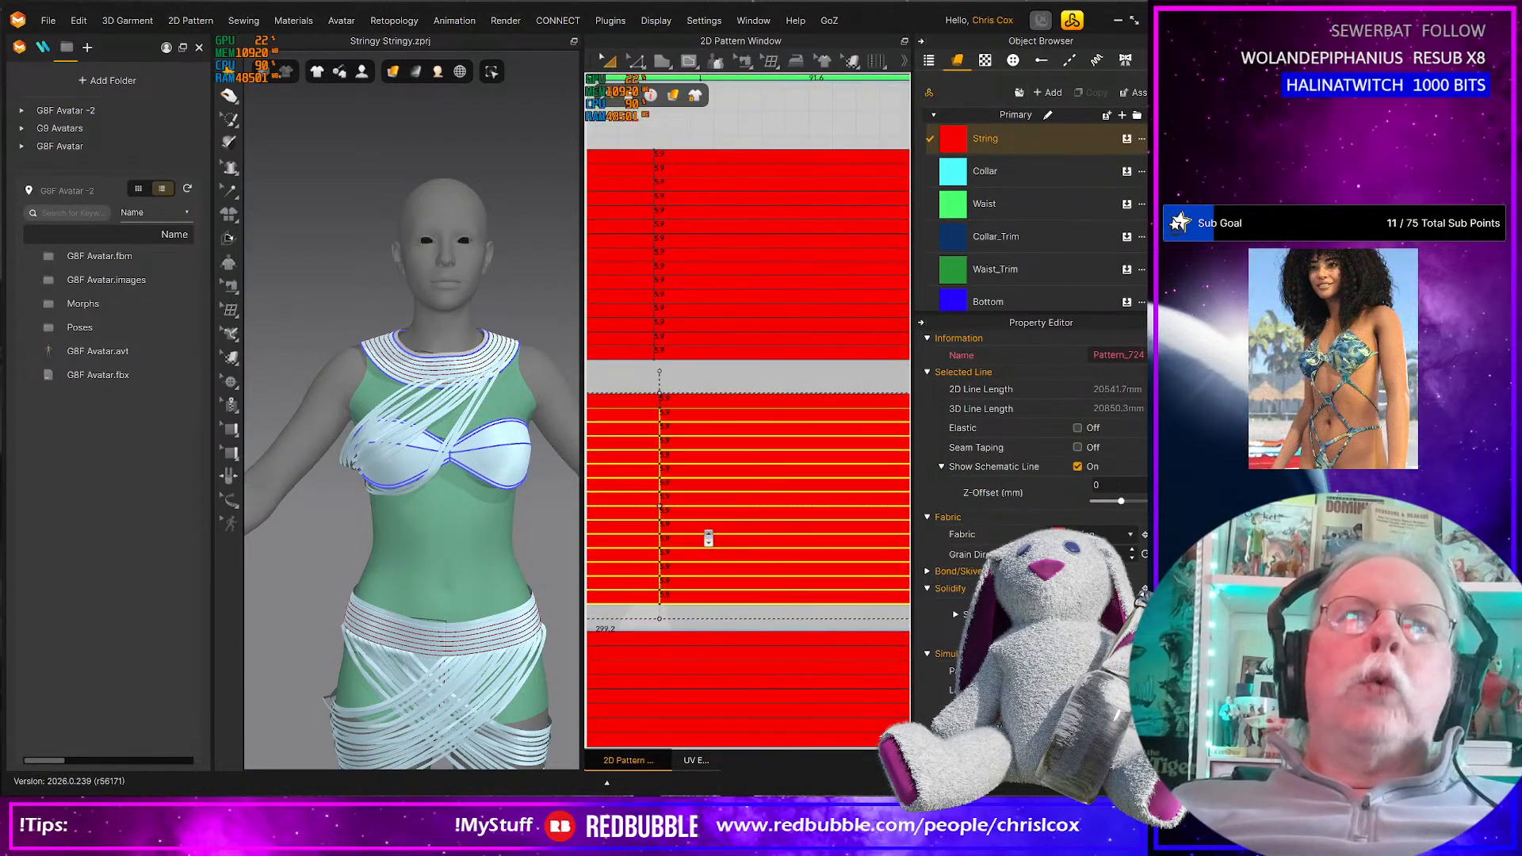
left_click(646, 407)
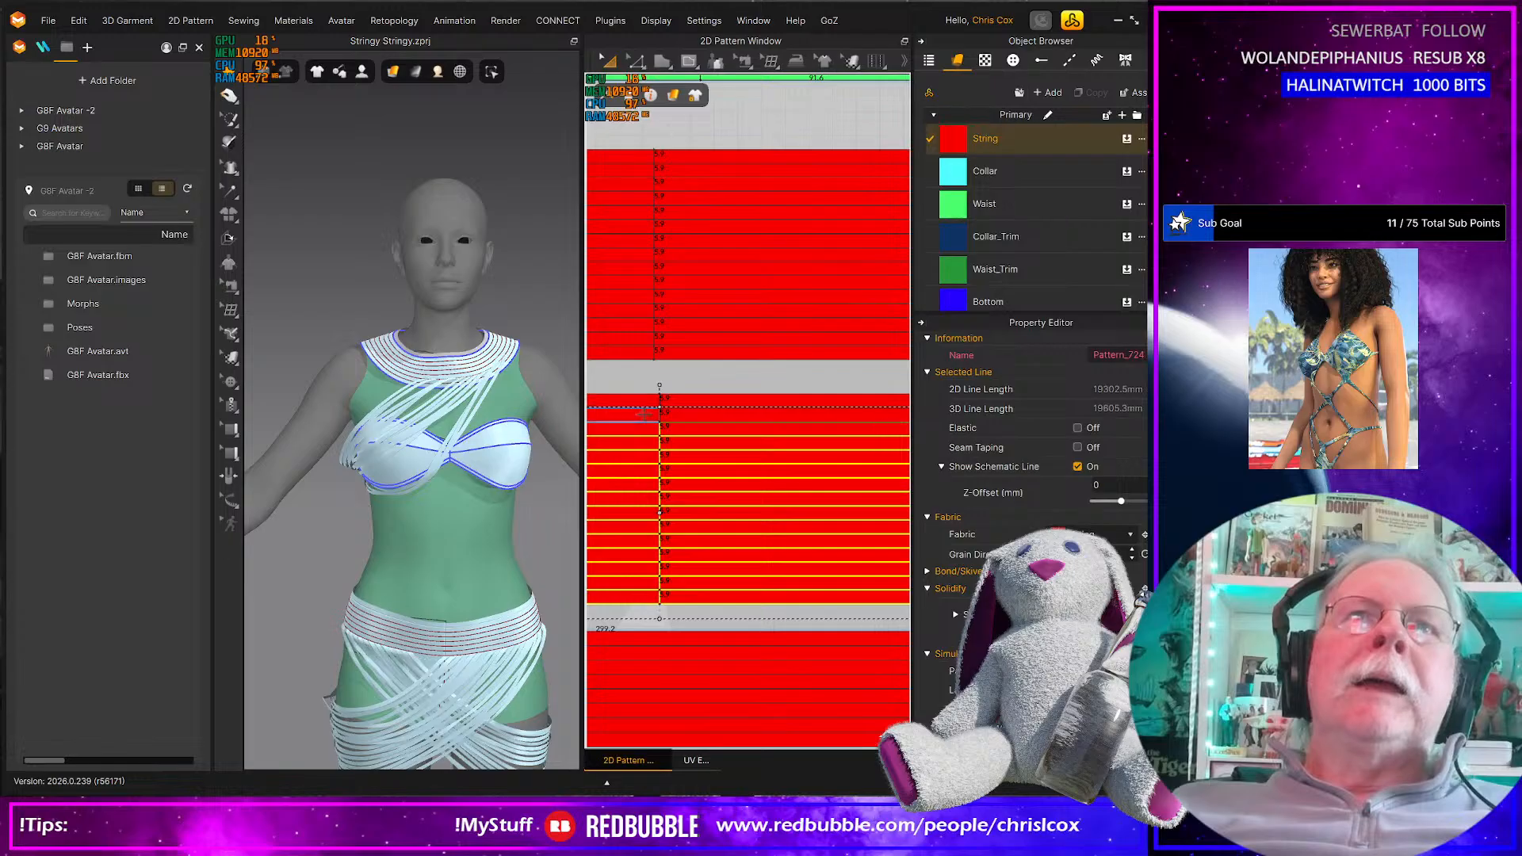
left_click(673, 394)
left_click(676, 396, "shift")
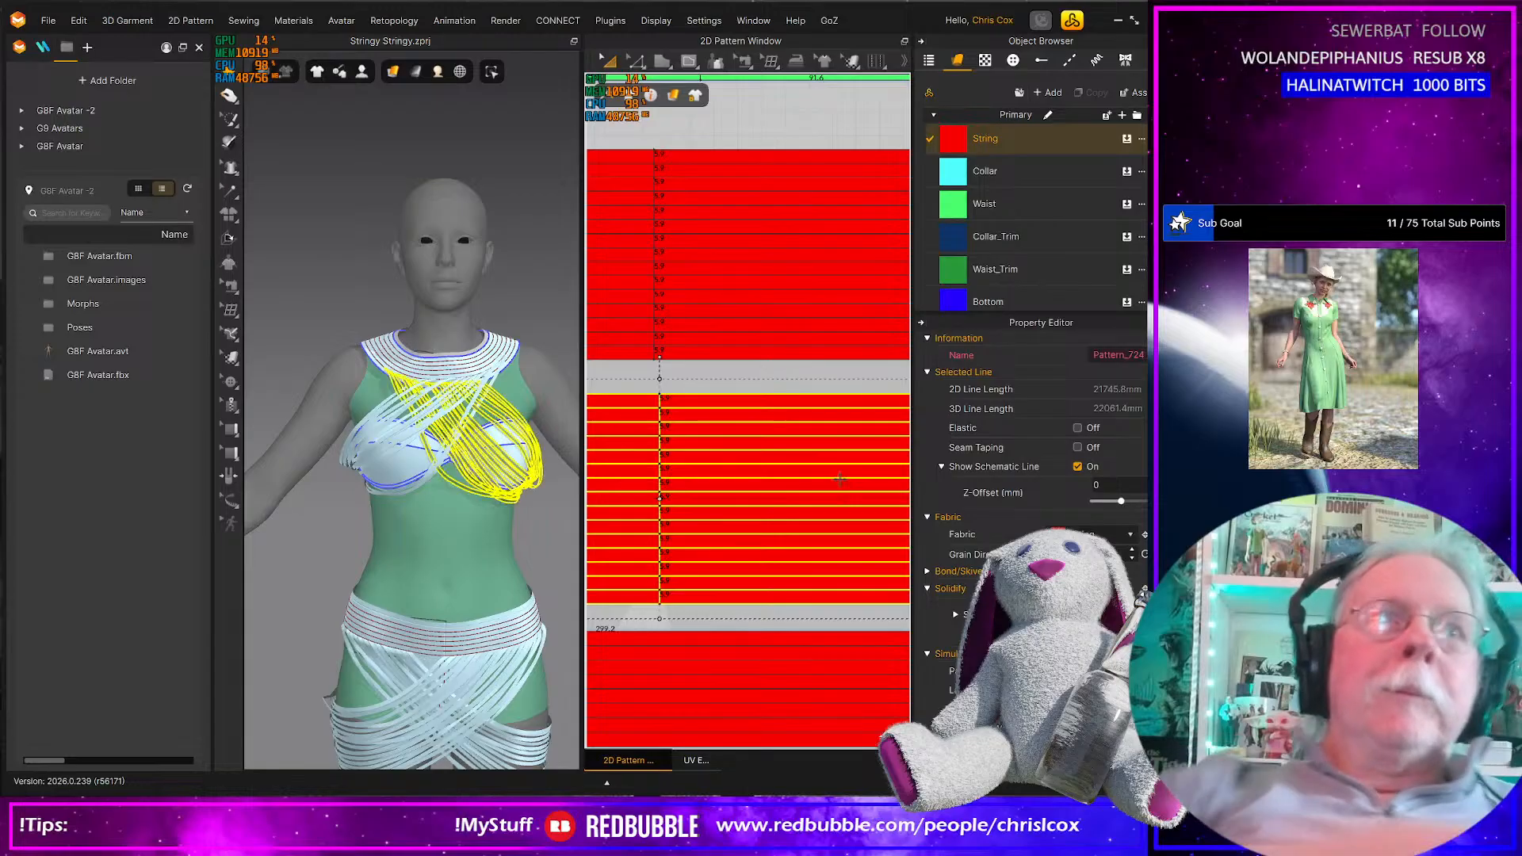
scroll(690, 557, "down", 4)
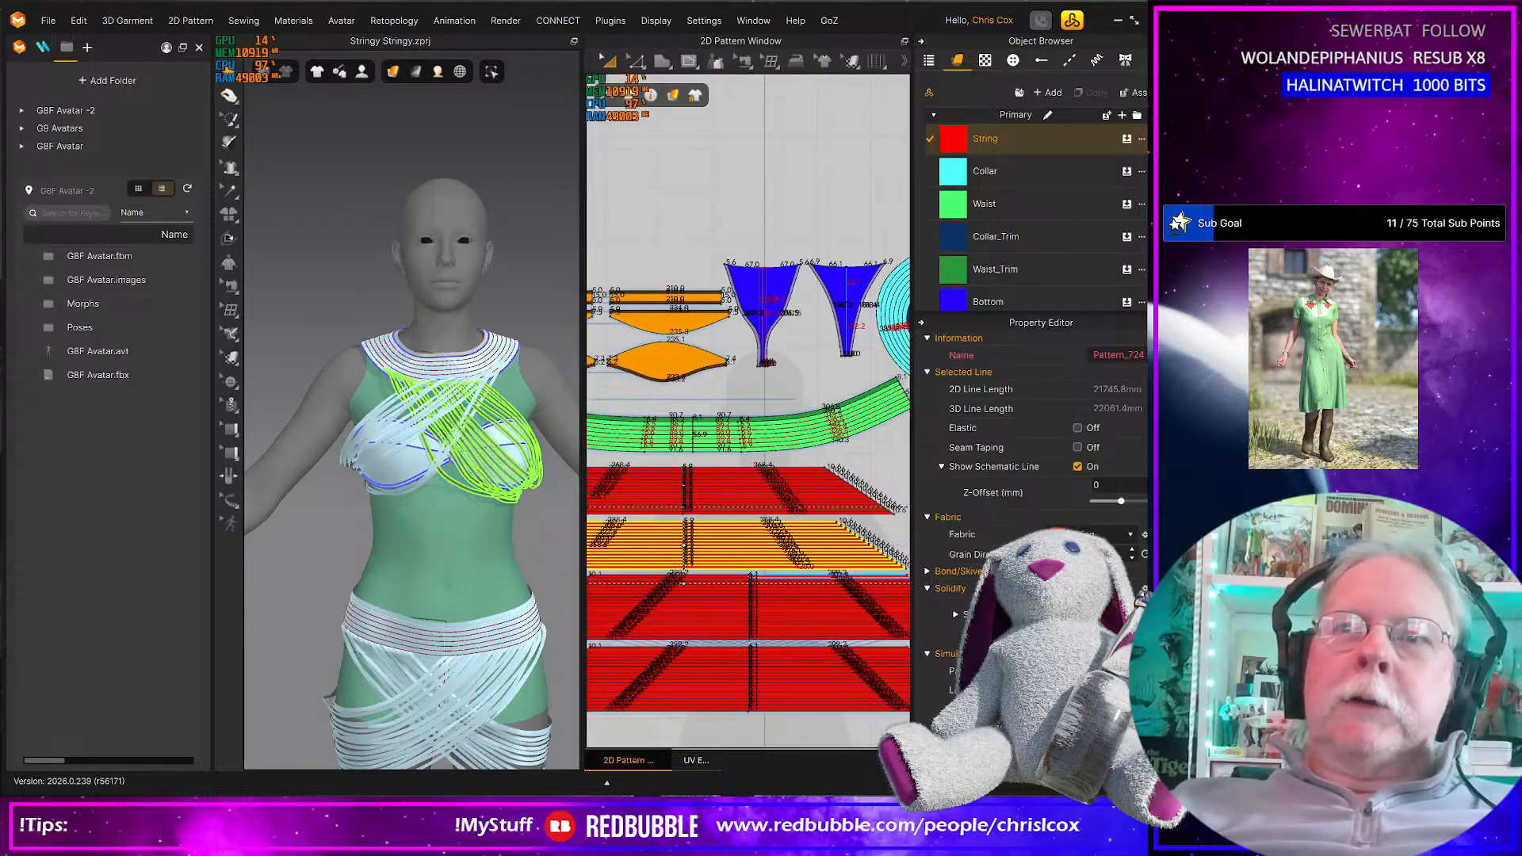
Run the simulation on the second row of strings and check the pattern options of one string over the bandeau cup
right_click_drag(487, 510, 458, 493)
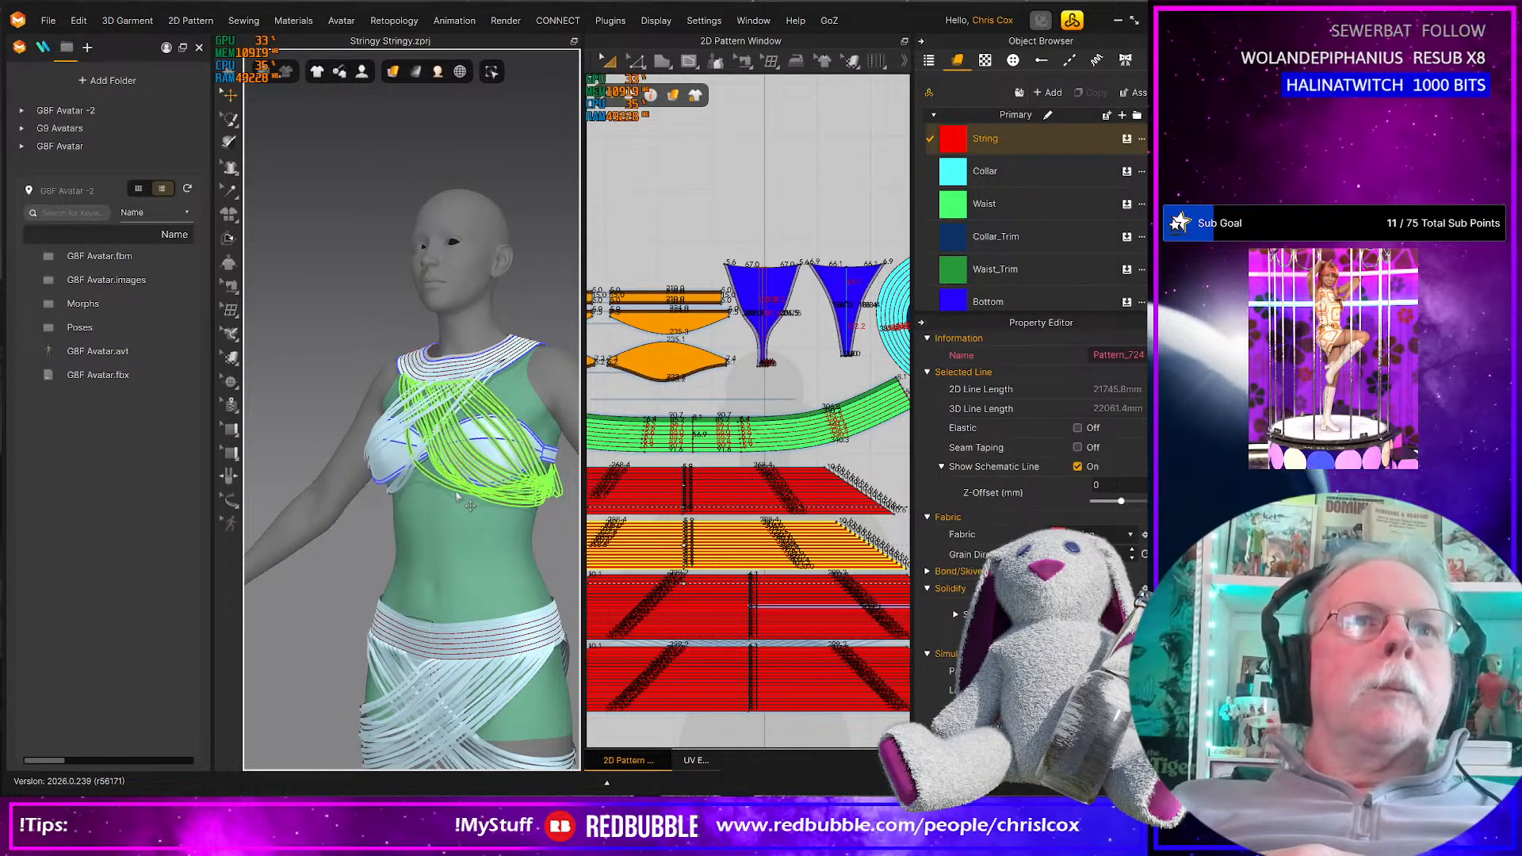
key("space")
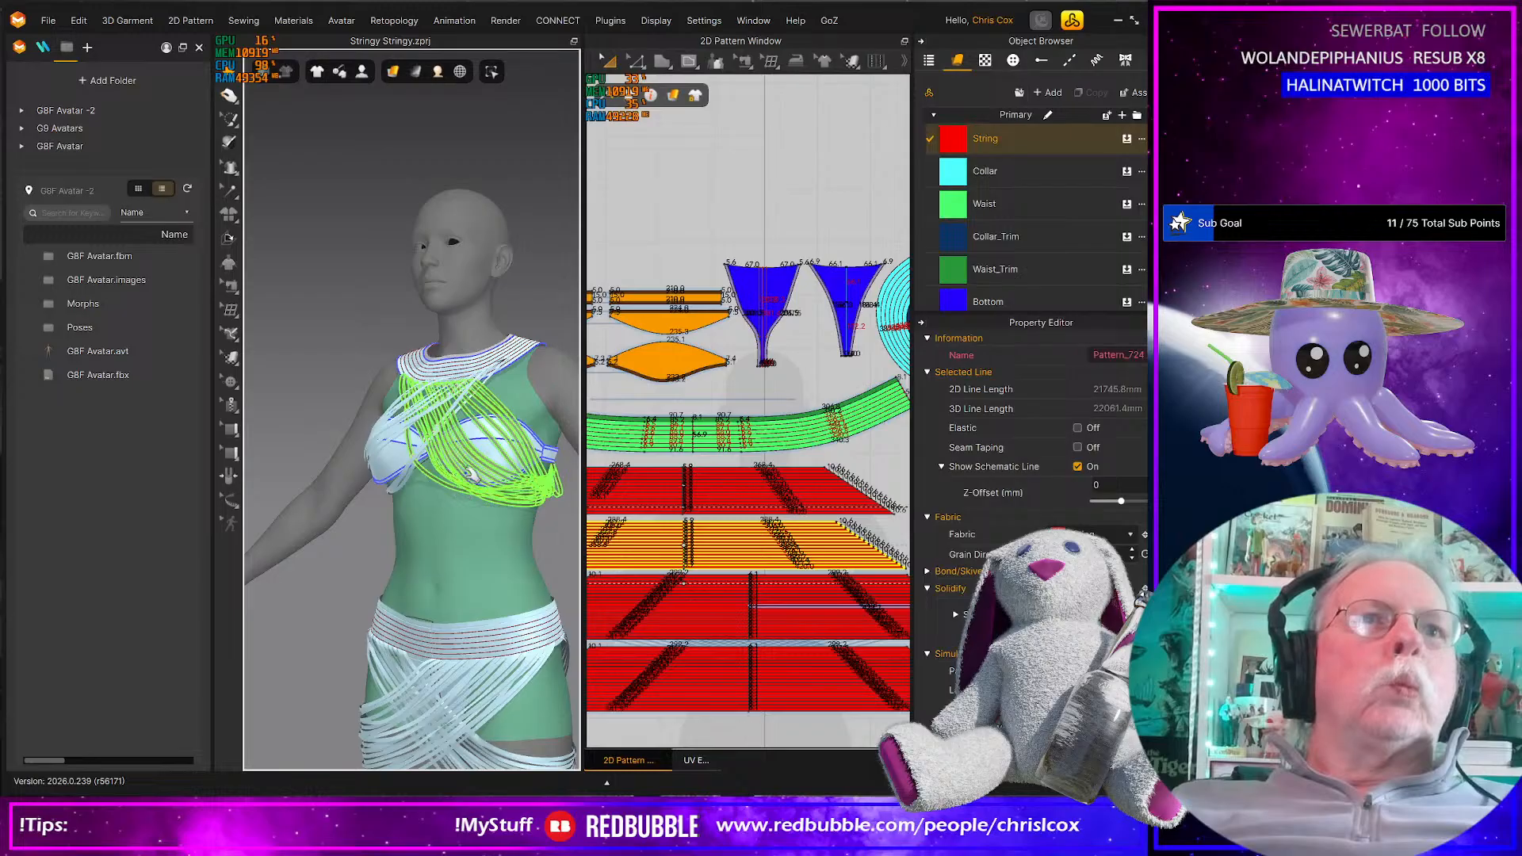
right_click(470, 474)
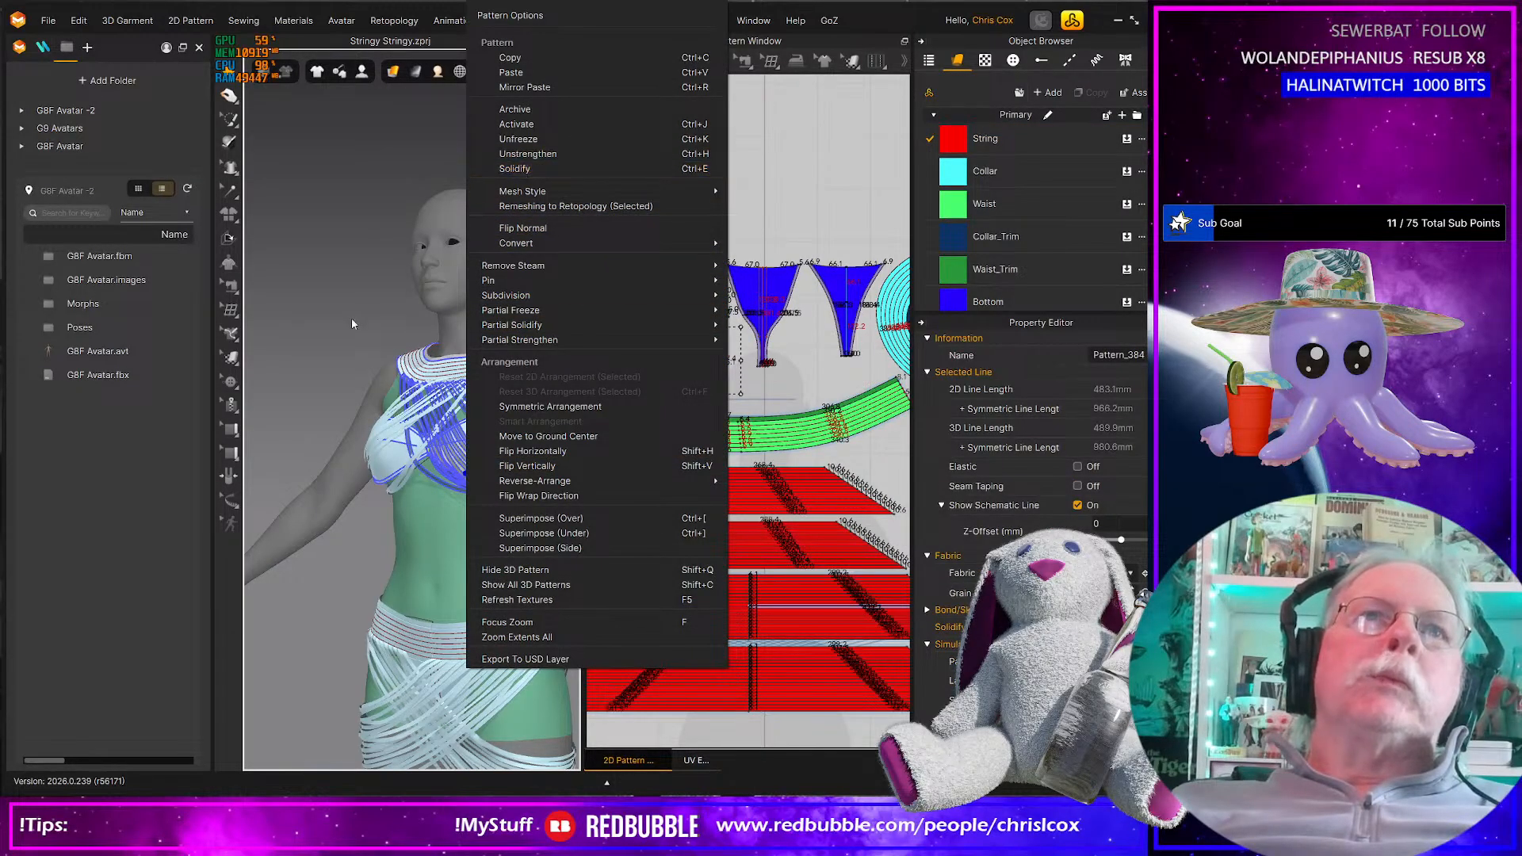
middle_click_drag(444, 380, 348, 340)
middle_click_drag(381, 409, 567, 492)
scroll(567, 492, "down", 3)
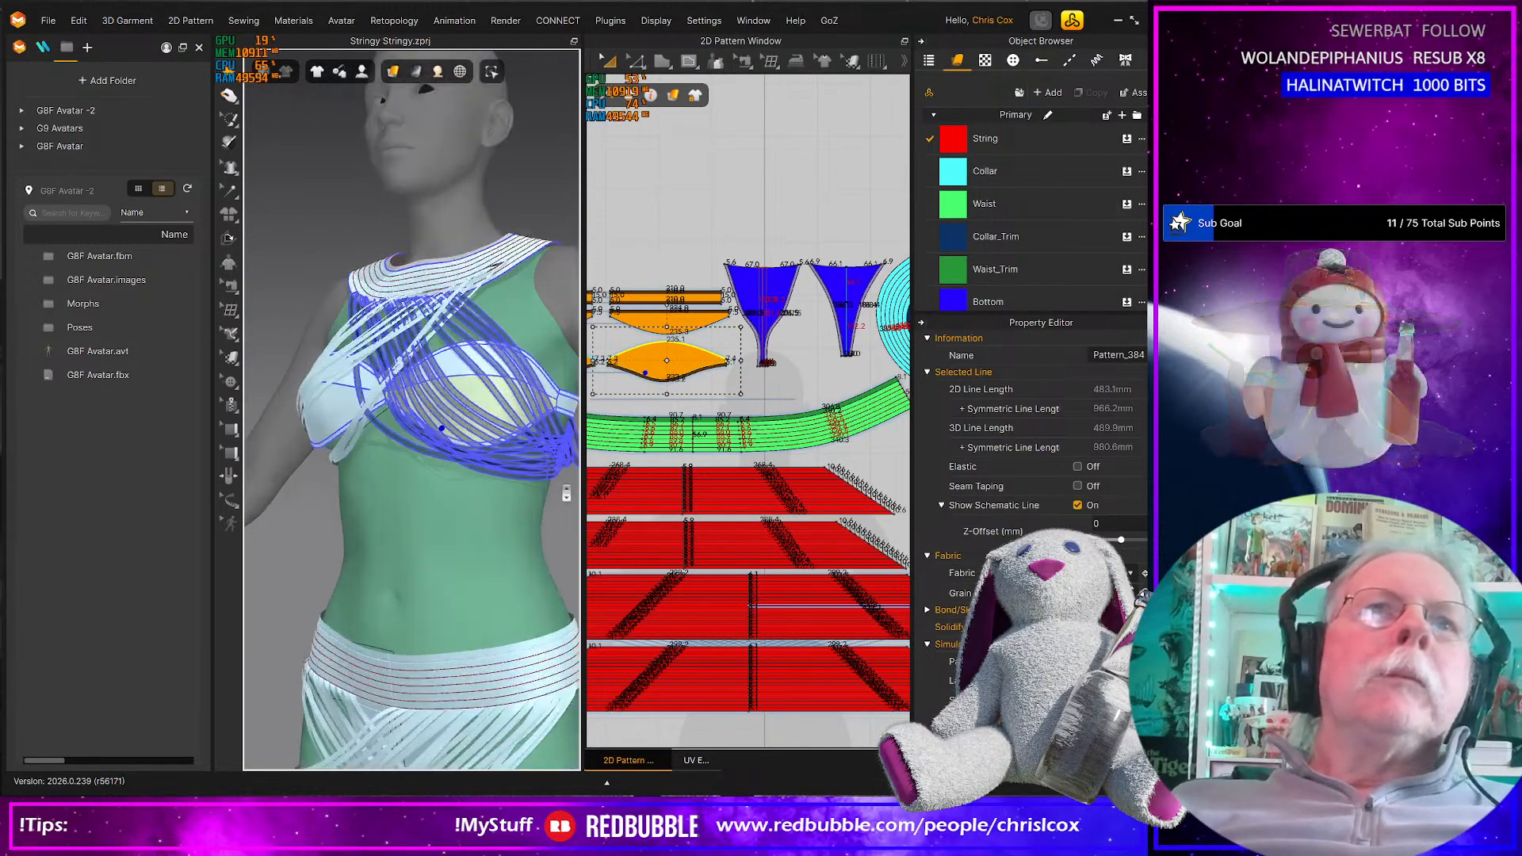
right_click(511, 459)
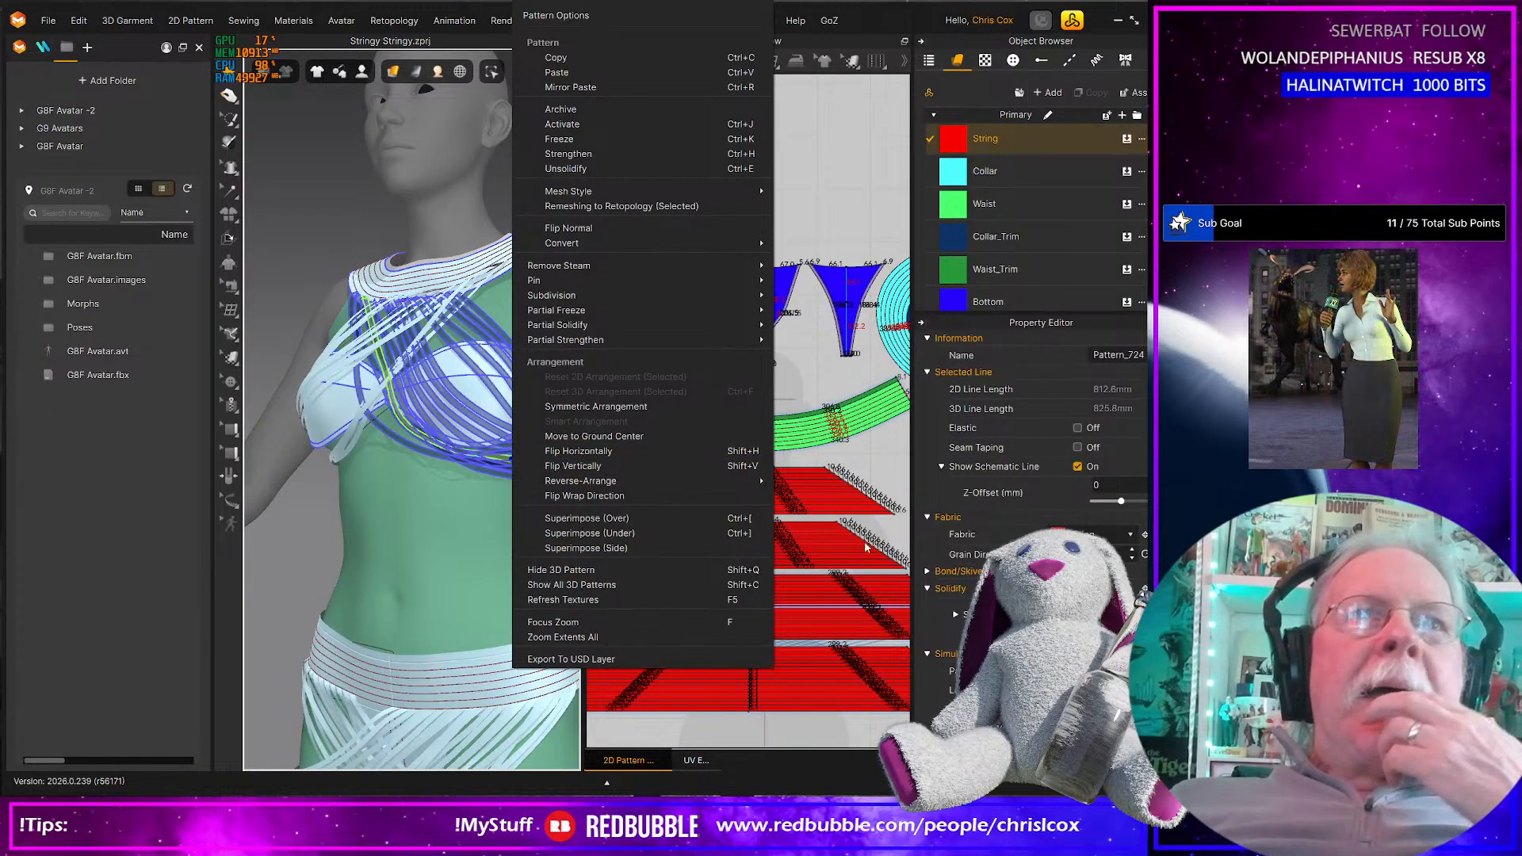
left_click(902, 508)
Select every string of the second row in the 2D patterns, including those the selection box missed, and activate them
scroll(773, 581, "down", 3)
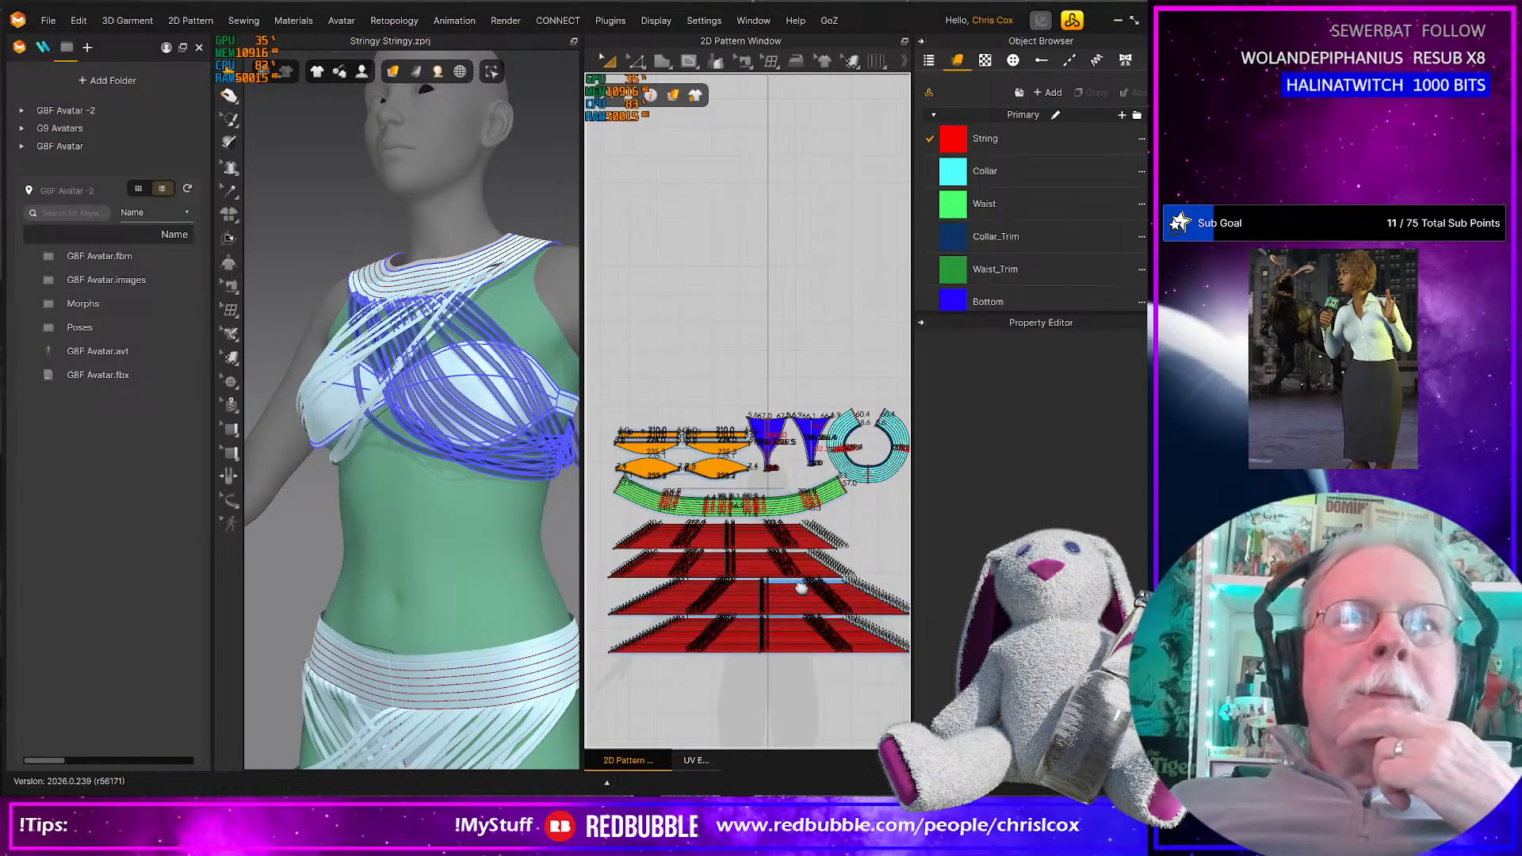
scroll(890, 583, "down", 2)
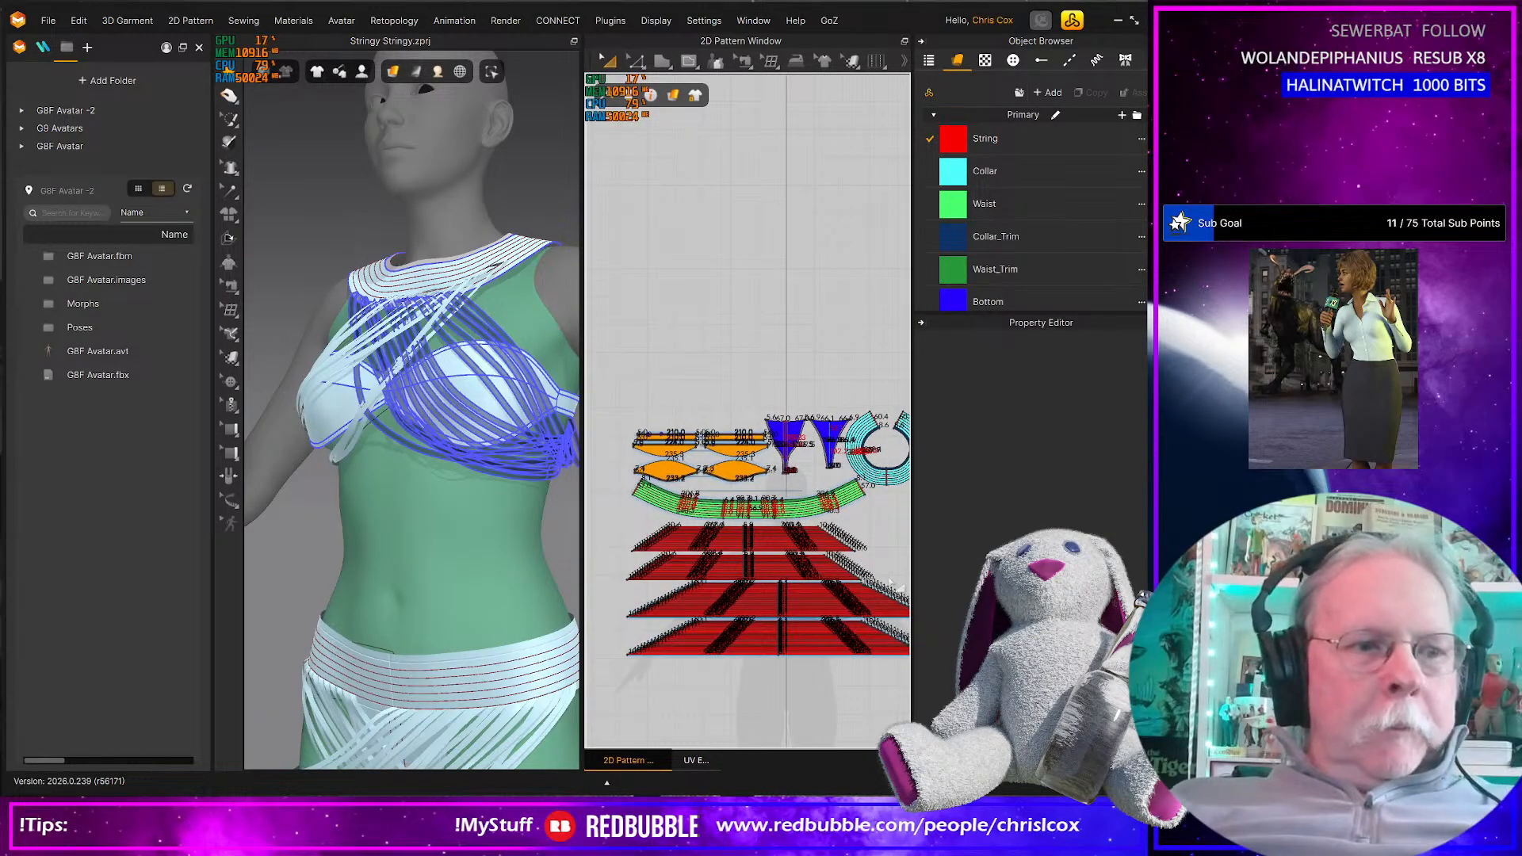
left_click_drag(891, 584, 600, 546)
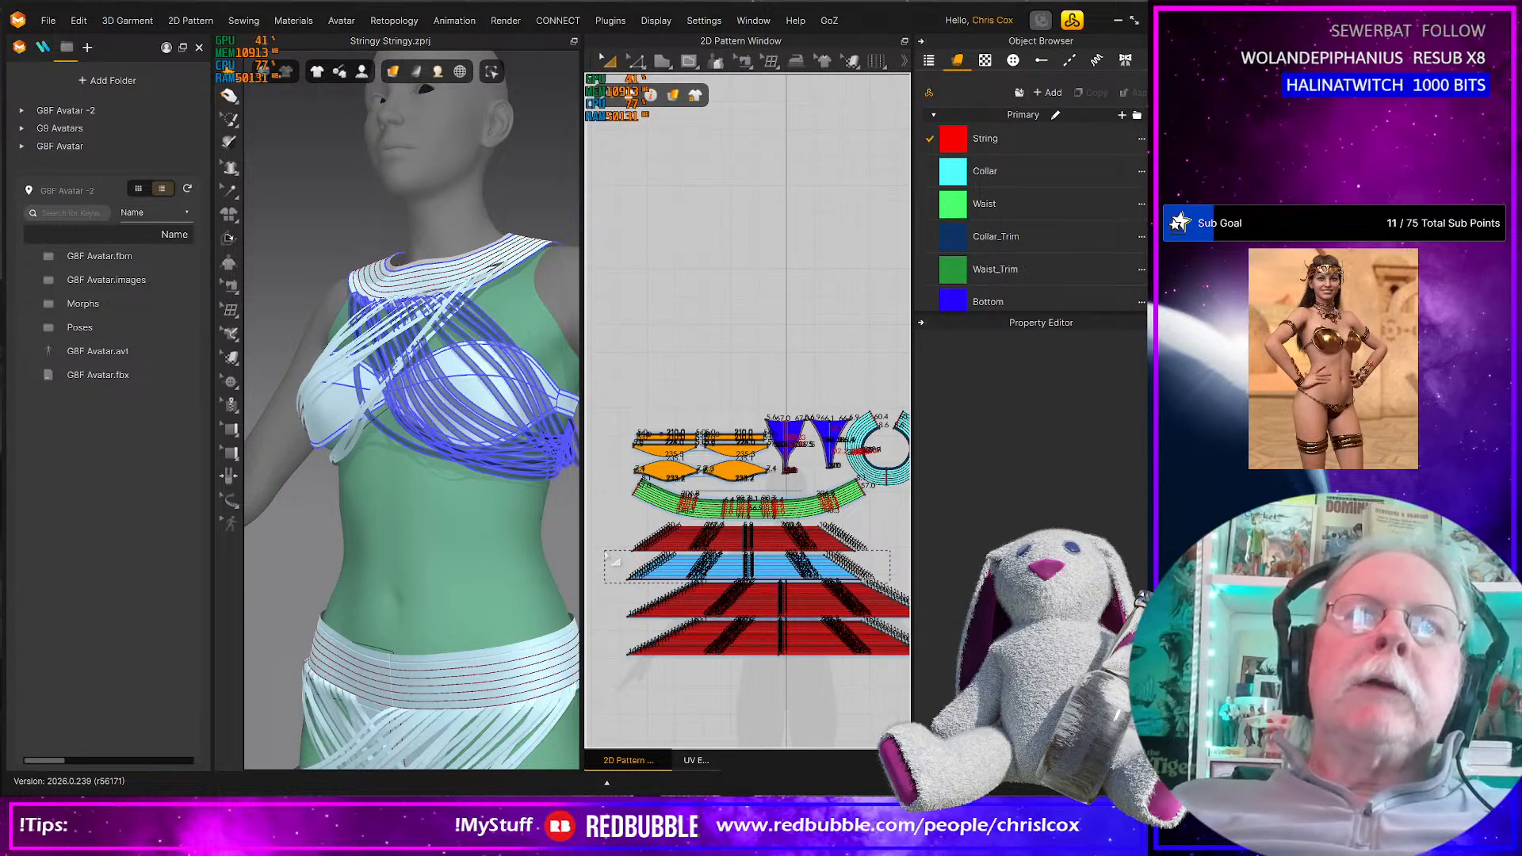
scroll(745, 555, "up", 3)
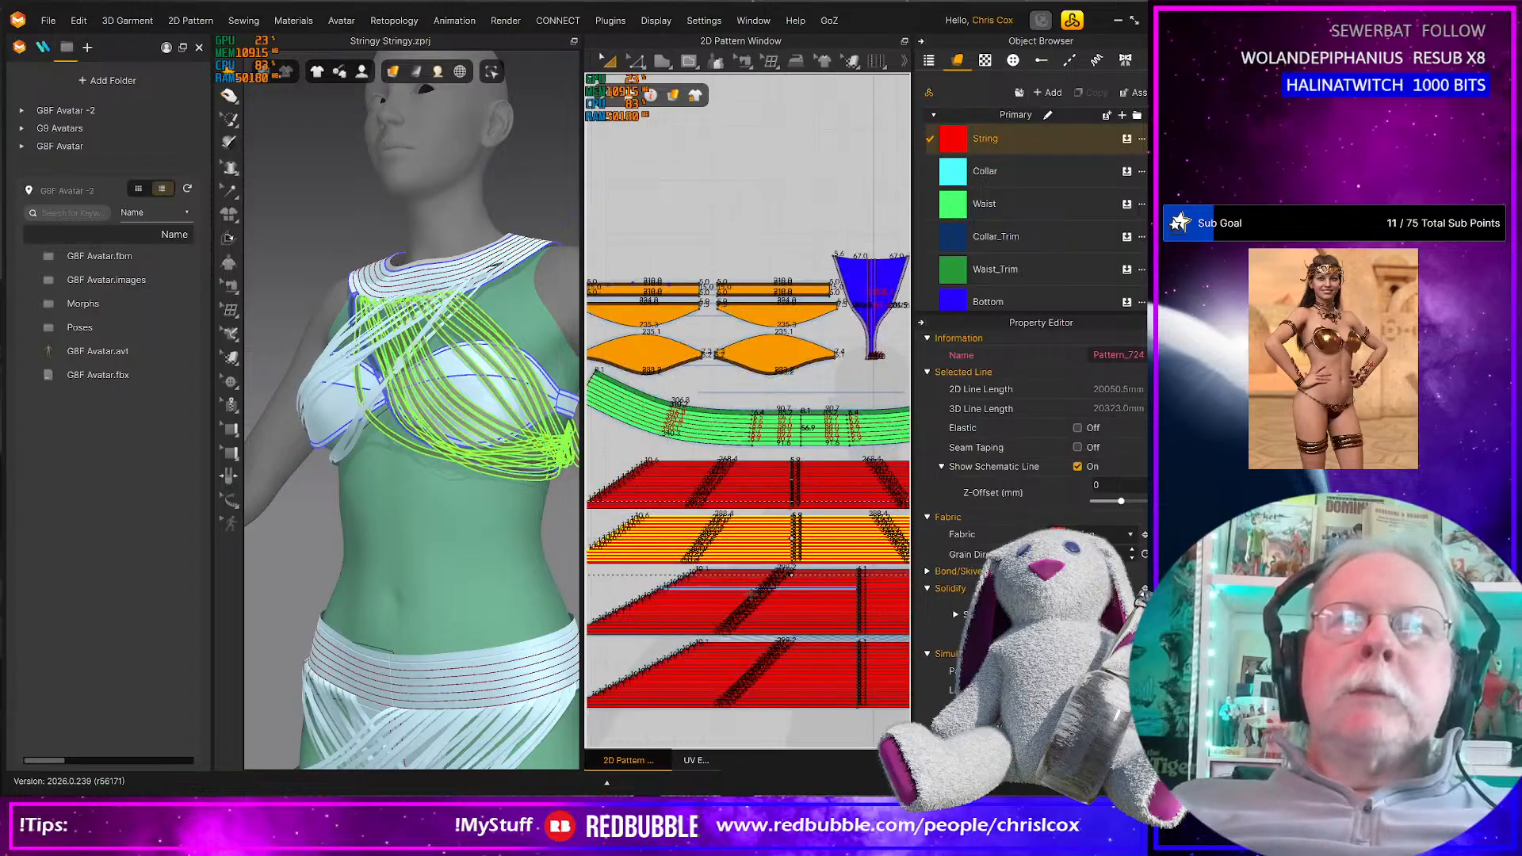
scroll(834, 587, "up", 3)
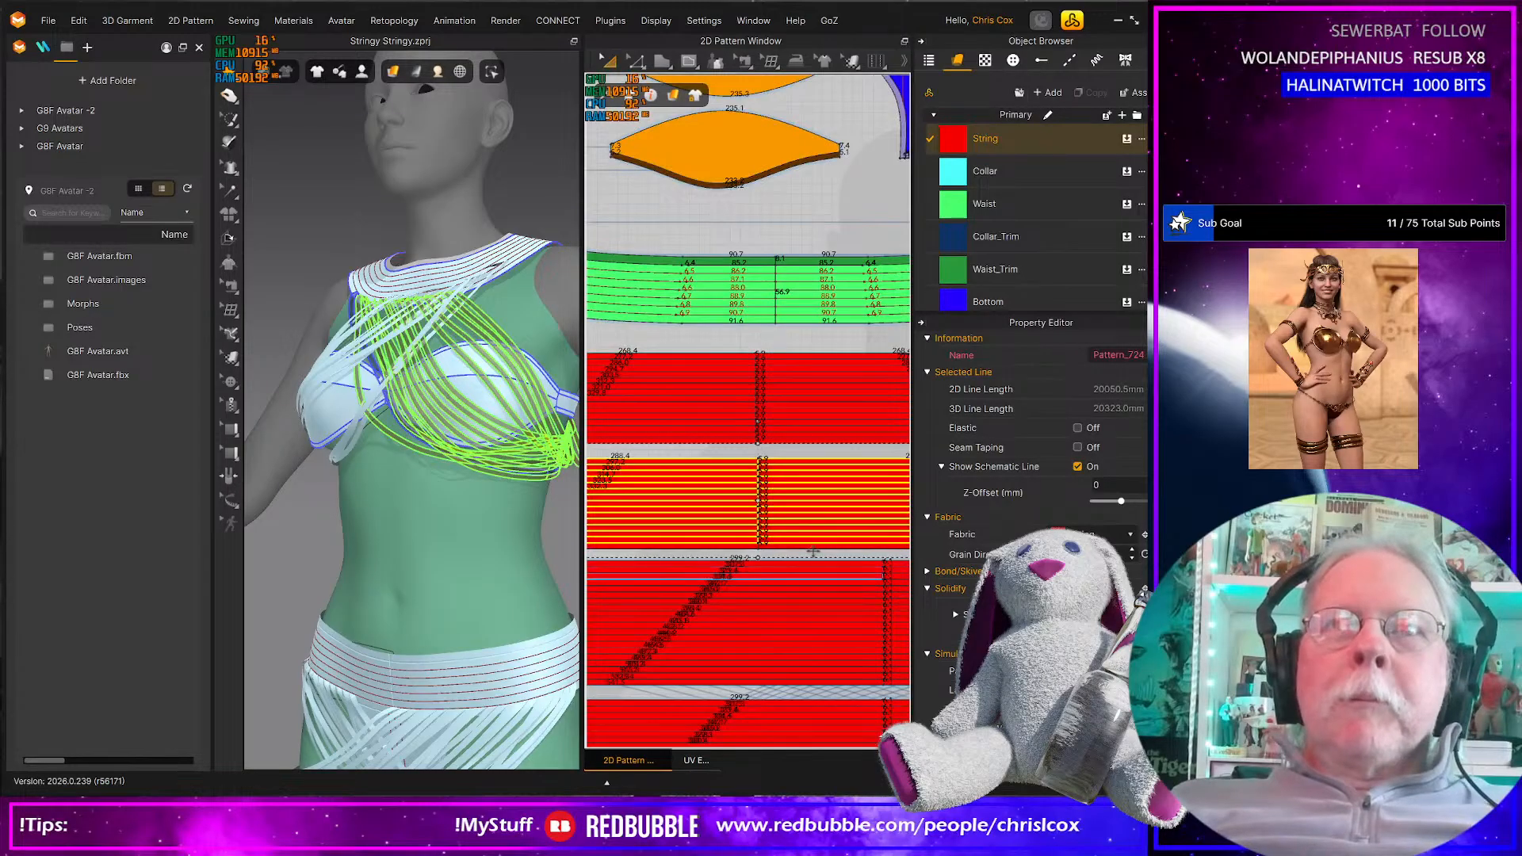
left_click(777, 548, "shift")
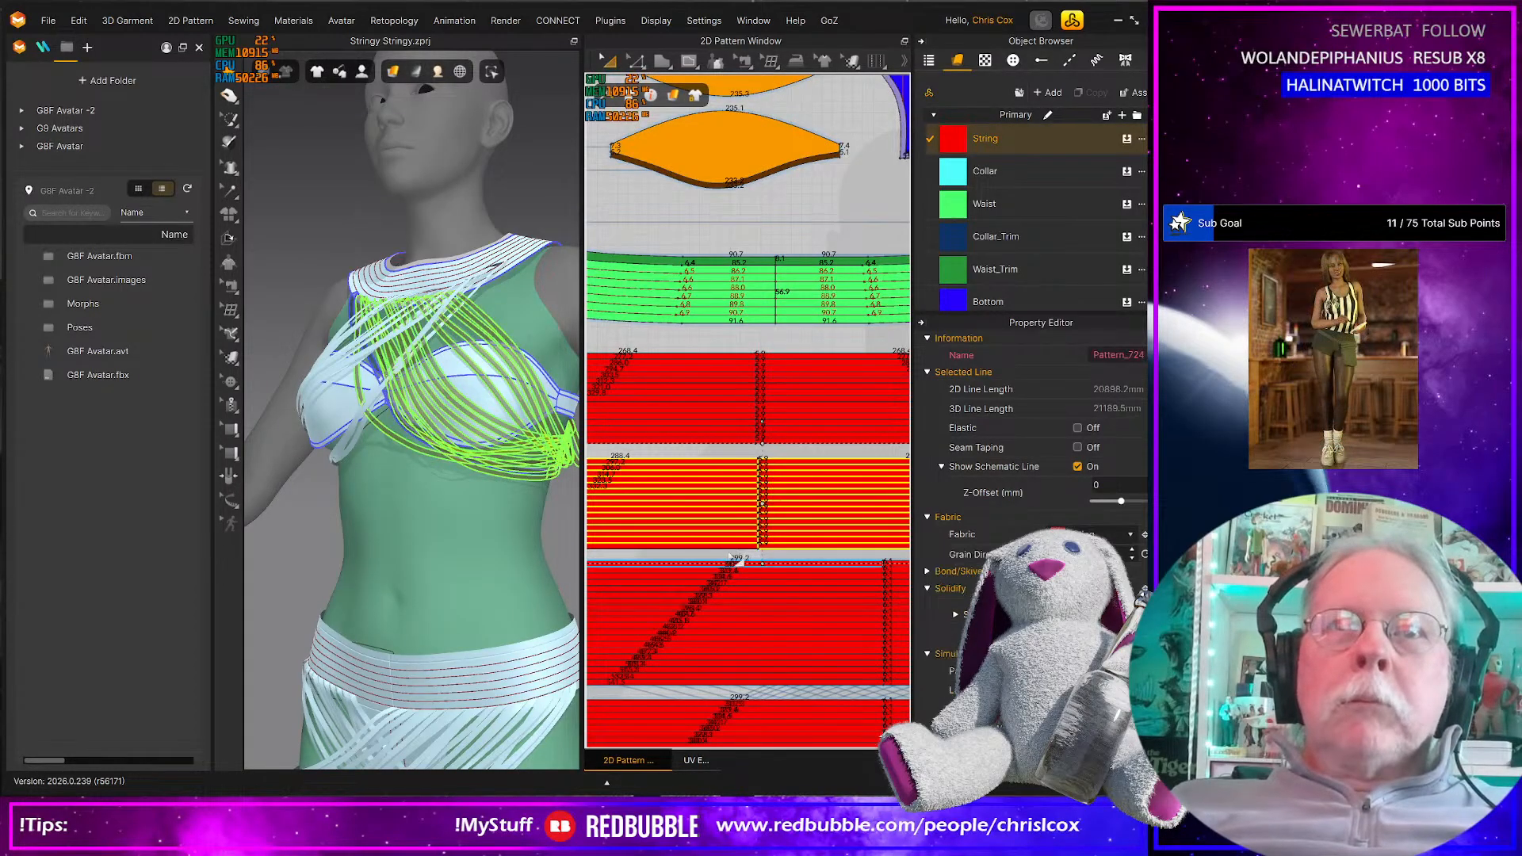
left_click(727, 550, "shift")
right_click(726, 551)
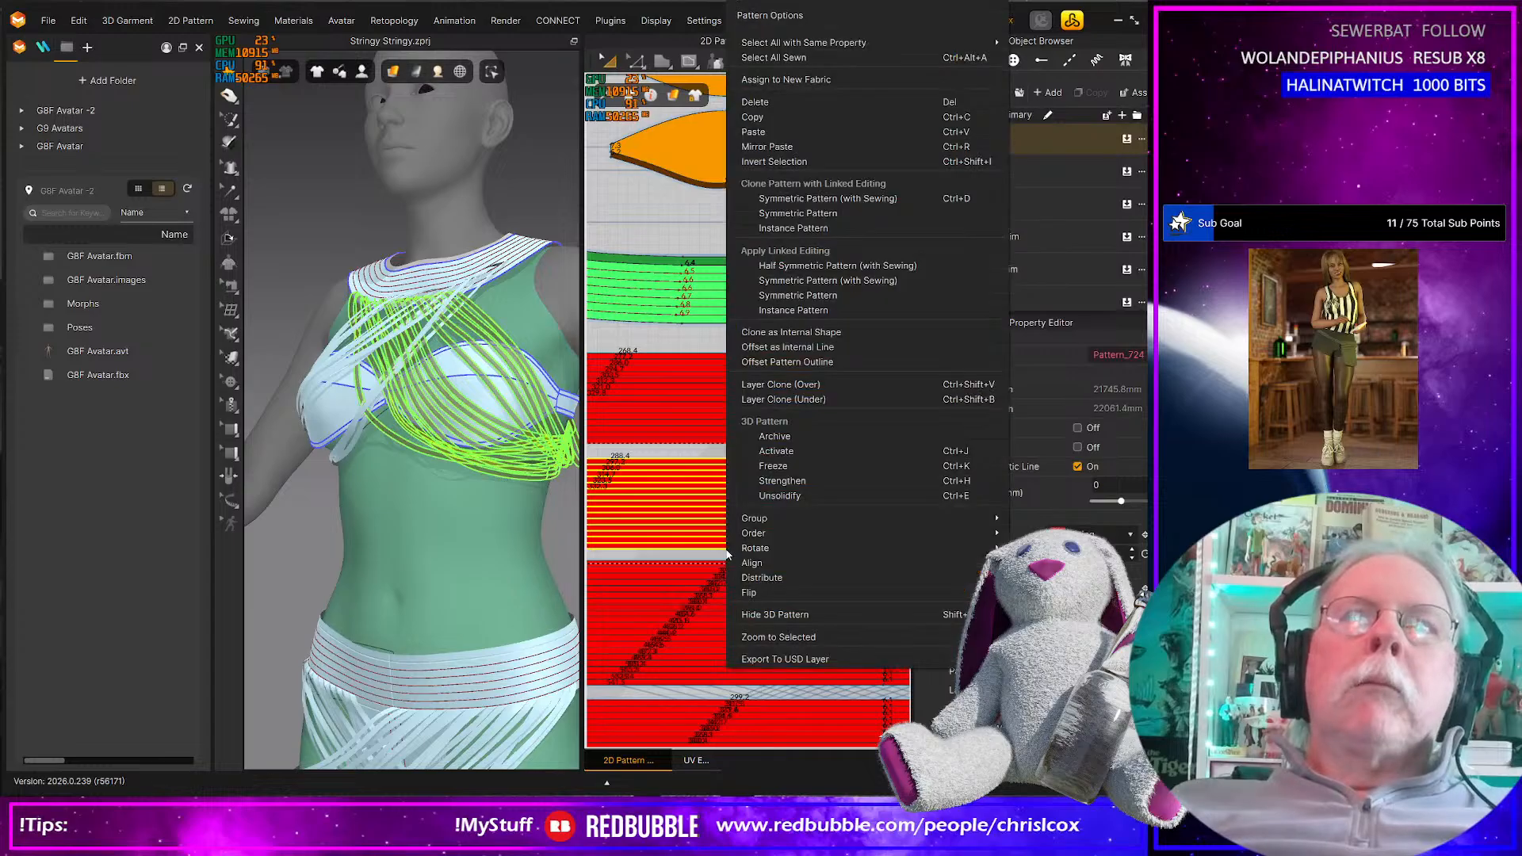
left_click(776, 451)
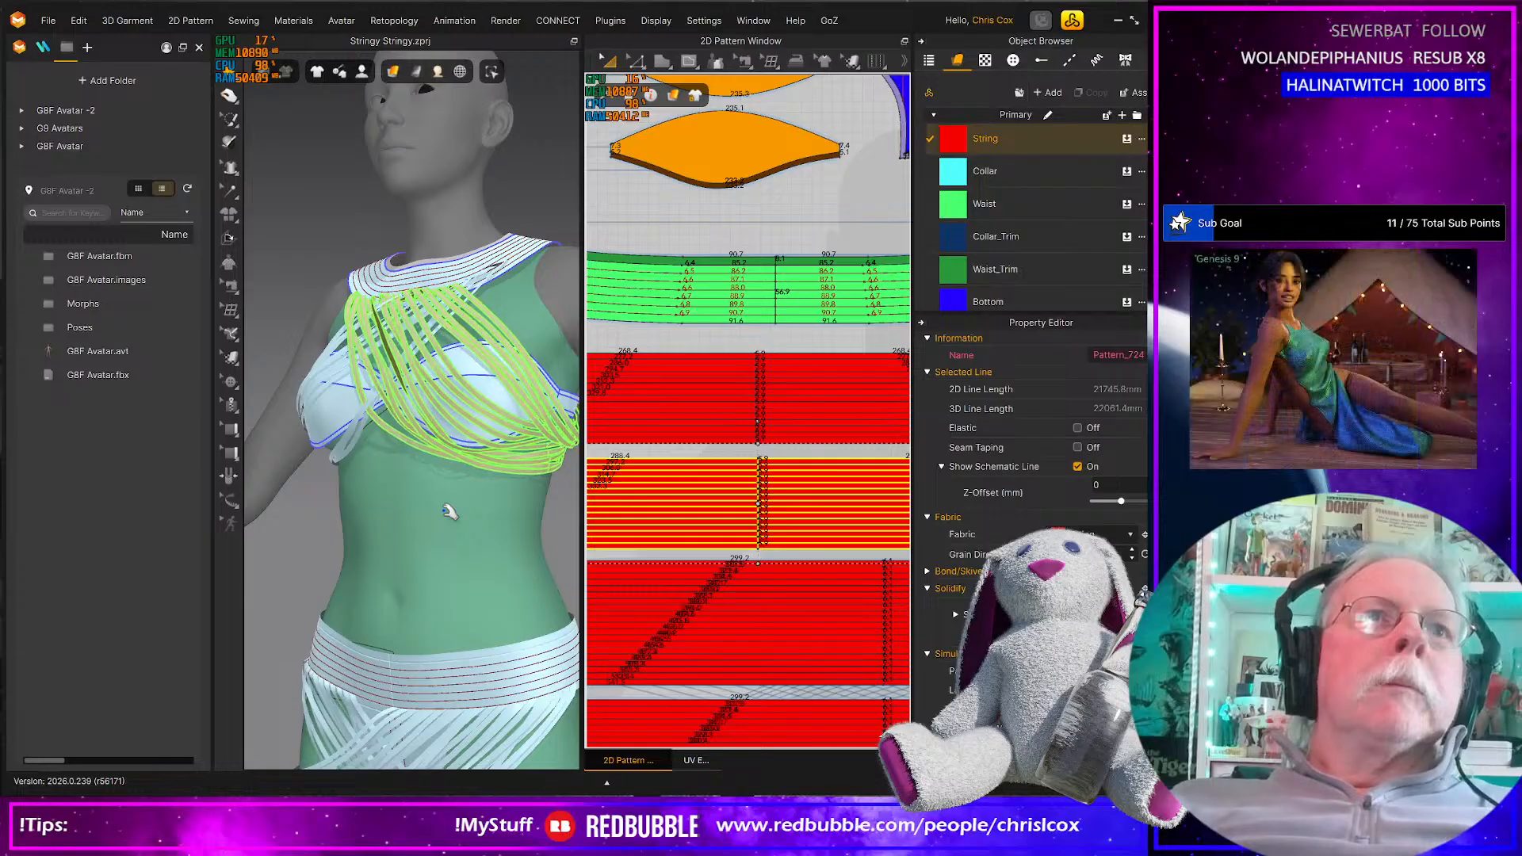
Run the simulation on the second row of strings, stop it, and unsolidify them
key("space")
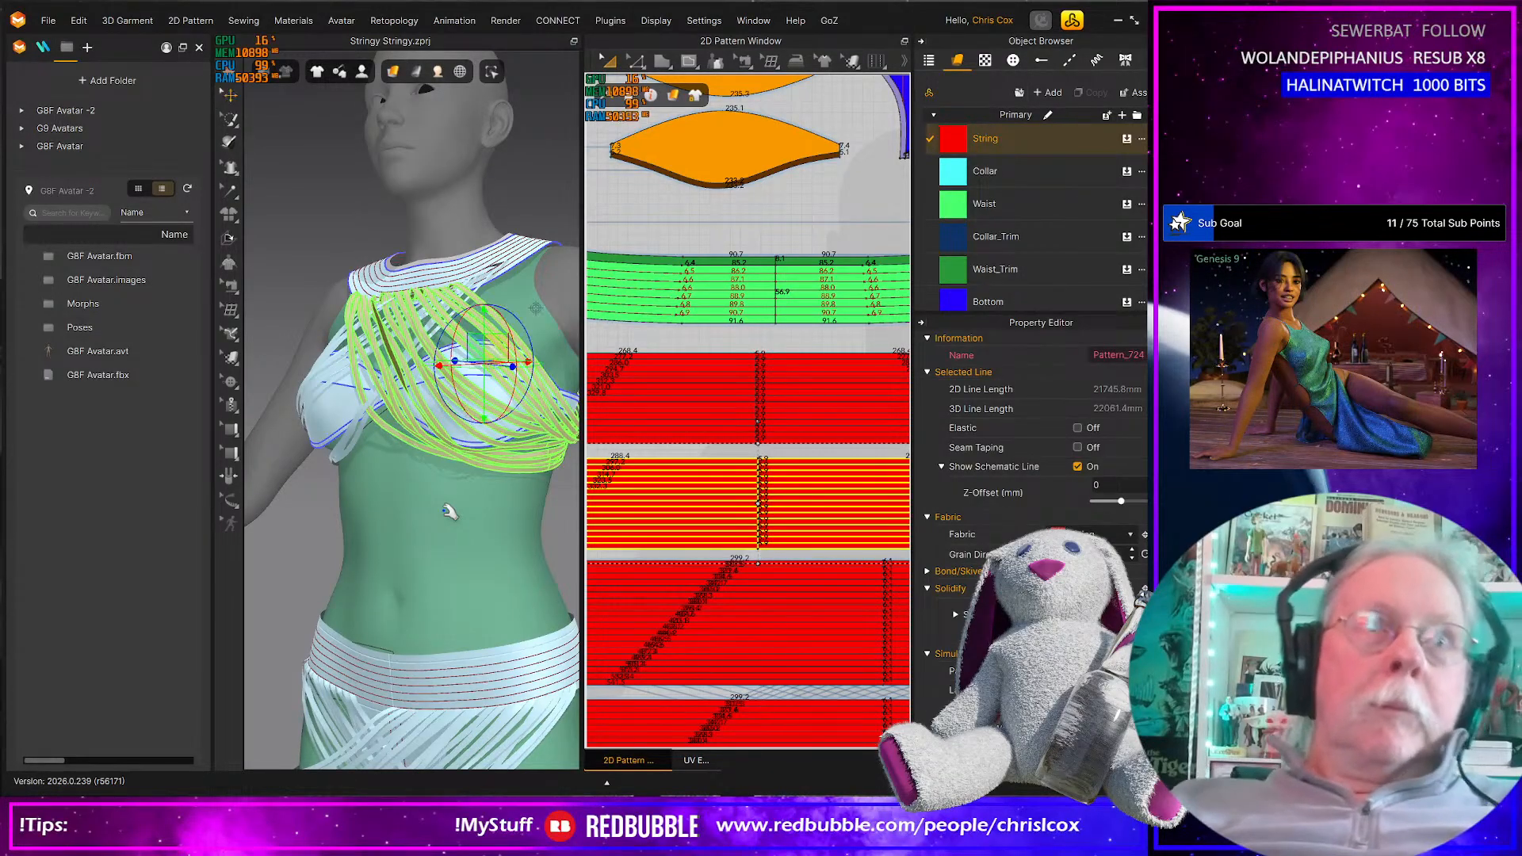
right_click(474, 403)
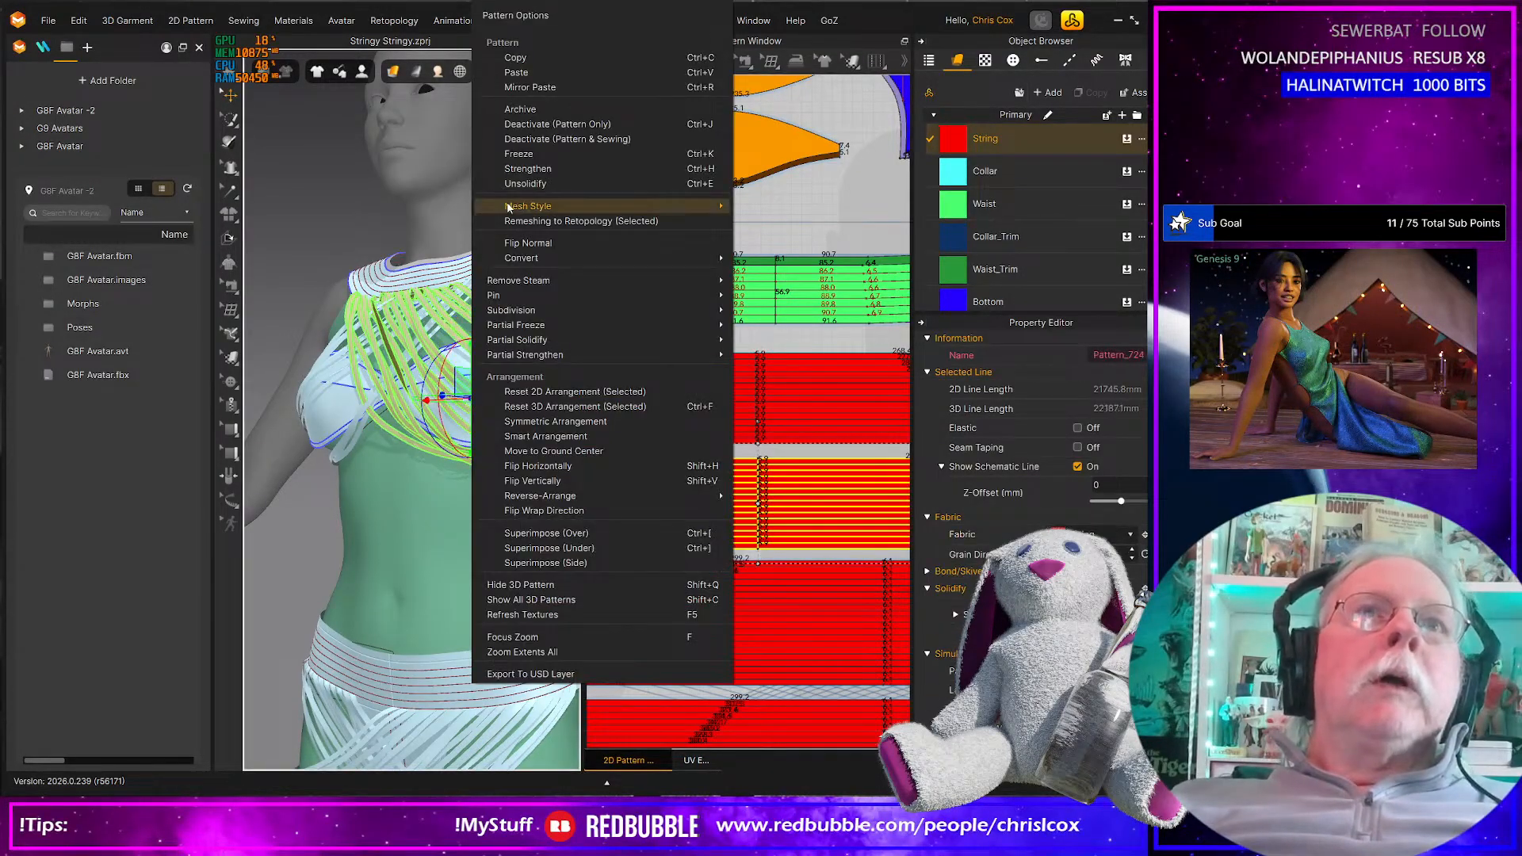
left_click(531, 187)
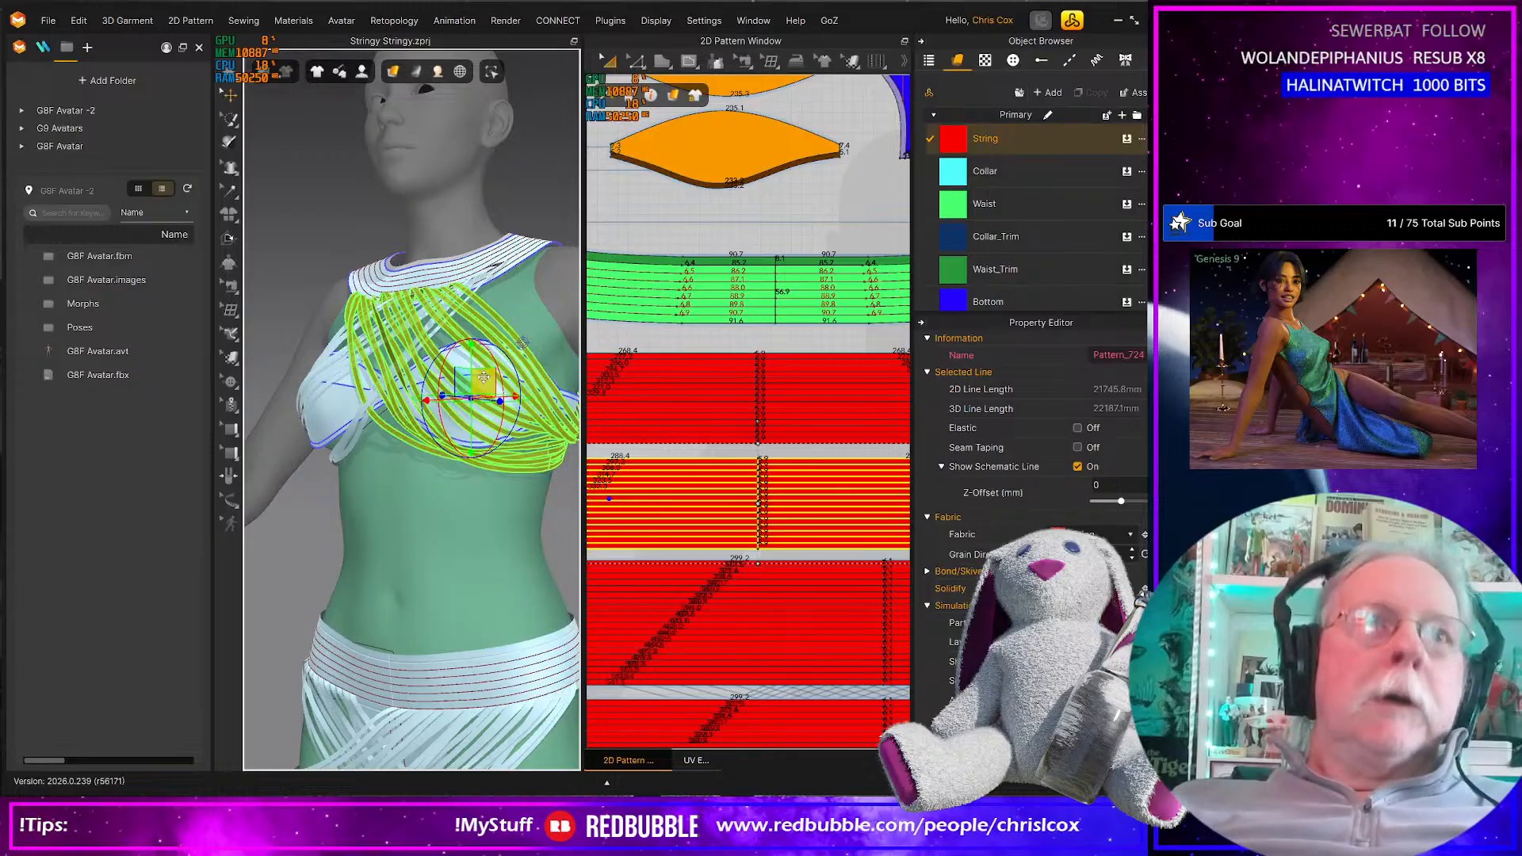
key("ctrl+z")
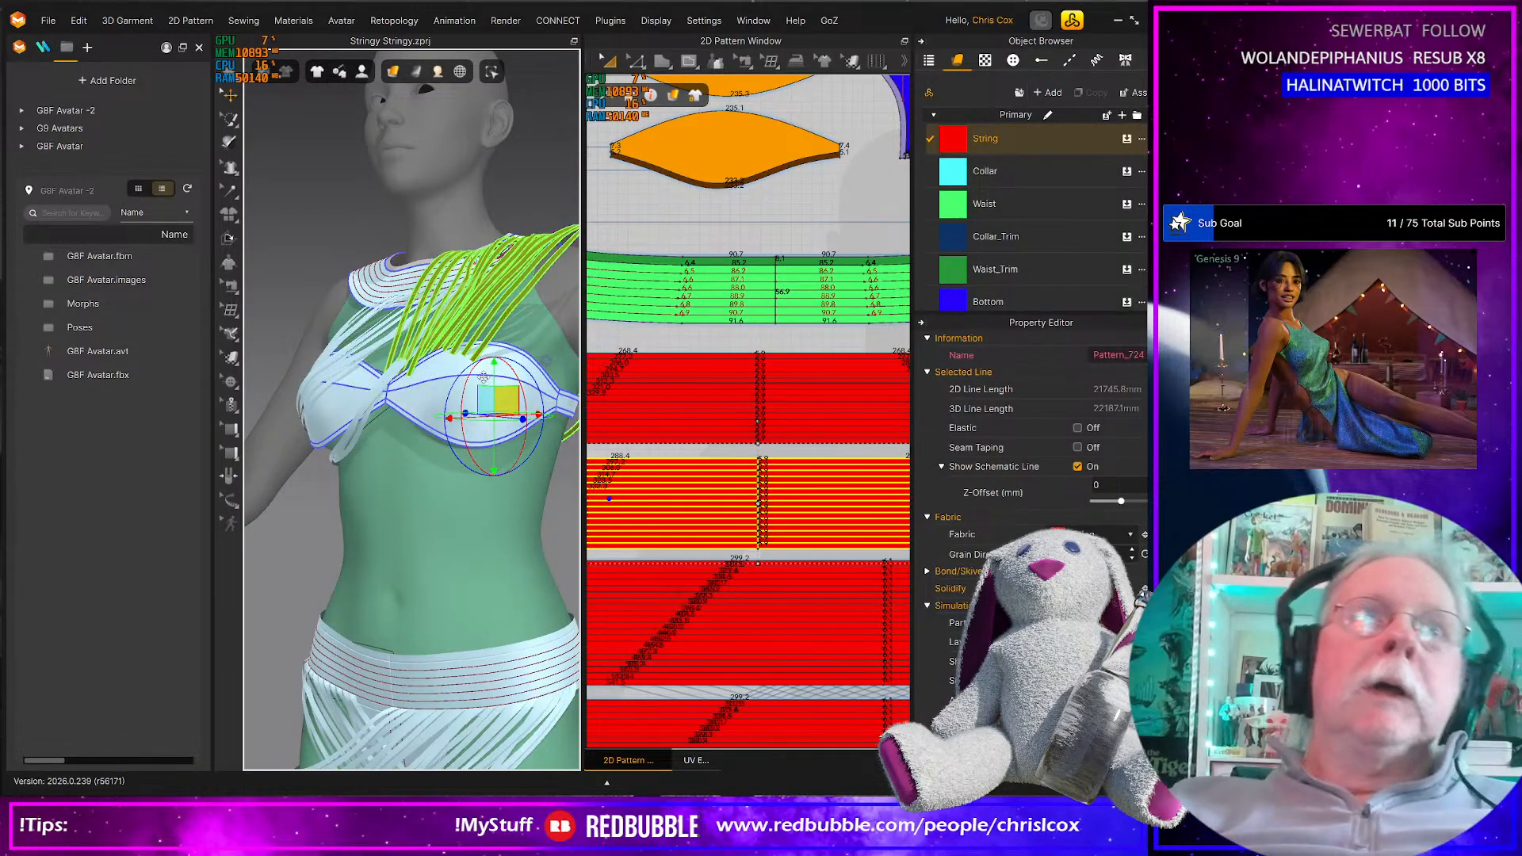
key("ctrl+y")
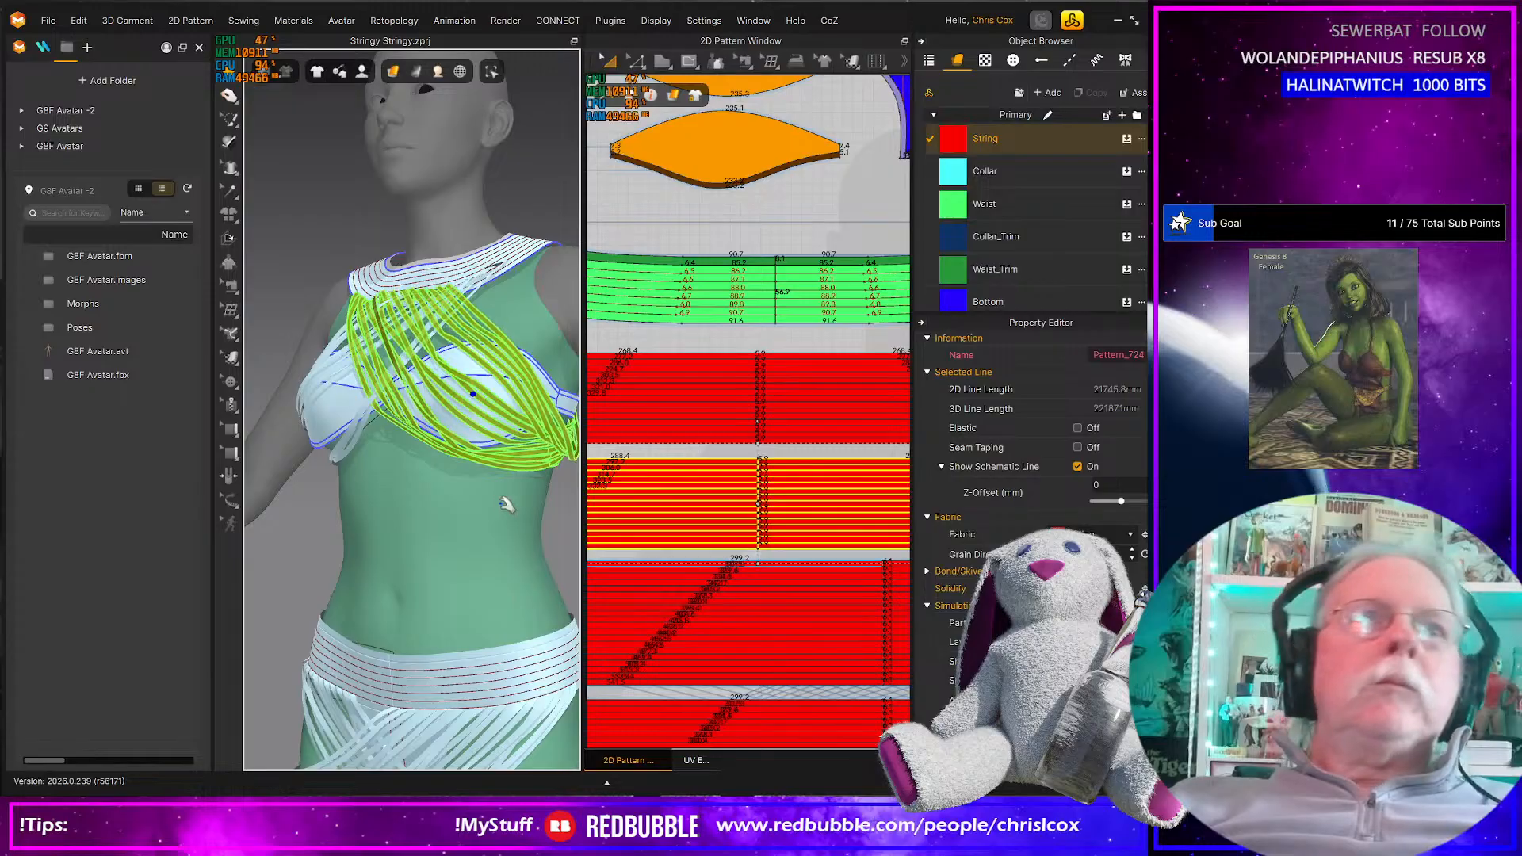
Examine from several angles how the simulated second row of strings drapes over the bandeau cup
right_click_drag(492, 508, 382, 438)
scroll(362, 418, "up", 4)
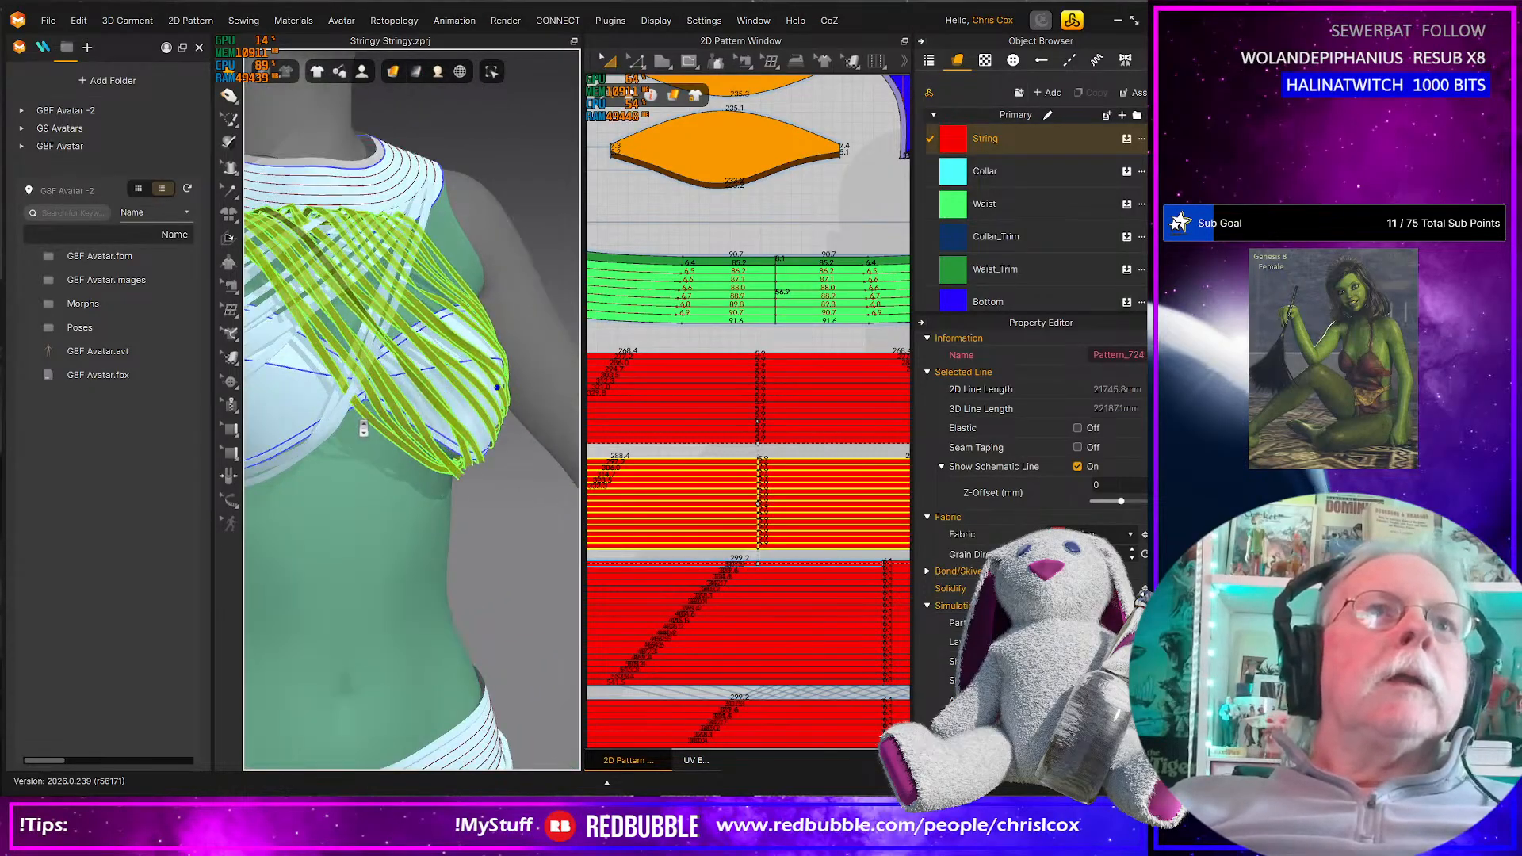
right_click_drag(451, 442, 389, 416)
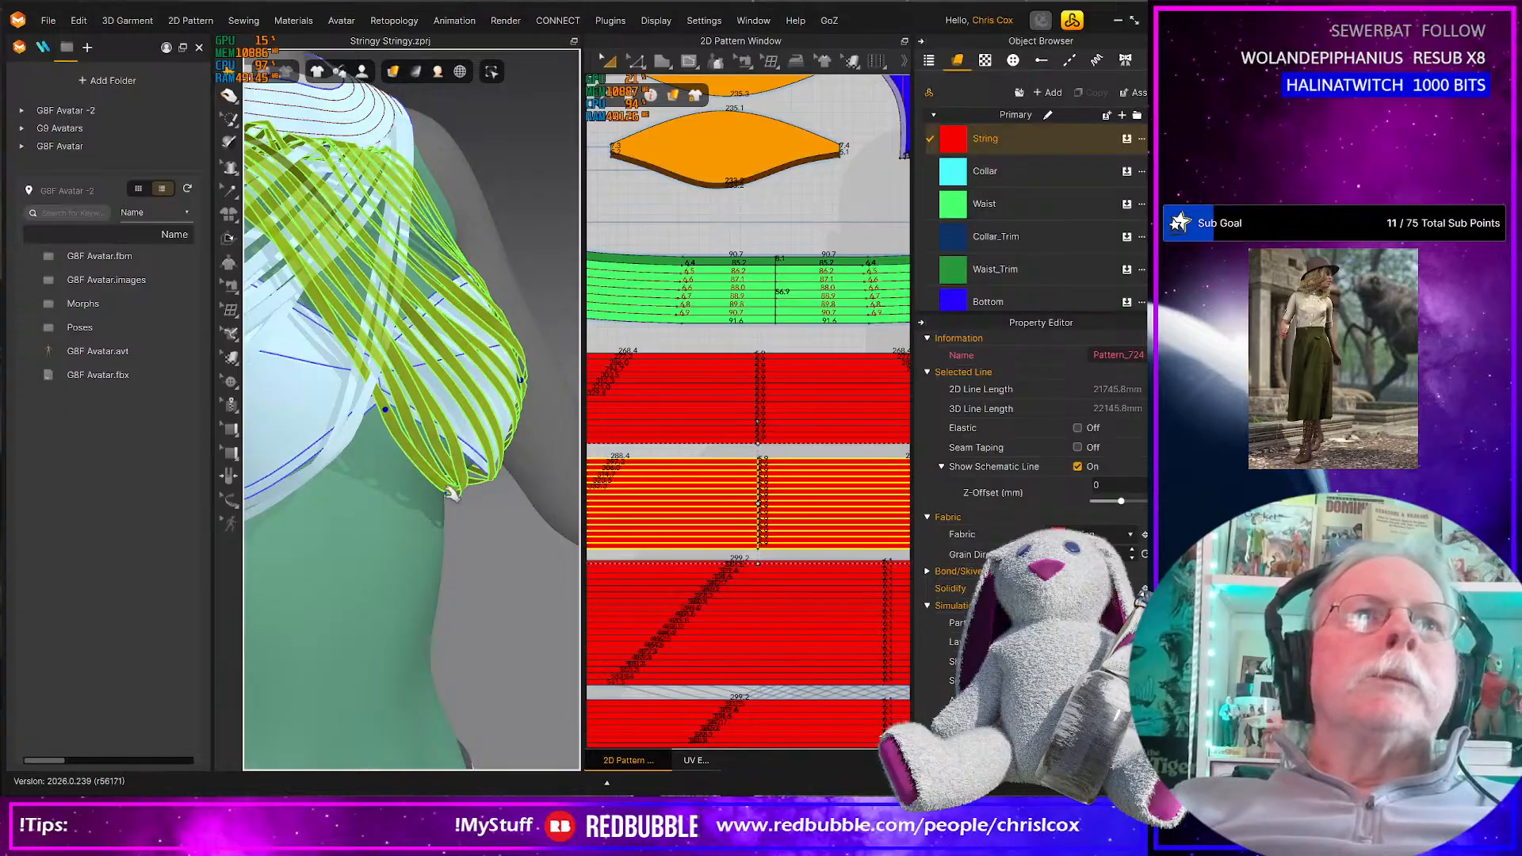
right_click_drag(432, 498, 470, 432)
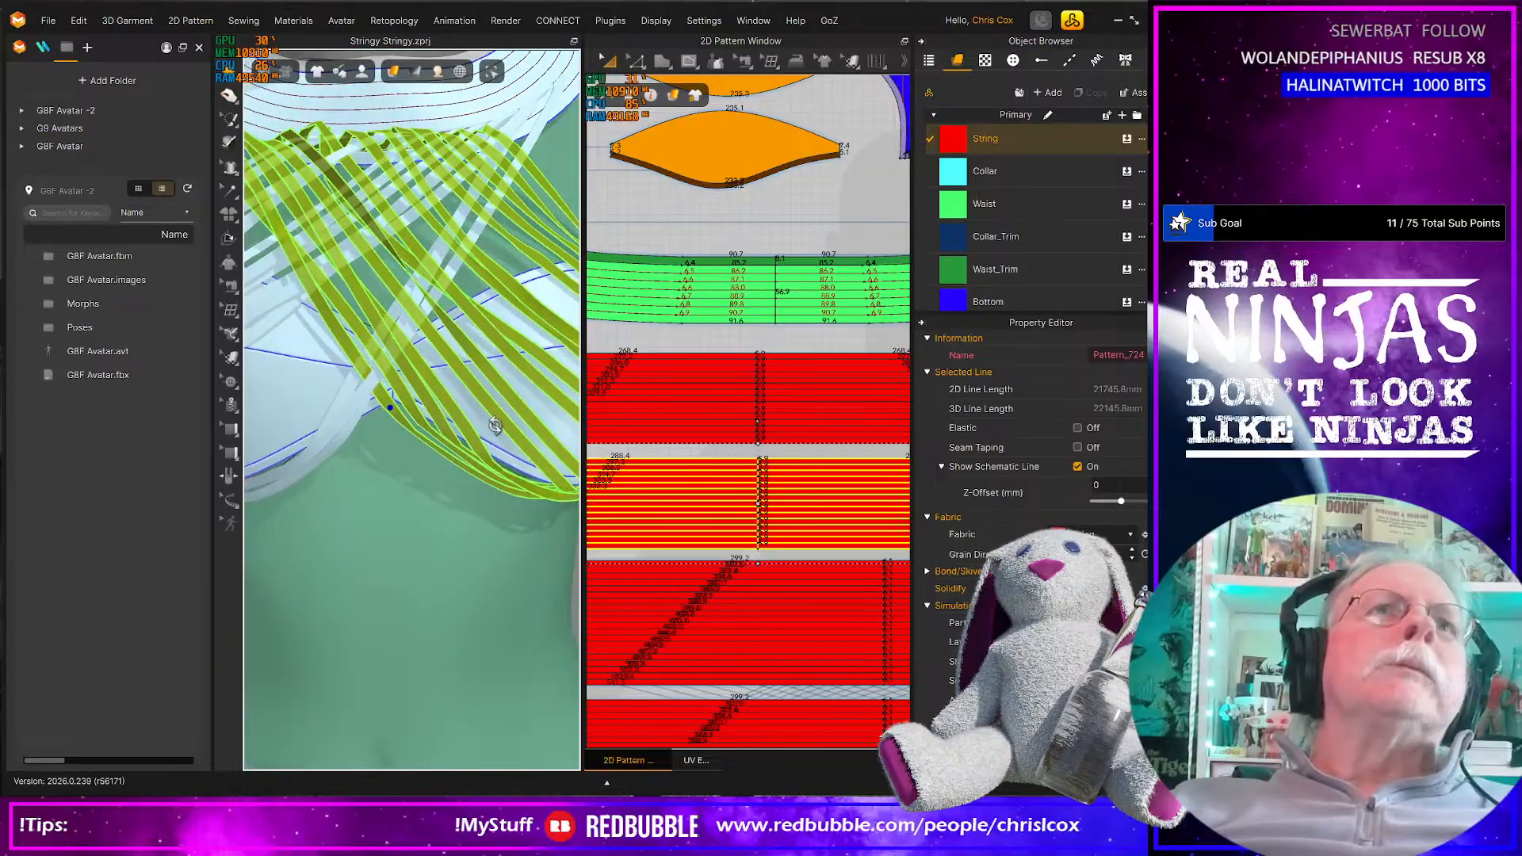
scroll(677, 511, "down", 3)
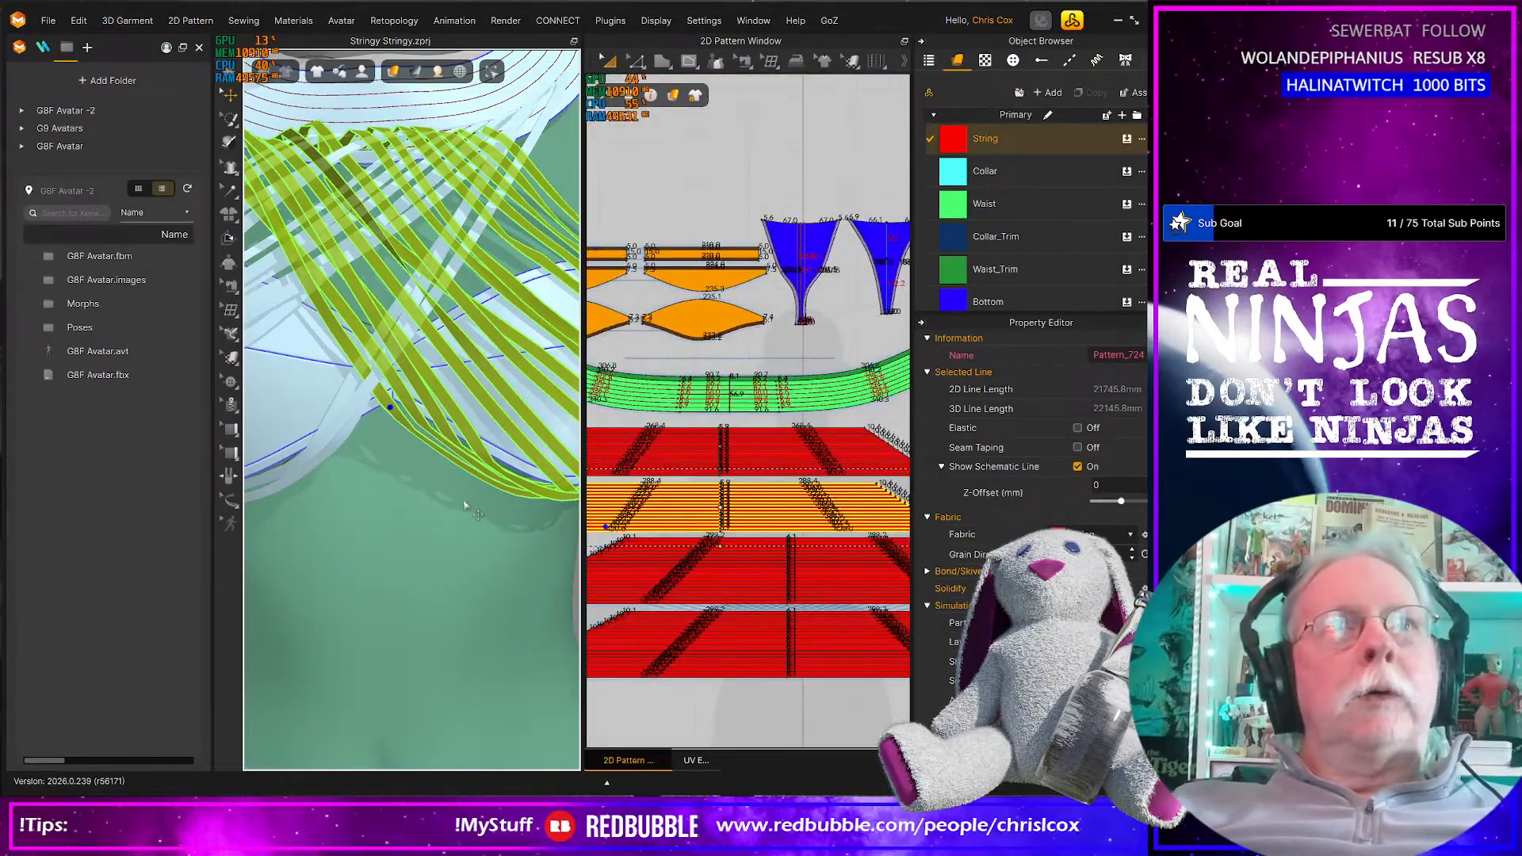
scroll(421, 497, "down", 3)
right_click_drag(403, 446, 402, 469)
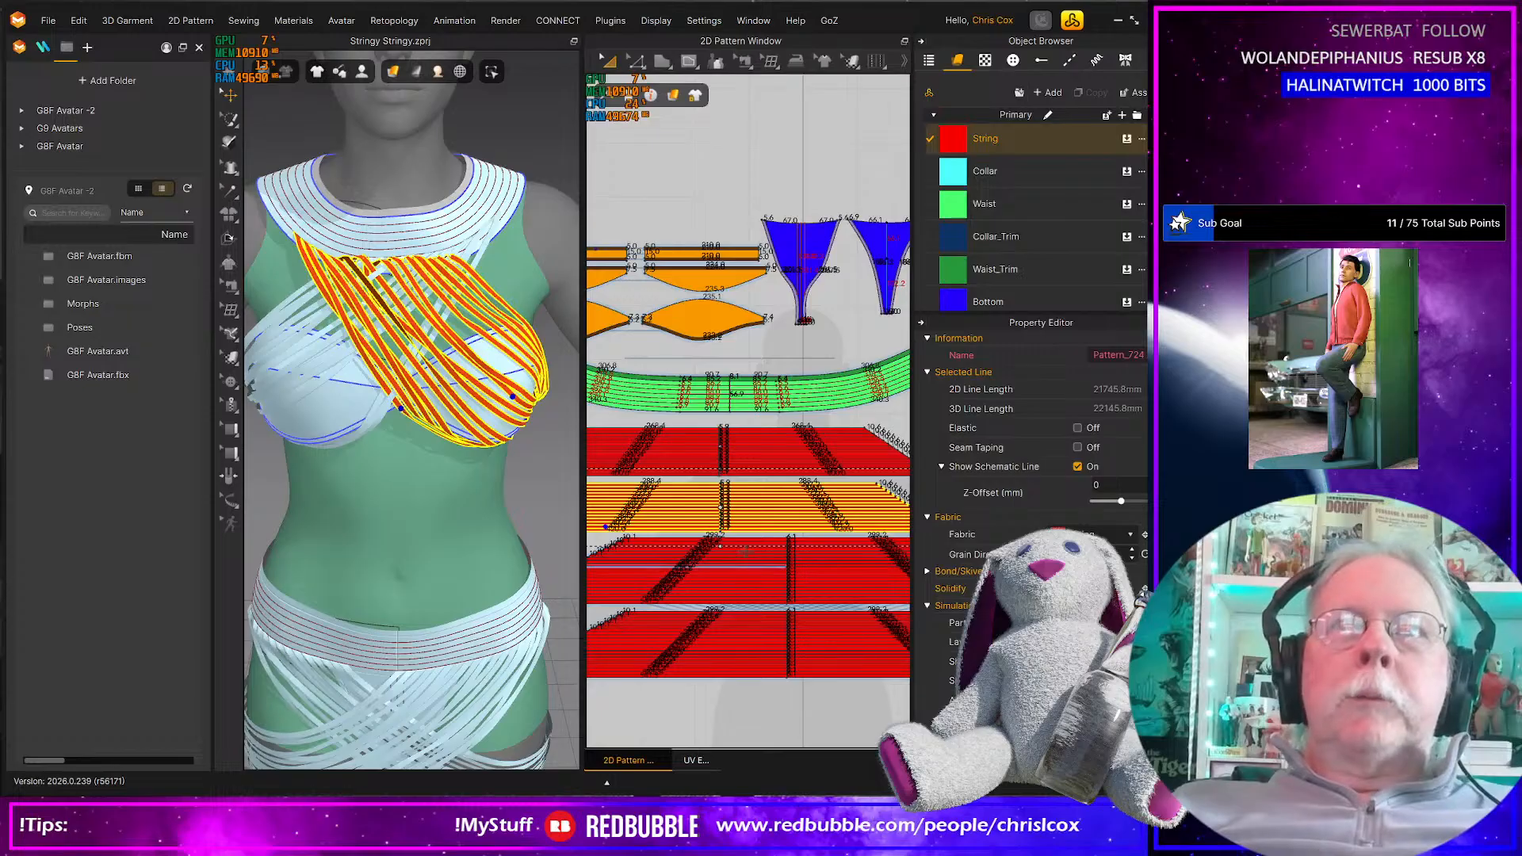
Select every string of the top row in the 2D patterns, including the lowest ones missed by the selection box
scroll(752, 542, "down", 3)
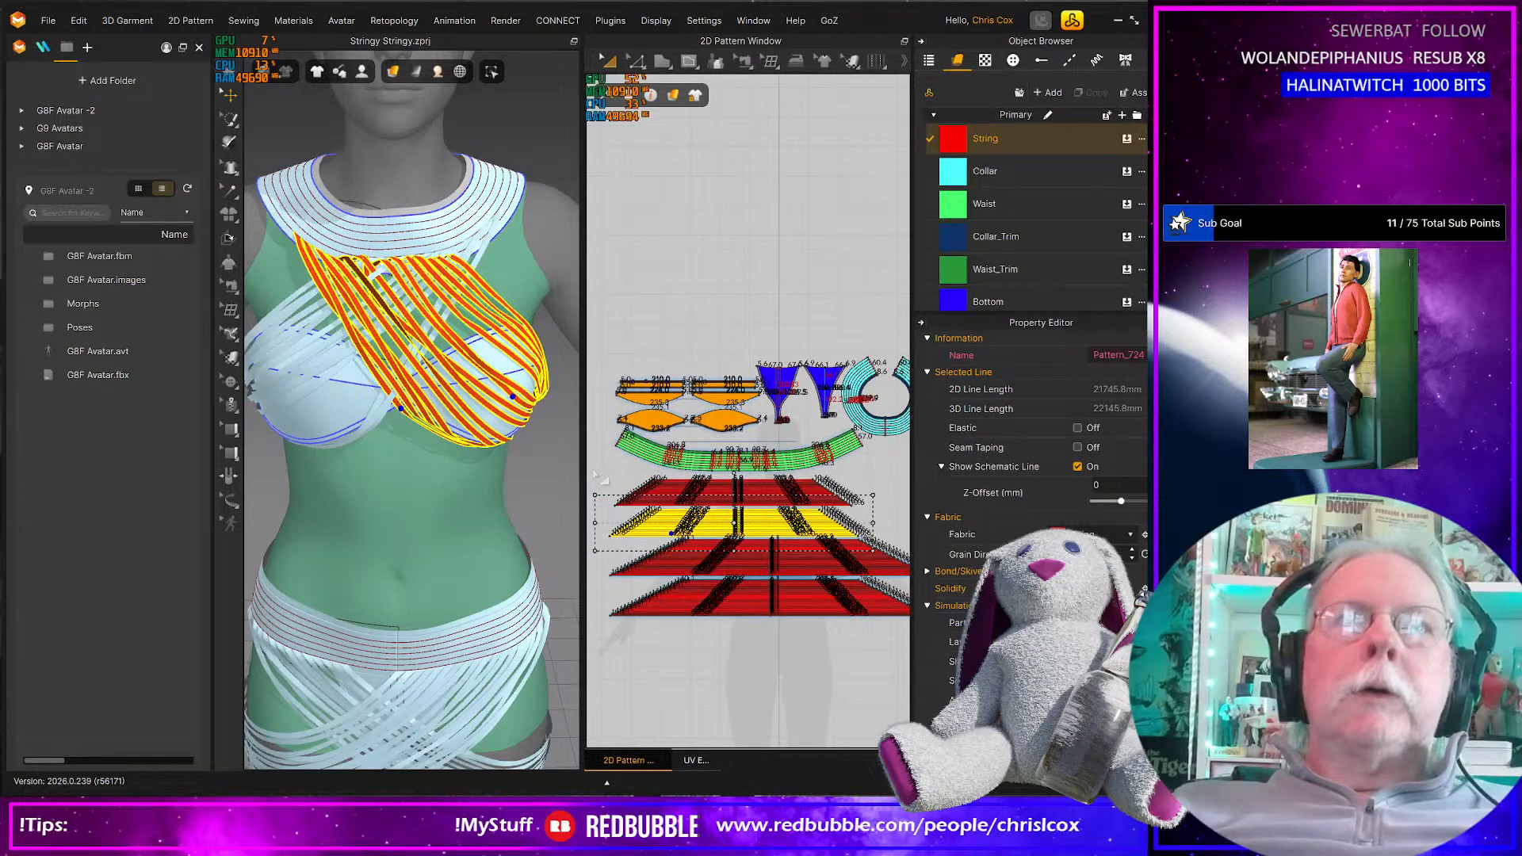
left_click_drag(598, 464, 881, 513)
scroll(881, 514, "up", 4)
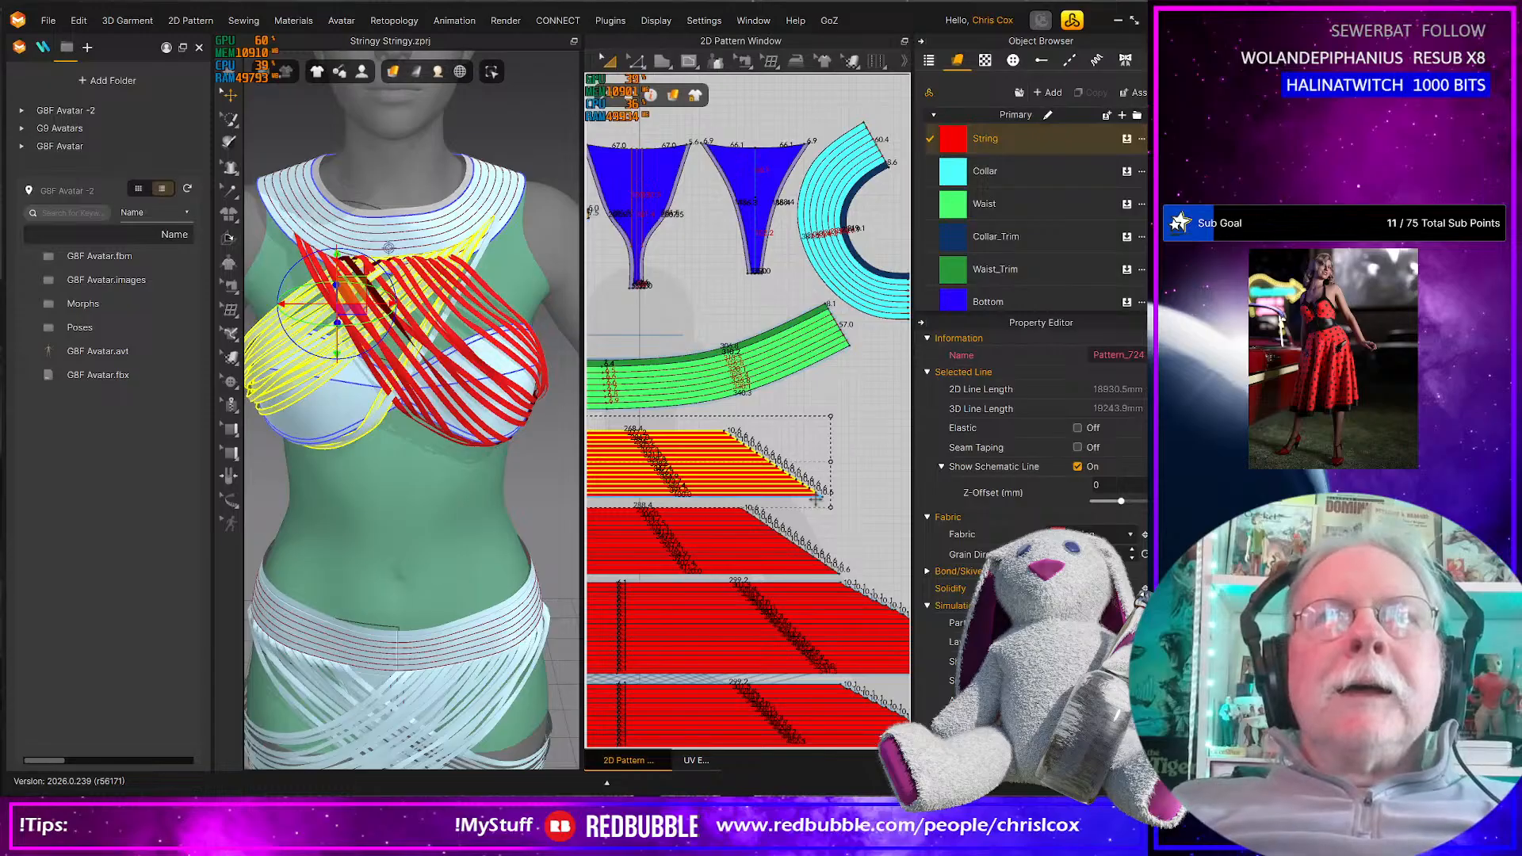
middle_click_drag(816, 498, 1070, 508)
left_click(789, 505, "shift")
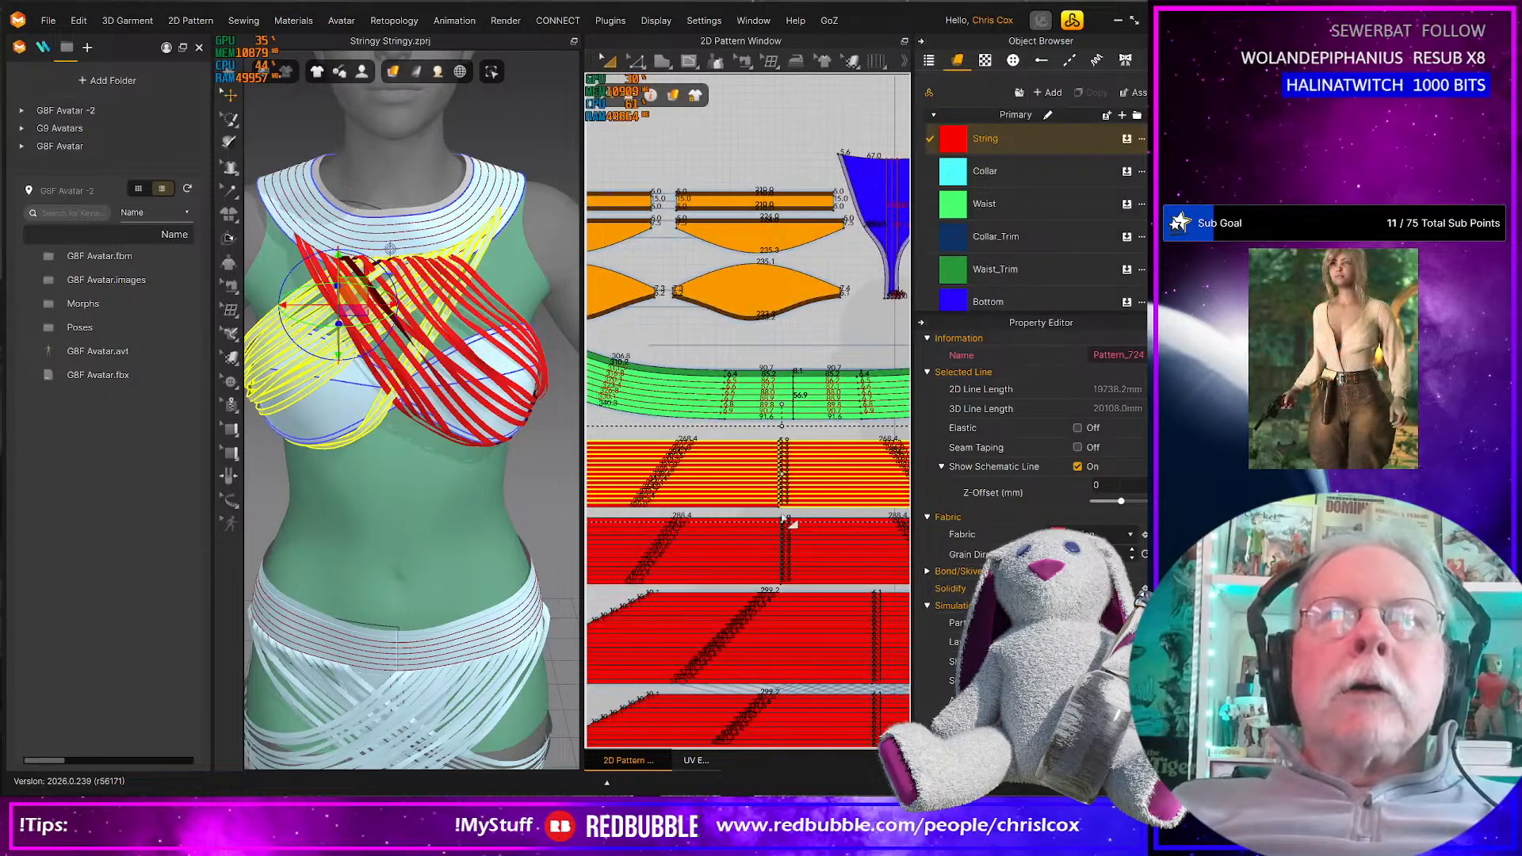
left_click(761, 507, "shift")
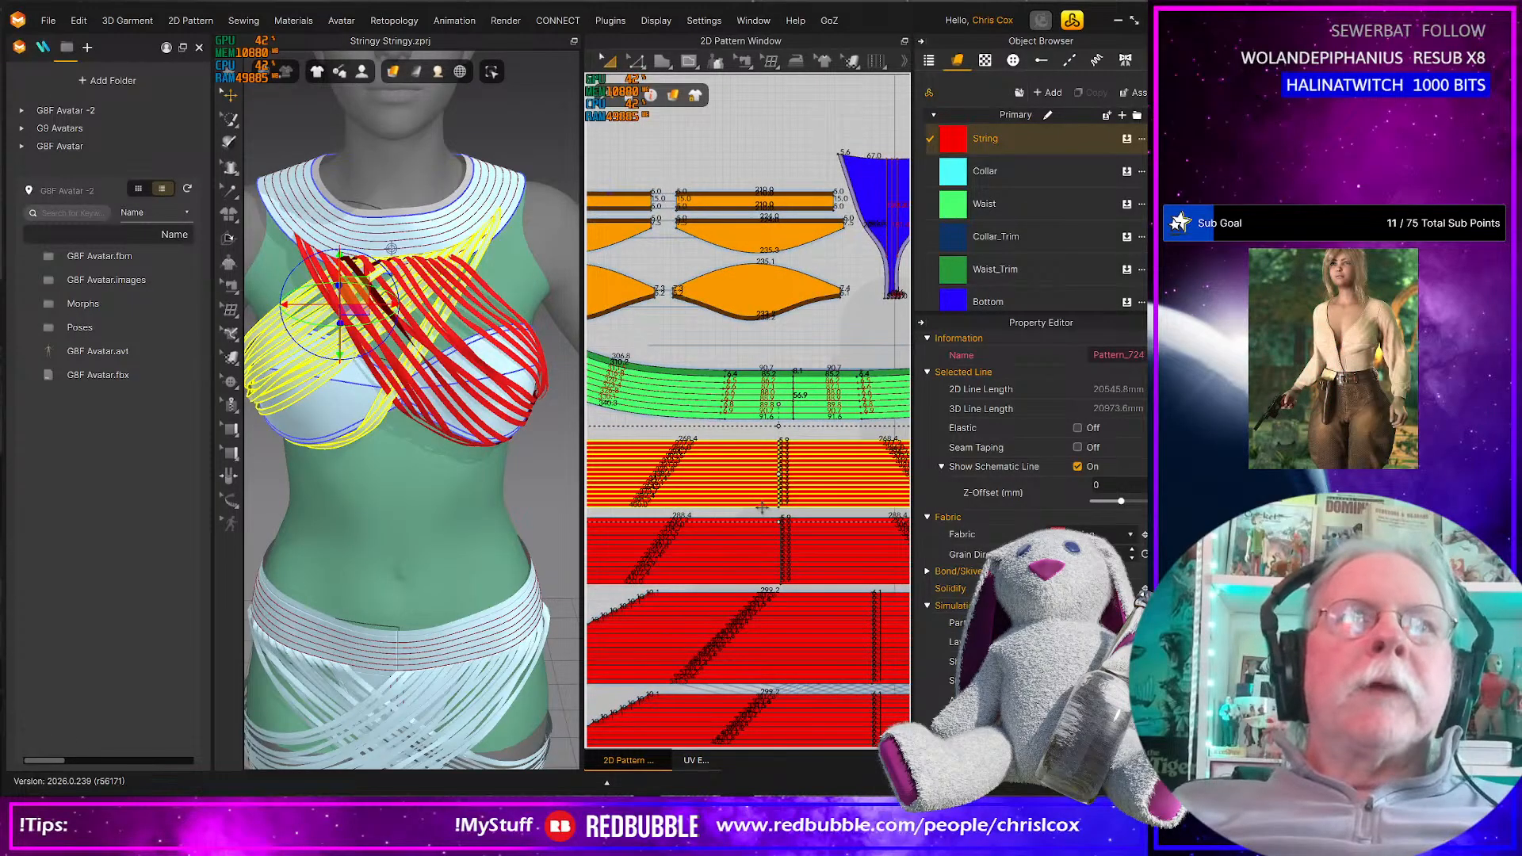
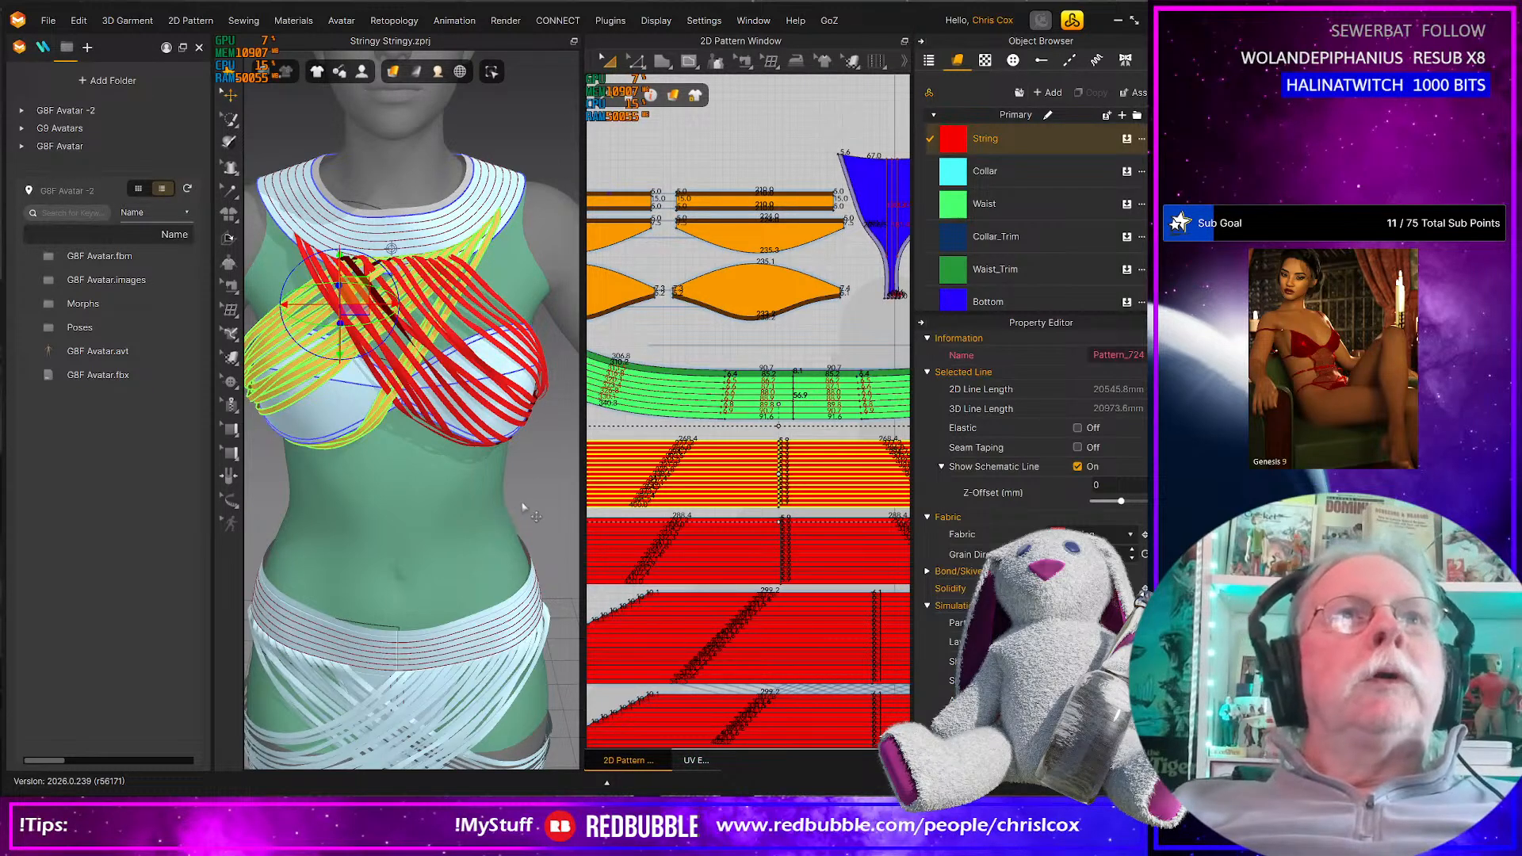
Run the simulation on the top row and pull its innermost strings down over the middle of the bandeau
key("space")
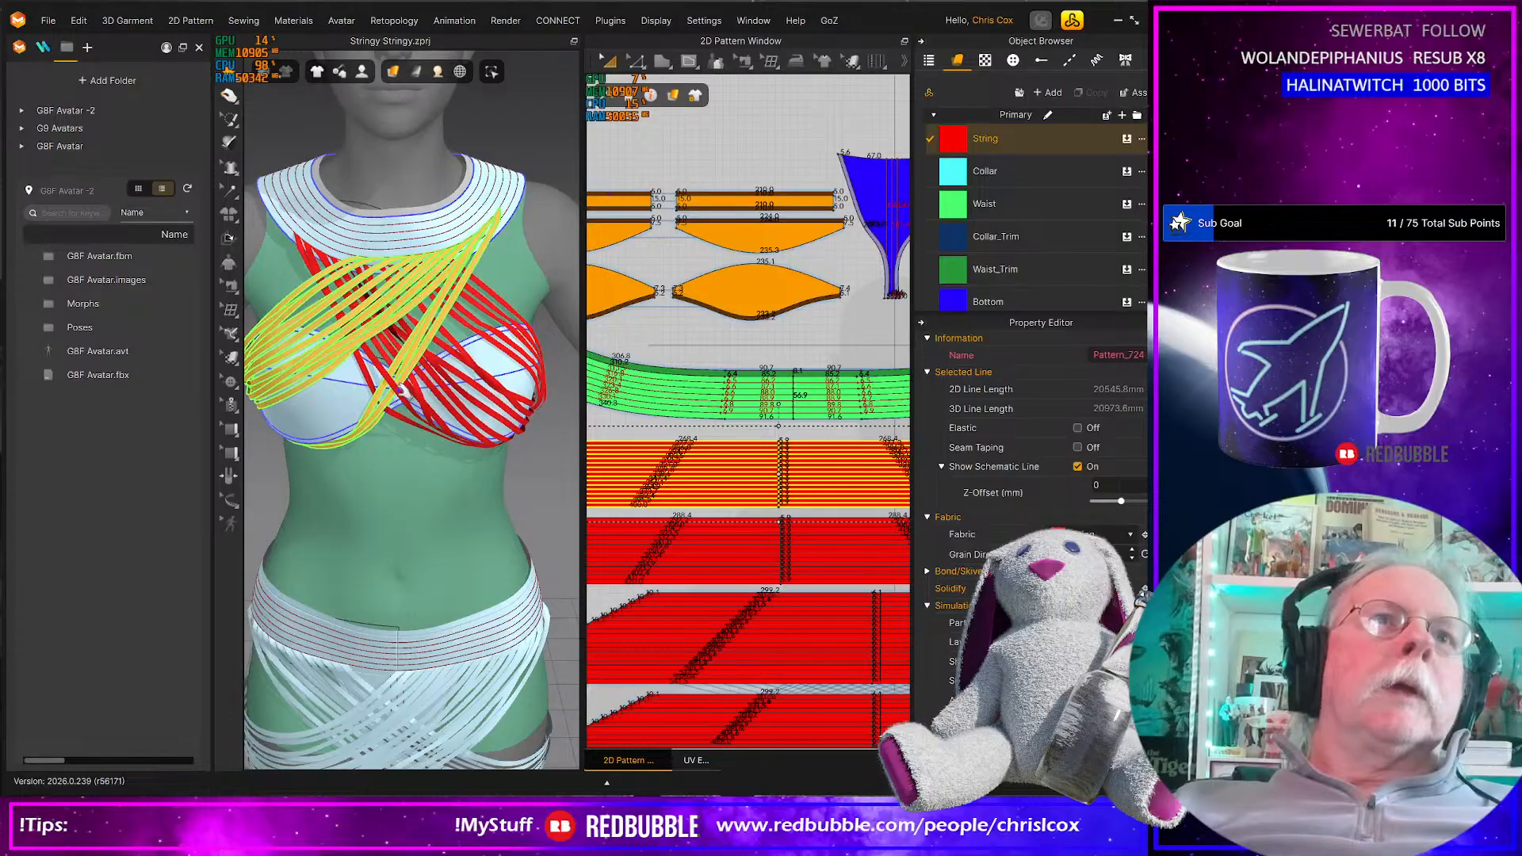
scroll(397, 389, "up", 3)
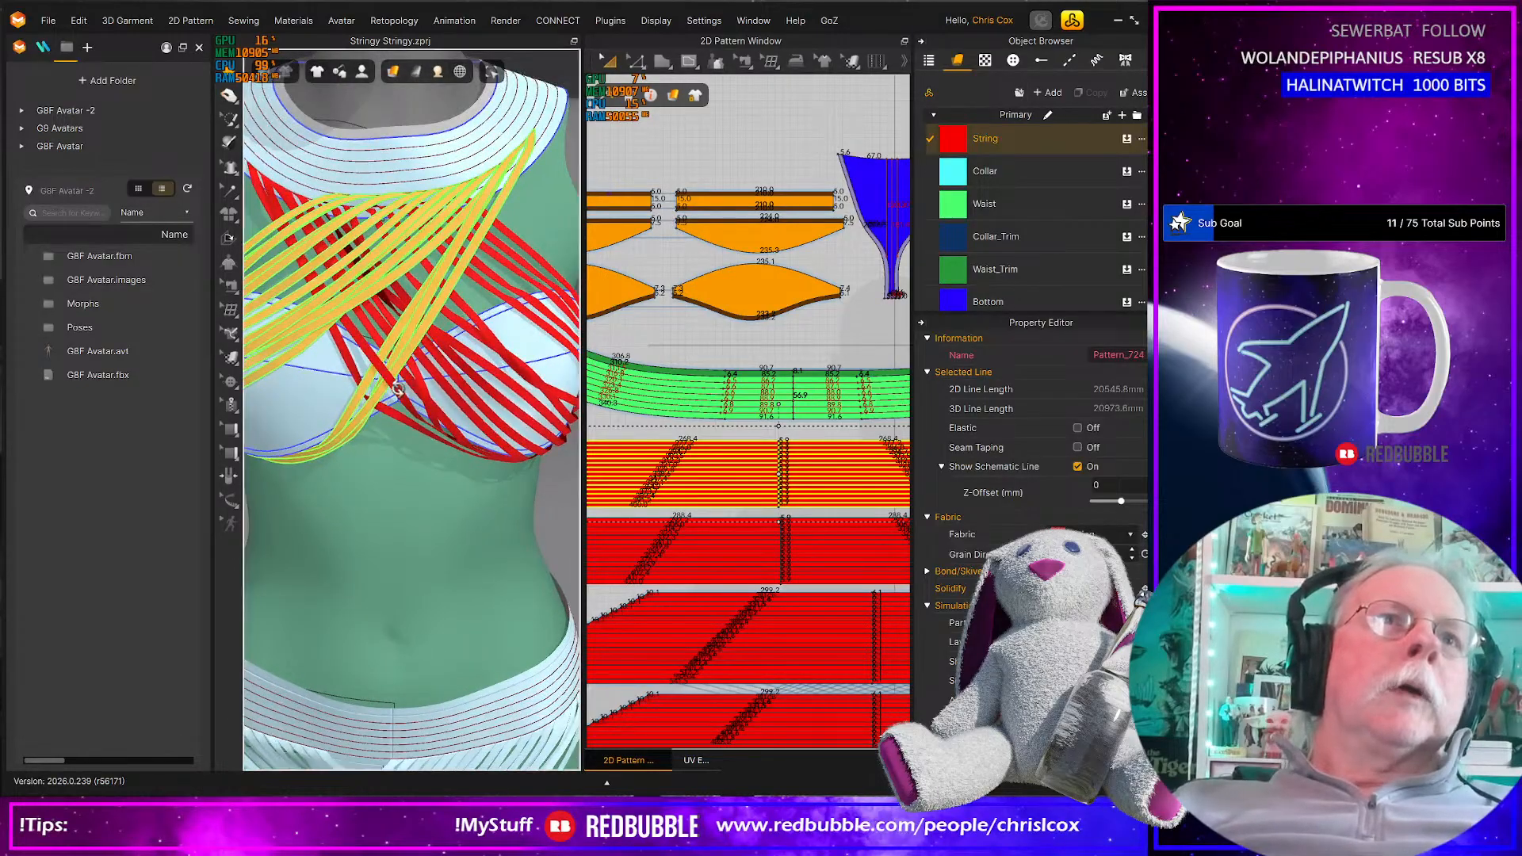
right_click_drag(398, 390, 329, 370)
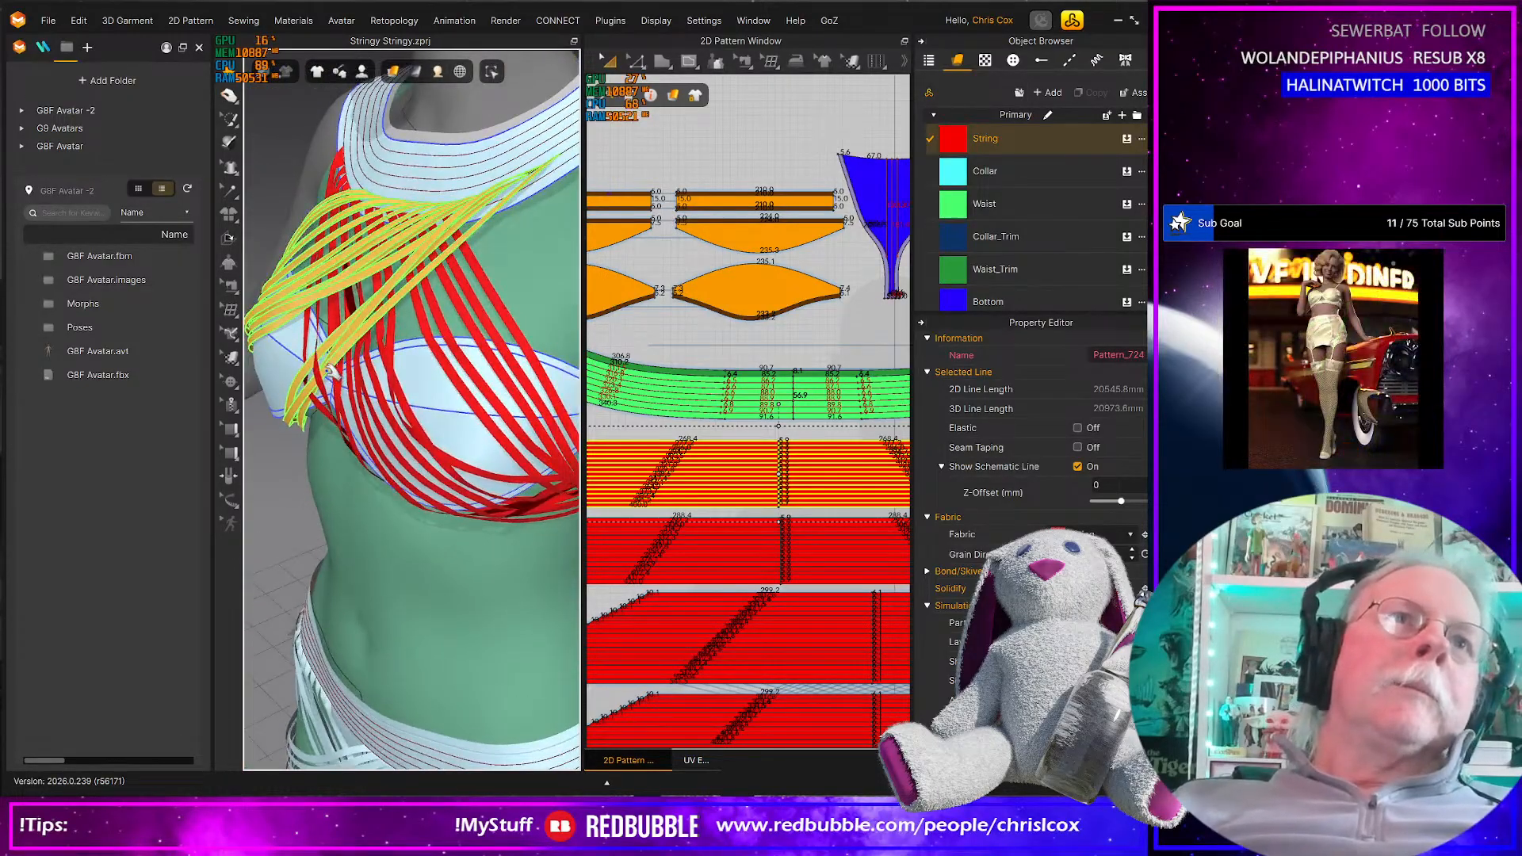
mouse_move(322, 371)
left_mouse_down()
mouse_move(304, 377)
mouse_move(316, 401)
left_mouse_up()
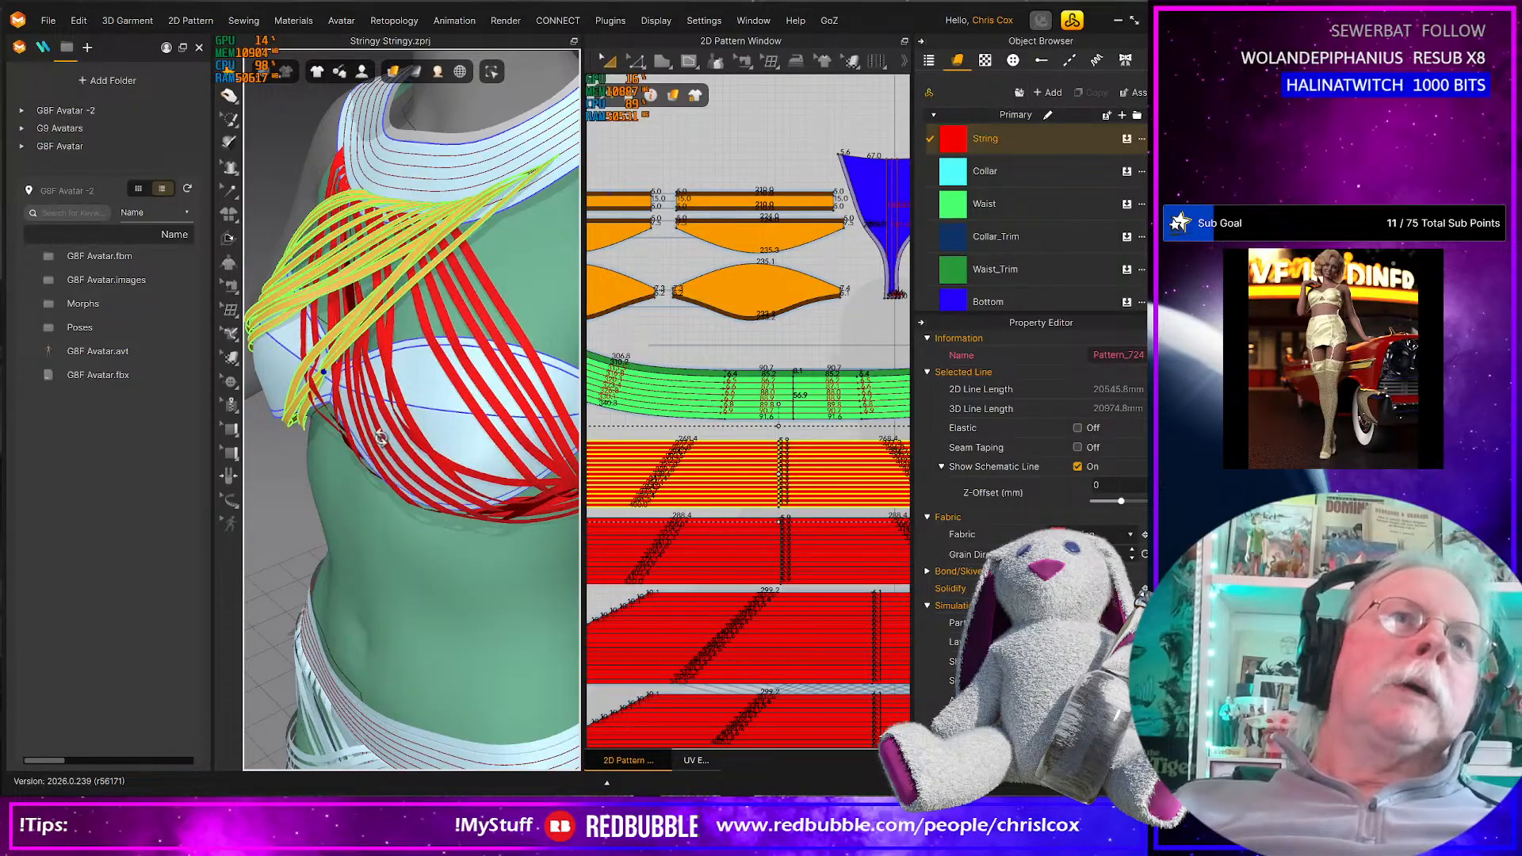
right_click_drag(380, 437, 414, 428)
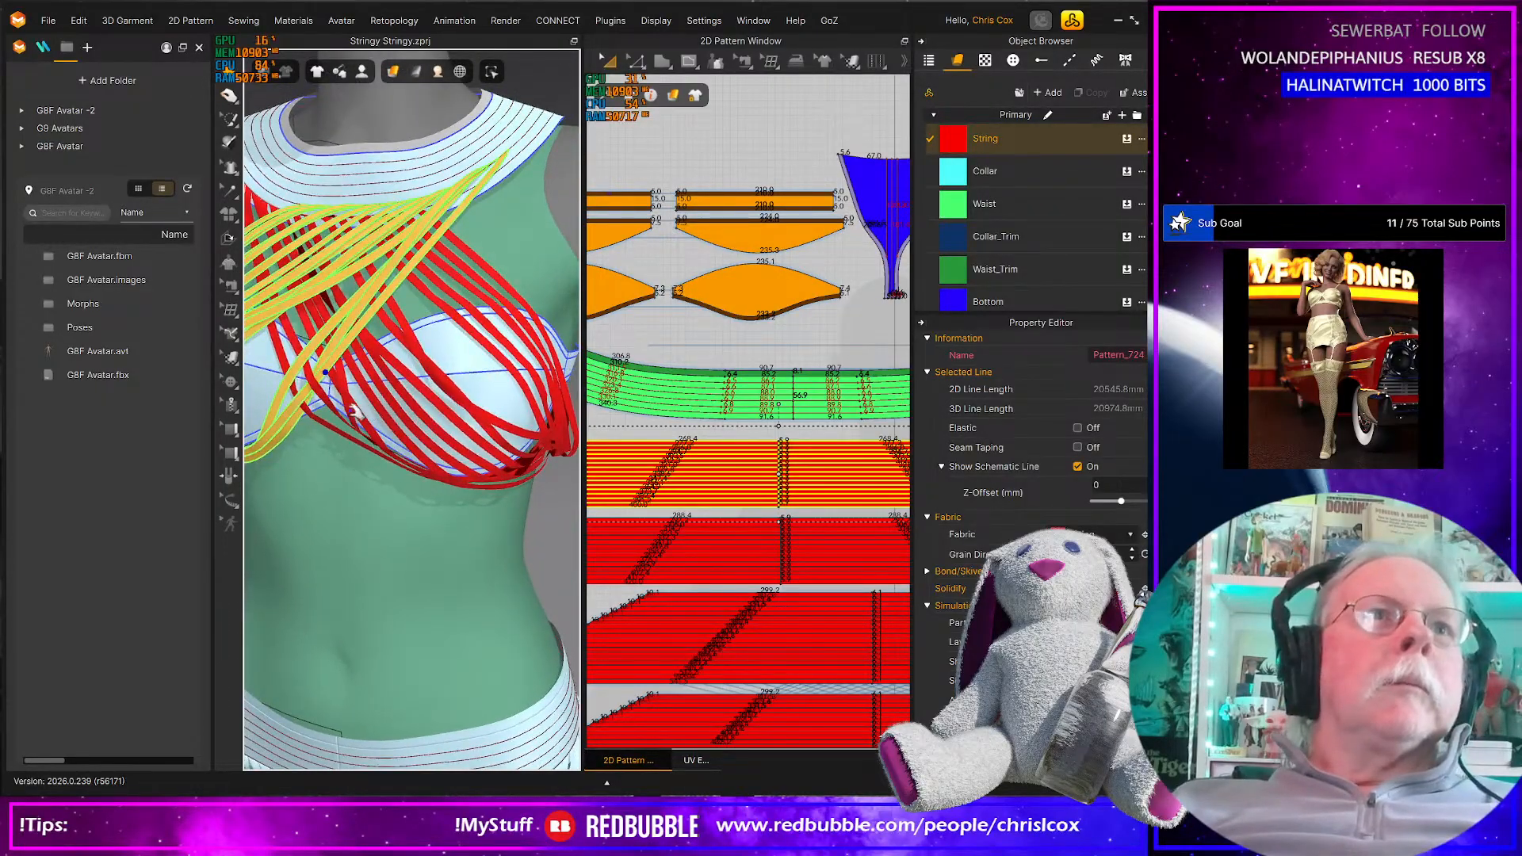
Stop the simulation and select the three innermost top-row strings crossing the bandeau cup on the avatar
left_click(322, 393)
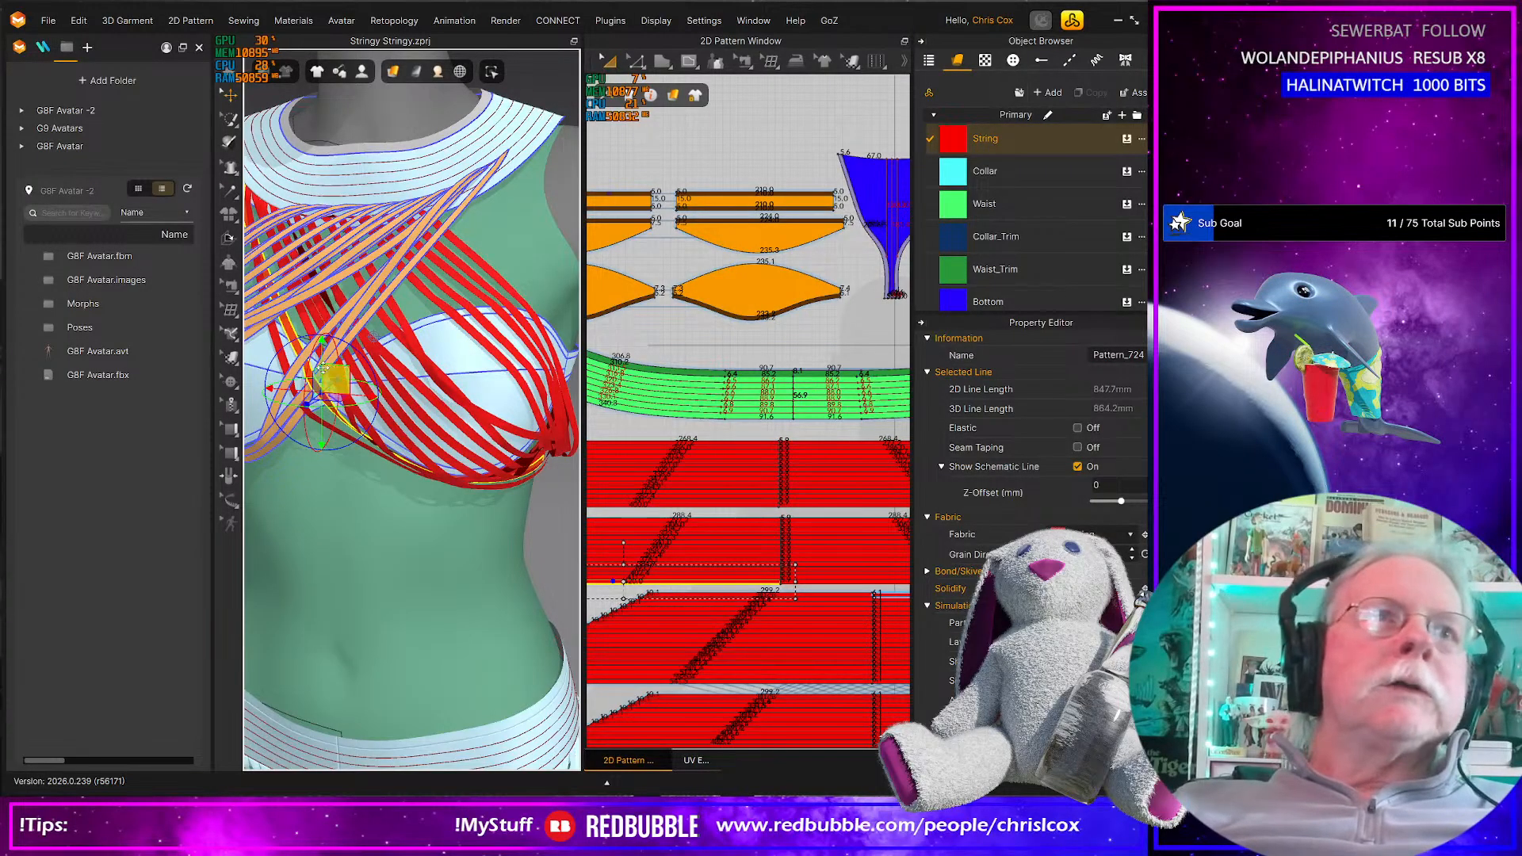
left_click(408, 272)
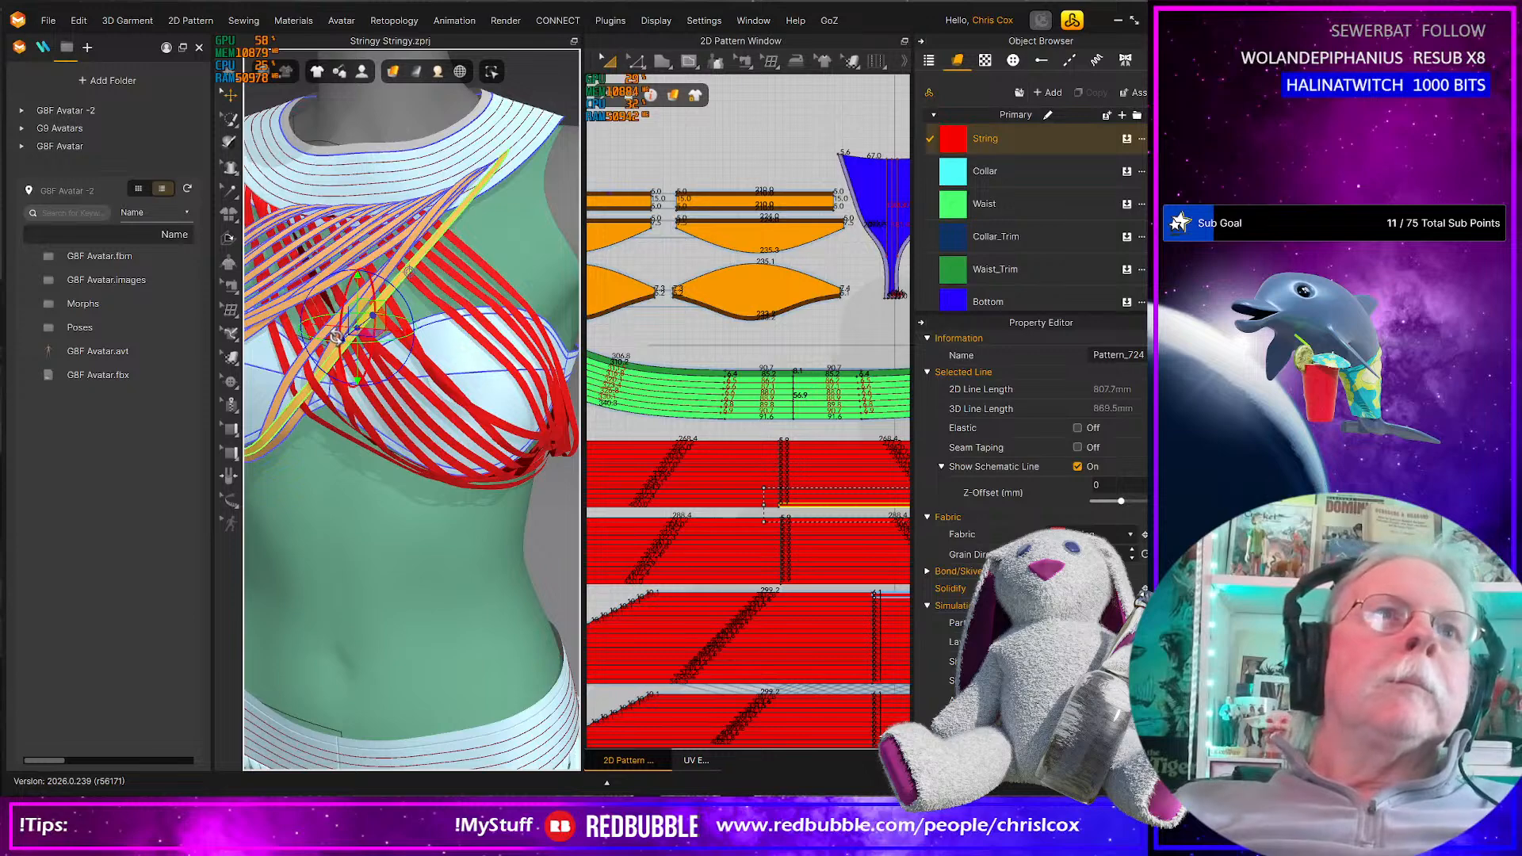
left_click(314, 353, "shift")
left_click(301, 363, "shift")
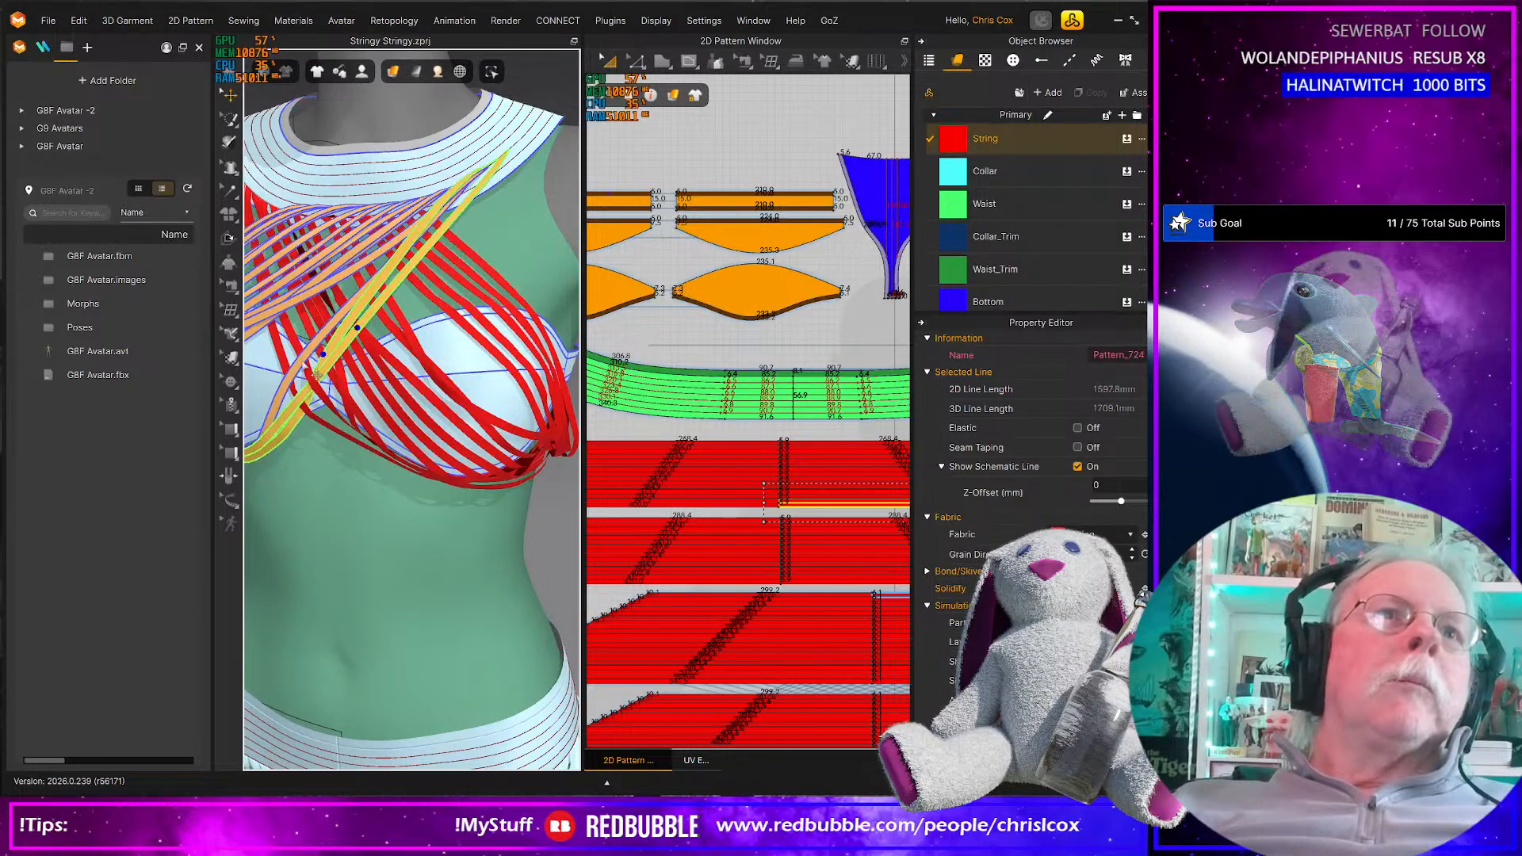
mouse_move(270, 396)
right_mouse_down()
mouse_move(299, 399)
mouse_move(275, 395)
right_mouse_up()
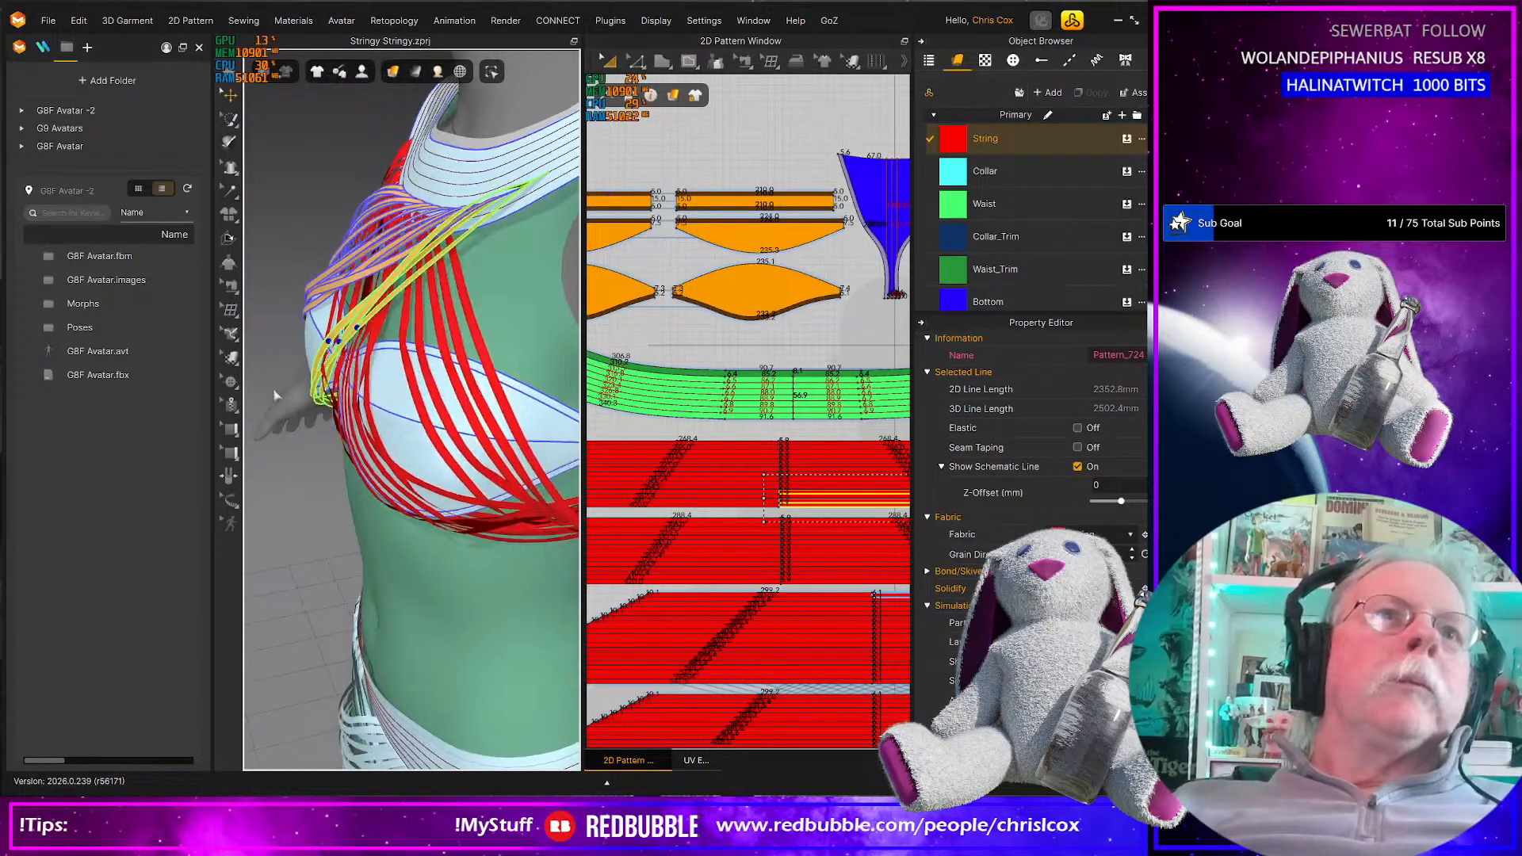
left_click(351, 349)
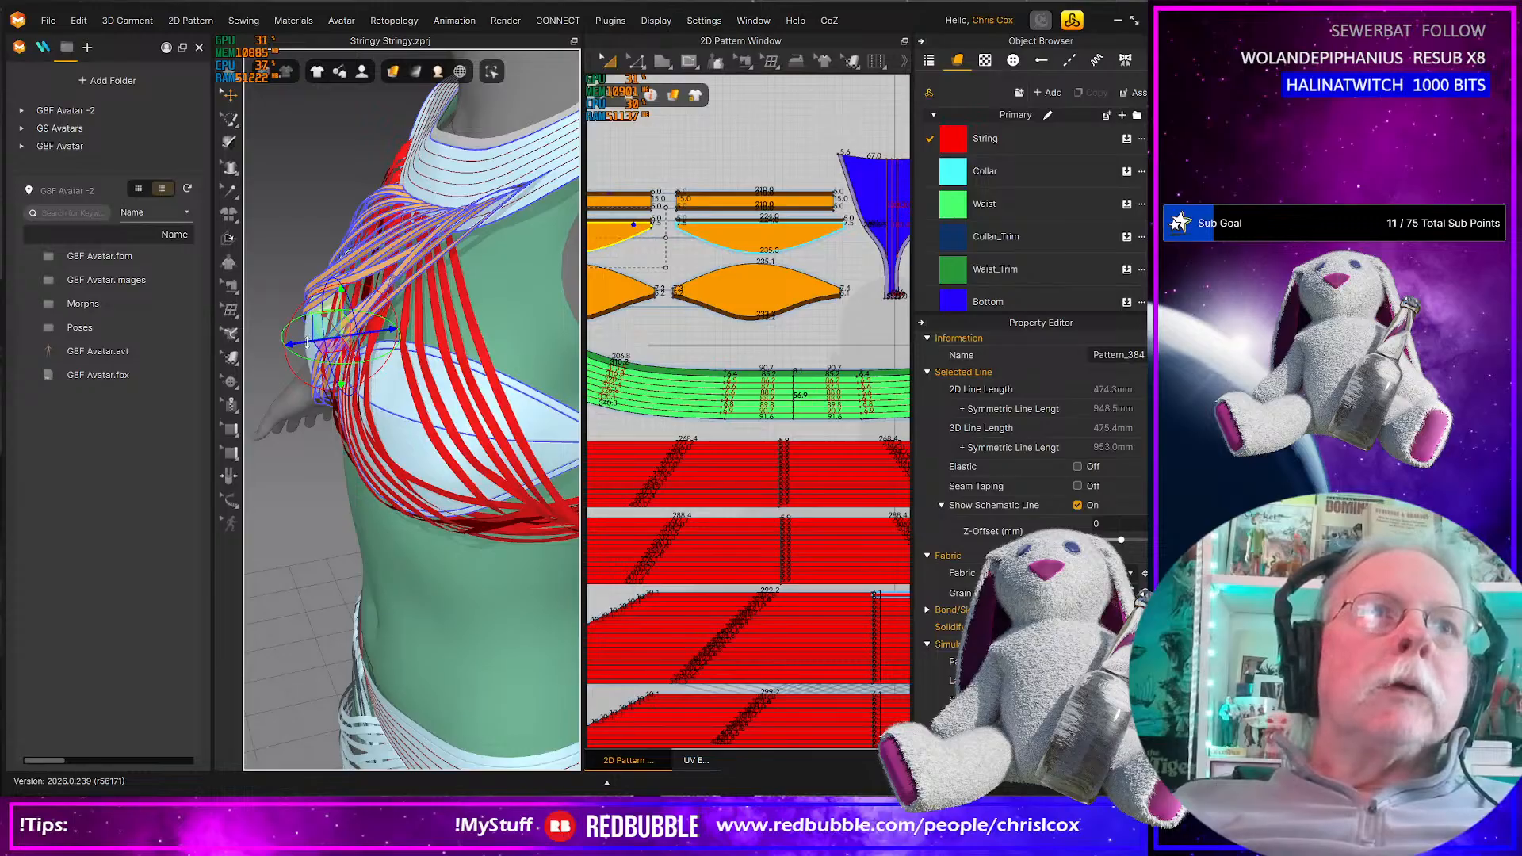
left_click_drag(307, 343, 279, 346)
key("space")
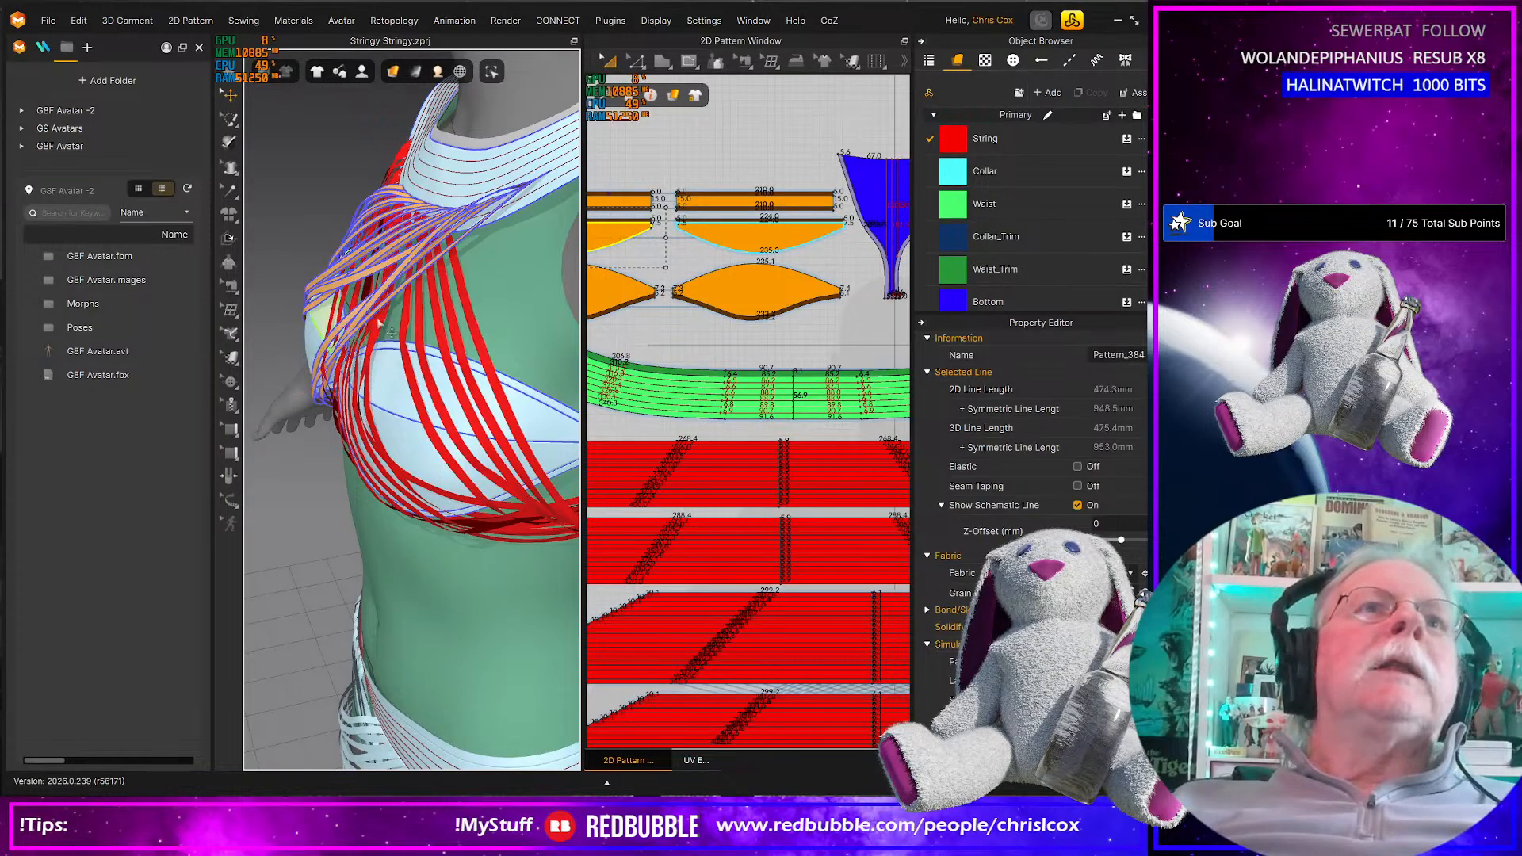
left_click(370, 326)
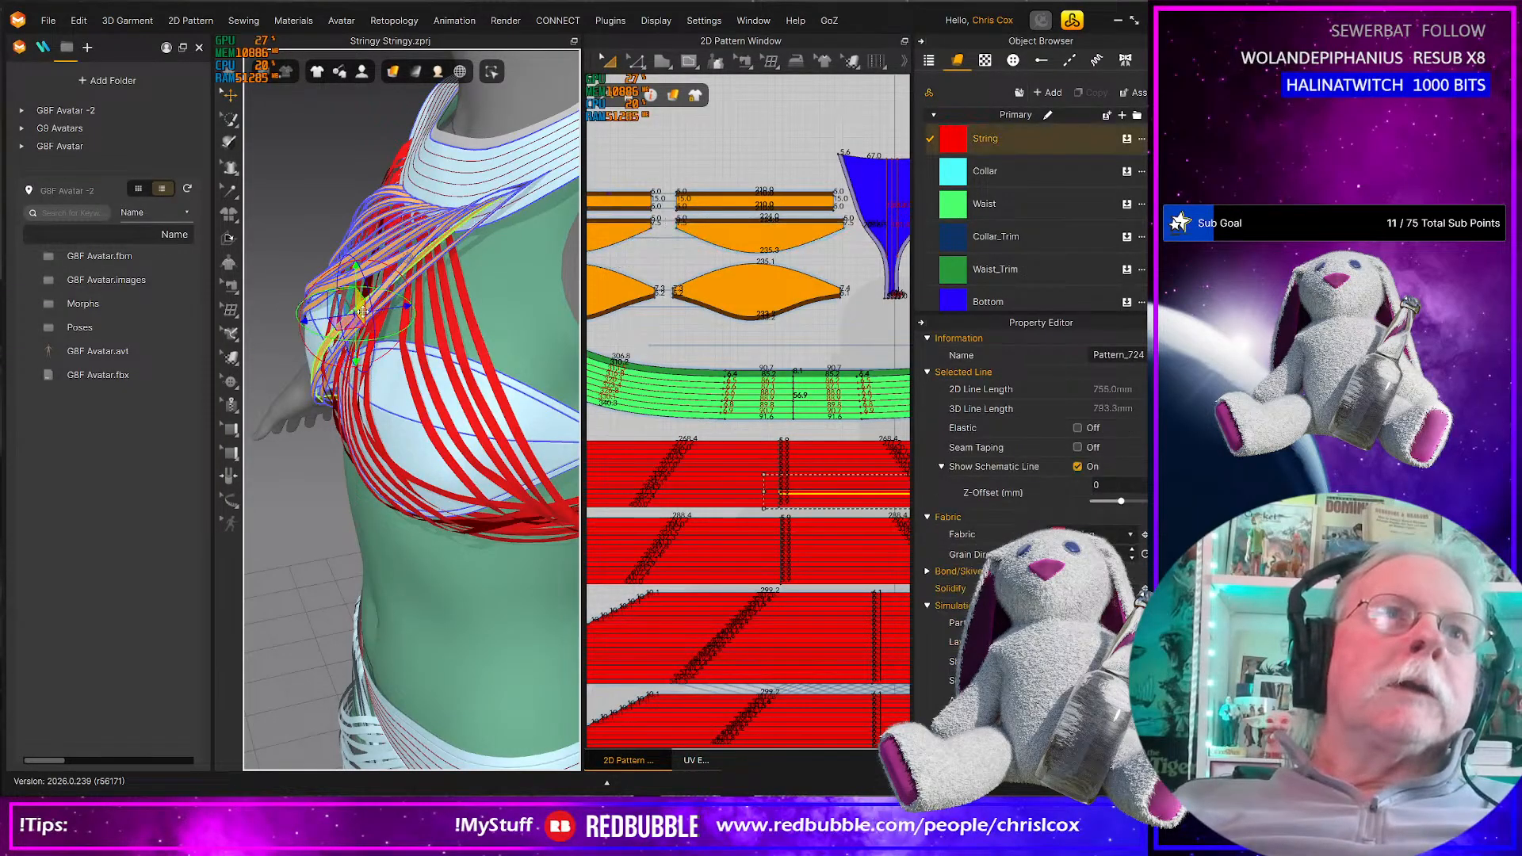
left_click(395, 286, "shift")
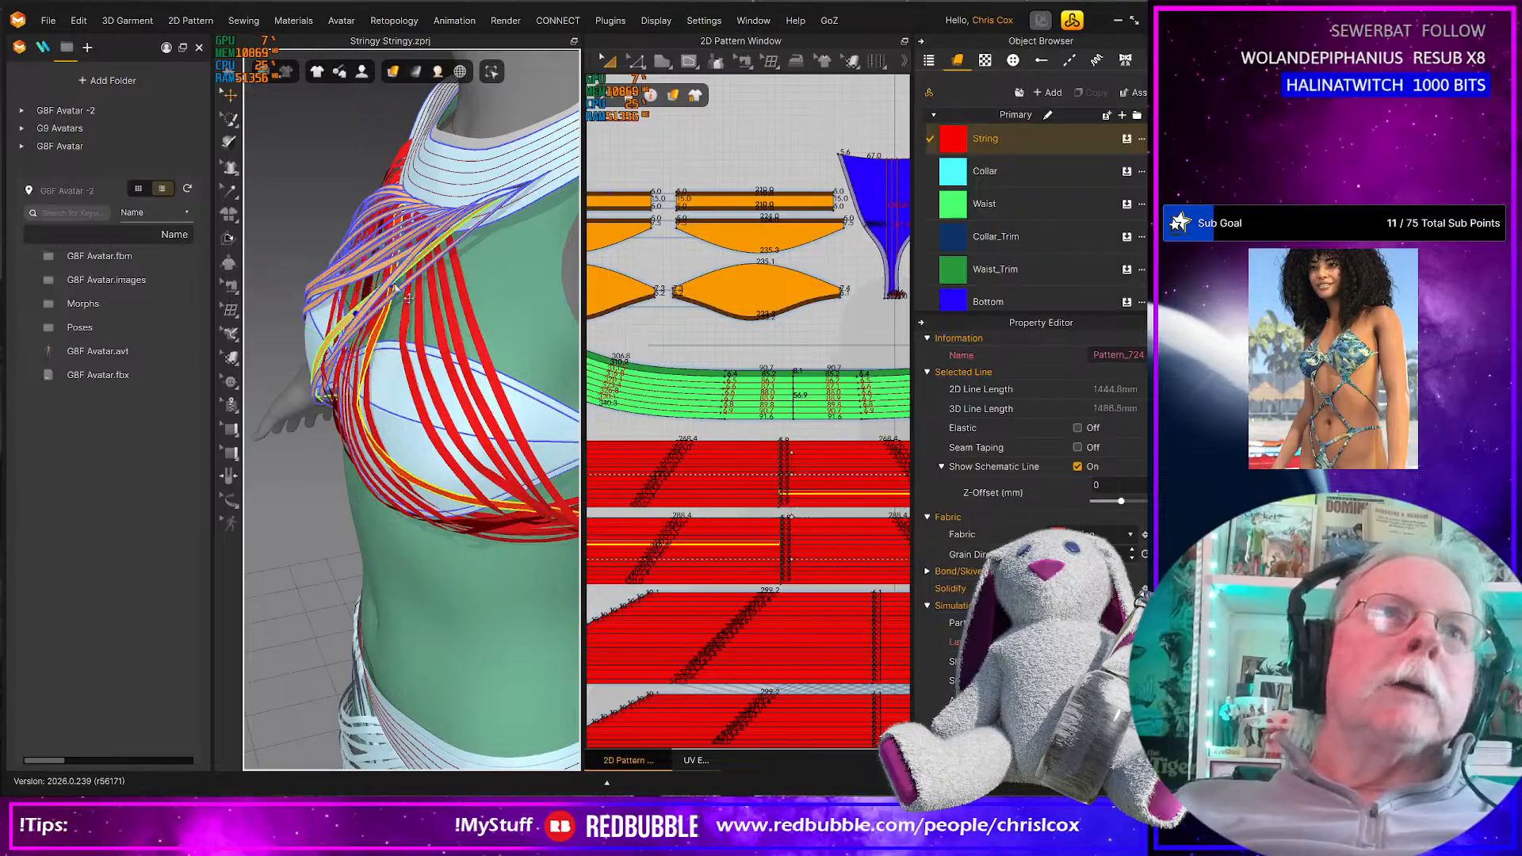
Select the three innermost top-row strings crossing the bandeau cup and move them outward, away from the avatar's side
right_click_drag(345, 349, 321, 394)
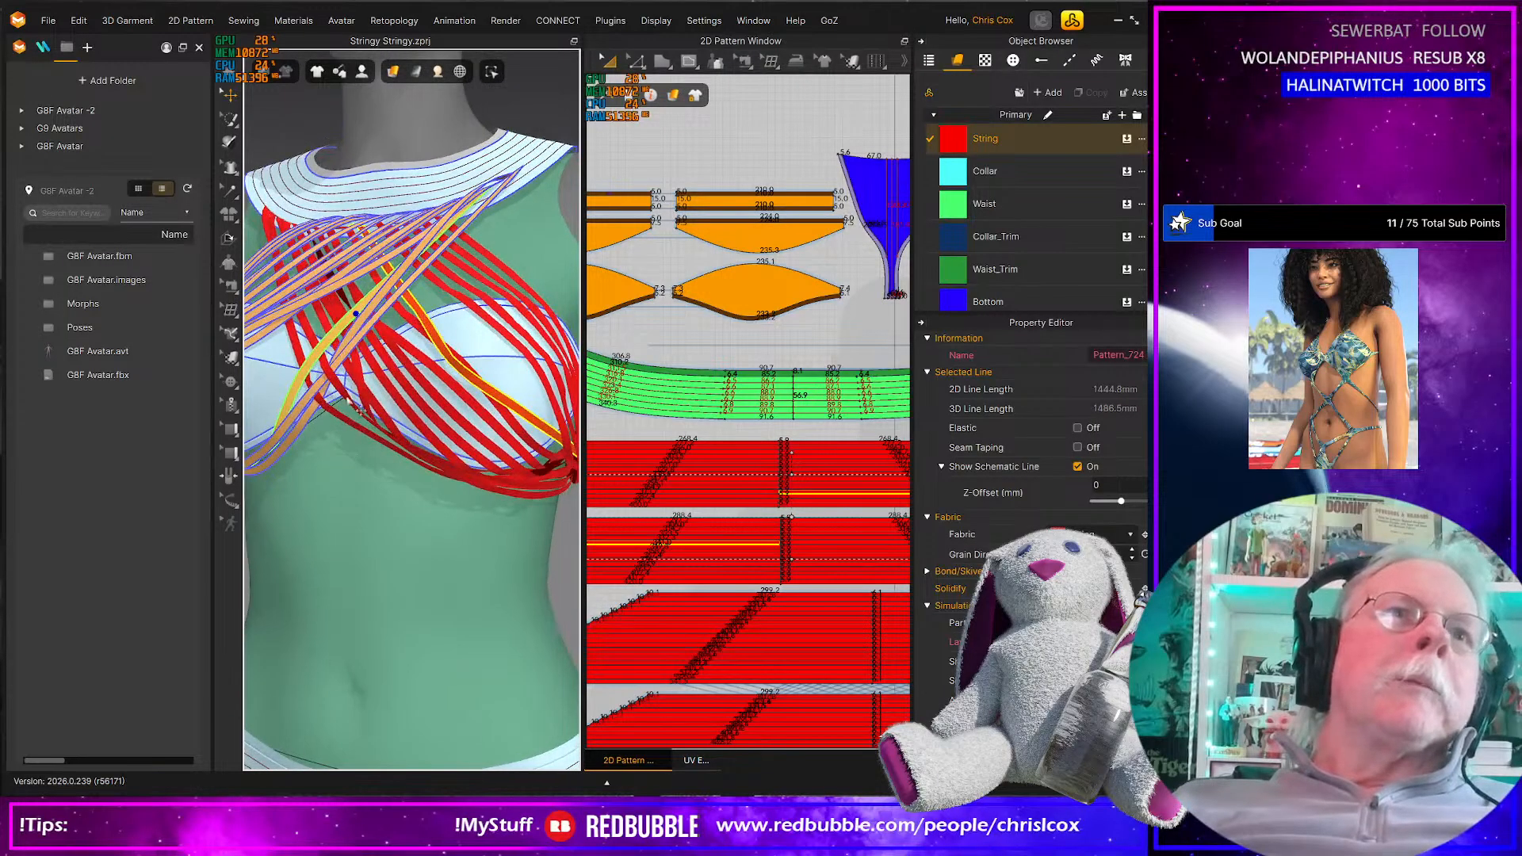
scroll(310, 413, "down", 3)
left_click(287, 424)
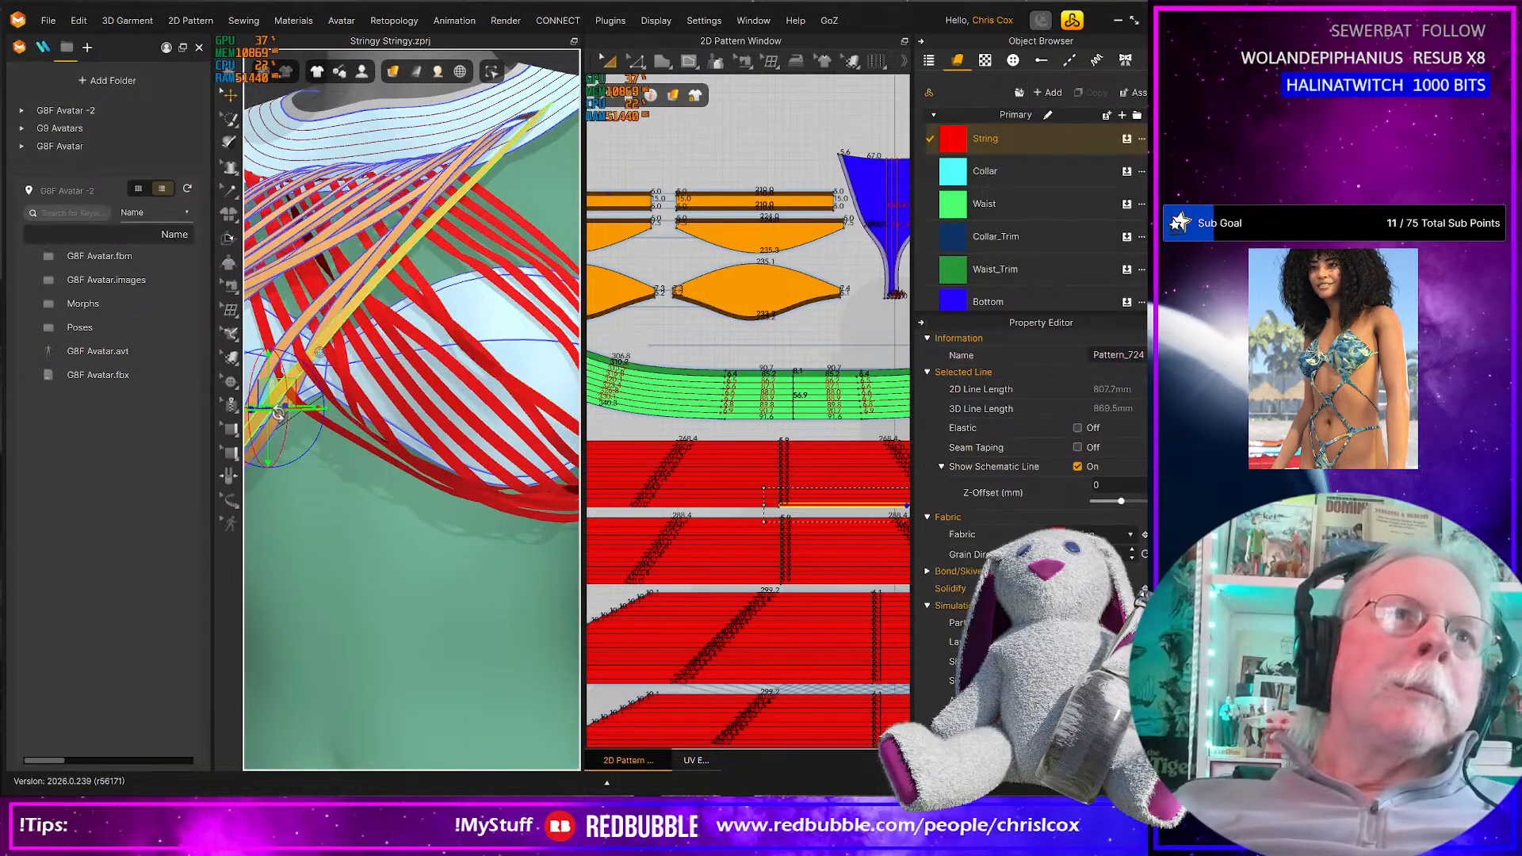
left_click(279, 373, "shift")
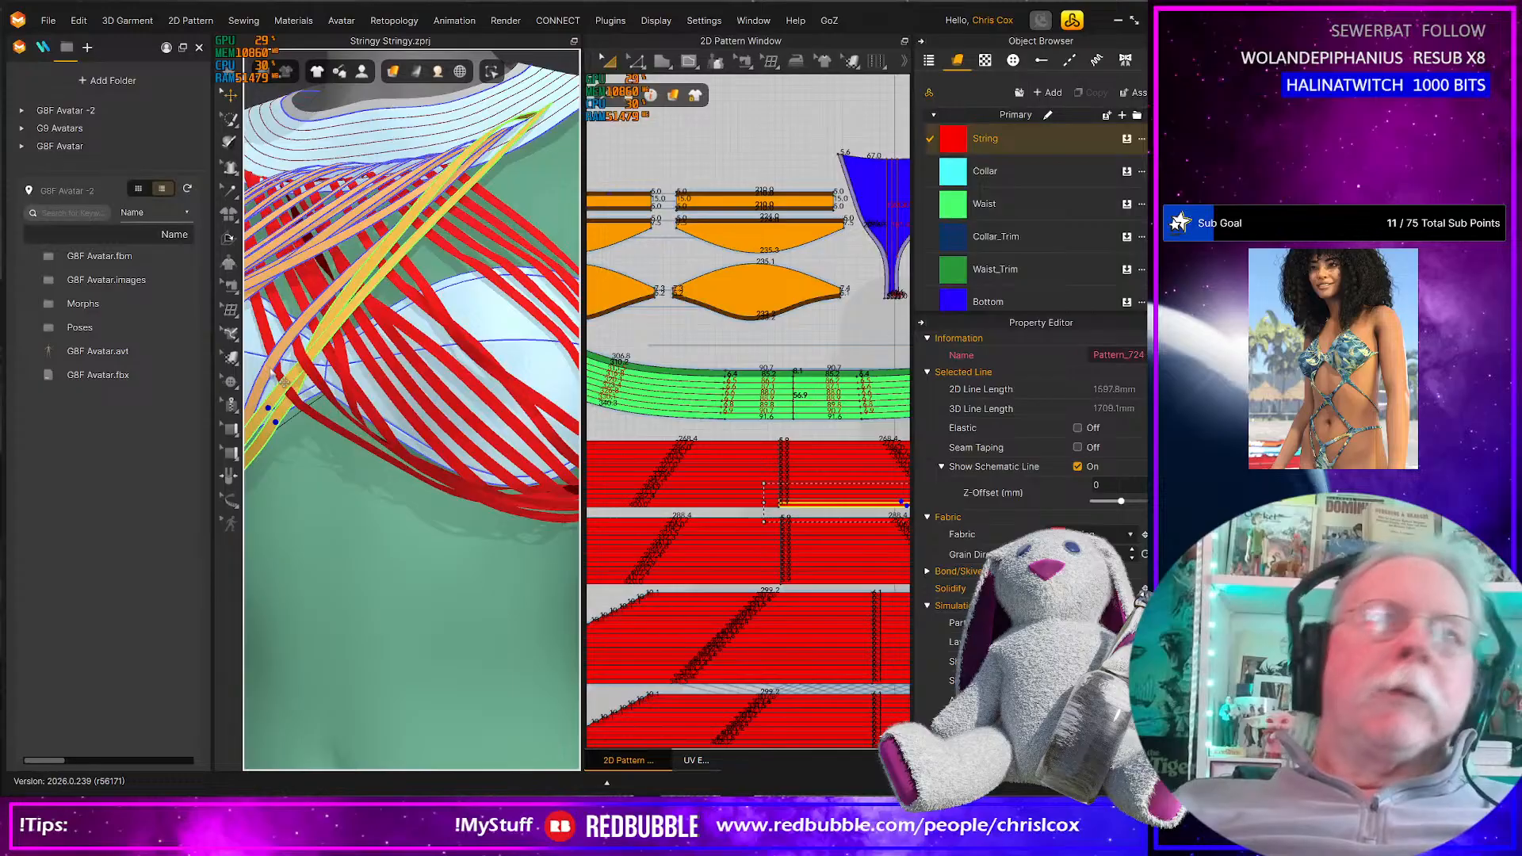
left_click(284, 382, "shift")
right_click_drag(284, 382, 315, 410)
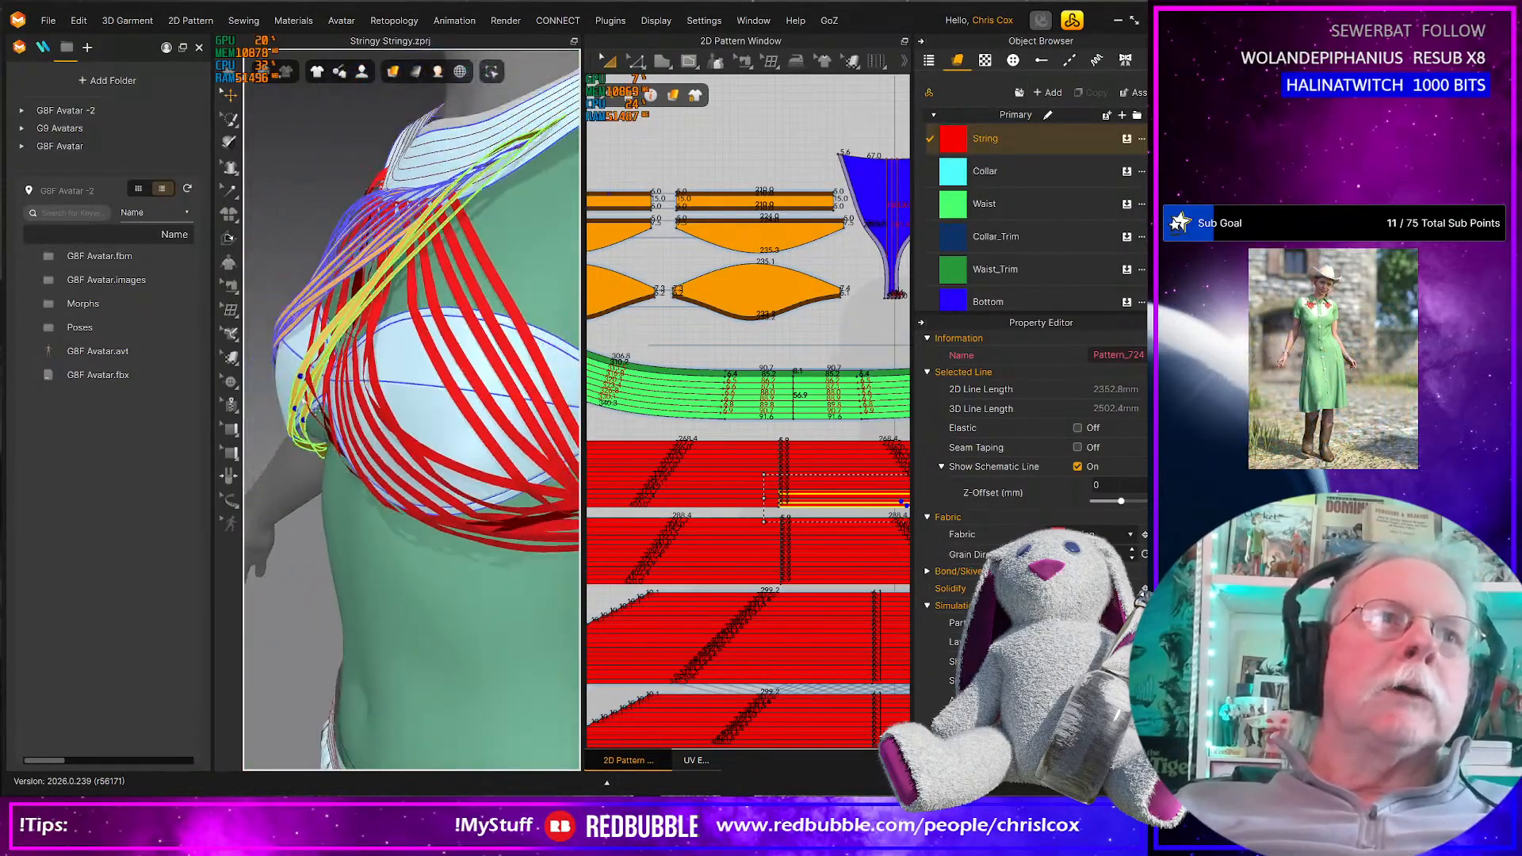
left_click(309, 446)
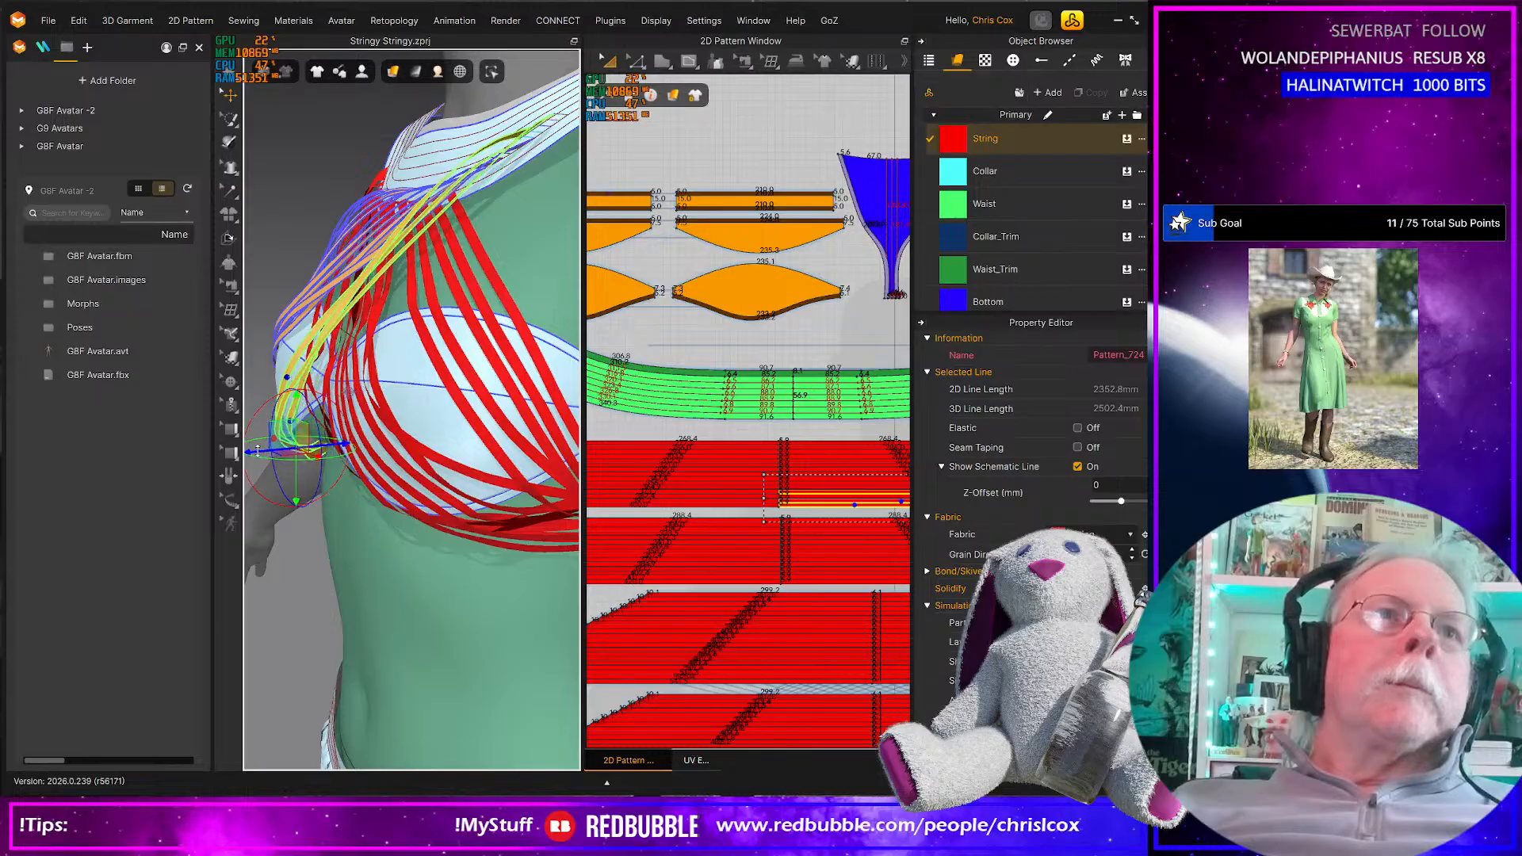
left_click_drag(289, 446, 269, 444)
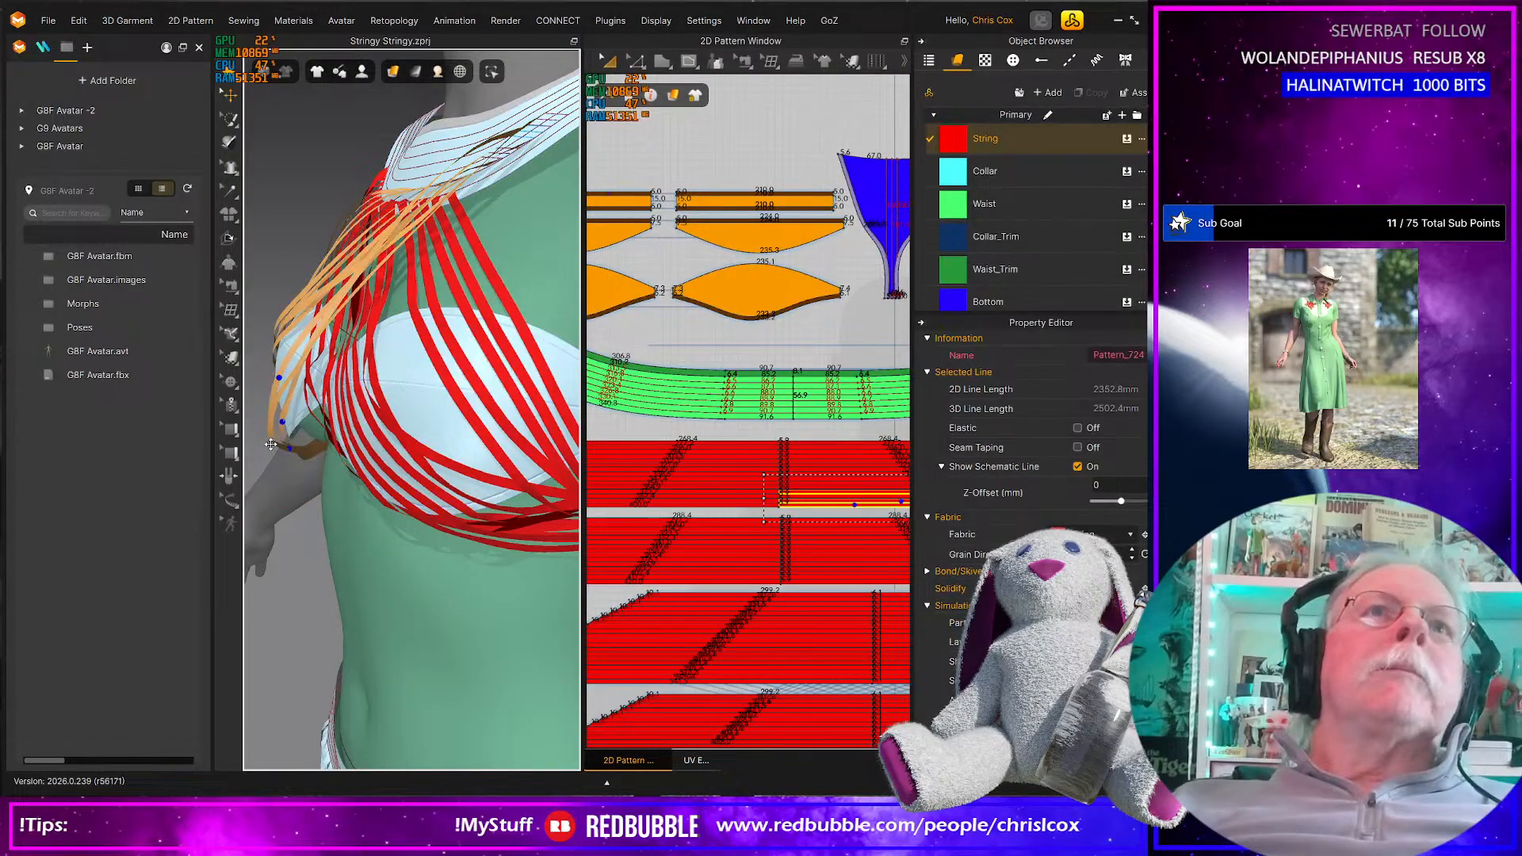
Run the simulation, pull a top-row string sideways across the avatar's upper back, and stop the simulation
right_click_drag(270, 444, 71, 403)
scroll(378, 455, "down", 5)
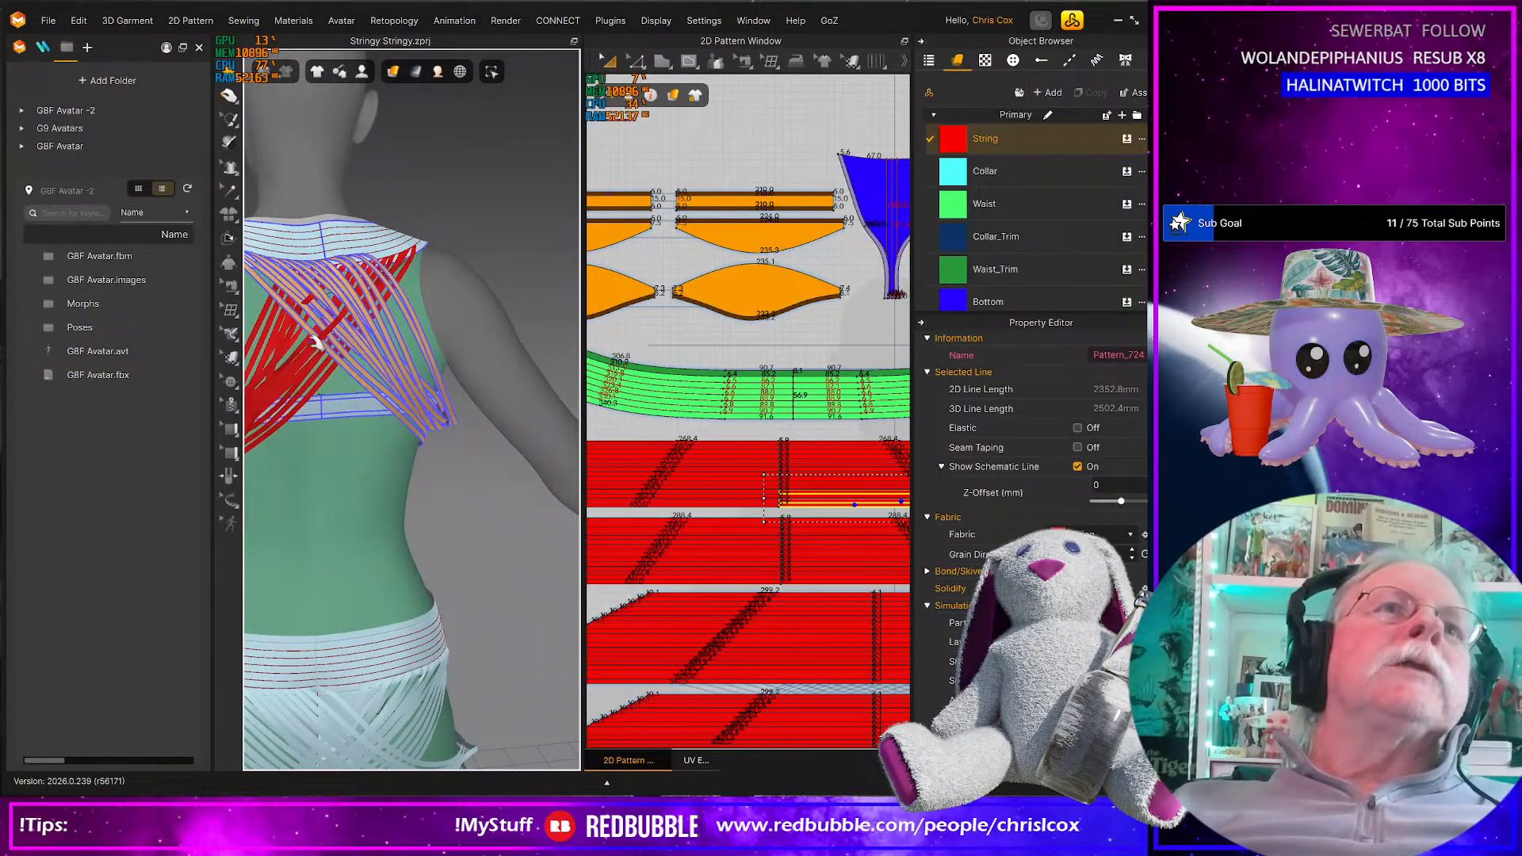
scroll(348, 327, "up", 5)
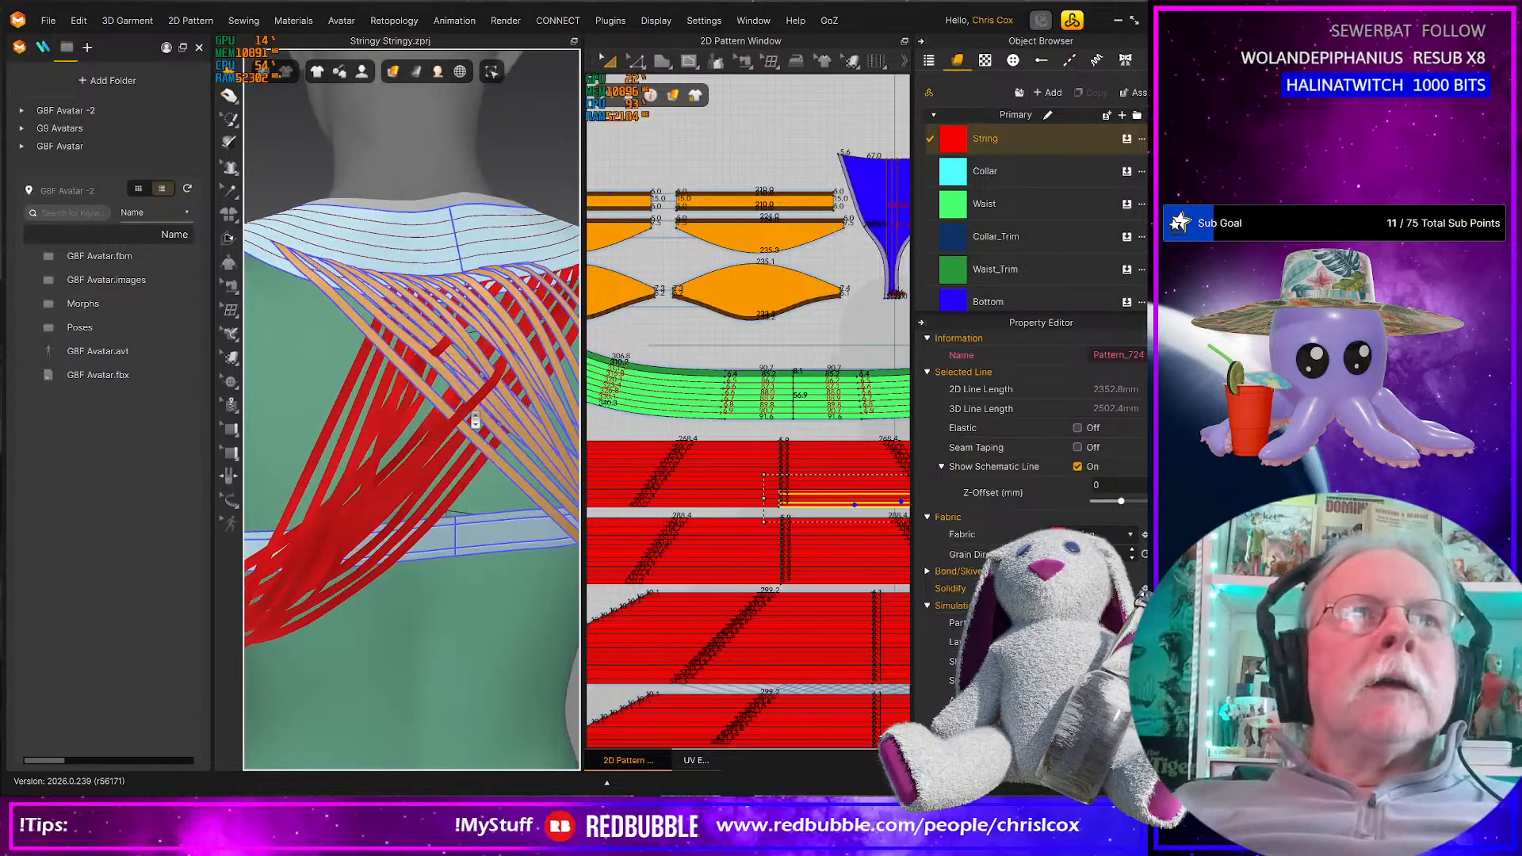
left_click_drag(479, 399, 502, 394)
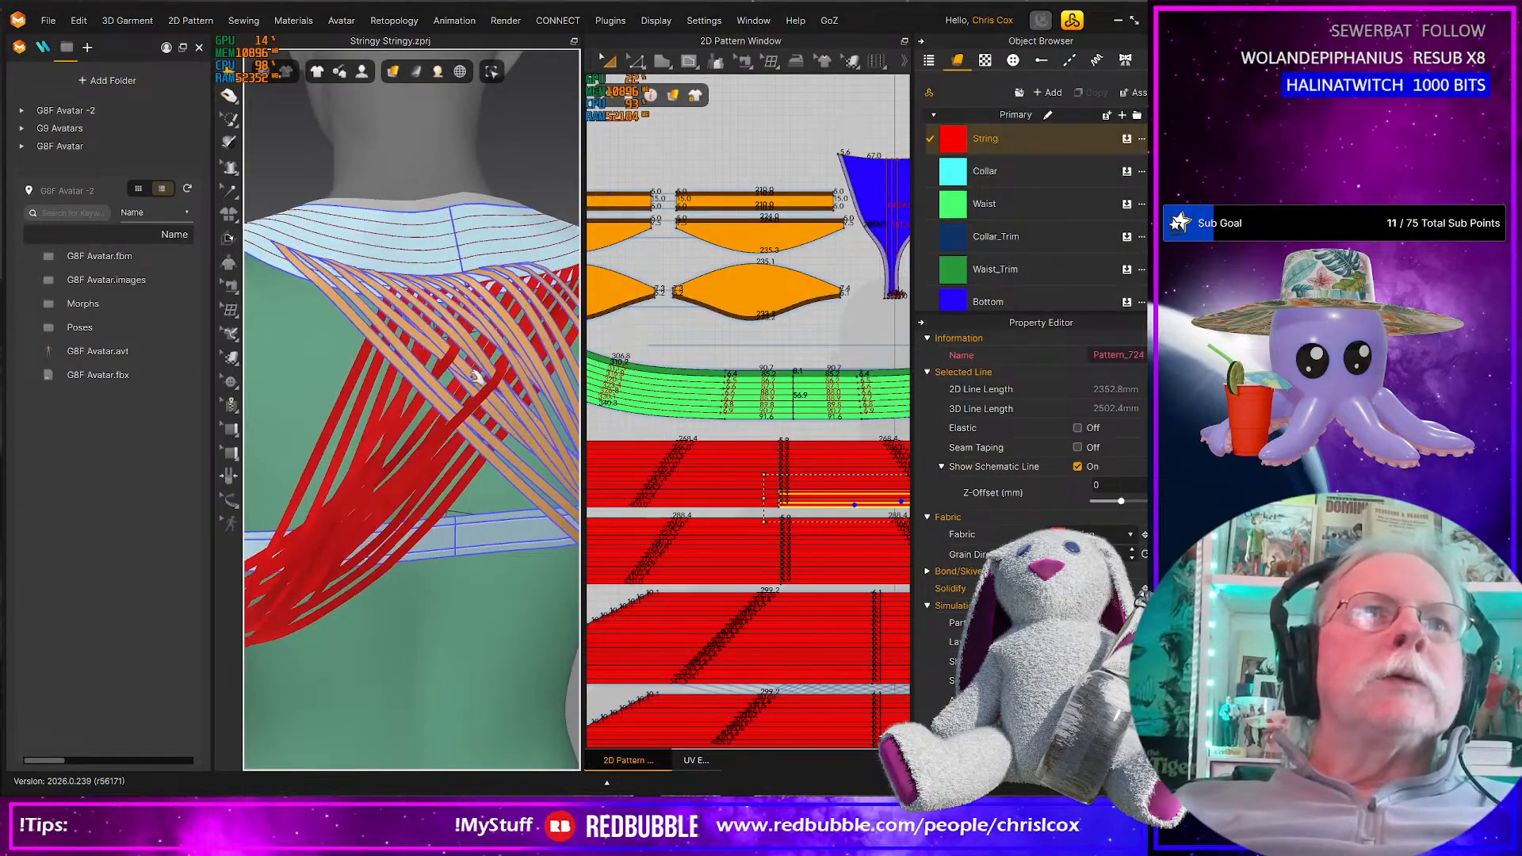
key("space")
left_click(504, 396)
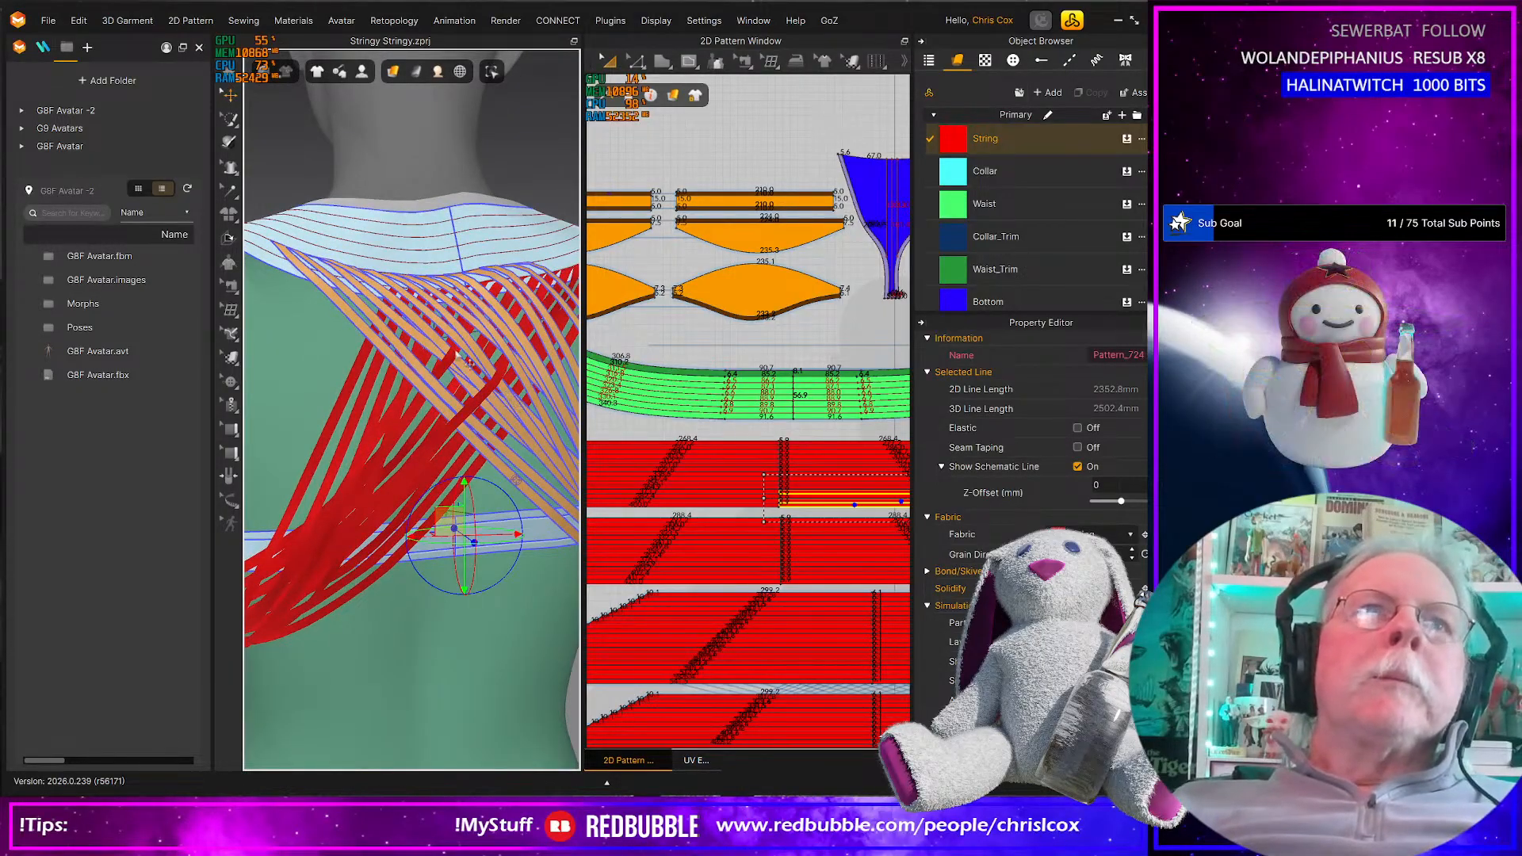
Select the left half of the top-row strings in the 2D patterns and move them away from the avatar's back
scroll(747, 465, "down", 2)
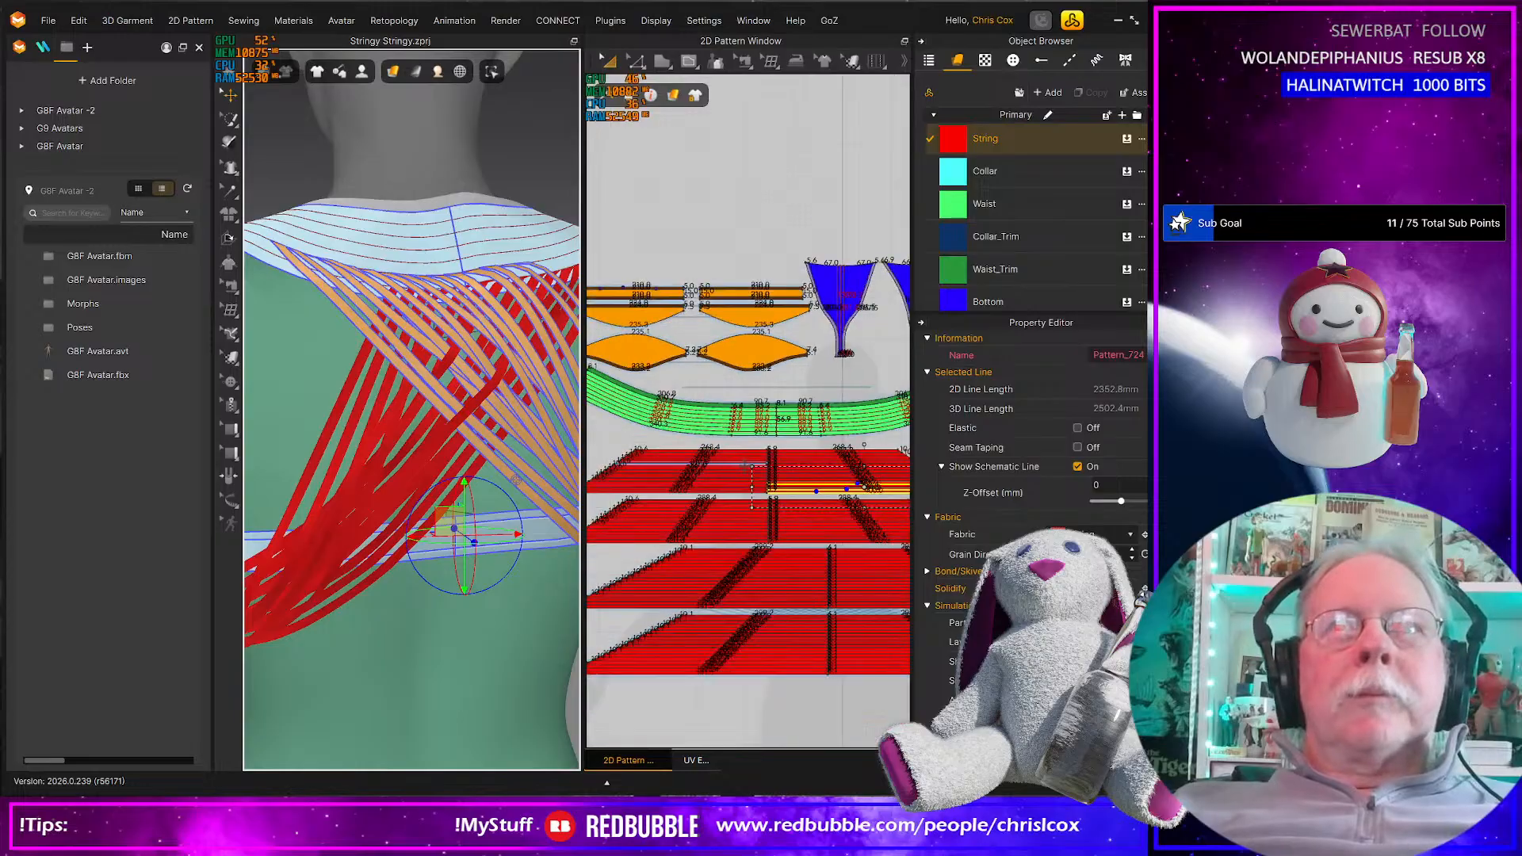
left_click(474, 353)
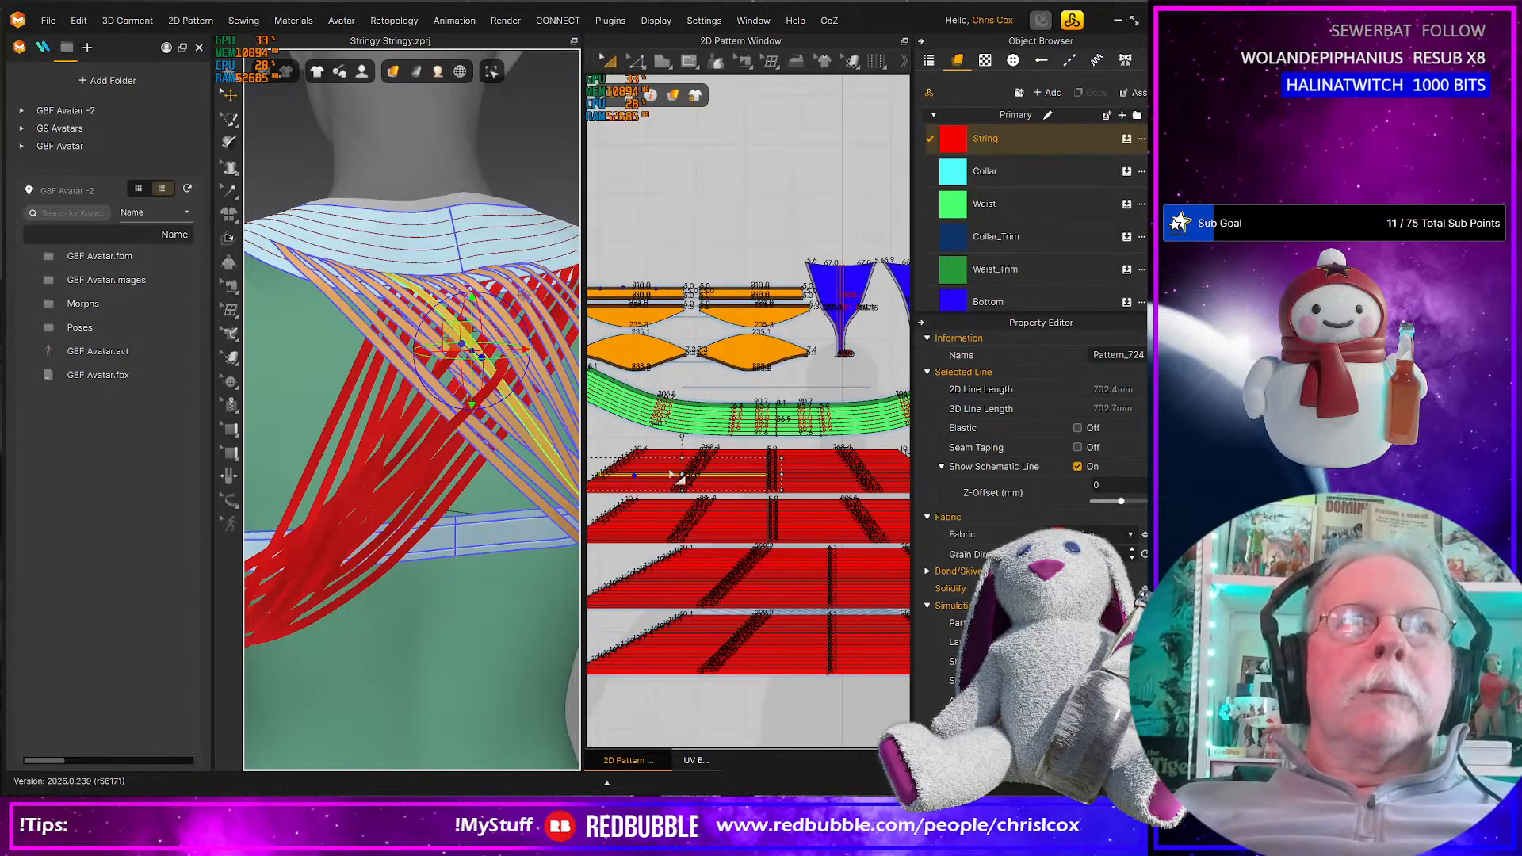
middle_click_drag(688, 477, 740, 474)
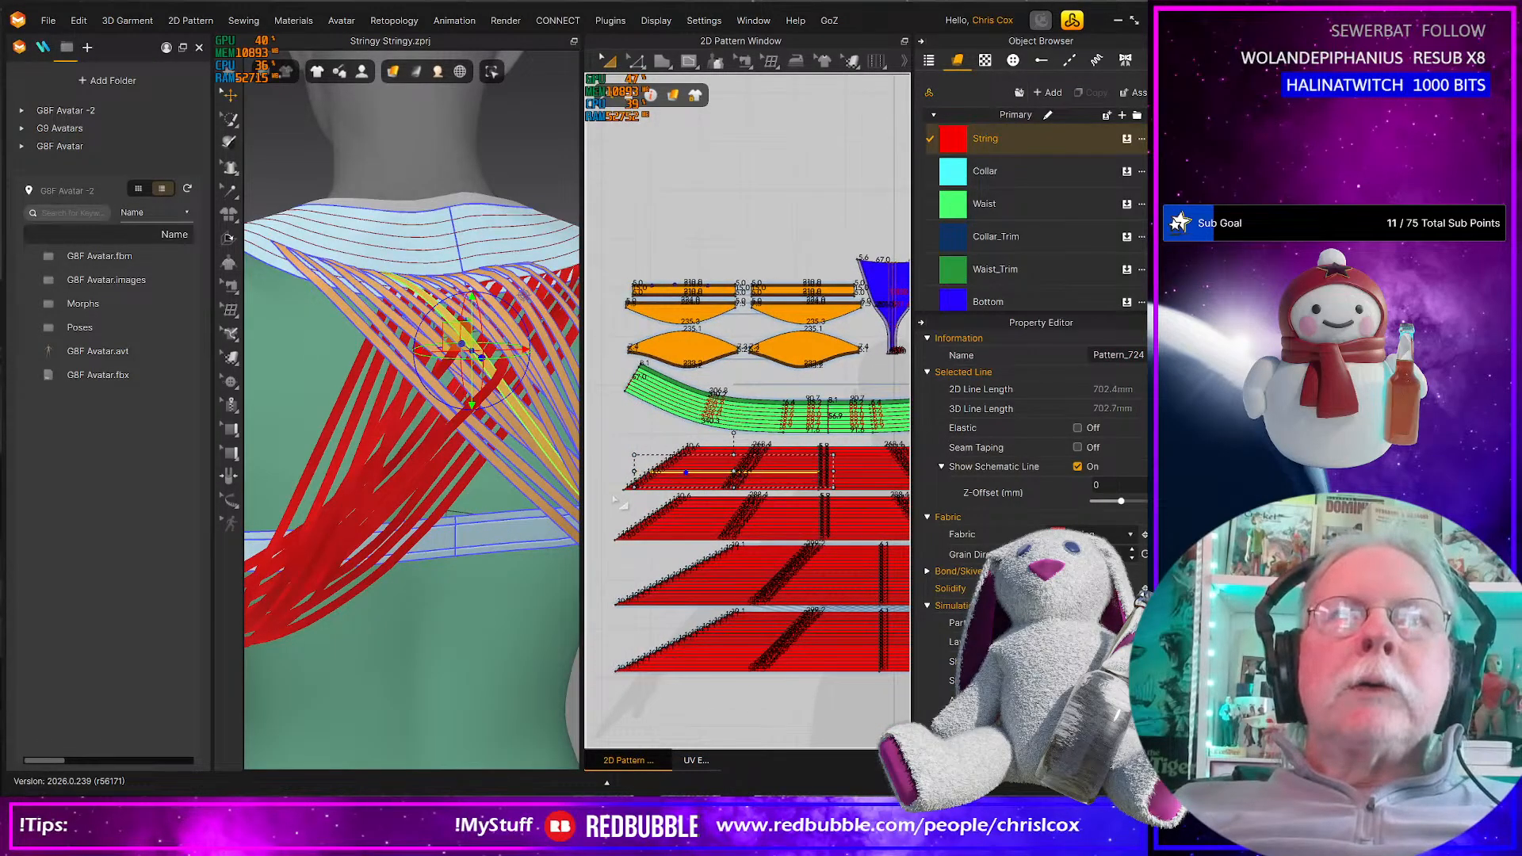
left_click_drag(617, 501, 843, 443)
right_click_drag(354, 495, 431, 456)
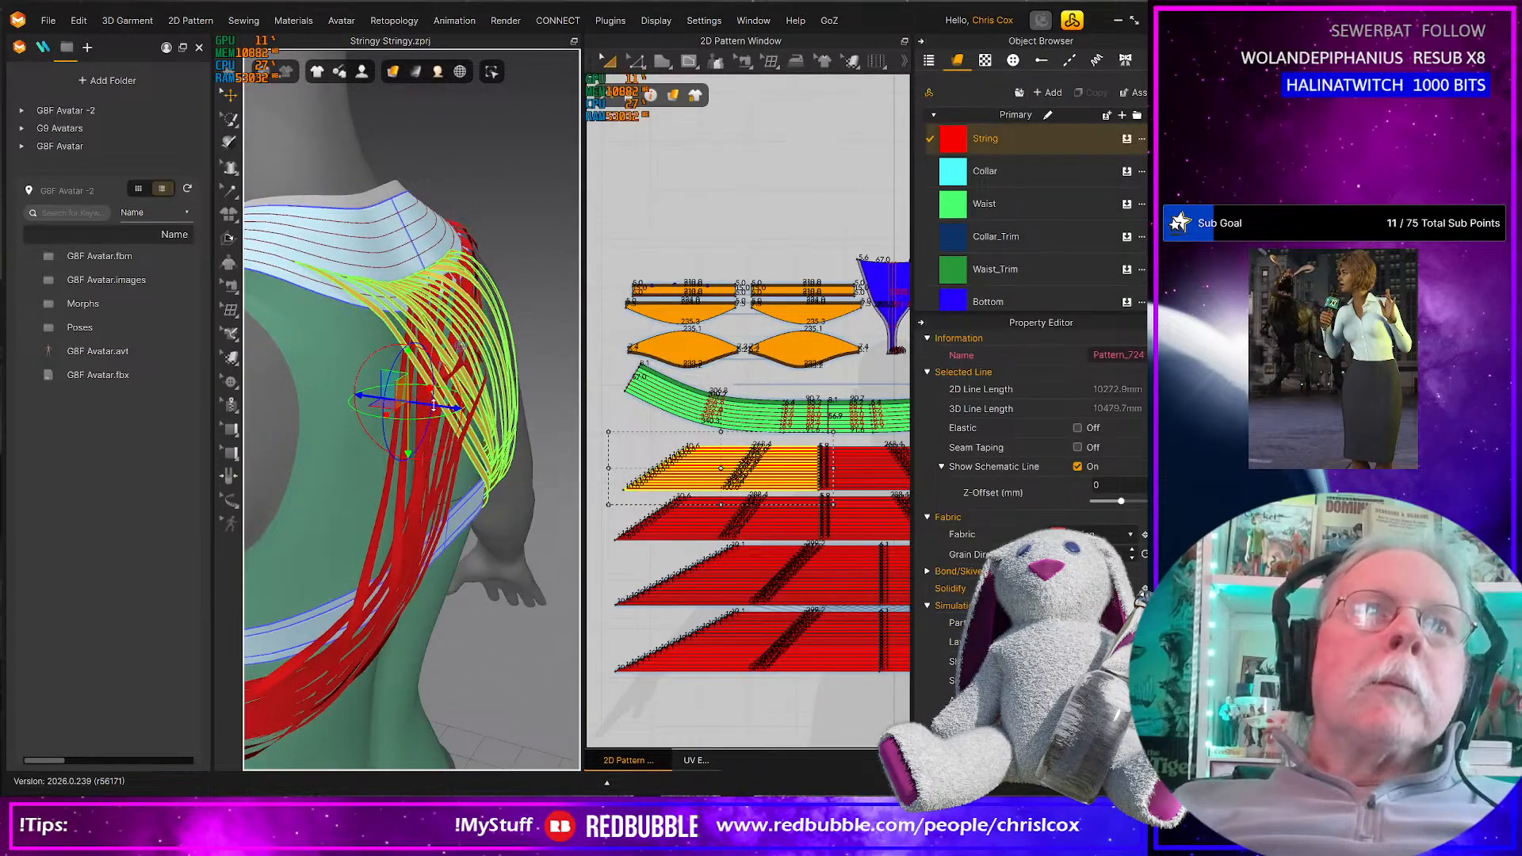
left_click_drag(428, 404, 460, 408)
Simulate the repositioned back strings, checking their drape from the back around to the front, and stop the simulation
right_click_drag(460, 420, 395, 488)
scroll(395, 489, "down", 6)
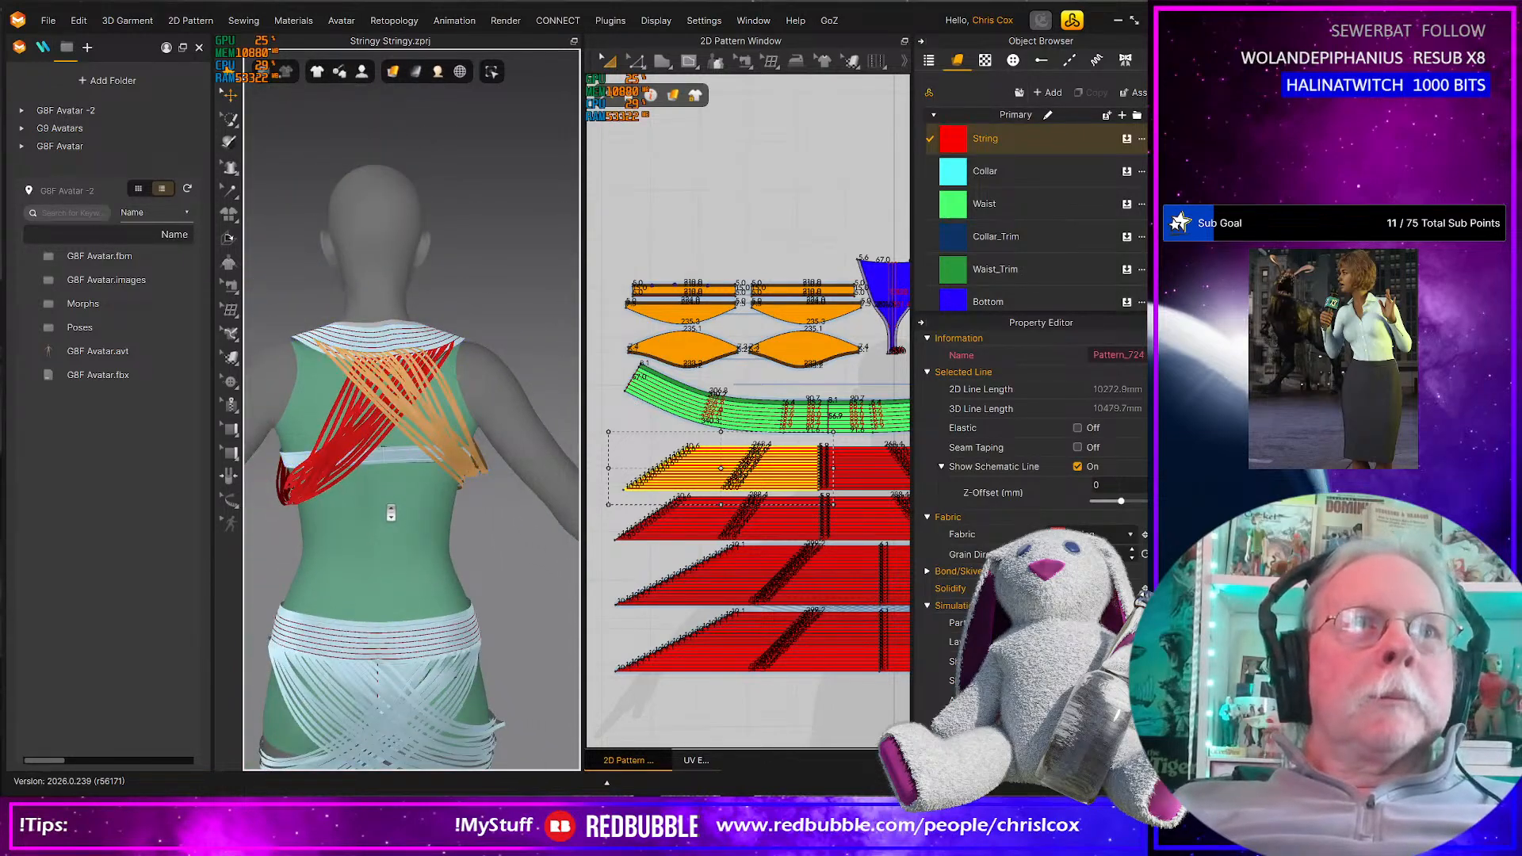
key("q")
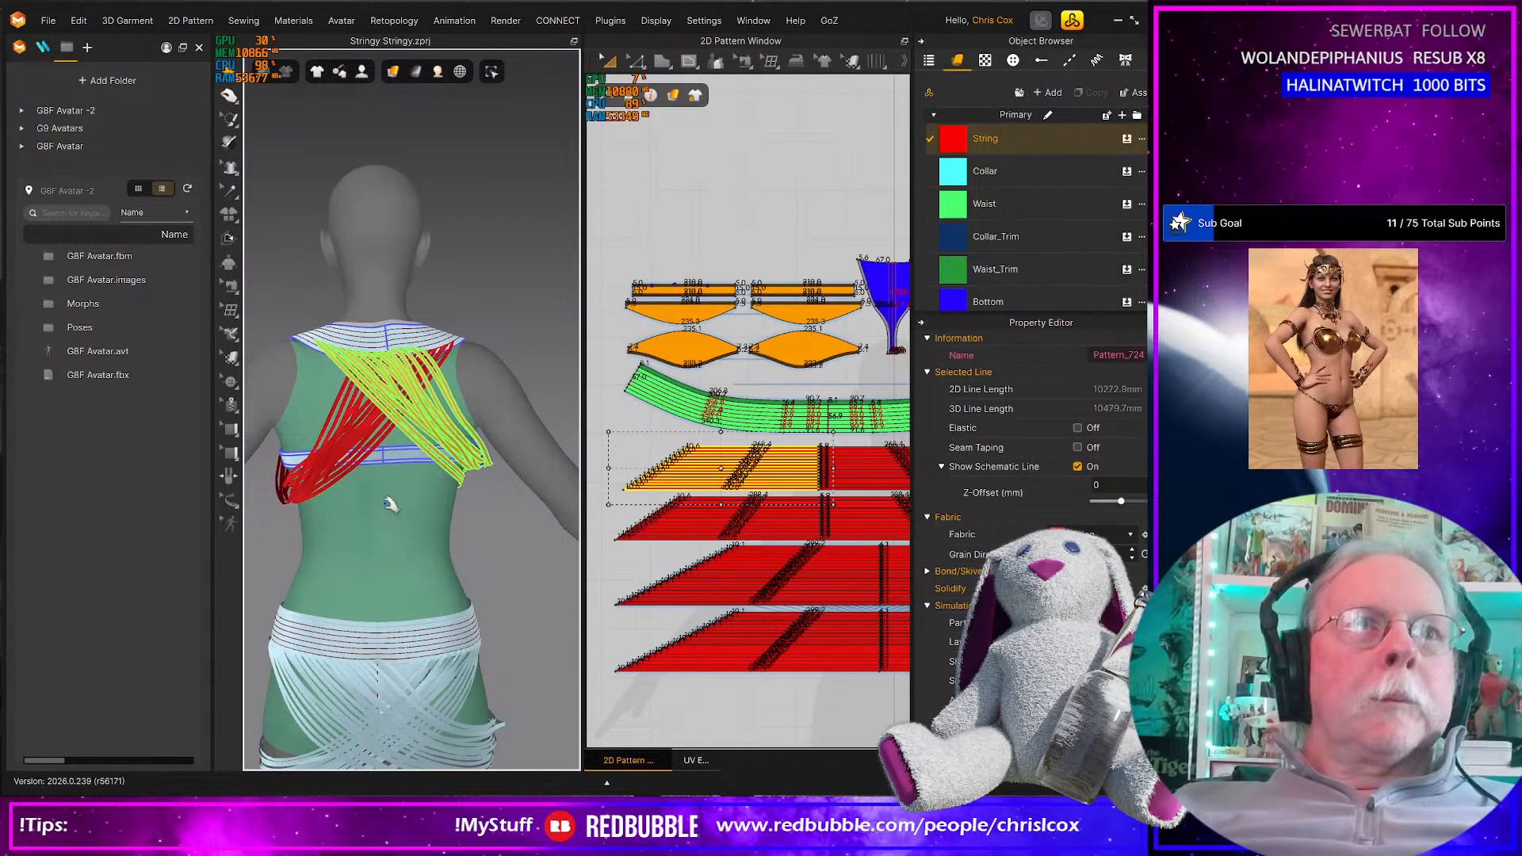
right_click_drag(390, 505, 244, 495)
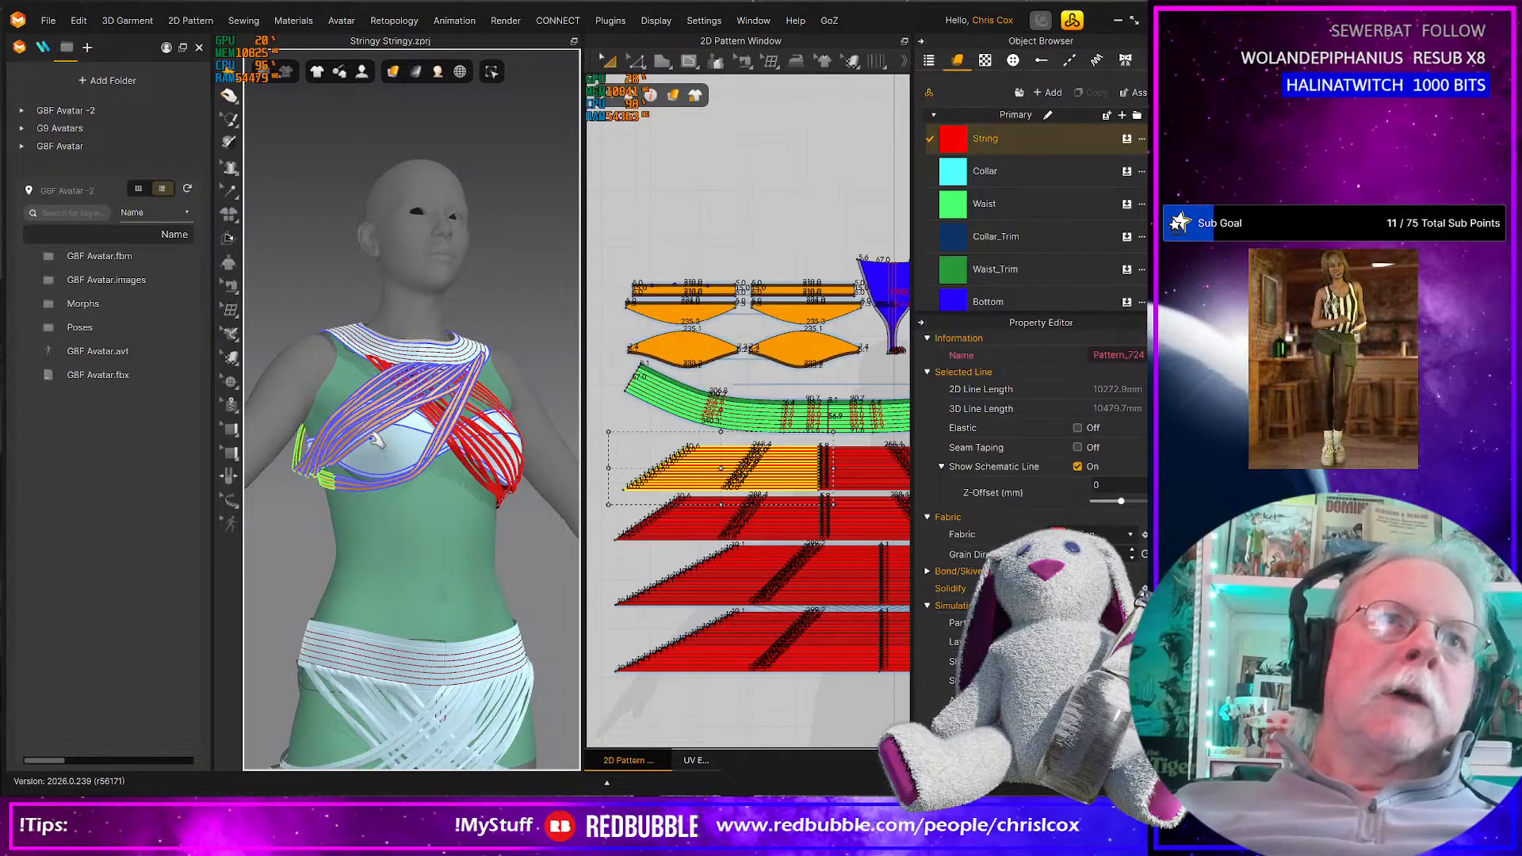
scroll(378, 446, "up", 2)
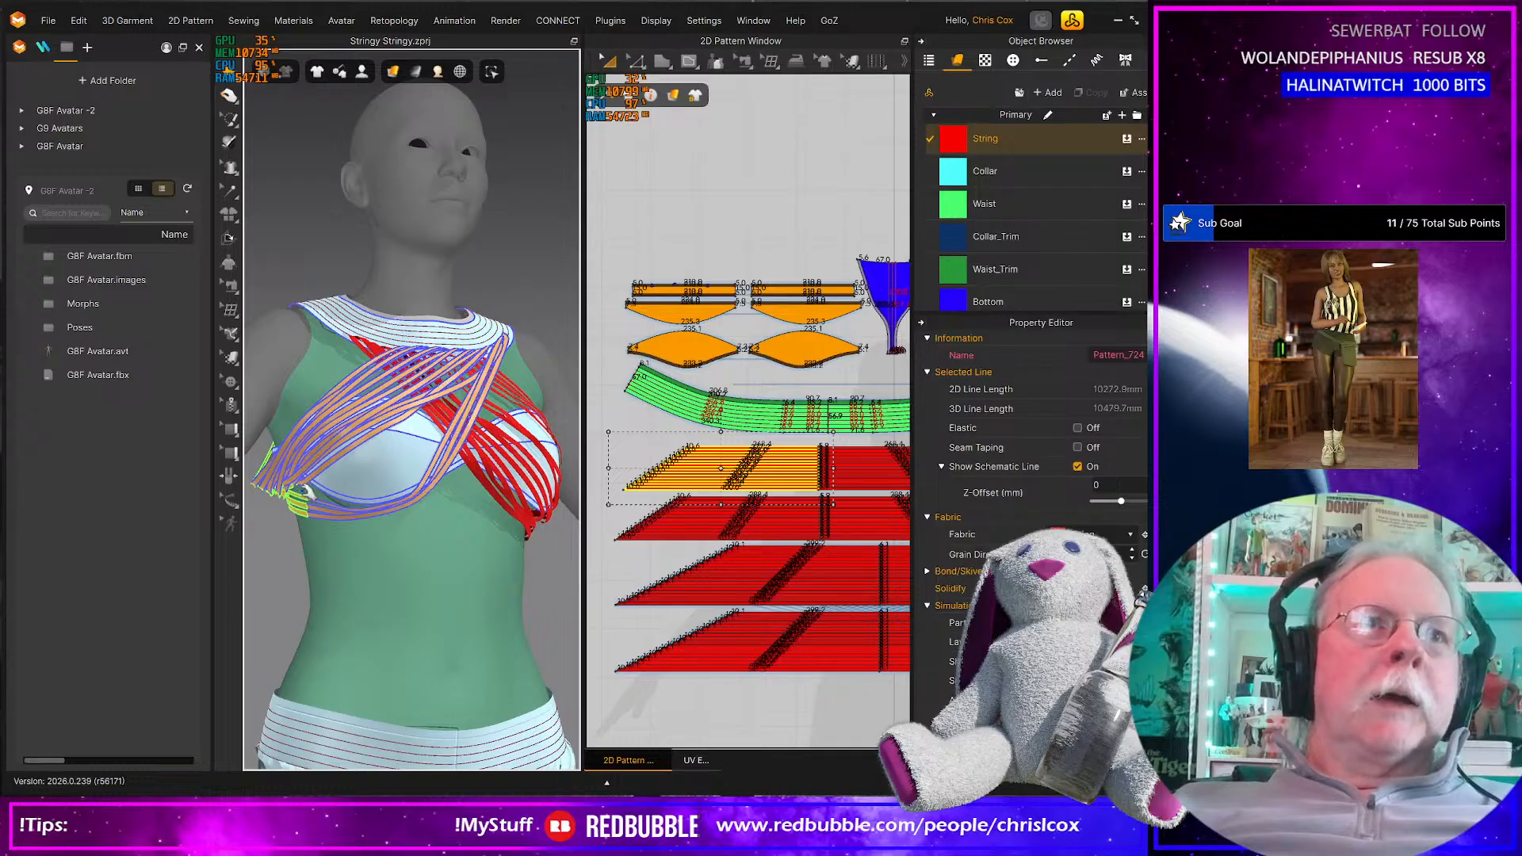
scroll(760, 479, "up", 1)
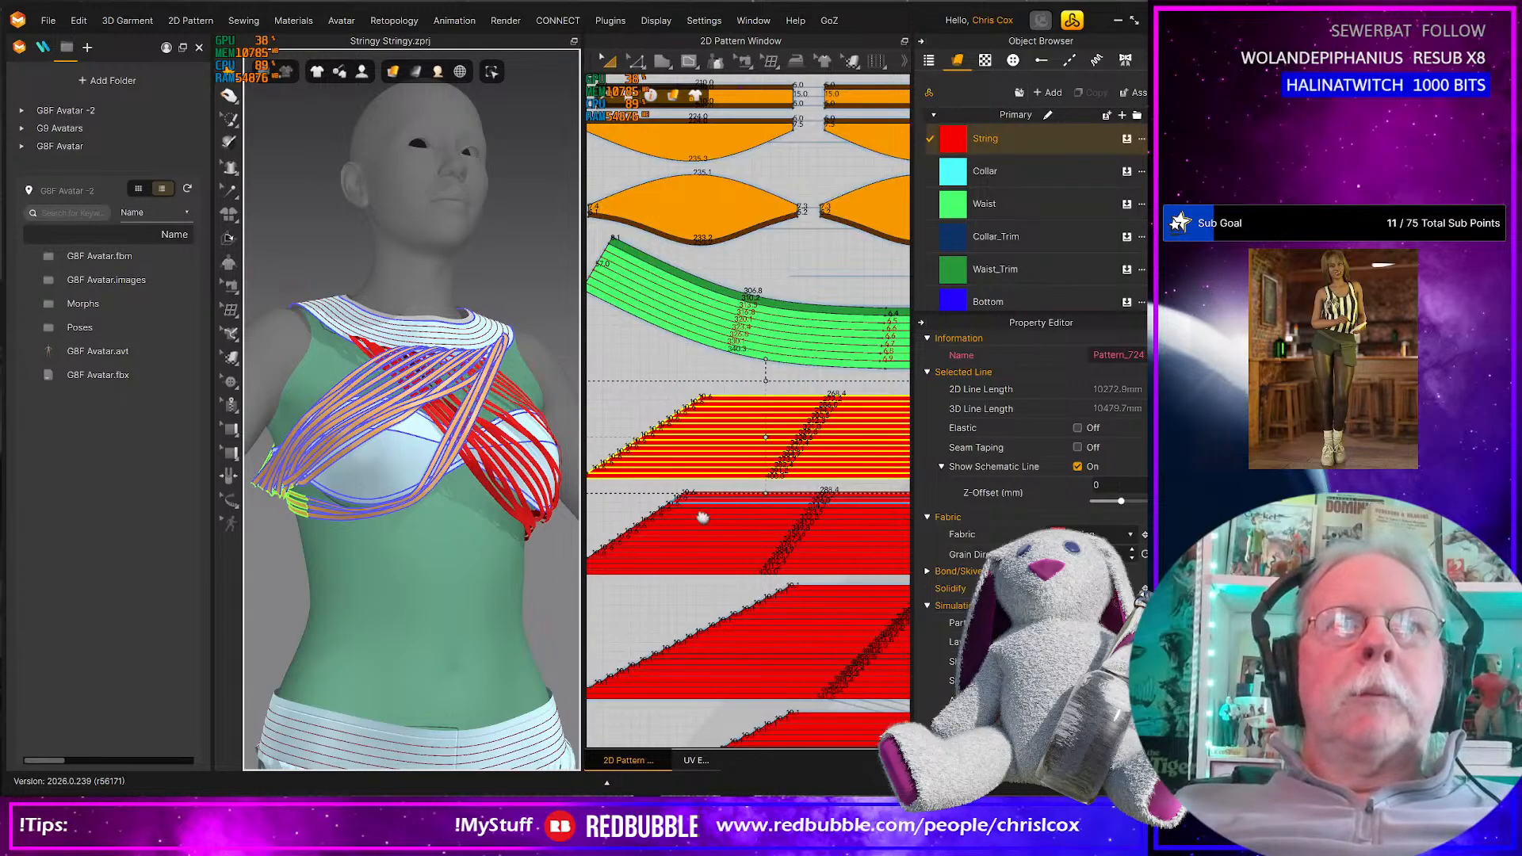
scroll(760, 479, "up", 1)
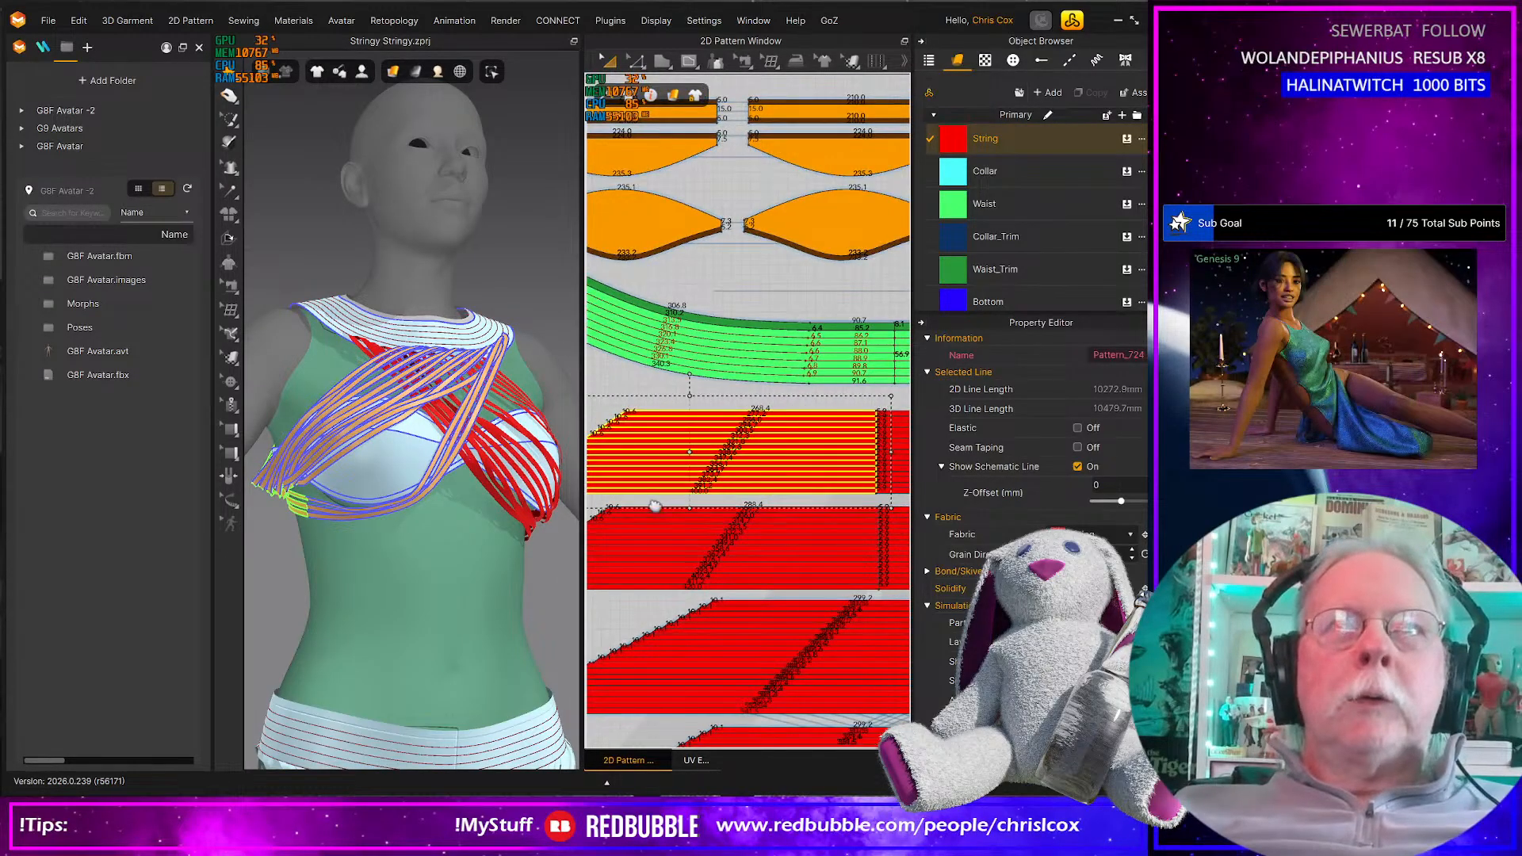
right_click_drag(837, 476, 607, 508)
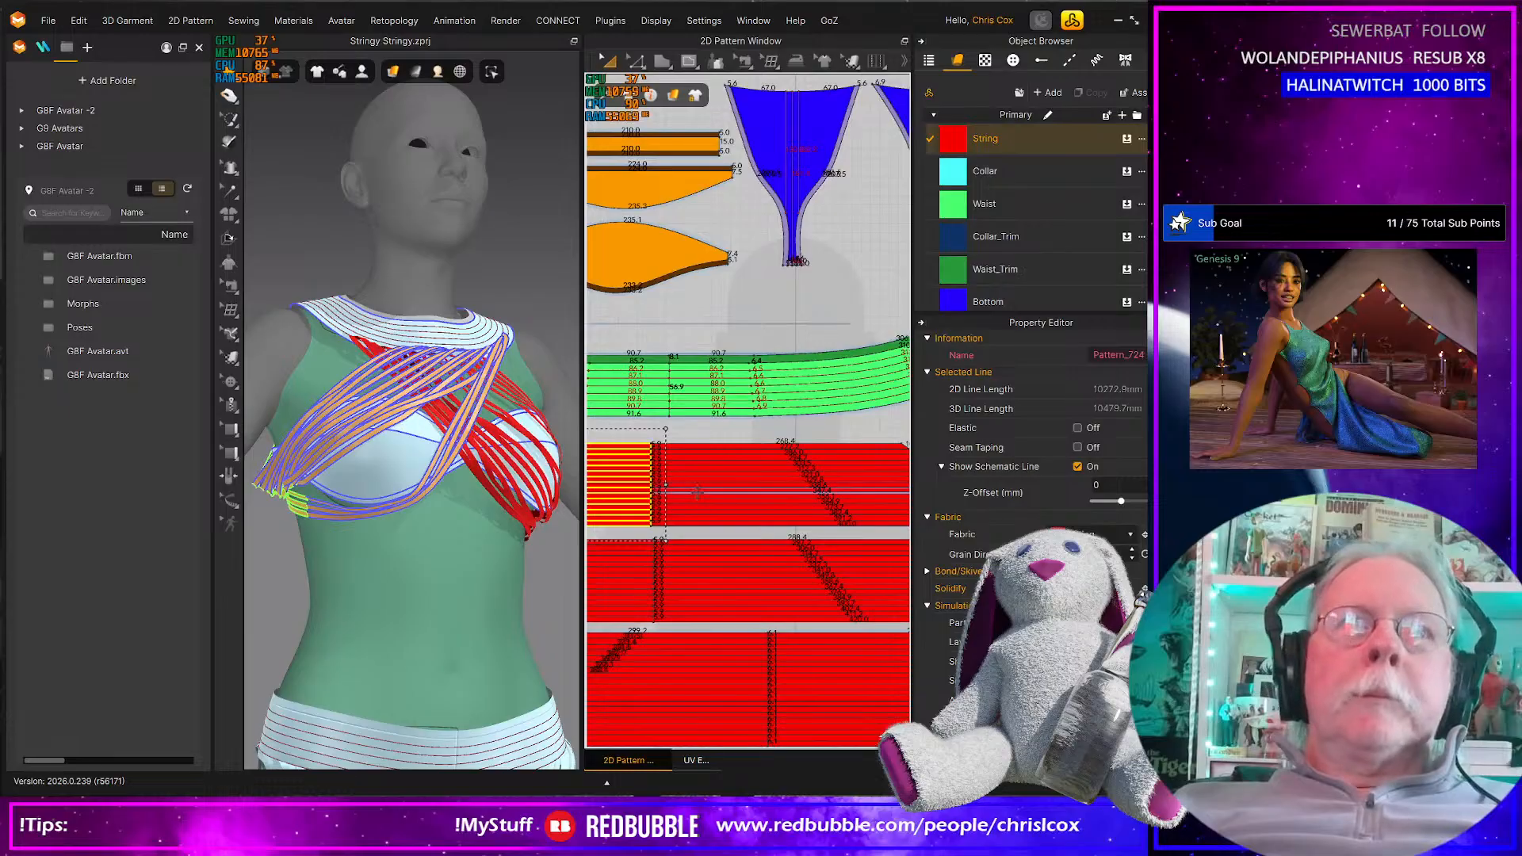
scroll(698, 492, "down", 2)
key("space")
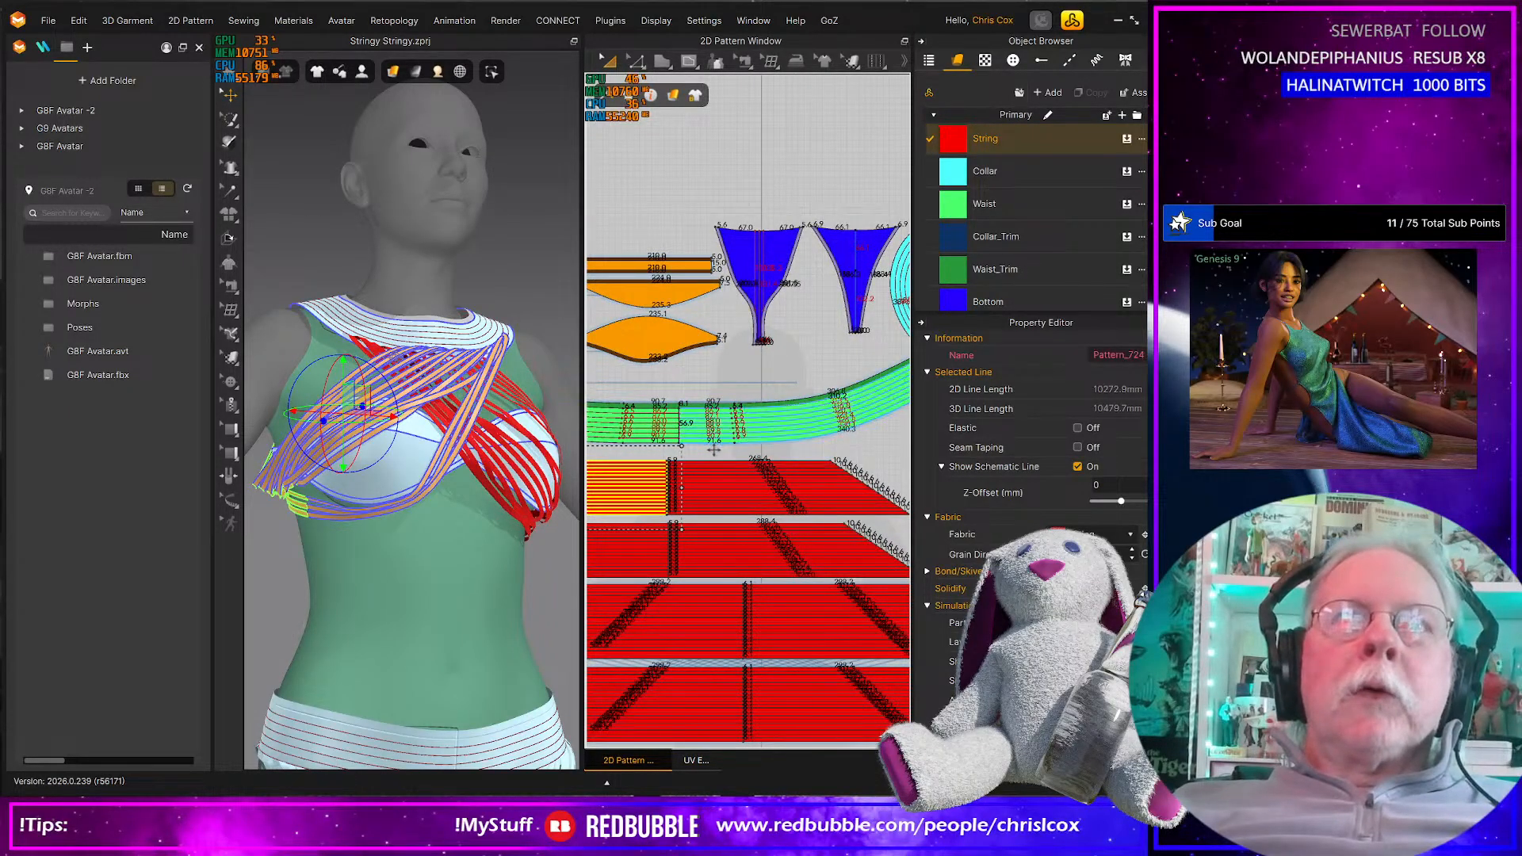
Select the right half of the top-row strings with Edit Pattern and shift them right, away from the centre seam
left_click(717, 444)
left_click(679, 455)
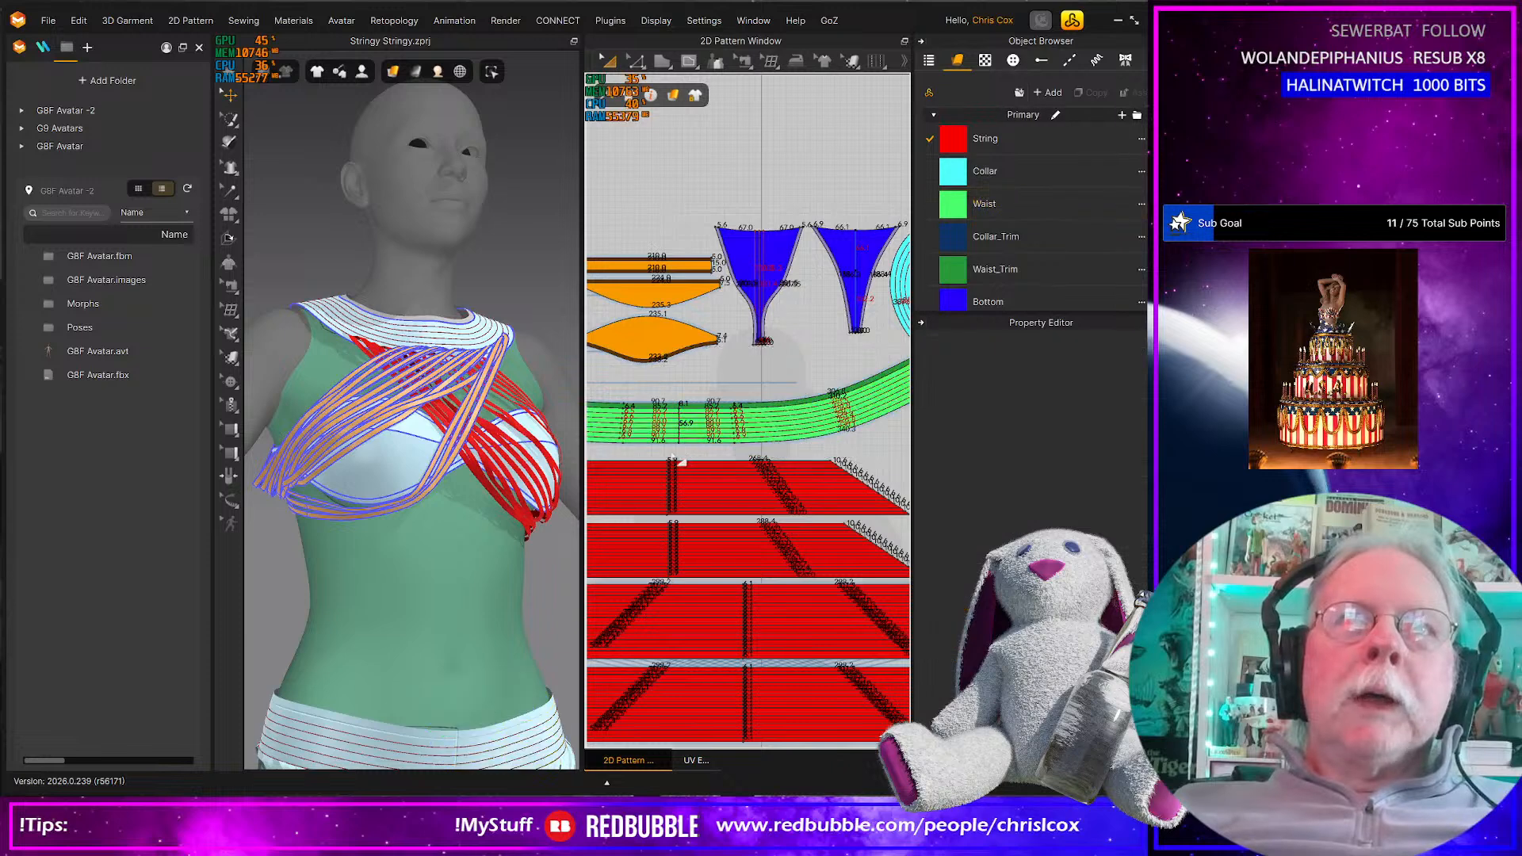
key("z")
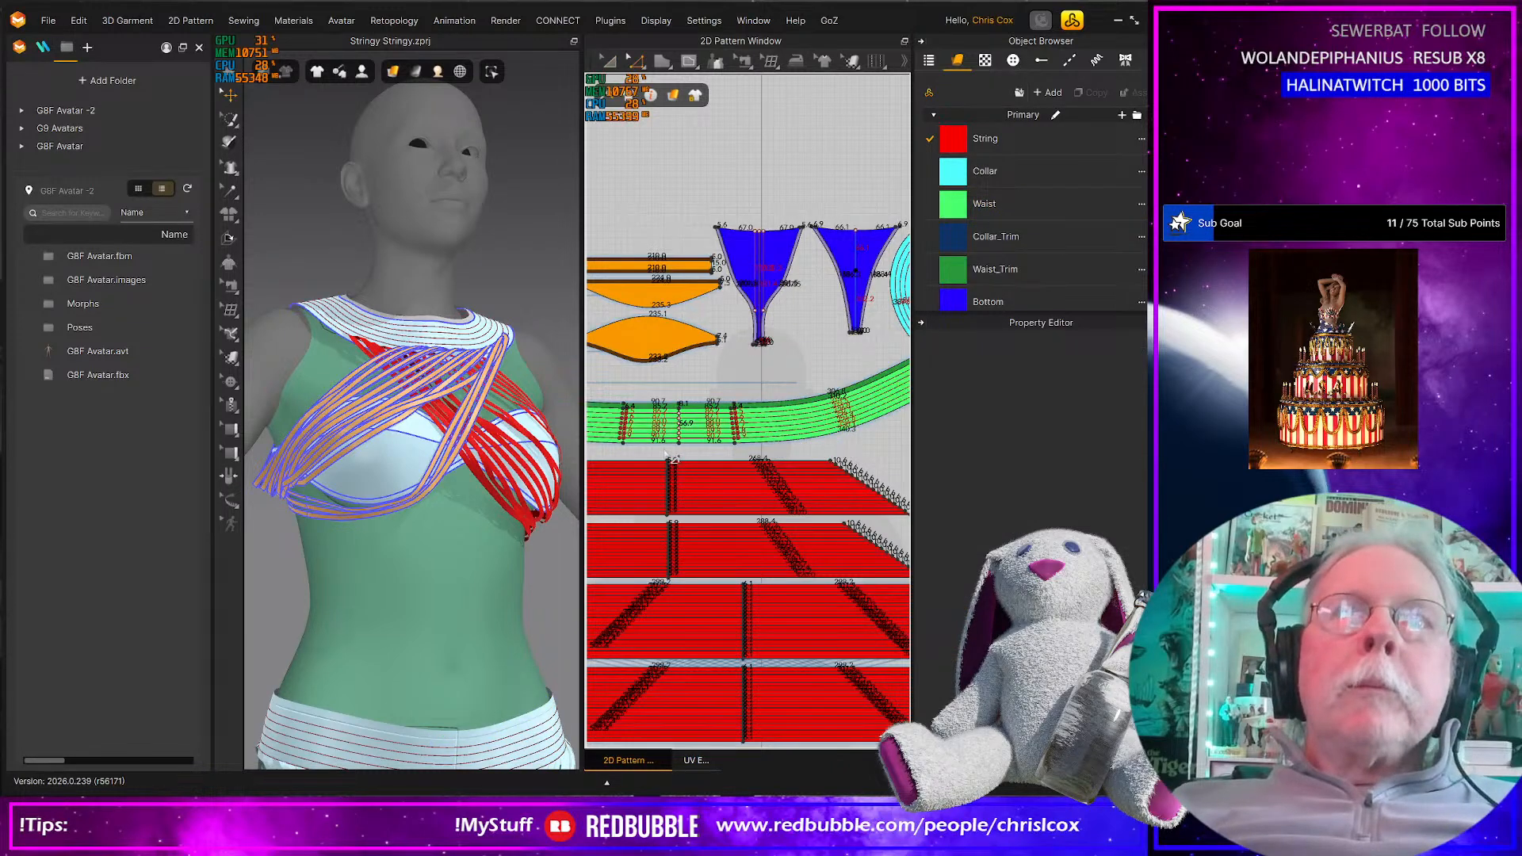
left_click(912, 521)
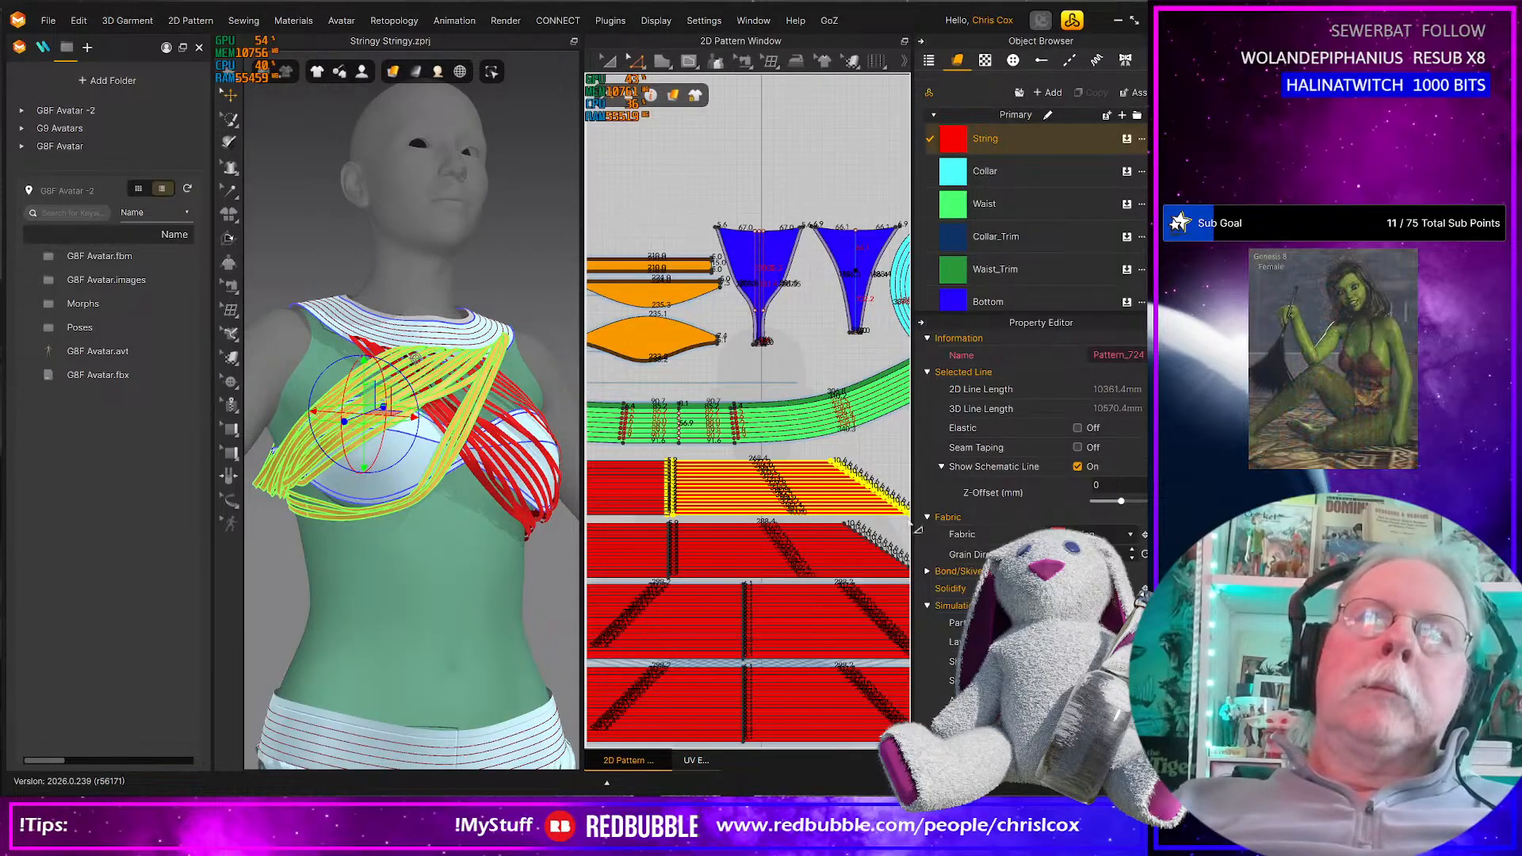
key("space")
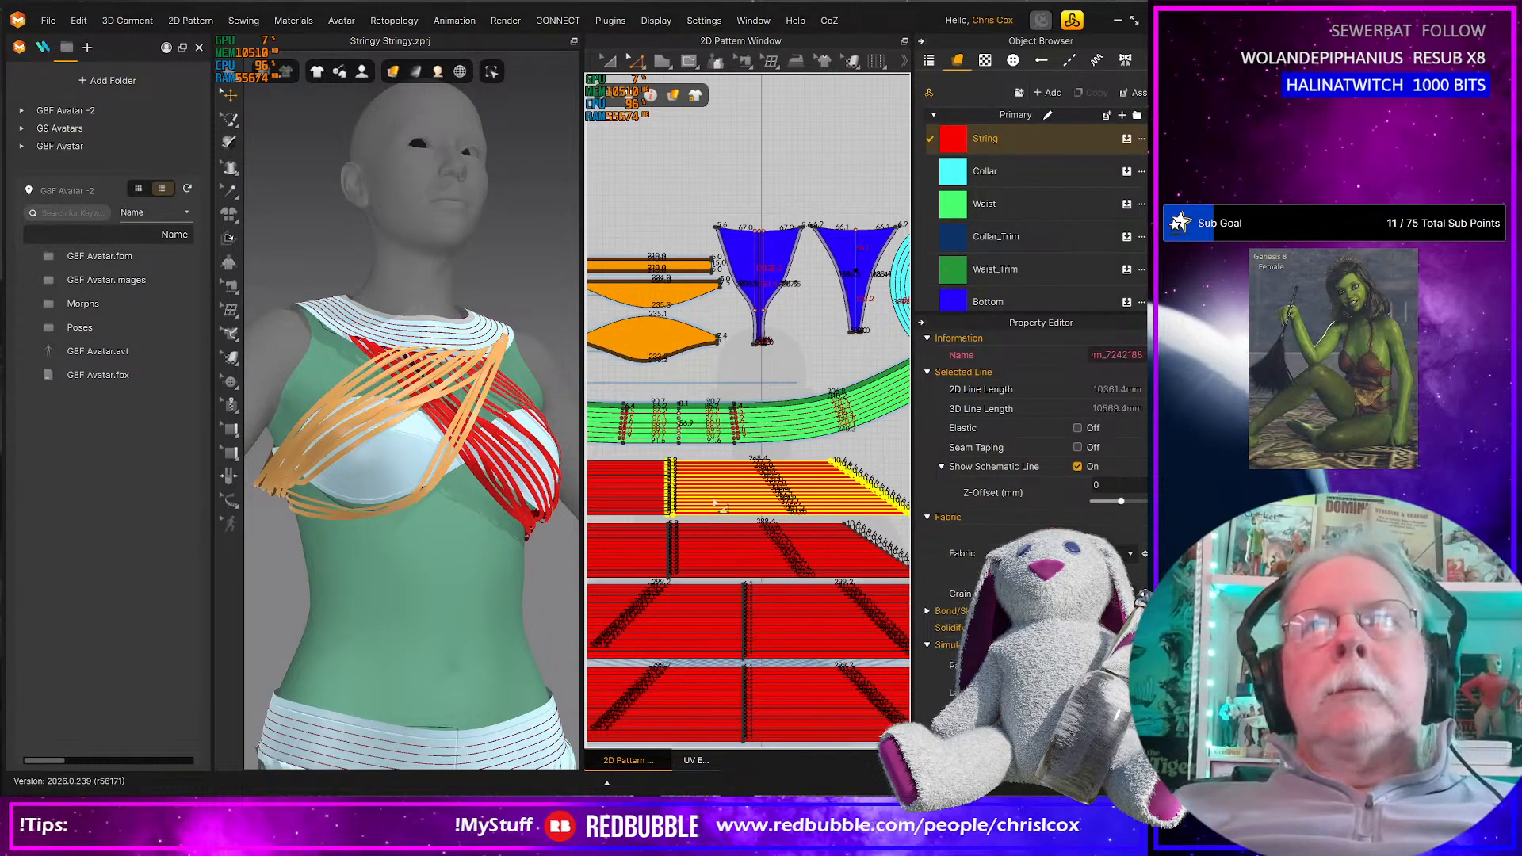
key("space")
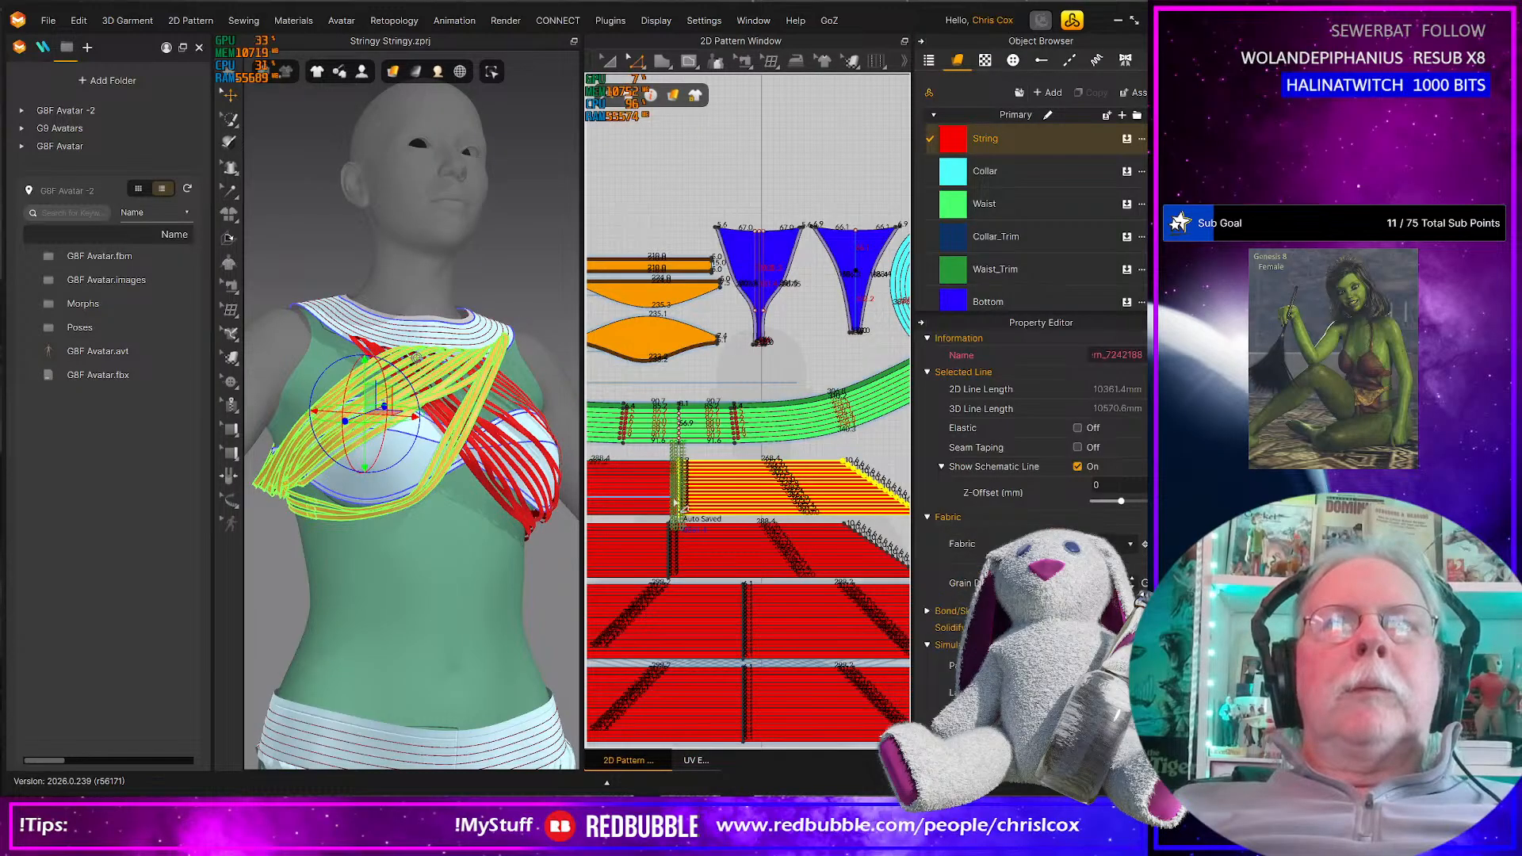
Try nudging the right half of the top-row strings left toward the centre seam with Edit Pattern, and undo the nudge
scroll(677, 504, "up", 5)
scroll(678, 506, "down", 5)
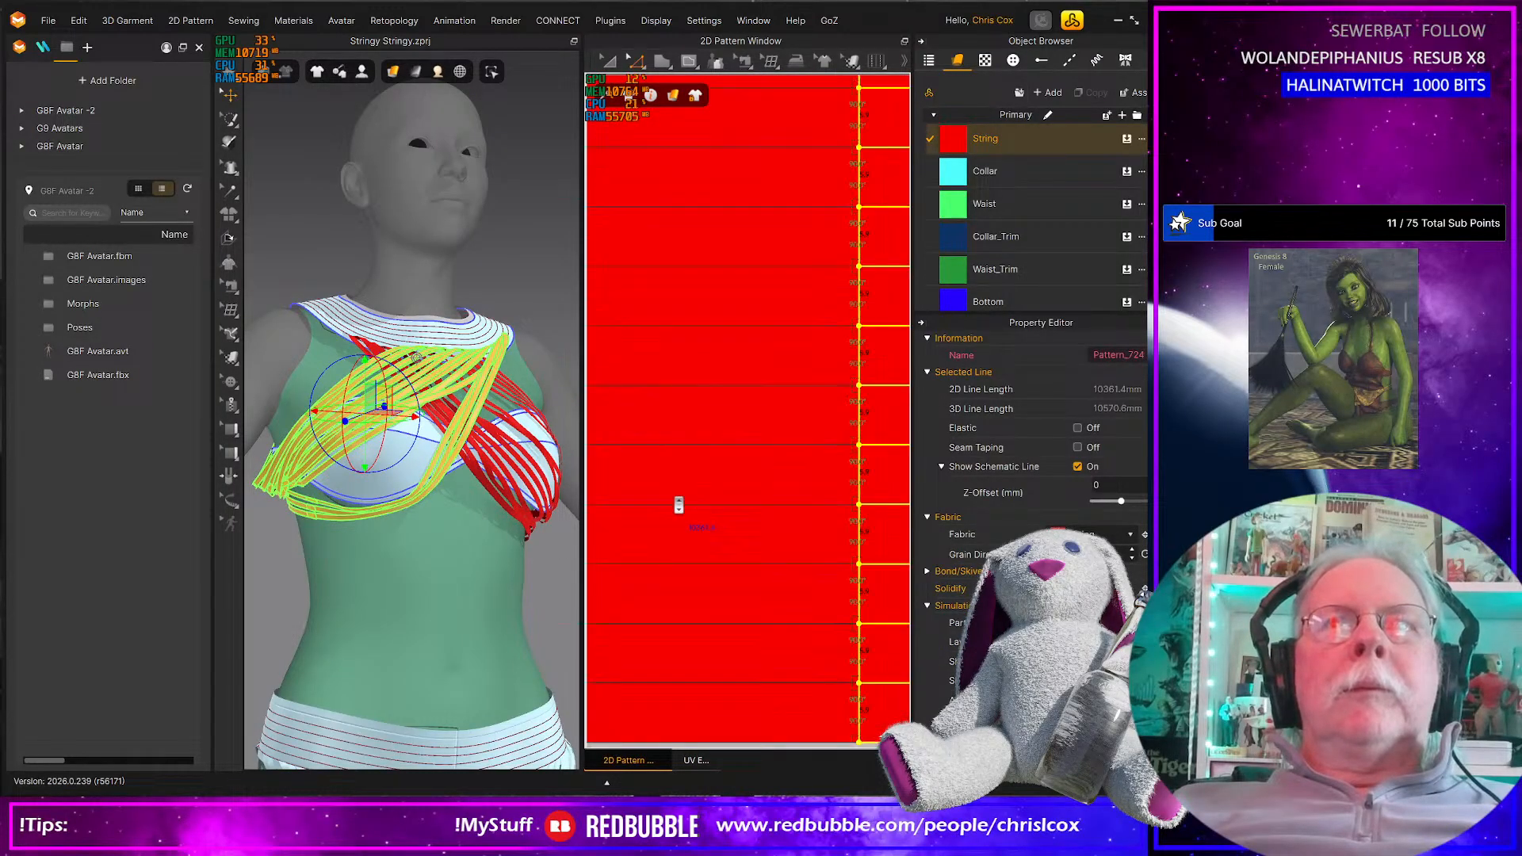
scroll(625, 508, "up", 4)
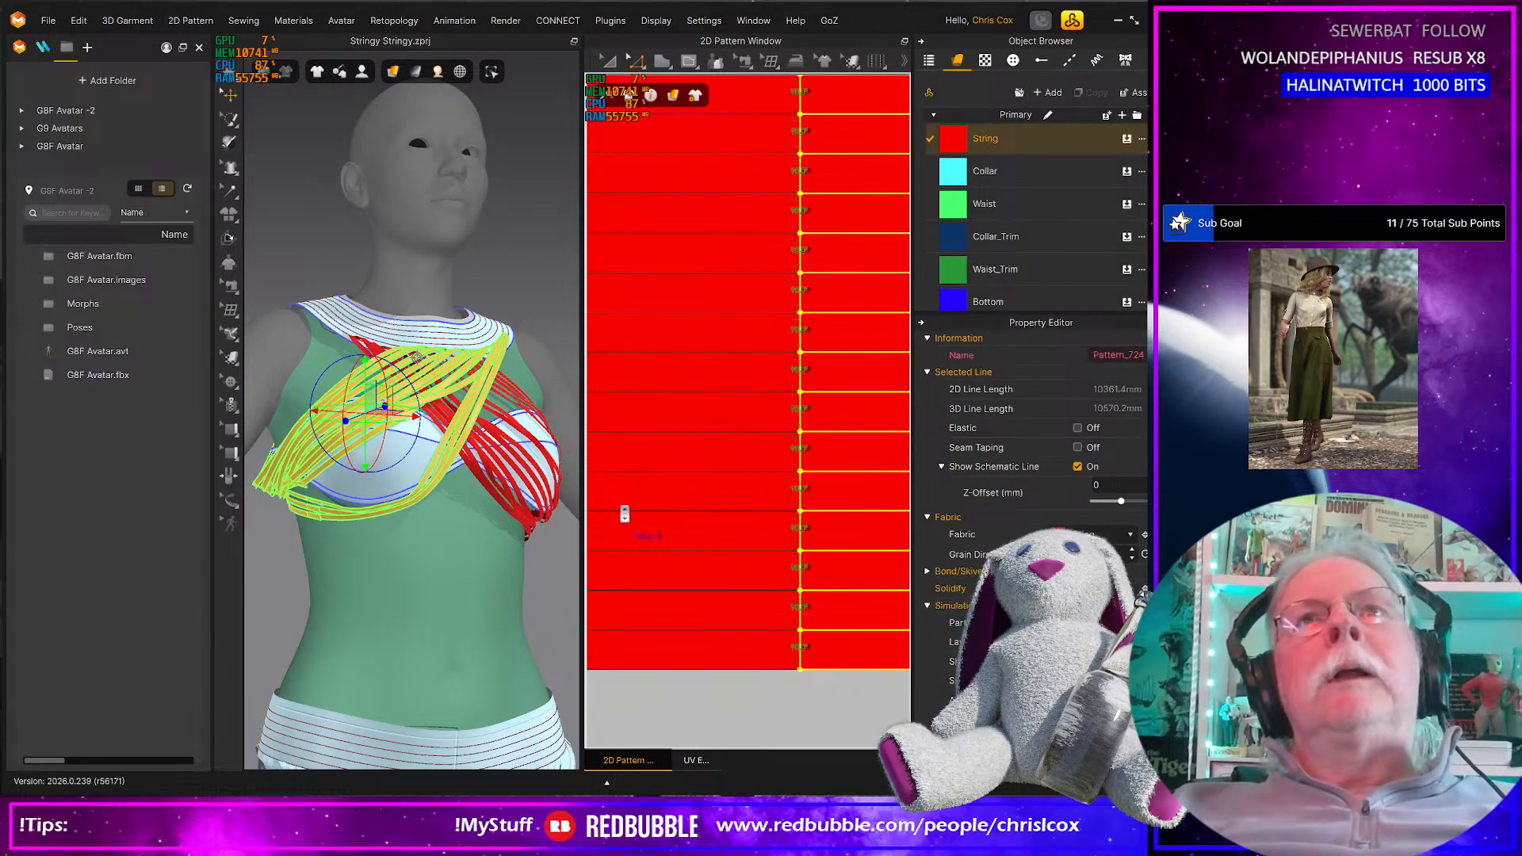
key("Left")
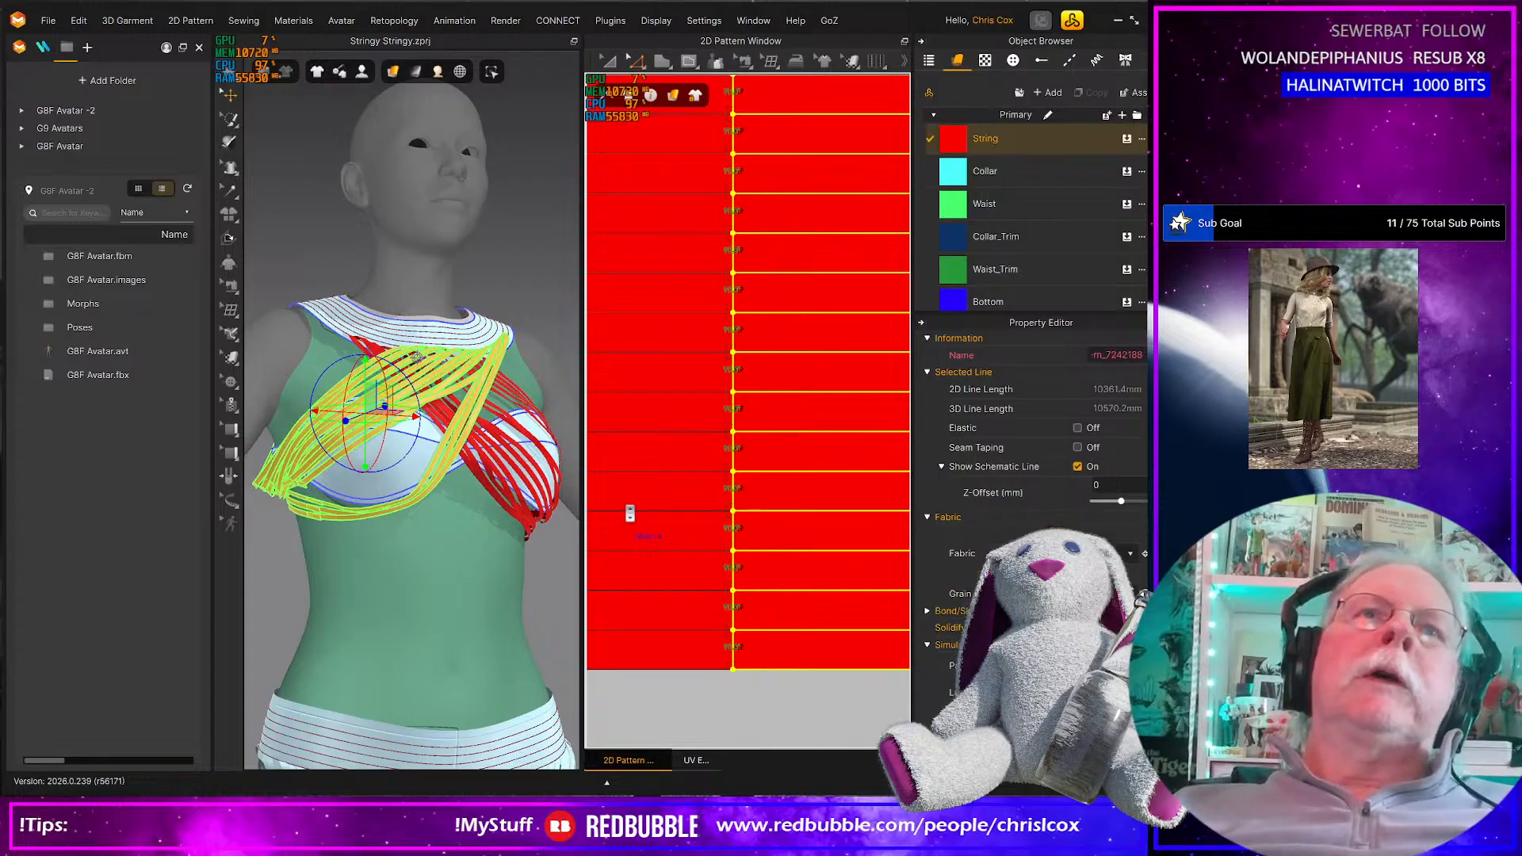
scroll(793, 520, "down", 5)
scroll(767, 518, "down", 5)
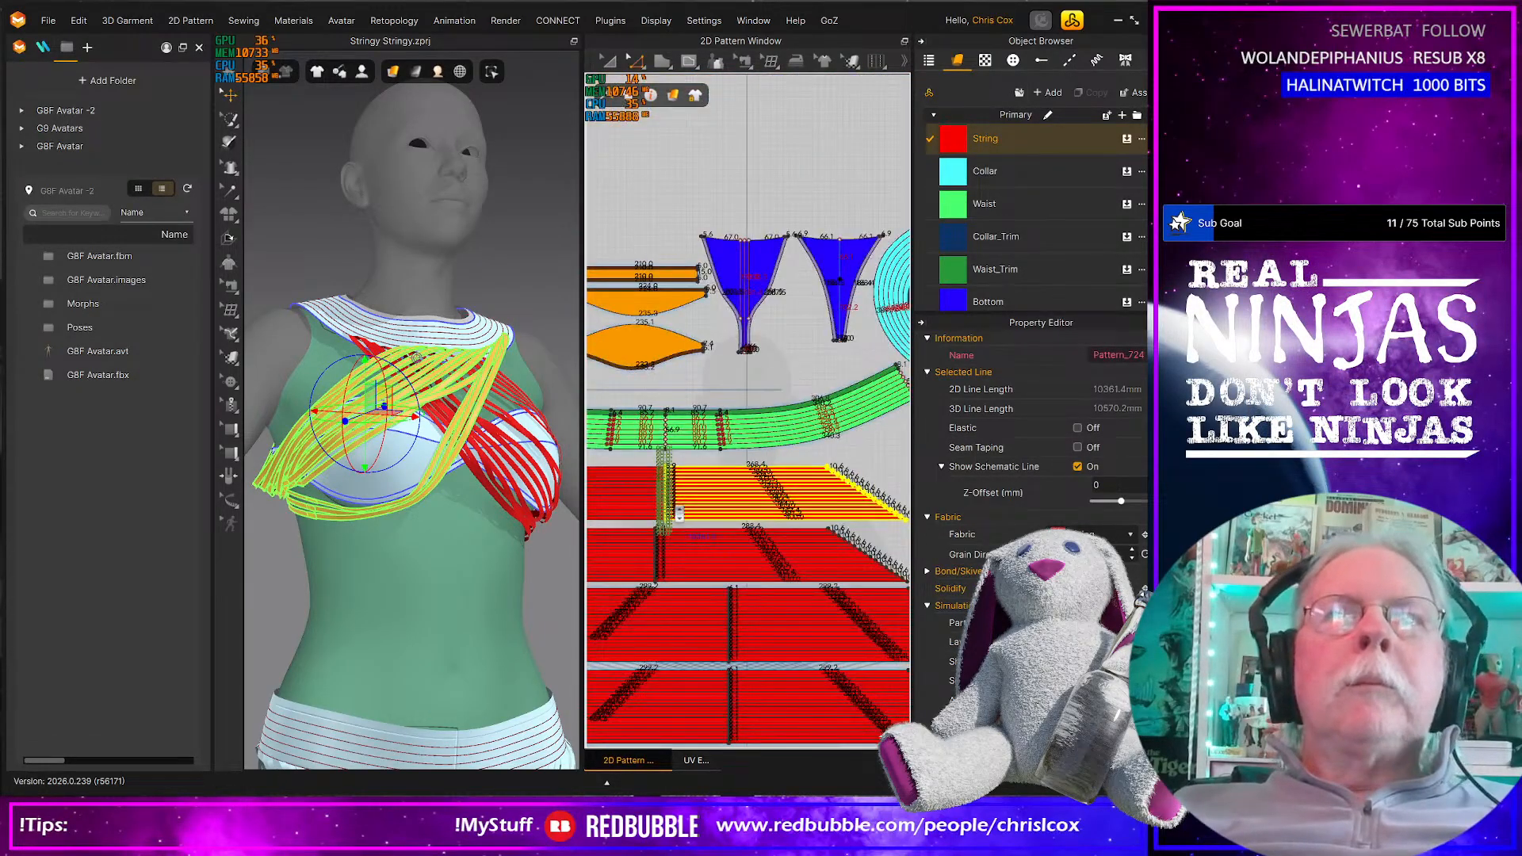
key("ctrl+z")
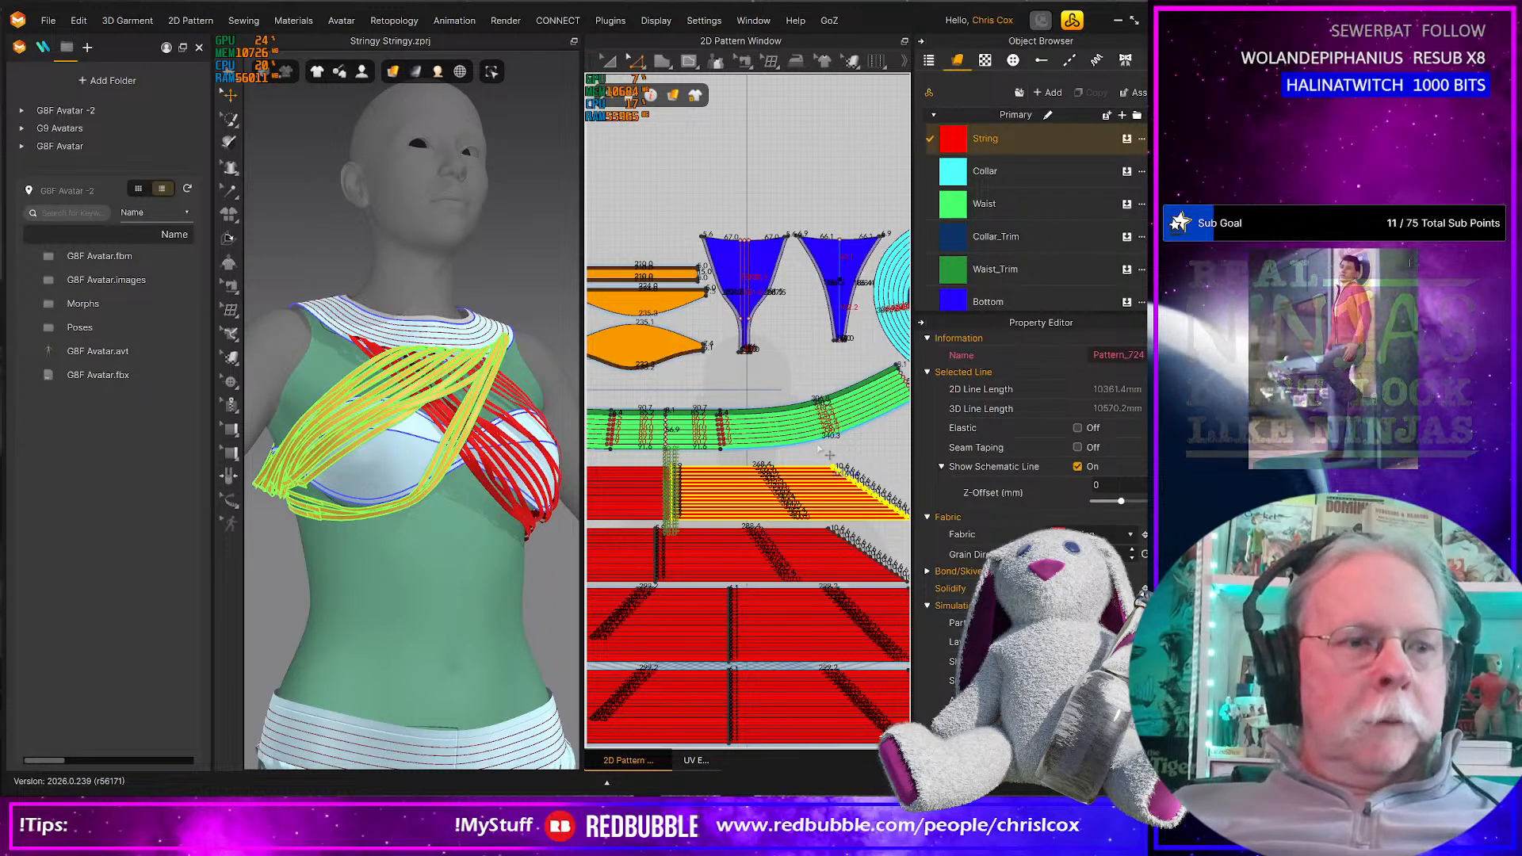
Shift the right half of the top-row strings sideways at the centre seam with Transform Pattern and clear the selection
key("a")
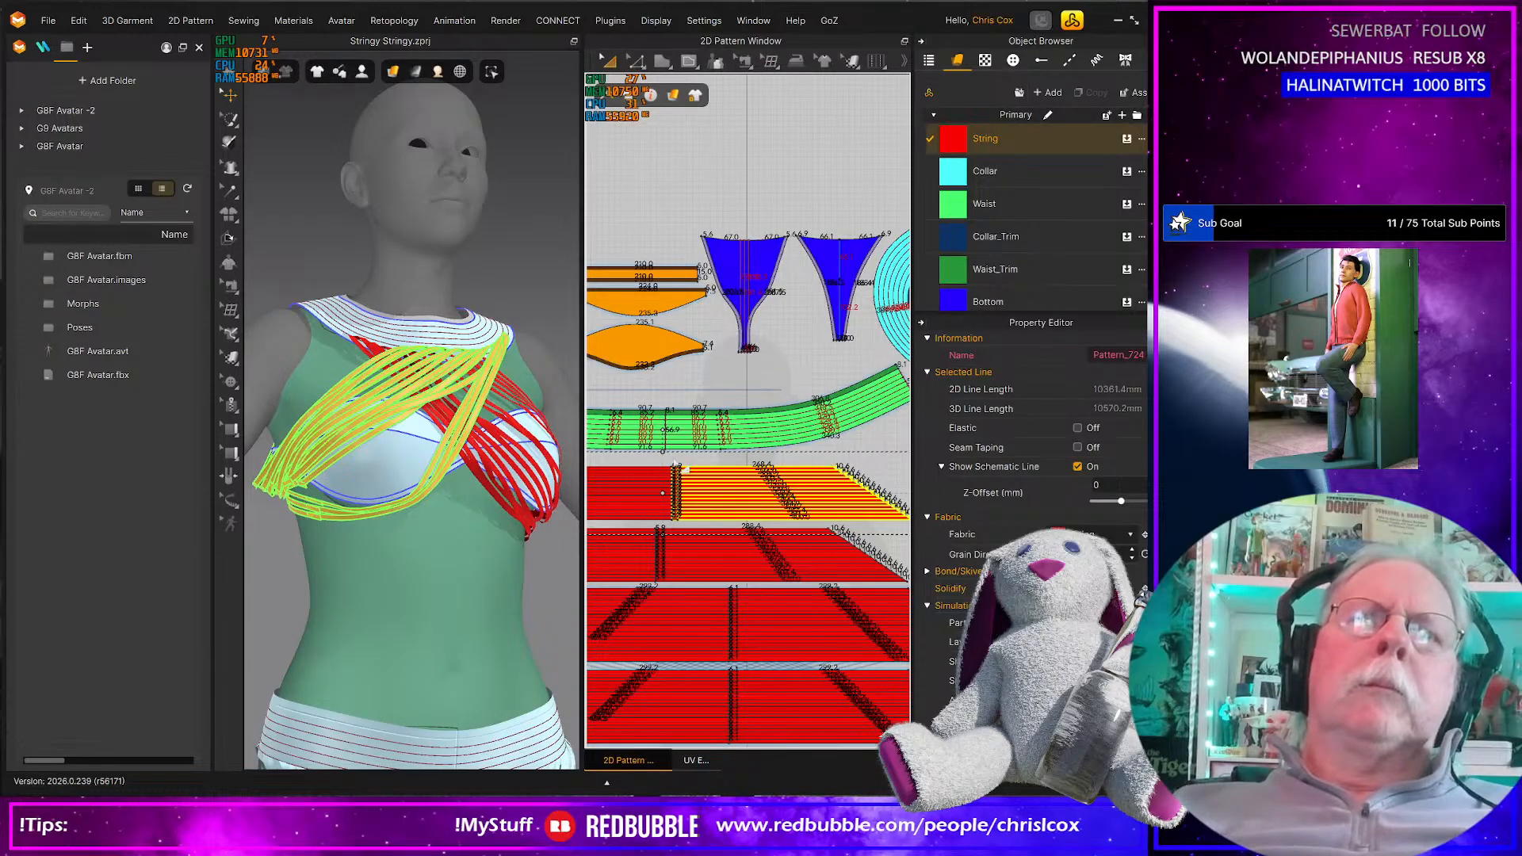
scroll(672, 531, "up", 5)
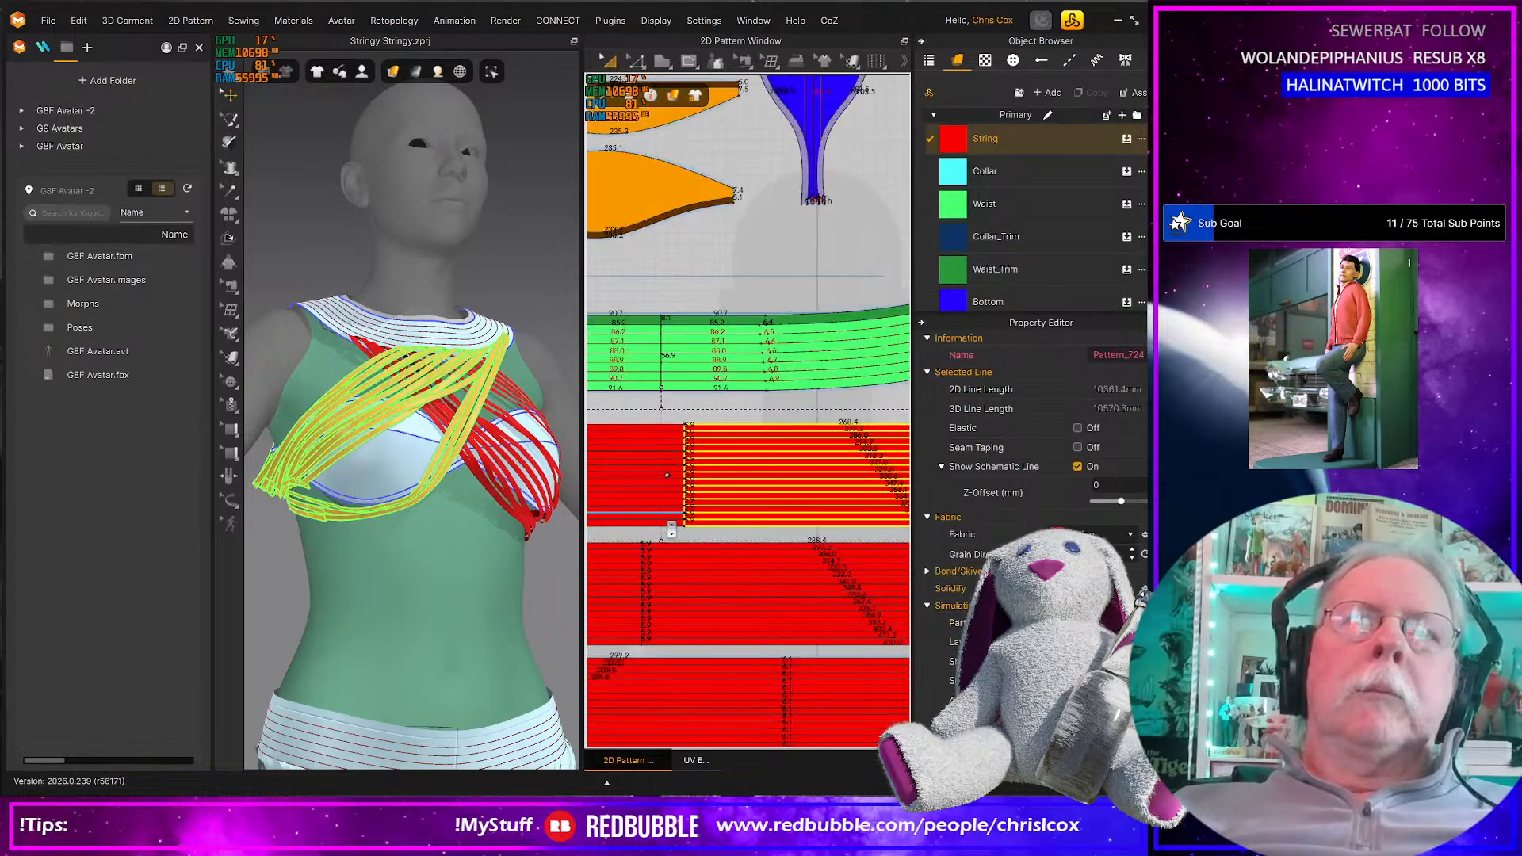
key("Right")
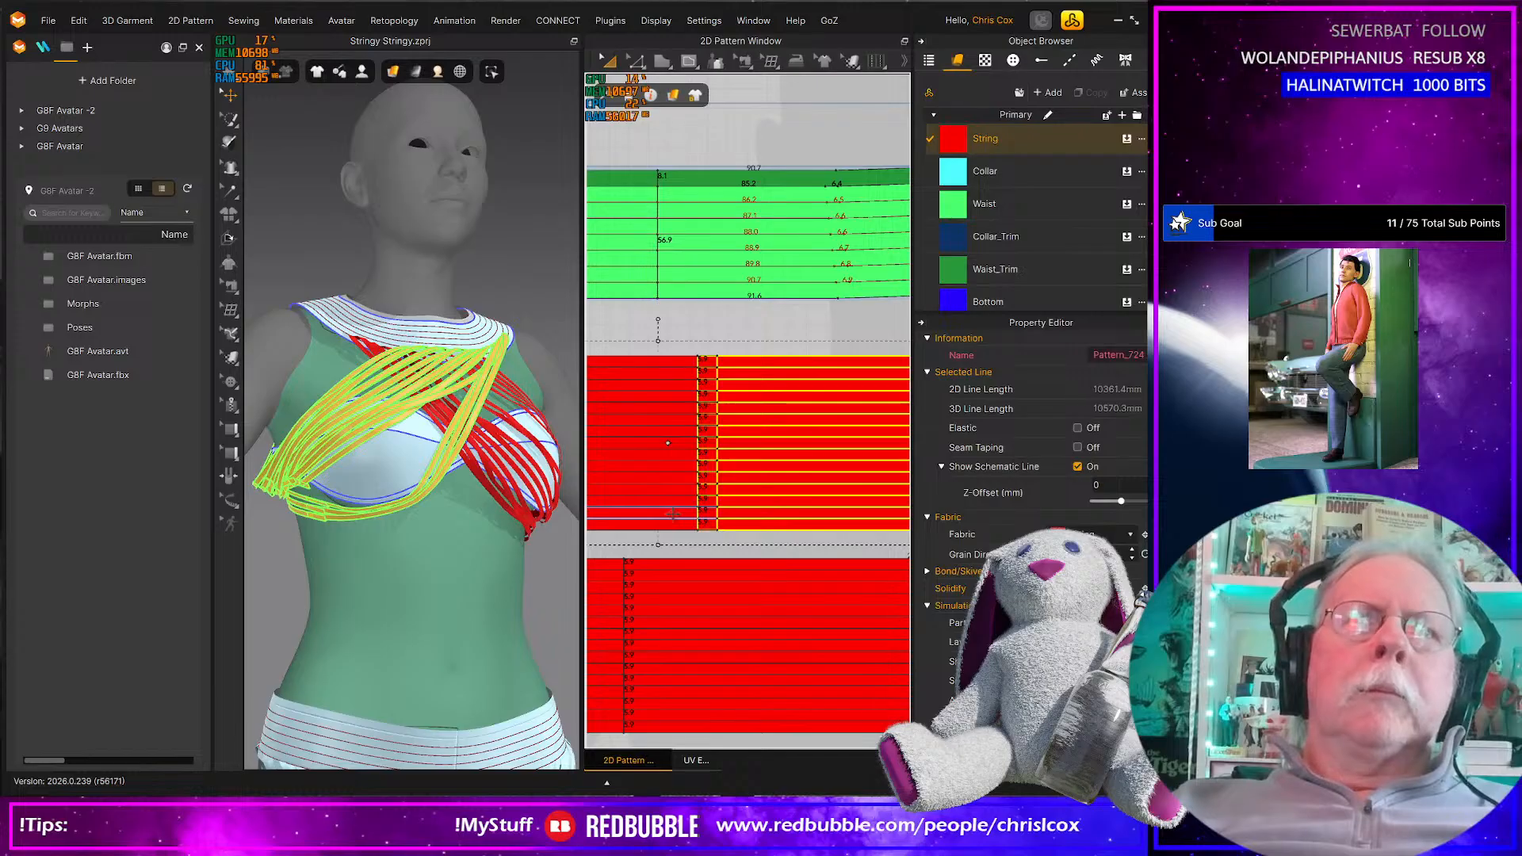
key("Right")
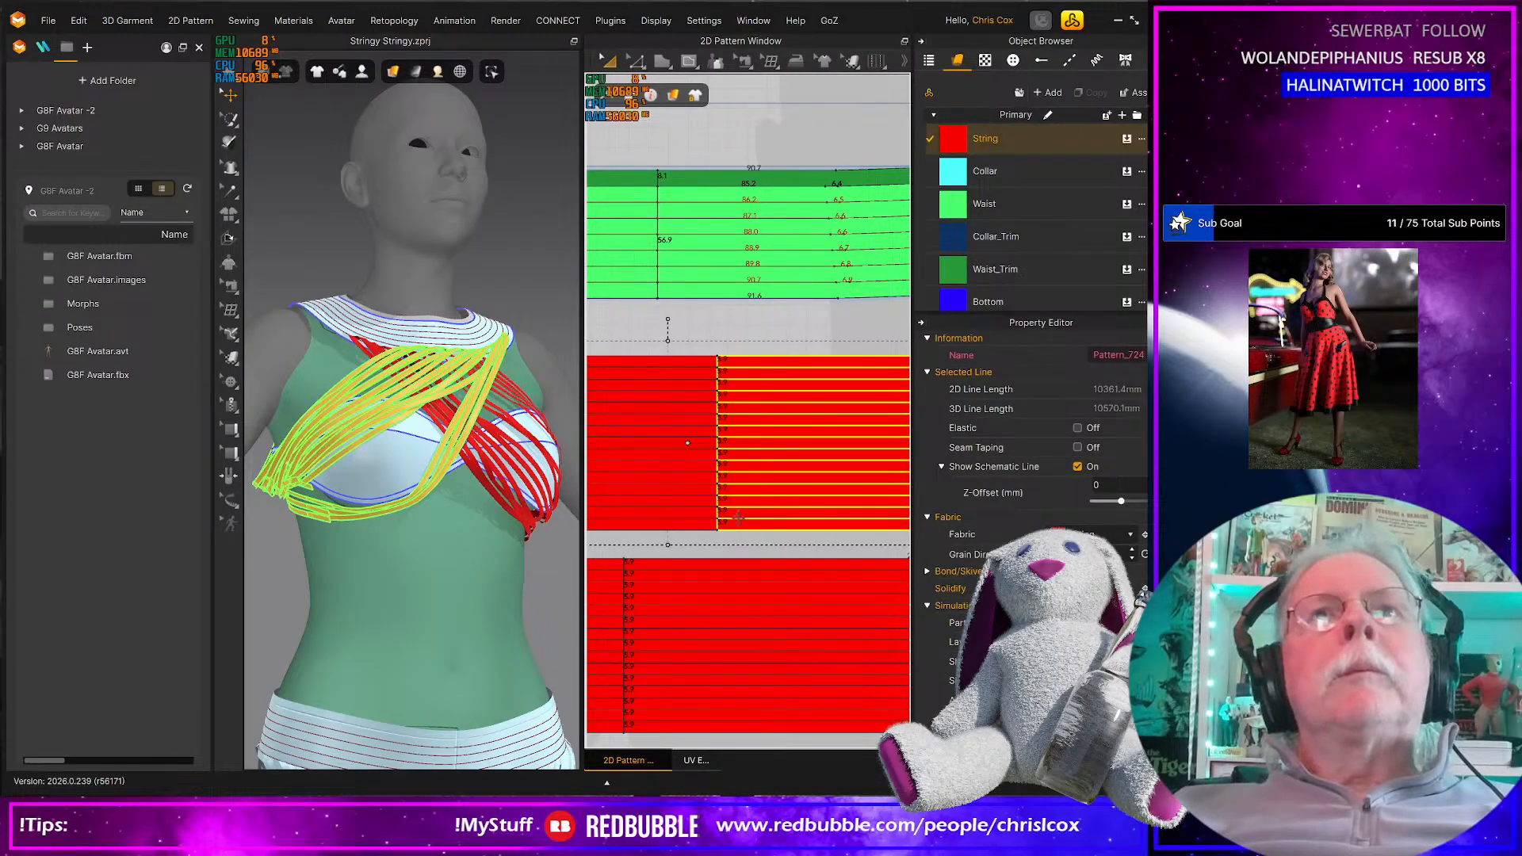
key("Left")
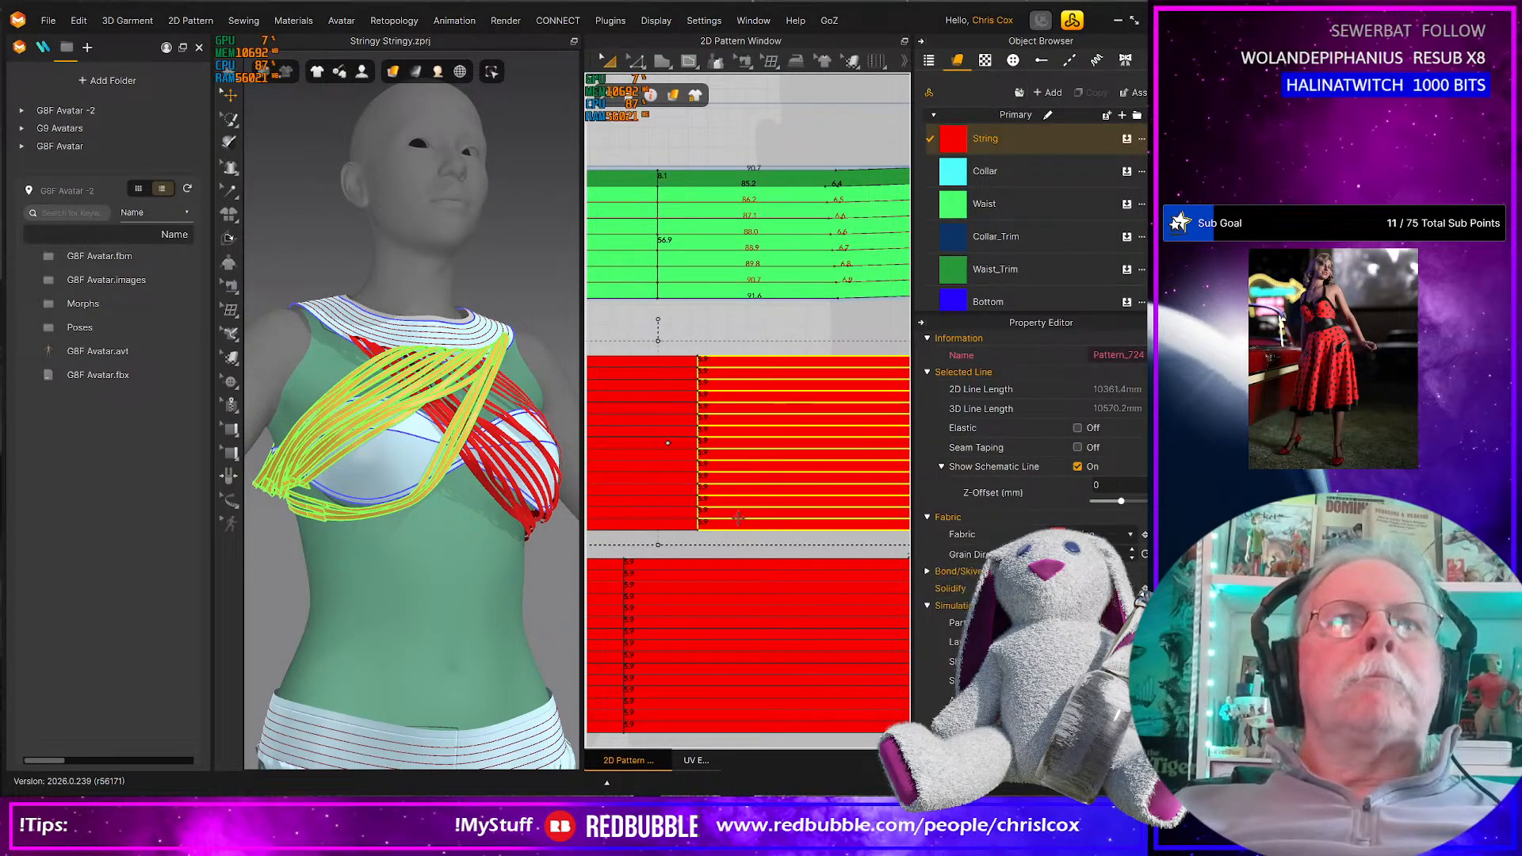
scroll(737, 517, "down", 5)
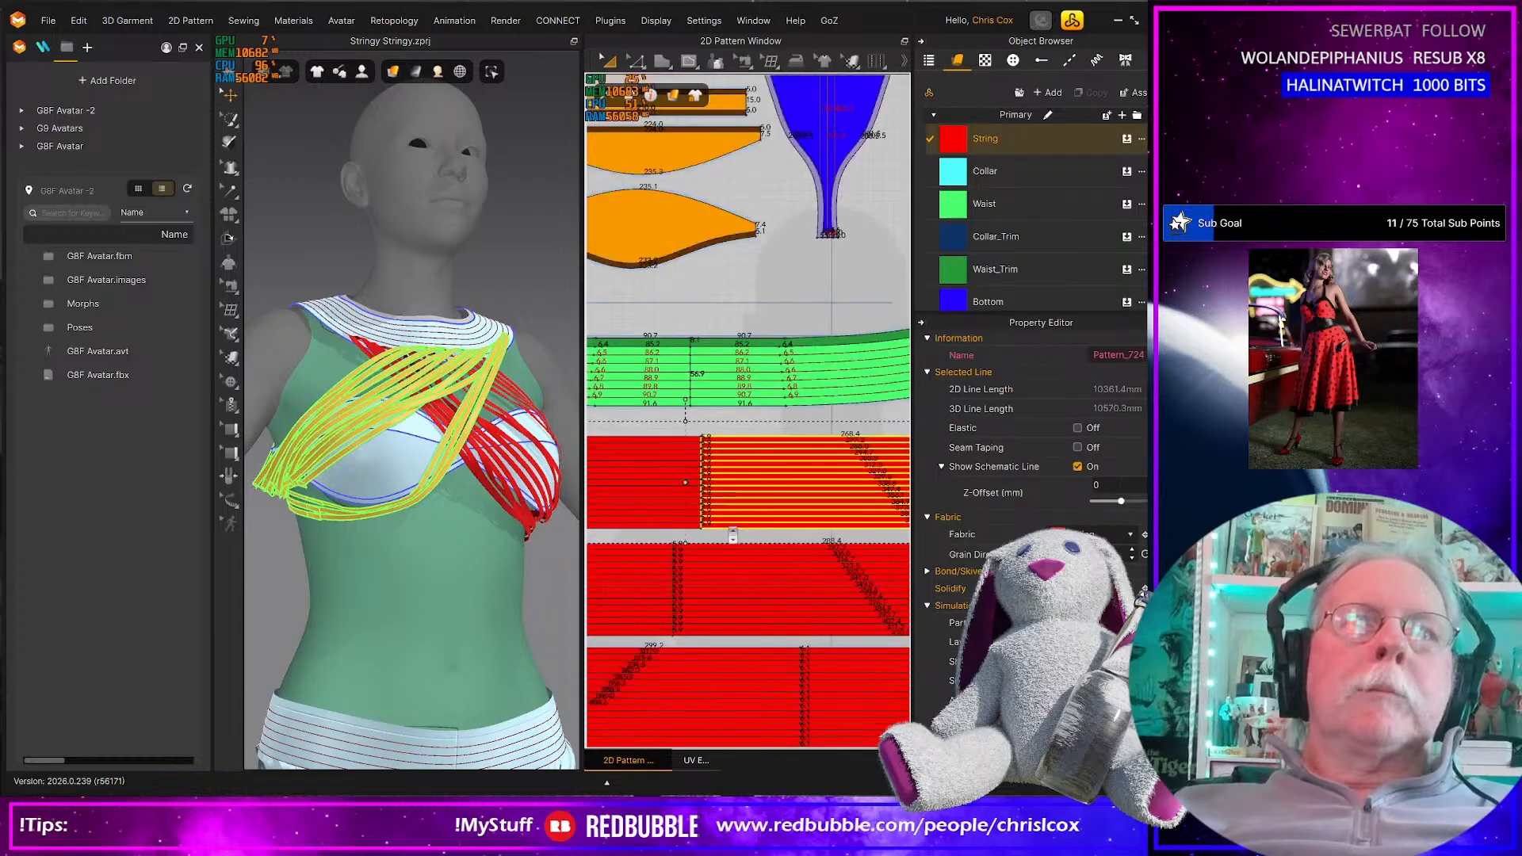
middle_click_drag(732, 526, 832, 515)
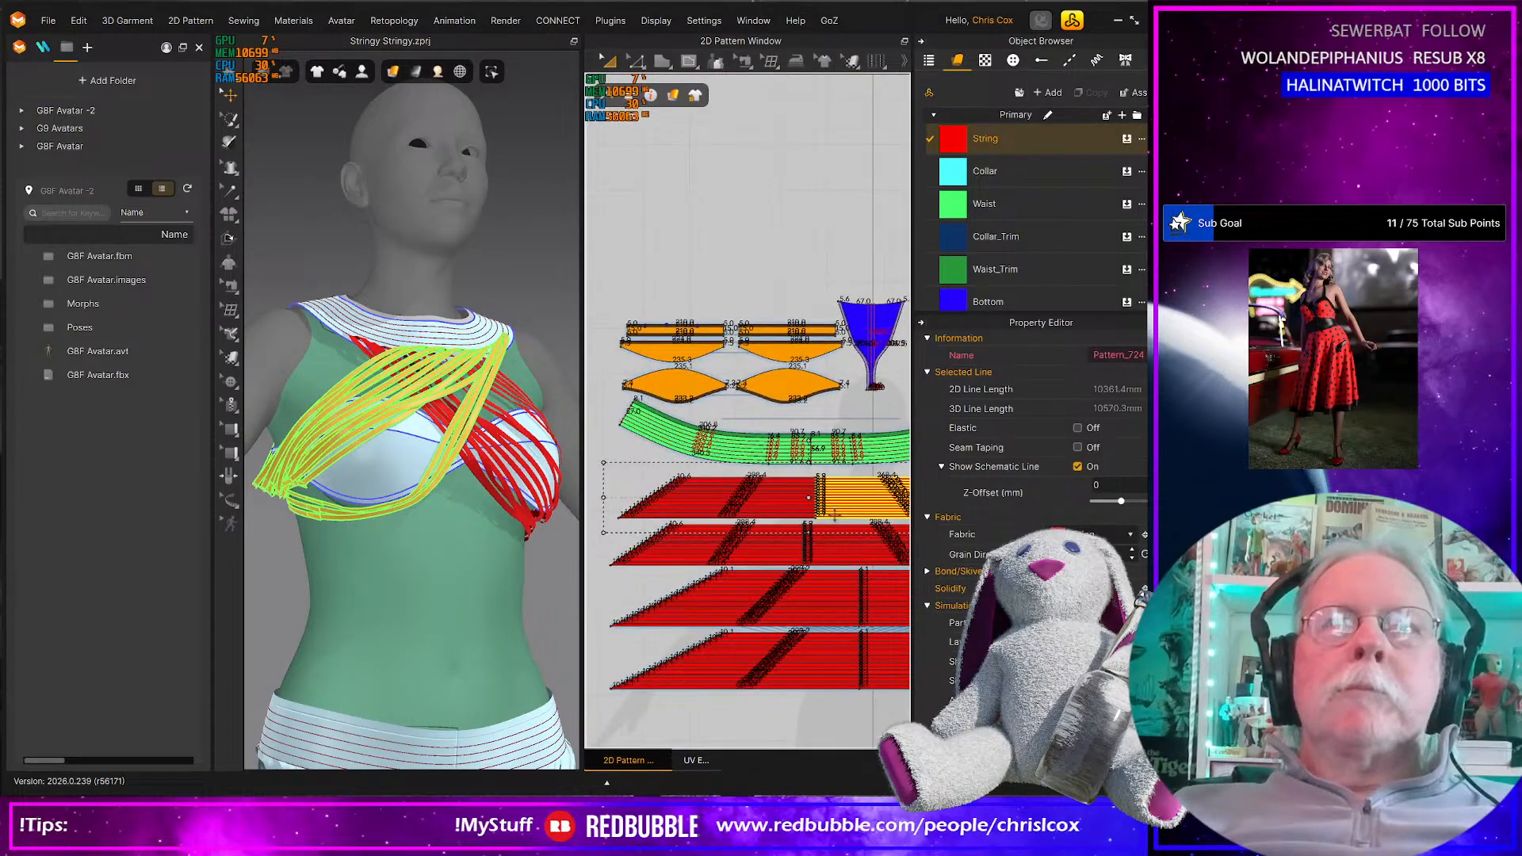
key("space")
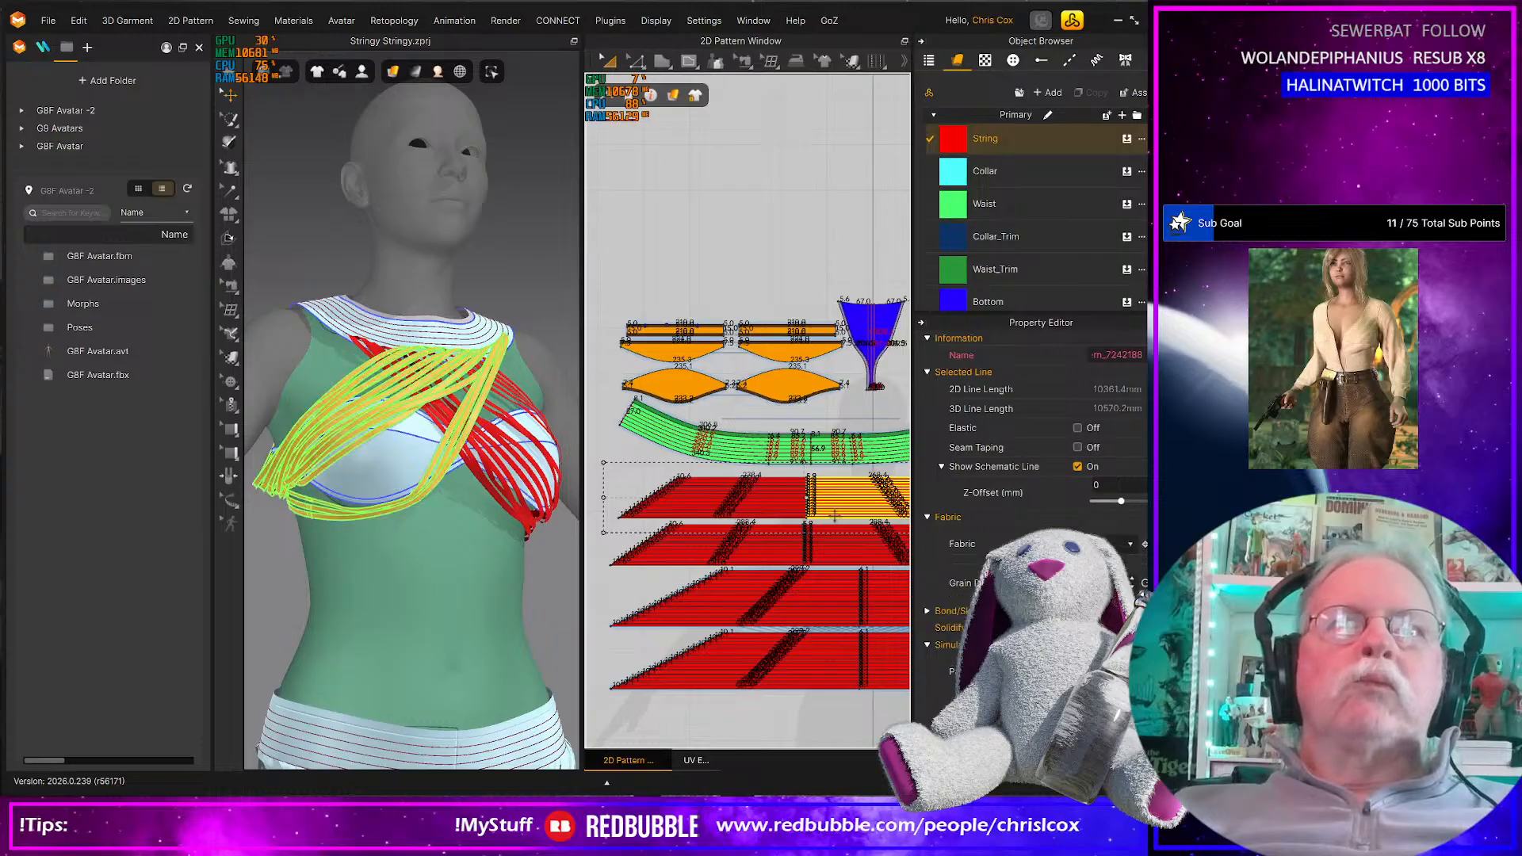
middle_click_drag(834, 516, 738, 524)
scroll(738, 524, "up", 4)
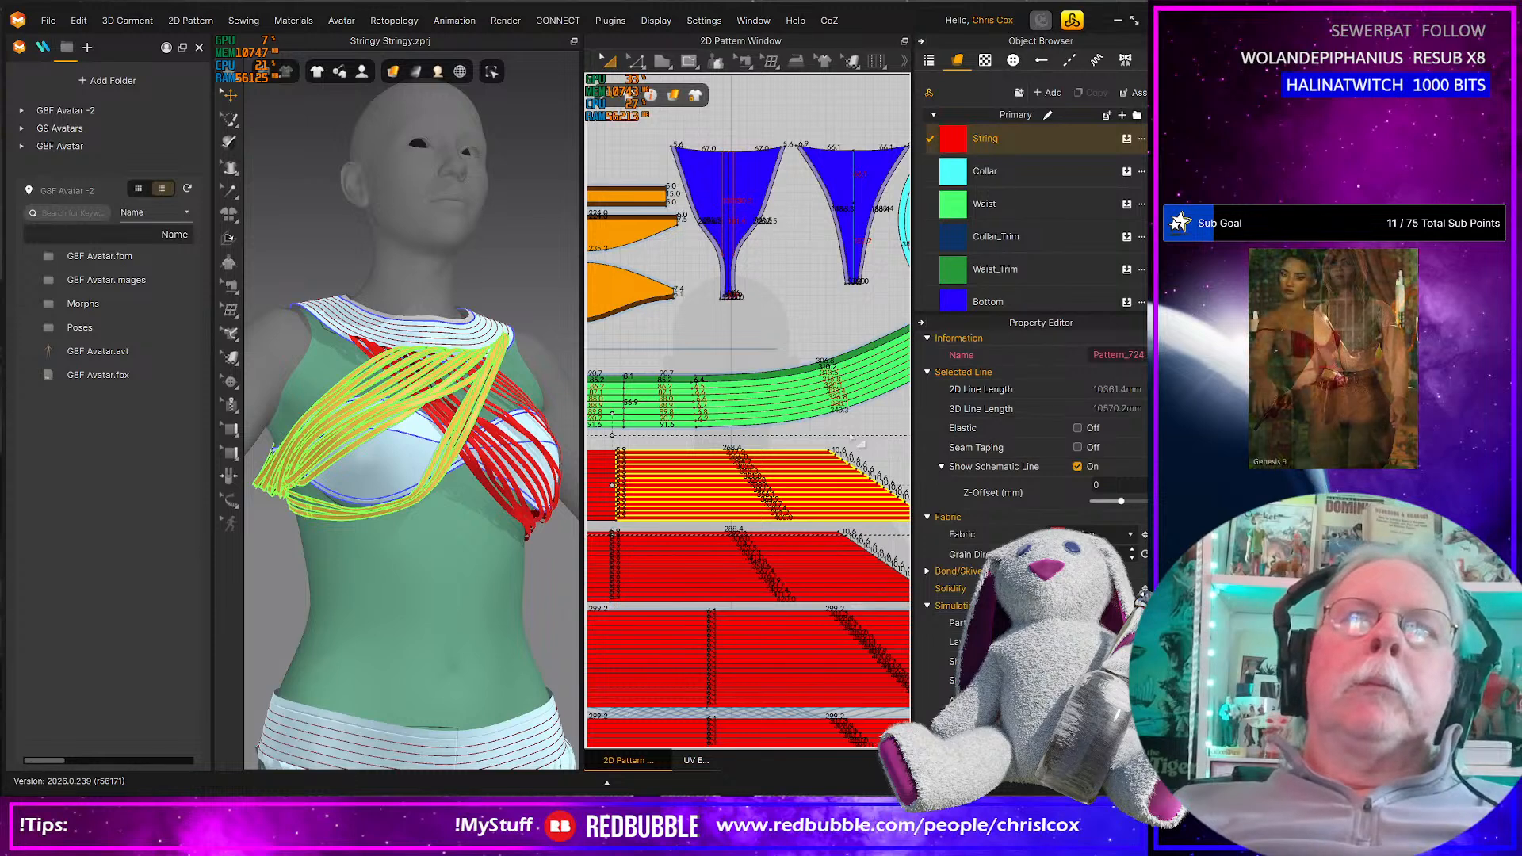
left_click(866, 464)
scroll(867, 466, "down", 3)
middle_click_drag(869, 470, 842, 466)
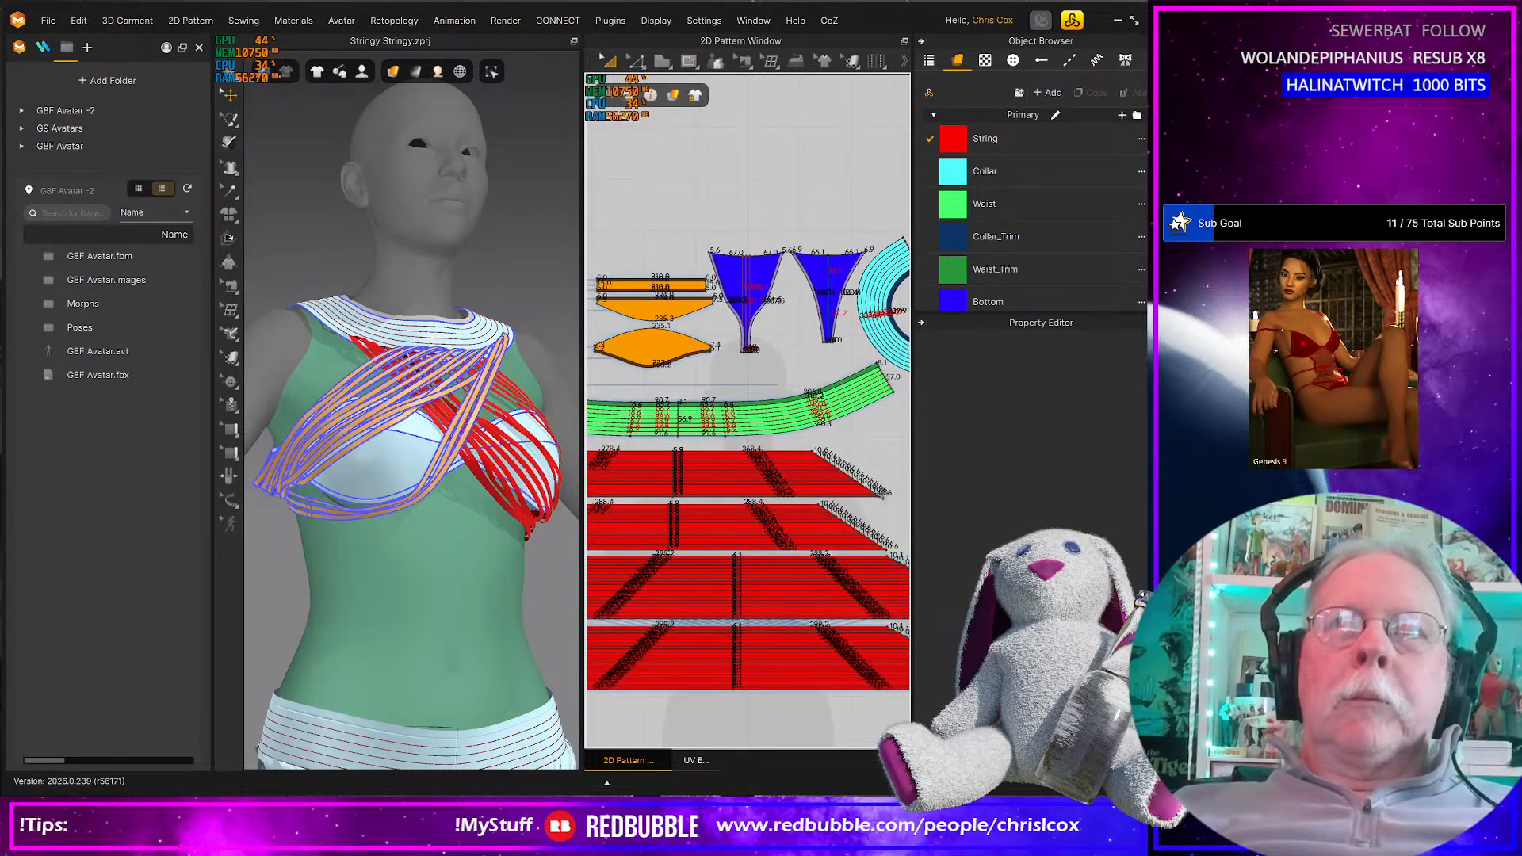
Select the right half of the top-row strings, widen its gap from the left half, and move it out in front of the avatar's chest
left_click(680, 452)
left_click(680, 452)
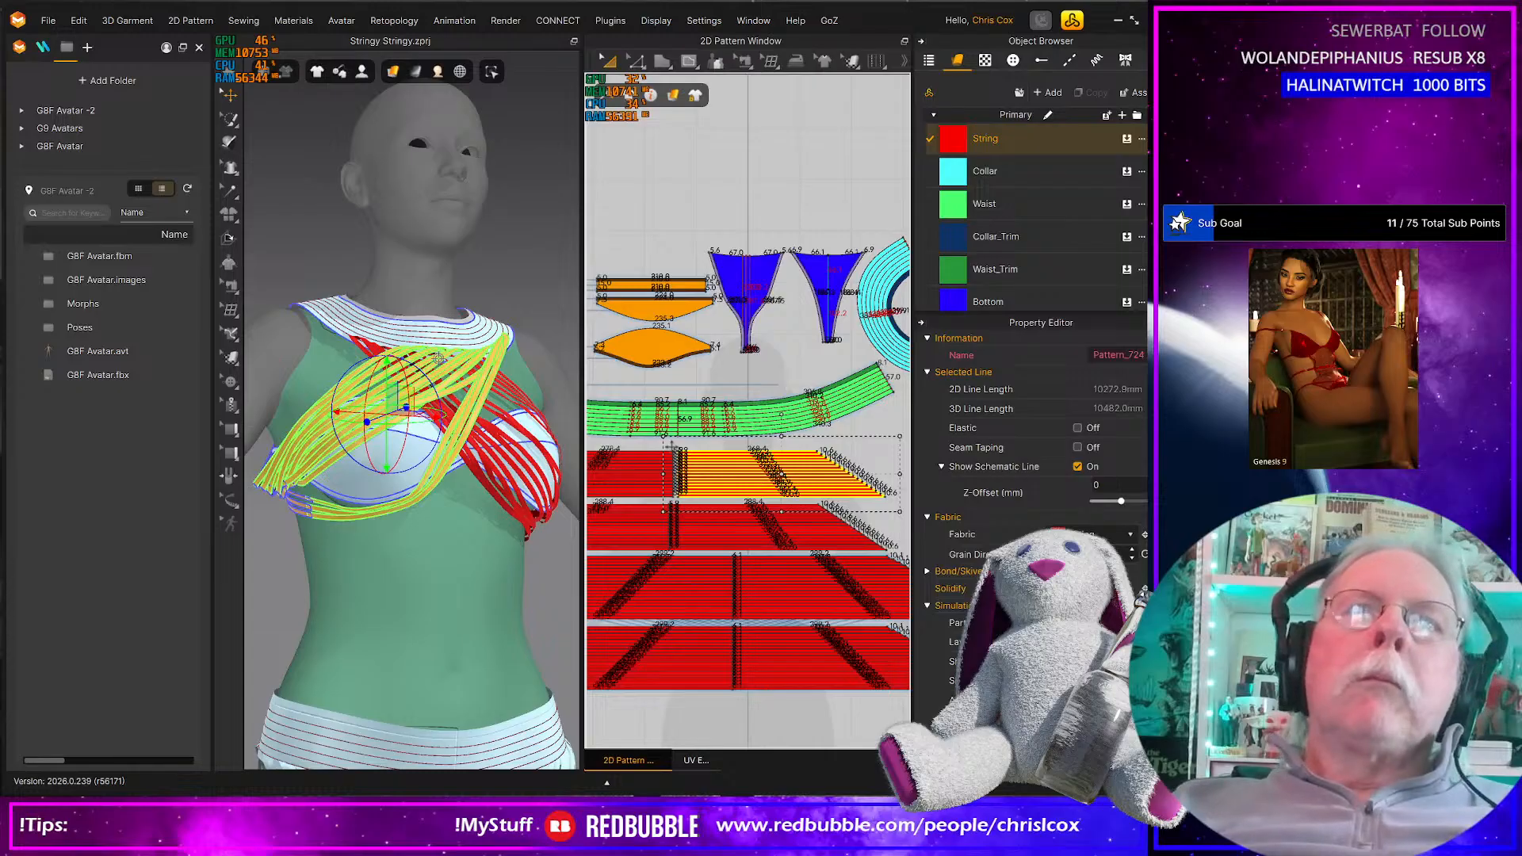
scroll(671, 499, "up", 5)
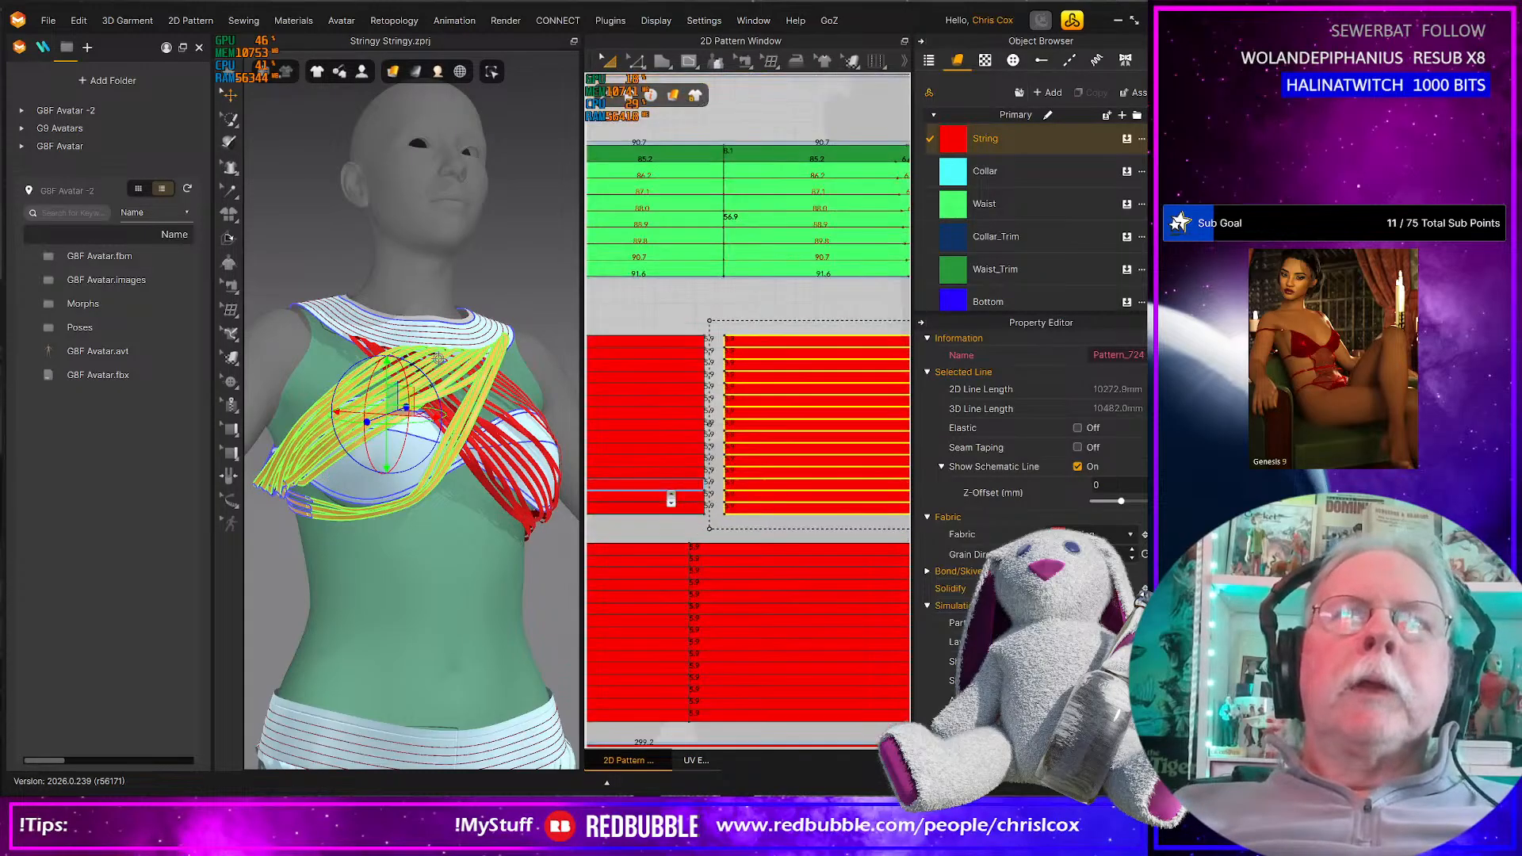
key("Right")
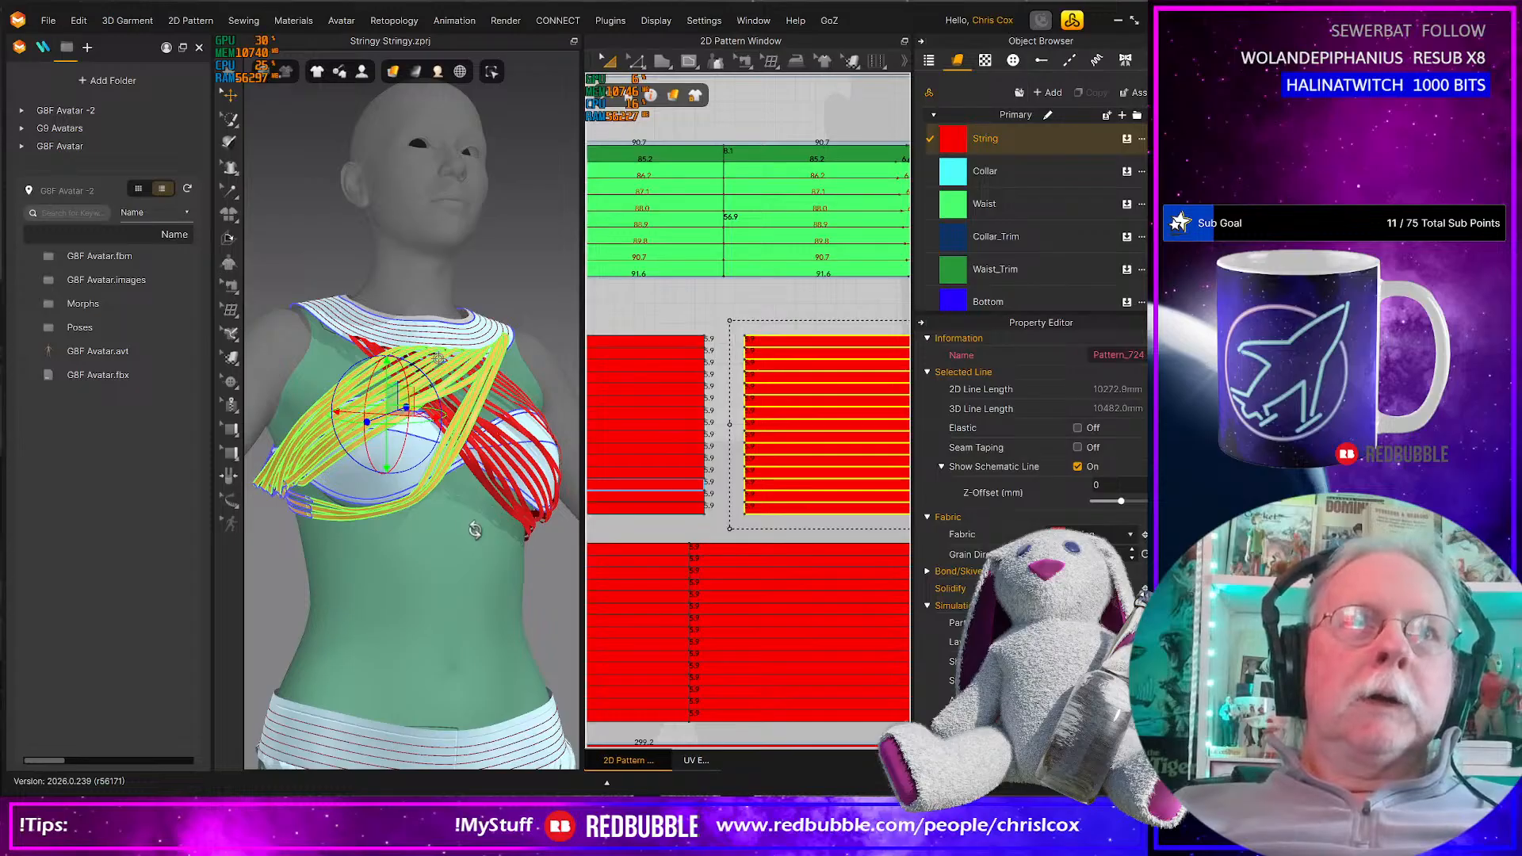
right_click_drag(479, 534, 525, 555)
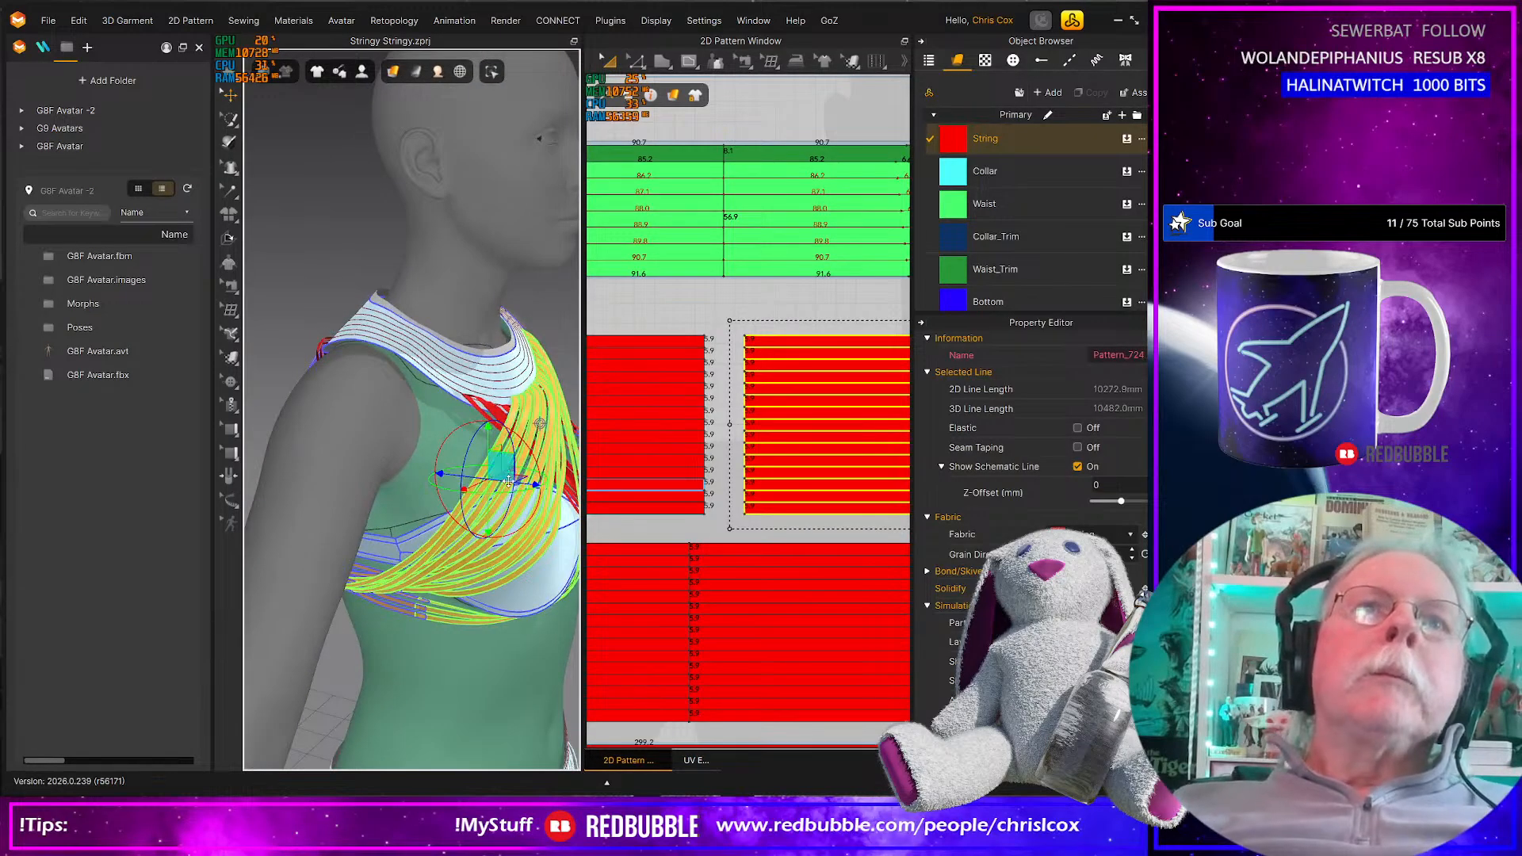
left_click_drag(516, 485, 551, 491)
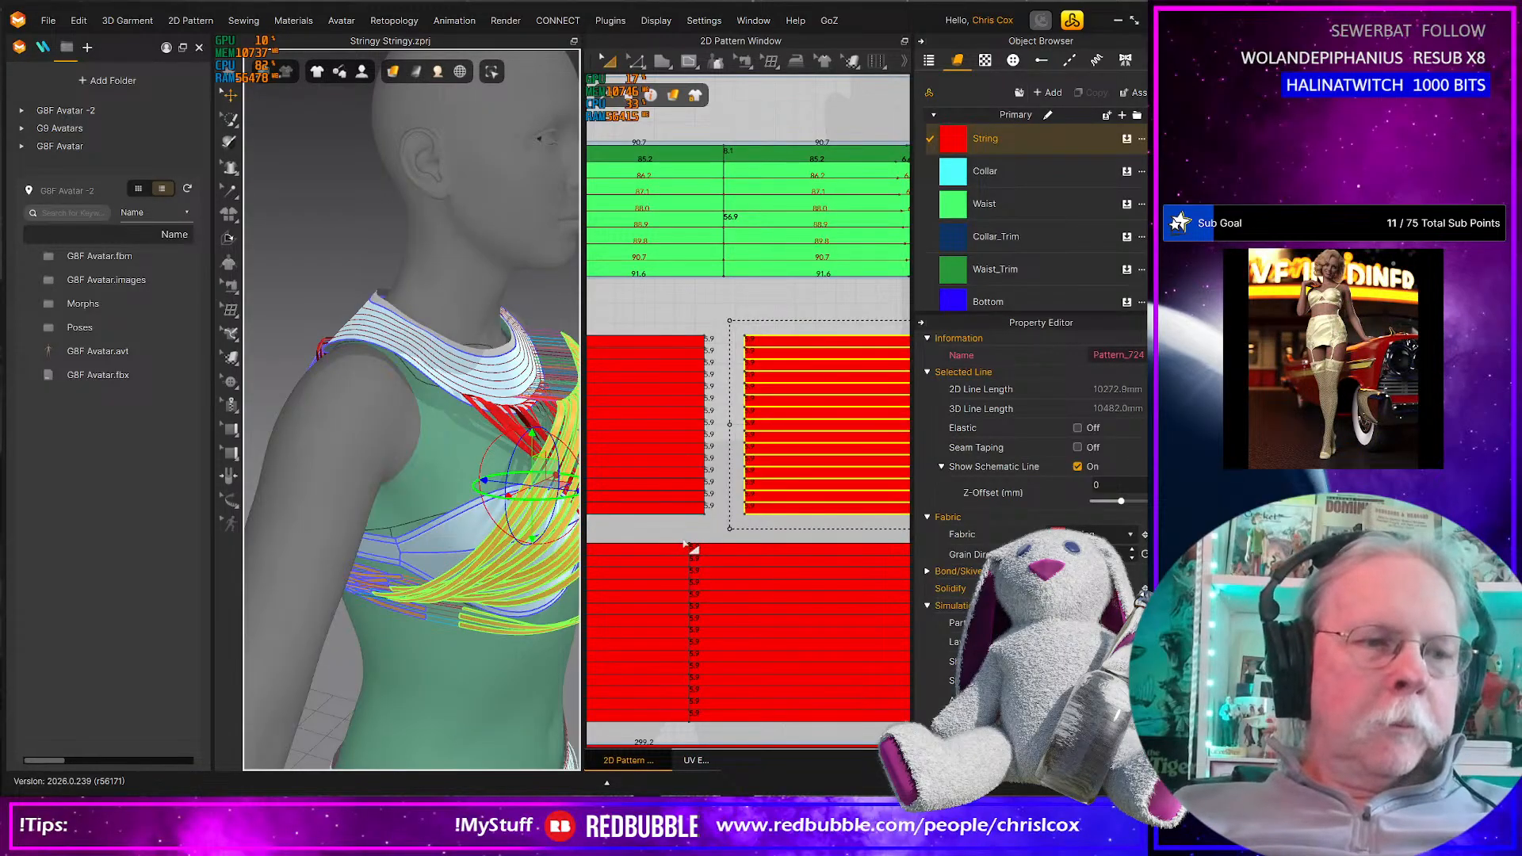
Extend the facing ends of the top-row strings' left and right halves with Edit Pattern until they meet at the centre
key("z")
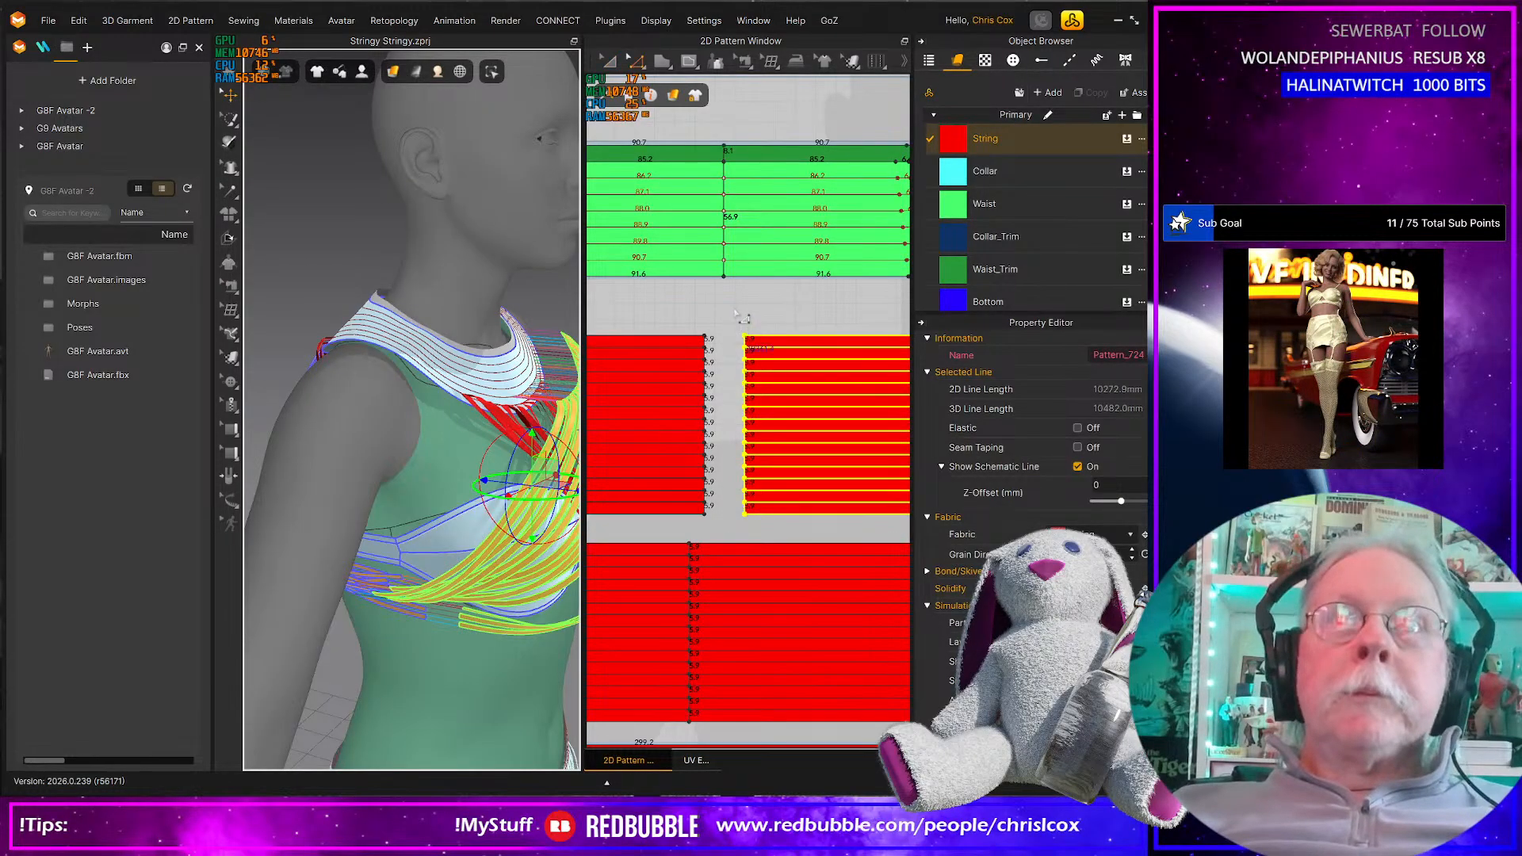
left_click_drag(743, 319, 766, 531)
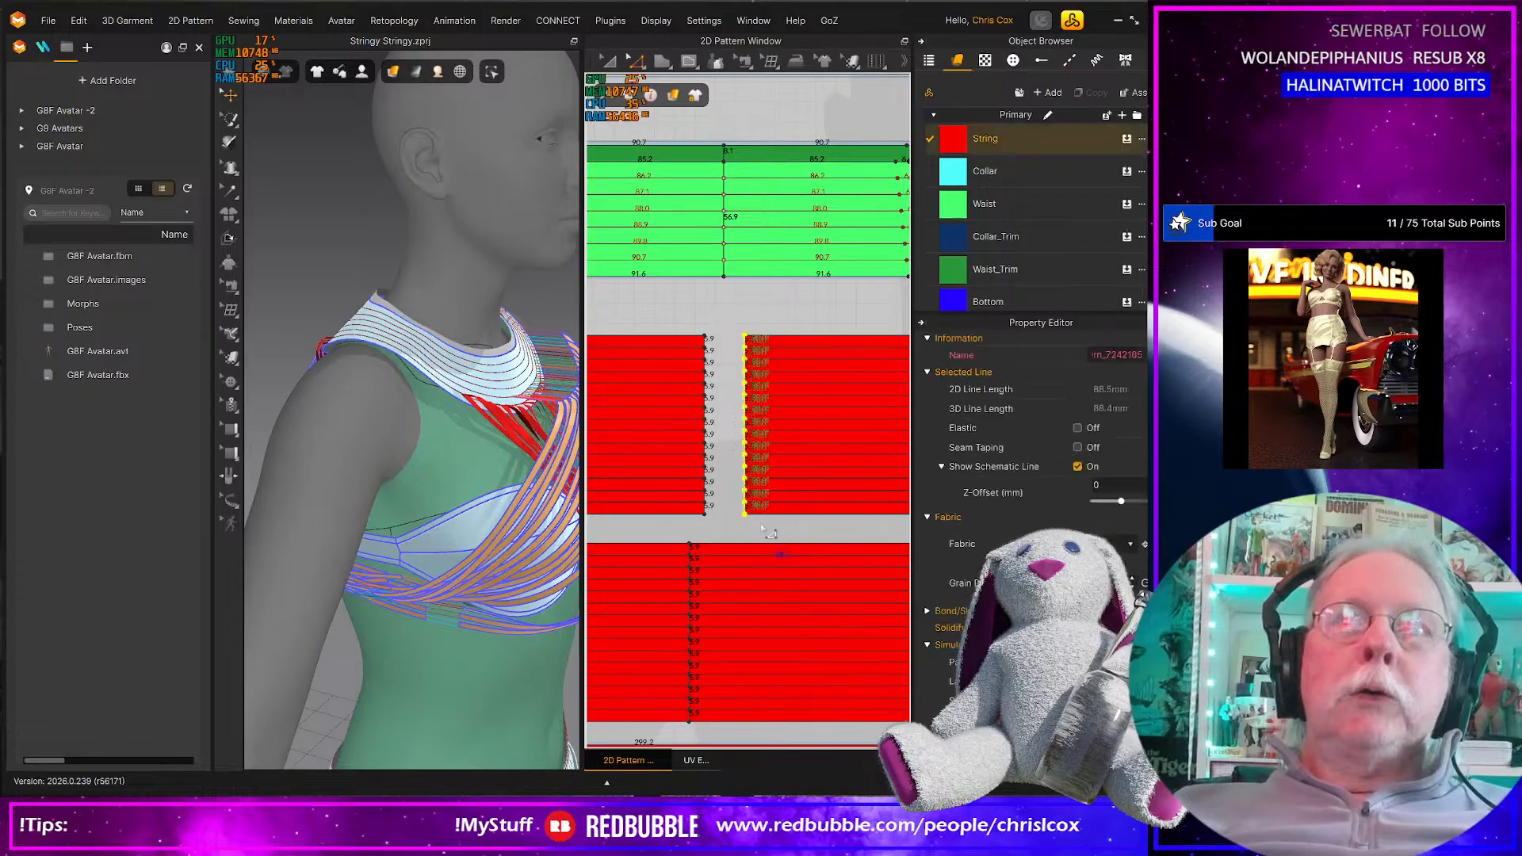
key("Left")
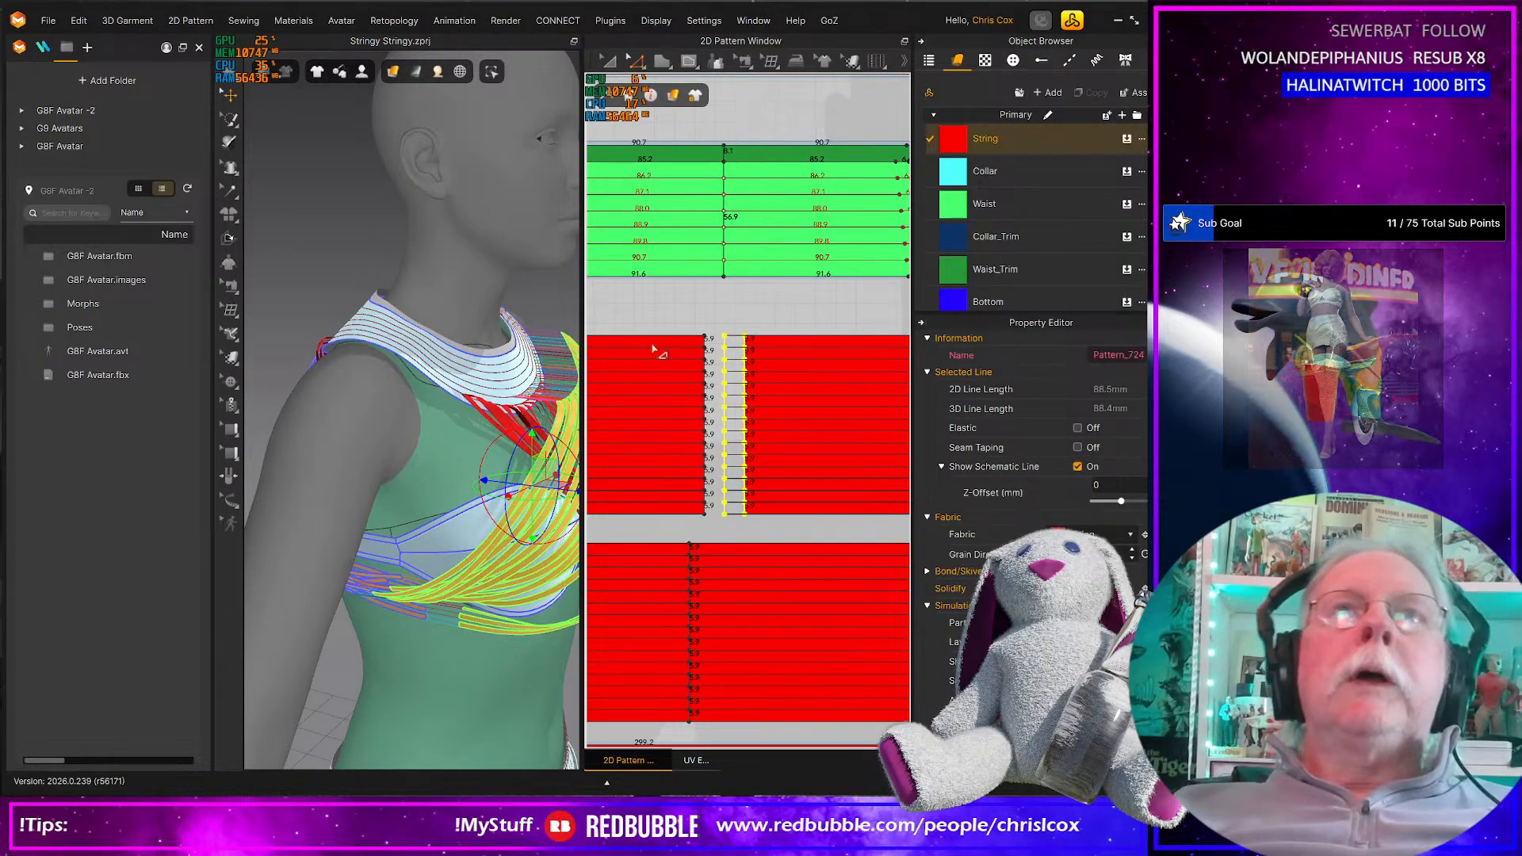
left_click_drag(677, 303, 723, 532)
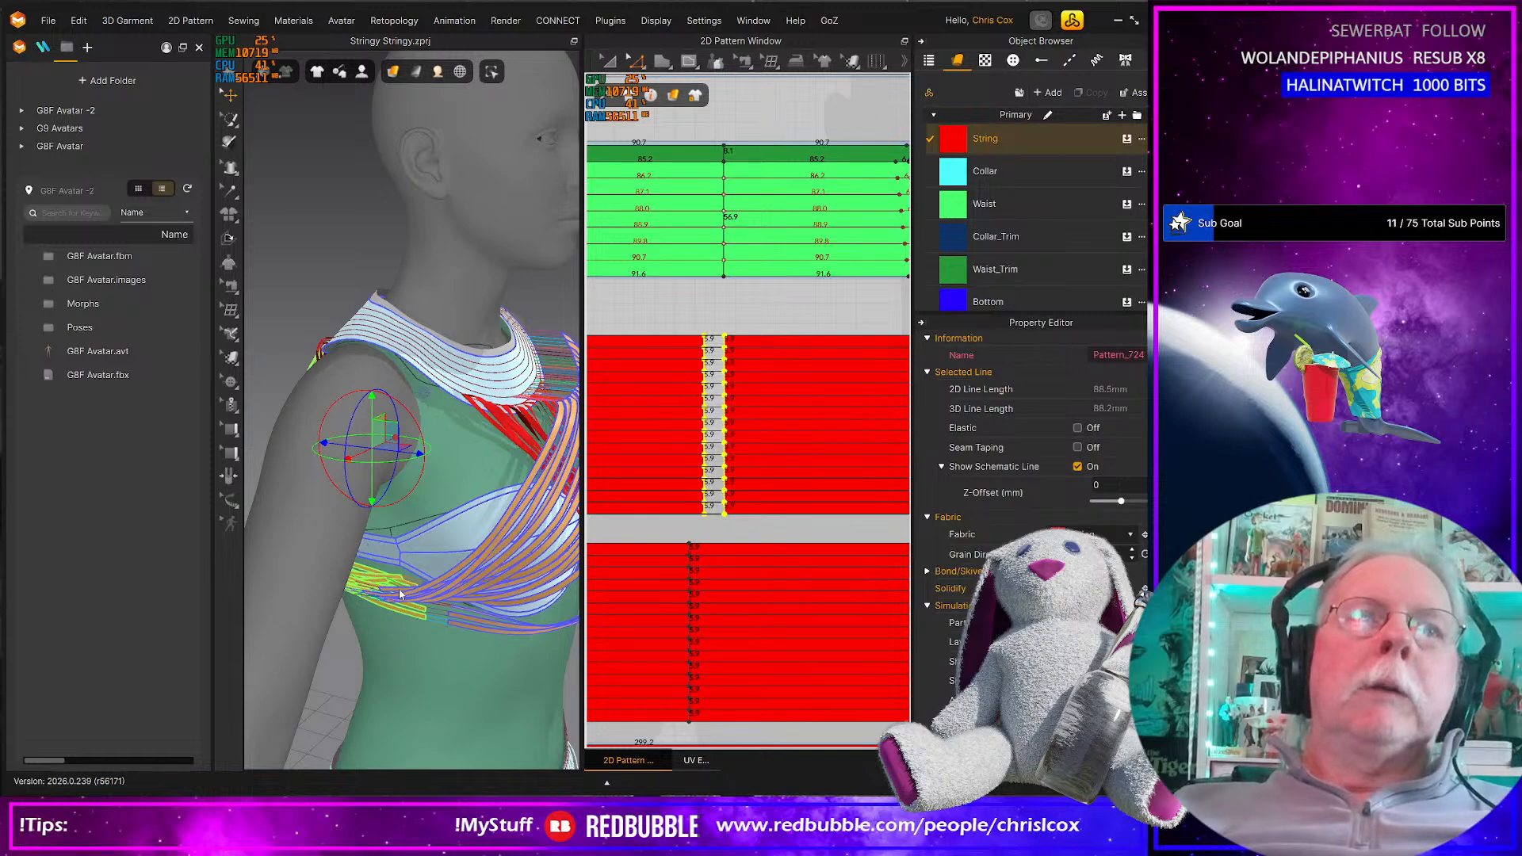
key("Right")
Simulate the lengthened top-row strings and check how they drape across the avatar's chest from the side and front
right_click_drag(400, 594, 368, 569)
key("space")
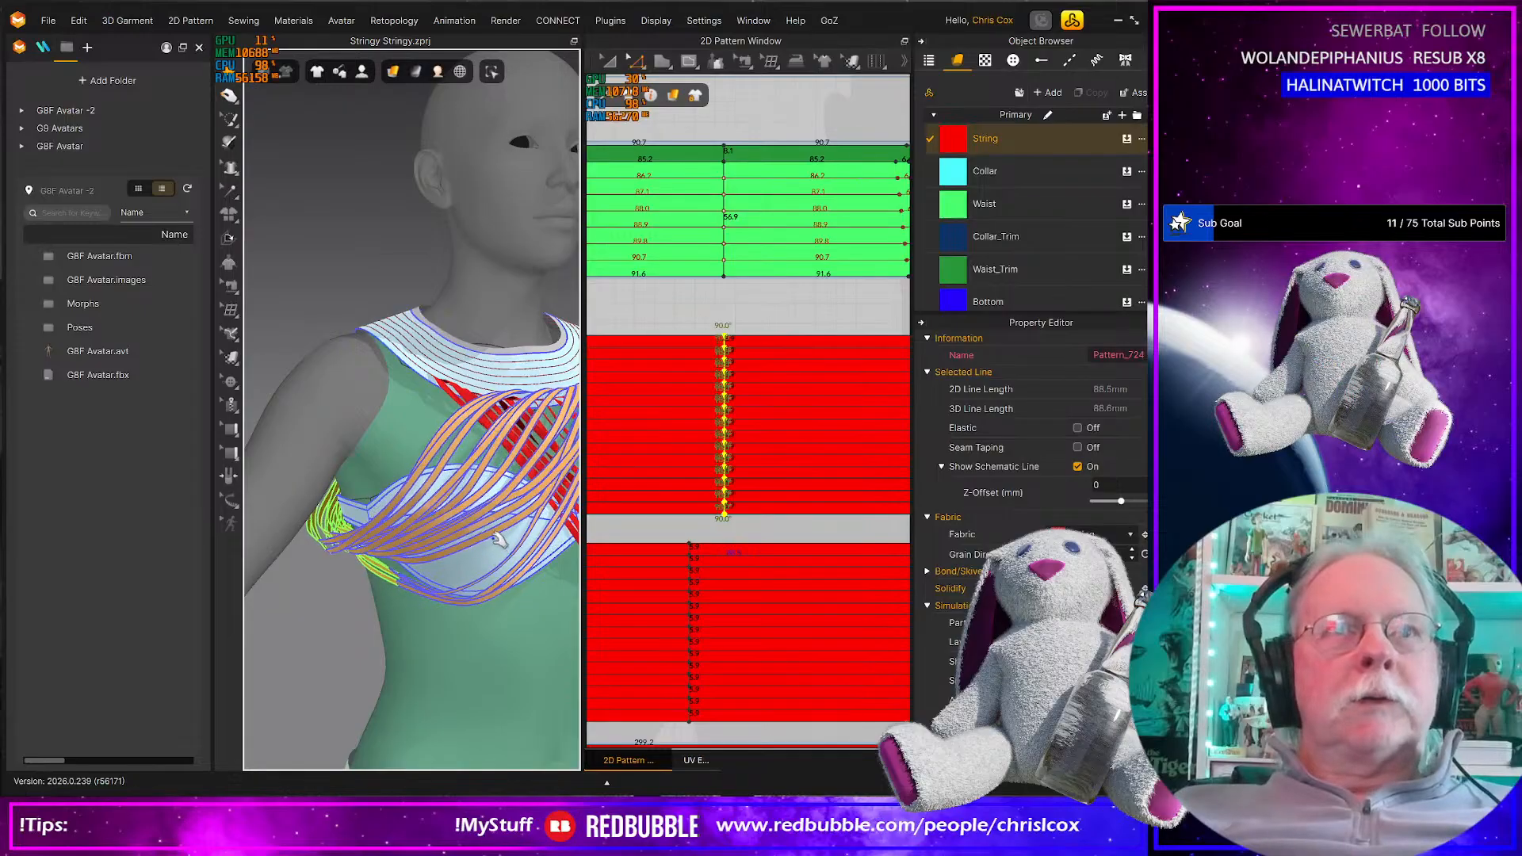
right_click_drag(497, 540, 445, 547)
scroll(473, 552, "down", 3)
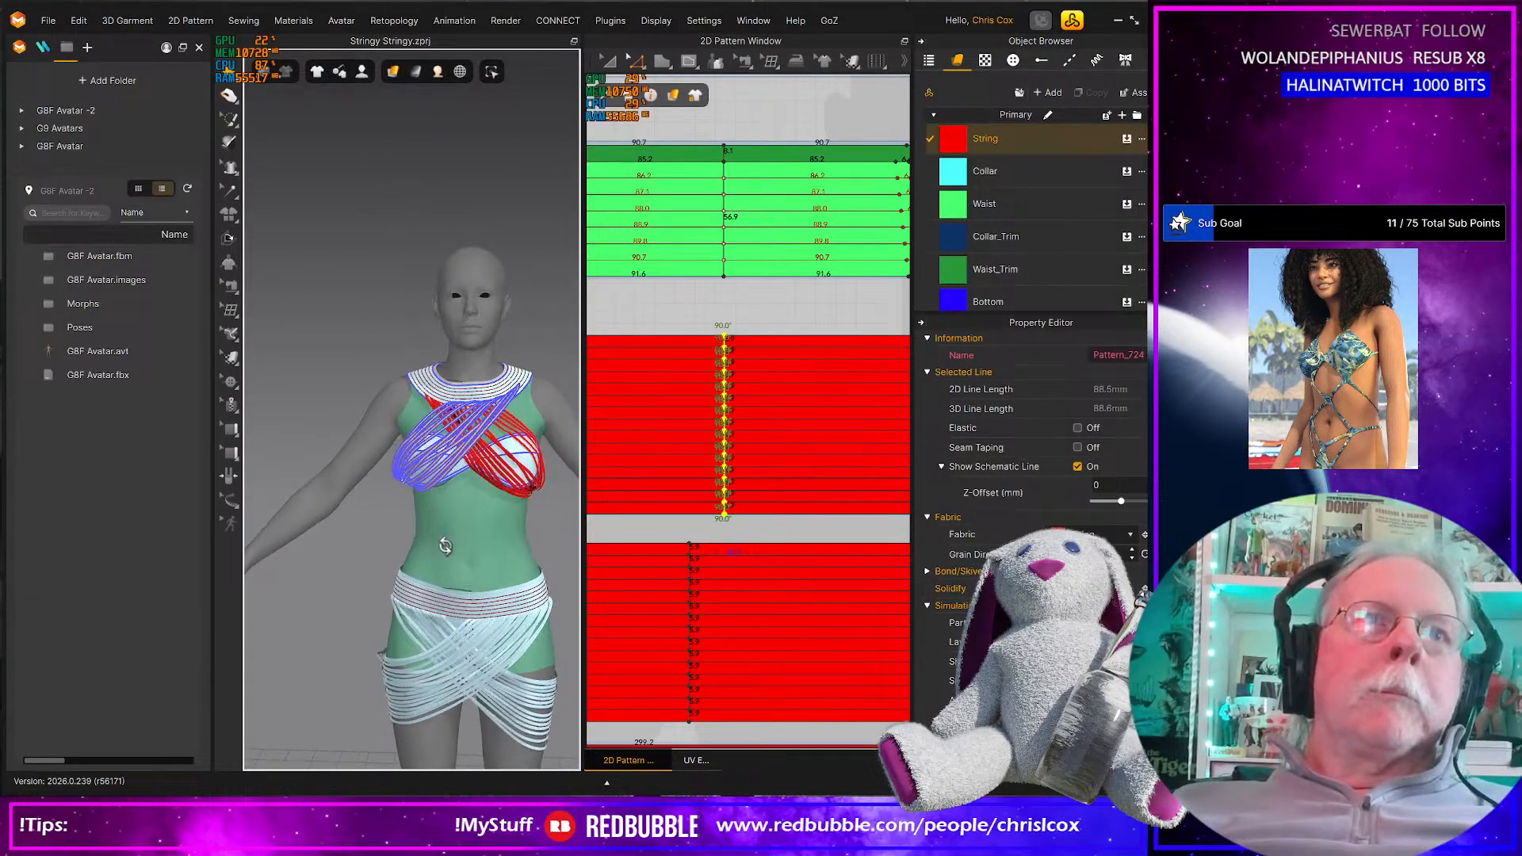
scroll(463, 551, "up", 3)
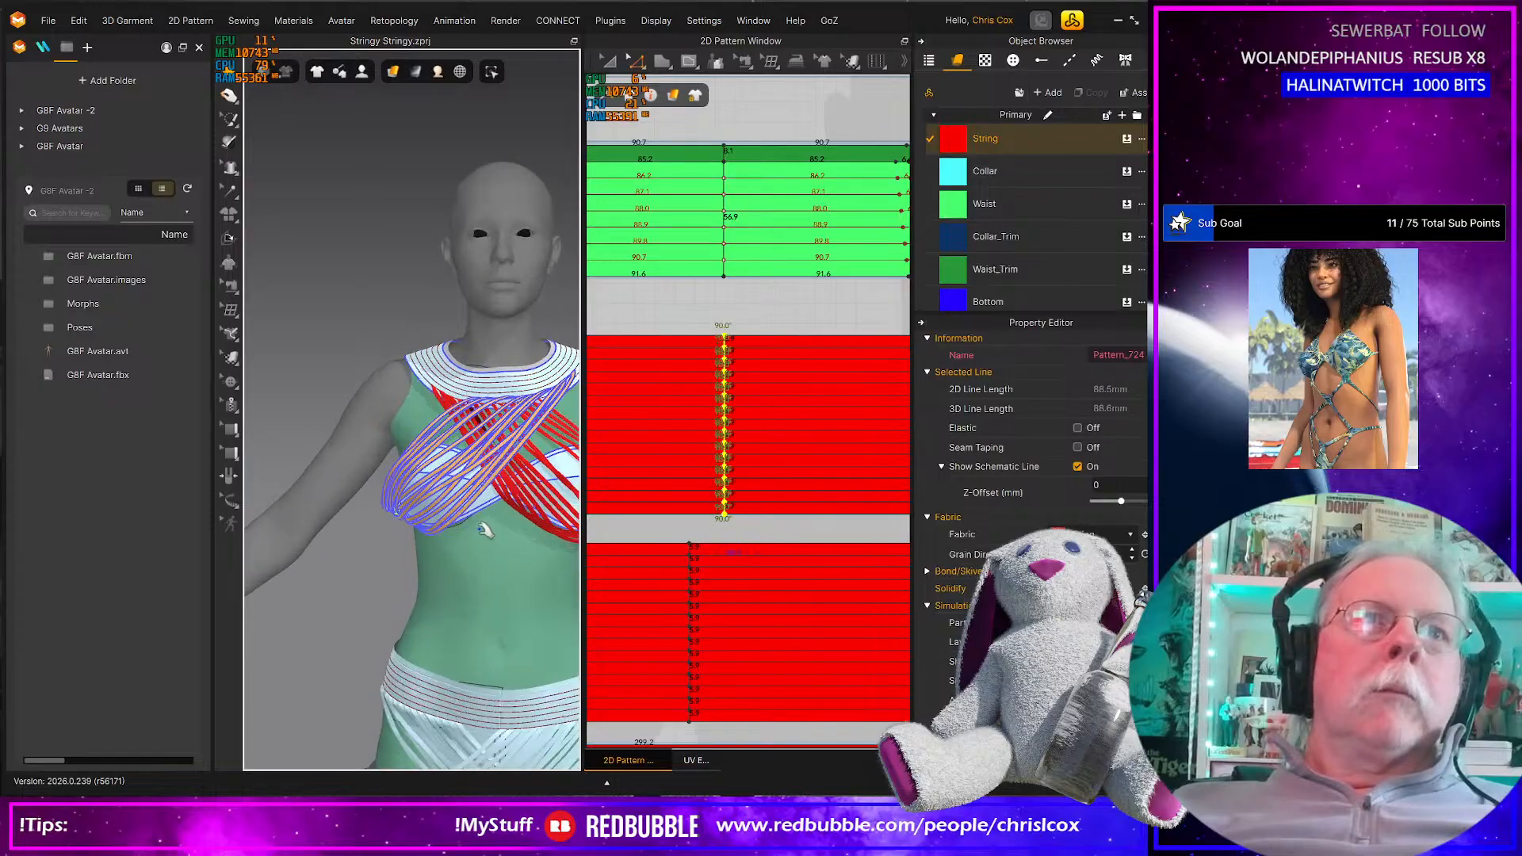
middle_click_drag(482, 532, 356, 547)
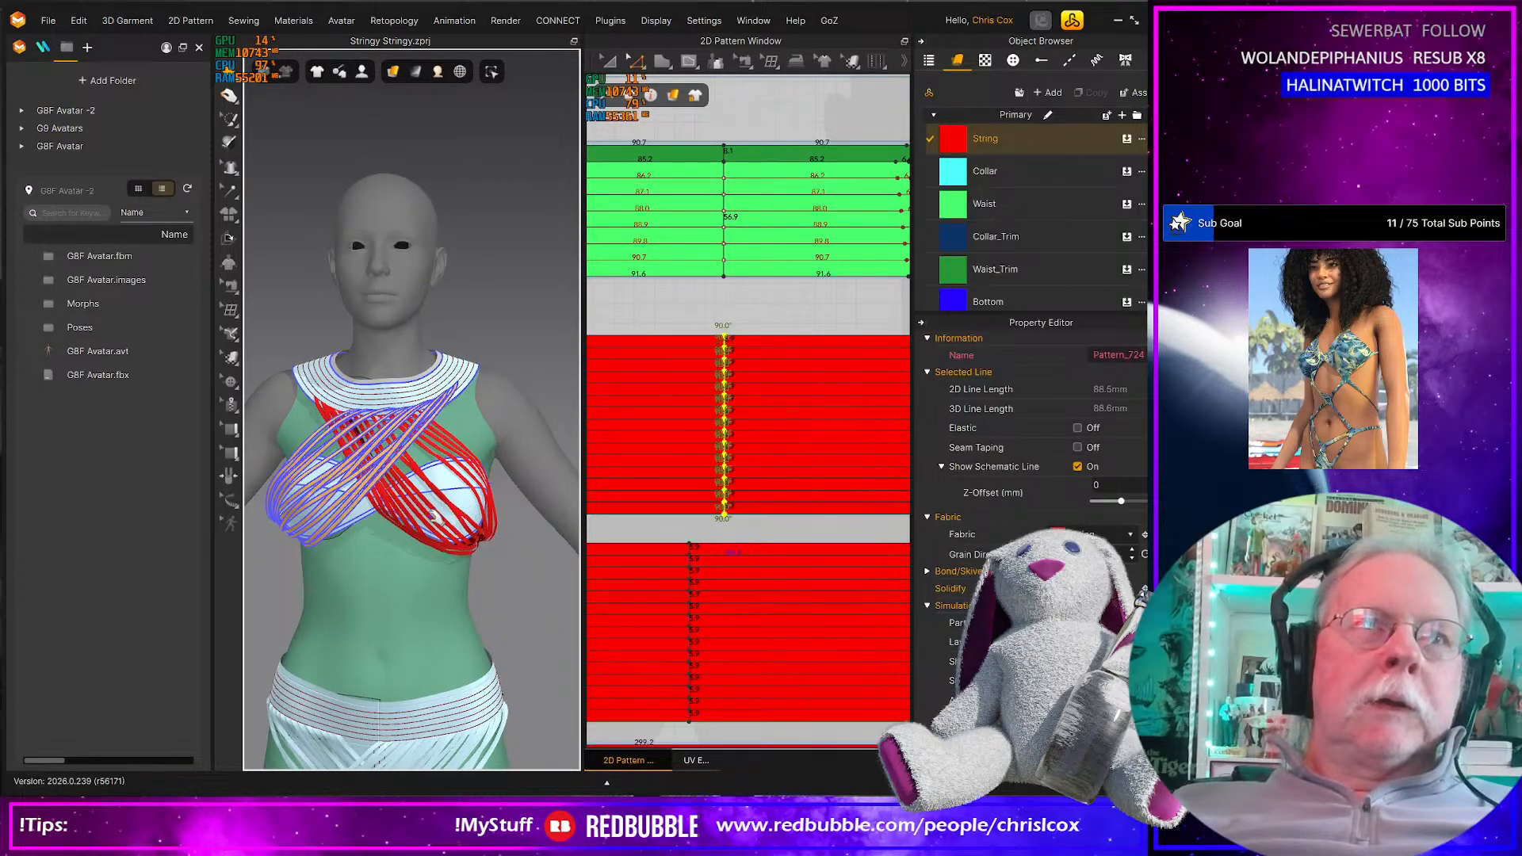
right_click_drag(473, 513, 426, 547)
scroll(457, 523, "down", 5)
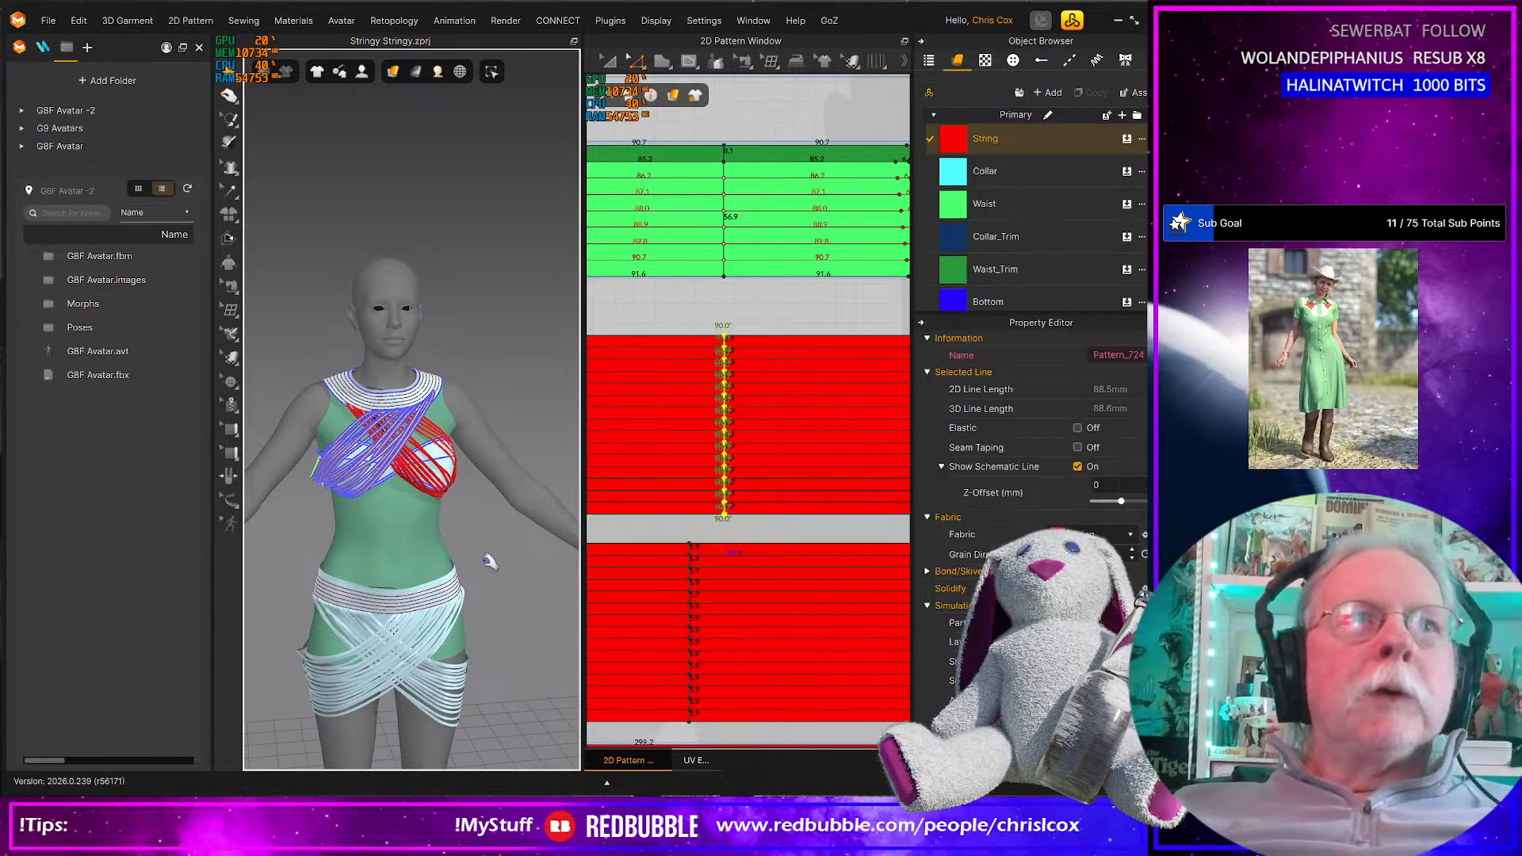
middle_click_drag(489, 559, 507, 428)
right_click_drag(507, 428, 468, 438)
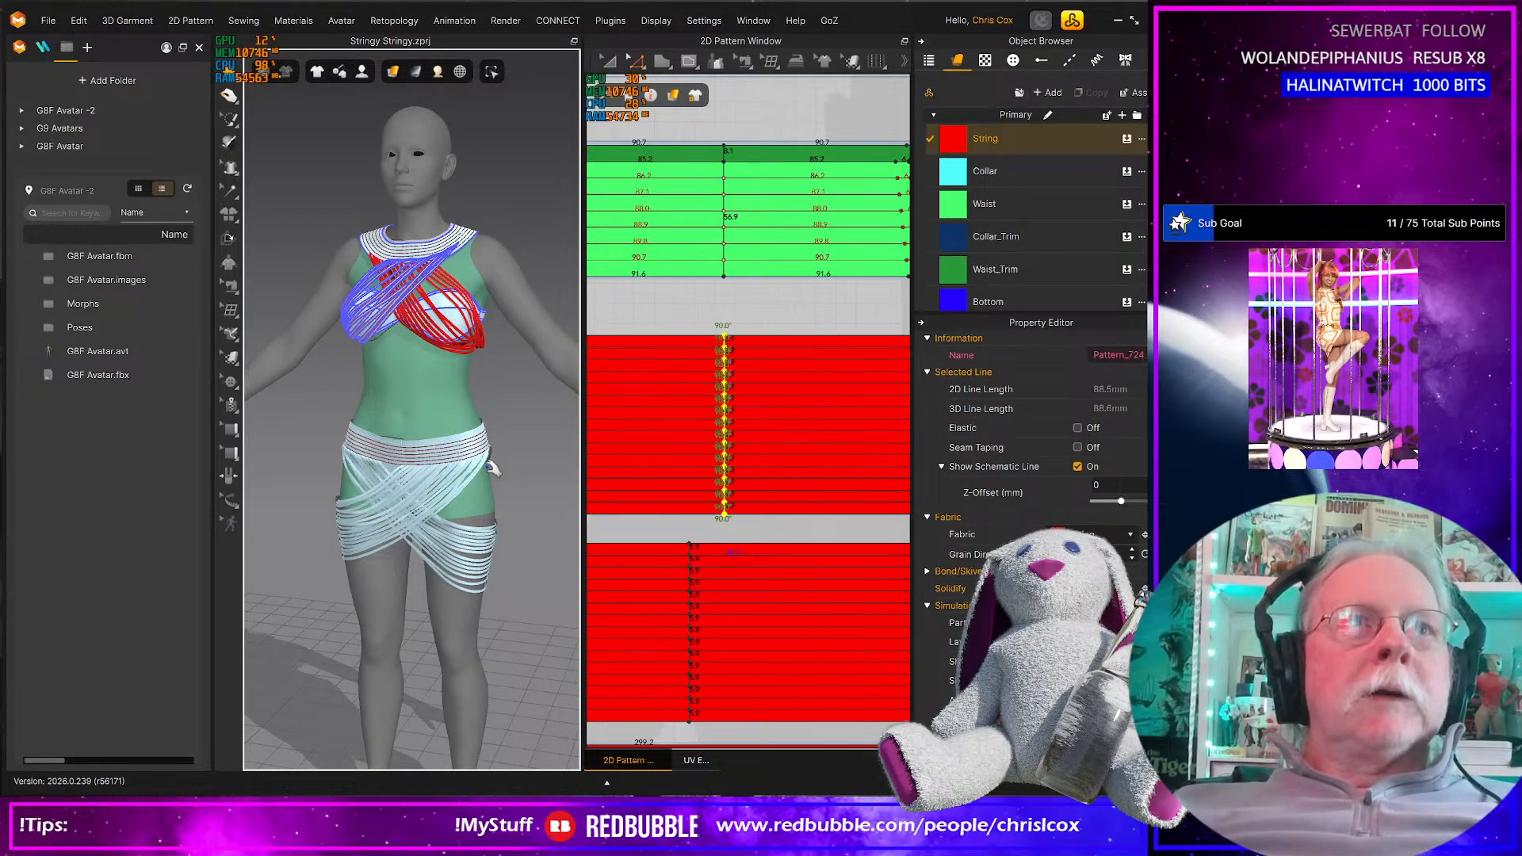
mouse_move(440, 473)
right_mouse_down()
mouse_move(459, 366)
mouse_move(445, 439)
mouse_move(173, 452)
mouse_move(454, 473)
right_mouse_up()
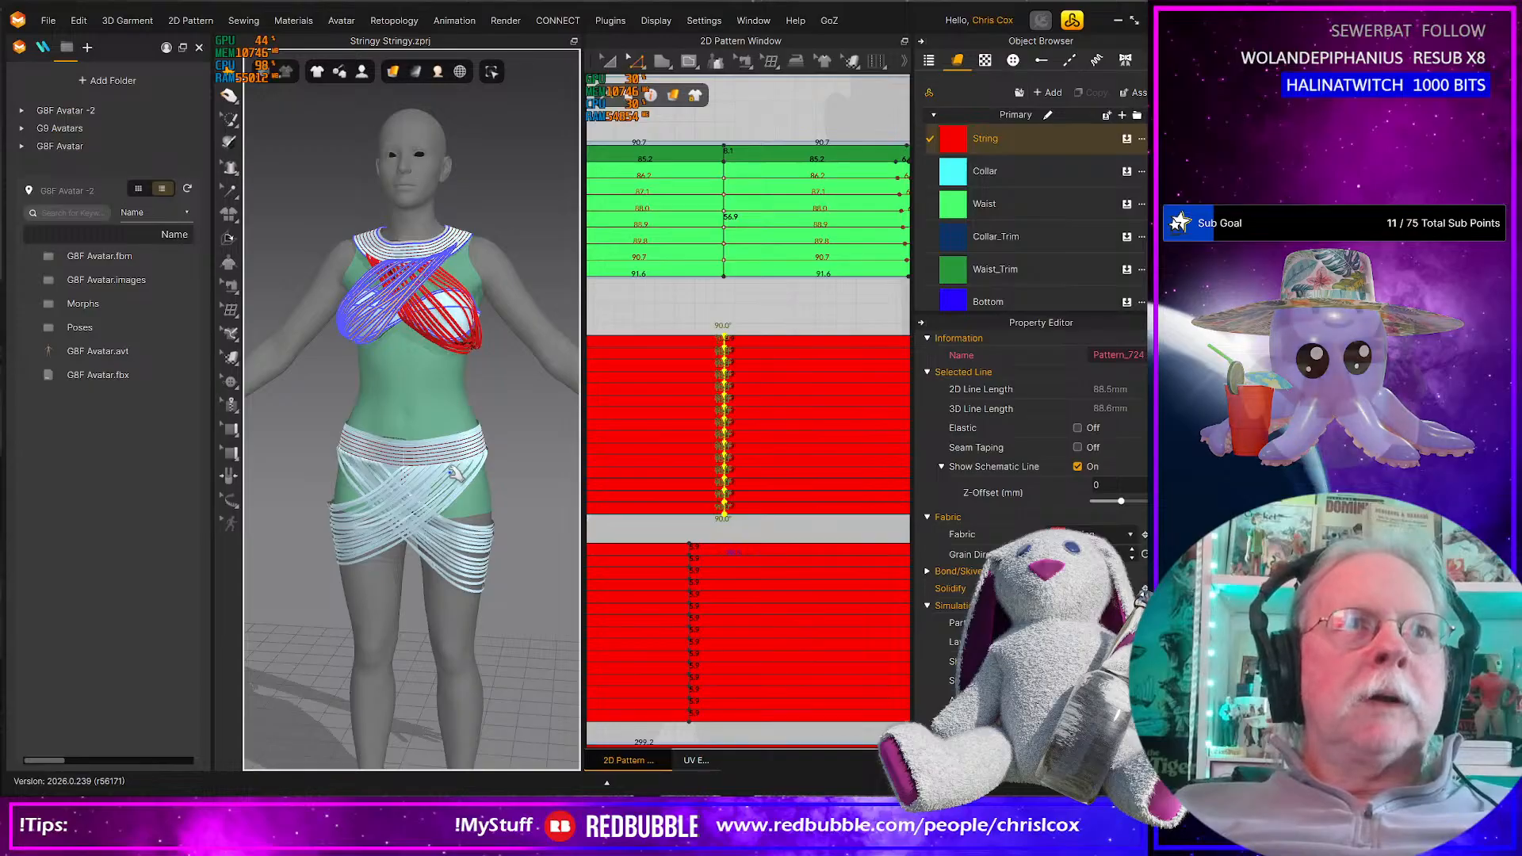
Save the garment project and look over the rows of string patterns in 2D
key("ctrl+s")
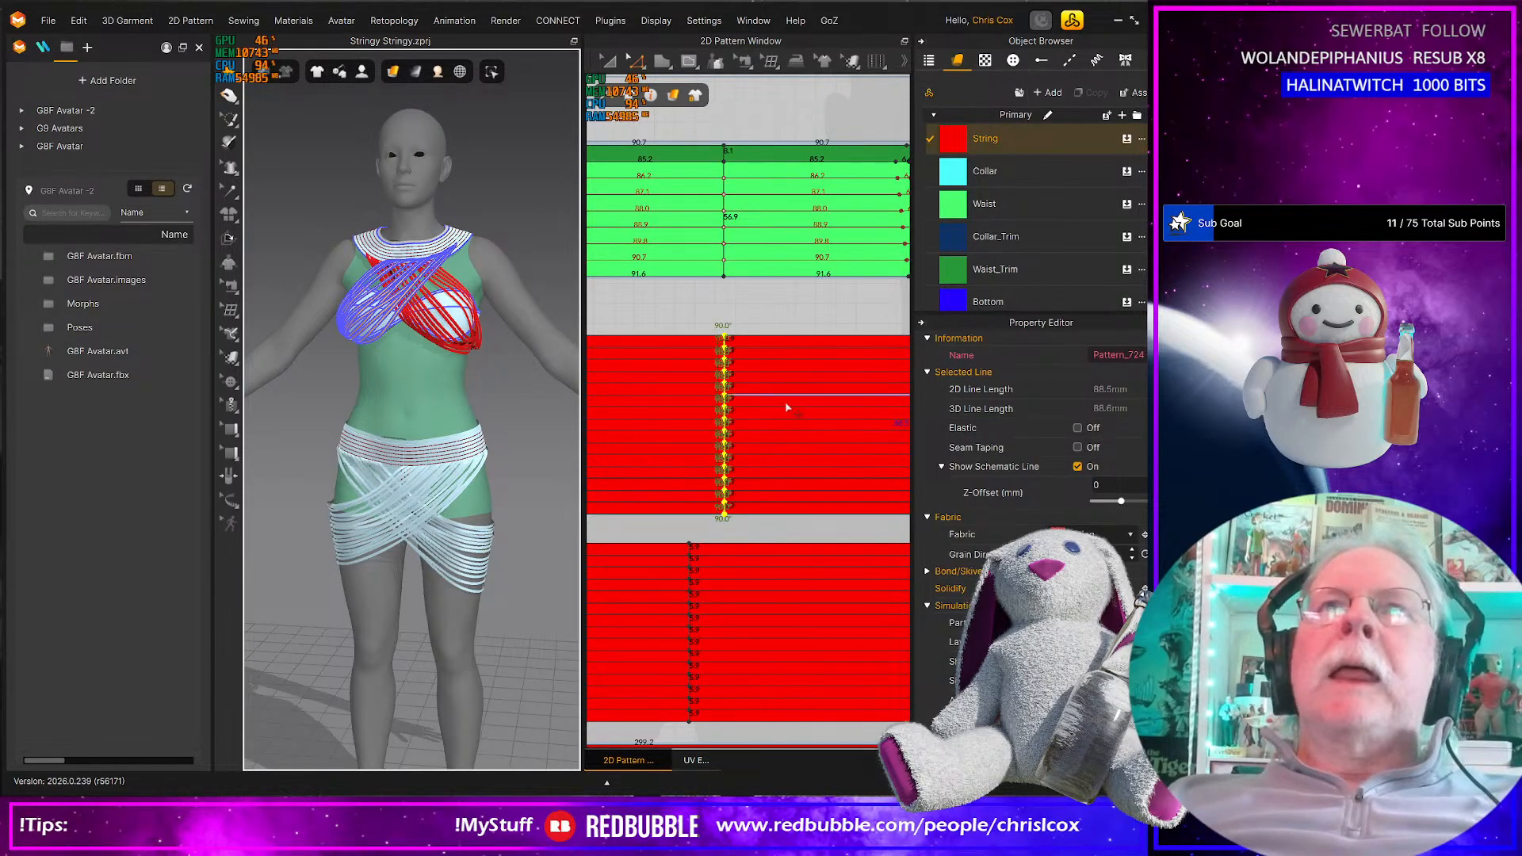
scroll(787, 406, "down", 5)
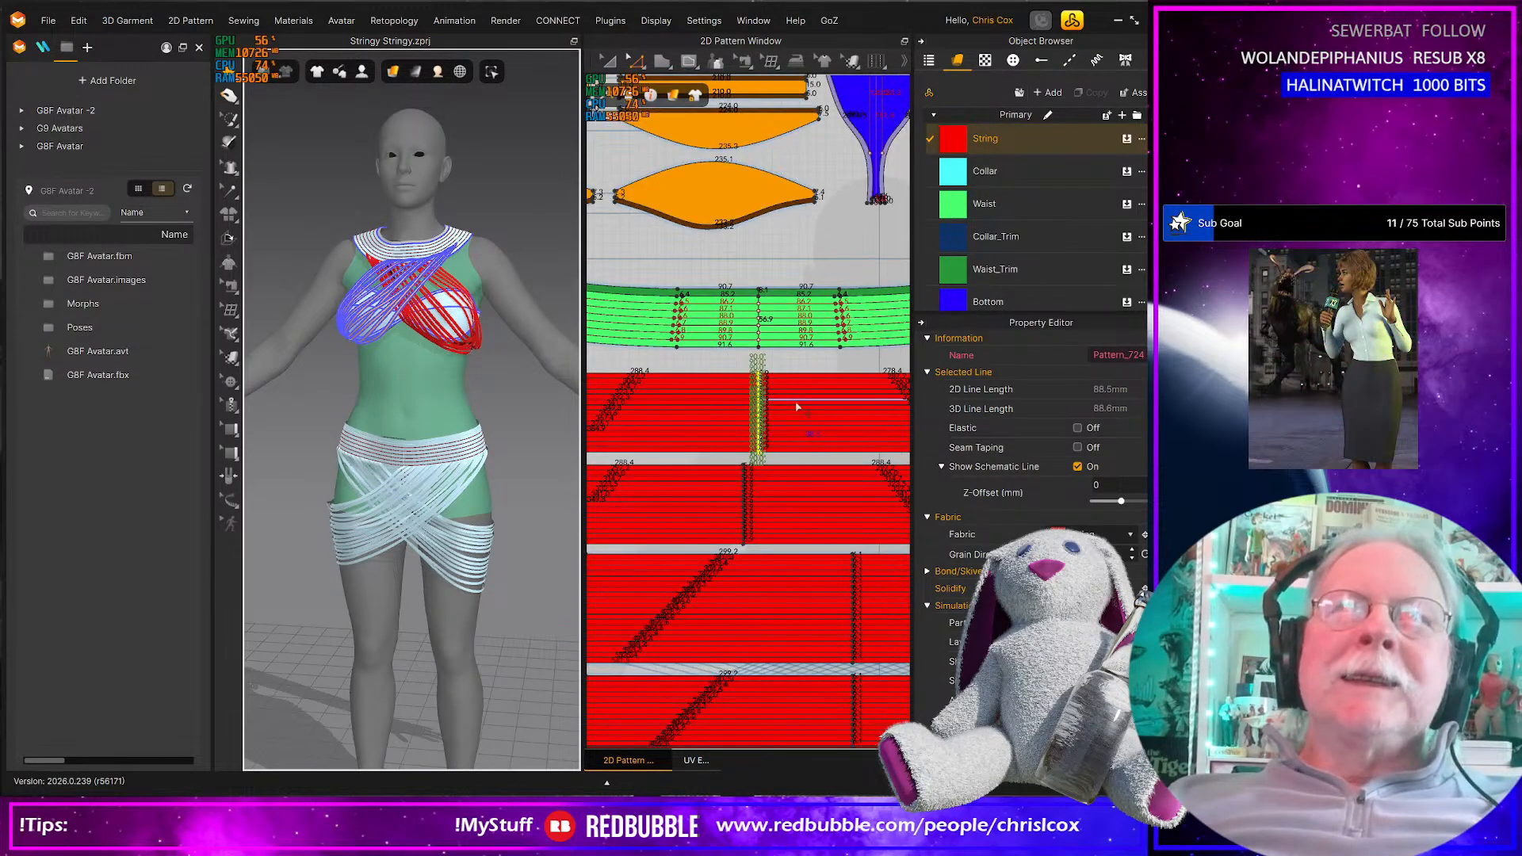
middle_click_drag(659, 407, 536, 409)
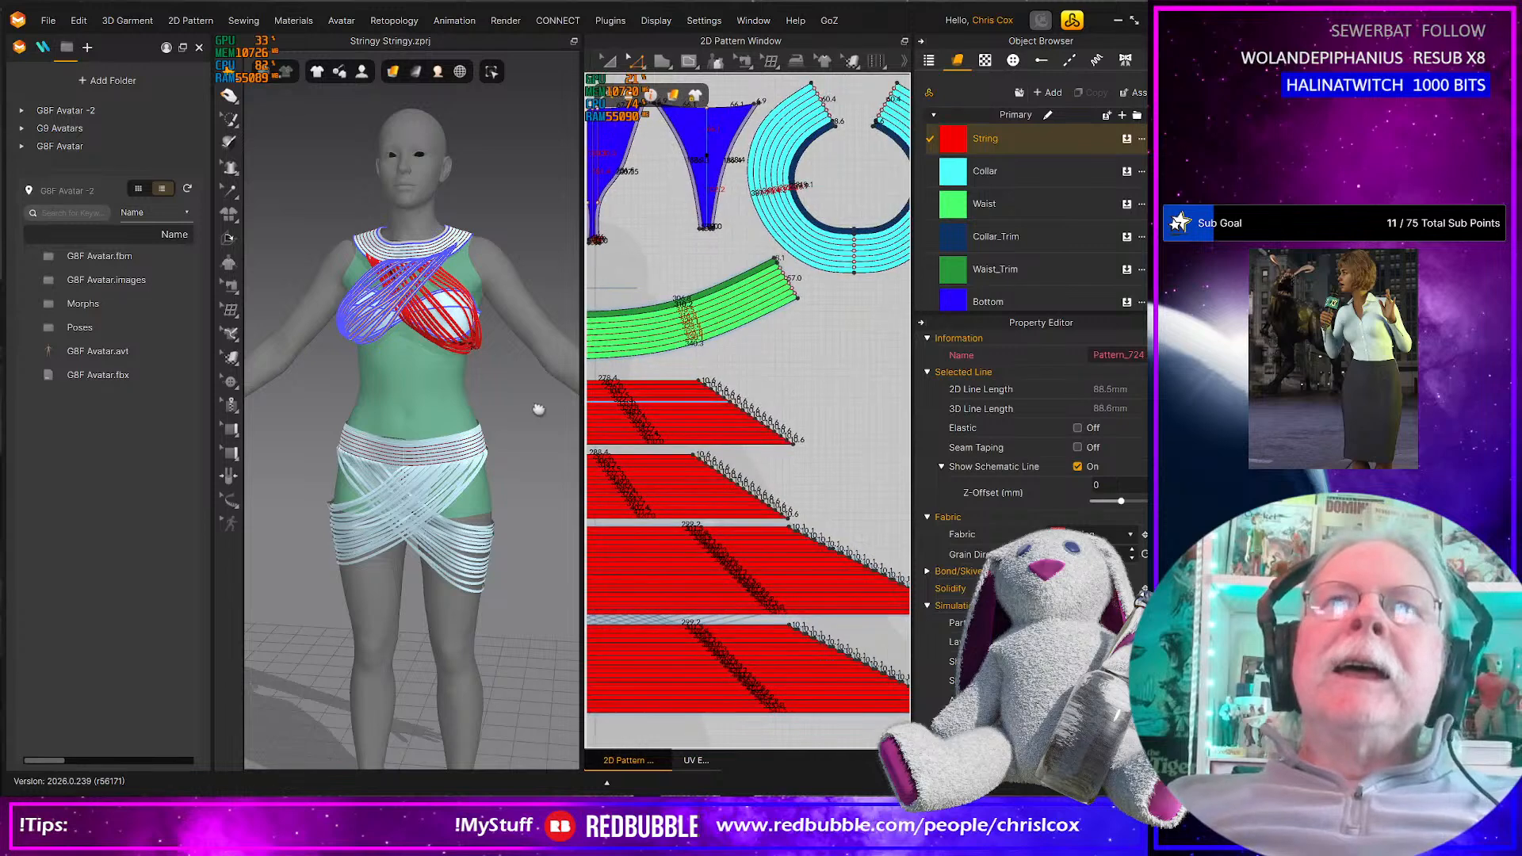
middle_click_drag(802, 398, 901, 398)
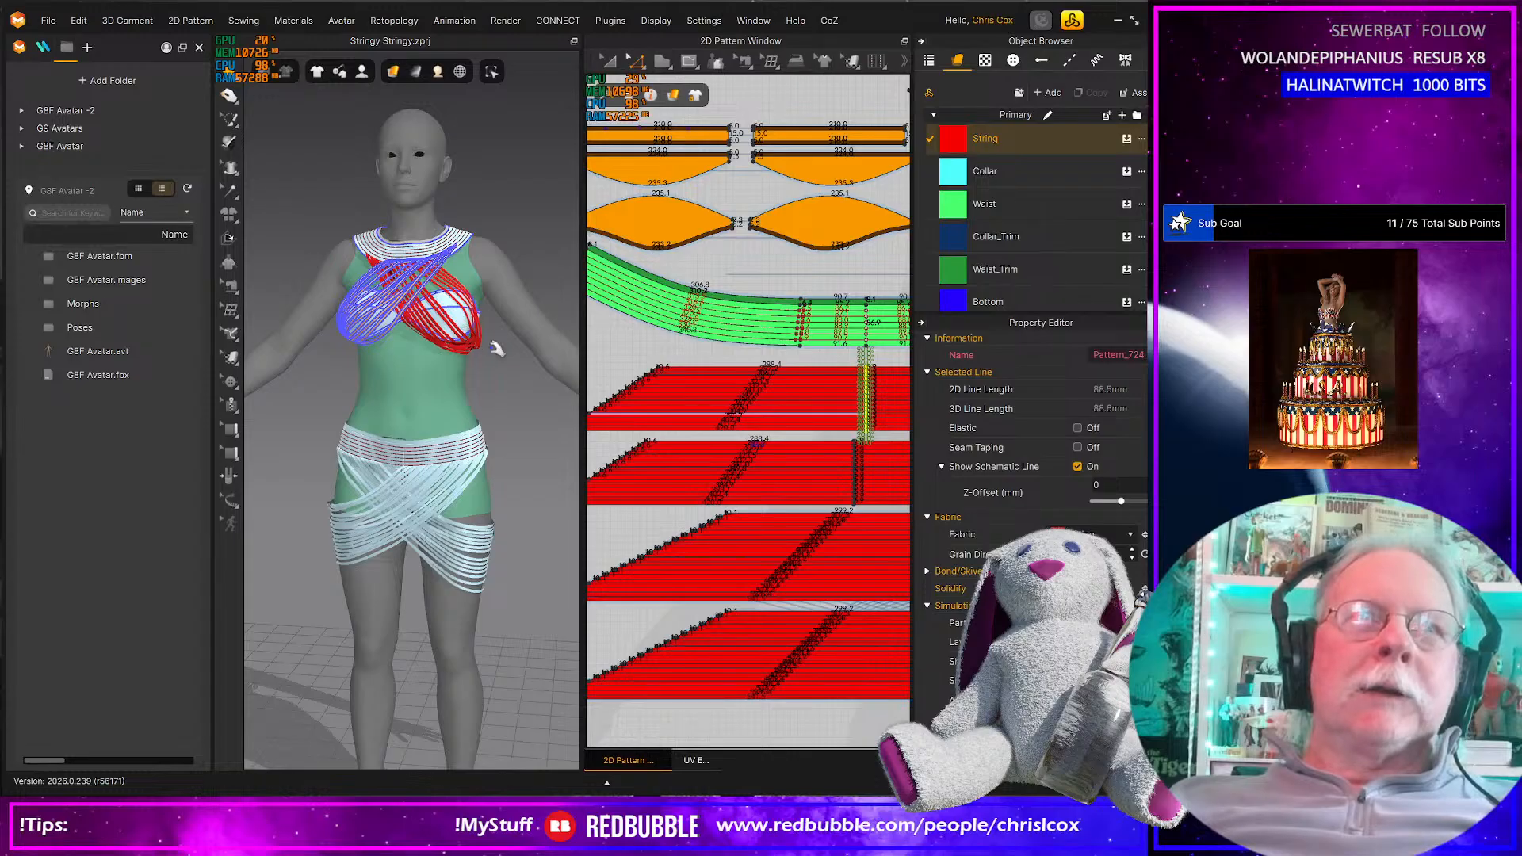
mouse_move(510, 378)
right_mouse_down()
mouse_move(413, 375)
mouse_move(554, 367)
mouse_move(535, 370)
right_mouse_up()
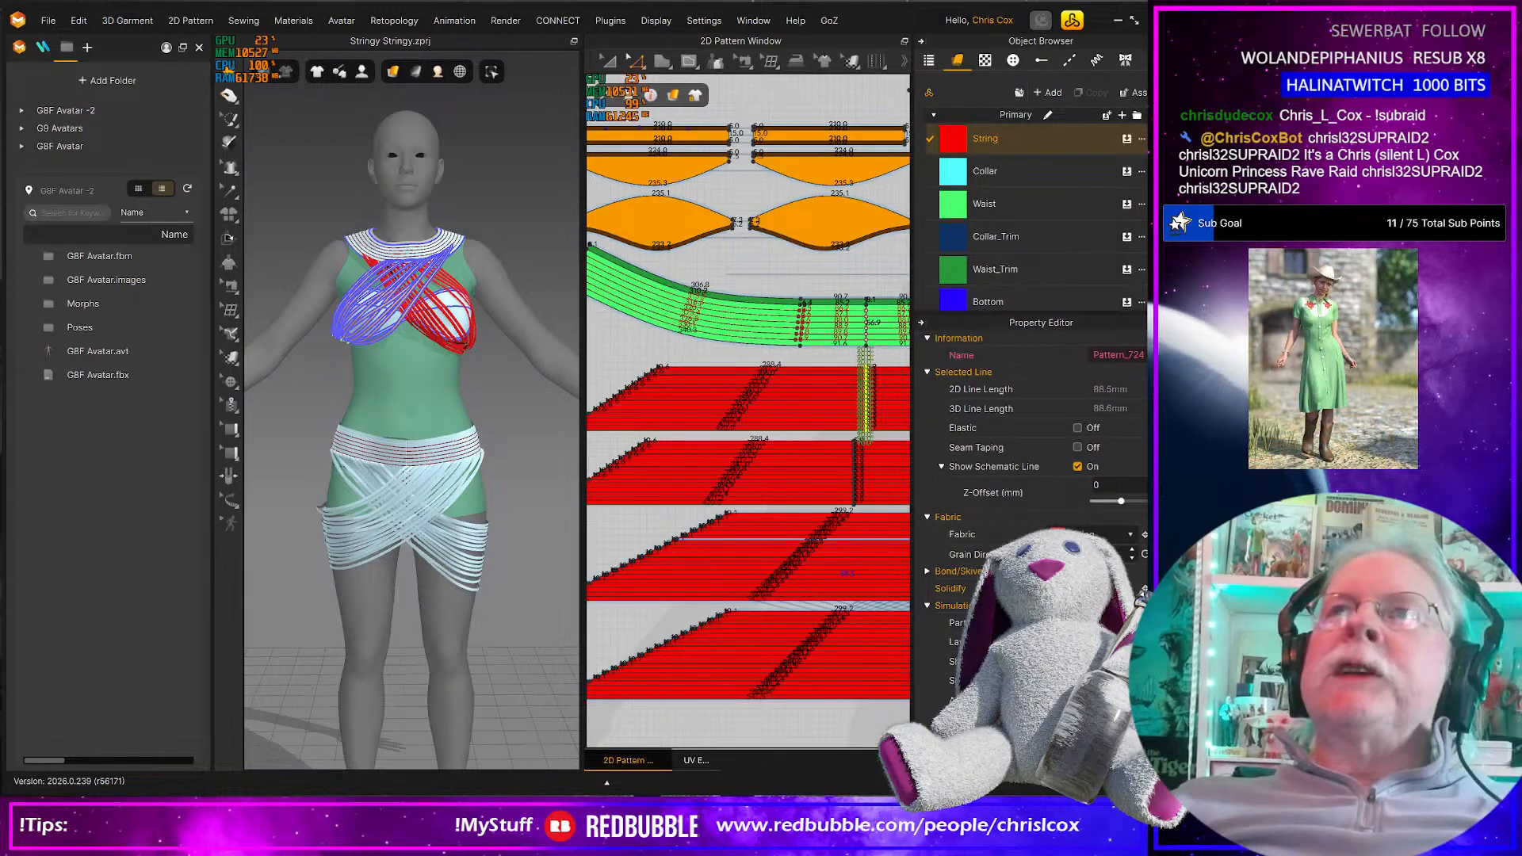
Switch to the web browser showing the Daz 3D site, open its shop and look through the new arrivals
left_click_drag(0, 104, 481, 37)
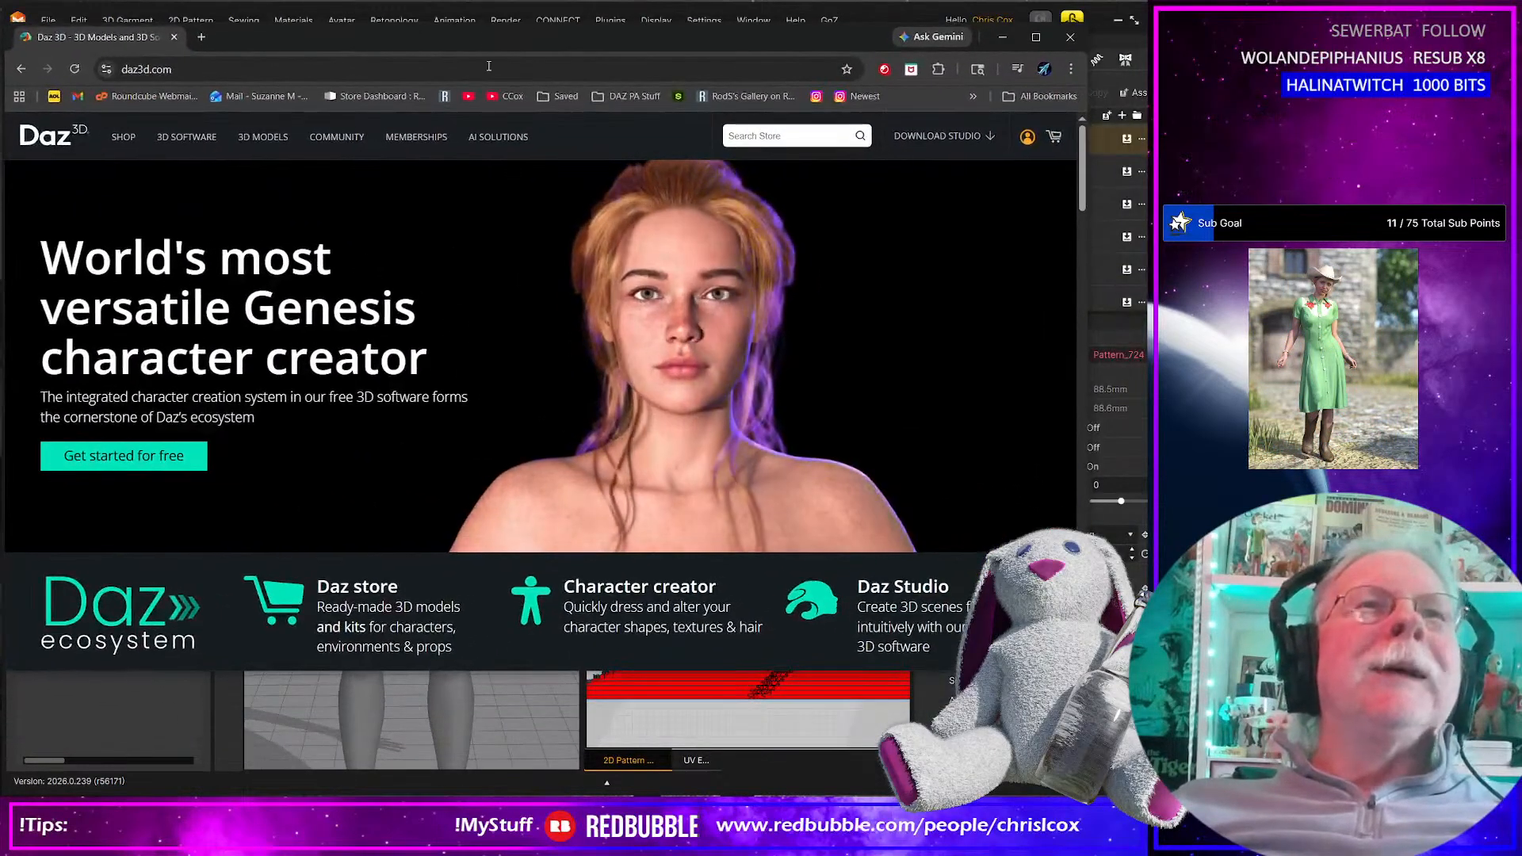
left_click(125, 134)
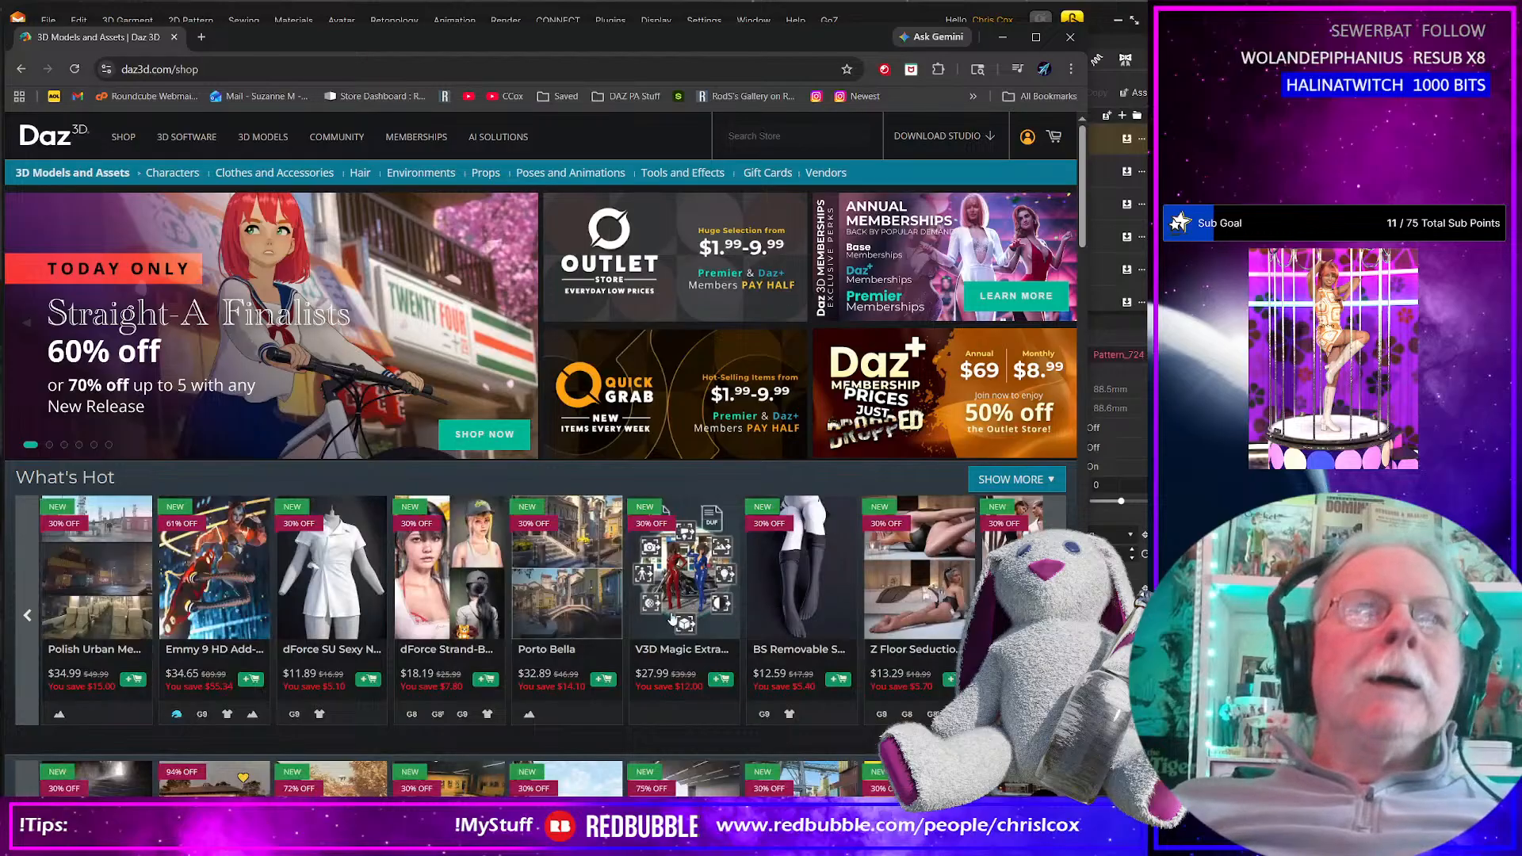
scroll(555, 622, "down", 4)
scroll(481, 642, "down", 10)
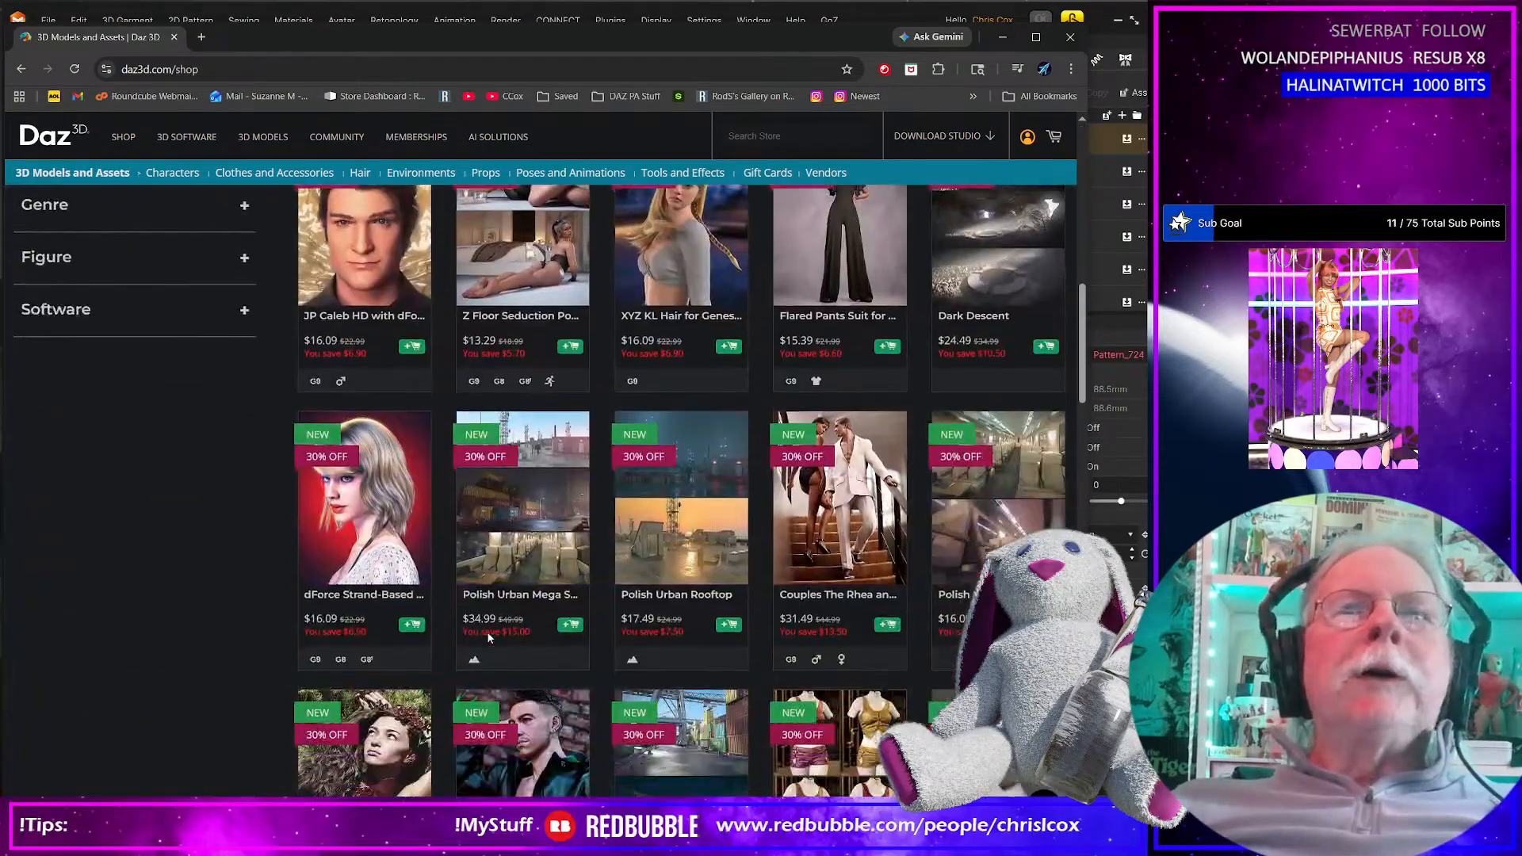
scroll(492, 636, "down", 10)
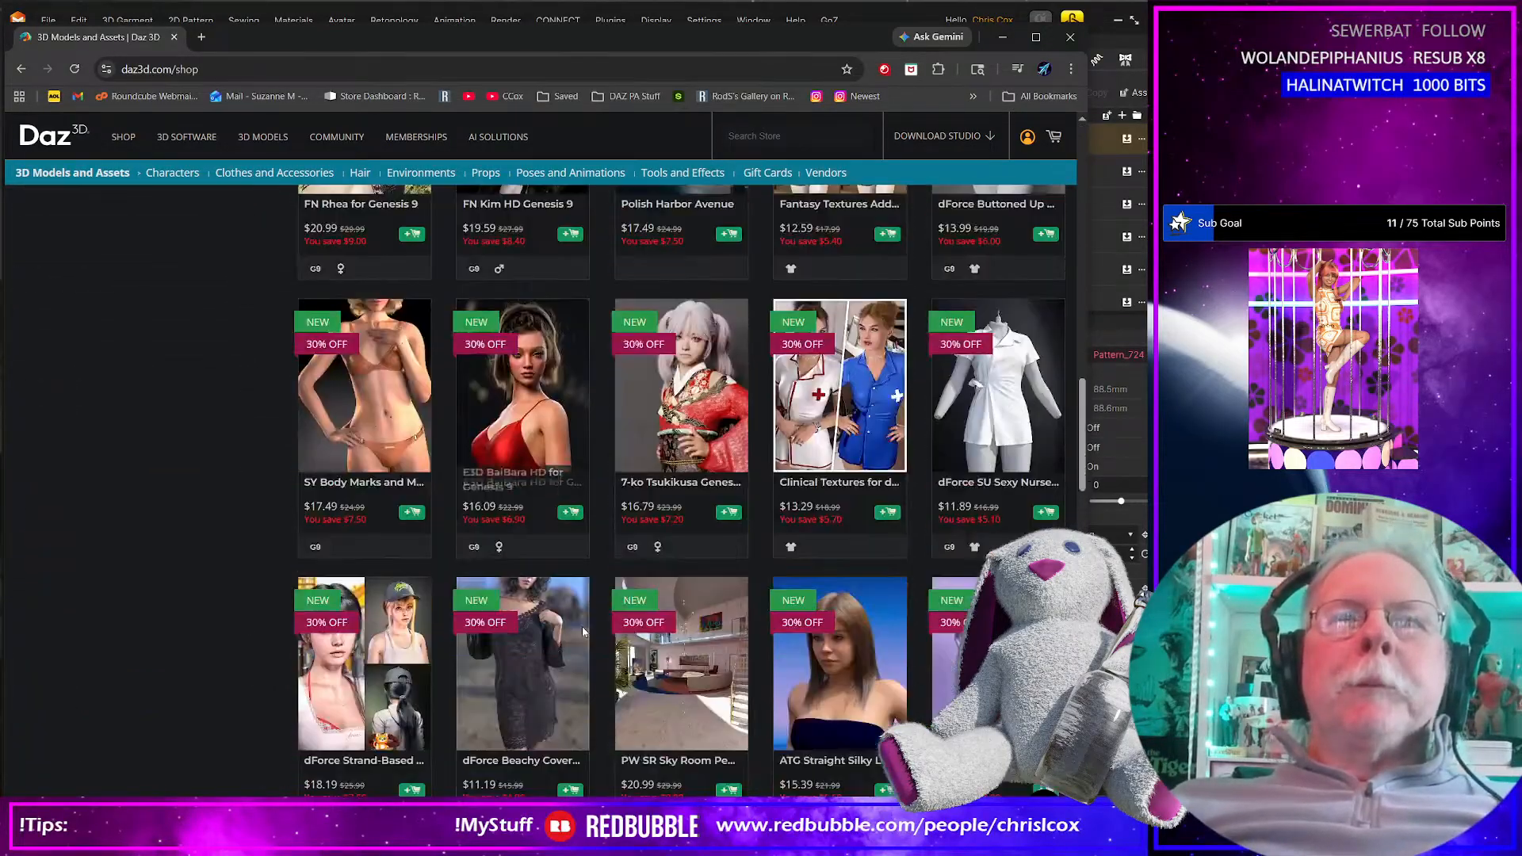
Include already owned items in the shop listing and open the dForce Savannah Outfit product page
scroll(611, 632, "up", 15)
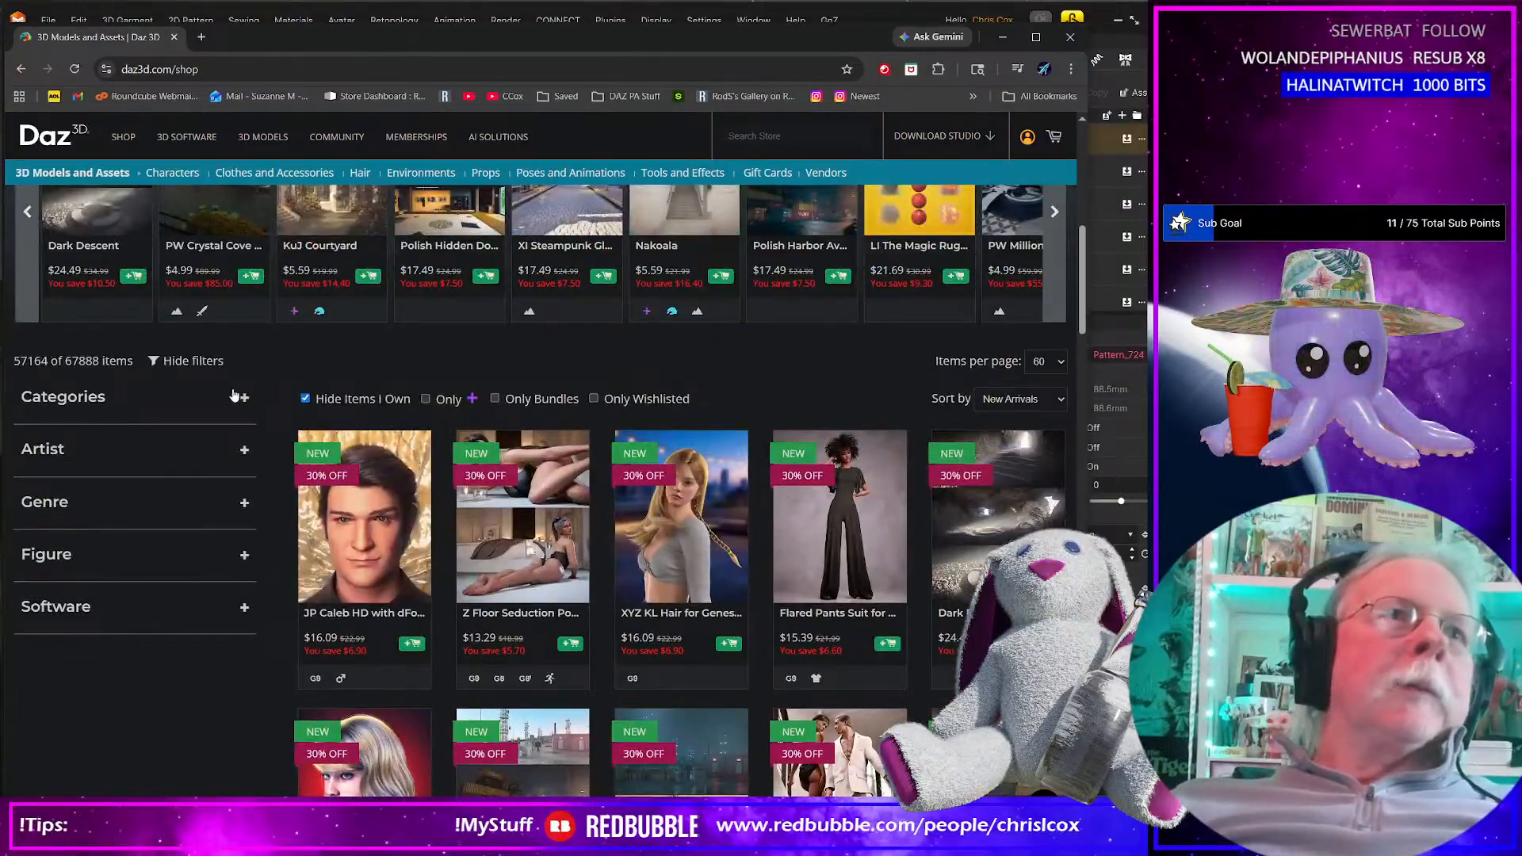
left_click(307, 399)
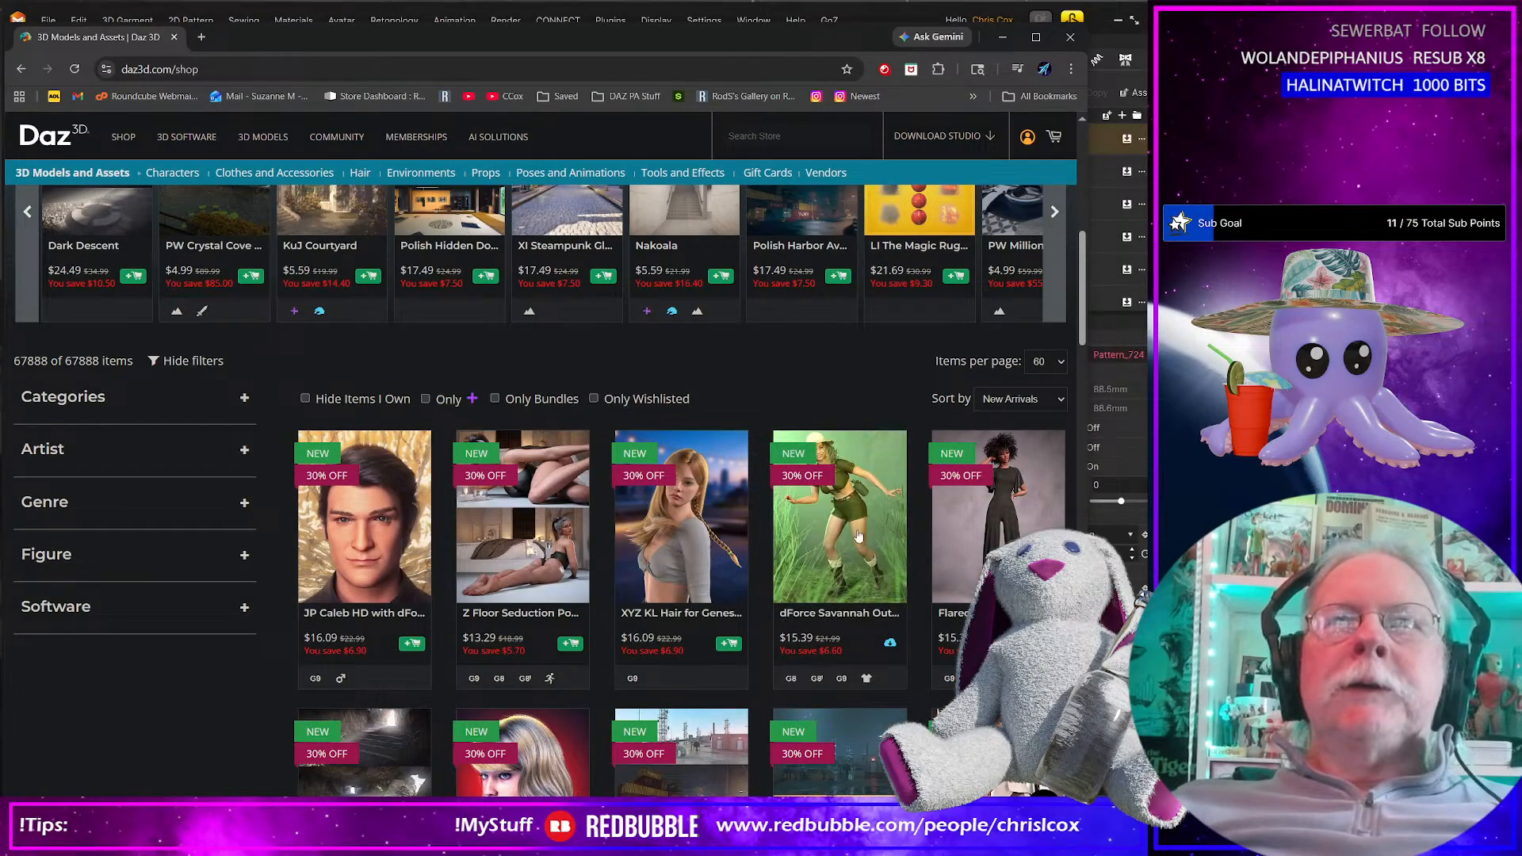
left_click(847, 554)
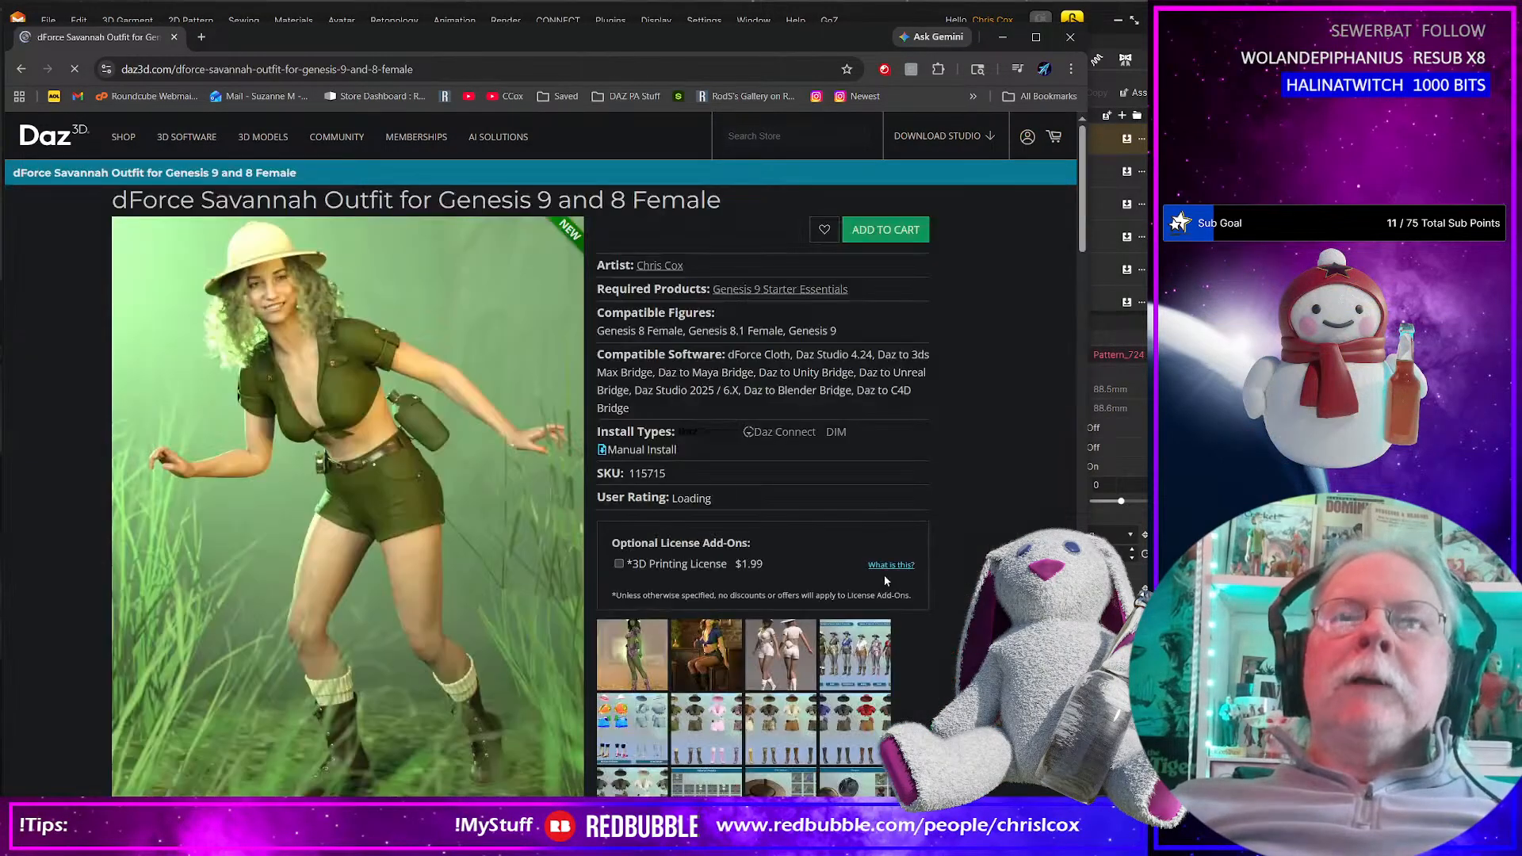
List all of the outfit artist's products including owned ones, view the dForce Seawolf Pirate Outfit page, and return to the garment project
left_click(650, 276)
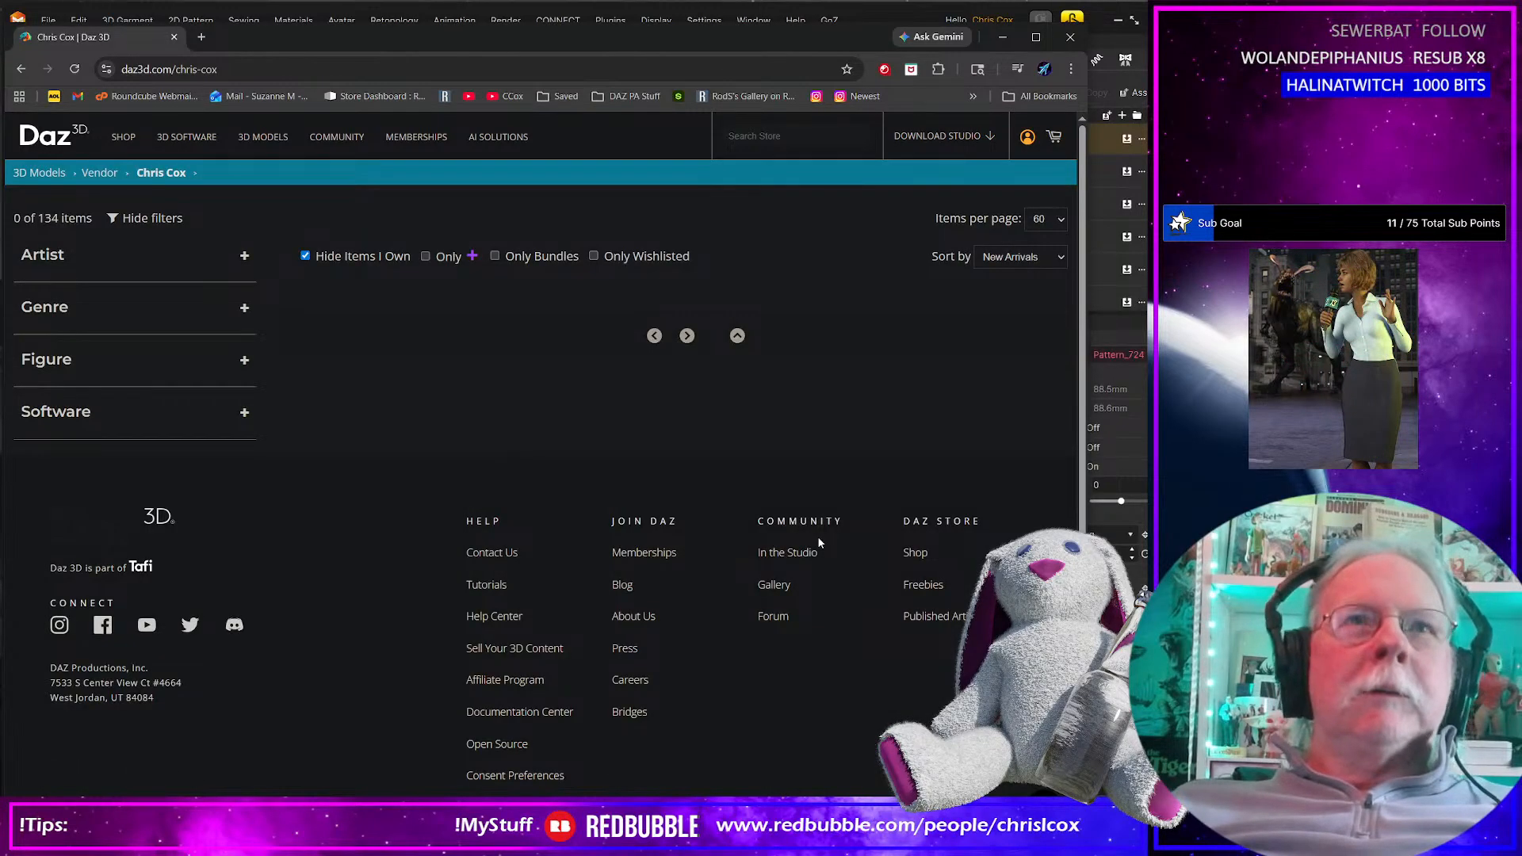
left_click(306, 256)
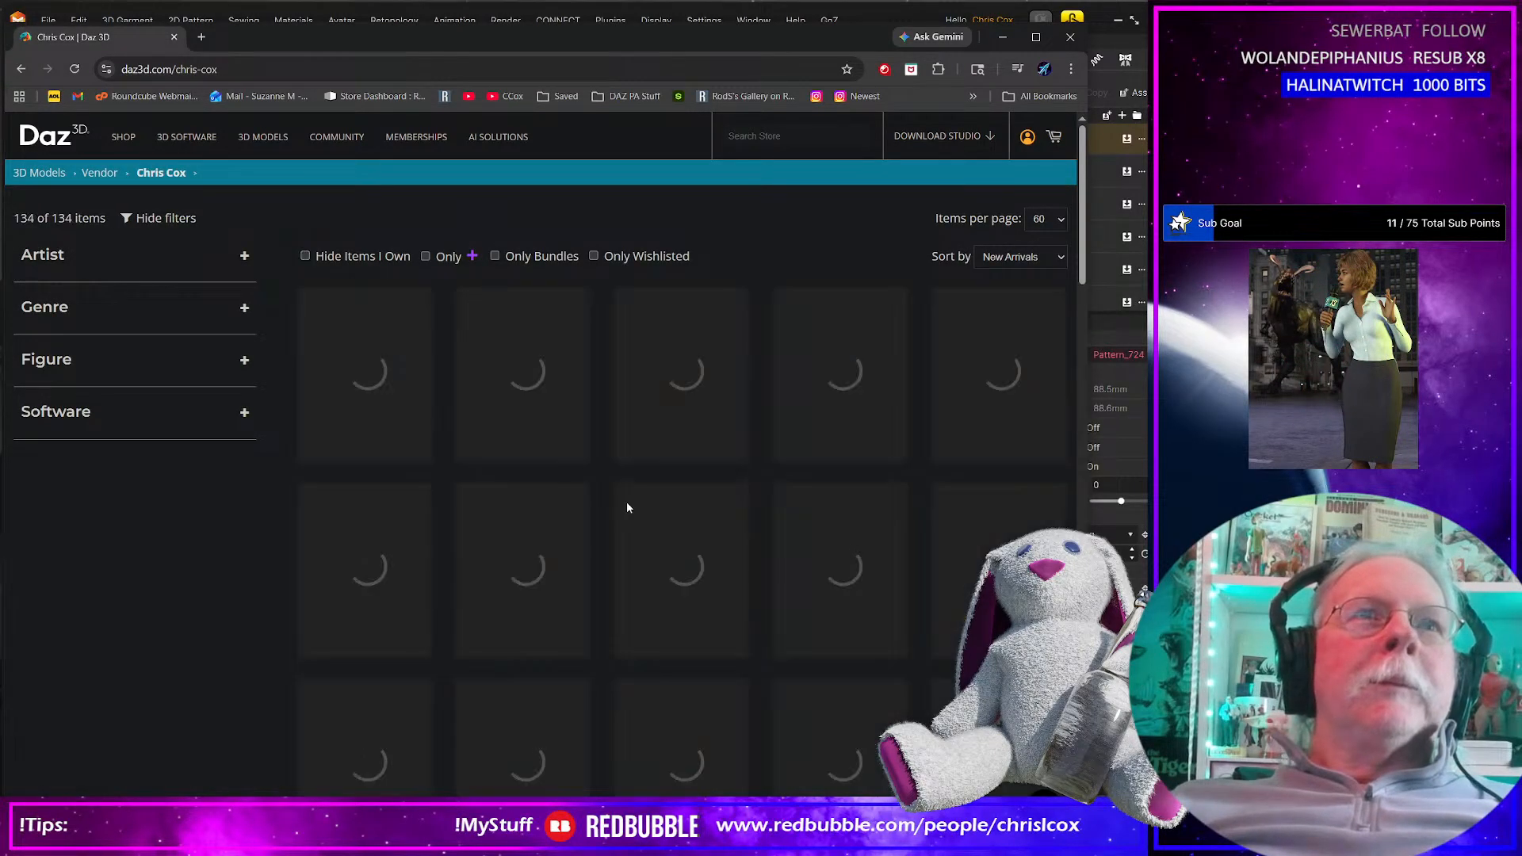
left_click(558, 435)
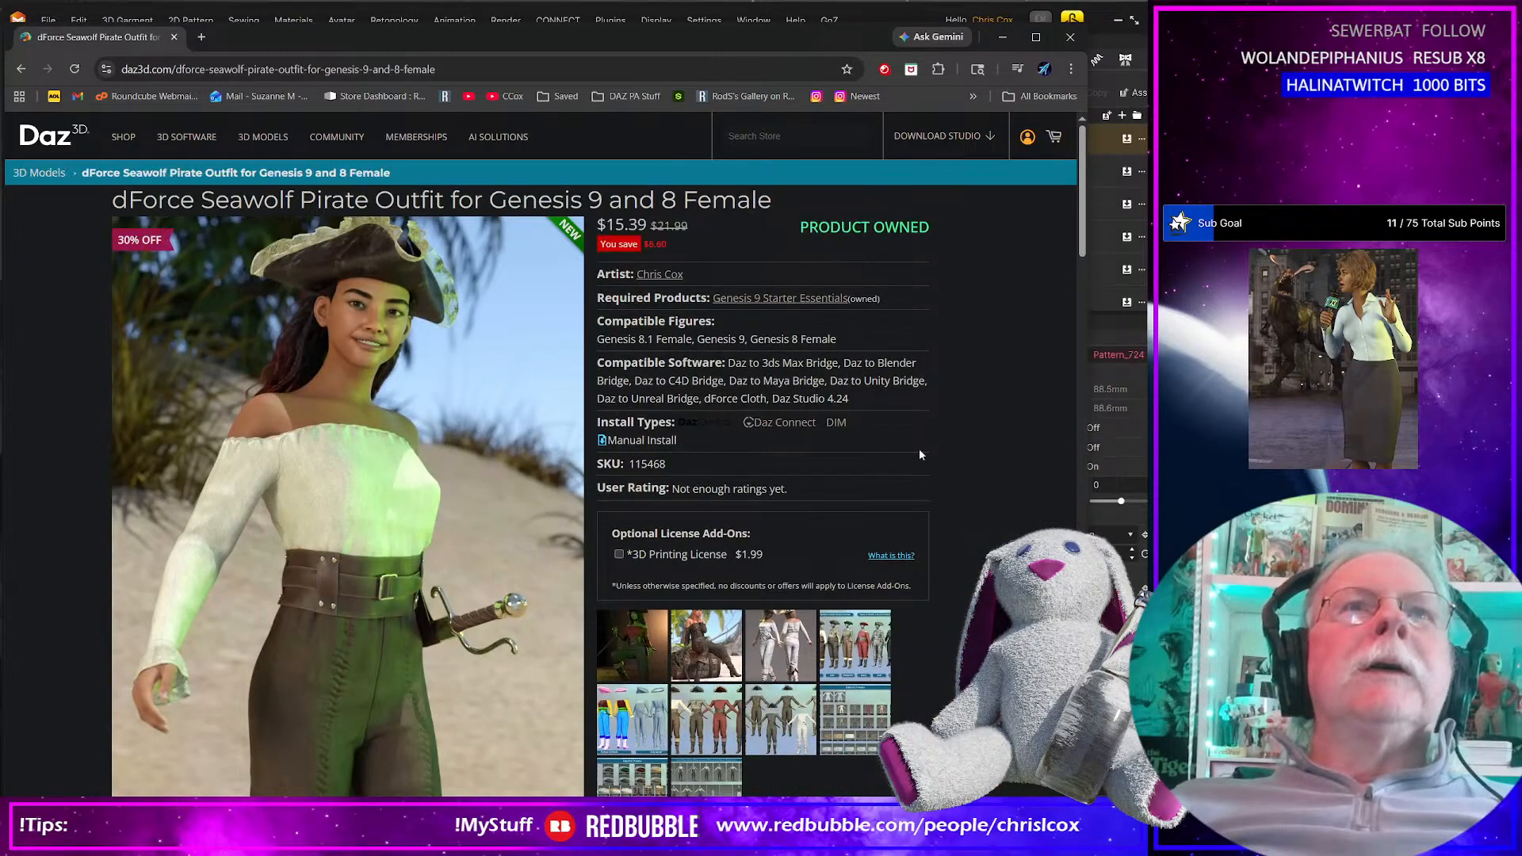
left_click_drag(859, 44, 1521, 41)
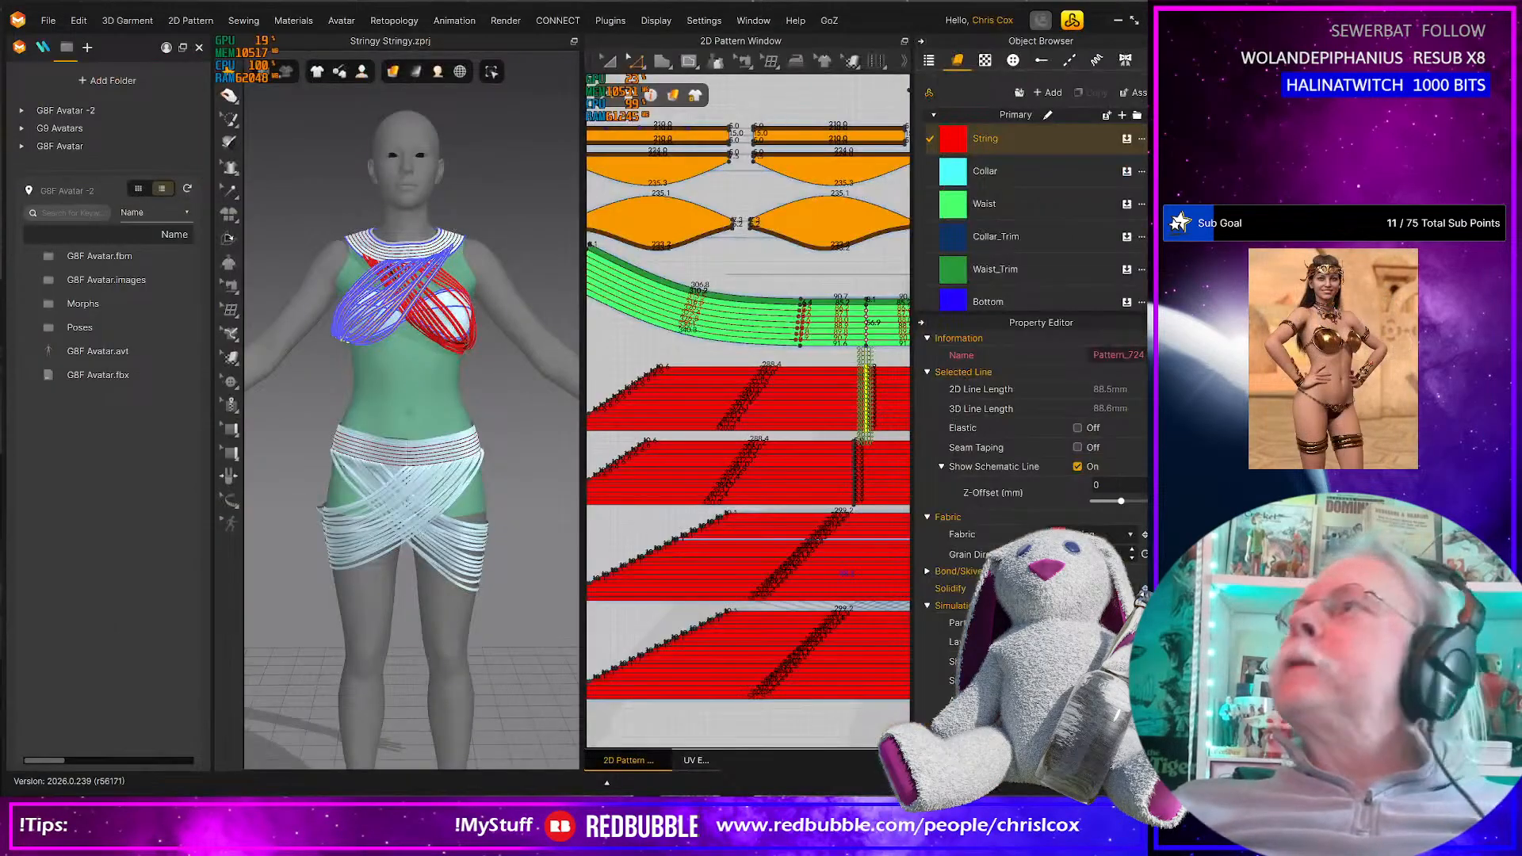